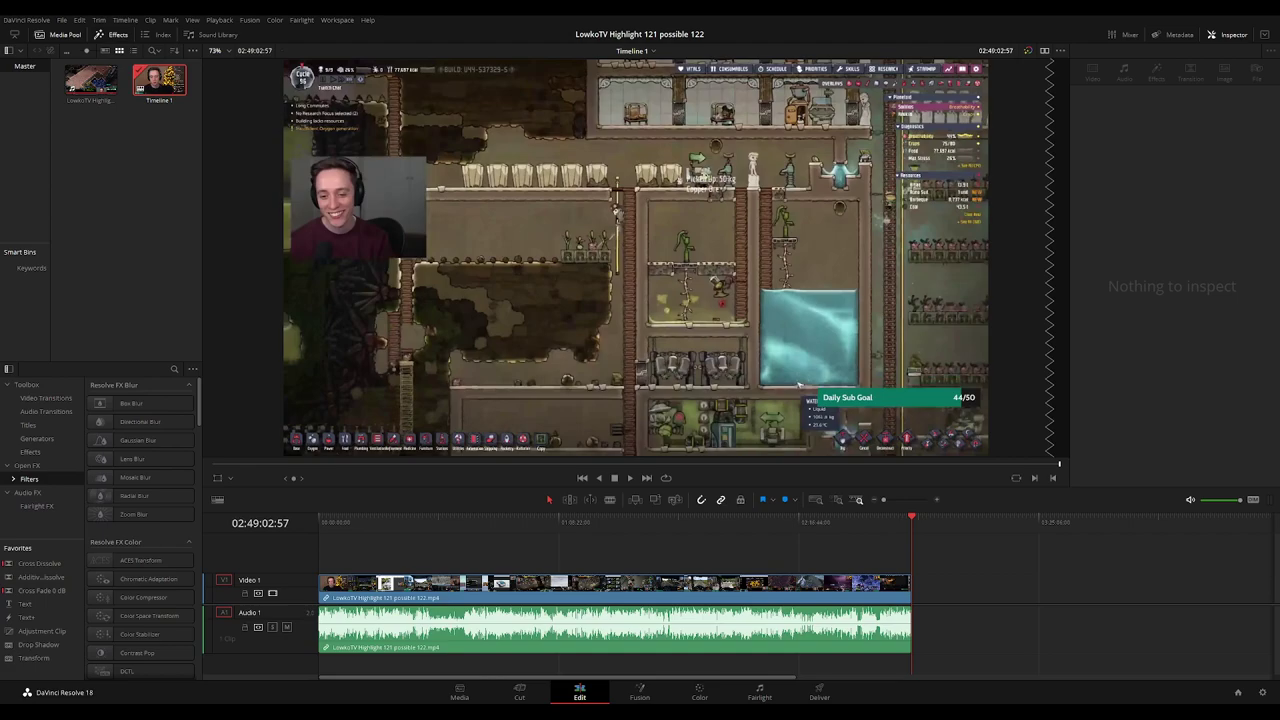
Play the timeline from its beginning with the clip magnified to review the first ten seconds for a dead moment.
{"action": "key", "text": "Home"}
{"action": "key", "text": "space"}
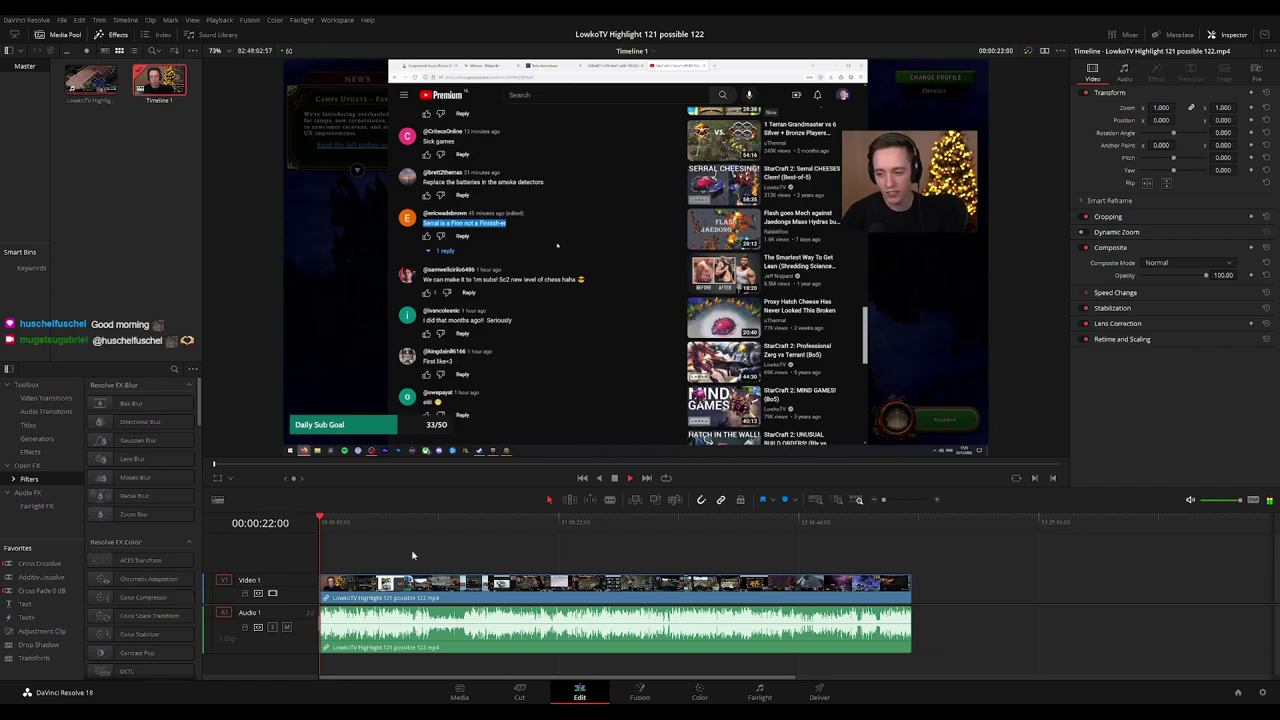
{"action": "scroll", "coordinate": [397, 557], "scroll_direction": "up", "scroll_amount": 3}
{"action": "left_click", "coordinate": [321, 524]}
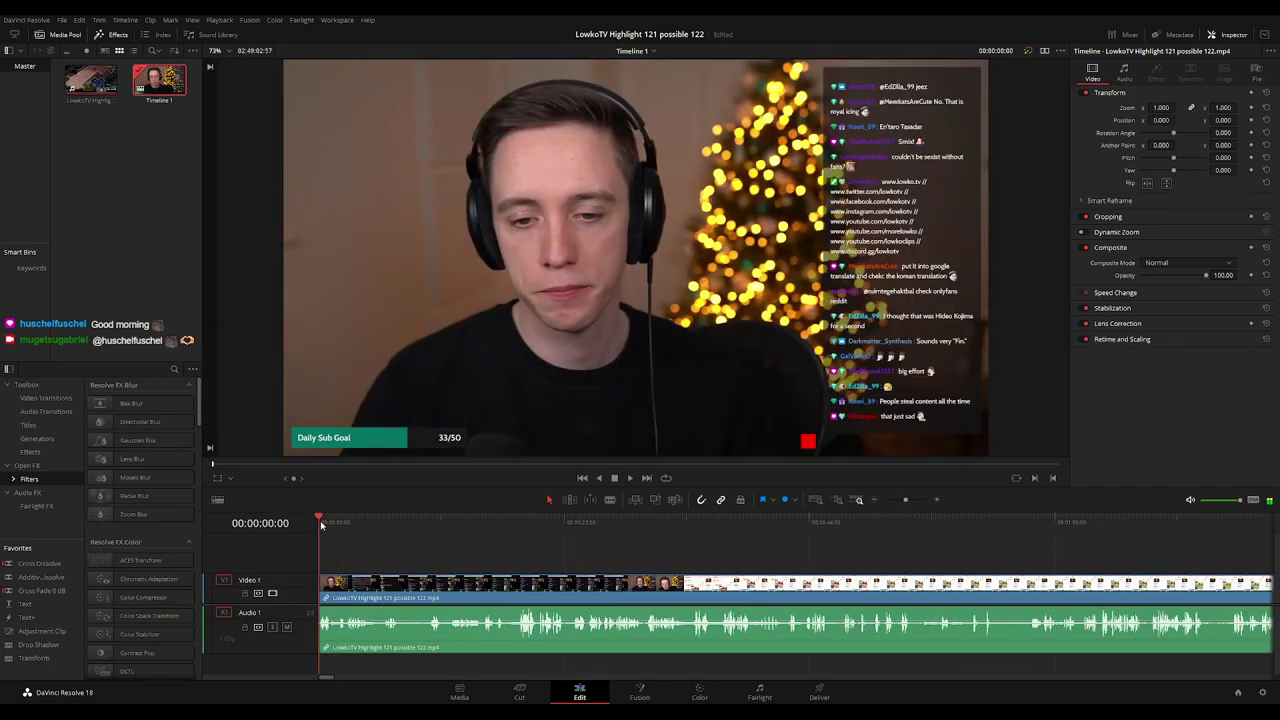
{"action": "key", "text": "space"}
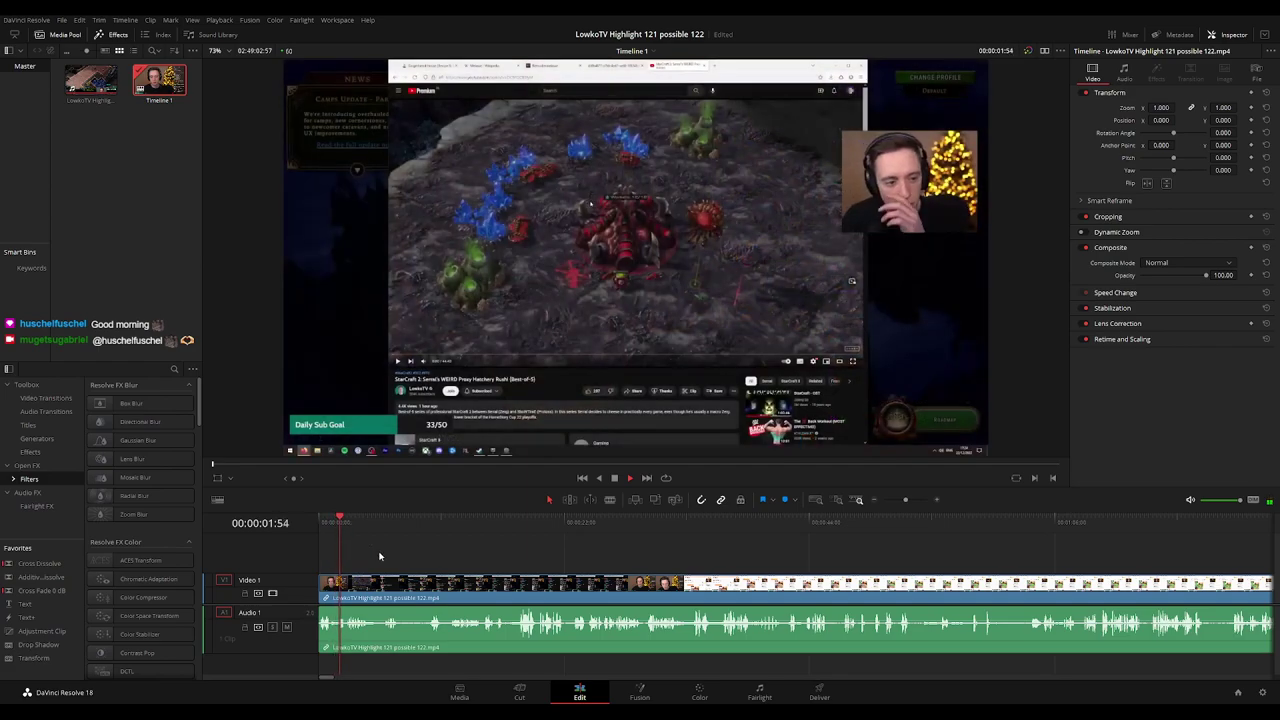
{"action": "scroll", "coordinate": [390, 555], "scroll_direction": "down", "scroll_amount": 1}
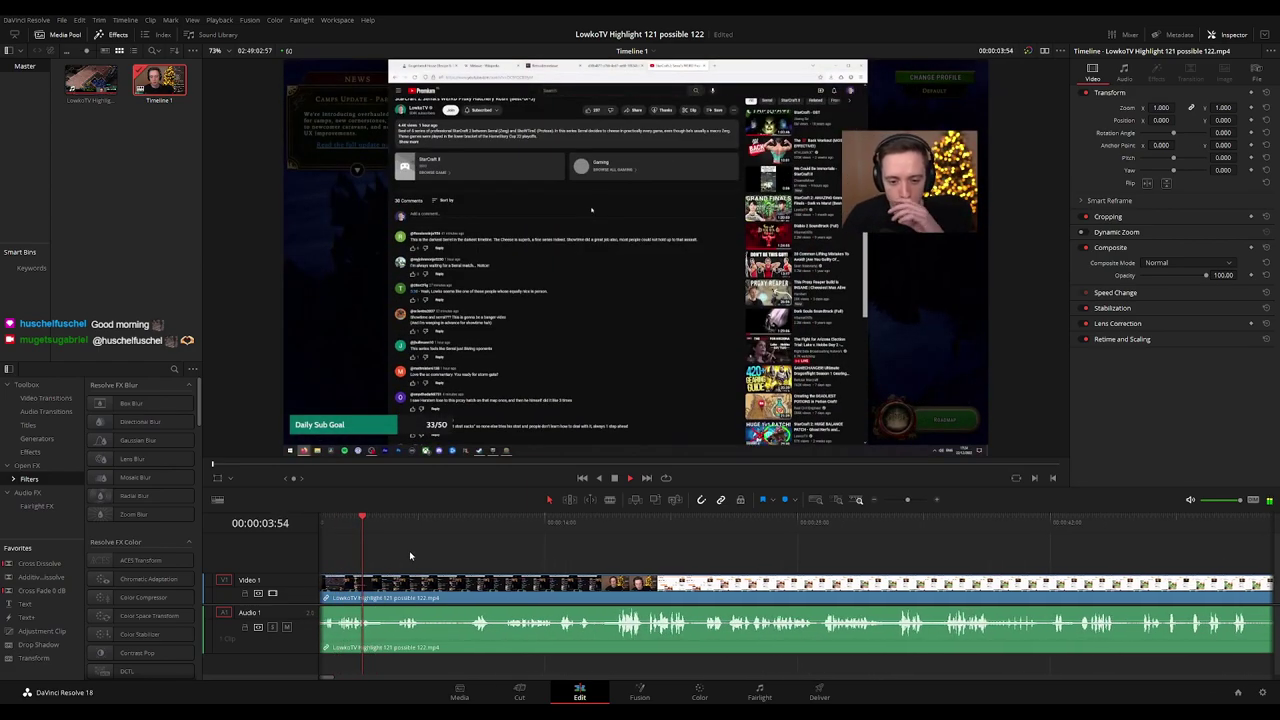
{"action": "scroll", "coordinate": [409, 555], "scroll_direction": "down", "scroll_amount": 1}
{"action": "scroll", "coordinate": [408, 550], "scroll_direction": "down", "scroll_amount": 1}
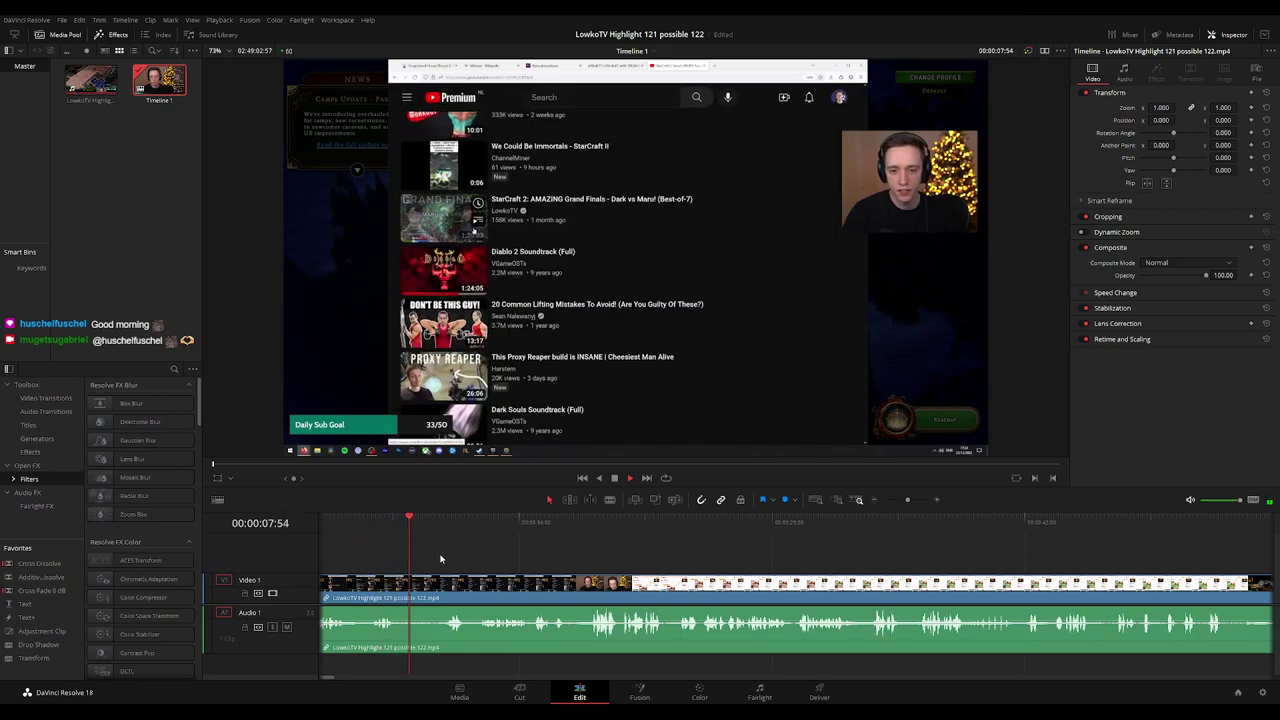
{"action": "scroll", "coordinate": [575, 551], "scroll_direction": "up", "scroll_amount": 1}
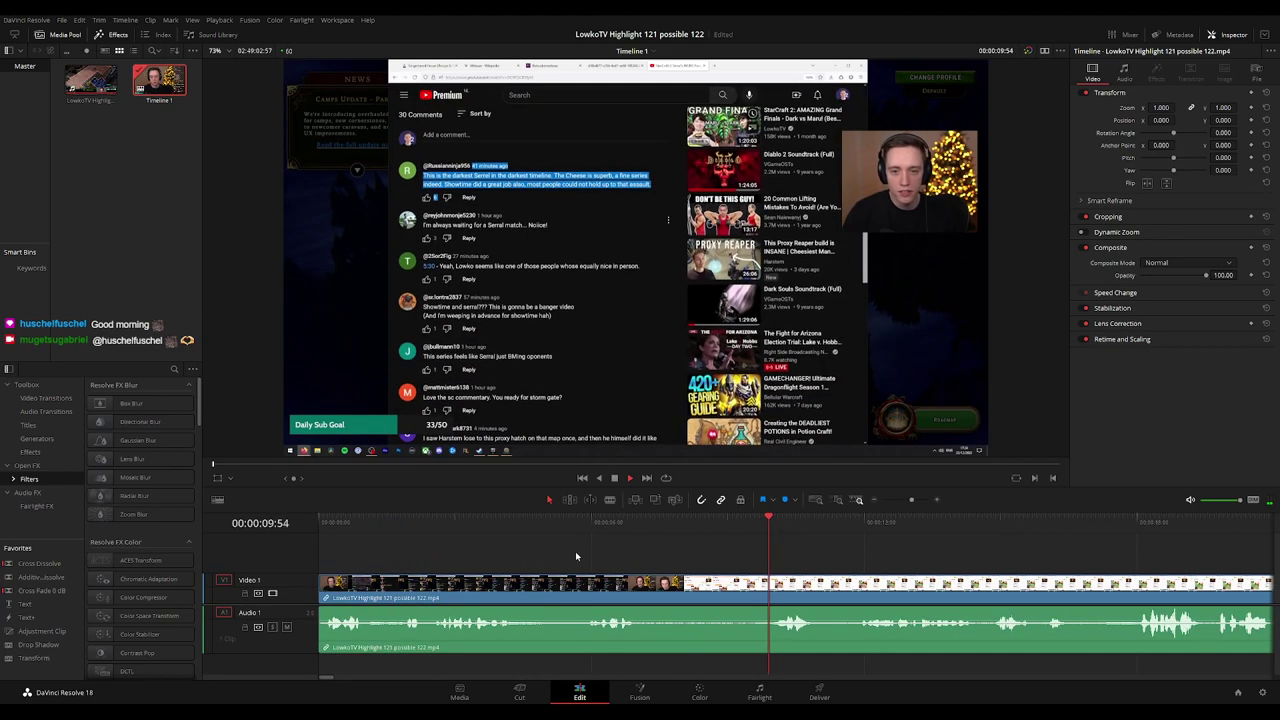
Ripple-delete about 2.5 seconds of footage starting at 00:00:07:16 by splitting the clip at both ends of that section.
{"action": "left_click", "coordinate": [630, 522]}
{"action": "key", "text": "space"}
{"action": "key", "text": "b"}
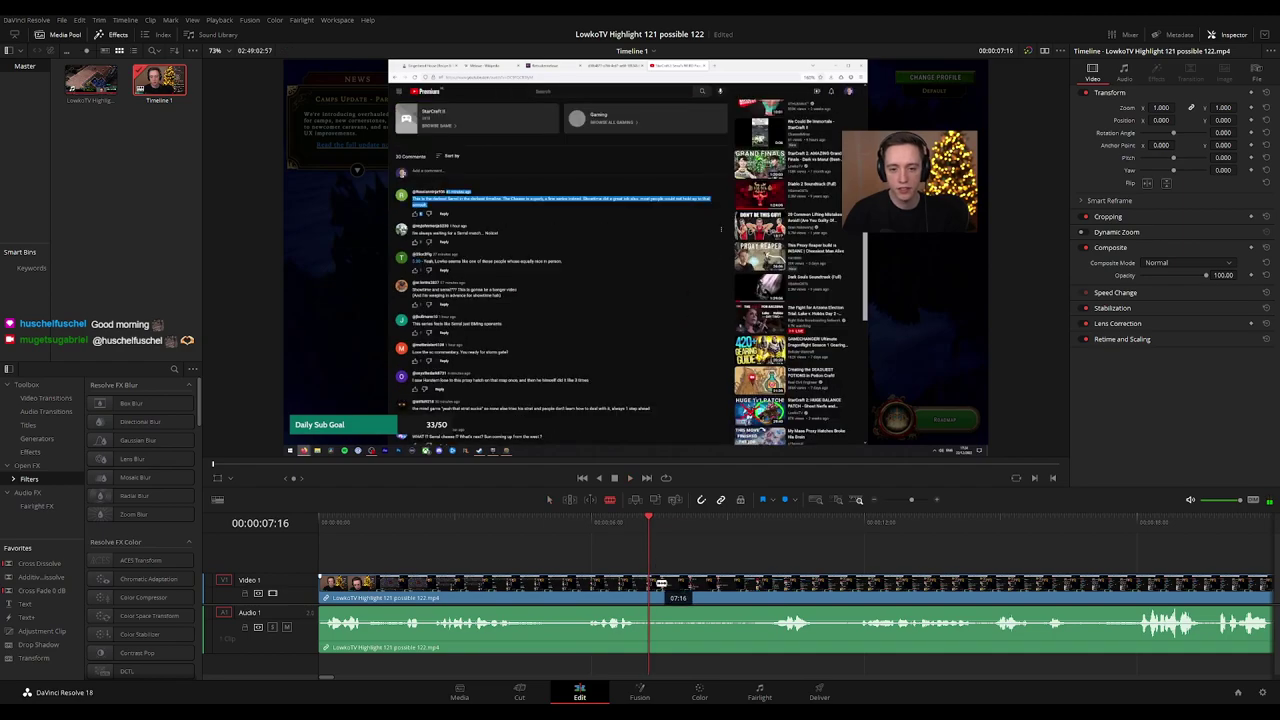
{"action": "left_click", "coordinate": [650, 583]}
{"action": "left_click", "coordinate": [762, 583]}
{"action": "key", "text": "a"}
{"action": "left_click", "coordinate": [738, 590]}
{"action": "key", "text": "Delete"}
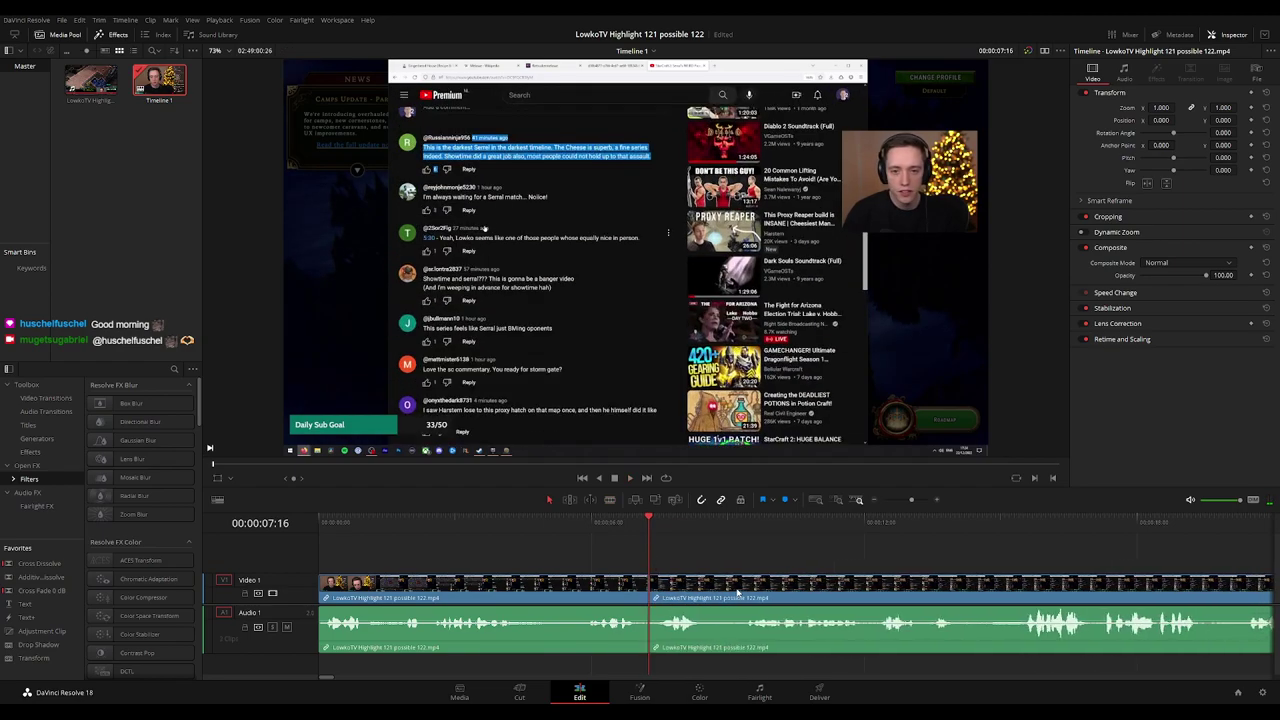
Add a short transition to both video and audio at the 00:00:07:16 cut and replay across it.
{"action": "left_click", "coordinate": [601, 589]}
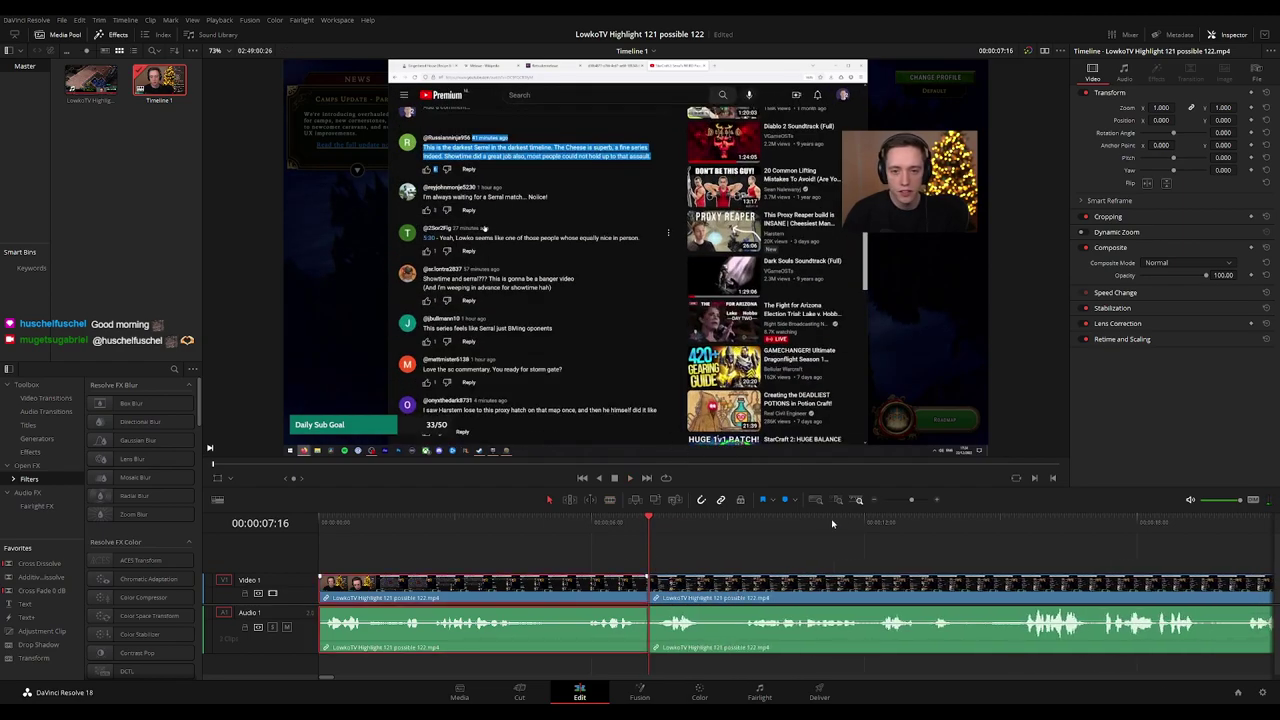
{"action": "key", "text": "space"}
{"action": "left_click", "coordinate": [606, 528]}
{"action": "key", "text": "g"}
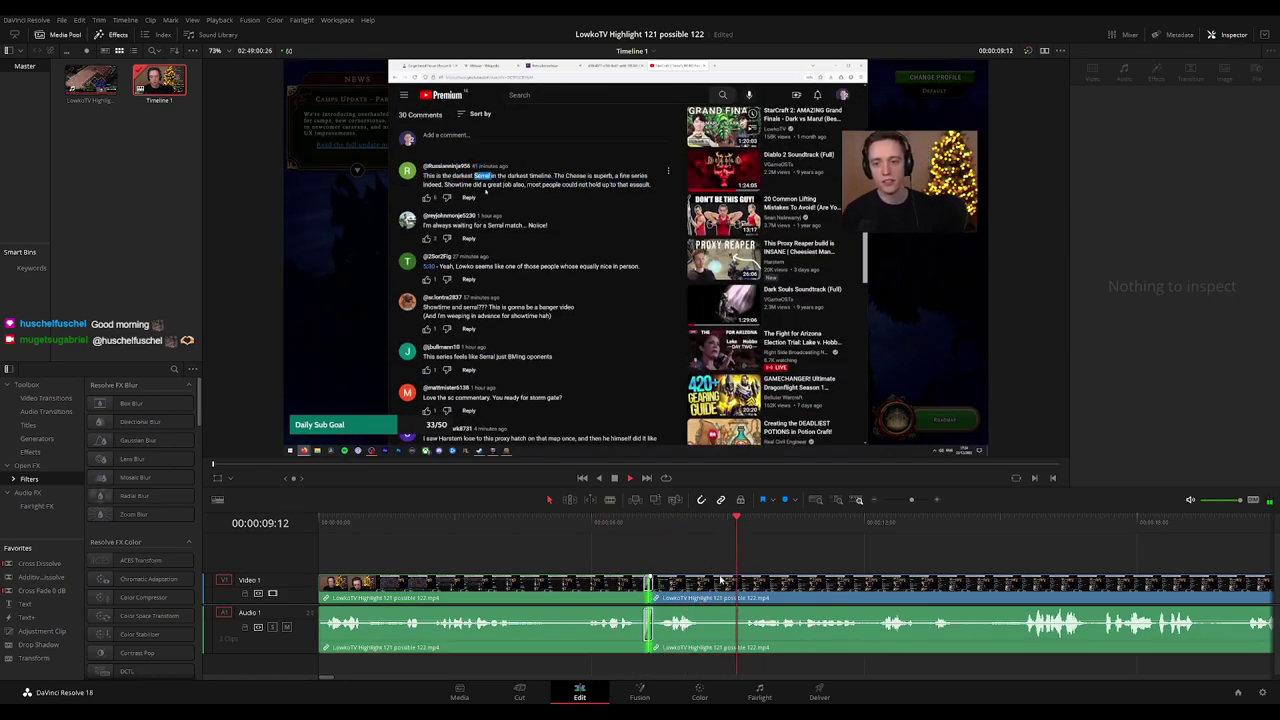
Play the comment-reading footage up to about 00:00:27:12 to look for the next moment to trim.
{"action": "left_click", "coordinate": [812, 560]}
{"action": "left_click_drag", "start_coordinate": [878, 550], "coordinate": [630, 547]}
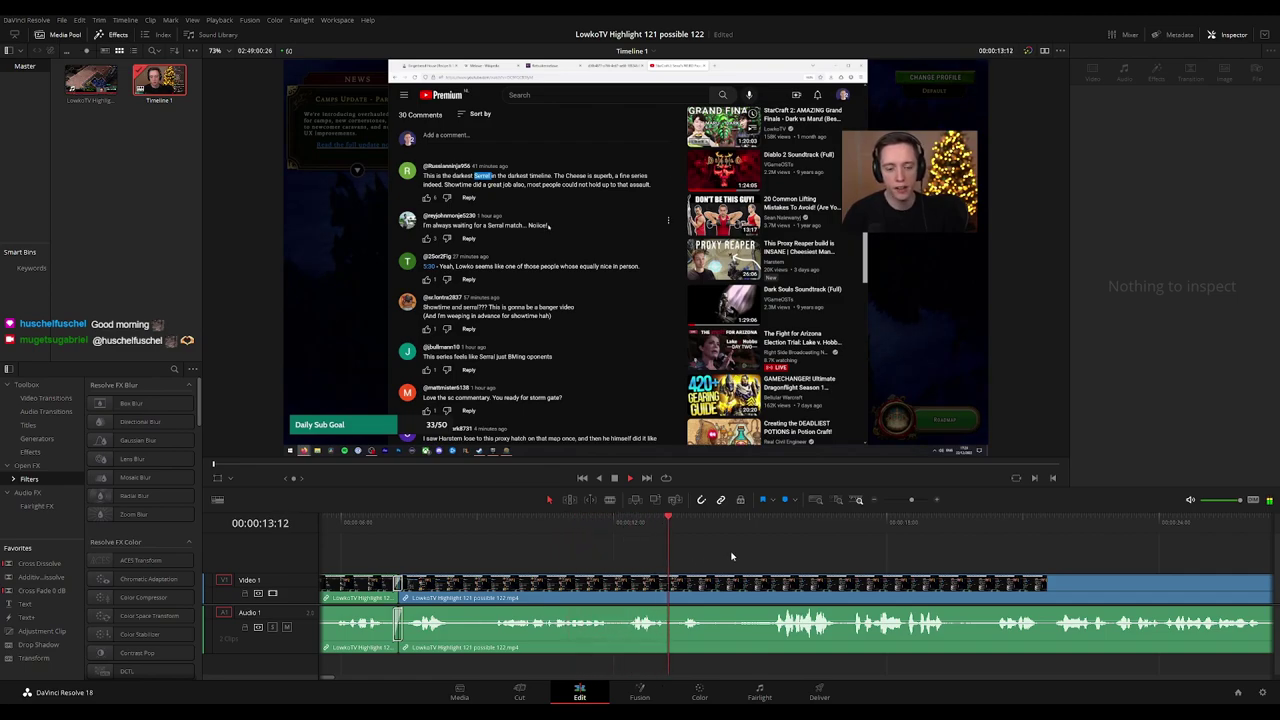
{"action": "scroll", "coordinate": [690, 558], "scroll_direction": "right", "scroll_amount": 4}
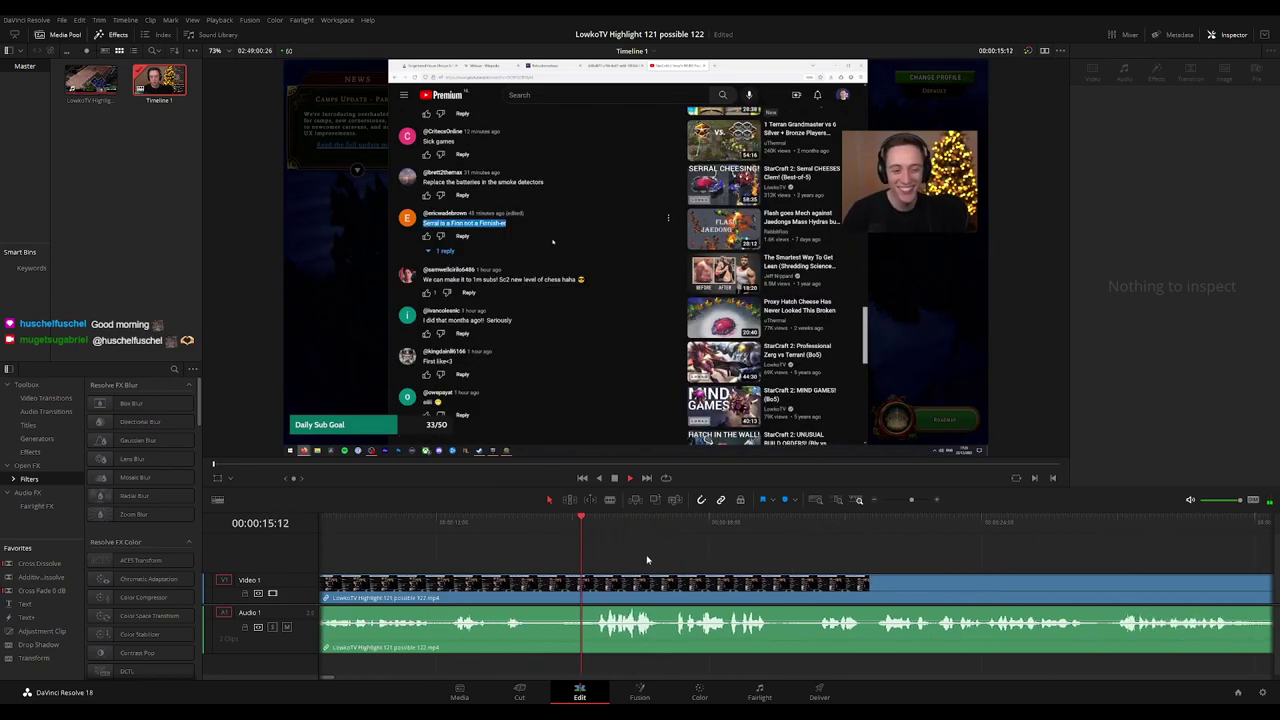
{"action": "scroll", "coordinate": [600, 560], "scroll_direction": "right", "scroll_amount": 2}
{"action": "scroll", "coordinate": [680, 563], "scroll_direction": "right", "scroll_amount": 1}
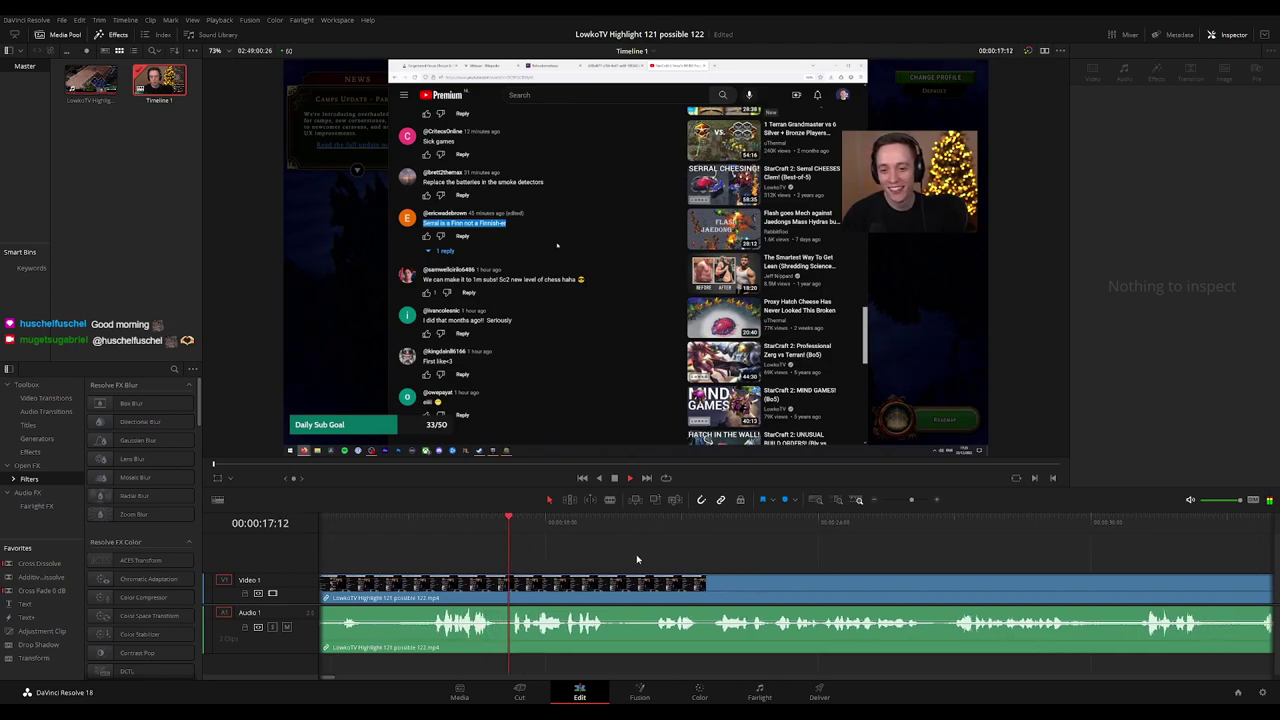
{"action": "scroll", "coordinate": [600, 557], "scroll_direction": "right", "scroll_amount": 1}
{"action": "scroll", "coordinate": [555, 558], "scroll_direction": "right", "scroll_amount": 1}
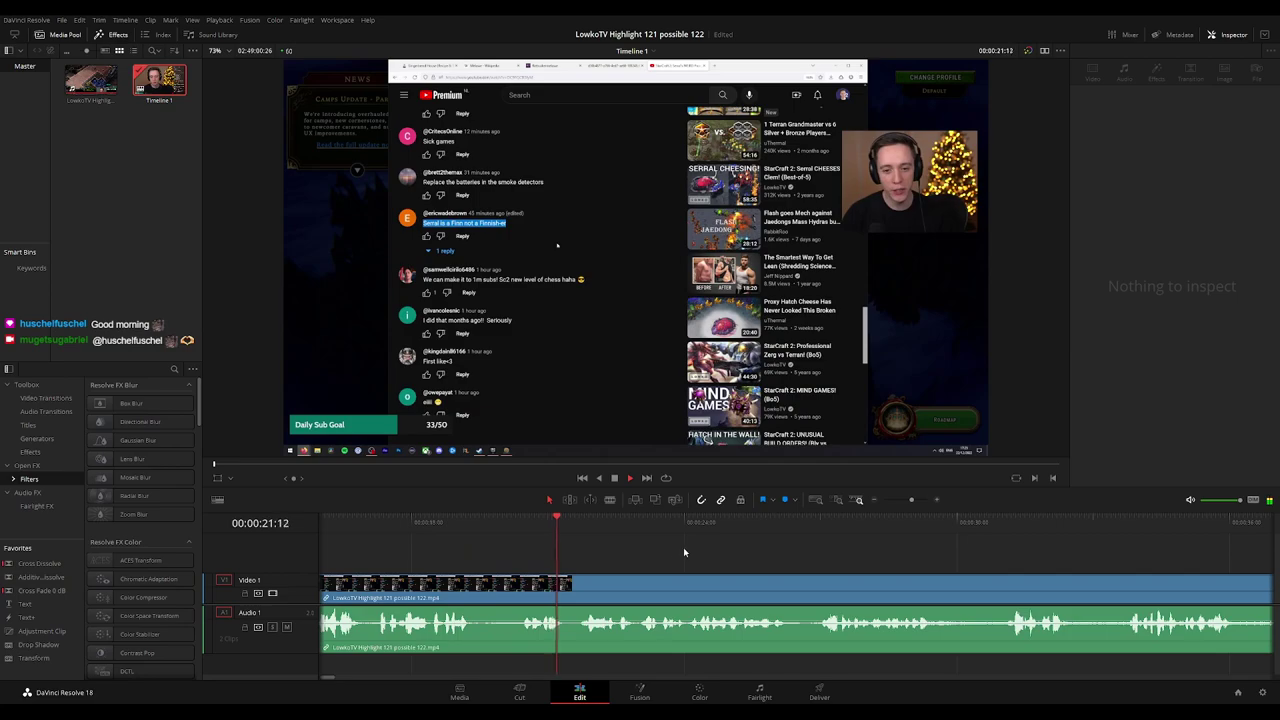
{"action": "scroll", "coordinate": [603, 551], "scroll_direction": "right", "scroll_amount": 1}
{"action": "scroll", "coordinate": [623, 555], "scroll_direction": "right", "scroll_amount": 1}
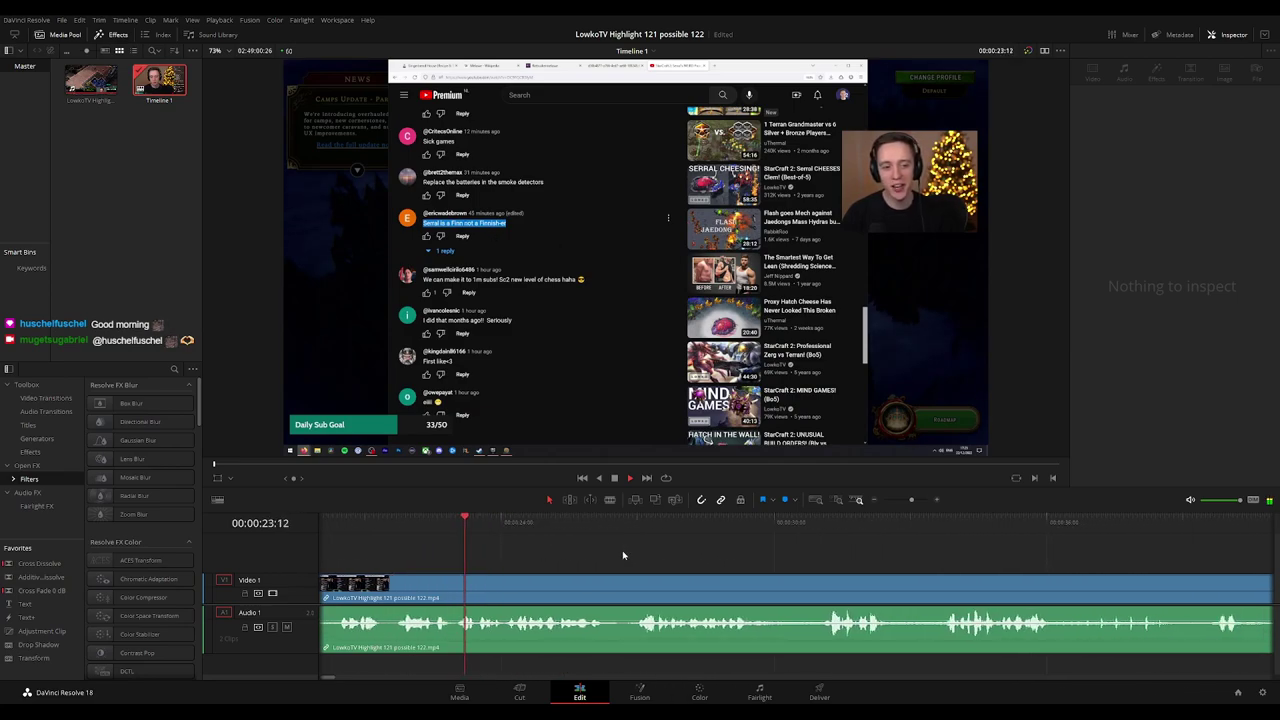
{"action": "scroll", "coordinate": [623, 540], "scroll_direction": "right", "scroll_amount": 1}
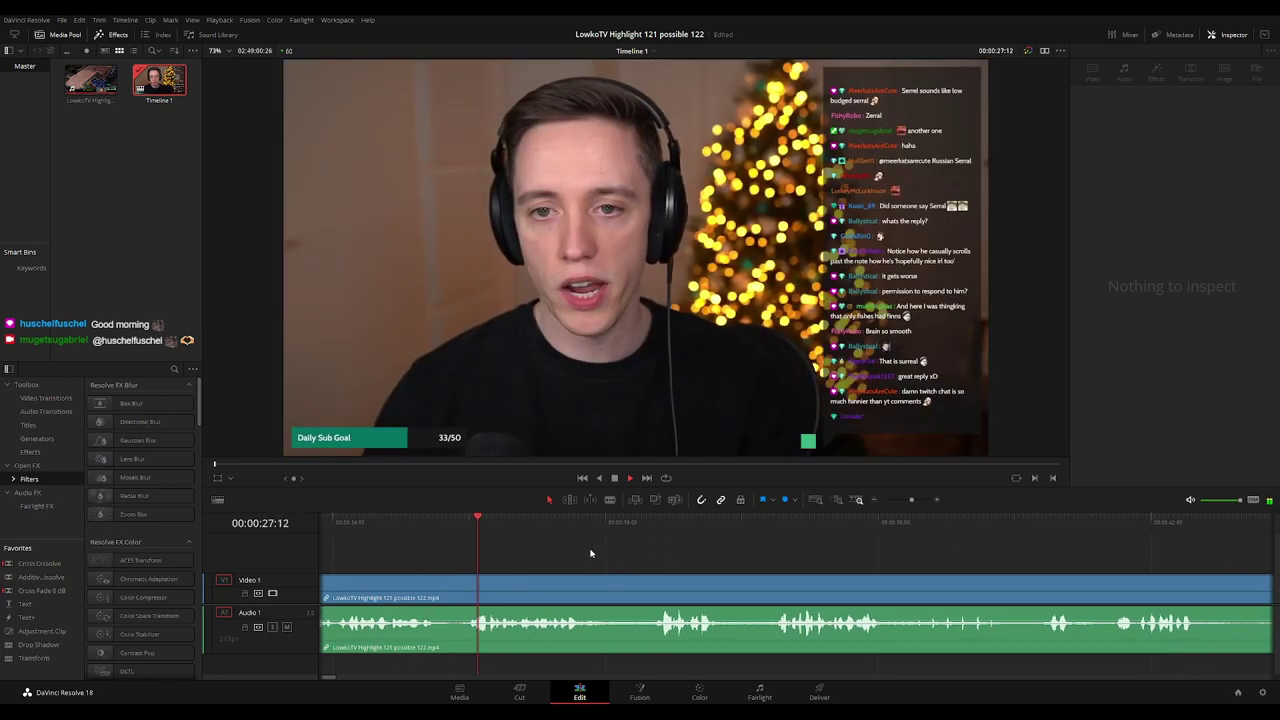
Ripple-delete about half a second of footage at 00:00:26:23, and bridge the cut with a cross dissolve on video and audio.
{"action": "left_click", "coordinate": [423, 520]}
{"action": "key", "text": "space"}
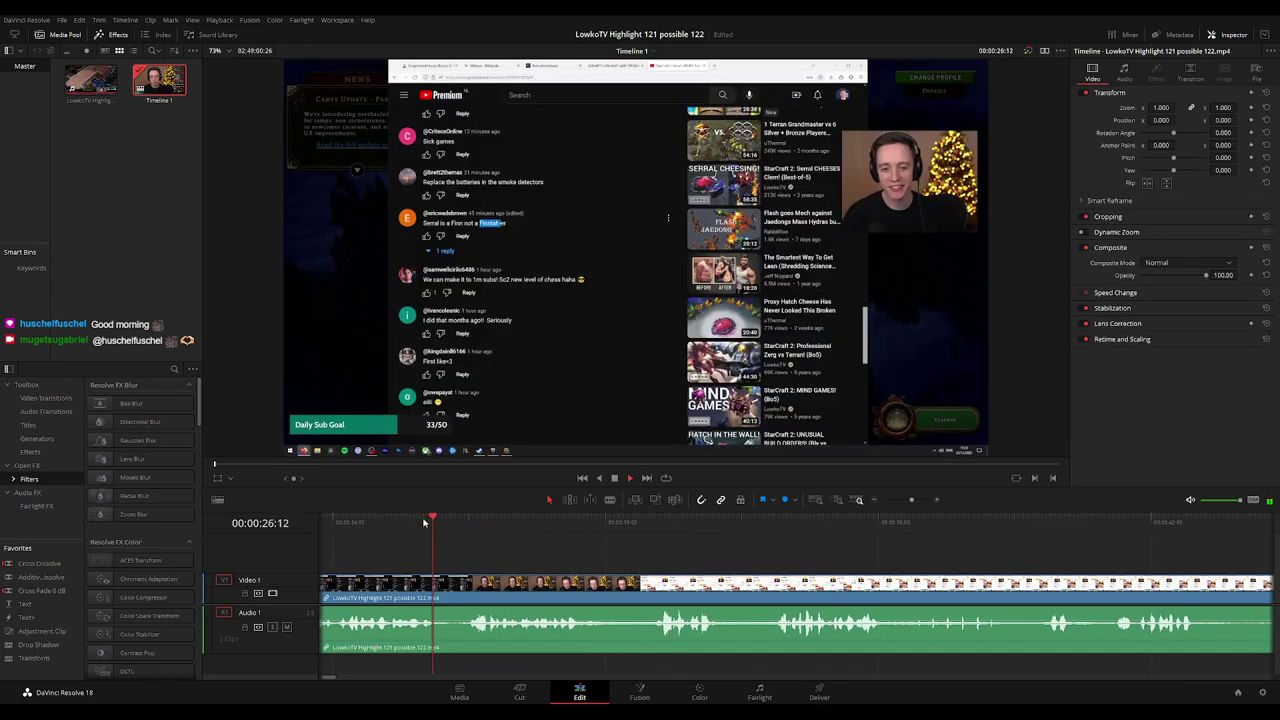
{"action": "key", "text": "ctrl+b"}
{"action": "left_click_drag", "start_coordinate": [443, 582], "coordinate": [464, 591]}
{"action": "left_click", "coordinate": [451, 592]}
{"action": "key", "text": "BackSpace"}
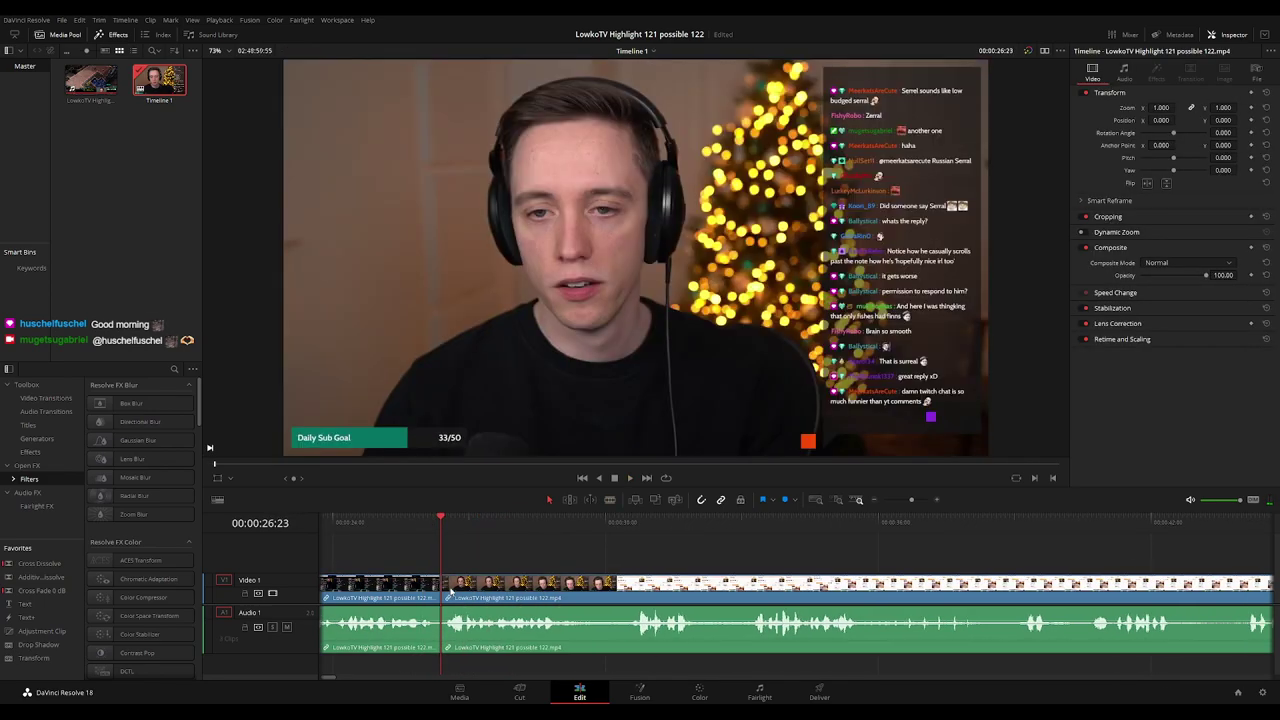
{"action": "key", "text": "ctrl+t"}
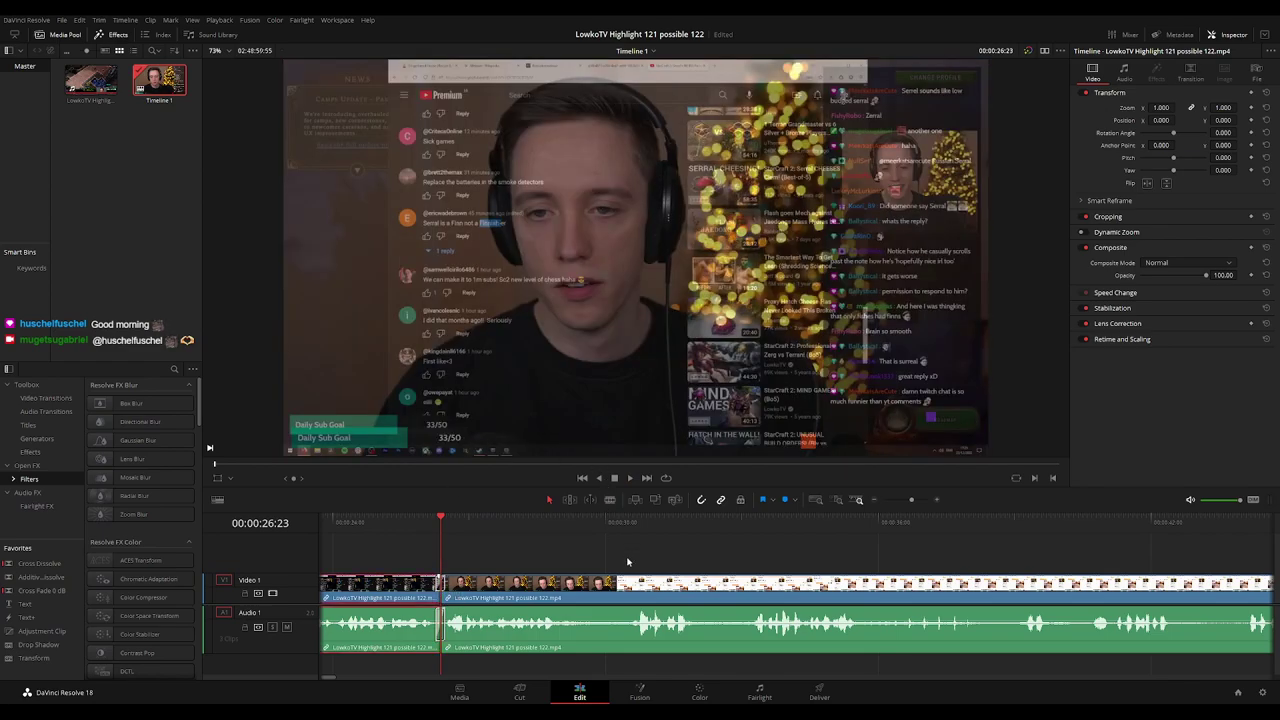
{"action": "left_click", "coordinate": [418, 522]}
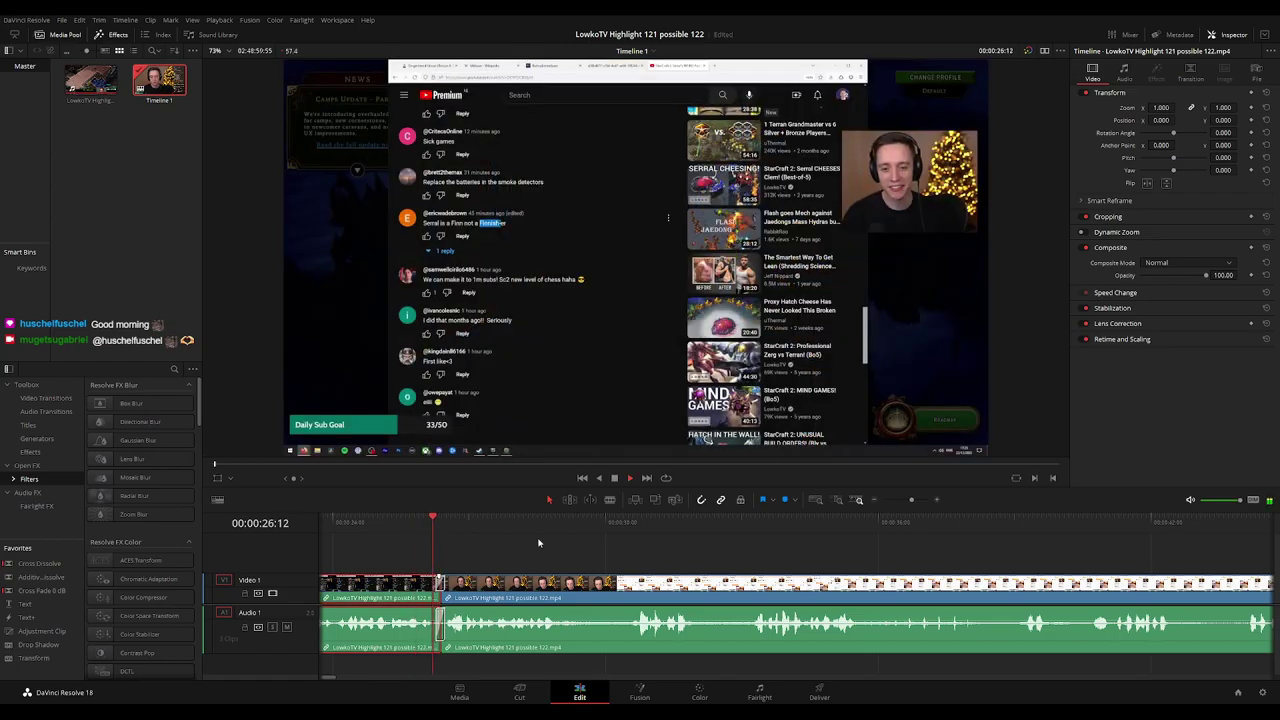
Review the quiz footage and ripple-delete the short segment starting at 00:00:40:34, with both ends split from the clip.
{"action": "left_click_drag", "start_coordinate": [662, 562], "coordinate": [512, 554]}
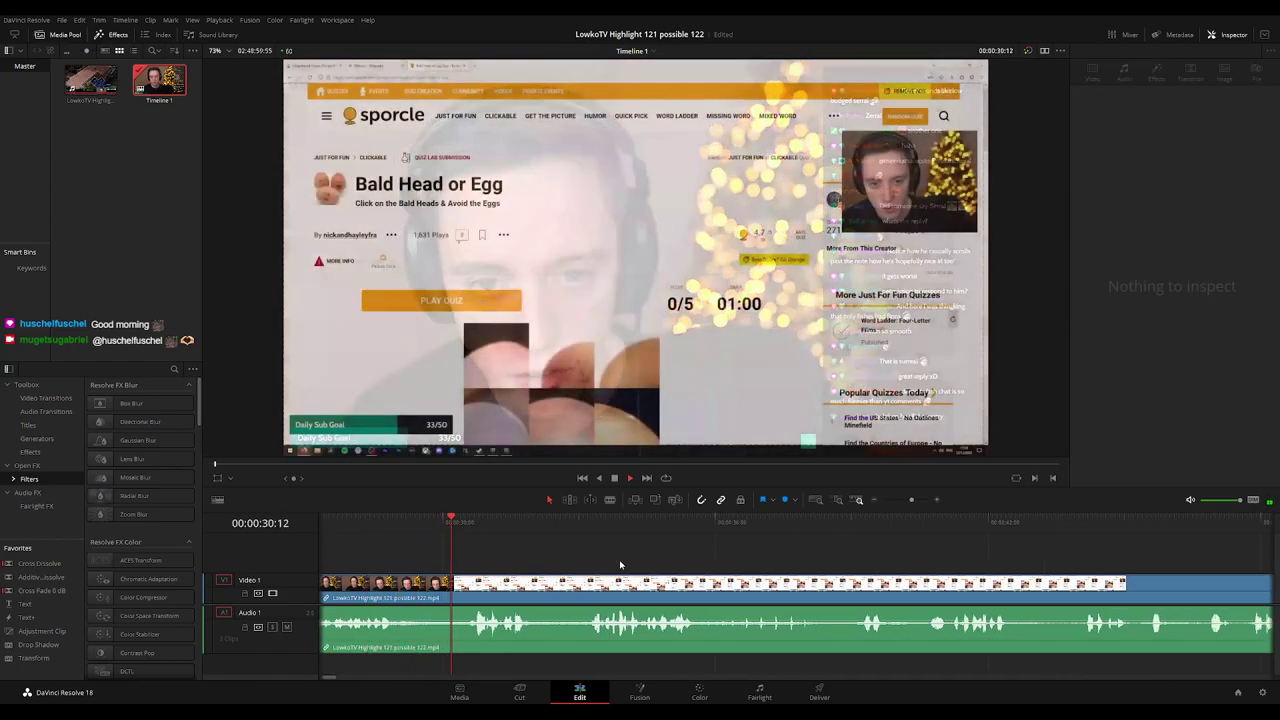
{"action": "scroll", "coordinate": [610, 563], "scroll_direction": "right", "scroll_amount": 2}
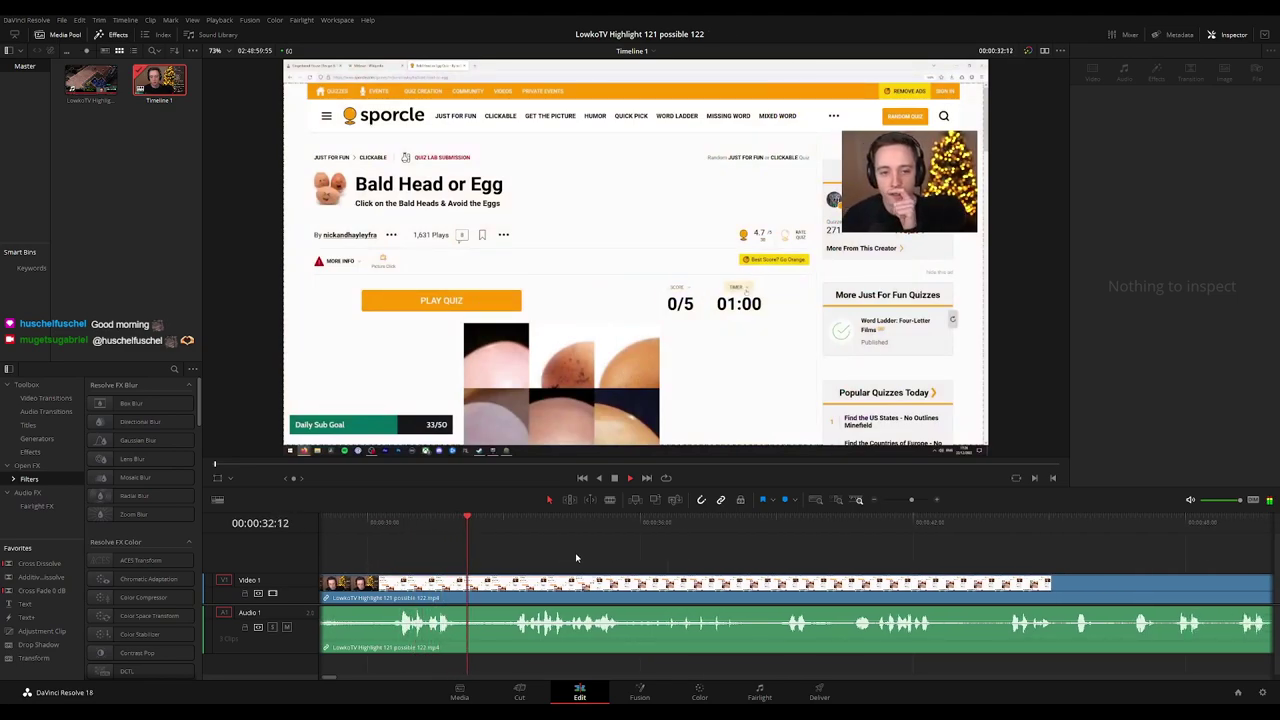
{"action": "scroll", "coordinate": [590, 555], "scroll_direction": "right", "scroll_amount": 2}
{"action": "scroll", "coordinate": [615, 552], "scroll_direction": "right", "scroll_amount": 1}
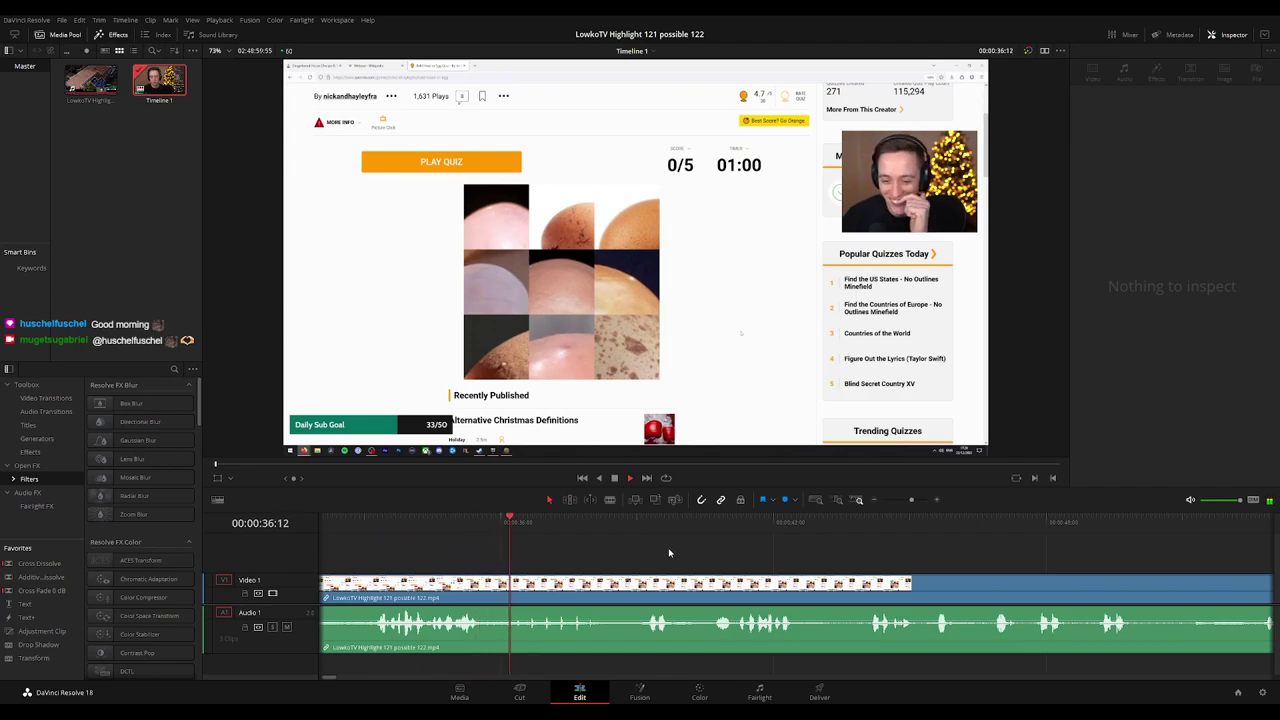
{"action": "scroll", "coordinate": [614, 547], "scroll_direction": "right", "scroll_amount": 2}
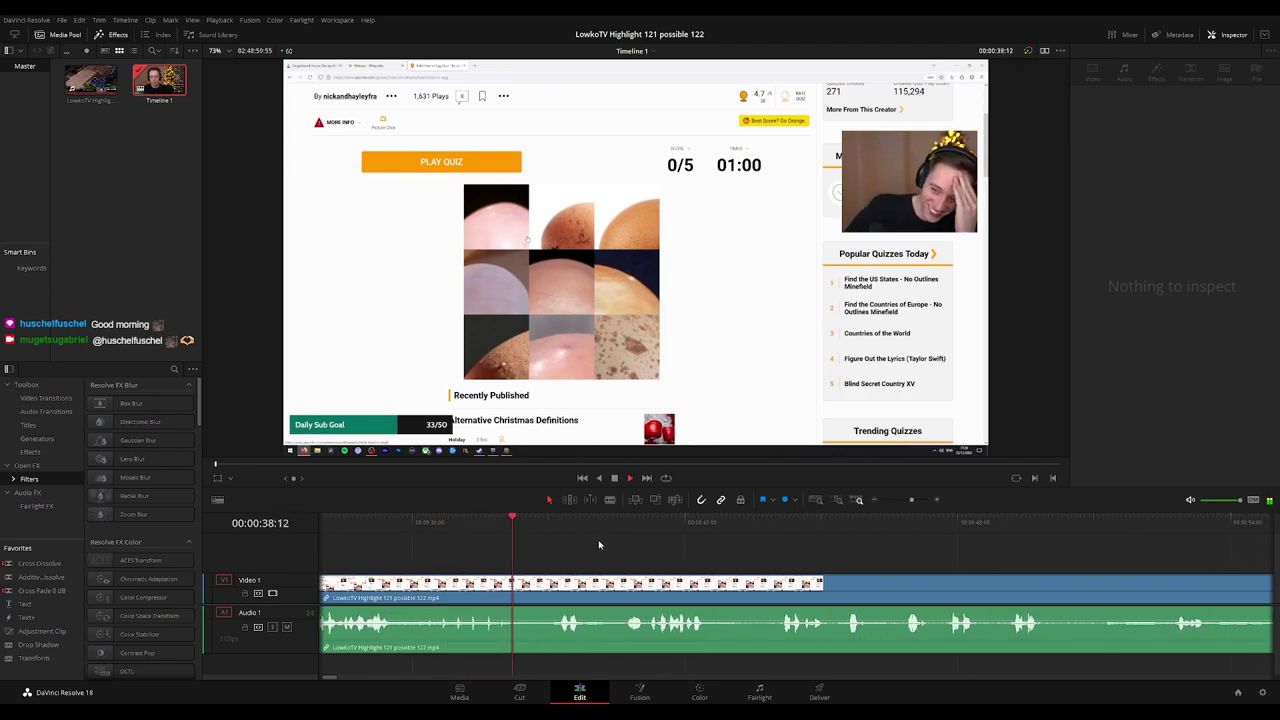
{"action": "scroll", "coordinate": [597, 540], "scroll_direction": "right", "scroll_amount": 3}
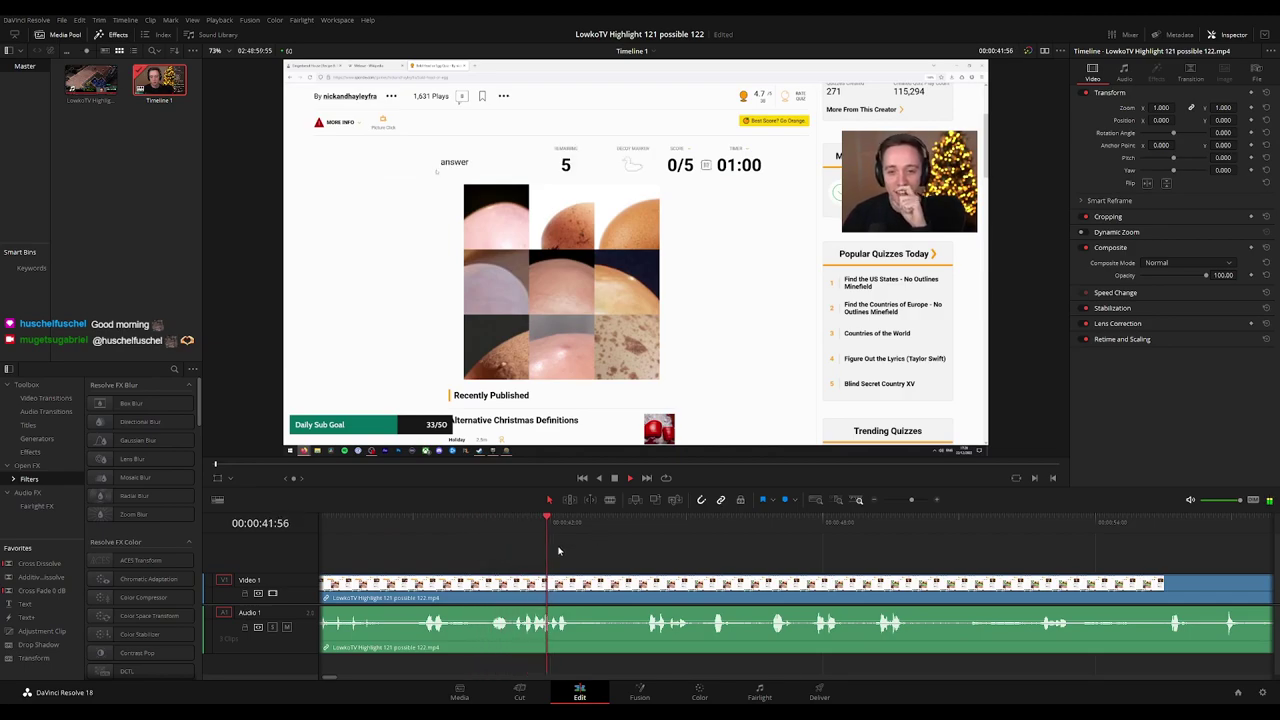
{"action": "left_click", "coordinate": [488, 526]}
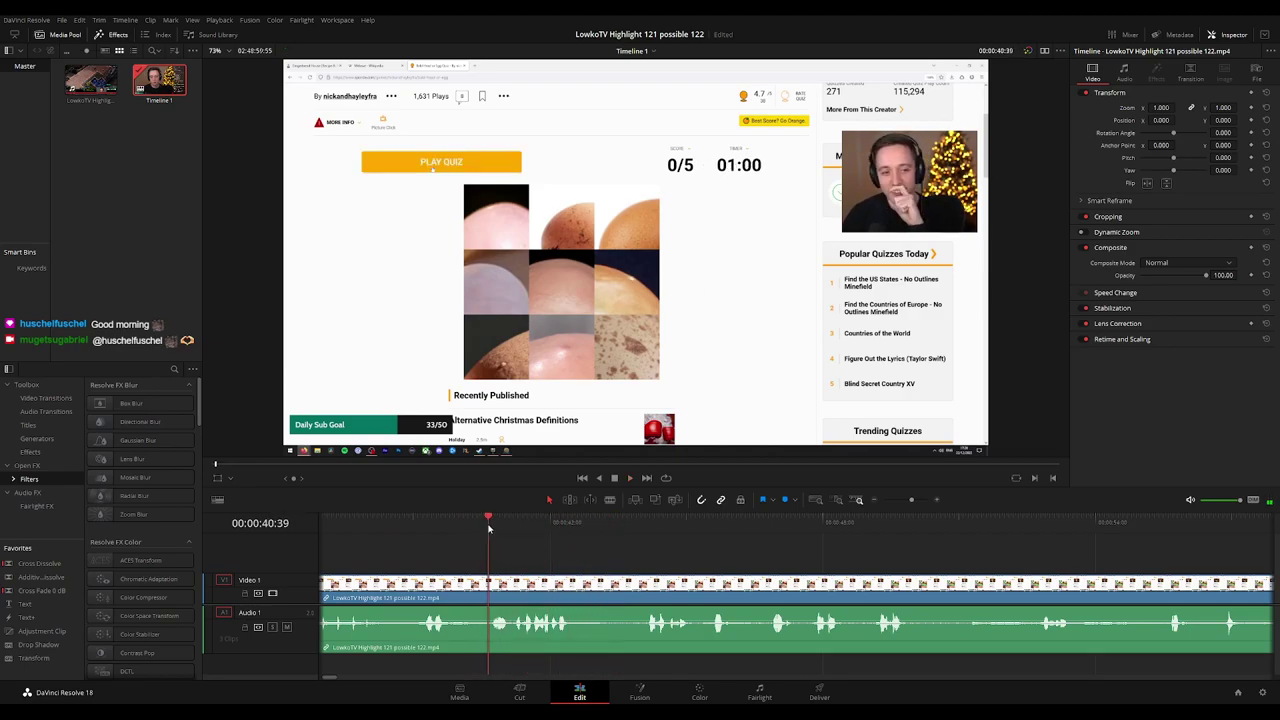
{"action": "left_click", "coordinate": [510, 588]}
{"action": "key", "text": "a"}
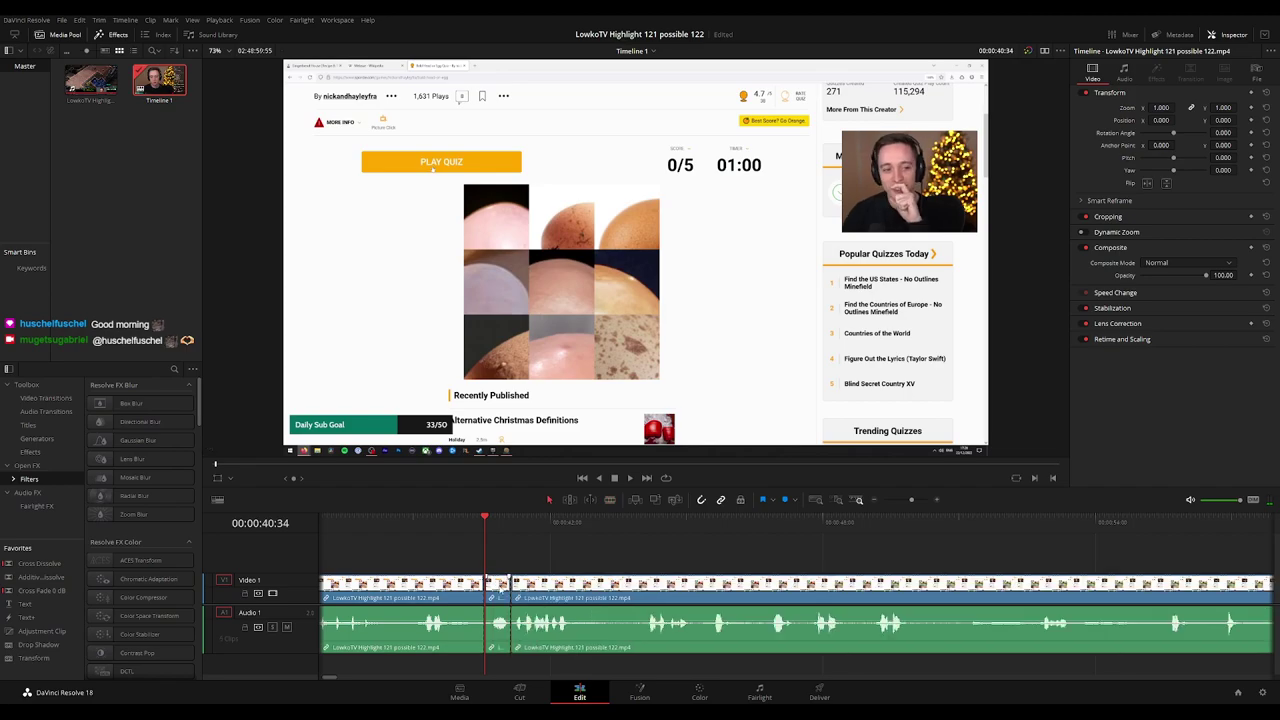
{"action": "key", "text": "Delete"}
{"action": "key", "text": "space"}
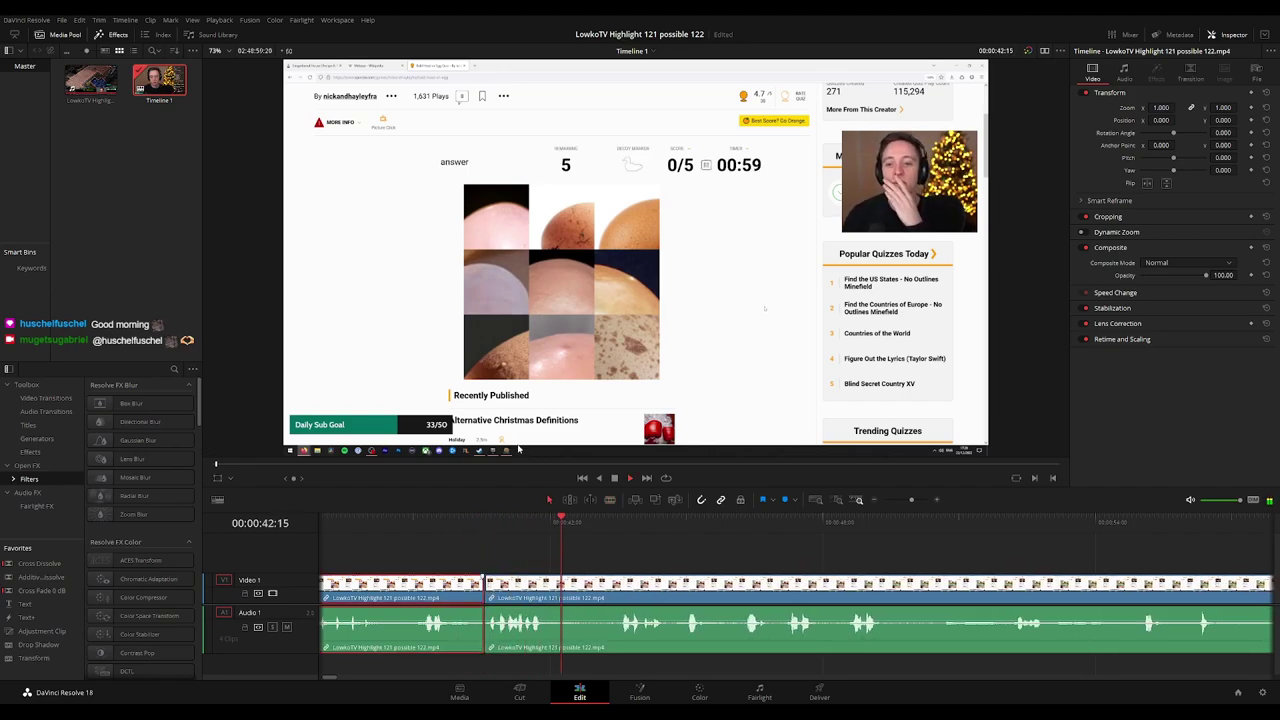
{"action": "left_click", "coordinate": [680, 563]}
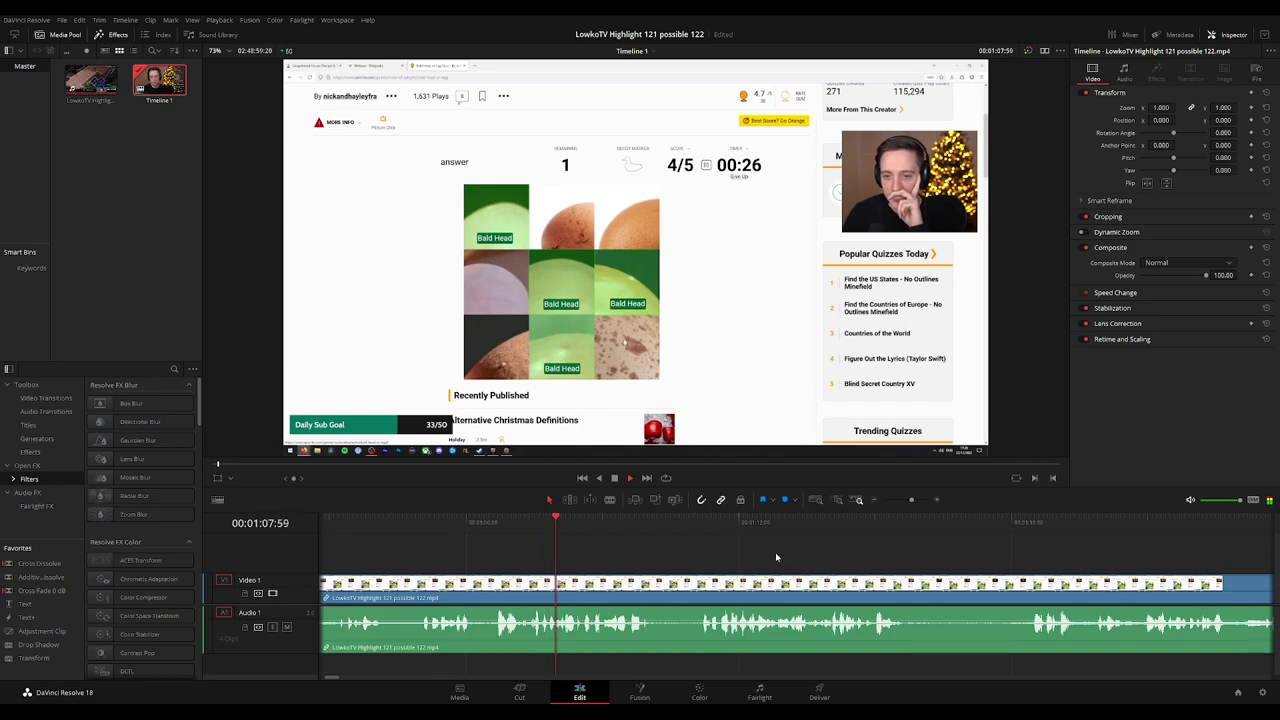
Split the clip at 00:01:22:50 and slightly after it, ripple-delete the short piece between, and replay the cut.
{"action": "left_click_drag", "start_coordinate": [777, 556], "coordinate": [692, 555]}
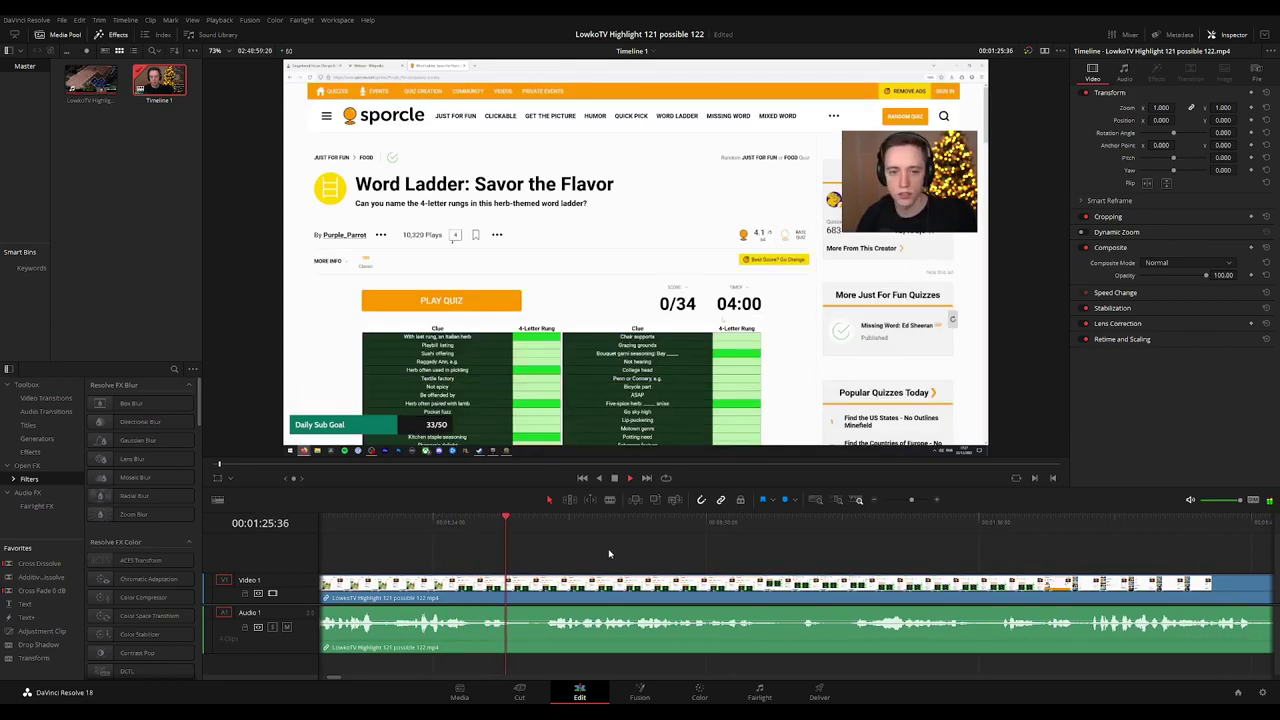
{"action": "left_click", "coordinate": [352, 526]}
{"action": "key", "text": "space"}
{"action": "key", "text": "space"}
{"action": "key", "text": "b"}
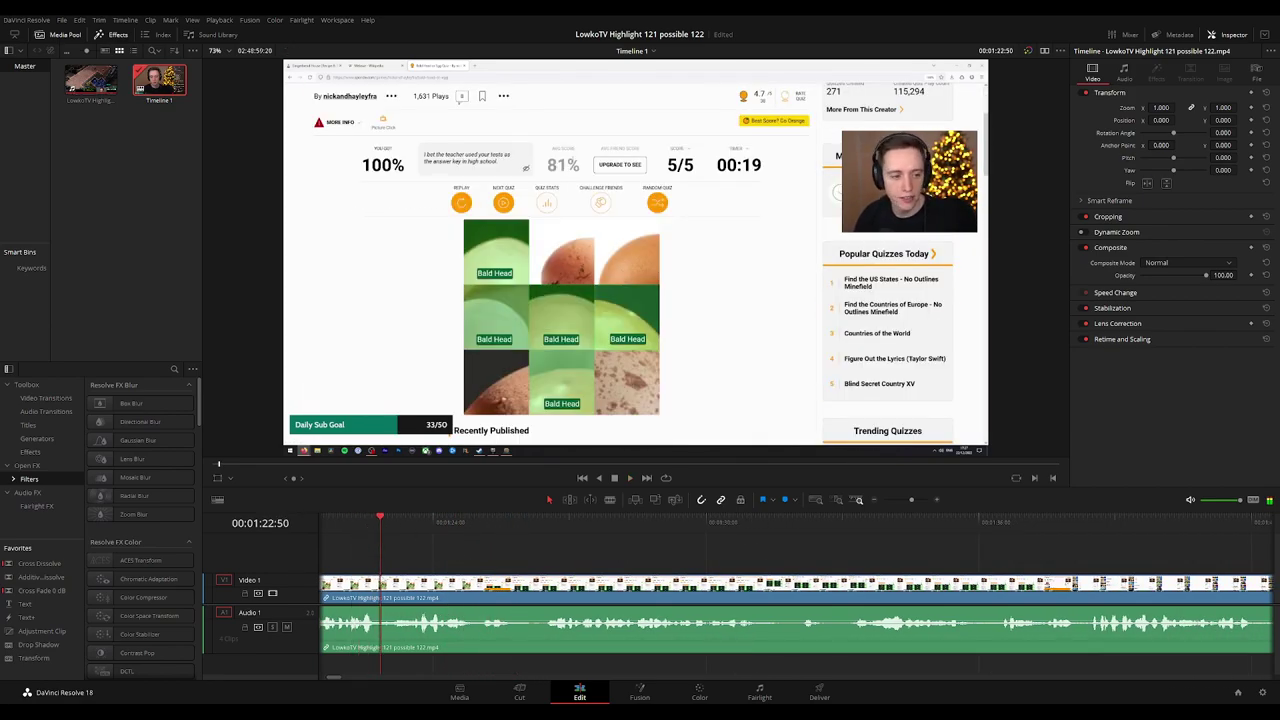
{"action": "left_click", "coordinate": [380, 584]}
{"action": "left_click", "coordinate": [391, 582]}
{"action": "key", "text": "a"}
{"action": "left_click", "coordinate": [386, 589]}
{"action": "key", "text": "Delete"}
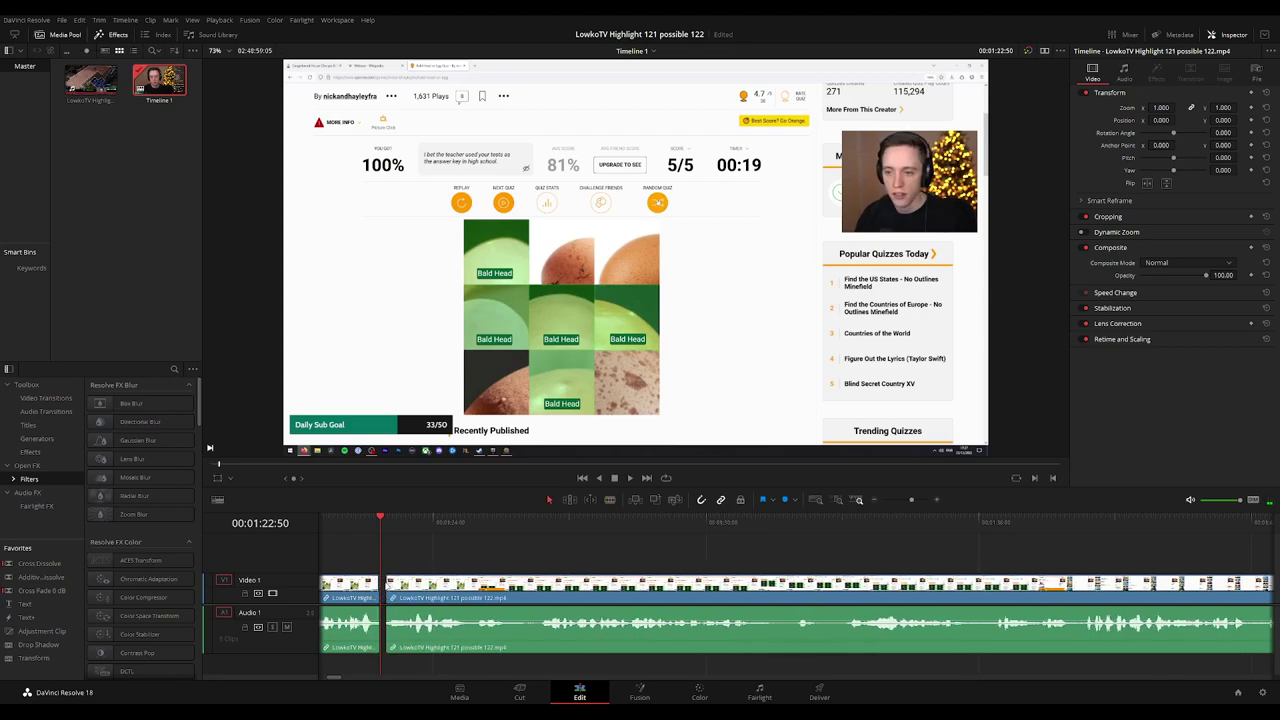
{"action": "key", "text": "space"}
{"action": "left_click", "coordinate": [361, 595]}
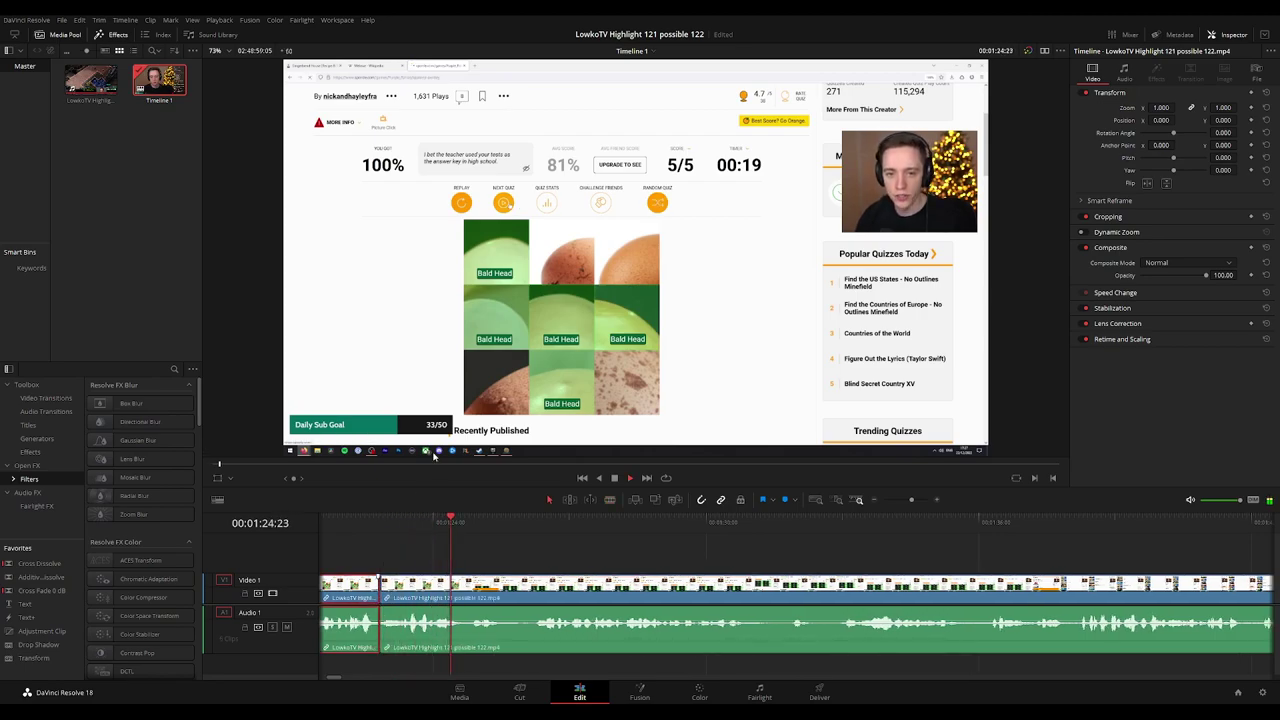
Split the clip at 00:01:43:31, where the quiz page changes, and again about half a second after it.
{"action": "left_click", "coordinate": [590, 568]}
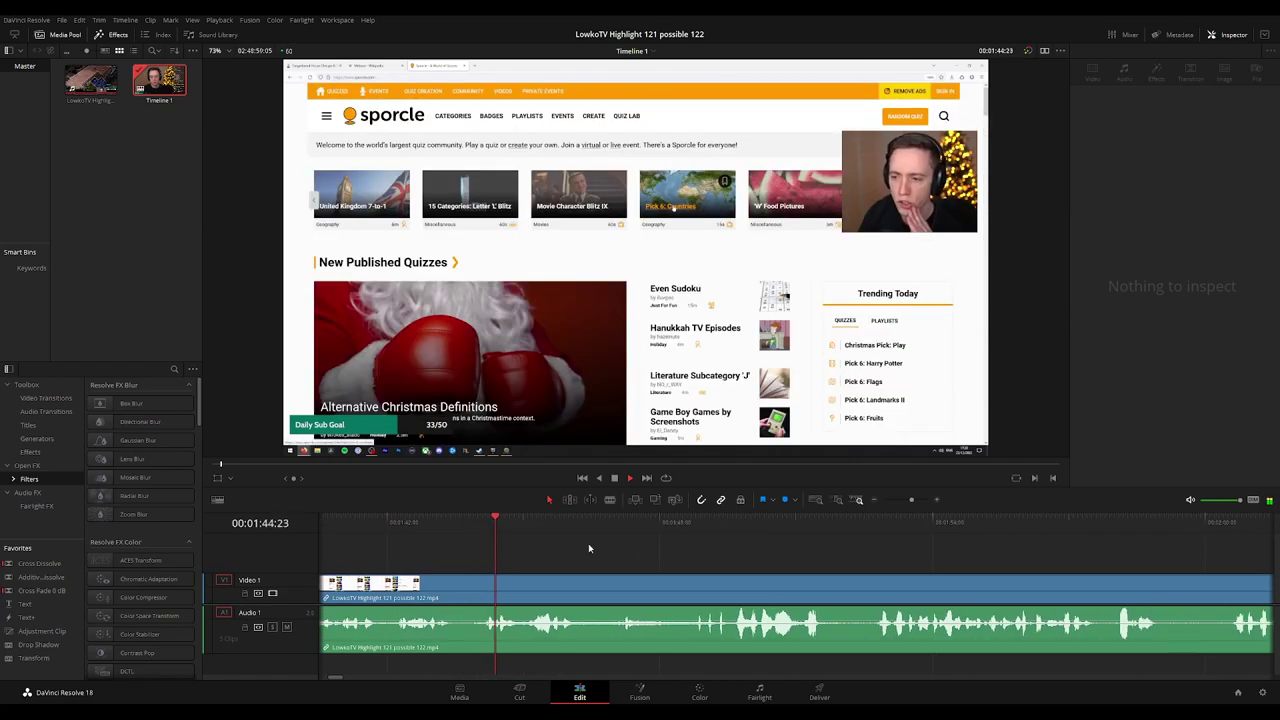
{"action": "key", "text": "space"}
{"action": "left_click", "coordinate": [440, 521]}
{"action": "key", "text": "space"}
{"action": "key", "text": "space"}
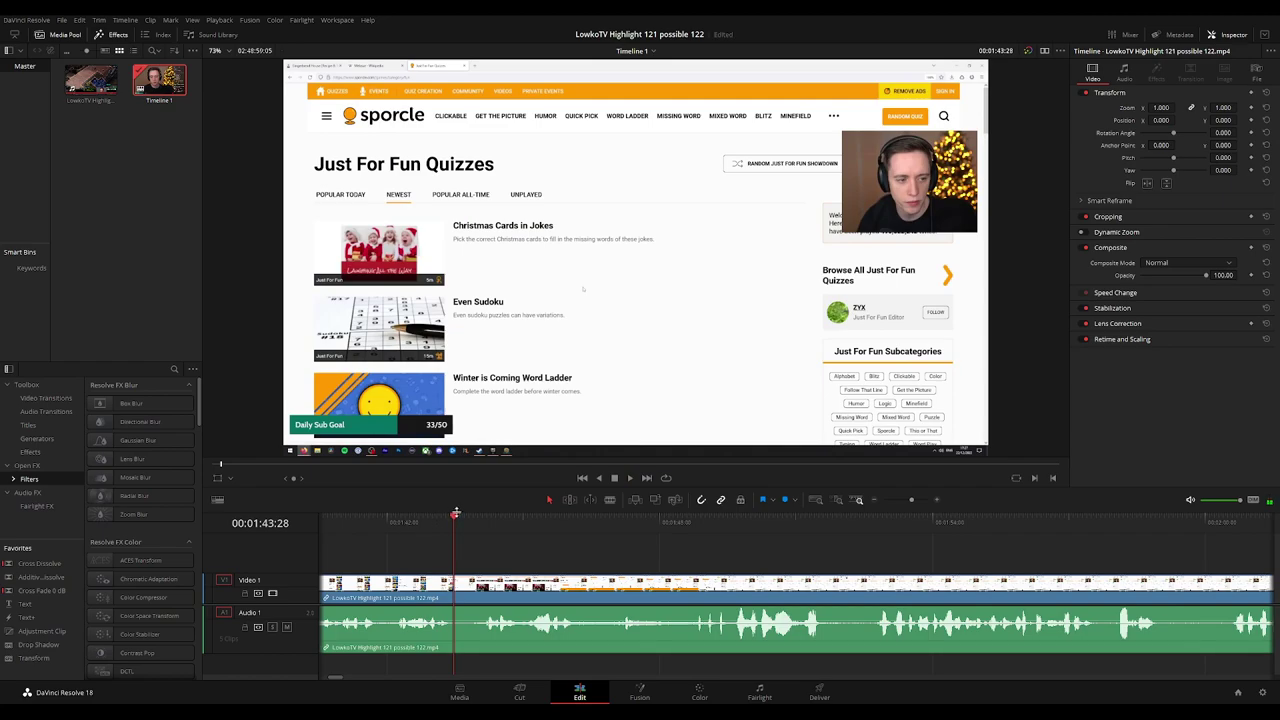
{"action": "left_click_drag", "start_coordinate": [456, 512], "coordinate": [456, 513]}
{"action": "key", "text": "Right"}
{"action": "key", "text": "Right"}
{"action": "key", "text": "b"}
{"action": "left_click", "coordinate": [456, 577]}
{"action": "left_click", "coordinate": [481, 585]}
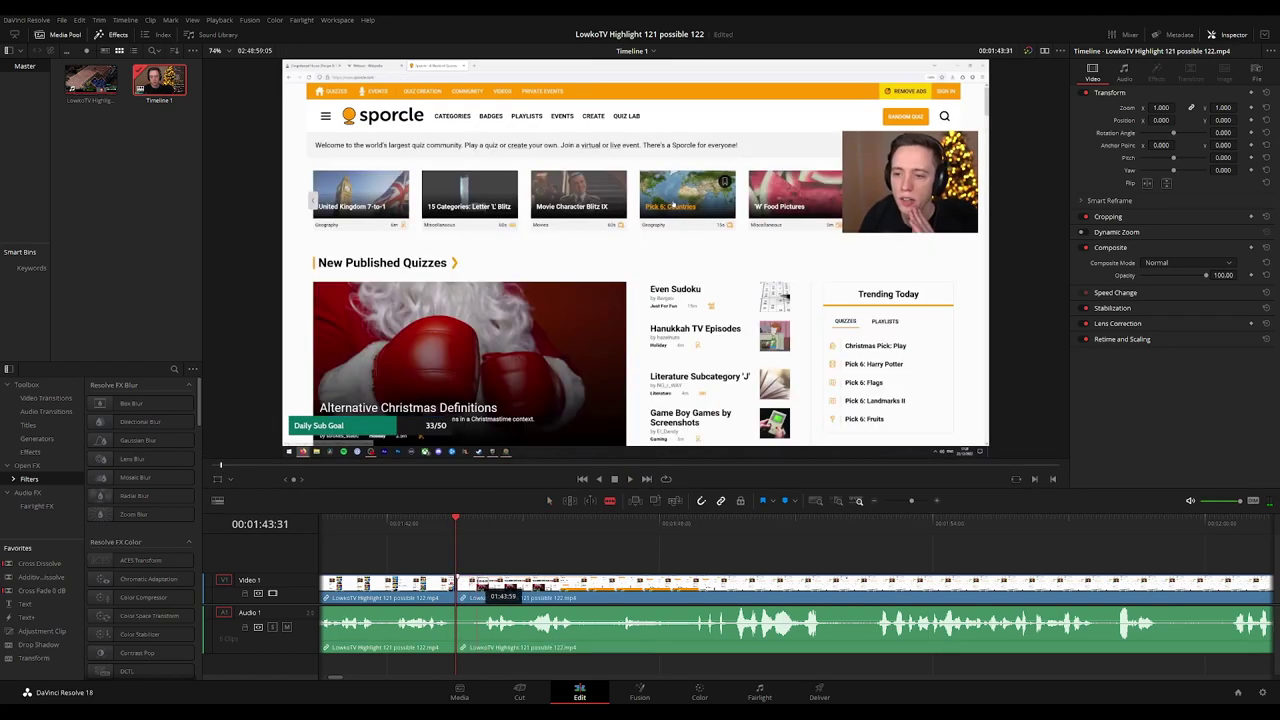
Ripple-delete the short piece after 00:01:43:31 and bridge the cut with a short transition.
{"action": "key", "text": "a"}
{"action": "left_click", "coordinate": [469, 585]}
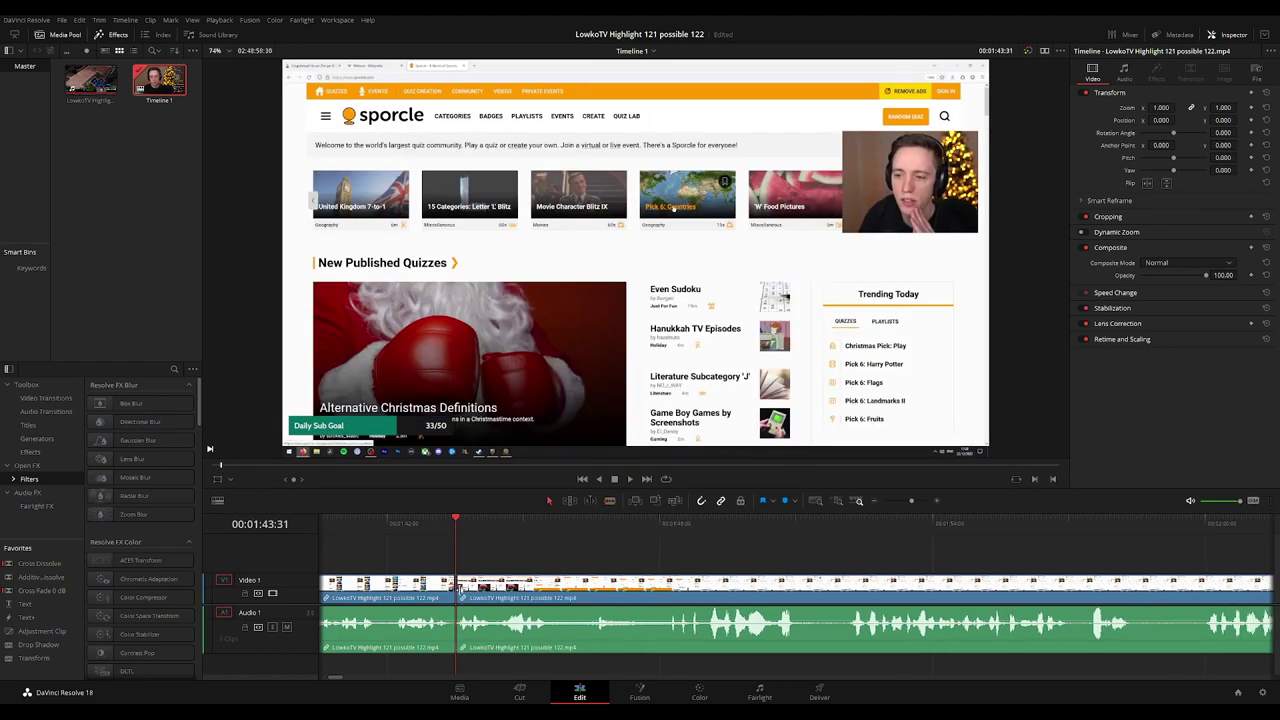
{"action": "key", "text": "Delete"}
{"action": "key", "text": "space"}
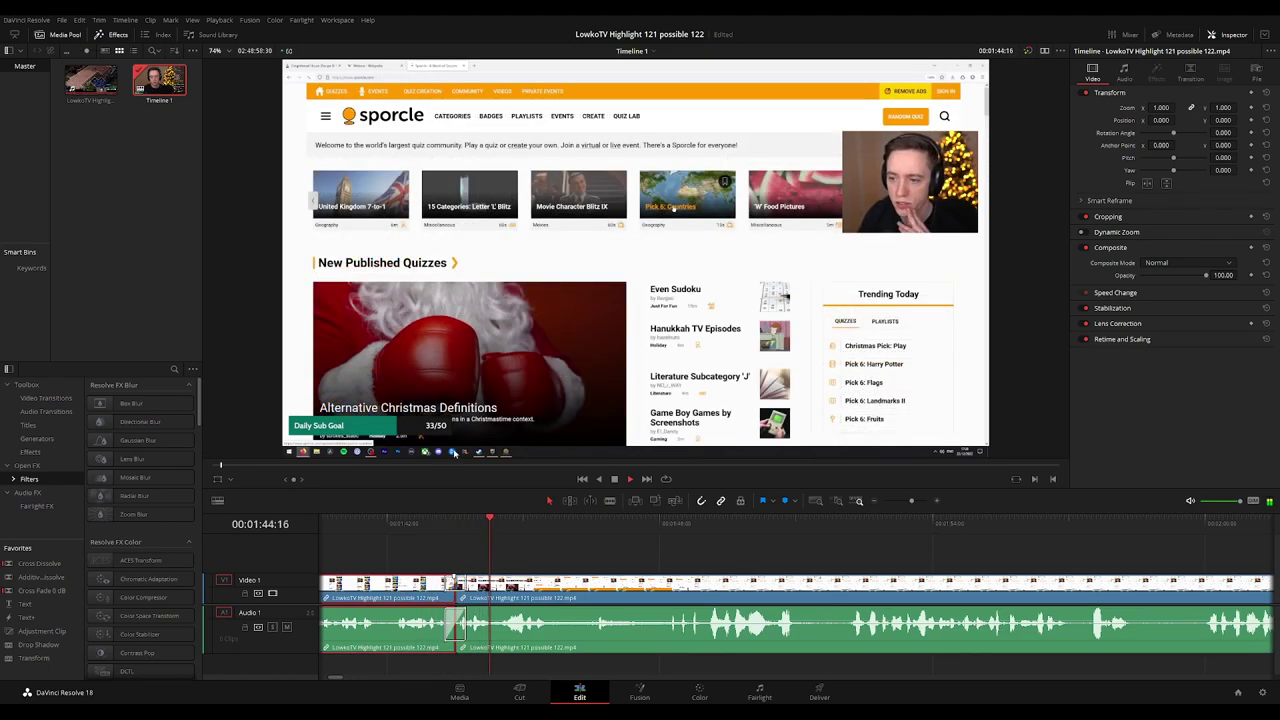
{"action": "left_click", "coordinate": [684, 558]}
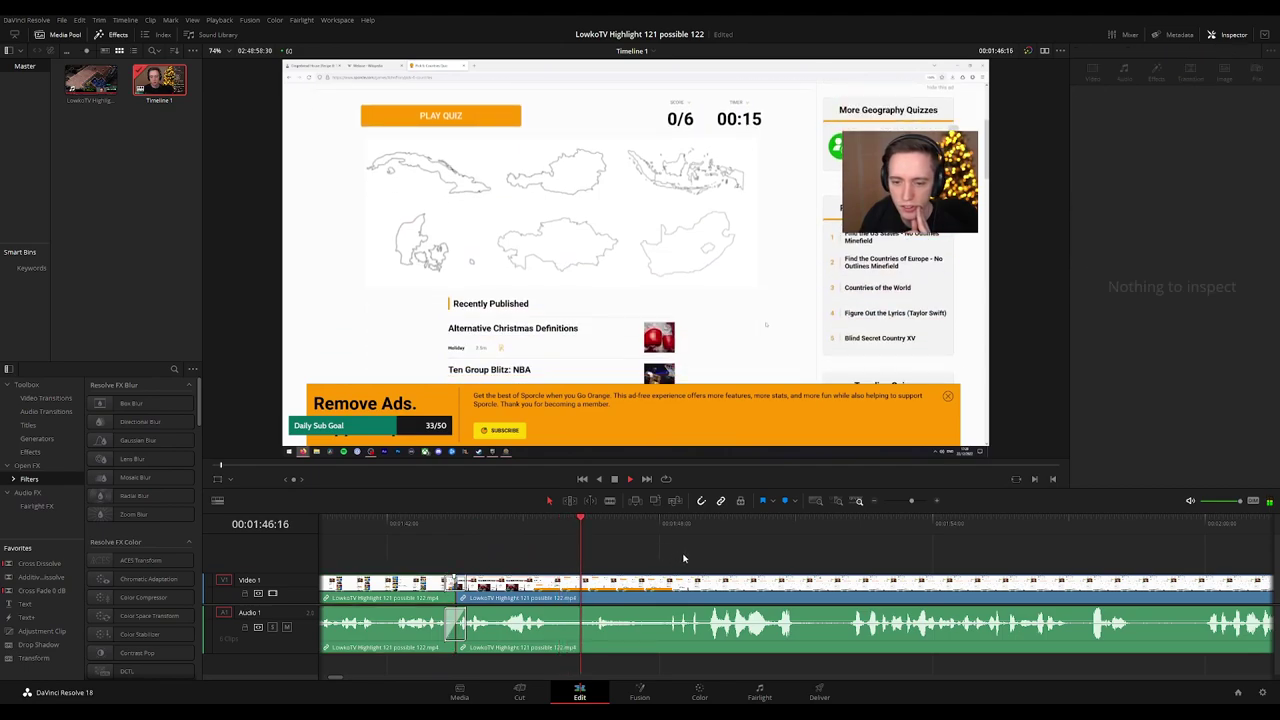
Play the Pick 6: Countries quiz footage from about 00:01:46 to 00:02:40 to look for the next moment to trim.
{"action": "left_click_drag", "start_coordinate": [765, 555], "coordinate": [574, 552]}
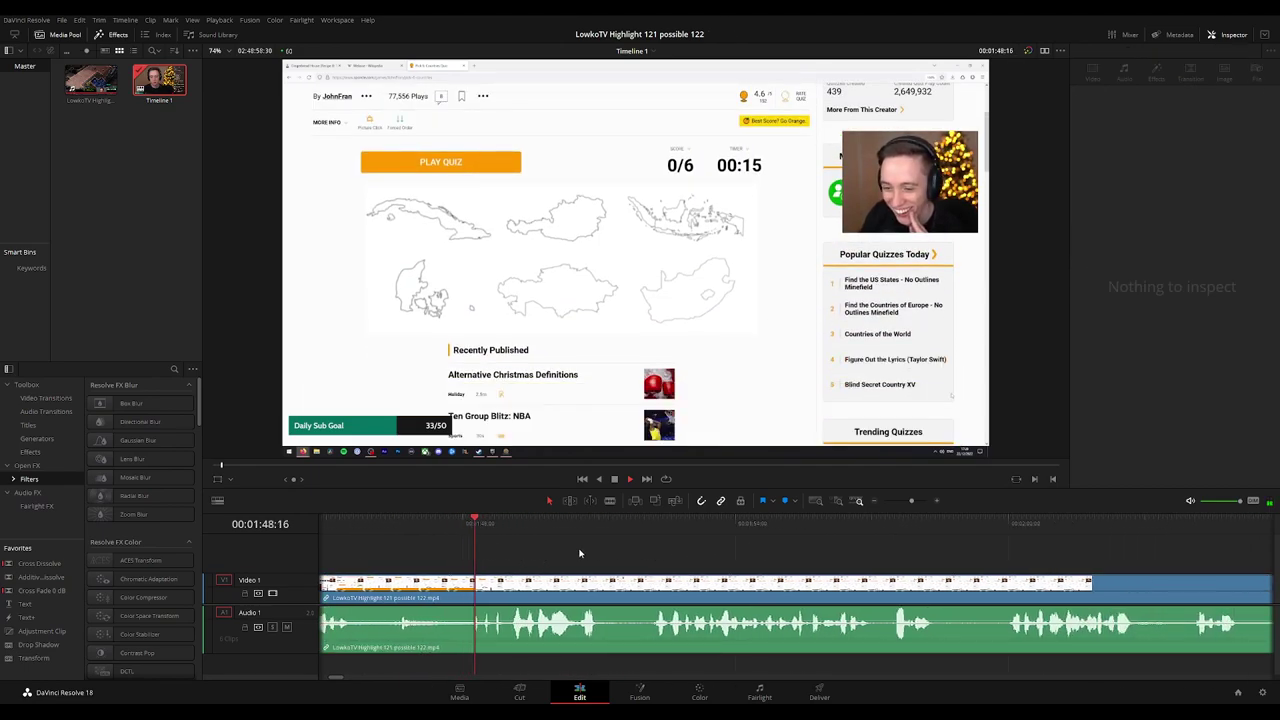
{"action": "scroll", "coordinate": [700, 555], "scroll_direction": "right", "scroll_amount": 3}
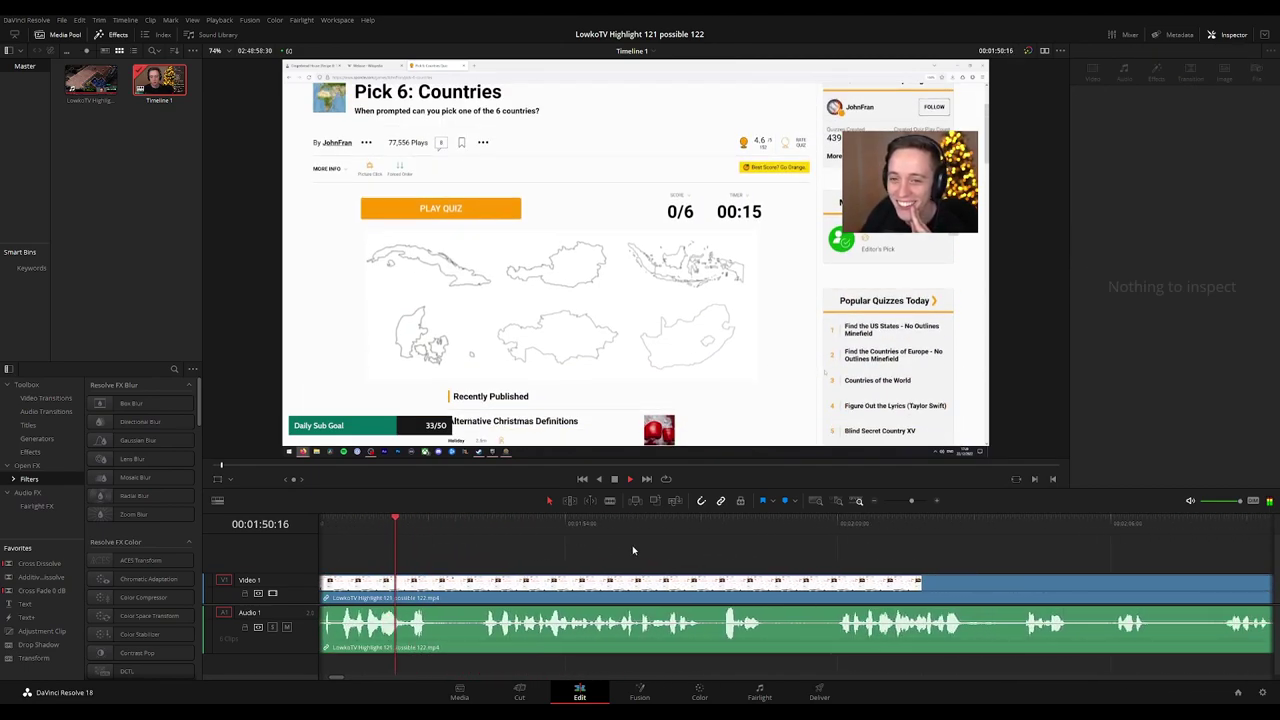
{"action": "scroll", "coordinate": [639, 550], "scroll_direction": "right", "scroll_amount": 1}
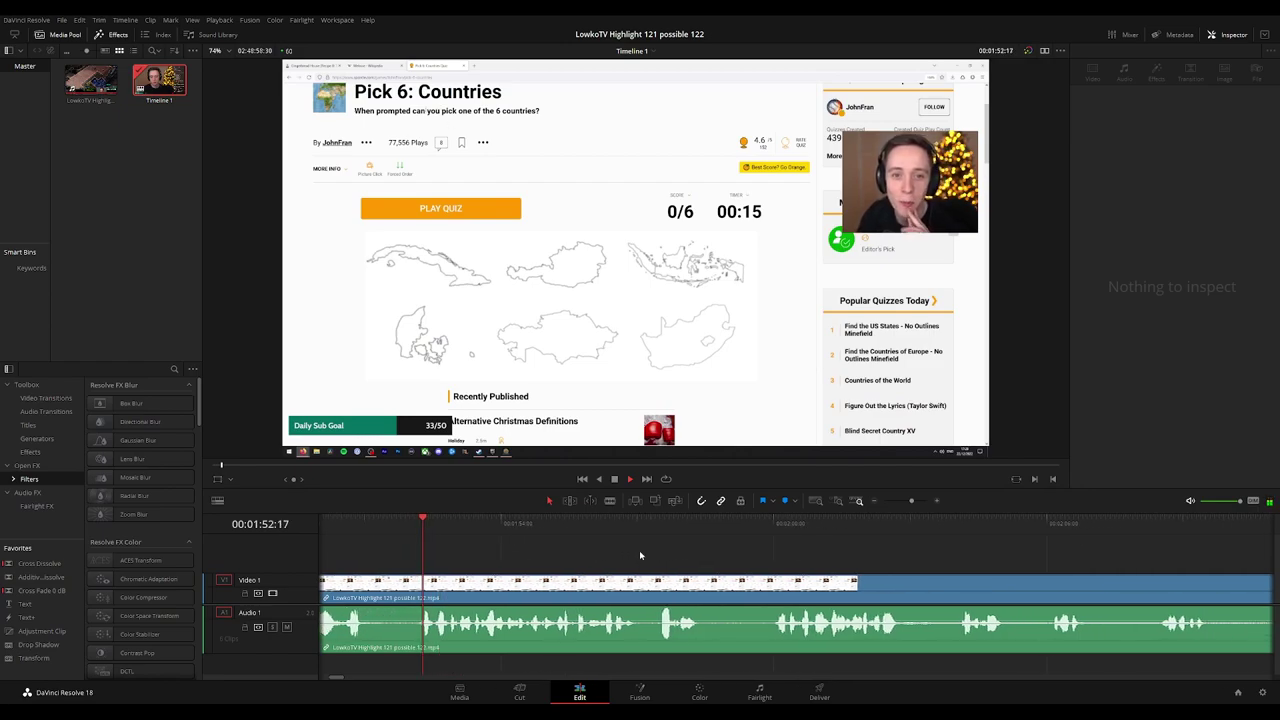
{"action": "scroll", "coordinate": [629, 538], "scroll_direction": "right", "scroll_amount": 2}
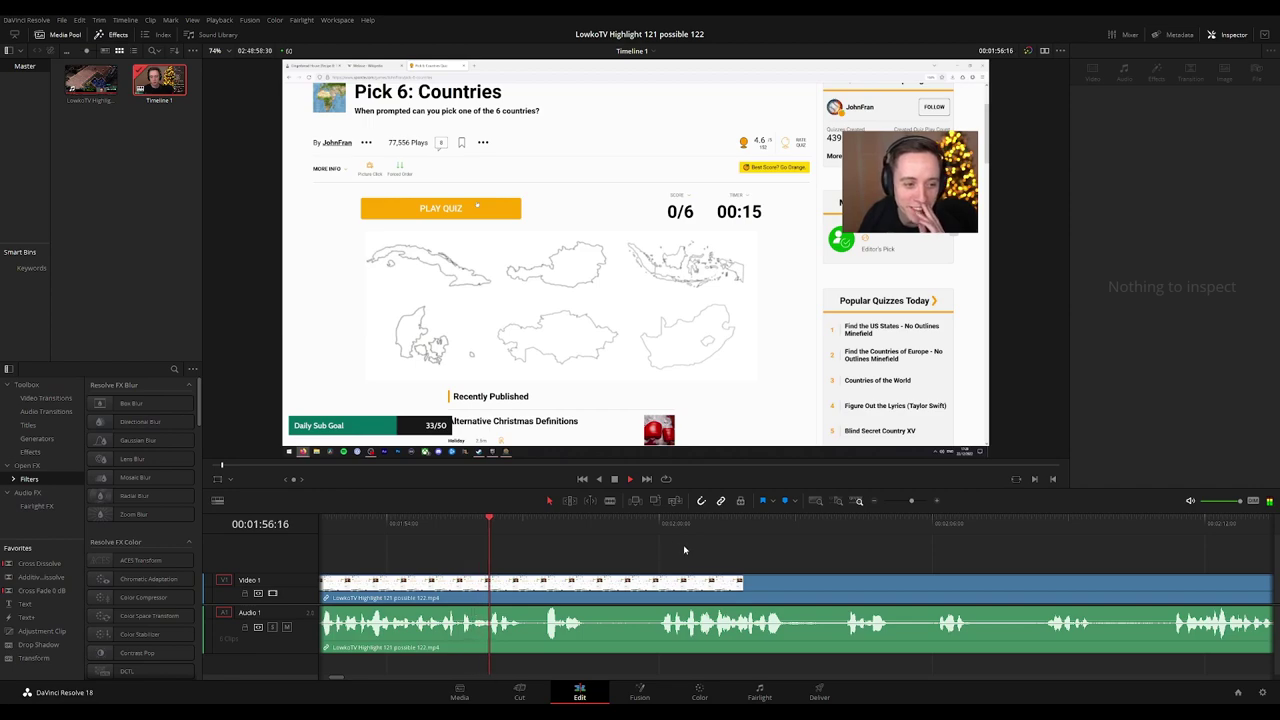
{"action": "scroll", "coordinate": [623, 545], "scroll_direction": "right", "scroll_amount": 1}
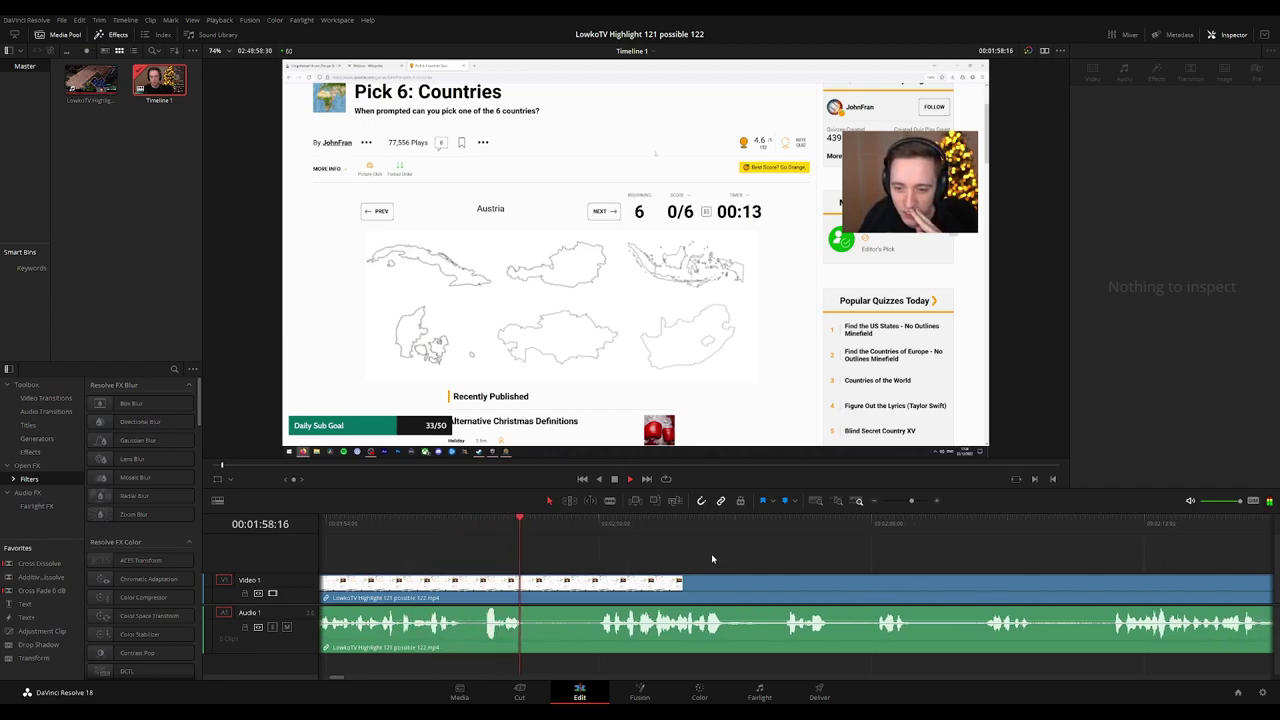
{"action": "scroll", "coordinate": [640, 558], "scroll_direction": "right", "scroll_amount": 1}
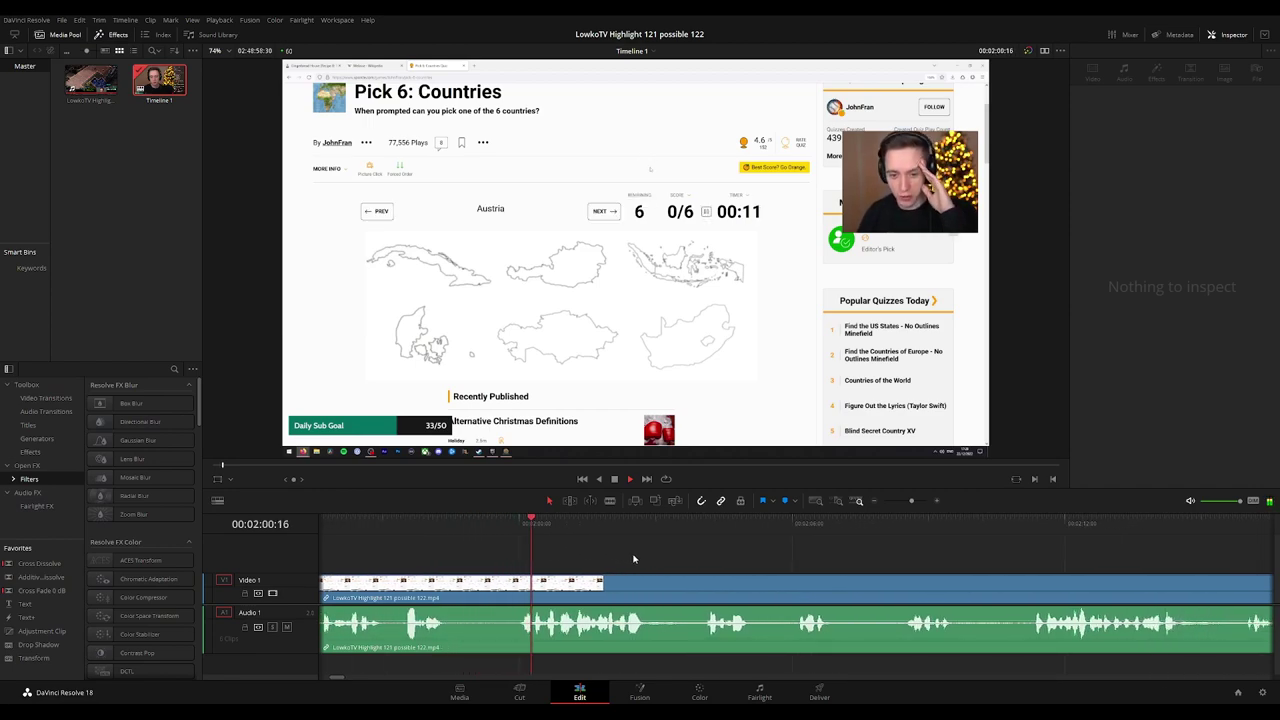
{"action": "scroll", "coordinate": [679, 561], "scroll_direction": "right", "scroll_amount": 1}
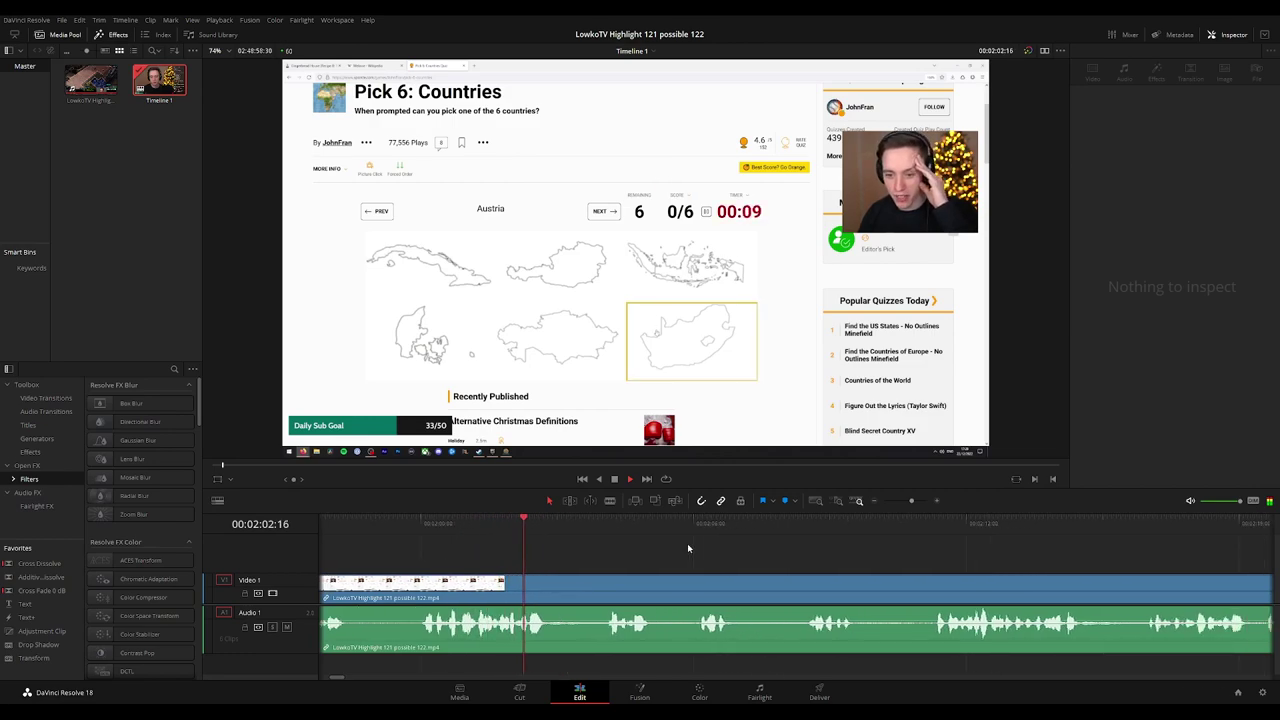
{"action": "left_click_drag", "start_coordinate": [785, 551], "coordinate": [717, 548]}
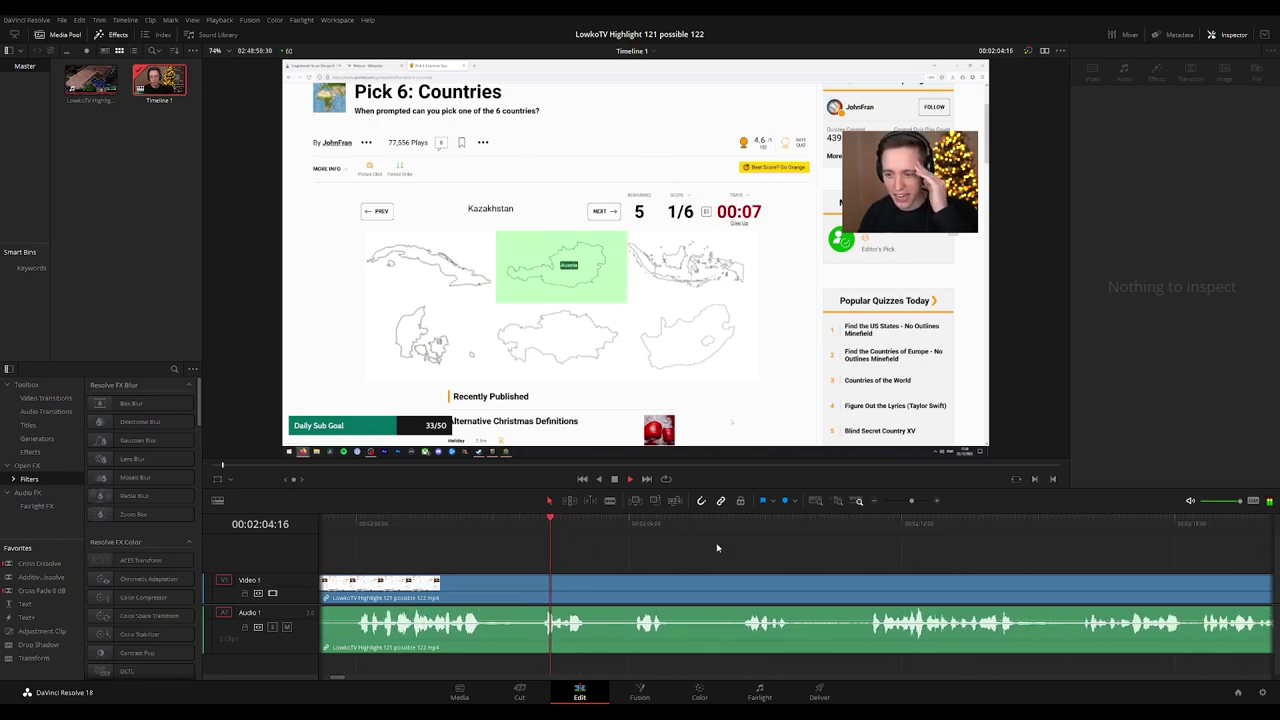
{"action": "key", "text": "space"}
{"action": "scroll", "coordinate": [766, 551], "scroll_direction": "right", "scroll_amount": 1}
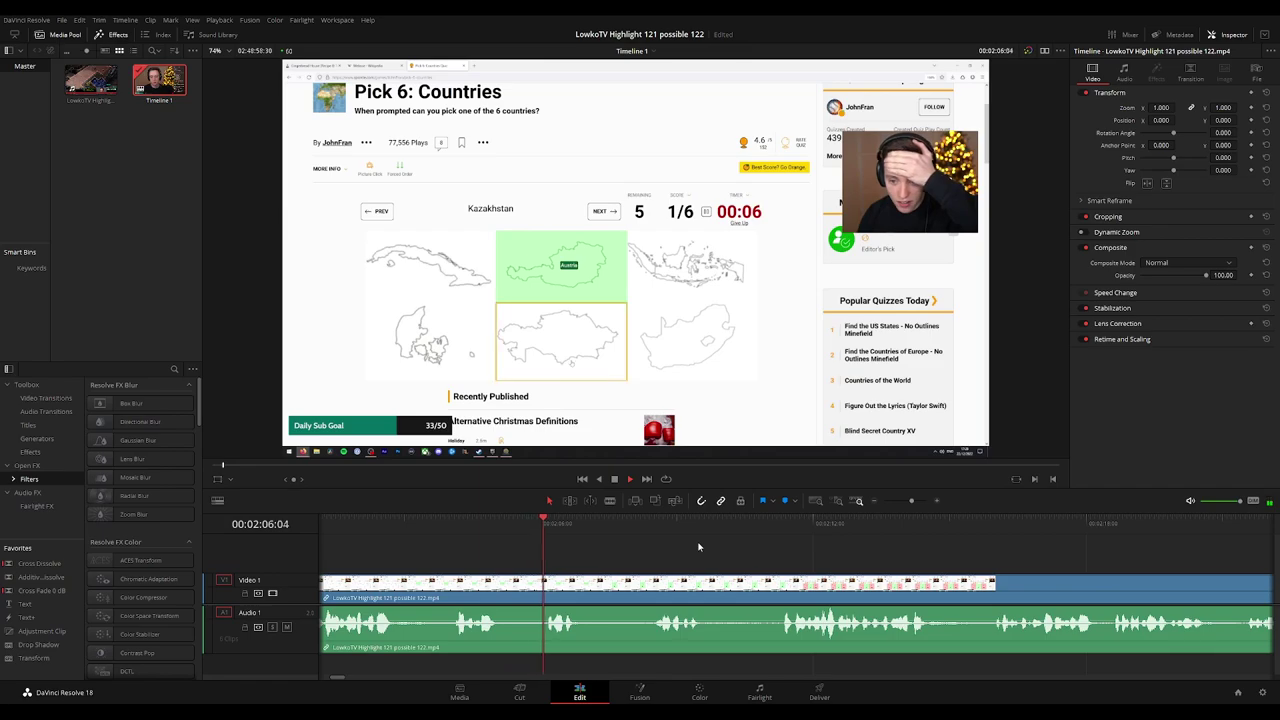
{"action": "scroll", "coordinate": [763, 555], "scroll_direction": "right", "scroll_amount": 1}
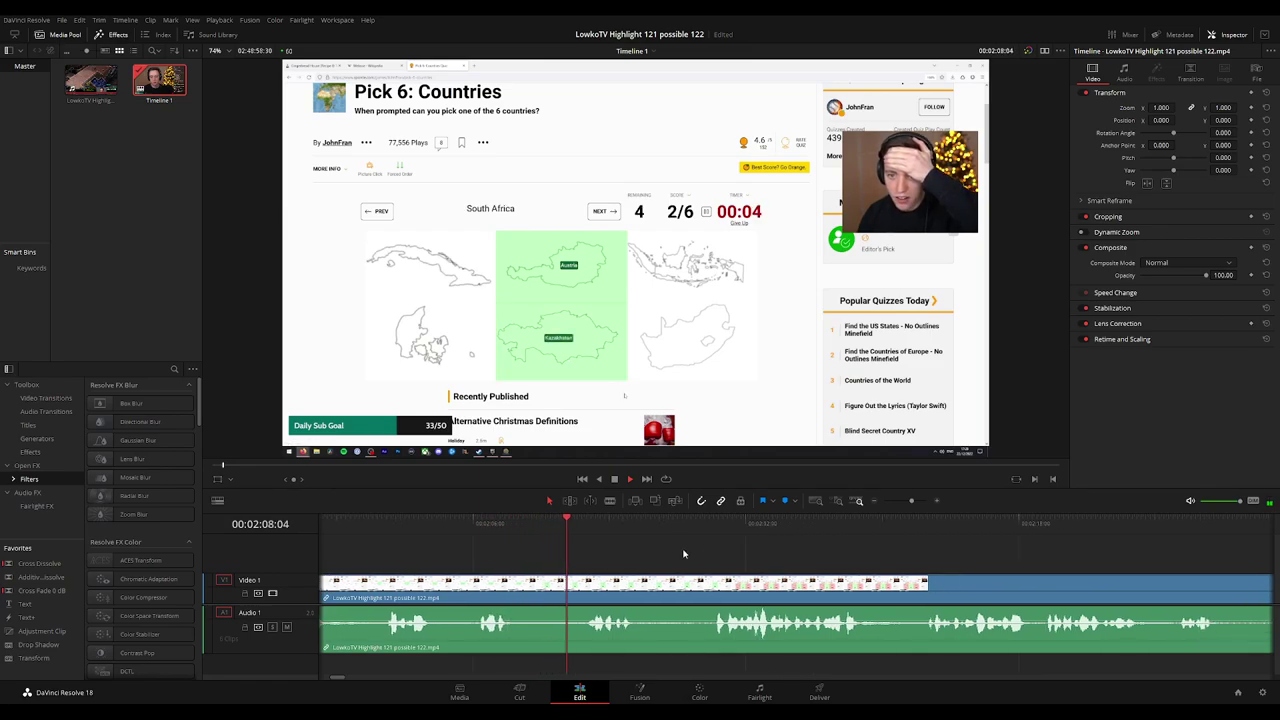
{"action": "scroll", "coordinate": [675, 555], "scroll_direction": "right", "scroll_amount": 1}
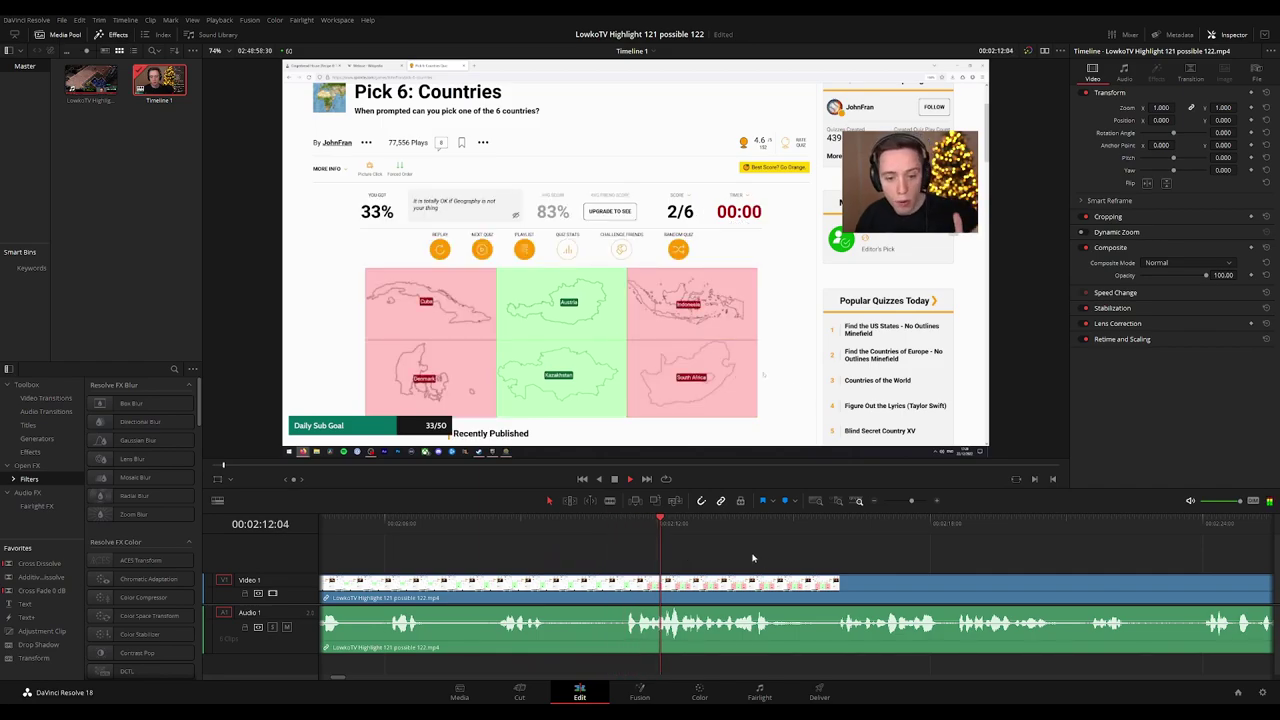
{"action": "scroll", "coordinate": [760, 554], "scroll_direction": "right", "scroll_amount": 2}
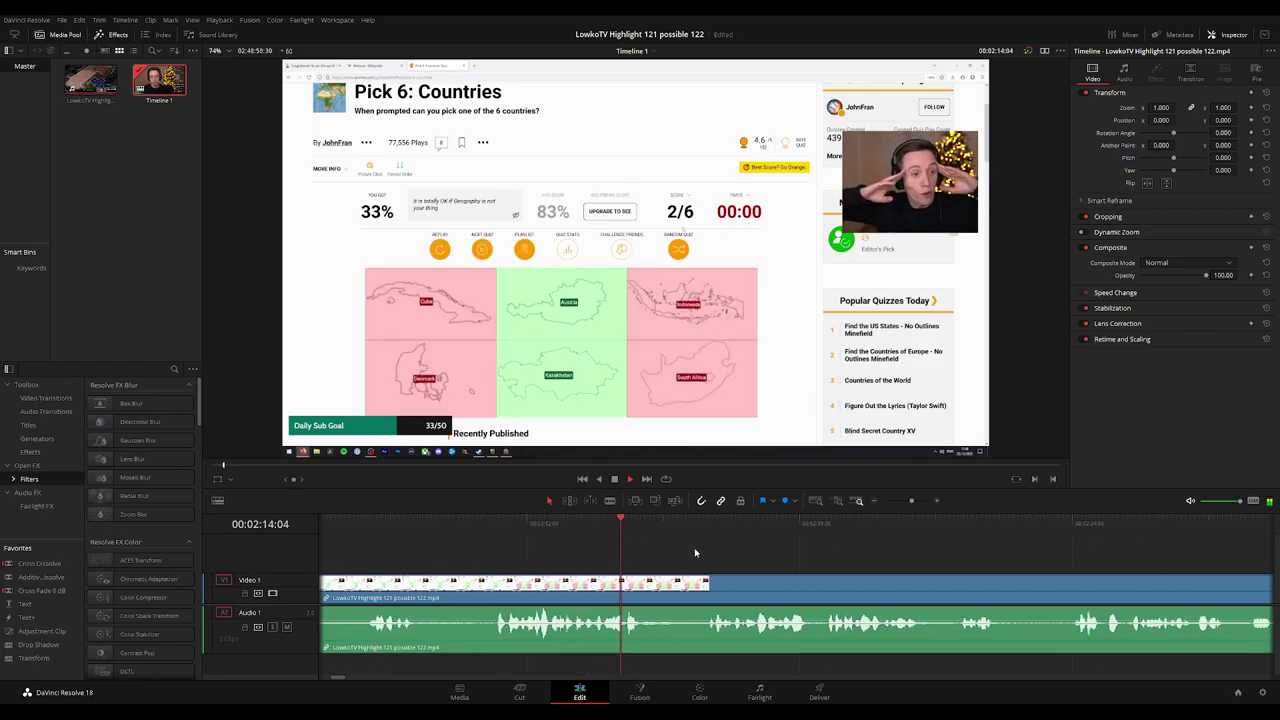
{"action": "scroll", "coordinate": [778, 555], "scroll_direction": "right", "scroll_amount": 2}
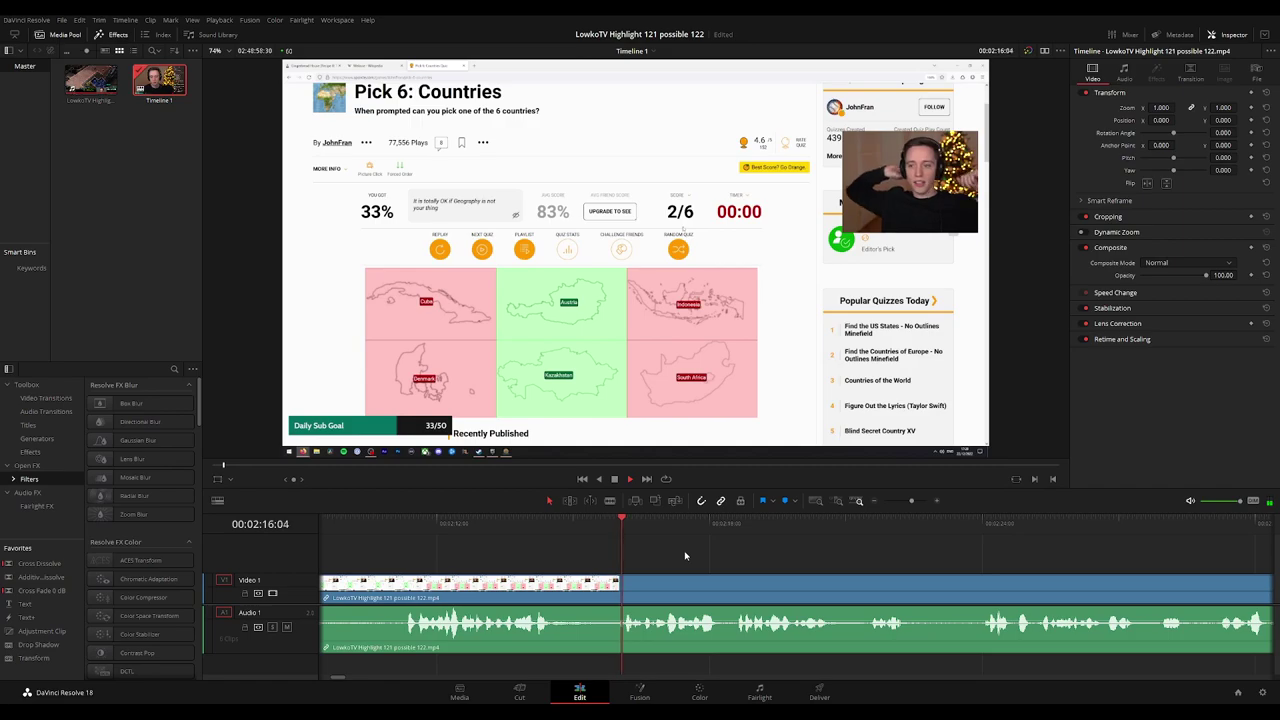
{"action": "scroll", "coordinate": [700, 555], "scroll_direction": "right", "scroll_amount": 2}
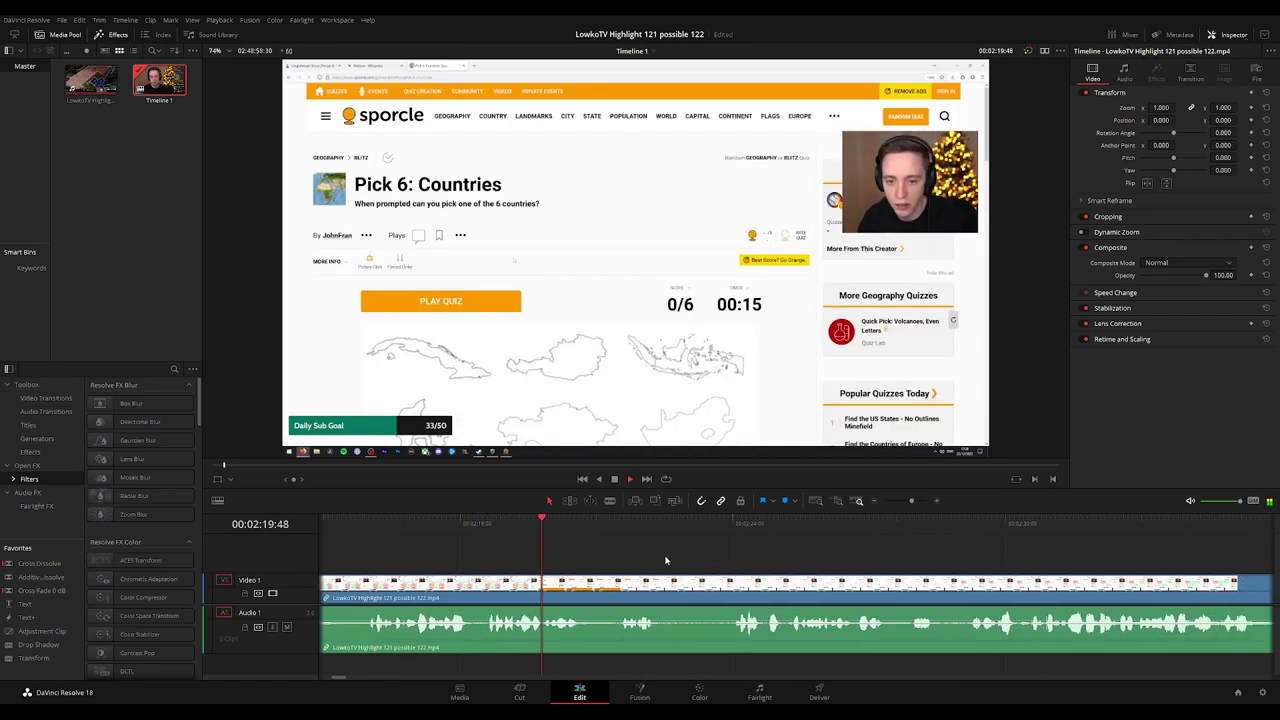
{"action": "scroll", "coordinate": [662, 556], "scroll_direction": "right", "scroll_amount": 2}
{"action": "scroll", "coordinate": [605, 546], "scroll_direction": "right", "scroll_amount": 2}
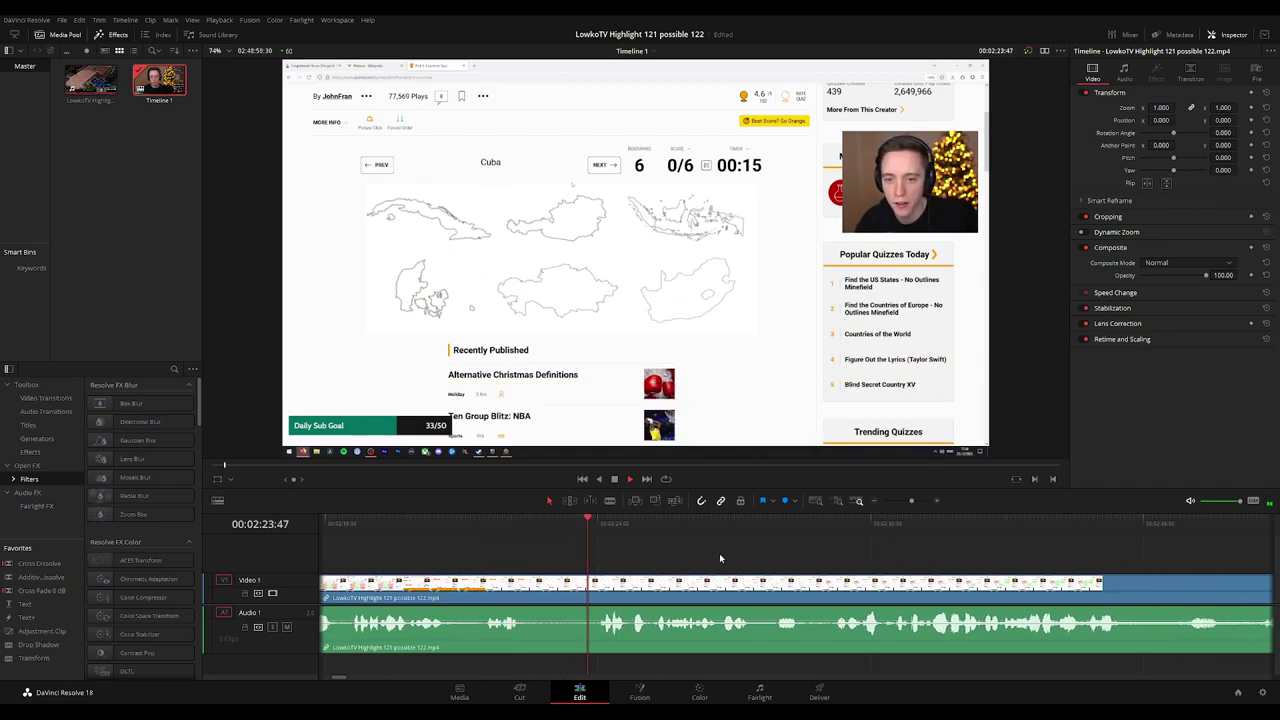
{"action": "scroll", "coordinate": [605, 546], "scroll_direction": "right", "scroll_amount": 2}
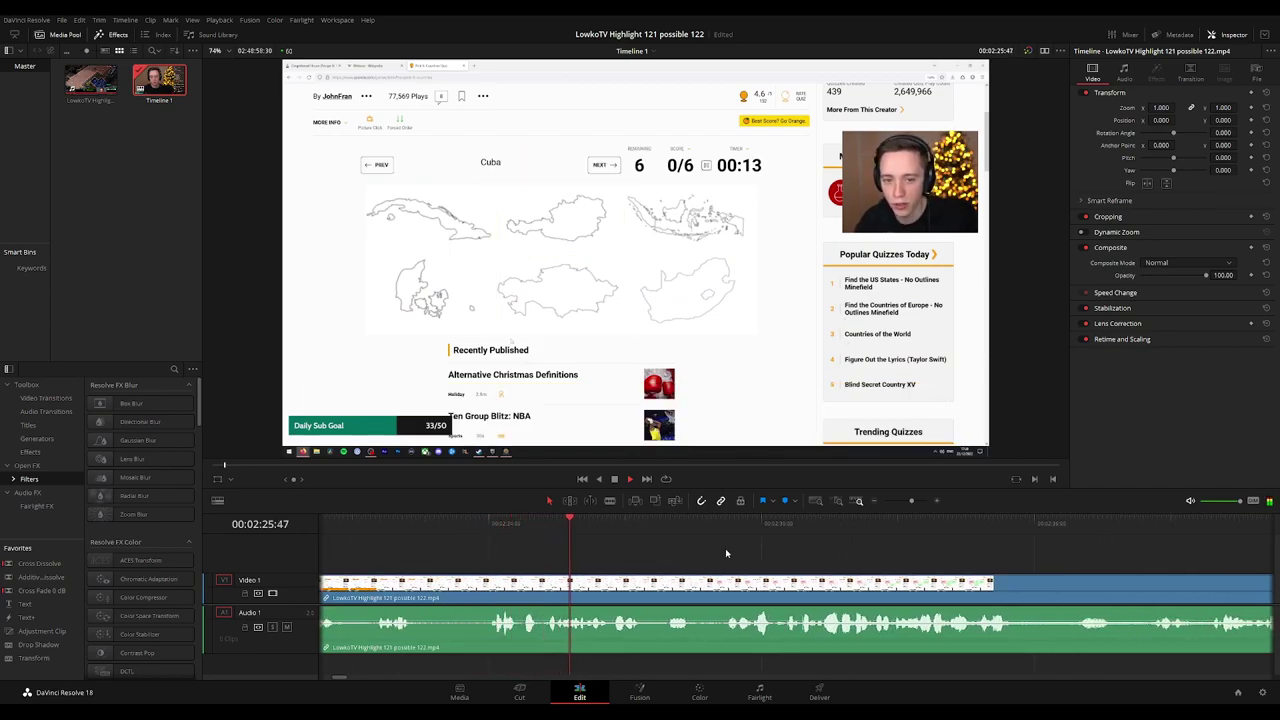
{"action": "scroll", "coordinate": [660, 545], "scroll_direction": "right", "scroll_amount": 3}
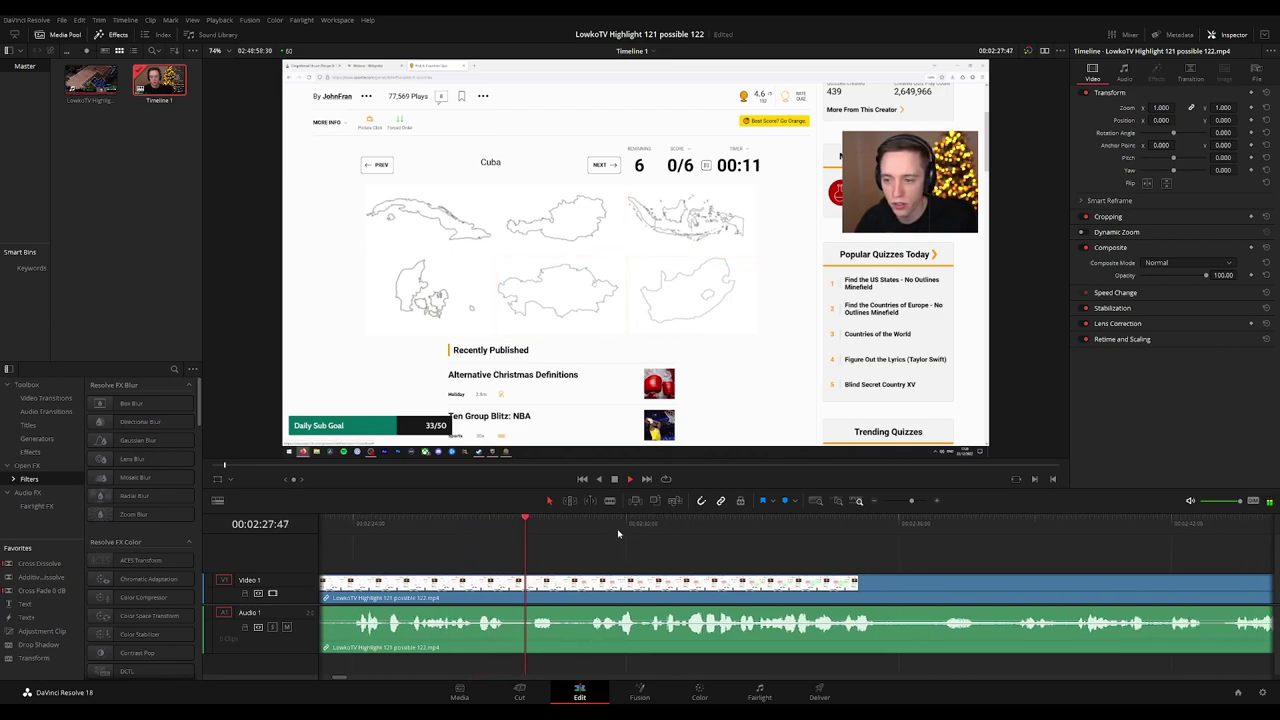
{"action": "left_click", "coordinate": [478, 522]}
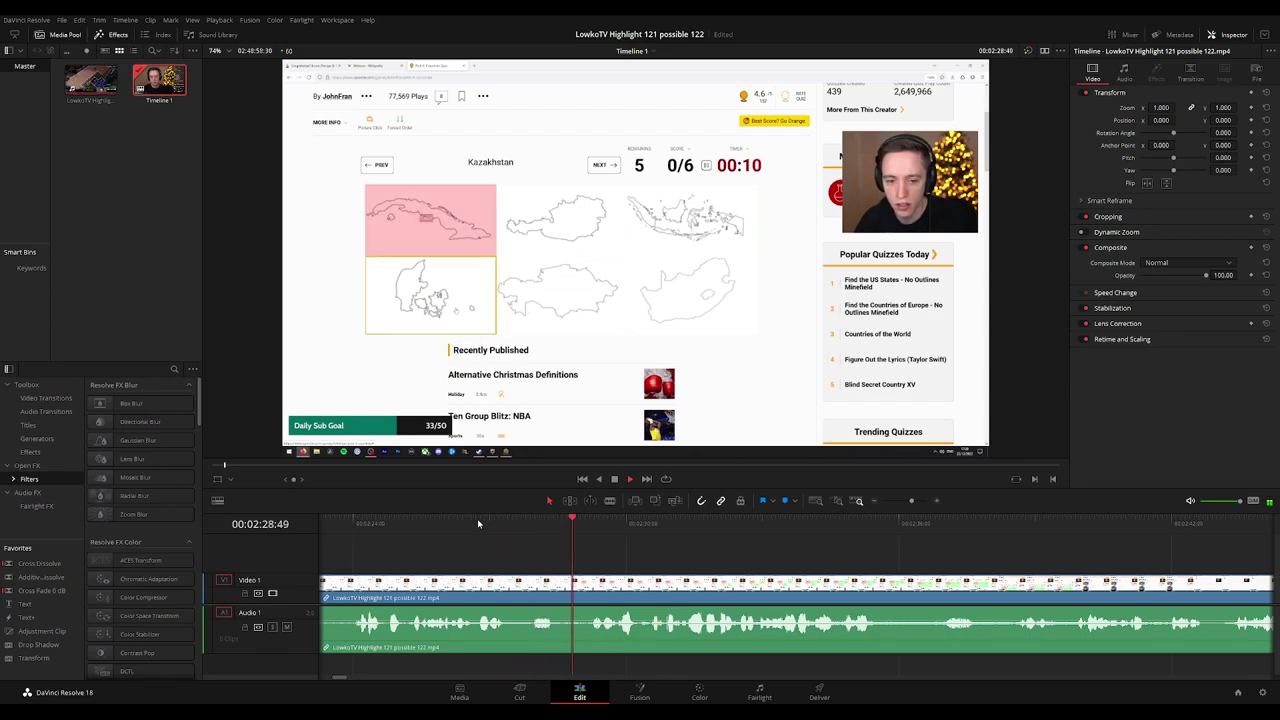
{"action": "left_click", "coordinate": [517, 522]}
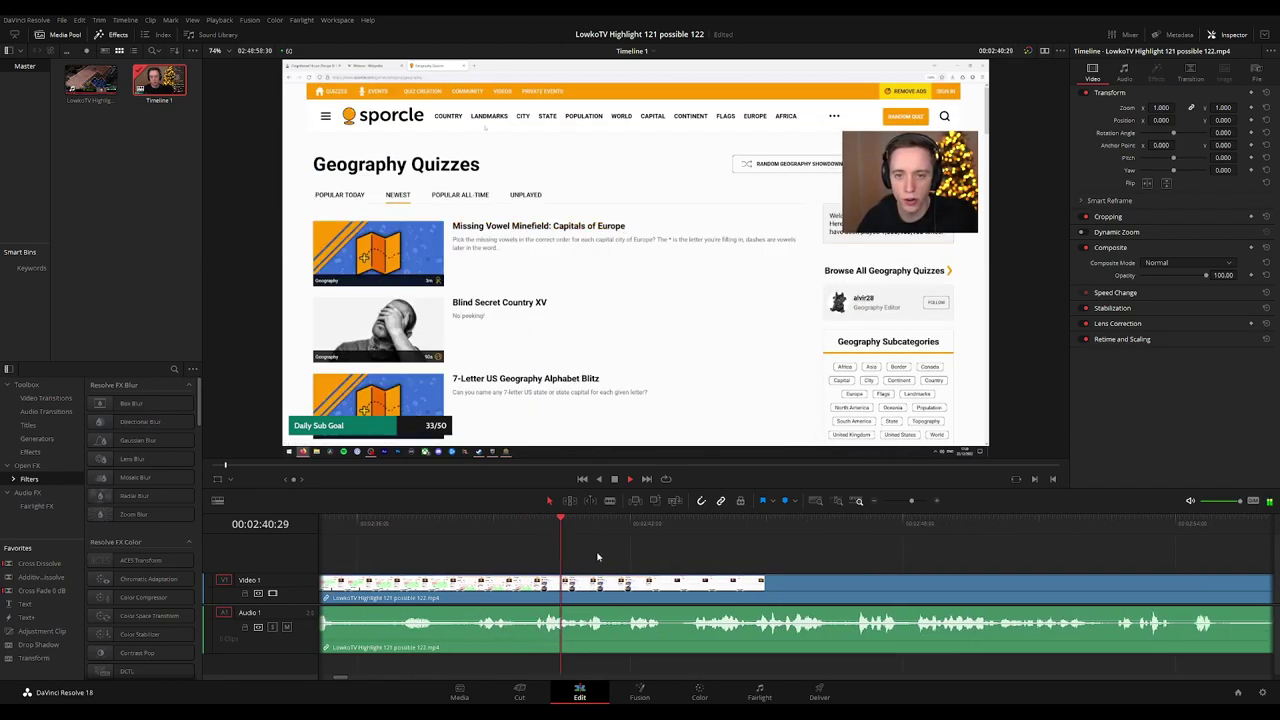
Ripple-delete a short segment starting at 00:02:39:35 and colour the finished clip before the cut green.
{"action": "left_click", "coordinate": [489, 527]}
{"action": "key", "text": "space"}
{"action": "key", "text": "ctrl+b"}
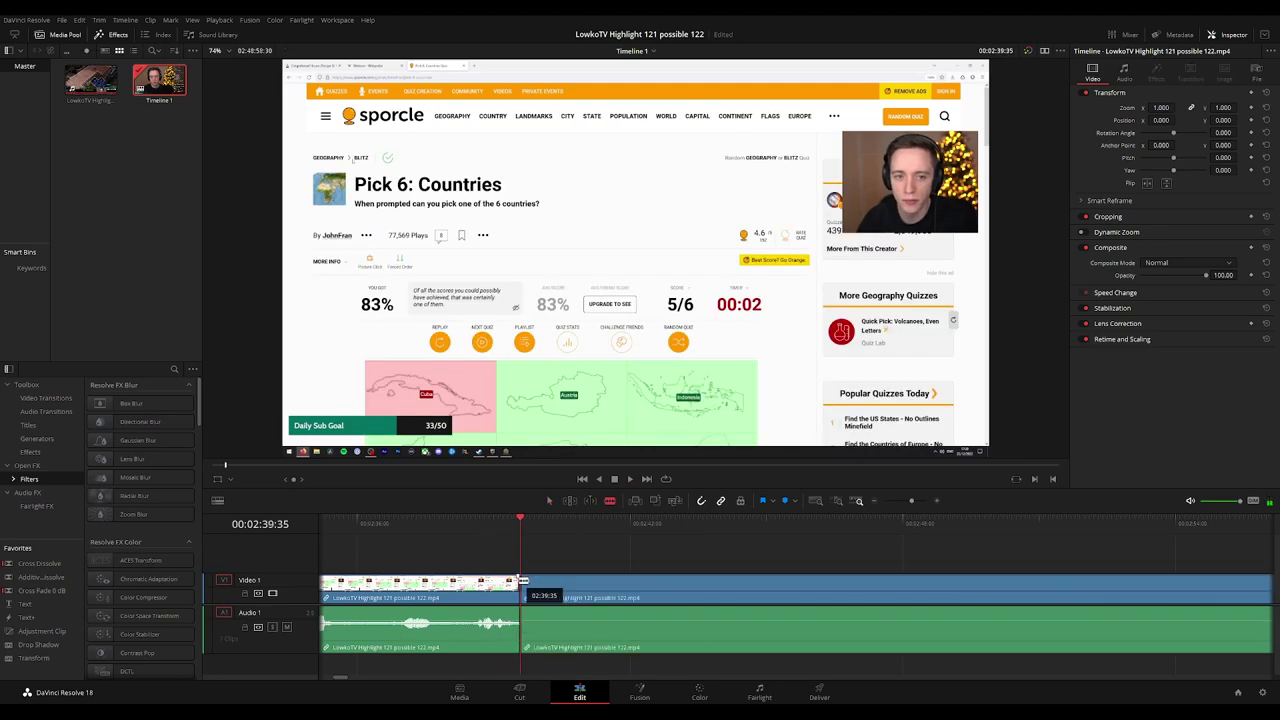
{"action": "key", "text": "Delete"}
{"action": "key", "text": "space"}
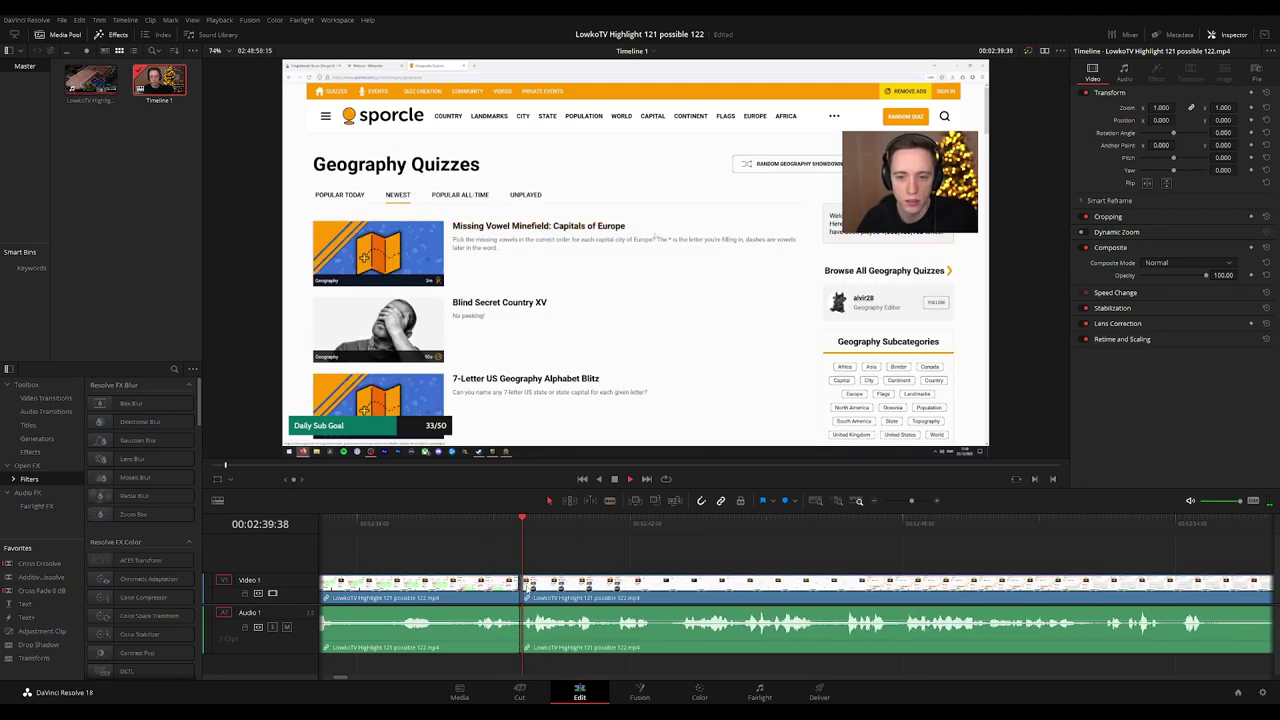
{"action": "left_click", "coordinate": [515, 587]}
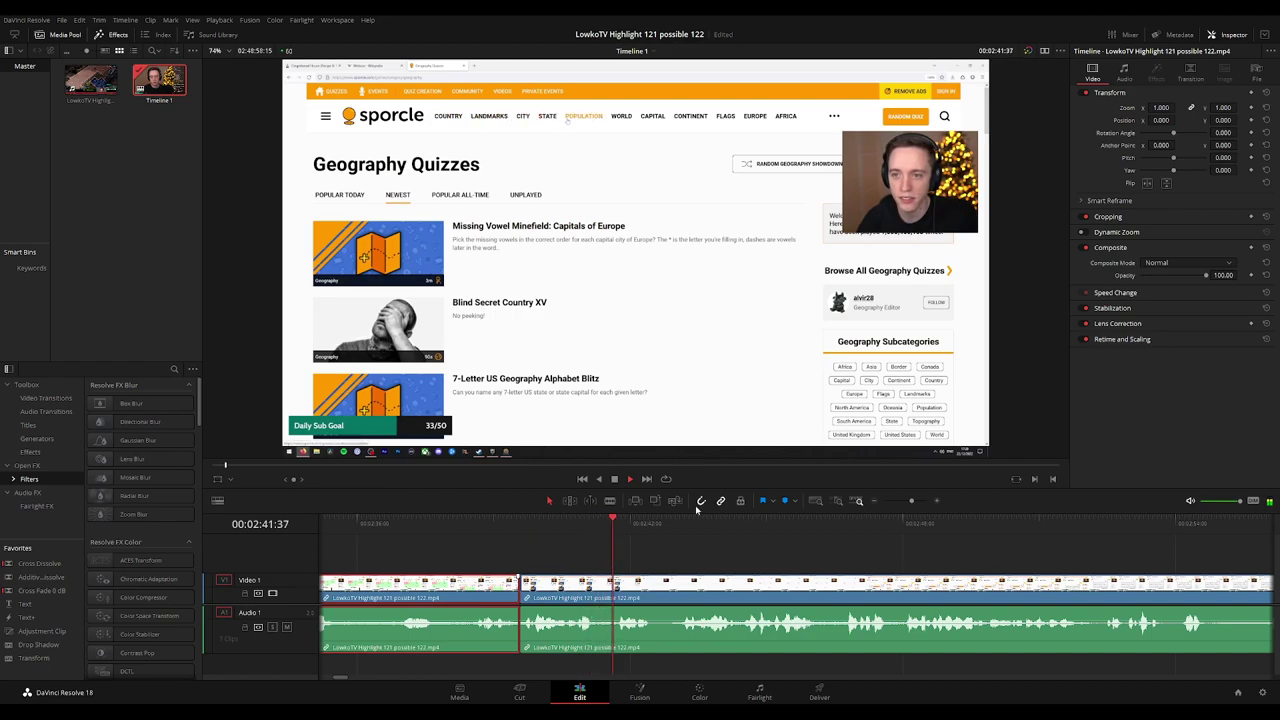
{"action": "left_click", "coordinate": [840, 554]}
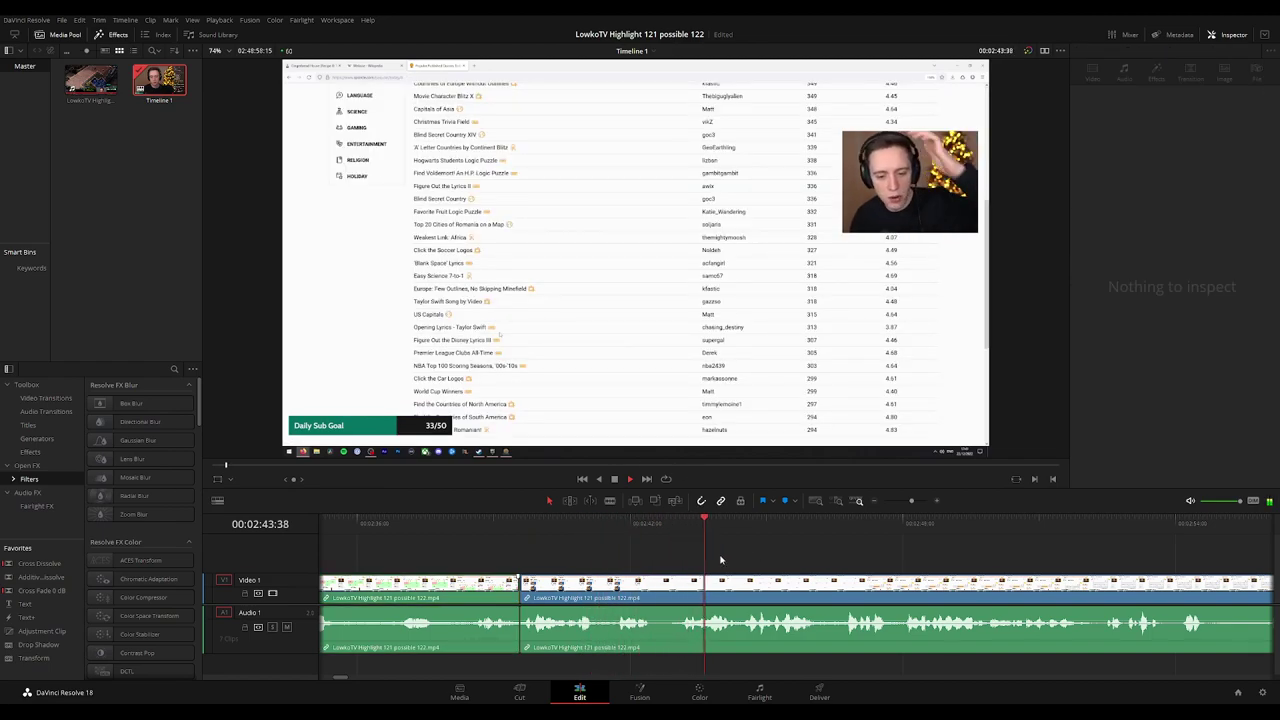
Split out and ripple-delete about half a second of footage shortly after 00:02:42, and bridge the cut with a short transition.
{"action": "key", "text": "b"}
{"action": "left_click", "coordinate": [650, 590]}
{"action": "left_click", "coordinate": [676, 590]}
{"action": "key", "text": "a"}
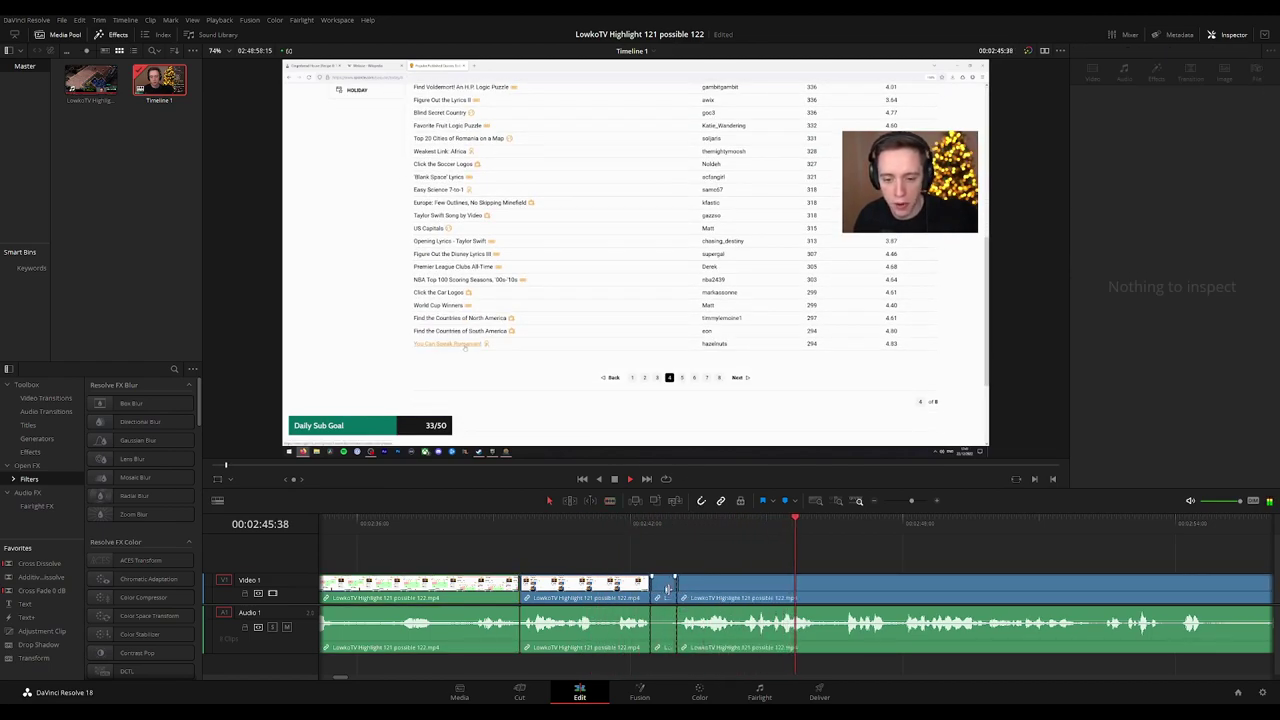
{"action": "left_click", "coordinate": [667, 590]}
{"action": "key", "text": "BackSpace"}
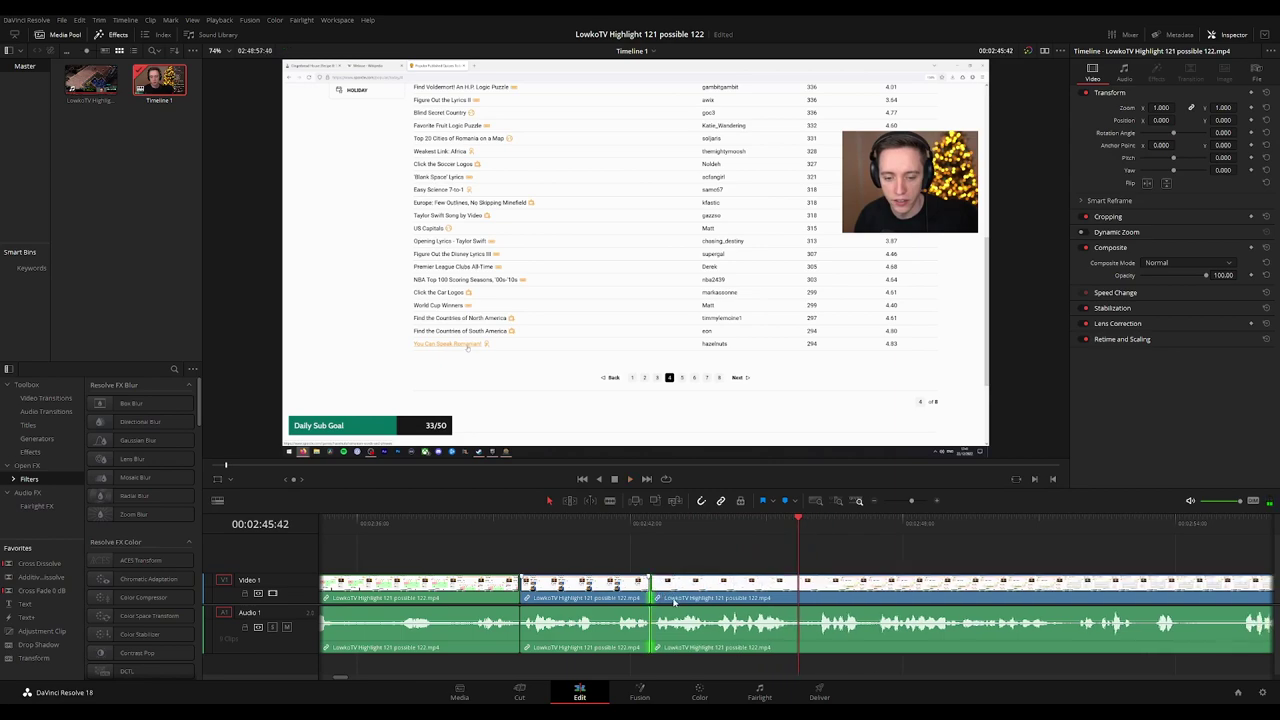
{"action": "key", "text": "ctrl+t"}
Colour the clip before the newest transition green and replay the footage across that cut.
{"action": "left_click", "coordinate": [625, 587]}
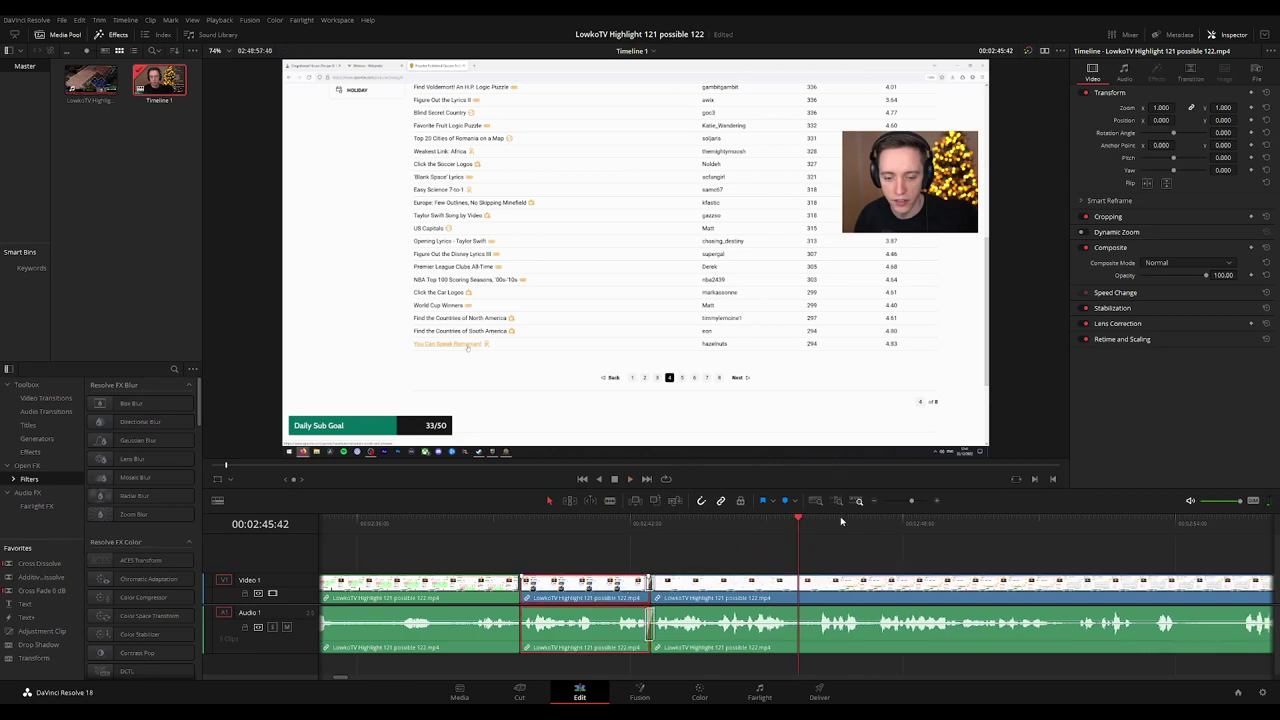
{"action": "left_click", "coordinate": [670, 530]}
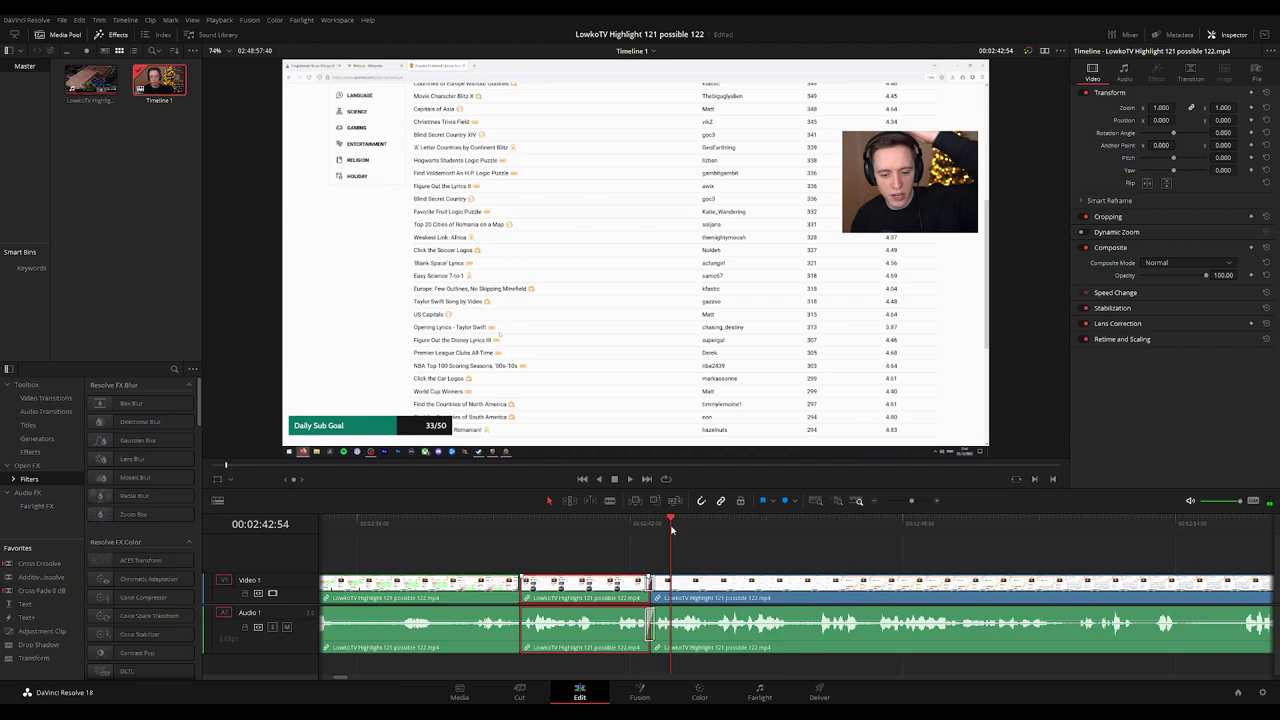
{"action": "left_click", "coordinate": [779, 554]}
{"action": "key", "text": "space"}
{"action": "left_click", "coordinate": [652, 531]}
{"action": "key", "text": "space"}
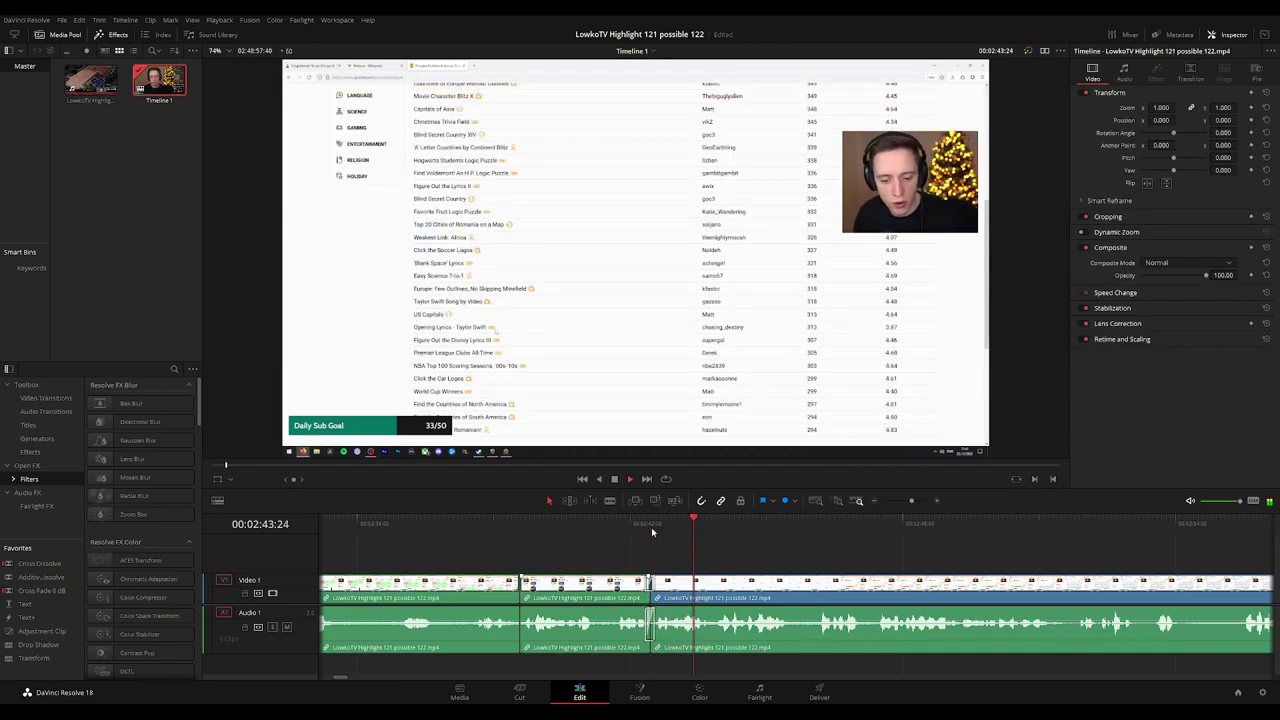
{"action": "key", "text": "space"}
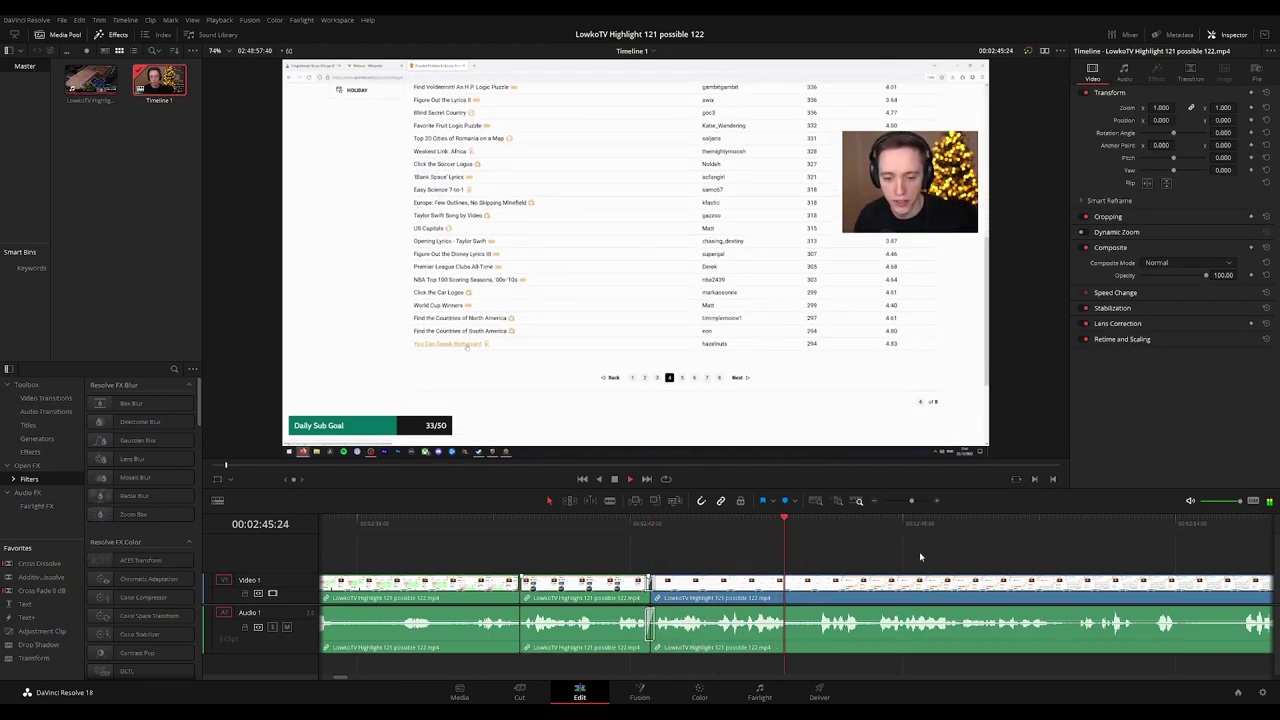
Play the You Can Speak Romanian! quiz footage from about 00:02:45 to 00:03:09 to look for a moment to emphasise.
{"action": "left_click_drag", "start_coordinate": [920, 556], "coordinate": [671, 551]}
{"action": "left_click_drag", "start_coordinate": [794, 554], "coordinate": [664, 542]}
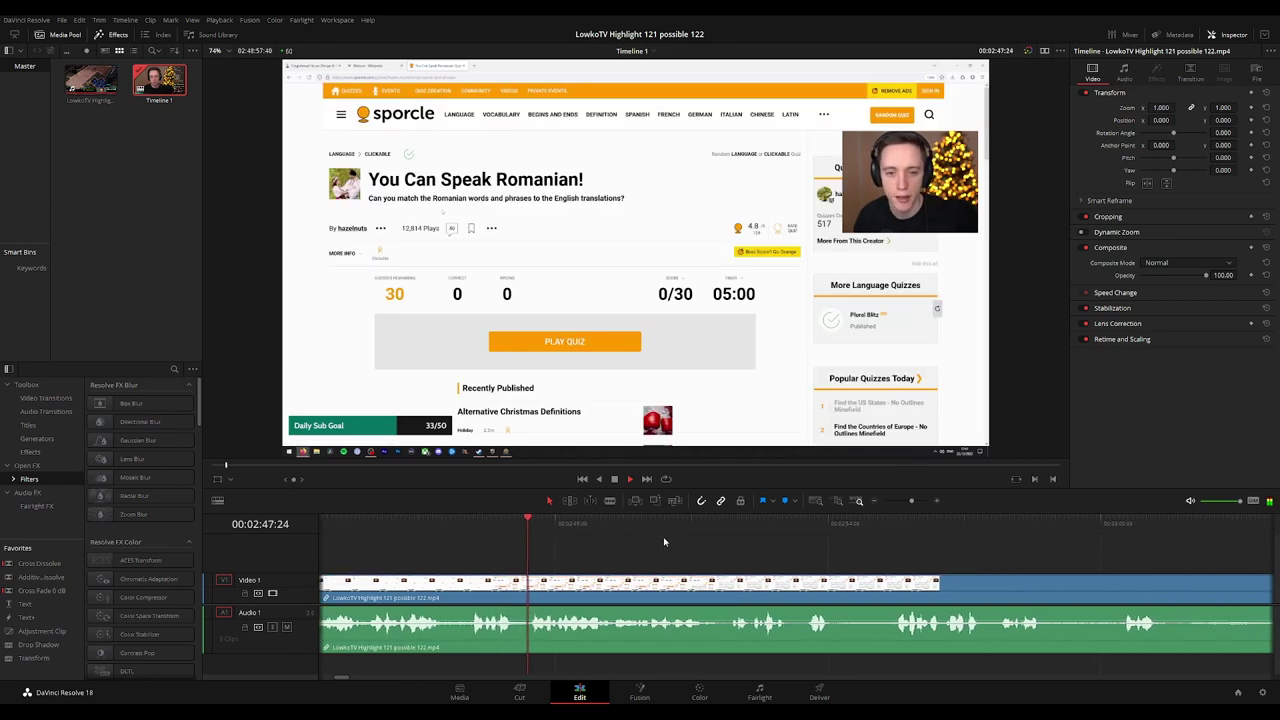
{"action": "scroll", "coordinate": [700, 552], "scroll_direction": "right", "scroll_amount": 2}
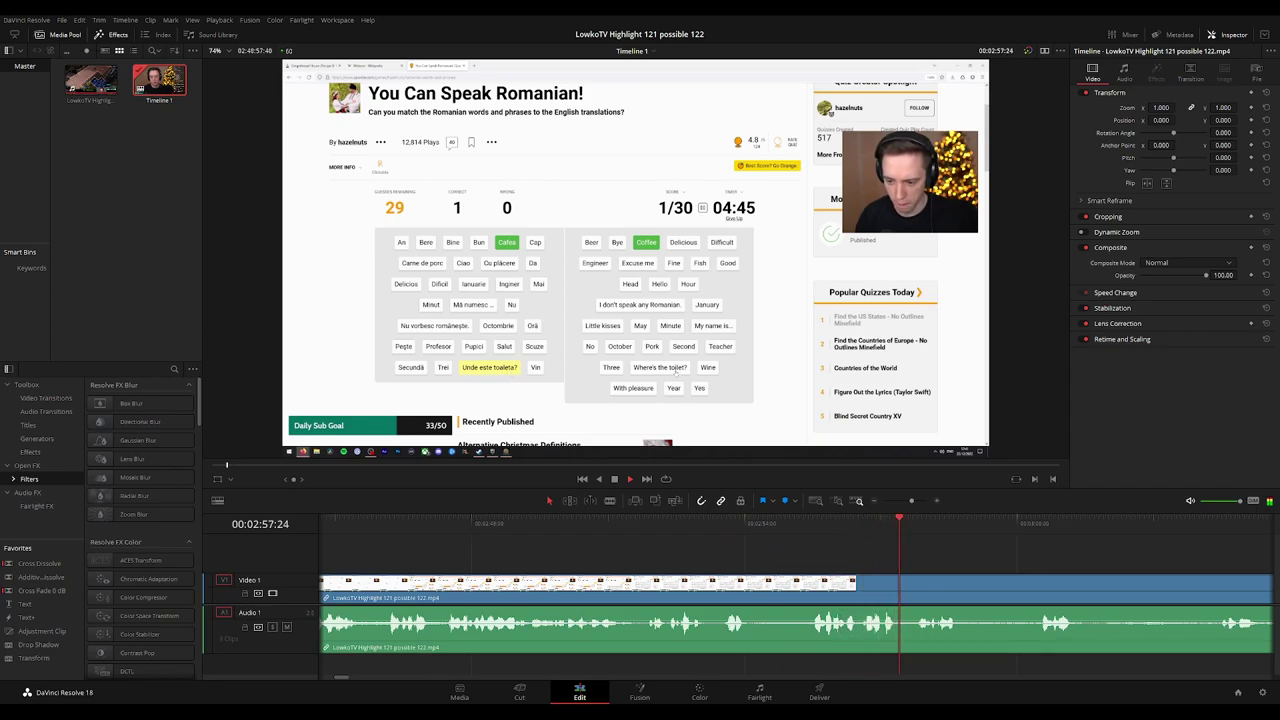
{"action": "left_click_drag", "start_coordinate": [975, 555], "coordinate": [595, 555]}
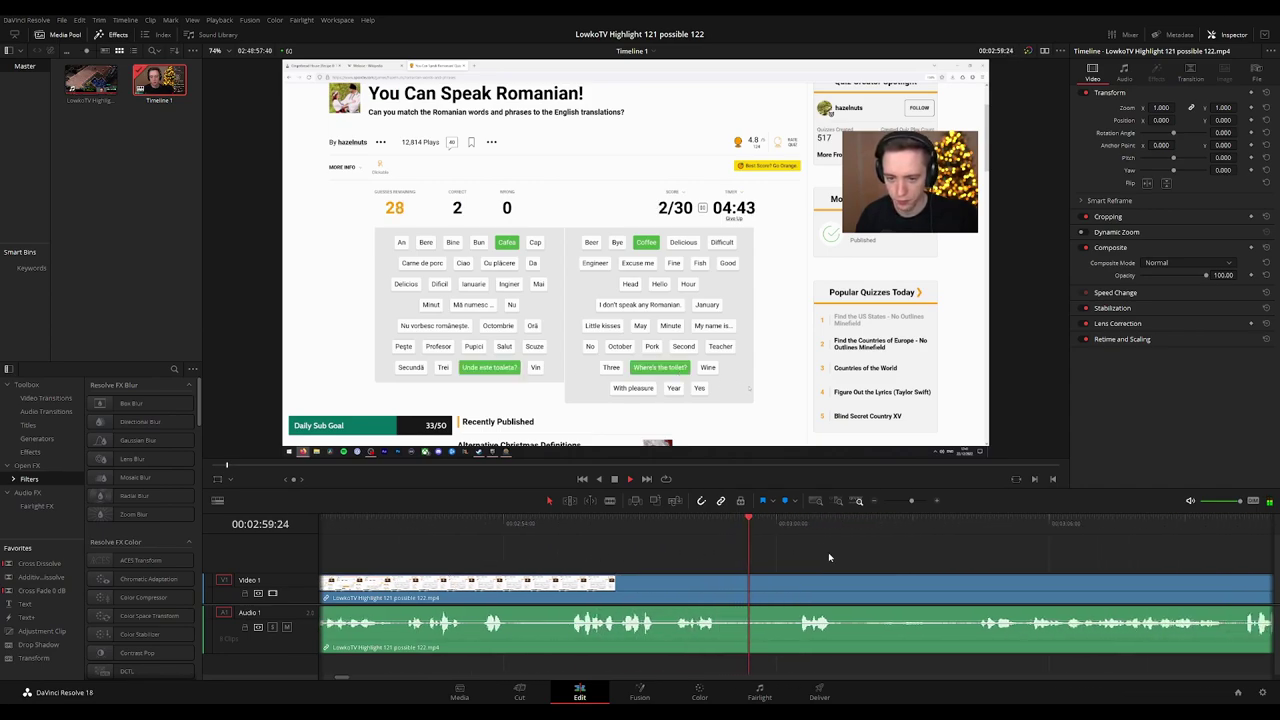
{"action": "left_click_drag", "start_coordinate": [829, 557], "coordinate": [671, 555]}
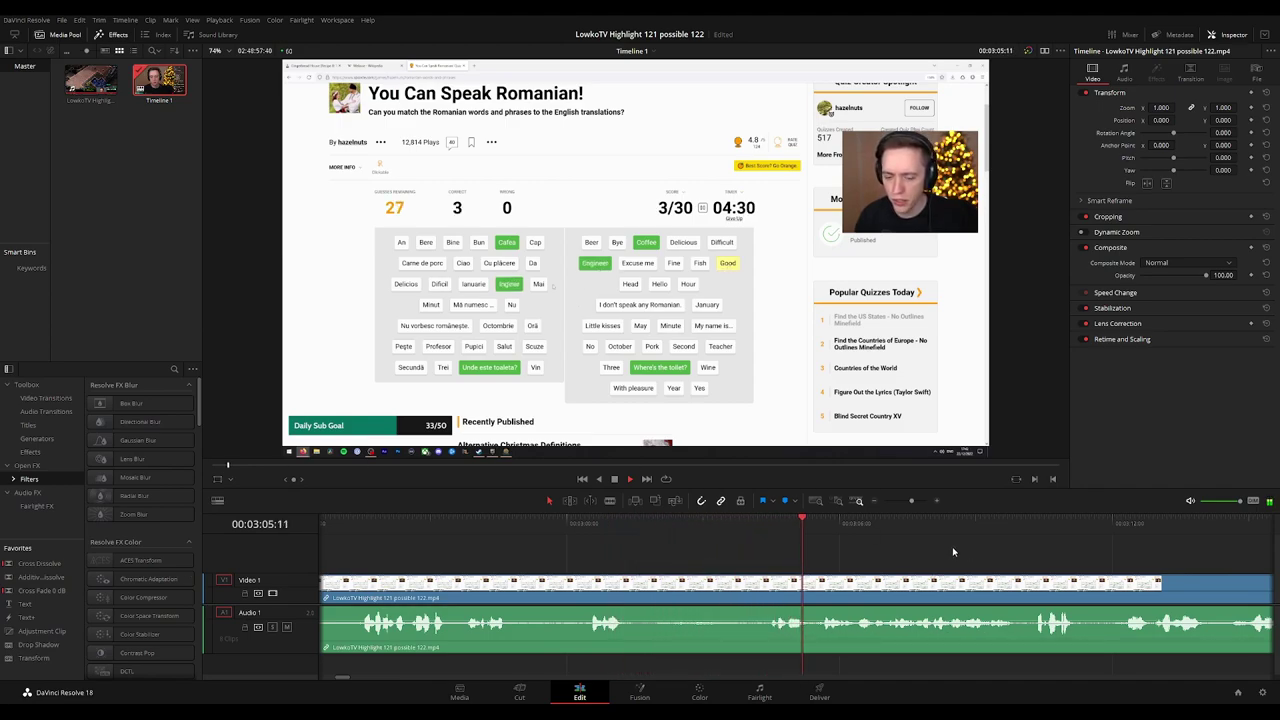
{"action": "scroll", "coordinate": [951, 551], "scroll_direction": "right", "scroll_amount": 6}
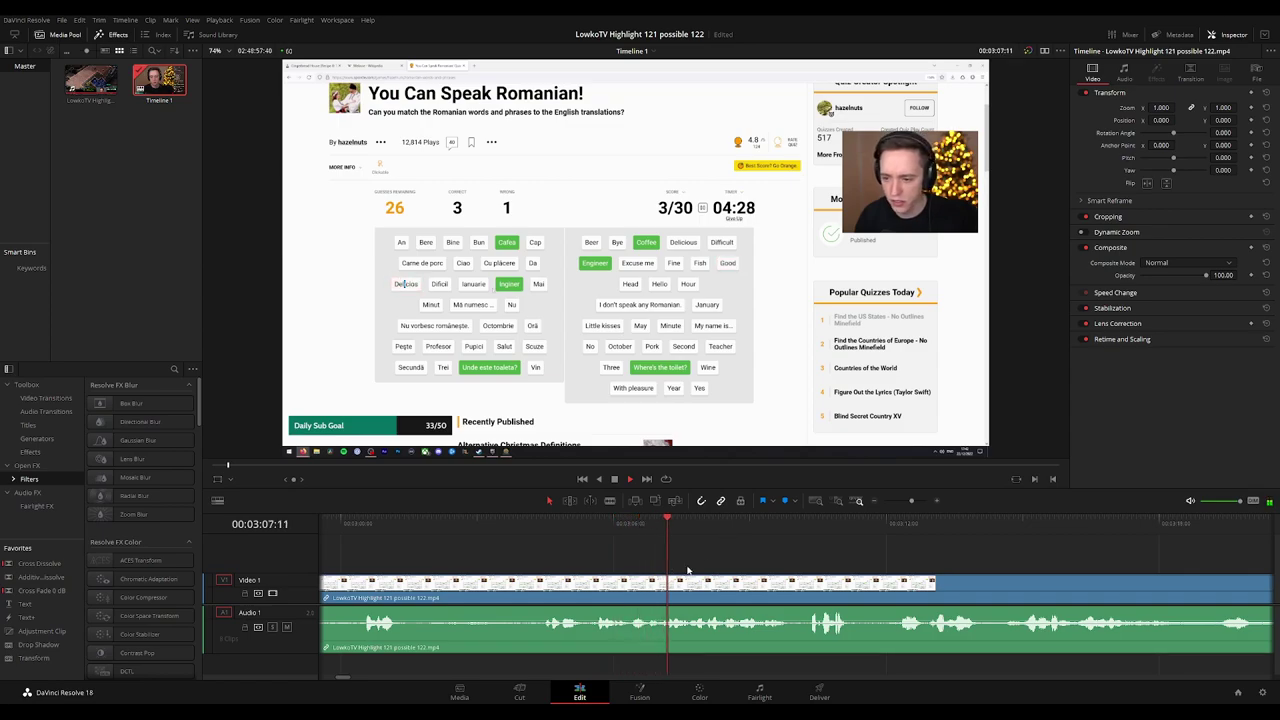
{"action": "scroll", "coordinate": [700, 565], "scroll_direction": "right", "scroll_amount": 5}
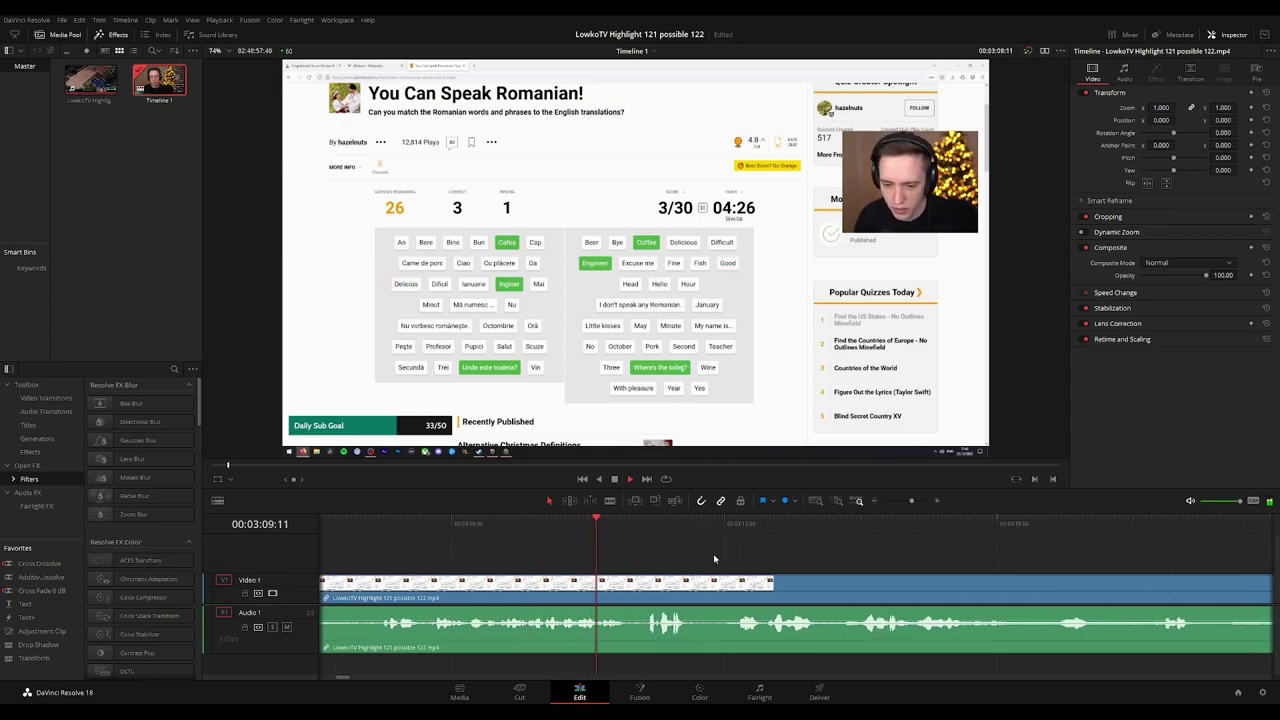
Place an adjustment clip above the footage at 00:03:06:22 with zoom 1.970 and position X 407, Y 110 to enlarge the quiz answers.
{"action": "left_click", "coordinate": [379, 525]}
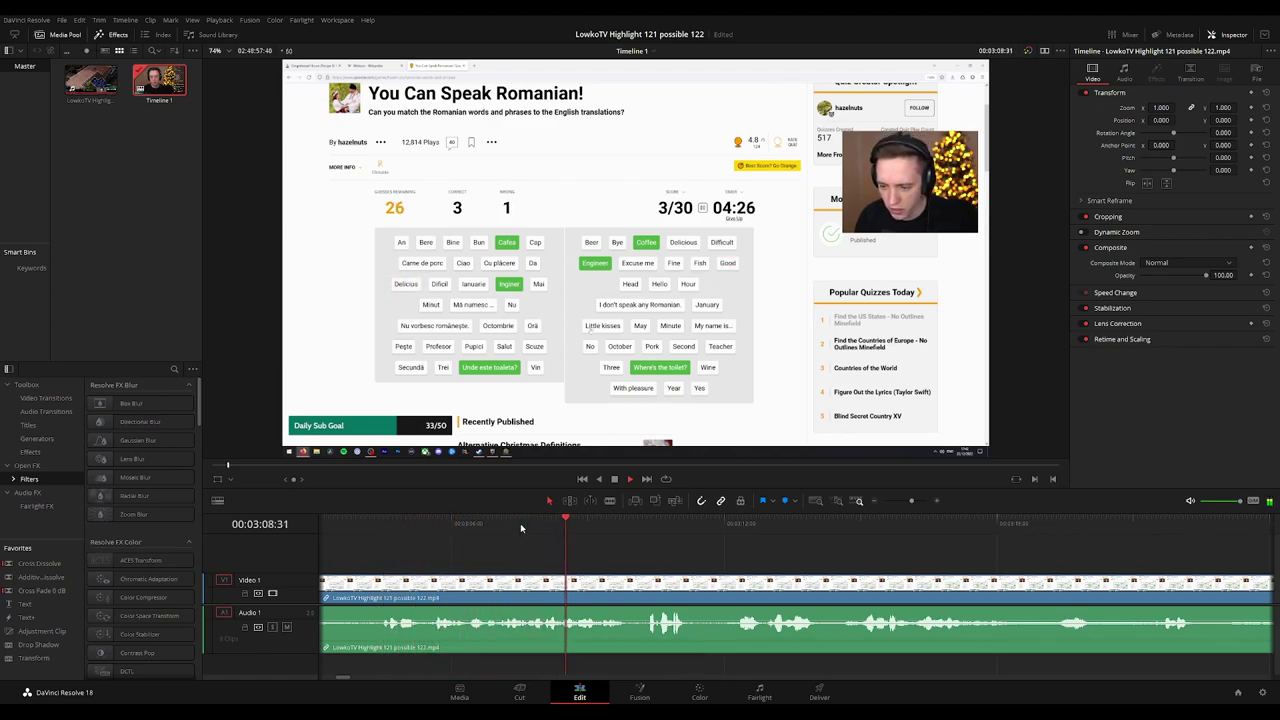
{"action": "left_click", "coordinate": [379, 525]}
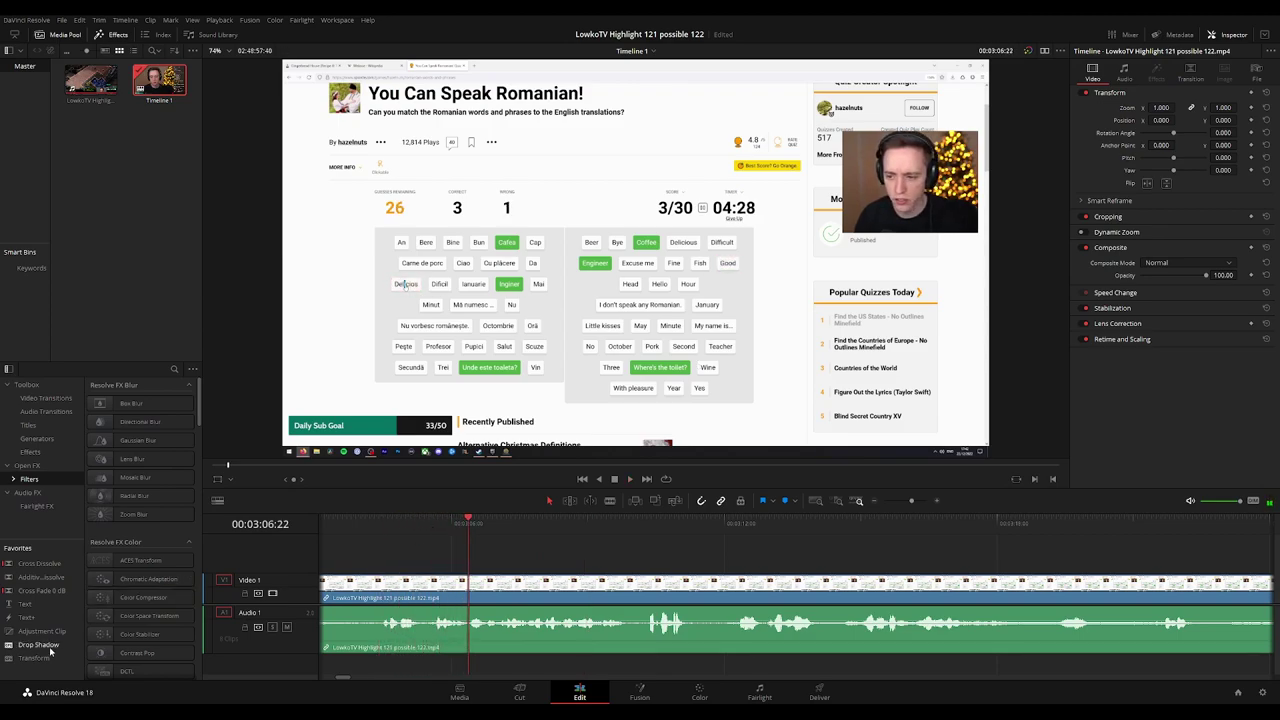
{"action": "left_click_drag", "start_coordinate": [40, 631], "coordinate": [474, 580]}
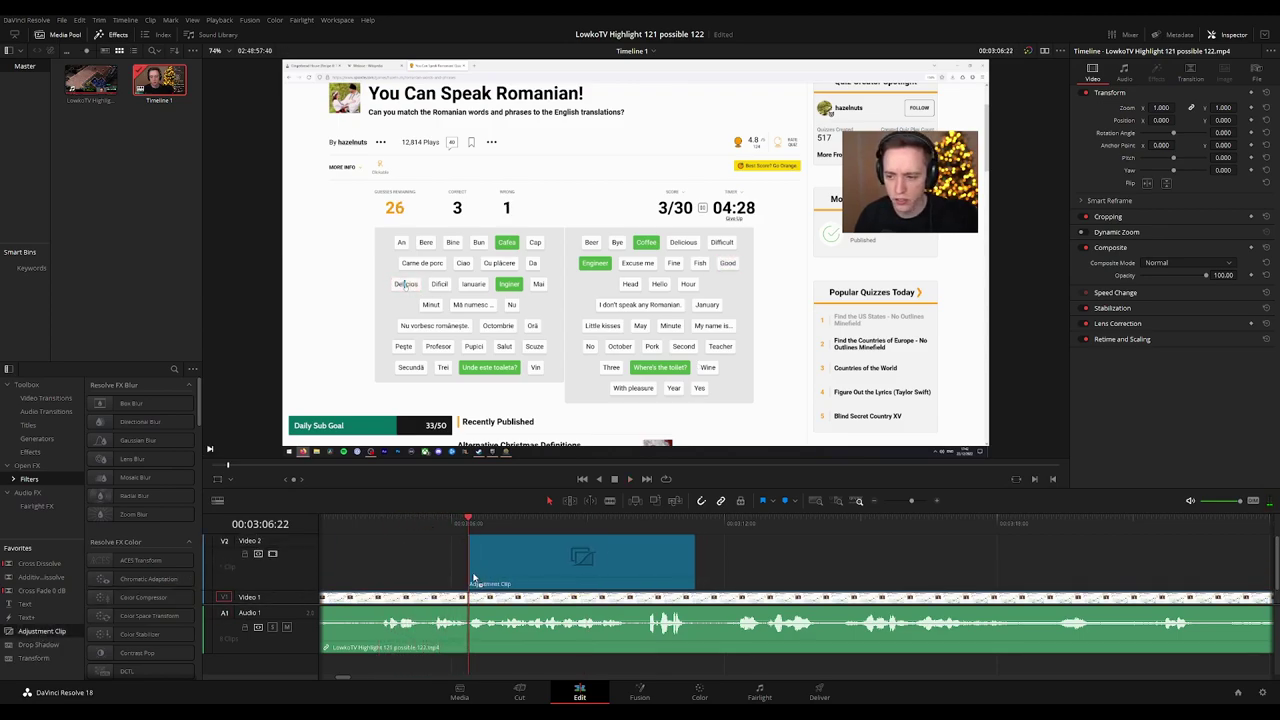
{"action": "left_click_drag", "start_coordinate": [298, 536], "coordinate": [299, 572]}
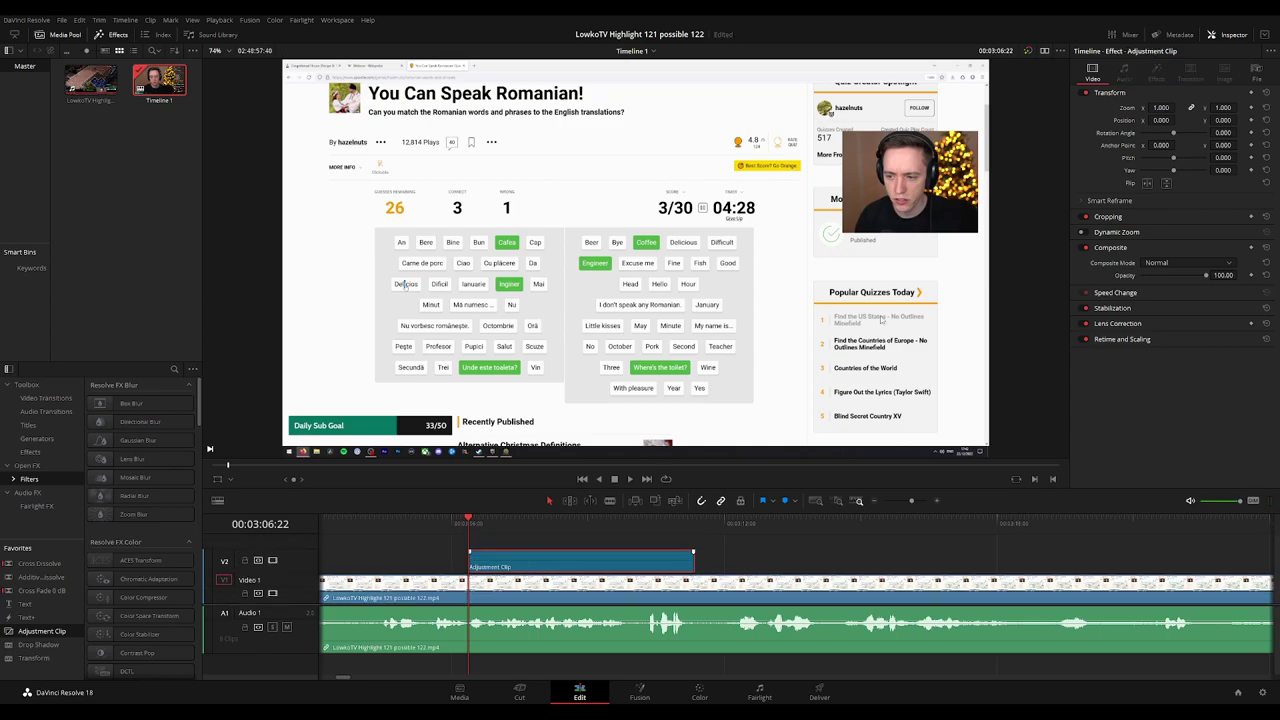
{"action": "left_click_drag", "start_coordinate": [1158, 108], "coordinate": [1240, 120]}
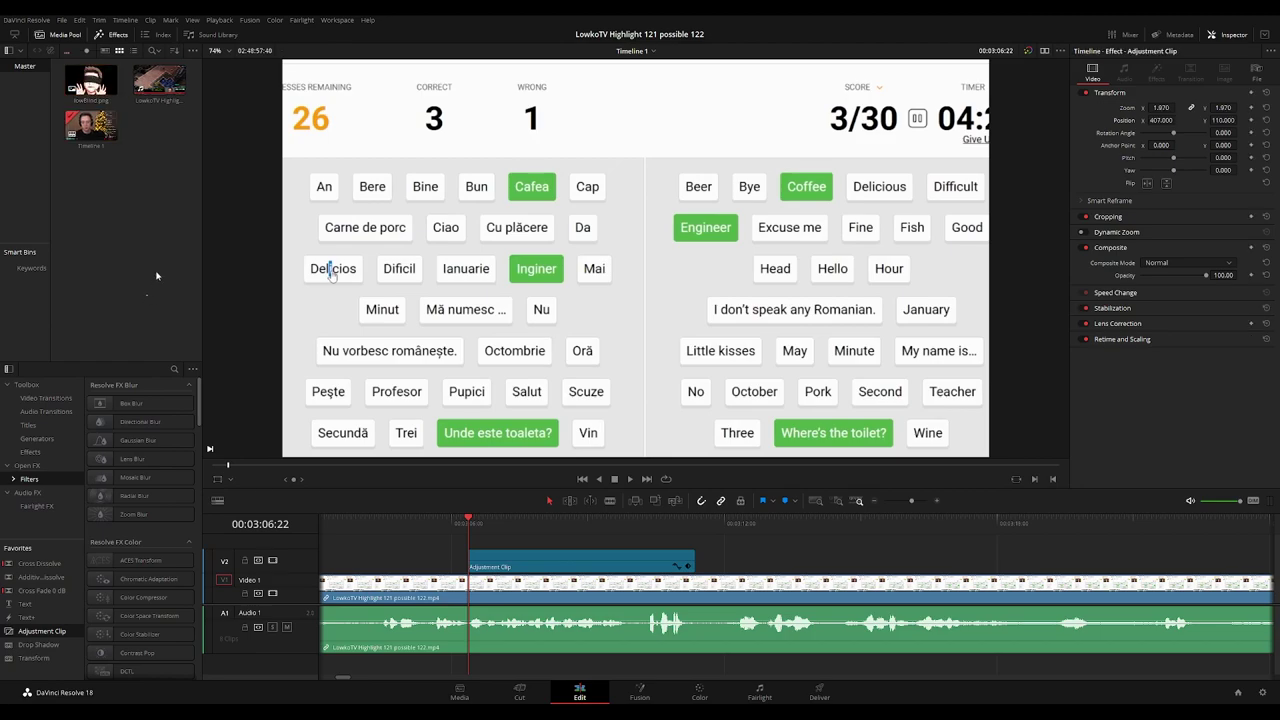
Place lowBlind.png above the adjustment clip at the same start and set its zoom to 0.140 and position to X 1416, Y 185.
{"action": "left_click_drag", "start_coordinate": [91, 80], "coordinate": [457, 545]}
{"action": "left_click_drag", "start_coordinate": [289, 537], "coordinate": [291, 566]}
{"action": "left_click", "coordinate": [499, 553]}
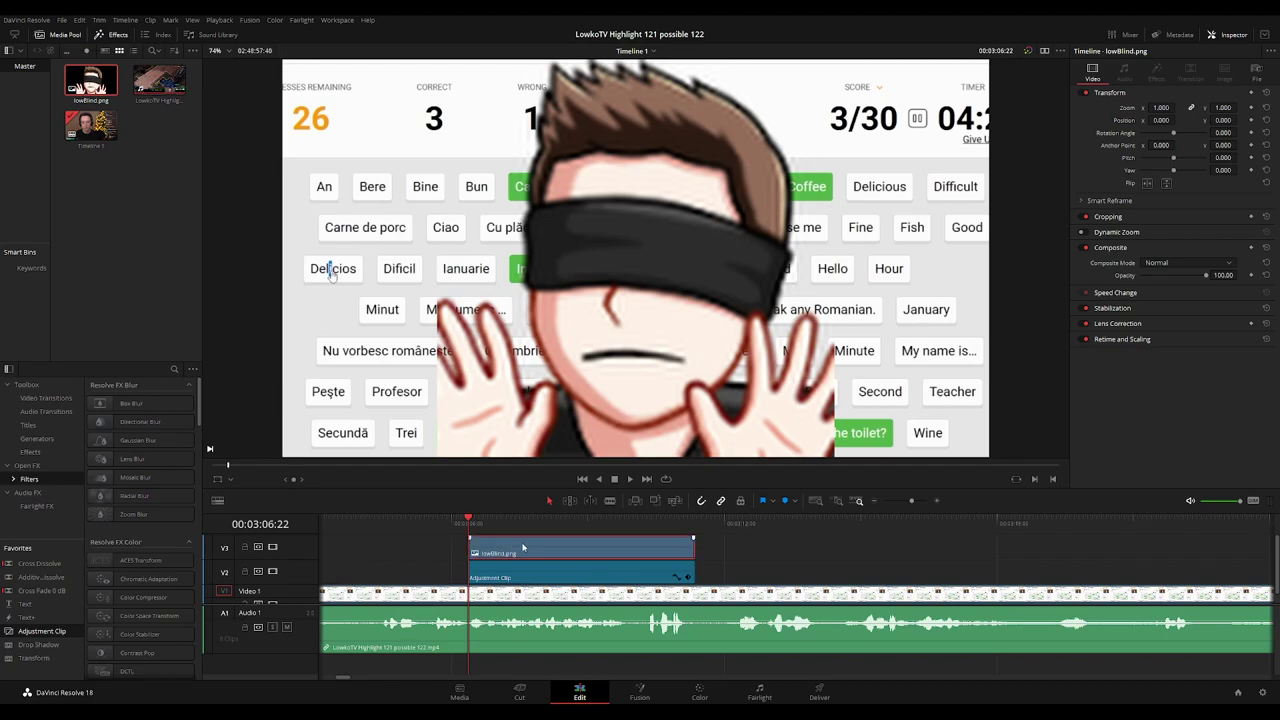
{"action": "left_click_drag", "start_coordinate": [1161, 108], "coordinate": [1091, 108]}
{"action": "left_click_drag", "start_coordinate": [1161, 120], "coordinate": [1200, 119]}
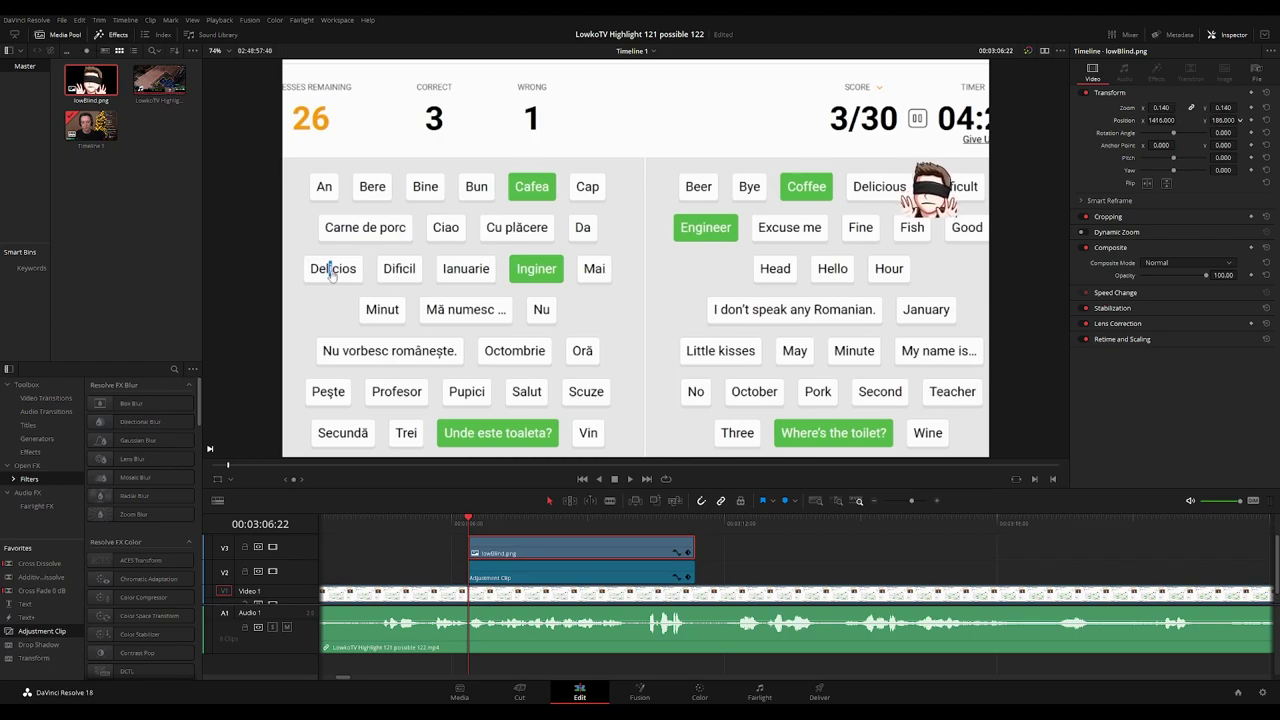
Give the lowBlind.png clip a fade-in of about half a second and replay the zoomed section from its start.
{"action": "left_click", "coordinate": [448, 528]}
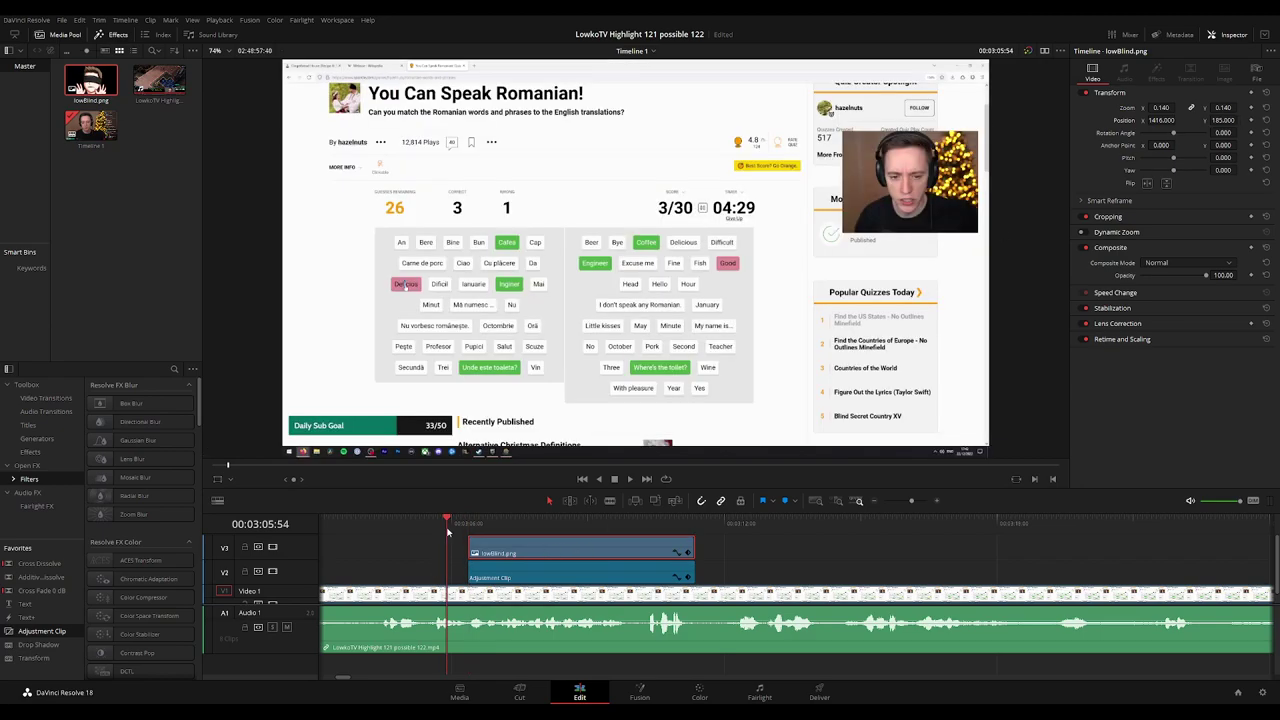
{"action": "key", "text": "space"}
{"action": "left_click_drag", "start_coordinate": [469, 538], "coordinate": [483, 538]}
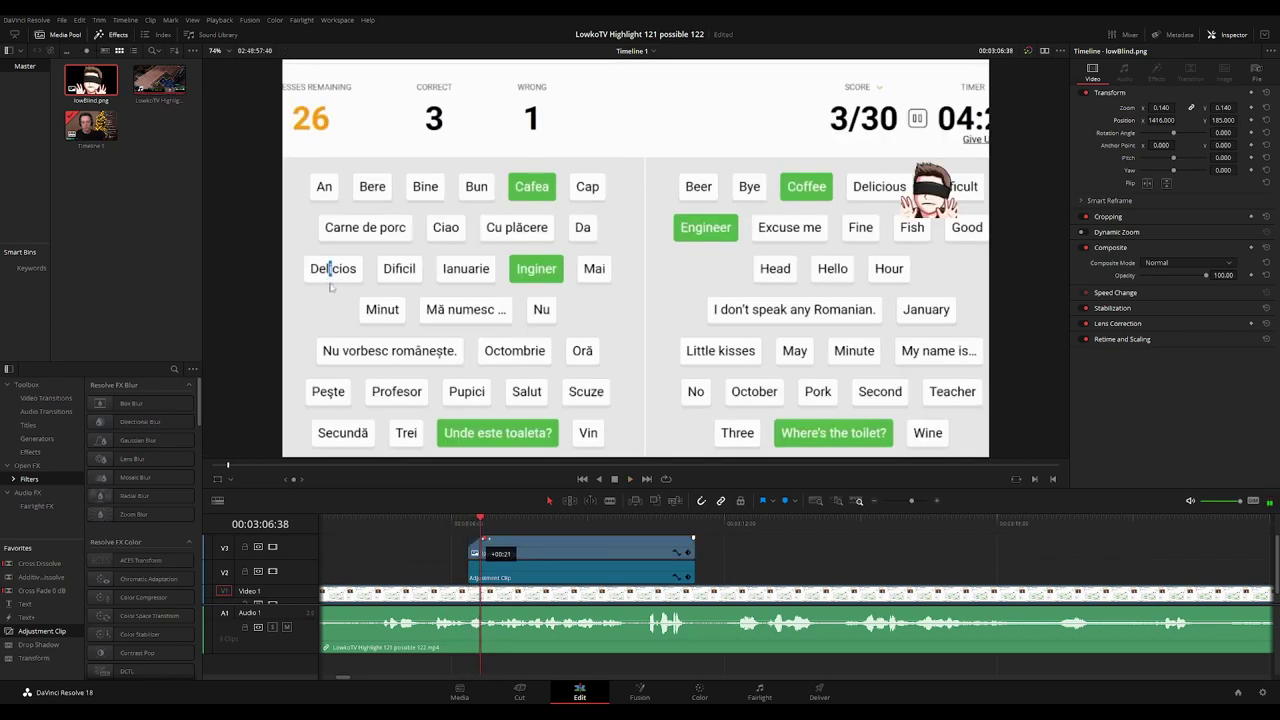
{"action": "left_click", "coordinate": [471, 528]}
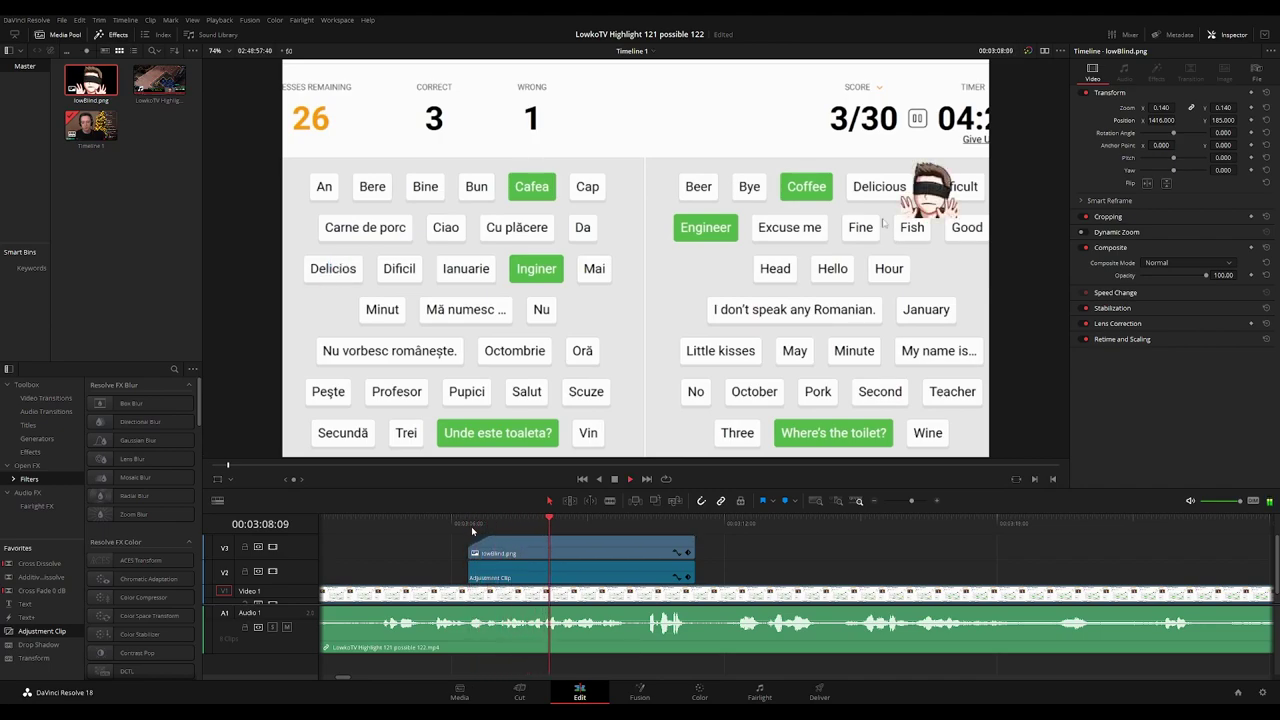
{"action": "left_click", "coordinate": [470, 528]}
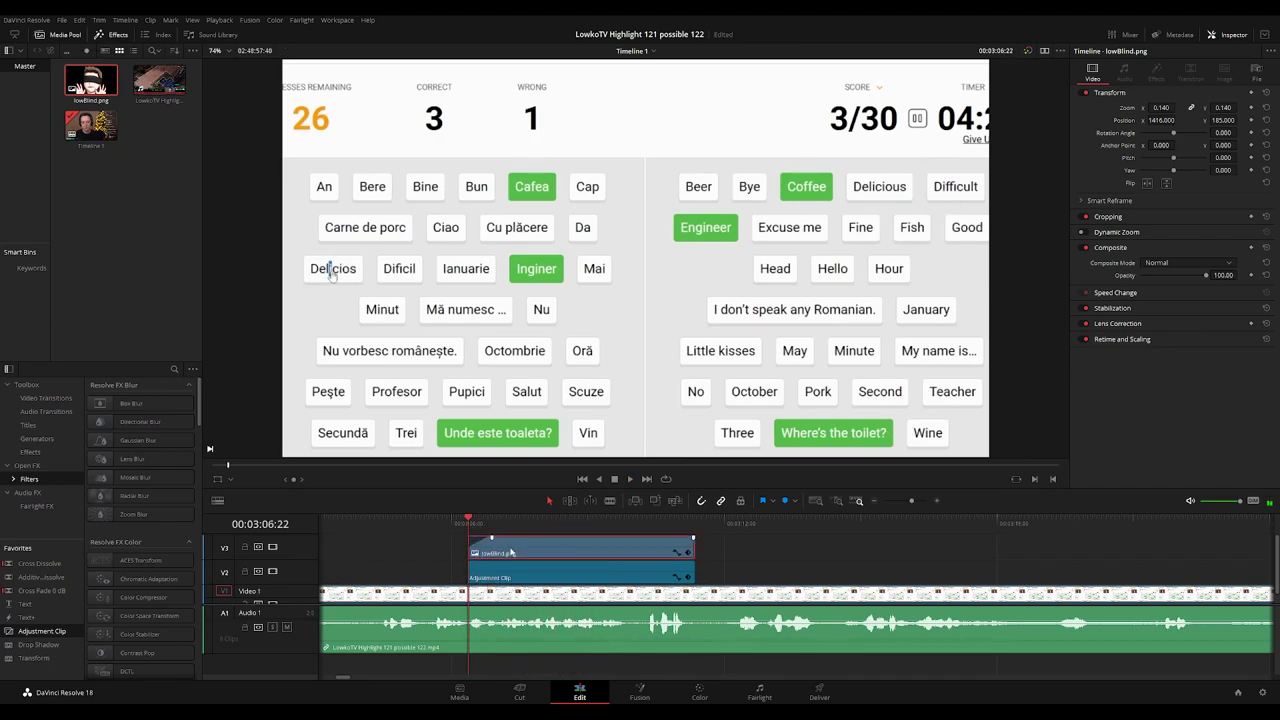
{"action": "left_click", "coordinate": [518, 550]}
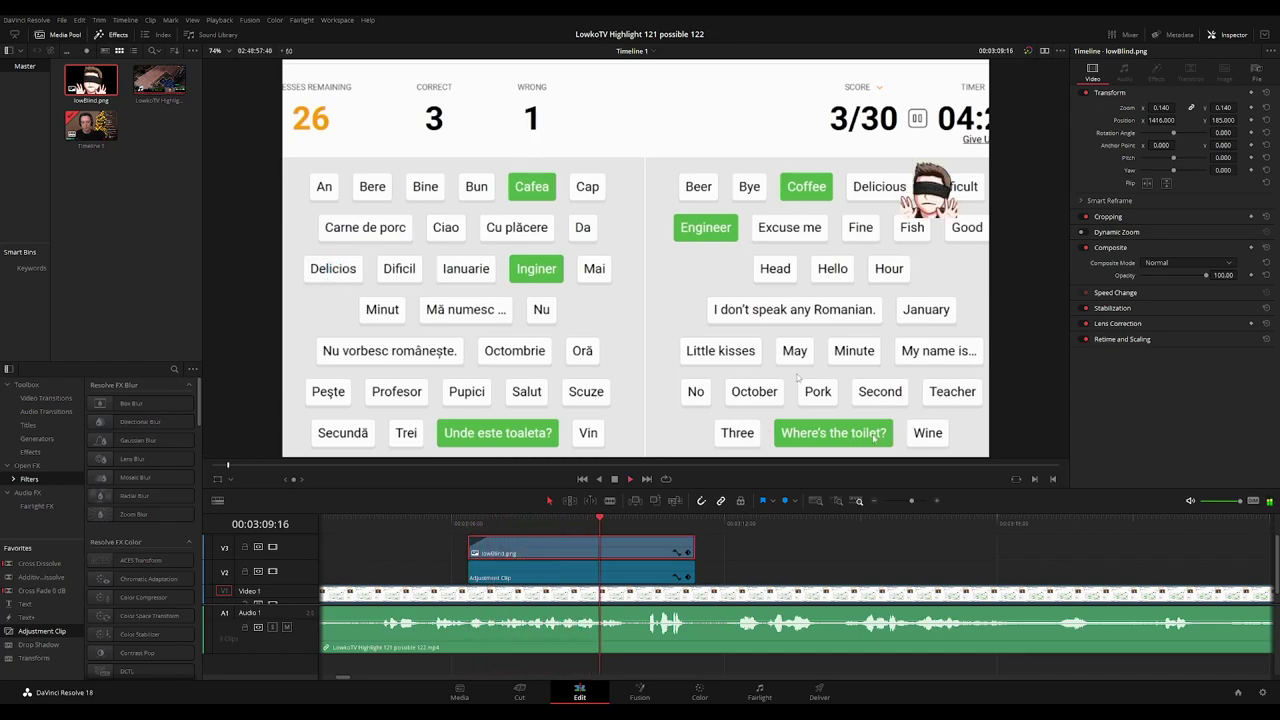
Shorten lowBlind.png and the adjustment clip to end at 00:03:10:02, and fade the image out over about half a second.
{"action": "left_click_drag", "start_coordinate": [692, 568], "coordinate": [632, 541]}
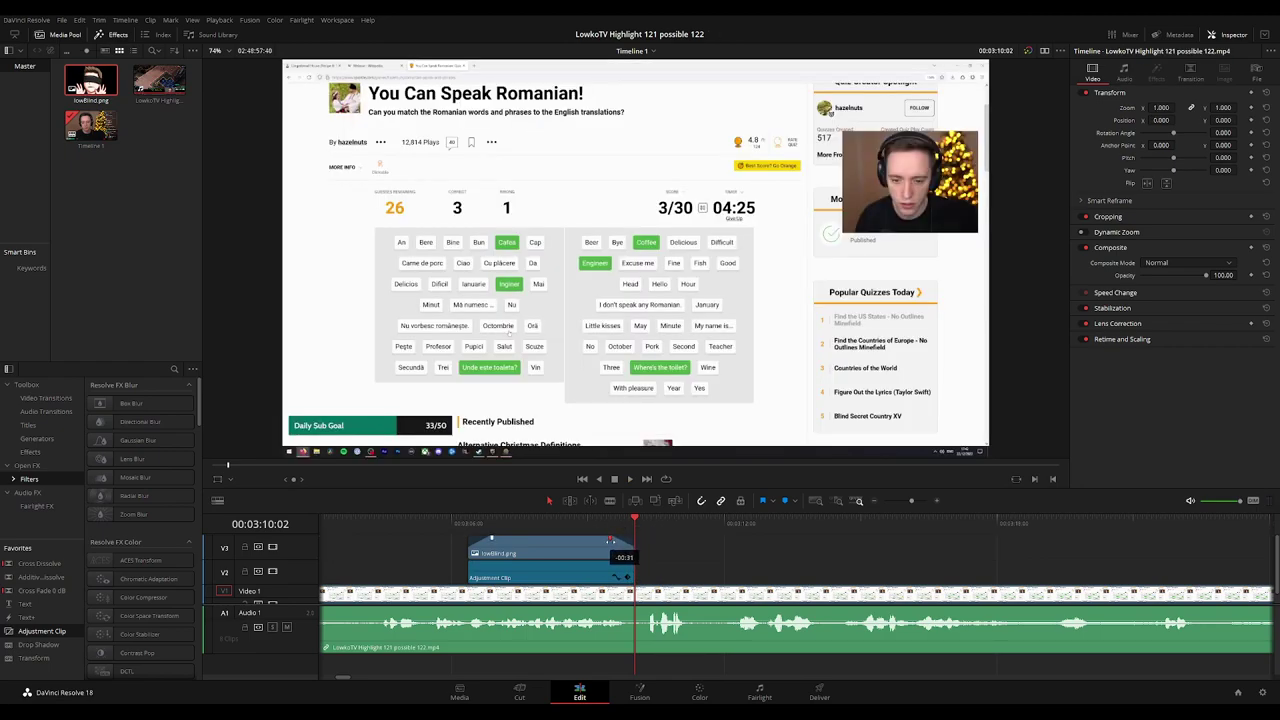
{"action": "key", "text": "space"}
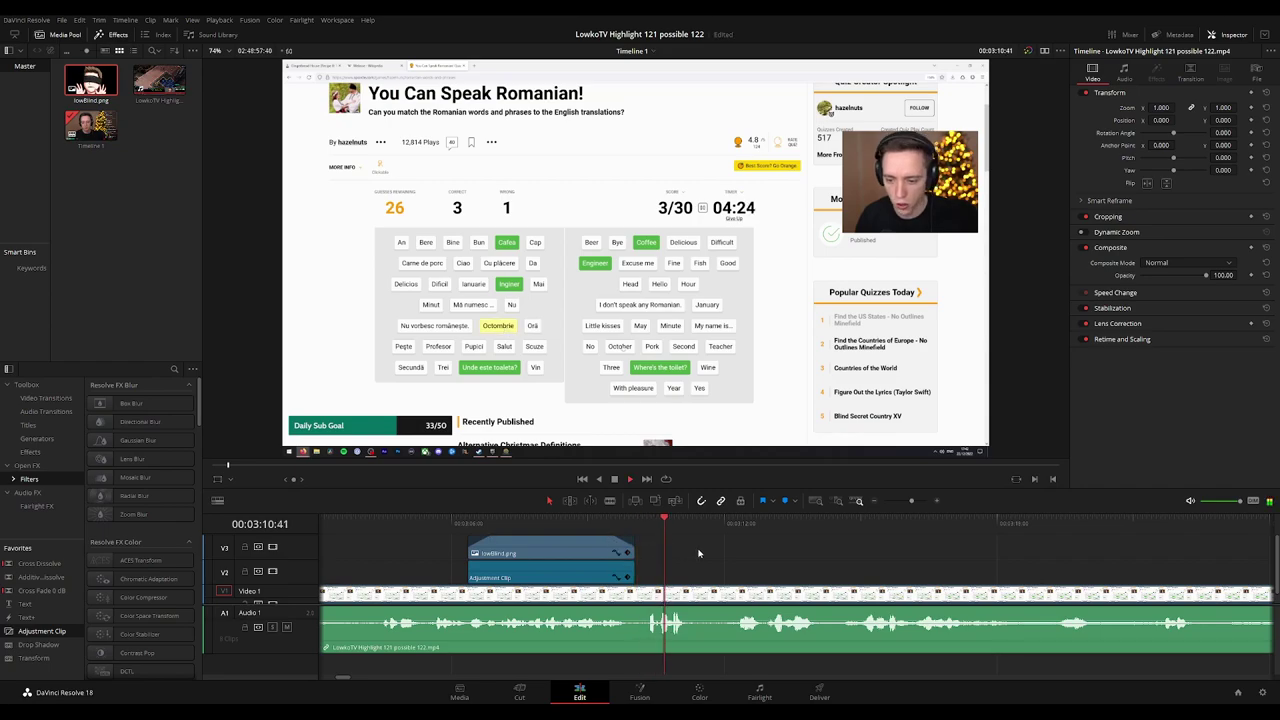
{"action": "left_click", "coordinate": [573, 528]}
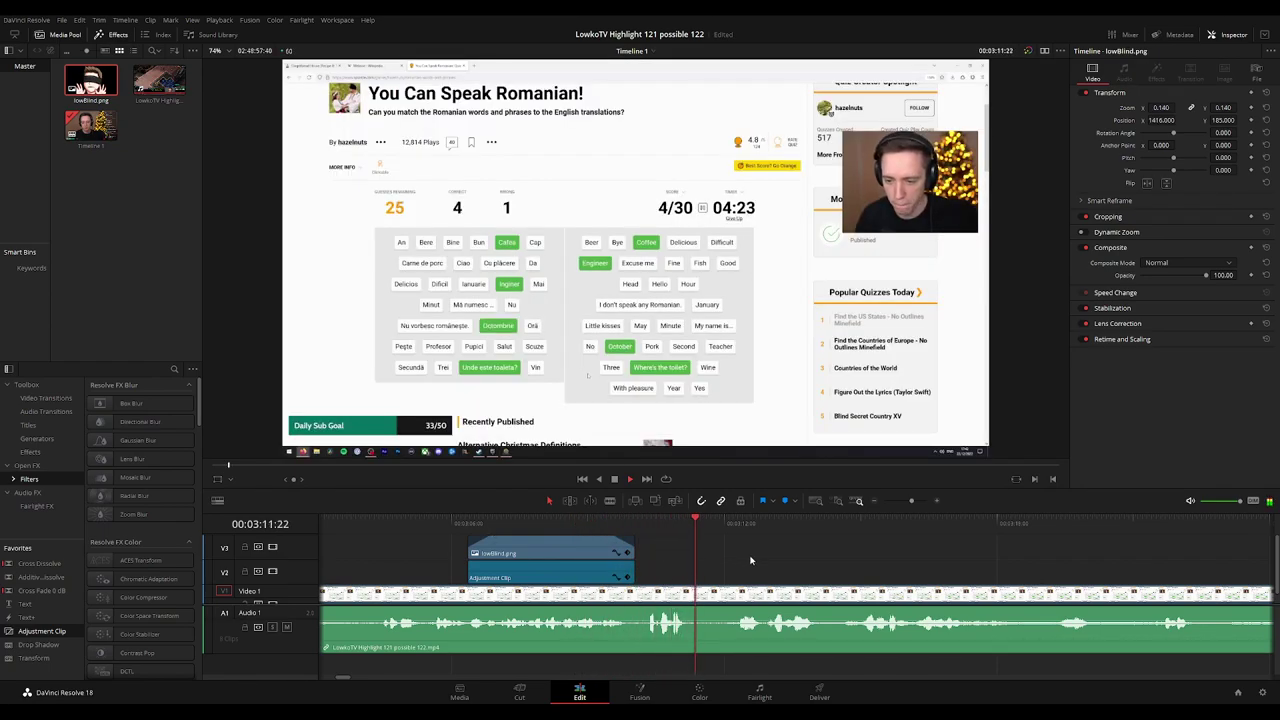
Play the Romanian quiz footage from about 00:03:11 to 00:03:50 to look for the next moment to edit.
{"action": "scroll", "coordinate": [770, 558], "scroll_direction": "down", "scroll_amount": 6}
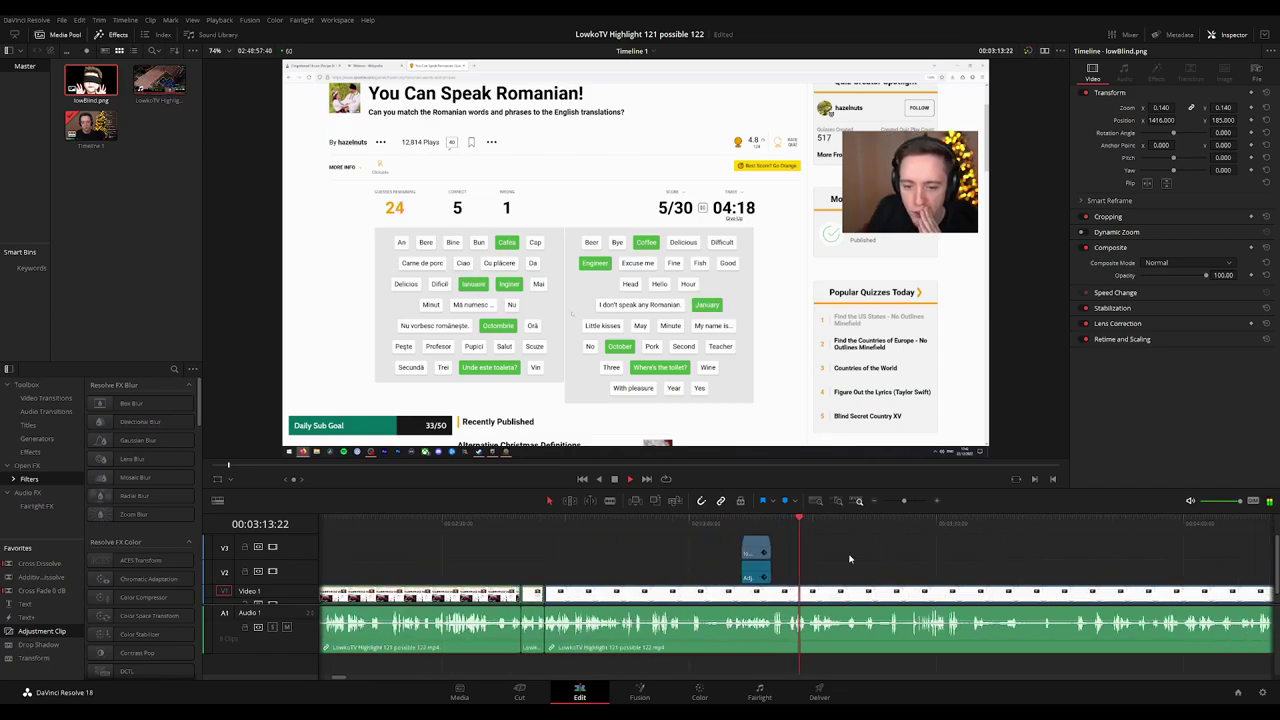
{"action": "scroll", "coordinate": [860, 558], "scroll_direction": "up", "scroll_amount": 3}
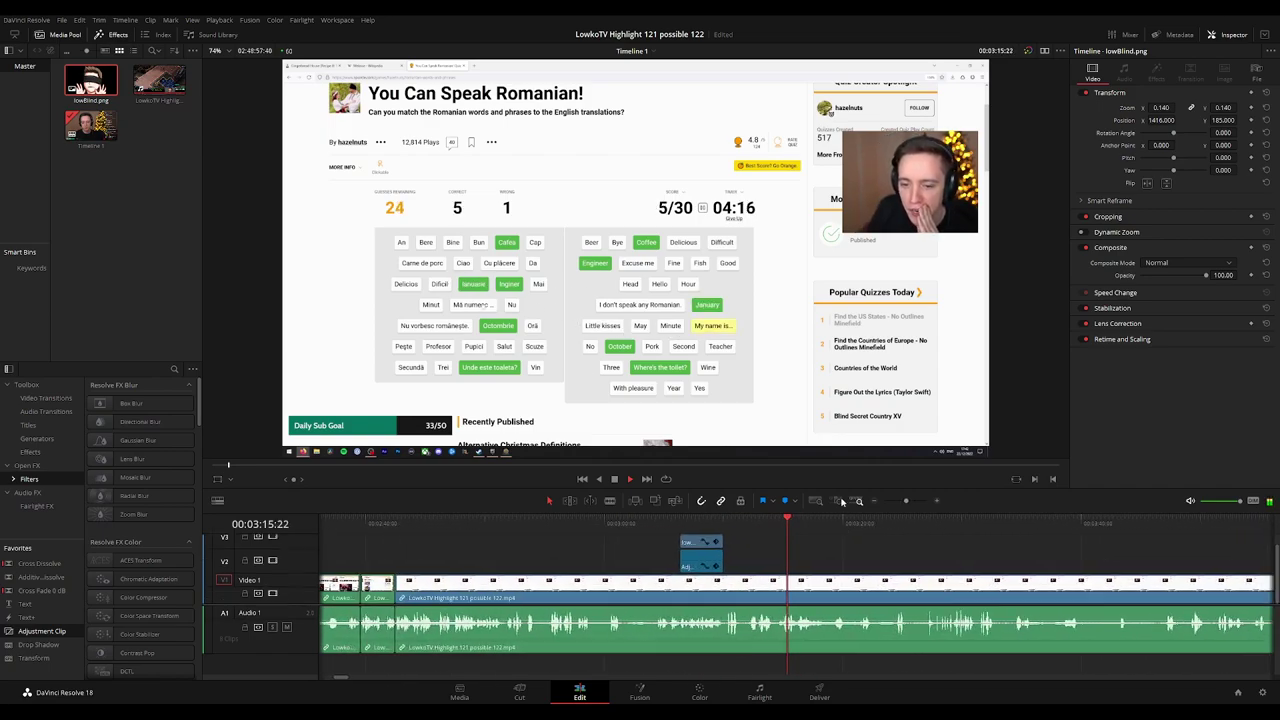
{"action": "left_click_drag", "start_coordinate": [888, 558], "coordinate": [711, 554]}
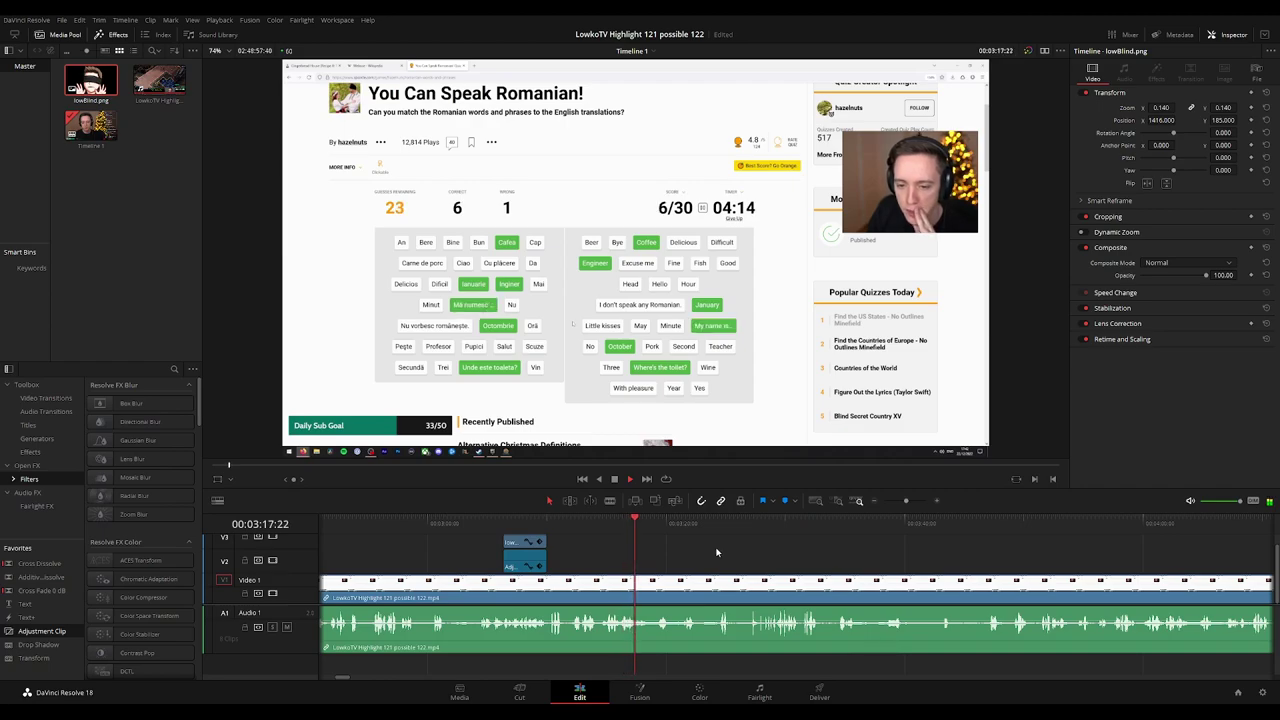
{"action": "scroll", "coordinate": [716, 566], "scroll_direction": "up", "scroll_amount": 3}
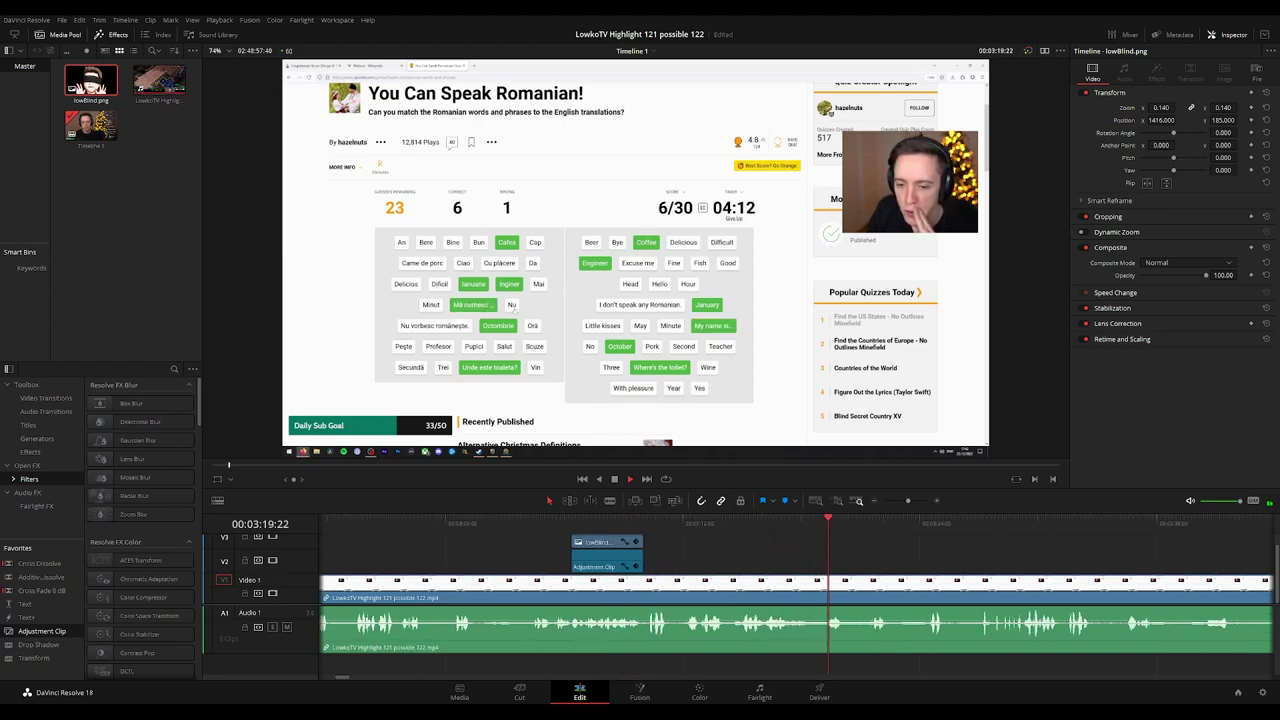
{"action": "scroll", "coordinate": [700, 550], "scroll_direction": "right", "scroll_amount": 3}
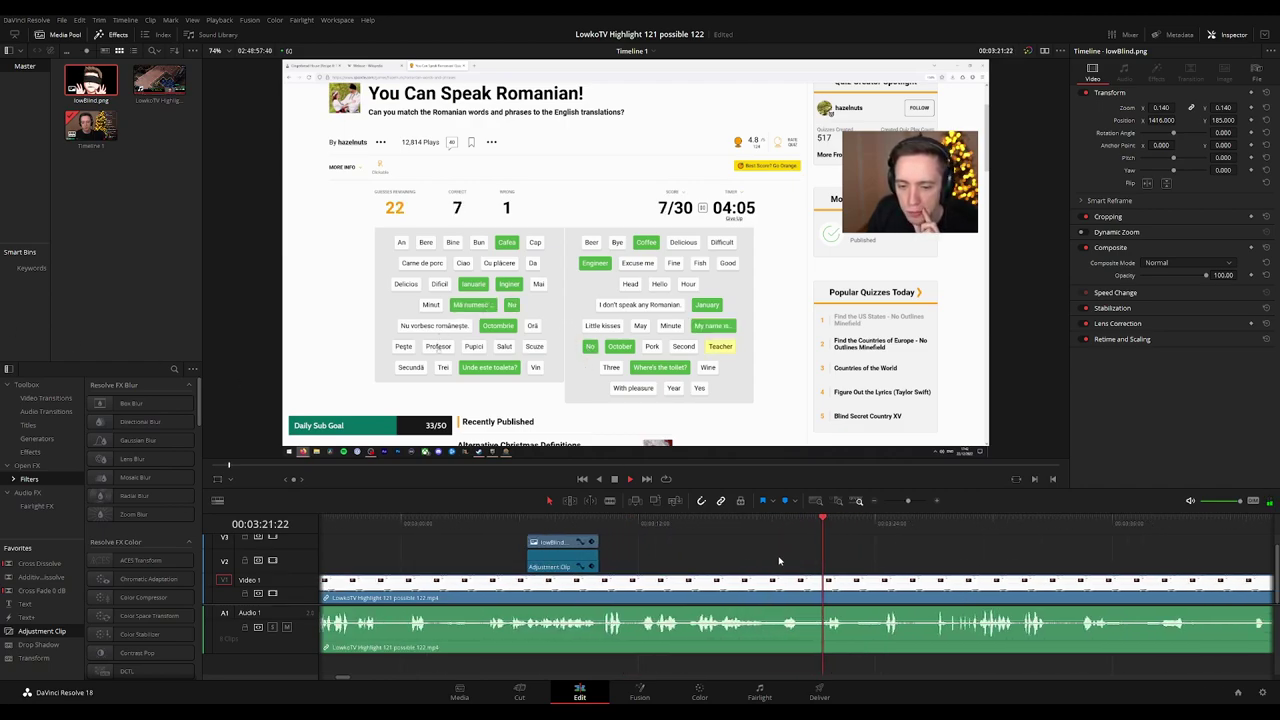
{"action": "left_click", "coordinate": [632, 559]}
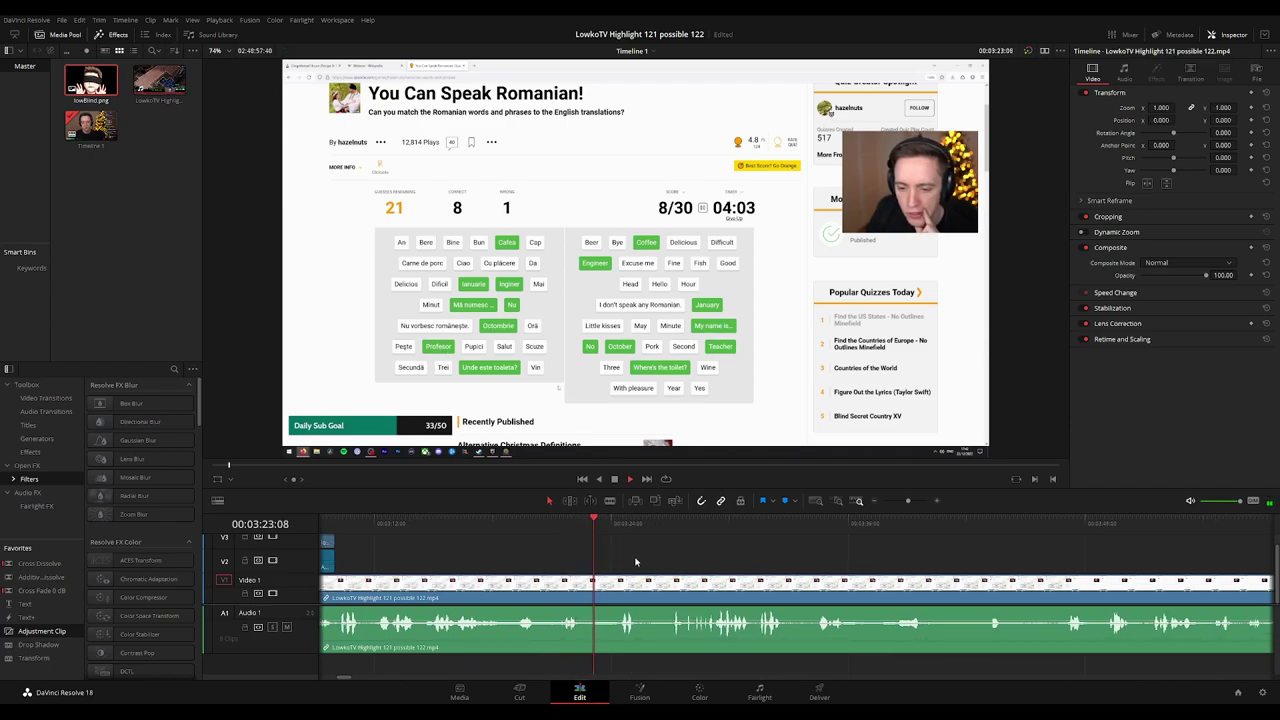
{"action": "scroll", "coordinate": [614, 539], "scroll_direction": "right", "scroll_amount": 2}
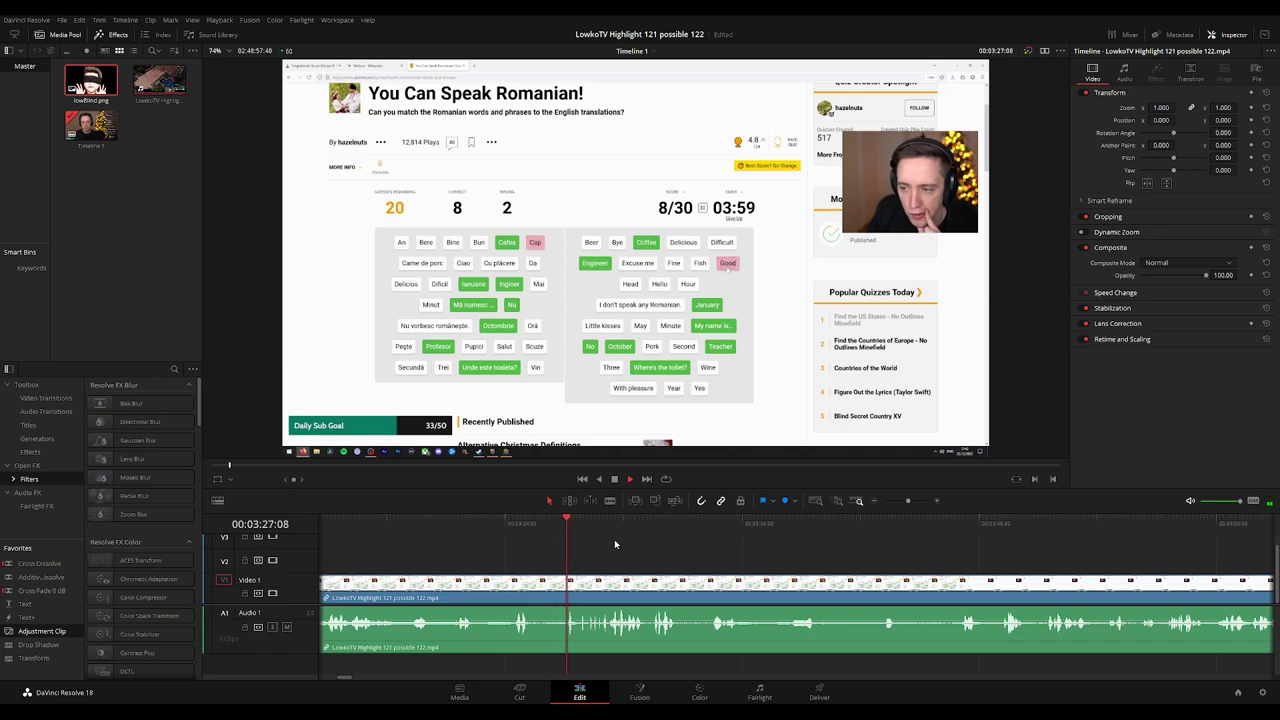
{"action": "scroll", "coordinate": [749, 554], "scroll_direction": "right", "scroll_amount": 1}
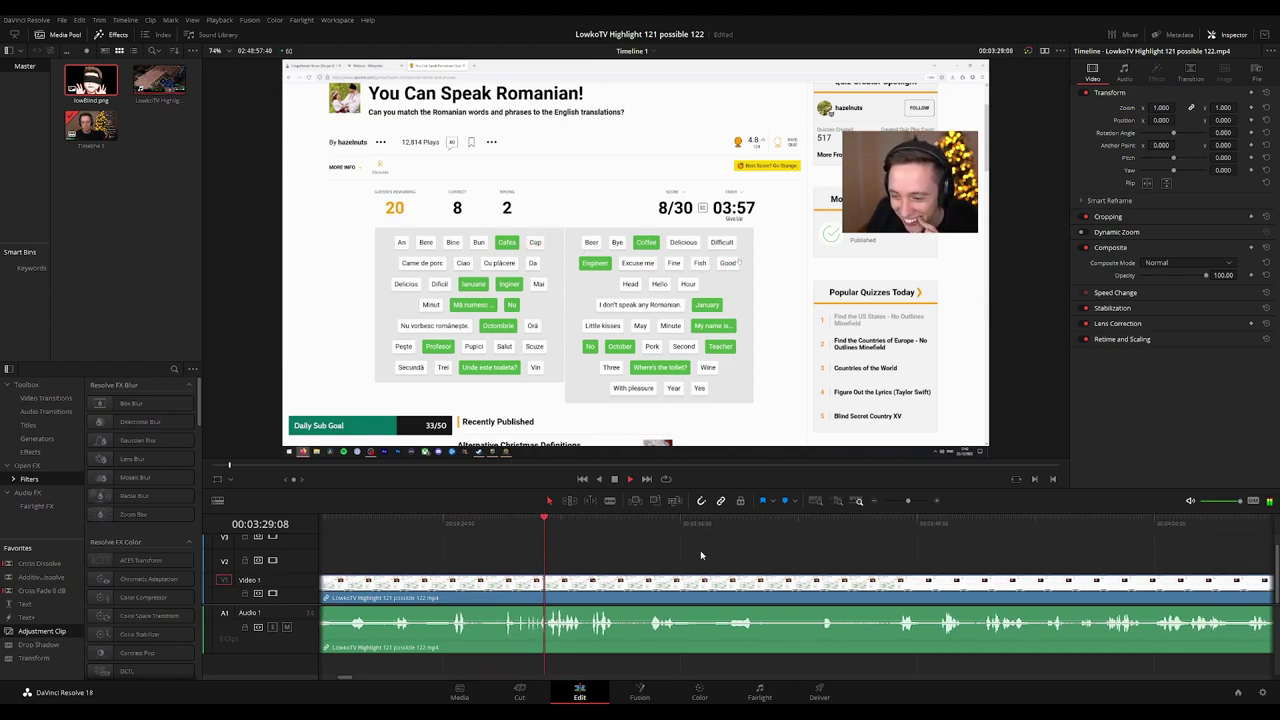
{"action": "key", "text": "space"}
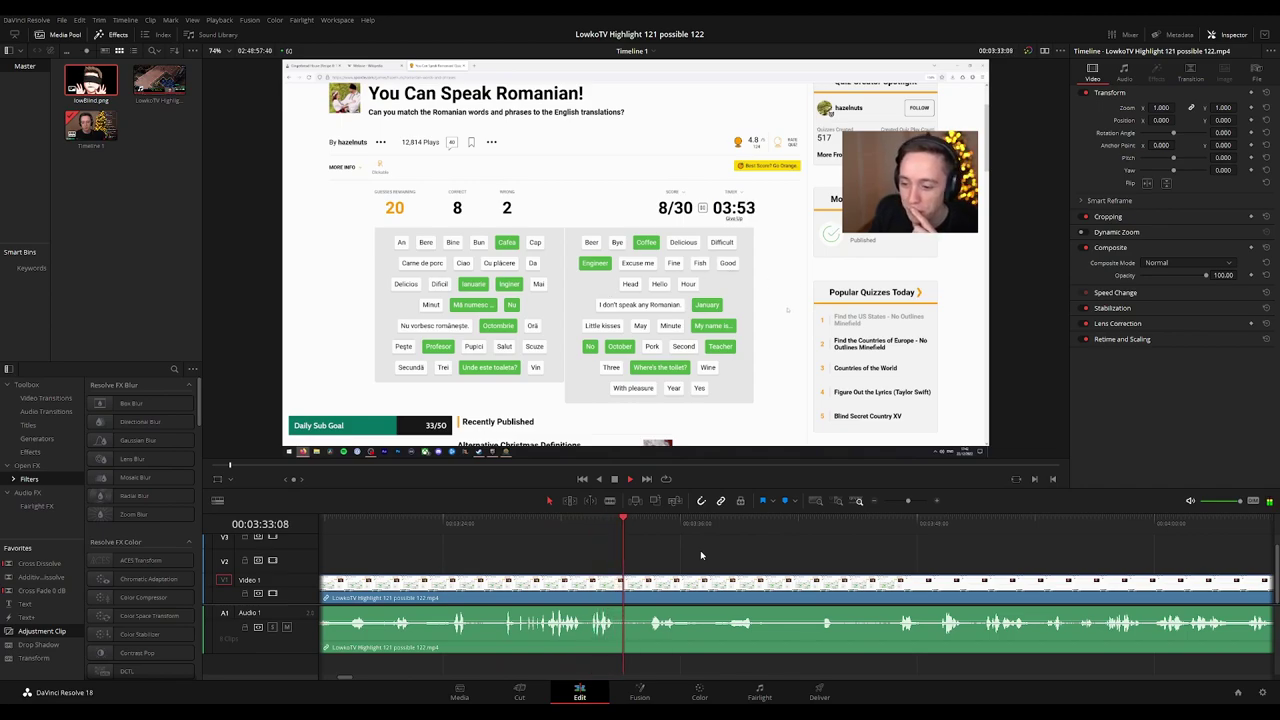
{"action": "scroll", "coordinate": [680, 556], "scroll_direction": "right", "scroll_amount": 1}
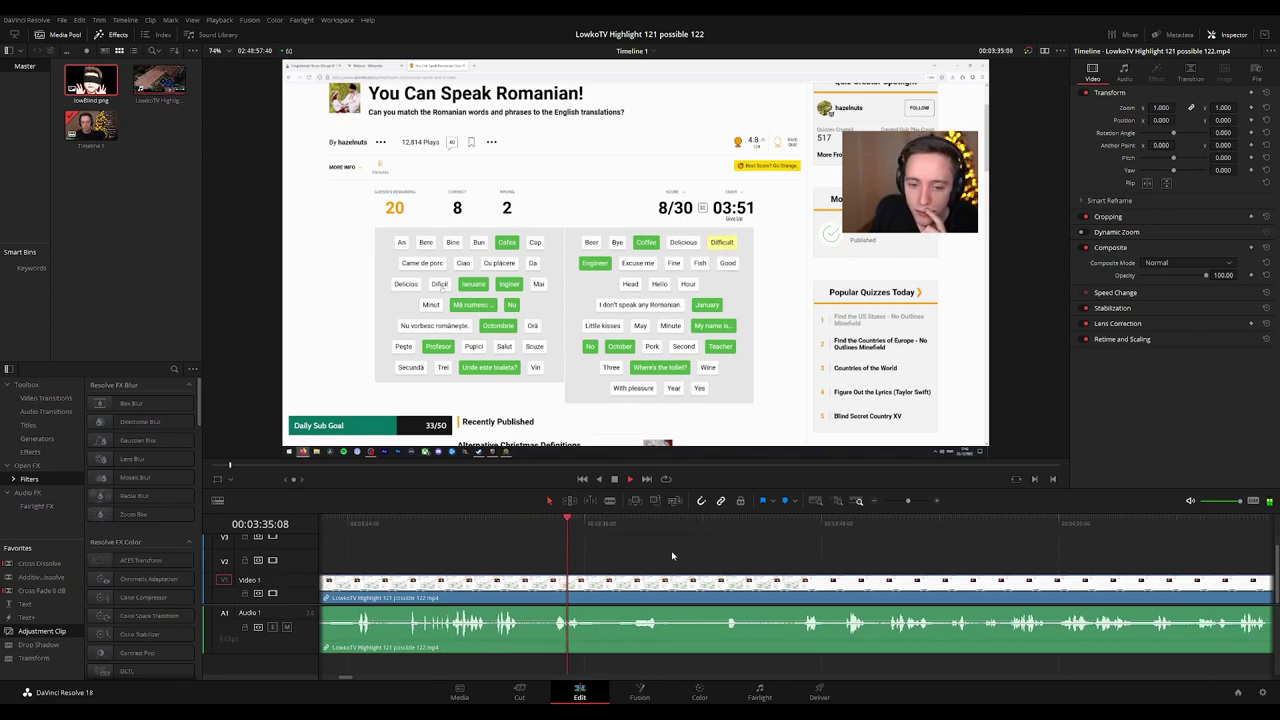
{"action": "scroll", "coordinate": [650, 553], "scroll_direction": "right", "scroll_amount": 1}
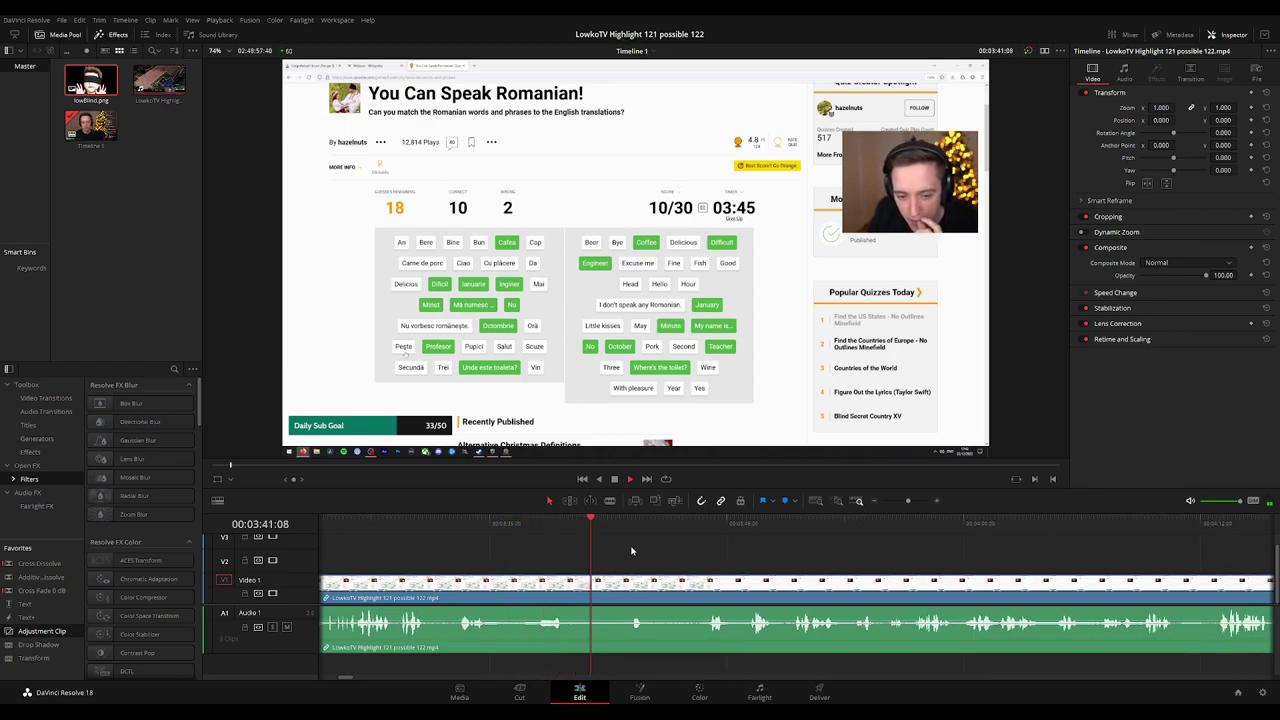
{"action": "left_click_drag", "start_coordinate": [690, 551], "coordinate": [583, 551]}
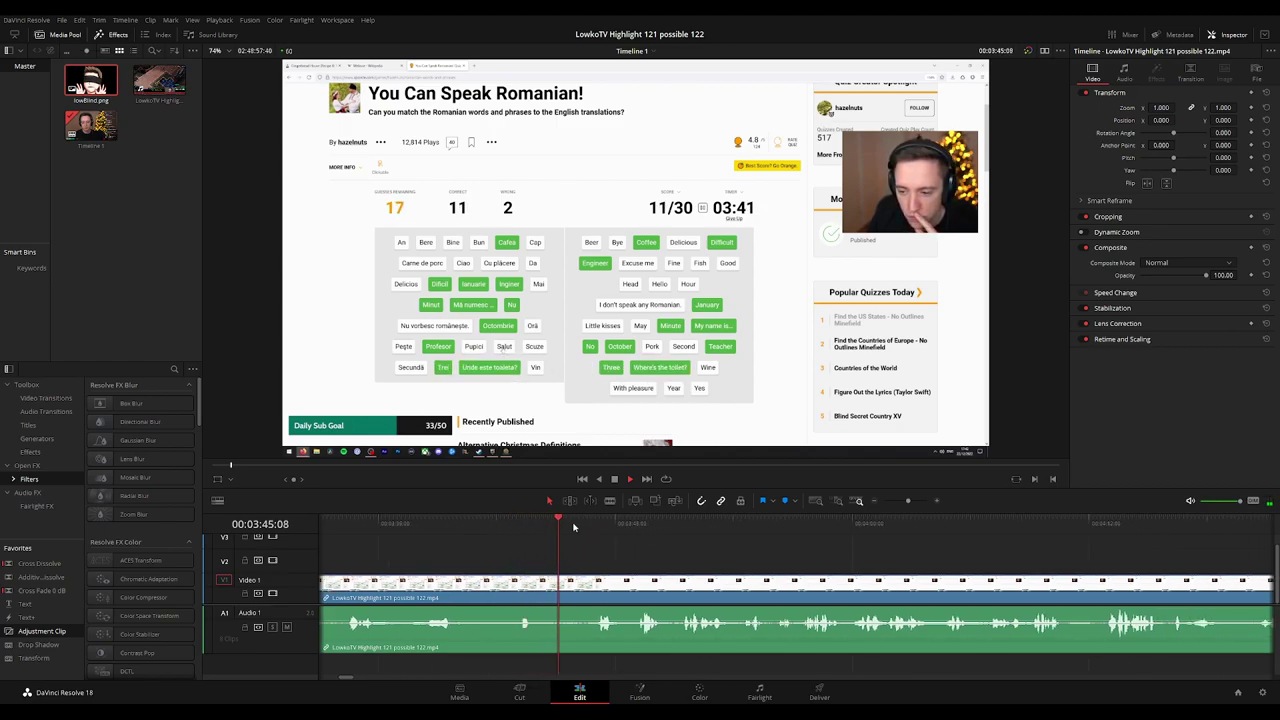
{"action": "left_click", "coordinate": [594, 524]}
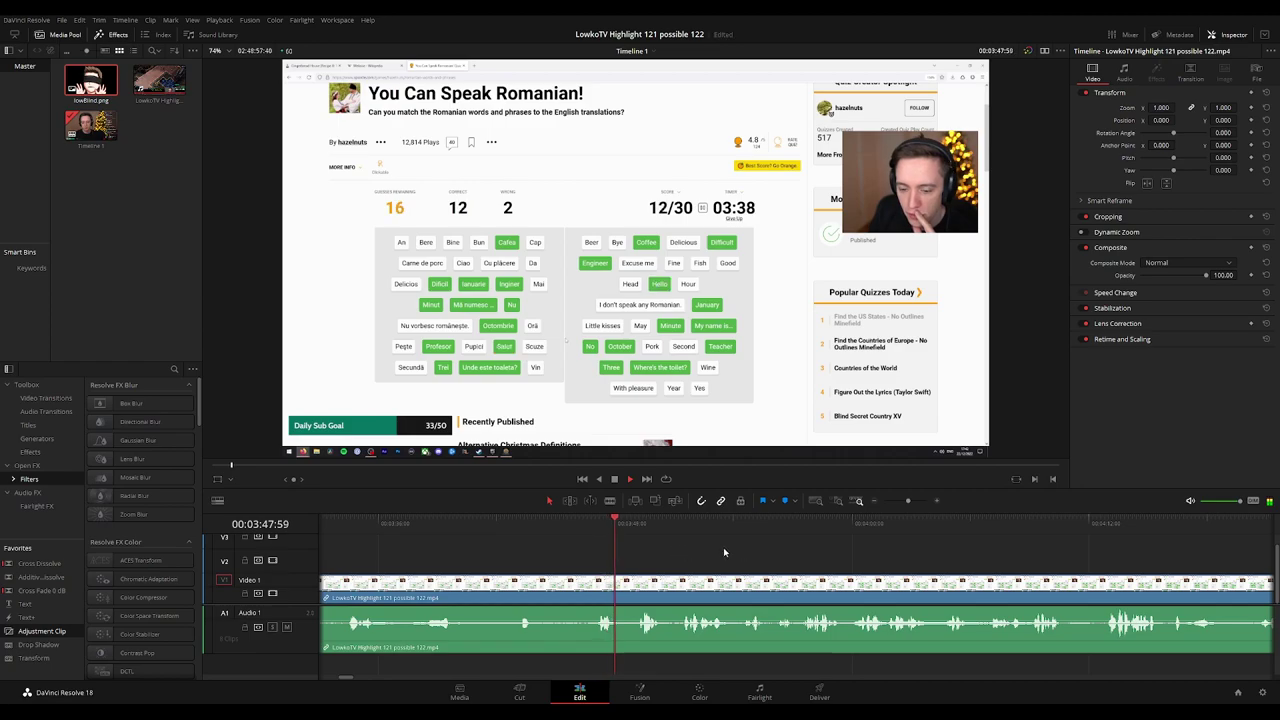
{"action": "left_click_drag", "start_coordinate": [734, 551], "coordinate": [614, 552]}
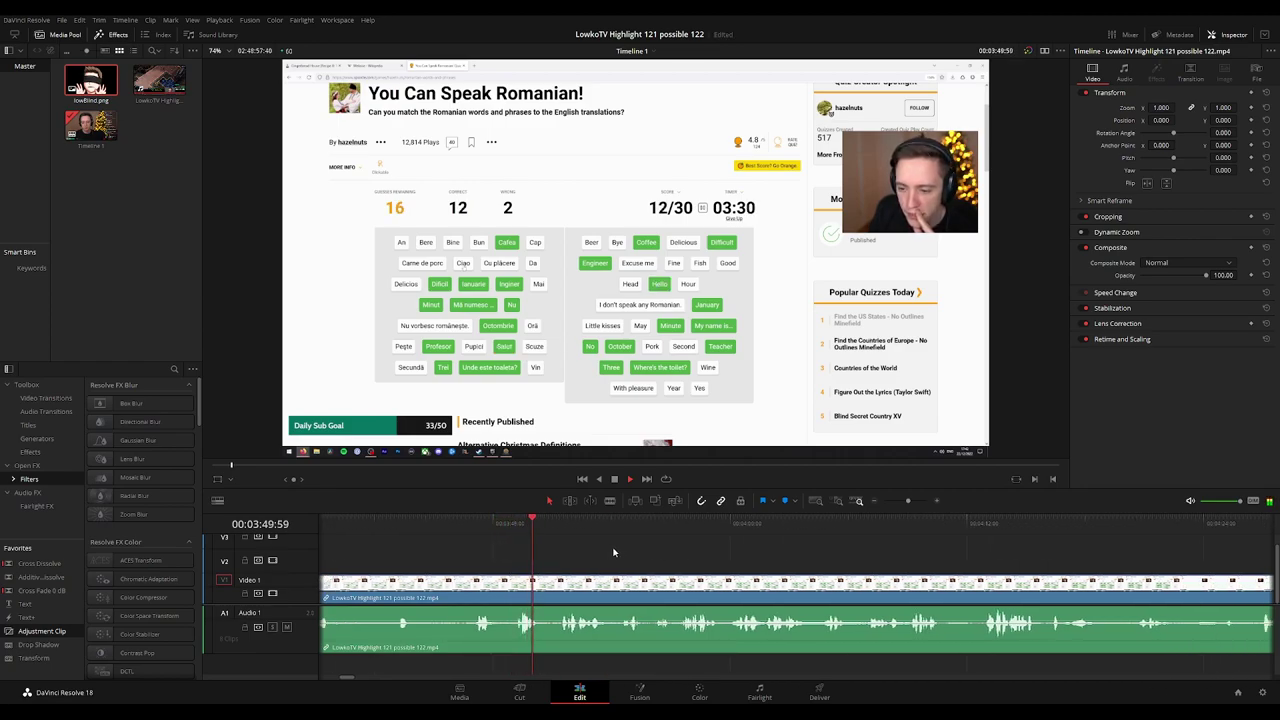
Play the Romanian quiz footage from about 00:03:50 to 00:04:16 to look for the next dead moment to cut.
{"action": "scroll", "coordinate": [651, 542], "scroll_direction": "right", "scroll_amount": 1}
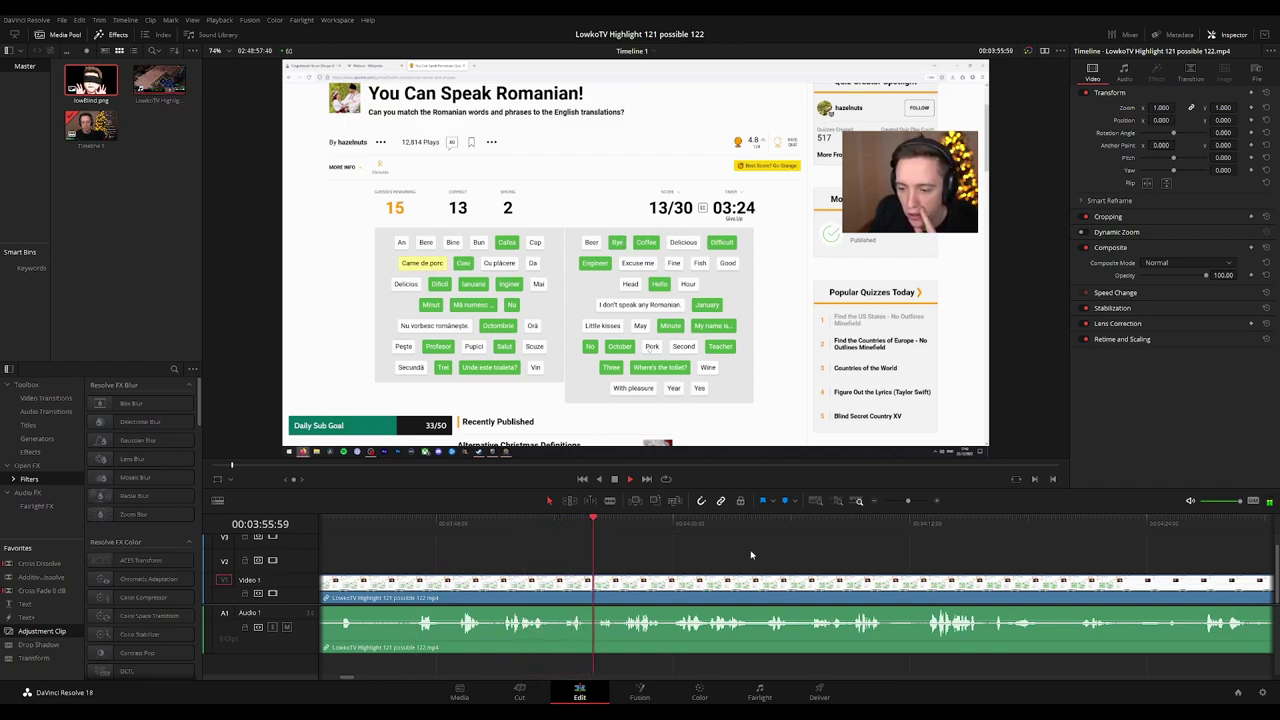
{"action": "scroll", "coordinate": [665, 547], "scroll_direction": "right", "scroll_amount": 1}
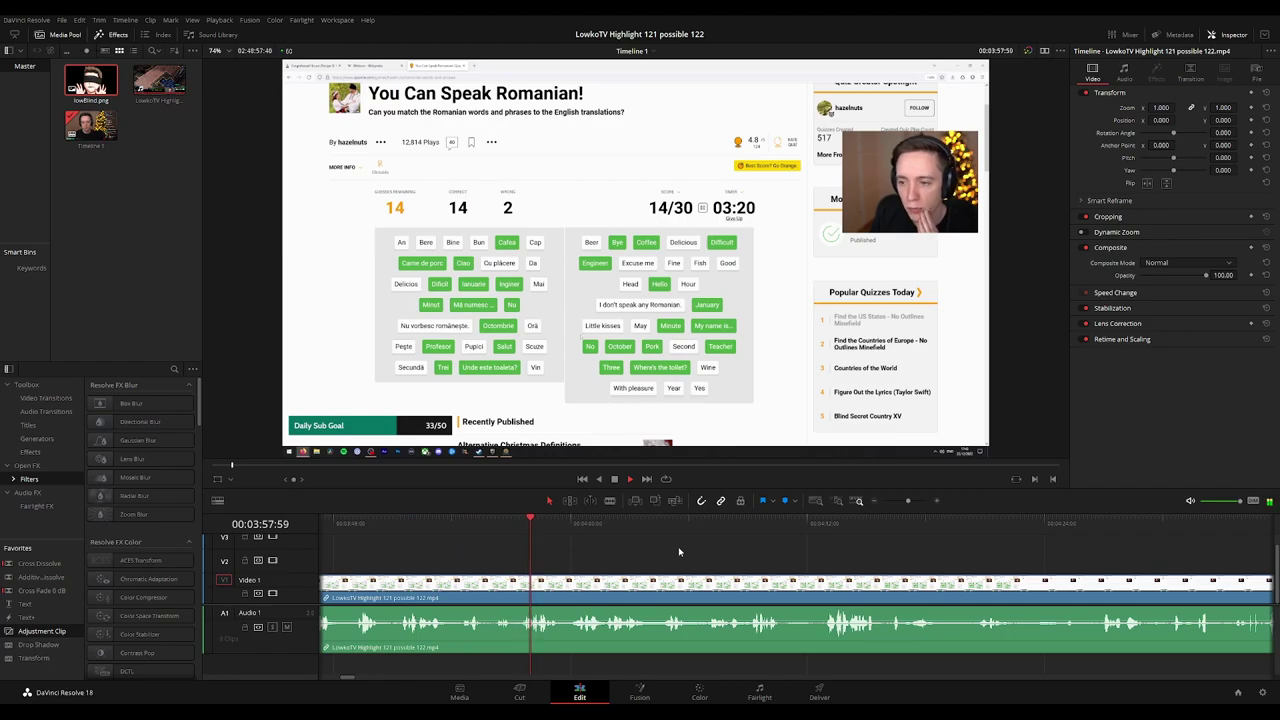
{"action": "scroll", "coordinate": [665, 552], "scroll_direction": "right", "scroll_amount": 2}
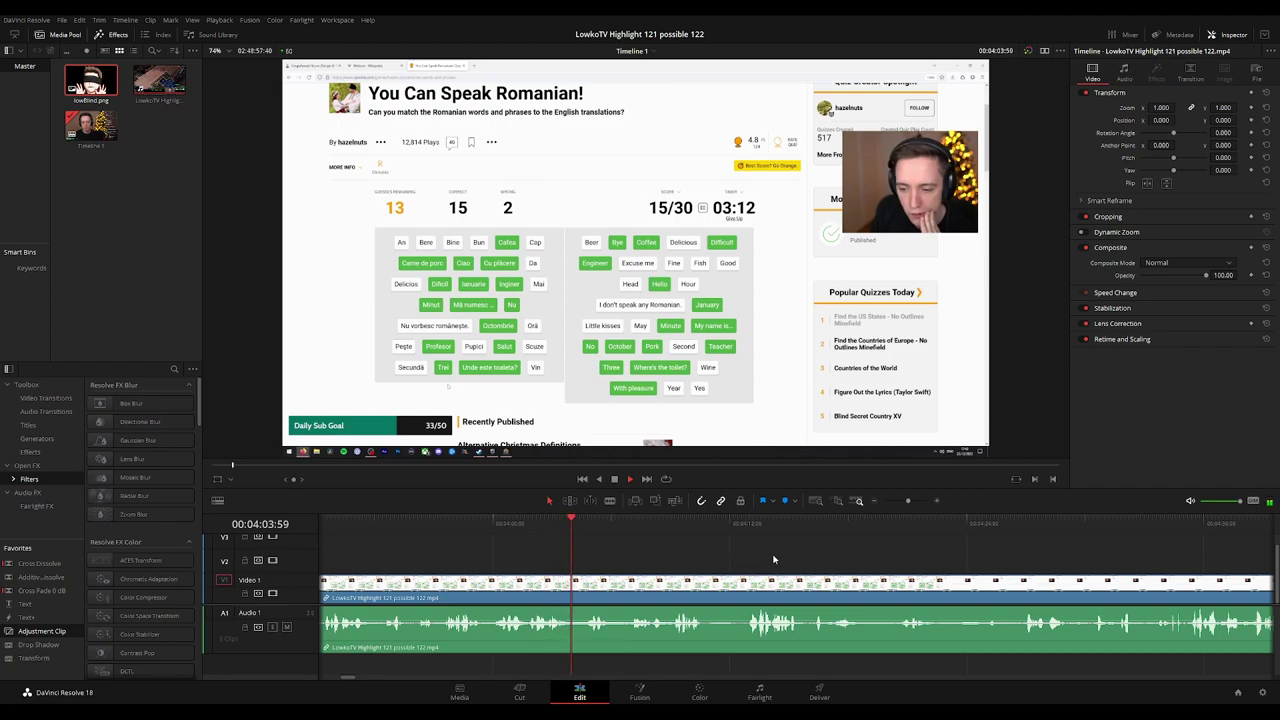
{"action": "scroll", "coordinate": [690, 557], "scroll_direction": "right", "scroll_amount": 2}
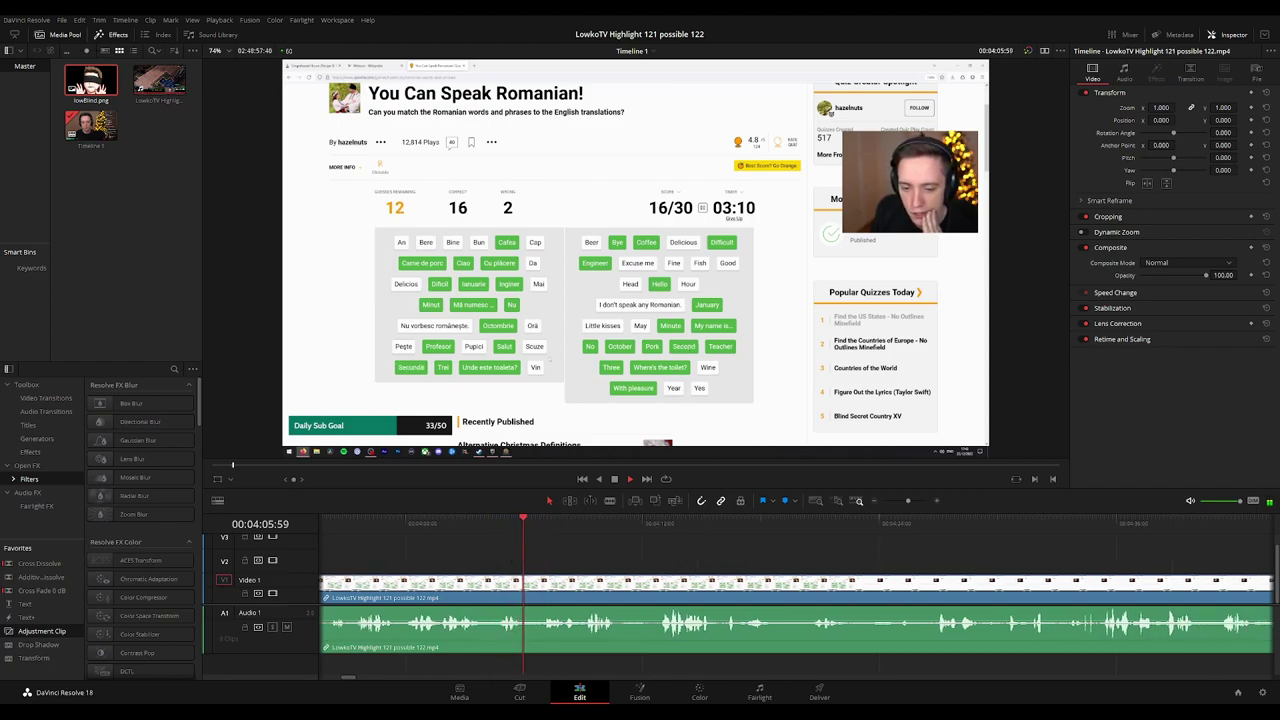
{"action": "scroll", "coordinate": [680, 555], "scroll_direction": "right", "scroll_amount": 1}
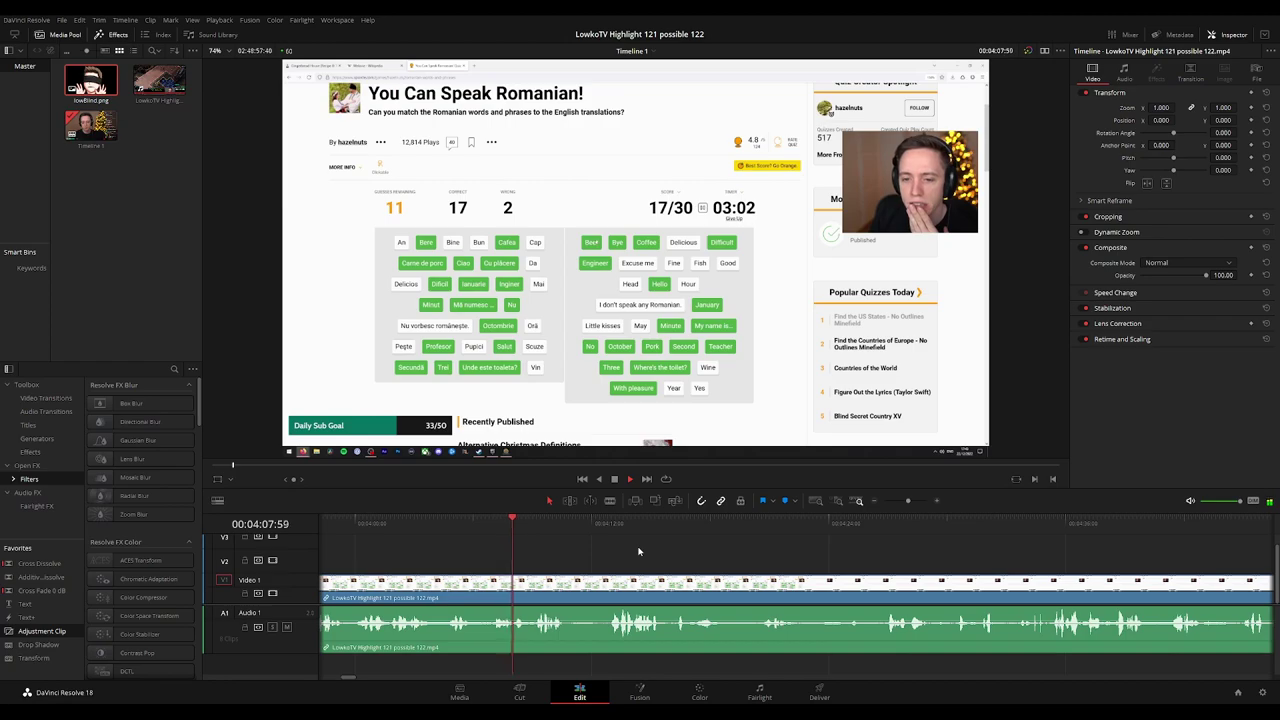
{"action": "scroll", "coordinate": [676, 555], "scroll_direction": "right", "scroll_amount": 2}
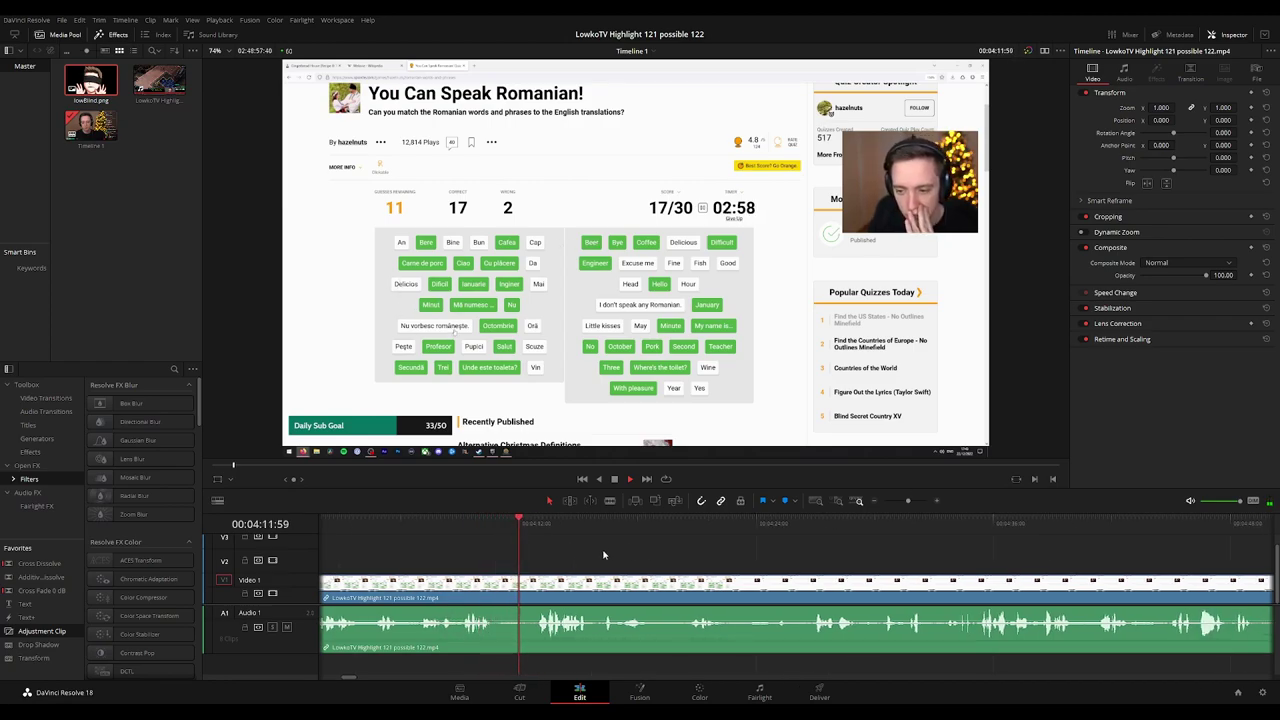
{"action": "key", "text": "b"}
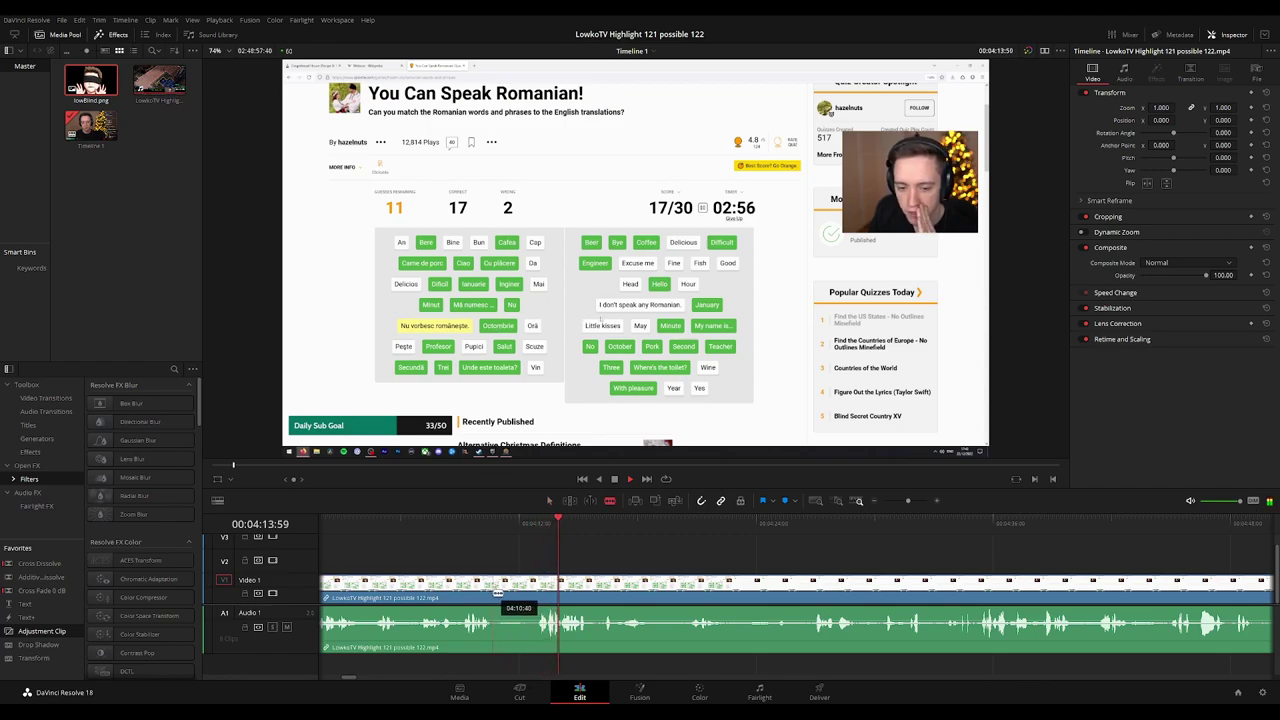
{"action": "key", "text": "a"}
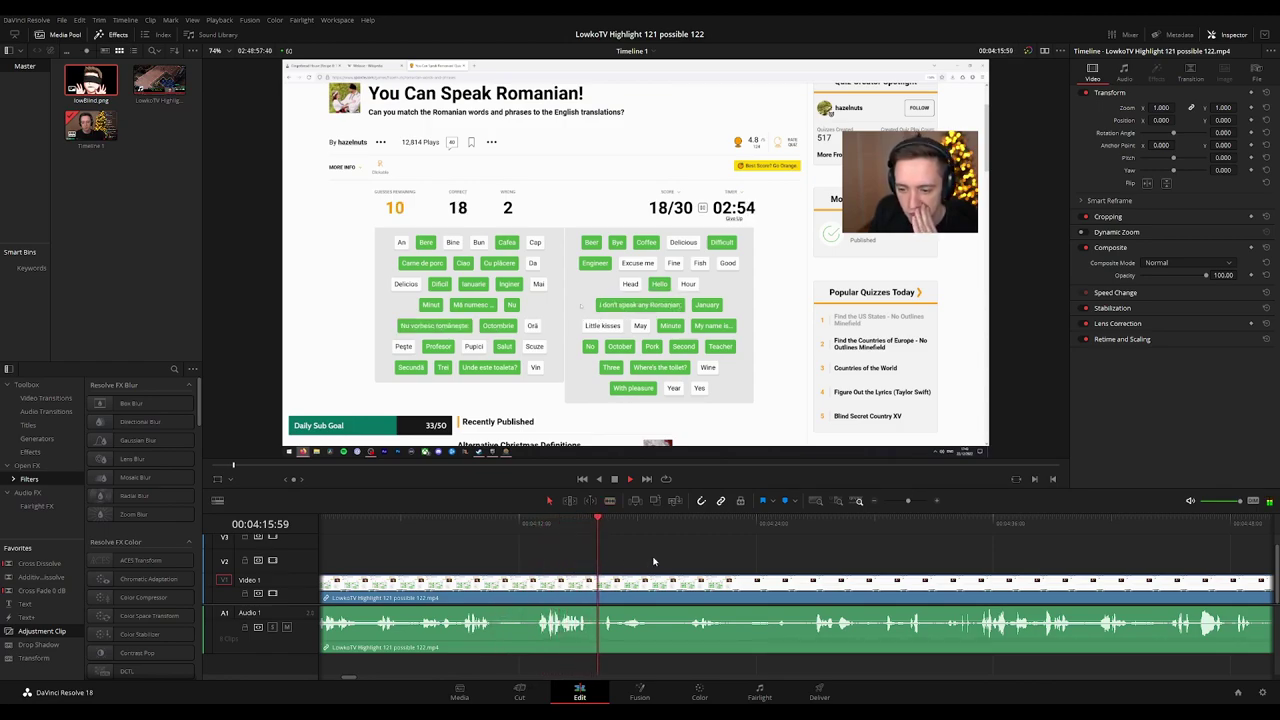
Cut out the quiet section from 00:04:10:49 to about 00:04:12:40 and close the gap it leaves.
{"action": "key", "text": "b"}
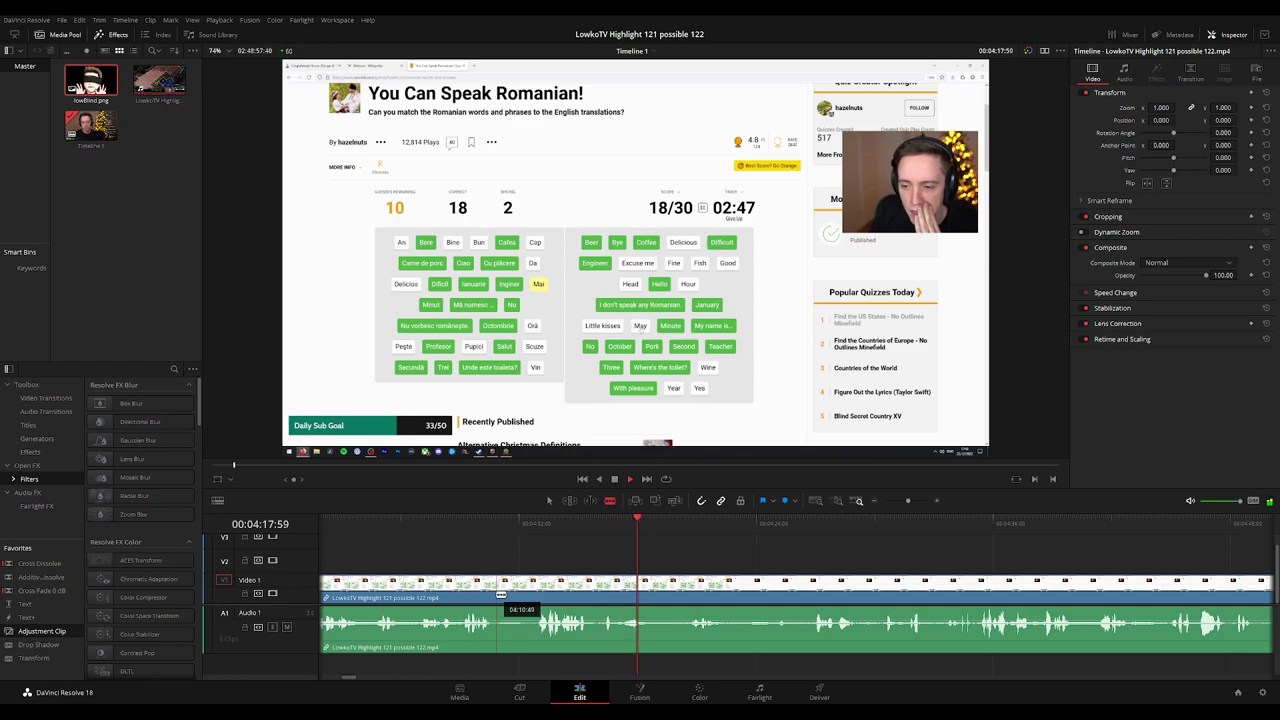
{"action": "left_click", "coordinate": [496, 592]}
{"action": "left_click", "coordinate": [533, 593]}
{"action": "key", "text": "a"}
{"action": "left_click", "coordinate": [516, 592]}
{"action": "key", "text": "BackSpace"}
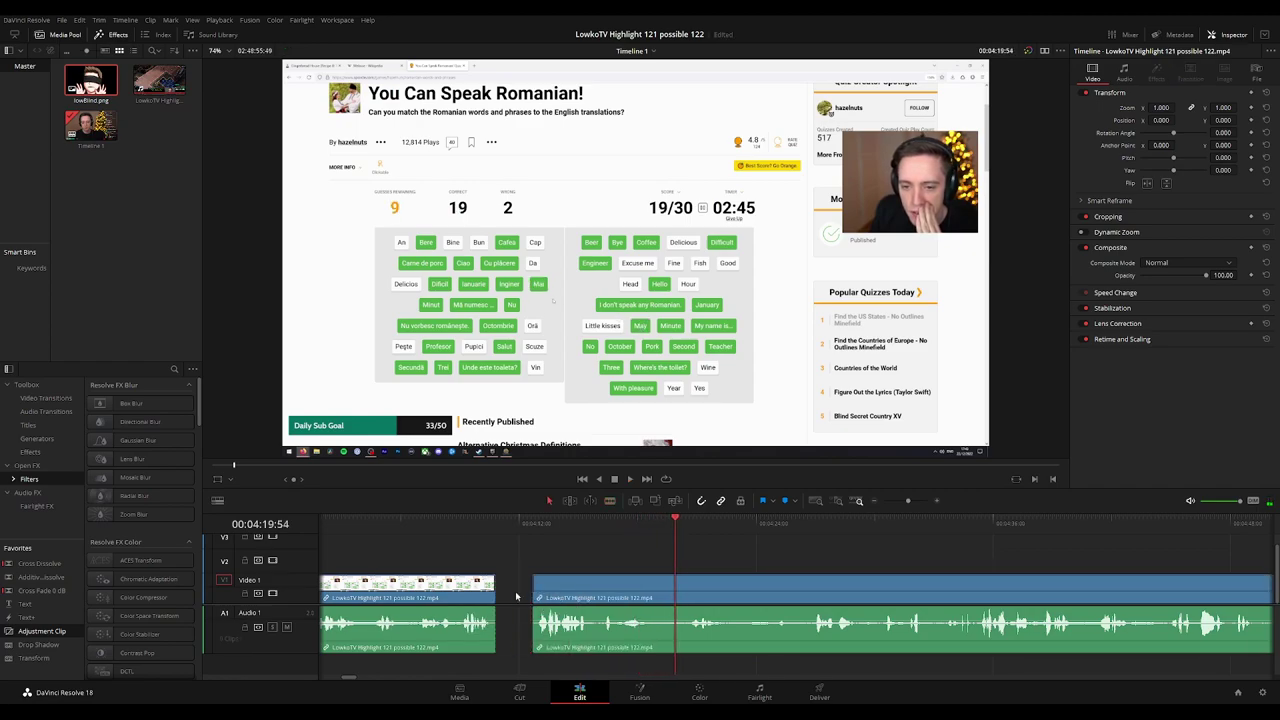
{"action": "left_click", "coordinate": [517, 594]}
{"action": "key", "text": "BackSpace"}
Play across the new cut near 00:04:10:49 and mark the clip before it green.
{"action": "left_click", "coordinate": [496, 522]}
{"action": "key", "text": "space"}
{"action": "left_click", "coordinate": [468, 592]}
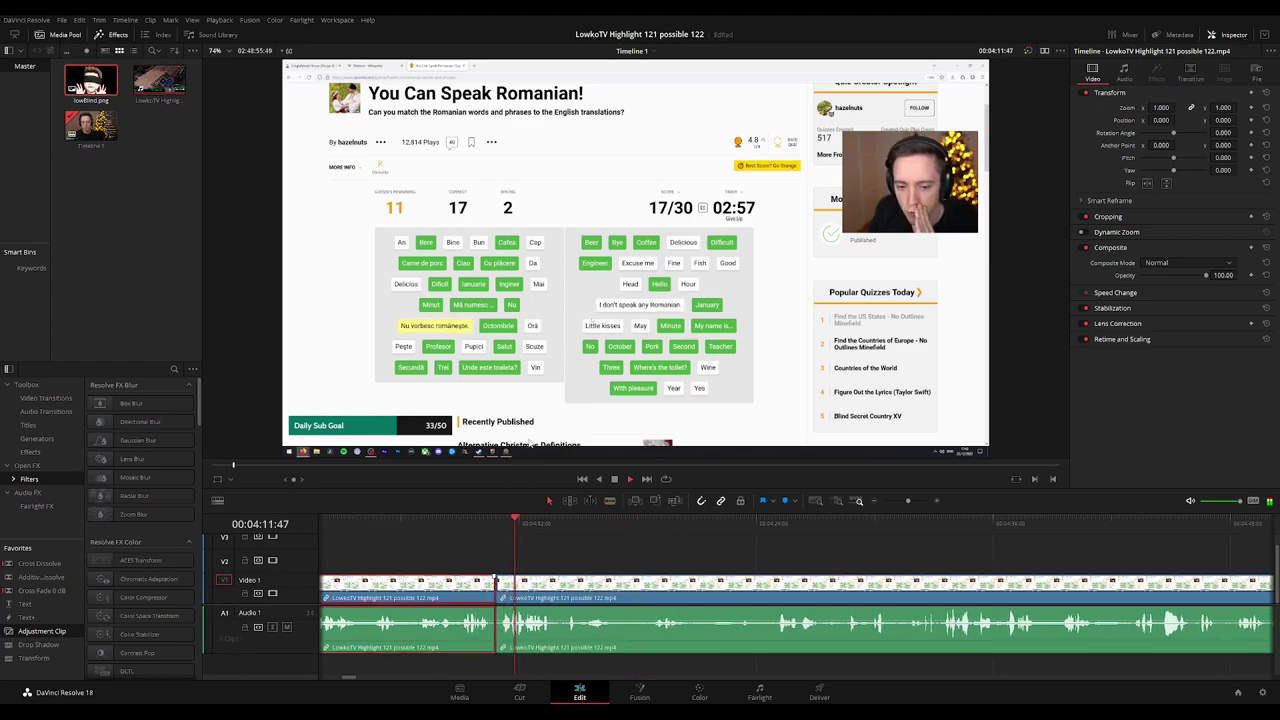
{"action": "scroll", "coordinate": [609, 548], "scroll_direction": "up", "scroll_amount": 4}
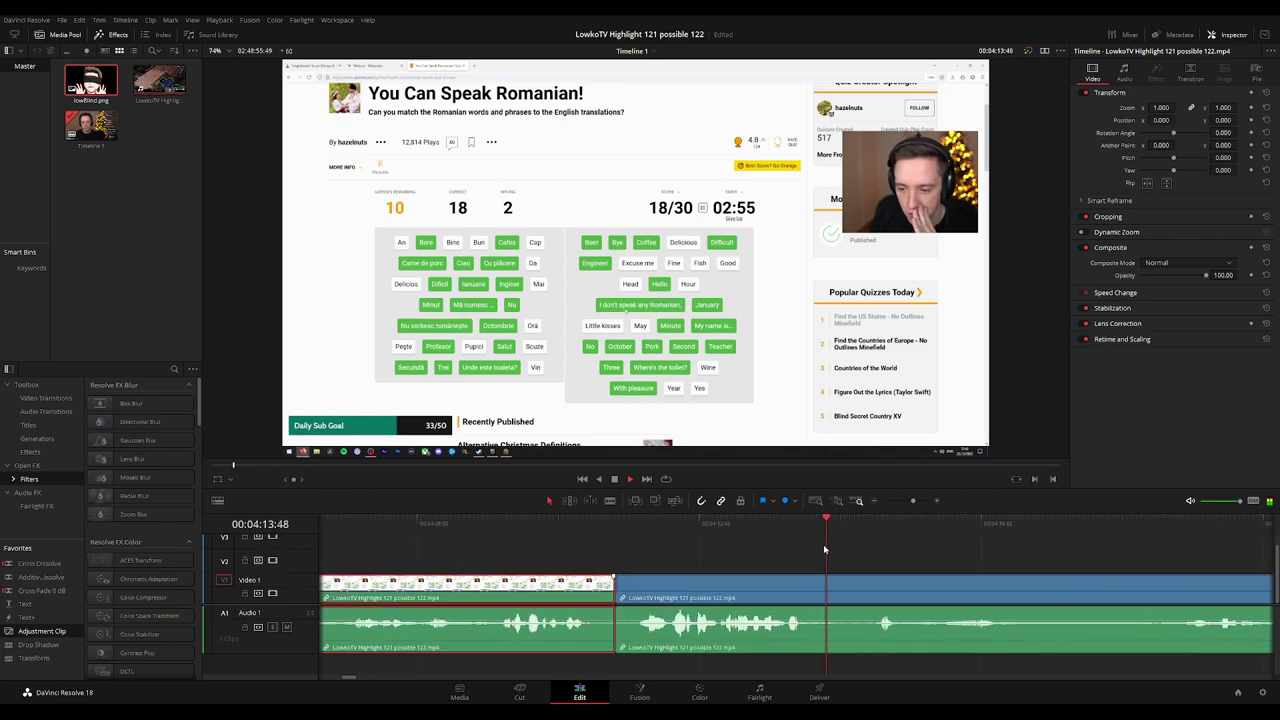
Ripple-delete the roughly half-second pause starting at 00:04:14:51.
{"action": "left_click_drag", "start_coordinate": [823, 546], "coordinate": [629, 531]}
{"action": "key", "text": "b"}
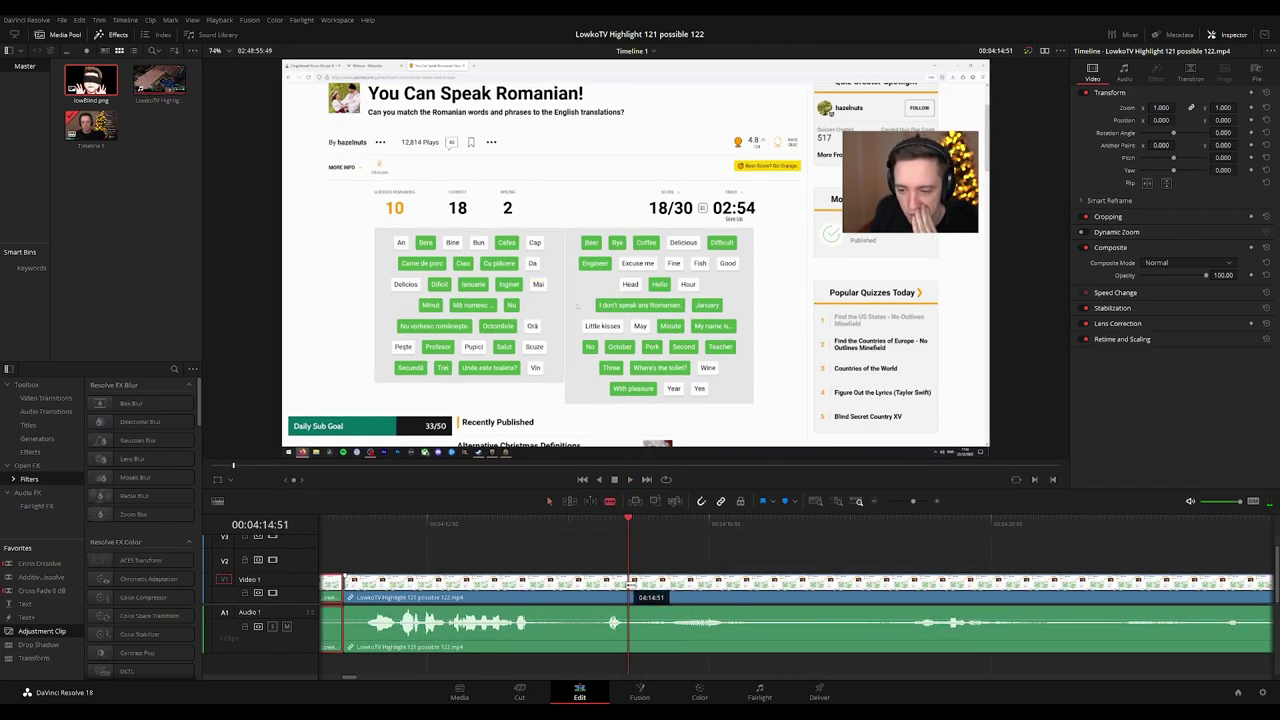
{"action": "left_click", "coordinate": [628, 586]}
{"action": "left_click", "coordinate": [669, 588]}
{"action": "key", "text": "a"}
{"action": "left_click", "coordinate": [655, 590]}
{"action": "key", "text": "Delete"}
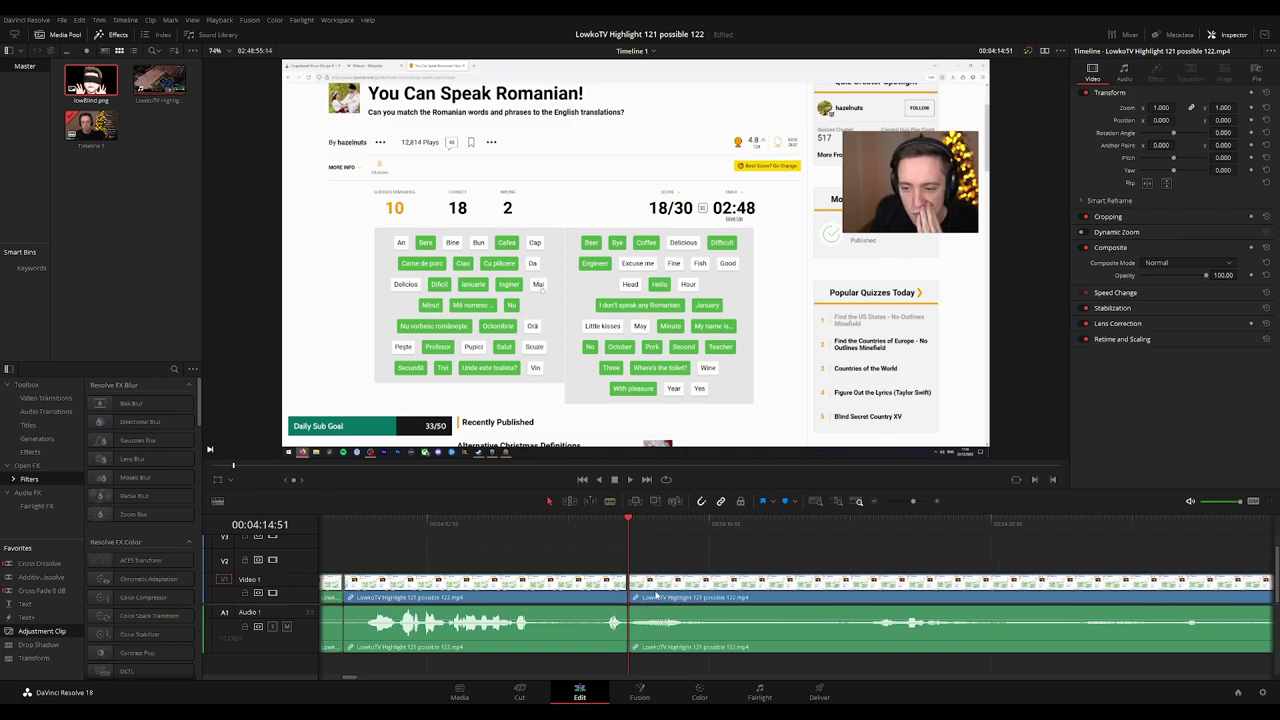
Play on from the cut at 00:04:14:51 and mark the short clip before it green.
{"action": "key", "text": "space"}
{"action": "left_click", "coordinate": [566, 598]}
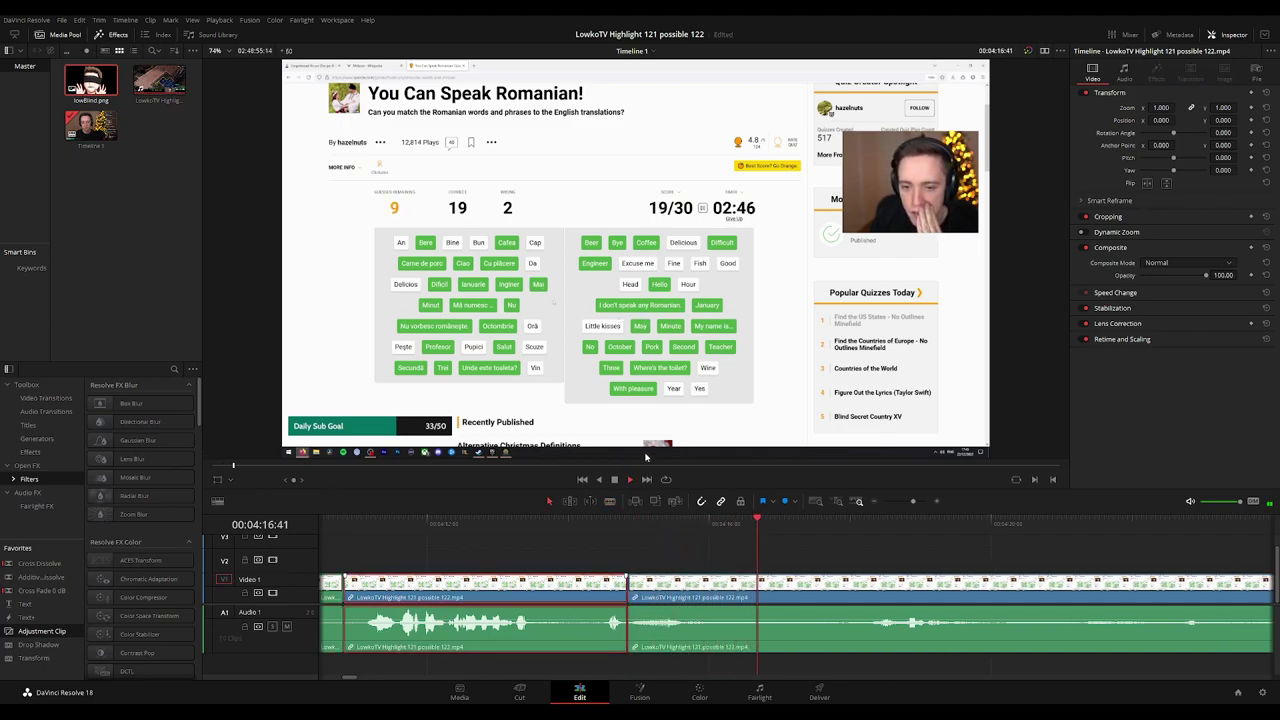
{"action": "key", "text": "g"}
{"action": "left_click", "coordinate": [928, 557]}
Play the quiz footage from about 00:04:18 to 00:05:05, skipping ahead near 00:04:55, to look for a moment worth zooming.
{"action": "scroll", "coordinate": [922, 555], "scroll_direction": "down", "scroll_amount": 3}
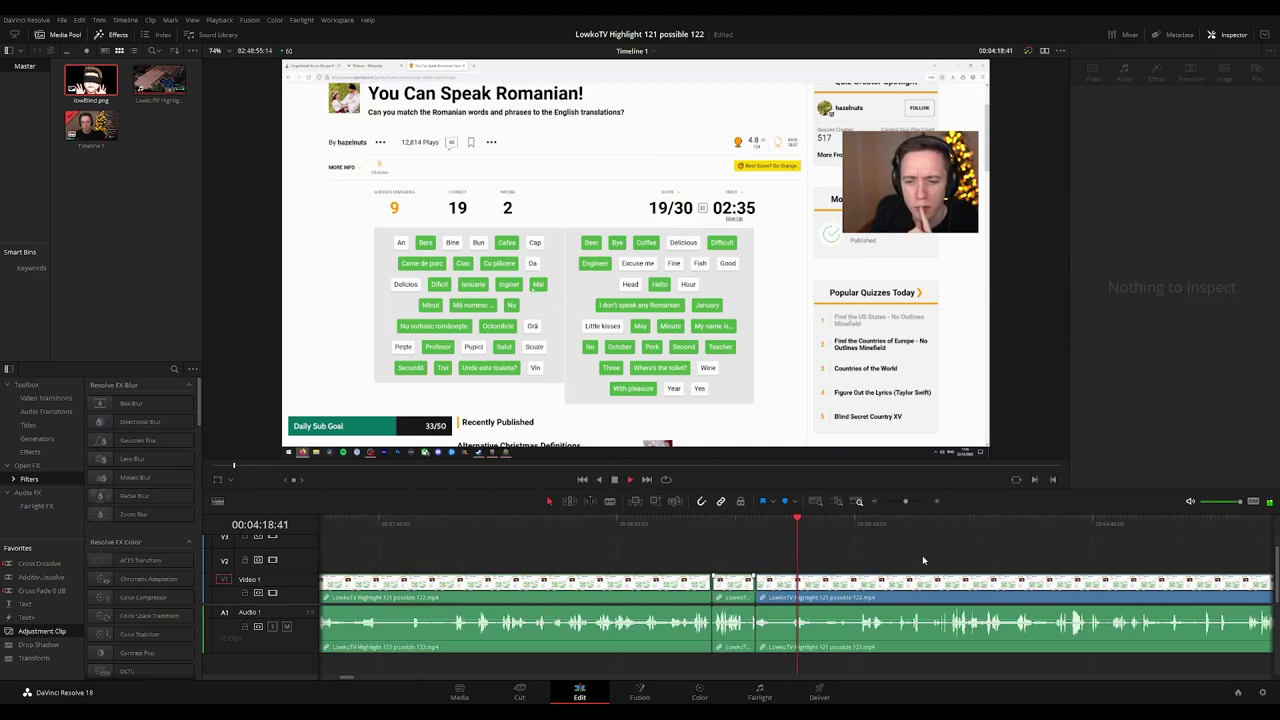
{"action": "scroll", "coordinate": [920, 560], "scroll_direction": "up", "scroll_amount": 2}
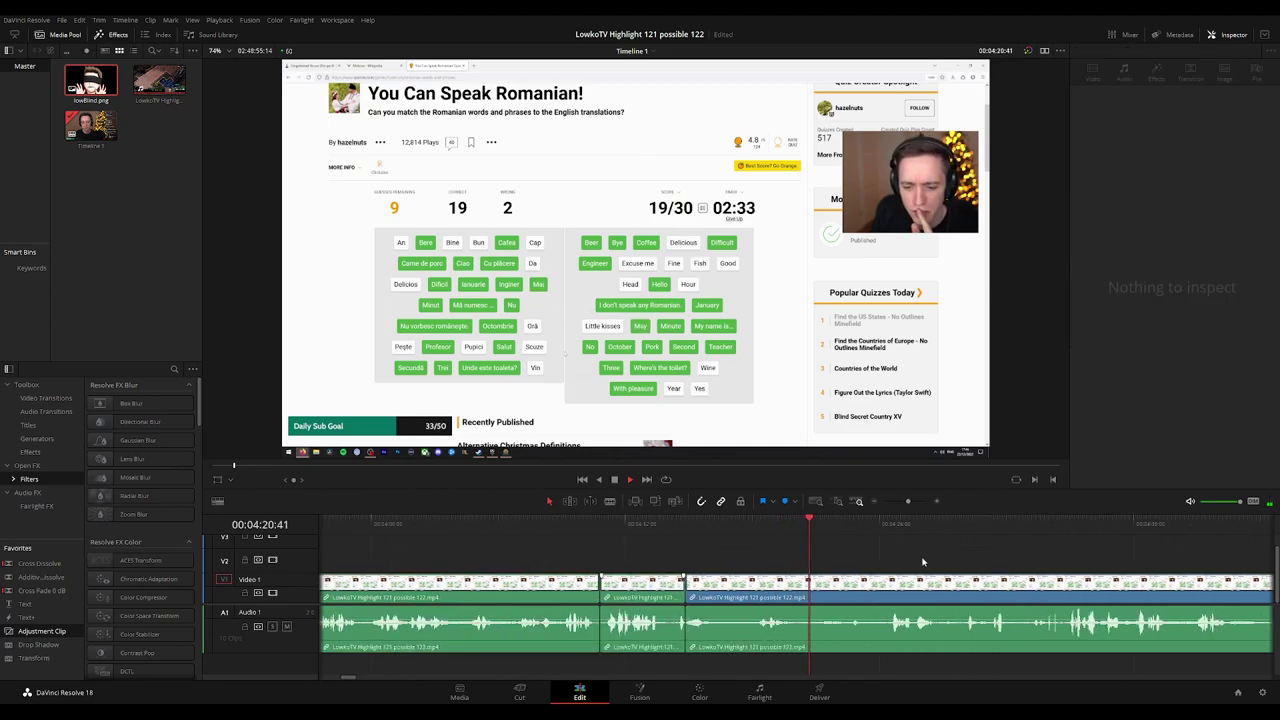
{"action": "left_click_drag", "start_coordinate": [866, 562], "coordinate": [751, 562]}
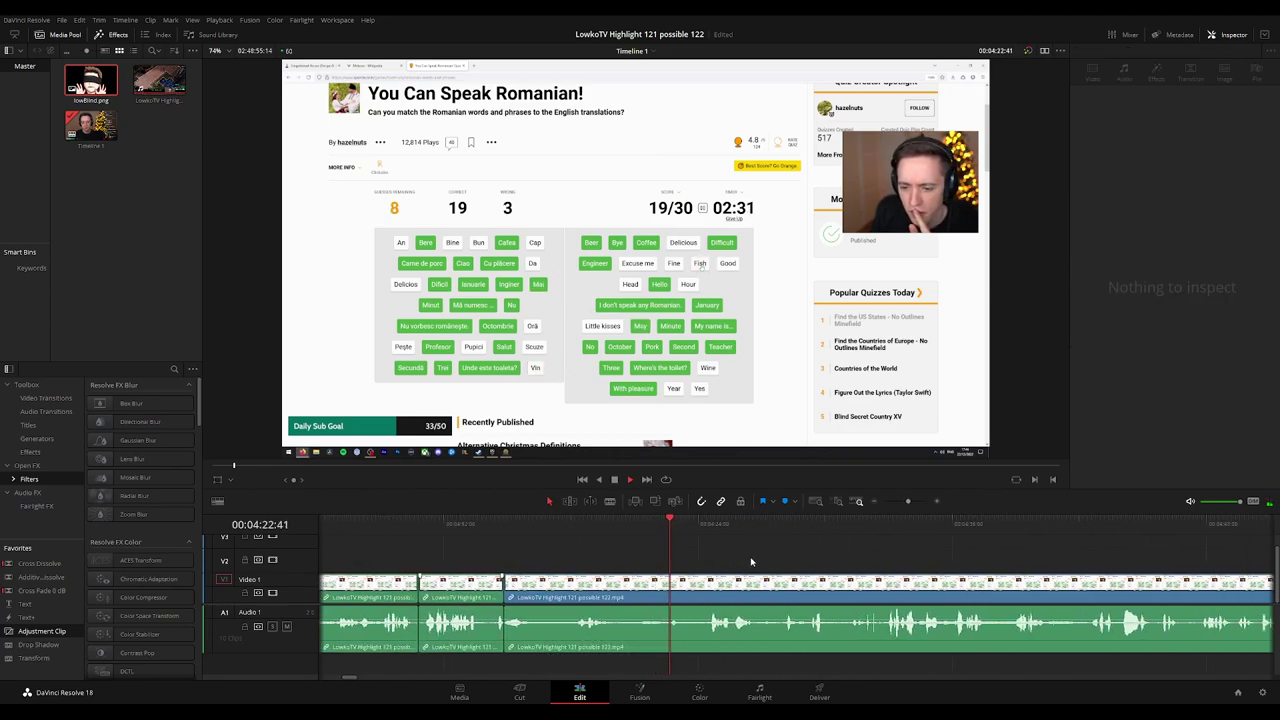
{"action": "scroll", "coordinate": [803, 570], "scroll_direction": "right", "scroll_amount": 2}
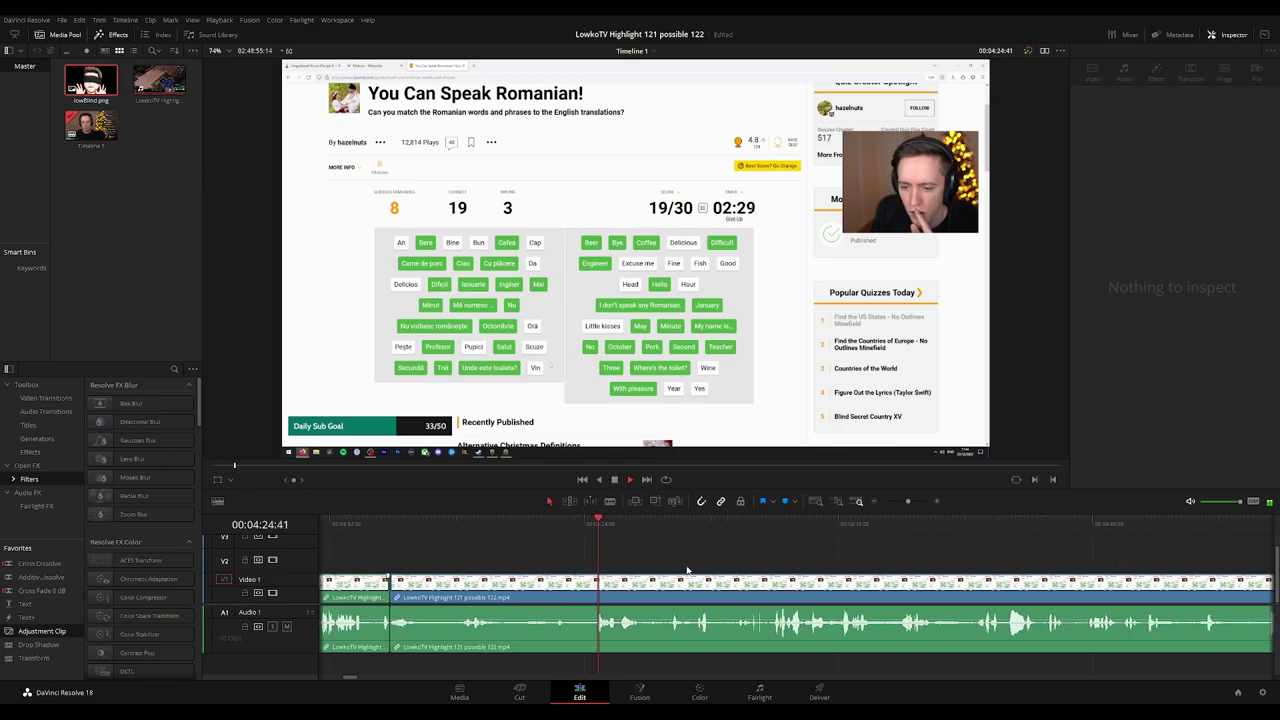
{"action": "scroll", "coordinate": [793, 573], "scroll_direction": "right", "scroll_amount": 2}
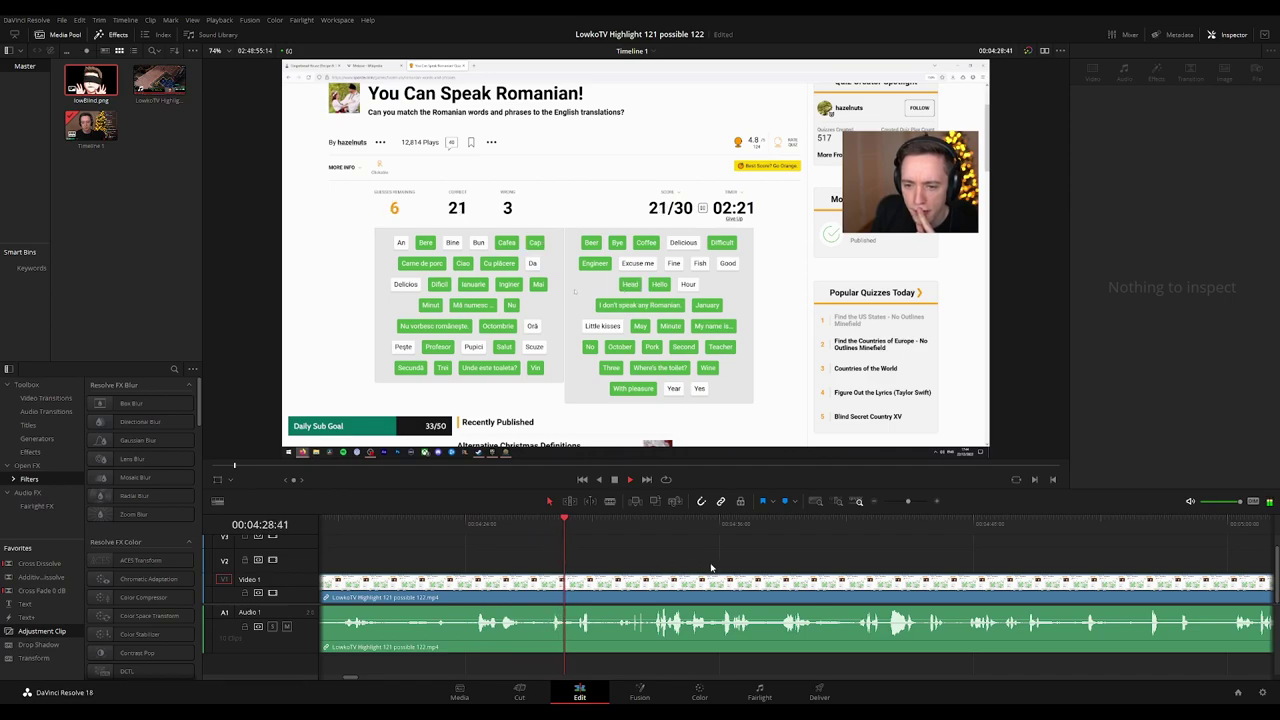
{"action": "scroll", "coordinate": [733, 566], "scroll_direction": "right", "scroll_amount": 2}
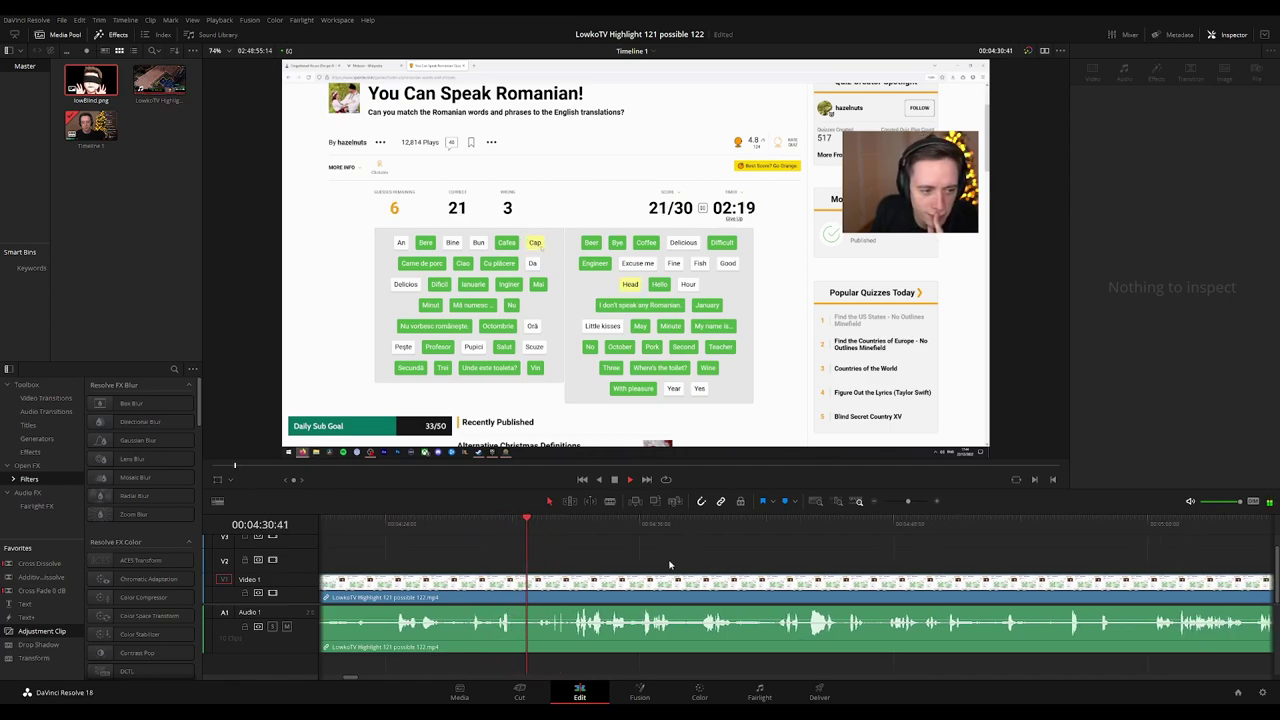
{"action": "scroll", "coordinate": [673, 563], "scroll_direction": "right", "scroll_amount": 2}
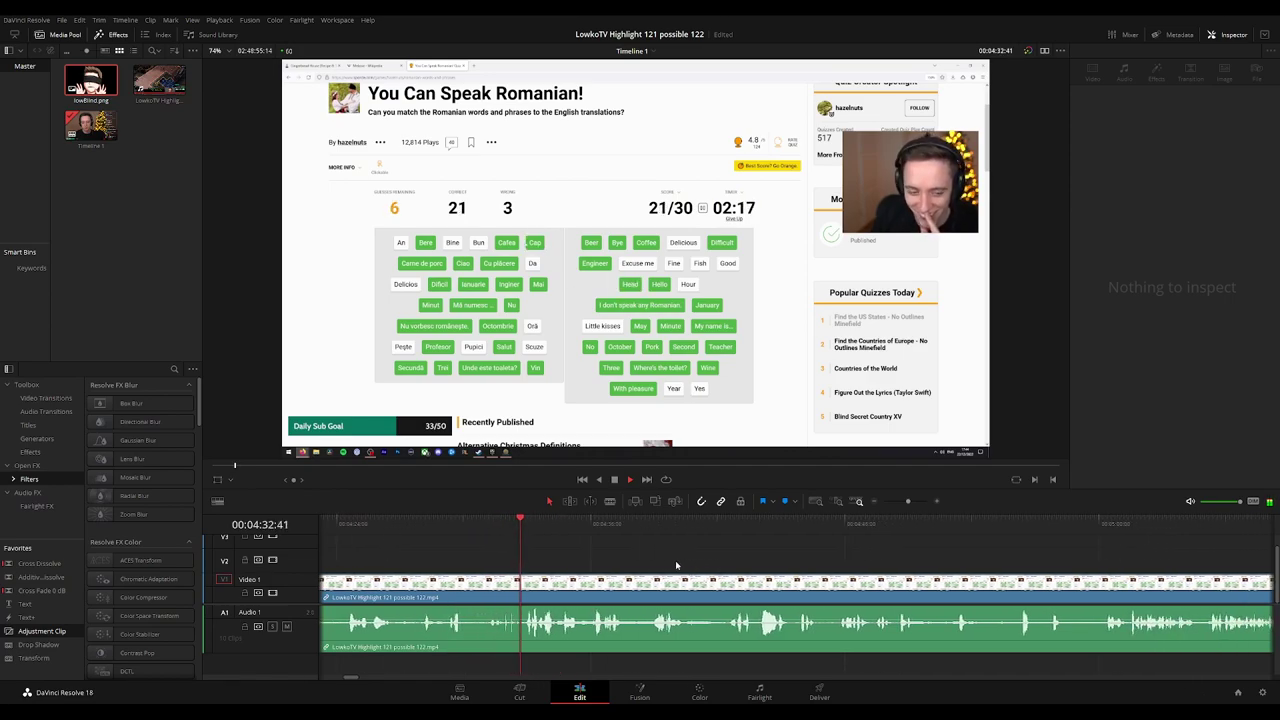
{"action": "scroll", "coordinate": [757, 557], "scroll_direction": "right", "scroll_amount": 2}
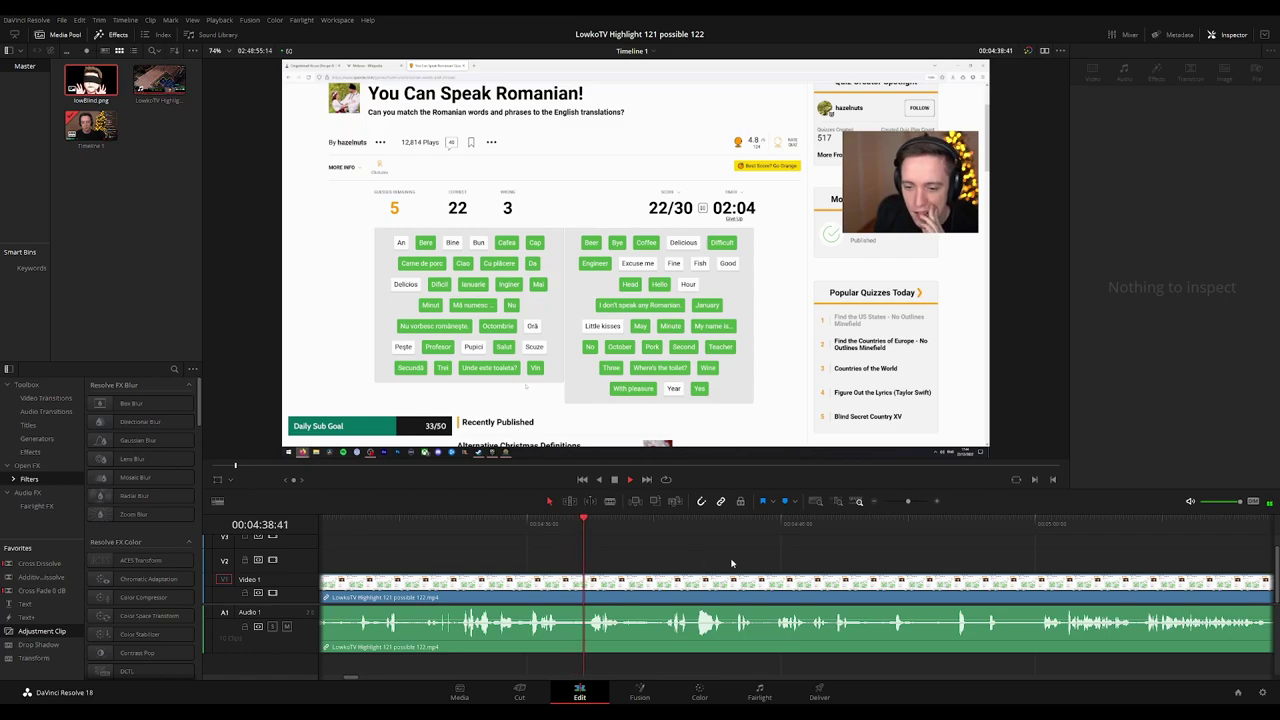
{"action": "left_click_drag", "start_coordinate": [732, 563], "coordinate": [669, 563]}
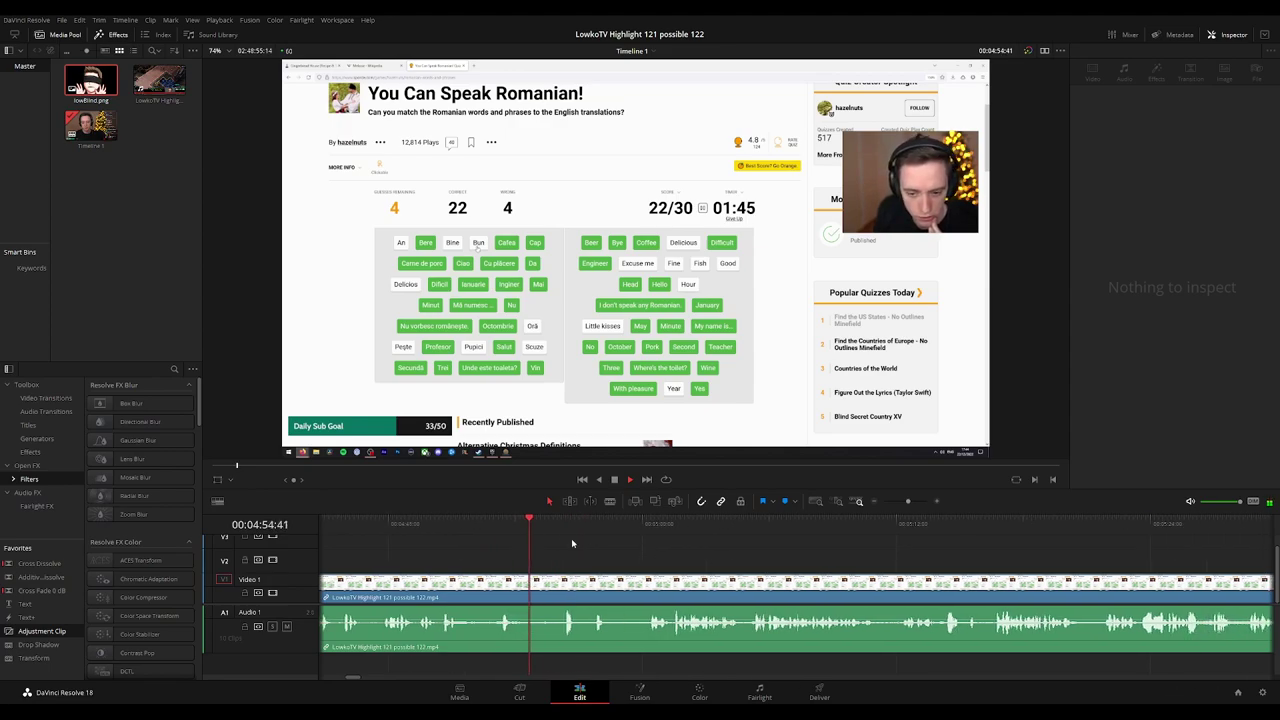
{"action": "left_click", "coordinate": [549, 524]}
{"action": "key", "text": "space"}
{"action": "left_click_drag", "start_coordinate": [569, 524], "coordinate": [658, 527]}
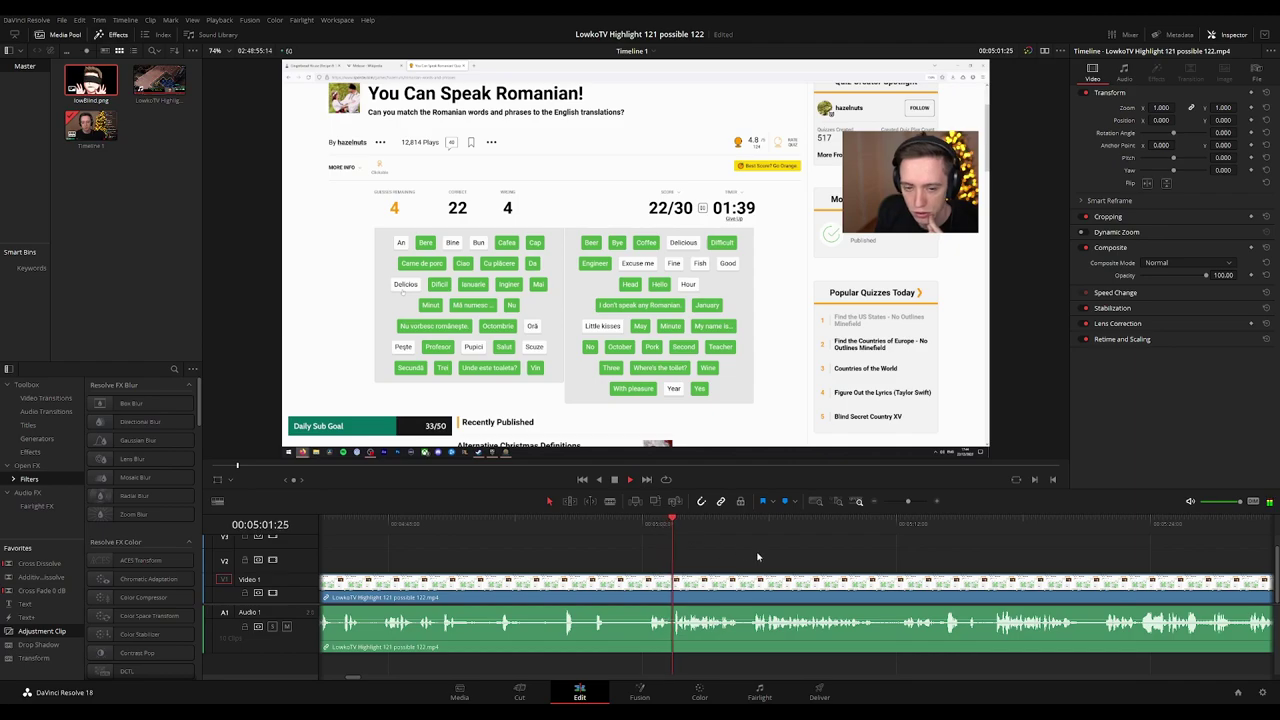
{"action": "scroll", "coordinate": [677, 537], "scroll_direction": "right", "scroll_amount": 2}
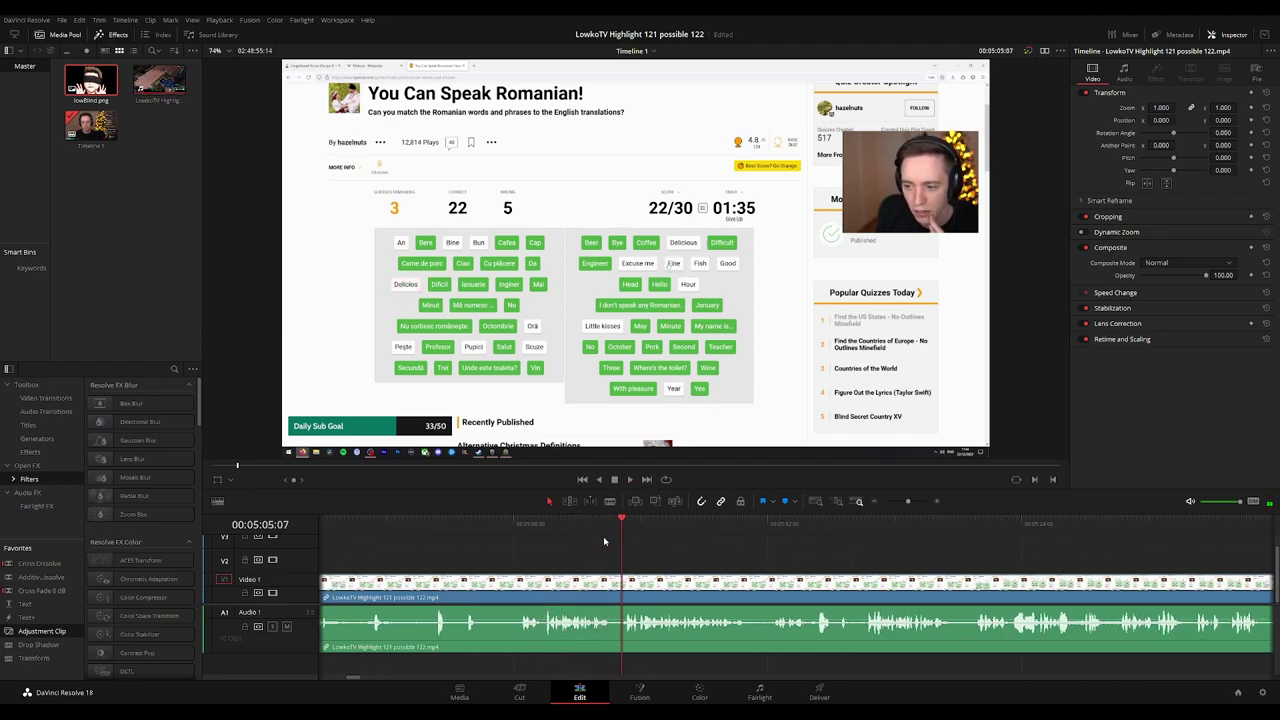
Replay the reaction from 00:05:01:20 and place an adjustment clip on Video 2 starting at 00:05:05:05.
{"action": "left_click", "coordinate": [540, 527]}
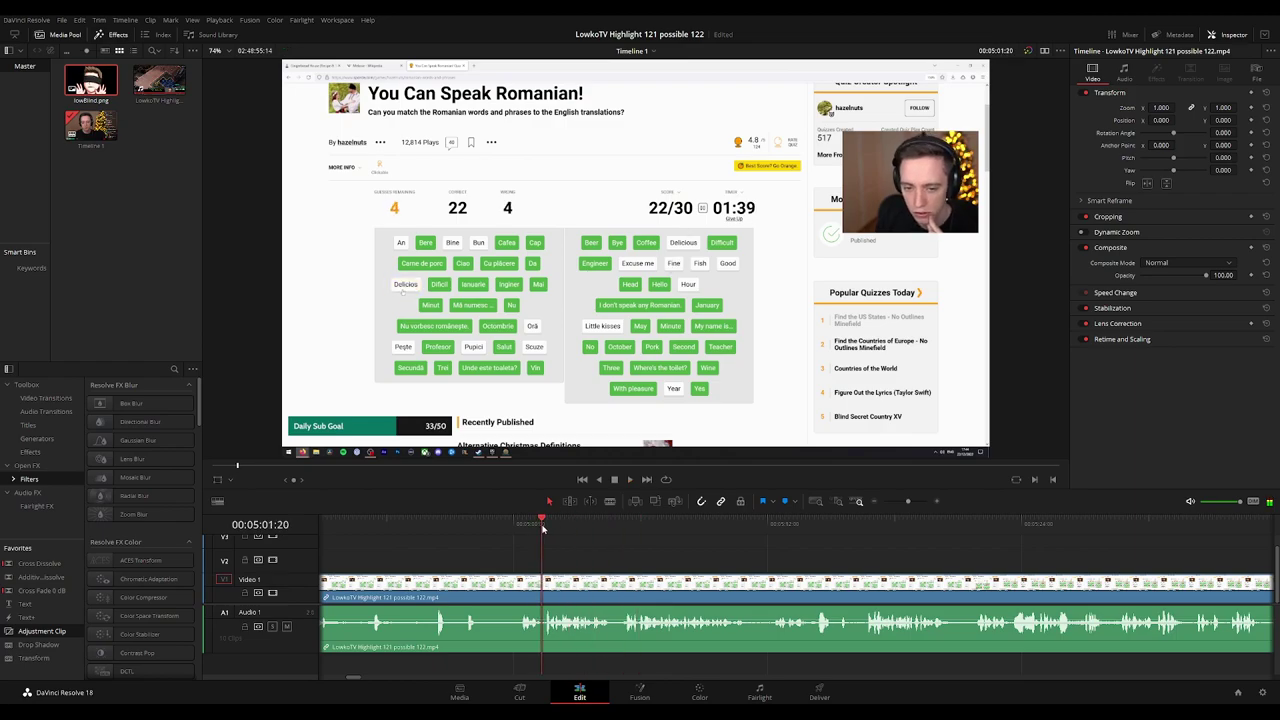
{"action": "key", "text": "space"}
{"action": "left_click", "coordinate": [618, 524]}
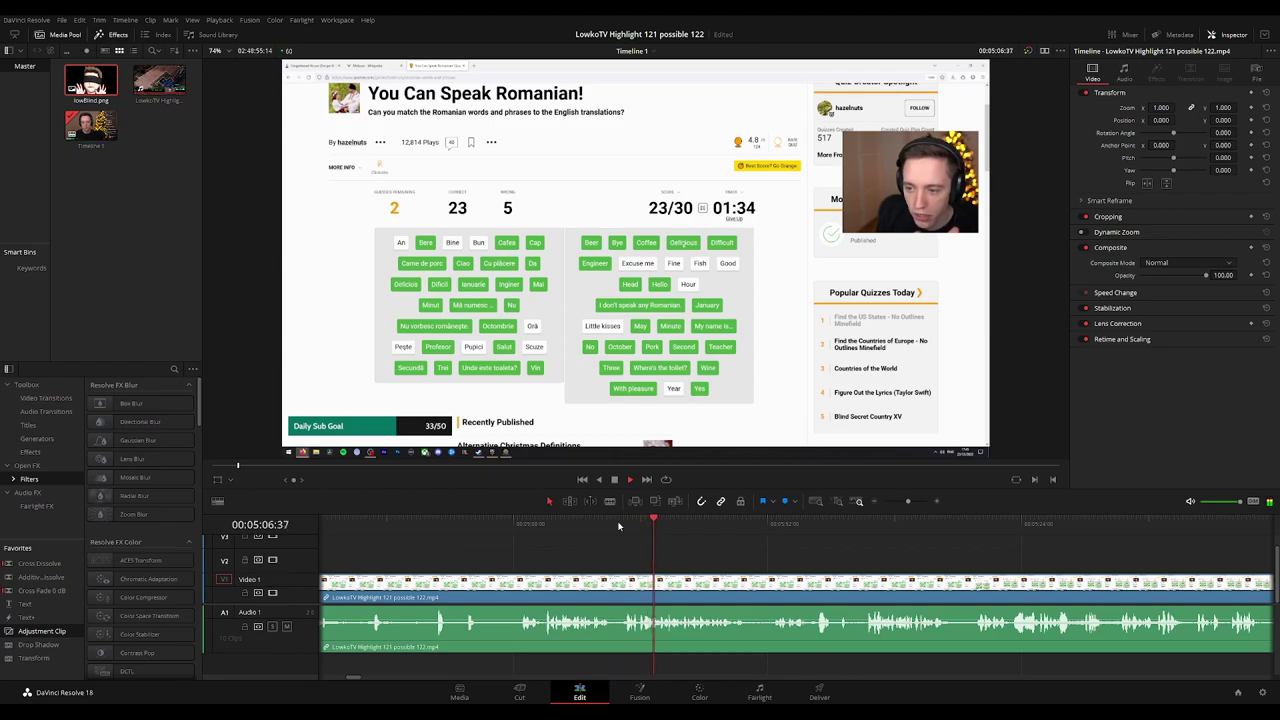
{"action": "left_click_drag", "start_coordinate": [628, 528], "coordinate": [621, 530]}
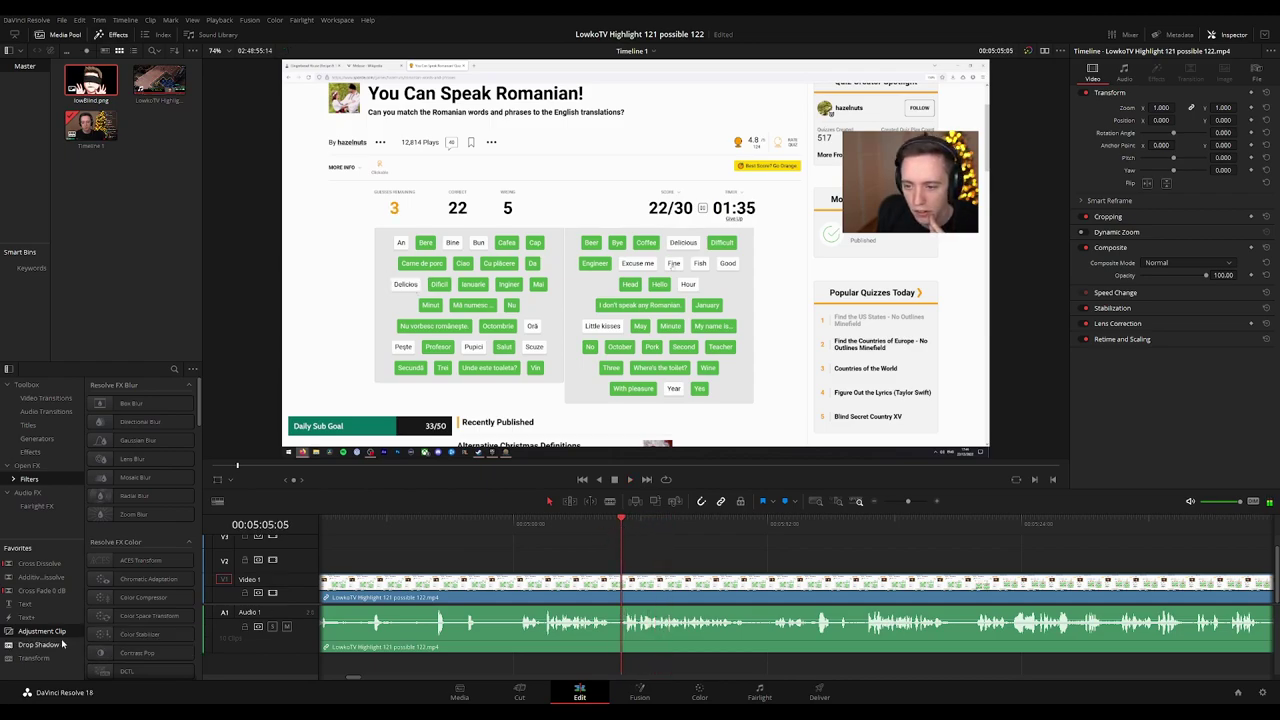
{"action": "left_click_drag", "start_coordinate": [42, 631], "coordinate": [687, 554]}
{"action": "key", "text": "space"}
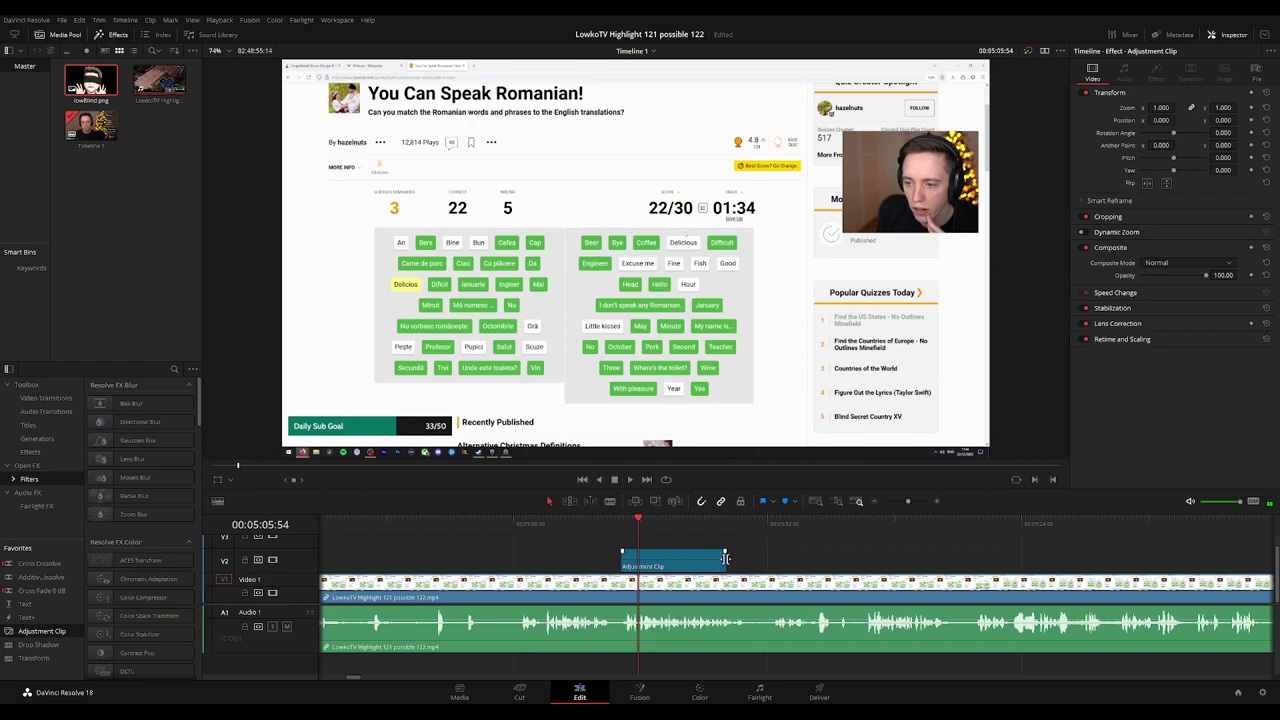
Animate the adjustment clip to zoom 1.510 and position X -465, Y 2, and extend its end to about 00:05:11:20.
{"action": "left_click_drag", "start_coordinate": [1160, 107], "coordinate": [1265, 120]}
{"action": "key", "text": "space"}
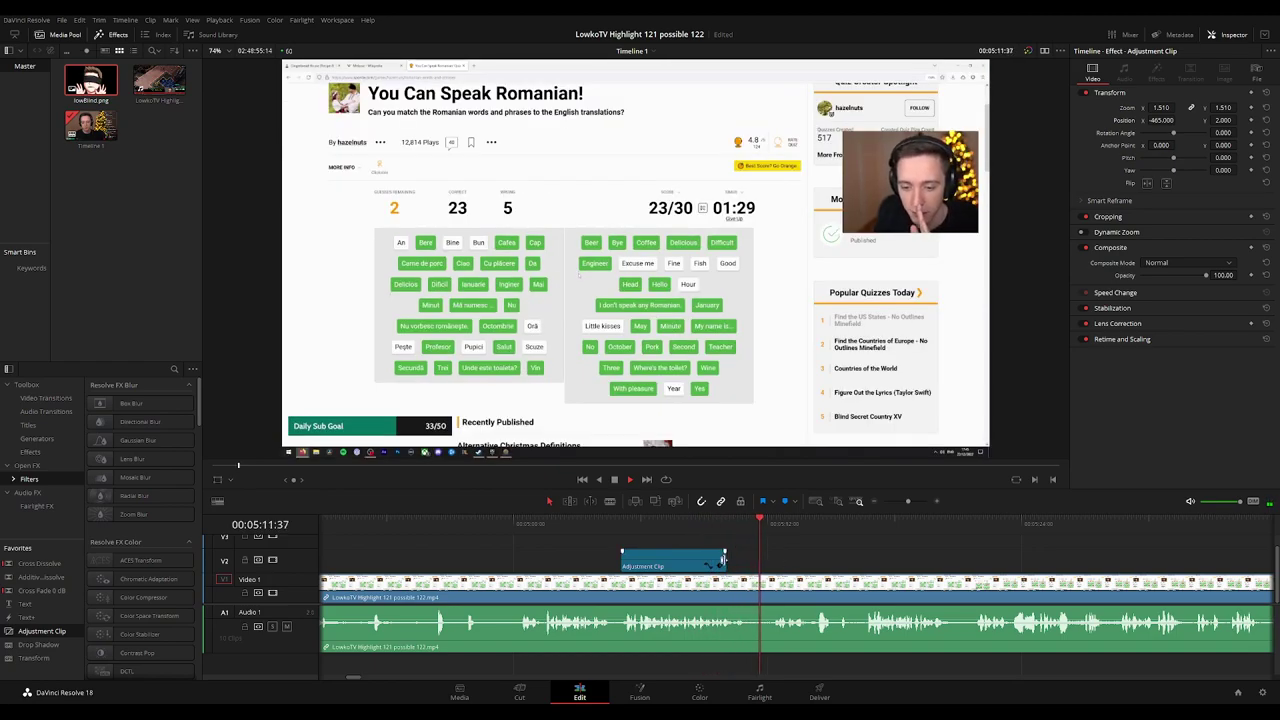
{"action": "left_click_drag", "start_coordinate": [724, 561], "coordinate": [754, 561]}
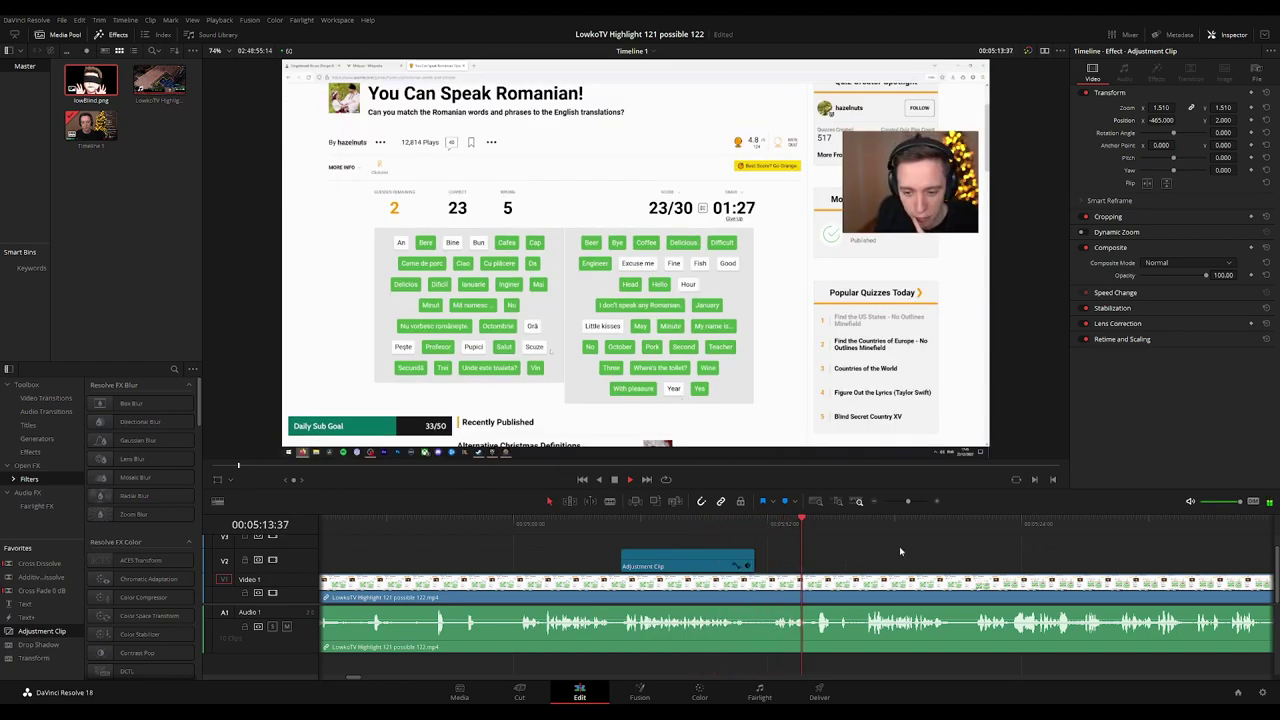
Park the timeline playhead at about 00:05:16:47 and audition the StarCraft 2 - Roach Quotes.mp3 sound from the media pool.
{"action": "scroll", "coordinate": [899, 546], "scroll_direction": "right", "scroll_amount": 3}
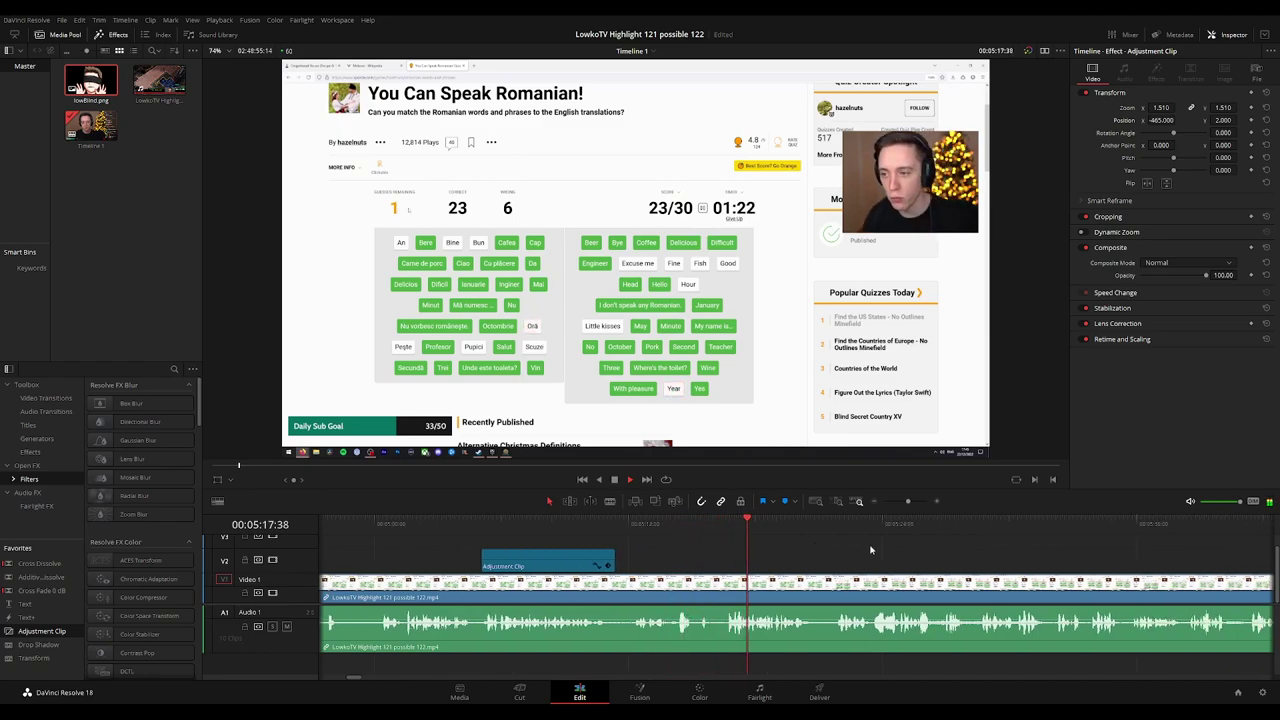
{"action": "left_click", "coordinate": [730, 524]}
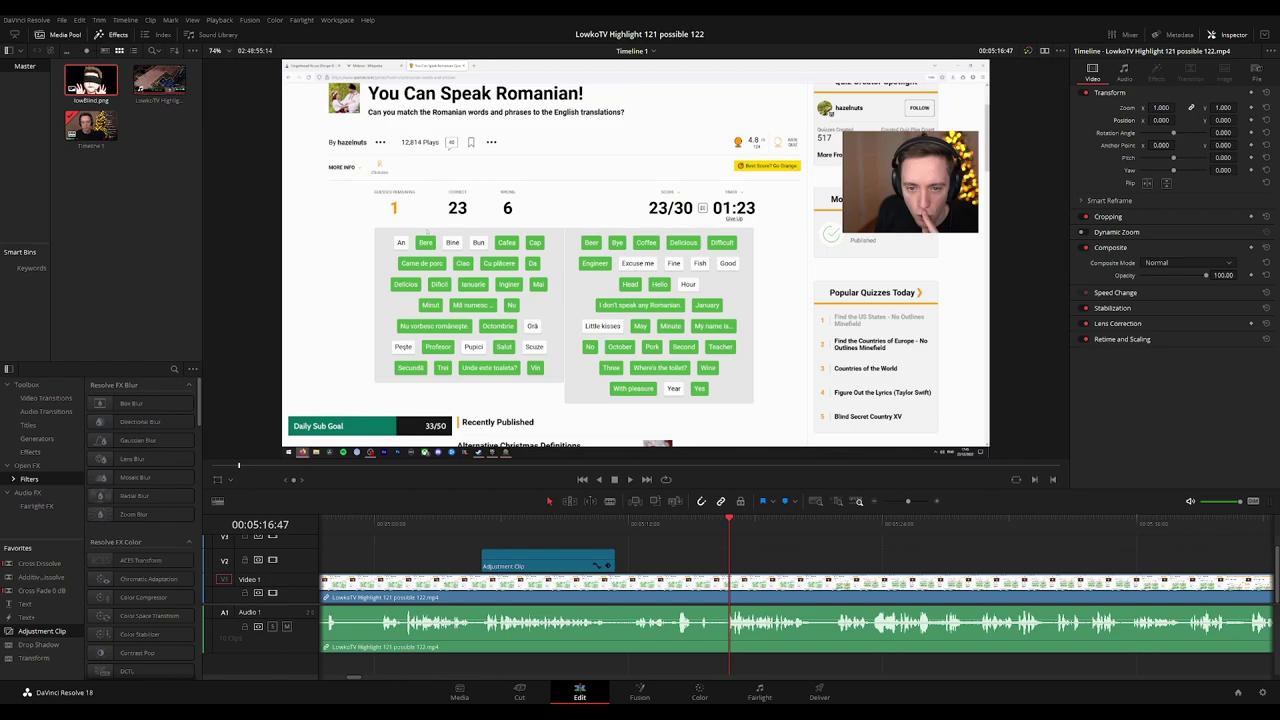
{"action": "mouse_move", "coordinate": [91, 133]}
{"action": "key", "text": "space"}
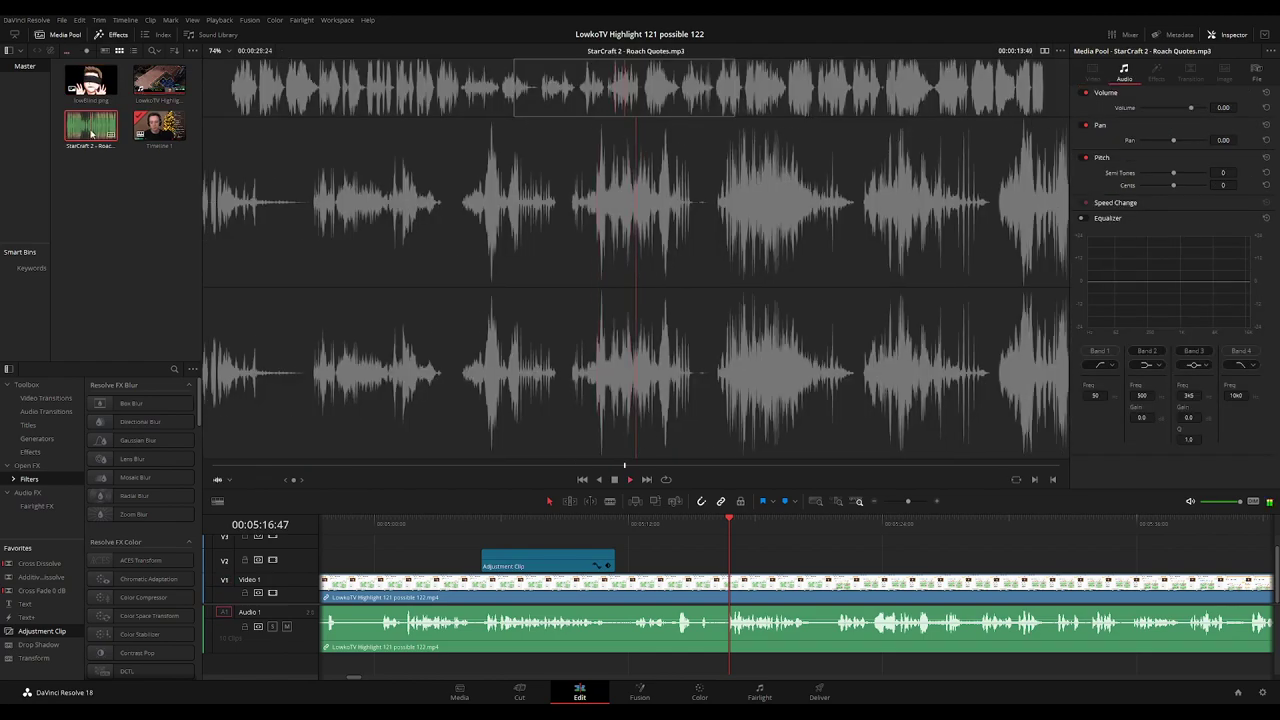
{"action": "key", "text": "space"}
{"action": "key", "text": "Home"}
Mark the Roach Quotes section from 00:00:12:16 to 00:00:13:16 and add it to a new Audio 2 track below the stream footage.
{"action": "left_click_drag", "start_coordinate": [590, 466], "coordinate": [542, 469]}
{"action": "key", "text": "space"}
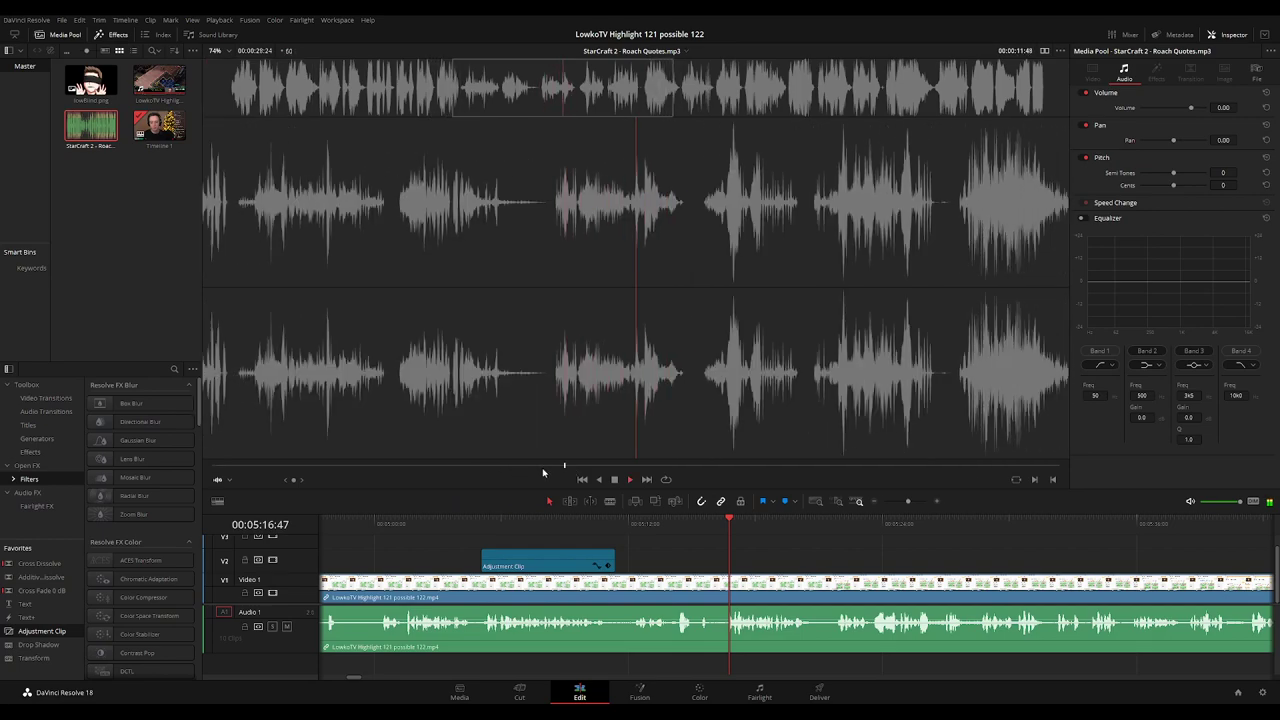
{"action": "left_click_drag", "start_coordinate": [543, 468], "coordinate": [578, 472]}
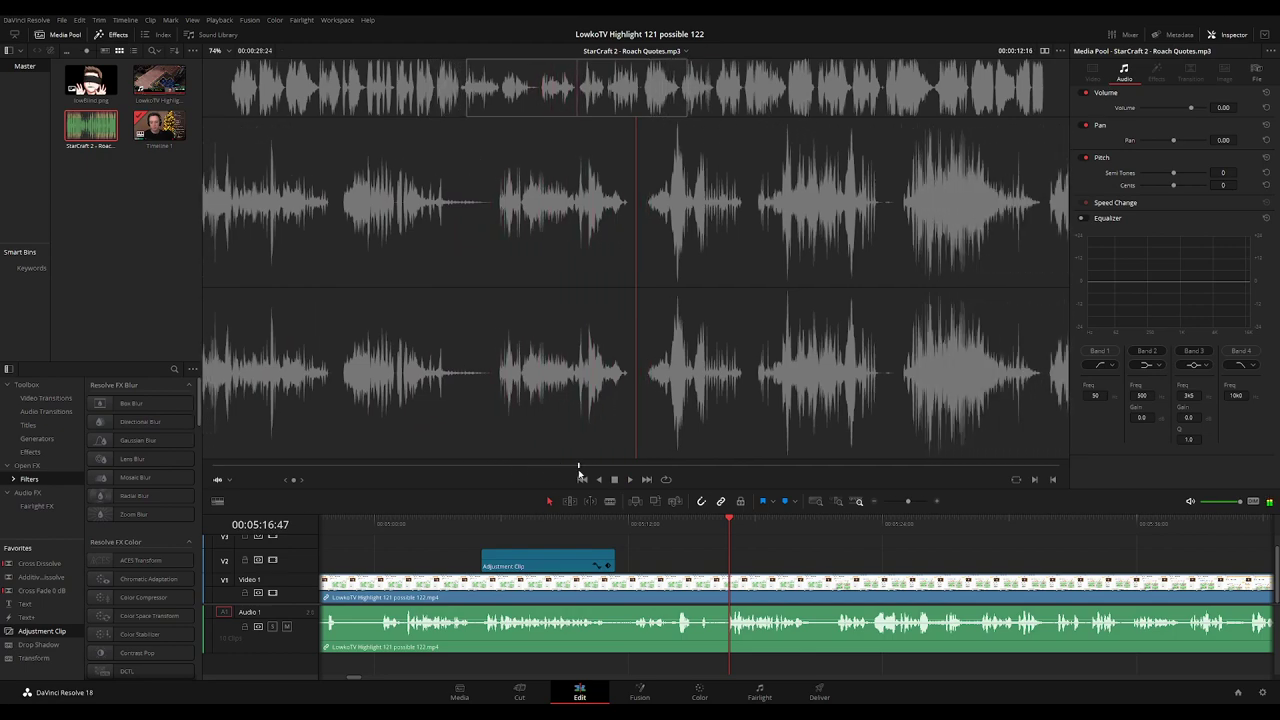
{"action": "key", "text": "space"}
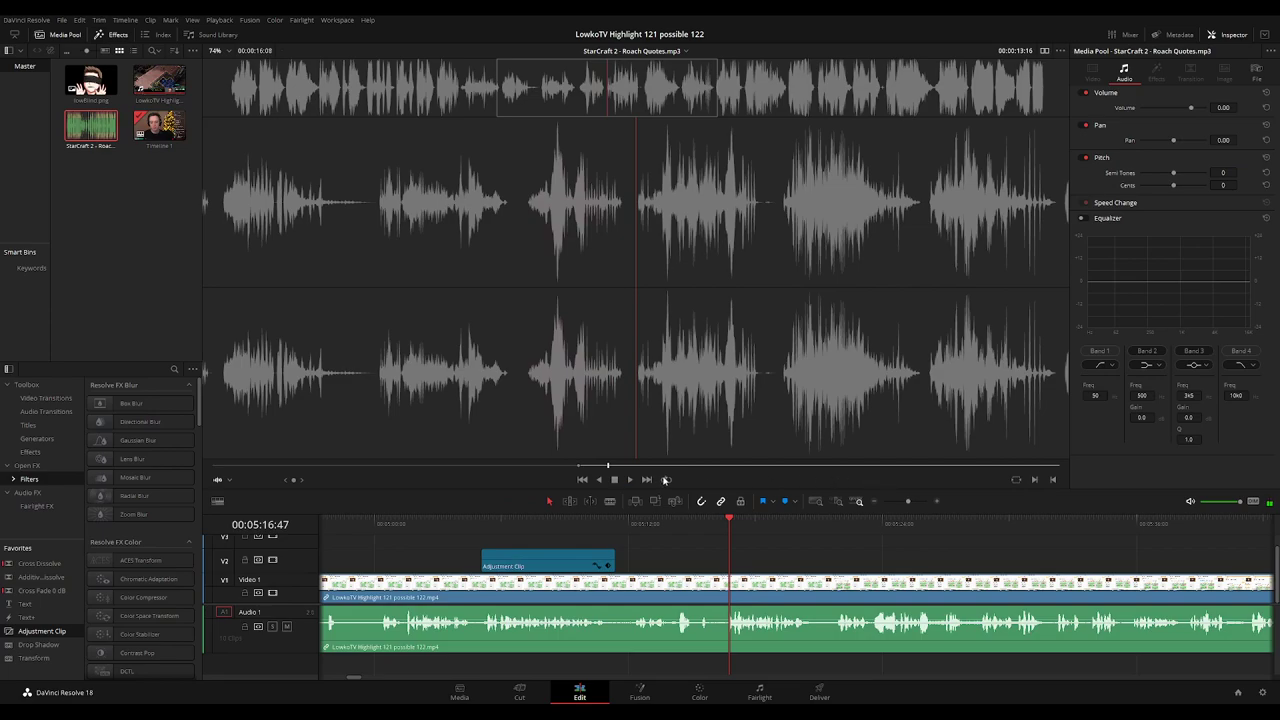
{"action": "key", "text": "o"}
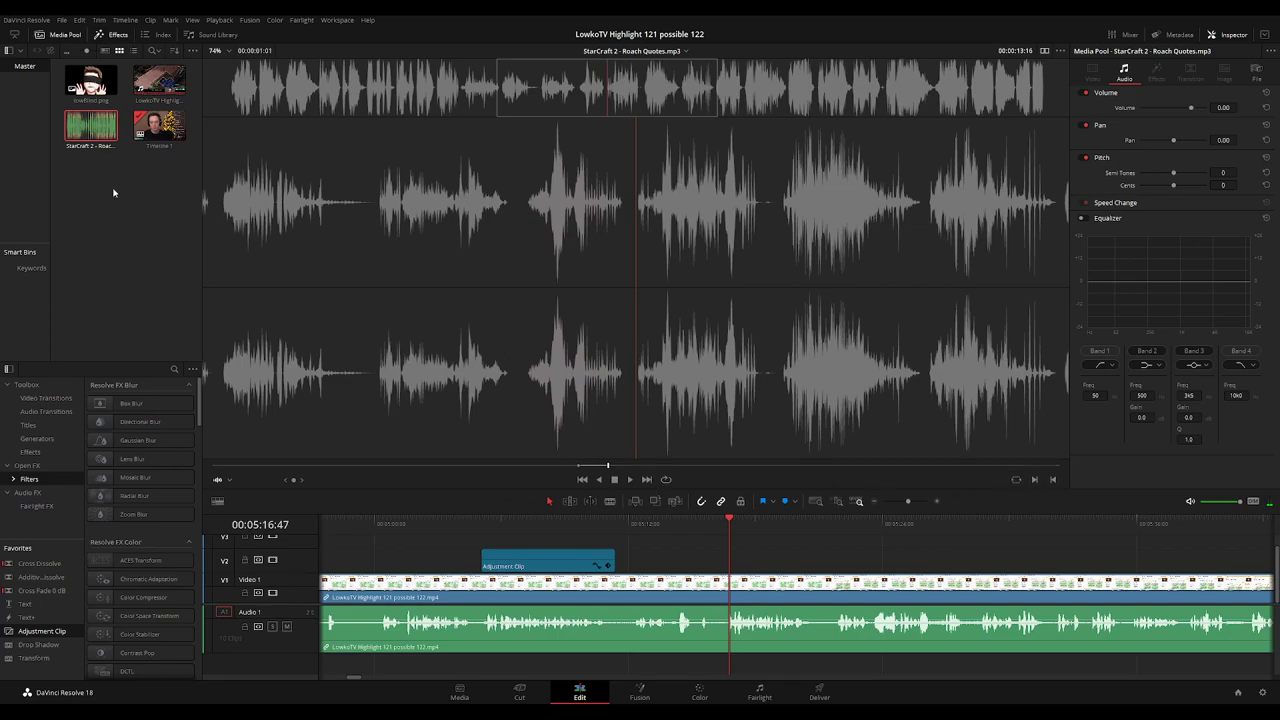
{"action": "left_click_drag", "start_coordinate": [92, 134], "coordinate": [823, 660]}
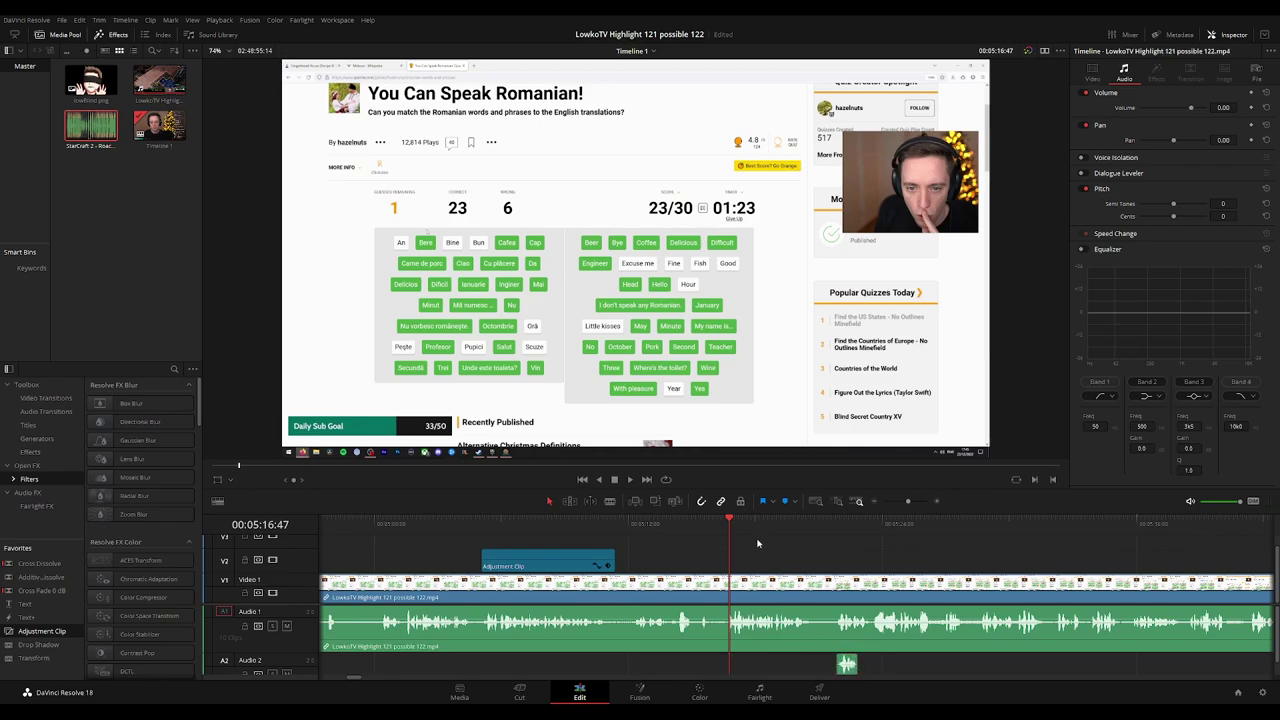
Replay the footage around 00:05:16:33 closely and split the stream clip at about 00:05:16:58, where the word to cover starts.
{"action": "left_click", "coordinate": [173, 124]}
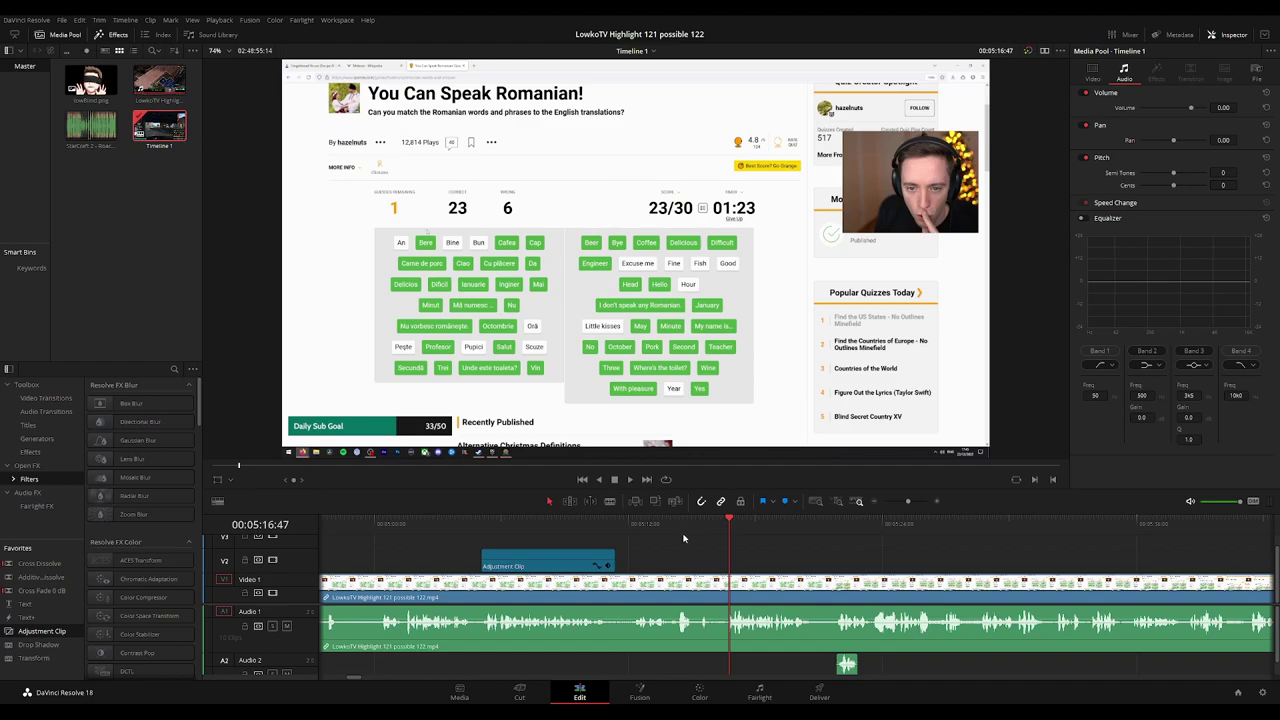
{"action": "key", "text": "space"}
{"action": "left_click", "coordinate": [725, 527]}
{"action": "key", "text": "ctrl+="}
{"action": "key", "text": "ctrl+="}
{"action": "key", "text": "ctrl+="}
{"action": "key", "text": "ctrl+="}
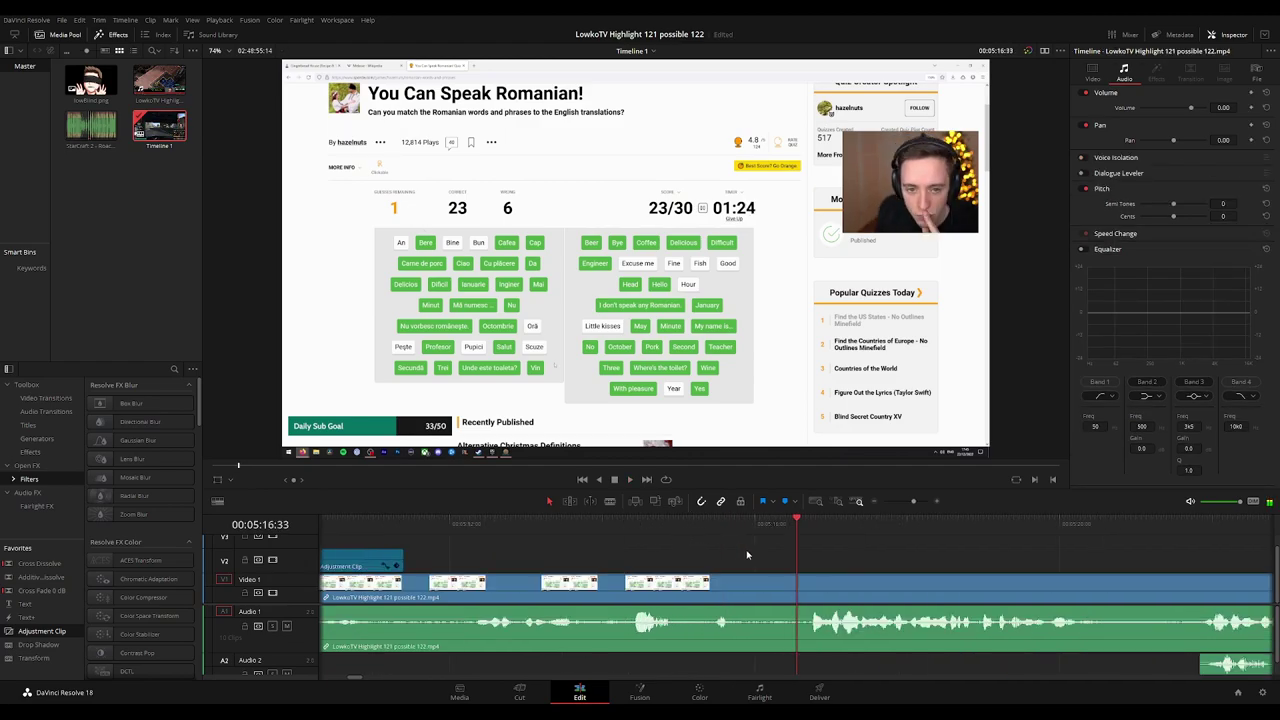
{"action": "key", "text": "space"}
{"action": "key", "text": "space"}
{"action": "key", "text": "b"}
{"action": "left_click", "coordinate": [844, 586]}
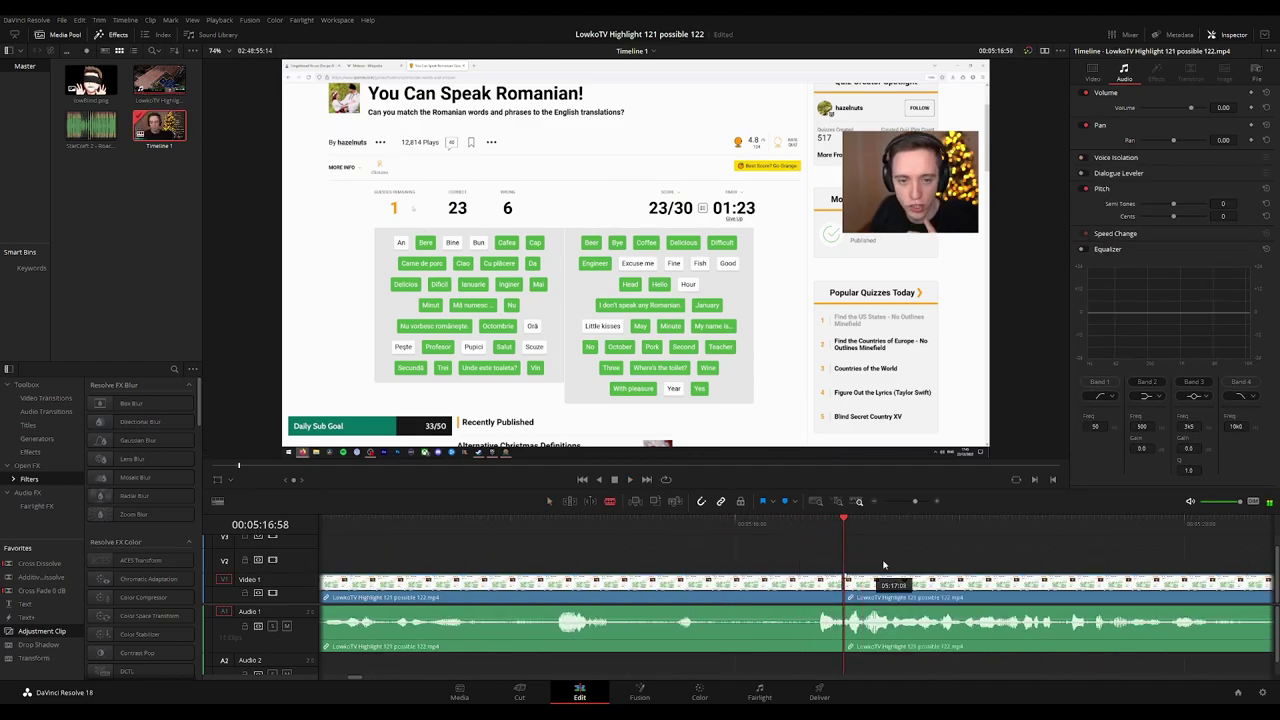
Replay across the new cut and split the stream clip again at 00:05:17:09, where the word ends.
{"action": "key", "text": "space"}
{"action": "key", "text": "space"}
{"action": "left_click", "coordinate": [815, 530]}
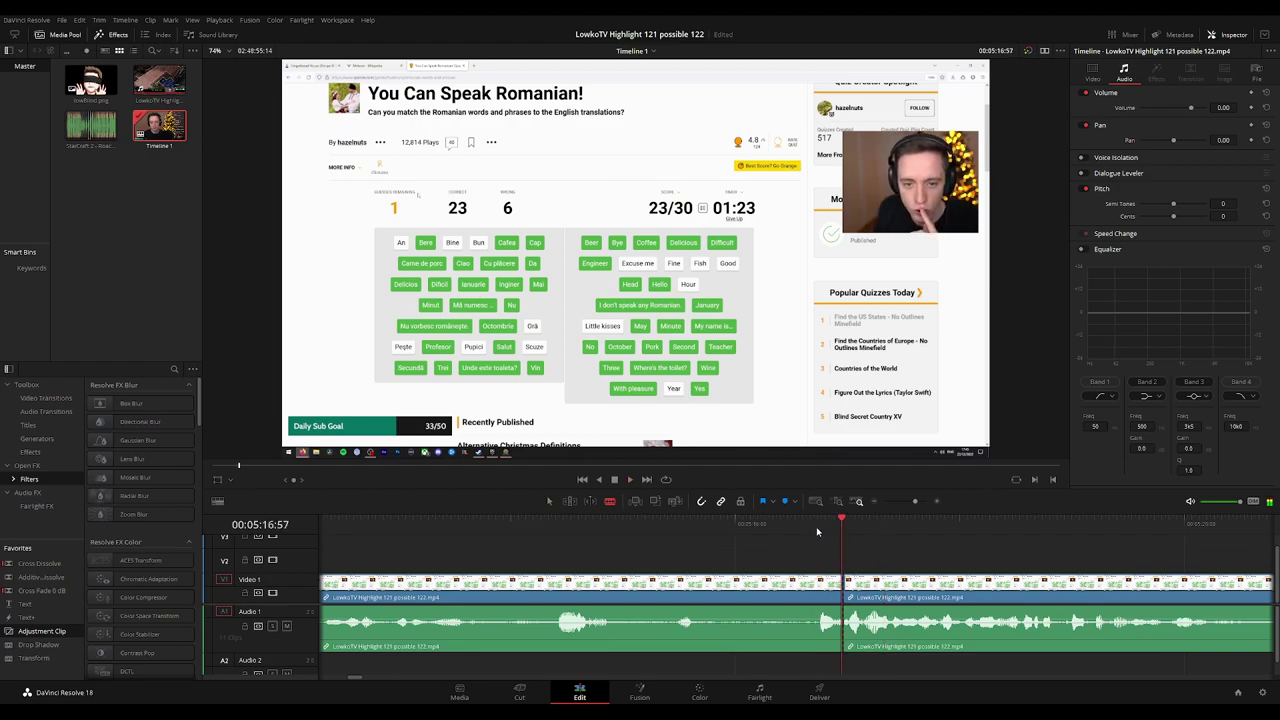
{"action": "key", "text": "space"}
{"action": "key", "text": "space"}
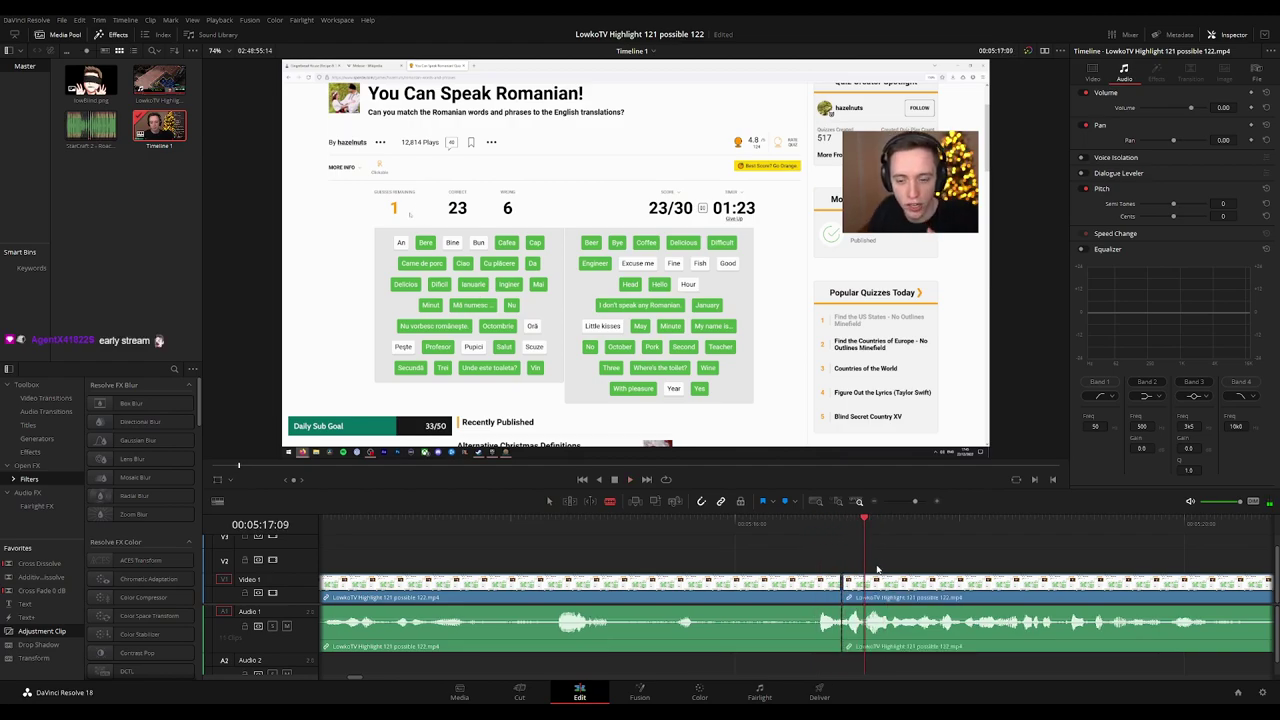
{"action": "left_click", "coordinate": [868, 597]}
Turn down the short middle segment's audio and move the Roach Quotes sound beneath it with its volume at -23.00.
{"action": "key", "text": "a"}
{"action": "left_click_drag", "start_coordinate": [853, 623], "coordinate": [857, 651]}
{"action": "key", "text": "ctrl+minus"}
{"action": "key", "text": "ctrl+minus"}
{"action": "left_click_drag", "start_coordinate": [1006, 663], "coordinate": [796, 660]}
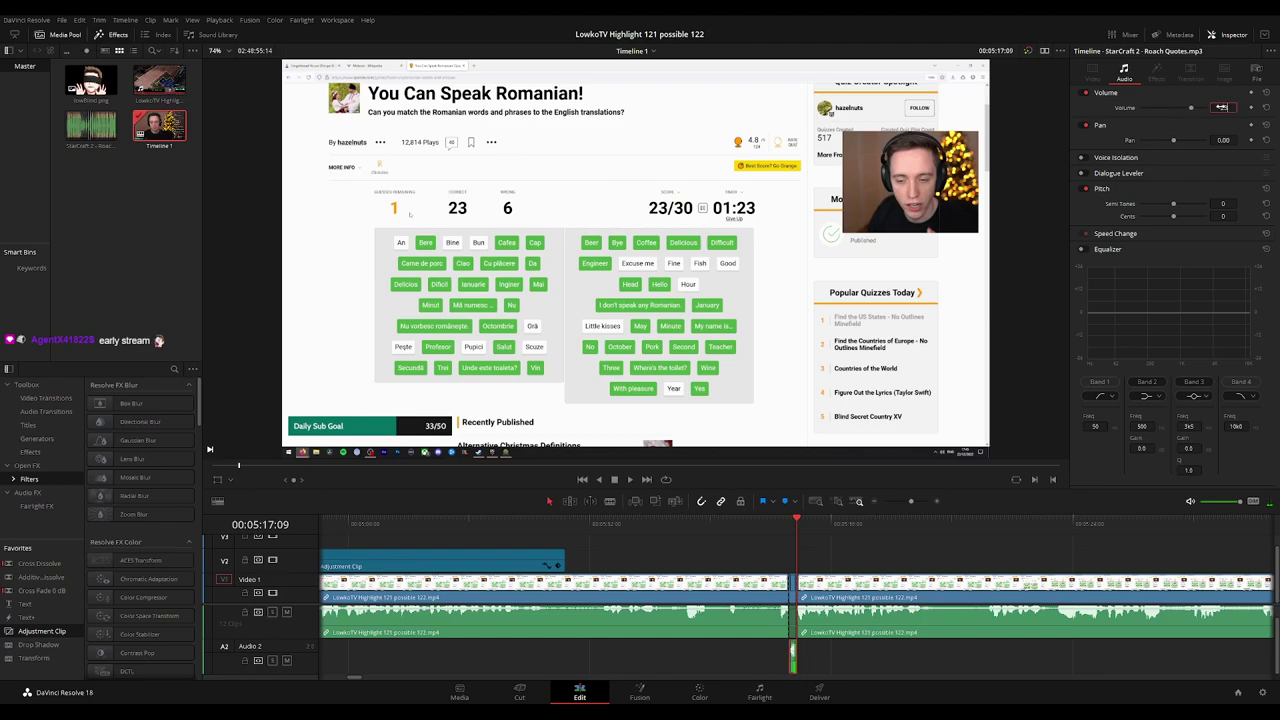
Play back the covered word and mark the stream clip before it and the short segment green.
{"action": "key", "text": "space"}
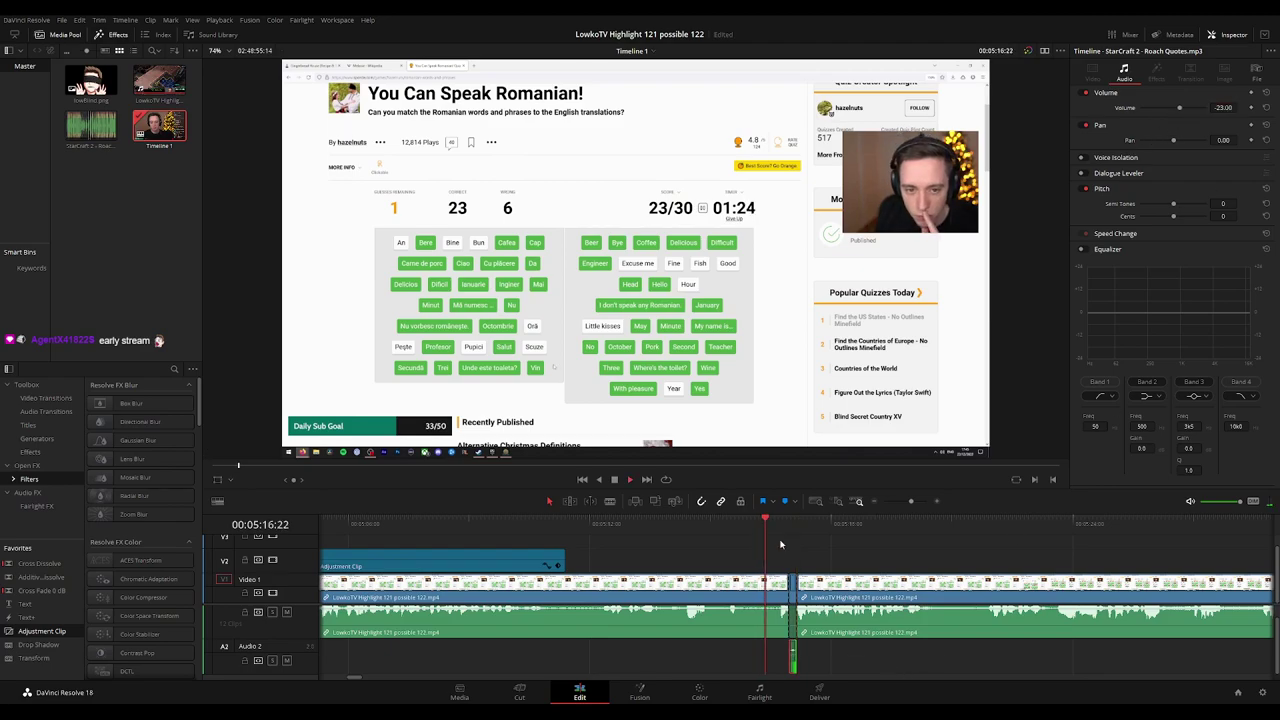
{"action": "key", "text": "space"}
{"action": "left_click_drag", "start_coordinate": [791, 561], "coordinate": [780, 568]}
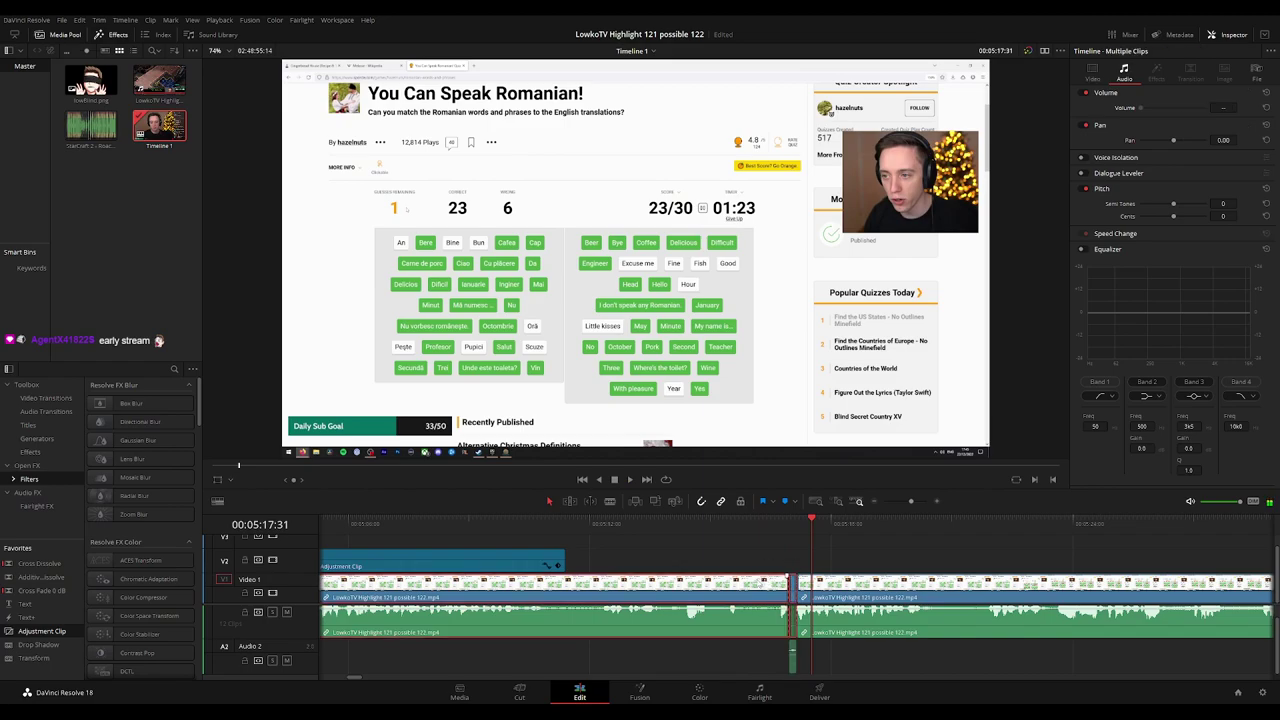
{"action": "key", "text": "g"}
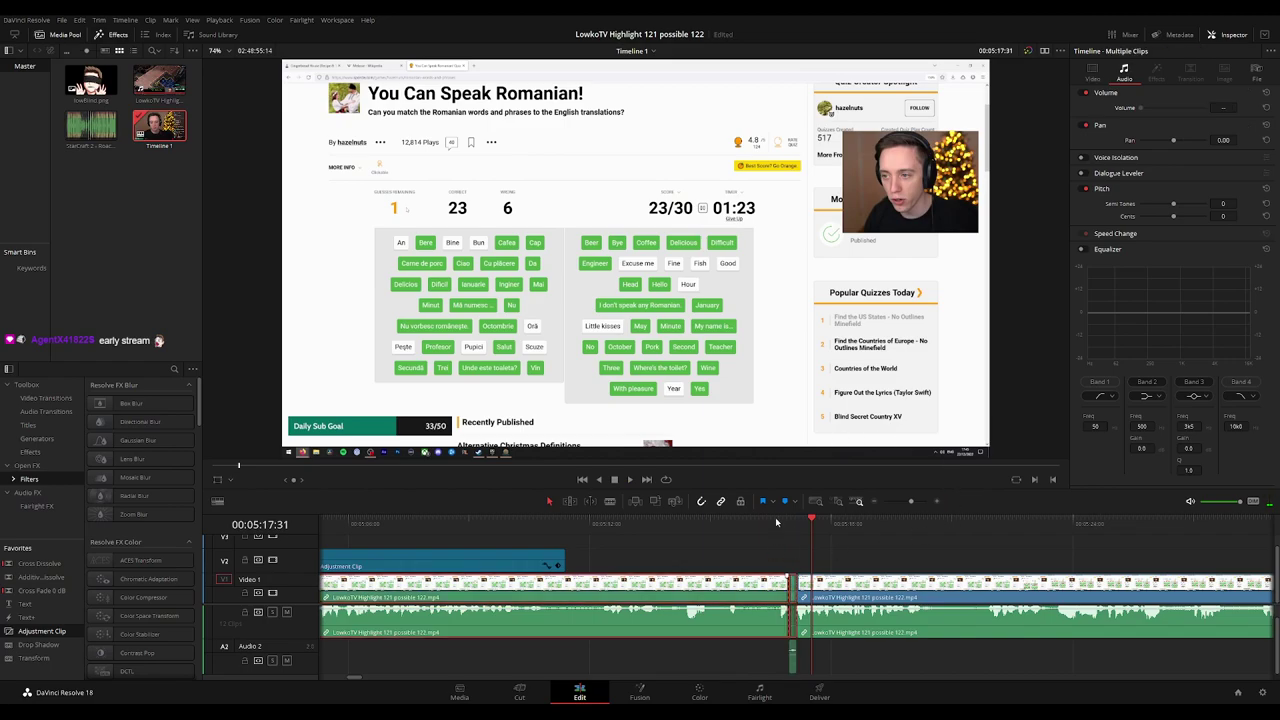
Replay the covered word and lower the Roach Quotes sound's volume to -27.00.
{"action": "left_click", "coordinate": [775, 517]}
{"action": "key", "text": "space"}
{"action": "left_click", "coordinate": [900, 562]}
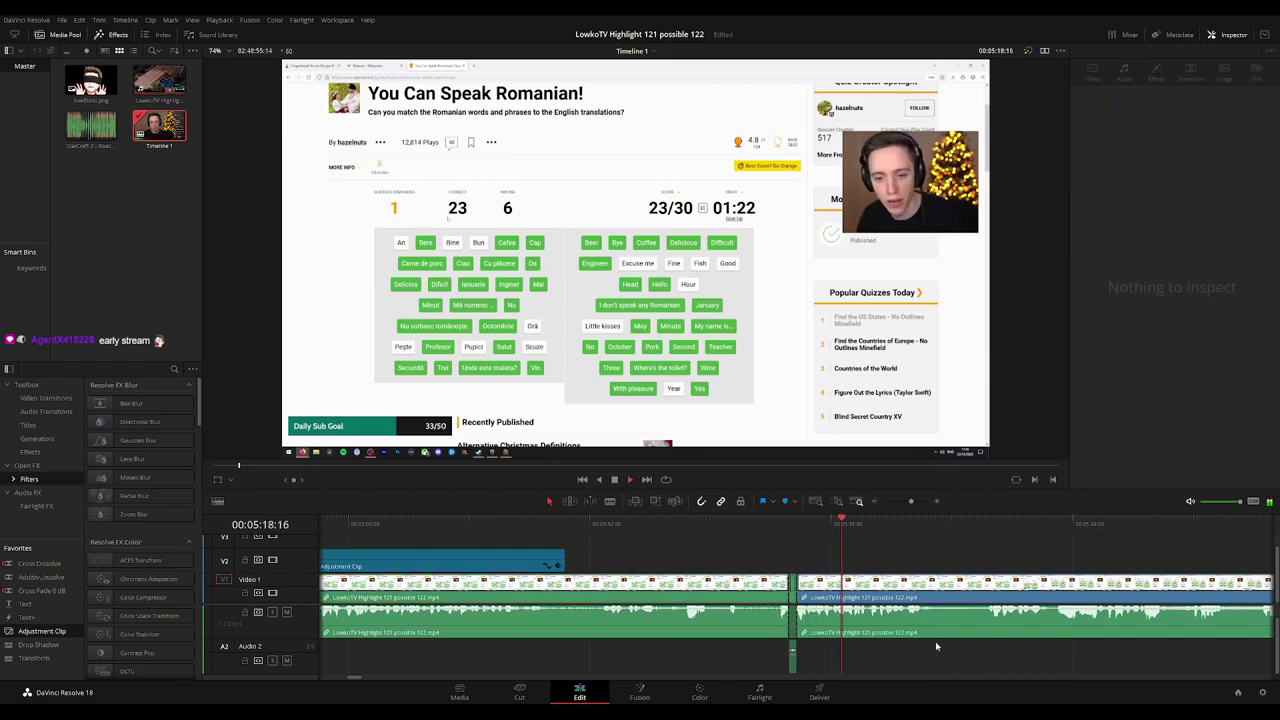
{"action": "scroll", "coordinate": [935, 643], "scroll_direction": "up", "scroll_amount": 1}
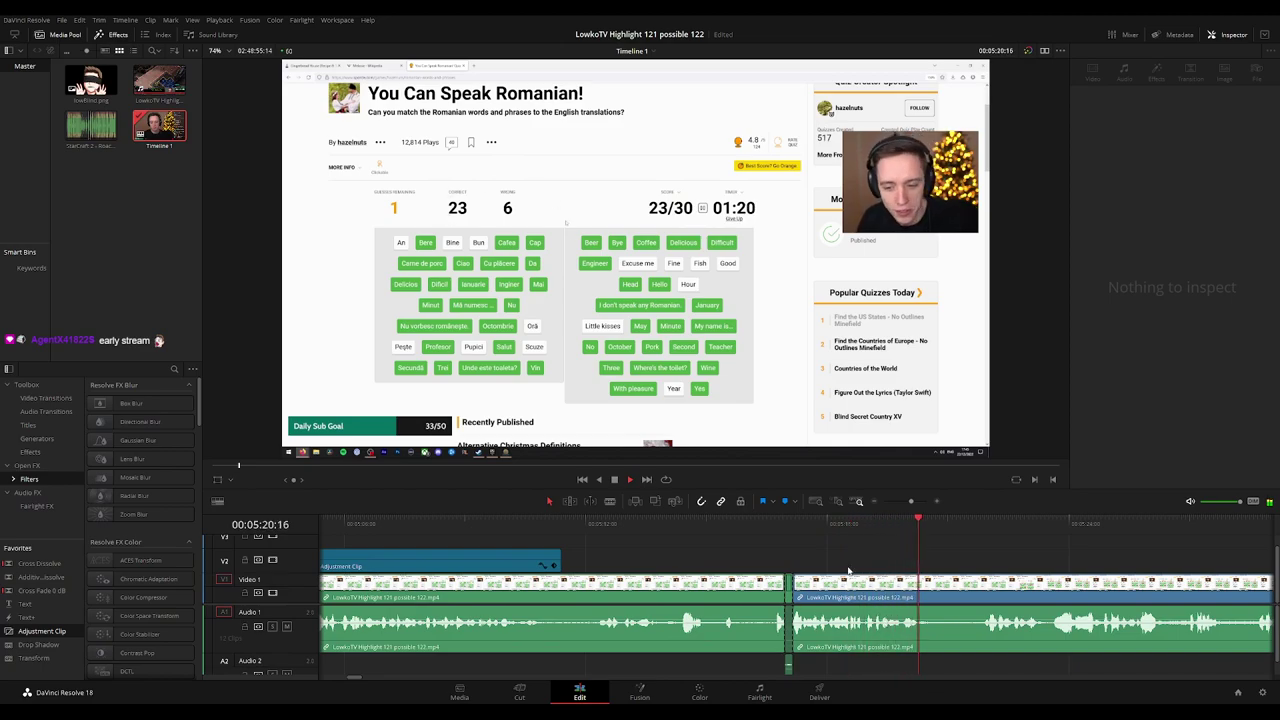
{"action": "left_click", "coordinate": [769, 527]}
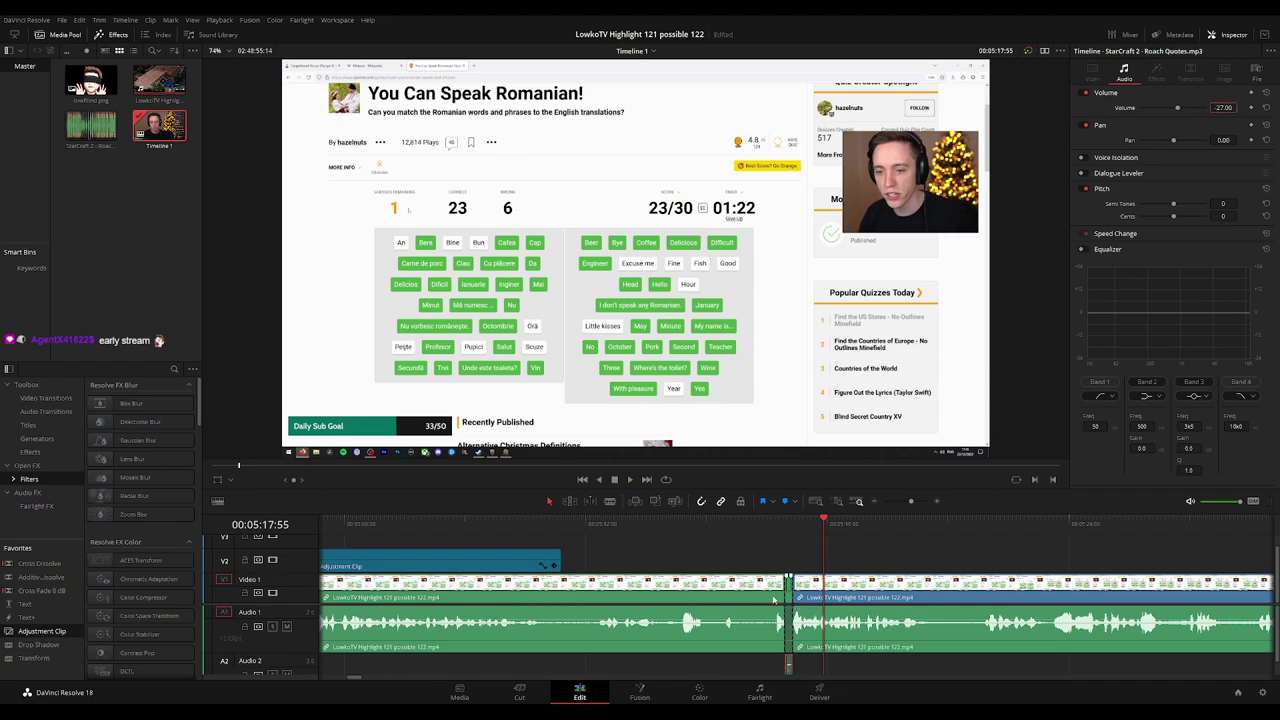
Replay the covered word again and readjust the volume of the Roach Quotes sound.
{"action": "left_click", "coordinate": [766, 523]}
{"action": "key", "text": "space"}
{"action": "left_click", "coordinate": [883, 546]}
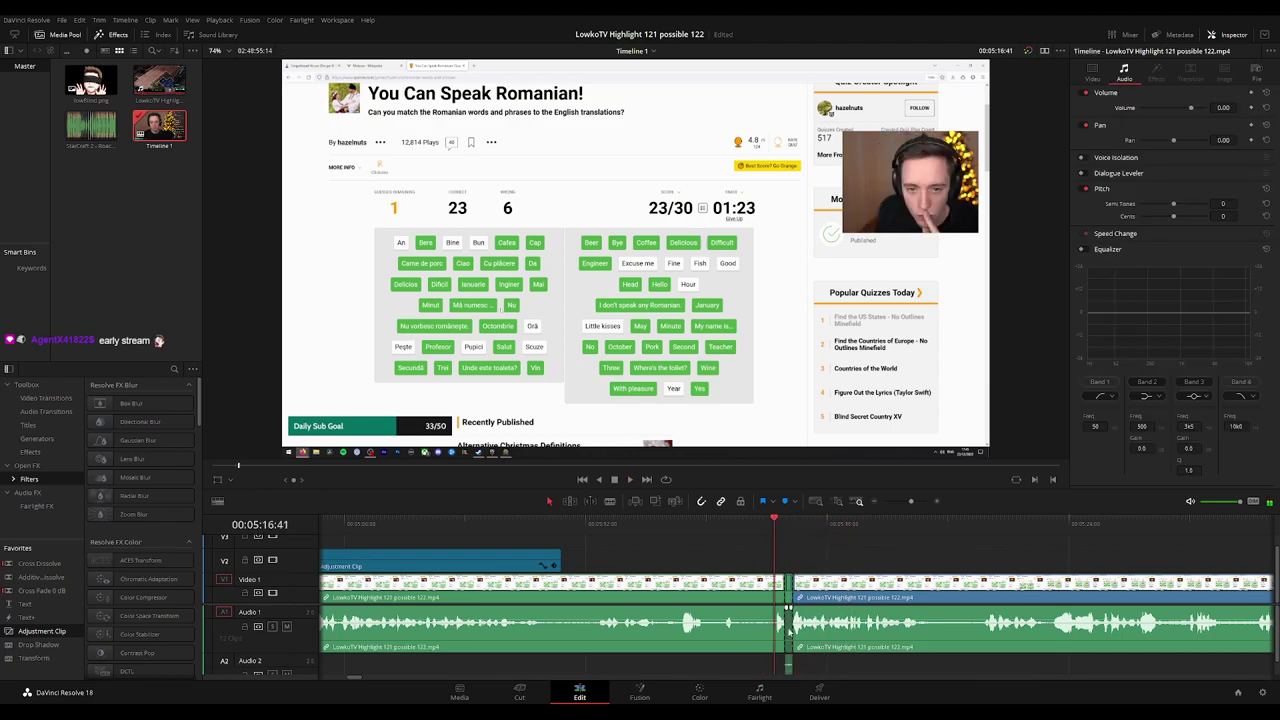
{"action": "left_click", "coordinate": [789, 659]}
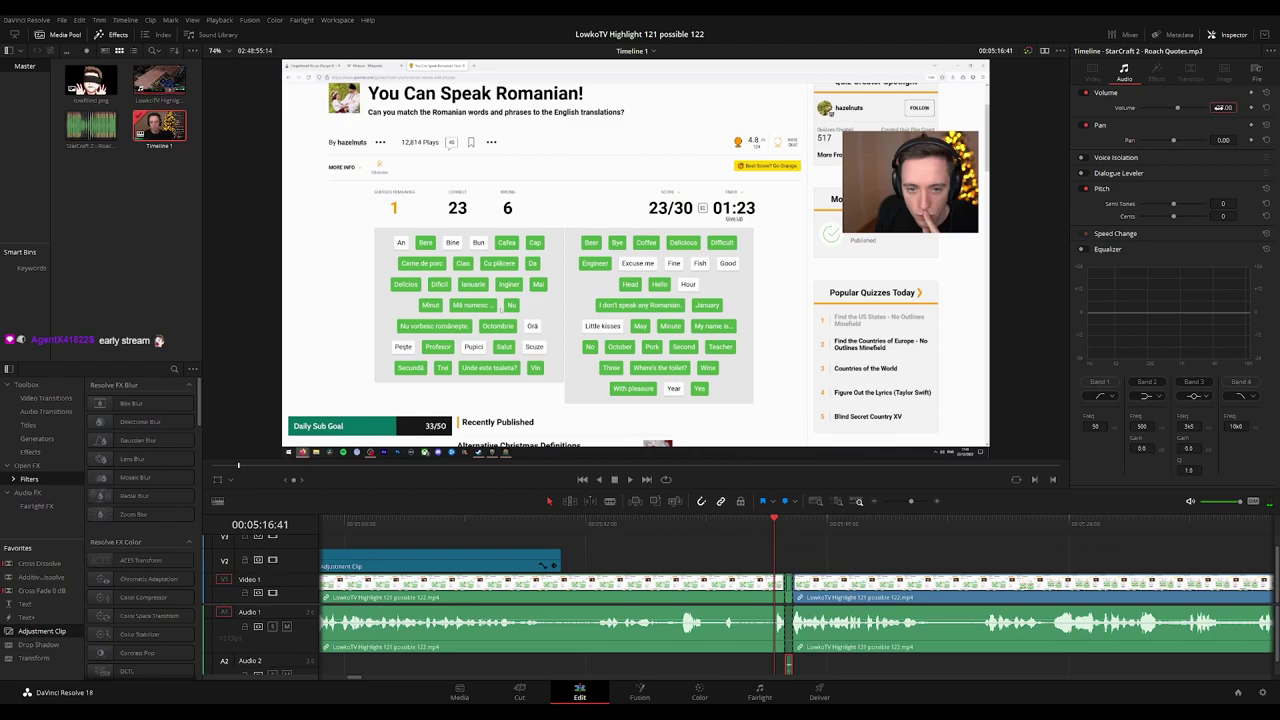
{"action": "left_click", "coordinate": [926, 549]}
Play the footage after the sound effect through to about 00:05:46, looking for the next dead moment to cut.
{"action": "key", "text": "space"}
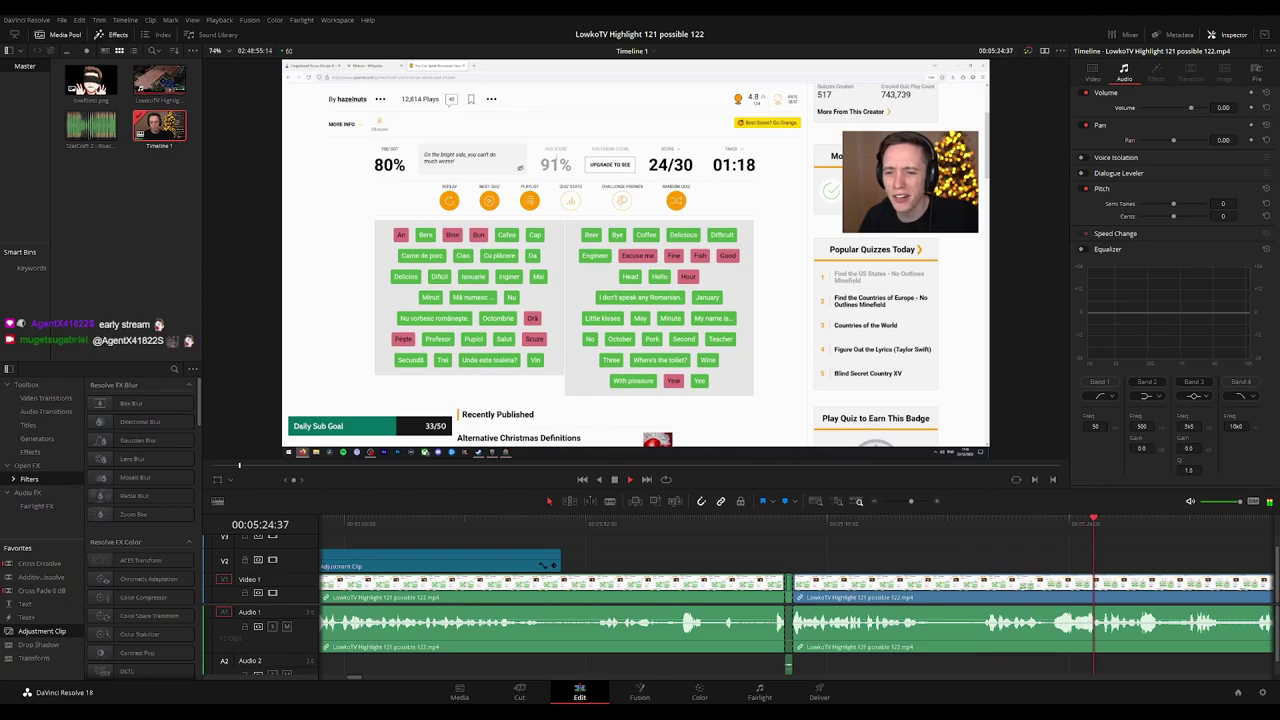
{"action": "scroll", "coordinate": [1073, 554], "scroll_direction": "down", "scroll_amount": 3}
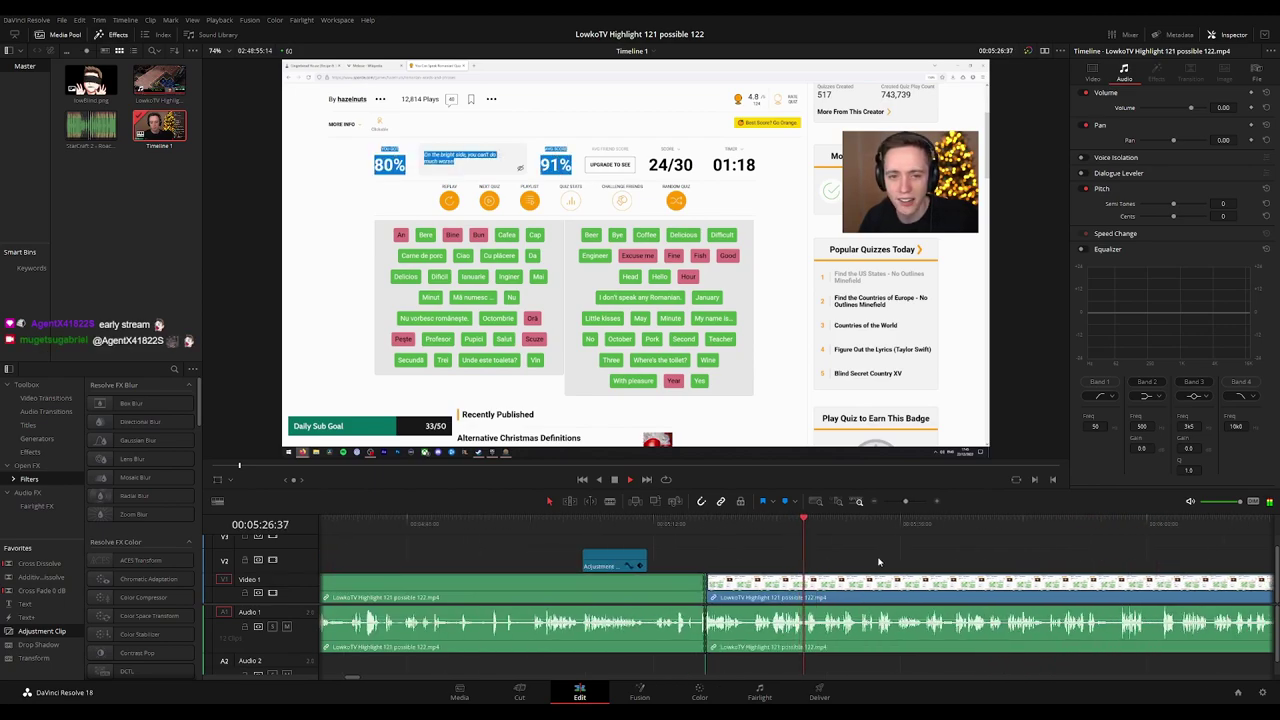
{"action": "scroll", "coordinate": [878, 562], "scroll_direction": "down", "scroll_amount": 2}
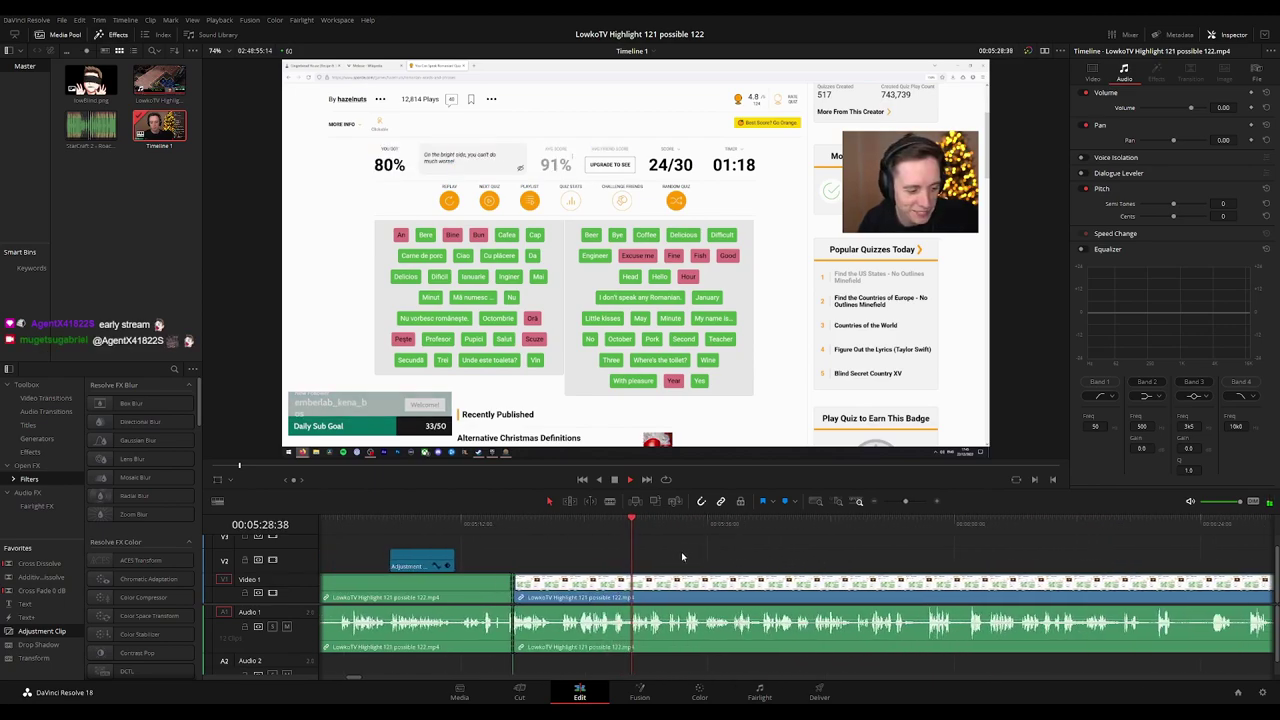
{"action": "scroll", "coordinate": [682, 556], "scroll_direction": "down", "scroll_amount": 1}
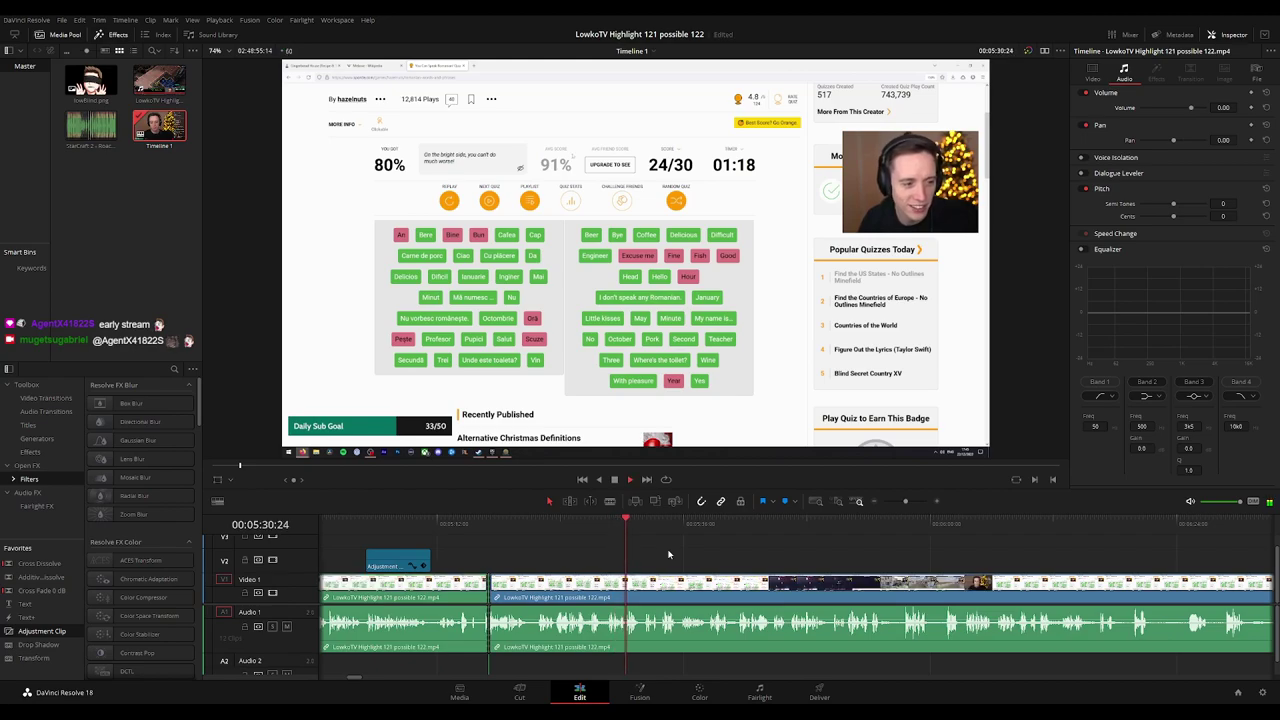
{"action": "scroll", "coordinate": [676, 570], "scroll_direction": "up", "scroll_amount": 2}
{"action": "scroll", "coordinate": [670, 560], "scroll_direction": "down", "scroll_amount": 1}
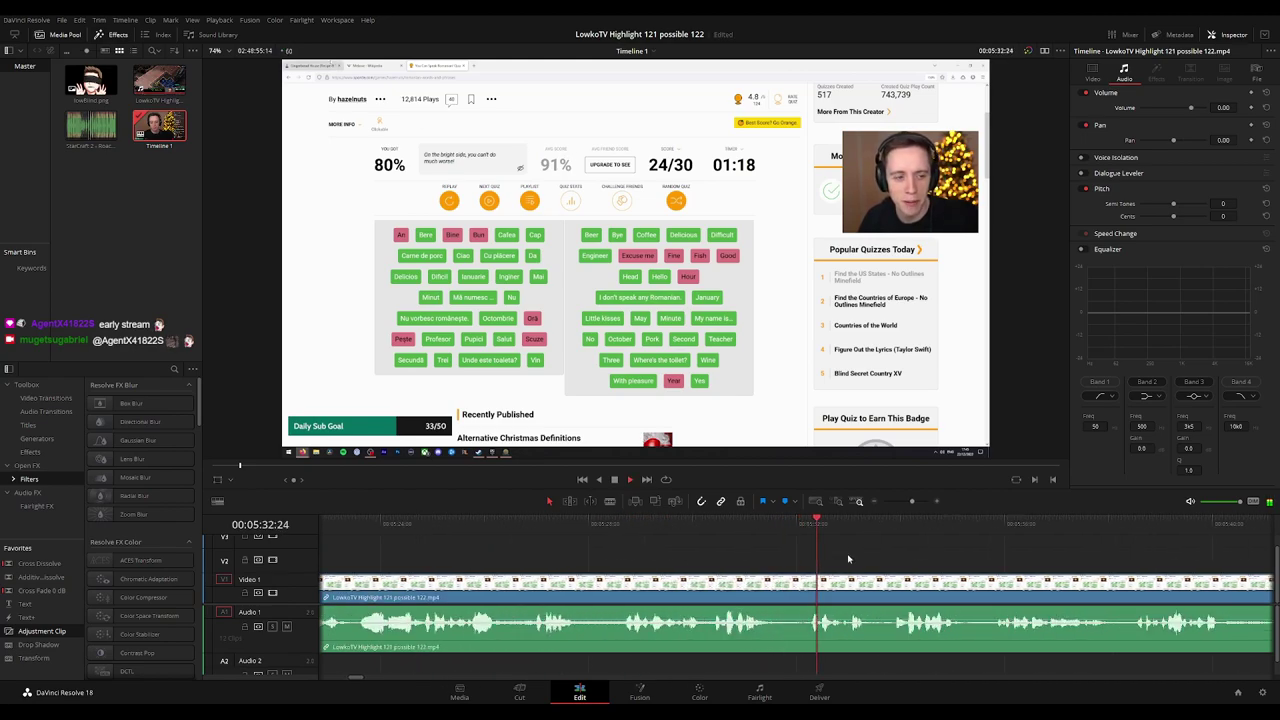
{"action": "scroll", "coordinate": [664, 552], "scroll_direction": "down", "scroll_amount": 3}
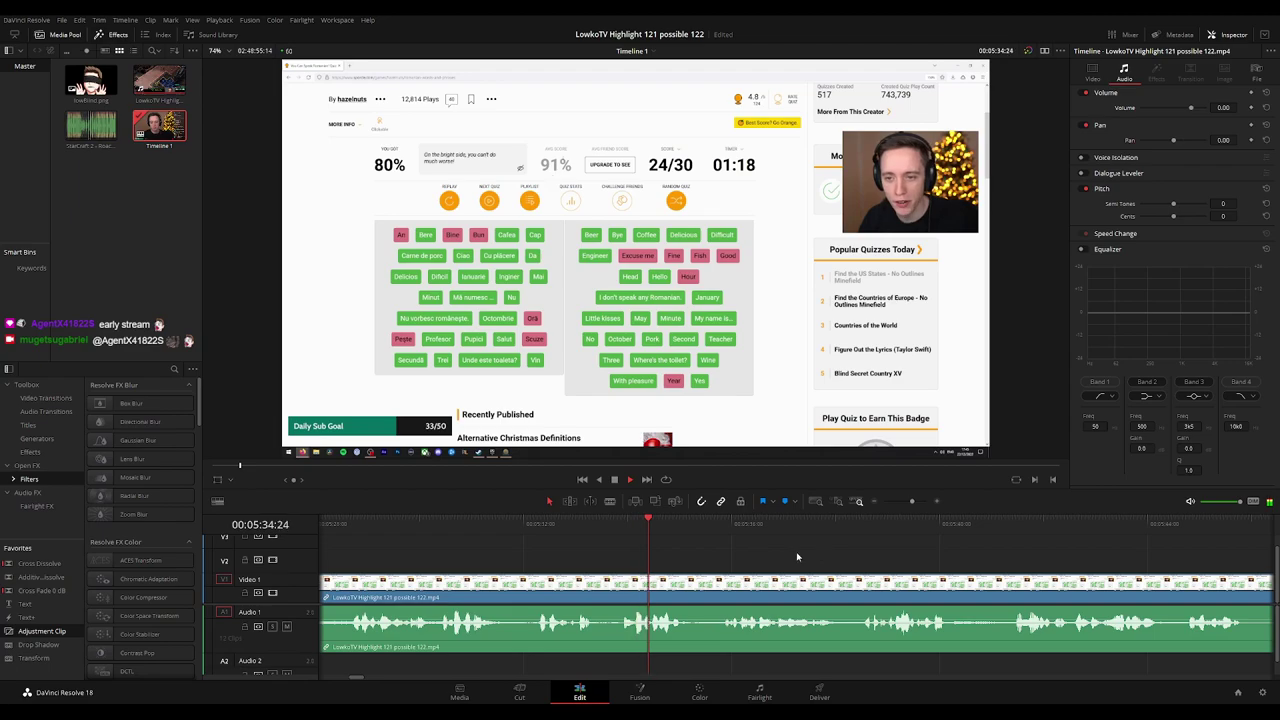
{"action": "scroll", "coordinate": [797, 554], "scroll_direction": "down", "scroll_amount": 2}
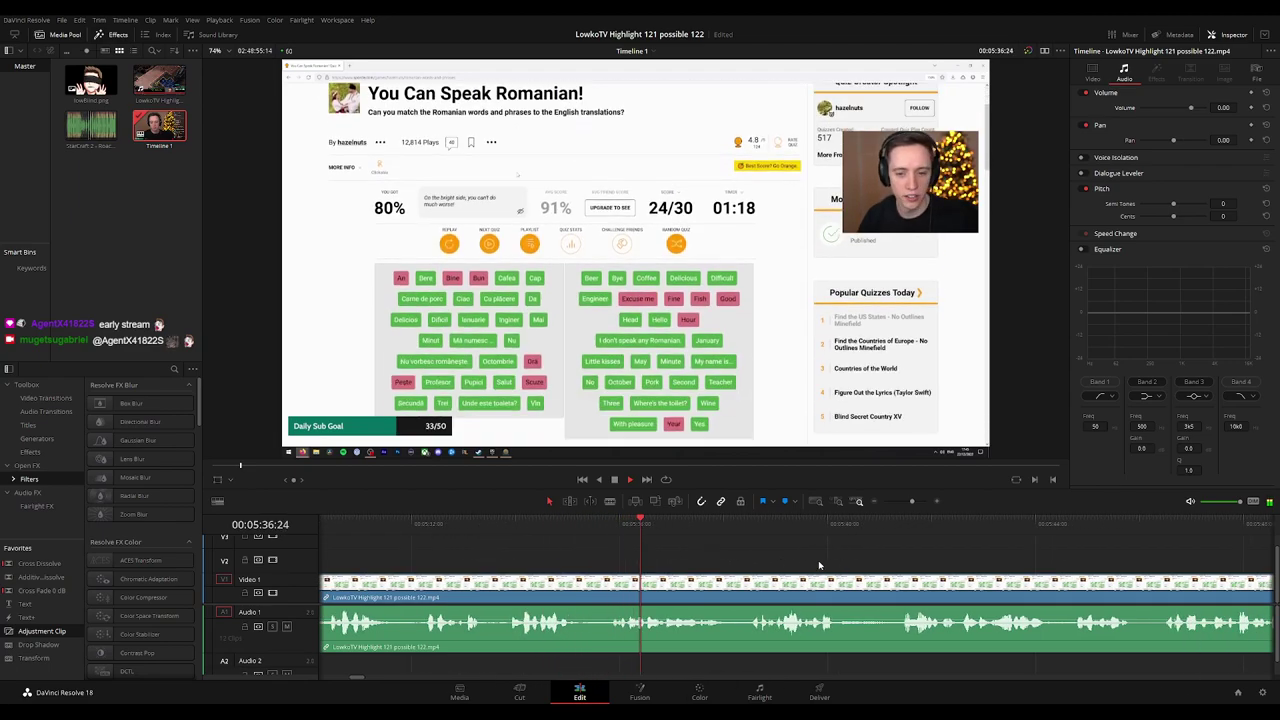
{"action": "left_click_drag", "start_coordinate": [820, 564], "coordinate": [626, 563]}
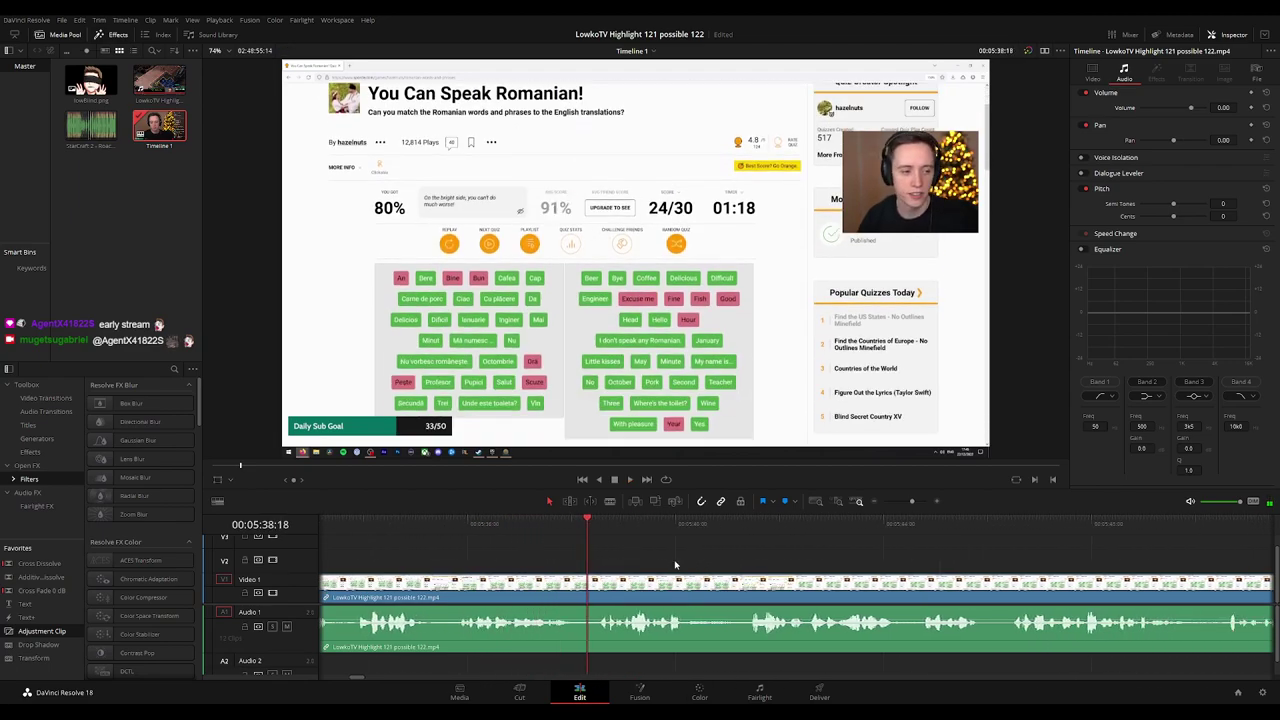
{"action": "scroll", "coordinate": [690, 552], "scroll_direction": "down", "scroll_amount": 1}
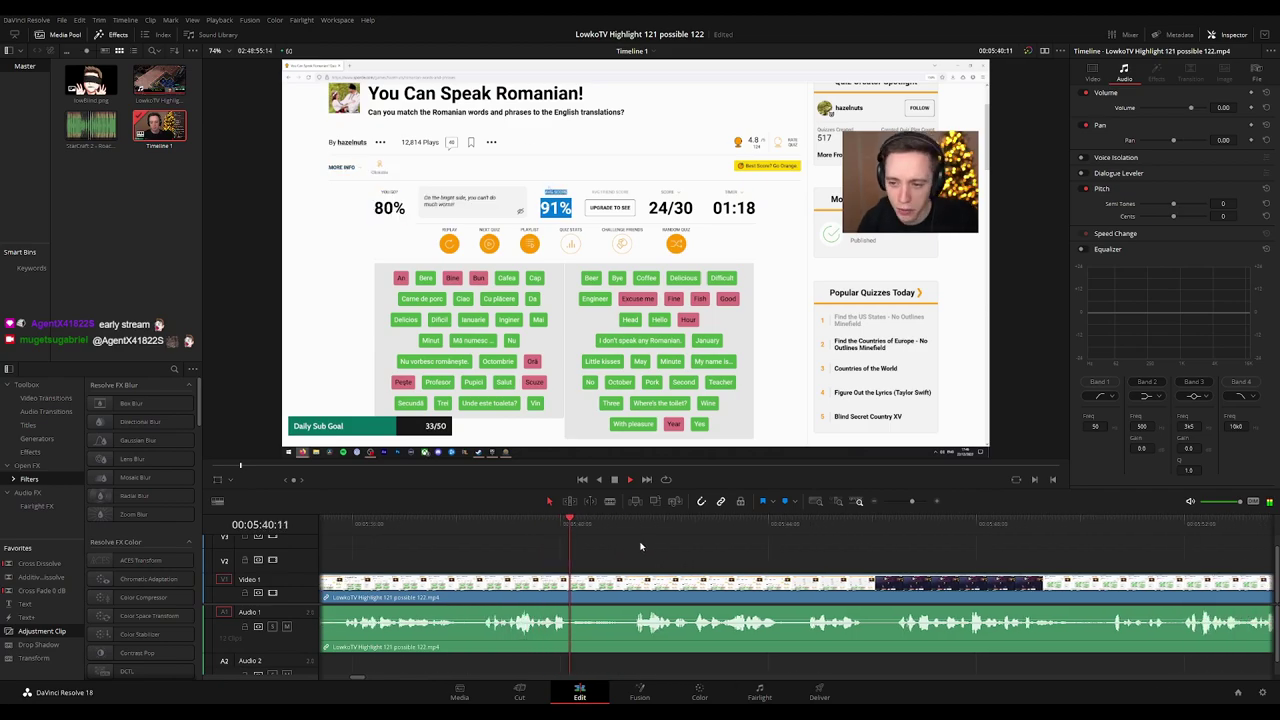
{"action": "scroll", "coordinate": [683, 548], "scroll_direction": "down", "scroll_amount": 1}
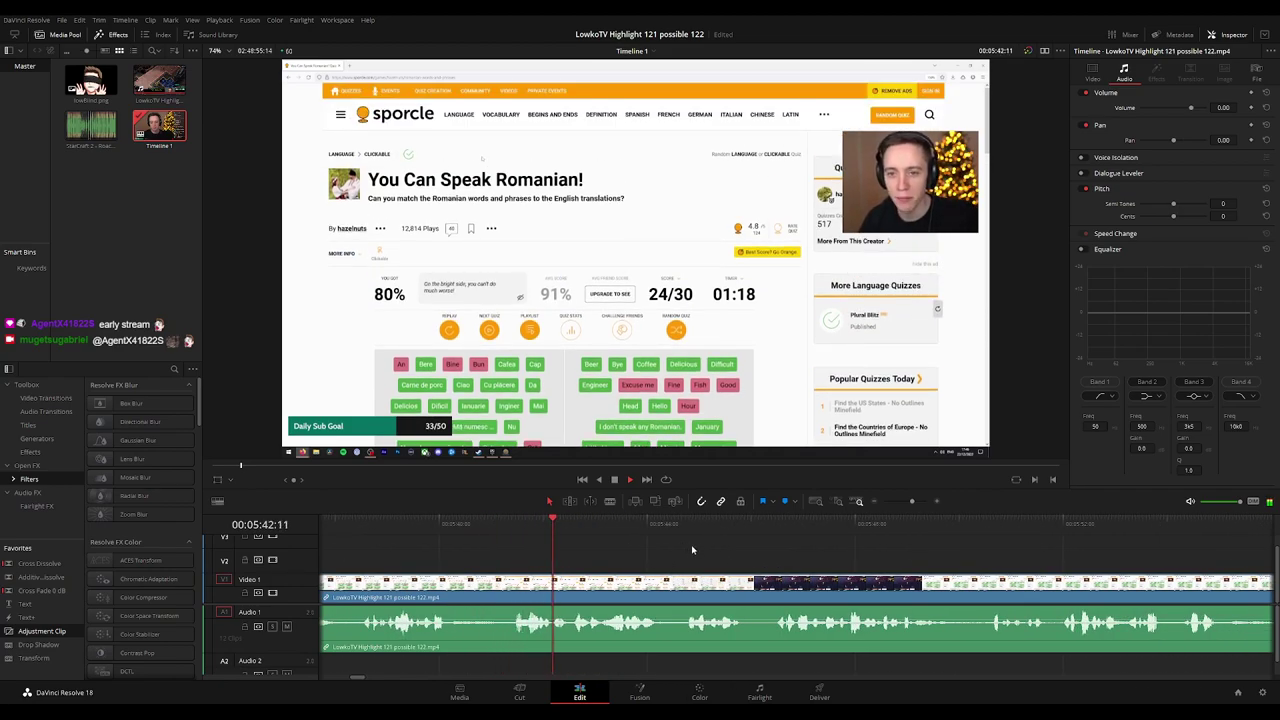
{"action": "scroll", "coordinate": [737, 559], "scroll_direction": "down", "scroll_amount": 1}
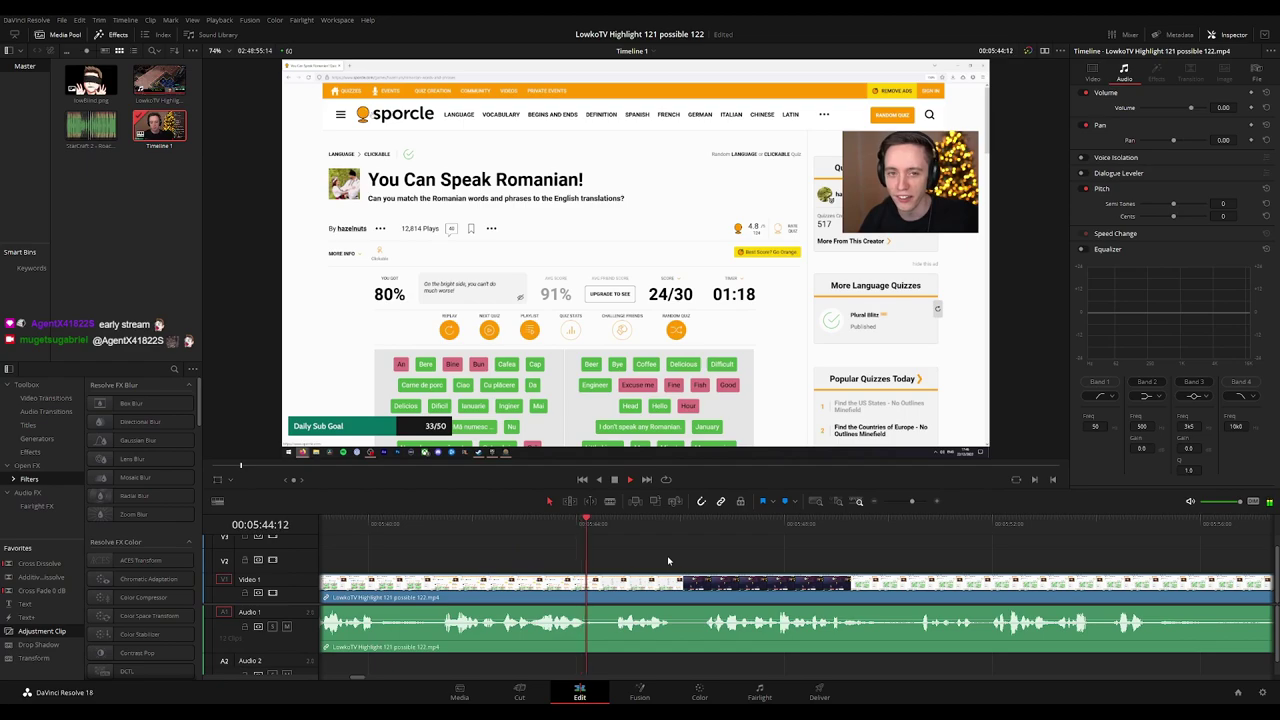
{"action": "scroll", "coordinate": [659, 563], "scroll_direction": "down", "scroll_amount": 1}
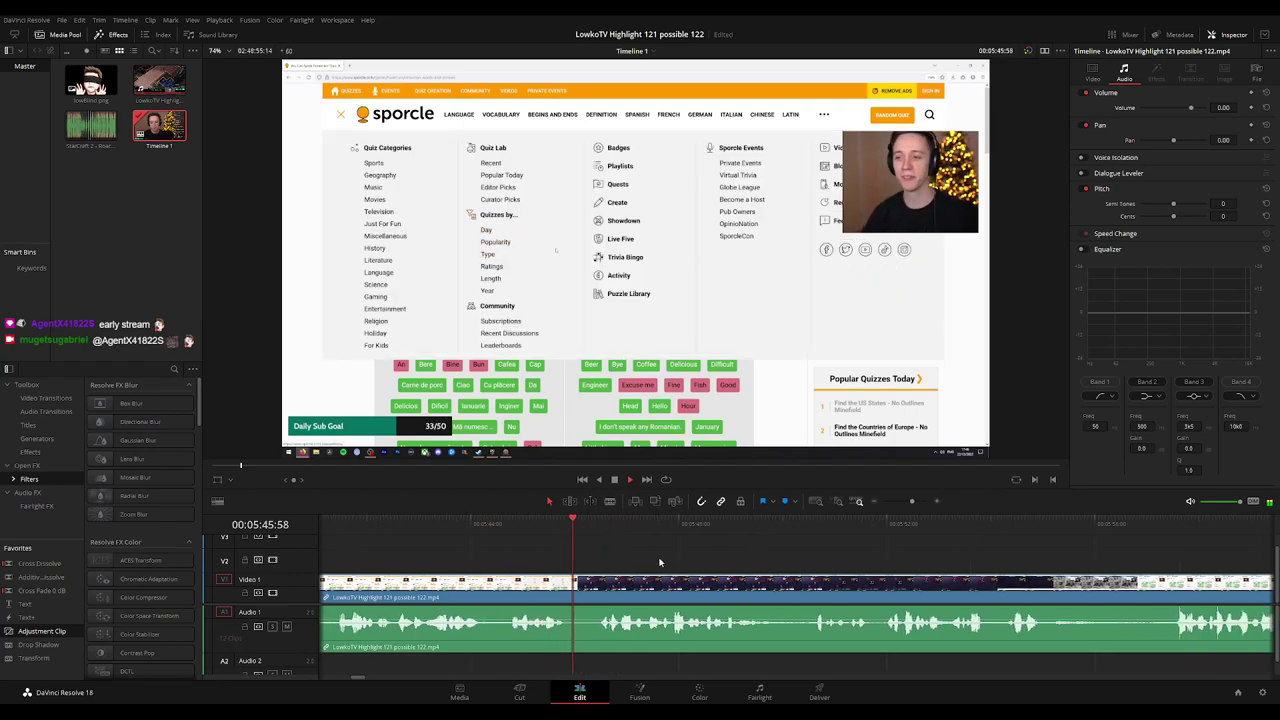
Split the stream clip at about 00:05:45:54, ripple delete the short section before the Map of Runescape page, and resume playback.
{"action": "left_click", "coordinate": [557, 521]}
{"action": "key", "text": "space"}
{"action": "key", "text": "ctrl+b"}
{"action": "left_click_drag", "start_coordinate": [569, 588], "coordinate": [600, 588]}
{"action": "left_click", "coordinate": [587, 588]}
{"action": "key", "text": "BackSpace"}
{"action": "left_click", "coordinate": [588, 588]}
{"action": "key", "text": "Delete"}
{"action": "key", "text": "space"}
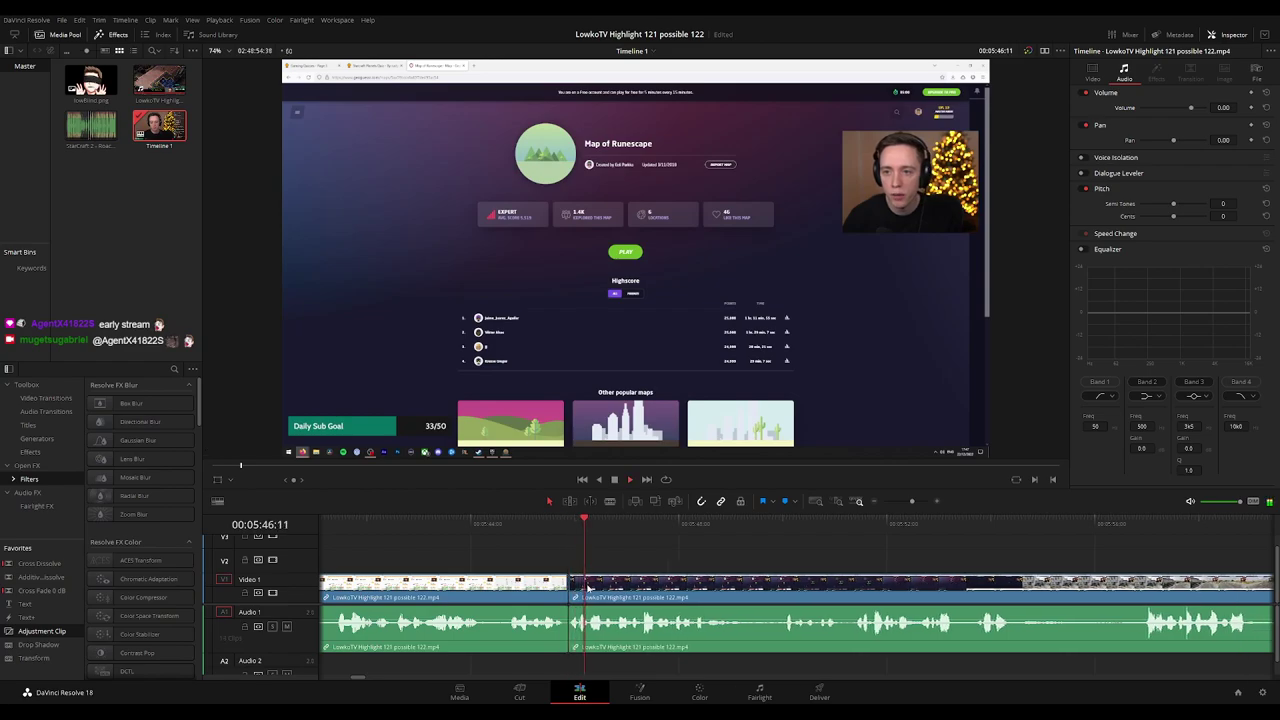
Mark the finished clip just before the Map of Runescape section green while playback continues.
{"action": "left_click", "coordinate": [553, 590]}
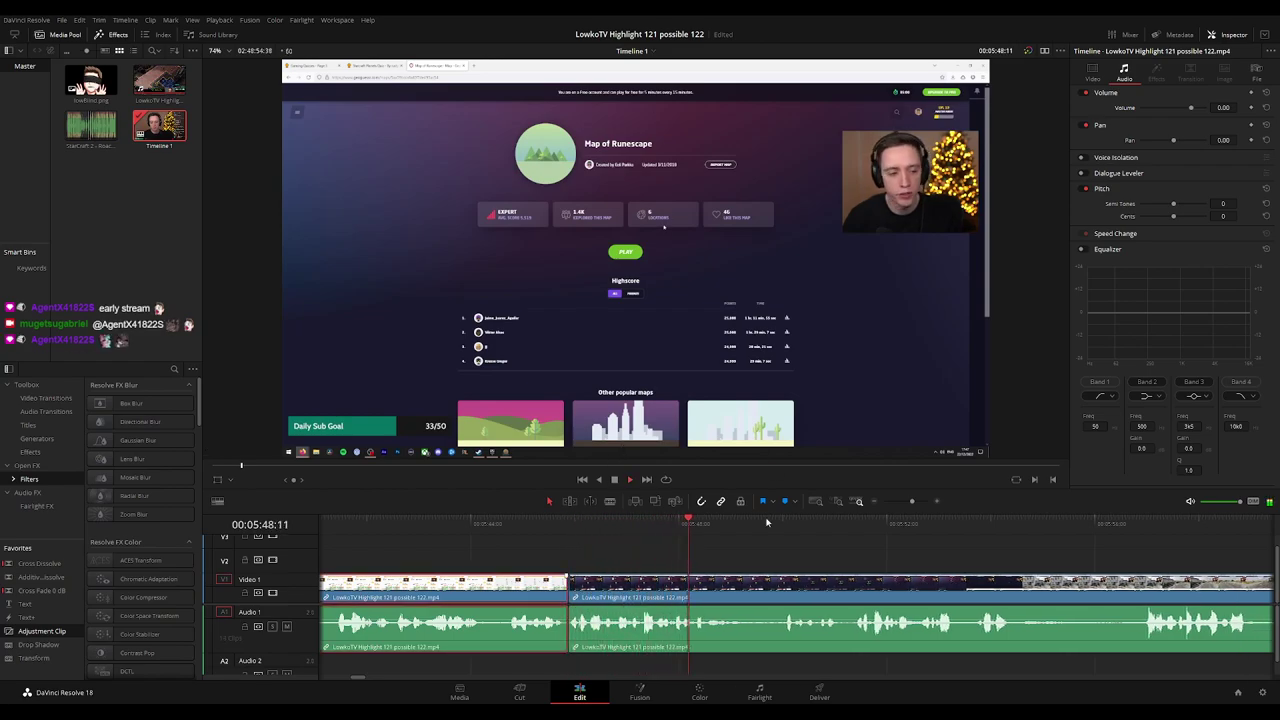
{"action": "left_click", "coordinate": [815, 546]}
{"action": "left_click_drag", "start_coordinate": [853, 549], "coordinate": [719, 550]}
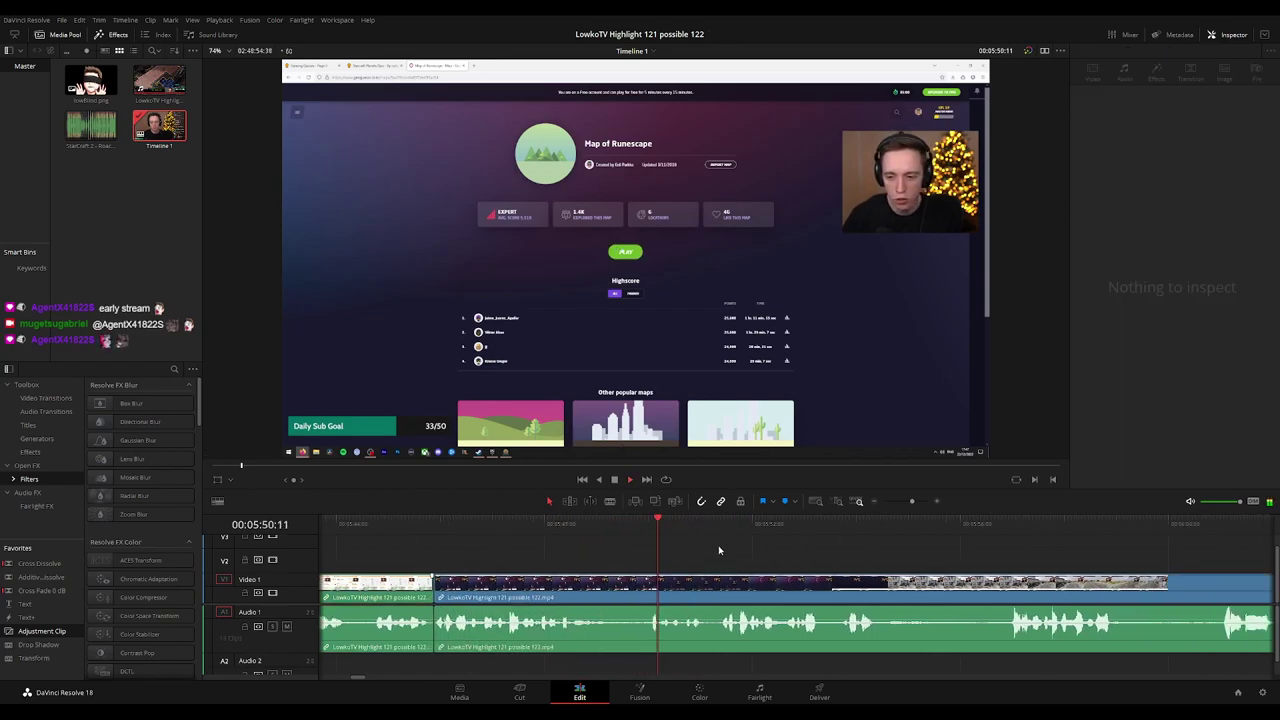
Play the Map of Runescape round through to the full-screen webcam part around 00:06:03, skipping ahead to look for dead moments.
{"action": "scroll", "coordinate": [718, 550], "scroll_direction": "right", "scroll_amount": 2}
{"action": "scroll", "coordinate": [700, 551], "scroll_direction": "right", "scroll_amount": 2}
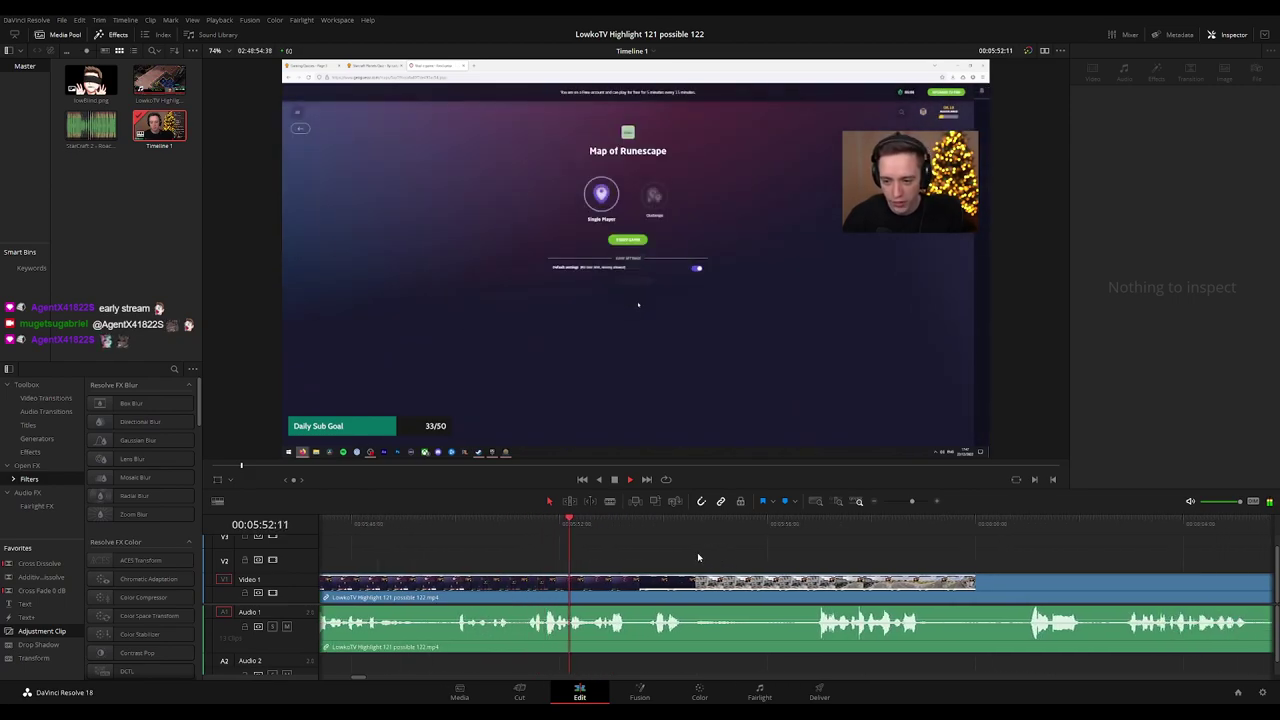
{"action": "scroll", "coordinate": [757, 558], "scroll_direction": "right", "scroll_amount": 2}
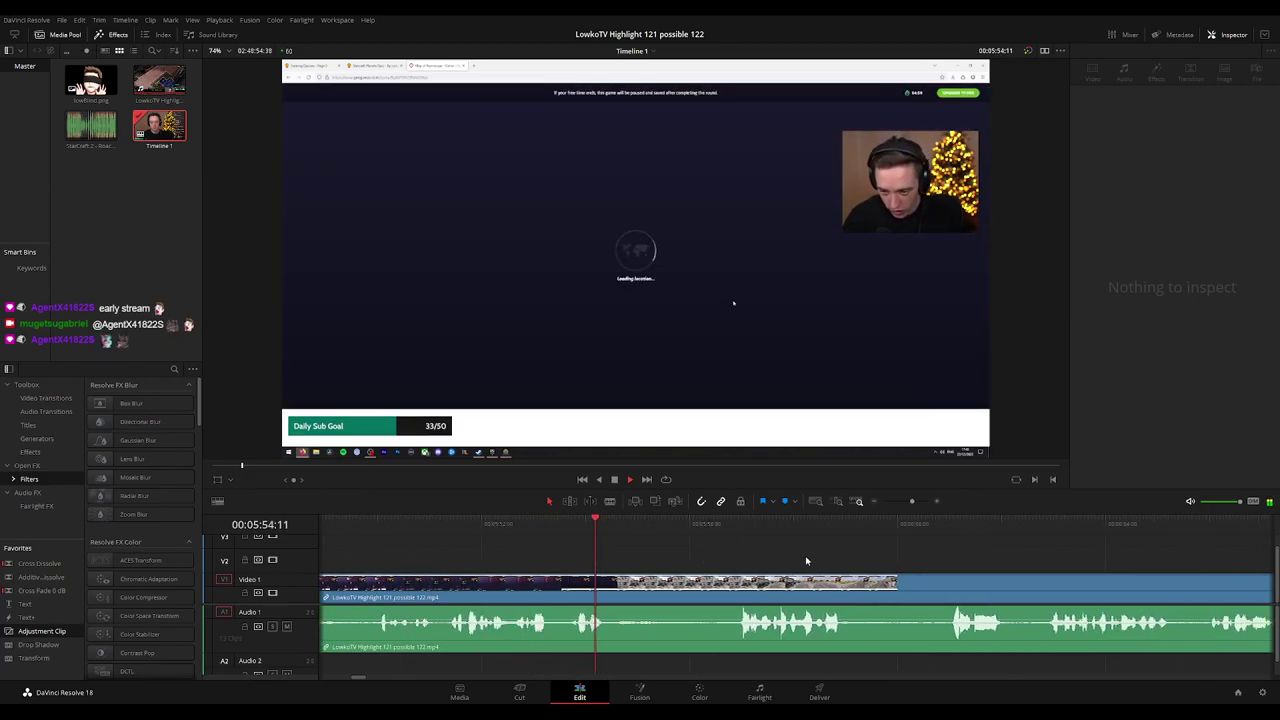
{"action": "scroll", "coordinate": [750, 558], "scroll_direction": "right", "scroll_amount": 3}
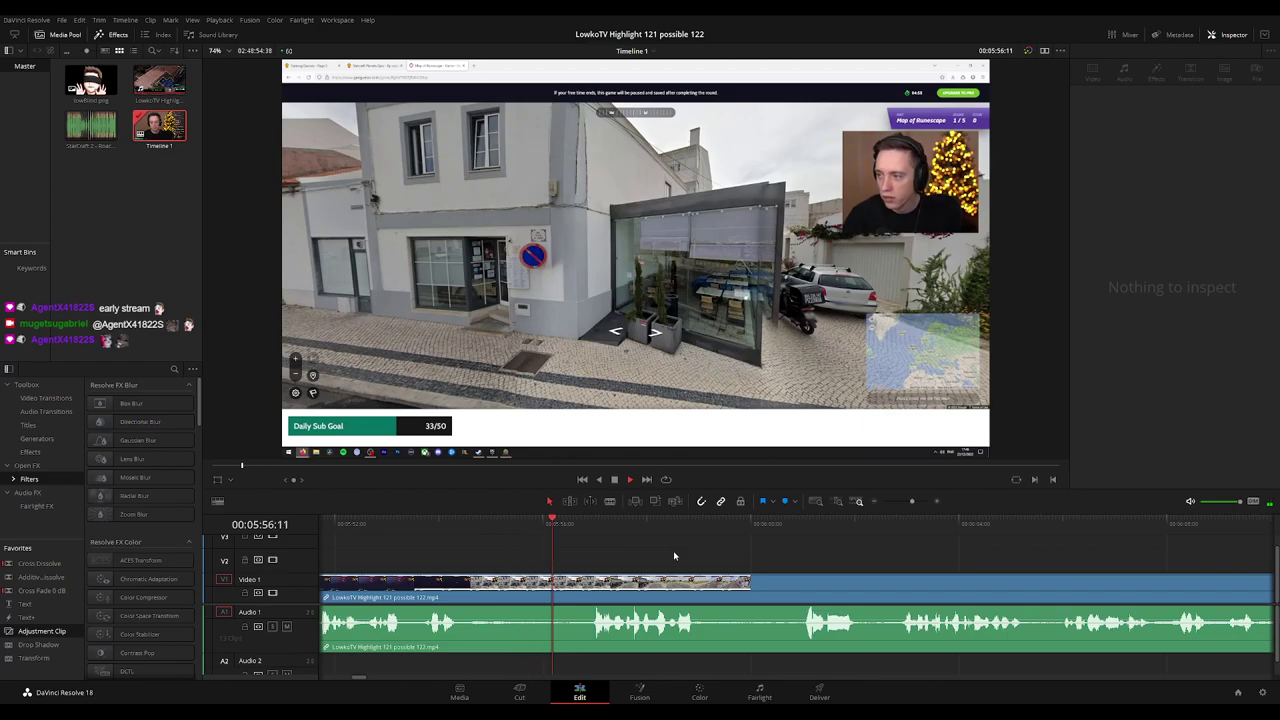
{"action": "key", "text": "ctrl+minus"}
{"action": "key", "text": "ctrl+minus"}
{"action": "key", "text": "ctrl+minus"}
{"action": "key", "text": "ctrl+minus"}
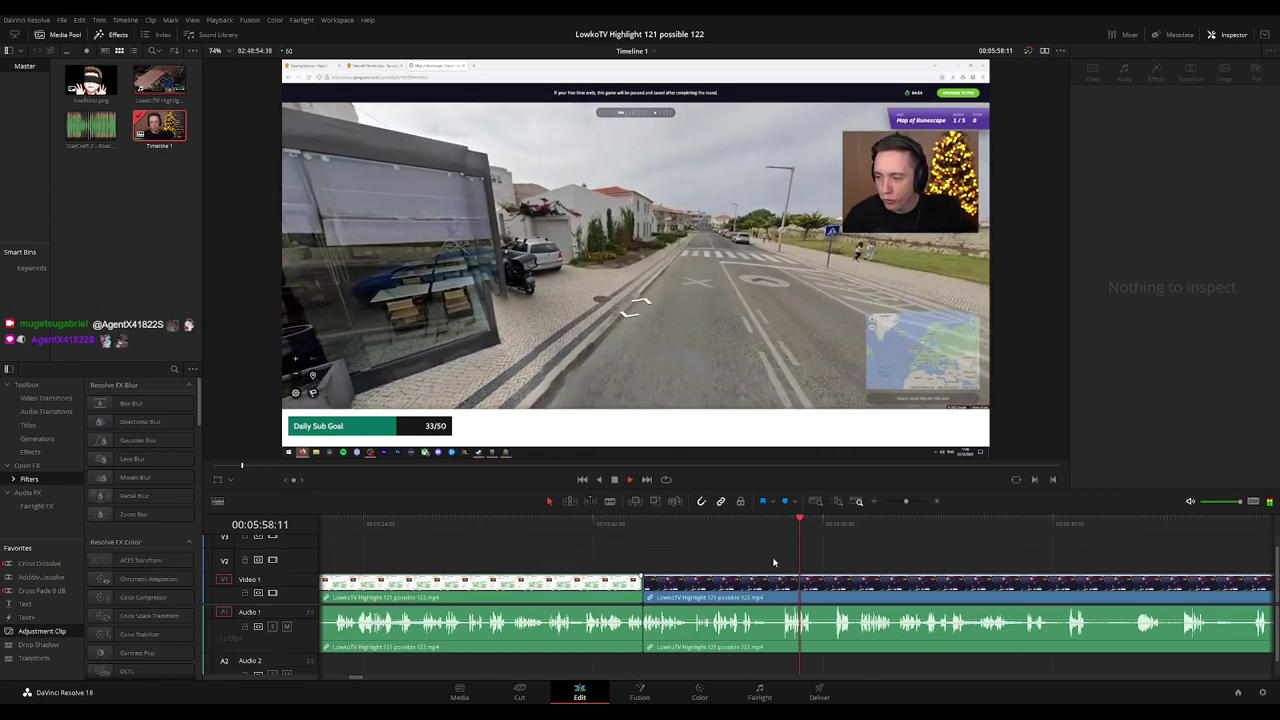
{"action": "key", "text": "ctrl+equal"}
{"action": "left_click_drag", "start_coordinate": [855, 557], "coordinate": [674, 550]}
{"action": "left_click", "coordinate": [664, 525]}
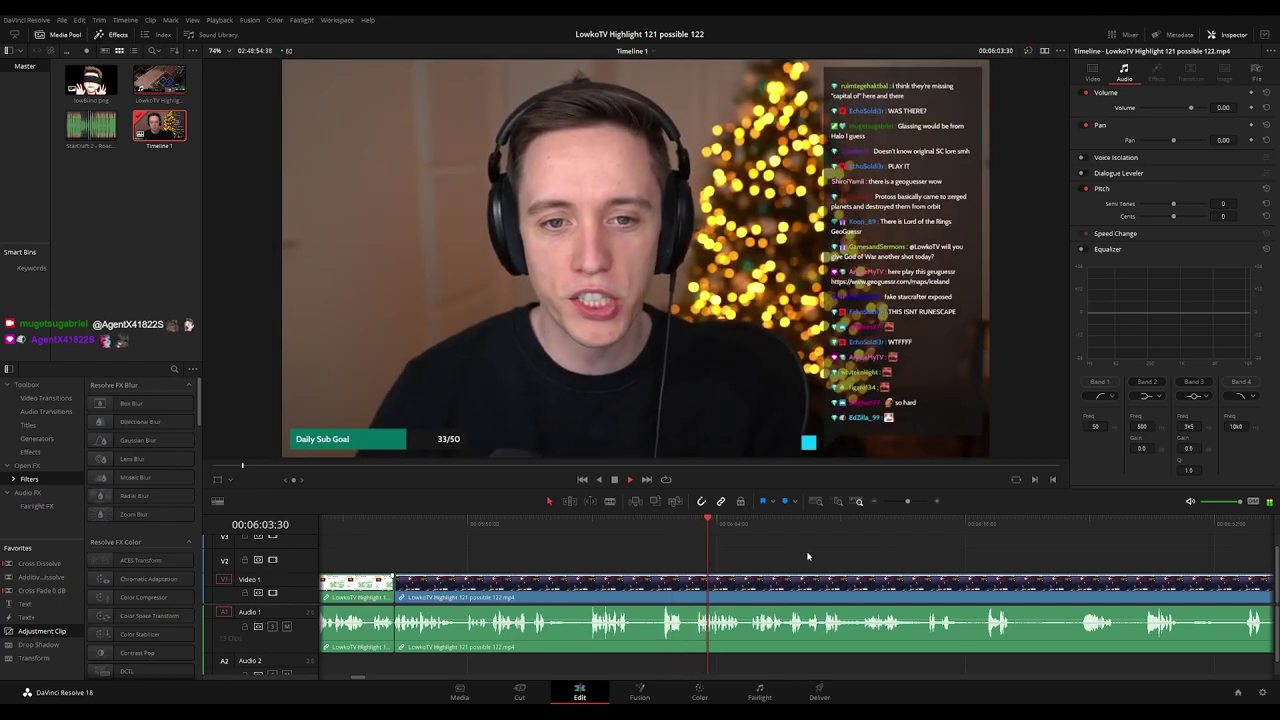
Play the OSRSGuessr section from about 00:06:03 to the first Round Results at 00:06:27, looking for a dead moment to cut.
{"action": "scroll", "coordinate": [711, 550], "scroll_direction": "right", "scroll_amount": 3}
{"action": "scroll", "coordinate": [711, 551], "scroll_direction": "right", "scroll_amount": 1}
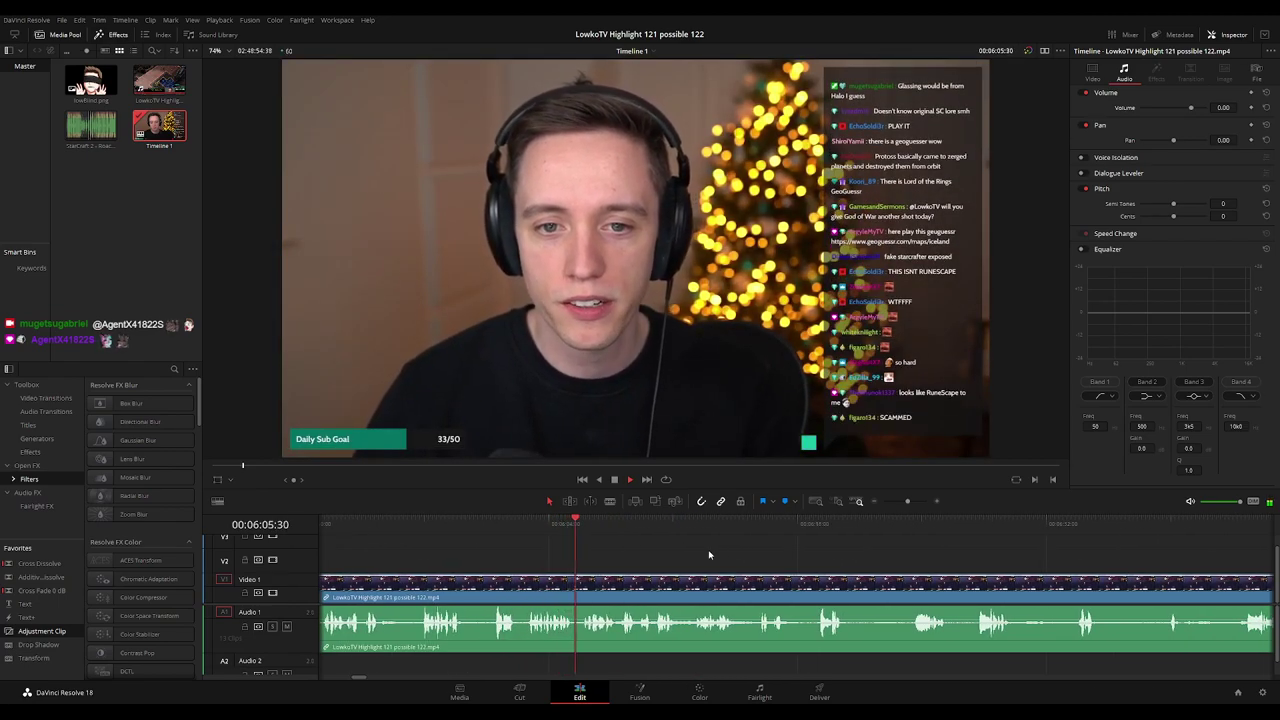
{"action": "scroll", "coordinate": [716, 553], "scroll_direction": "right", "scroll_amount": 3}
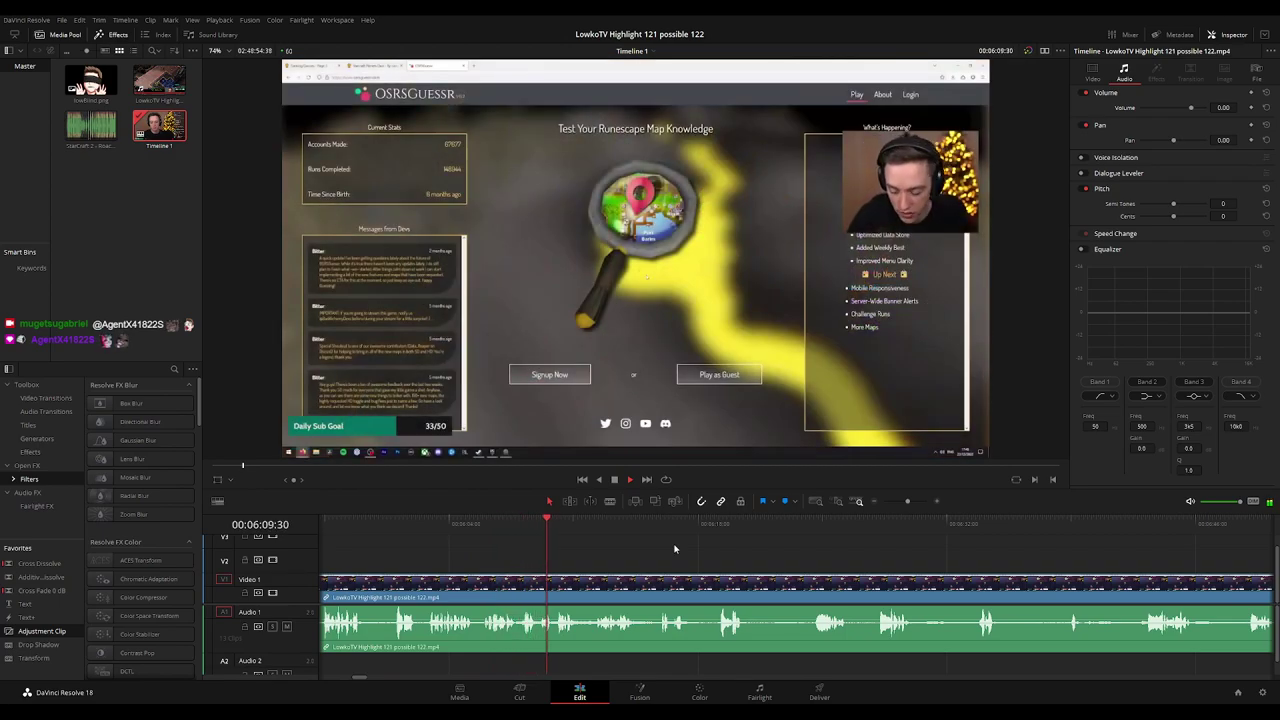
{"action": "scroll", "coordinate": [618, 543], "scroll_direction": "right", "scroll_amount": 3}
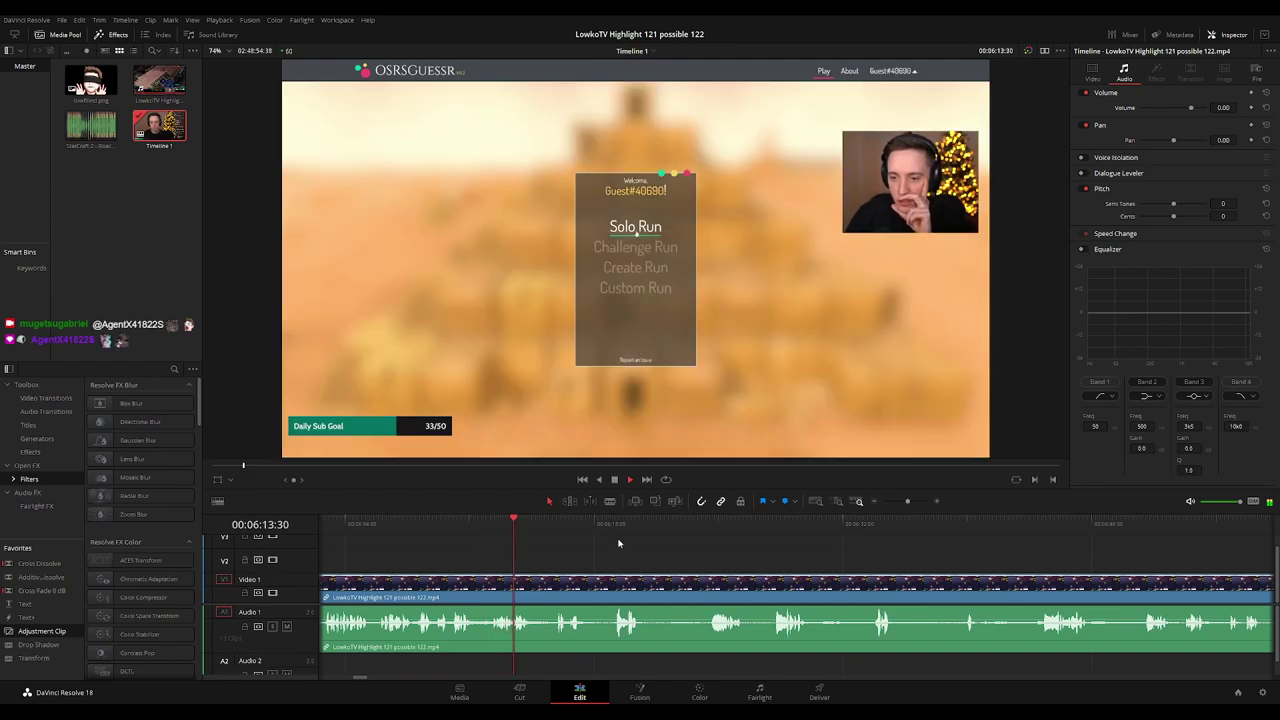
{"action": "scroll", "coordinate": [643, 551], "scroll_direction": "right", "scroll_amount": 1}
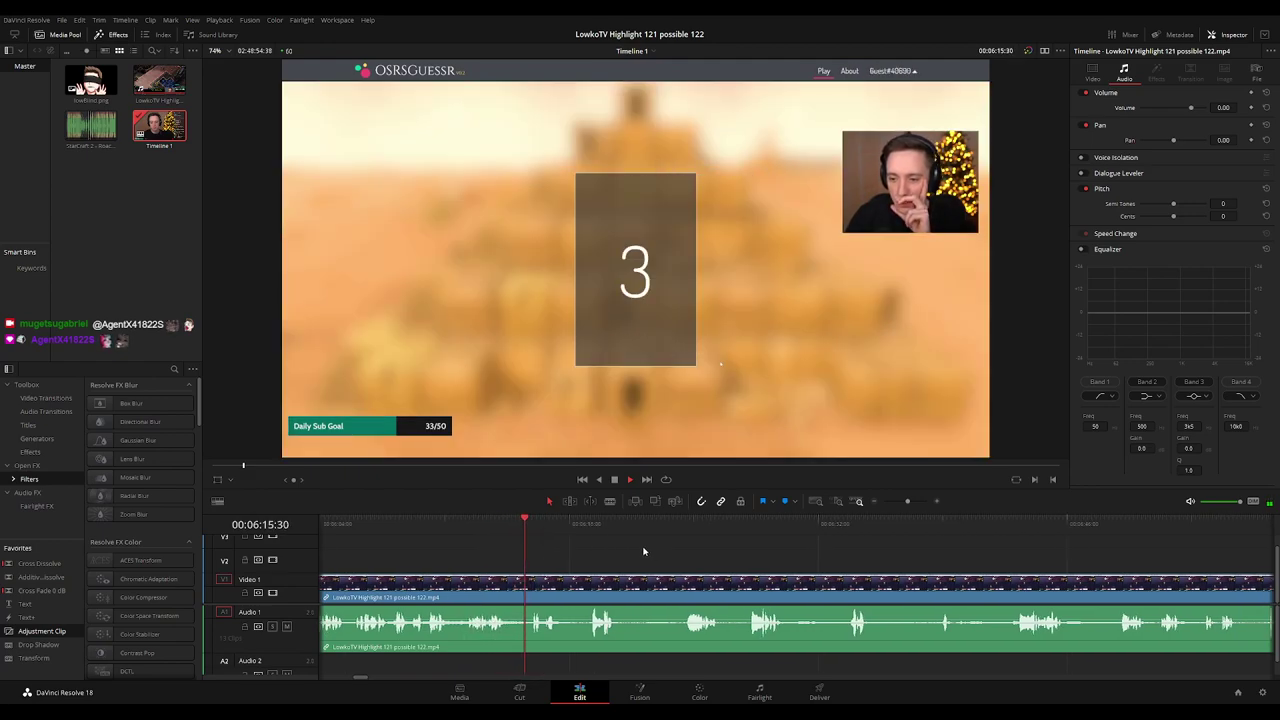
{"action": "scroll", "coordinate": [700, 552], "scroll_direction": "up", "scroll_amount": 2}
{"action": "scroll", "coordinate": [888, 553], "scroll_direction": "right", "scroll_amount": 3}
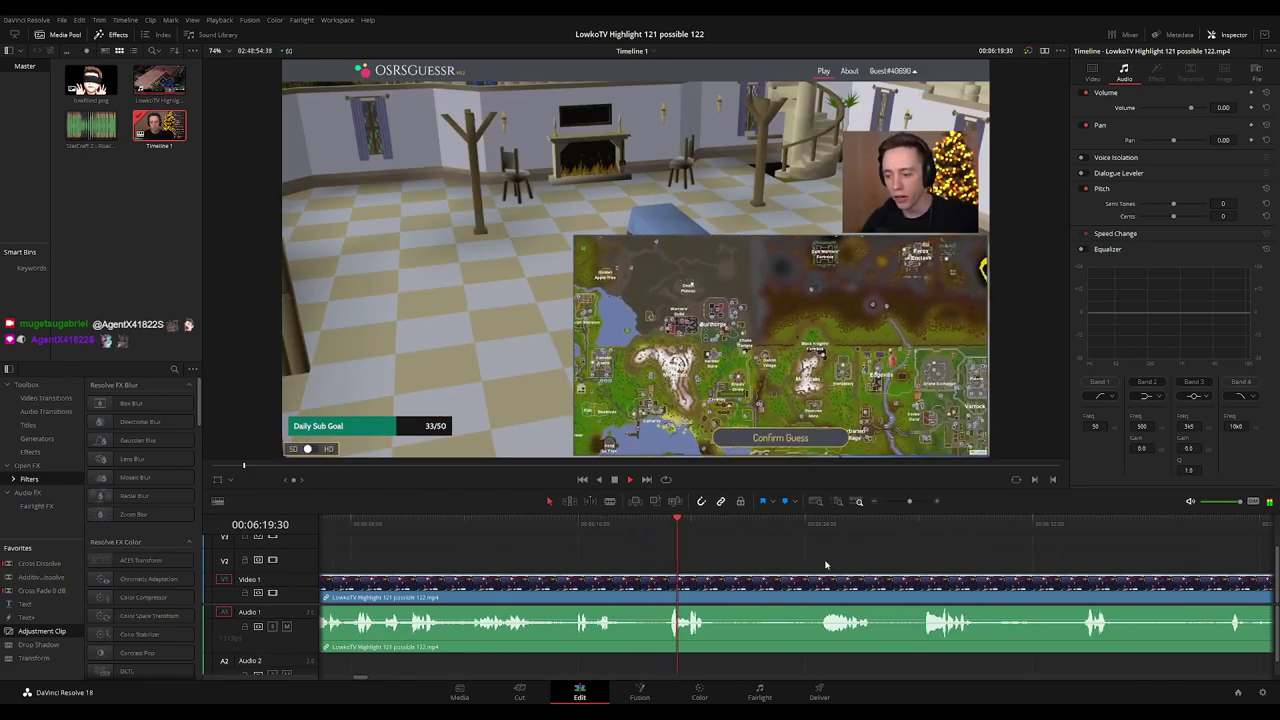
{"action": "scroll", "coordinate": [682, 535], "scroll_direction": "right", "scroll_amount": 5}
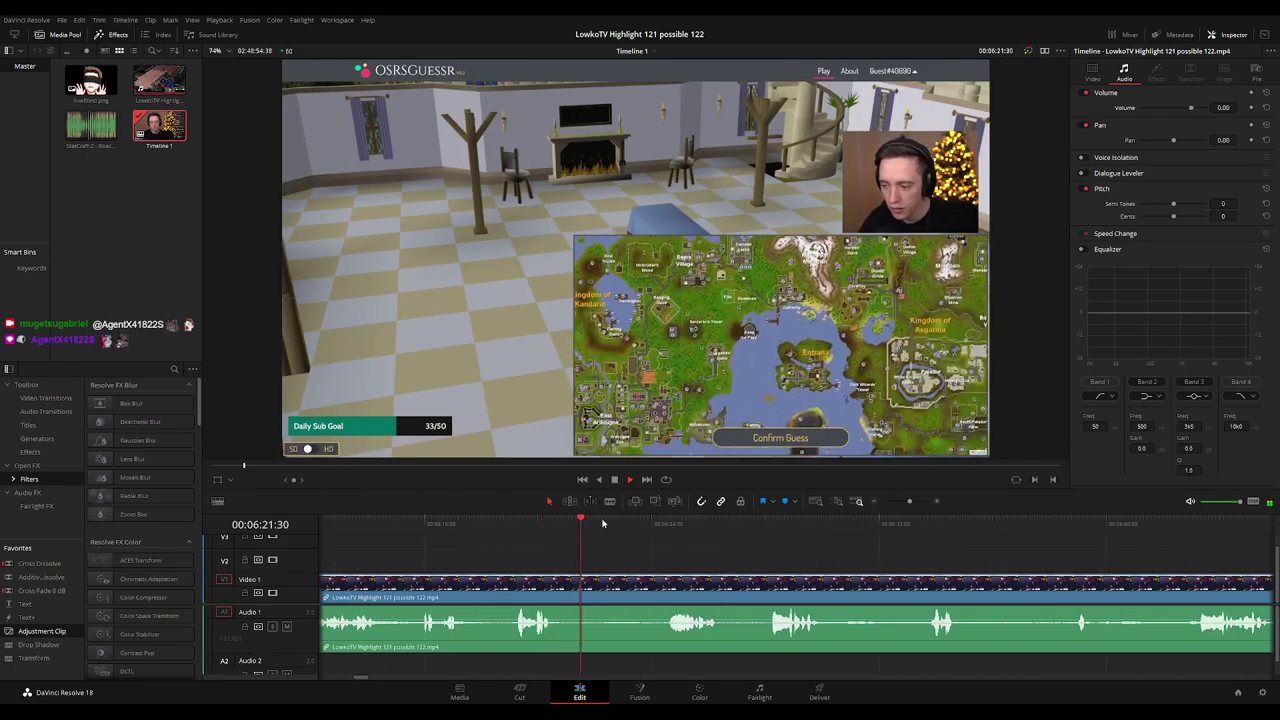
{"action": "left_click", "coordinate": [650, 525]}
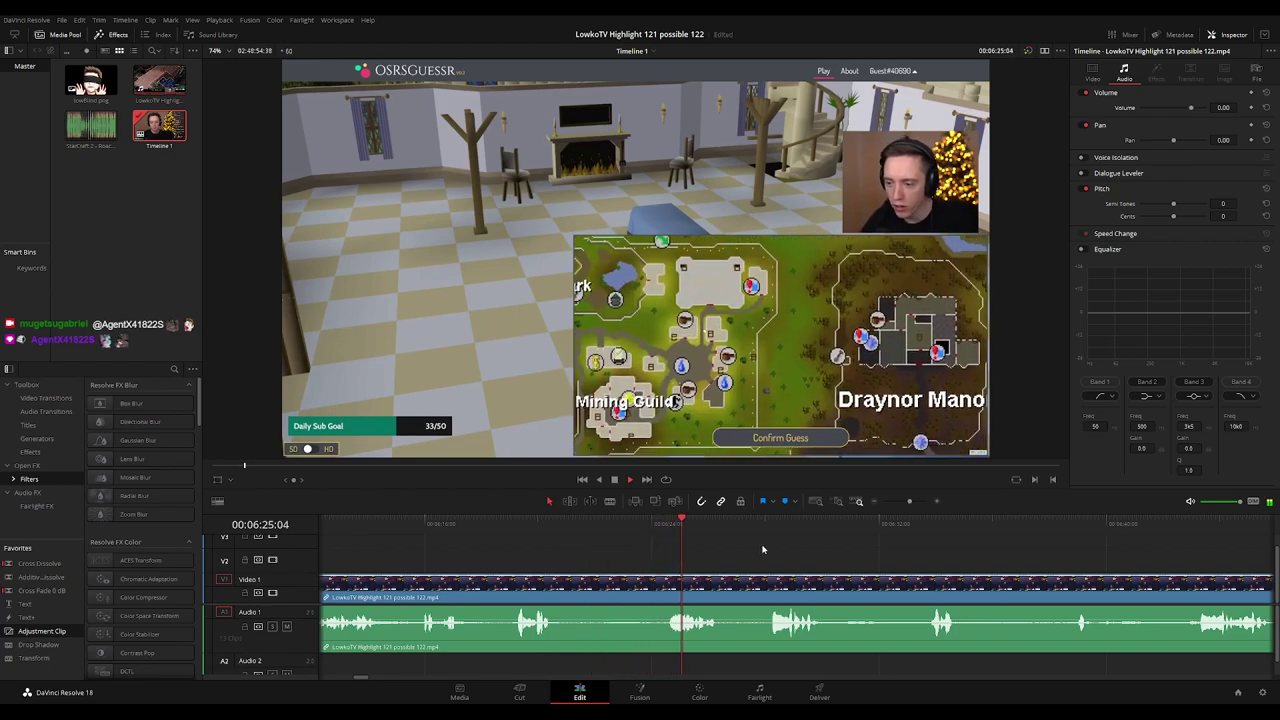
{"action": "left_click_drag", "start_coordinate": [797, 549], "coordinate": [583, 549]}
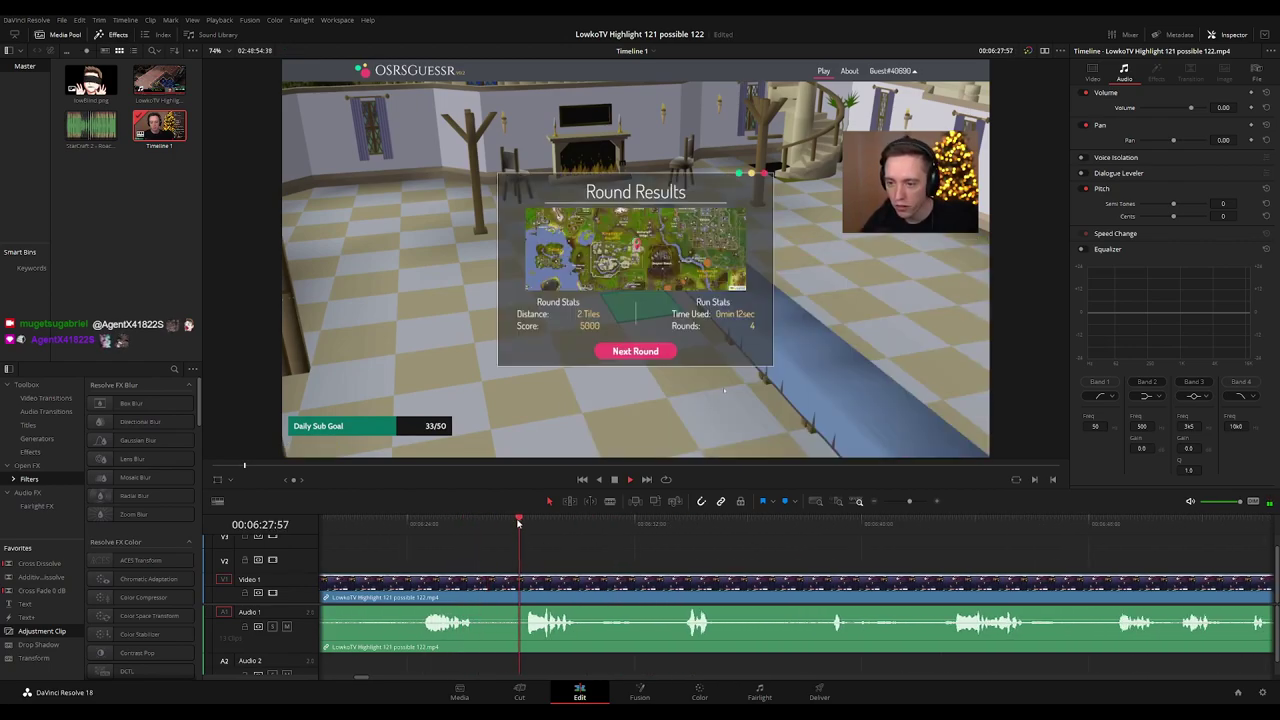
Split the stream clip at about 00:06:30:15 and 00:06:33:16 around the round-loading wait and ripple delete the section between.
{"action": "left_click", "coordinate": [589, 594]}
{"action": "key", "text": "a"}
{"action": "left_click", "coordinate": [659, 538]}
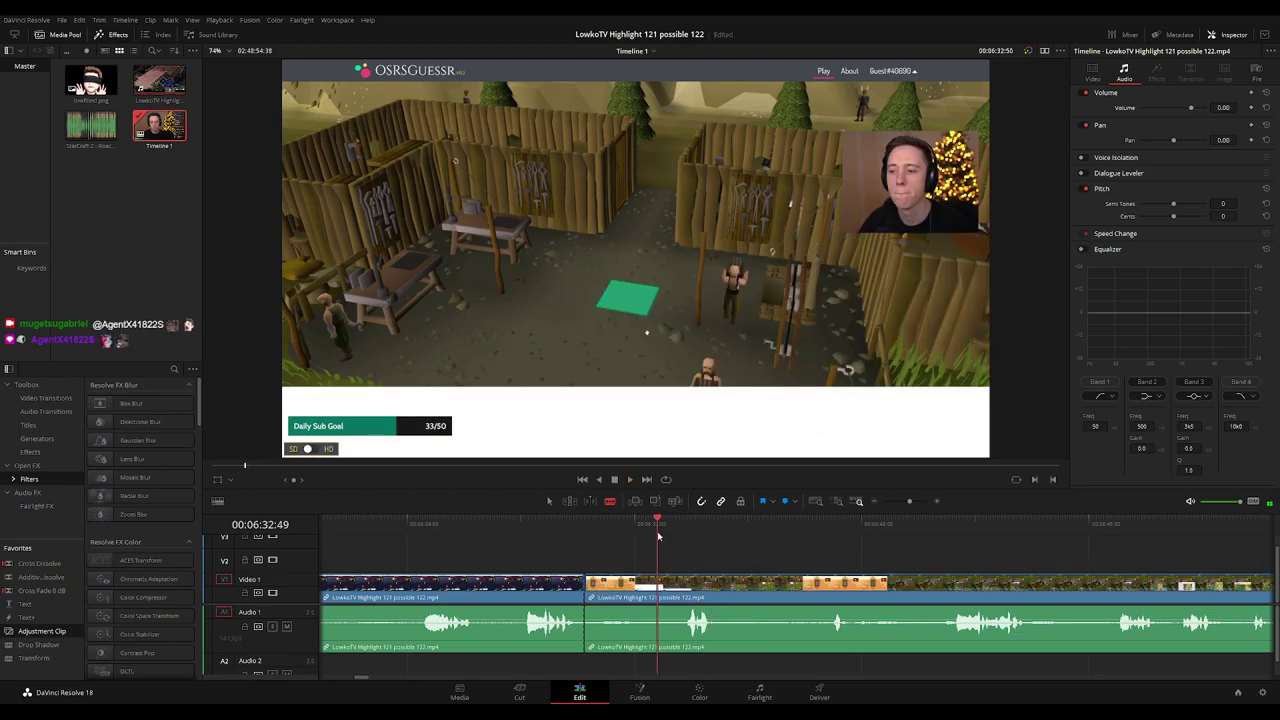
{"action": "left_click_drag", "start_coordinate": [658, 536], "coordinate": [671, 535]}
{"action": "left_click", "coordinate": [671, 582]}
{"action": "key", "text": "a"}
{"action": "left_click", "coordinate": [653, 595]}
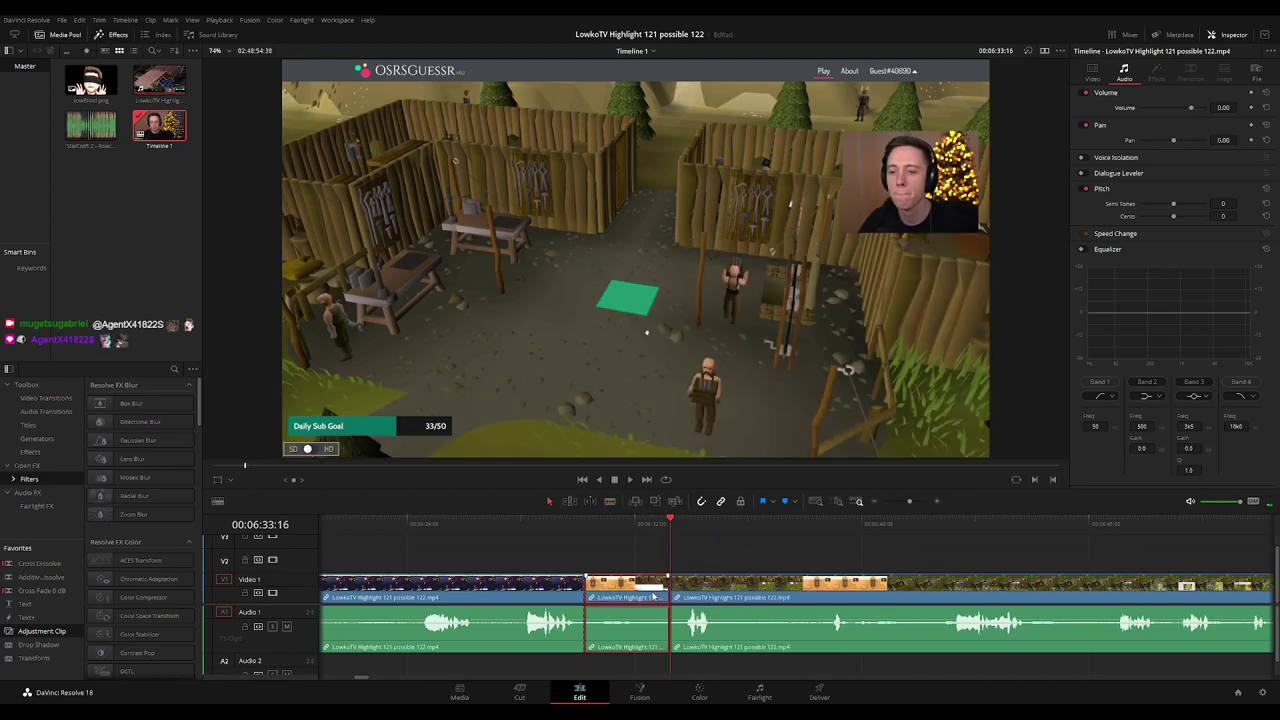
{"action": "key", "text": "Delete"}
Mark the clip before the new cut green, replay the join, and add a Cross Fade 0 dB to the audio there.
{"action": "left_click", "coordinate": [572, 597]}
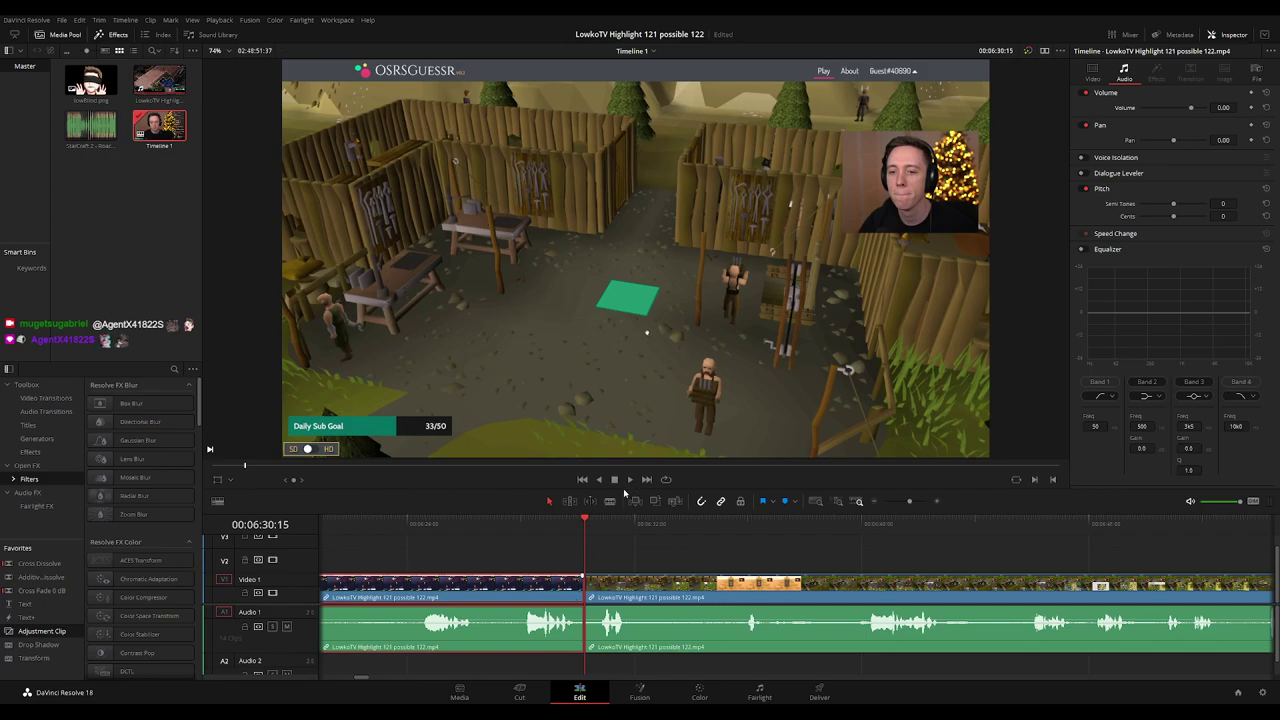
{"action": "key", "text": "g"}
{"action": "left_click", "coordinate": [543, 520]}
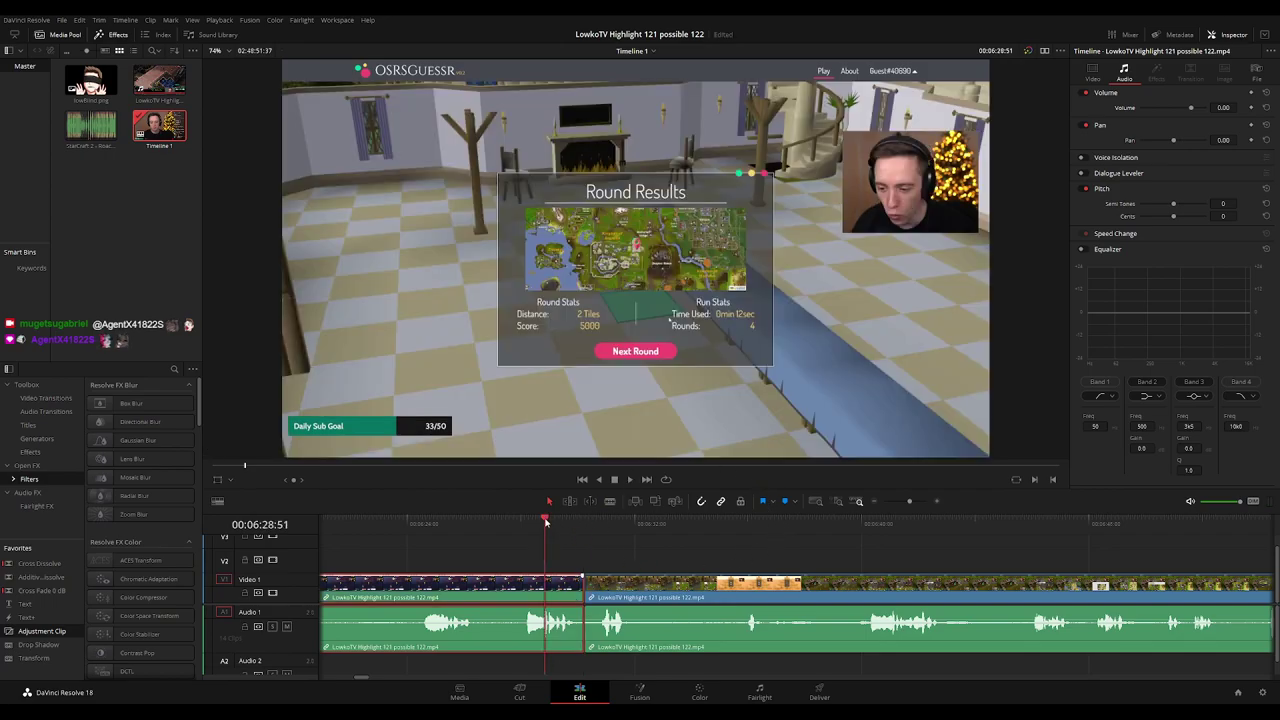
{"action": "key", "text": "space"}
{"action": "left_click_drag", "start_coordinate": [74, 595], "coordinate": [580, 647]}
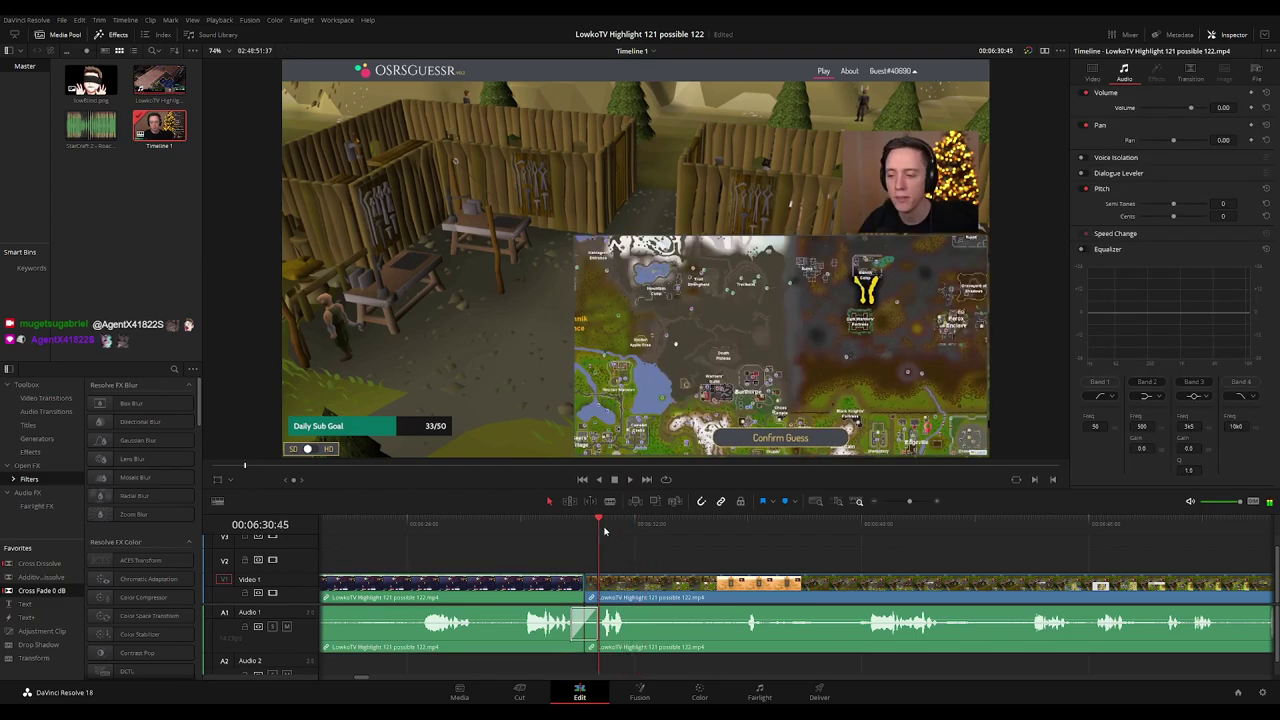
Play the second and third OSRSGuessr rounds through to about 00:06:46, looking for the next dead moment.
{"action": "left_click_drag", "start_coordinate": [797, 566], "coordinate": [689, 560]}
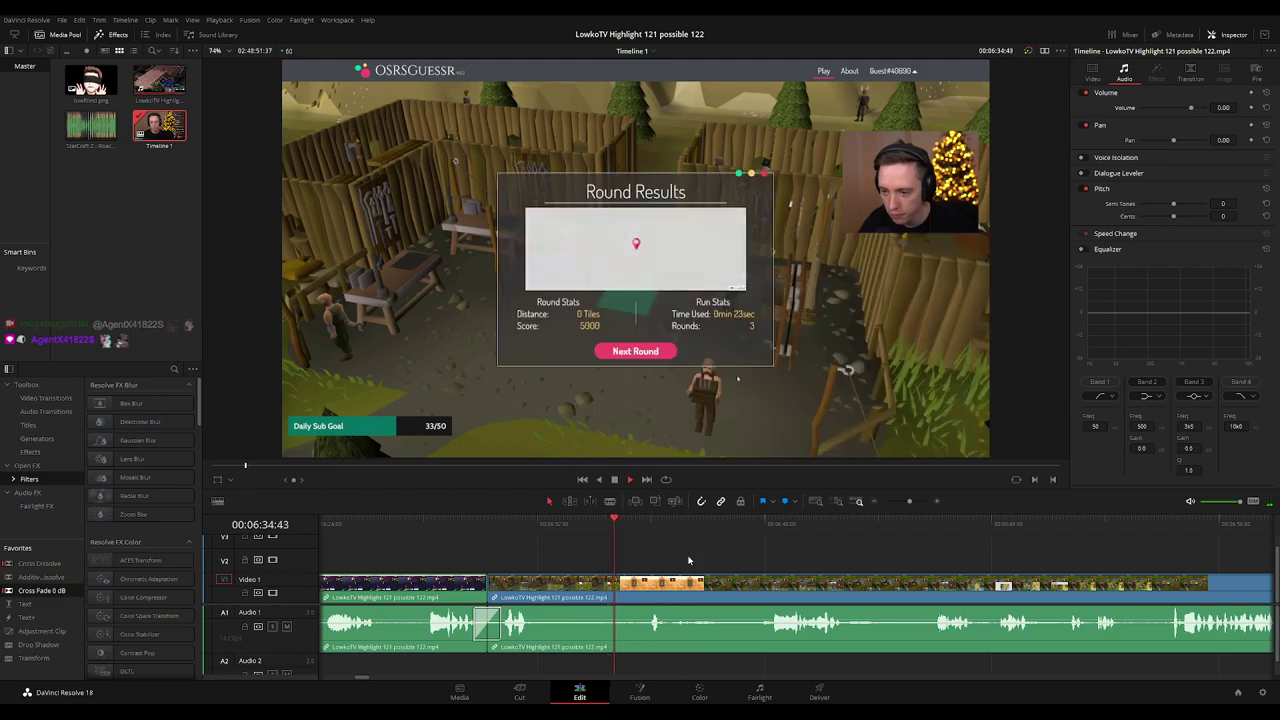
{"action": "scroll", "coordinate": [688, 555], "scroll_direction": "right", "scroll_amount": 2}
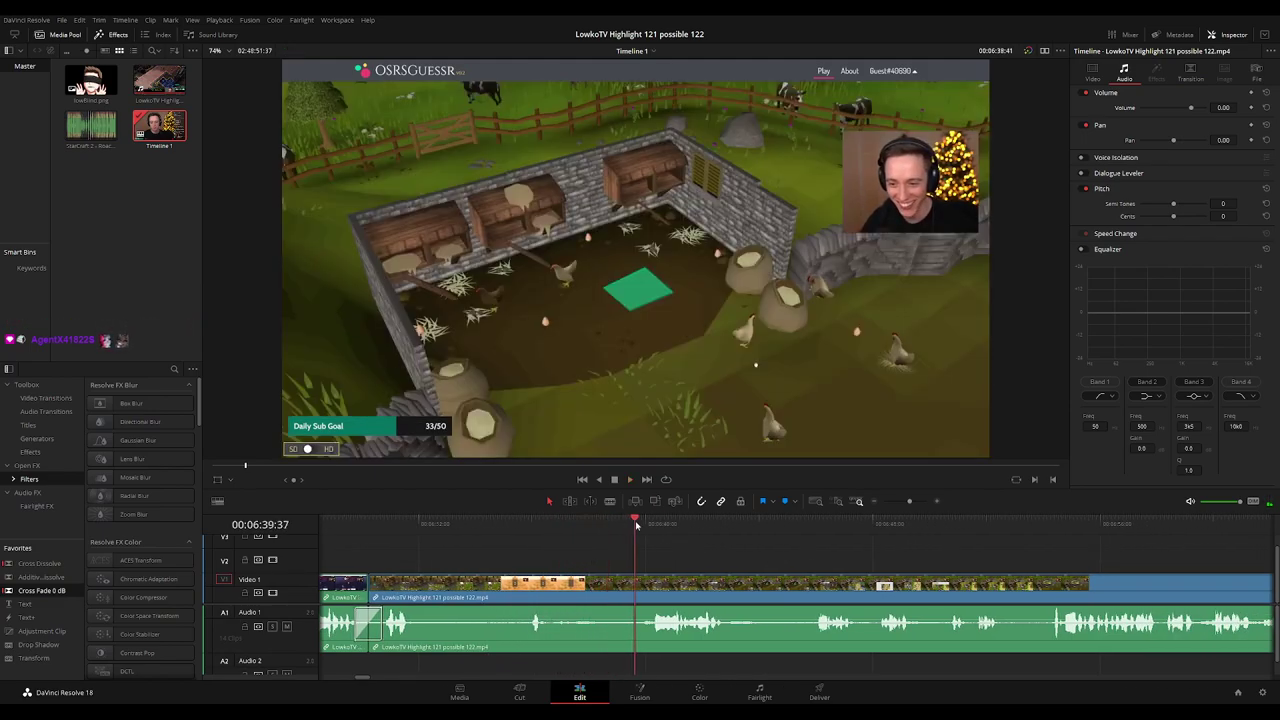
{"action": "scroll", "coordinate": [833, 553], "scroll_direction": "right", "scroll_amount": 2}
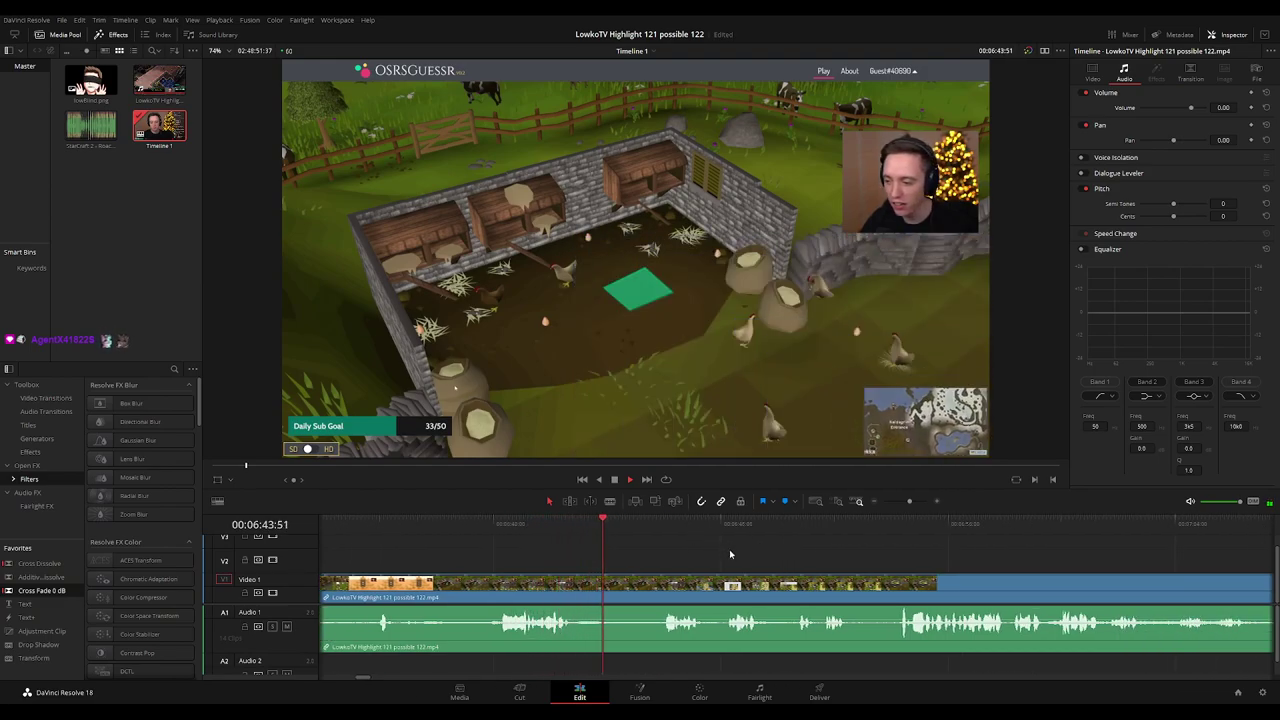
{"action": "scroll", "coordinate": [709, 549], "scroll_direction": "right", "scroll_amount": 2}
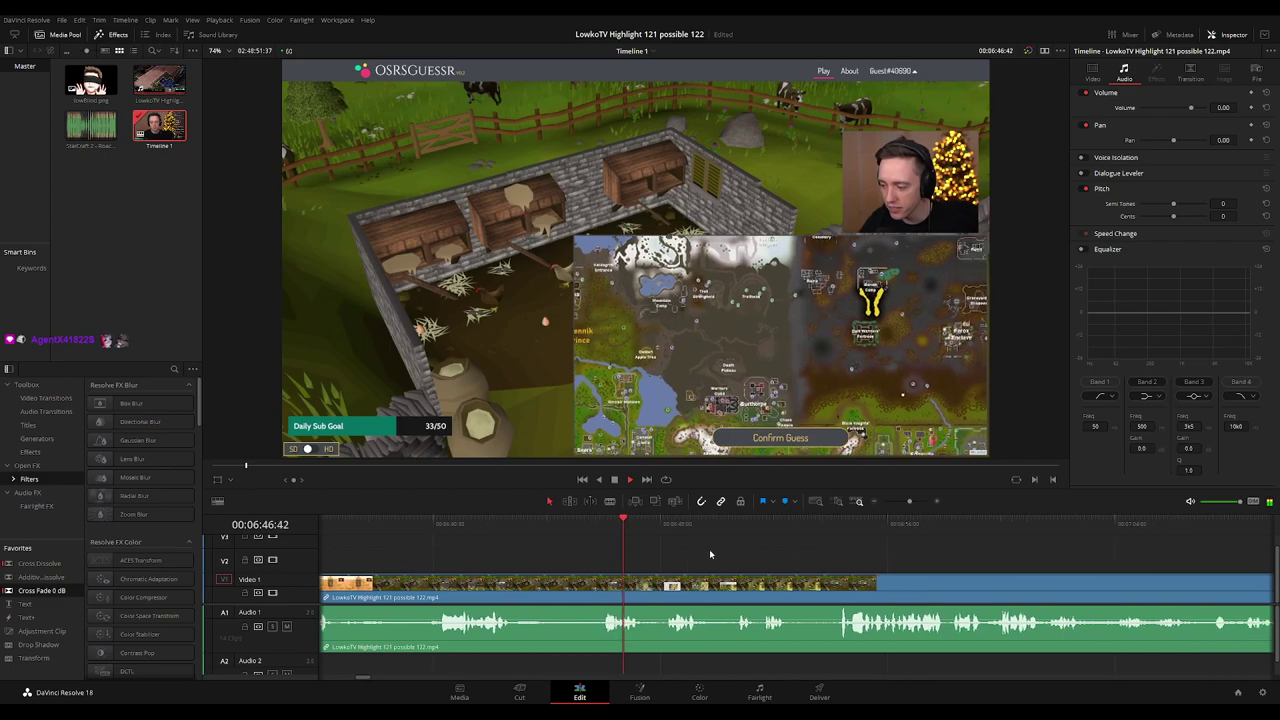
Pause and check the clip spanning the Map of Runescape page to the first OSRSGuessr round, then recolour it beige.
{"action": "scroll", "coordinate": [679, 554], "scroll_direction": "down", "scroll_amount": 7}
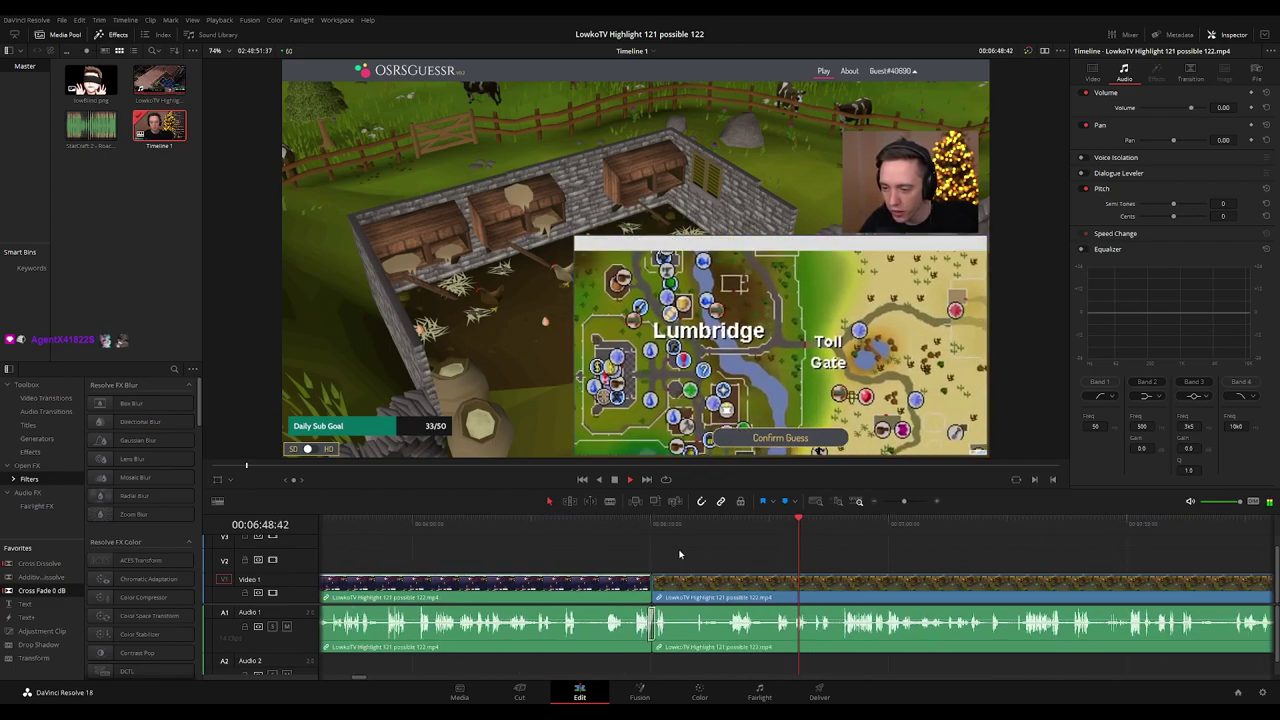
{"action": "key", "text": "space"}
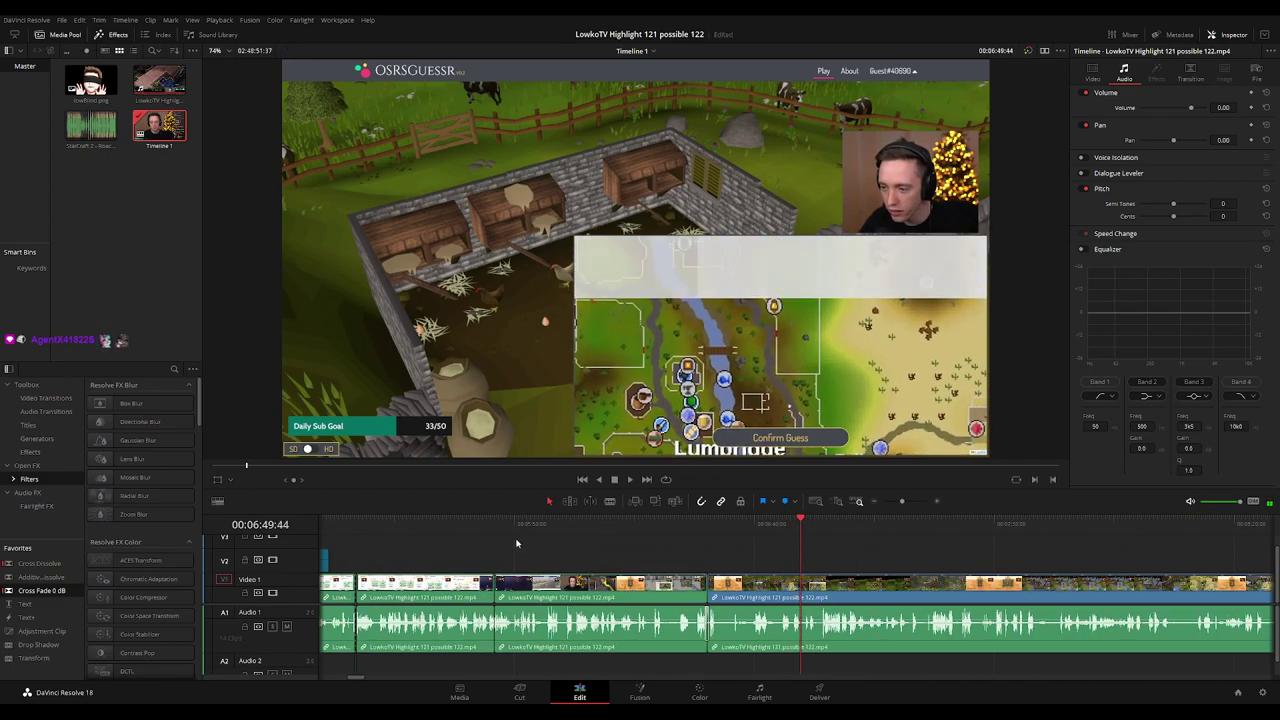
{"action": "left_click", "coordinate": [494, 527]}
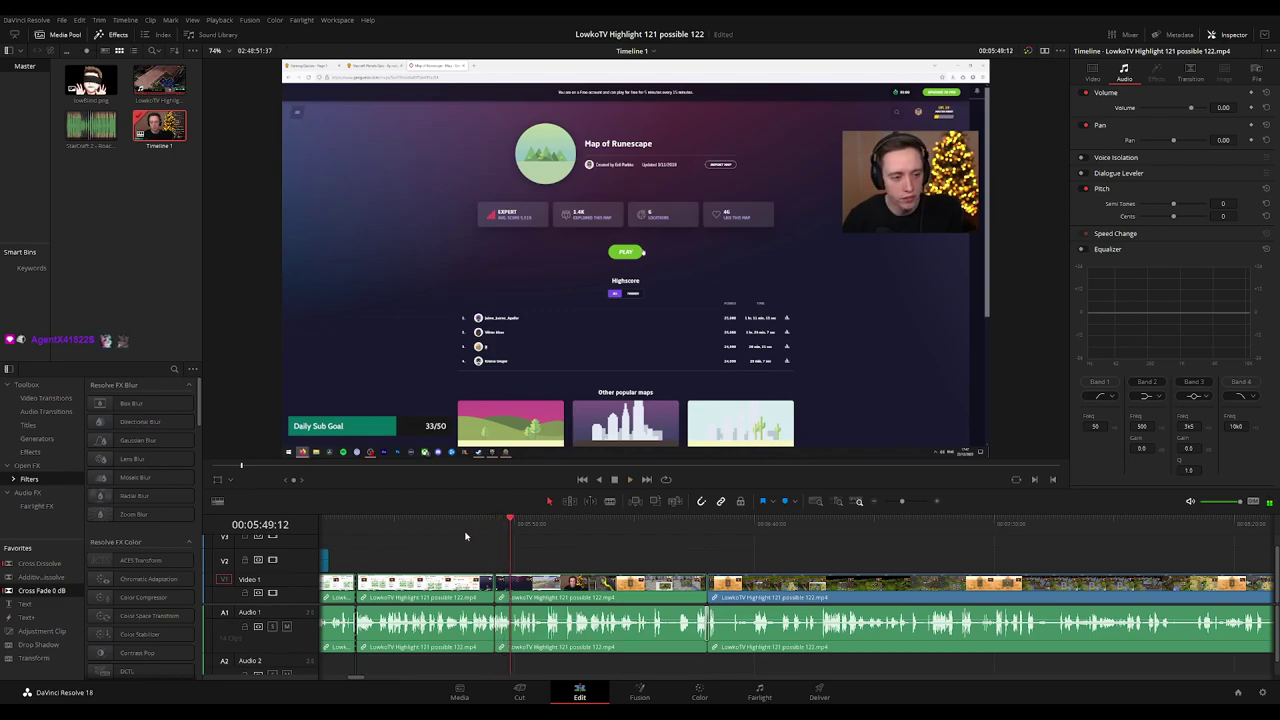
{"action": "left_click", "coordinate": [475, 523]}
{"action": "left_click", "coordinate": [719, 524]}
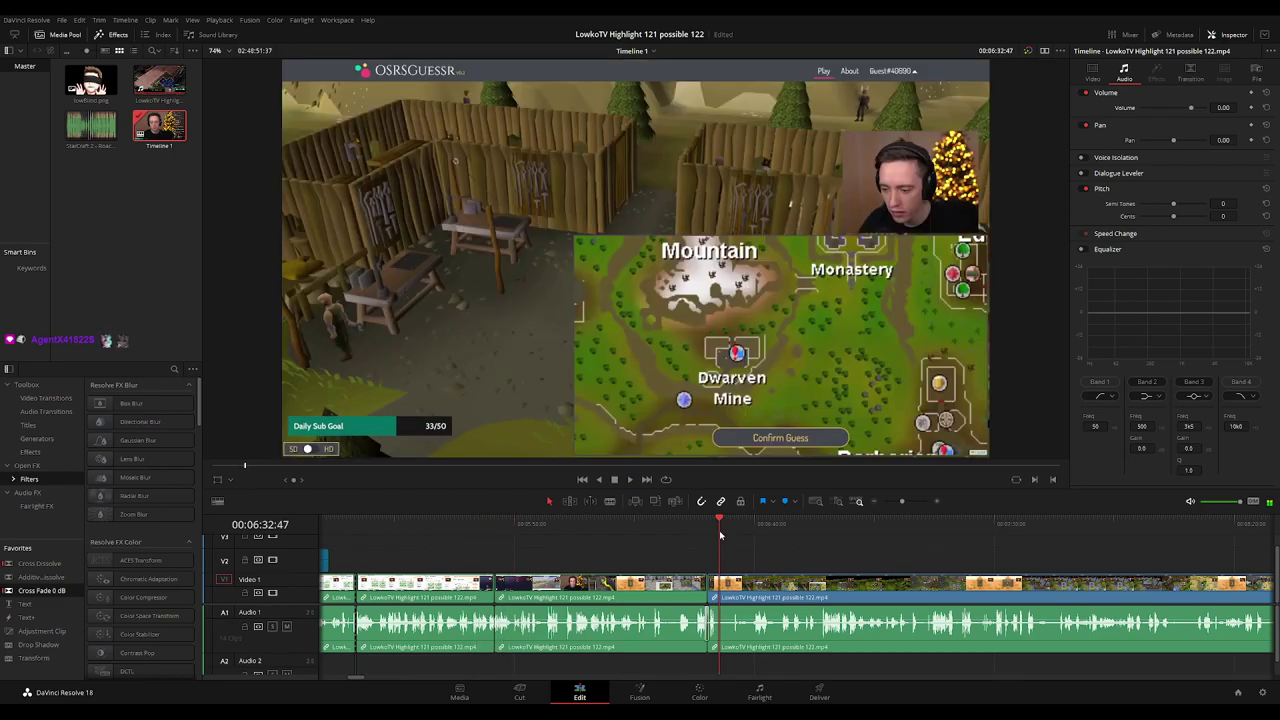
{"action": "left_click", "coordinate": [644, 583]}
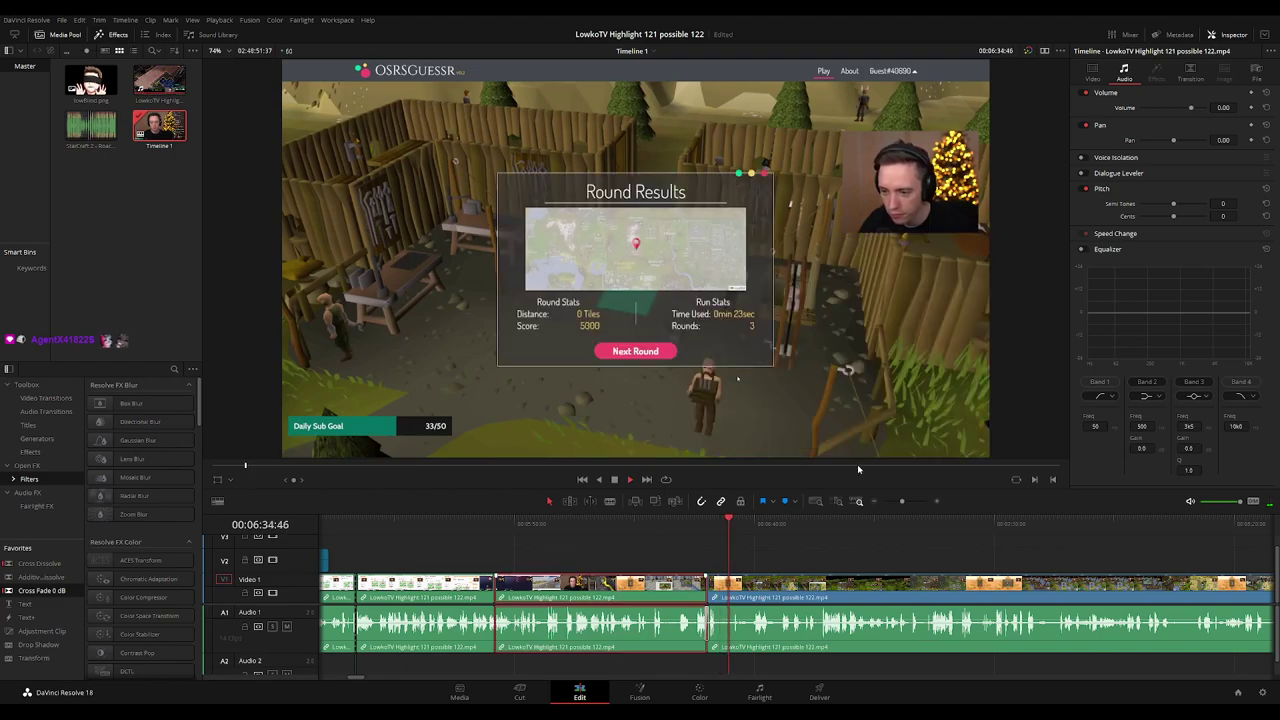
{"action": "key", "text": "d"}
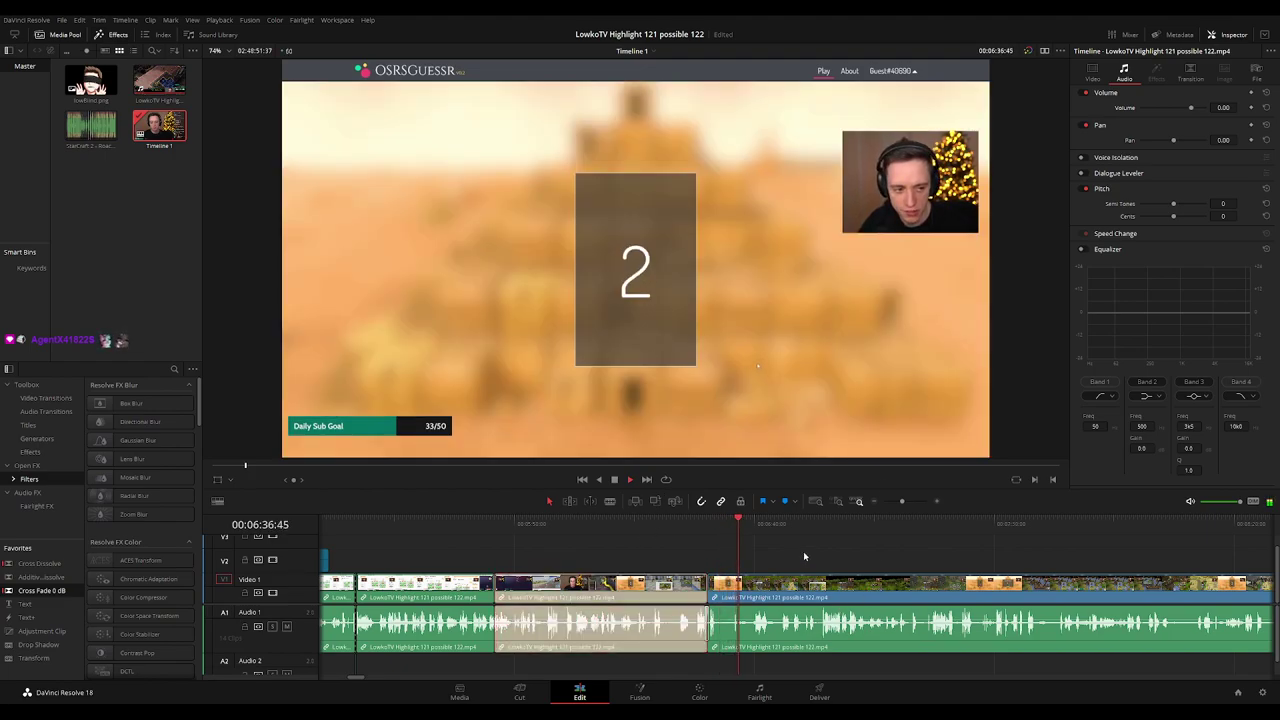
Play the footage after the beige clip through the chicken coop round to about 00:07:19, looking for the next moment to edit.
{"action": "left_click", "coordinate": [804, 559]}
{"action": "key", "text": "ctrl+="}
{"action": "key", "text": "ctrl+="}
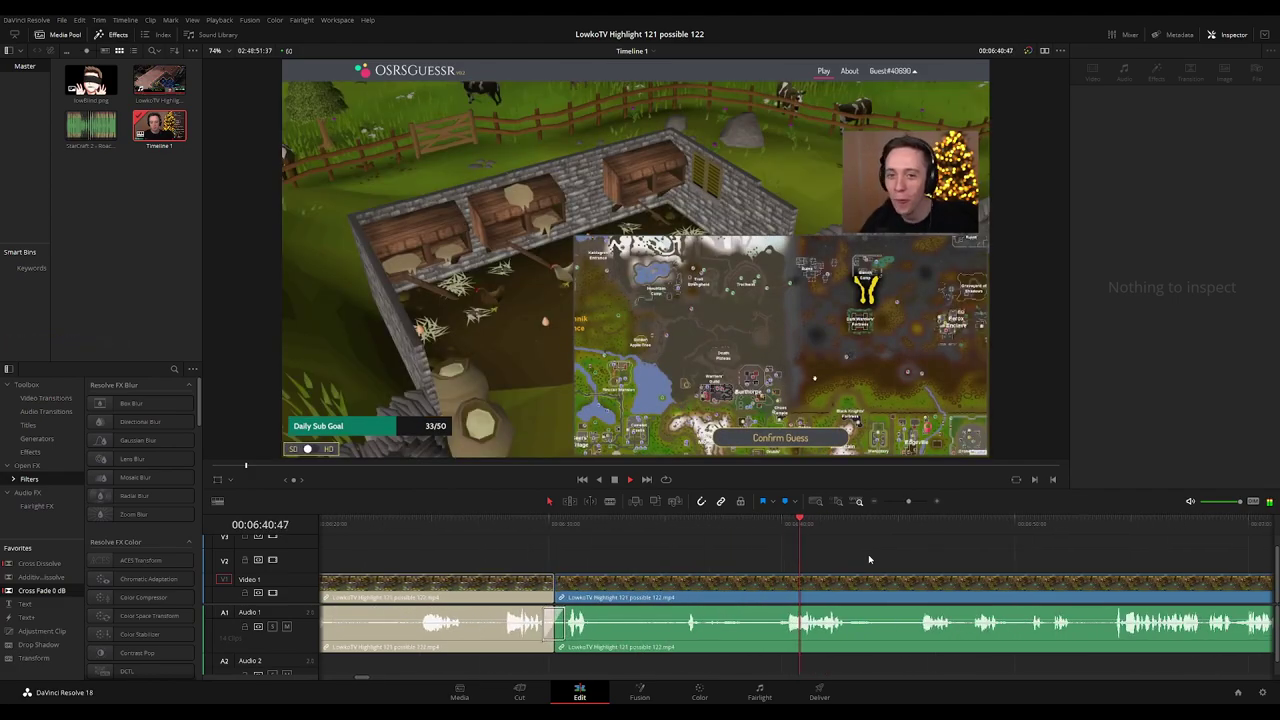
{"action": "left_click", "coordinate": [672, 524]}
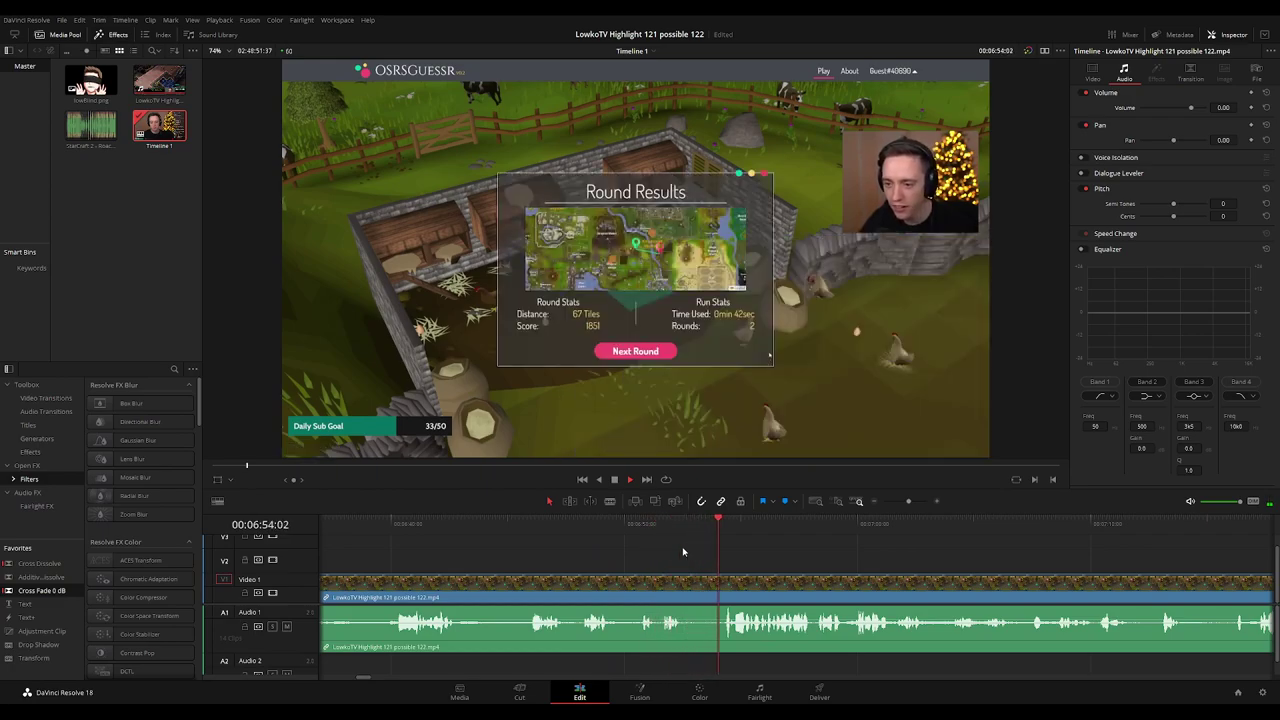
{"action": "scroll", "coordinate": [769, 538], "scroll_direction": "right", "scroll_amount": 2}
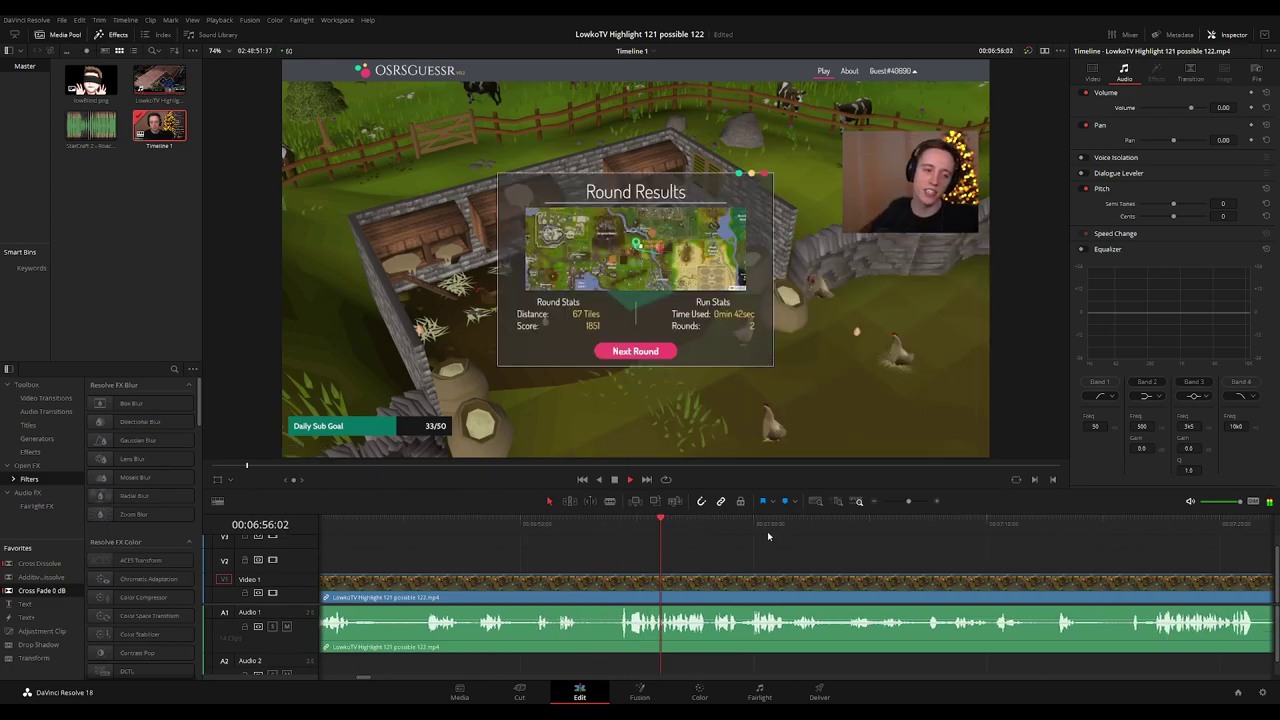
{"action": "scroll", "coordinate": [772, 550], "scroll_direction": "up", "scroll_amount": 3}
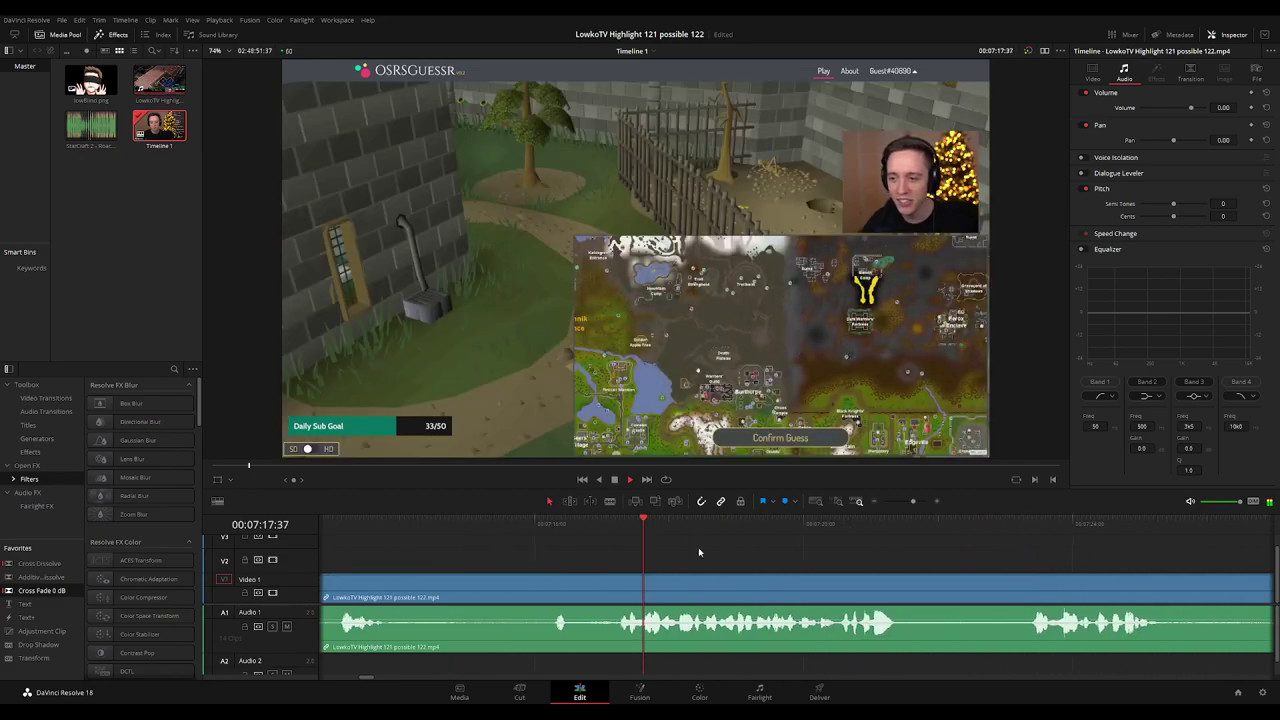
{"action": "left_click_drag", "start_coordinate": [894, 562], "coordinate": [768, 558]}
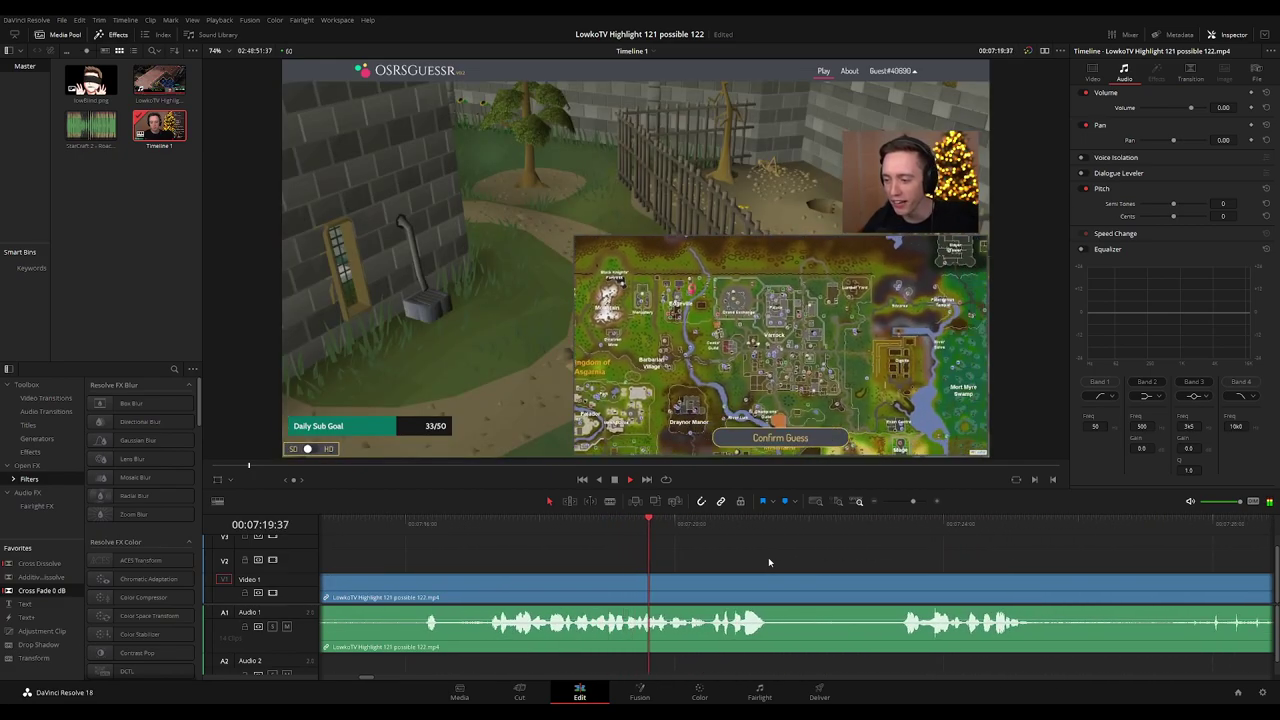
Play the rest of the courtyard round and the run's score screen through to the ship dock round at about 00:07:40.
{"action": "scroll", "coordinate": [800, 565], "scroll_direction": "right", "scroll_amount": 3}
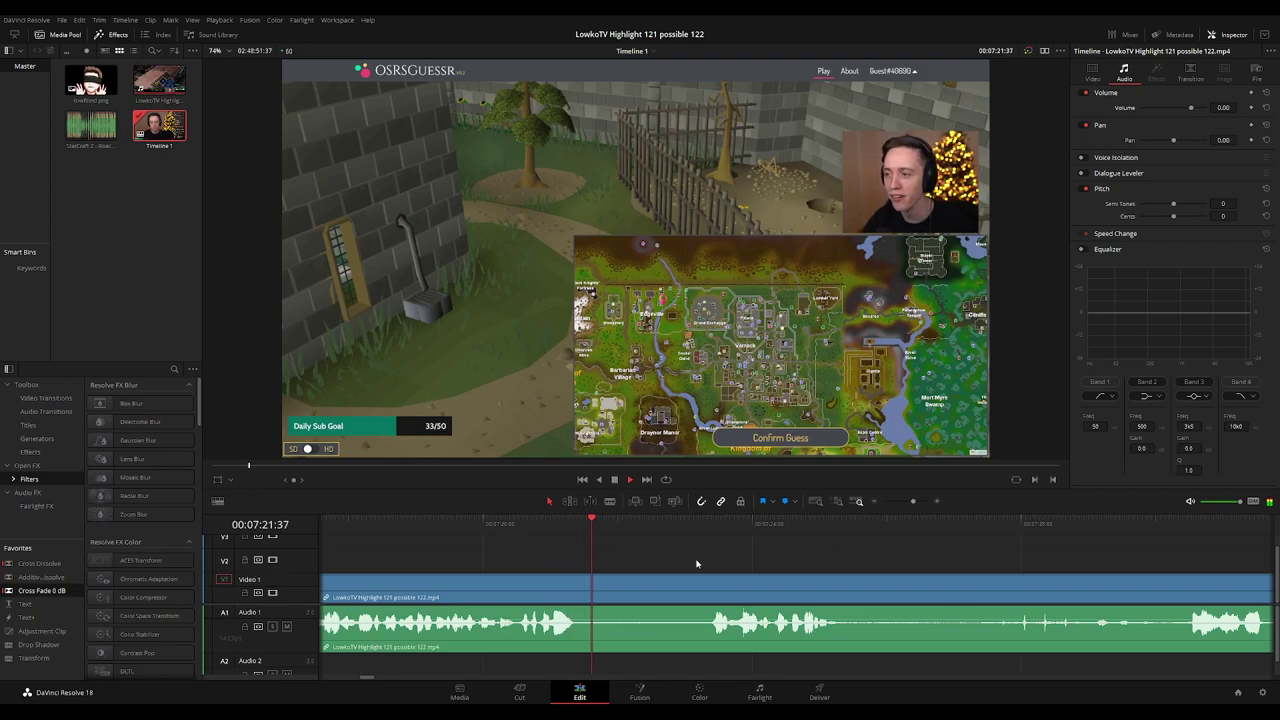
{"action": "scroll", "coordinate": [770, 560], "scroll_direction": "right", "scroll_amount": 2}
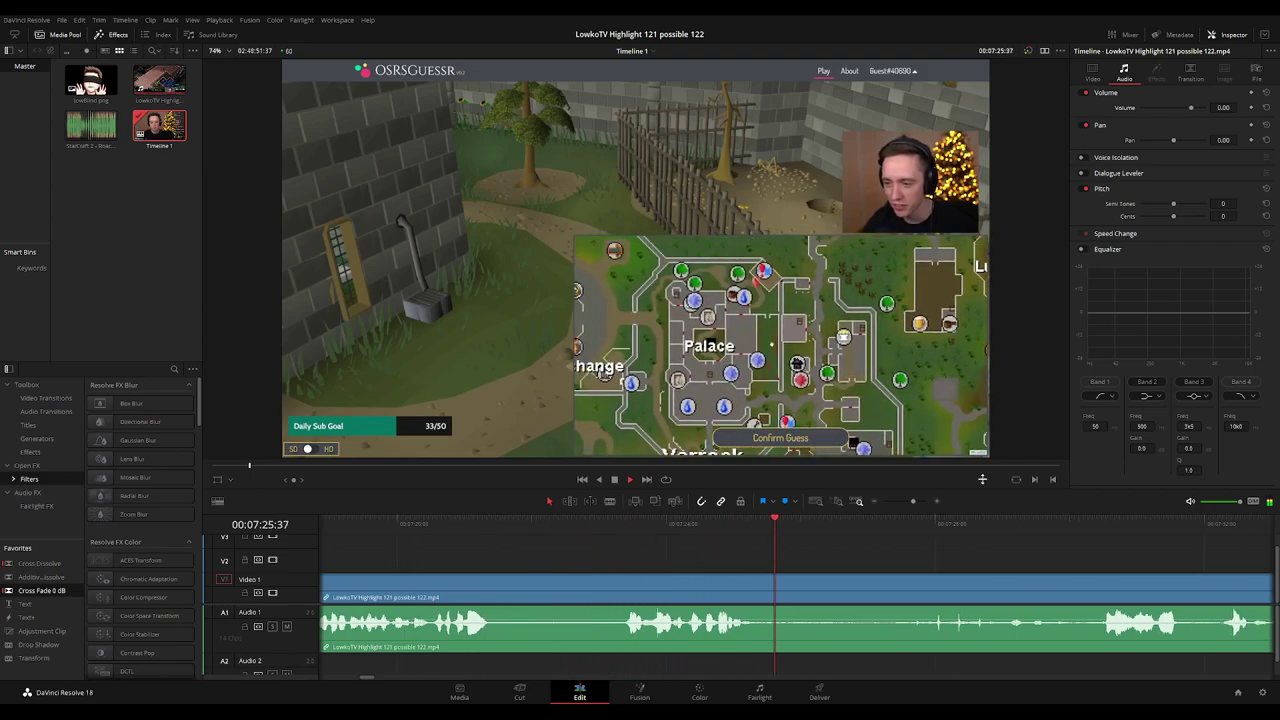
{"action": "left_click", "coordinate": [1091, 74]}
{"action": "scroll", "coordinate": [994, 577], "scroll_direction": "right", "scroll_amount": 8}
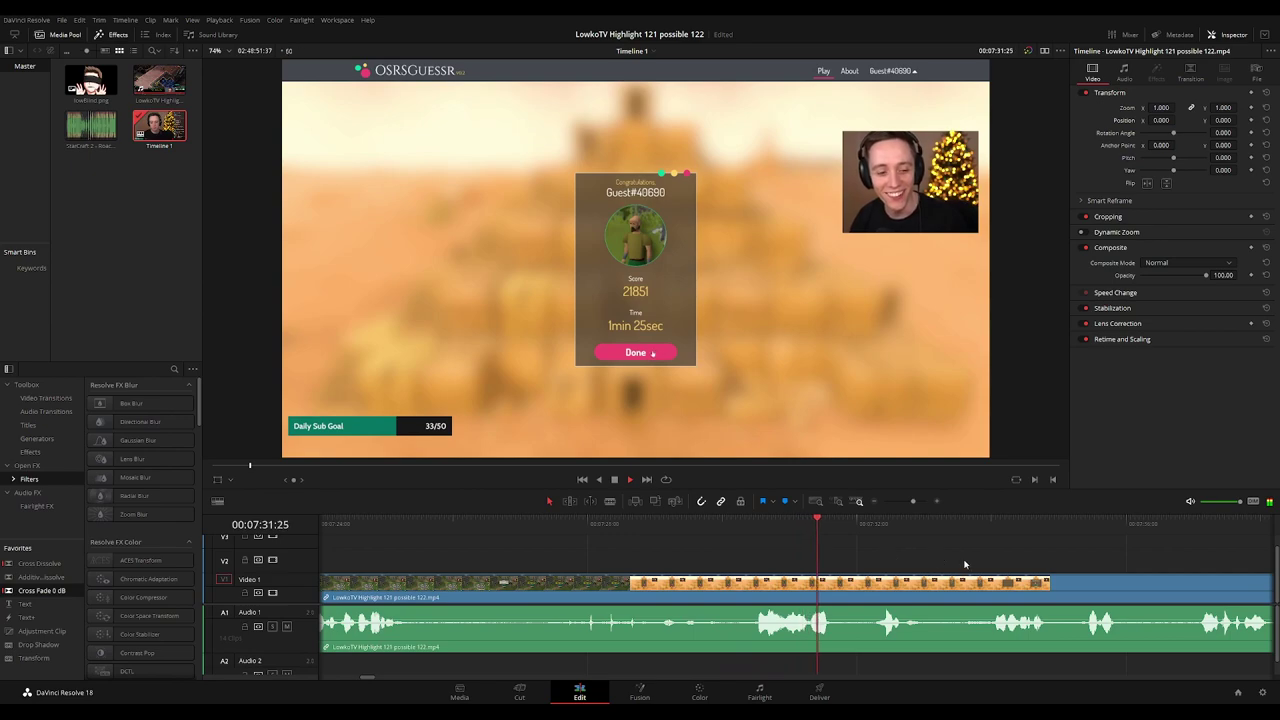
{"action": "left_click_drag", "start_coordinate": [966, 565], "coordinate": [571, 554]}
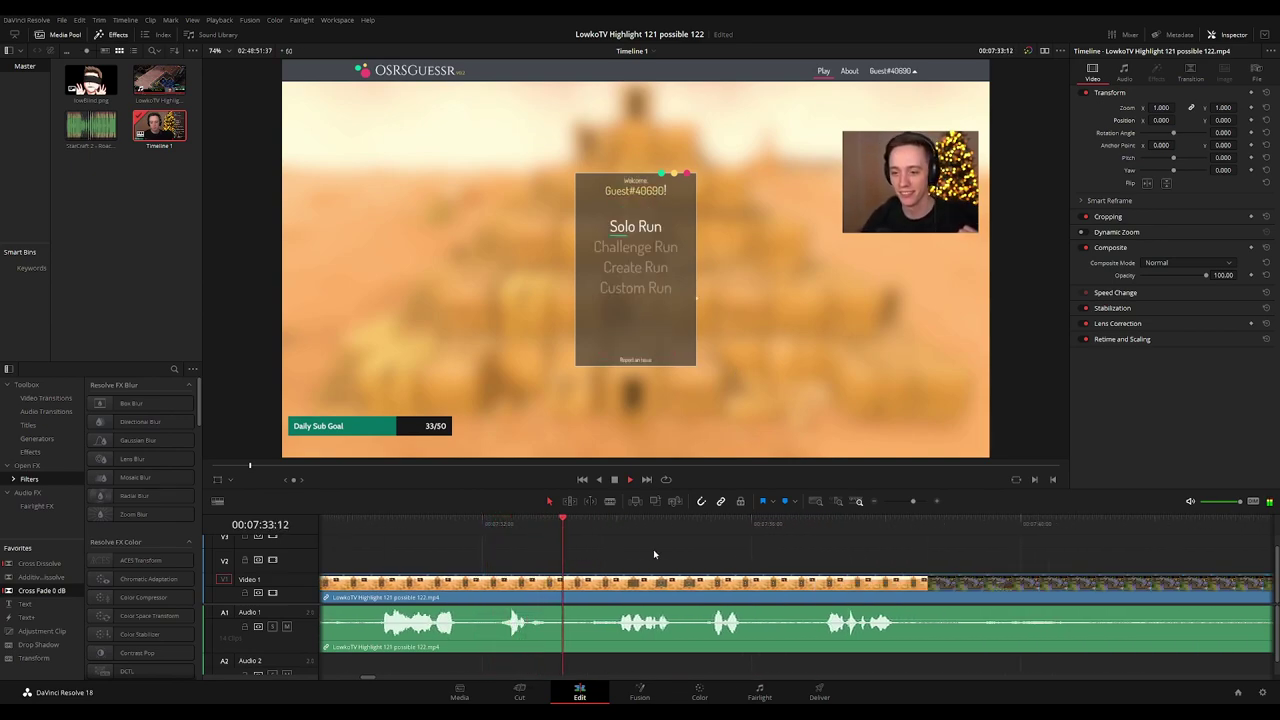
{"action": "scroll", "coordinate": [675, 563], "scroll_direction": "down", "scroll_amount": 3}
{"action": "scroll", "coordinate": [863, 552], "scroll_direction": "right", "scroll_amount": 8}
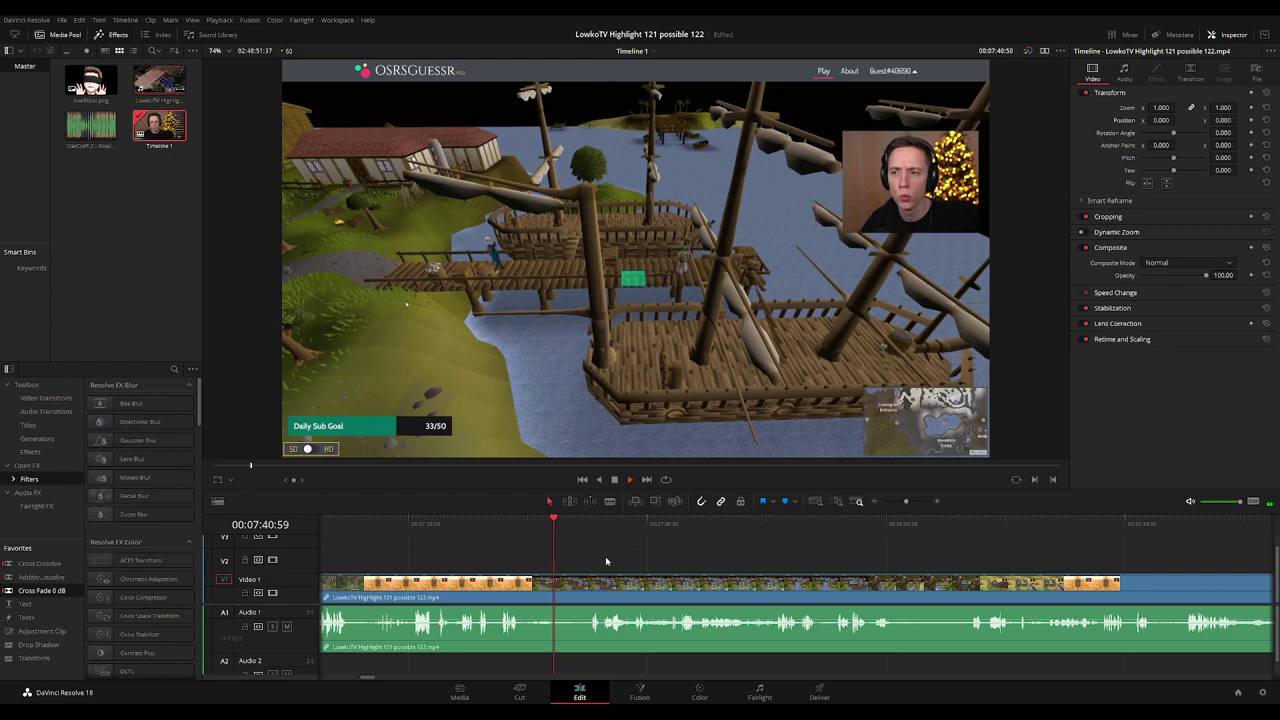
Play the ship dock round and the rounds after it through to the swan pond round at about 00:09:11.
{"action": "left_click_drag", "start_coordinate": [656, 567], "coordinate": [597, 562]}
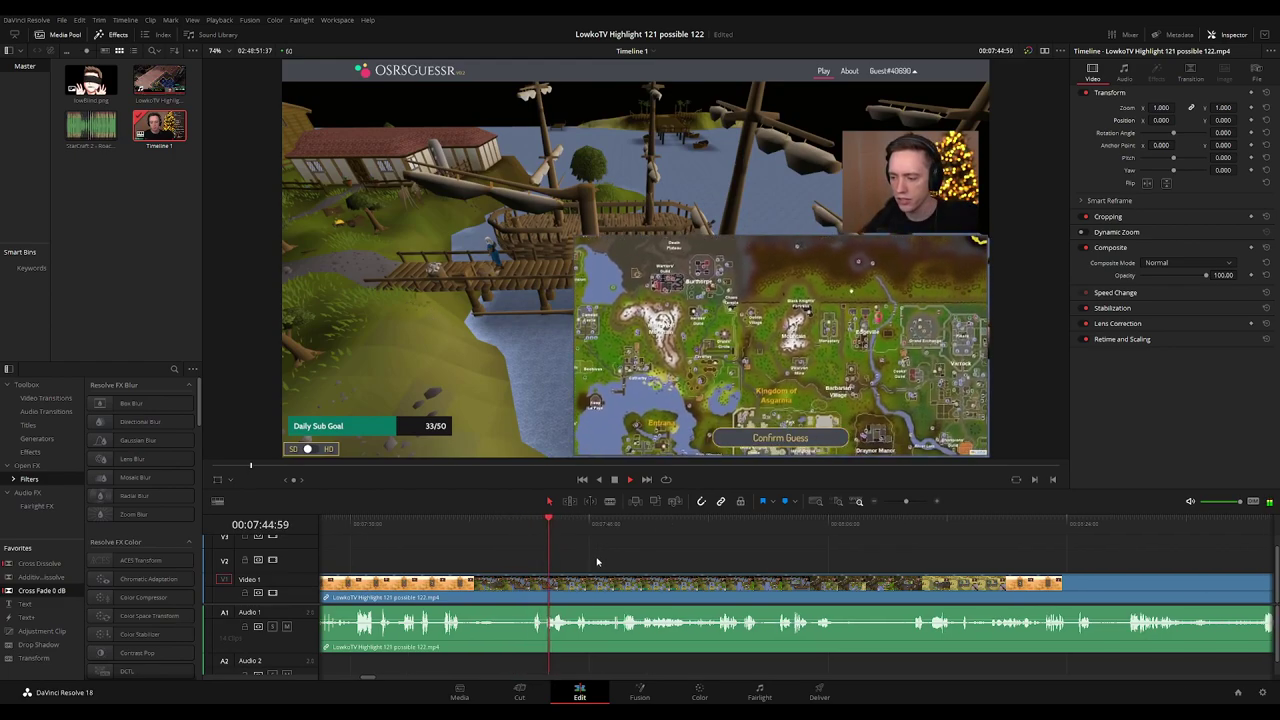
{"action": "scroll", "coordinate": [610, 552], "scroll_direction": "right", "scroll_amount": 2}
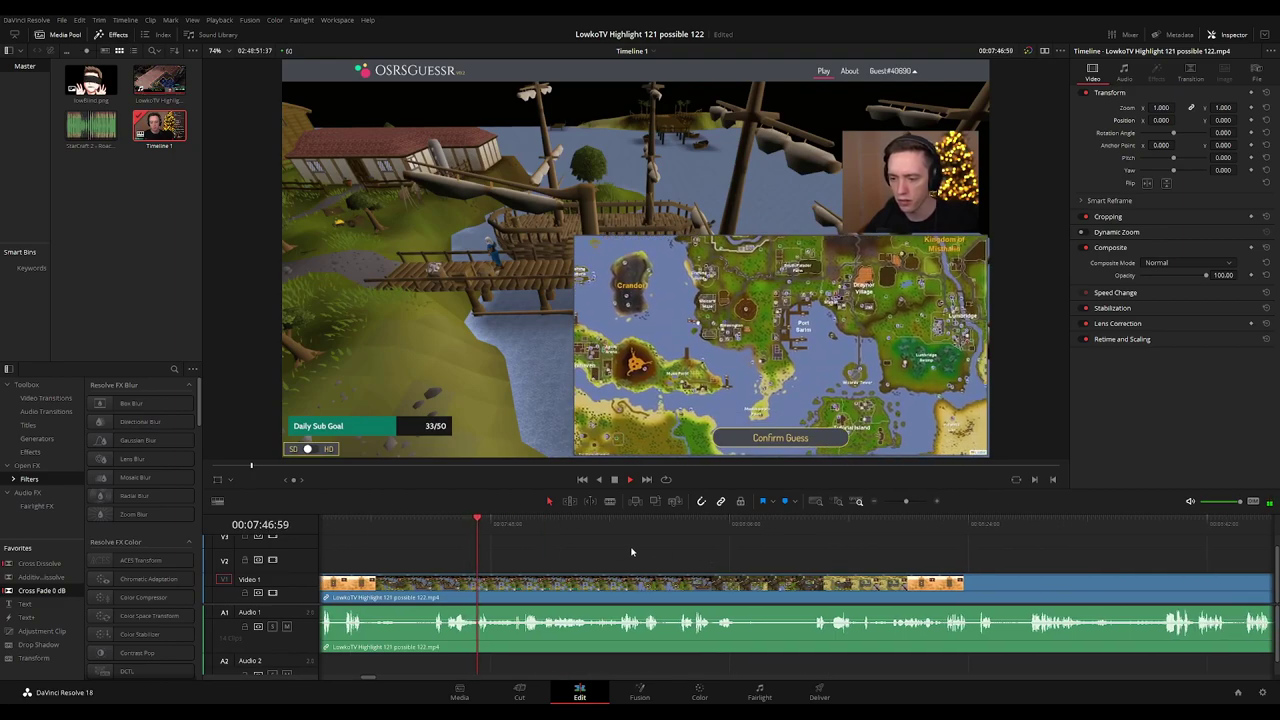
{"action": "key", "text": "ctrl+="}
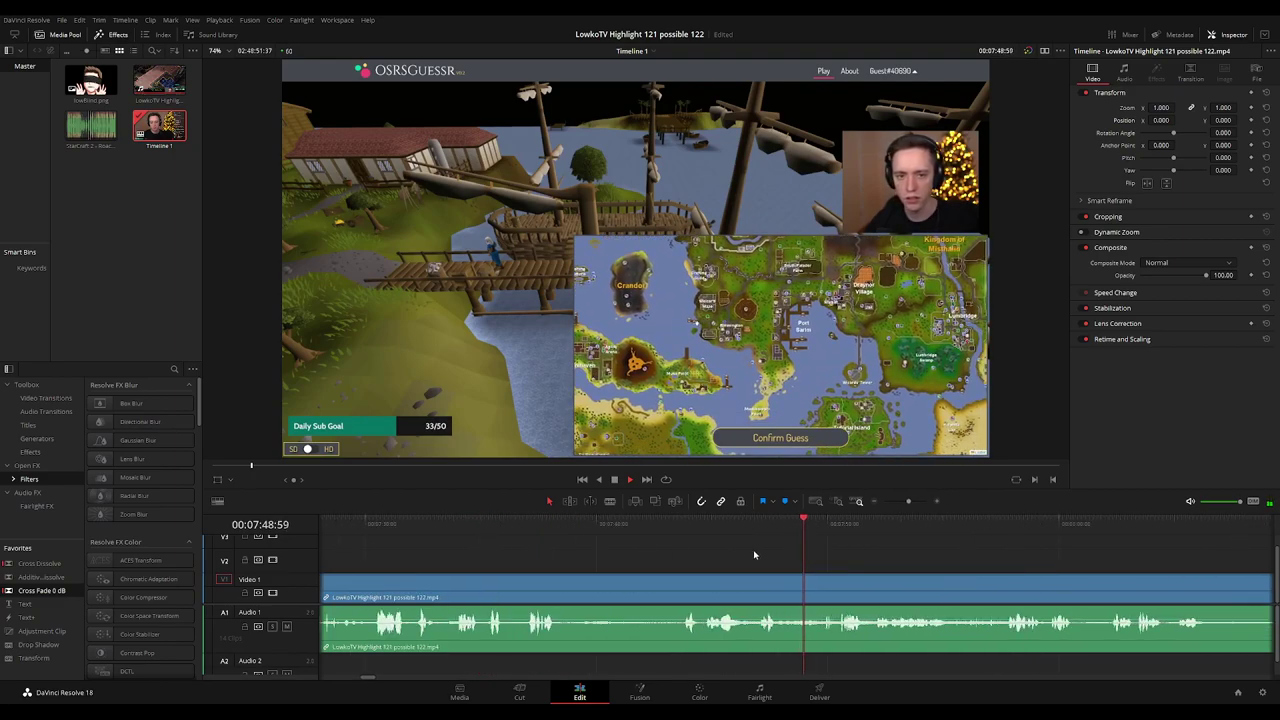
{"action": "scroll", "coordinate": [608, 550], "scroll_direction": "right", "scroll_amount": 5}
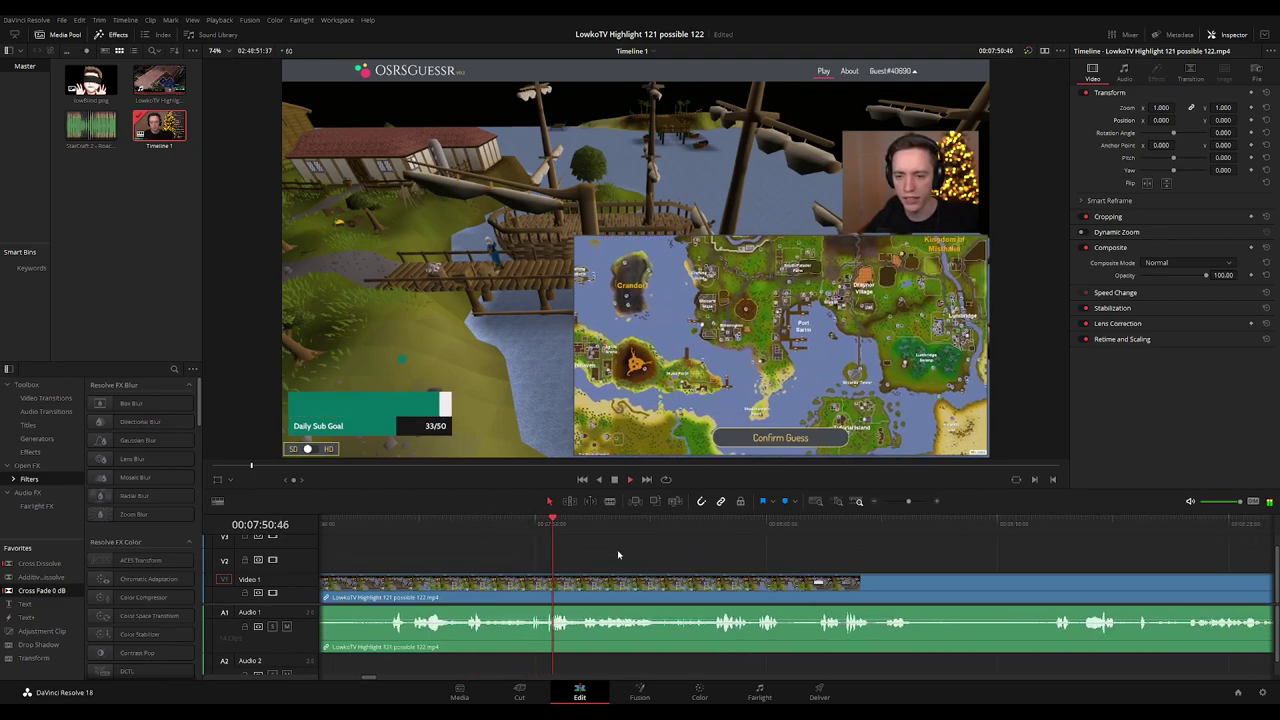
{"action": "scroll", "coordinate": [625, 556], "scroll_direction": "right", "scroll_amount": 2}
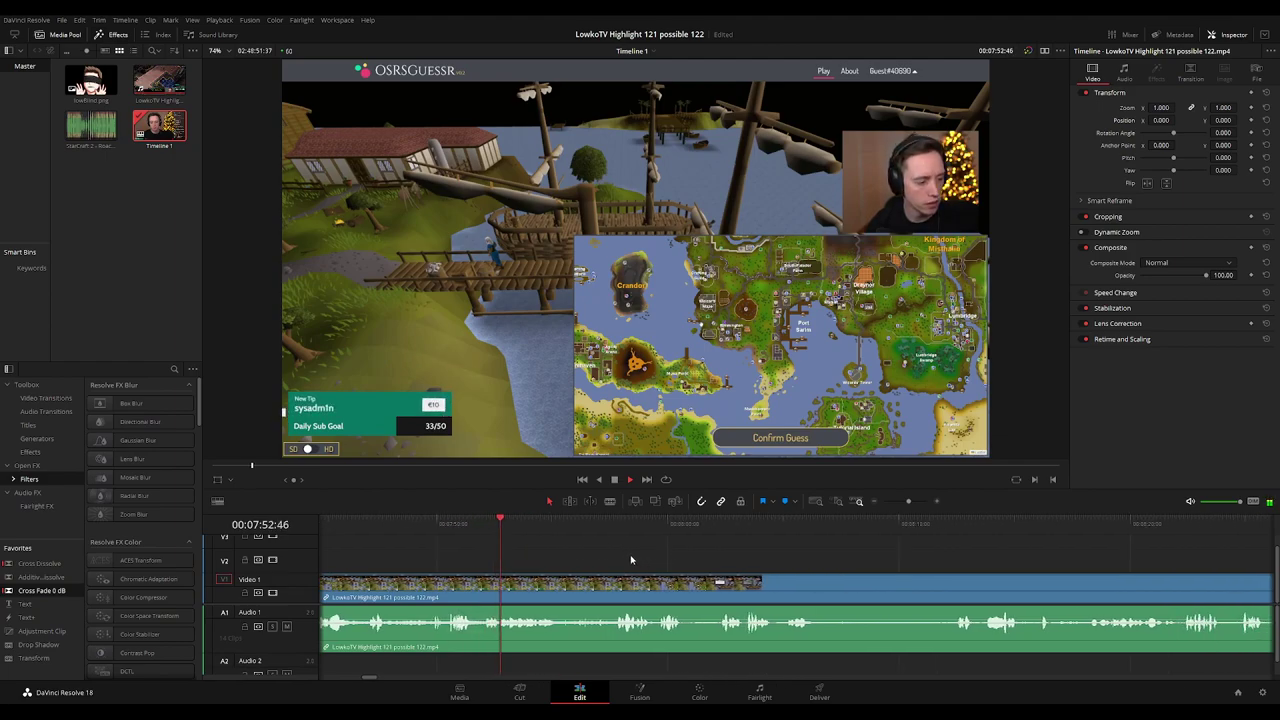
{"action": "scroll", "coordinate": [650, 560], "scroll_direction": "right", "scroll_amount": 2}
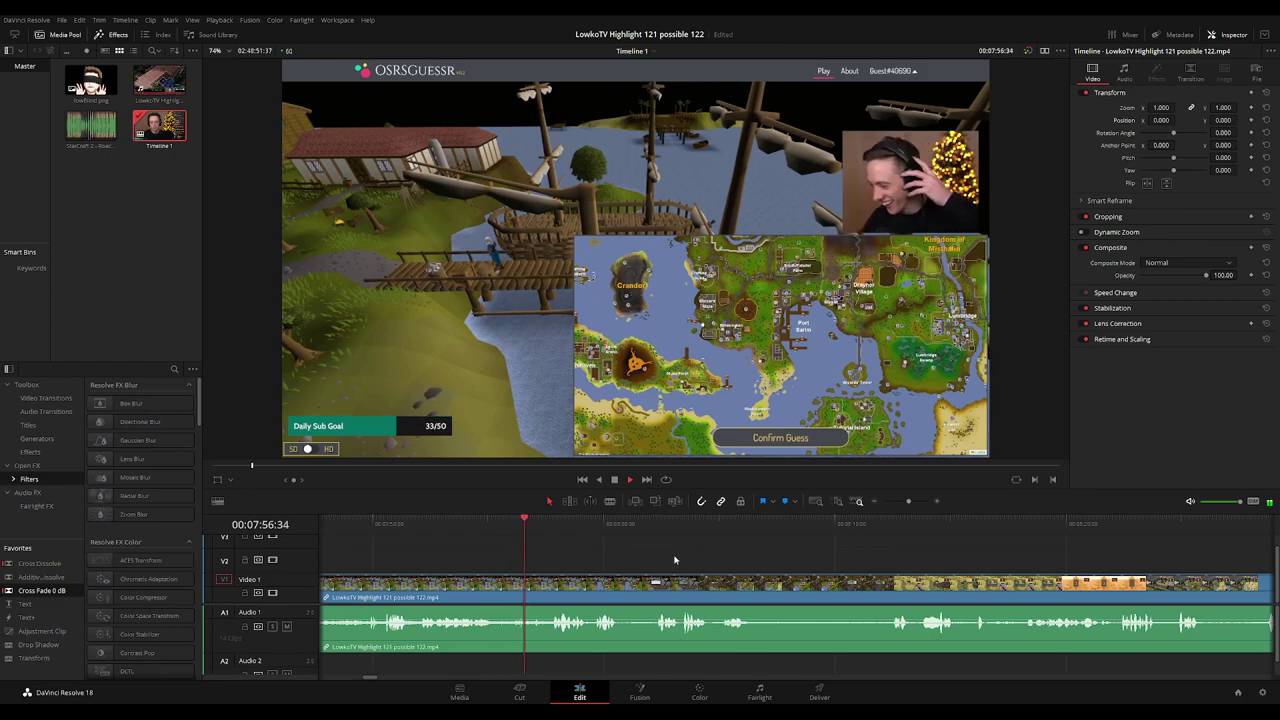
{"action": "scroll", "coordinate": [645, 556], "scroll_direction": "right", "scroll_amount": 2}
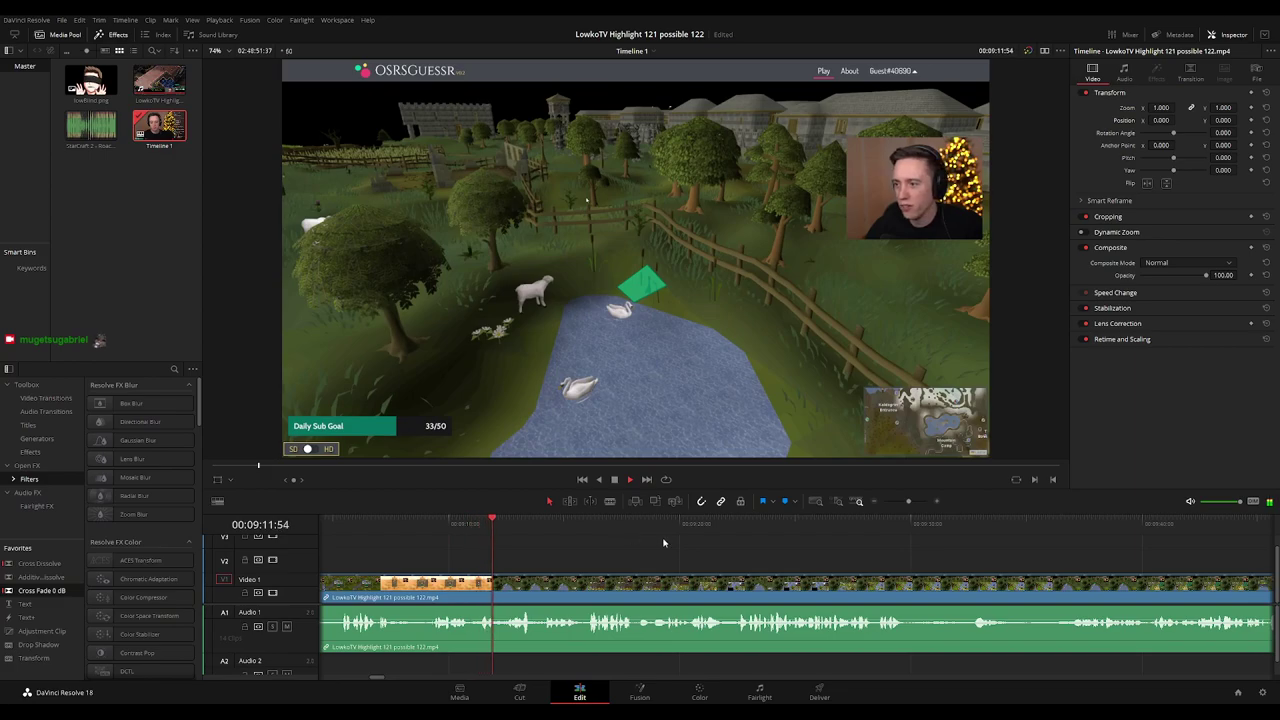
Cut out the short dead moment in the swan pond round from about 00:09:18:08 to 00:09:18:41 and close the gap.
{"action": "scroll", "coordinate": [763, 561], "scroll_direction": "right", "scroll_amount": 1}
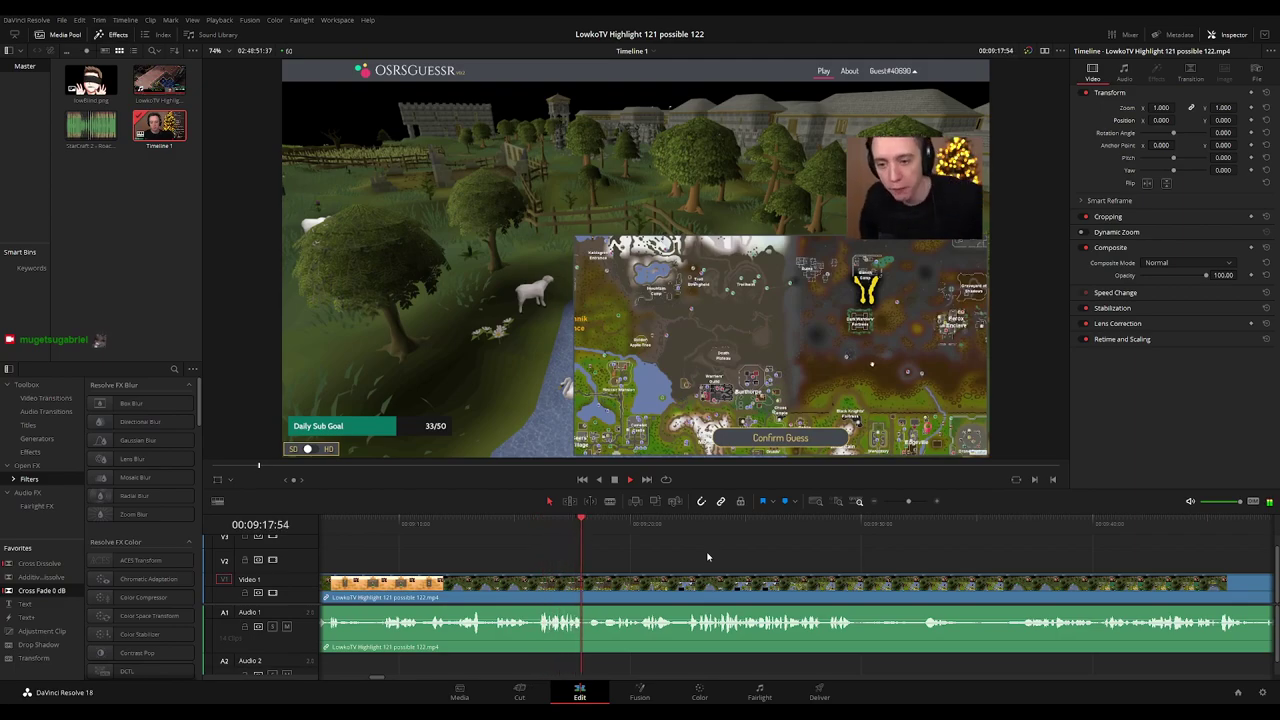
{"action": "scroll", "coordinate": [600, 563], "scroll_direction": "up", "scroll_amount": 3}
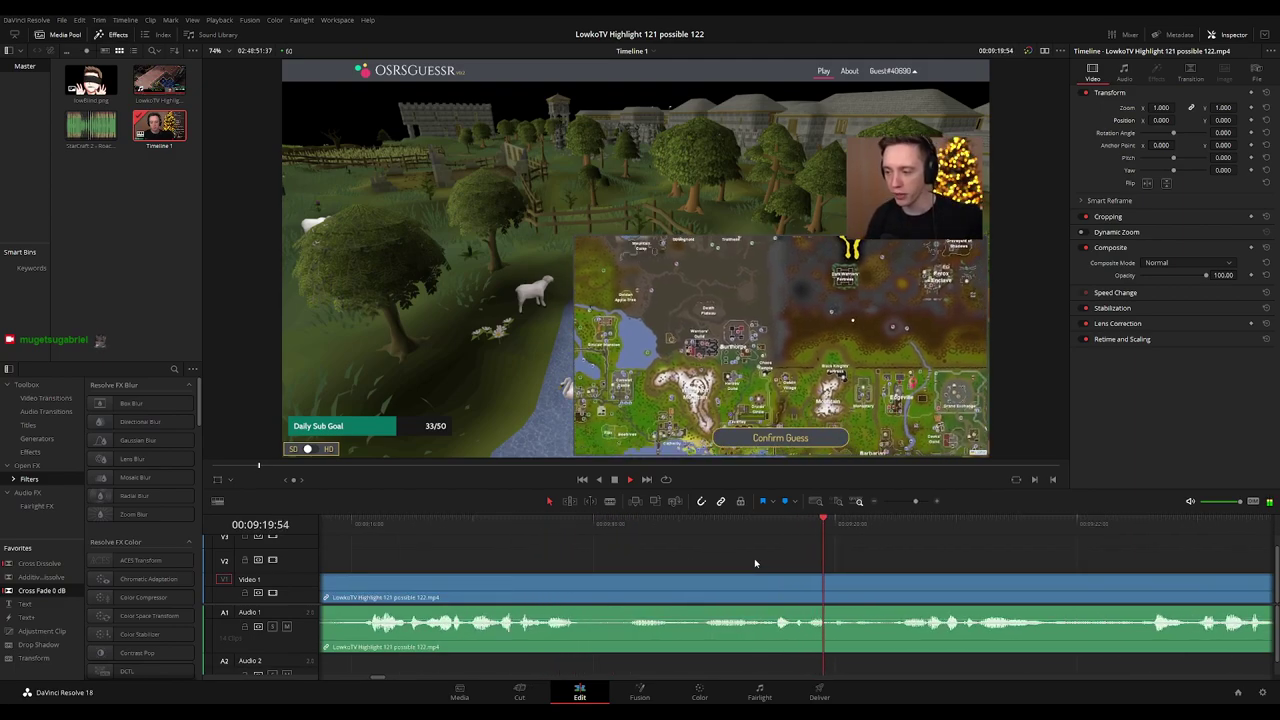
{"action": "left_click", "coordinate": [558, 530]}
{"action": "key", "text": "ctrl+b"}
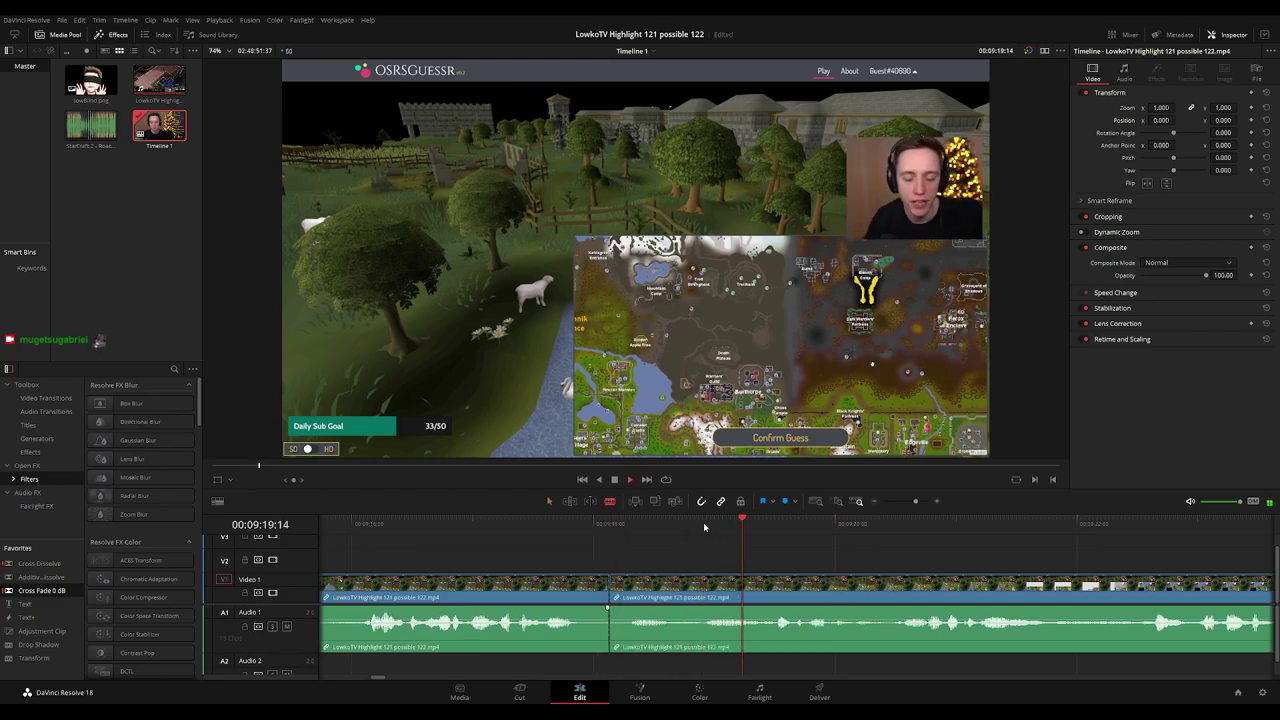
{"action": "left_click", "coordinate": [705, 577]}
{"action": "key", "text": "a"}
{"action": "left_click", "coordinate": [666, 591]}
{"action": "key", "text": "Delete"}
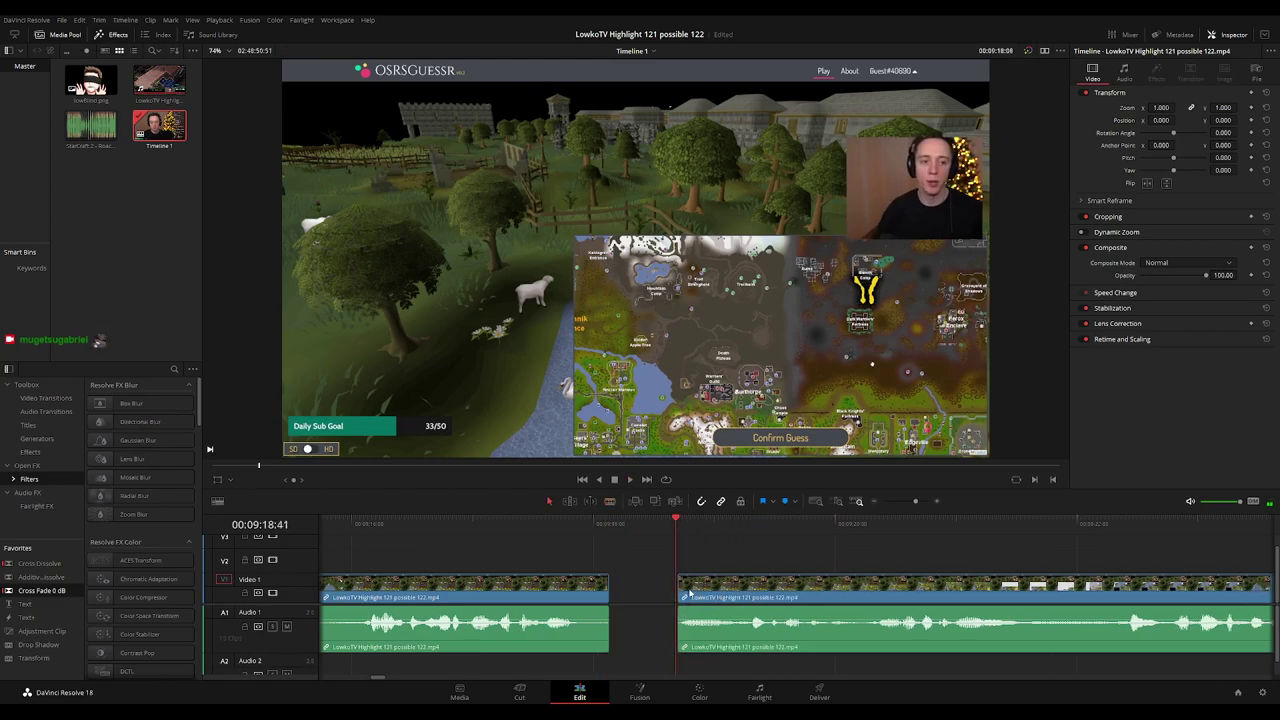
Save the project and recolour the clip before the new cut beige.
{"action": "left_click", "coordinate": [595, 587]}
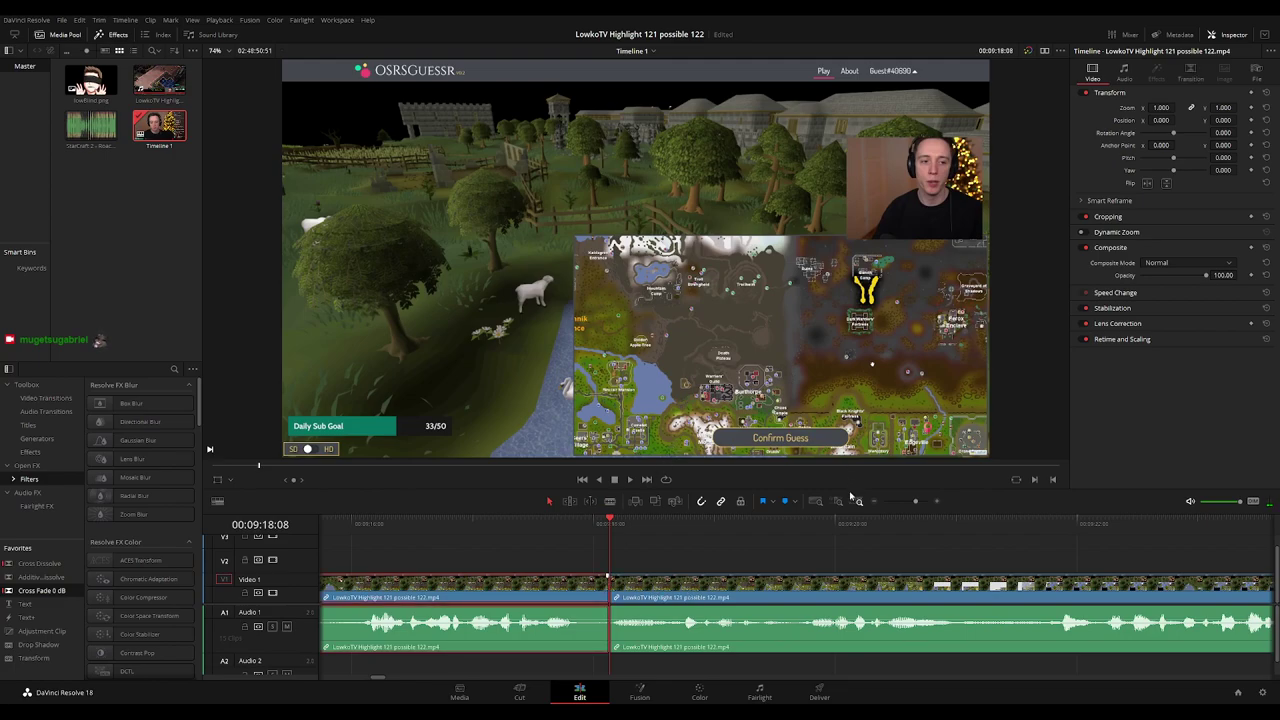
{"action": "key", "text": "ctrl+s"}
{"action": "key", "text": "c"}
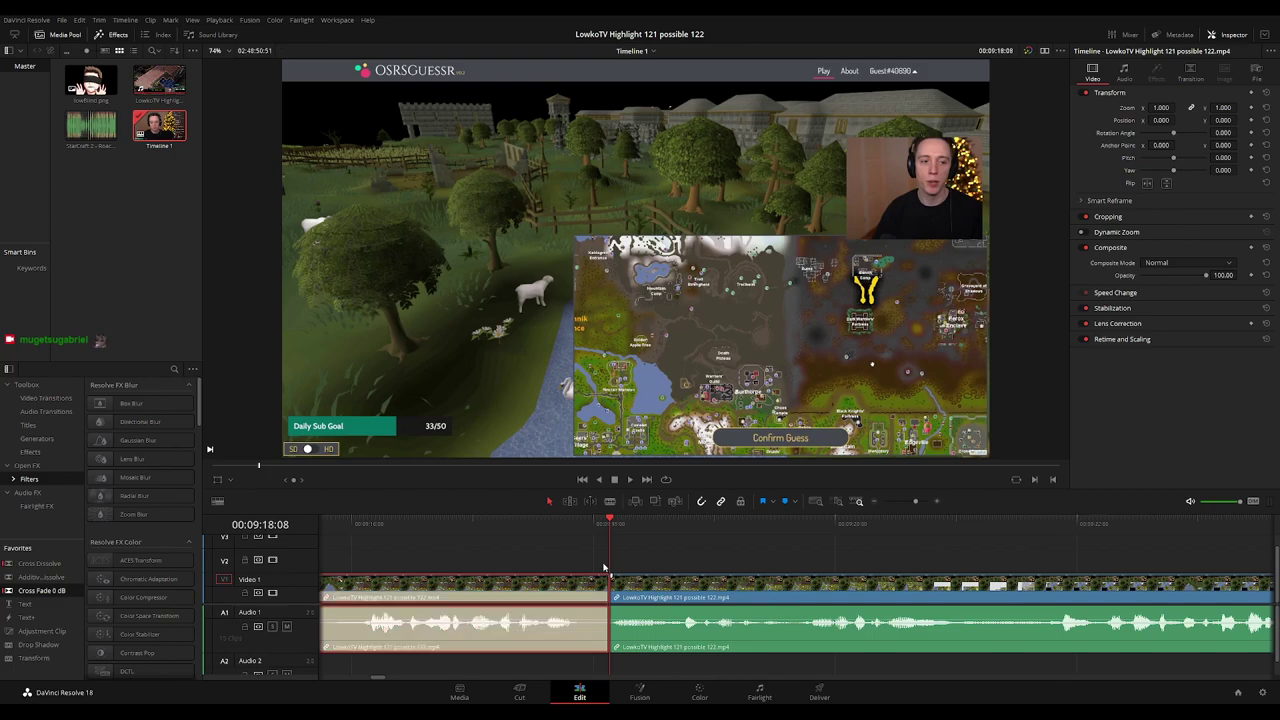
Play past the new join, go back to the cut, and replay the footage after it to about 00:09:24.
{"action": "key", "text": "space"}
{"action": "left_click", "coordinate": [781, 558]}
{"action": "scroll", "coordinate": [794, 560], "scroll_direction": "down", "scroll_amount": 10}
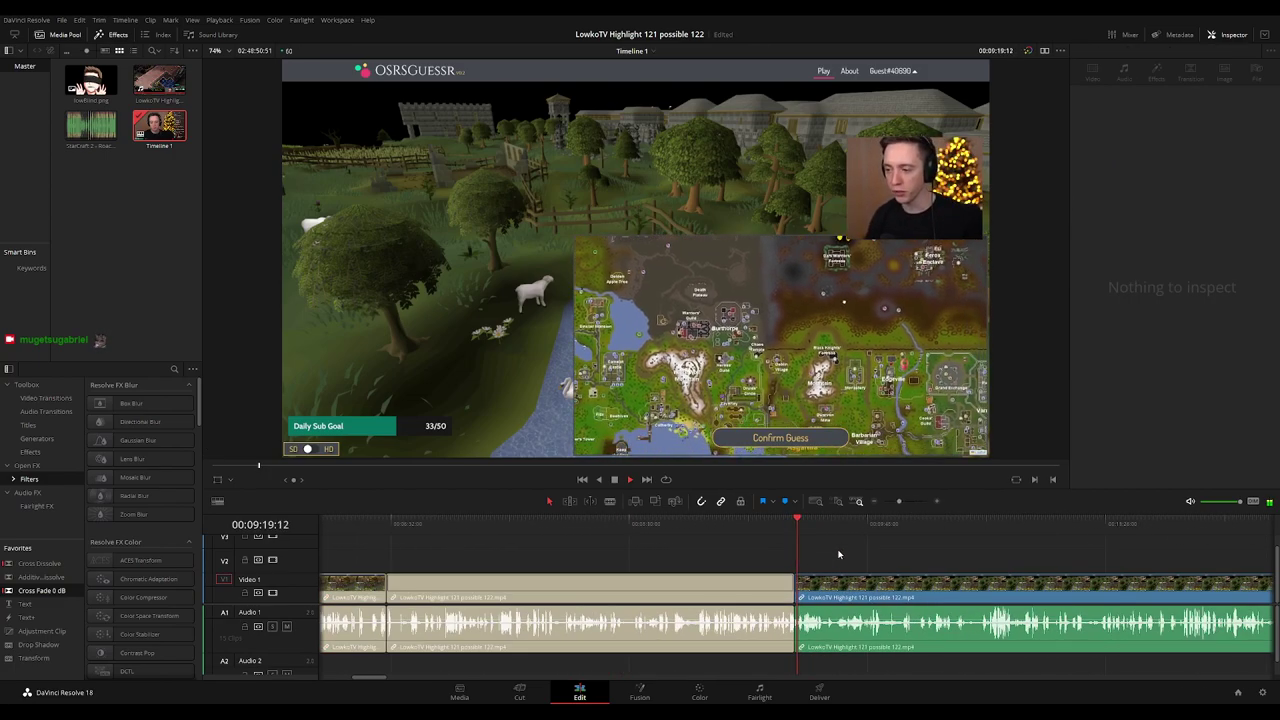
{"action": "scroll", "coordinate": [702, 572], "scroll_direction": "up", "scroll_amount": 5}
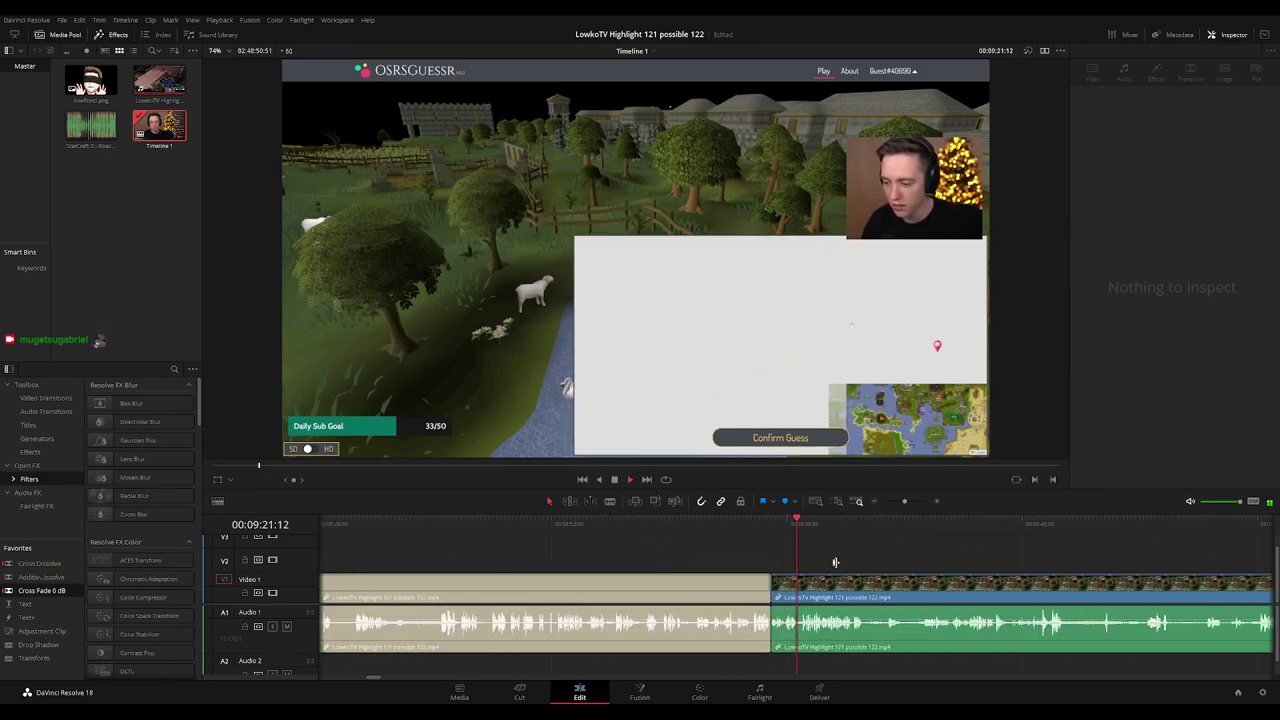
{"action": "left_click_drag", "start_coordinate": [898, 561], "coordinate": [637, 565]}
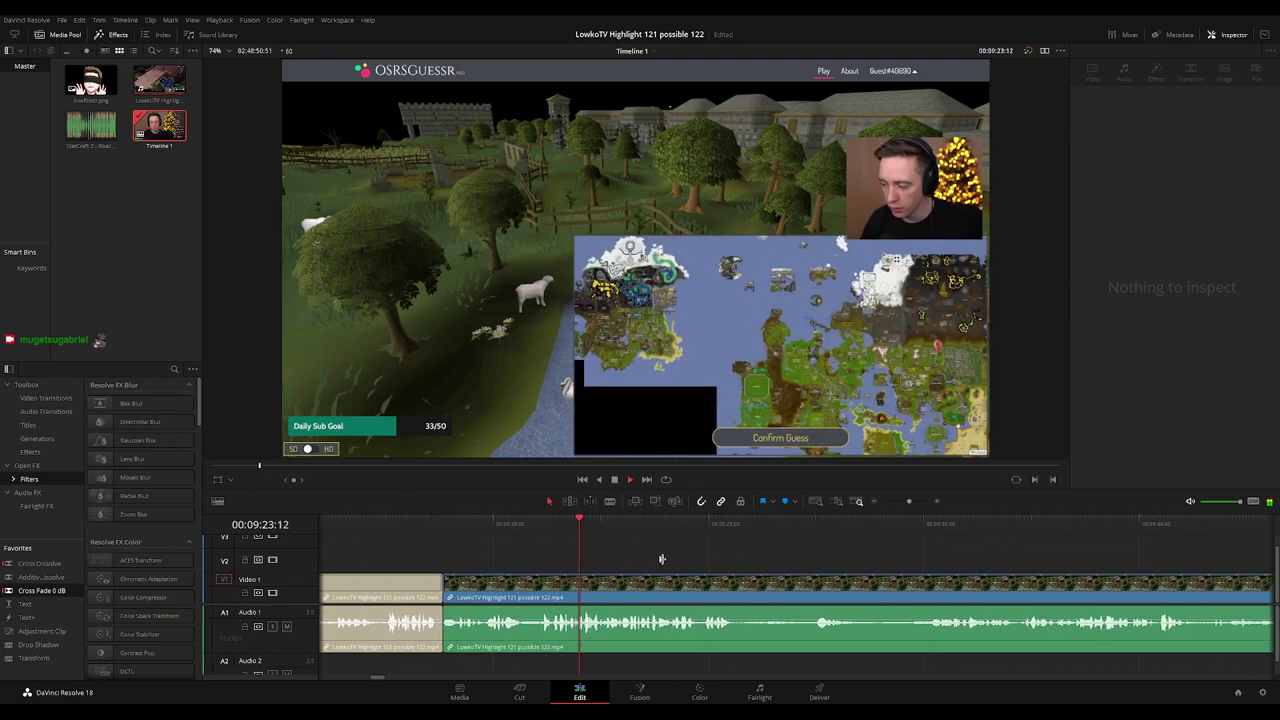
{"action": "key", "text": "Up"}
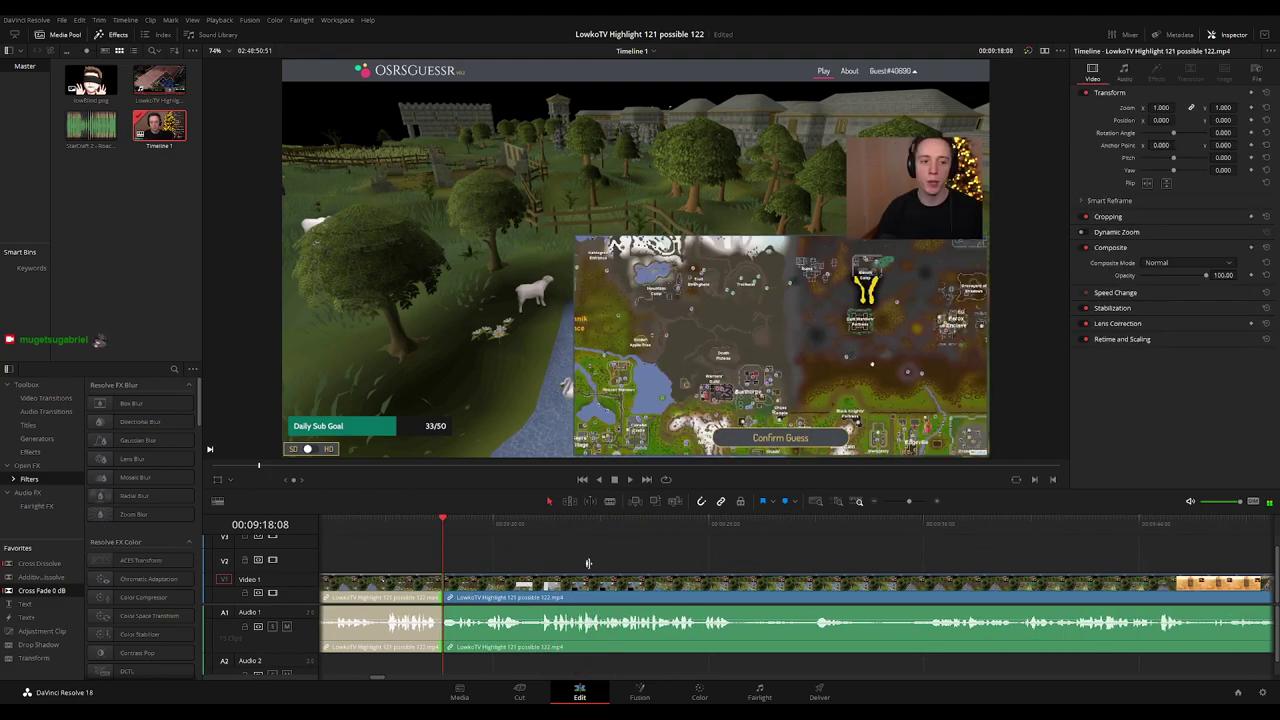
{"action": "key", "text": "space"}
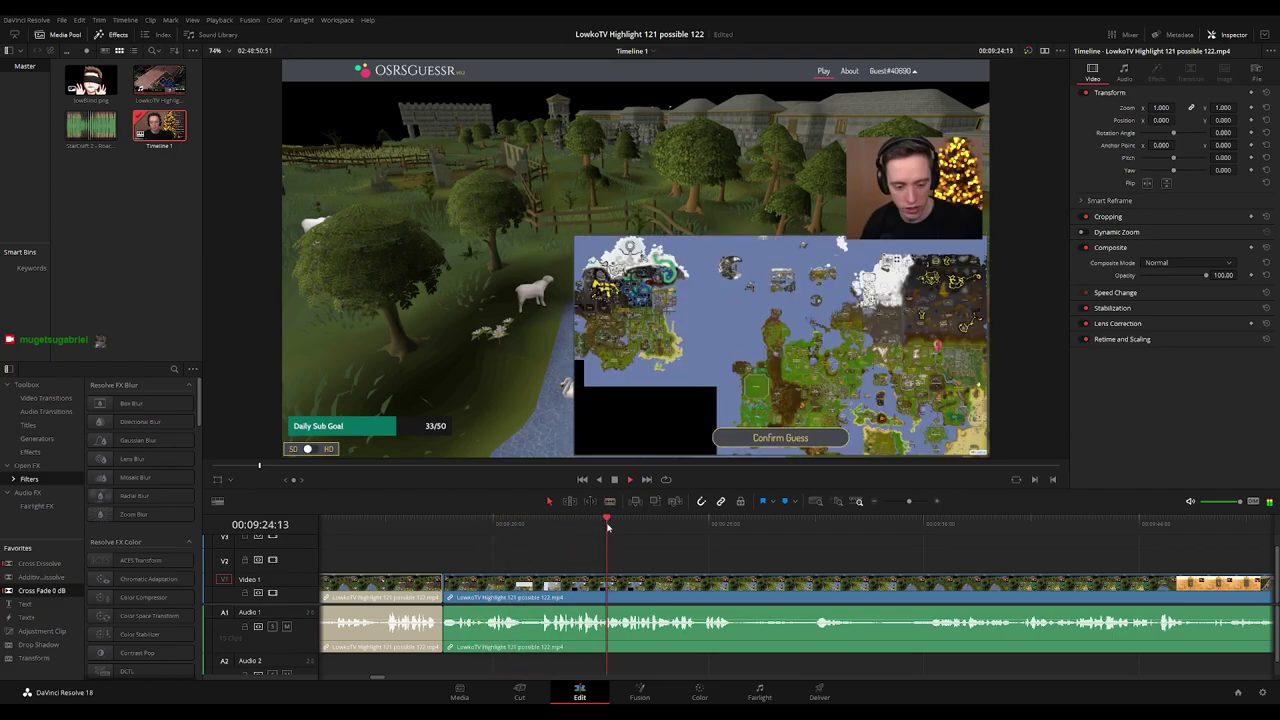
Play the rest of the swan pond round through to the hair salon round at about 00:09:50, looking for the next dead moment.
{"action": "left_click_drag", "start_coordinate": [804, 560], "coordinate": [688, 560]}
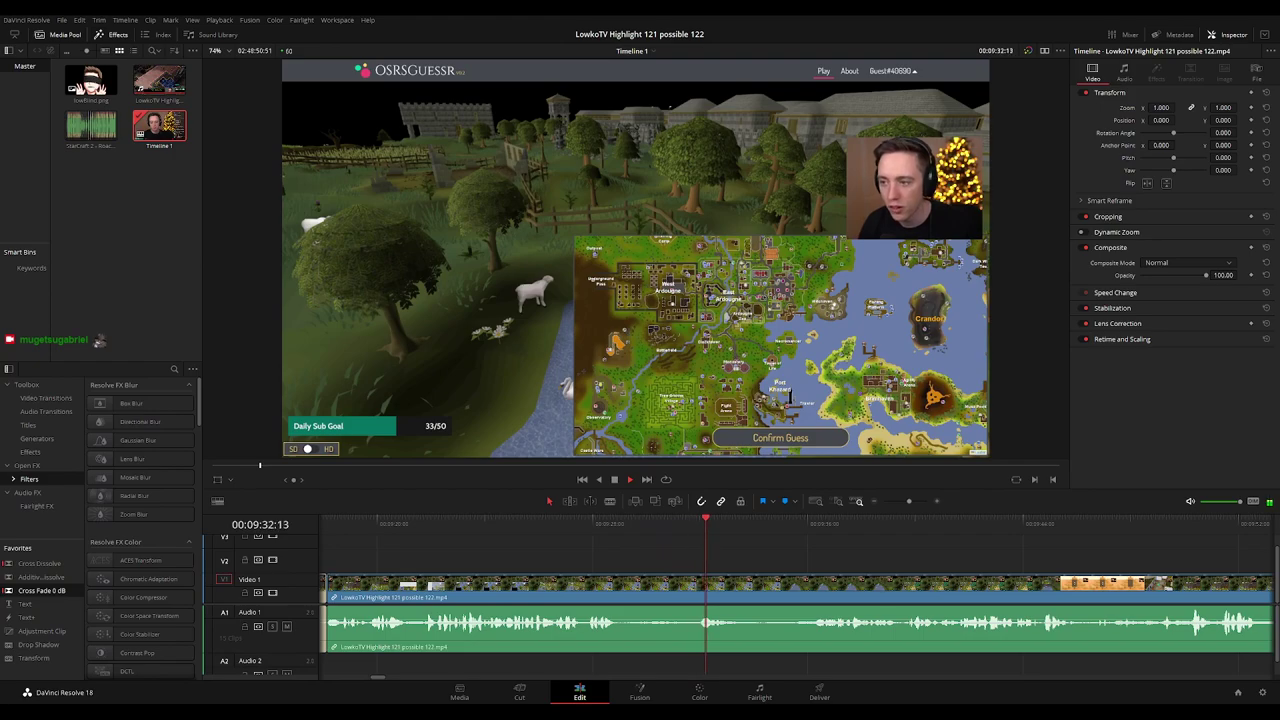
{"action": "scroll", "coordinate": [927, 560], "scroll_direction": "right", "scroll_amount": 4}
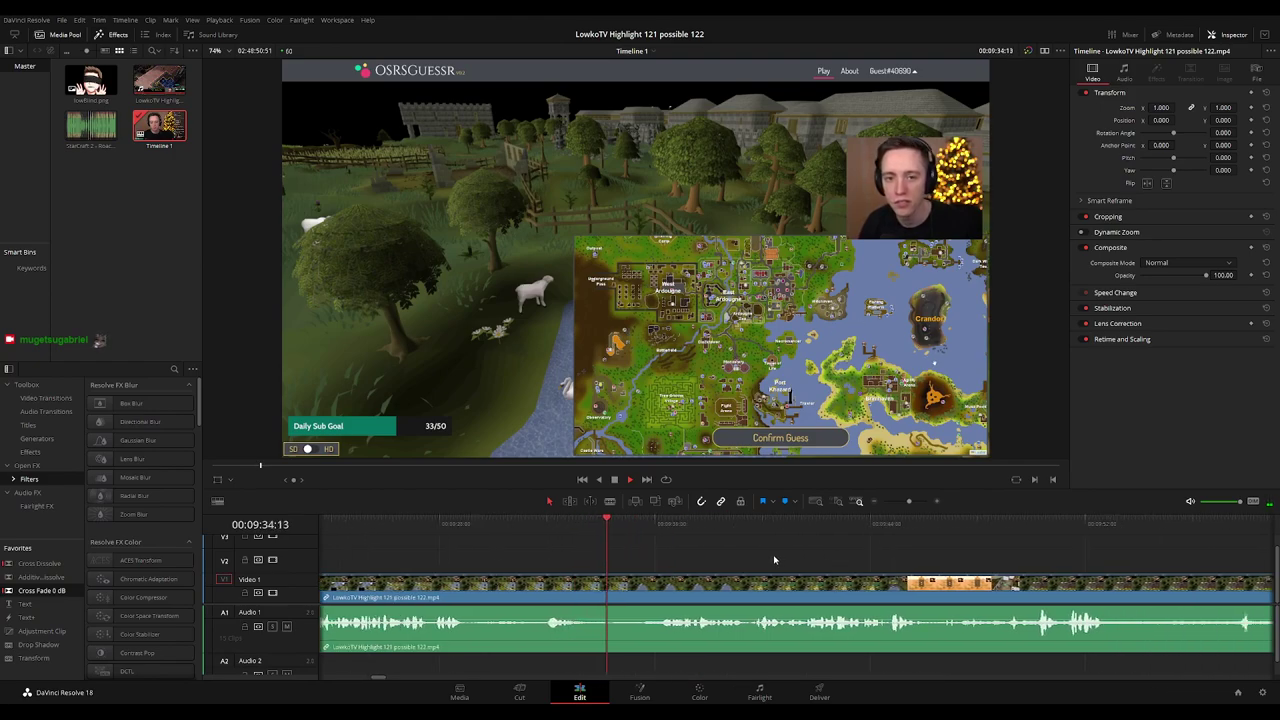
{"action": "scroll", "coordinate": [764, 560], "scroll_direction": "right", "scroll_amount": 1}
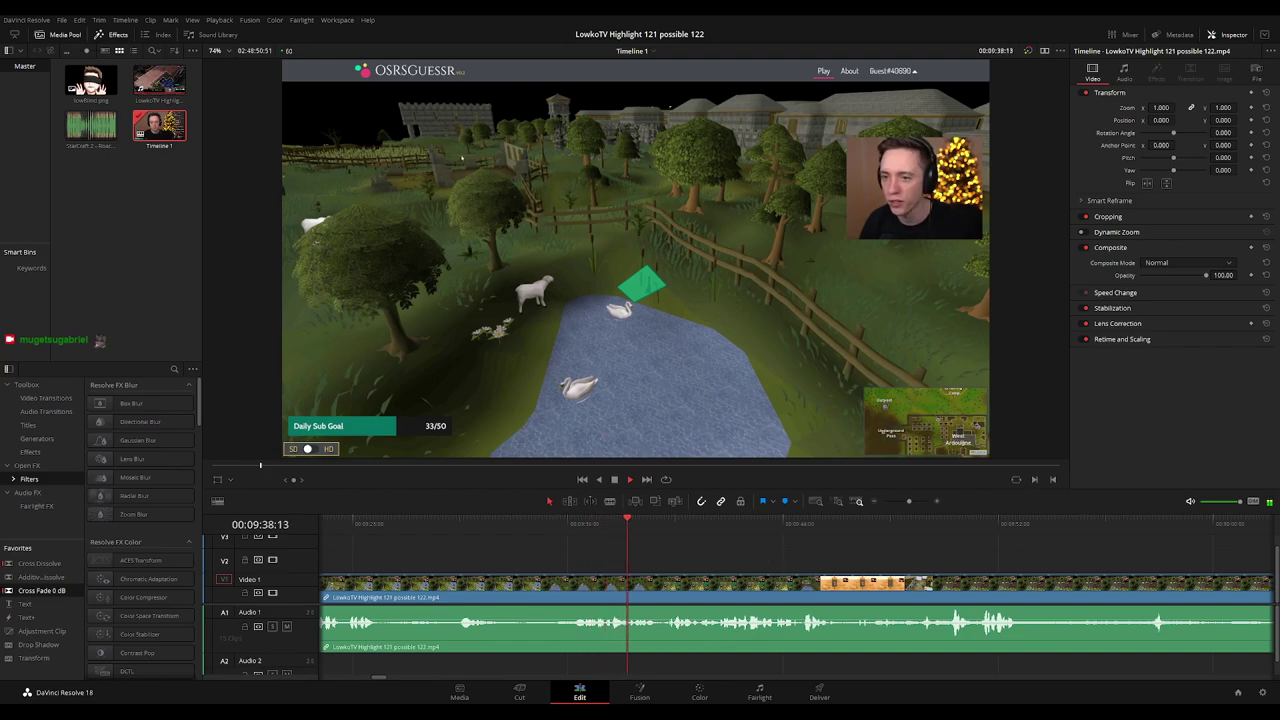
{"action": "scroll", "coordinate": [659, 542], "scroll_direction": "right", "scroll_amount": 4}
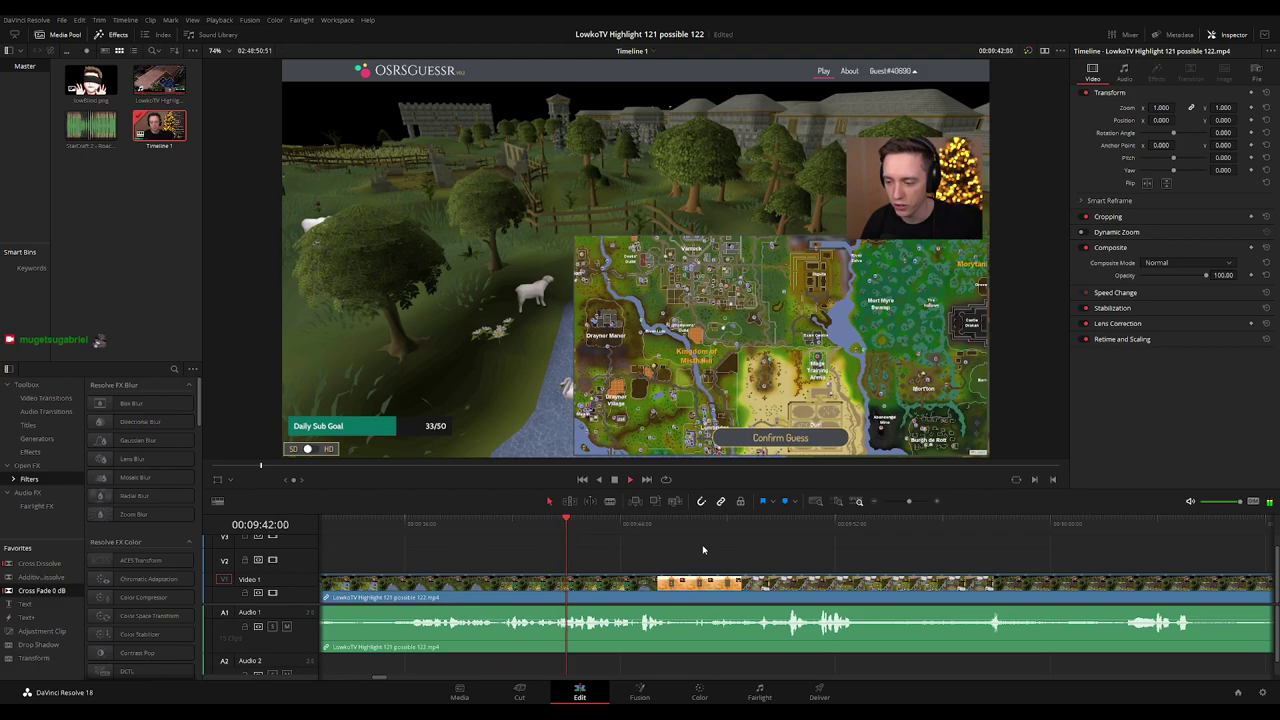
{"action": "scroll", "coordinate": [720, 545], "scroll_direction": "right", "scroll_amount": 2}
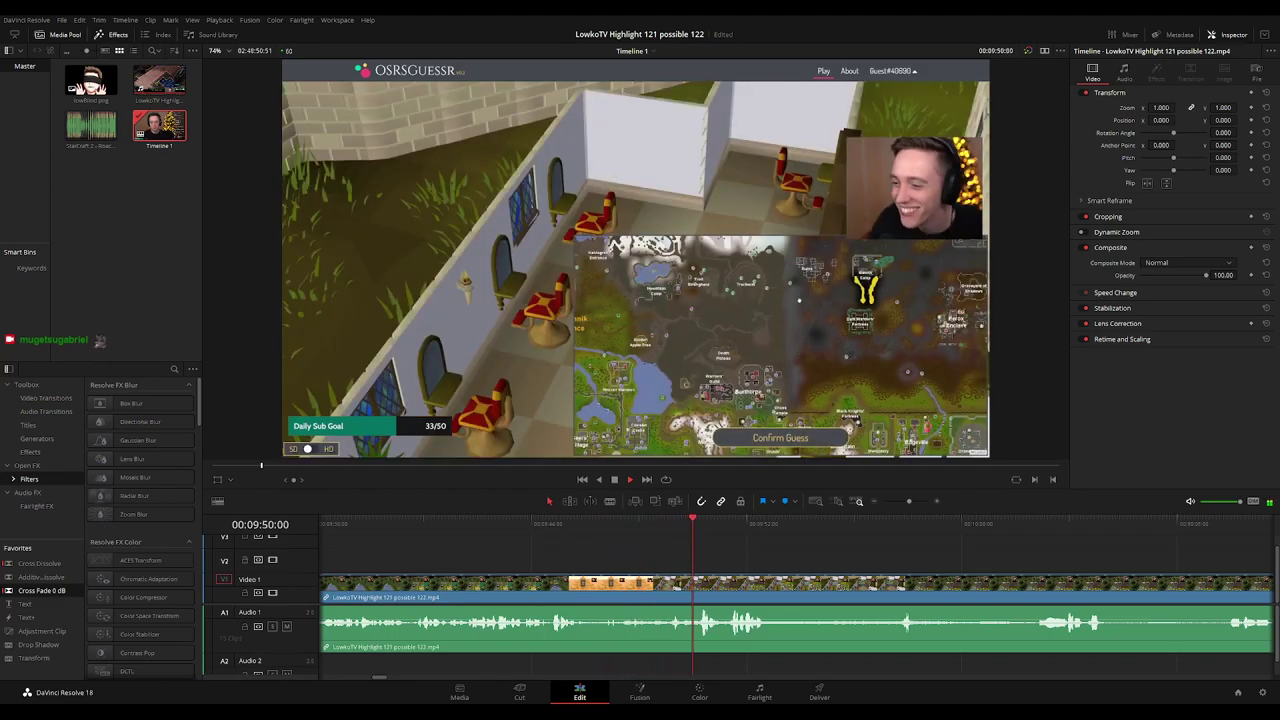
{"action": "scroll", "coordinate": [809, 556], "scroll_direction": "down", "scroll_amount": 10}
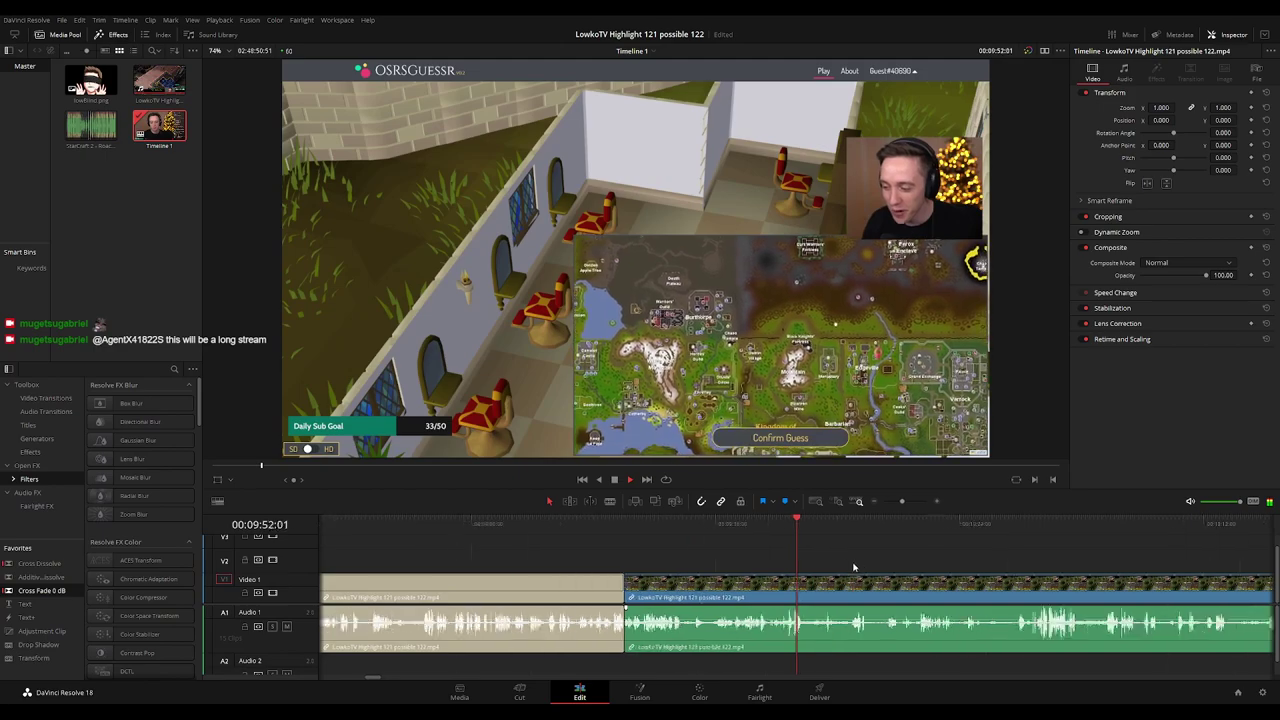
Check the whole timeline's extent, then resume playback and skip ahead through the farm patch round to about 00:10:11.
{"action": "key", "text": "space"}
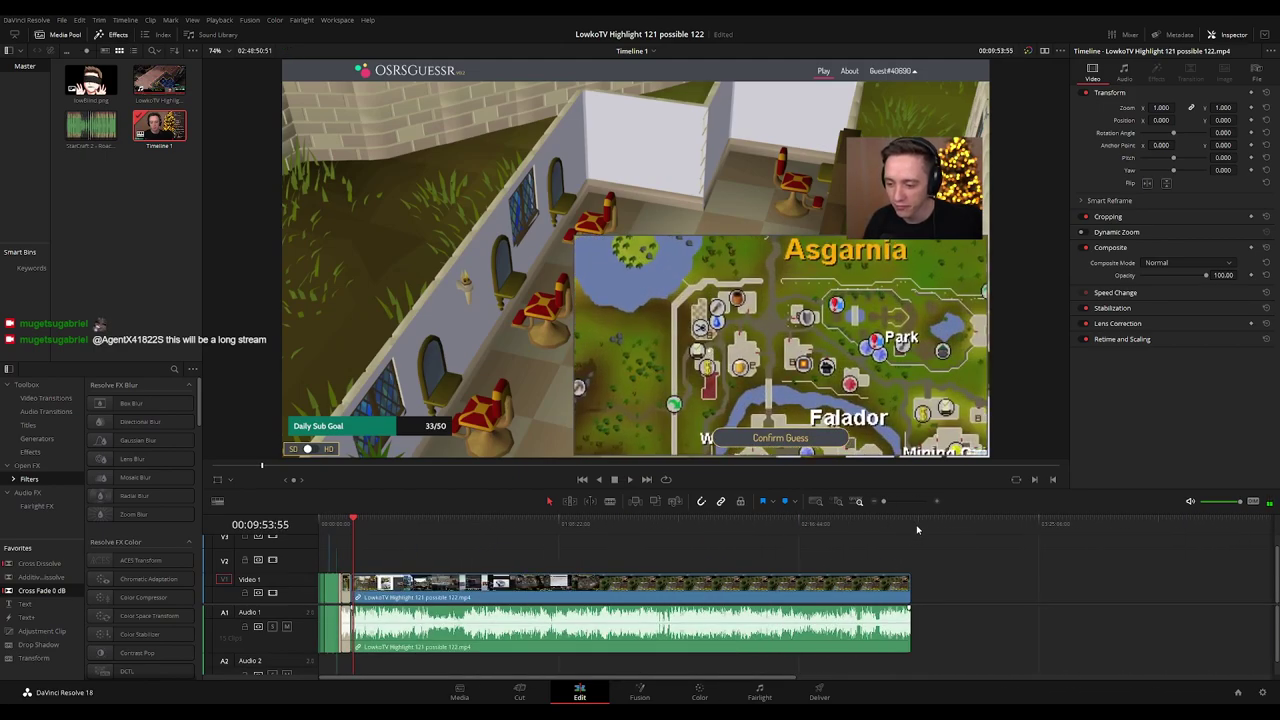
{"action": "key", "text": "space"}
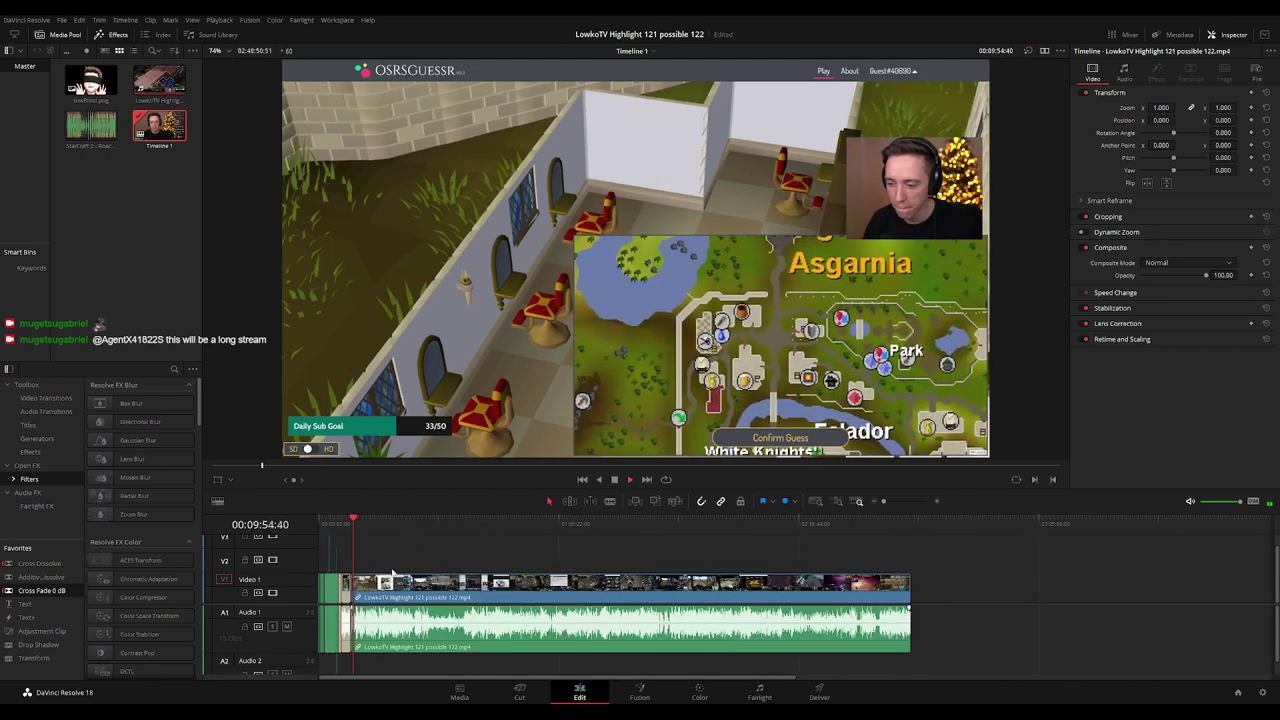
{"action": "scroll", "coordinate": [773, 561], "scroll_direction": "up", "scroll_amount": 5}
{"action": "scroll", "coordinate": [773, 561], "scroll_direction": "up", "scroll_amount": 3}
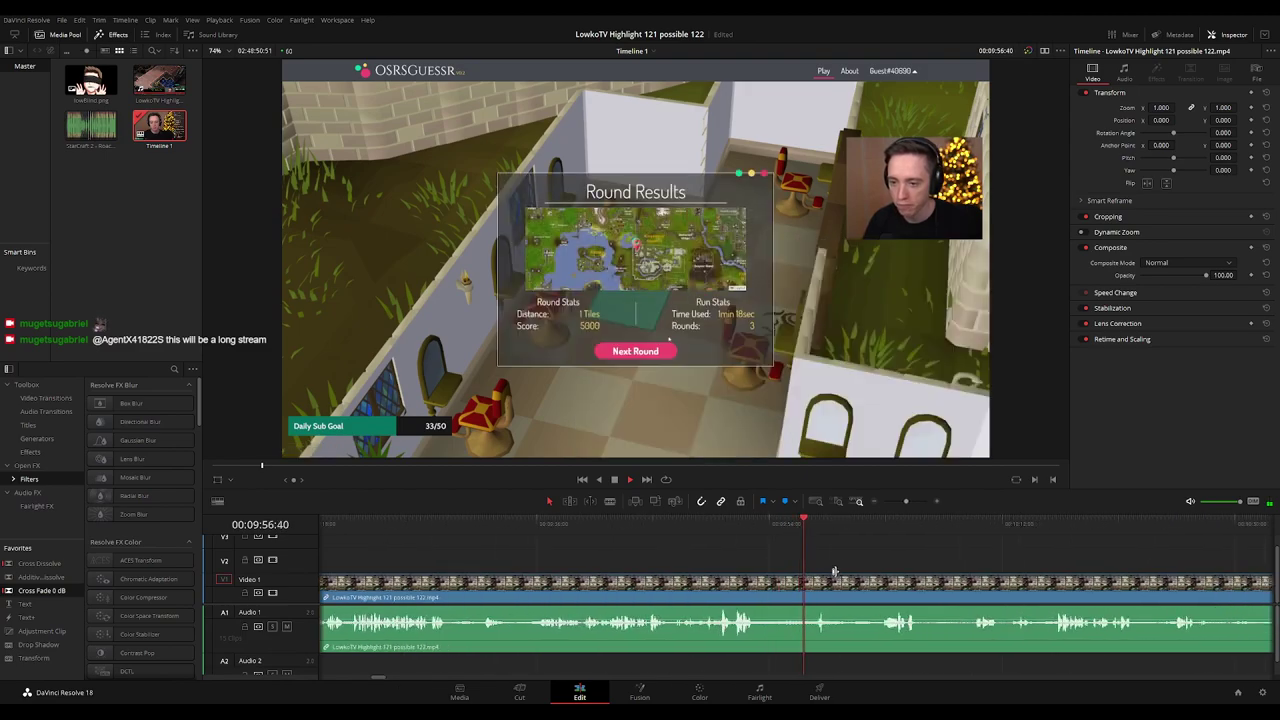
{"action": "left_click_drag", "start_coordinate": [834, 569], "coordinate": [505, 559]}
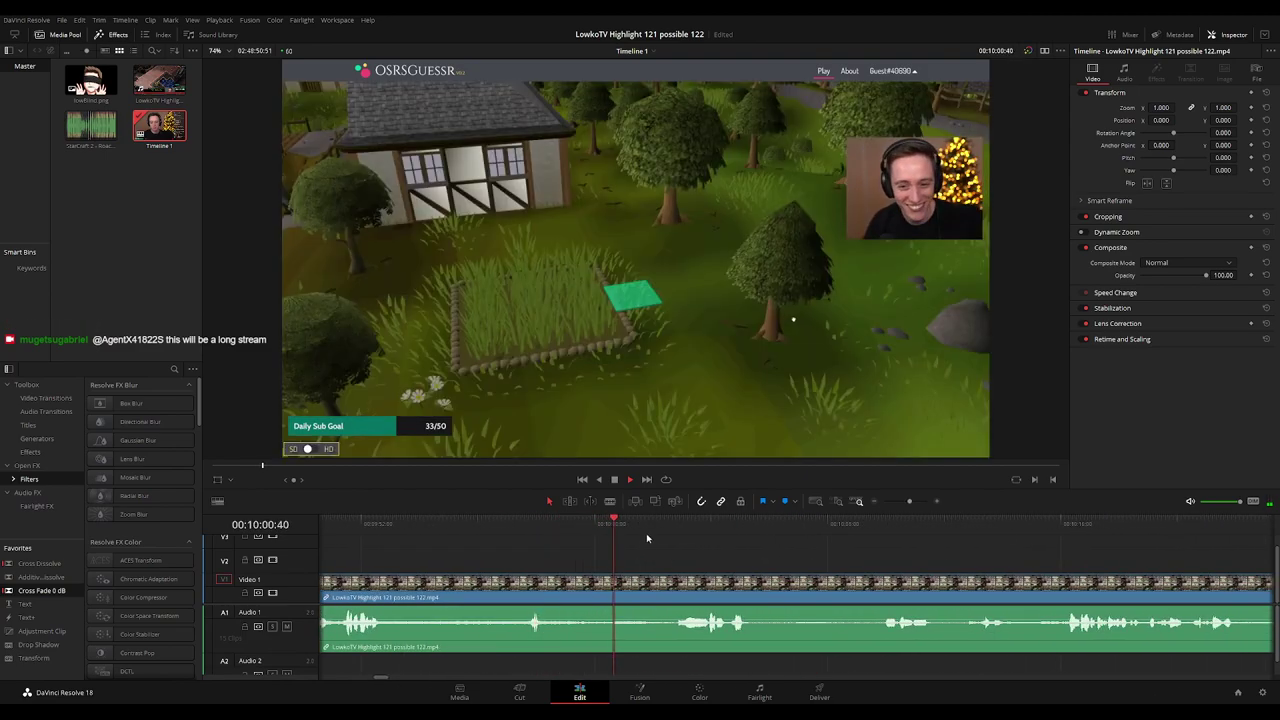
{"action": "left_click", "coordinate": [677, 525]}
{"action": "scroll", "coordinate": [654, 554], "scroll_direction": "right", "scroll_amount": 4}
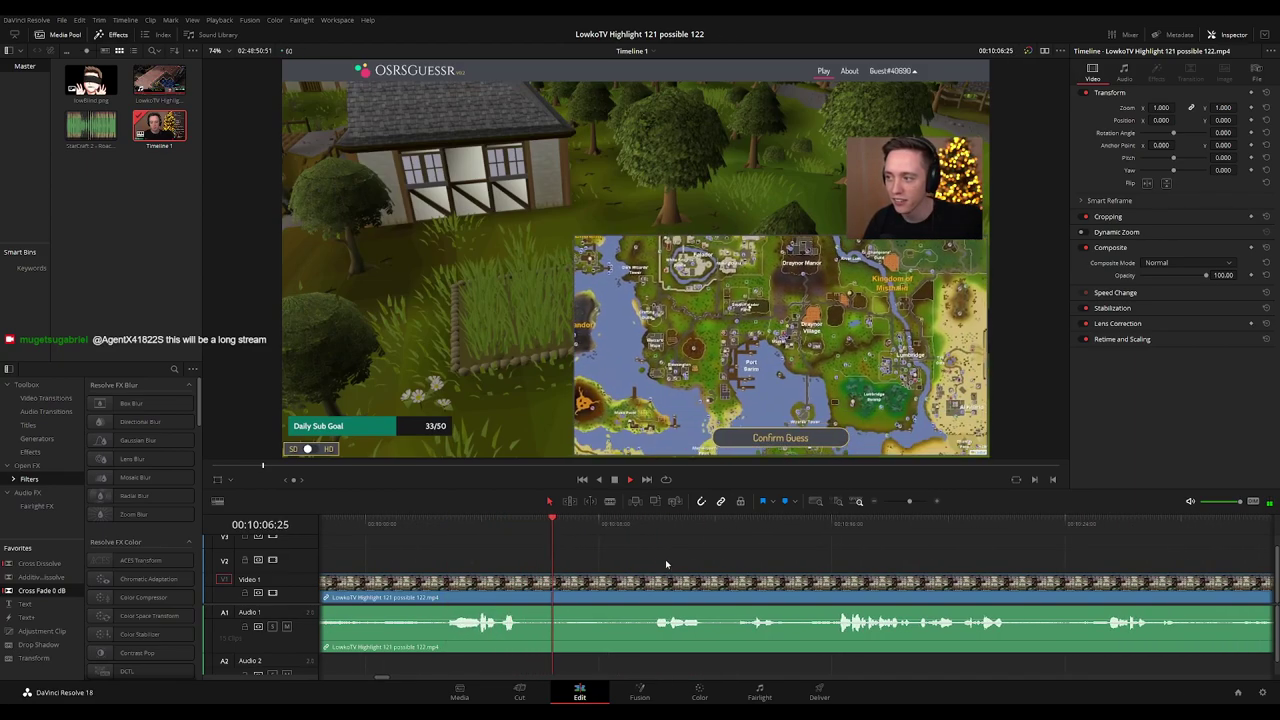
{"action": "left_click", "coordinate": [648, 525]}
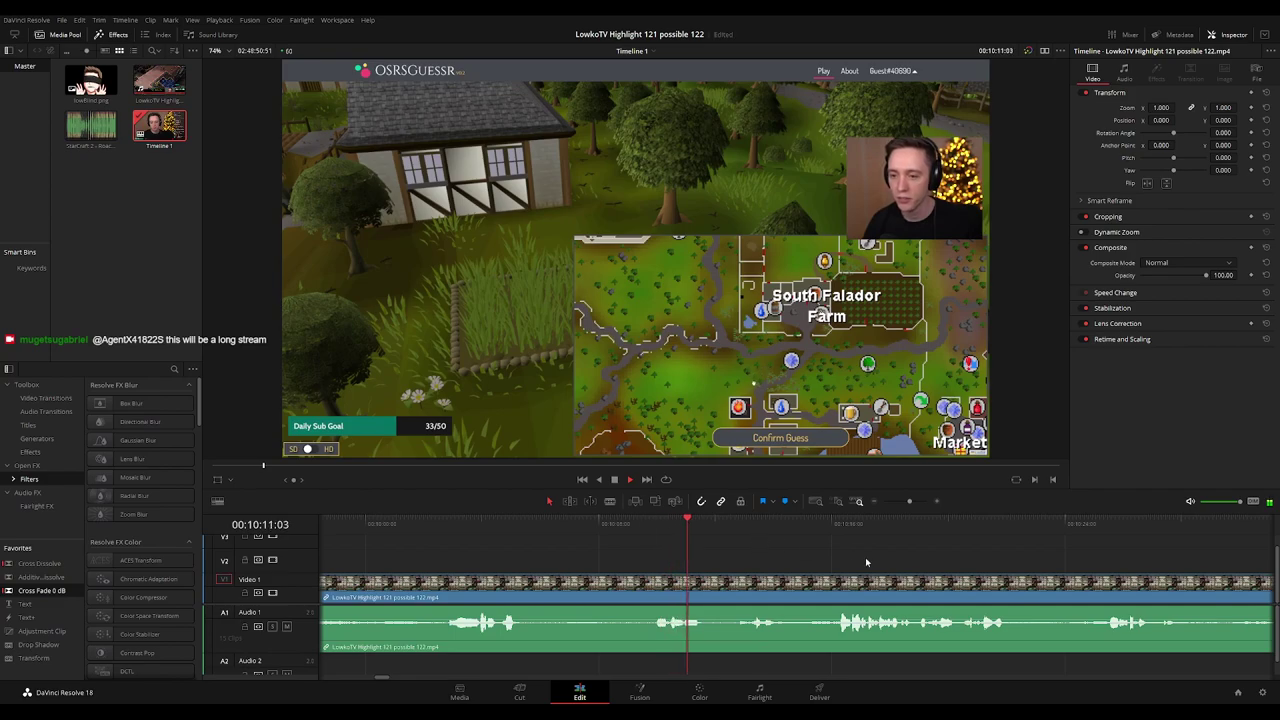
Cut the silent stretch from about 00:10:05:43 to 00:10:09 out of the farm patch round and close the gap.
{"action": "scroll", "coordinate": [692, 556], "scroll_direction": "right", "scroll_amount": 3}
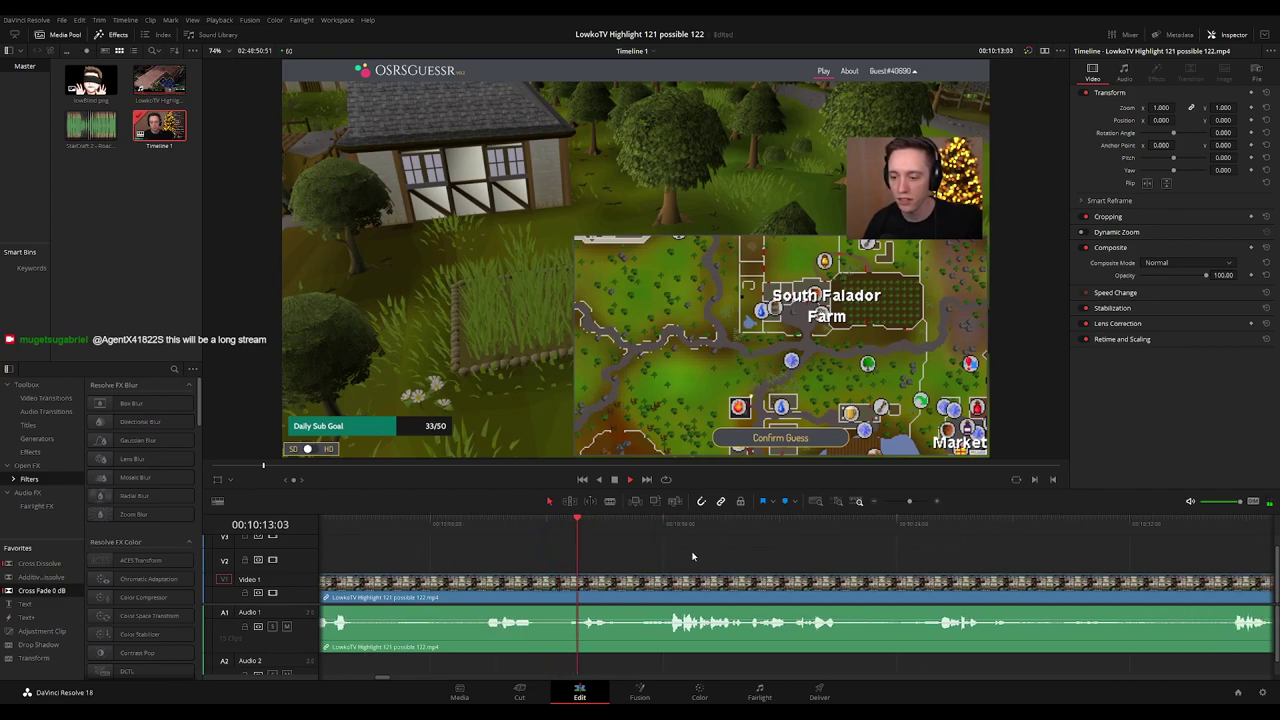
{"action": "key", "text": "b"}
{"action": "left_click", "coordinate": [363, 583]}
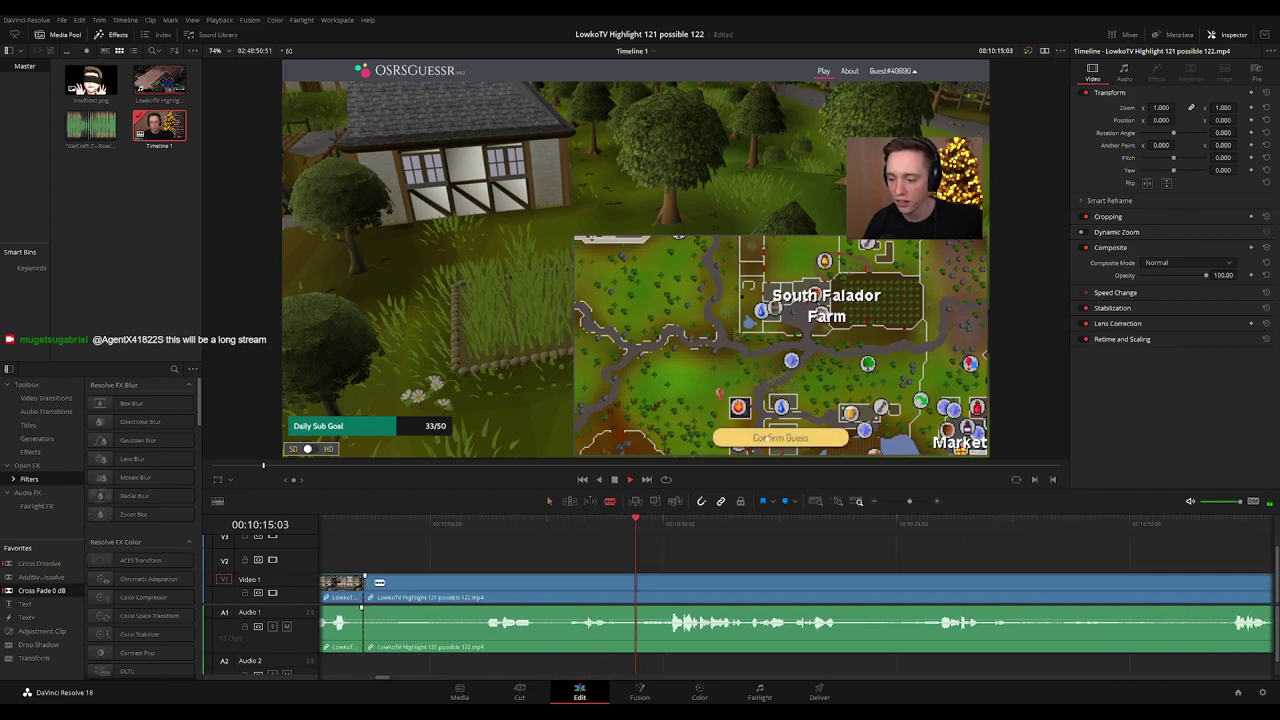
{"action": "left_click", "coordinate": [482, 583]}
{"action": "key", "text": "a"}
{"action": "left_click", "coordinate": [465, 584]}
{"action": "key", "text": "Delete"}
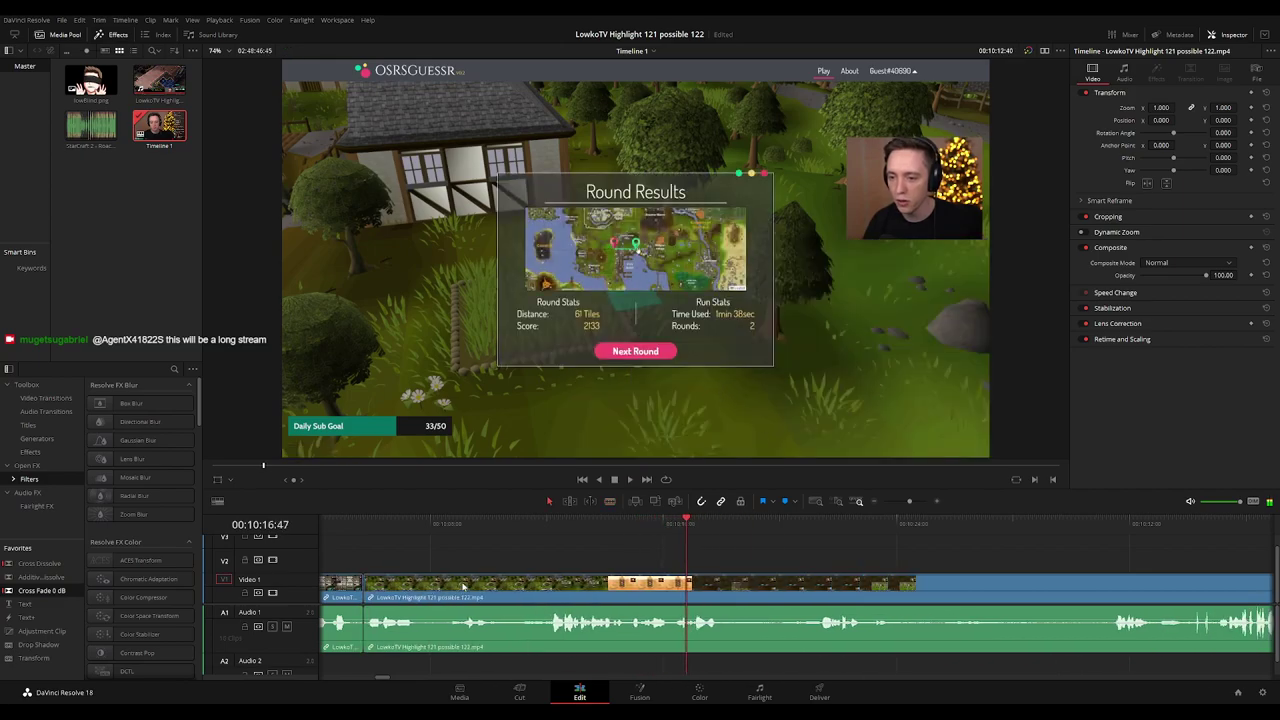
Go to the new cut at 00:10:05:43 and check the whole timeline's extent to its end.
{"action": "left_click", "coordinate": [366, 525]}
{"action": "scroll", "coordinate": [414, 565], "scroll_direction": "down", "scroll_amount": 3}
{"action": "scroll", "coordinate": [416, 566], "scroll_direction": "down", "scroll_amount": 5}
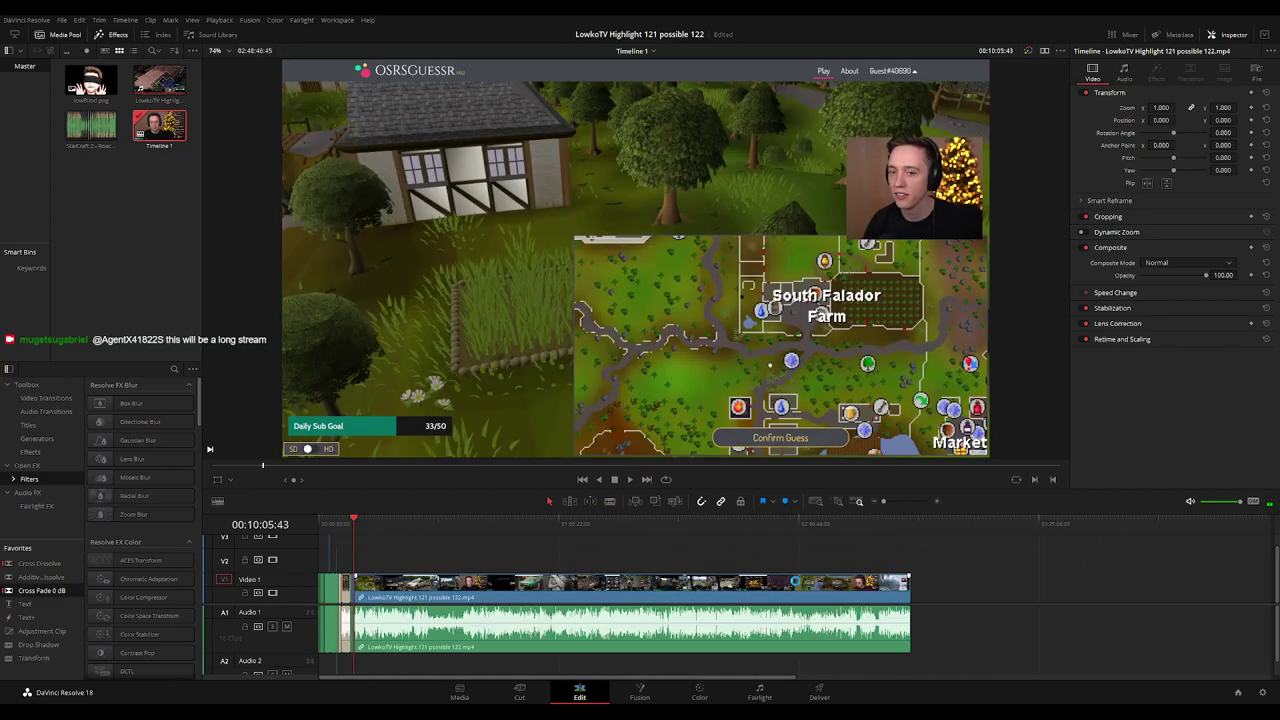
{"action": "left_click", "coordinate": [920, 522]}
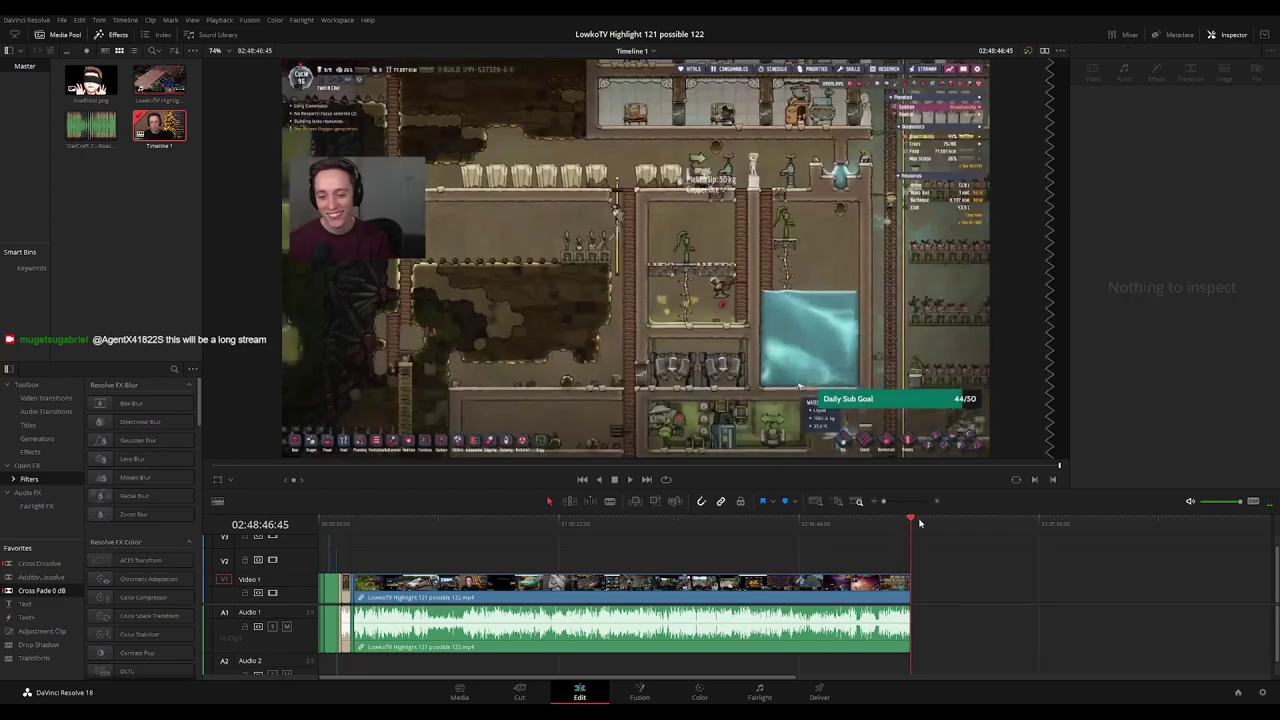
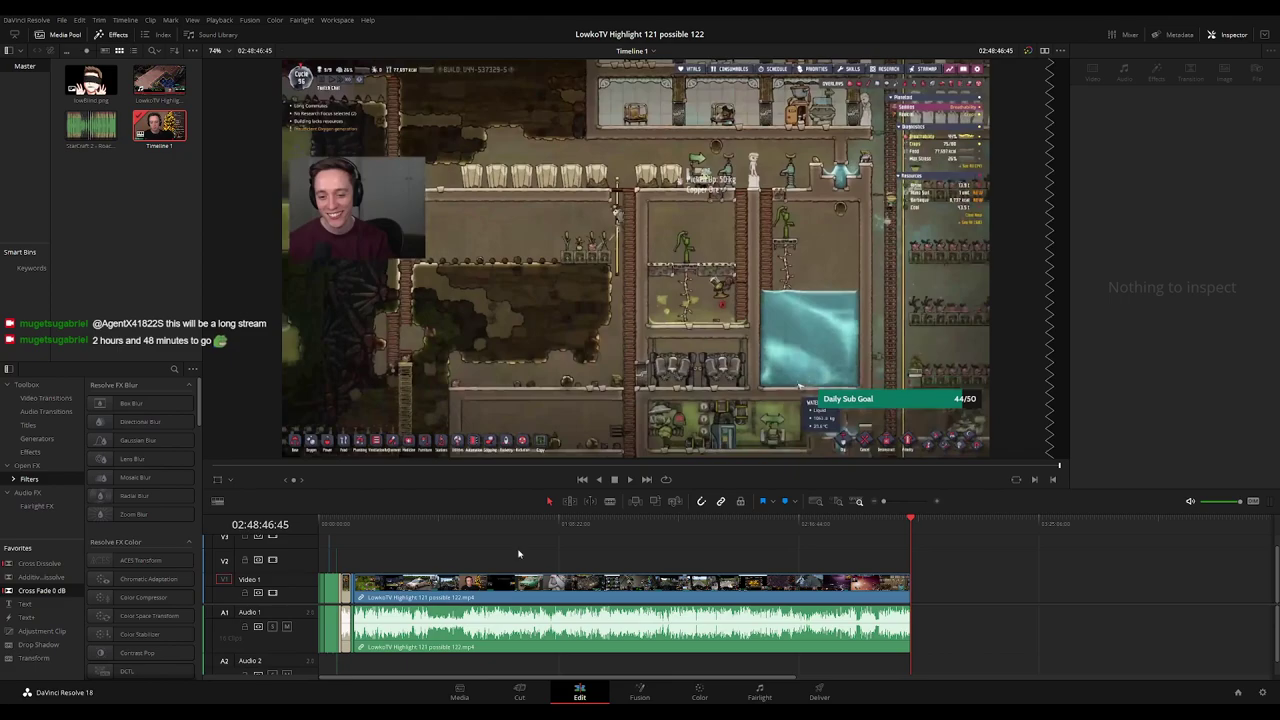
Return to the cut at about 00:10:05, play past it, and recolour the reviewed clip before it beige.
{"action": "left_click", "coordinate": [353, 521]}
{"action": "scroll", "coordinate": [803, 537], "scroll_direction": "up", "scroll_amount": 6}
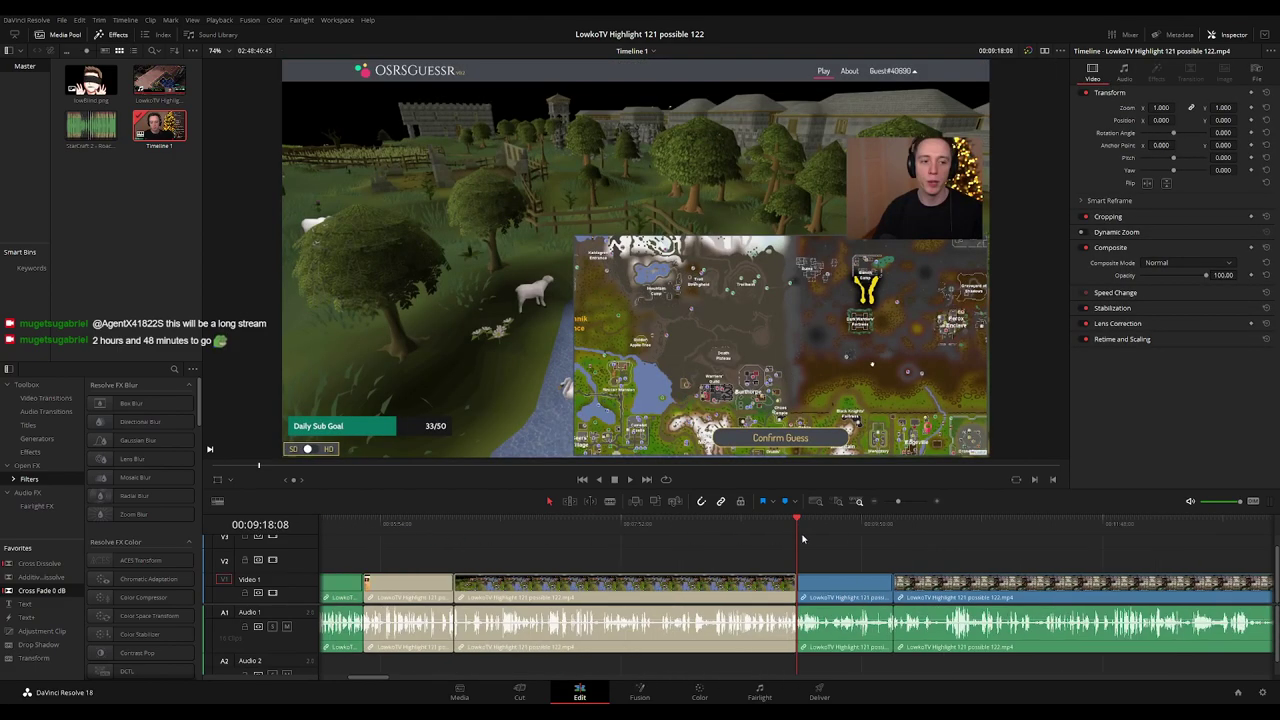
{"action": "left_click", "coordinate": [891, 522]}
{"action": "scroll", "coordinate": [896, 547], "scroll_direction": "up", "scroll_amount": 2}
{"action": "key", "text": "space"}
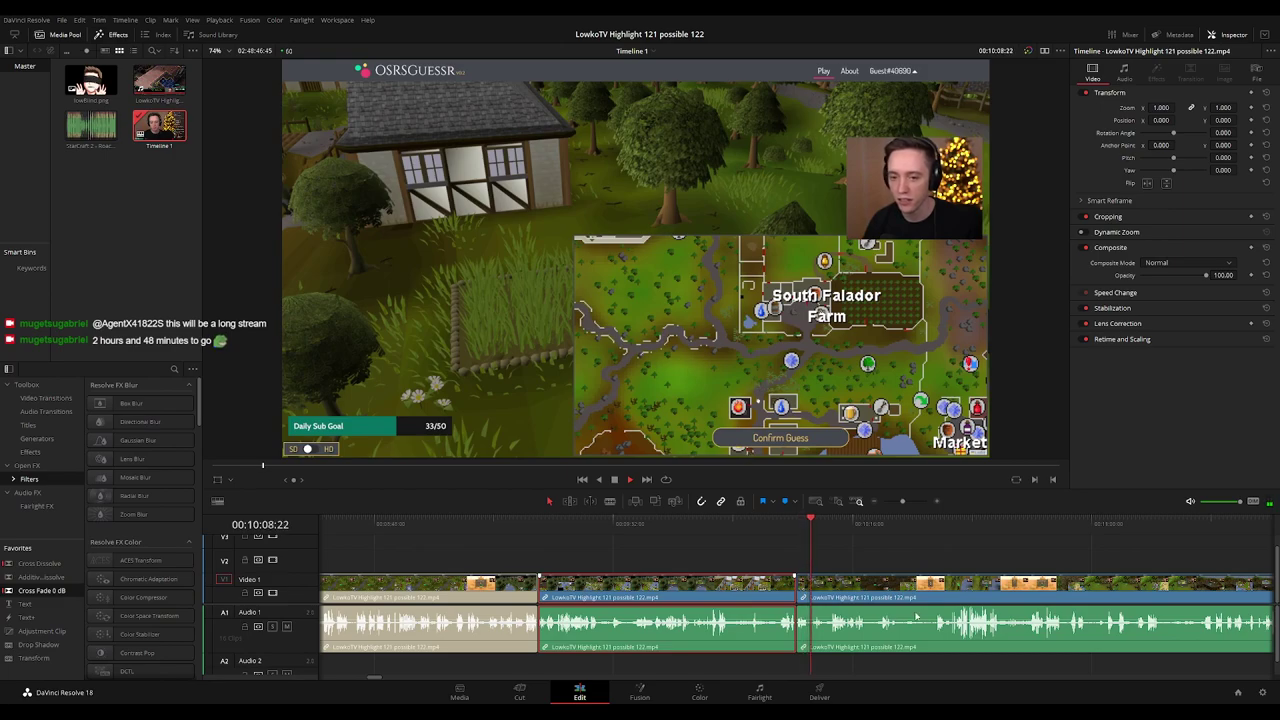
{"action": "key", "text": "d"}
{"action": "left_click", "coordinate": [907, 548]}
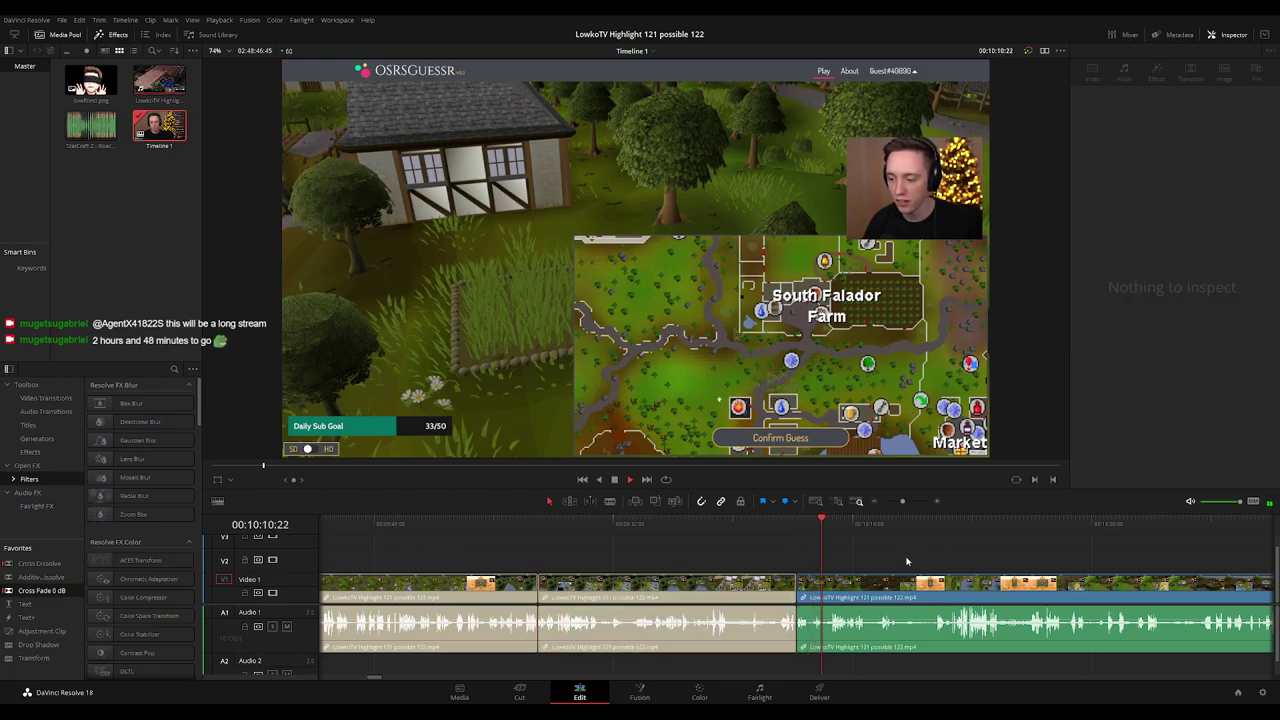
Play to the countdown after the farm patch round and split off its start, from 00:10:14:50 to 00:10:15:12, silencing that segment's audio.
{"action": "scroll", "coordinate": [769, 537], "scroll_direction": "right", "scroll_amount": 3}
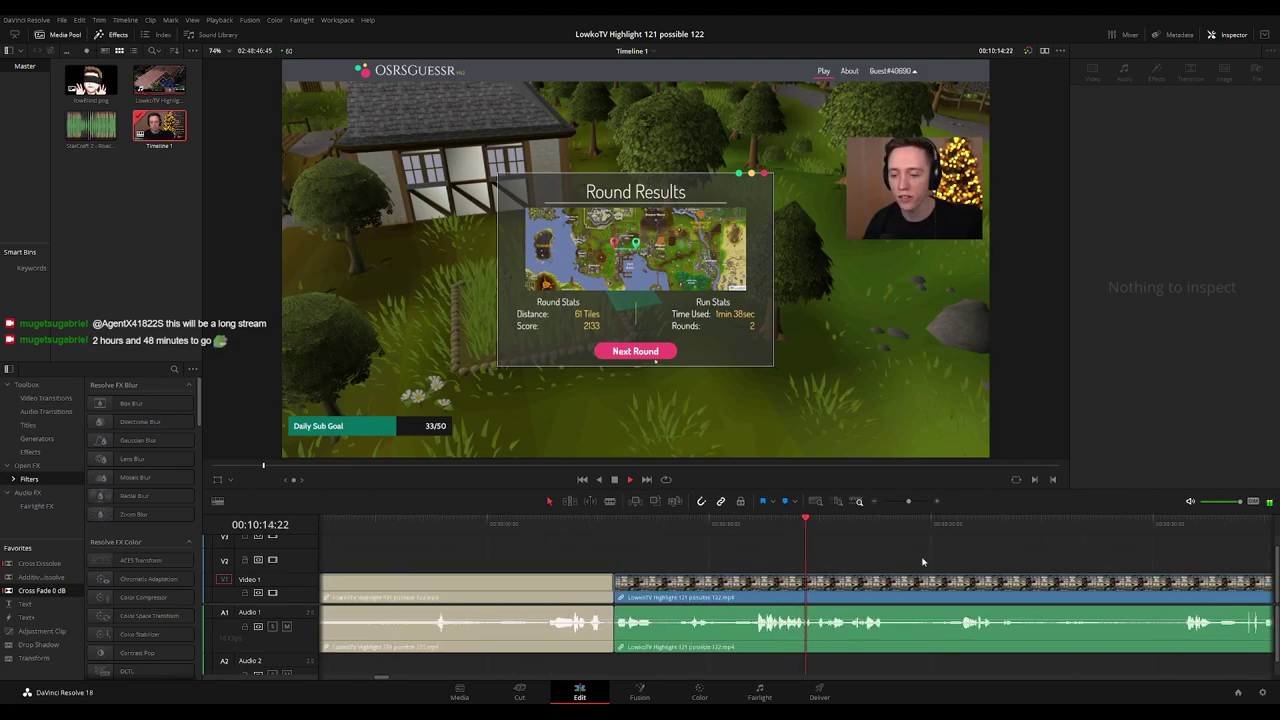
{"action": "left_click_drag", "start_coordinate": [923, 562], "coordinate": [631, 560]}
{"action": "key", "text": "space"}
{"action": "left_click", "coordinate": [508, 530]}
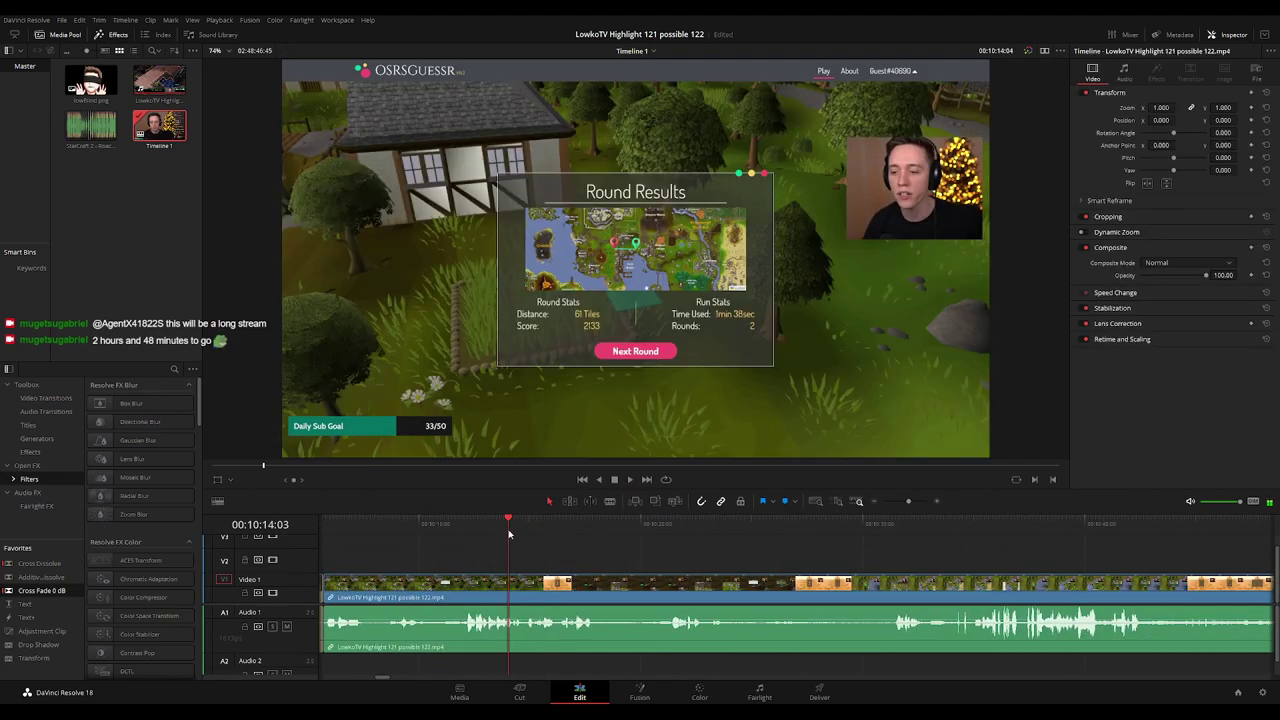
{"action": "key", "text": "space"}
{"action": "key", "text": "space"}
{"action": "key", "text": "ctrl+equal"}
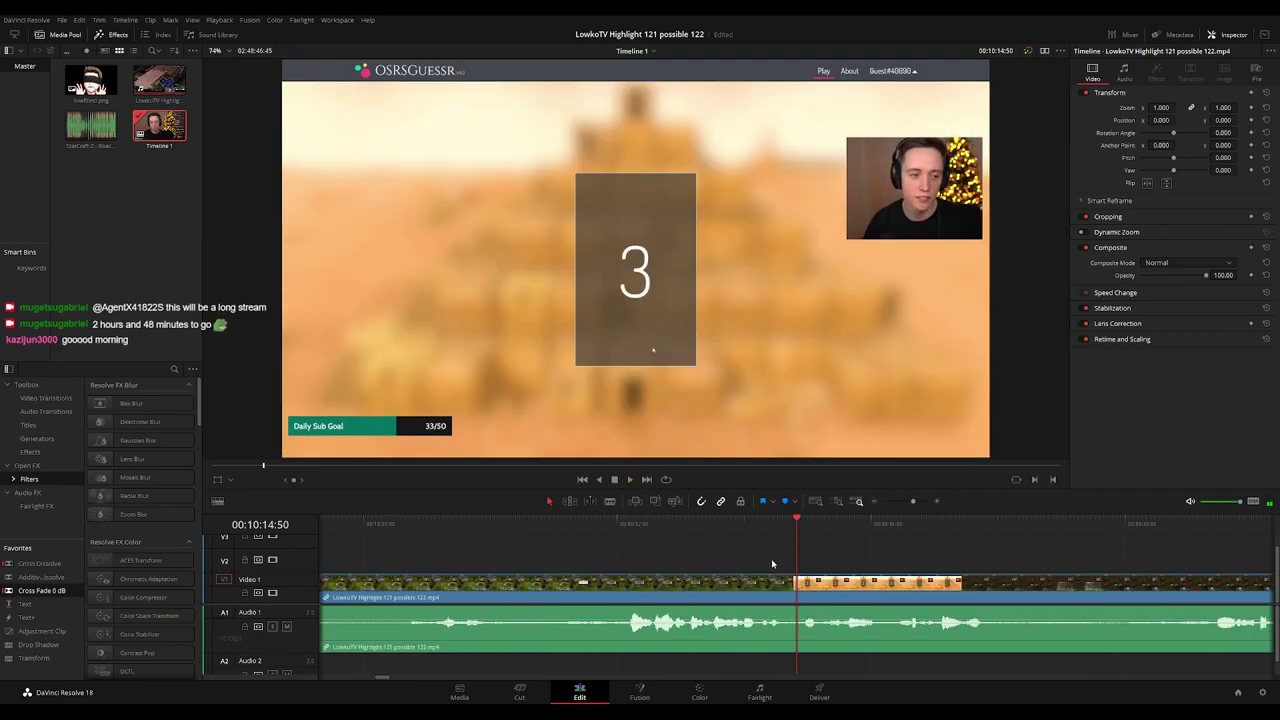
{"action": "left_click", "coordinate": [800, 590]}
{"action": "key", "text": "space"}
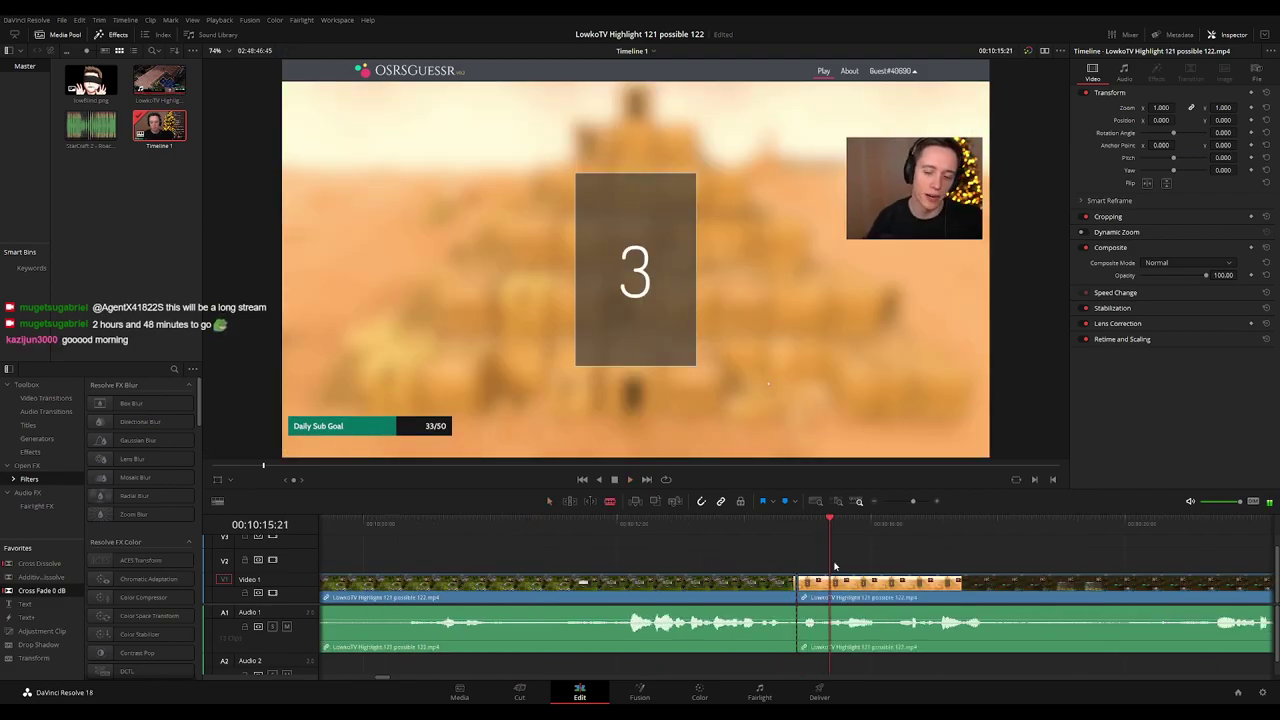
{"action": "left_click", "coordinate": [821, 588]}
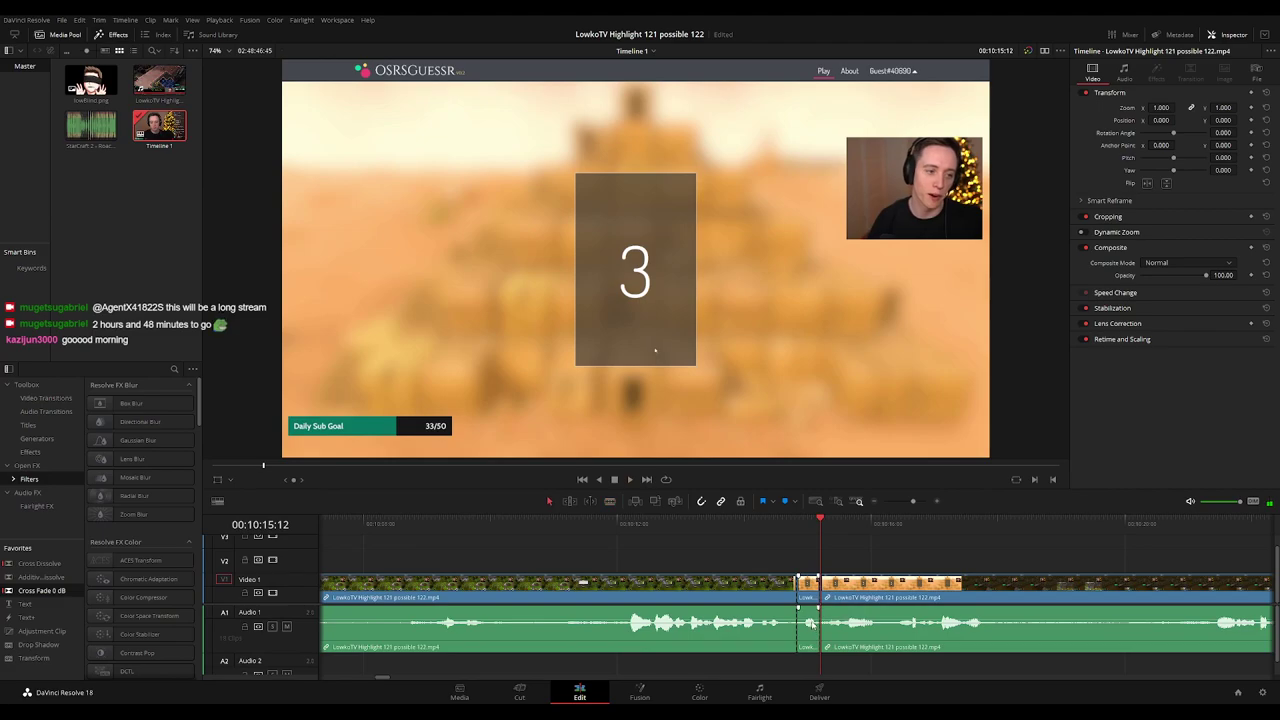
{"action": "key", "text": "a"}
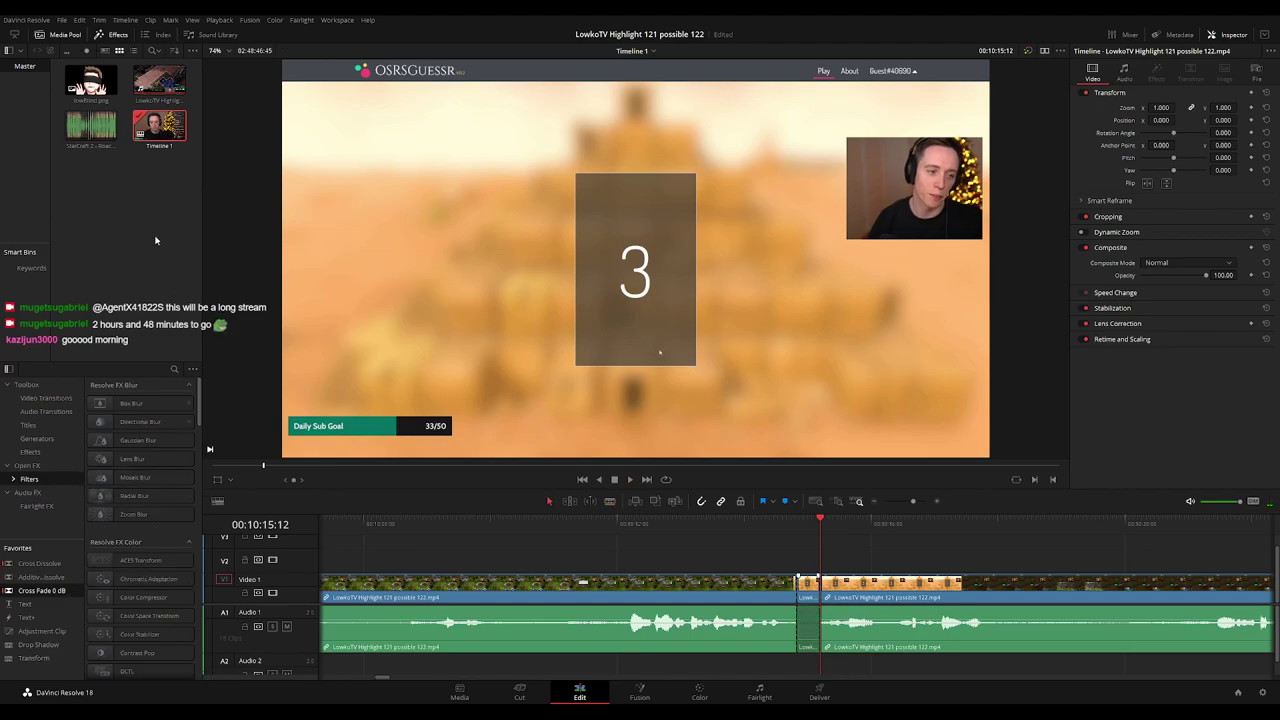
Place a snippet of the StarCraft 2 Roach Quotes sound under the silenced countdown segment on Audio 2 at volume -23 and play it back.
{"action": "left_click_drag", "start_coordinate": [95, 137], "coordinate": [819, 658]}
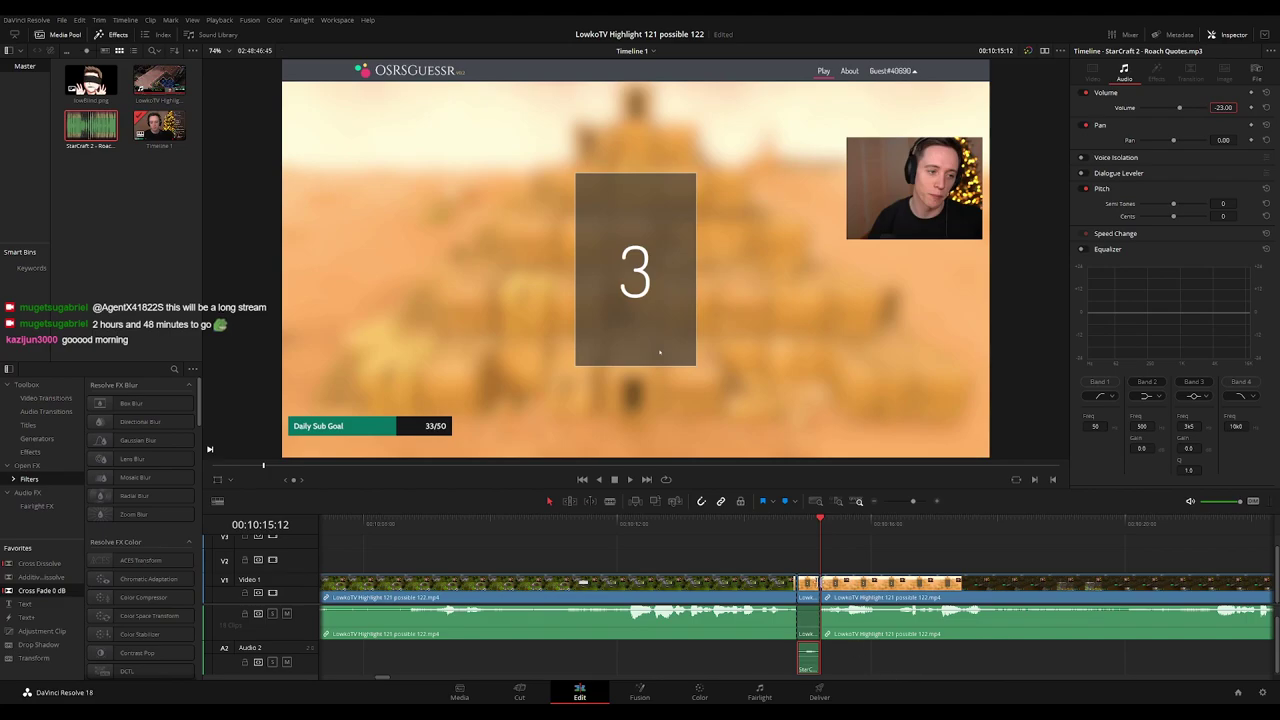
{"action": "left_click", "coordinate": [774, 520]}
{"action": "key", "text": "space"}
Recolour the clips just before the remaining countdown footage beige.
{"action": "left_click", "coordinate": [792, 583]}
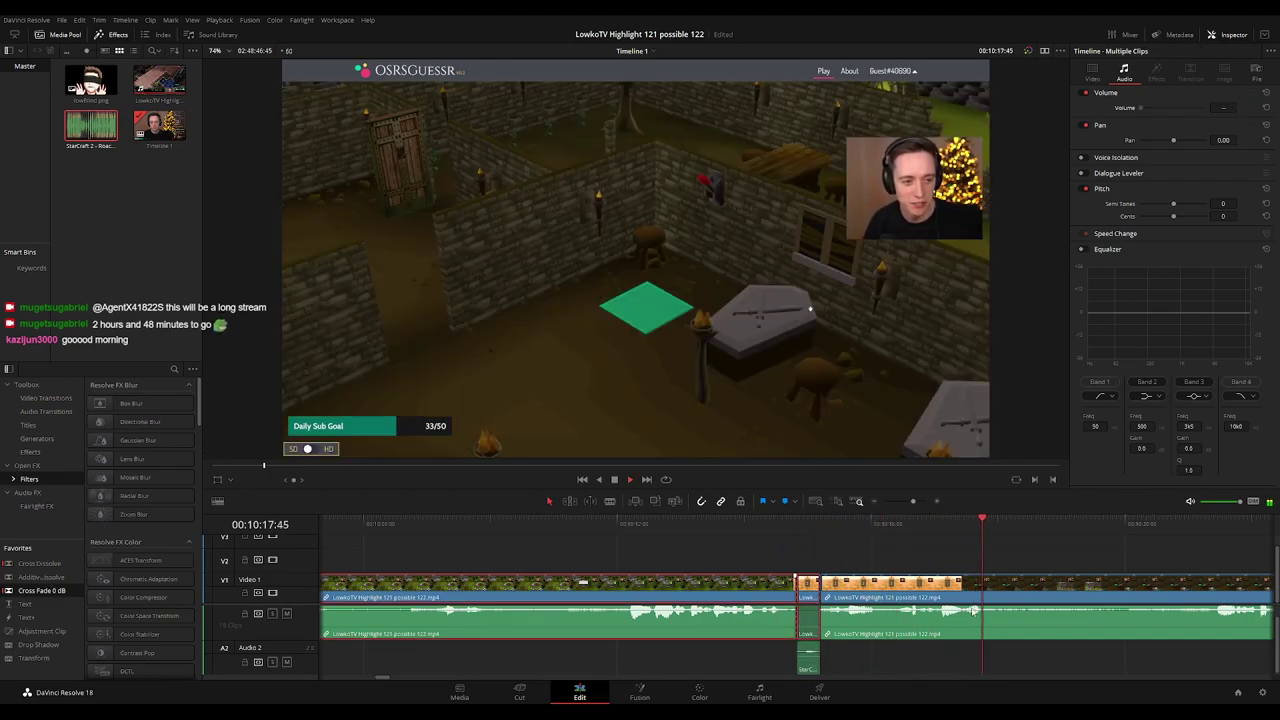
{"action": "key", "text": "1"}
{"action": "left_click", "coordinate": [929, 565]}
Play the stone building round and the following countdown through to the willow round at about 00:10:33.
{"action": "scroll", "coordinate": [931, 563], "scroll_direction": "down", "scroll_amount": 3}
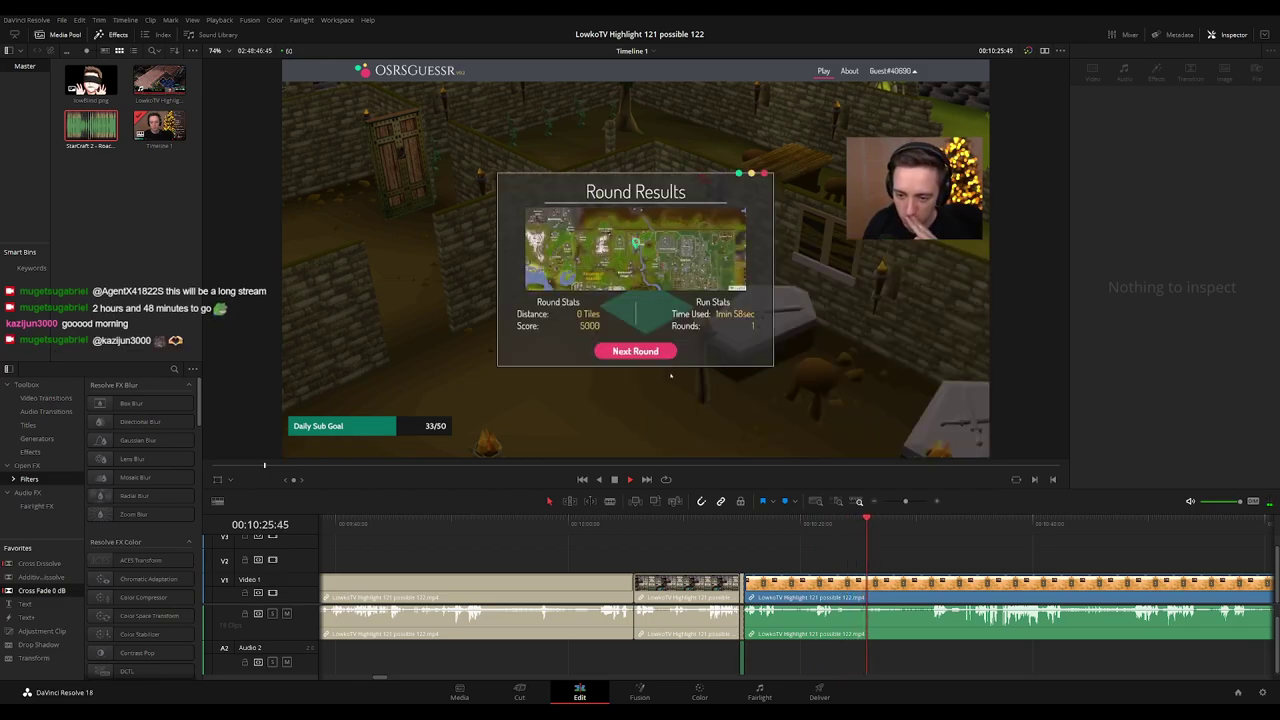
{"action": "scroll", "coordinate": [919, 630], "scroll_direction": "up", "scroll_amount": 1}
{"action": "scroll", "coordinate": [877, 559], "scroll_direction": "right", "scroll_amount": 3}
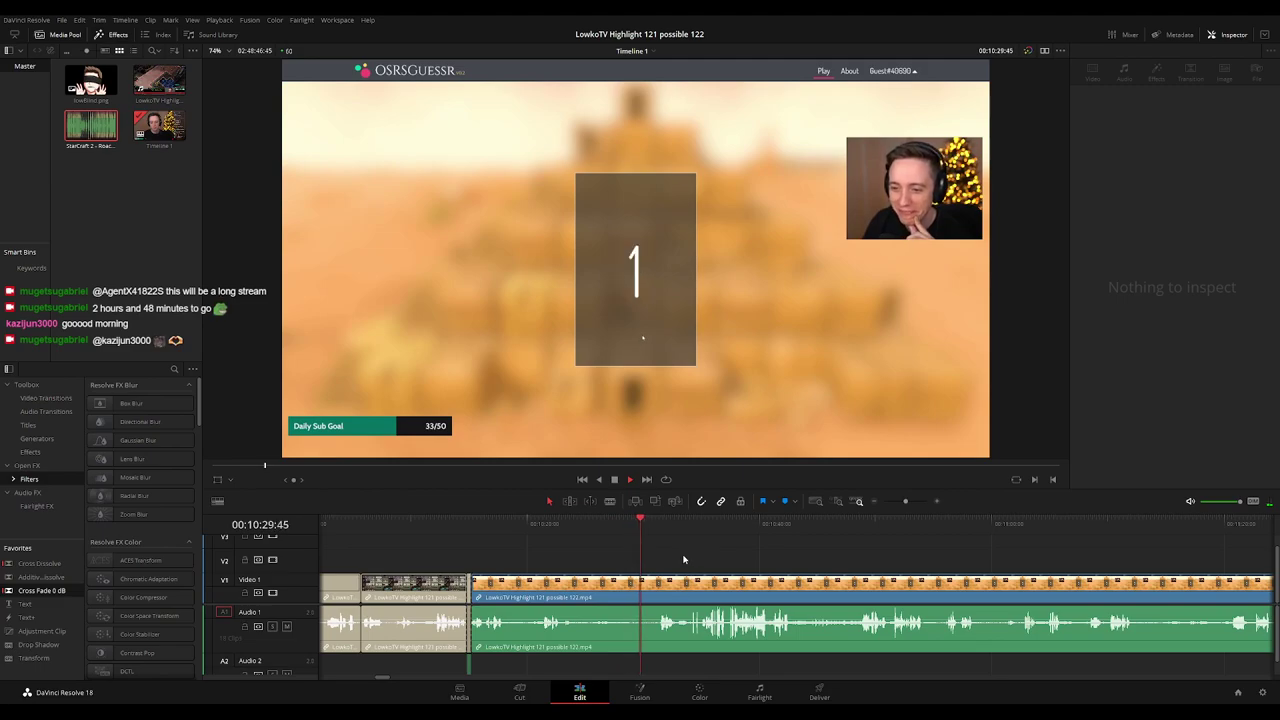
{"action": "key", "text": "ctrl+="}
{"action": "key", "text": "ctrl+="}
{"action": "key", "text": "ctrl+="}
{"action": "left_click_drag", "start_coordinate": [917, 554], "coordinate": [634, 554]}
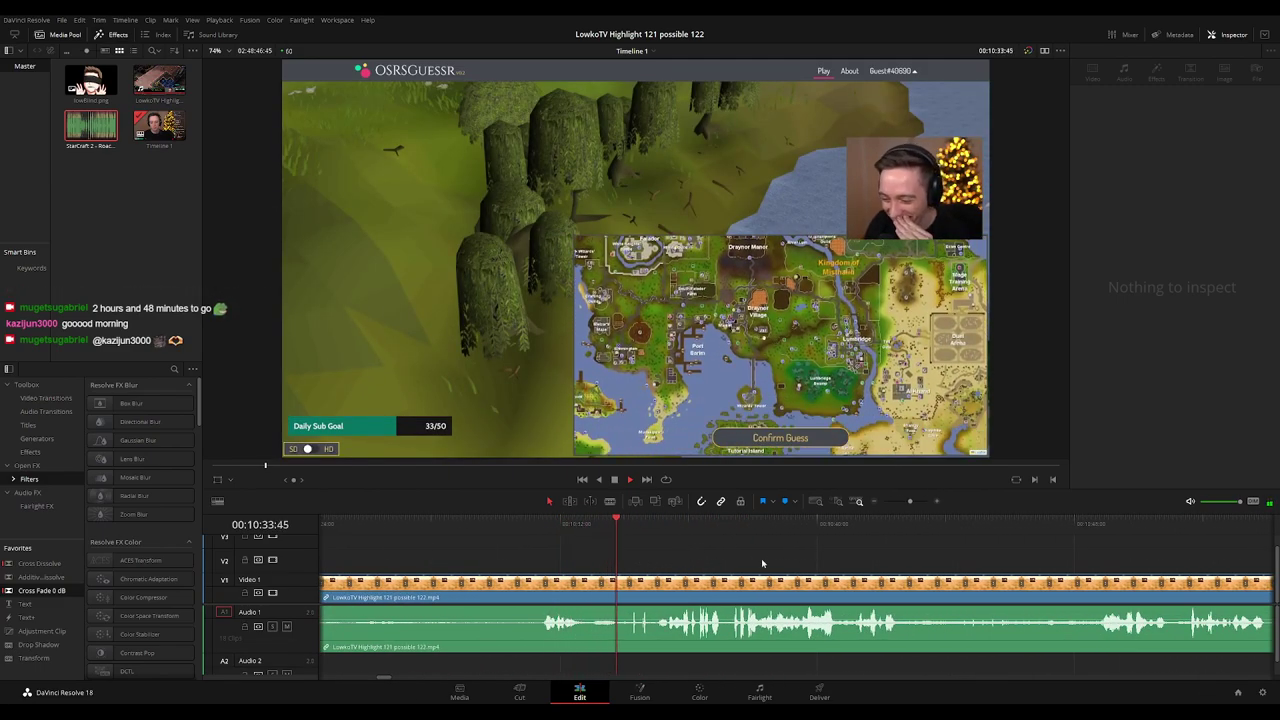
Review the rest of the willow round, skip past its results, and play into the castle ruin round at about 00:10:55.
{"action": "scroll", "coordinate": [633, 547], "scroll_direction": "right", "scroll_amount": 3}
{"action": "left_click", "coordinate": [650, 580]}
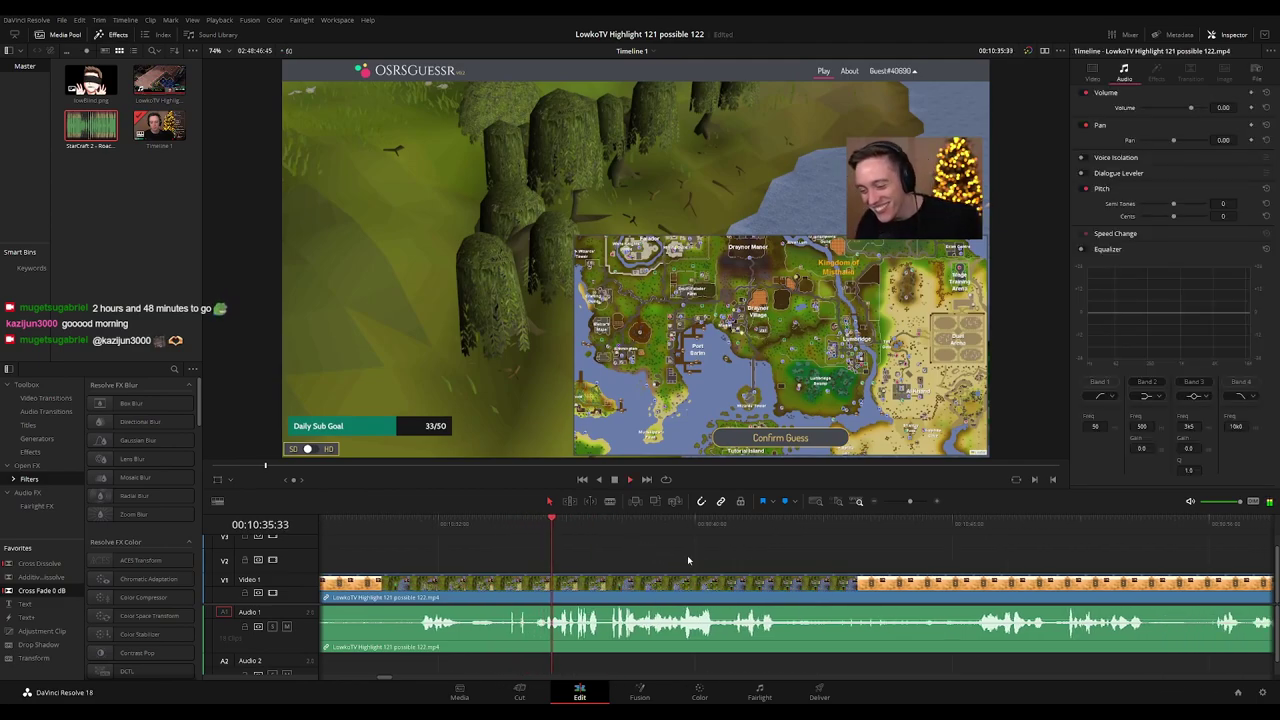
{"action": "scroll", "coordinate": [591, 544], "scroll_direction": "right", "scroll_amount": 4}
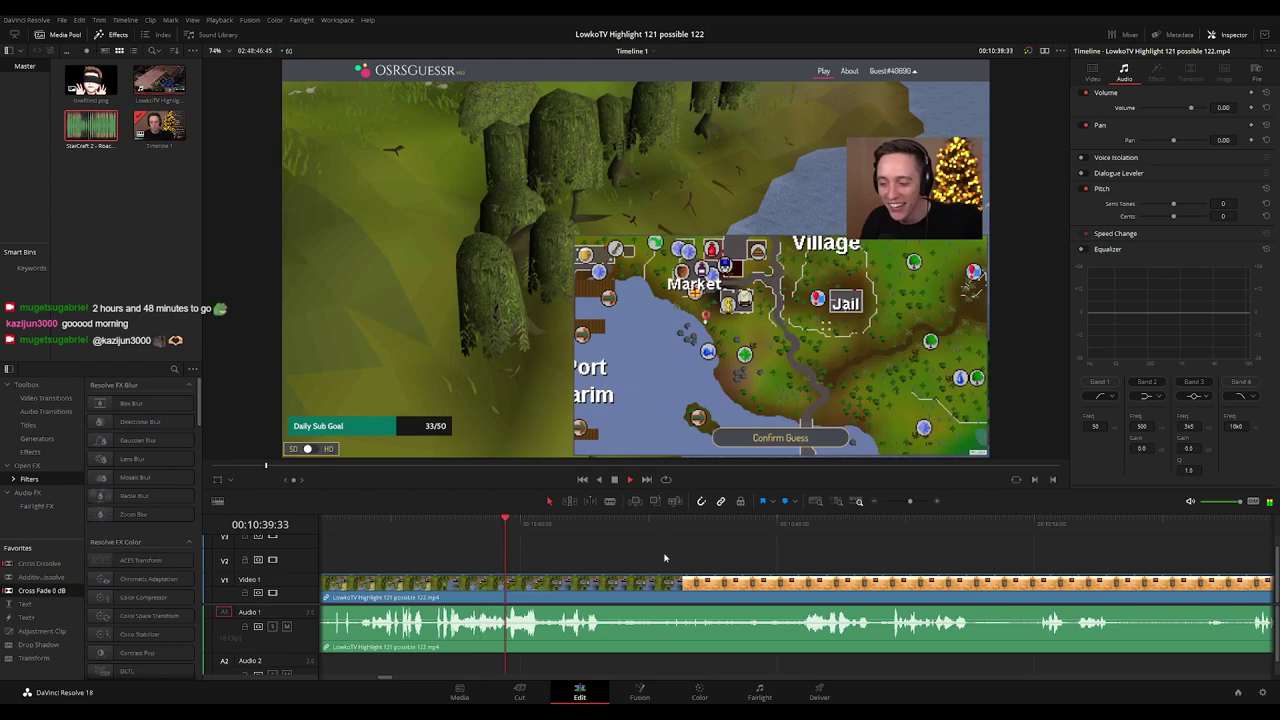
{"action": "scroll", "coordinate": [601, 545], "scroll_direction": "right", "scroll_amount": 2}
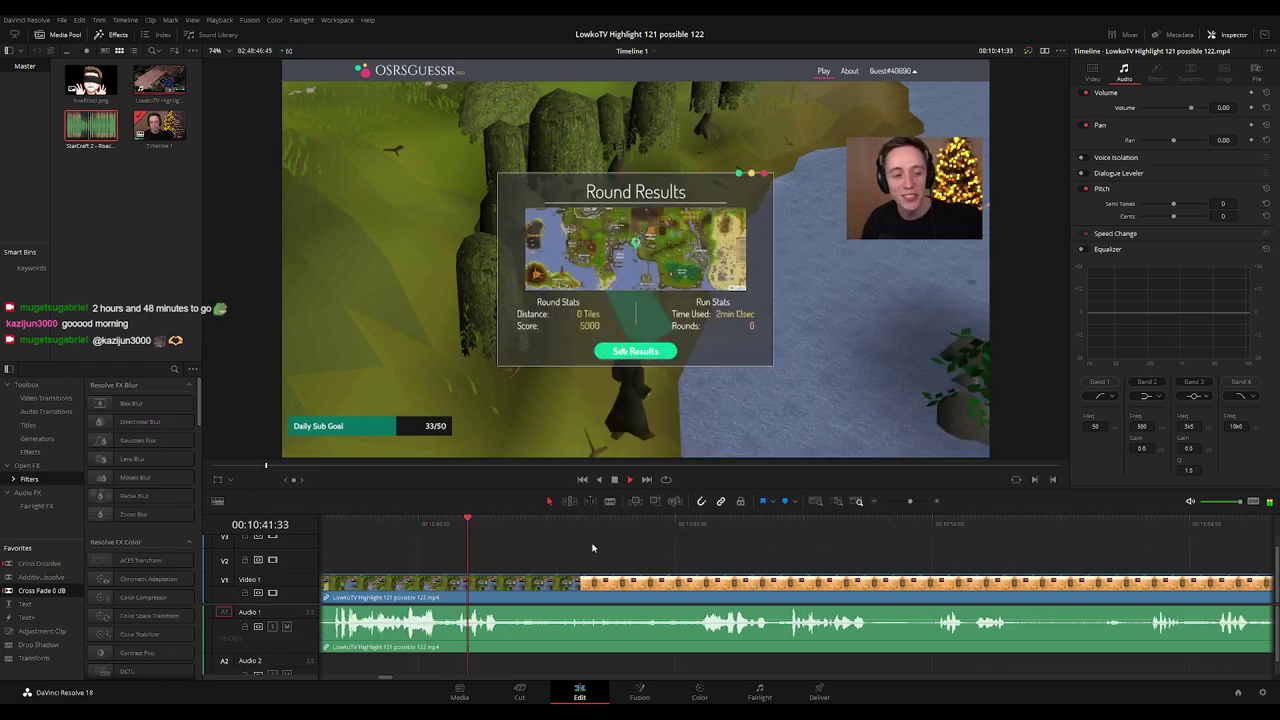
{"action": "left_click", "coordinate": [687, 523]}
{"action": "scroll", "coordinate": [683, 551], "scroll_direction": "right", "scroll_amount": 4}
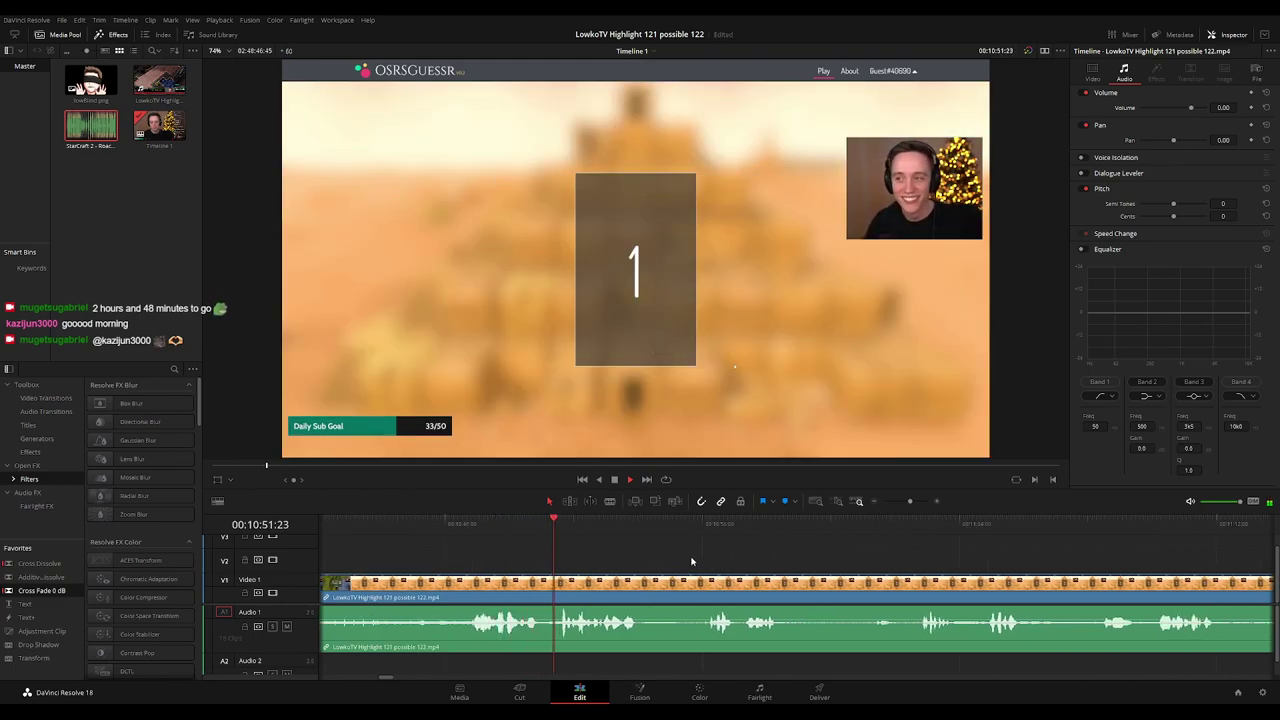
{"action": "scroll", "coordinate": [781, 573], "scroll_direction": "right", "scroll_amount": 2}
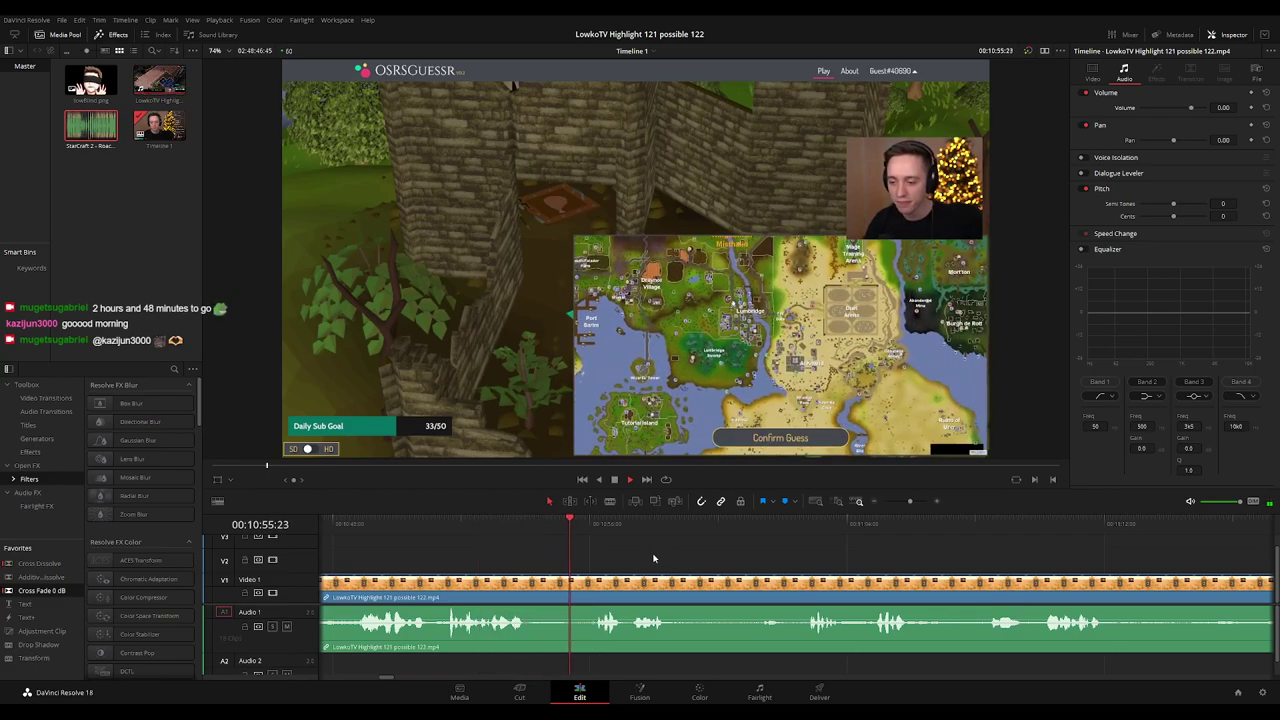
Cut the short pause starting at about 00:10:55 out of the castle ruin round and close the gap.
{"action": "key", "text": "b"}
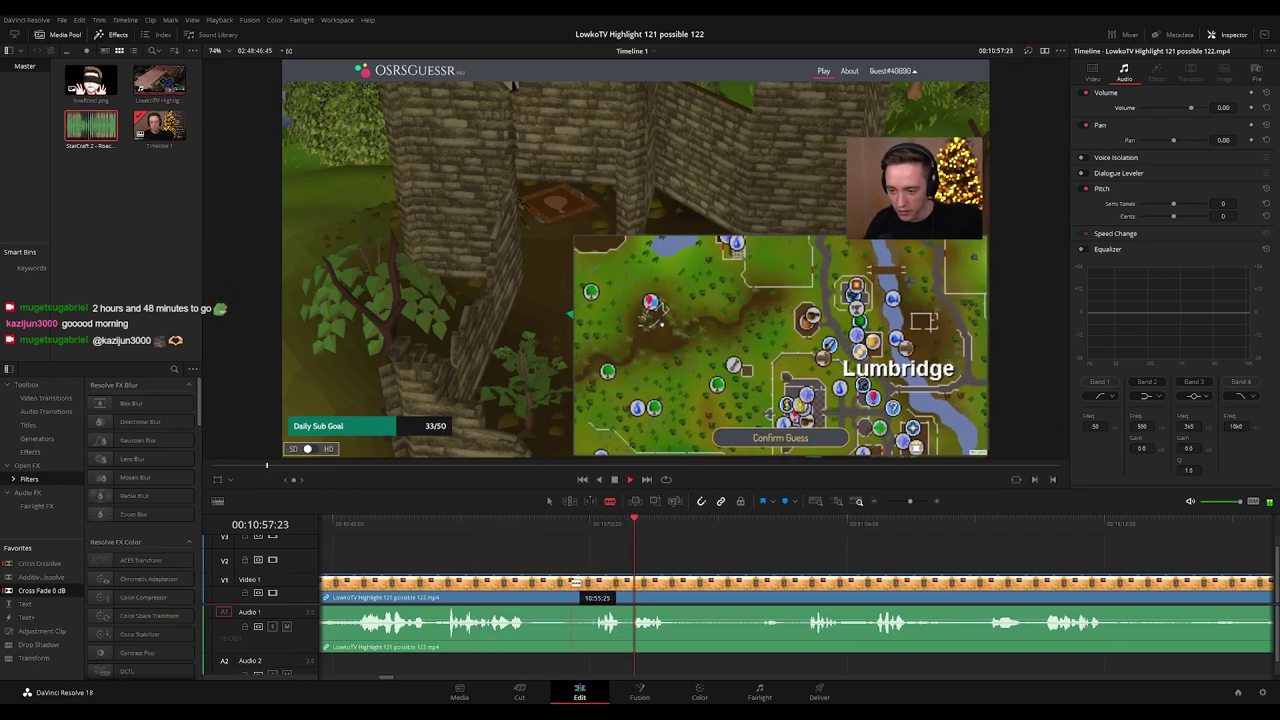
{"action": "left_click", "coordinate": [571, 585]}
{"action": "left_click", "coordinate": [594, 585]}
{"action": "key", "text": "a"}
{"action": "left_click", "coordinate": [584, 590]}
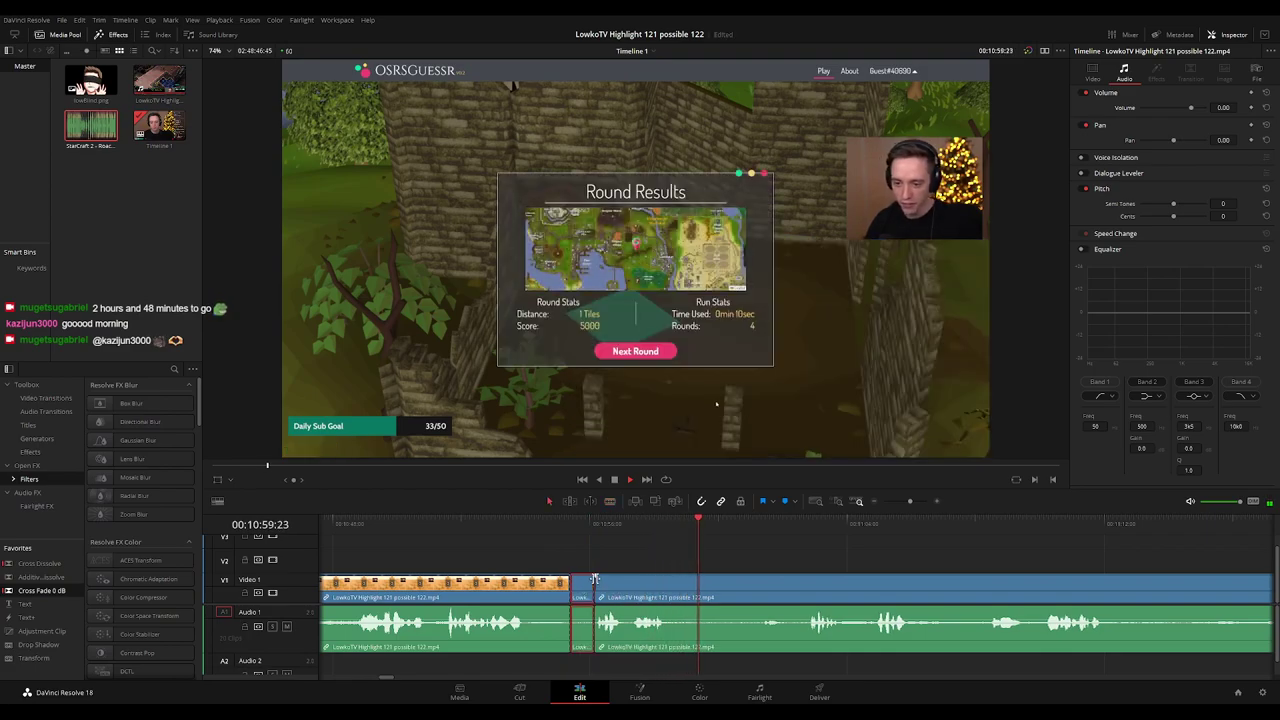
{"action": "key", "text": "b"}
{"action": "key", "text": "a"}
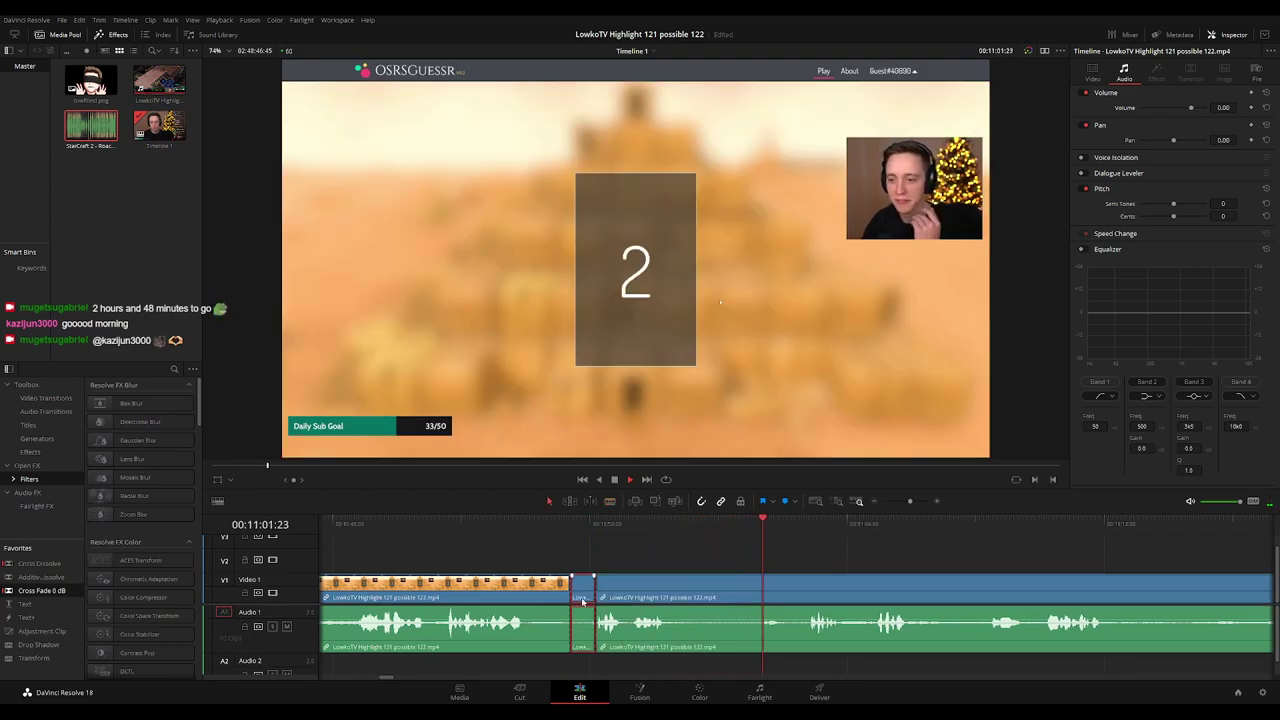
{"action": "key", "text": "BackSpace"}
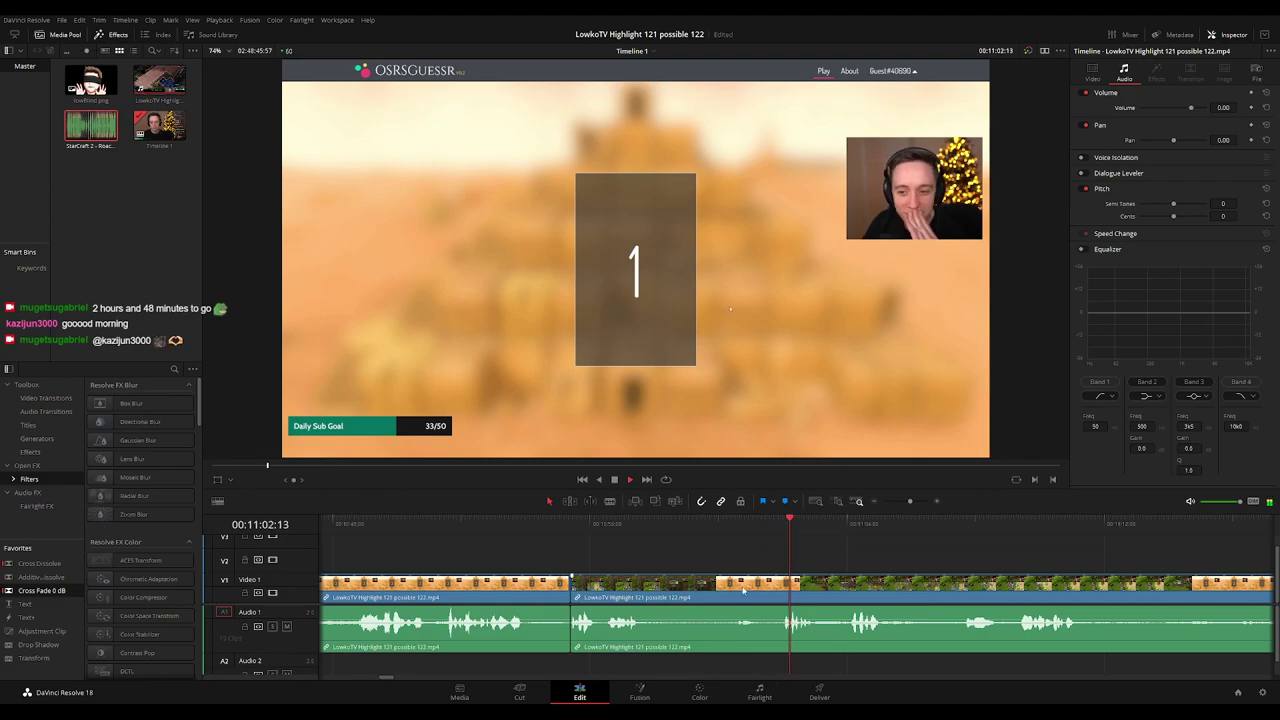
Remove the footage from about 00:10:58 to 00:11:01, between the castle ruin round and the next countdown, closing the gap.
{"action": "key", "text": "b"}
{"action": "left_click", "coordinate": [677, 588]}
{"action": "left_click", "coordinate": [775, 588]}
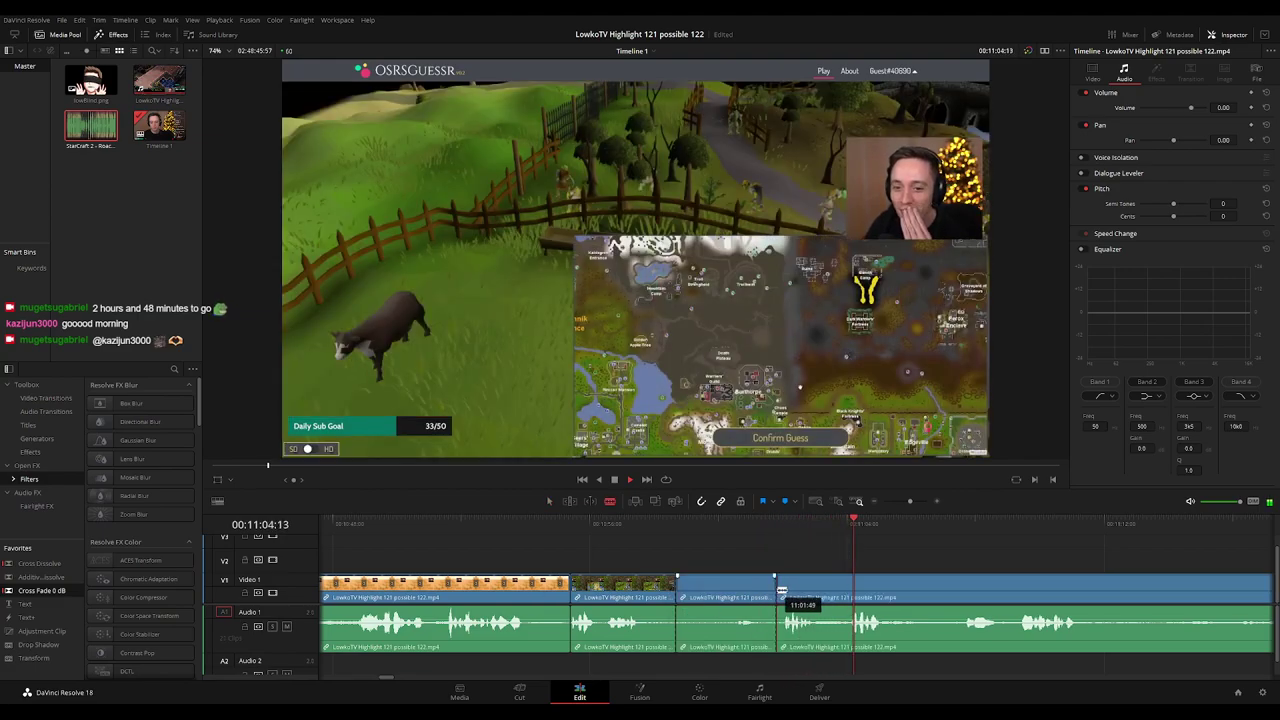
{"action": "key", "text": "a"}
{"action": "left_click", "coordinate": [727, 593]}
{"action": "key", "text": "Delete"}
Recolour the two reviewed clips before the latest cut beige.
{"action": "left_click_drag", "start_coordinate": [639, 563], "coordinate": [562, 591]}
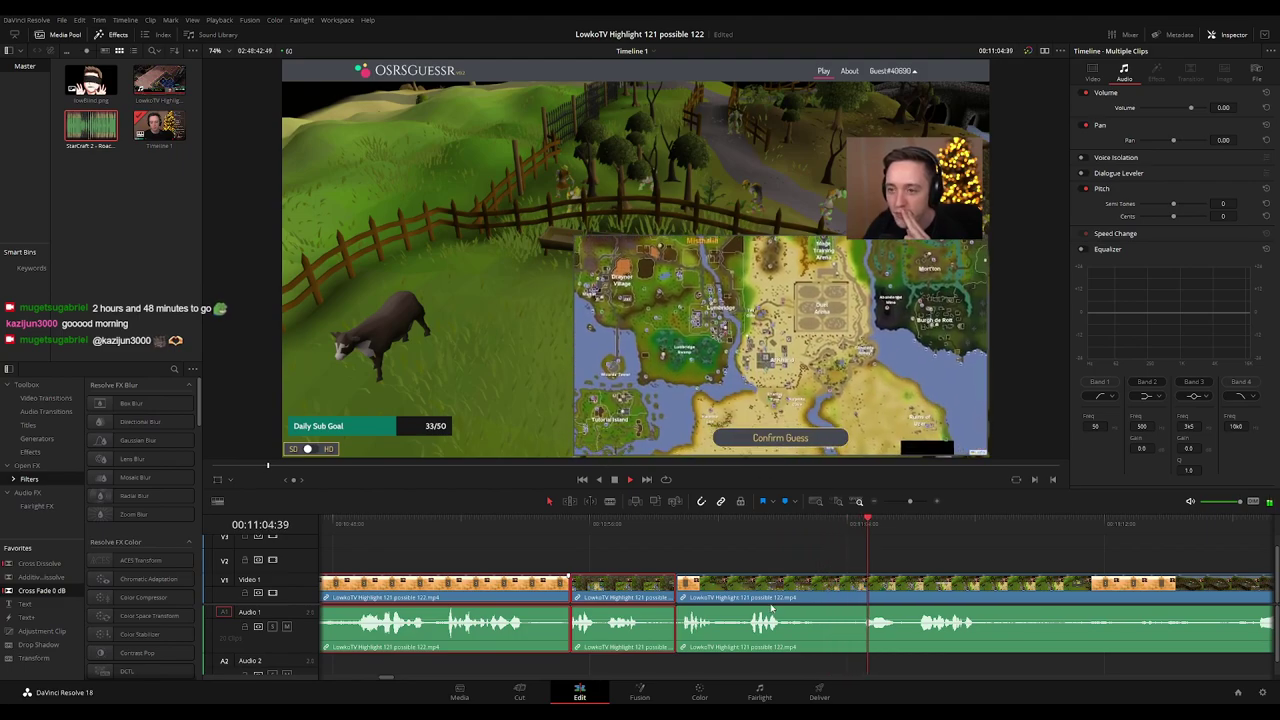
{"action": "key", "text": "d"}
{"action": "left_click", "coordinate": [801, 554]}
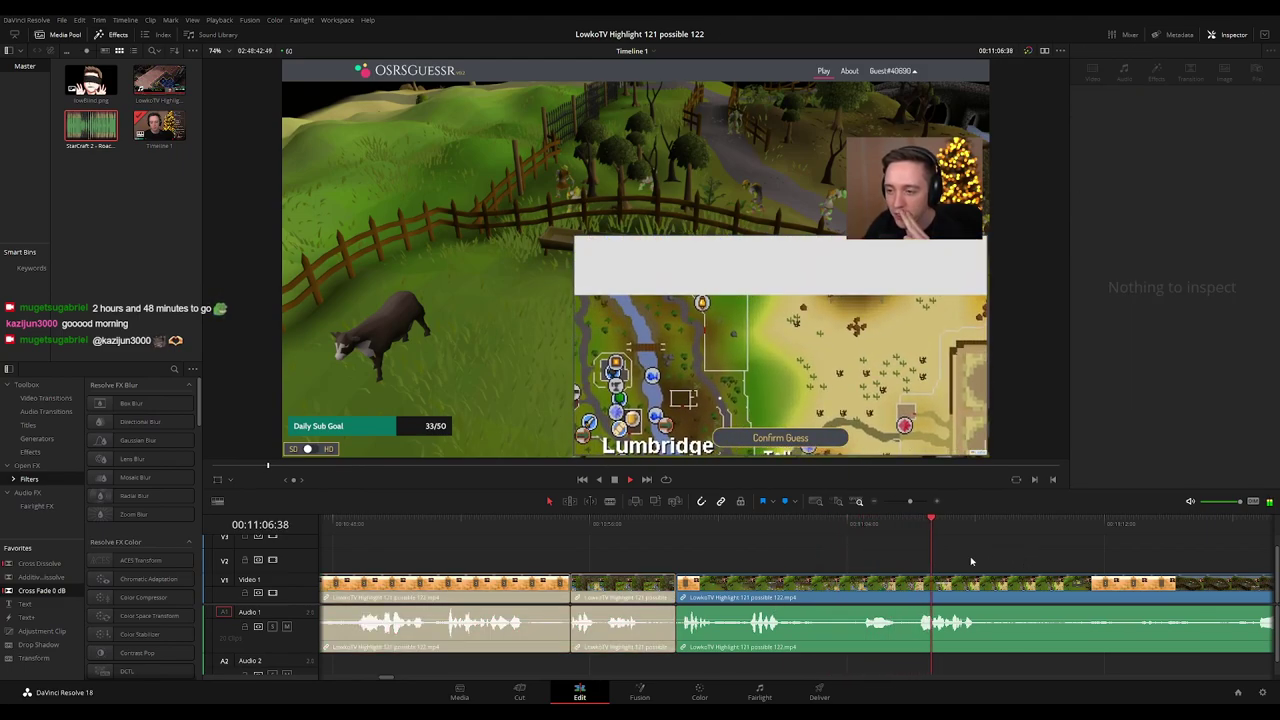
Play the fenced field round and skip past the next countdown to about 00:11:16:30.
{"action": "left_click_drag", "start_coordinate": [971, 559], "coordinate": [722, 555]}
{"action": "scroll", "coordinate": [760, 560], "scroll_direction": "right", "scroll_amount": 1}
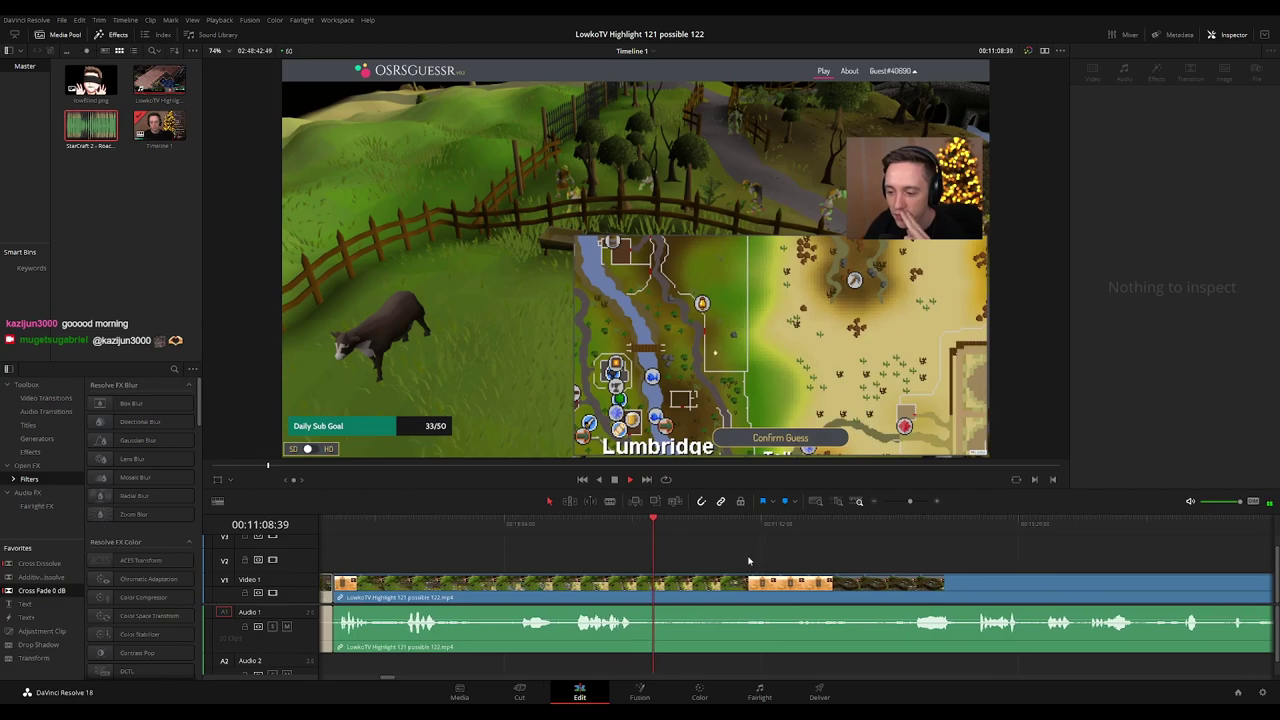
{"action": "scroll", "coordinate": [735, 558], "scroll_direction": "right", "scroll_amount": 2}
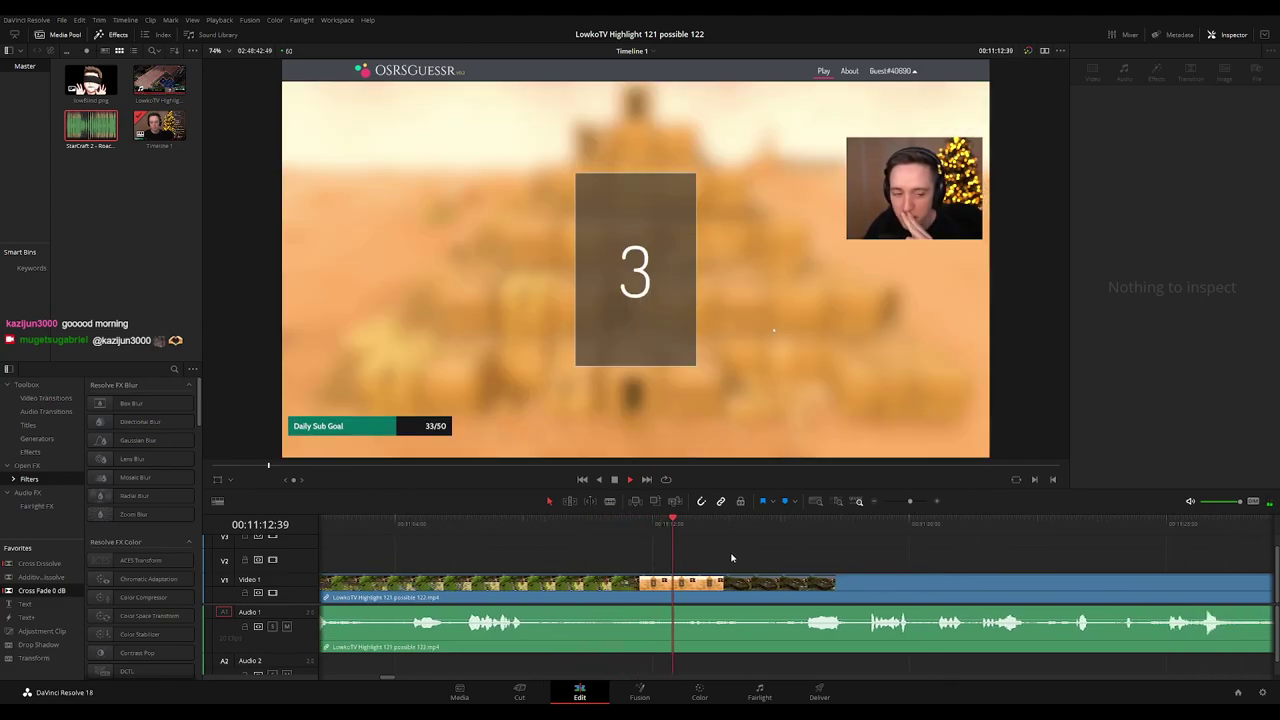
{"action": "left_click", "coordinate": [793, 523]}
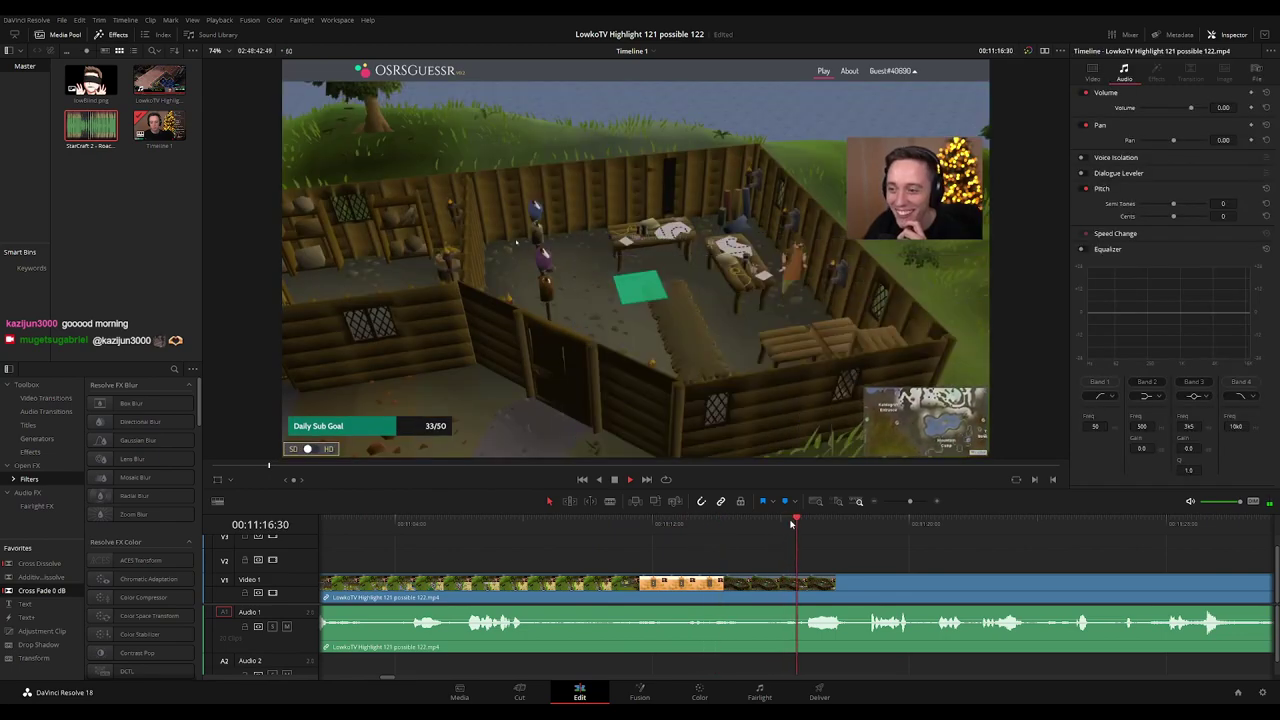
Remove the footage from about 00:11:16:35 to 00:11:18:44 at the start of the wooden workshop round, closing the gap.
{"action": "left_click_drag", "start_coordinate": [940, 553], "coordinate": [651, 550]}
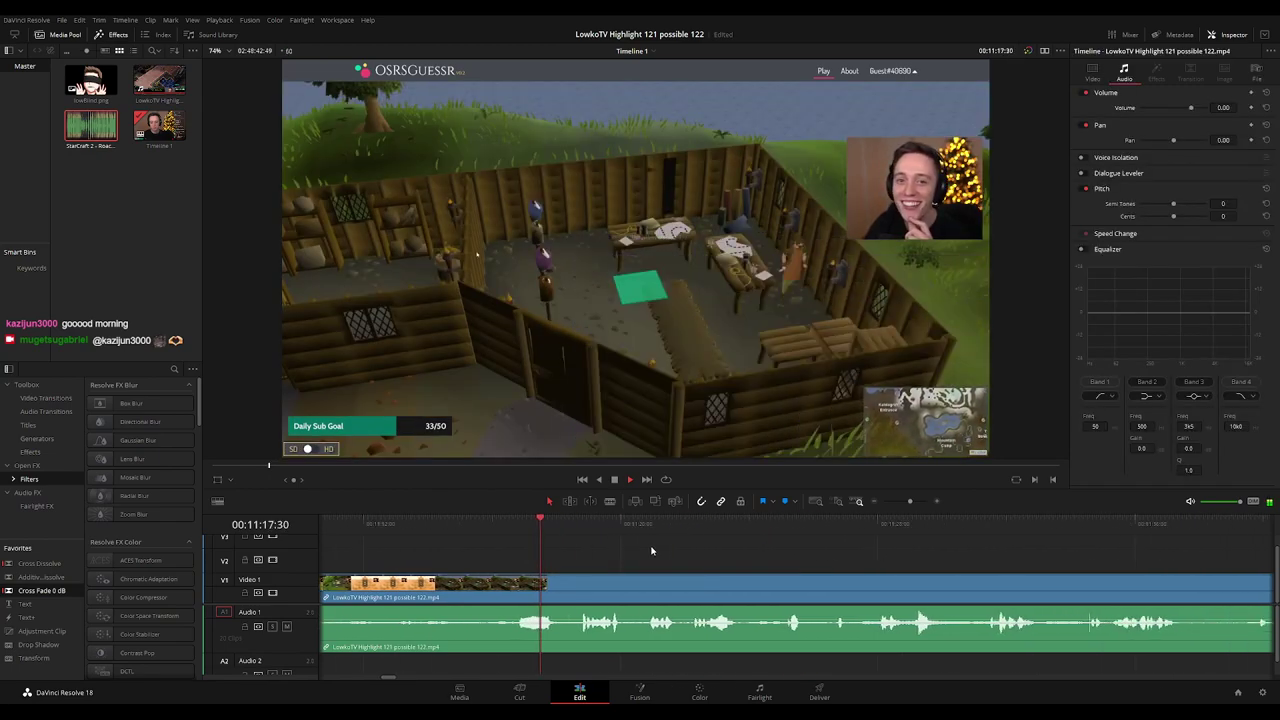
{"action": "key", "text": "b"}
{"action": "left_click", "coordinate": [511, 586]}
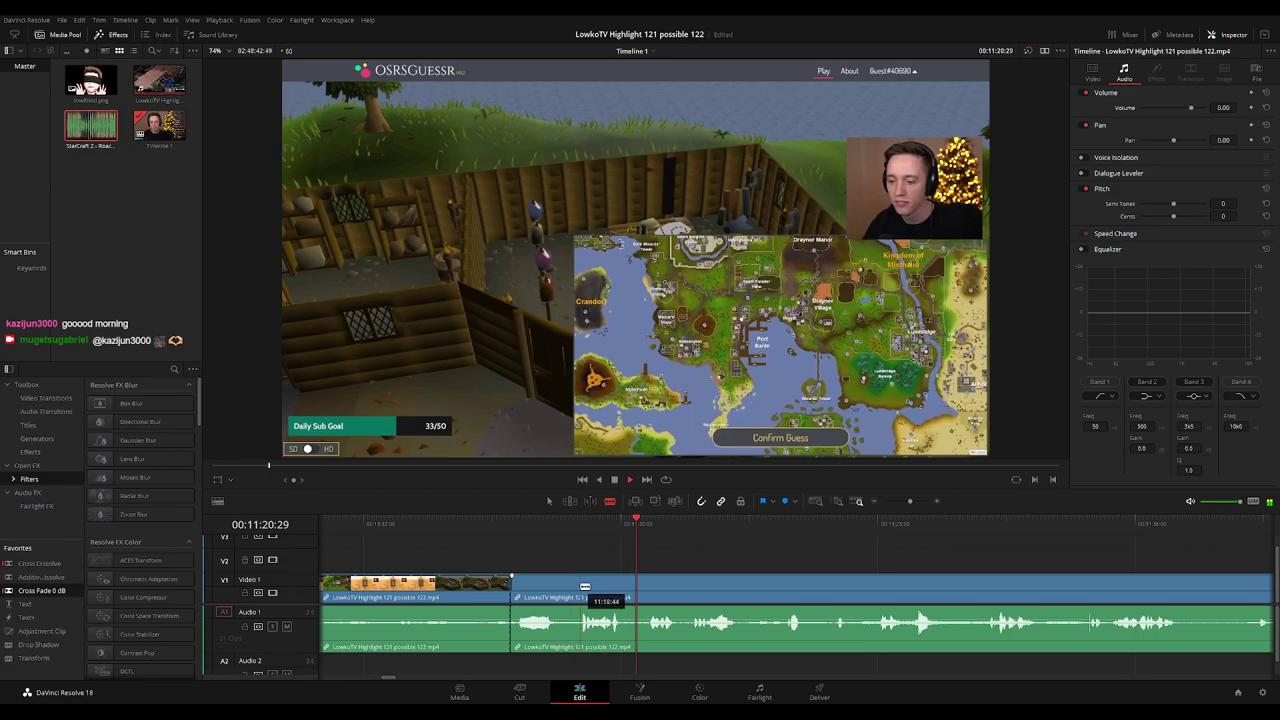
{"action": "key", "text": "a"}
{"action": "left_click", "coordinate": [492, 528]}
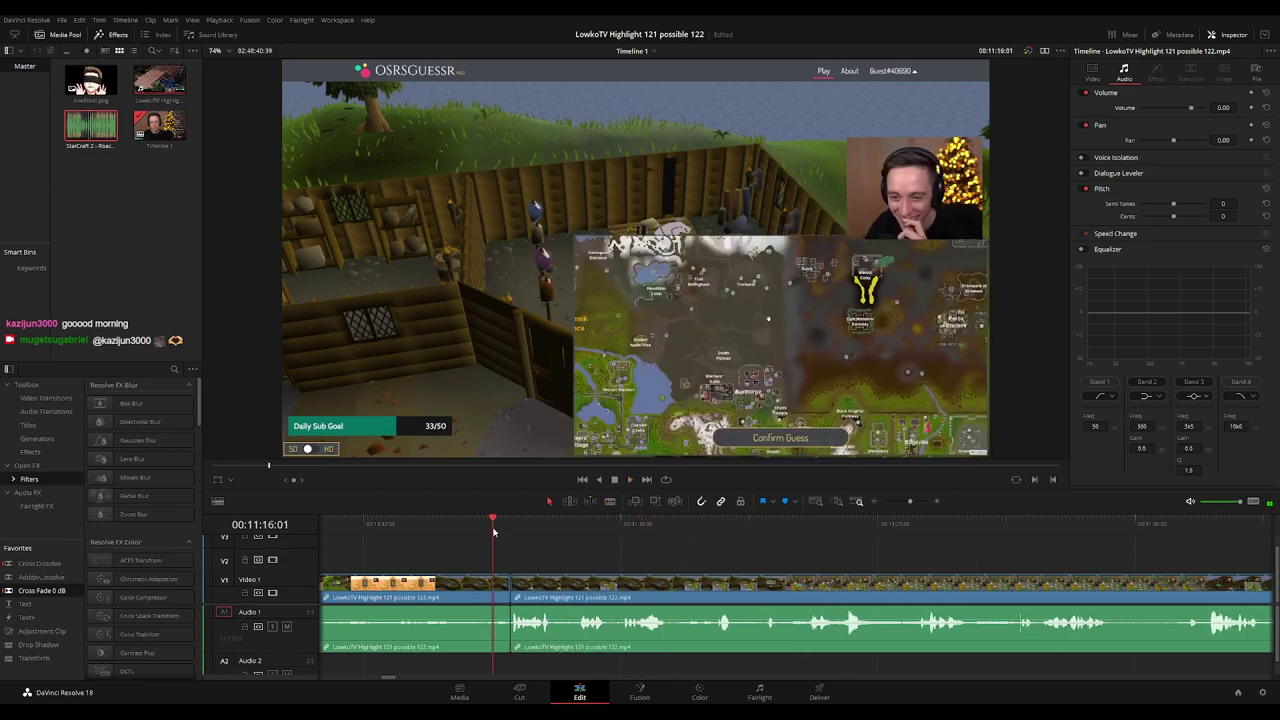
Recolour the reviewed clip before the workshop round cut beige.
{"action": "left_click", "coordinate": [471, 587]}
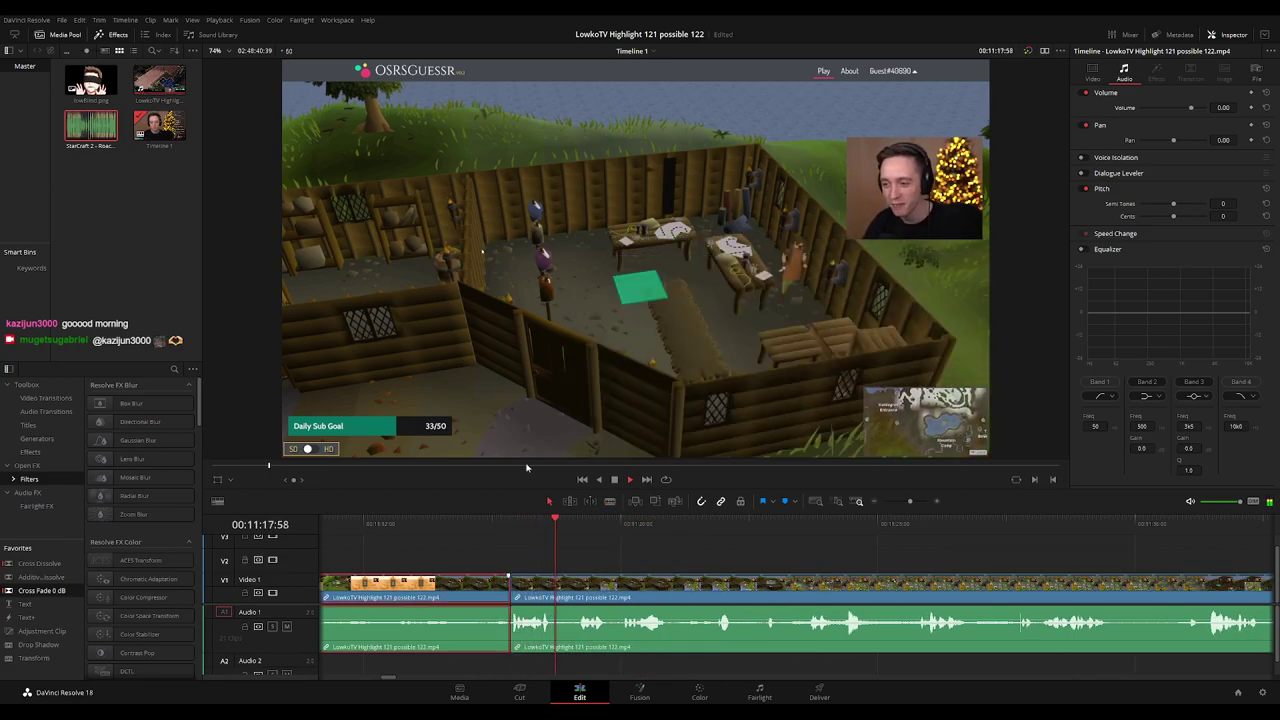
{"action": "key", "text": "c"}
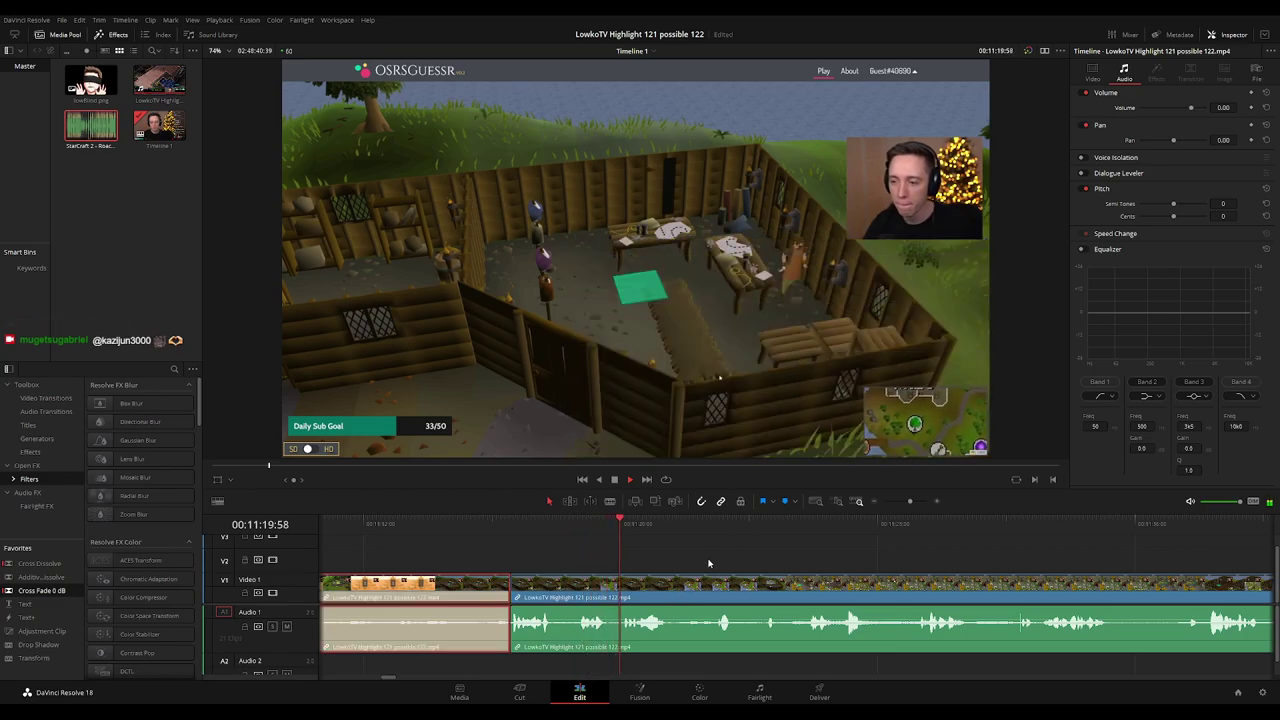
{"action": "left_click", "coordinate": [709, 560]}
Play into the throne room round and cut the few empty frames at about 00:11:32:20 out, closing the gap.
{"action": "scroll", "coordinate": [826, 571], "scroll_direction": "down", "scroll_amount": 10}
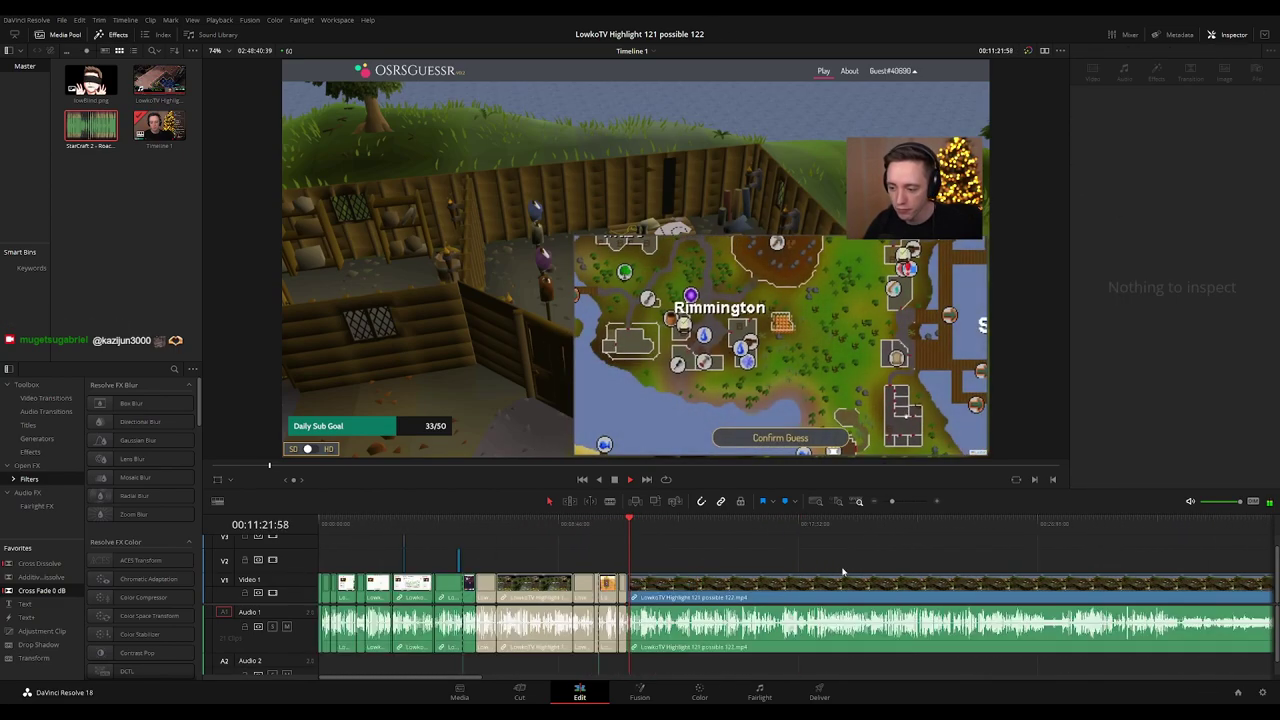
{"action": "scroll", "coordinate": [442, 580], "scroll_direction": "up", "scroll_amount": 5}
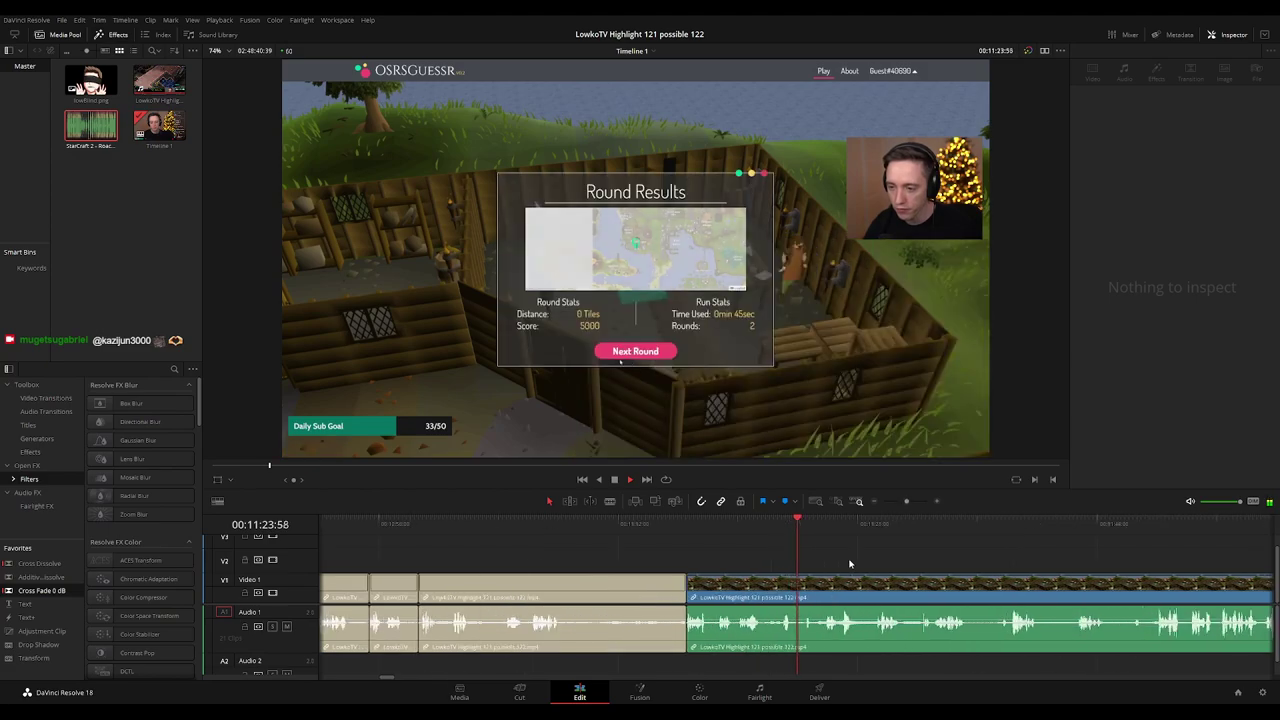
{"action": "left_click_drag", "start_coordinate": [938, 556], "coordinate": [633, 556]}
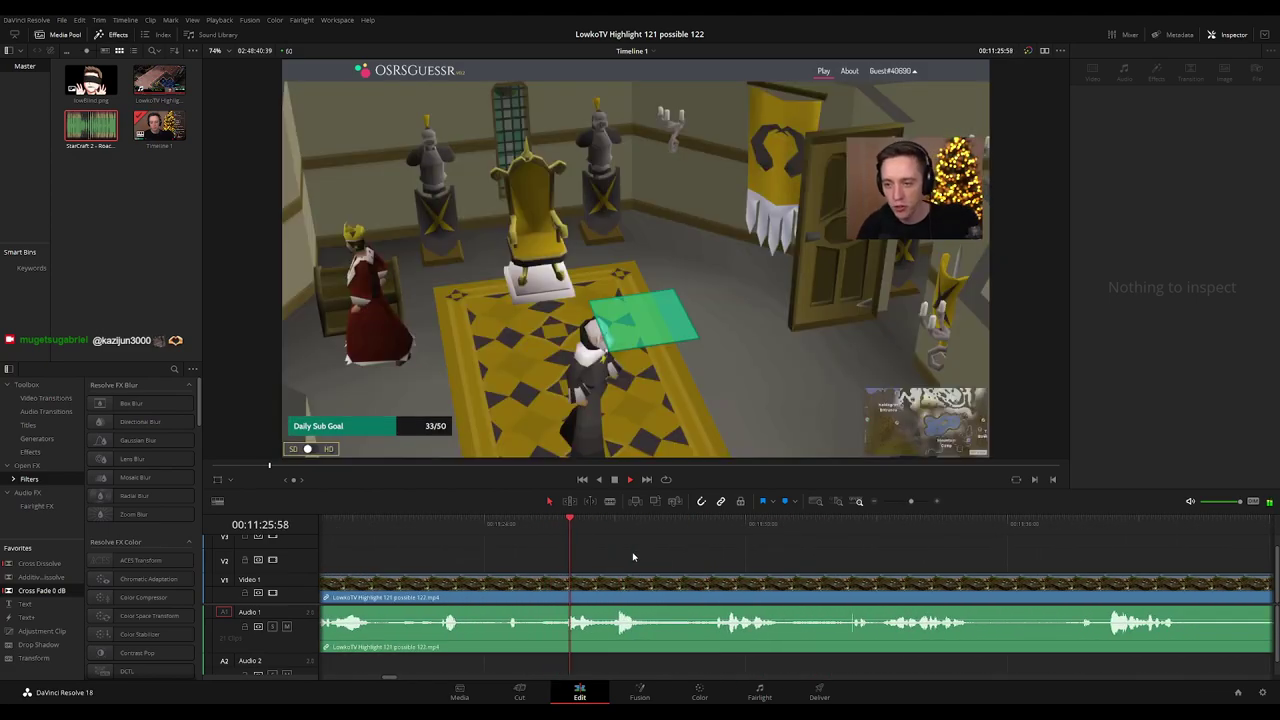
{"action": "left_click_drag", "start_coordinate": [768, 557], "coordinate": [650, 557]}
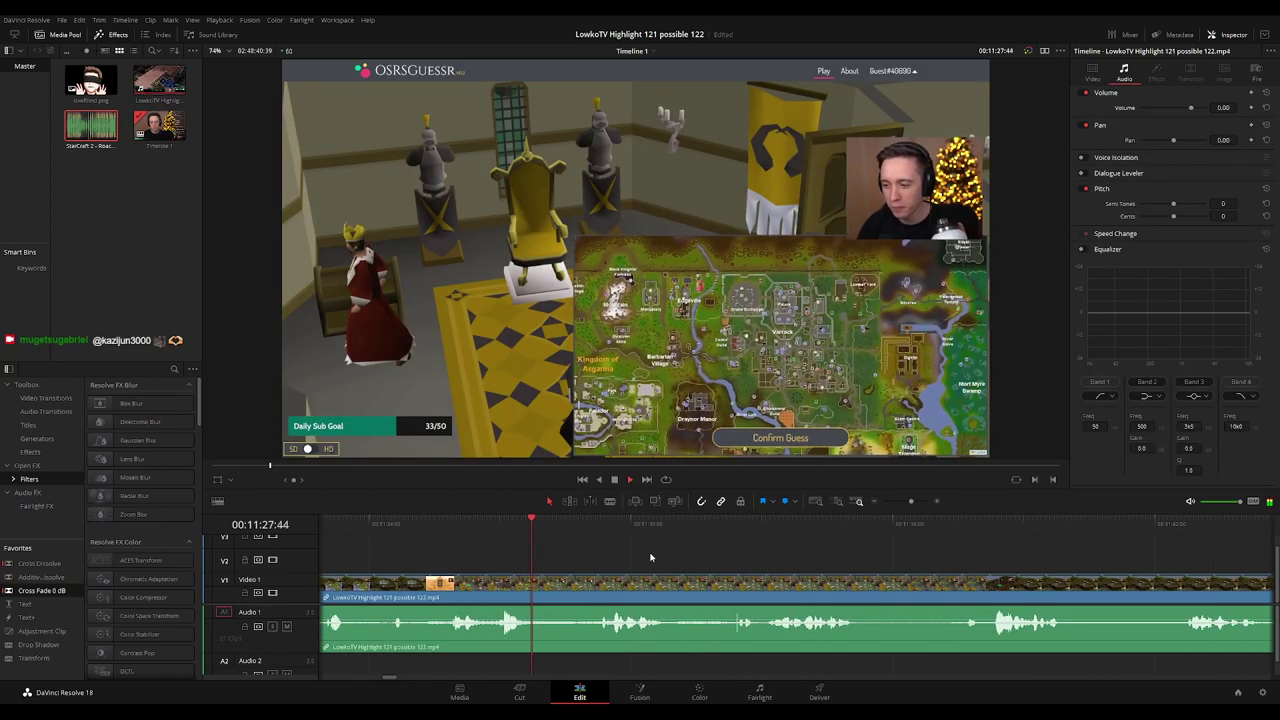
{"action": "left_click_drag", "start_coordinate": [772, 553], "coordinate": [681, 547]}
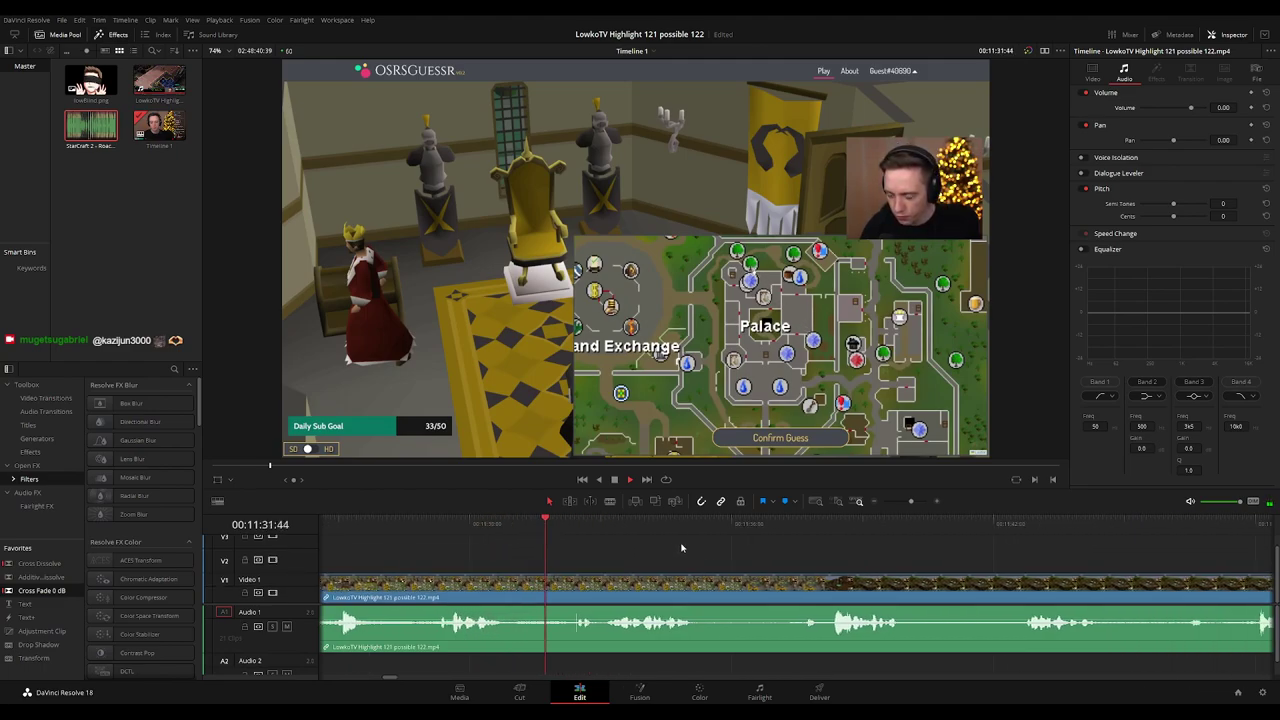
{"action": "key", "text": "b"}
{"action": "left_click", "coordinate": [575, 580]}
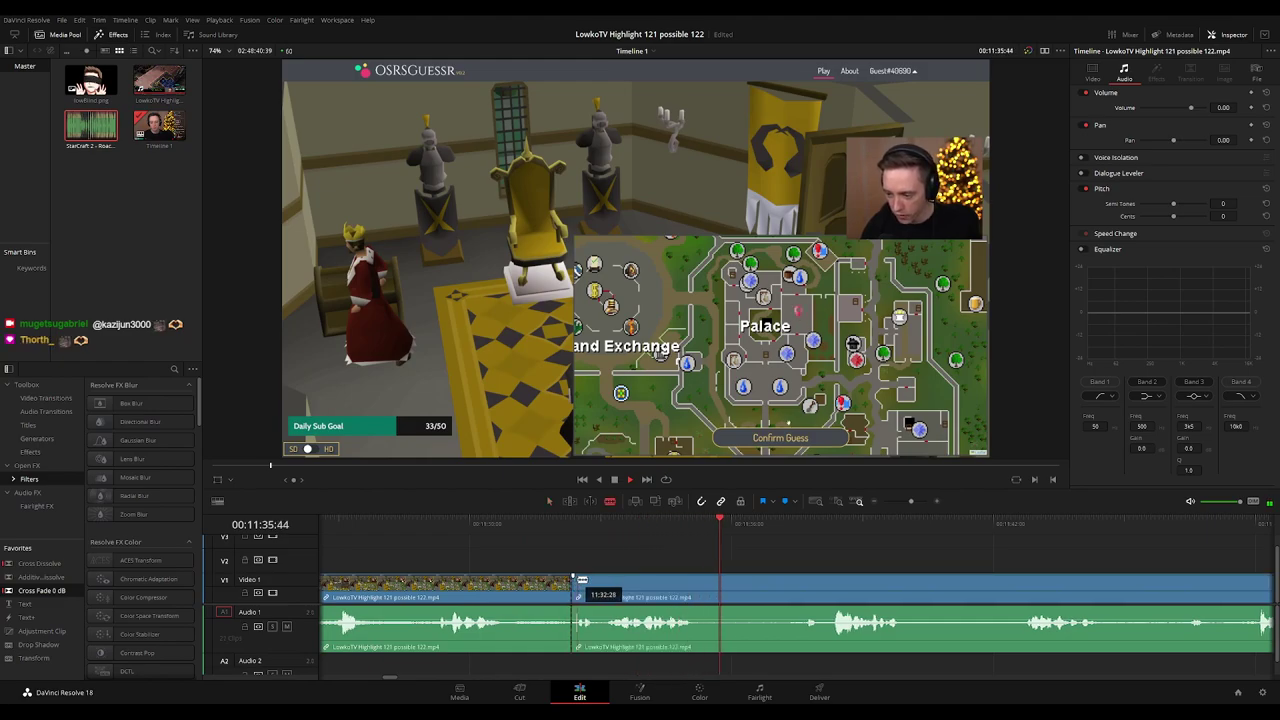
{"action": "key", "text": "ctrl+equal"}
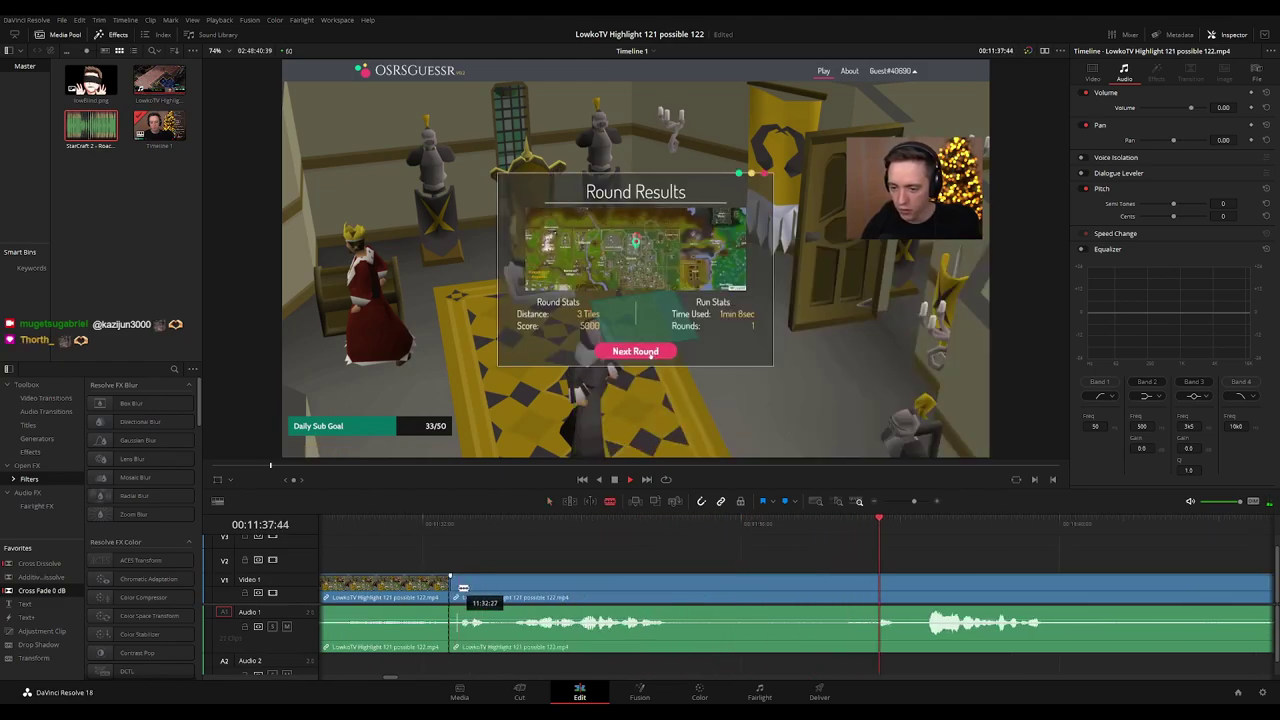
{"action": "key", "text": "a"}
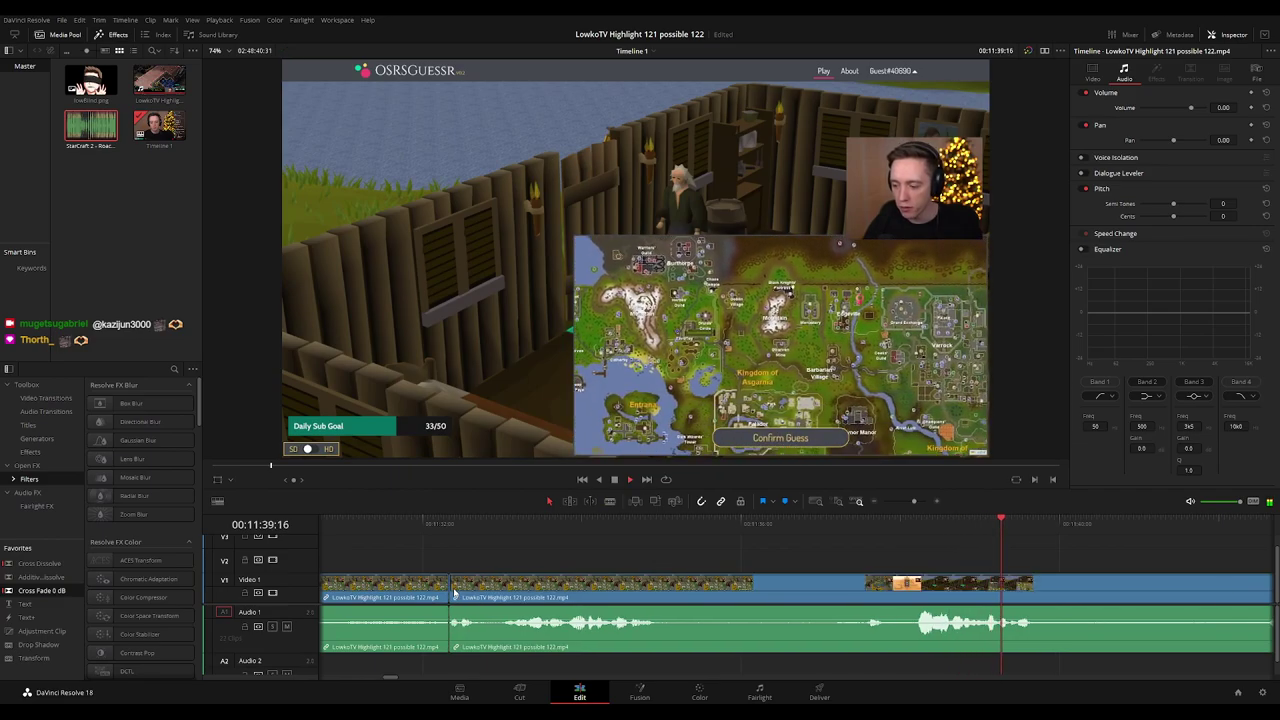
Recolour the reviewed clip before the throne room cut beige.
{"action": "key", "text": "ctrl+minus"}
{"action": "key", "text": "ctrl+minus"}
{"action": "key", "text": "ctrl+minus"}
{"action": "key", "text": "ctrl+minus"}
{"action": "left_click", "coordinate": [700, 589]}
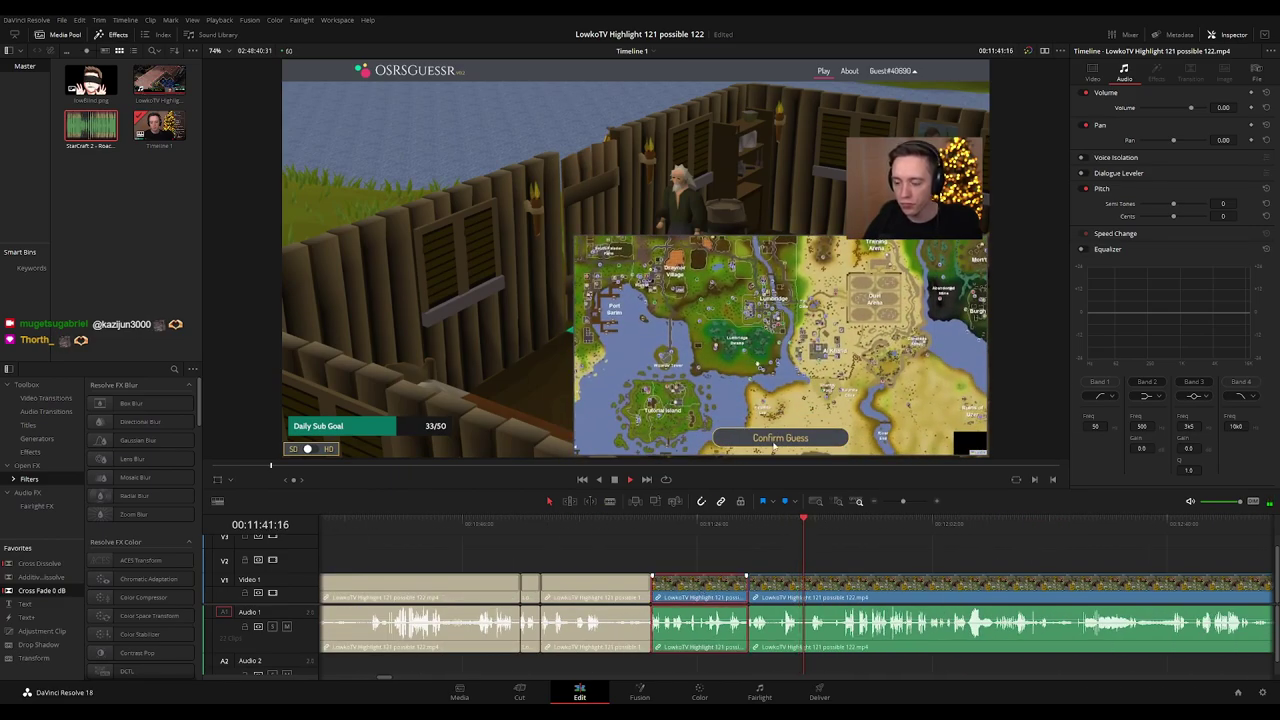
{"action": "left_click", "coordinate": [859, 557]}
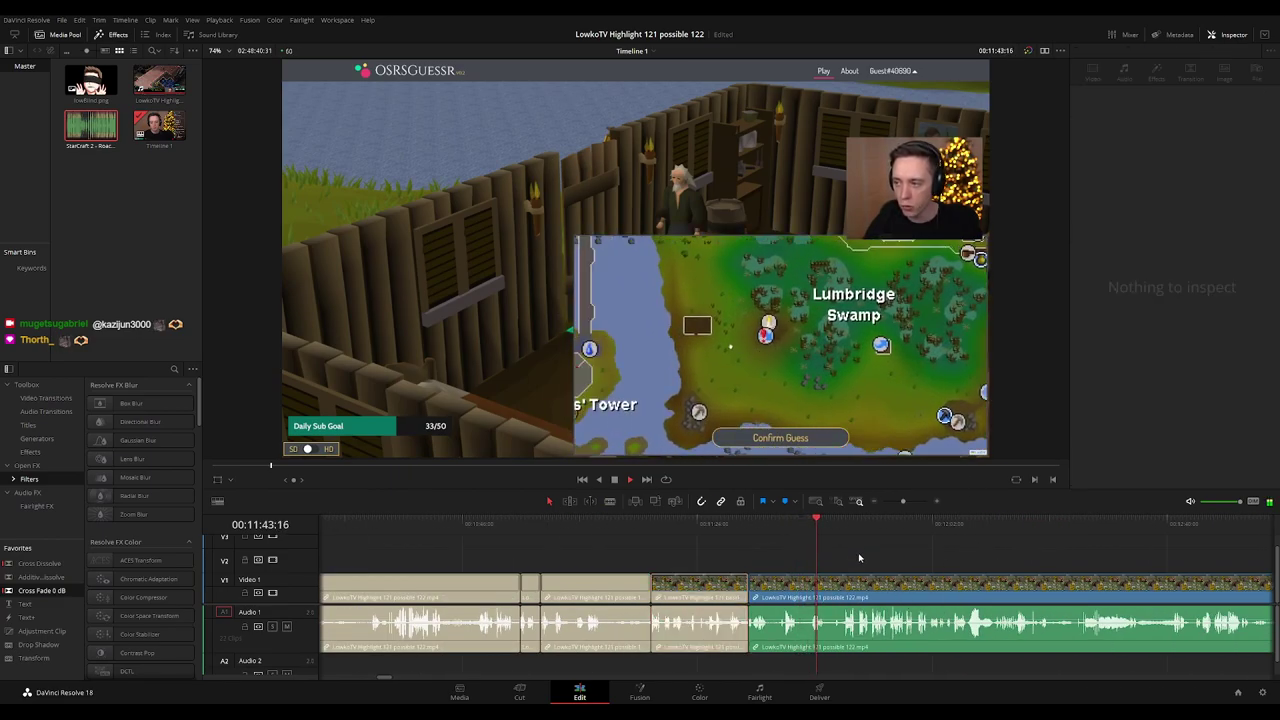
Review the log hut round and the final score screen up to about 00:12:00:53.
{"action": "key", "text": "ctrl+equal"}
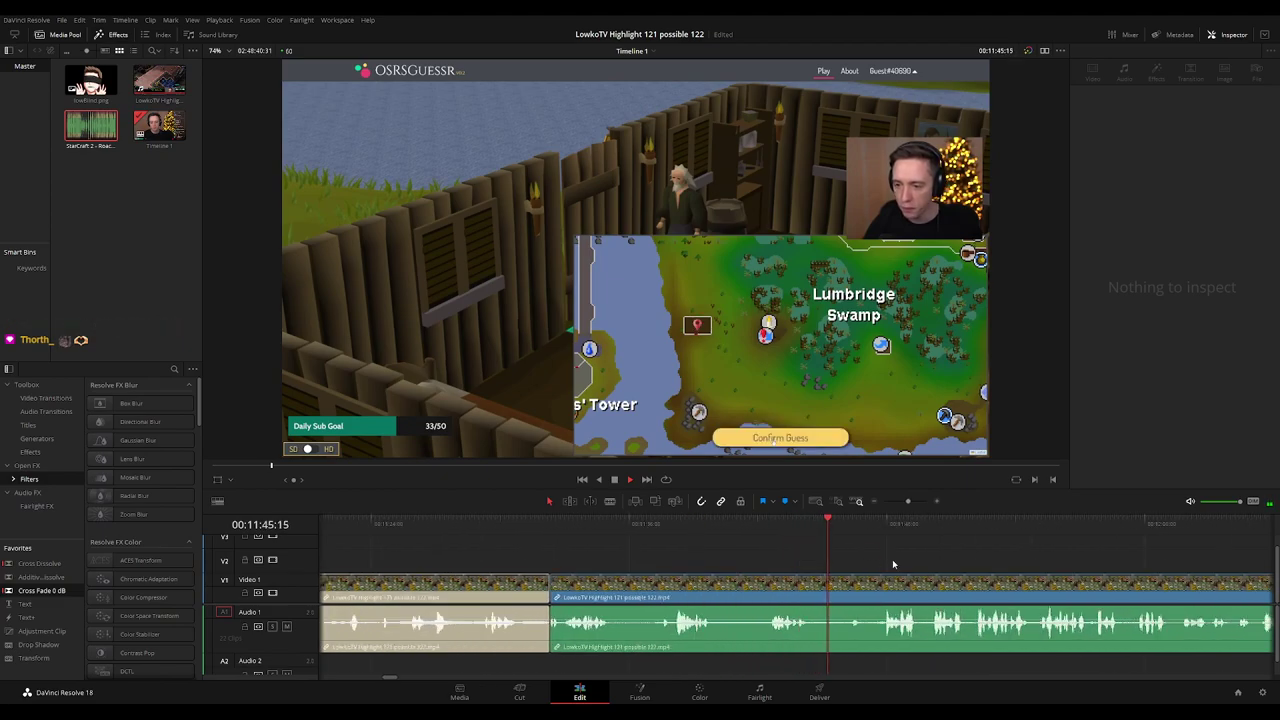
{"action": "left_click_drag", "start_coordinate": [892, 564], "coordinate": [622, 556]}
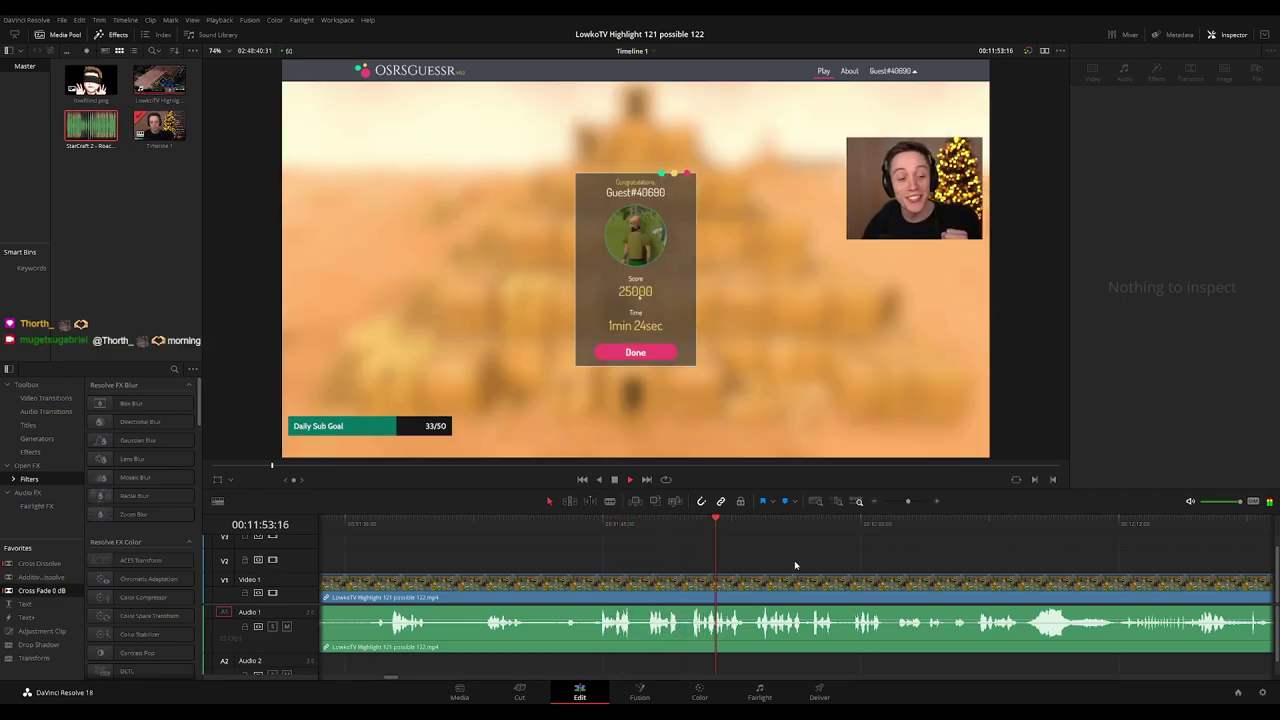
{"action": "left_click_drag", "start_coordinate": [832, 564], "coordinate": [660, 560]}
{"action": "key", "text": "space"}
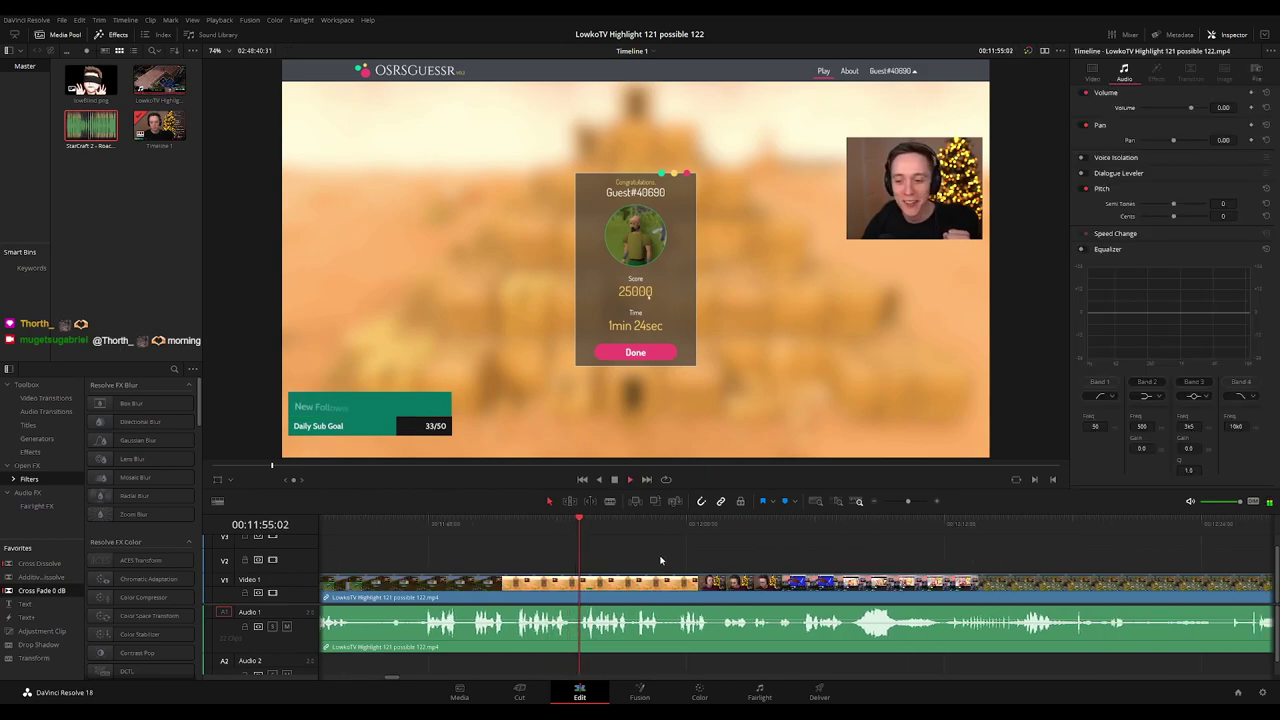
{"action": "left_click", "coordinate": [521, 523]}
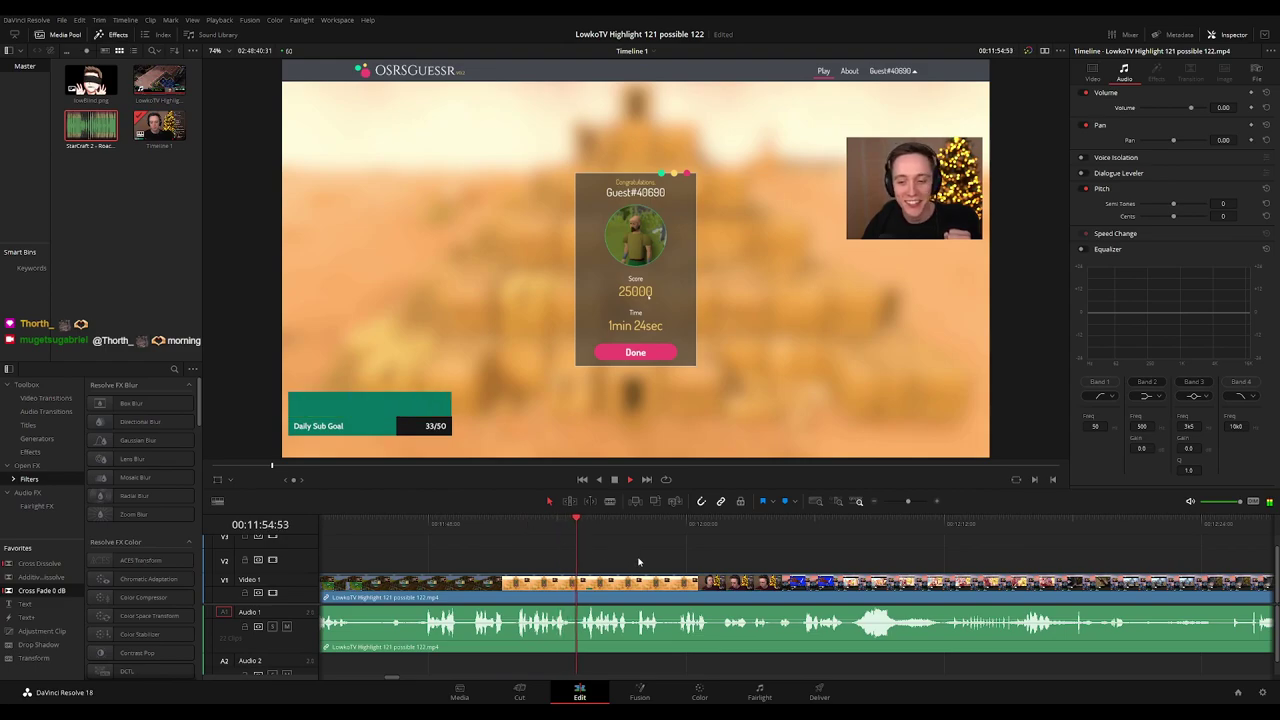
{"action": "left_click_drag", "start_coordinate": [743, 559], "coordinate": [642, 557]}
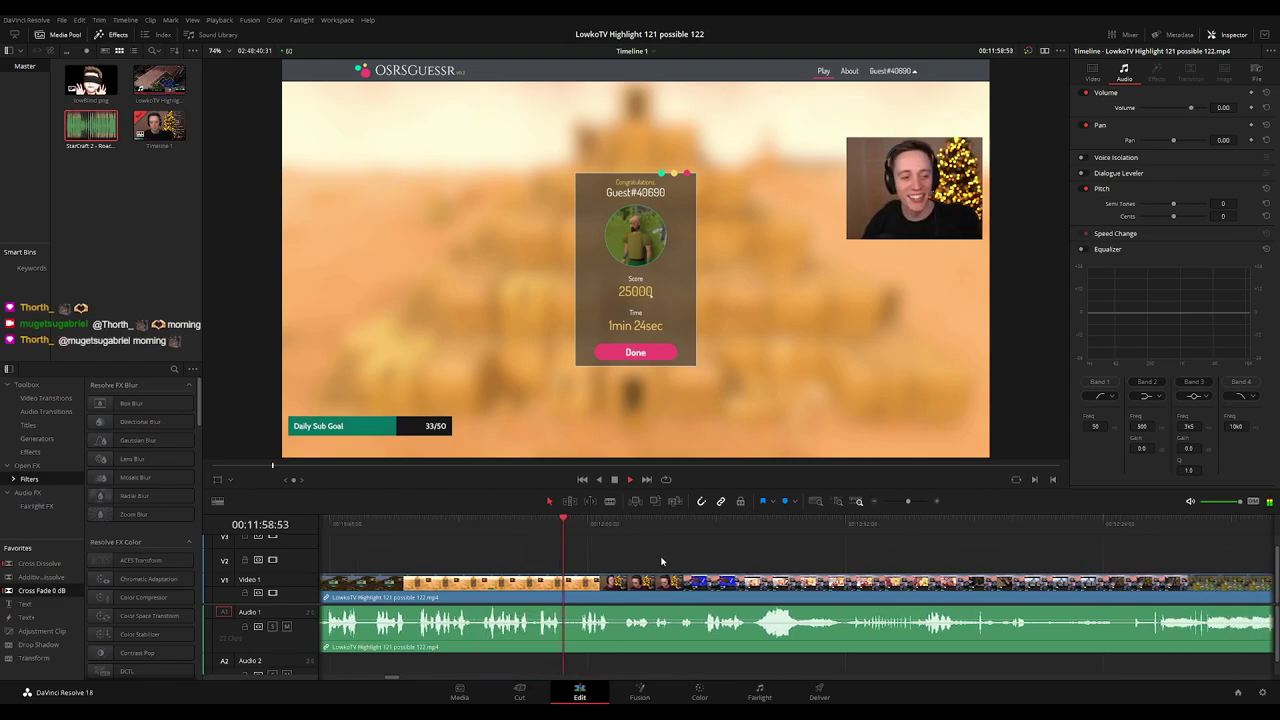
{"action": "key", "text": "ctrl+equal"}
{"action": "scroll", "coordinate": [752, 558], "scroll_direction": "right", "scroll_amount": 3}
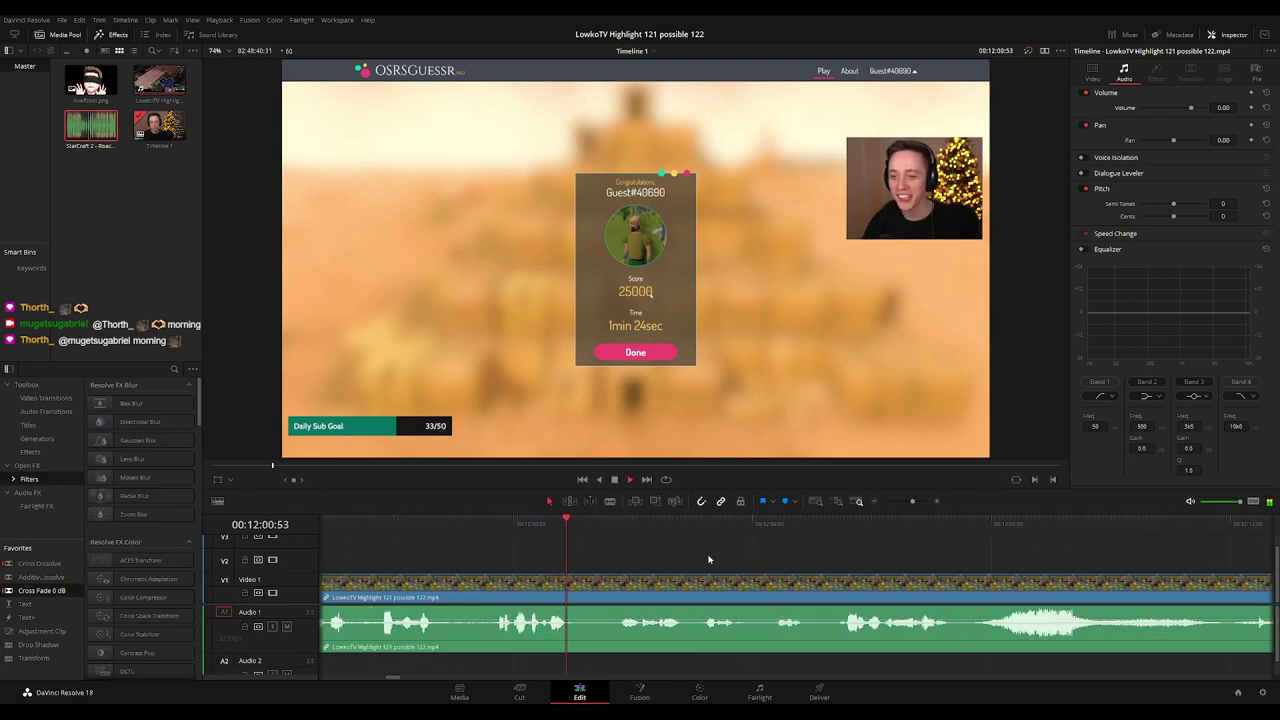
Remove the short piece starting at 00:12:01:11 between the final score screen and the webcam shot, closing the gap, and recolour the preceding clip beige.
{"action": "left_click_drag", "start_coordinate": [708, 559], "coordinate": [604, 555]}
{"action": "left_click", "coordinate": [455, 528]}
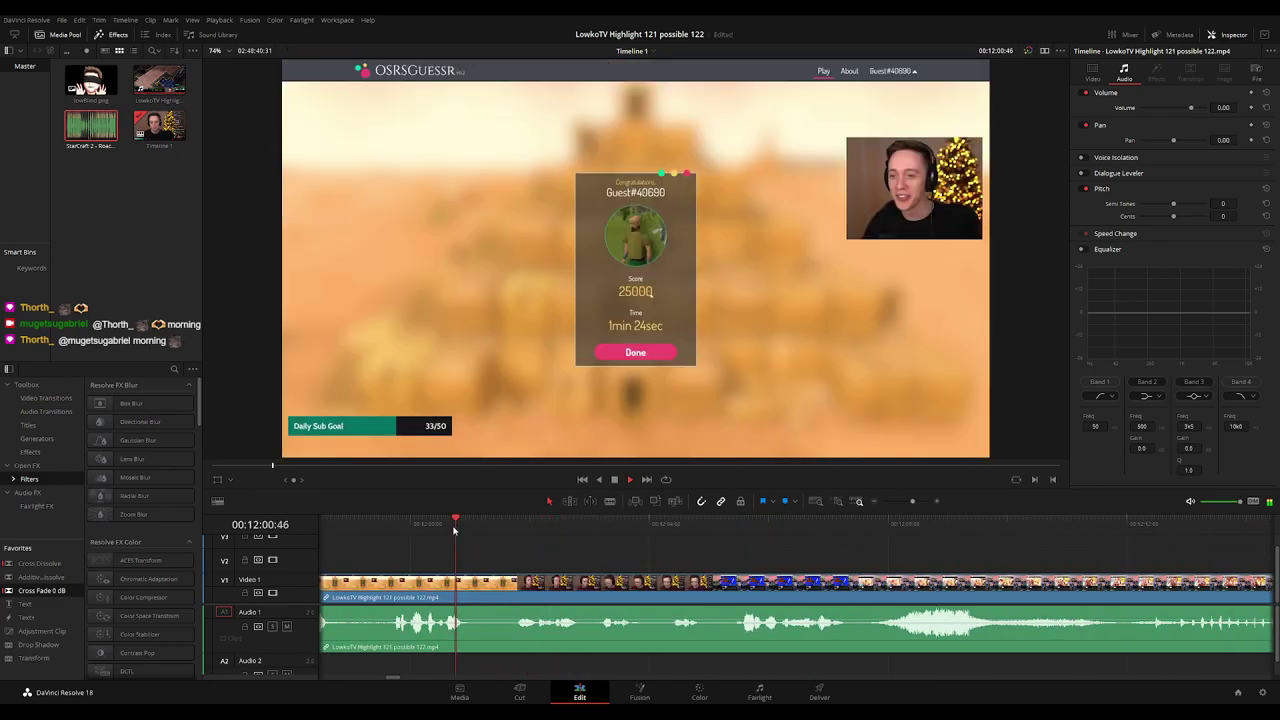
{"action": "key", "text": "ctrl+b"}
{"action": "left_click_drag", "start_coordinate": [483, 590], "coordinate": [515, 590]}
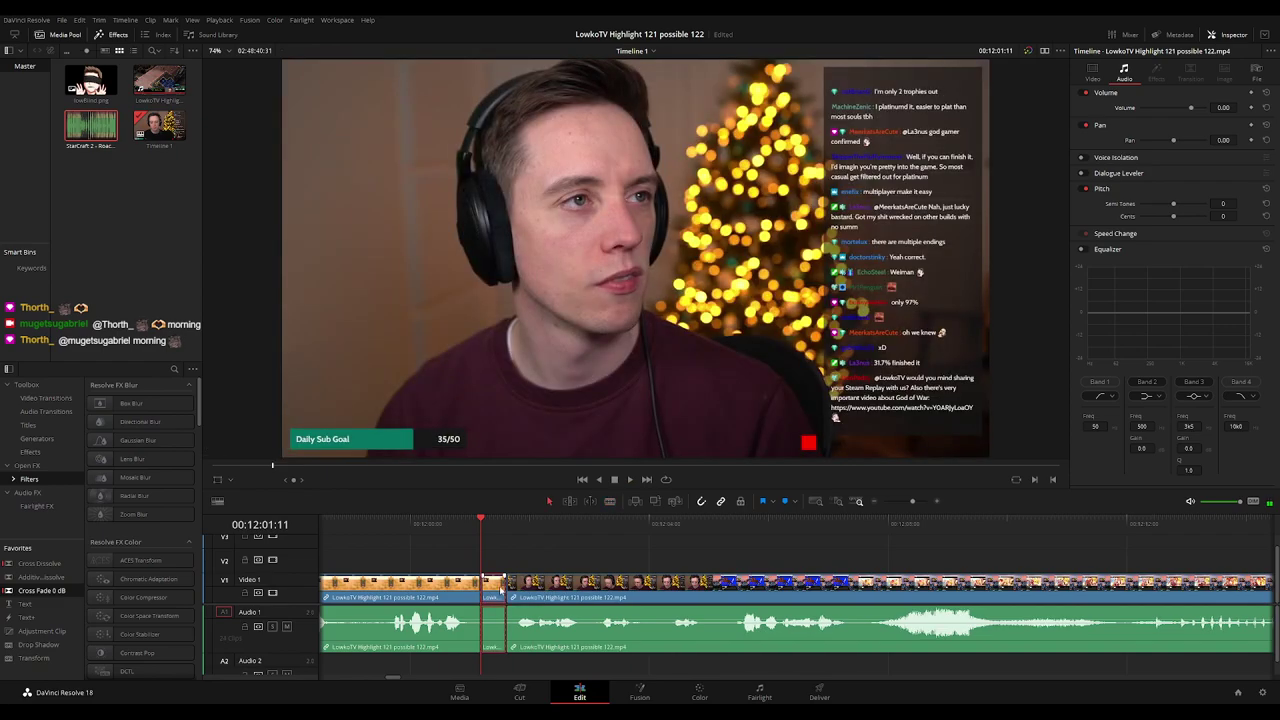
{"action": "left_click", "coordinate": [500, 590]}
{"action": "key", "text": "BackSpace"}
{"action": "key", "text": "space"}
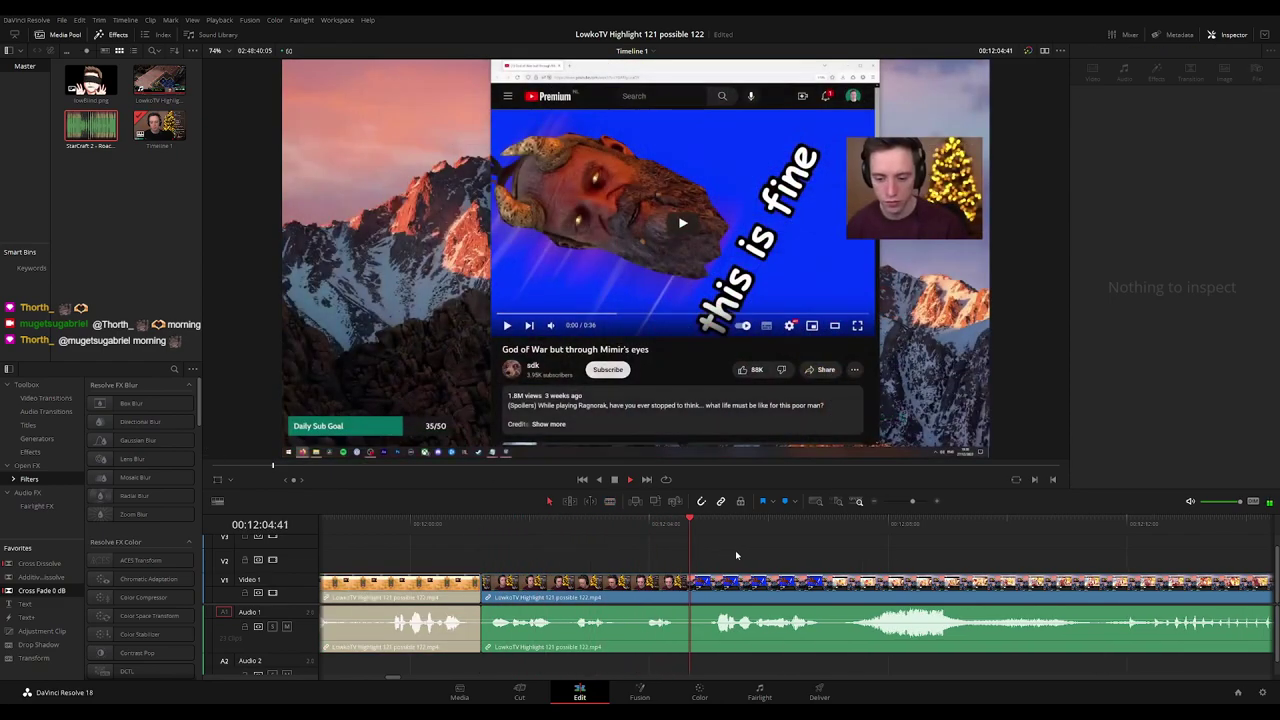
Isolate the loud opening of the God of War video between 00:12:07:09 and 00:12:09:29, lower its volume and listen back.
{"action": "left_click_drag", "start_coordinate": [869, 567], "coordinate": [704, 557]}
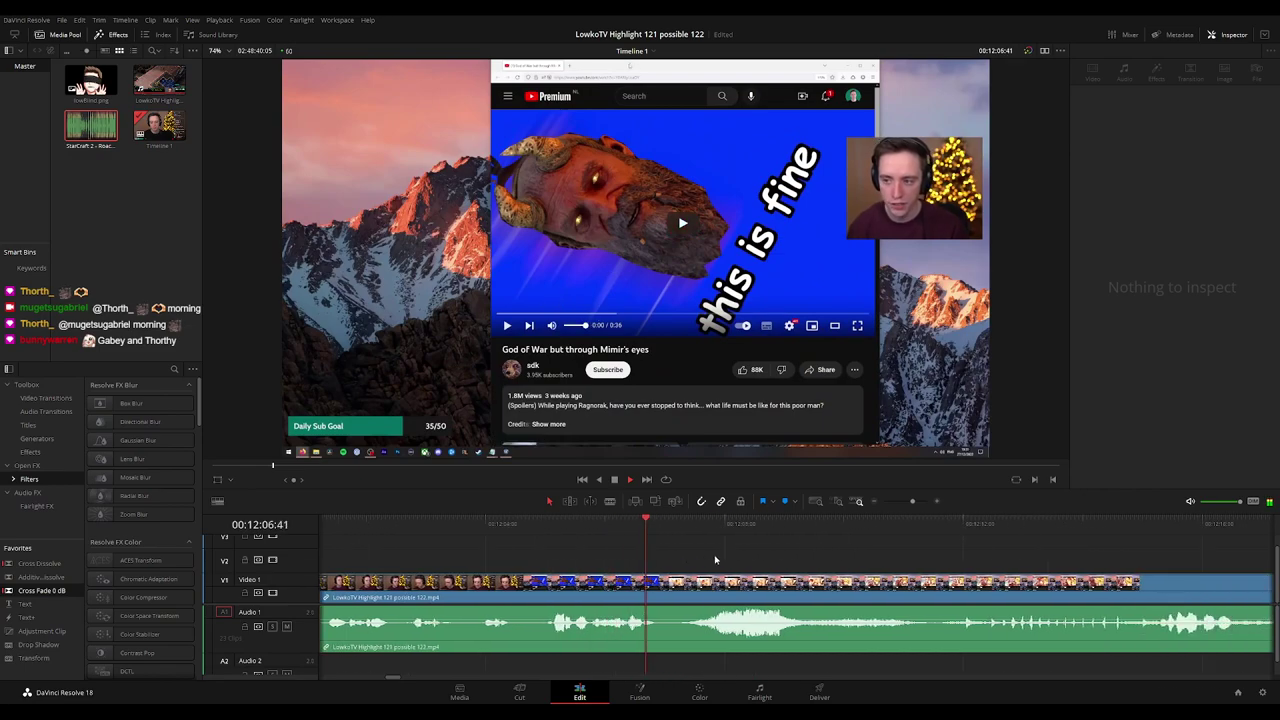
{"action": "left_click", "coordinate": [799, 556]}
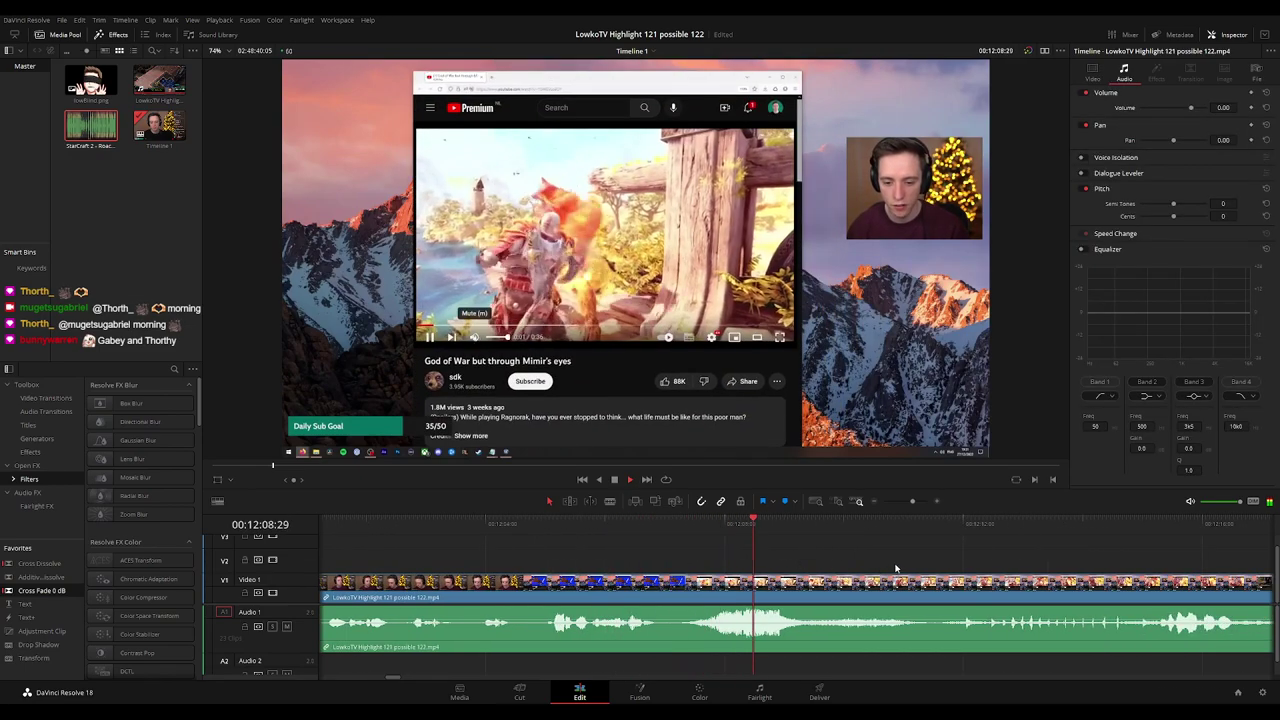
{"action": "left_click_drag", "start_coordinate": [895, 568], "coordinate": [753, 566]}
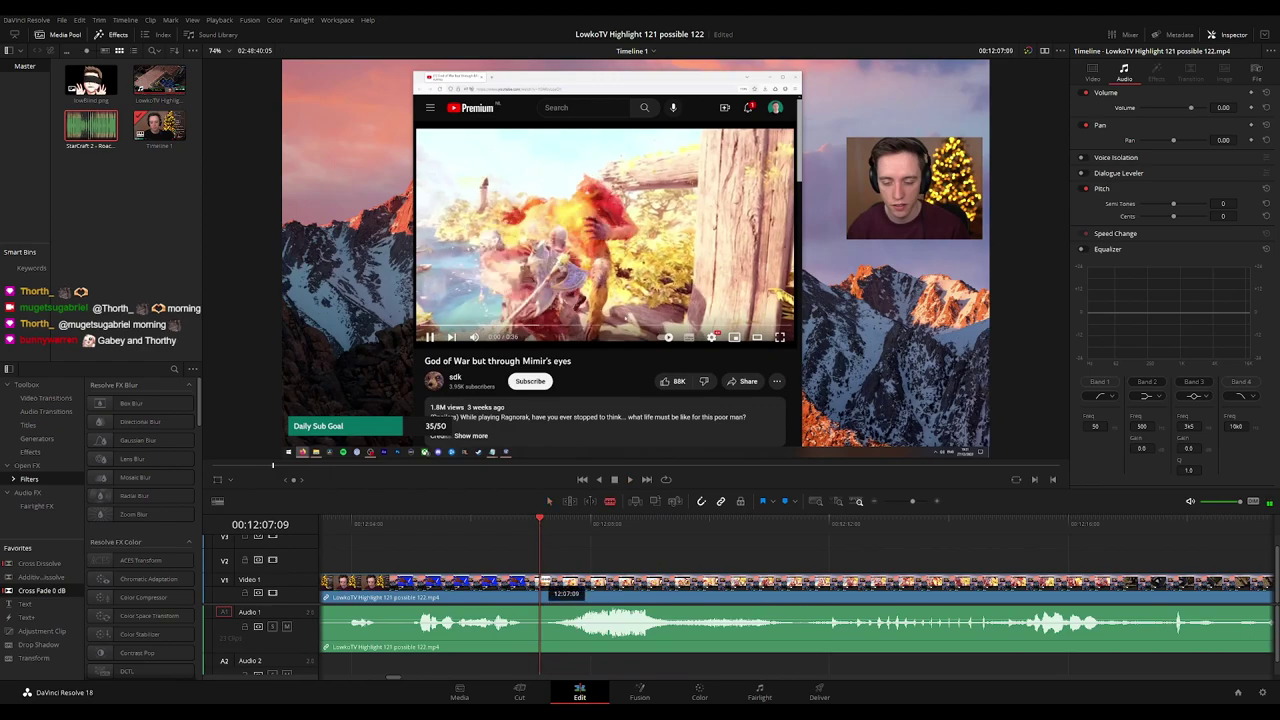
{"action": "key", "text": "ctrl+b"}
{"action": "key", "text": "space"}
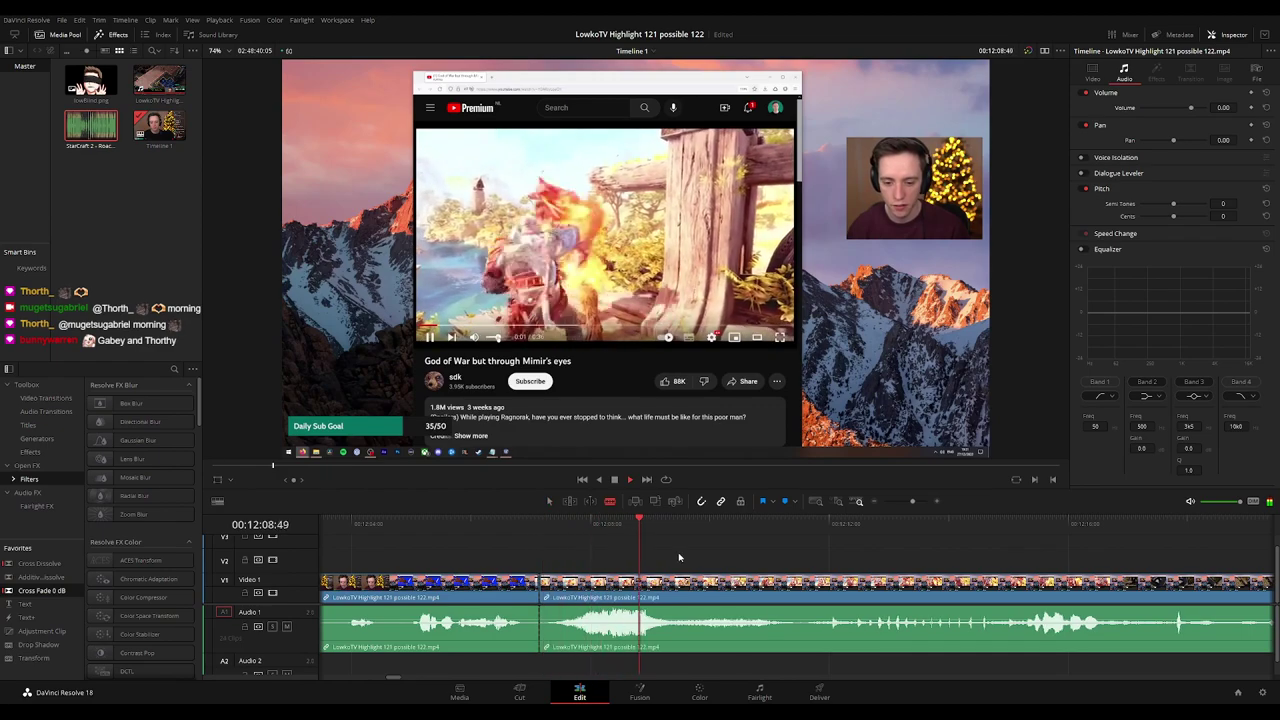
{"action": "key", "text": "space"}
{"action": "key", "text": "ctrl+b"}
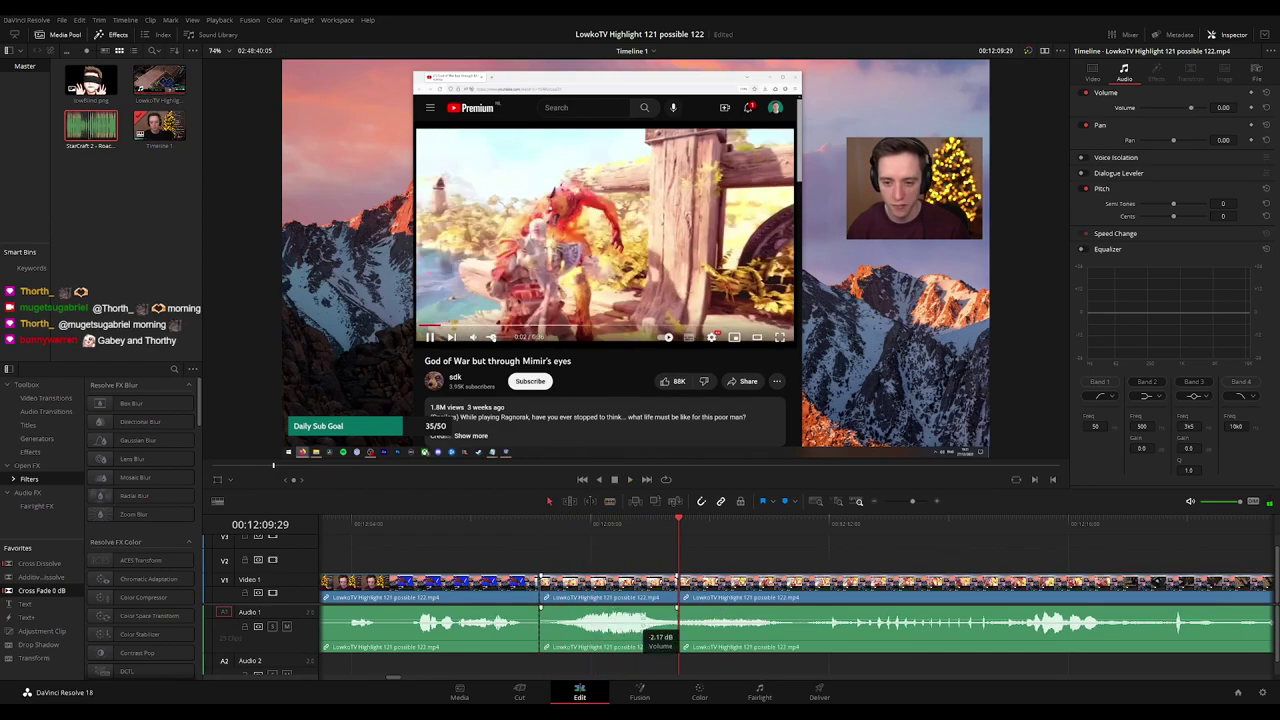
{"action": "left_click", "coordinate": [516, 524]}
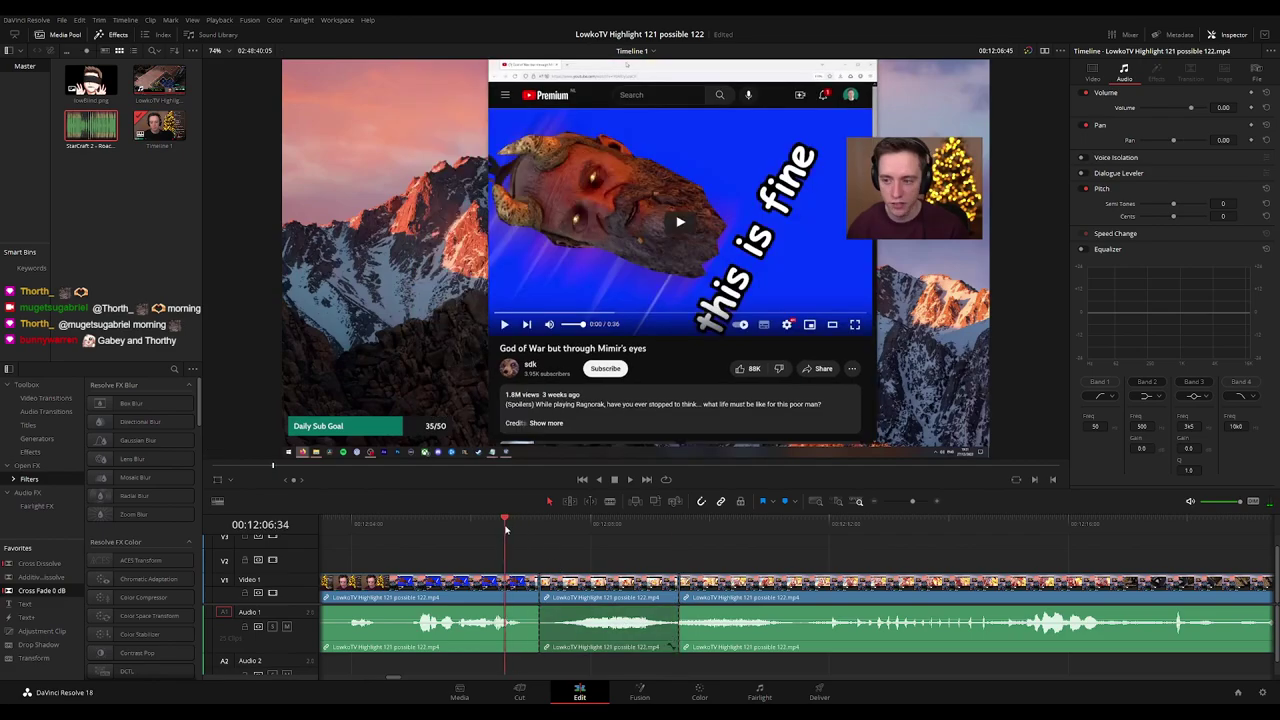
{"action": "key", "text": "space"}
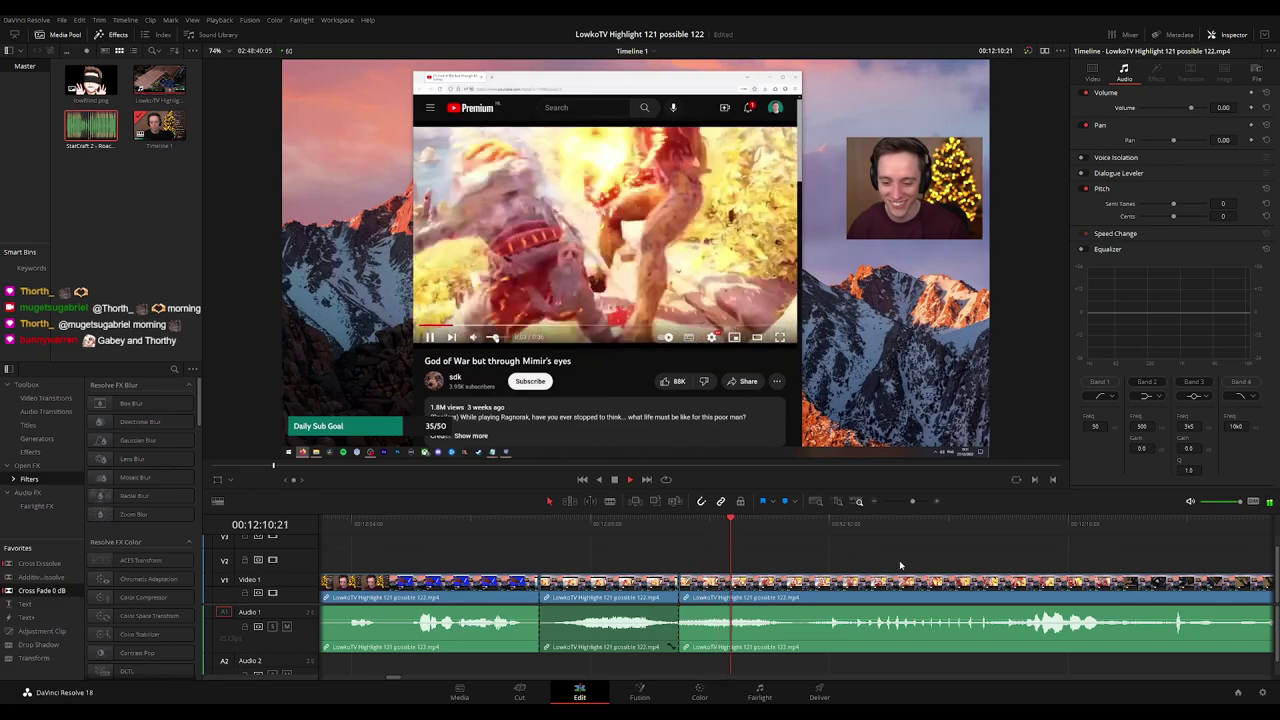
Recolour the two clips before 00:12:09:29 green and play the God of War video on to about 00:12:24:20.
{"action": "left_click", "coordinate": [516, 588]}
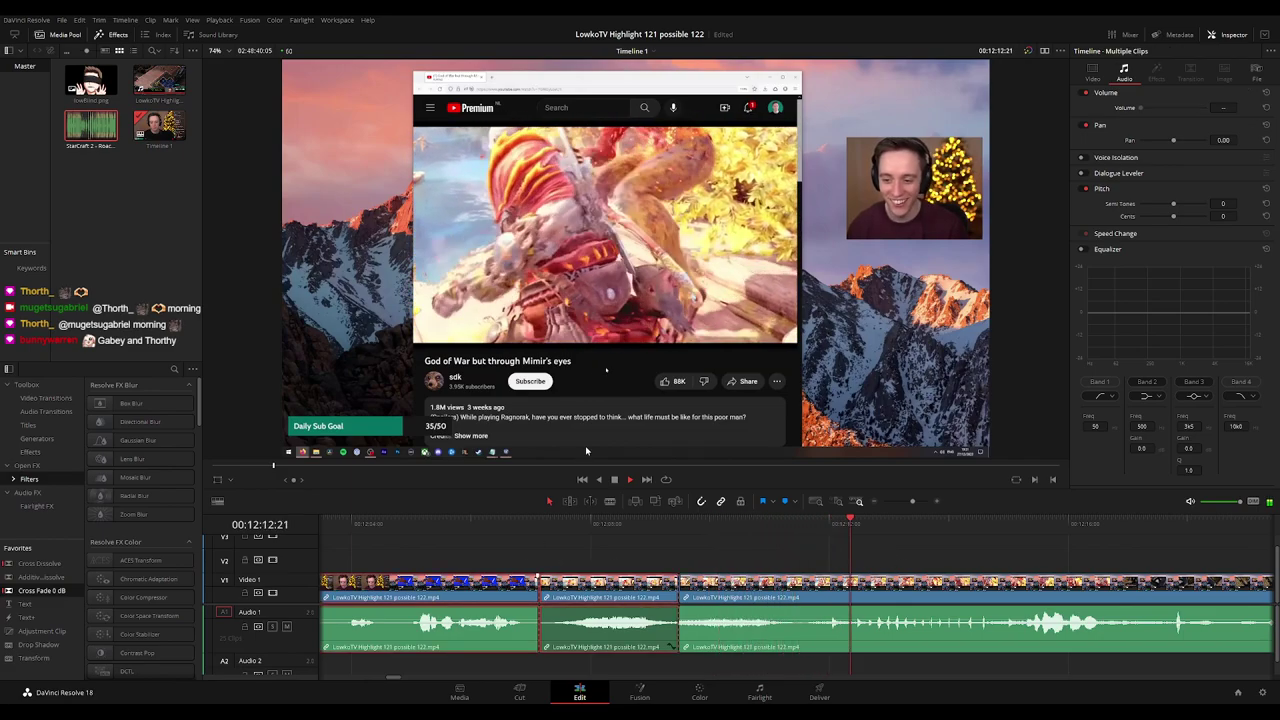
{"action": "left_click", "coordinate": [994, 560]}
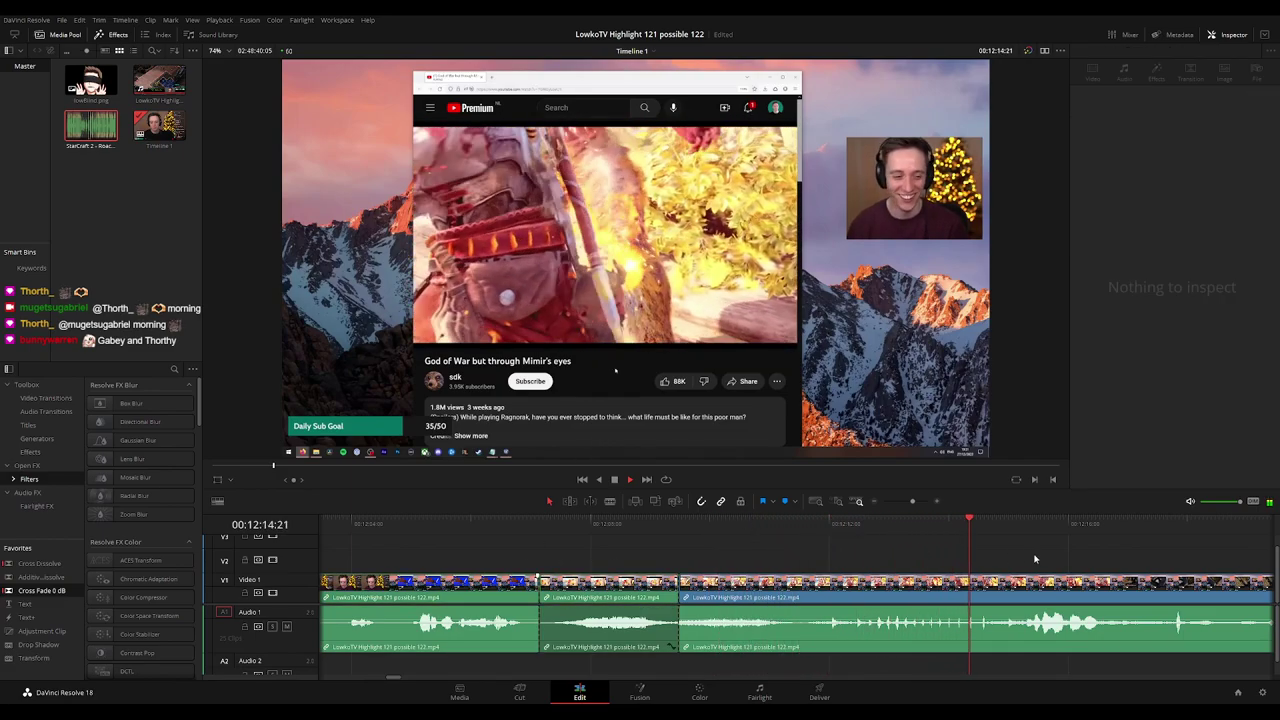
{"action": "scroll", "coordinate": [723, 546], "scroll_direction": "right", "scroll_amount": 3}
{"action": "scroll", "coordinate": [795, 562], "scroll_direction": "down", "scroll_amount": 4}
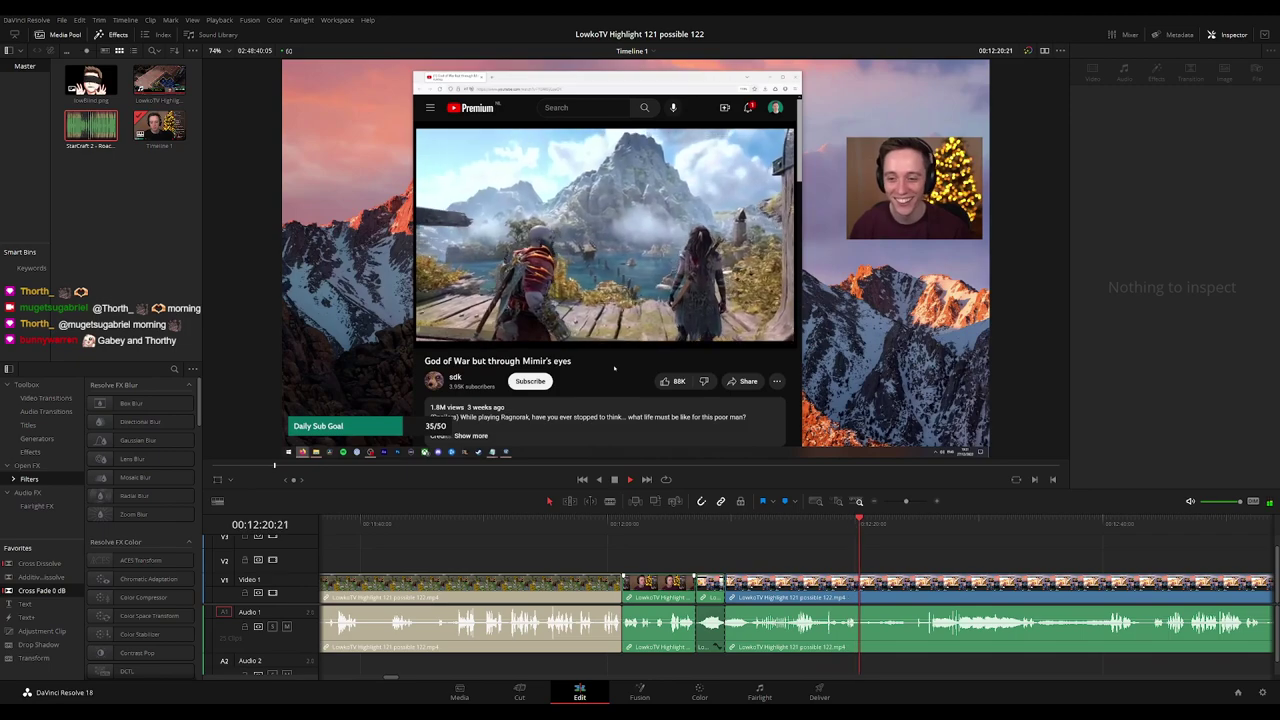
{"action": "scroll", "coordinate": [925, 553], "scroll_direction": "right", "scroll_amount": 5}
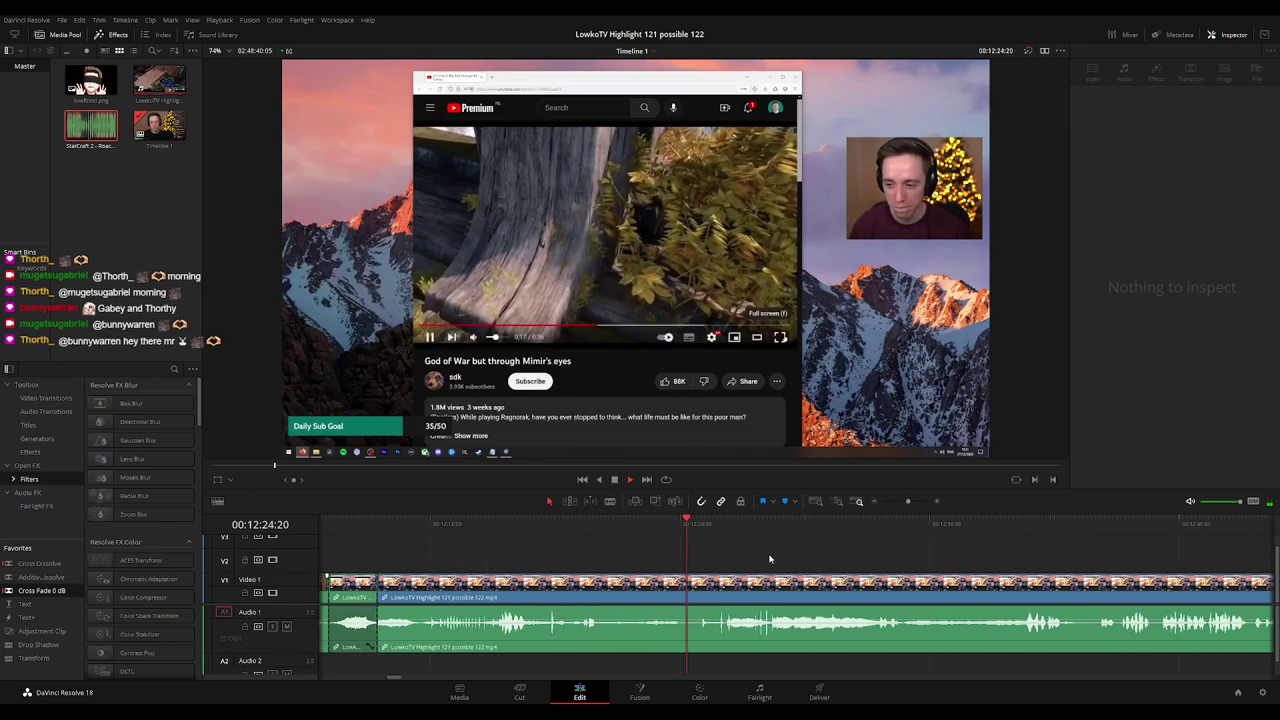
Review the God of War video, its credits and the Mimir cutscene from 00:12:24:20 up to about 00:13:05:30.
{"action": "scroll", "coordinate": [797, 563], "scroll_direction": "right", "scroll_amount": 2}
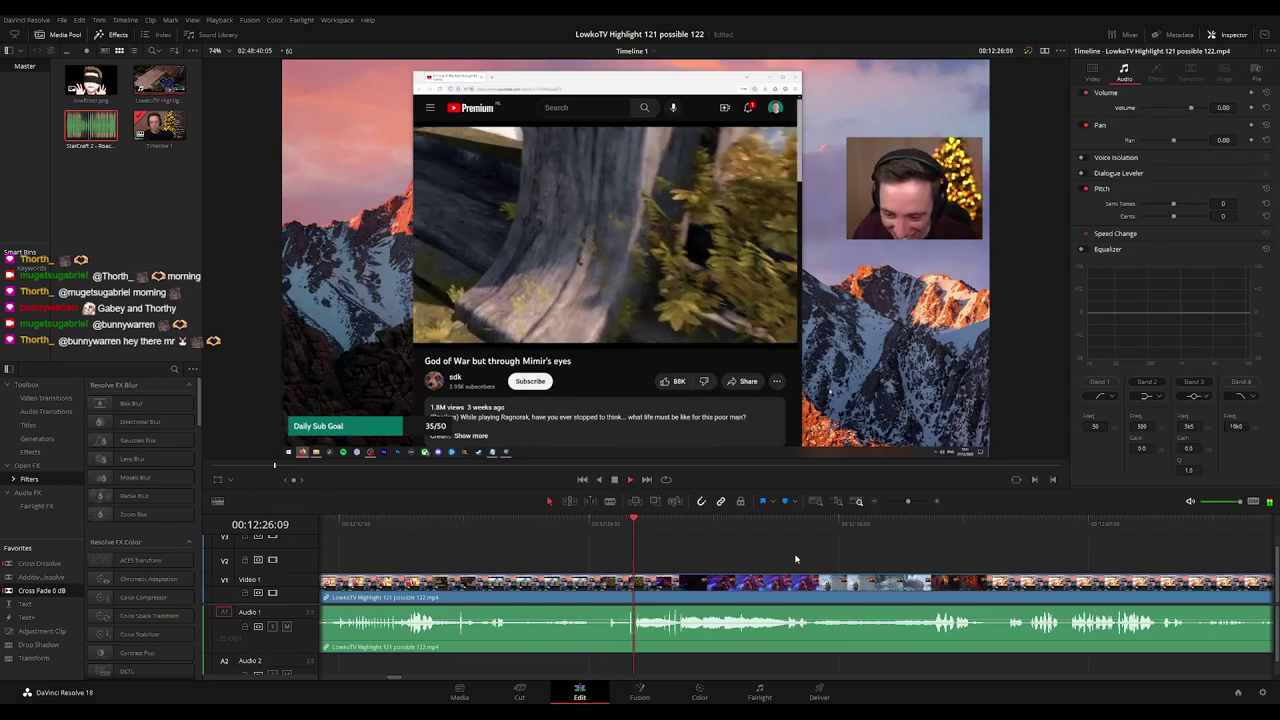
{"action": "scroll", "coordinate": [800, 547], "scroll_direction": "right", "scroll_amount": 2}
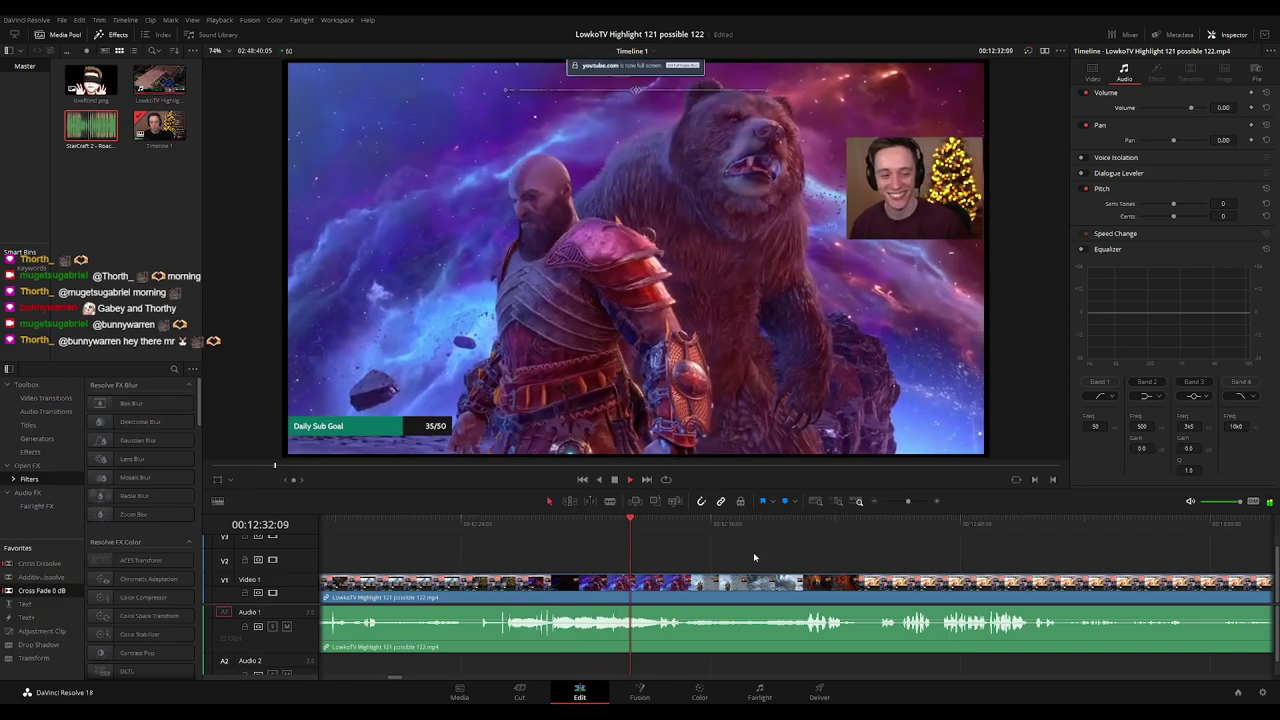
{"action": "scroll", "coordinate": [700, 555], "scroll_direction": "right", "scroll_amount": 2}
{"action": "scroll", "coordinate": [668, 555], "scroll_direction": "right", "scroll_amount": 2}
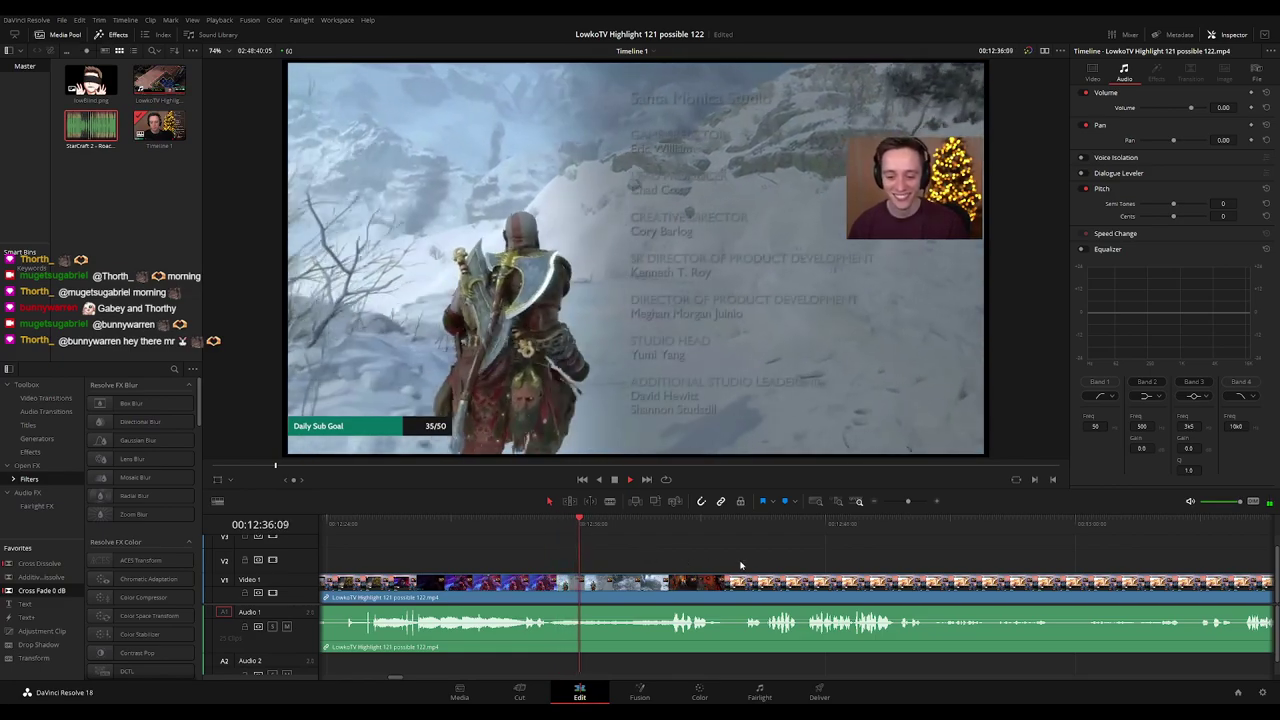
{"action": "scroll", "coordinate": [681, 556], "scroll_direction": "right", "scroll_amount": 1}
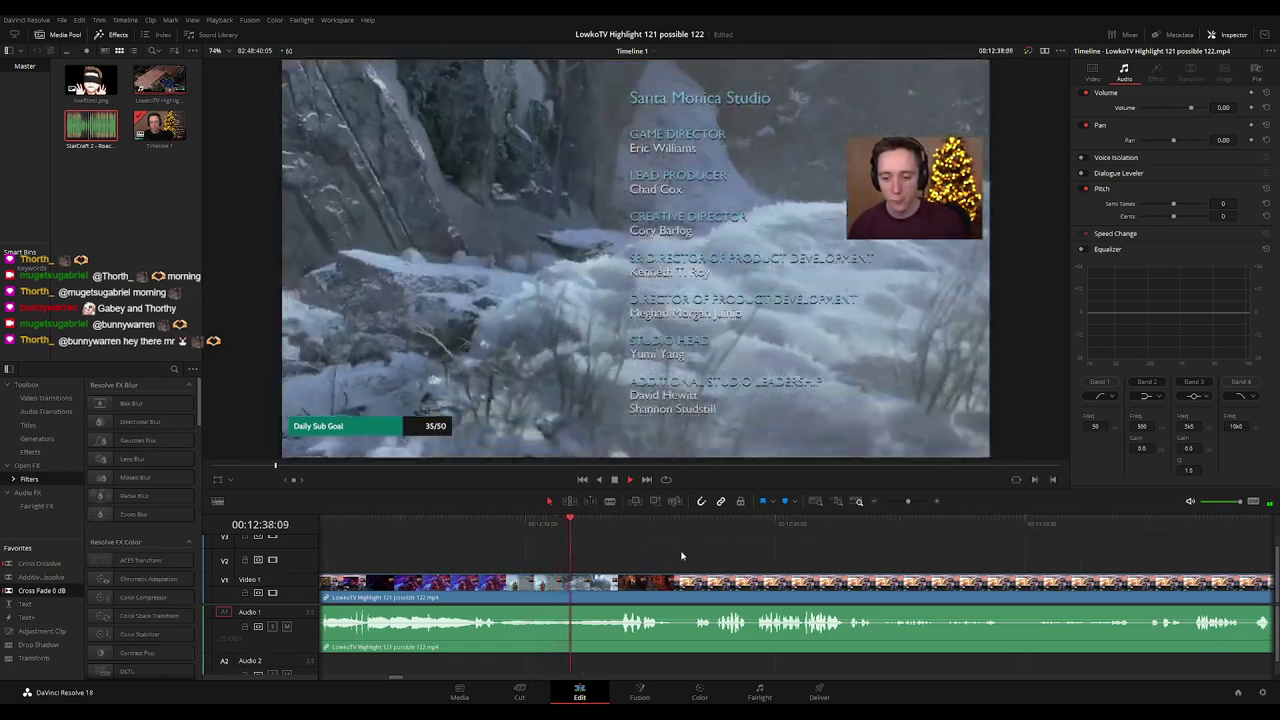
{"action": "scroll", "coordinate": [731, 557], "scroll_direction": "right", "scroll_amount": 2}
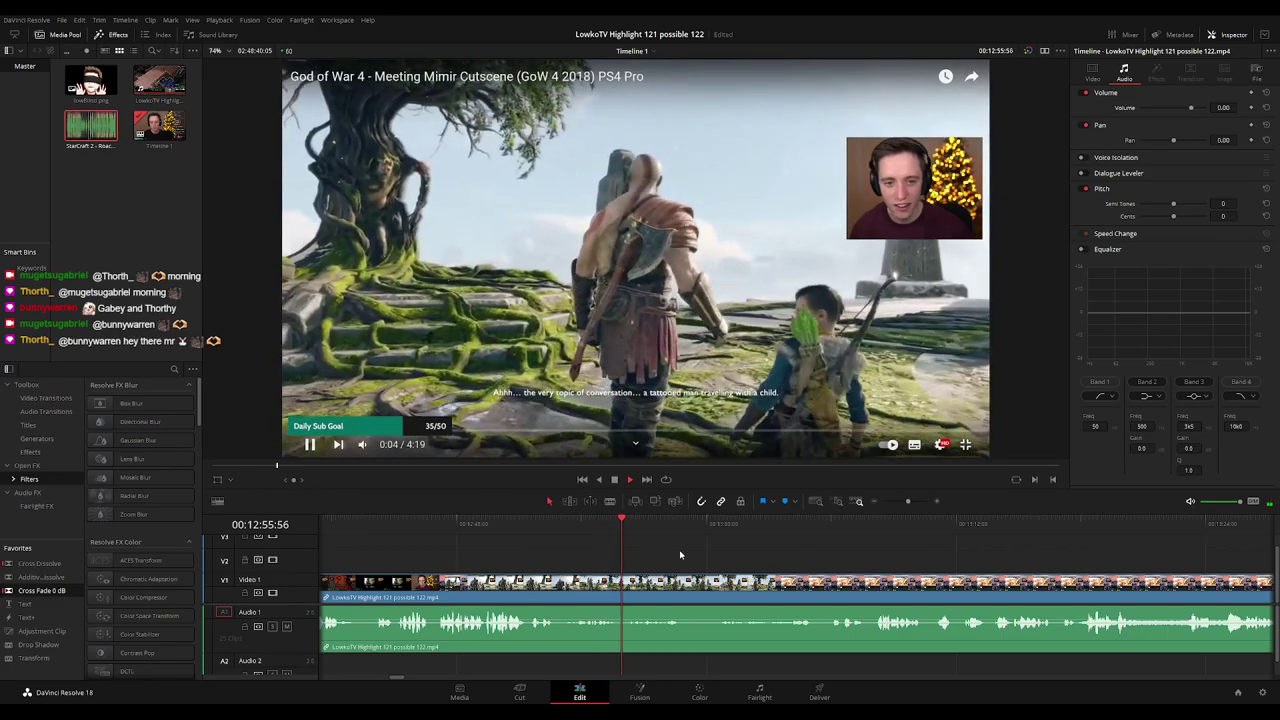
{"action": "left_click_drag", "start_coordinate": [746, 560], "coordinate": [600, 554]}
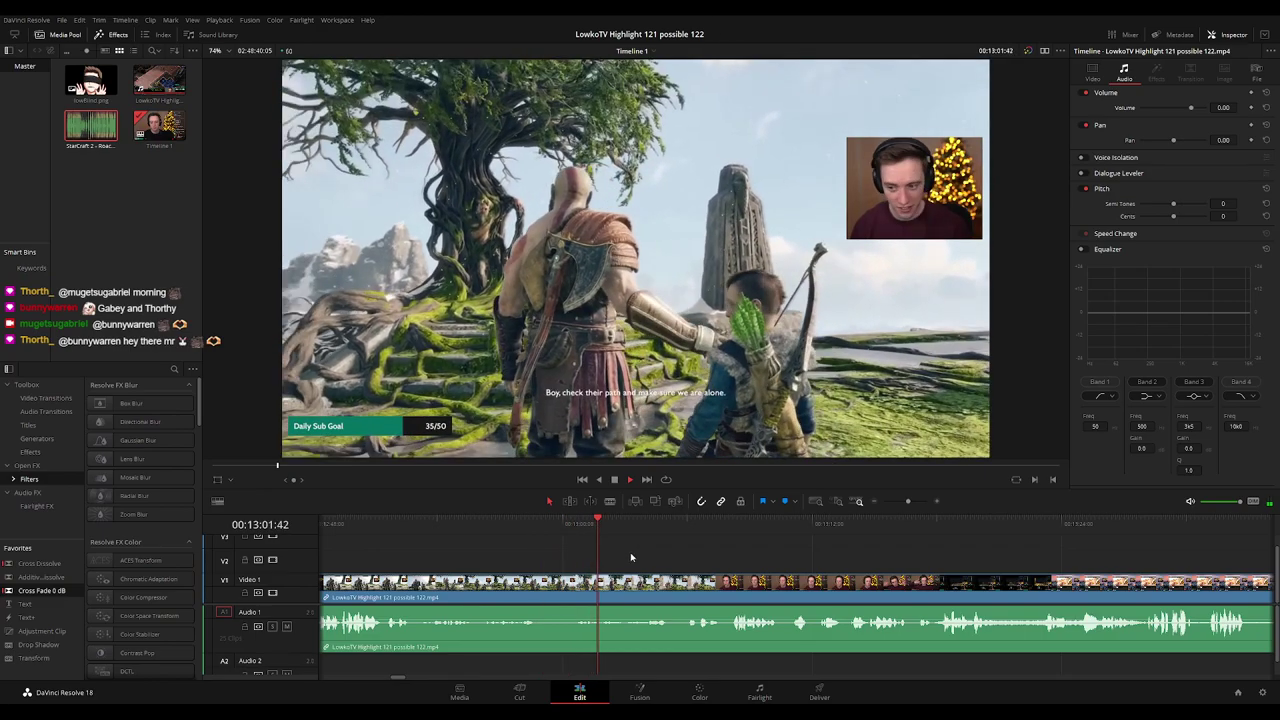
{"action": "left_click_drag", "start_coordinate": [754, 552], "coordinate": [650, 544]}
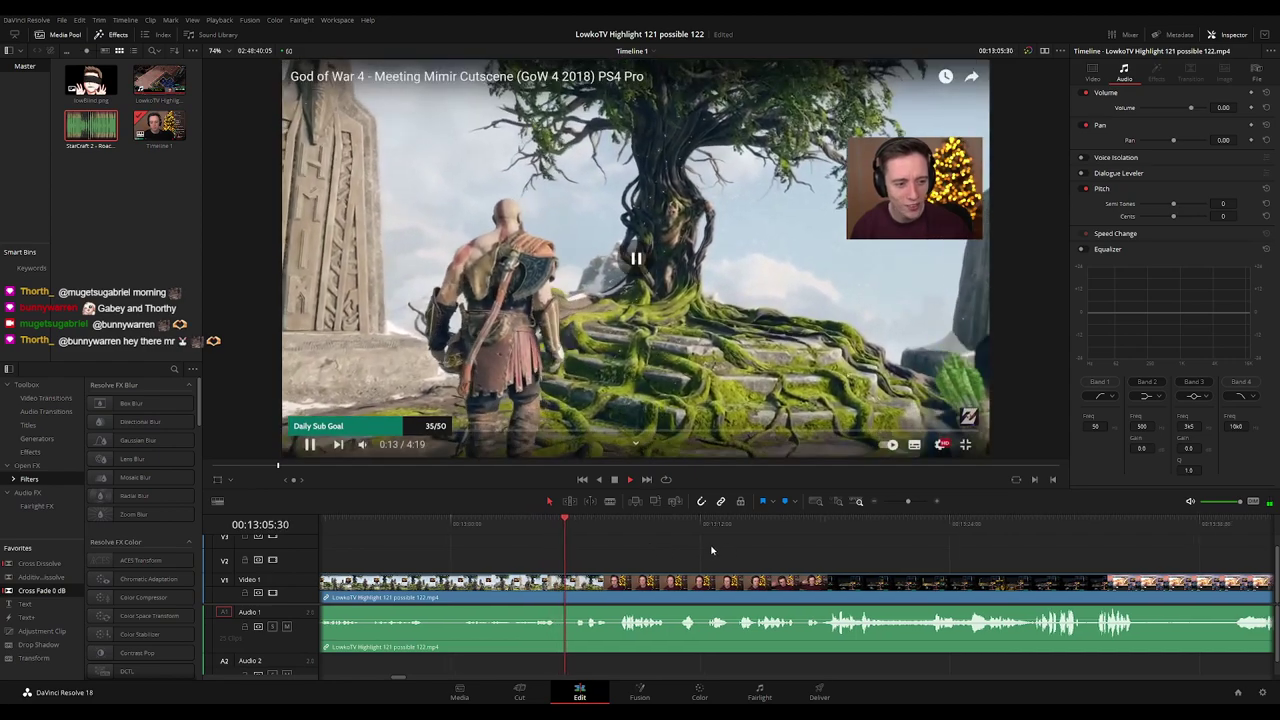
Review the webcam segment after the Mimir cutscene up to about 00:13:17:17, where the truck drive begins.
{"action": "scroll", "coordinate": [649, 549], "scroll_direction": "right", "scroll_amount": 2}
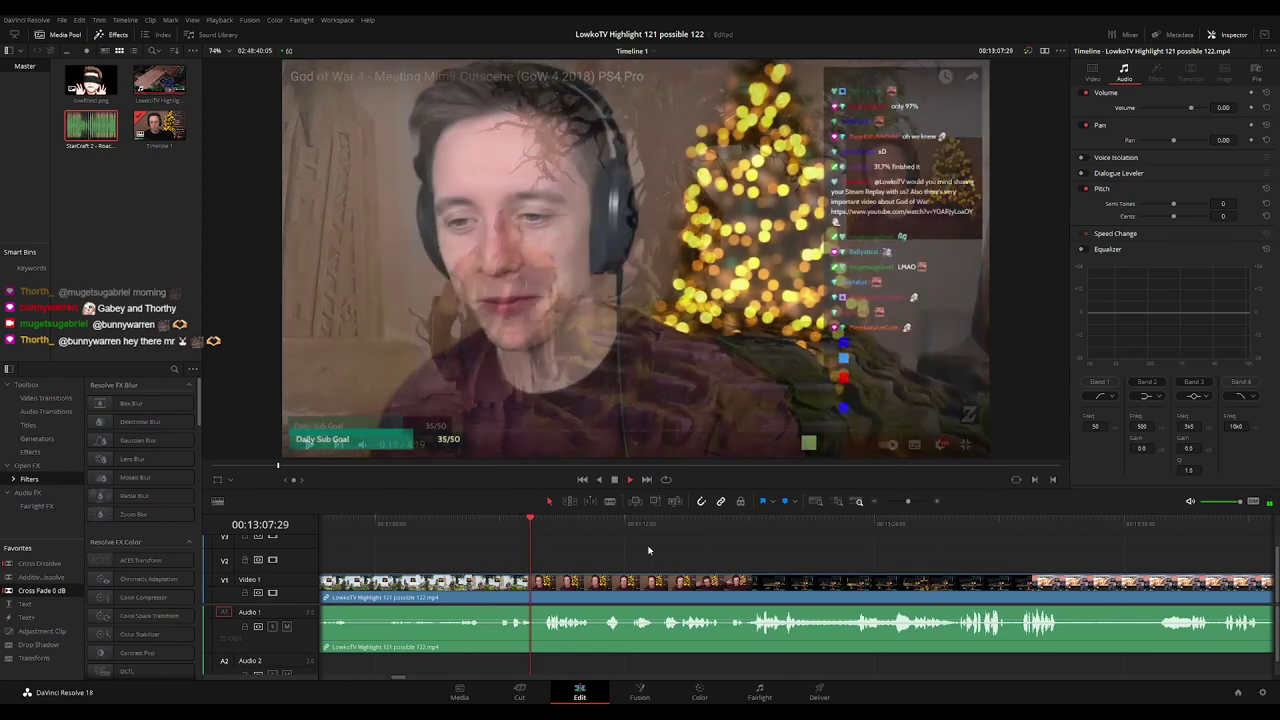
{"action": "scroll", "coordinate": [700, 551], "scroll_direction": "right", "scroll_amount": 2}
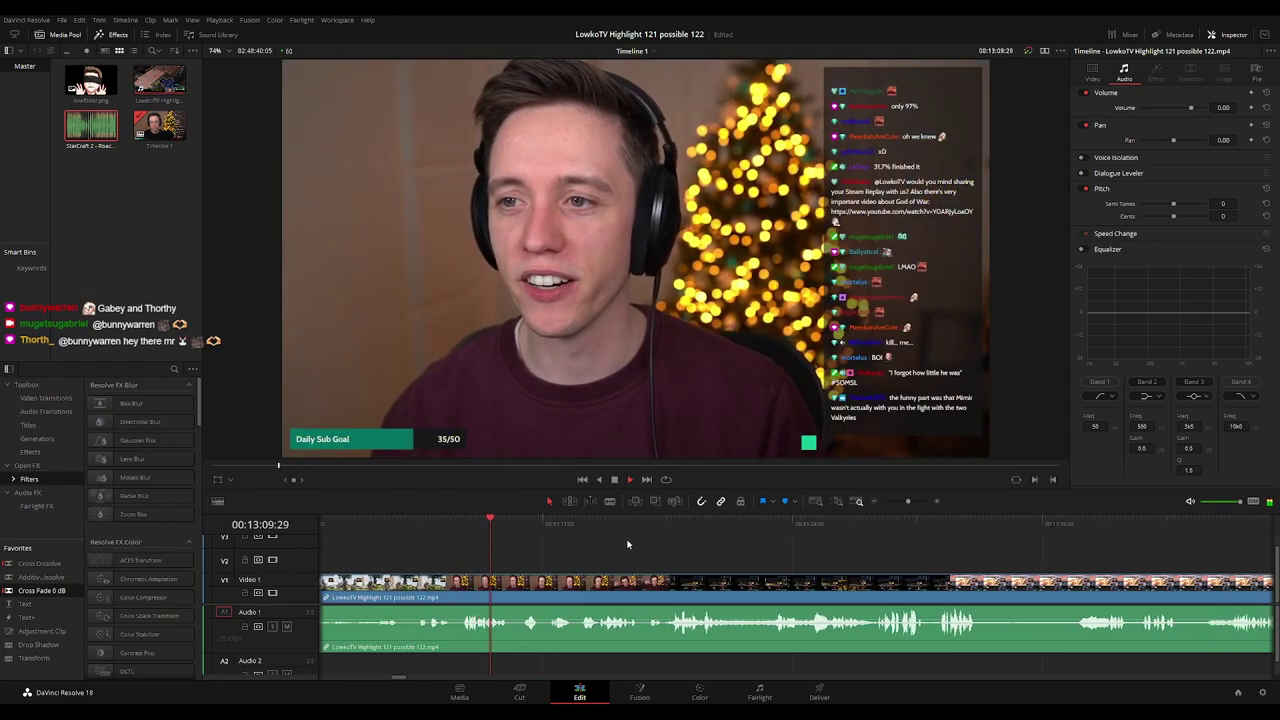
{"action": "key", "text": "ctrl+="}
{"action": "left_click_drag", "start_coordinate": [877, 548], "coordinate": [548, 544]}
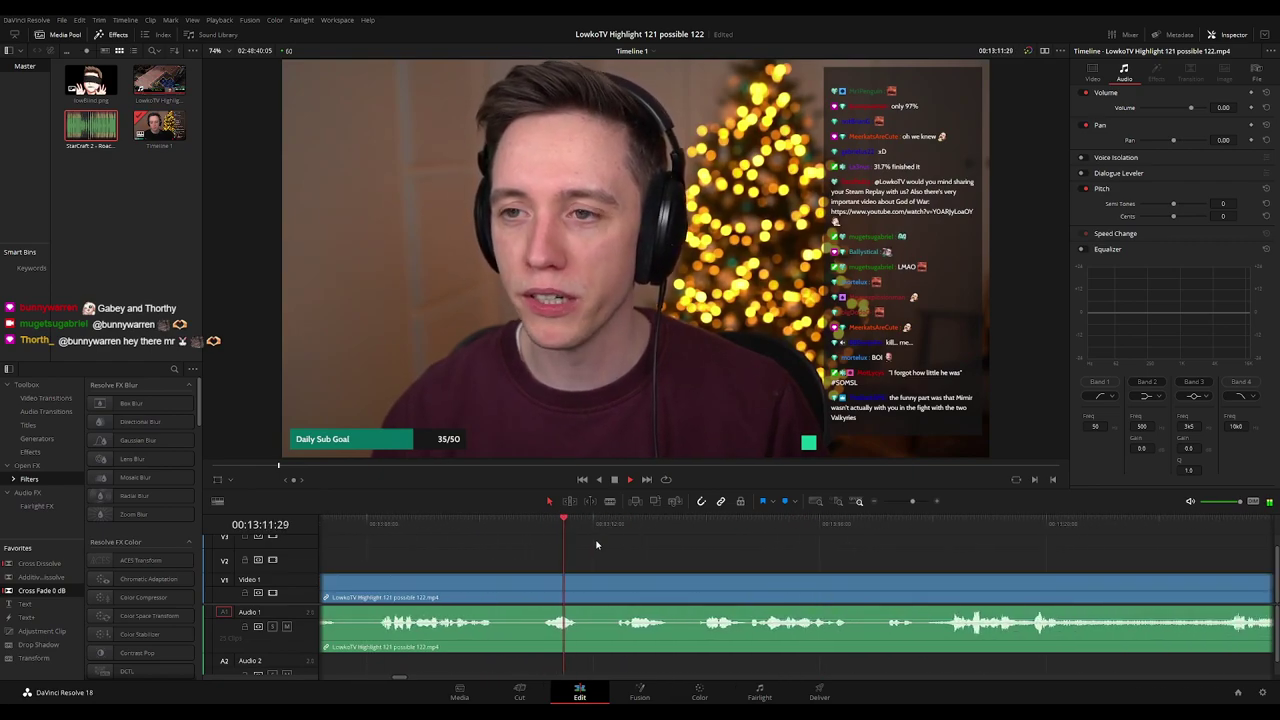
{"action": "scroll", "coordinate": [703, 555], "scroll_direction": "right", "scroll_amount": 4}
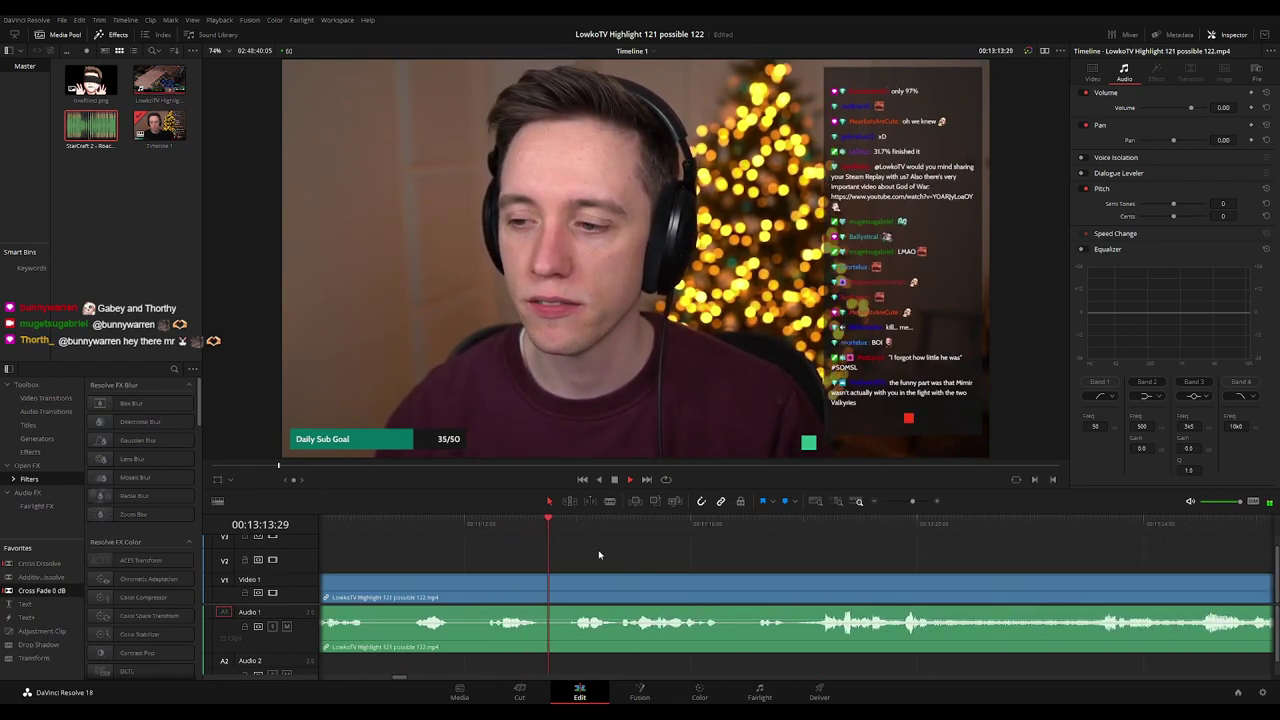
{"action": "scroll", "coordinate": [690, 555], "scroll_direction": "right", "scroll_amount": 4}
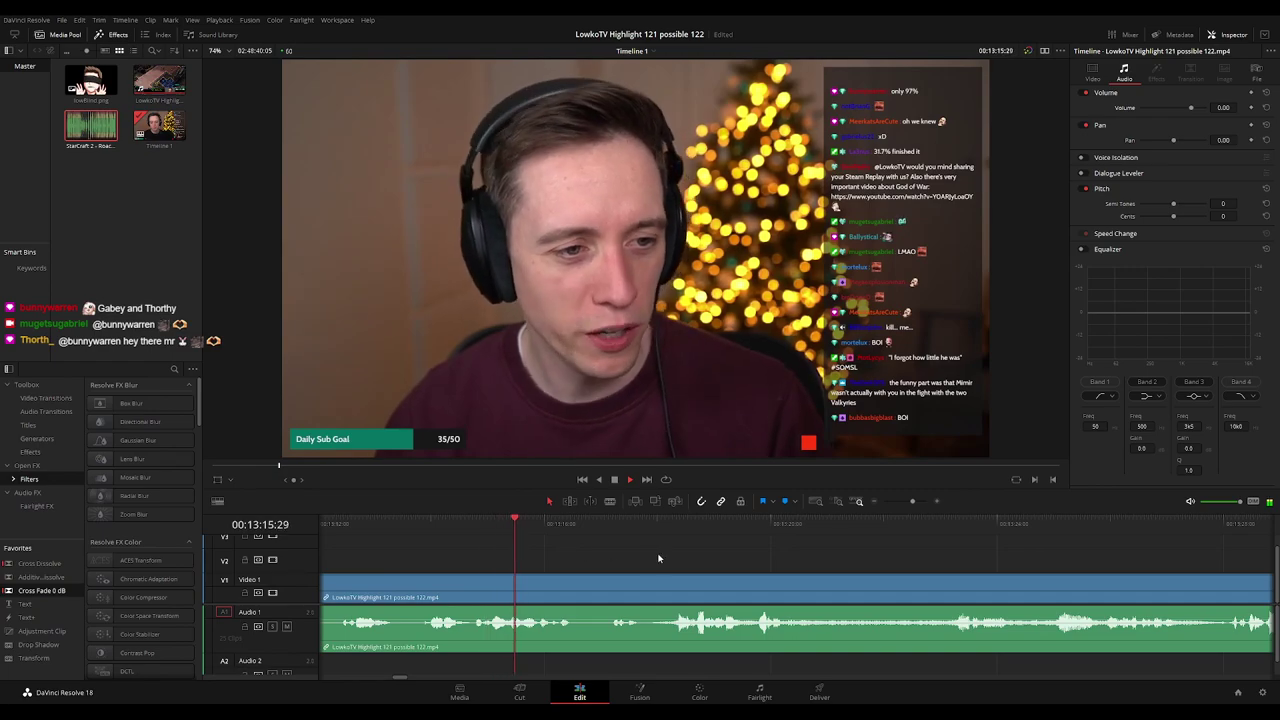
{"action": "scroll", "coordinate": [583, 557], "scroll_direction": "right", "scroll_amount": 2}
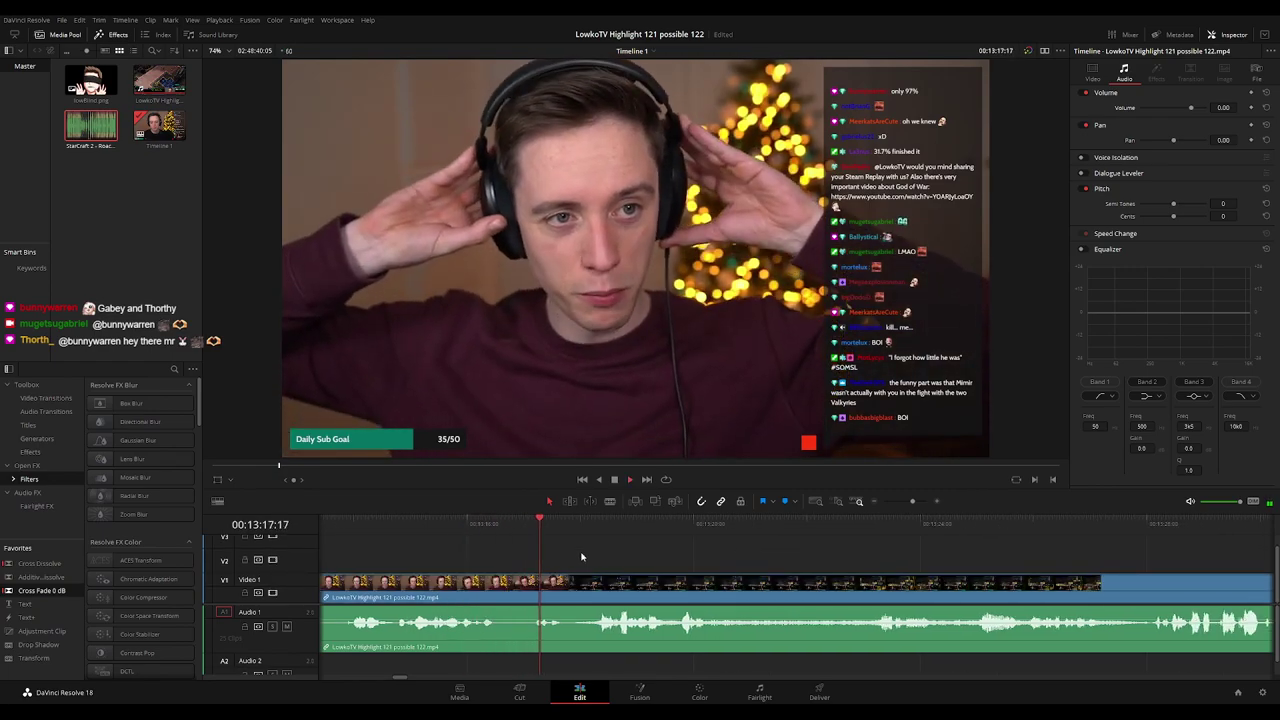
Remove the short piece between 00:13:17:43 and 00:13:17:54 before the truck drive, closing the gap, and recolour the preceding clip green.
{"action": "left_click", "coordinate": [534, 530]}
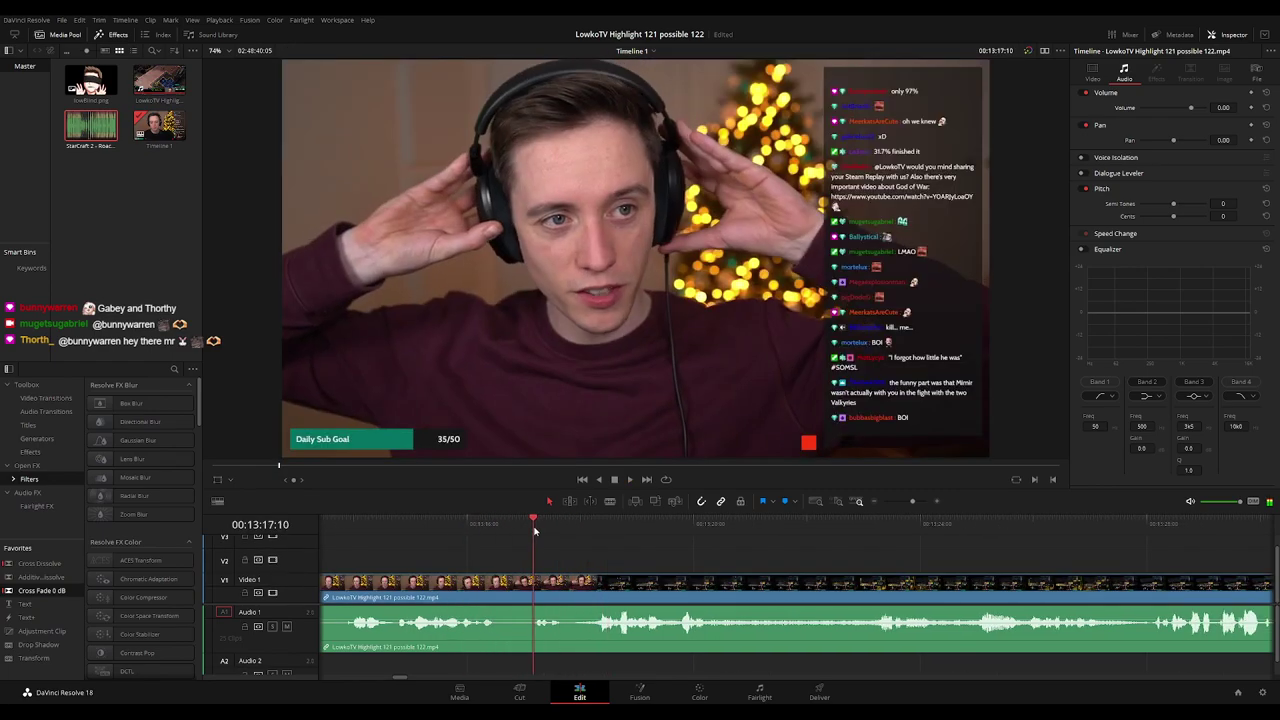
{"action": "key", "text": "b"}
{"action": "left_click", "coordinate": [566, 585]}
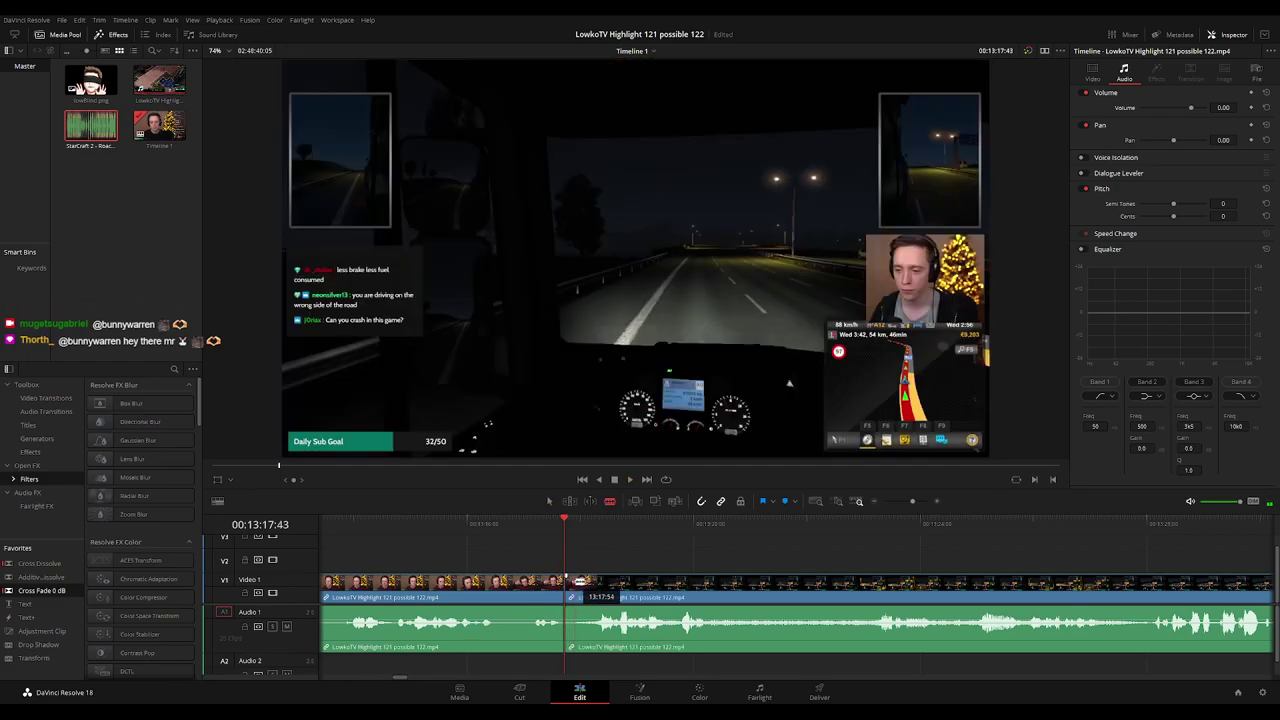
{"action": "key", "text": "a"}
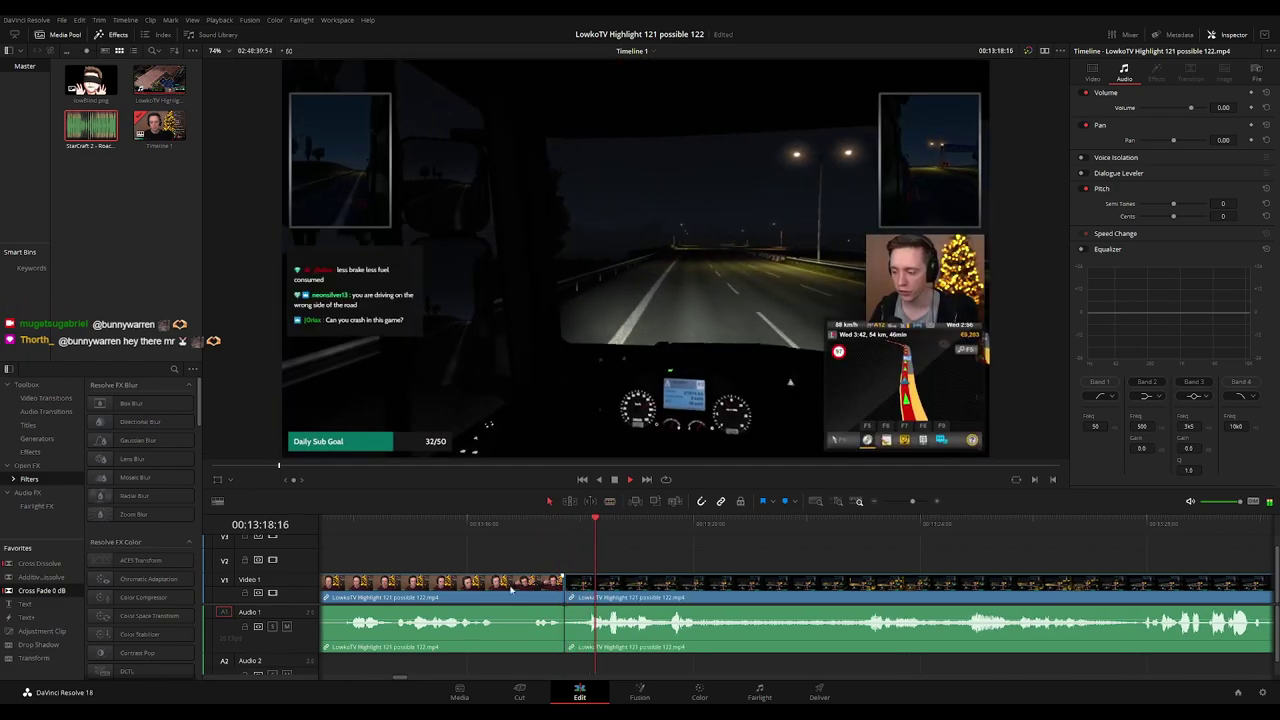
{"action": "left_click", "coordinate": [511, 591]}
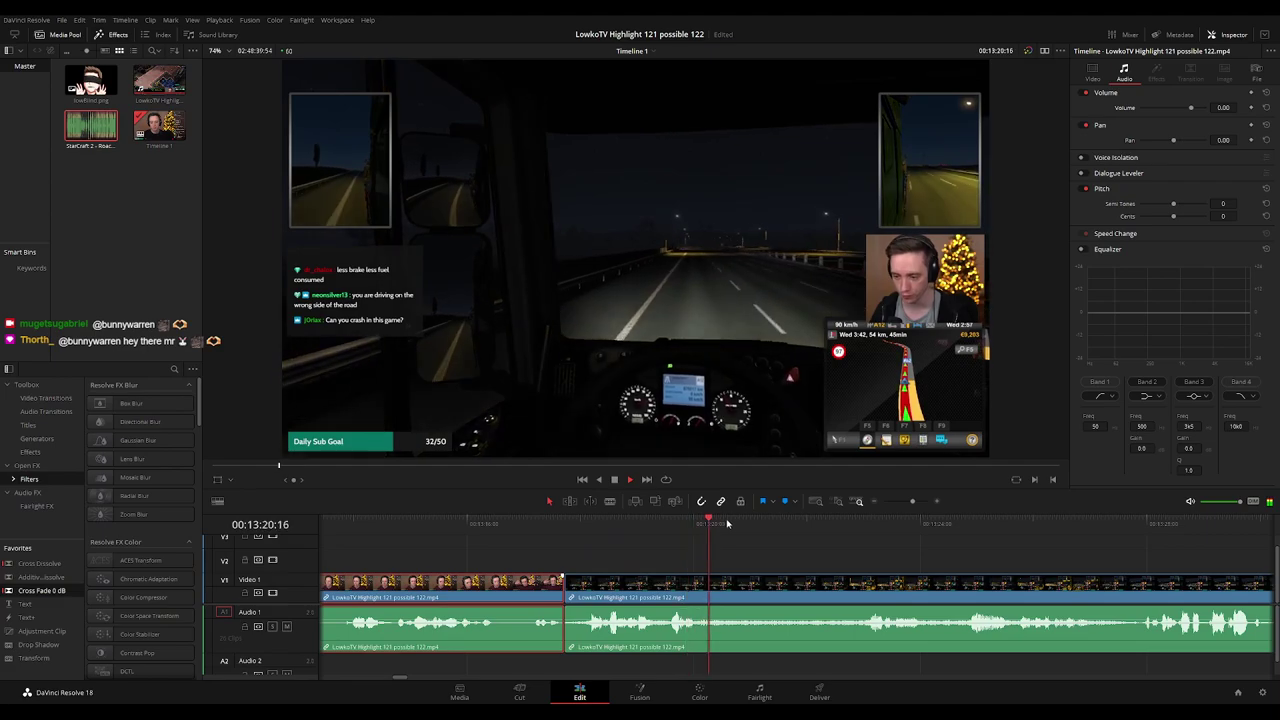
{"action": "key", "text": "g"}
{"action": "left_click", "coordinate": [811, 555]}
Play the opening of the night truck drive on to about 00:13:28:16, comparing it with the audio waveform ahead.
{"action": "key", "text": "ctrl+minus"}
{"action": "key", "text": "ctrl+minus"}
{"action": "key", "text": "ctrl+minus"}
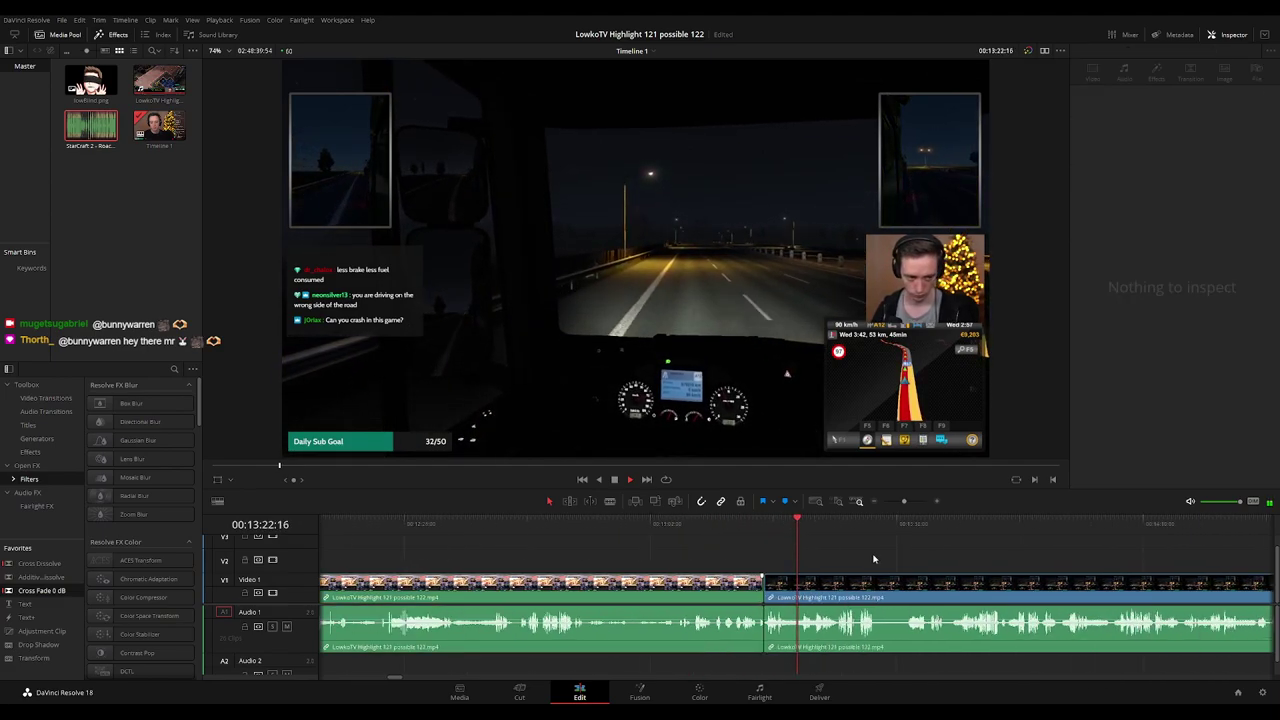
{"action": "scroll", "coordinate": [873, 559], "scroll_direction": "up", "scroll_amount": 2}
{"action": "left_click_drag", "start_coordinate": [874, 557], "coordinate": [758, 567]}
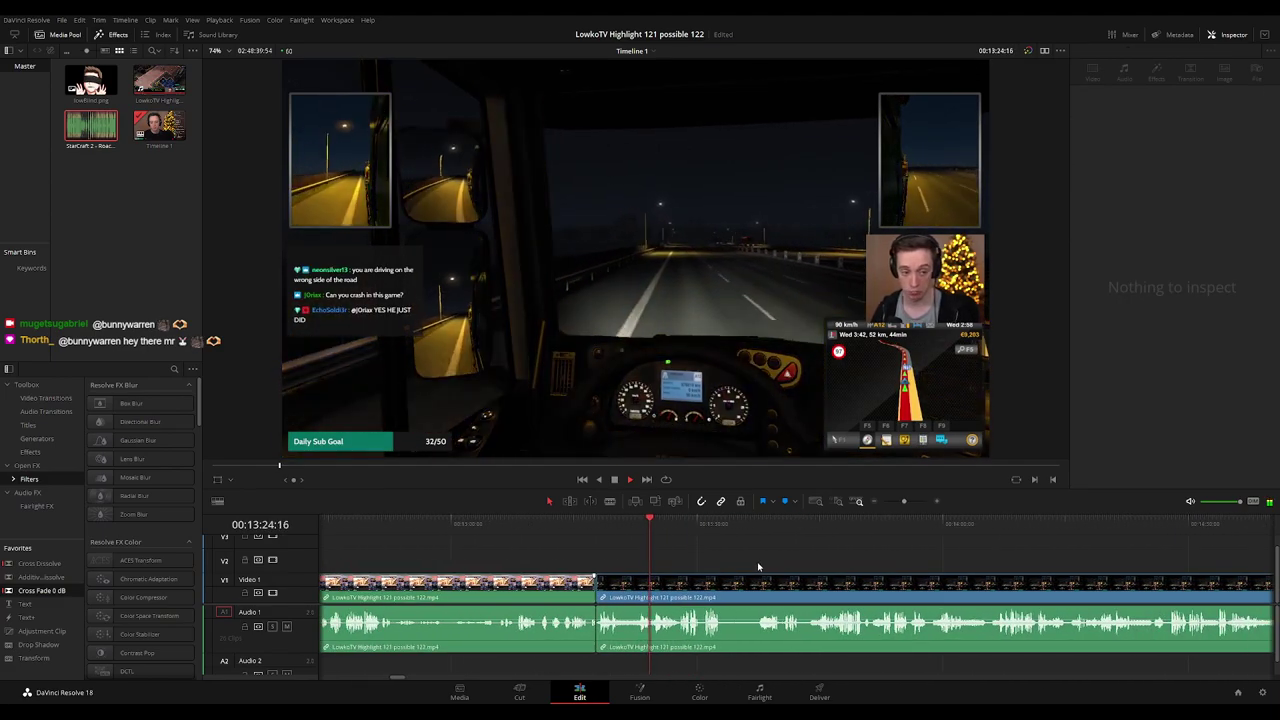
{"action": "key", "text": "ctrl+equal"}
{"action": "left_click_drag", "start_coordinate": [862, 564], "coordinate": [678, 567]}
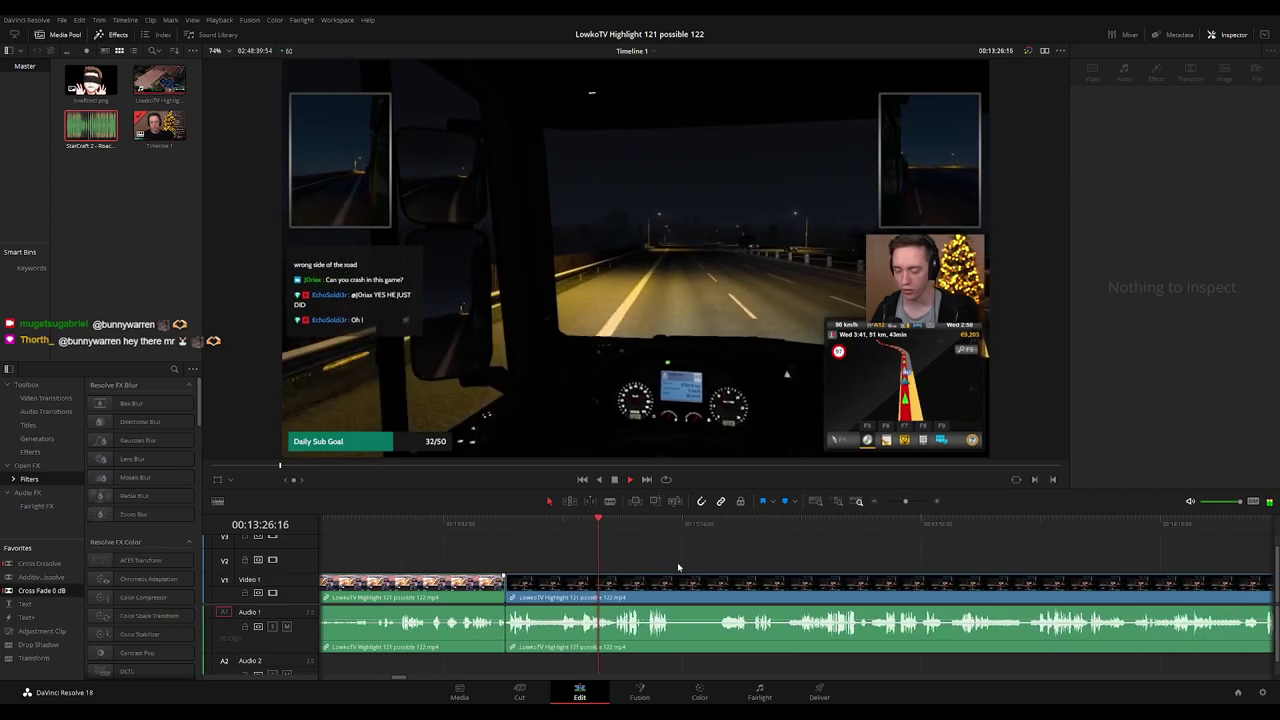
{"action": "key", "text": "ctrl+equal"}
{"action": "left_click_drag", "start_coordinate": [866, 562], "coordinate": [602, 550]}
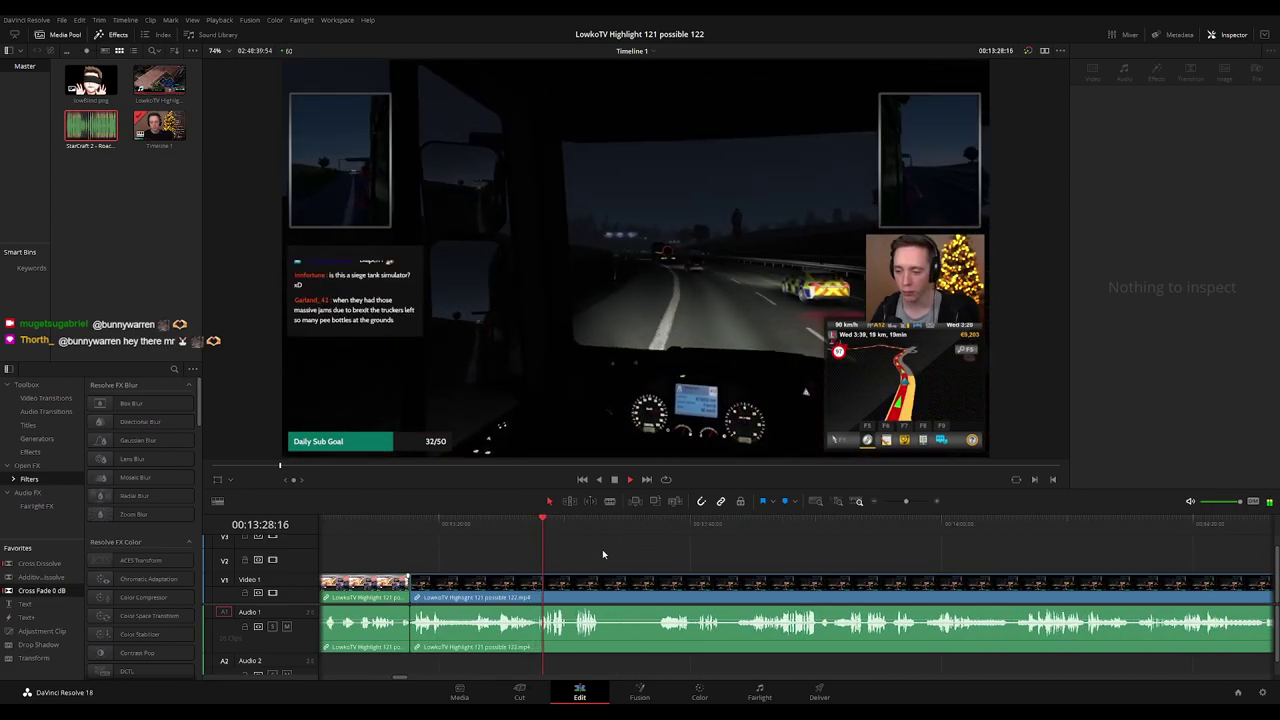
{"action": "key", "text": "ctrl+equal"}
Go back slightly and review the truck drive towards Manchester up to about 00:14:10:46.
{"action": "left_click", "coordinate": [754, 528]}
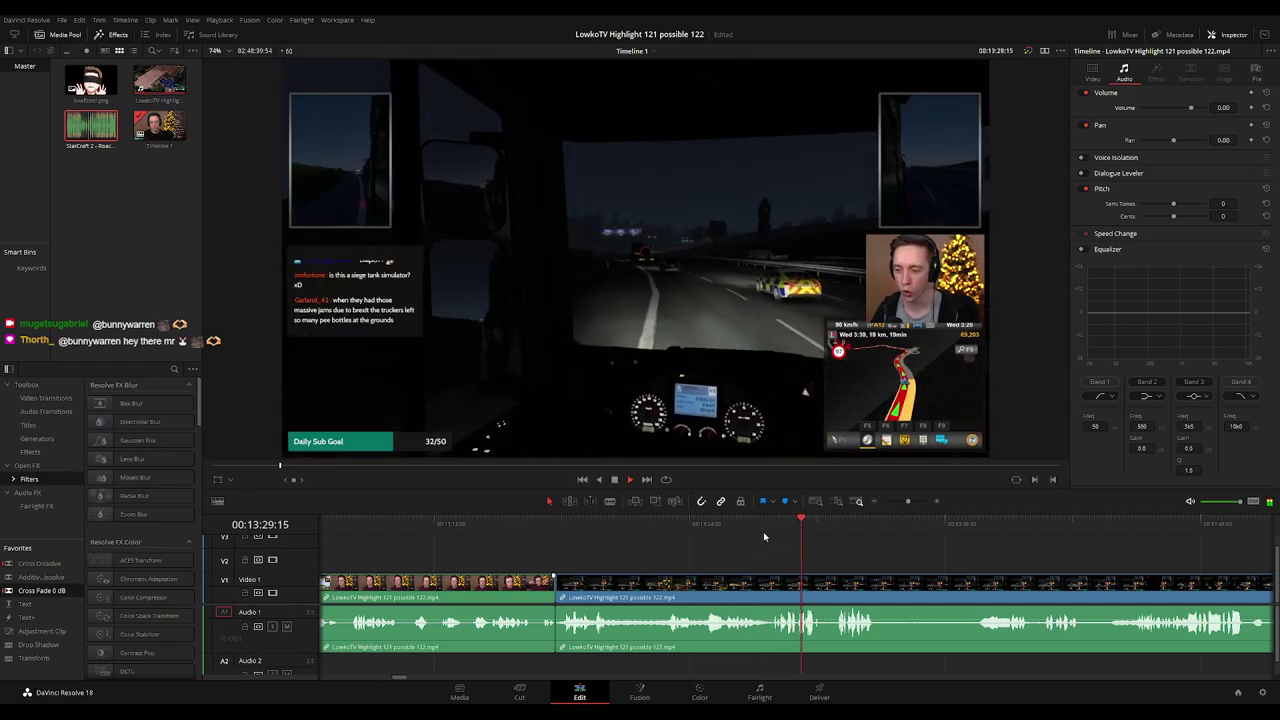
{"action": "scroll", "coordinate": [800, 550], "scroll_direction": "right", "scroll_amount": 3}
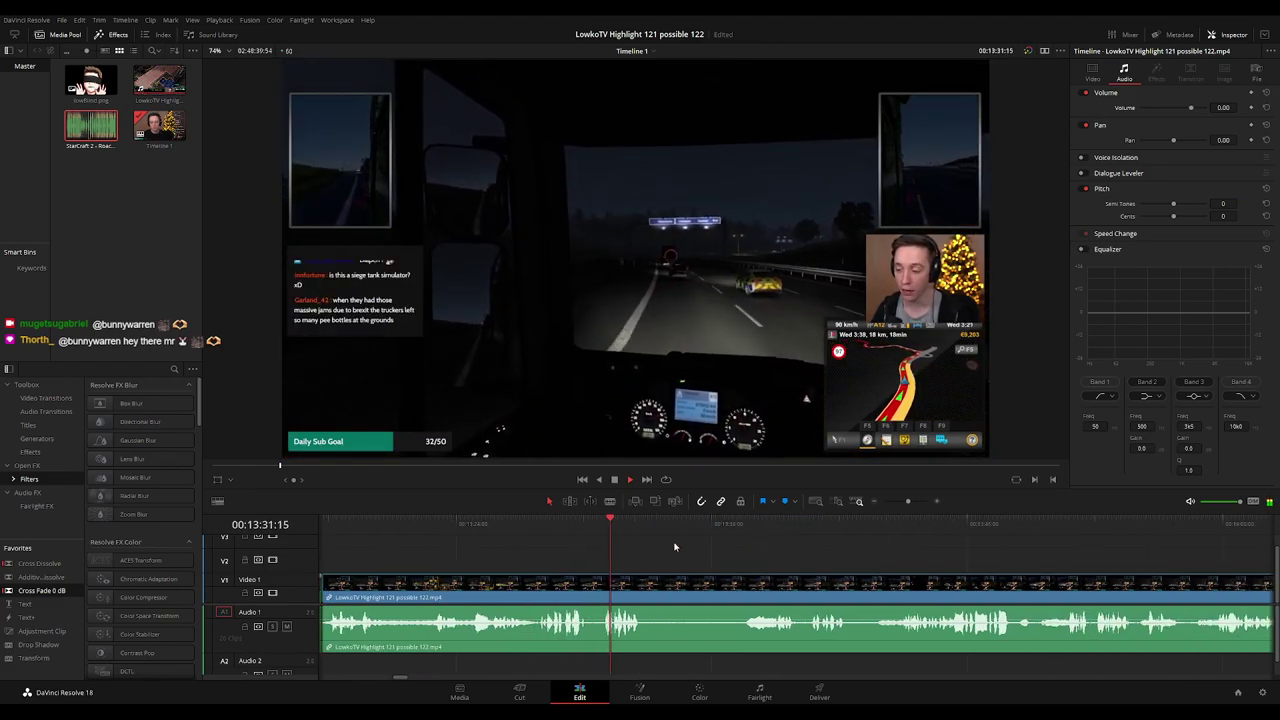
{"action": "scroll", "coordinate": [790, 562], "scroll_direction": "right", "scroll_amount": 2}
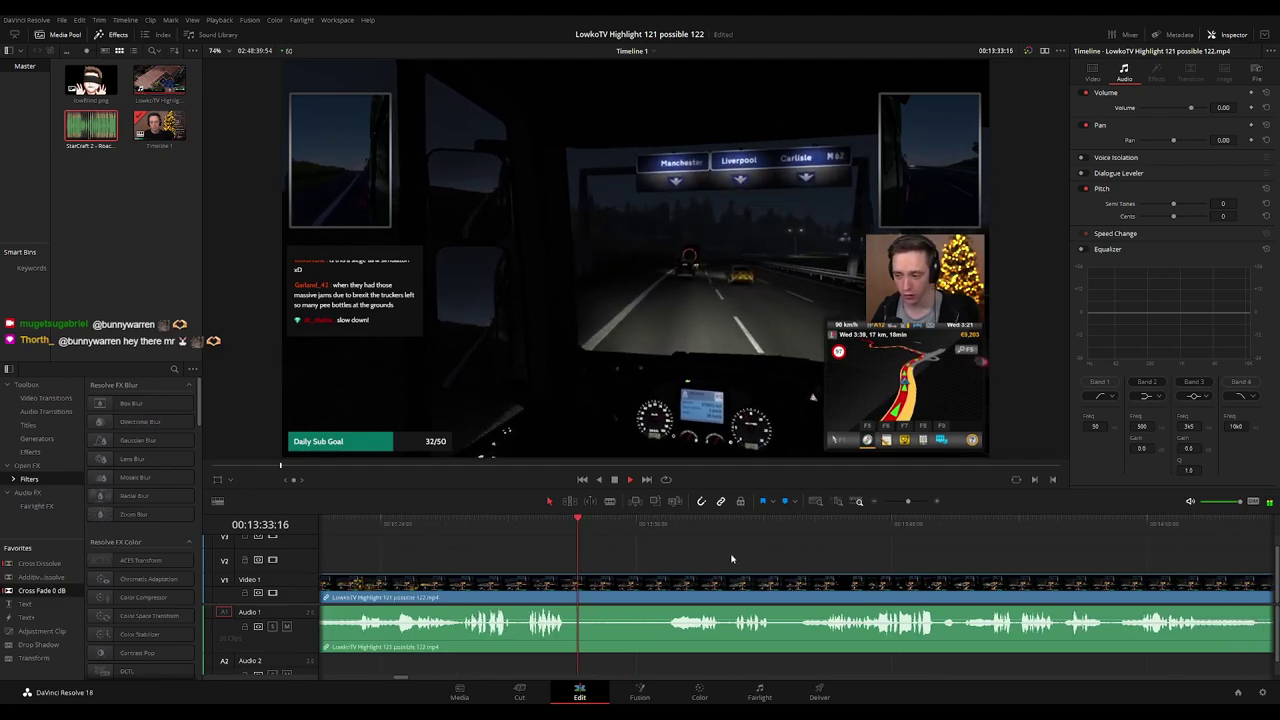
{"action": "scroll", "coordinate": [730, 556], "scroll_direction": "right", "scroll_amount": 2}
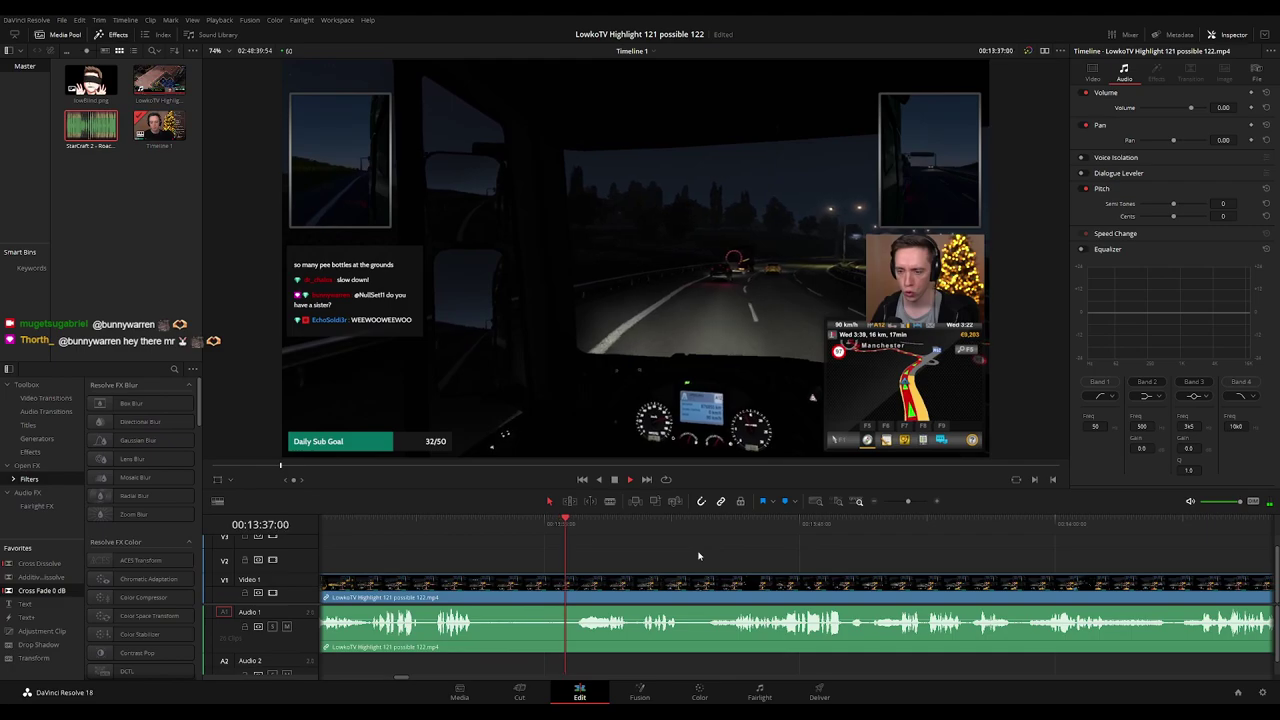
{"action": "scroll", "coordinate": [690, 554], "scroll_direction": "right", "scroll_amount": 2}
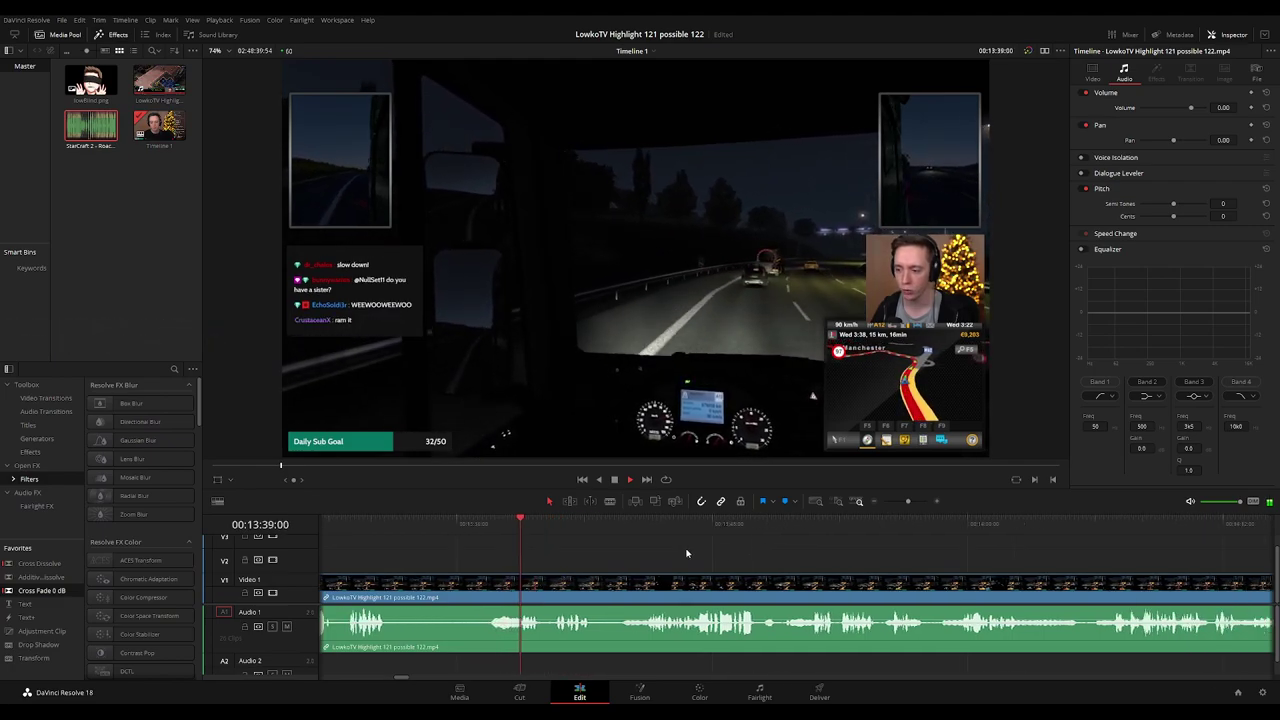
{"action": "scroll", "coordinate": [740, 558], "scroll_direction": "right", "scroll_amount": 1}
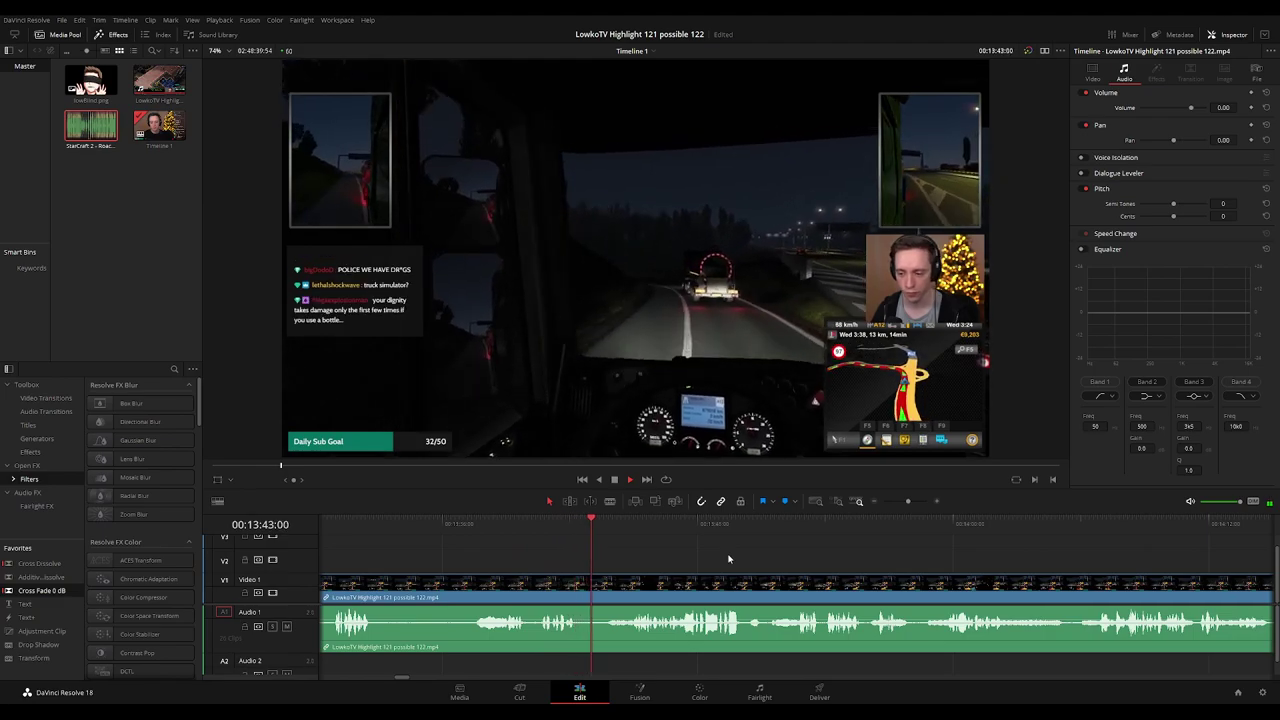
{"action": "scroll", "coordinate": [735, 561], "scroll_direction": "right", "scroll_amount": 1}
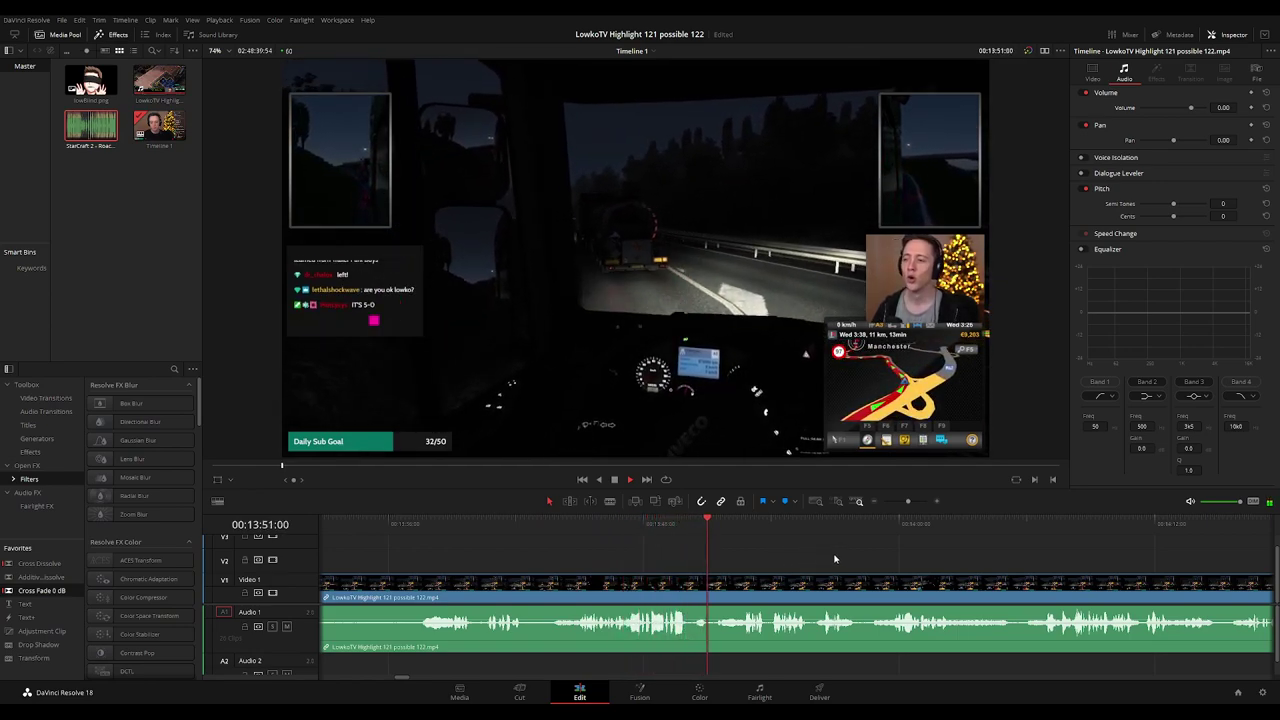
{"action": "left_click_drag", "start_coordinate": [834, 557], "coordinate": [742, 559]}
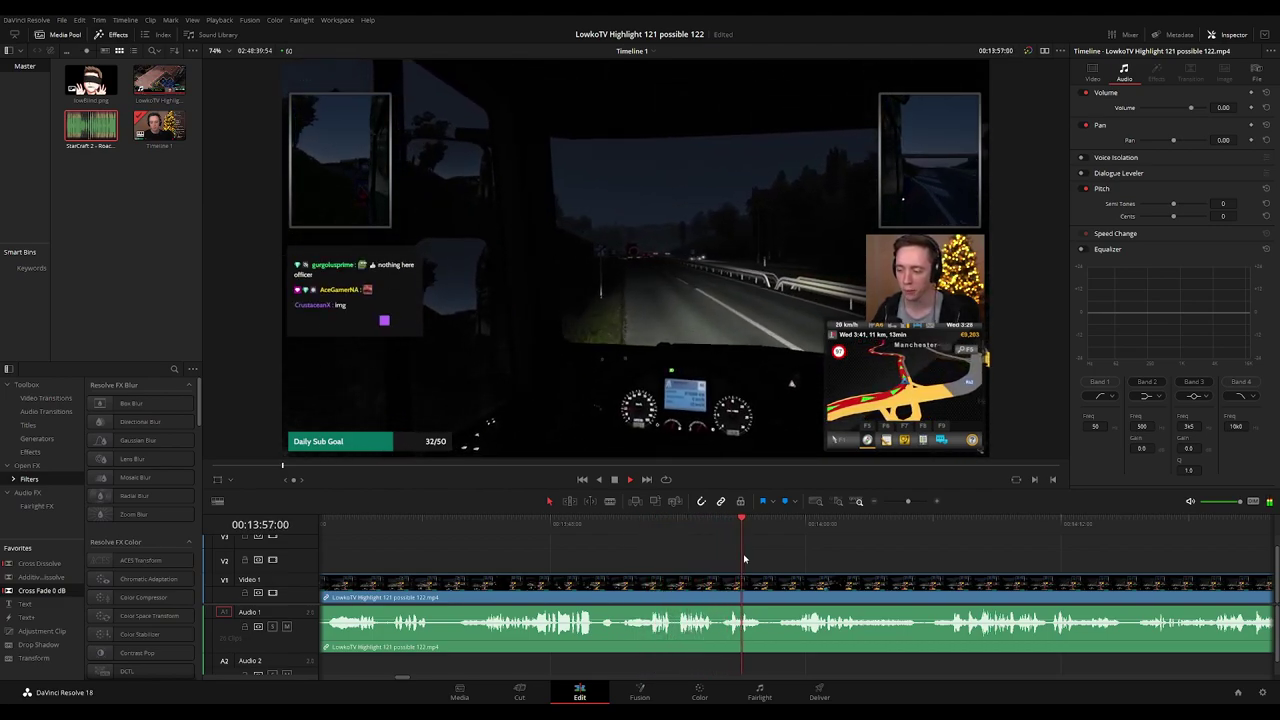
{"action": "scroll", "coordinate": [830, 560], "scroll_direction": "right", "scroll_amount": 3}
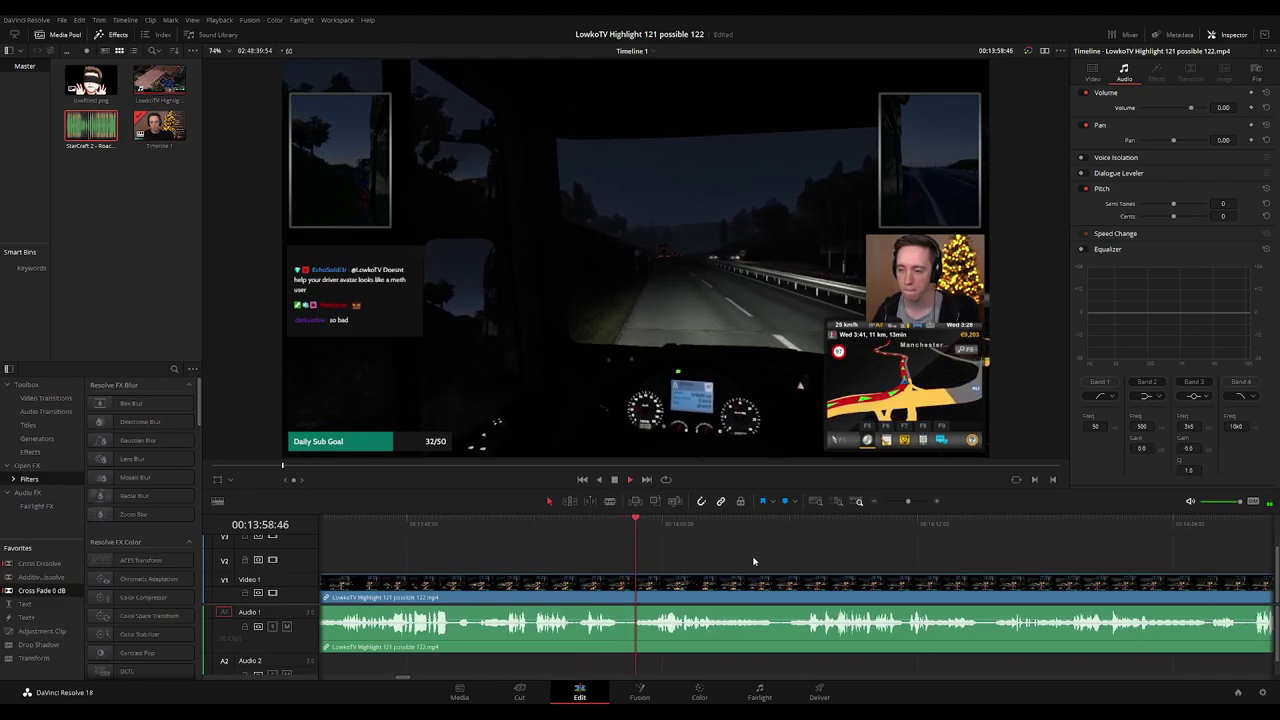
{"action": "scroll", "coordinate": [790, 560], "scroll_direction": "right", "scroll_amount": 1}
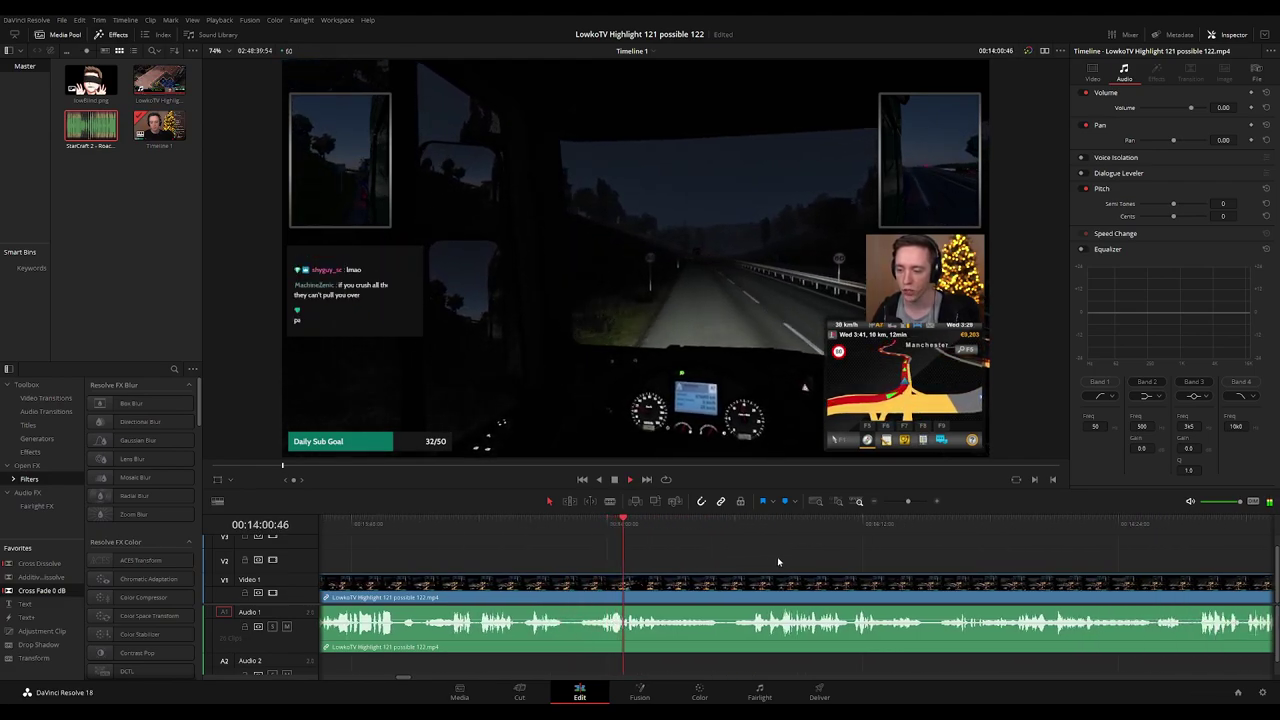
{"action": "scroll", "coordinate": [780, 559], "scroll_direction": "right", "scroll_amount": 1}
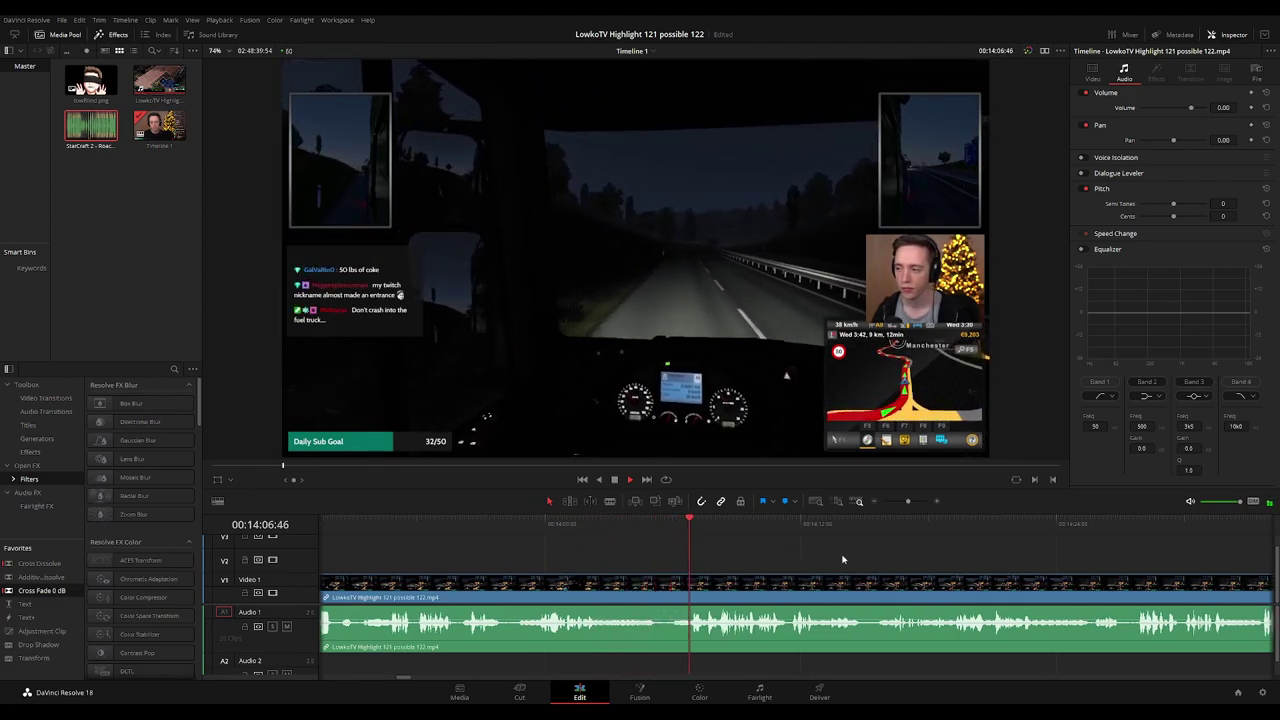
{"action": "scroll", "coordinate": [811, 553], "scroll_direction": "right", "scroll_amount": 2}
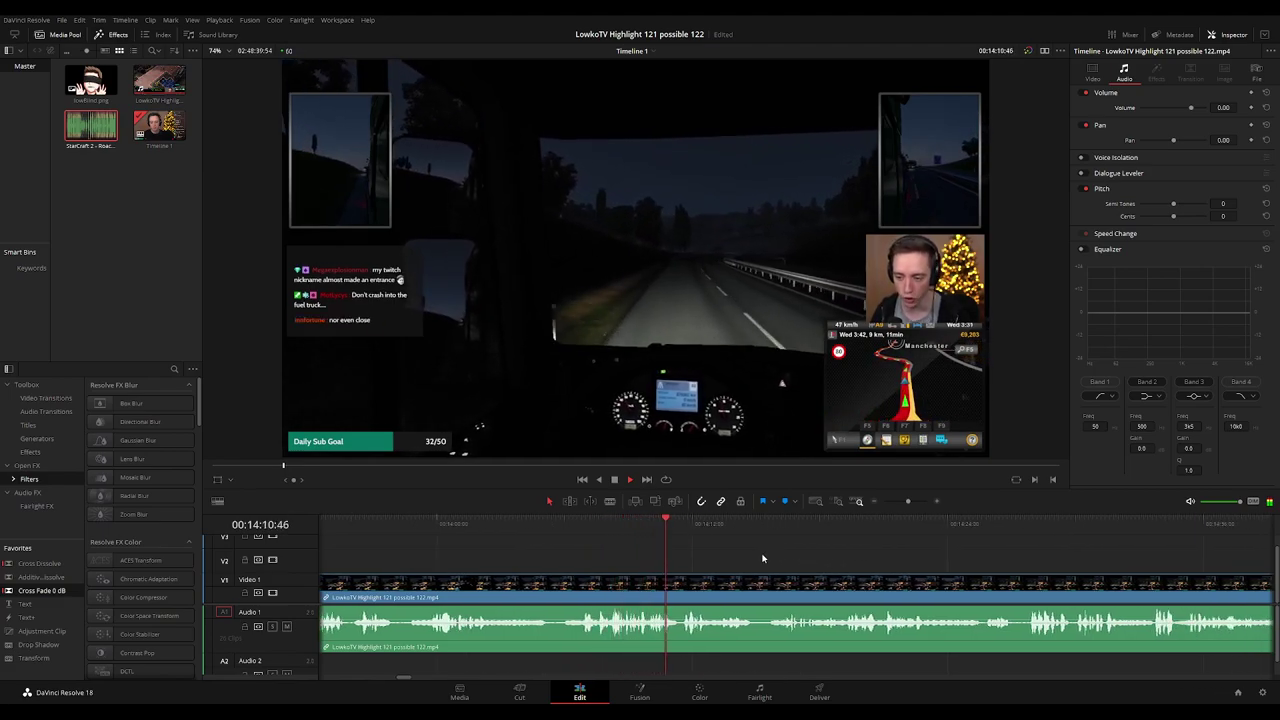
Cut the quiet piece of about two seconds starting near 00:14:04:45 out of the truck drive, closing the gap.
{"action": "left_click", "coordinate": [538, 535]}
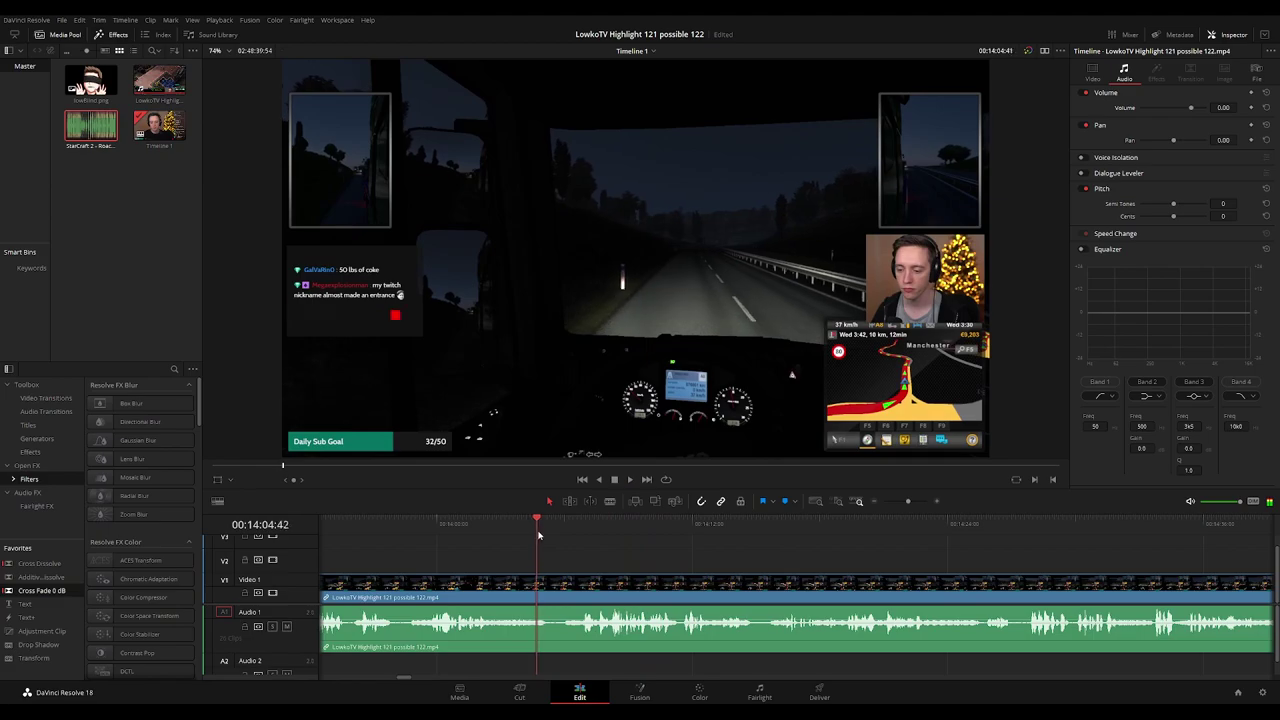
{"action": "left_click", "coordinate": [541, 588]}
{"action": "left_click", "coordinate": [577, 588]}
{"action": "key", "text": "Delete"}
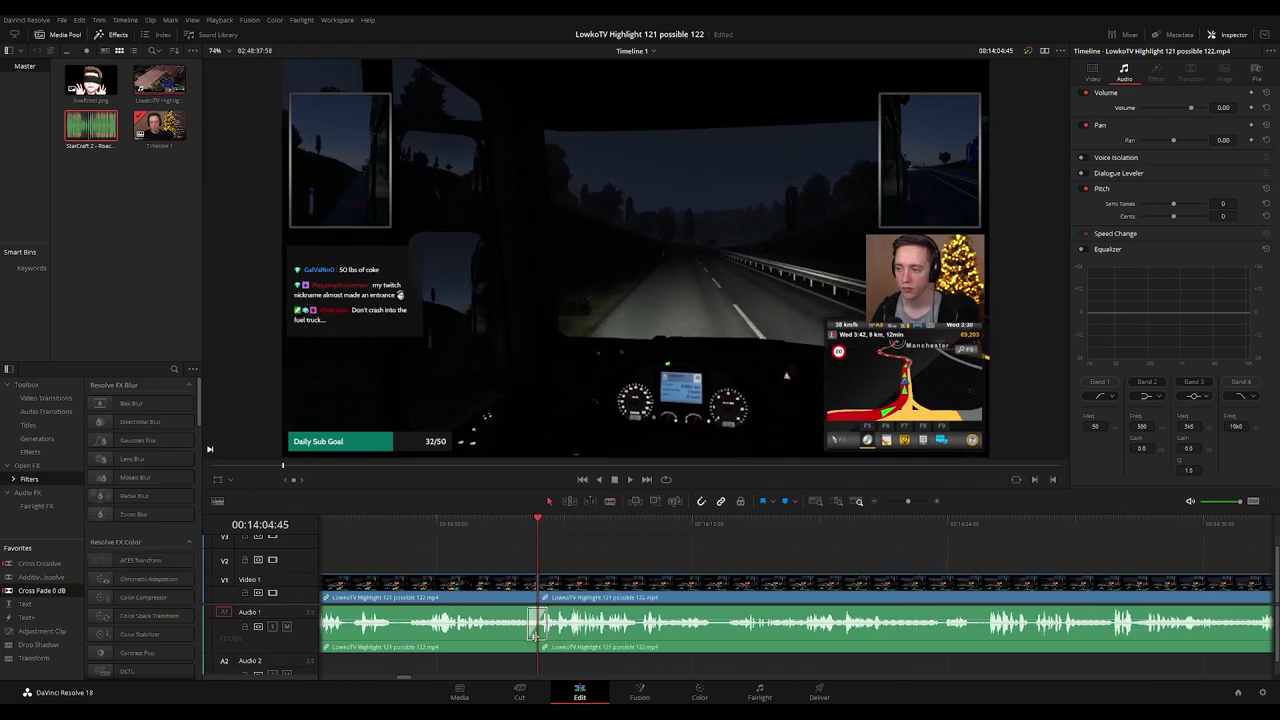
Recolour the truck-drive clip that ends at the 00:14:04:45 cut orange while playing on from the cut.
{"action": "left_click", "coordinate": [497, 587]}
{"action": "key", "text": "space"}
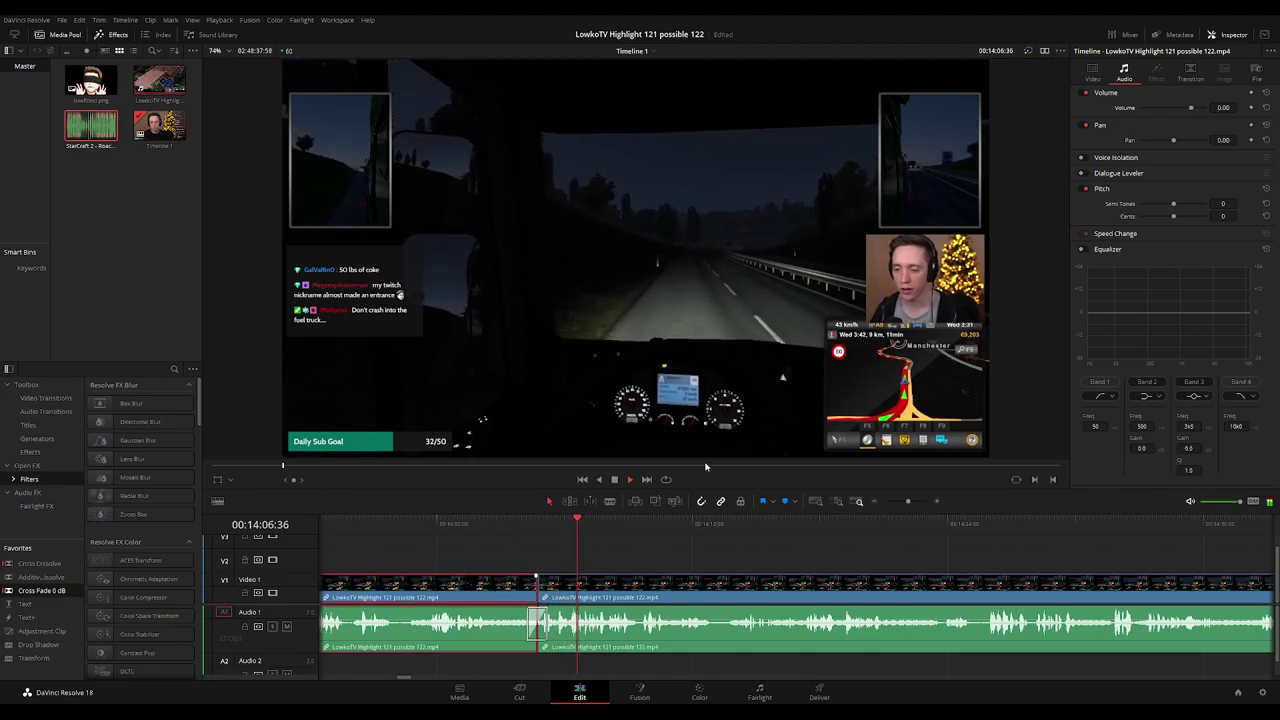
{"action": "key", "text": "1"}
{"action": "left_click", "coordinate": [762, 560]}
{"action": "key", "text": "ctrl+minus"}
{"action": "key", "text": "ctrl+minus"}
{"action": "key", "text": "ctrl+minus"}
{"action": "key", "text": "ctrl+minus"}
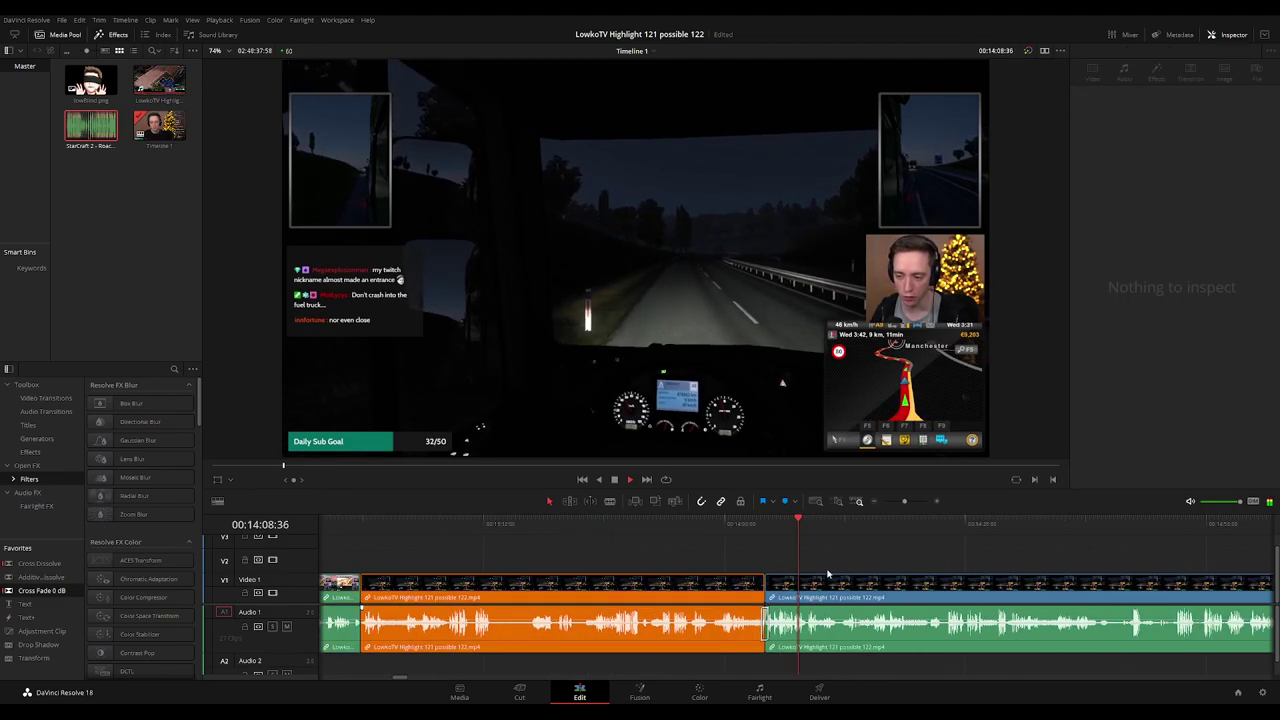
Review the truck drive from about 00:14:08:36 to 00:14:30:09, comparing the footage with the audio waveform ahead.
{"action": "scroll", "coordinate": [869, 575], "scroll_direction": "up", "scroll_amount": 3}
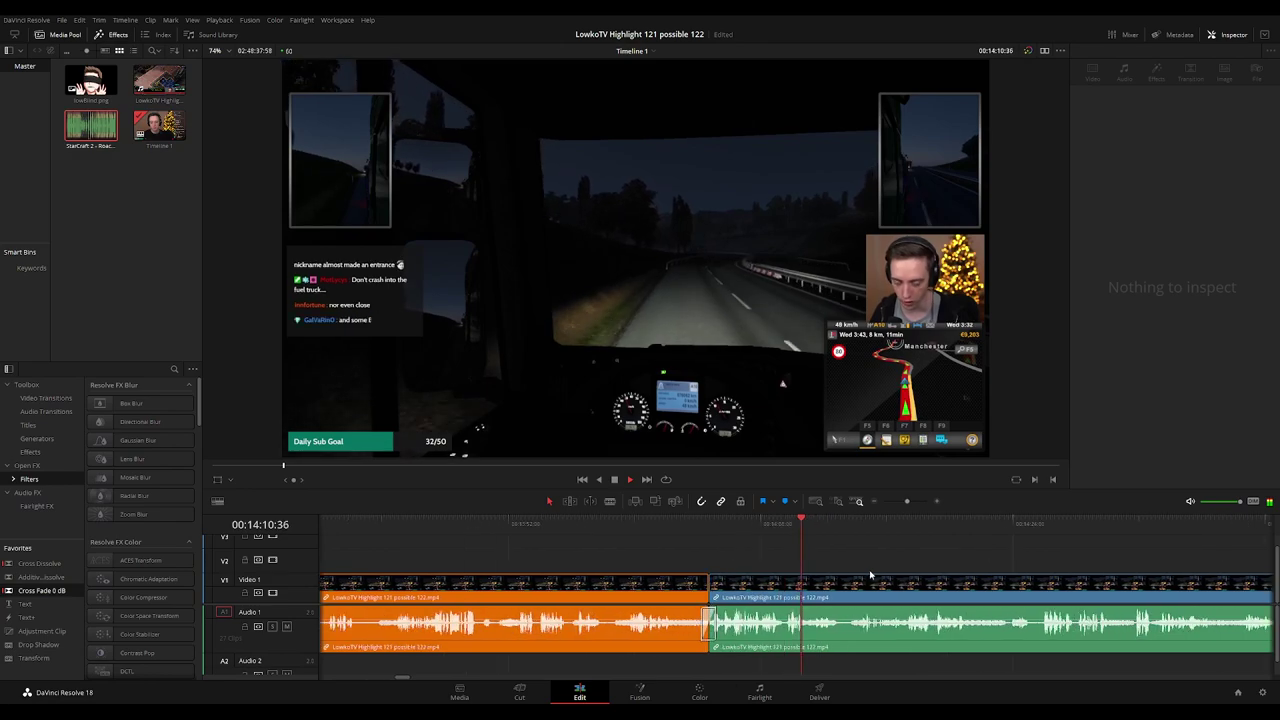
{"action": "left_click_drag", "start_coordinate": [894, 563], "coordinate": [660, 563]}
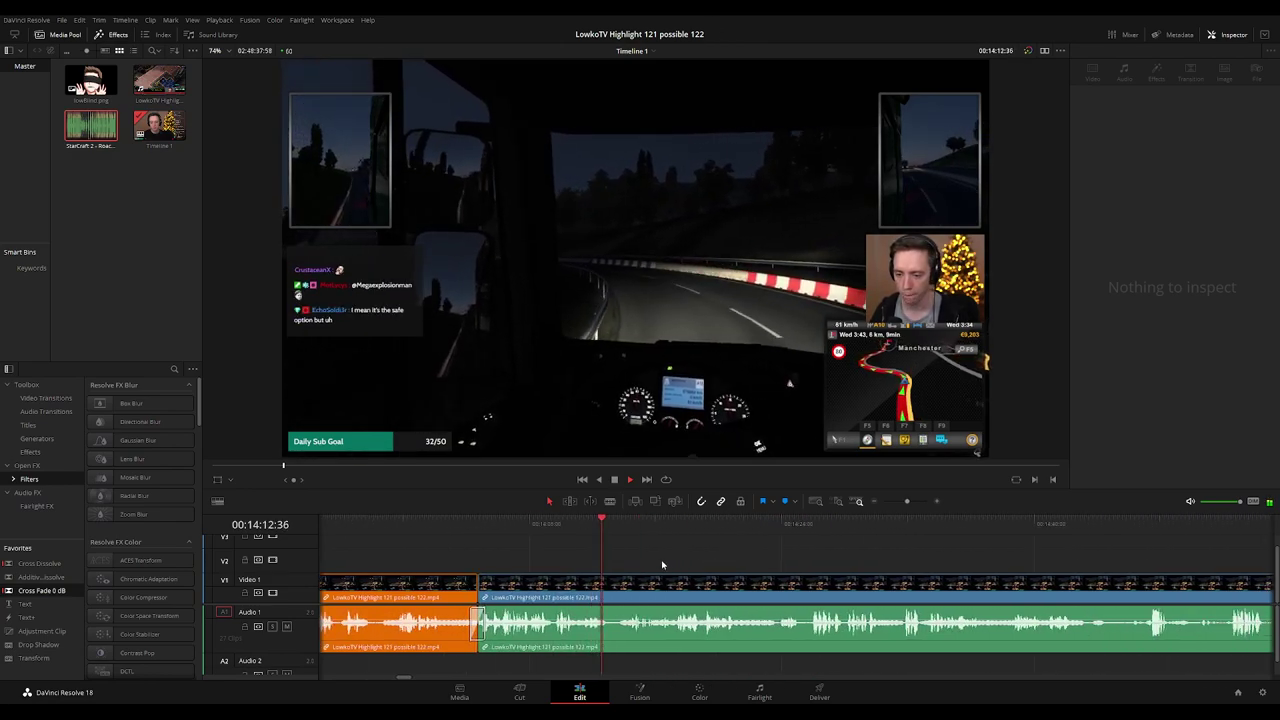
{"action": "key", "text": "ctrl+equal"}
{"action": "left_click_drag", "start_coordinate": [868, 565], "coordinate": [634, 554]}
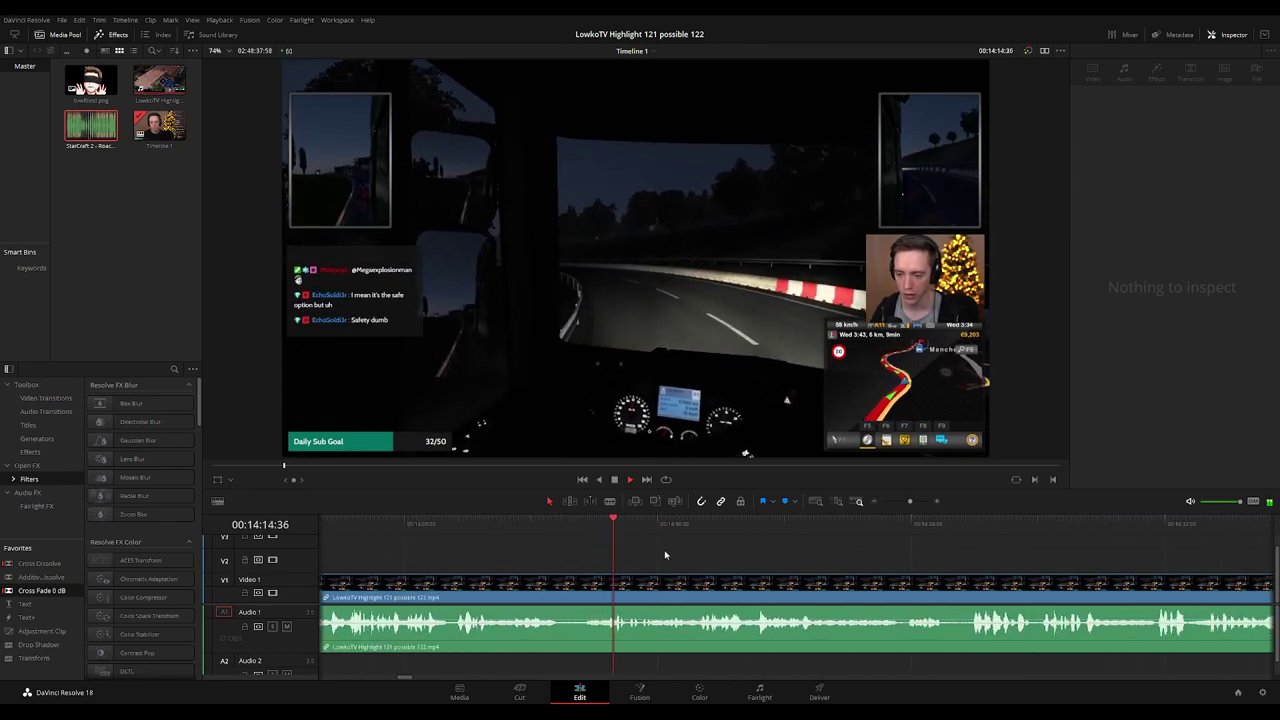
{"action": "key", "text": "space"}
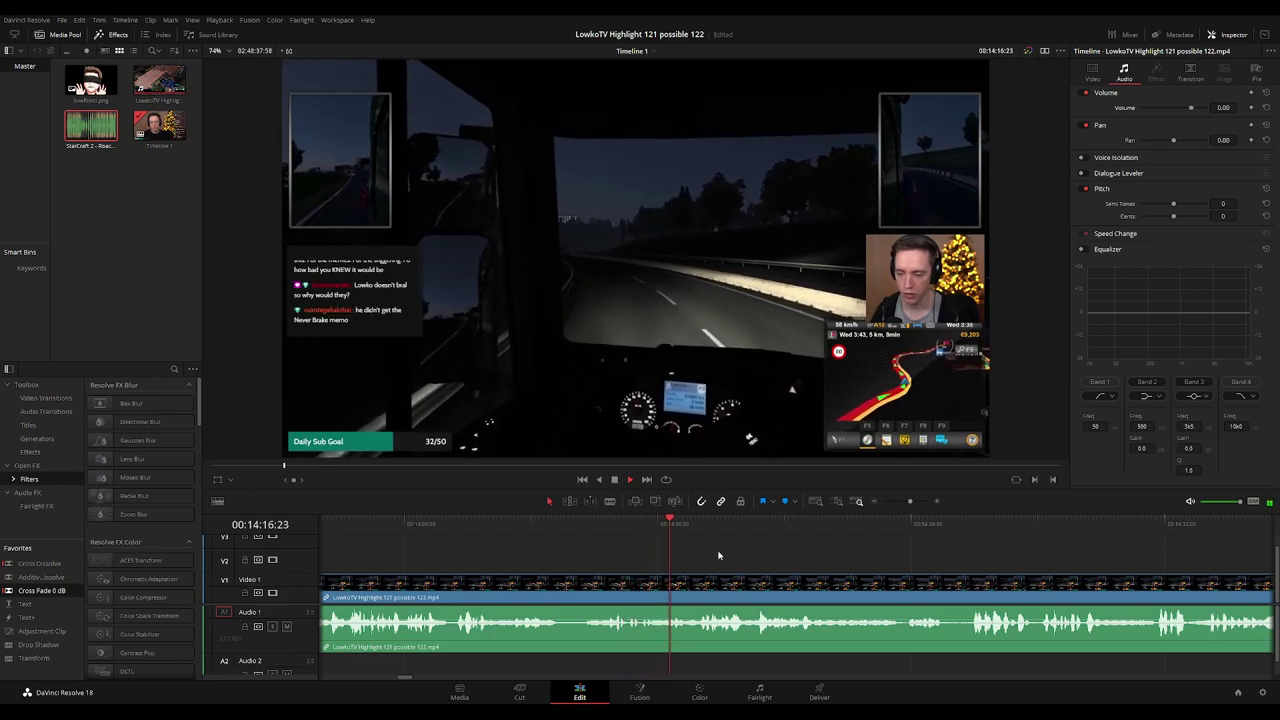
{"action": "scroll", "coordinate": [810, 553], "scroll_direction": "right", "scroll_amount": 3}
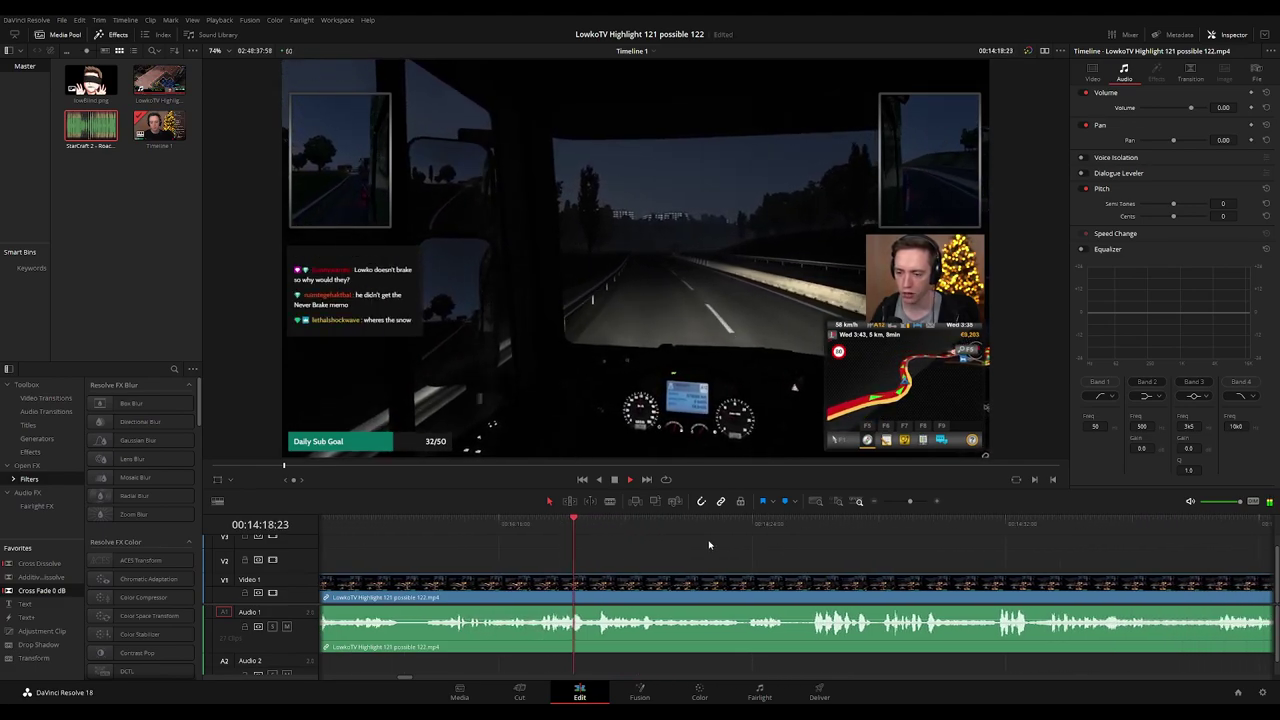
{"action": "scroll", "coordinate": [740, 560], "scroll_direction": "right", "scroll_amount": 3}
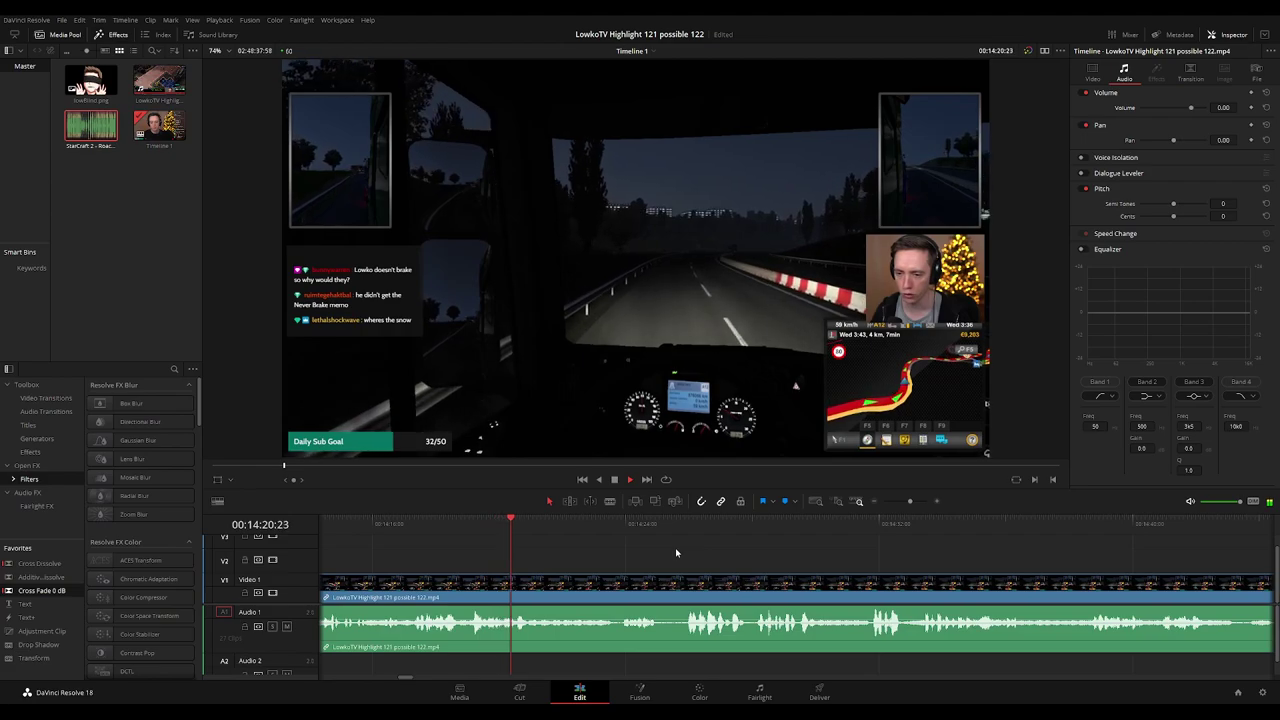
{"action": "scroll", "coordinate": [707, 558], "scroll_direction": "right", "scroll_amount": 1}
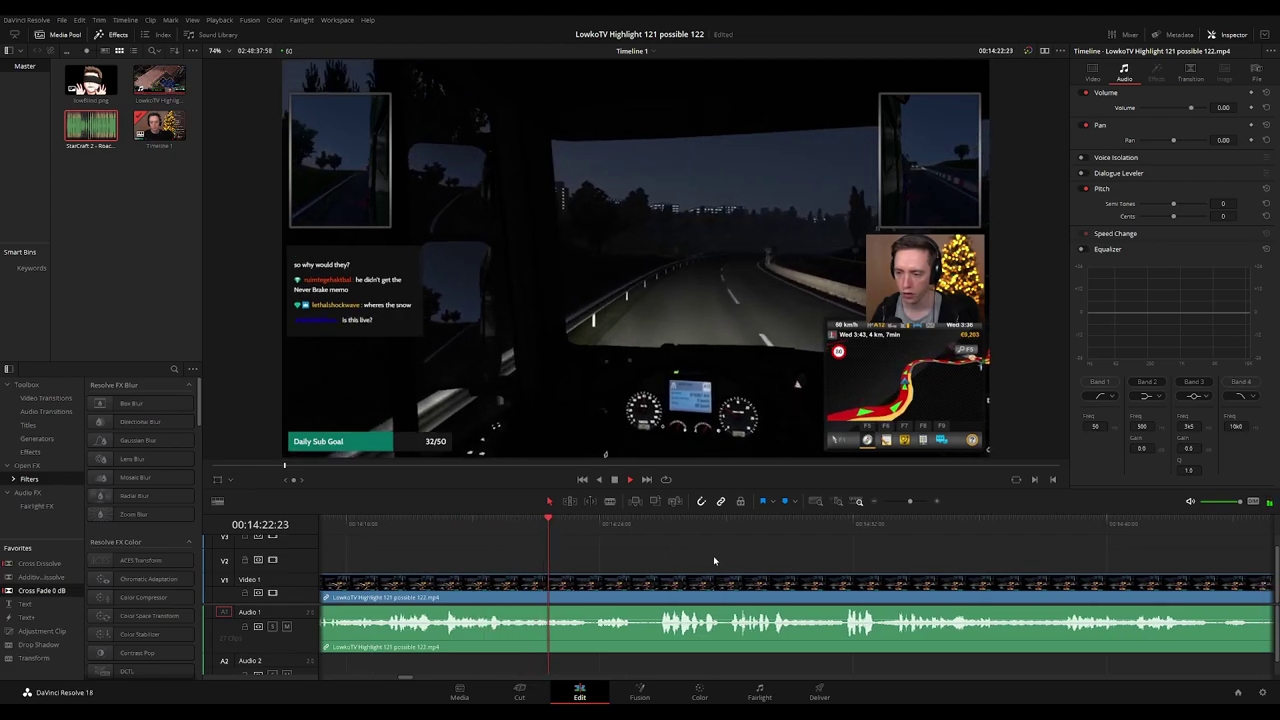
{"action": "scroll", "coordinate": [740, 555], "scroll_direction": "right", "scroll_amount": 2}
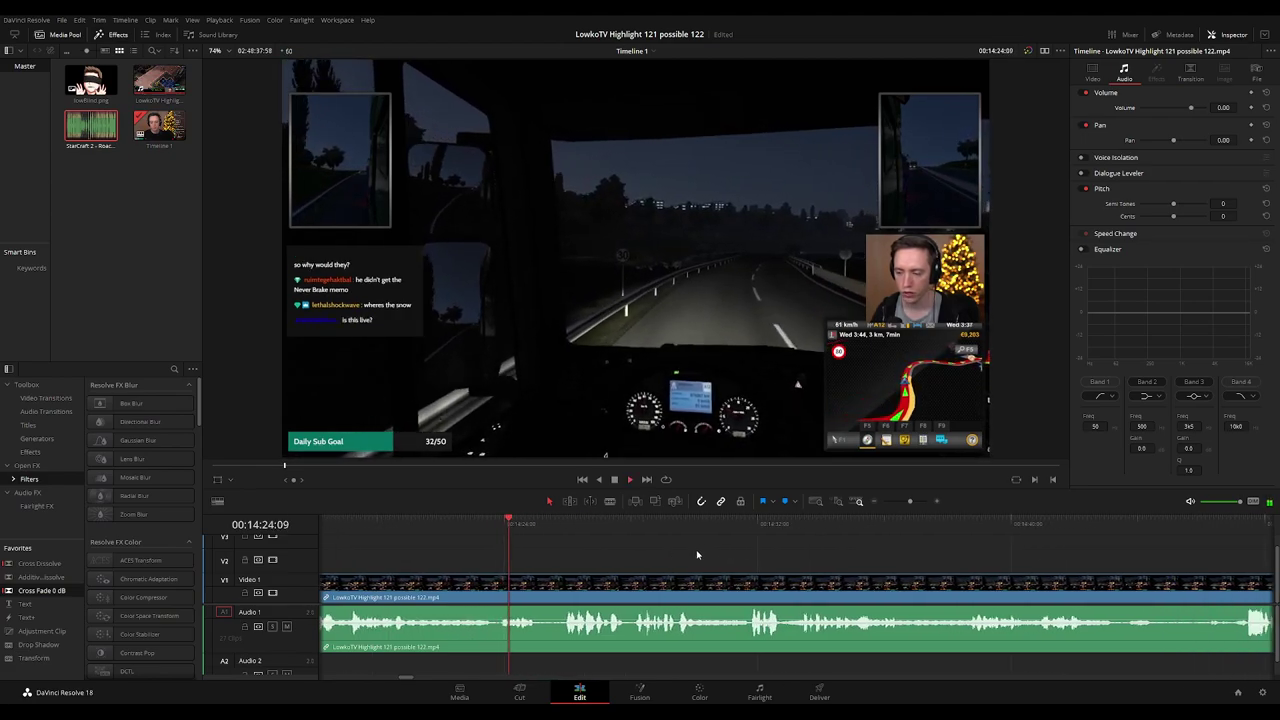
{"action": "scroll", "coordinate": [744, 558], "scroll_direction": "right", "scroll_amount": 1}
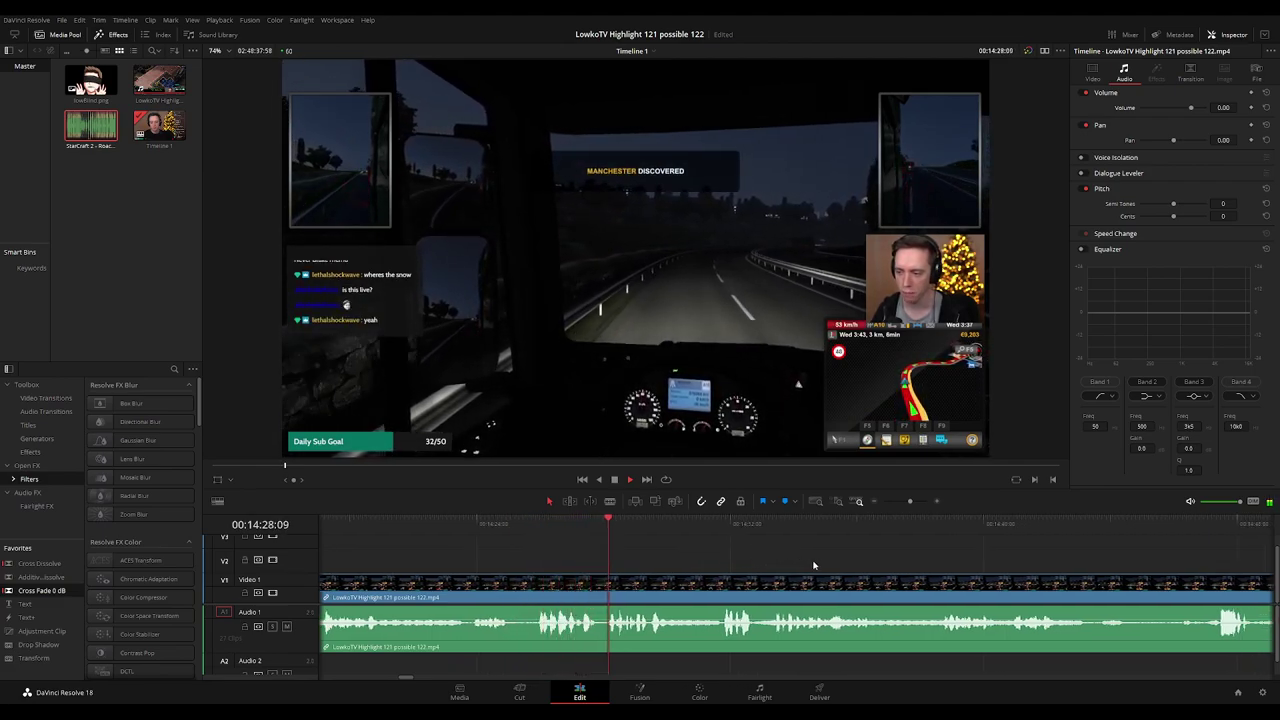
{"action": "scroll", "coordinate": [760, 564], "scroll_direction": "right", "scroll_amount": 3}
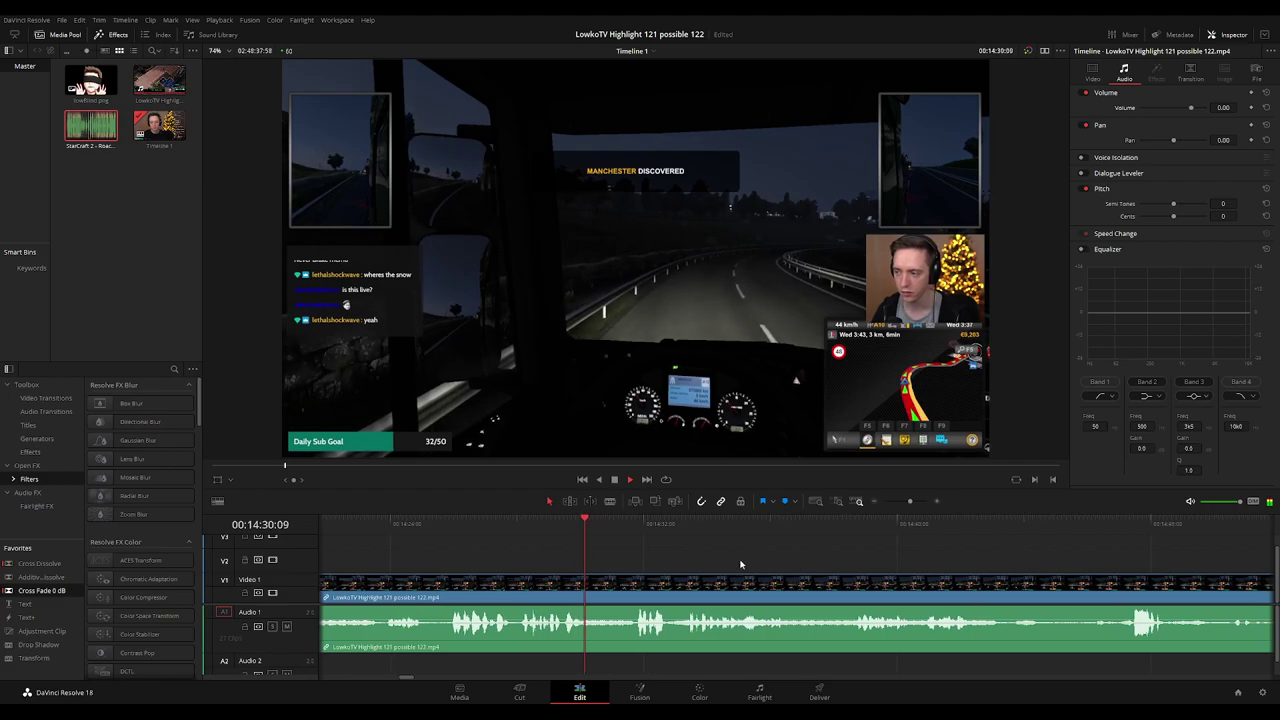
Continue reviewing the drive into Manchester up to about 00:15:05:19, following the waveform for quiet stretches.
{"action": "scroll", "coordinate": [715, 565], "scroll_direction": "right", "scroll_amount": 3}
{"action": "scroll", "coordinate": [740, 564], "scroll_direction": "right", "scroll_amount": 3}
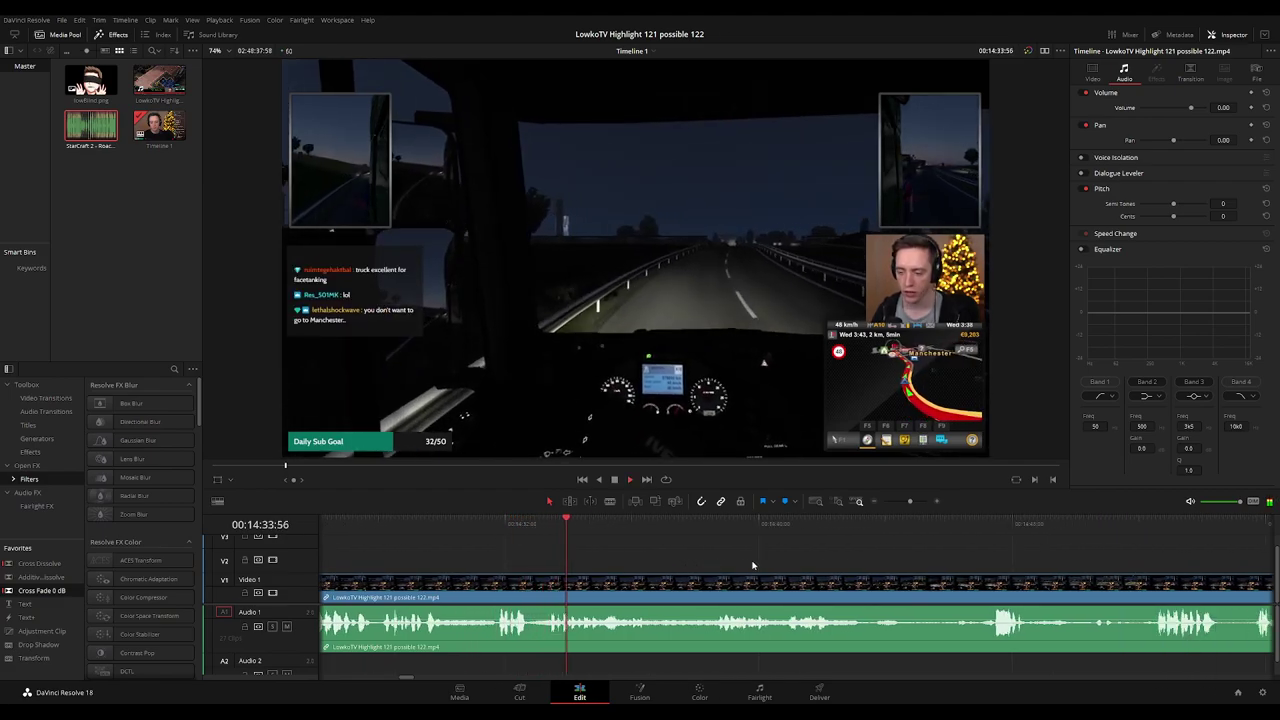
{"action": "scroll", "coordinate": [740, 560], "scroll_direction": "right", "scroll_amount": 3}
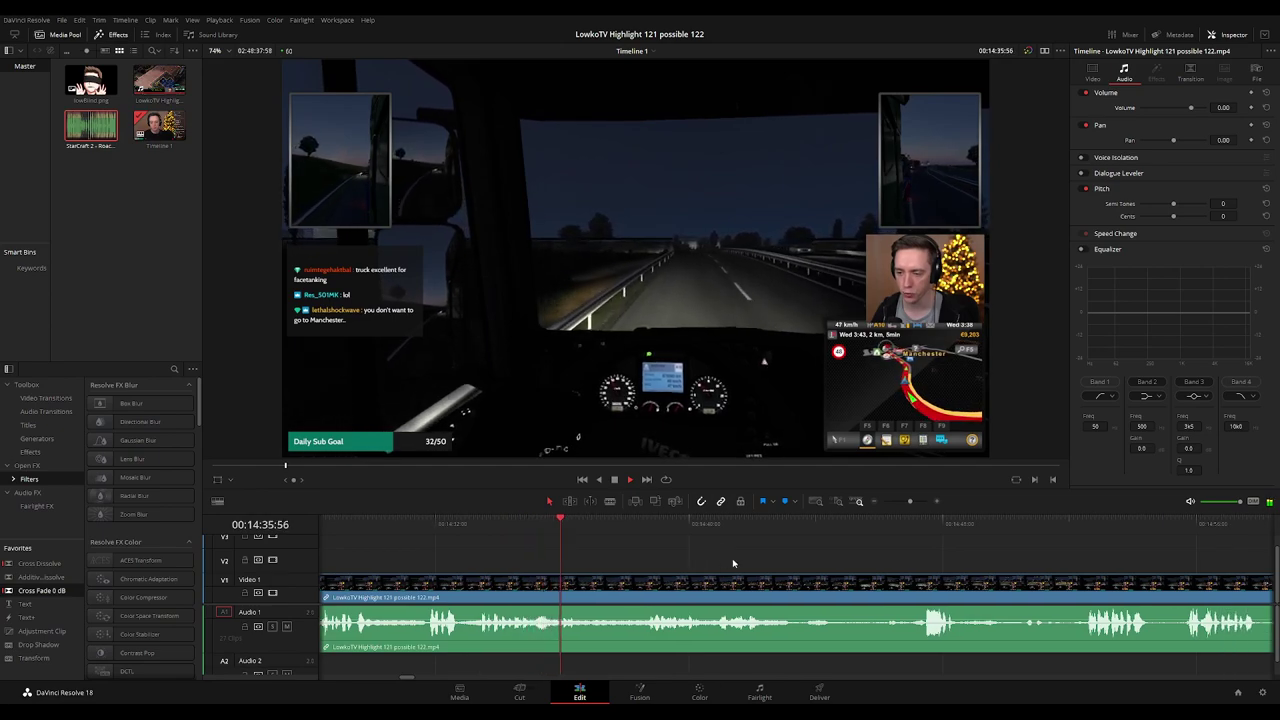
{"action": "scroll", "coordinate": [700, 558], "scroll_direction": "right", "scroll_amount": 3}
{"action": "scroll", "coordinate": [700, 562], "scroll_direction": "right", "scroll_amount": 3}
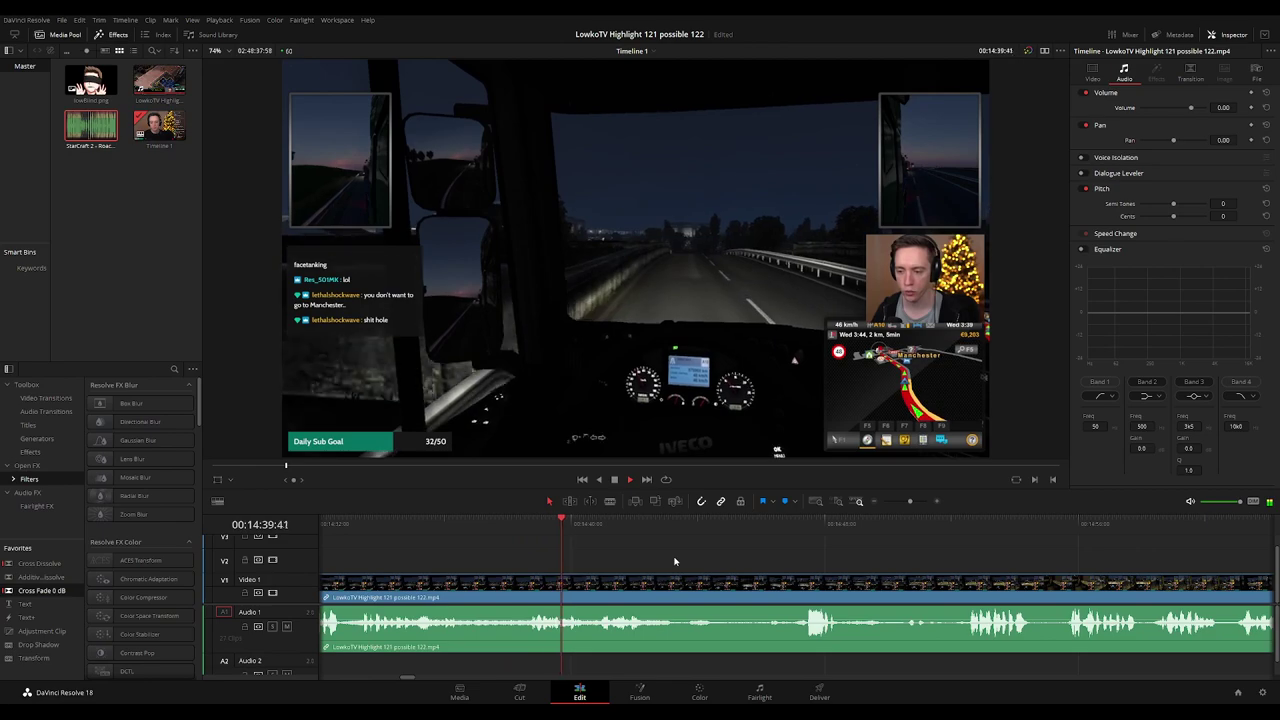
{"action": "scroll", "coordinate": [743, 560], "scroll_direction": "right", "scroll_amount": 1}
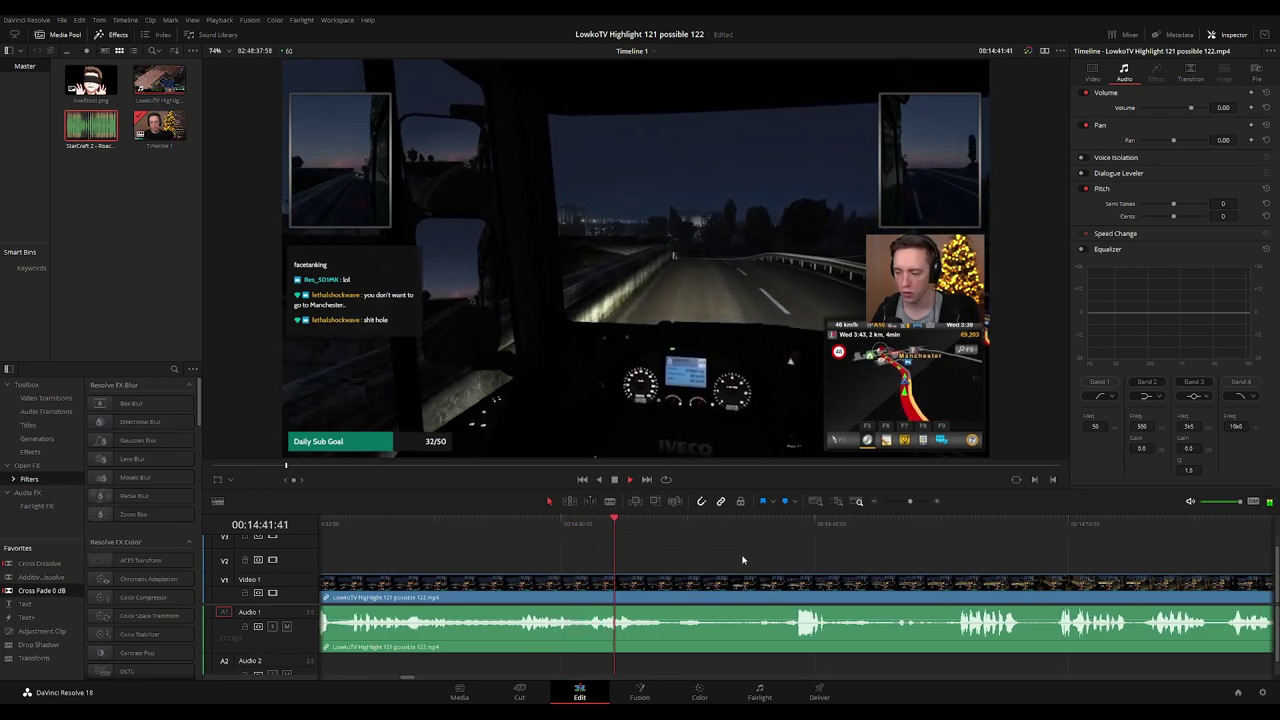
{"action": "left_click_drag", "start_coordinate": [823, 572], "coordinate": [750, 571]}
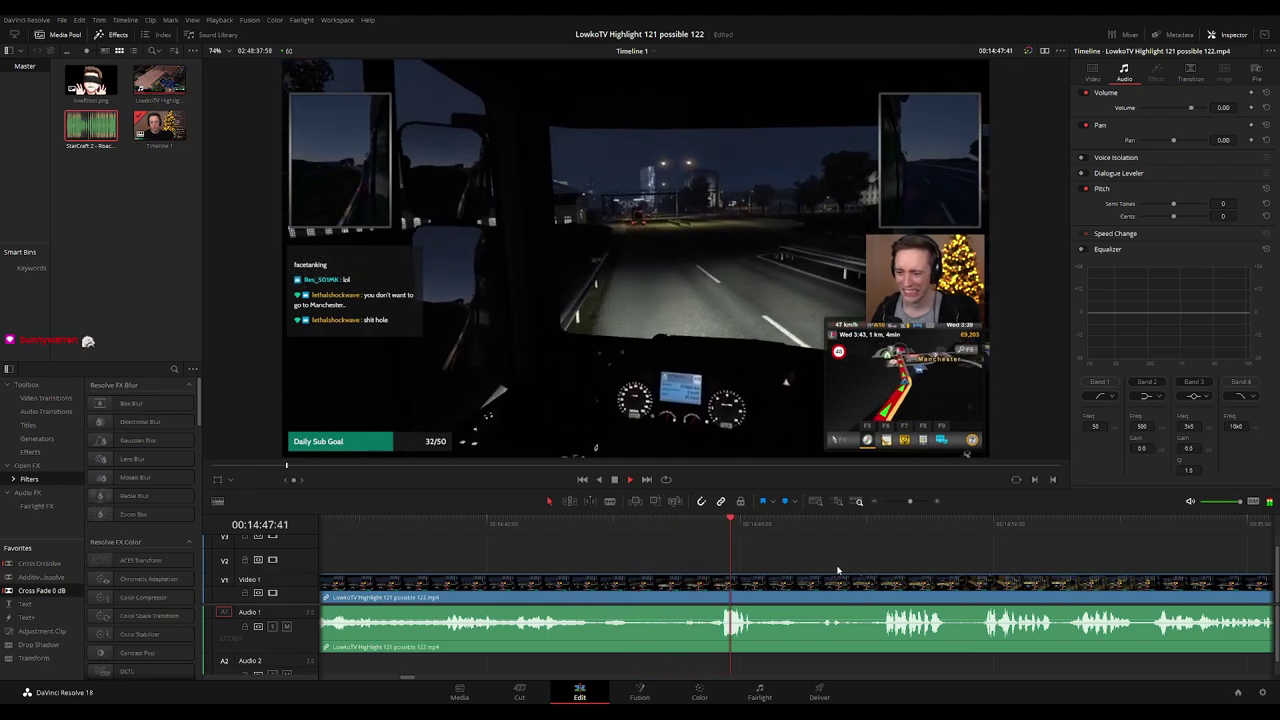
{"action": "scroll", "coordinate": [711, 559], "scroll_direction": "right", "scroll_amount": 6}
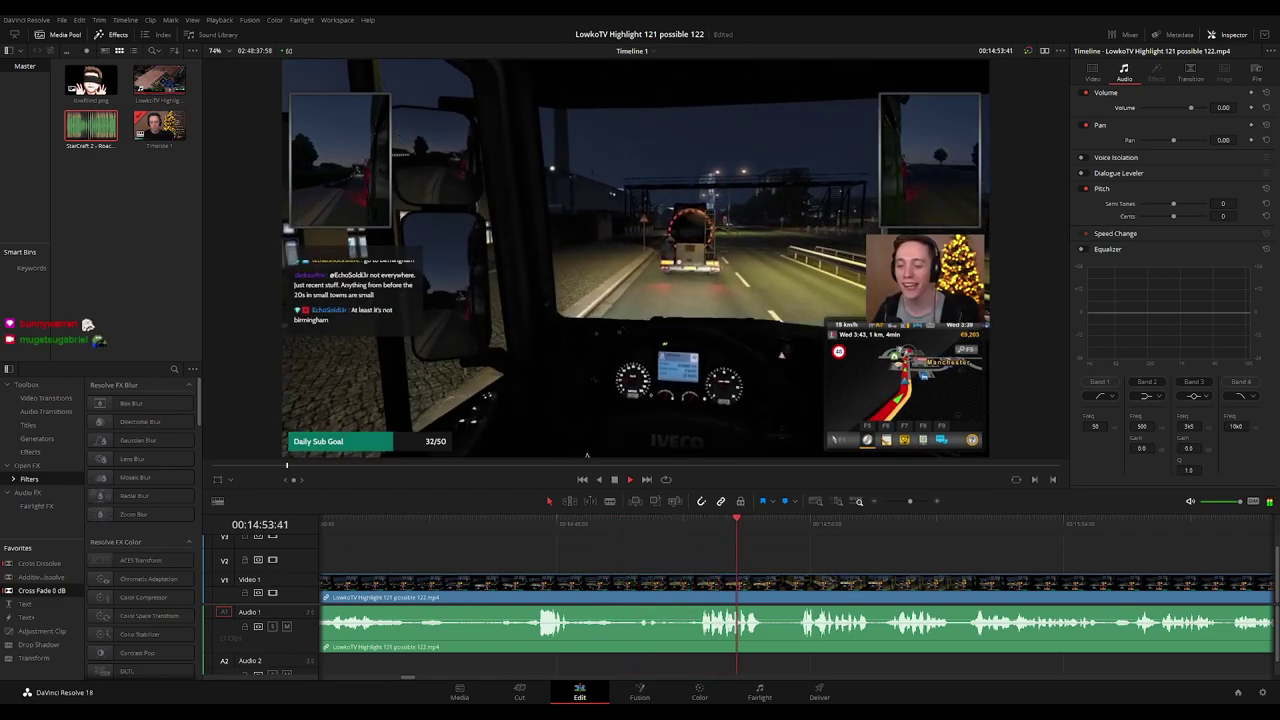
{"action": "scroll", "coordinate": [786, 552], "scroll_direction": "right", "scroll_amount": 6}
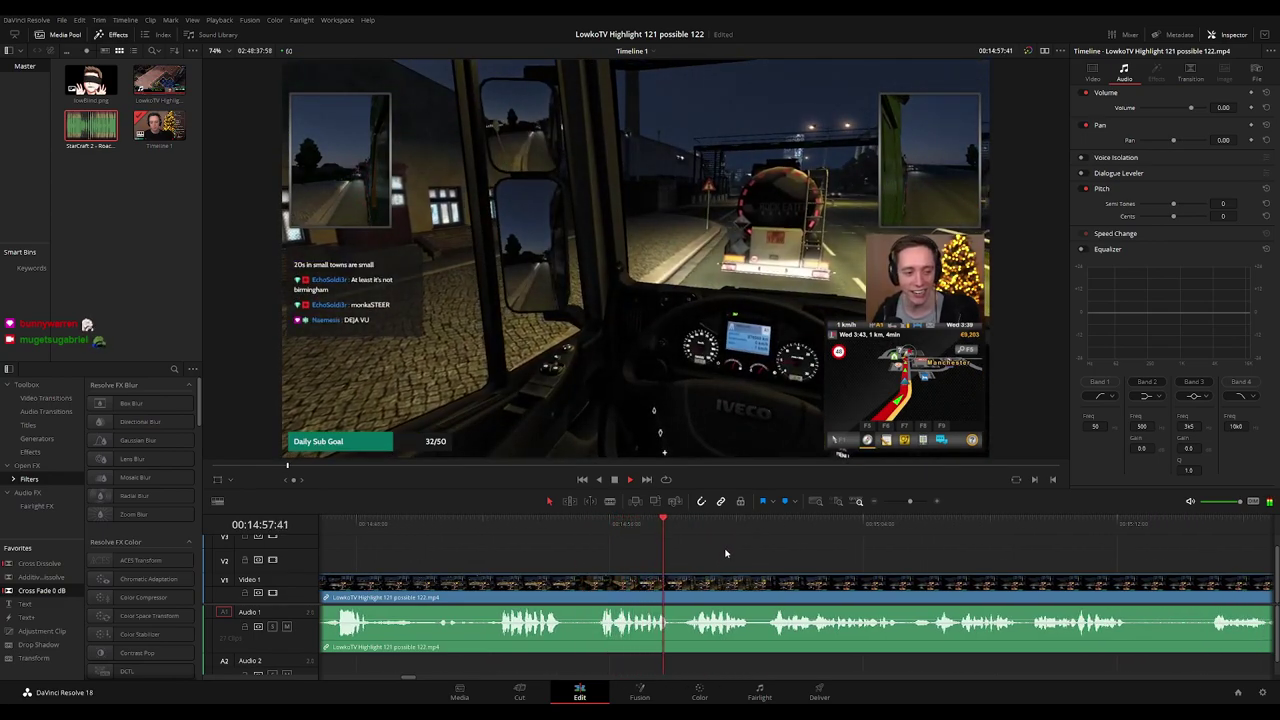
{"action": "scroll", "coordinate": [663, 557], "scroll_direction": "right", "scroll_amount": 6}
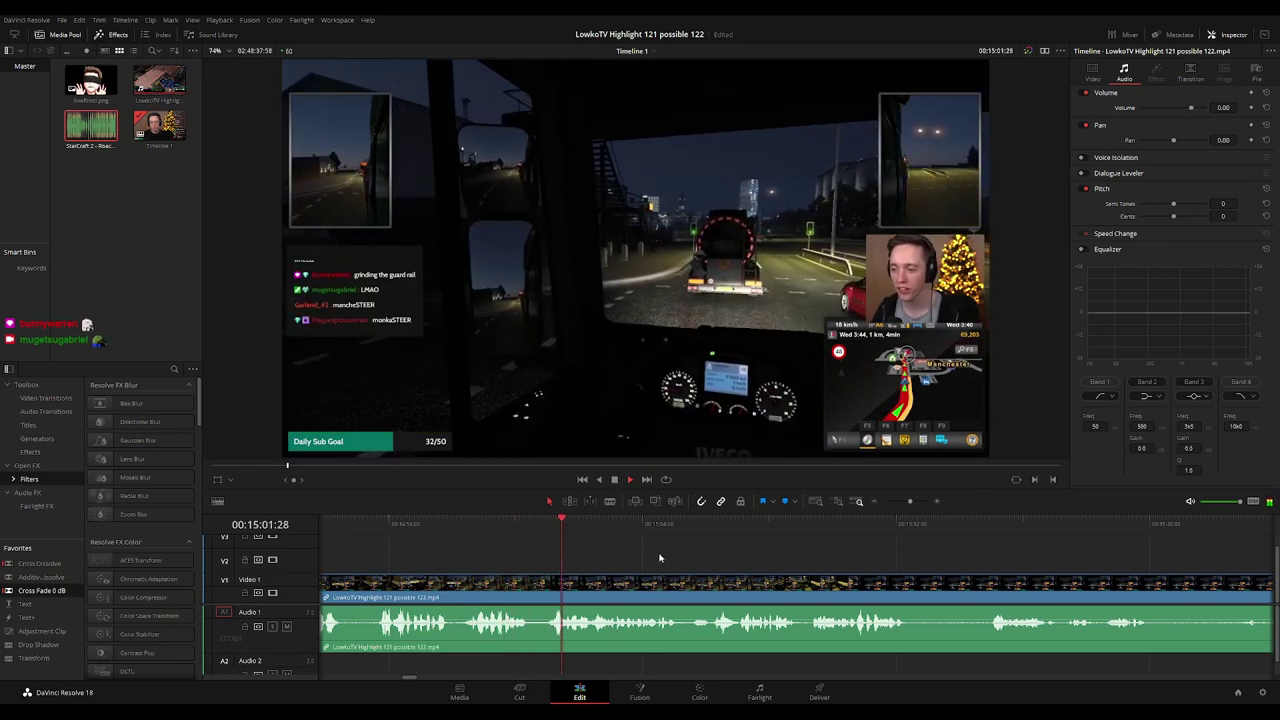
{"action": "scroll", "coordinate": [685, 555], "scroll_direction": "right", "scroll_amount": 3}
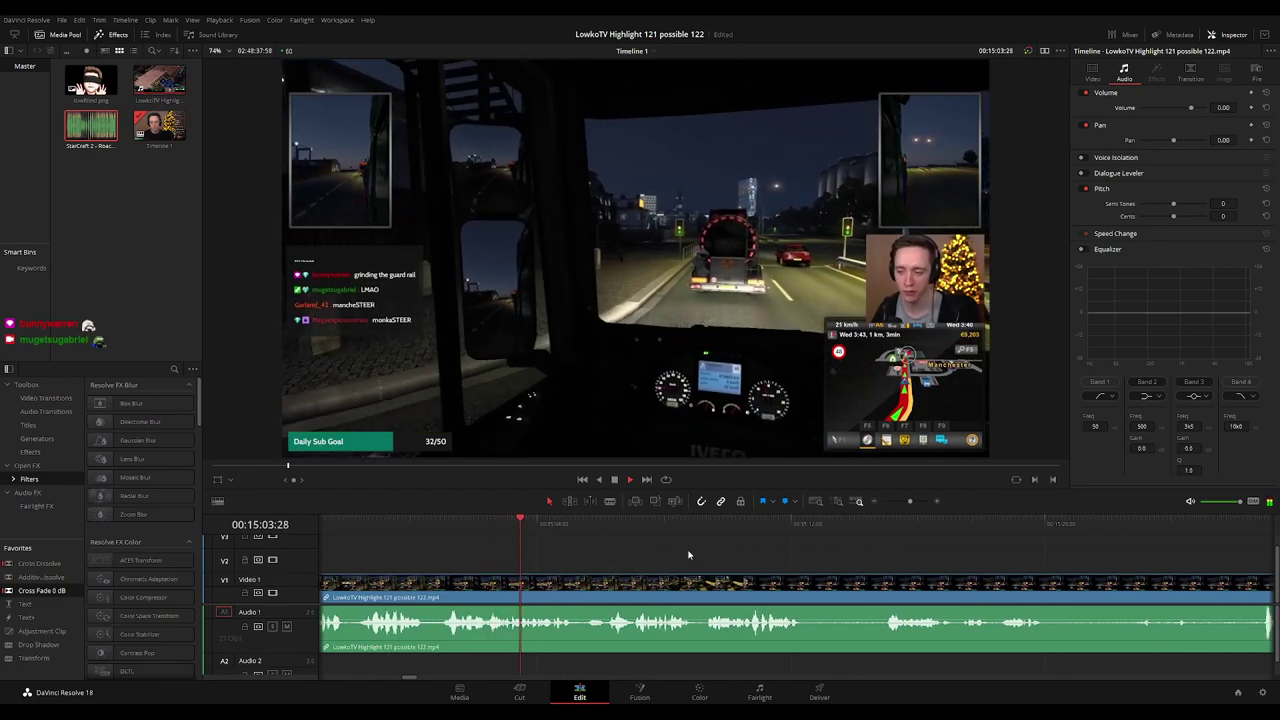
{"action": "scroll", "coordinate": [724, 554], "scroll_direction": "right", "scroll_amount": 2}
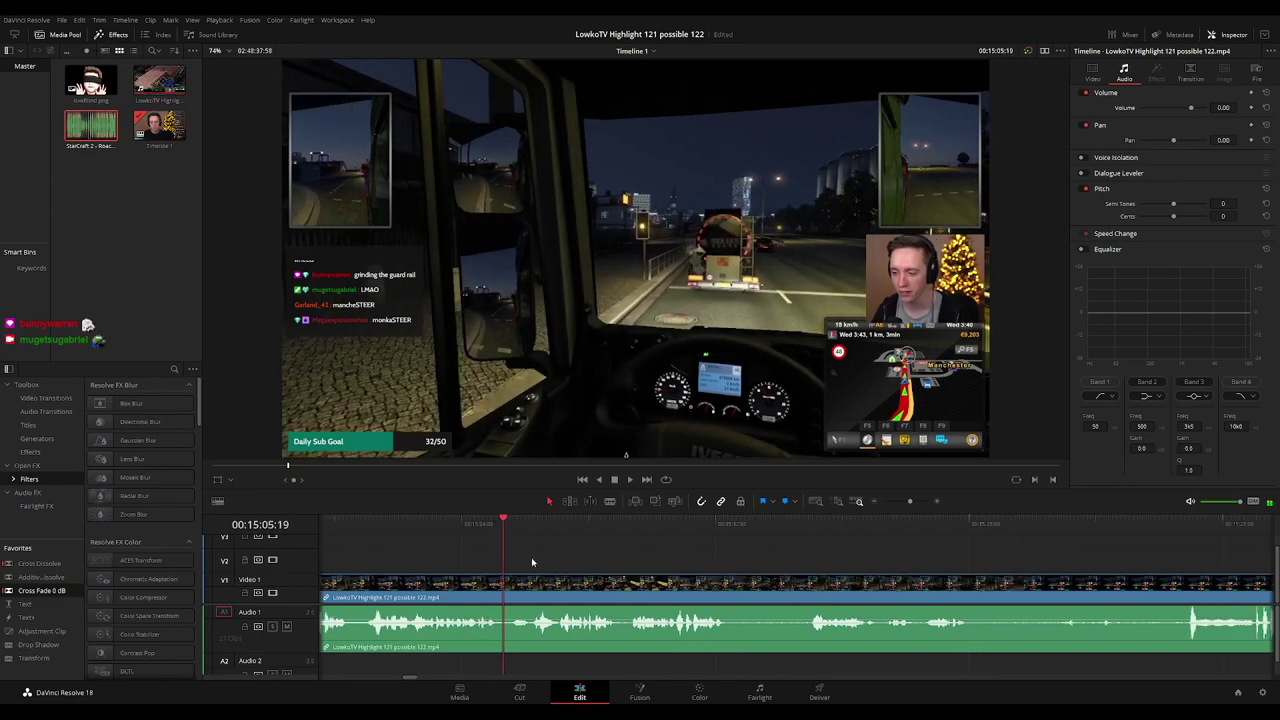
Go back a few seconds and replay the stop at the Manchester traffic light up to about 00:15:19:58.
{"action": "left_click", "coordinate": [363, 522]}
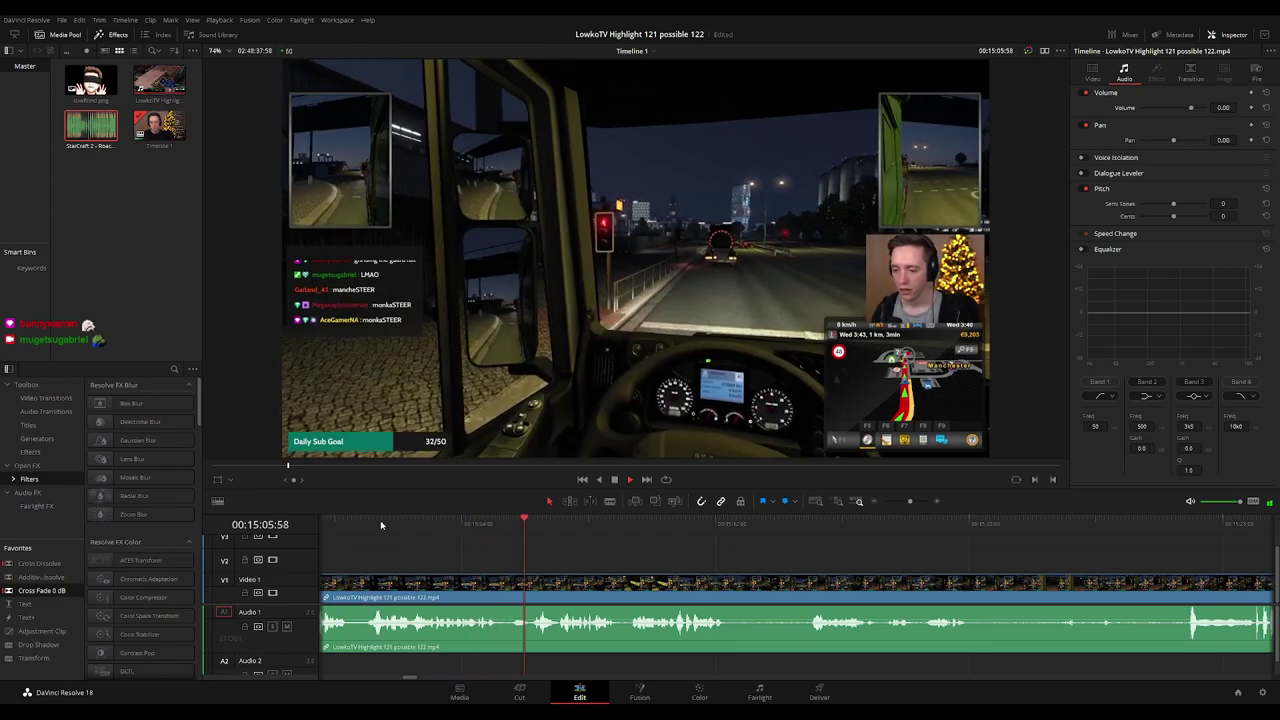
{"action": "left_click_drag", "start_coordinate": [750, 553], "coordinate": [723, 551]}
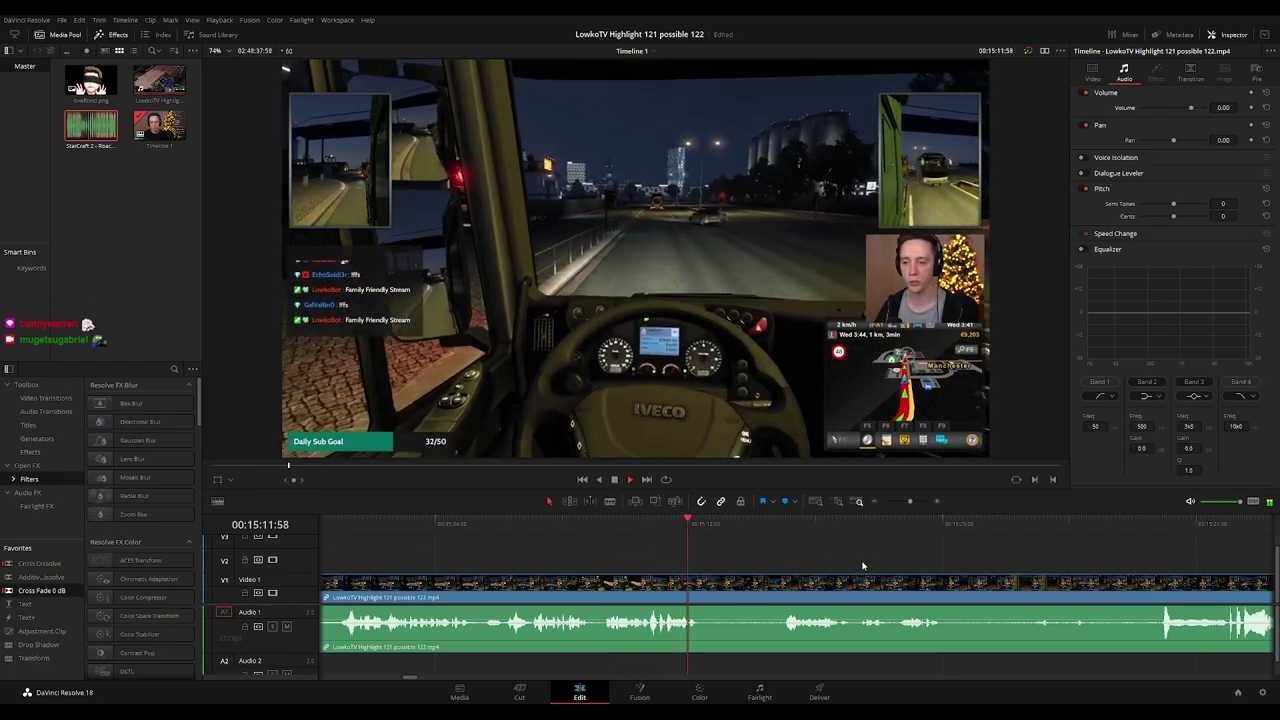
{"action": "scroll", "coordinate": [777, 560], "scroll_direction": "right", "scroll_amount": 5}
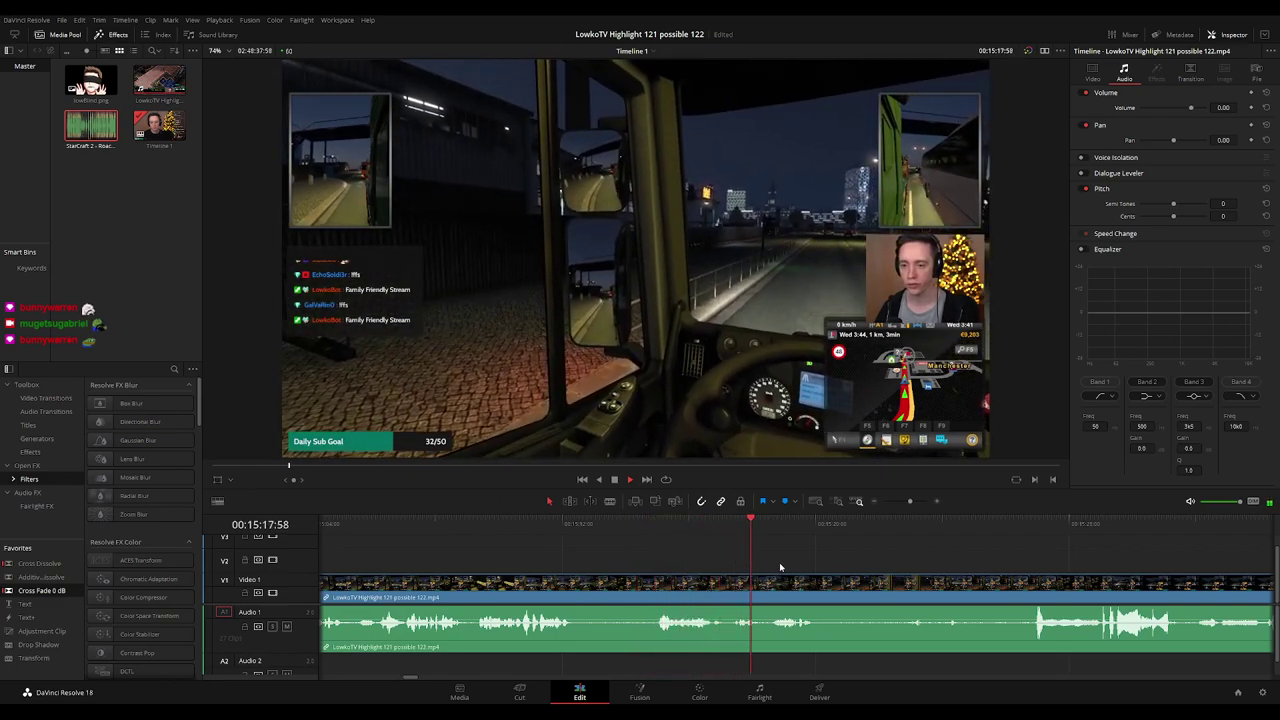
{"action": "scroll", "coordinate": [687, 563], "scroll_direction": "right", "scroll_amount": 3}
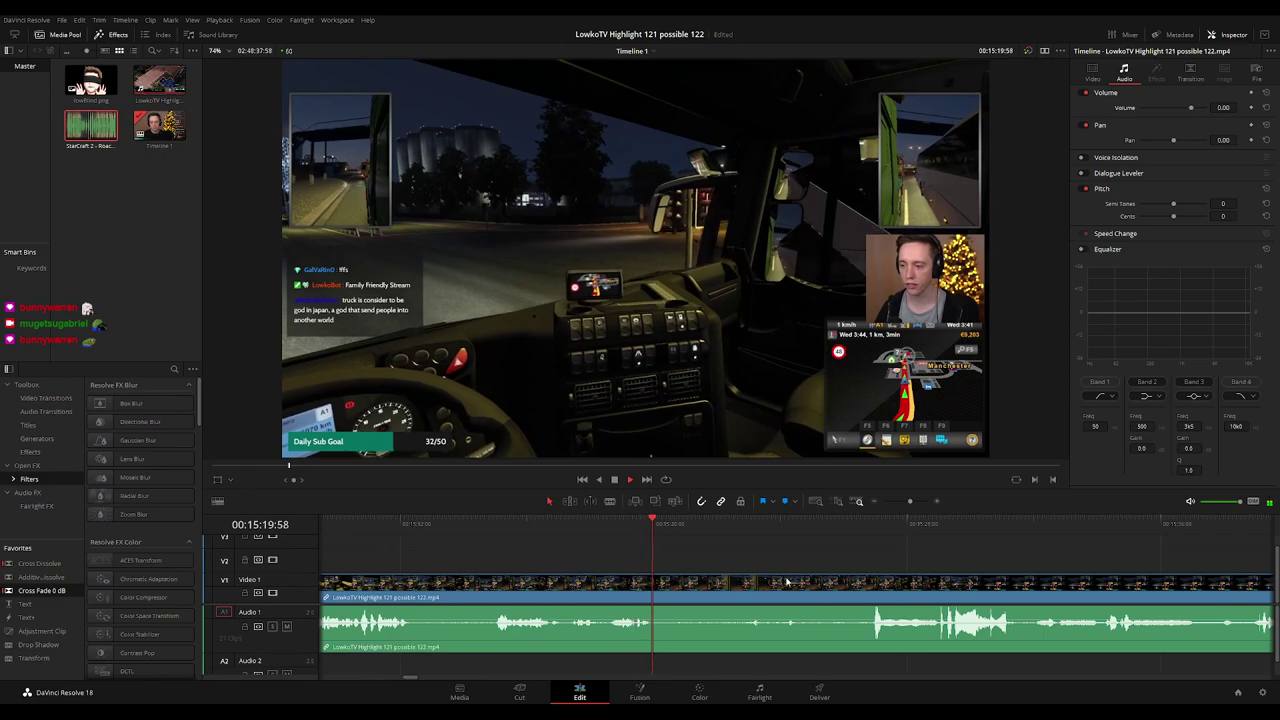
Split the truck clip at 00:15:19:27 and 00:15:19:56 and silence the audio of the short piece between the cuts.
{"action": "left_click", "coordinate": [618, 524]}
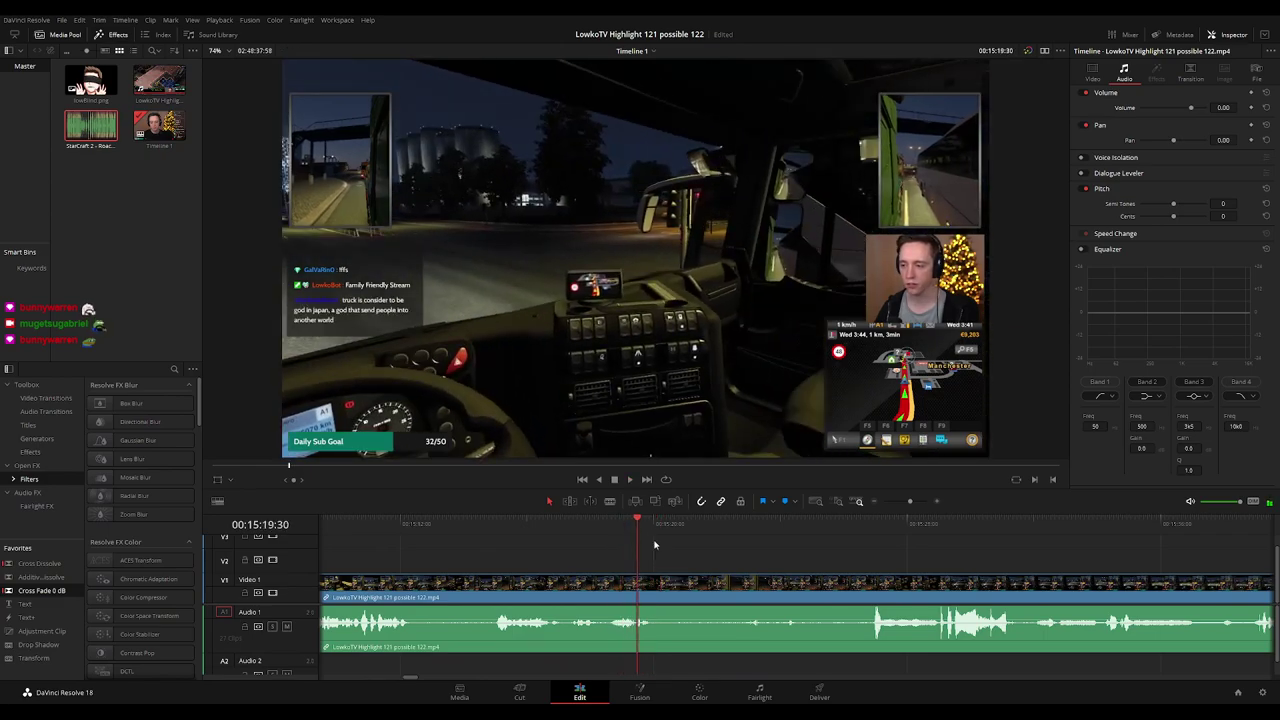
{"action": "scroll", "coordinate": [655, 545], "scroll_direction": "up", "scroll_amount": 4}
{"action": "left_click", "coordinate": [689, 525]}
{"action": "key", "text": "space"}
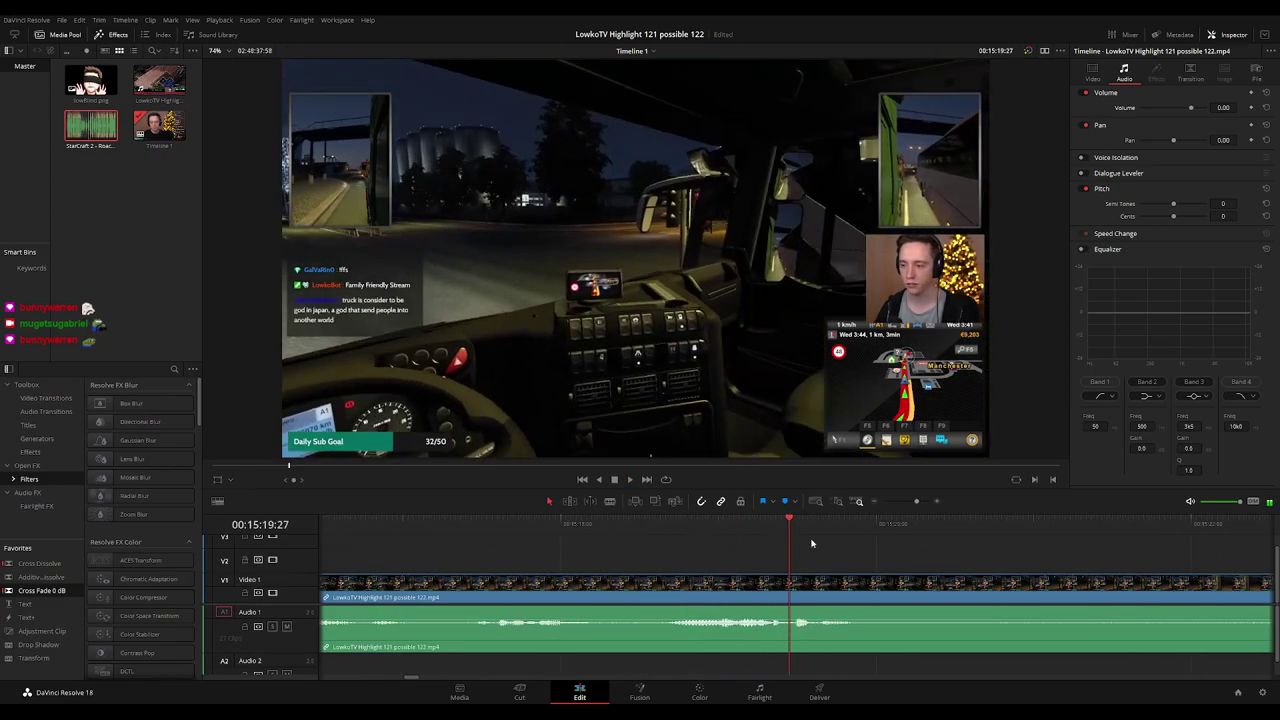
{"action": "left_click", "coordinate": [796, 583]}
{"action": "left_click", "coordinate": [868, 580]}
{"action": "key", "text": "a"}
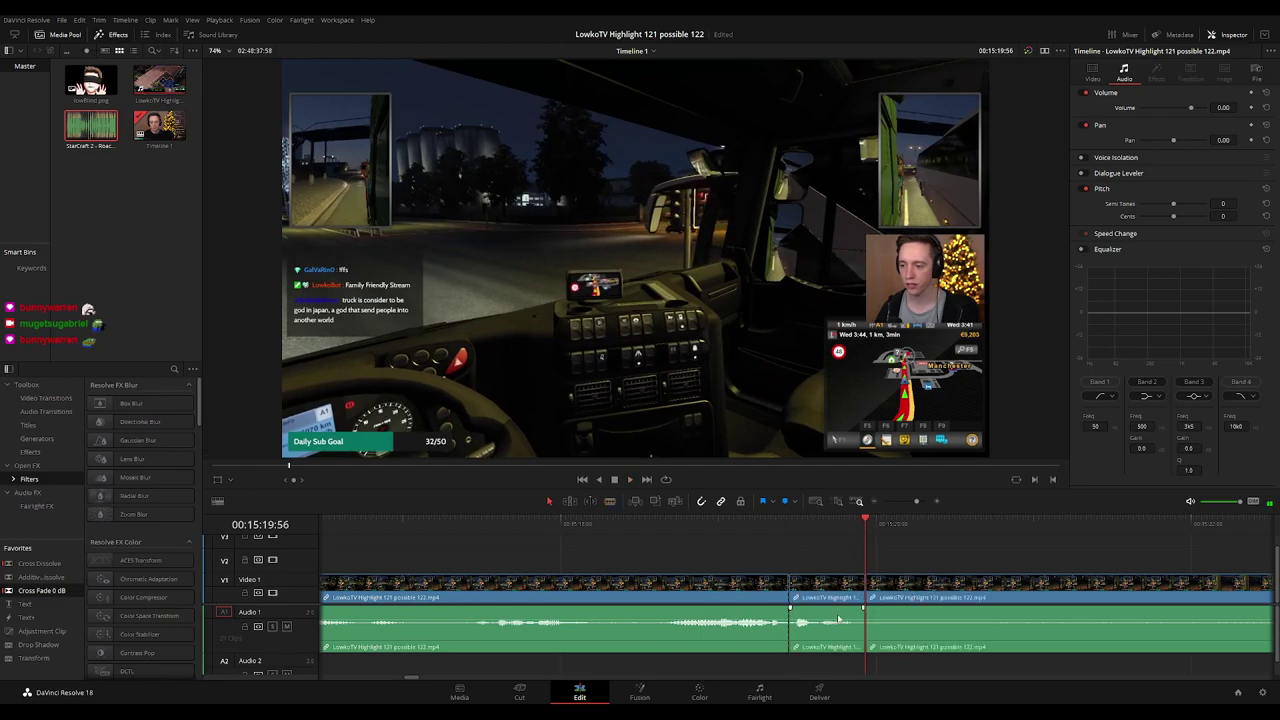
{"action": "left_click_drag", "start_coordinate": [836, 614], "coordinate": [838, 655]}
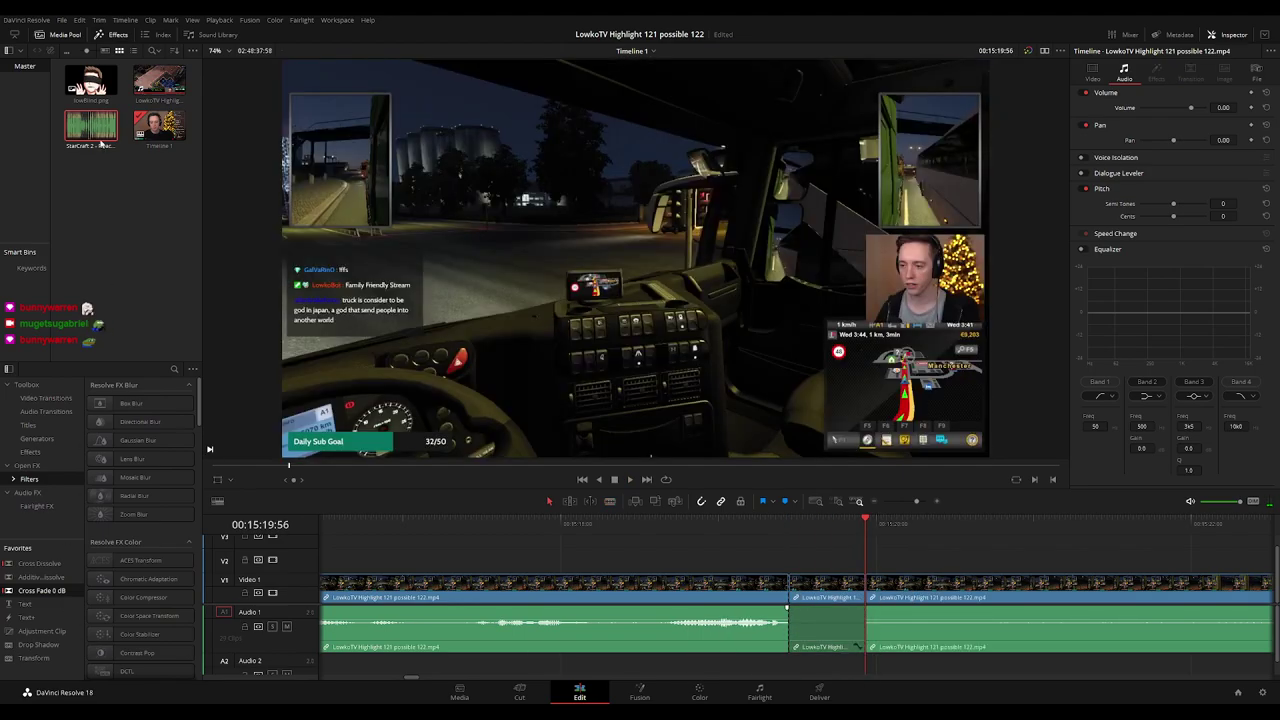
Place the StarCraft 2 - Roach Quotes audio on Audio 2 beneath the silenced piece, trimmed to its length, with its volume at -23.
{"action": "left_click_drag", "start_coordinate": [100, 145], "coordinate": [797, 667]}
{"action": "left_click_drag", "start_coordinate": [924, 662], "coordinate": [865, 662]}
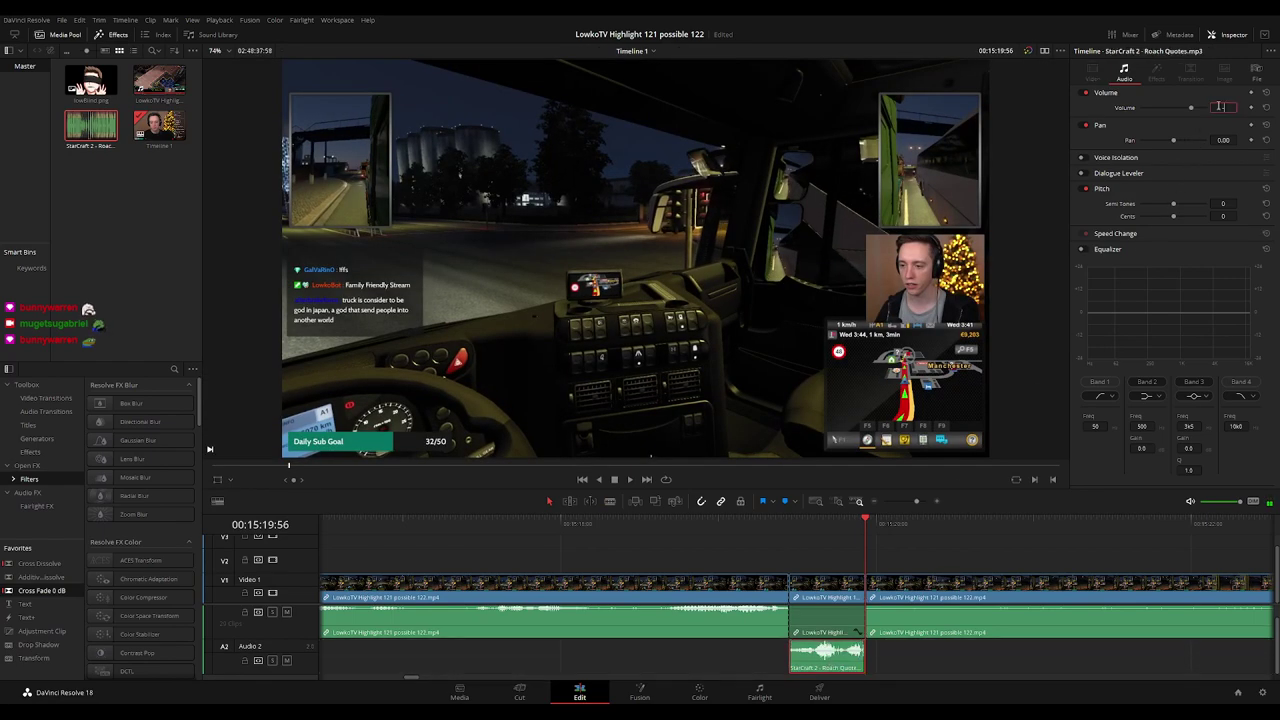
{"action": "type", "text": "-25"}
{"action": "key", "text": "Return"}
{"action": "left_click", "coordinate": [751, 526]}
{"action": "key", "text": "space"}
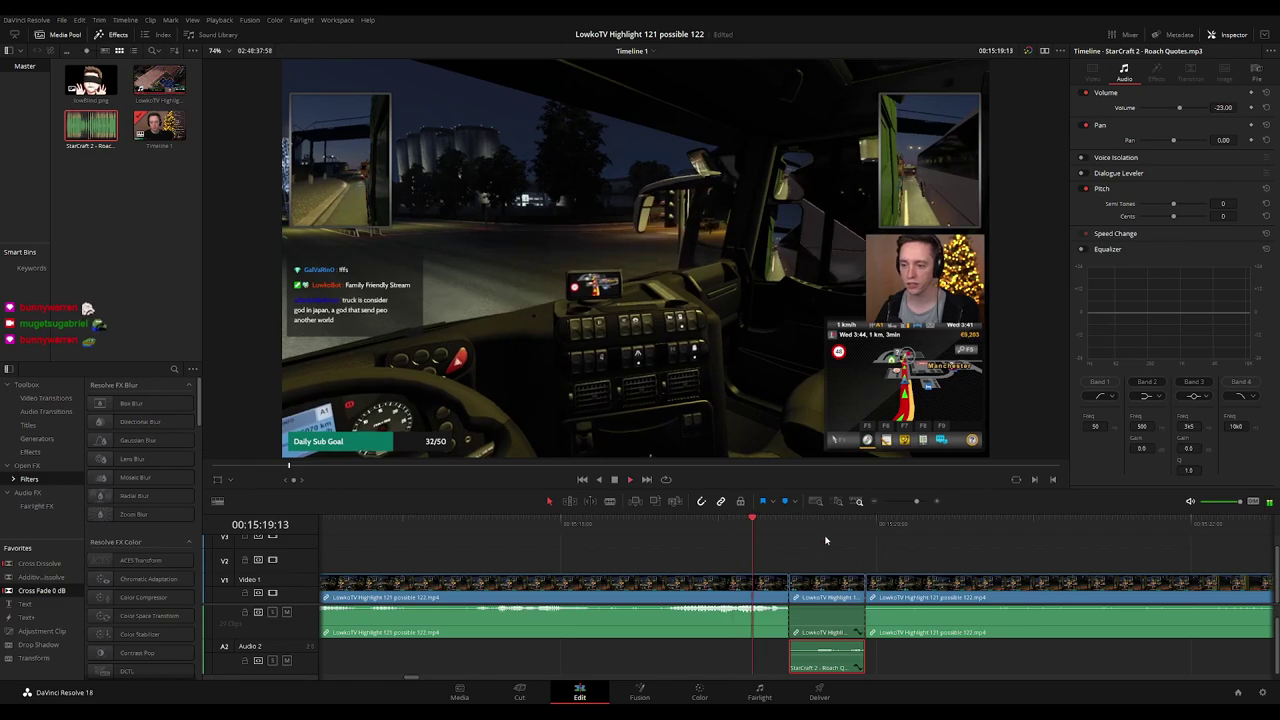
Recolour the silenced piece and the reviewed truck clip before it orange.
{"action": "left_click_drag", "start_coordinate": [806, 562], "coordinate": [731, 583]}
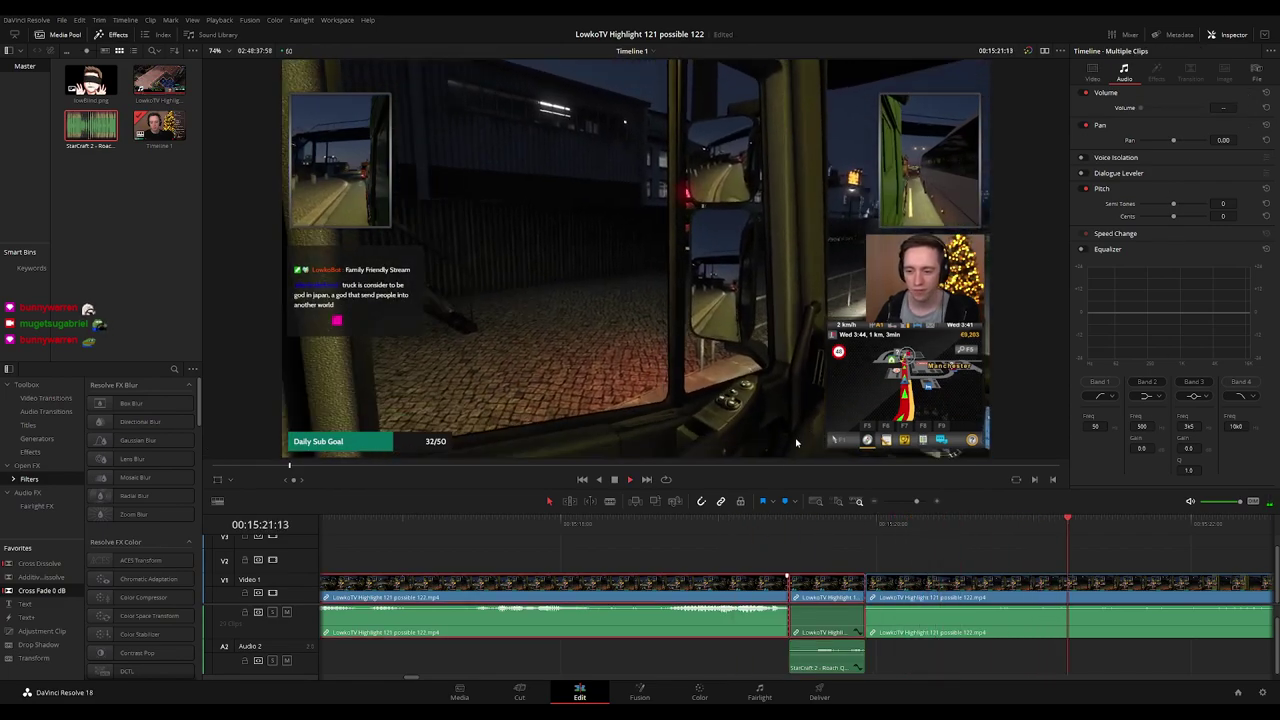
{"action": "key", "text": "1"}
{"action": "left_click", "coordinate": [990, 554]}
{"action": "scroll", "coordinate": [991, 554], "scroll_direction": "down", "scroll_amount": 3}
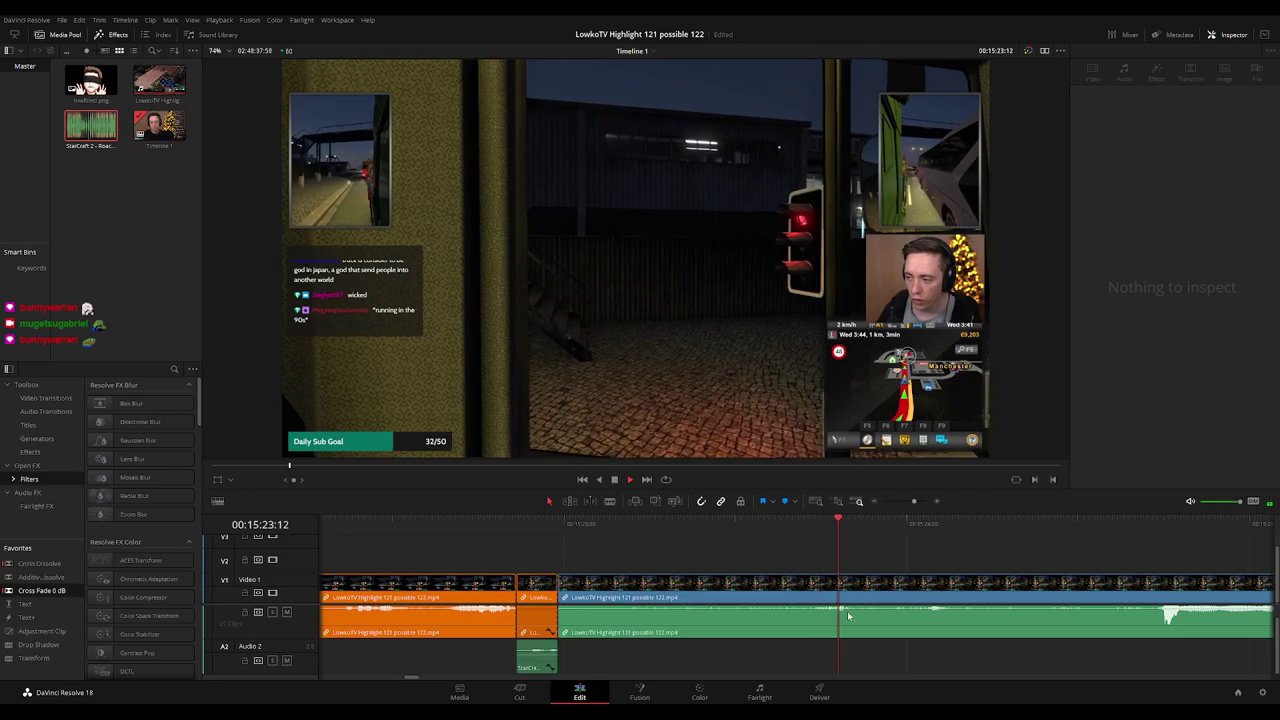
Play through the traffic-light and night-driving footage, checking the picture and audio waveform for sections to cut.
{"action": "scroll", "coordinate": [849, 614], "scroll_direction": "up", "scroll_amount": 1}
{"action": "left_click_drag", "start_coordinate": [981, 554], "coordinate": [671, 557]}
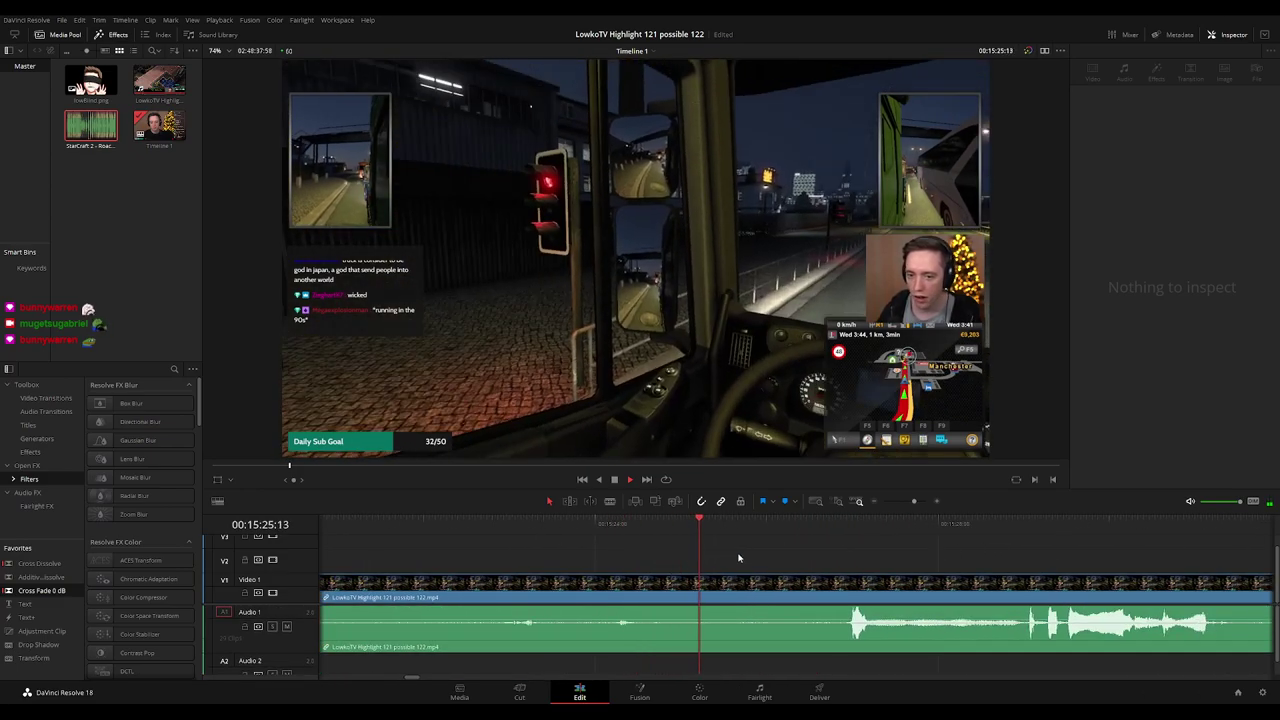
{"action": "scroll", "coordinate": [803, 566], "scroll_direction": "right", "scroll_amount": 3}
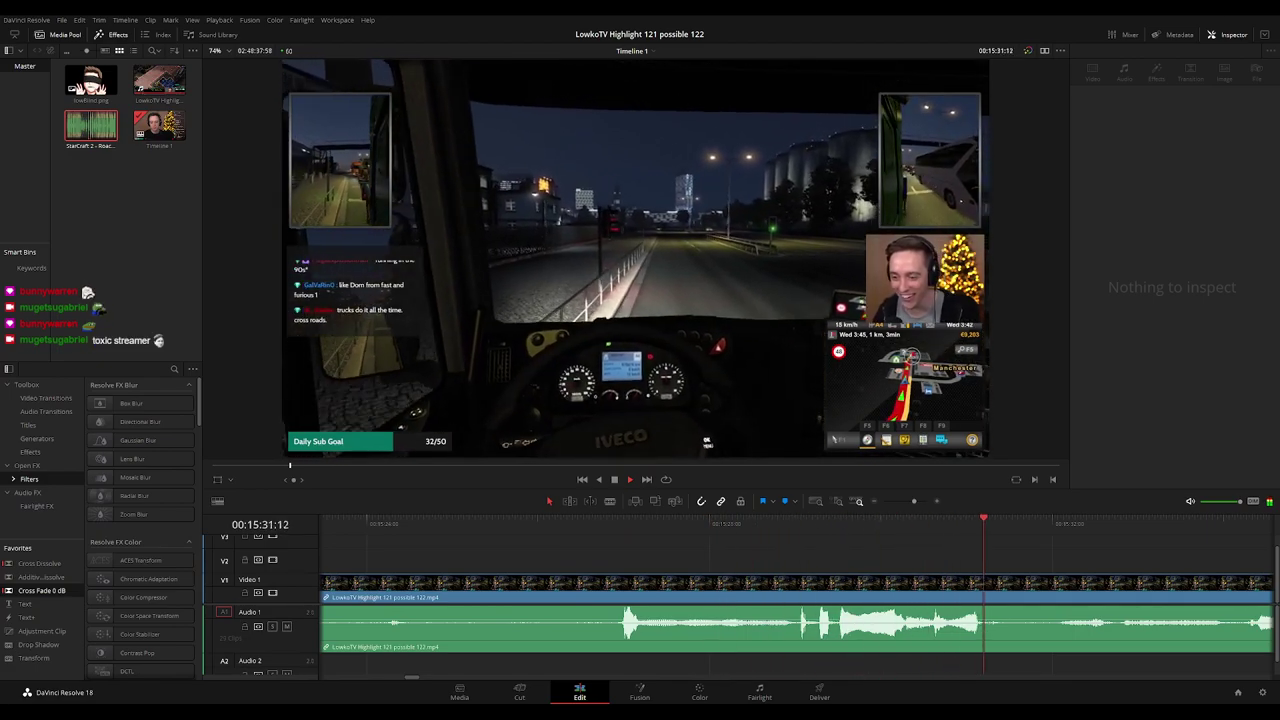
{"action": "scroll", "coordinate": [1072, 556], "scroll_direction": "down", "scroll_amount": 1}
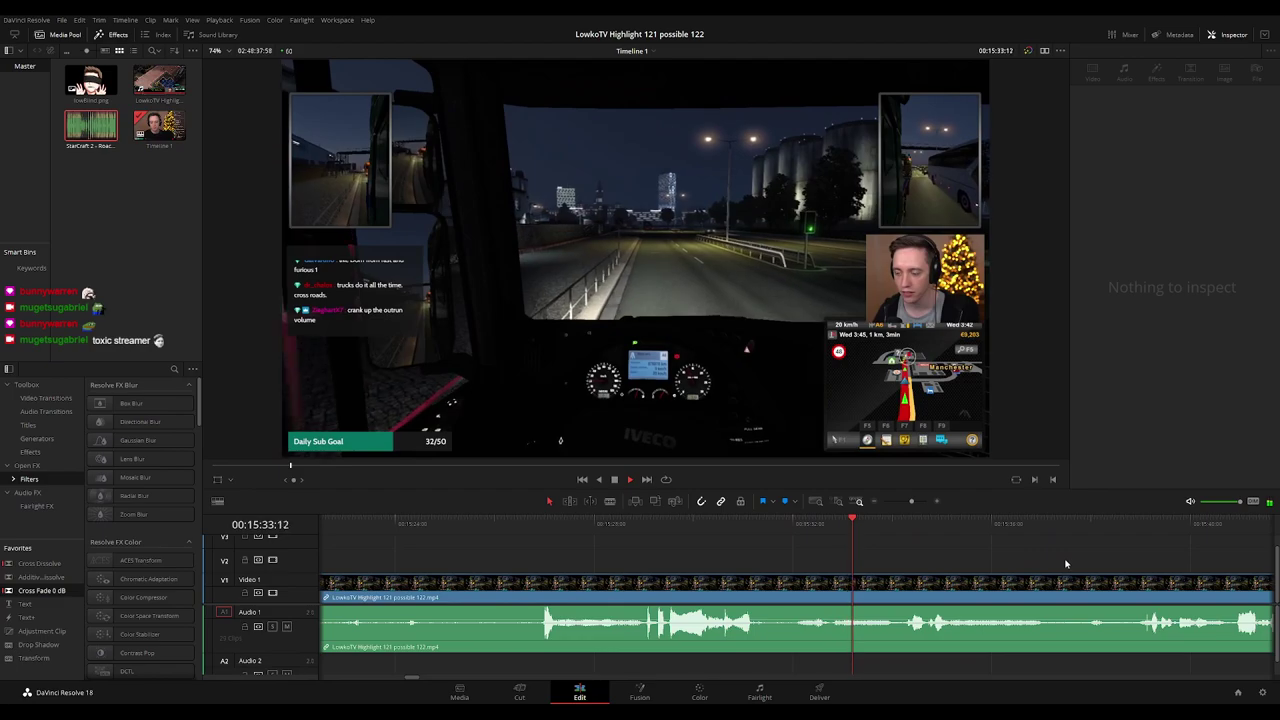
{"action": "left_click_drag", "start_coordinate": [1065, 564], "coordinate": [888, 564]}
{"action": "scroll", "coordinate": [853, 564], "scroll_direction": "right", "scroll_amount": 2}
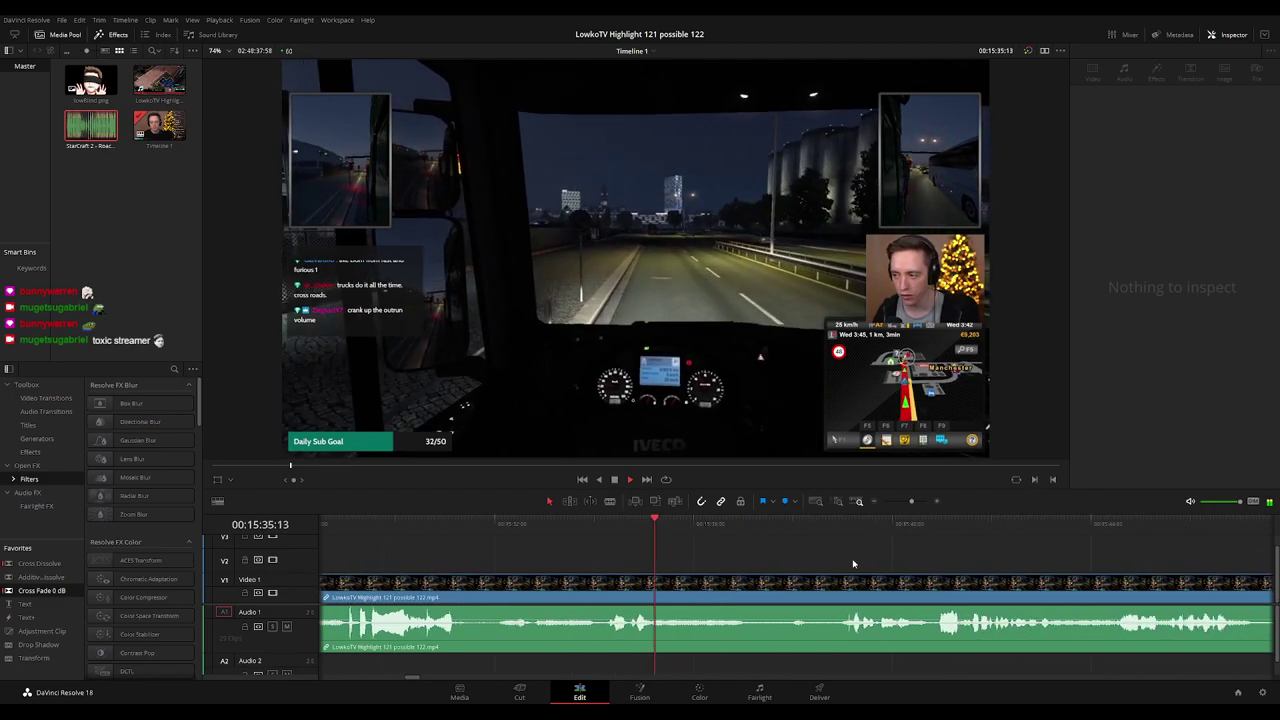
{"action": "scroll", "coordinate": [814, 566], "scroll_direction": "right", "scroll_amount": 2}
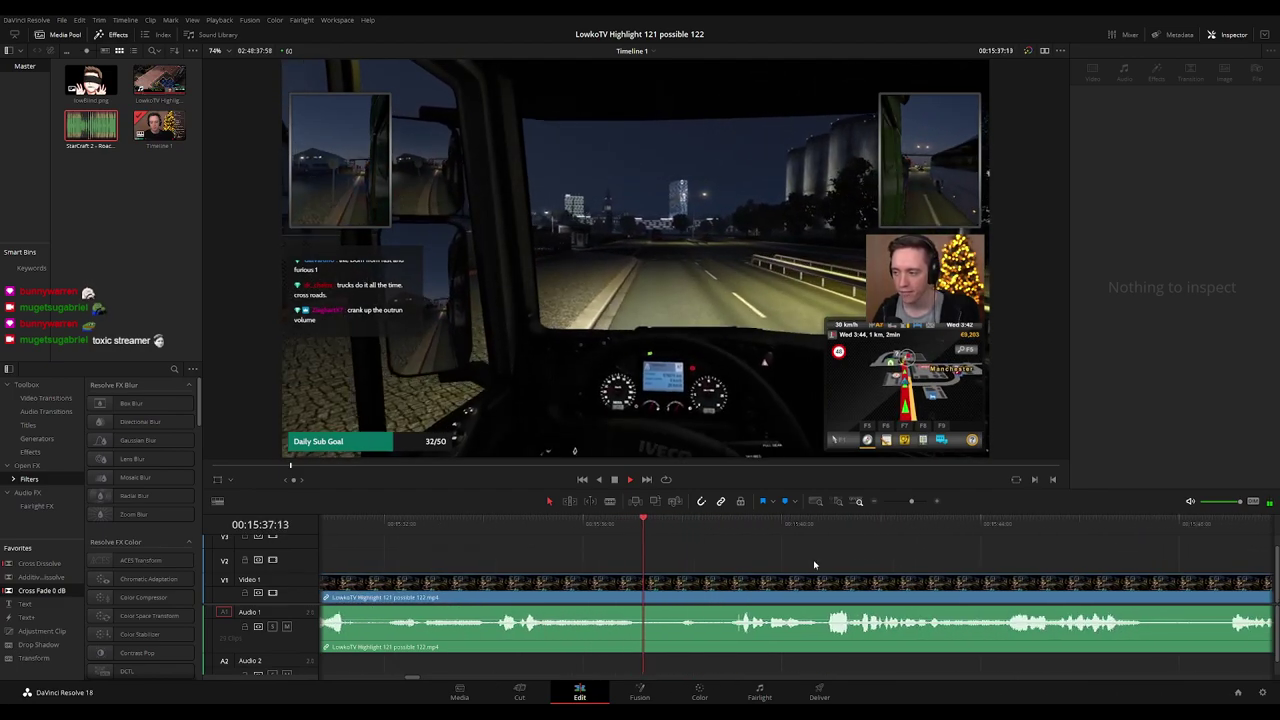
{"action": "scroll", "coordinate": [881, 568], "scroll_direction": "right", "scroll_amount": 2}
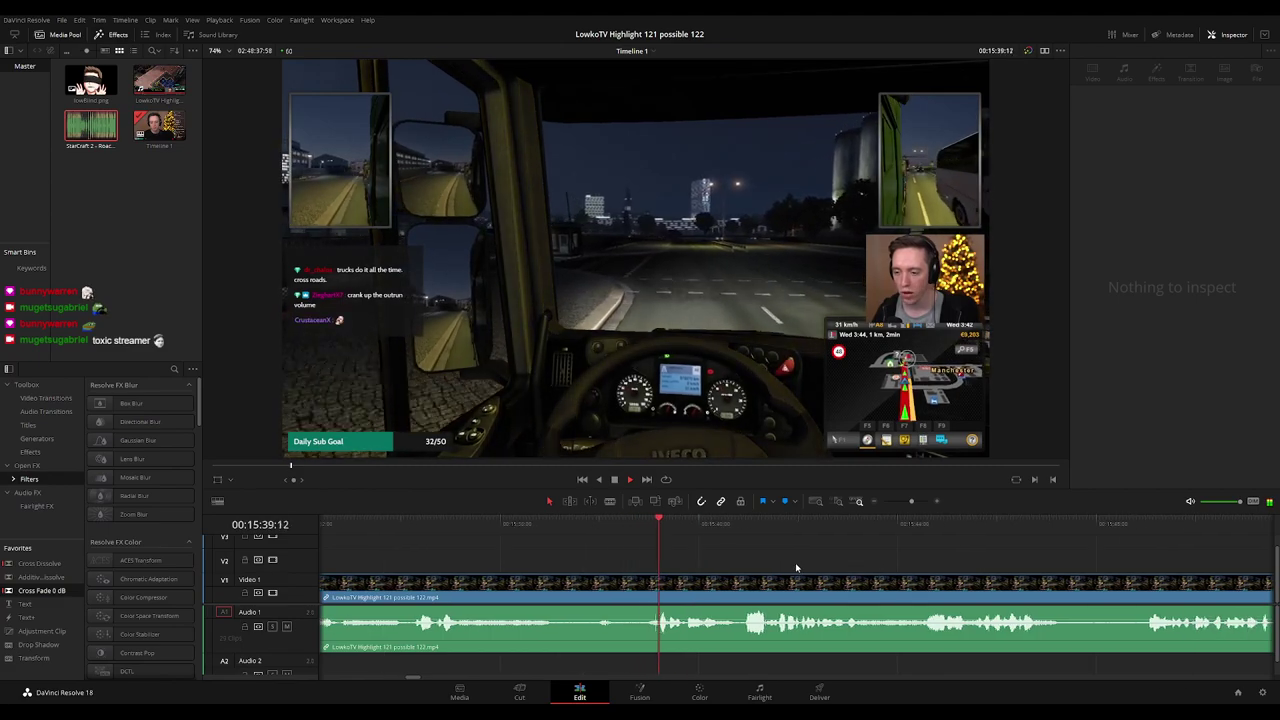
Split the clip around 15:39:08, just before the speech resumes, and remove the few frames between the cuts.
{"action": "scroll", "coordinate": [692, 573], "scroll_direction": "up", "scroll_amount": 2}
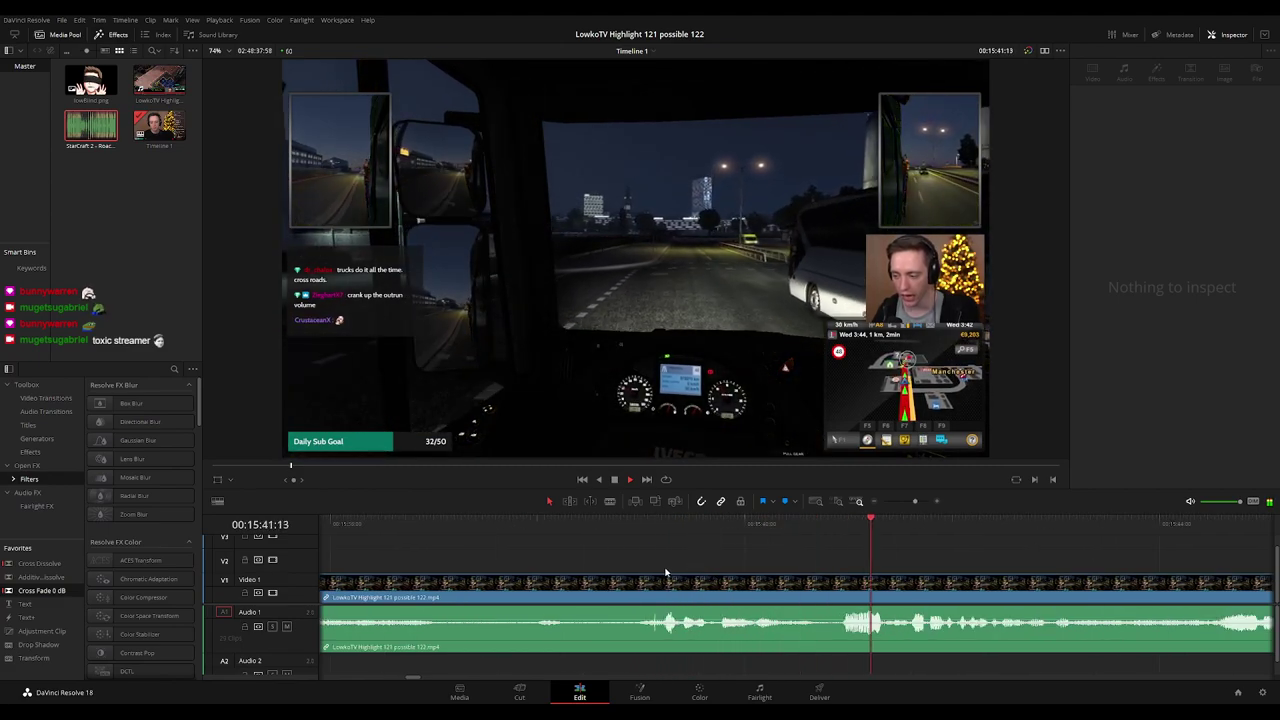
{"action": "left_click", "coordinate": [661, 583]}
{"action": "left_click_drag", "start_coordinate": [662, 592], "coordinate": [657, 594]}
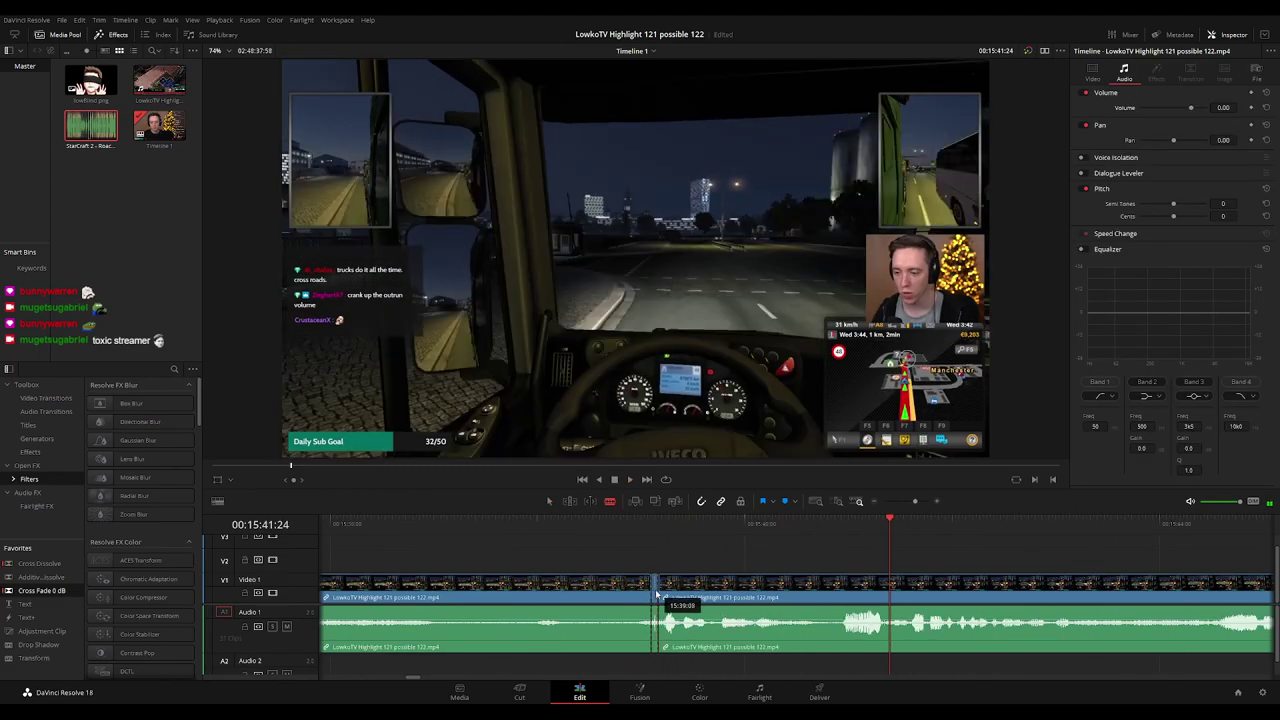
Colour the clip preceding the new cut orange to mark it as edited, and clear the selection.
{"action": "scroll", "coordinate": [753, 578], "scroll_direction": "down", "scroll_amount": 2}
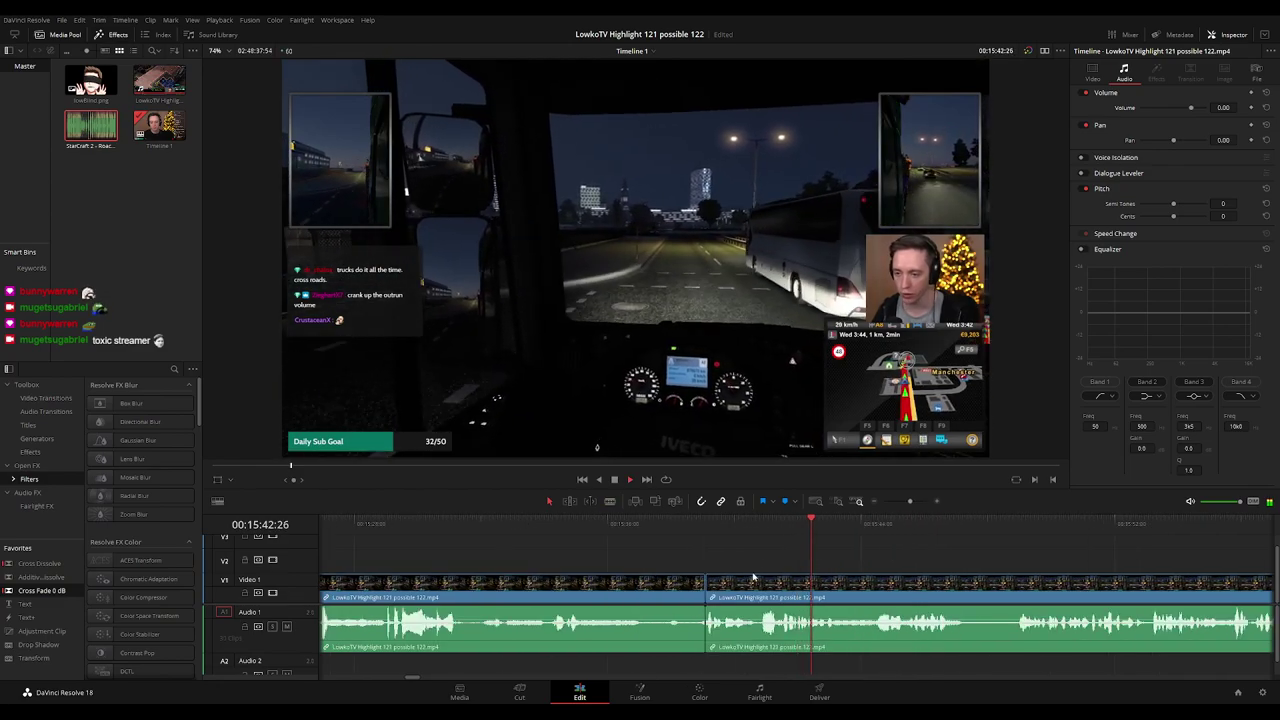
{"action": "left_click", "coordinate": [662, 587]}
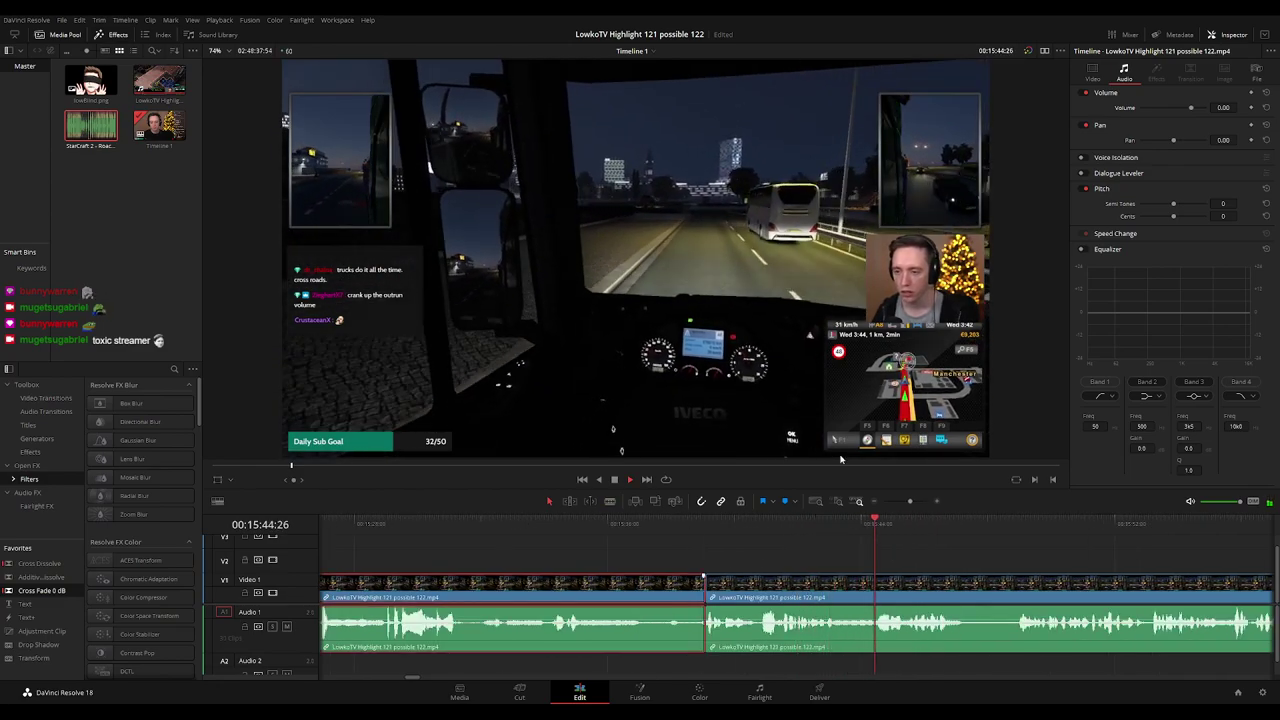
{"action": "key", "text": "1"}
{"action": "left_click", "coordinate": [975, 563]}
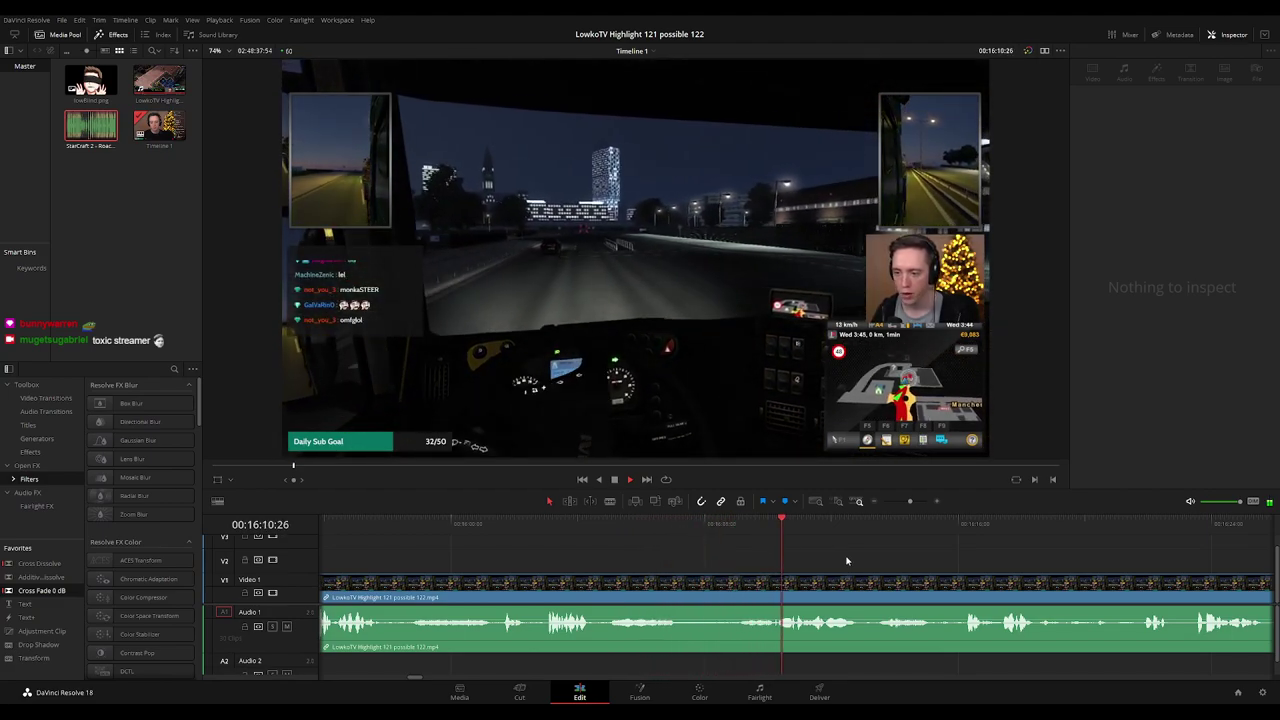
Review the footage of the arrival at the depot and the trailer delivery choice, skipping ahead through the quiet parts.
{"action": "left_click_drag", "start_coordinate": [999, 567], "coordinate": [828, 563]}
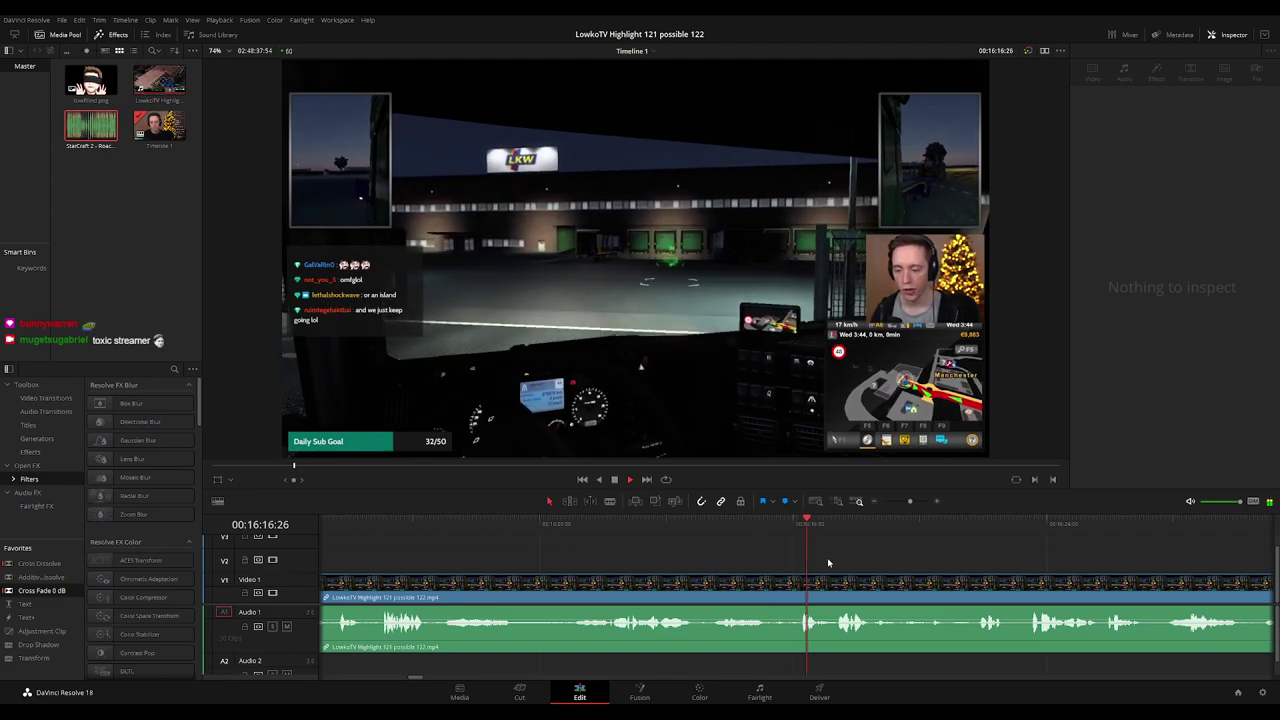
{"action": "scroll", "coordinate": [830, 555], "scroll_direction": "right", "scroll_amount": 4}
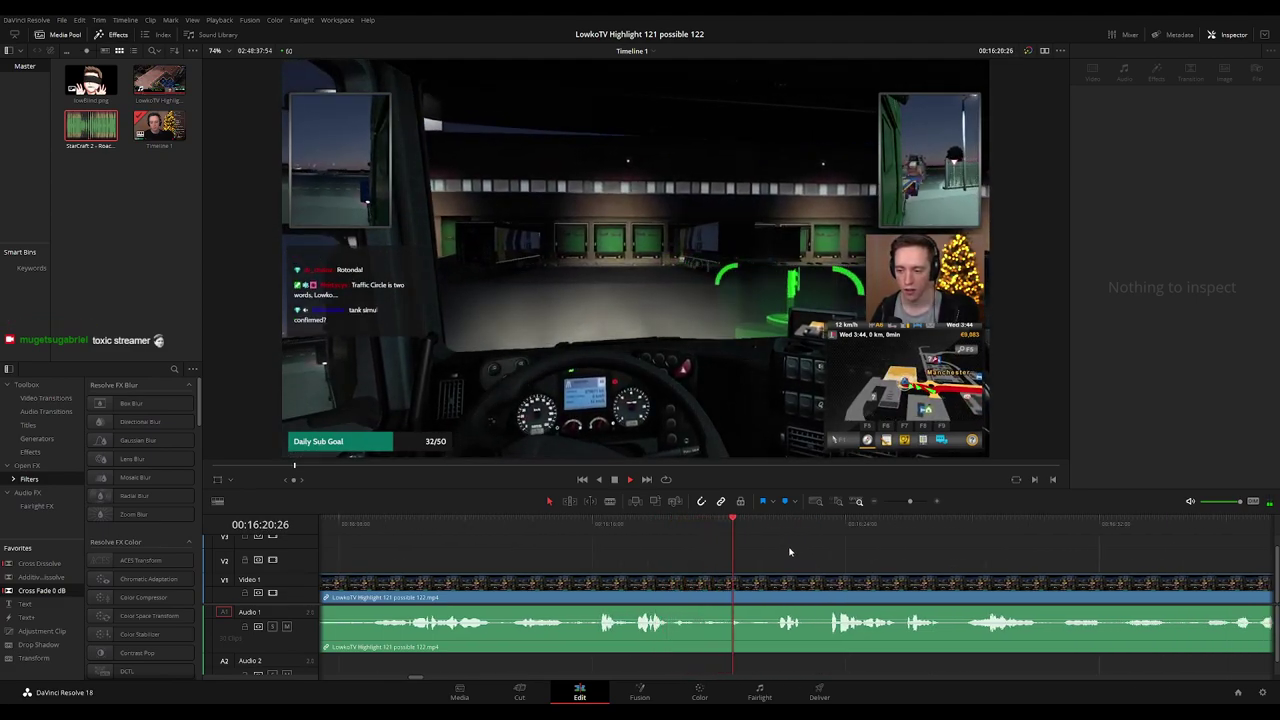
{"action": "scroll", "coordinate": [765, 540], "scroll_direction": "right", "scroll_amount": 3}
{"action": "left_click", "coordinate": [750, 534]}
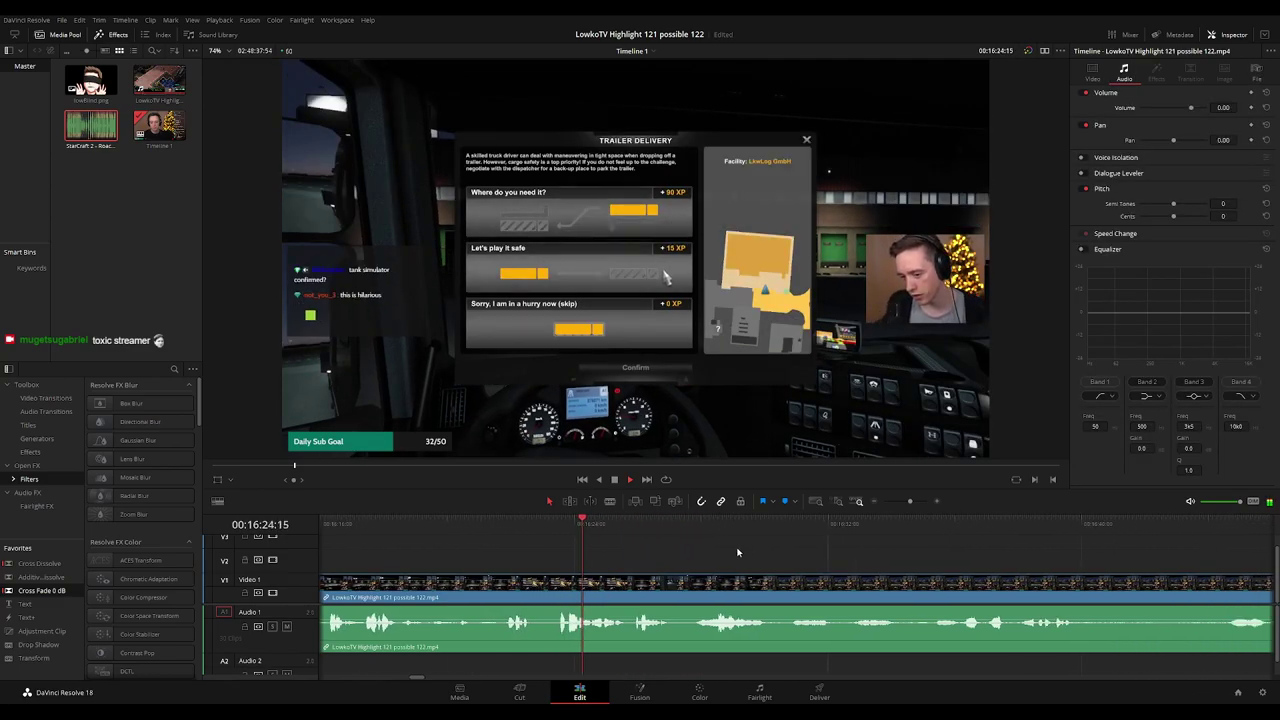
{"action": "scroll", "coordinate": [737, 552], "scroll_direction": "right", "scroll_amount": 3}
{"action": "scroll", "coordinate": [704, 554], "scroll_direction": "right", "scroll_amount": 3}
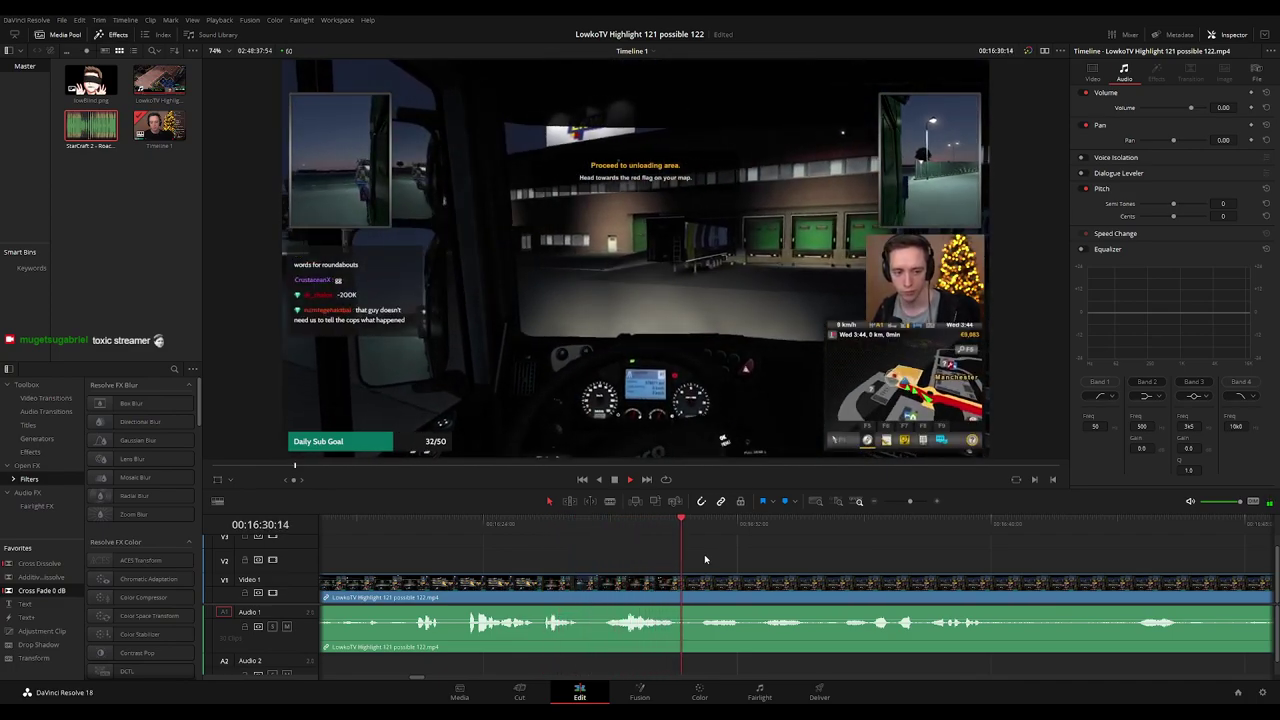
{"action": "scroll", "coordinate": [704, 551], "scroll_direction": "right", "scroll_amount": 3}
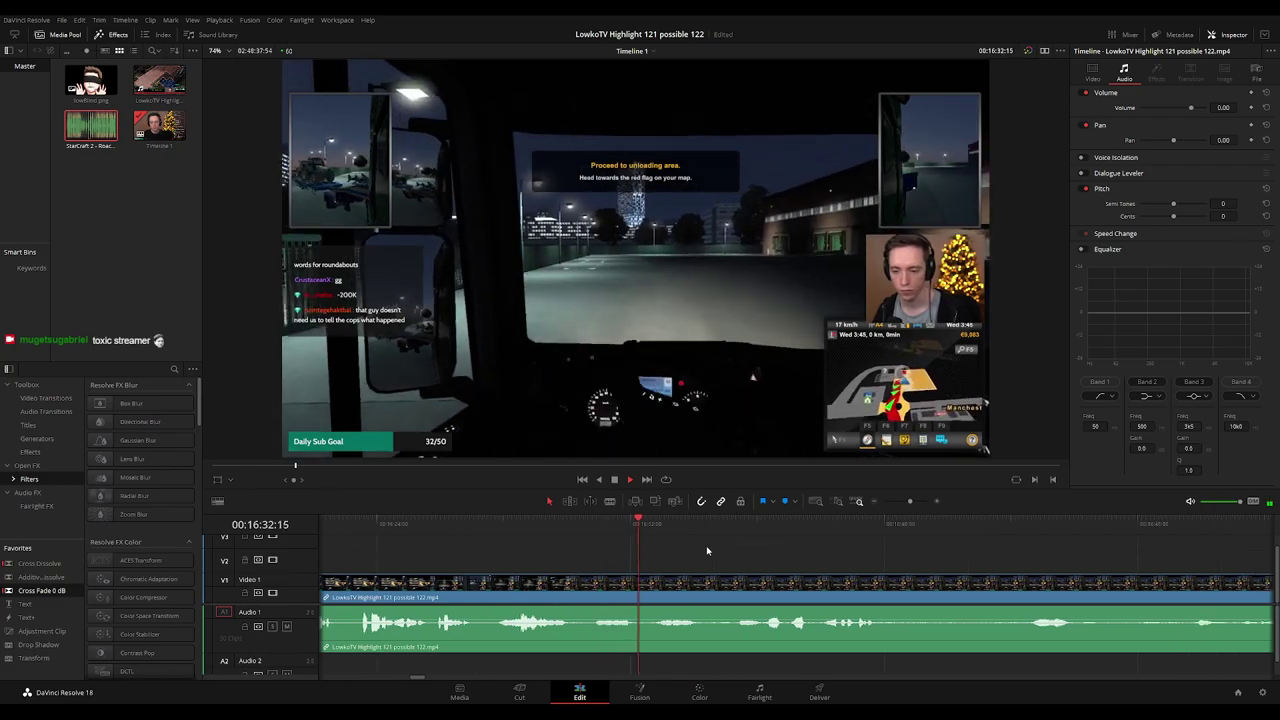
{"action": "left_click", "coordinate": [729, 522]}
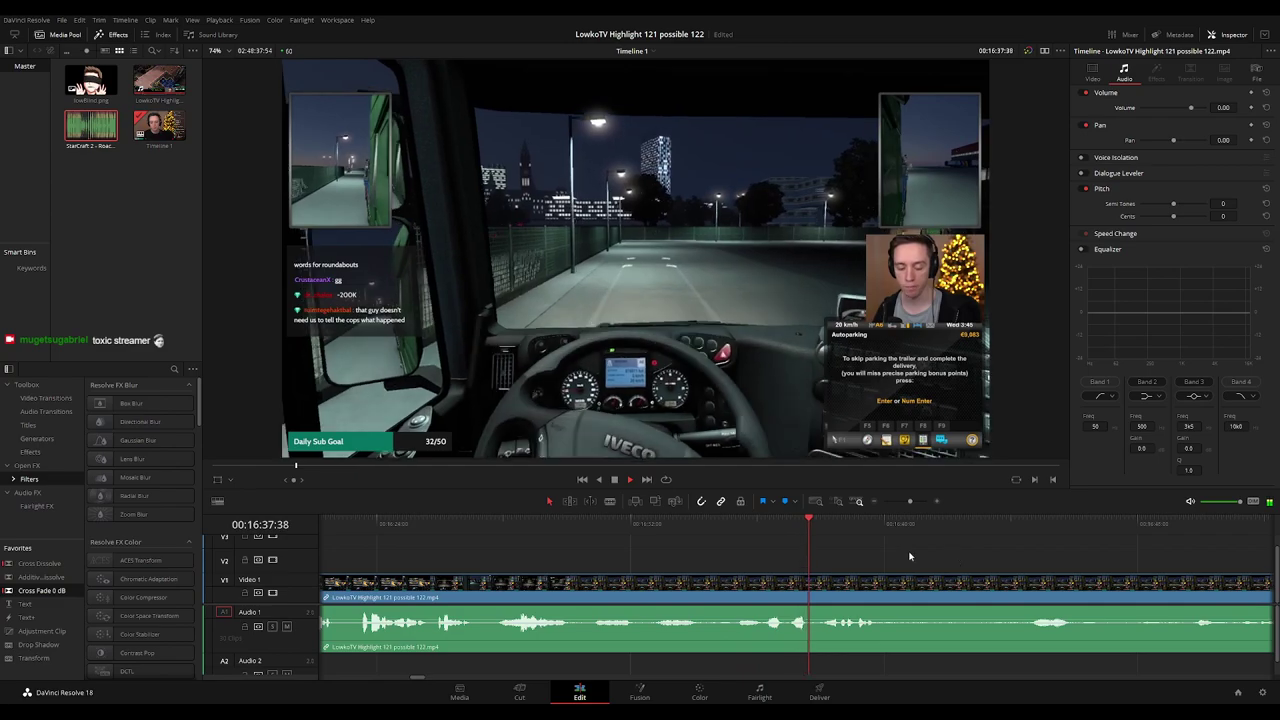
Review the trailer parking and job-completed results footage up to the change to daytime highway driving.
{"action": "scroll", "coordinate": [850, 555], "scroll_direction": "right", "scroll_amount": 3}
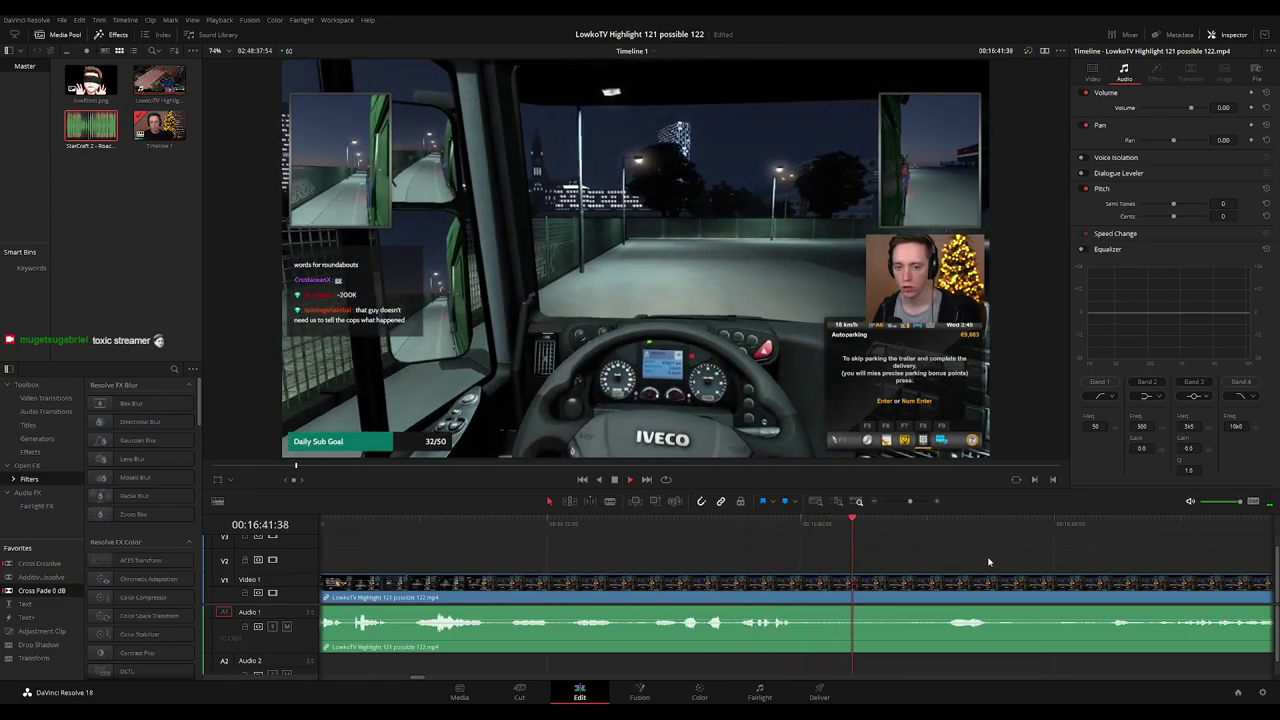
{"action": "scroll", "coordinate": [800, 558], "scroll_direction": "right", "scroll_amount": 6}
{"action": "left_click", "coordinate": [759, 524]}
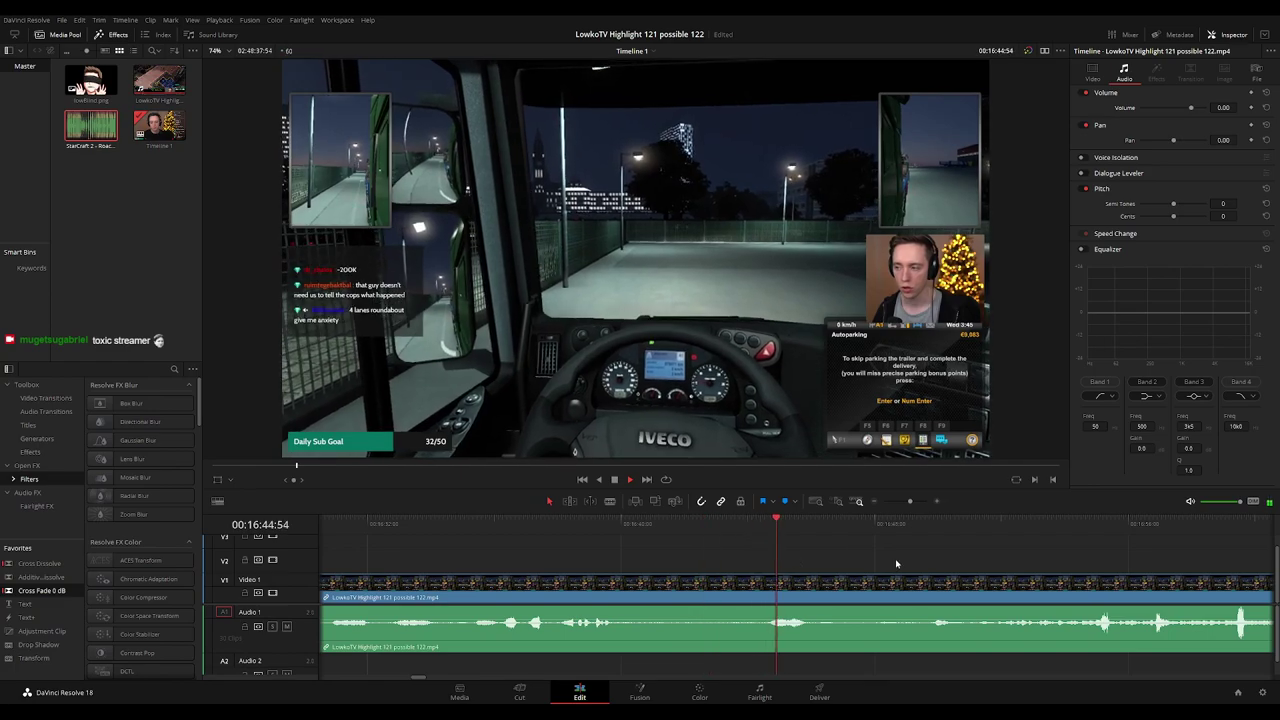
{"action": "left_click_drag", "start_coordinate": [896, 564], "coordinate": [709, 554]}
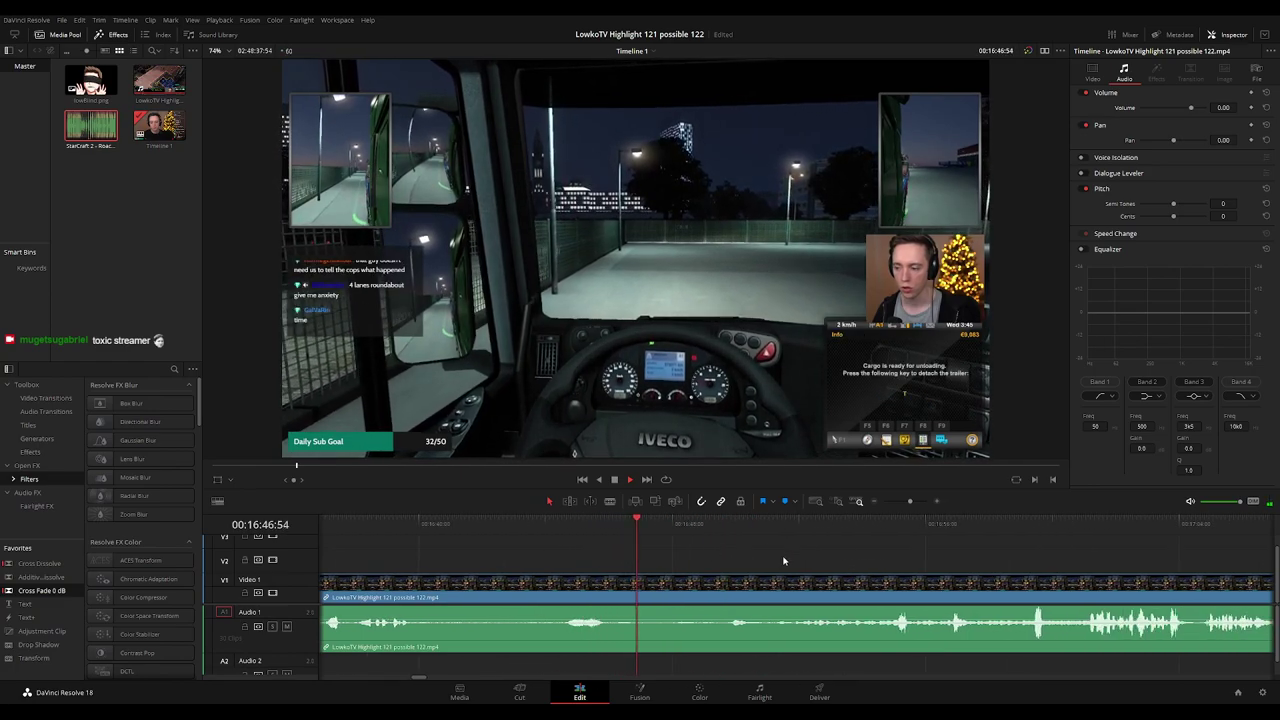
{"action": "left_click", "coordinate": [705, 524]}
{"action": "scroll", "coordinate": [757, 557], "scroll_direction": "right", "scroll_amount": 4}
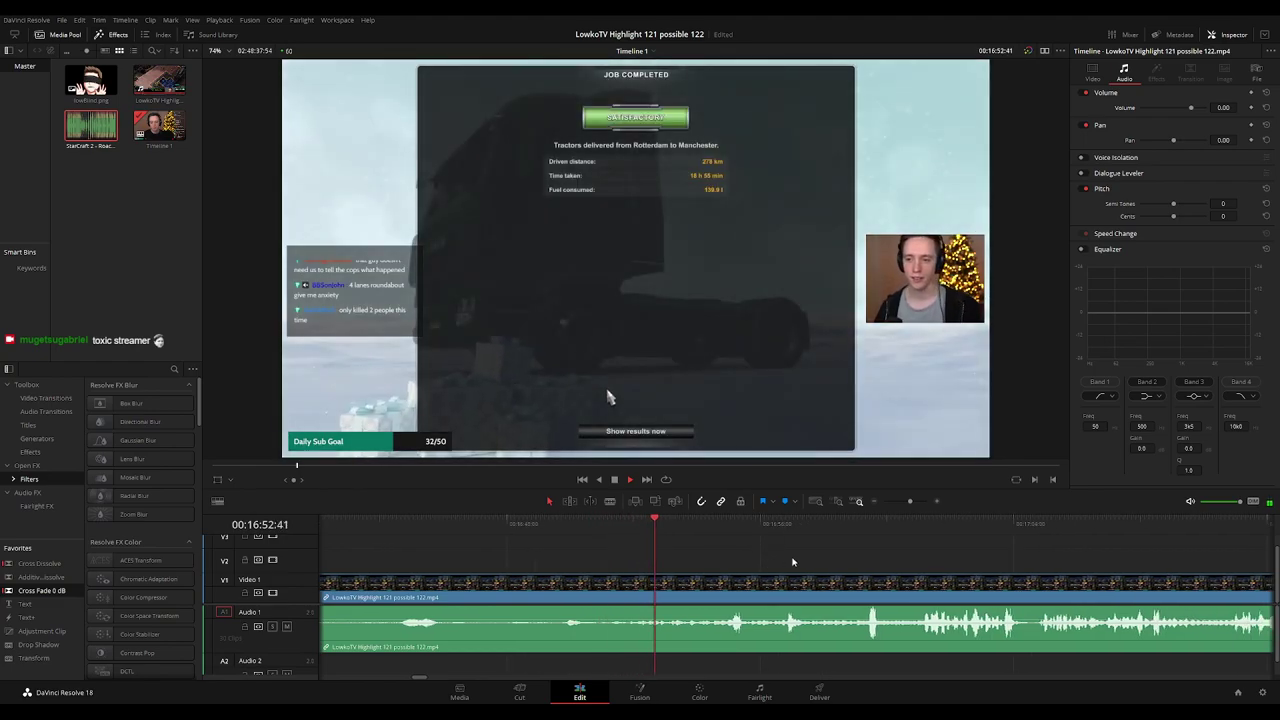
{"action": "scroll", "coordinate": [880, 557], "scroll_direction": "right", "scroll_amount": 2}
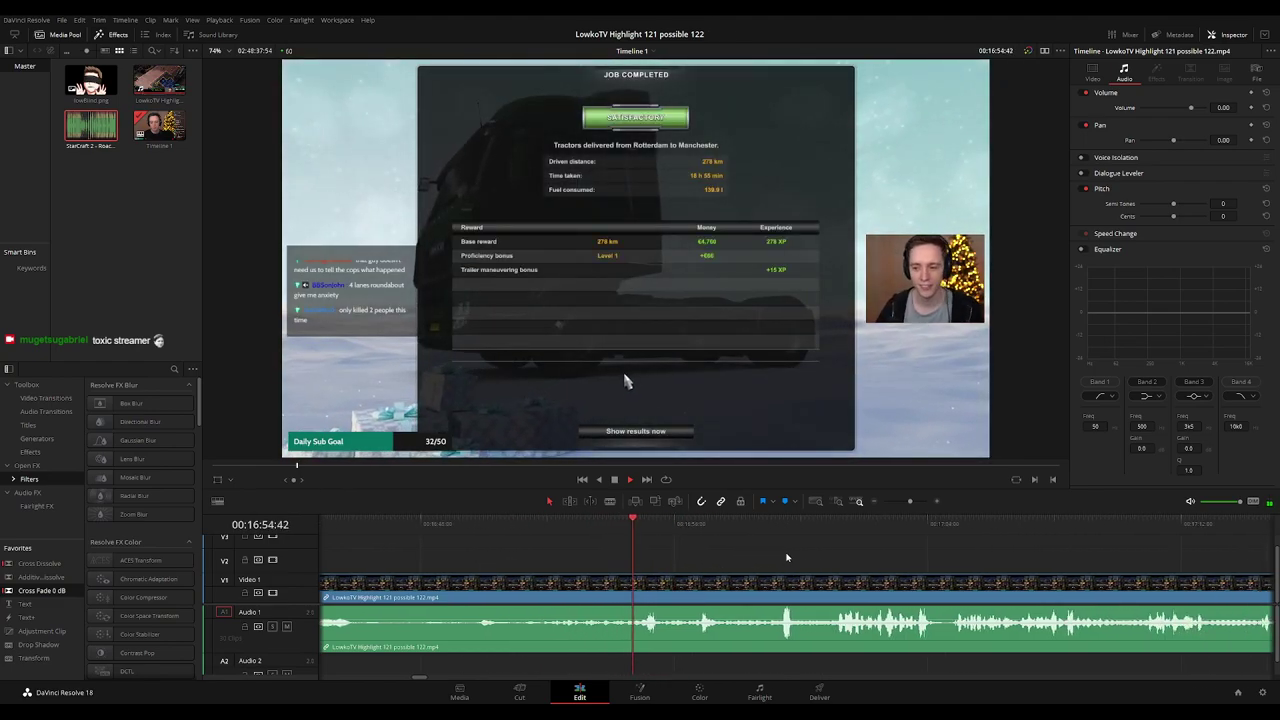
{"action": "scroll", "coordinate": [861, 567], "scroll_direction": "right", "scroll_amount": 2}
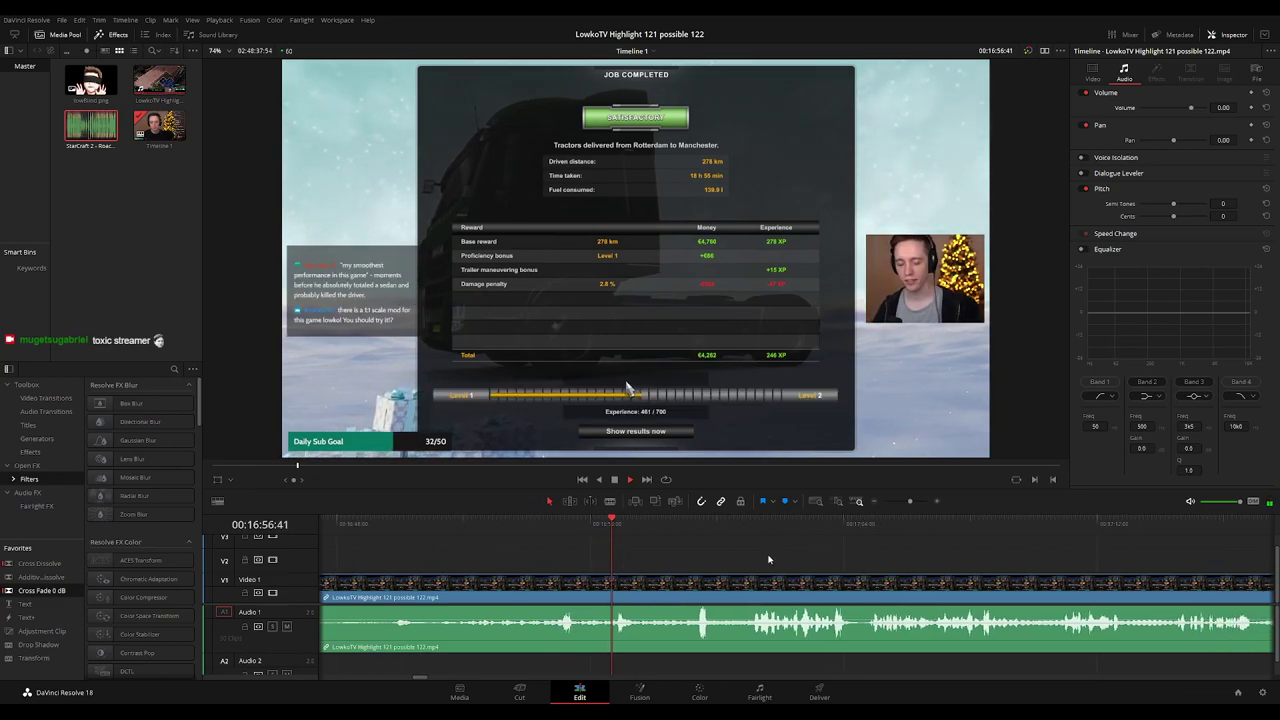
{"action": "scroll", "coordinate": [777, 565], "scroll_direction": "right", "scroll_amount": 2}
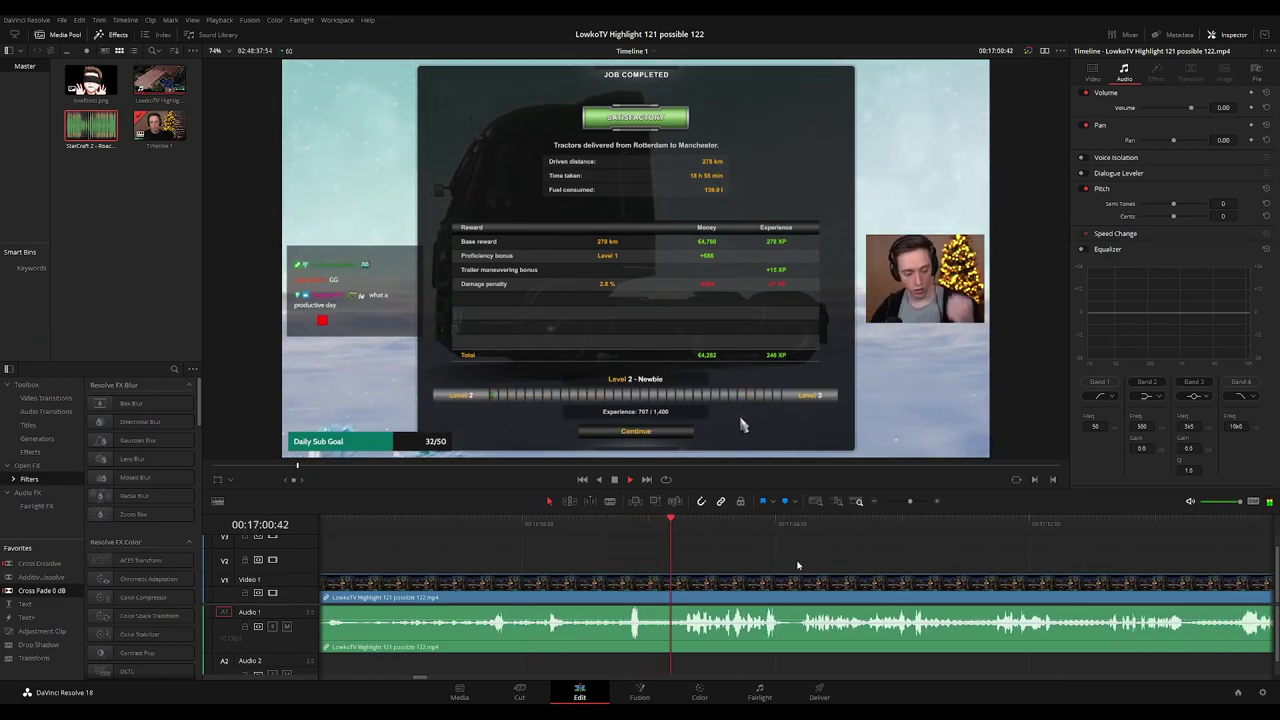
{"action": "scroll", "coordinate": [780, 563], "scroll_direction": "right", "scroll_amount": 2}
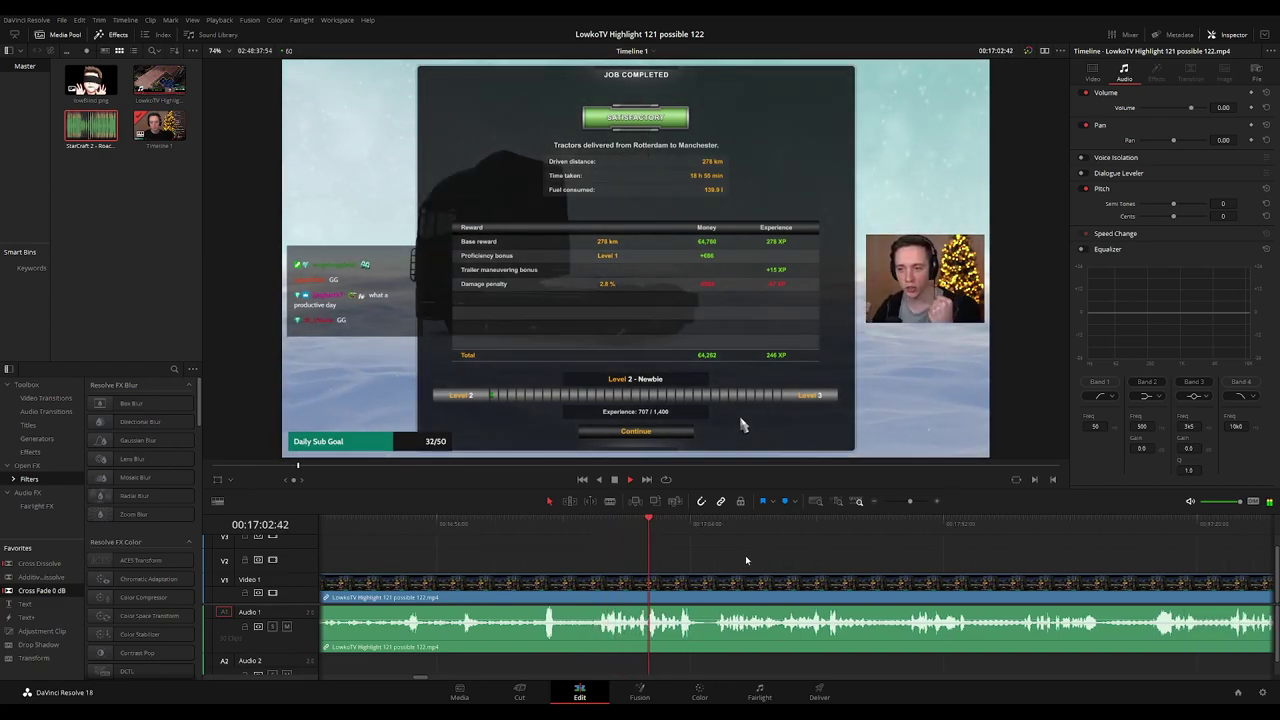
{"action": "scroll", "coordinate": [744, 564], "scroll_direction": "right", "scroll_amount": 2}
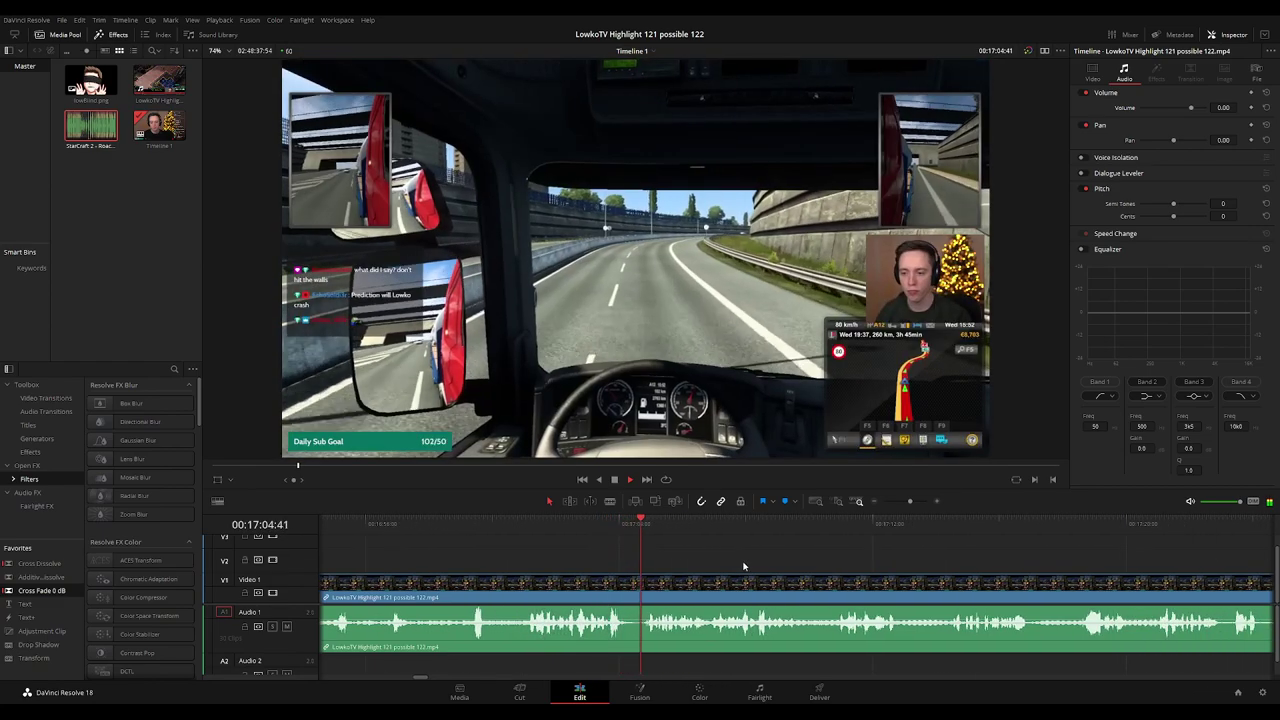
Split the clip at 17:04:22 near the end of the results screen and delete the short piece before the highway footage.
{"action": "left_click", "coordinate": [608, 527]}
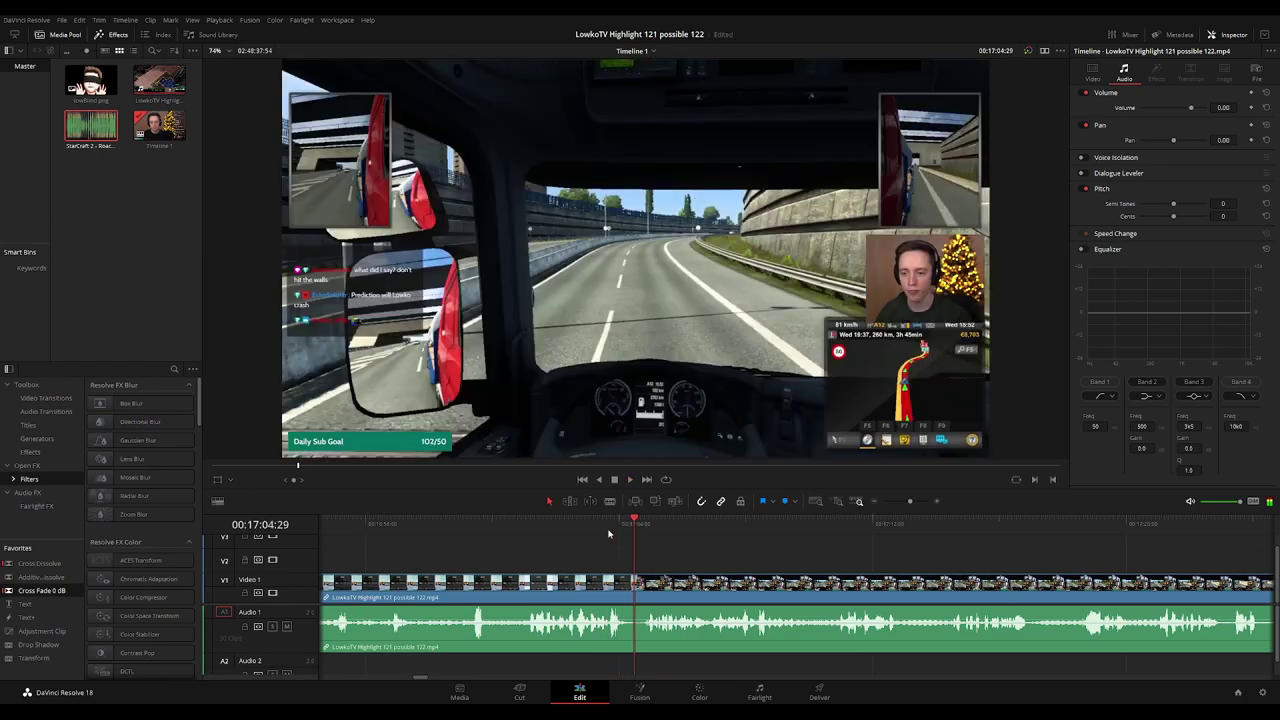
{"action": "key", "text": "ctrl+="}
{"action": "left_click_drag", "start_coordinate": [792, 527], "coordinate": [789, 527]}
{"action": "key", "text": "b"}
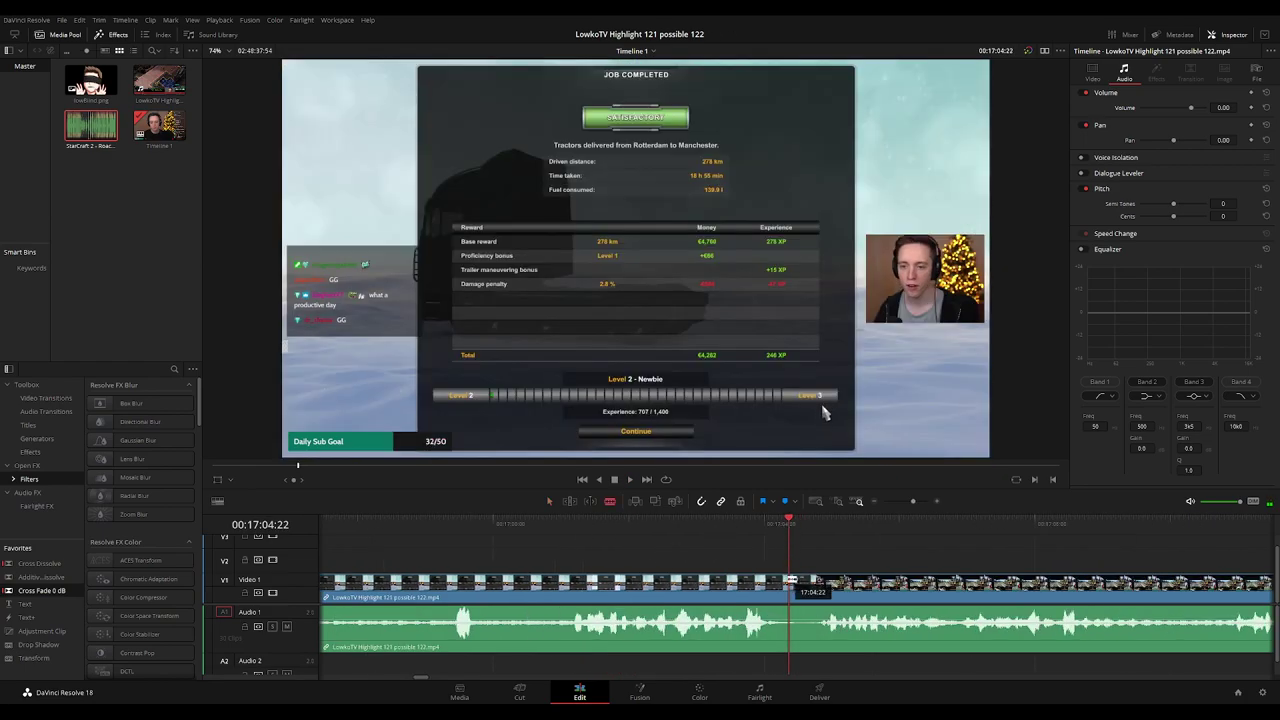
{"action": "left_click", "coordinate": [789, 580]}
{"action": "left_click", "coordinate": [807, 588]}
{"action": "key", "text": "a"}
{"action": "left_click", "coordinate": [798, 592]}
{"action": "key", "text": "BackSpace"}
Add the default video and audio transition at the new cut and colour the preceding clip orange.
{"action": "key", "text": "space"}
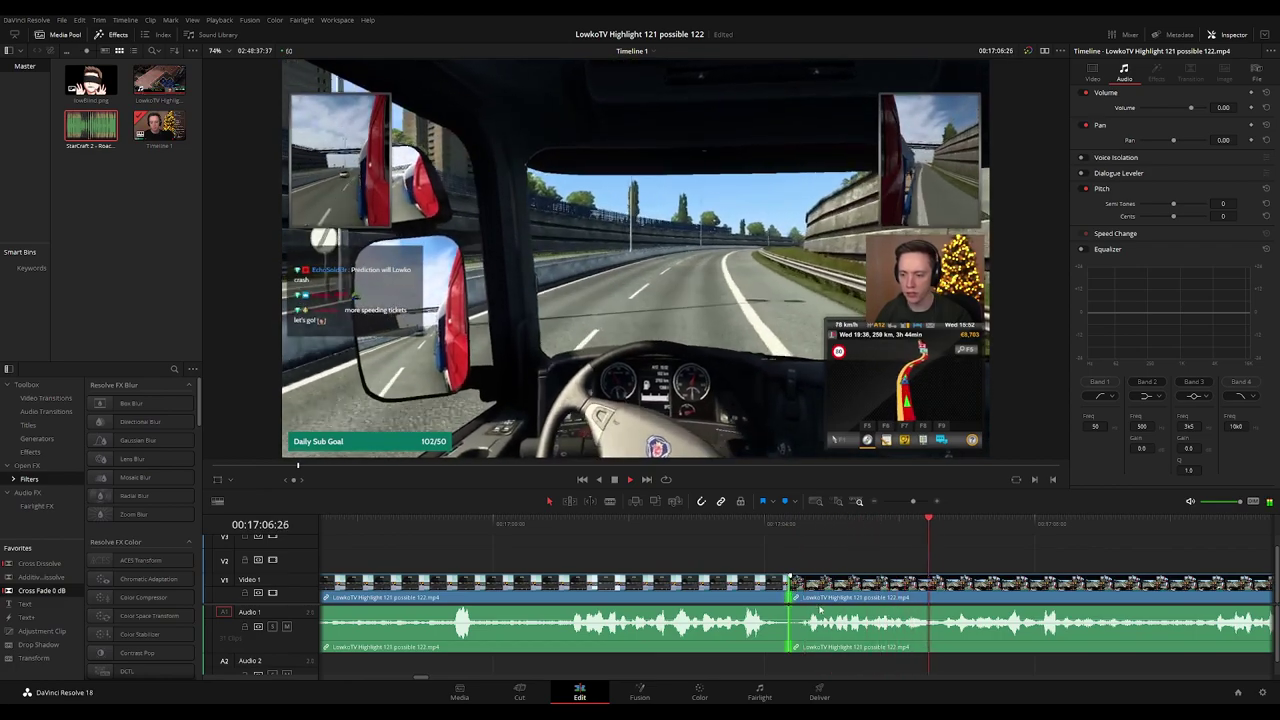
{"action": "key", "text": "ctrl+t"}
{"action": "left_click", "coordinate": [761, 582]}
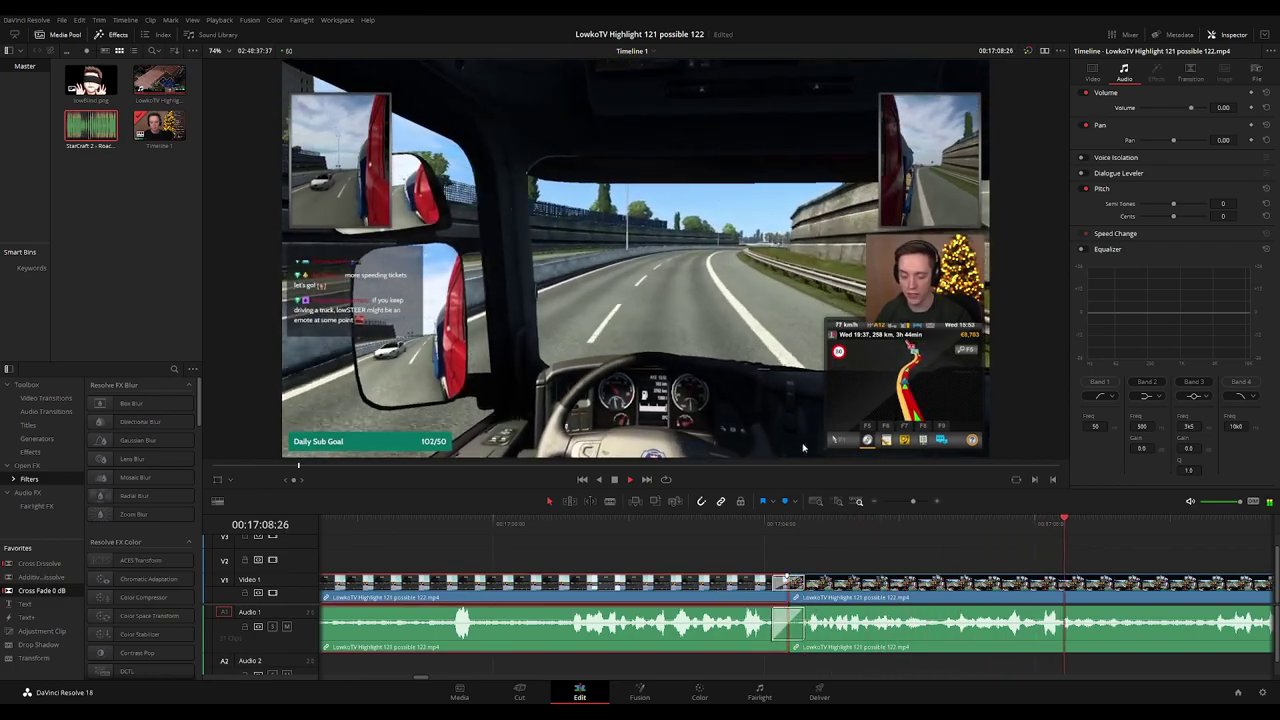
{"action": "key", "text": "1"}
{"action": "left_click", "coordinate": [1164, 552]}
Review the daytime highway driving footage from 17:08 to the next scene change around 17:40.
{"action": "scroll", "coordinate": [1157, 555], "scroll_direction": "down", "scroll_amount": 8}
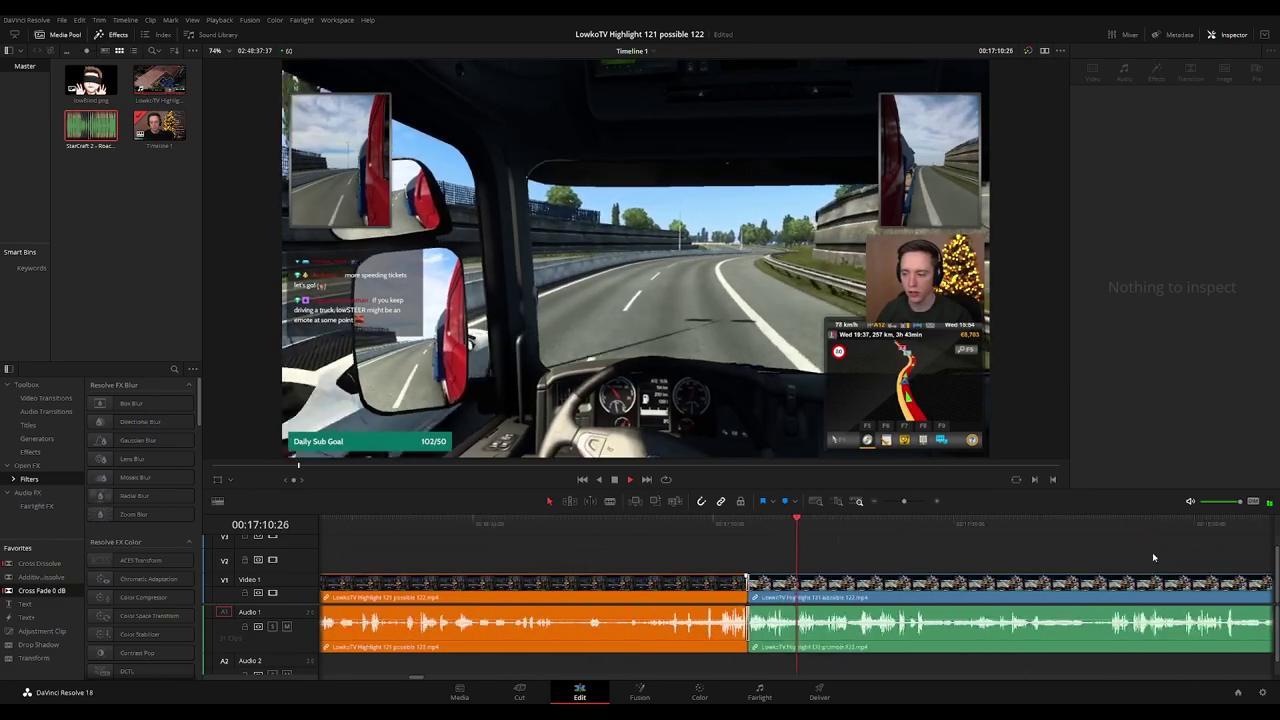
{"action": "scroll", "coordinate": [901, 566], "scroll_direction": "up", "scroll_amount": 5}
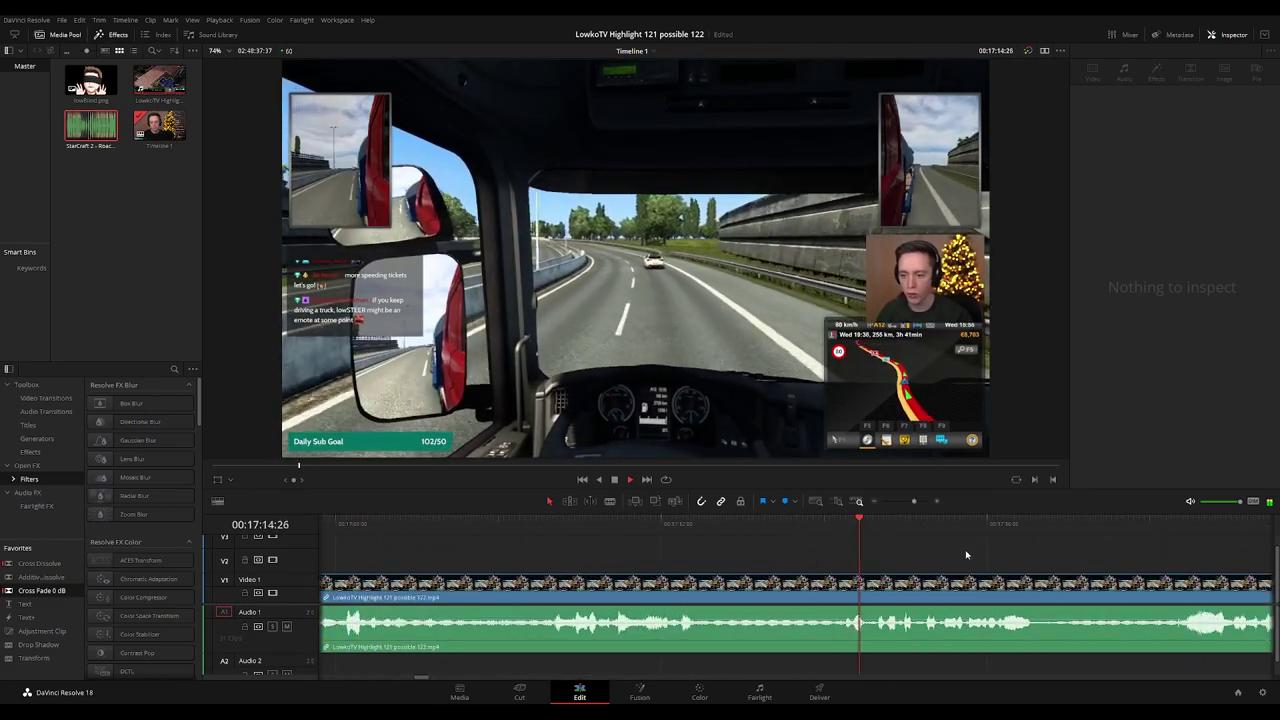
{"action": "left_click_drag", "start_coordinate": [1032, 554], "coordinate": [750, 549]}
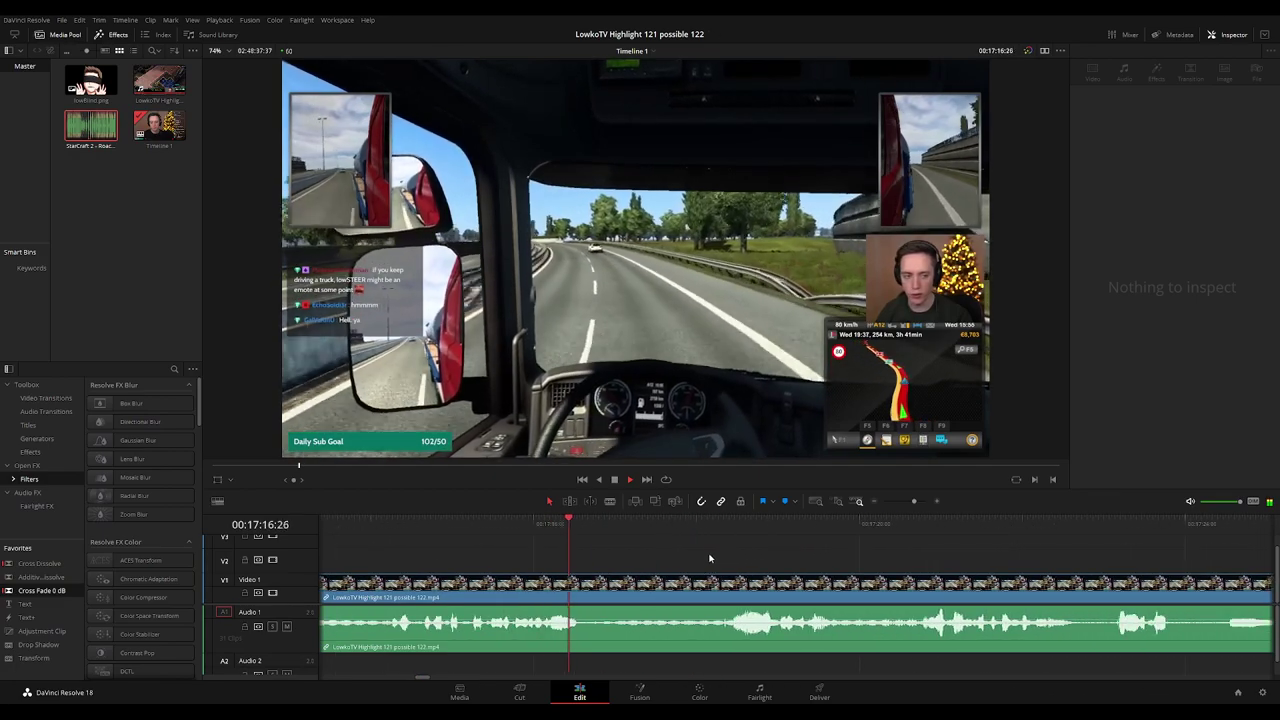
{"action": "scroll", "coordinate": [887, 558], "scroll_direction": "left", "scroll_amount": 2}
{"action": "scroll", "coordinate": [909, 556], "scroll_direction": "down", "scroll_amount": 2}
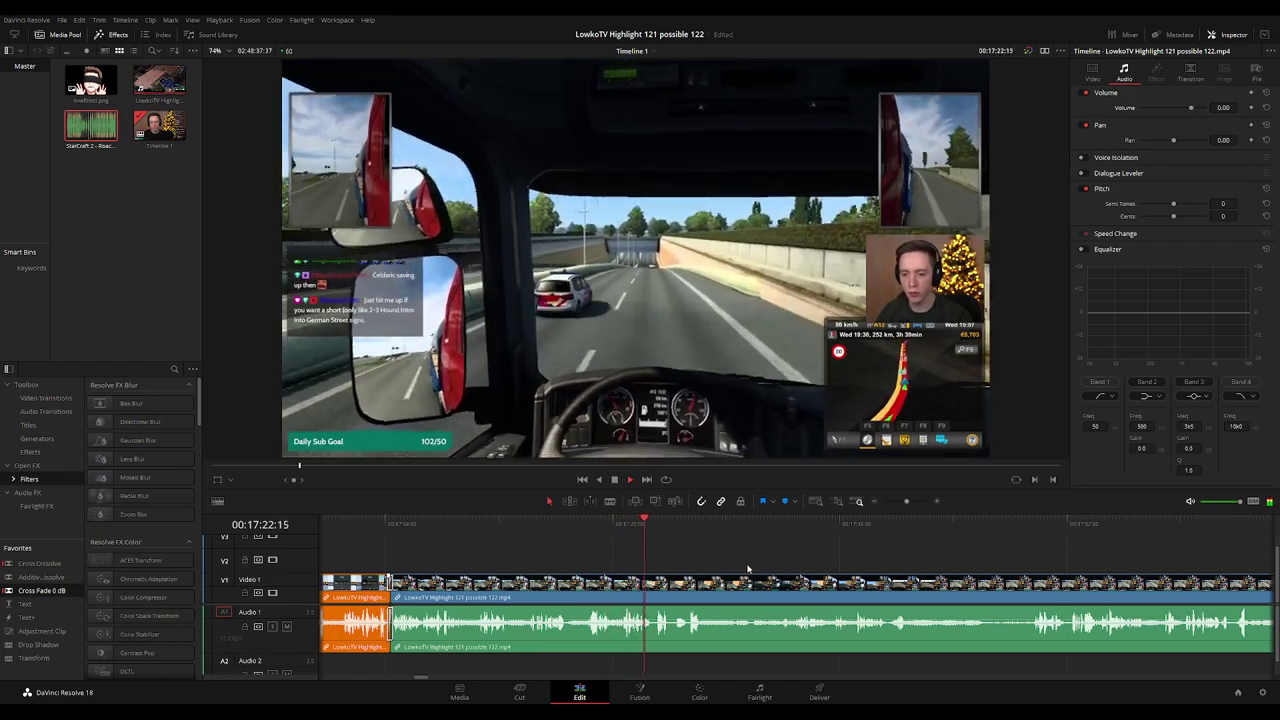
{"action": "scroll", "coordinate": [800, 568], "scroll_direction": "up", "scroll_amount": 2}
{"action": "left_click_drag", "start_coordinate": [909, 569], "coordinate": [769, 566]}
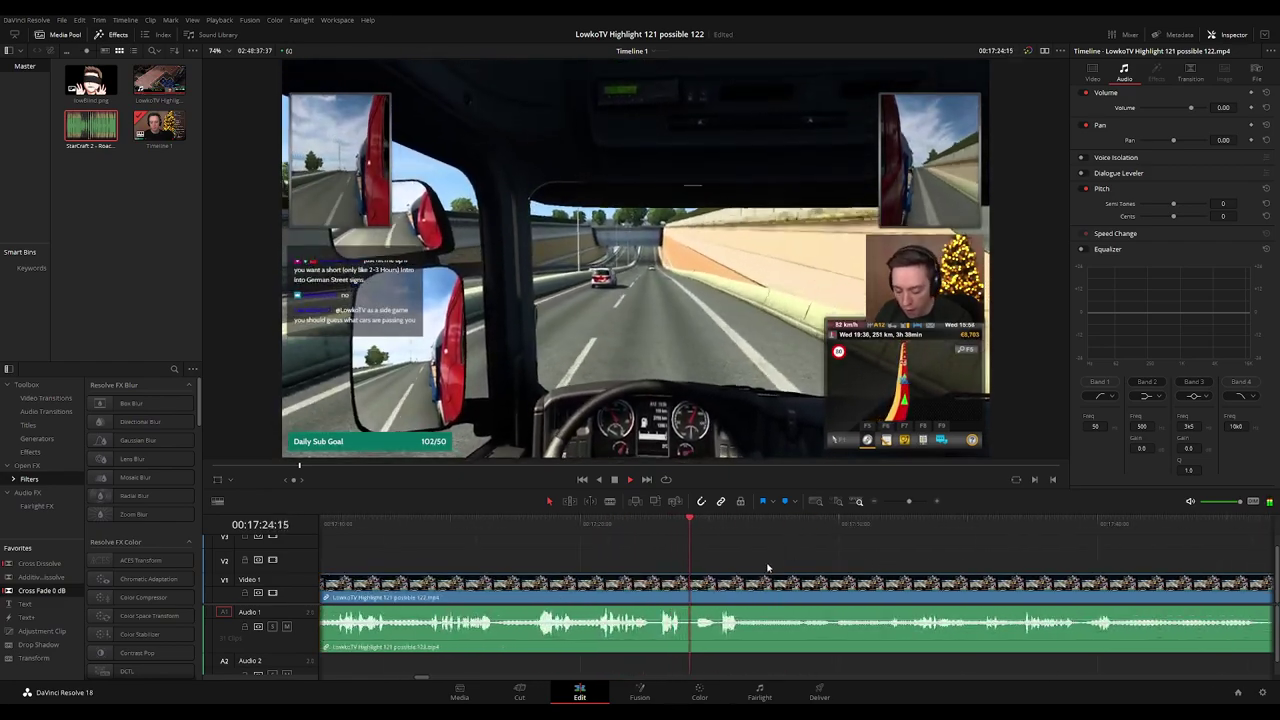
{"action": "scroll", "coordinate": [785, 565], "scroll_direction": "right", "scroll_amount": 1}
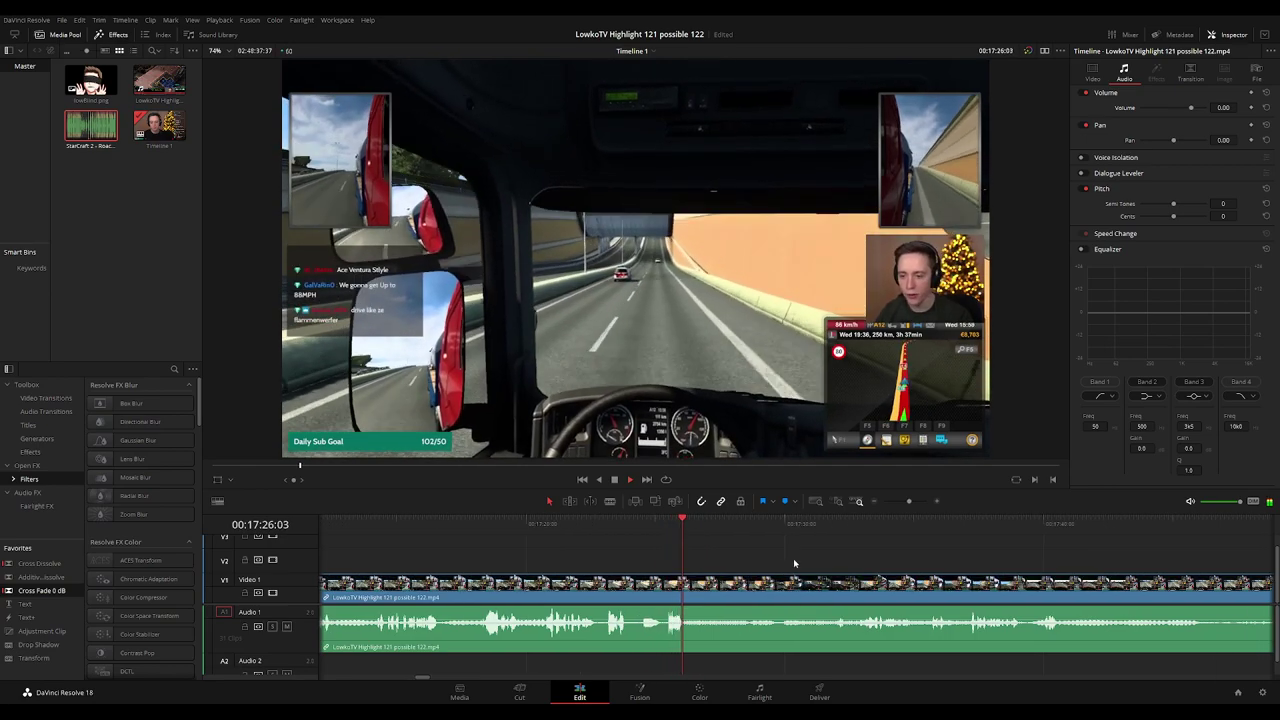
{"action": "scroll", "coordinate": [897, 560], "scroll_direction": "right", "scroll_amount": 3}
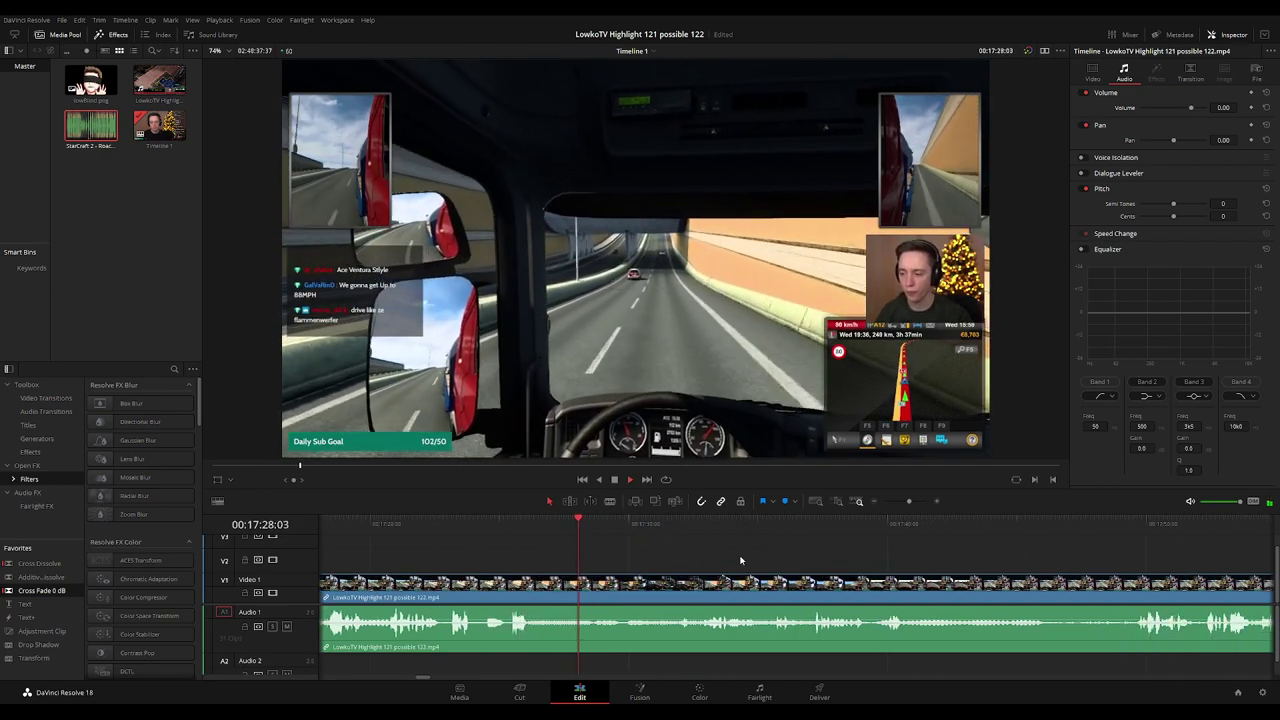
{"action": "scroll", "coordinate": [790, 558], "scroll_direction": "right", "scroll_amount": 1}
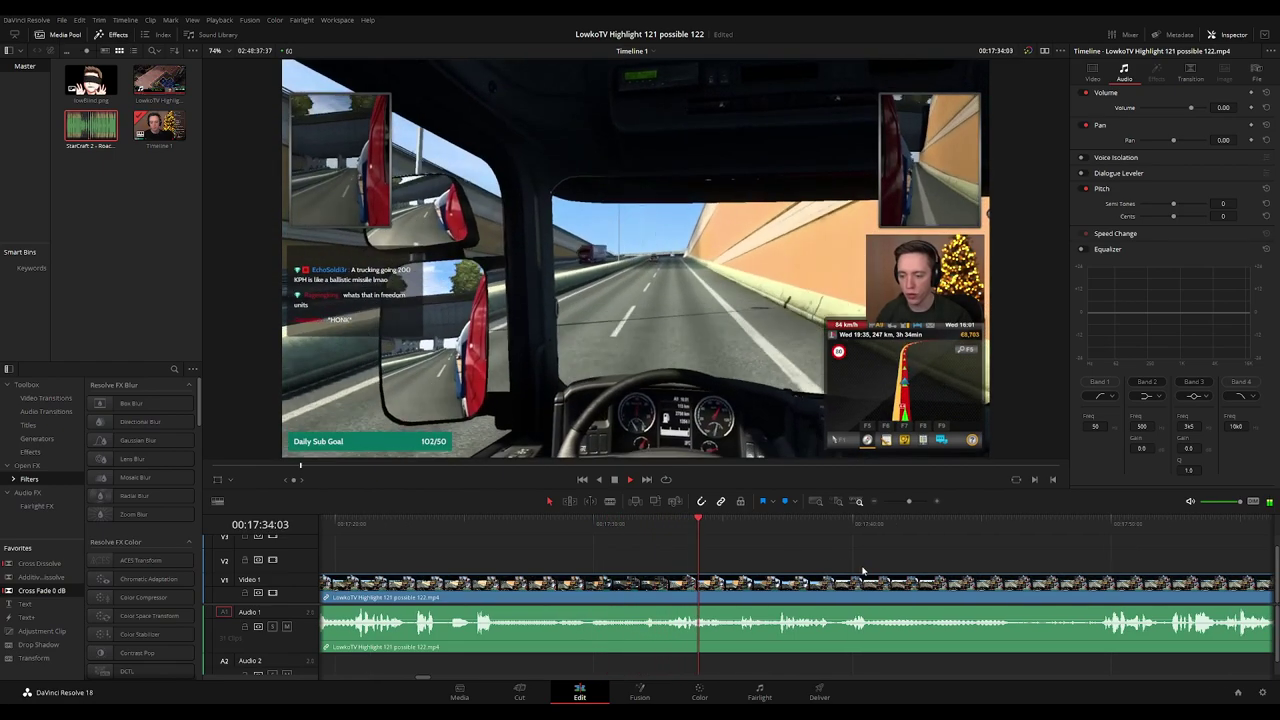
{"action": "left_click_drag", "start_coordinate": [862, 570], "coordinate": [756, 558]}
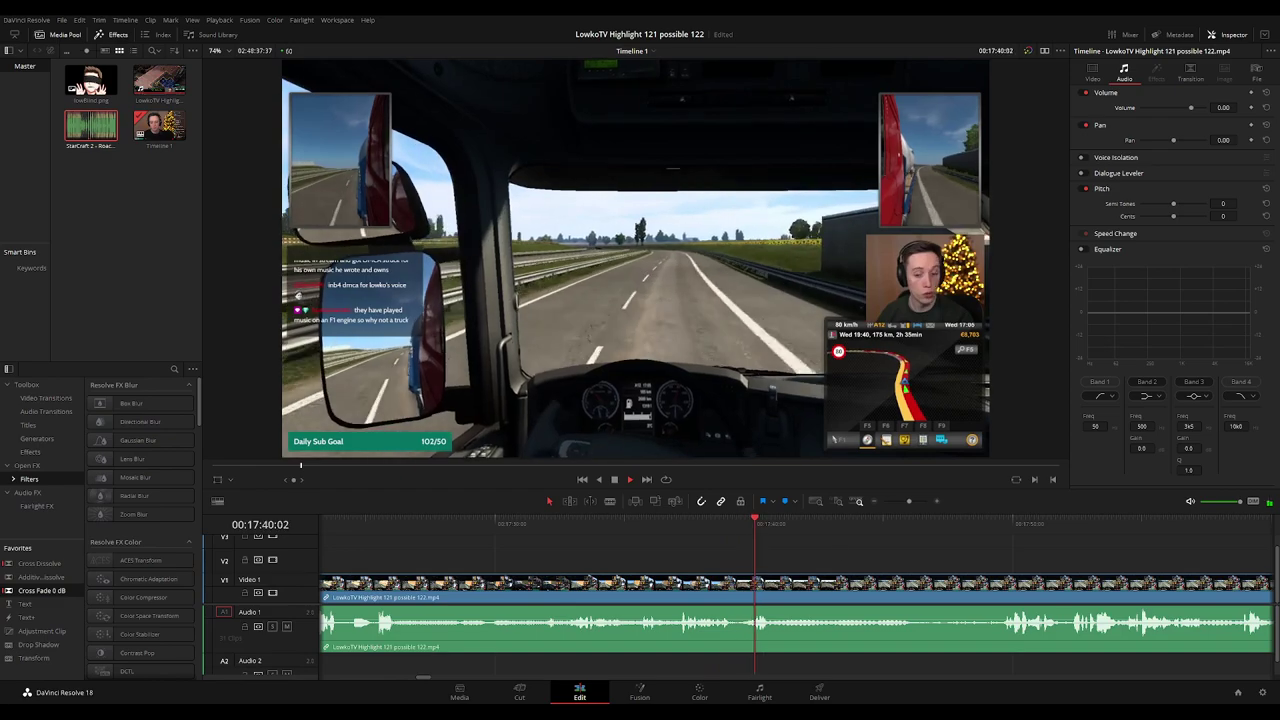
Cut out the very short piece starting at 17:39:15 before the next highway scene, and colour the preceding clip orange.
{"action": "left_click", "coordinate": [717, 529]}
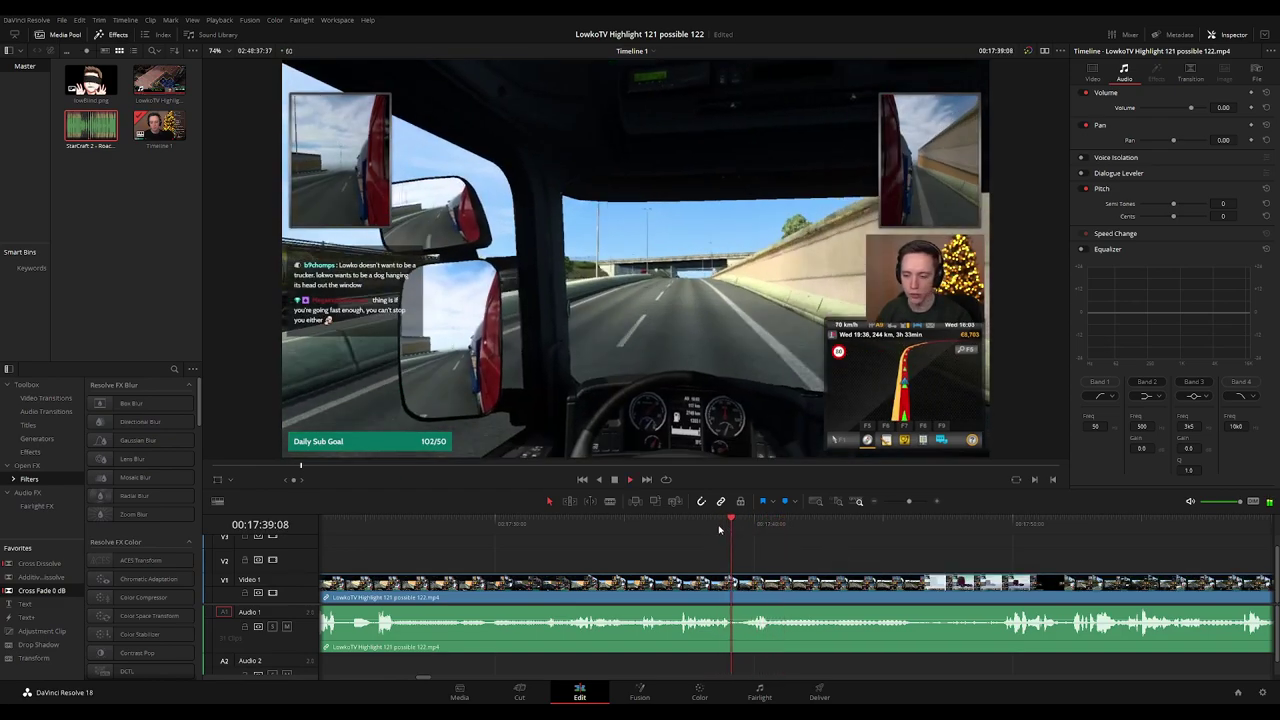
{"action": "left_click", "coordinate": [738, 594]}
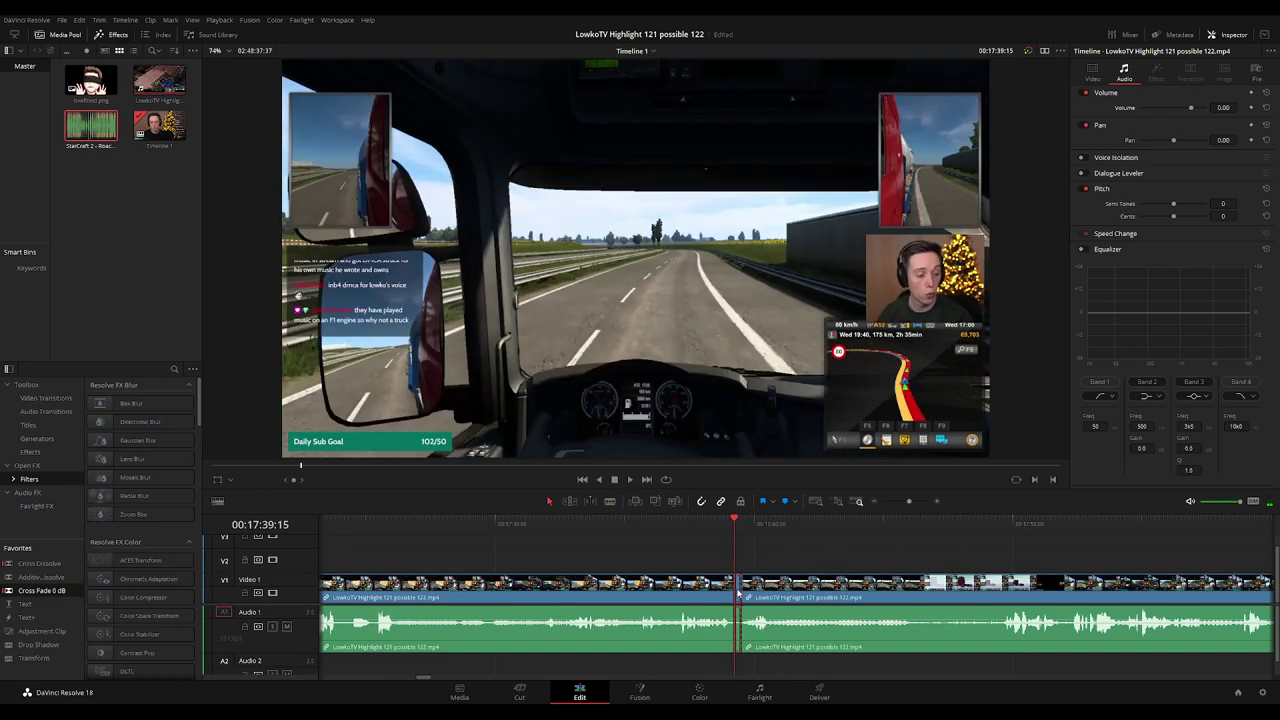
{"action": "left_click", "coordinate": [709, 592]}
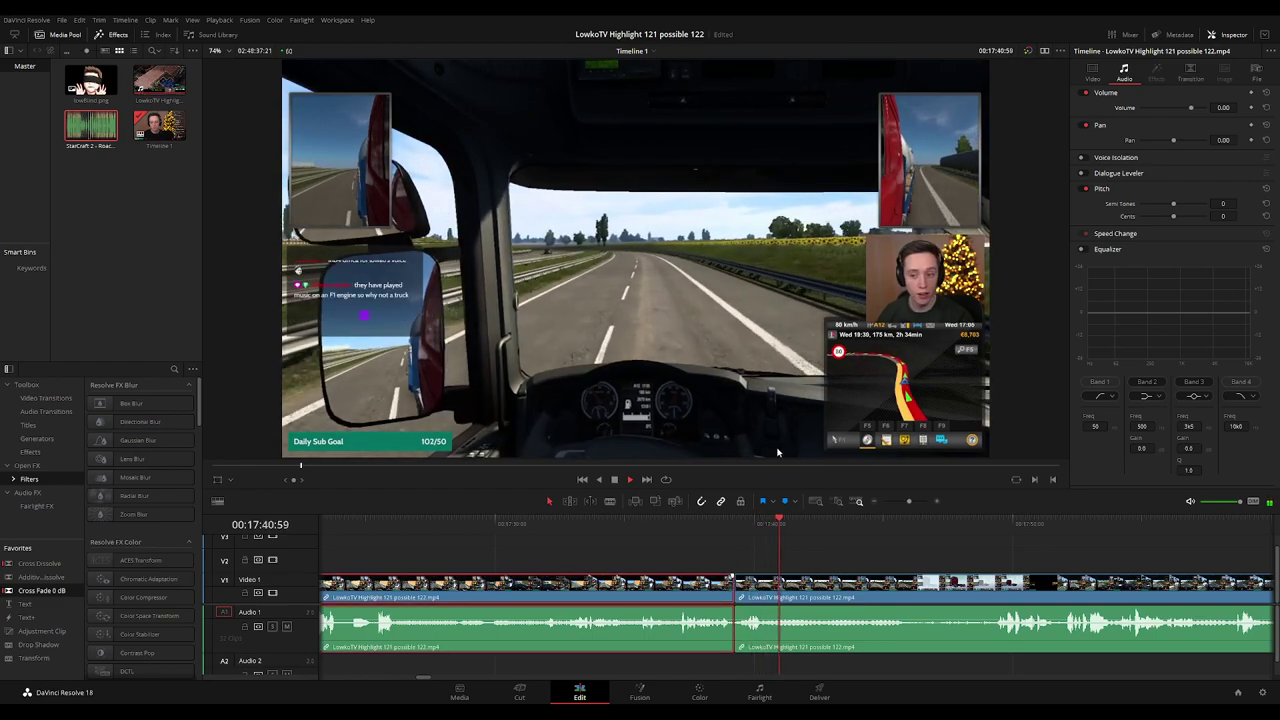
{"action": "left_click", "coordinate": [925, 550]}
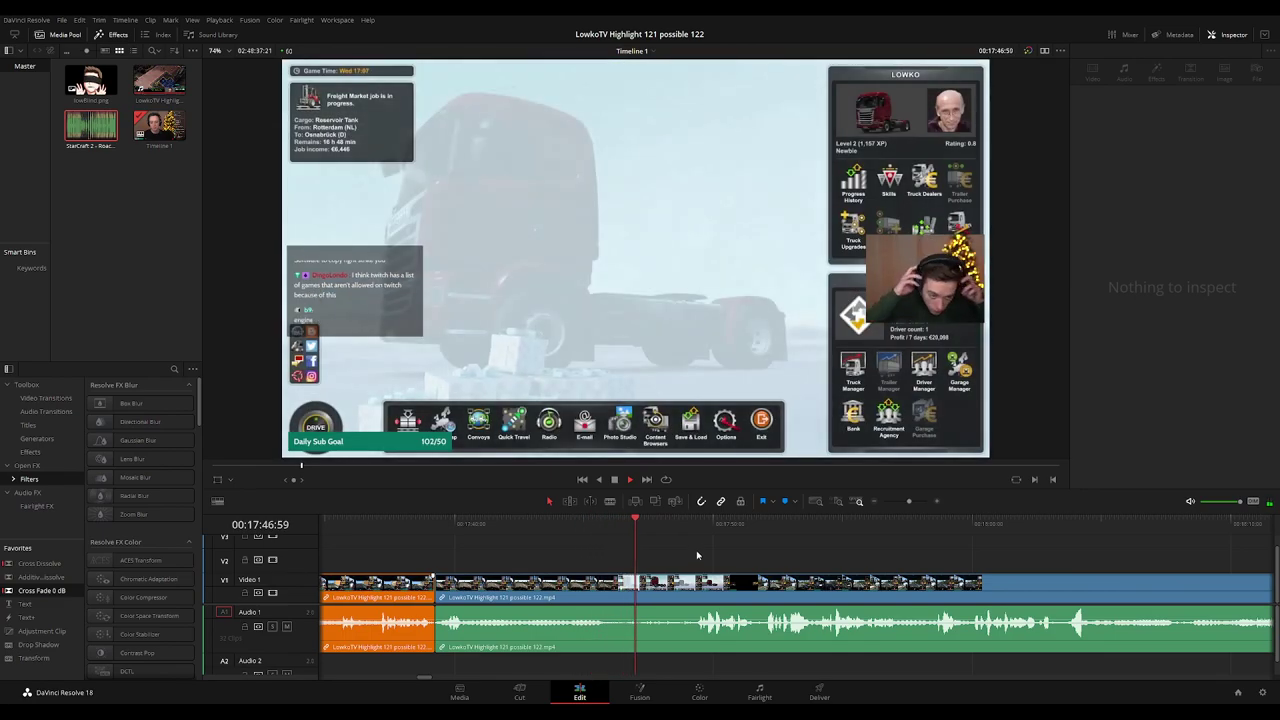
Place an adjustment clip above the crash footage at 18:03:19 and zoom it to 1.640 with position X 606 and Y 64.
{"action": "left_click", "coordinate": [691, 524]}
{"action": "left_click_drag", "start_coordinate": [890, 556], "coordinate": [732, 559]}
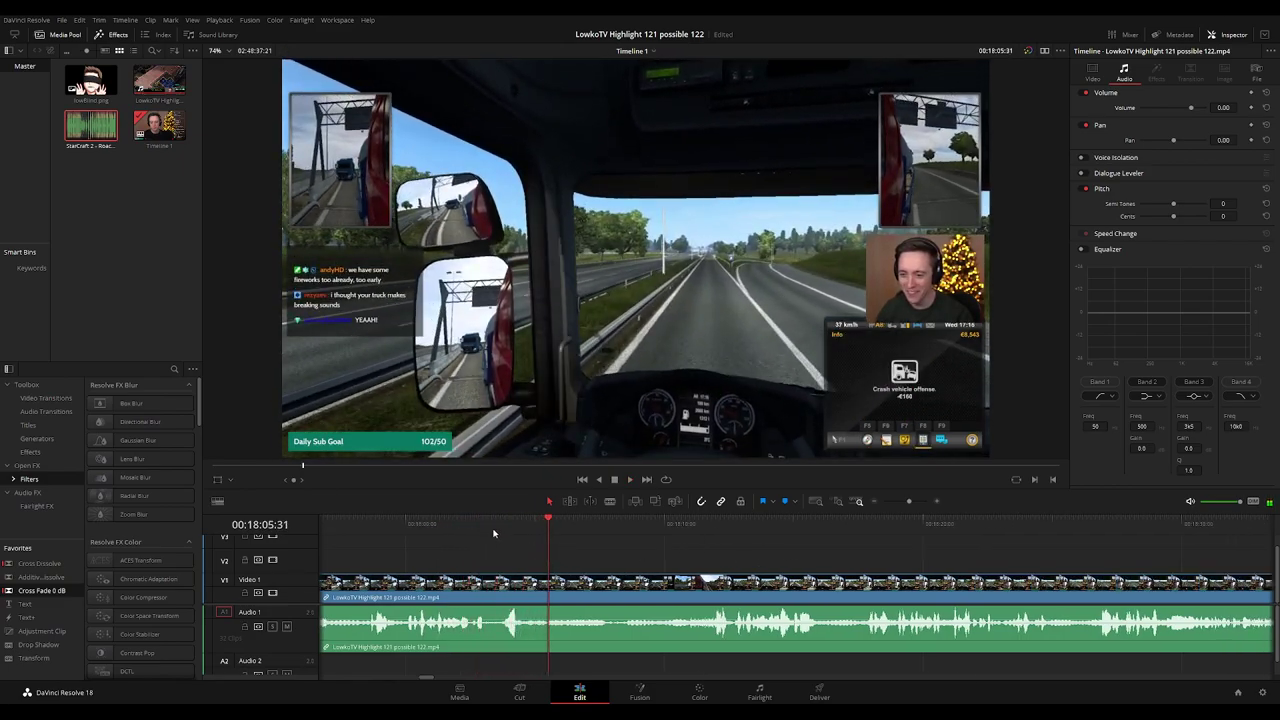
{"action": "left_click", "coordinate": [474, 523]}
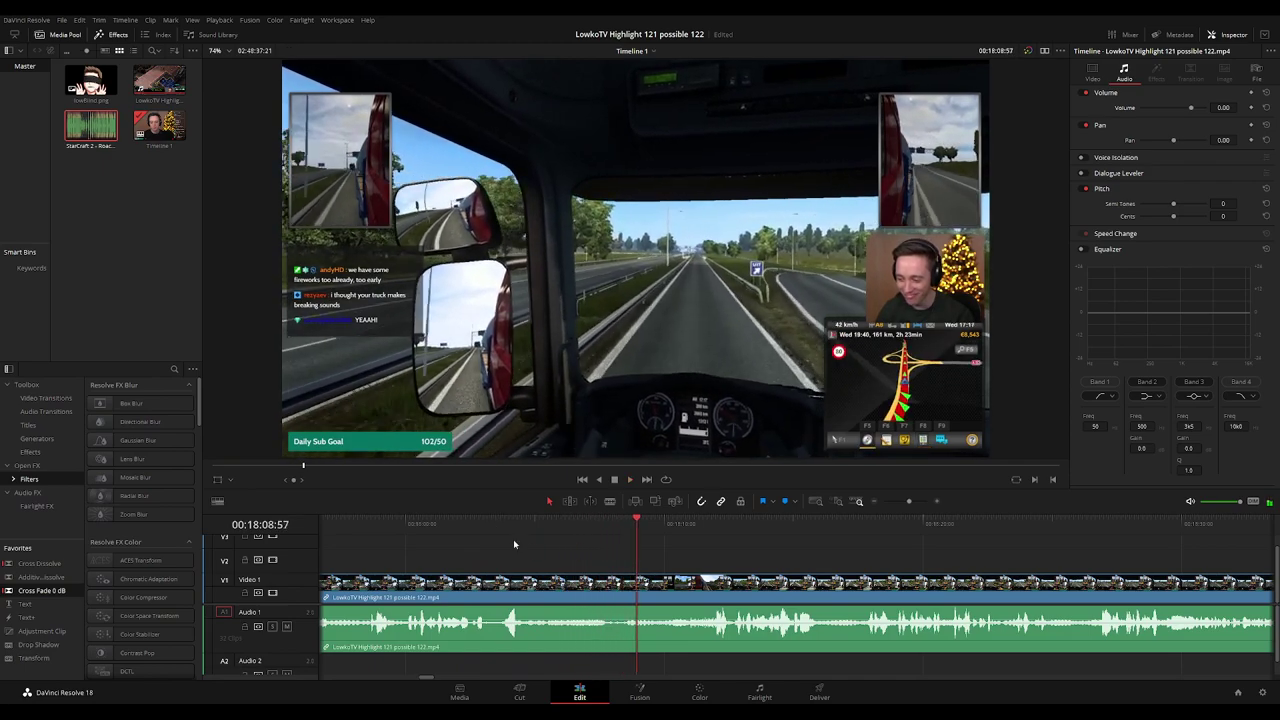
{"action": "left_click", "coordinate": [447, 540]}
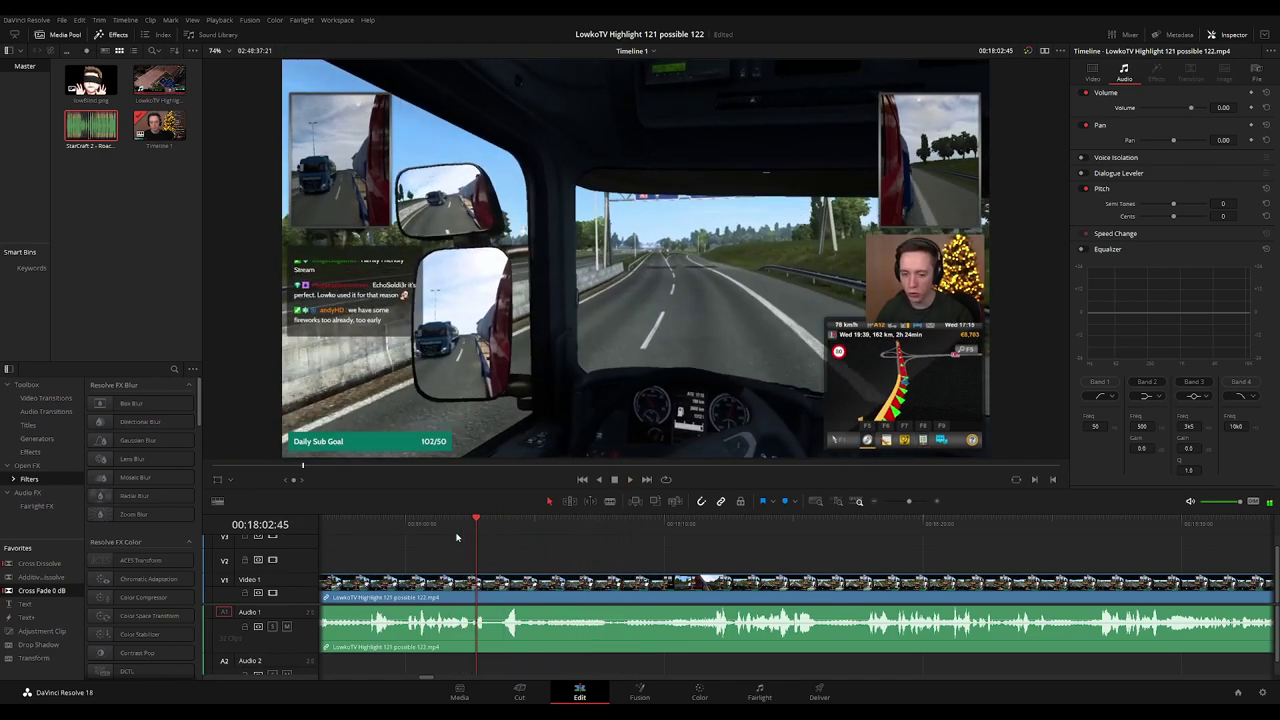
{"action": "left_click_drag", "start_coordinate": [45, 631], "coordinate": [515, 570]}
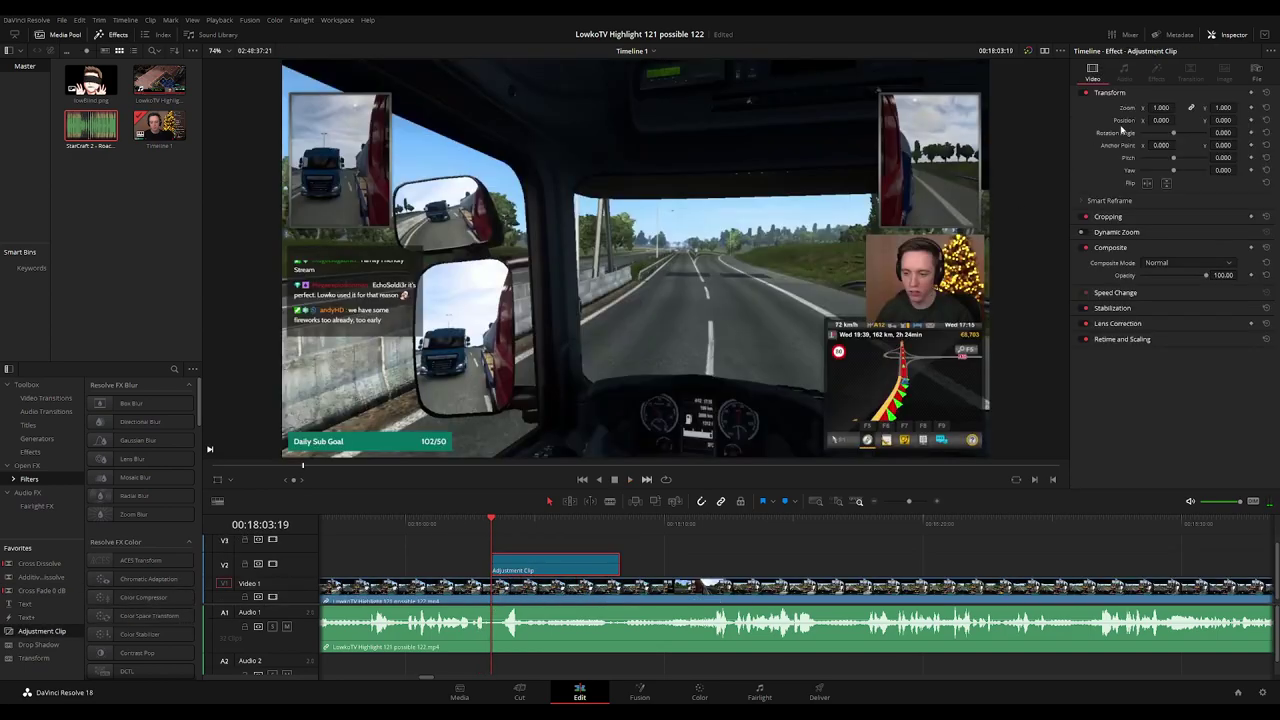
{"action": "mouse_move", "coordinate": [1160, 107]}
{"action": "left_mouse_down"}
{"action": "mouse_move", "coordinate": [1236, 107]}
{"action": "mouse_move", "coordinate": [1166, 120]}
{"action": "mouse_move", "coordinate": [1190, 123]}
{"action": "mouse_move", "coordinate": [1157, 107]}
{"action": "mouse_move", "coordinate": [1178, 120]}
{"action": "left_mouse_up"}
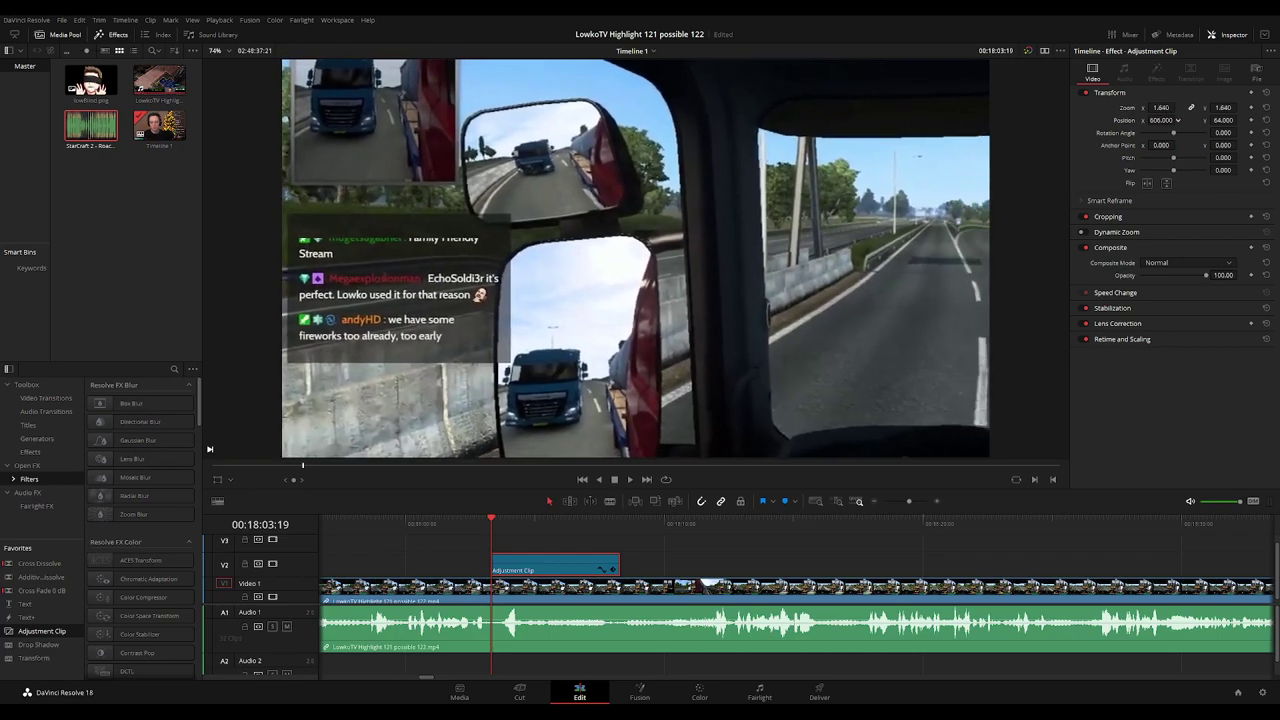
Play through the zoomed mirror view and trim the end of the adjustment clip to 18:05:12.
{"action": "key", "text": "space"}
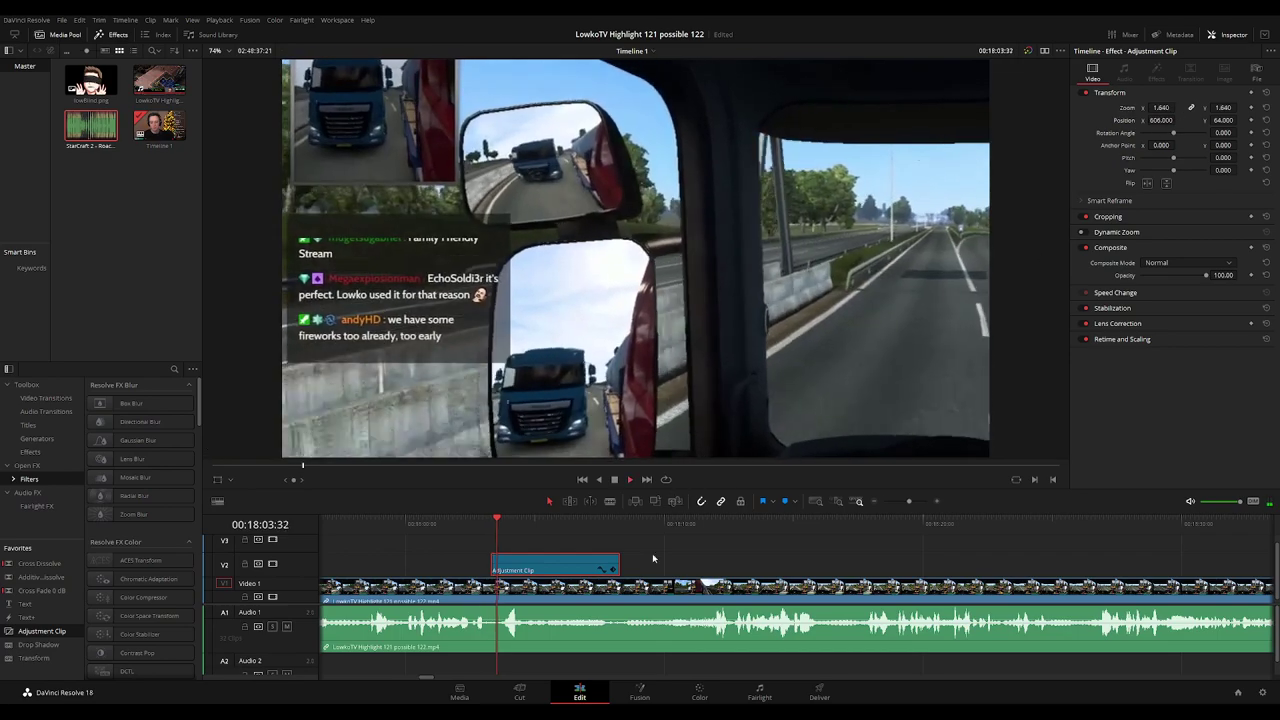
{"action": "key", "text": "space"}
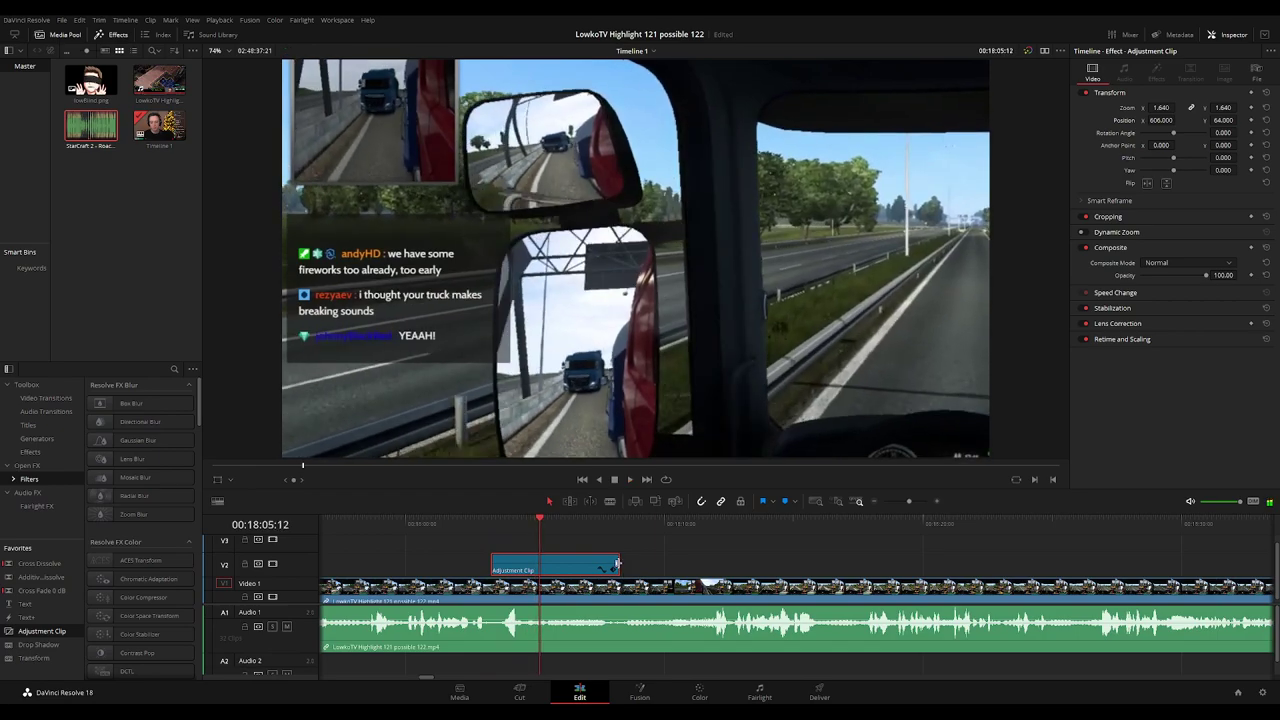
{"action": "left_click_drag", "start_coordinate": [619, 570], "coordinate": [539, 570]}
Add a second adjustment clip at 18:05:12 with zoom 1.610 and position X -567, Y 207 to frame the webcam and crash fine.
{"action": "left_click_drag", "start_coordinate": [55, 632], "coordinate": [548, 565]}
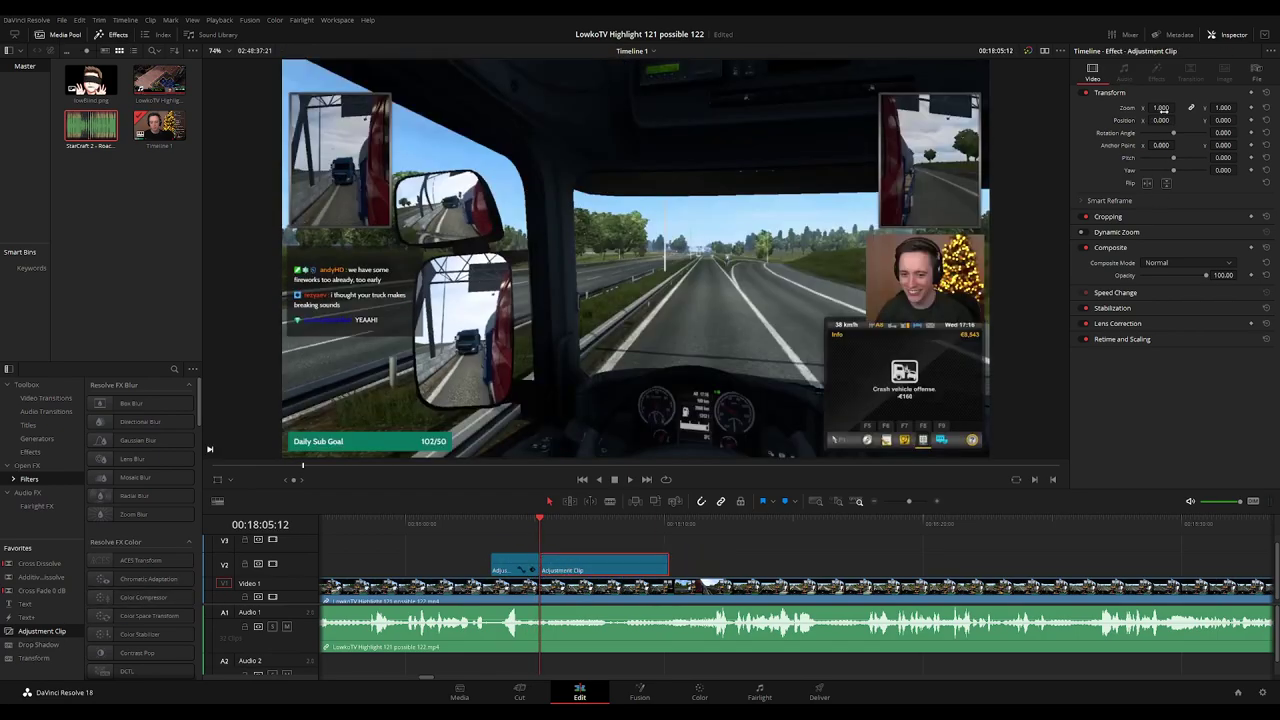
{"action": "left_click_drag", "start_coordinate": [1162, 108], "coordinate": [594, 121]}
{"action": "left_click_drag", "start_coordinate": [1228, 120], "coordinate": [1240, 120]}
{"action": "key", "text": "space"}
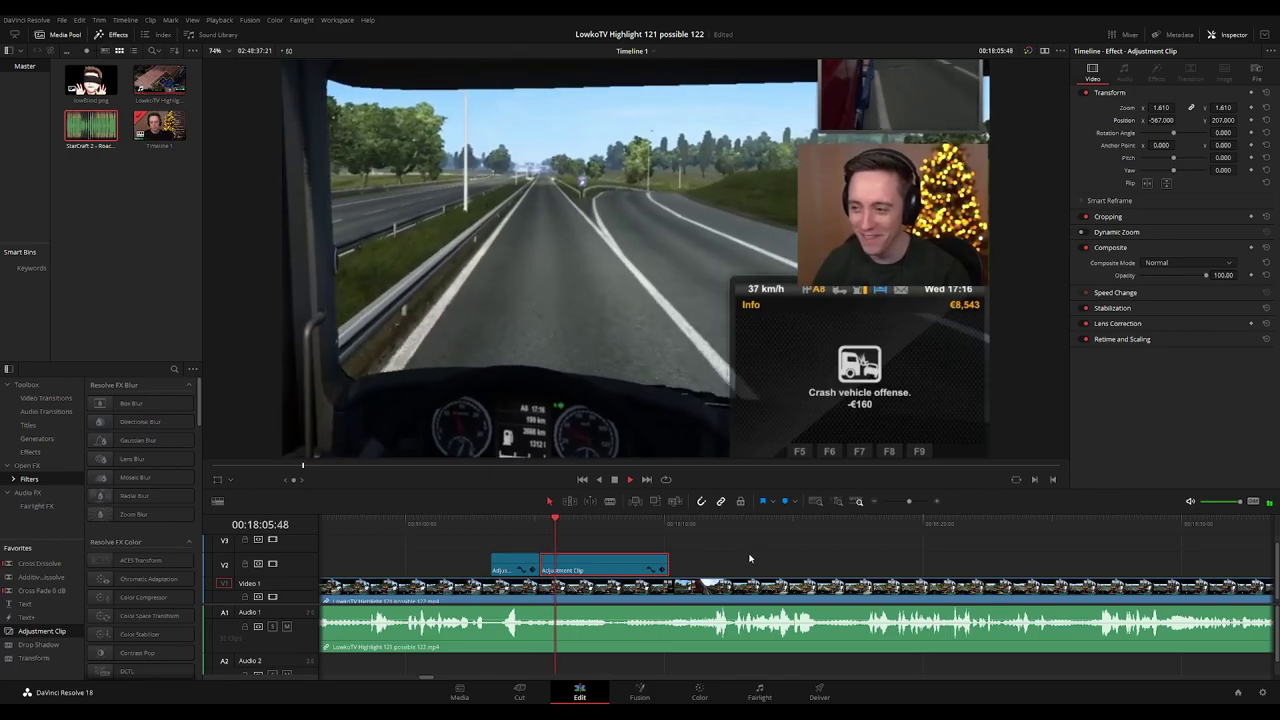
Play back the zooms and adjust the second adjustment clip's end to just before the view looking back along the trailer.
{"action": "left_click", "coordinate": [478, 522]}
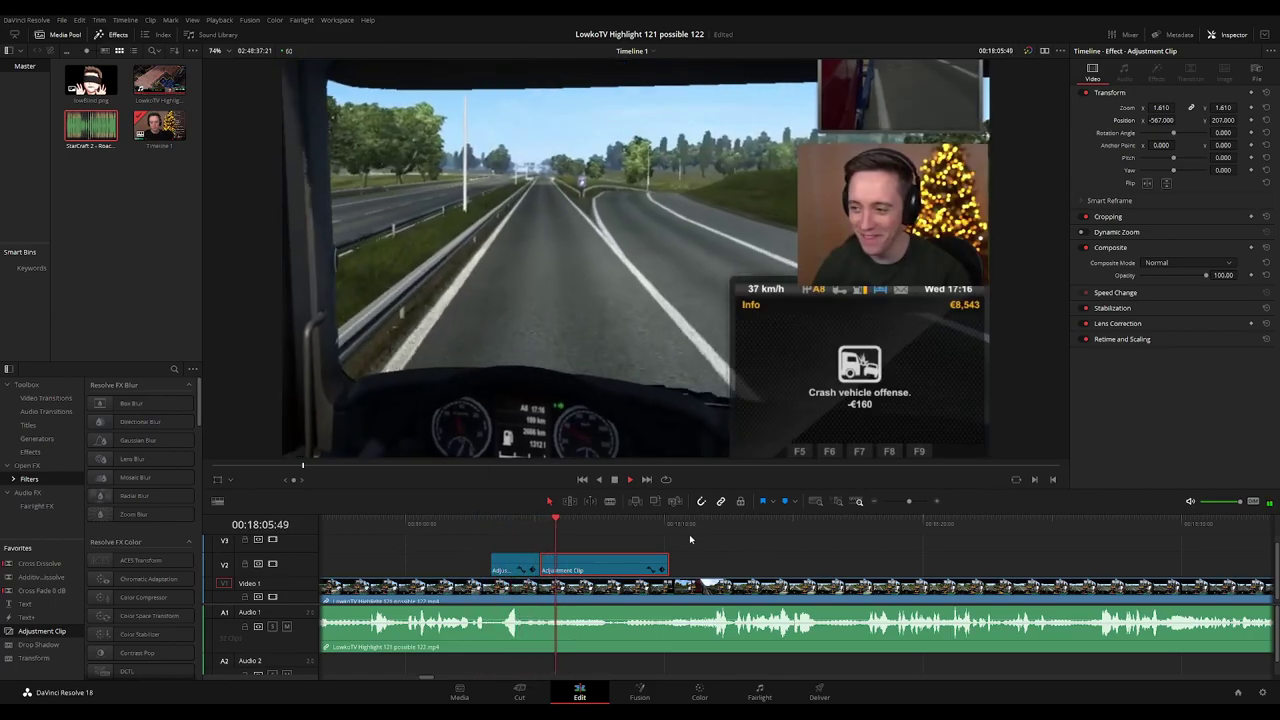
{"action": "left_click", "coordinate": [741, 564]}
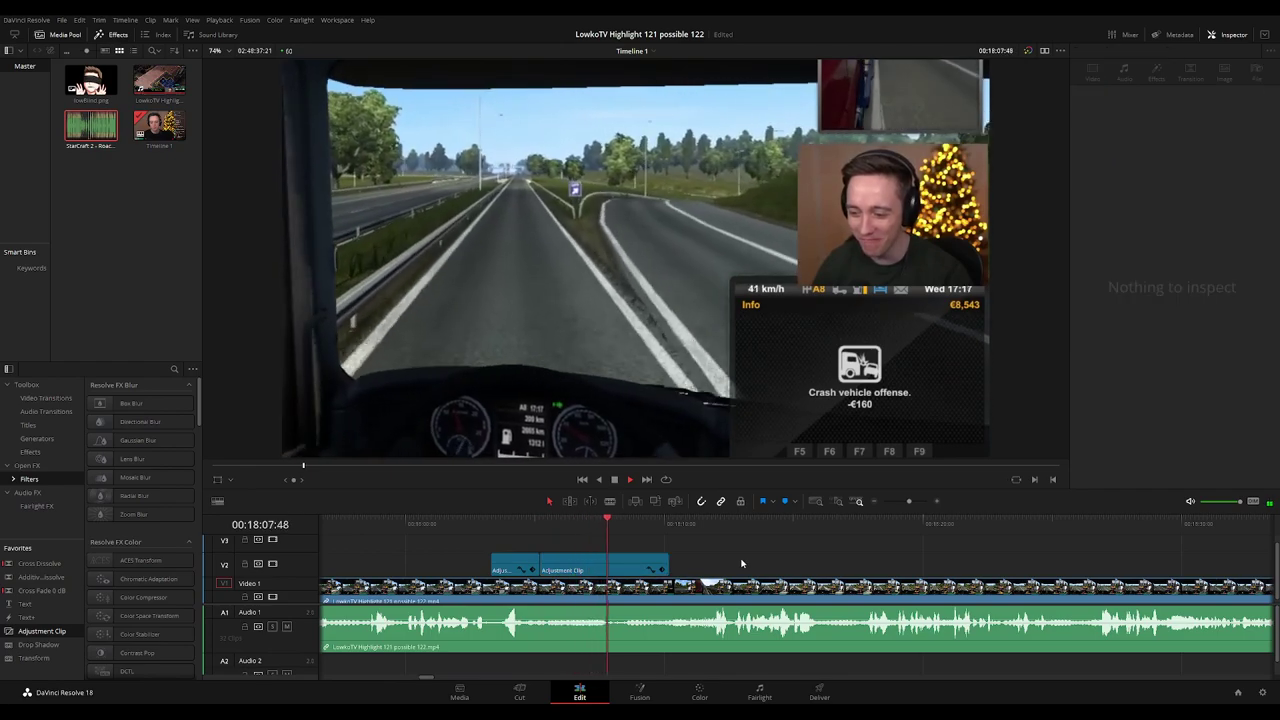
{"action": "left_click_drag", "start_coordinate": [668, 566], "coordinate": [694, 566]}
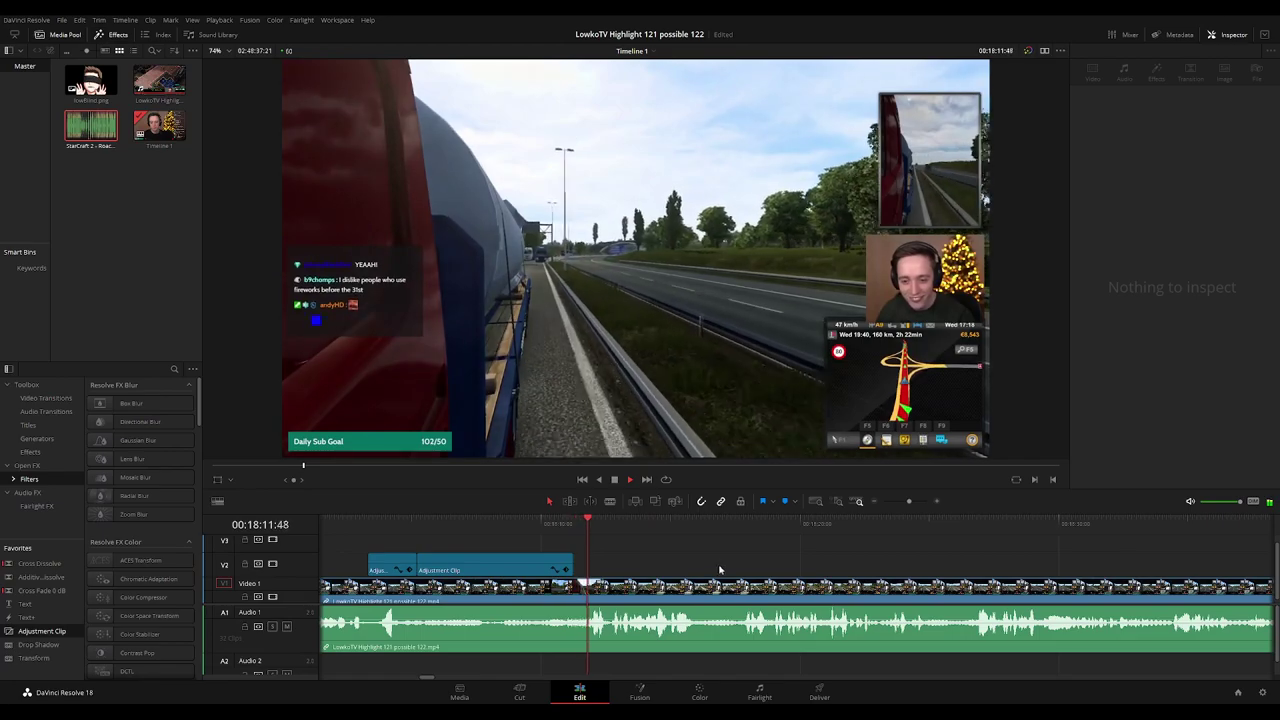
{"action": "left_click", "coordinate": [573, 561]}
{"action": "left_click_drag", "start_coordinate": [573, 561], "coordinate": [560, 561]}
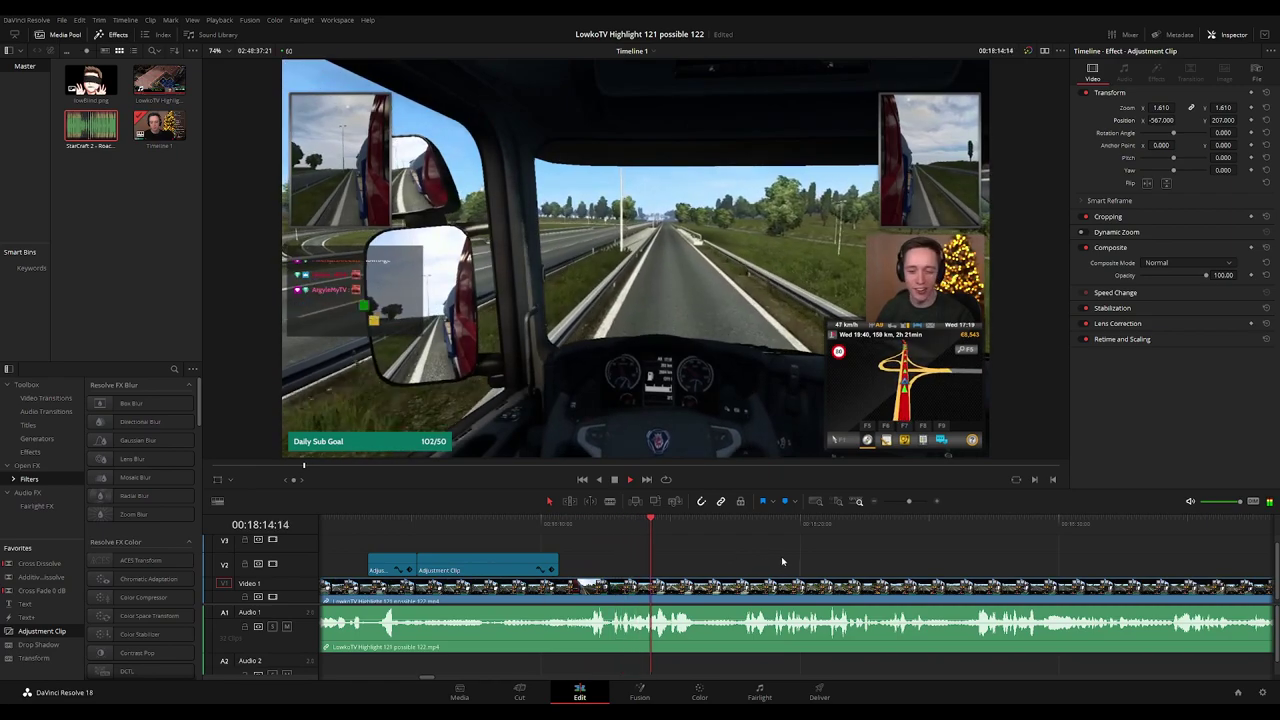
Split the driving clip after the crash scene, make a second cut at 18:17:38, and delete the short section between them.
{"action": "left_click_drag", "start_coordinate": [870, 563], "coordinate": [709, 563]}
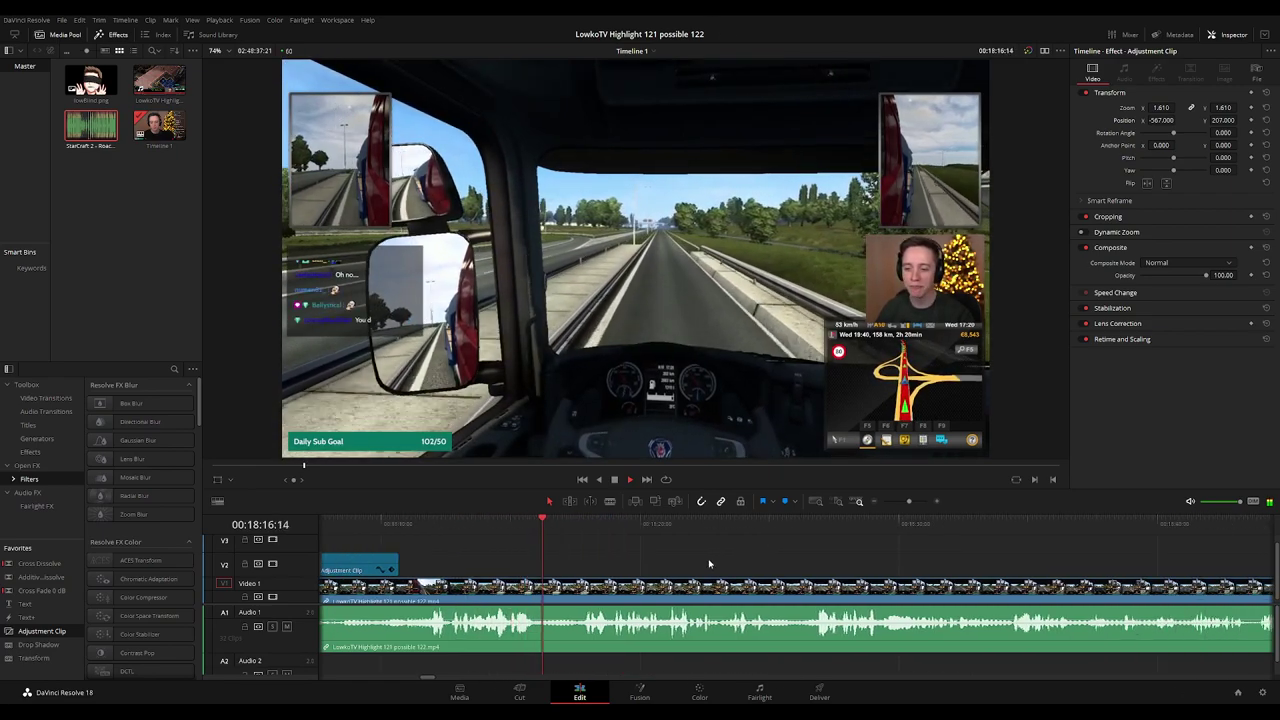
{"action": "left_click", "coordinate": [709, 564]}
{"action": "key", "text": "b"}
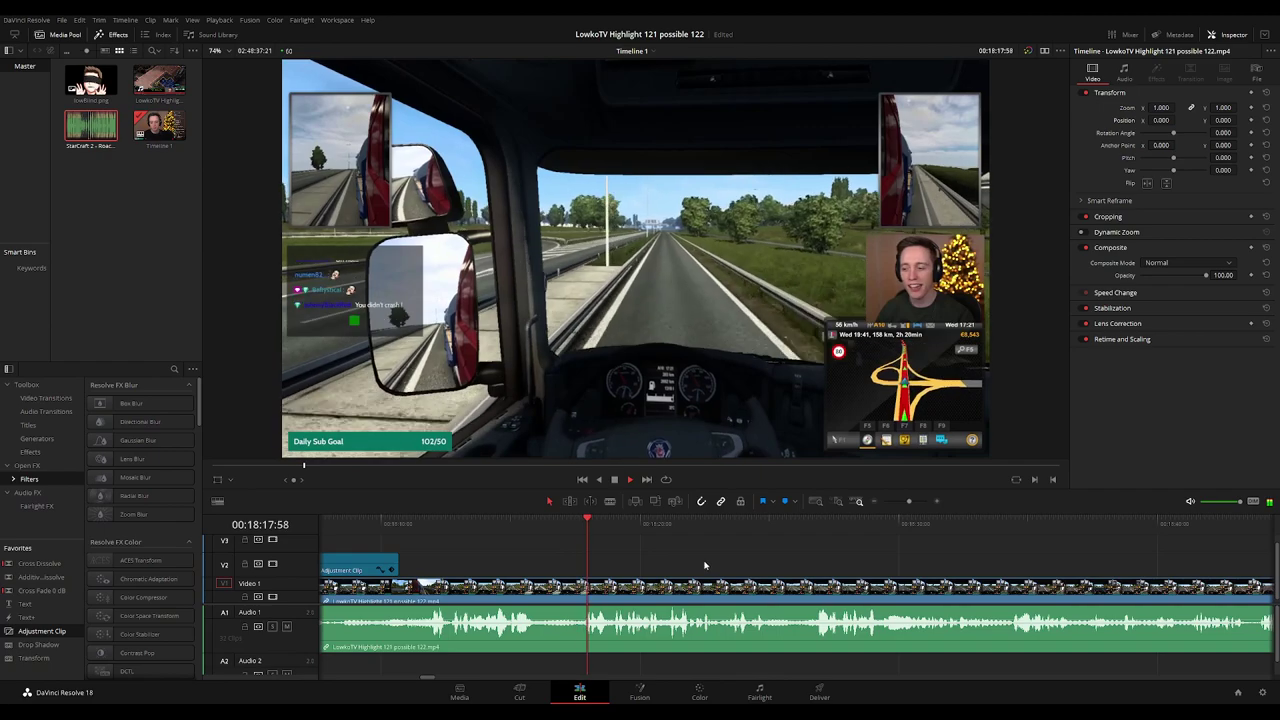
{"action": "left_click", "coordinate": [538, 588]}
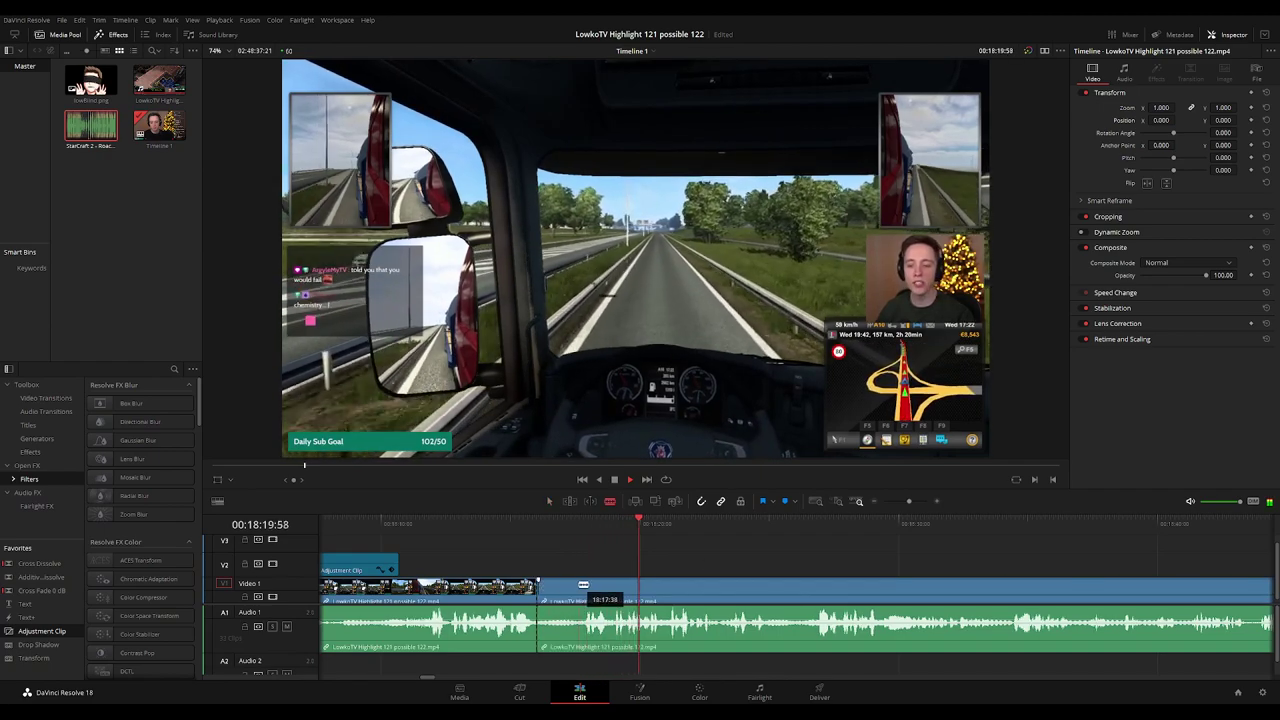
{"action": "key", "text": "a"}
{"action": "mouse_move", "coordinate": [570, 590]}
{"action": "left_mouse_down"}
{"action": "mouse_move", "coordinate": [591, 546]}
{"action": "mouse_move", "coordinate": [566, 543]}
{"action": "mouse_move", "coordinate": [580, 585]}
{"action": "left_mouse_up"}
{"action": "key", "text": "ctrl+z"}
{"action": "left_click", "coordinate": [578, 587]}
{"action": "key", "text": "Delete"}
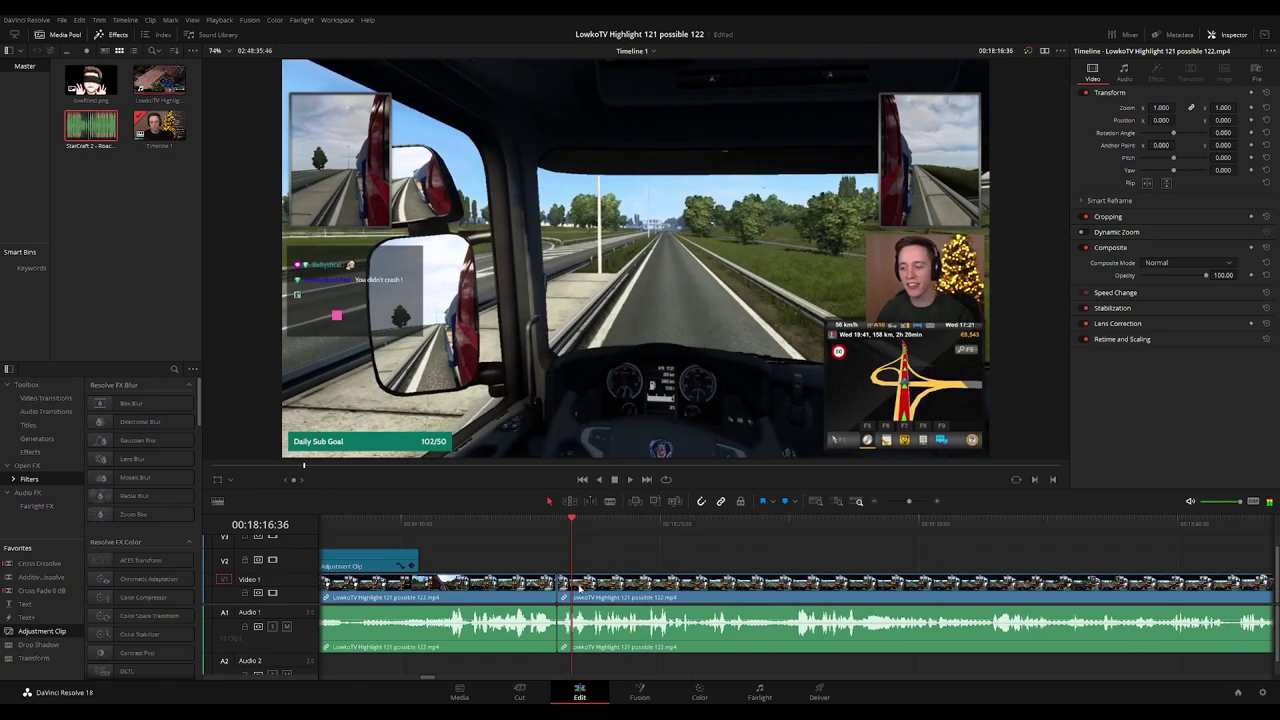
Add a Cross Fade 0 dB to the audio at the new cut and colour the preceding clip orange.
{"action": "left_click_drag", "start_coordinate": [42, 590], "coordinate": [179, 580]}
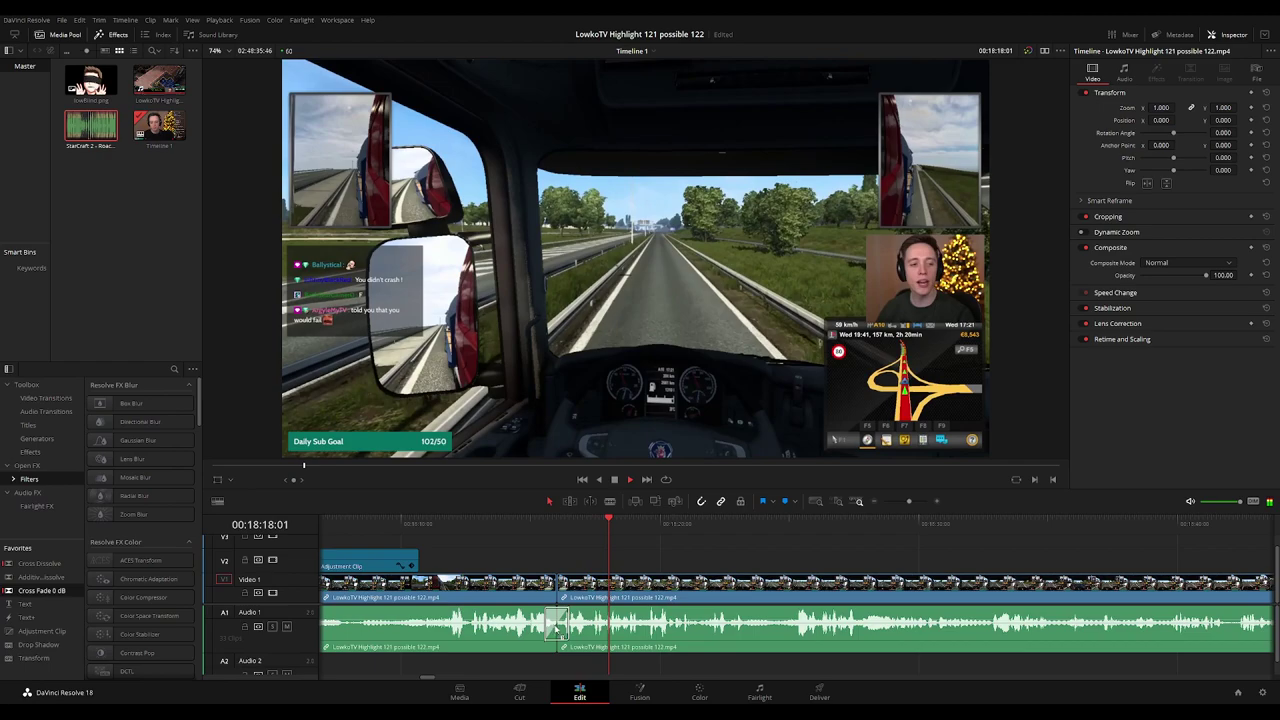
{"action": "left_click_drag", "start_coordinate": [556, 625], "coordinate": [557, 625]}
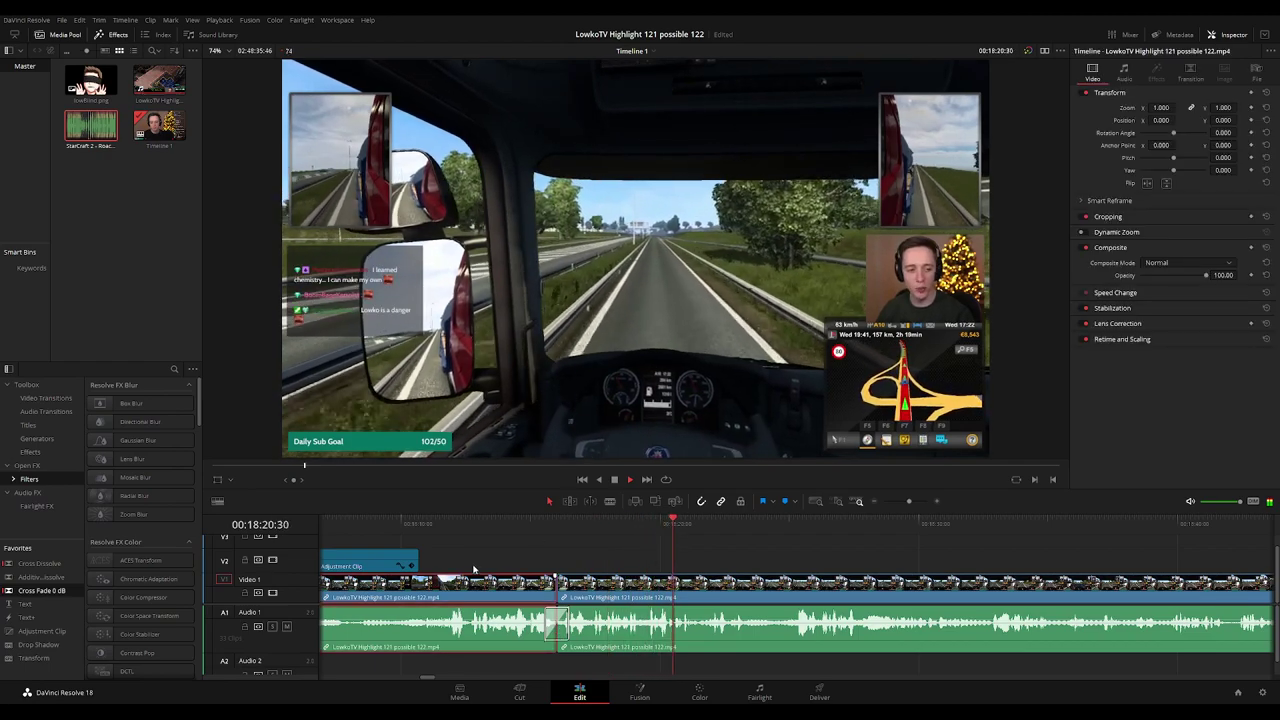
{"action": "key", "text": "1"}
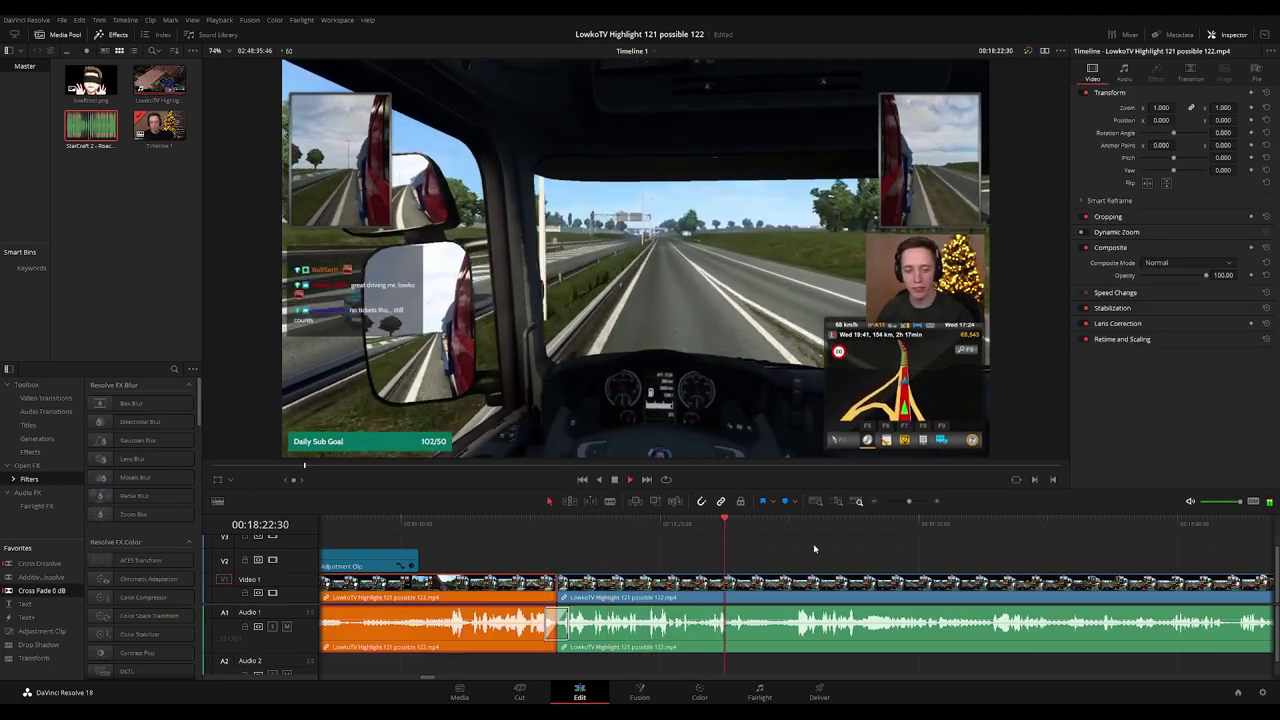
Play through the uncut driving footage from about 18:22 up to the switch to the full-screen webcam shot near 19:47, checking for parts to cut.
{"action": "left_click", "coordinate": [816, 547]}
{"action": "left_click_drag", "start_coordinate": [914, 558], "coordinate": [679, 558]}
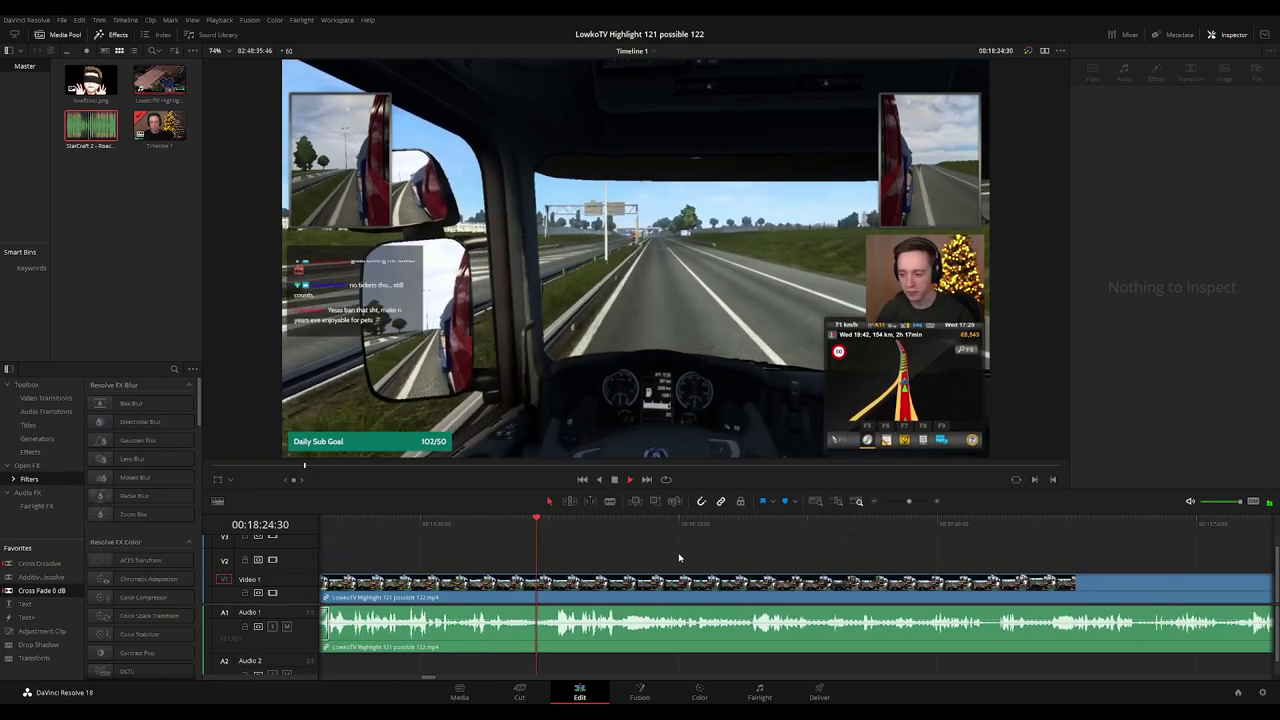
{"action": "key", "text": "ctrl+z"}
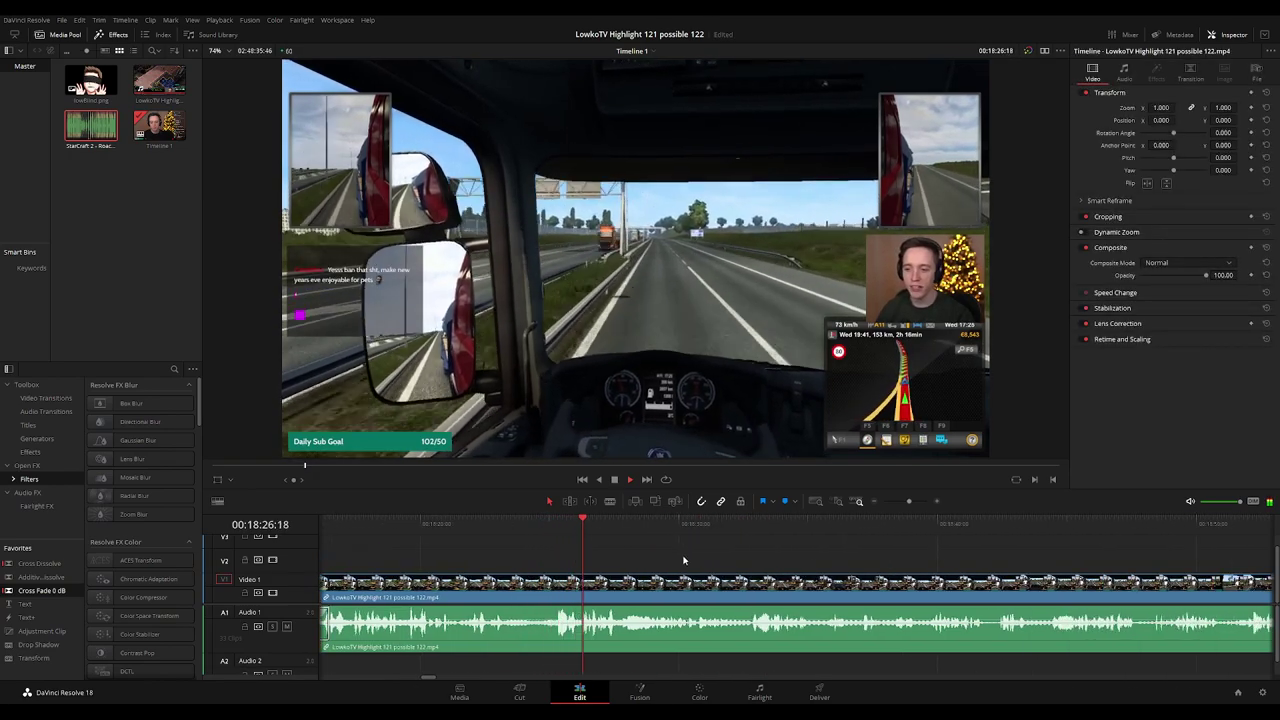
{"action": "scroll", "coordinate": [839, 560], "scroll_direction": "right", "scroll_amount": 2}
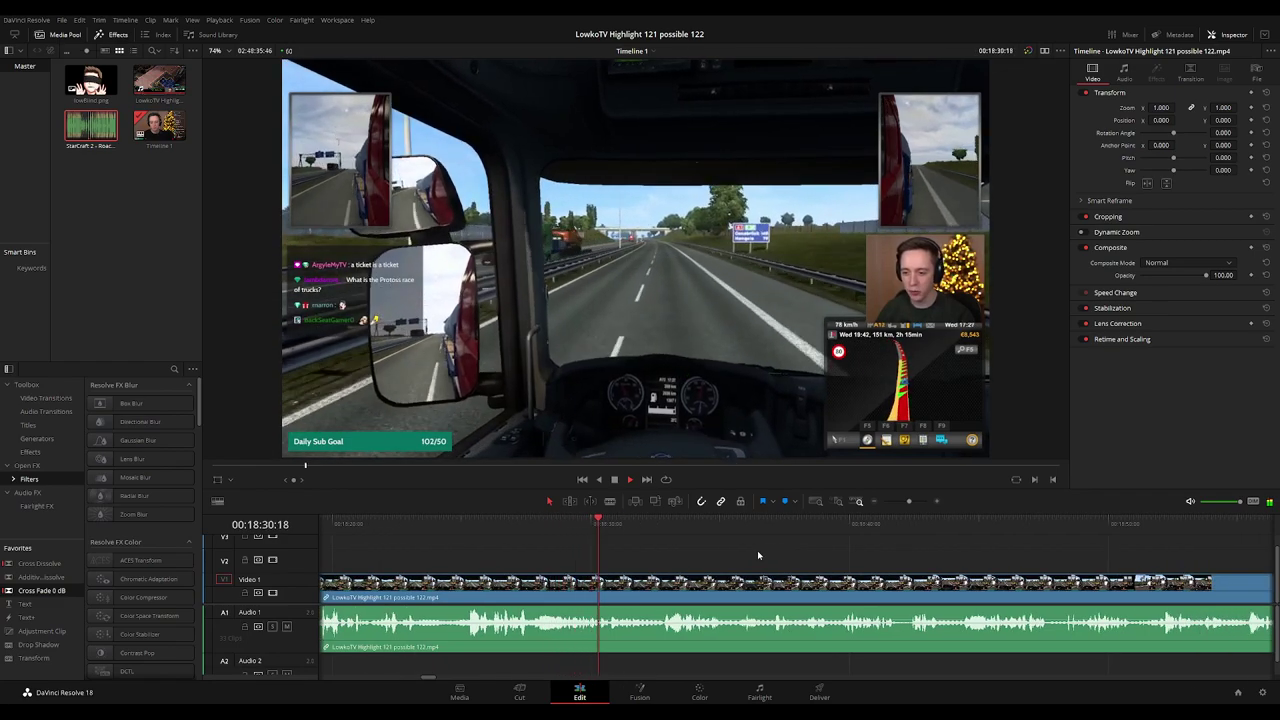
{"action": "scroll", "coordinate": [769, 545], "scroll_direction": "right", "scroll_amount": 2}
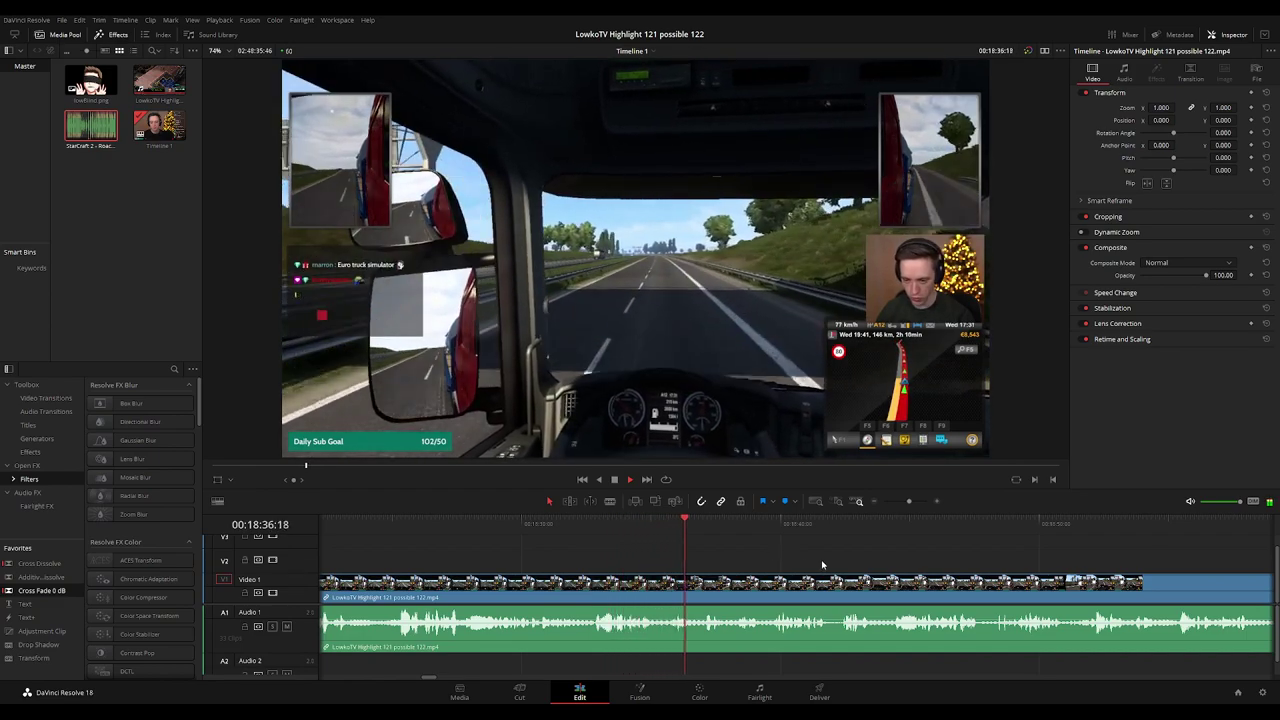
{"action": "scroll", "coordinate": [823, 565], "scroll_direction": "right", "scroll_amount": 4}
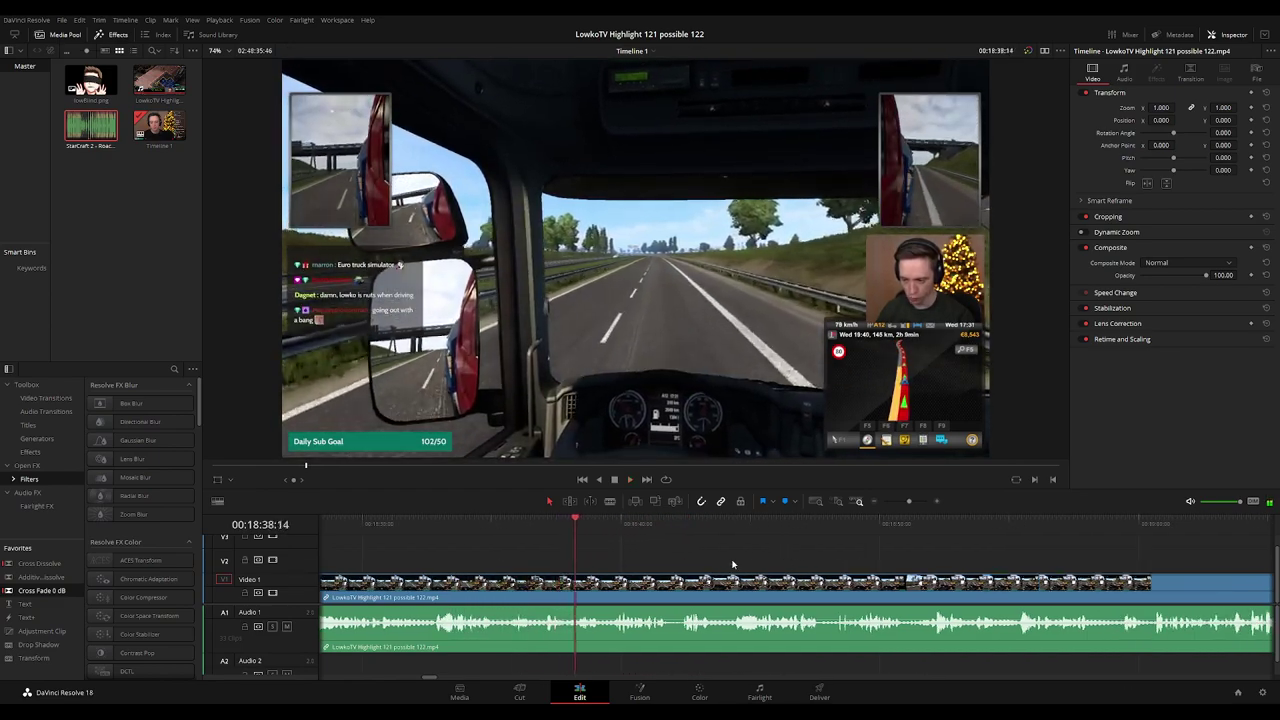
{"action": "scroll", "coordinate": [764, 565], "scroll_direction": "right", "scroll_amount": 3}
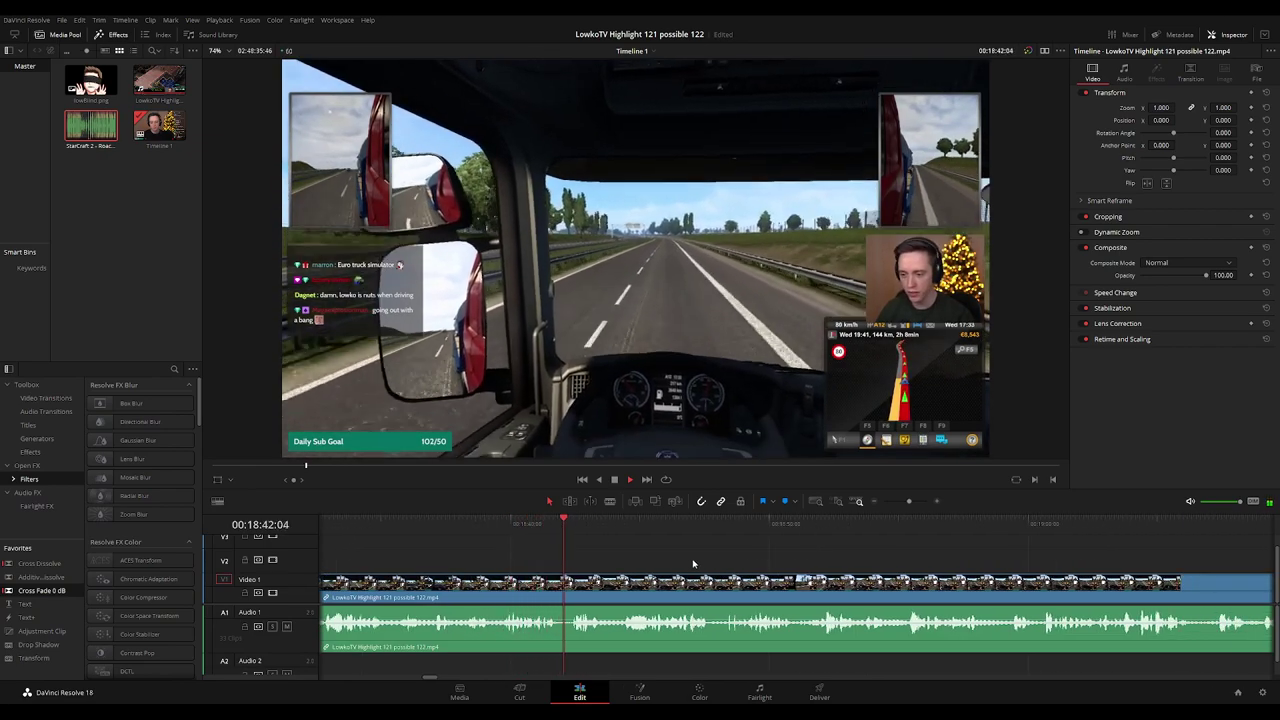
{"action": "scroll", "coordinate": [711, 549], "scroll_direction": "right", "scroll_amount": 2}
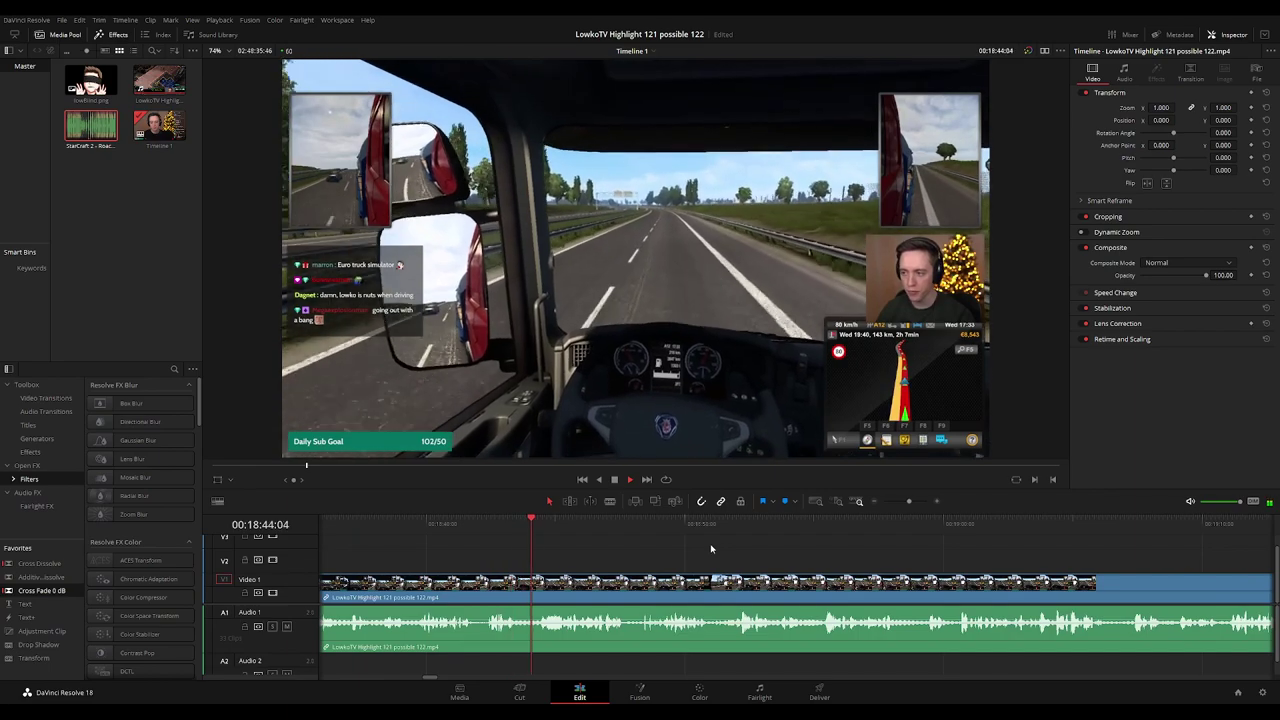
{"action": "scroll", "coordinate": [819, 561], "scroll_direction": "right", "scroll_amount": 3}
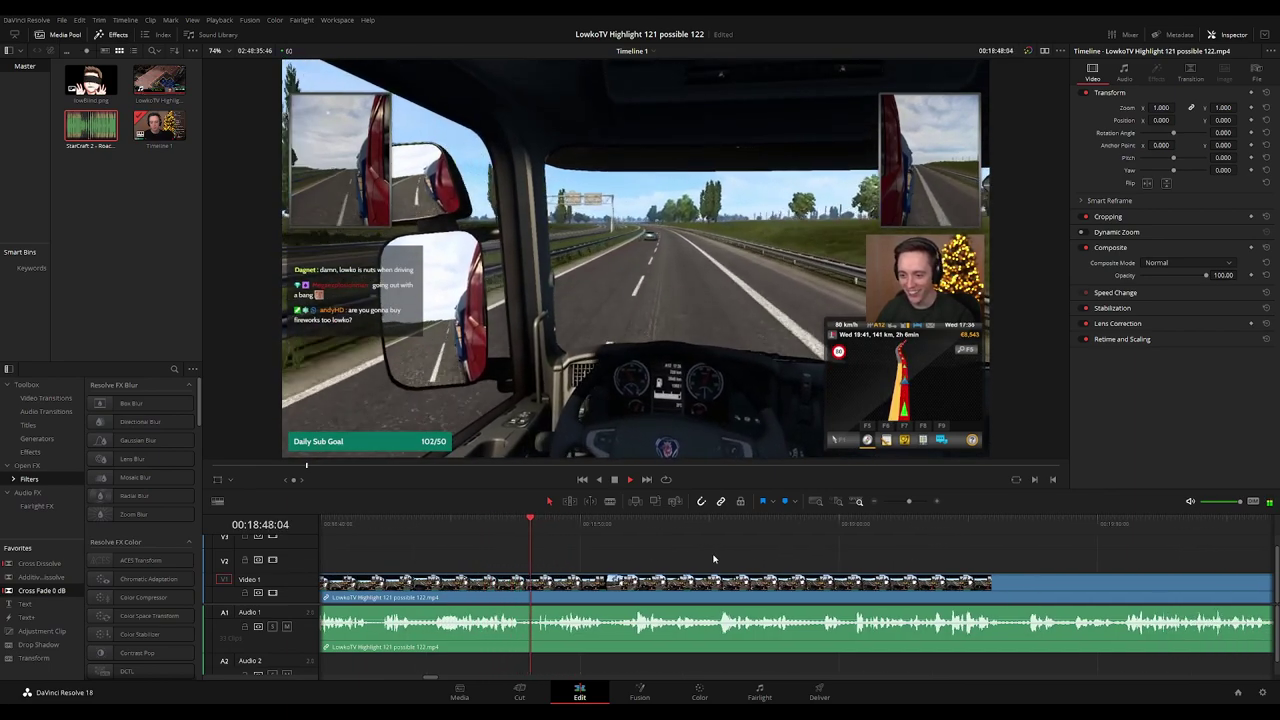
{"action": "scroll", "coordinate": [747, 565], "scroll_direction": "right", "scroll_amount": 3}
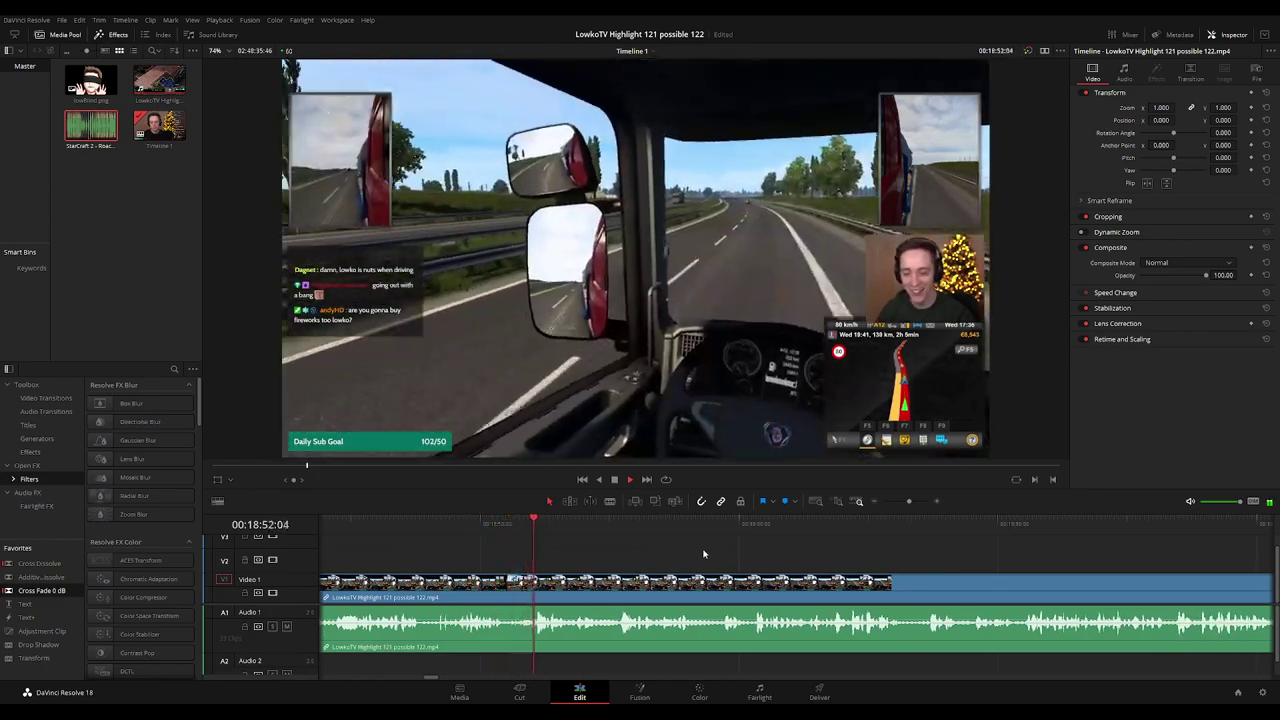
{"action": "scroll", "coordinate": [740, 555], "scroll_direction": "right", "scroll_amount": 2}
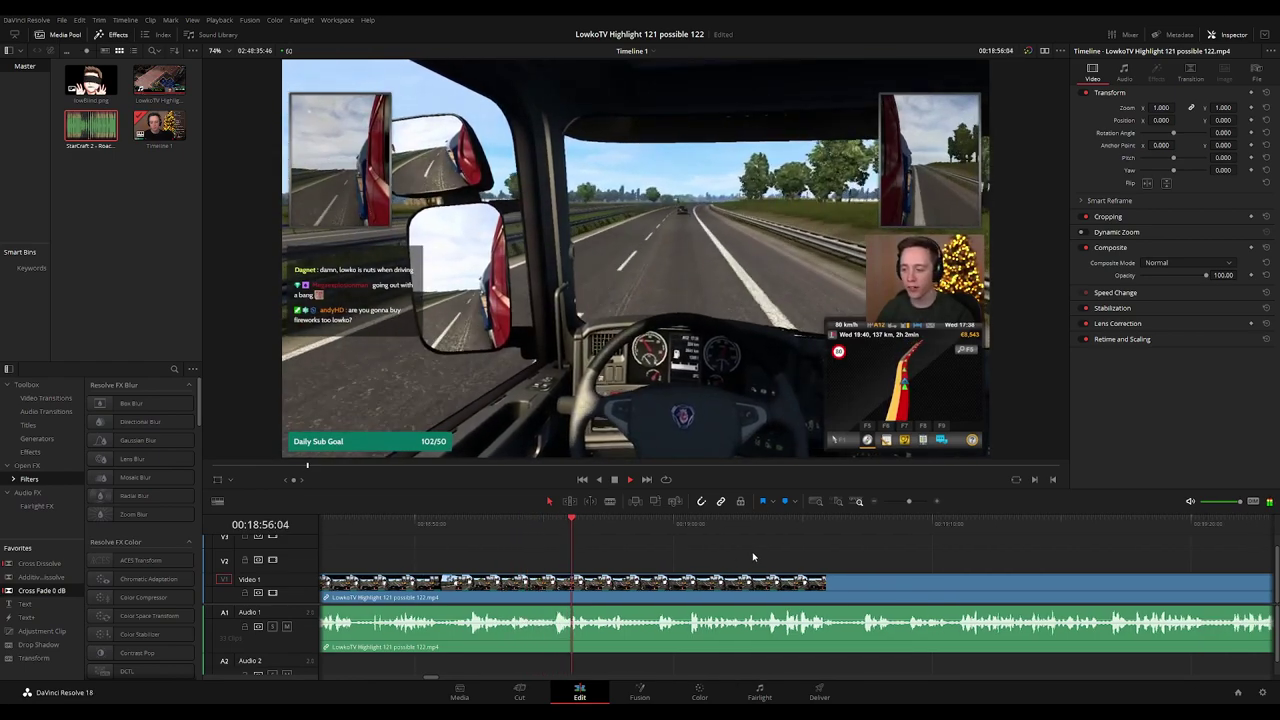
{"action": "scroll", "coordinate": [758, 556], "scroll_direction": "right", "scroll_amount": 3}
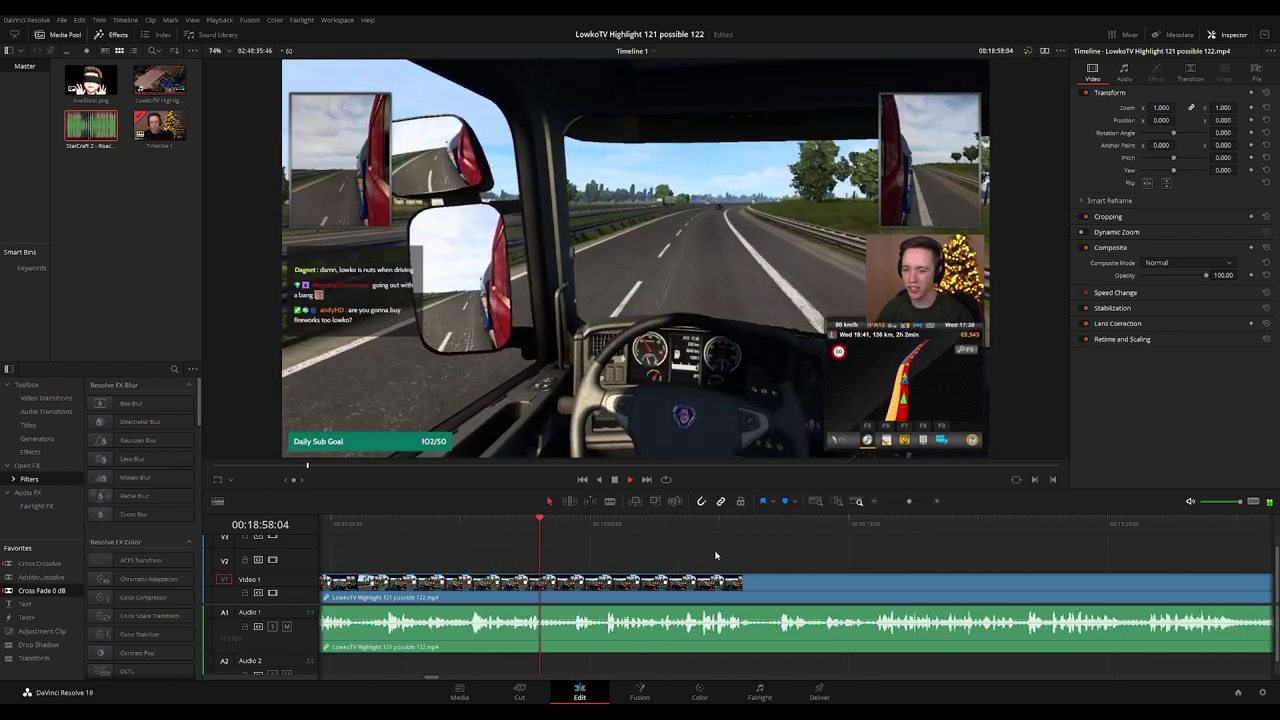
{"action": "scroll", "coordinate": [705, 555], "scroll_direction": "right", "scroll_amount": 2}
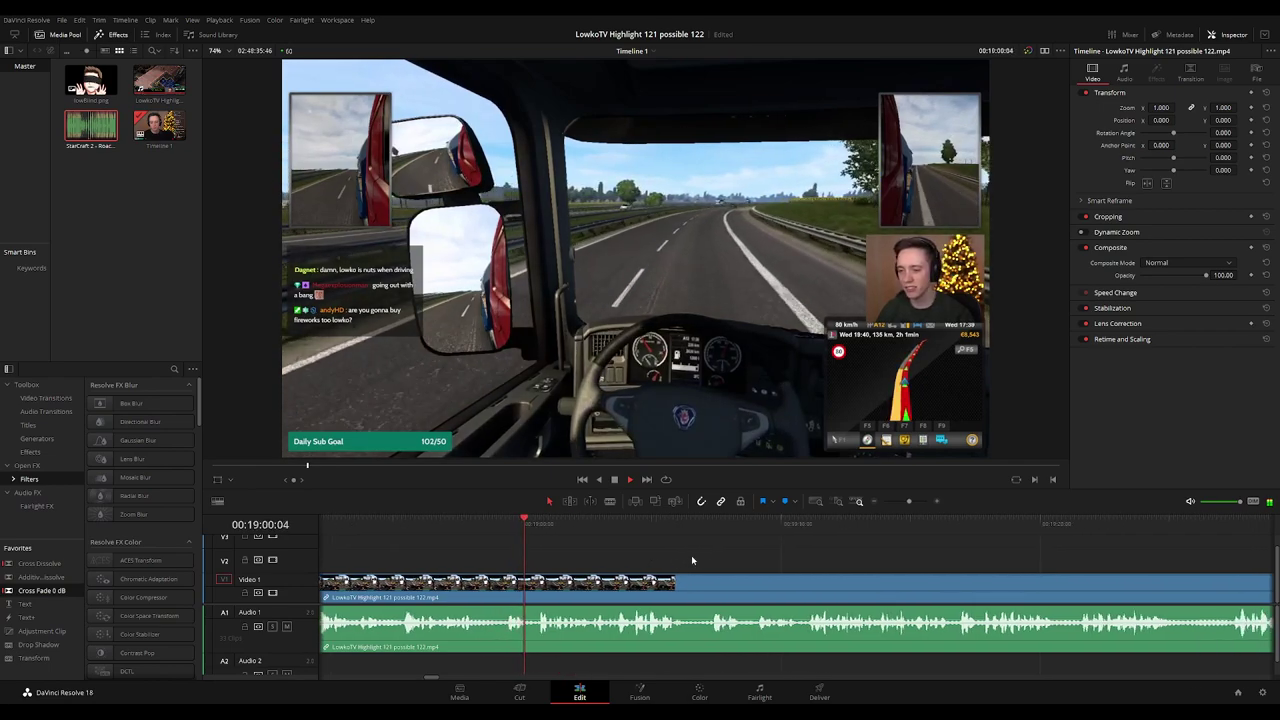
{"action": "scroll", "coordinate": [700, 557], "scroll_direction": "right", "scroll_amount": 2}
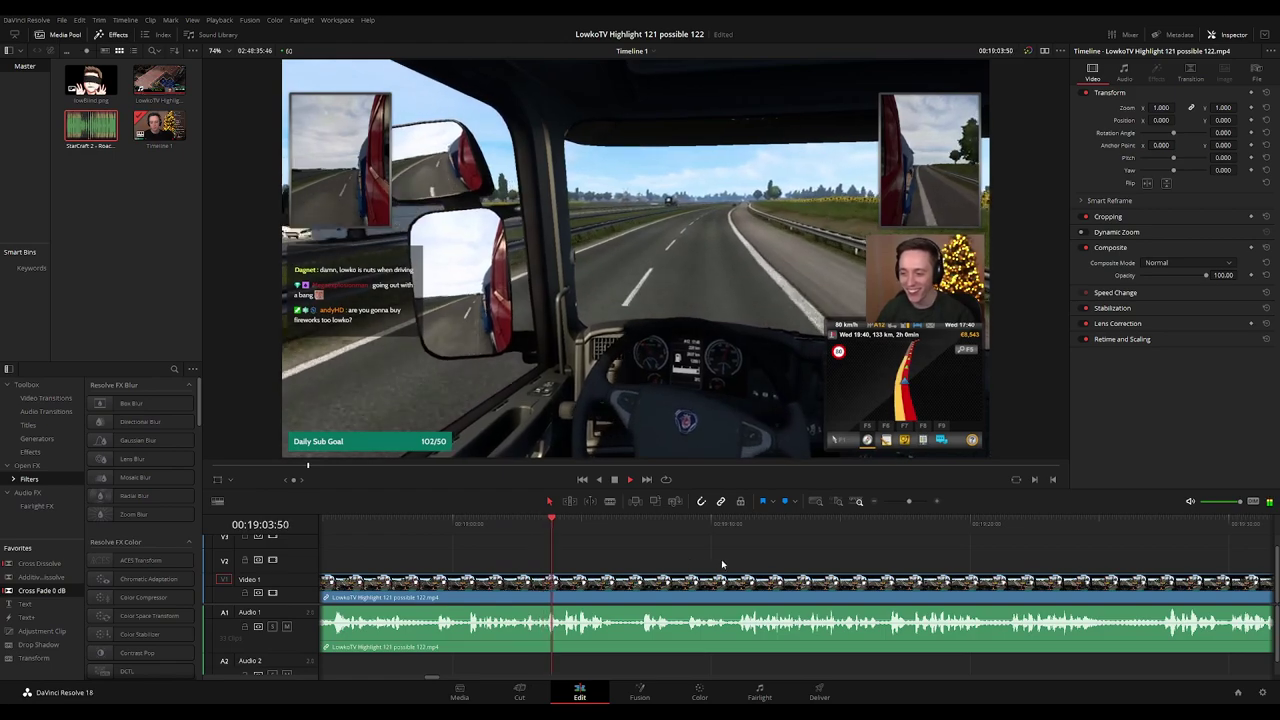
{"action": "scroll", "coordinate": [756, 560], "scroll_direction": "right", "scroll_amount": 1}
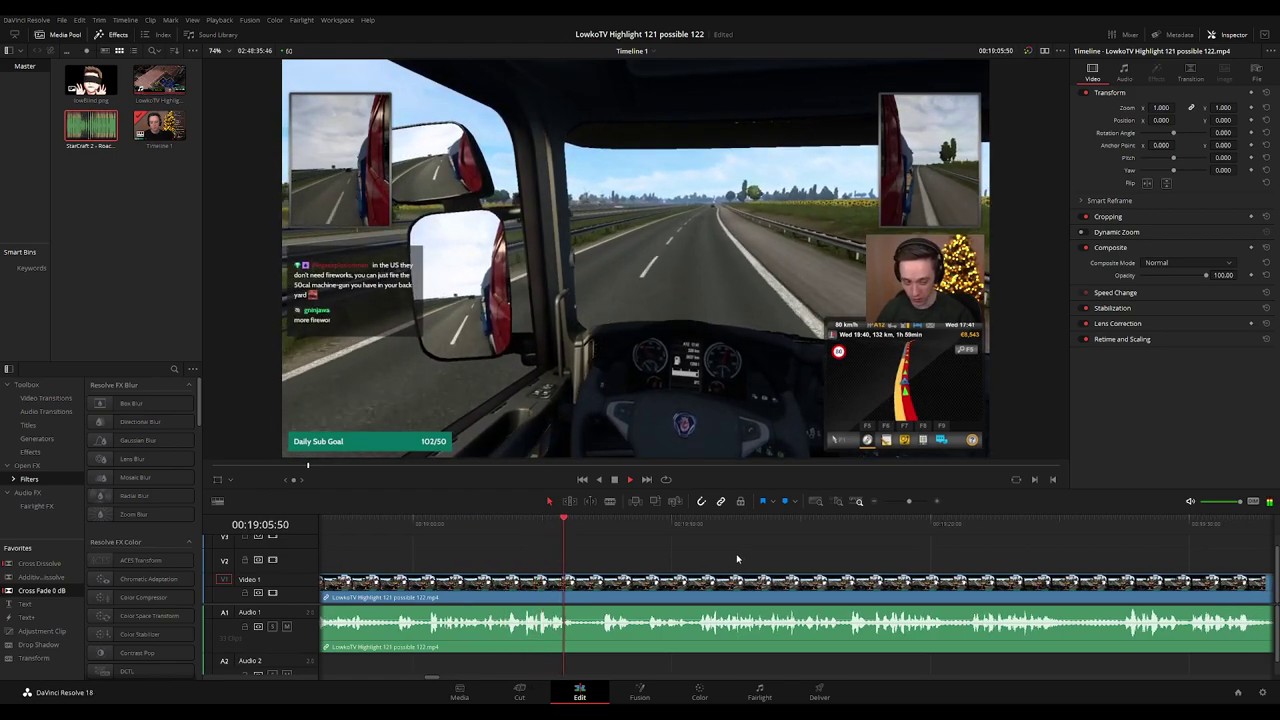
{"action": "scroll", "coordinate": [736, 556], "scroll_direction": "right", "scroll_amount": 2}
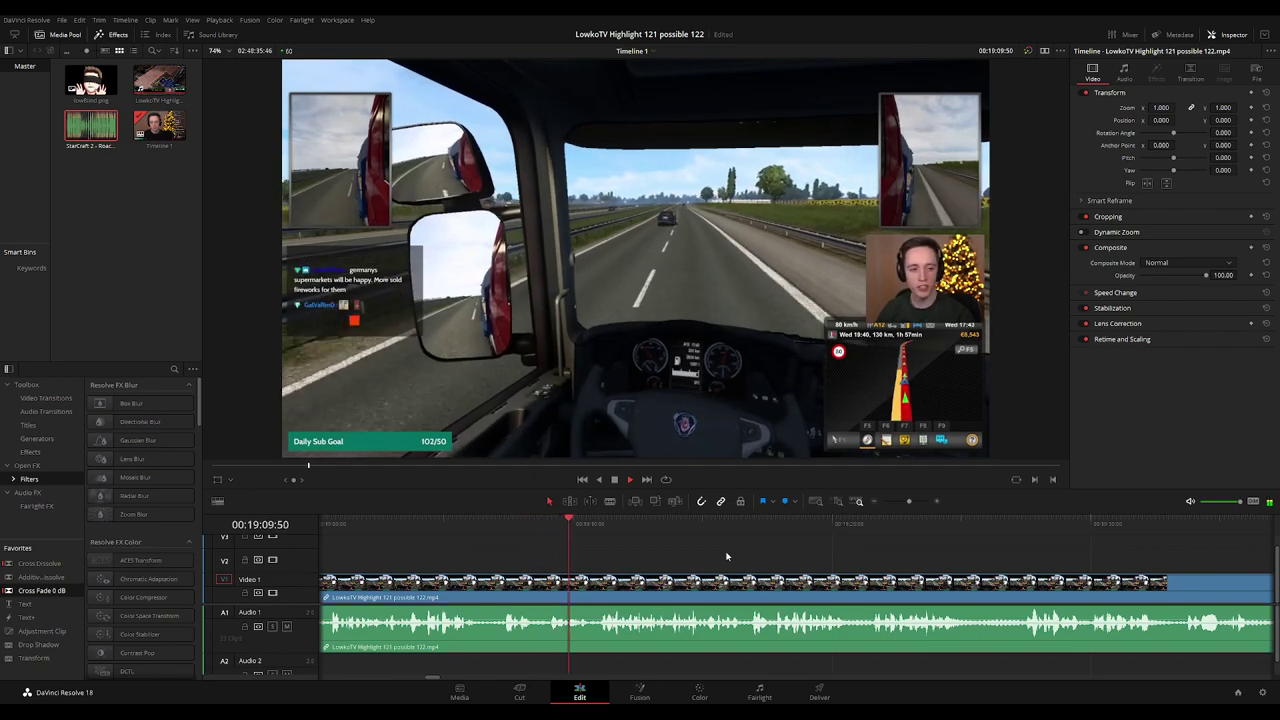
{"action": "scroll", "coordinate": [777, 556], "scroll_direction": "right", "scroll_amount": 2}
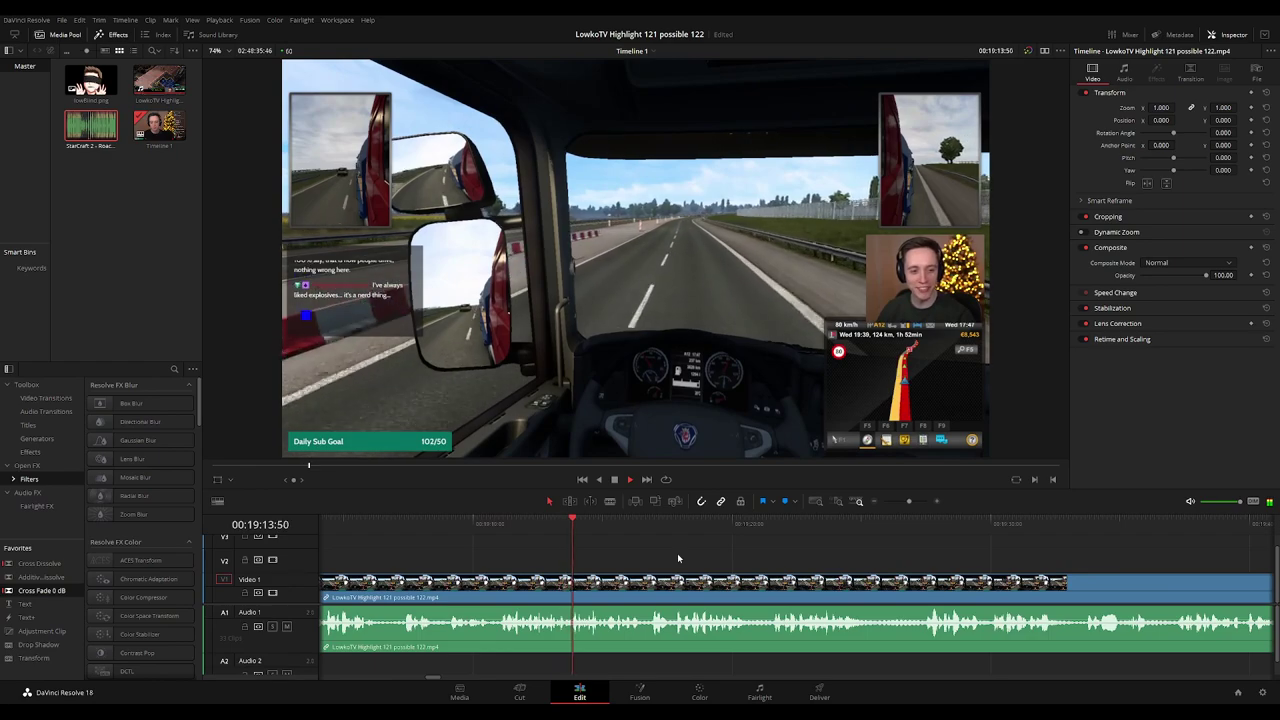
{"action": "scroll", "coordinate": [775, 557], "scroll_direction": "right", "scroll_amount": 1}
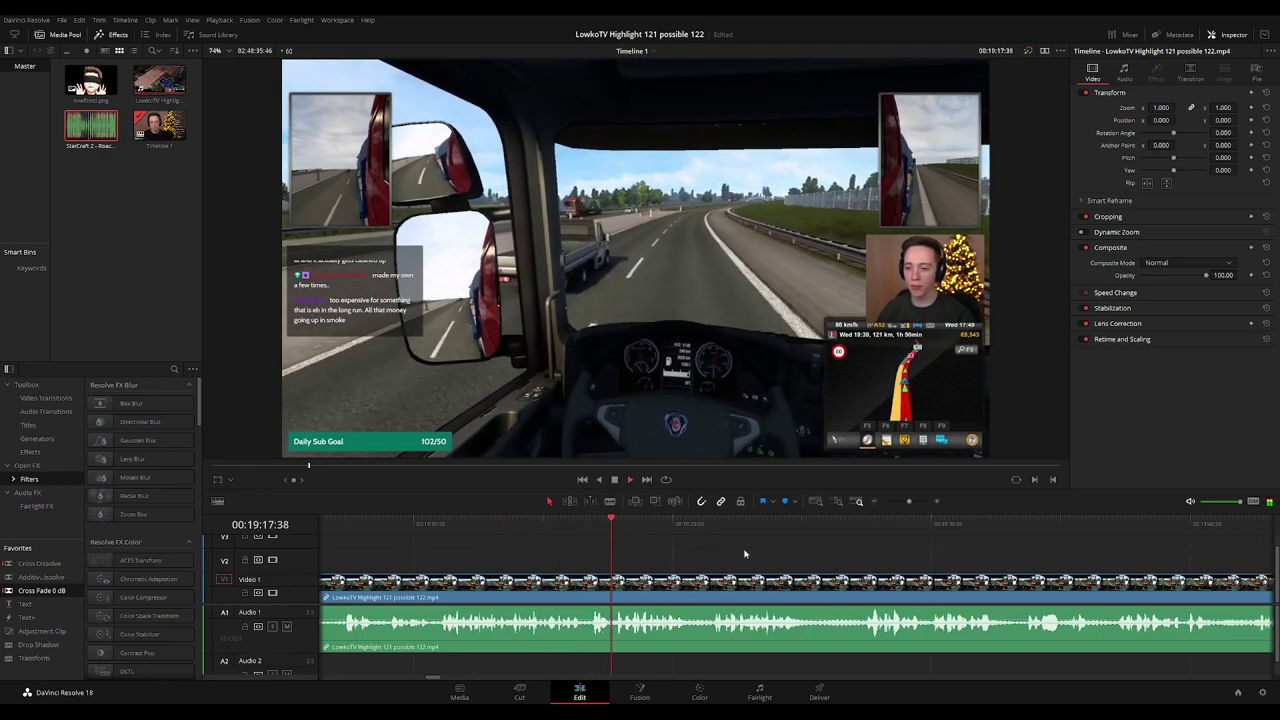
{"action": "scroll", "coordinate": [775, 561], "scroll_direction": "right", "scroll_amount": 1}
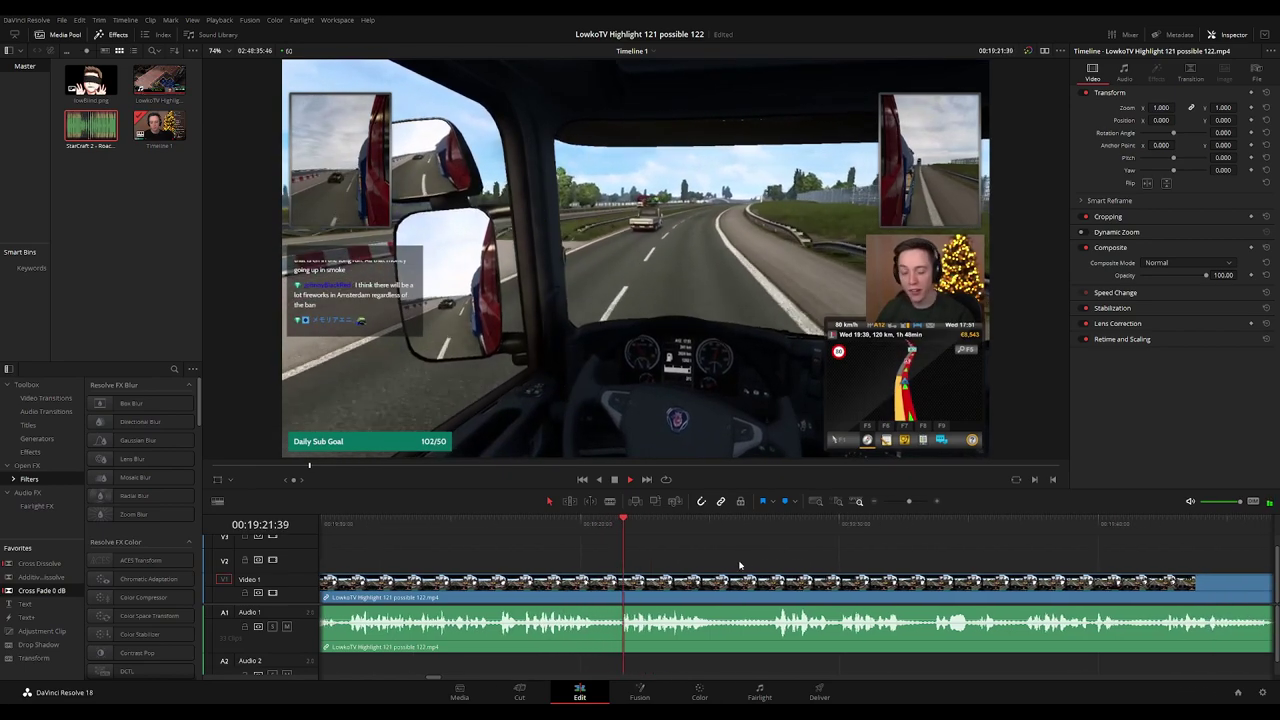
{"action": "scroll", "coordinate": [734, 561], "scroll_direction": "right", "scroll_amount": 1}
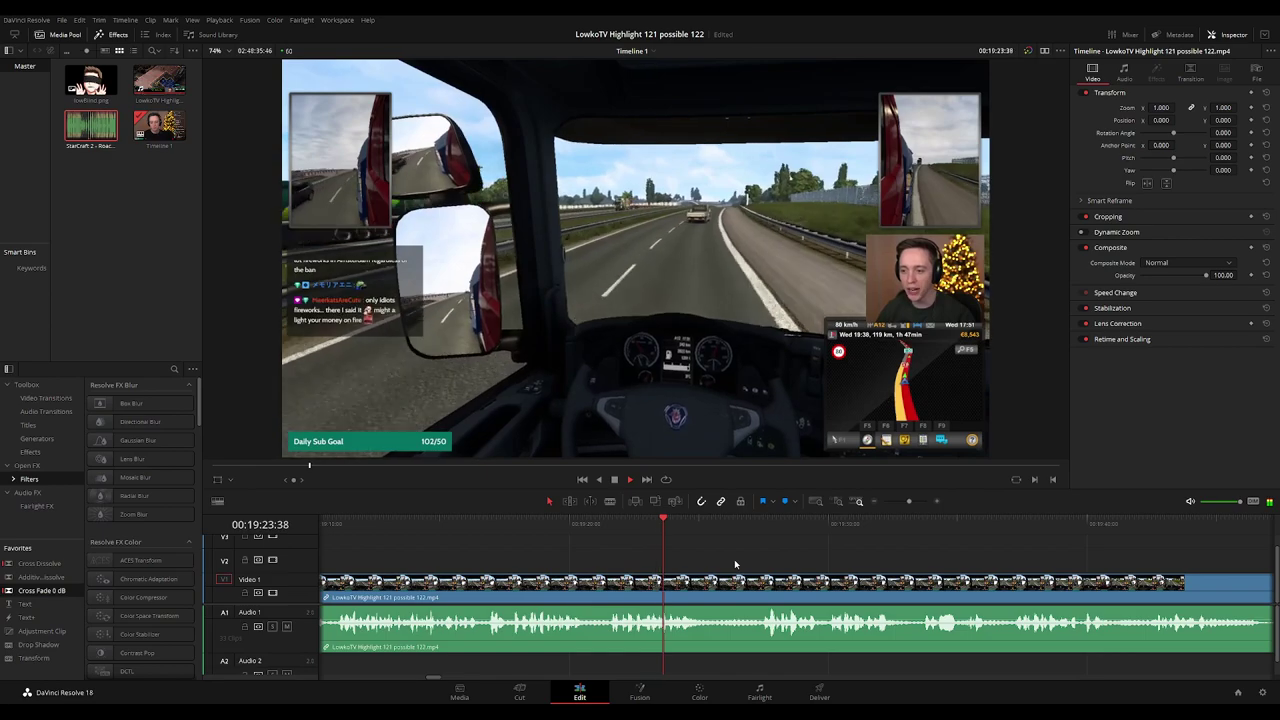
{"action": "scroll", "coordinate": [740, 560], "scroll_direction": "right", "scroll_amount": 2}
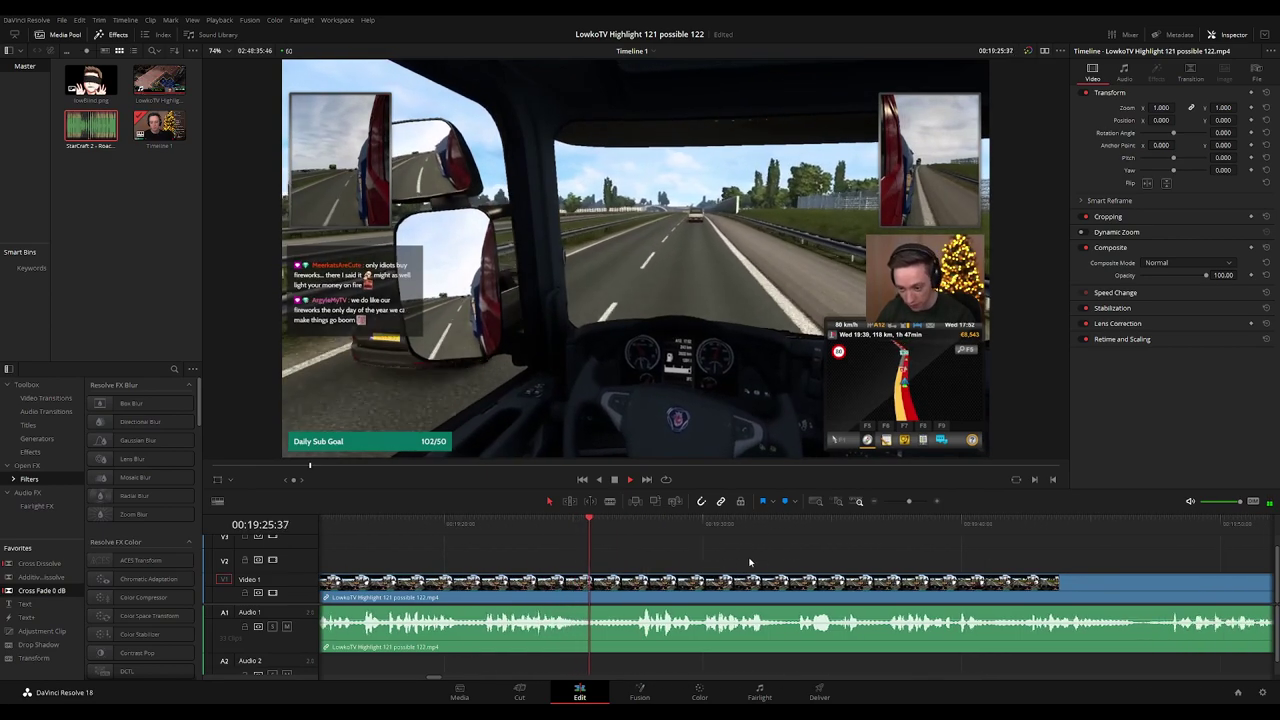
{"action": "scroll", "coordinate": [780, 567], "scroll_direction": "right", "scroll_amount": 1}
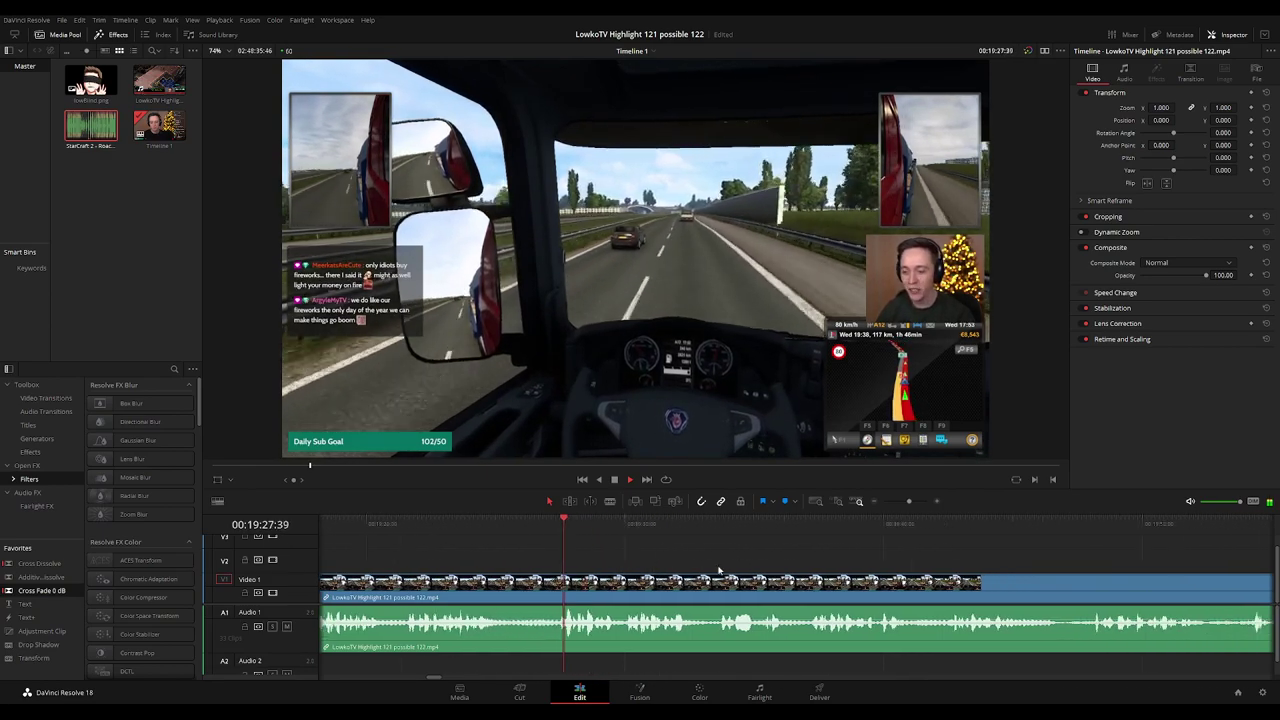
{"action": "scroll", "coordinate": [700, 569], "scroll_direction": "right", "scroll_amount": 1}
{"action": "scroll", "coordinate": [742, 565], "scroll_direction": "right", "scroll_amount": 1}
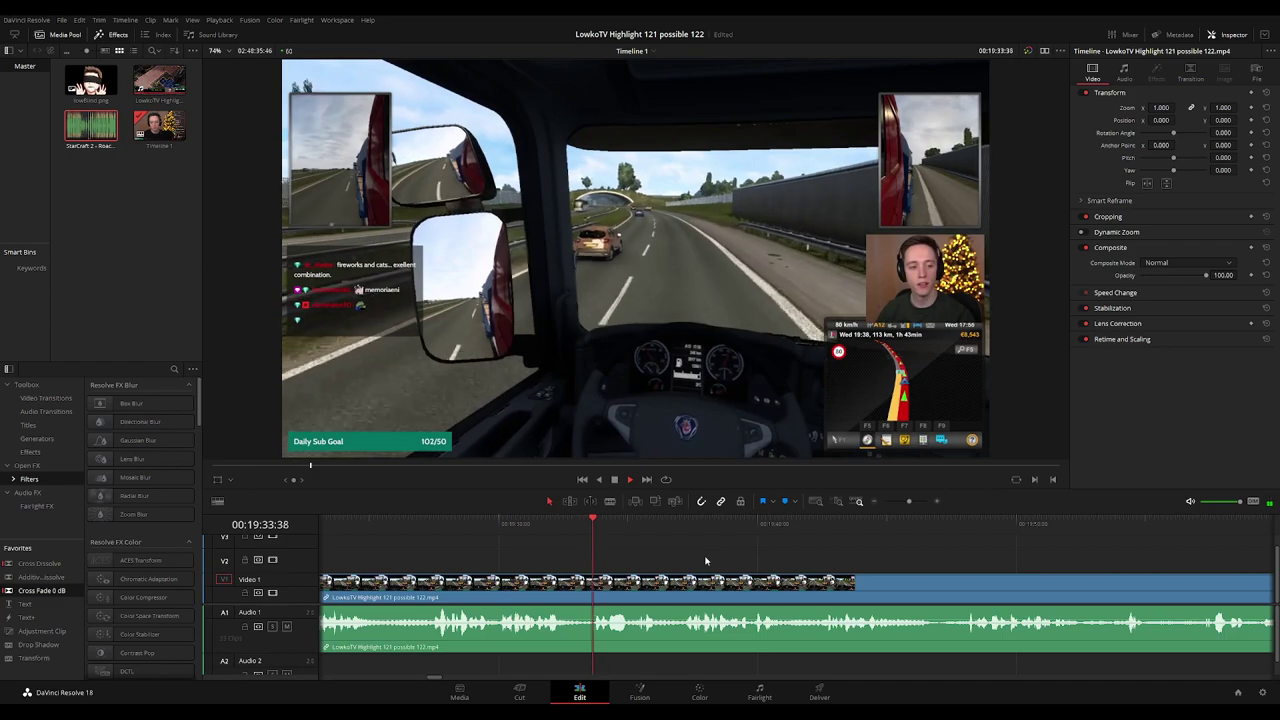
{"action": "left_click_drag", "start_coordinate": [747, 562], "coordinate": [659, 540]}
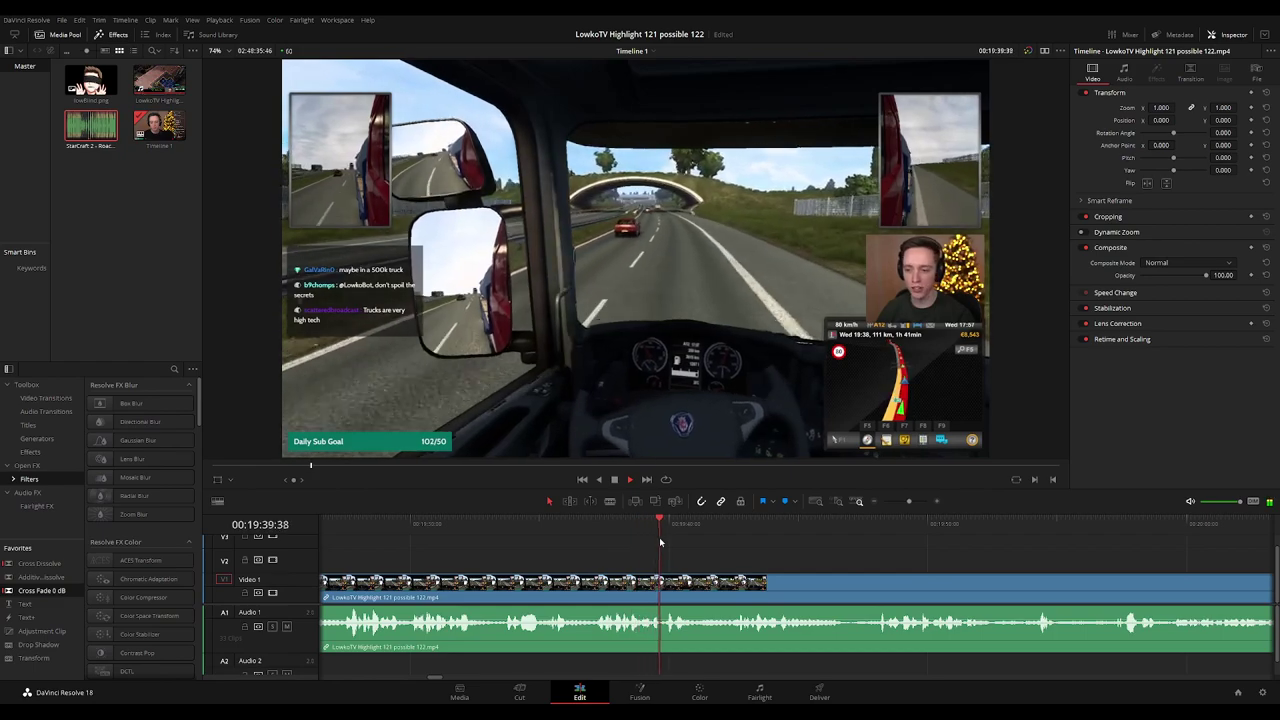
{"action": "scroll", "coordinate": [806, 569], "scroll_direction": "right", "scroll_amount": 3}
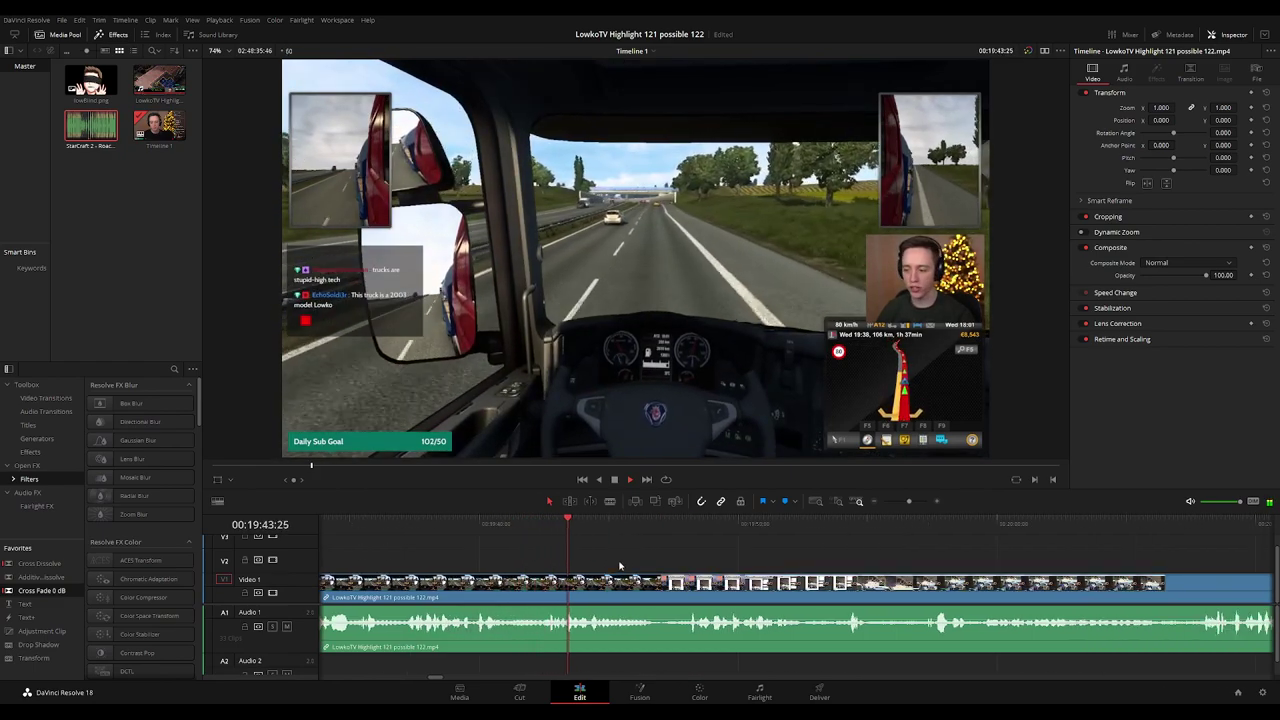
{"action": "scroll", "coordinate": [716, 566], "scroll_direction": "right", "scroll_amount": 2}
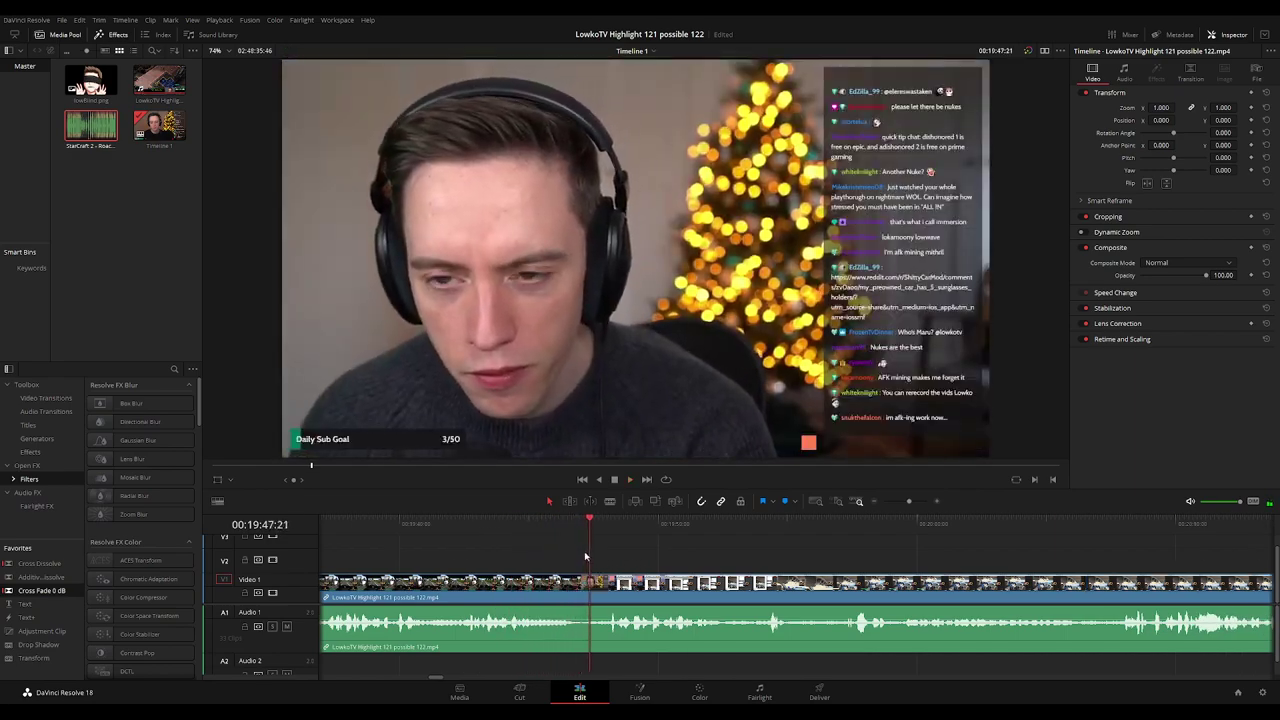
Split the recording at 19:46:43, remove the brief leftover driving section before the full-screen webcam shot, and colour the preceding driving clip orange.
{"action": "left_click_drag", "start_coordinate": [589, 527], "coordinate": [573, 528]}
{"action": "key", "text": "b"}
{"action": "left_click", "coordinate": [573, 590]}
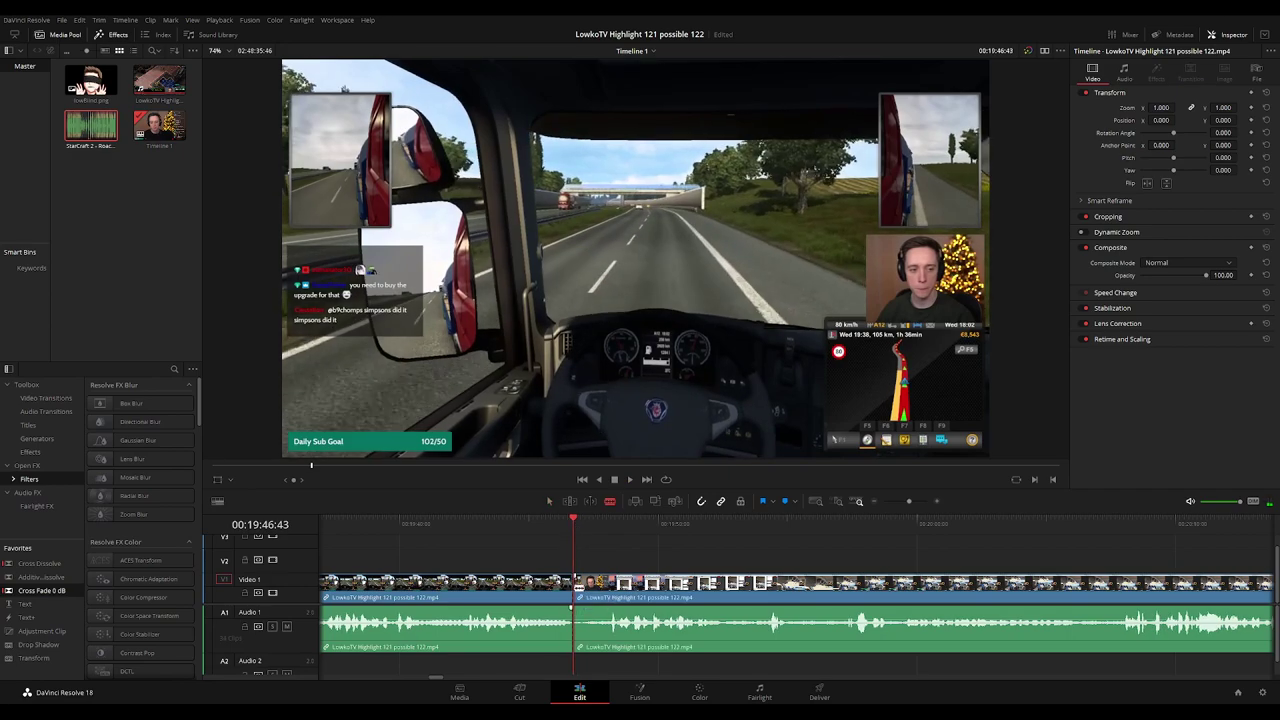
{"action": "key", "text": "a"}
{"action": "left_click", "coordinate": [577, 593]}
{"action": "key", "text": "Delete"}
{"action": "key", "text": "space"}
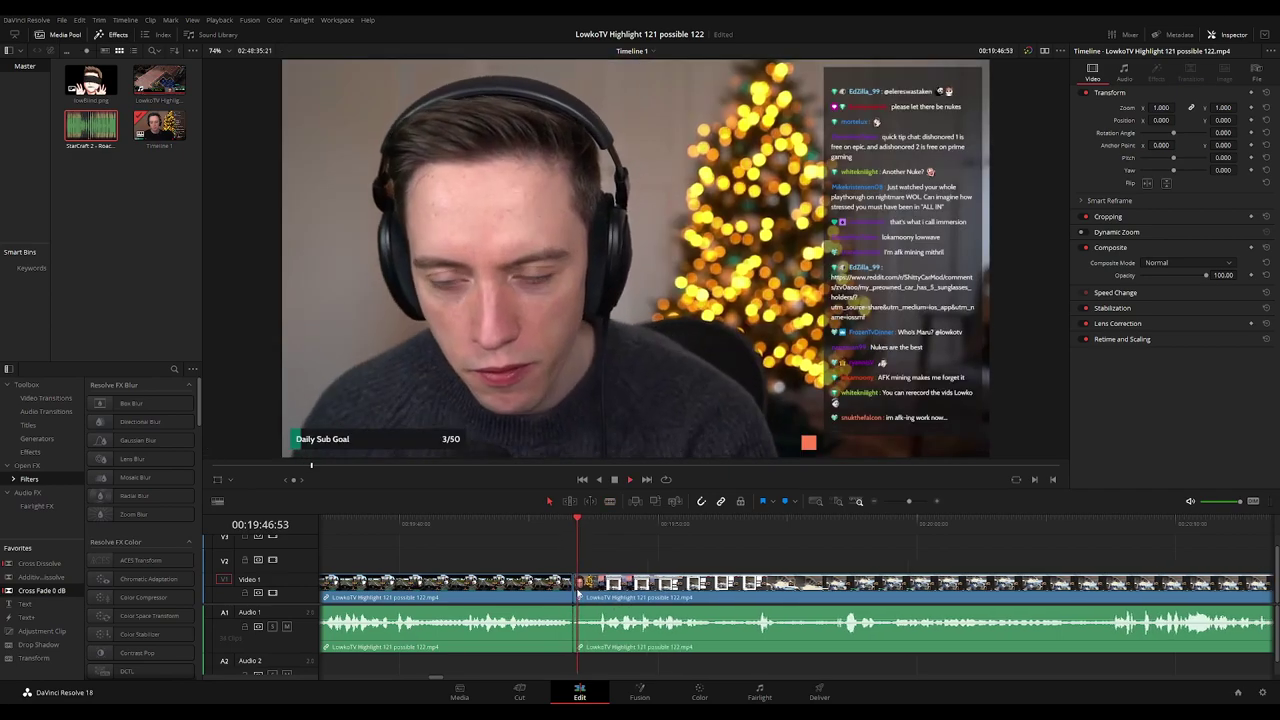
{"action": "left_click", "coordinate": [563, 590]}
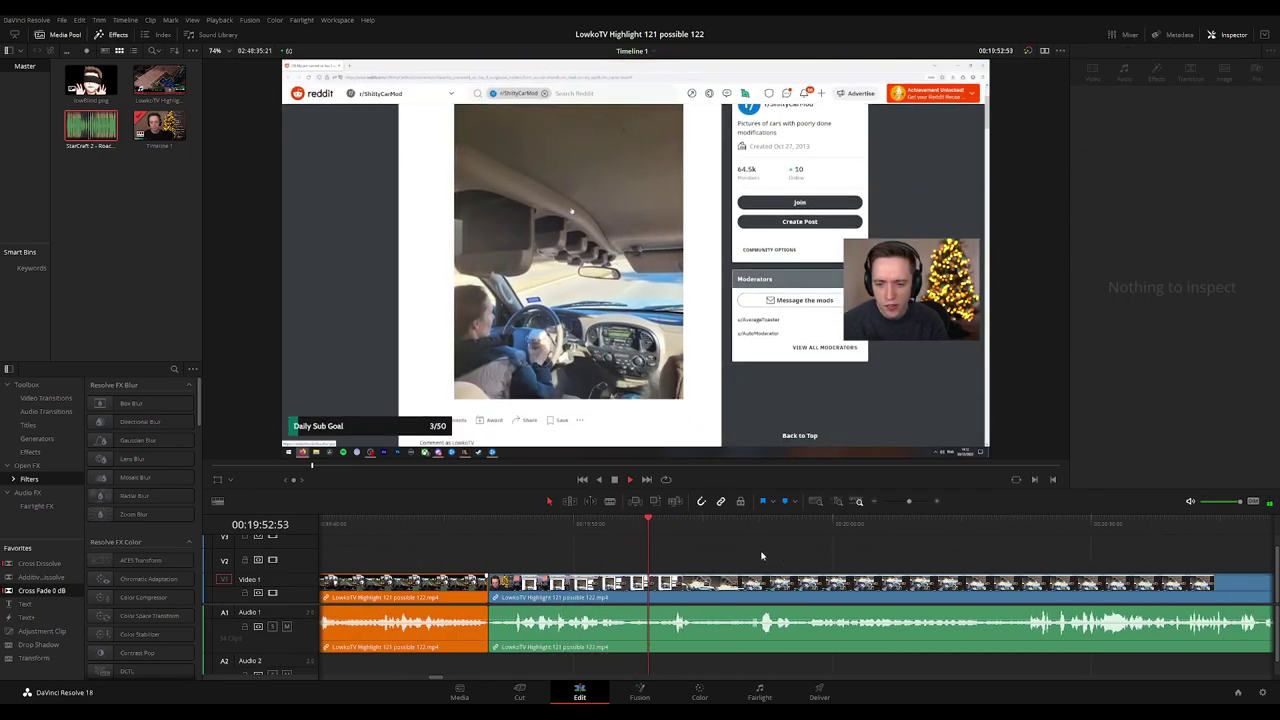
Review the following webcam and Reddit car-mod footage up to about 20:34, comparing the picture and audio waveform for parts worth keeping.
{"action": "key", "text": "space"}
{"action": "key", "text": "space"}
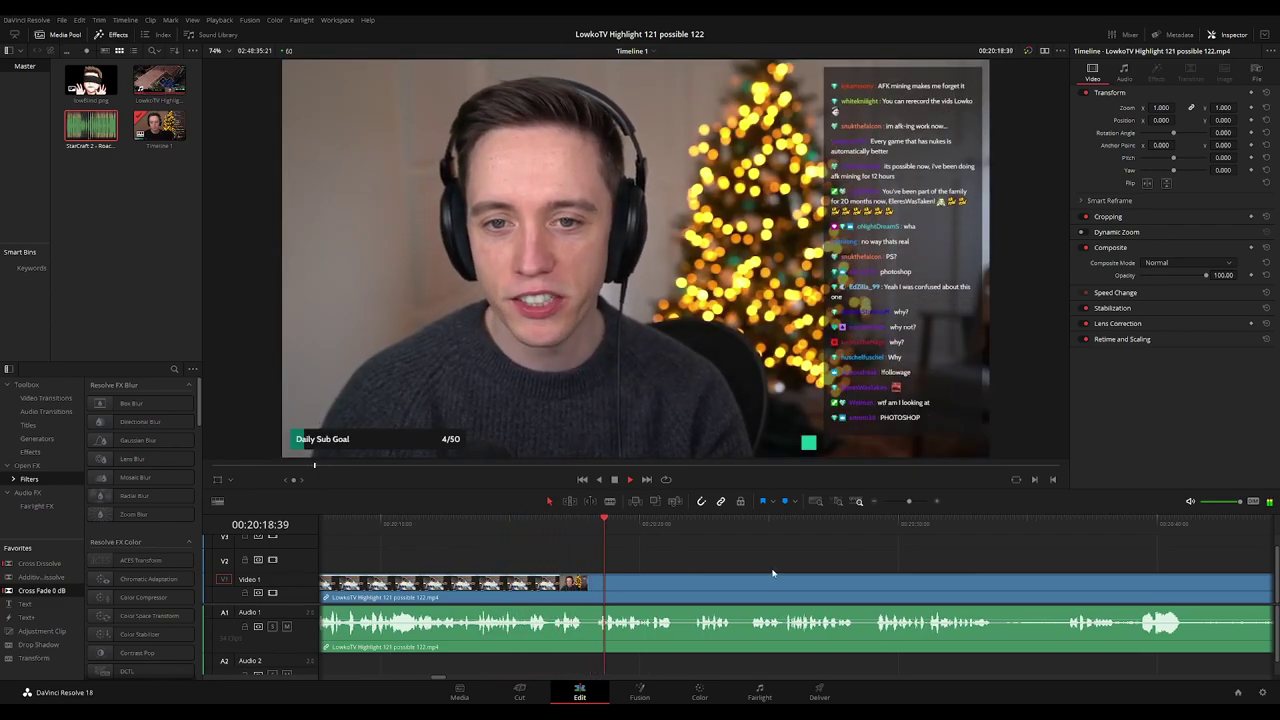
{"action": "key", "text": "ctrl+equal"}
{"action": "key", "text": "ctrl+equal"}
{"action": "scroll", "coordinate": [683, 564], "scroll_direction": "right", "scroll_amount": 2}
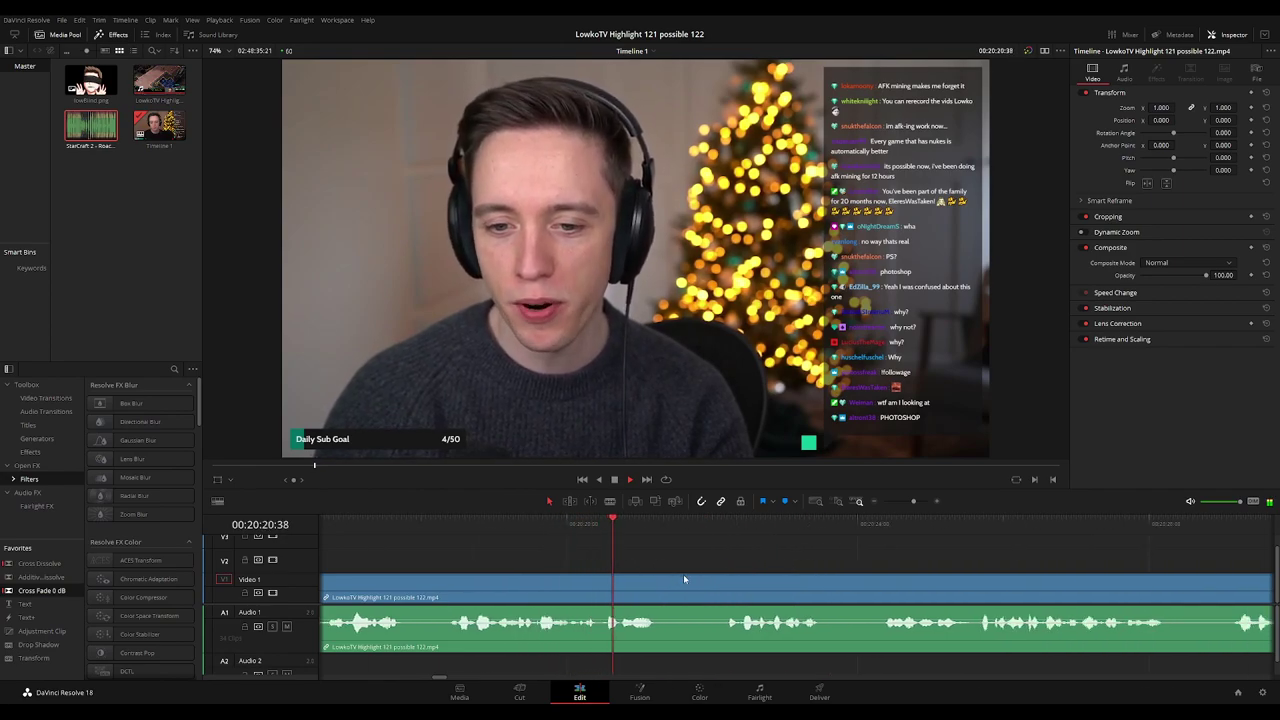
{"action": "scroll", "coordinate": [751, 569], "scroll_direction": "right", "scroll_amount": 2}
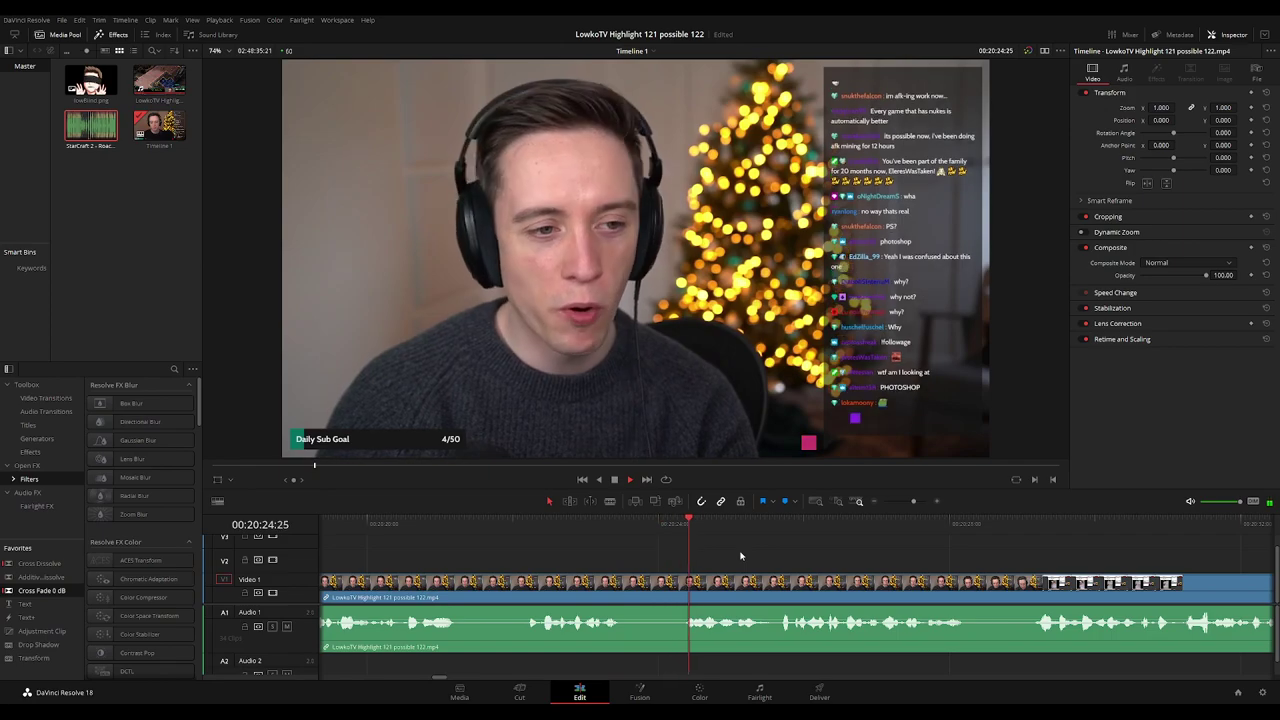
{"action": "scroll", "coordinate": [770, 560], "scroll_direction": "down", "scroll_amount": 2}
{"action": "left_click_drag", "start_coordinate": [840, 566], "coordinate": [683, 560]}
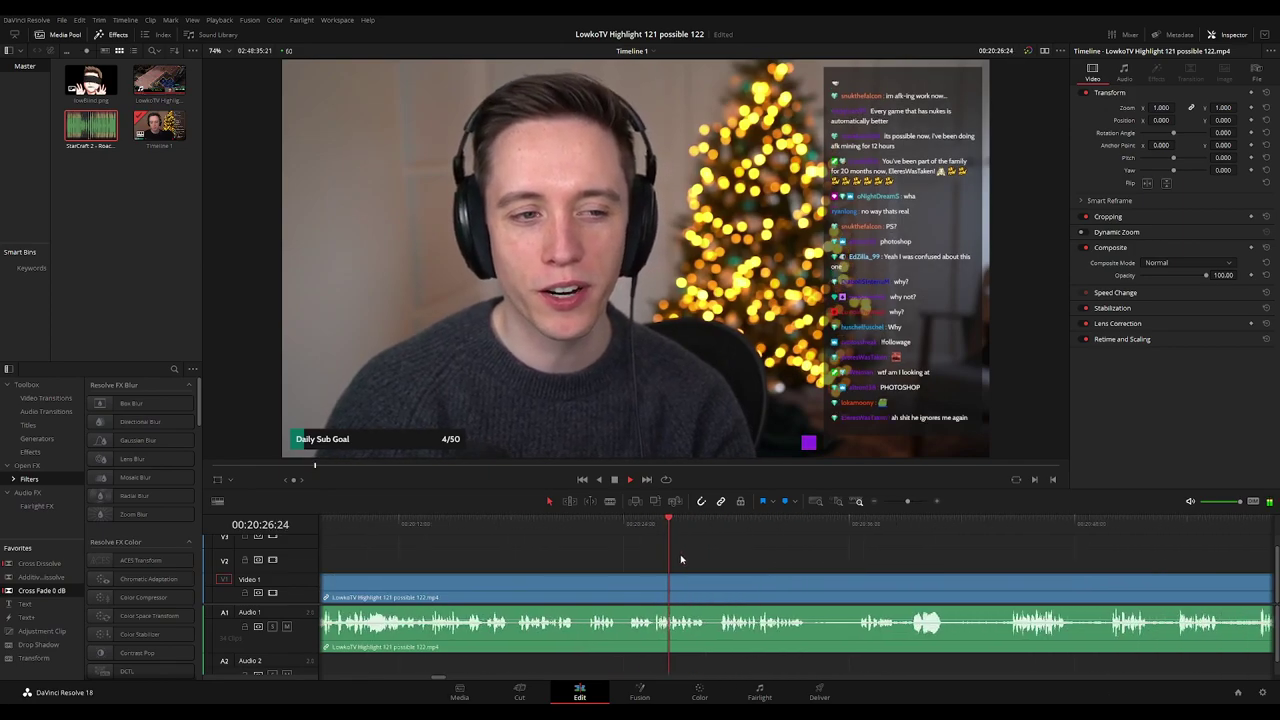
{"action": "scroll", "coordinate": [685, 562], "scroll_direction": "up", "scroll_amount": 3}
{"action": "left_click_drag", "start_coordinate": [901, 560], "coordinate": [598, 559]}
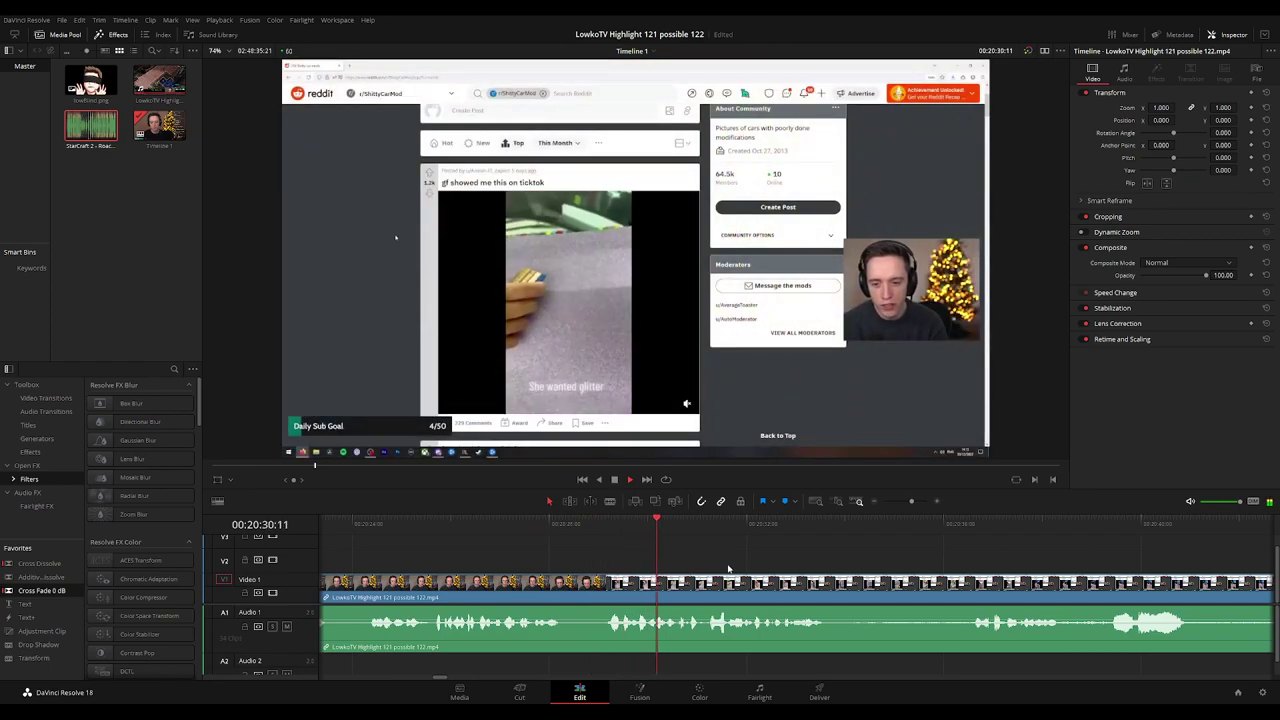
{"action": "scroll", "coordinate": [745, 564], "scroll_direction": "up", "scroll_amount": 1}
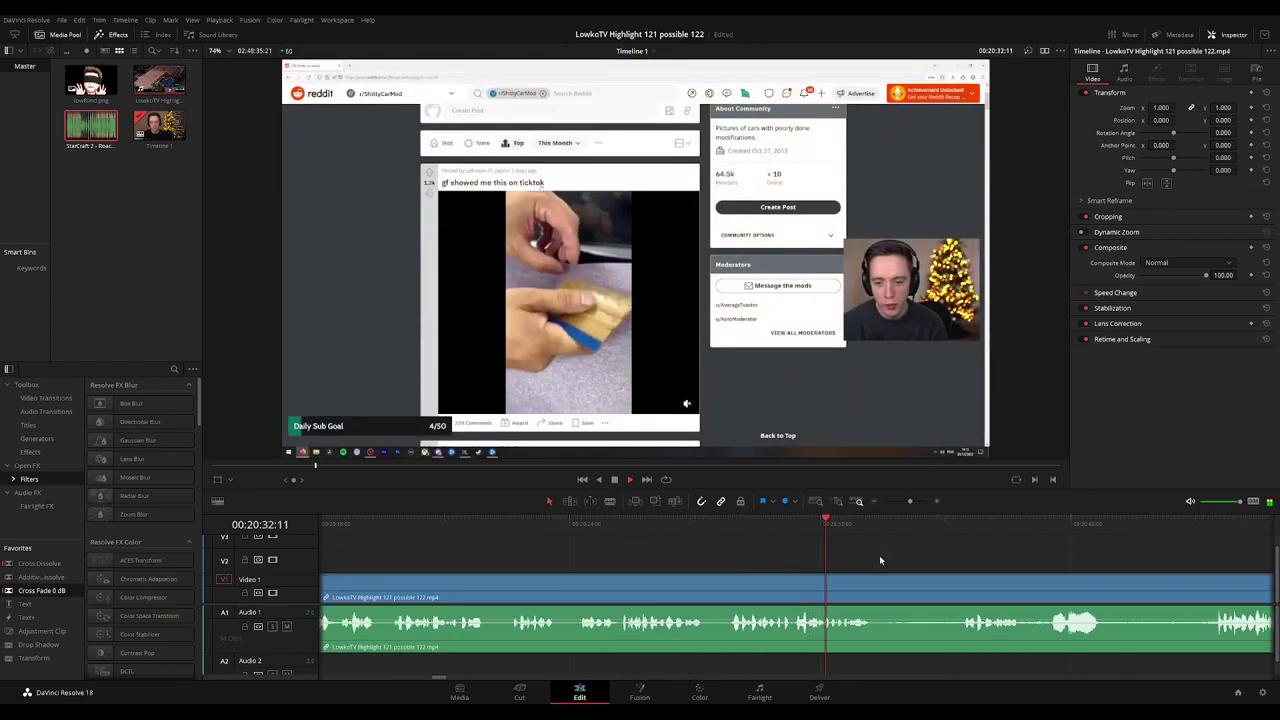
{"action": "scroll", "coordinate": [881, 552], "scroll_direction": "down", "scroll_amount": 1}
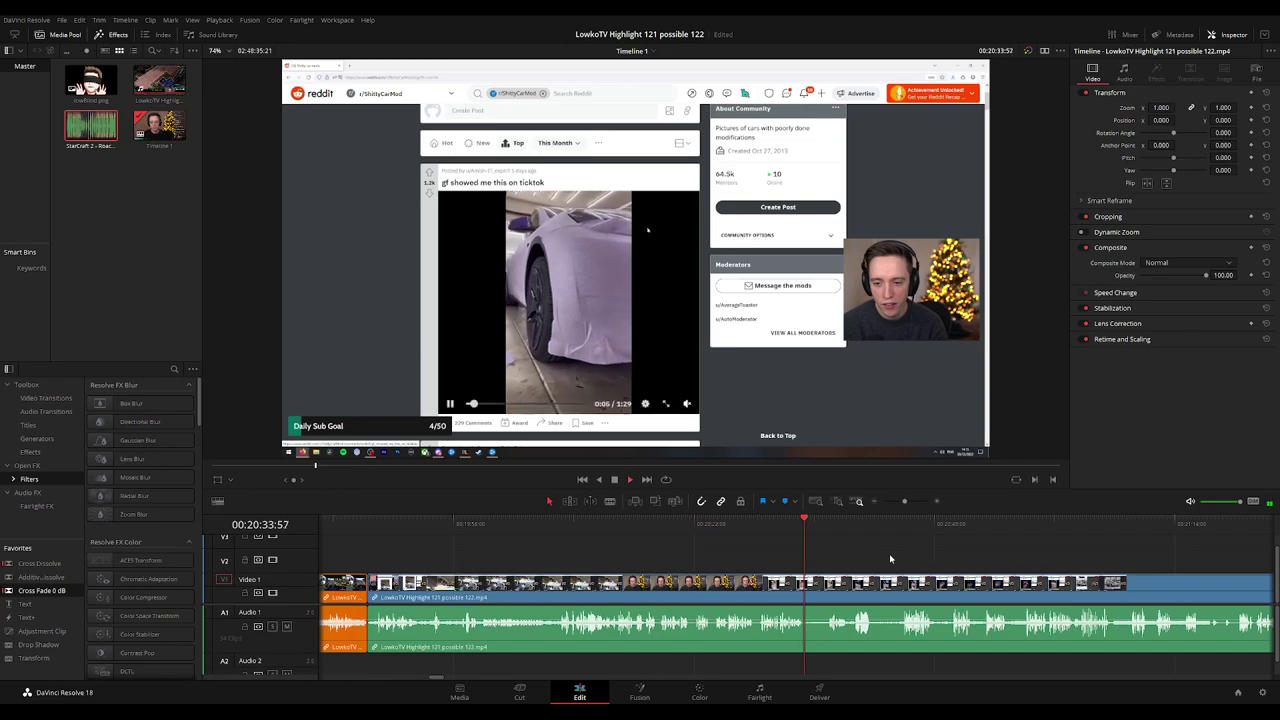
Review the Reddit car-mod and webcam footage from about 20:34 to 21:24, comparing the picture and audio waveform for parts to cut.
{"action": "scroll", "coordinate": [890, 559], "scroll_direction": "up", "scroll_amount": 1}
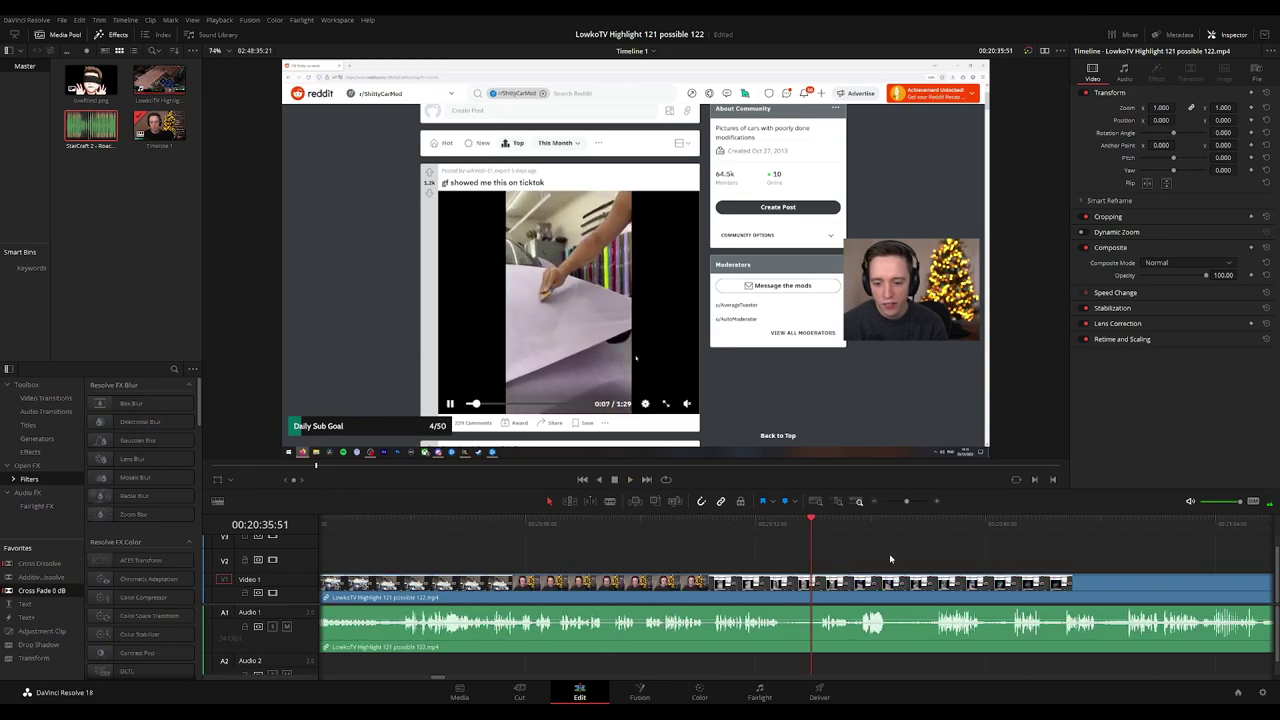
{"action": "left_click_drag", "start_coordinate": [942, 565], "coordinate": [664, 559]}
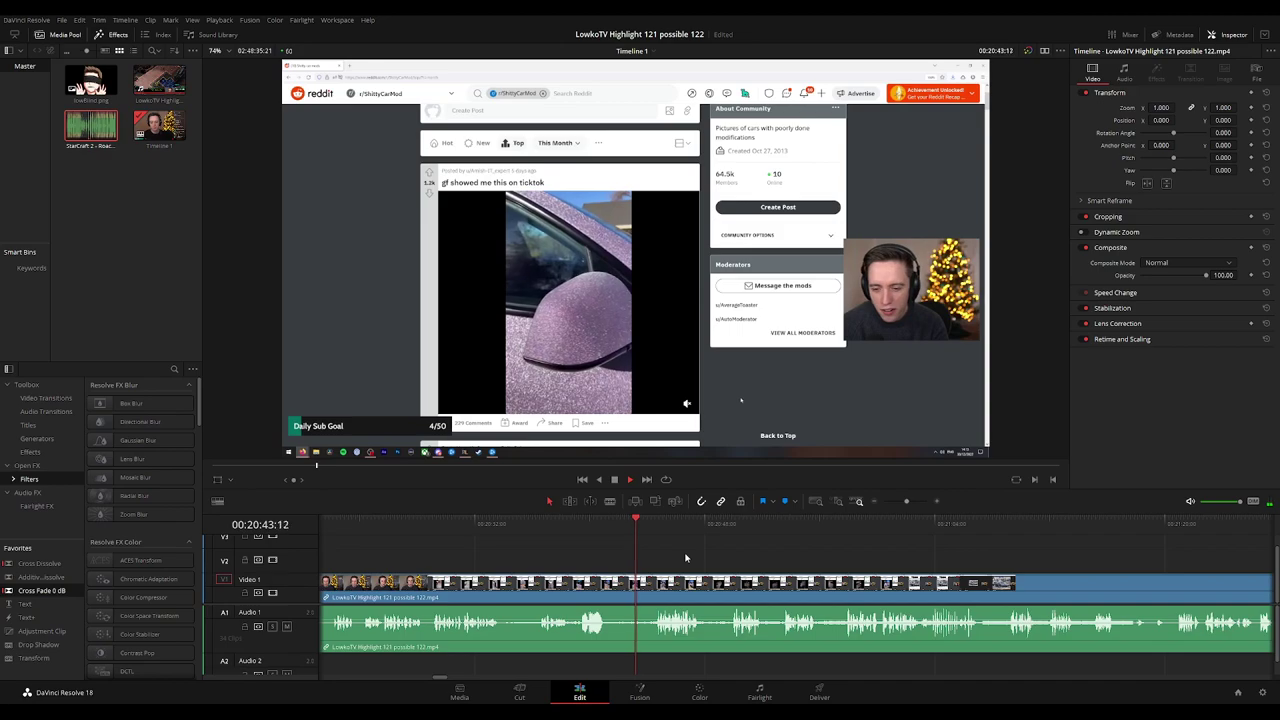
{"action": "scroll", "coordinate": [779, 557], "scroll_direction": "up", "scroll_amount": 2}
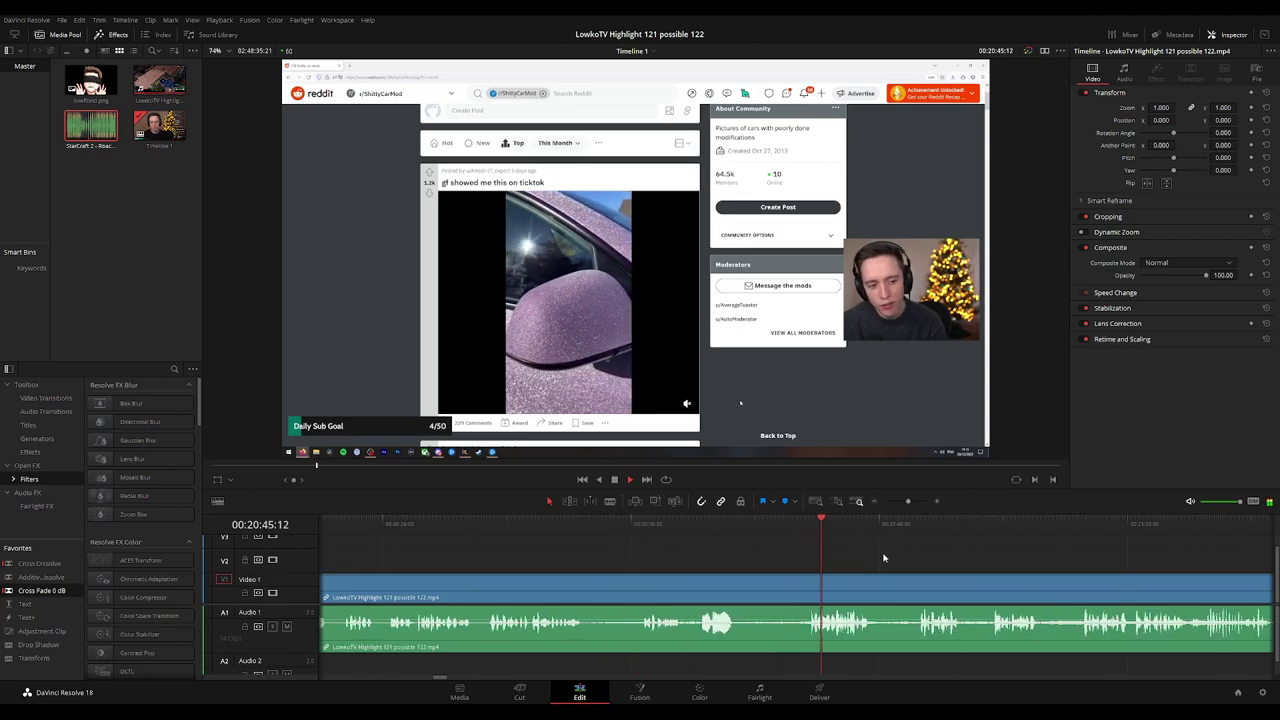
{"action": "left_click_drag", "start_coordinate": [899, 556], "coordinate": [590, 551]}
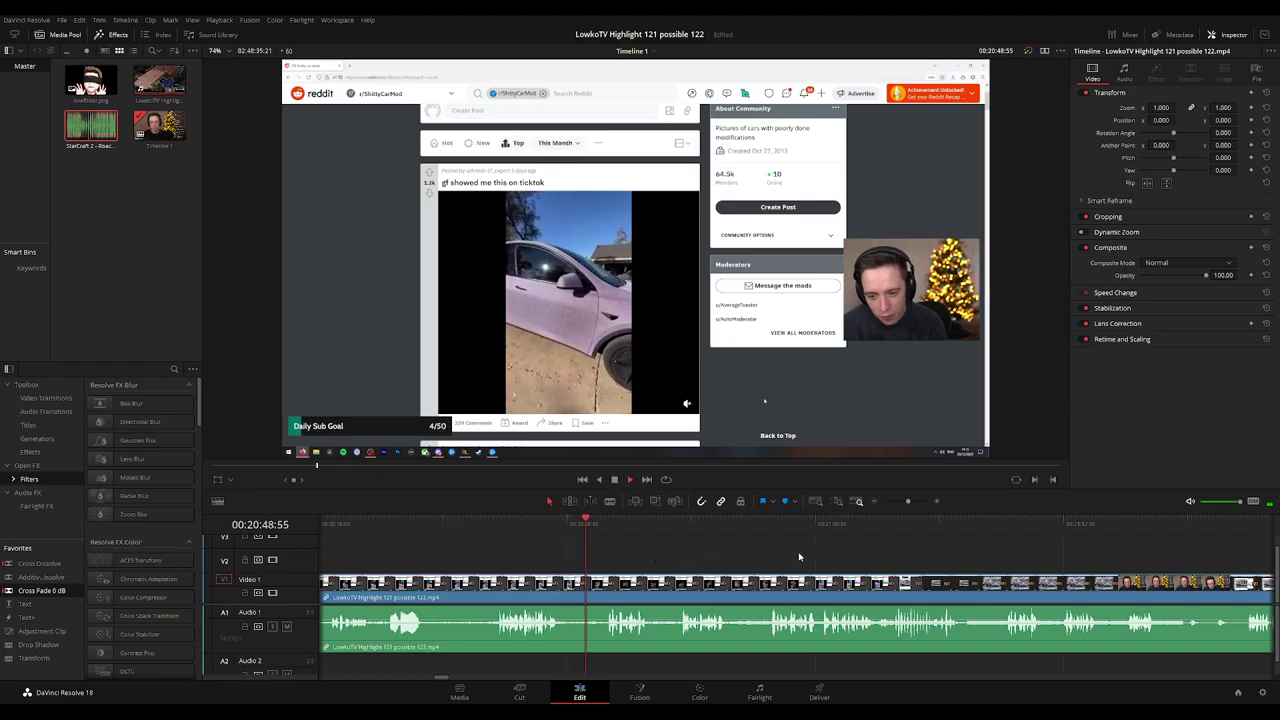
{"action": "scroll", "coordinate": [683, 553], "scroll_direction": "down", "scroll_amount": 2}
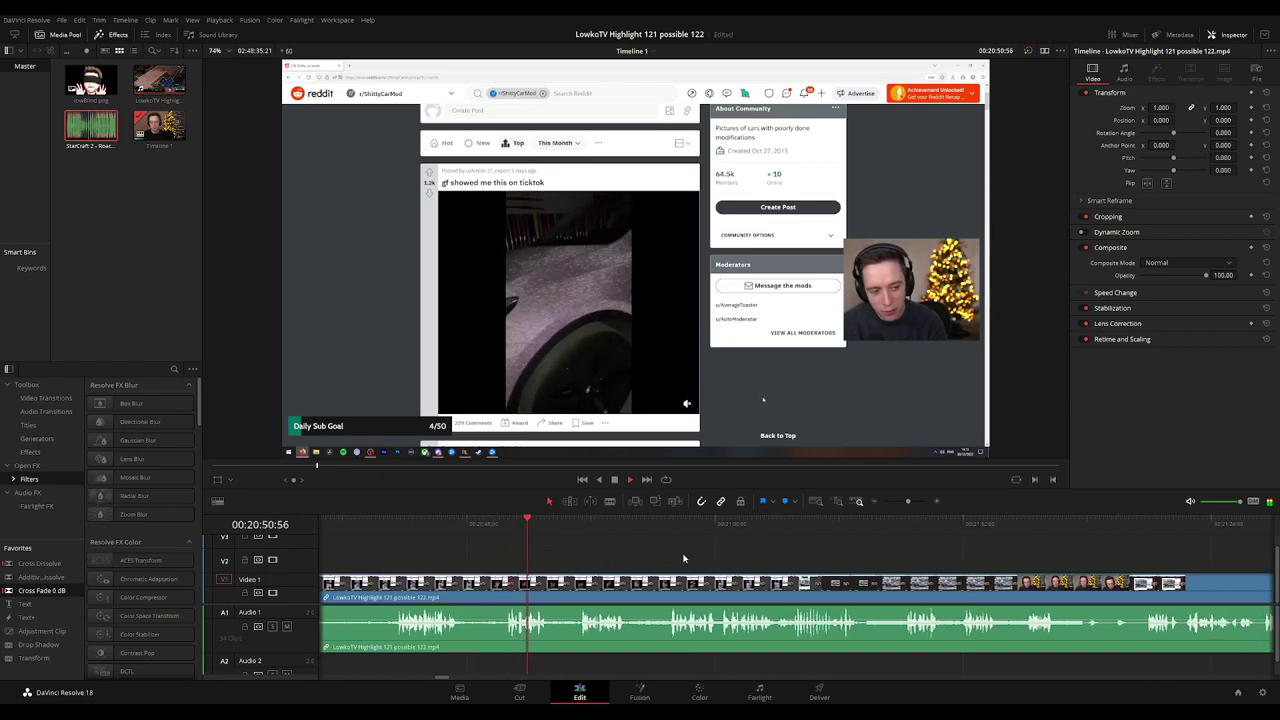
{"action": "scroll", "coordinate": [718, 563], "scroll_direction": "right", "scroll_amount": 1}
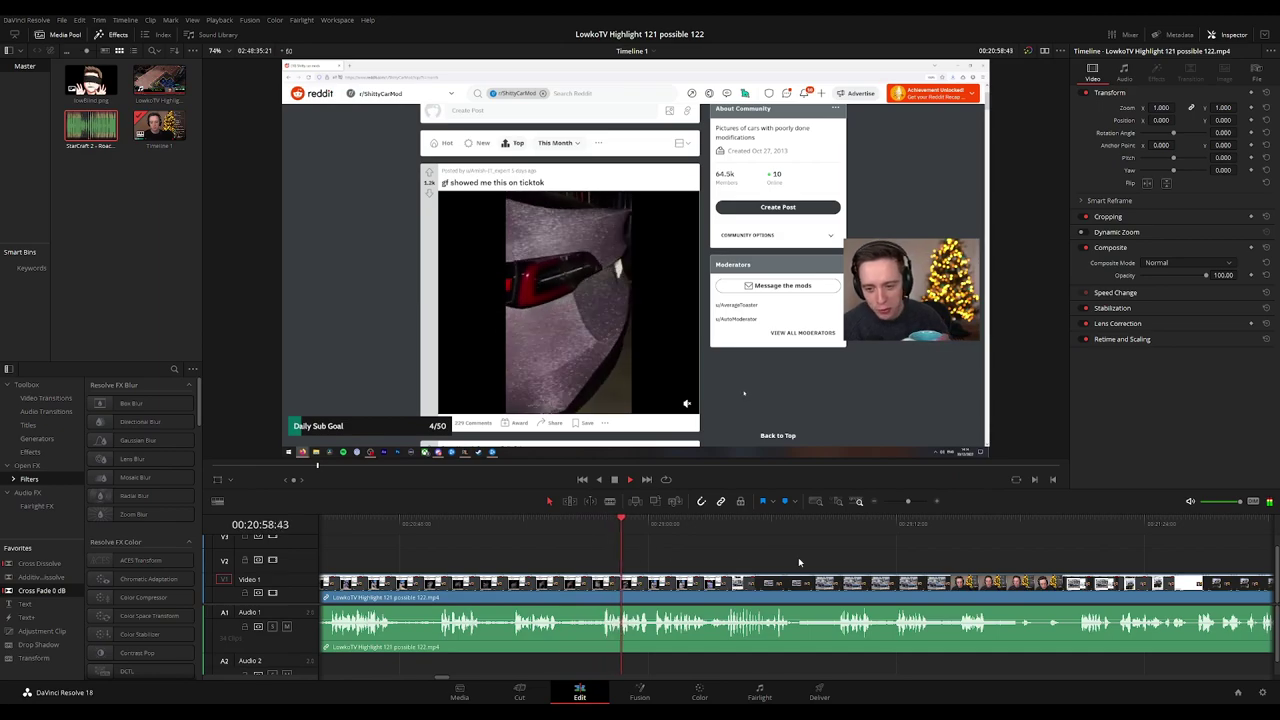
{"action": "scroll", "coordinate": [798, 562], "scroll_direction": "right", "scroll_amount": 1}
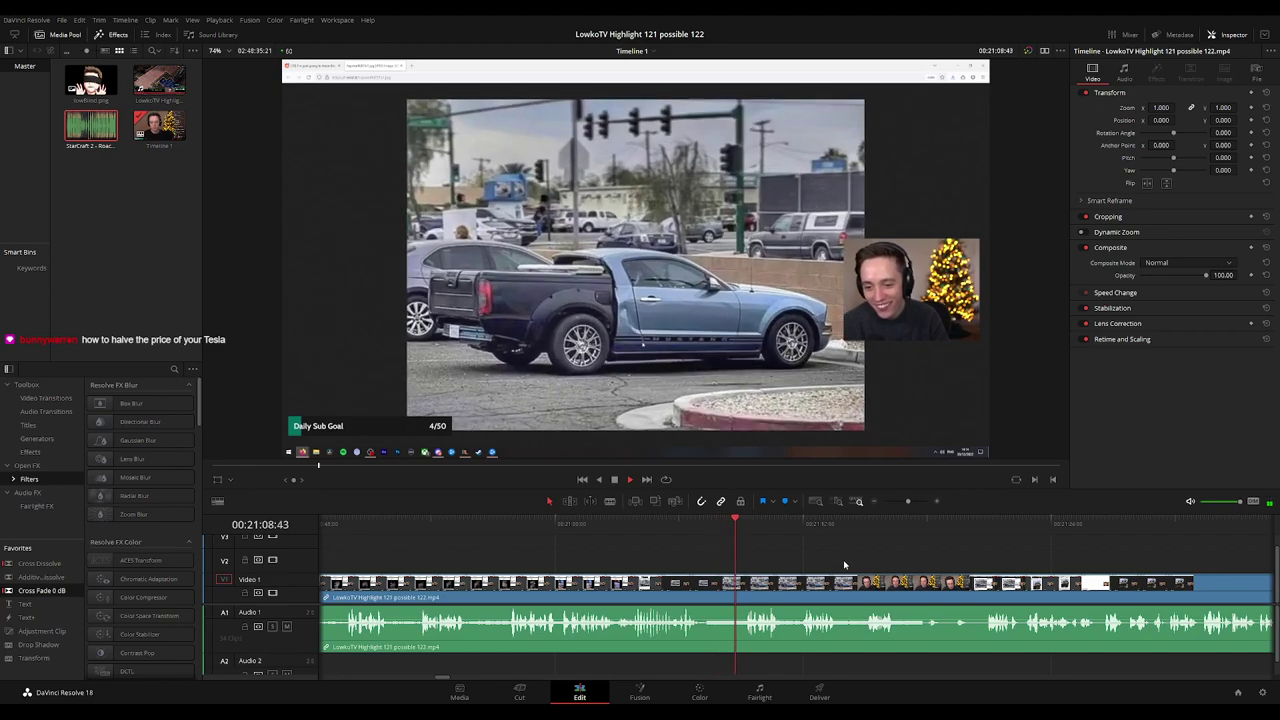
{"action": "left_click_drag", "start_coordinate": [880, 569], "coordinate": [761, 569]}
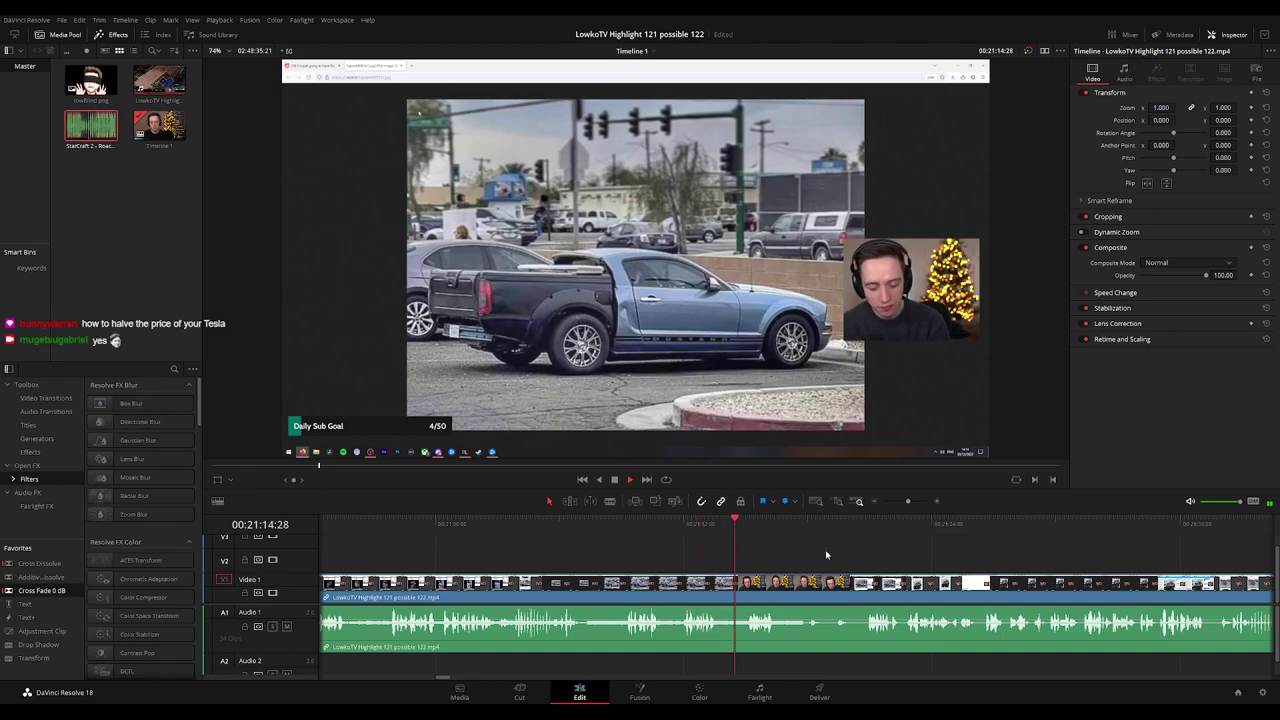
{"action": "scroll", "coordinate": [749, 546], "scroll_direction": "right", "scroll_amount": 4}
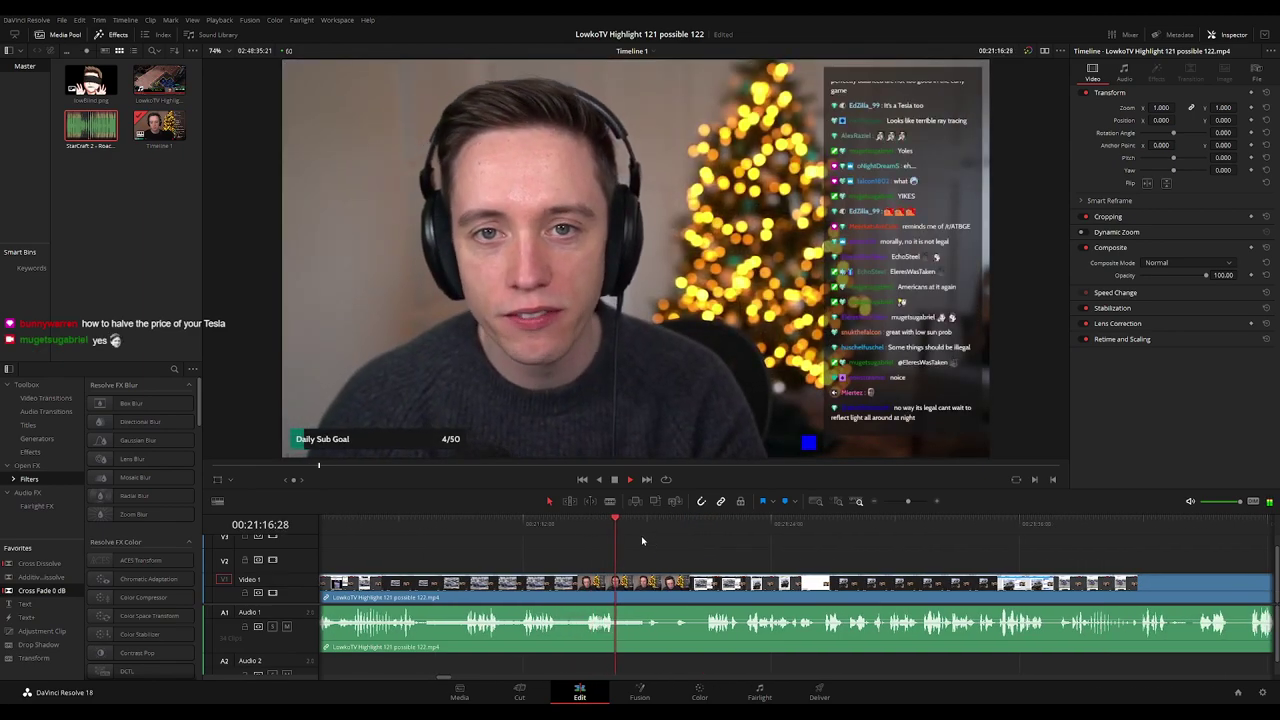
{"action": "left_click", "coordinate": [640, 523]}
{"action": "left_click", "coordinate": [679, 523]}
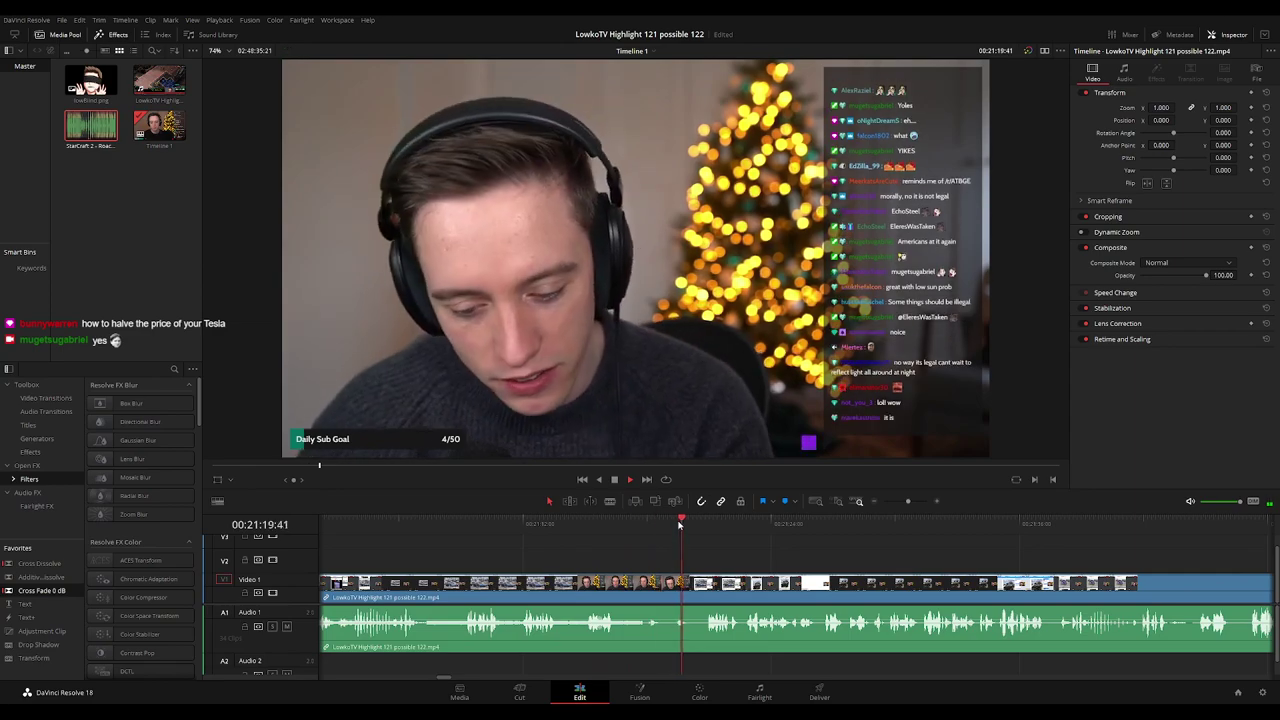
{"action": "scroll", "coordinate": [581, 555], "scroll_direction": "right", "scroll_amount": 6}
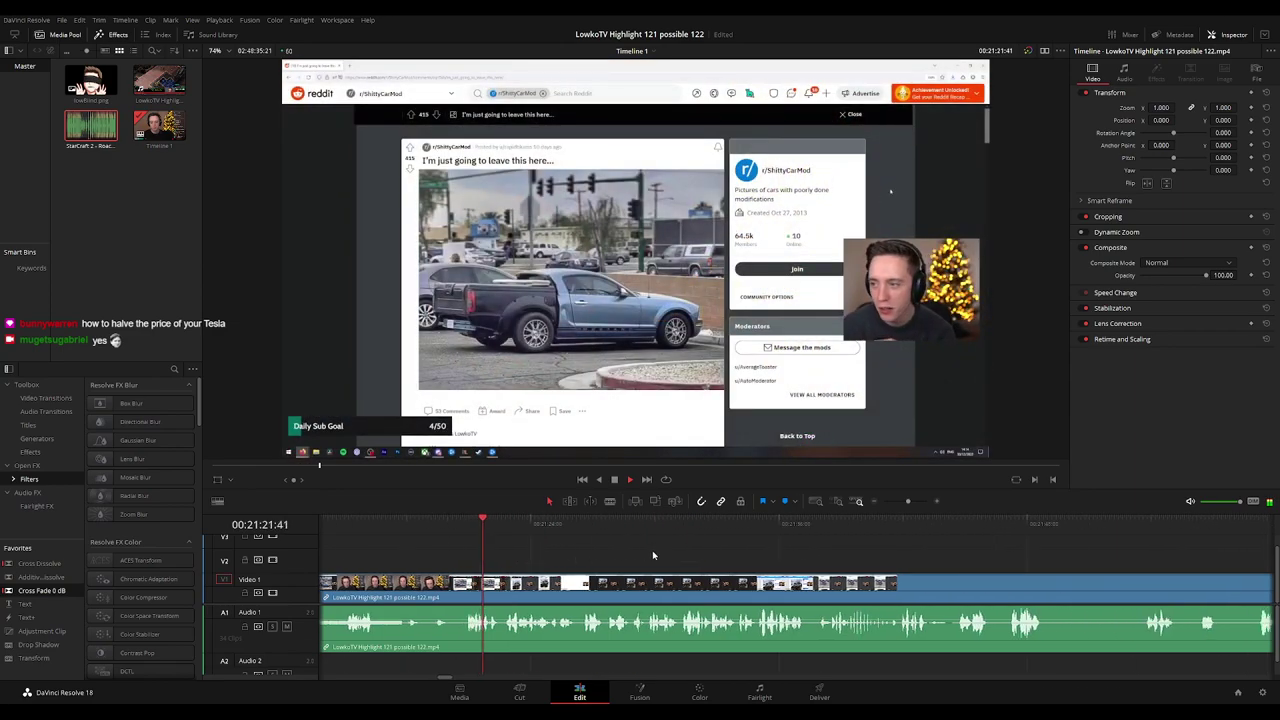
{"action": "scroll", "coordinate": [626, 557], "scroll_direction": "right", "scroll_amount": 3}
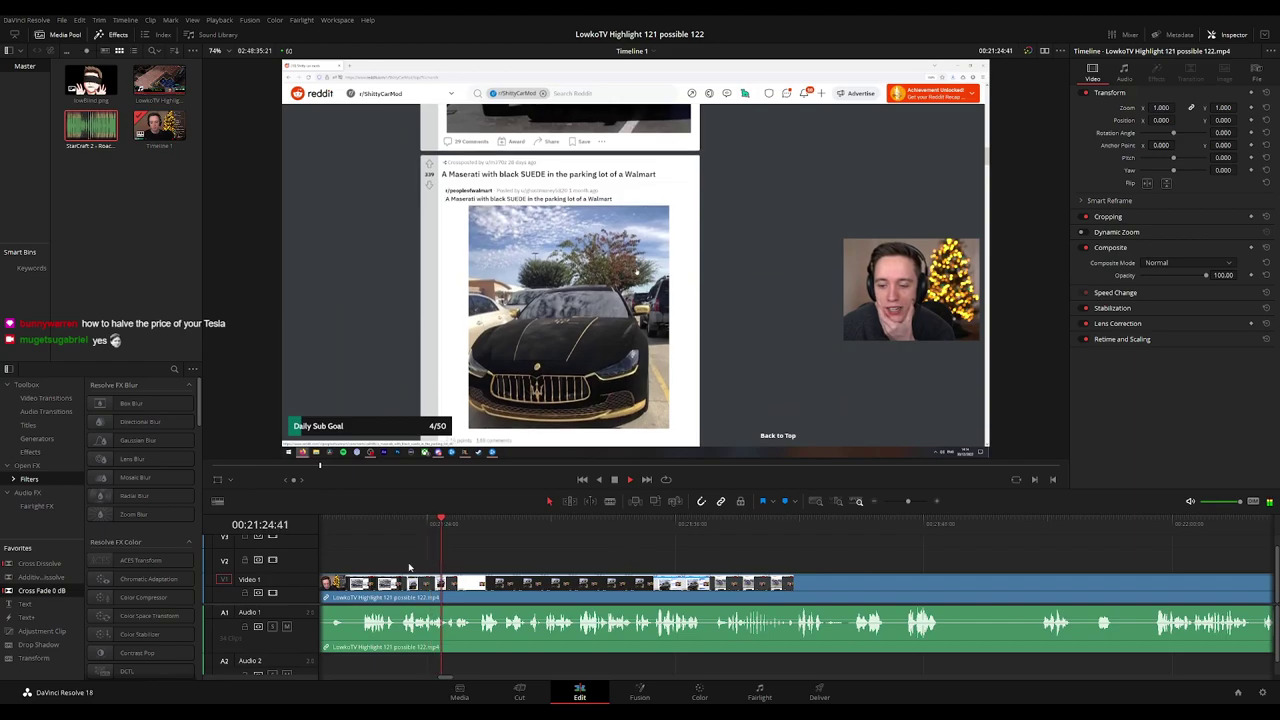
Split the recording at 21:22:20, remove the very short piece at the cut before the Maserati post, and colour the preceding clip green.
{"action": "left_click", "coordinate": [390, 530]}
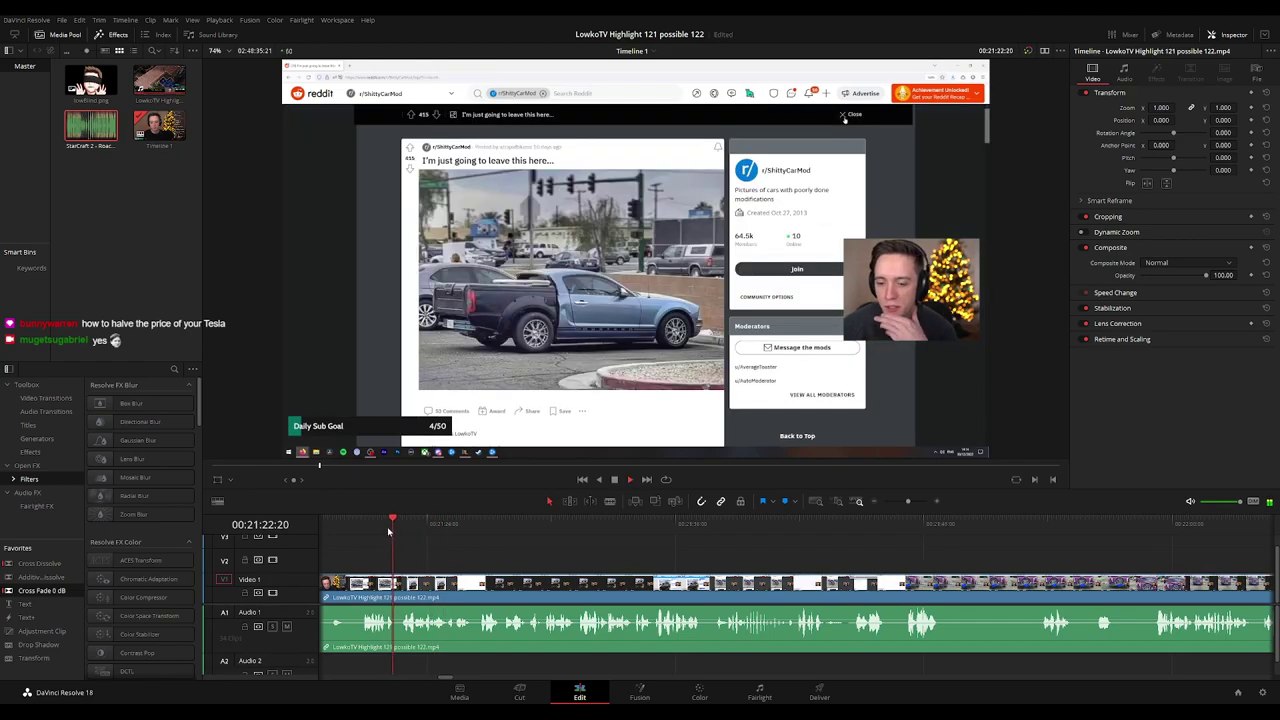
{"action": "key", "text": "ctrl+b"}
{"action": "scroll", "coordinate": [426, 572], "scroll_direction": "up", "scroll_amount": 3}
{"action": "left_click_drag", "start_coordinate": [798, 590], "coordinate": [818, 593]}
{"action": "key", "text": "BackSpace"}
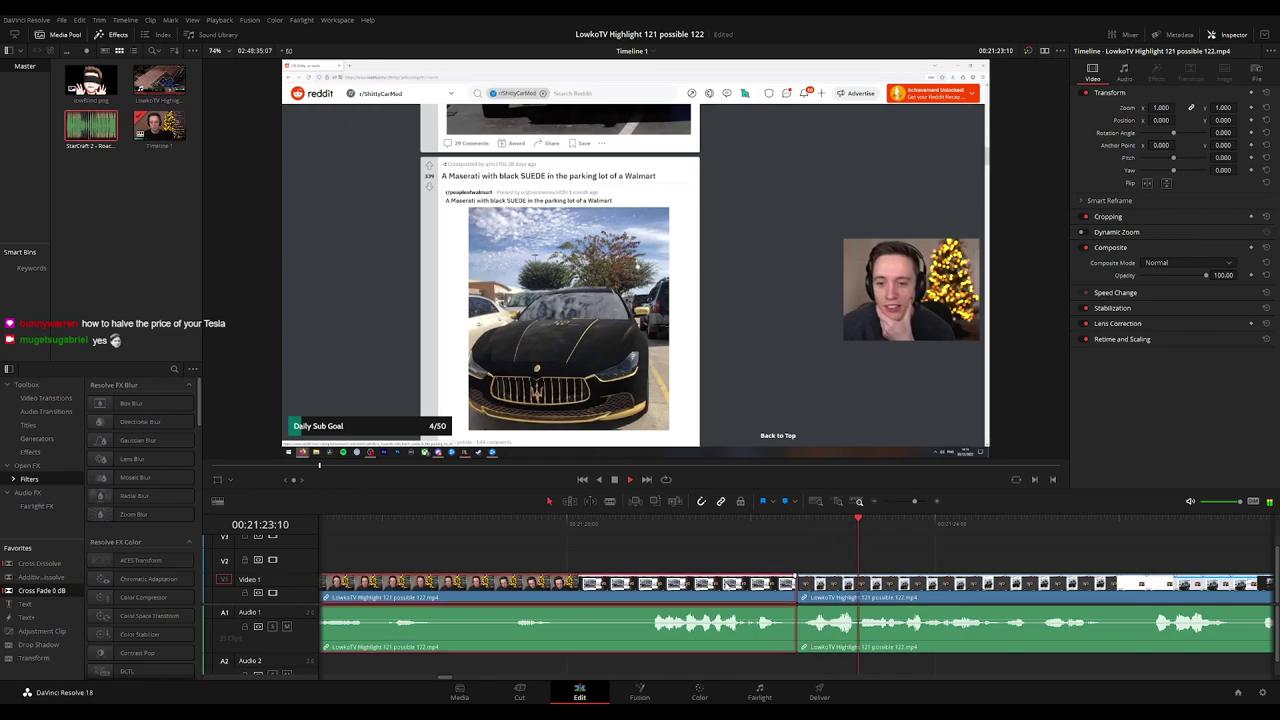
{"action": "key", "text": "g"}
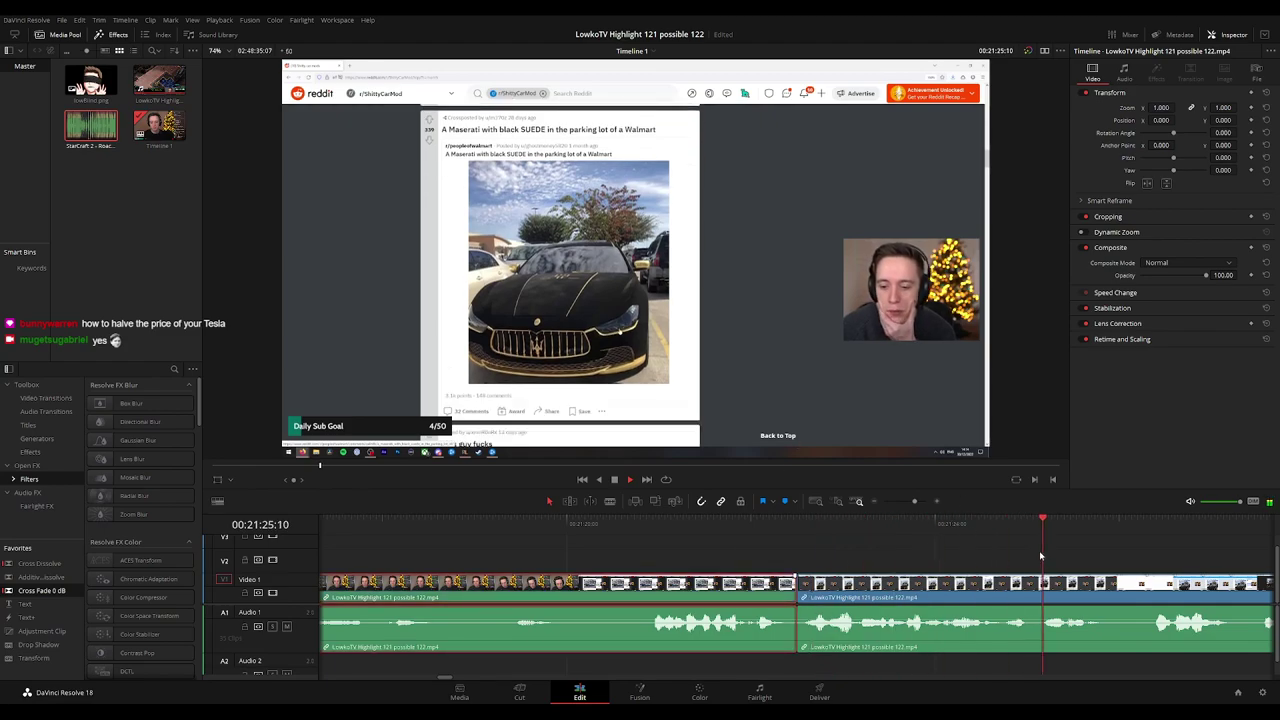
Review the black suede Maserati footage from about 21:25 to 21:37, checking the picture and audio waveform for pauses to cut.
{"action": "scroll", "coordinate": [1040, 555], "scroll_direction": "down", "scroll_amount": 3}
{"action": "left_click", "coordinate": [908, 550]}
{"action": "scroll", "coordinate": [909, 550], "scroll_direction": "up", "scroll_amount": 2}
{"action": "scroll", "coordinate": [723, 551], "scroll_direction": "right", "scroll_amount": 3}
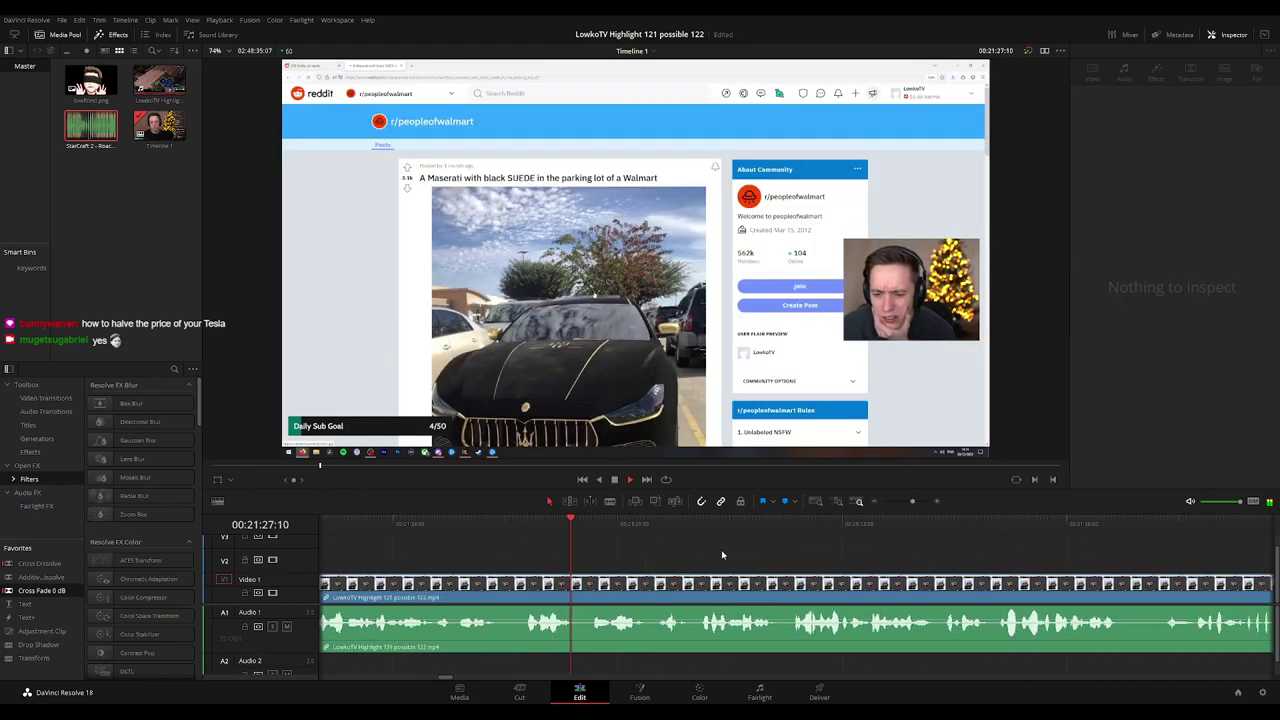
{"action": "scroll", "coordinate": [843, 565], "scroll_direction": "right", "scroll_amount": 3}
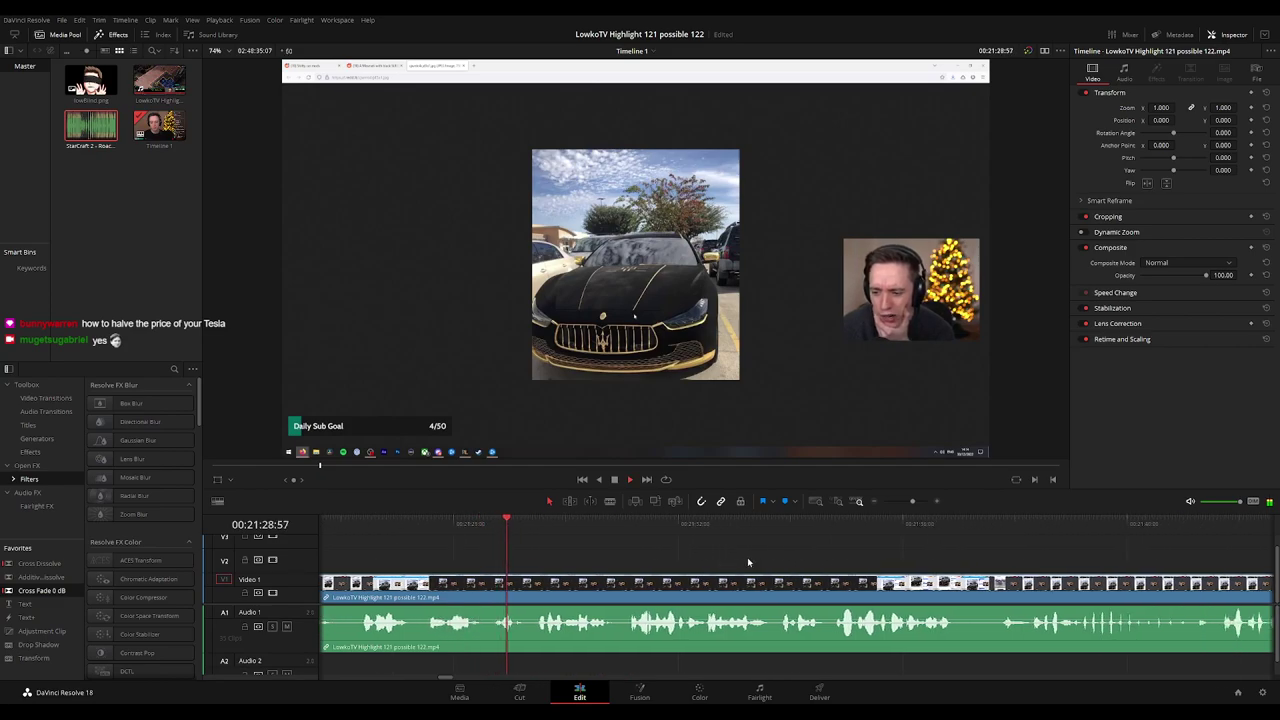
{"action": "scroll", "coordinate": [867, 565], "scroll_direction": "right", "scroll_amount": 3}
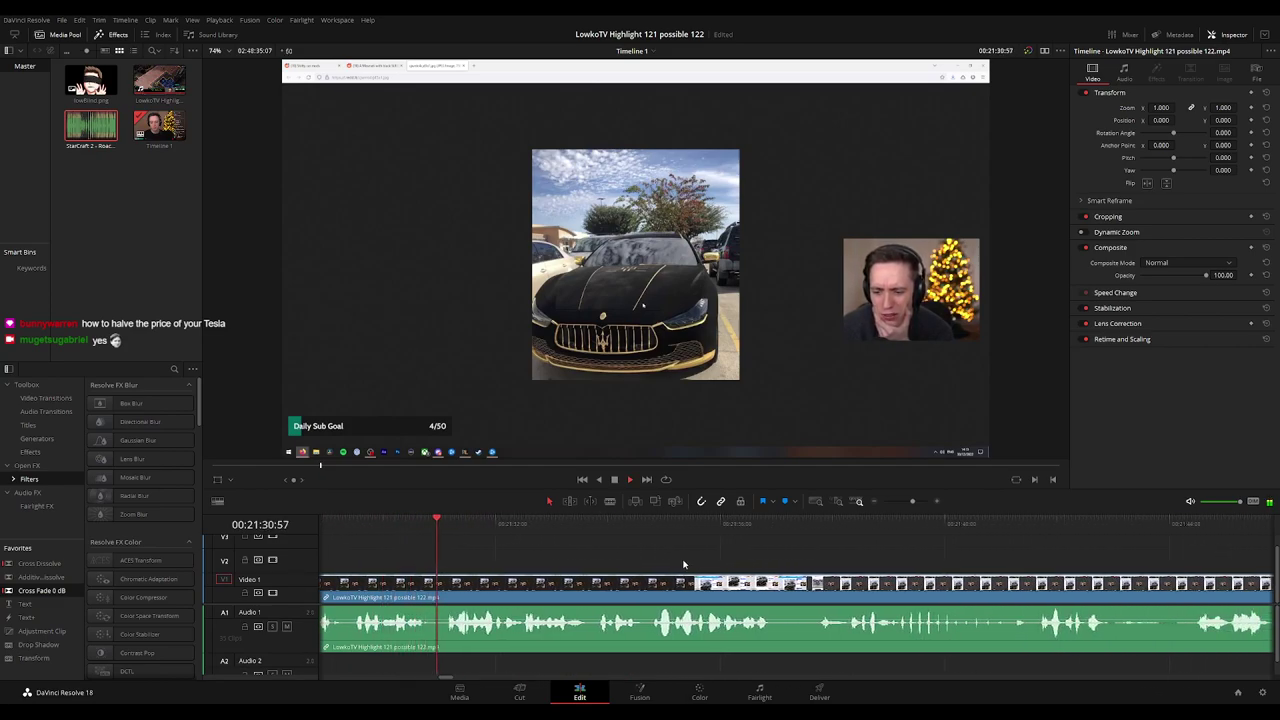
{"action": "scroll", "coordinate": [714, 562], "scroll_direction": "right", "scroll_amount": 3}
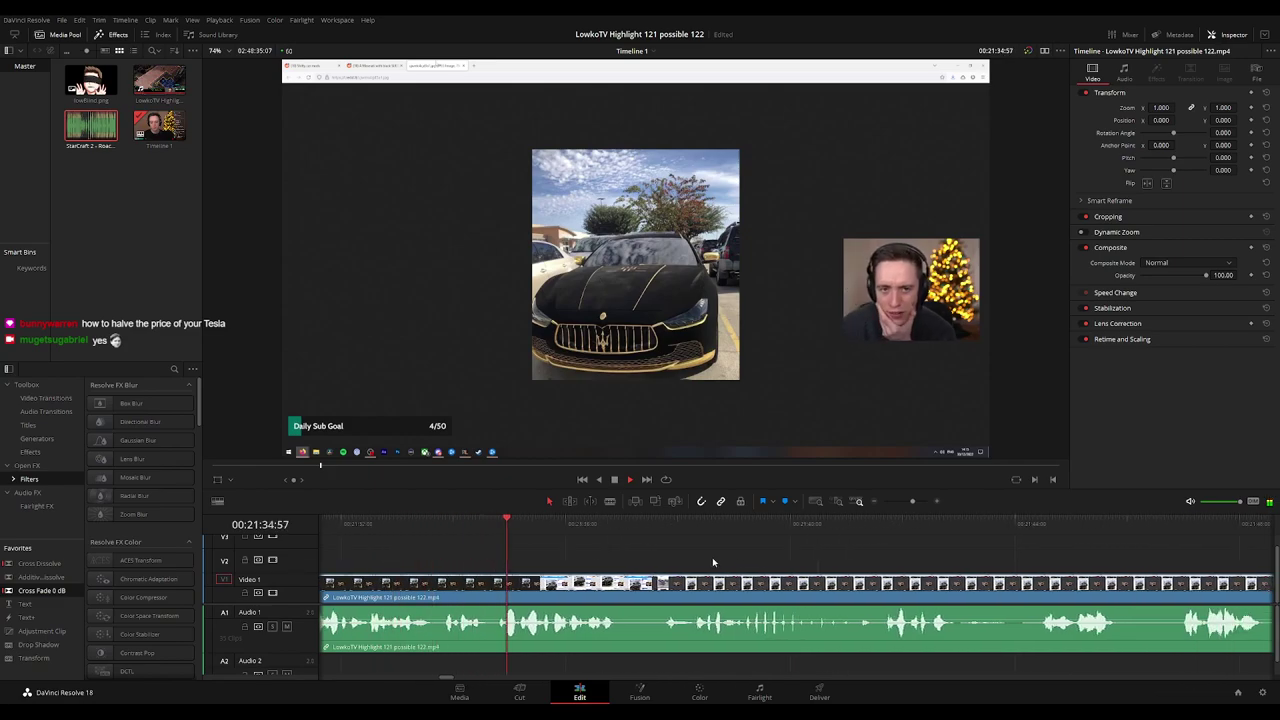
{"action": "scroll", "coordinate": [705, 555], "scroll_direction": "right", "scroll_amount": 2}
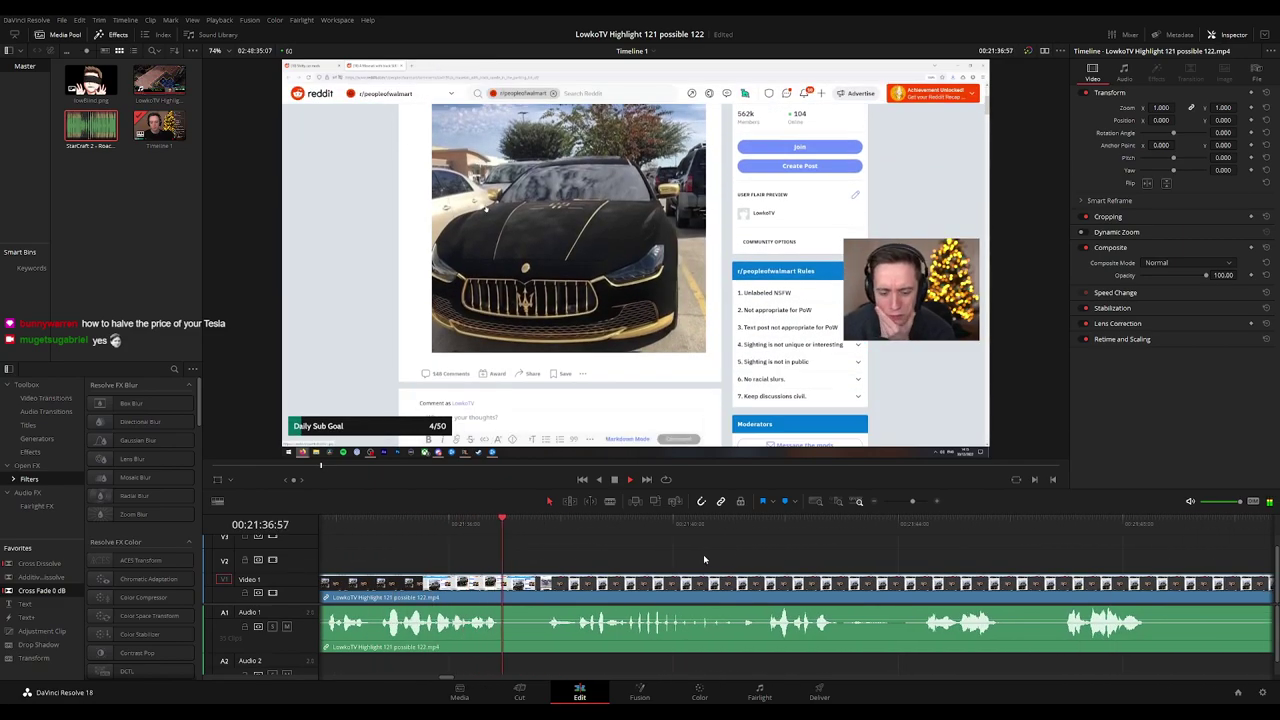
Cut out the brief section starting at about 21:36:58, between the Maserati and purple car posts, and colour the preceding clip green.
{"action": "key", "text": "b"}
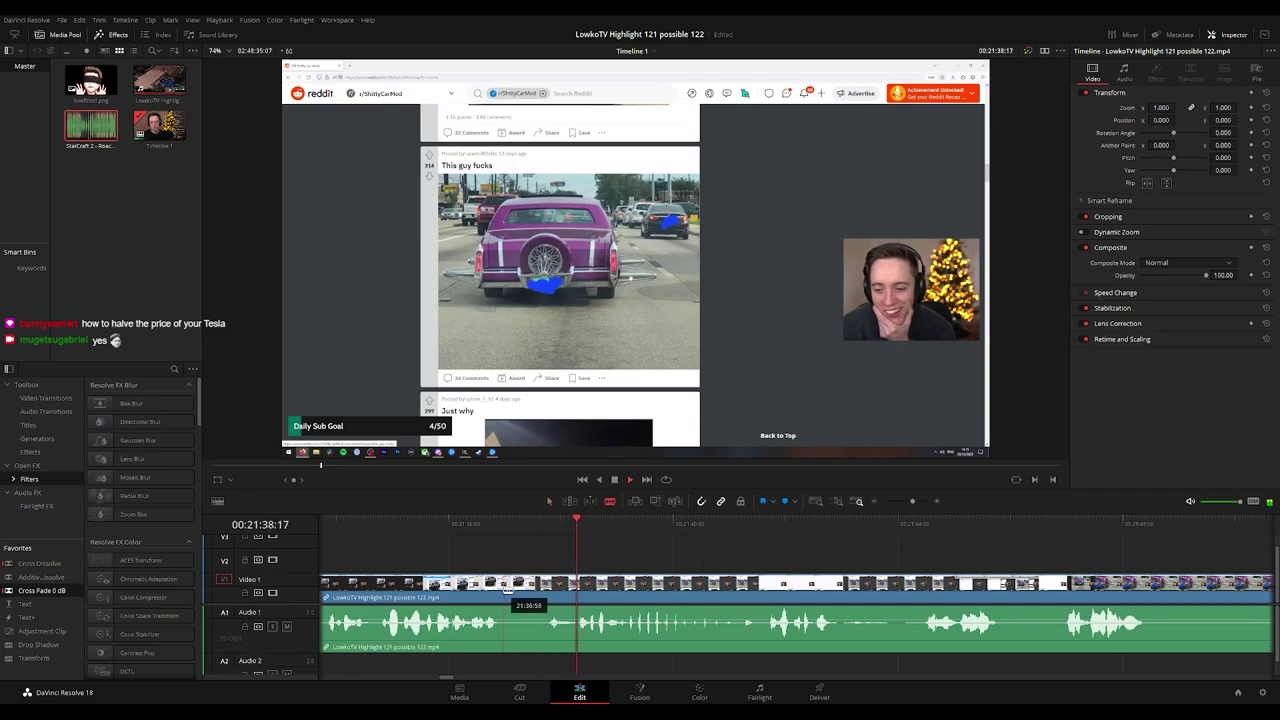
{"action": "left_click", "coordinate": [504, 590]}
{"action": "left_click", "coordinate": [546, 585]}
{"action": "key", "text": "a"}
{"action": "left_click", "coordinate": [535, 589]}
{"action": "key", "text": "Delete"}
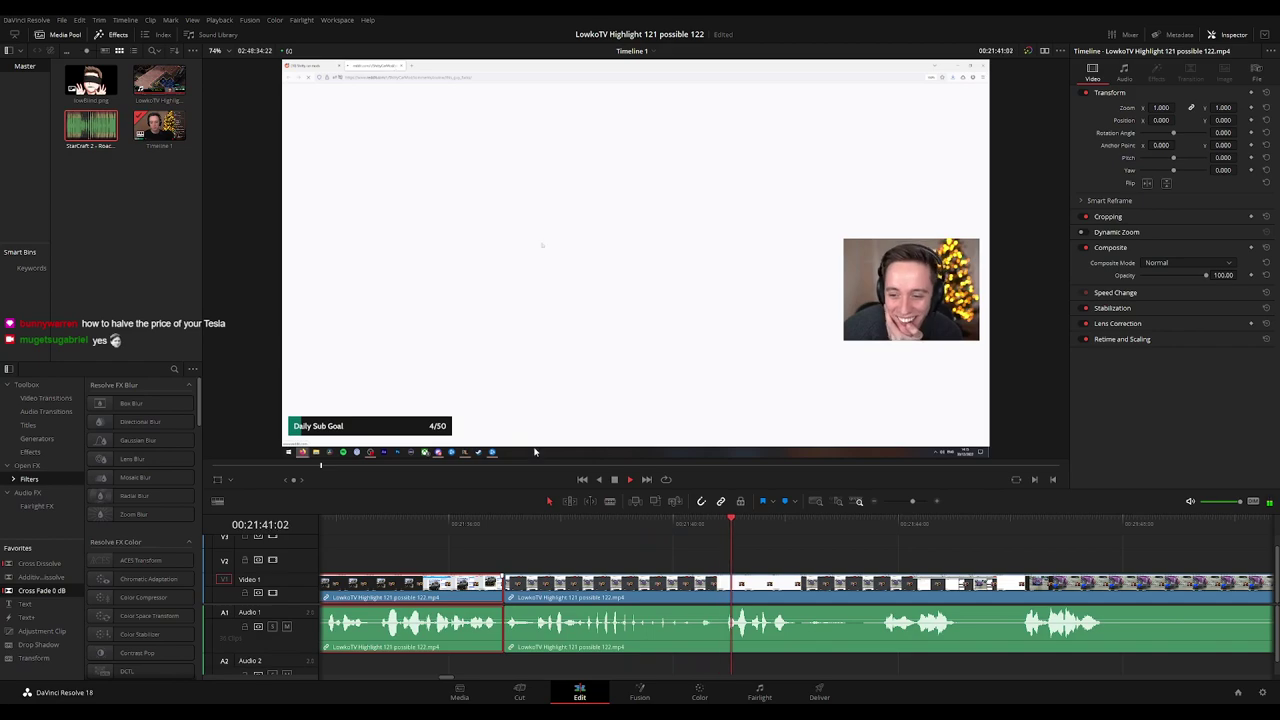
{"action": "left_click", "coordinate": [913, 550]}
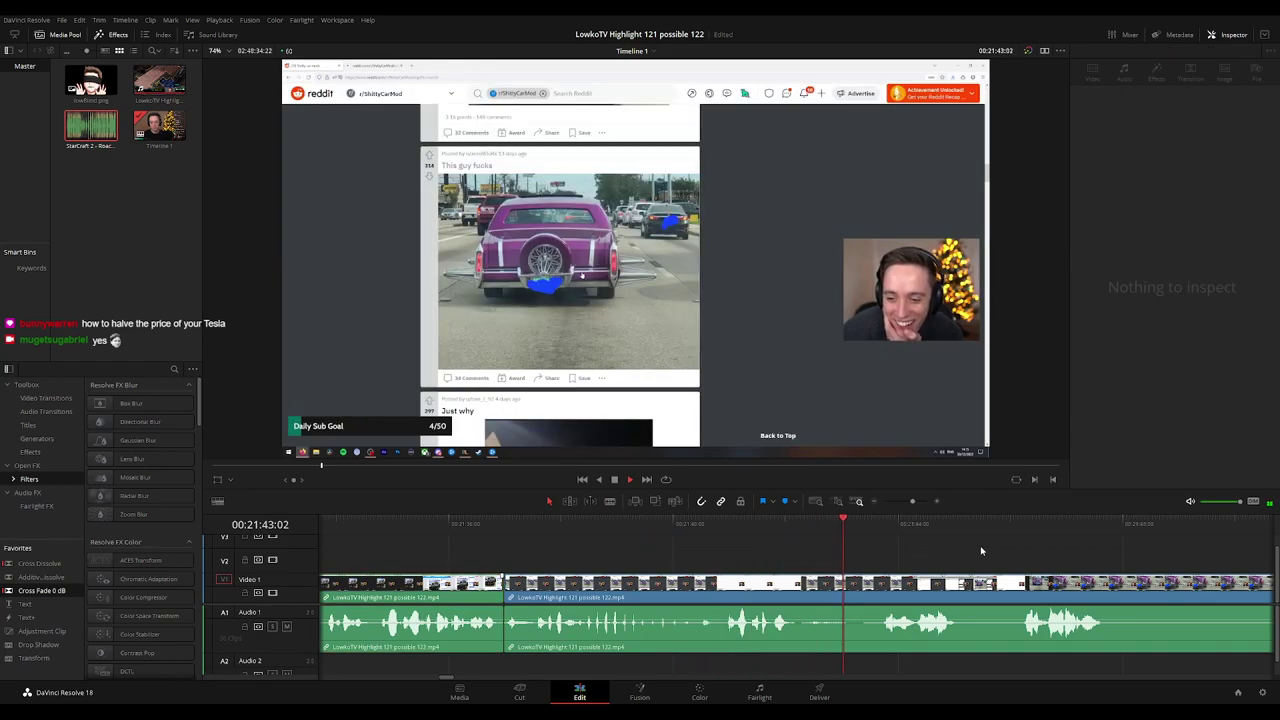
Review the purple car footage from about 21:43 to 22:14, up to the "Just why" post, looking for parts to cut.
{"action": "left_click_drag", "start_coordinate": [970, 551], "coordinate": [656, 551]}
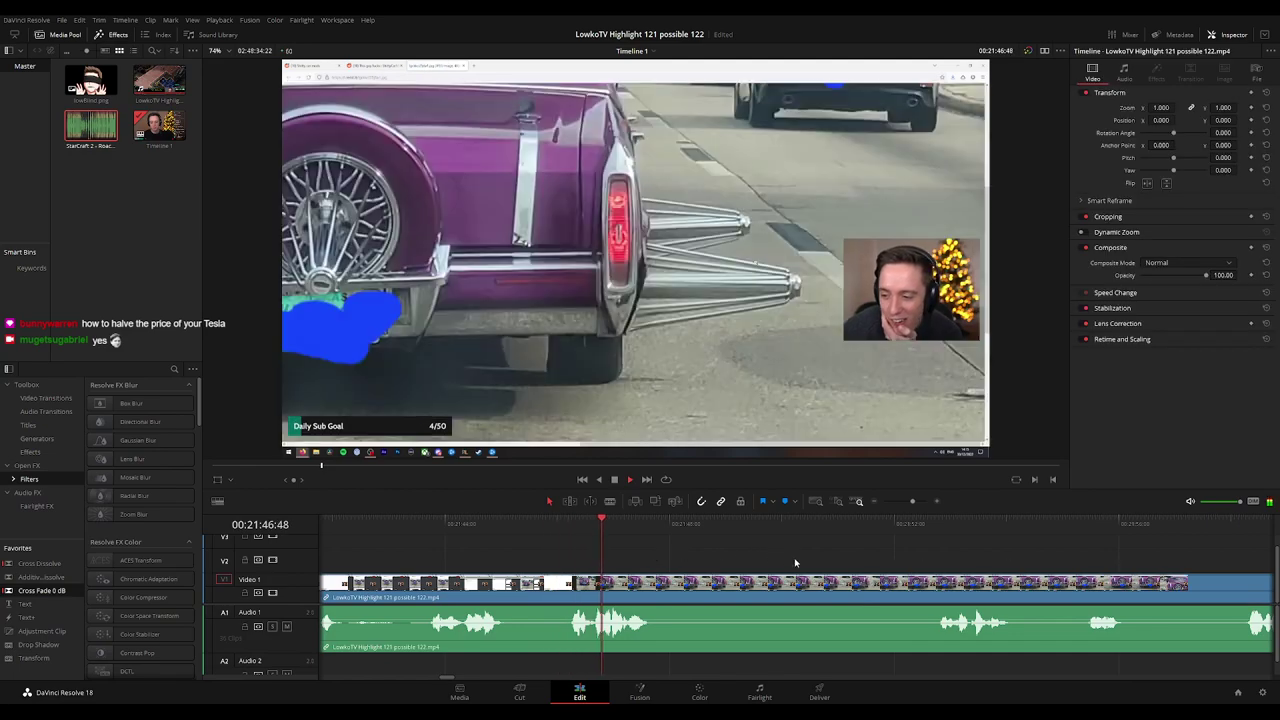
{"action": "left_click_drag", "start_coordinate": [802, 568], "coordinate": [788, 568]}
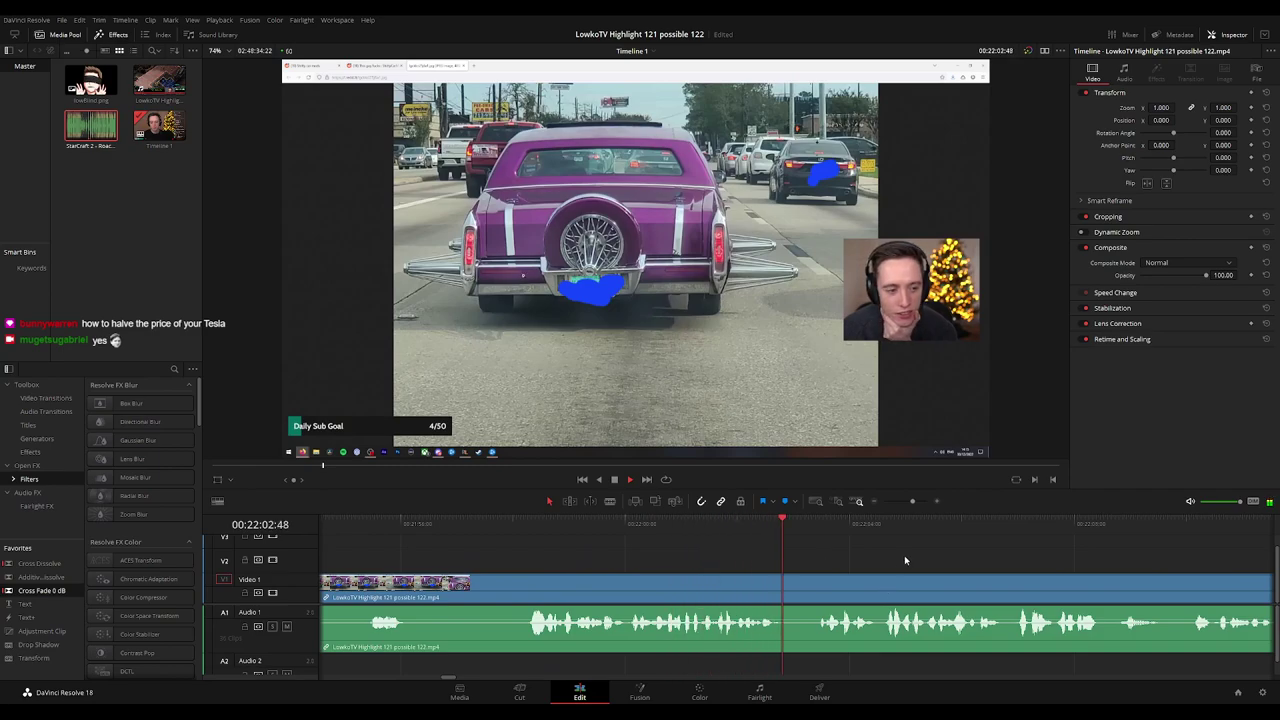
{"action": "key", "text": "ctrl+minus"}
{"action": "key", "text": "ctrl+minus"}
{"action": "left_click_drag", "start_coordinate": [931, 557], "coordinate": [686, 555]}
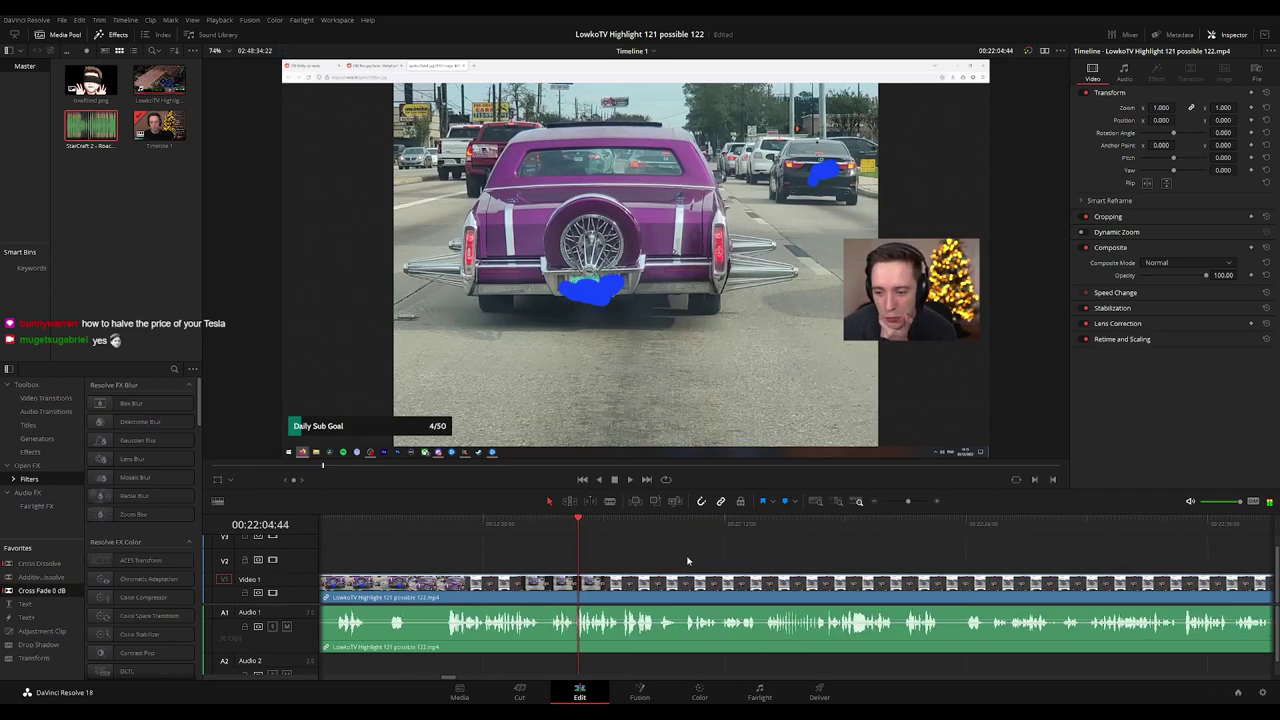
{"action": "key", "text": "ctrl+equal"}
{"action": "left_click_drag", "start_coordinate": [964, 557], "coordinate": [692, 552]}
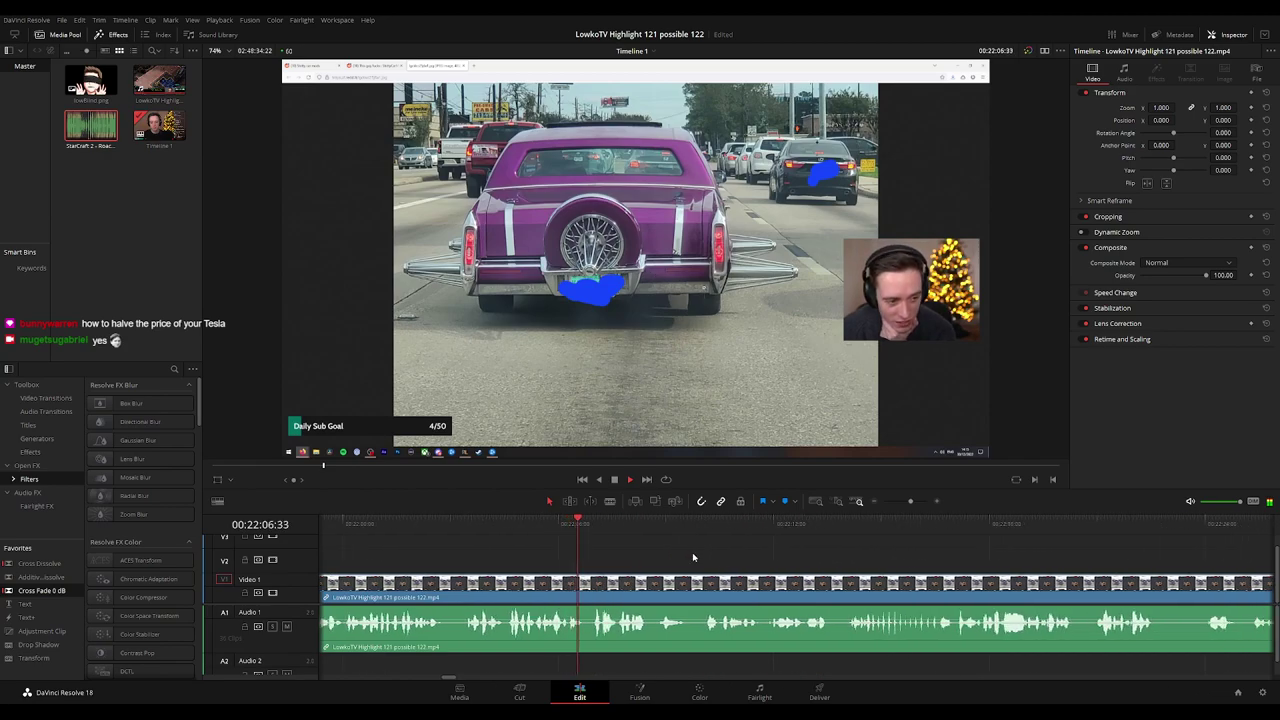
{"action": "scroll", "coordinate": [830, 556], "scroll_direction": "right", "scroll_amount": 3}
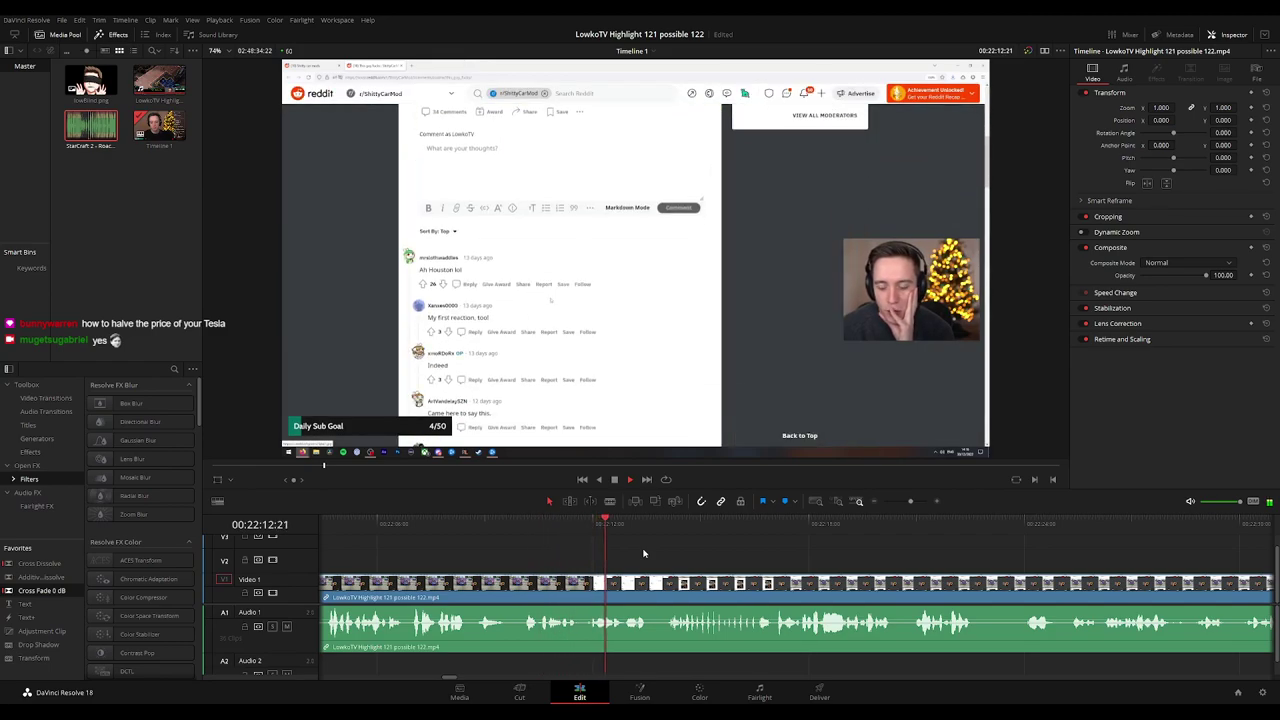
{"action": "left_click_drag", "start_coordinate": [768, 547], "coordinate": [643, 540]}
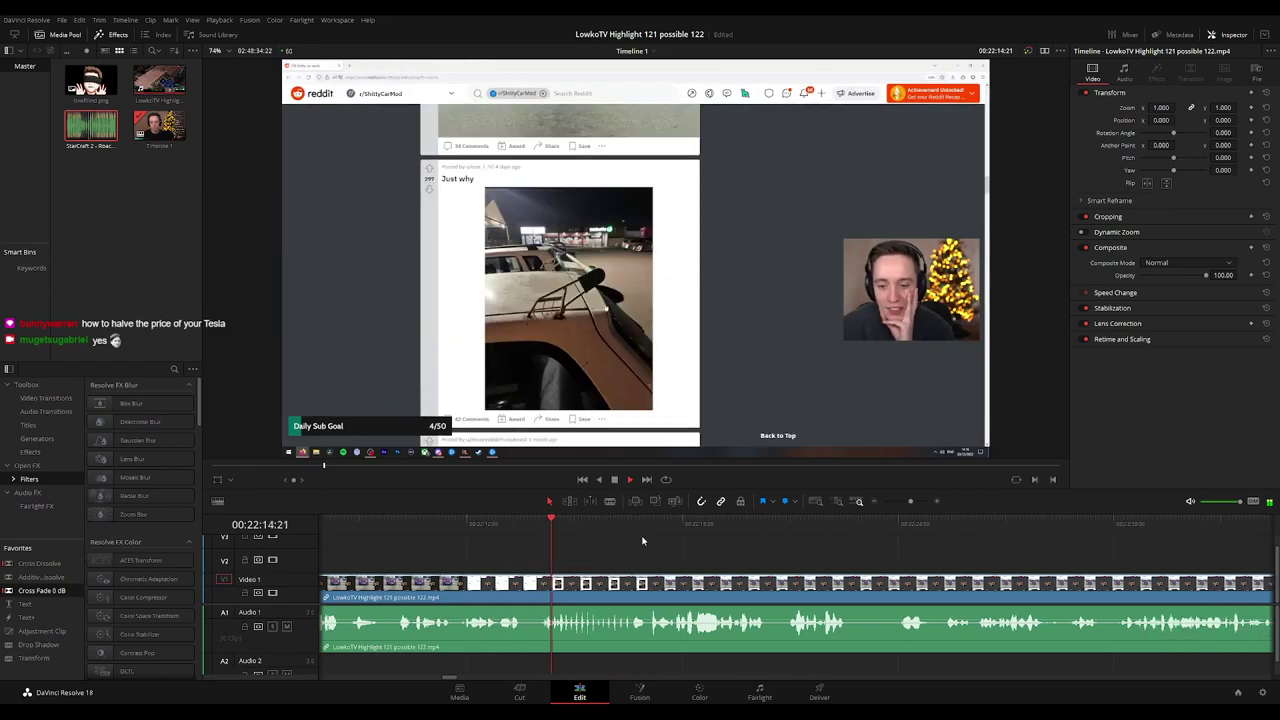
Cut out the short section ending at about 22:13:54, before the "Just why" post, and colour the preceding clip green.
{"action": "key", "text": "b"}
{"action": "left_click", "coordinate": [521, 581]}
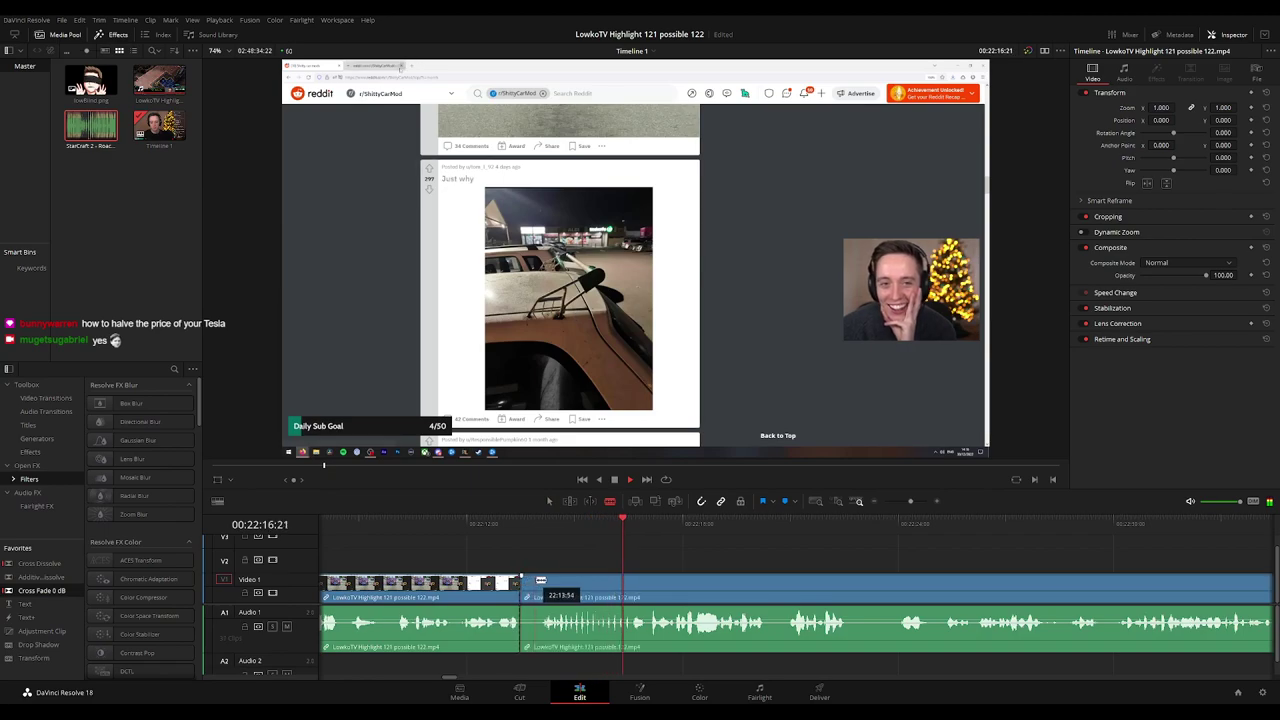
{"action": "left_click", "coordinate": [537, 581]}
{"action": "key", "text": "a"}
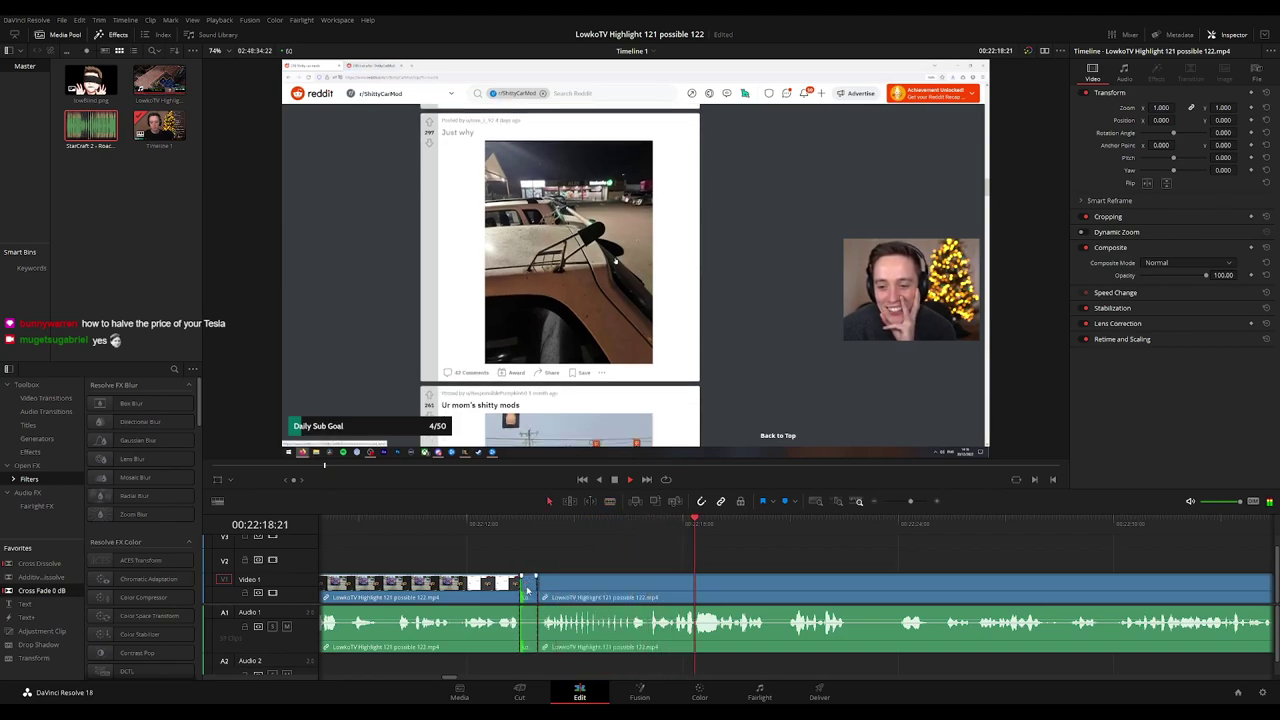
{"action": "left_click", "coordinate": [528, 589]}
{"action": "key", "text": "Delete"}
{"action": "key", "text": "space"}
{"action": "left_click", "coordinate": [513, 586]}
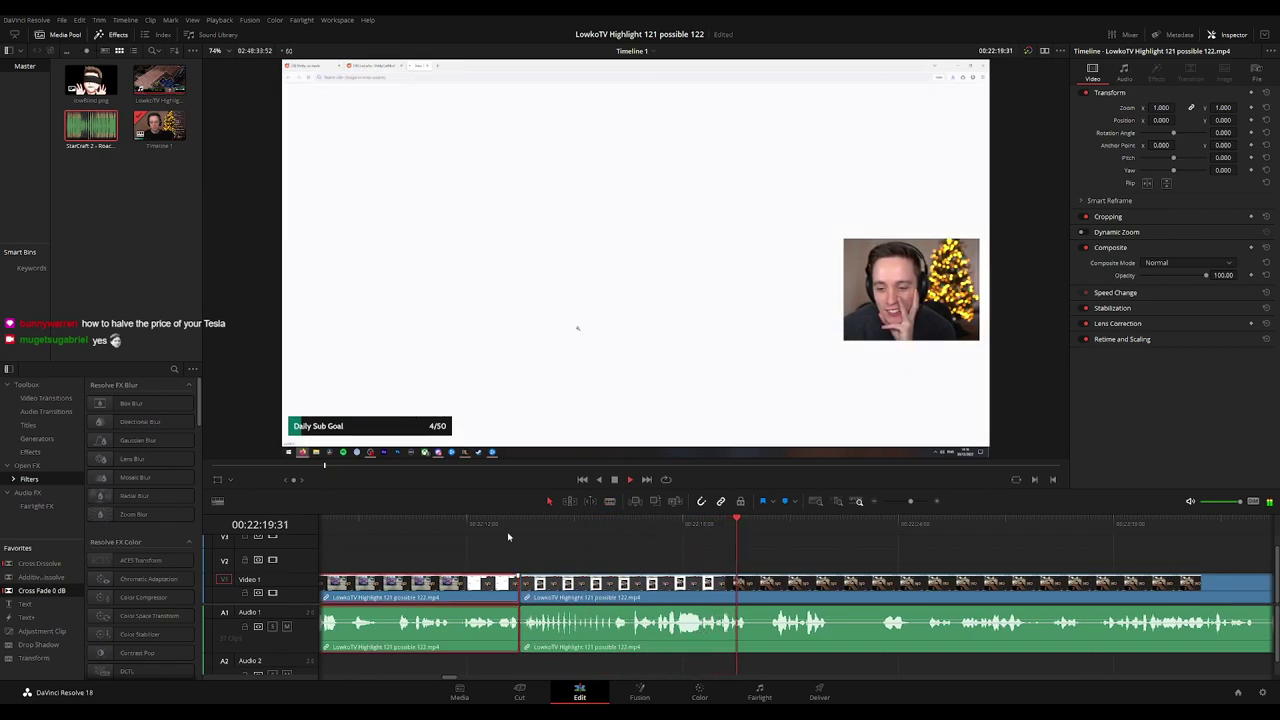
{"action": "key", "text": "Delete"}
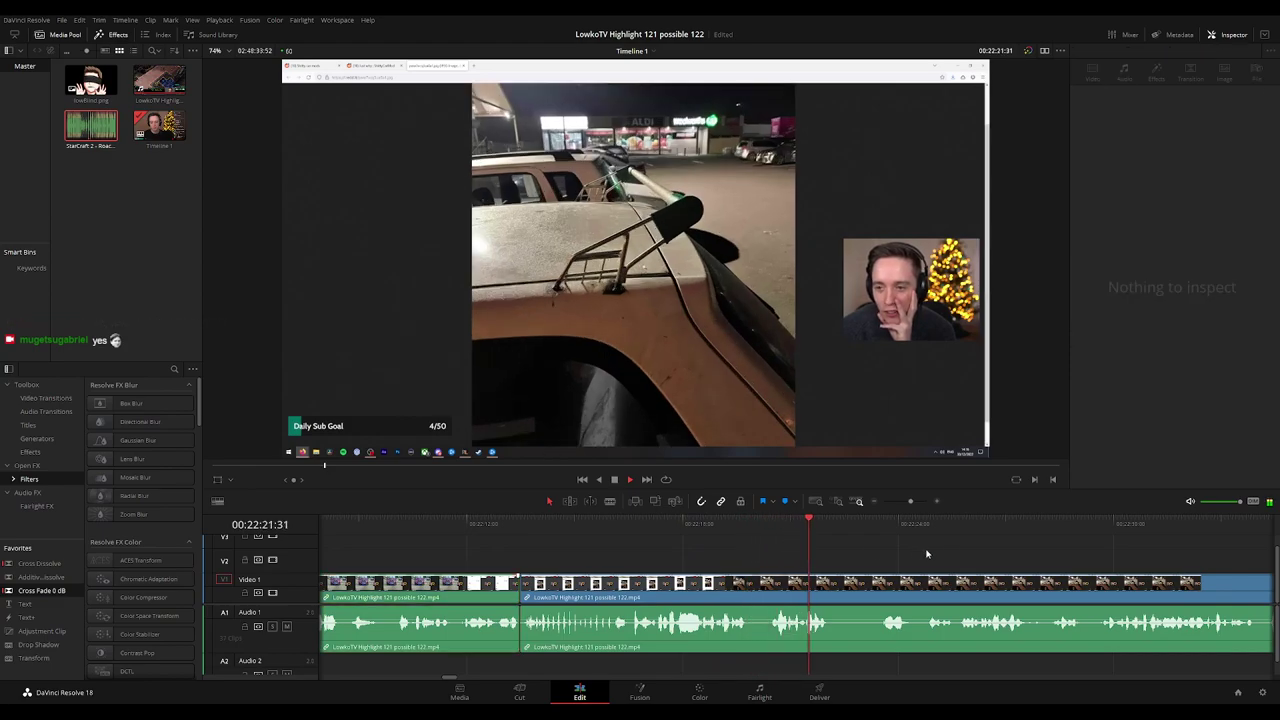
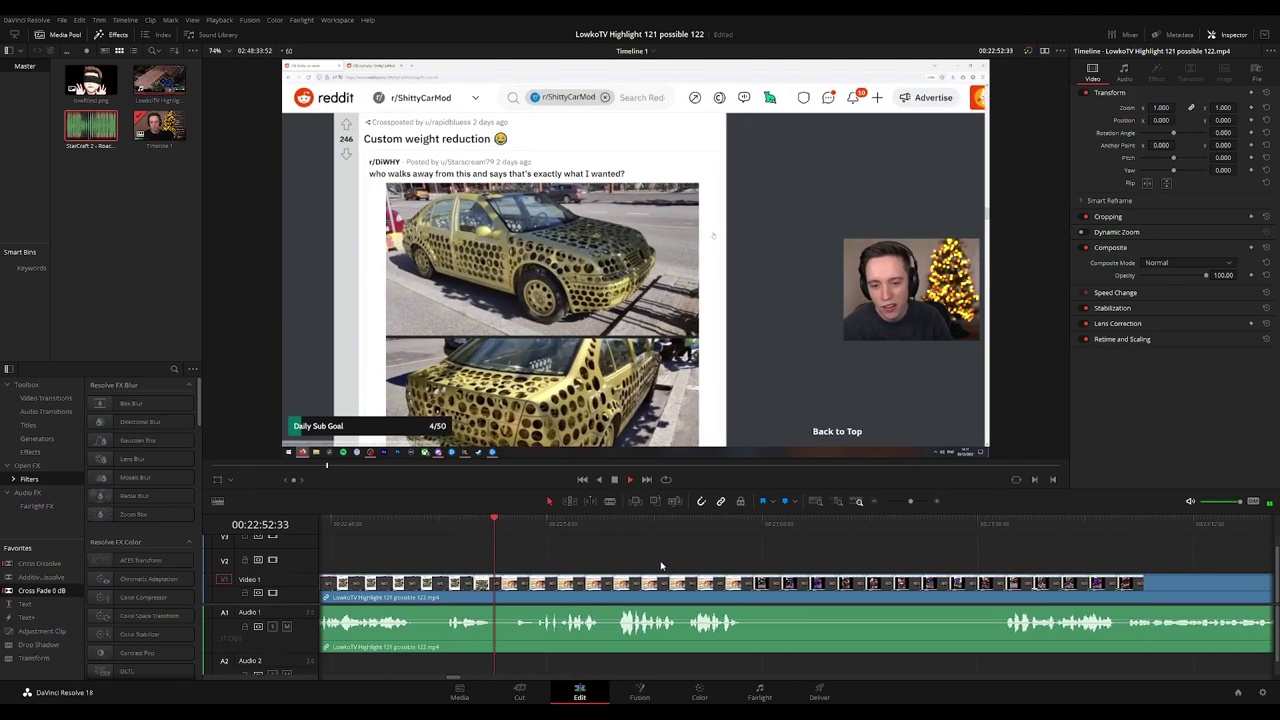
Cut out the brief section starting at about 22:52:33, before the "Beep beep" post, and colour the preceding clip green.
{"action": "key", "text": "b"}
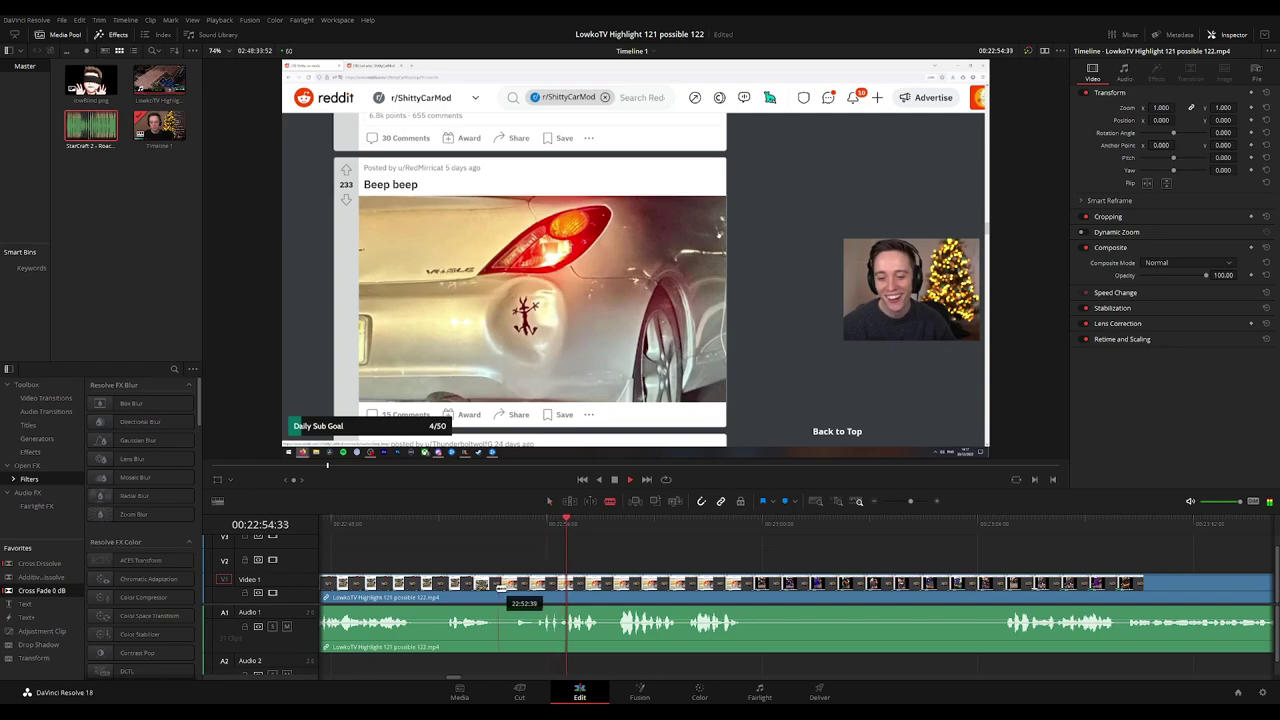
{"action": "left_click", "coordinate": [495, 585]}
{"action": "left_click", "coordinate": [516, 585]}
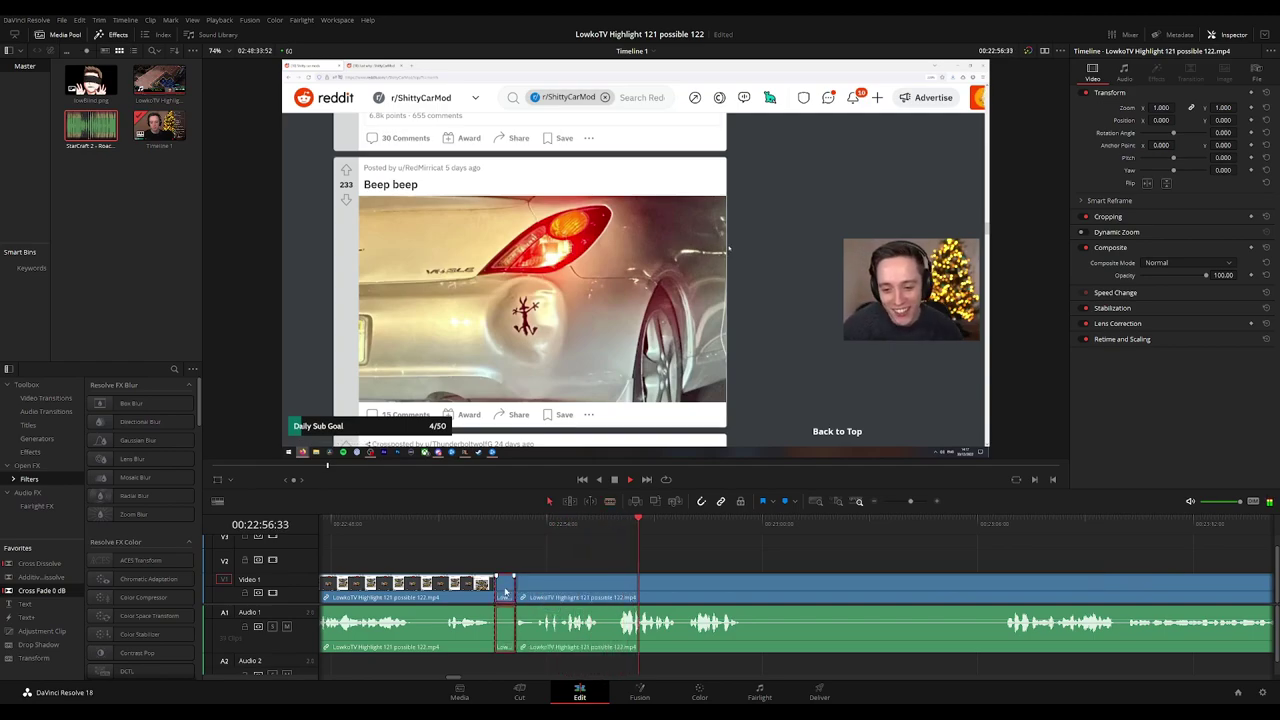
{"action": "key", "text": "a"}
{"action": "left_click", "coordinate": [506, 590]}
{"action": "key", "text": "Delete"}
{"action": "key", "text": "space"}
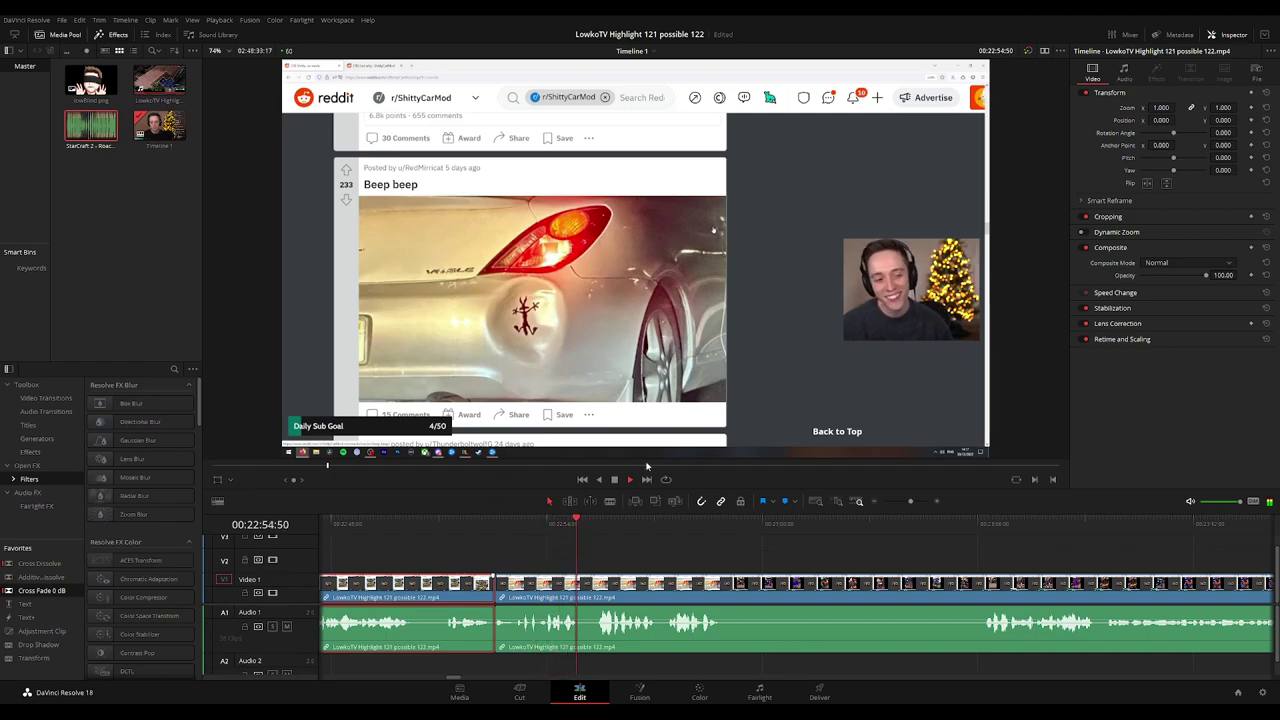
{"action": "key", "text": "g"}
{"action": "left_click", "coordinate": [771, 551]}
Cut out the short section at about 22:59, between the "Beep beep" post and the Jeep reel, and colour the preceding clip green.
{"action": "key", "text": "space"}
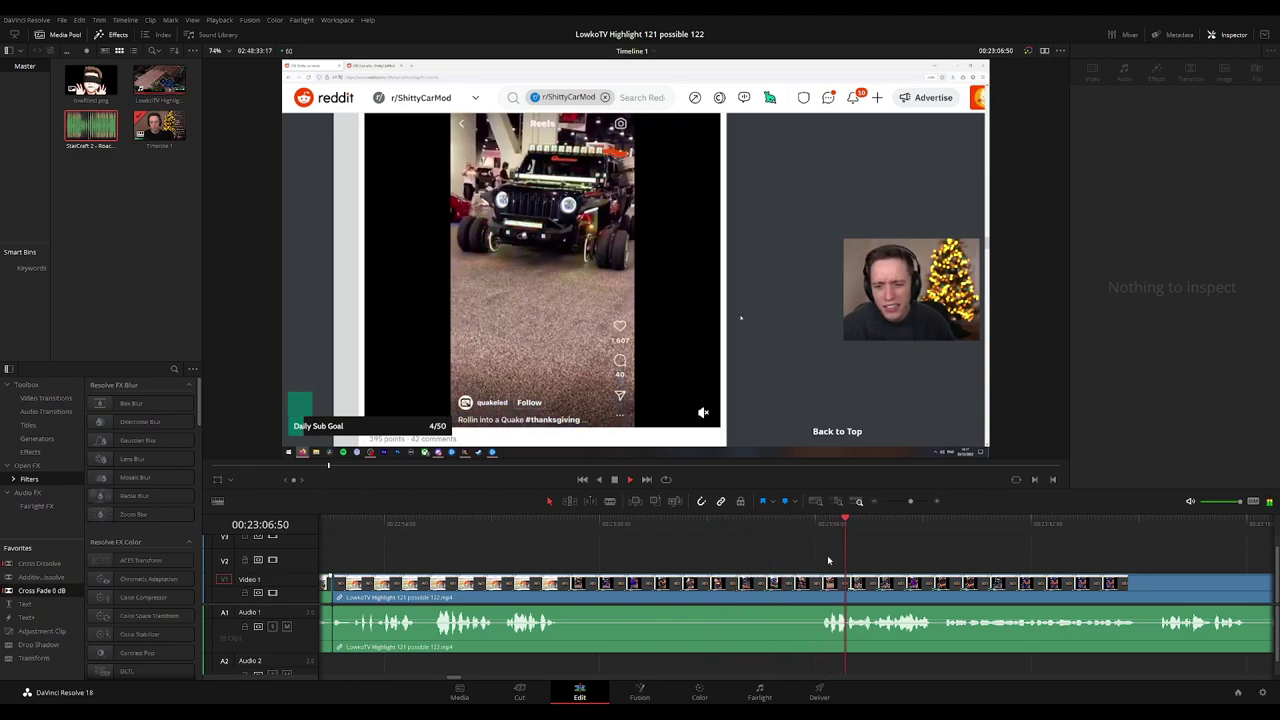
{"action": "left_click", "coordinate": [551, 567]}
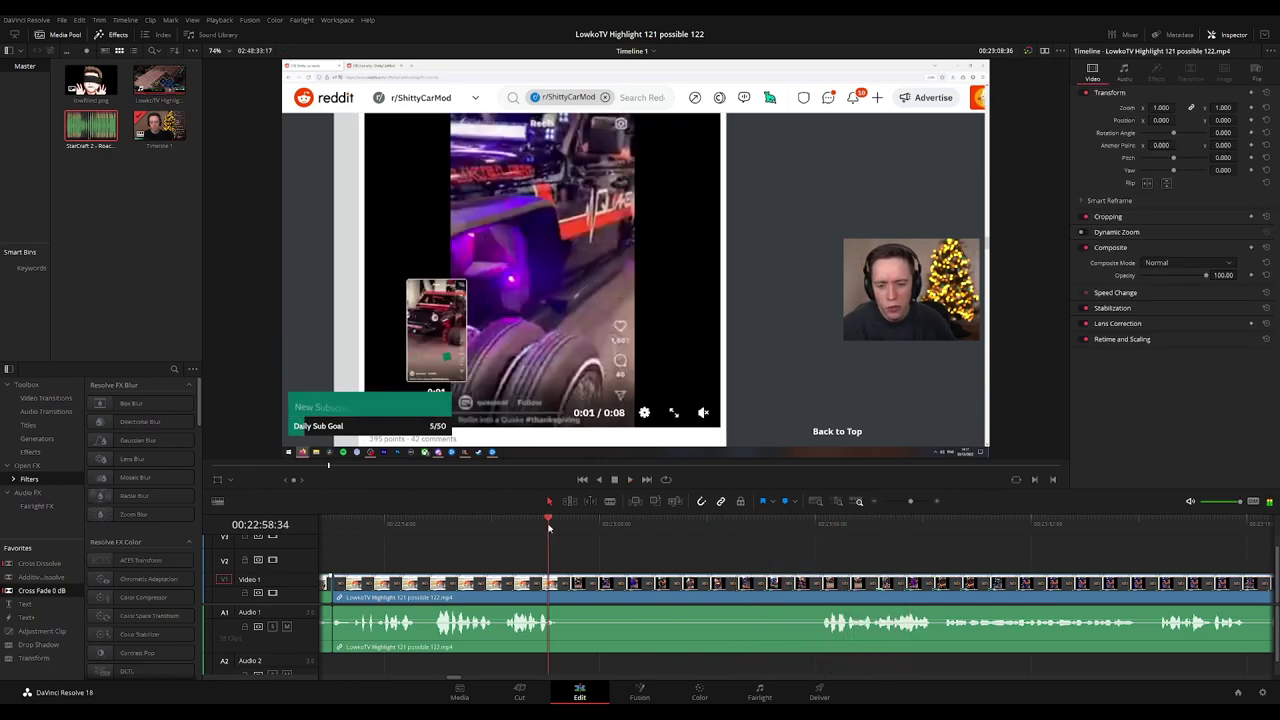
{"action": "key", "text": "ctrl+b"}
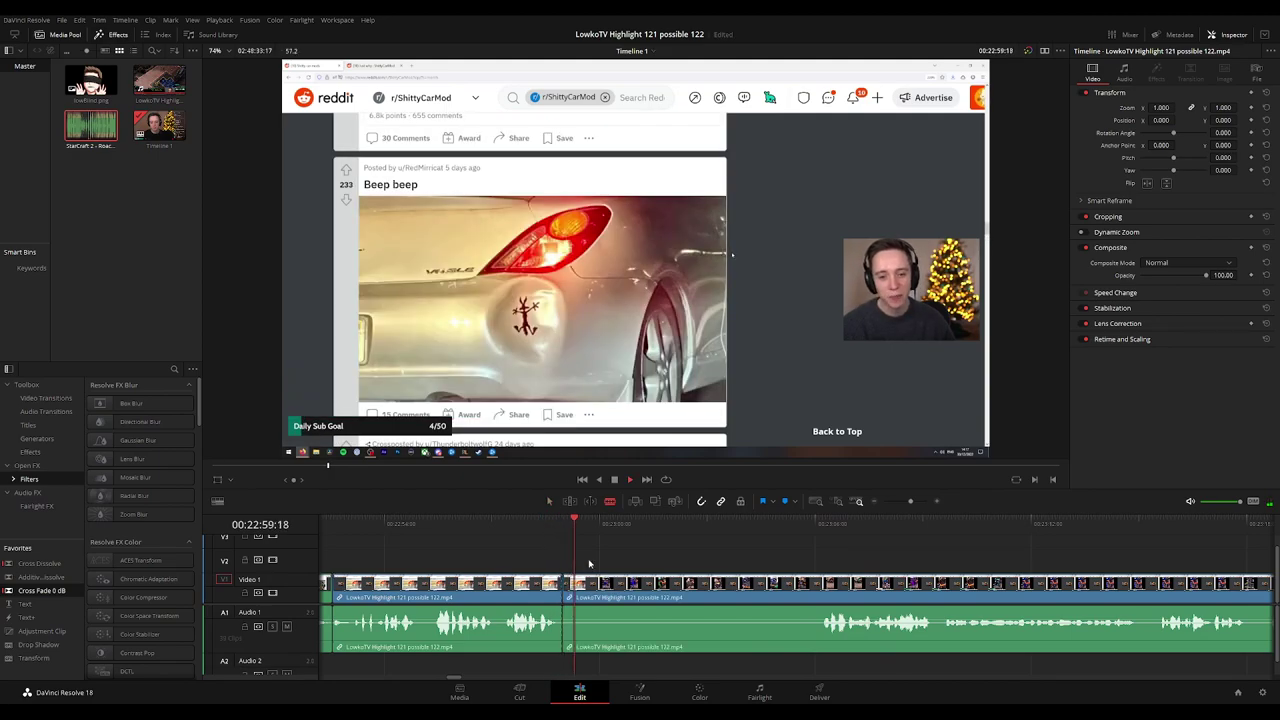
{"action": "key", "text": "space"}
{"action": "left_click", "coordinate": [592, 588]}
{"action": "key", "text": "a"}
{"action": "left_click", "coordinate": [585, 593]}
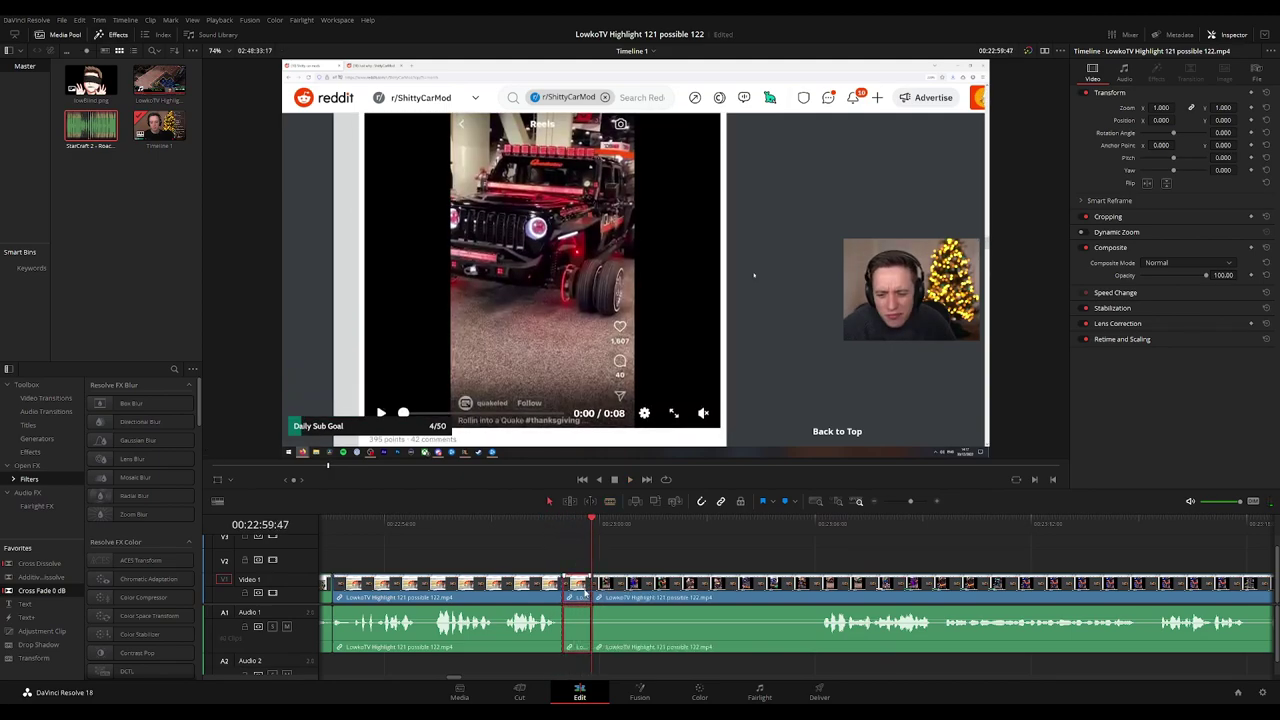
{"action": "key", "text": "Delete"}
{"action": "key", "text": "space"}
{"action": "left_click", "coordinate": [515, 591]}
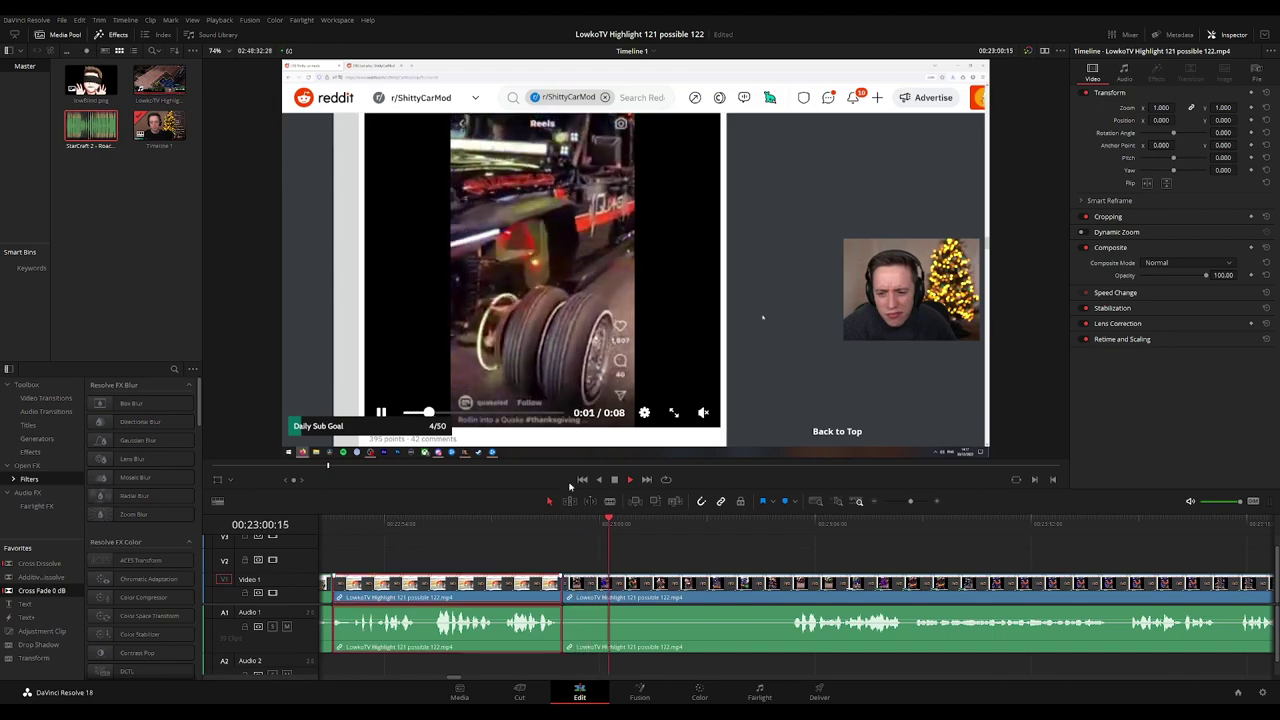
Review the Jeep reel footage from about 23:00 to 23:32, checking the picture and audio waveform for parts to cut.
{"action": "left_click", "coordinate": [790, 538]}
{"action": "left_click", "coordinate": [960, 566]}
{"action": "left_click_drag", "start_coordinate": [960, 566], "coordinate": [751, 543]}
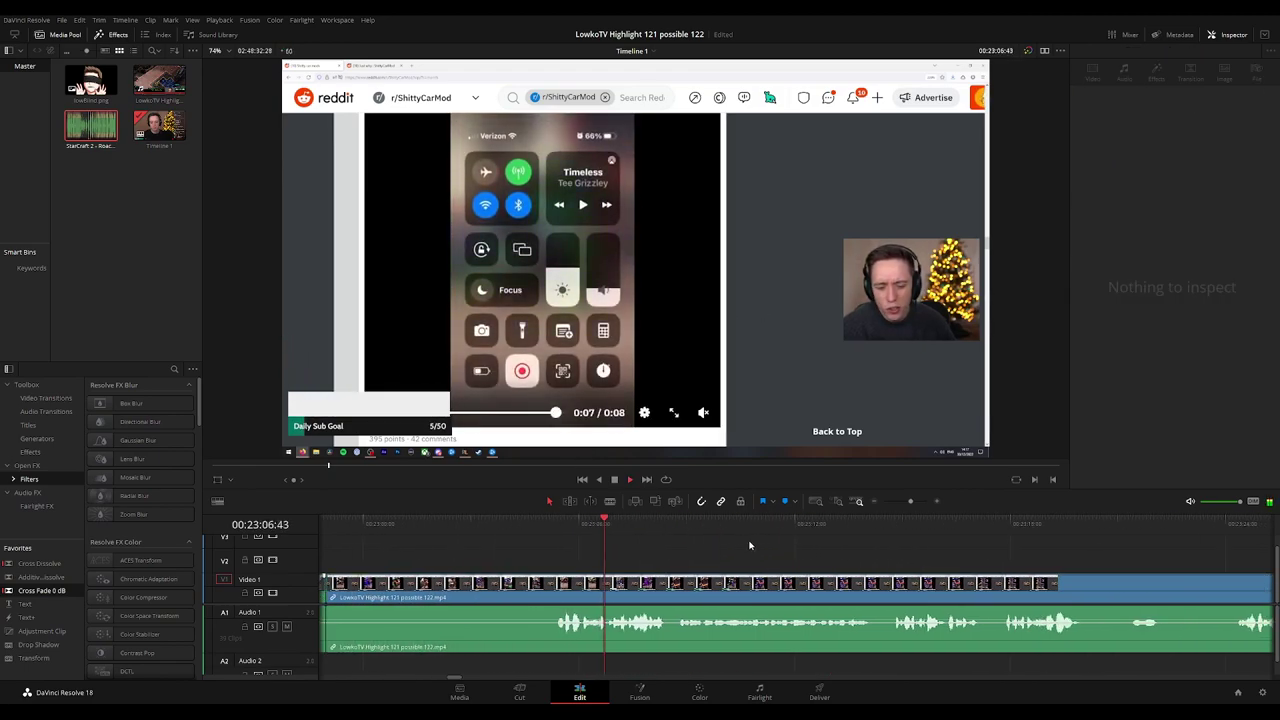
{"action": "scroll", "coordinate": [716, 546], "scroll_direction": "right", "scroll_amount": 1}
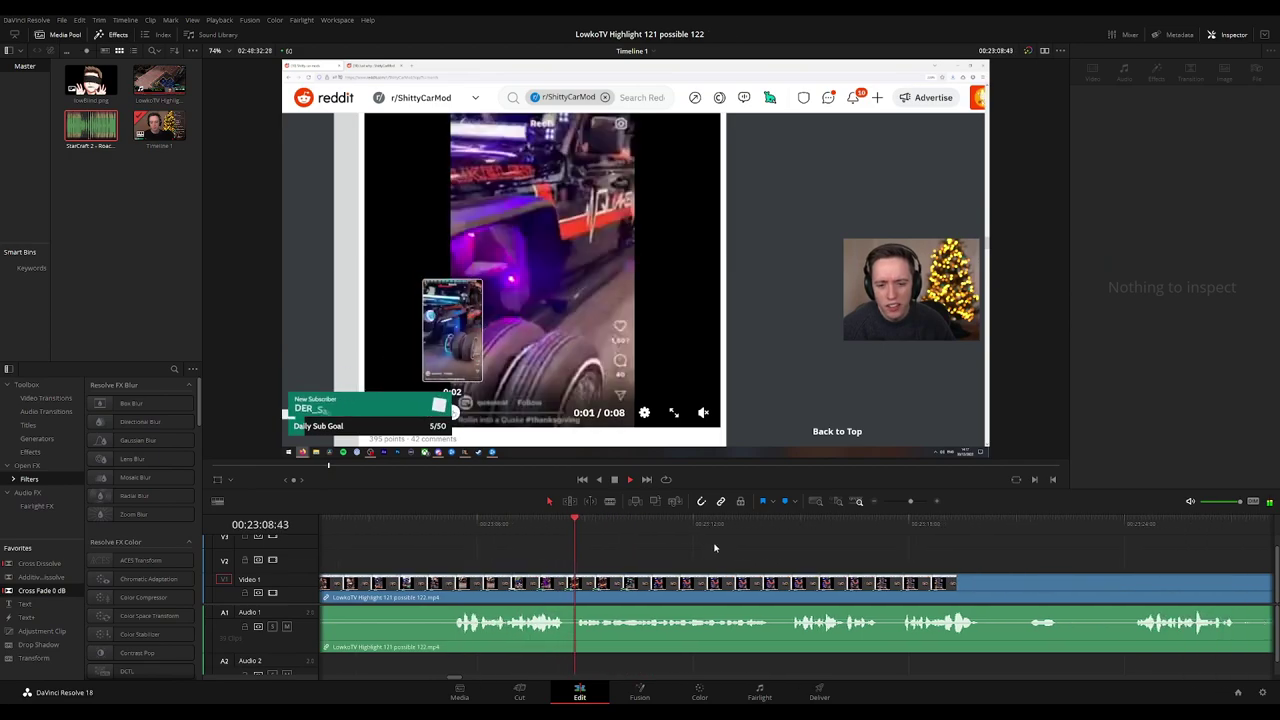
{"action": "left_click_drag", "start_coordinate": [862, 558], "coordinate": [780, 558]}
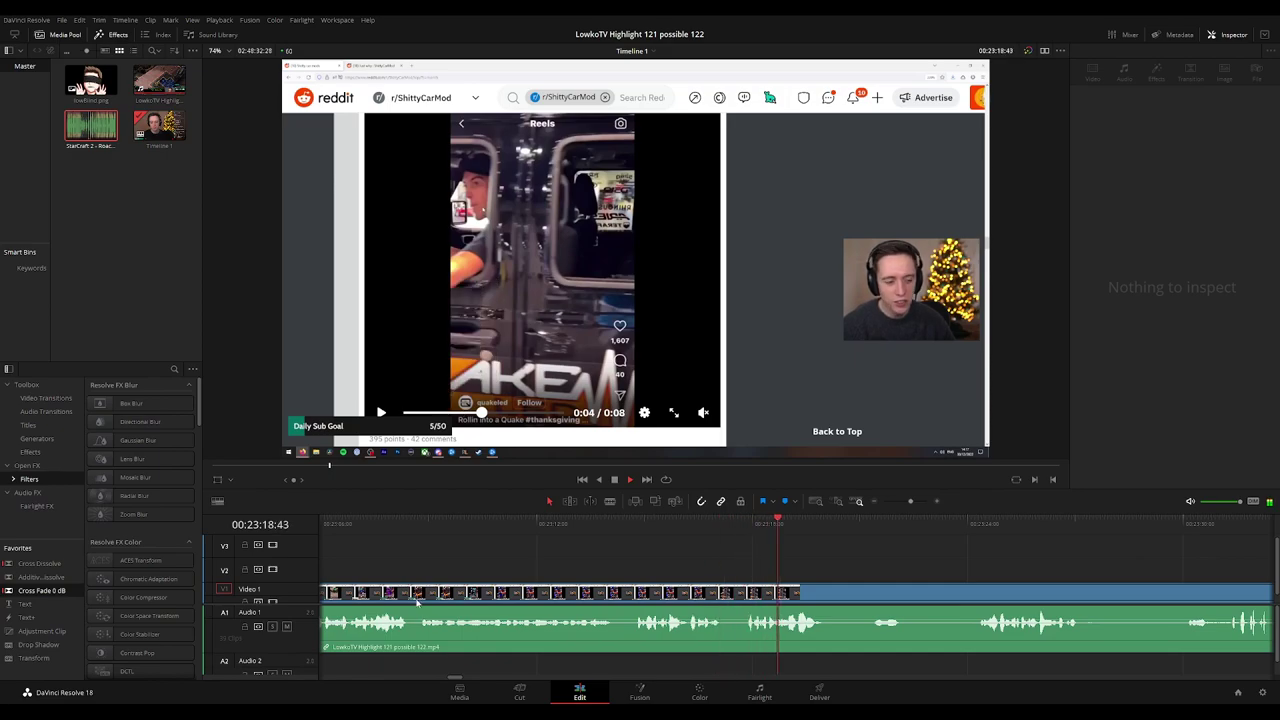
{"action": "key", "text": "b"}
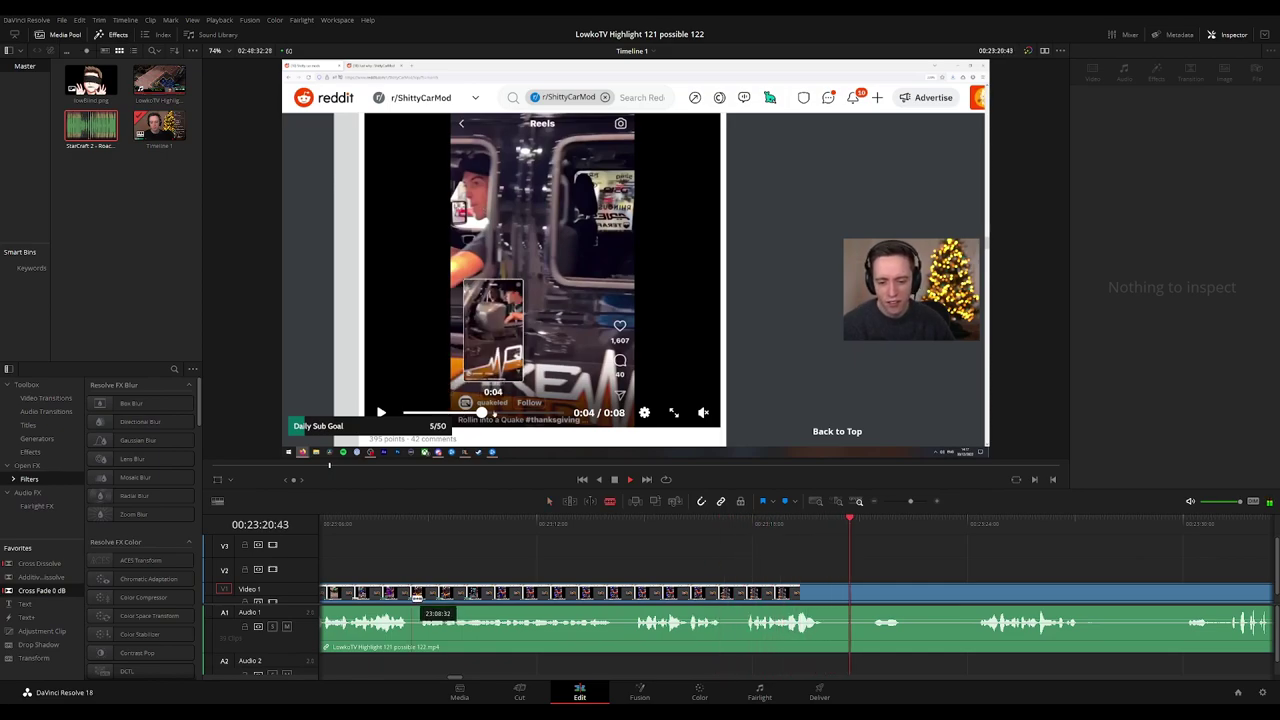
{"action": "key", "text": "a"}
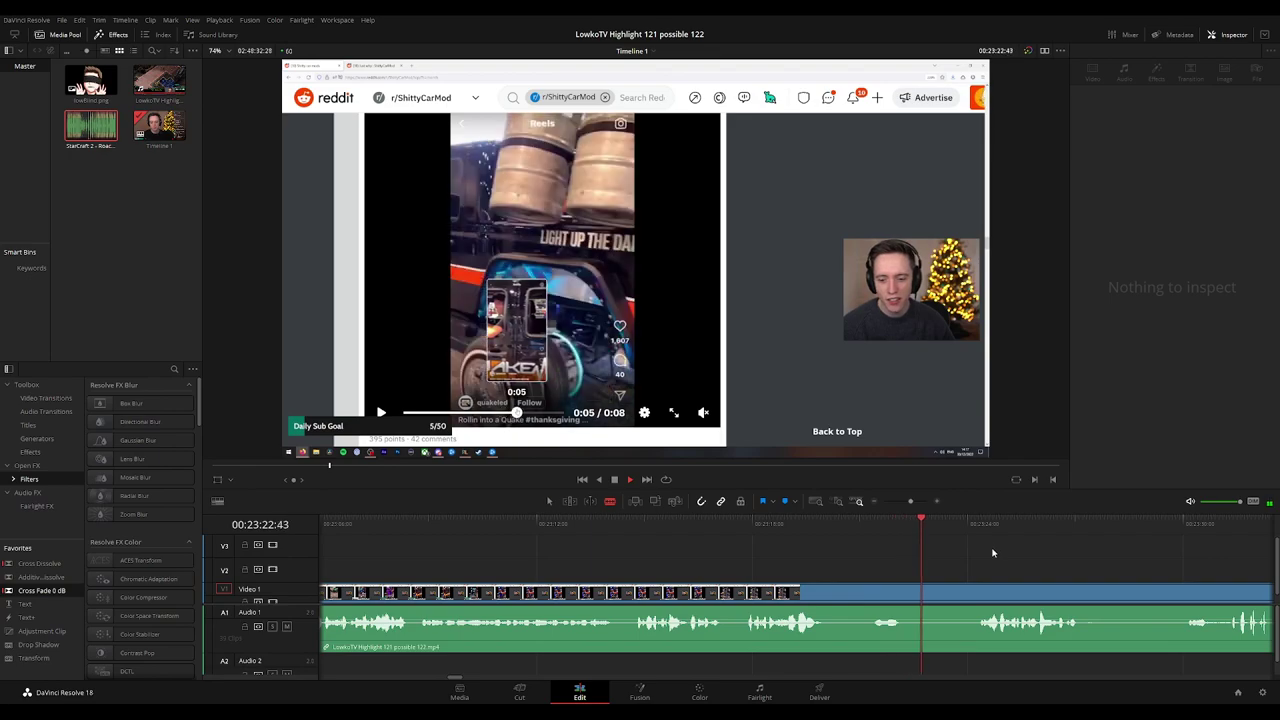
{"action": "left_click_drag", "start_coordinate": [1051, 566], "coordinate": [748, 566]}
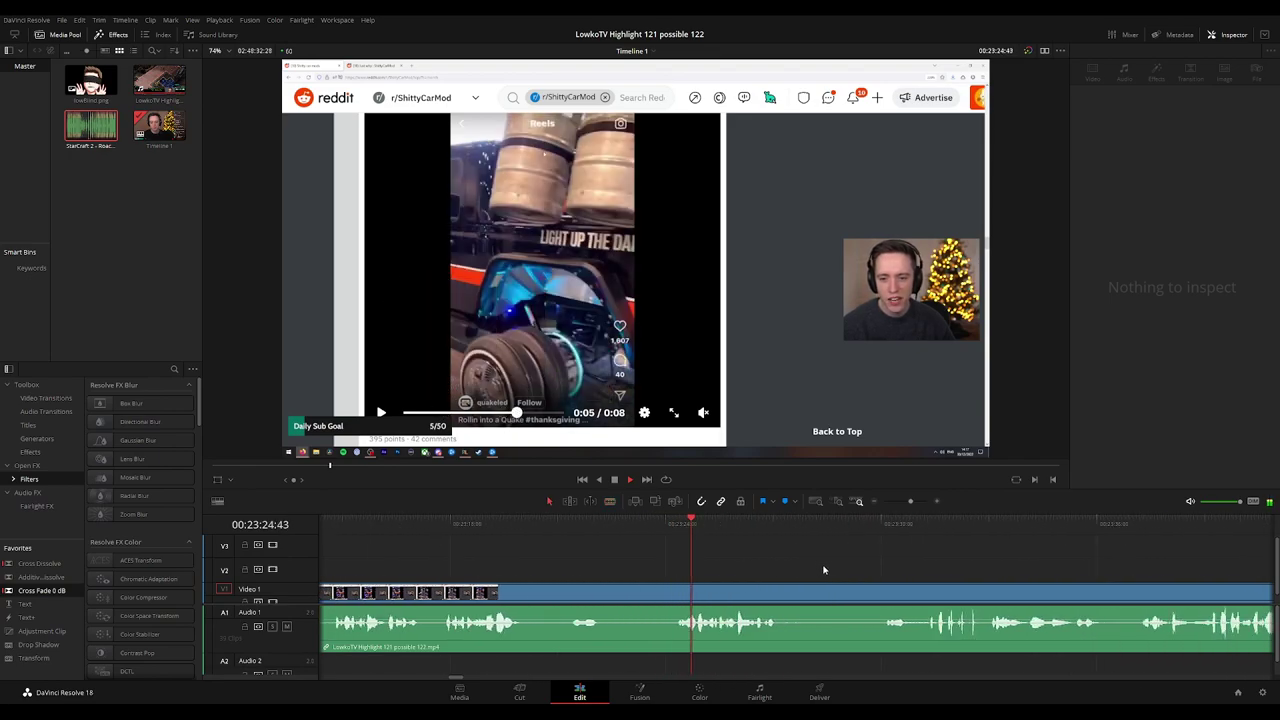
{"action": "scroll", "coordinate": [731, 565], "scroll_direction": "right", "scroll_amount": 1}
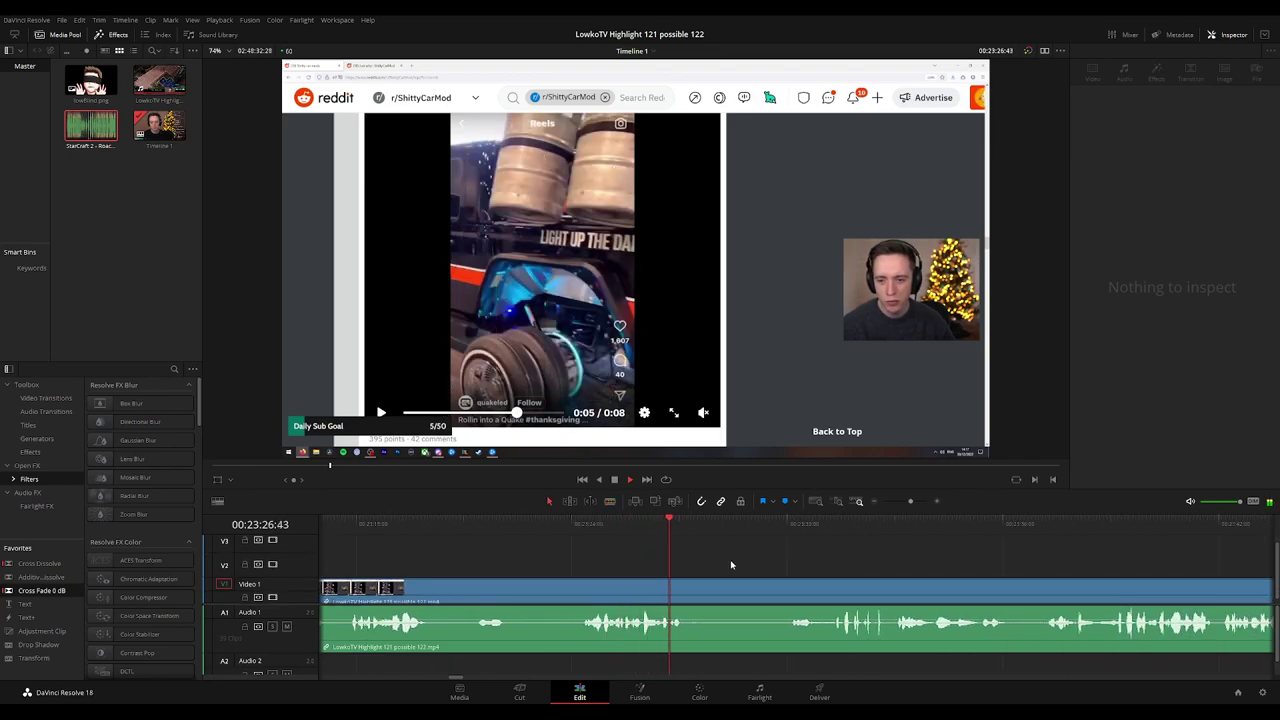
{"action": "scroll", "coordinate": [815, 560], "scroll_direction": "right", "scroll_amount": 1}
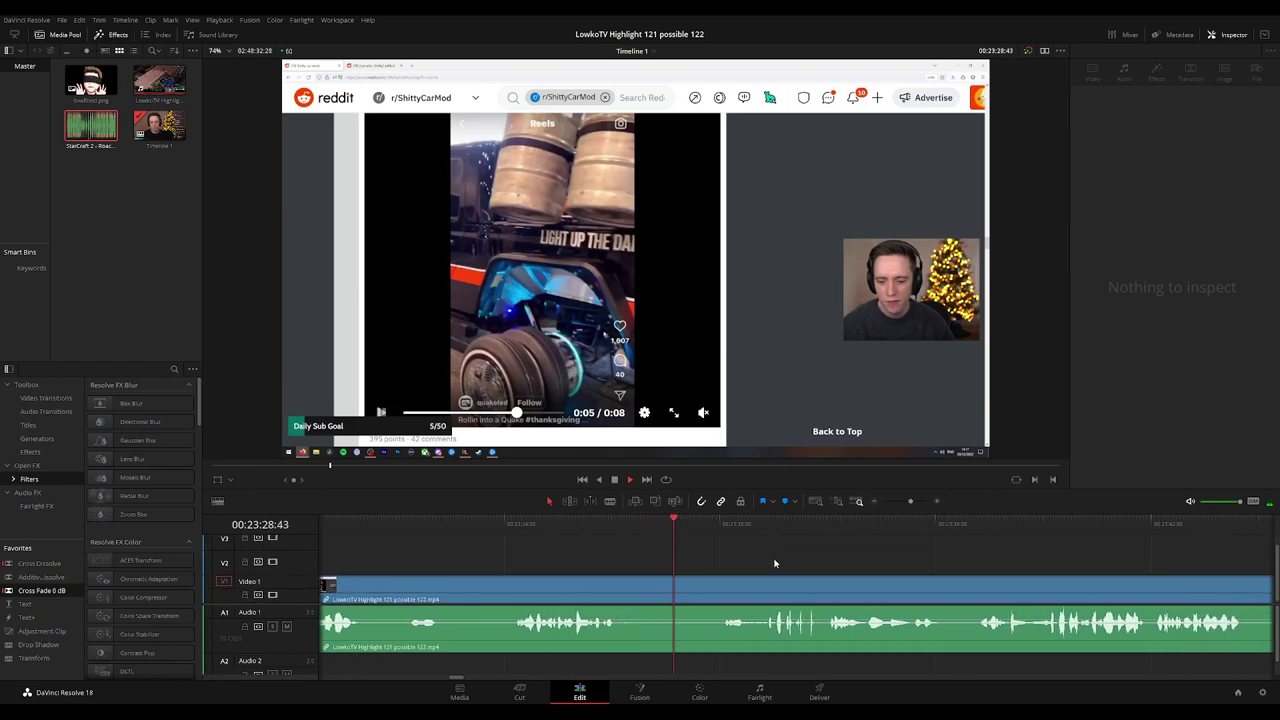
{"action": "scroll", "coordinate": [759, 563], "scroll_direction": "right", "scroll_amount": 1}
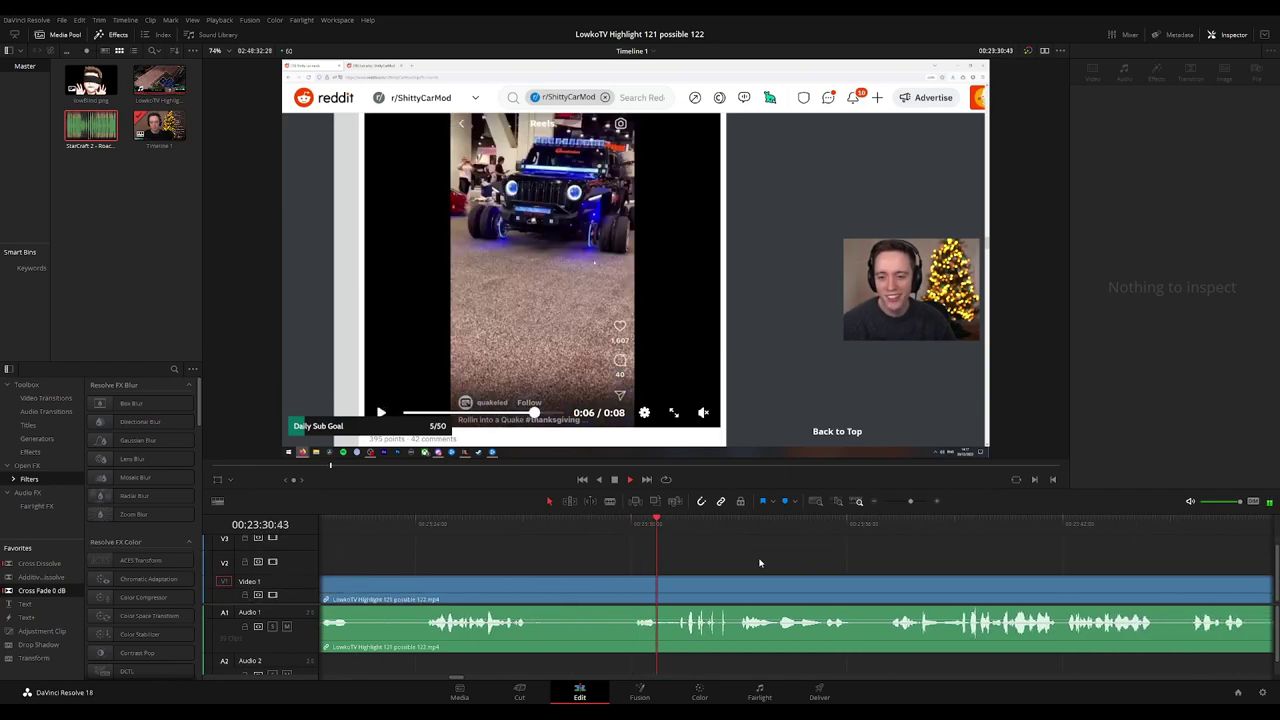
{"action": "scroll", "coordinate": [717, 556], "scroll_direction": "right", "scroll_amount": 2}
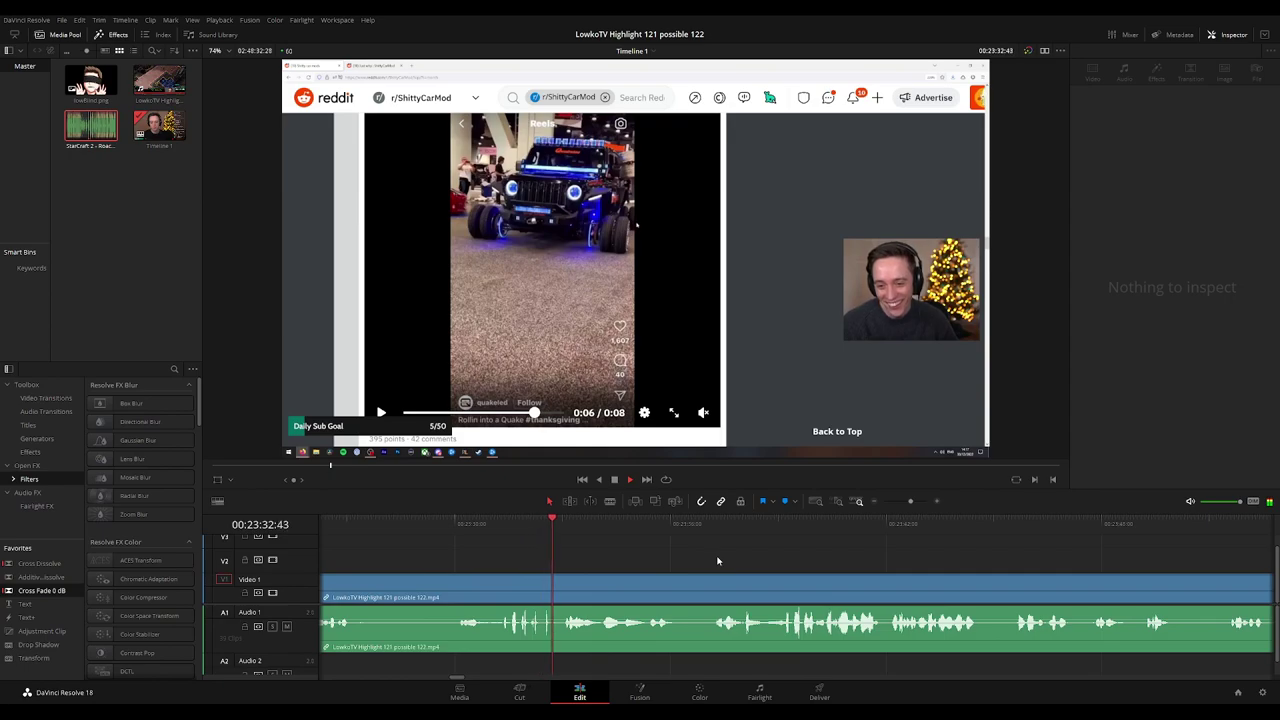
Review the hood ornament footage from about 23:33 to 23:48, up to the "I have no words" post, looking for pauses.
{"action": "key", "text": "space"}
{"action": "key", "text": "space"}
{"action": "scroll", "coordinate": [808, 566], "scroll_direction": "right", "scroll_amount": 2}
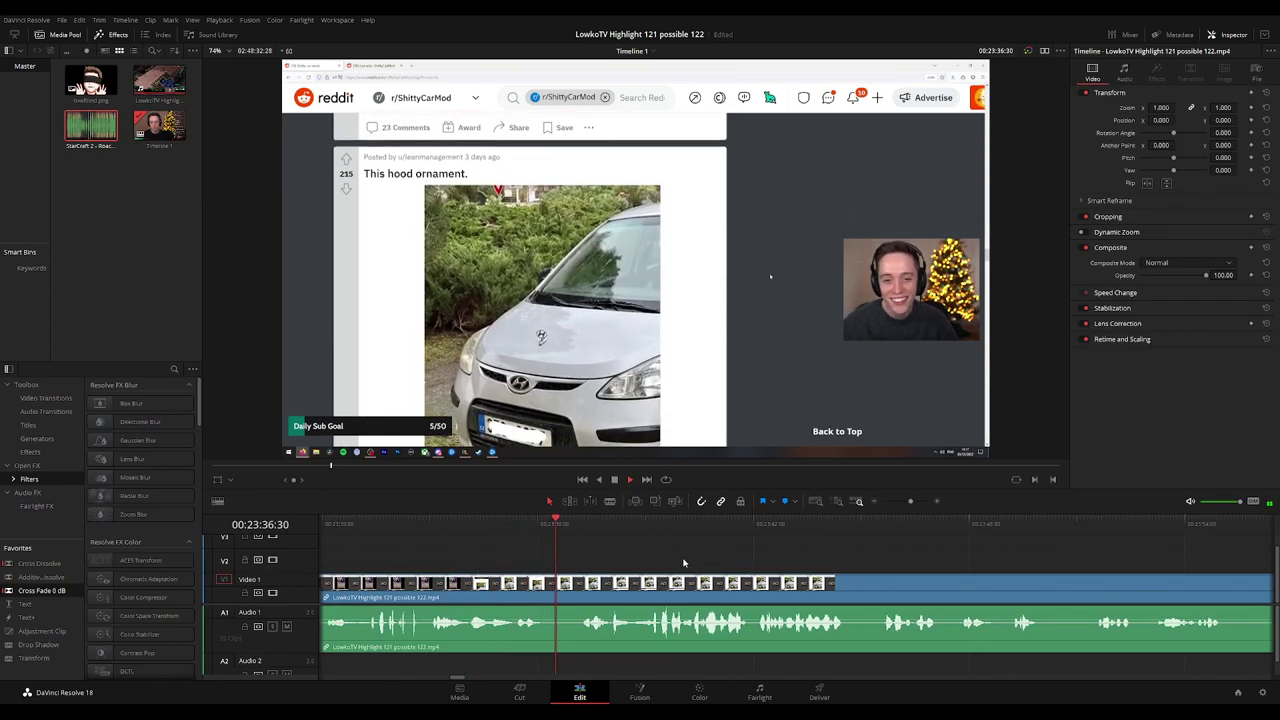
{"action": "scroll", "coordinate": [730, 561], "scroll_direction": "right", "scroll_amount": 1}
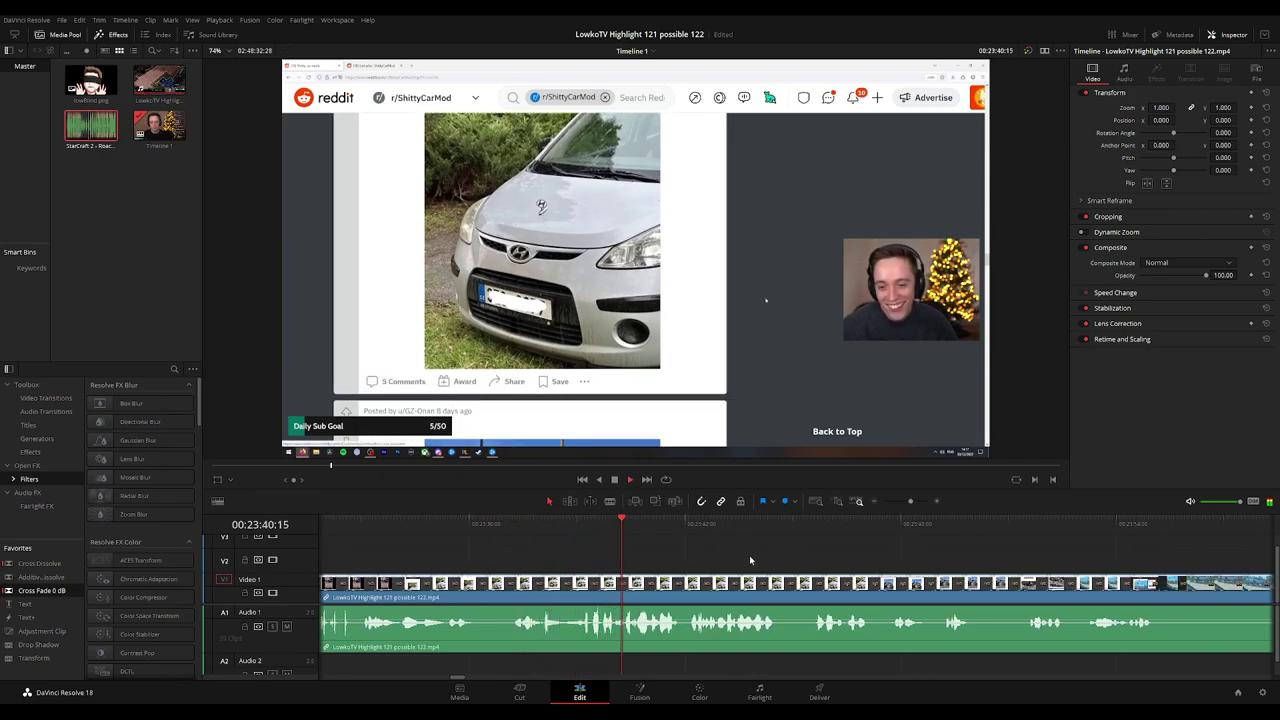
{"action": "scroll", "coordinate": [710, 565], "scroll_direction": "right", "scroll_amount": 2}
{"action": "scroll", "coordinate": [705, 560], "scroll_direction": "right", "scroll_amount": 1}
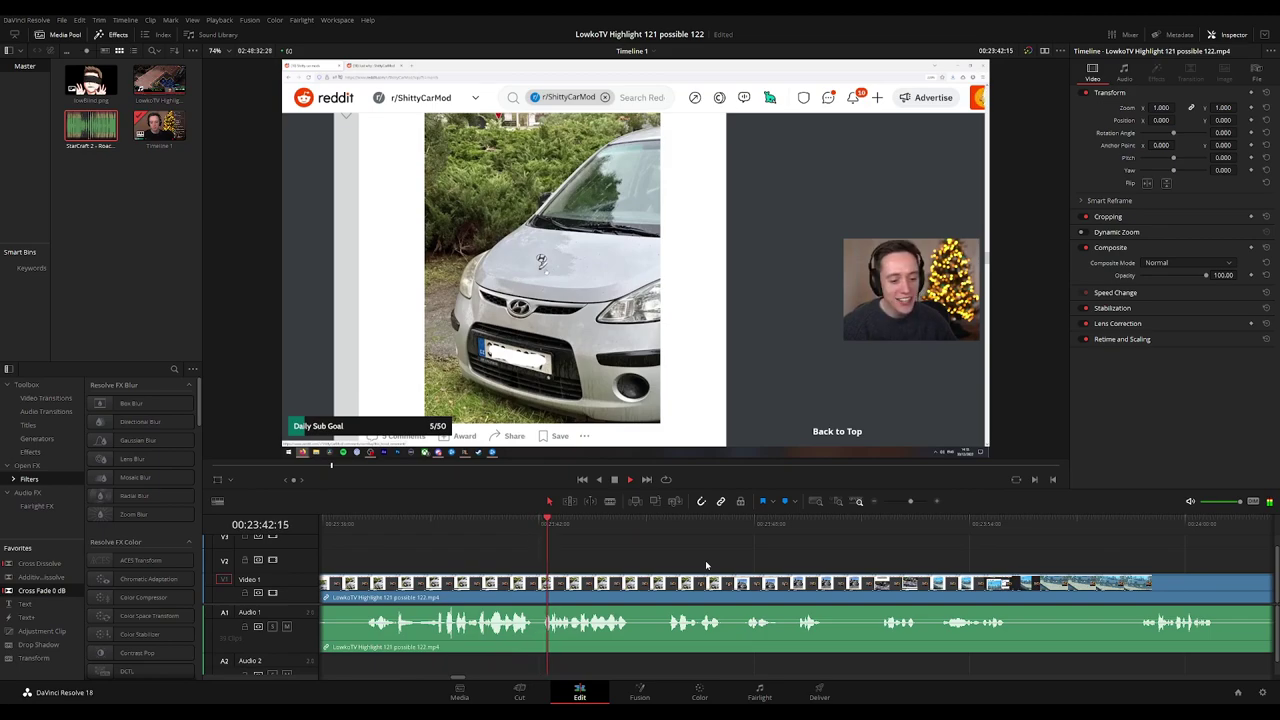
{"action": "scroll", "coordinate": [681, 563], "scroll_direction": "right", "scroll_amount": 1}
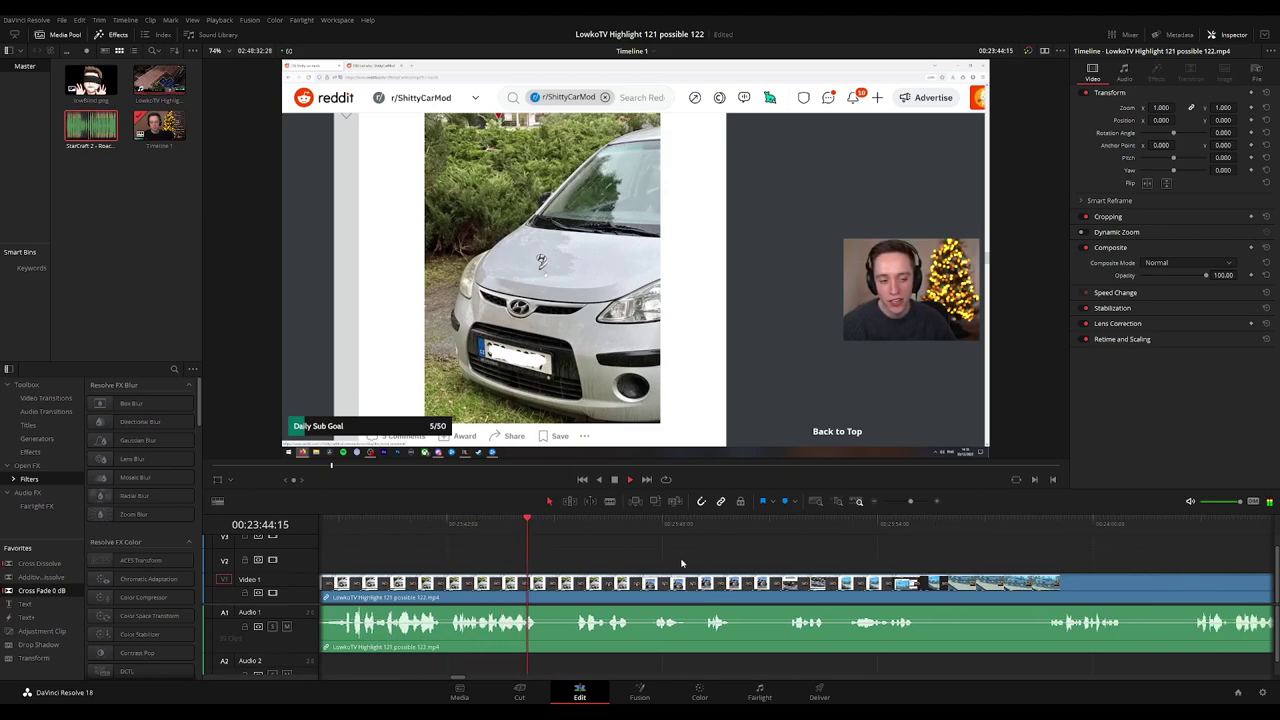
{"action": "scroll", "coordinate": [690, 562], "scroll_direction": "right", "scroll_amount": 2}
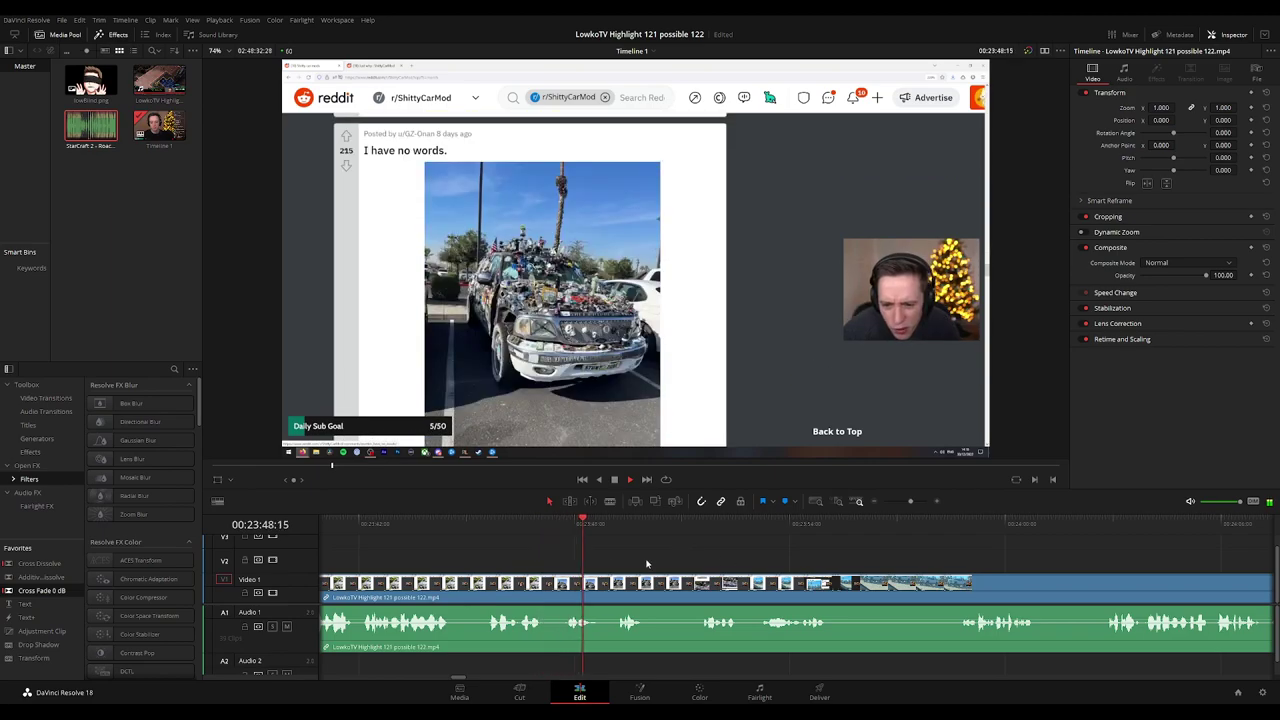
Cut out the brief section at about 23:47, between the hood ornament and "I have no words" posts, and colour the preceding clip green.
{"action": "key", "text": "b"}
{"action": "left_click", "coordinate": [545, 585]}
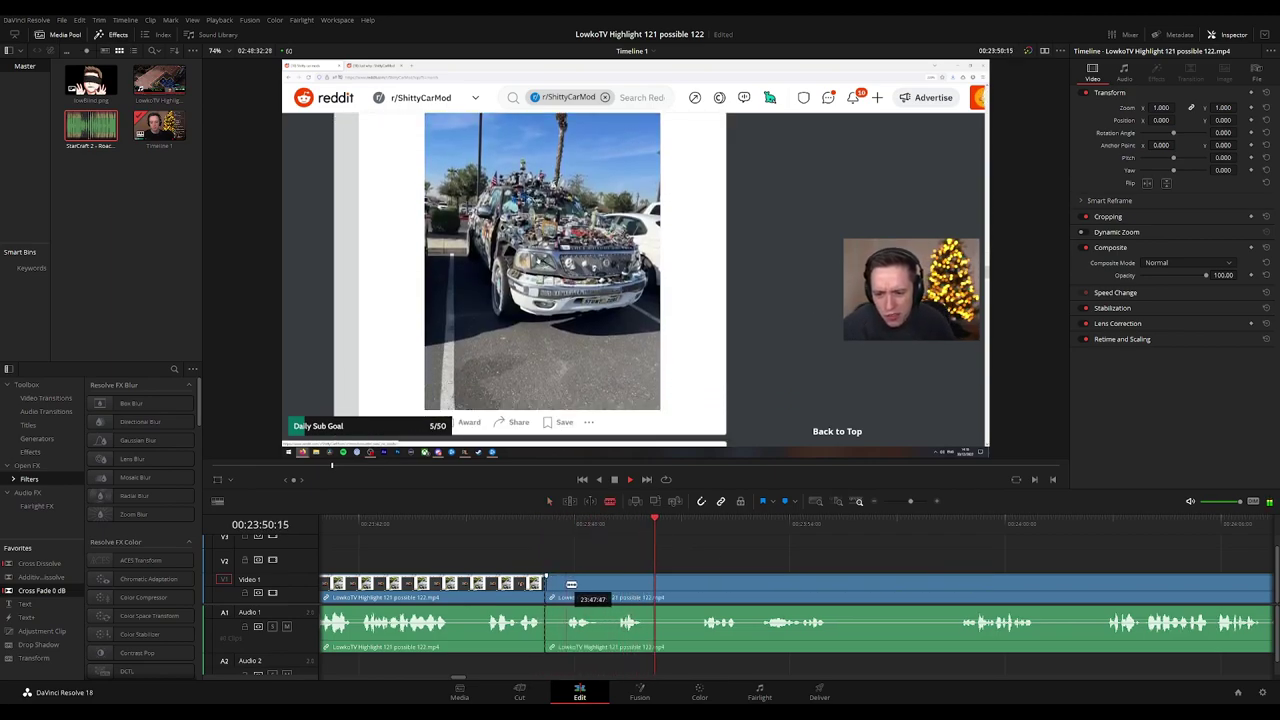
{"action": "left_click", "coordinate": [566, 585]}
{"action": "key", "text": "Delete"}
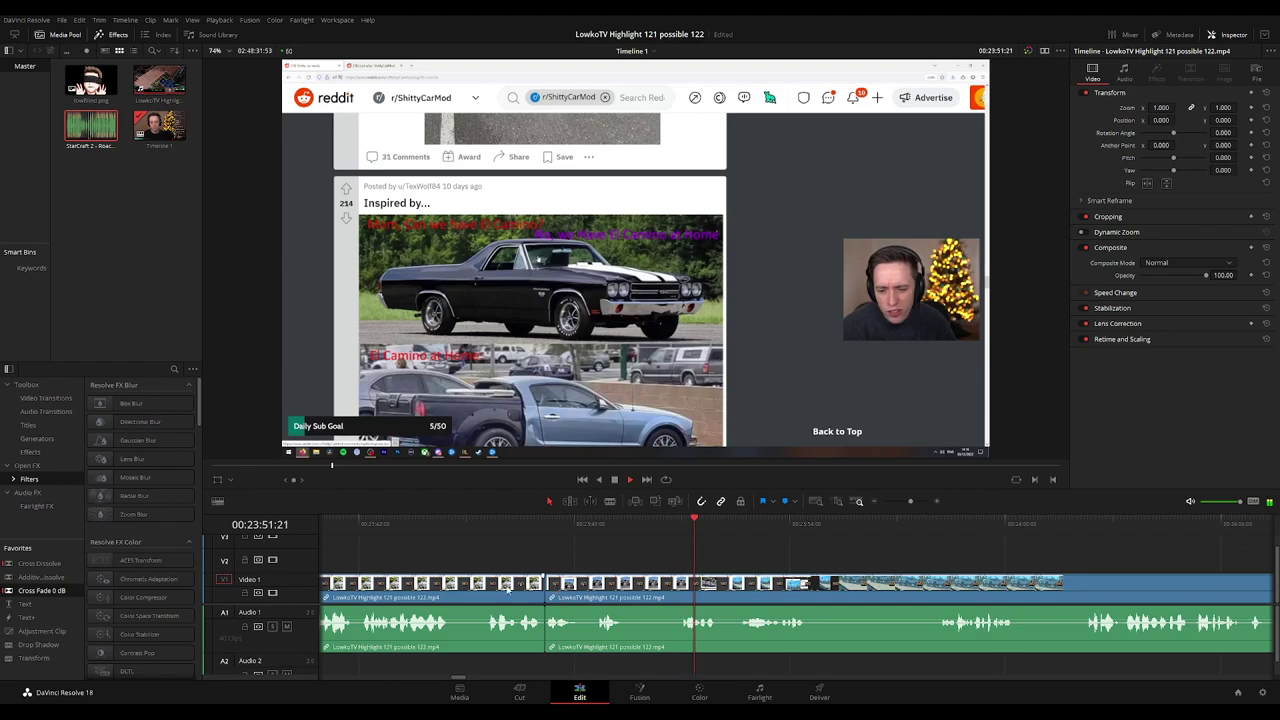
{"action": "left_click", "coordinate": [535, 590]}
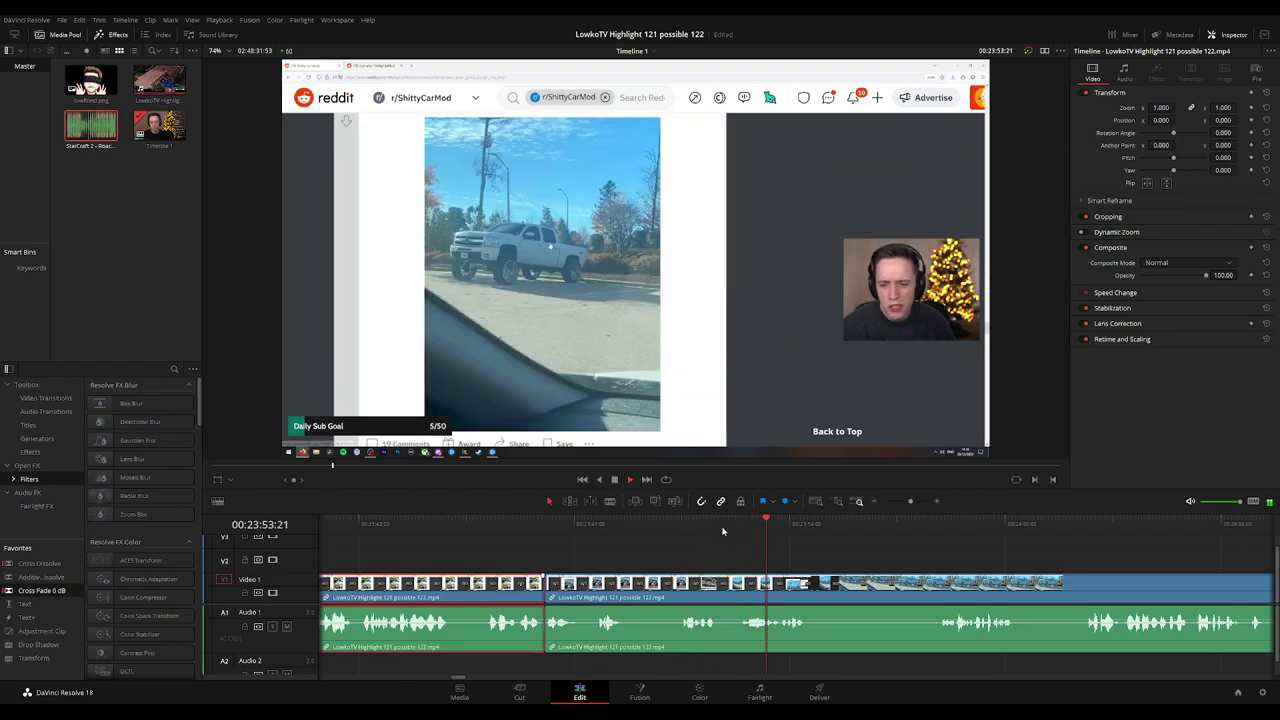
Cut out the short section starting at about 23:52:09, between the El Camino and white pickup posts, and colour the preceding clip green.
{"action": "left_click", "coordinate": [707, 524]}
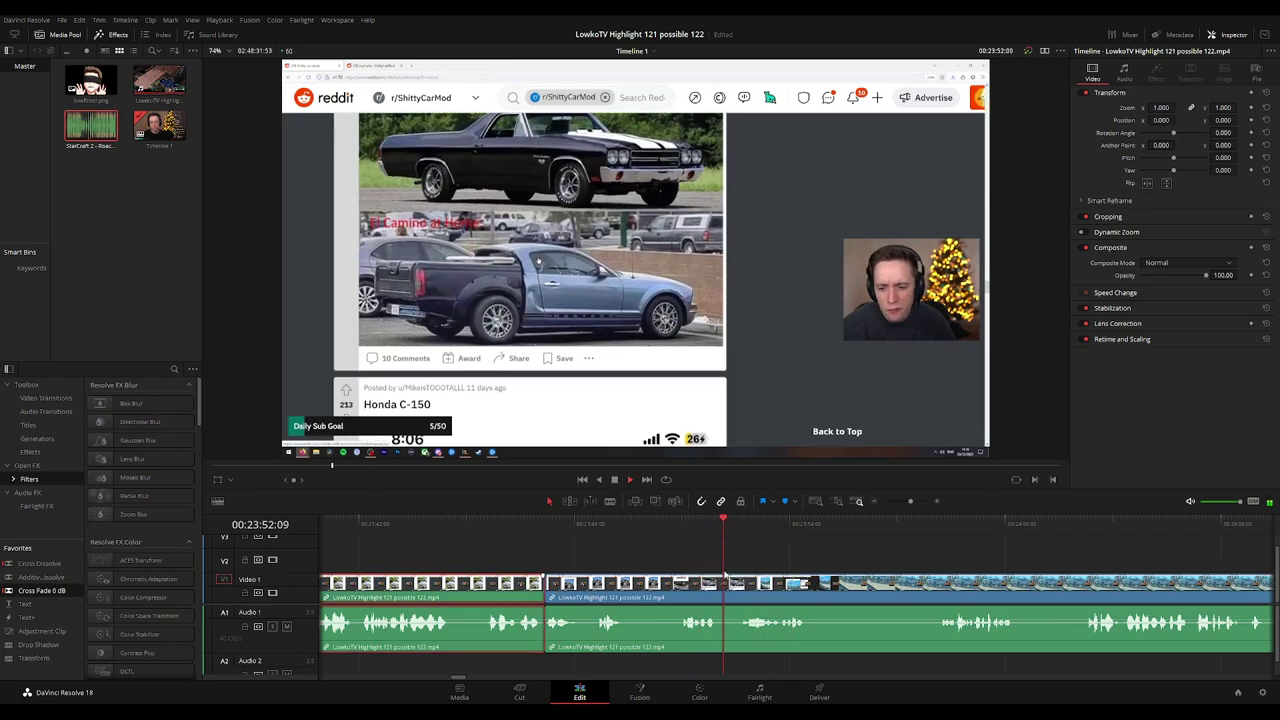
{"action": "key", "text": "b"}
{"action": "left_click", "coordinate": [723, 588]}
{"action": "left_click", "coordinate": [741, 587]}
{"action": "key", "text": "a"}
{"action": "left_click", "coordinate": [733, 590]}
{"action": "key", "text": "Delete"}
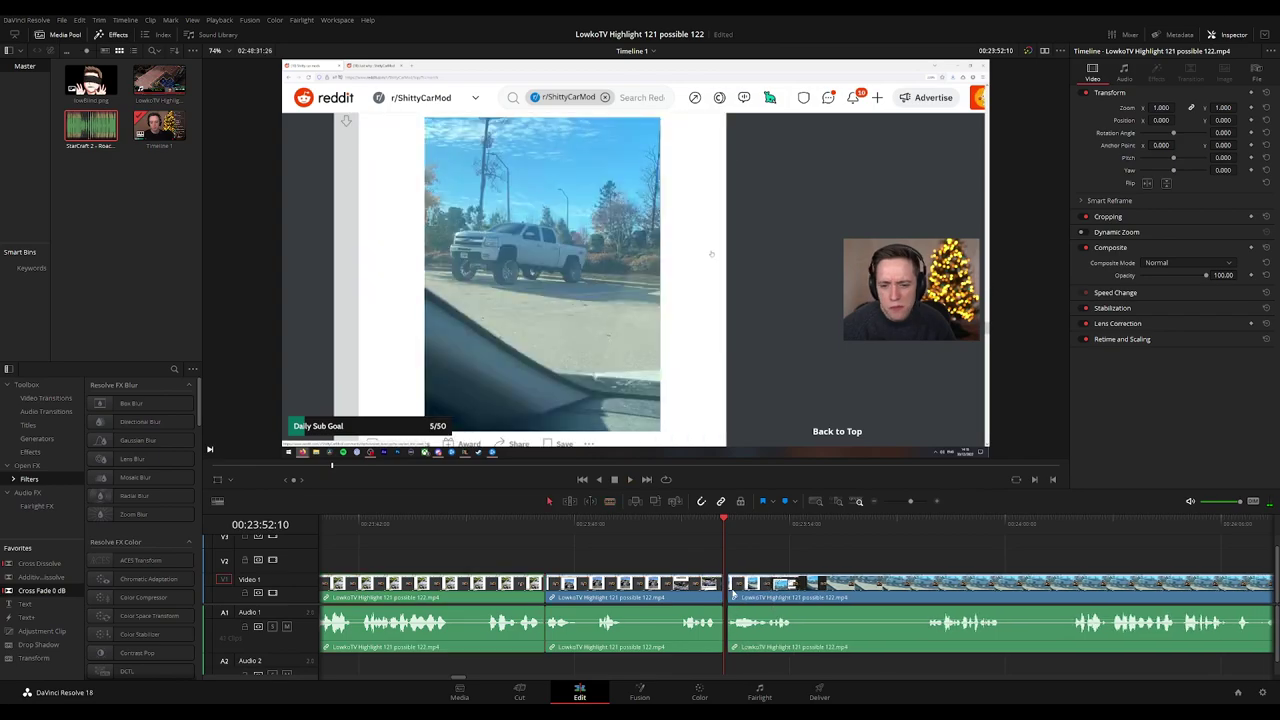
{"action": "key", "text": "space"}
{"action": "left_click", "coordinate": [705, 588]}
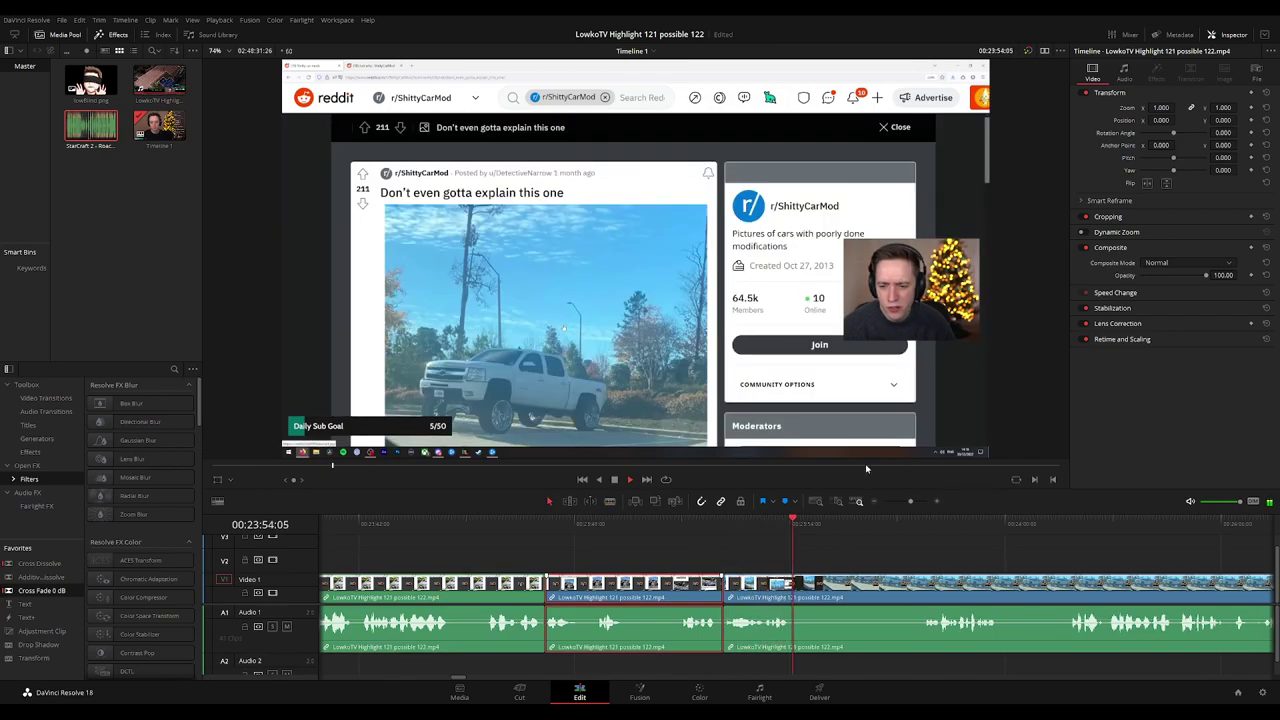
{"action": "left_click", "coordinate": [918, 558]}
Cut out the silent pause starting at about 23:59:47 in the white pickup footage and colour the preceding clip green.
{"action": "scroll", "coordinate": [787, 553], "scroll_direction": "right", "scroll_amount": 5}
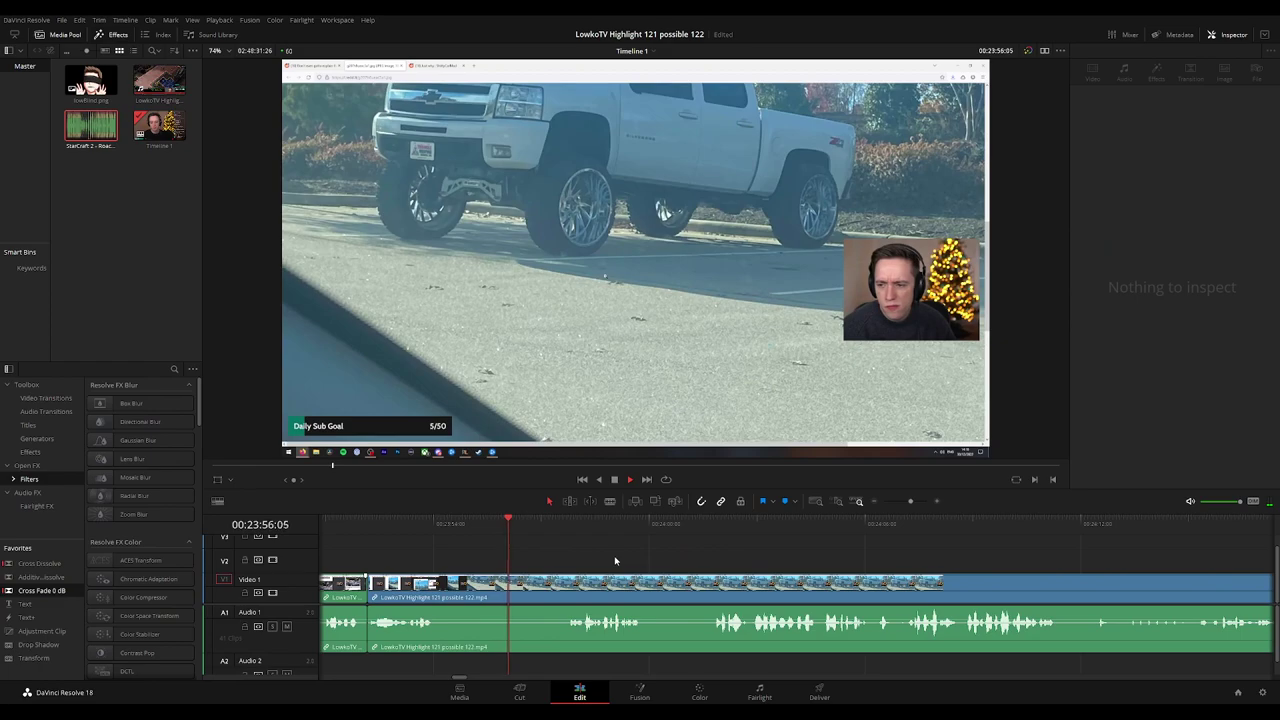
{"action": "scroll", "coordinate": [651, 563], "scroll_direction": "right", "scroll_amount": 3}
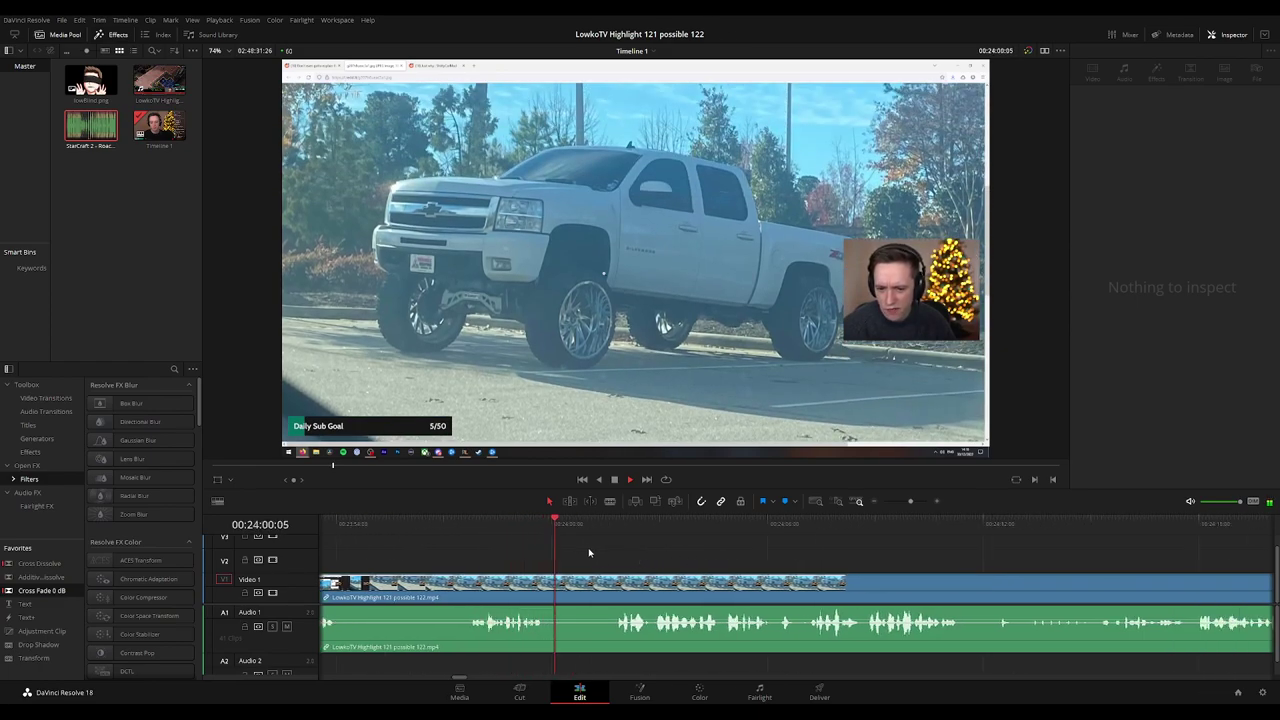
{"action": "left_click", "coordinate": [609, 523]}
{"action": "key", "text": "b"}
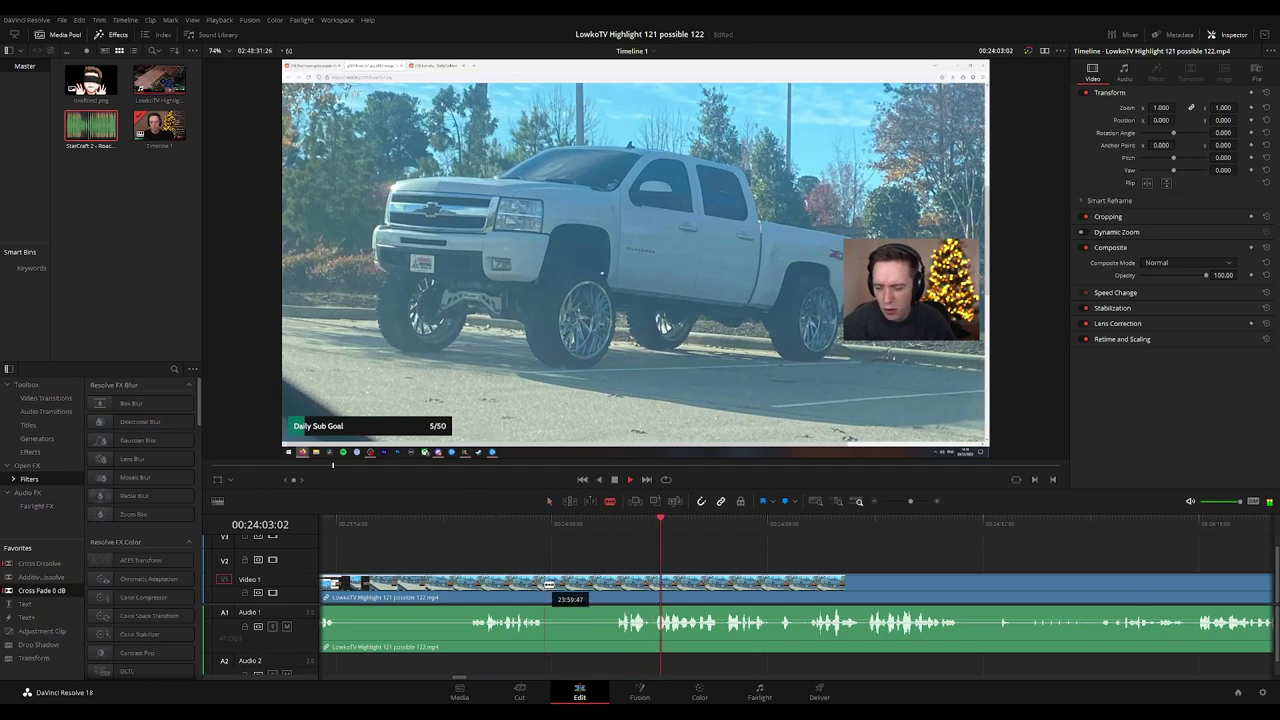
{"action": "left_click", "coordinate": [544, 597]}
{"action": "left_click", "coordinate": [615, 582]}
{"action": "key", "text": "a"}
{"action": "left_click", "coordinate": [595, 586]}
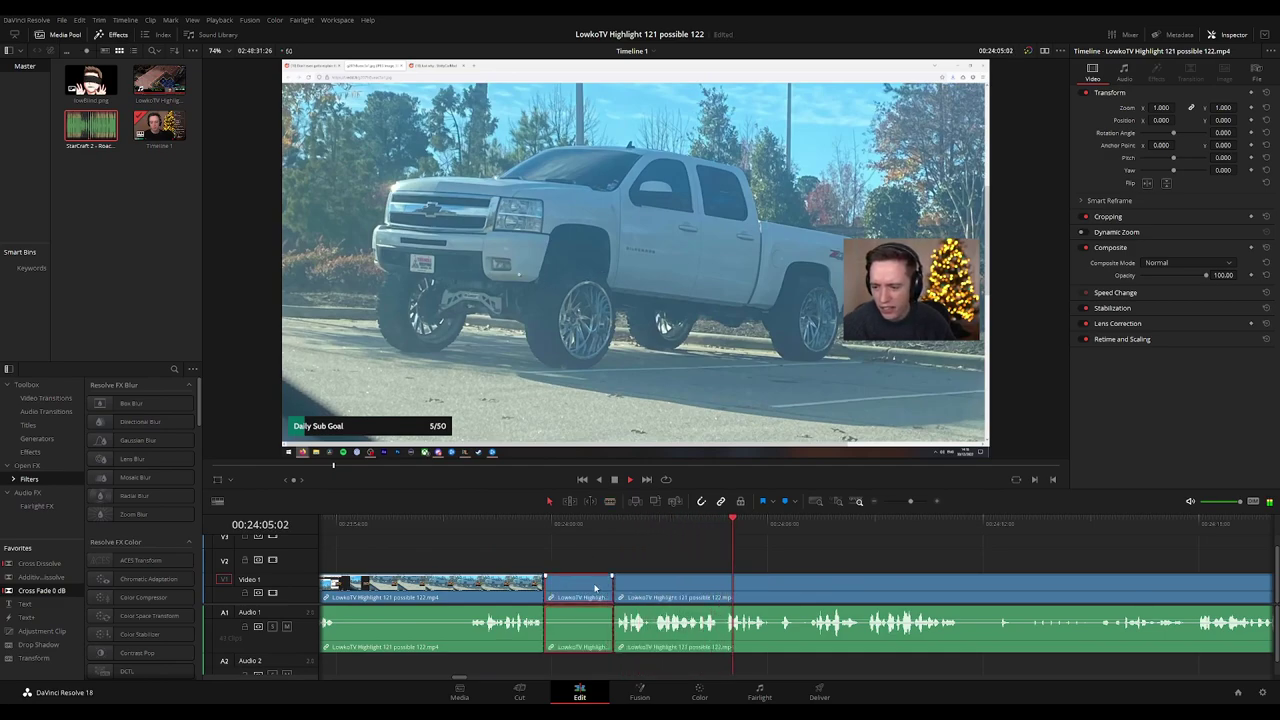
{"action": "key", "text": "Delete"}
{"action": "left_click", "coordinate": [531, 585]}
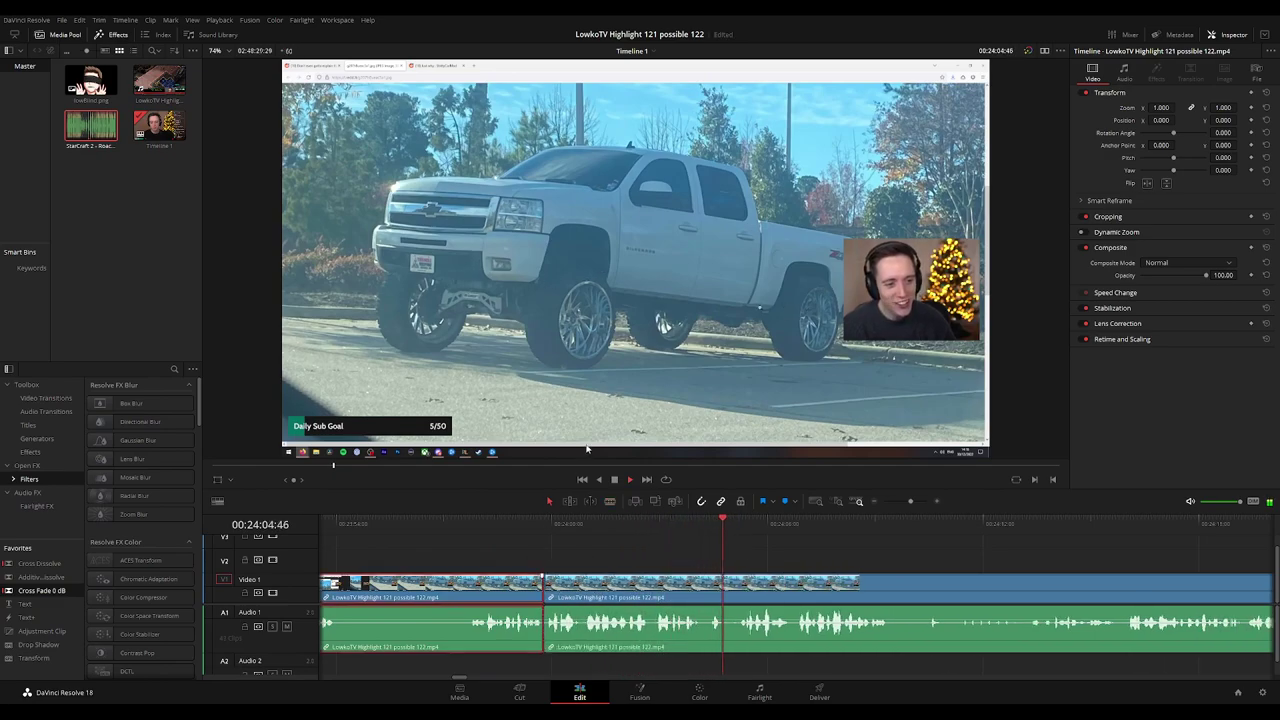
{"action": "left_click", "coordinate": [897, 554]}
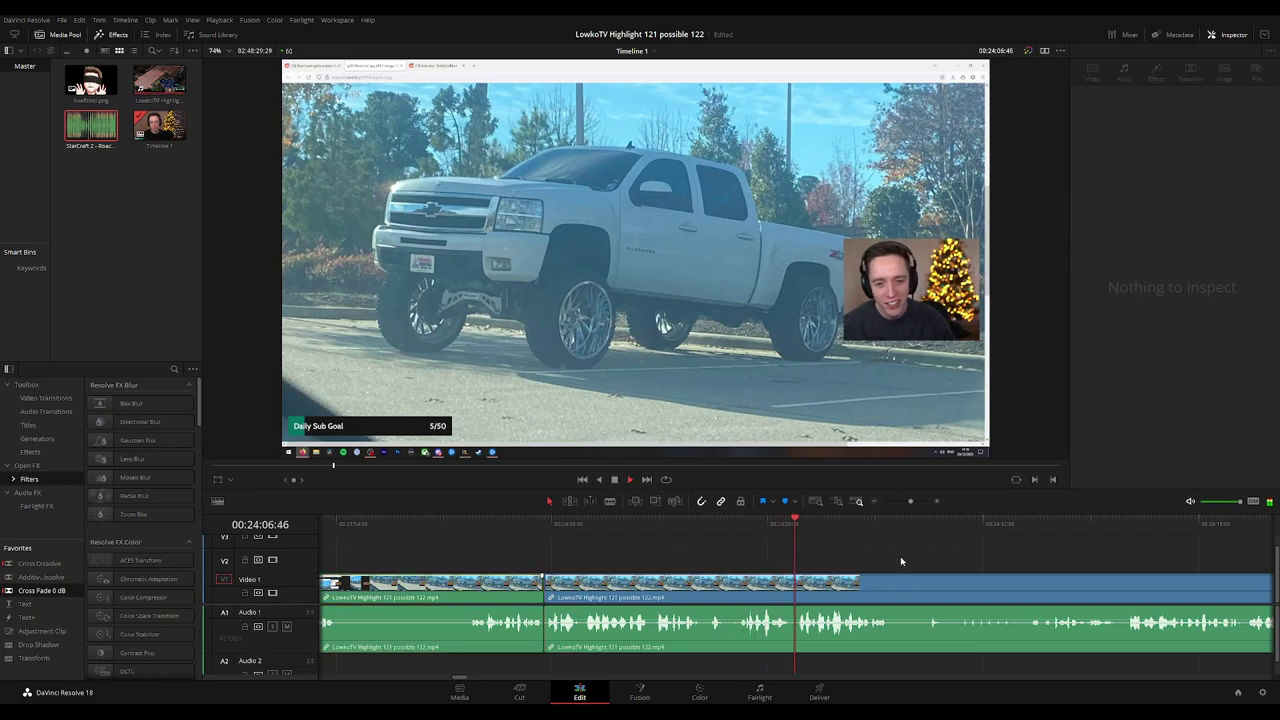
Review the white pickup footage from about 24:06 to 24:44, looking for pauses to cut.
{"action": "left_click_drag", "start_coordinate": [990, 564], "coordinate": [709, 563]}
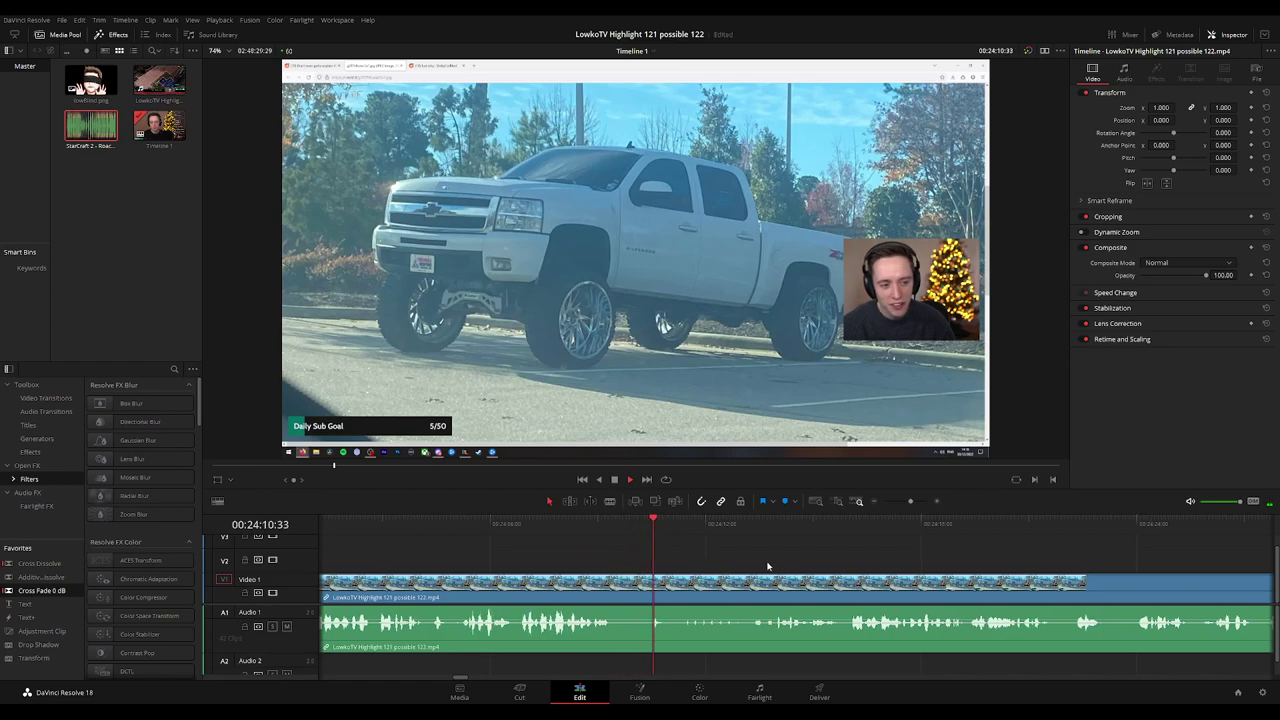
{"action": "scroll", "coordinate": [700, 555], "scroll_direction": "right", "scroll_amount": 3}
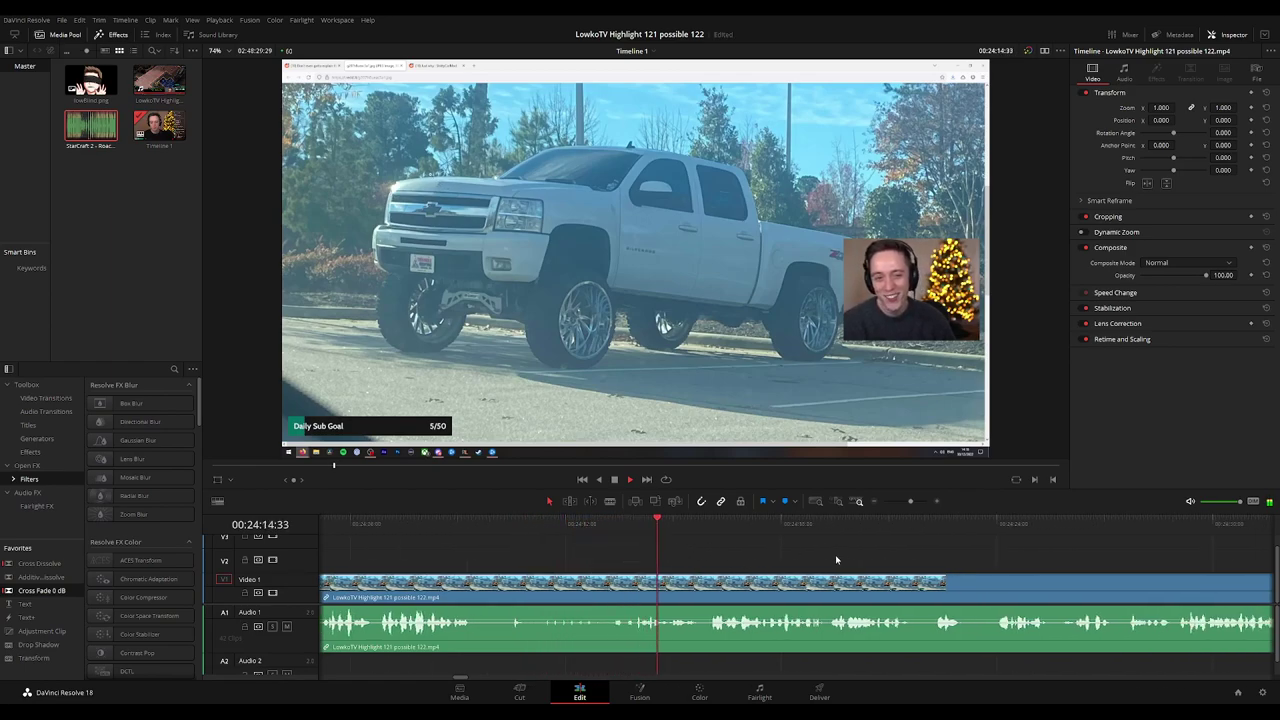
{"action": "scroll", "coordinate": [790, 558], "scroll_direction": "right", "scroll_amount": 3}
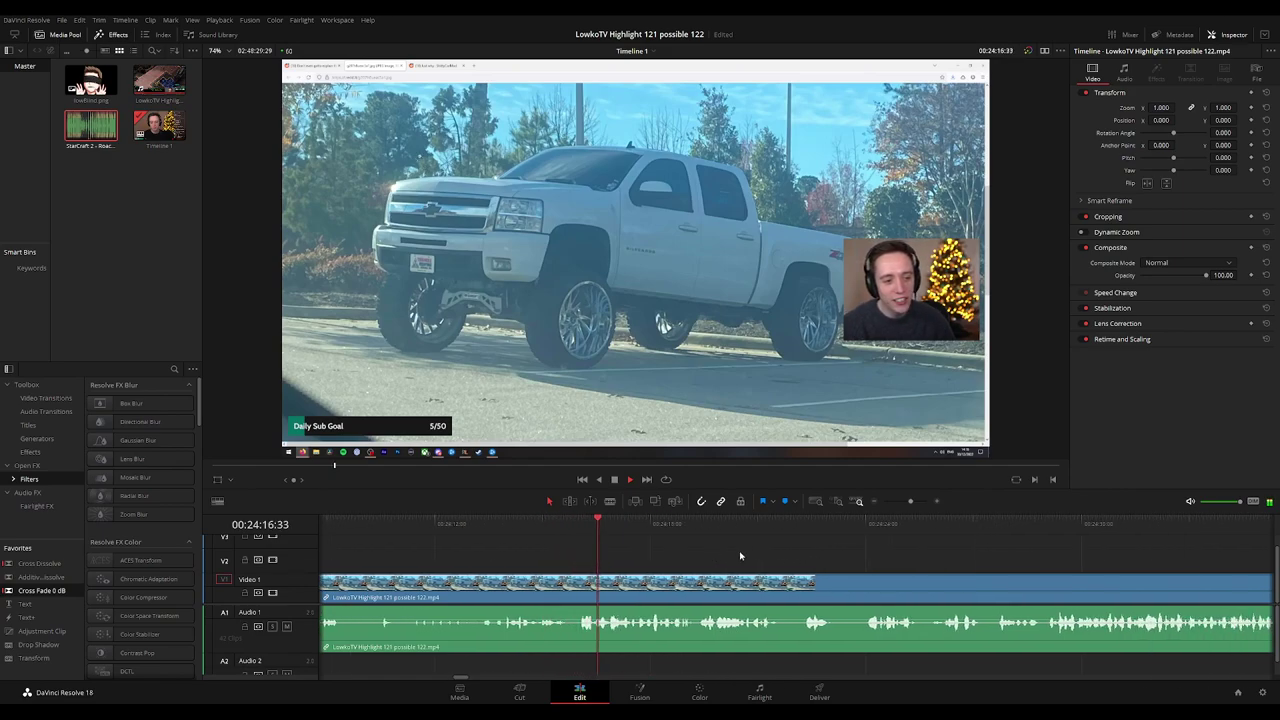
{"action": "scroll", "coordinate": [760, 555], "scroll_direction": "right", "scroll_amount": 3}
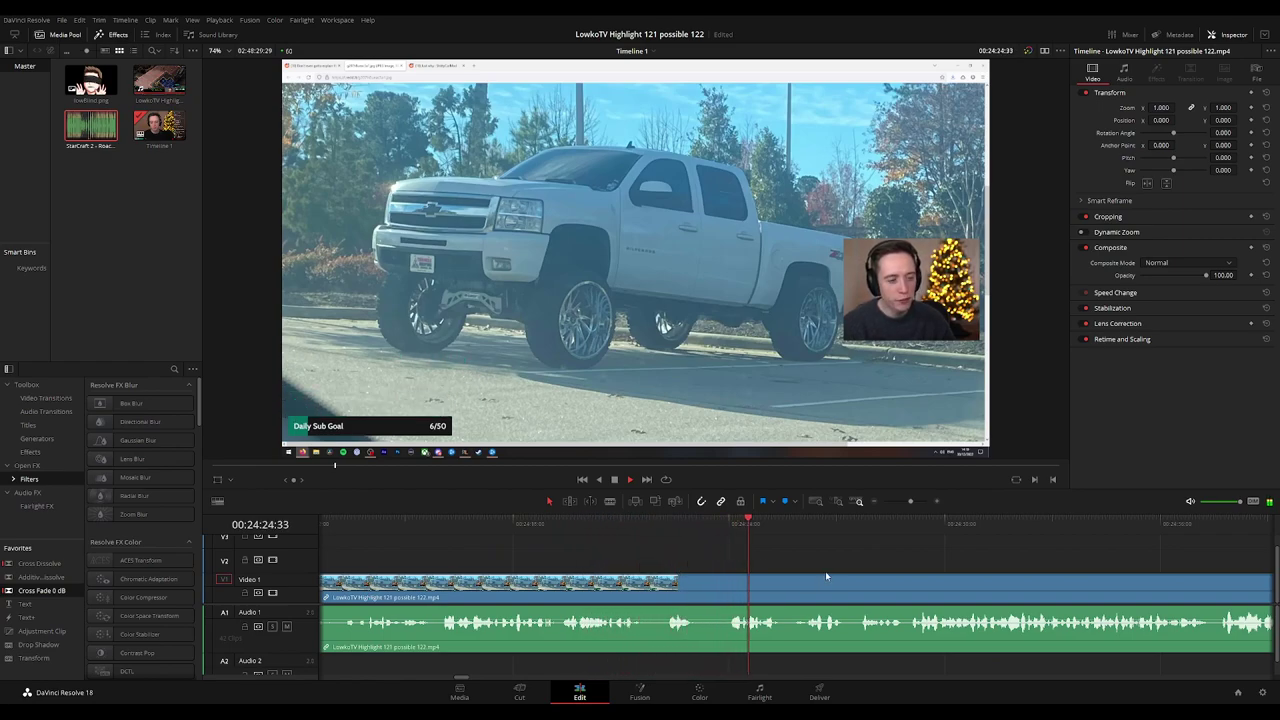
{"action": "scroll", "coordinate": [740, 562], "scroll_direction": "right", "scroll_amount": 2}
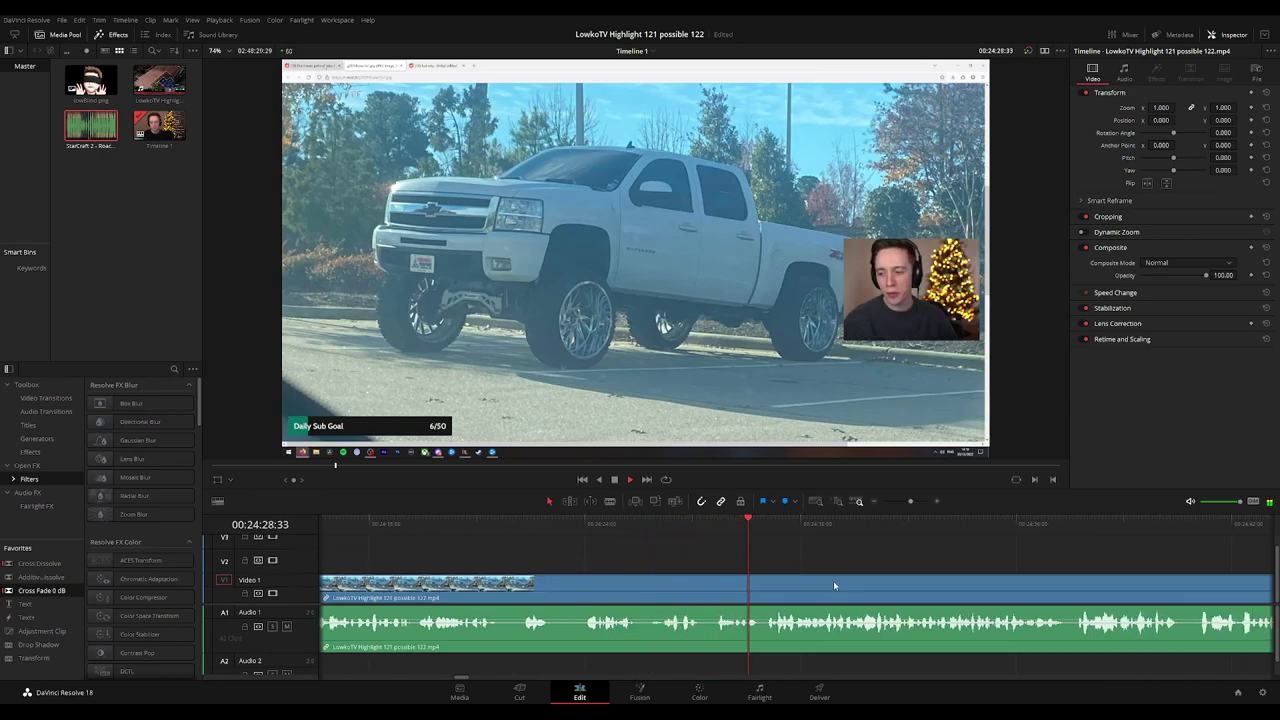
{"action": "scroll", "coordinate": [990, 562], "scroll_direction": "right", "scroll_amount": 7}
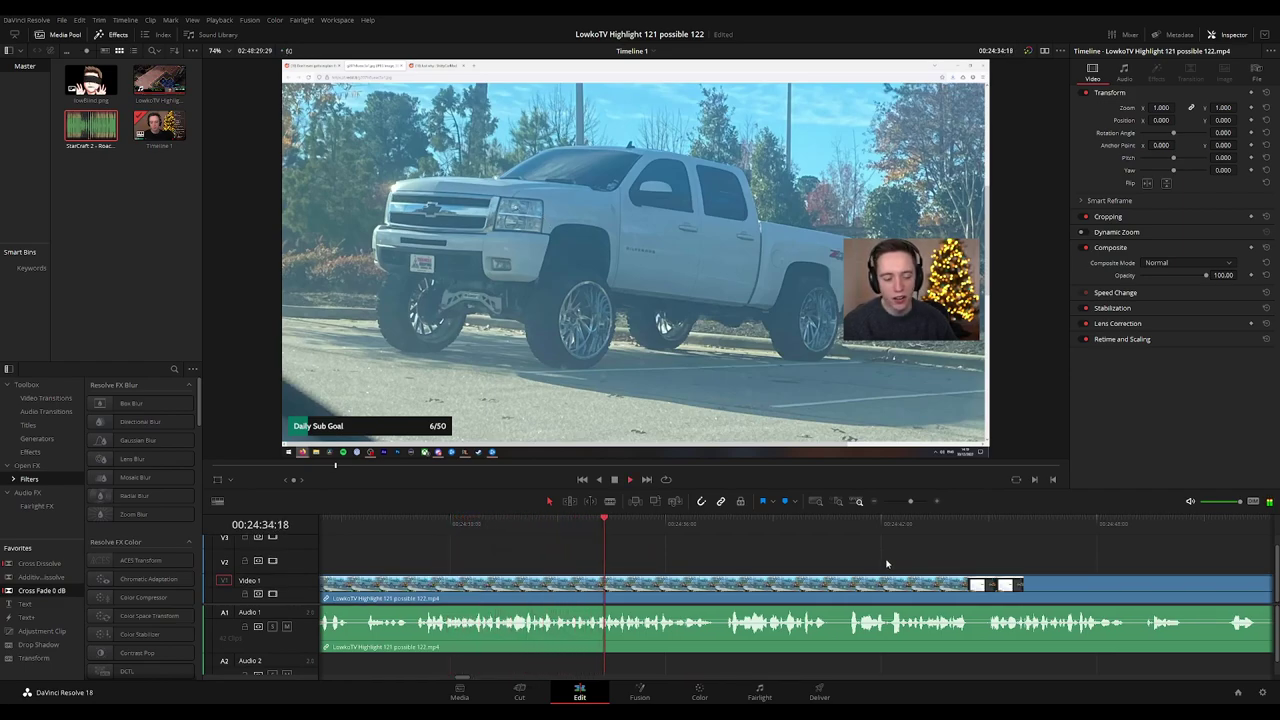
{"action": "scroll", "coordinate": [886, 564], "scroll_direction": "right", "scroll_amount": 3}
{"action": "scroll", "coordinate": [786, 560], "scroll_direction": "right", "scroll_amount": 1}
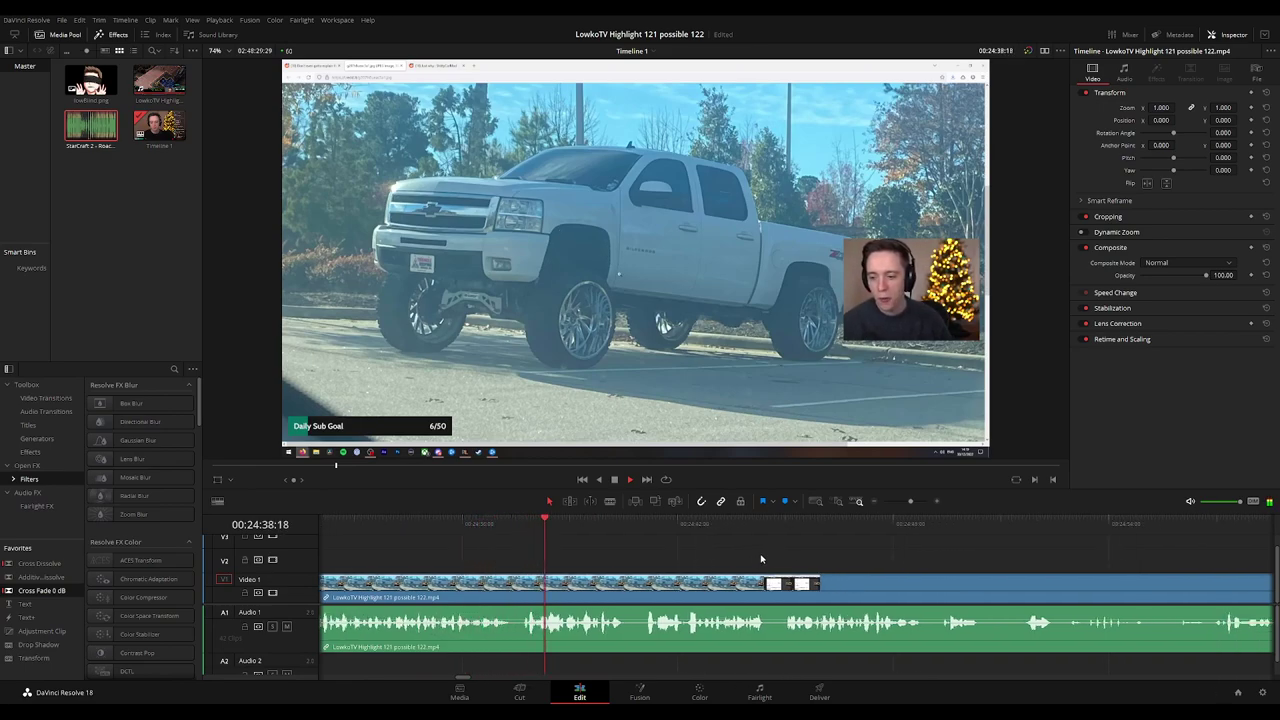
{"action": "scroll", "coordinate": [779, 556], "scroll_direction": "right", "scroll_amount": 2}
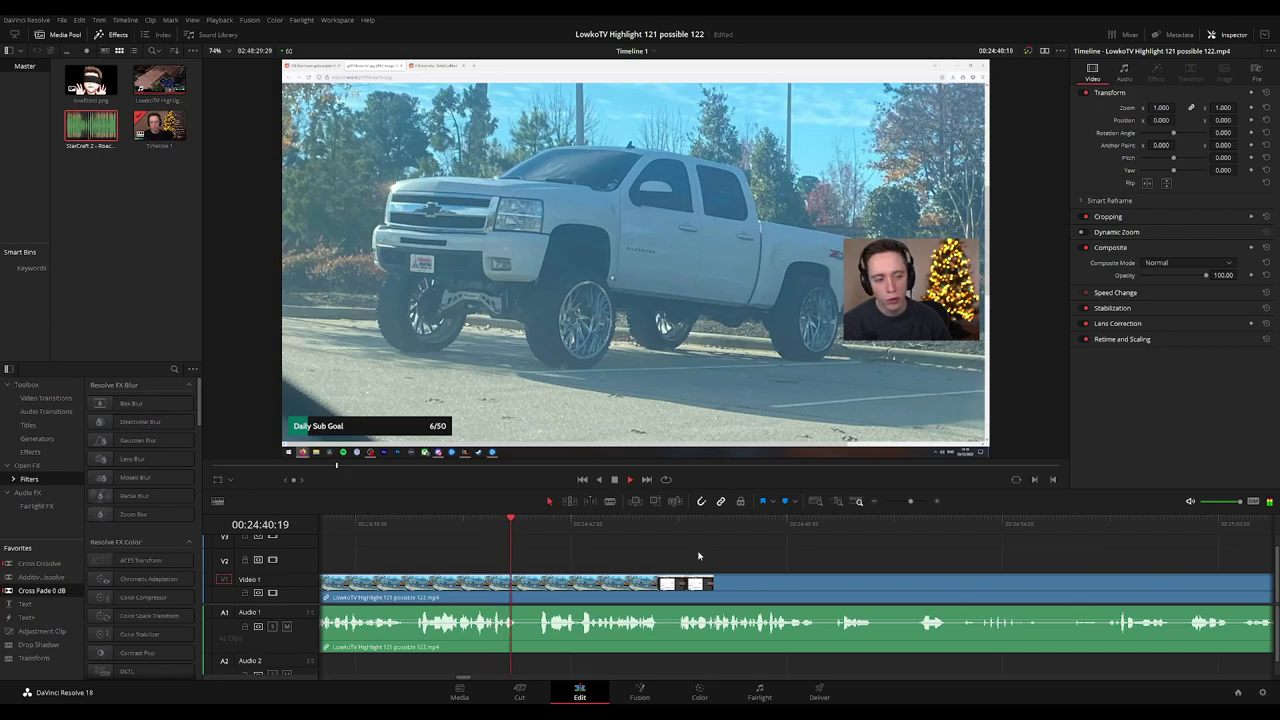
{"action": "scroll", "coordinate": [783, 565], "scroll_direction": "right", "scroll_amount": 2}
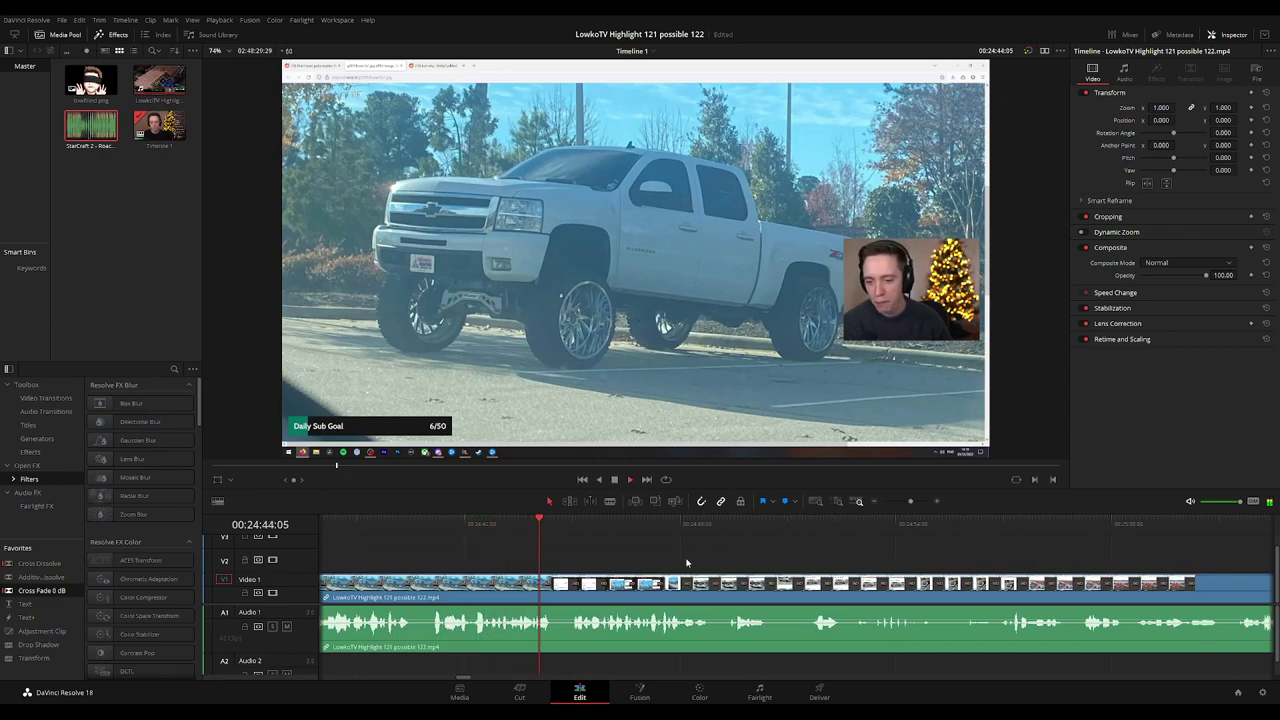
Cut out the brief section at about 25:00, between the "Found in Texas" and "He agapes you" posts, and colour the preceding clip green.
{"action": "scroll", "coordinate": [704, 561], "scroll_direction": "right", "scroll_amount": 2}
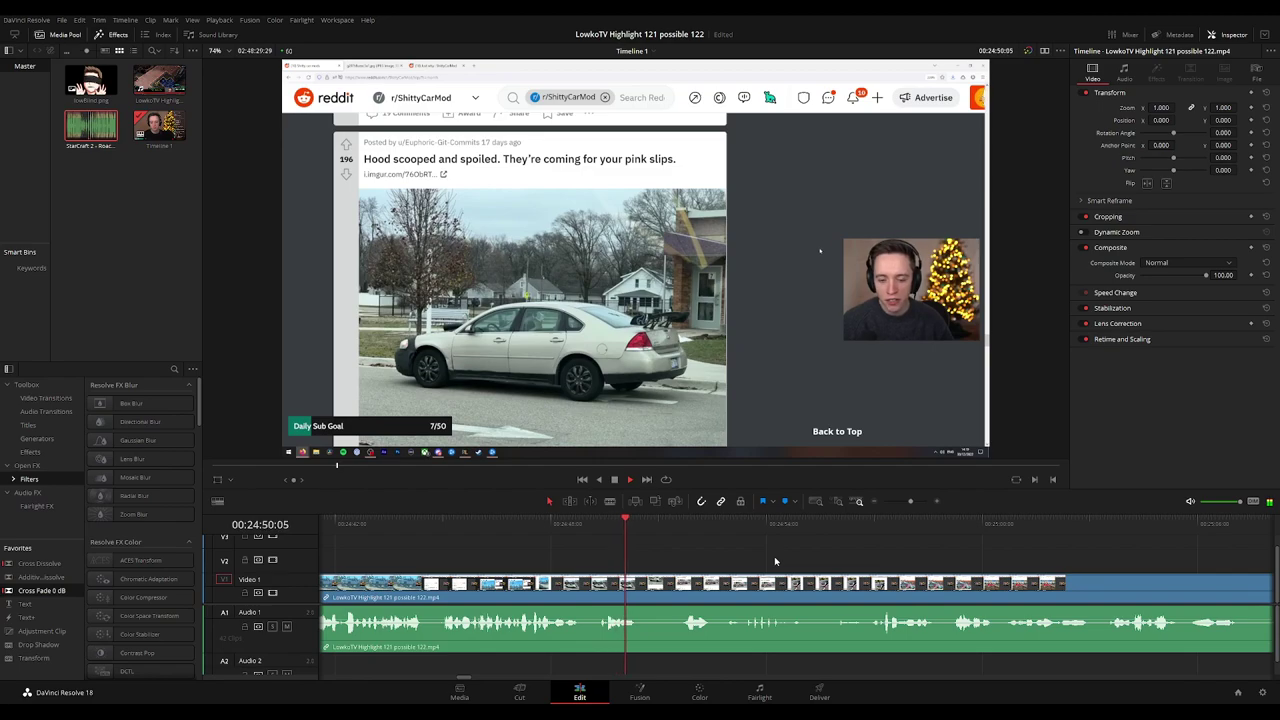
{"action": "scroll", "coordinate": [777, 560], "scroll_direction": "right", "scroll_amount": 2}
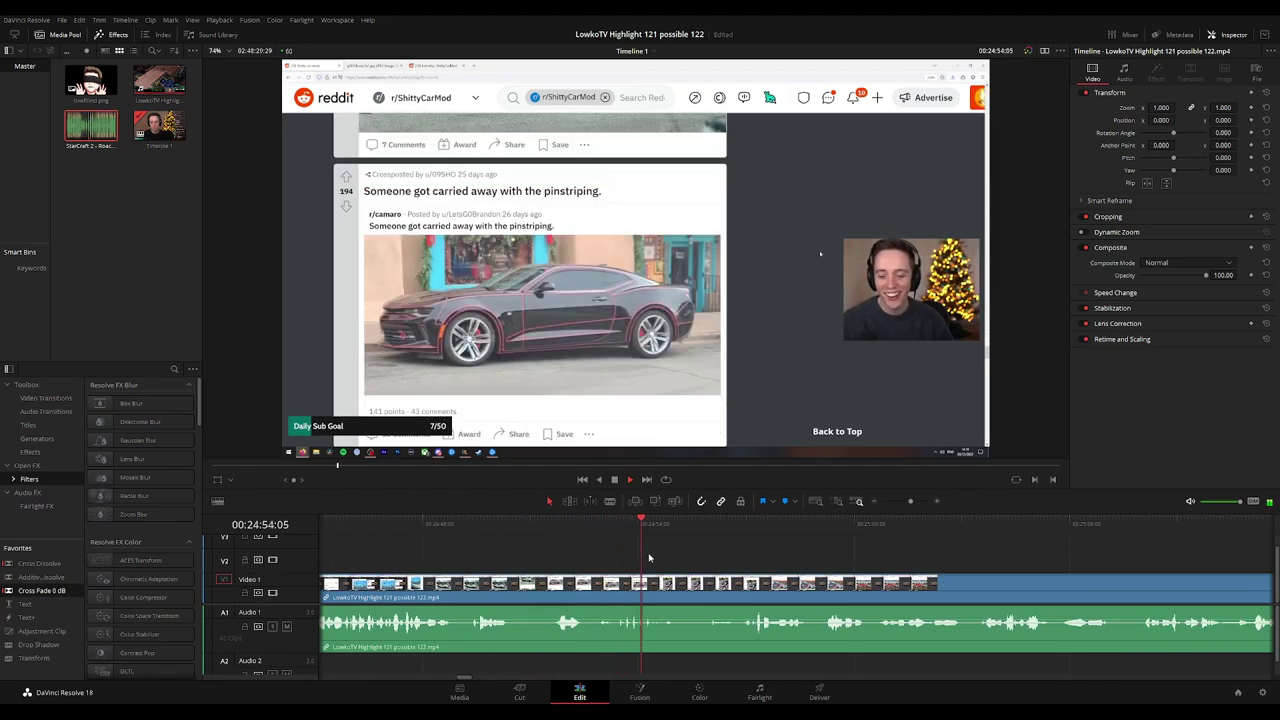
{"action": "scroll", "coordinate": [773, 557], "scroll_direction": "right", "scroll_amount": 2}
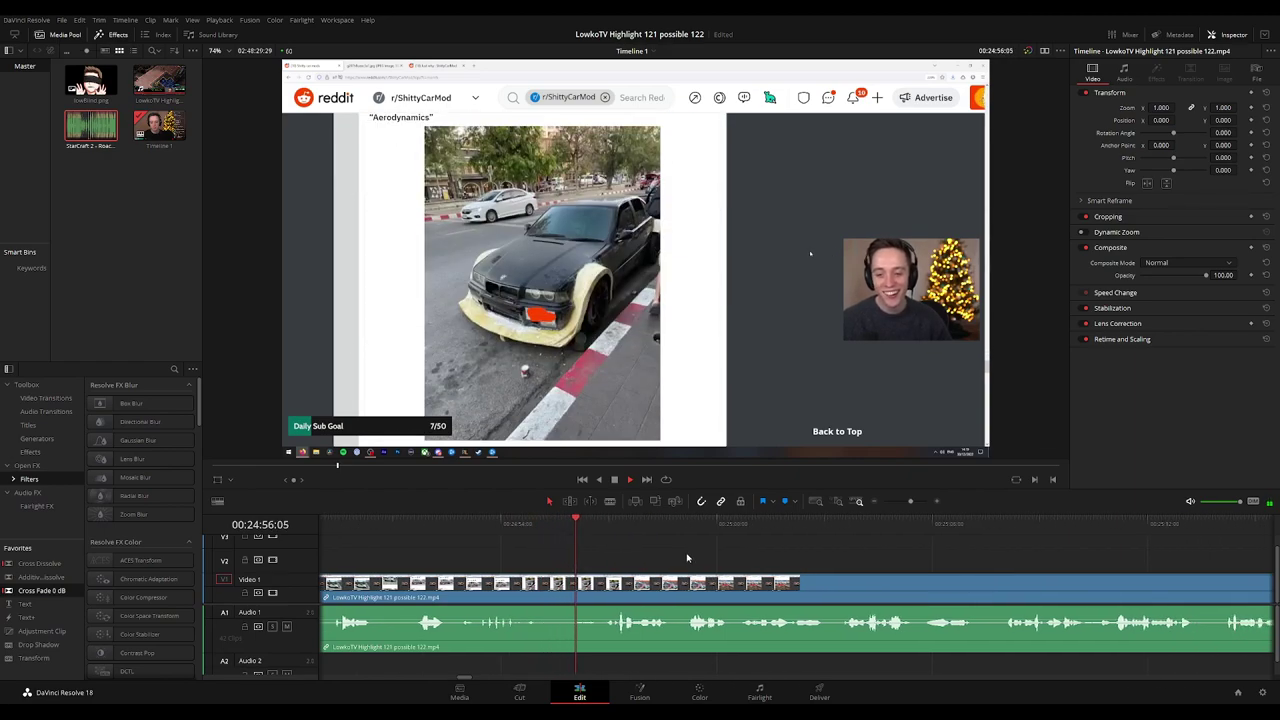
{"action": "scroll", "coordinate": [713, 562], "scroll_direction": "right", "scroll_amount": 2}
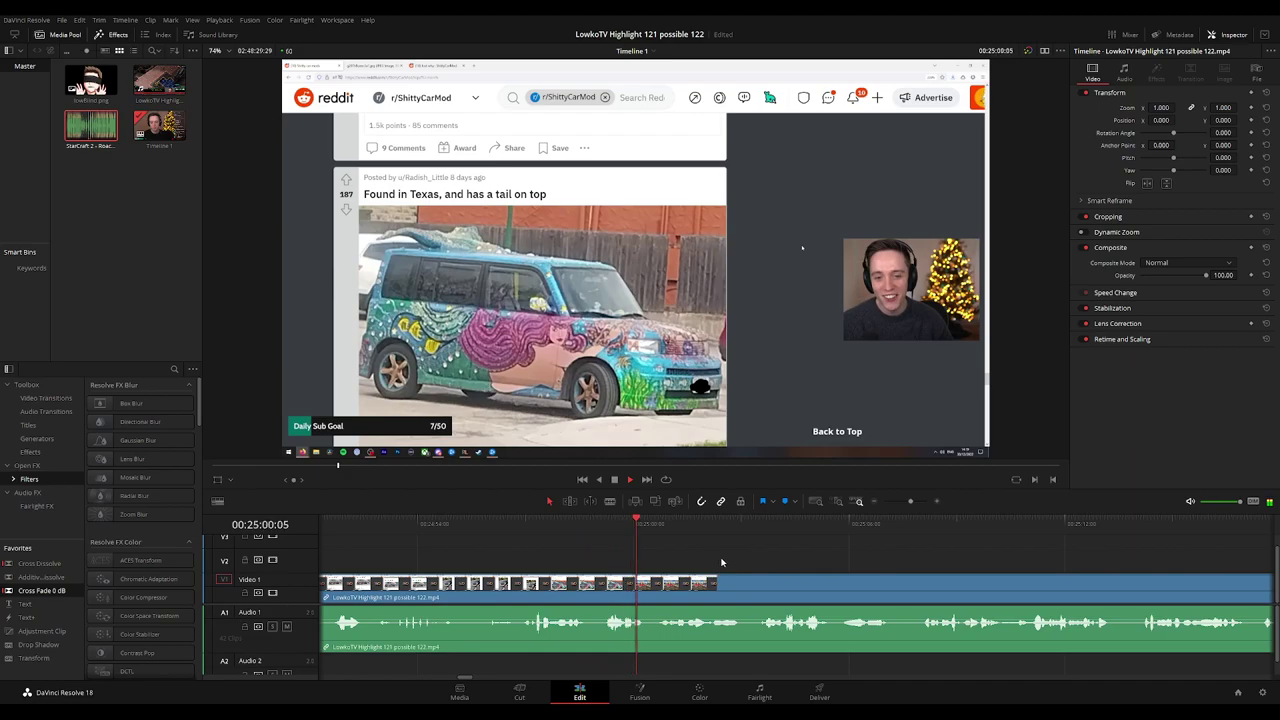
{"action": "scroll", "coordinate": [730, 558], "scroll_direction": "right", "scroll_amount": 2}
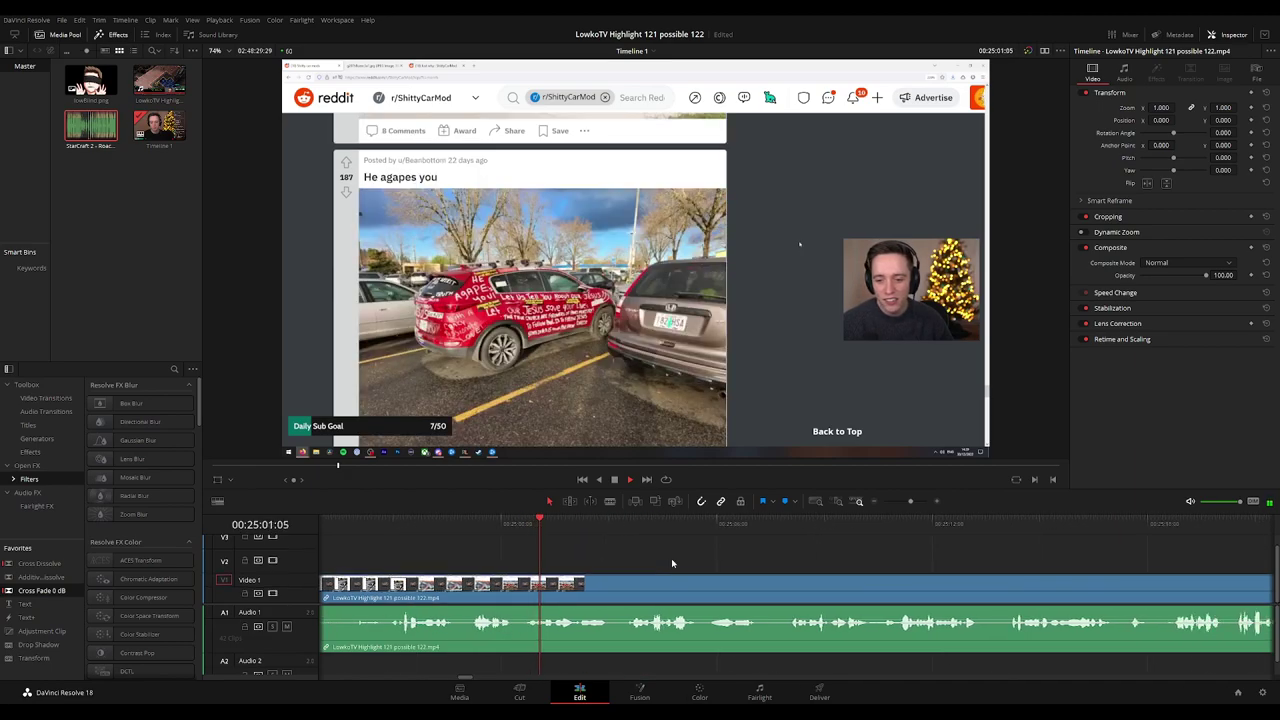
{"action": "left_click", "coordinate": [517, 589]}
{"action": "key", "text": "a"}
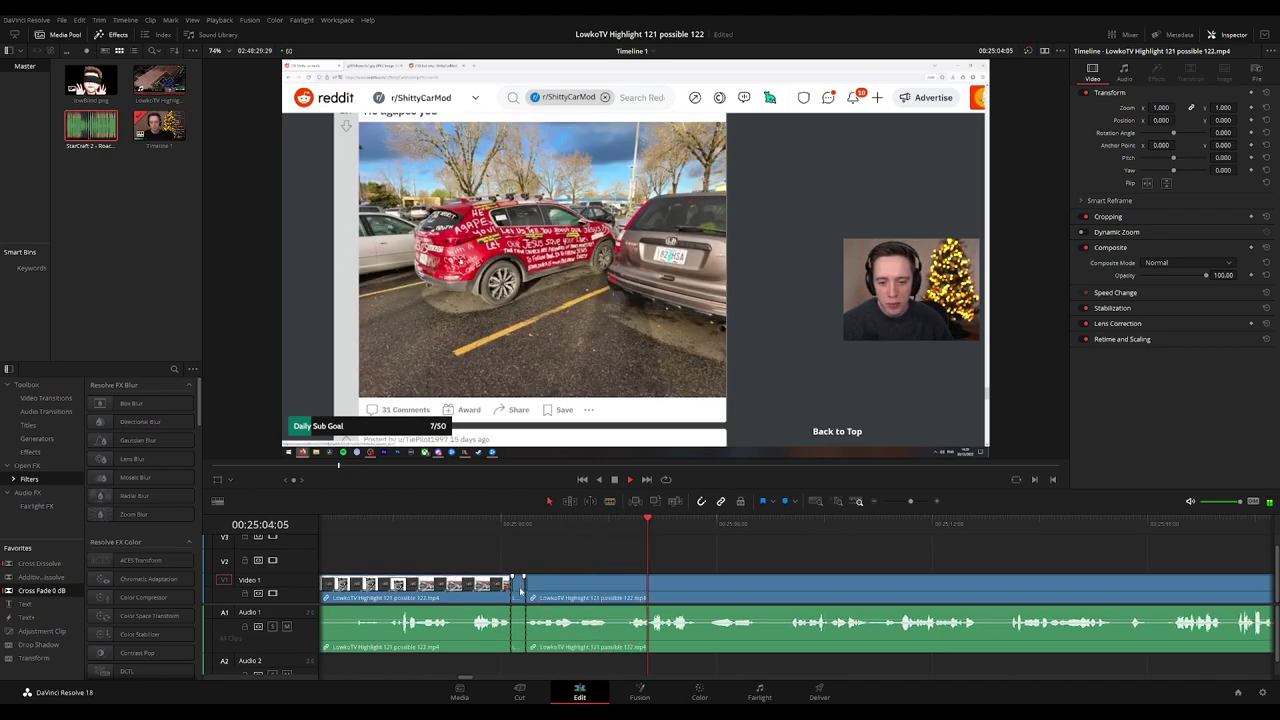
{"action": "left_click", "coordinate": [480, 588]}
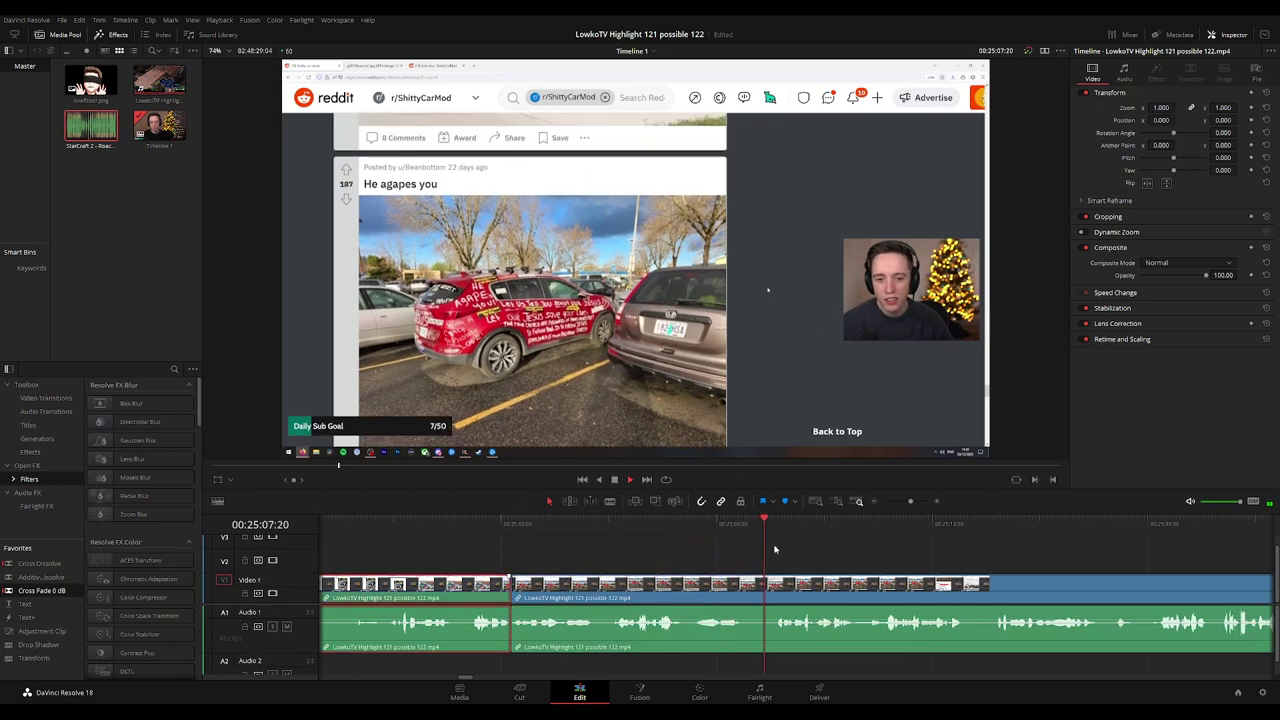
{"action": "left_click", "coordinate": [774, 549]}
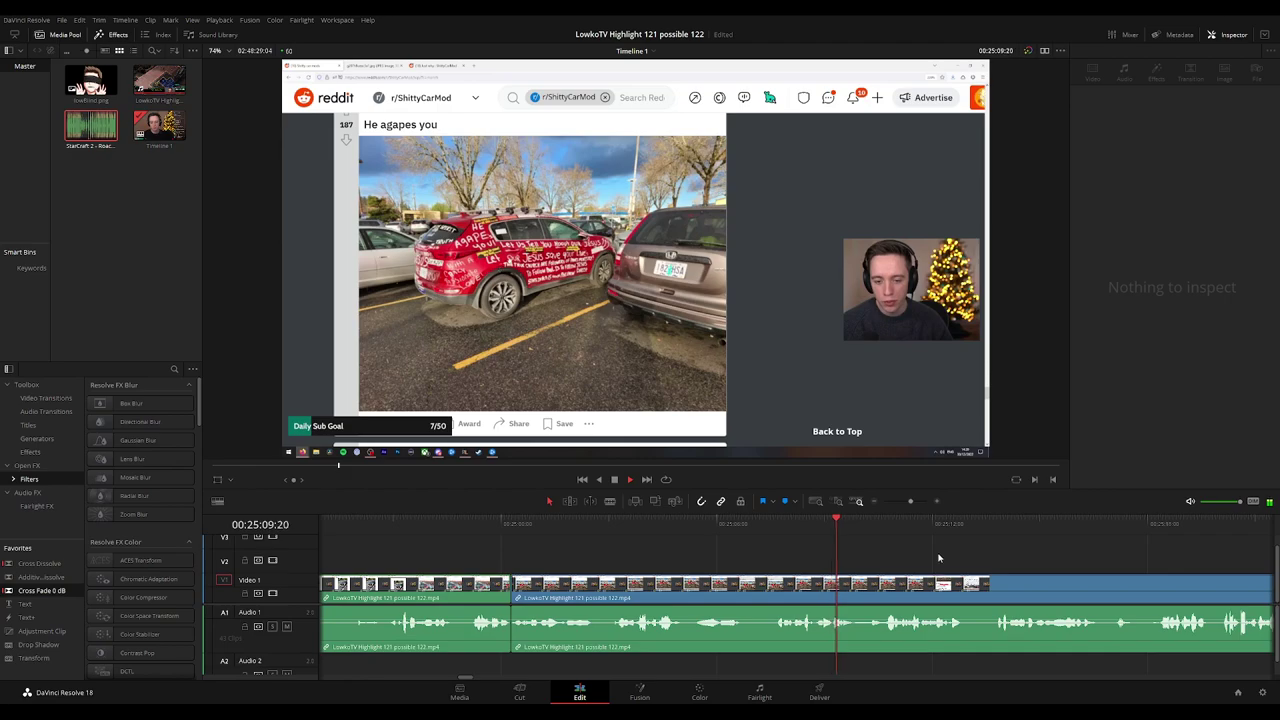
Cut out the brief section just before 25:17:02, between the "Long Haul Trucker edition" and "Shark Car" posts, and colour the preceding clip green.
{"action": "left_click_drag", "start_coordinate": [985, 556], "coordinate": [701, 556]}
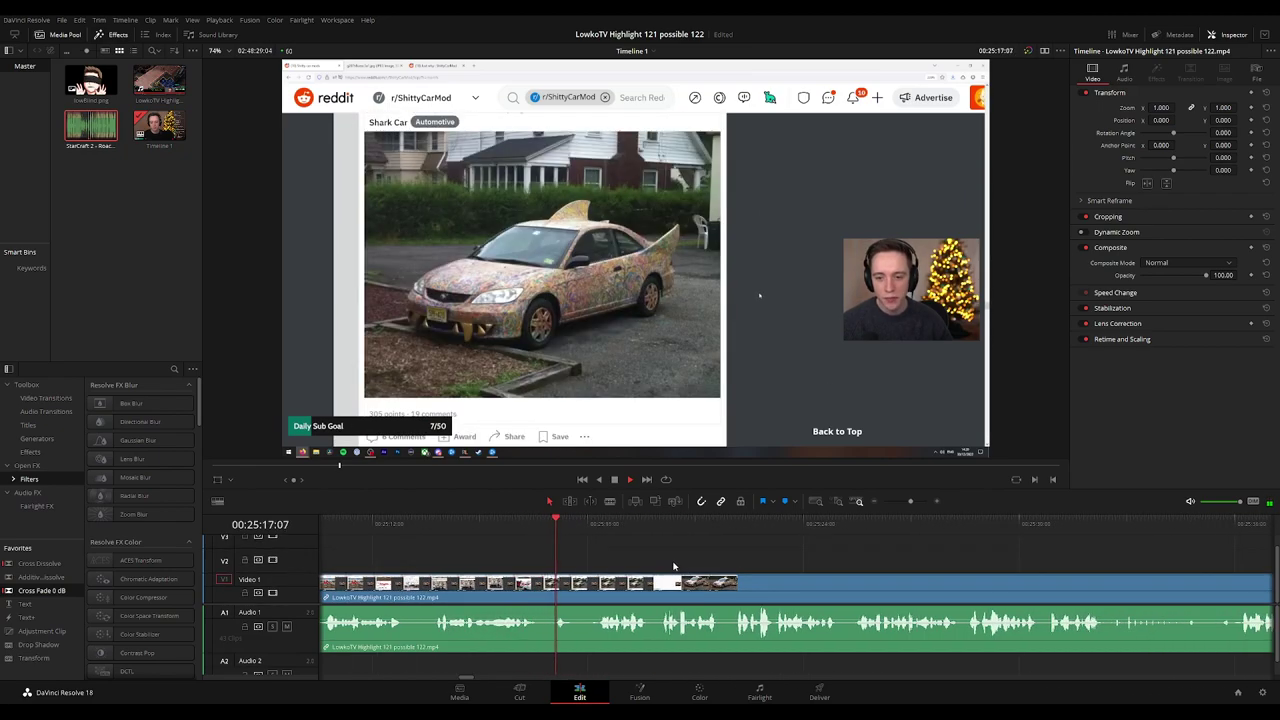
{"action": "left_click", "coordinate": [551, 525]}
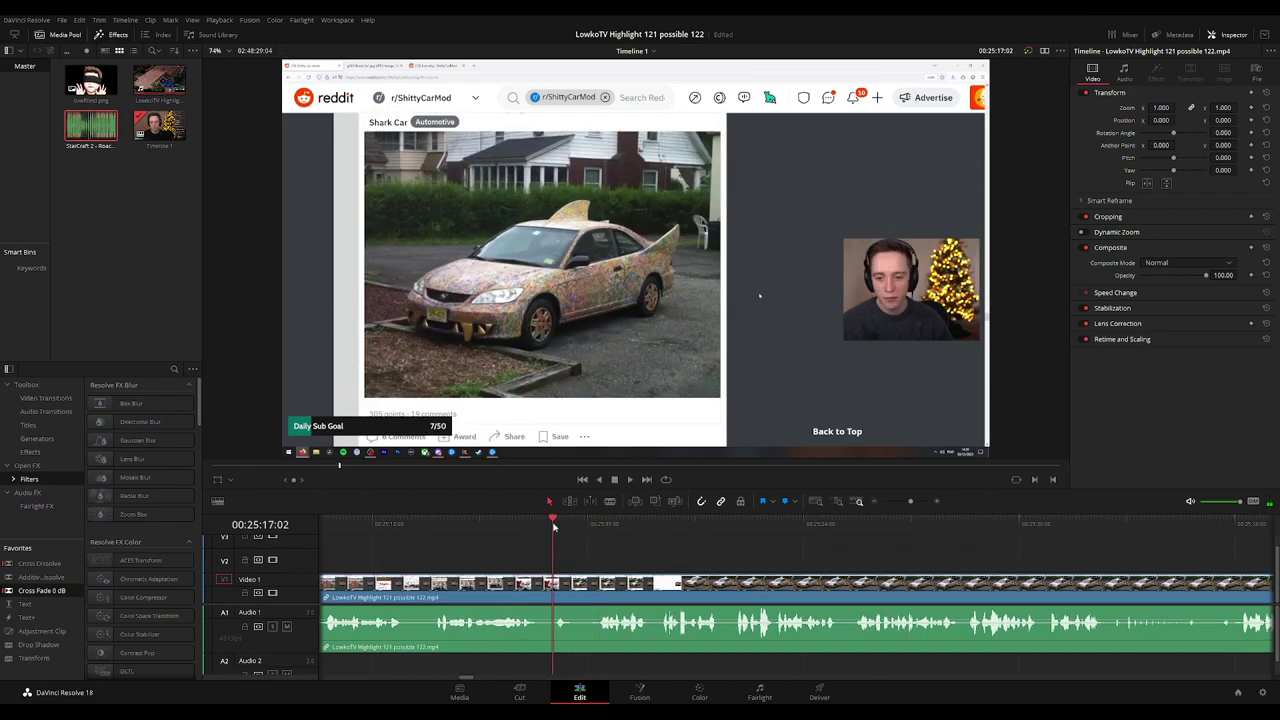
{"action": "left_click", "coordinate": [553, 588]}
{"action": "left_click", "coordinate": [539, 591]}
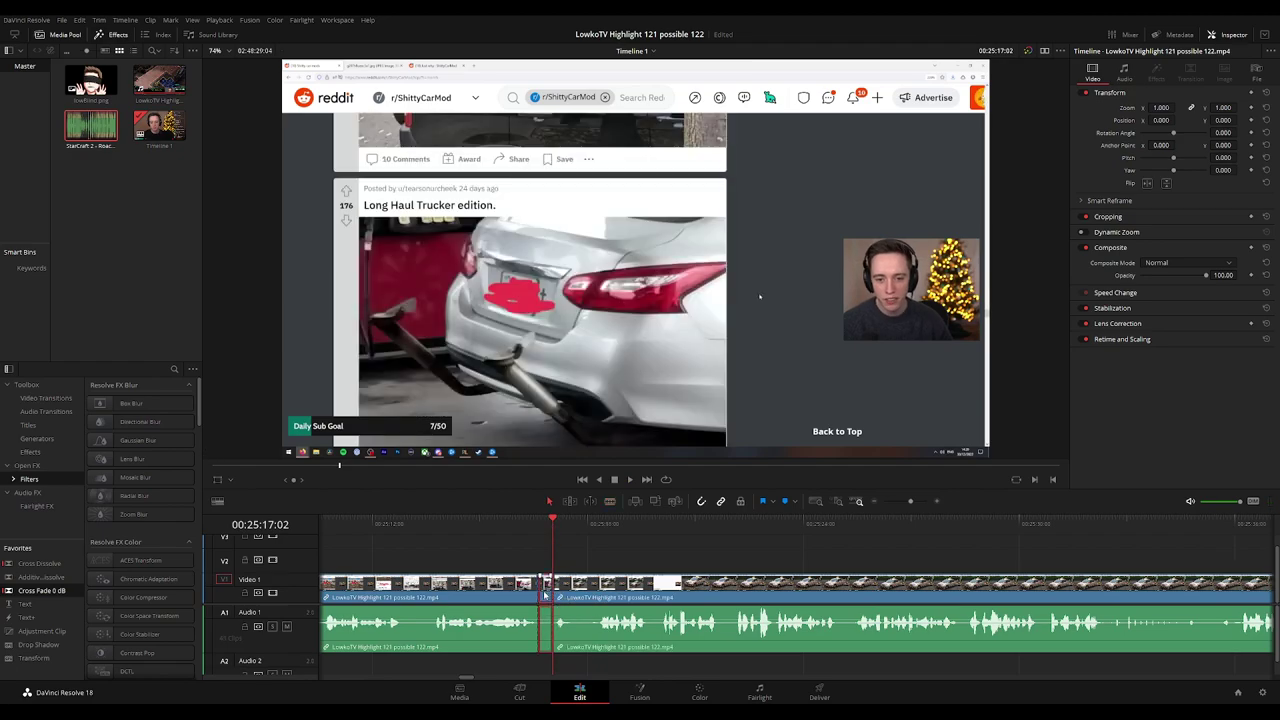
{"action": "key", "text": "a"}
{"action": "left_click", "coordinate": [545, 594]}
{"action": "key", "text": "Delete"}
{"action": "key", "text": "space"}
{"action": "key", "text": "space"}
{"action": "left_click", "coordinate": [536, 596]}
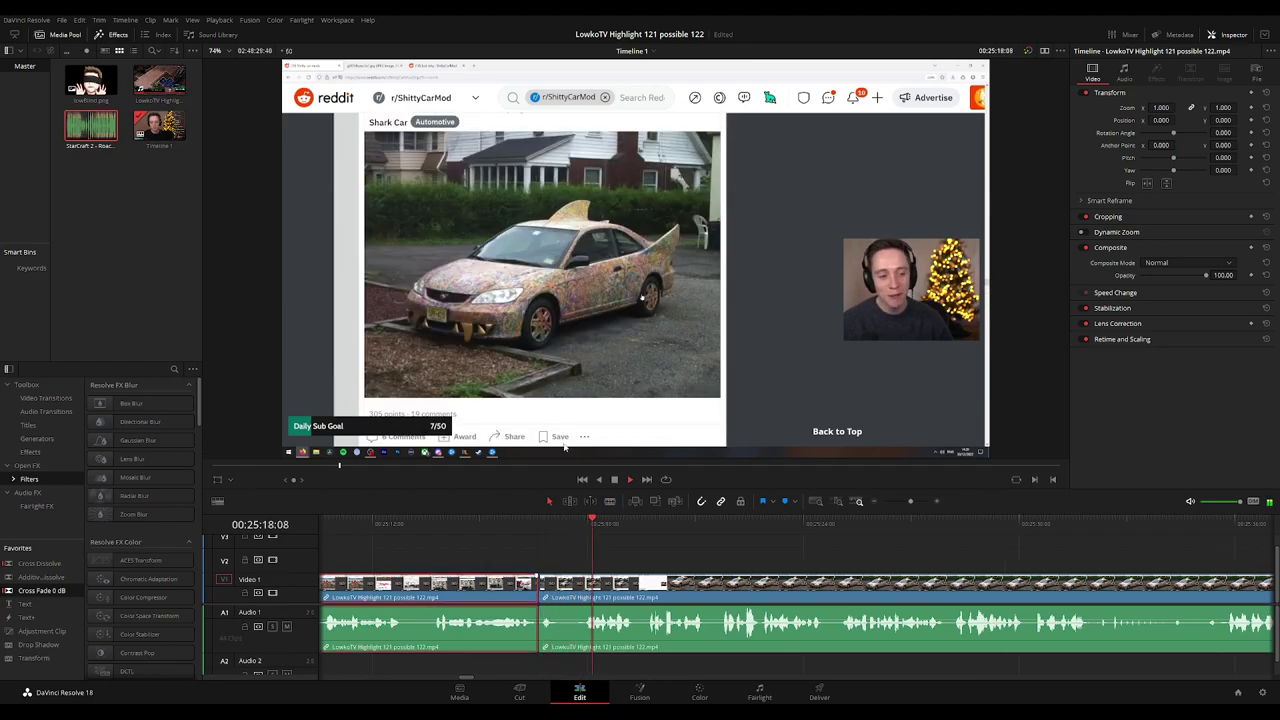
{"action": "left_click", "coordinate": [789, 549]}
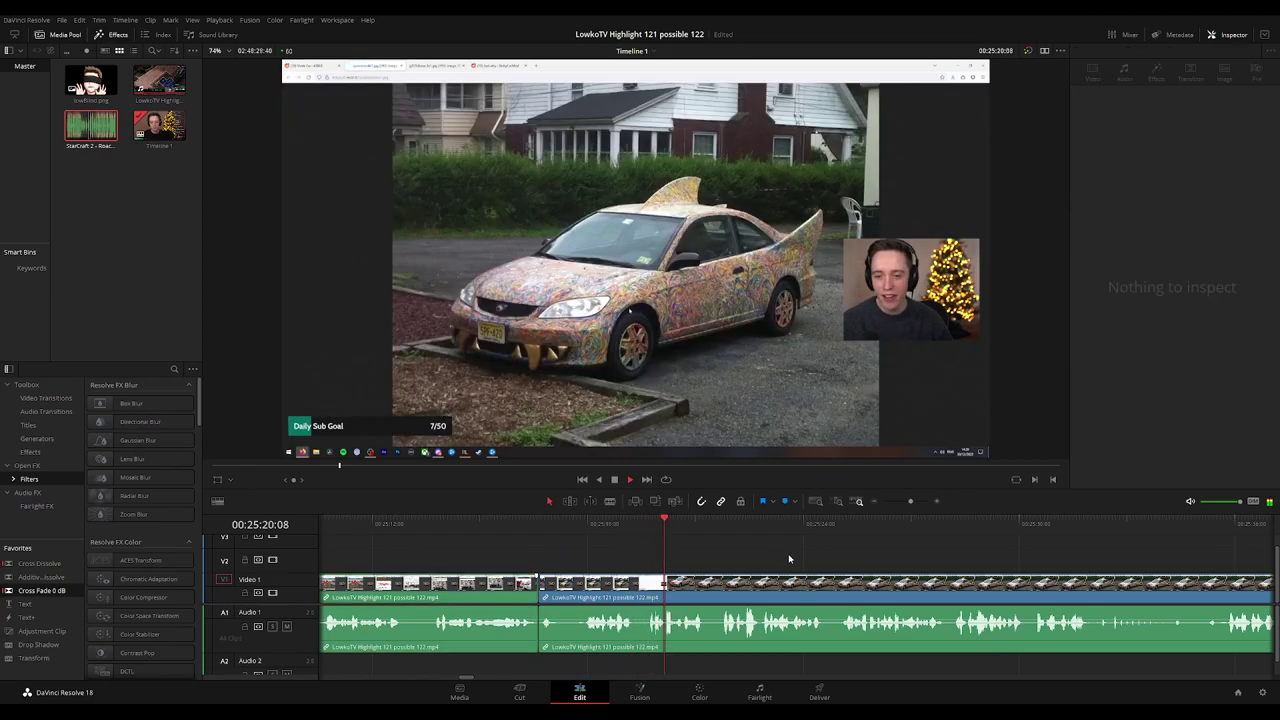
Review the shark car footage from about 25:20 to the full-screen webcam section at about 25:43, looking for pauses.
{"action": "left_click_drag", "start_coordinate": [859, 555], "coordinate": [649, 554]}
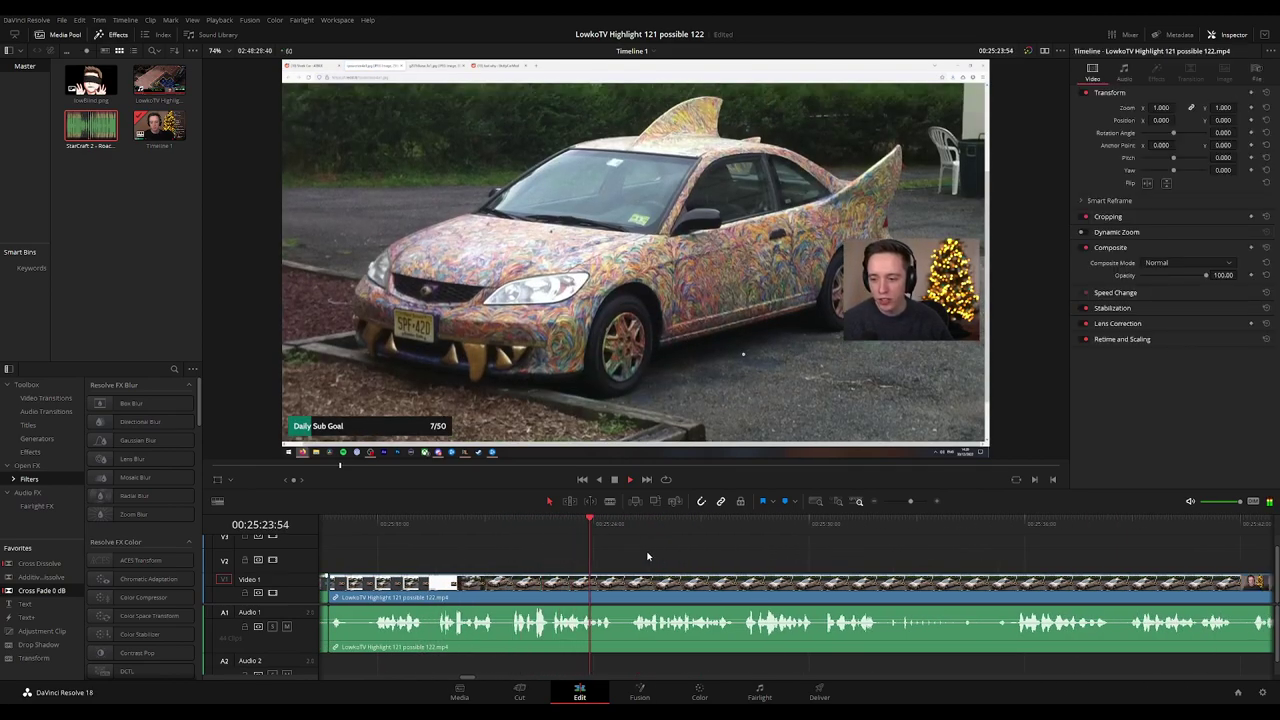
{"action": "scroll", "coordinate": [720, 566], "scroll_direction": "right", "scroll_amount": 3}
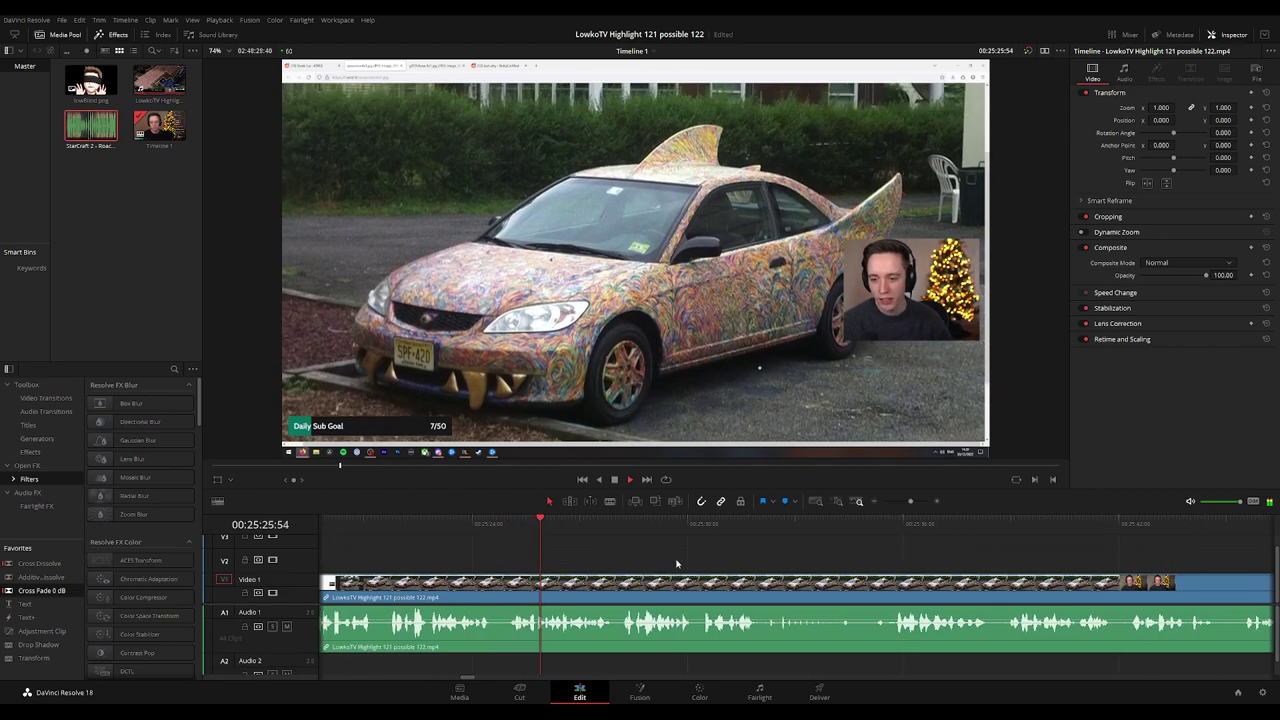
{"action": "scroll", "coordinate": [784, 566], "scroll_direction": "right", "scroll_amount": 3}
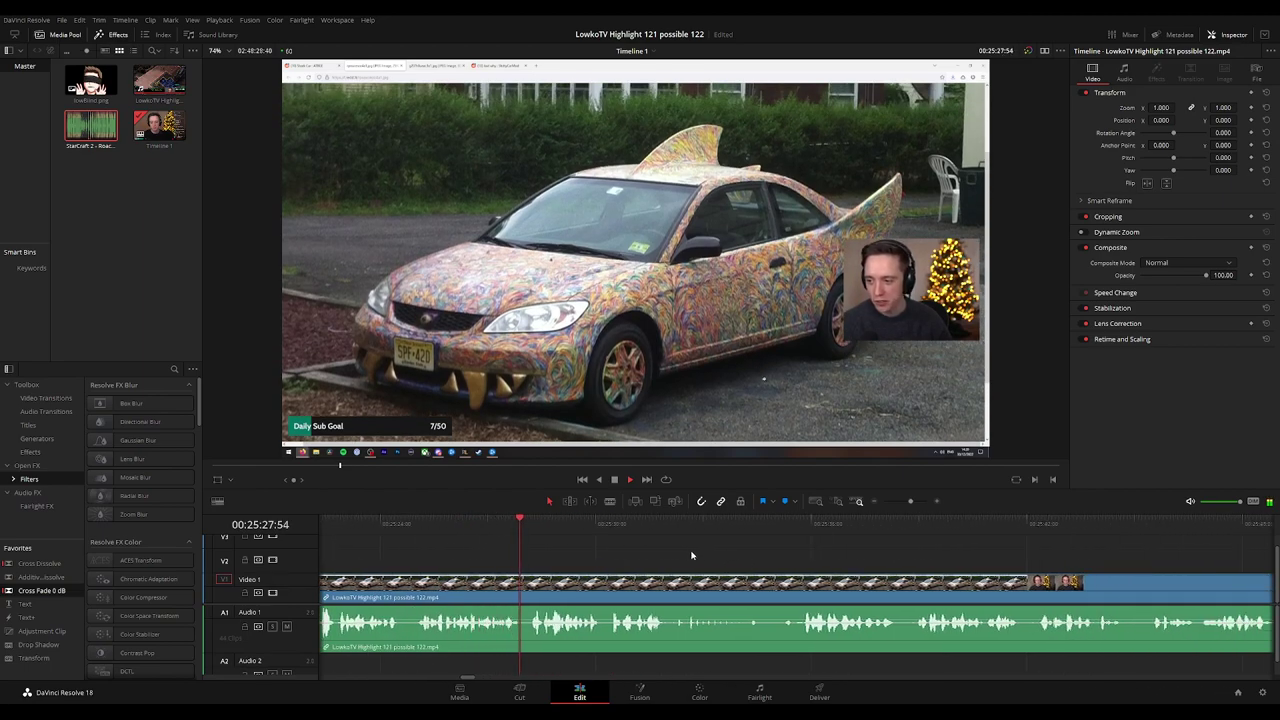
{"action": "scroll", "coordinate": [724, 556], "scroll_direction": "right", "scroll_amount": 3}
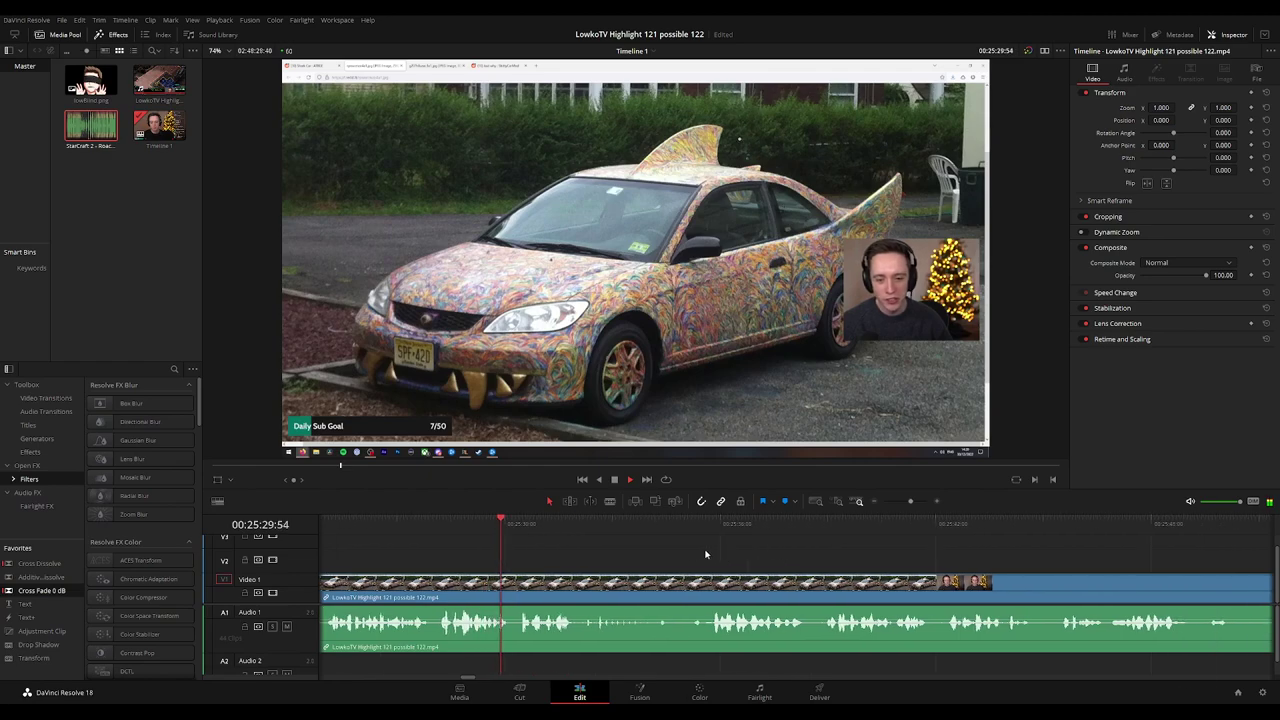
{"action": "scroll", "coordinate": [772, 560], "scroll_direction": "right", "scroll_amount": 3}
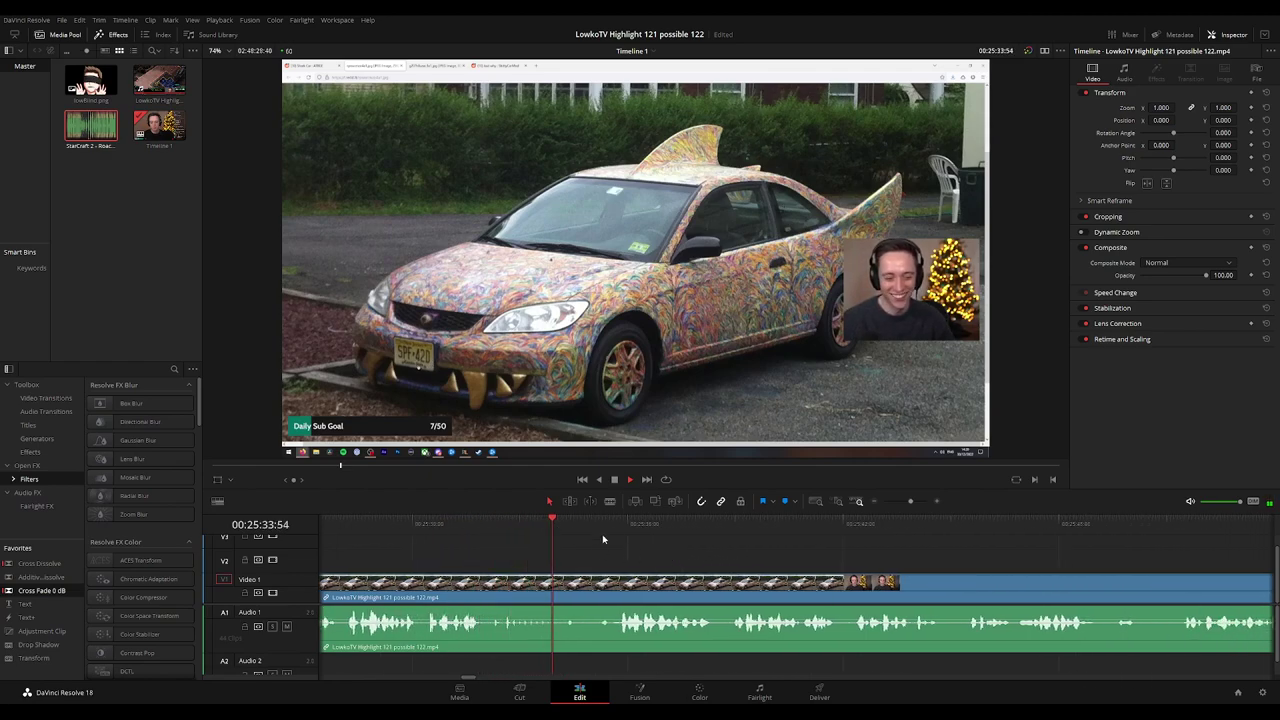
{"action": "scroll", "coordinate": [779, 567], "scroll_direction": "right", "scroll_amount": 3}
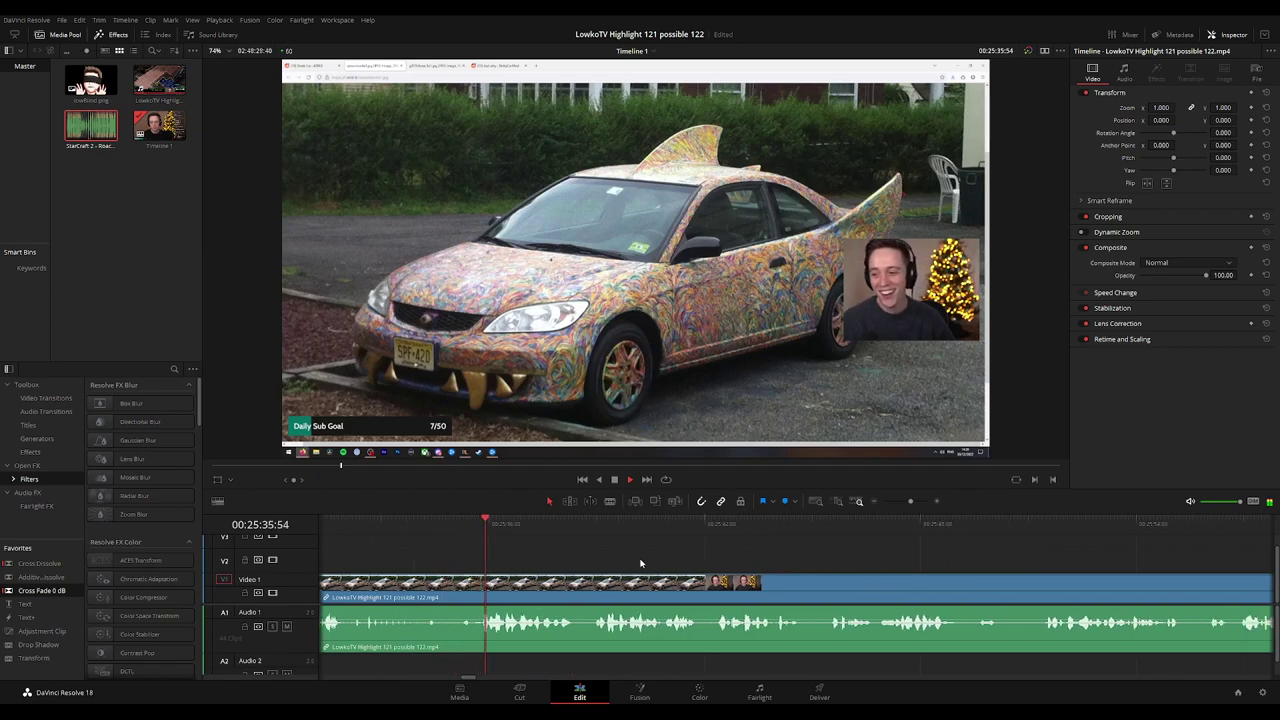
{"action": "scroll", "coordinate": [740, 562], "scroll_direction": "right", "scroll_amount": 3}
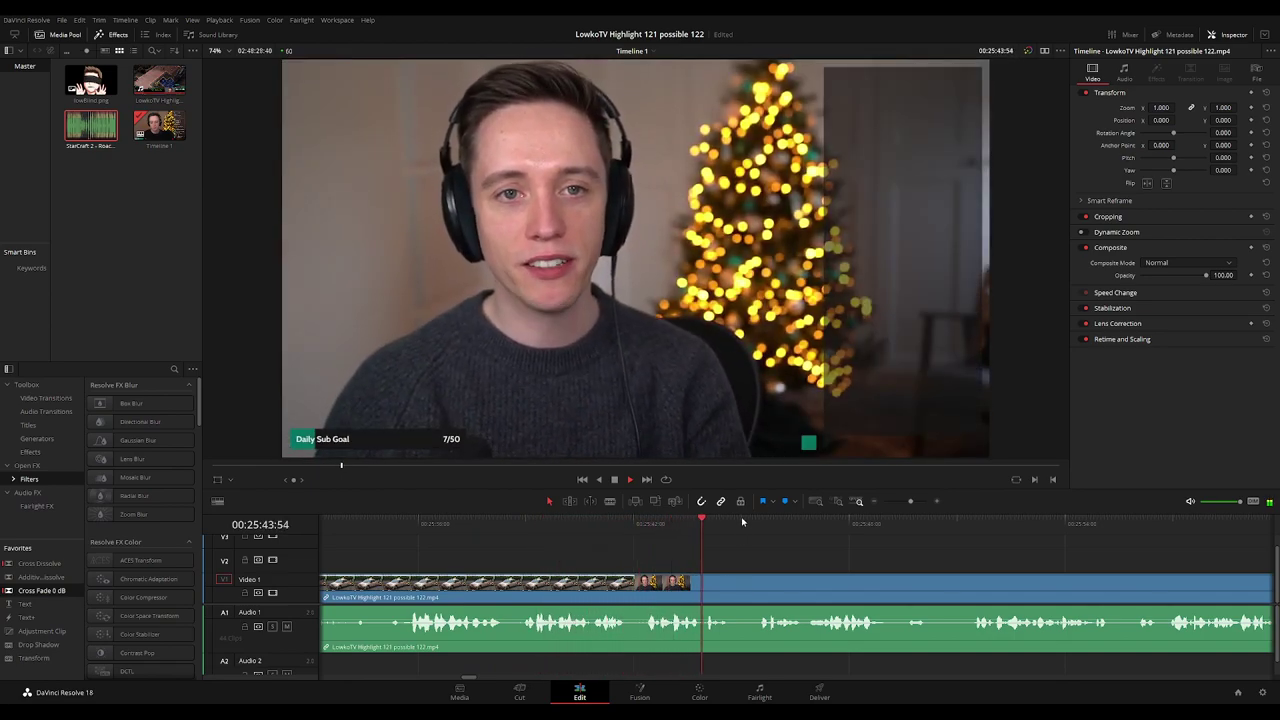
Cut out the silent pause of about one second starting at about 25:50 in the r/starcraft footage and colour the preceding clip green.
{"action": "scroll", "coordinate": [677, 549], "scroll_direction": "right", "scroll_amount": 1}
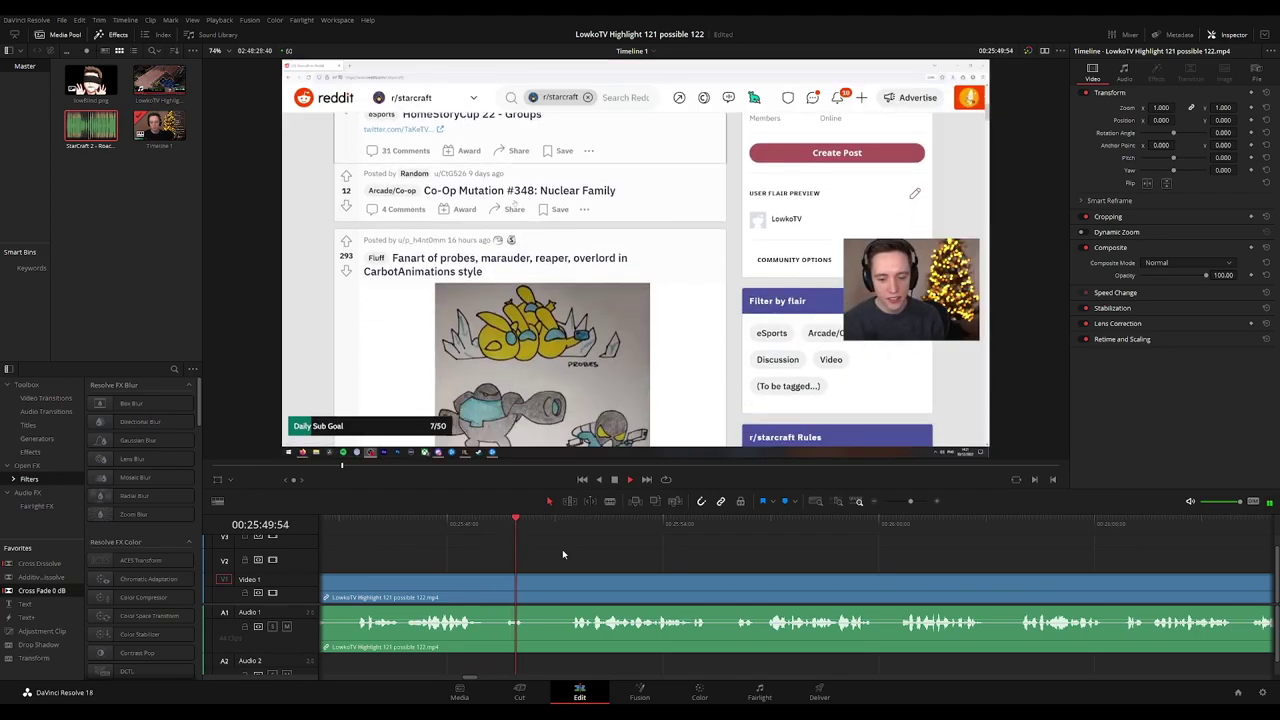
{"action": "key", "text": "b"}
{"action": "left_click", "coordinate": [529, 578]}
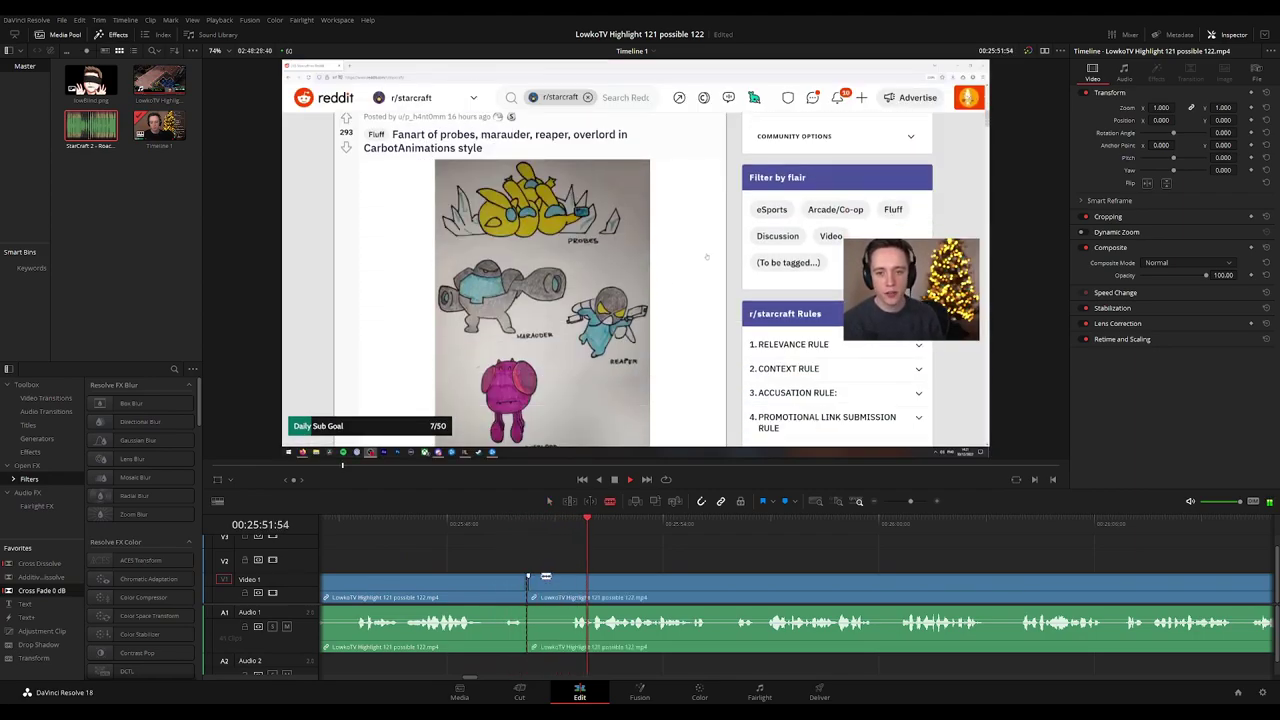
{"action": "left_click", "coordinate": [571, 577]}
{"action": "key", "text": "a"}
{"action": "left_click", "coordinate": [560, 579]}
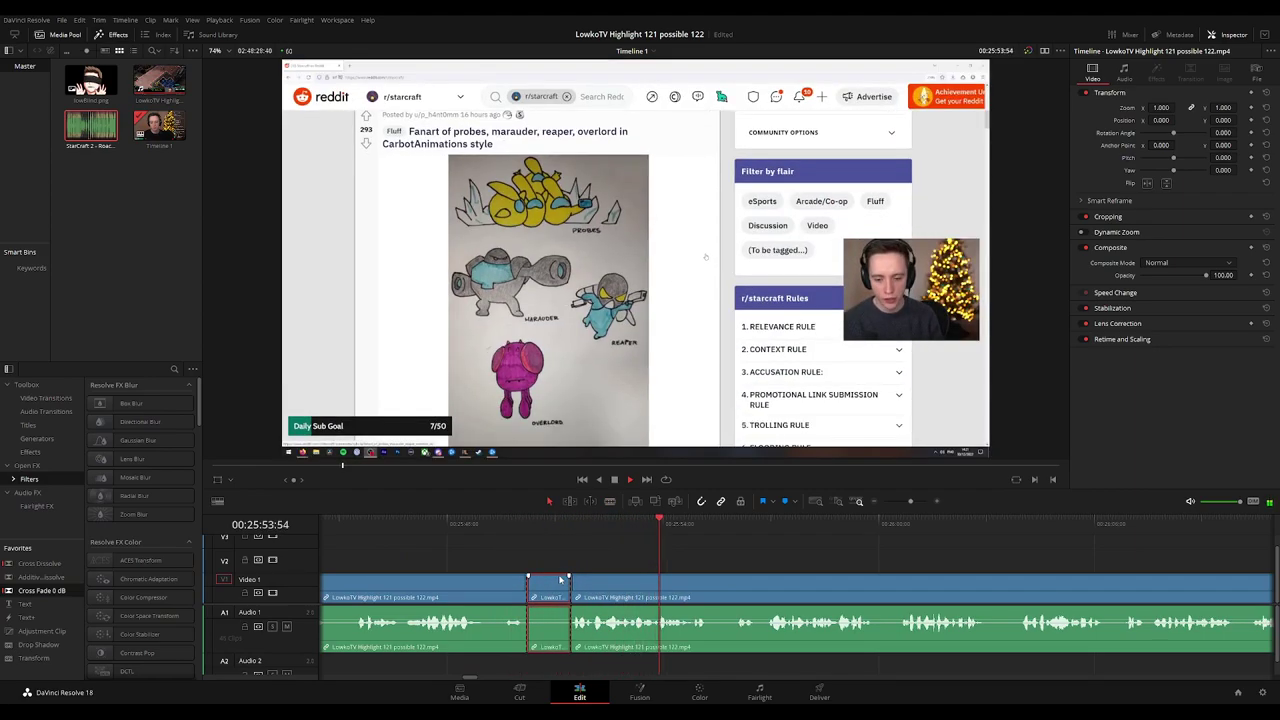
{"action": "key", "text": "Delete"}
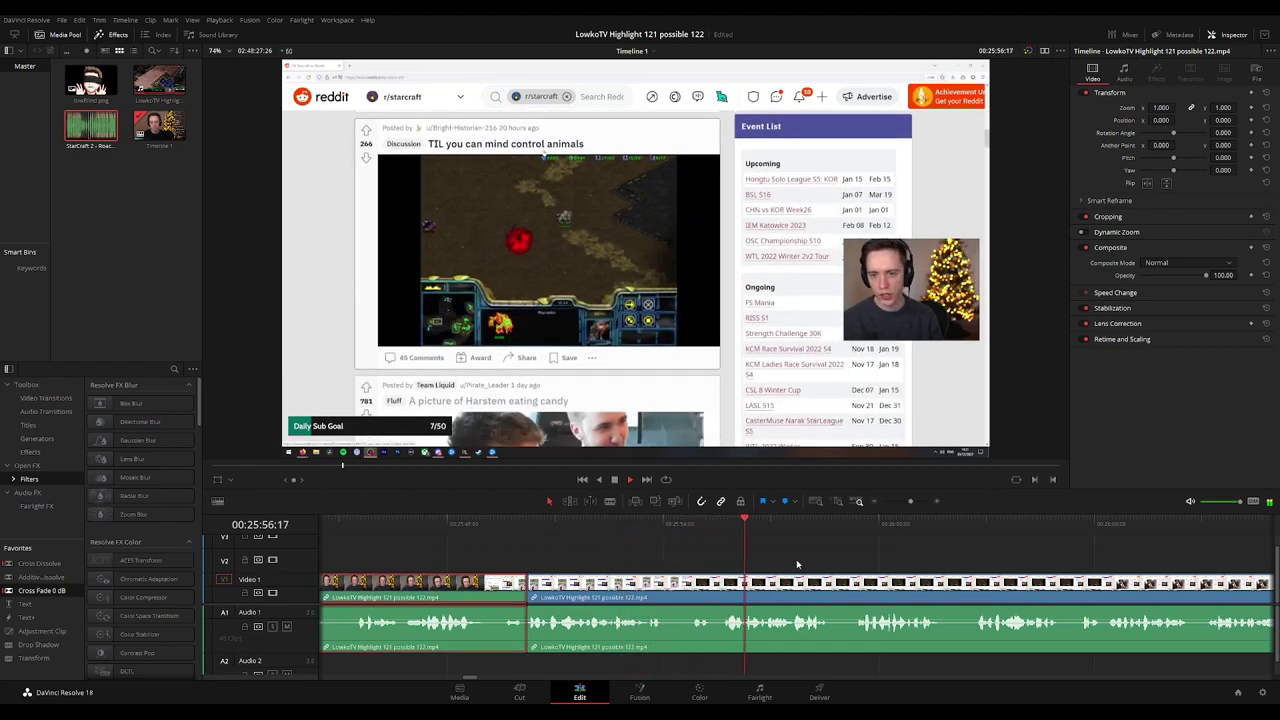
{"action": "left_click", "coordinate": [868, 553]}
Cut out the brief section at about 26:06, between the mind control animals and "Harstem eating candy" posts, and colour the preceding clip green.
{"action": "scroll", "coordinate": [706, 546], "scroll_direction": "right", "scroll_amount": 4}
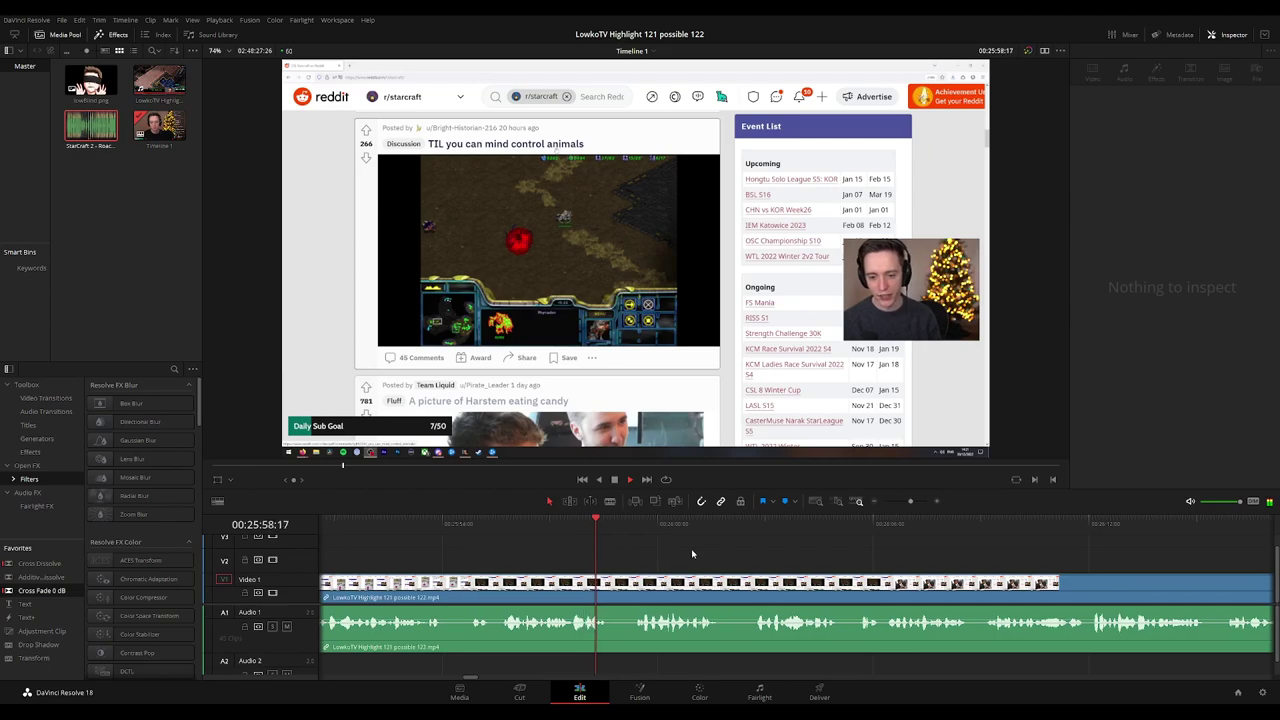
{"action": "scroll", "coordinate": [600, 558], "scroll_direction": "right", "scroll_amount": 2}
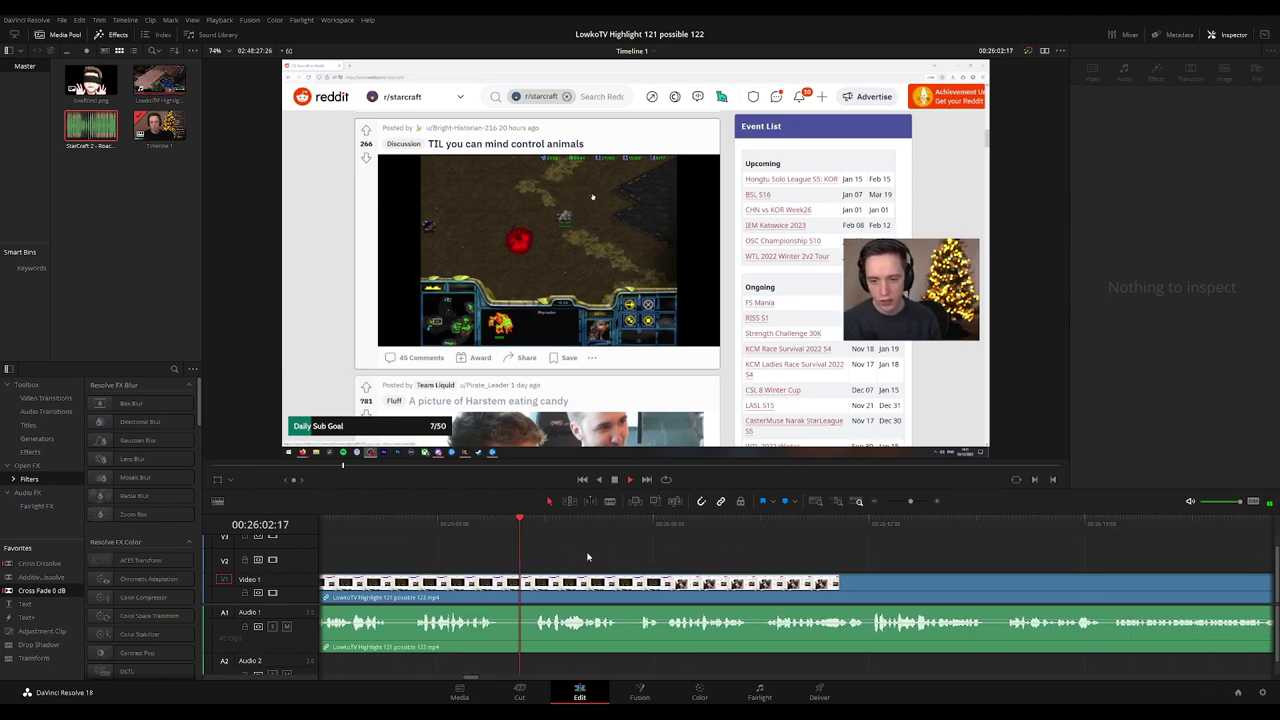
{"action": "scroll", "coordinate": [672, 568], "scroll_direction": "right", "scroll_amount": 2}
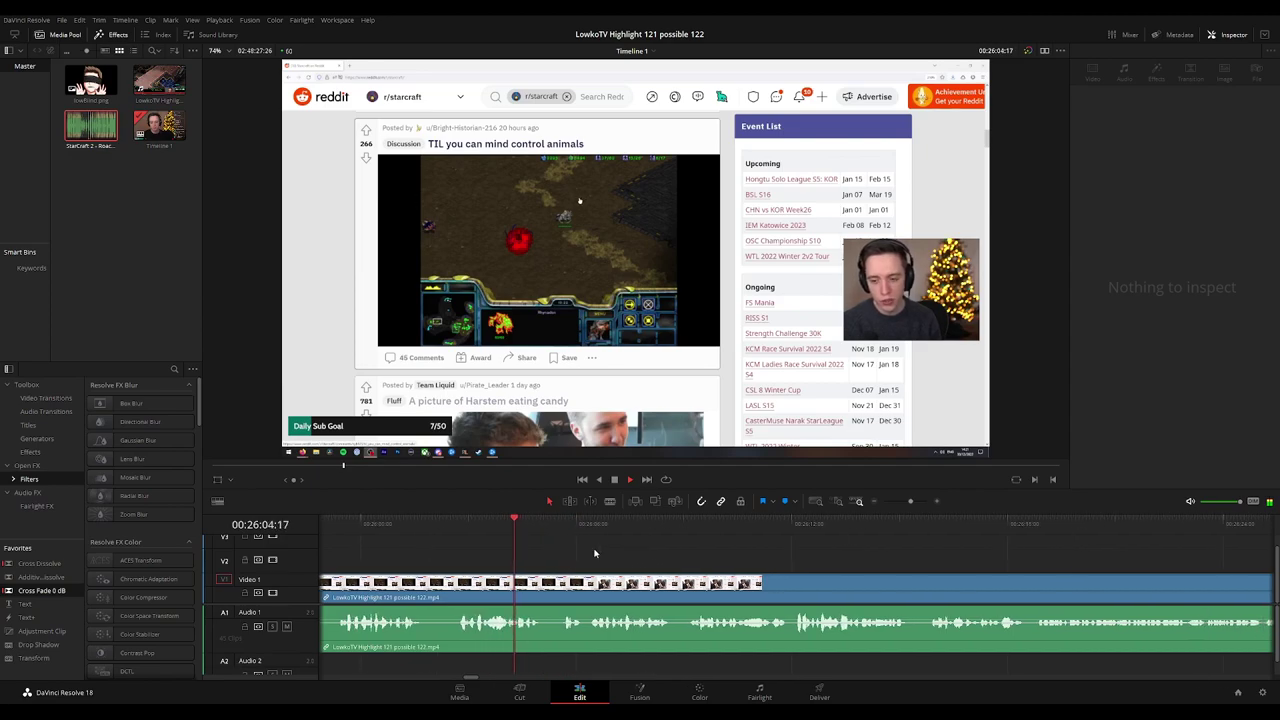
{"action": "scroll", "coordinate": [688, 573], "scroll_direction": "right", "scroll_amount": 3}
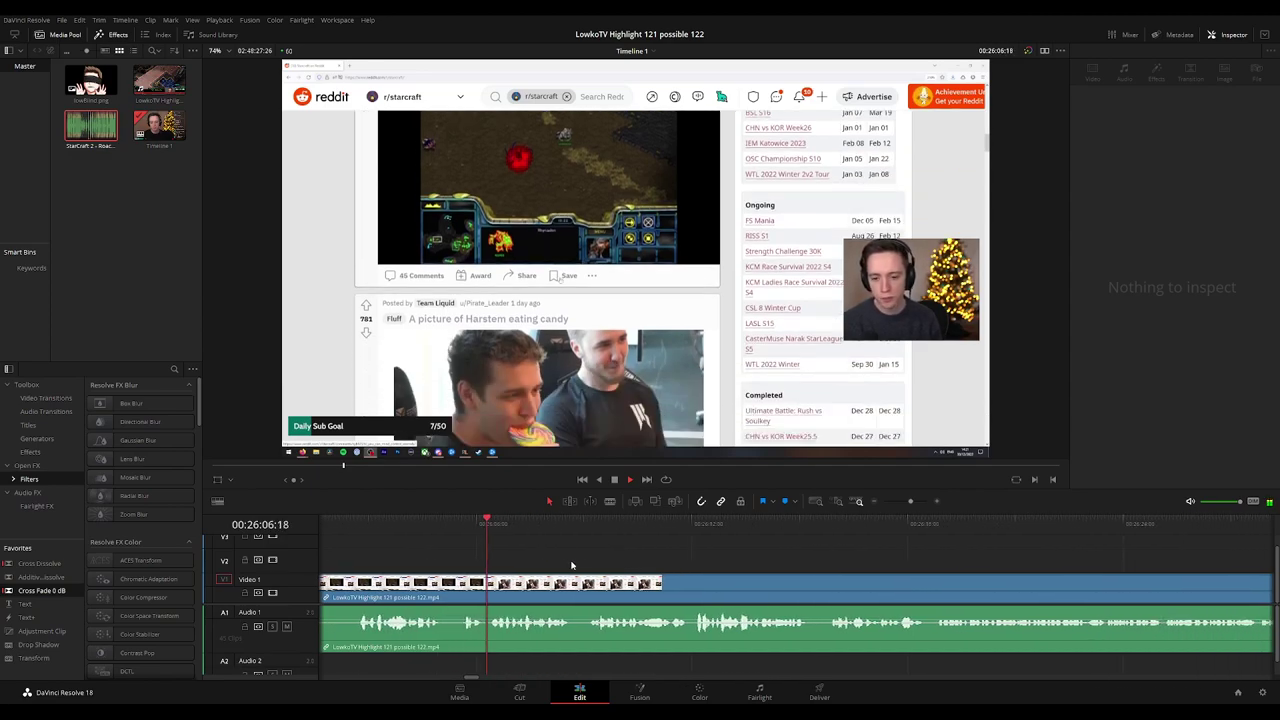
{"action": "left_click", "coordinate": [470, 528]}
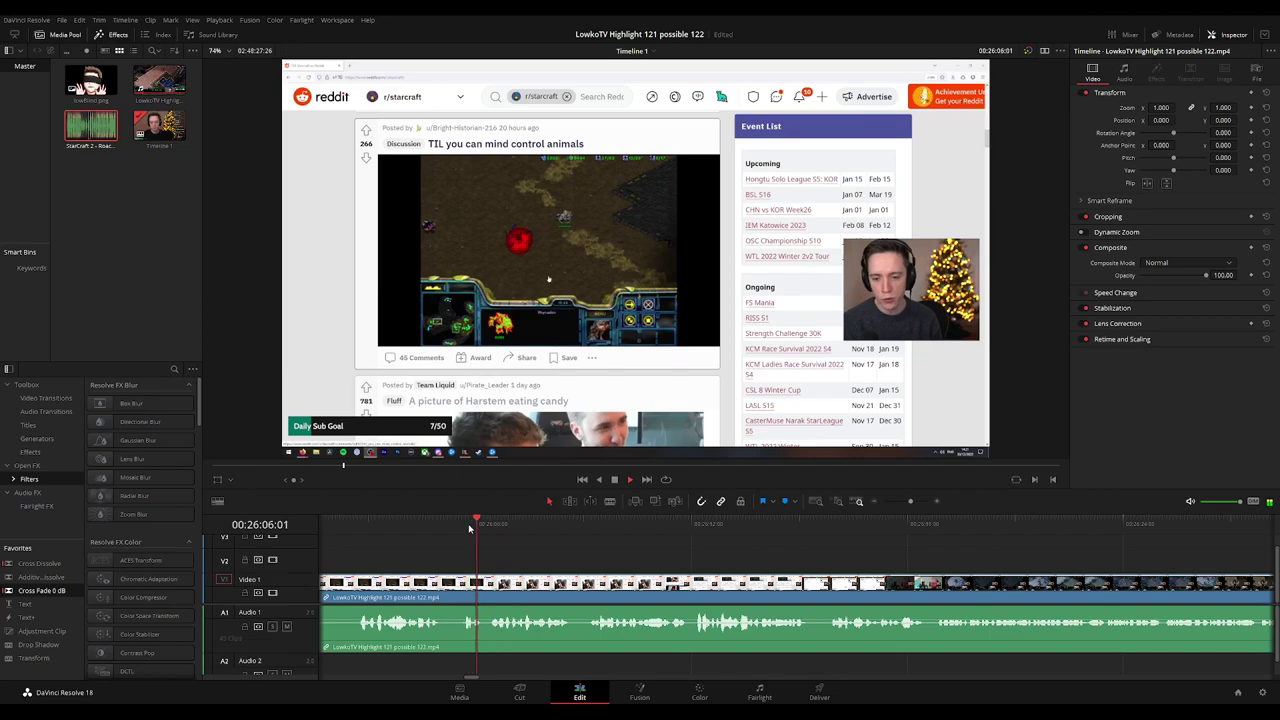
{"action": "key", "text": "space"}
{"action": "key", "text": "ctrl+b"}
{"action": "left_click_drag", "start_coordinate": [485, 584], "coordinate": [489, 582]}
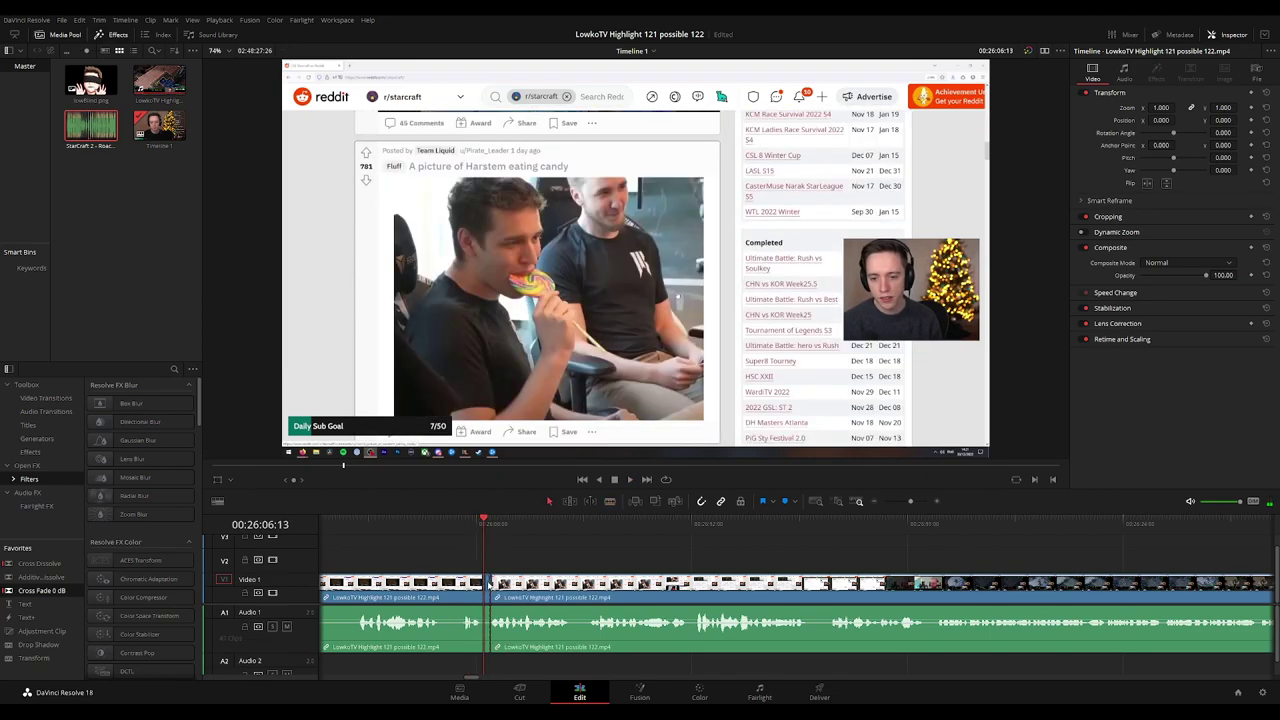
{"action": "key", "text": "space"}
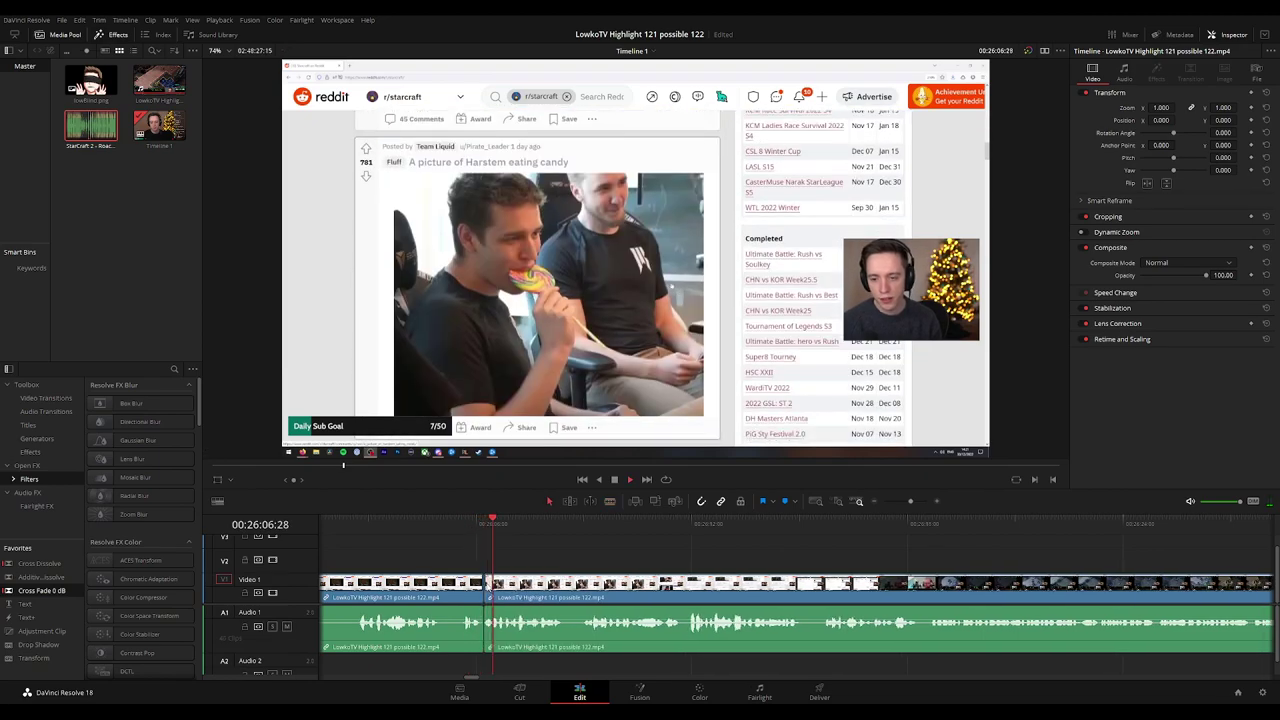
{"action": "left_click", "coordinate": [443, 590]}
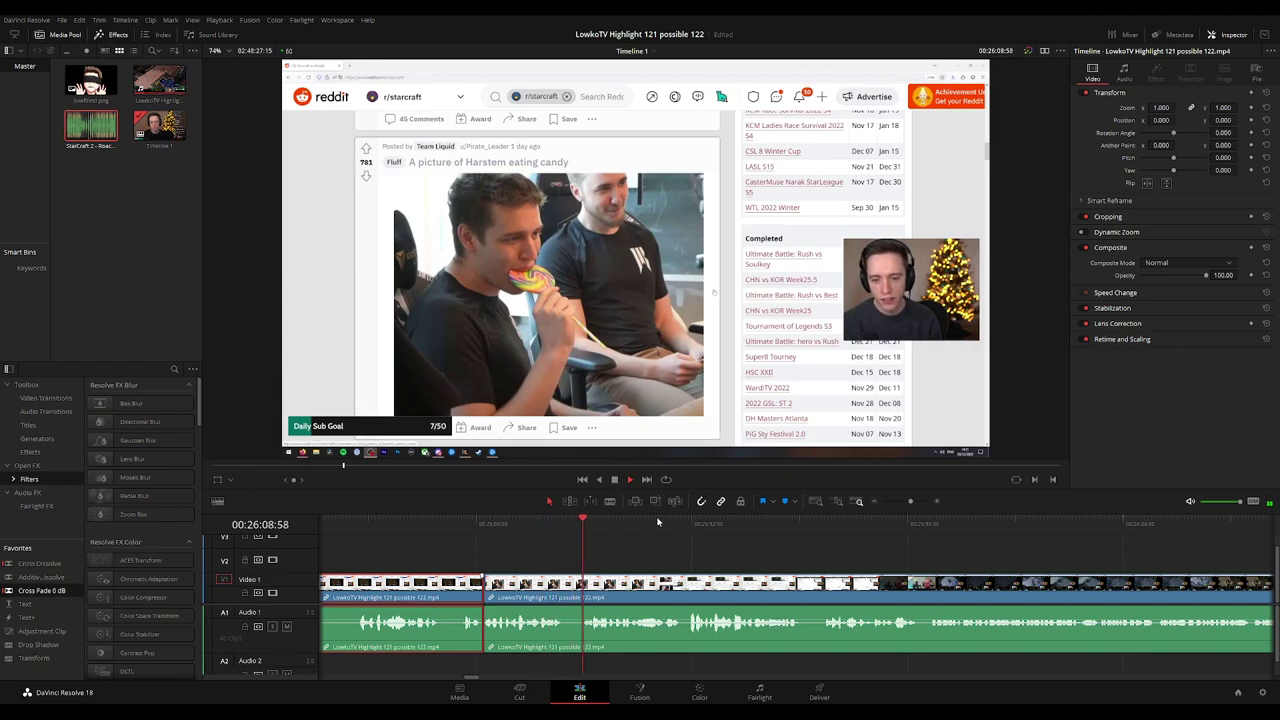
{"action": "left_click", "coordinate": [714, 565]}
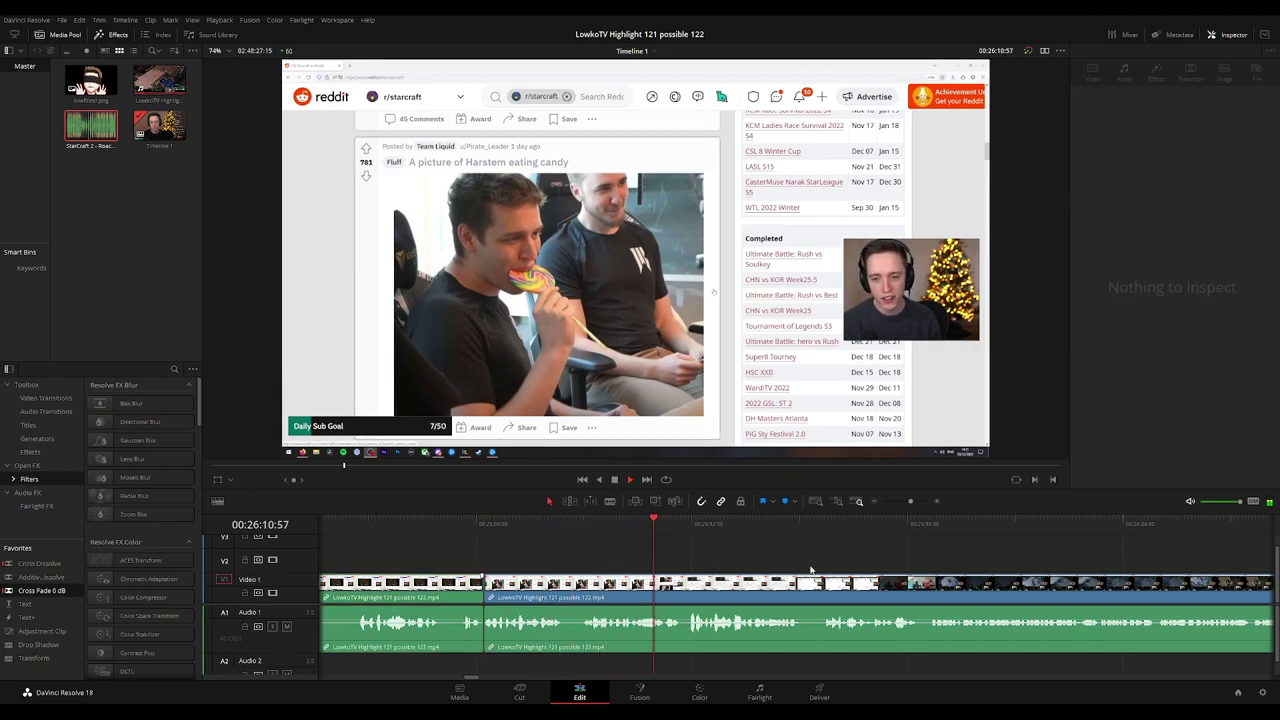
Cut out the brief section at about 26:12, between the "Harstem eating candy" and uThermal montage posts, and colour the preceding clip green.
{"action": "left_click_drag", "start_coordinate": [695, 556], "coordinate": [592, 566]}
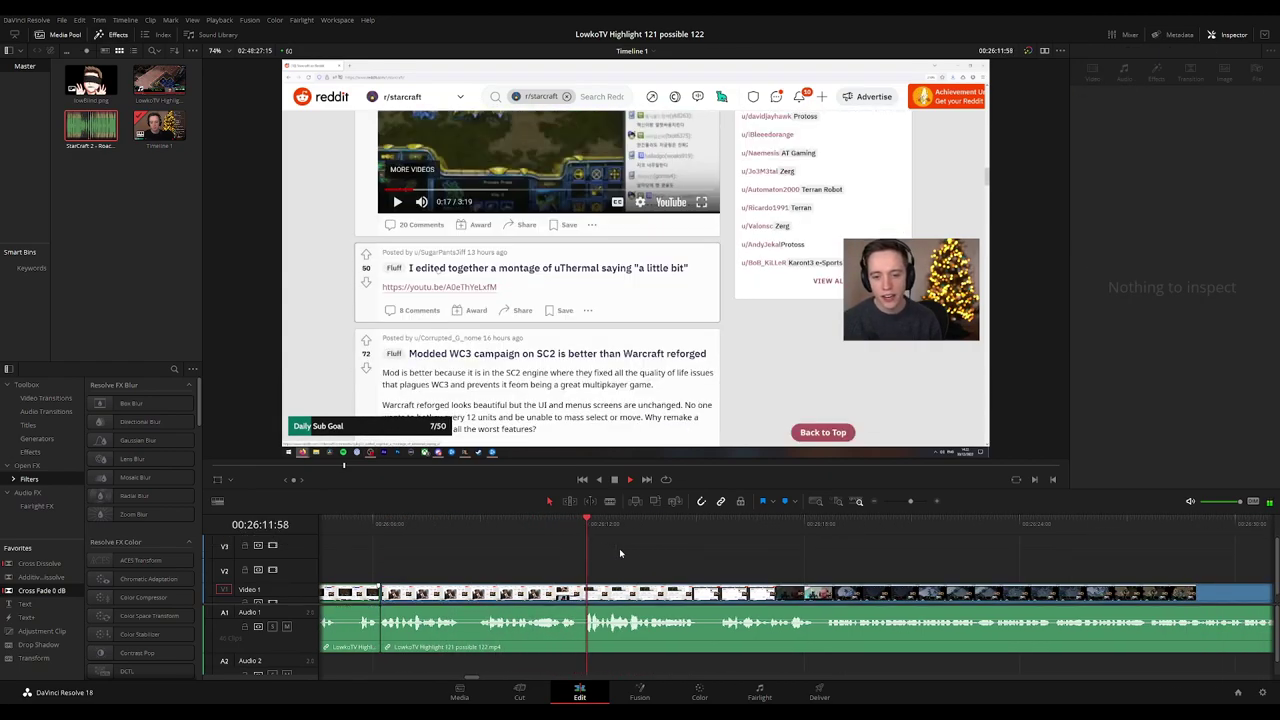
{"action": "left_click", "coordinate": [581, 593]}
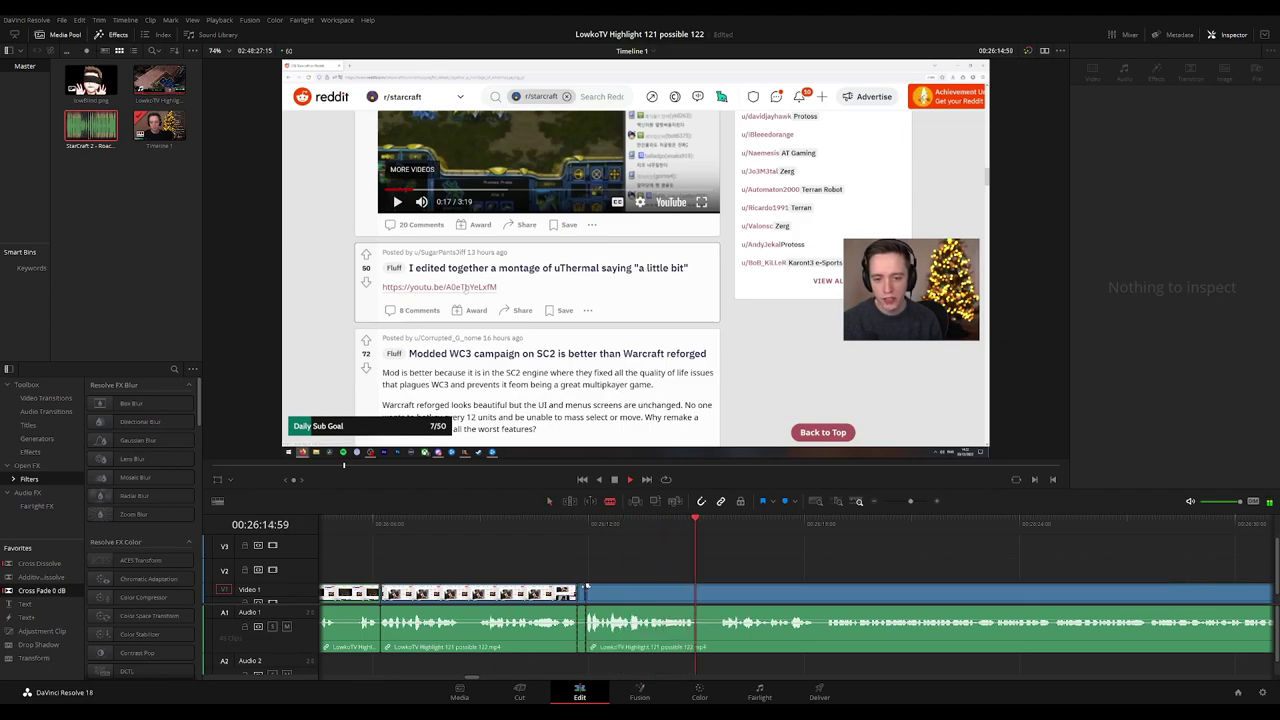
{"action": "key", "text": "Delete"}
{"action": "left_click_drag", "start_coordinate": [592, 570], "coordinate": [600, 560]}
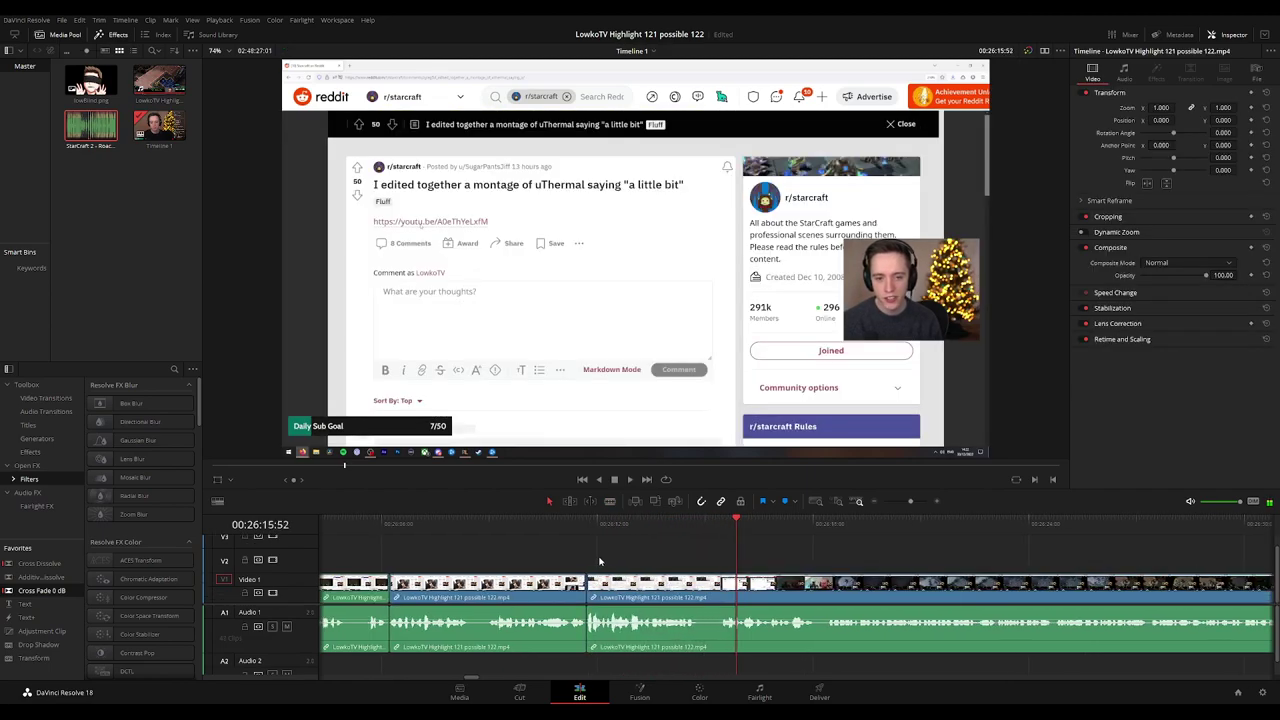
{"action": "left_click", "coordinate": [571, 523]}
{"action": "key", "text": "space"}
{"action": "left_click", "coordinate": [578, 593]}
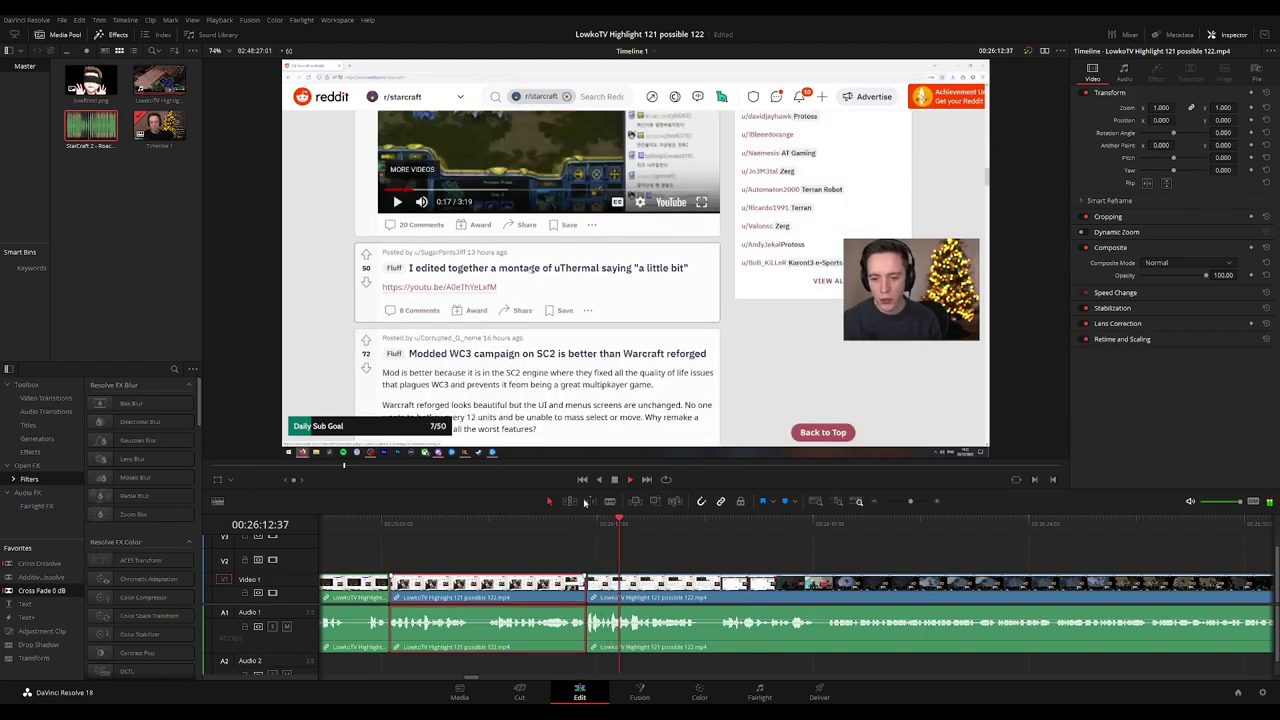
{"action": "left_click", "coordinate": [780, 560]}
Review the uThermal montage footage from about 26:16 to the "Artosis United States of Caneda" post at about 27:02, looking for pauses.
{"action": "scroll", "coordinate": [671, 551], "scroll_direction": "down", "scroll_amount": 3}
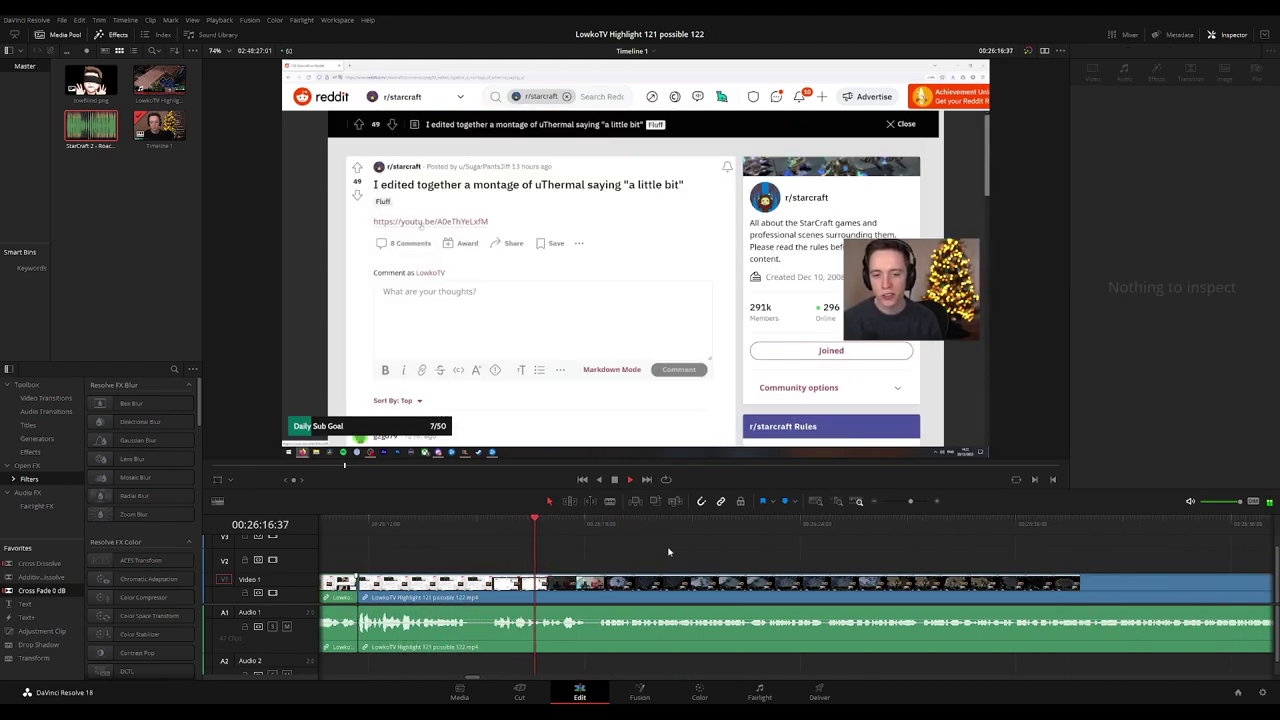
{"action": "key", "text": "space"}
{"action": "key", "text": "space"}
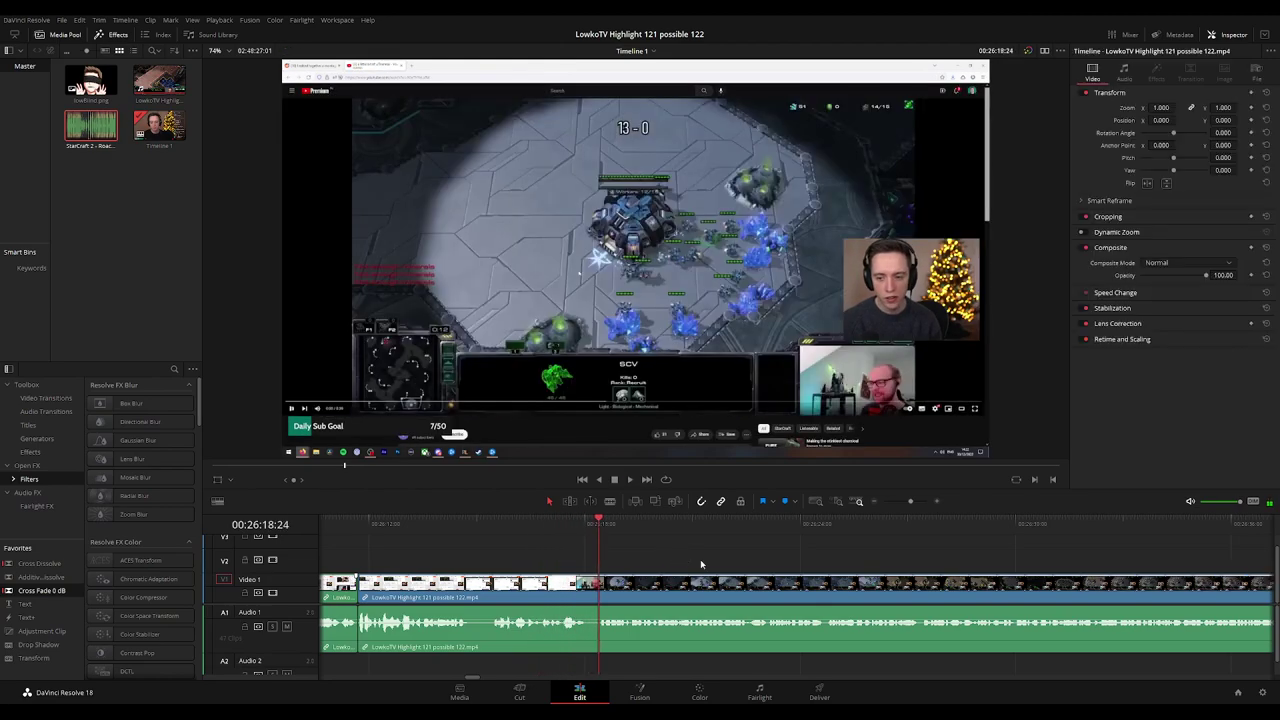
{"action": "scroll", "coordinate": [808, 568], "scroll_direction": "down", "scroll_amount": 1}
{"action": "left_click_drag", "start_coordinate": [812, 569], "coordinate": [699, 551]}
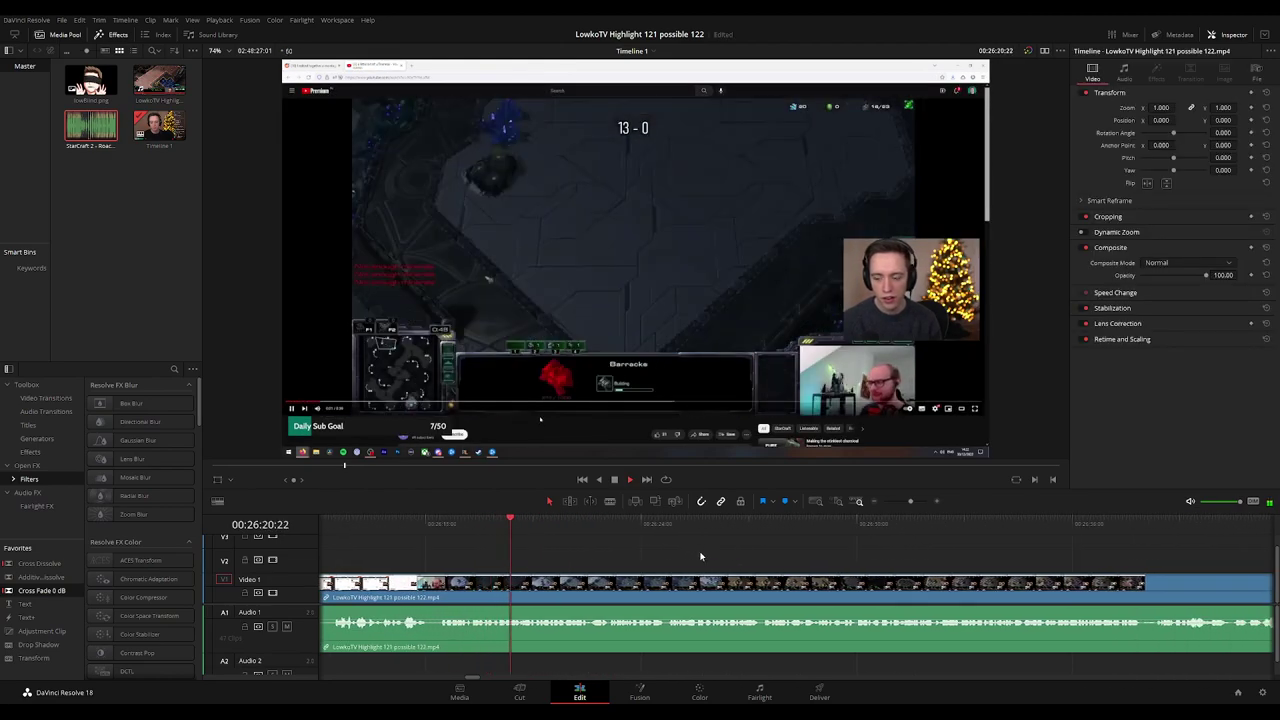
{"action": "left_click_drag", "start_coordinate": [830, 560], "coordinate": [762, 552]}
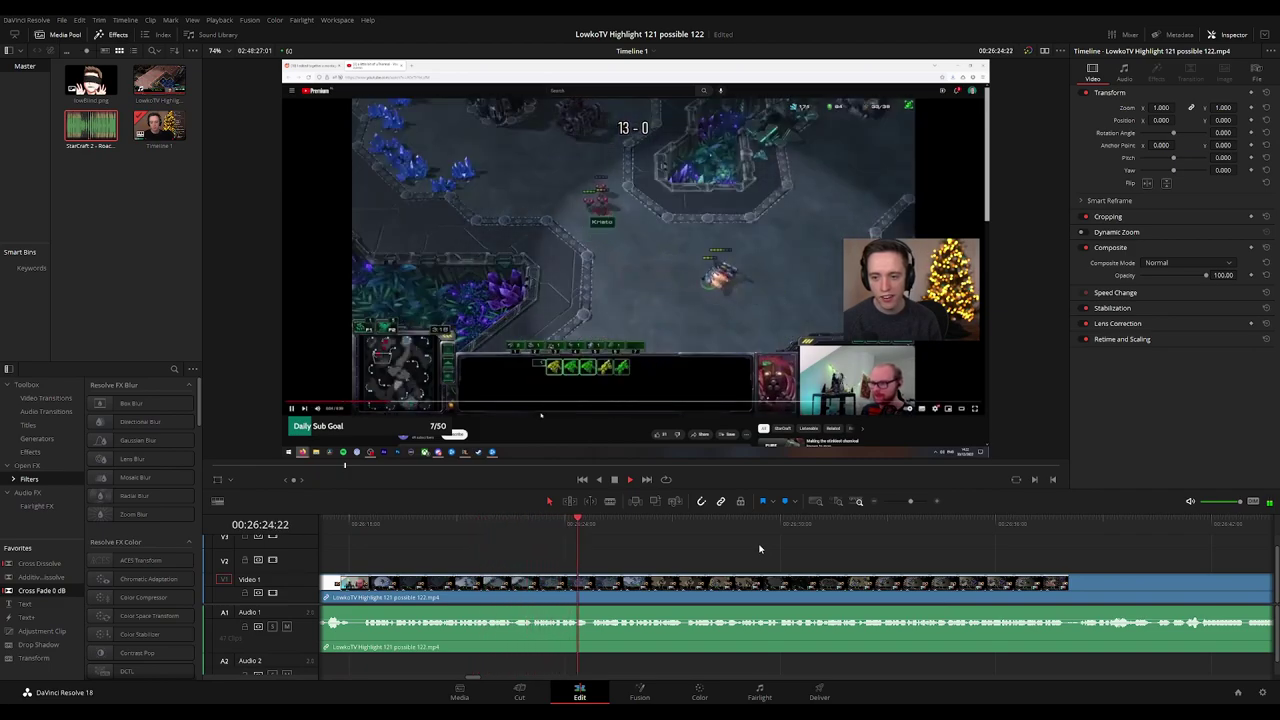
{"action": "scroll", "coordinate": [720, 552], "scroll_direction": "right", "scroll_amount": 2}
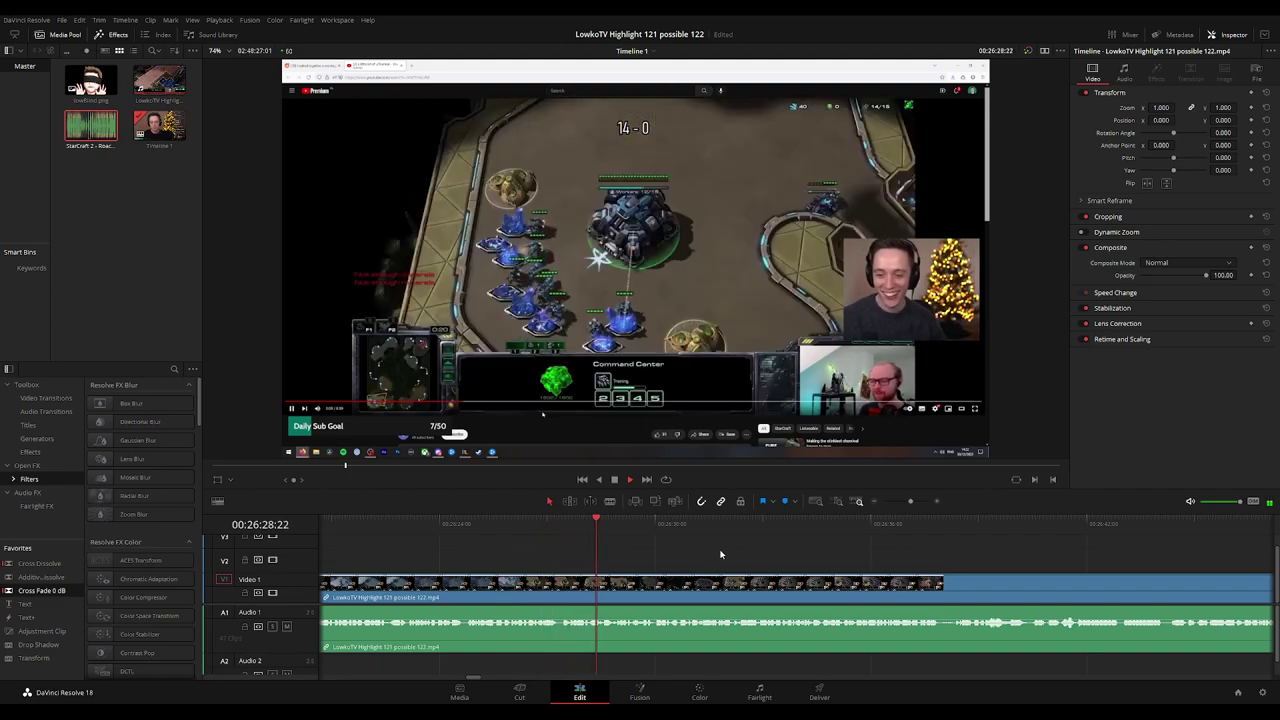
{"action": "scroll", "coordinate": [760, 554], "scroll_direction": "right", "scroll_amount": 2}
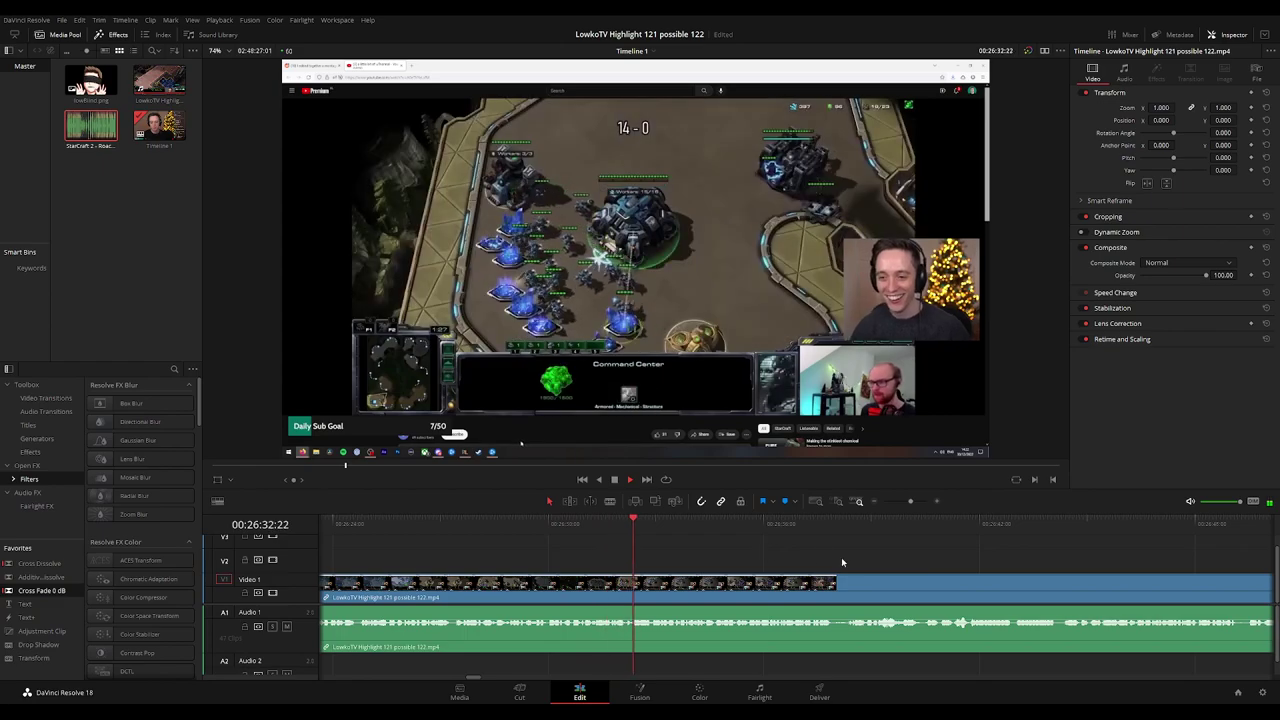
{"action": "scroll", "coordinate": [841, 557], "scroll_direction": "right", "scroll_amount": 2}
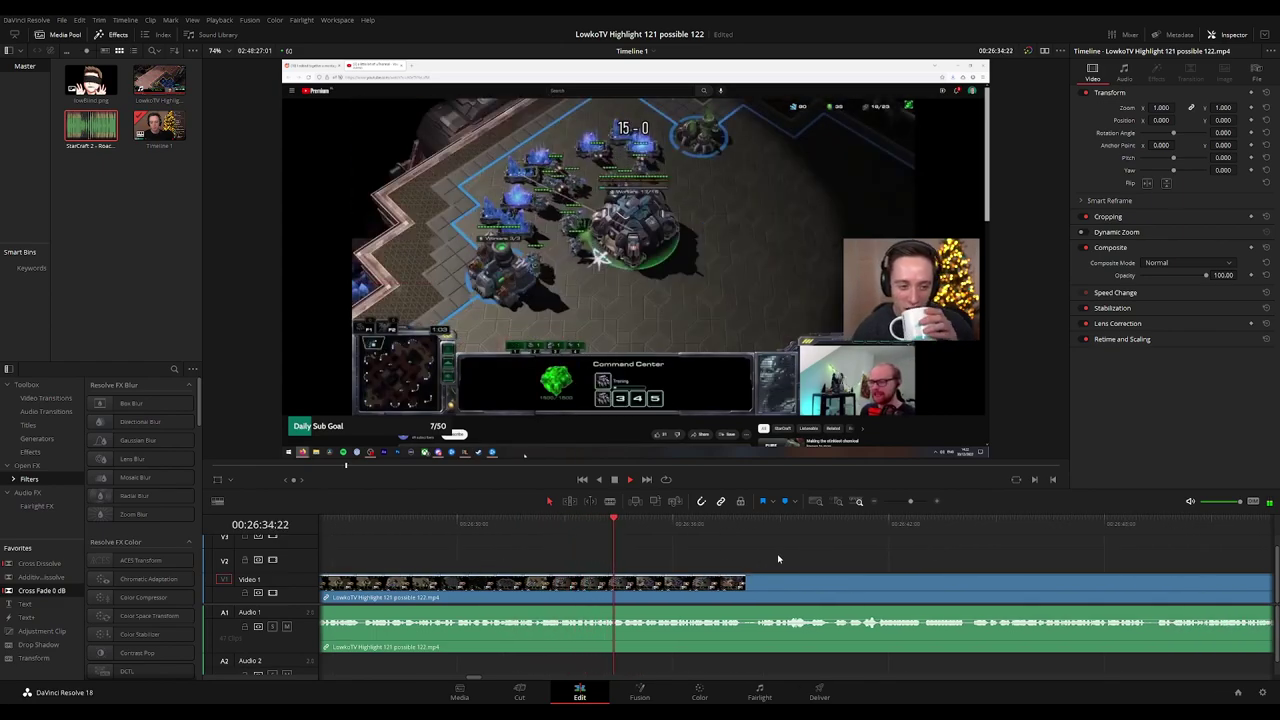
{"action": "scroll", "coordinate": [790, 562], "scroll_direction": "right", "scroll_amount": 3}
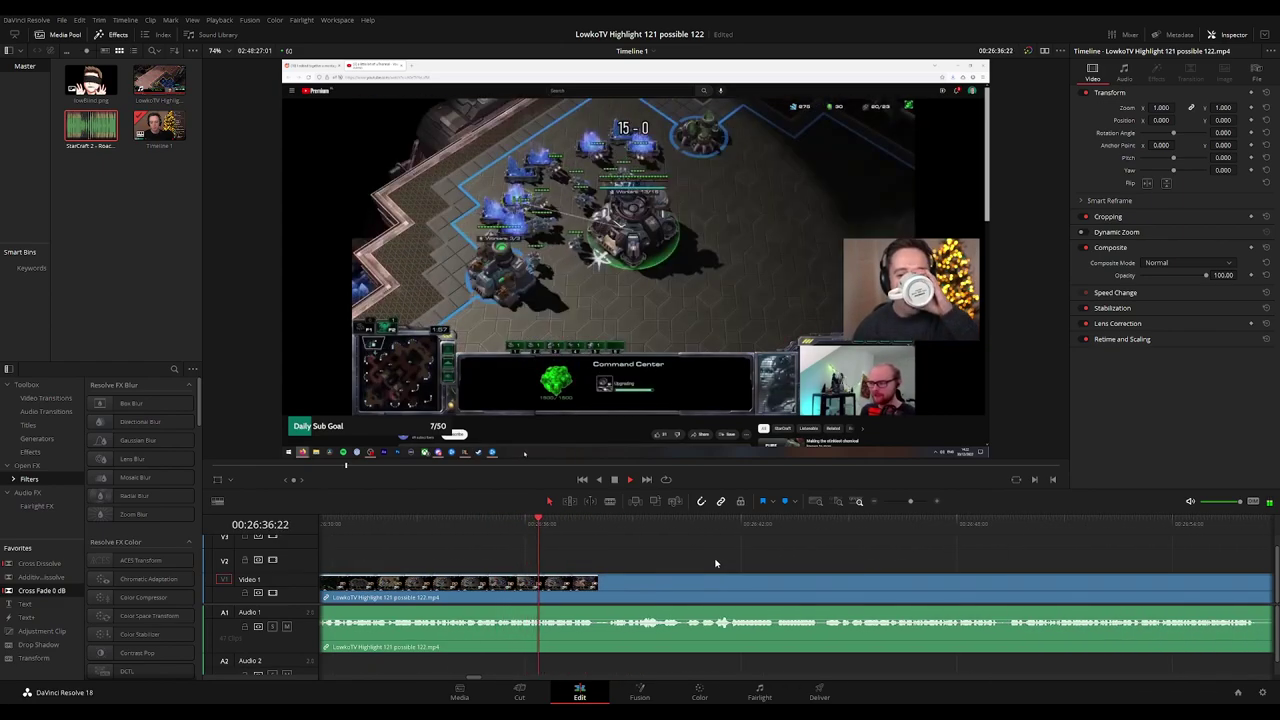
{"action": "scroll", "coordinate": [738, 556], "scroll_direction": "right", "scroll_amount": 2}
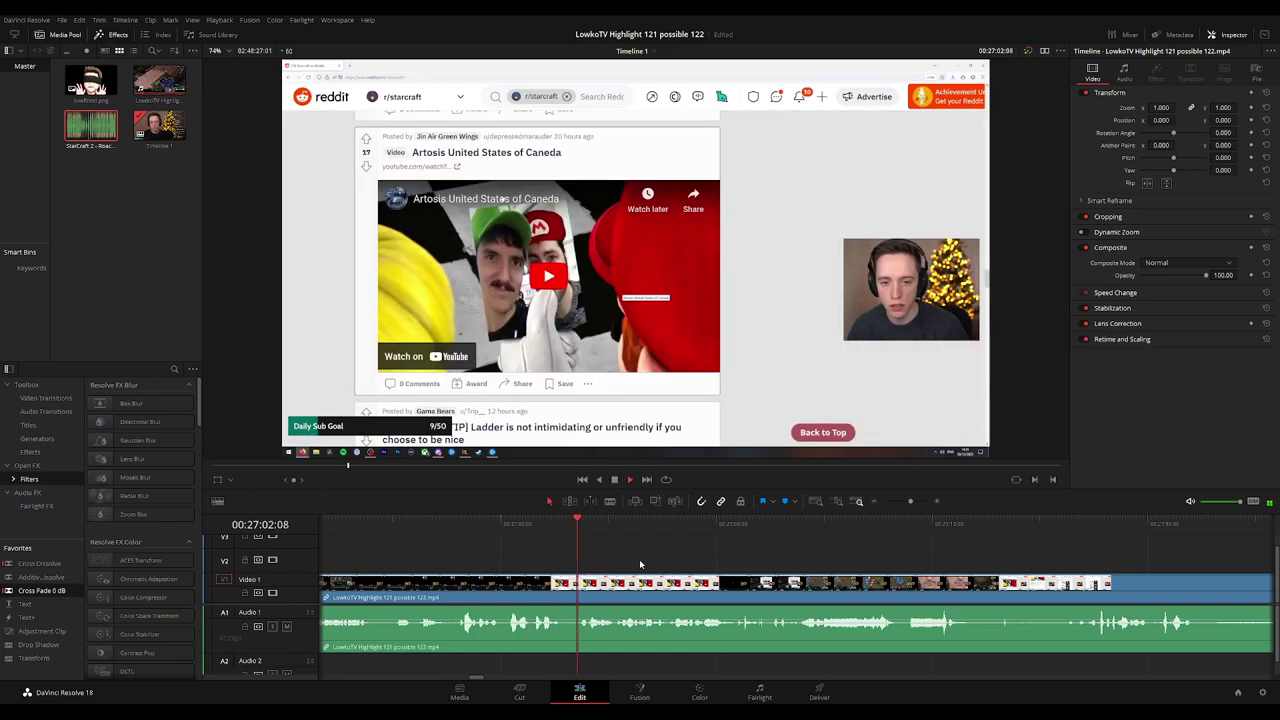
Cut out the brief section at about 27:01, at the start of the "Artosis United States of Caneda" post, and colour the preceding clip green.
{"action": "key", "text": "b"}
{"action": "left_click", "coordinate": [558, 586]}
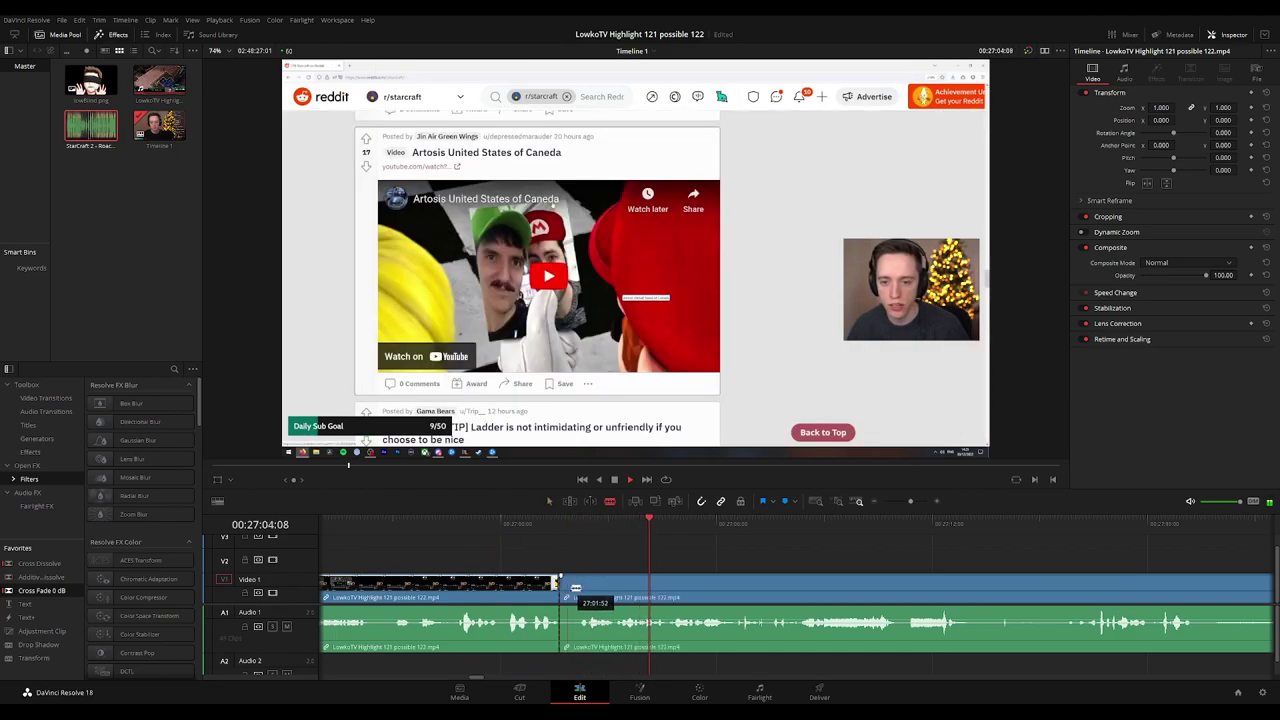
{"action": "key", "text": "a"}
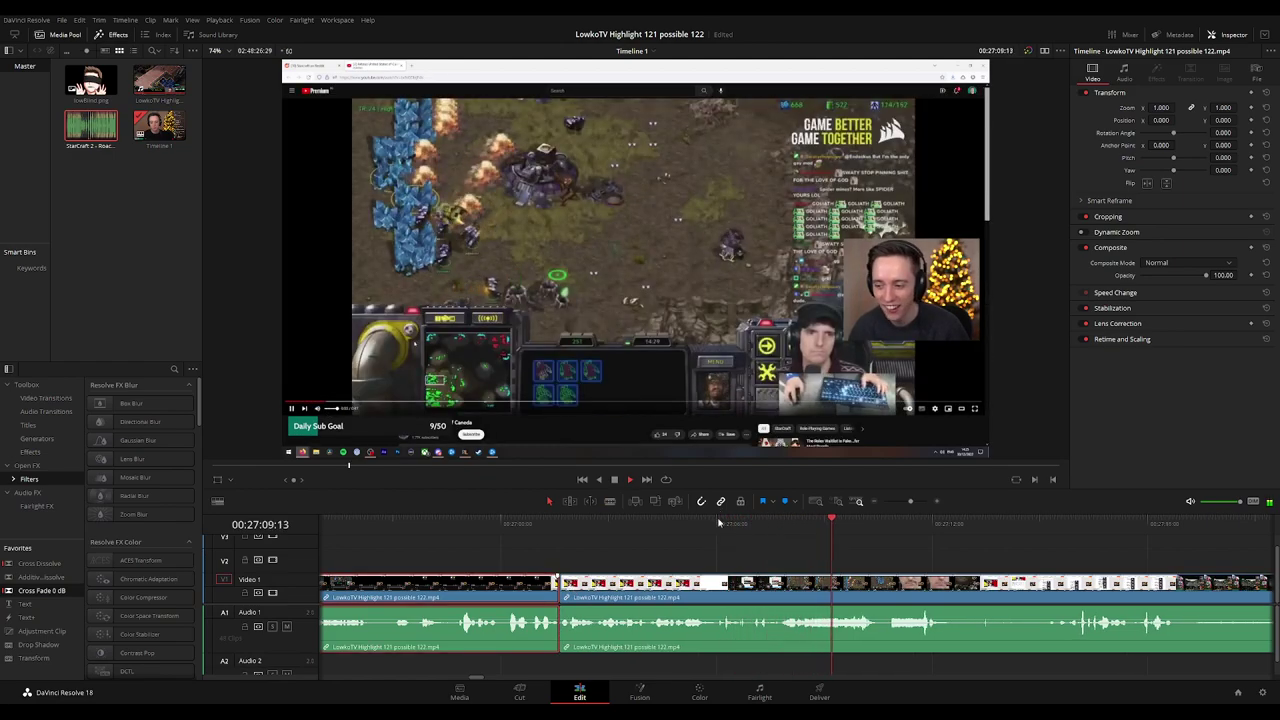
{"action": "left_click", "coordinate": [657, 525]}
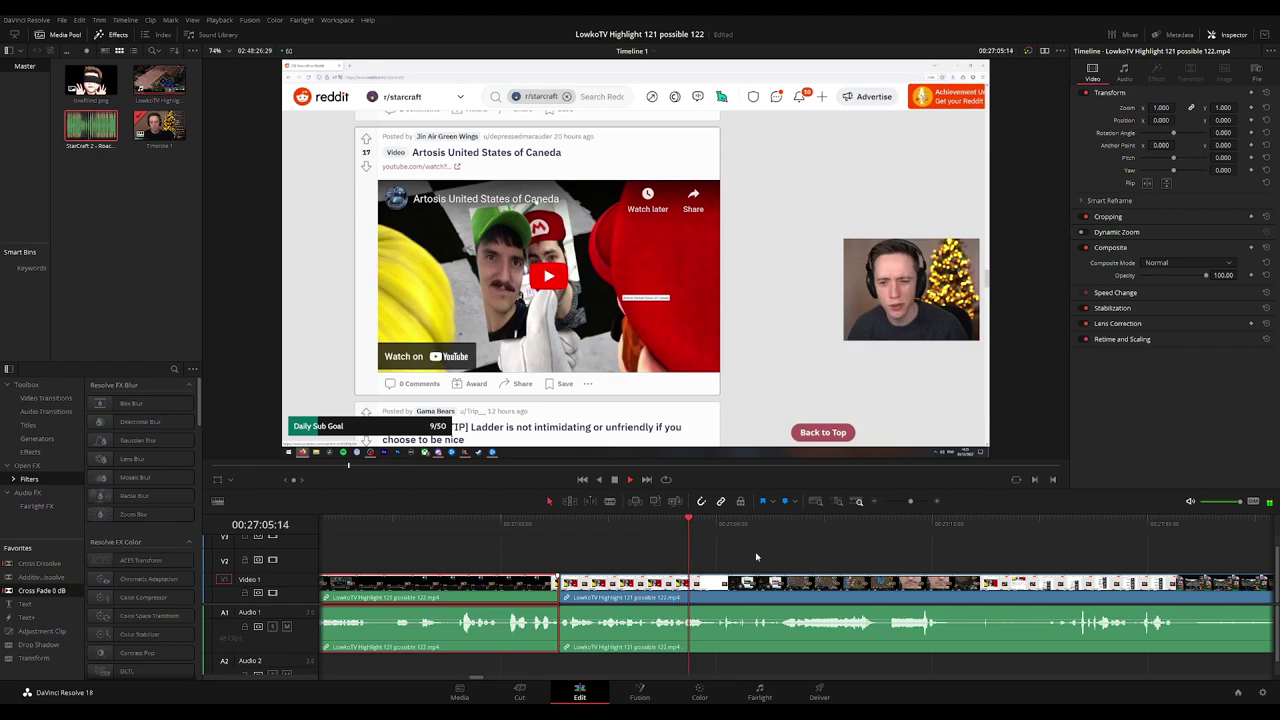
Isolate the short segment of the Artosis video from 27:07:26 to 27:07:52 by splitting the clip at both points.
{"action": "left_click_drag", "start_coordinate": [756, 557], "coordinate": [631, 550]}
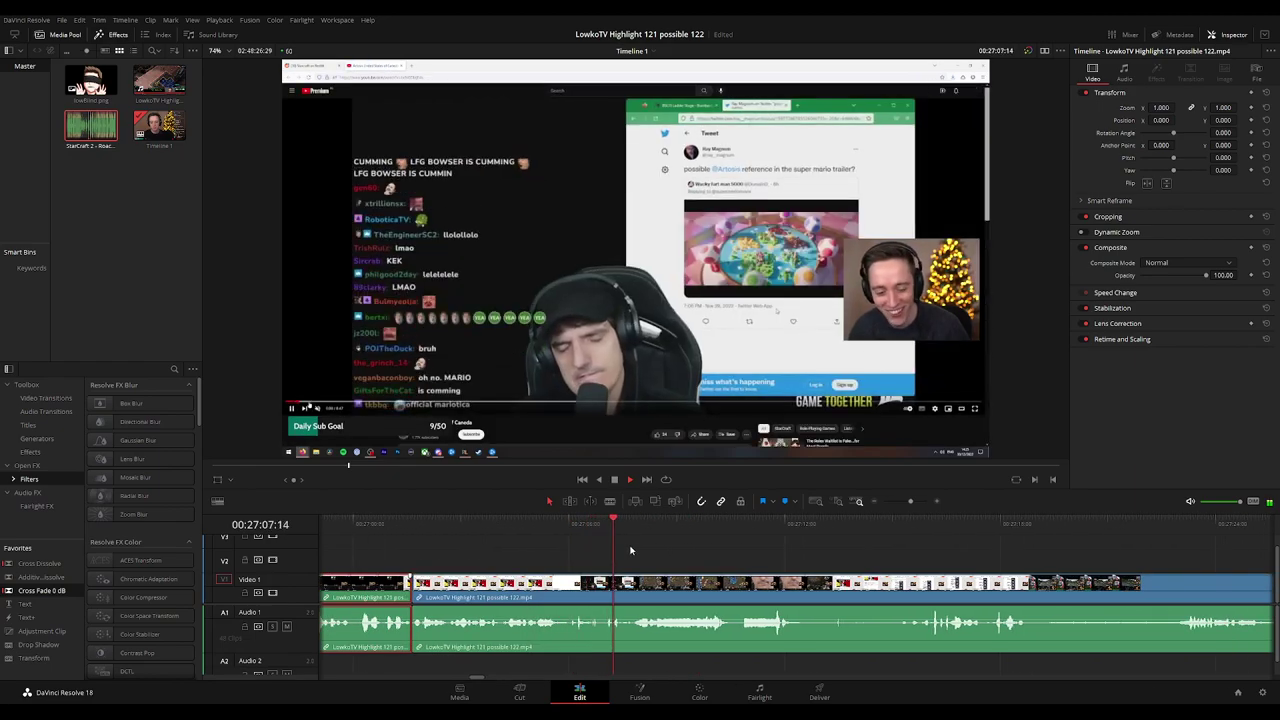
{"action": "key", "text": "space"}
{"action": "key", "text": "space"}
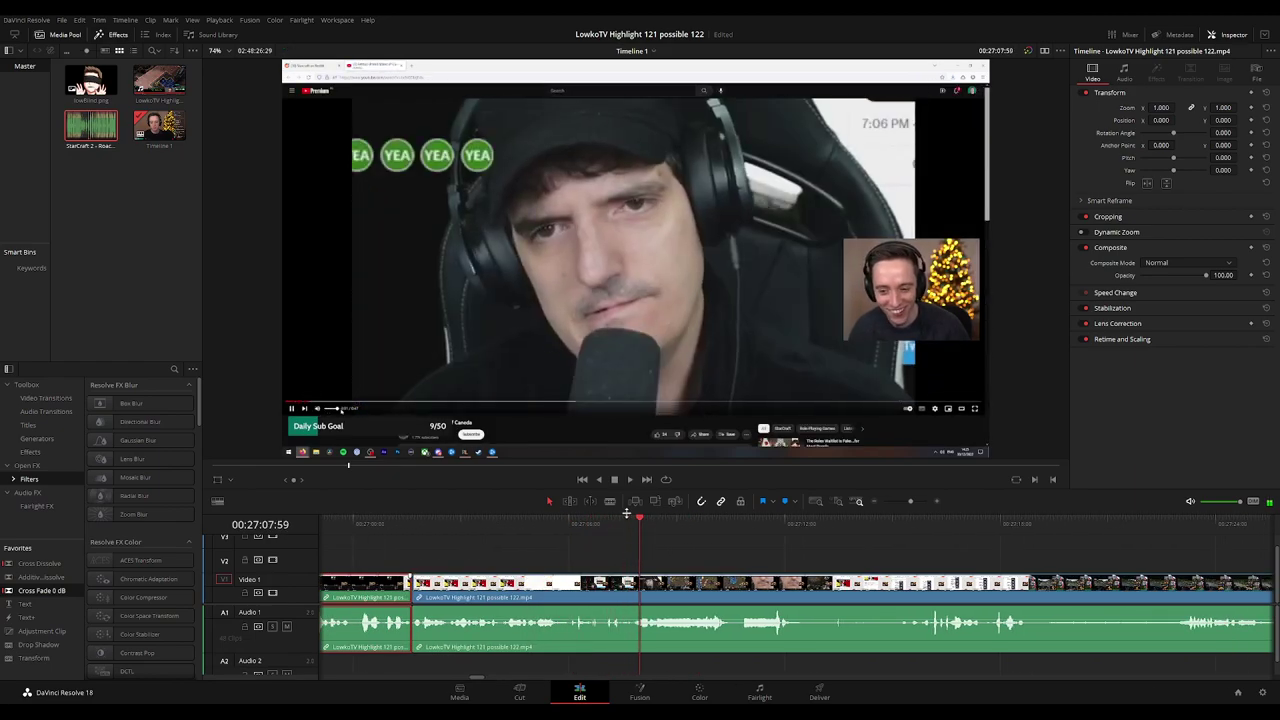
{"action": "left_click", "coordinate": [609, 523]}
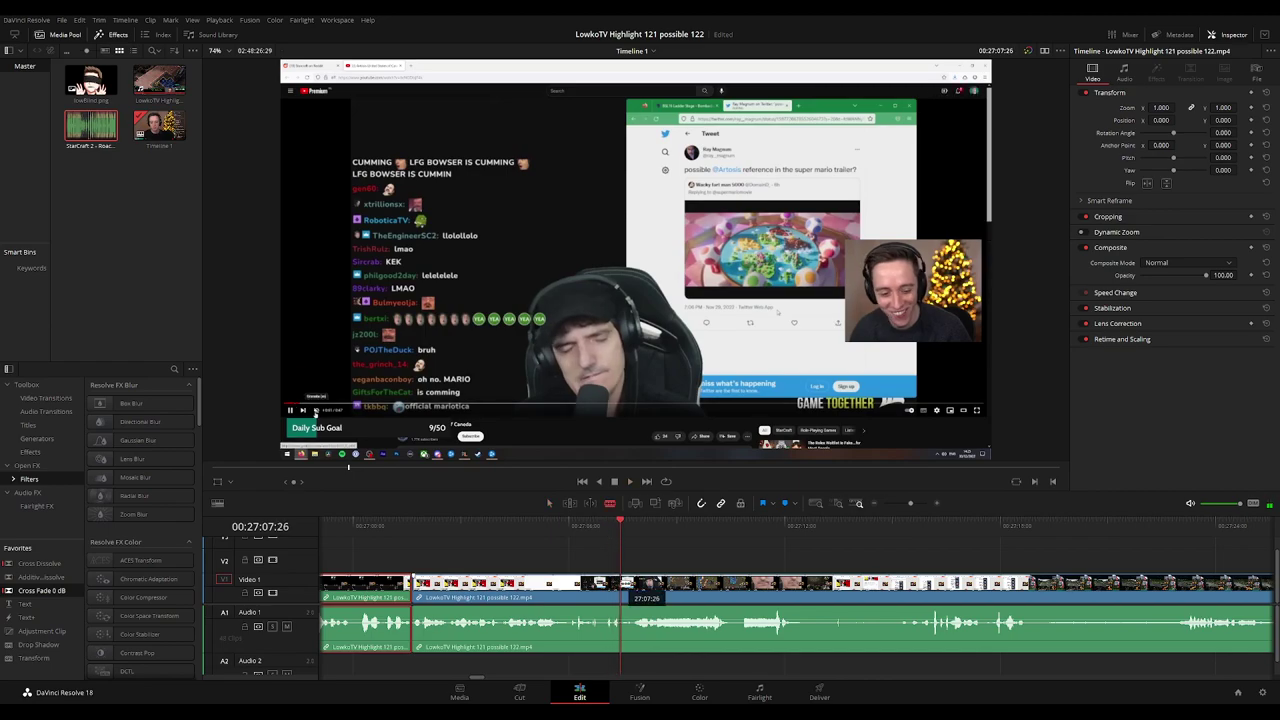
{"action": "left_click", "coordinate": [621, 584]}
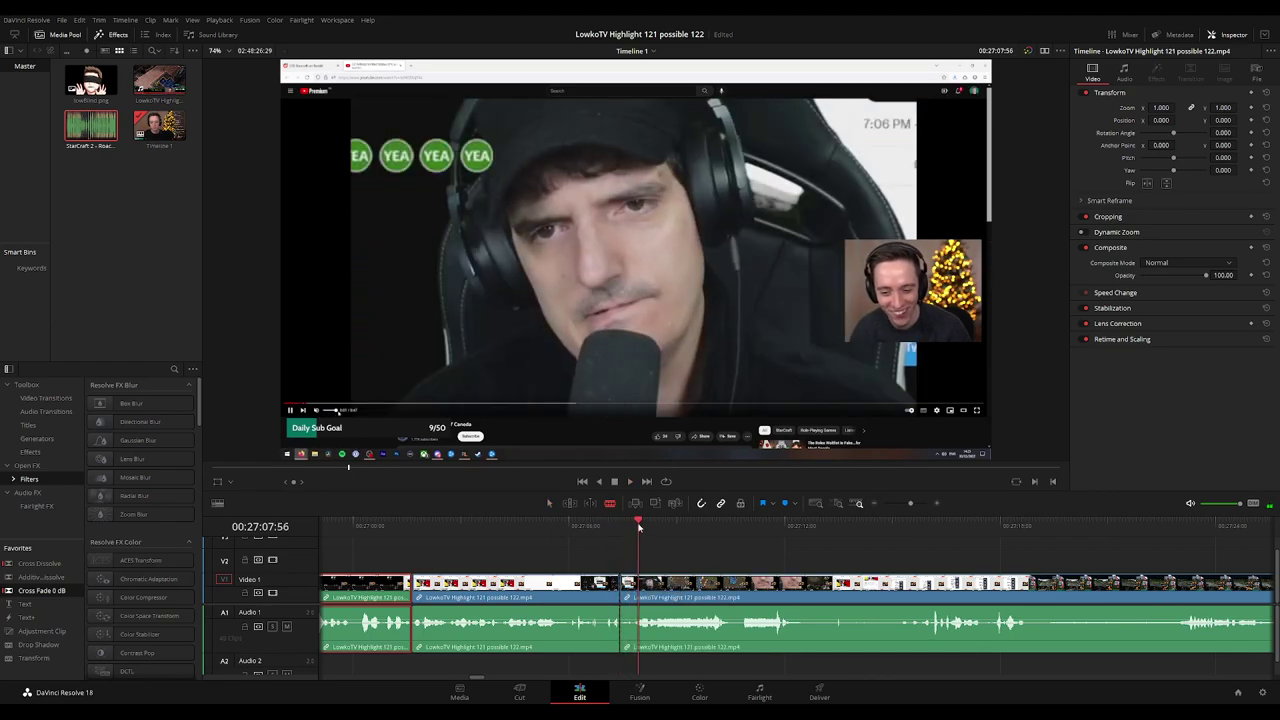
{"action": "left_click", "coordinate": [636, 526]}
{"action": "key", "text": "ctrl+b"}
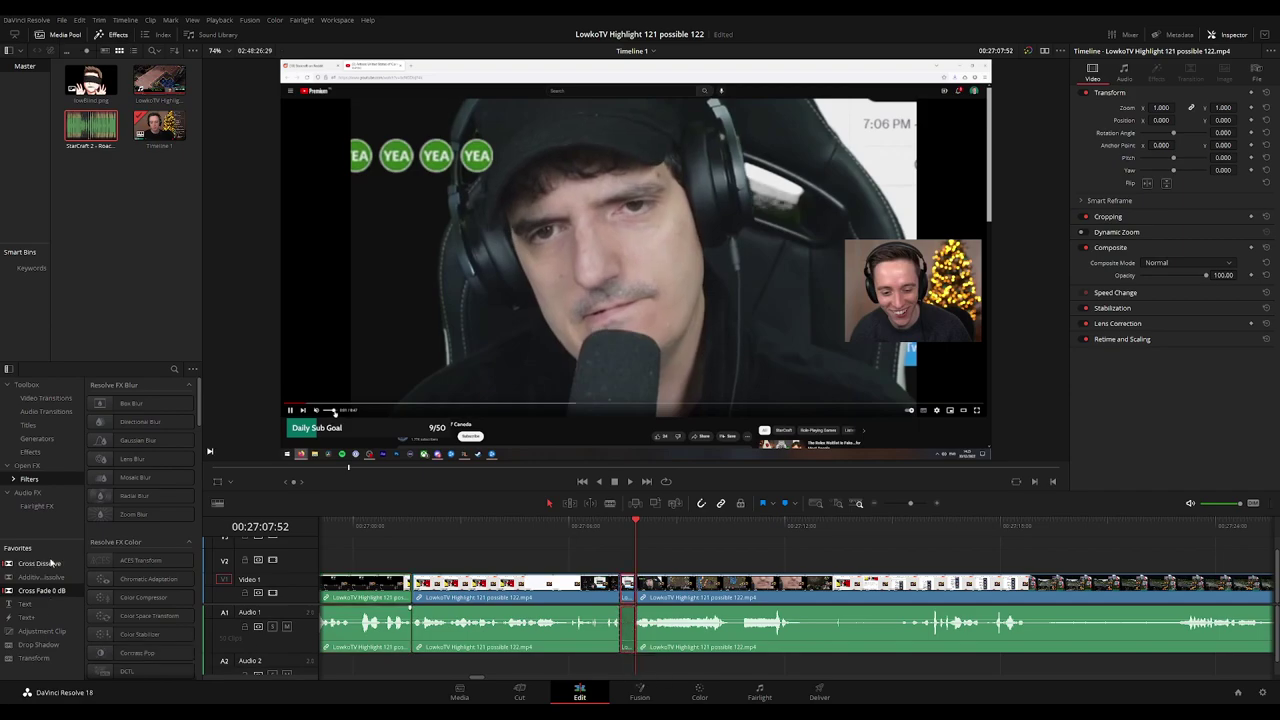
Place the "StarCraft 2 - Roach Quotes" audio on Audio 2 beneath the isolated segment with its volume at -23, and play back the result.
{"action": "double_click", "coordinate": [91, 140]}
{"action": "left_click_drag", "start_coordinate": [91, 140], "coordinate": [628, 662]}
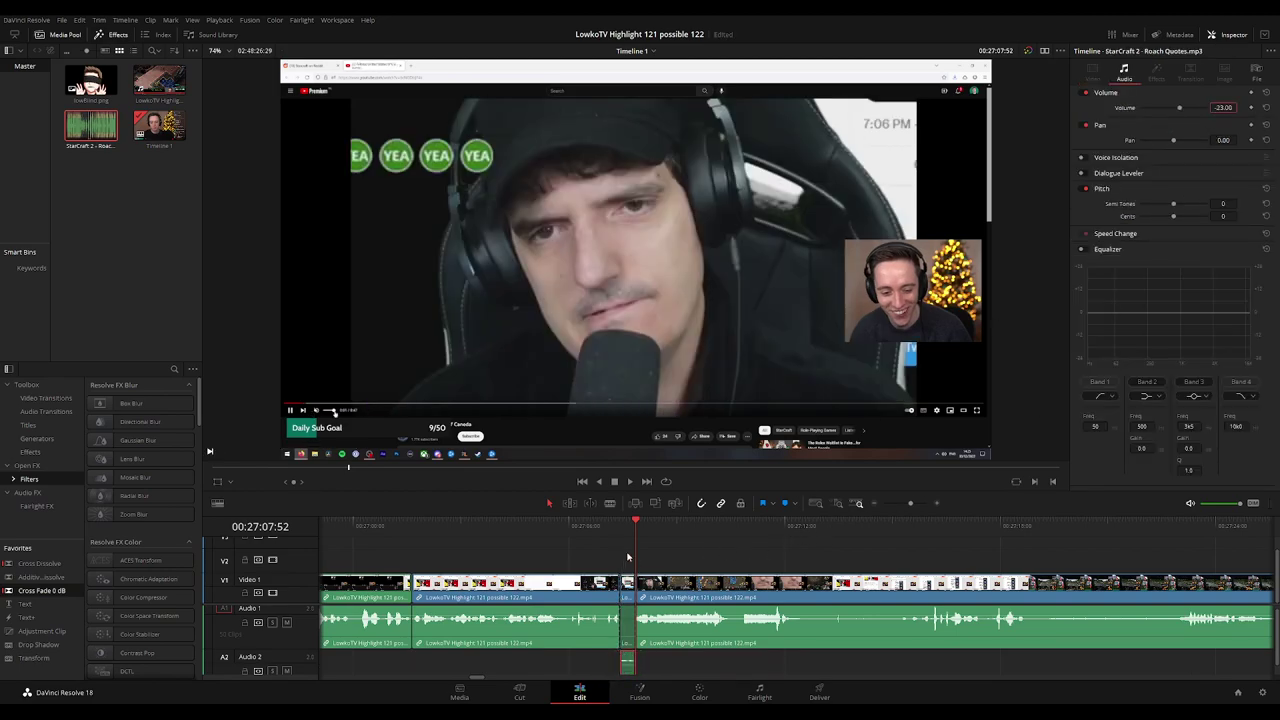
{"action": "left_click", "coordinate": [595, 530]}
{"action": "key", "text": "space"}
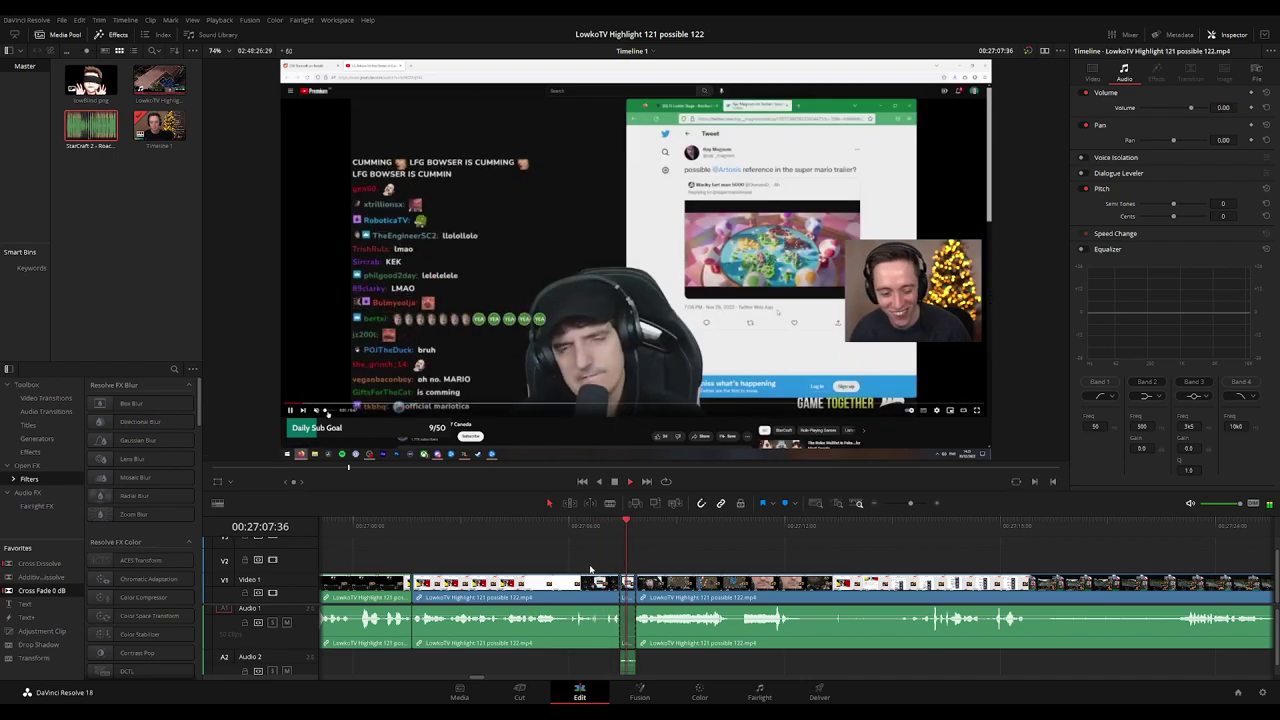
{"action": "left_click", "coordinate": [622, 580]}
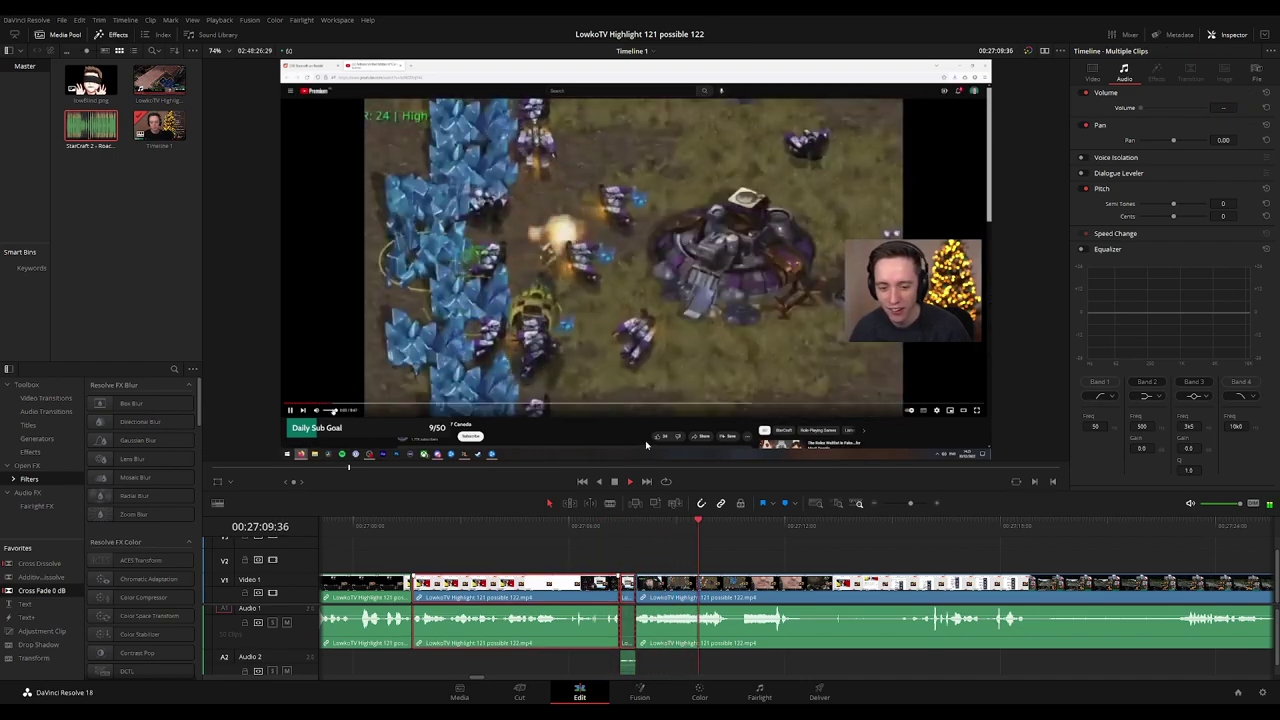
{"action": "key", "text": "Delete"}
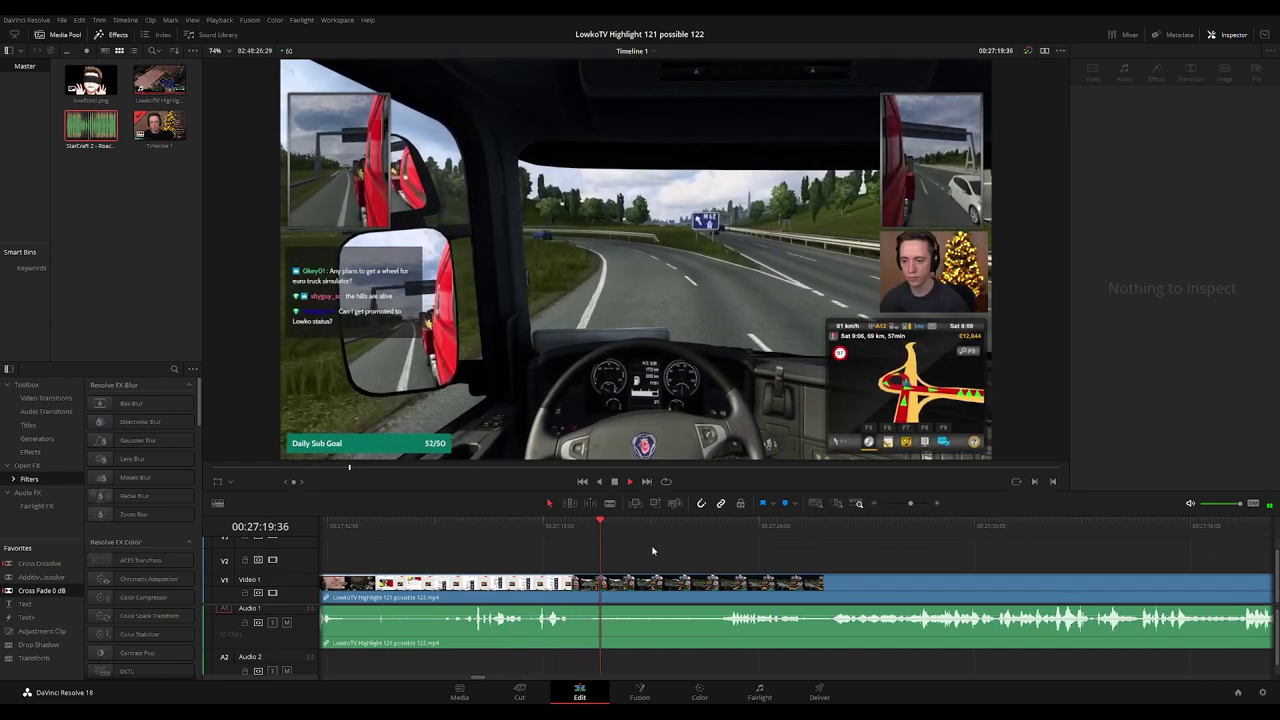
Cut out the brief section just before 27:19, between the Reddit and truck driving footage, and colour the preceding clip green.
{"action": "left_click", "coordinate": [569, 538]}
{"action": "key", "text": "ctrl+b"}
{"action": "left_click_drag", "start_coordinate": [573, 588], "coordinate": [585, 597]}
{"action": "key", "text": "ctrl+shift+]"}
{"action": "key", "text": "space"}
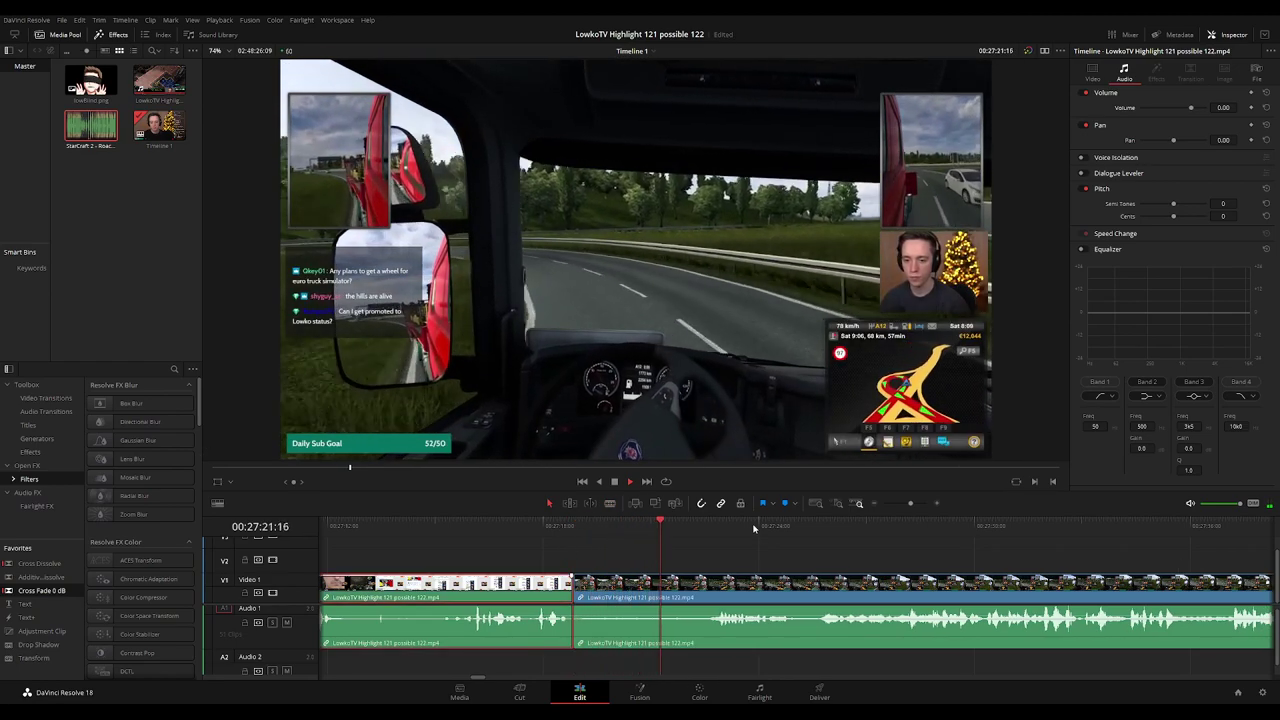
Play through the truck driving footage from about 27:21 to 27:54, checking for sections to cut.
{"action": "left_click", "coordinate": [765, 554]}
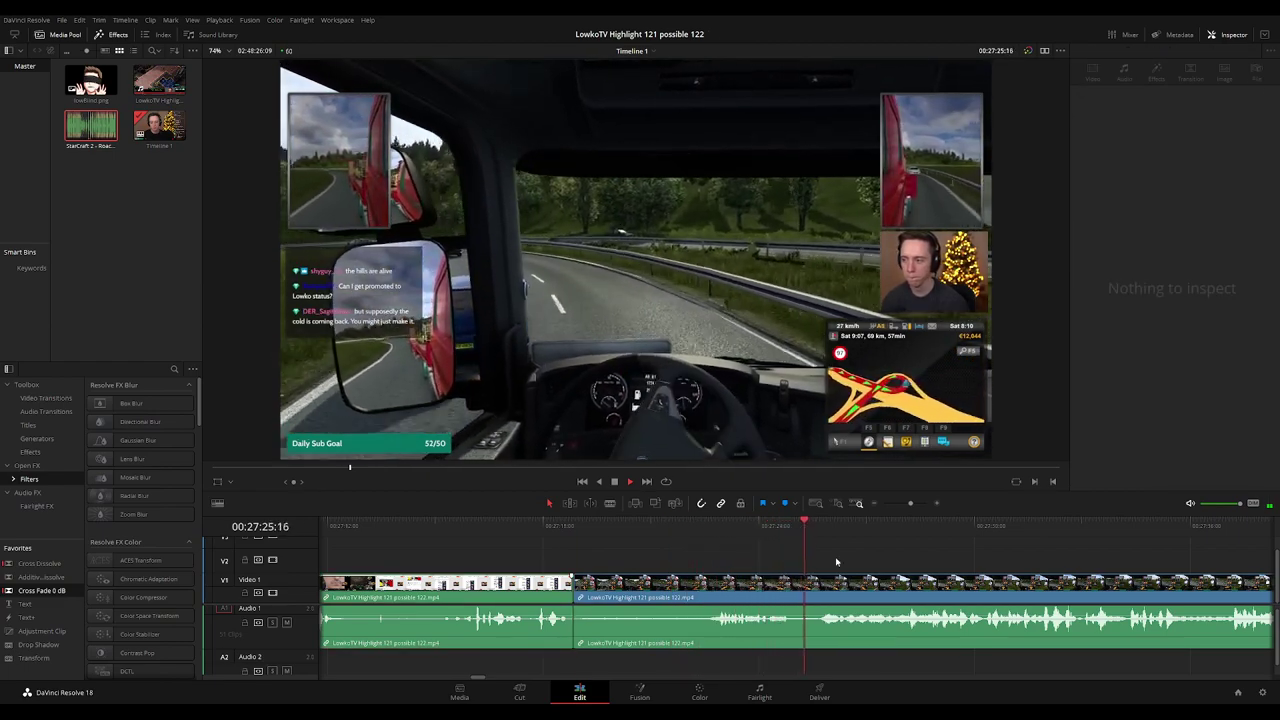
{"action": "left_click_drag", "start_coordinate": [906, 563], "coordinate": [702, 563]}
{"action": "scroll", "coordinate": [792, 560], "scroll_direction": "right", "scroll_amount": 2}
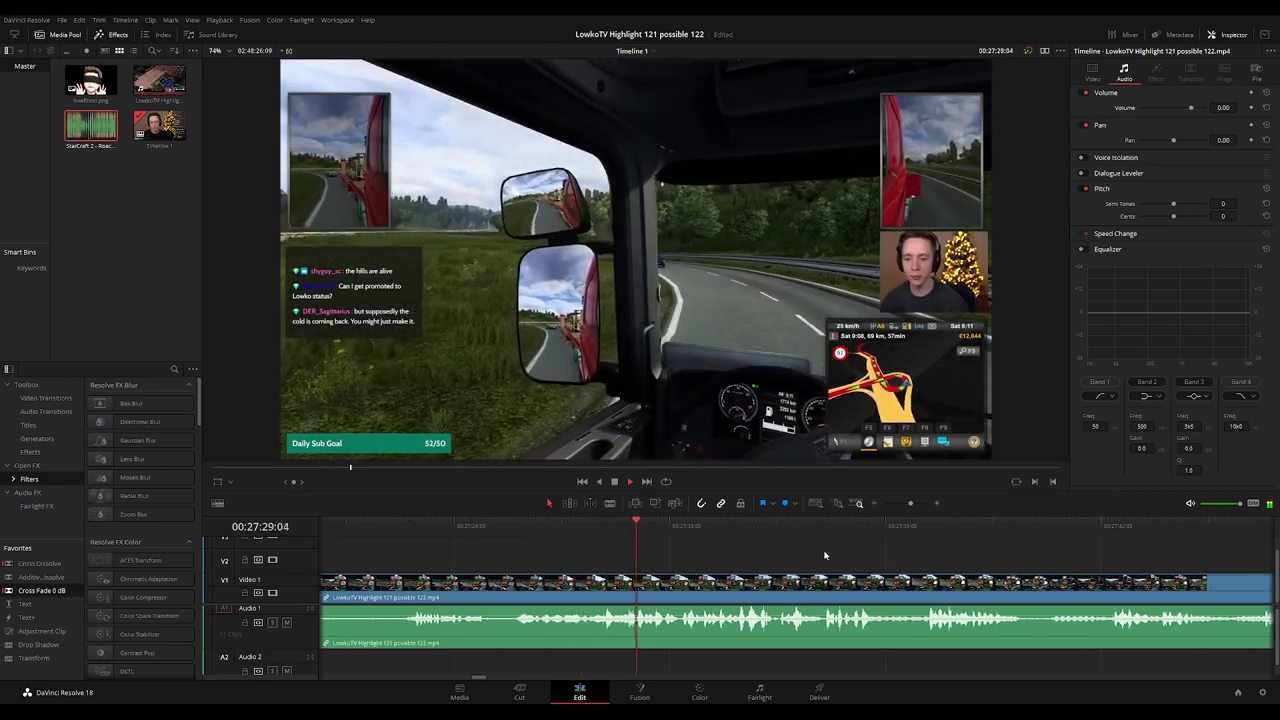
{"action": "scroll", "coordinate": [714, 557], "scroll_direction": "right", "scroll_amount": 2}
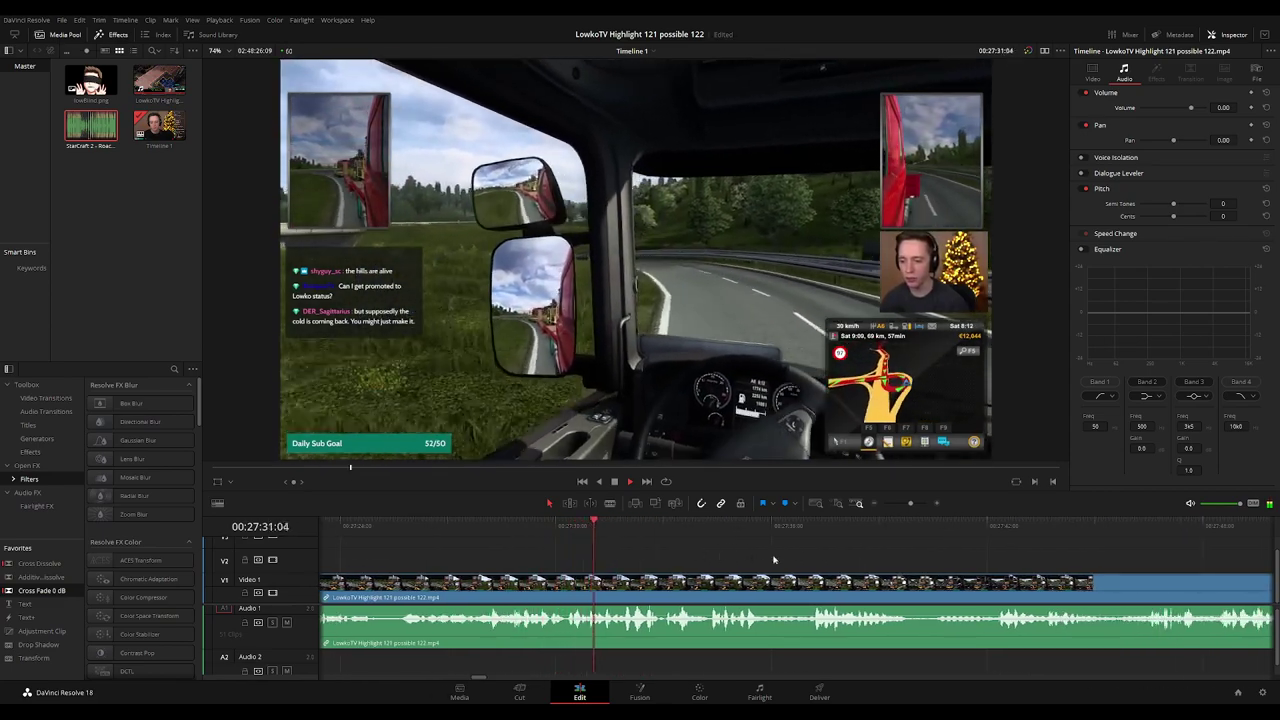
{"action": "scroll", "coordinate": [716, 552], "scroll_direction": "right", "scroll_amount": 2}
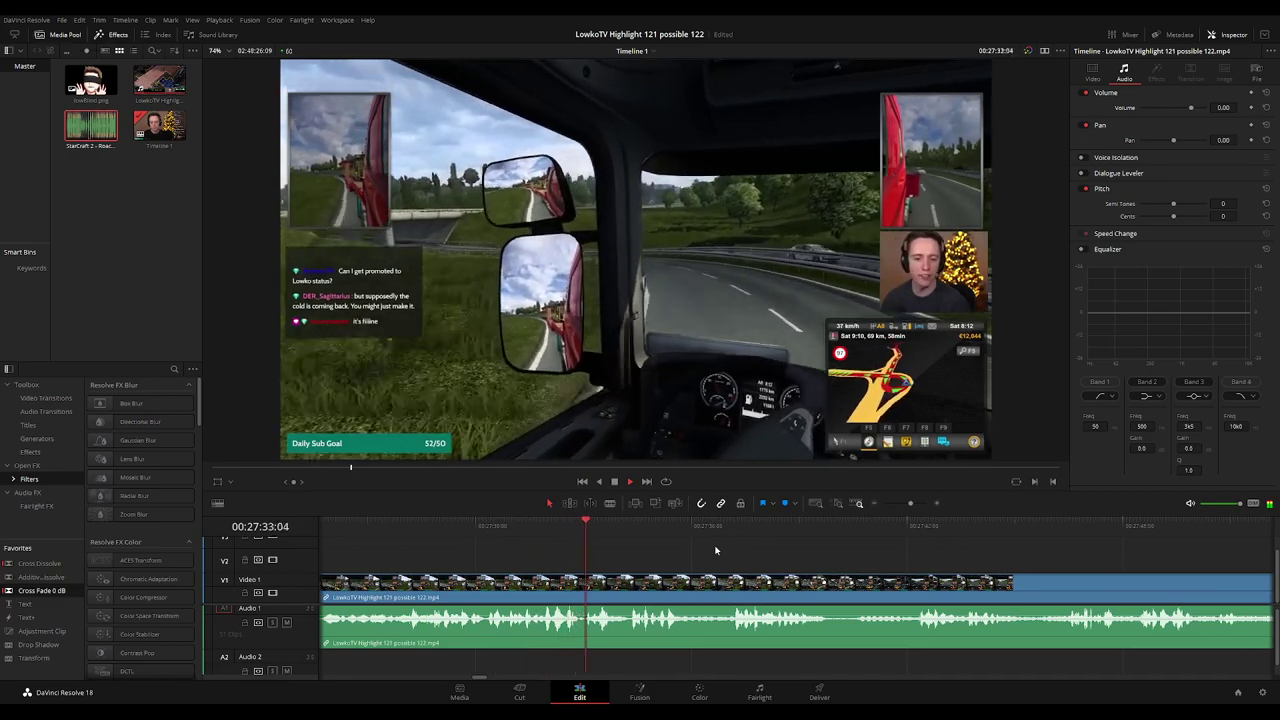
{"action": "scroll", "coordinate": [714, 551], "scroll_direction": "right", "scroll_amount": 2}
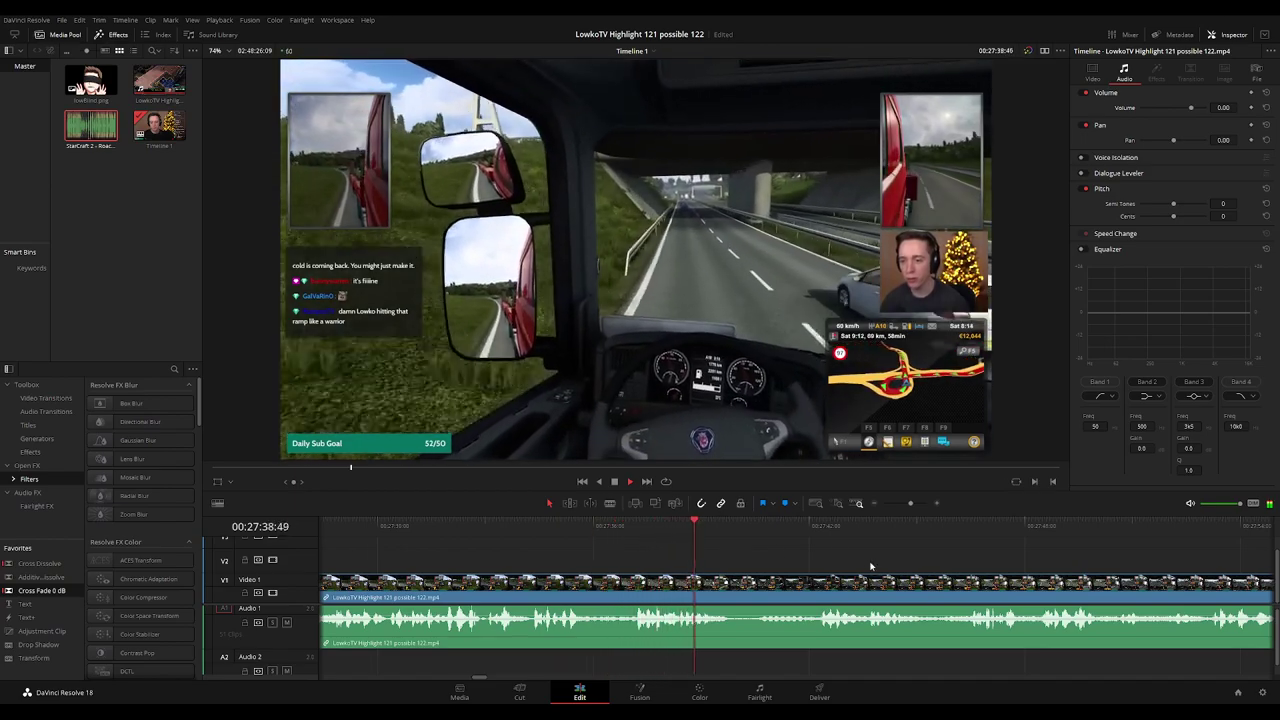
{"action": "left_click_drag", "start_coordinate": [870, 563], "coordinate": [731, 557]}
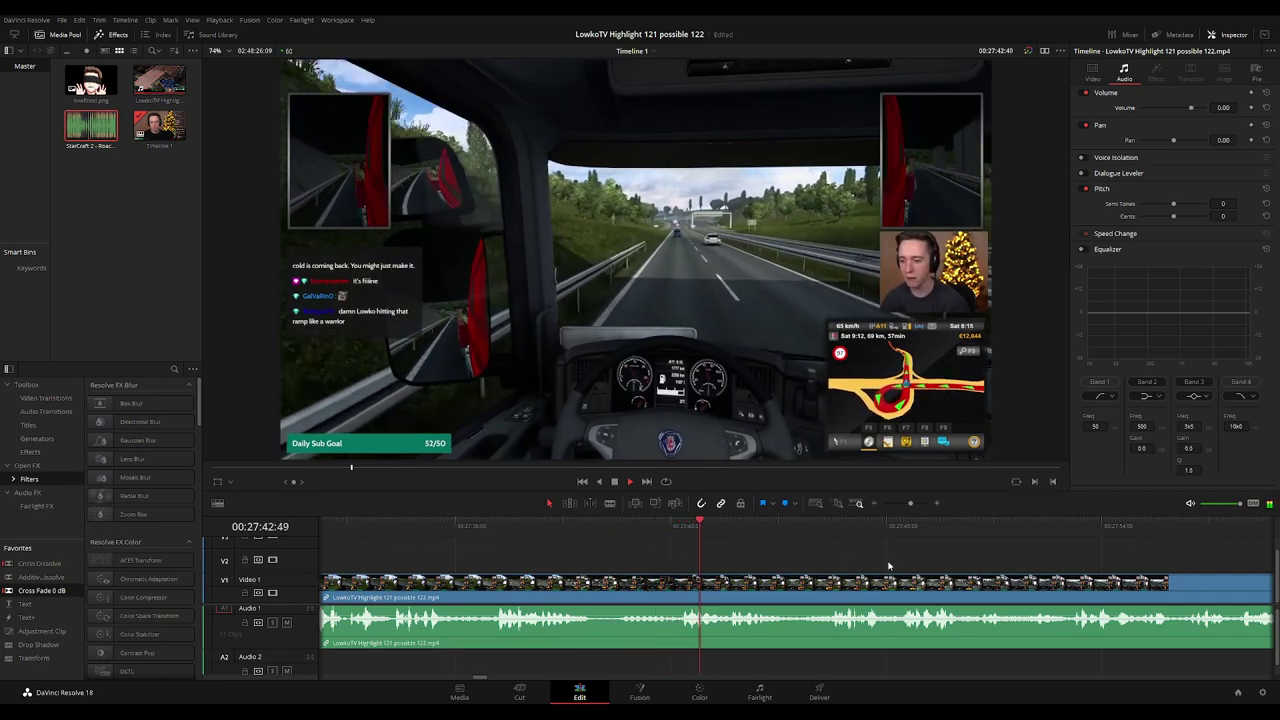
{"action": "scroll", "coordinate": [737, 560], "scroll_direction": "right", "scroll_amount": 3}
{"action": "scroll", "coordinate": [693, 556], "scroll_direction": "right", "scroll_amount": 2}
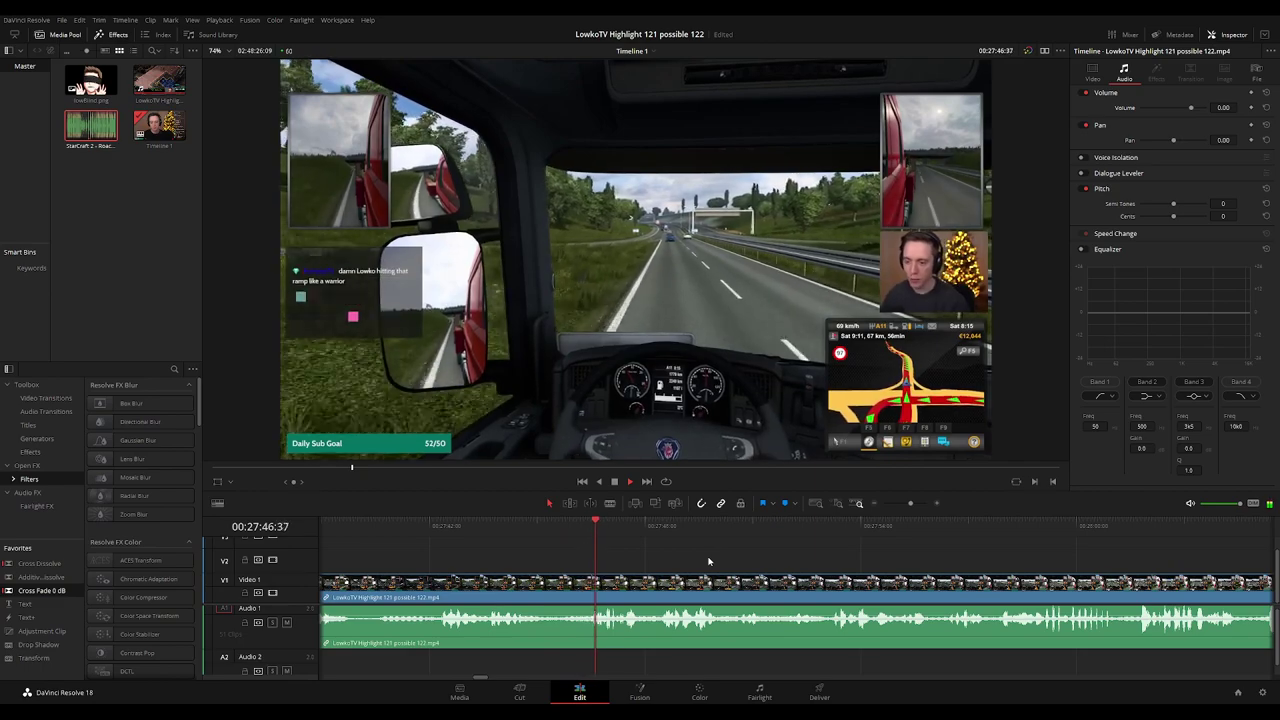
{"action": "scroll", "coordinate": [690, 556], "scroll_direction": "right", "scroll_amount": 2}
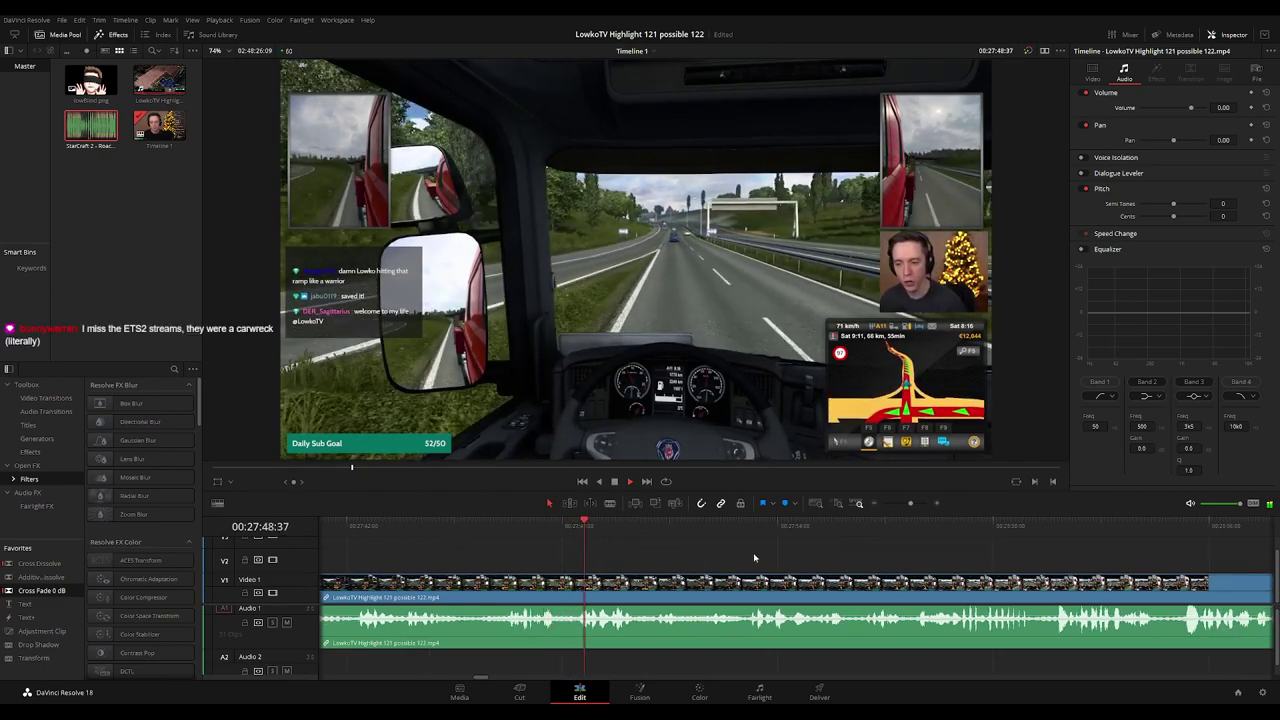
{"action": "scroll", "coordinate": [740, 560], "scroll_direction": "right", "scroll_amount": 3}
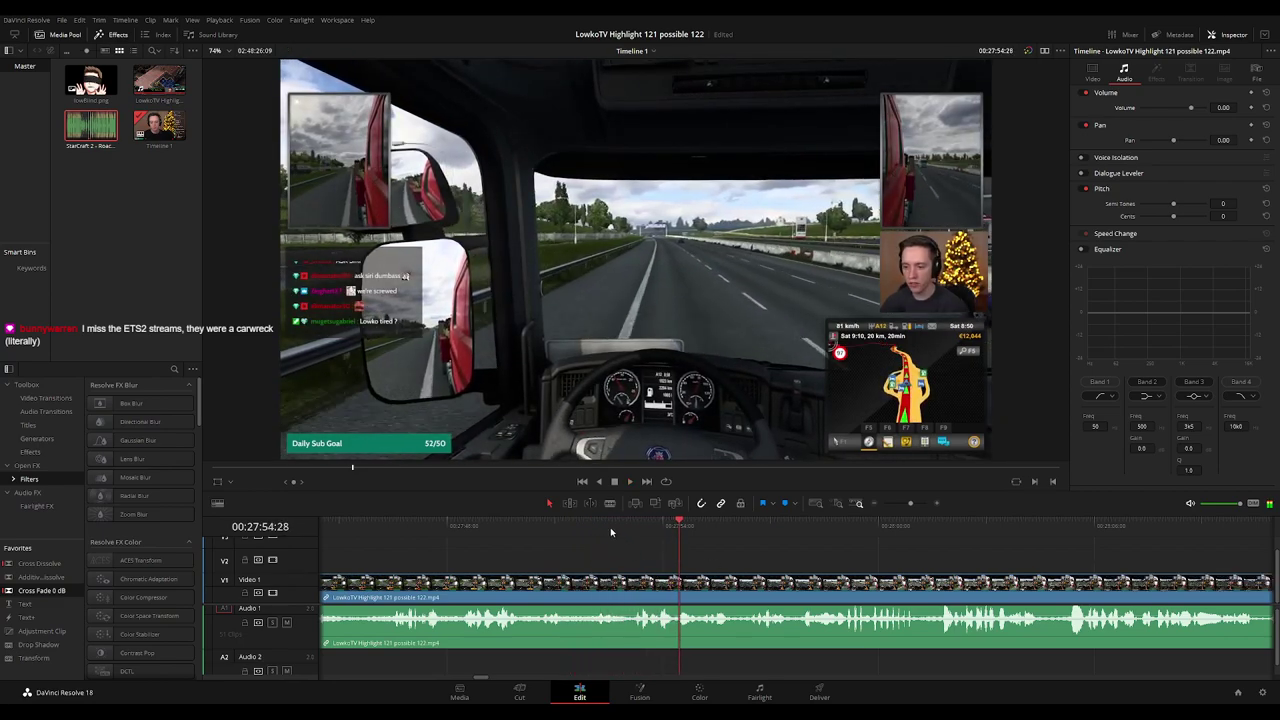
Cut out the brief section starting at 27:52:48 in the truck driving footage, with an audio cross fade over the cut.
{"action": "left_click", "coordinate": [610, 527]}
{"action": "left_click_drag", "start_coordinate": [626, 532], "coordinate": [619, 532]}
{"action": "key", "text": "ctrl+b"}
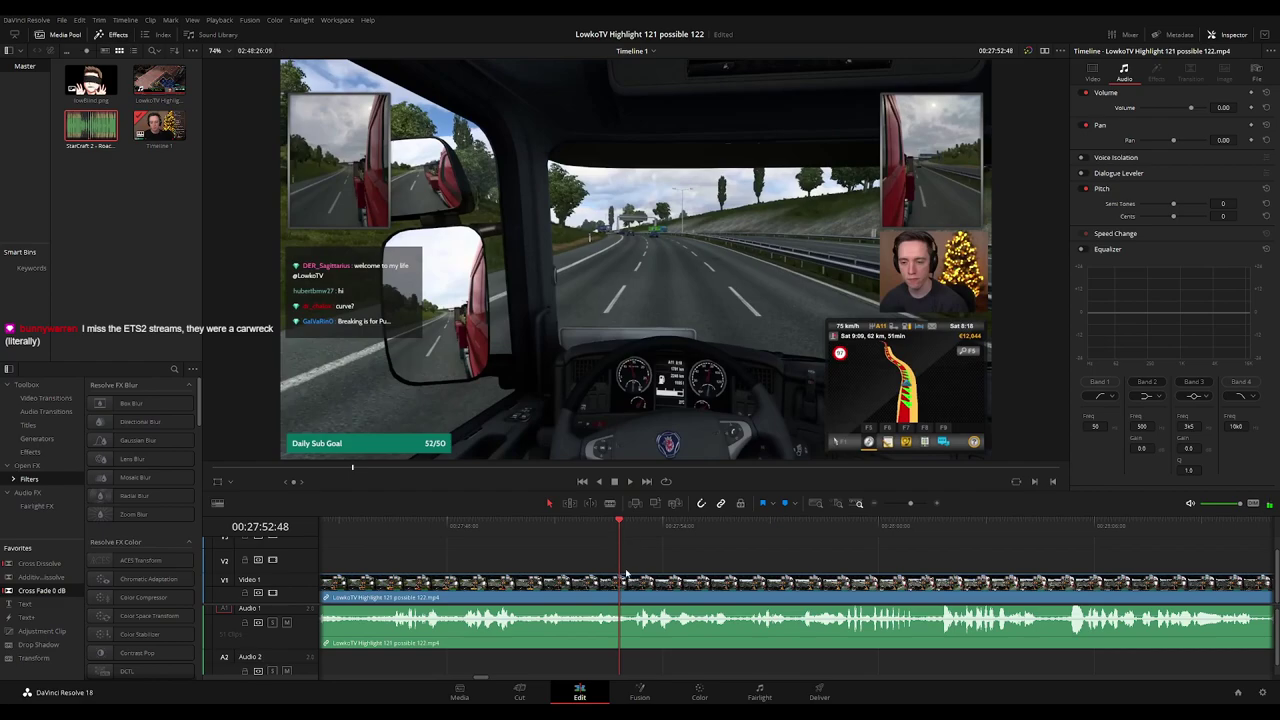
{"action": "left_click_drag", "start_coordinate": [622, 582], "coordinate": [629, 586]}
{"action": "key", "text": "Delete"}
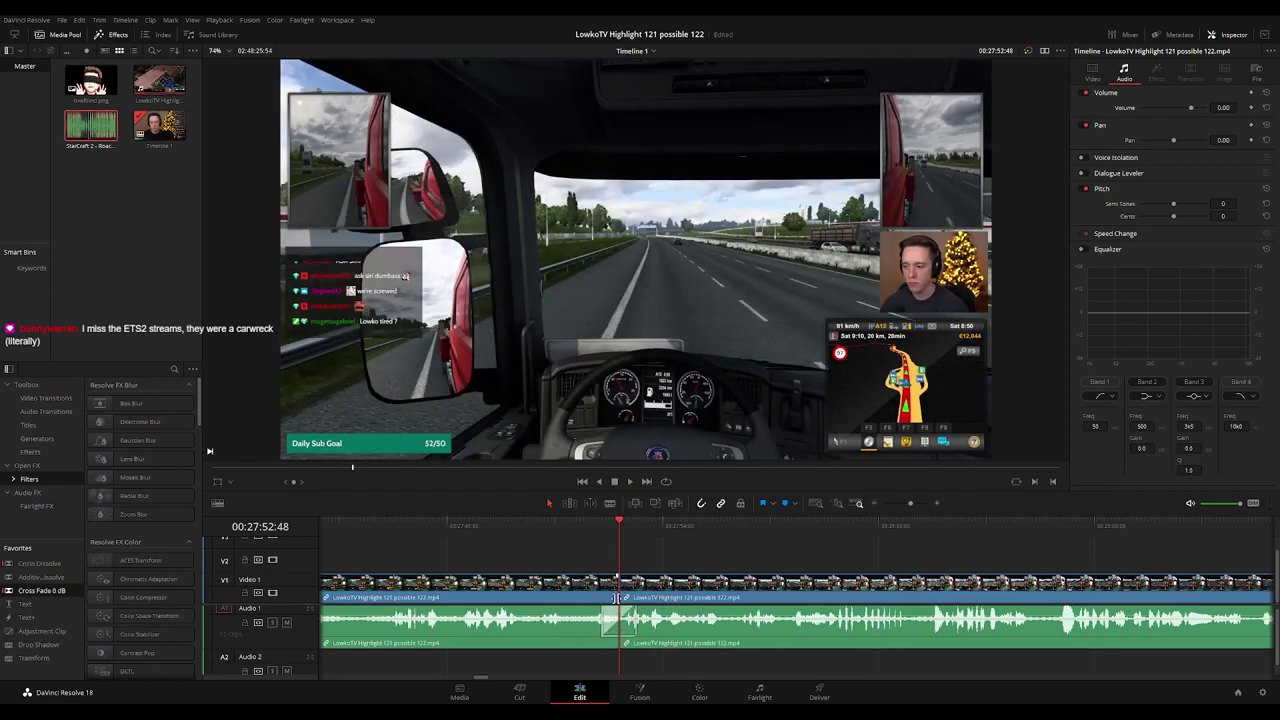
Play back across the cut at 27:52:48 and colour the preceding clip orange.
{"action": "key", "text": "space"}
{"action": "left_click", "coordinate": [563, 592]}
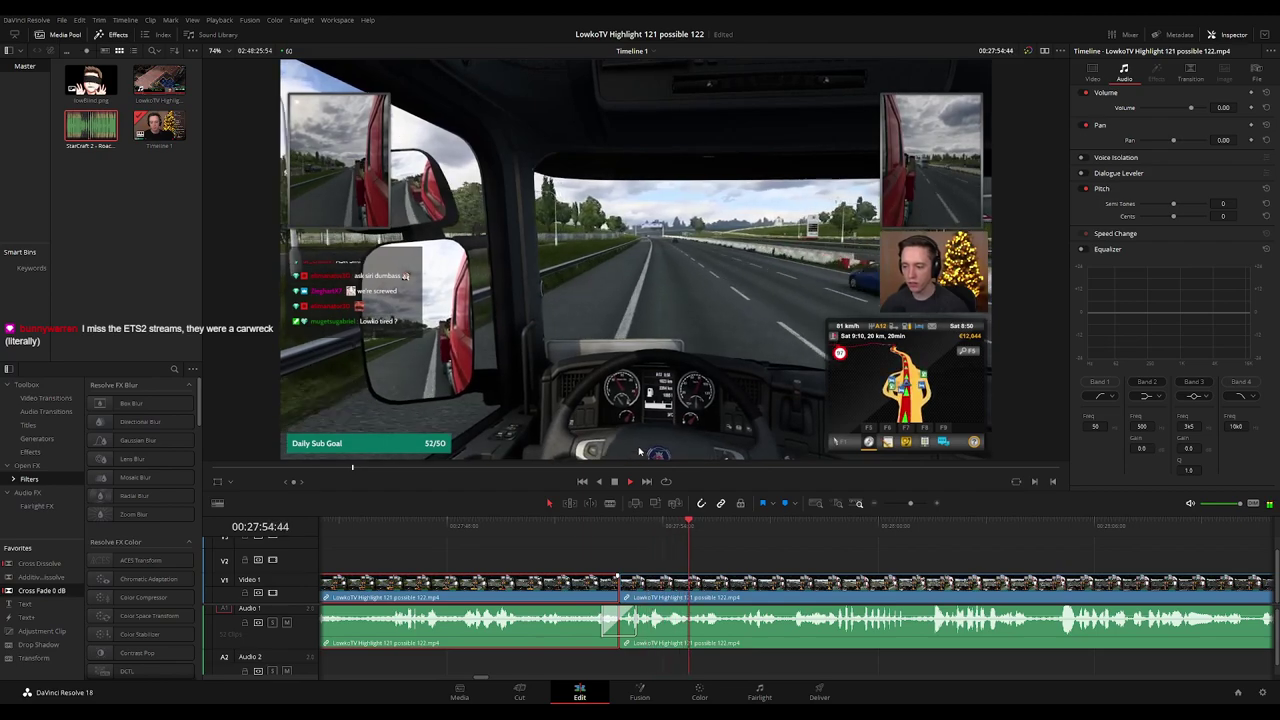
{"action": "key", "text": "1"}
{"action": "left_click", "coordinate": [808, 556]}
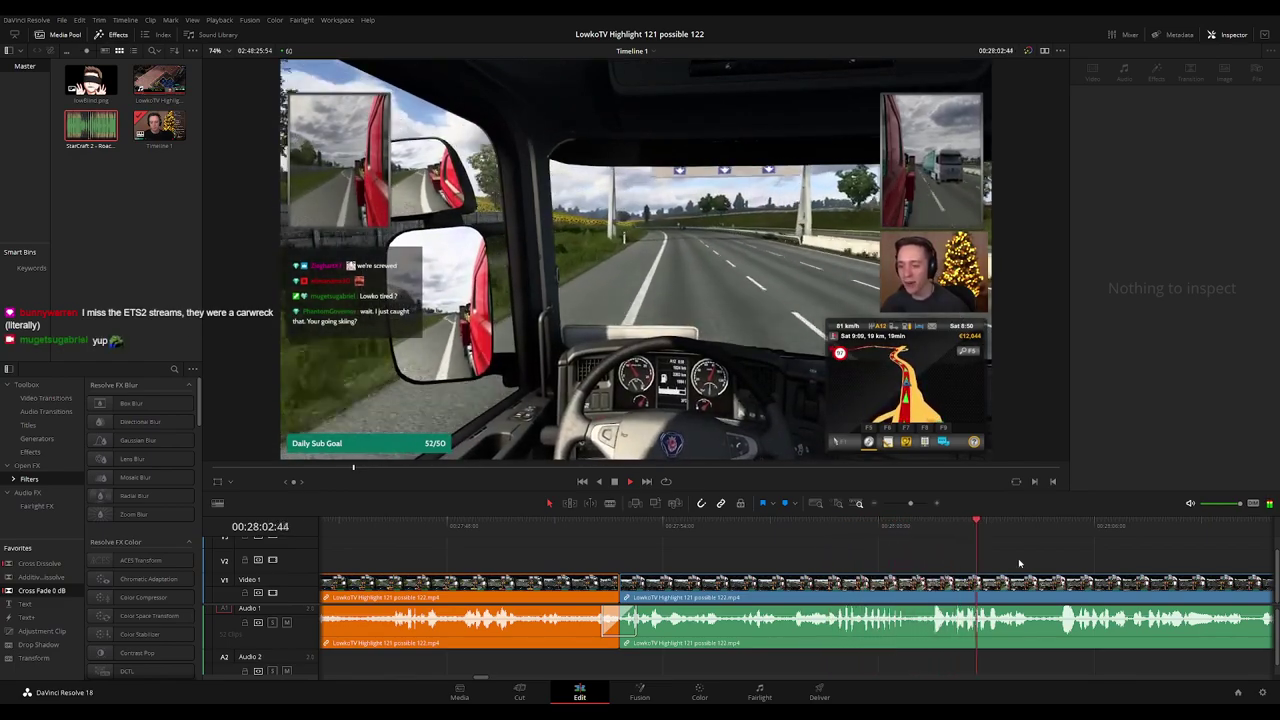
Review the truck driving footage from about 28:02 to 29:10, including the drive past the roadside police cars, for sections to cut.
{"action": "left_click_drag", "start_coordinate": [1019, 563], "coordinate": [722, 570]}
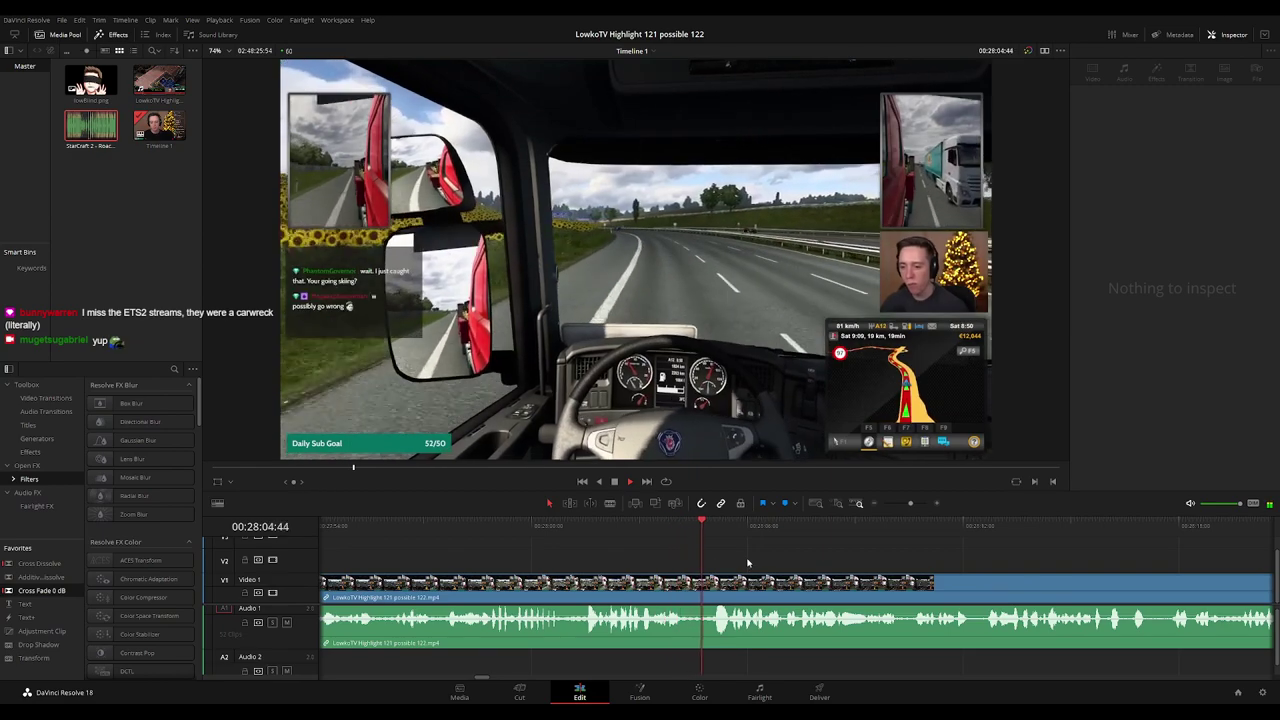
{"action": "left_click_drag", "start_coordinate": [911, 562], "coordinate": [663, 555]}
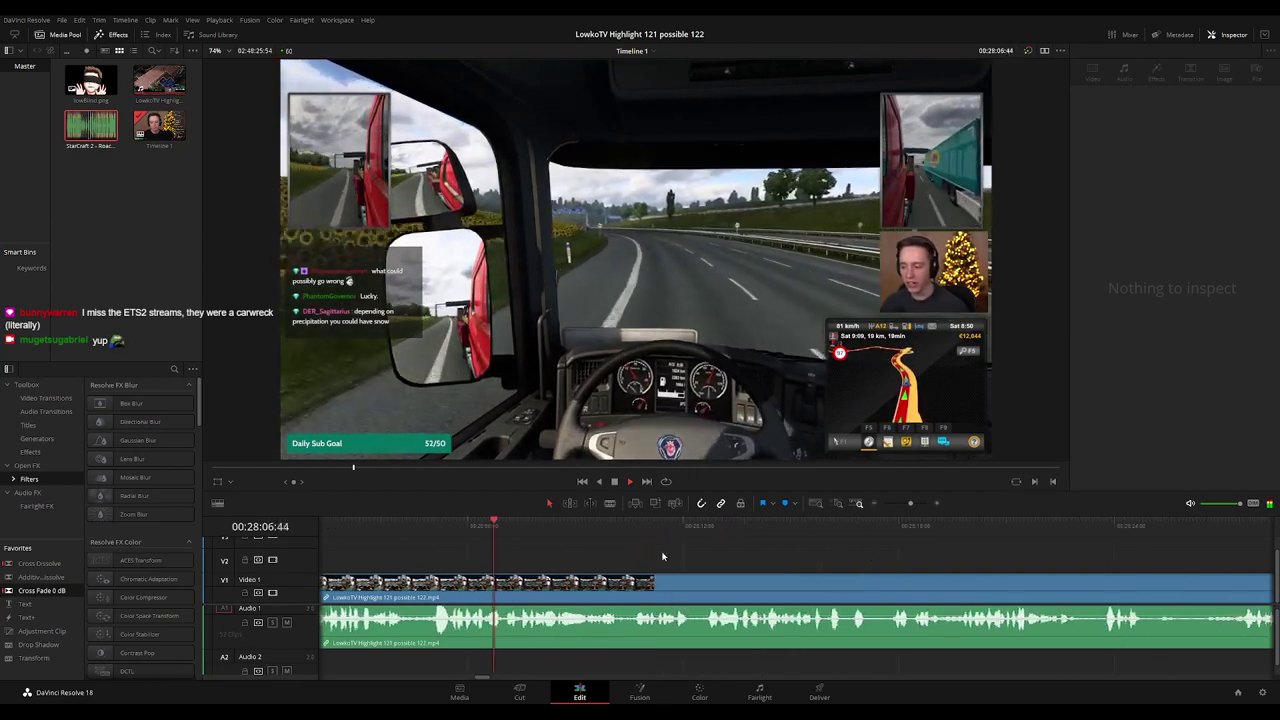
{"action": "left_click_drag", "start_coordinate": [746, 563], "coordinate": [697, 563]}
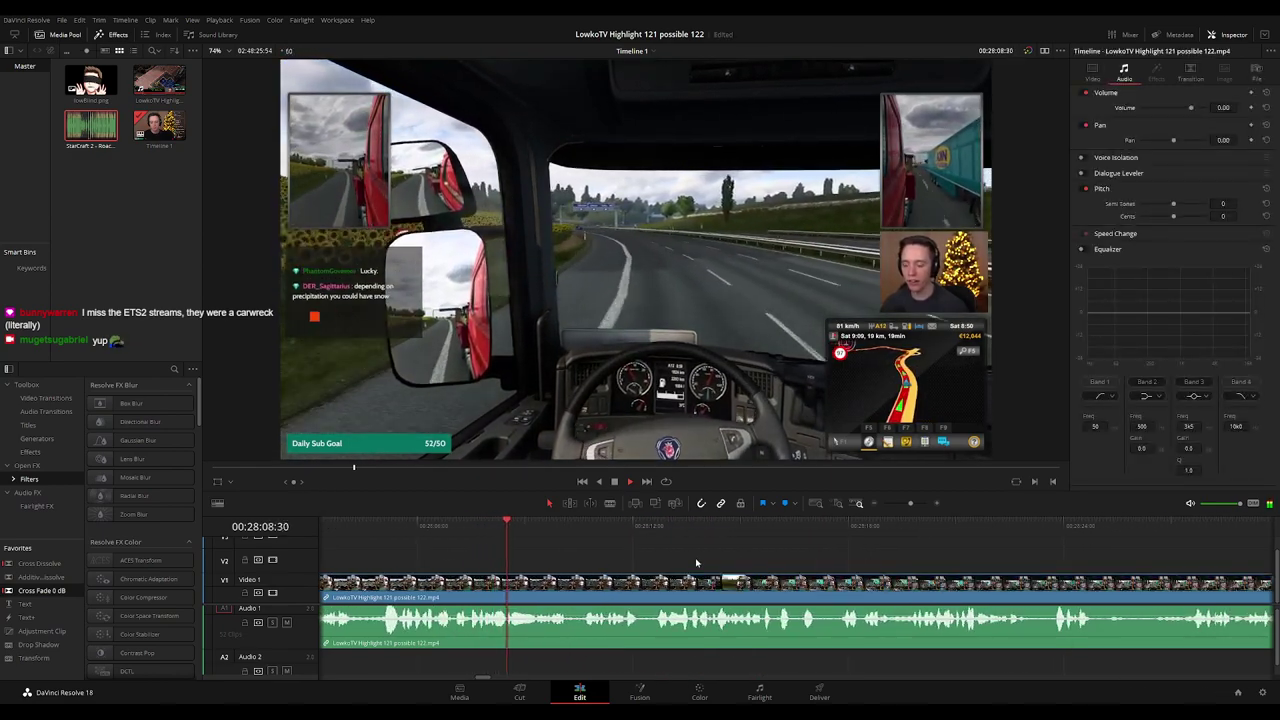
{"action": "left_click_drag", "start_coordinate": [735, 562], "coordinate": [716, 562]}
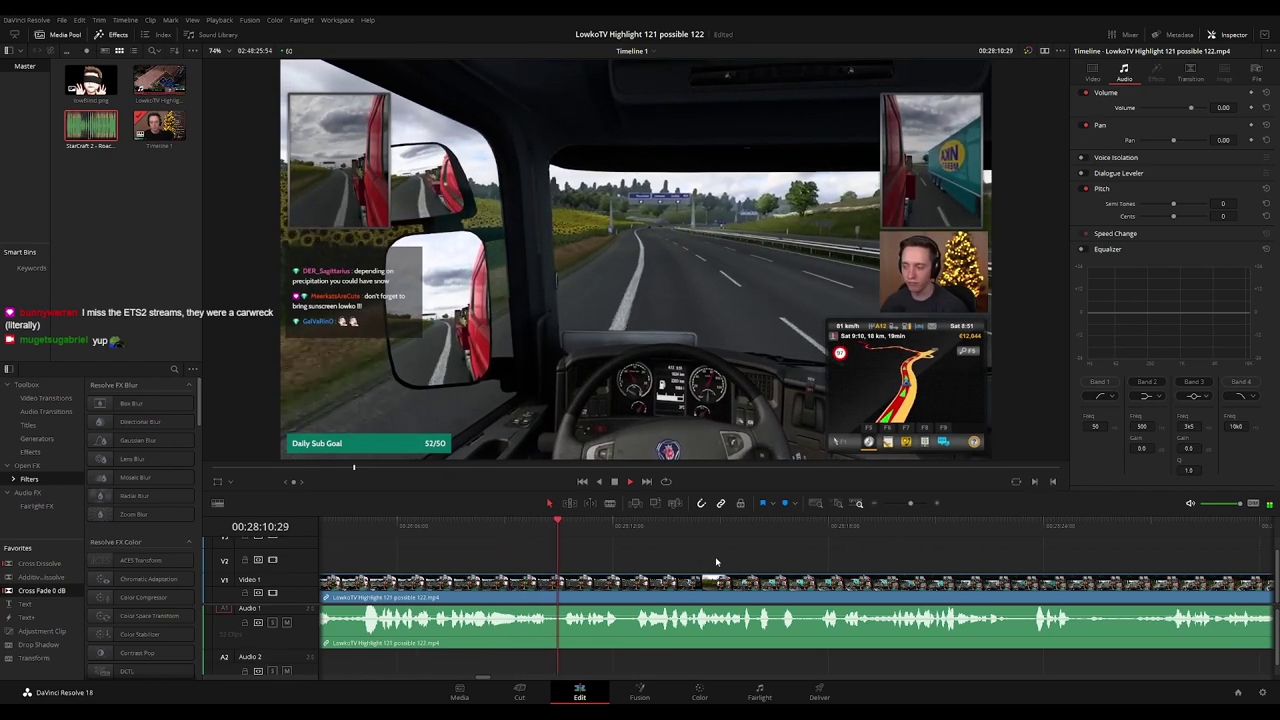
{"action": "scroll", "coordinate": [760, 558], "scroll_direction": "right", "scroll_amount": 1}
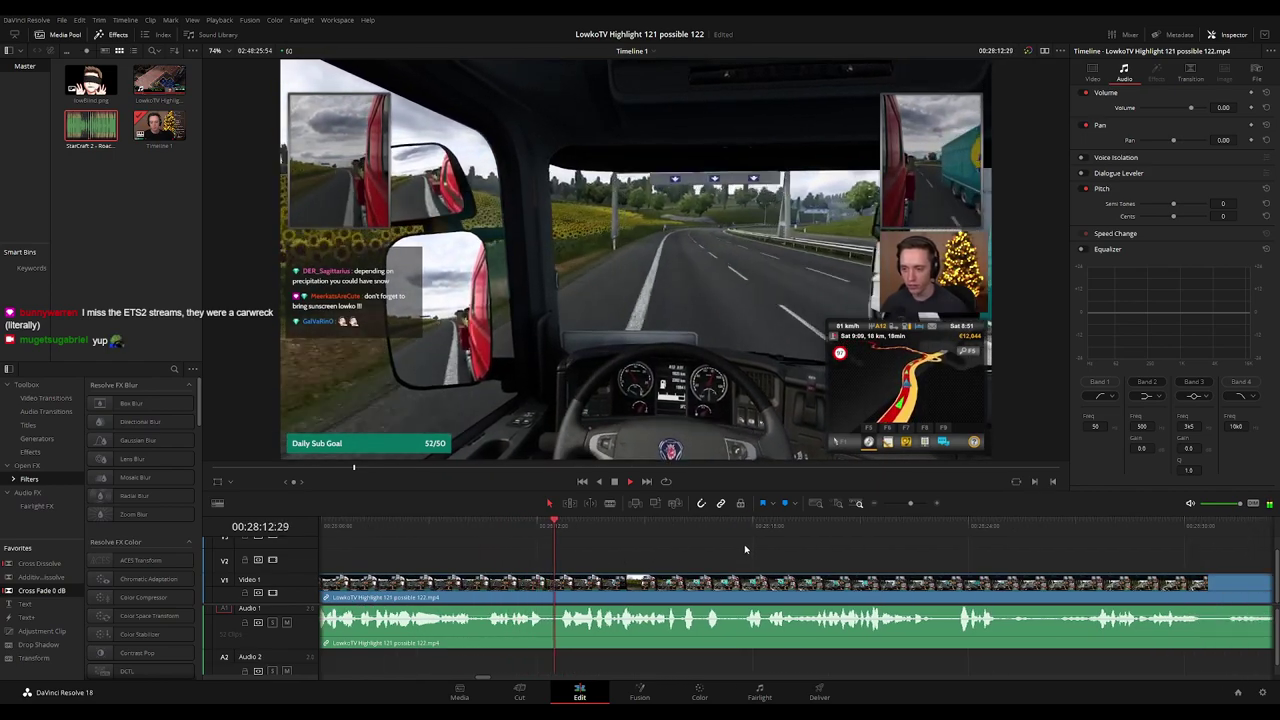
{"action": "left_click_drag", "start_coordinate": [787, 557], "coordinate": [683, 557]}
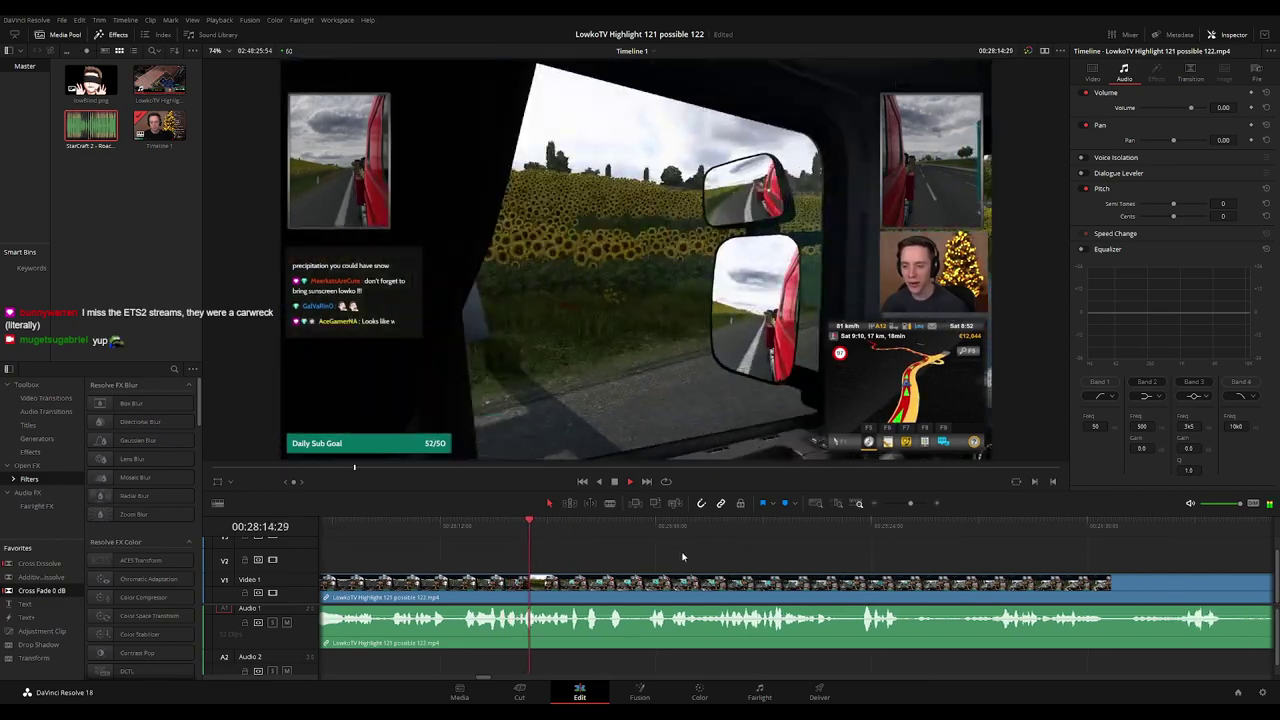
{"action": "left_click_drag", "start_coordinate": [760, 563], "coordinate": [716, 563]}
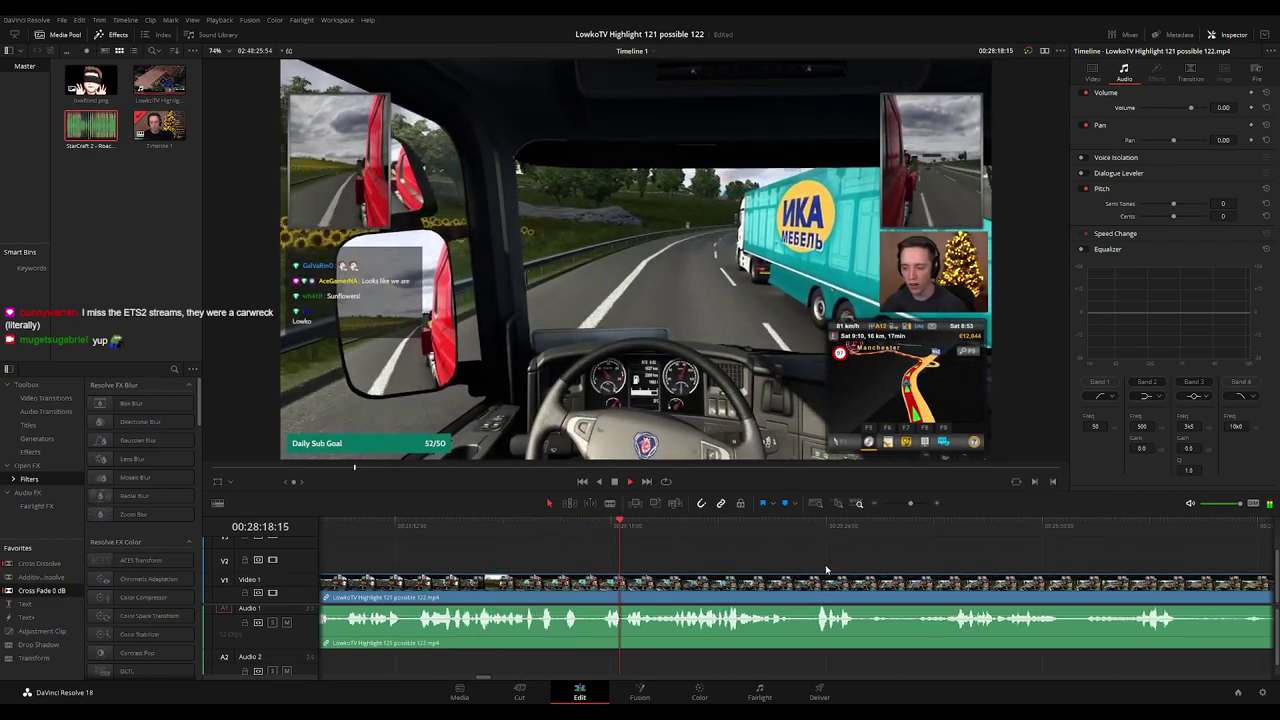
{"action": "left_click_drag", "start_coordinate": [826, 566], "coordinate": [779, 561]}
{"action": "scroll", "coordinate": [800, 558], "scroll_direction": "right", "scroll_amount": 2}
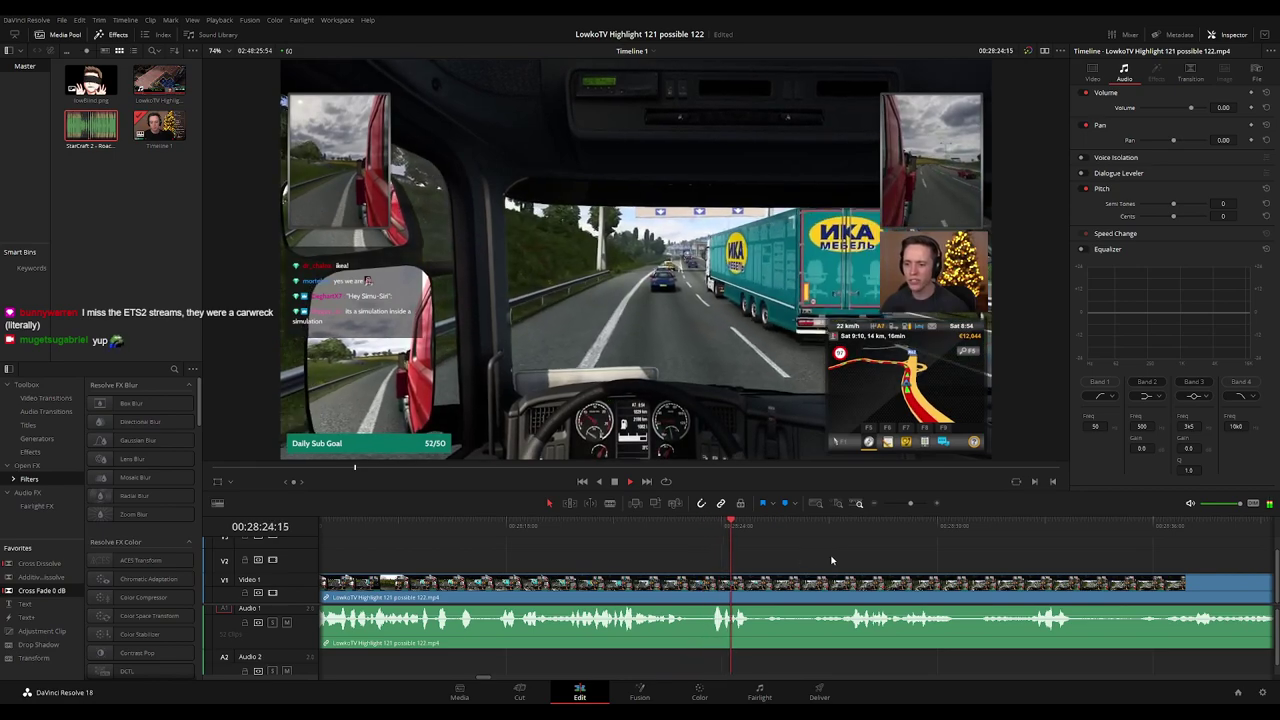
{"action": "scroll", "coordinate": [799, 560], "scroll_direction": "right", "scroll_amount": 3}
{"action": "scroll", "coordinate": [730, 560], "scroll_direction": "right", "scroll_amount": 2}
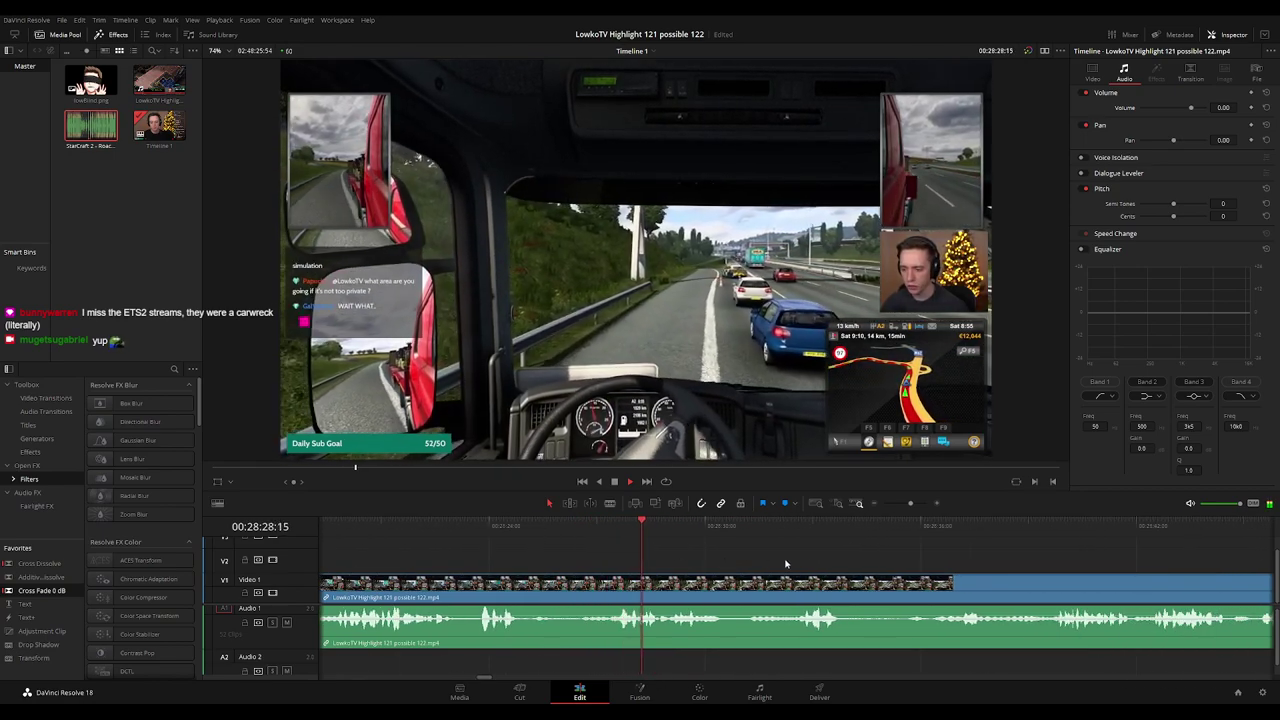
{"action": "scroll", "coordinate": [786, 563], "scroll_direction": "right", "scroll_amount": 1}
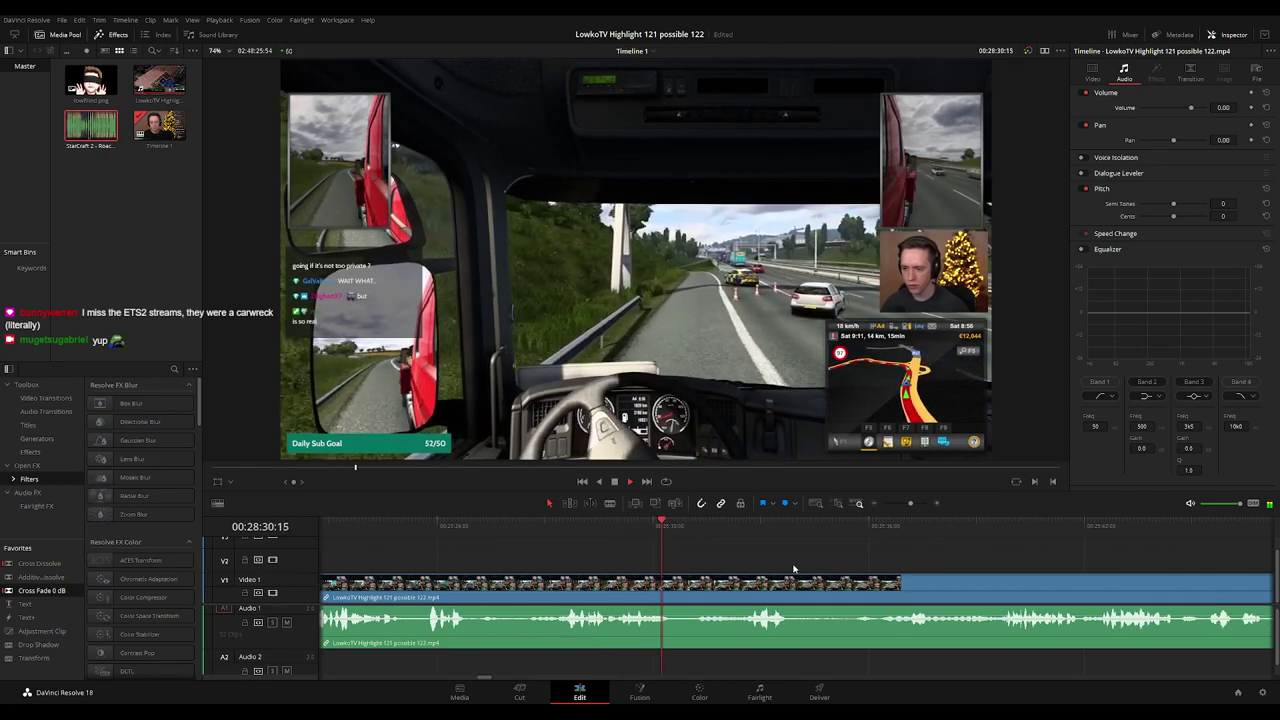
{"action": "scroll", "coordinate": [786, 568], "scroll_direction": "right", "scroll_amount": 2}
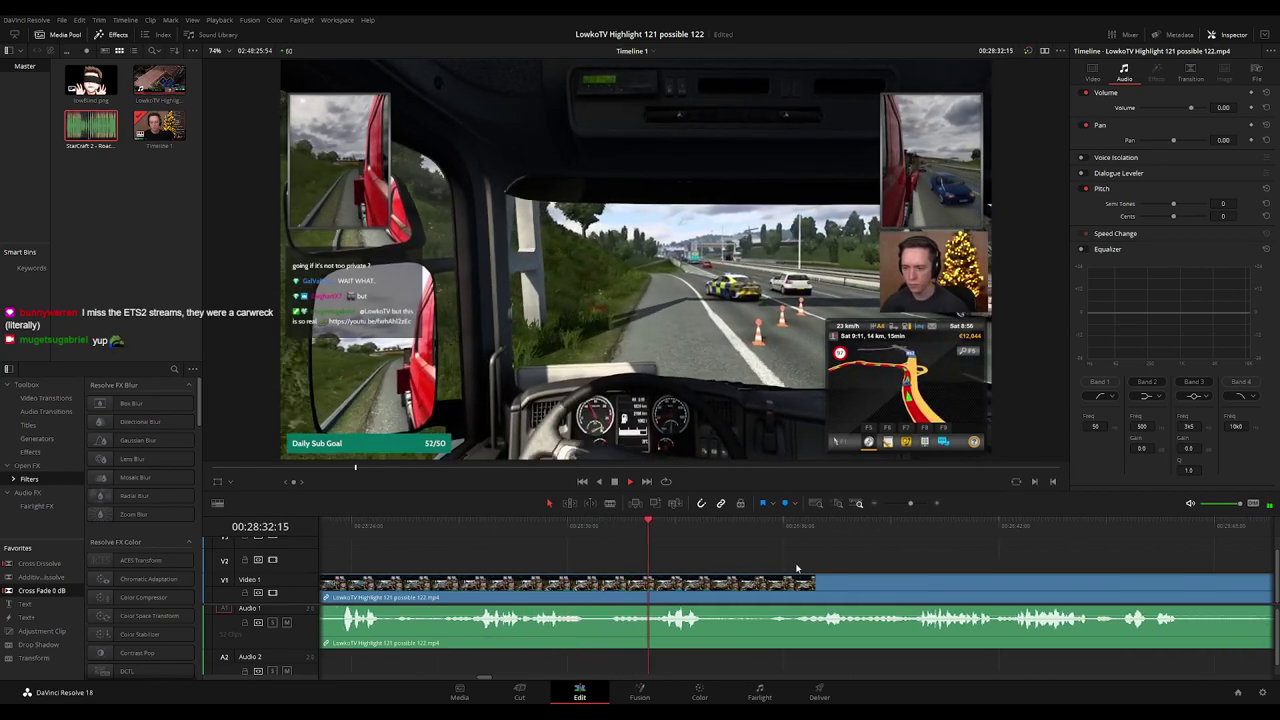
{"action": "scroll", "coordinate": [796, 568], "scroll_direction": "right", "scroll_amount": 2}
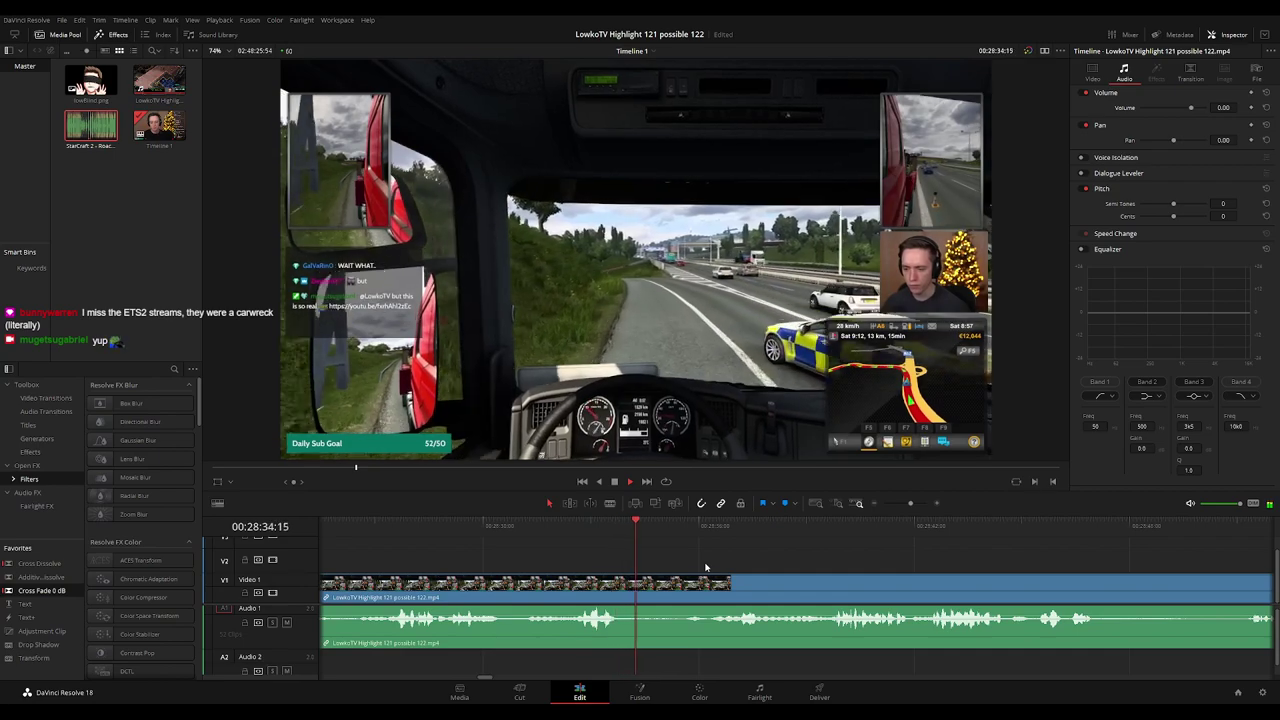
{"action": "scroll", "coordinate": [703, 570], "scroll_direction": "right", "scroll_amount": 3}
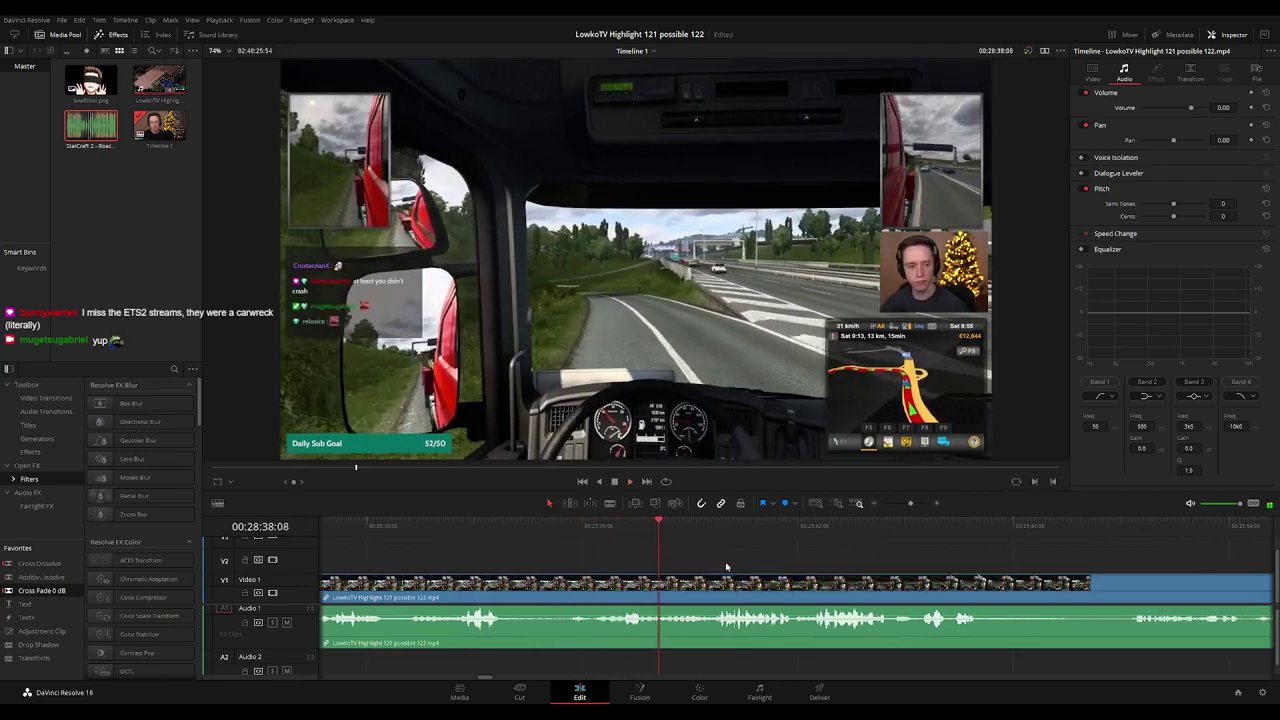
{"action": "scroll", "coordinate": [690, 565], "scroll_direction": "right", "scroll_amount": 4}
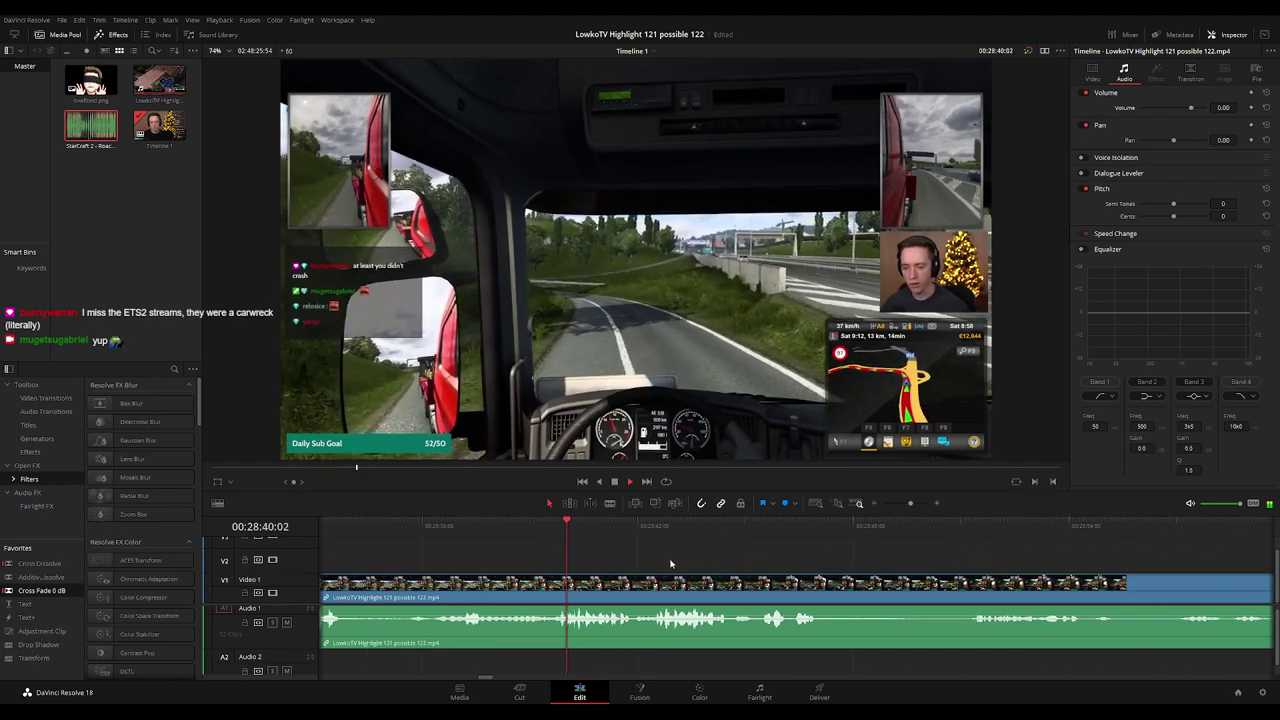
{"action": "scroll", "coordinate": [760, 560], "scroll_direction": "right", "scroll_amount": 1}
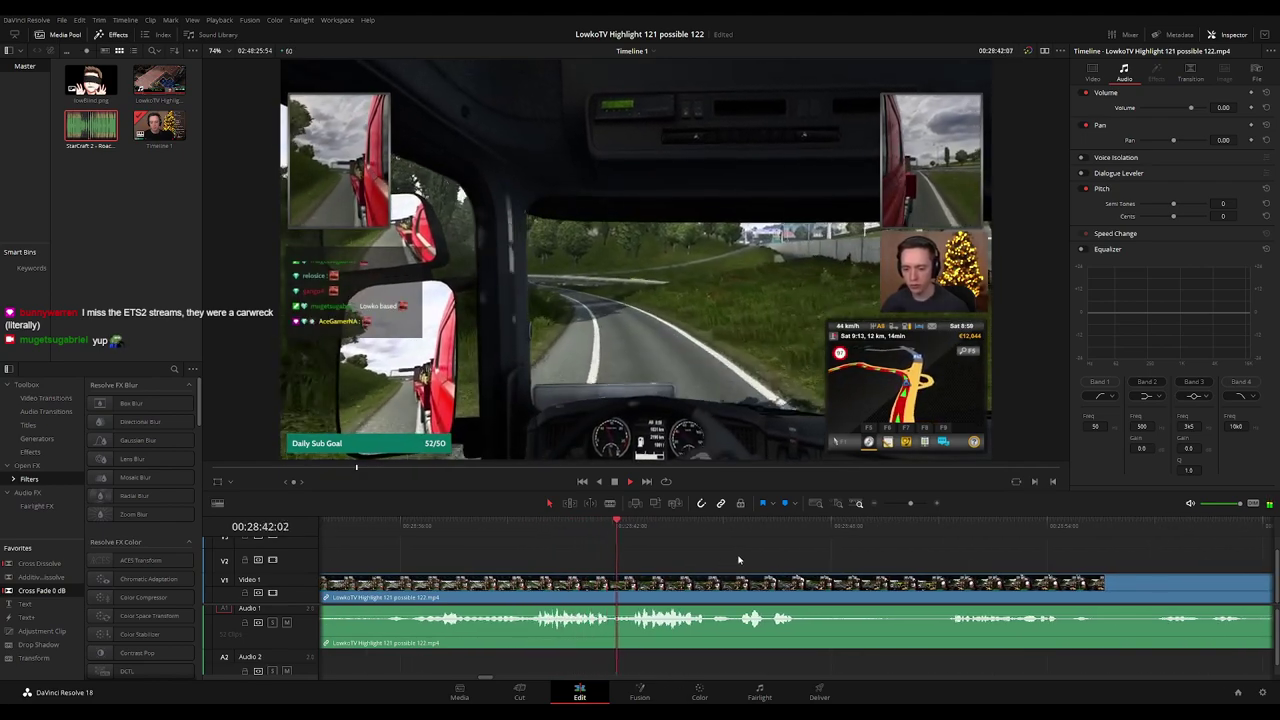
{"action": "scroll", "coordinate": [742, 559], "scroll_direction": "right", "scroll_amount": 2}
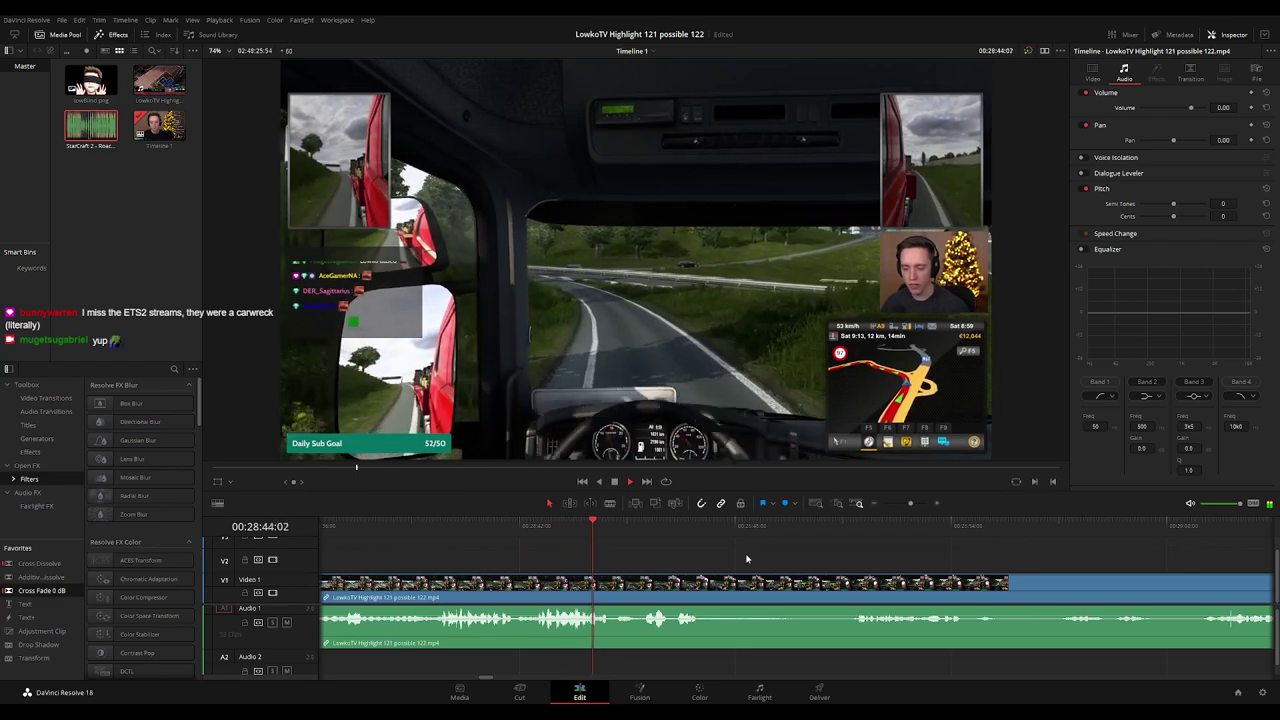
{"action": "scroll", "coordinate": [720, 562], "scroll_direction": "right", "scroll_amount": 2}
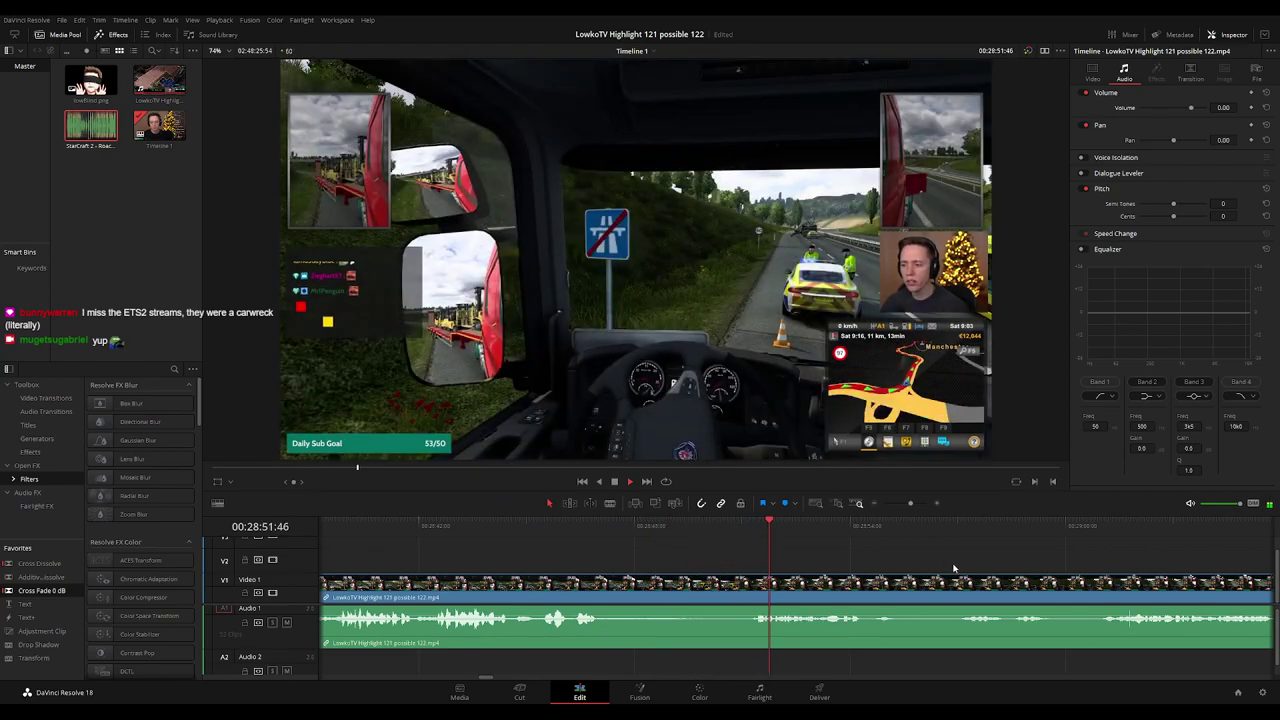
{"action": "left_click_drag", "start_coordinate": [953, 568], "coordinate": [622, 574]}
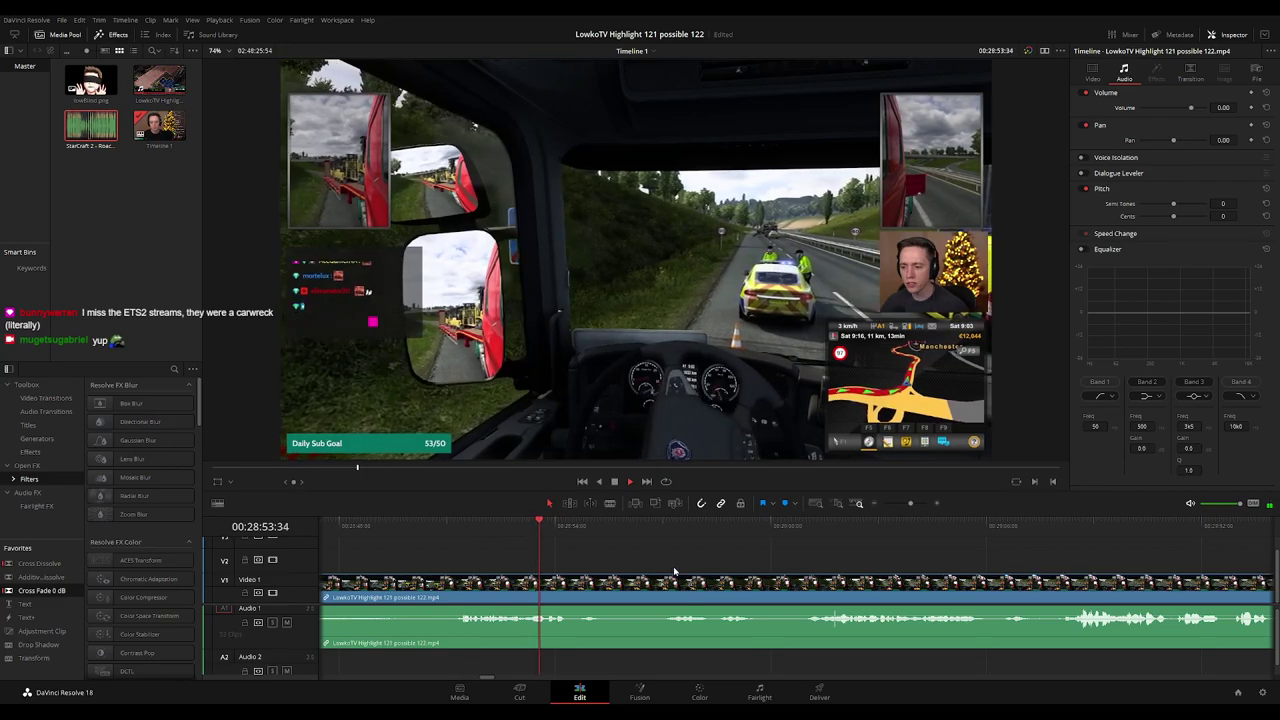
{"action": "left_click_drag", "start_coordinate": [699, 571], "coordinate": [592, 558]}
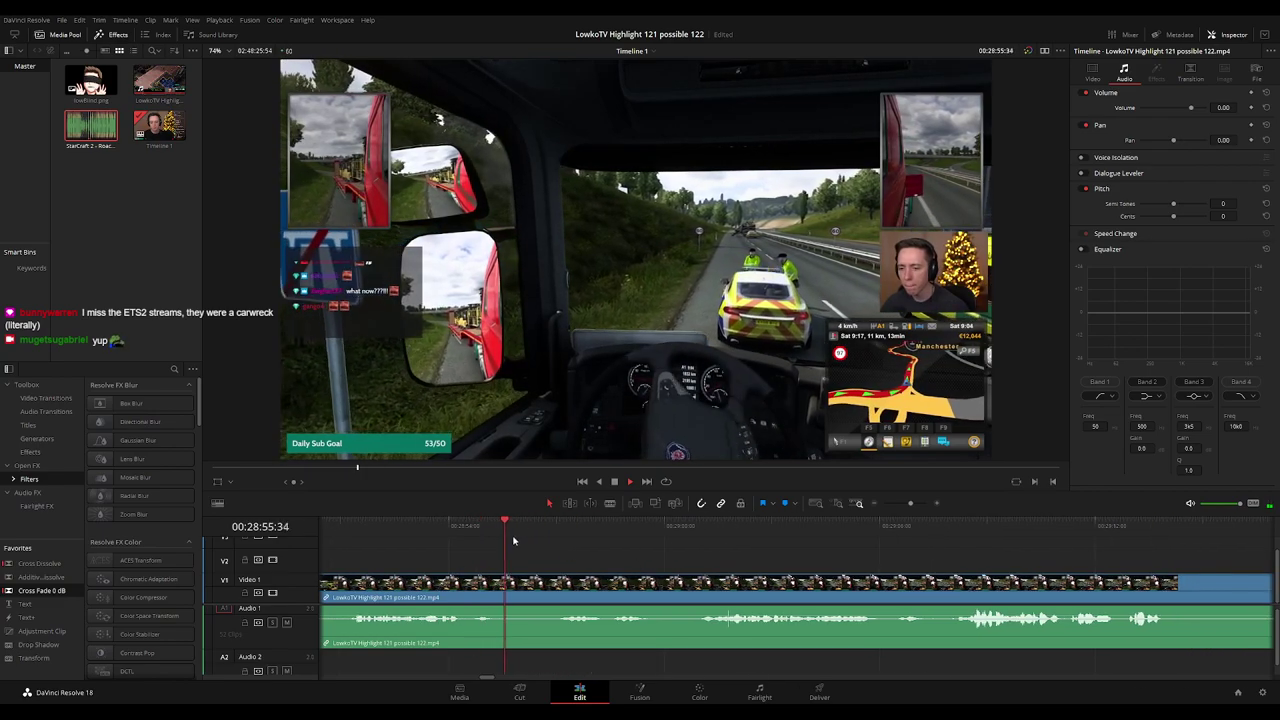
{"action": "left_click_drag", "start_coordinate": [522, 530], "coordinate": [556, 528]}
{"action": "left_click_drag", "start_coordinate": [802, 563], "coordinate": [714, 563]}
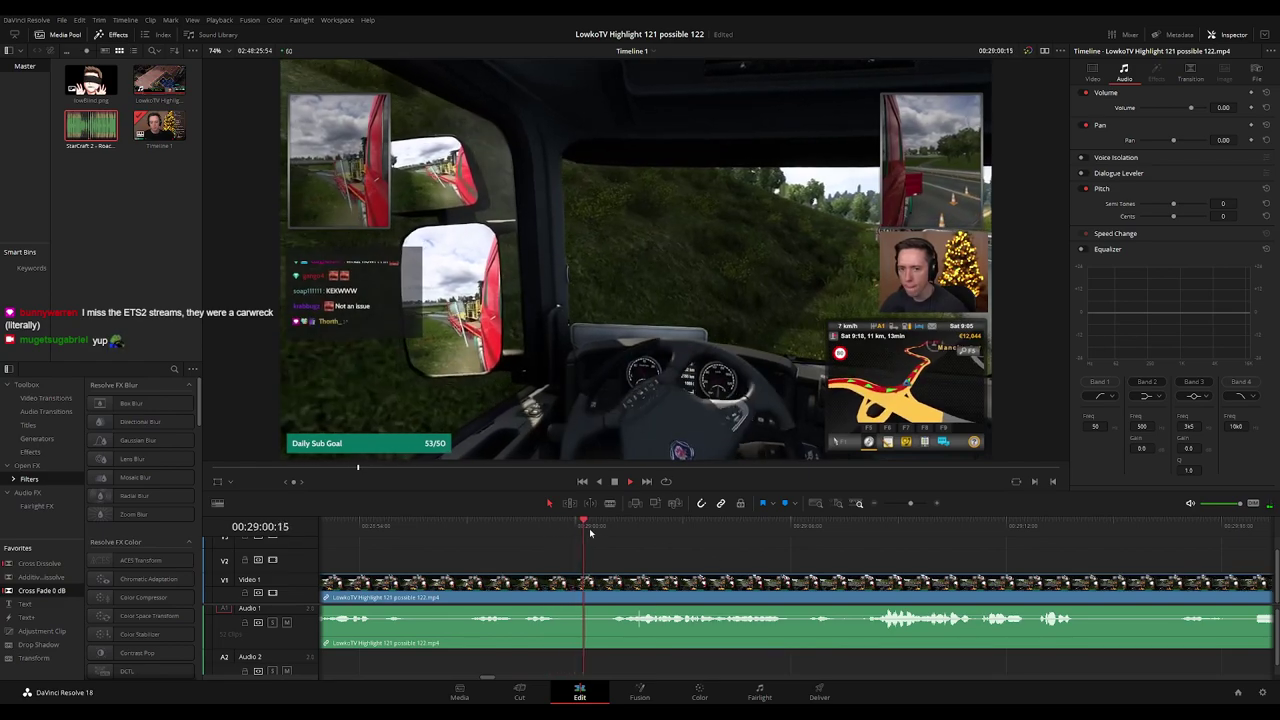
{"action": "scroll", "coordinate": [665, 557], "scroll_direction": "right", "scroll_amount": 1}
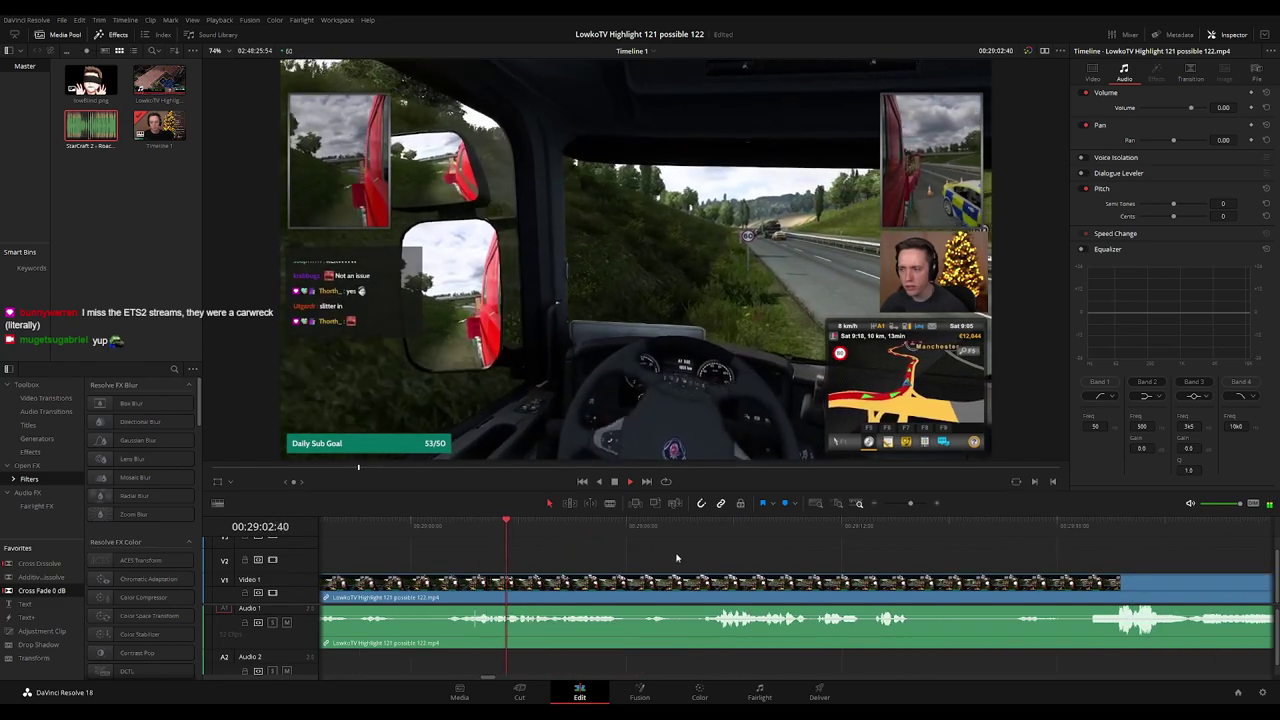
{"action": "scroll", "coordinate": [714, 557], "scroll_direction": "right", "scroll_amount": 1}
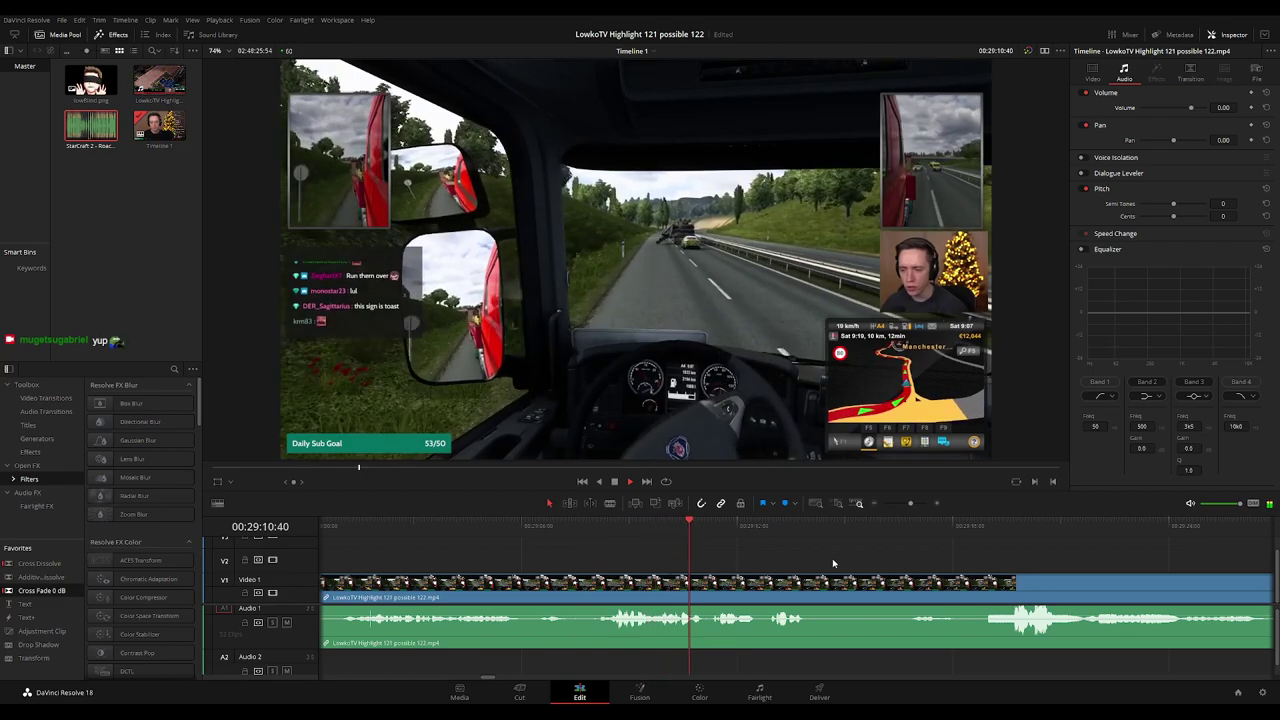
Review the truck driving footage from about 29:10 to 29:43, past the roadside accident scene, for sections to cut.
{"action": "scroll", "coordinate": [833, 563], "scroll_direction": "right", "scroll_amount": 1}
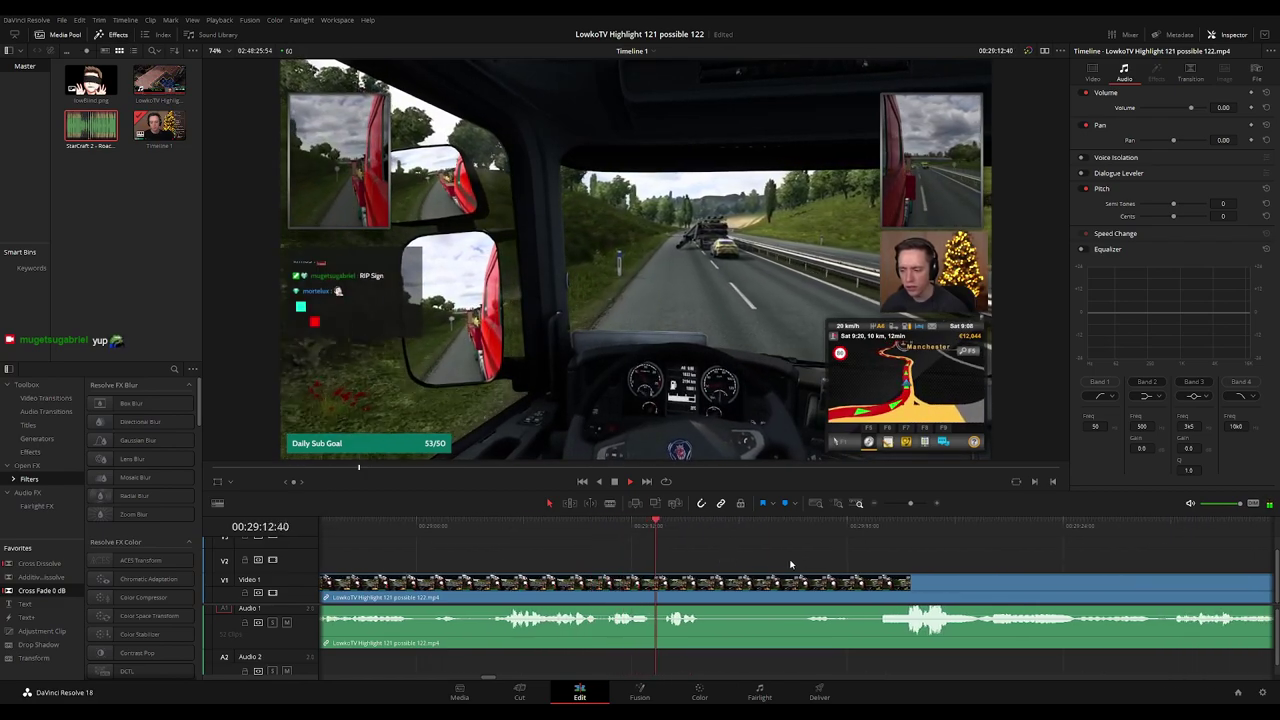
{"action": "scroll", "coordinate": [790, 565], "scroll_direction": "right", "scroll_amount": 2}
{"action": "left_click_drag", "start_coordinate": [527, 532], "coordinate": [599, 529]}
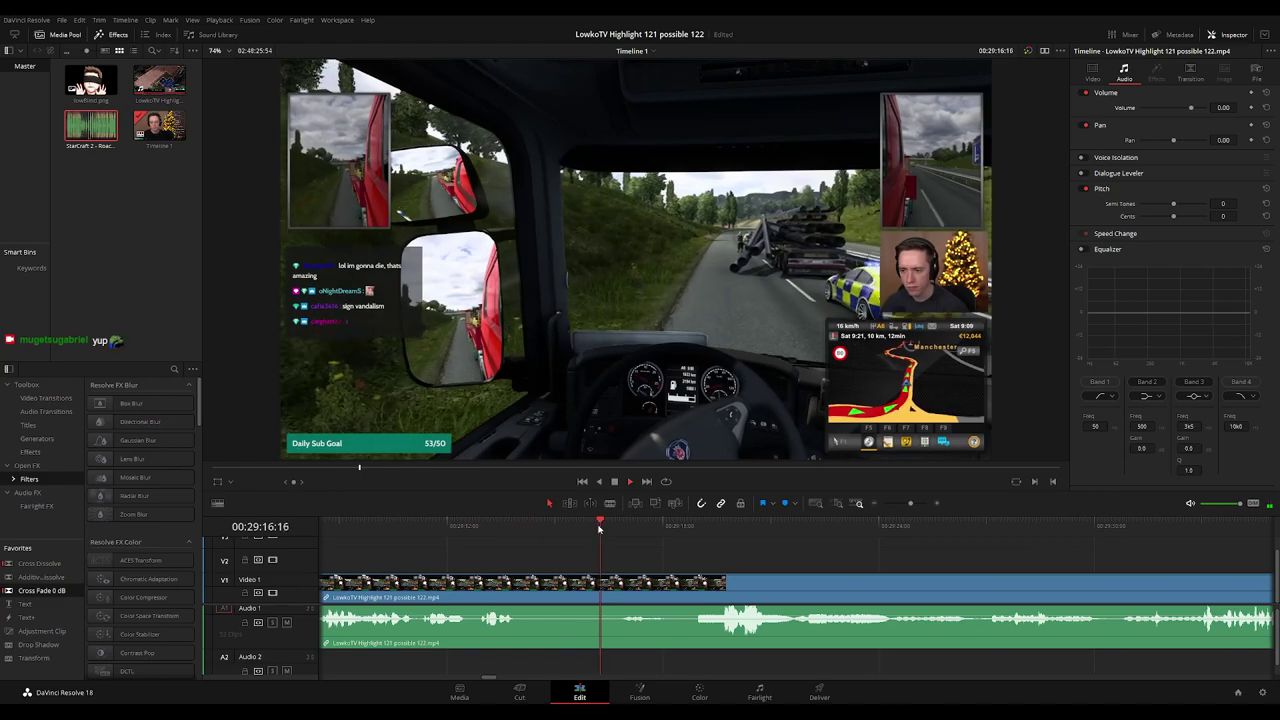
{"action": "scroll", "coordinate": [659, 563], "scroll_direction": "right", "scroll_amount": 1}
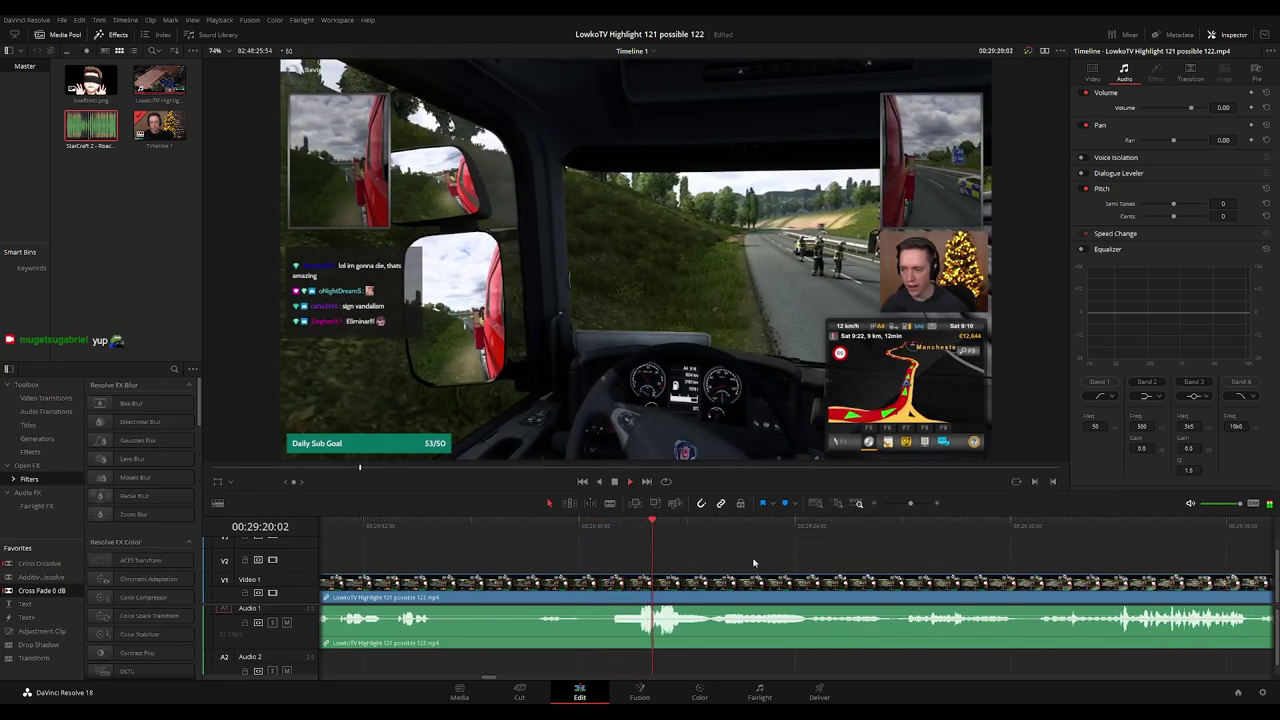
{"action": "scroll", "coordinate": [804, 559], "scroll_direction": "right", "scroll_amount": 3}
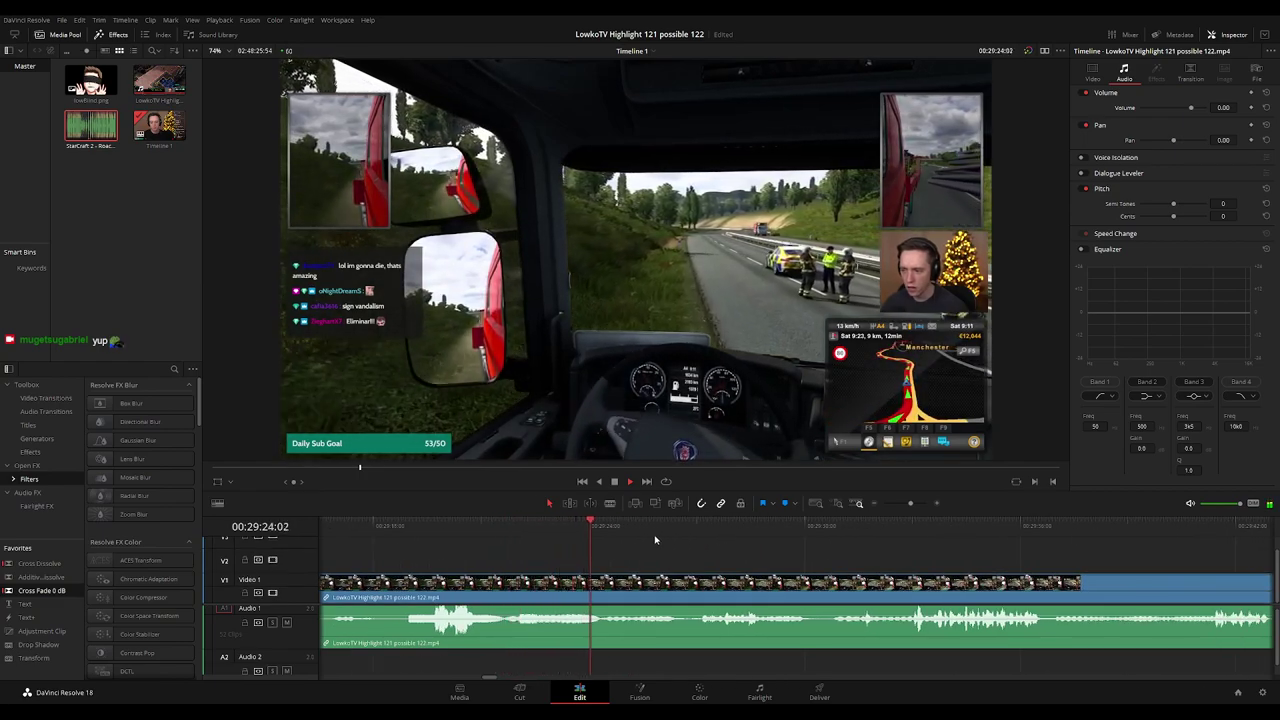
{"action": "scroll", "coordinate": [683, 557], "scroll_direction": "right", "scroll_amount": 2}
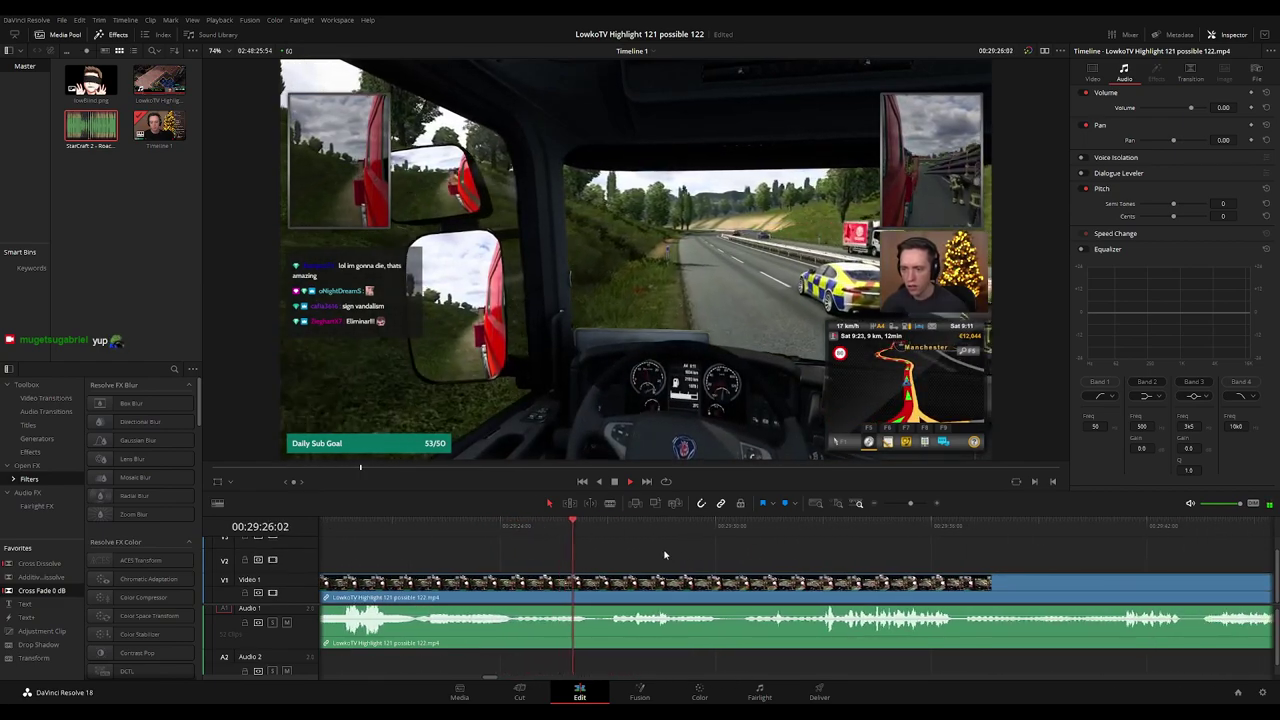
{"action": "scroll", "coordinate": [628, 563], "scroll_direction": "right", "scroll_amount": 2}
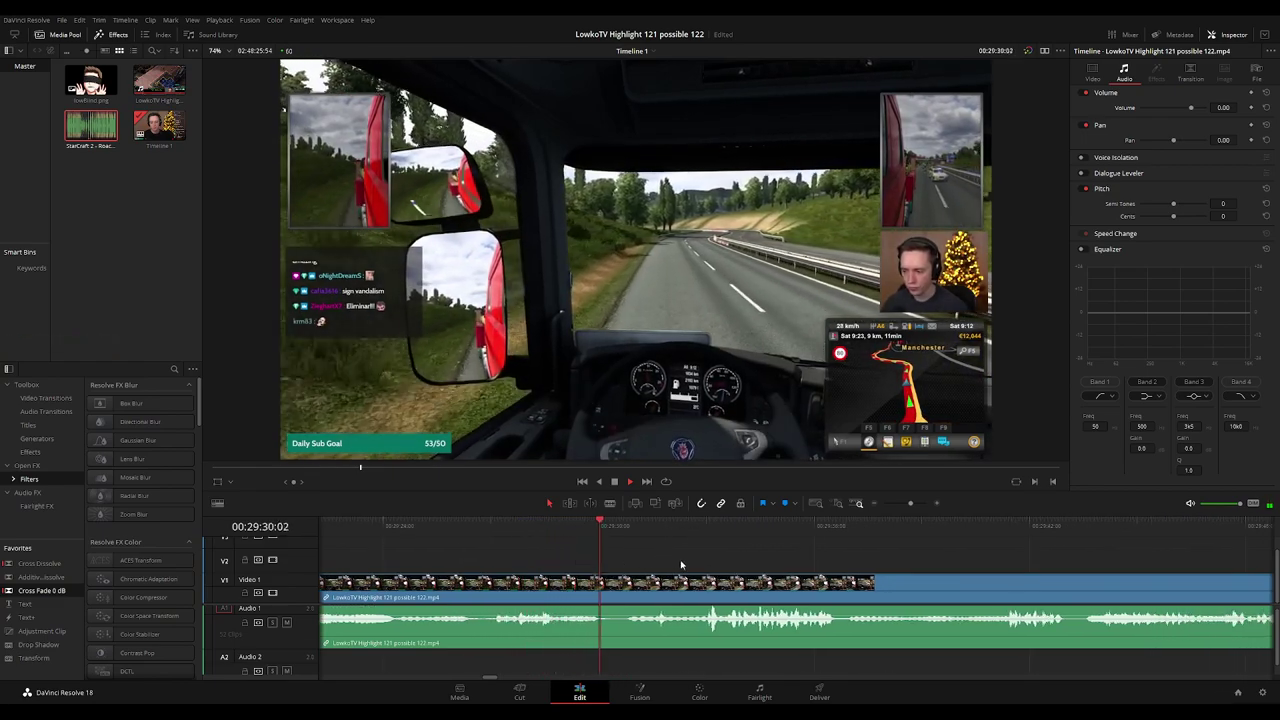
{"action": "scroll", "coordinate": [676, 572], "scroll_direction": "right", "scroll_amount": 2}
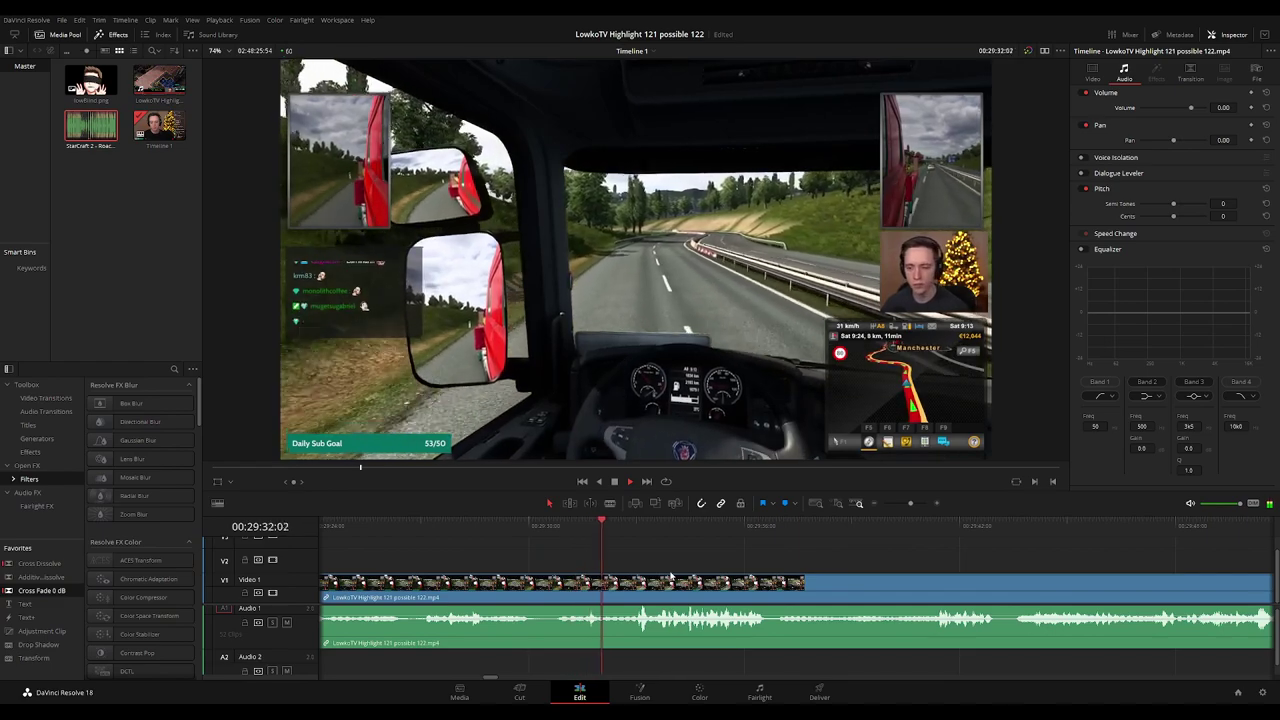
{"action": "scroll", "coordinate": [745, 557], "scroll_direction": "right", "scroll_amount": 3}
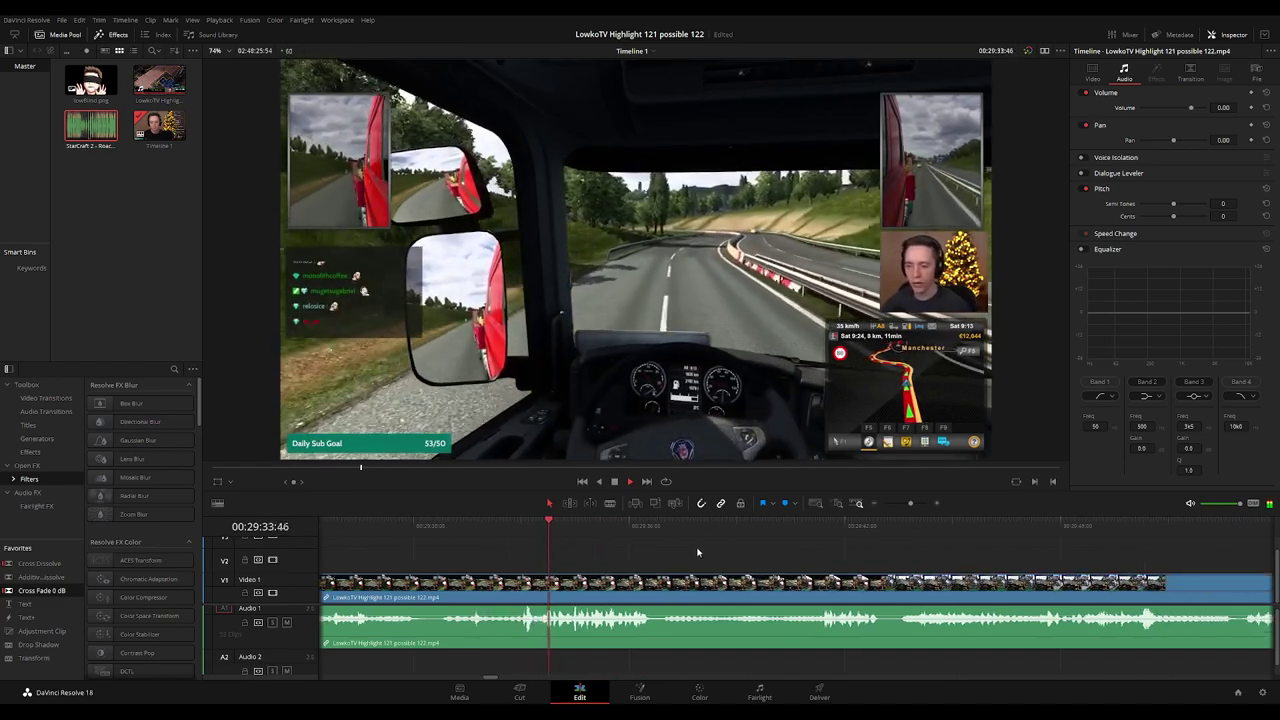
{"action": "scroll", "coordinate": [680, 558], "scroll_direction": "right", "scroll_amount": 2}
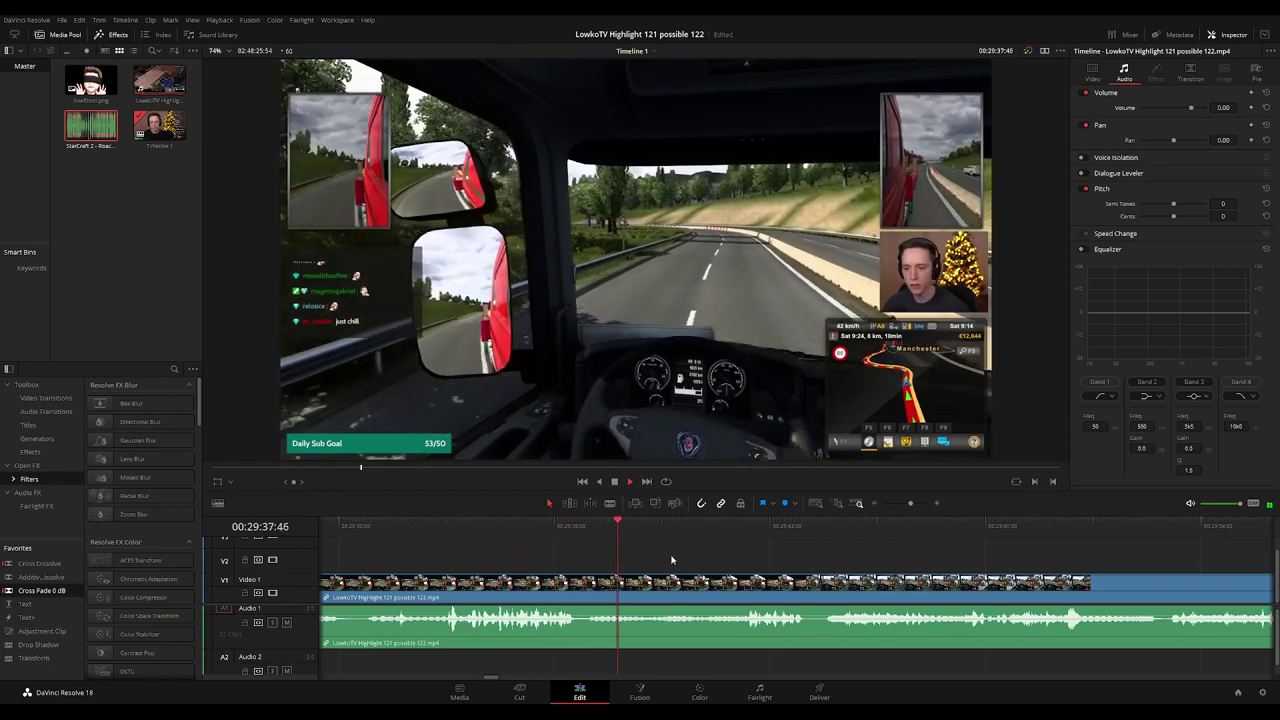
{"action": "left_click", "coordinate": [717, 530]}
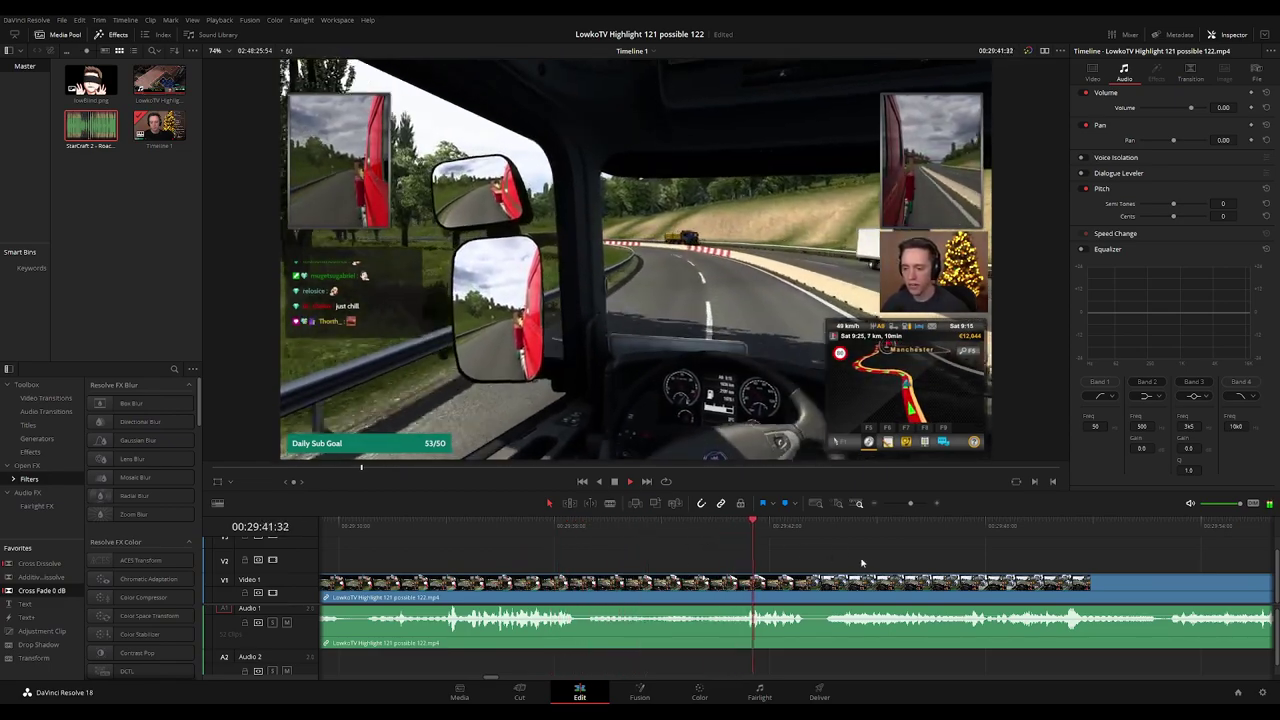
{"action": "scroll", "coordinate": [580, 543], "scroll_direction": "right", "scroll_amount": 3}
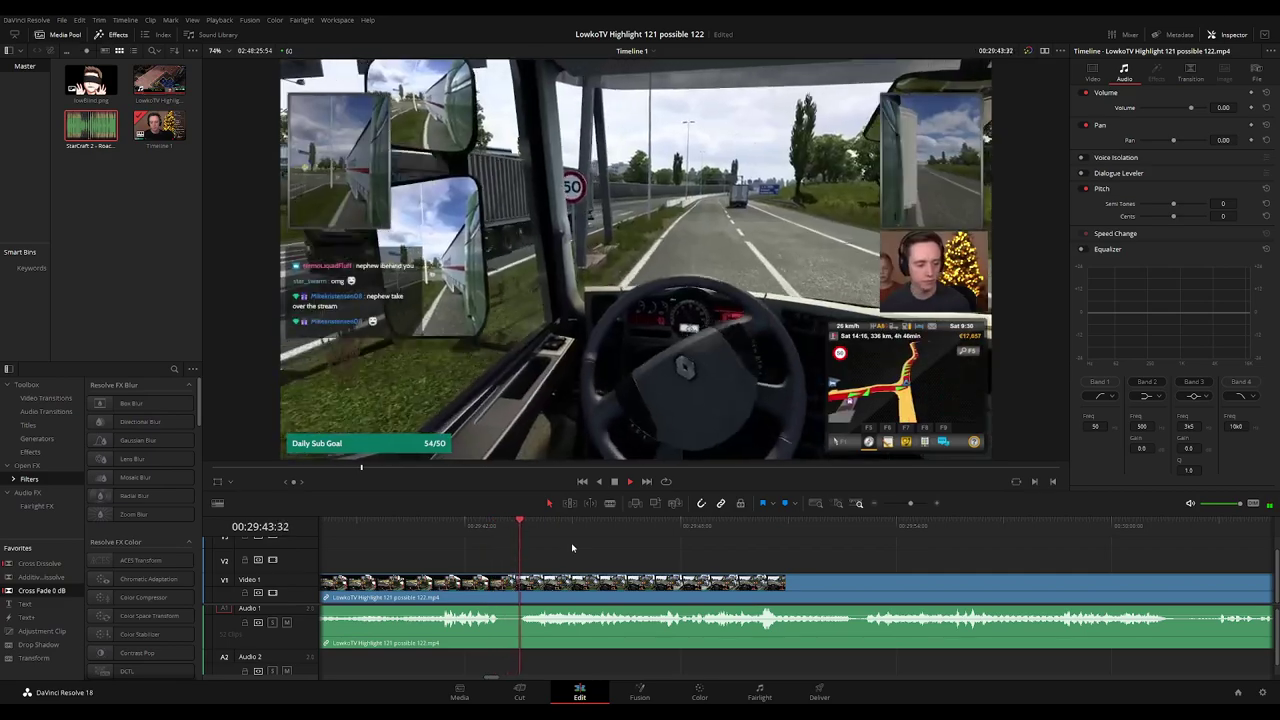
Cut out the brief section starting at 29:43:02 before the scene change and colour the preceding clip orange.
{"action": "left_click", "coordinate": [505, 533]}
{"action": "key", "text": "ctrl+b"}
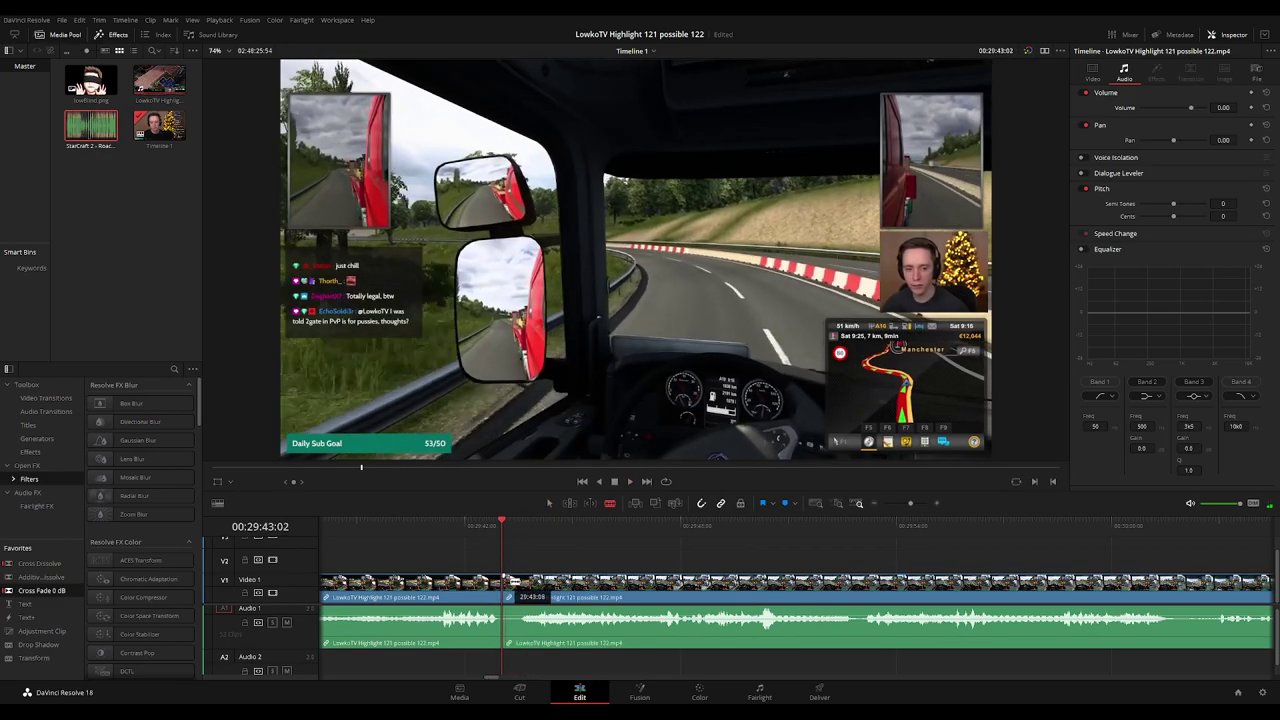
{"action": "key", "text": "space"}
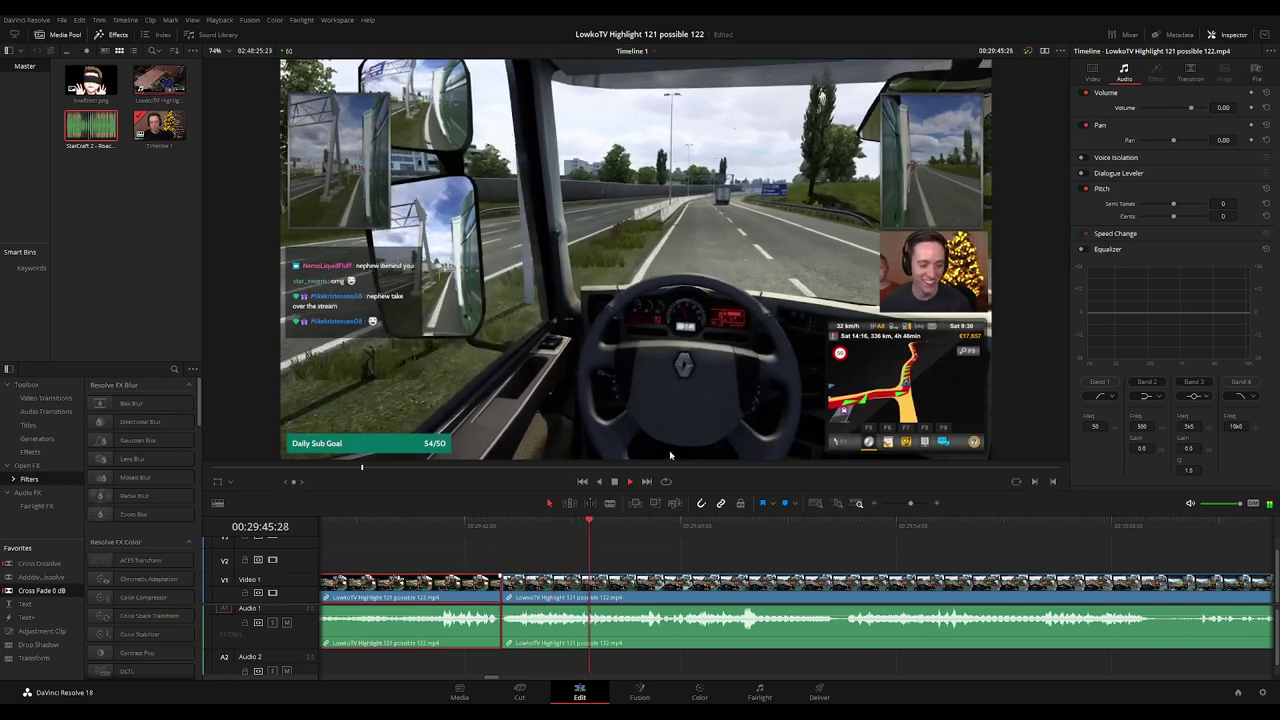
{"action": "key", "text": "1"}
{"action": "left_click", "coordinate": [728, 563]}
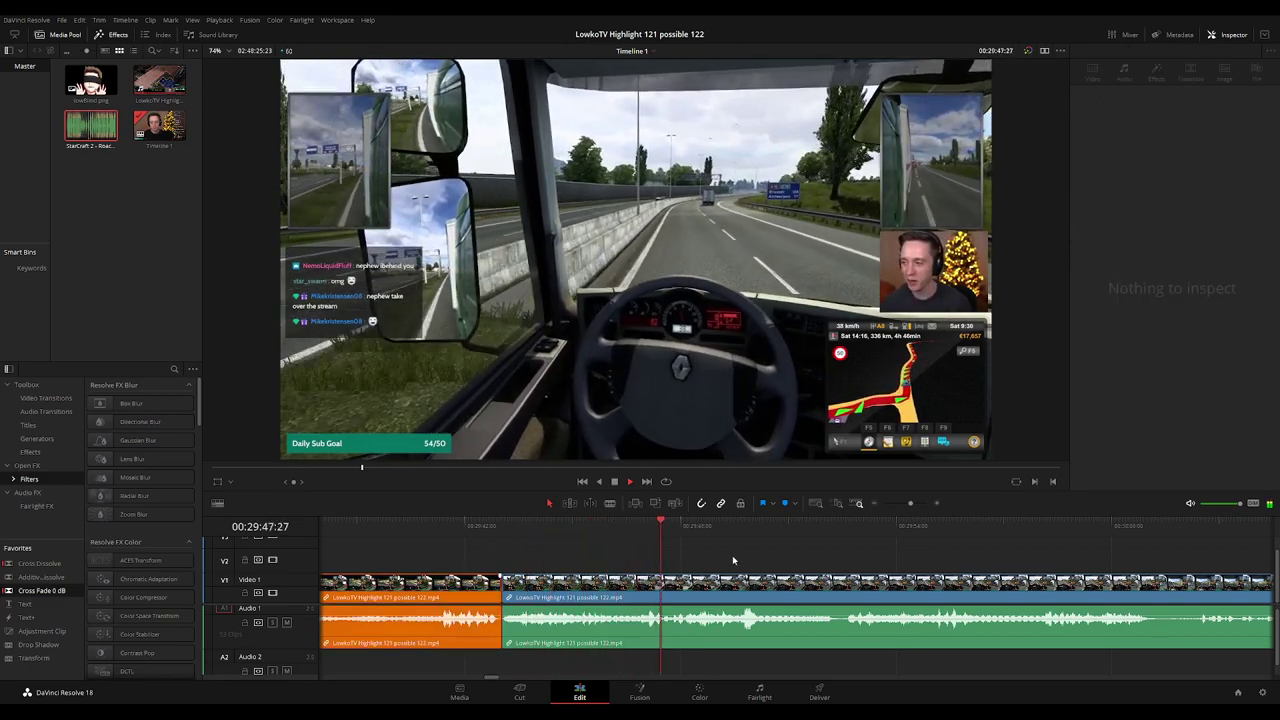
Play through the following driving footage from about 29:47 to 30:09, checking for sections to cut.
{"action": "left_click_drag", "start_coordinate": [877, 565], "coordinate": [733, 560]}
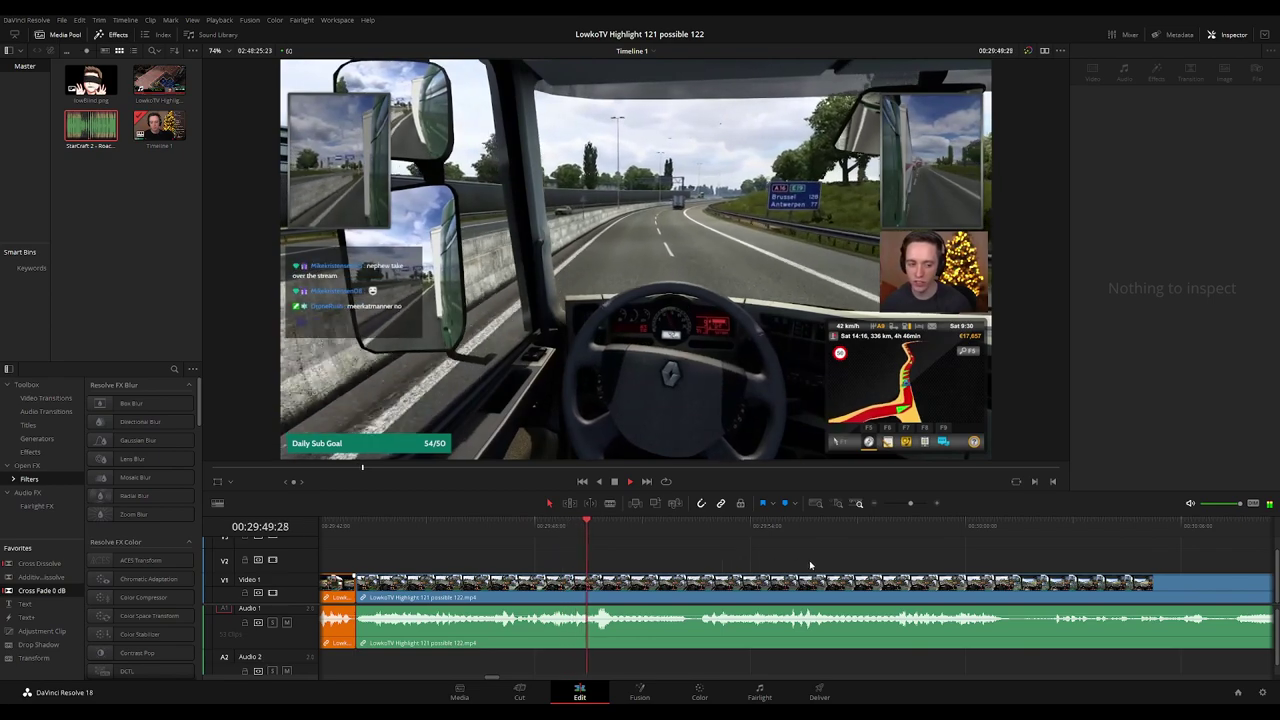
{"action": "scroll", "coordinate": [734, 559], "scroll_direction": "right", "scroll_amount": 2}
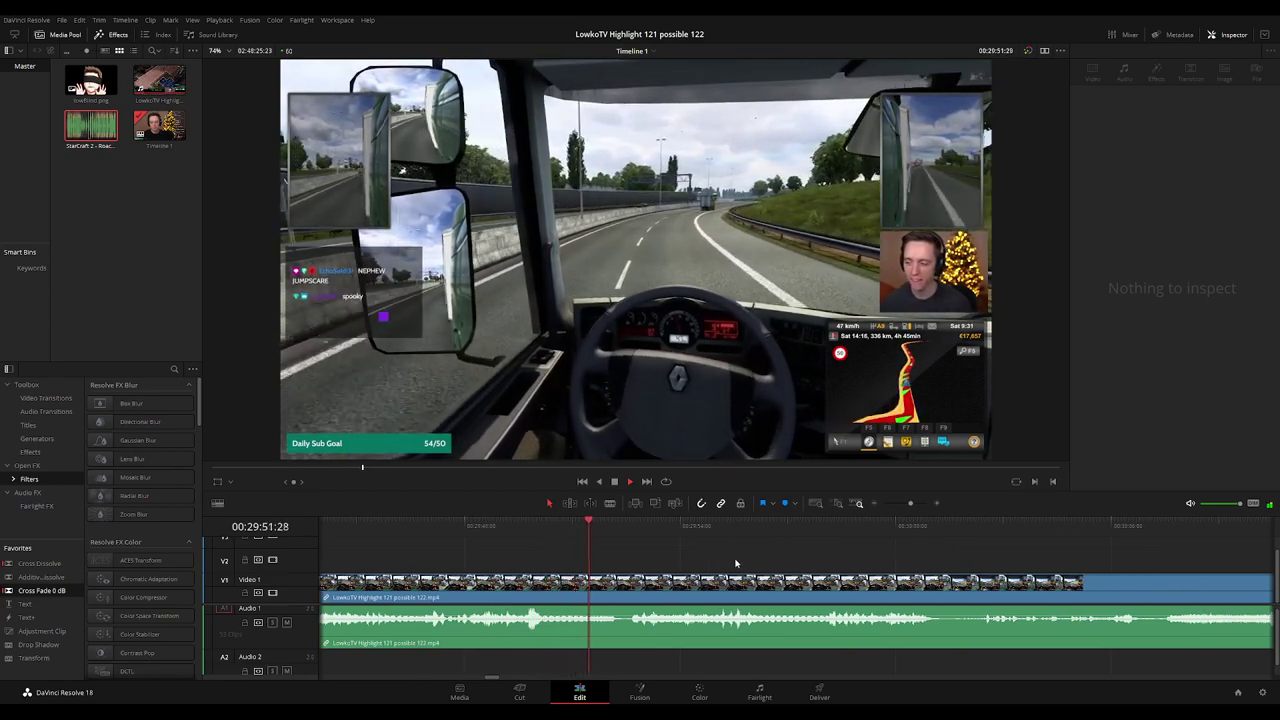
{"action": "scroll", "coordinate": [760, 568], "scroll_direction": "right", "scroll_amount": 2}
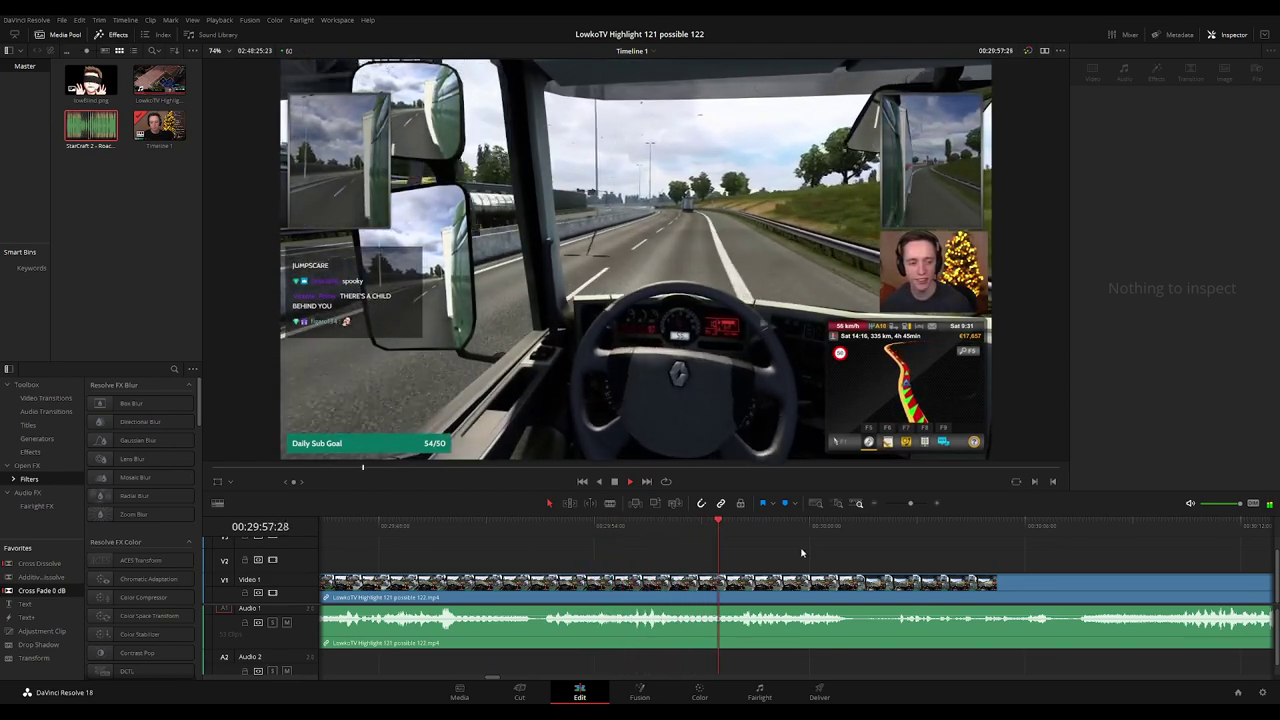
{"action": "scroll", "coordinate": [863, 563], "scroll_direction": "right", "scroll_amount": 5}
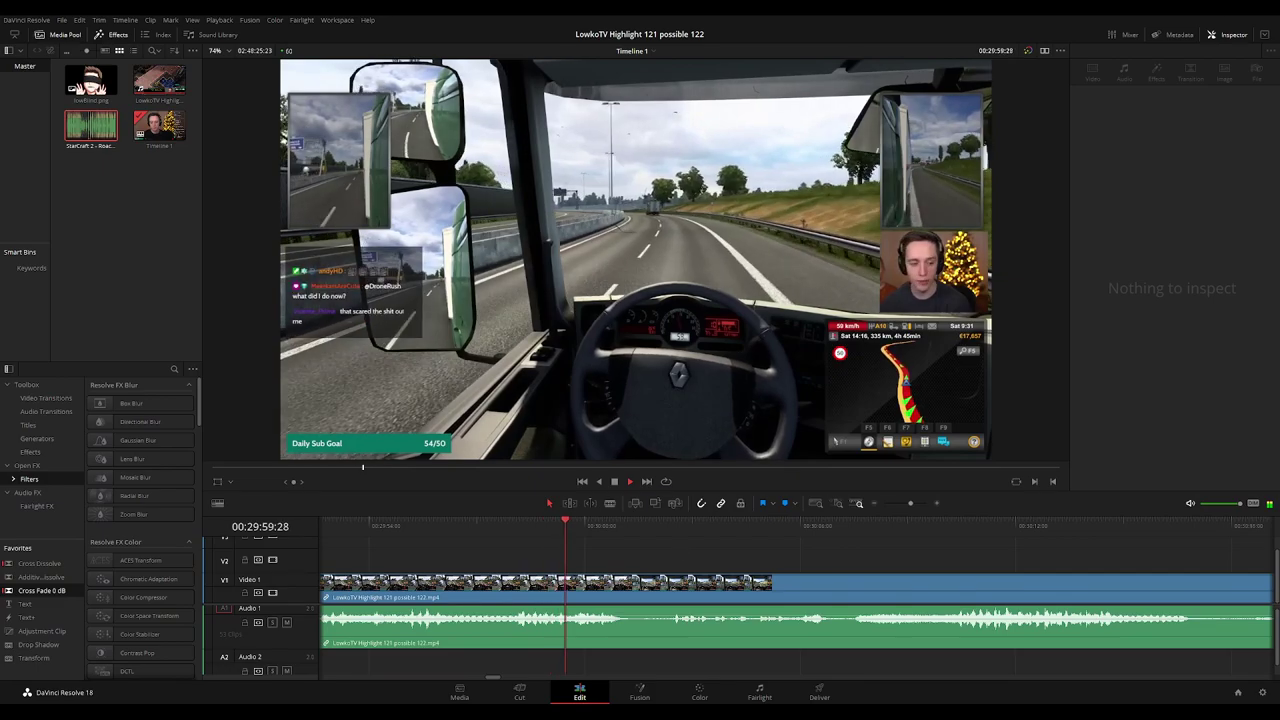
{"action": "scroll", "coordinate": [740, 555], "scroll_direction": "right", "scroll_amount": 3}
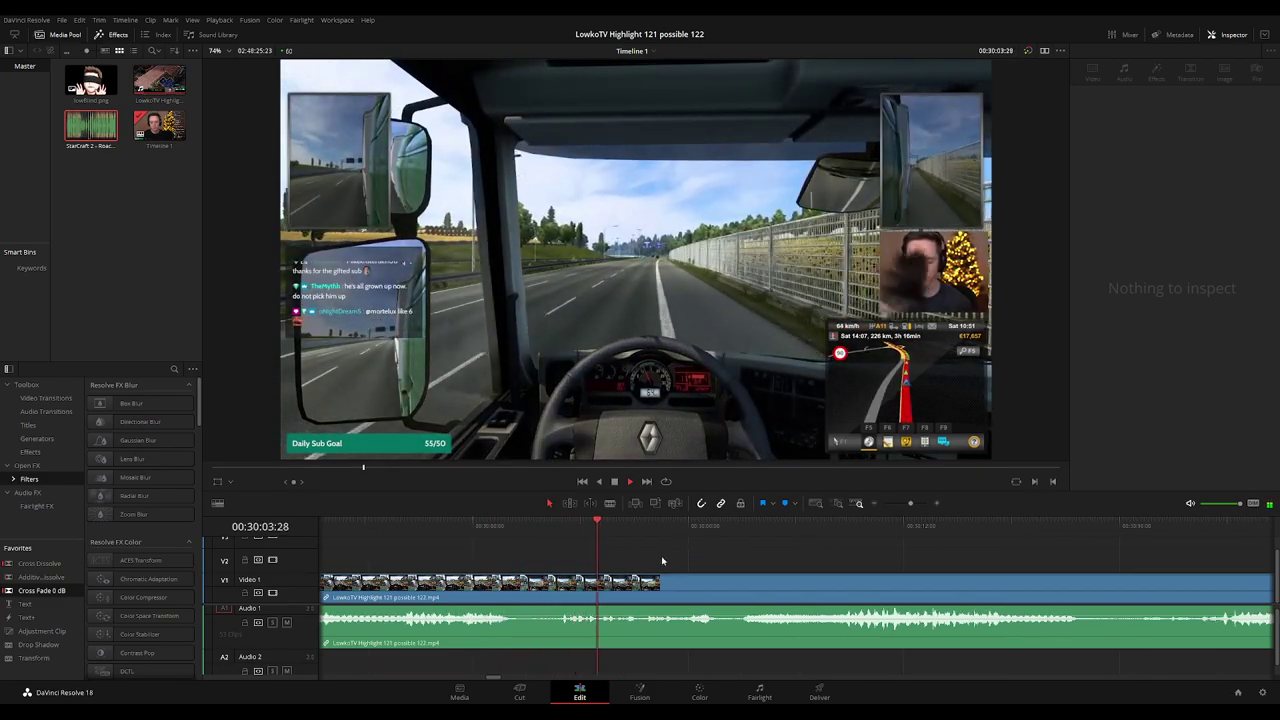
{"action": "scroll", "coordinate": [726, 560], "scroll_direction": "right", "scroll_amount": 3}
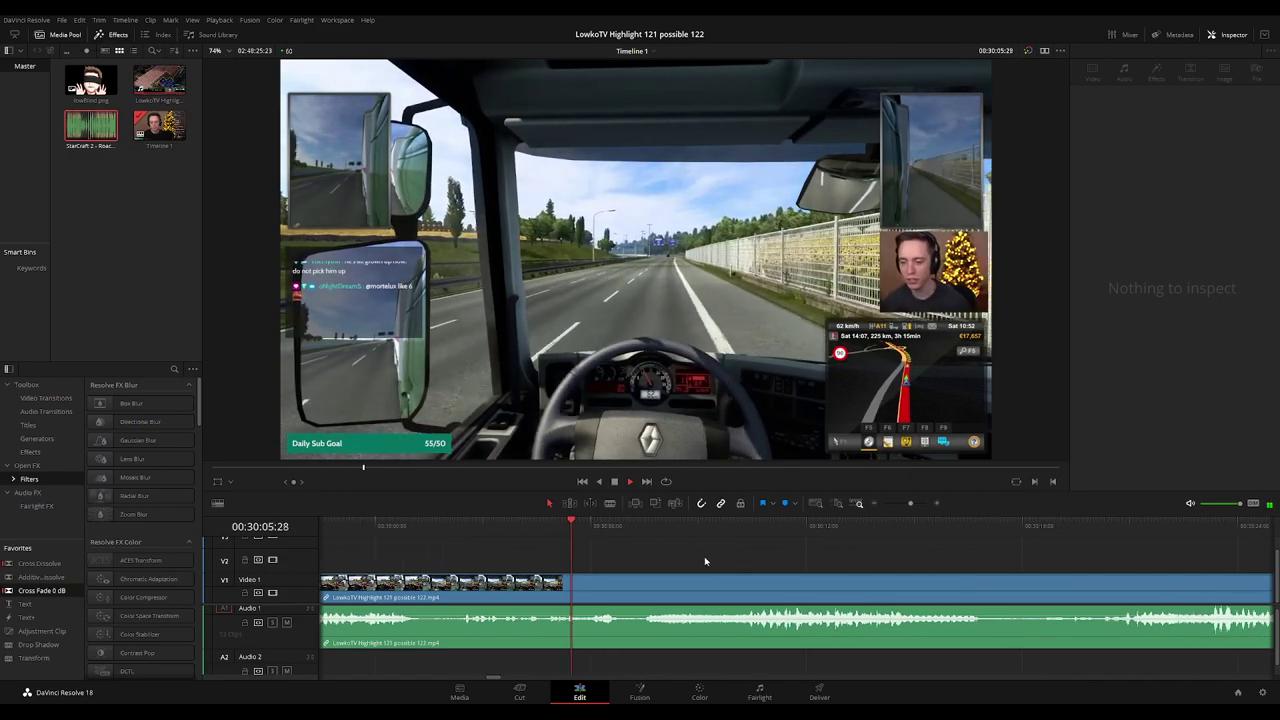
{"action": "key", "text": "space"}
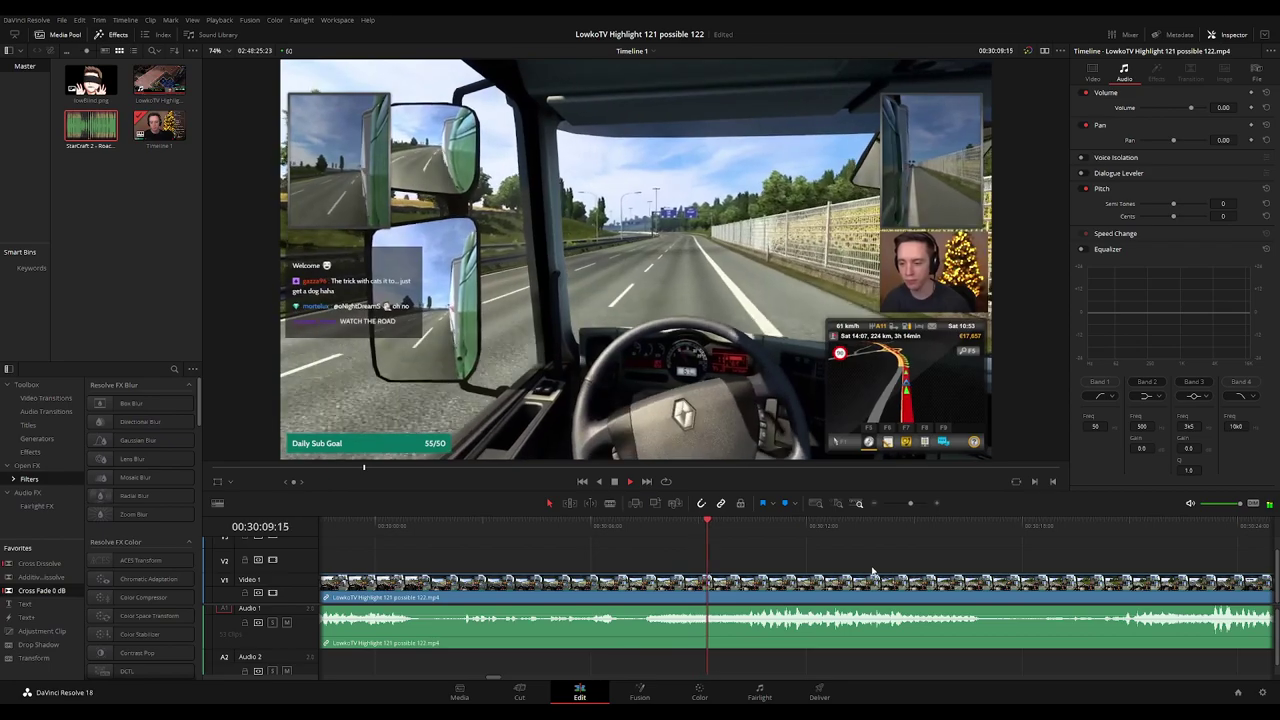
Review the driving footage from about 30:09 to 30:40, including the vehicle crash offence, for moments to edit.
{"action": "scroll", "coordinate": [640, 555], "scroll_direction": "right", "scroll_amount": 8}
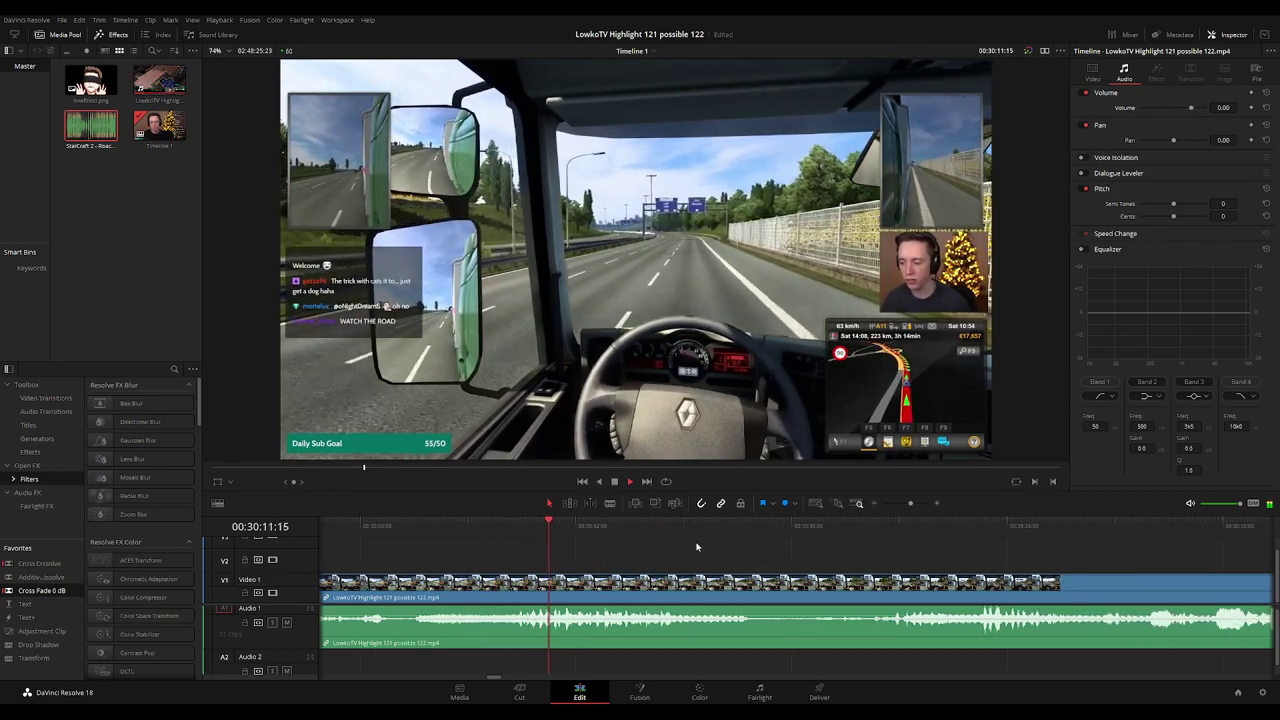
{"action": "scroll", "coordinate": [800, 562], "scroll_direction": "right", "scroll_amount": 4}
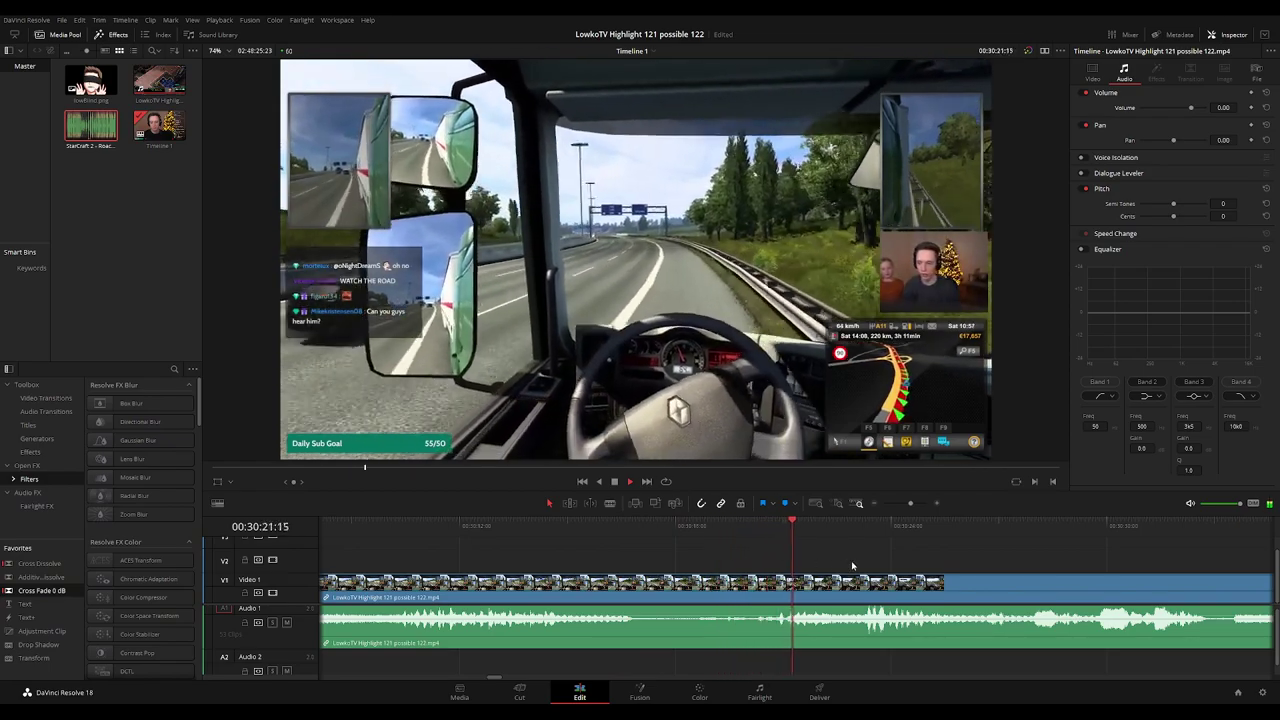
{"action": "left_click_drag", "start_coordinate": [955, 567], "coordinate": [731, 546]}
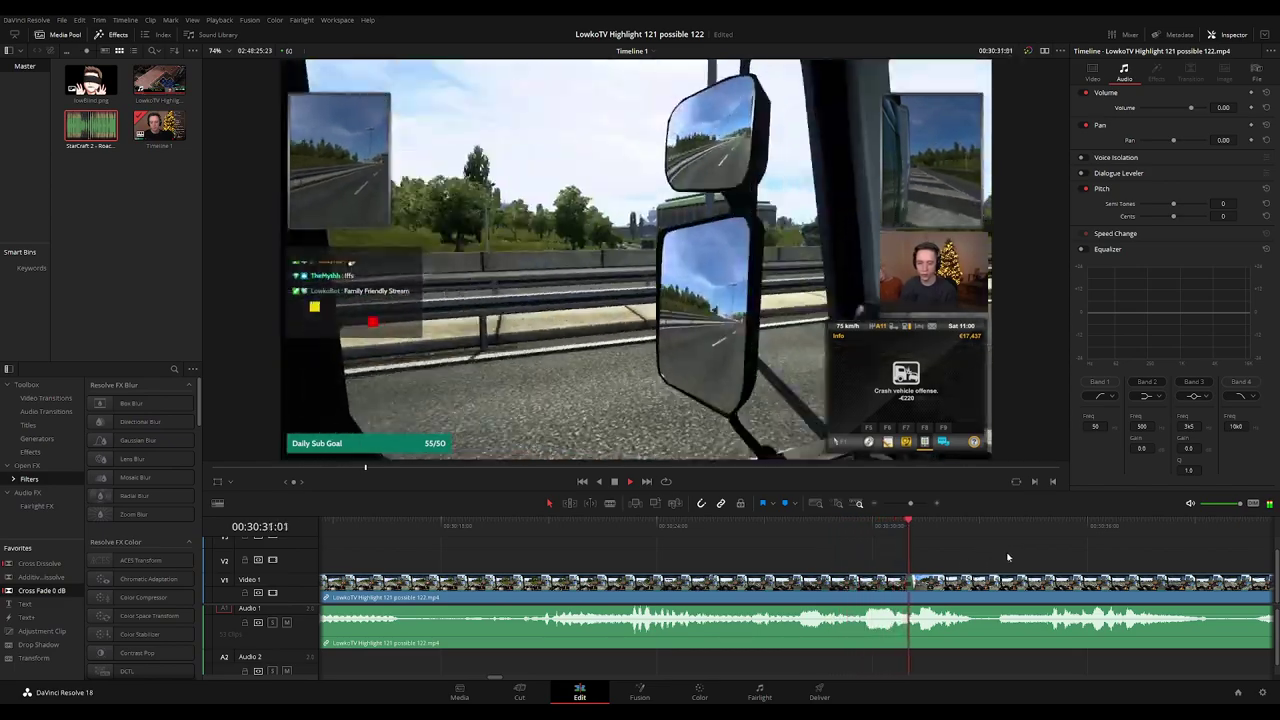
{"action": "left_click_drag", "start_coordinate": [1008, 557], "coordinate": [920, 555]}
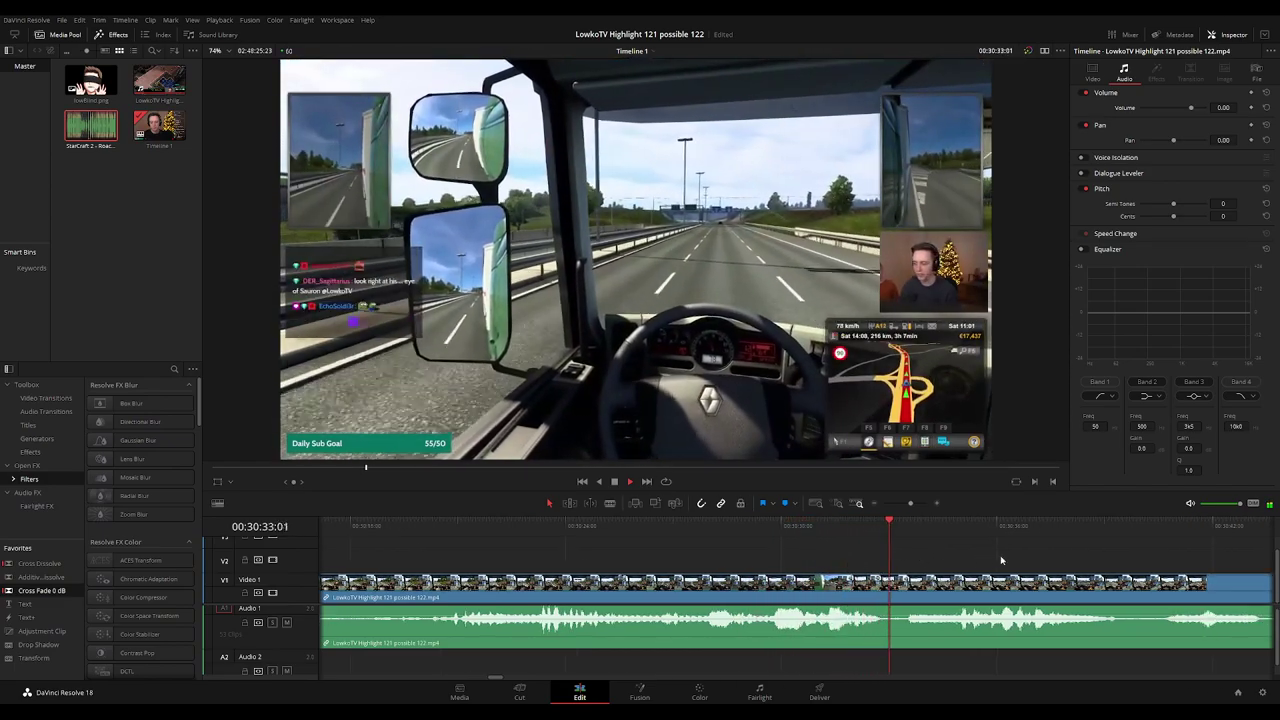
{"action": "left_click_drag", "start_coordinate": [1003, 560], "coordinate": [744, 555]}
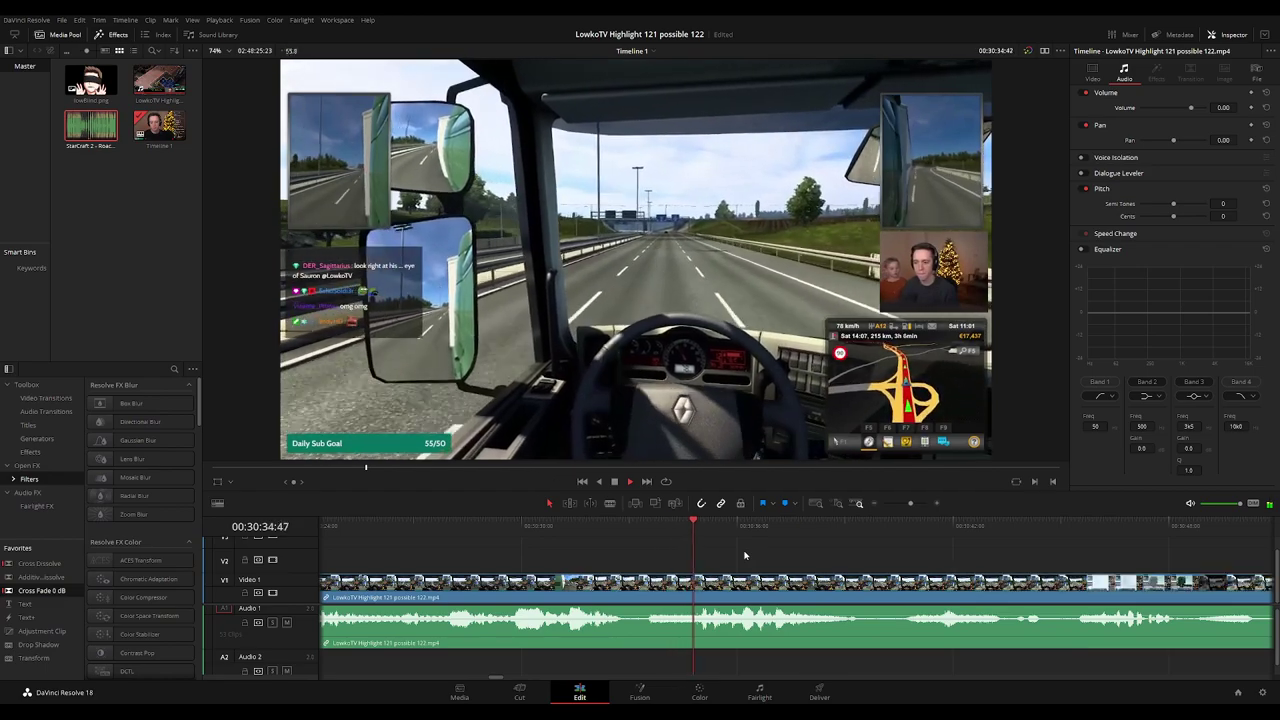
{"action": "scroll", "coordinate": [850, 552], "scroll_direction": "right", "scroll_amount": 2}
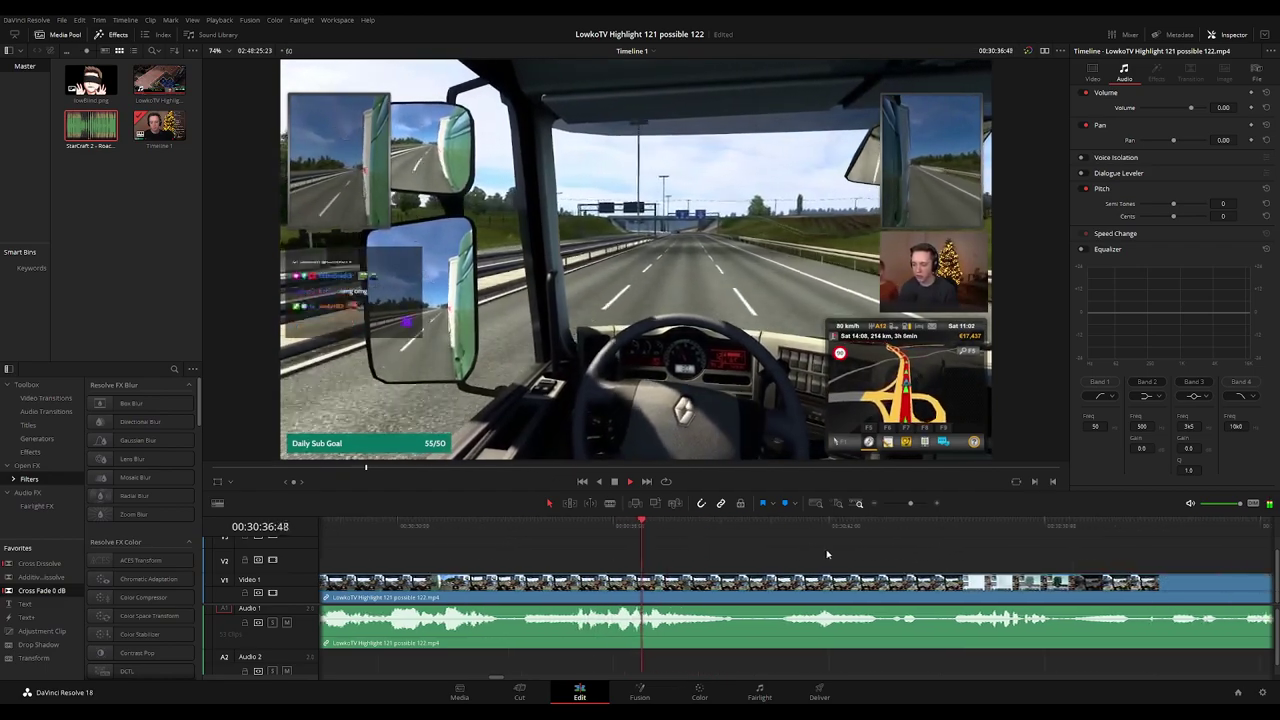
{"action": "scroll", "coordinate": [832, 557], "scroll_direction": "right", "scroll_amount": 1}
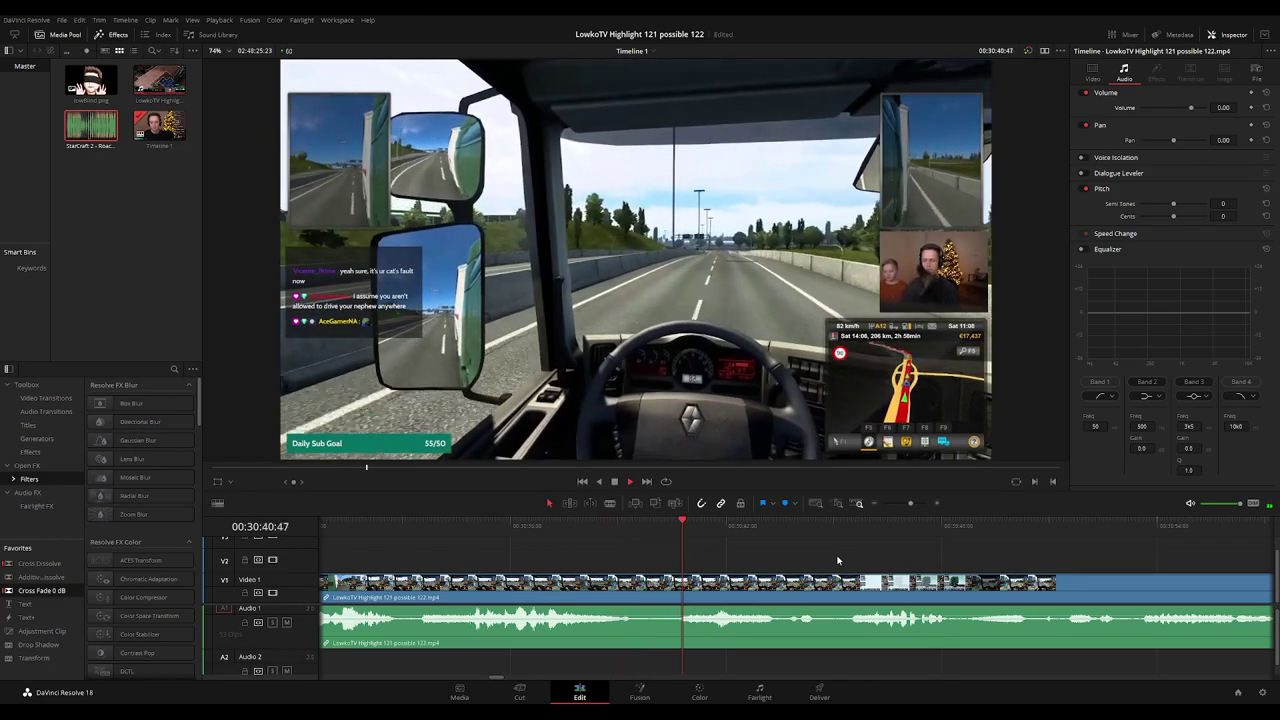
Add an adjustment clip above the footage at 30:39:57, zoomed to 2.350 and positioned at X -1286, Y 127 to frame the webcam.
{"action": "left_click", "coordinate": [634, 529]}
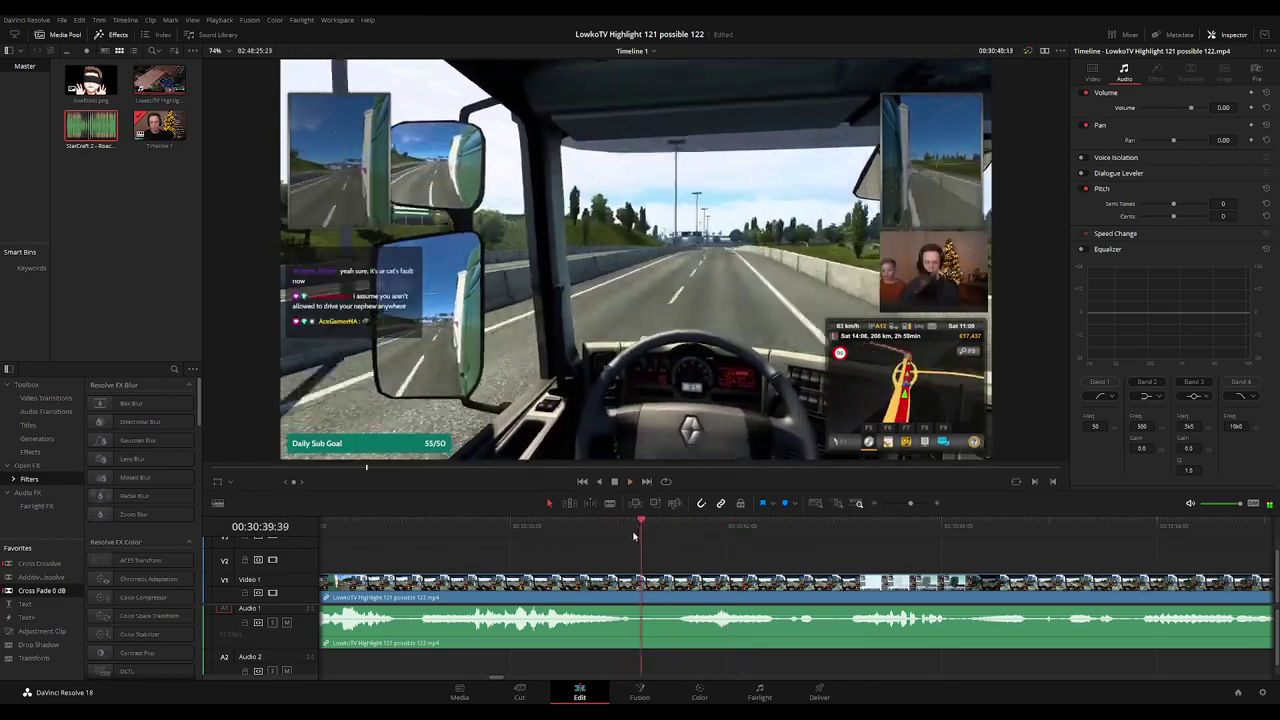
{"action": "left_click", "coordinate": [604, 530]}
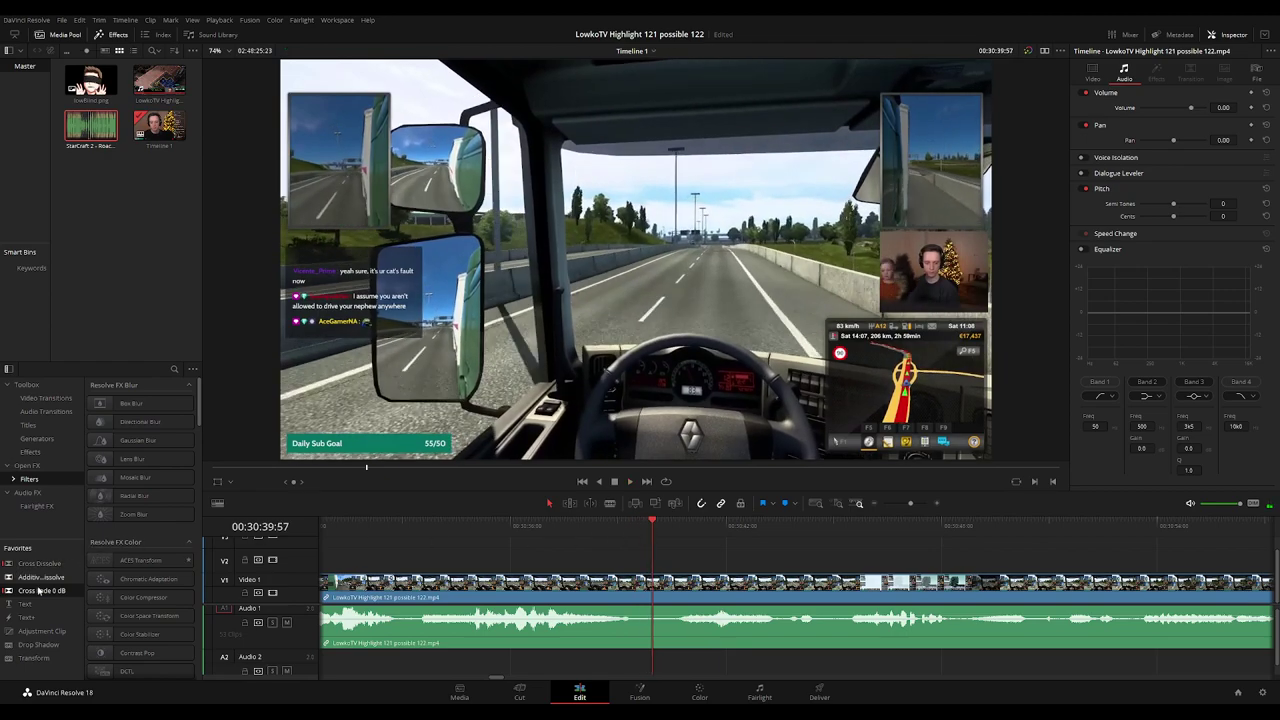
{"action": "left_click_drag", "start_coordinate": [52, 636], "coordinate": [675, 567]}
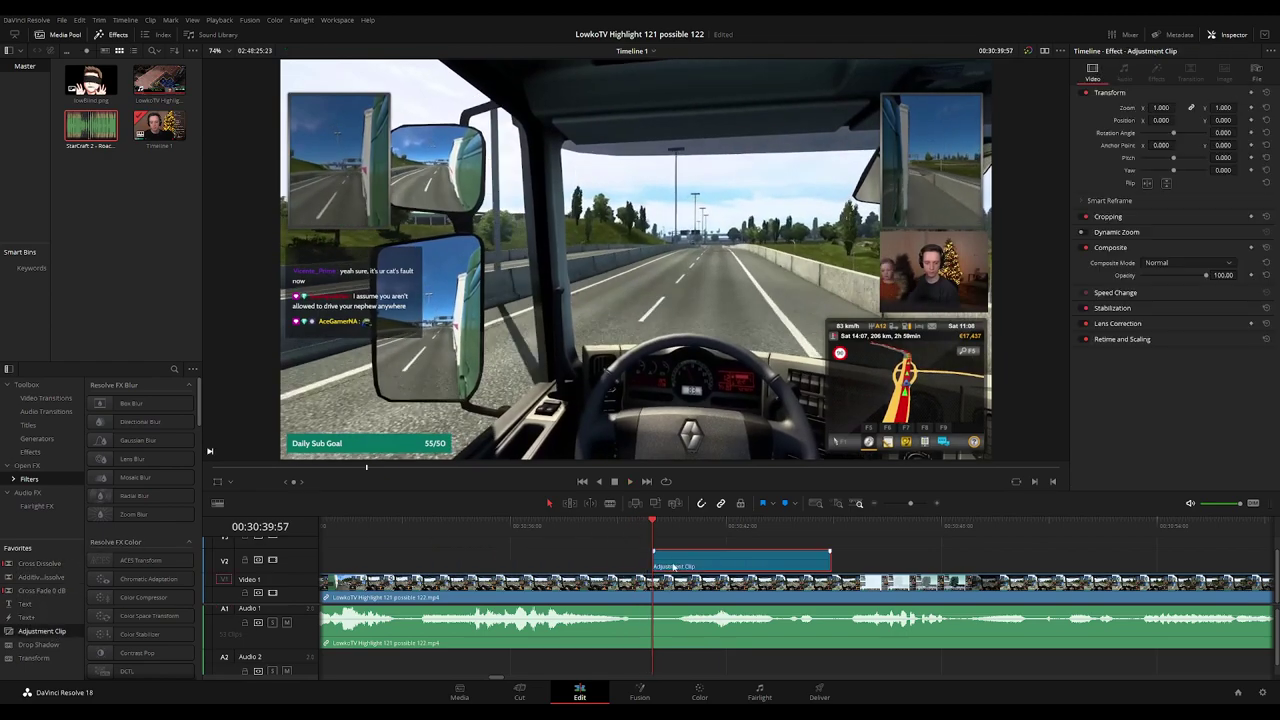
{"action": "left_click_drag", "start_coordinate": [1155, 108], "coordinate": [1265, 120]}
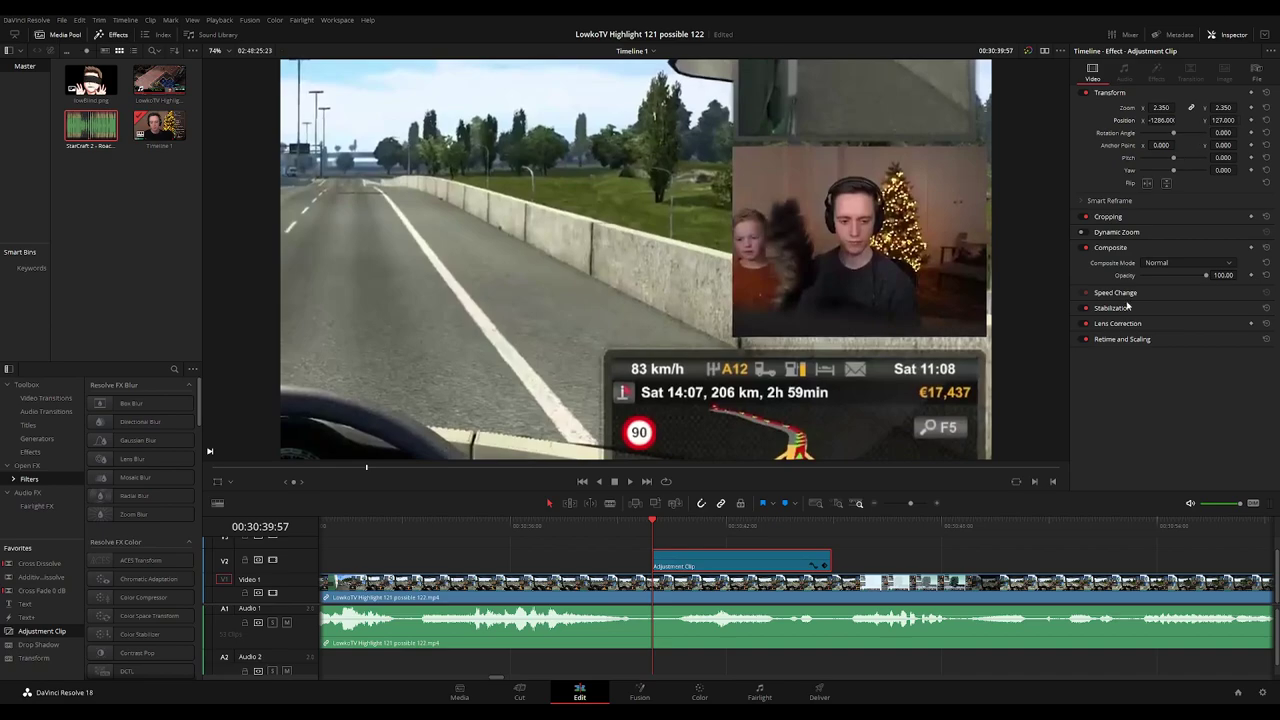
Extend the webcam zoom's adjustment clip to end at about 30:47 and play back across its end.
{"action": "left_click", "coordinate": [932, 561]}
{"action": "left_click_drag", "start_coordinate": [934, 561], "coordinate": [735, 558]}
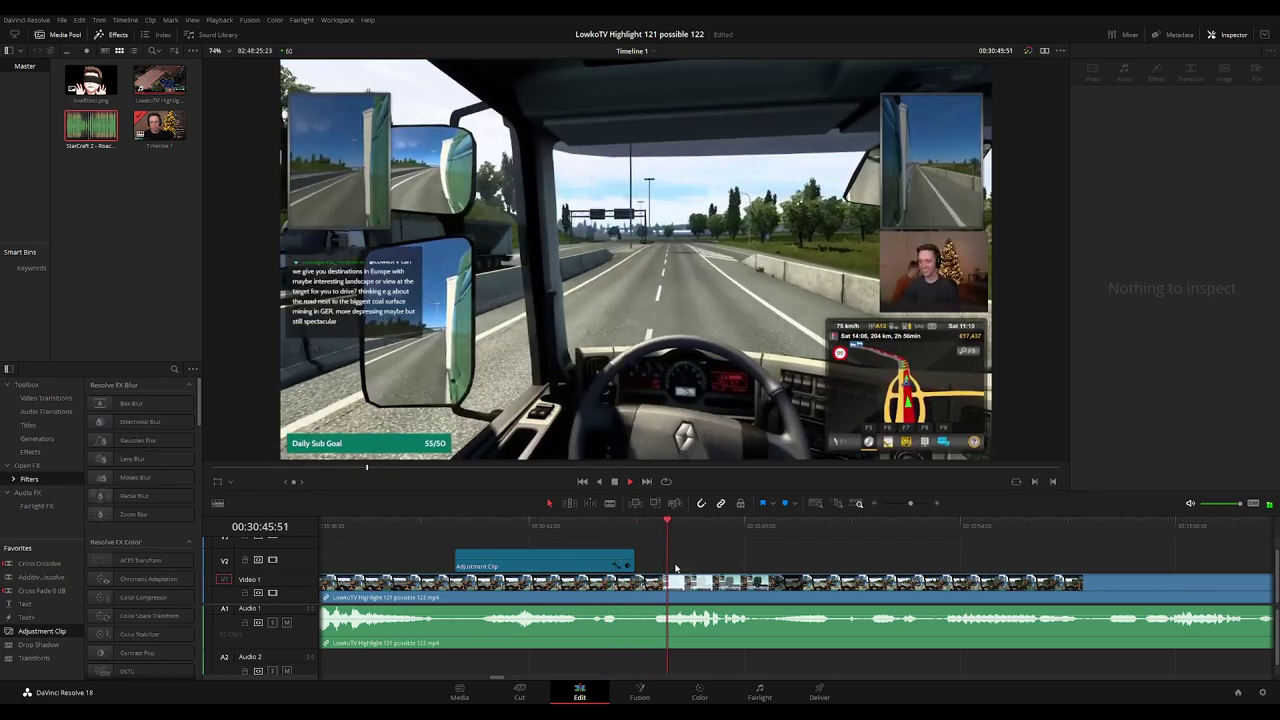
{"action": "left_click_drag", "start_coordinate": [633, 560], "coordinate": [761, 560]}
{"action": "left_click", "coordinate": [726, 526]}
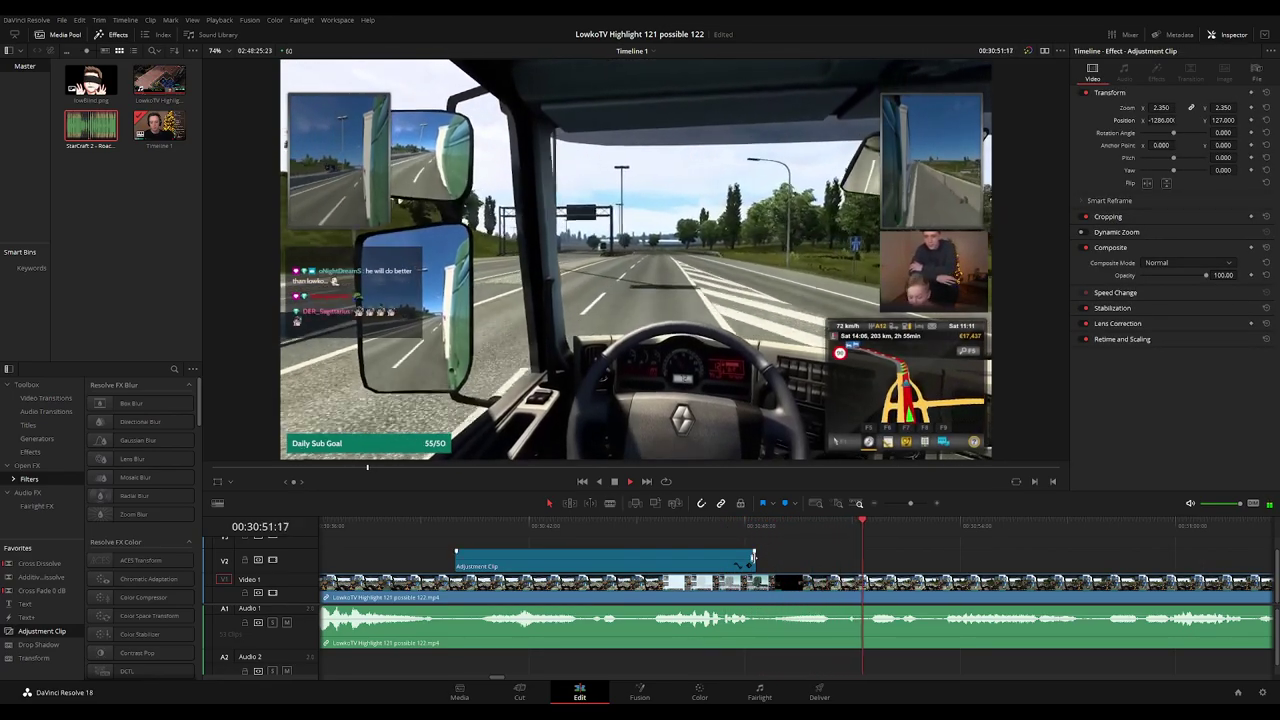
{"action": "left_click_drag", "start_coordinate": [755, 560], "coordinate": [718, 560]}
{"action": "left_click", "coordinate": [695, 526]}
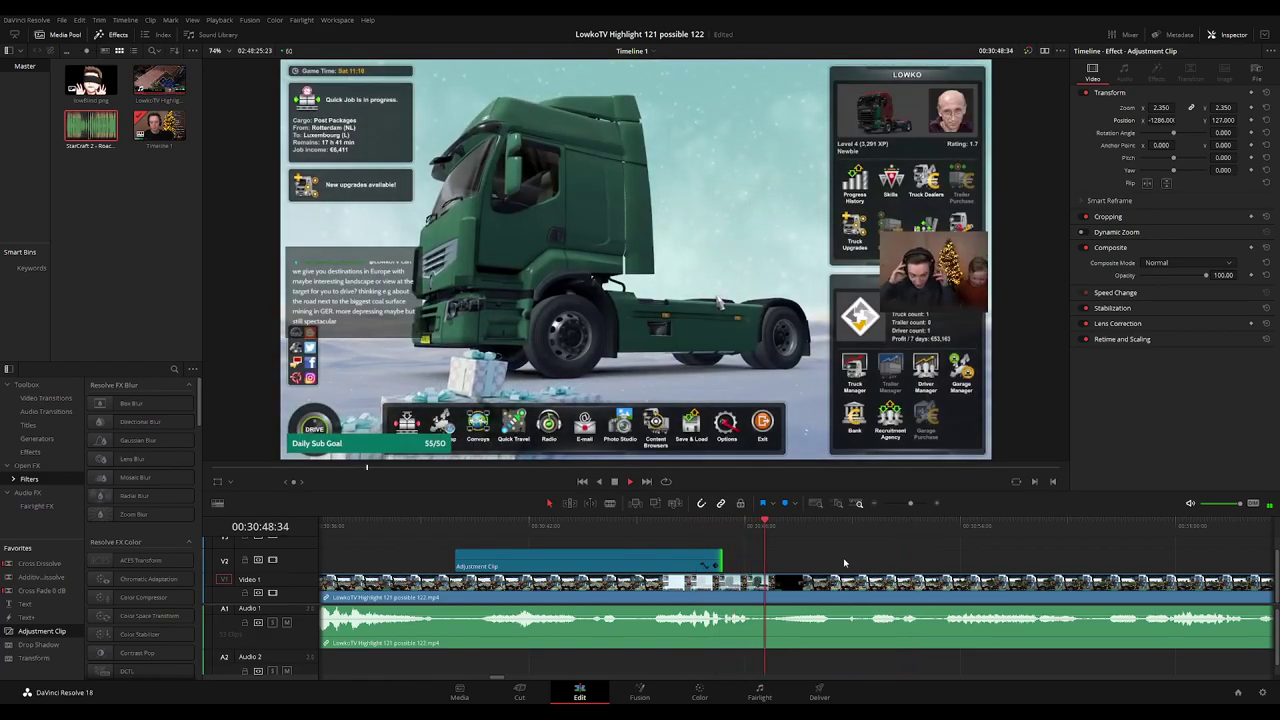
Play through the driving footage from about 30:48 to 31:50, checking for moments to cut or highlight.
{"action": "scroll", "coordinate": [766, 534], "scroll_direction": "right", "scroll_amount": 2}
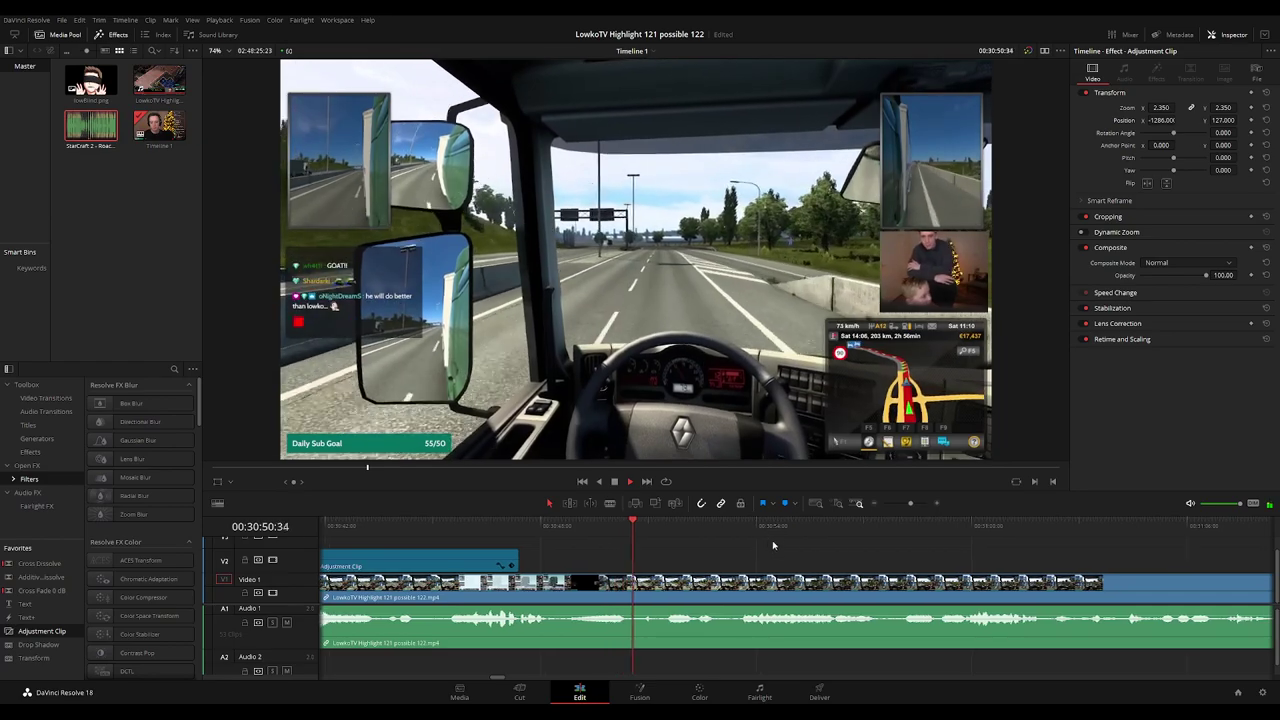
{"action": "scroll", "coordinate": [726, 554], "scroll_direction": "right", "scroll_amount": 3}
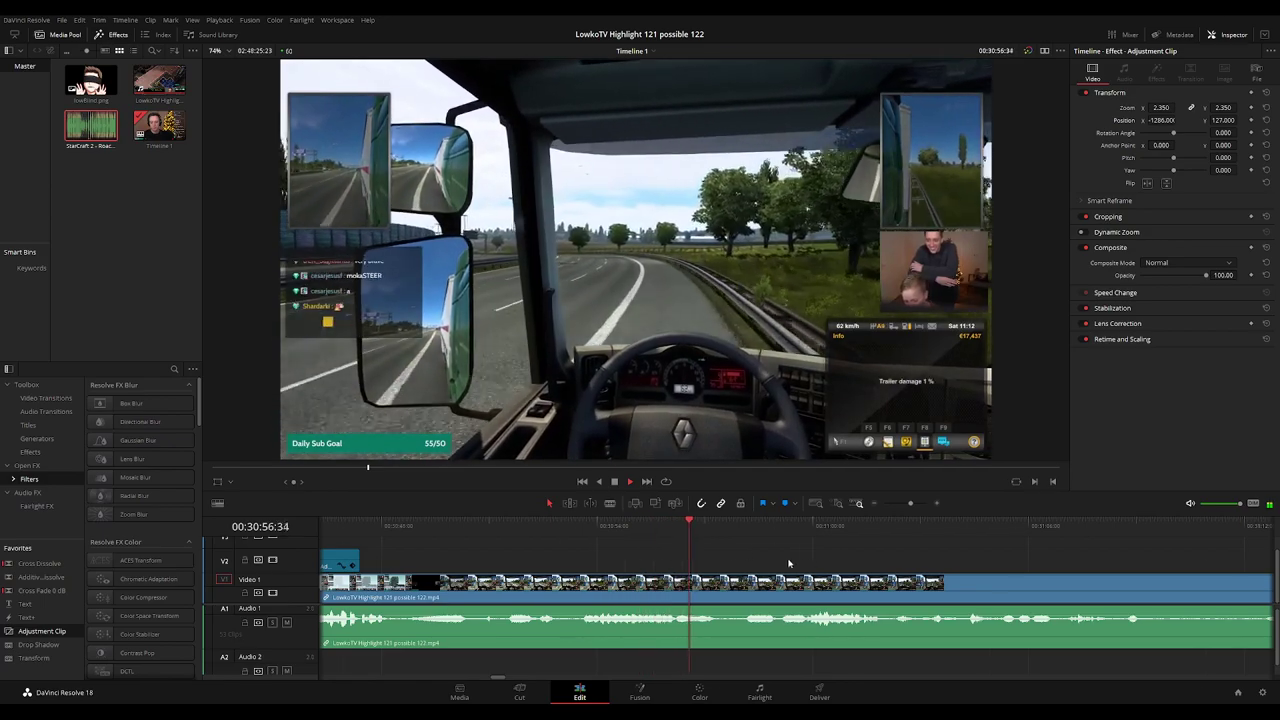
{"action": "scroll", "coordinate": [689, 552], "scroll_direction": "right", "scroll_amount": 2}
{"action": "left_click", "coordinate": [701, 549]}
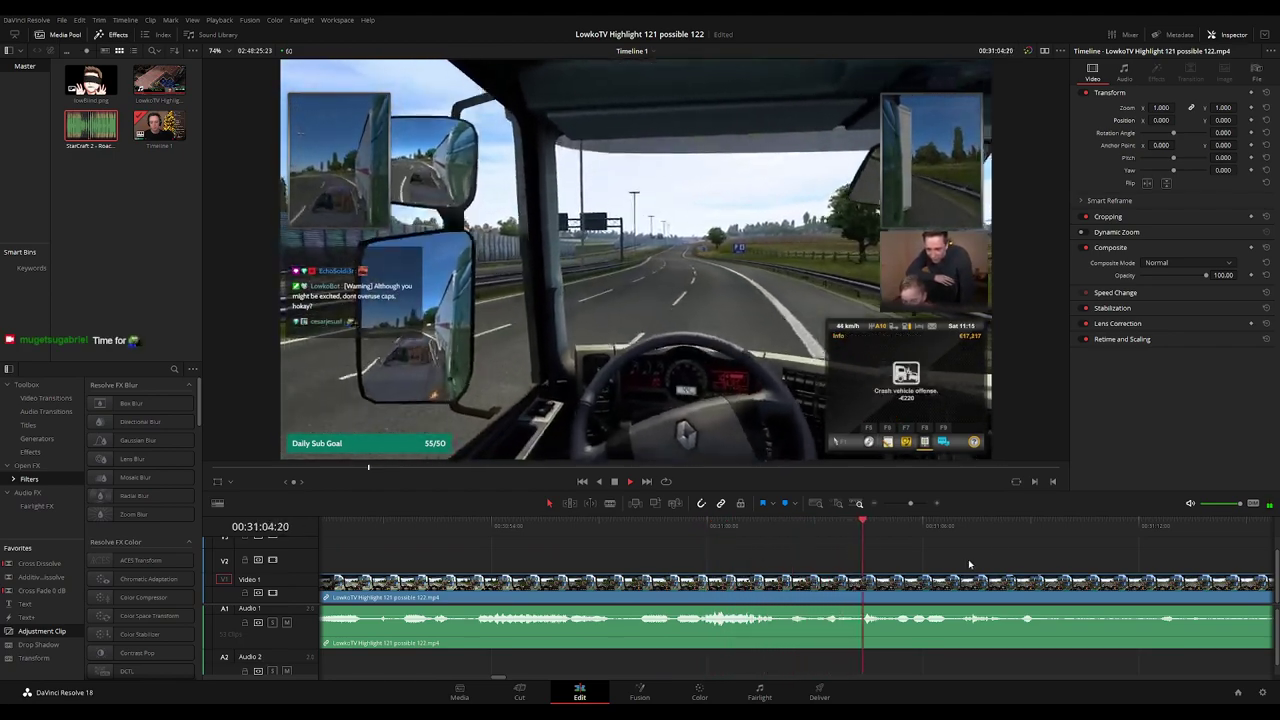
{"action": "scroll", "coordinate": [968, 559], "scroll_direction": "right", "scroll_amount": 1}
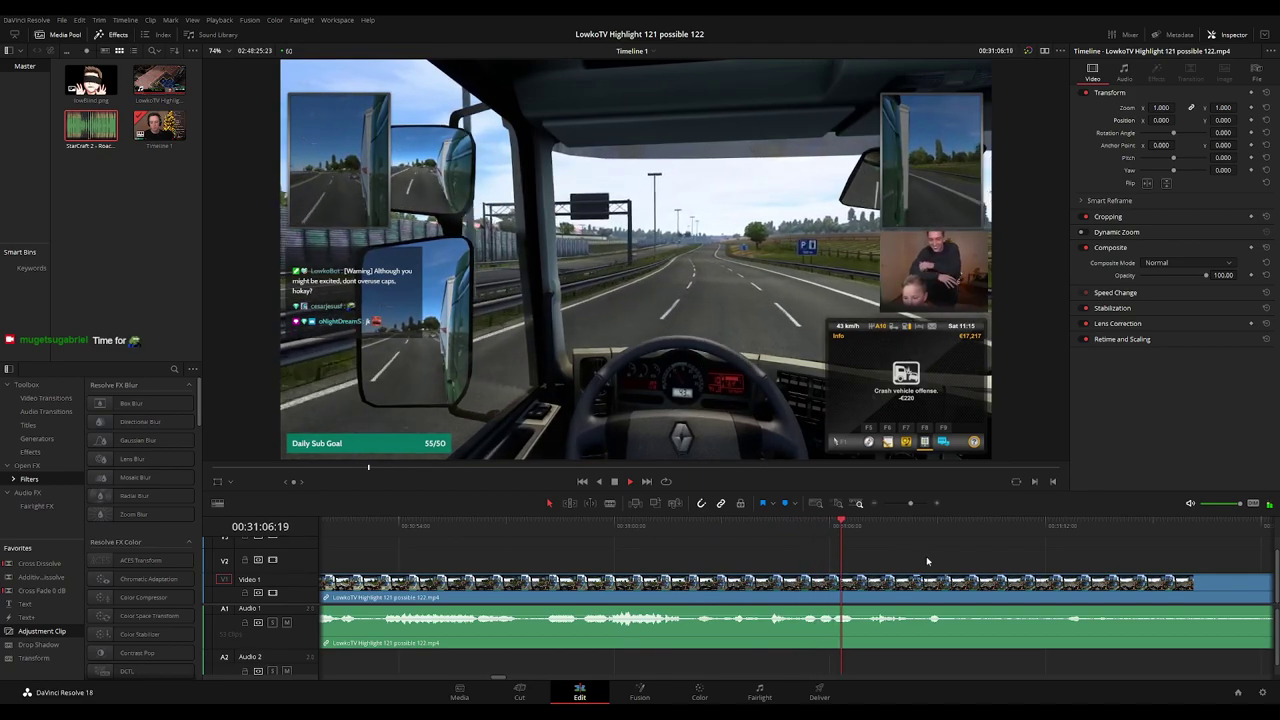
{"action": "left_click_drag", "start_coordinate": [926, 558], "coordinate": [676, 552]}
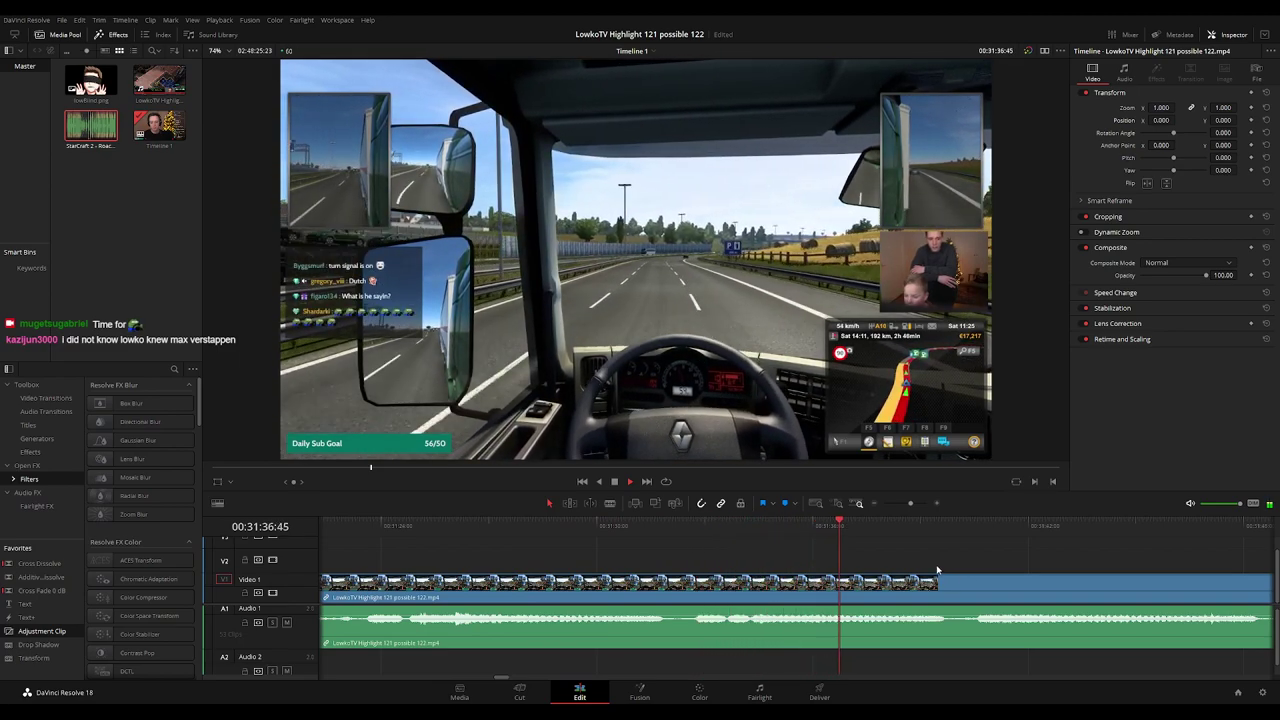
{"action": "left_click_drag", "start_coordinate": [938, 570], "coordinate": [763, 566]}
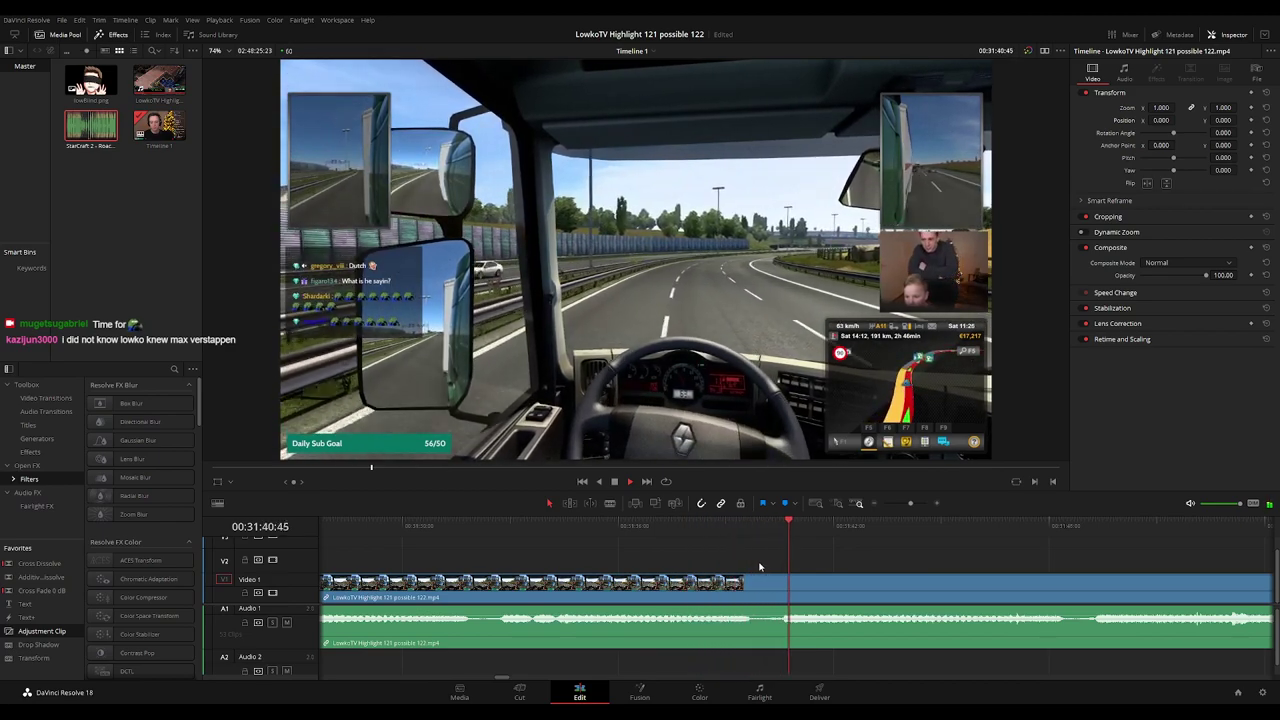
{"action": "scroll", "coordinate": [681, 589], "scroll_direction": "right", "scroll_amount": 4}
{"action": "scroll", "coordinate": [757, 591], "scroll_direction": "right", "scroll_amount": 3}
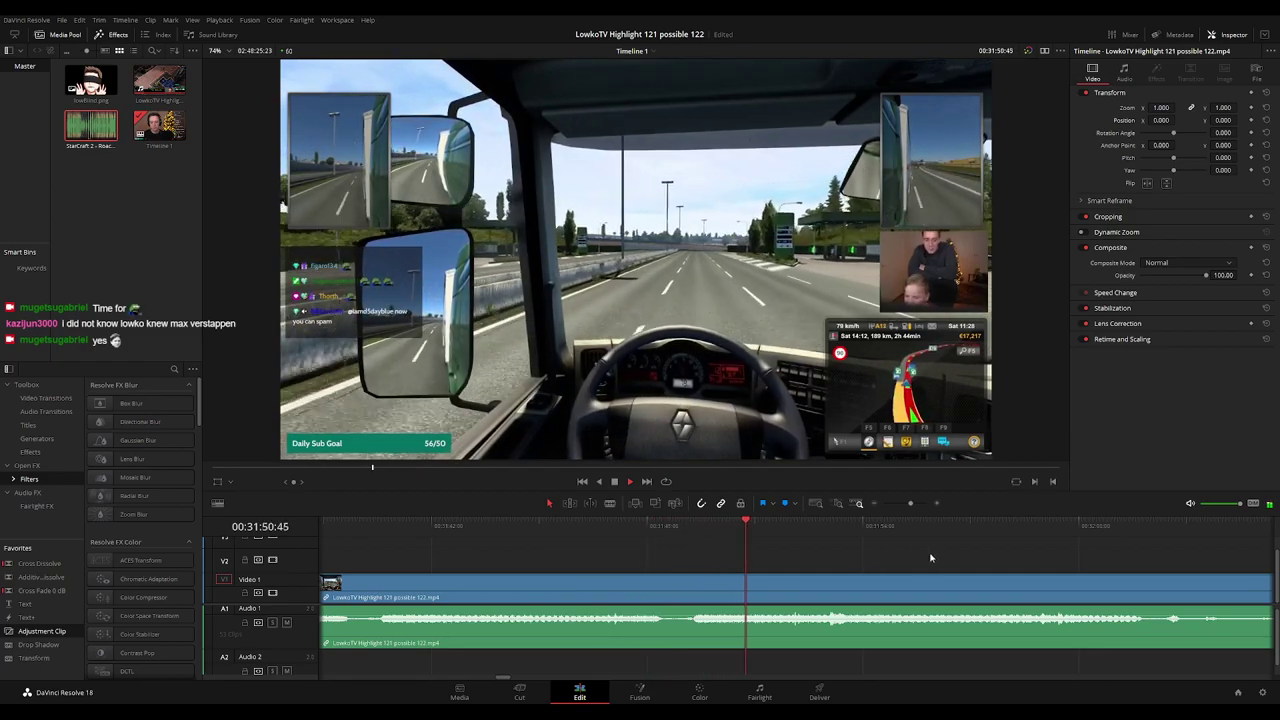
Review the highway driving footage from about 31:50 to 32:28, skipping ahead briefly, for sections to edit.
{"action": "left_click_drag", "start_coordinate": [930, 554], "coordinate": [759, 555]}
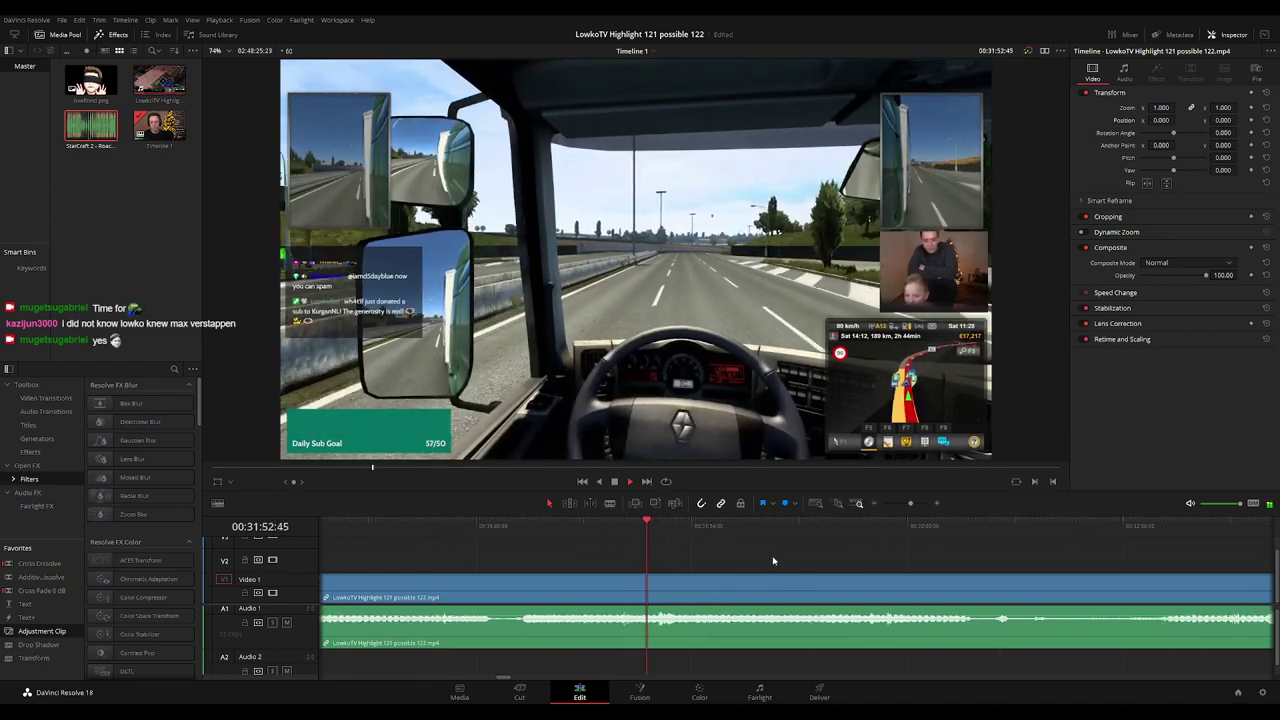
{"action": "scroll", "coordinate": [769, 565], "scroll_direction": "right", "scroll_amount": 3}
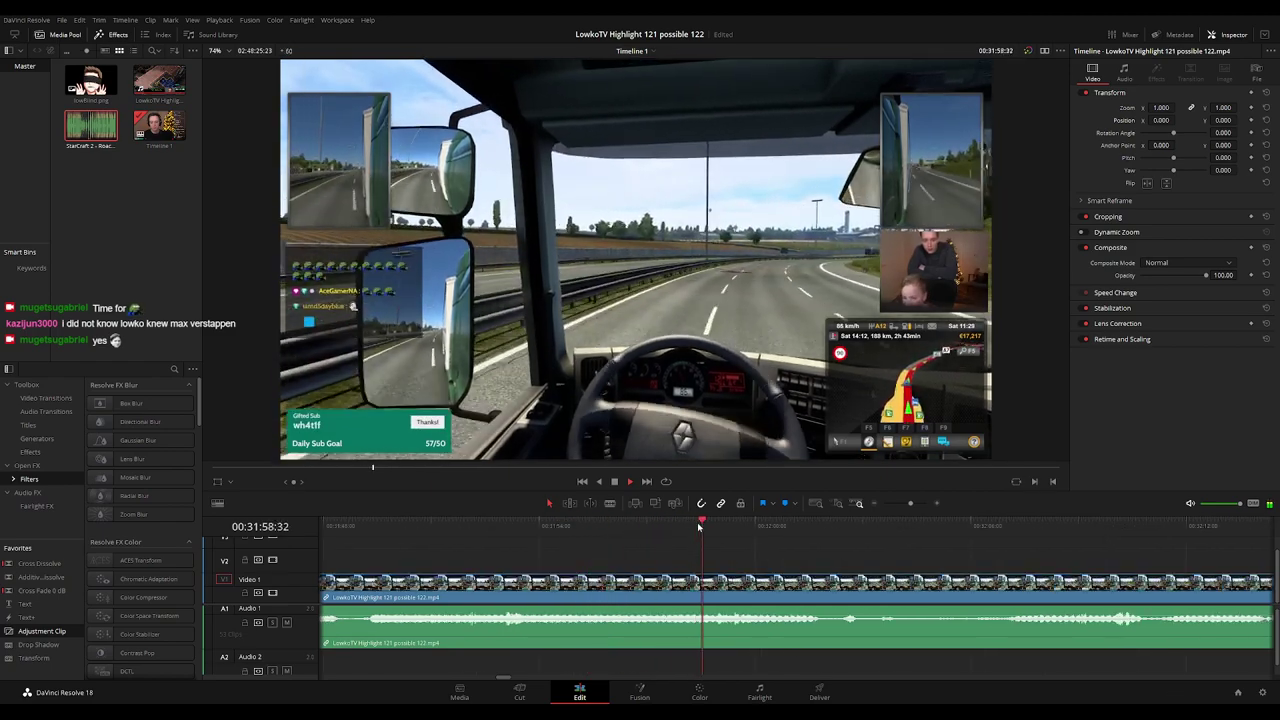
{"action": "scroll", "coordinate": [909, 555], "scroll_direction": "right", "scroll_amount": 2}
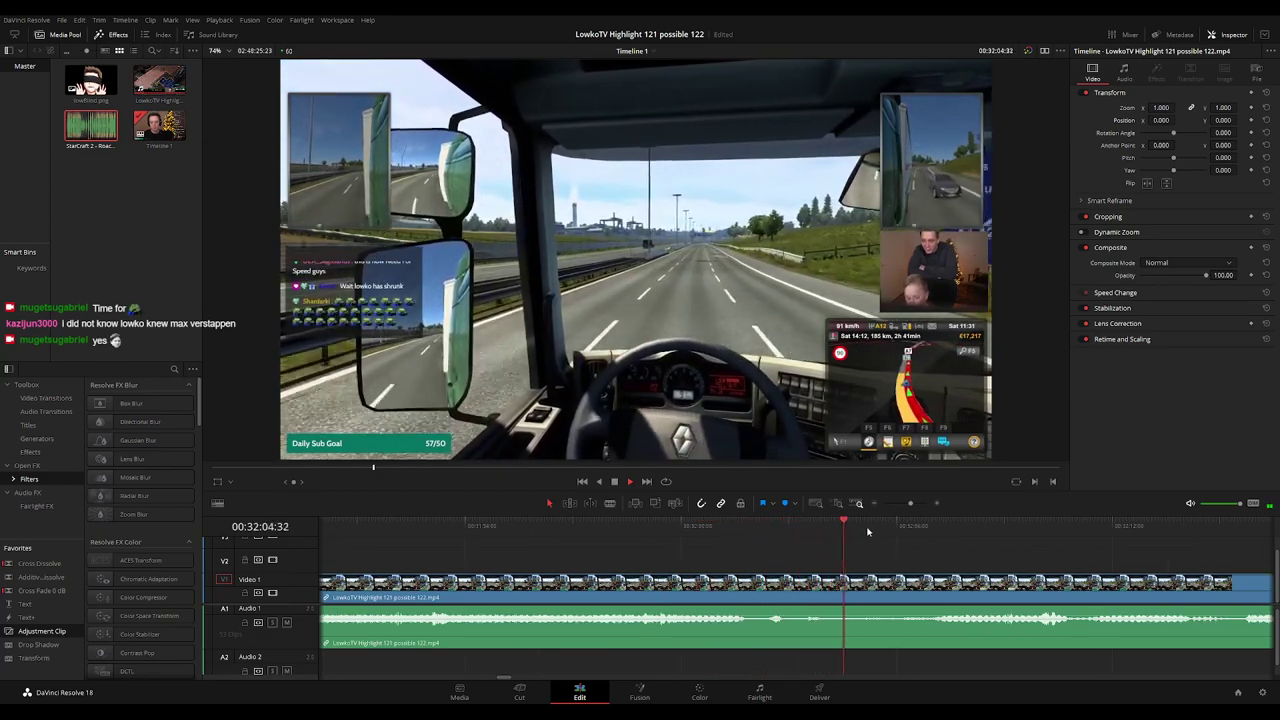
{"action": "left_click", "coordinate": [915, 525]}
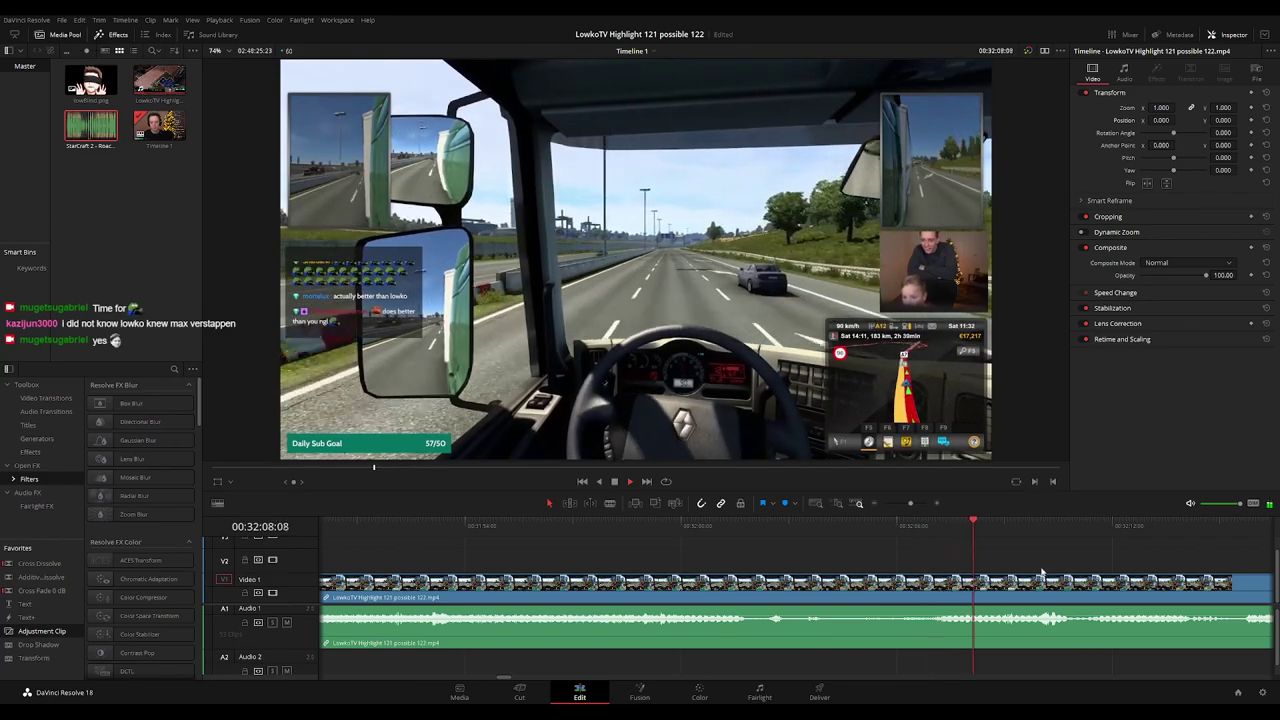
{"action": "scroll", "coordinate": [913, 573], "scroll_direction": "right", "scroll_amount": 6}
{"action": "scroll", "coordinate": [913, 573], "scroll_direction": "right", "scroll_amount": 8}
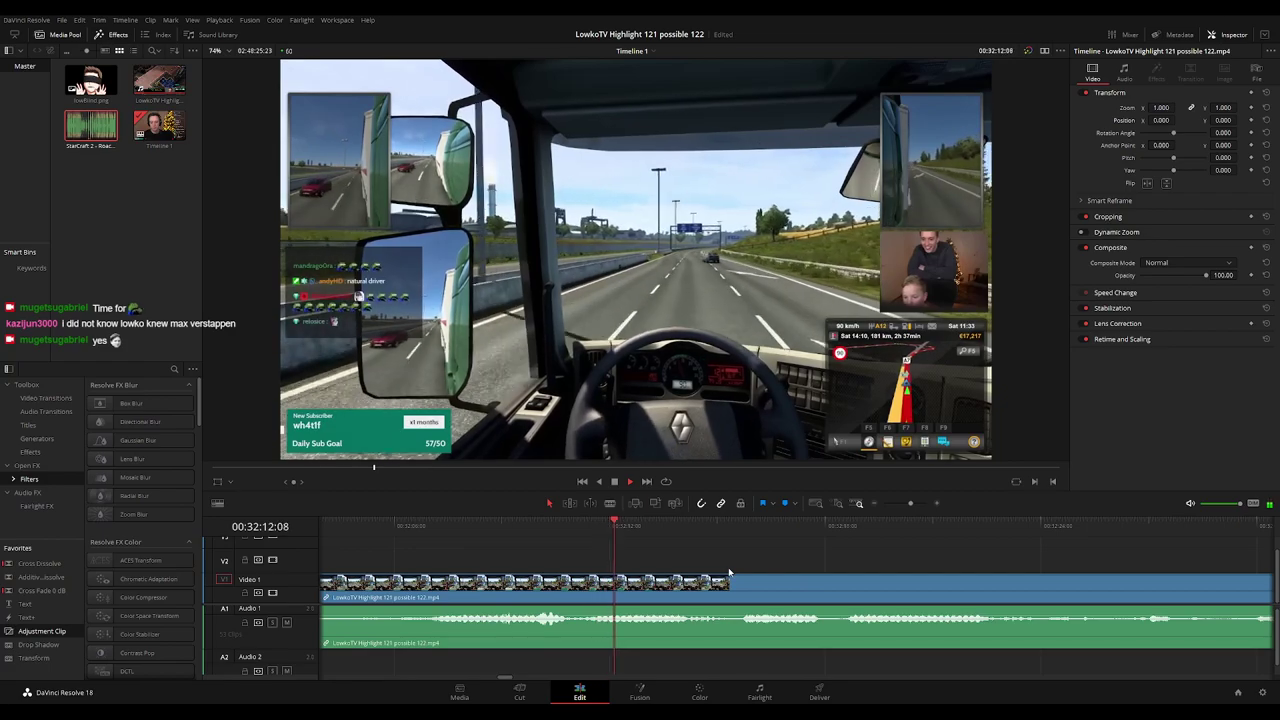
{"action": "left_click", "coordinate": [742, 538]}
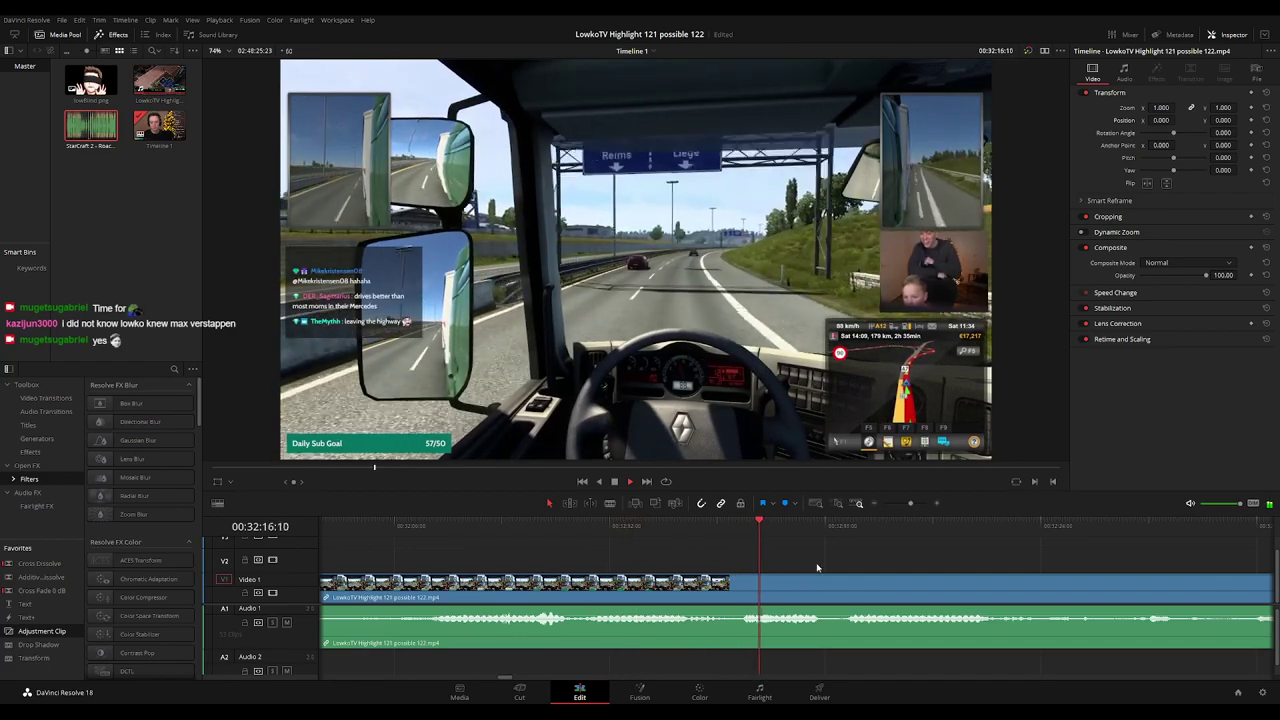
{"action": "scroll", "coordinate": [936, 579], "scroll_direction": "right", "scroll_amount": 4}
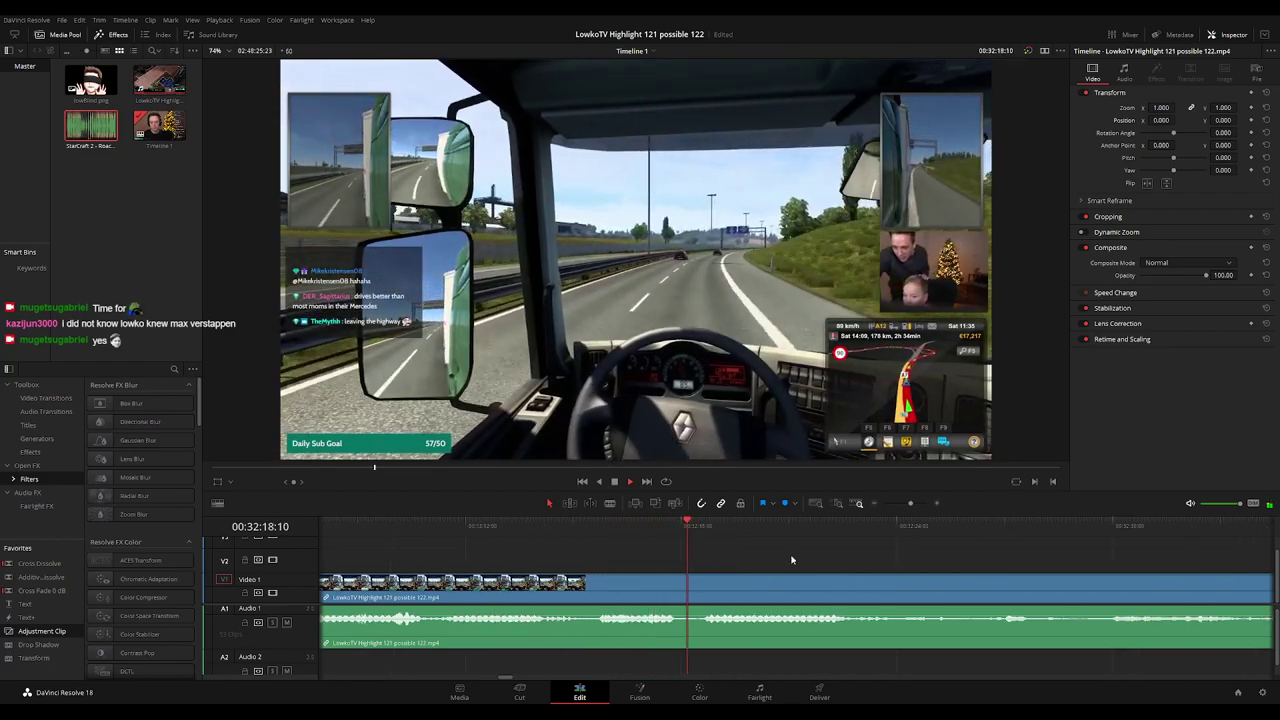
{"action": "scroll", "coordinate": [891, 560], "scroll_direction": "right", "scroll_amount": 2}
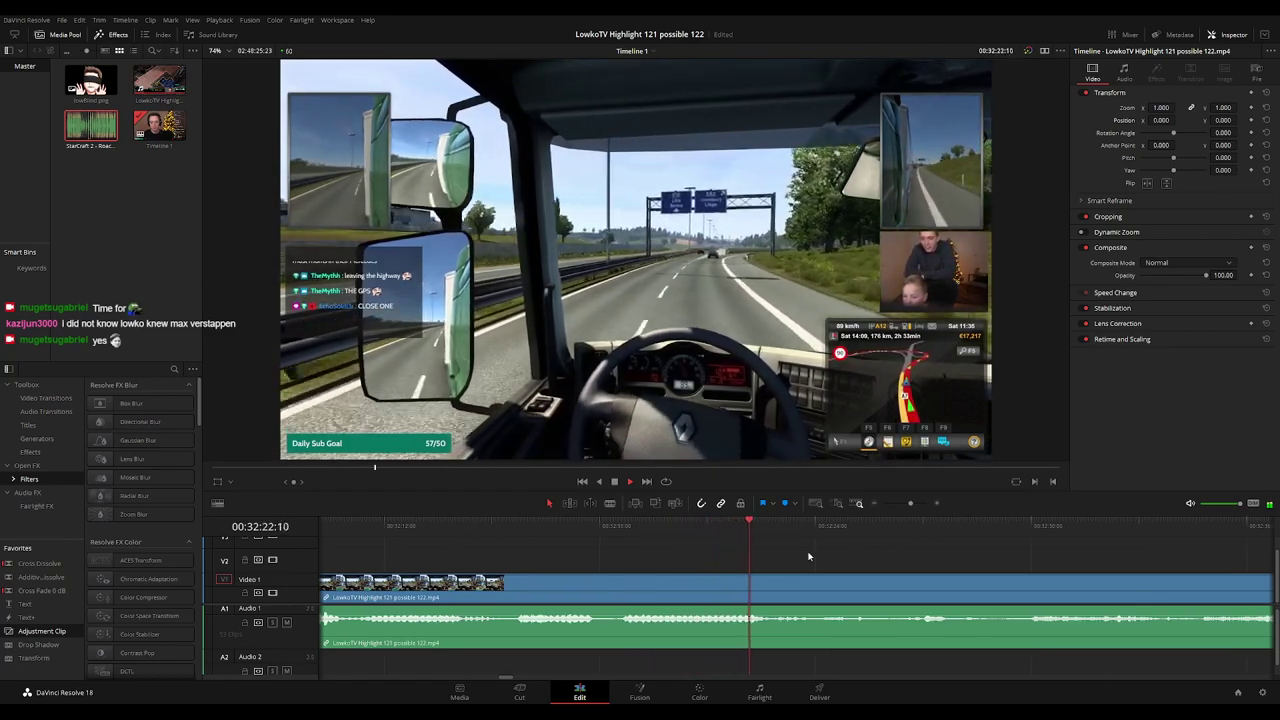
{"action": "scroll", "coordinate": [820, 548], "scroll_direction": "right", "scroll_amount": 2}
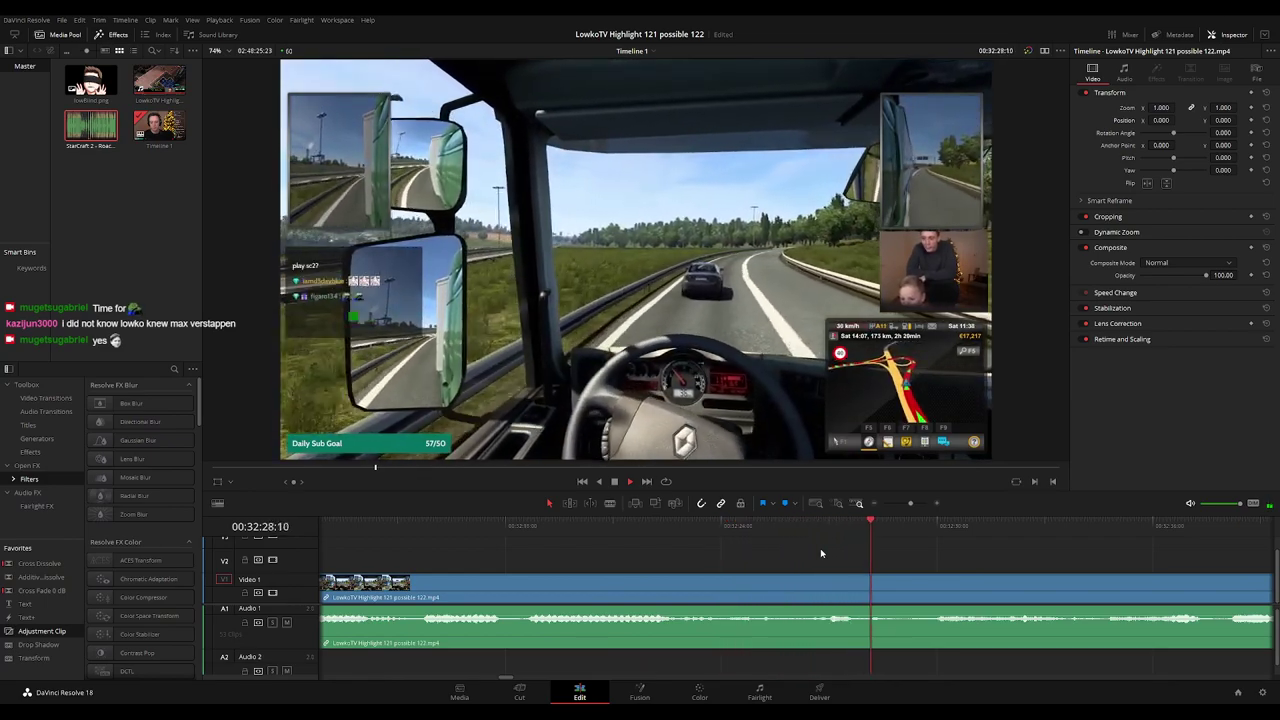
Review the footage from about 32:28 to 33:06, covering the stop on the exit road and the drive onward, for possible cuts.
{"action": "scroll", "coordinate": [781, 542], "scroll_direction": "right", "scroll_amount": 7}
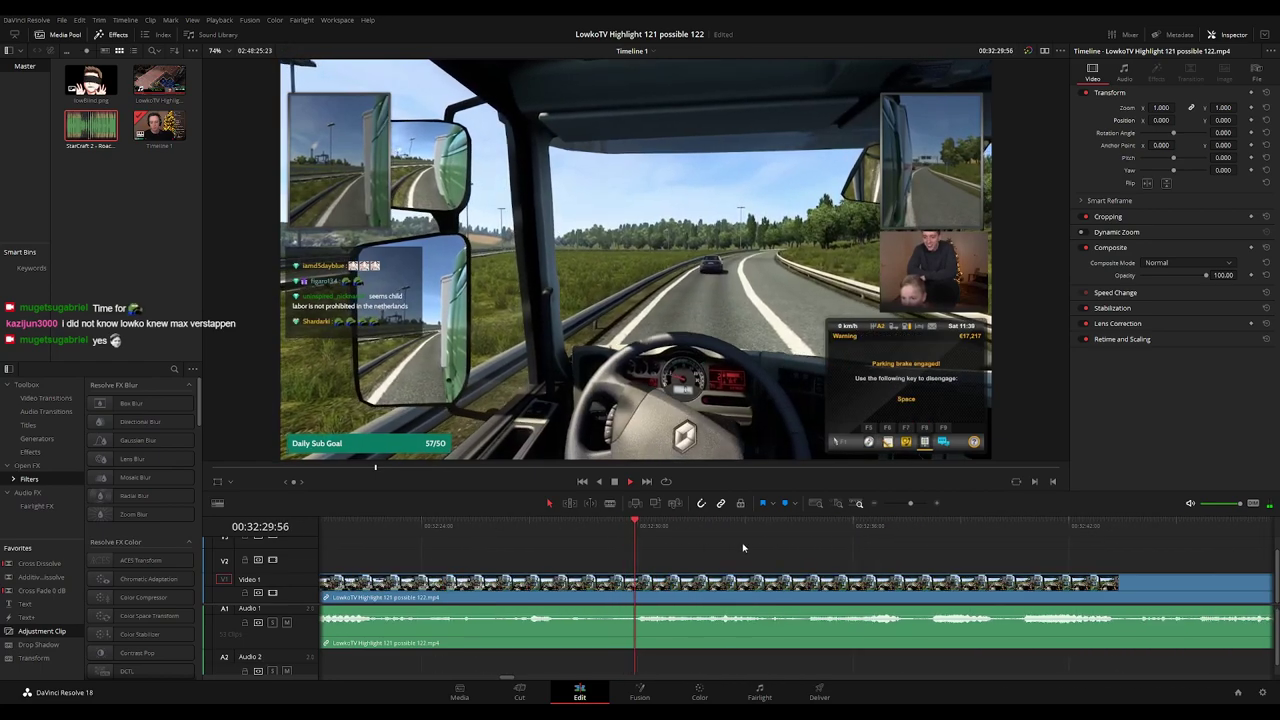
{"action": "scroll", "coordinate": [770, 555], "scroll_direction": "right", "scroll_amount": 3}
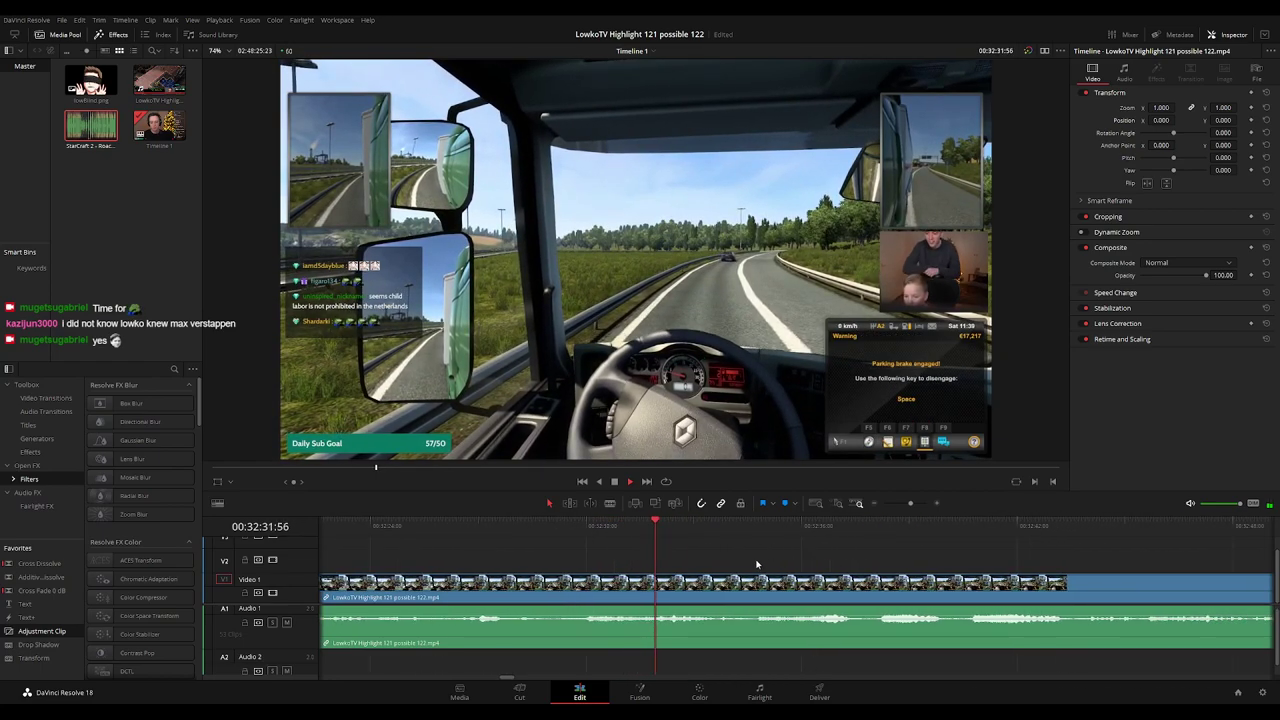
{"action": "left_click", "coordinate": [669, 524]}
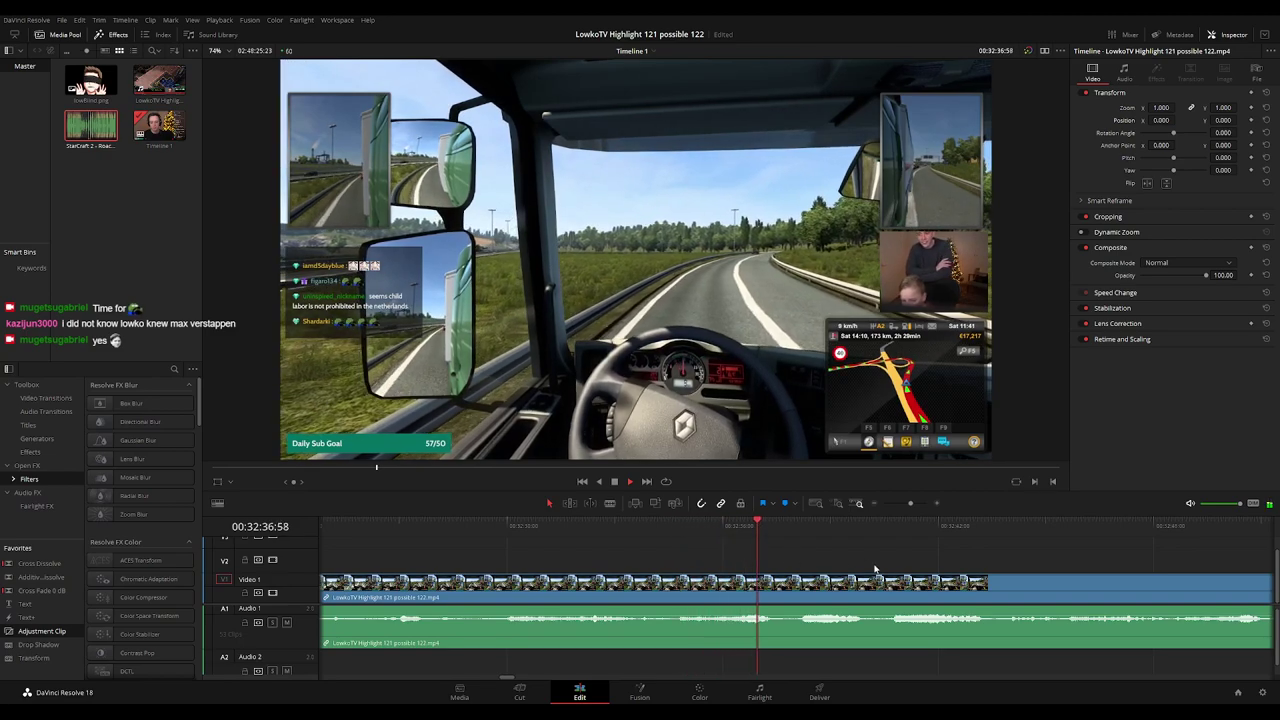
{"action": "scroll", "coordinate": [875, 570], "scroll_direction": "right", "scroll_amount": 6}
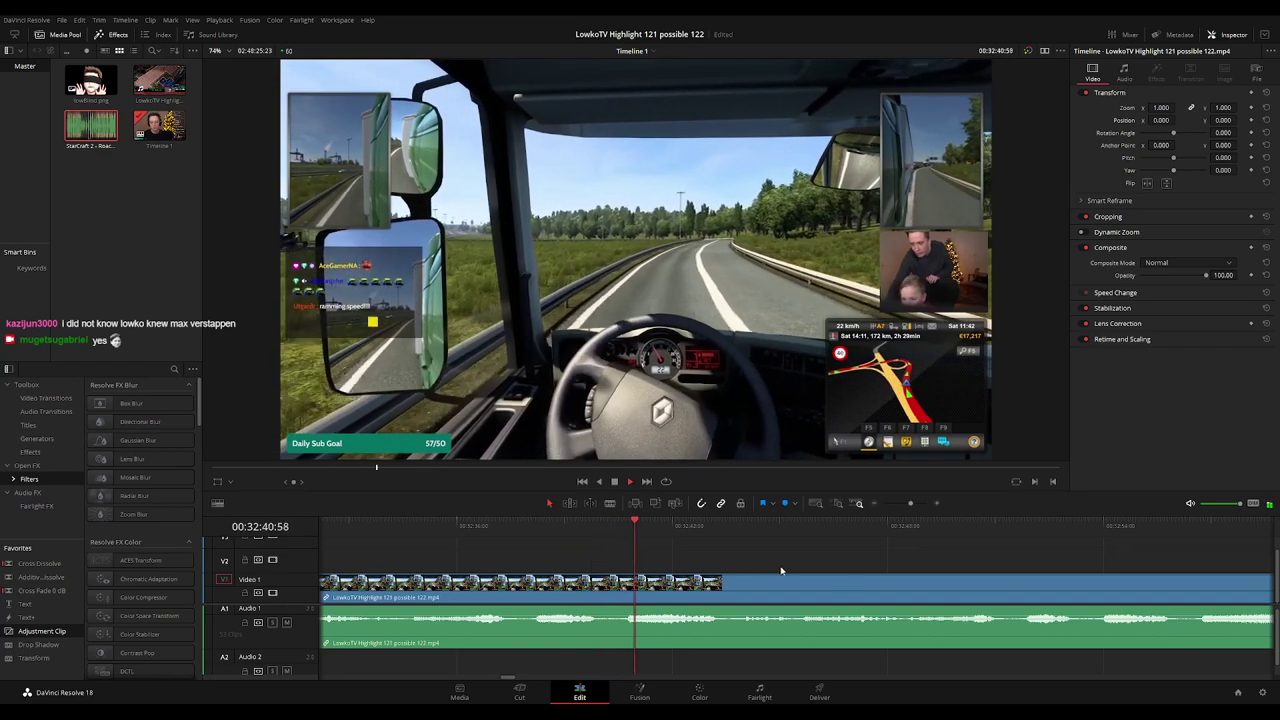
{"action": "scroll", "coordinate": [781, 570], "scroll_direction": "right", "scroll_amount": 4}
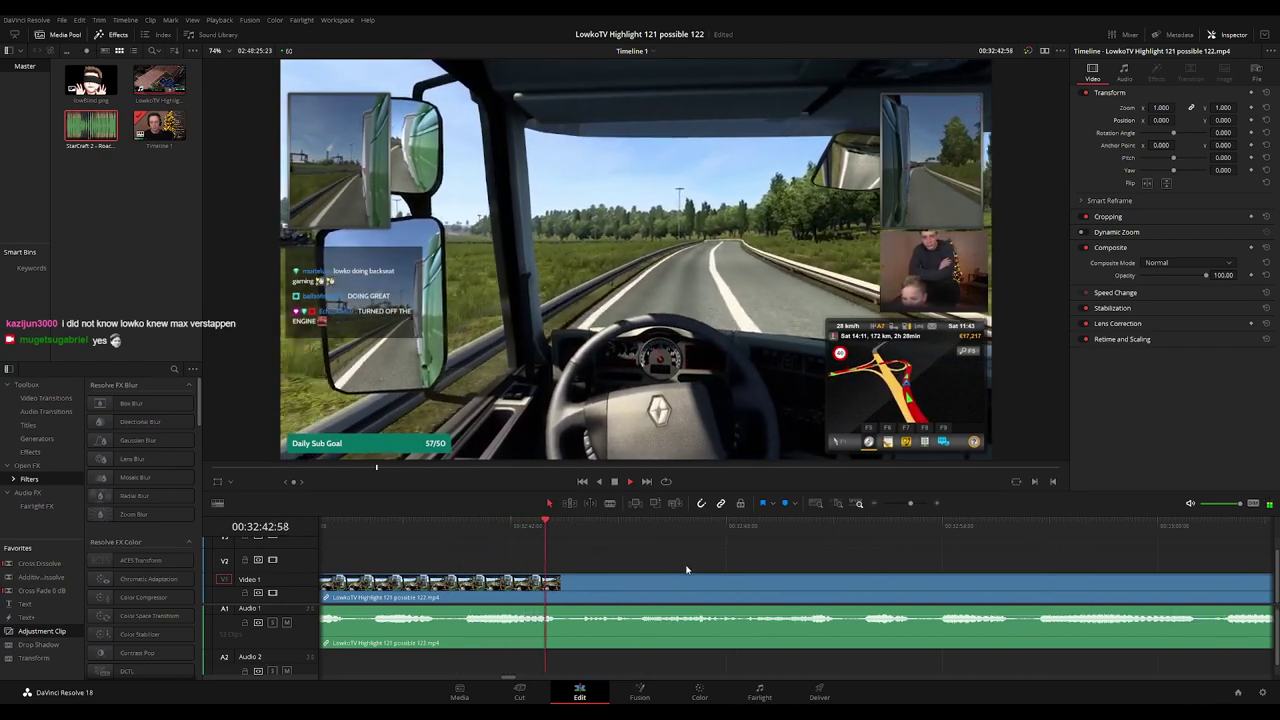
{"action": "scroll", "coordinate": [690, 568], "scroll_direction": "right", "scroll_amount": 2}
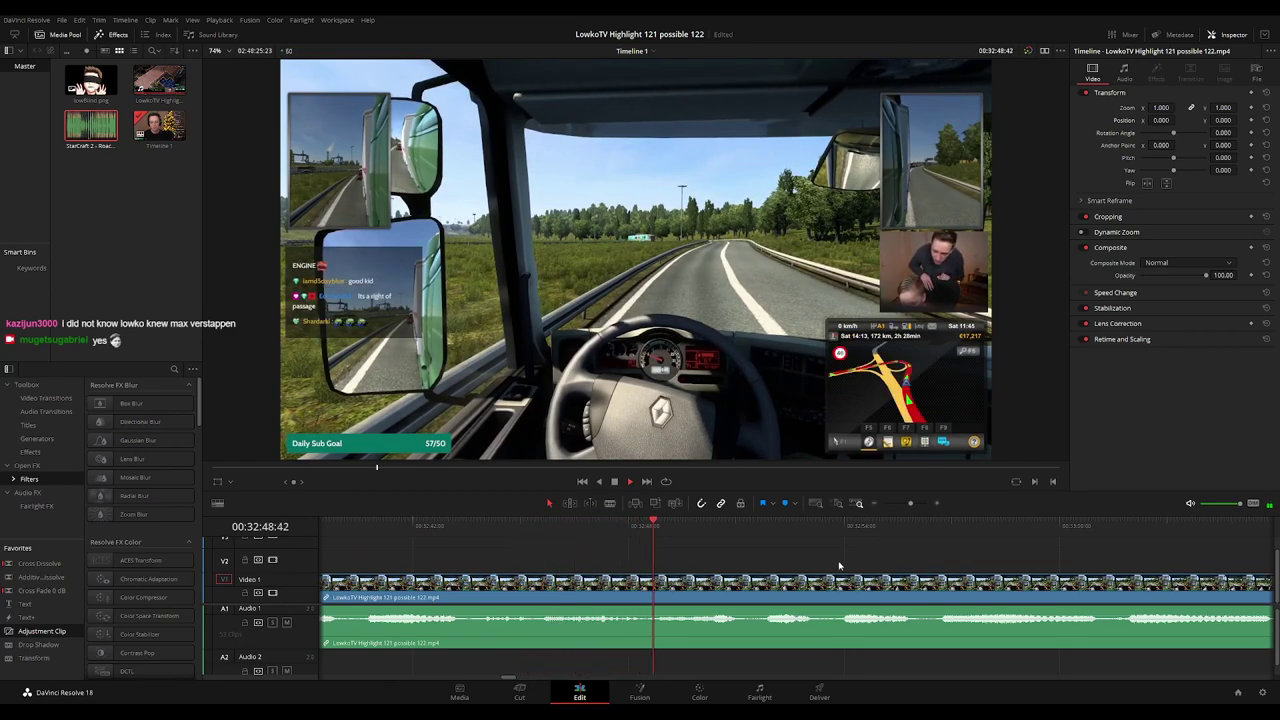
{"action": "scroll", "coordinate": [780, 566], "scroll_direction": "right", "scroll_amount": 3}
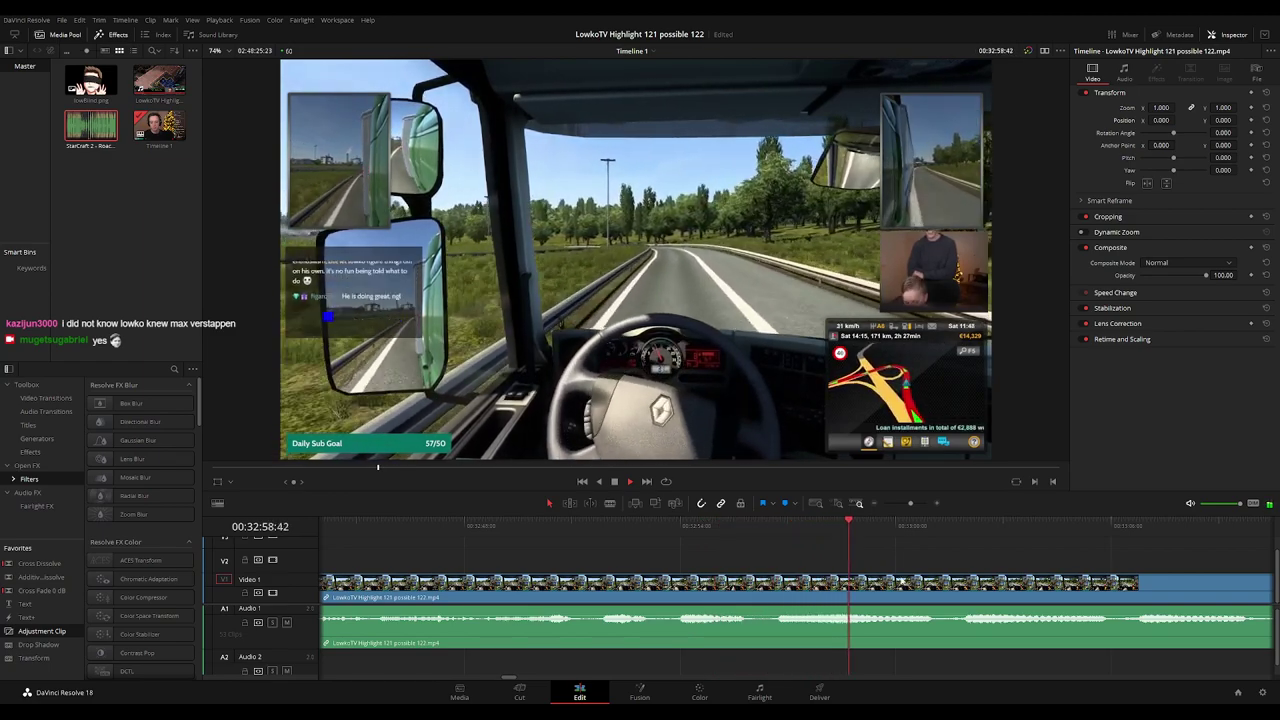
{"action": "left_click_drag", "start_coordinate": [972, 571], "coordinate": [772, 567]}
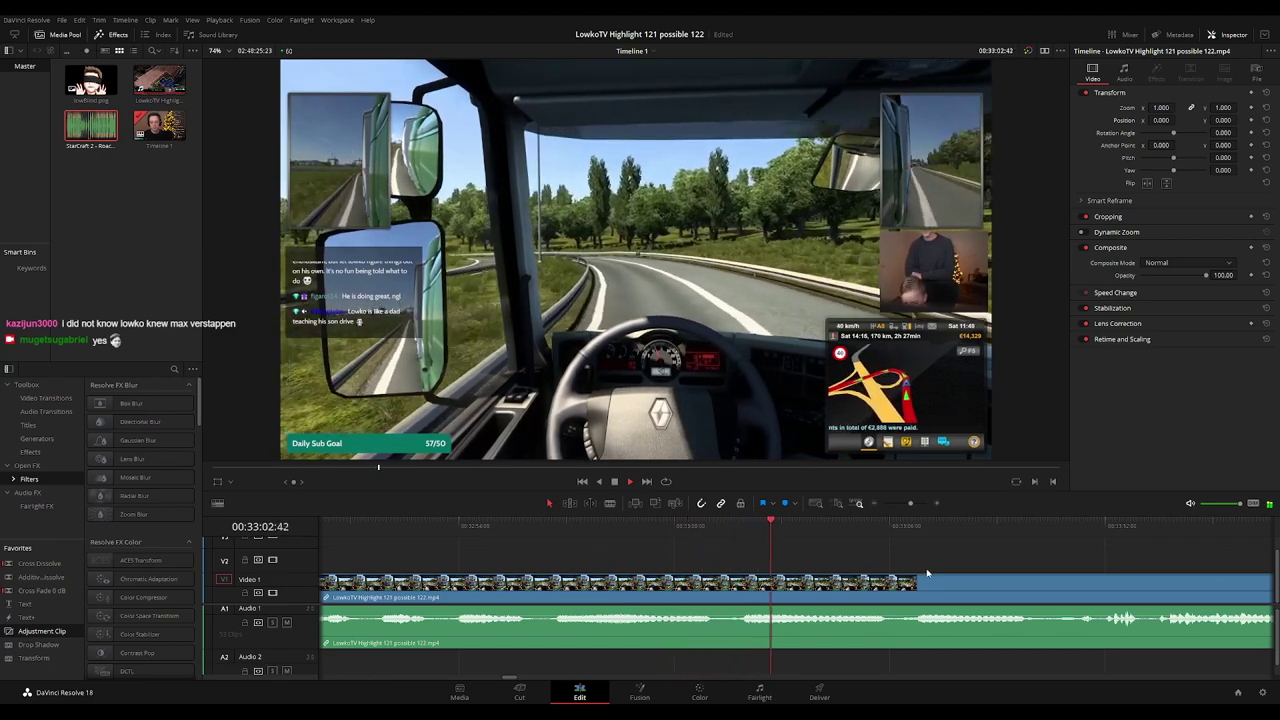
{"action": "scroll", "coordinate": [927, 573], "scroll_direction": "right", "scroll_amount": 2}
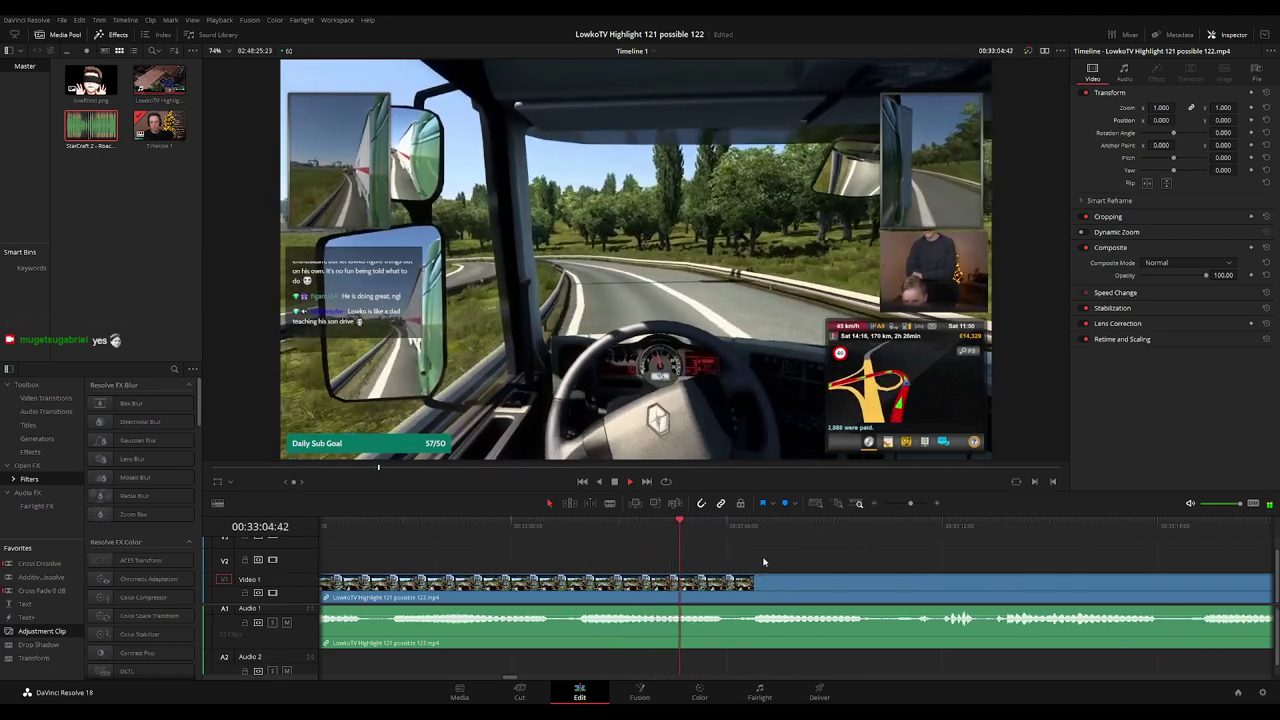
{"action": "scroll", "coordinate": [730, 566], "scroll_direction": "right", "scroll_amount": 1}
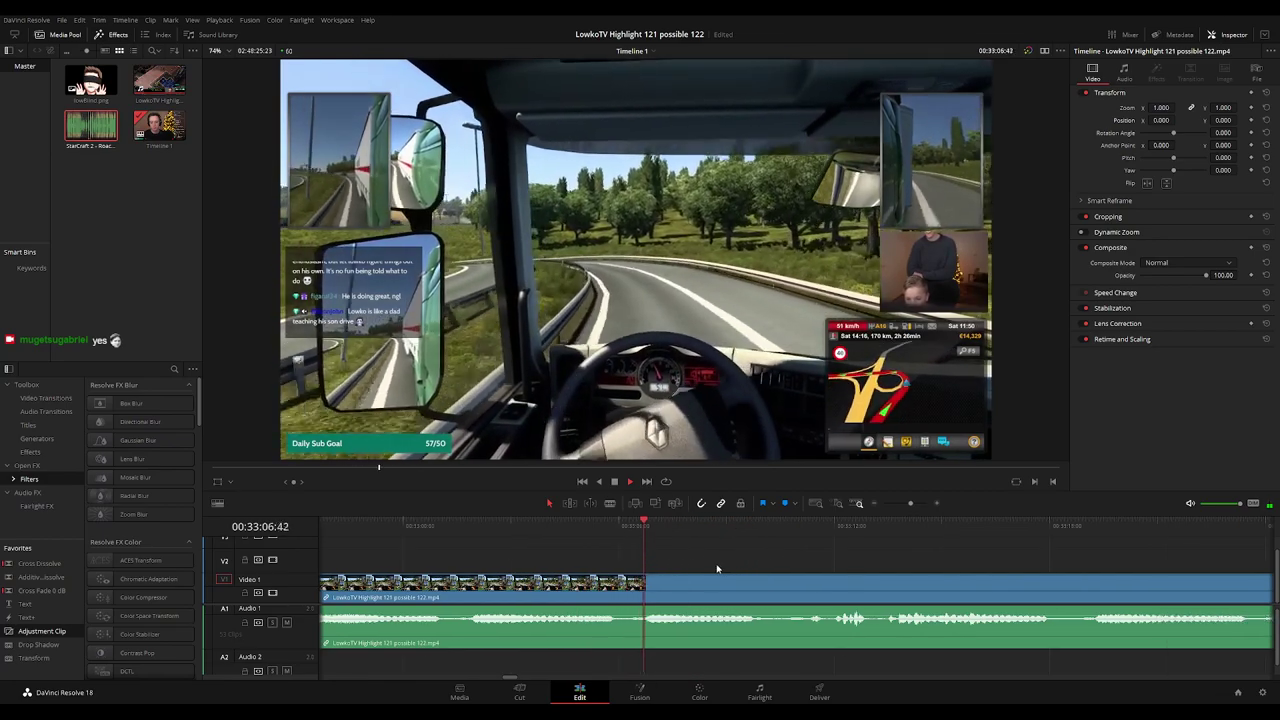
Continue reviewing the driving footage from about 33:06 and skim ahead to about 34:23, looking for the next usable moment.
{"action": "scroll", "coordinate": [680, 562], "scroll_direction": "right", "scroll_amount": 1}
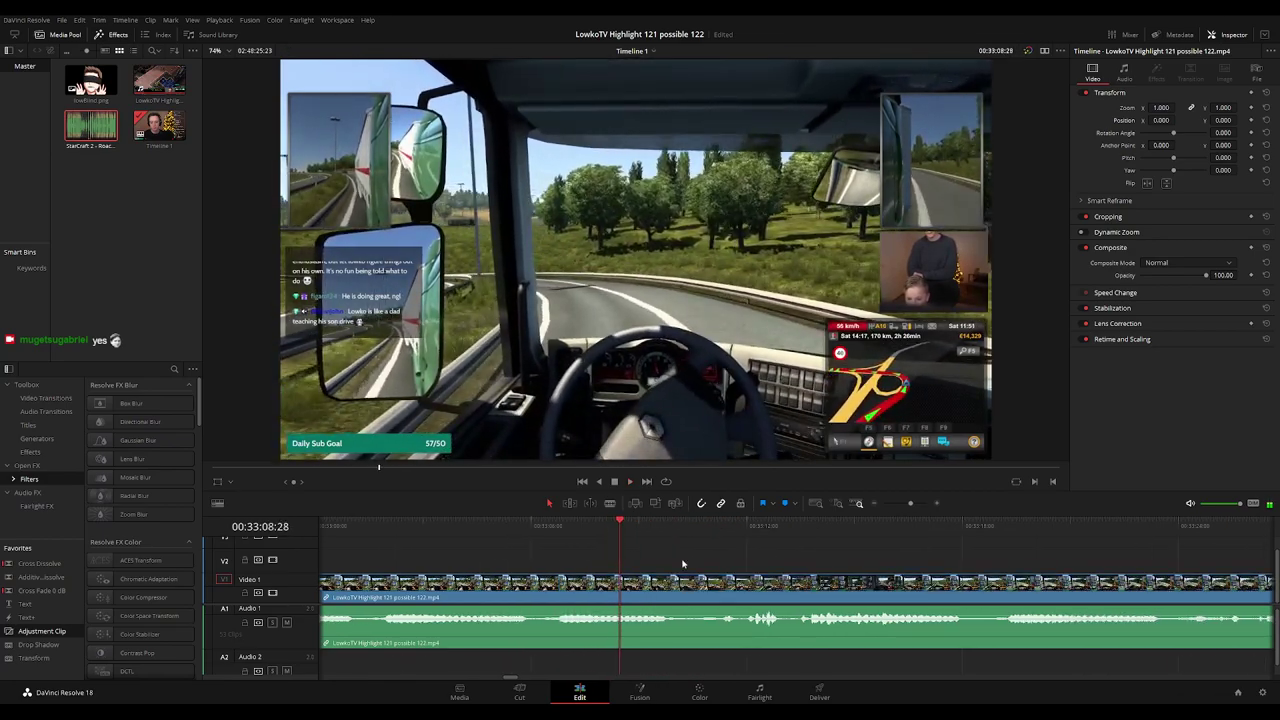
{"action": "scroll", "coordinate": [700, 560], "scroll_direction": "right", "scroll_amount": 2}
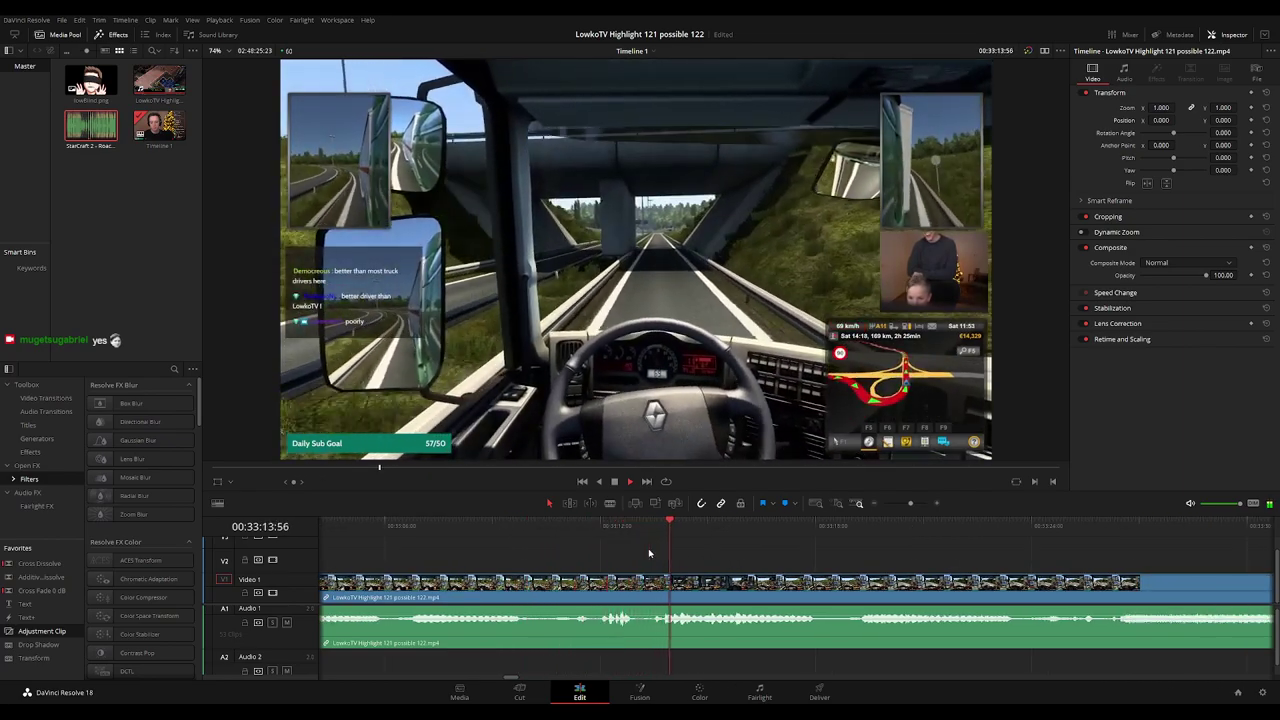
{"action": "scroll", "coordinate": [766, 560], "scroll_direction": "right", "scroll_amount": 1}
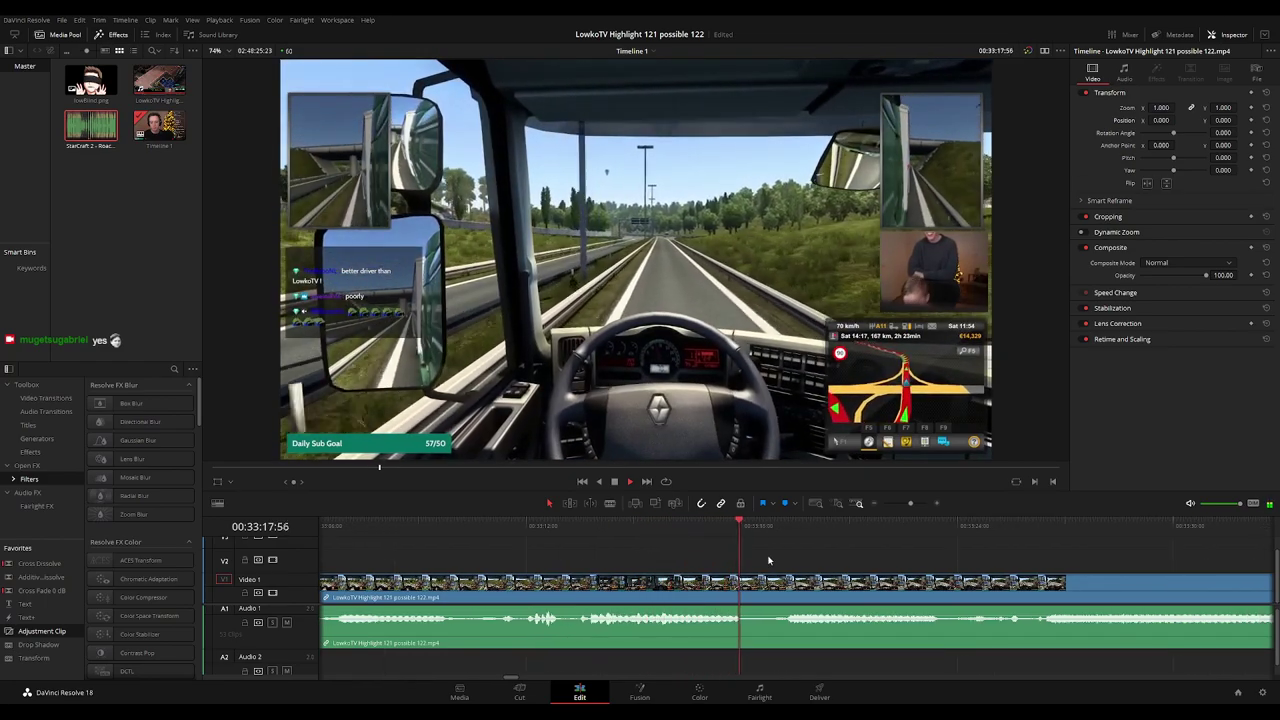
{"action": "scroll", "coordinate": [613, 548], "scroll_direction": "right", "scroll_amount": 2}
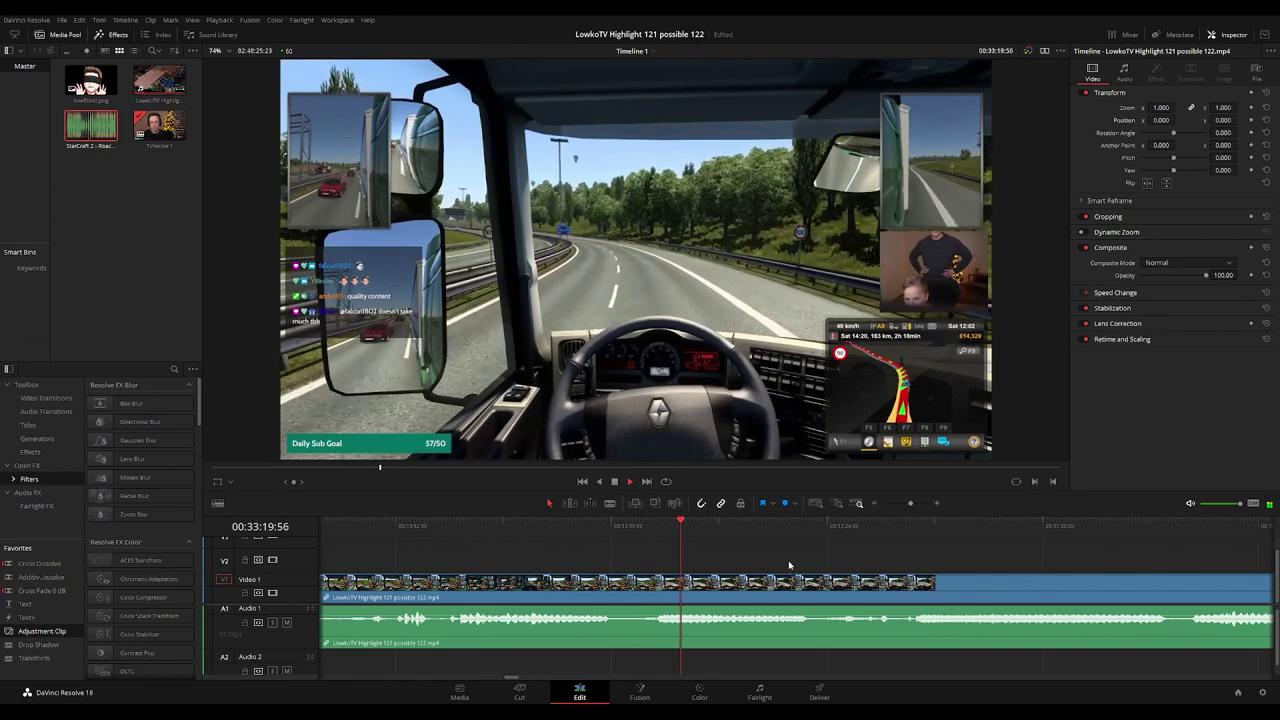
{"action": "scroll", "coordinate": [697, 566], "scroll_direction": "right", "scroll_amount": 2}
{"action": "left_click_drag", "start_coordinate": [686, 531], "coordinate": [723, 531]}
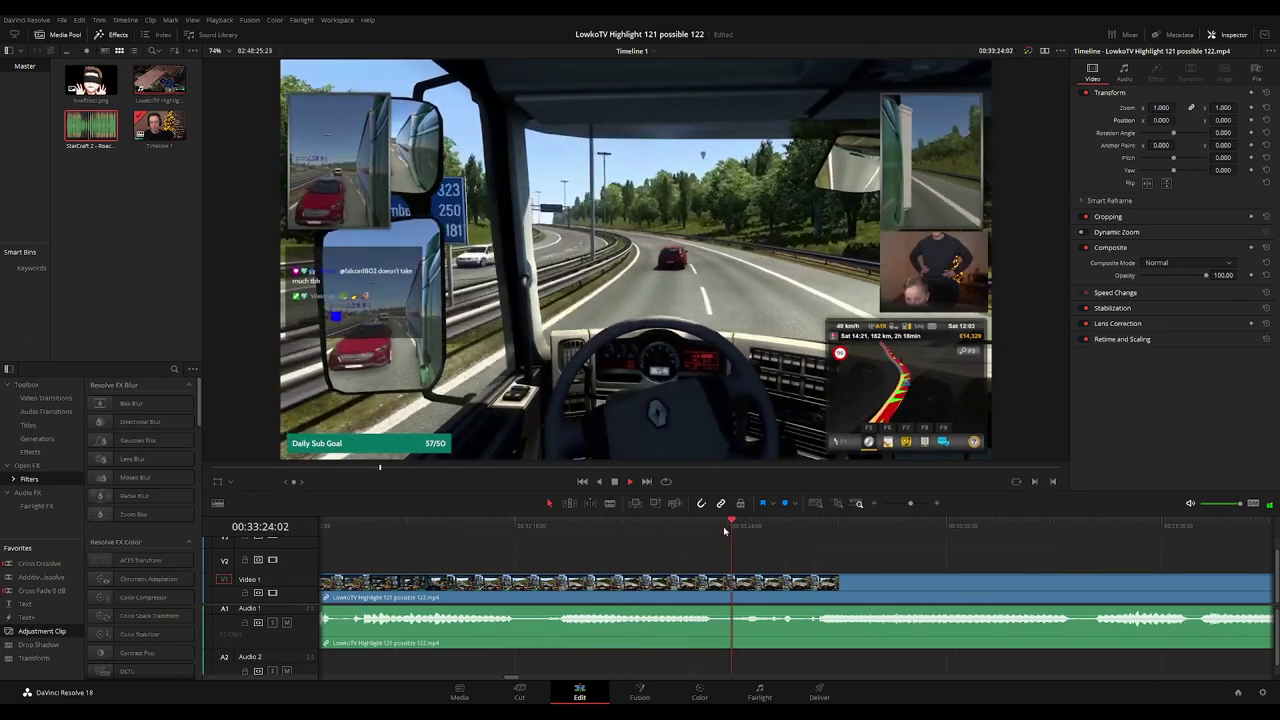
{"action": "scroll", "coordinate": [694, 537], "scroll_direction": "right", "scroll_amount": 3}
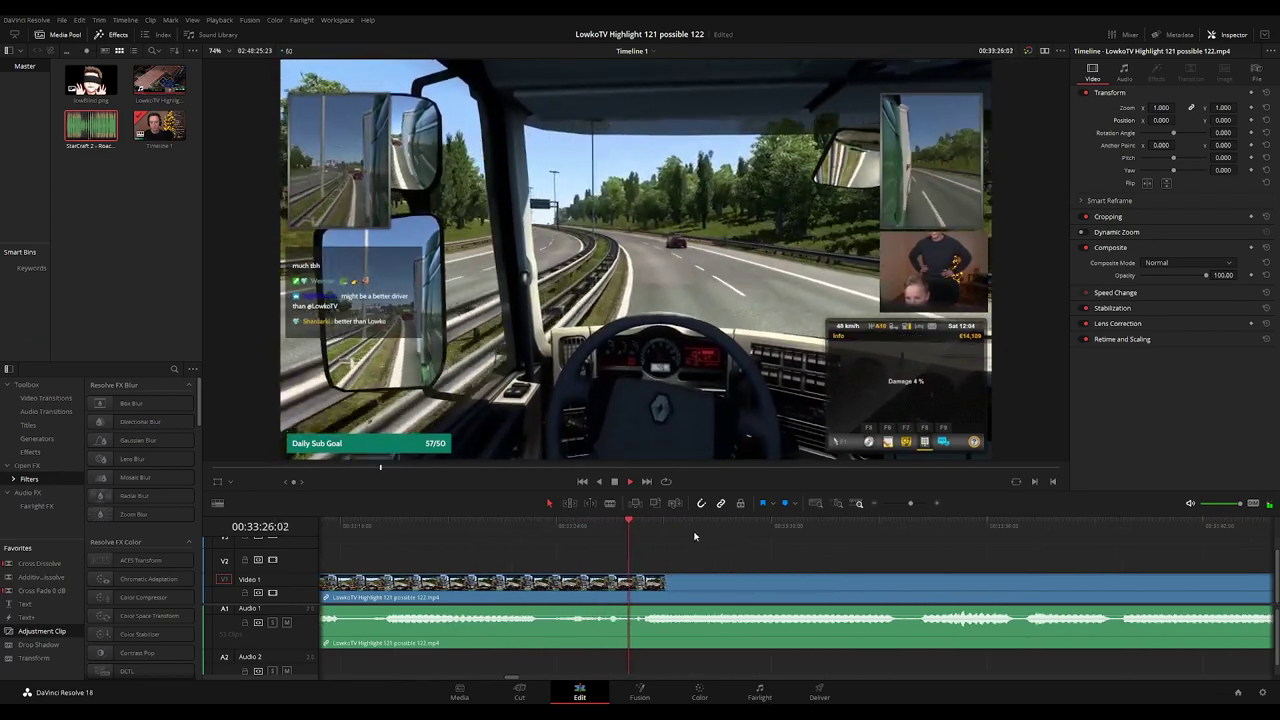
{"action": "scroll", "coordinate": [843, 561], "scroll_direction": "right", "scroll_amount": 2}
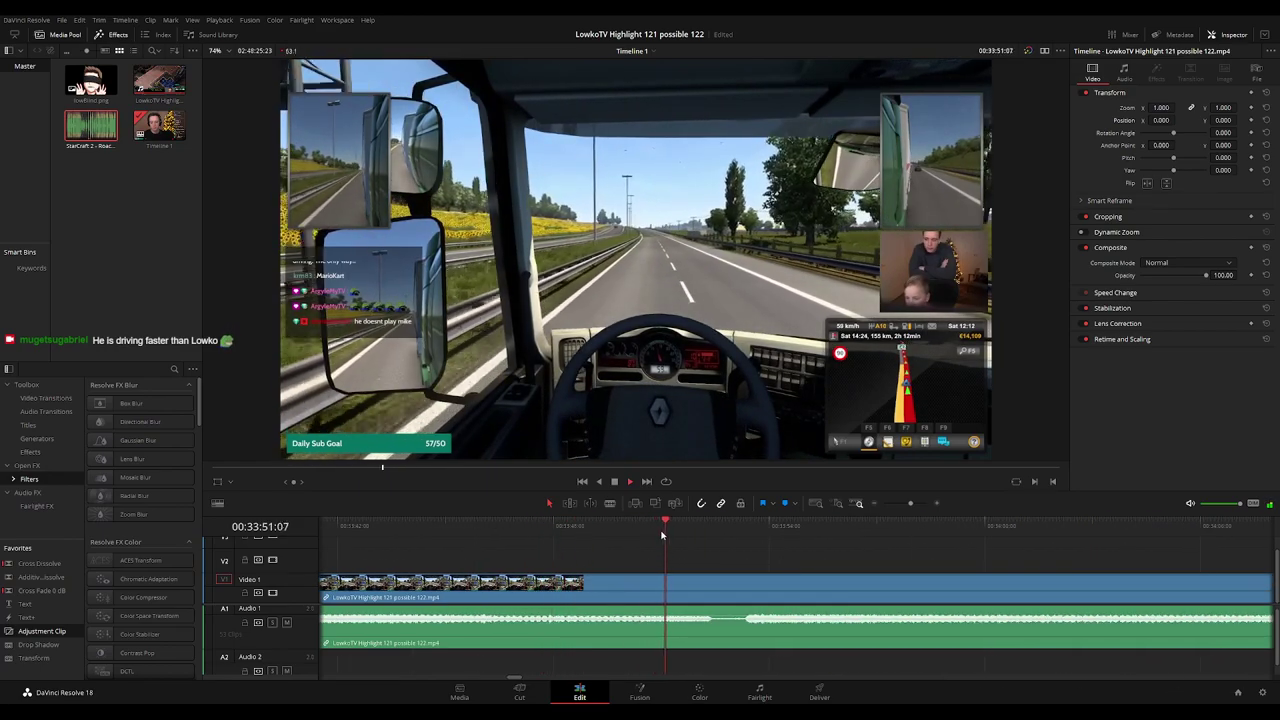
{"action": "scroll", "coordinate": [905, 558], "scroll_direction": "down", "scroll_amount": 3}
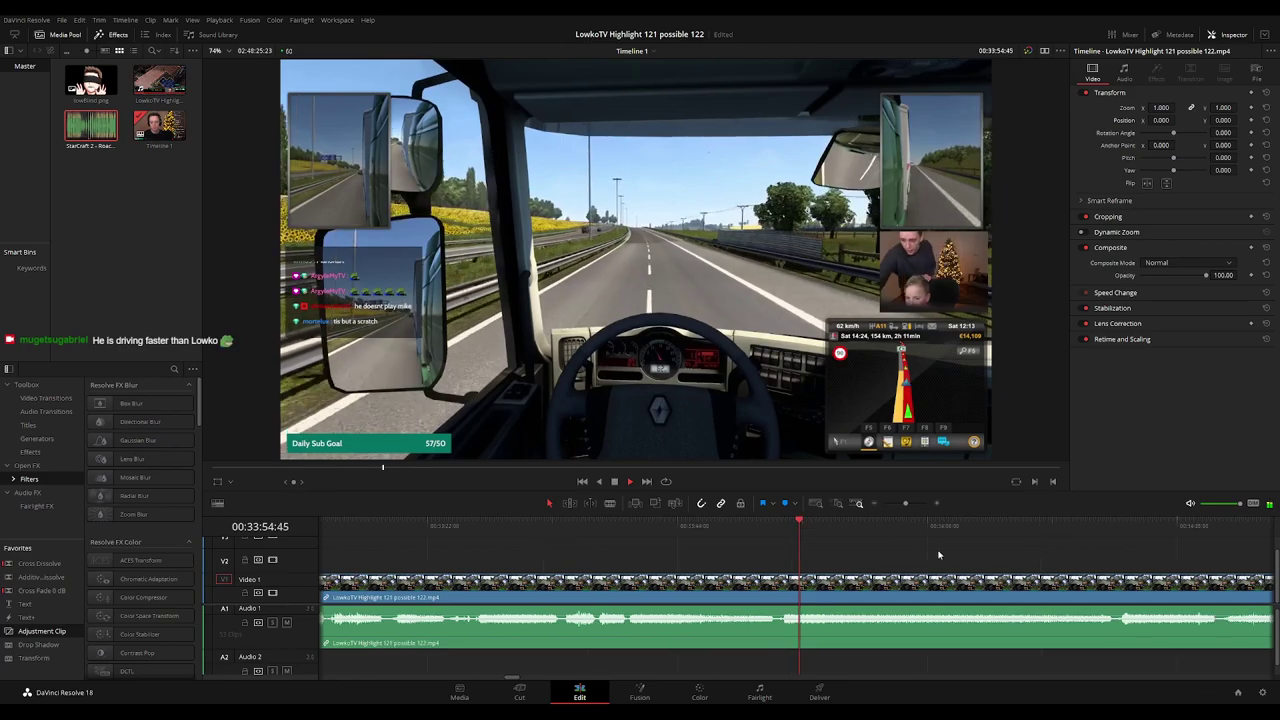
{"action": "left_click_drag", "start_coordinate": [982, 559], "coordinate": [678, 559]}
{"action": "left_click_drag", "start_coordinate": [588, 529], "coordinate": [873, 527]}
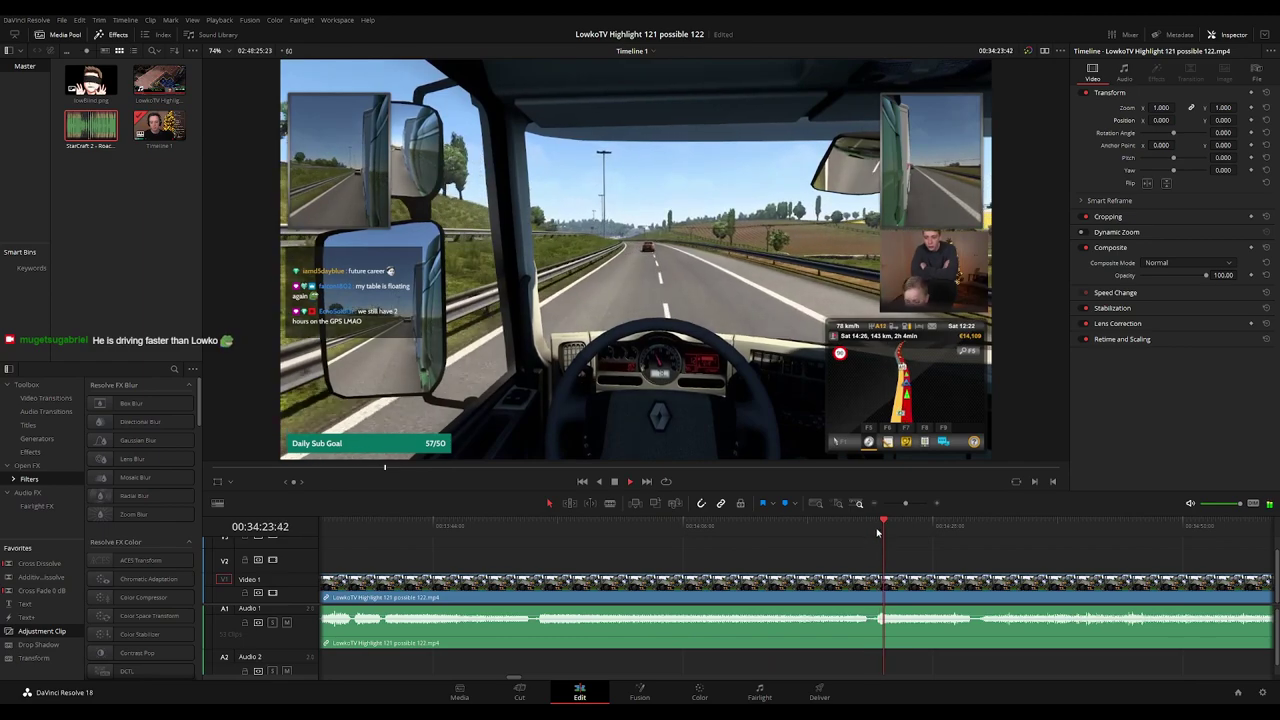
Review the highway driving footage from about 34:23 to 36:02, skipping ahead to the part before the exit road.
{"action": "left_click_drag", "start_coordinate": [1048, 571], "coordinate": [763, 563]}
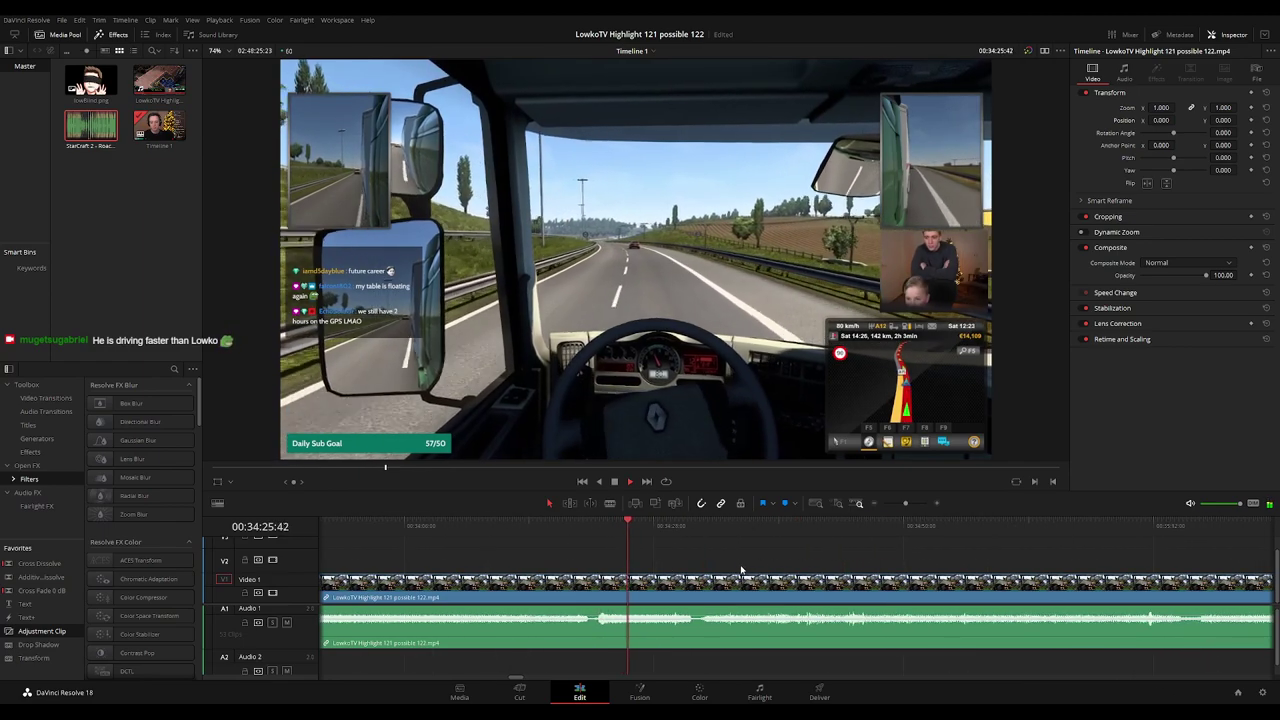
{"action": "left_click_drag", "start_coordinate": [603, 566], "coordinate": [778, 565]}
{"action": "left_click_drag", "start_coordinate": [892, 572], "coordinate": [661, 571]}
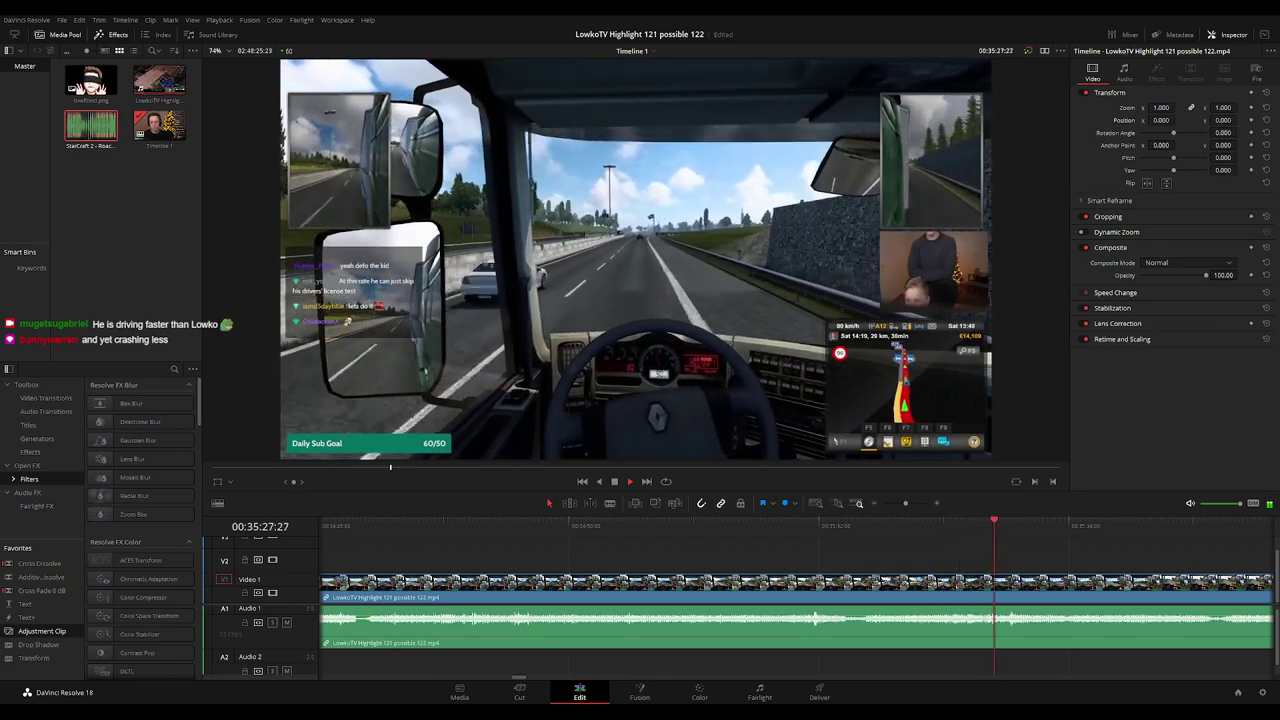
{"action": "scroll", "coordinate": [871, 566], "scroll_direction": "right", "scroll_amount": 5}
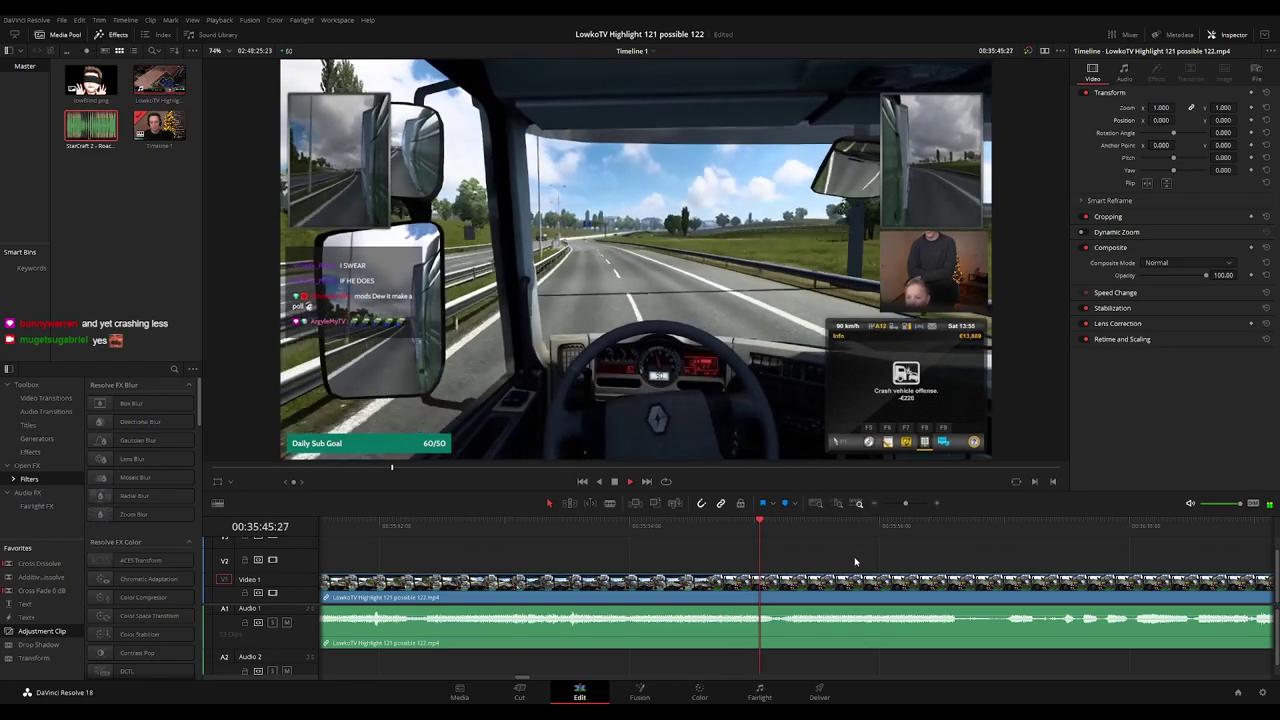
{"action": "left_click_drag", "start_coordinate": [697, 554], "coordinate": [546, 544]}
{"action": "scroll", "coordinate": [673, 550], "scroll_direction": "right", "scroll_amount": 1}
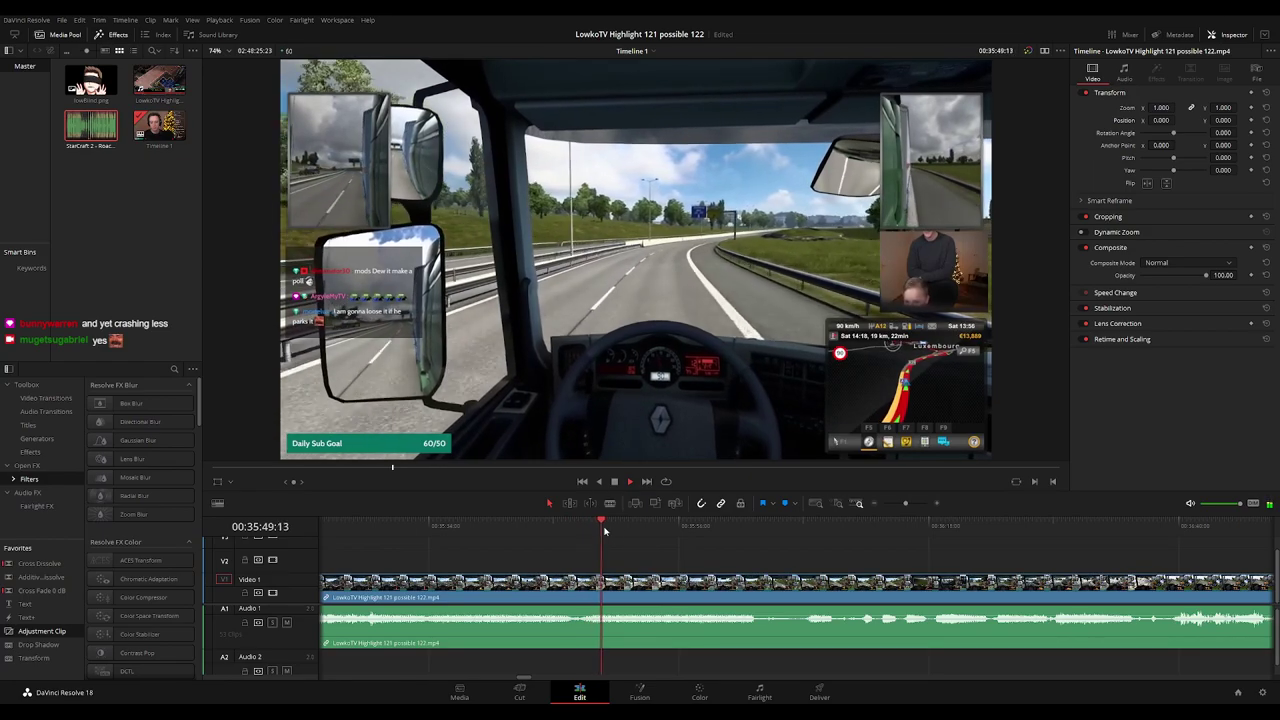
{"action": "left_click_drag", "start_coordinate": [630, 530], "coordinate": [738, 529]}
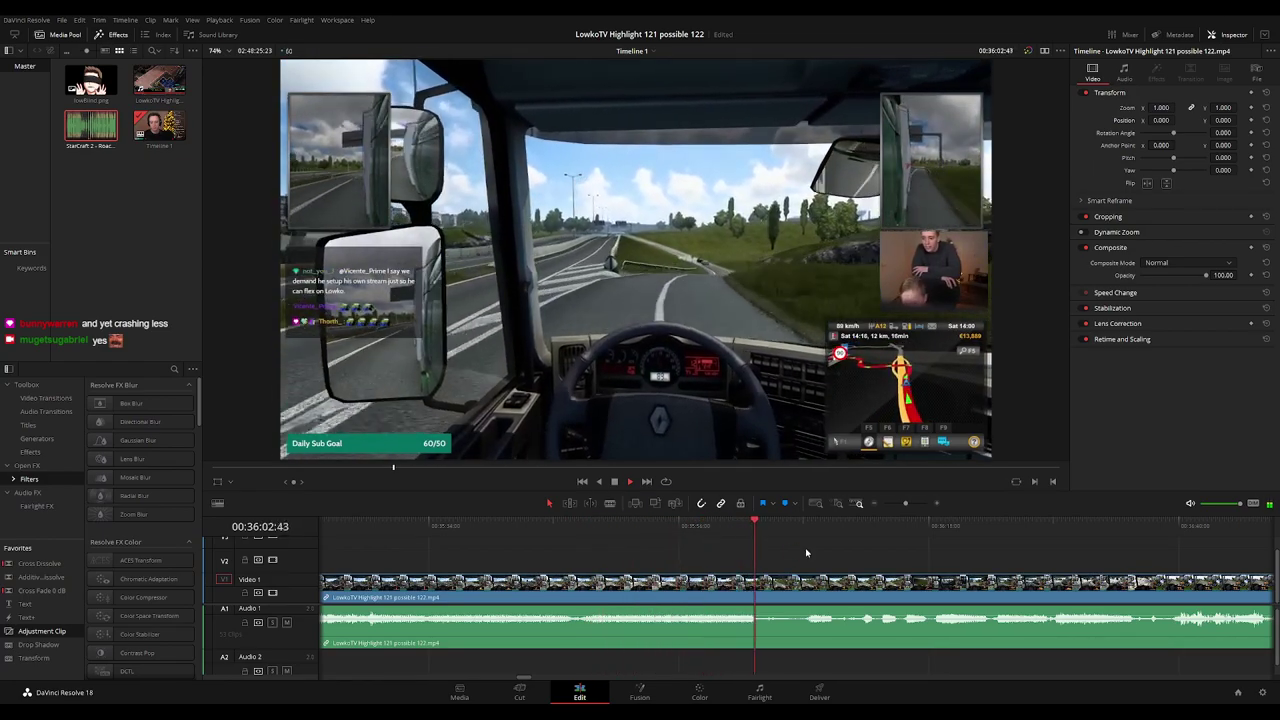
Review the footage from about 36:02 to 36:42 and return to the crash moment at about 36:39.
{"action": "scroll", "coordinate": [840, 562], "scroll_direction": "right", "scroll_amount": 1}
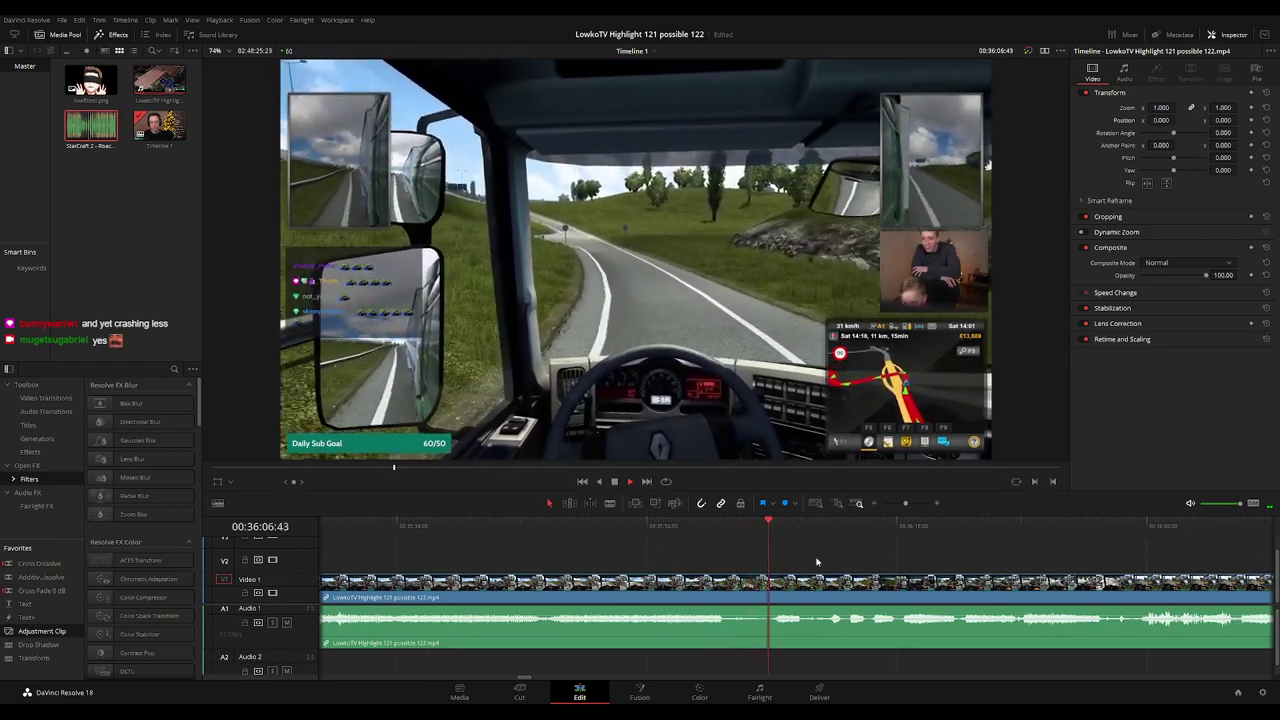
{"action": "scroll", "coordinate": [829, 561], "scroll_direction": "right", "scroll_amount": 4}
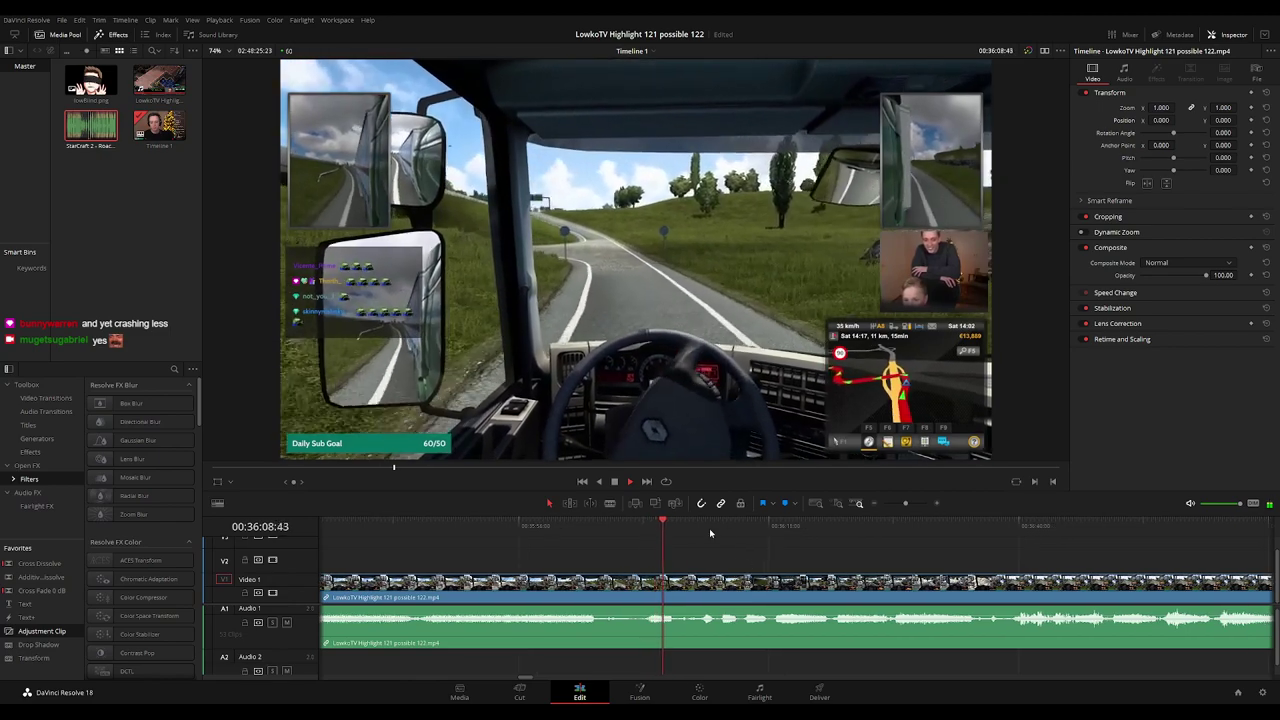
{"action": "left_click", "coordinate": [694, 536]}
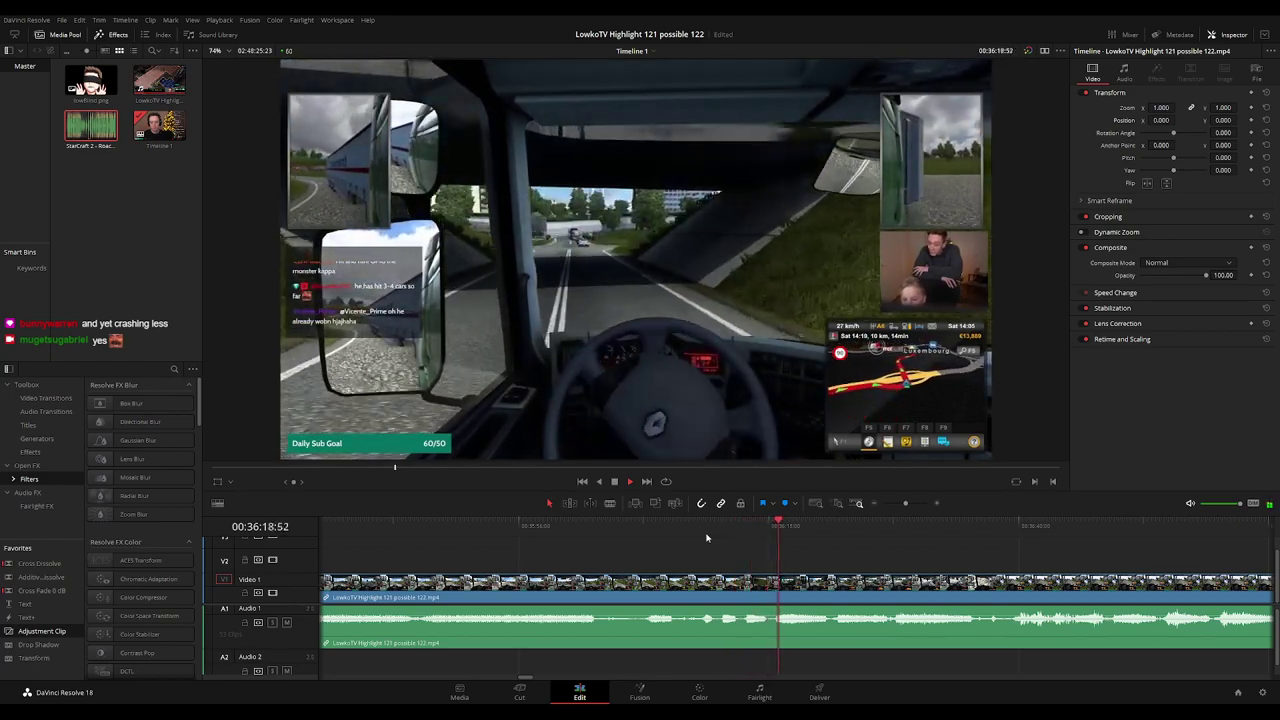
{"action": "scroll", "coordinate": [910, 555], "scroll_direction": "right", "scroll_amount": 3}
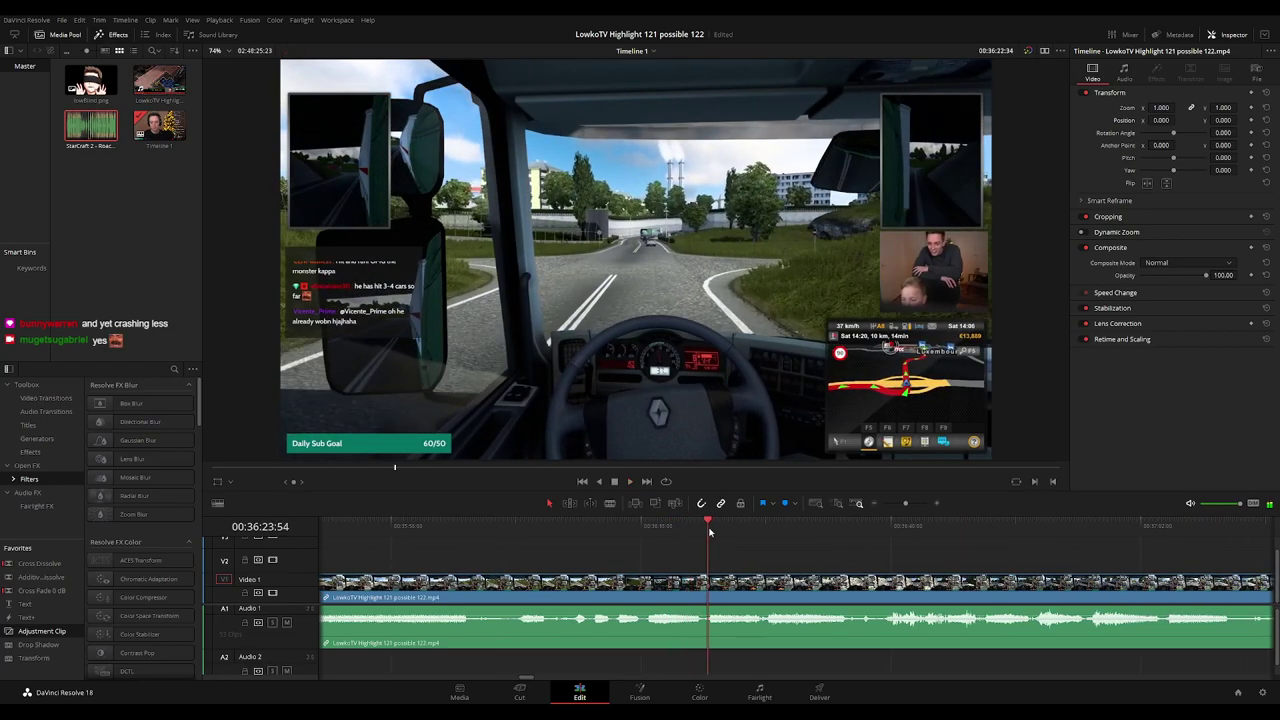
{"action": "left_click_drag", "start_coordinate": [710, 532], "coordinate": [722, 532]}
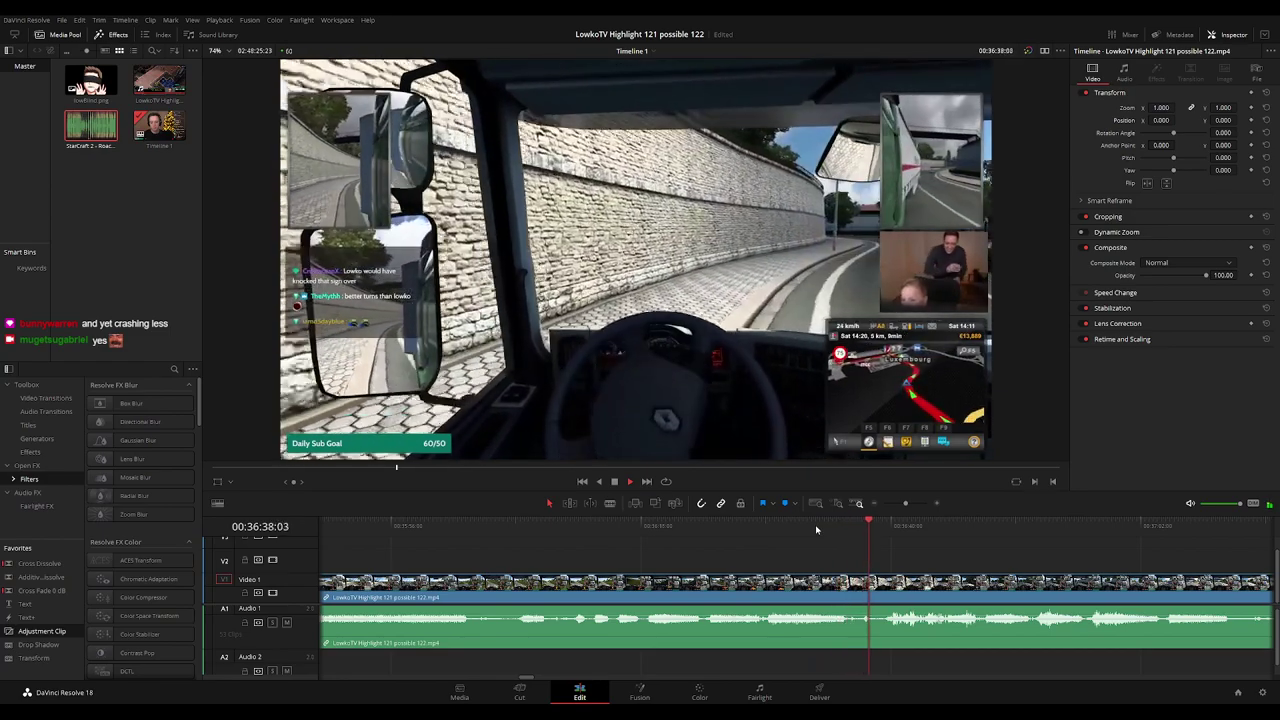
{"action": "left_click_drag", "start_coordinate": [936, 553], "coordinate": [740, 553]}
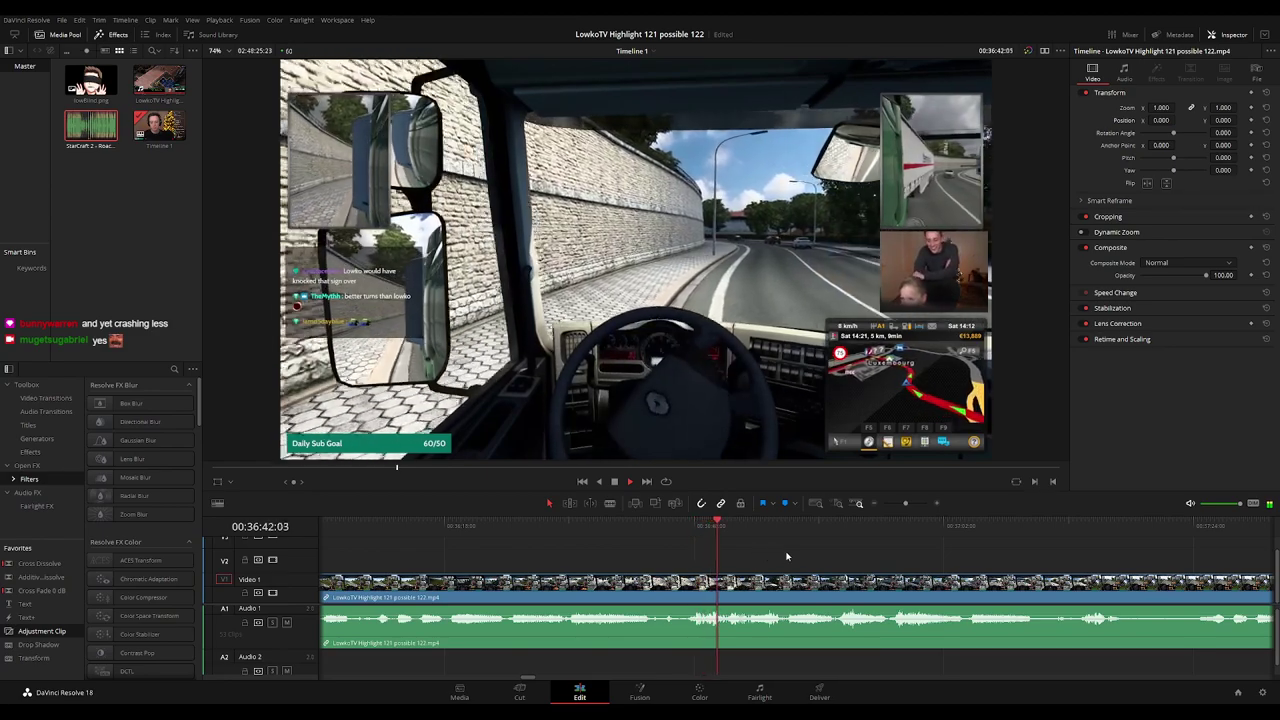
{"action": "left_click", "coordinate": [693, 527]}
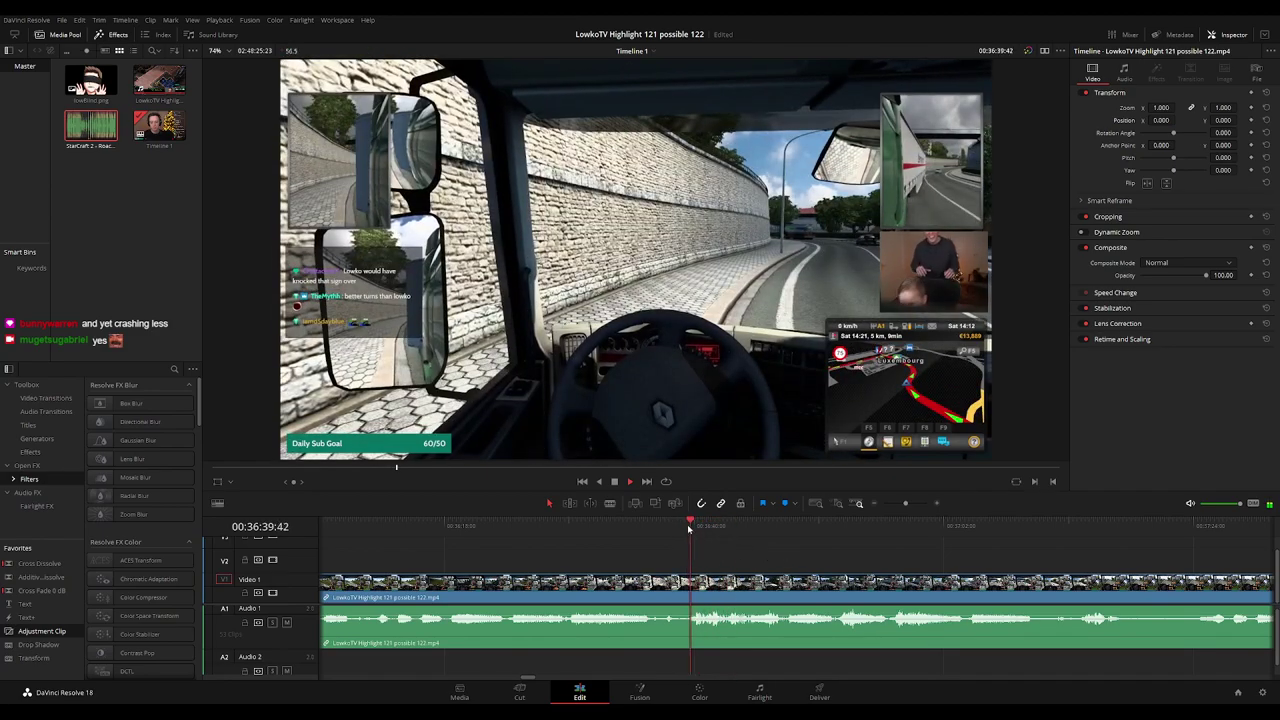
Place an adjustment clip over the crash moment at about 36:40 with zoom 1.980 and position -929, 162, and play through it.
{"action": "left_click_drag", "start_coordinate": [481, 632], "coordinate": [706, 560]}
{"action": "left_click_drag", "start_coordinate": [1161, 107], "coordinate": [1258, 119]}
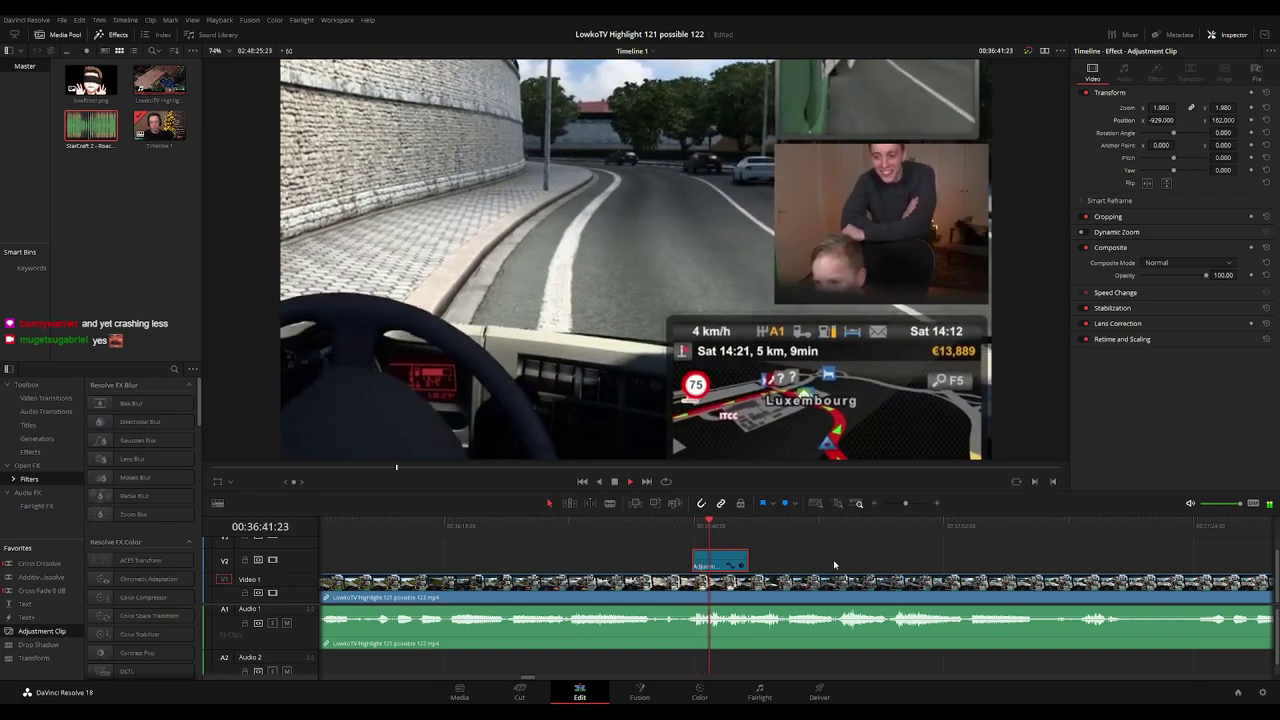
{"action": "left_click", "coordinate": [830, 561]}
{"action": "key", "text": "ctrl+="}
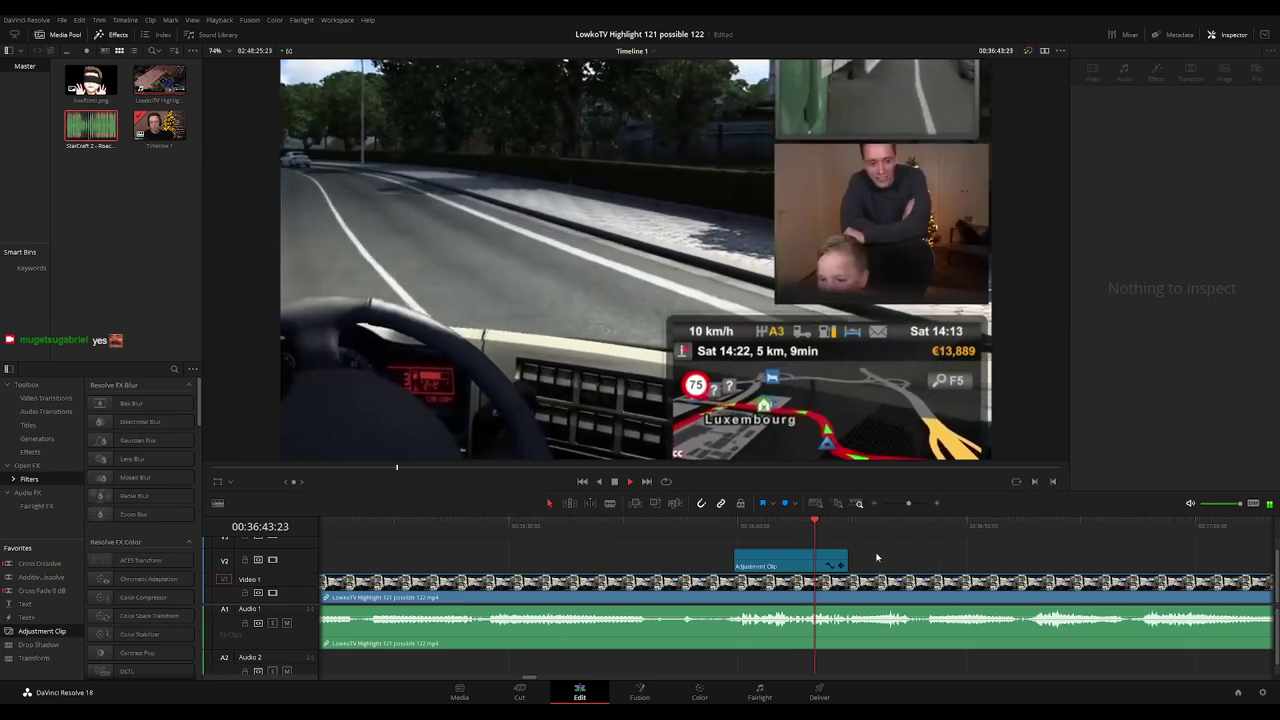
{"action": "scroll", "coordinate": [751, 554], "scroll_direction": "right", "scroll_amount": 2}
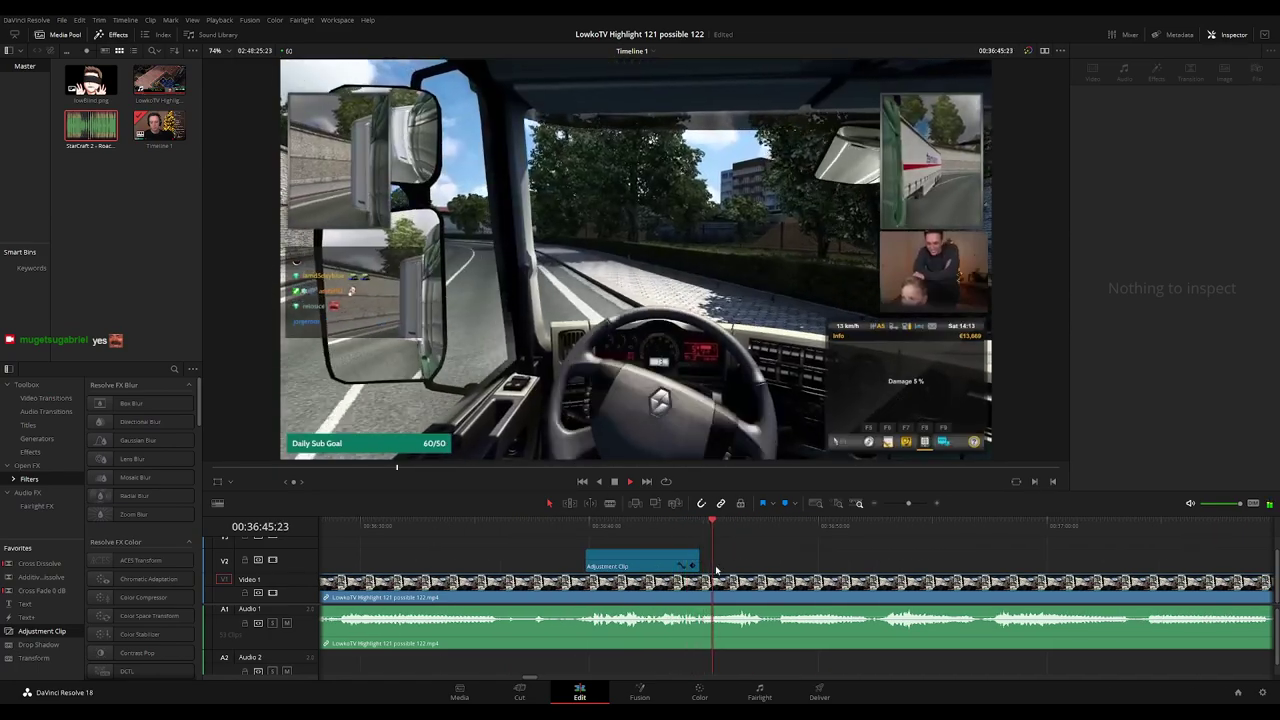
Shorten the adjustment clip so that it ends at about 36:43:55.
{"action": "left_click", "coordinate": [687, 530]}
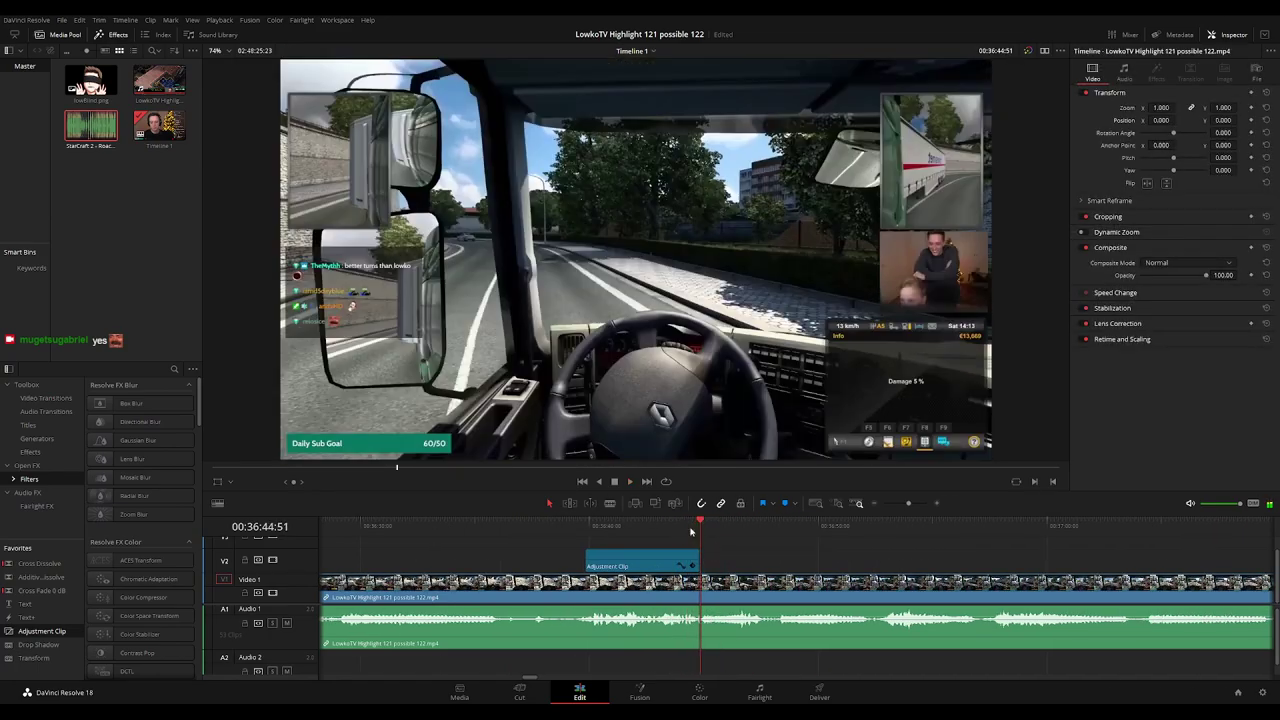
{"action": "left_click", "coordinate": [691, 565]}
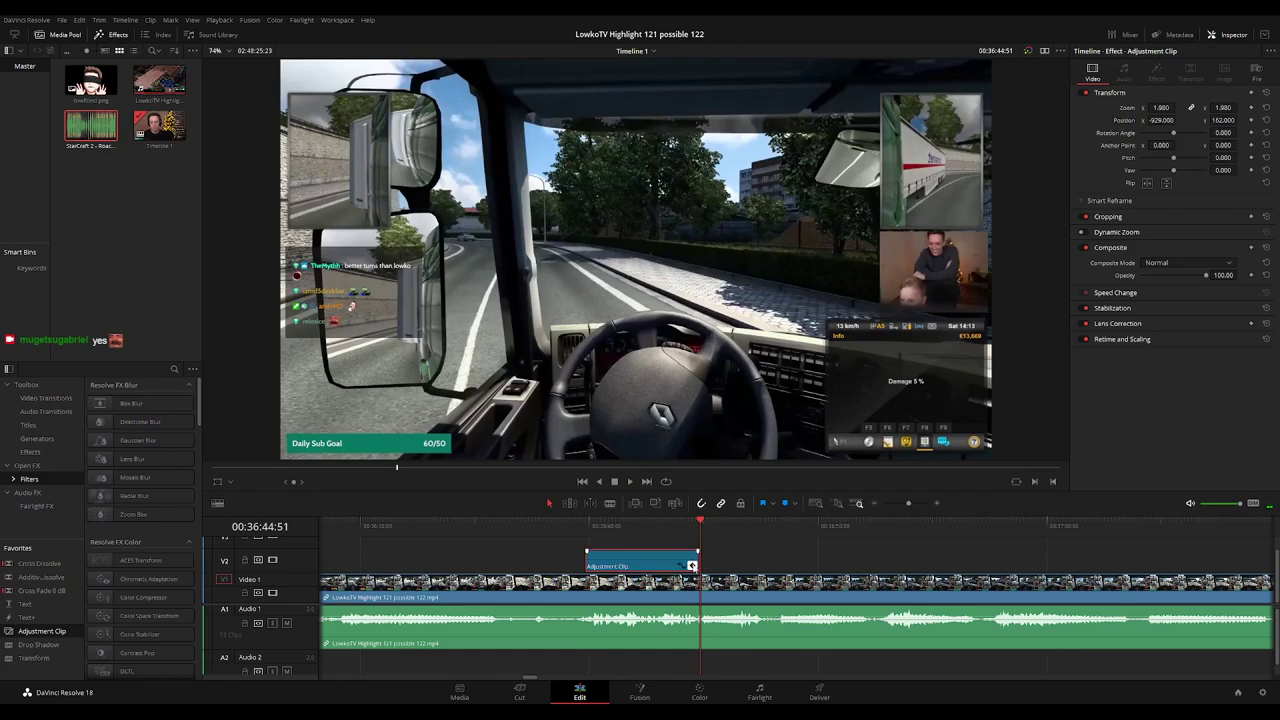
{"action": "left_click_drag", "start_coordinate": [693, 562], "coordinate": [676, 562]}
{"action": "left_click", "coordinate": [676, 530]}
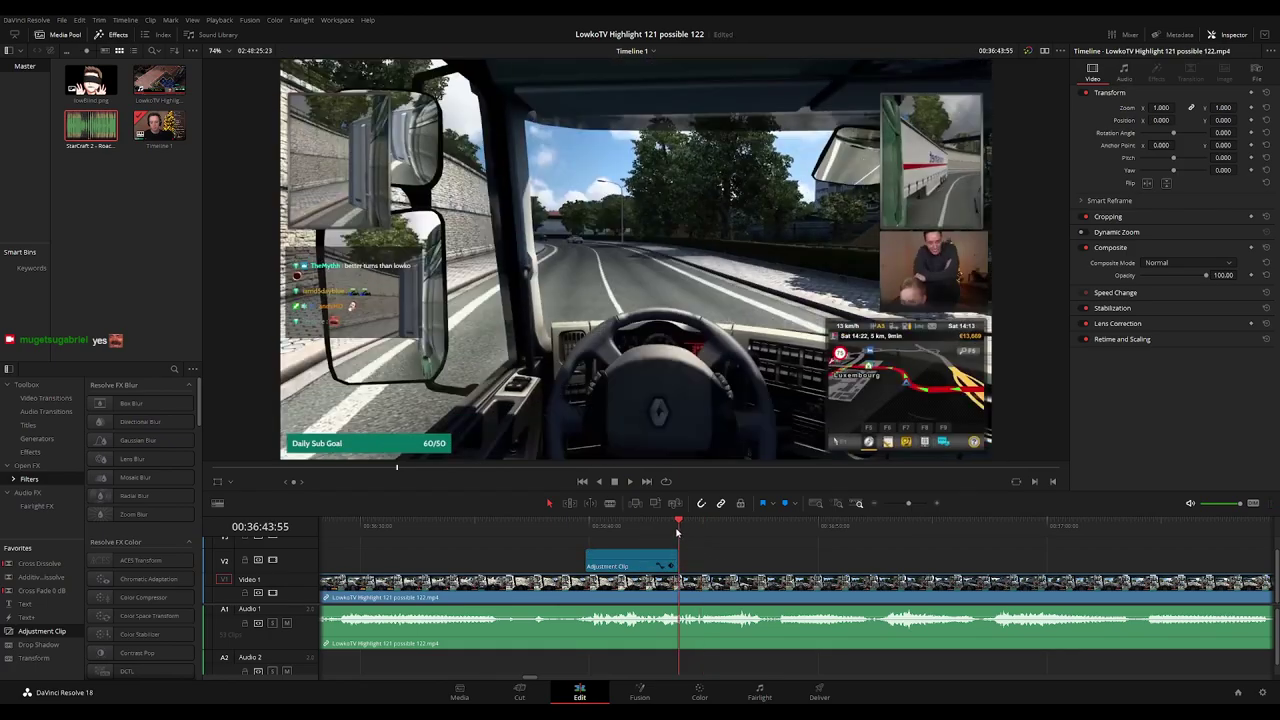
Split the footage at 36:44:41 and 36:45:01 and silence the audio of the short section between the cuts.
{"action": "key", "text": "space"}
{"action": "key", "text": "space"}
{"action": "key", "text": "ctrl+equal"}
{"action": "key", "text": "ctrl+equal"}
{"action": "key", "text": "ctrl+equal"}
{"action": "key", "text": "ctrl+equal"}
{"action": "key", "text": "ctrl+equal"}
{"action": "key", "text": "b"}
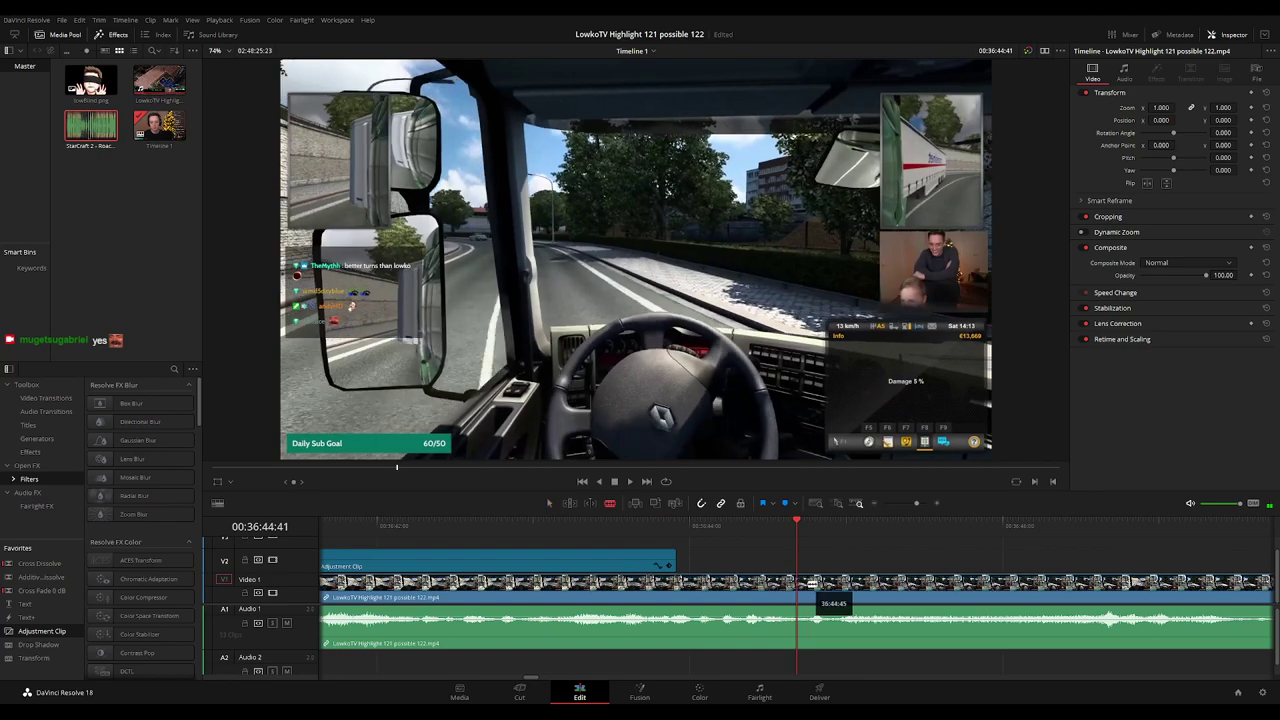
{"action": "left_click", "coordinate": [798, 585]}
{"action": "key", "text": "space"}
{"action": "left_click", "coordinate": [855, 588]}
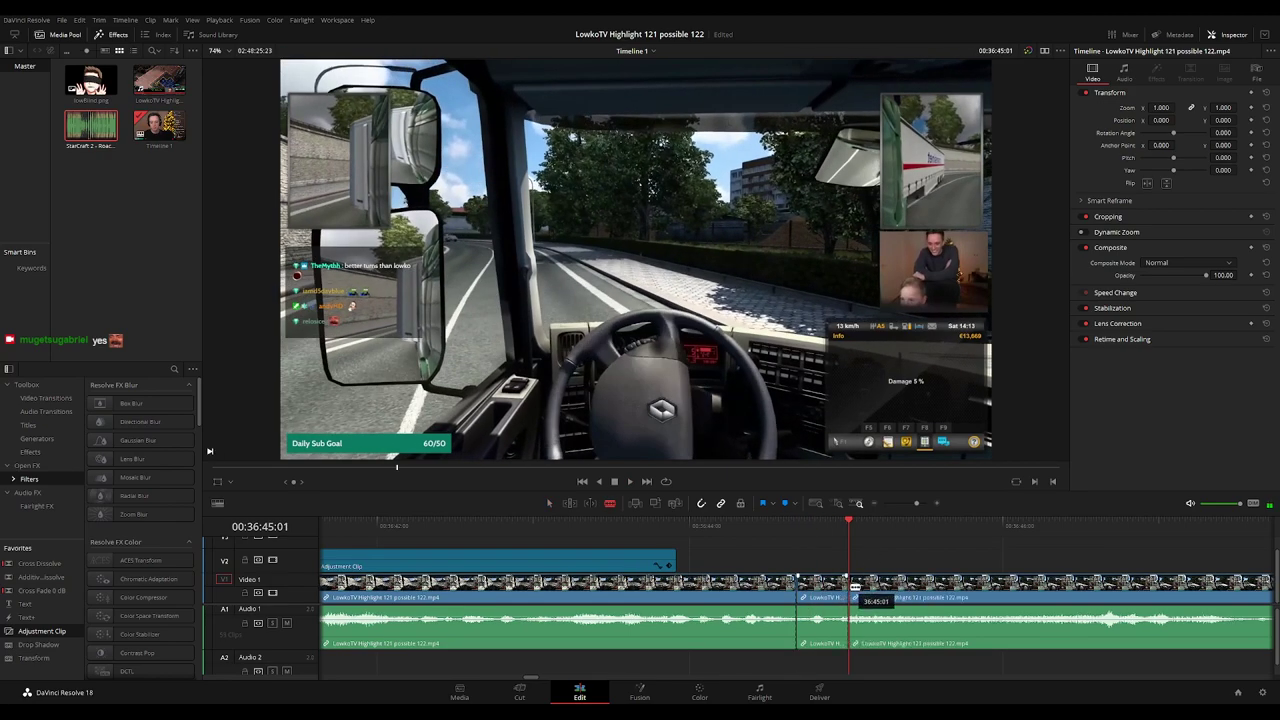
{"action": "left_click_drag", "start_coordinate": [824, 613], "coordinate": [822, 658]}
Add a quote from StarCraft 2 - Roach Quotes.mp3 on Audio 2 beneath the silenced section, trim it to that section's length and lower its volume.
{"action": "double_click", "coordinate": [77, 150]}
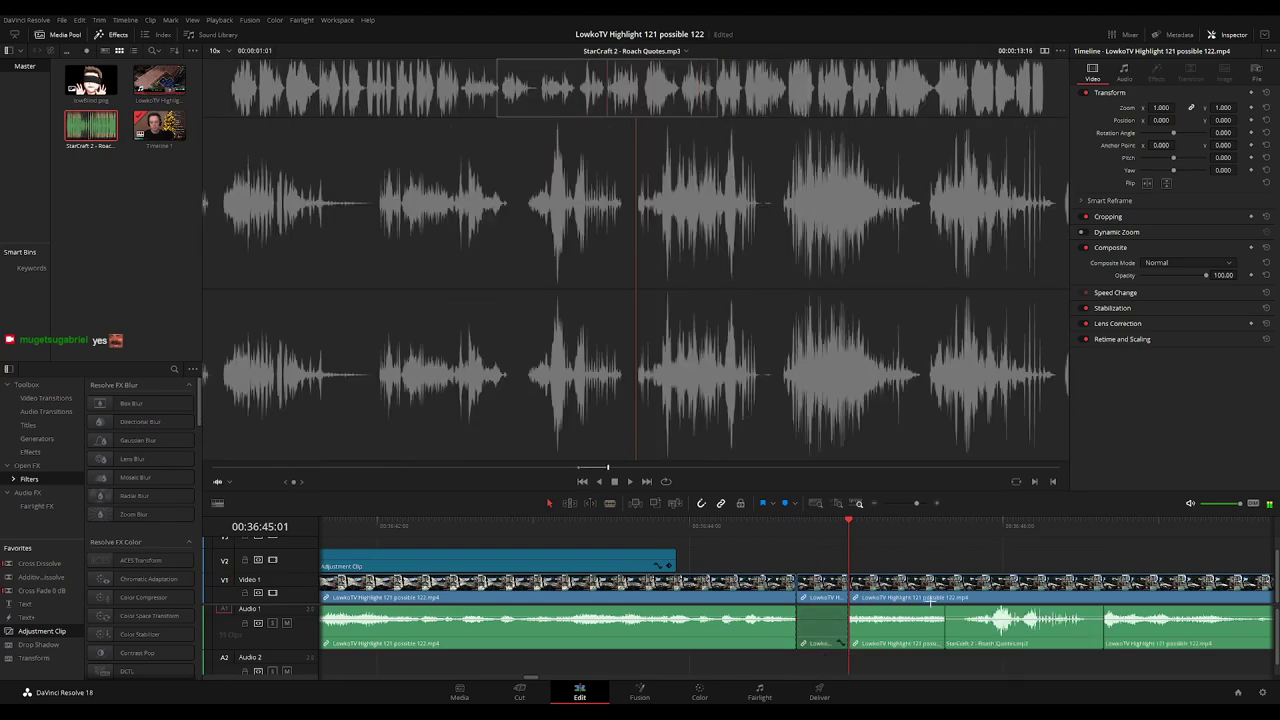
{"action": "left_click_drag", "start_coordinate": [77, 150], "coordinate": [797, 663]}
{"action": "left_click_drag", "start_coordinate": [916, 665], "coordinate": [846, 663]}
{"action": "left_click", "coordinate": [831, 664]}
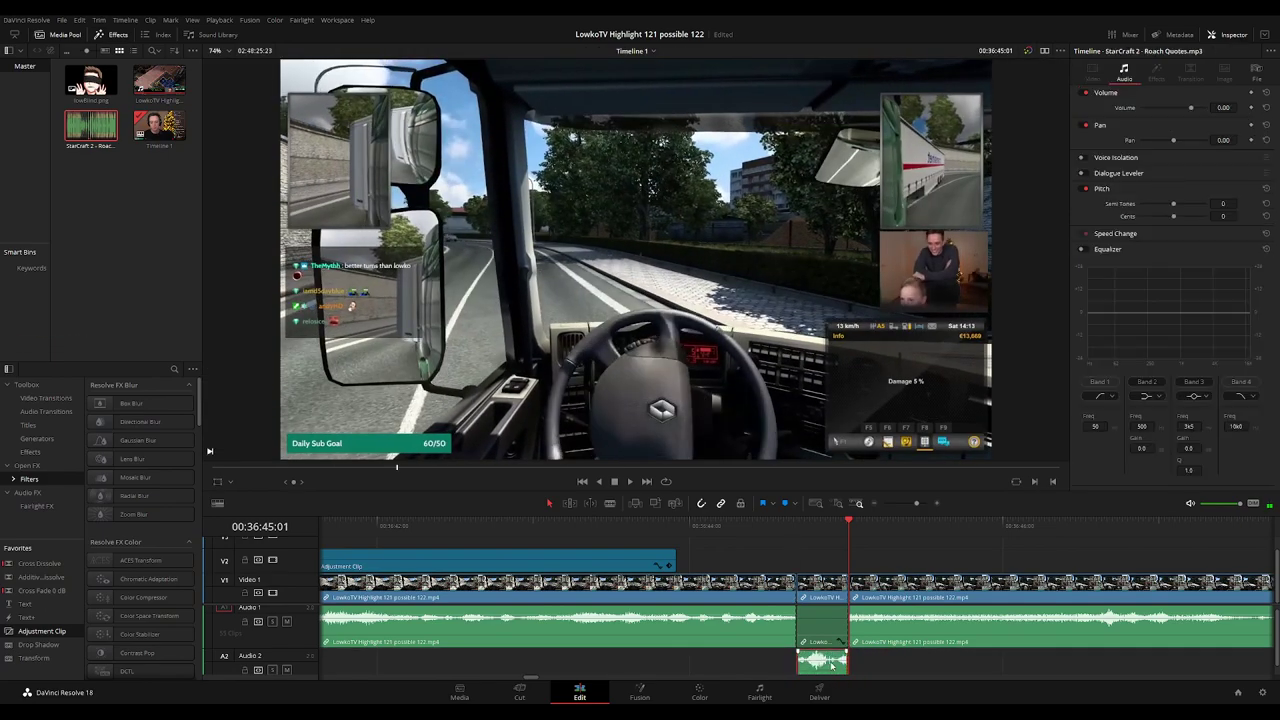
{"action": "left_click_drag", "start_coordinate": [1228, 108], "coordinate": [1226, 107]}
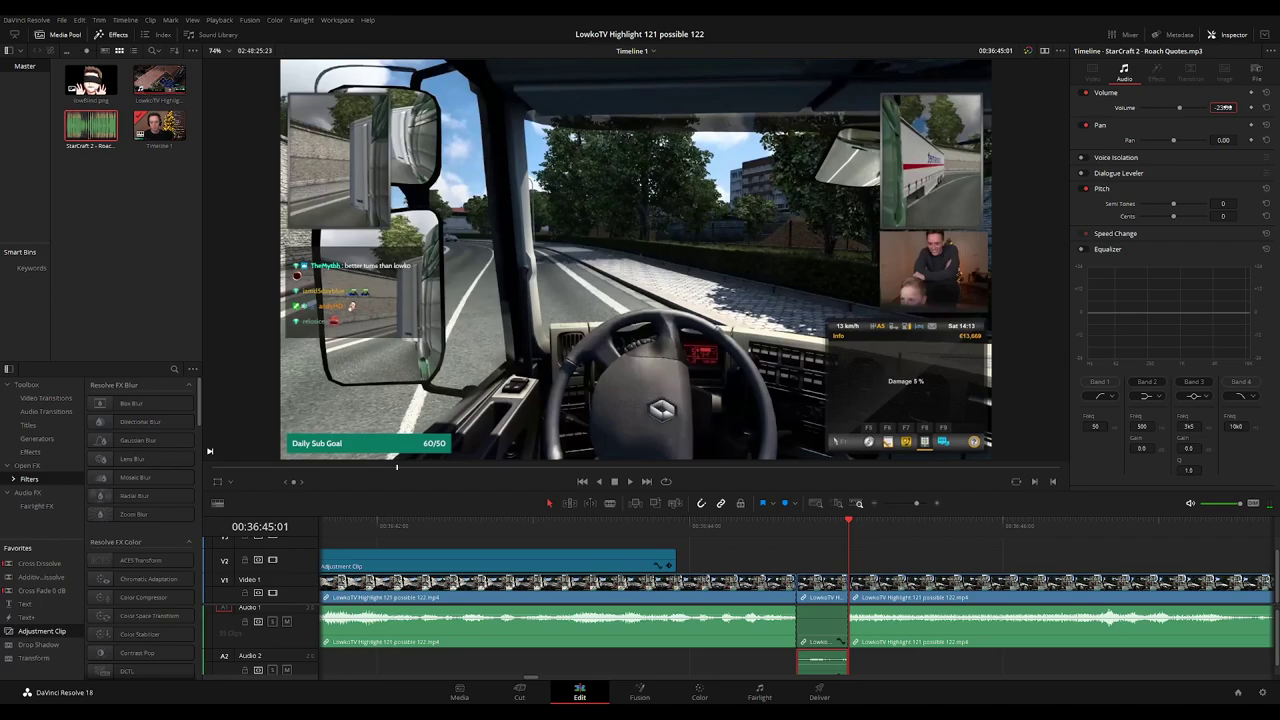
Play back the added sound and colour the silenced section and the footage clip before it orange.
{"action": "left_click", "coordinate": [769, 533]}
{"action": "key", "text": "space"}
{"action": "left_click_drag", "start_coordinate": [812, 564], "coordinate": [768, 592]}
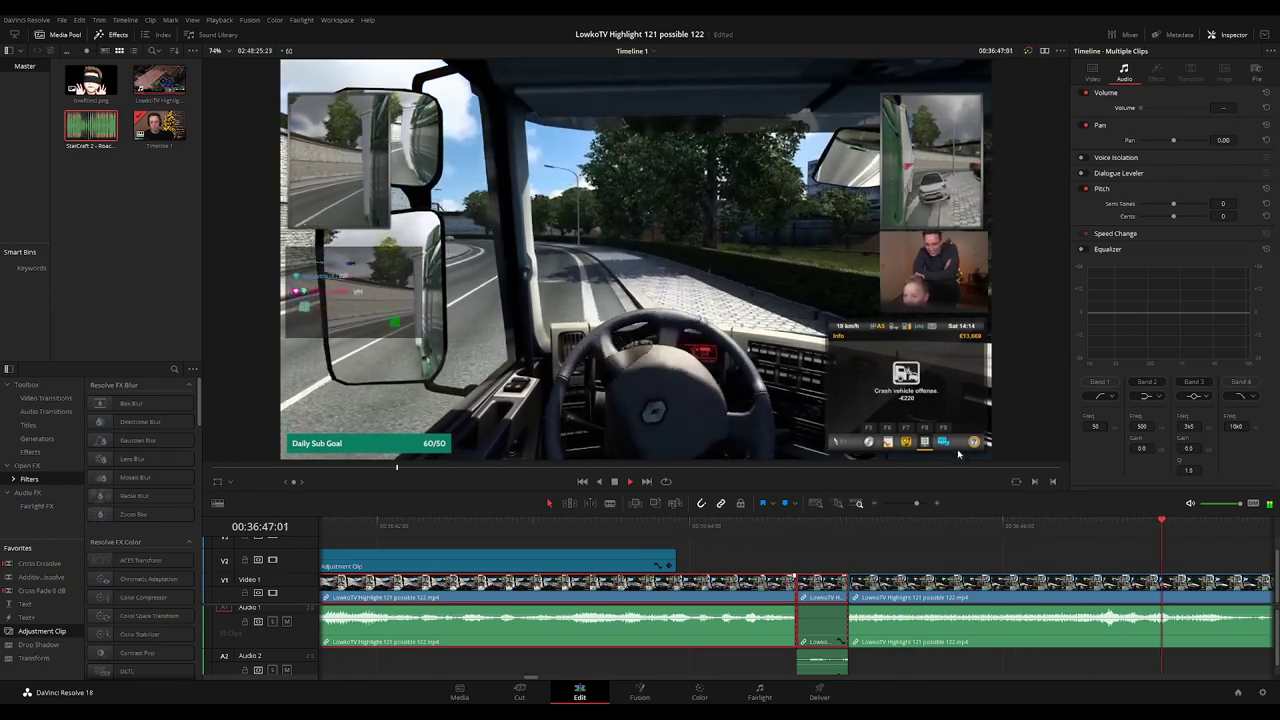
{"action": "left_click", "coordinate": [900, 557]}
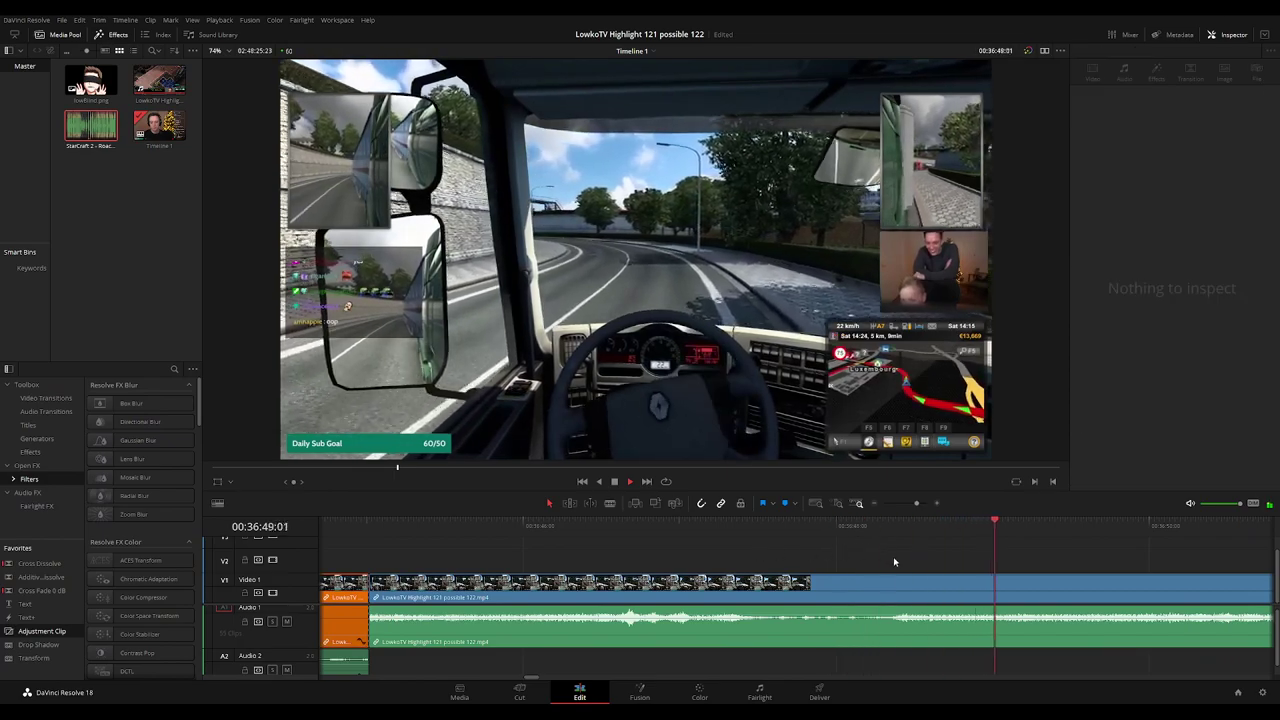
Extend the adjustment clip past the silenced section to about 36:47 and play the result.
{"action": "key", "text": "ctrl+minus"}
{"action": "key", "text": "ctrl+minus"}
{"action": "key", "text": "ctrl+minus"}
{"action": "key", "text": "ctrl+minus"}
{"action": "left_click_drag", "start_coordinate": [744, 566], "coordinate": [777, 566]}
{"action": "left_click", "coordinate": [759, 525]}
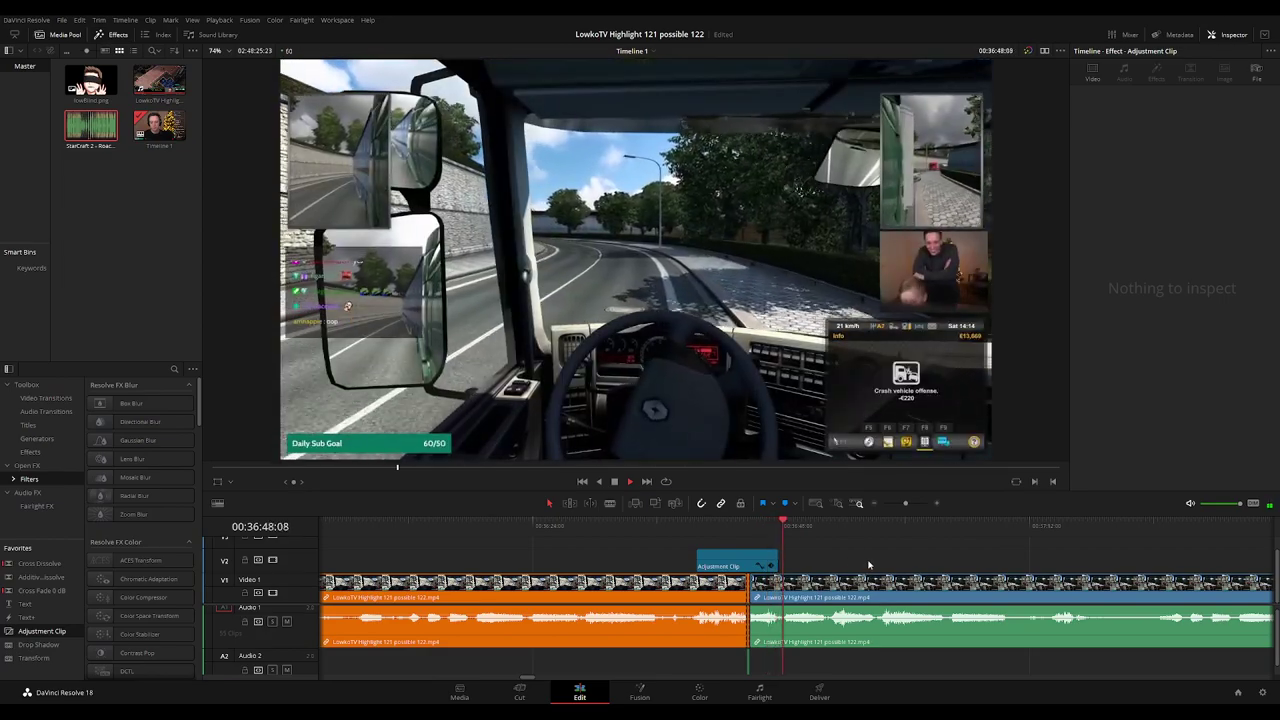
Review the footage after the crash from about 36:51 to 37:07 for a section to cut.
{"action": "left_click", "coordinate": [812, 530]}
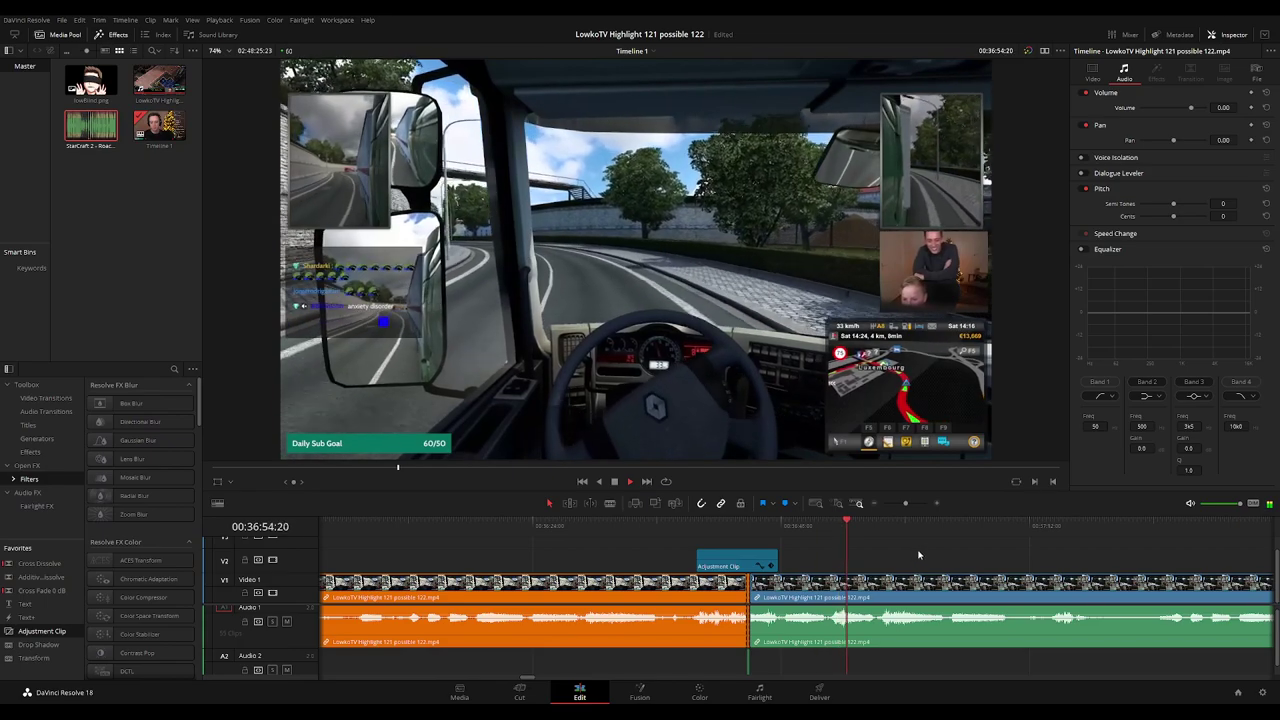
{"action": "left_click_drag", "start_coordinate": [945, 556], "coordinate": [738, 556]}
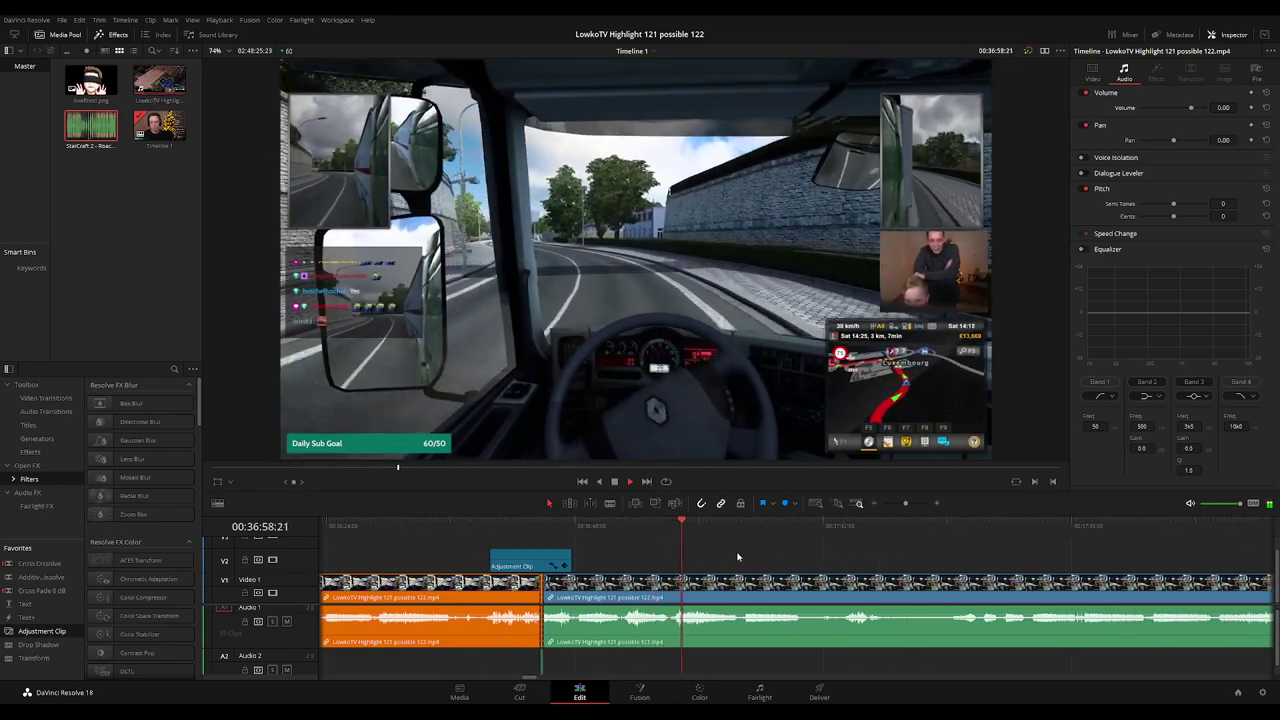
{"action": "scroll", "coordinate": [714, 557], "scroll_direction": "right", "scroll_amount": 1}
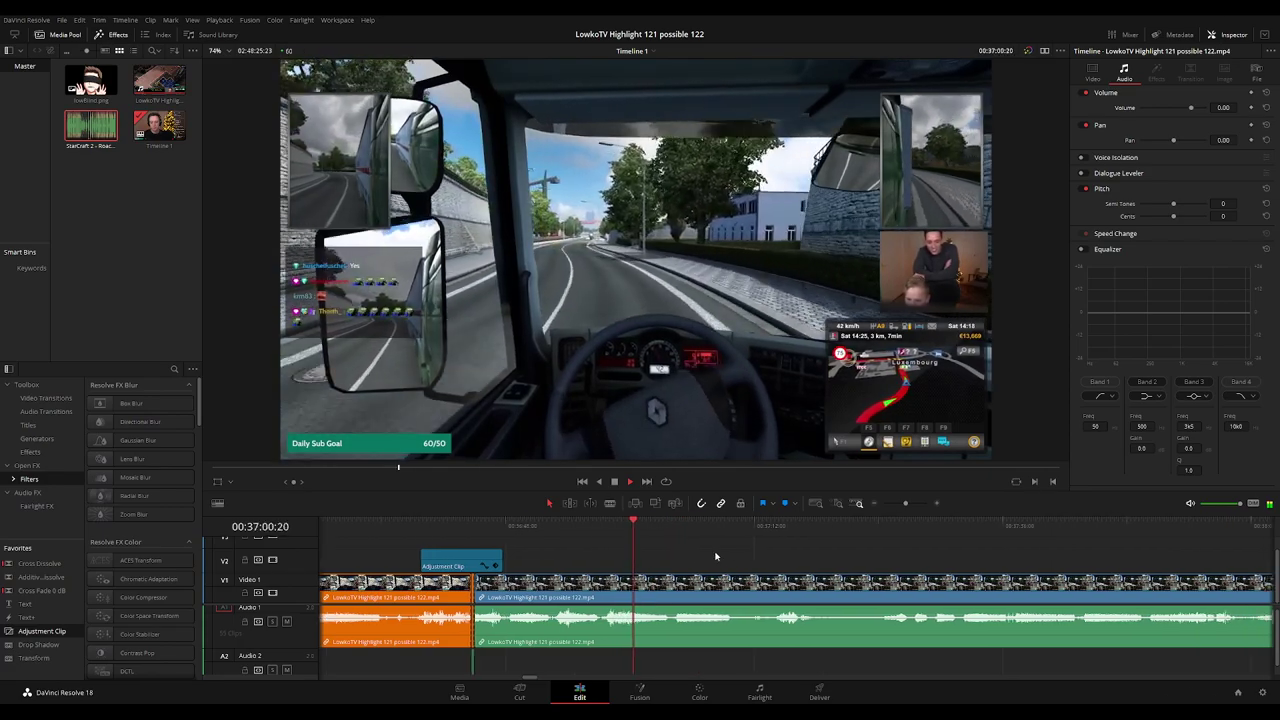
{"action": "scroll", "coordinate": [837, 555], "scroll_direction": "up", "scroll_amount": 2}
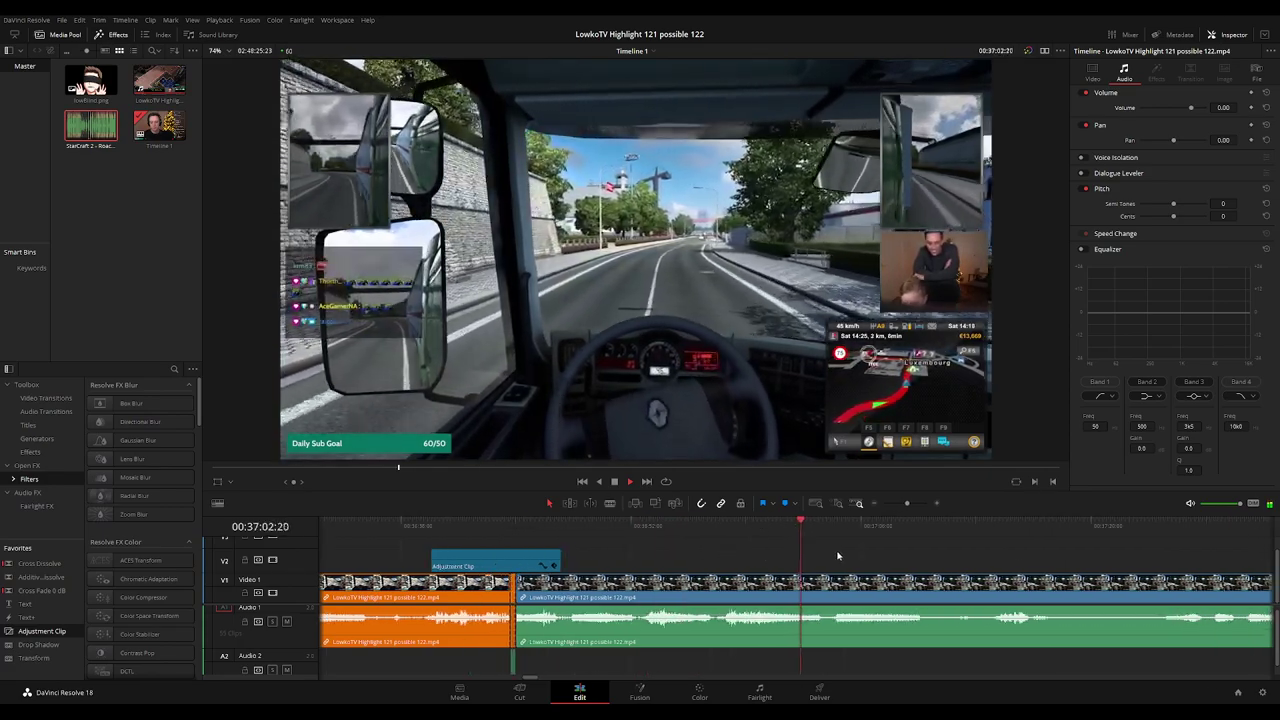
{"action": "left_click", "coordinate": [838, 524]}
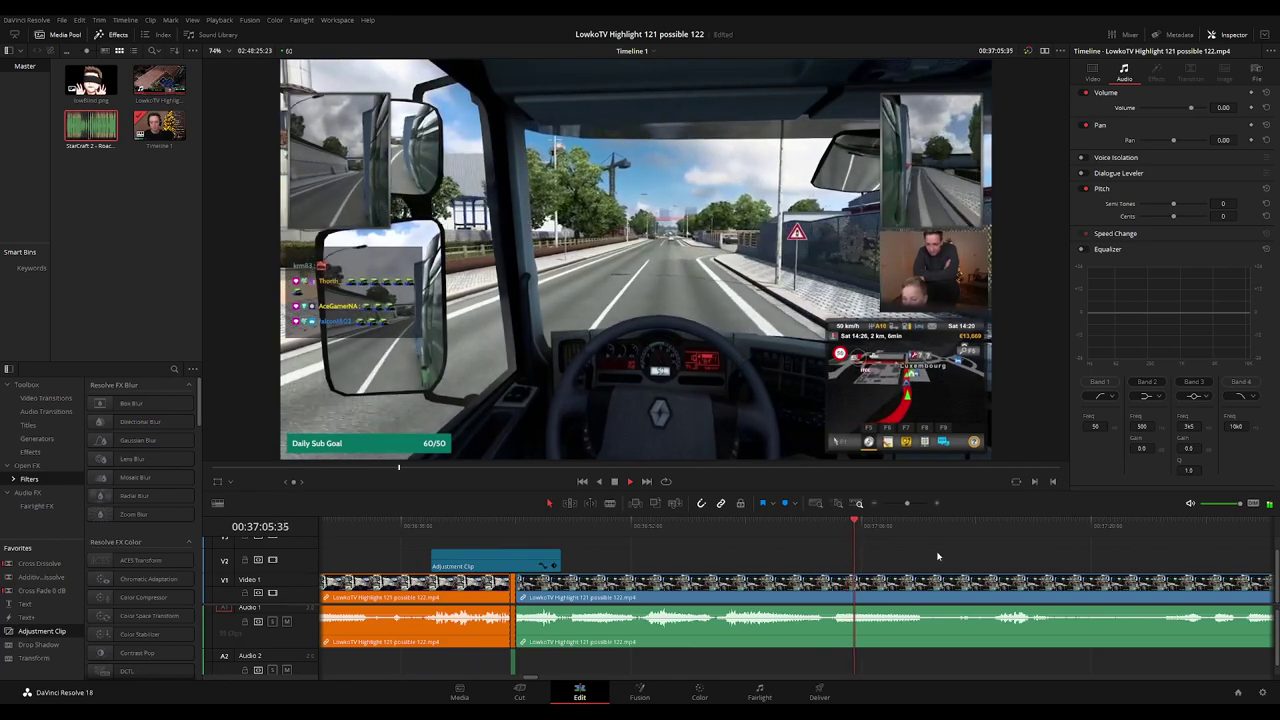
{"action": "left_click_drag", "start_coordinate": [938, 556], "coordinate": [705, 556]}
Split the footage at about 37:04 and at 37:10:55 and delete the section between, closing the gap.
{"action": "key", "text": "b"}
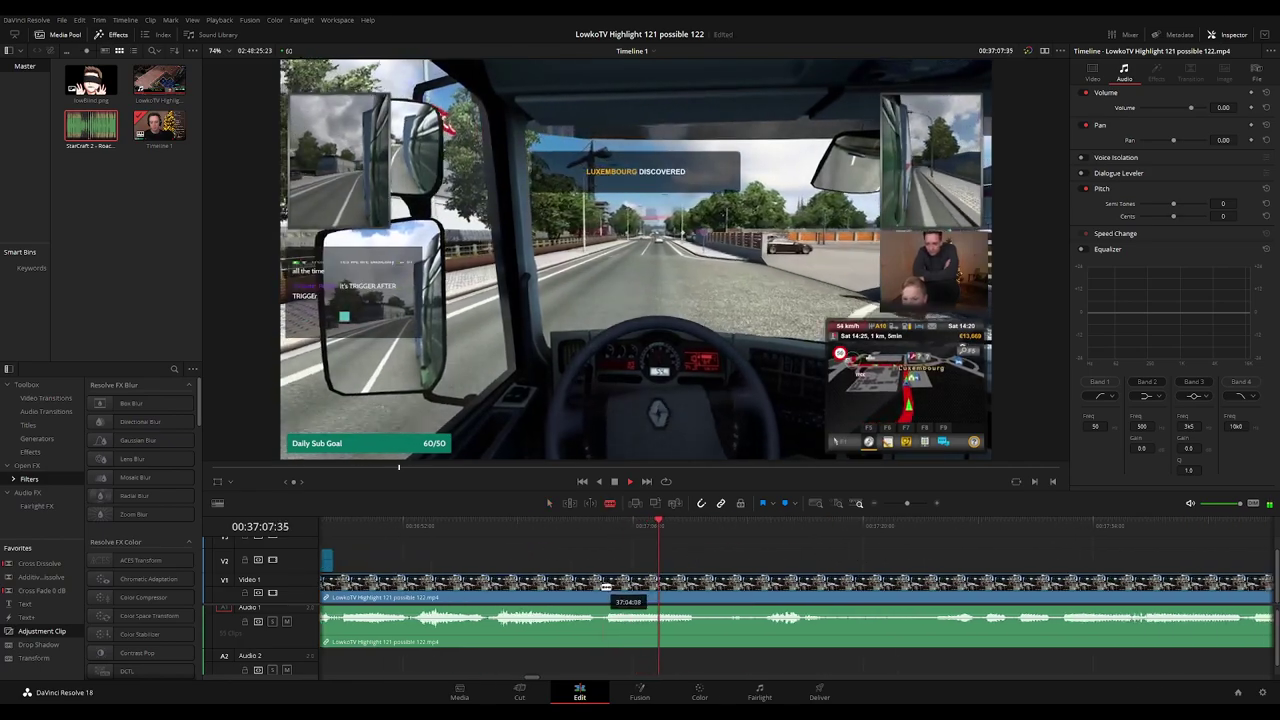
{"action": "left_click", "coordinate": [597, 592]}
{"action": "left_click", "coordinate": [760, 523]}
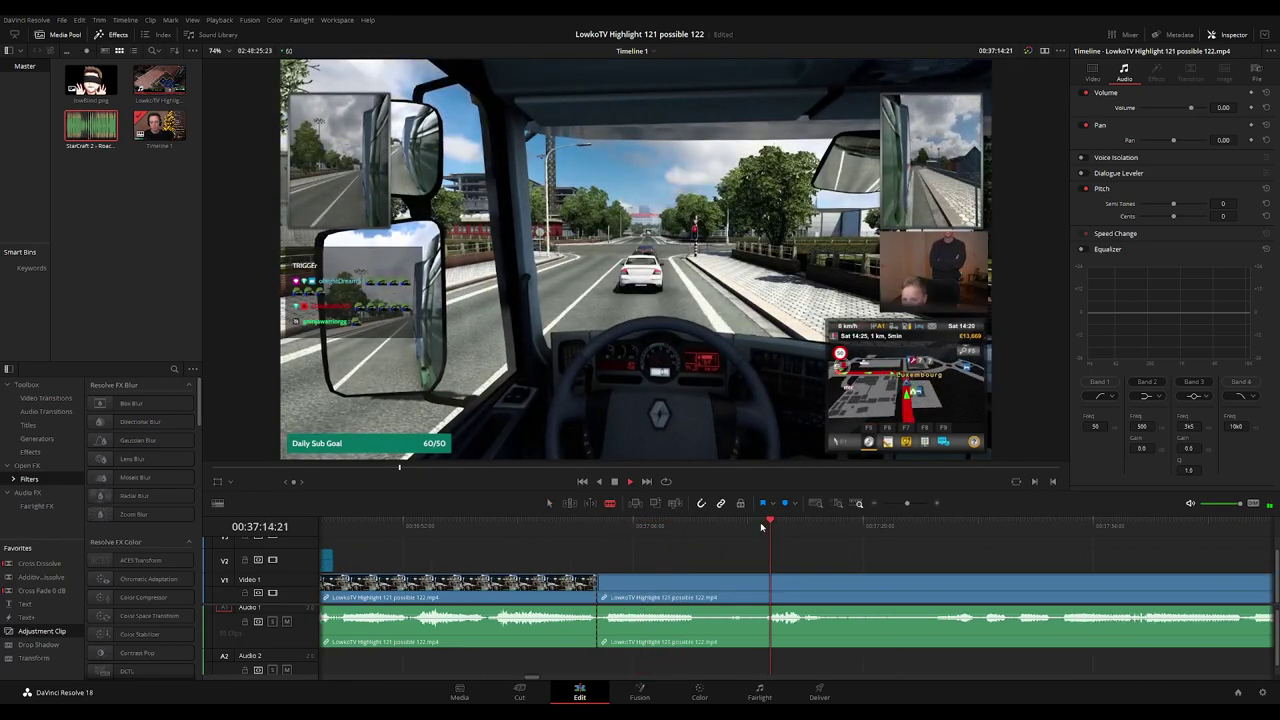
{"action": "left_click", "coordinate": [732, 523]}
{"action": "left_click", "coordinate": [719, 524]}
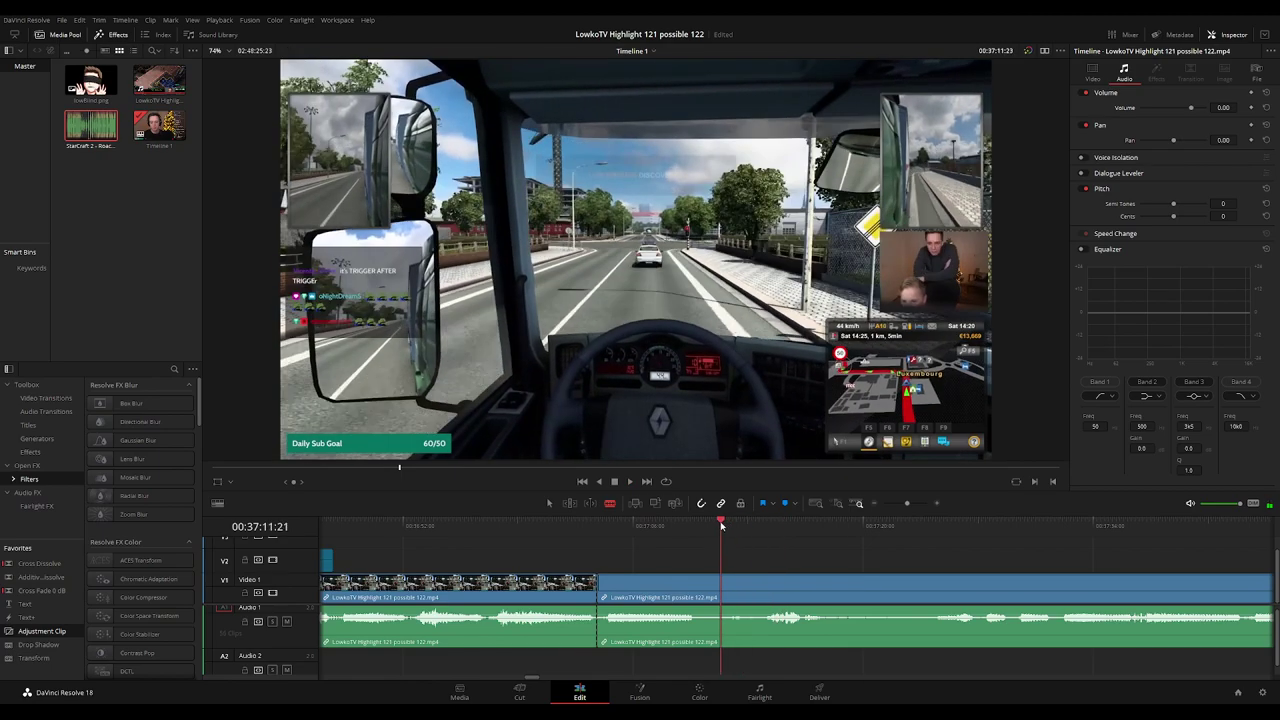
{"action": "left_click", "coordinate": [714, 524]}
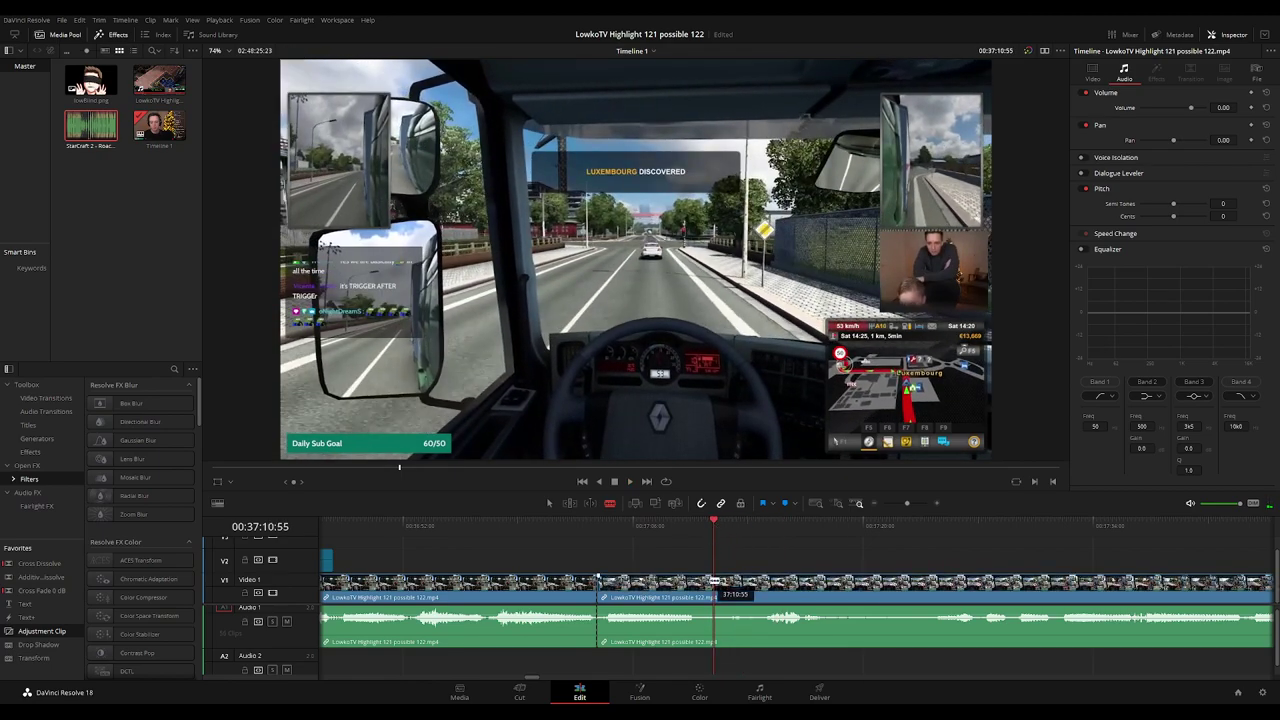
{"action": "left_click", "coordinate": [714, 582]}
{"action": "key", "text": "a"}
{"action": "key", "text": "Delete"}
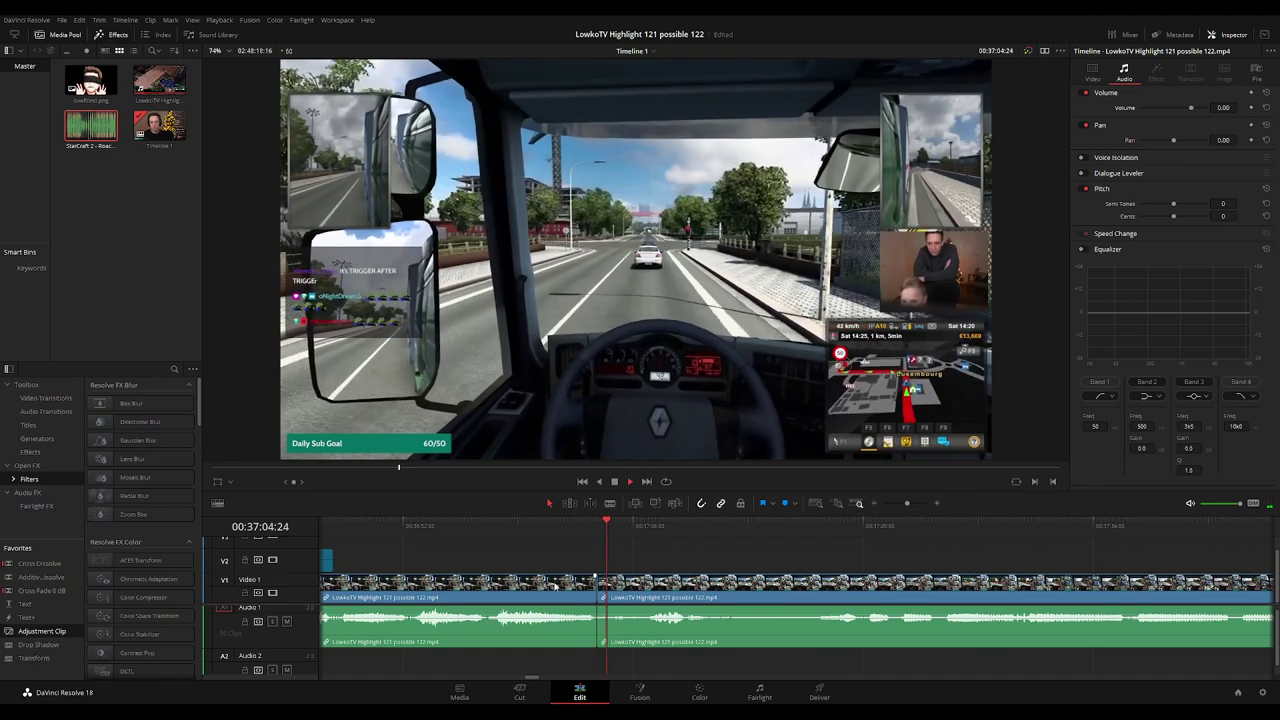
Colour the clip before the new cut orange, add a Cross Fade 0 dB to the audio there and play on.
{"action": "key", "text": "1"}
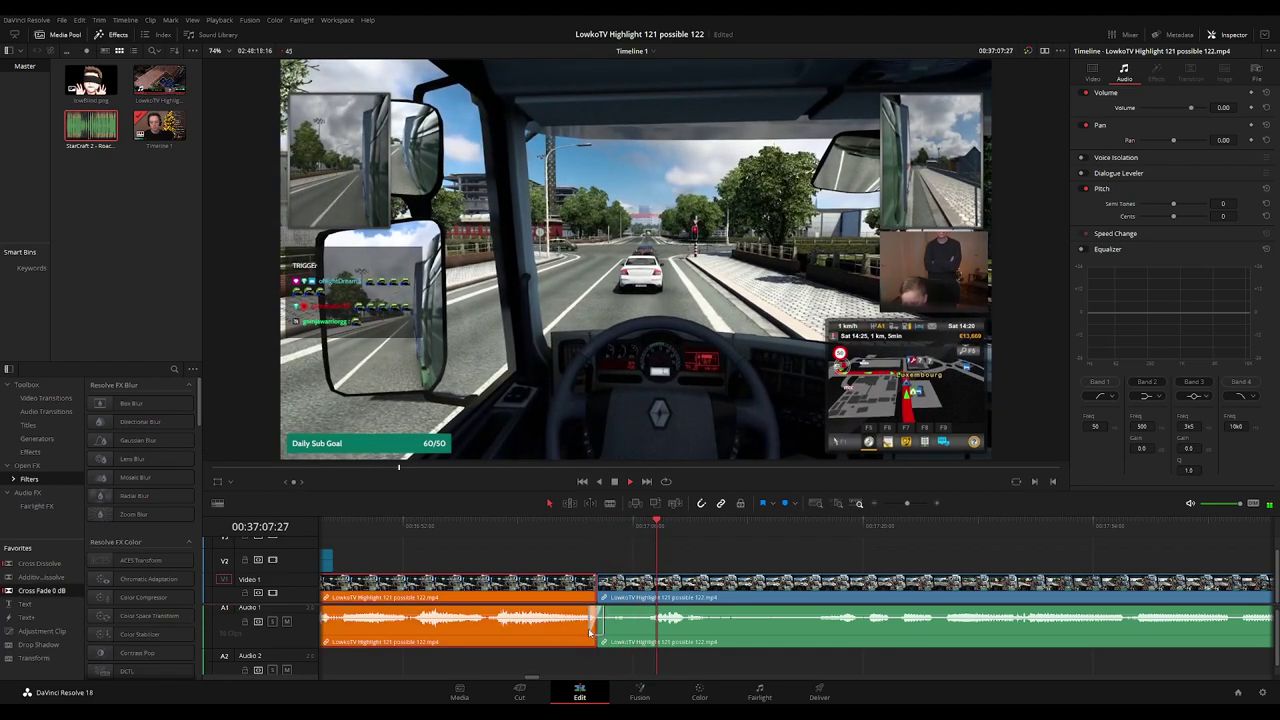
{"action": "left_click_drag", "start_coordinate": [590, 632], "coordinate": [596, 628]}
{"action": "left_click", "coordinate": [641, 524]}
{"action": "left_click", "coordinate": [749, 560]}
{"action": "scroll", "coordinate": [764, 630], "scroll_direction": "right", "scroll_amount": 1}
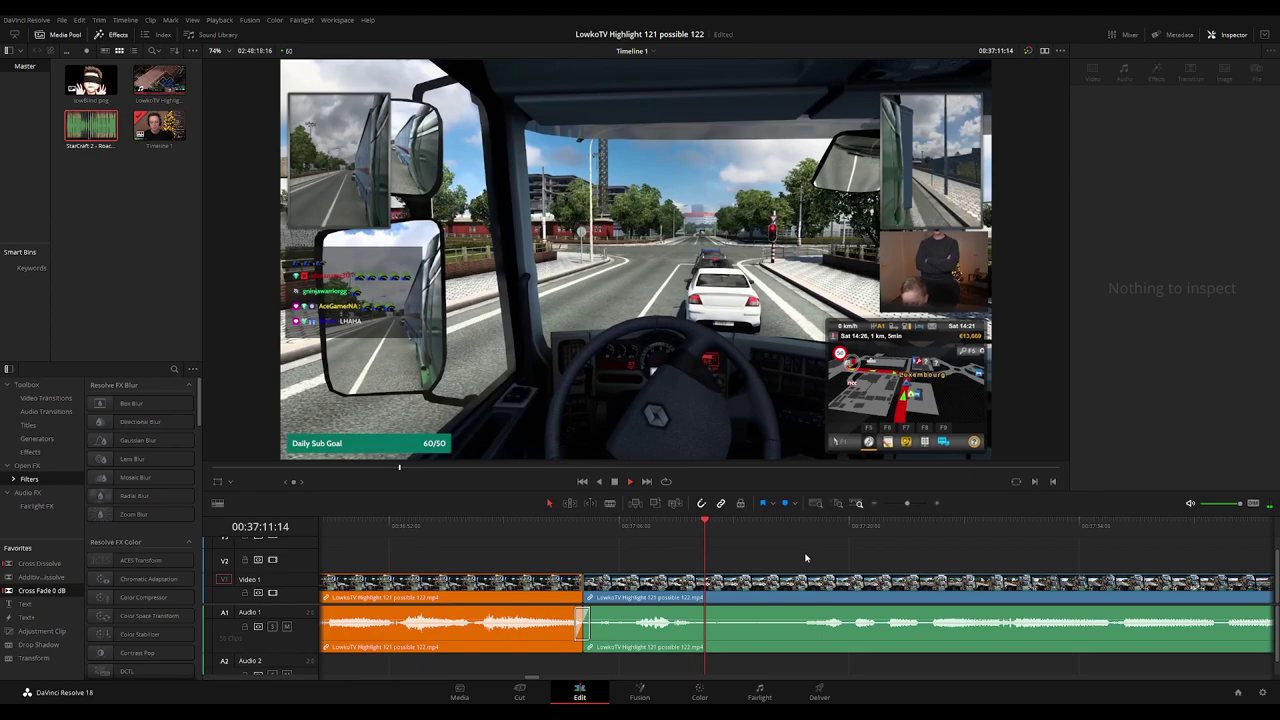
Review the city truck-driving footage from about 00:37:14 to 00:37:57 for parts worth cutting.
{"action": "left_click", "coordinate": [761, 527]}
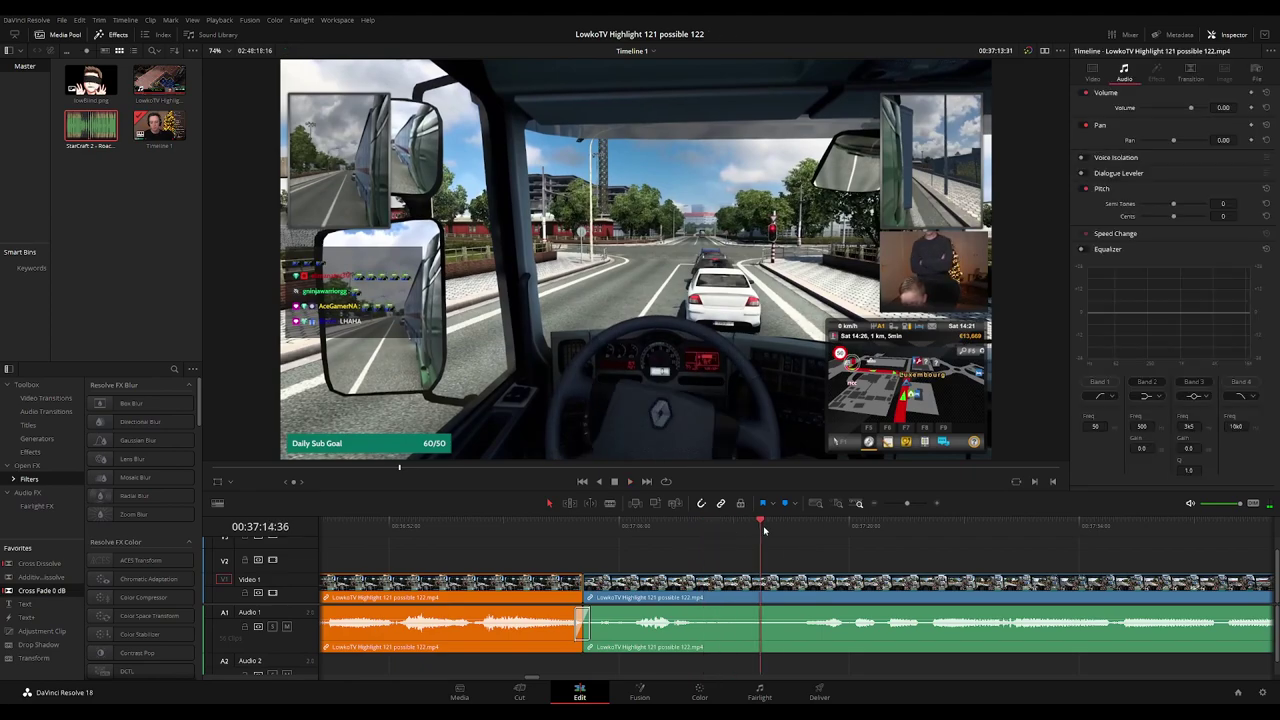
{"action": "left_click_drag", "start_coordinate": [764, 530], "coordinate": [817, 531]}
{"action": "scroll", "coordinate": [723, 534], "scroll_direction": "right", "scroll_amount": 2}
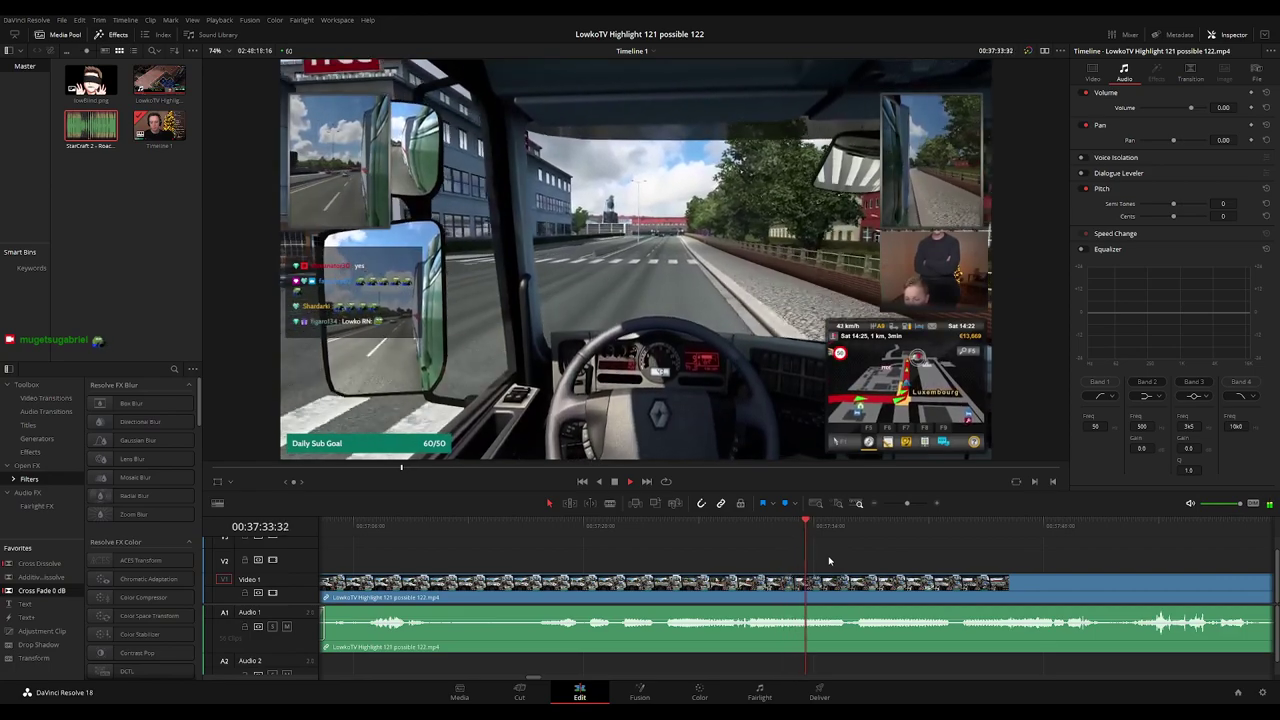
{"action": "left_click_drag", "start_coordinate": [944, 568], "coordinate": [704, 557]}
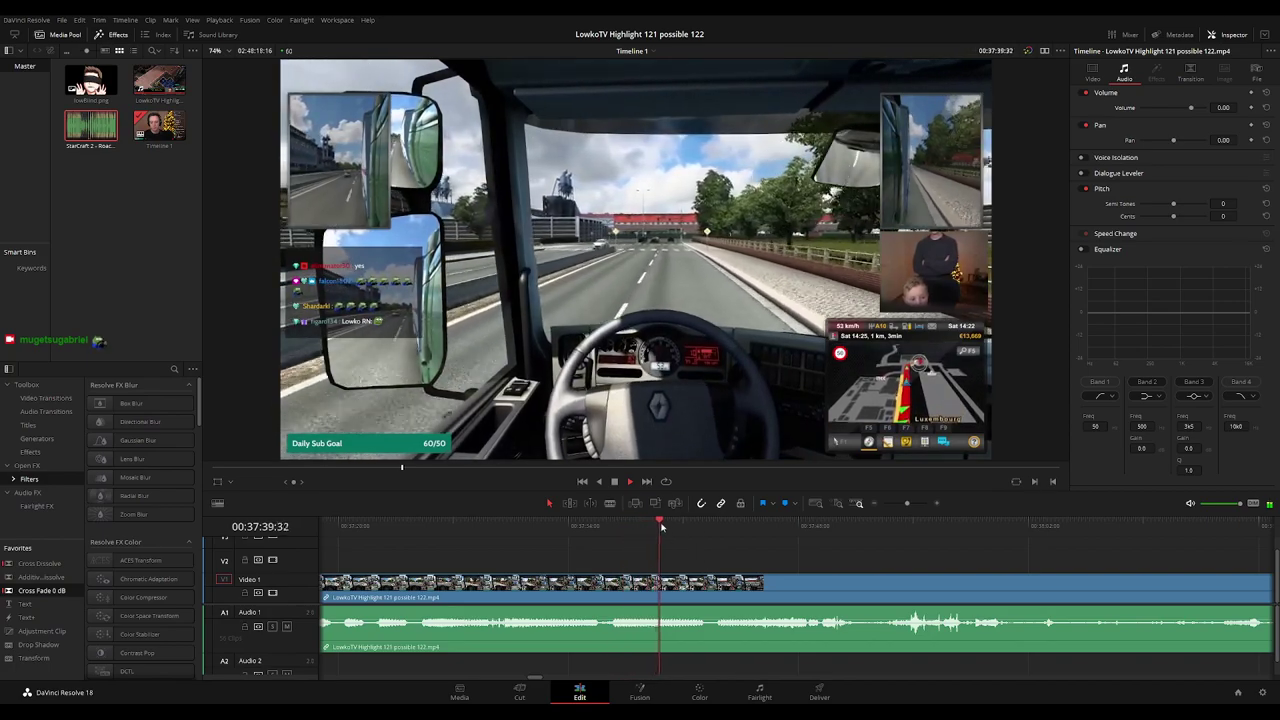
{"action": "left_click_drag", "start_coordinate": [661, 527], "coordinate": [717, 527]}
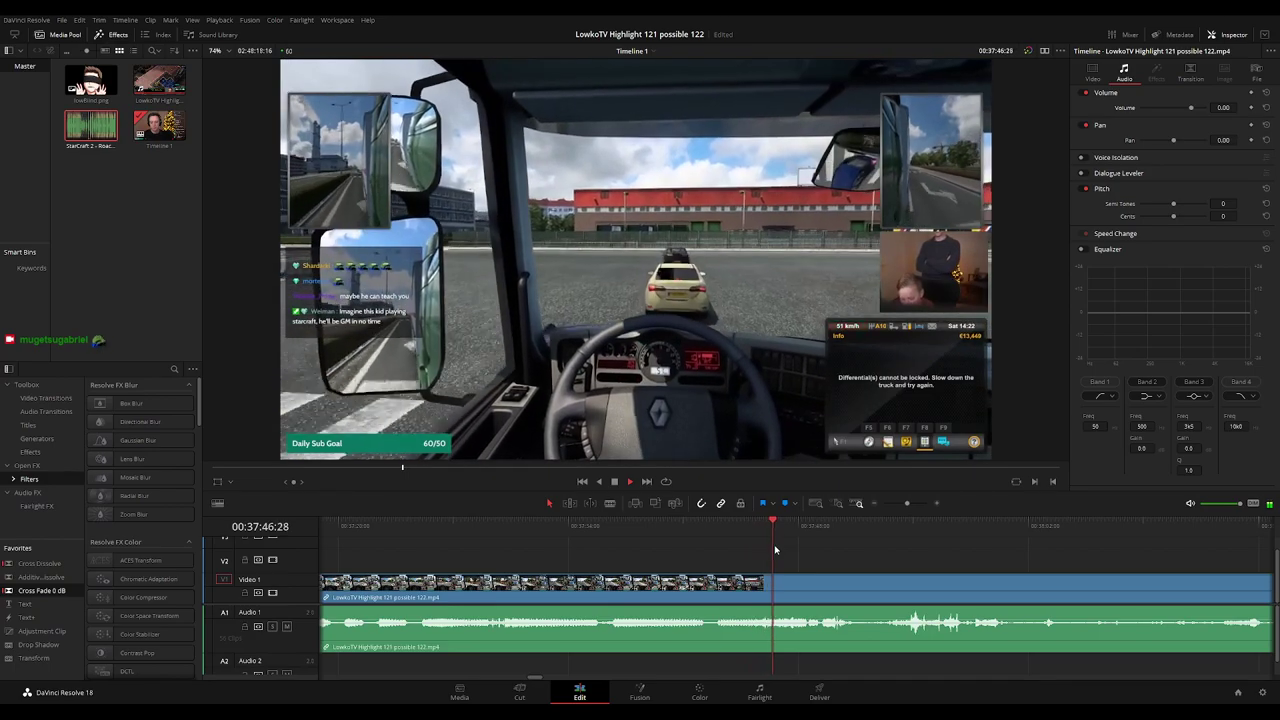
{"action": "left_click", "coordinate": [707, 522]}
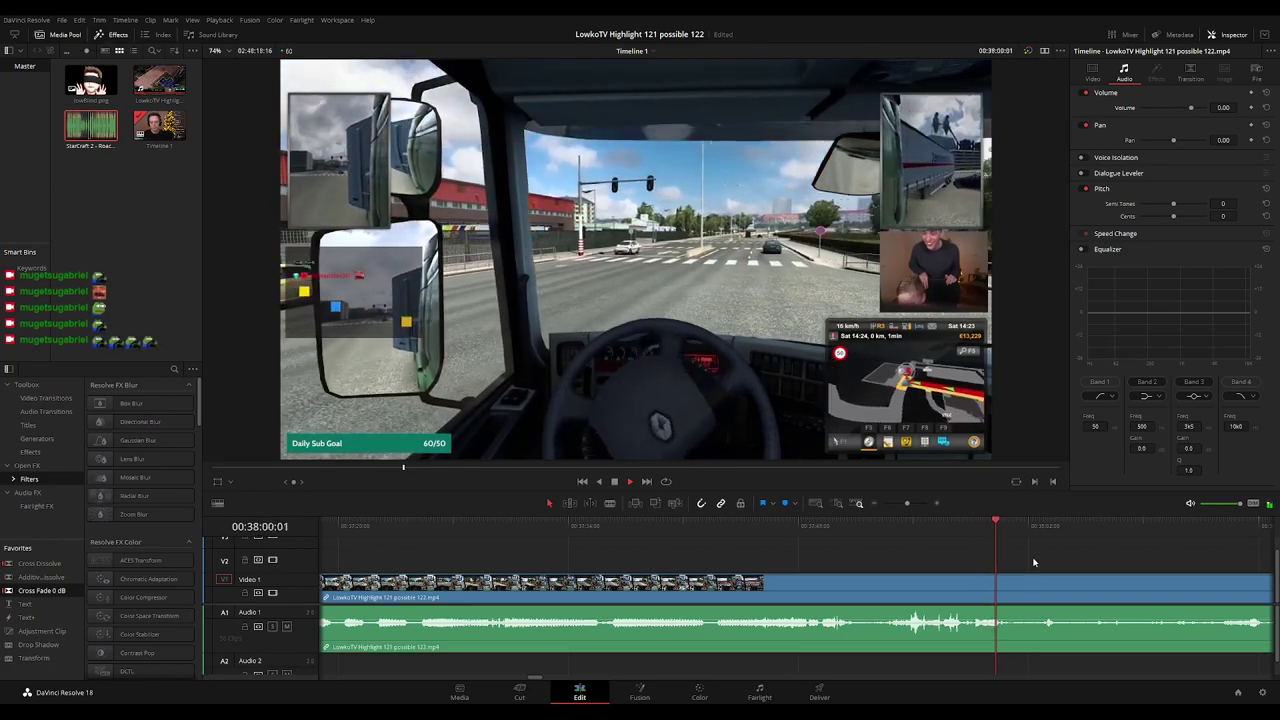
{"action": "left_click_drag", "start_coordinate": [1034, 563], "coordinate": [839, 535]}
{"action": "left_click_drag", "start_coordinate": [703, 528], "coordinate": [513, 531]}
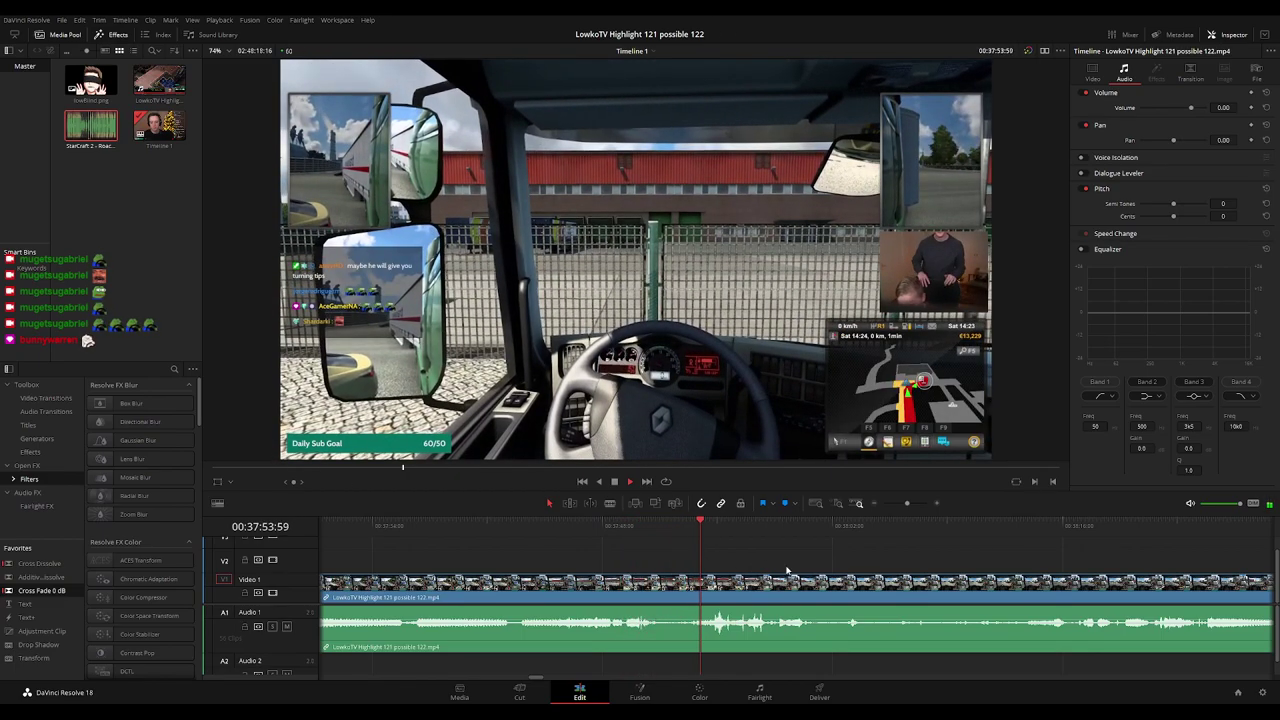
{"action": "left_click_drag", "start_coordinate": [795, 571], "coordinate": [657, 574]}
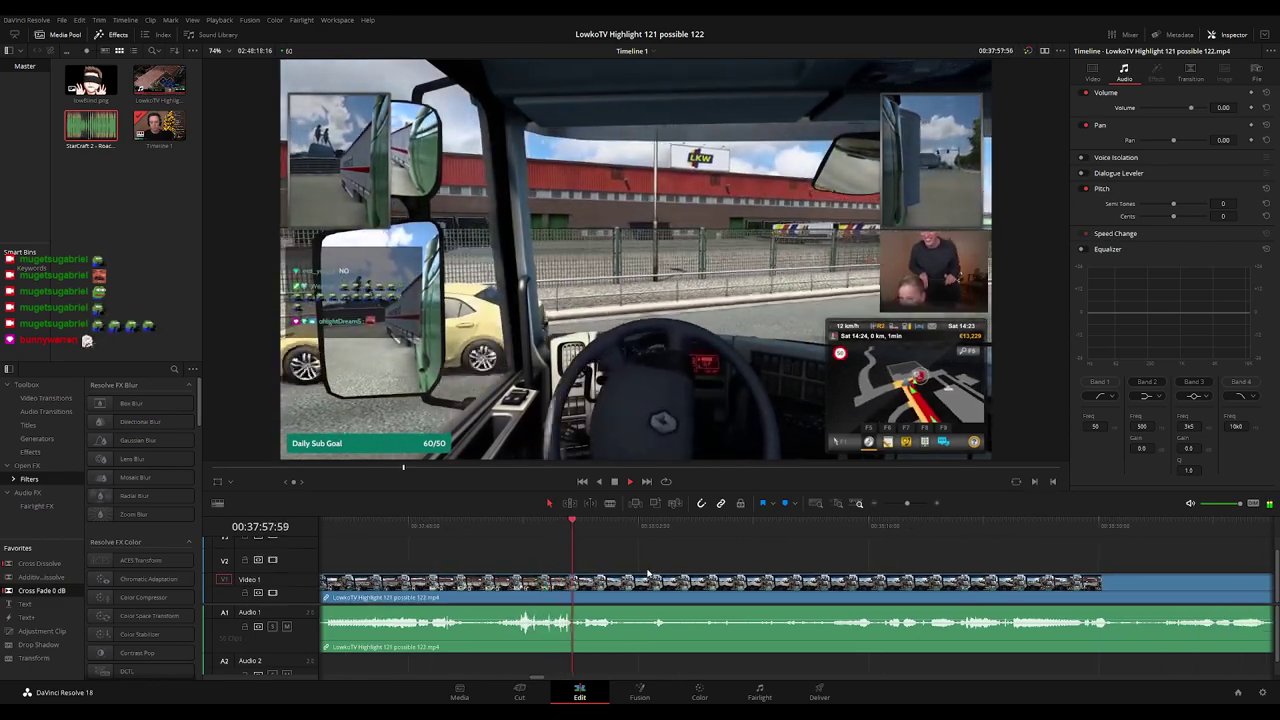
Review the footage from about 00:37:58 to 00:38:55, covering the road crossing and the arrival at the LKW depot.
{"action": "scroll", "coordinate": [648, 575], "scroll_direction": "right", "scroll_amount": 2}
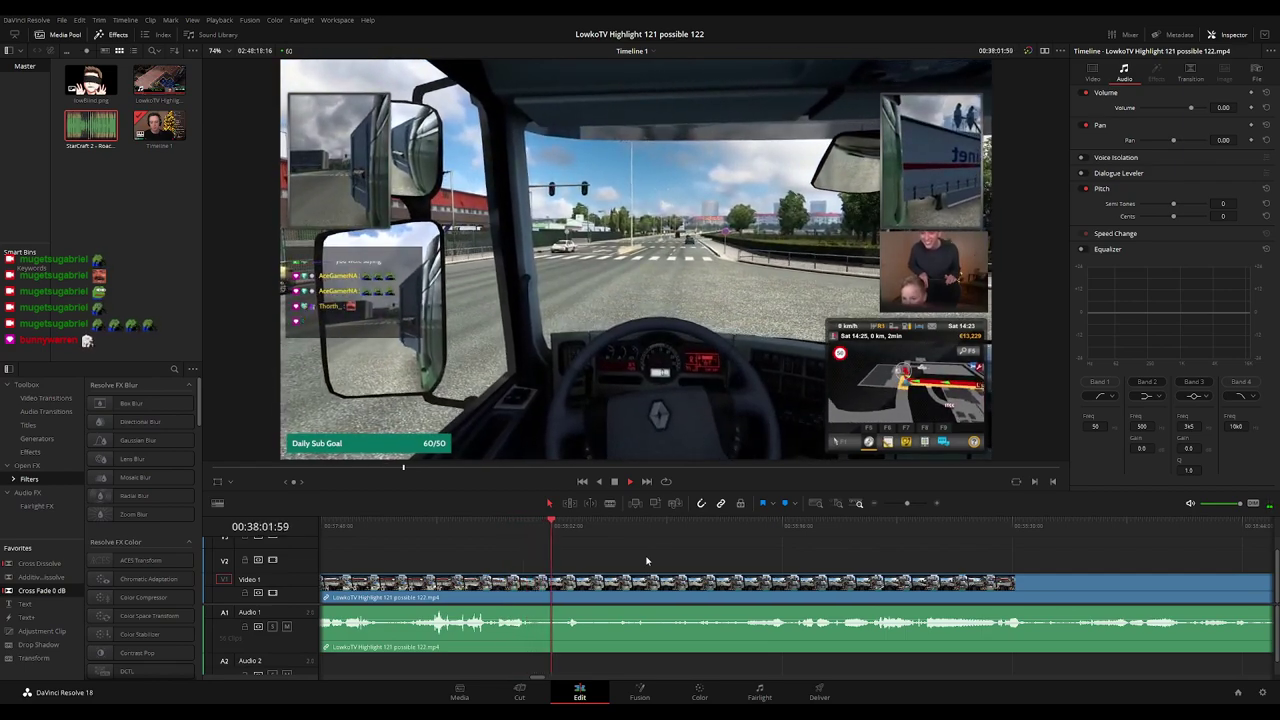
{"action": "left_click_drag", "start_coordinate": [613, 531], "coordinate": [635, 530]}
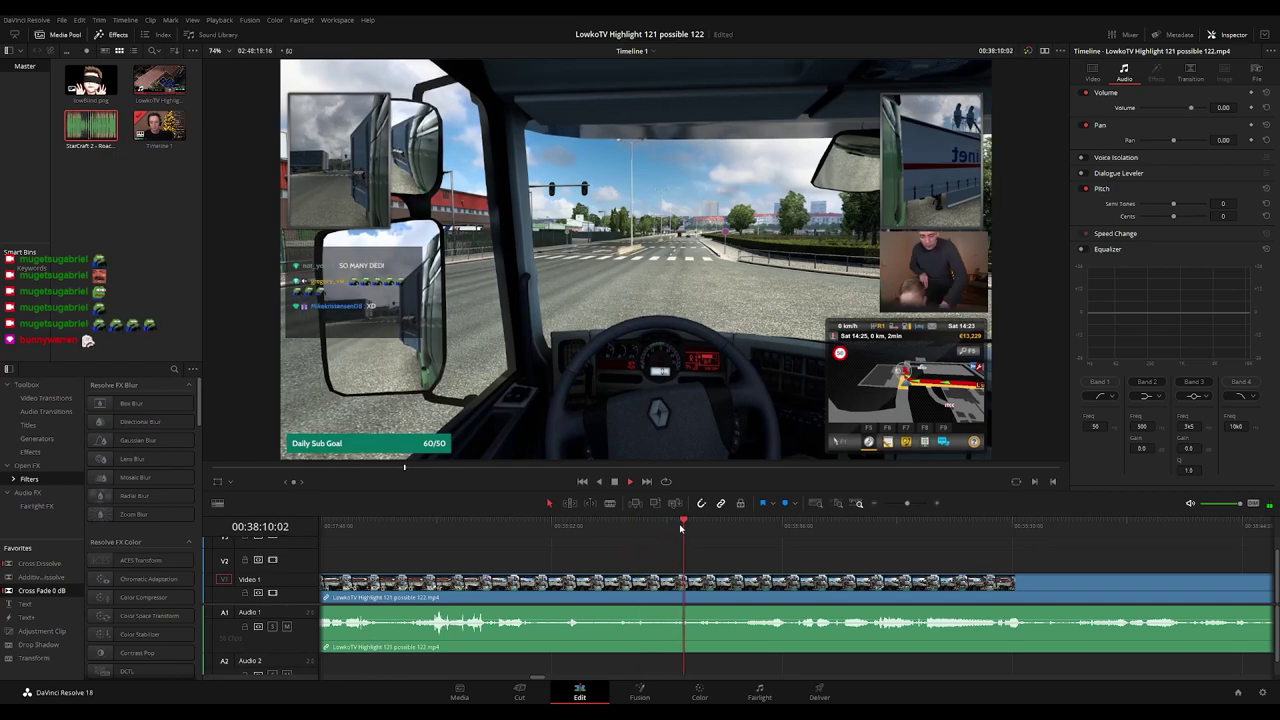
{"action": "left_click_drag", "start_coordinate": [755, 530], "coordinate": [790, 528]}
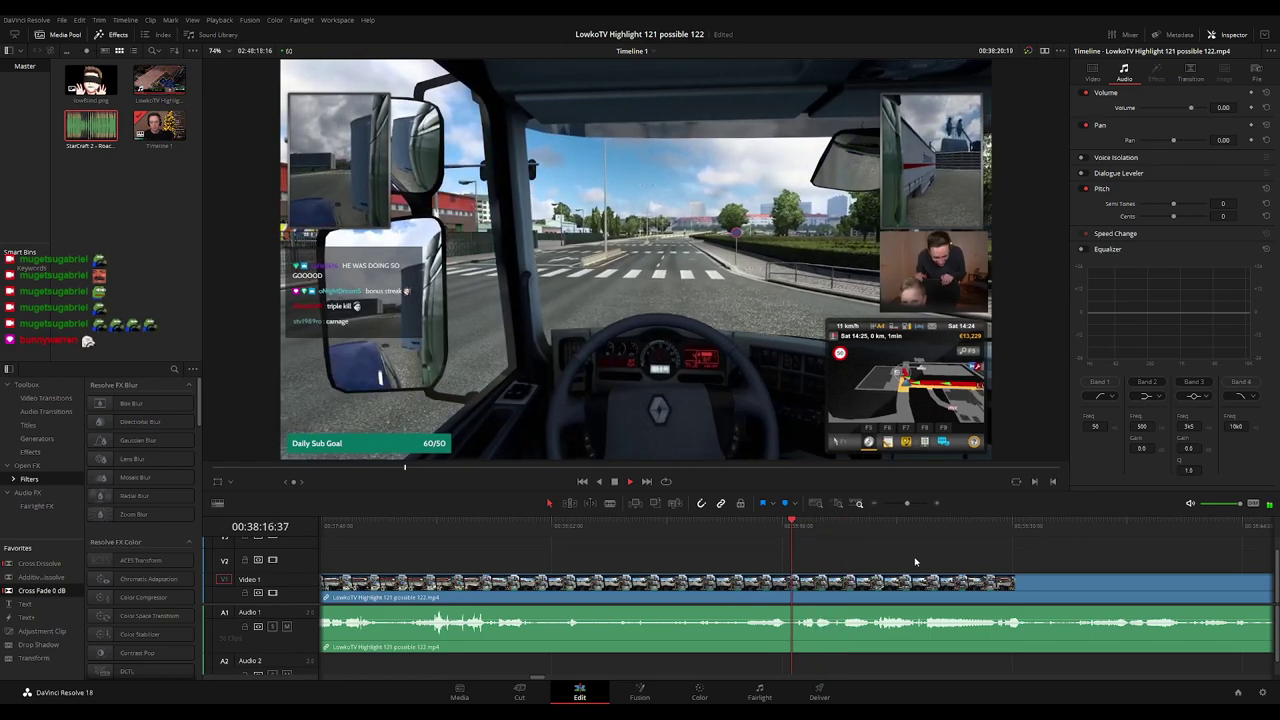
{"action": "left_click_drag", "start_coordinate": [964, 570], "coordinate": [814, 555]}
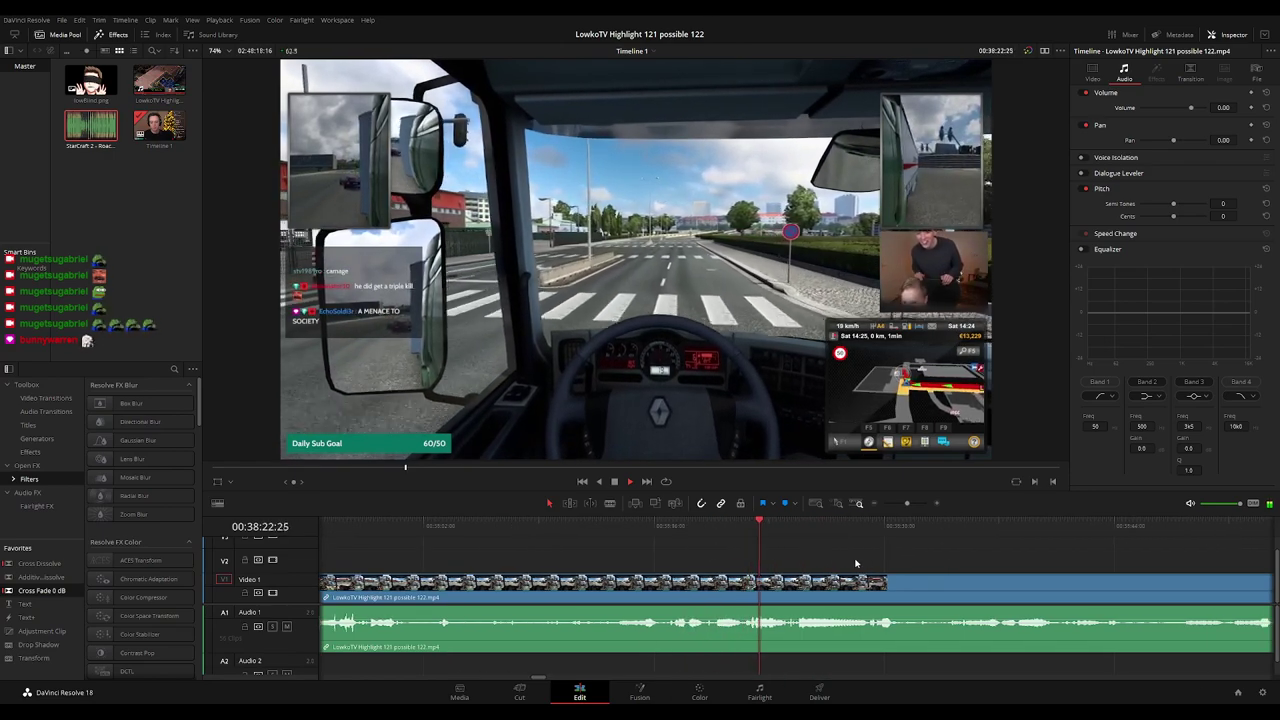
{"action": "scroll", "coordinate": [820, 563], "scroll_direction": "right", "scroll_amount": 2}
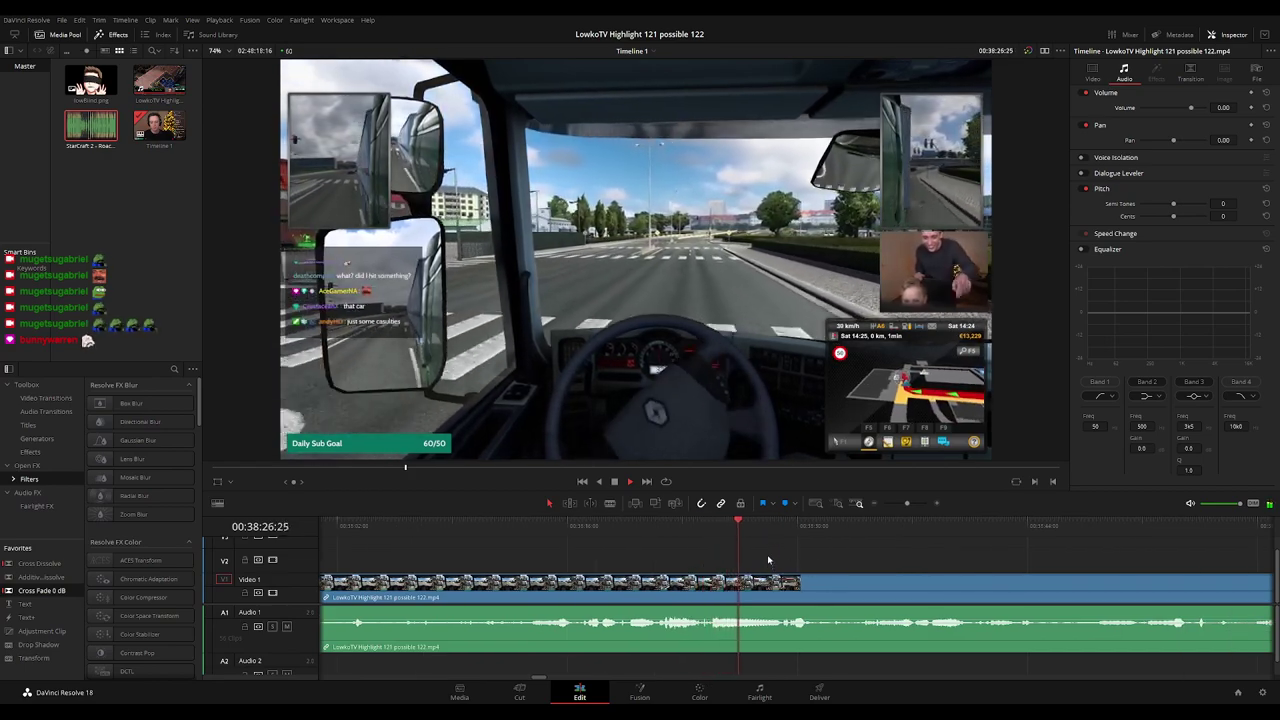
{"action": "left_click", "coordinate": [781, 524]}
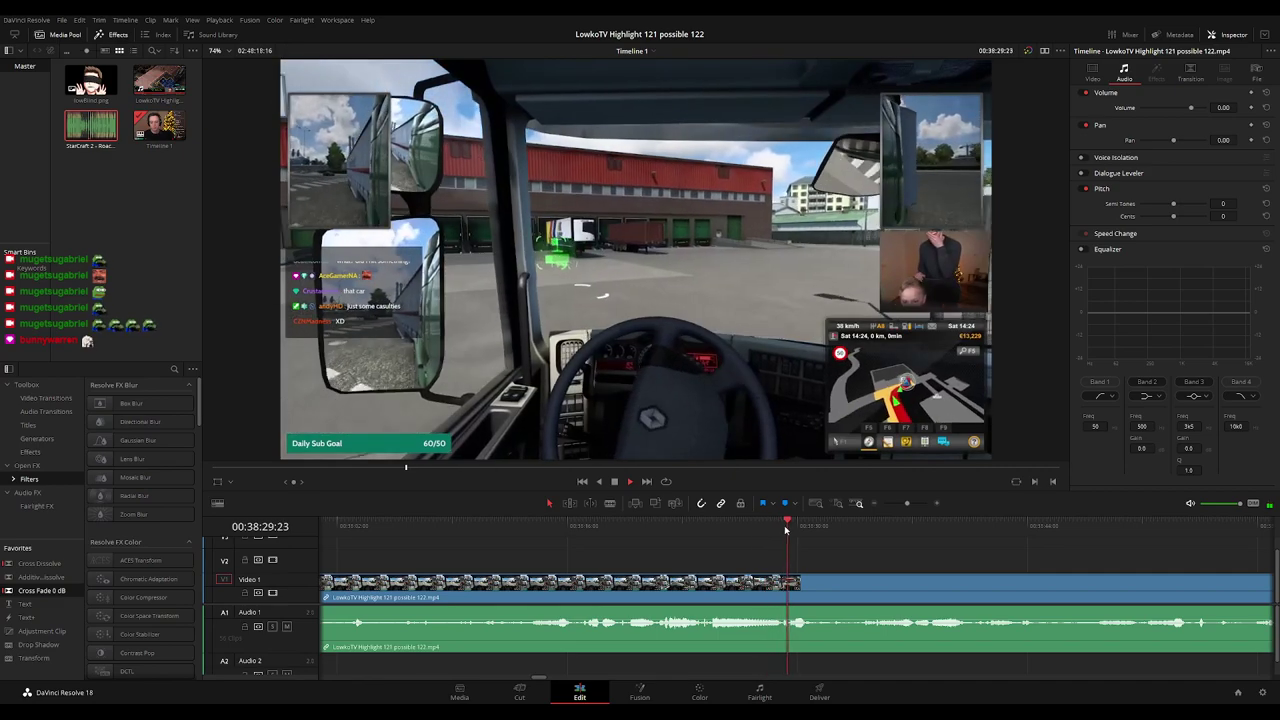
{"action": "left_click_drag", "start_coordinate": [798, 536], "coordinate": [876, 533]}
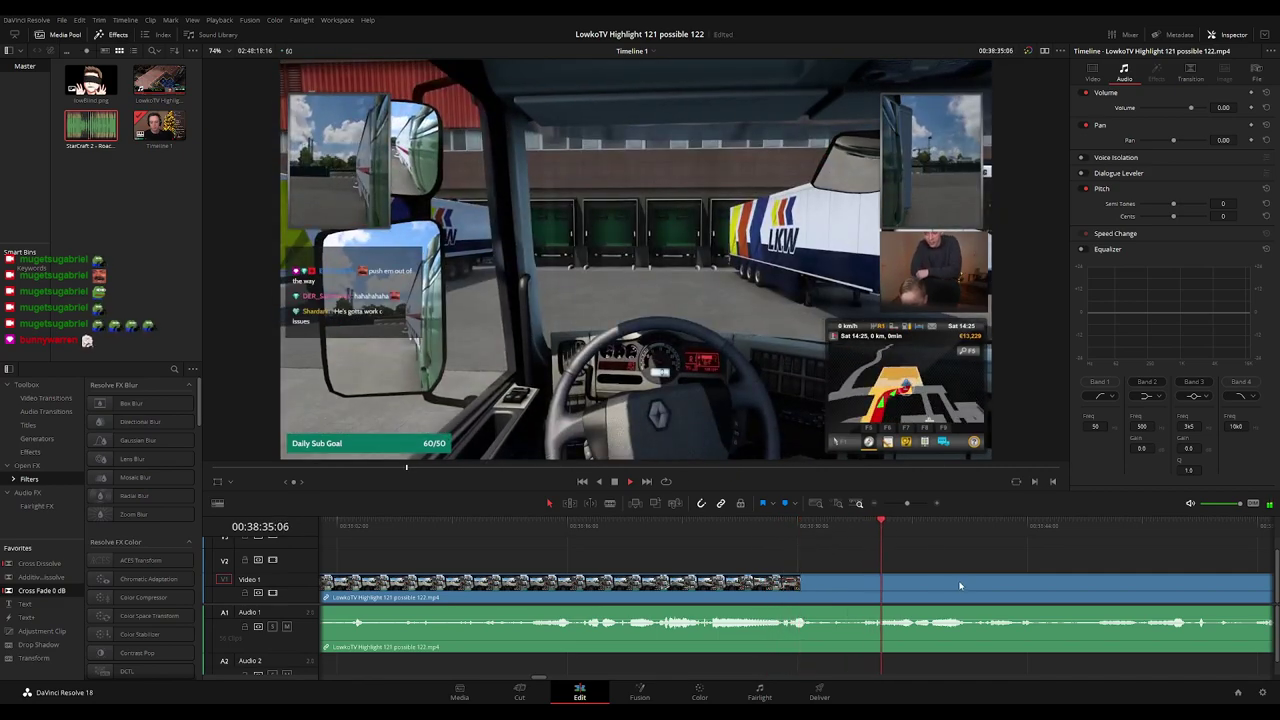
{"action": "left_click_drag", "start_coordinate": [937, 560], "coordinate": [617, 569]}
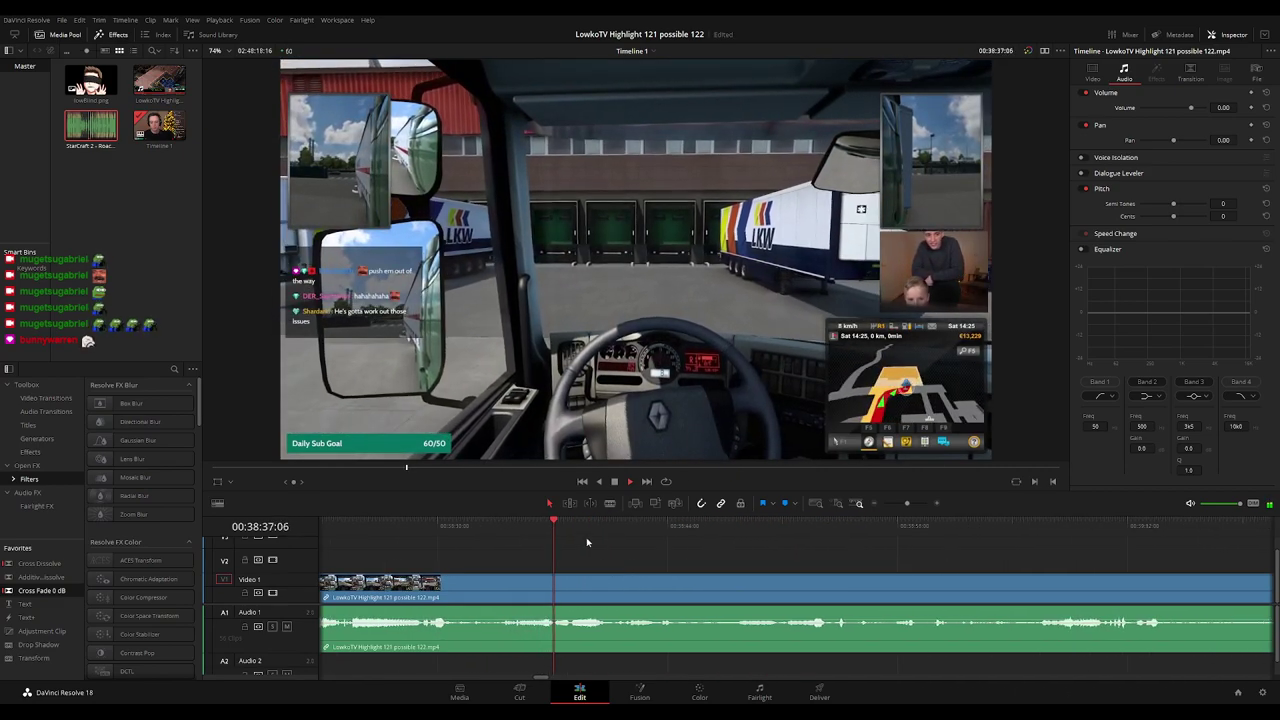
{"action": "left_click", "coordinate": [677, 524]}
{"action": "scroll", "coordinate": [720, 538], "scroll_direction": "right", "scroll_amount": 3}
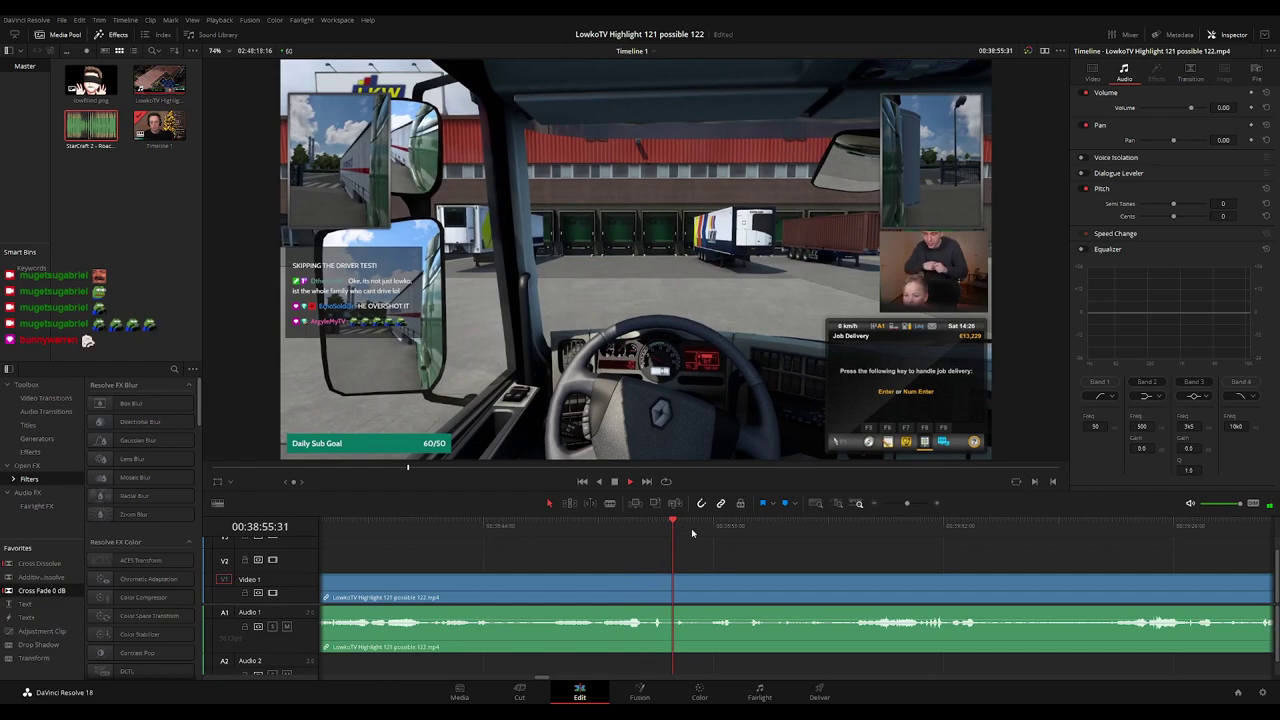
Review the footage of manoeuvring the truck around the depot from about 00:38:55 to 00:40:07.
{"action": "left_click", "coordinate": [847, 526]}
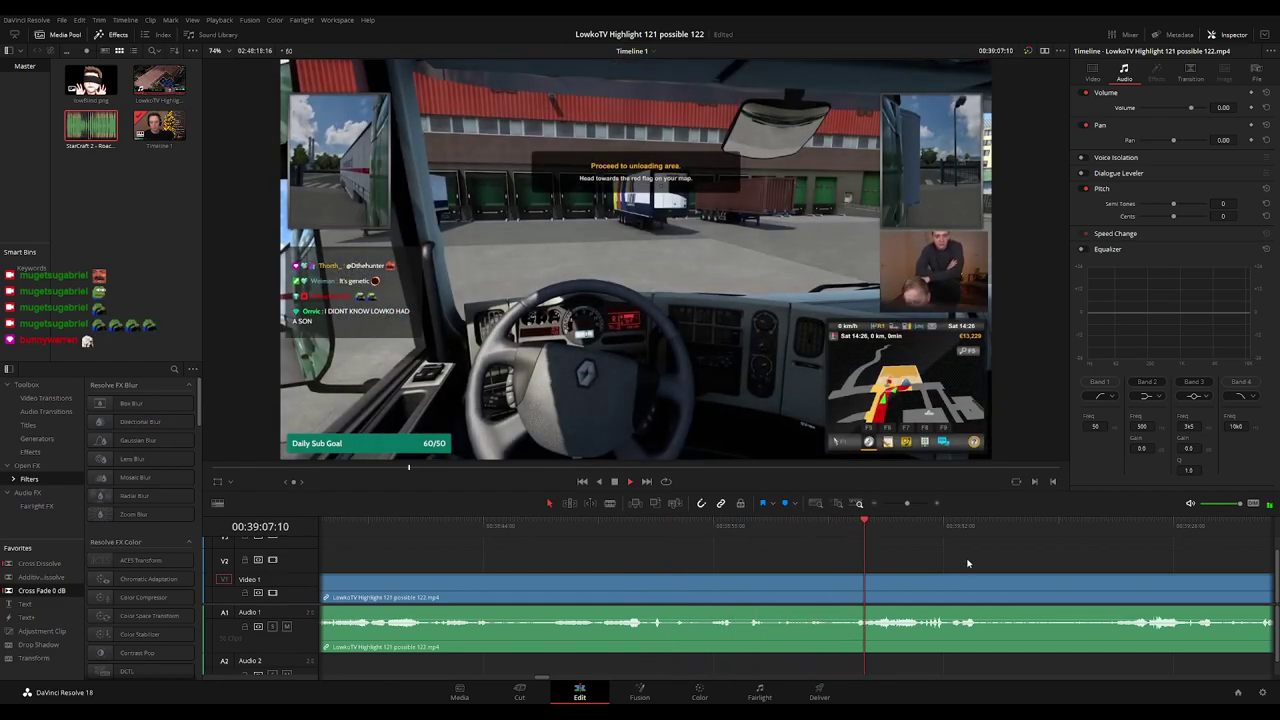
{"action": "left_click_drag", "start_coordinate": [968, 563], "coordinate": [717, 559]}
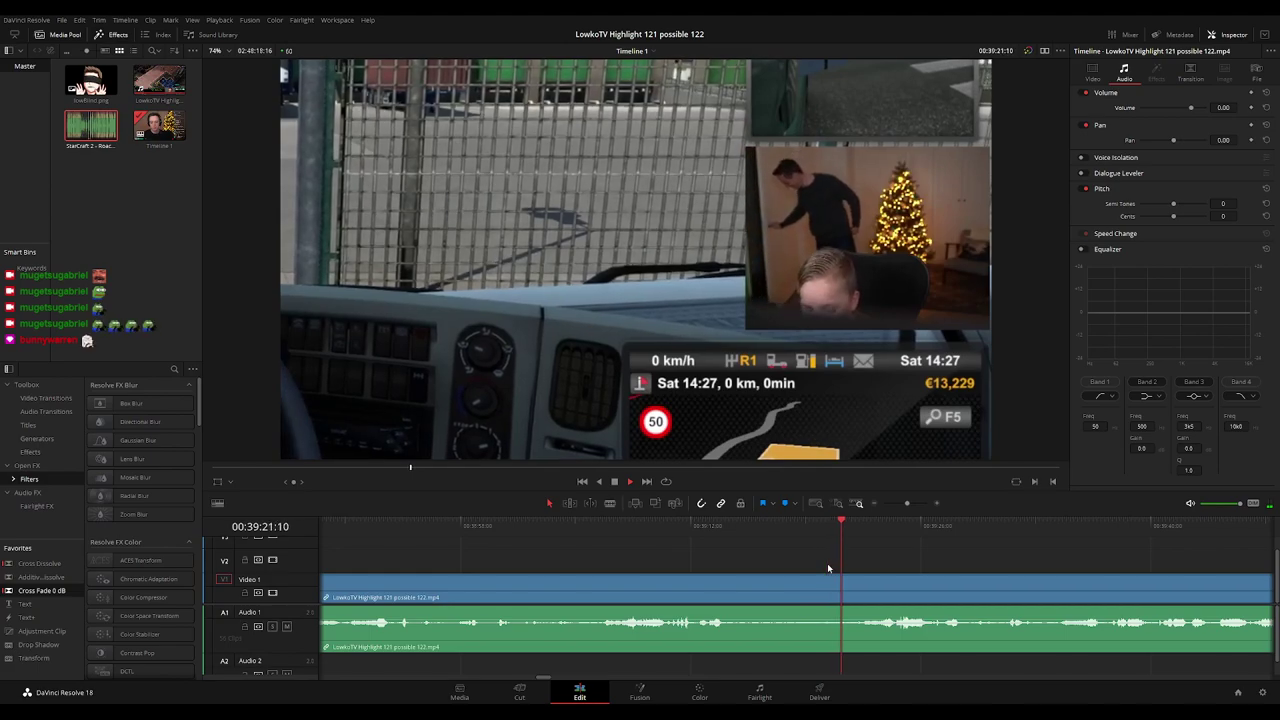
{"action": "left_click_drag", "start_coordinate": [920, 568], "coordinate": [734, 564]}
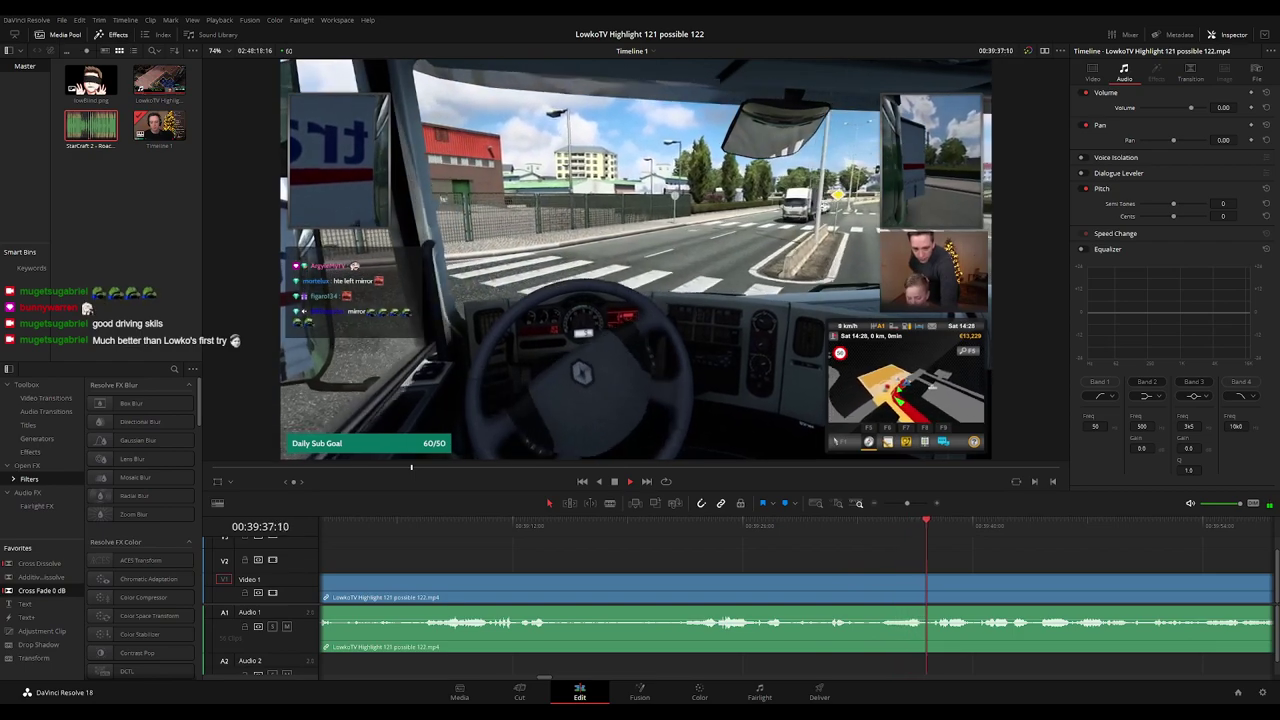
{"action": "left_click_drag", "start_coordinate": [990, 565], "coordinate": [546, 551]}
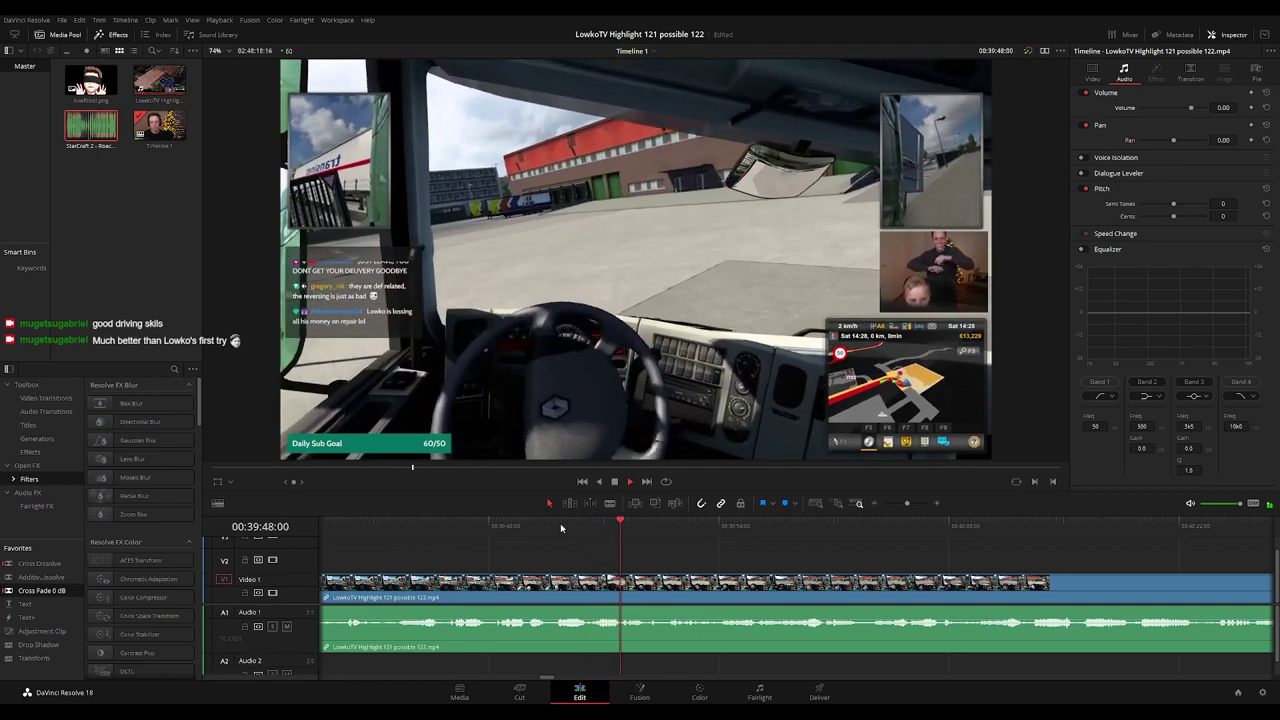
{"action": "left_click_drag", "start_coordinate": [686, 556], "coordinate": [459, 554]}
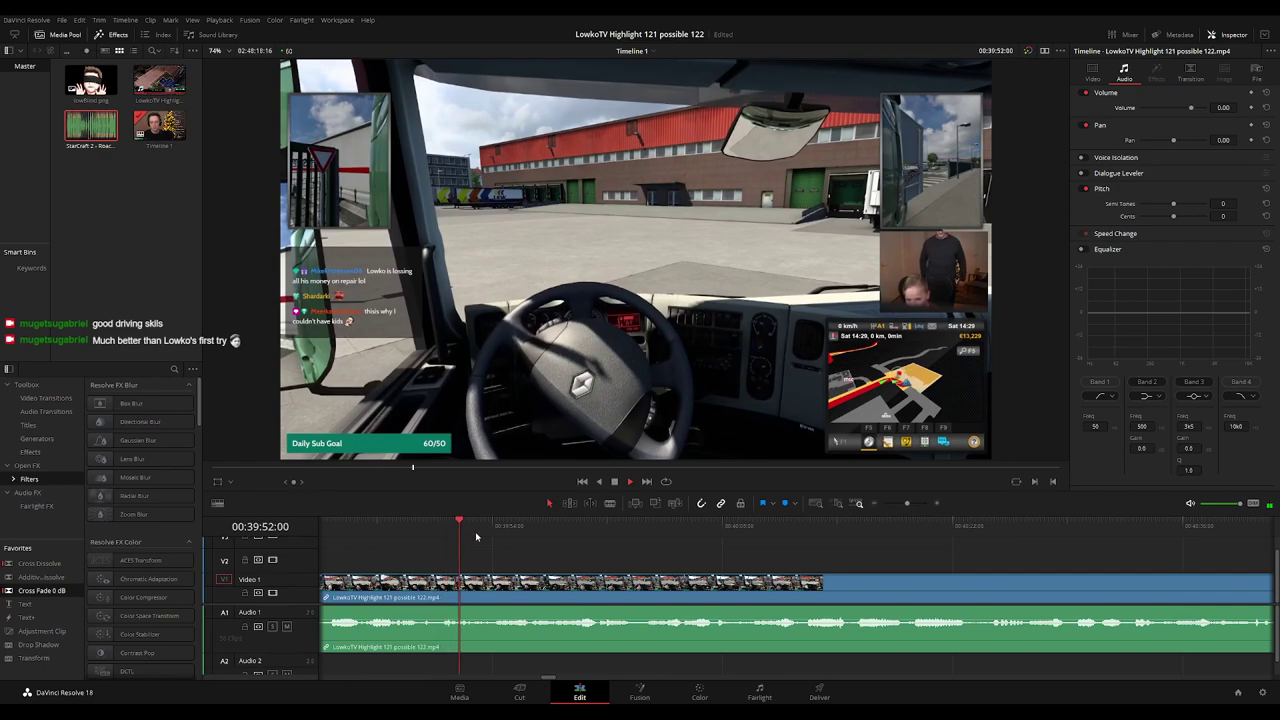
{"action": "left_click", "coordinate": [501, 528]}
{"action": "left_click", "coordinate": [534, 528]}
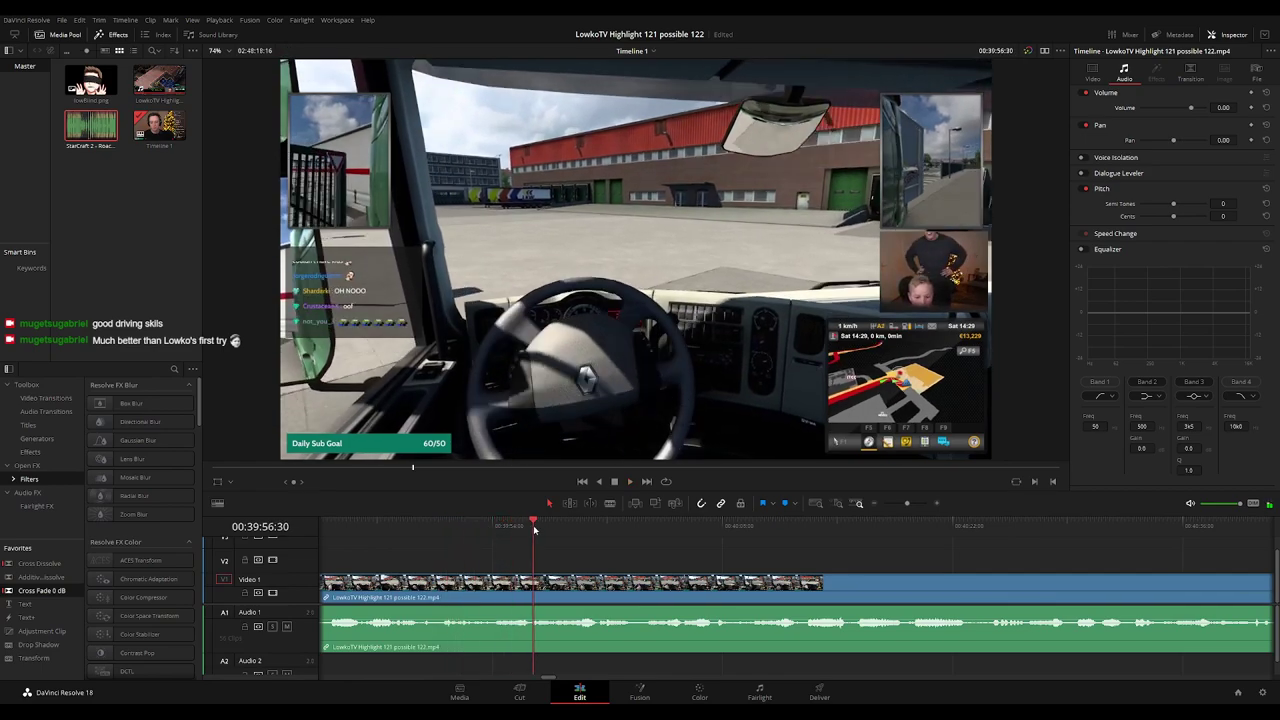
{"action": "left_click", "coordinate": [582, 528]}
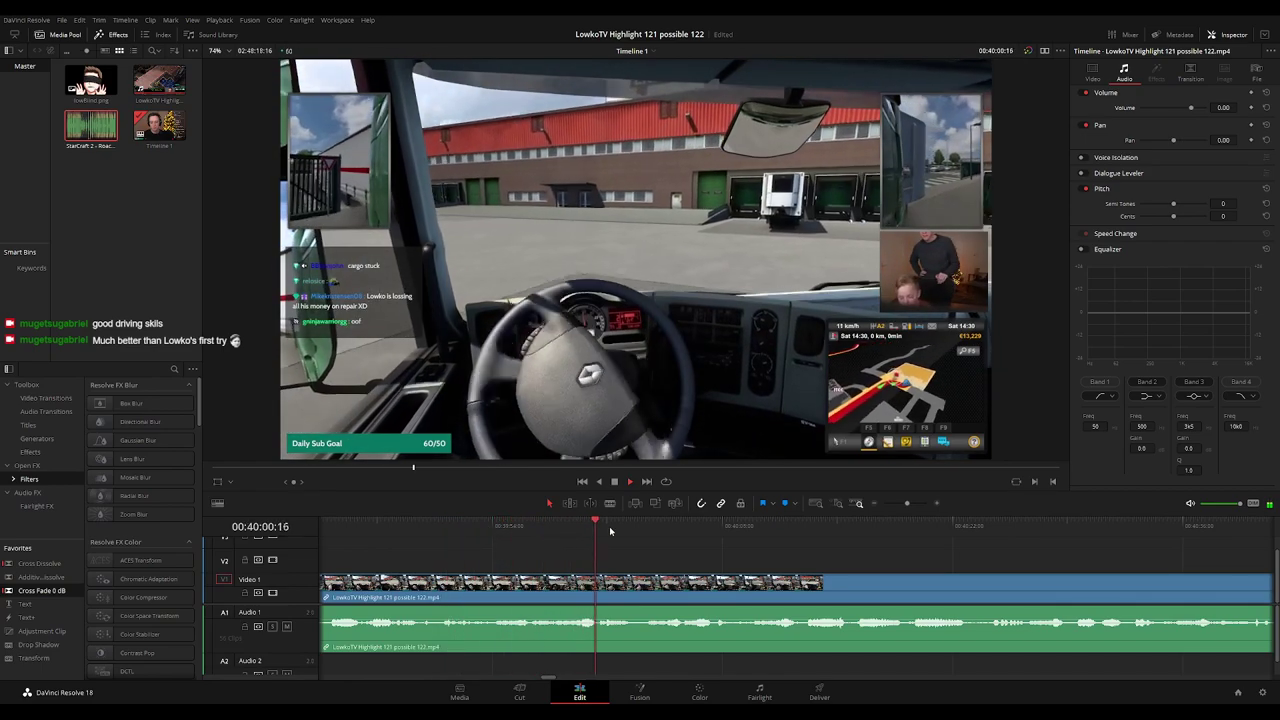
{"action": "left_click_drag", "start_coordinate": [613, 528], "coordinate": [656, 528]}
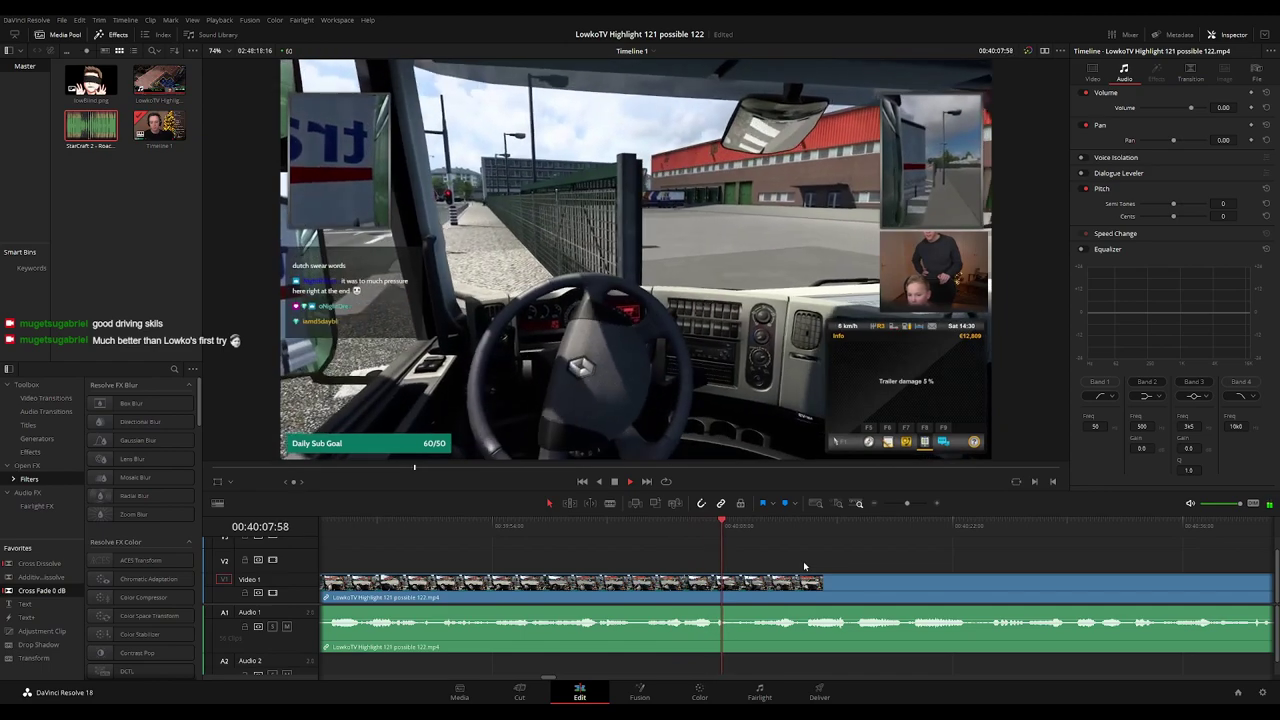
Review the trailer parking and job completion footage from about 00:40:08 to 00:40:59.
{"action": "scroll", "coordinate": [705, 555], "scroll_direction": "right", "scroll_amount": 3}
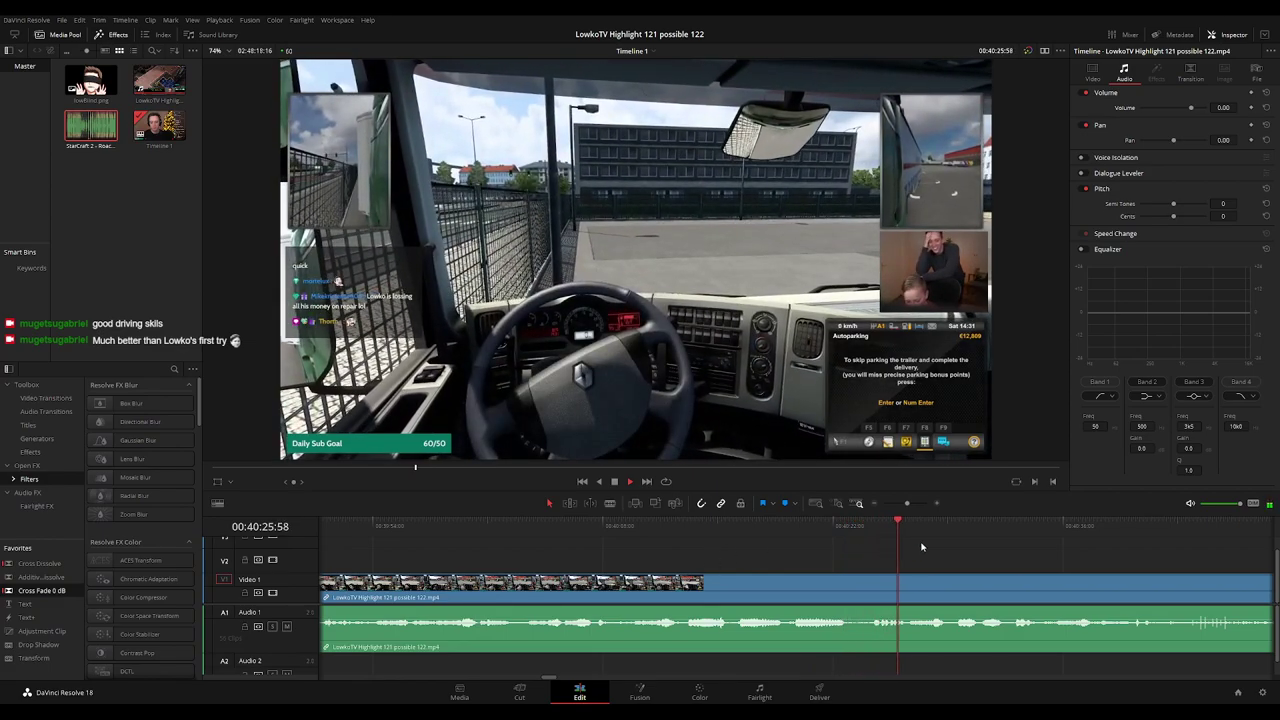
{"action": "left_click", "coordinate": [948, 532]}
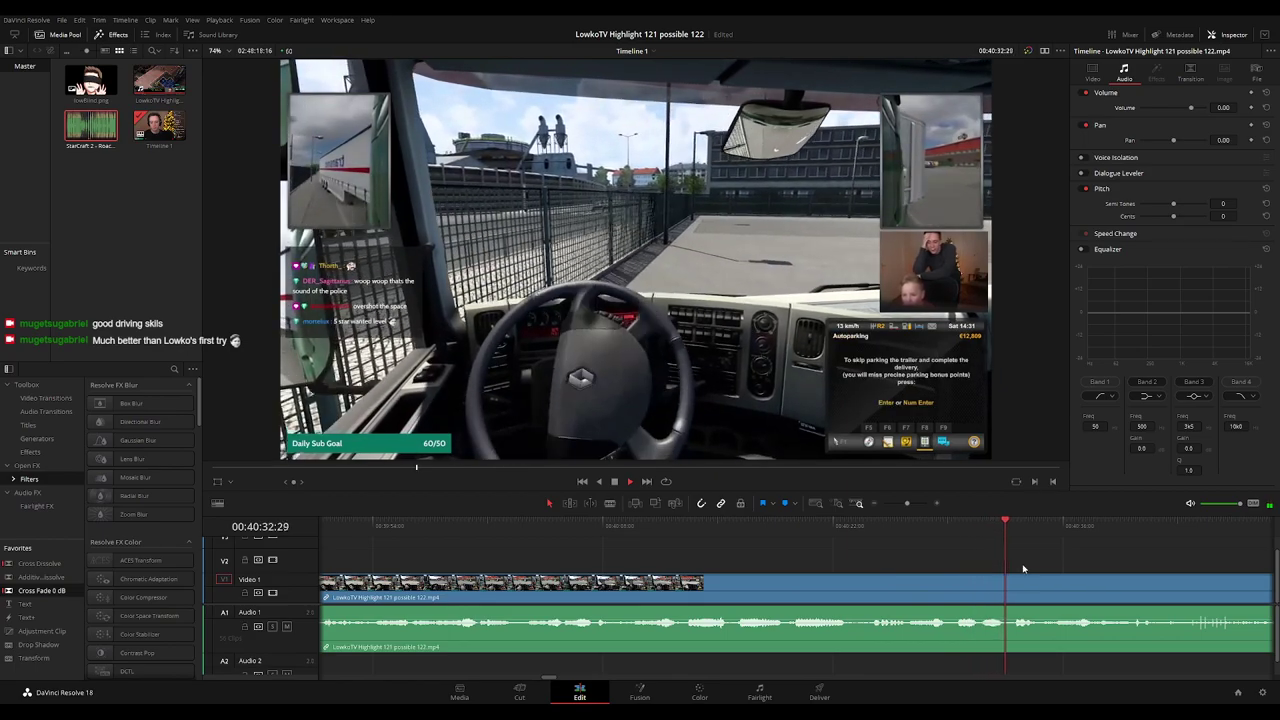
{"action": "left_click_drag", "start_coordinate": [1023, 566], "coordinate": [772, 555]}
{"action": "scroll", "coordinate": [760, 555], "scroll_direction": "right", "scroll_amount": 2}
{"action": "left_click", "coordinate": [673, 532]}
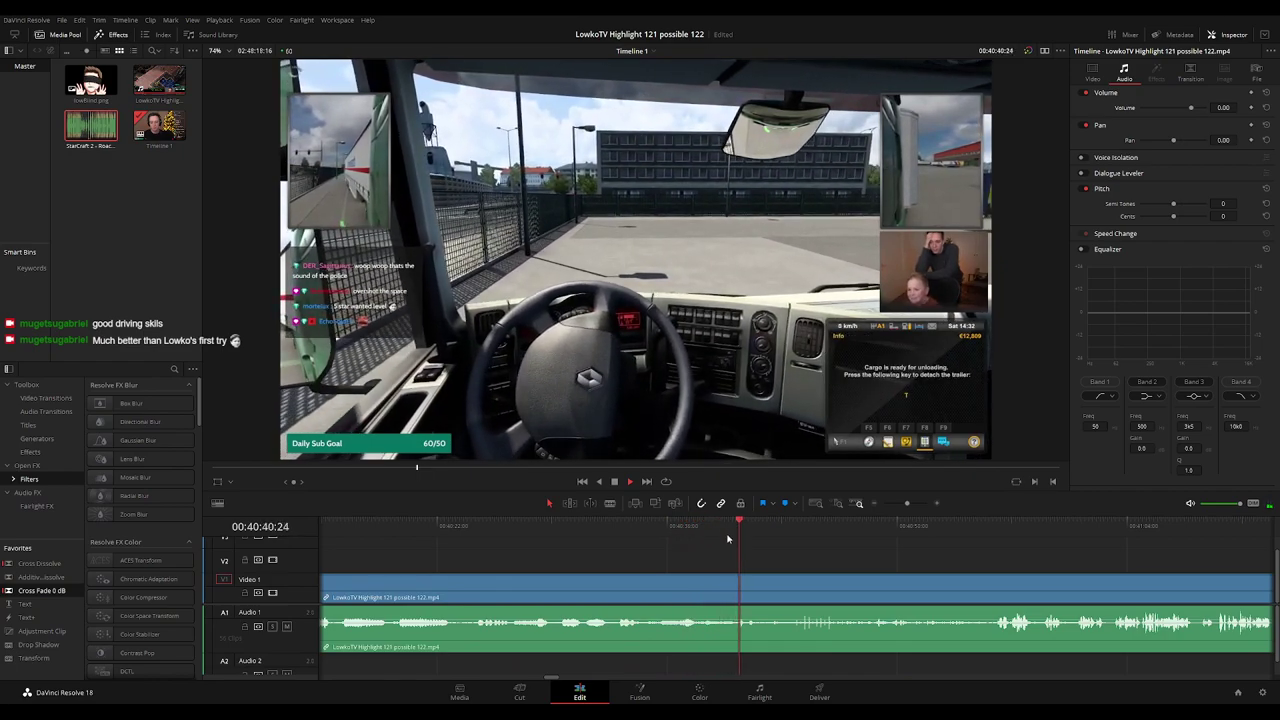
{"action": "left_click", "coordinate": [800, 528]}
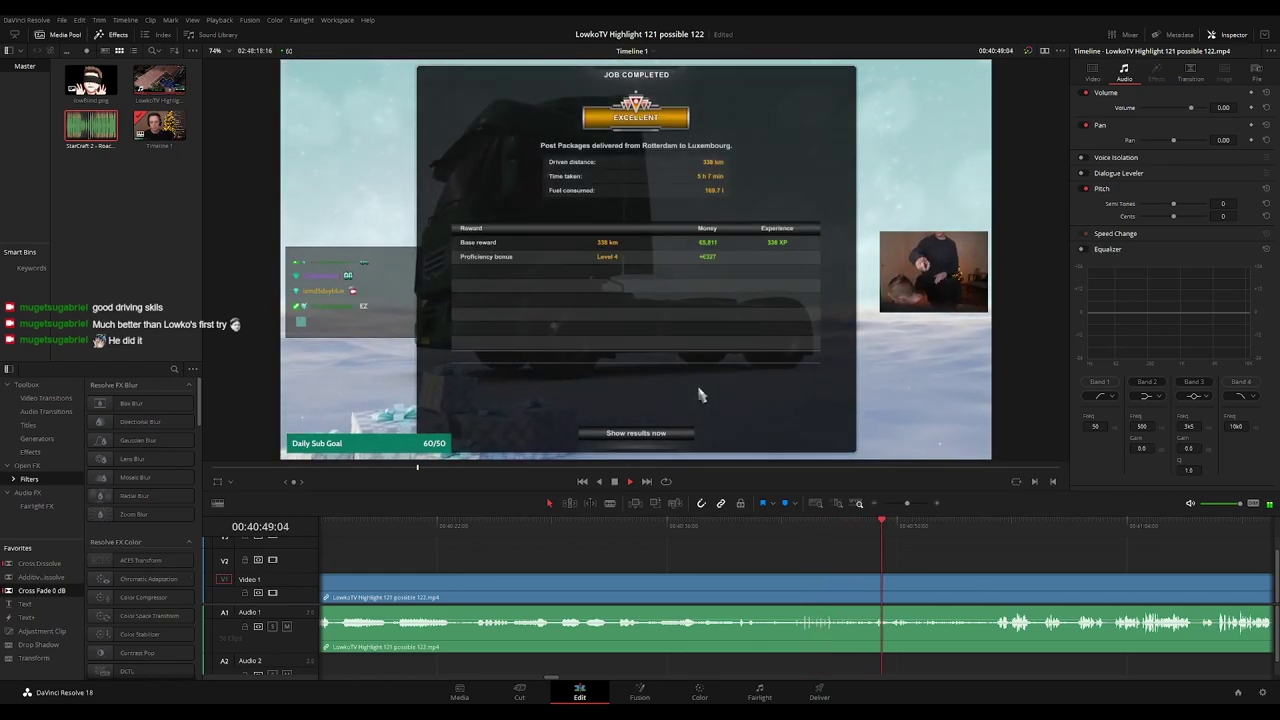
{"action": "left_click_drag", "start_coordinate": [1020, 562], "coordinate": [686, 526]}
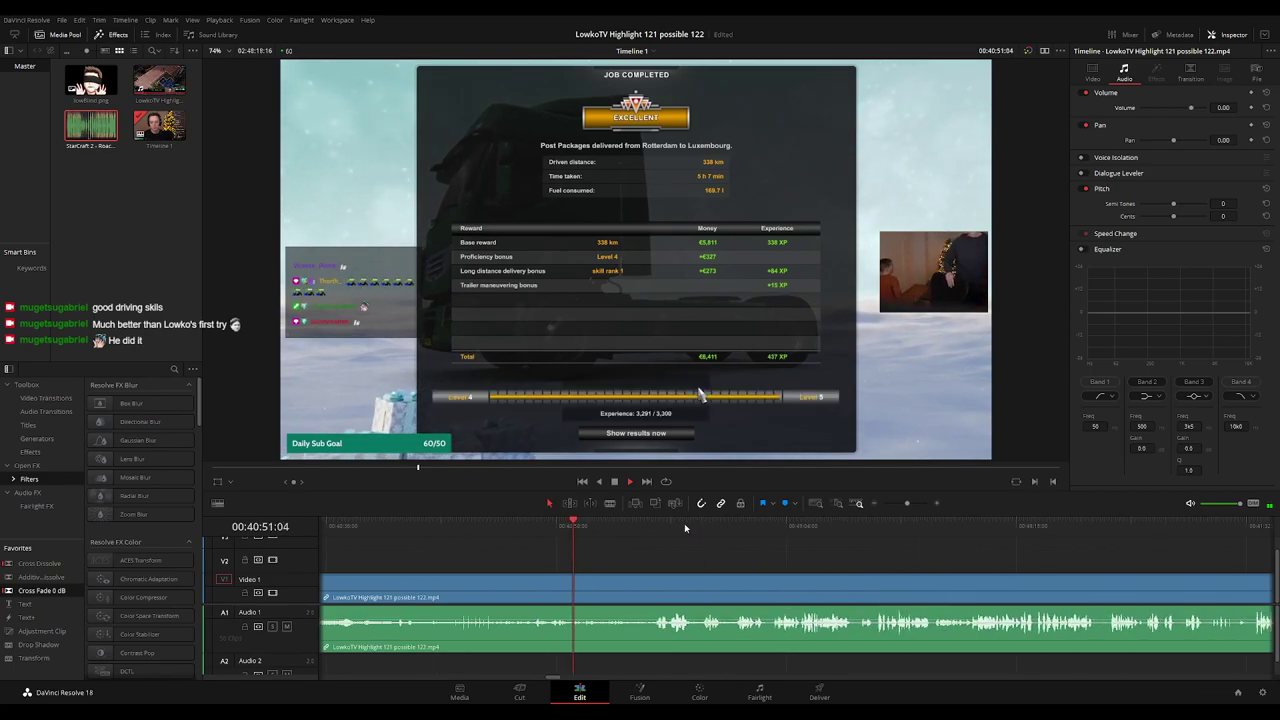
{"action": "left_click", "coordinate": [648, 524]}
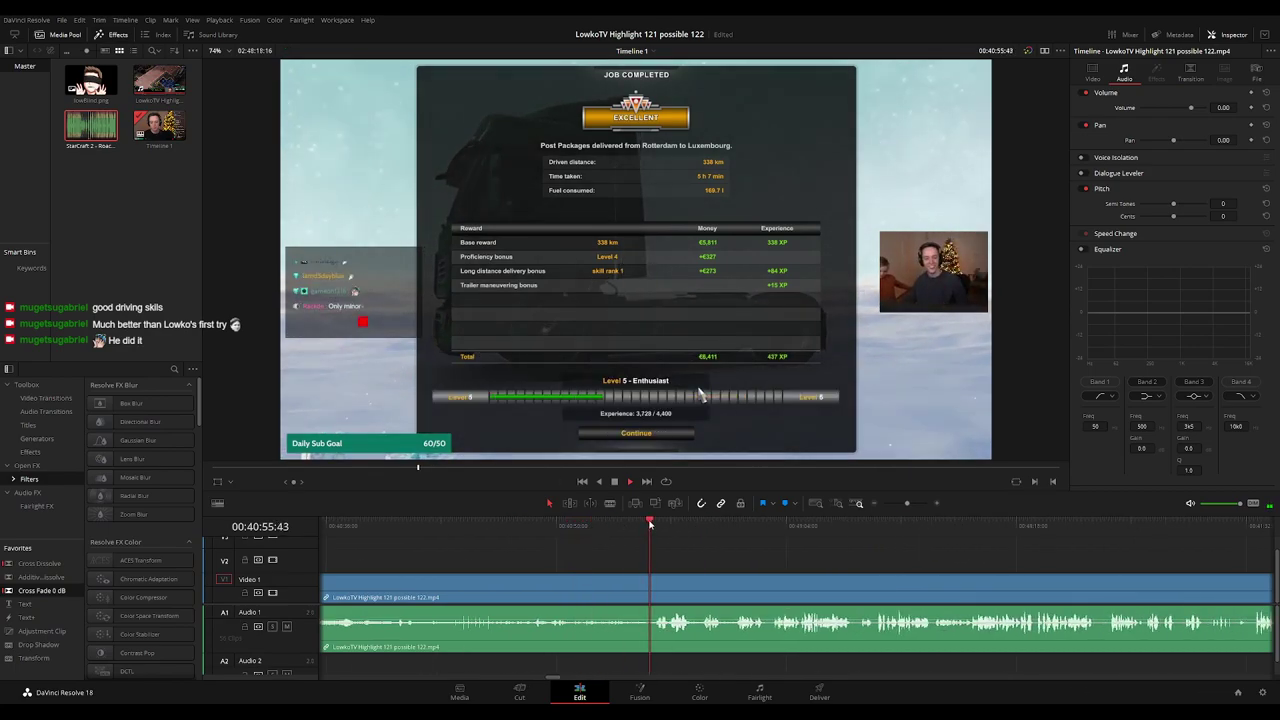
{"action": "scroll", "coordinate": [796, 567], "scroll_direction": "right", "scroll_amount": 3}
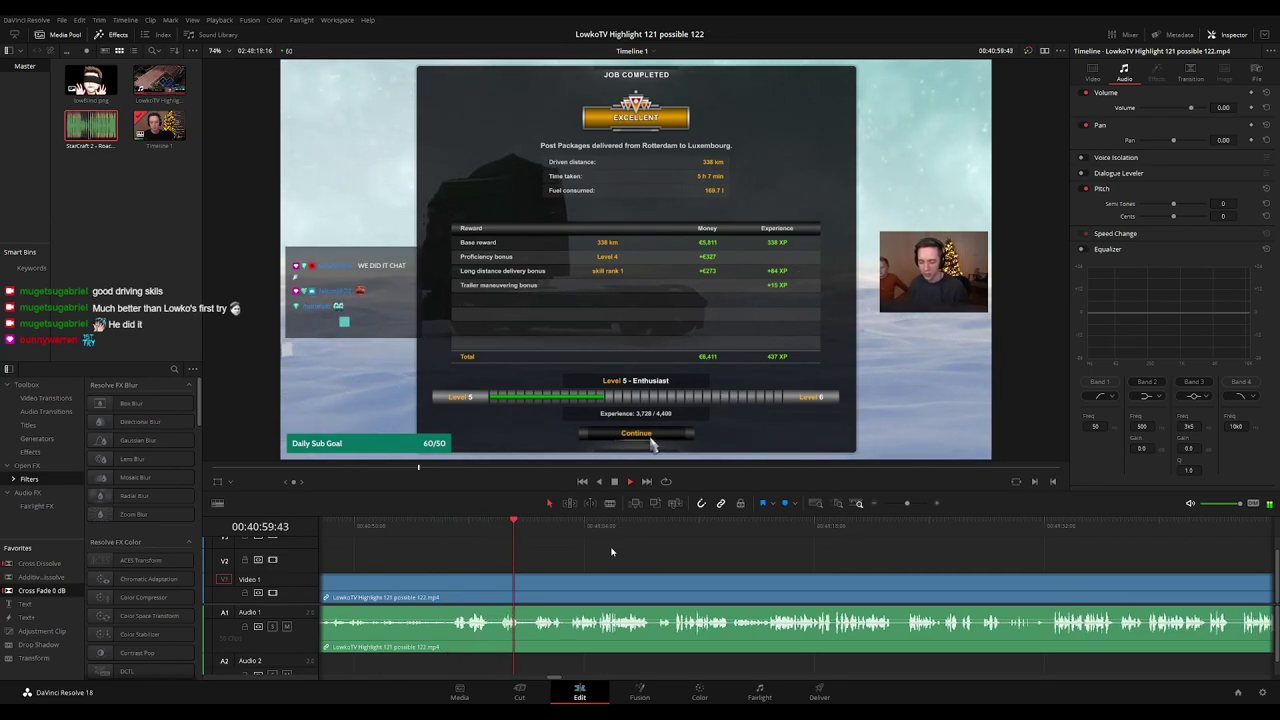
Split the clip at 00:41:02:44 and near the switch to the full-screen webcam shot, and ripple-delete the short Skills-screen piece between.
{"action": "key", "text": "ctrl+="}
{"action": "key", "text": "ctrl+="}
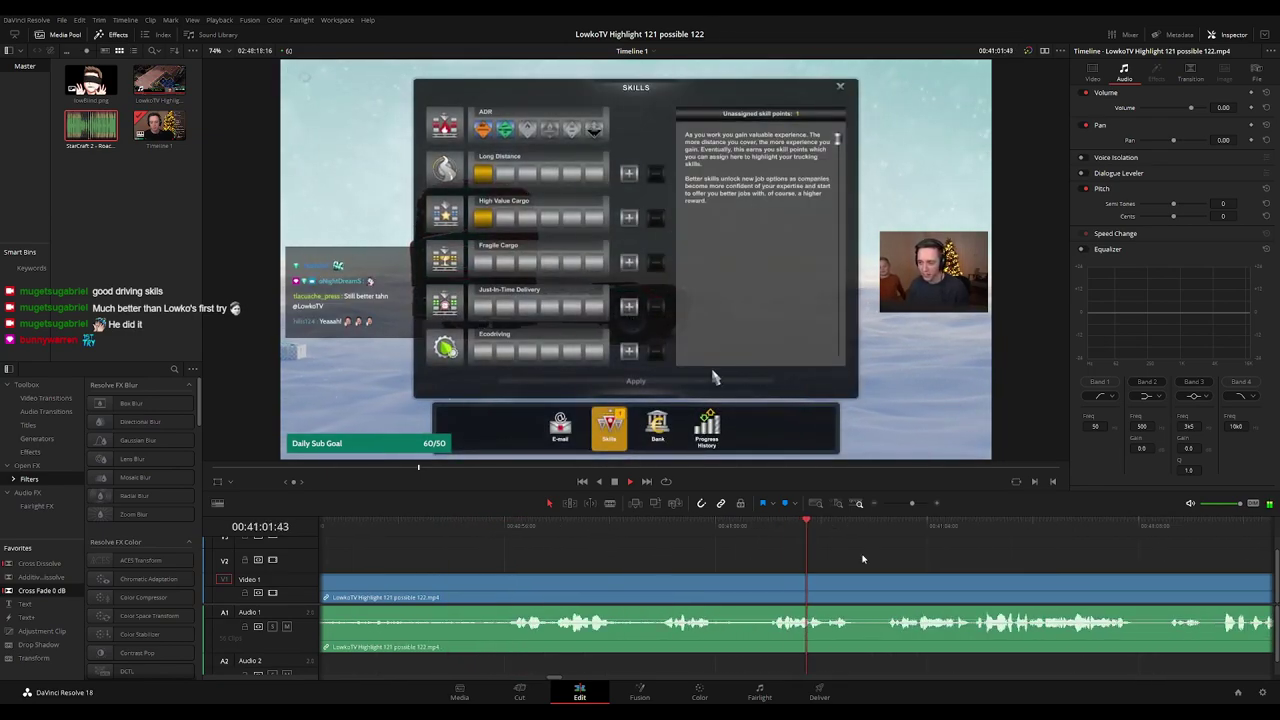
{"action": "scroll", "coordinate": [888, 560], "scroll_direction": "right", "scroll_amount": 3}
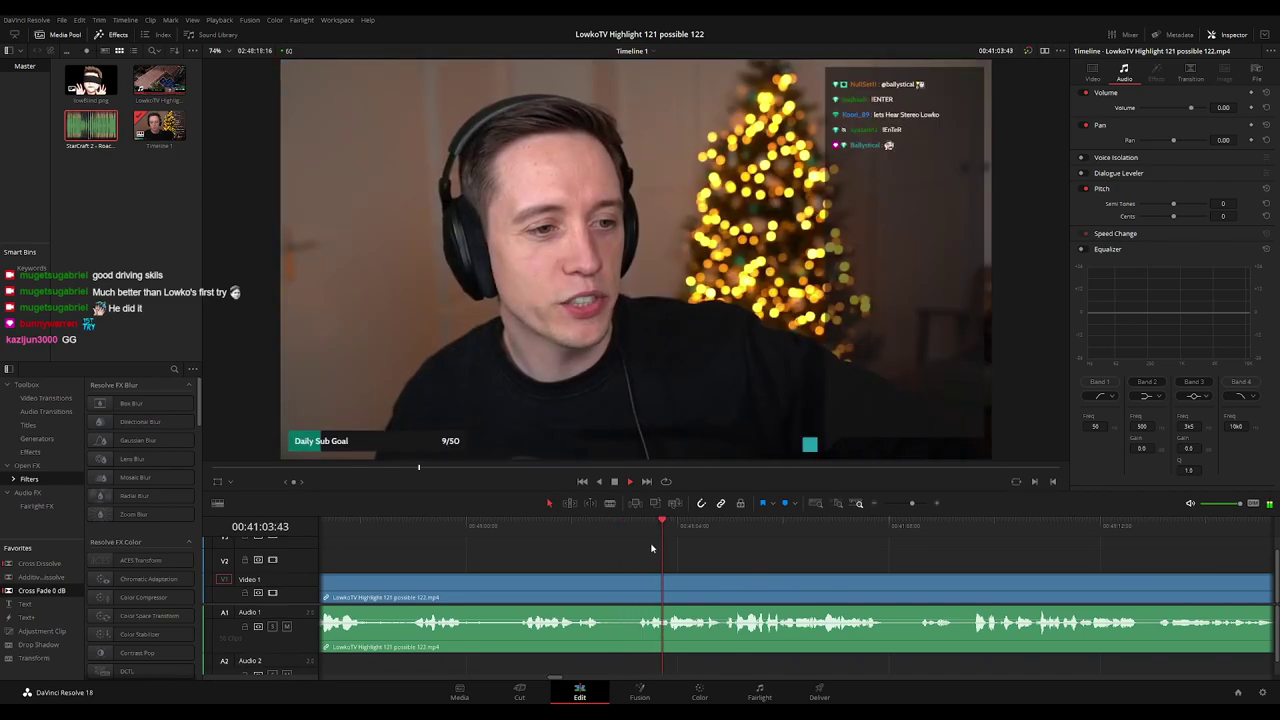
{"action": "left_click", "coordinate": [585, 524]}
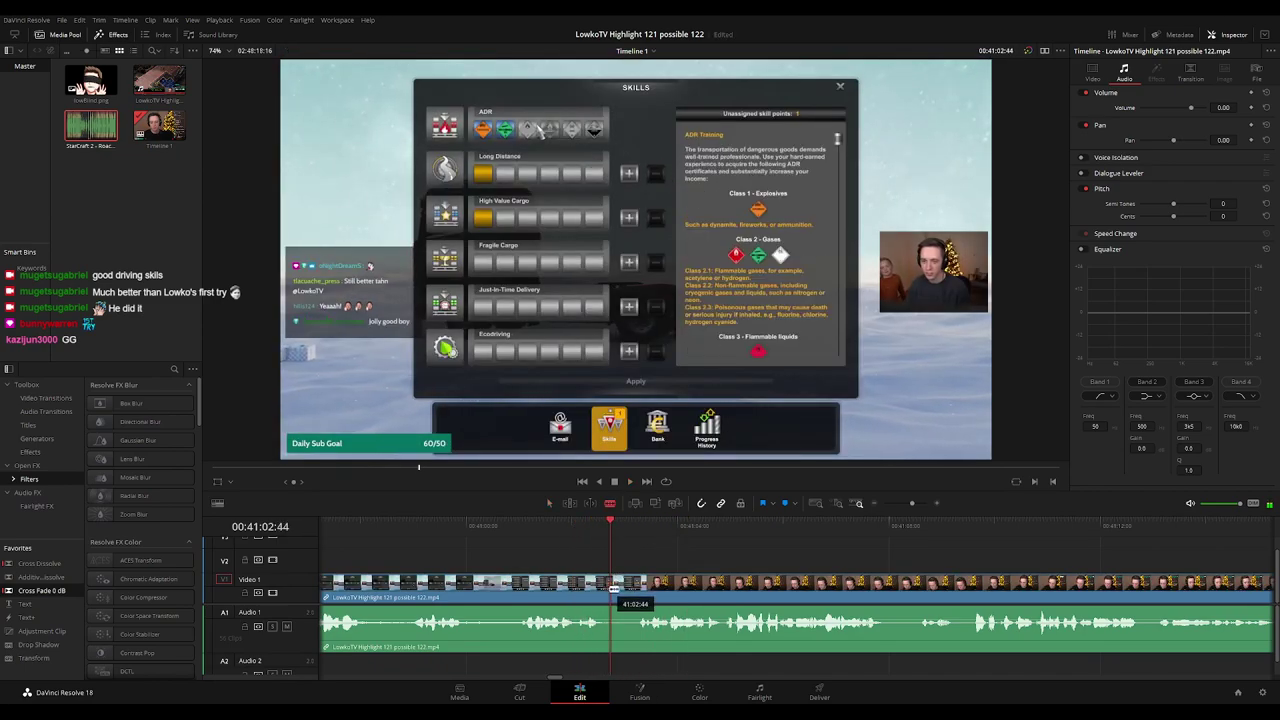
{"action": "left_click", "coordinate": [612, 589]}
{"action": "left_click", "coordinate": [637, 589]}
{"action": "key", "text": "a"}
{"action": "left_click", "coordinate": [623, 590]}
{"action": "key", "text": "Delete"}
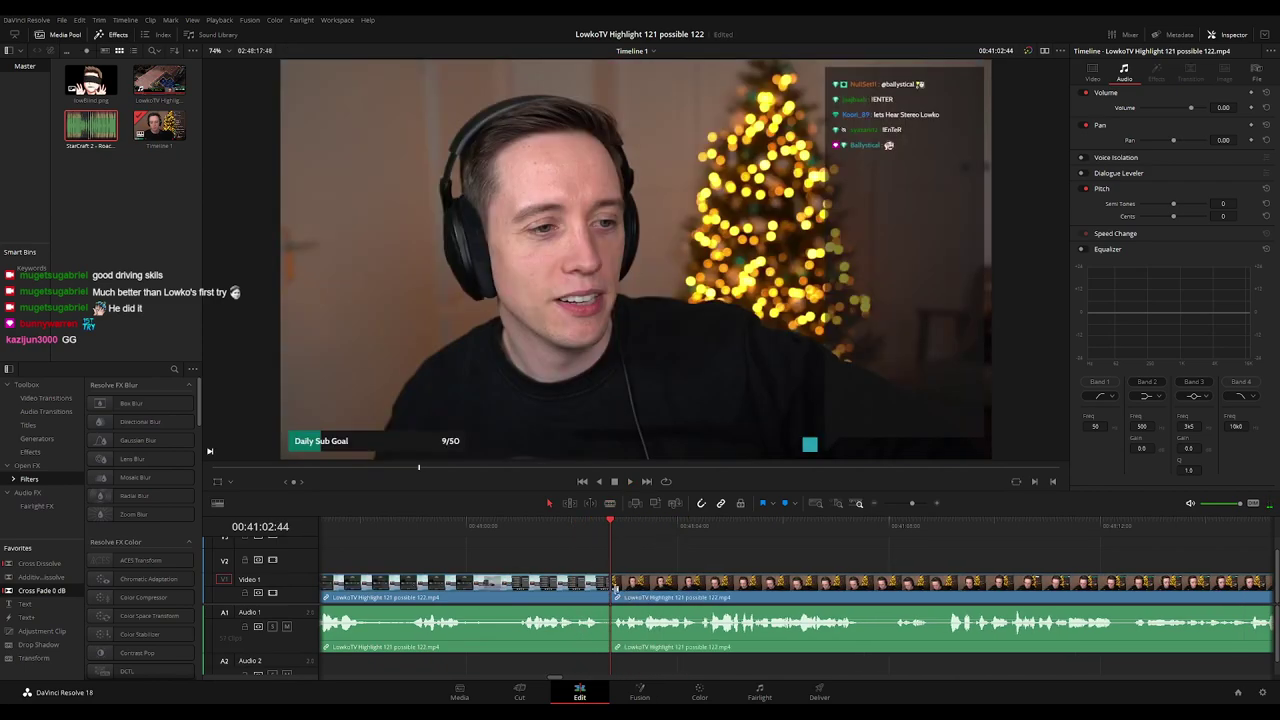
Add a video and audio crossfade at the cut at 00:41:02:44 and play it back from just before the cut.
{"action": "key", "text": "ctrl+t"}
{"action": "left_click", "coordinate": [574, 529]}
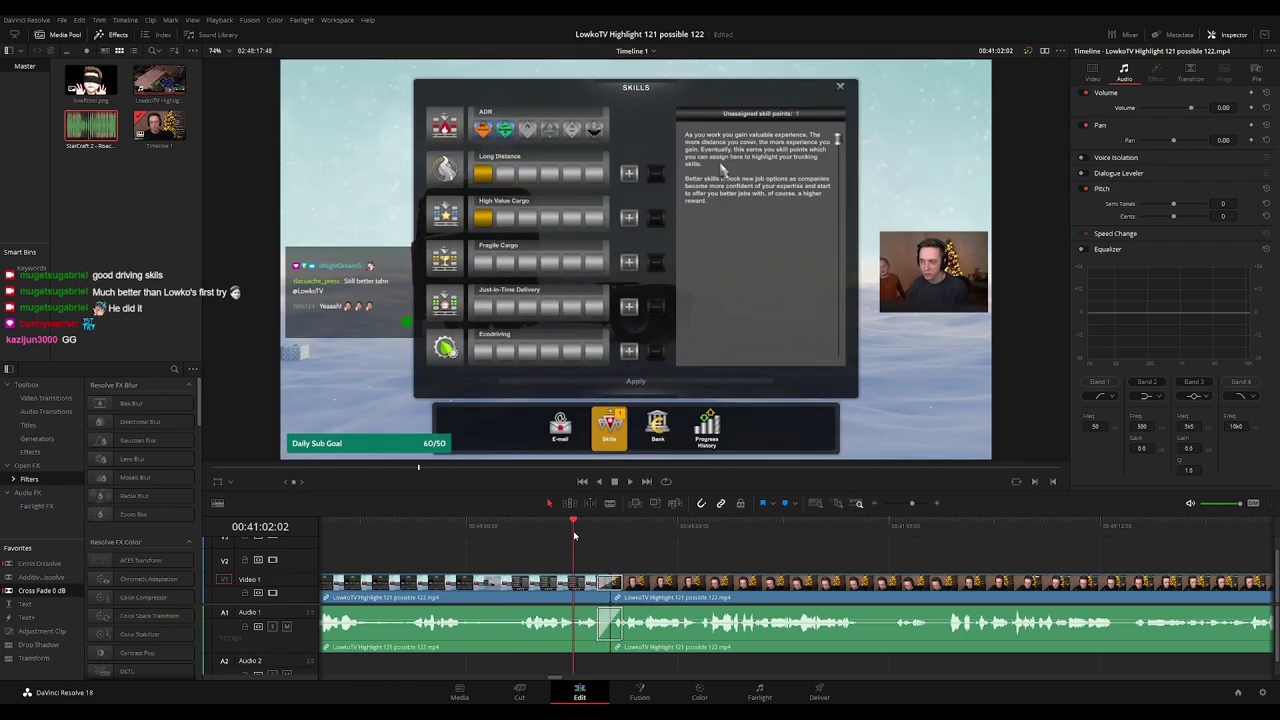
{"action": "key", "text": "space"}
Colour the truck-driving clip that ends at the crossfade orange and clear the selection.
{"action": "left_click", "coordinate": [533, 589]}
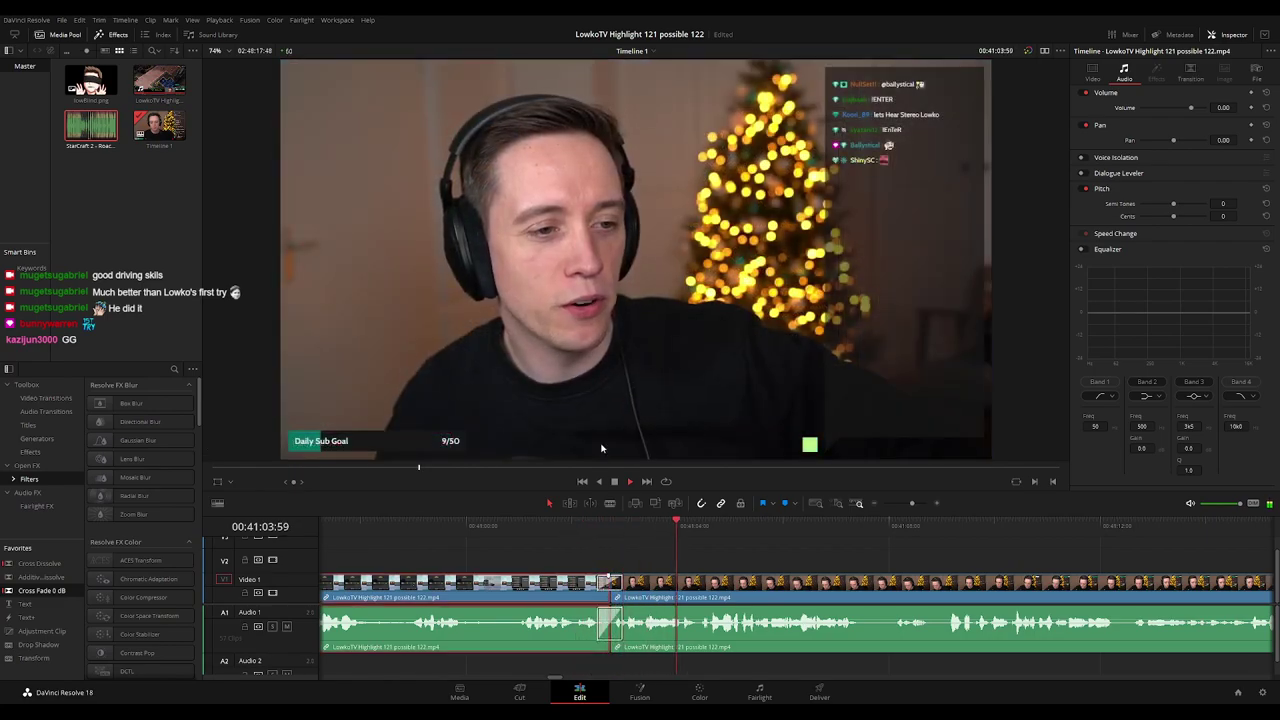
{"action": "key", "text": "F1"}
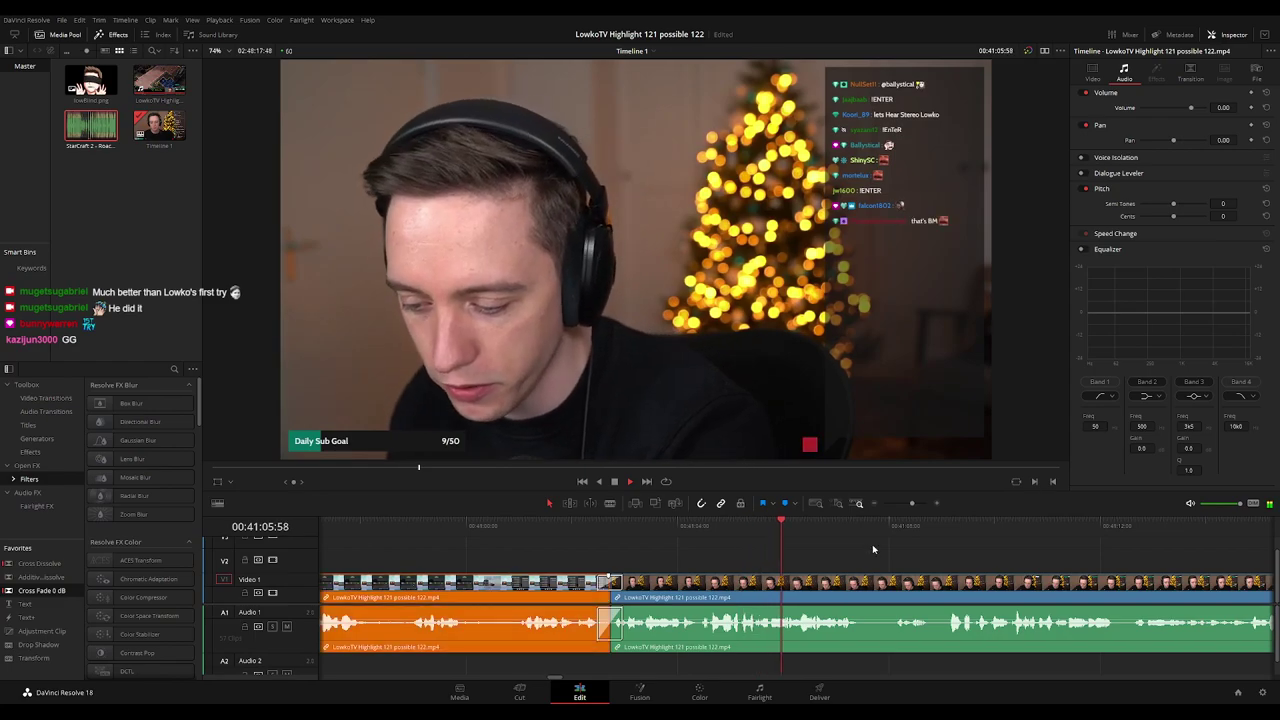
{"action": "left_click", "coordinate": [863, 546]}
Examine the whole timeline to compare the finished sections with the remaining uncut footage, and return to the playhead.
{"action": "key", "text": "ctrl+minus"}
{"action": "key", "text": "ctrl+minus"}
{"action": "key", "text": "ctrl+minus"}
{"action": "key", "text": "ctrl+minus"}
{"action": "key", "text": "ctrl+minus"}
{"action": "key", "text": "ctrl+minus"}
{"action": "key", "text": "ctrl+minus"}
{"action": "key", "text": "ctrl+minus"}
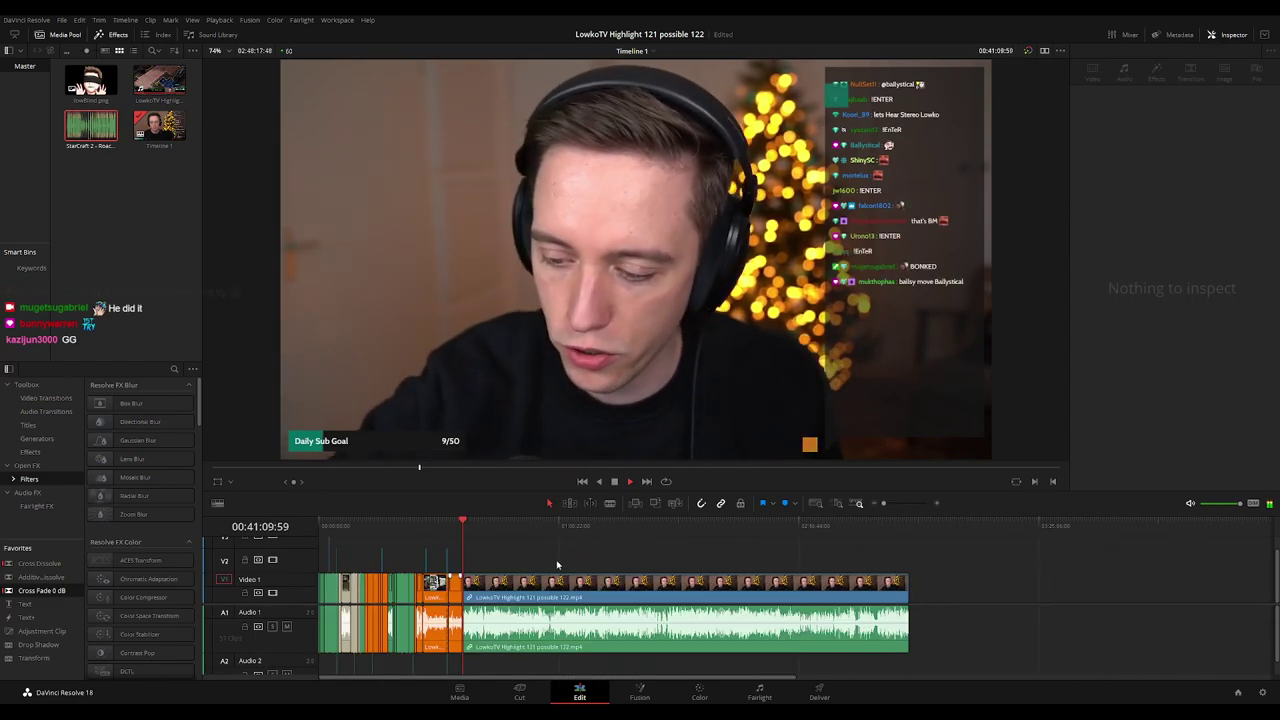
{"action": "scroll", "coordinate": [557, 565], "scroll_direction": "up", "scroll_amount": 5}
{"action": "scroll", "coordinate": [861, 578], "scroll_direction": "up", "scroll_amount": 1}
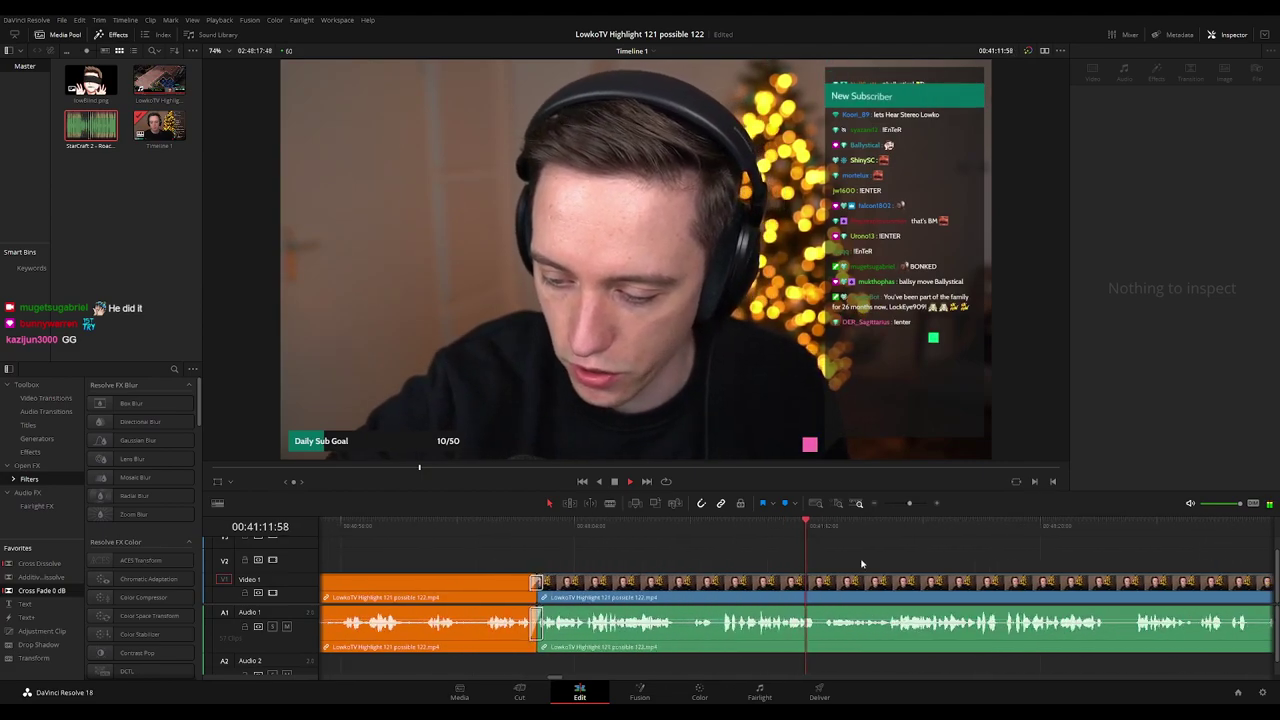
Review the full-screen webcam footage from about 00:41:12 to 00:41:33.
{"action": "left_click_drag", "start_coordinate": [937, 571], "coordinate": [609, 569]}
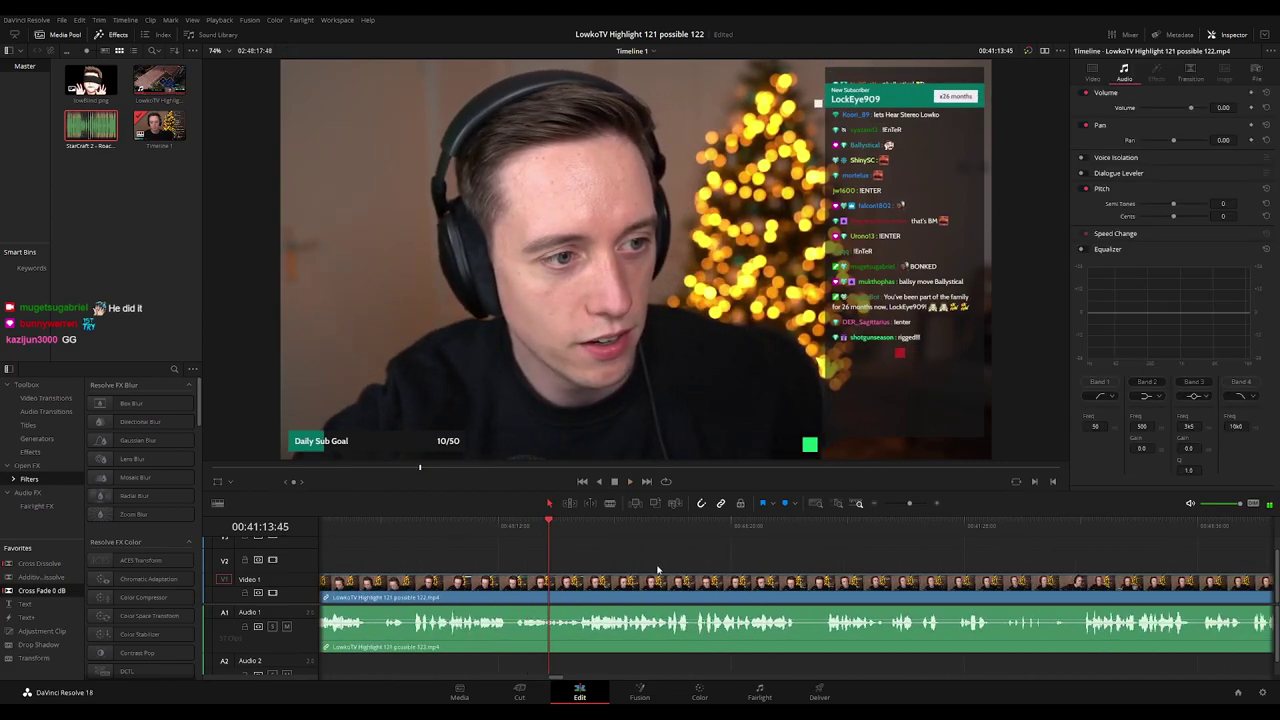
{"action": "left_click_drag", "start_coordinate": [736, 566], "coordinate": [593, 557]}
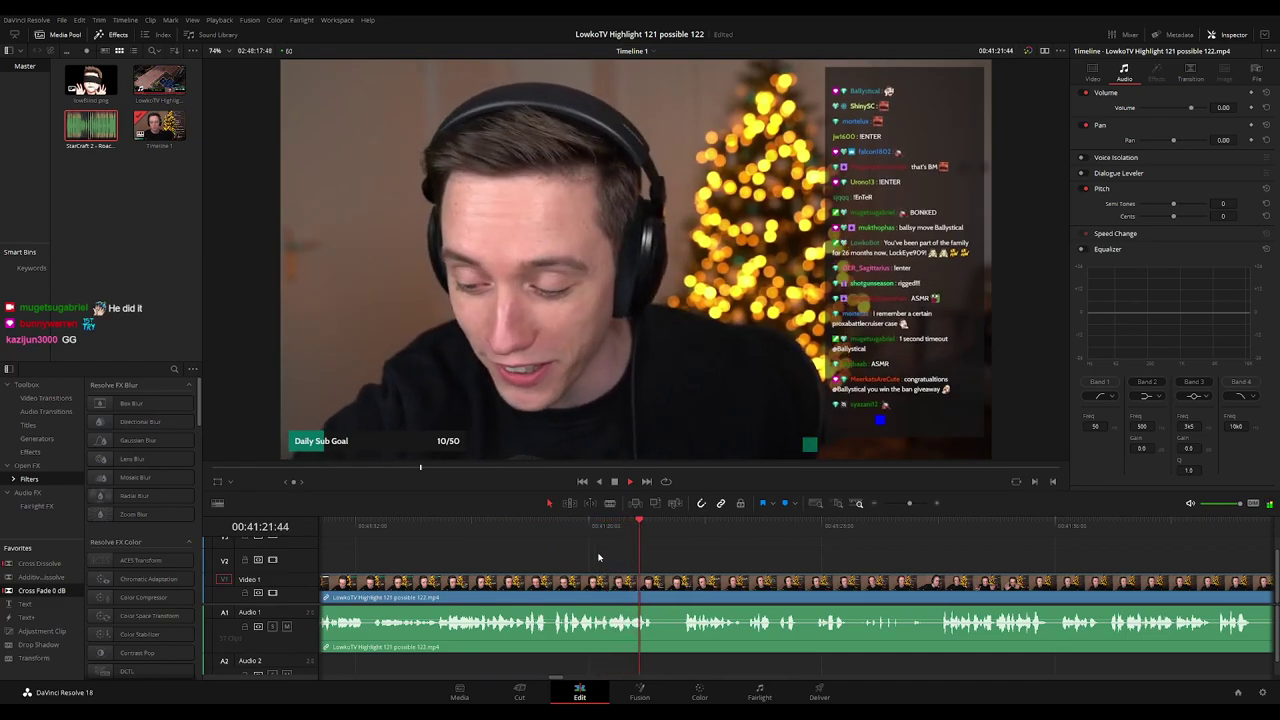
{"action": "left_click_drag", "start_coordinate": [752, 562], "coordinate": [542, 555]}
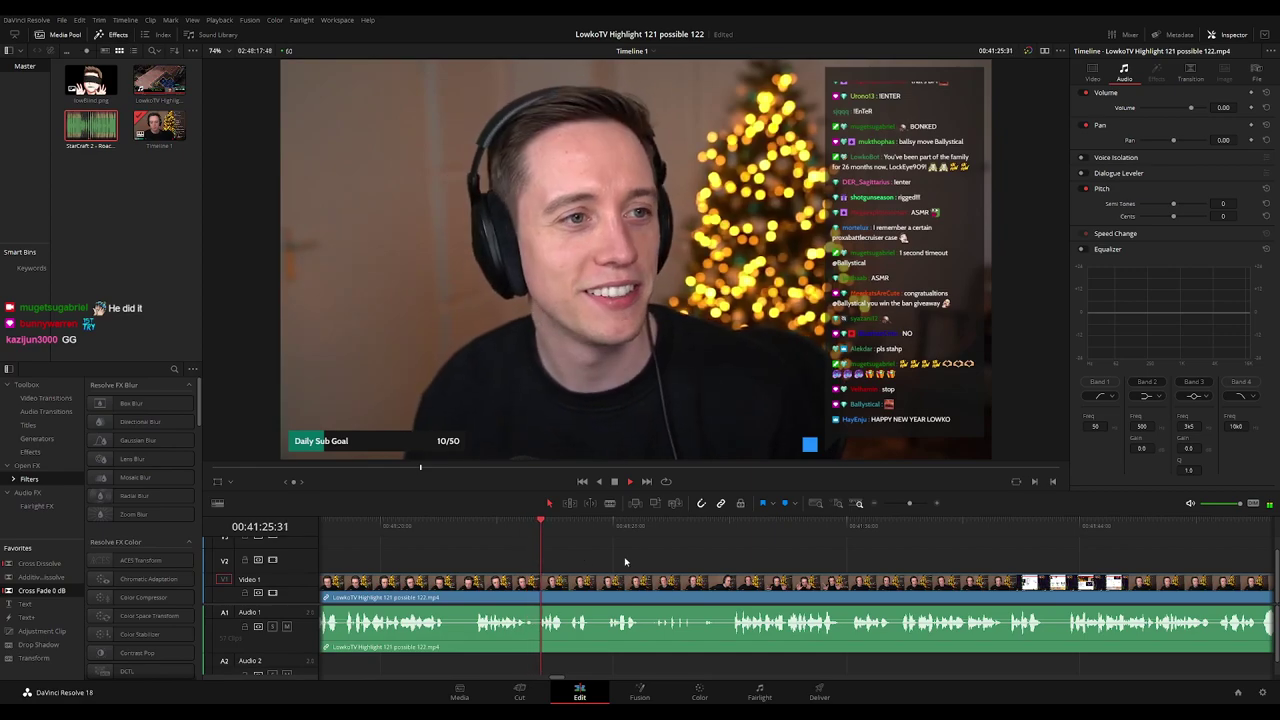
{"action": "scroll", "coordinate": [628, 558], "scroll_direction": "right", "scroll_amount": 2}
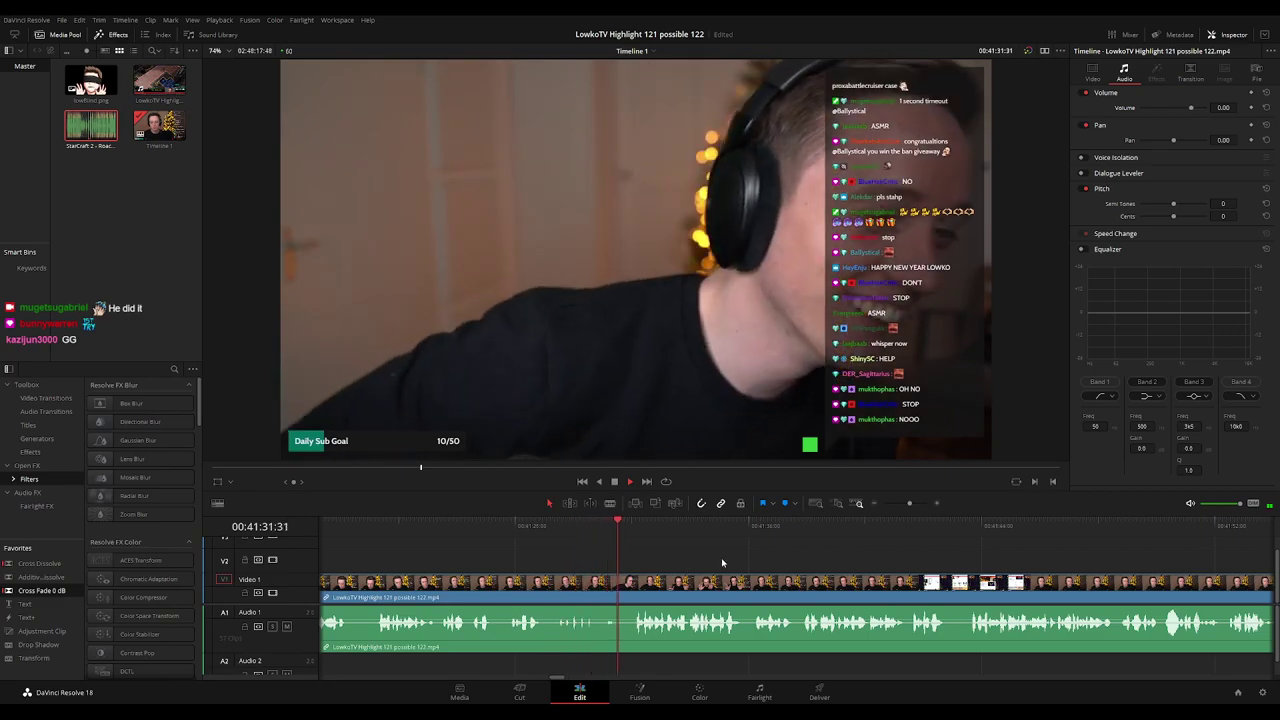
{"action": "scroll", "coordinate": [591, 543], "scroll_direction": "right", "scroll_amount": 2}
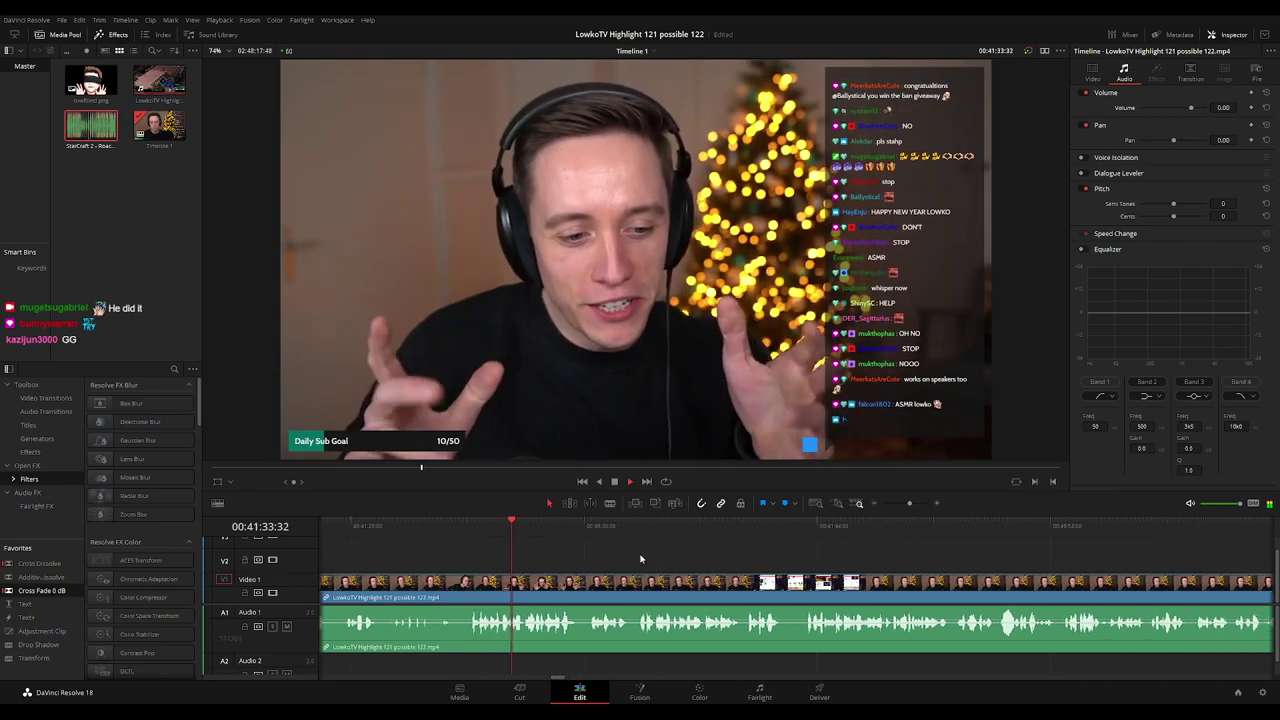
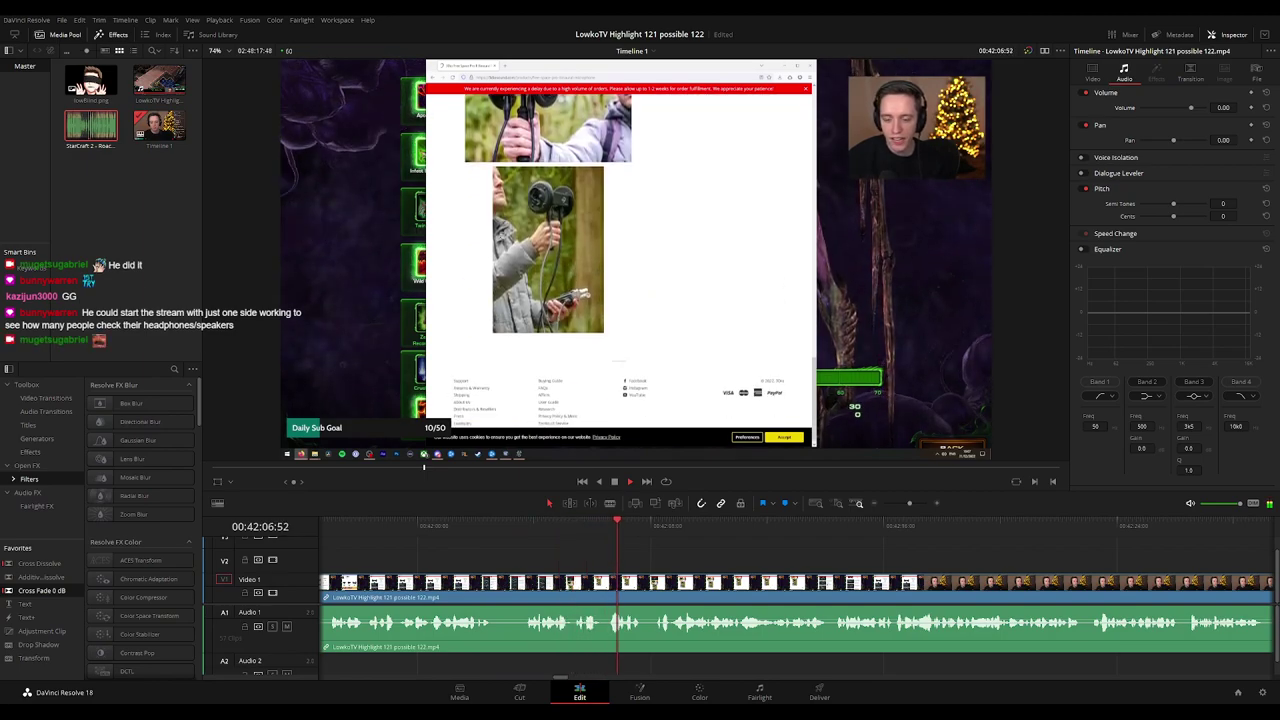
Review the 3Dio binaural microphone web page footage from about 00:42:06 to 00:42:26.
{"action": "left_click_drag", "start_coordinate": [759, 555], "coordinate": [678, 560]}
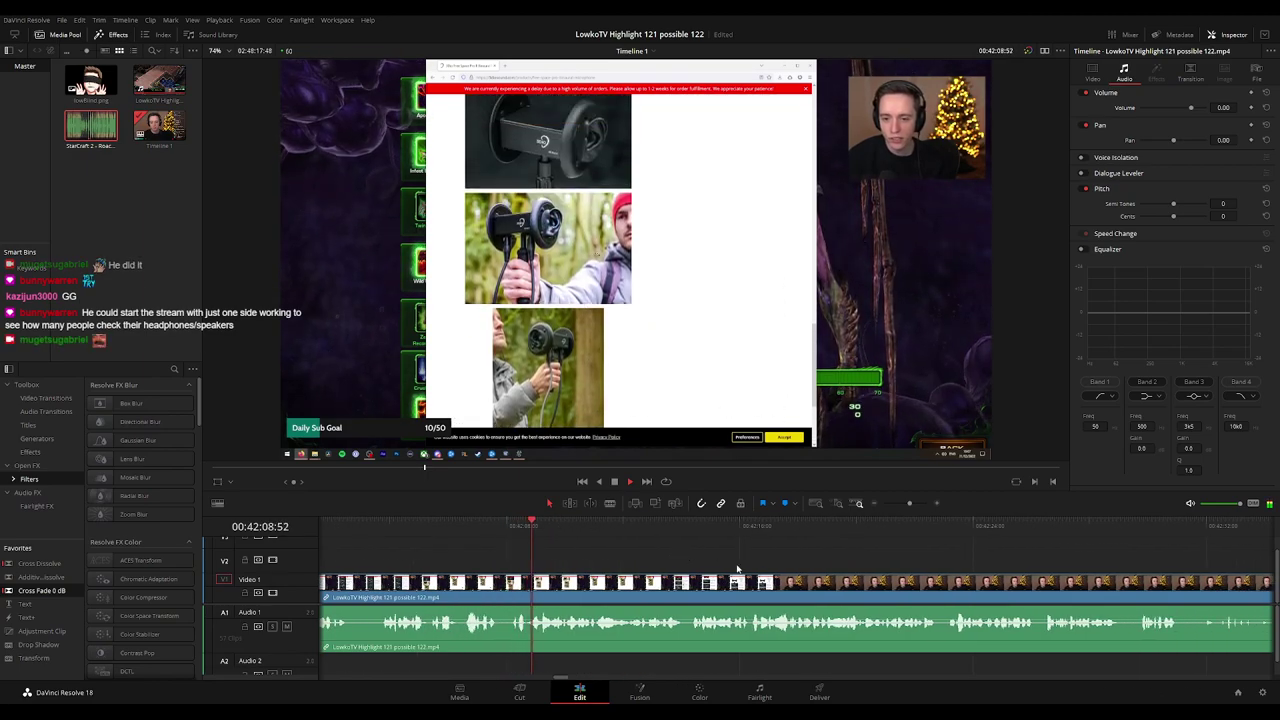
{"action": "scroll", "coordinate": [677, 554], "scroll_direction": "right", "scroll_amount": 3}
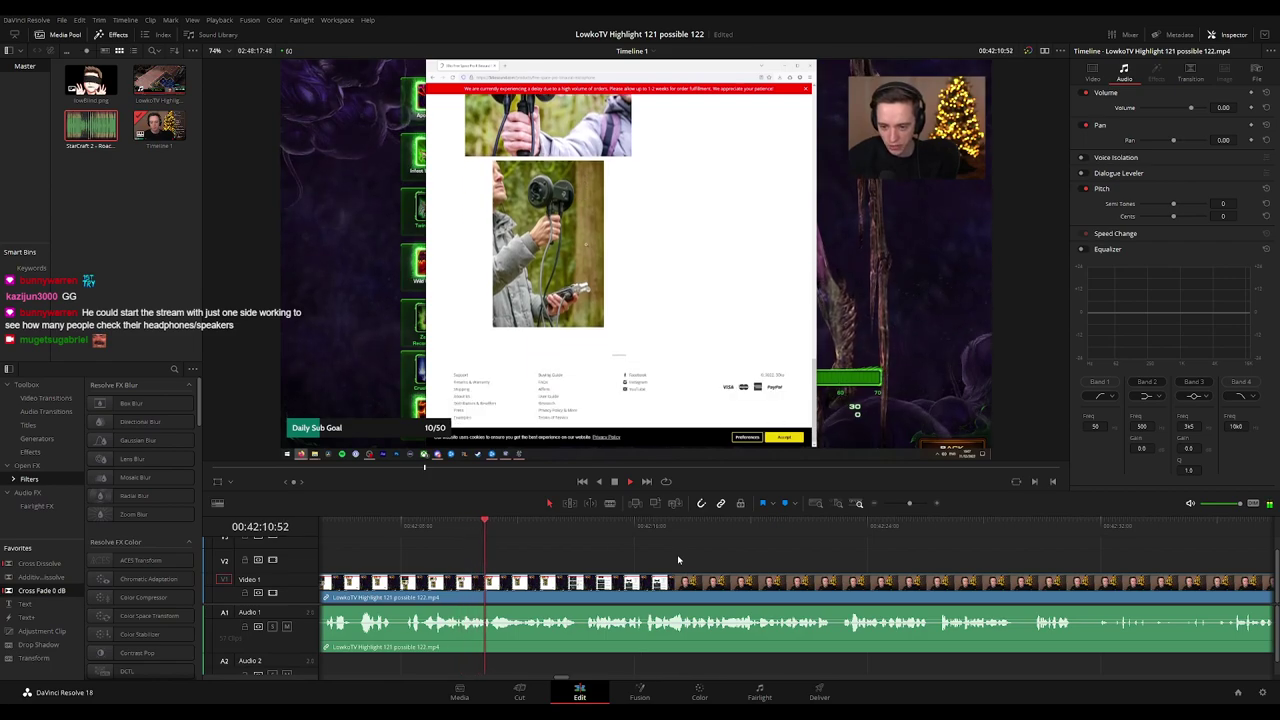
{"action": "scroll", "coordinate": [647, 559], "scroll_direction": "right", "scroll_amount": 3}
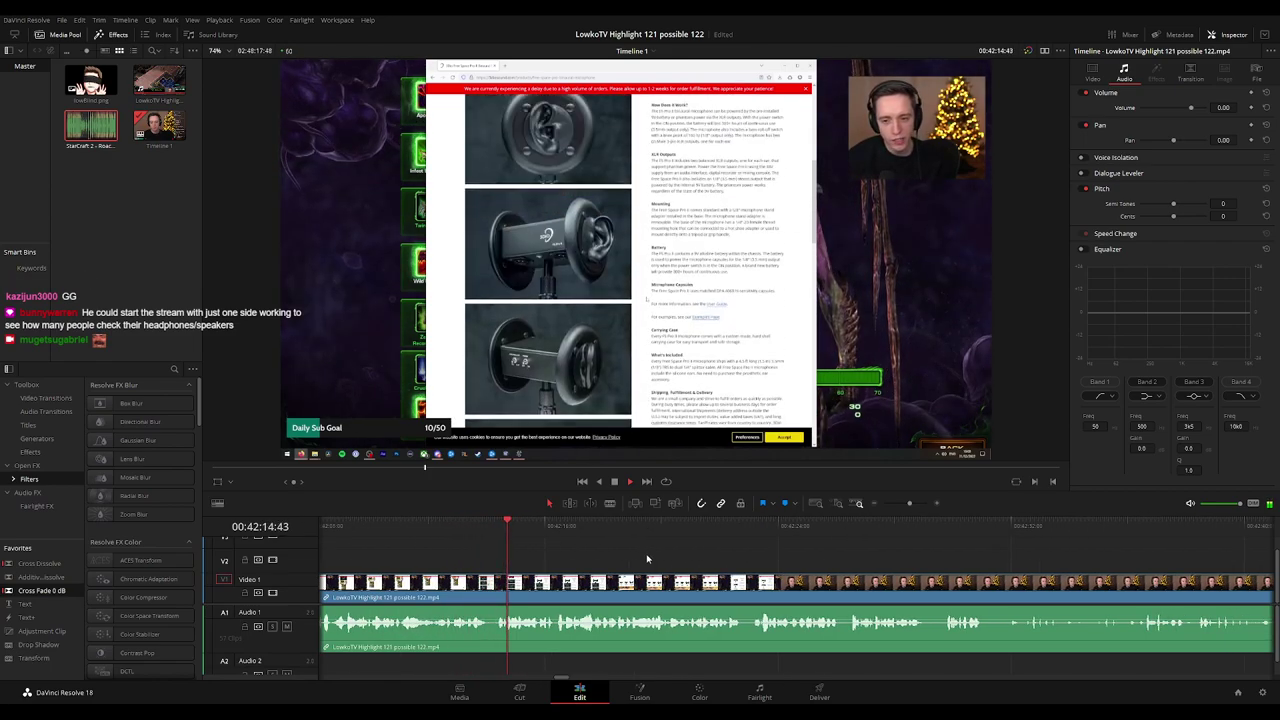
{"action": "scroll", "coordinate": [727, 562], "scroll_direction": "right", "scroll_amount": 3}
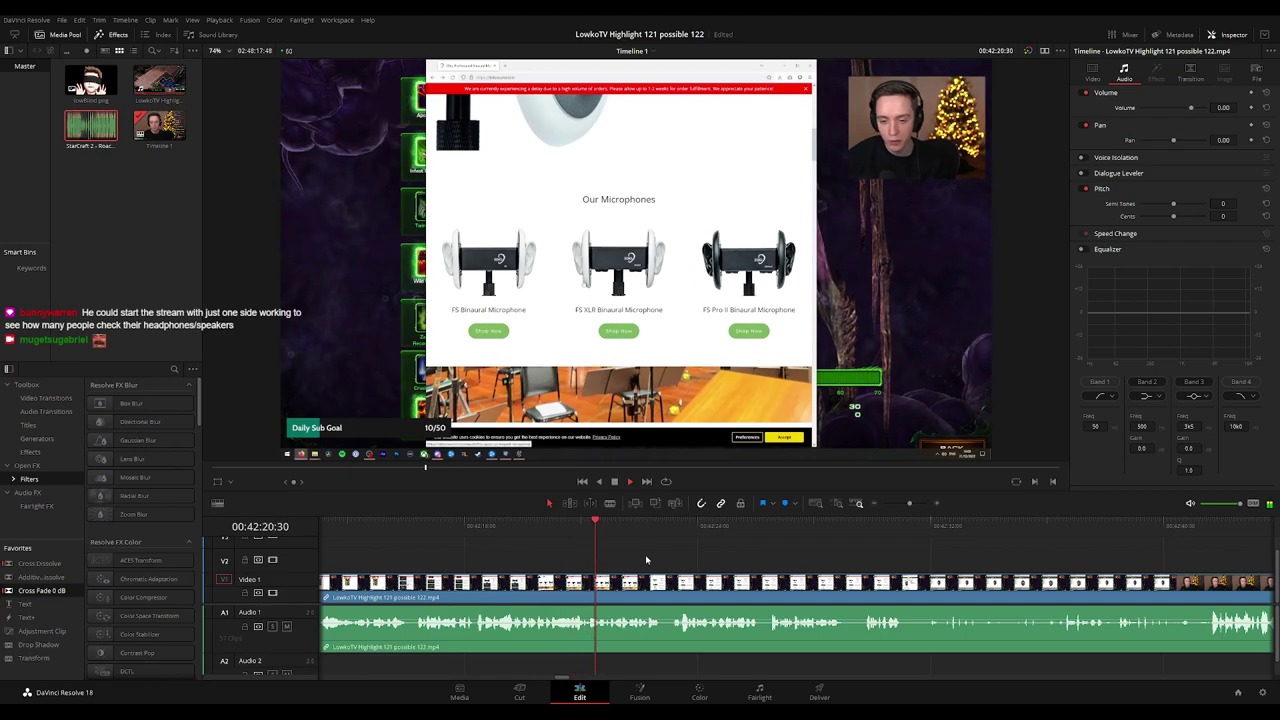
{"action": "scroll", "coordinate": [623, 541], "scroll_direction": "right", "scroll_amount": 3}
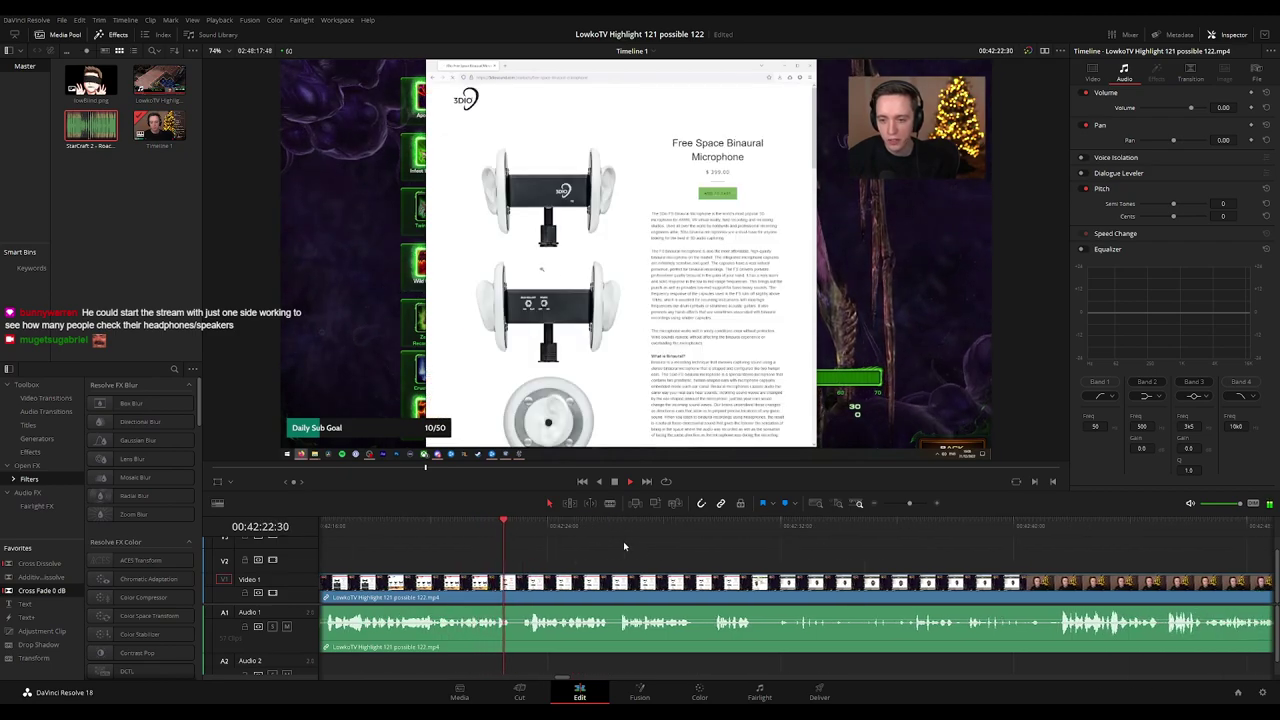
{"action": "left_click_drag", "start_coordinate": [785, 559], "coordinate": [725, 556]}
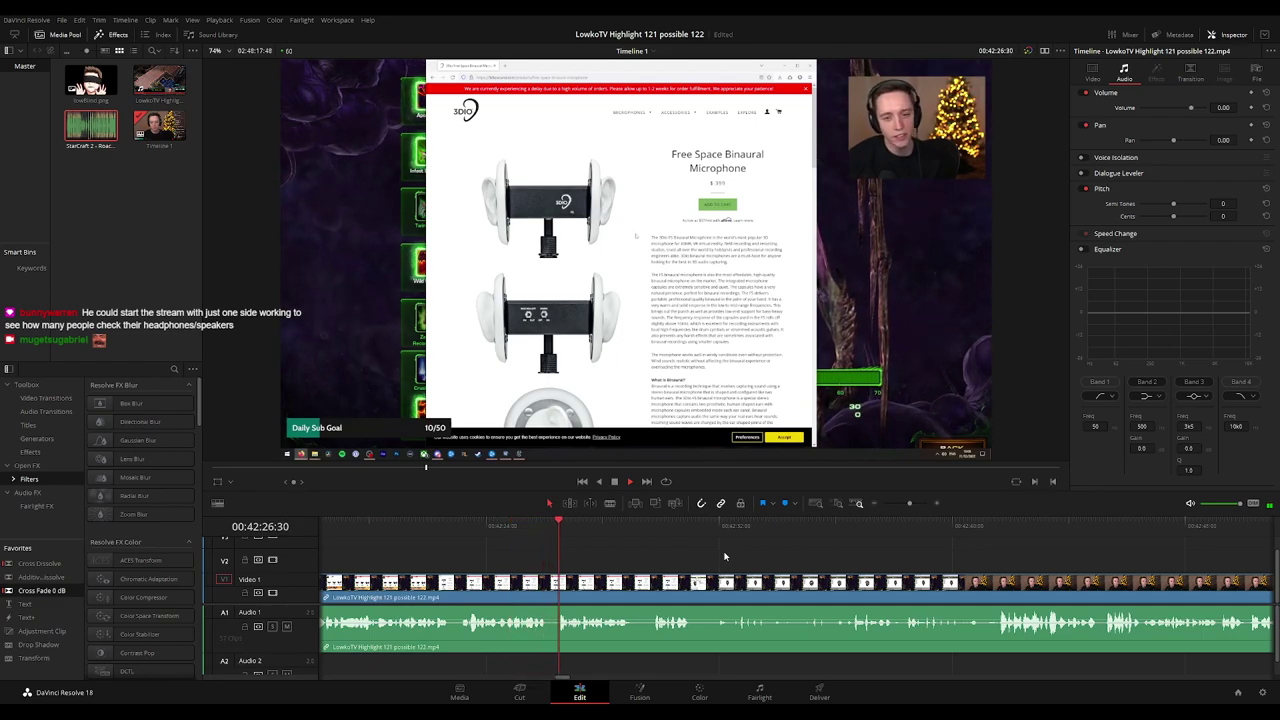
Review the Neumann dummy head microphone footage from about 00:42:26 to 00:43:04.
{"action": "scroll", "coordinate": [700, 555], "scroll_direction": "right", "scroll_amount": 2}
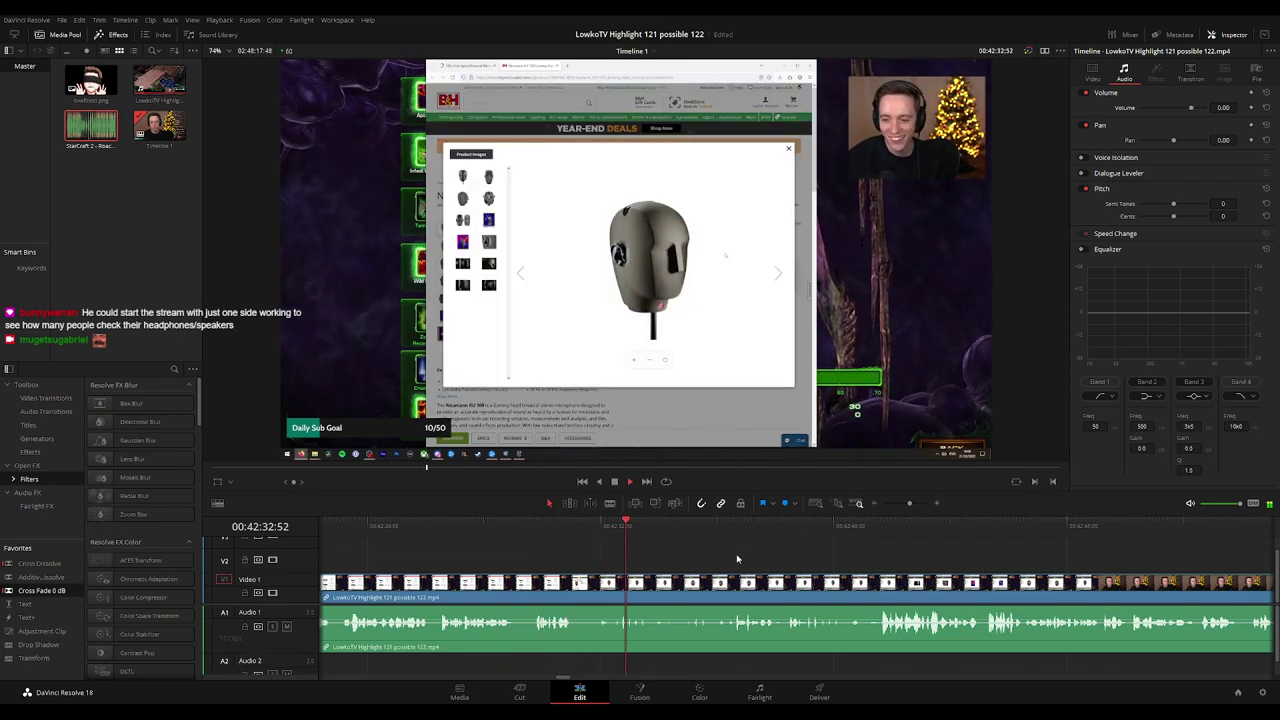
{"action": "scroll", "coordinate": [780, 567], "scroll_direction": "right", "scroll_amount": 3}
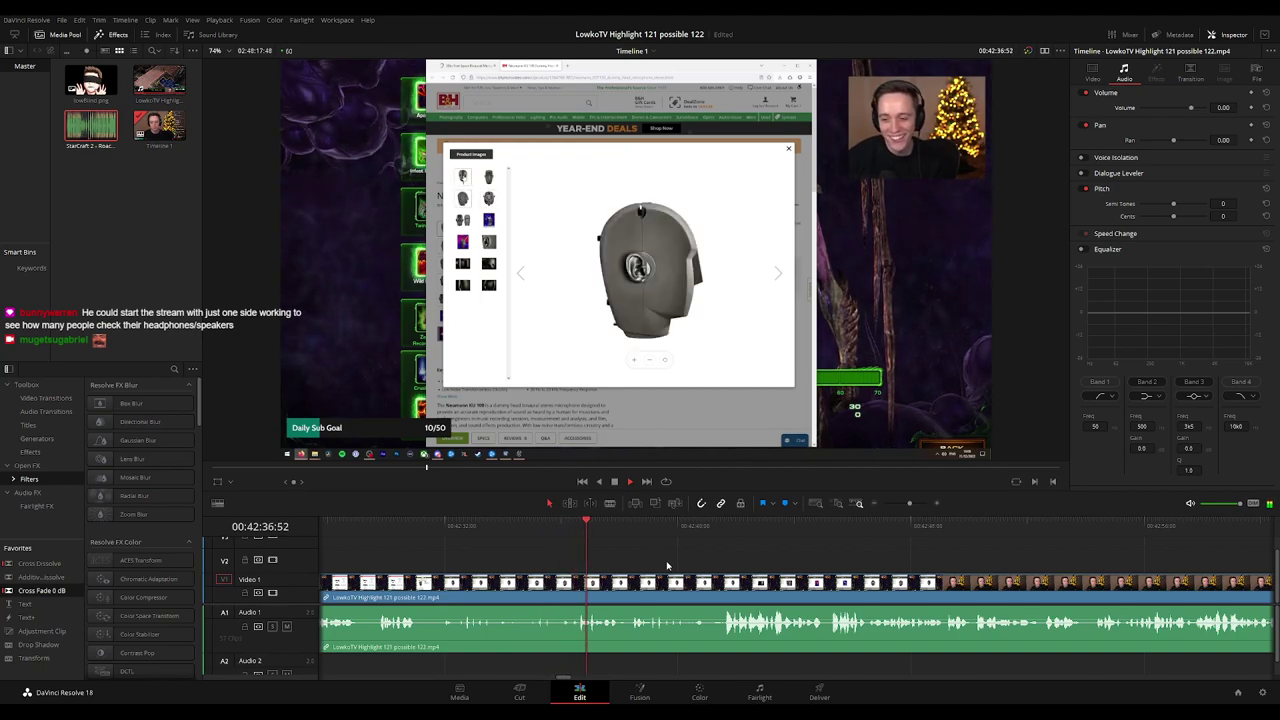
{"action": "scroll", "coordinate": [782, 573], "scroll_direction": "right", "scroll_amount": 3}
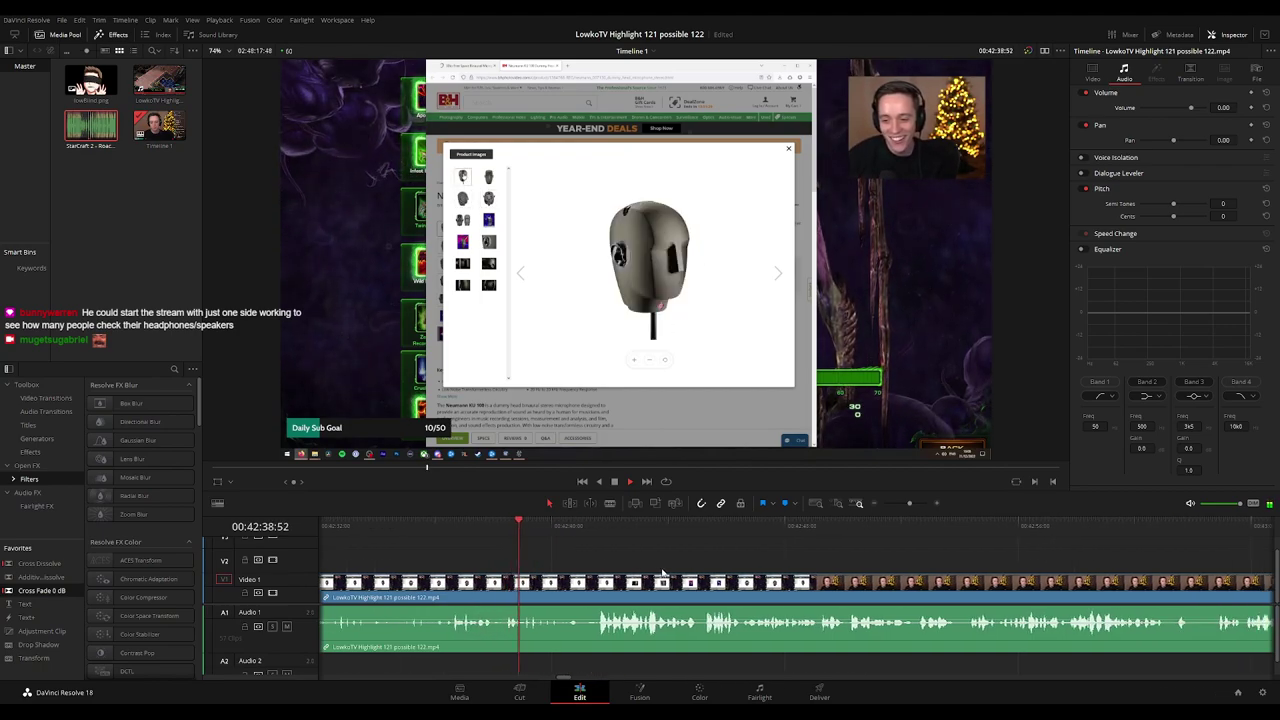
{"action": "scroll", "coordinate": [769, 568], "scroll_direction": "right", "scroll_amount": 3}
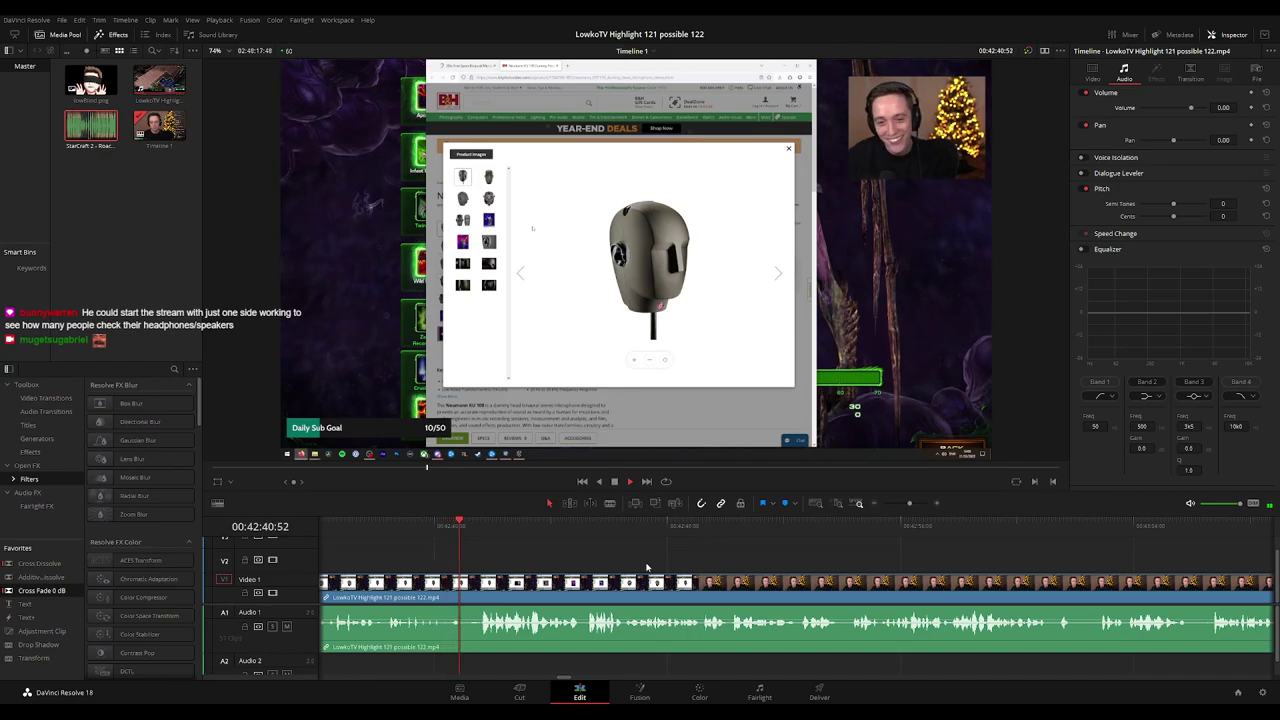
{"action": "scroll", "coordinate": [646, 555], "scroll_direction": "right", "scroll_amount": 3}
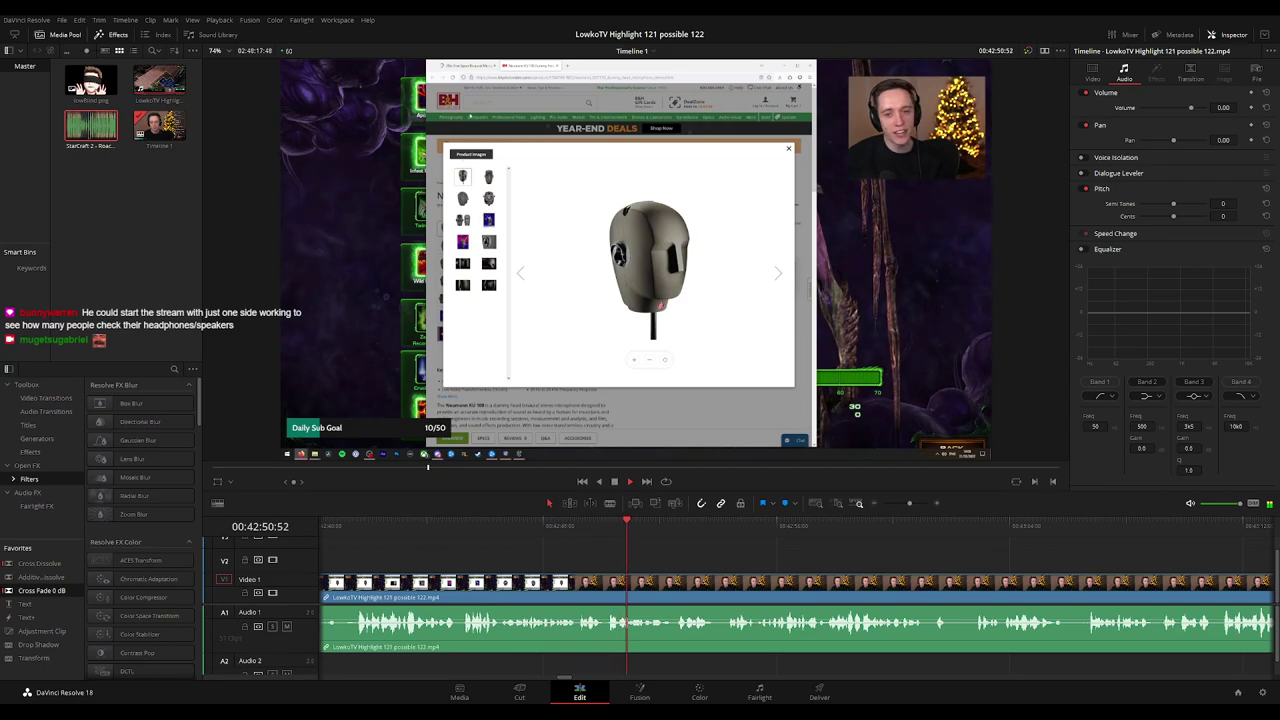
{"action": "left_click_drag", "start_coordinate": [751, 563], "coordinate": [590, 562]}
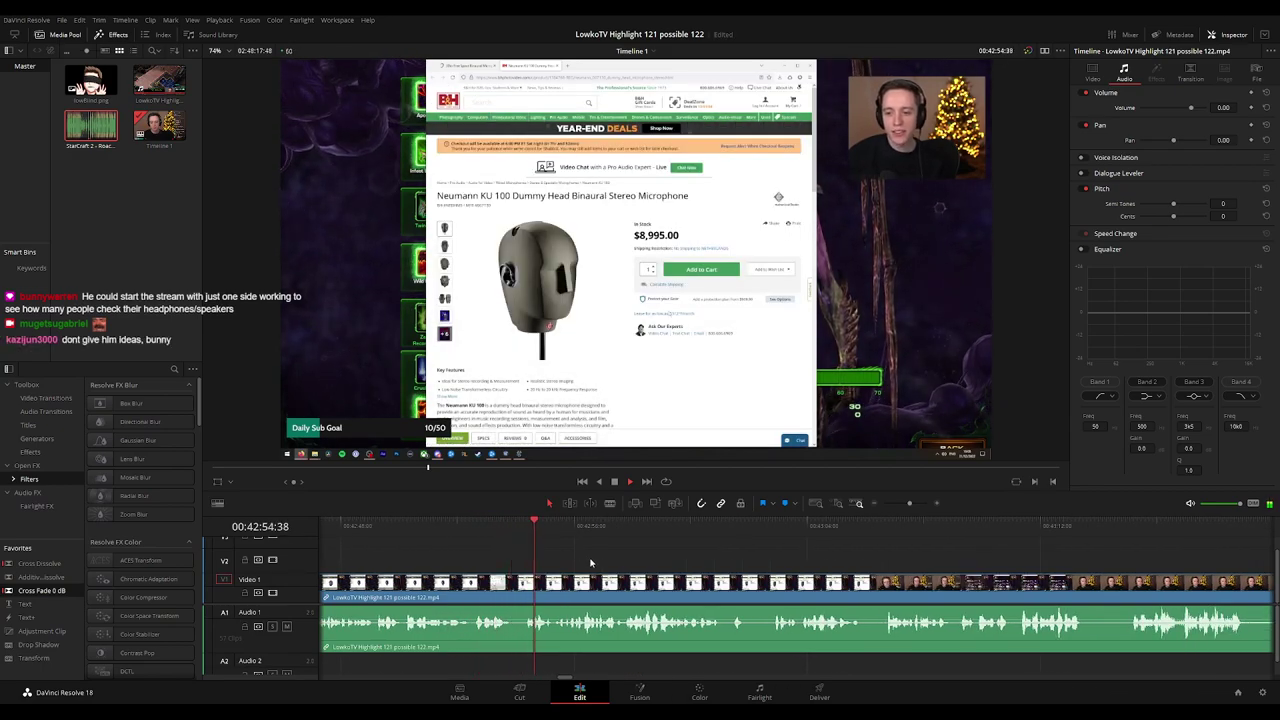
{"action": "scroll", "coordinate": [565, 568], "scroll_direction": "right", "scroll_amount": 2}
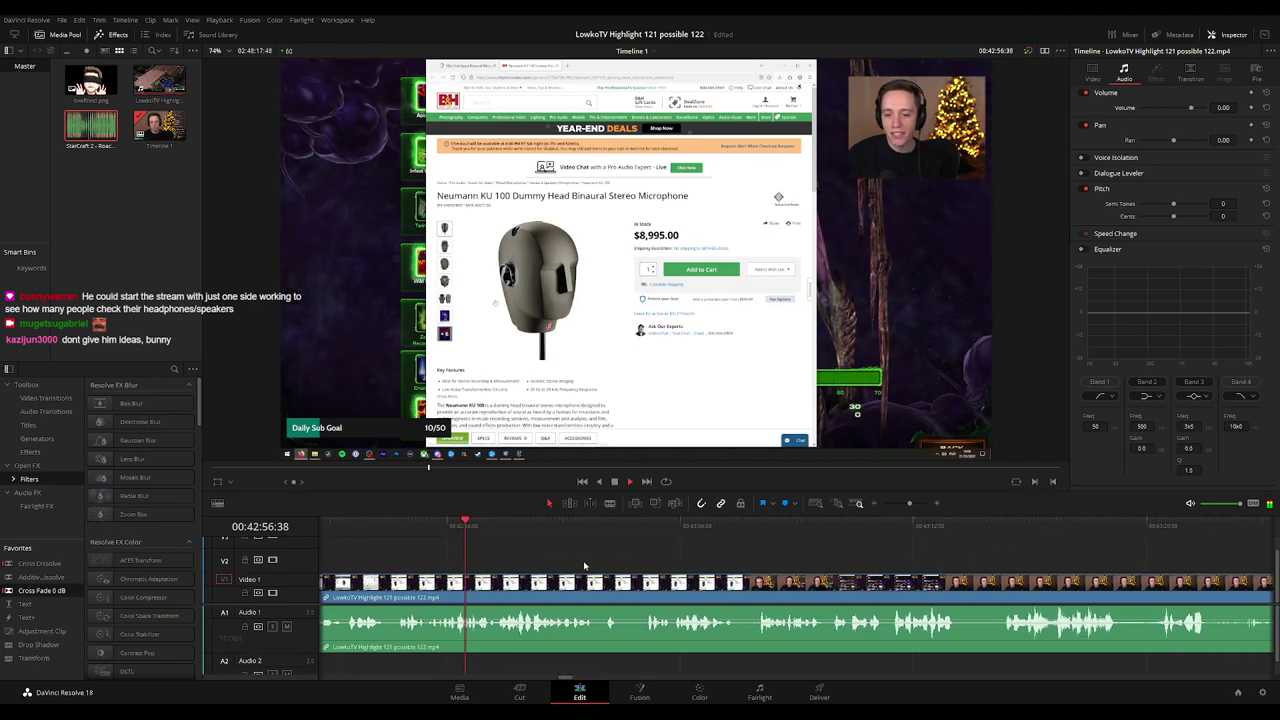
{"action": "scroll", "coordinate": [600, 567], "scroll_direction": "right", "scroll_amount": 2}
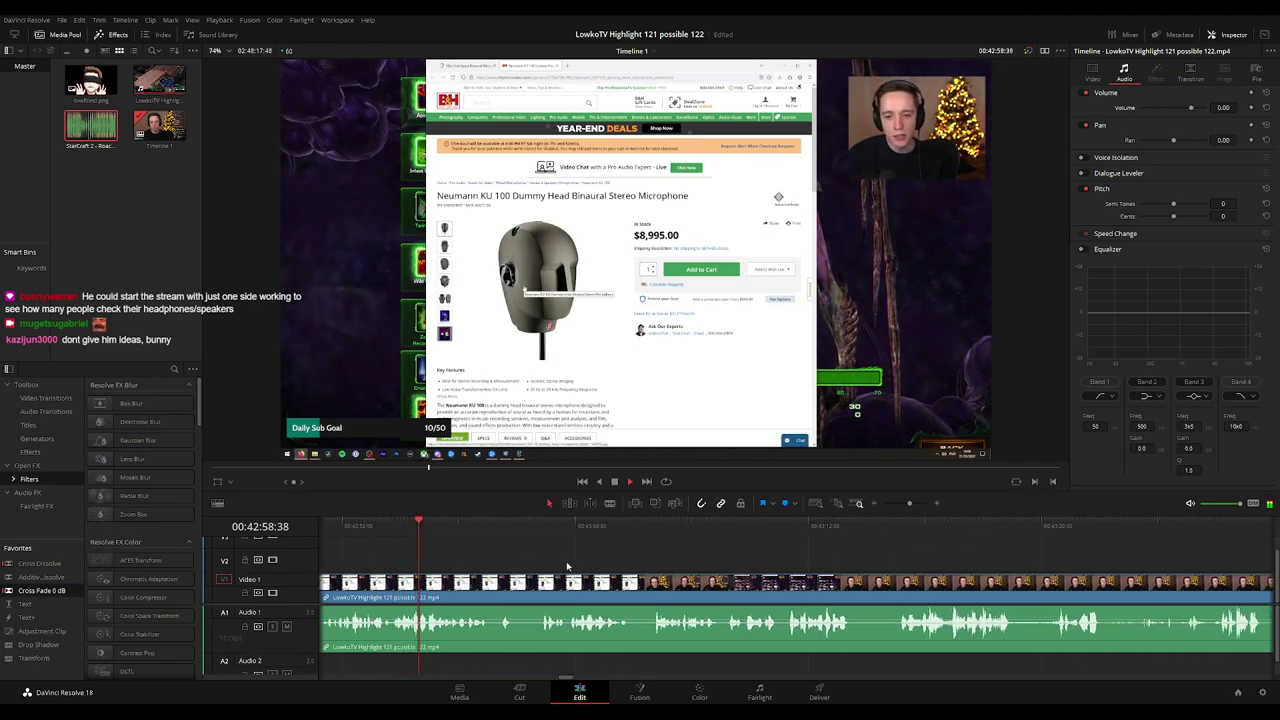
{"action": "scroll", "coordinate": [590, 565], "scroll_direction": "right", "scroll_amount": 1}
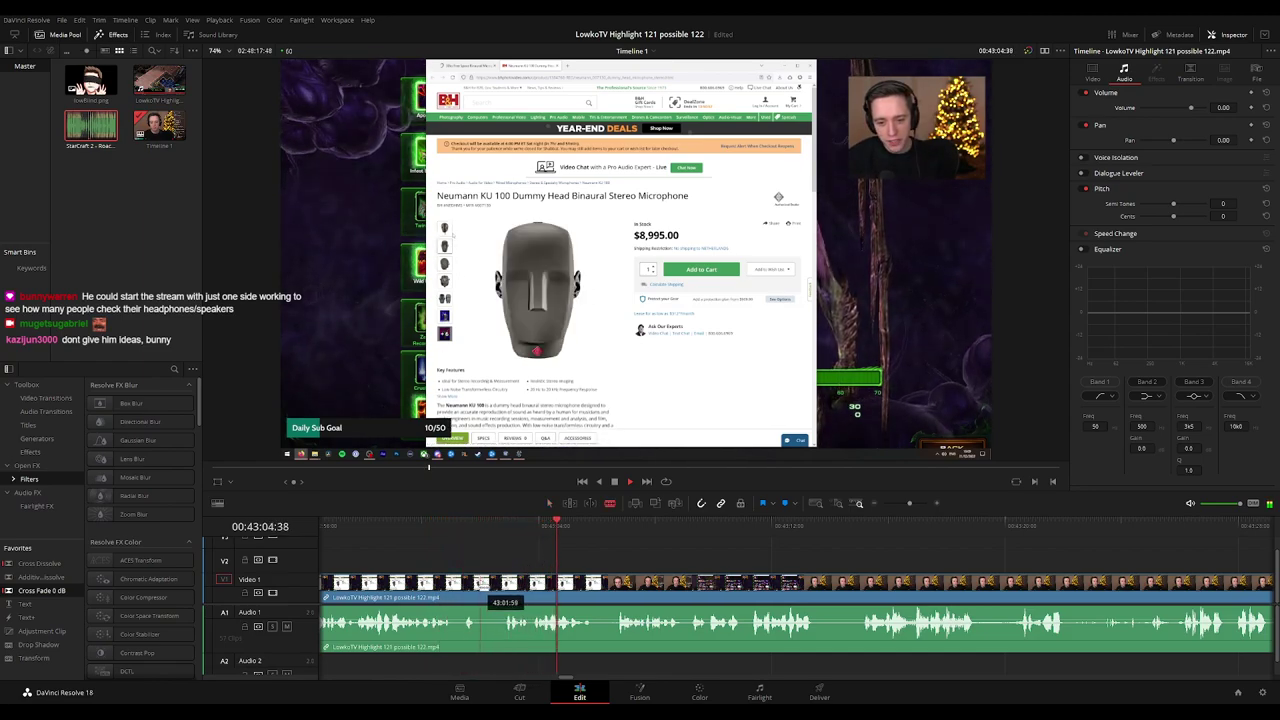
Split the clip at about 00:43:01:59 and again just after, and ripple-delete the short piece of Neumann microphone footage between the cuts.
{"action": "left_click", "coordinate": [479, 586]}
{"action": "left_click", "coordinate": [504, 587]}
{"action": "key", "text": "a"}
{"action": "left_click", "coordinate": [493, 593]}
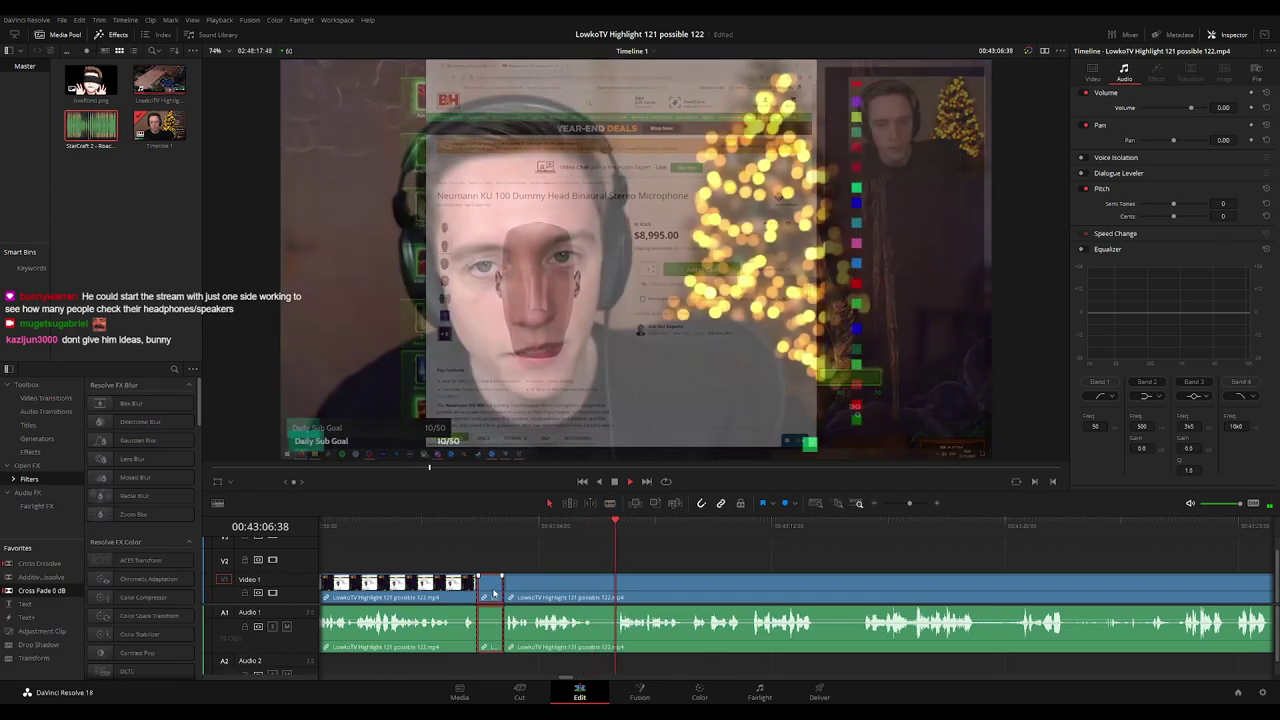
{"action": "key", "text": "Delete"}
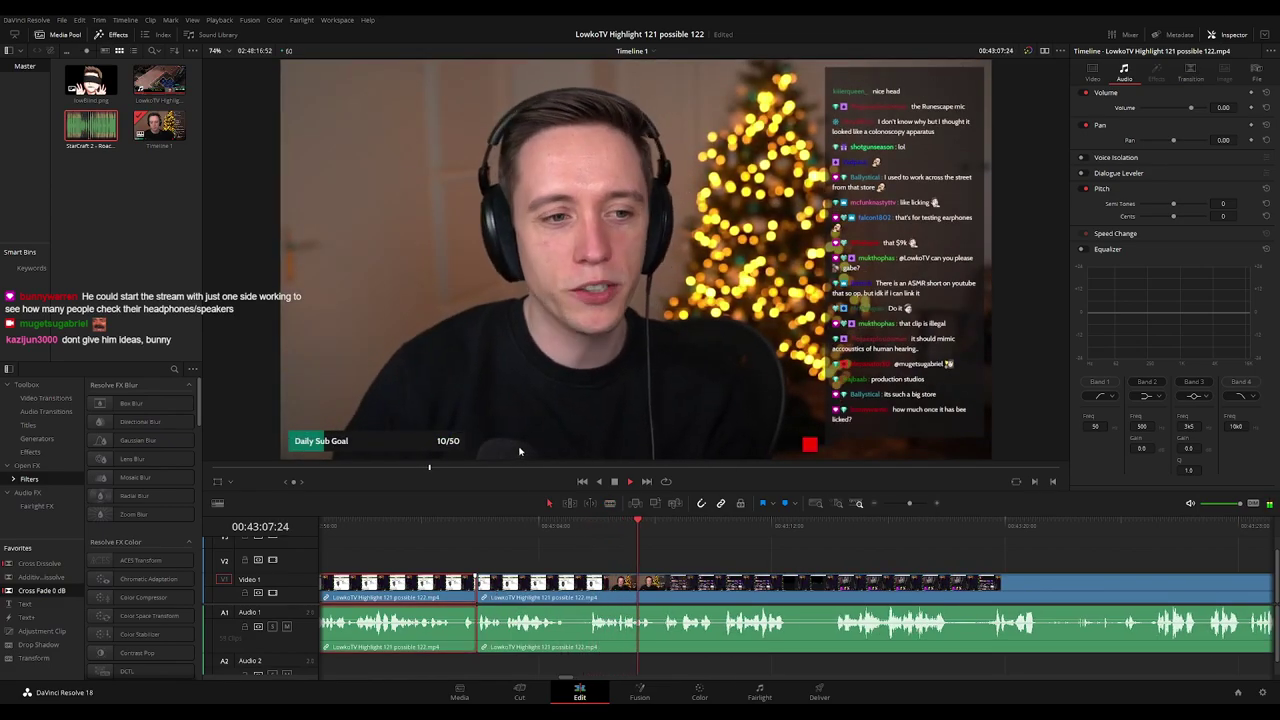
{"action": "left_click", "coordinate": [802, 557]}
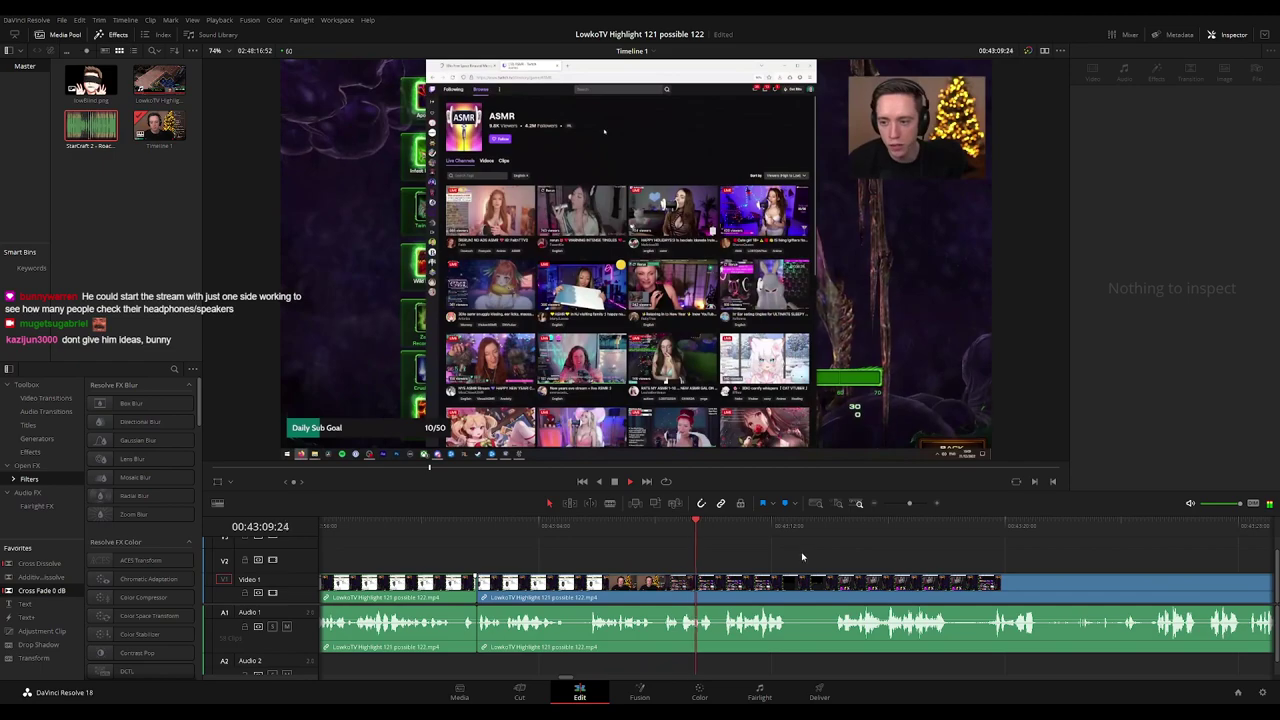
Review the ASMR stream browsing footage from about 00:43:09 to the StarCraft campaign screen at about 00:43:32.
{"action": "left_click_drag", "start_coordinate": [871, 564], "coordinate": [653, 564]}
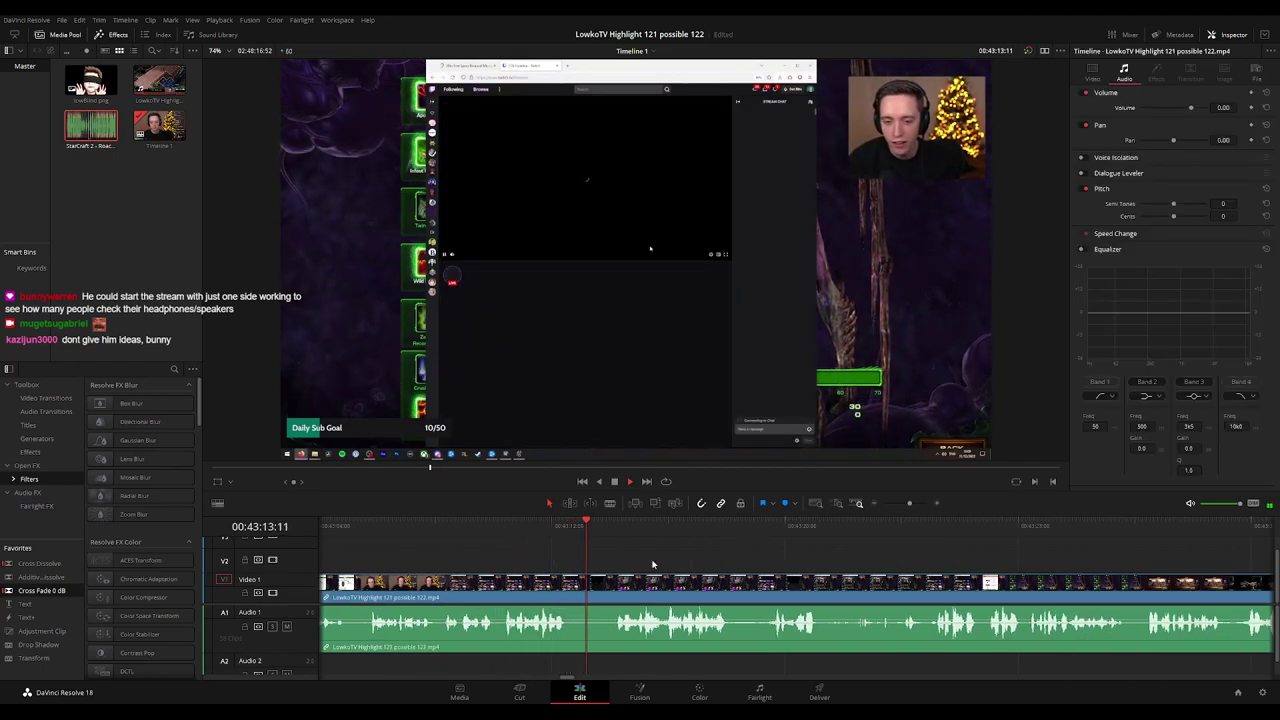
{"action": "left_click_drag", "start_coordinate": [813, 569], "coordinate": [609, 563]}
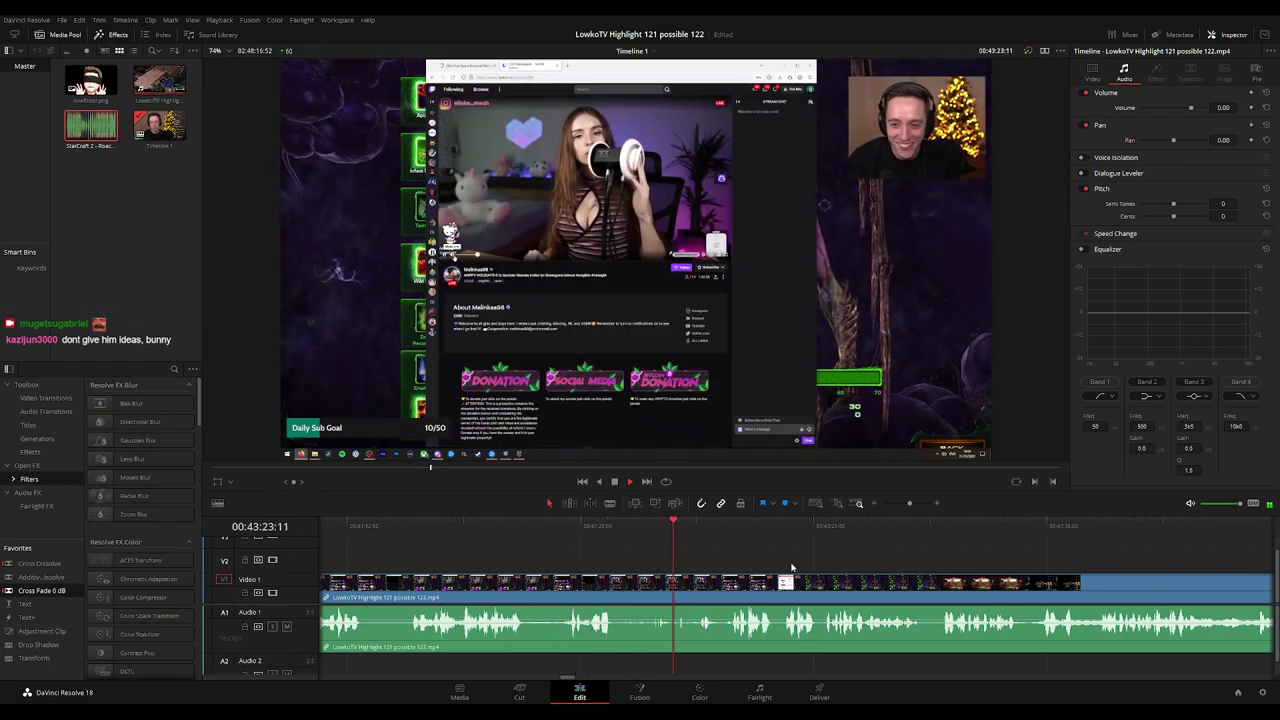
{"action": "left_click_drag", "start_coordinate": [791, 567], "coordinate": [642, 567]}
{"action": "scroll", "coordinate": [560, 568], "scroll_direction": "right", "scroll_amount": 2}
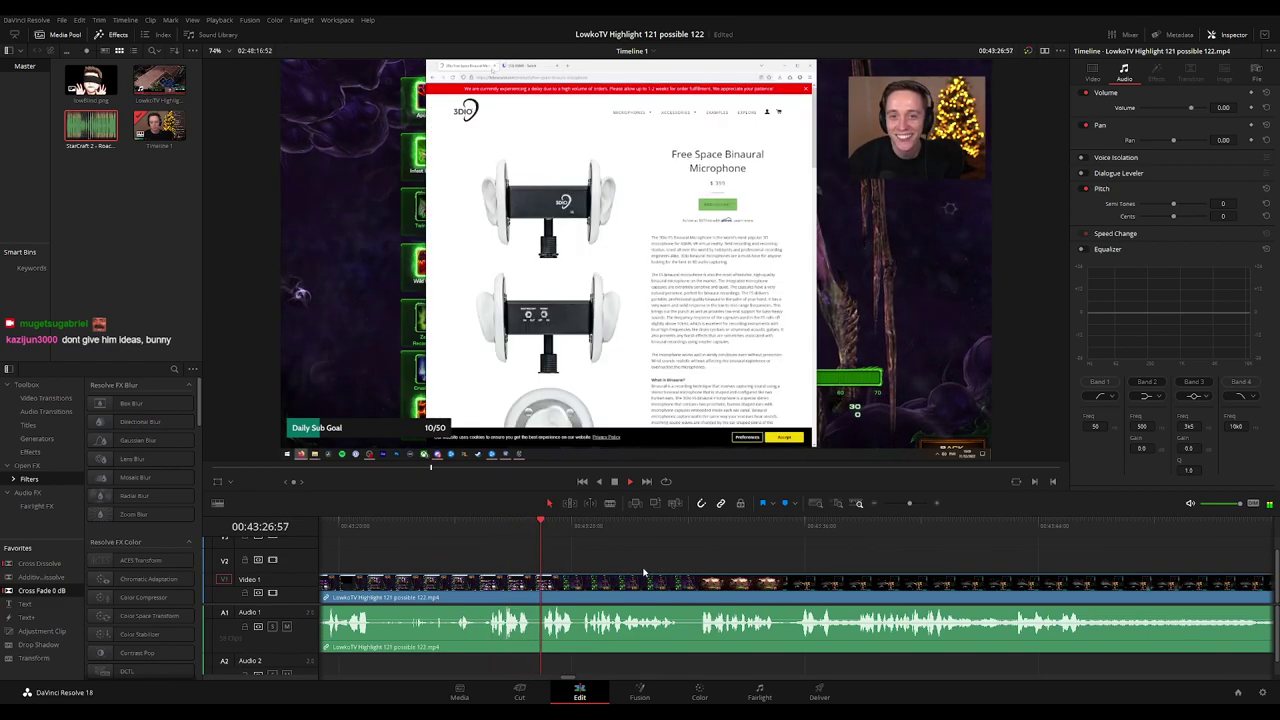
{"action": "scroll", "coordinate": [722, 572], "scroll_direction": "right", "scroll_amount": 3}
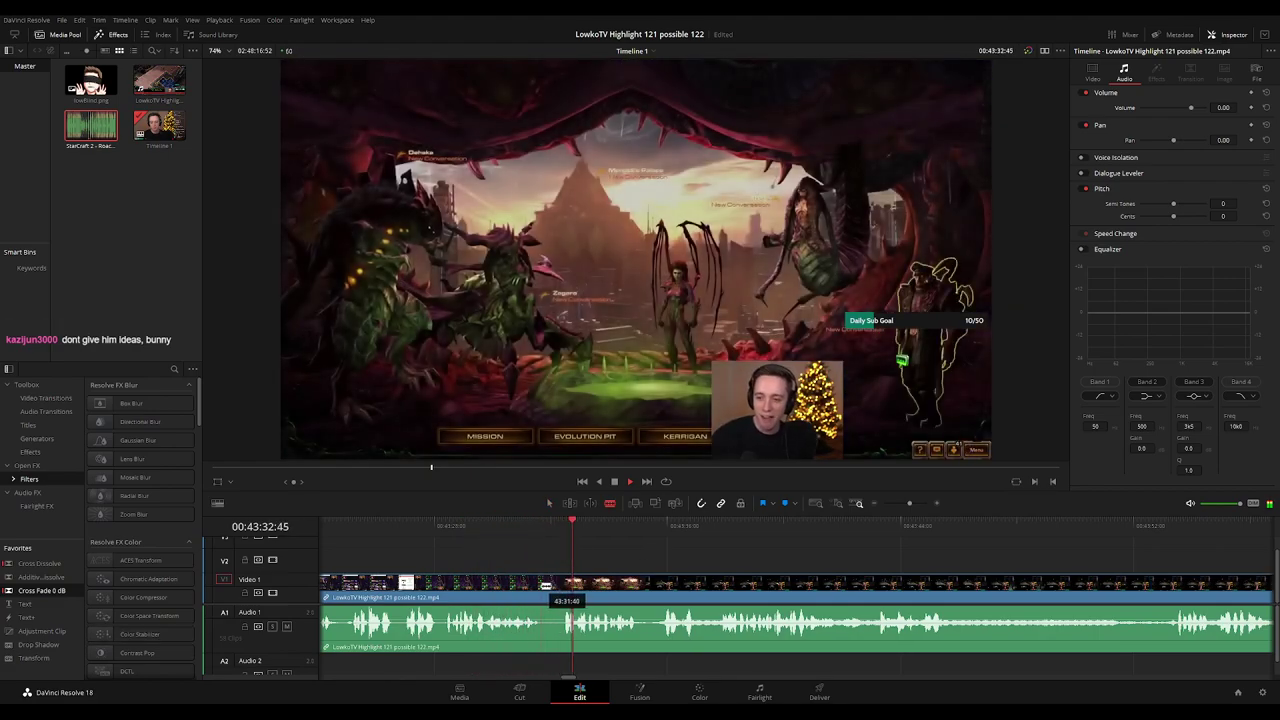
Split the clip on both sides of the short piece starting at about 00:43:31, before the StarCraft campaign screen, and ripple-delete that piece.
{"action": "key", "text": "b"}
{"action": "left_click", "coordinate": [541, 585]}
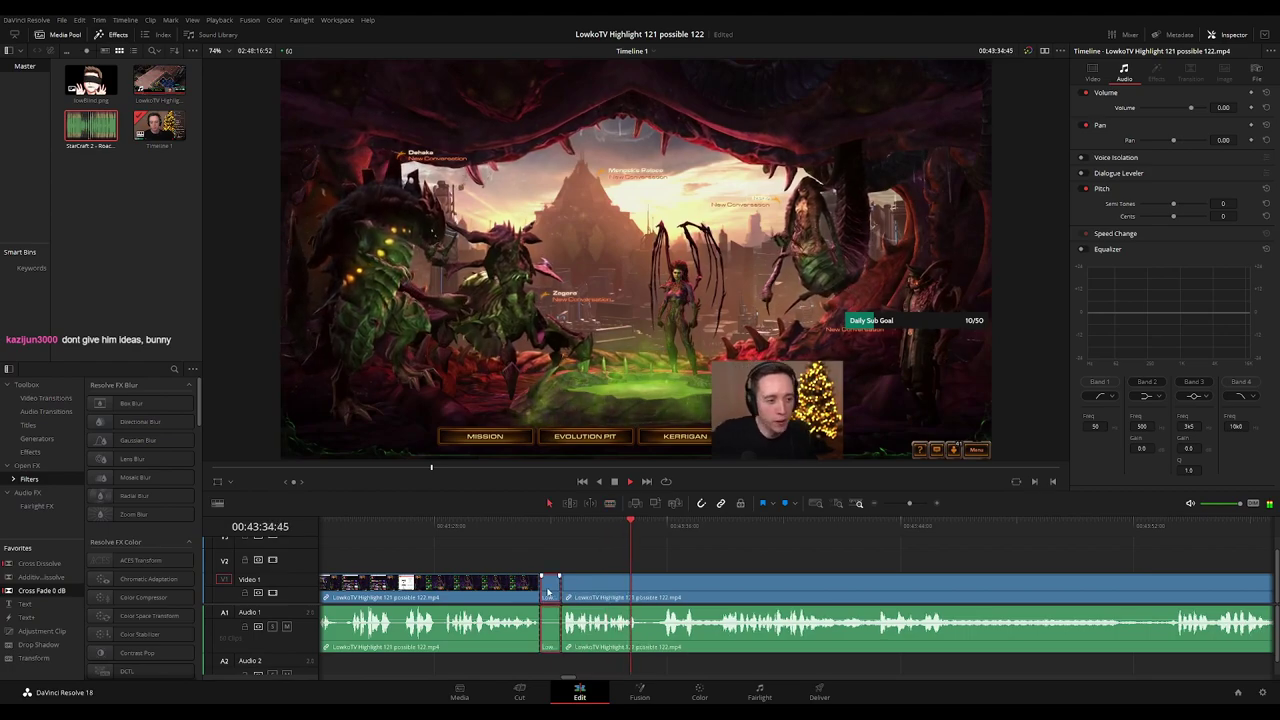
{"action": "key", "text": "a"}
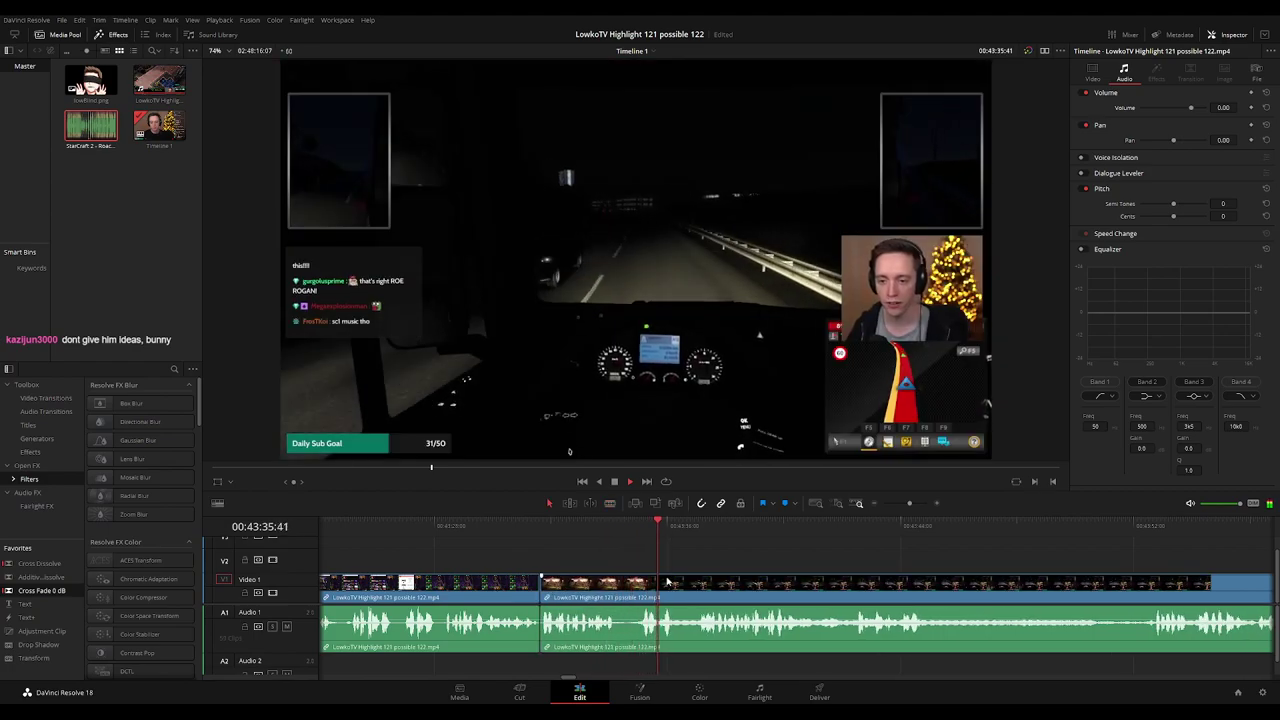
Split the clip at about 00:43:34:25 and again just after, and ripple-delete the short leftover StarCraft piece before the truck driving footage.
{"action": "left_click", "coordinate": [600, 528]}
{"action": "key", "text": "space"}
{"action": "key", "text": "b"}
{"action": "left_click", "coordinate": [620, 588]}
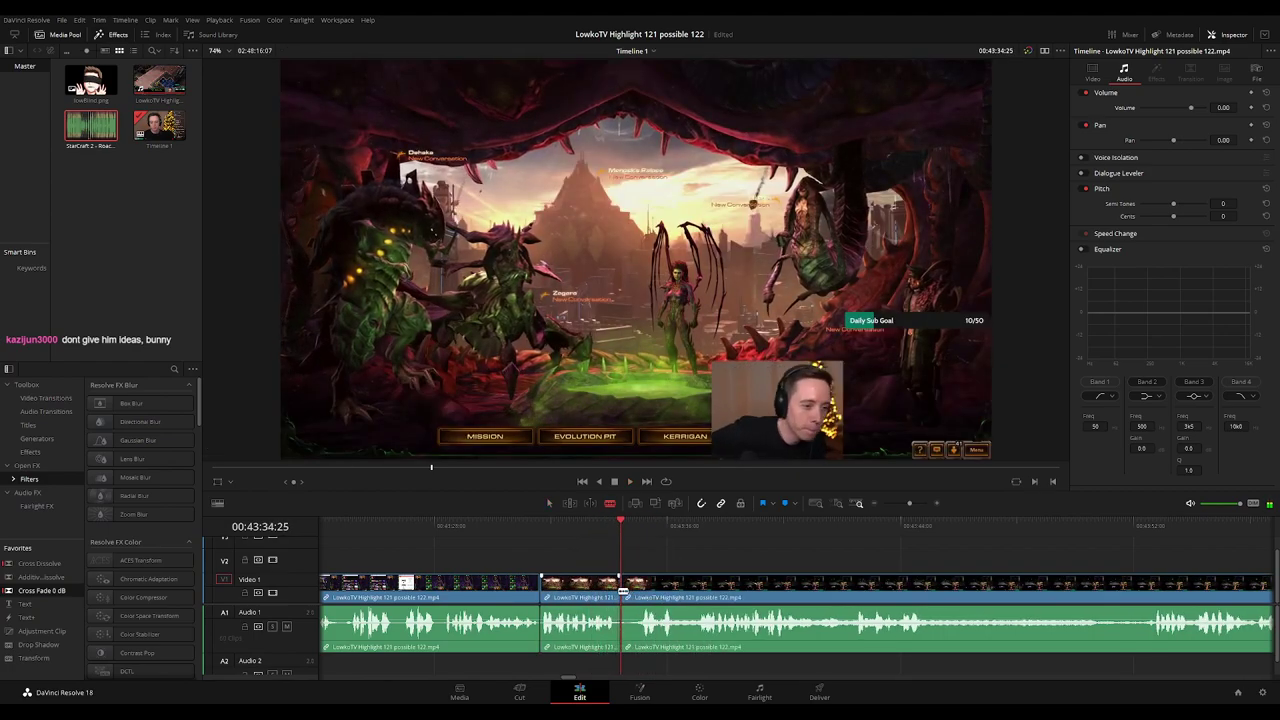
{"action": "left_click", "coordinate": [630, 592]}
{"action": "key", "text": "a"}
{"action": "key", "text": "Delete"}
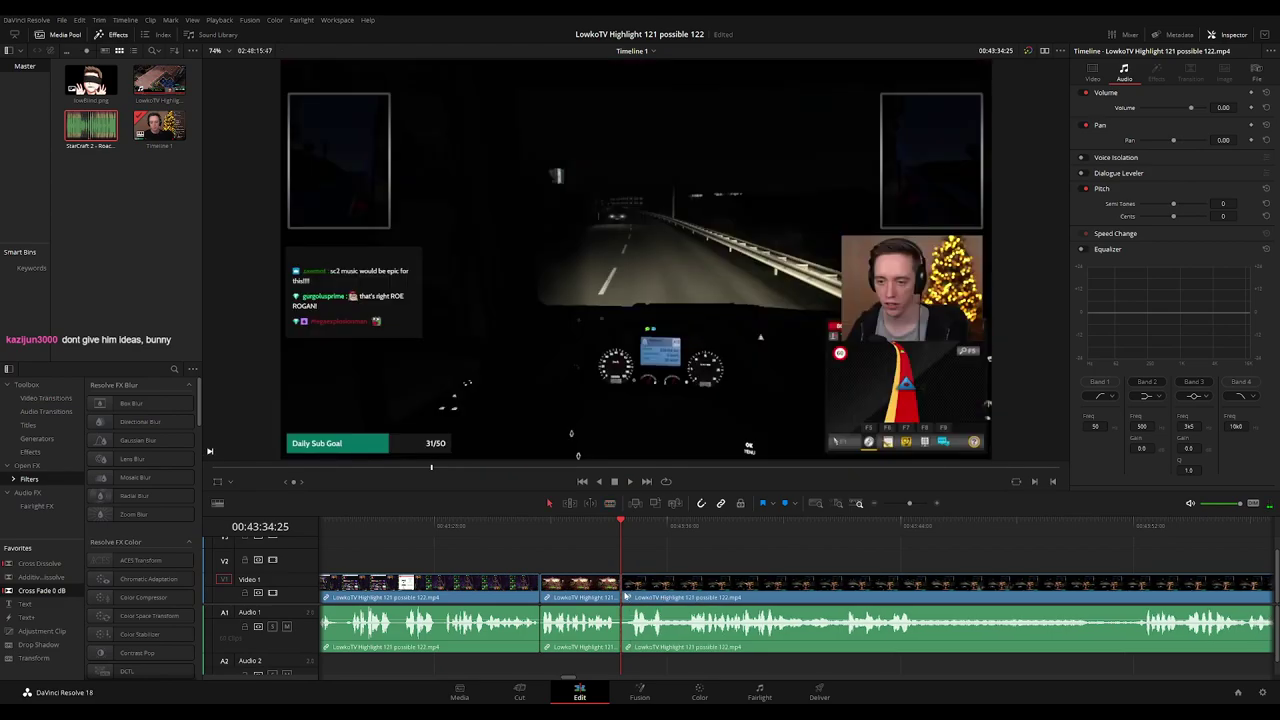
Add a crossfade at the cut between the StarCraft screen and the truck footage, and colour the two clips before the cut green.
{"action": "key", "text": "ctrl+t"}
{"action": "left_click_drag", "start_coordinate": [566, 565], "coordinate": [511, 582]}
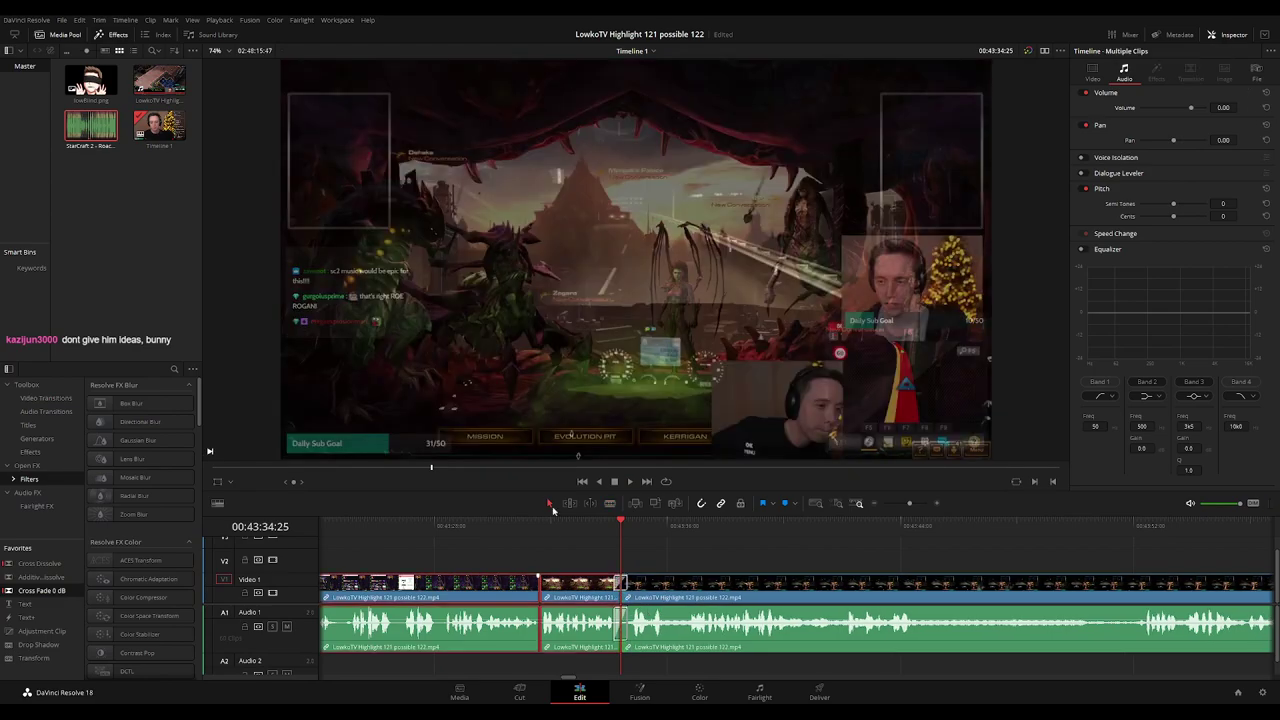
{"action": "left_click", "coordinate": [757, 560]}
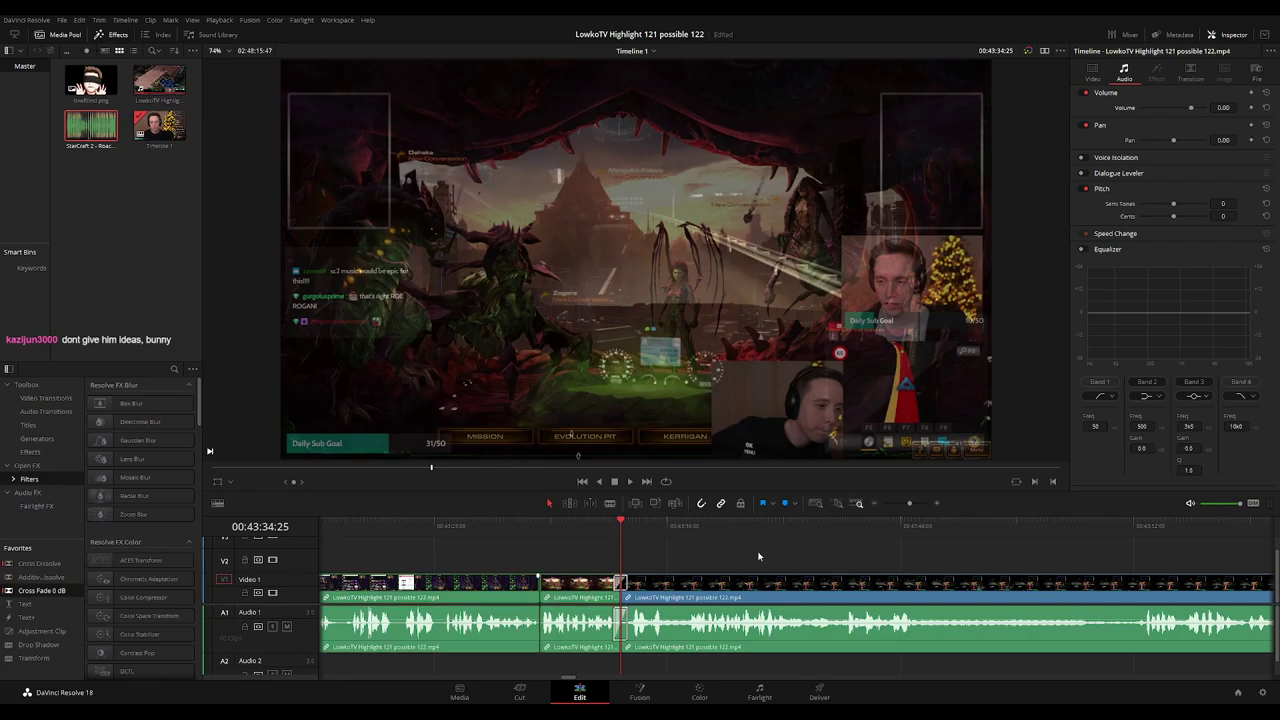
Review the night truck driving footage from the crossfade at about 00:43:34 to about 00:44:35.
{"action": "key", "text": "space"}
{"action": "left_click_drag", "start_coordinate": [921, 567], "coordinate": [789, 551]}
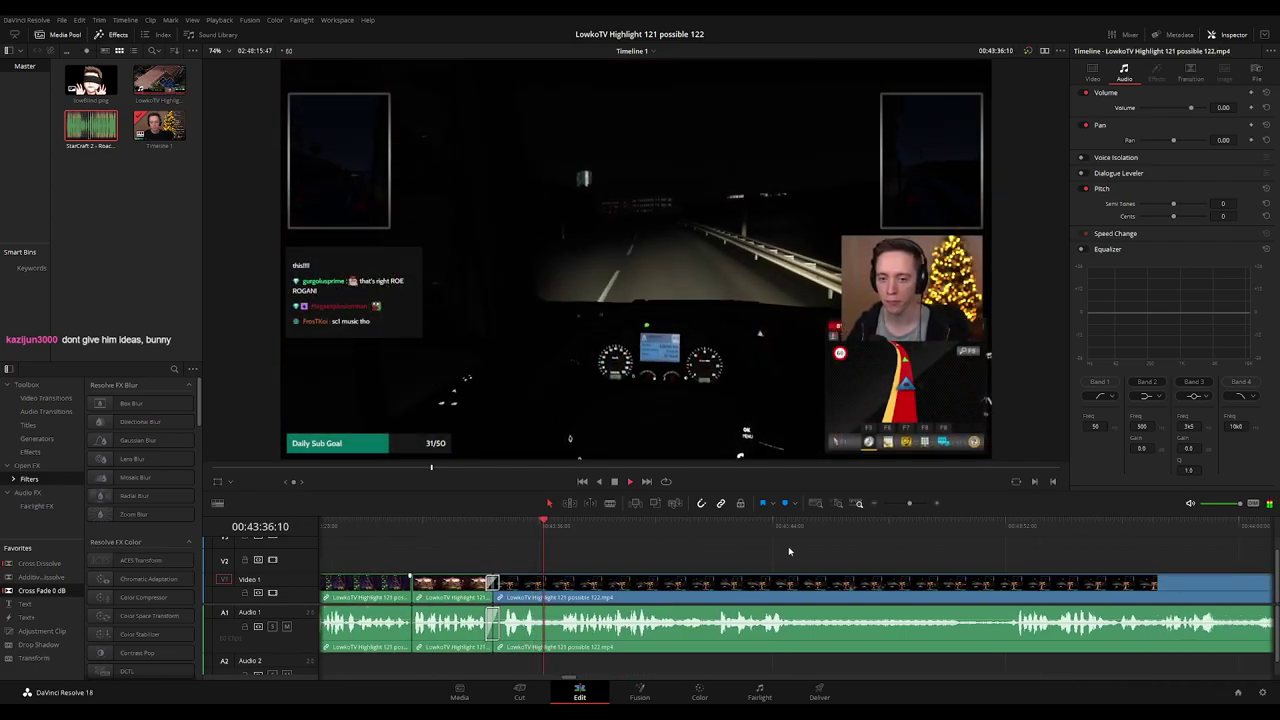
{"action": "scroll", "coordinate": [800, 555], "scroll_direction": "right", "scroll_amount": 3}
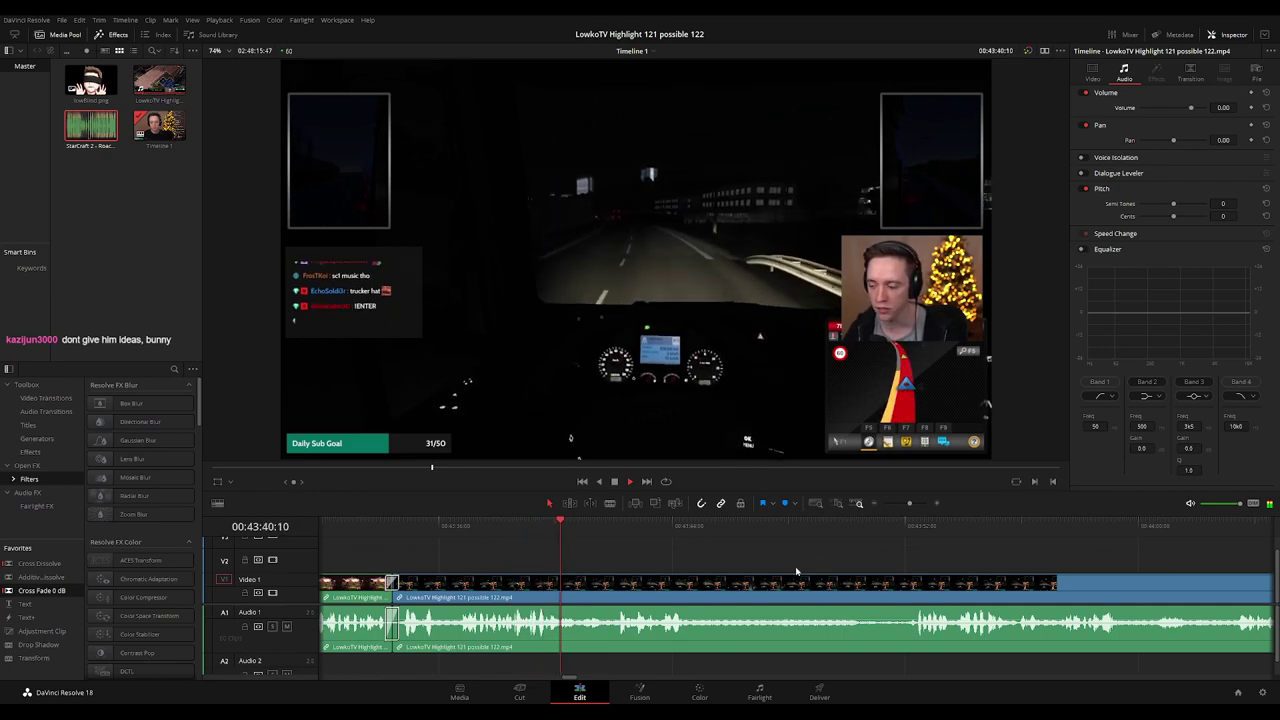
{"action": "scroll", "coordinate": [681, 548], "scroll_direction": "right", "scroll_amount": 3}
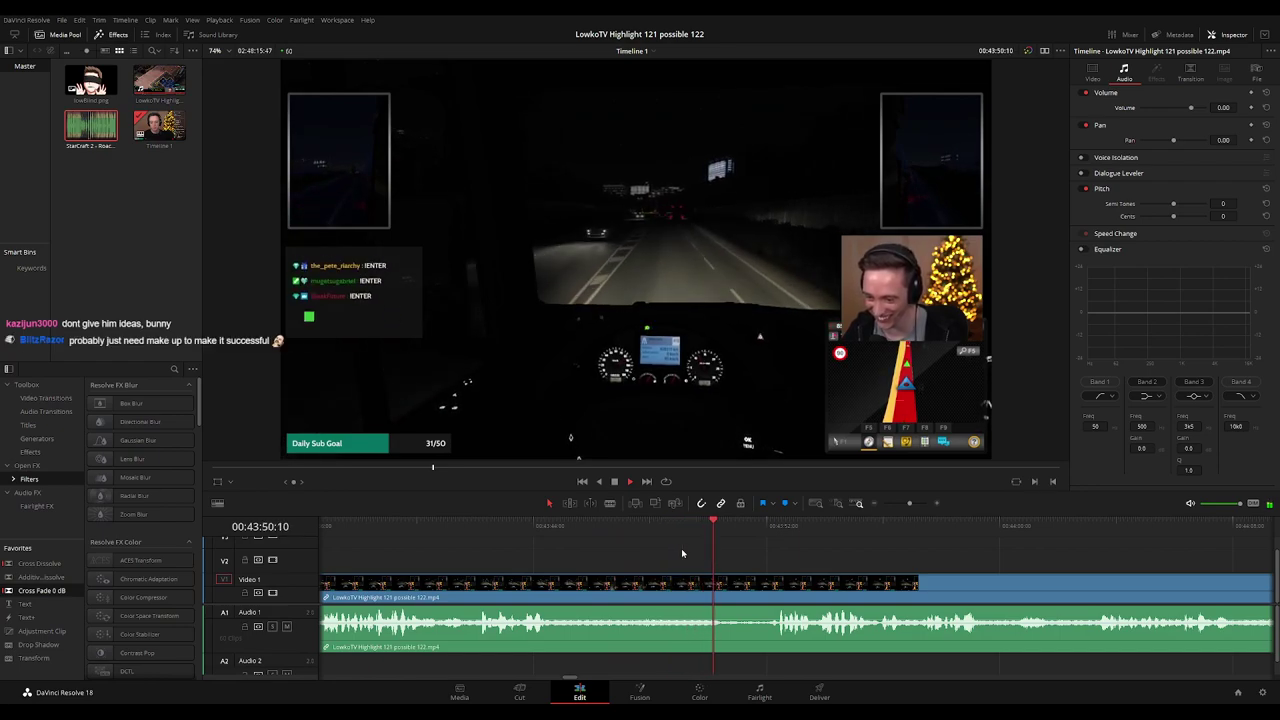
{"action": "scroll", "coordinate": [803, 560], "scroll_direction": "right", "scroll_amount": 3}
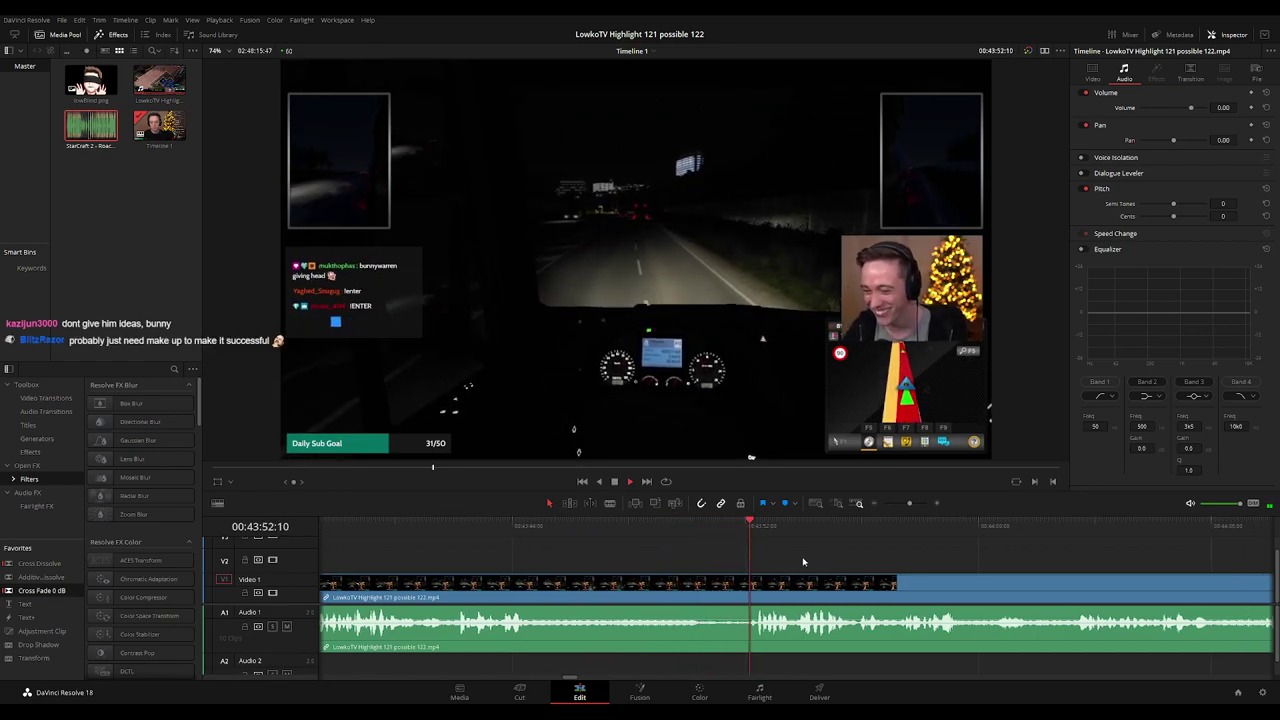
{"action": "scroll", "coordinate": [771, 555], "scroll_direction": "right", "scroll_amount": 2}
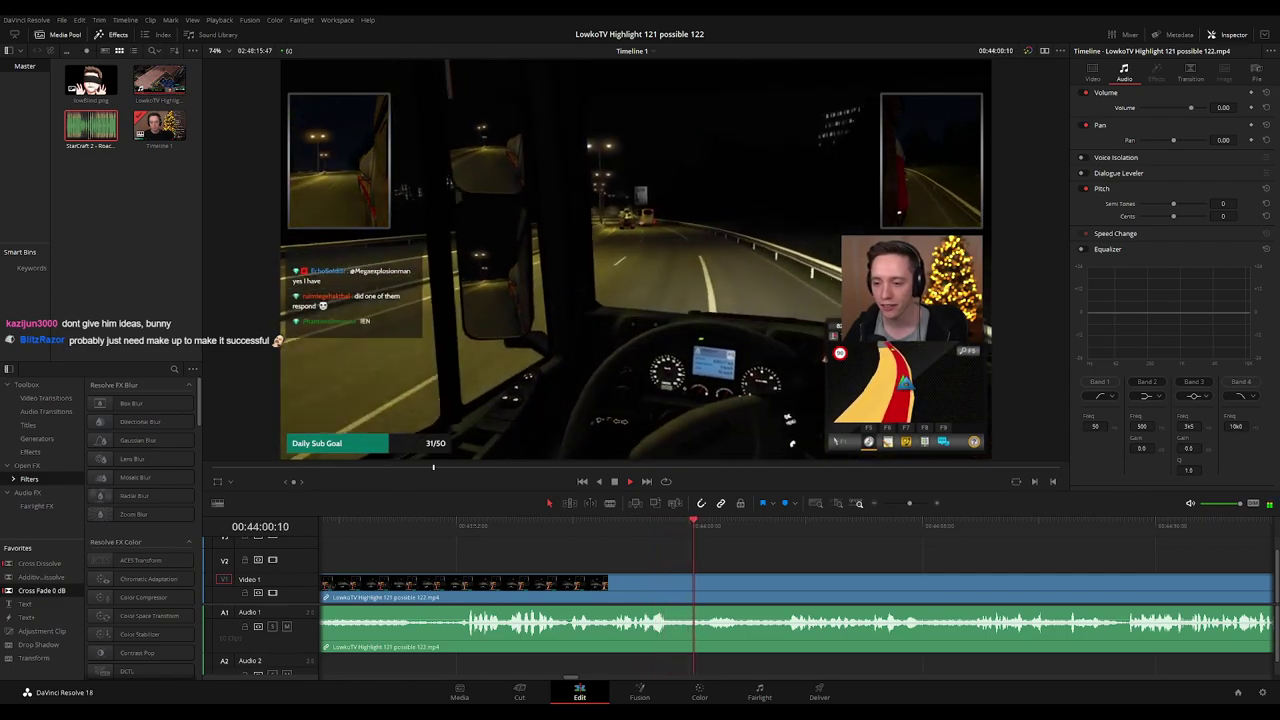
{"action": "scroll", "coordinate": [661, 555], "scroll_direction": "right", "scroll_amount": 3}
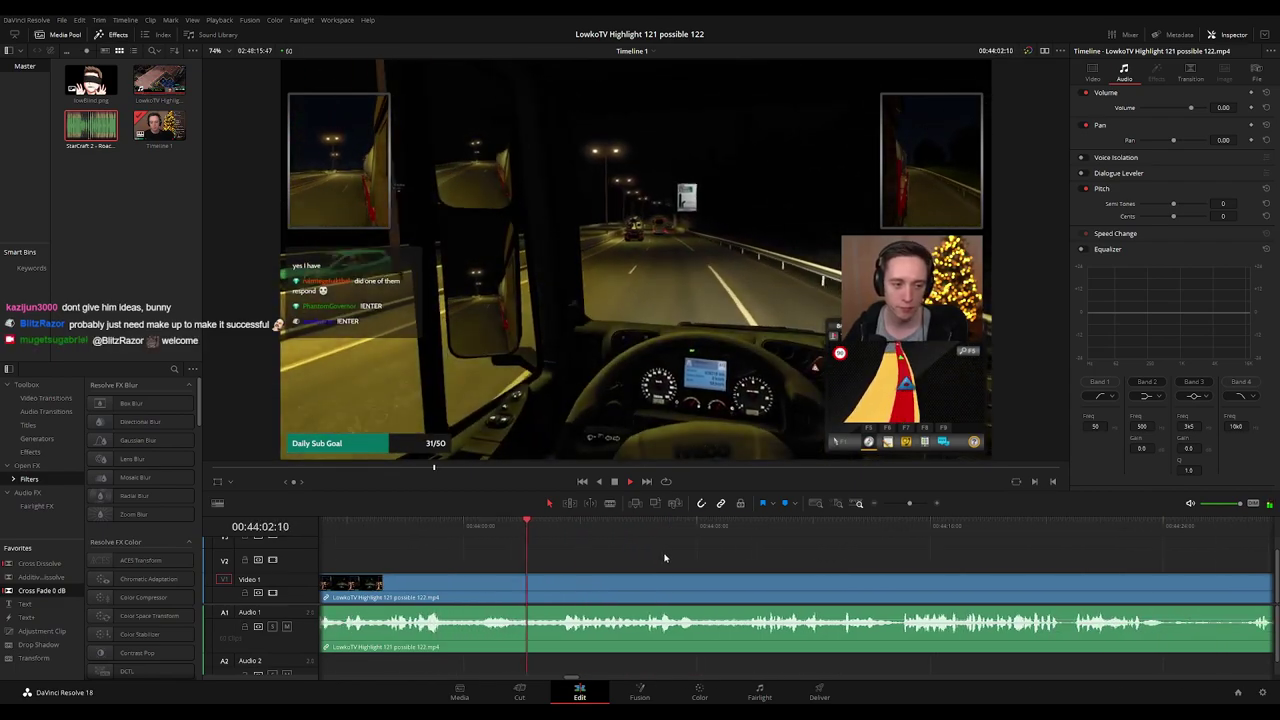
{"action": "scroll", "coordinate": [723, 562], "scroll_direction": "right", "scroll_amount": 1}
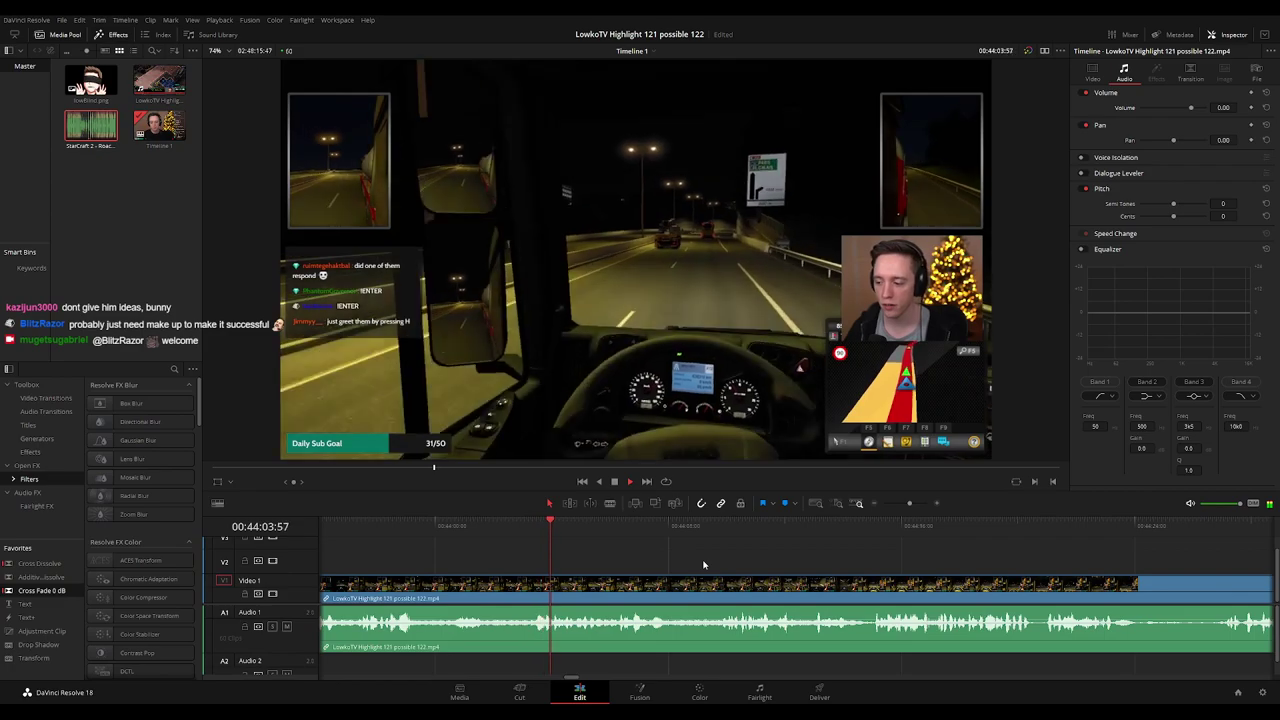
{"action": "scroll", "coordinate": [715, 568], "scroll_direction": "right", "scroll_amount": 2}
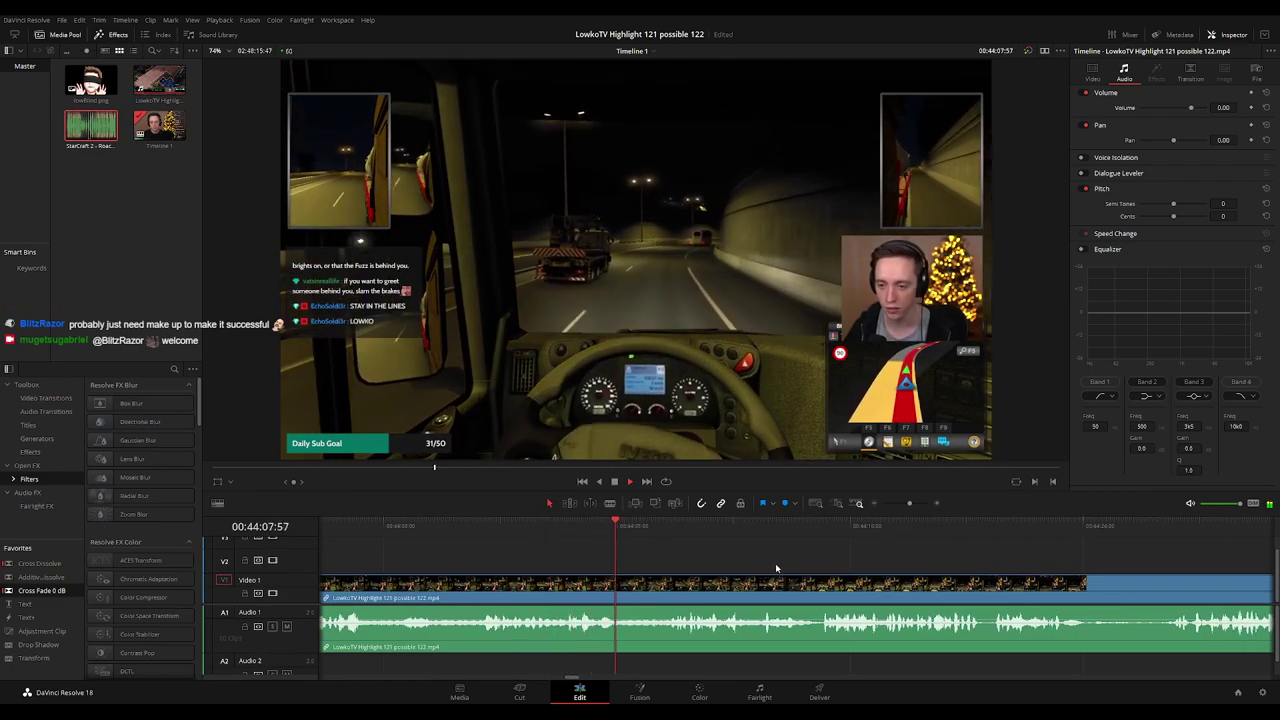
{"action": "scroll", "coordinate": [740, 566], "scroll_direction": "right", "scroll_amount": 2}
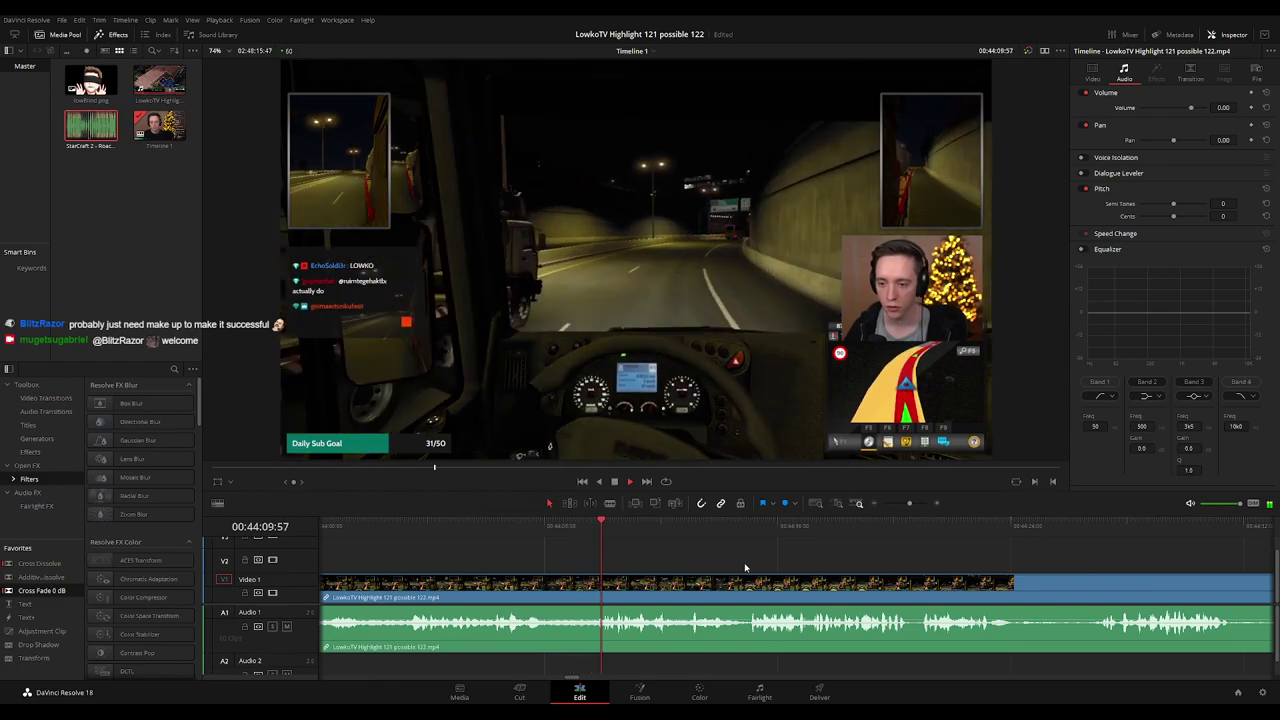
{"action": "scroll", "coordinate": [715, 572], "scroll_direction": "right", "scroll_amount": 3}
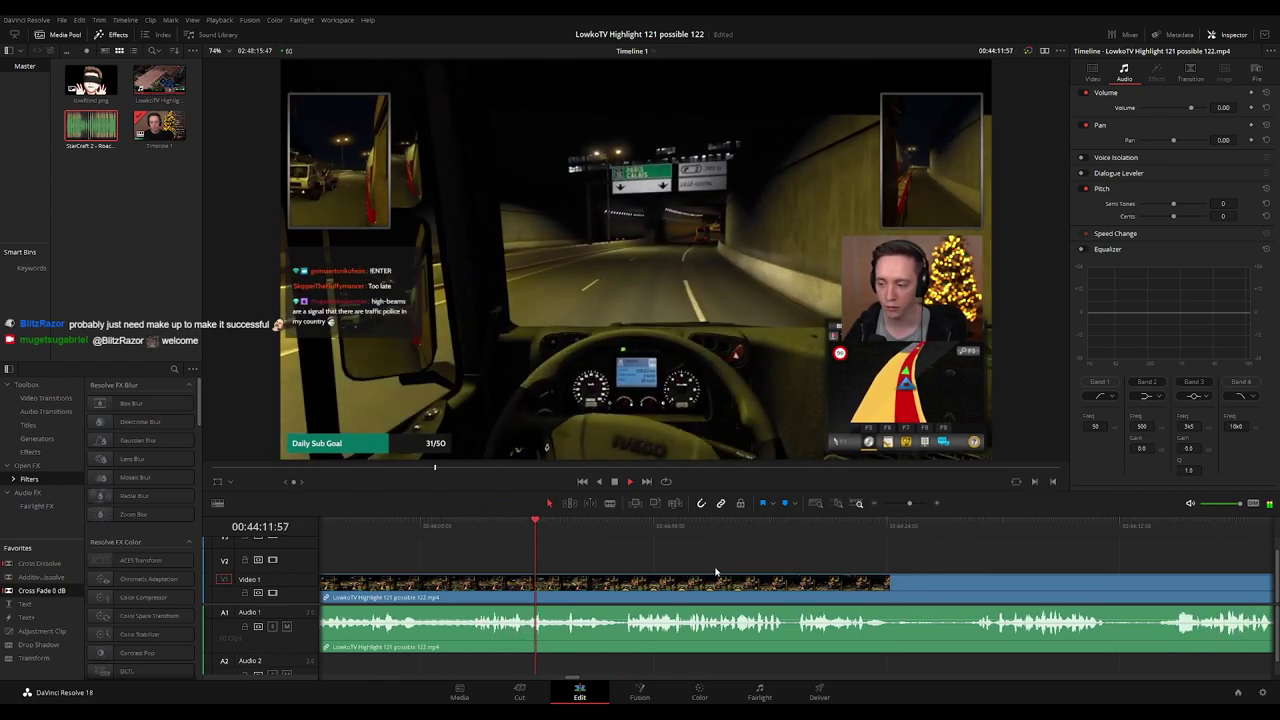
{"action": "scroll", "coordinate": [690, 565], "scroll_direction": "right", "scroll_amount": 2}
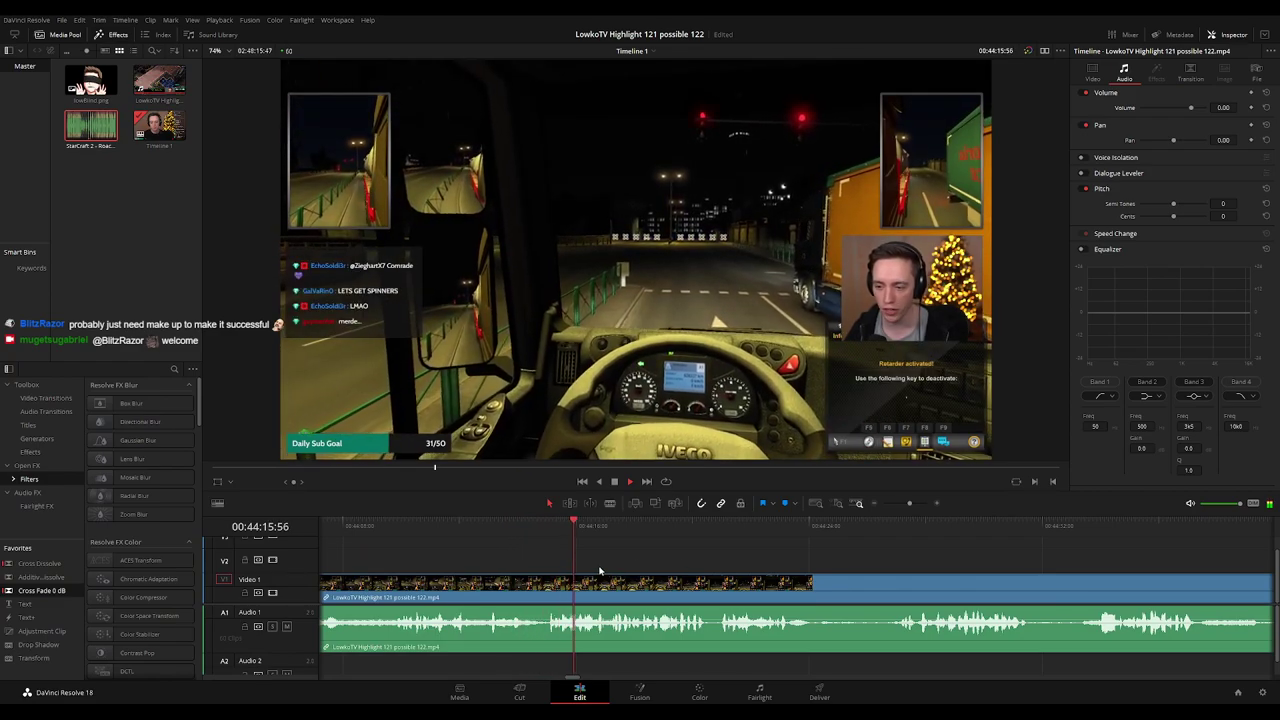
{"action": "scroll", "coordinate": [727, 575], "scroll_direction": "right", "scroll_amount": 3}
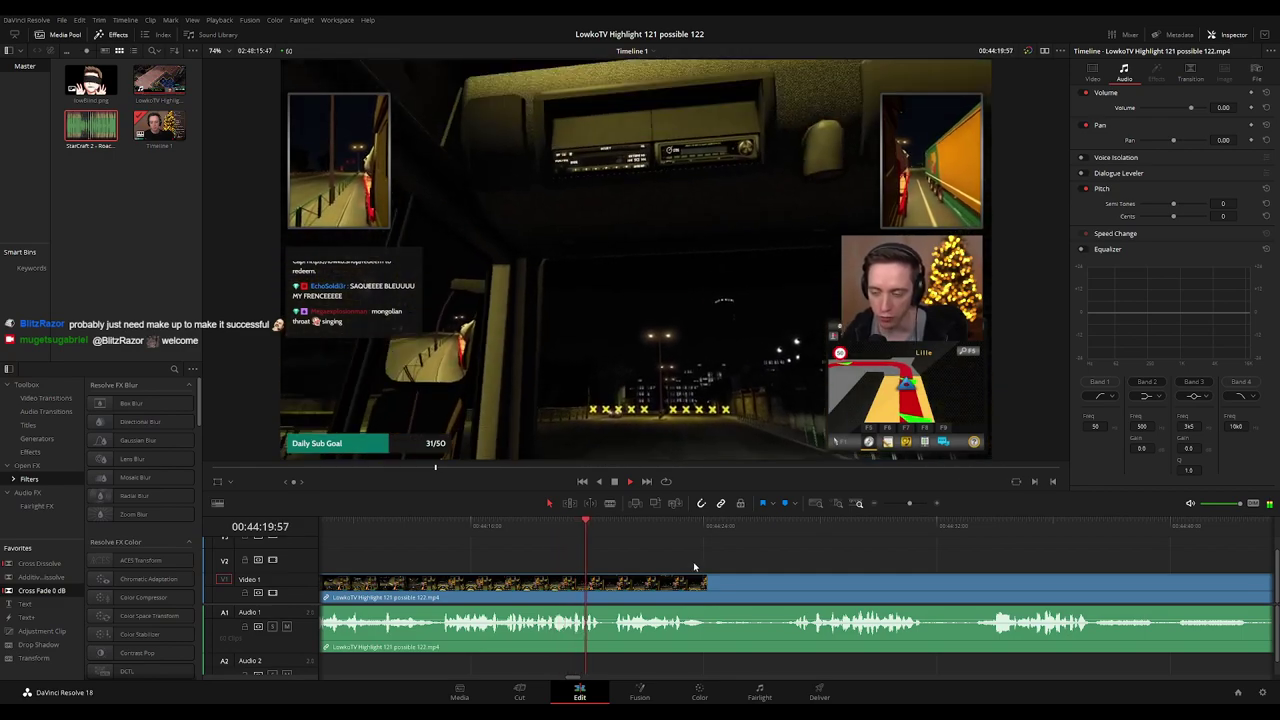
{"action": "scroll", "coordinate": [780, 566], "scroll_direction": "right", "scroll_amount": 3}
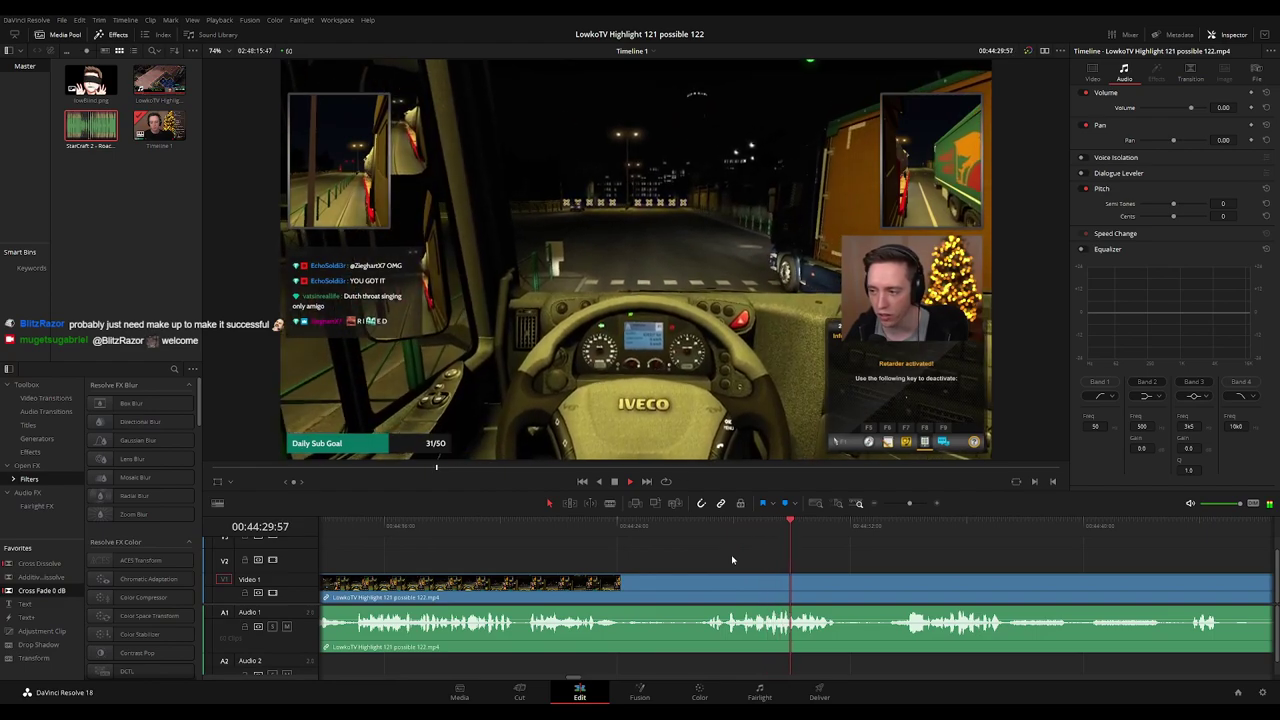
{"action": "left_click_drag", "start_coordinate": [926, 560], "coordinate": [741, 551]}
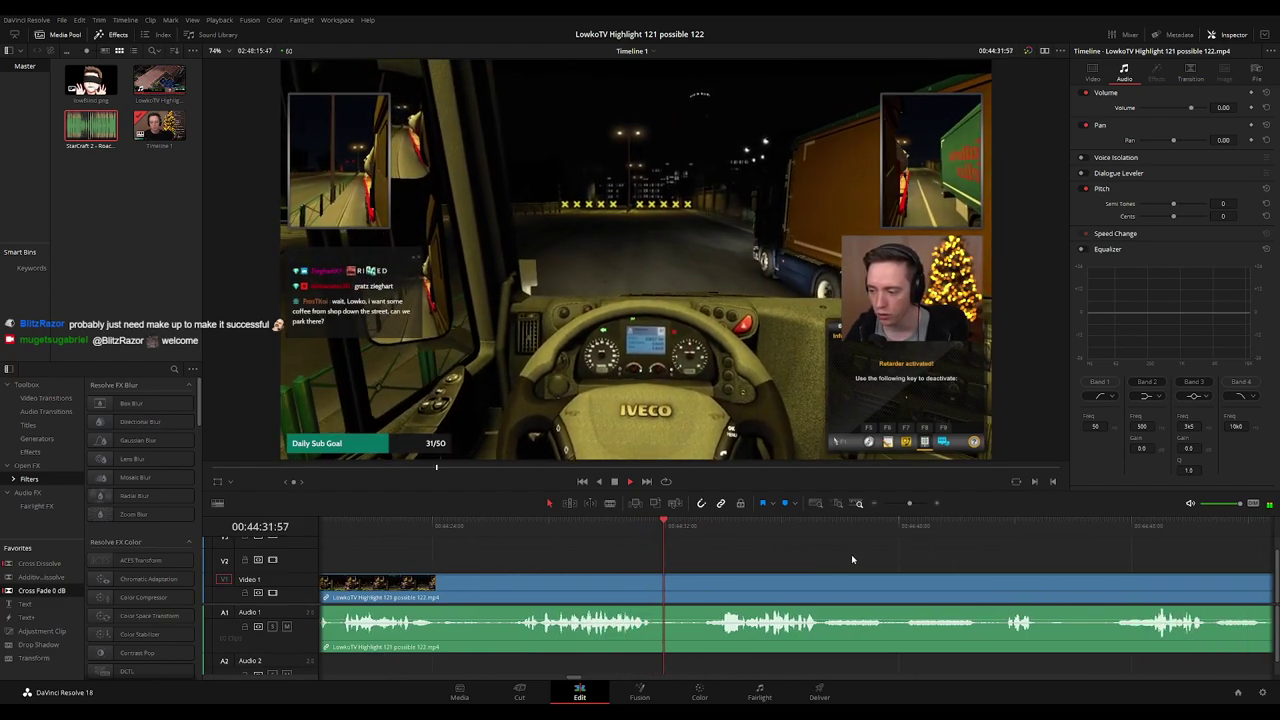
{"action": "scroll", "coordinate": [775, 559], "scroll_direction": "right", "scroll_amount": 3}
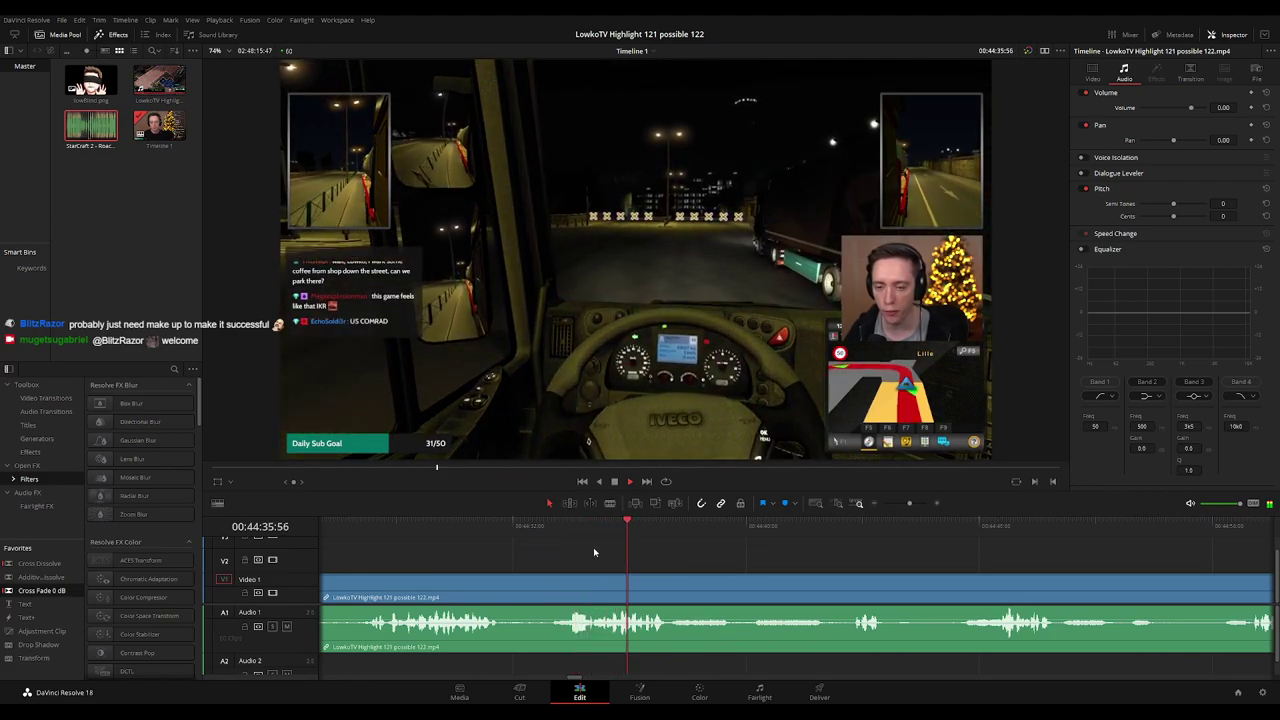
Split the truck footage at about 00:44:31 and again at about 00:44:34:43, and ripple-delete the piece between the cuts.
{"action": "scroll", "coordinate": [630, 550], "scroll_direction": "left", "scroll_amount": 4}
{"action": "scroll", "coordinate": [663, 550], "scroll_direction": "up", "scroll_amount": 3}
{"action": "left_click", "coordinate": [463, 530]}
{"action": "left_click", "coordinate": [426, 530]}
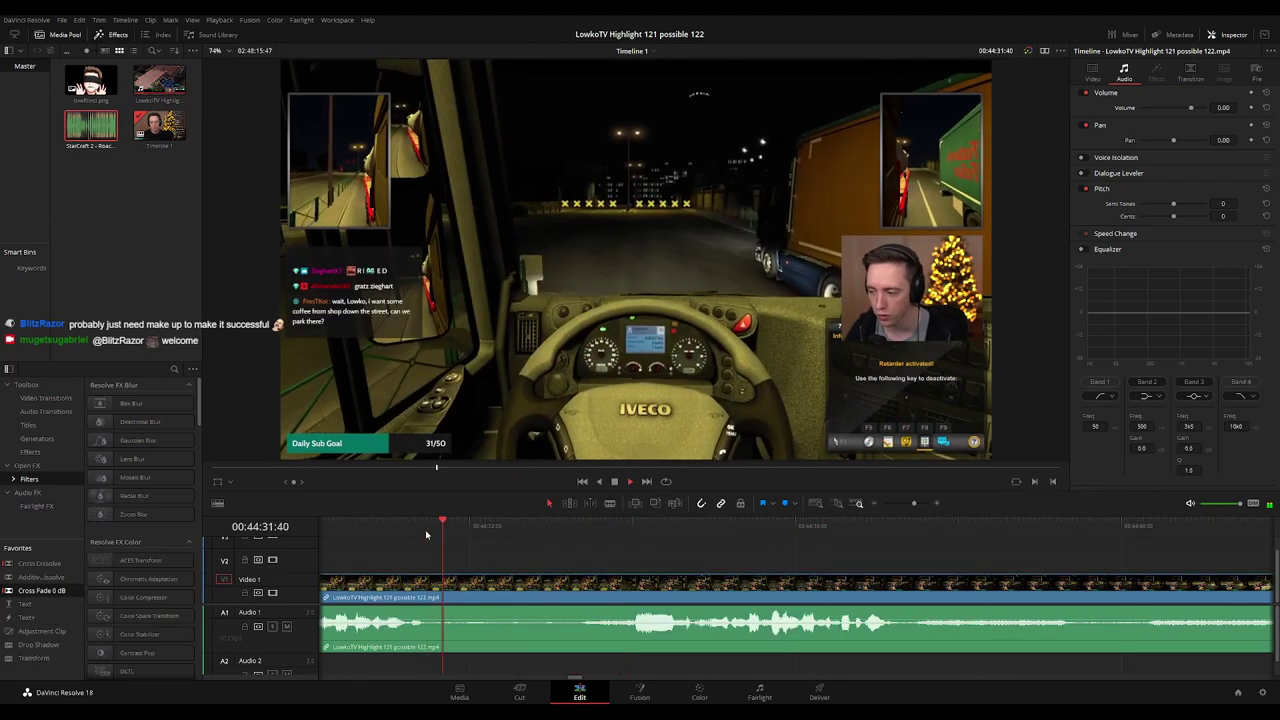
{"action": "left_click", "coordinate": [463, 587]}
{"action": "left_click", "coordinate": [684, 530]}
{"action": "key", "text": "space"}
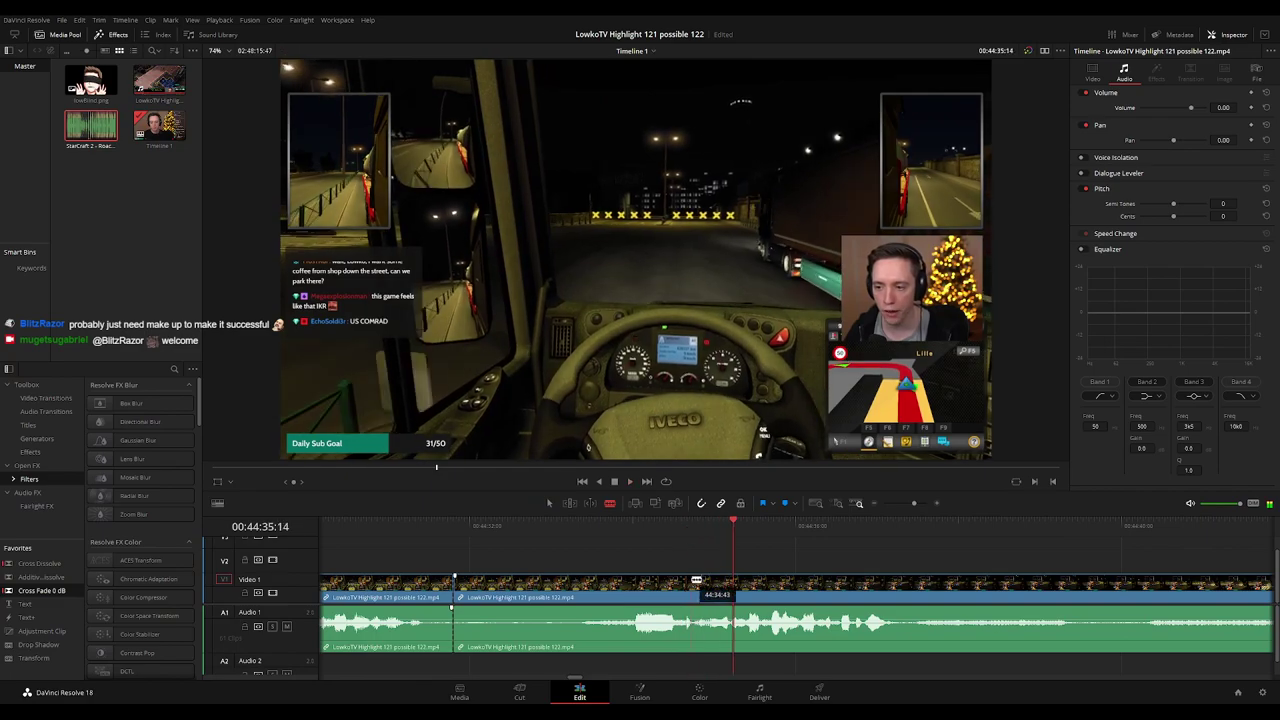
{"action": "left_click", "coordinate": [695, 582]}
{"action": "key", "text": "a"}
{"action": "left_click", "coordinate": [662, 589]}
{"action": "key", "text": "Delete"}
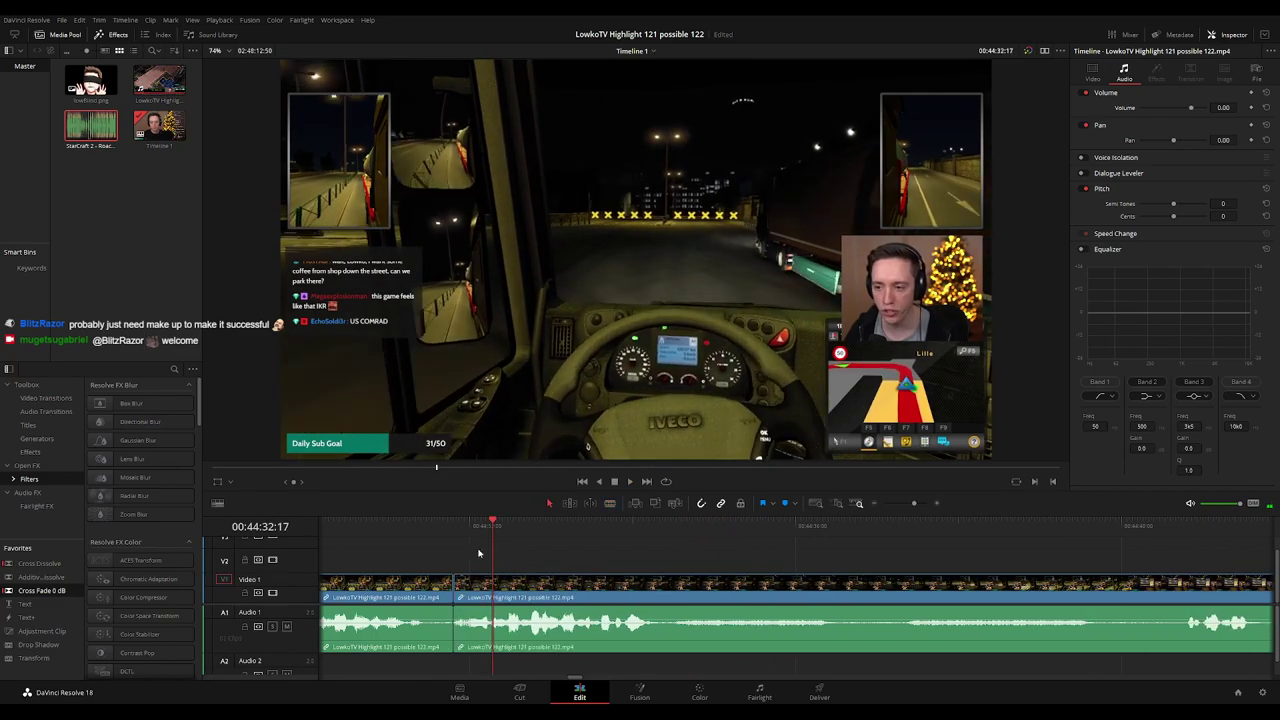
Play across the new cut at about 00:44:31 and colour the truck clip before it orange.
{"action": "left_click", "coordinate": [401, 528]}
{"action": "key", "text": "space"}
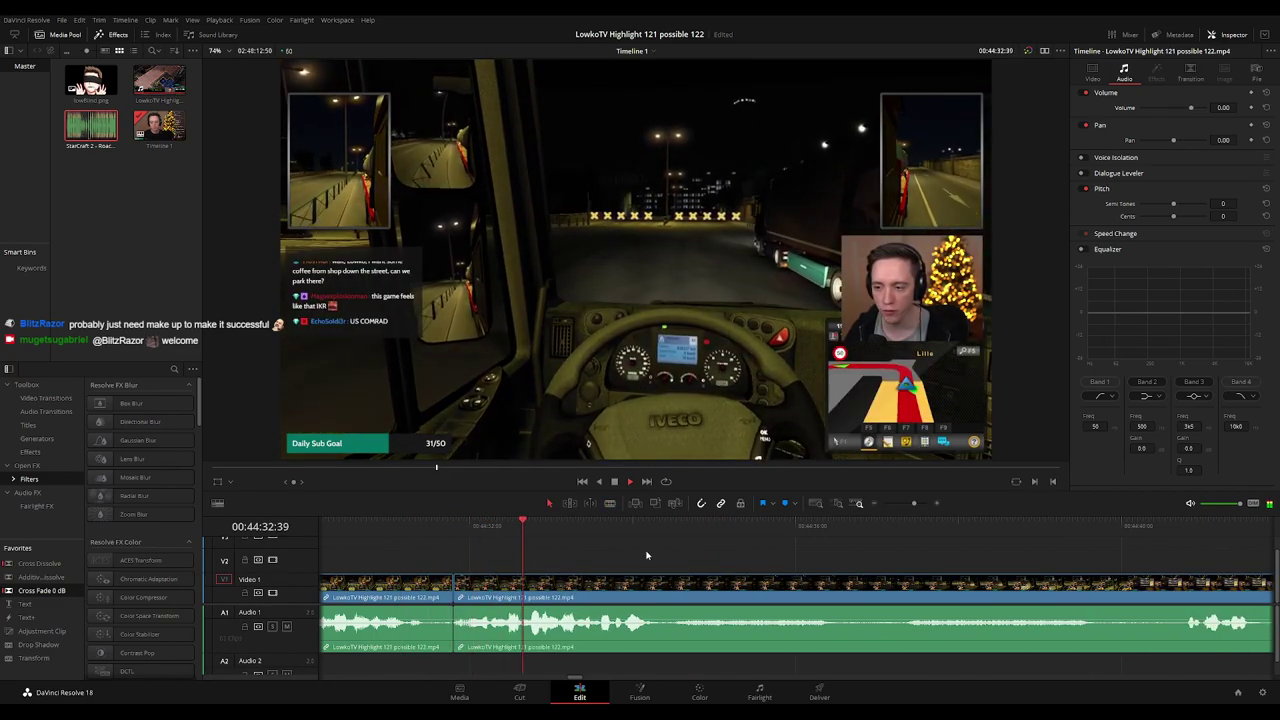
{"action": "scroll", "coordinate": [749, 566], "scroll_direction": "down", "scroll_amount": 4}
{"action": "left_click", "coordinate": [651, 591]}
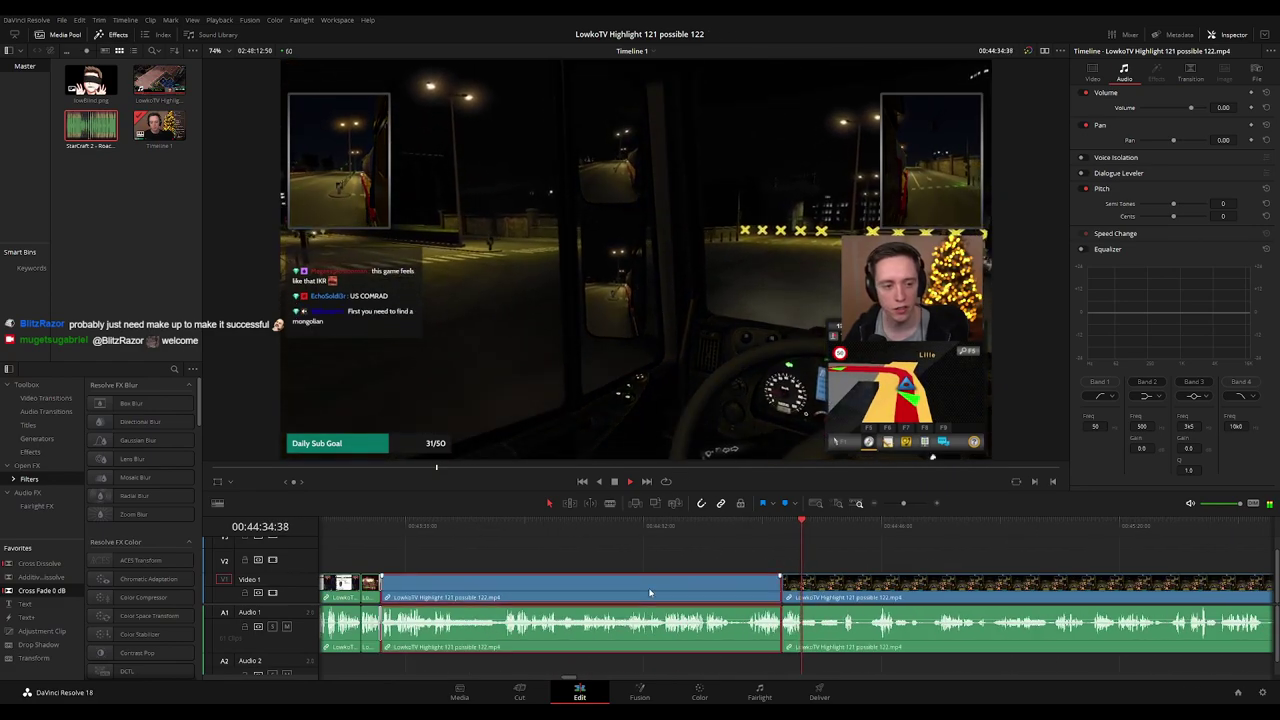
{"action": "key", "text": "1"}
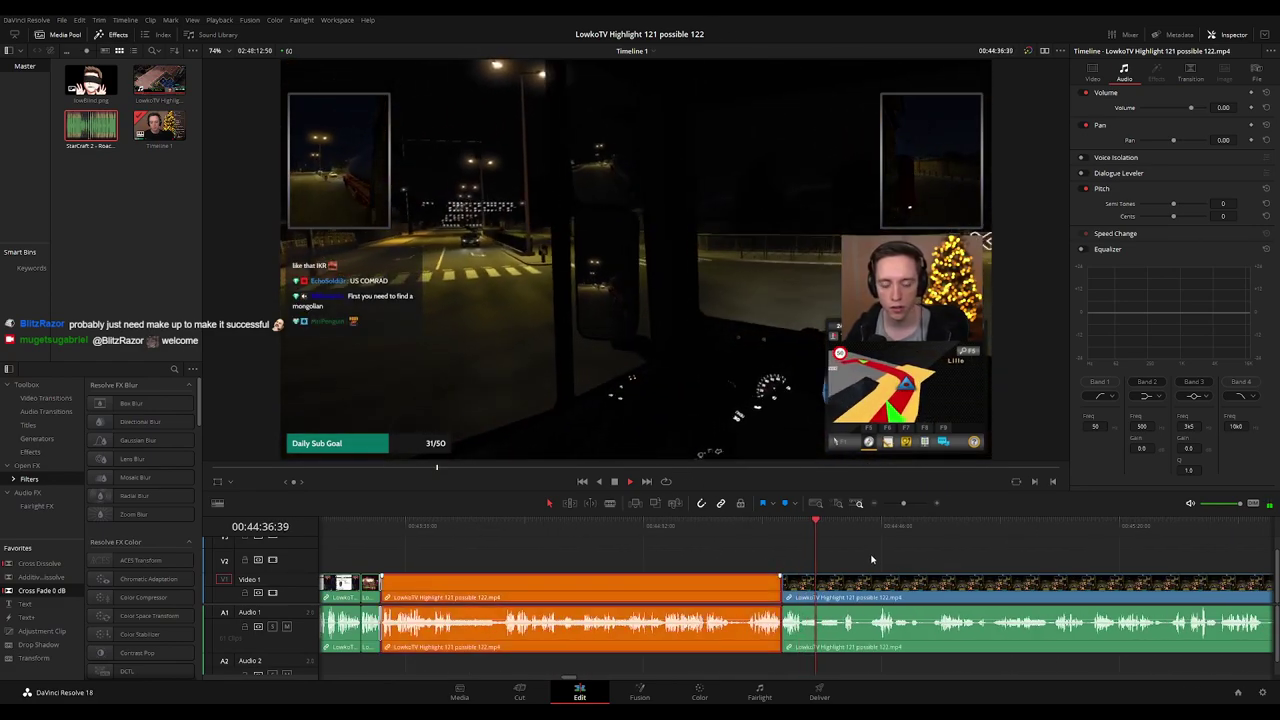
Skim the truck footage after the orange clip, through the arrival at the unloading area, up to about 00:45:04.
{"action": "left_click", "coordinate": [868, 558]}
{"action": "scroll", "coordinate": [866, 560], "scroll_direction": "up", "scroll_amount": 3}
{"action": "left_click", "coordinate": [848, 525]}
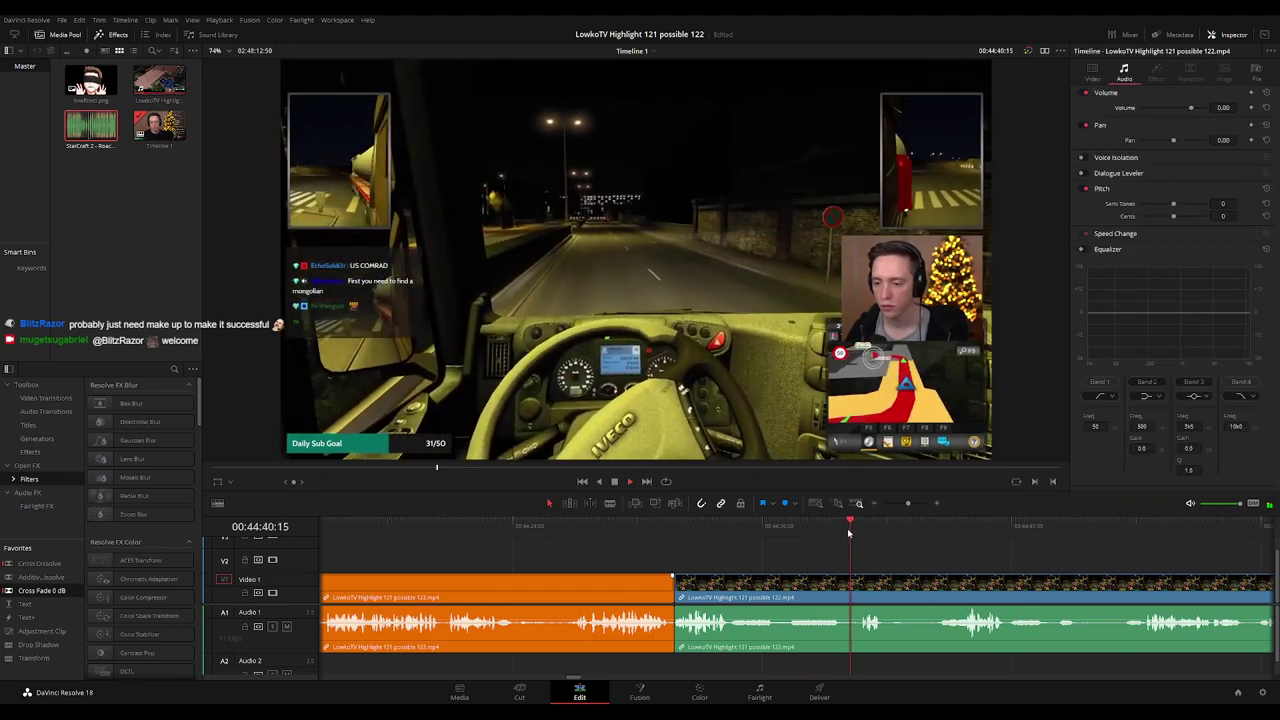
{"action": "left_click_drag", "start_coordinate": [908, 570], "coordinate": [724, 567]}
{"action": "left_click", "coordinate": [709, 530]}
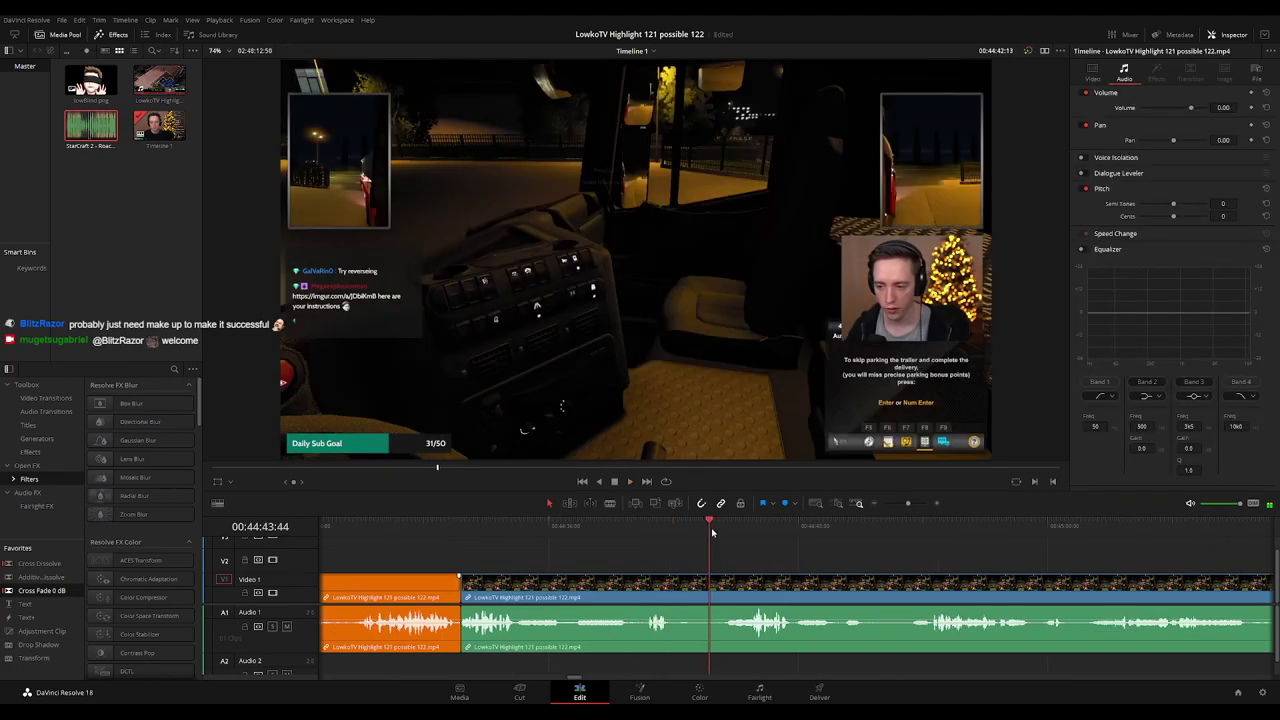
{"action": "left_click", "coordinate": [728, 530]}
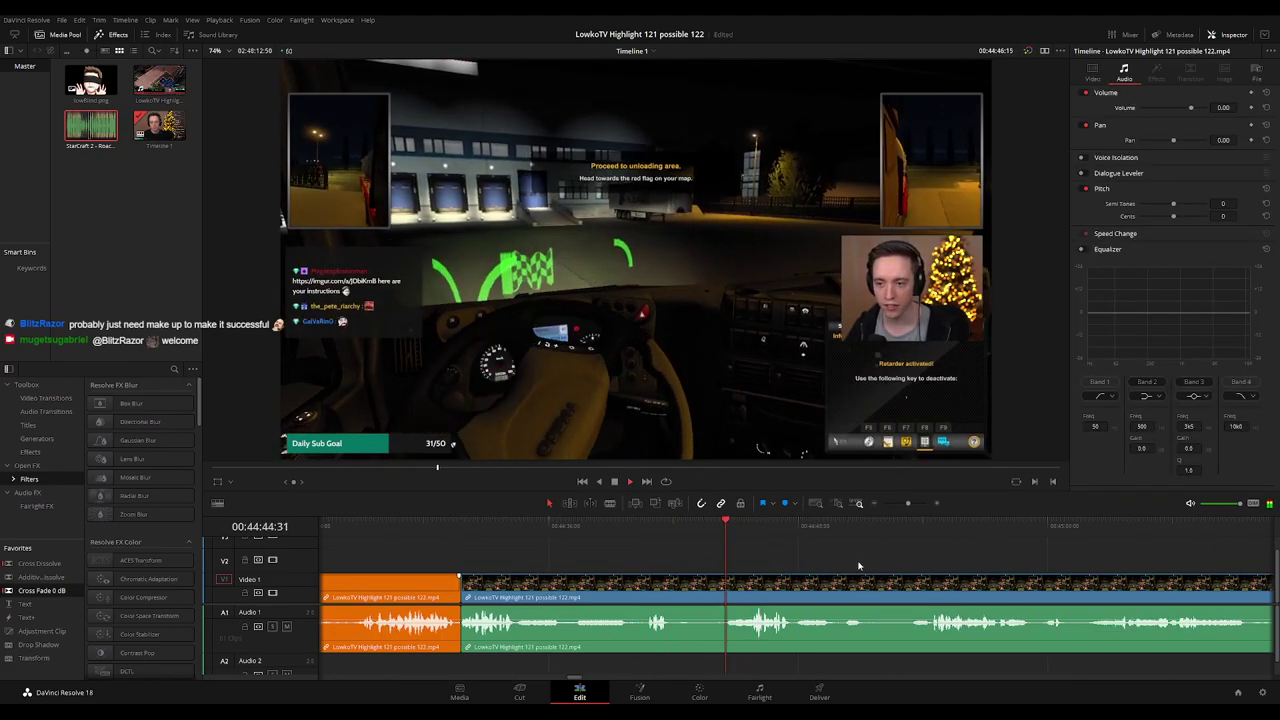
{"action": "scroll", "coordinate": [843, 569], "scroll_direction": "right", "scroll_amount": 3}
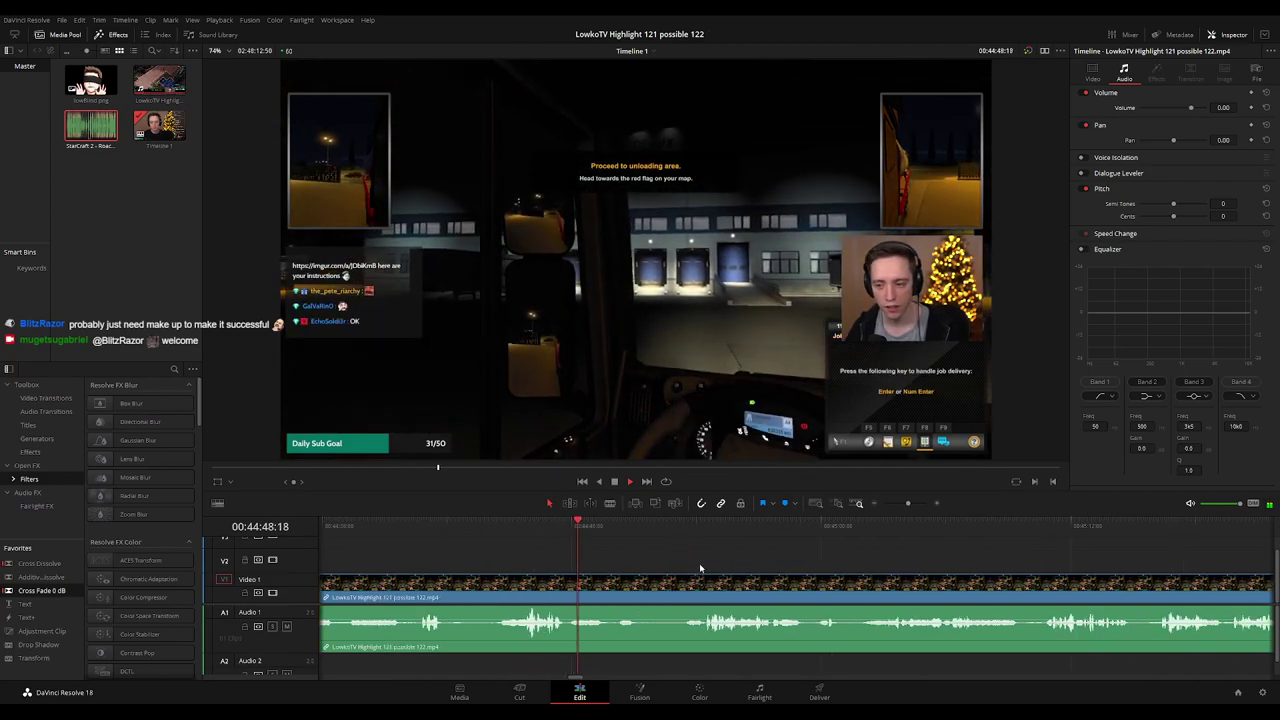
{"action": "left_click_drag", "start_coordinate": [603, 531], "coordinate": [689, 531]}
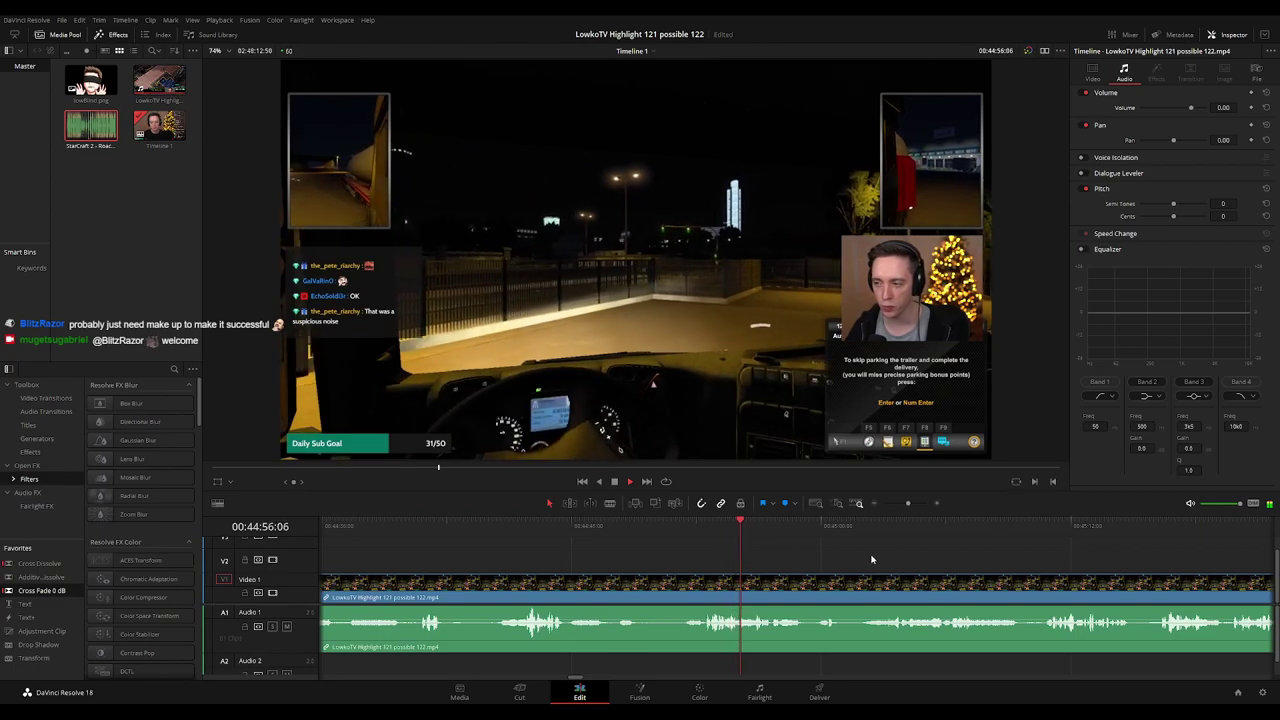
{"action": "scroll", "coordinate": [737, 563], "scroll_direction": "right", "scroll_amount": 2}
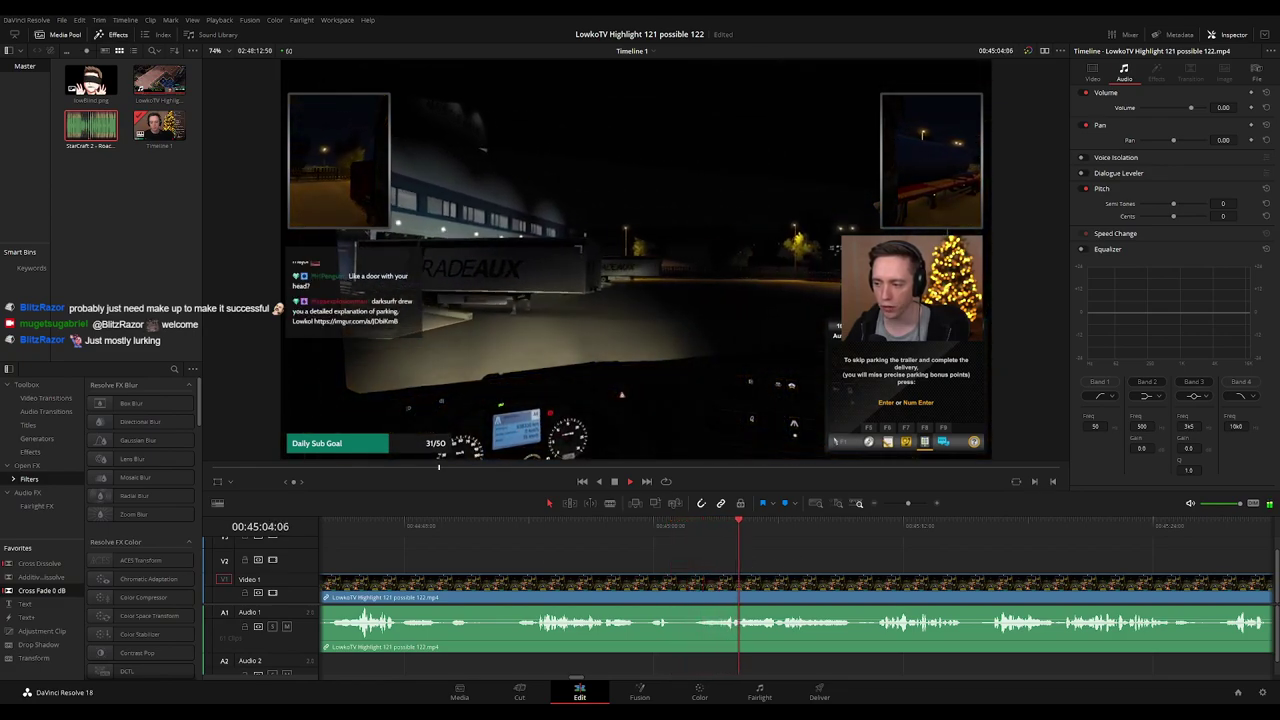
Review the night parking and delivery footage from about 00:45:04 to about 00:45:48.
{"action": "key", "text": "ctrl+minus"}
{"action": "key", "text": "ctrl+minus"}
{"action": "key", "text": "ctrl+minus"}
{"action": "key", "text": "ctrl+minus"}
{"action": "key", "text": "ctrl+minus"}
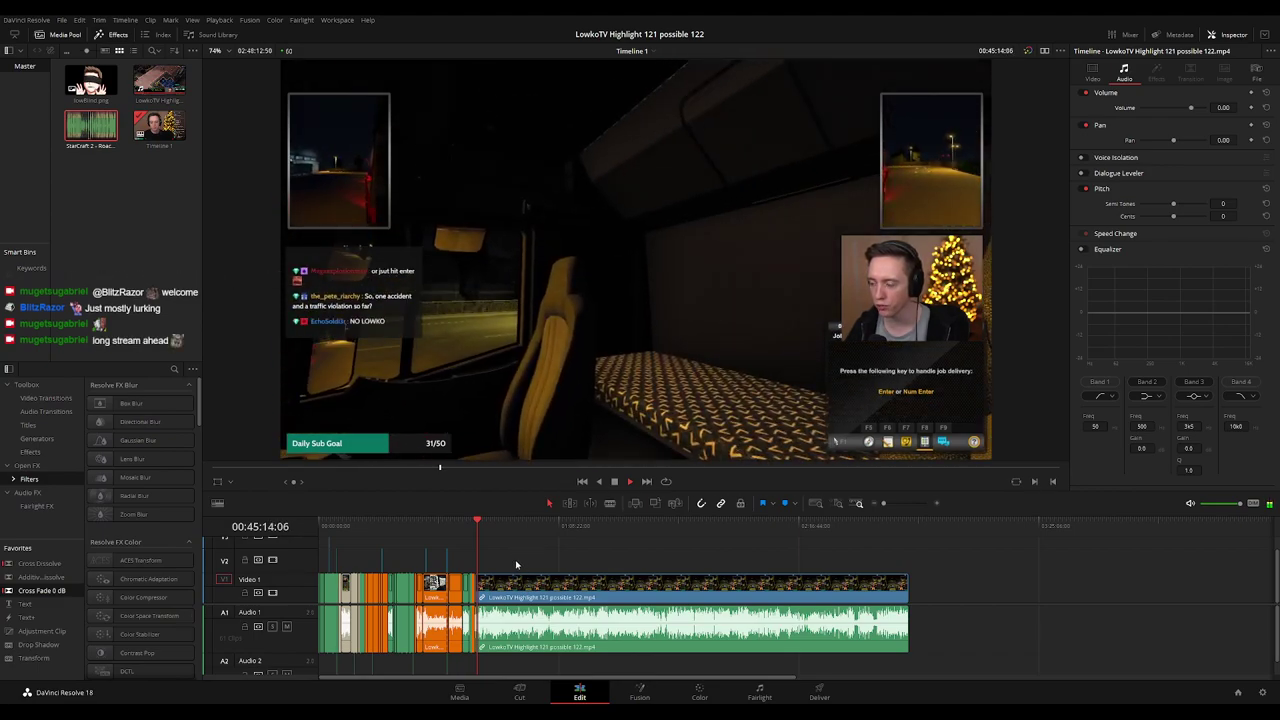
{"action": "scroll", "coordinate": [516, 565], "scroll_direction": "up", "scroll_amount": 5}
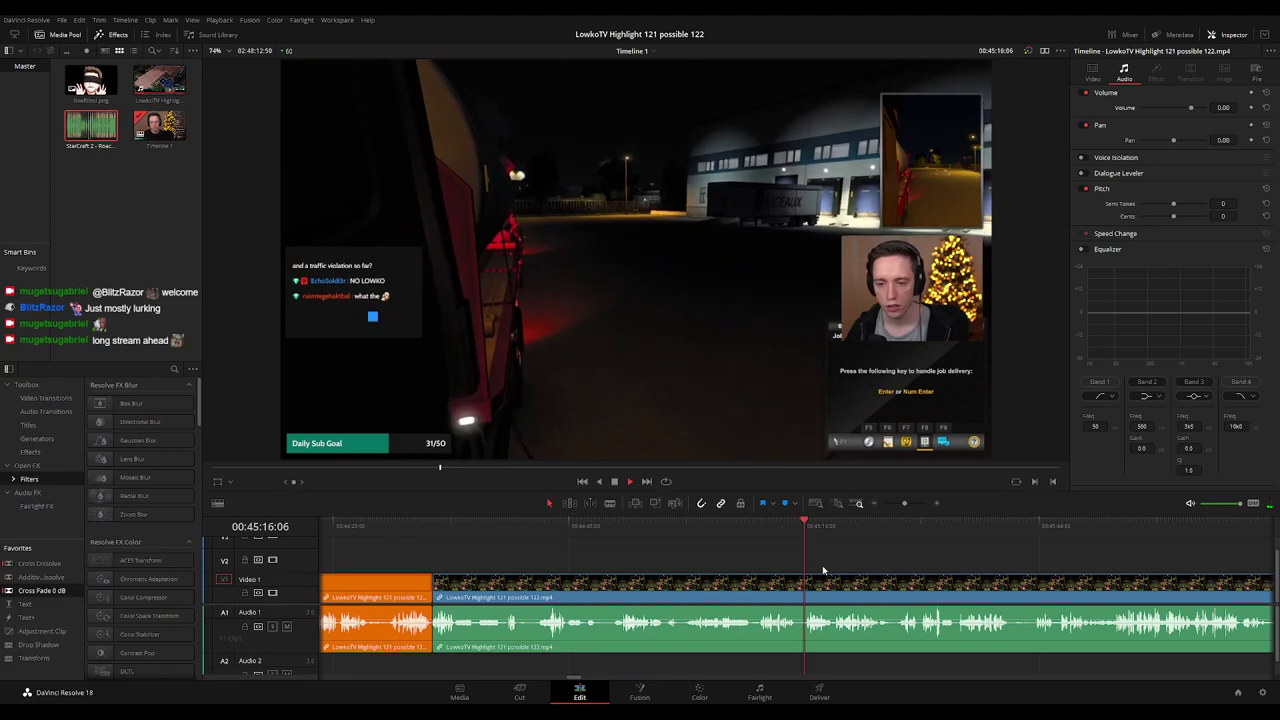
{"action": "scroll", "coordinate": [823, 570], "scroll_direction": "up", "scroll_amount": 4}
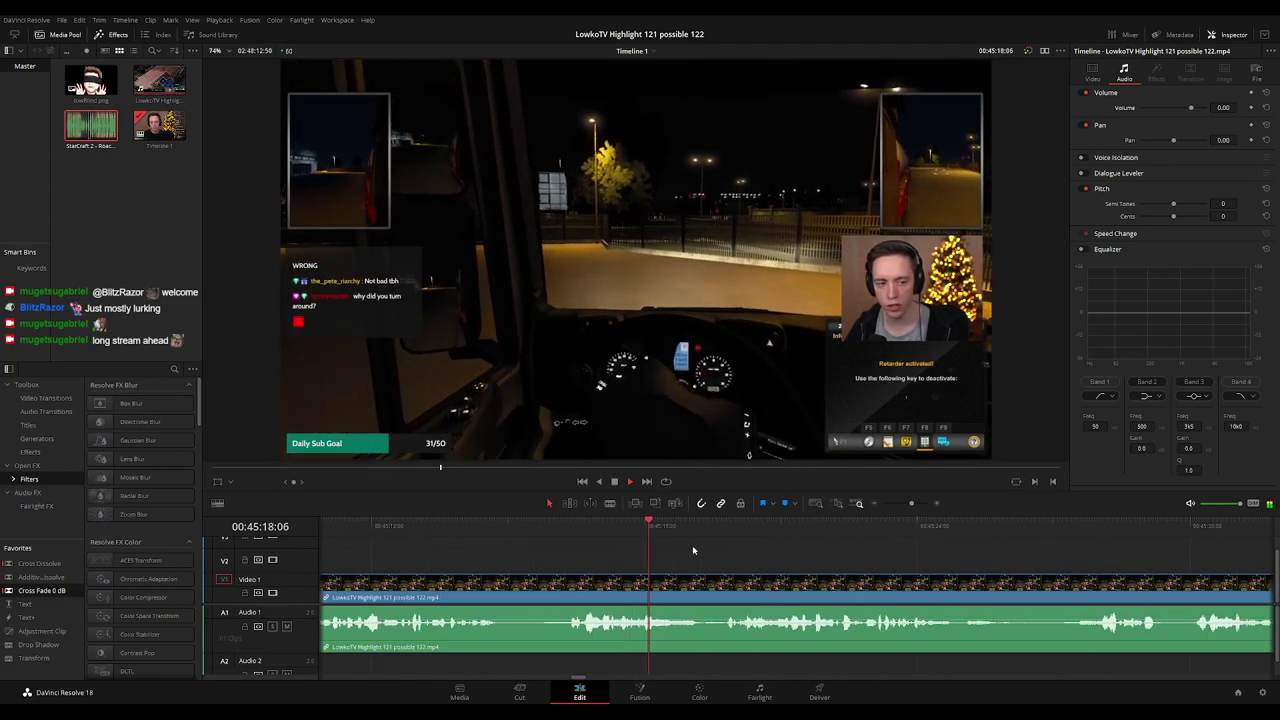
{"action": "left_click_drag", "start_coordinate": [780, 563], "coordinate": [637, 563]}
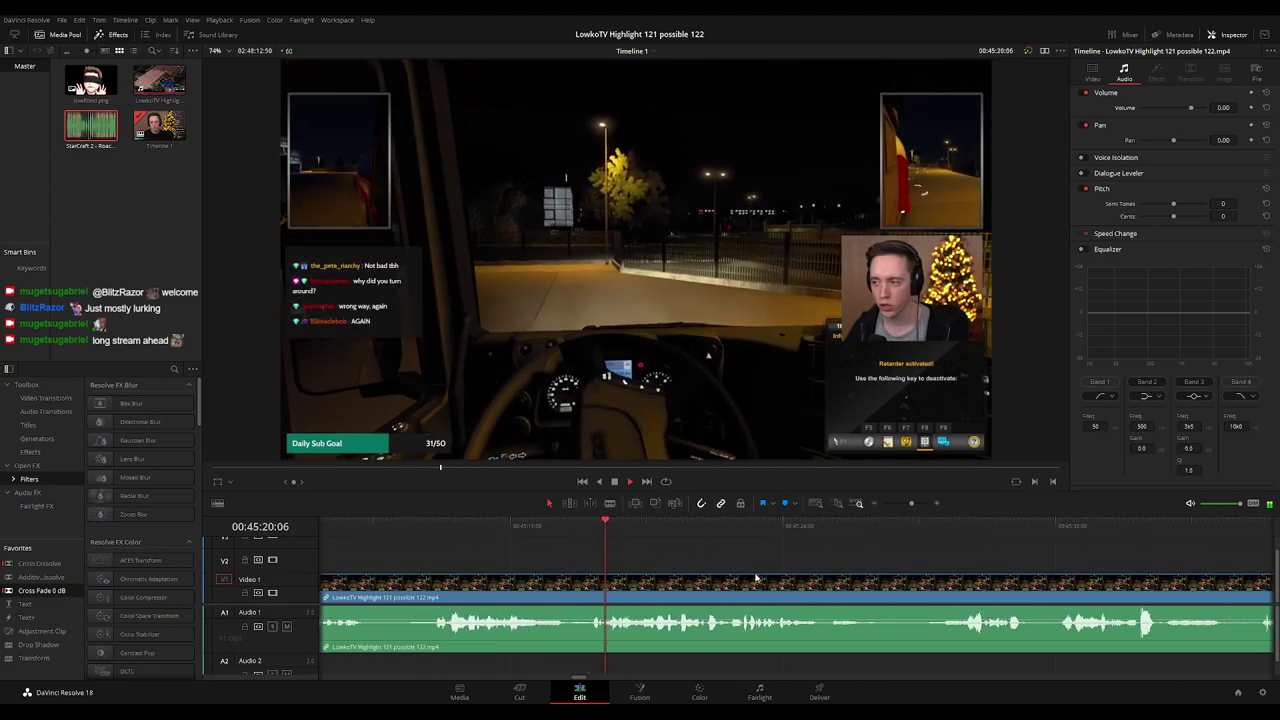
{"action": "left_click_drag", "start_coordinate": [794, 563], "coordinate": [691, 551]}
{"action": "left_click_drag", "start_coordinate": [773, 561], "coordinate": [712, 563]}
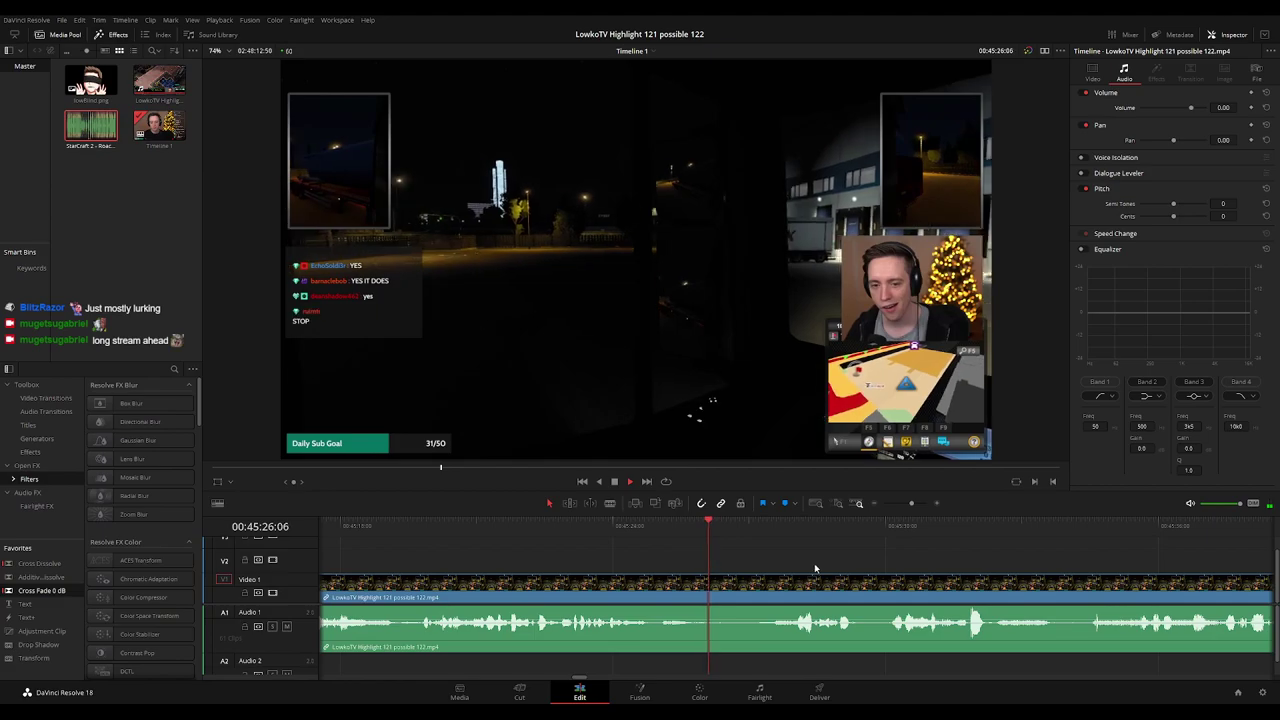
{"action": "left_click", "coordinate": [420, 528]}
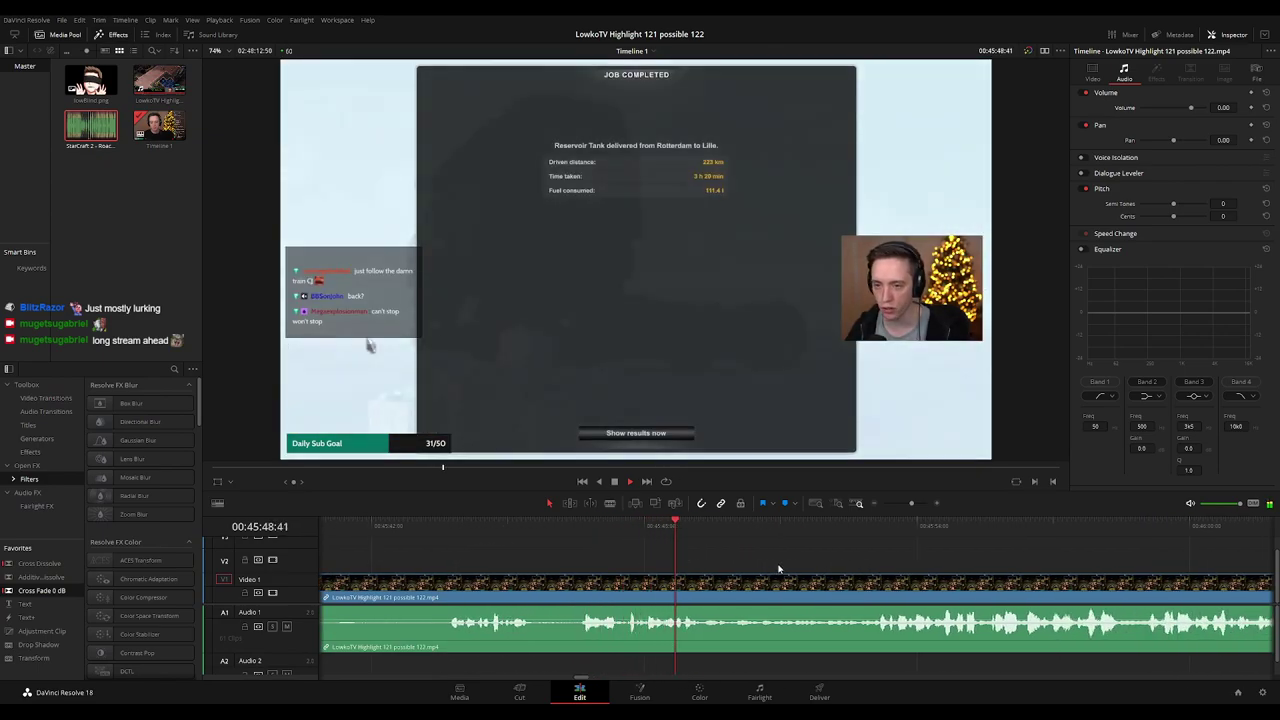
Skim the job completed results footage from about 00:45:48 to about 00:46:07.
{"action": "left_click_drag", "start_coordinate": [818, 532], "coordinate": [881, 534]}
{"action": "scroll", "coordinate": [939, 552], "scroll_direction": "down", "scroll_amount": 4}
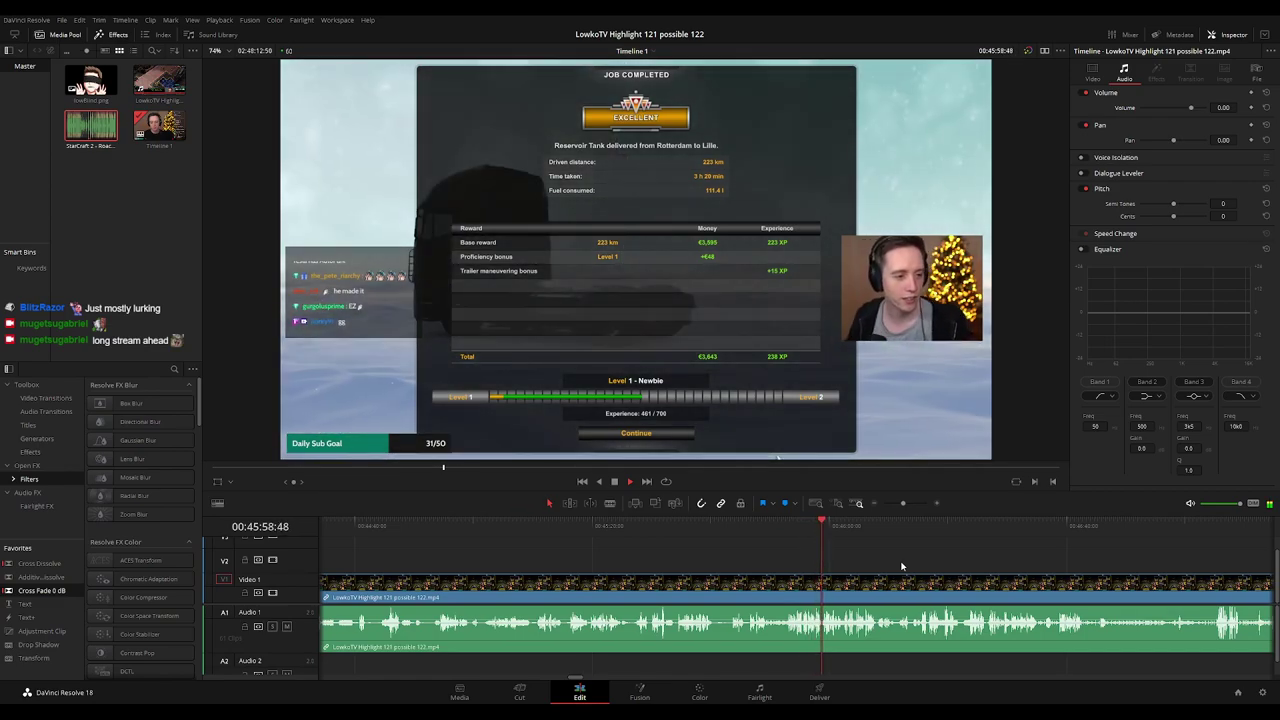
{"action": "scroll", "coordinate": [901, 566], "scroll_direction": "up", "scroll_amount": 4}
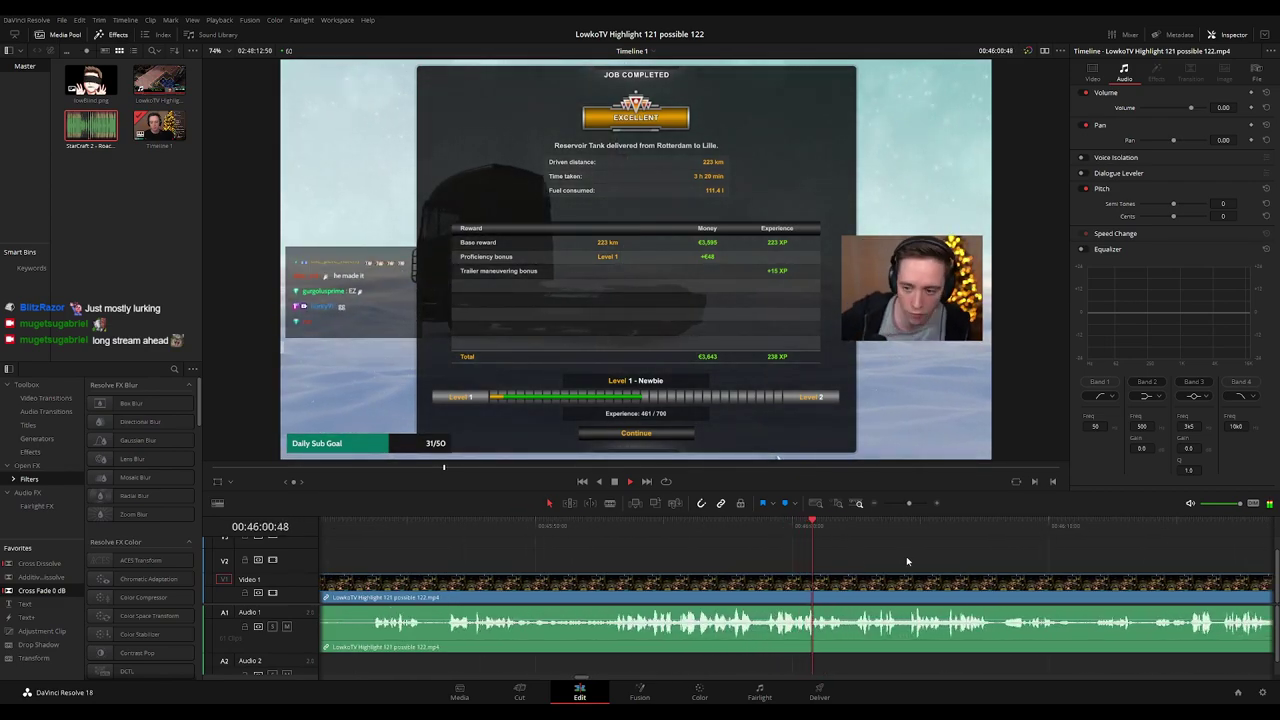
{"action": "left_click_drag", "start_coordinate": [929, 561], "coordinate": [717, 555]}
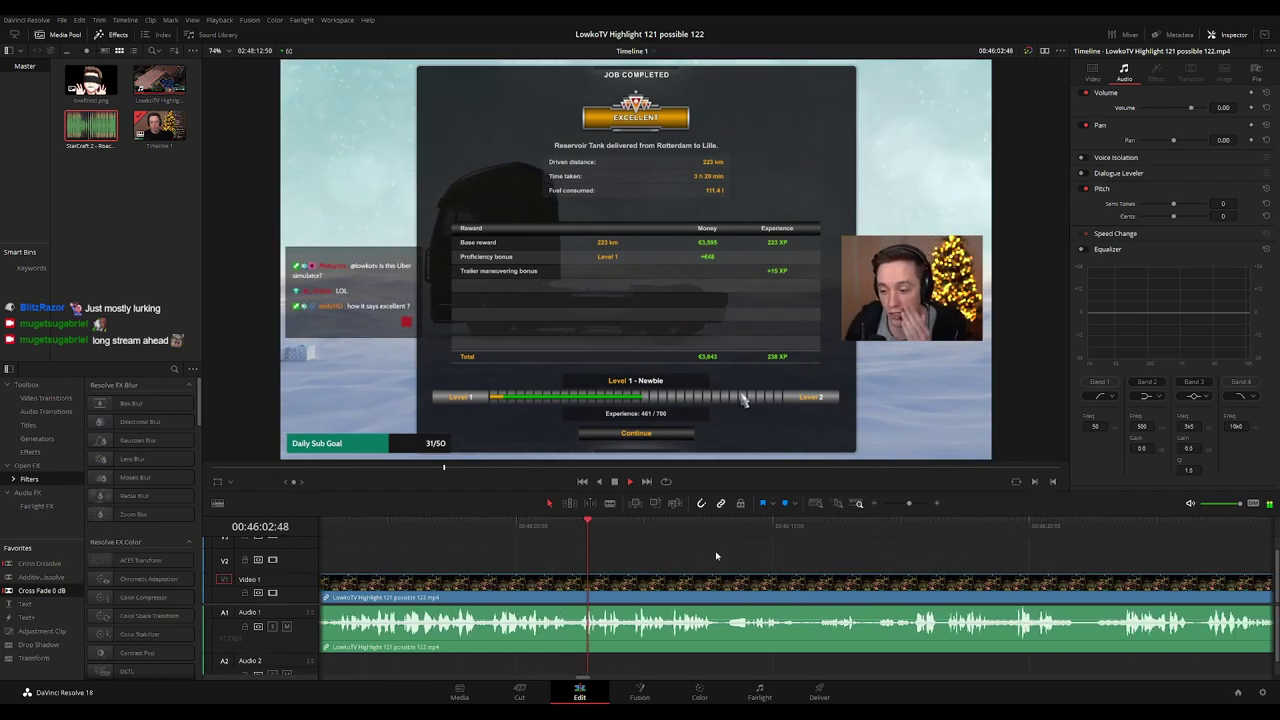
{"action": "scroll", "coordinate": [664, 554], "scroll_direction": "right", "scroll_amount": 1}
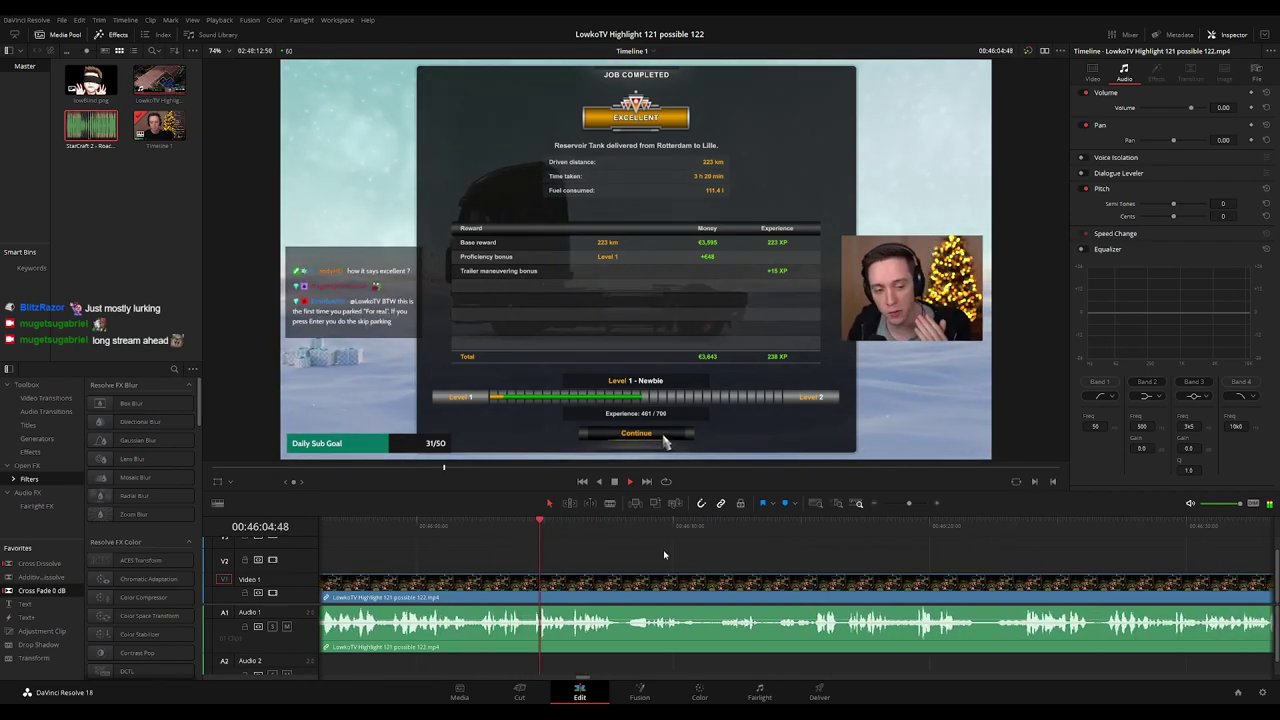
{"action": "scroll", "coordinate": [664, 554], "scroll_direction": "right", "scroll_amount": 2}
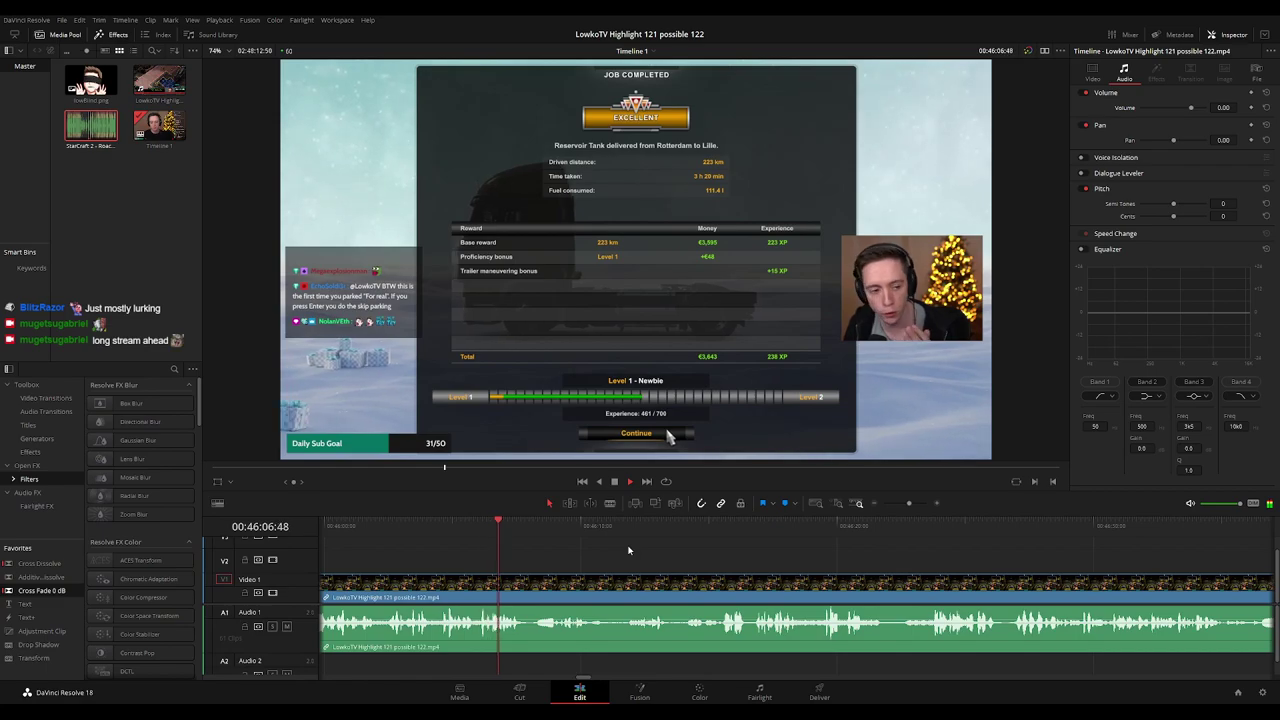
Split the footage at 00:46:07:51 and again a few frames further on, and ripple-delete the short piece between the cuts.
{"action": "scroll", "coordinate": [600, 562], "scroll_direction": "up", "scroll_amount": 3}
{"action": "left_click_drag", "start_coordinate": [846, 532], "coordinate": [819, 536]}
{"action": "key", "text": "b"}
{"action": "left_click", "coordinate": [820, 582]}
{"action": "left_click", "coordinate": [843, 590]}
{"action": "key", "text": "a"}
{"action": "left_click", "coordinate": [831, 593]}
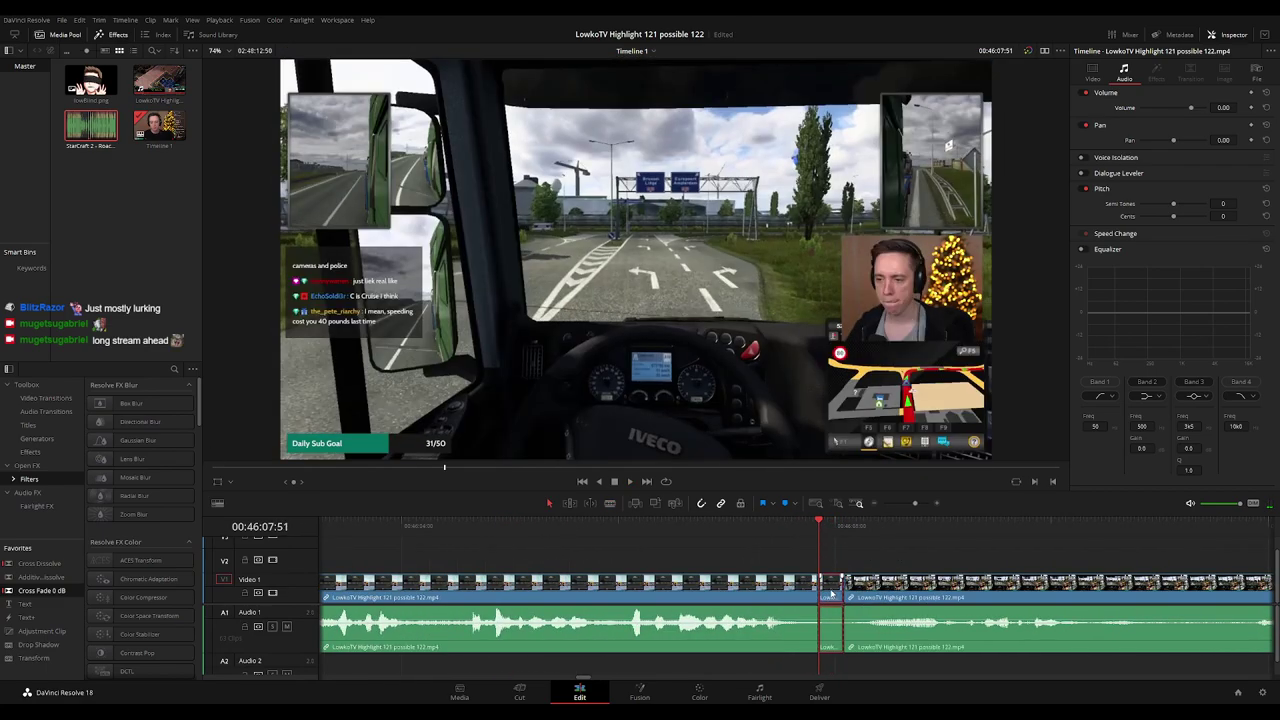
{"action": "key", "text": "Delete"}
Add video and audio crossfades at the 00:46:07:51 cut and colour the clip before it orange.
{"action": "key", "text": "ctrl+t"}
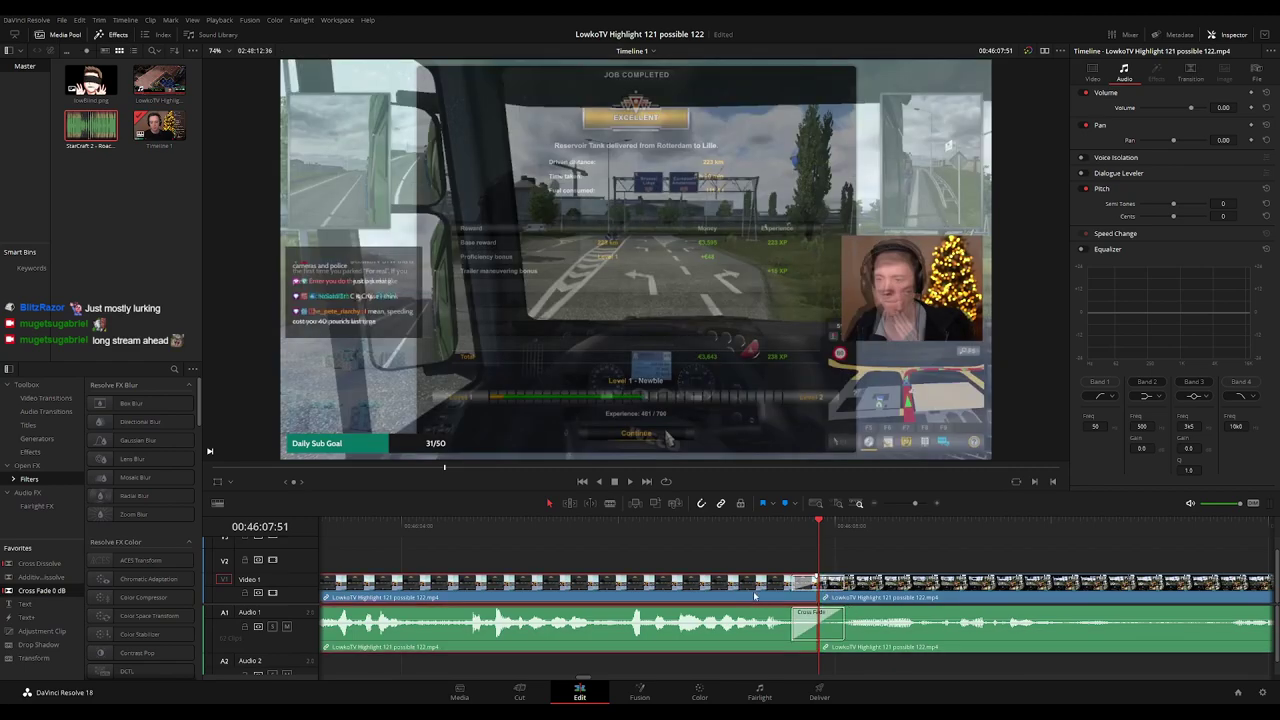
{"action": "key", "text": "ctrl+1"}
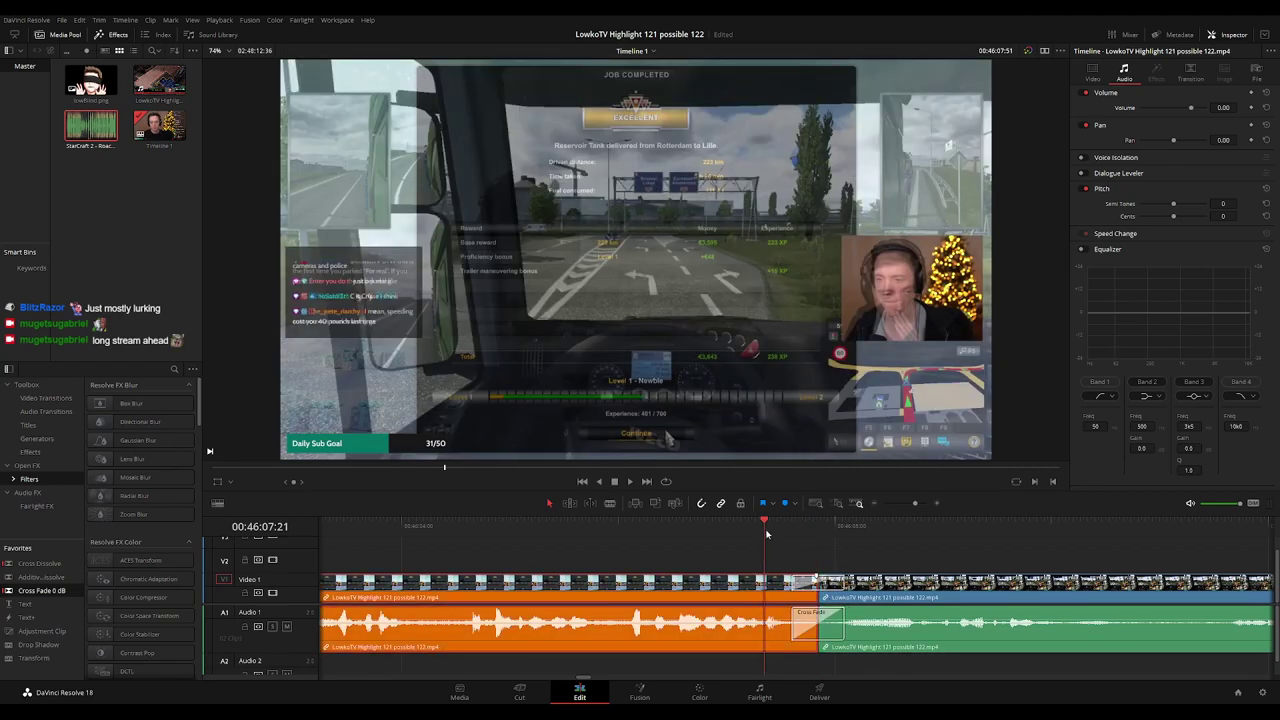
{"action": "key", "text": "space"}
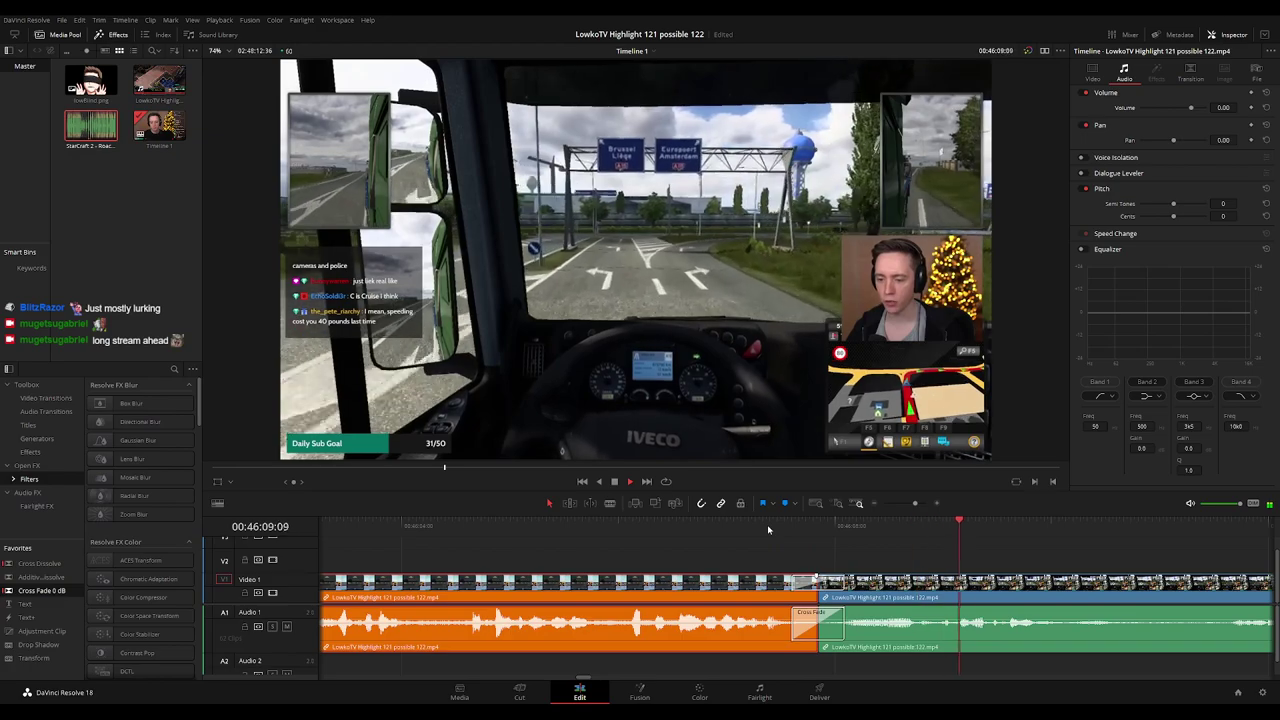
Isolate the daytime truck footage from about 00:46:16:32 to 00:46:16:47 with two splits and silence that short piece's audio.
{"action": "left_click", "coordinate": [1178, 560]}
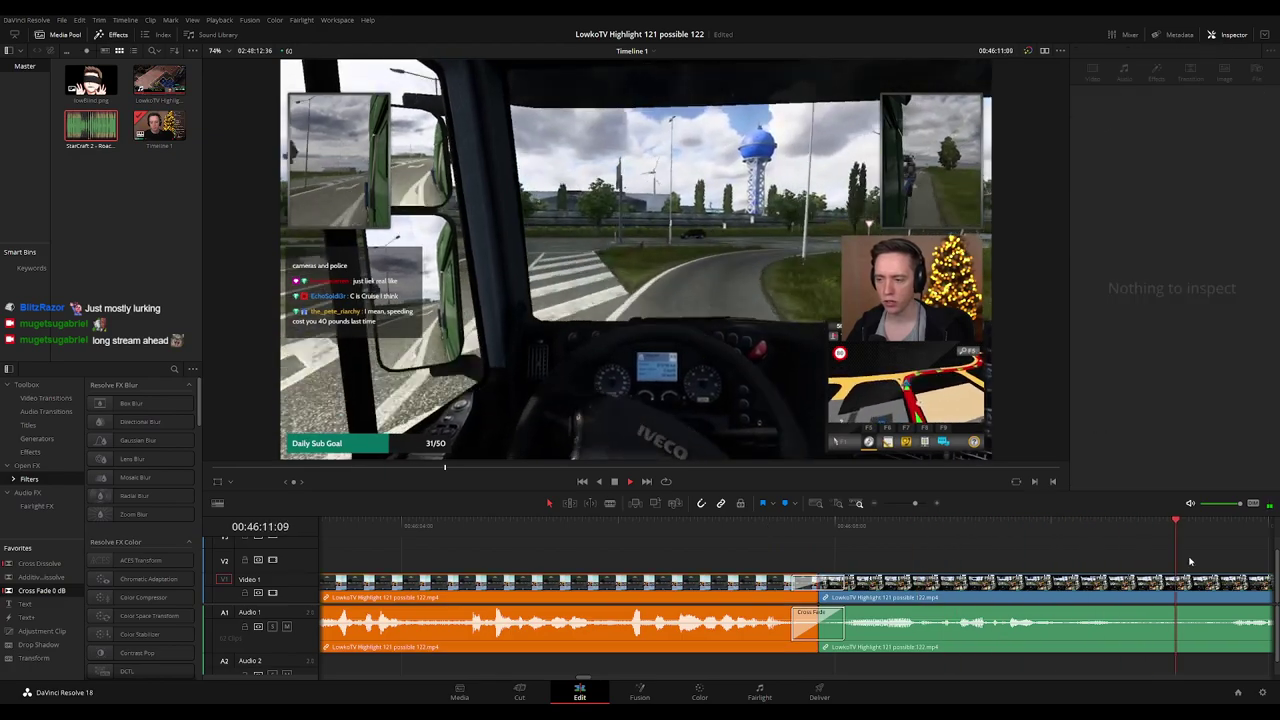
{"action": "scroll", "coordinate": [1178, 560], "scroll_direction": "down", "scroll_amount": 5}
{"action": "scroll", "coordinate": [931, 559], "scroll_direction": "up", "scroll_amount": 1}
{"action": "left_click_drag", "start_coordinate": [931, 559], "coordinate": [843, 558]}
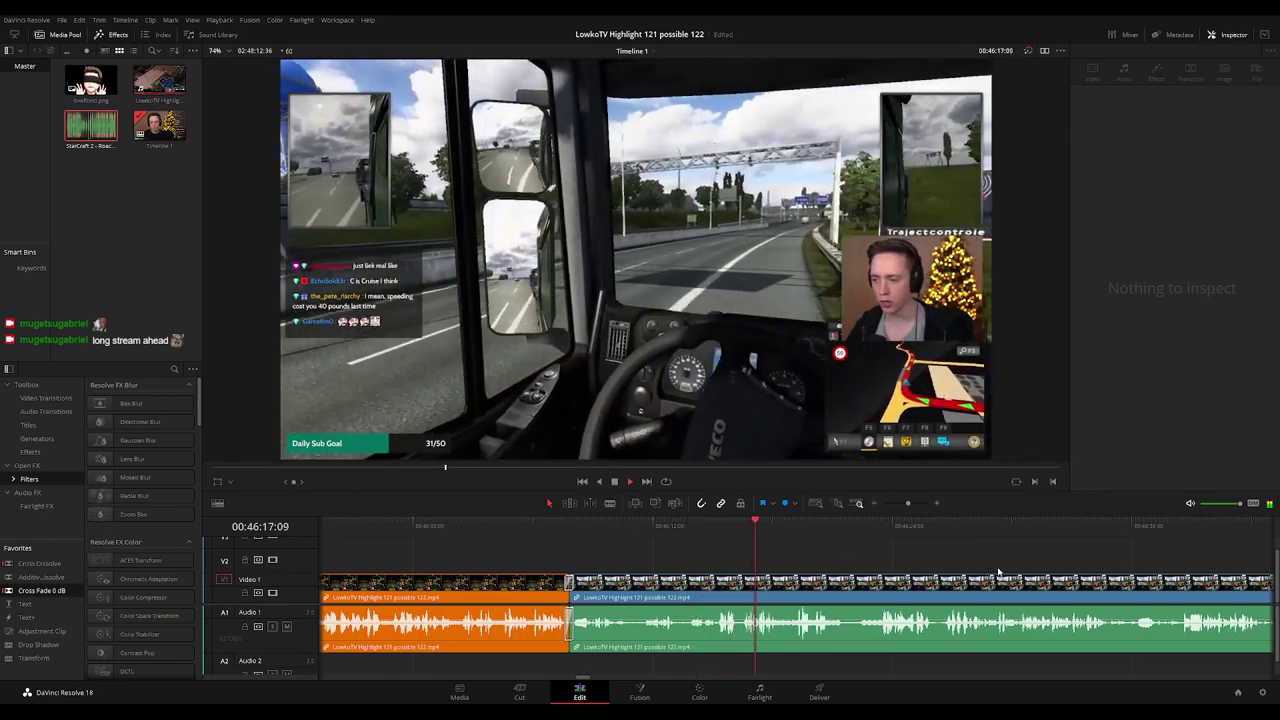
{"action": "left_click", "coordinate": [745, 527]}
{"action": "key", "text": "space"}
{"action": "key", "text": "ctrl+equal"}
{"action": "key", "text": "ctrl+equal"}
{"action": "key", "text": "ctrl+equal"}
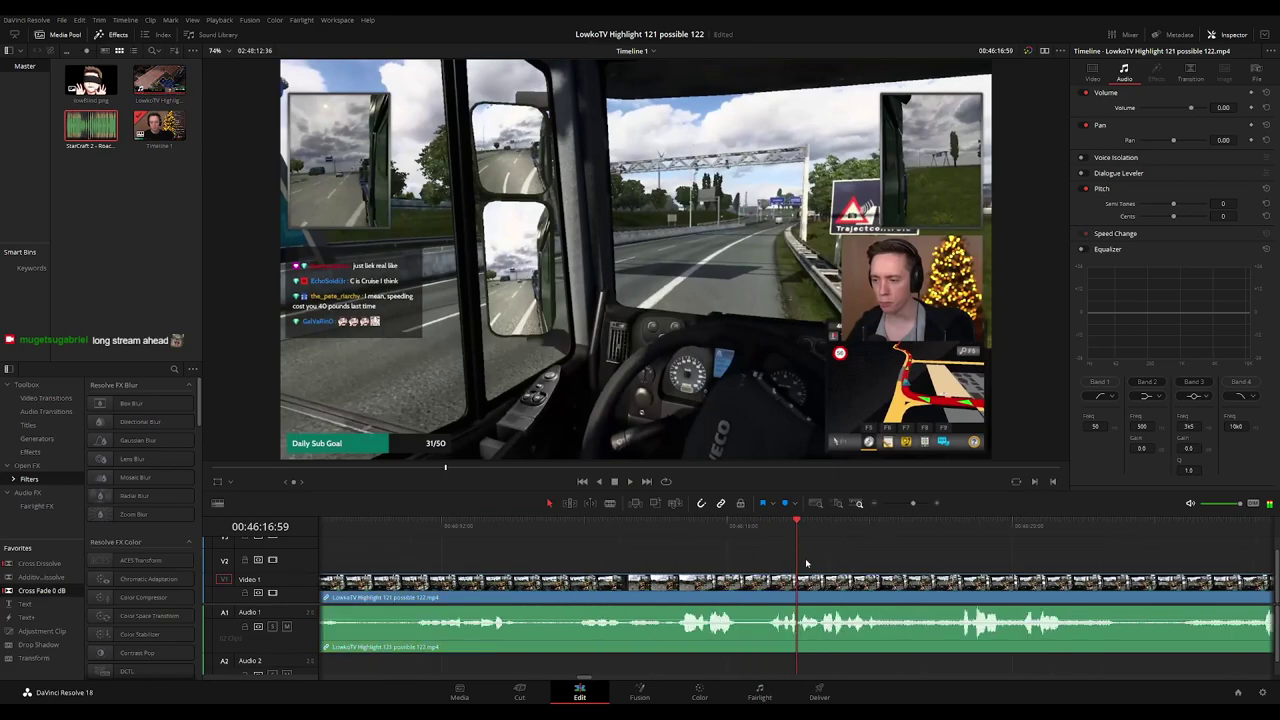
{"action": "left_click_drag", "start_coordinate": [692, 530], "coordinate": [727, 554]}
{"action": "key", "text": "b"}
{"action": "left_click", "coordinate": [735, 577]}
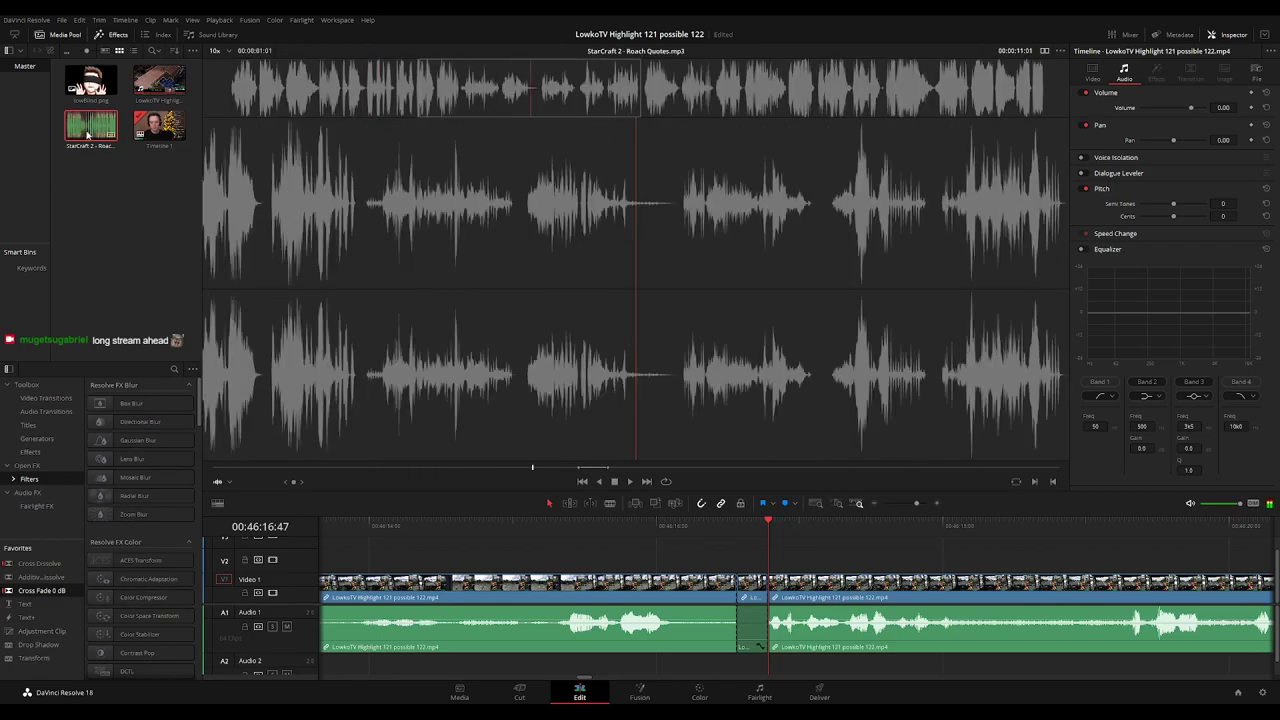
Place the StarCraft 2 - Roach Quotes audio on Audio 2 under the short piece, trim it to match, set its volume to -23, and play it back.
{"action": "left_click_drag", "start_coordinate": [90, 128], "coordinate": [740, 658]}
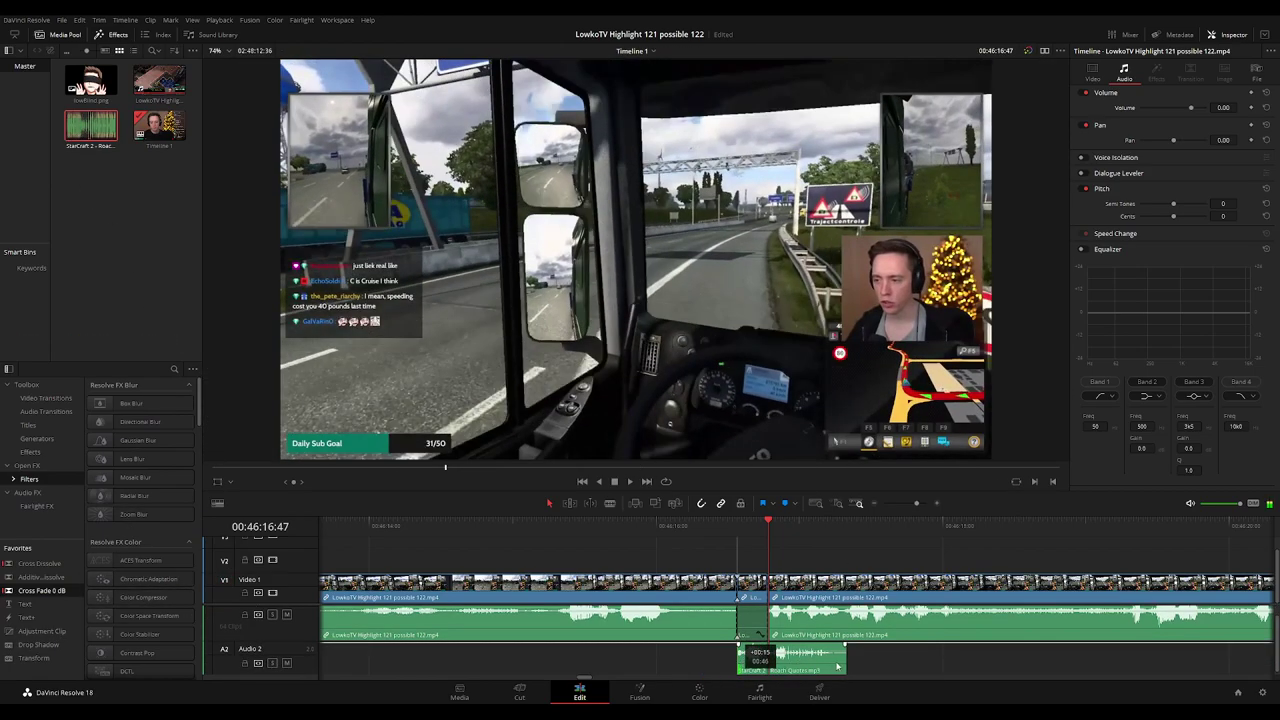
{"action": "left_click_drag", "start_coordinate": [838, 666], "coordinate": [755, 665]}
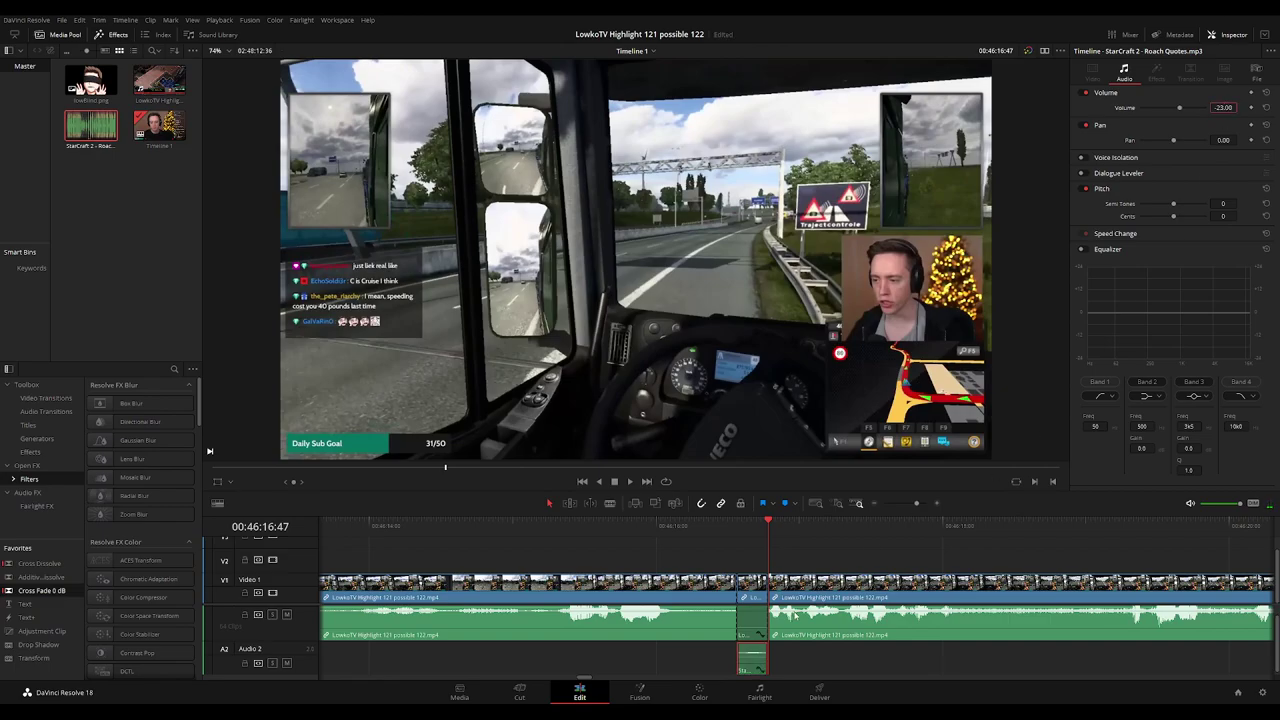
{"action": "left_click", "coordinate": [801, 566]}
{"action": "left_click_drag", "start_coordinate": [730, 527], "coordinate": [597, 545]}
{"action": "key", "text": "space"}
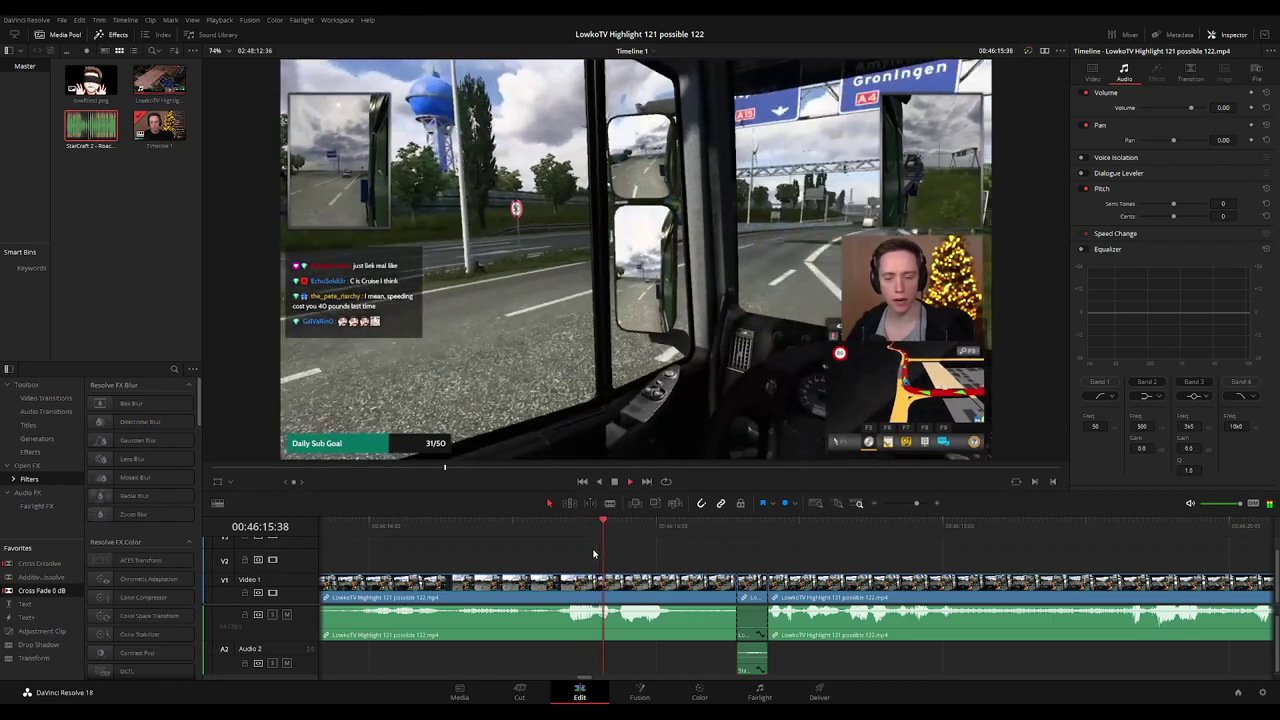
Colour the truck clip after the crossfade and the short silenced piece orange.
{"action": "key", "text": "ctrl+minus"}
{"action": "key", "text": "ctrl+minus"}
{"action": "key", "text": "ctrl+minus"}
{"action": "key", "text": "ctrl+minus"}
{"action": "key", "text": "ctrl+equal"}
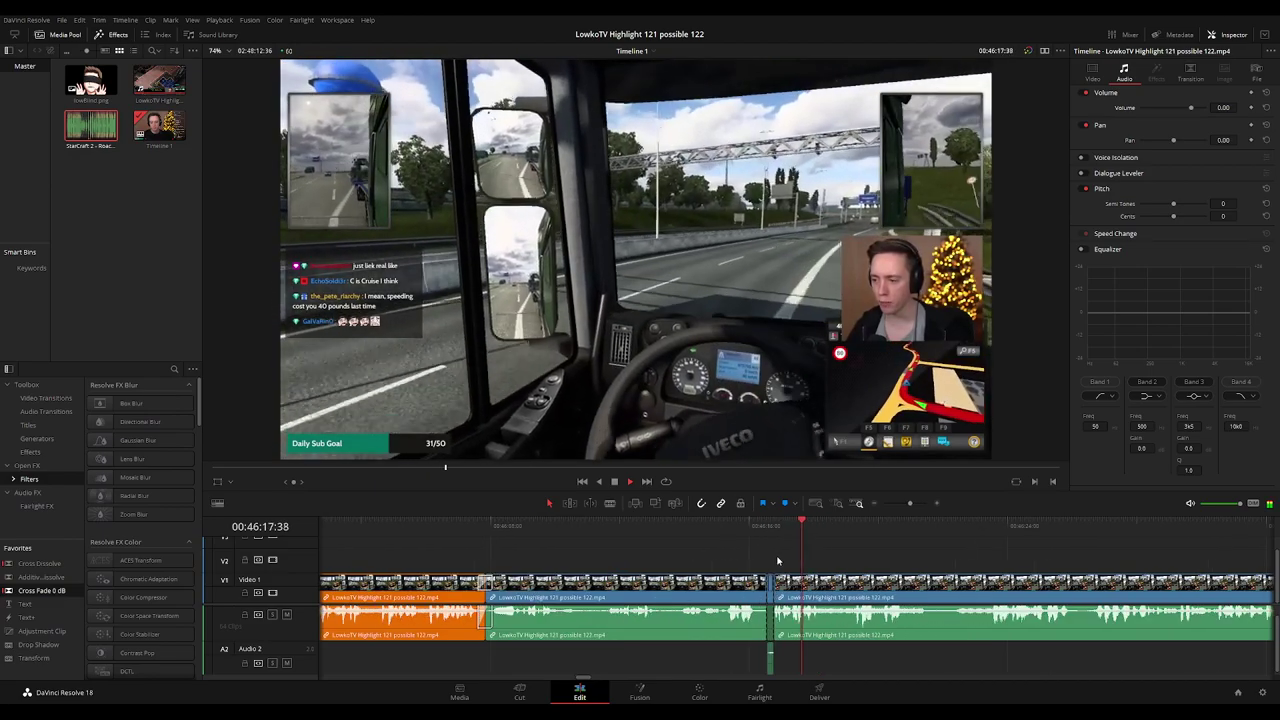
{"action": "left_click", "coordinate": [711, 581]}
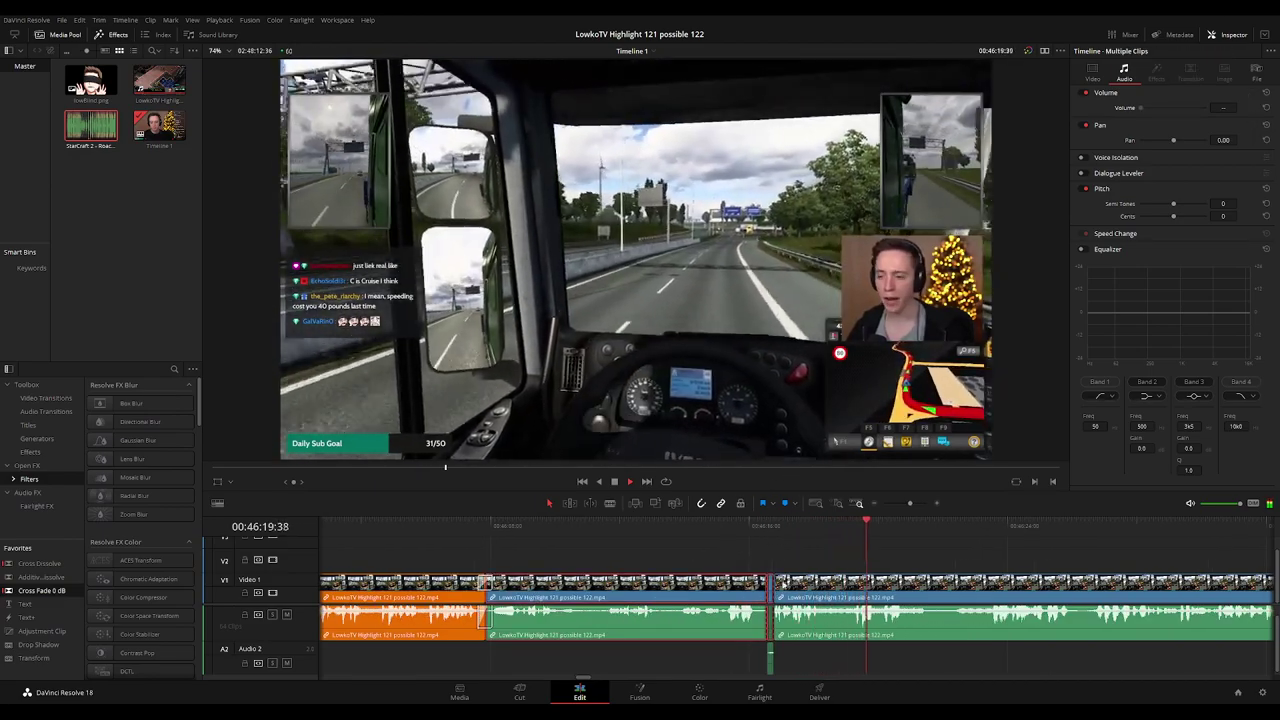
{"action": "key", "text": "1"}
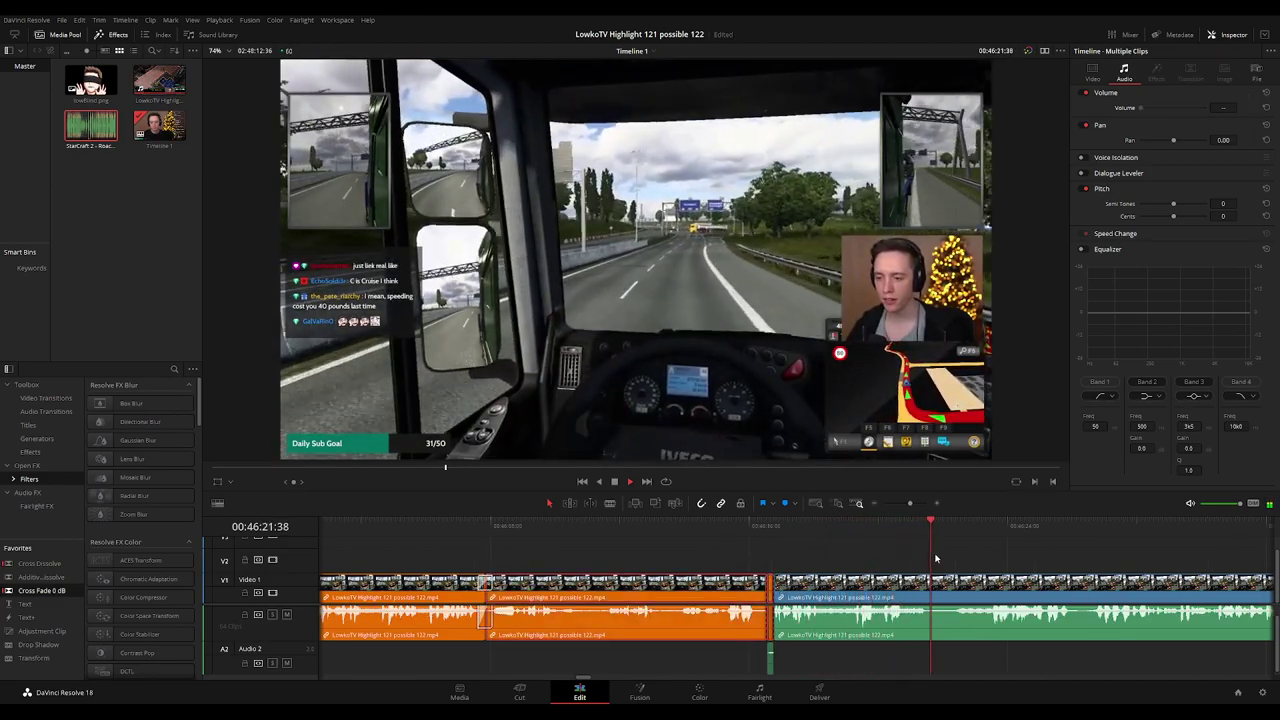
Review the highway and options menu footage from about 00:46:21 to about 00:46:41.
{"action": "left_click", "coordinate": [938, 544]}
{"action": "scroll", "coordinate": [796, 625], "scroll_direction": "up", "scroll_amount": 1}
{"action": "key", "text": "space"}
{"action": "left_click", "coordinate": [731, 524]}
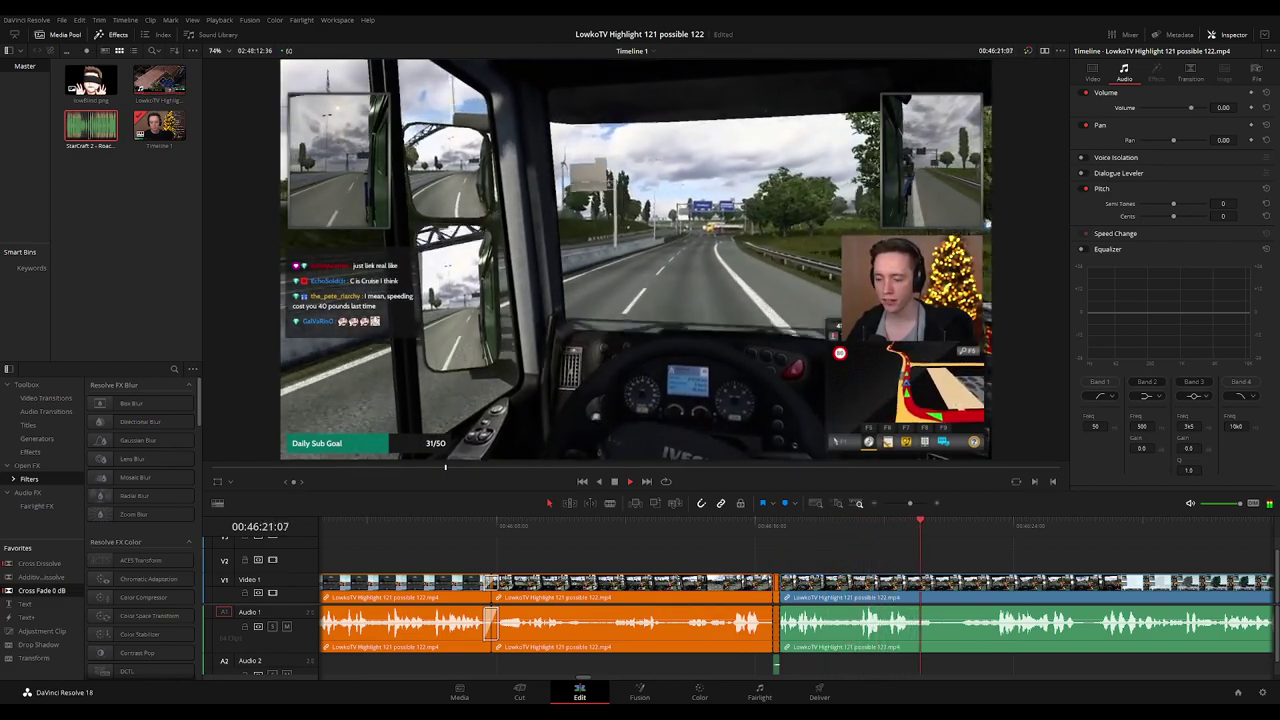
{"action": "left_click_drag", "start_coordinate": [1076, 563], "coordinate": [754, 554]}
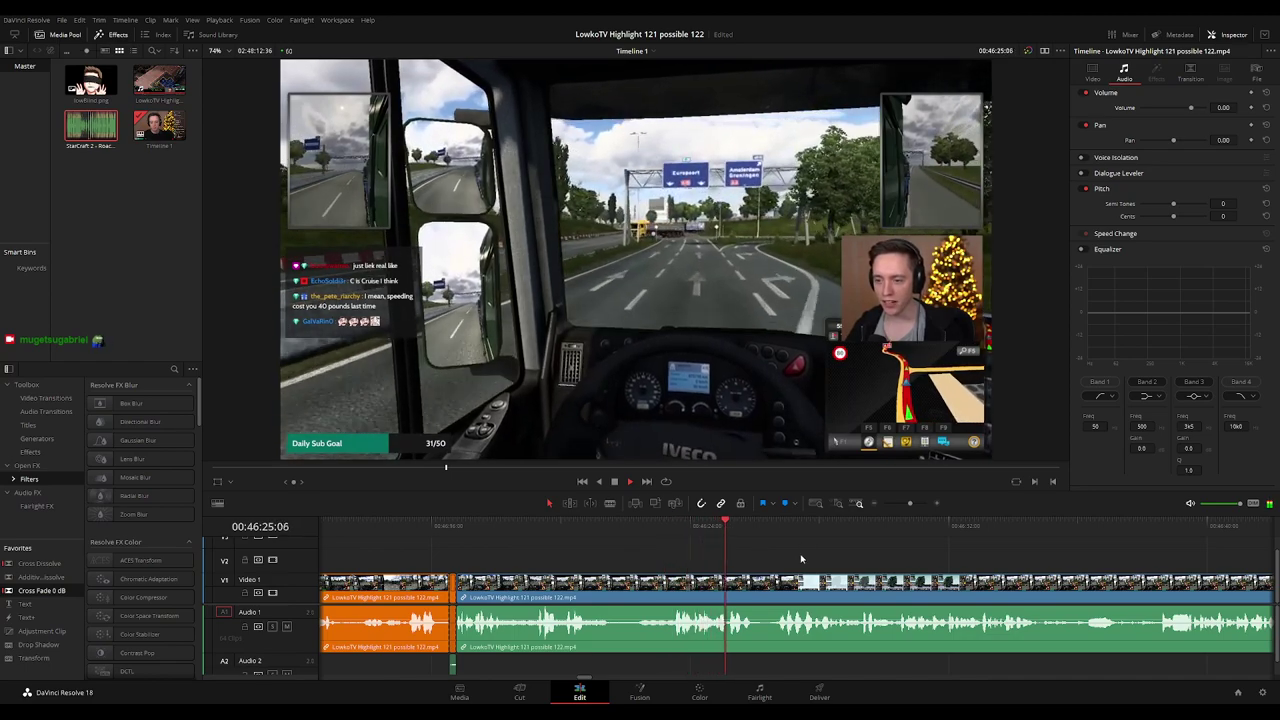
{"action": "scroll", "coordinate": [894, 568], "scroll_direction": "right", "scroll_amount": 3}
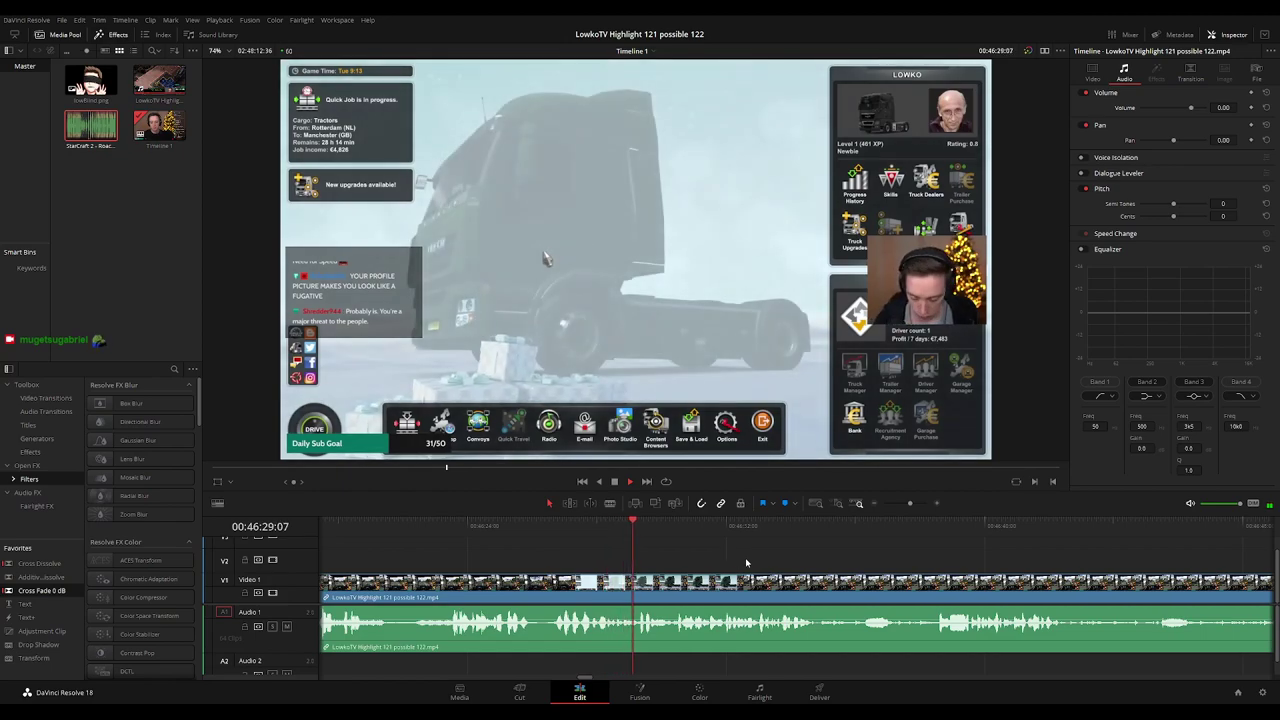
{"action": "scroll", "coordinate": [740, 560], "scroll_direction": "right", "scroll_amount": 2}
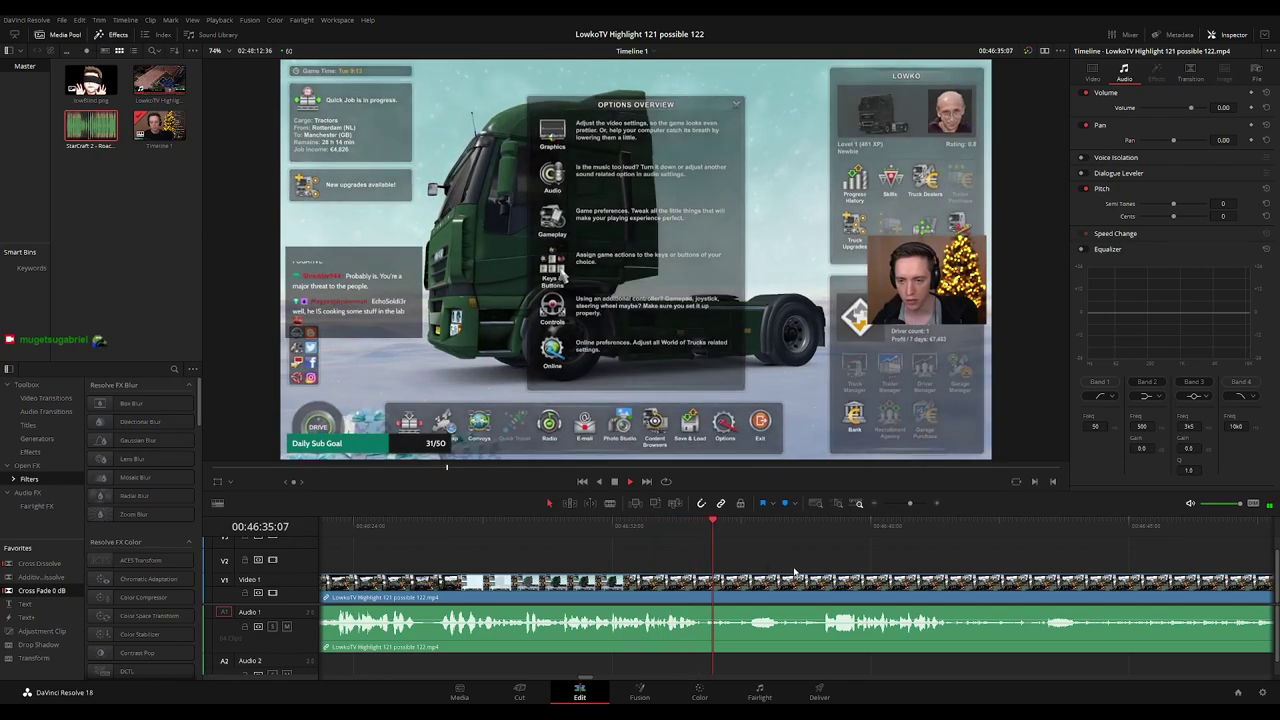
{"action": "scroll", "coordinate": [750, 560], "scroll_direction": "right", "scroll_amount": 3}
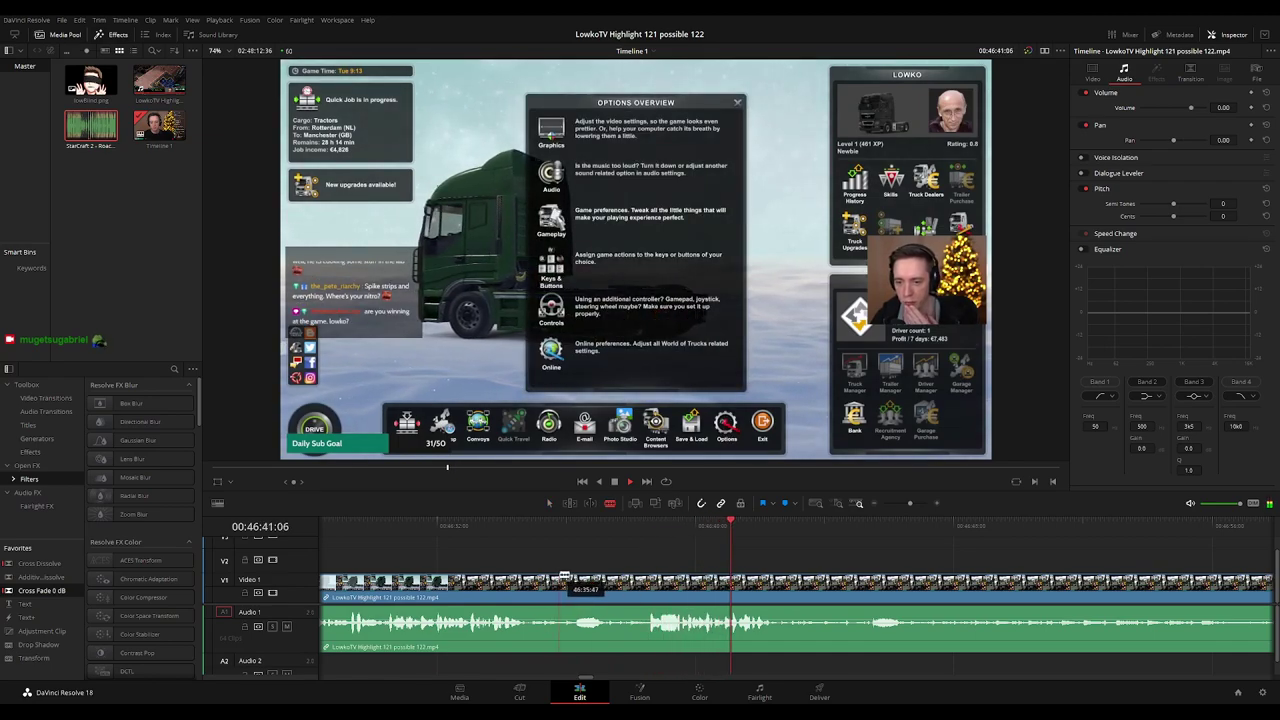
Split the menu footage at about 00:46:35:47 and about 00:46:38, and ripple-delete the piece between the cuts.
{"action": "left_click", "coordinate": [562, 578]}
{"action": "left_click", "coordinate": [643, 580]}
{"action": "key", "text": "a"}
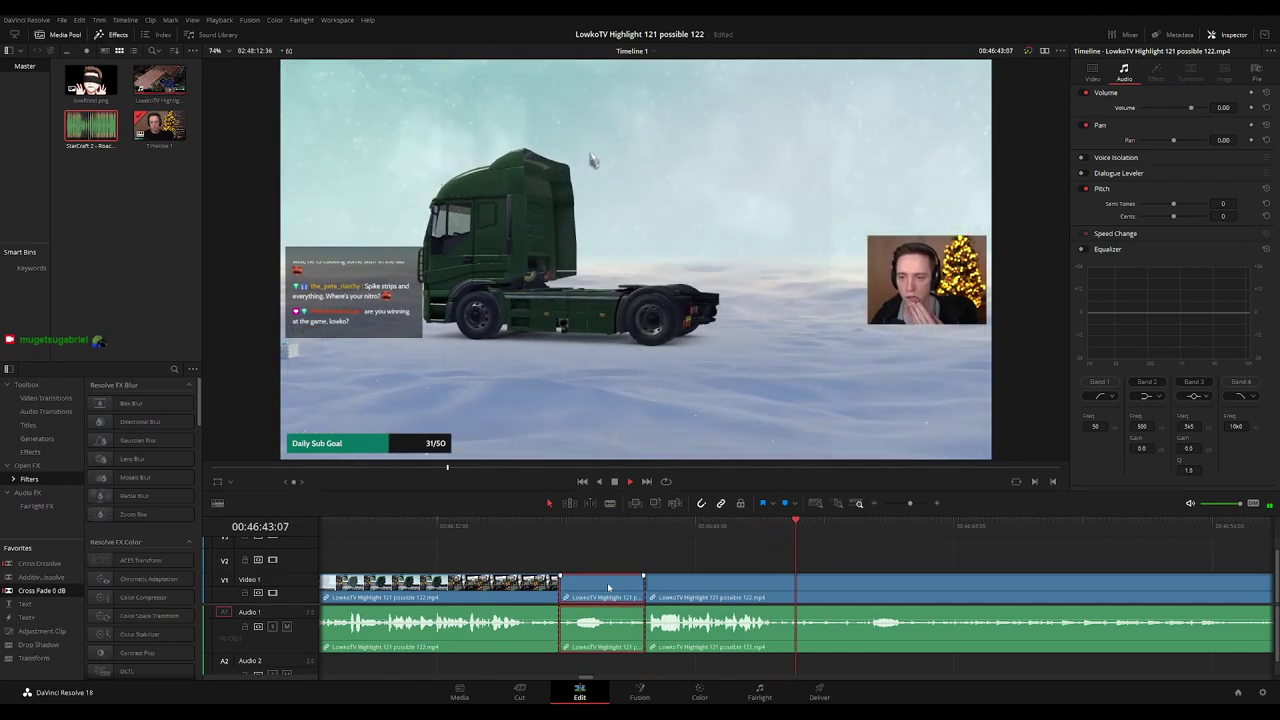
{"action": "key", "text": "Delete"}
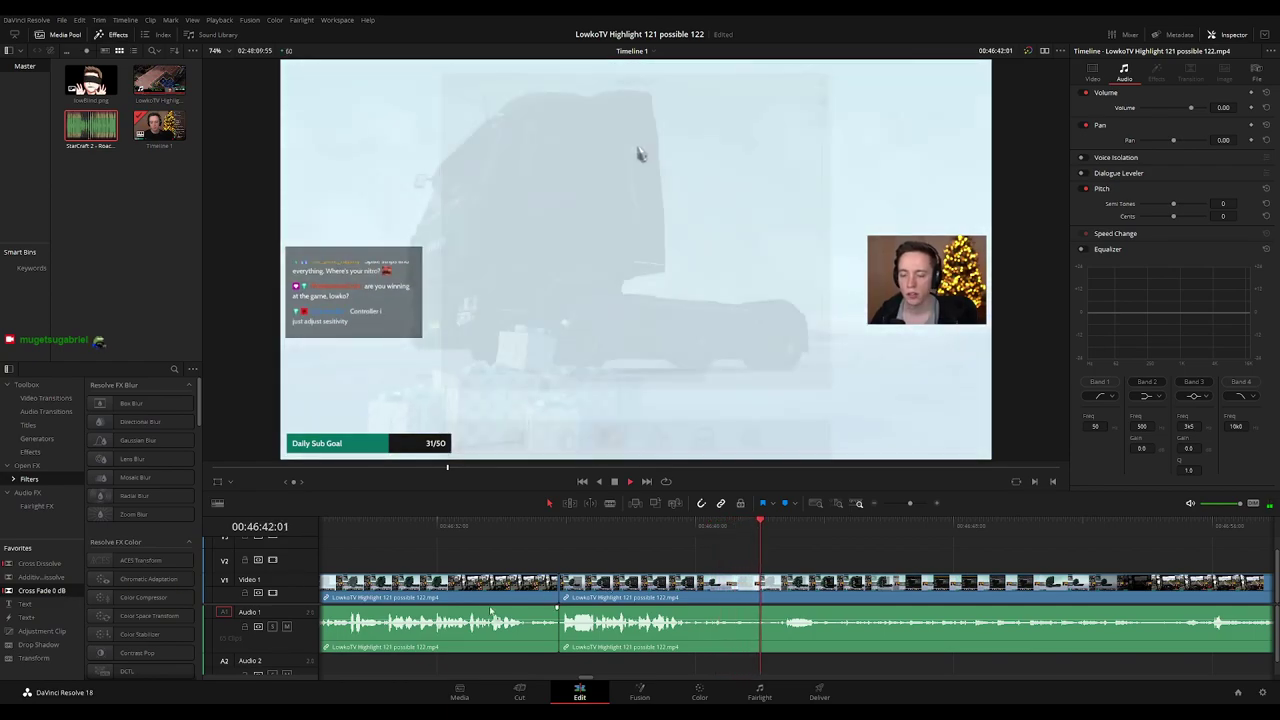
Add an audio crossfade at the 00:46:35:47 cut and colour the clip before it orange.
{"action": "left_click_drag", "start_coordinate": [490, 610], "coordinate": [558, 624]}
{"action": "left_click", "coordinate": [540, 590]}
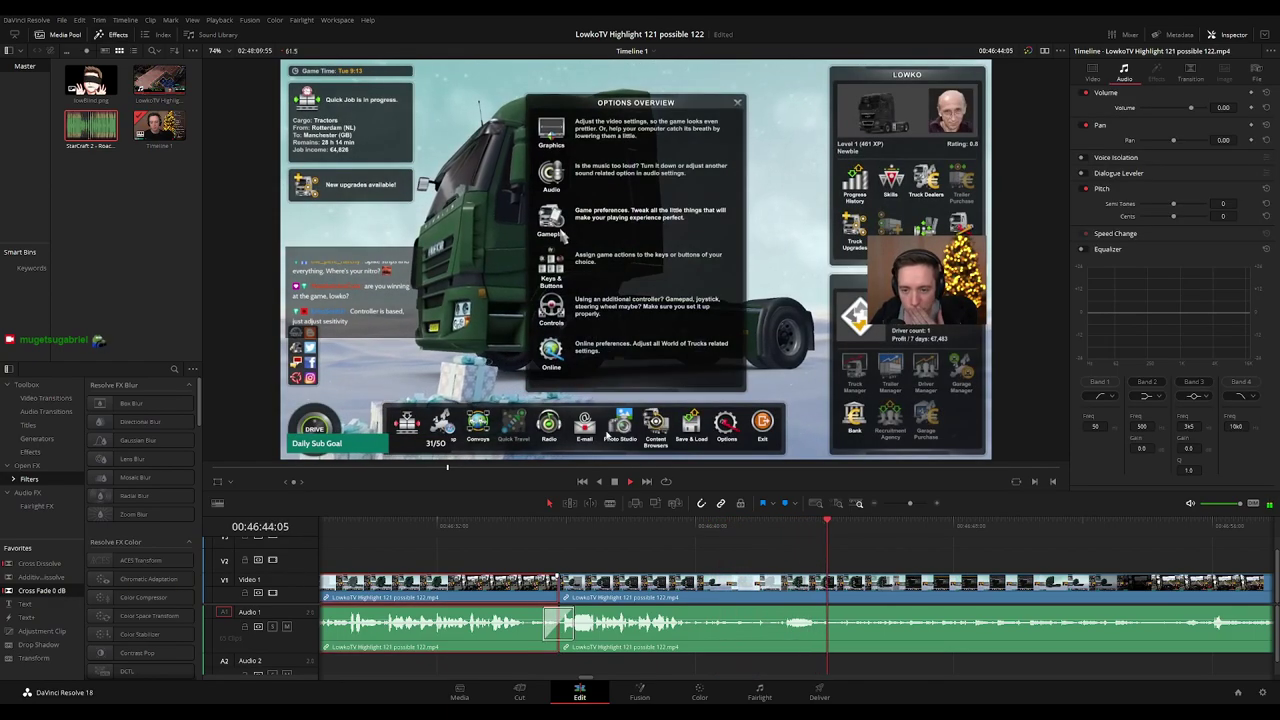
{"action": "key", "text": "ctrl+1"}
Split the menu footage at about 00:46:41 and about 00:46:46:30, and ripple-delete the piece between the cuts.
{"action": "left_click", "coordinate": [785, 550]}
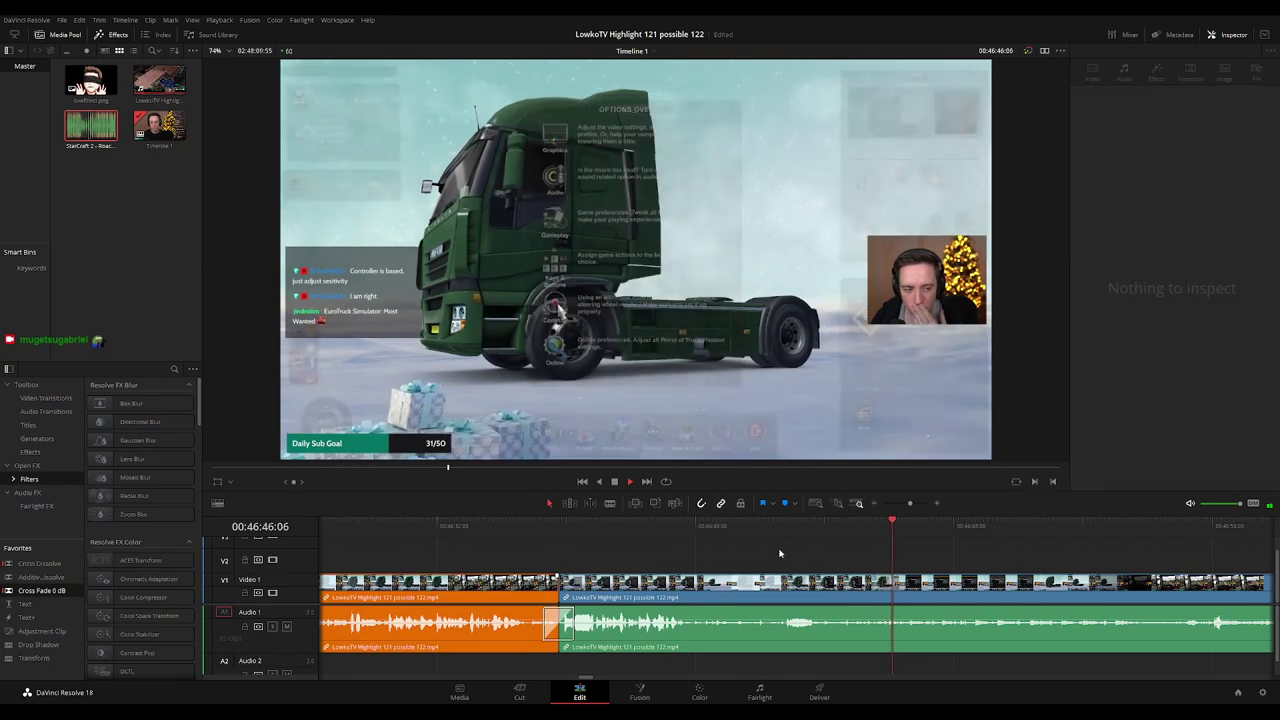
{"action": "key", "text": "b"}
{"action": "left_click", "coordinate": [734, 585]}
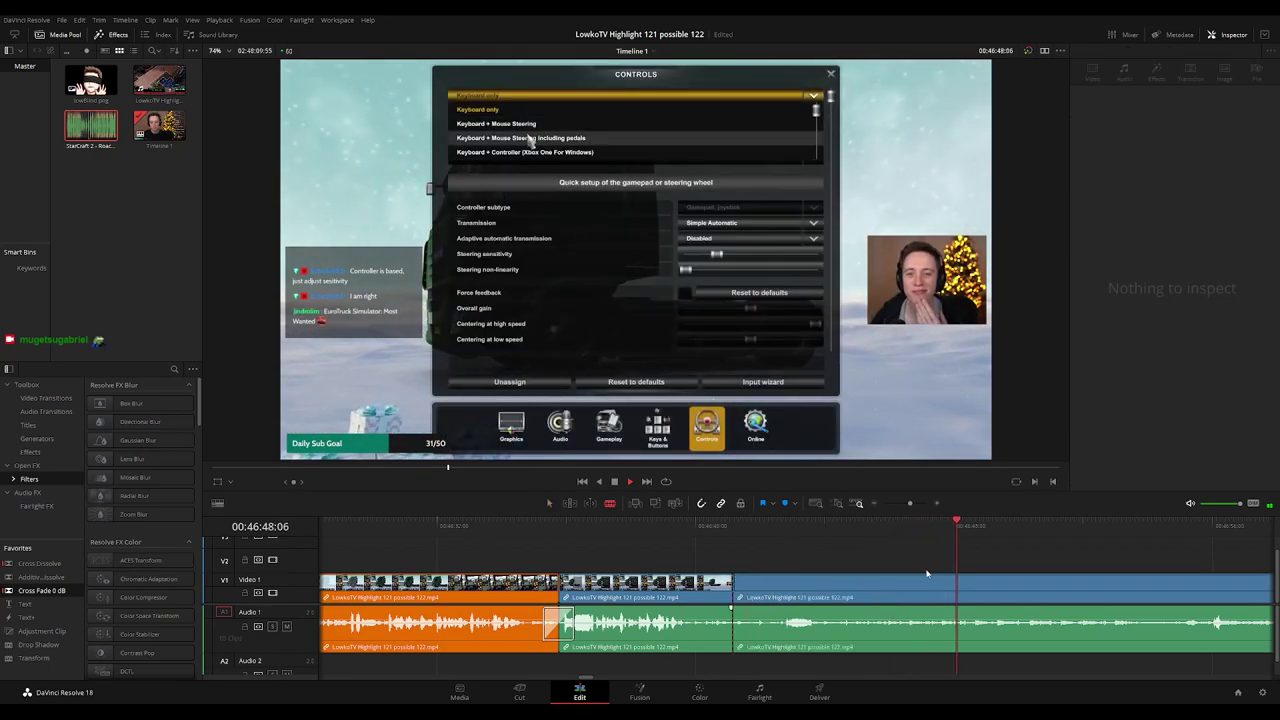
{"action": "left_click", "coordinate": [905, 585]}
{"action": "key", "text": "a"}
{"action": "left_click", "coordinate": [851, 589]}
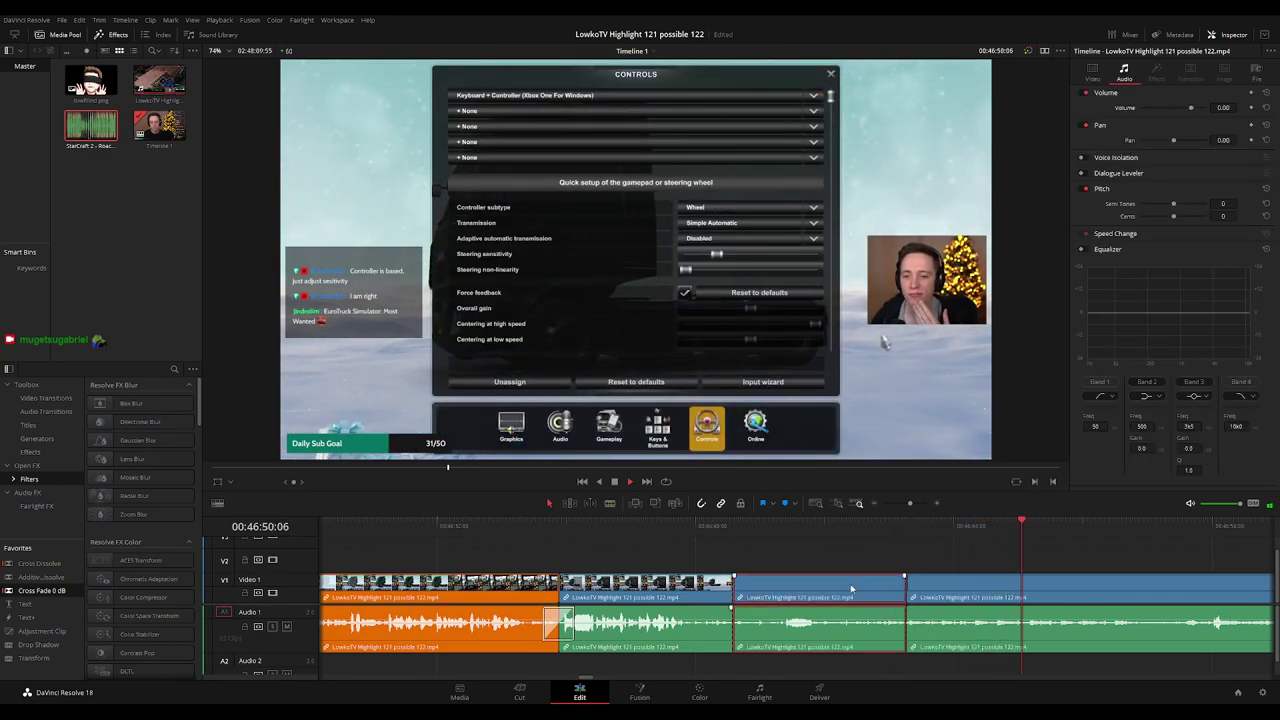
{"action": "key", "text": "BackSpace"}
Add an audio crossfade at the cut near 00:46:41 and colour the clip before it orange.
{"action": "left_click", "coordinate": [737, 533]}
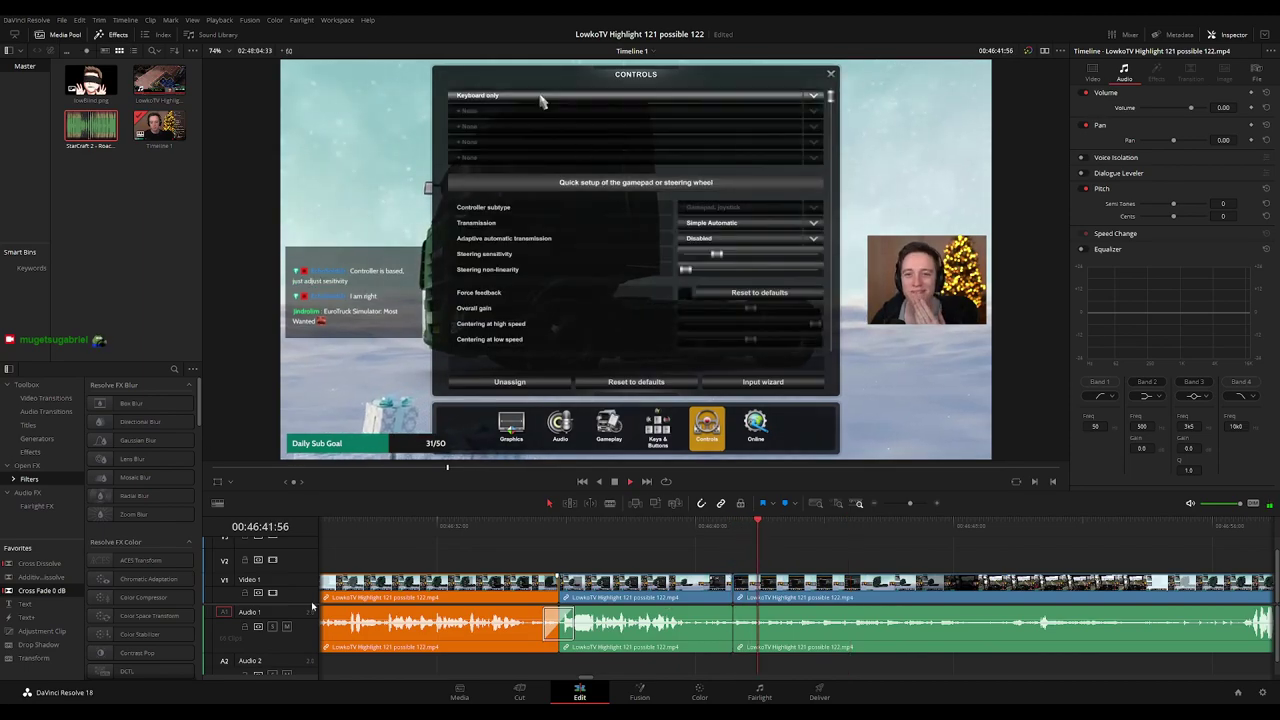
{"action": "left_click_drag", "start_coordinate": [716, 614], "coordinate": [731, 621]}
{"action": "left_click", "coordinate": [702, 582]}
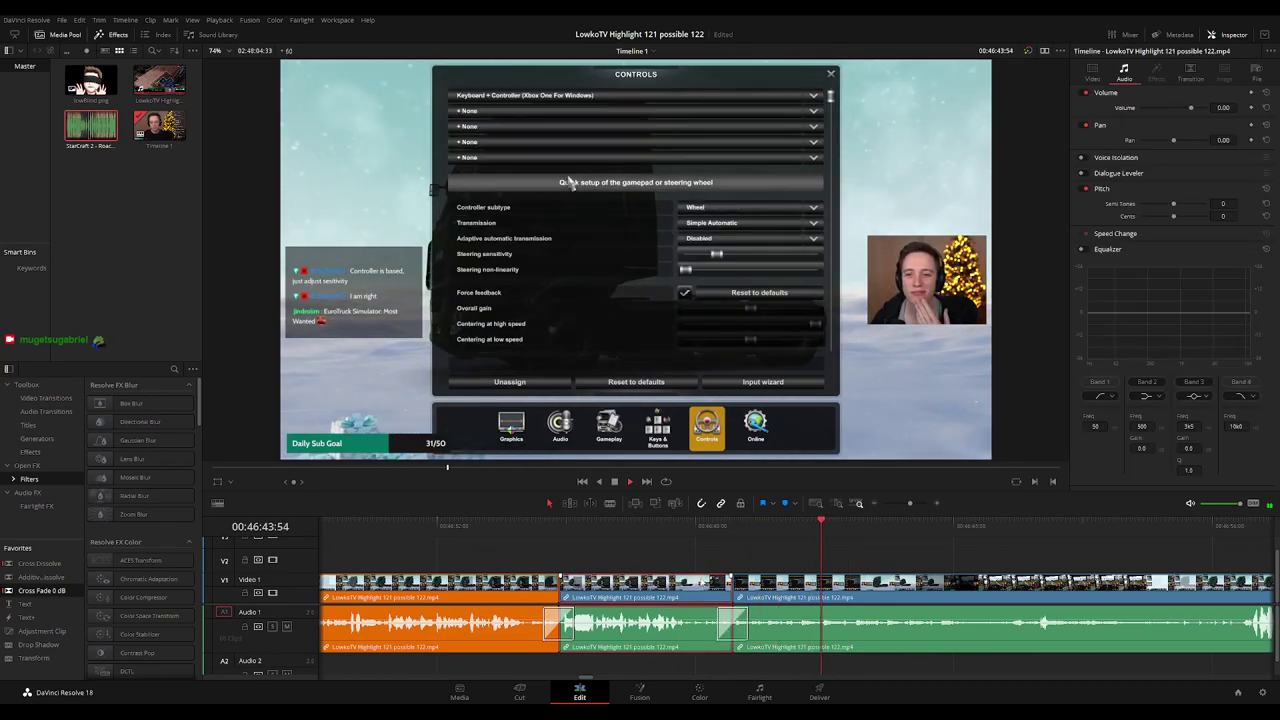
{"action": "key", "text": "1"}
{"action": "left_click", "coordinate": [988, 560]}
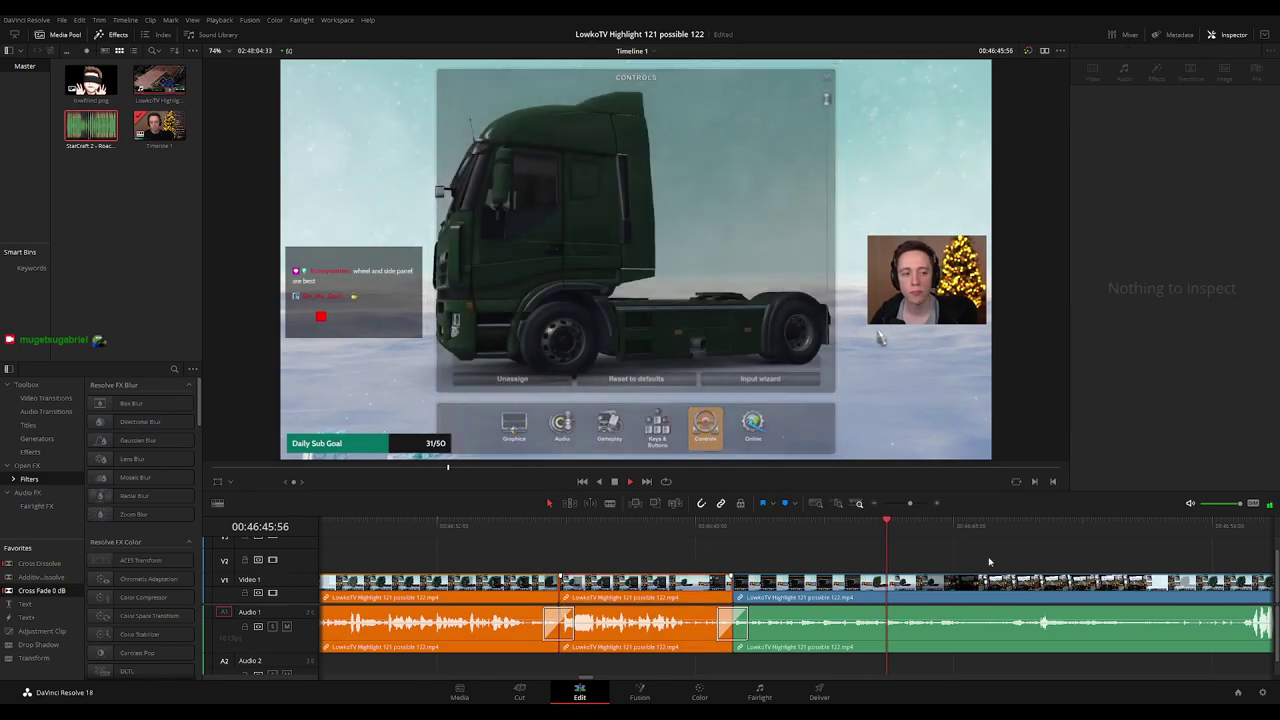
Review the highway and controls menu footage from about 00:46:46 to about 00:47:21.
{"action": "left_click_drag", "start_coordinate": [988, 560], "coordinate": [674, 546]}
{"action": "left_click", "coordinate": [674, 531]}
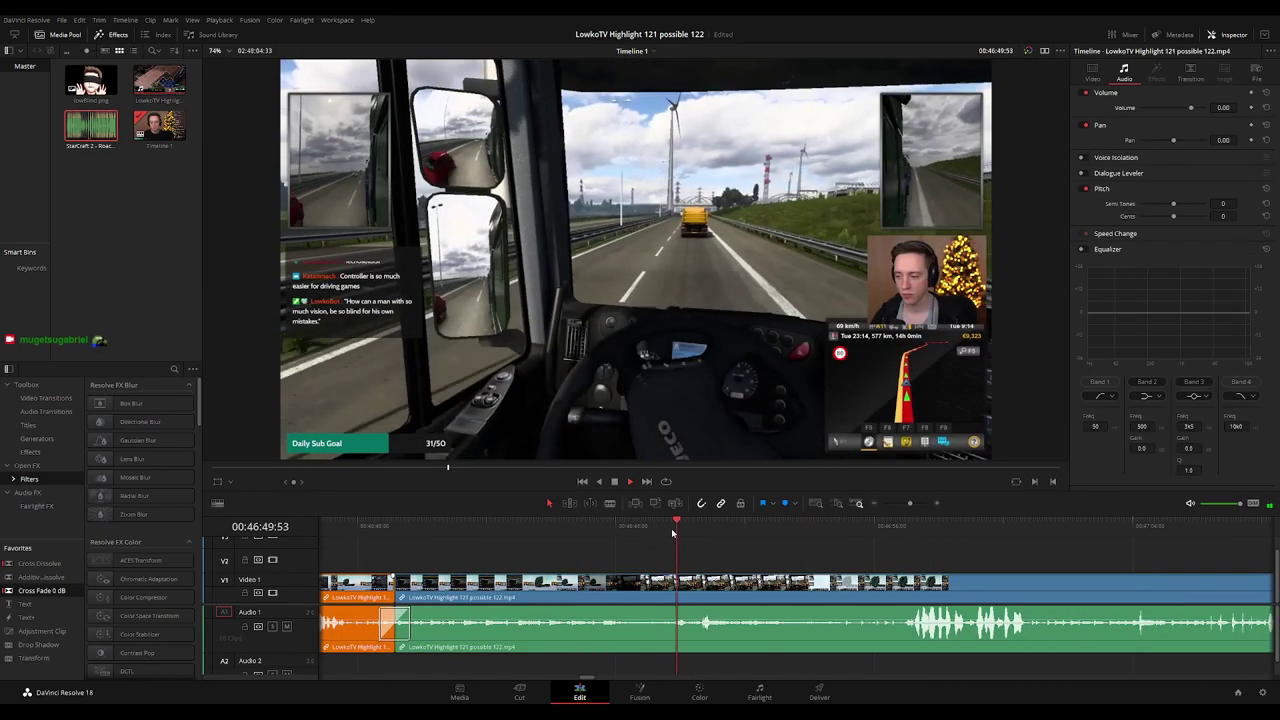
{"action": "left_click", "coordinate": [608, 533]}
{"action": "left_click", "coordinate": [590, 532]}
{"action": "left_click", "coordinate": [446, 536]}
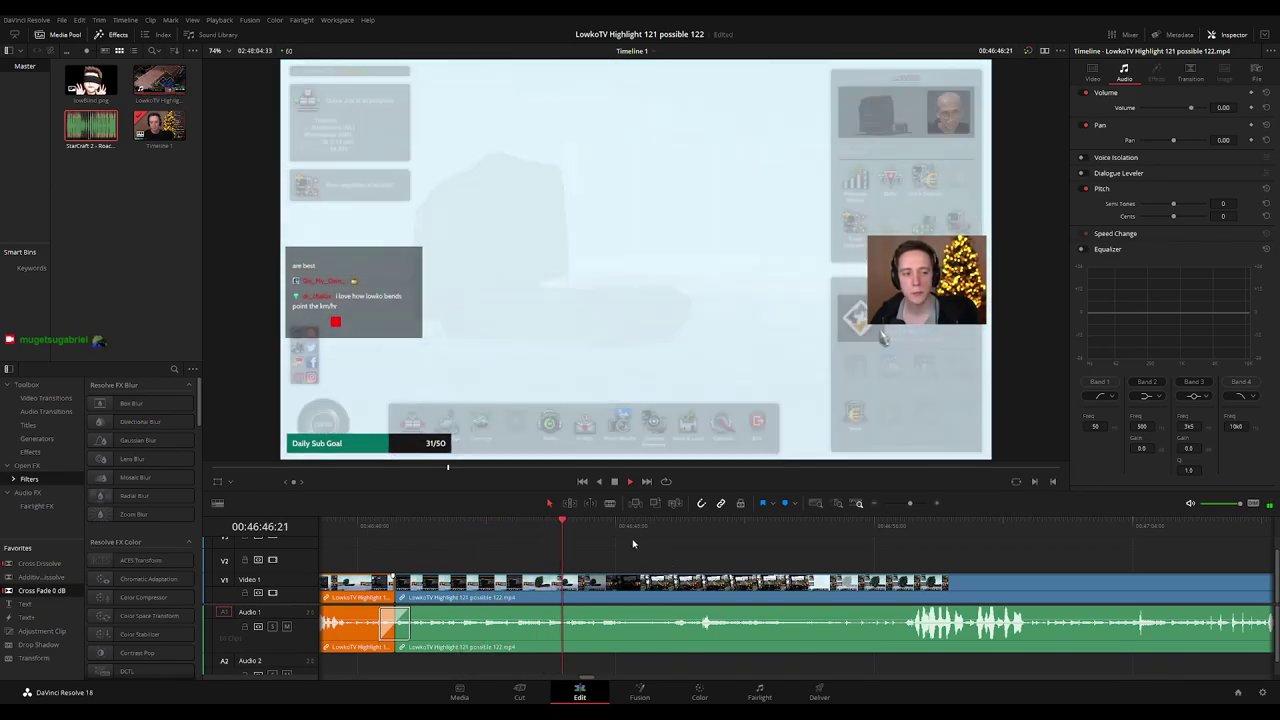
{"action": "left_click", "coordinate": [657, 535]}
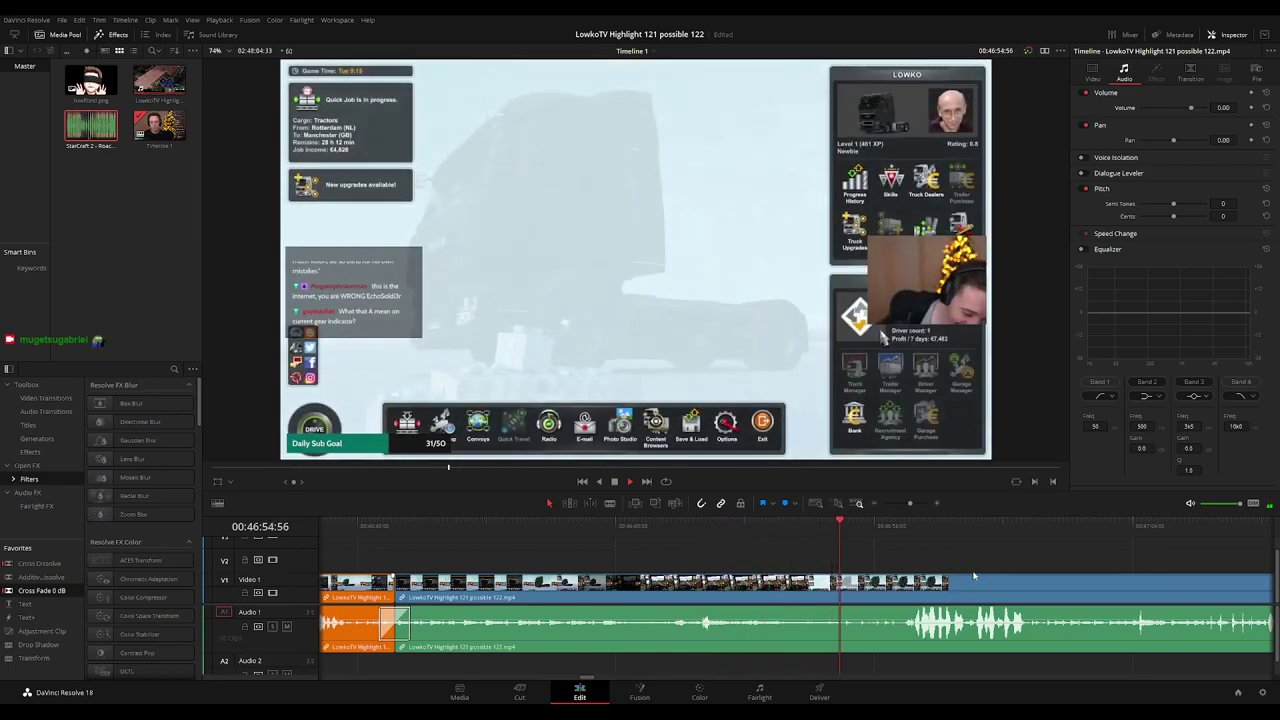
{"action": "left_click_drag", "start_coordinate": [968, 573], "coordinate": [590, 549]}
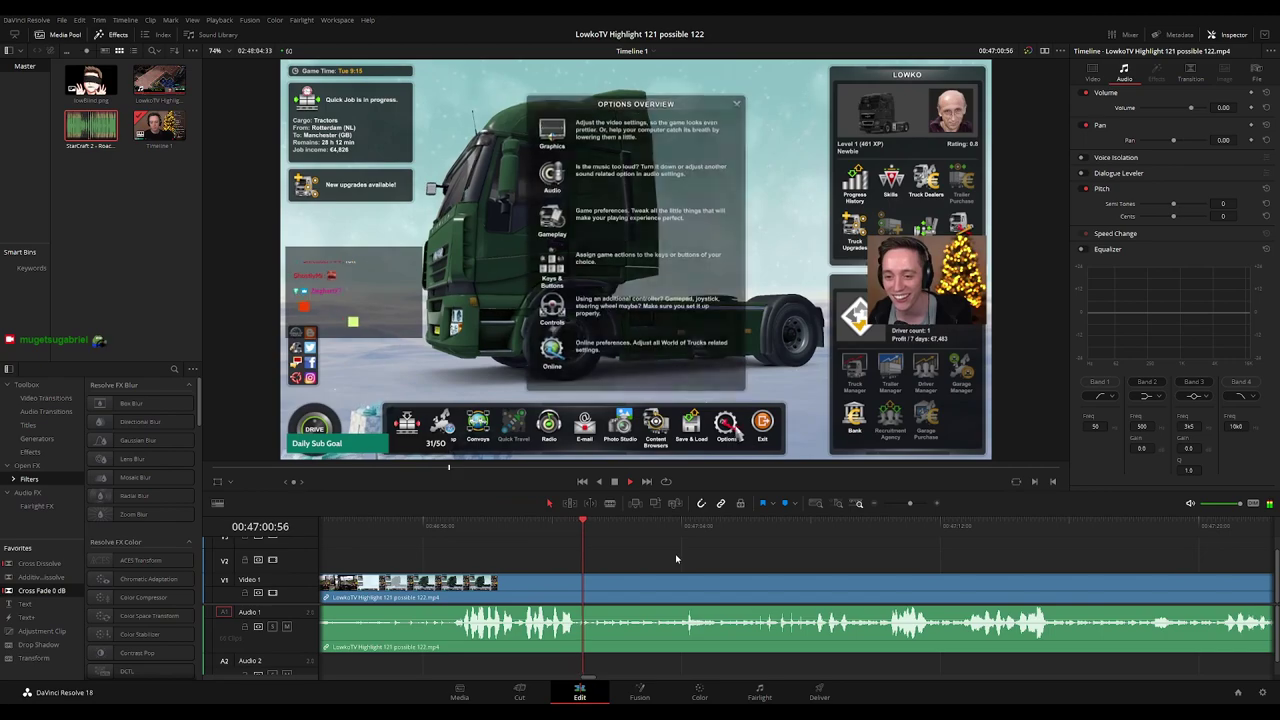
{"action": "left_click", "coordinate": [672, 528]}
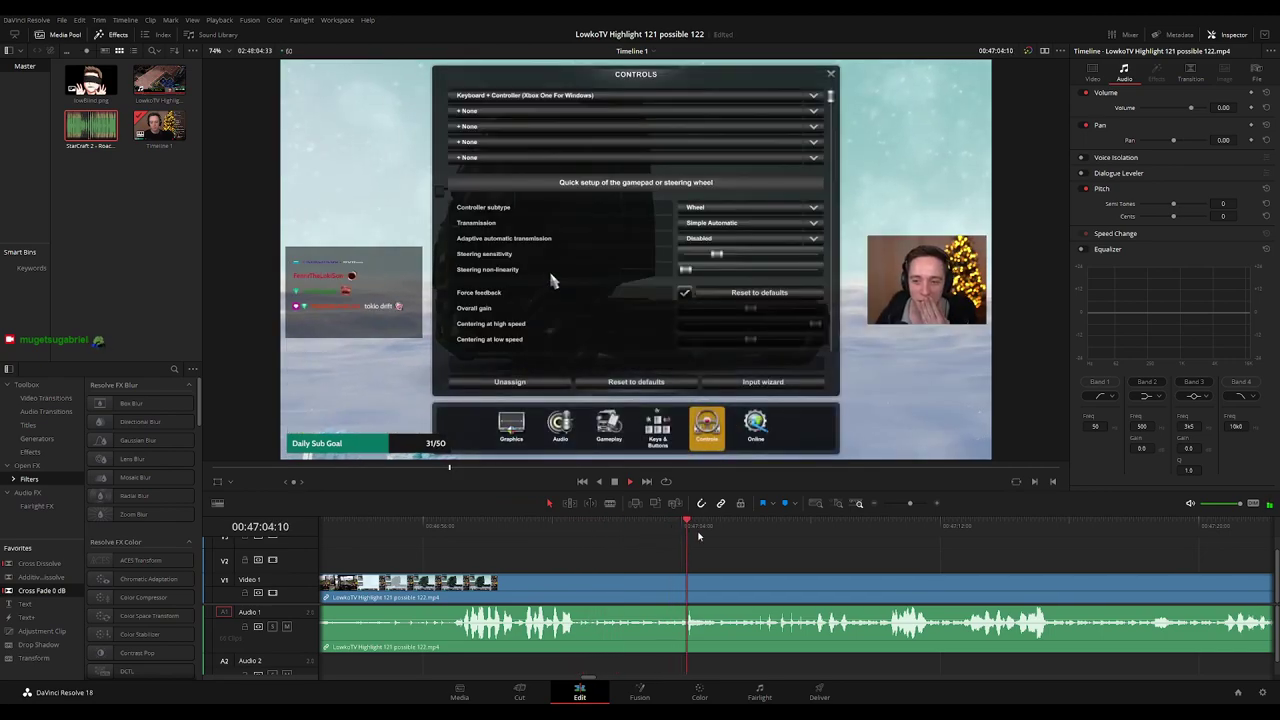
{"action": "left_click", "coordinate": [752, 530]}
{"action": "left_click_drag", "start_coordinate": [944, 559], "coordinate": [686, 557]}
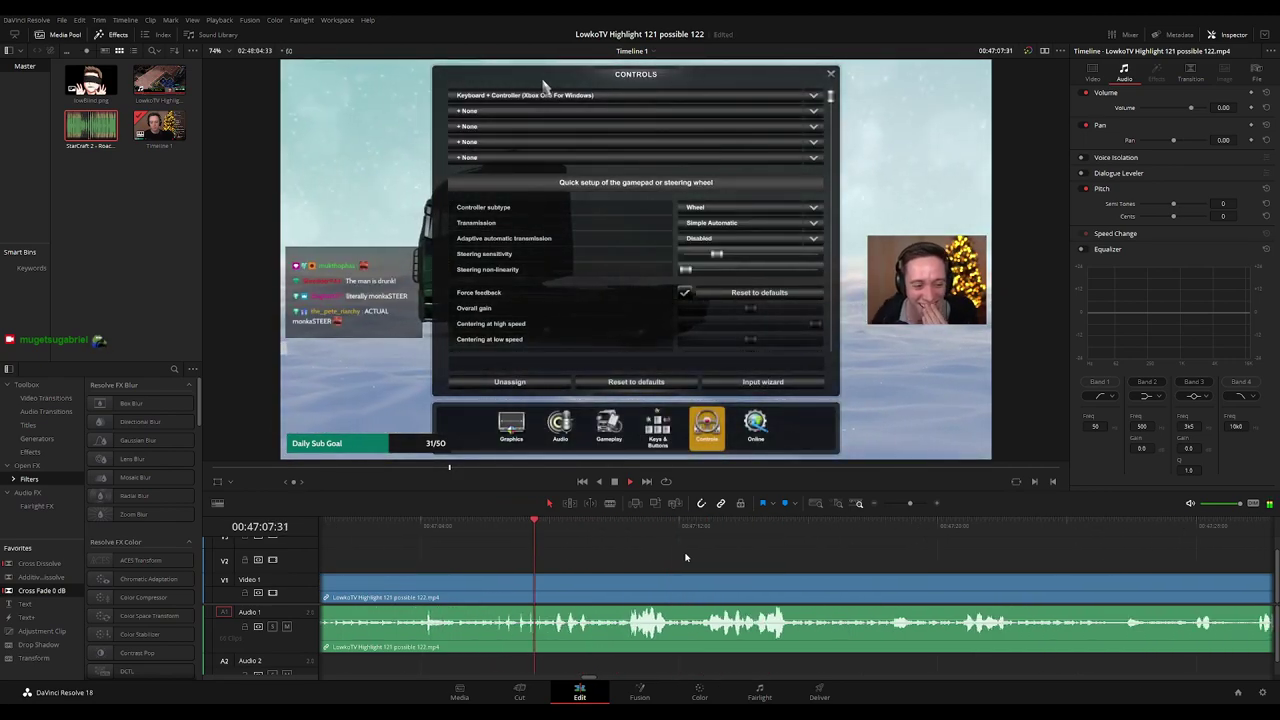
{"action": "left_click", "coordinate": [628, 530]}
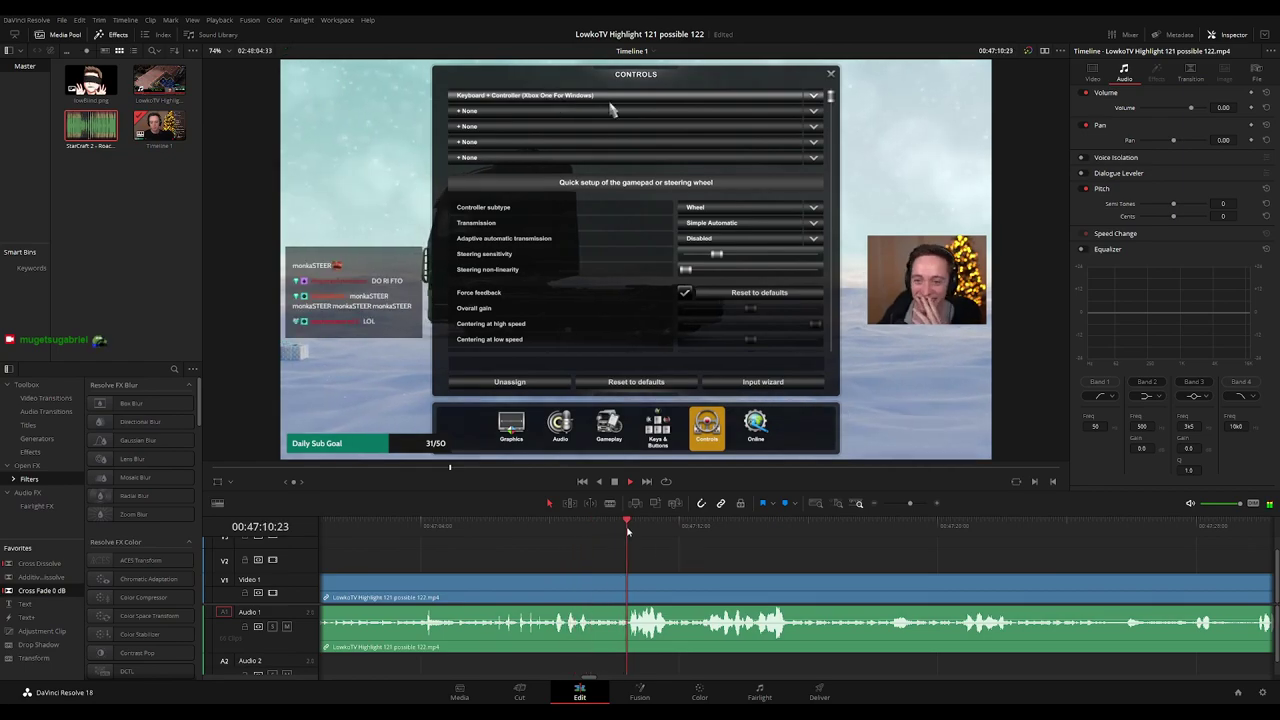
{"action": "left_click", "coordinate": [698, 526]}
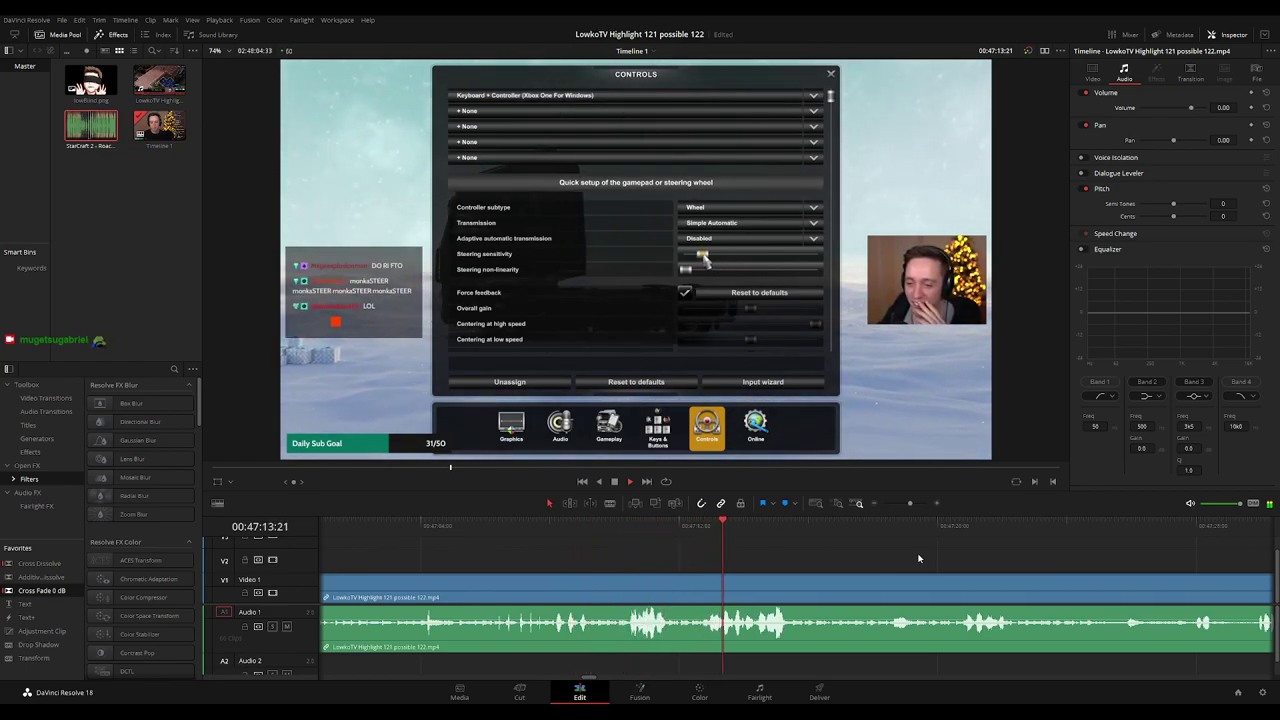
{"action": "left_click_drag", "start_coordinate": [920, 557], "coordinate": [700, 523]}
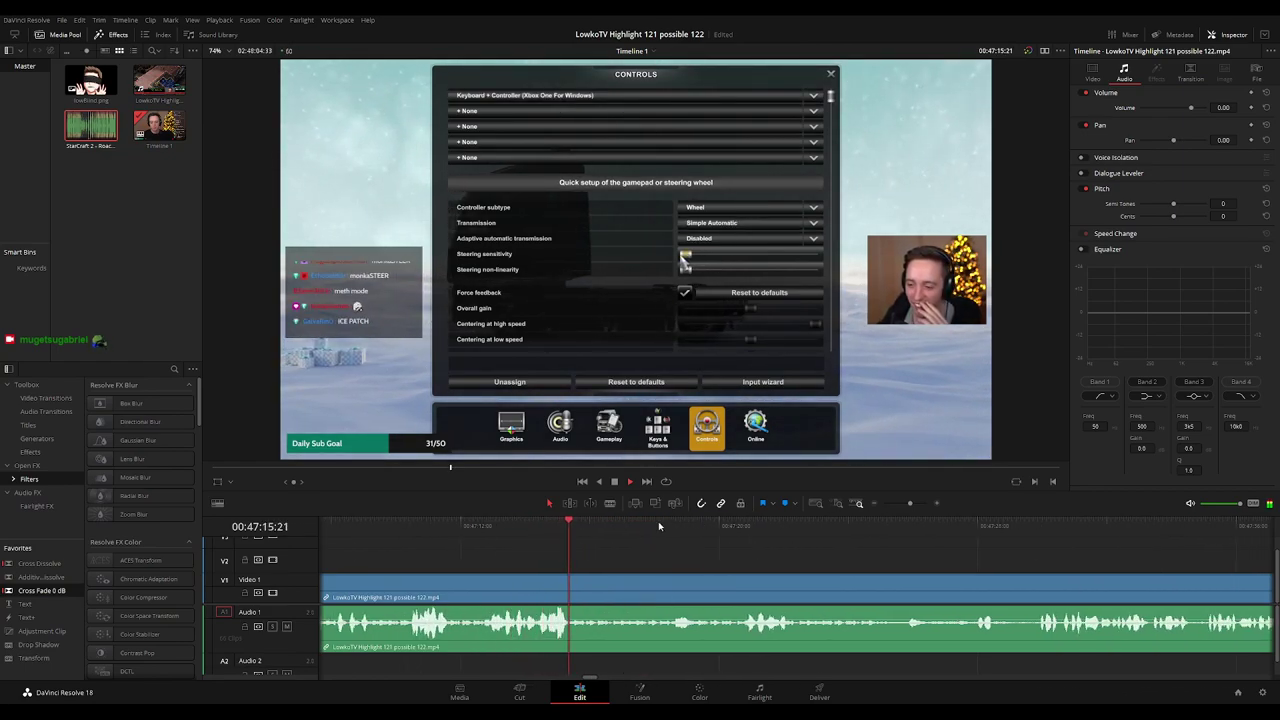
{"action": "left_click", "coordinate": [670, 525]}
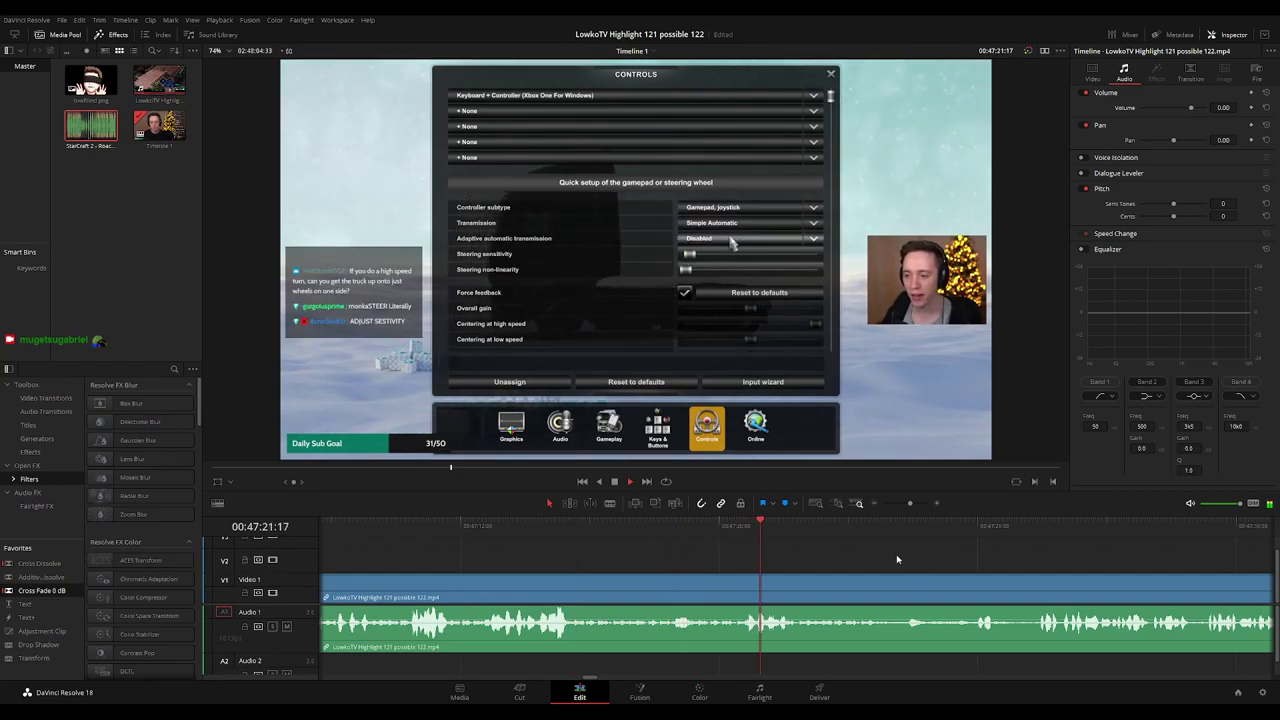
Review the steering settings and following highway footage from about 00:47:21 to about 00:47:57.
{"action": "scroll", "coordinate": [646, 535], "scroll_direction": "right", "scroll_amount": 3}
{"action": "left_click", "coordinate": [642, 533]}
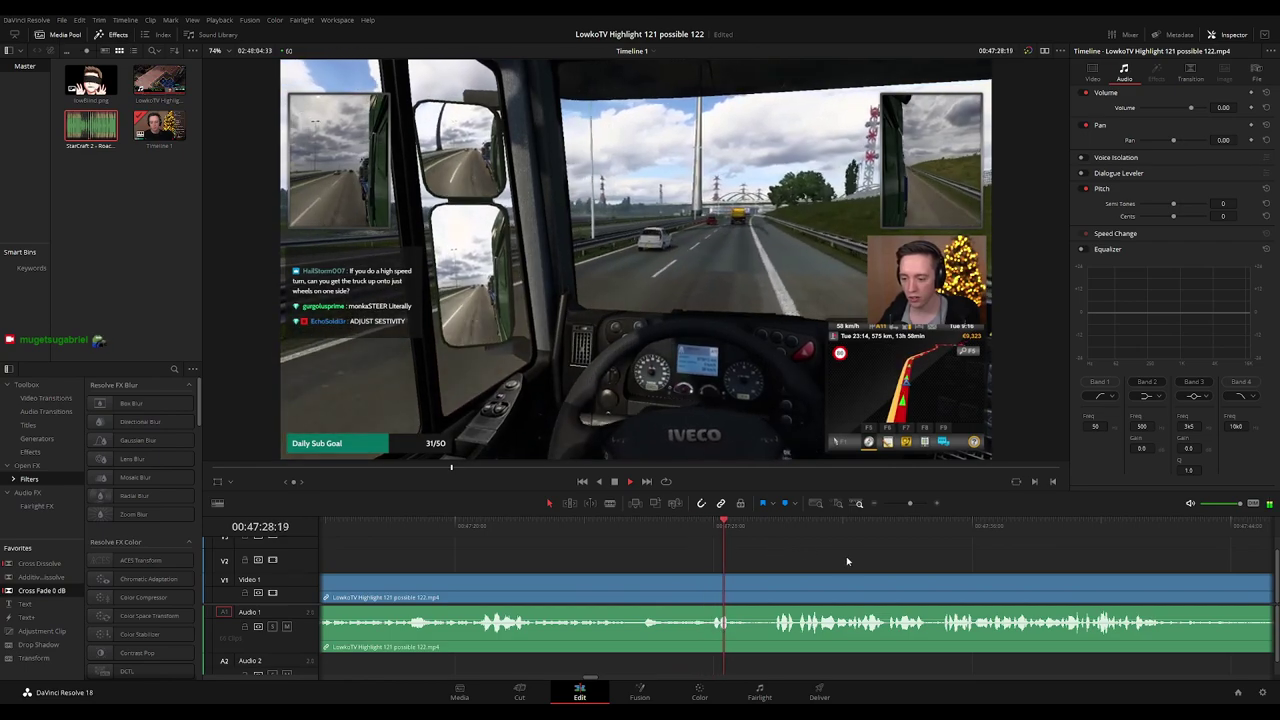
{"action": "scroll", "coordinate": [620, 540], "scroll_direction": "right", "scroll_amount": 3}
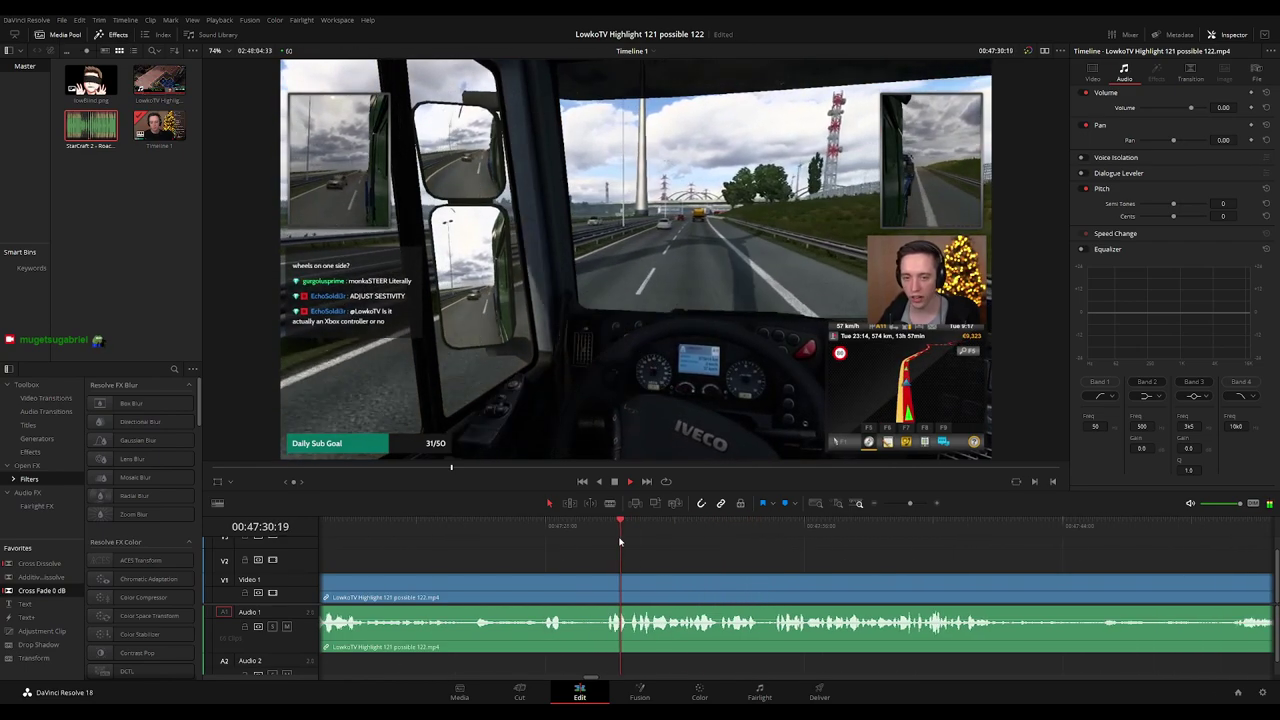
{"action": "scroll", "coordinate": [671, 550], "scroll_direction": "right", "scroll_amount": 3}
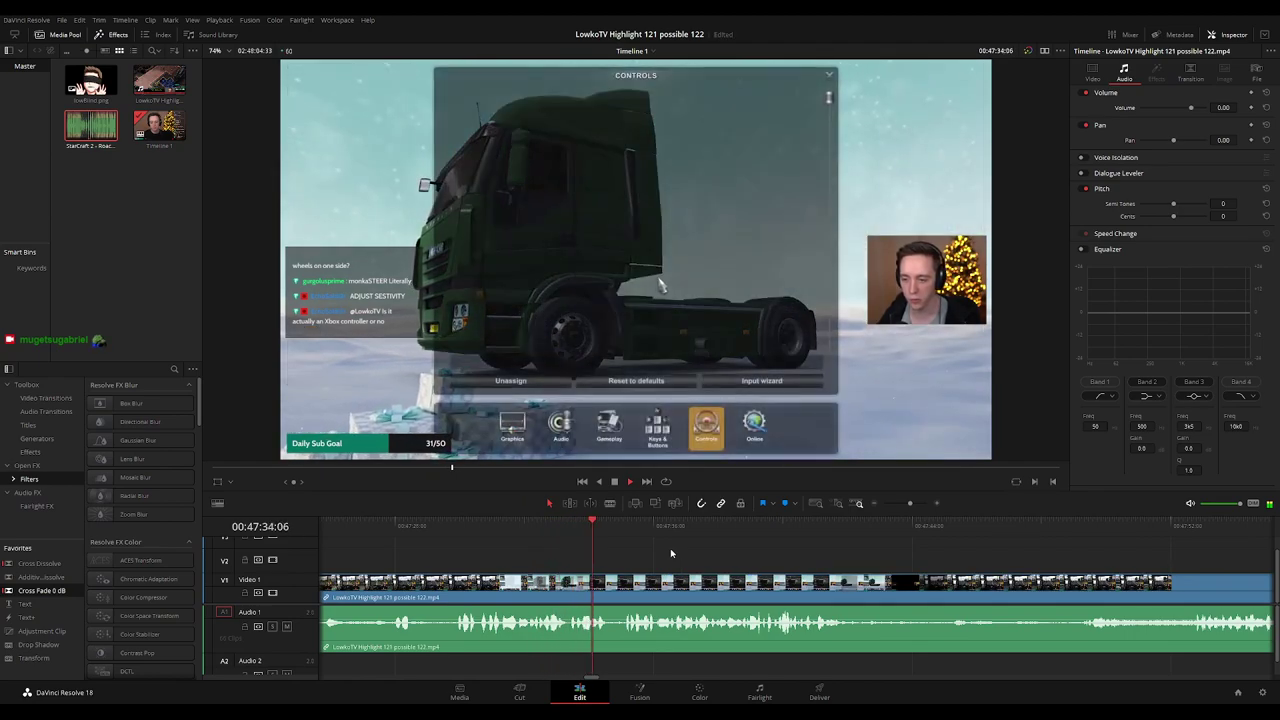
{"action": "scroll", "coordinate": [768, 567], "scroll_direction": "right", "scroll_amount": 3}
{"action": "scroll", "coordinate": [633, 564], "scroll_direction": "right", "scroll_amount": 2}
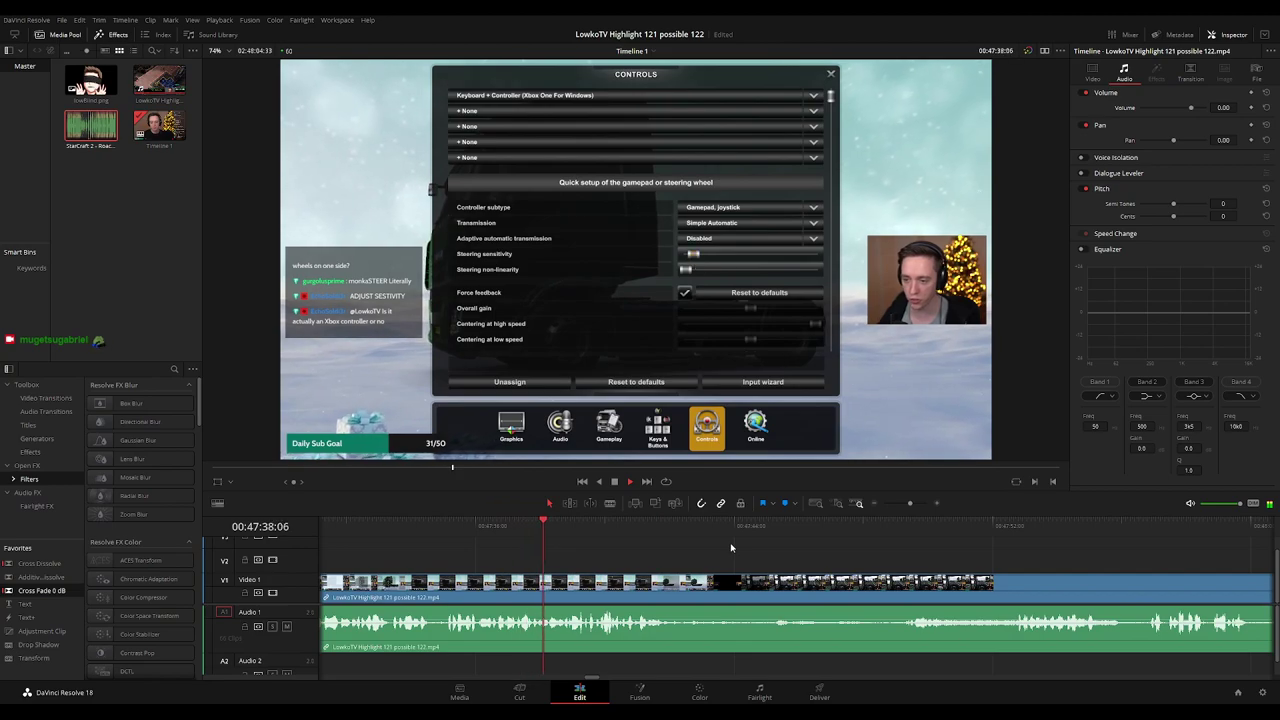
{"action": "scroll", "coordinate": [673, 532], "scroll_direction": "right", "scroll_amount": 3}
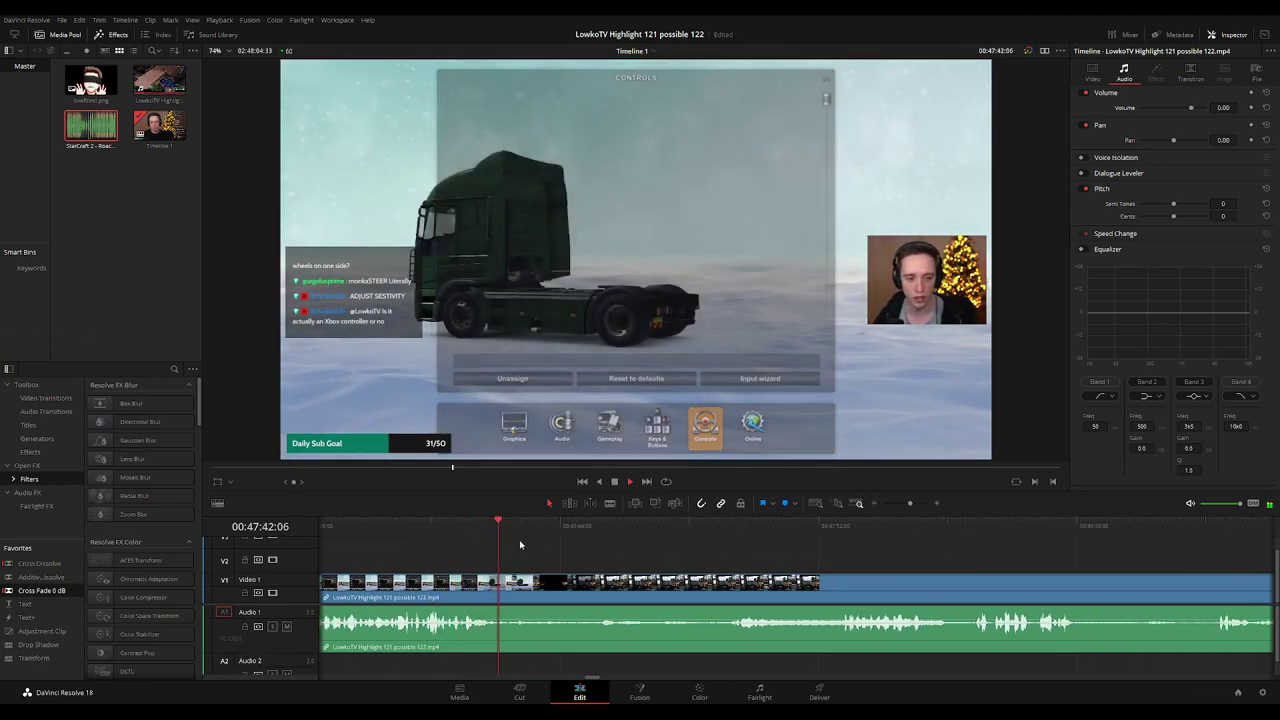
{"action": "left_click_drag", "start_coordinate": [532, 522], "coordinate": [592, 529]}
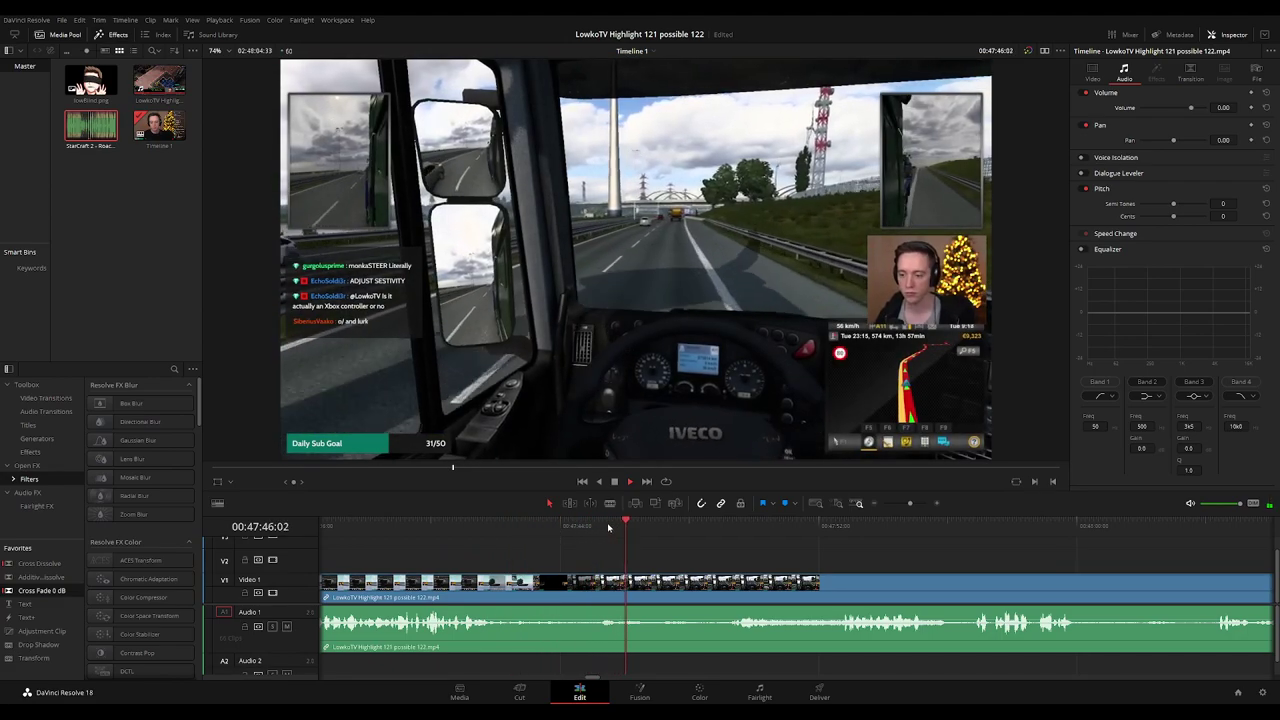
{"action": "left_click", "coordinate": [729, 524]}
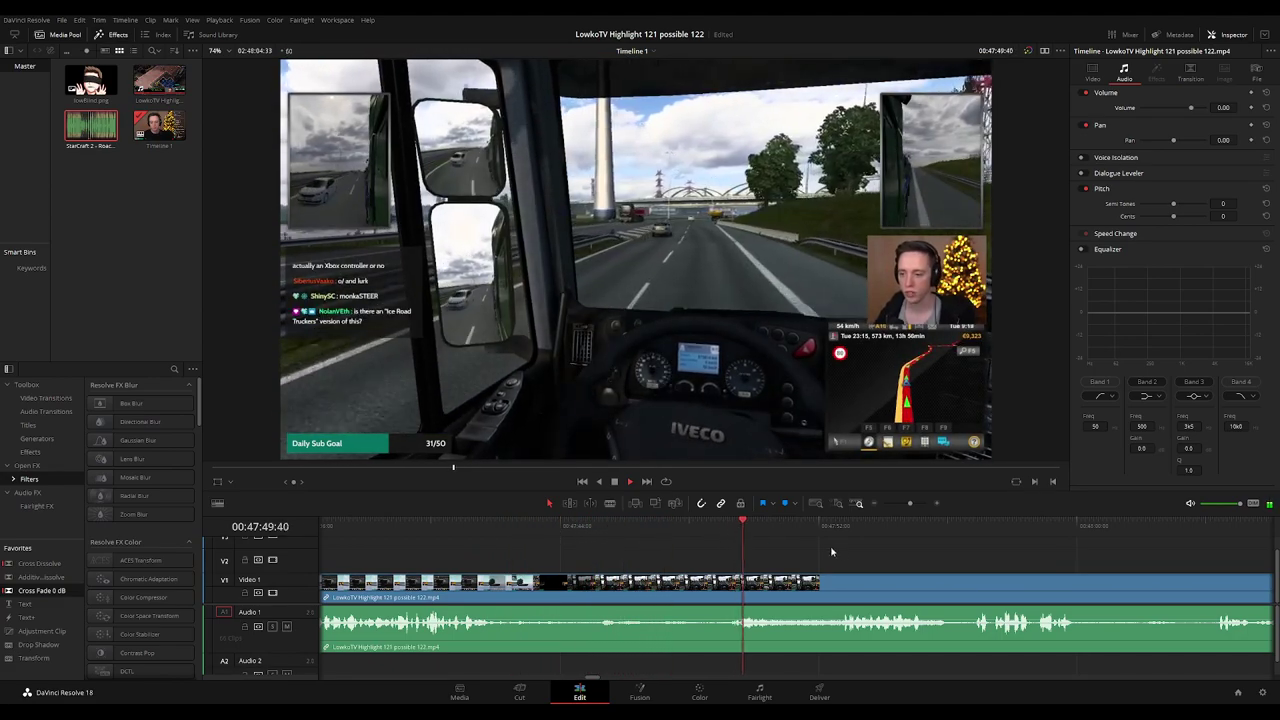
{"action": "scroll", "coordinate": [831, 551], "scroll_direction": "right", "scroll_amount": 3}
{"action": "left_click", "coordinate": [637, 530]}
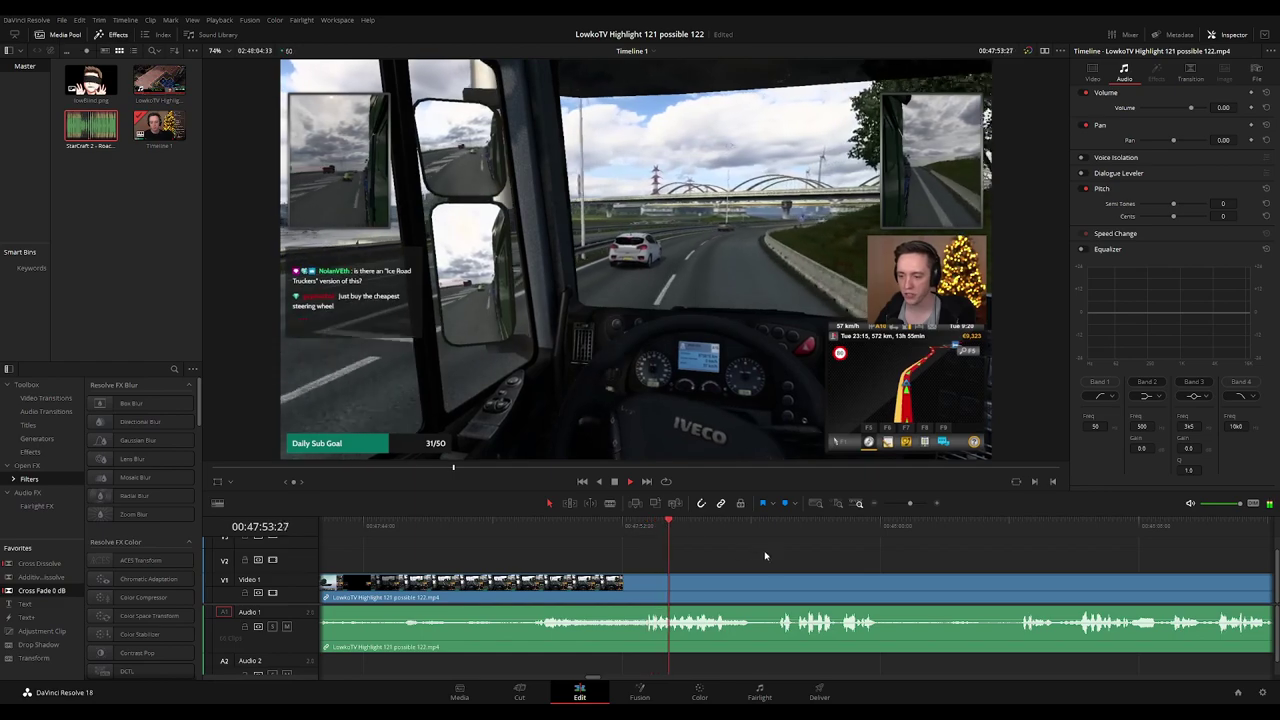
{"action": "scroll", "coordinate": [735, 560], "scroll_direction": "right", "scroll_amount": 3}
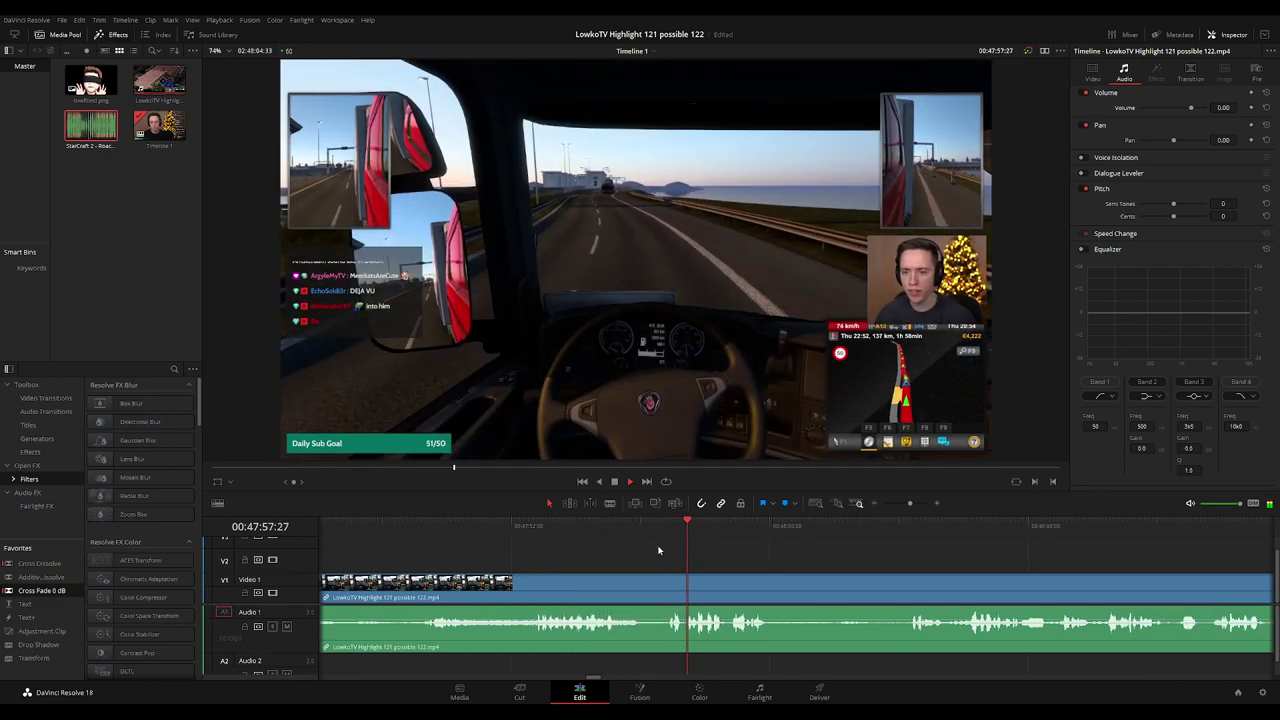
Split the footage at 00:47:55:41, where the red truck scene starts, and about one second after it, and ripple-delete the piece between the cuts.
{"action": "left_click", "coordinate": [593, 525]}
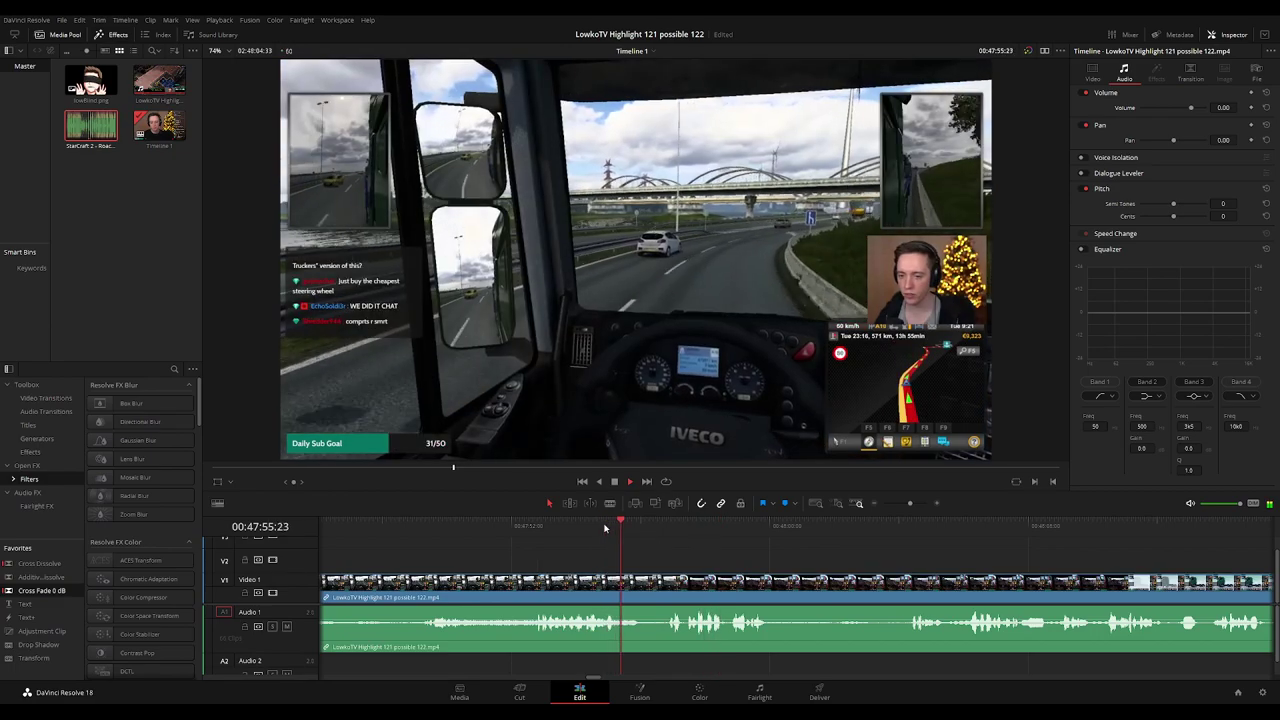
{"action": "key", "text": "space"}
{"action": "key", "text": "b"}
{"action": "left_click", "coordinate": [630, 585]}
{"action": "left_click", "coordinate": [662, 585]}
{"action": "key", "text": "a"}
{"action": "left_click", "coordinate": [646, 590]}
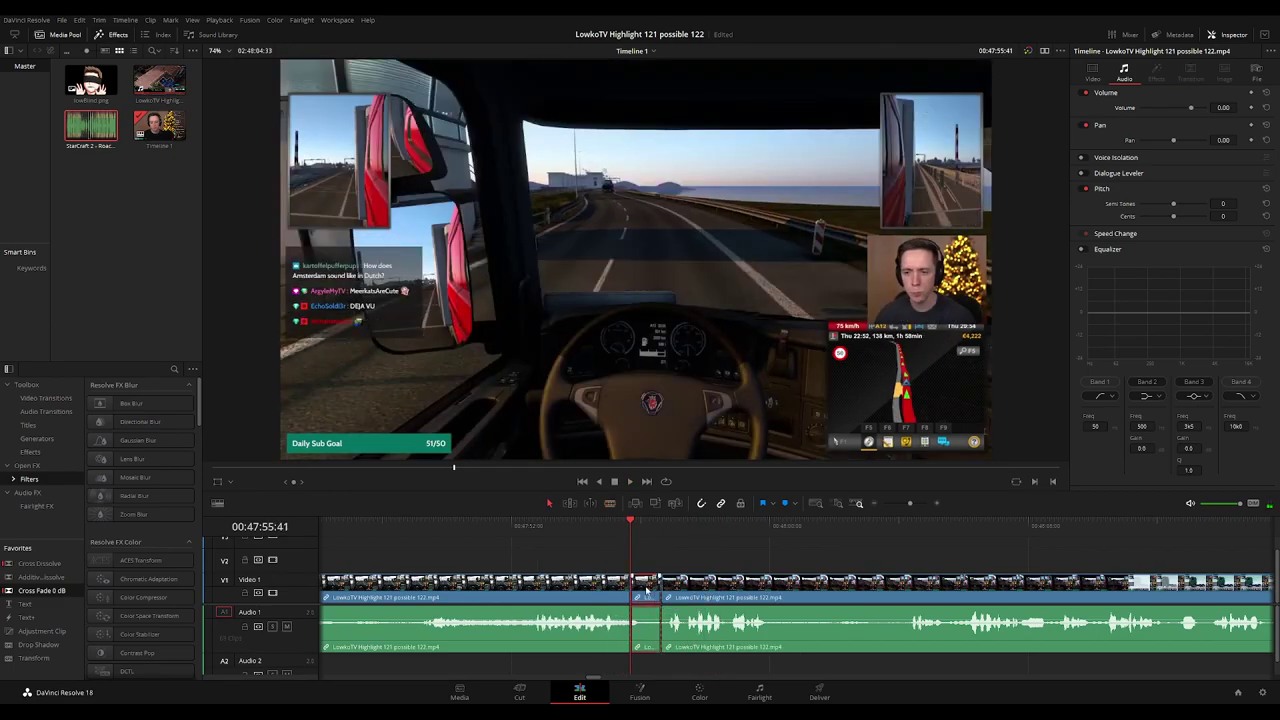
{"action": "key", "text": "Delete"}
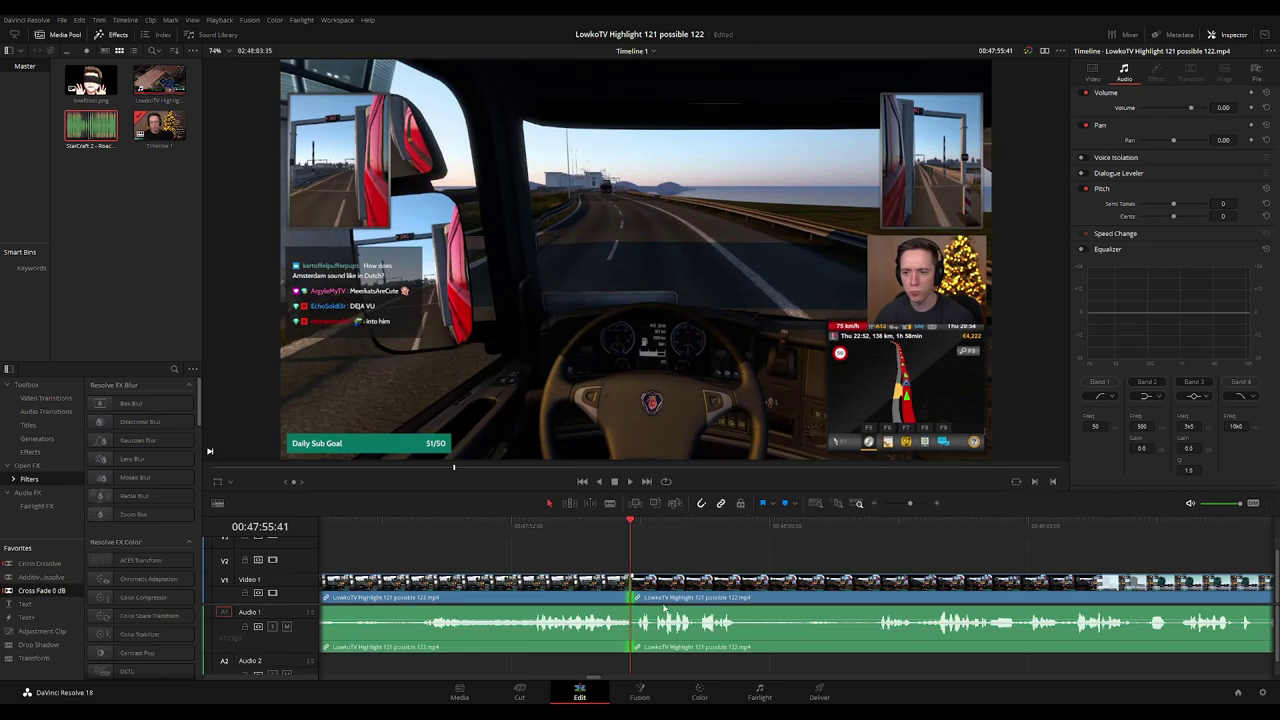
Add video and audio transitions at the 00:47:55:41 cut, play them back, and colour the clip before the cut orange.
{"action": "key", "text": "ctrl+t"}
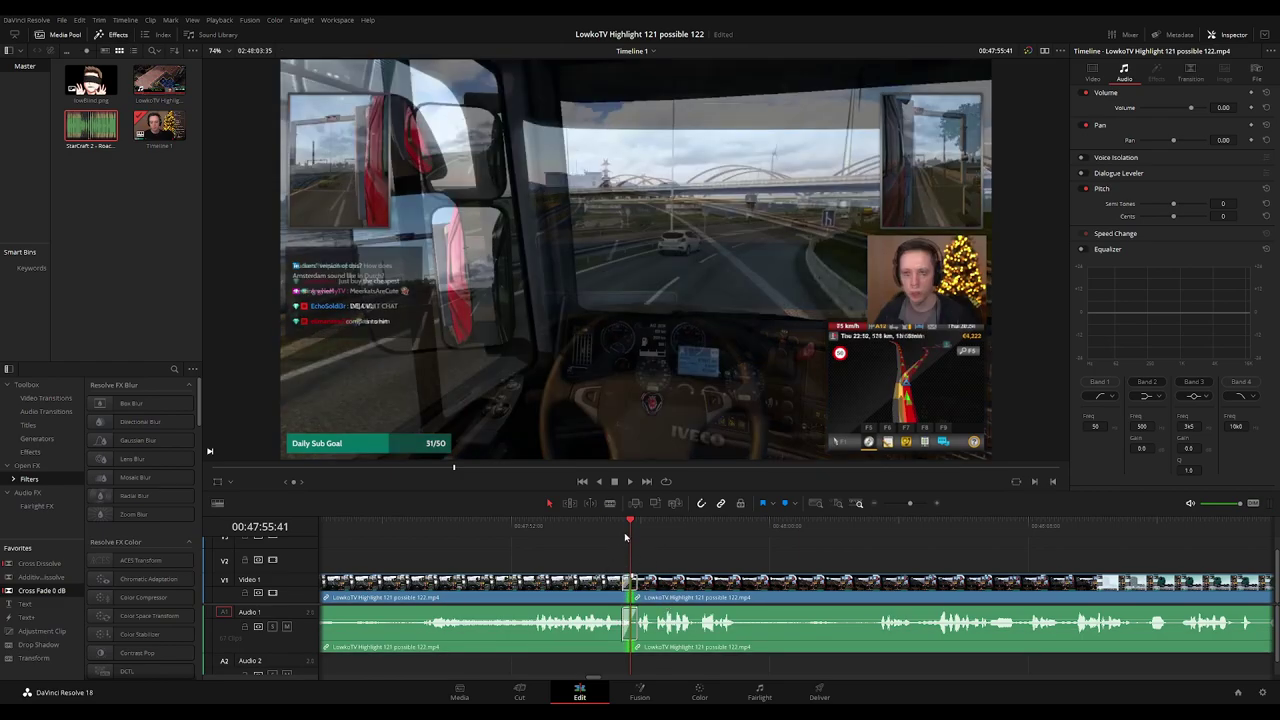
{"action": "left_click", "coordinate": [613, 526]}
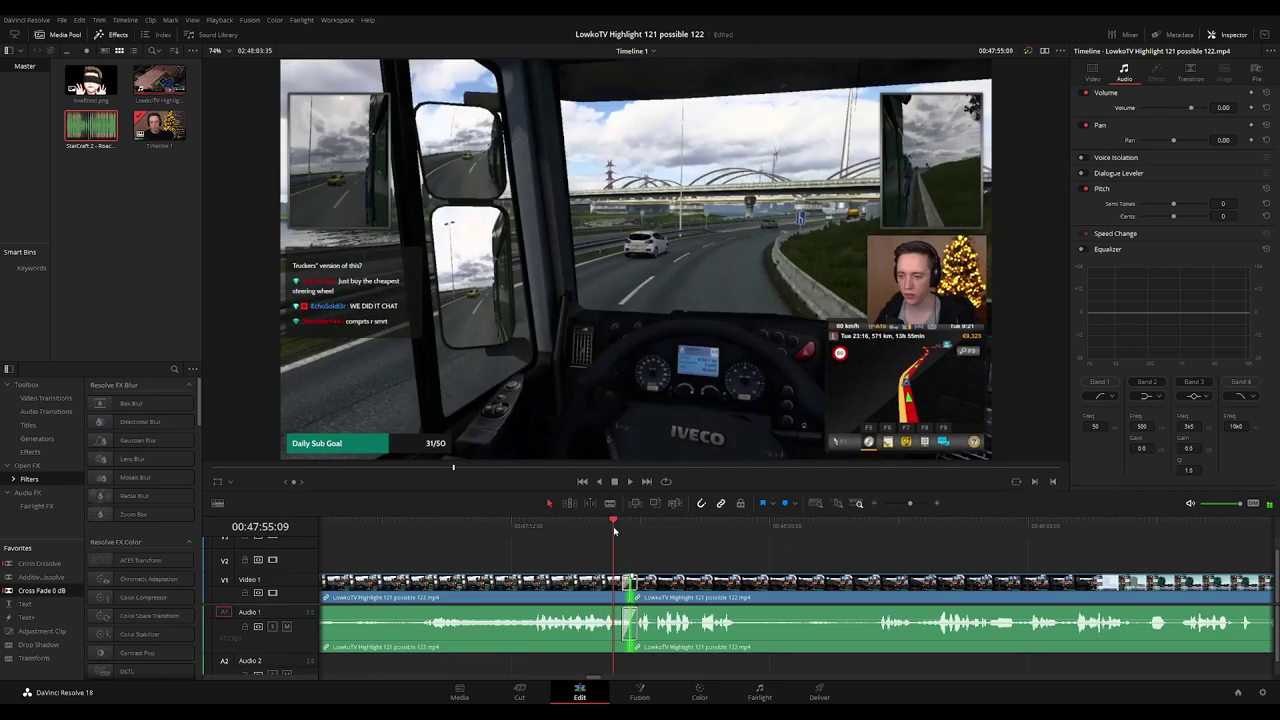
{"action": "key", "text": "space"}
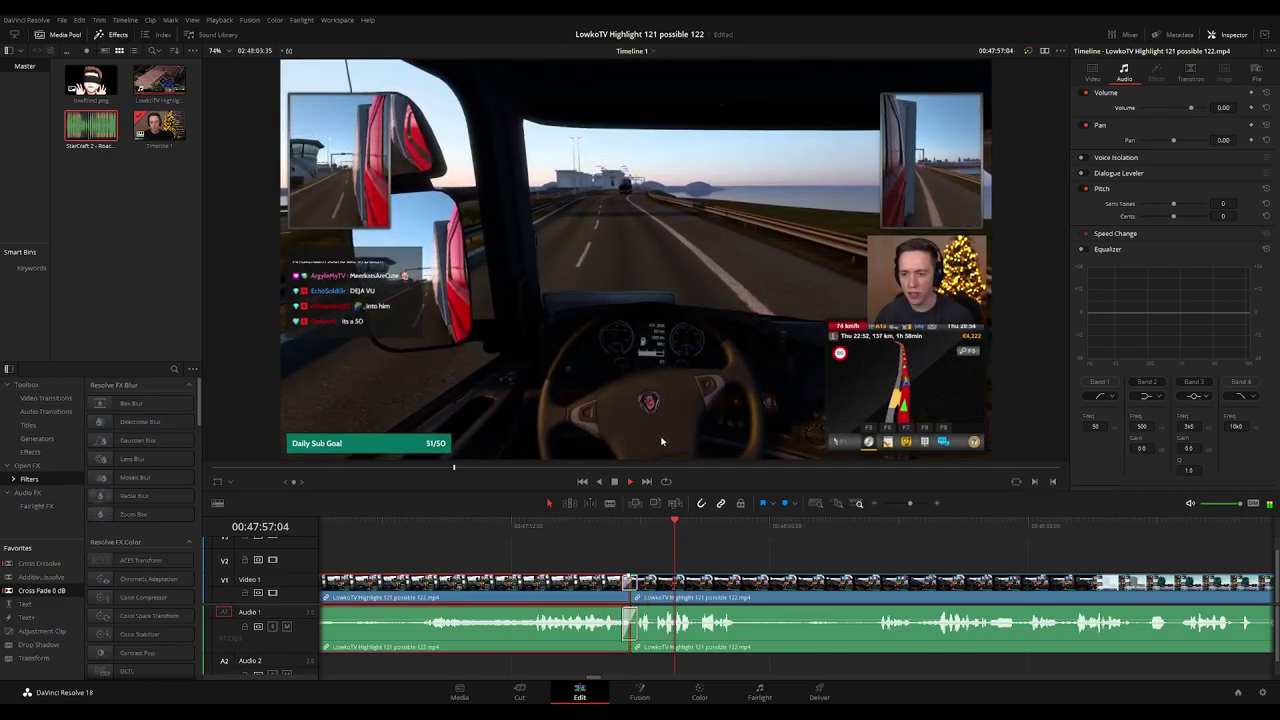
{"action": "key", "text": "alt+1"}
{"action": "left_click", "coordinate": [898, 560]}
Review the red truck and browser footage from about 00:47:57 to about 00:48:52.
{"action": "scroll", "coordinate": [699, 540], "scroll_direction": "right", "scroll_amount": 3}
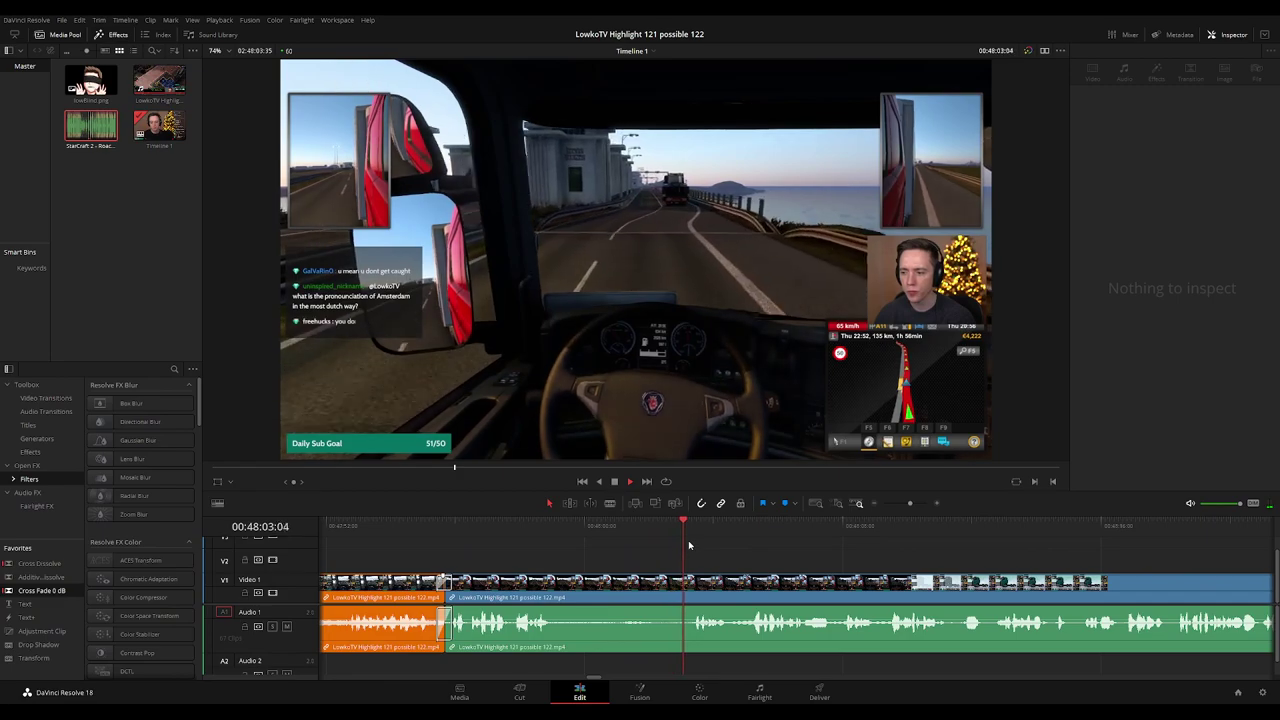
{"action": "scroll", "coordinate": [732, 563], "scroll_direction": "right", "scroll_amount": 1}
{"action": "scroll", "coordinate": [732, 563], "scroll_direction": "right", "scroll_amount": 2}
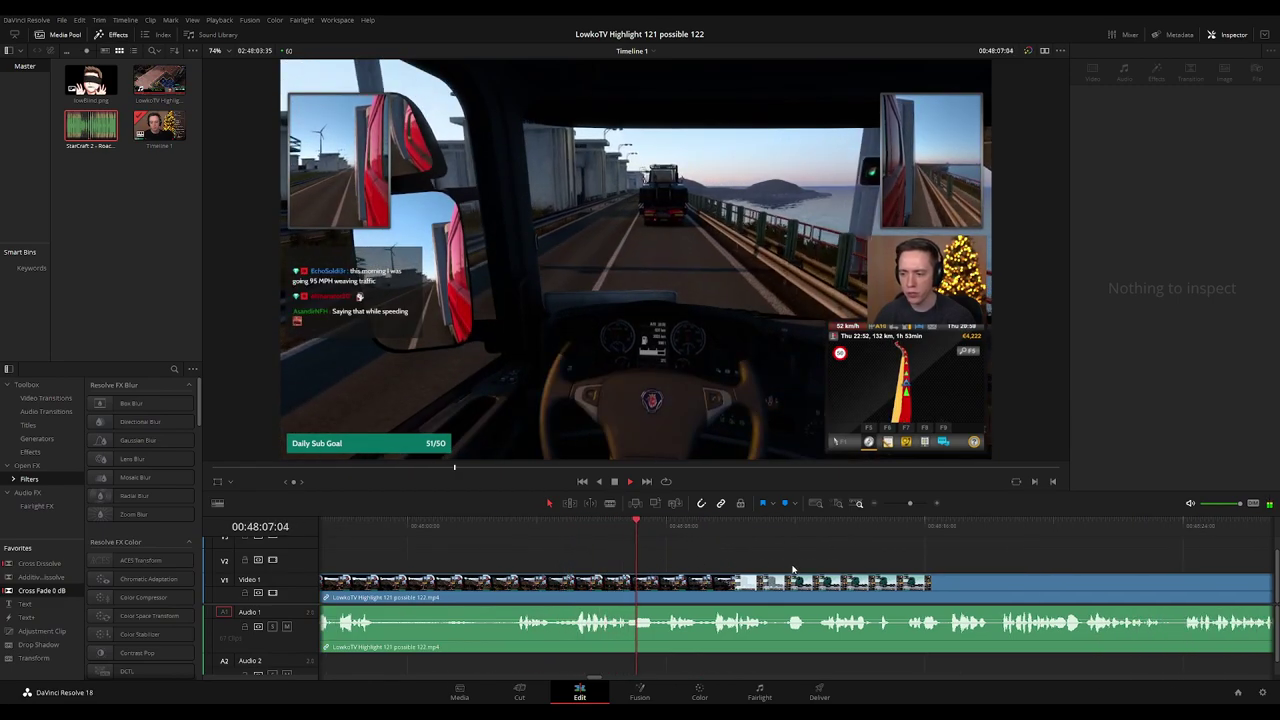
{"action": "scroll", "coordinate": [760, 567], "scroll_direction": "right", "scroll_amount": 2}
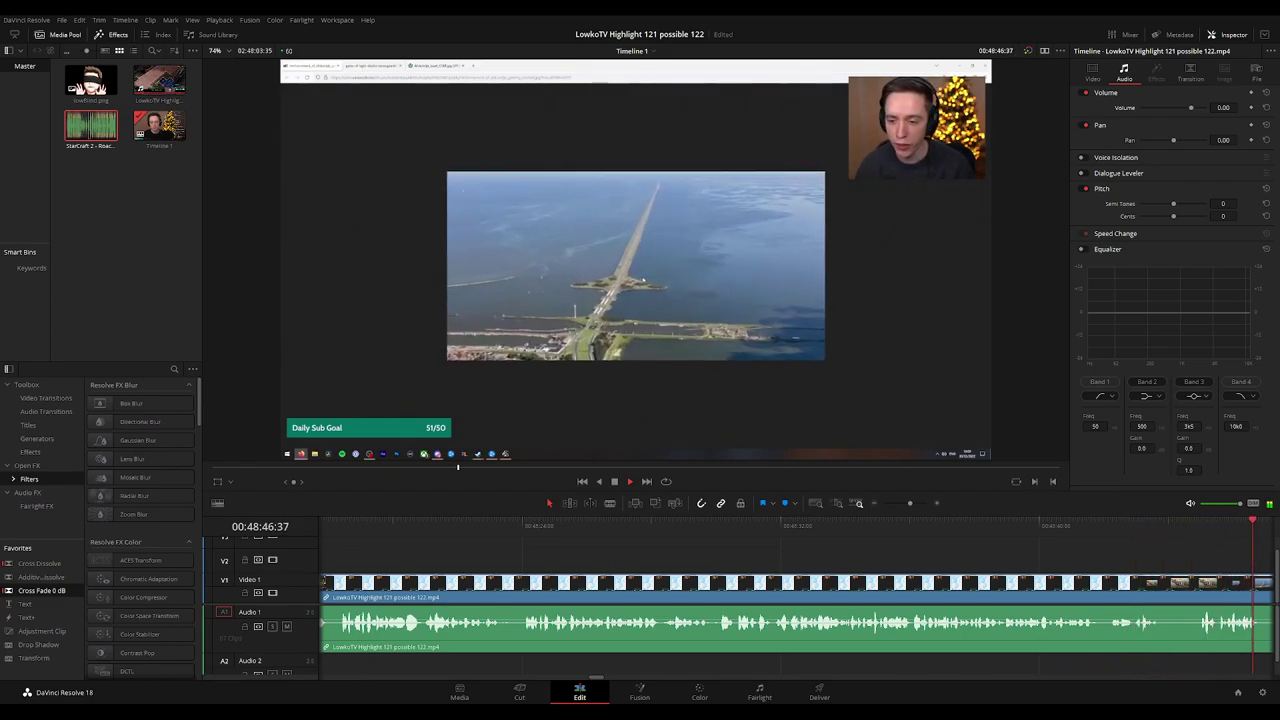
{"action": "left_click_drag", "start_coordinate": [927, 561], "coordinate": [601, 561]}
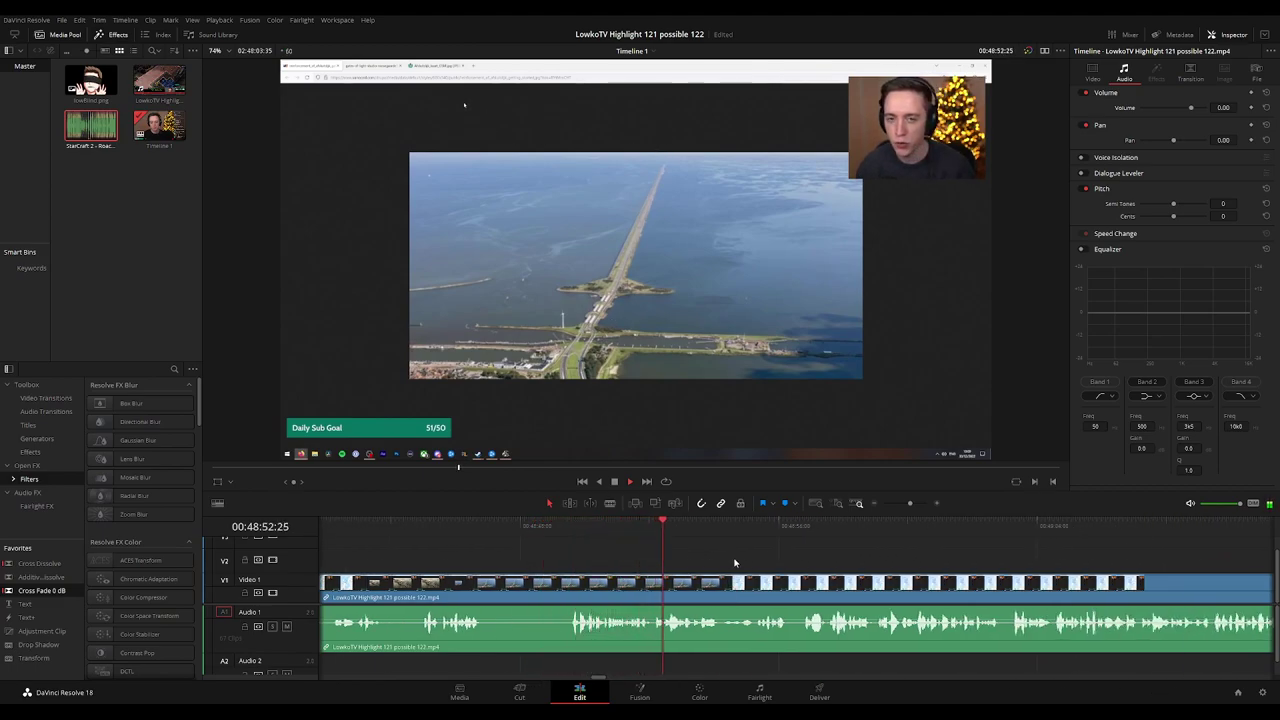
Review the browser footage of the causeway photo and map from about 00:48:52 to about 00:49:26.
{"action": "scroll", "coordinate": [710, 557], "scroll_direction": "right", "scroll_amount": 1}
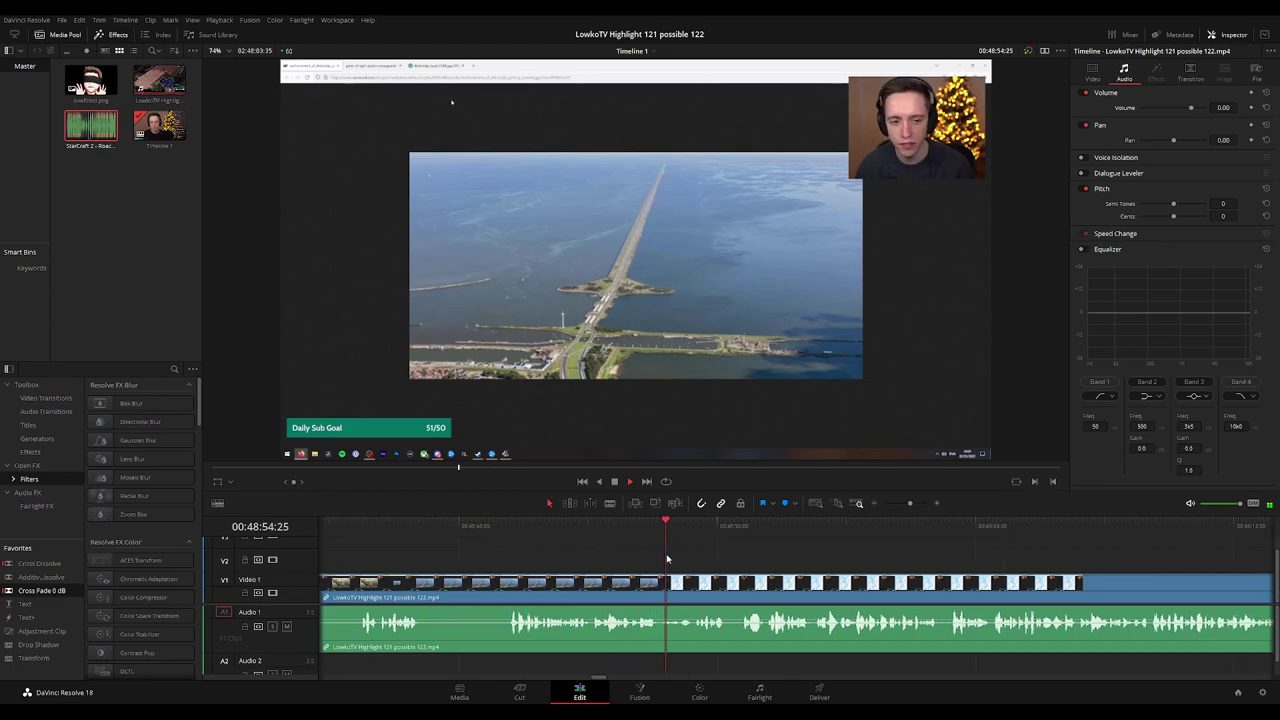
{"action": "scroll", "coordinate": [688, 556], "scroll_direction": "right", "scroll_amount": 2}
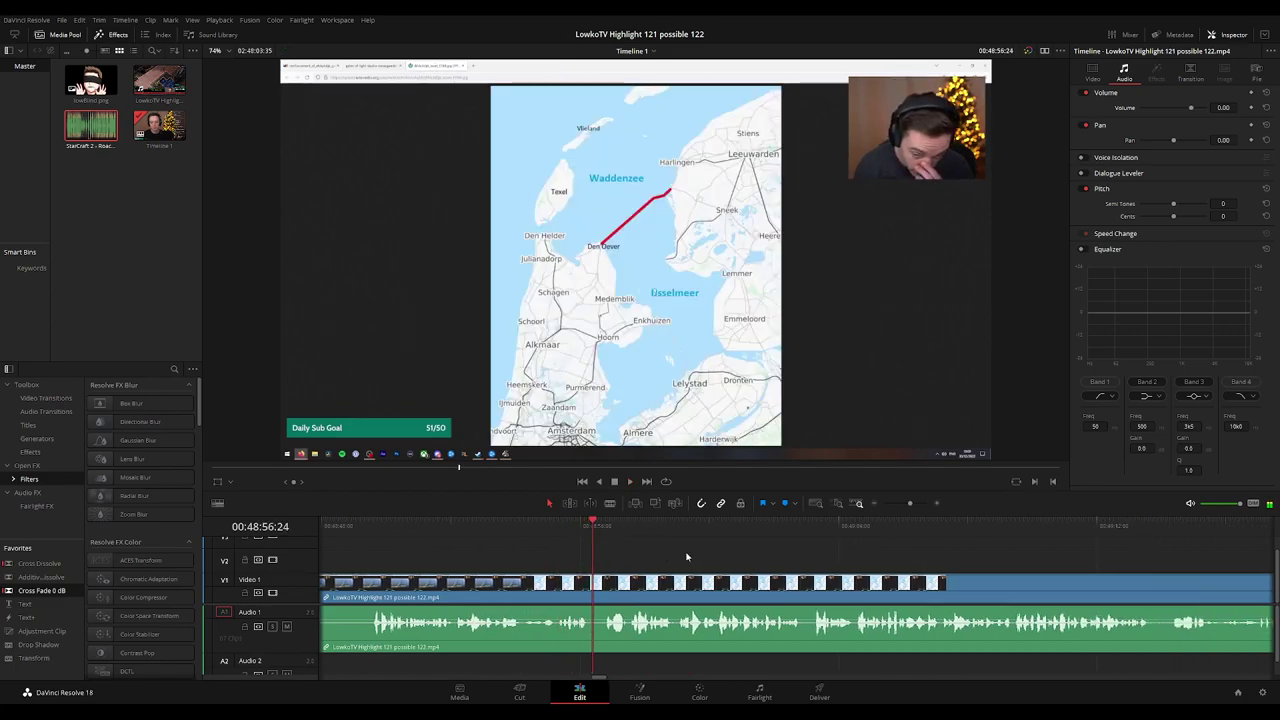
{"action": "scroll", "coordinate": [802, 571], "scroll_direction": "right", "scroll_amount": 1}
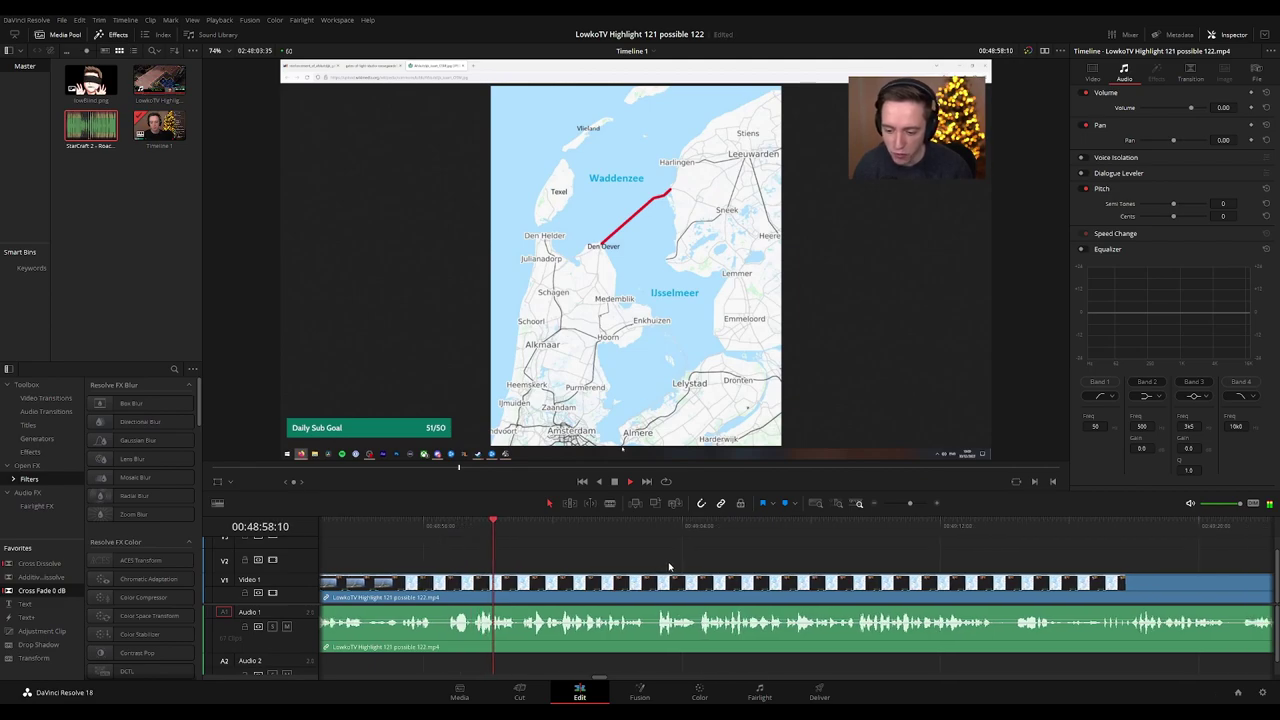
{"action": "scroll", "coordinate": [700, 567], "scroll_direction": "left", "scroll_amount": 3}
{"action": "scroll", "coordinate": [851, 572], "scroll_direction": "down", "scroll_amount": 2}
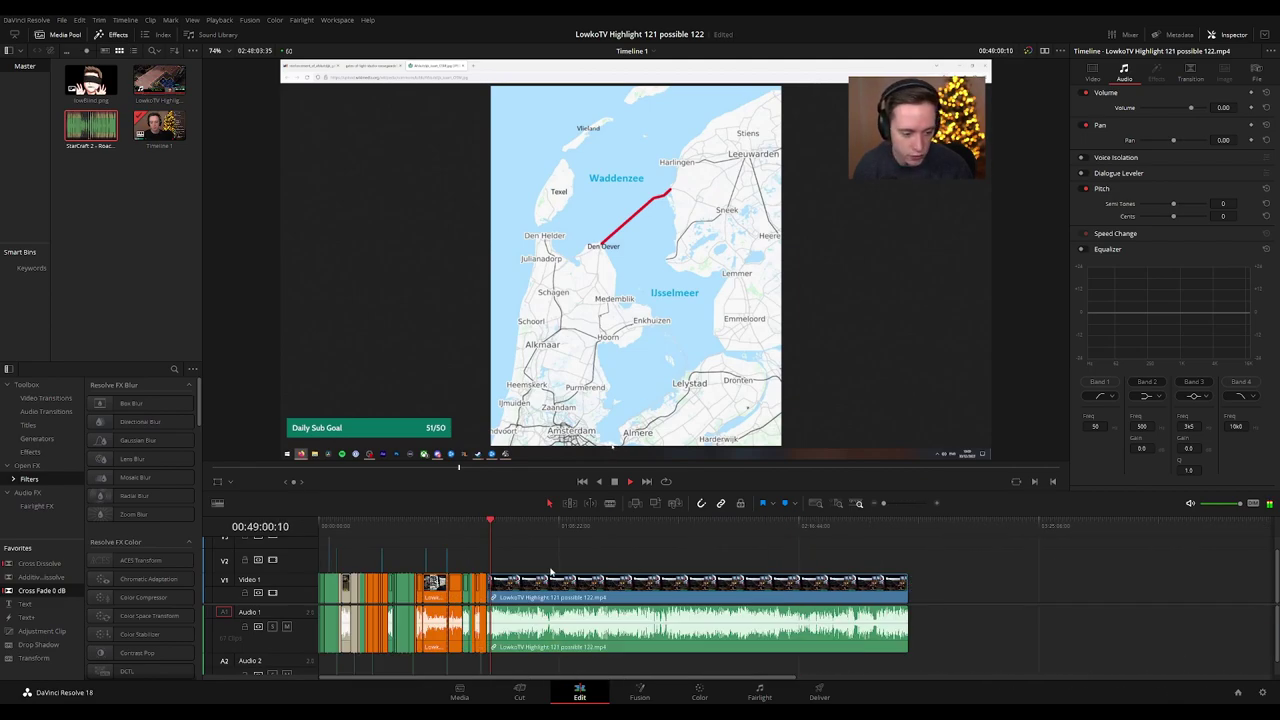
{"action": "scroll", "coordinate": [570, 572], "scroll_direction": "up", "scroll_amount": 2}
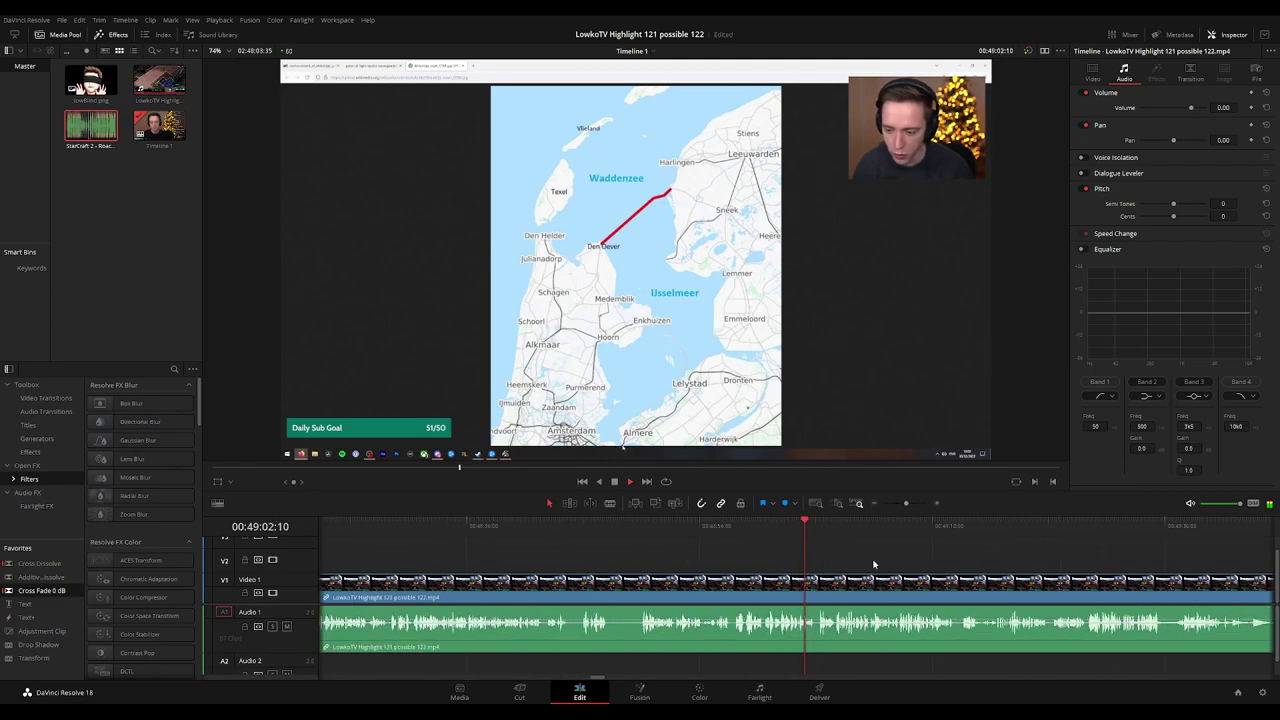
{"action": "left_click_drag", "start_coordinate": [873, 564], "coordinate": [667, 564]}
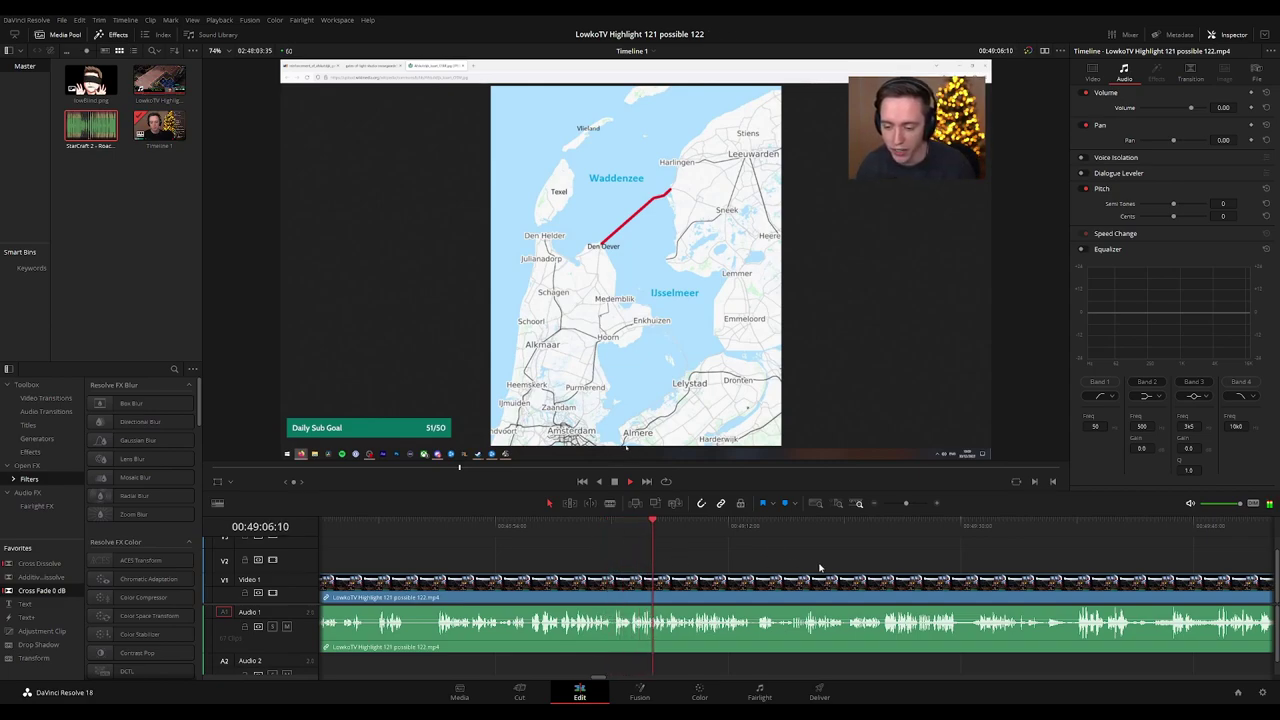
{"action": "left_click_drag", "start_coordinate": [819, 567], "coordinate": [665, 566]}
{"action": "left_click", "coordinate": [1093, 72]}
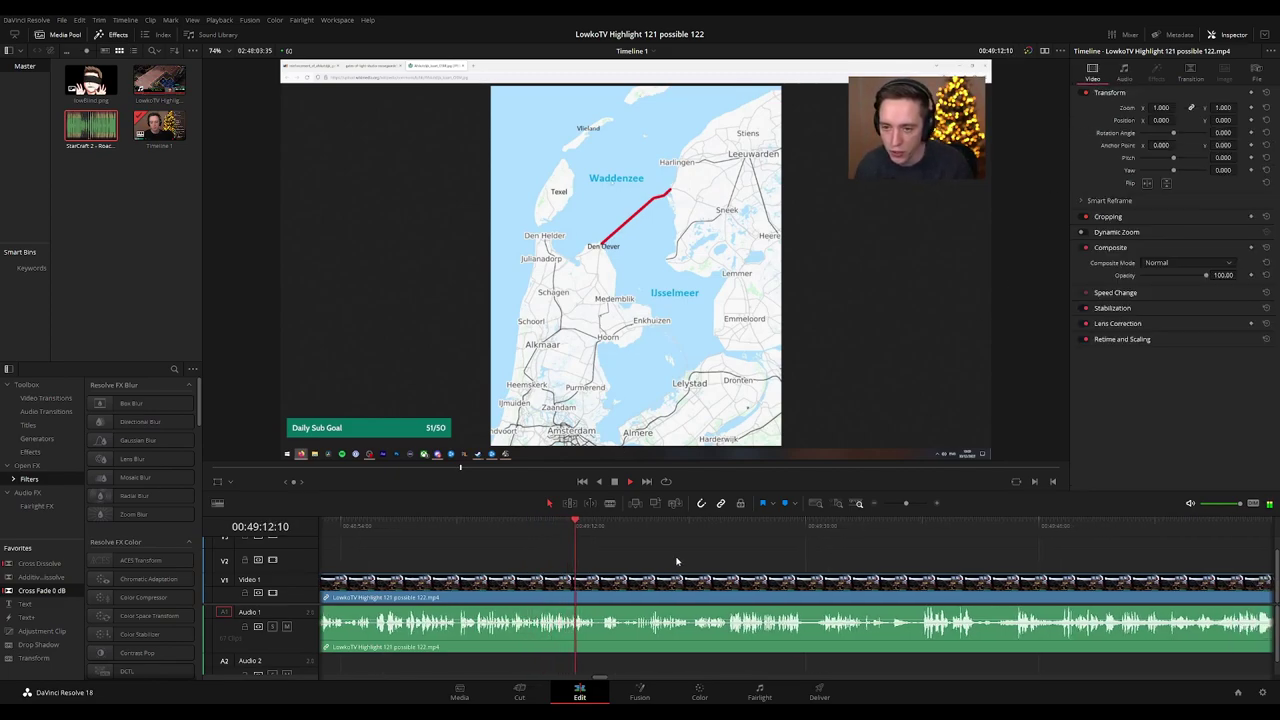
{"action": "left_click_drag", "start_coordinate": [686, 560], "coordinate": [640, 560]}
{"action": "scroll", "coordinate": [749, 566], "scroll_direction": "up", "scroll_amount": 2}
{"action": "left_click_drag", "start_coordinate": [855, 566], "coordinate": [662, 565]}
{"action": "left_click_drag", "start_coordinate": [796, 560], "coordinate": [716, 561]}
{"action": "scroll", "coordinate": [791, 561], "scroll_direction": "right", "scroll_amount": 2}
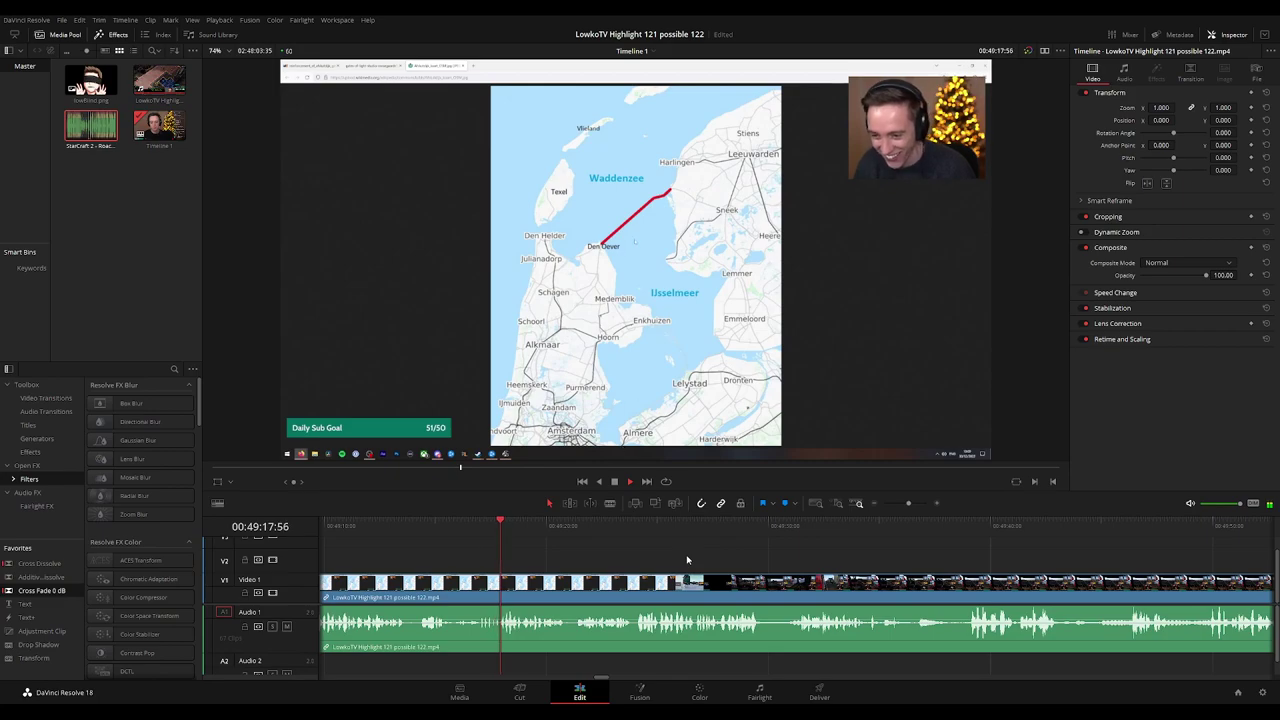
{"action": "scroll", "coordinate": [734, 560], "scroll_direction": "right", "scroll_amount": 3}
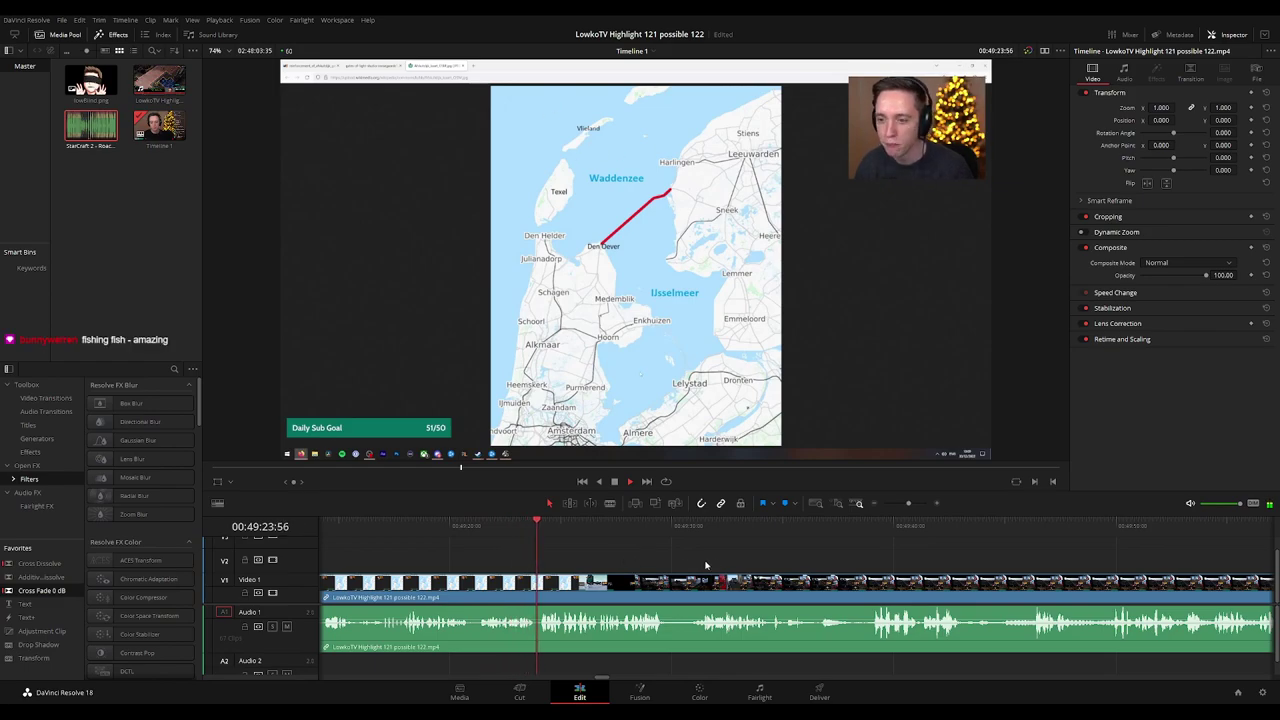
{"action": "scroll", "coordinate": [767, 563], "scroll_direction": "right", "scroll_amount": 2}
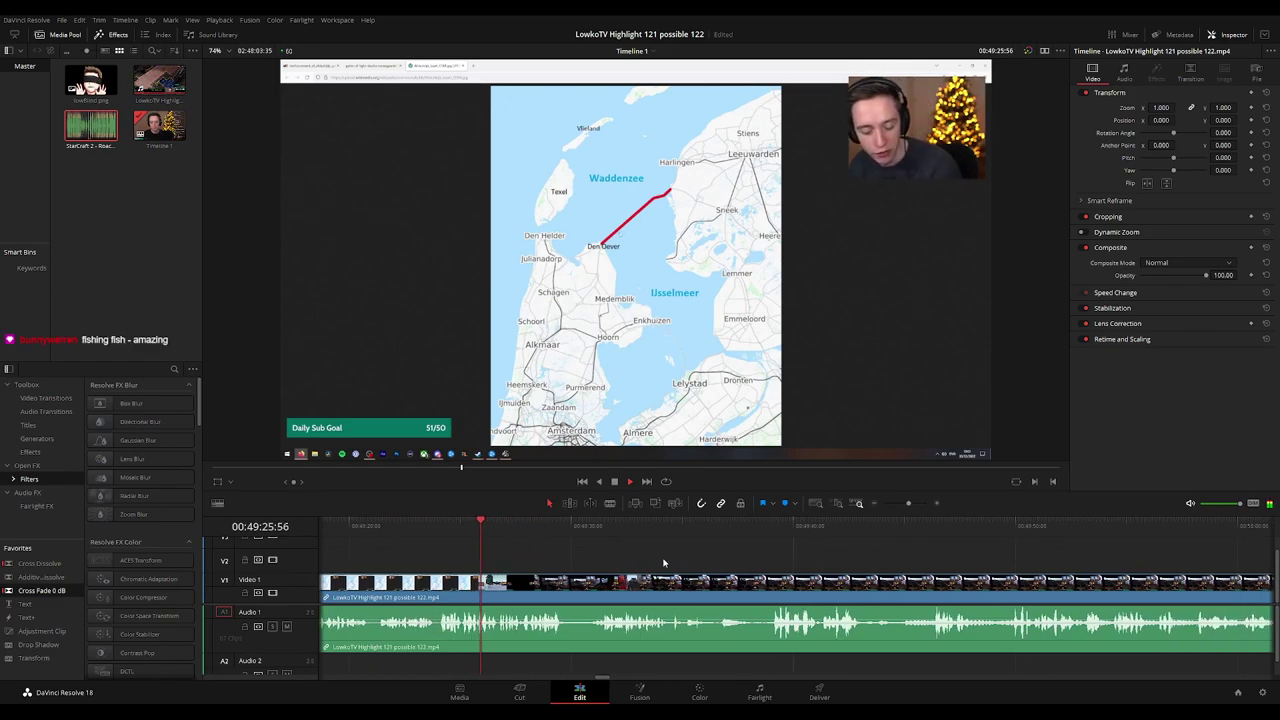
Review the return to the truck game and the evening highway driving from about 00:49:26 to about 00:50:18.
{"action": "scroll", "coordinate": [687, 565], "scroll_direction": "up", "scroll_amount": 2}
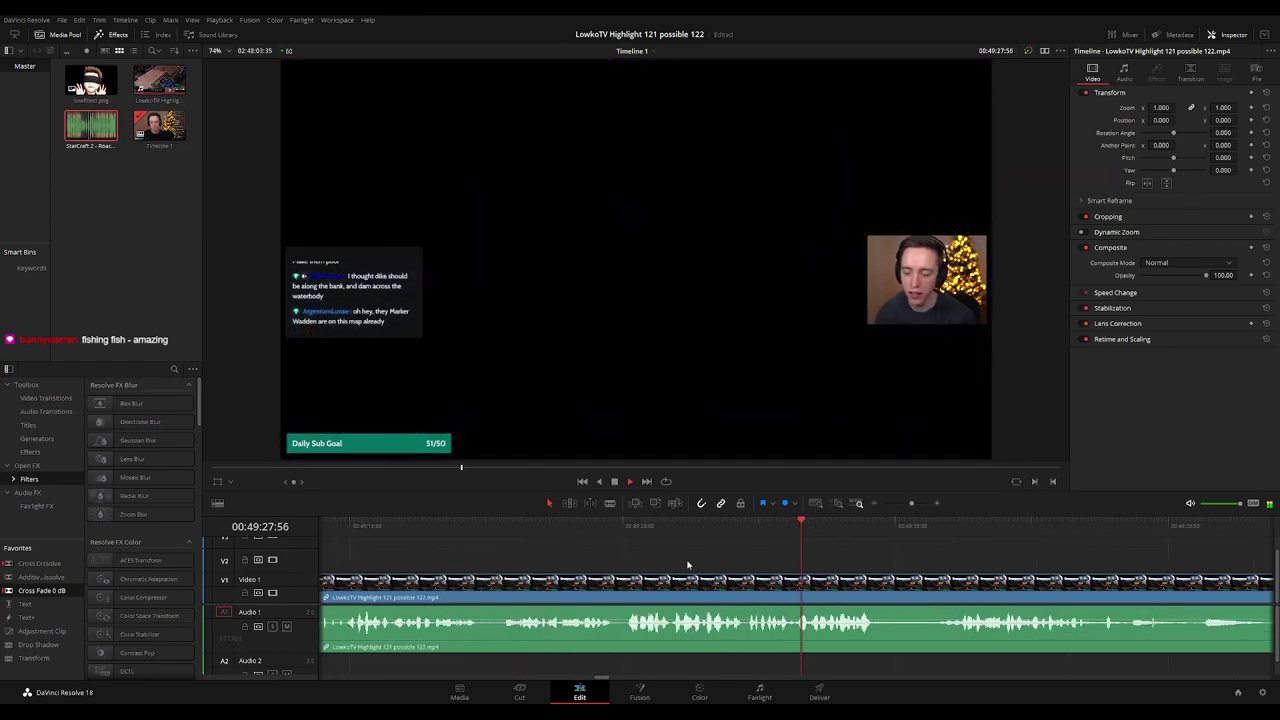
{"action": "scroll", "coordinate": [738, 547], "scroll_direction": "right", "scroll_amount": 3}
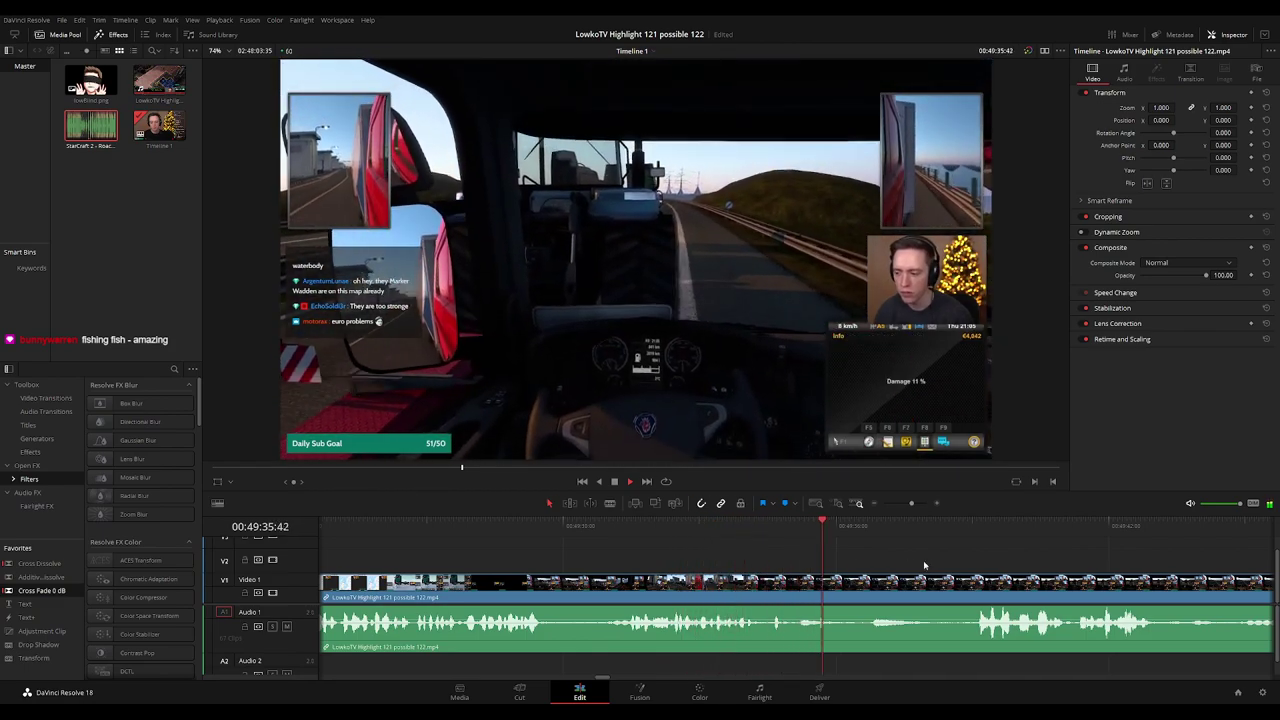
{"action": "scroll", "coordinate": [626, 543], "scroll_direction": "down", "scroll_amount": 6}
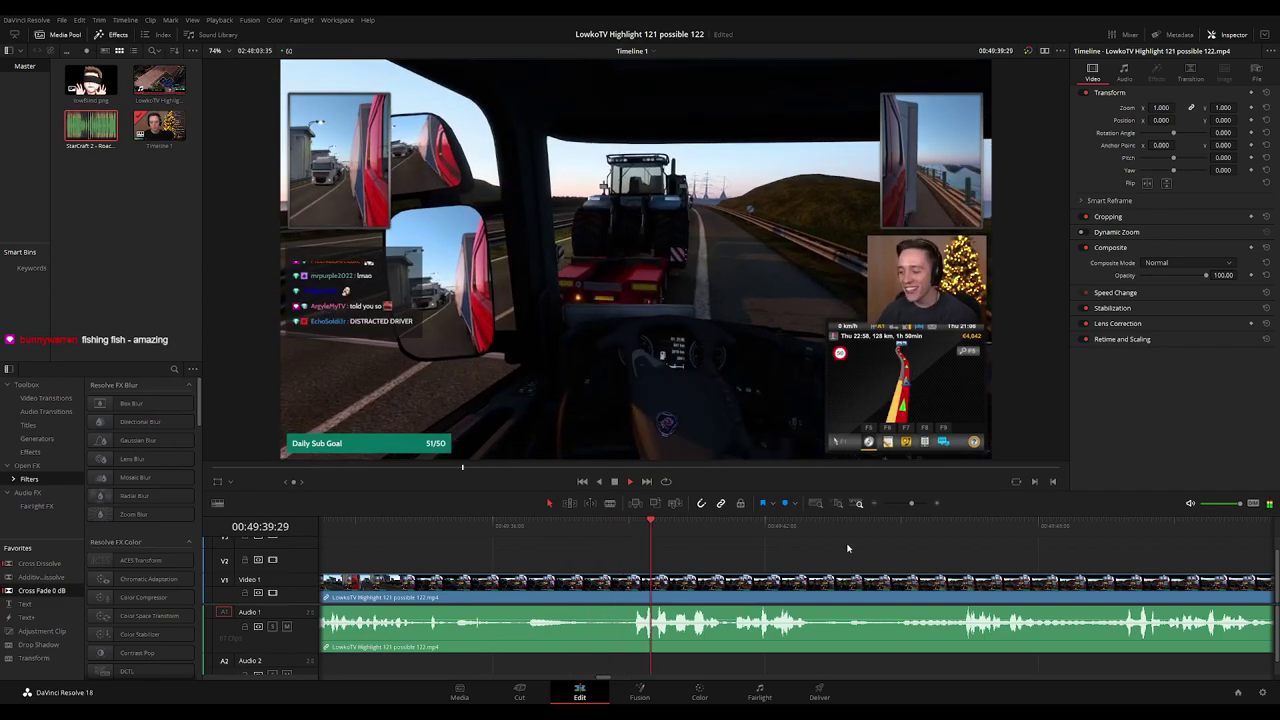
{"action": "scroll", "coordinate": [760, 545], "scroll_direction": "right", "scroll_amount": 1}
{"action": "scroll", "coordinate": [760, 563], "scroll_direction": "right", "scroll_amount": 1}
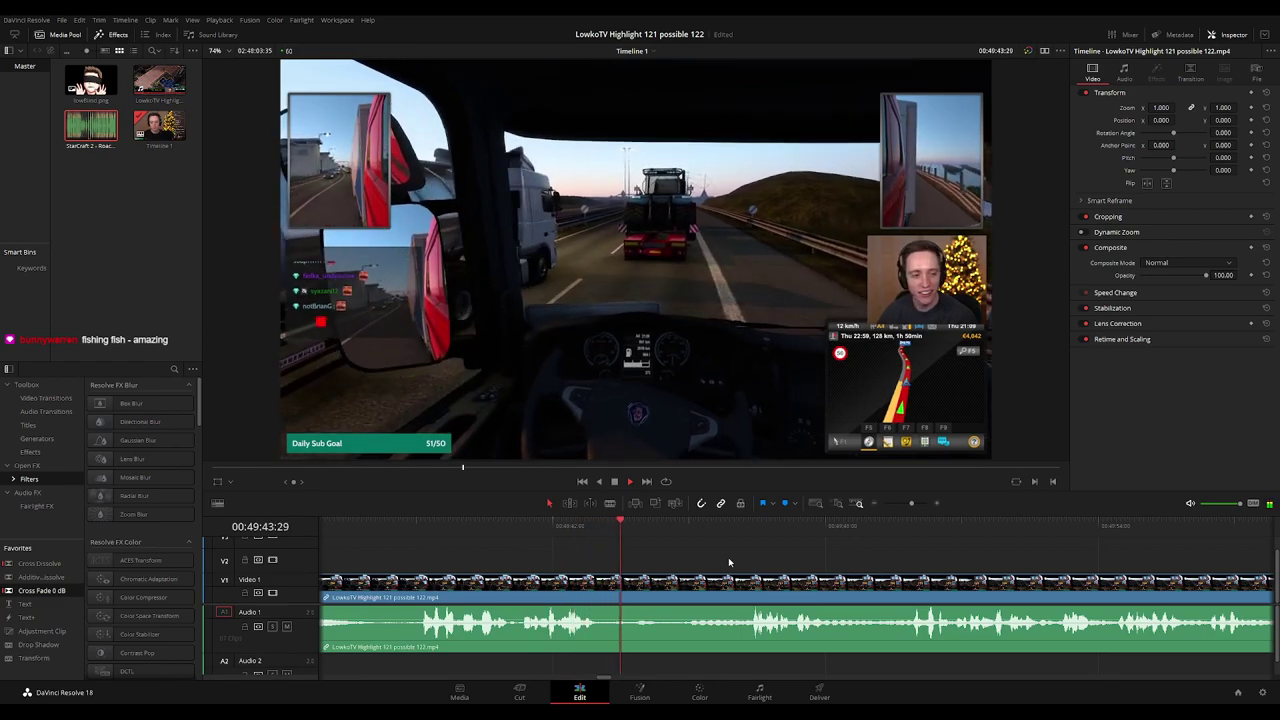
{"action": "scroll", "coordinate": [742, 558], "scroll_direction": "right", "scroll_amount": 2}
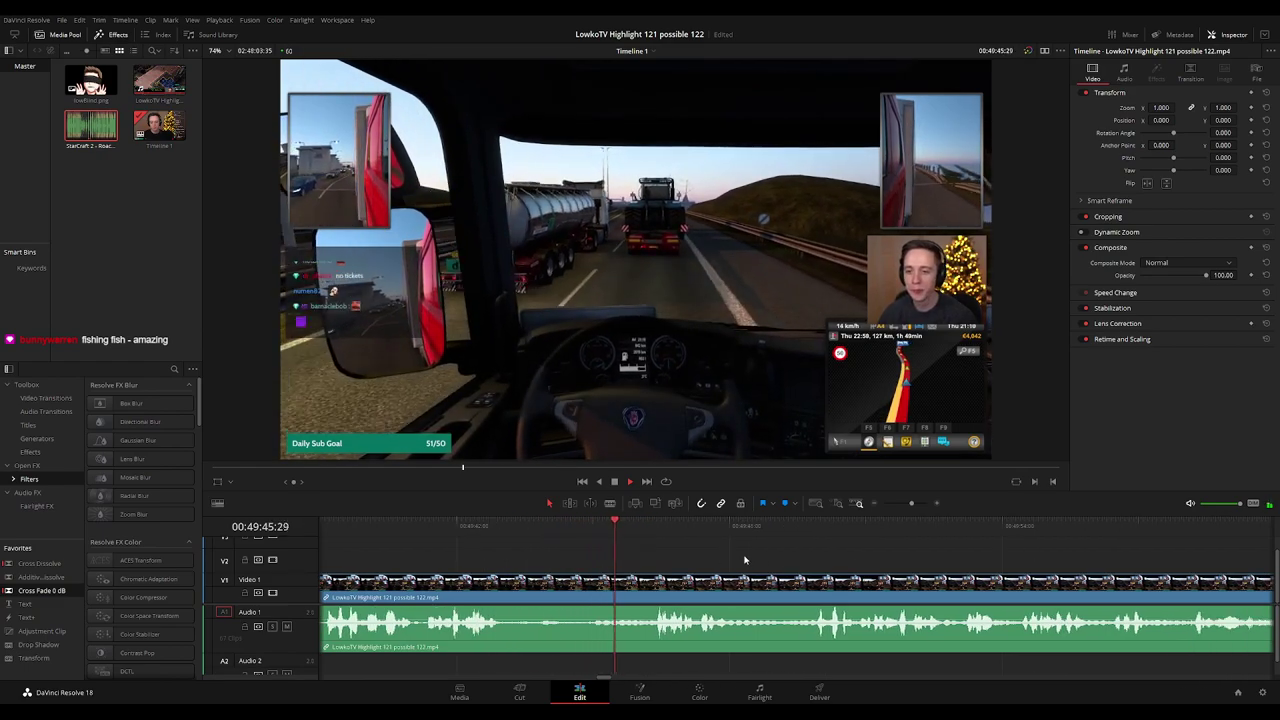
{"action": "scroll", "coordinate": [769, 557], "scroll_direction": "right", "scroll_amount": 1}
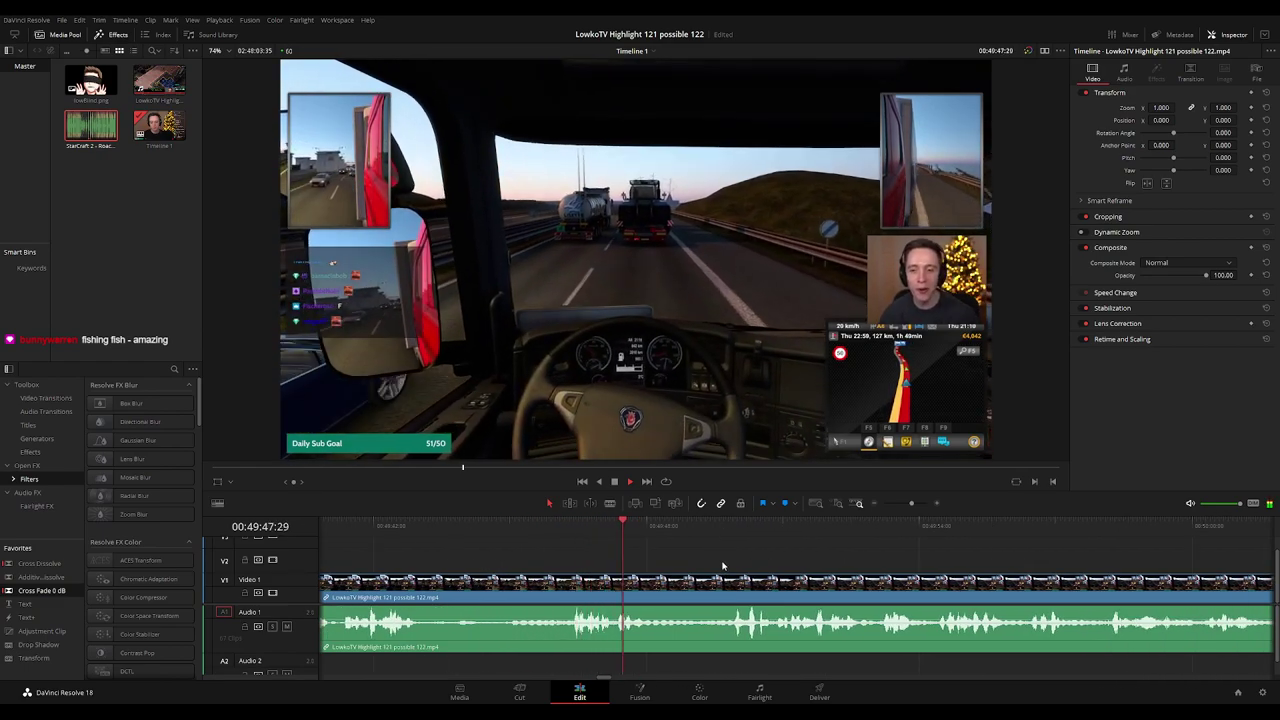
{"action": "scroll", "coordinate": [770, 567], "scroll_direction": "right", "scroll_amount": 1}
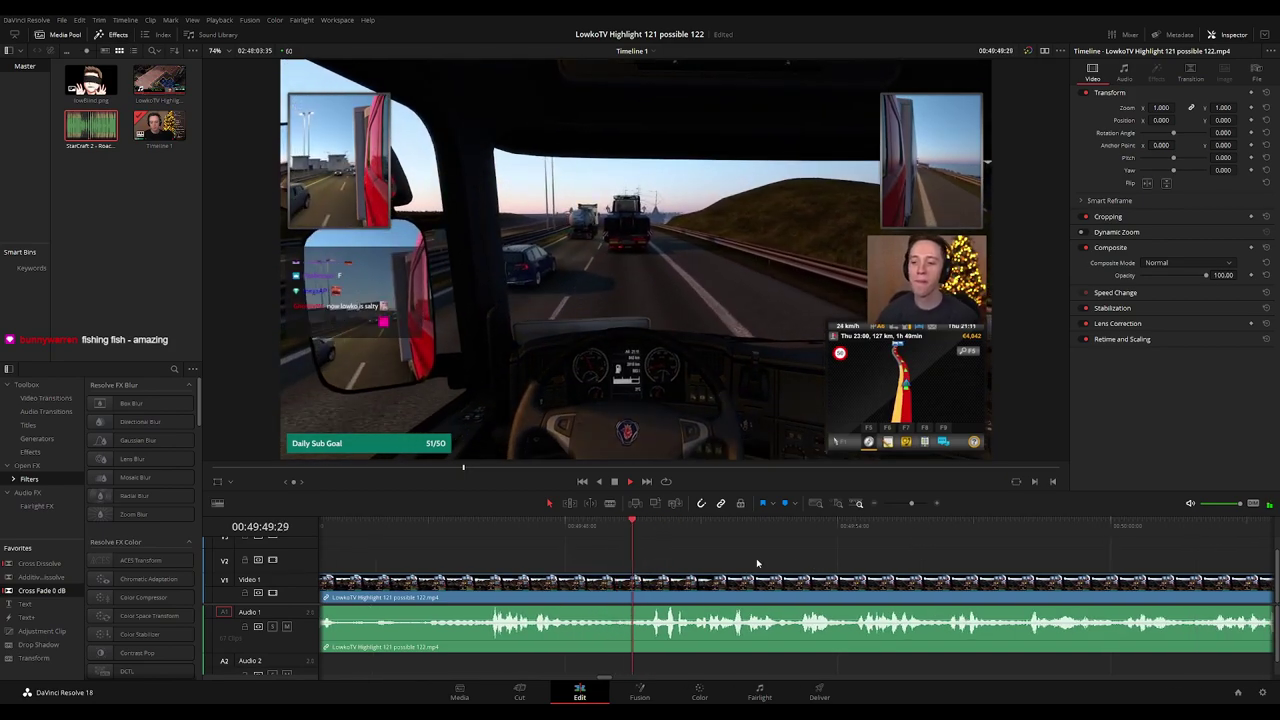
{"action": "scroll", "coordinate": [770, 555], "scroll_direction": "right", "scroll_amount": 2}
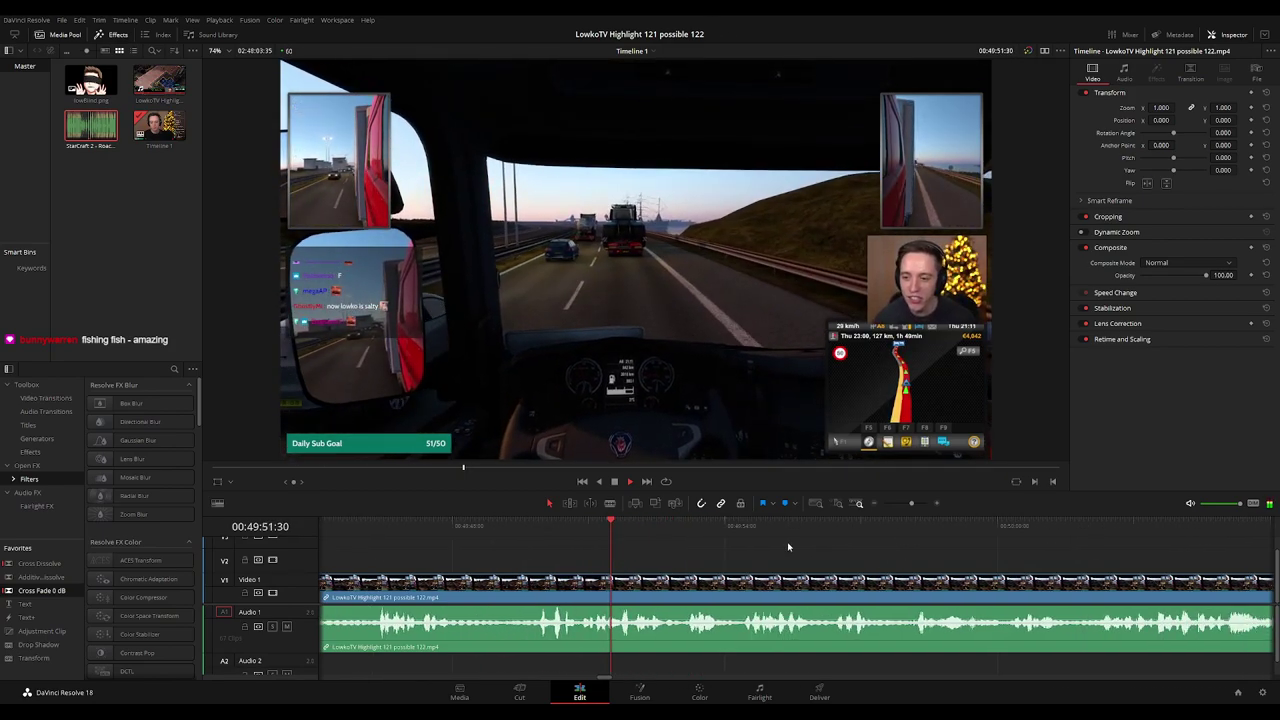
{"action": "scroll", "coordinate": [768, 560], "scroll_direction": "right", "scroll_amount": 1}
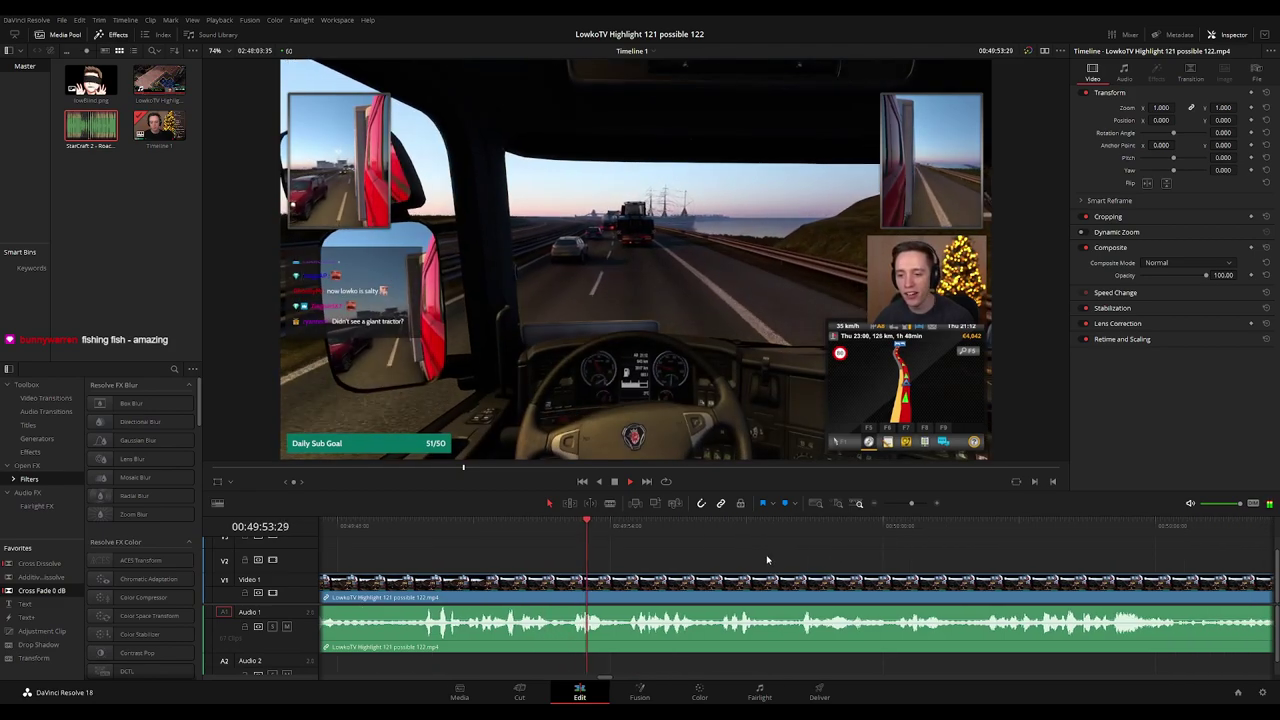
{"action": "scroll", "coordinate": [826, 560], "scroll_direction": "right", "scroll_amount": 1}
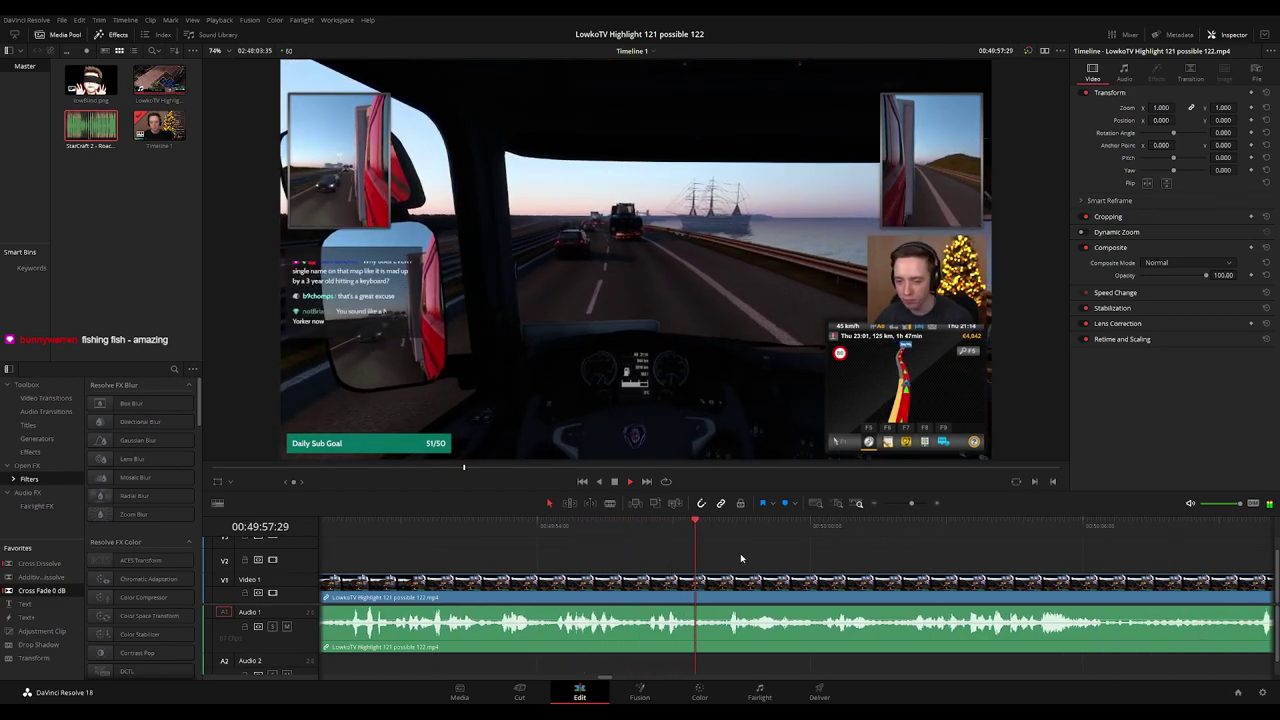
{"action": "scroll", "coordinate": [755, 558], "scroll_direction": "right", "scroll_amount": 2}
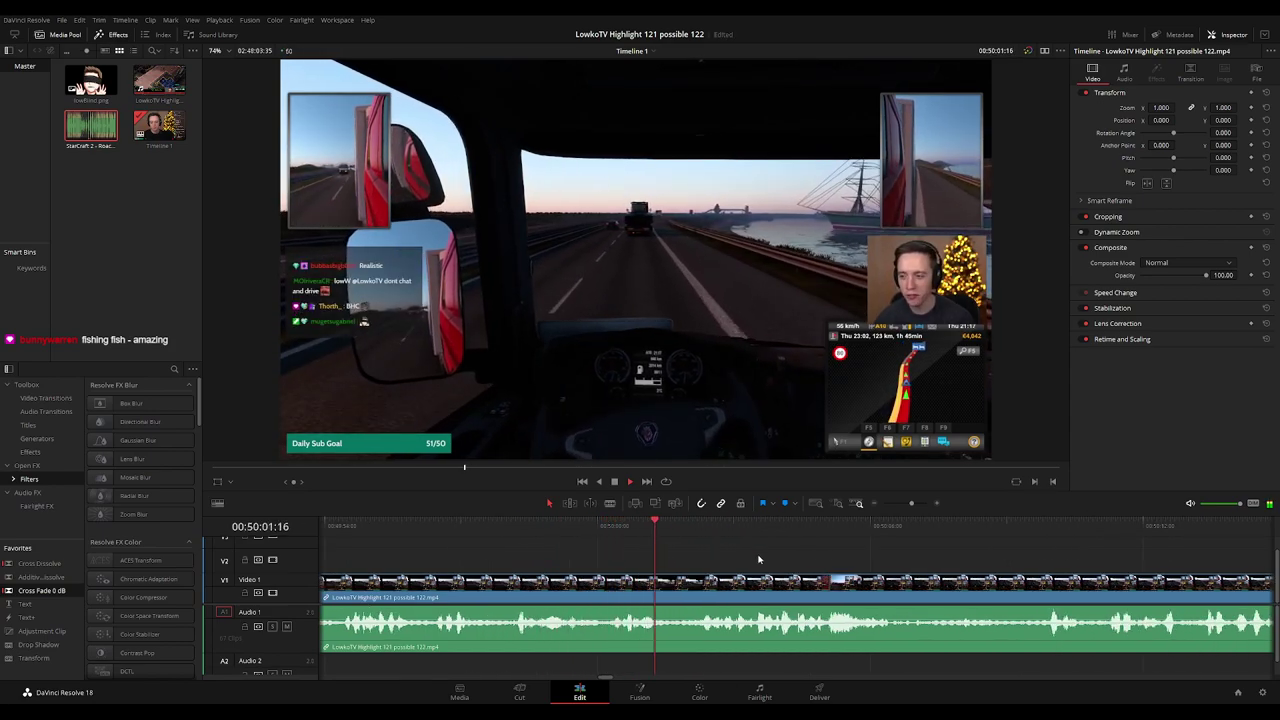
{"action": "scroll", "coordinate": [686, 558], "scroll_direction": "right", "scroll_amount": 1}
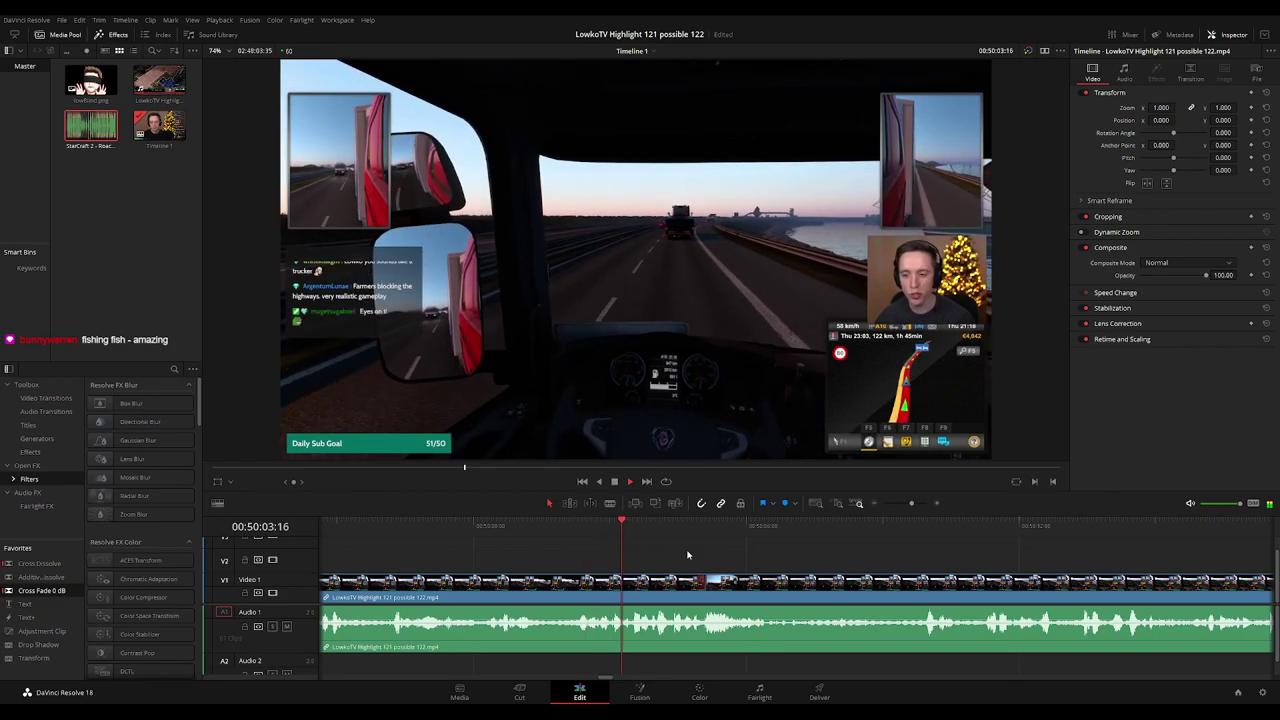
{"action": "scroll", "coordinate": [867, 567], "scroll_direction": "right", "scroll_amount": 1}
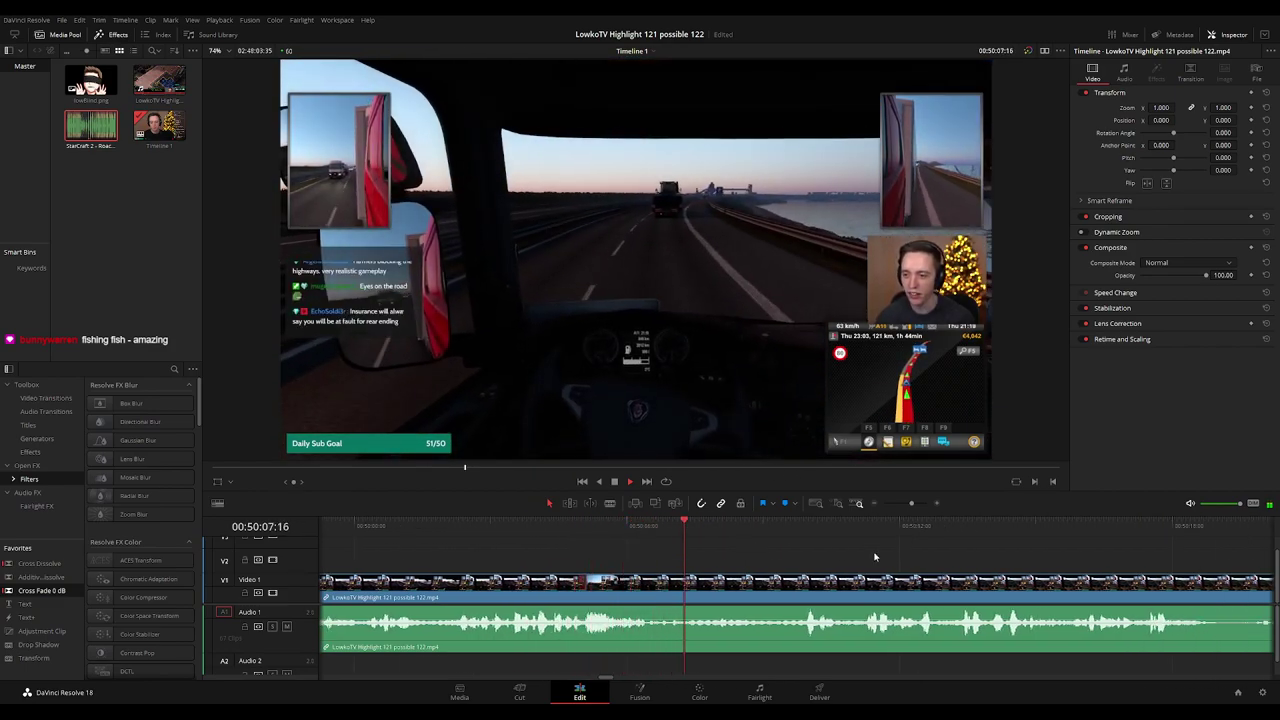
{"action": "scroll", "coordinate": [874, 557], "scroll_direction": "right", "scroll_amount": 1}
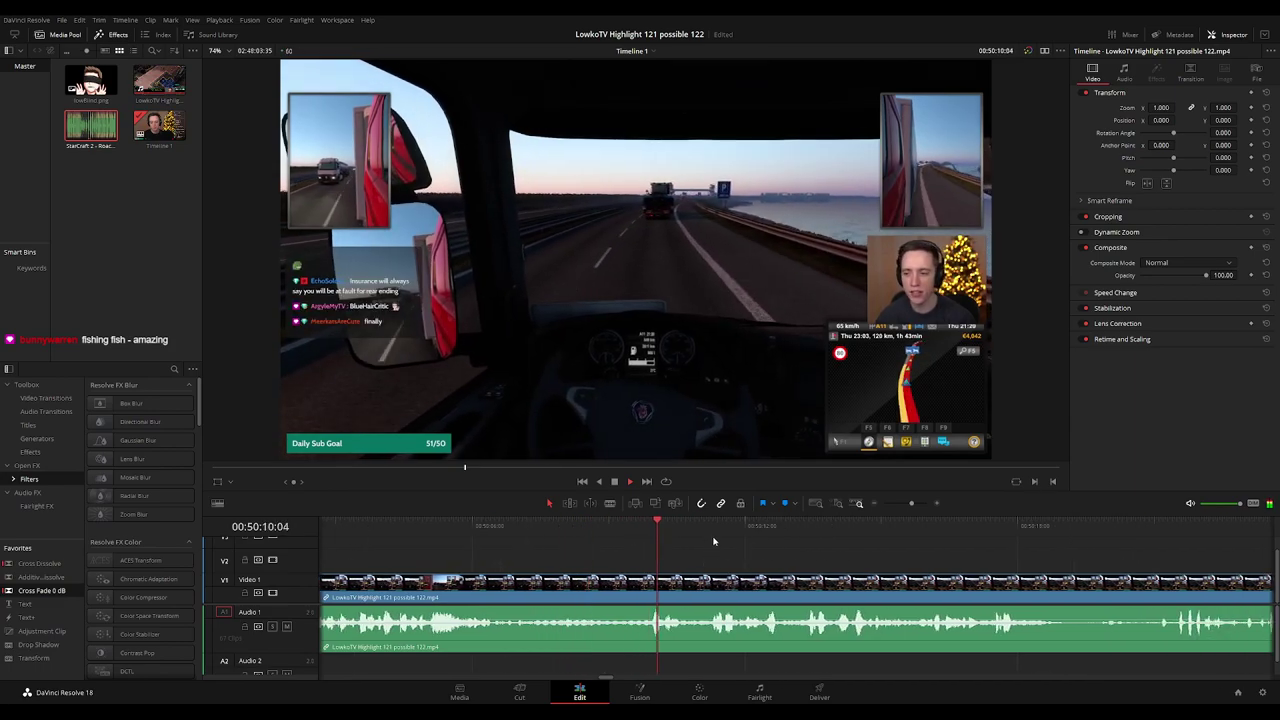
{"action": "scroll", "coordinate": [861, 557], "scroll_direction": "right", "scroll_amount": 1}
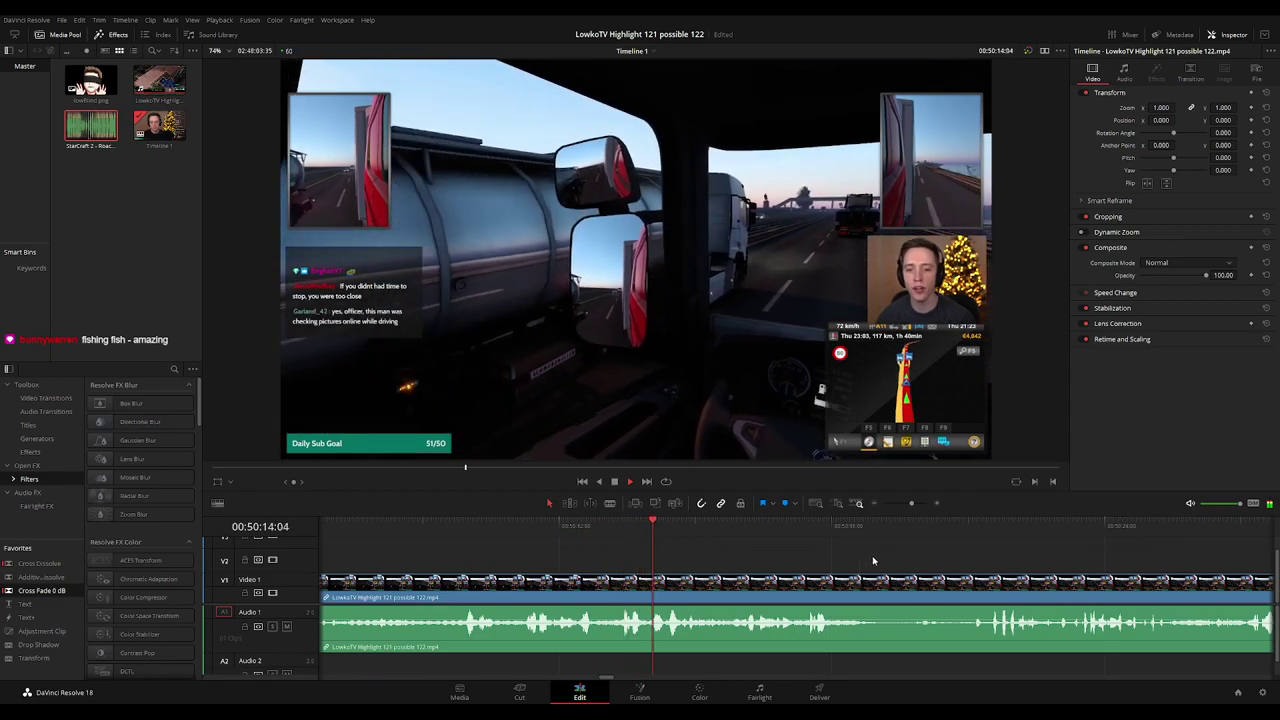
{"action": "scroll", "coordinate": [840, 556], "scroll_direction": "right", "scroll_amount": 1}
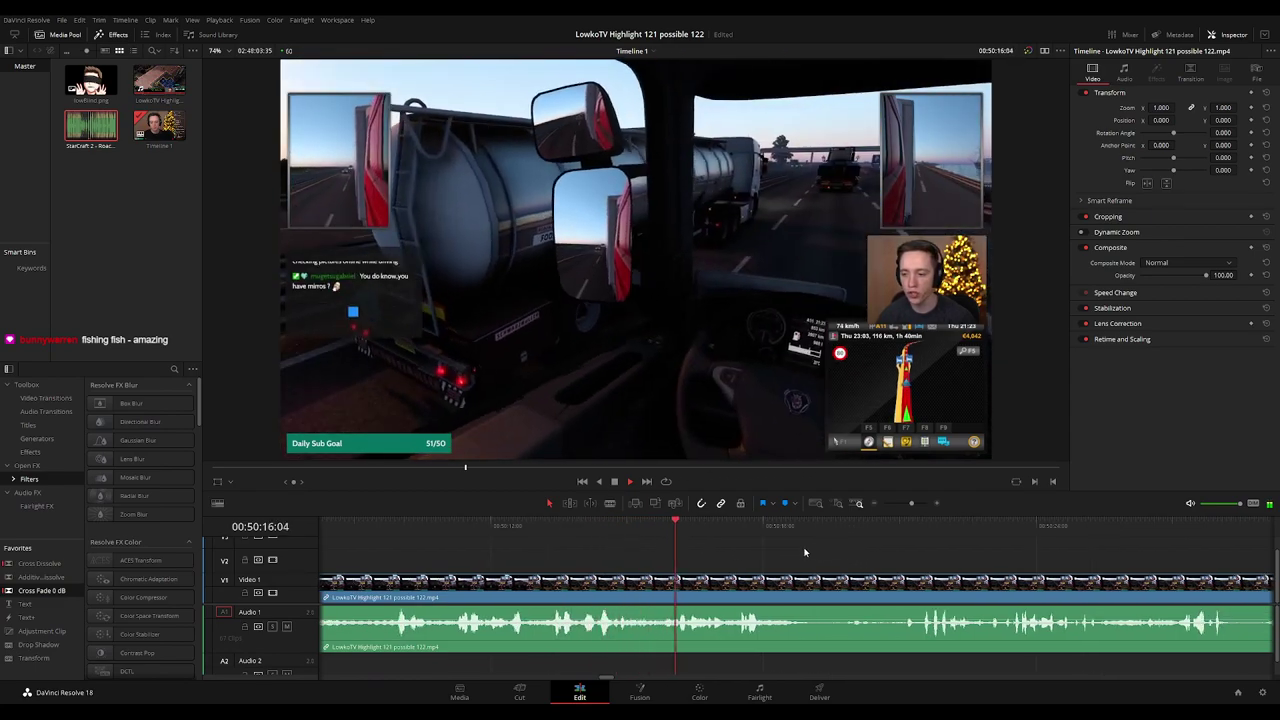
{"action": "scroll", "coordinate": [794, 552], "scroll_direction": "right", "scroll_amount": 1}
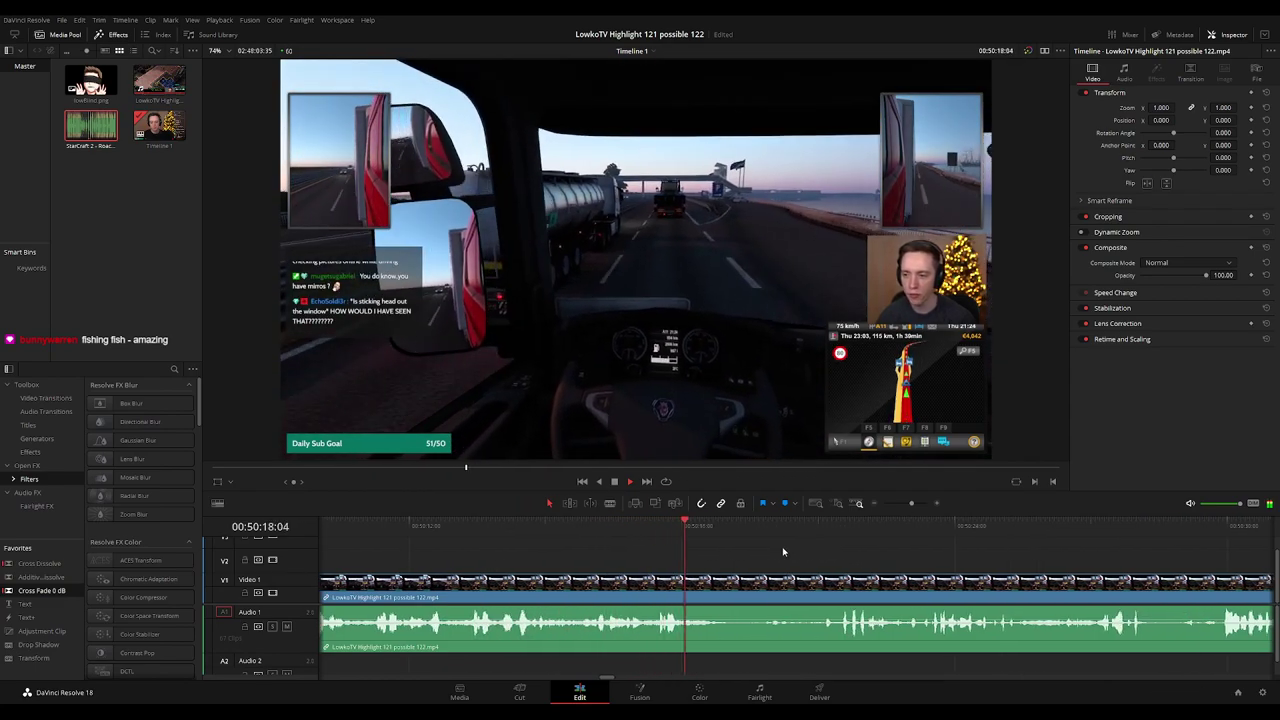
Split the footage at 00:50:18:51 and a fraction of a second after it, and ripple-delete the short piece between the cuts.
{"action": "left_click", "coordinate": [696, 536]}
{"action": "key", "text": "b"}
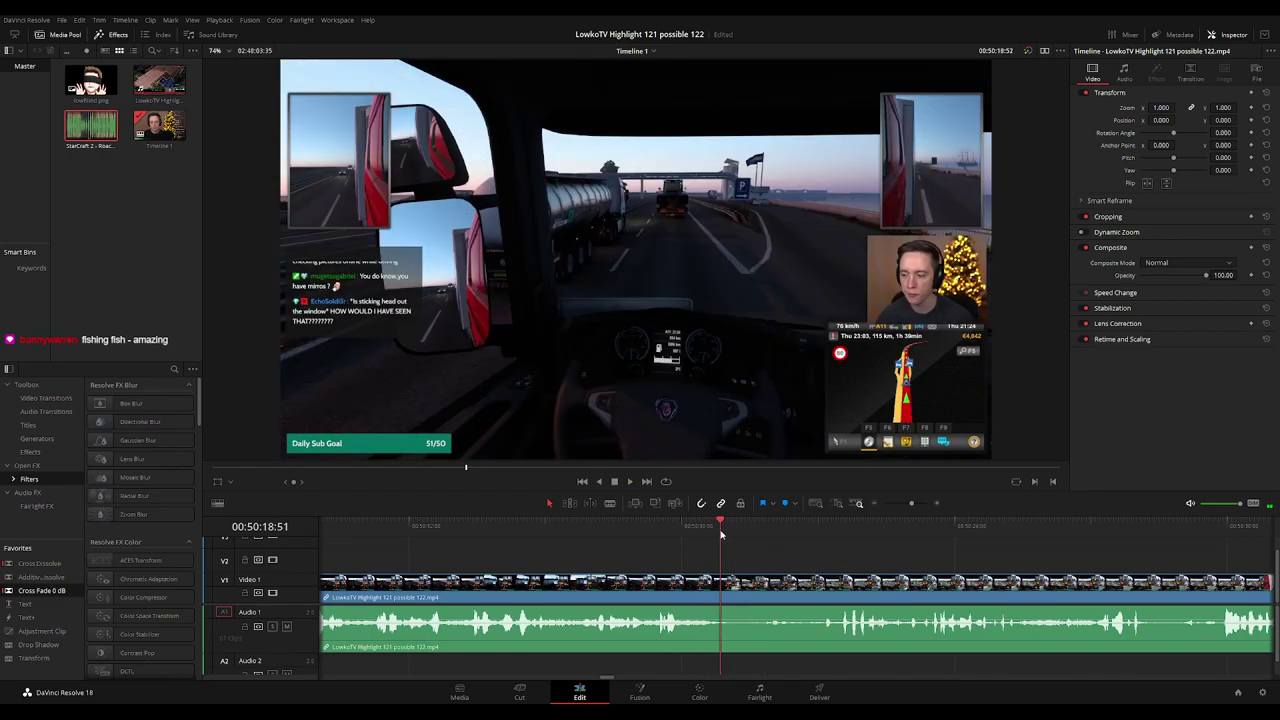
{"action": "left_click", "coordinate": [725, 584]}
{"action": "key", "text": "Delete"}
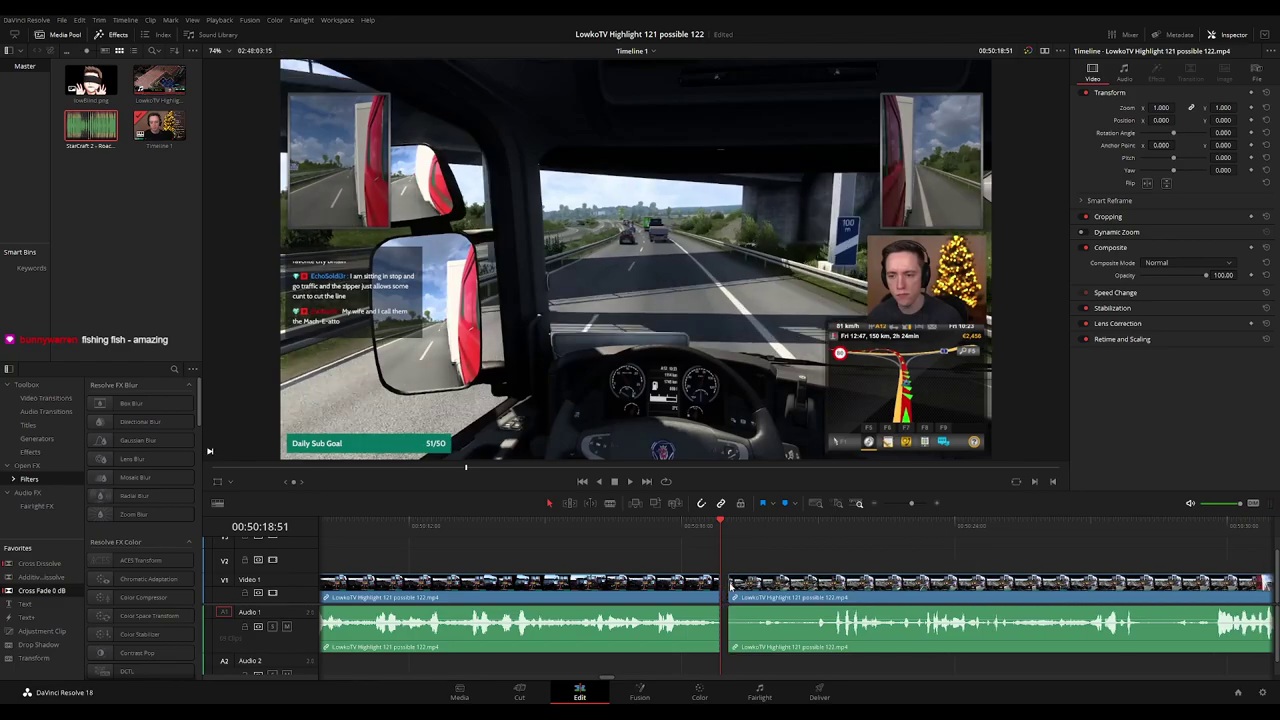
Add video and audio transitions at the 00:50:18:51 cut, play them back, and colour the clip before the cut orange.
{"action": "key", "text": "space"}
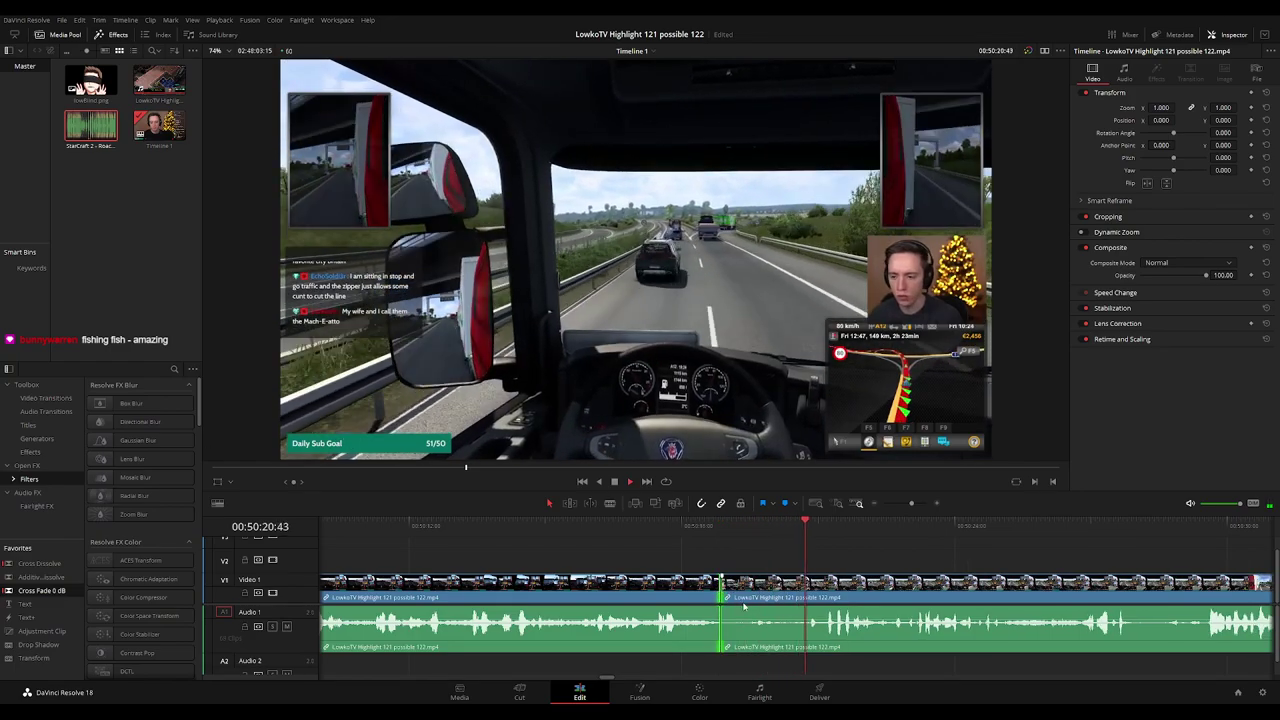
{"action": "key", "text": "space"}
{"action": "left_click", "coordinate": [693, 527]}
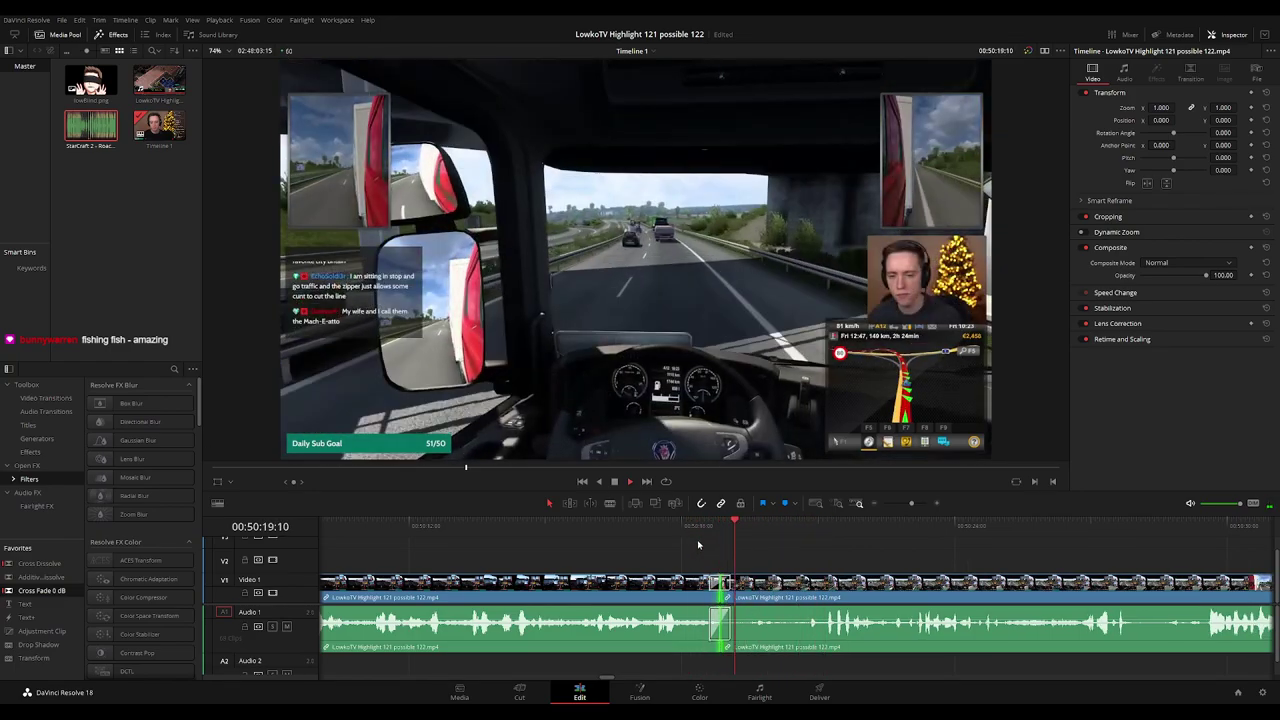
{"action": "left_click", "coordinate": [628, 594]}
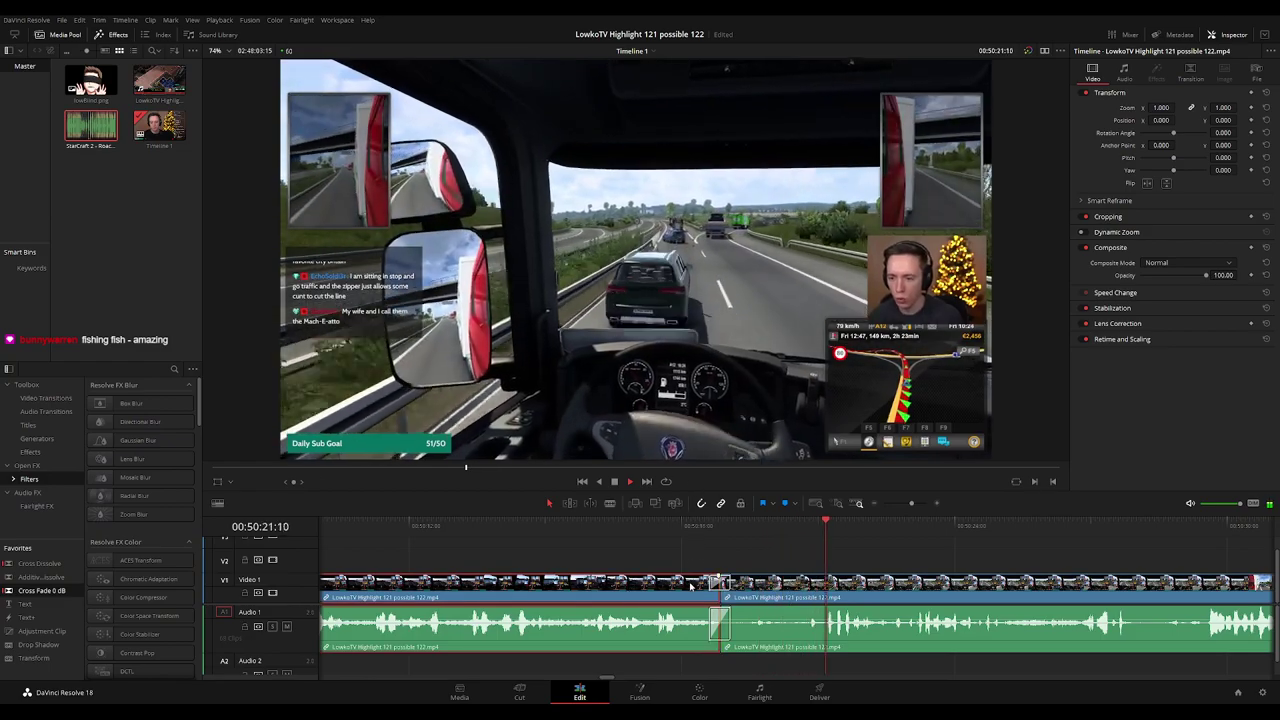
{"action": "key", "text": "1"}
Review the truck crash and police car footage from about 00:50:21 to about 00:50:37.
{"action": "left_click", "coordinate": [981, 567]}
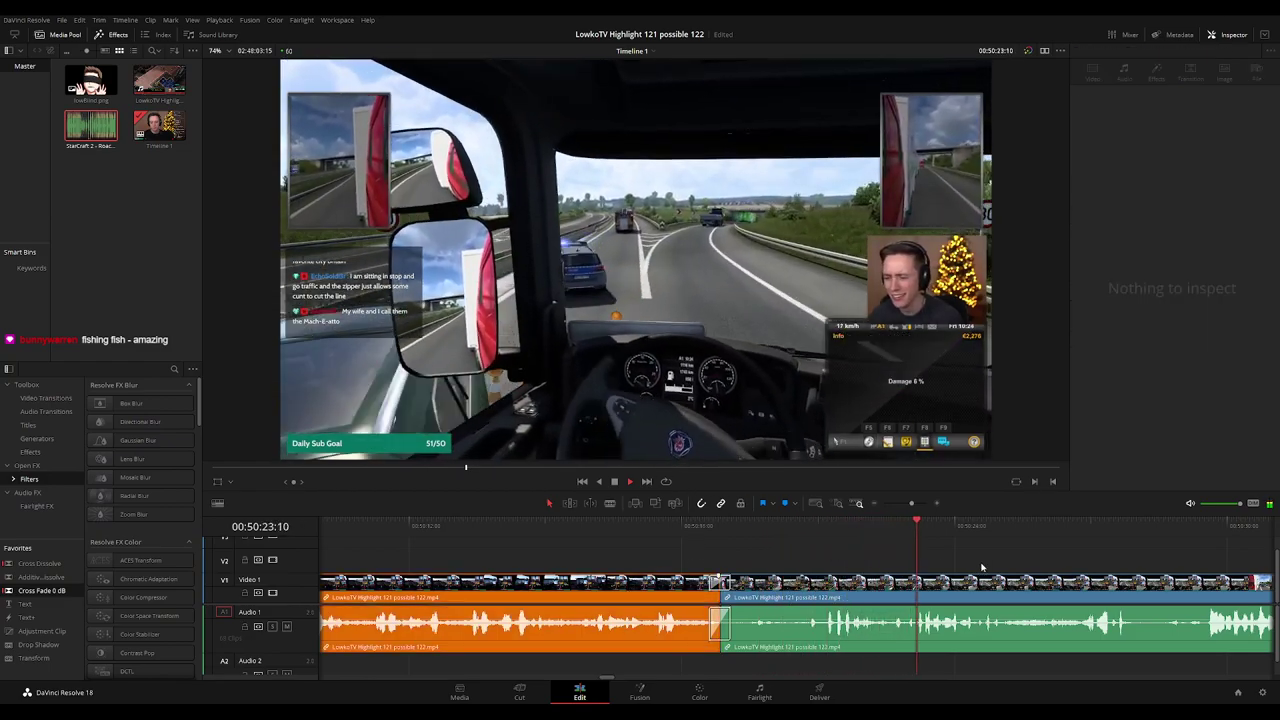
{"action": "scroll", "coordinate": [854, 537], "scroll_direction": "right", "scroll_amount": 2}
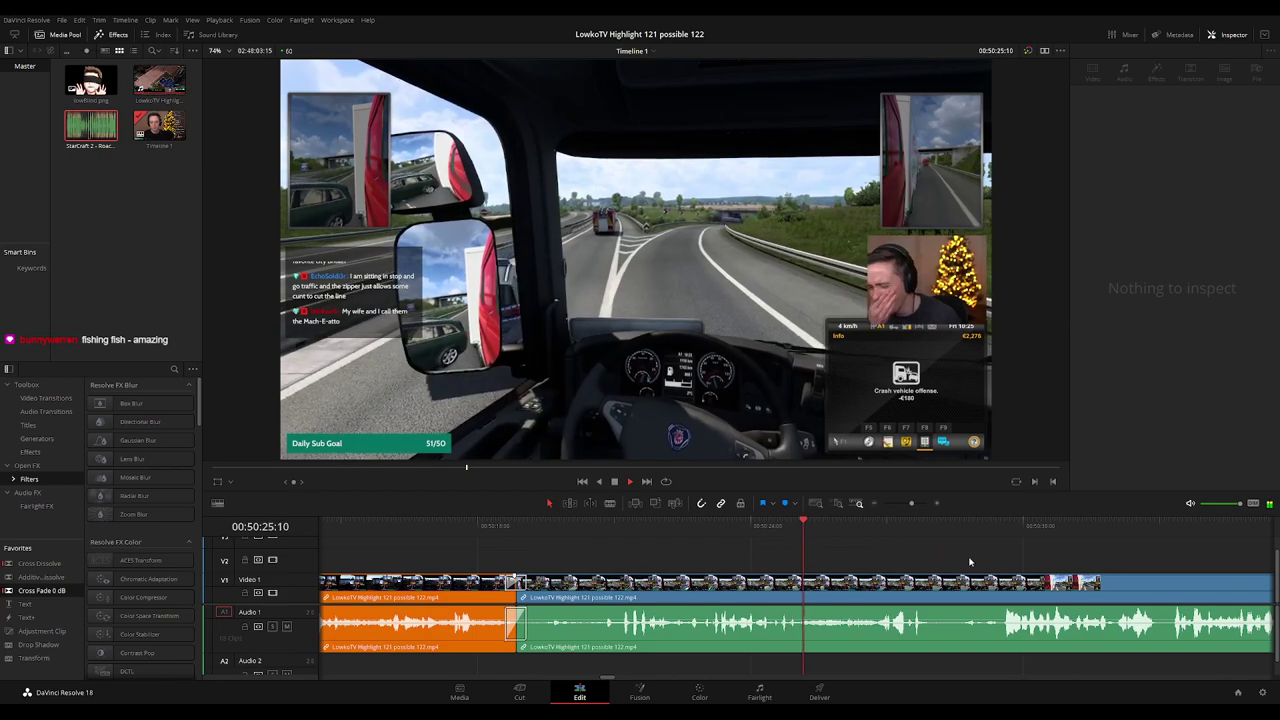
{"action": "scroll", "coordinate": [702, 559], "scroll_direction": "right", "scroll_amount": 3}
{"action": "scroll", "coordinate": [702, 559], "scroll_direction": "right", "scroll_amount": 2}
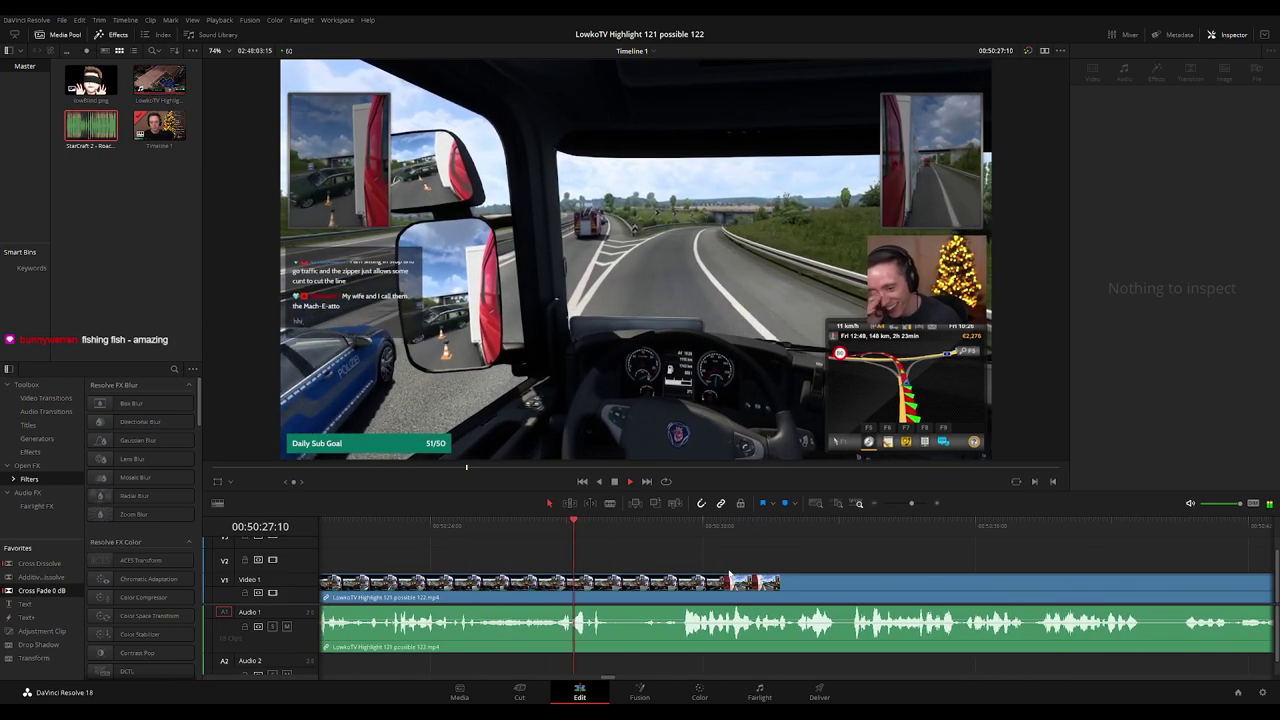
{"action": "scroll", "coordinate": [700, 577], "scroll_direction": "right", "scroll_amount": 2}
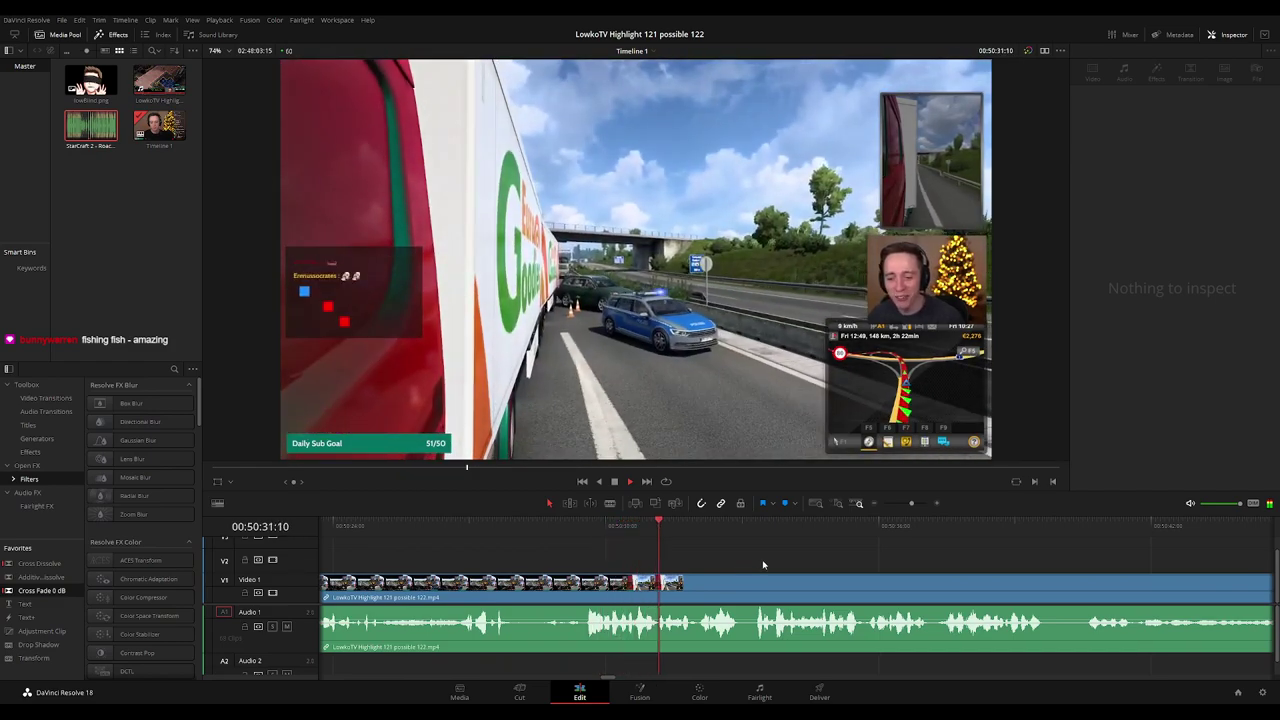
{"action": "scroll", "coordinate": [680, 560], "scroll_direction": "right", "scroll_amount": 2}
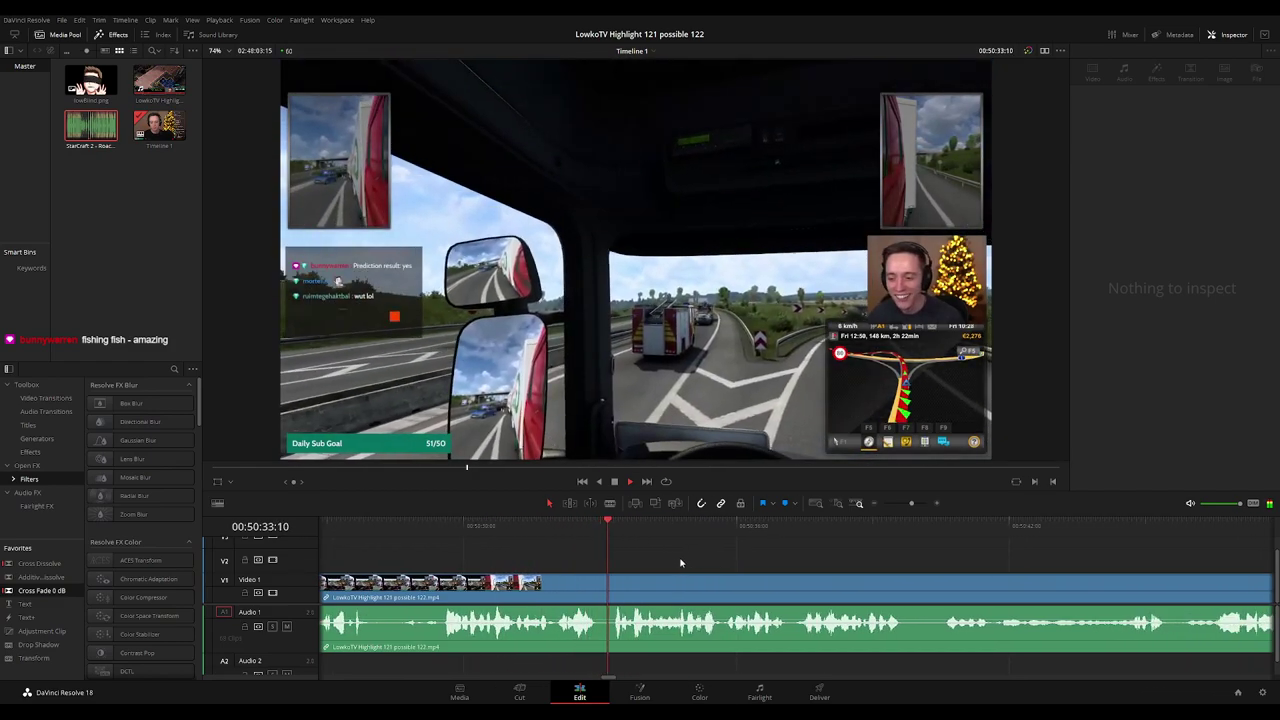
{"action": "scroll", "coordinate": [677, 565], "scroll_direction": "right", "scroll_amount": 2}
{"action": "scroll", "coordinate": [677, 565], "scroll_direction": "right", "scroll_amount": 1}
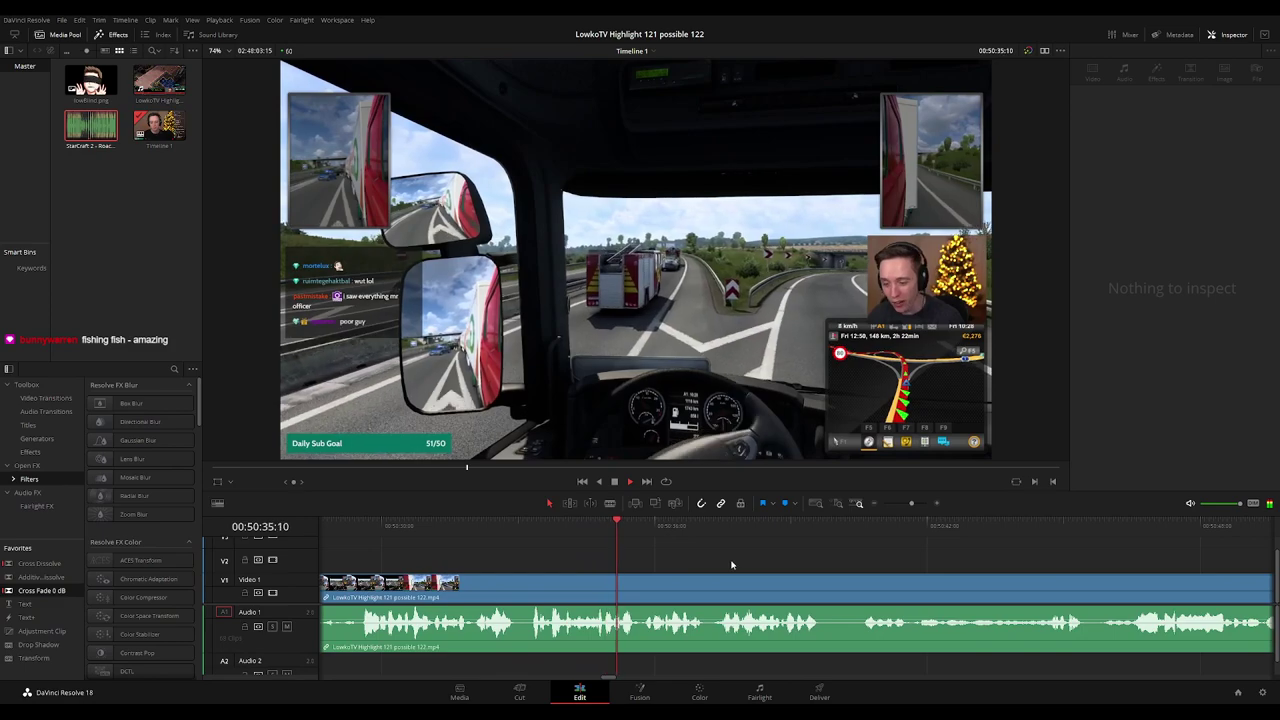
{"action": "scroll", "coordinate": [808, 563], "scroll_direction": "right", "scroll_amount": 2}
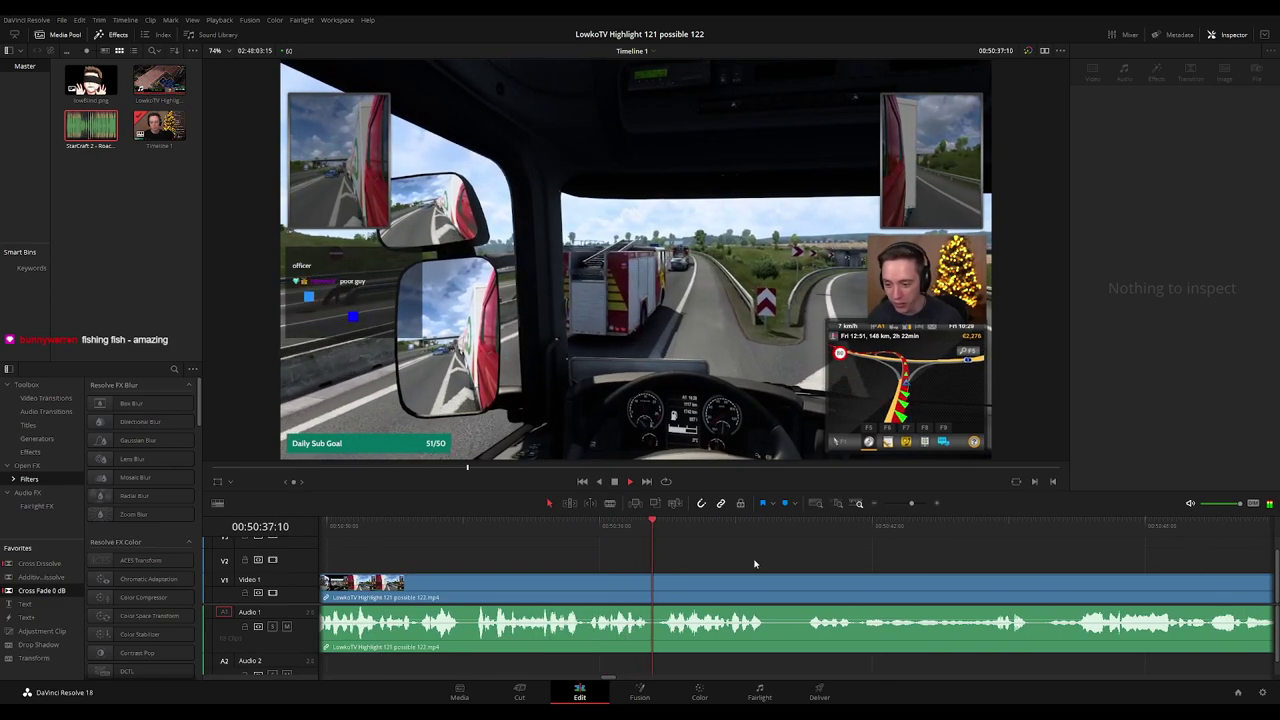
Replay from just before 00:50:37 and review the drive past the fire truck and wrecked car to about 00:50:54.
{"action": "key", "text": "space"}
{"action": "left_click", "coordinate": [594, 527]}
{"action": "key", "text": "space"}
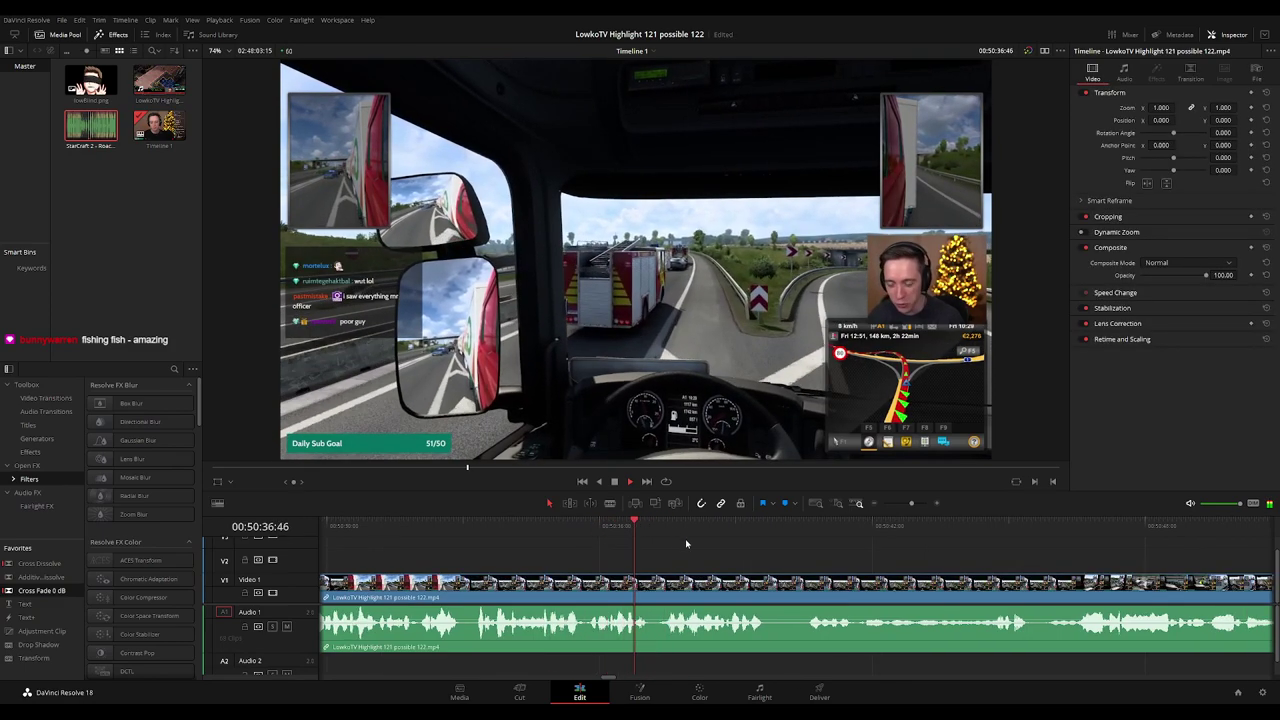
{"action": "scroll", "coordinate": [760, 555], "scroll_direction": "right", "scroll_amount": 3}
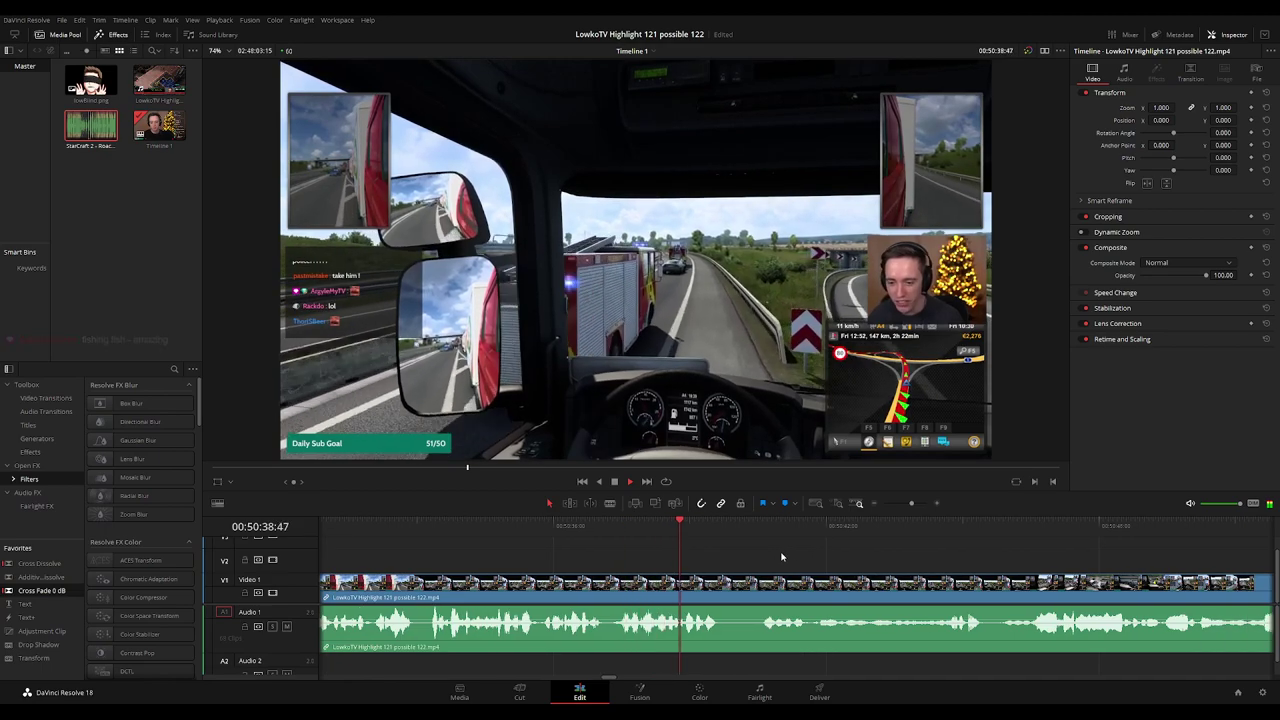
{"action": "scroll", "coordinate": [720, 552], "scroll_direction": "right", "scroll_amount": 5}
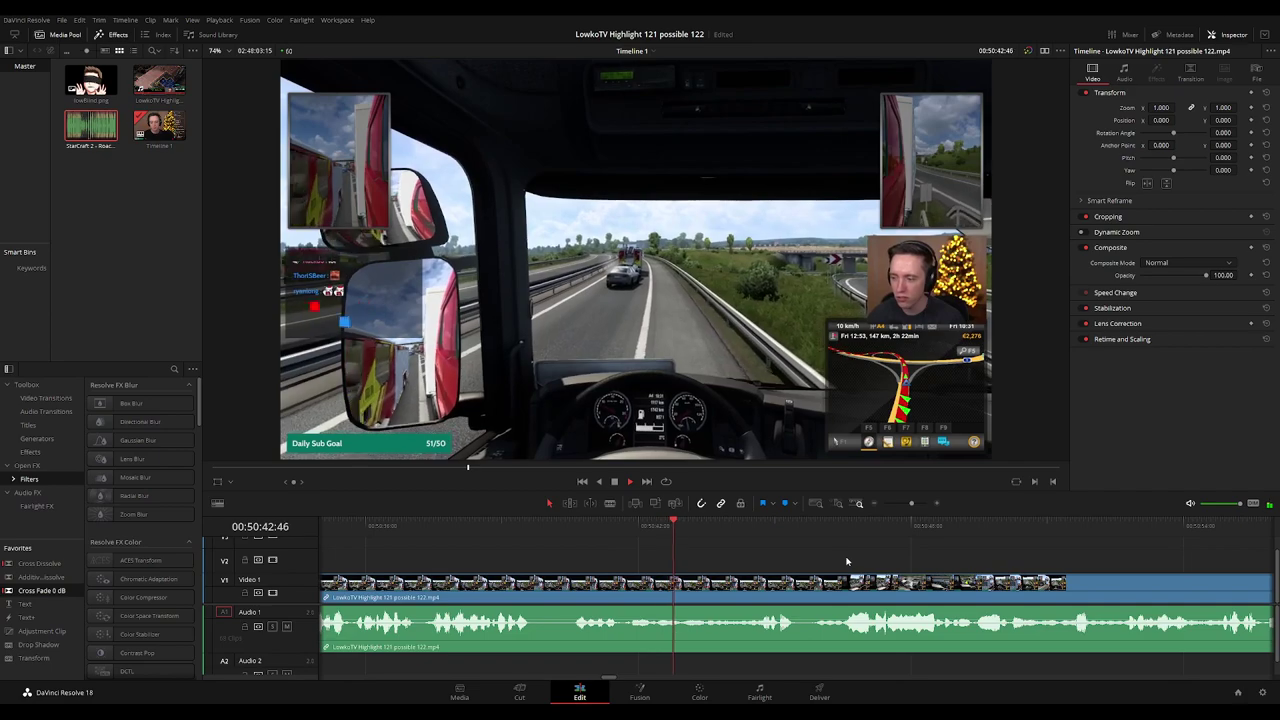
{"action": "scroll", "coordinate": [748, 558], "scroll_direction": "right", "scroll_amount": 3}
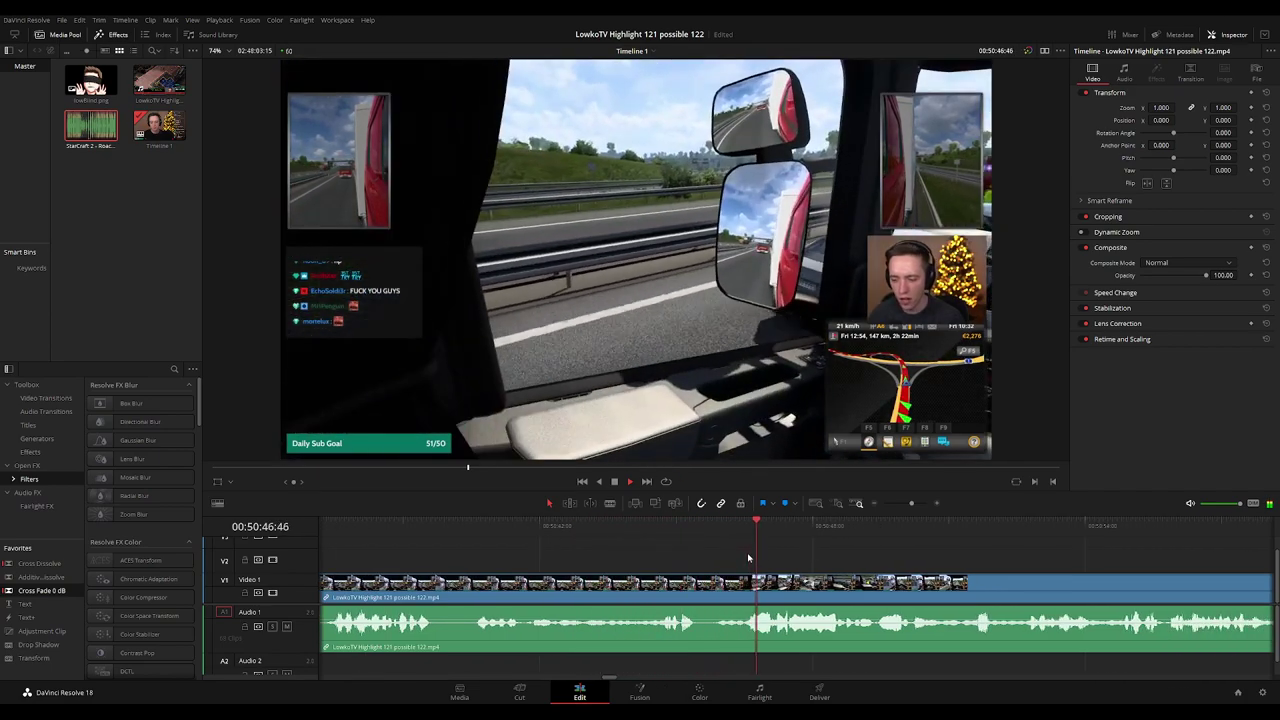
{"action": "scroll", "coordinate": [687, 551], "scroll_direction": "right", "scroll_amount": 8}
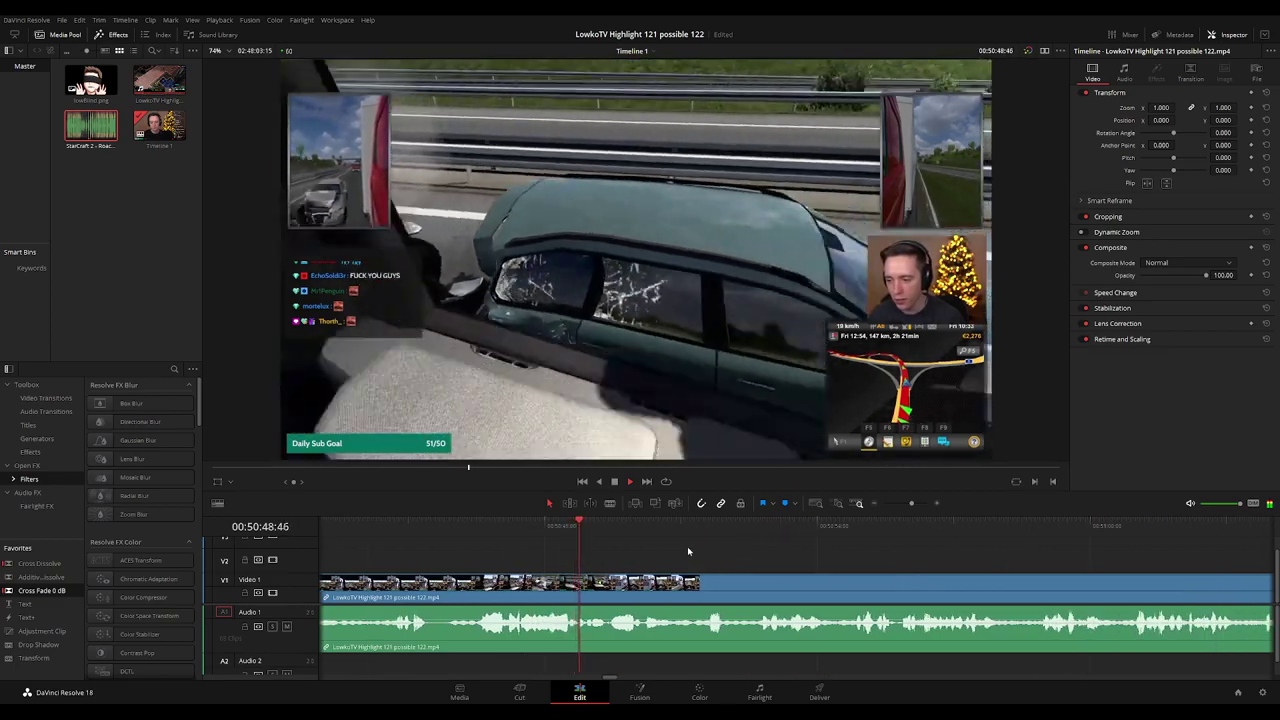
{"action": "scroll", "coordinate": [754, 549], "scroll_direction": "down", "scroll_amount": 3}
{"action": "scroll", "coordinate": [784, 552], "scroll_direction": "right", "scroll_amount": 3}
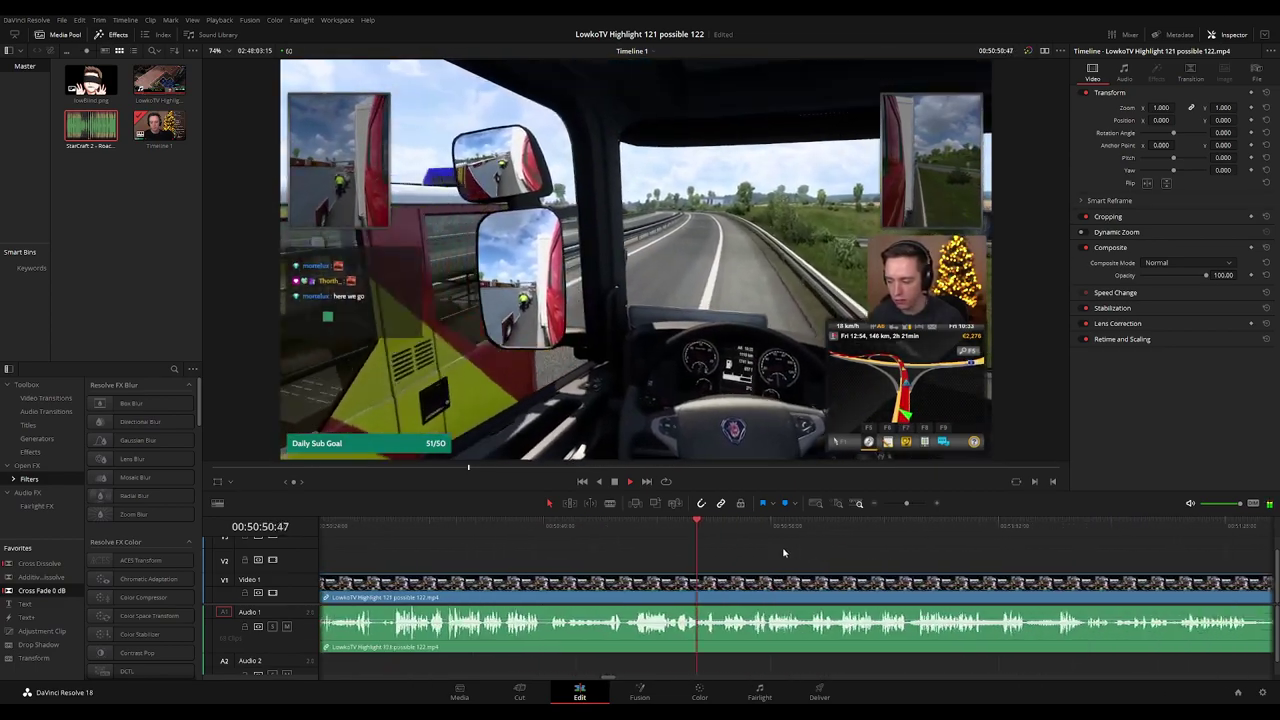
{"action": "scroll", "coordinate": [715, 551], "scroll_direction": "right", "scroll_amount": 3}
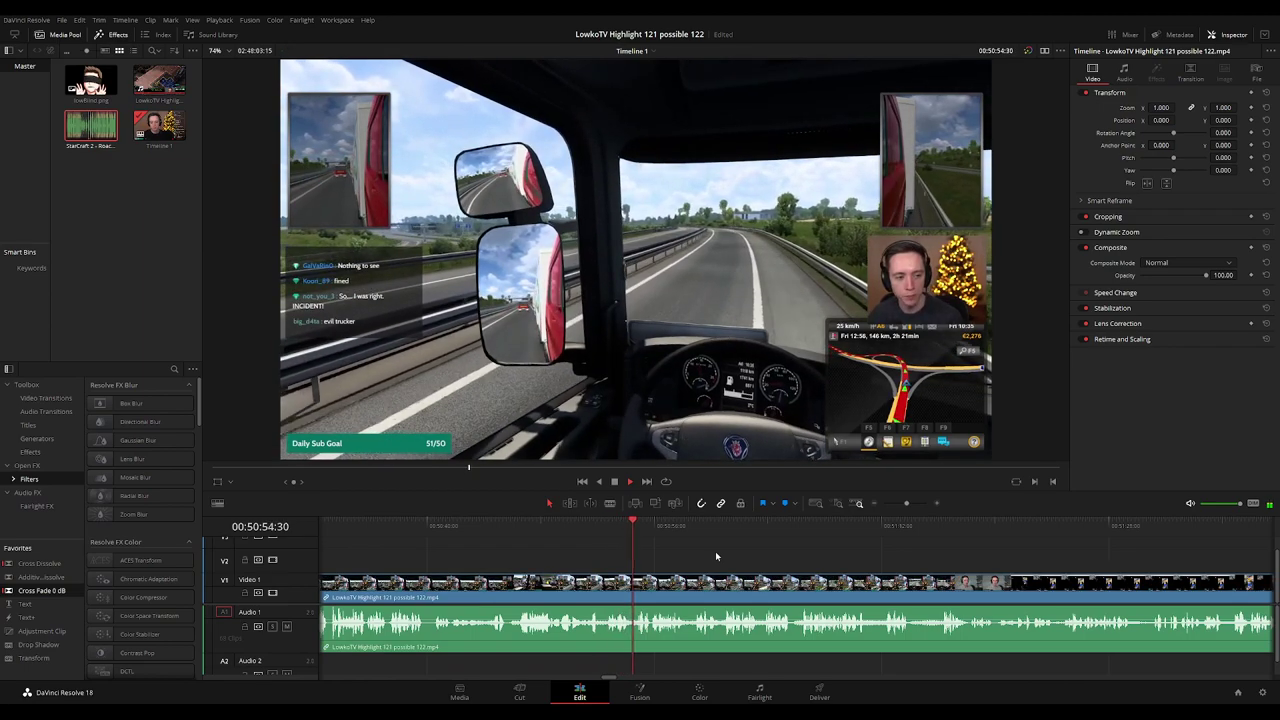
Review the highway driving from about 00:50:54 to the change to the full-screen webcam scene at about 00:51:18.
{"action": "left_click_drag", "start_coordinate": [783, 572], "coordinate": [631, 566]}
{"action": "key", "text": "ctrl+="}
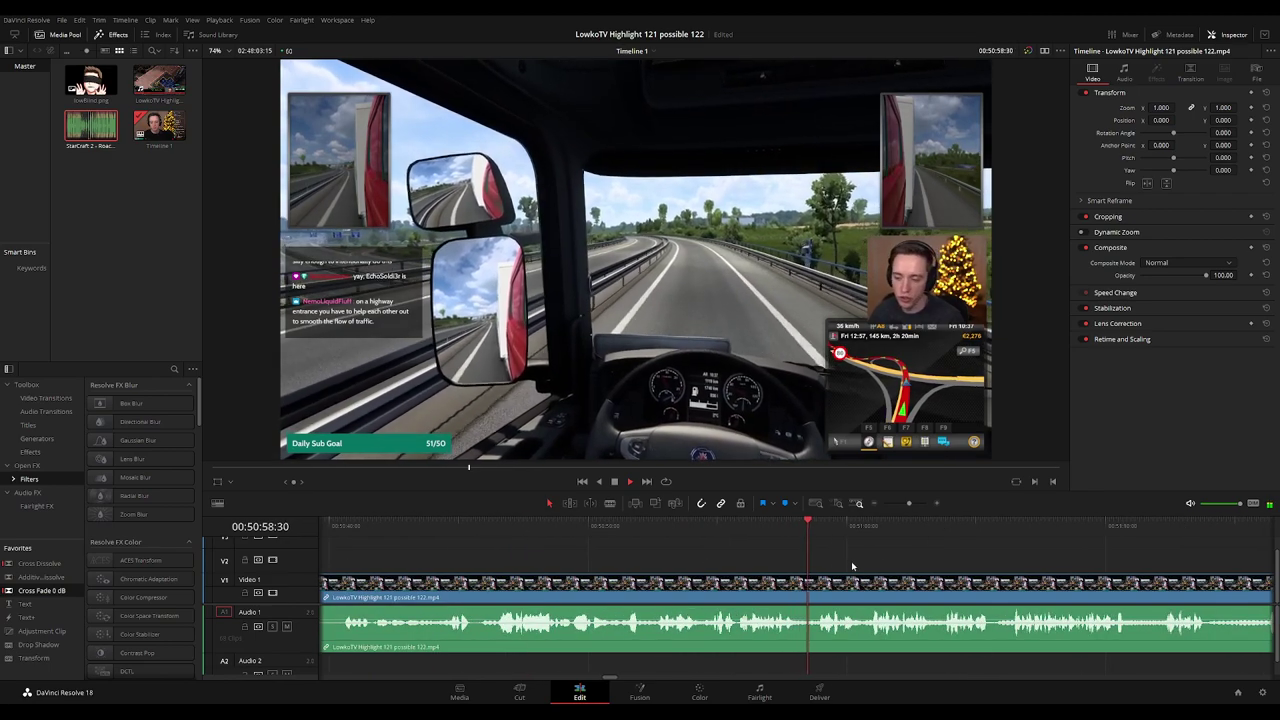
{"action": "scroll", "coordinate": [681, 572], "scroll_direction": "right", "scroll_amount": 5}
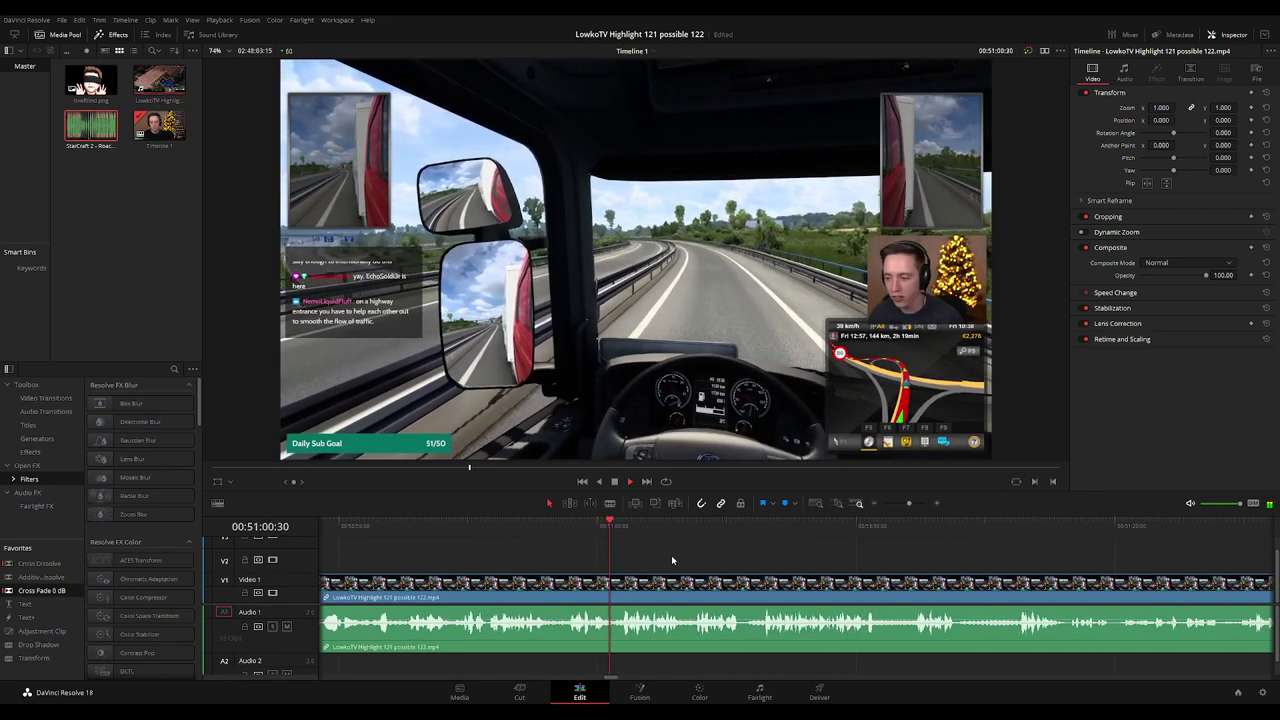
{"action": "scroll", "coordinate": [677, 570], "scroll_direction": "left", "scroll_amount": 3}
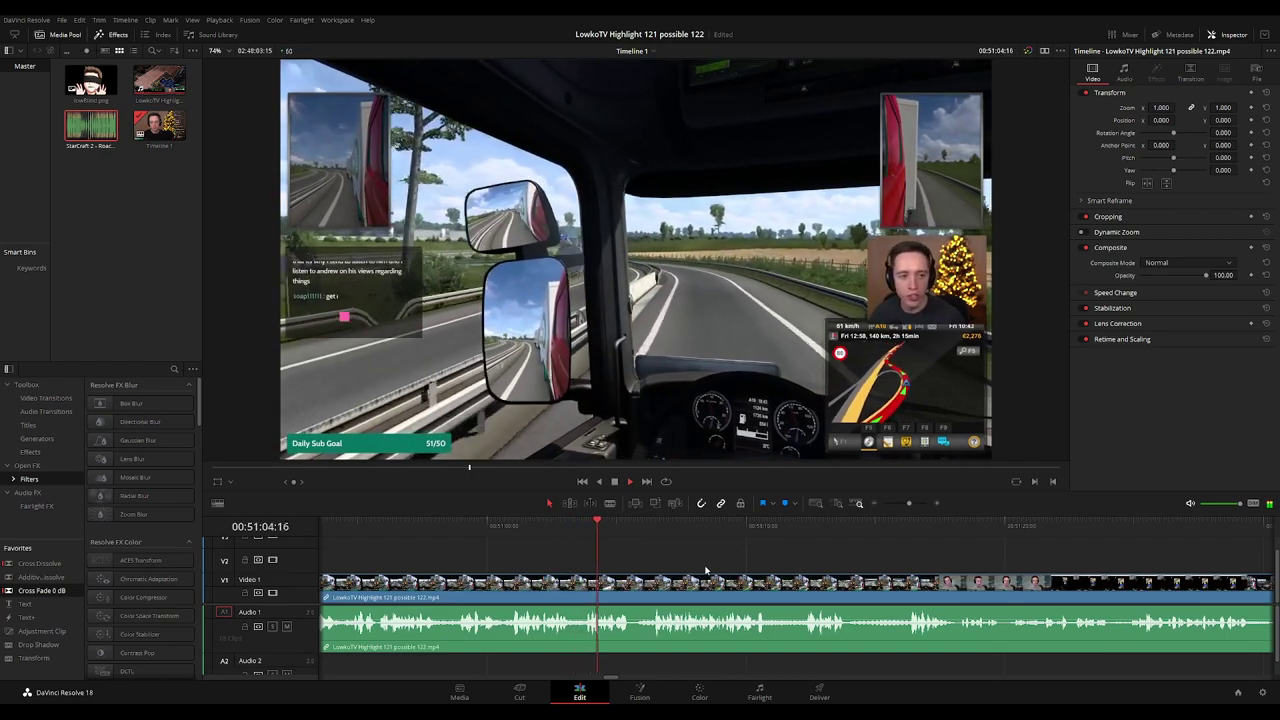
{"action": "scroll", "coordinate": [690, 568], "scroll_direction": "right", "scroll_amount": 3}
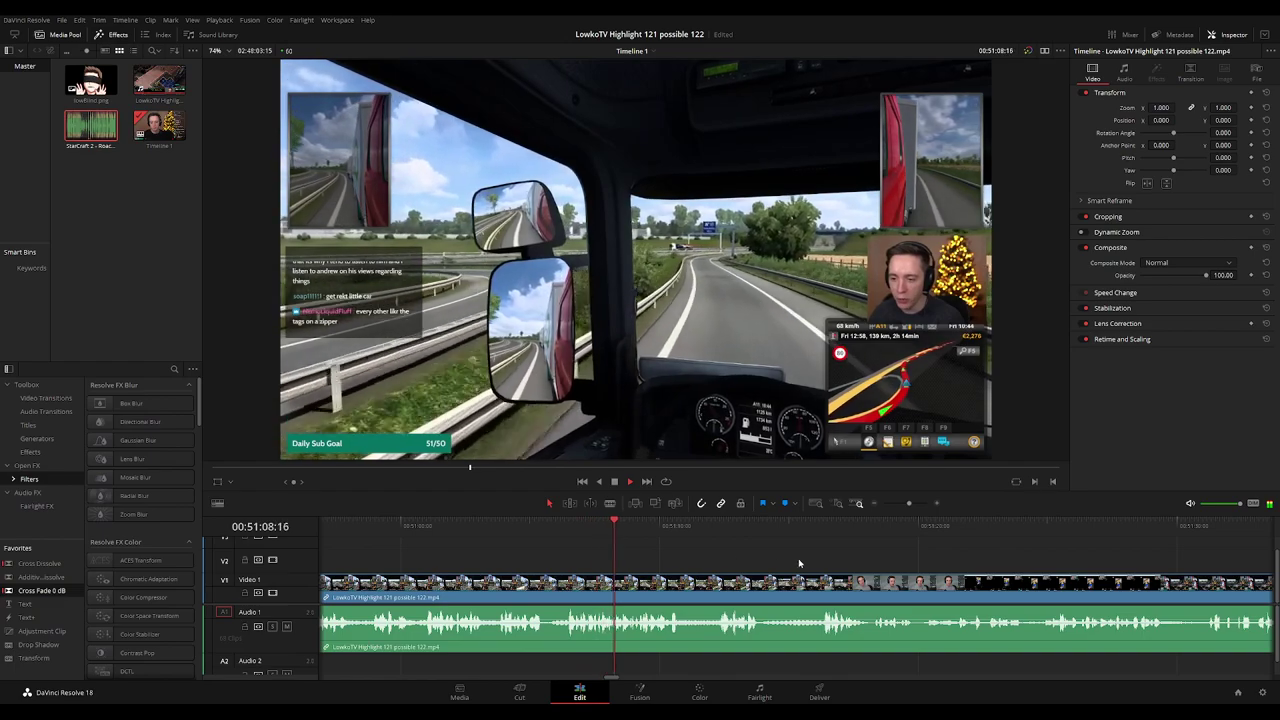
{"action": "scroll", "coordinate": [798, 563], "scroll_direction": "right", "scroll_amount": 3}
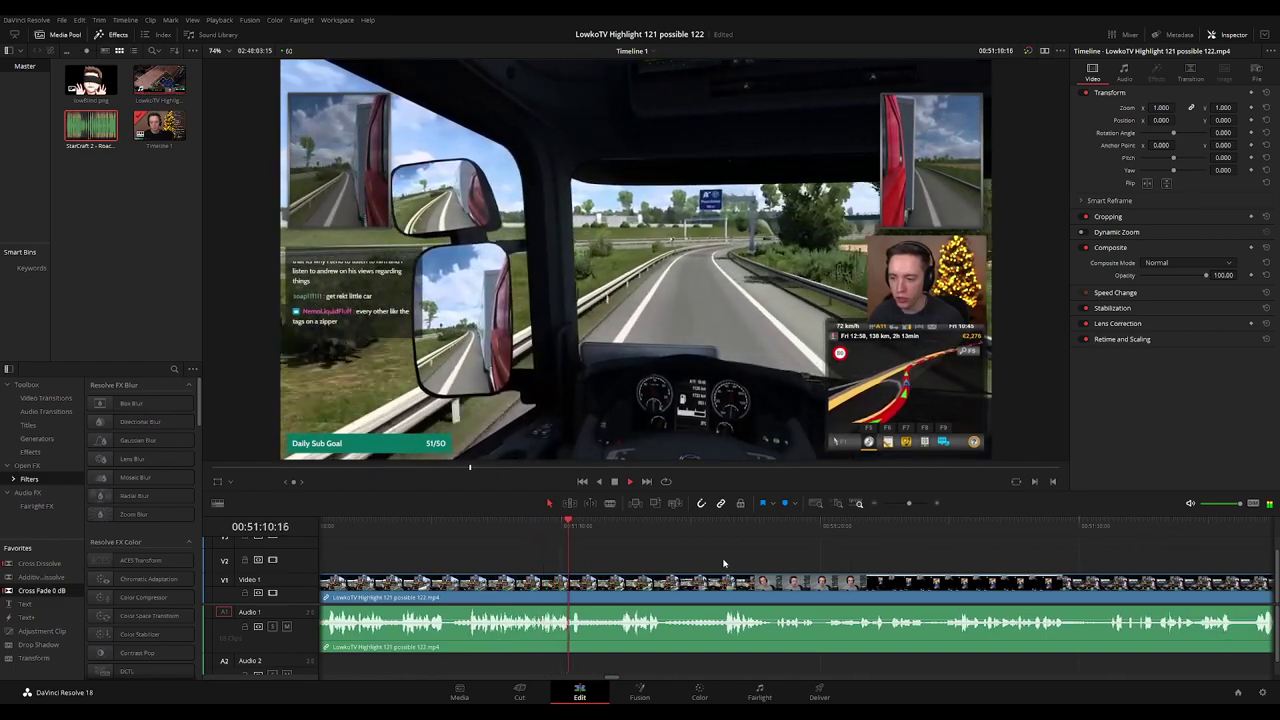
{"action": "scroll", "coordinate": [740, 567], "scroll_direction": "right", "scroll_amount": 3}
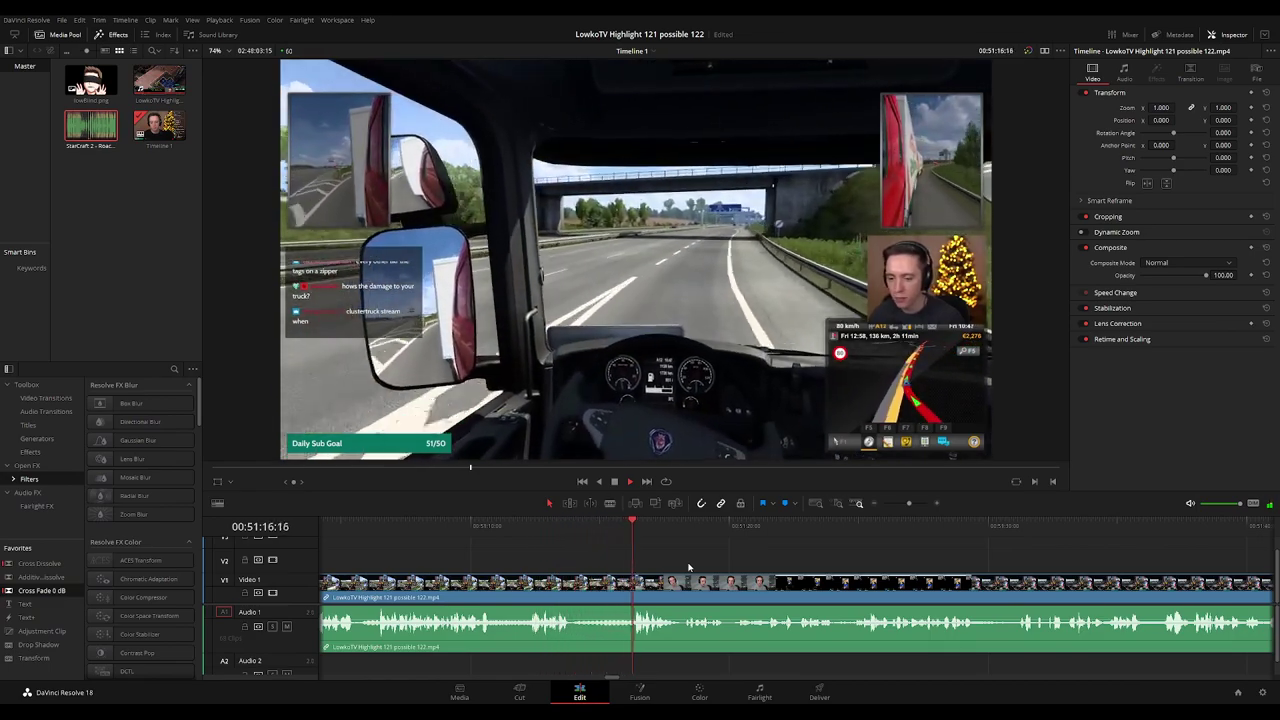
{"action": "scroll", "coordinate": [694, 563], "scroll_direction": "right", "scroll_amount": 2}
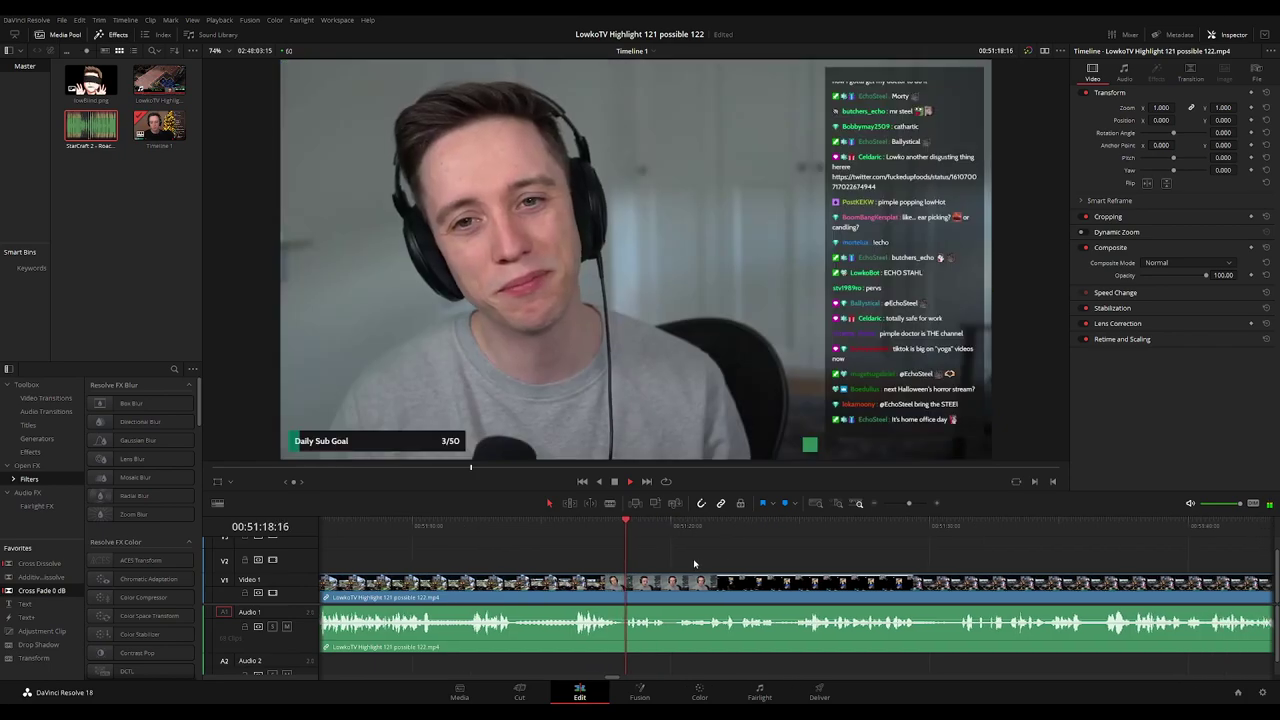
Split the footage at 00:51:17:59 and just after the webcam scene begins, and ripple-delete the short piece between the cuts.
{"action": "scroll", "coordinate": [714, 563], "scroll_direction": "up", "scroll_amount": 2}
{"action": "left_click", "coordinate": [612, 527]}
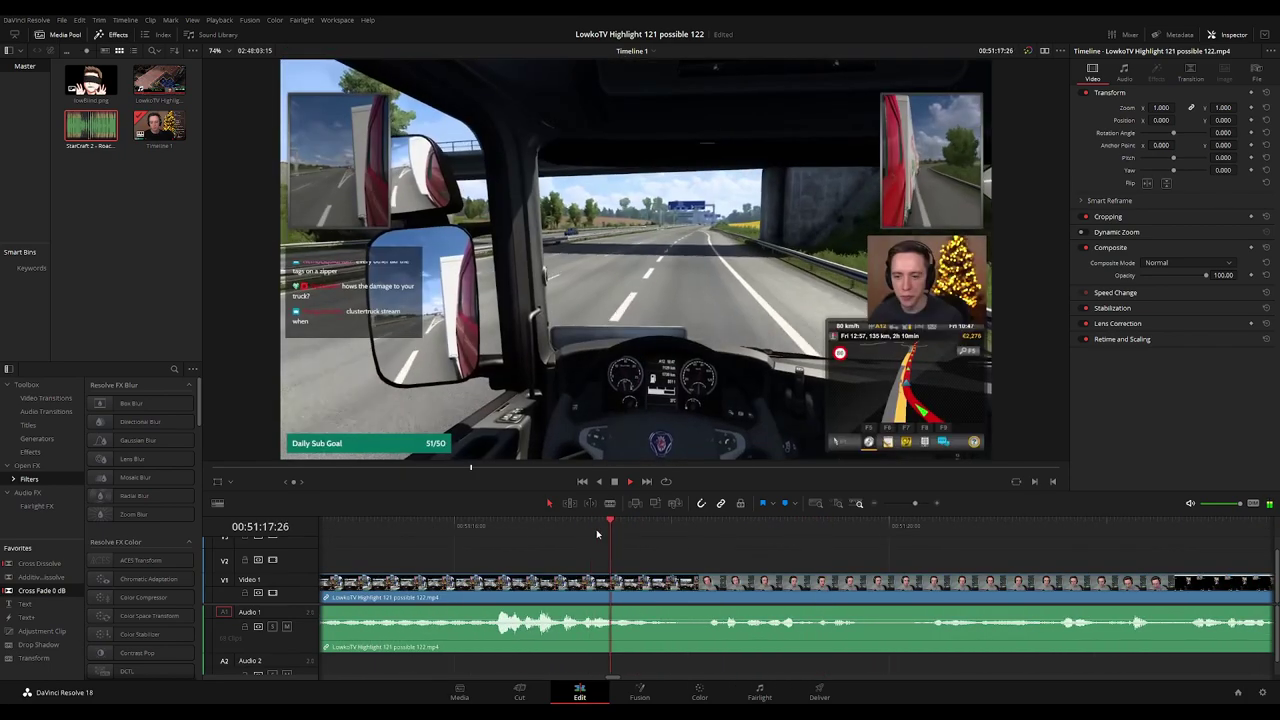
{"action": "key", "text": "space"}
{"action": "left_click", "coordinate": [670, 530]}
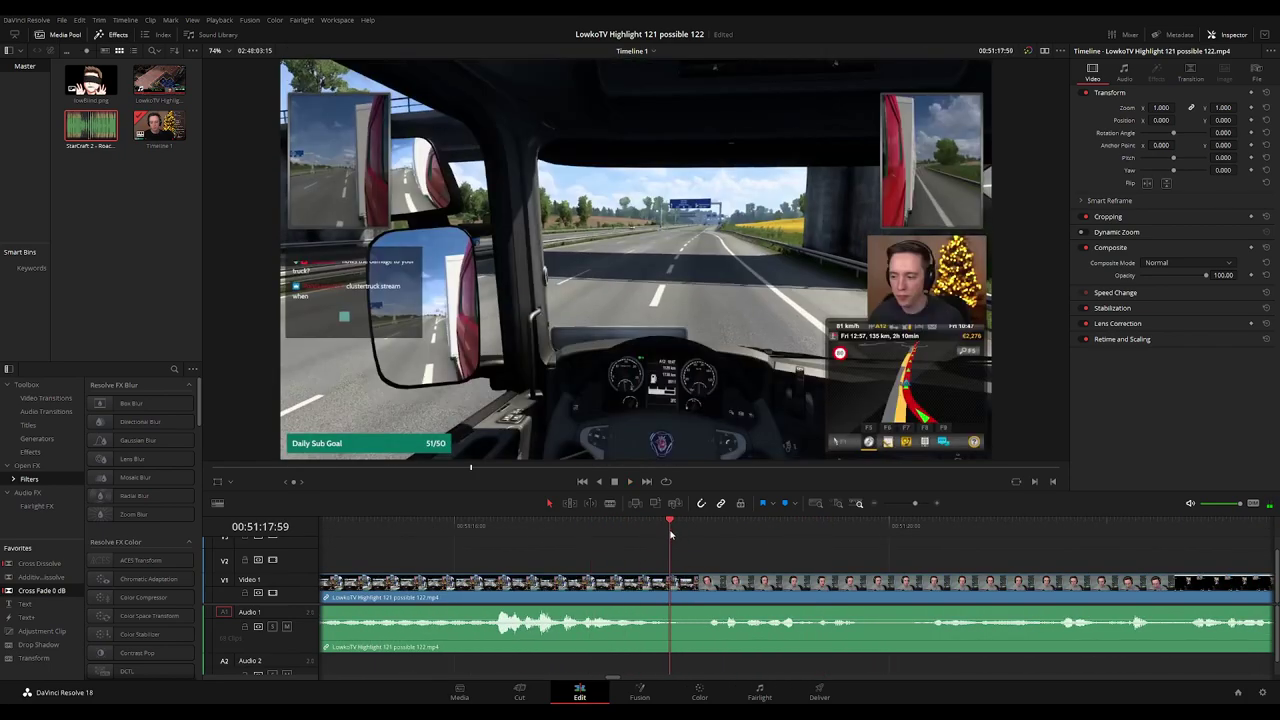
{"action": "key", "text": "b"}
{"action": "left_click", "coordinate": [670, 586]}
{"action": "left_click", "coordinate": [695, 588]}
{"action": "key", "text": "a"}
{"action": "left_click", "coordinate": [681, 591]}
{"action": "key", "text": "Delete"}
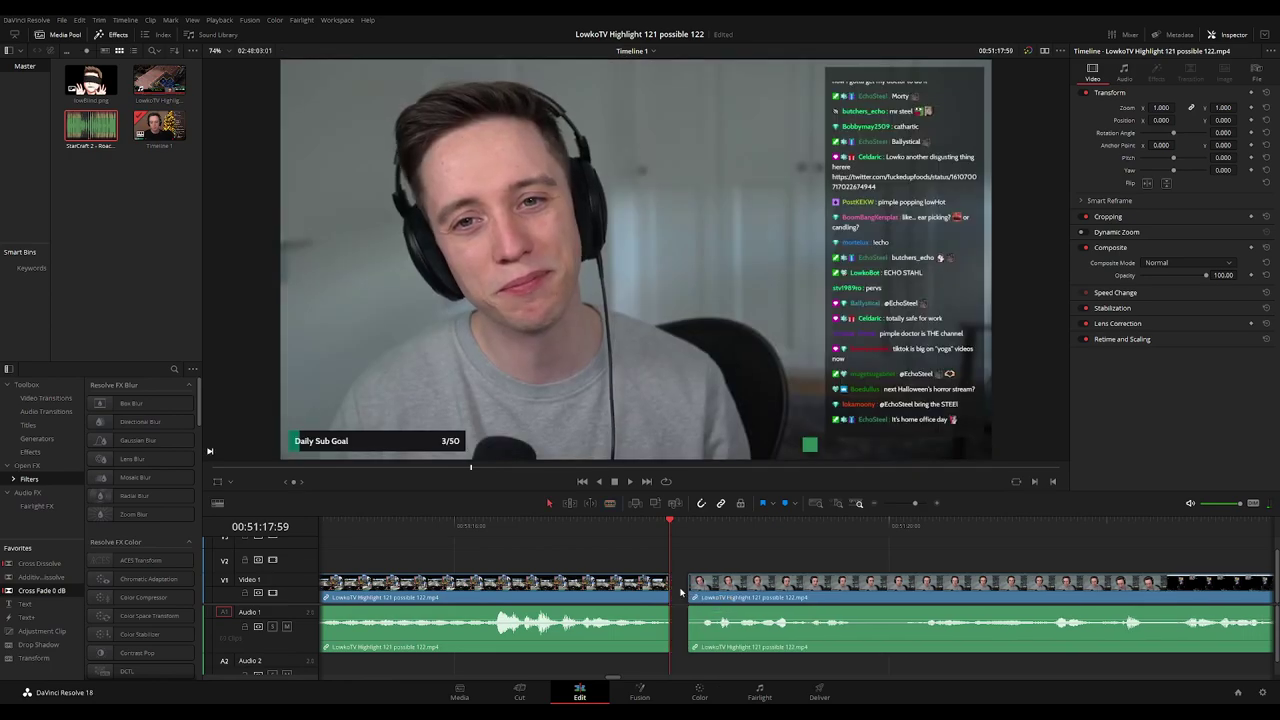
Add video and audio transitions at the 00:51:17:59 cut, play them back, and colour the clip before the cut orange.
{"action": "key", "text": "ctrl+t"}
{"action": "left_click", "coordinate": [628, 525]}
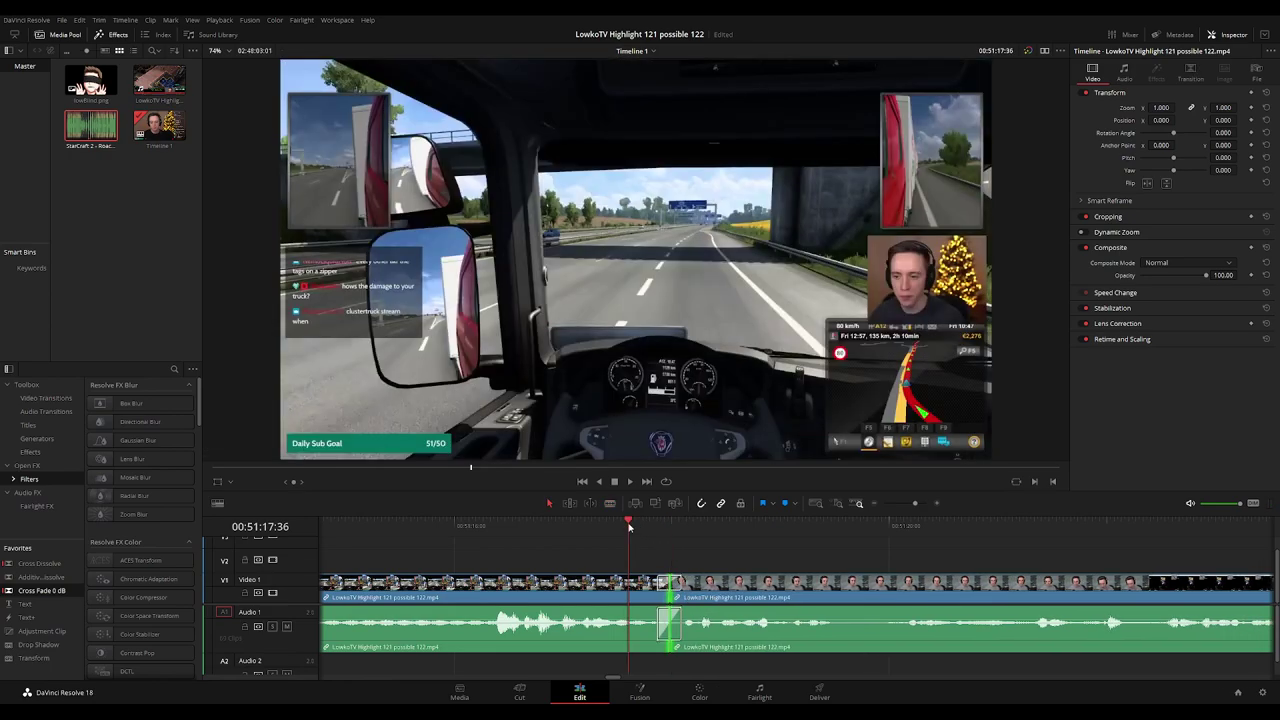
{"action": "key", "text": "space"}
{"action": "left_click", "coordinate": [592, 586]}
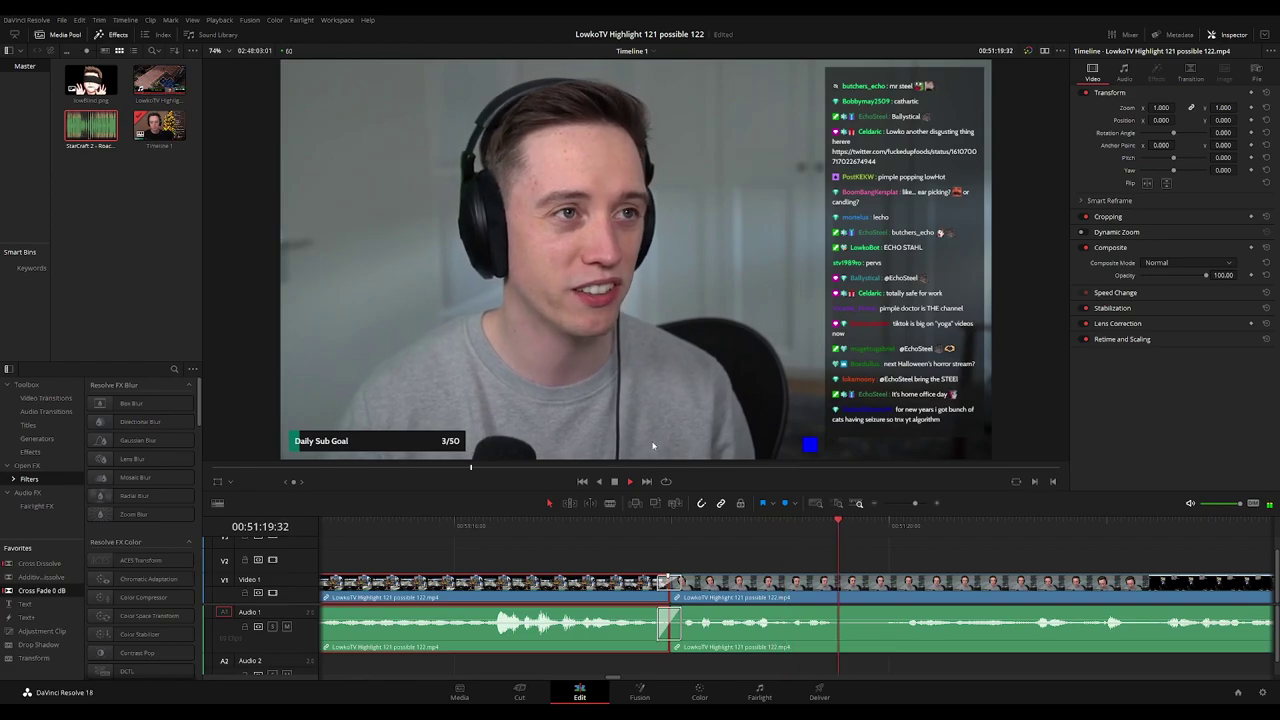
{"action": "key", "text": "ctrl+1"}
{"action": "left_click", "coordinate": [1114, 557]}
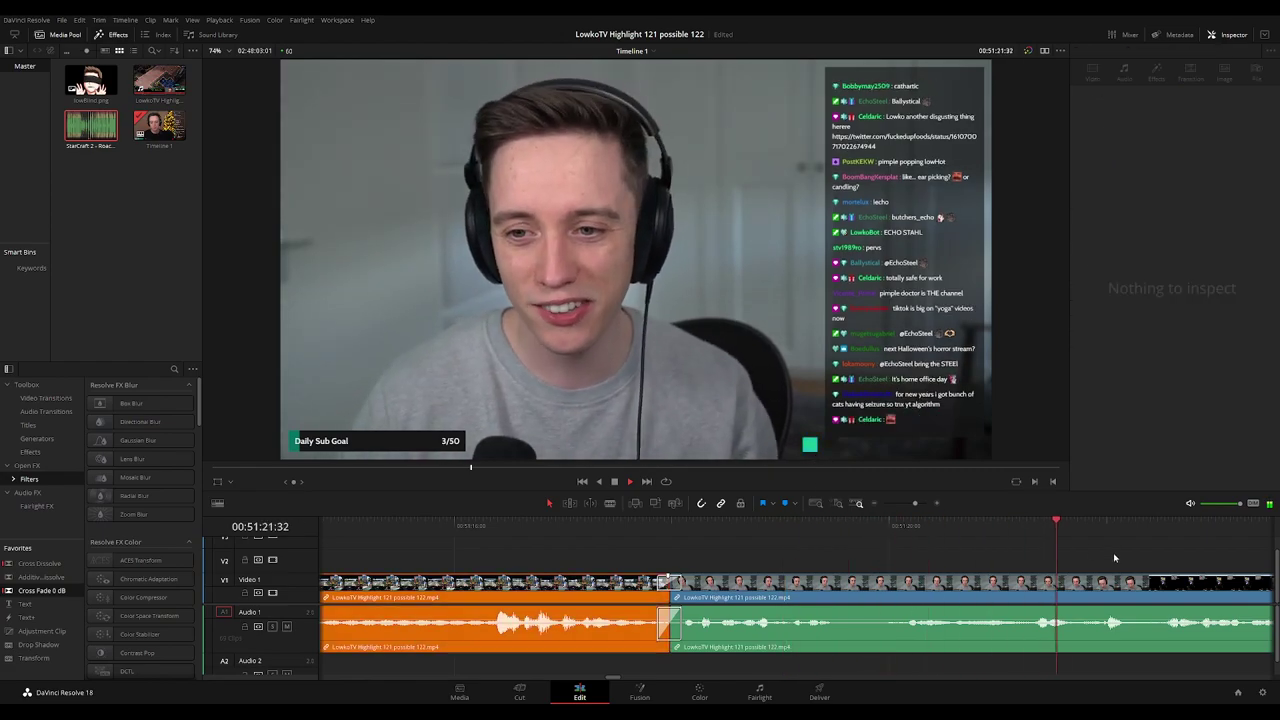
Review the webcam and Doritos cooking tweet footage from about 00:51:21 to about 00:51:47.
{"action": "key", "text": "ctrl+minus"}
{"action": "key", "text": "ctrl+minus"}
{"action": "key", "text": "ctrl+minus"}
{"action": "key", "text": "ctrl+minus"}
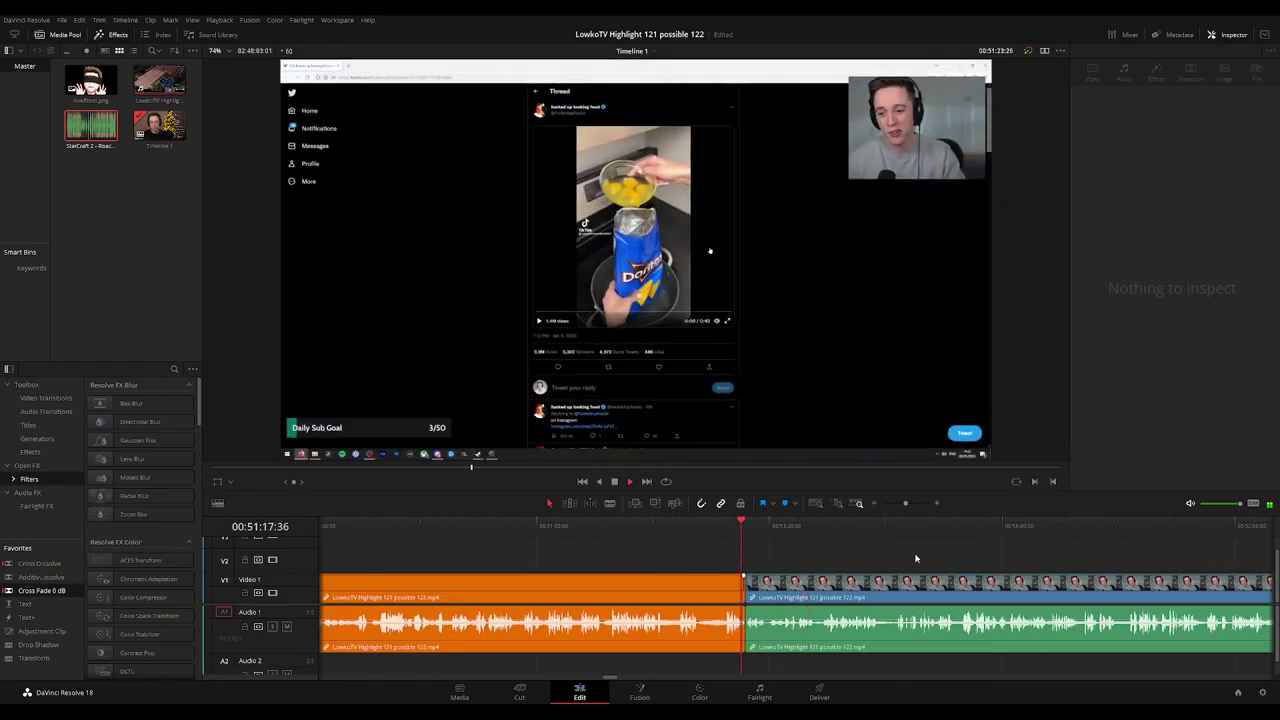
{"action": "left_click_drag", "start_coordinate": [882, 559], "coordinate": [539, 566]}
{"action": "scroll", "coordinate": [538, 566], "scroll_direction": "left", "scroll_amount": 4}
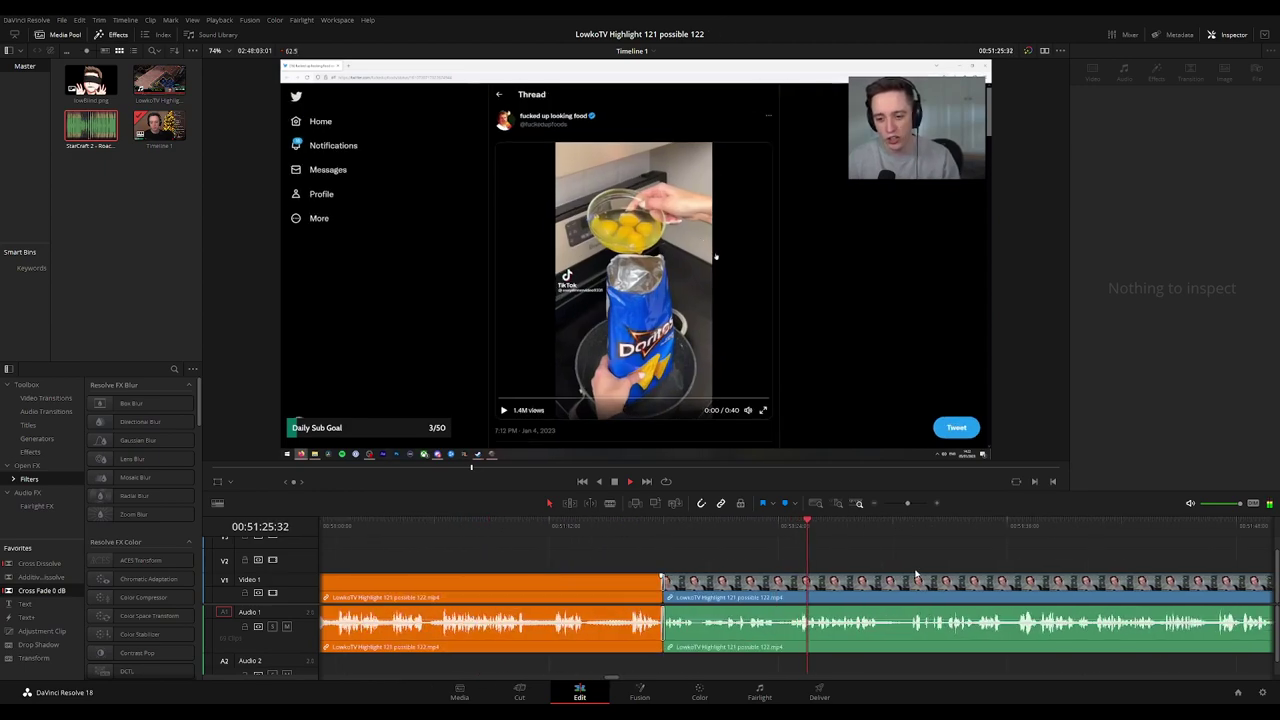
{"action": "scroll", "coordinate": [916, 576], "scroll_direction": "right", "scroll_amount": 4}
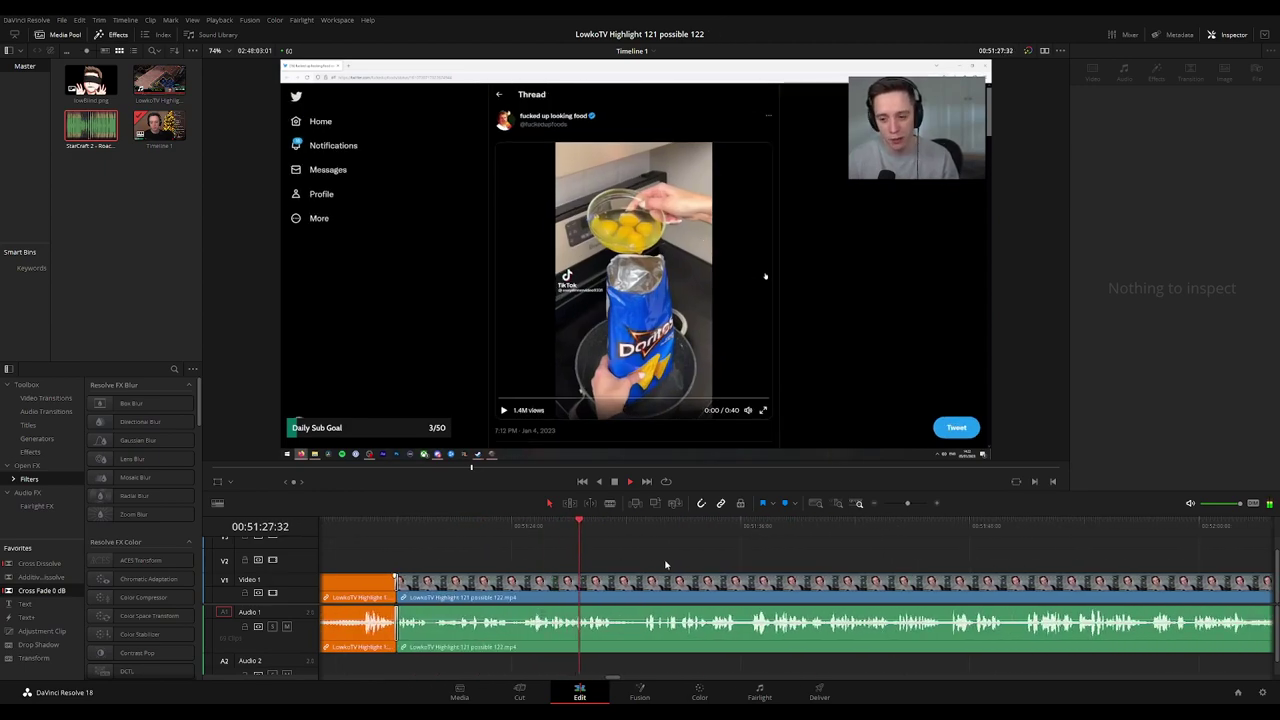
{"action": "key", "text": "ctrl+equal"}
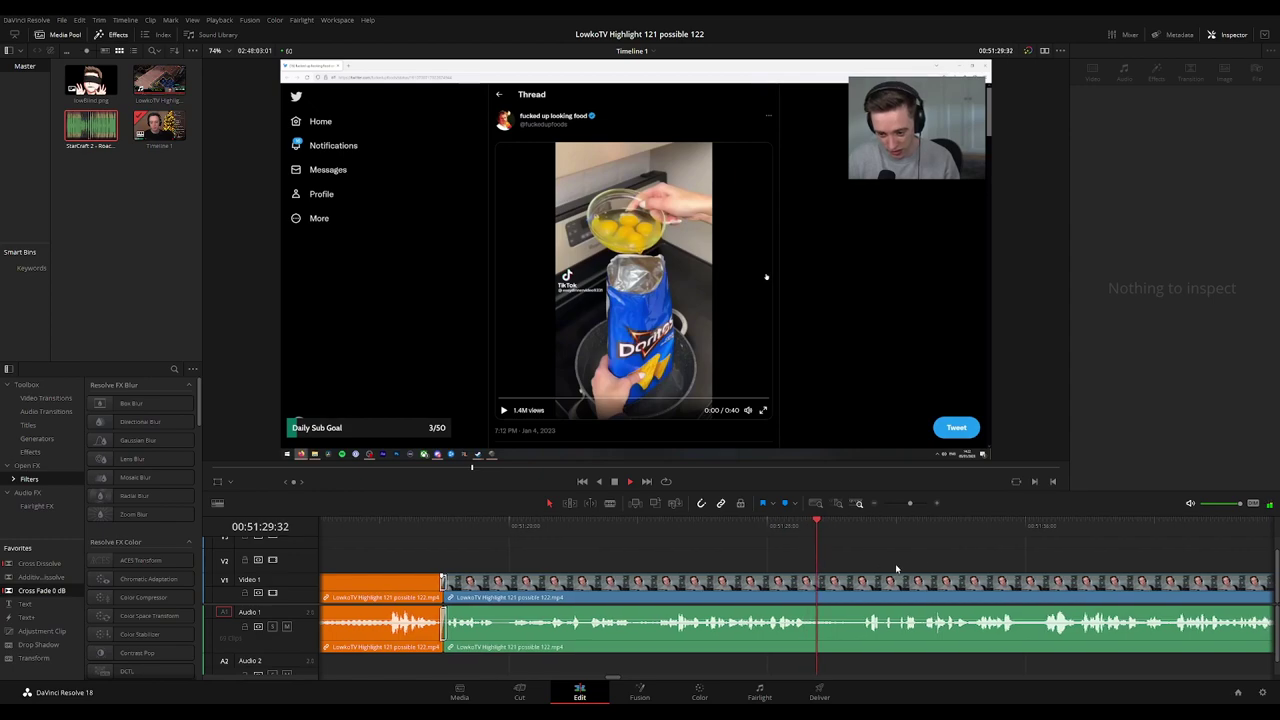
{"action": "left_click_drag", "start_coordinate": [897, 569], "coordinate": [540, 554]}
{"action": "left_click", "coordinate": [544, 530]}
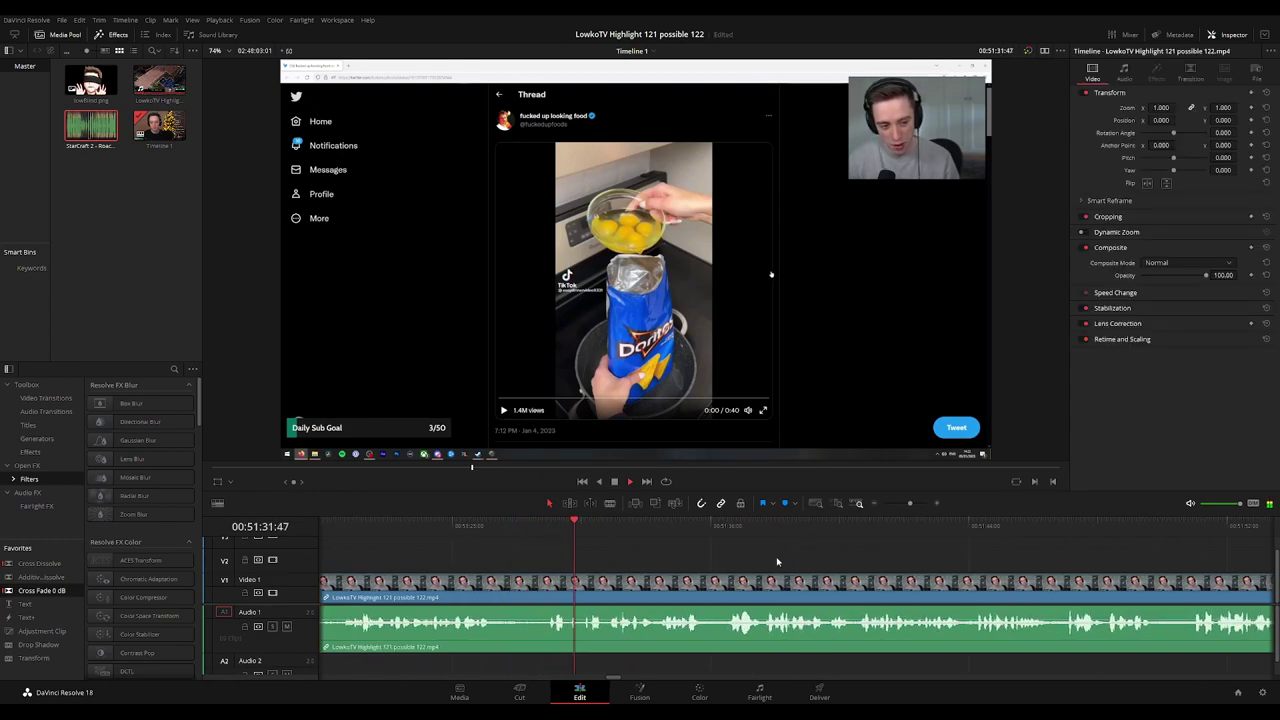
{"action": "scroll", "coordinate": [700, 564], "scroll_direction": "right", "scroll_amount": 3}
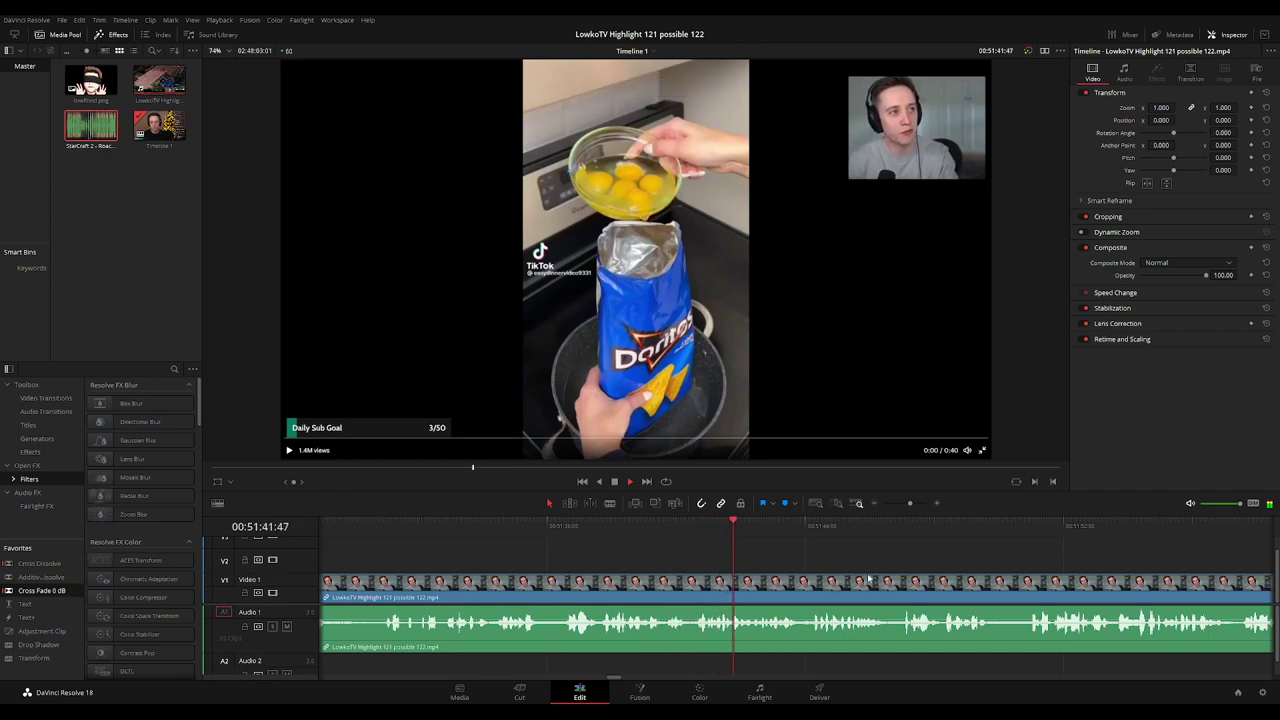
{"action": "left_click_drag", "start_coordinate": [897, 562], "coordinate": [679, 561]}
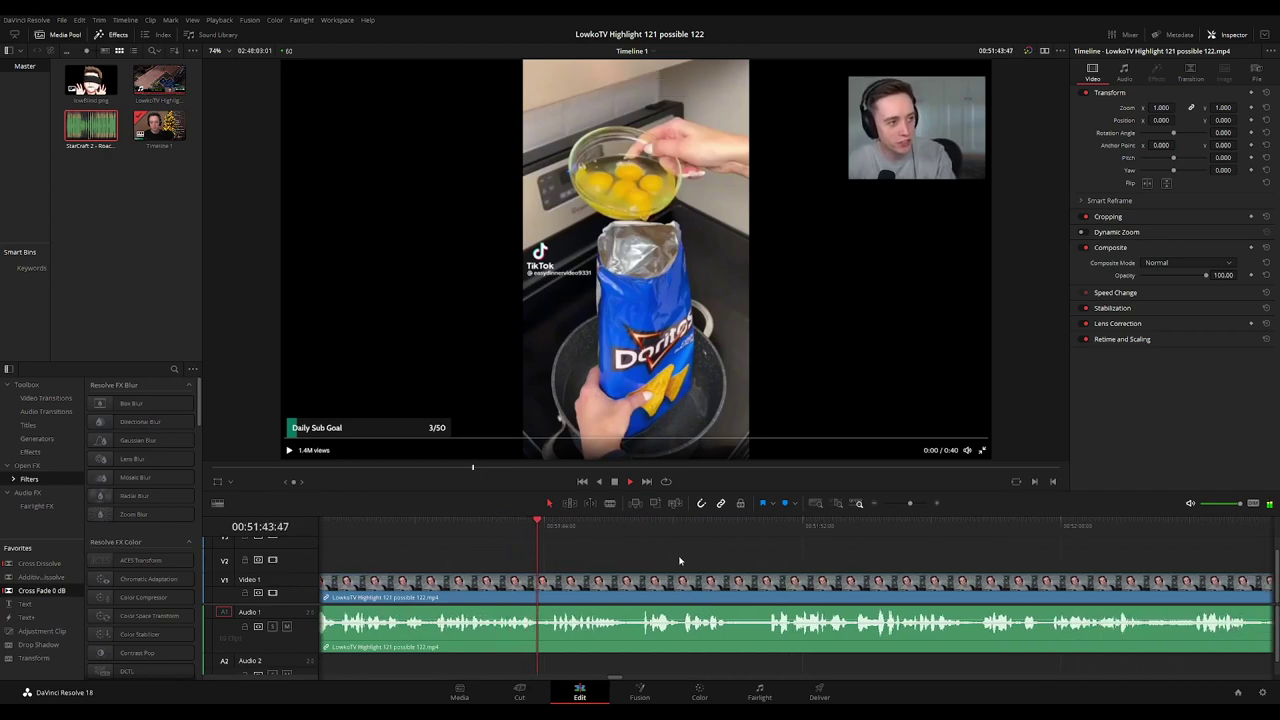
{"action": "scroll", "coordinate": [720, 552], "scroll_direction": "right", "scroll_amount": 2}
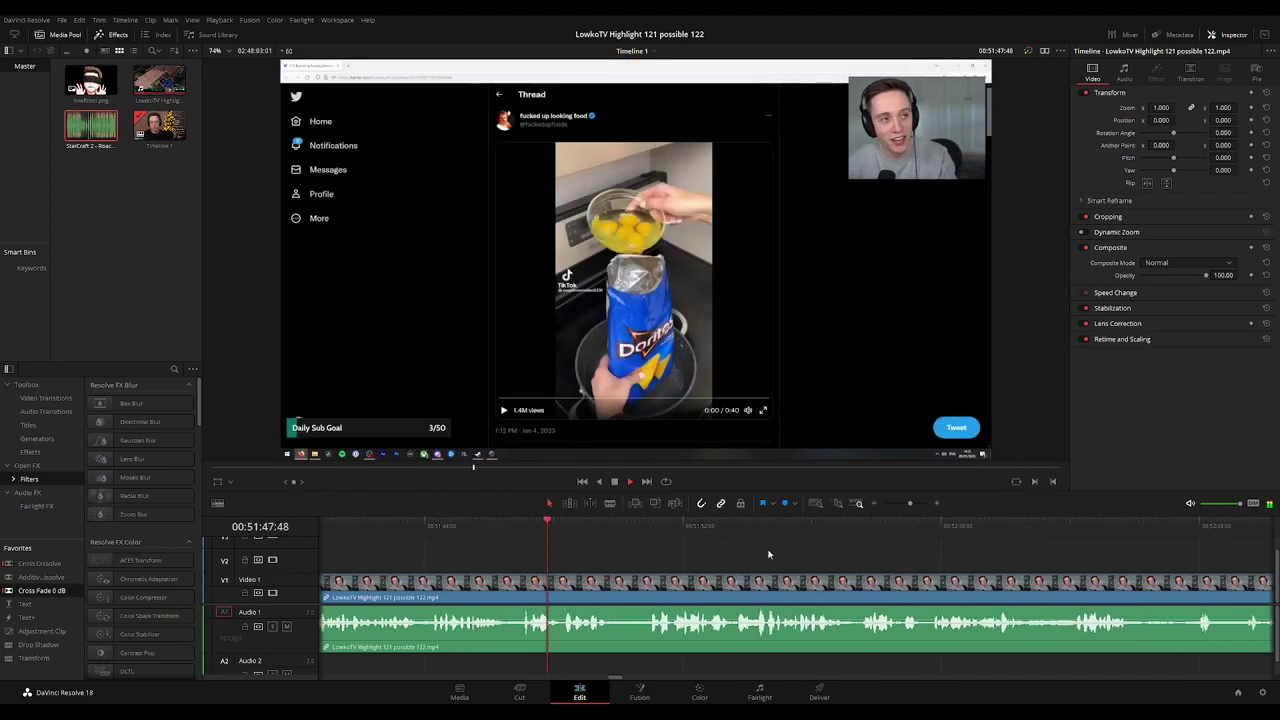
Review the Doritos cooking video and the streamer's reactions from about 00:51:47 to about 00:52:54.
{"action": "scroll", "coordinate": [700, 554], "scroll_direction": "right", "scroll_amount": 1}
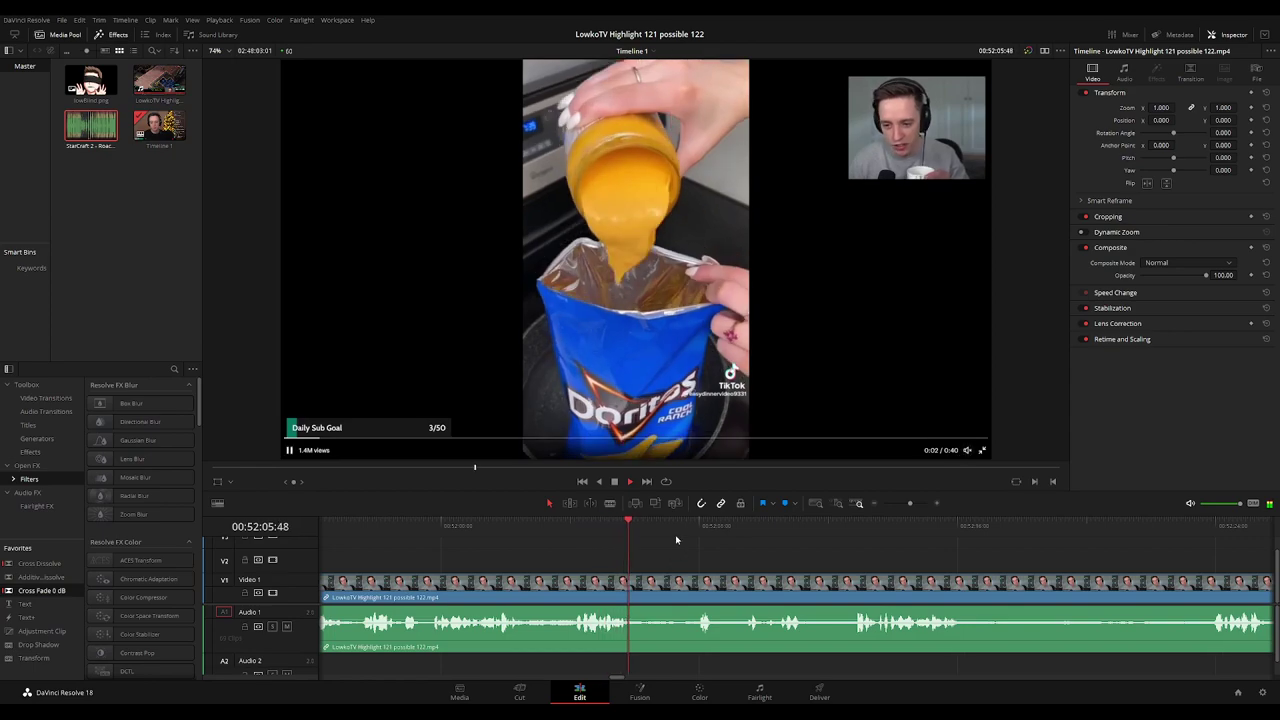
{"action": "left_click", "coordinate": [674, 524]}
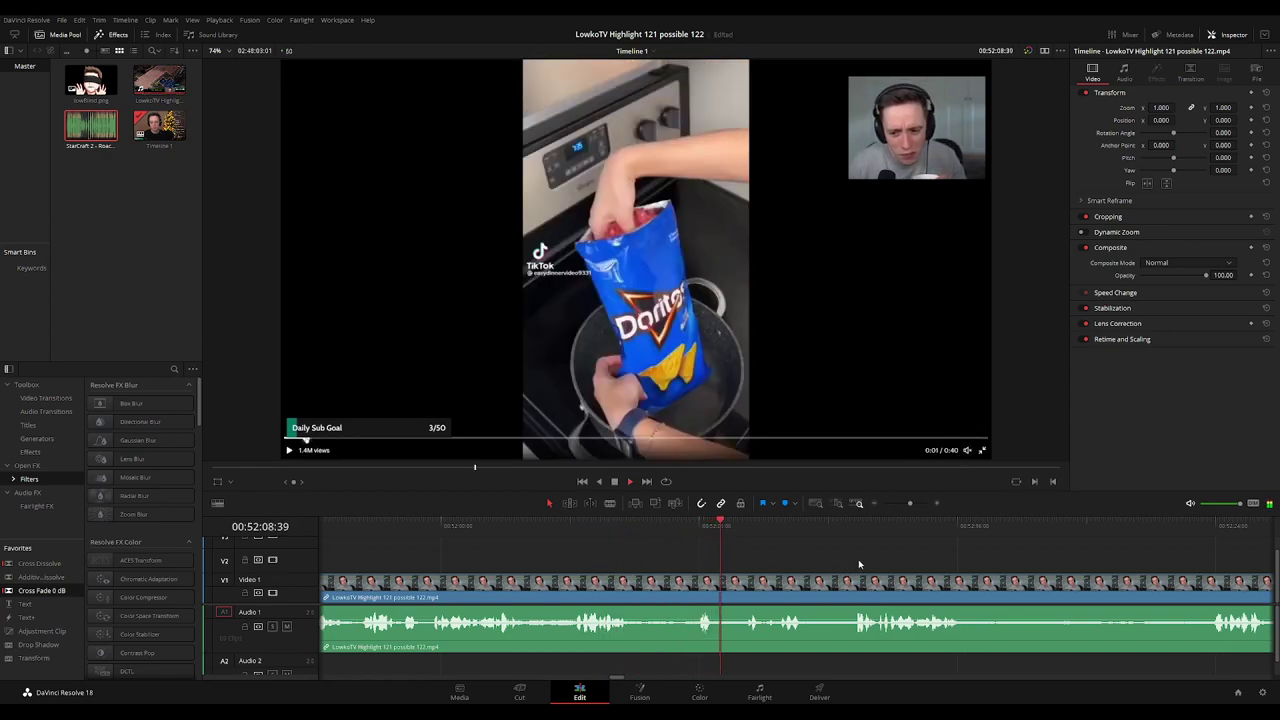
{"action": "left_click_drag", "start_coordinate": [858, 564], "coordinate": [777, 555]}
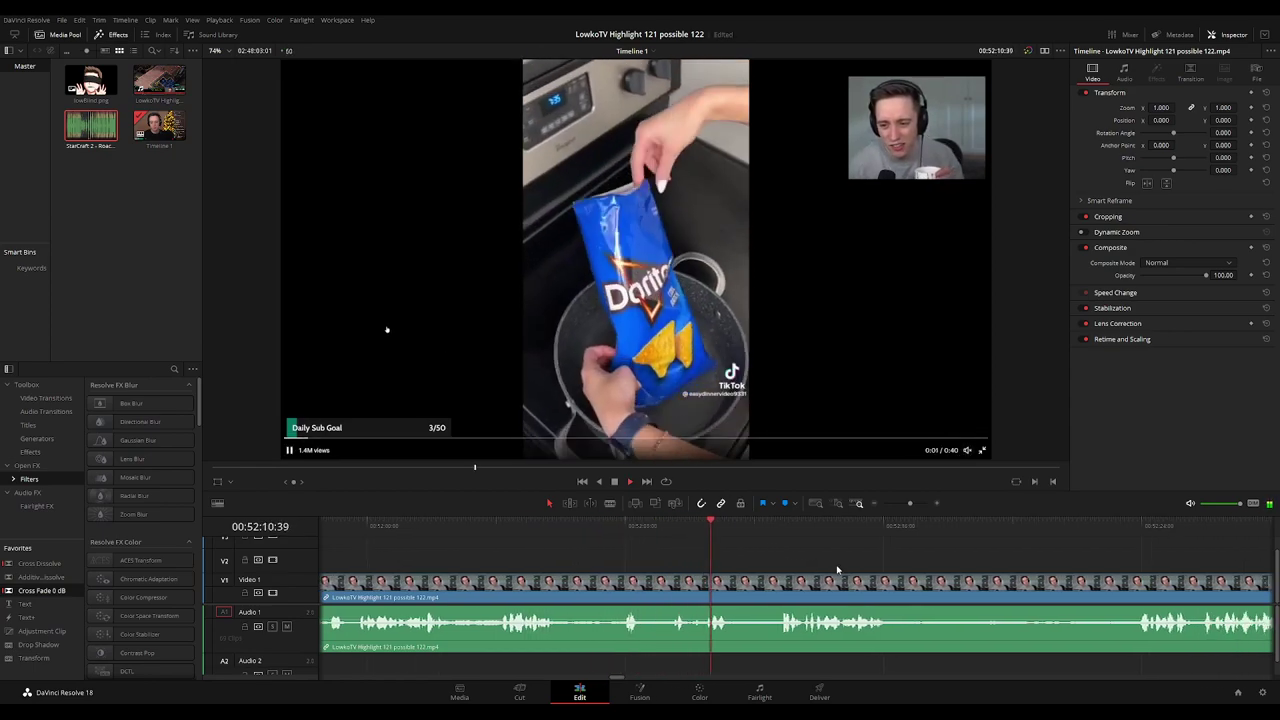
{"action": "scroll", "coordinate": [840, 570], "scroll_direction": "right", "scroll_amount": 3}
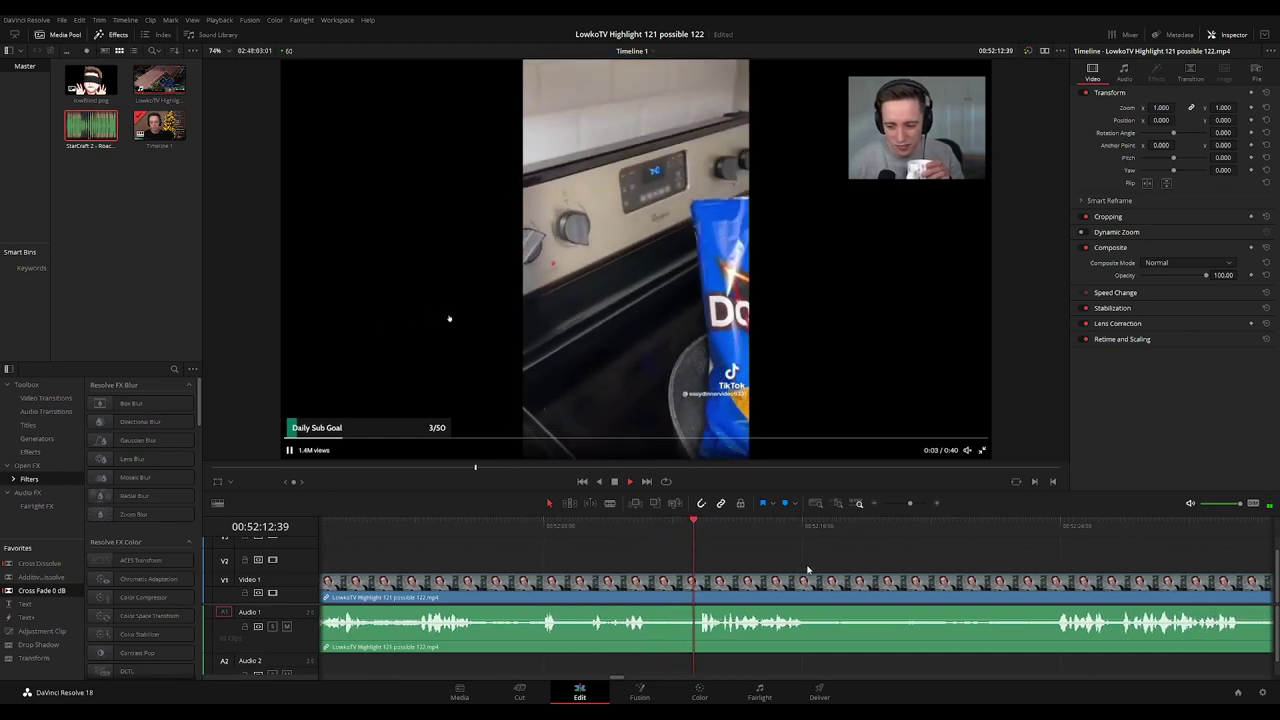
{"action": "scroll", "coordinate": [757, 571], "scroll_direction": "right", "scroll_amount": 5}
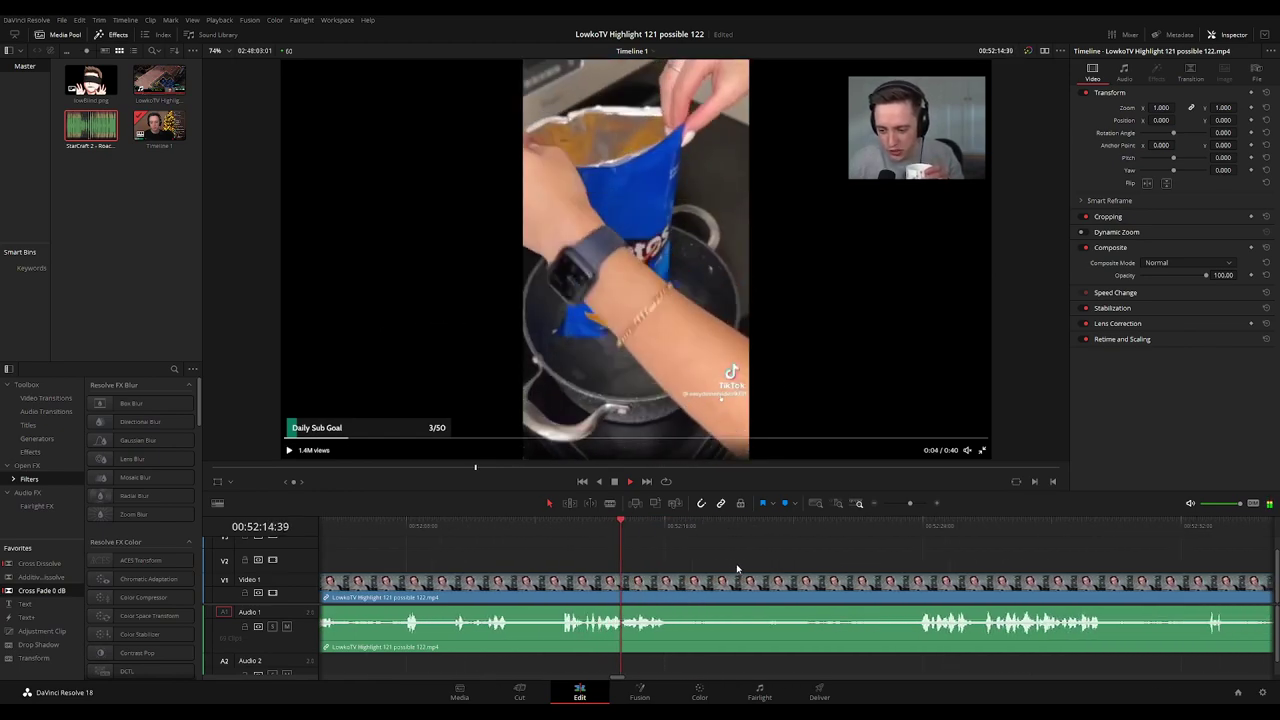
{"action": "scroll", "coordinate": [790, 568], "scroll_direction": "right", "scroll_amount": 4}
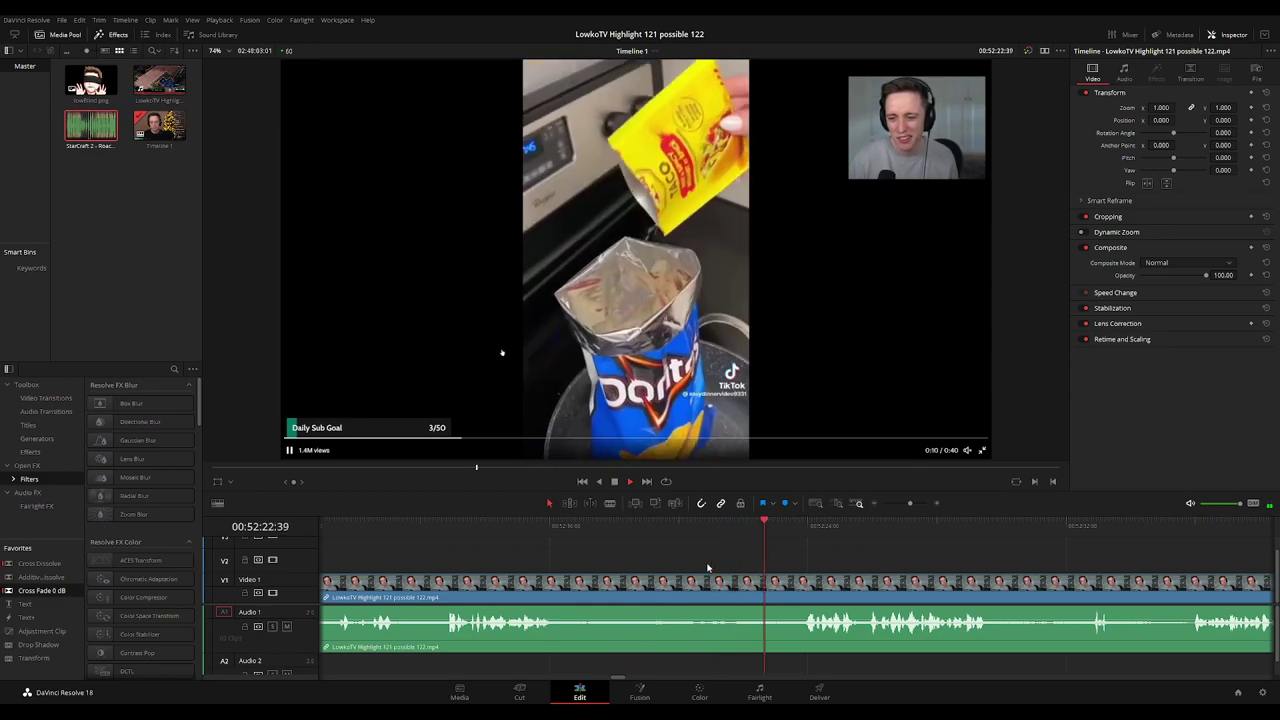
{"action": "scroll", "coordinate": [820, 566], "scroll_direction": "right", "scroll_amount": 3}
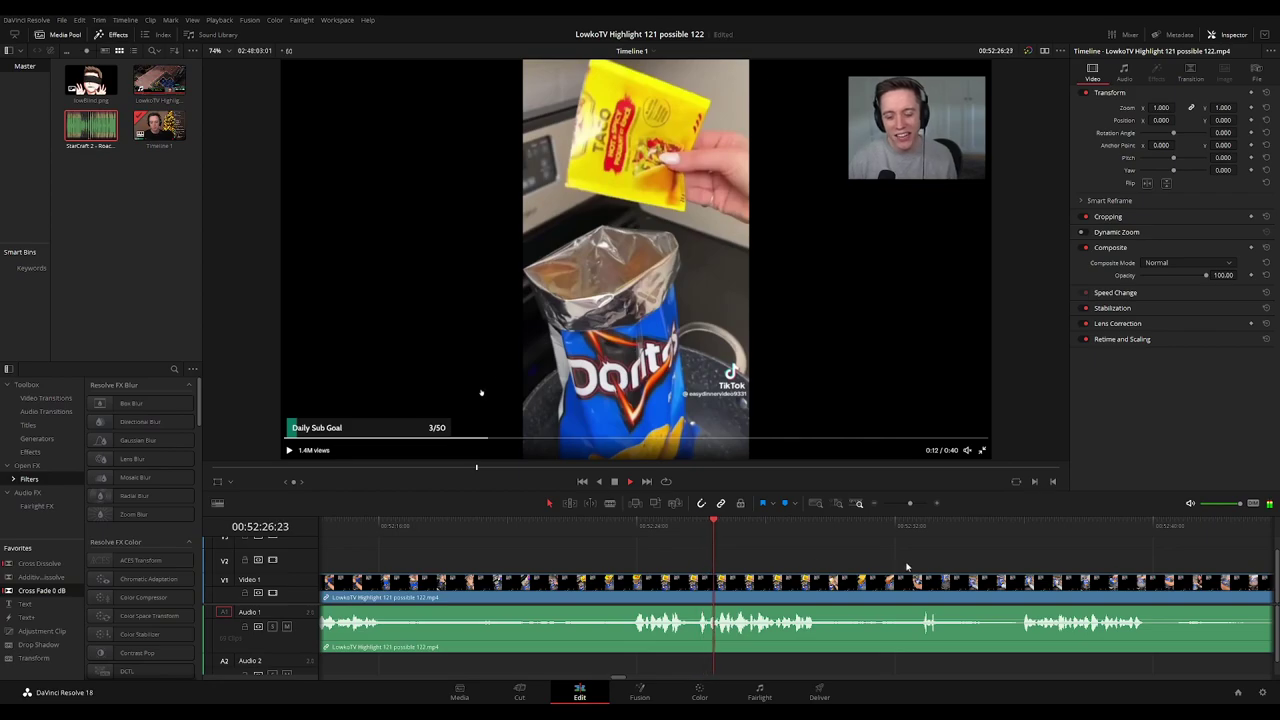
{"action": "scroll", "coordinate": [907, 567], "scroll_direction": "right", "scroll_amount": 3}
{"action": "scroll", "coordinate": [843, 560], "scroll_direction": "right", "scroll_amount": 2}
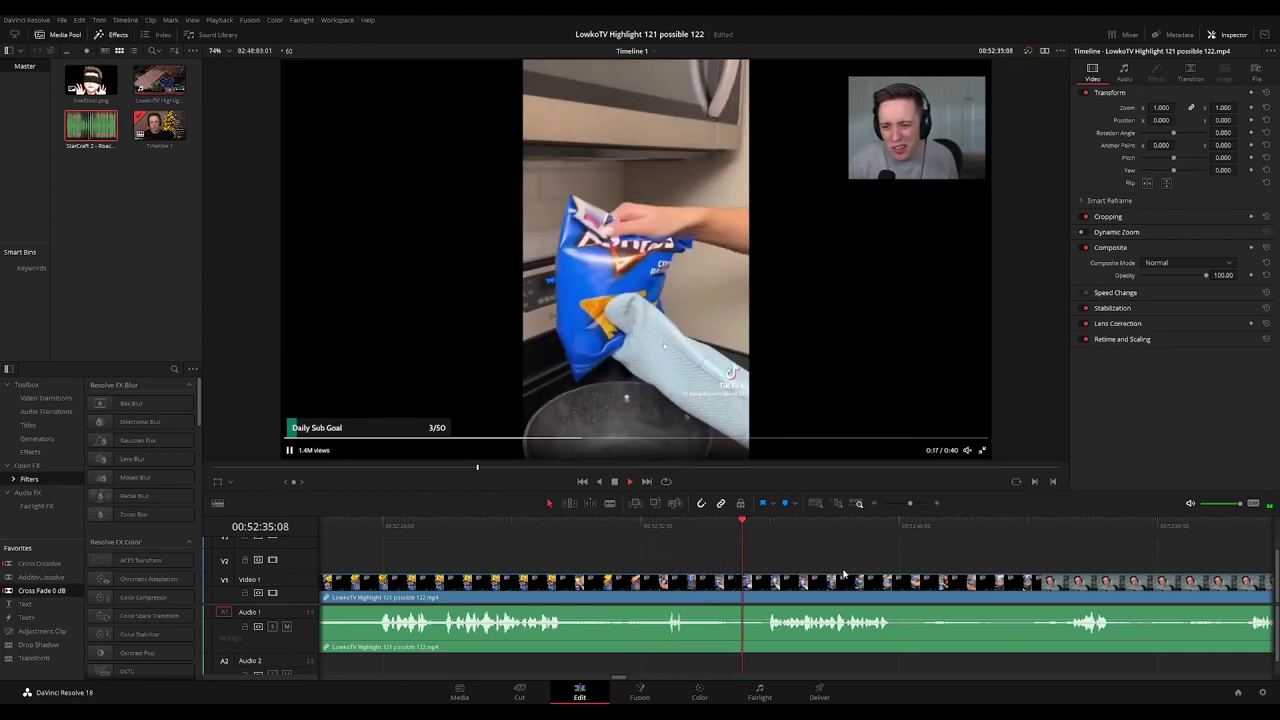
{"action": "scroll", "coordinate": [730, 567], "scroll_direction": "right", "scroll_amount": 3}
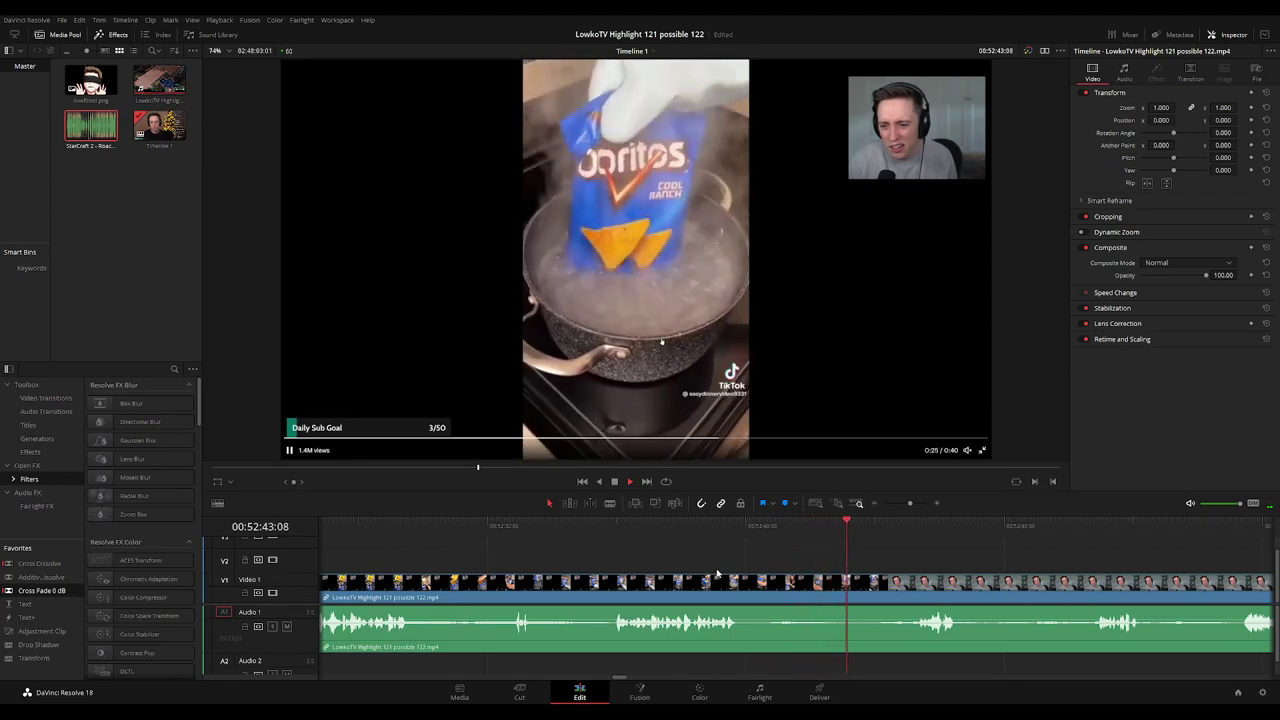
{"action": "left_click_drag", "start_coordinate": [961, 570], "coordinate": [800, 564]}
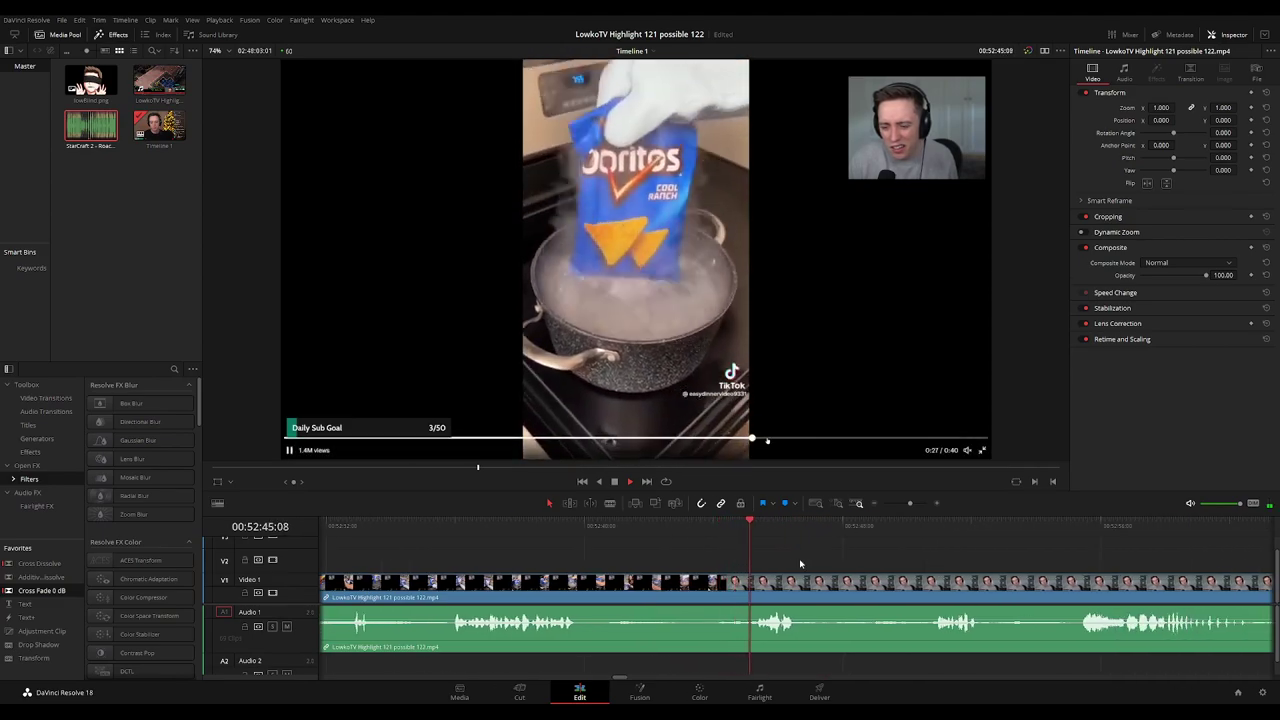
{"action": "scroll", "coordinate": [894, 563], "scroll_direction": "right", "scroll_amount": 3}
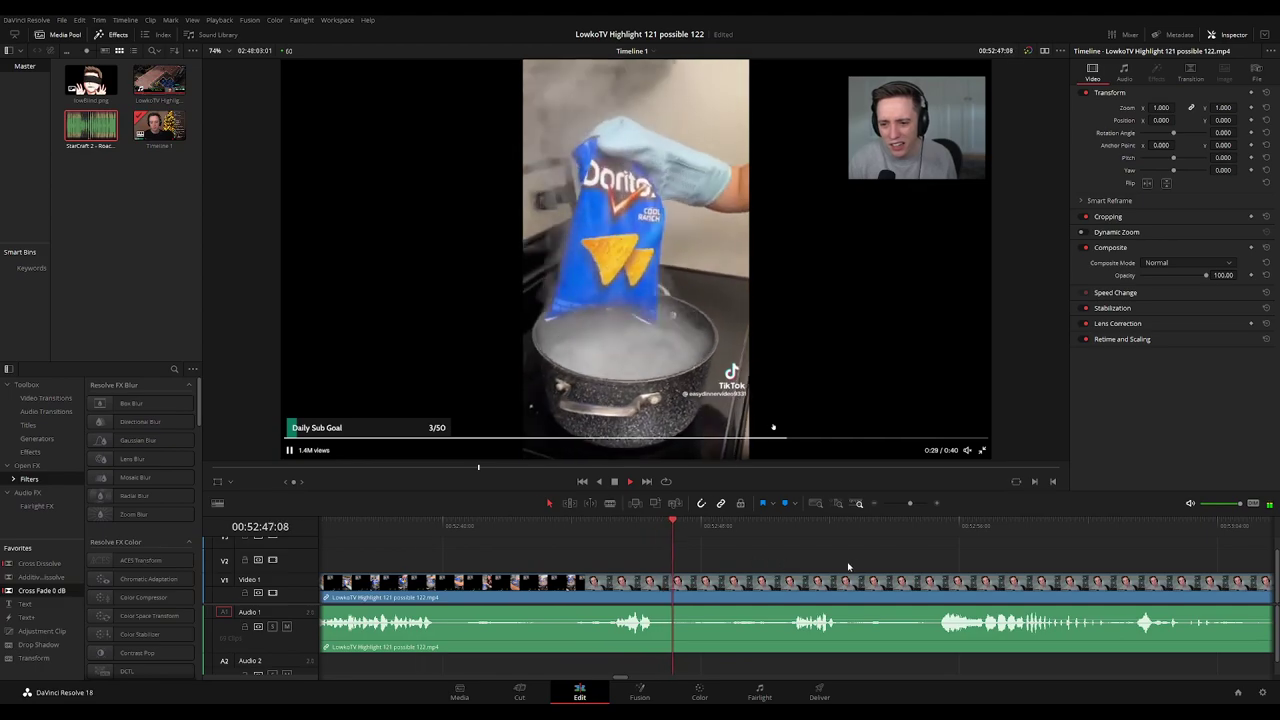
{"action": "scroll", "coordinate": [800, 560], "scroll_direction": "right", "scroll_amount": 3}
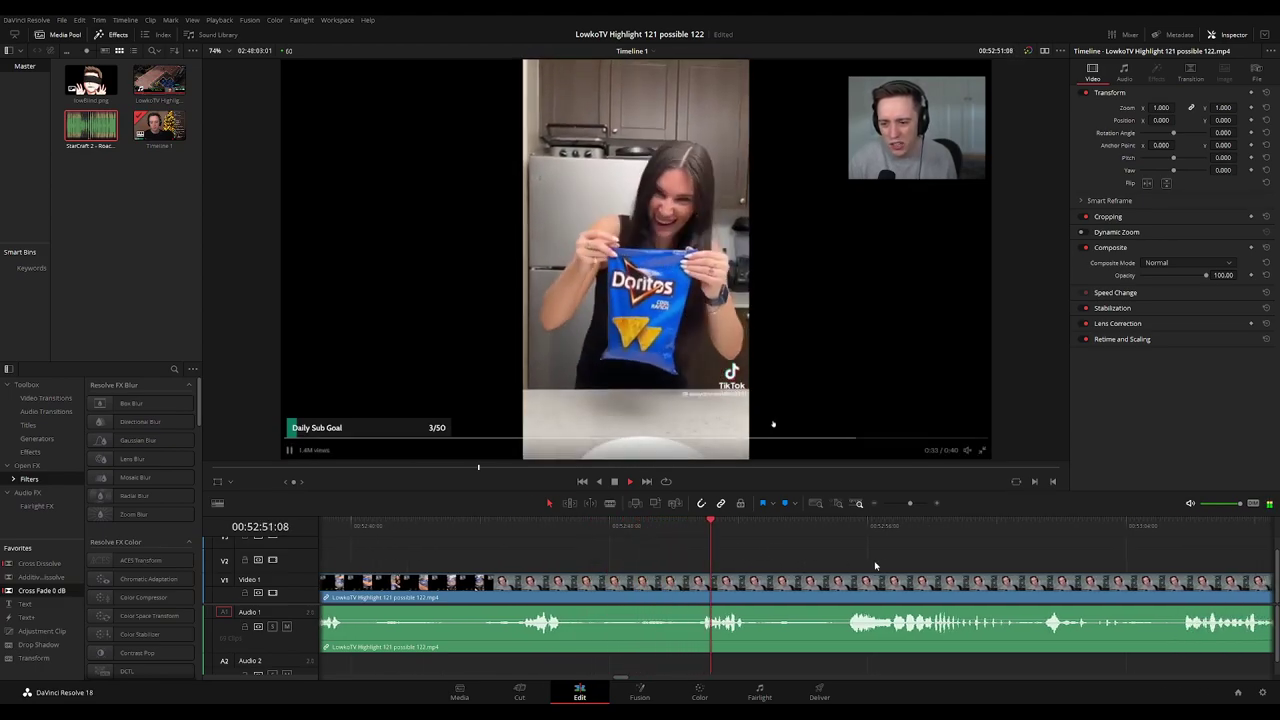
{"action": "scroll", "coordinate": [731, 550], "scroll_direction": "right", "scroll_amount": 3}
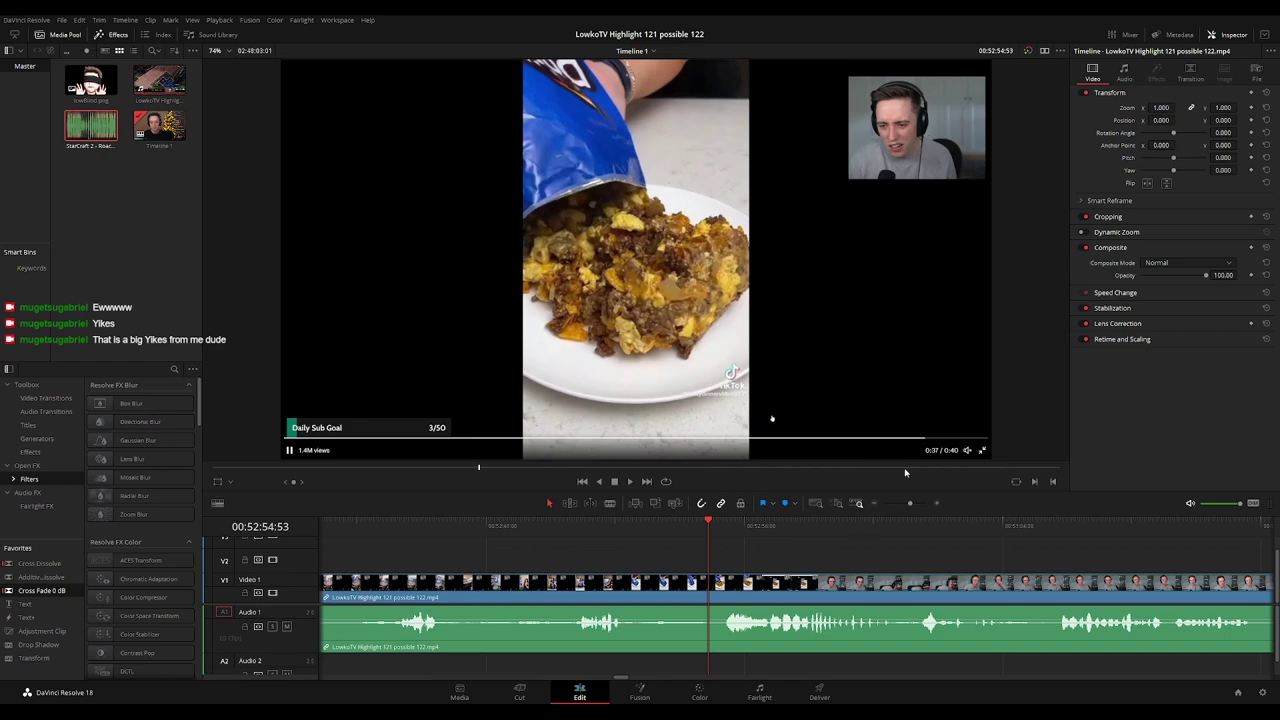
Try isolating a short piece at 00:52:54:53 and enlarging the webcam face with zoom 3.170 and position X -2194, Y -1130.
{"action": "key", "text": "ctrl+b"}
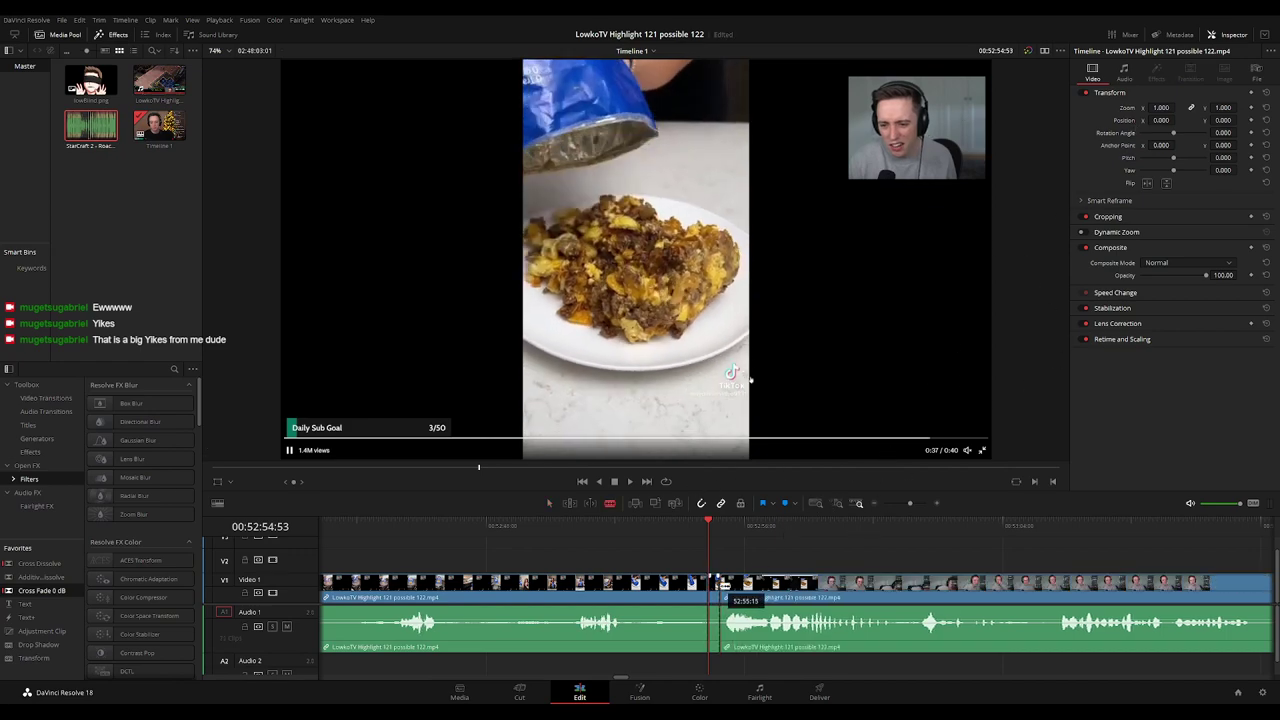
{"action": "left_click_drag", "start_coordinate": [1161, 108], "coordinate": [1098, 120]}
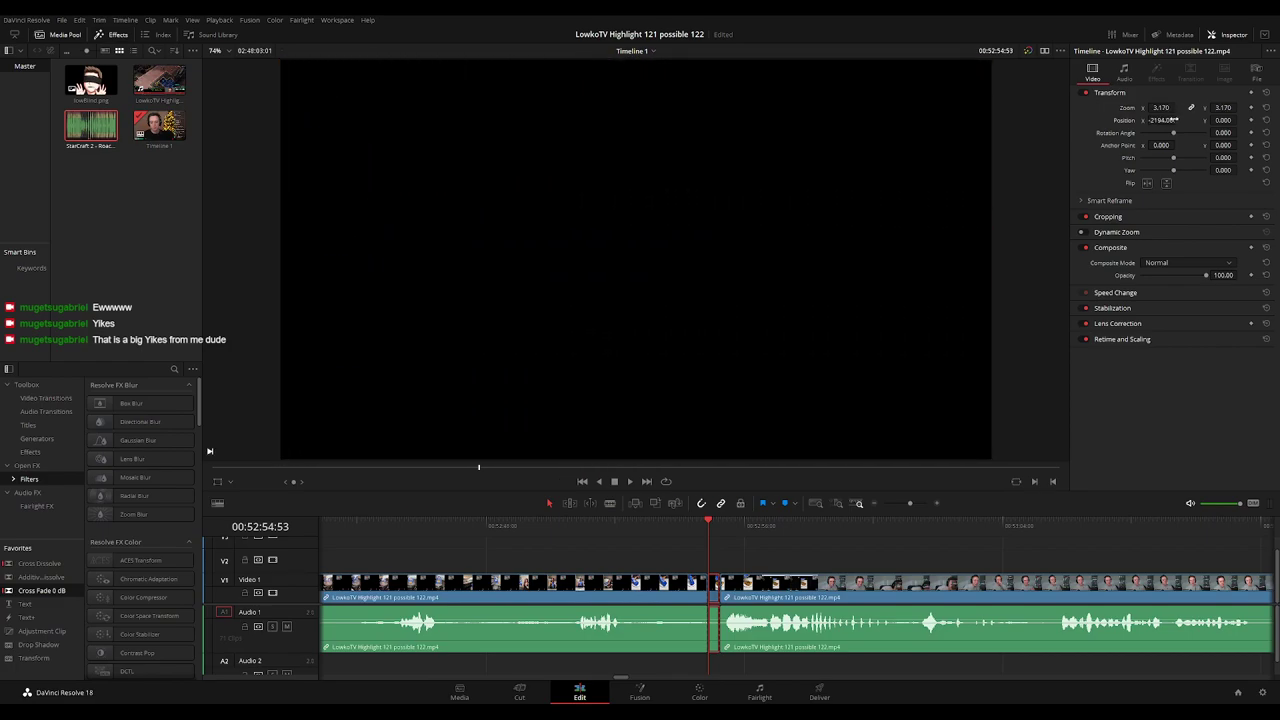
{"action": "left_click_drag", "start_coordinate": [1240, 119], "coordinate": [1040, 260]}
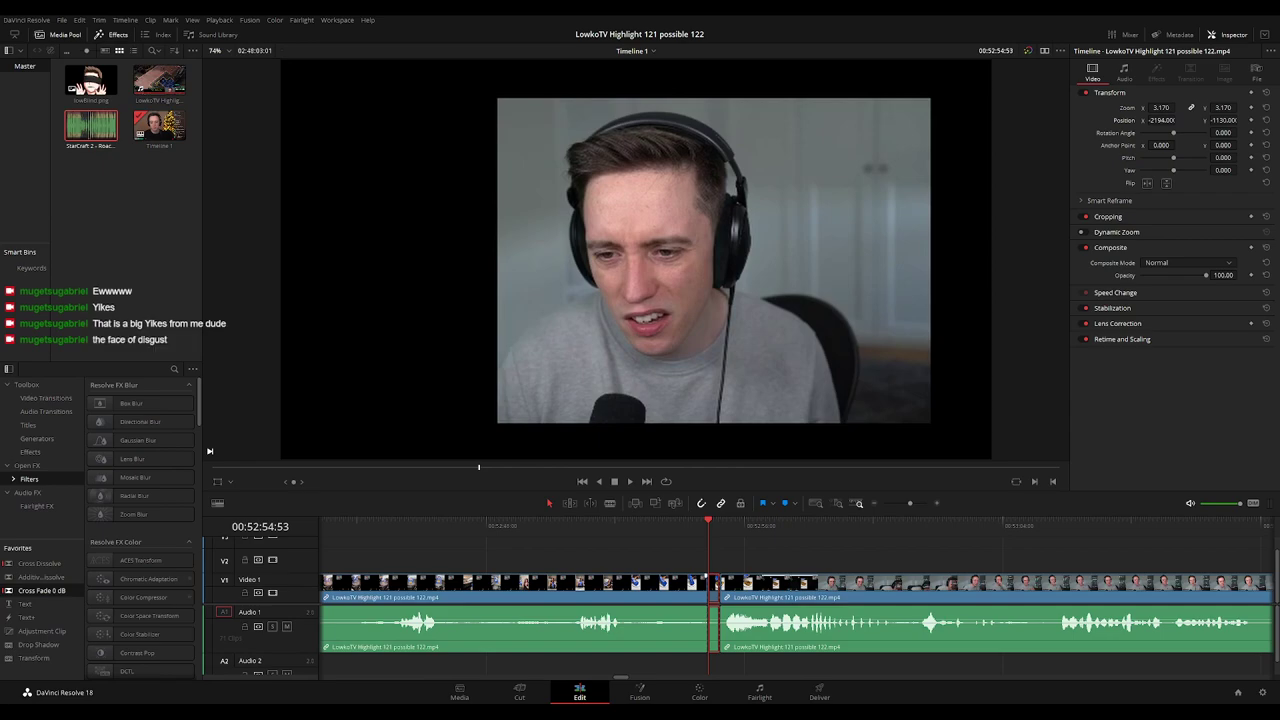
Undo the webcam zoom and repositioning together with the cuts around 00:52:54:53.
{"action": "key", "text": "ctrl+z"}
{"action": "key", "text": "ctrl+z"}
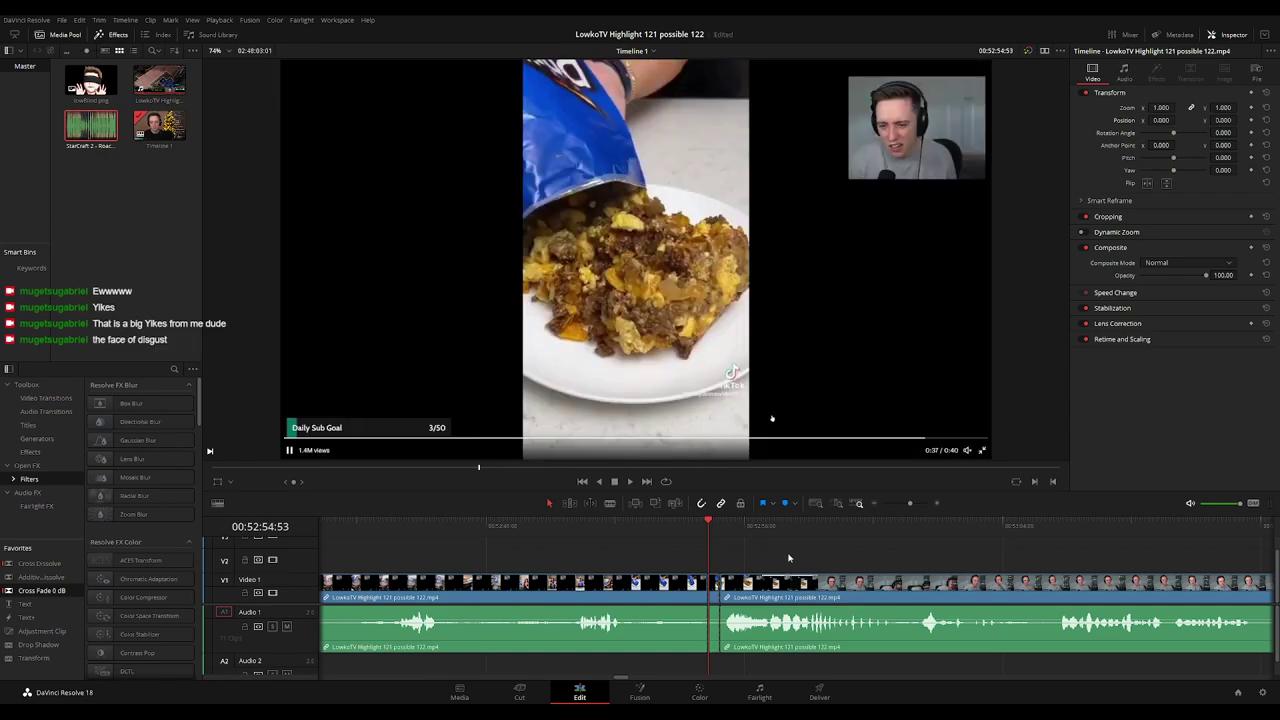
{"action": "key", "text": "ctrl+z"}
{"action": "key", "text": "ctrl+z"}
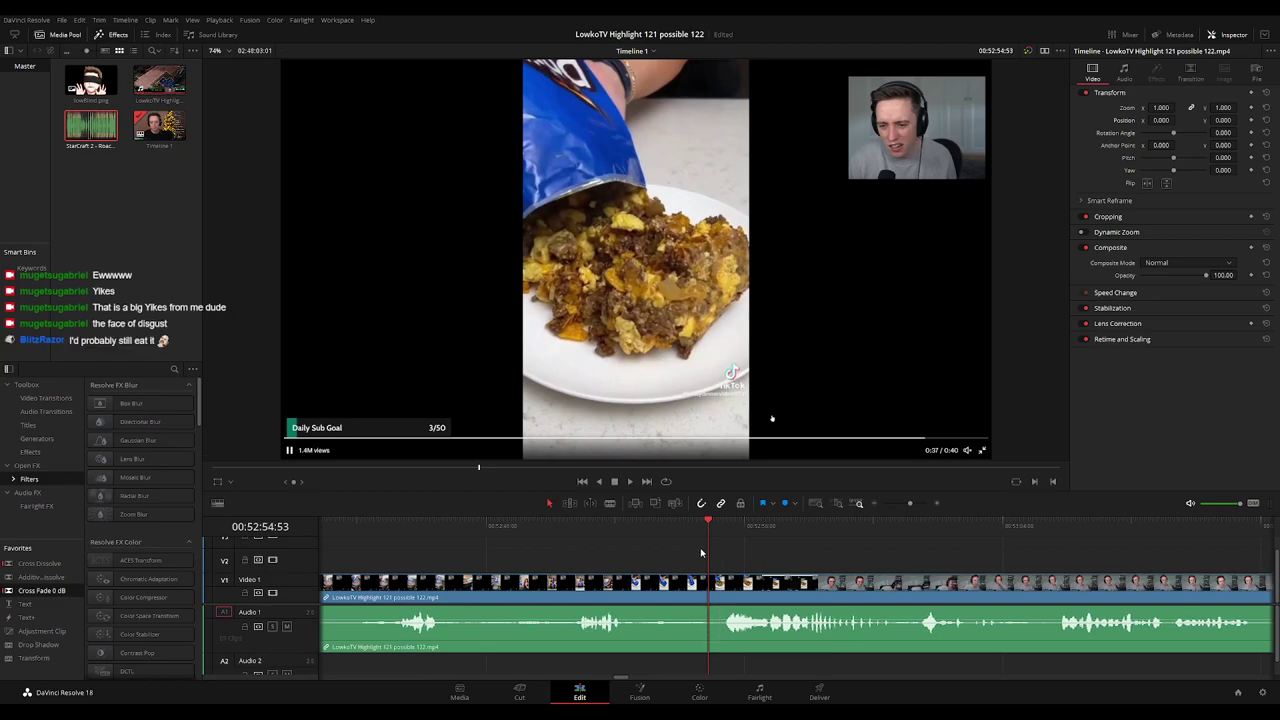
Review the end of the Doritos video and the full-screen webcam talk from about 00:52:54 to the Reddit scene at about 00:53:37.
{"action": "left_click_drag", "start_coordinate": [688, 524], "coordinate": [679, 526]}
{"action": "key", "text": "space"}
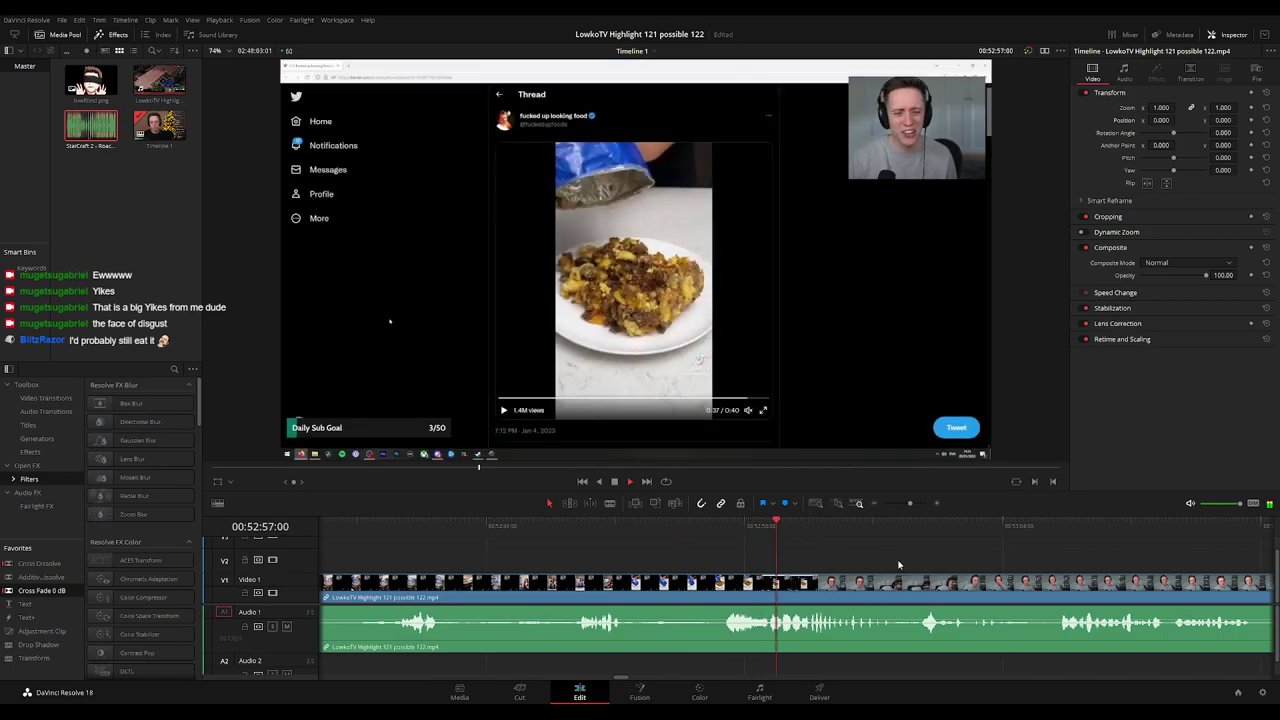
{"action": "scroll", "coordinate": [750, 548], "scroll_direction": "right", "scroll_amount": 2}
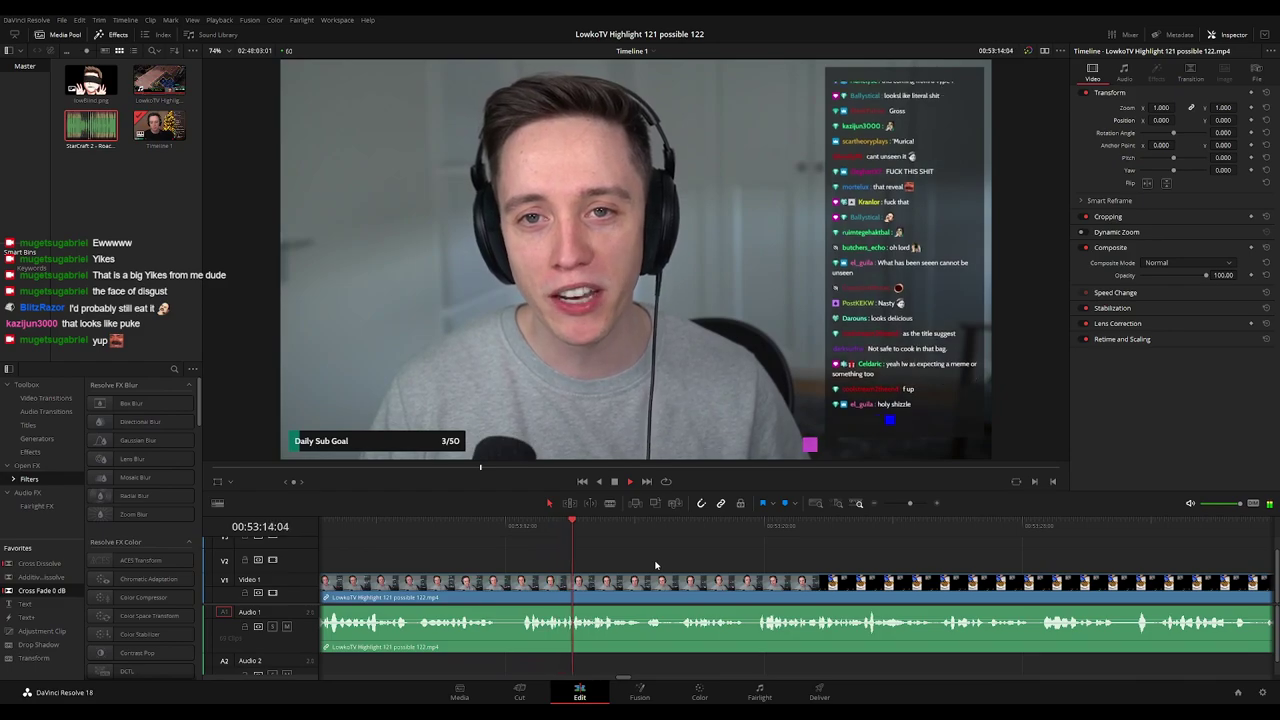
{"action": "left_click_drag", "start_coordinate": [790, 562], "coordinate": [661, 560]}
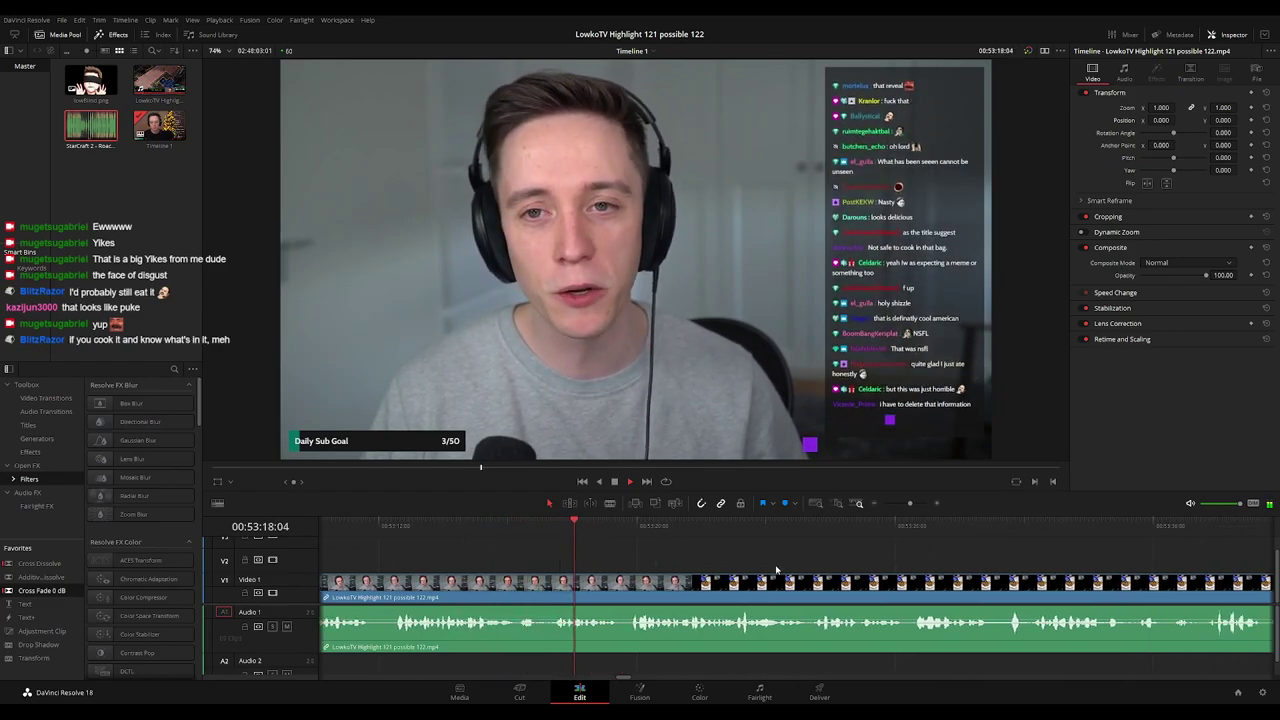
{"action": "scroll", "coordinate": [675, 558], "scroll_direction": "right", "scroll_amount": 2}
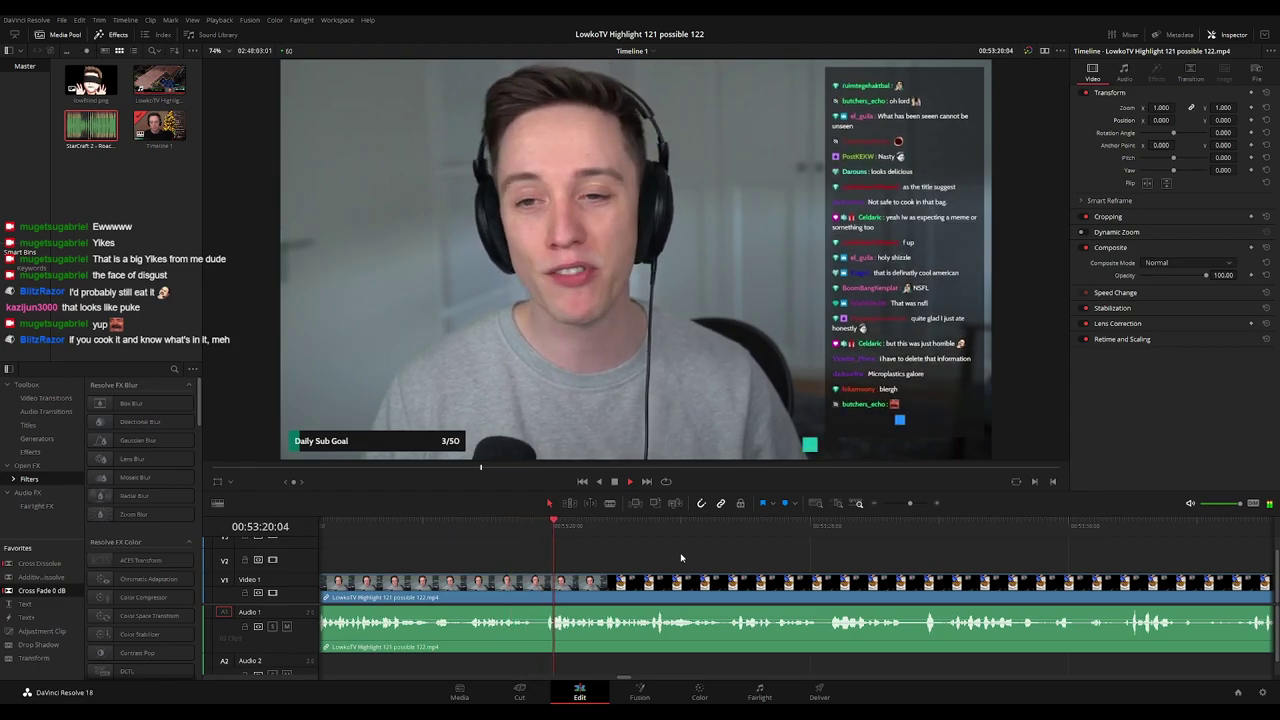
{"action": "scroll", "coordinate": [669, 546], "scroll_direction": "right", "scroll_amount": 3}
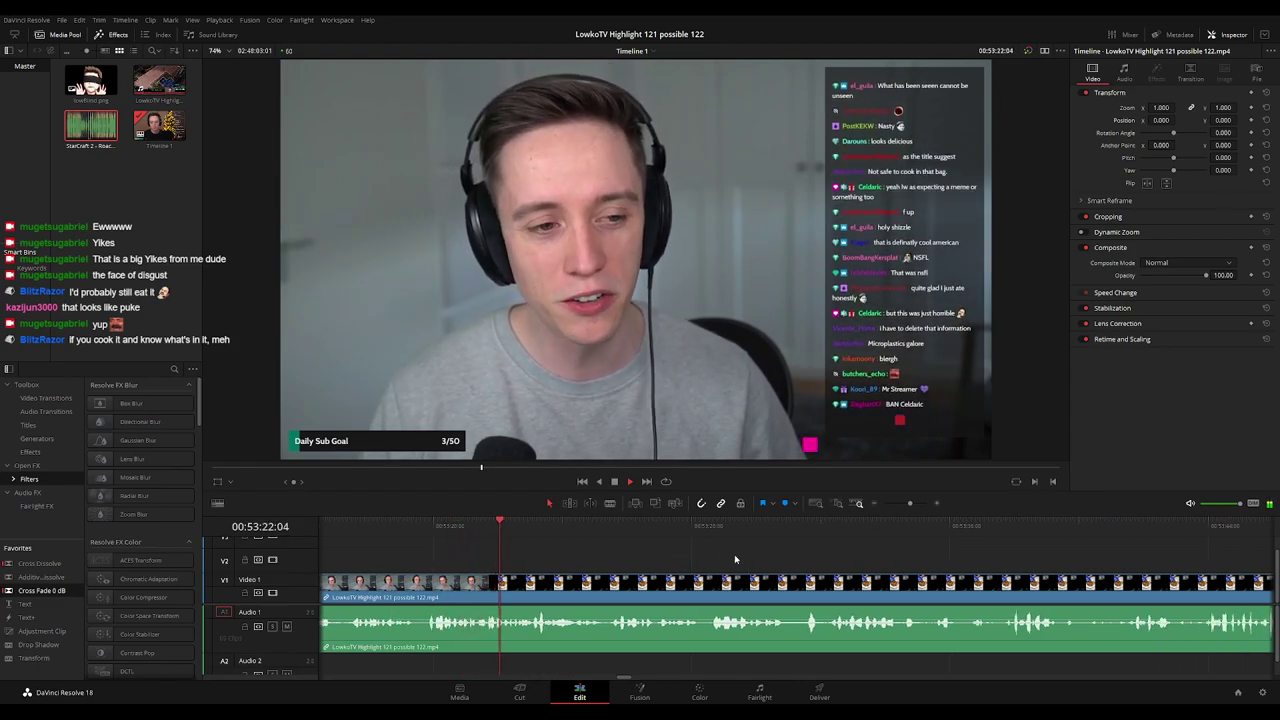
{"action": "scroll", "coordinate": [662, 559], "scroll_direction": "right", "scroll_amount": 2}
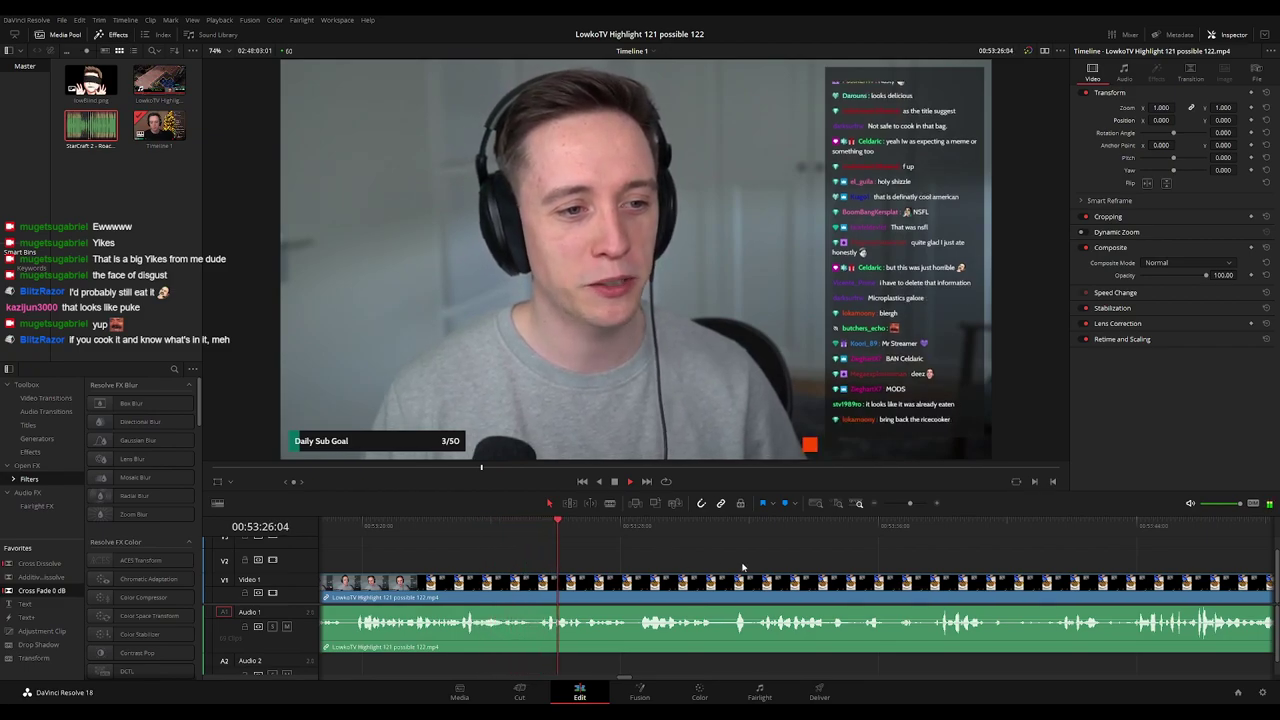
{"action": "scroll", "coordinate": [700, 566], "scroll_direction": "right", "scroll_amount": 2}
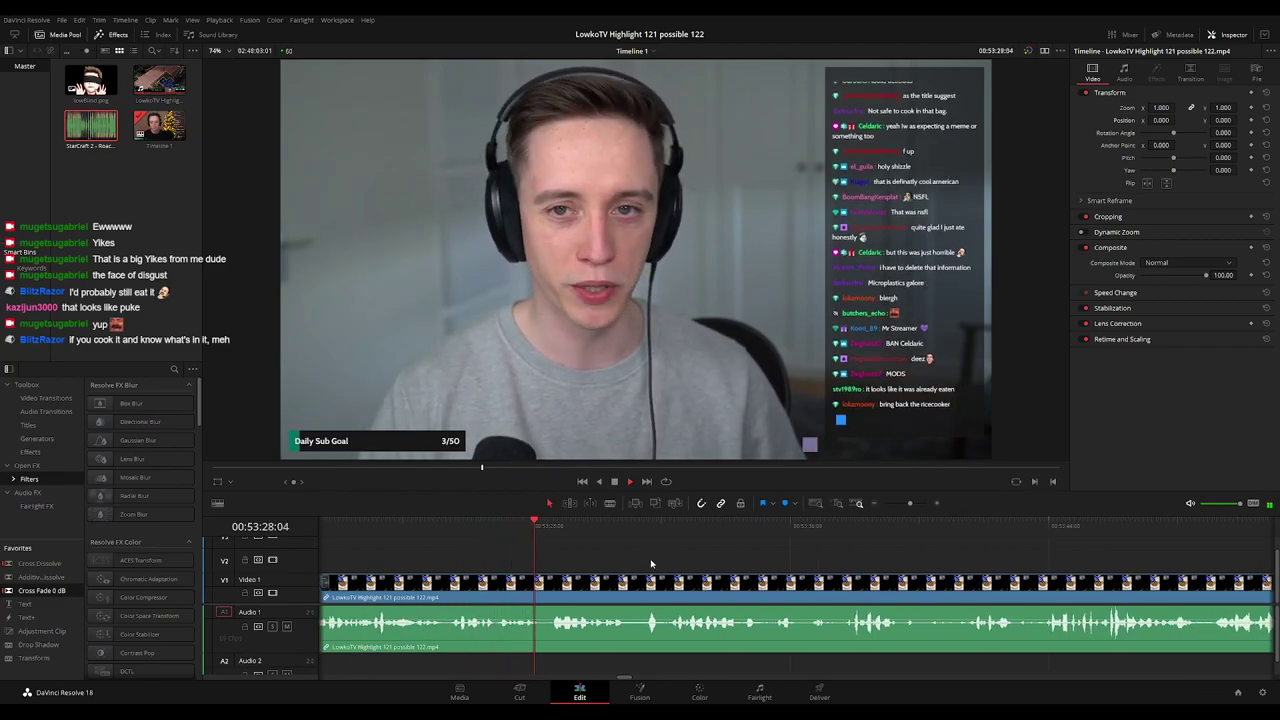
{"action": "scroll", "coordinate": [803, 566], "scroll_direction": "right", "scroll_amount": 3}
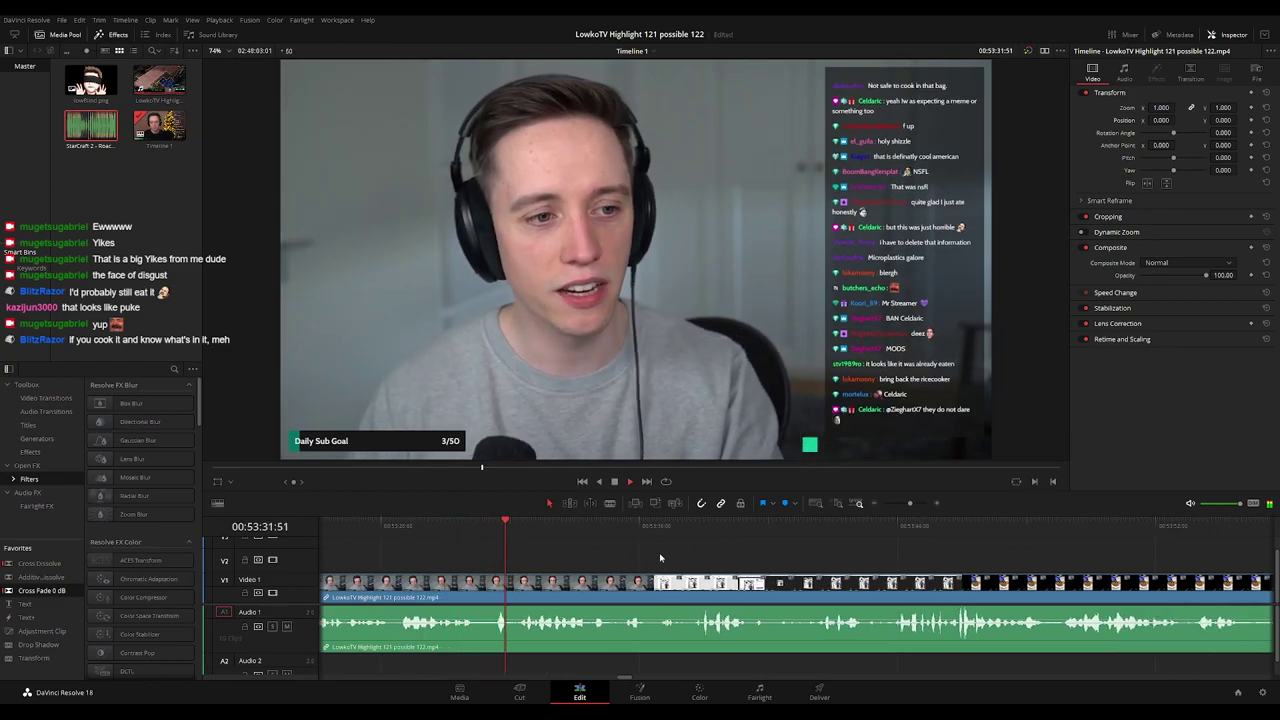
{"action": "scroll", "coordinate": [736, 557], "scroll_direction": "right", "scroll_amount": 2}
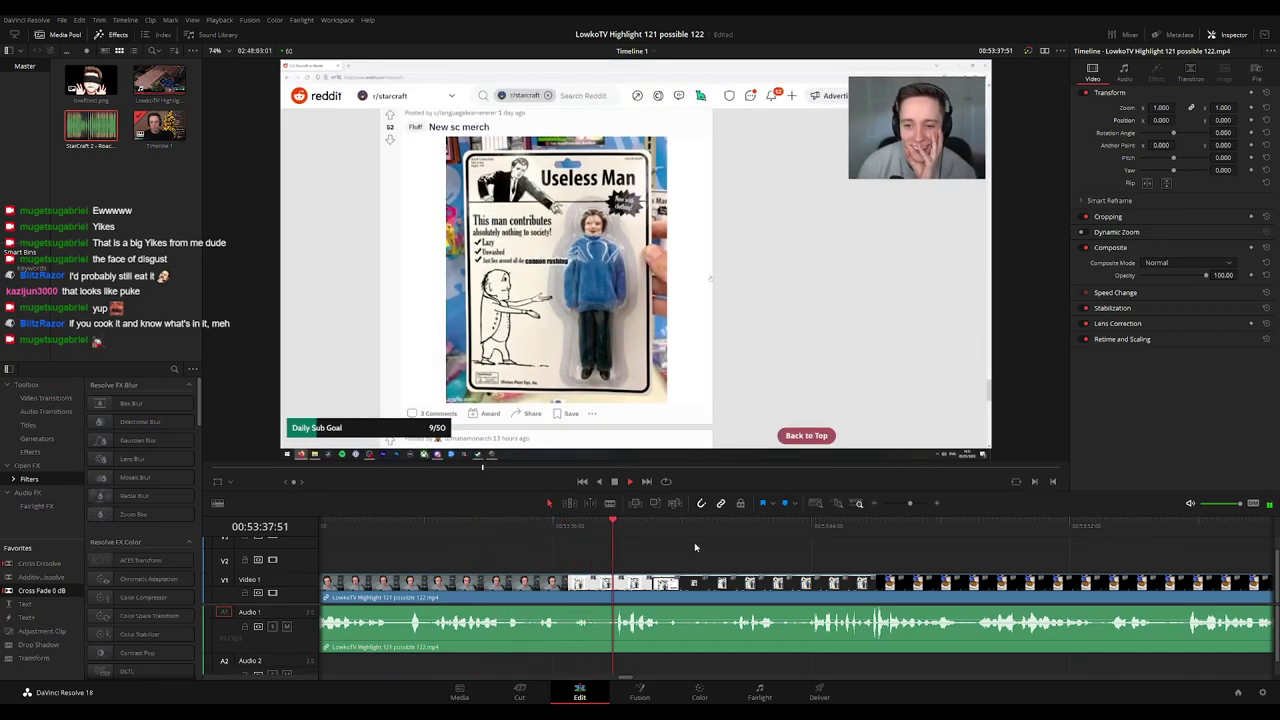
Split the footage at 00:53:36:21 and shortly after the Reddit scene begins, ripple-delete the short piece between, and resume playback.
{"action": "left_click", "coordinate": [543, 526]}
{"action": "key", "text": "space"}
{"action": "key", "text": "b"}
{"action": "left_click", "coordinate": [565, 582]}
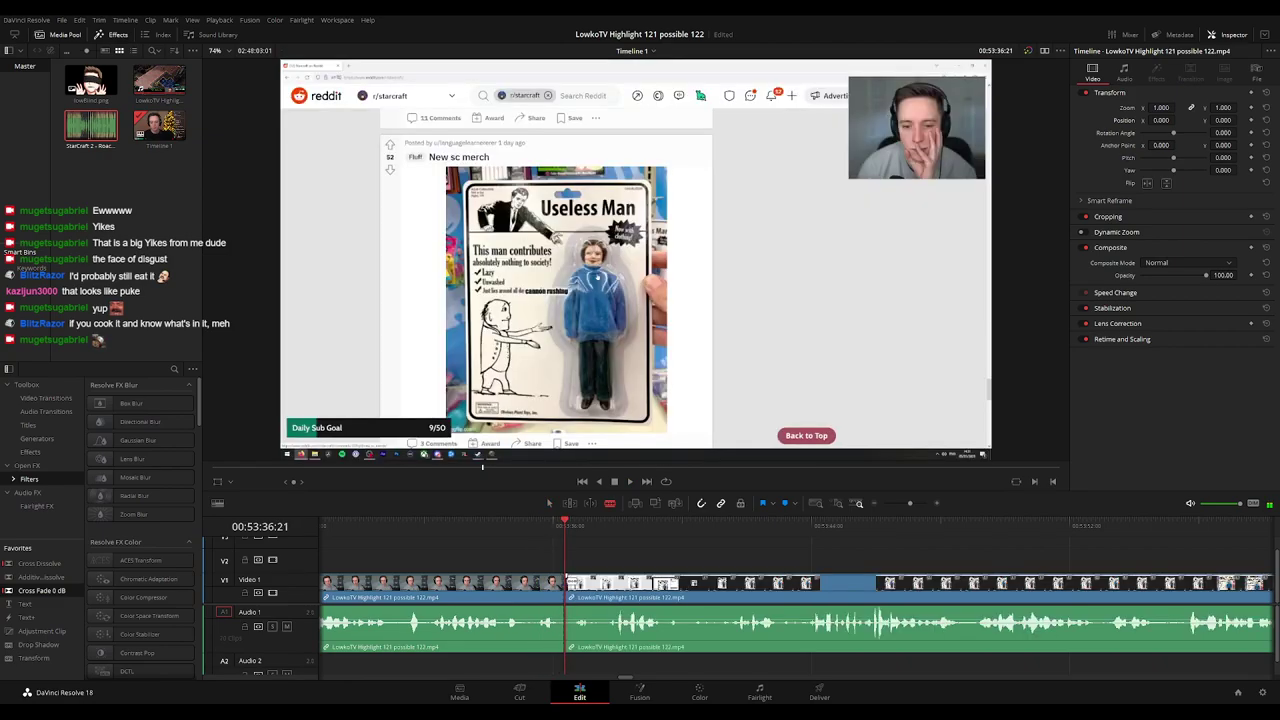
{"action": "left_click", "coordinate": [575, 580]}
{"action": "key", "text": "space"}
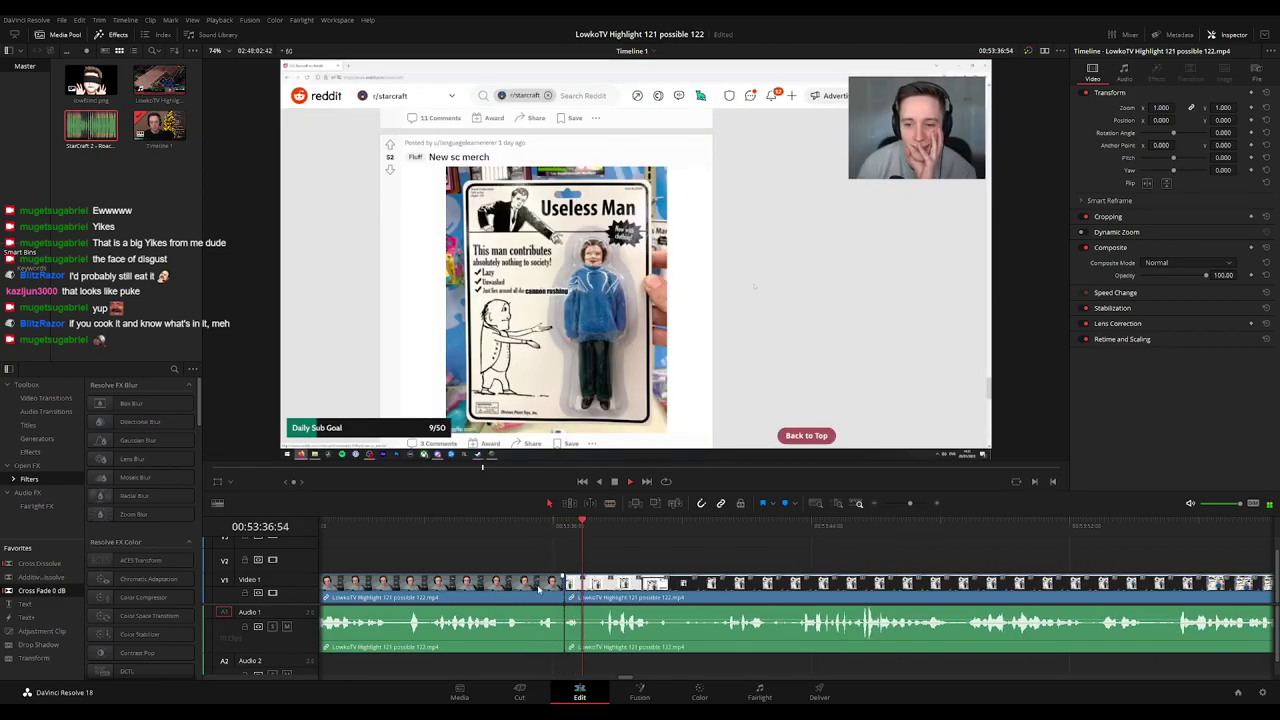
Cut off another short piece of the Reddit scene right after the 00:53:36:21 cut and ripple-delete it.
{"action": "left_click", "coordinate": [594, 590]}
{"action": "key", "text": "a"}
{"action": "left_click", "coordinate": [578, 592]}
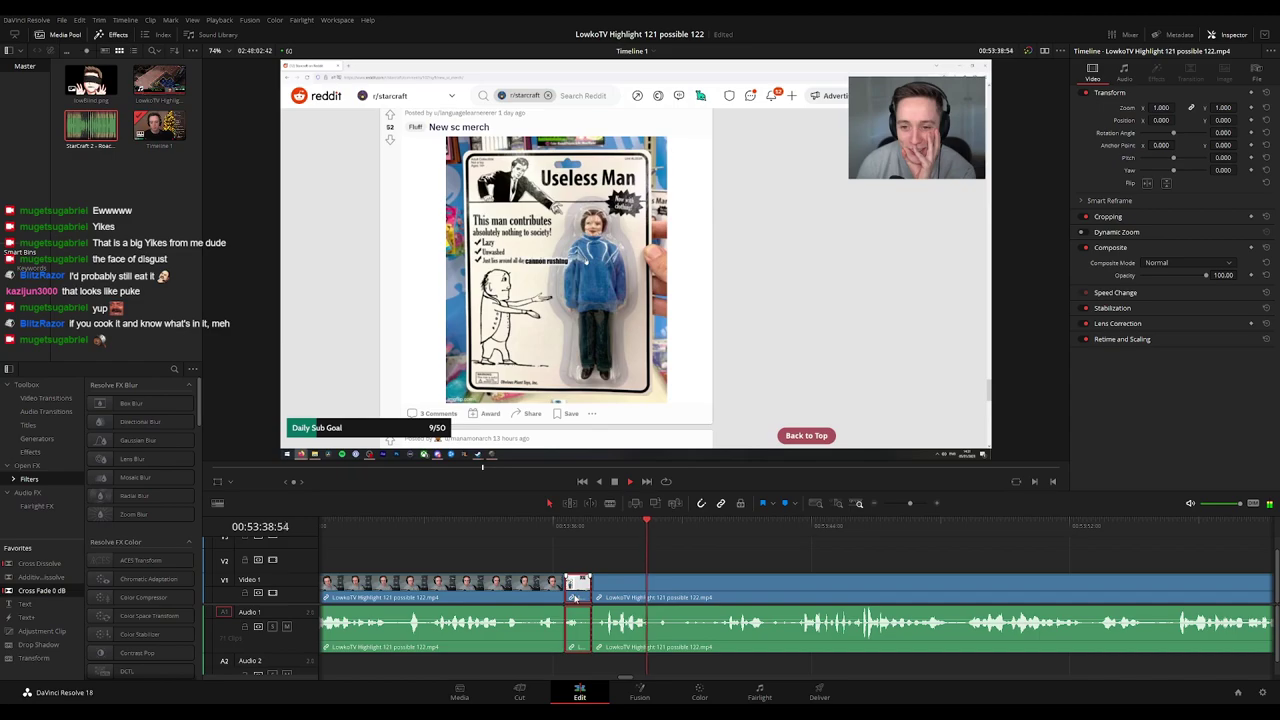
{"action": "key", "text": "BackSpace"}
{"action": "left_click", "coordinate": [574, 594]}
{"action": "key", "text": "BackSpace"}
{"action": "left_click", "coordinate": [524, 596]}
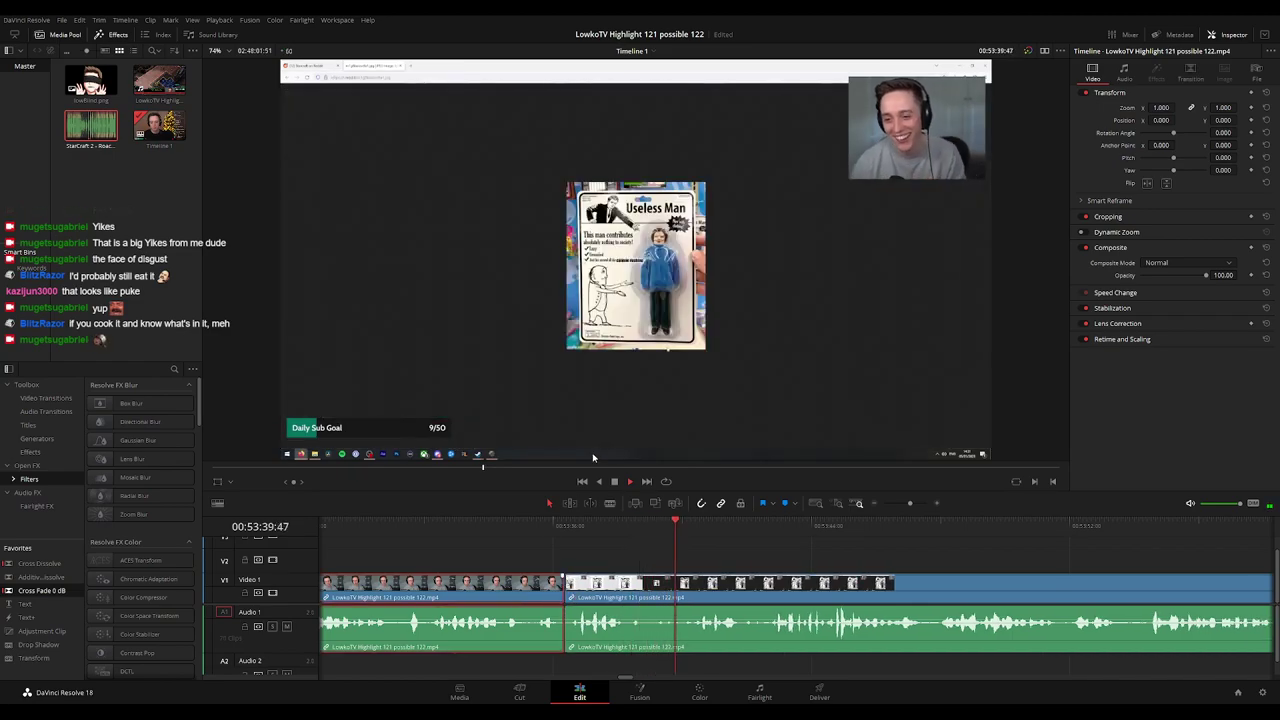
Review the Useless Man image discussion from about 00:53:39 to 00:54:15.
{"action": "left_click", "coordinate": [852, 563]}
{"action": "scroll", "coordinate": [587, 529], "scroll_direction": "right", "scroll_amount": 3}
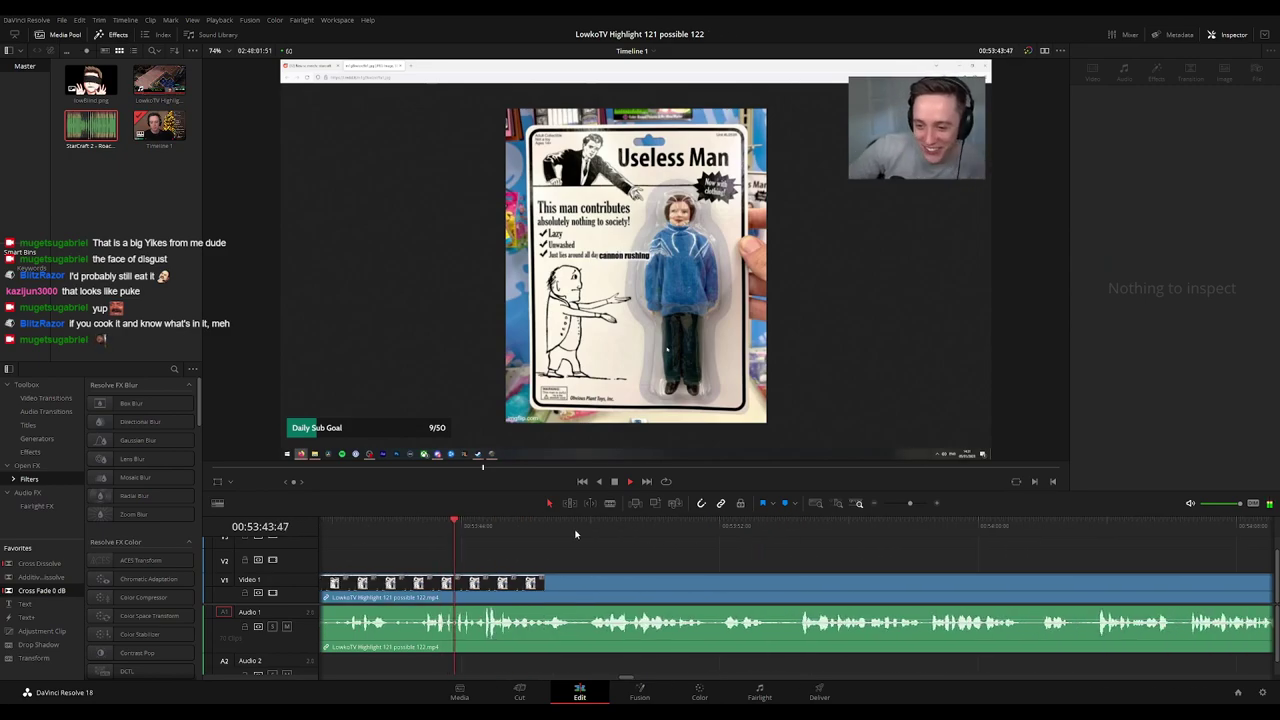
{"action": "left_click_drag", "start_coordinate": [655, 553], "coordinate": [595, 541]}
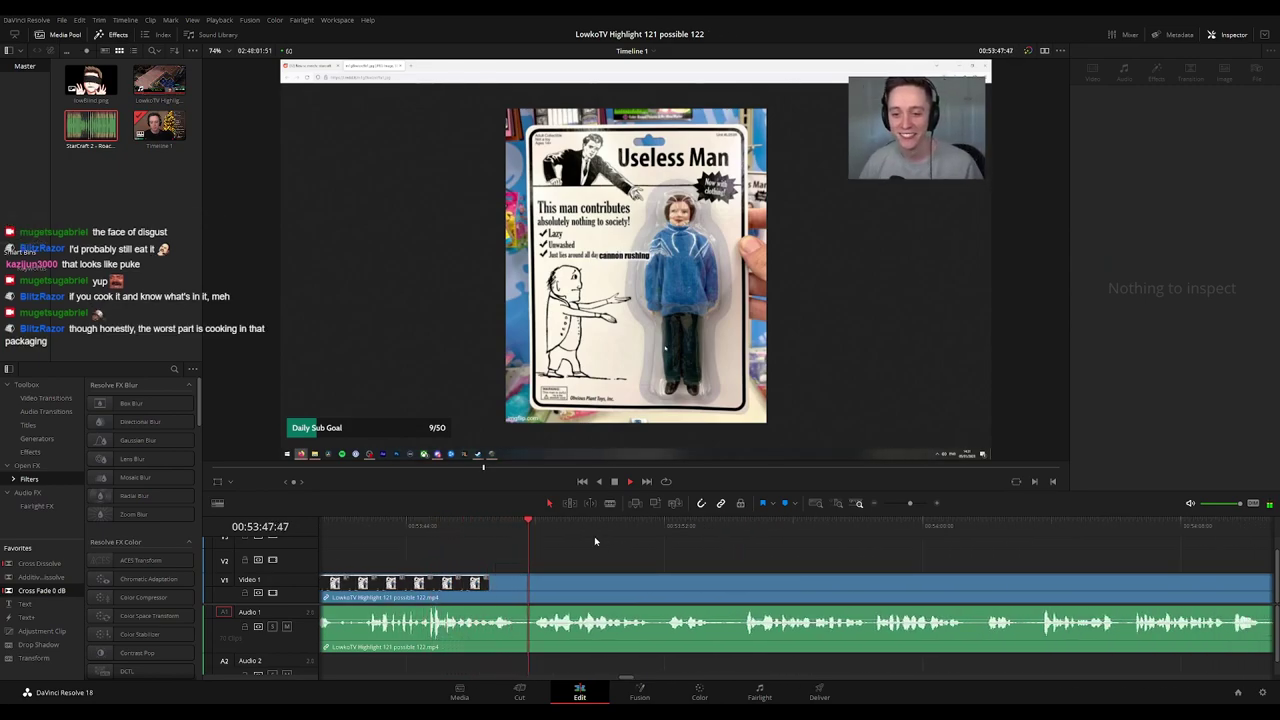
{"action": "scroll", "coordinate": [646, 561], "scroll_direction": "right", "scroll_amount": 1}
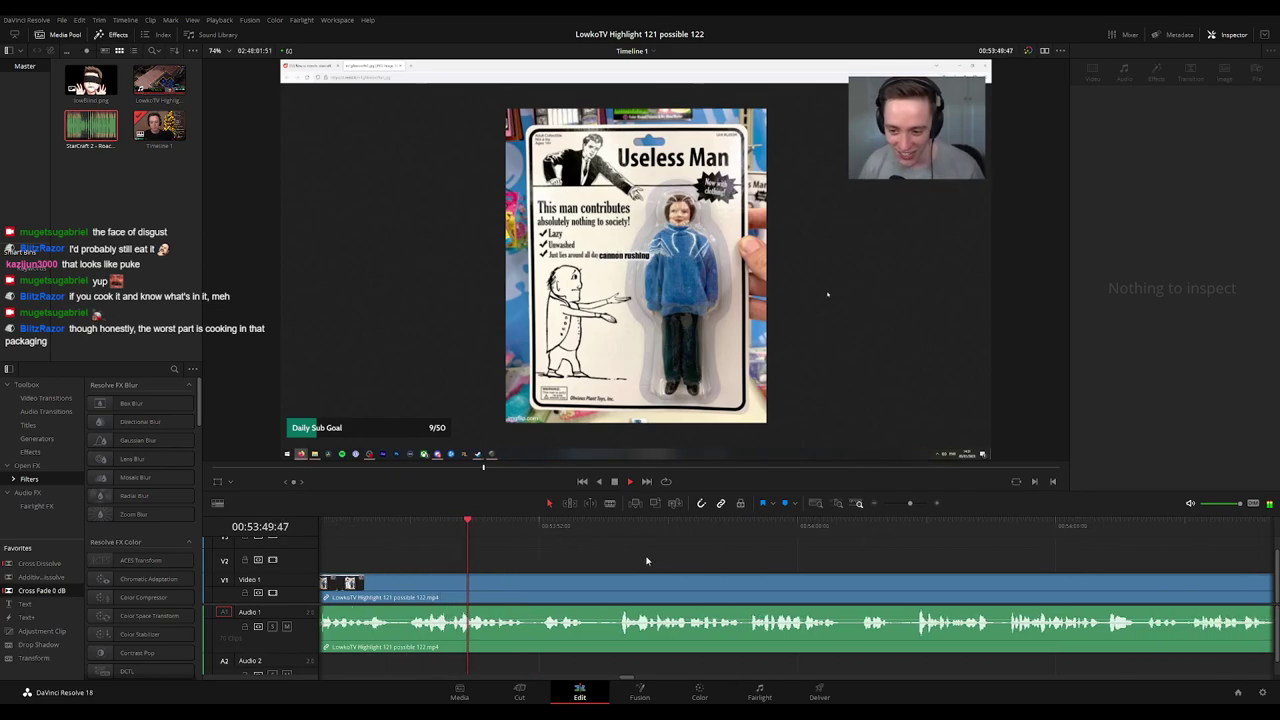
{"action": "left_click_drag", "start_coordinate": [666, 560], "coordinate": [646, 559]}
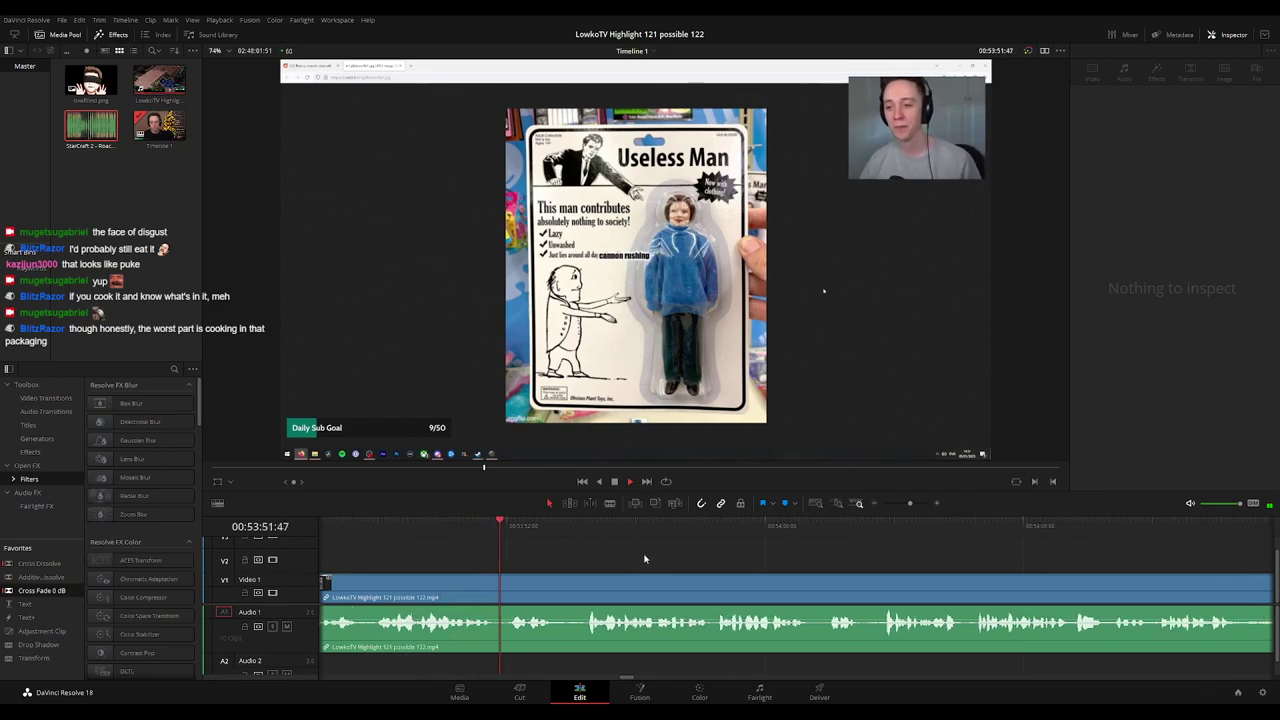
{"action": "scroll", "coordinate": [650, 560], "scroll_direction": "right", "scroll_amount": 1}
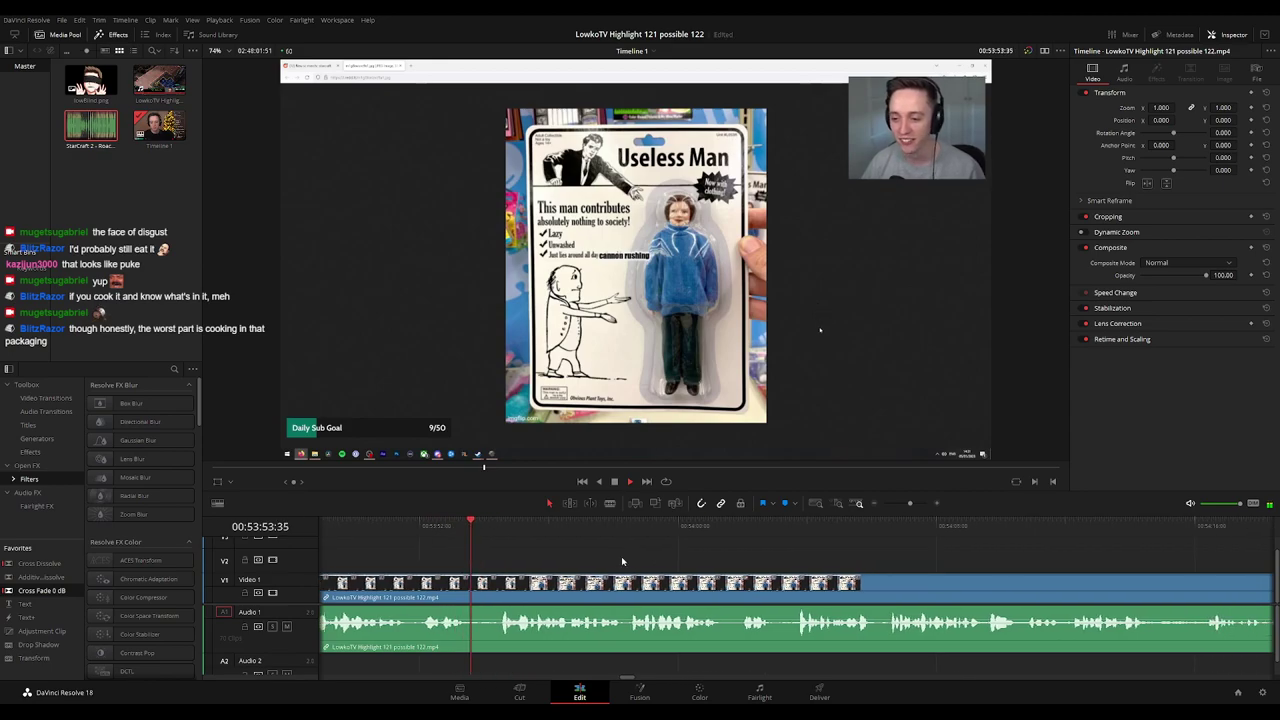
{"action": "scroll", "coordinate": [627, 557], "scroll_direction": "right", "scroll_amount": 1}
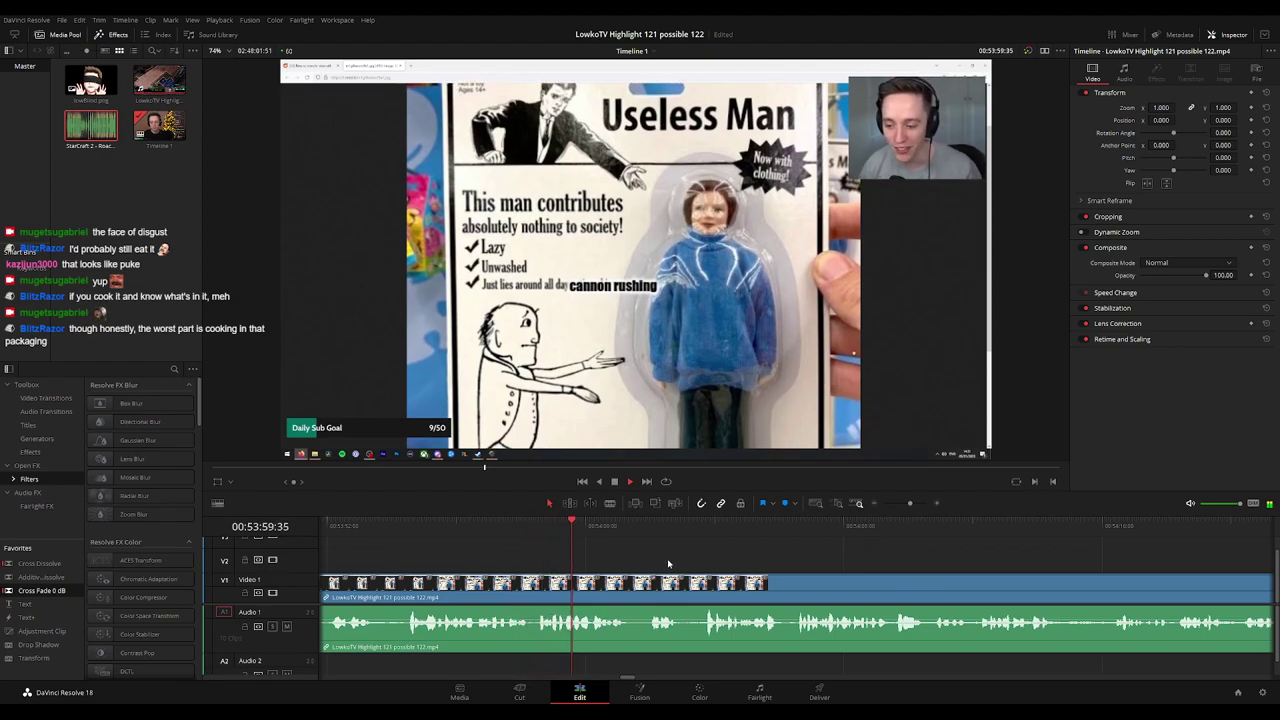
{"action": "scroll", "coordinate": [650, 557], "scroll_direction": "right", "scroll_amount": 2}
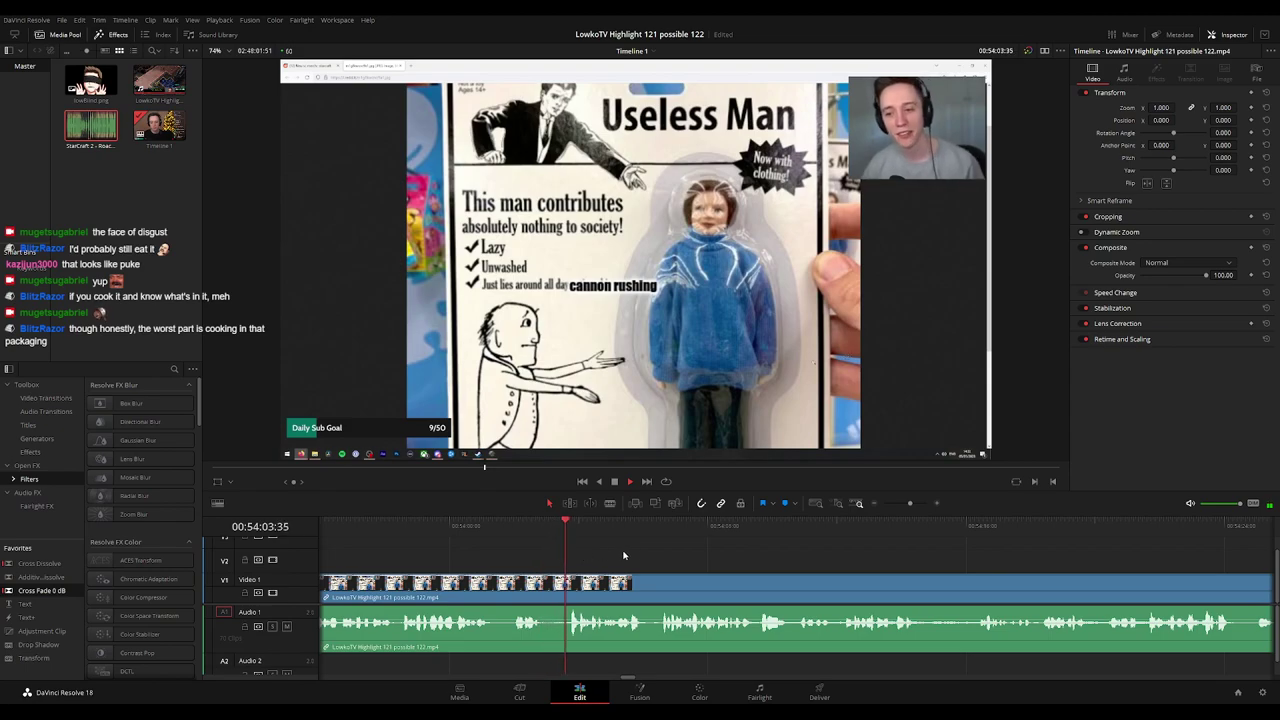
{"action": "scroll", "coordinate": [606, 554], "scroll_direction": "right", "scroll_amount": 2}
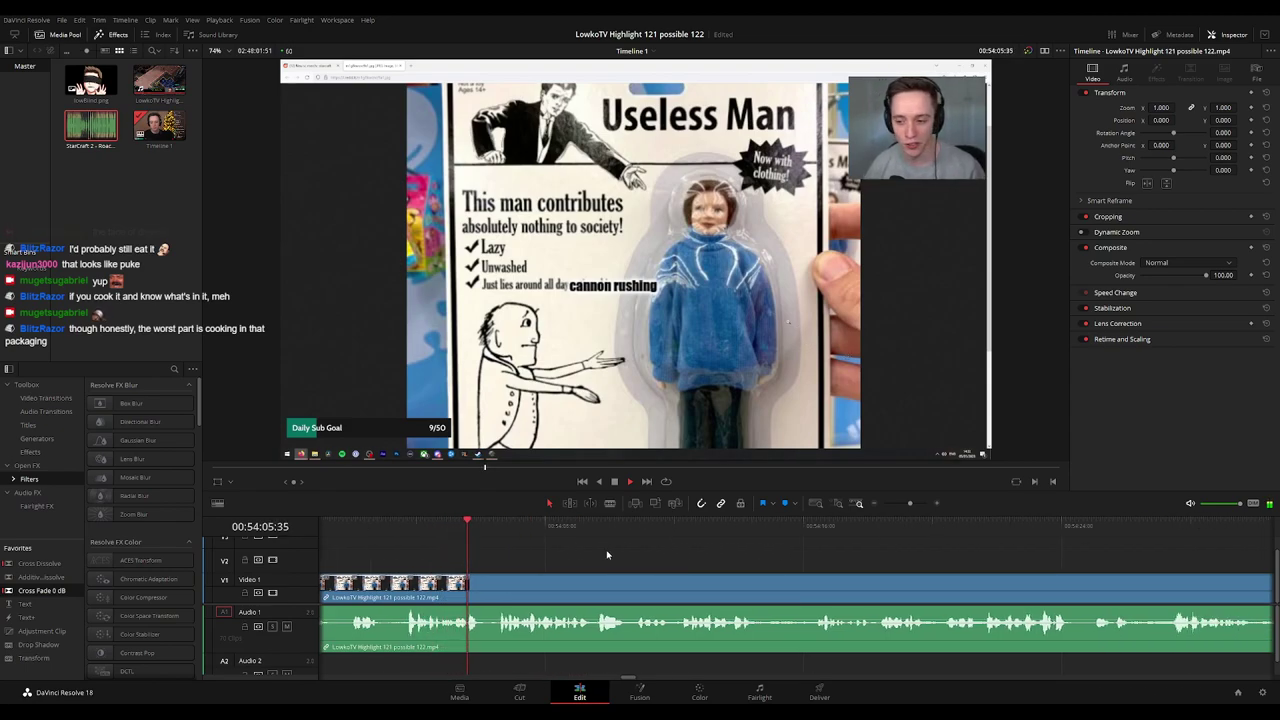
{"action": "scroll", "coordinate": [660, 550], "scroll_direction": "right", "scroll_amount": 1}
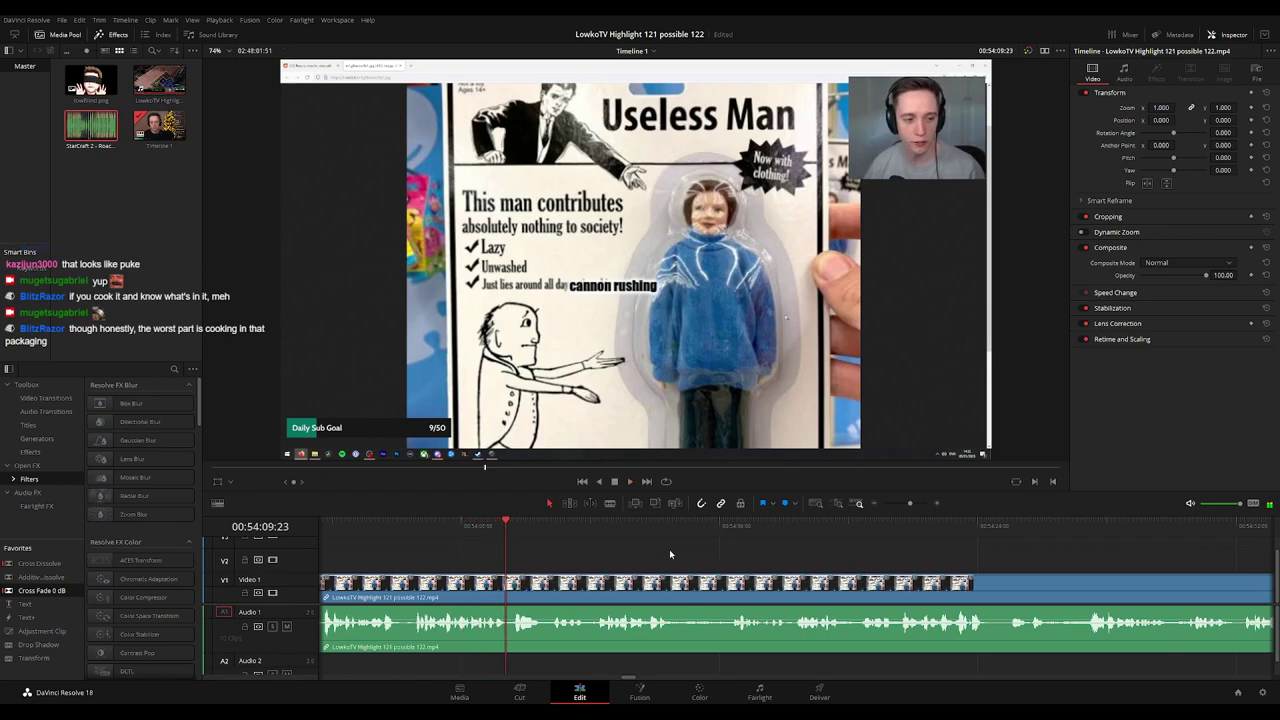
{"action": "scroll", "coordinate": [600, 554], "scroll_direction": "right", "scroll_amount": 1}
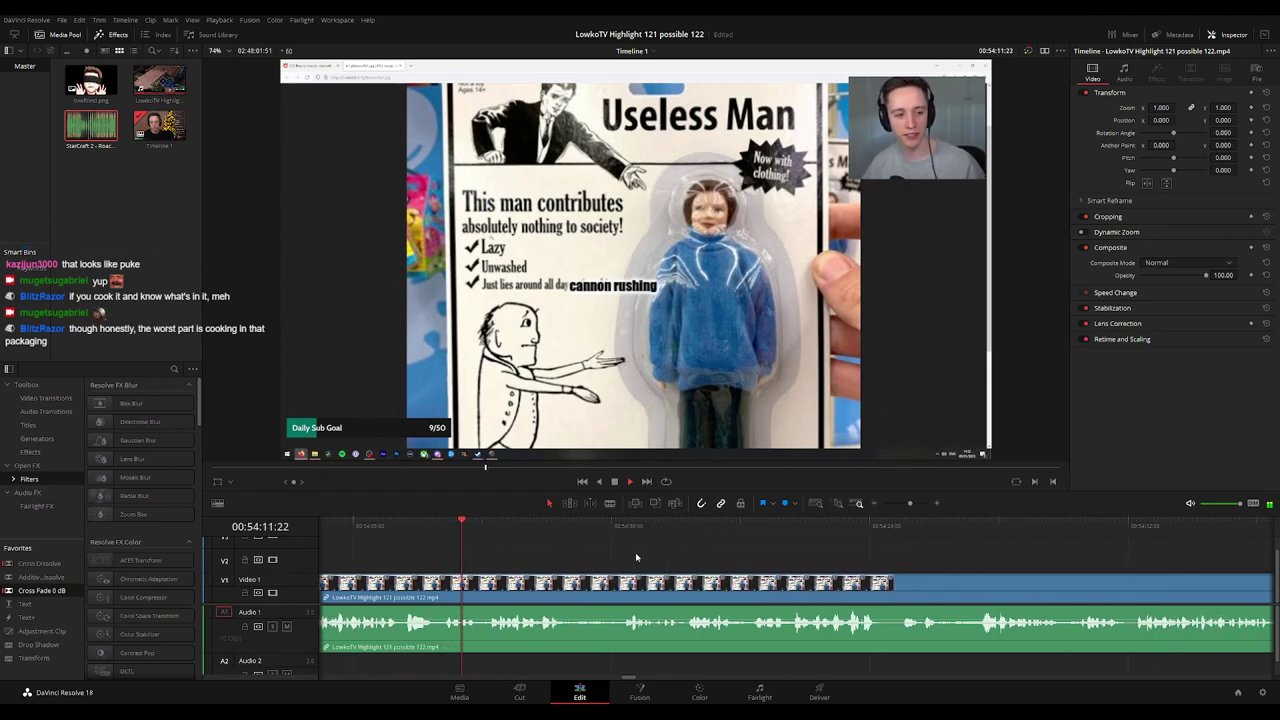
{"action": "scroll", "coordinate": [636, 557], "scroll_direction": "right", "scroll_amount": 1}
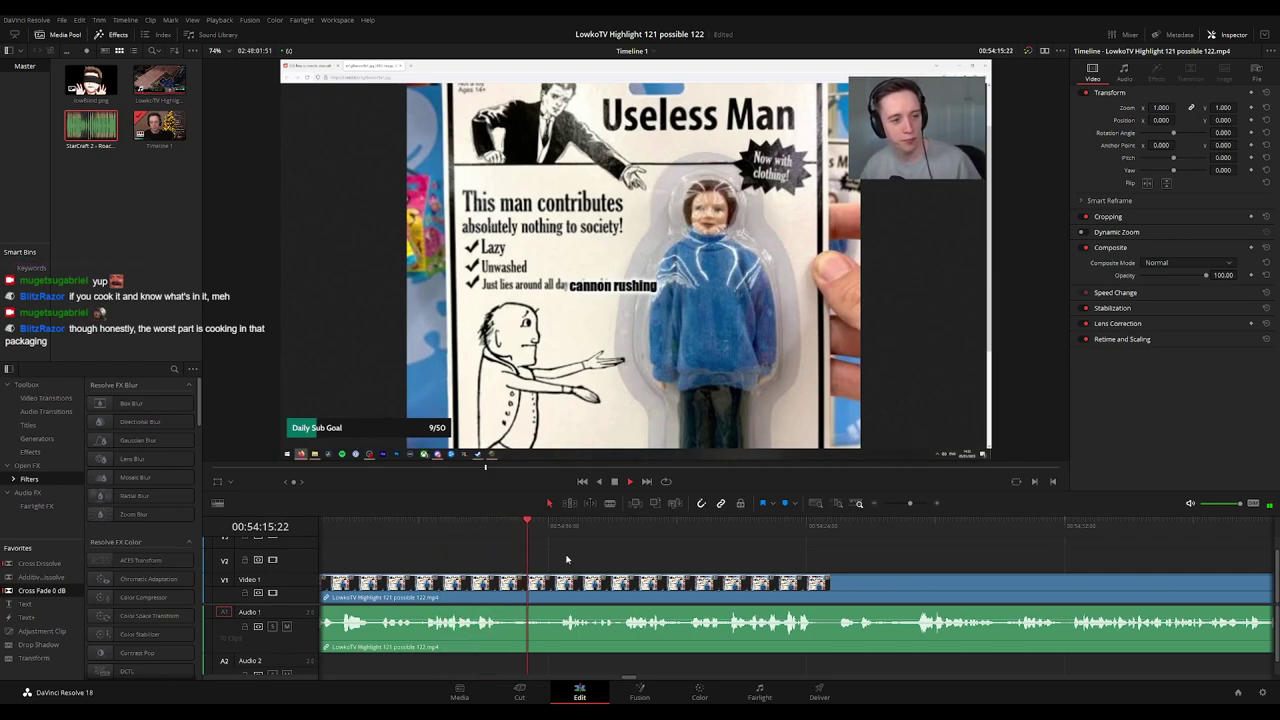
Split the Useless Man footage at about 00:54:14 and 00:54:16 and ripple-delete the short piece between the cuts.
{"action": "left_click", "coordinate": [510, 585]}
{"action": "left_click", "coordinate": [557, 585]}
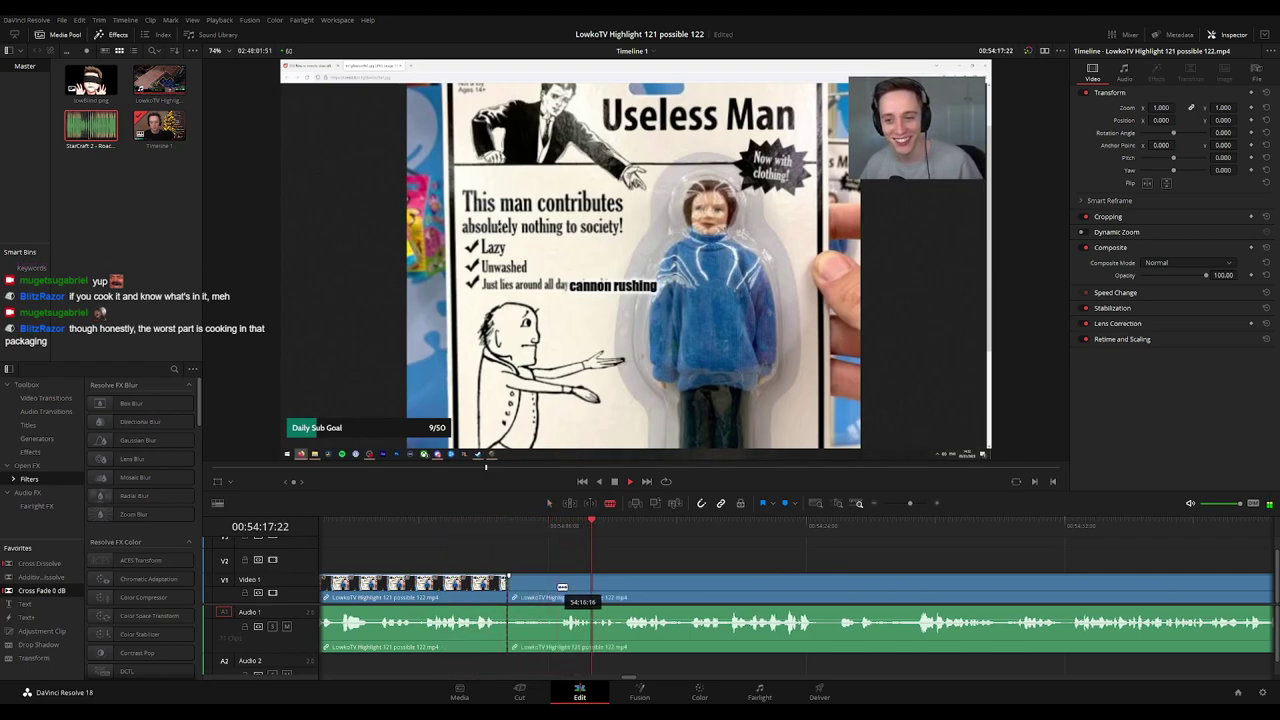
{"action": "key", "text": "a"}
{"action": "key", "text": "Delete"}
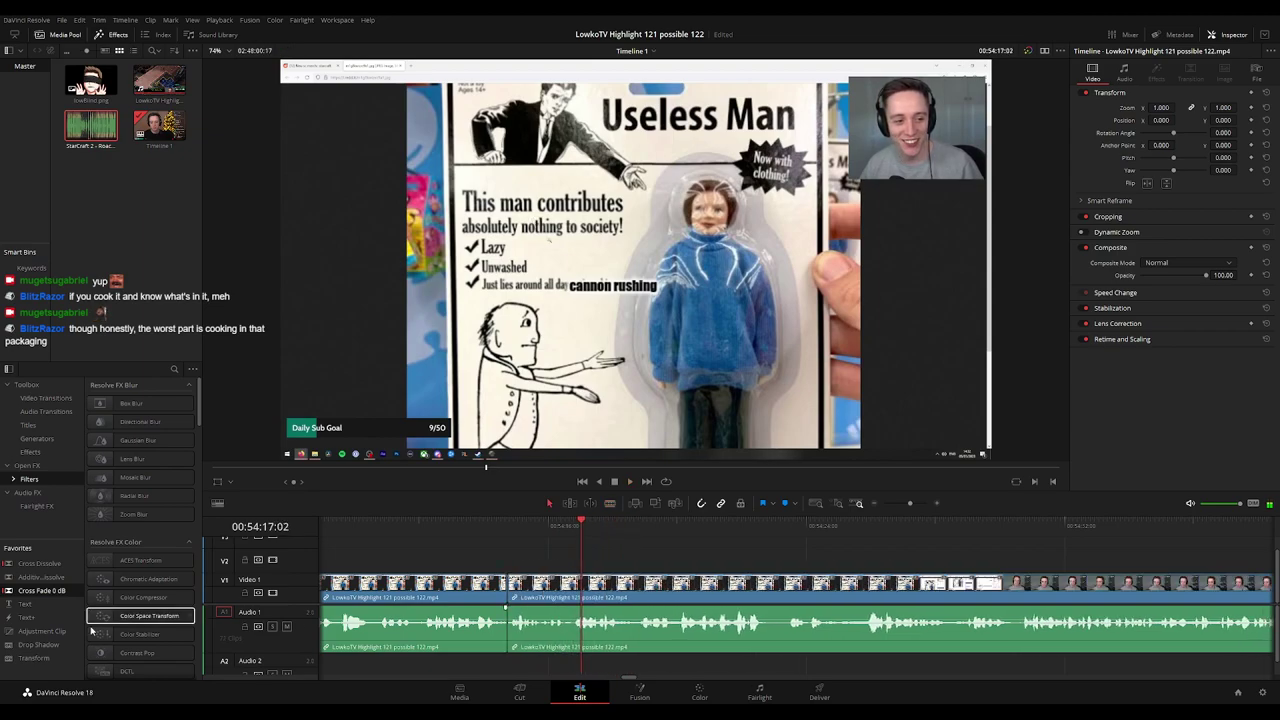
Add a Cross Fade 0 dB to the audio cut at about 00:54:14 and colour the preceding clip green.
{"action": "left_click", "coordinate": [452, 590]}
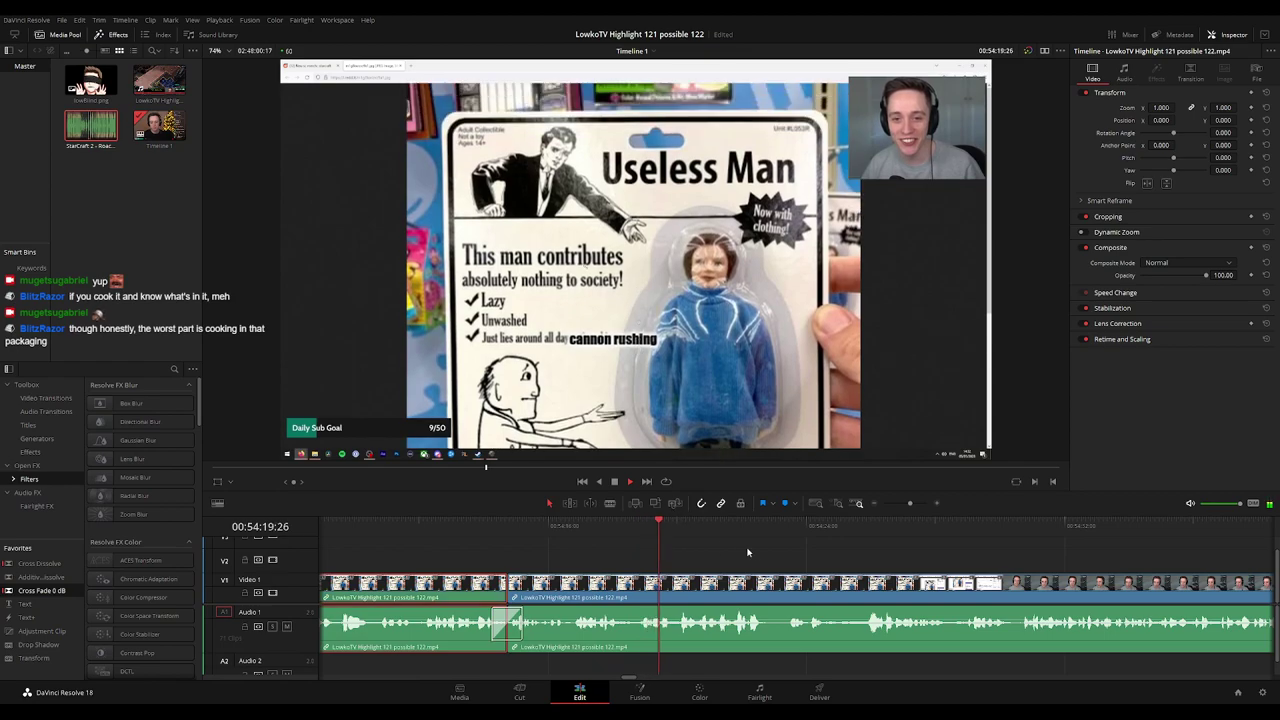
{"action": "left_click", "coordinate": [760, 552]}
Cut the footage at about 00:54:30, where the Reddit scene changes to the full-screen webcam, and ripple-delete the short piece there.
{"action": "left_click_drag", "start_coordinate": [825, 567], "coordinate": [686, 564]}
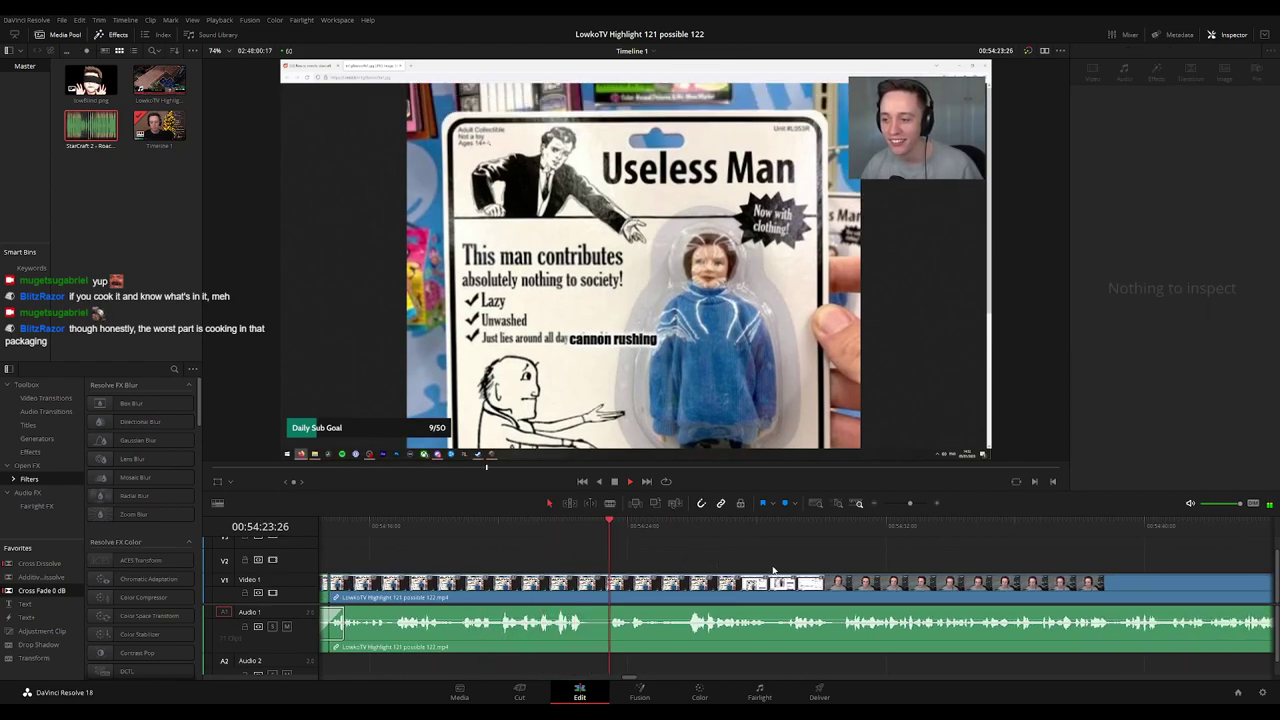
{"action": "scroll", "coordinate": [700, 560], "scroll_direction": "right", "scroll_amount": 4}
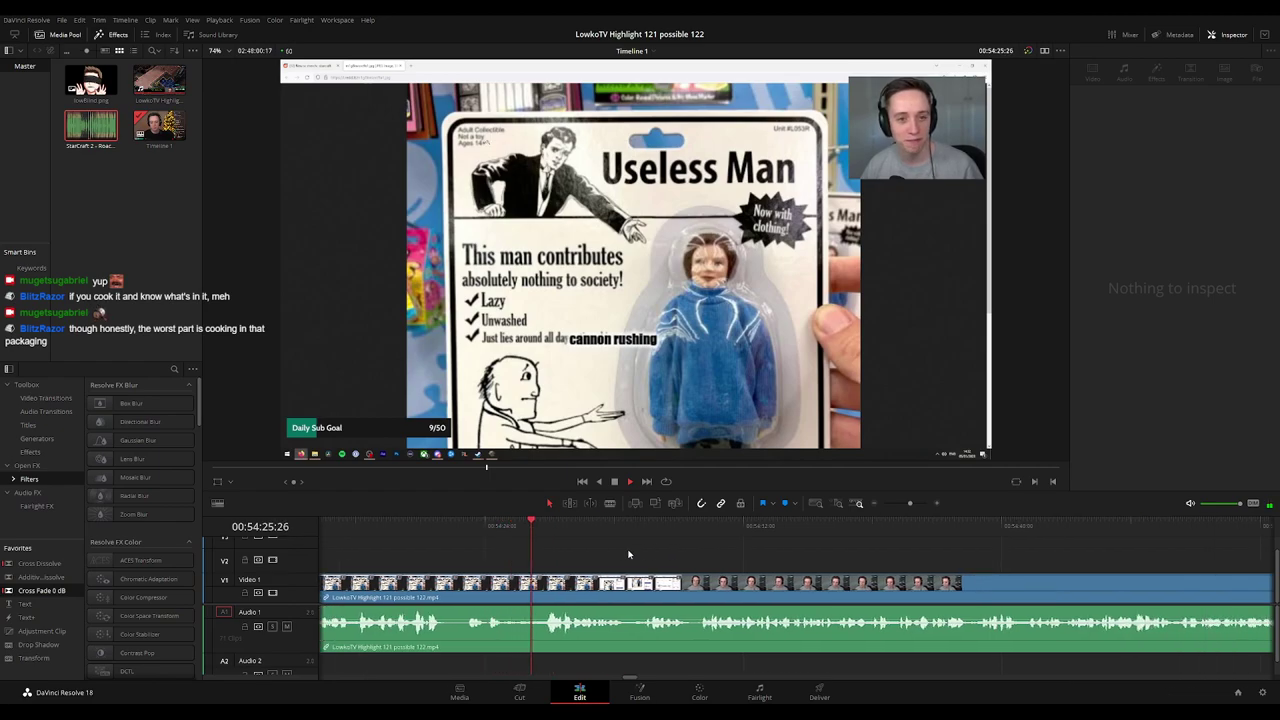
{"action": "scroll", "coordinate": [630, 545], "scroll_direction": "right", "scroll_amount": 3}
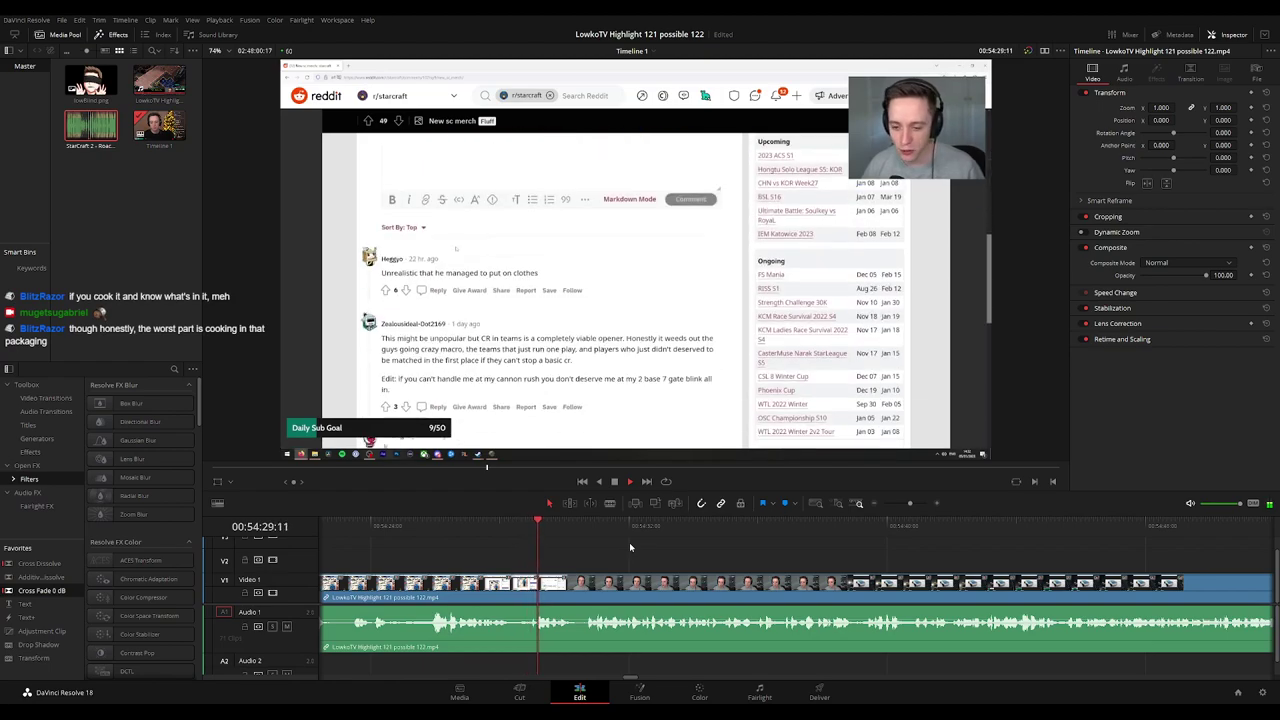
{"action": "key", "text": "b"}
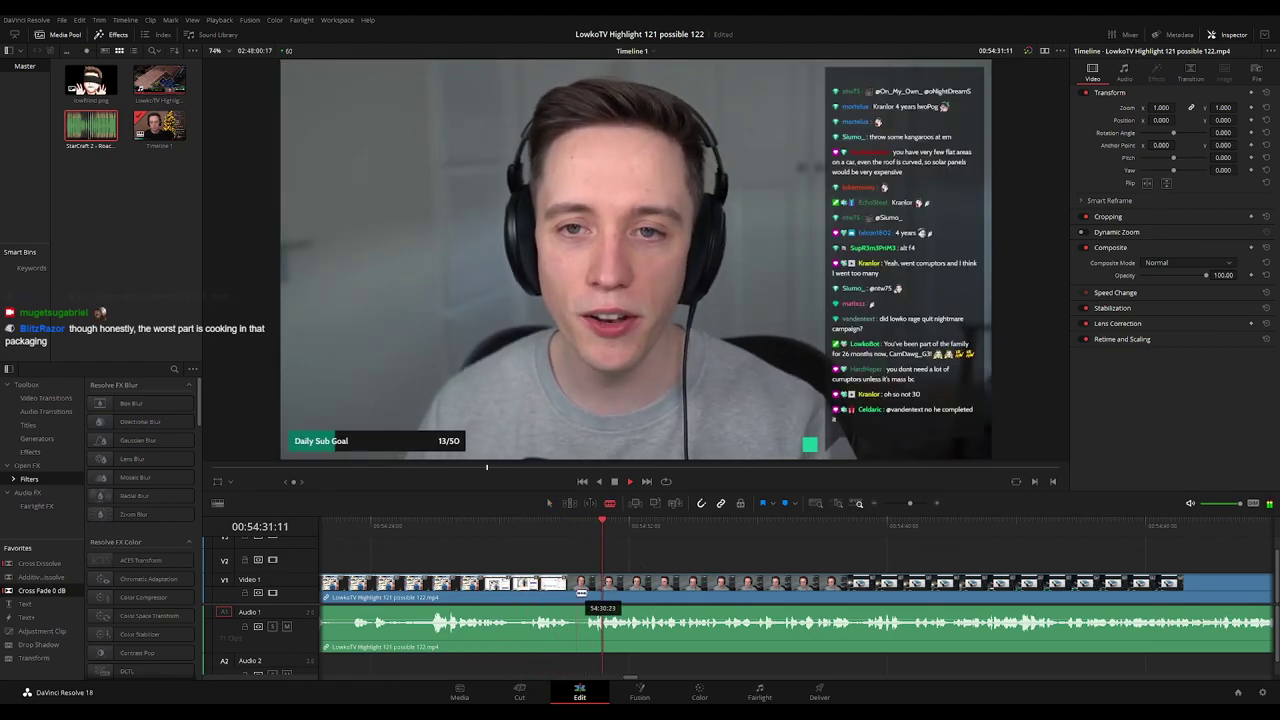
{"action": "left_click", "coordinate": [574, 592]}
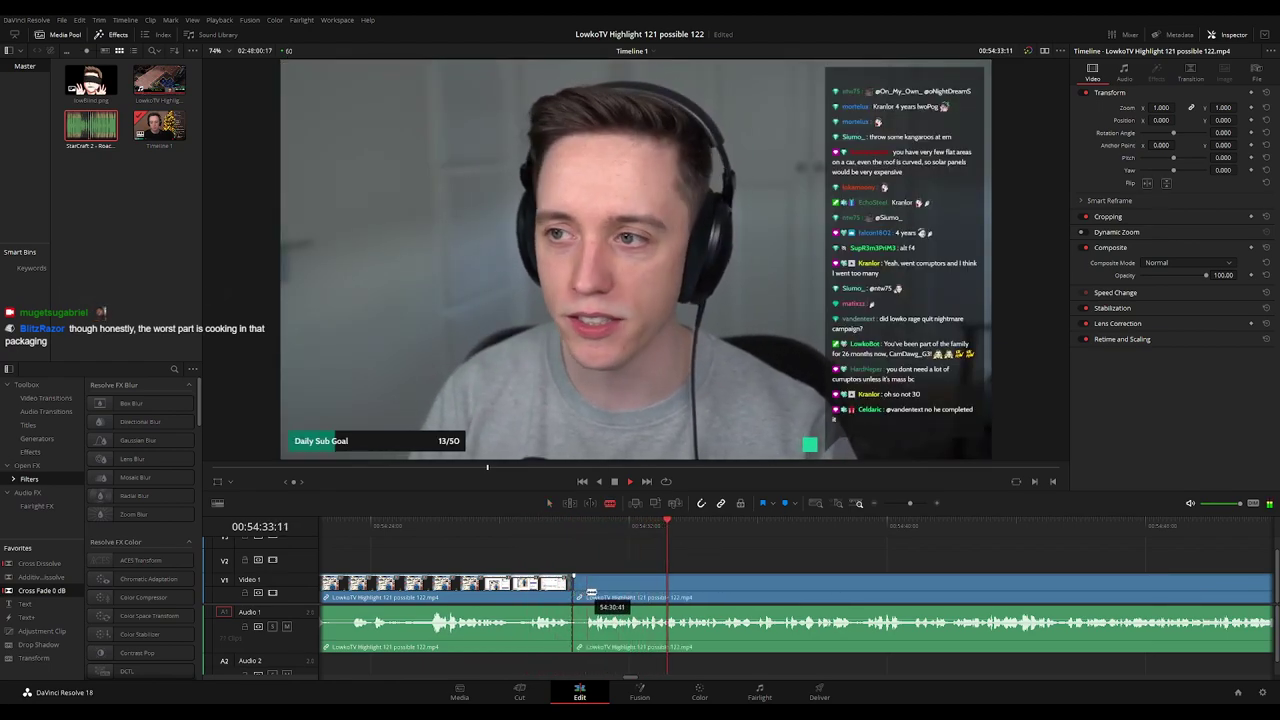
{"action": "key", "text": "a"}
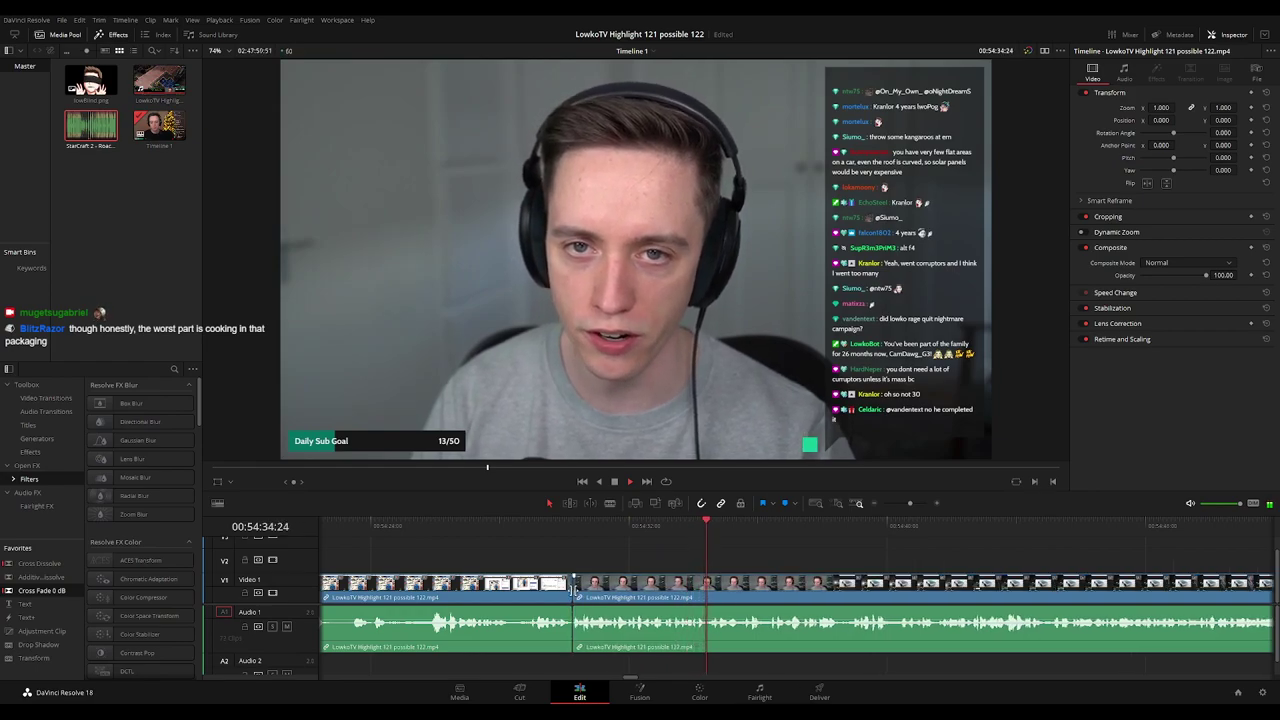
Add transitions to the video and audio at the cut at about 00:54:30 and colour the preceding clip green.
{"action": "left_click", "coordinate": [573, 595]}
{"action": "key", "text": "ctrl+t"}
{"action": "left_click", "coordinate": [523, 585]}
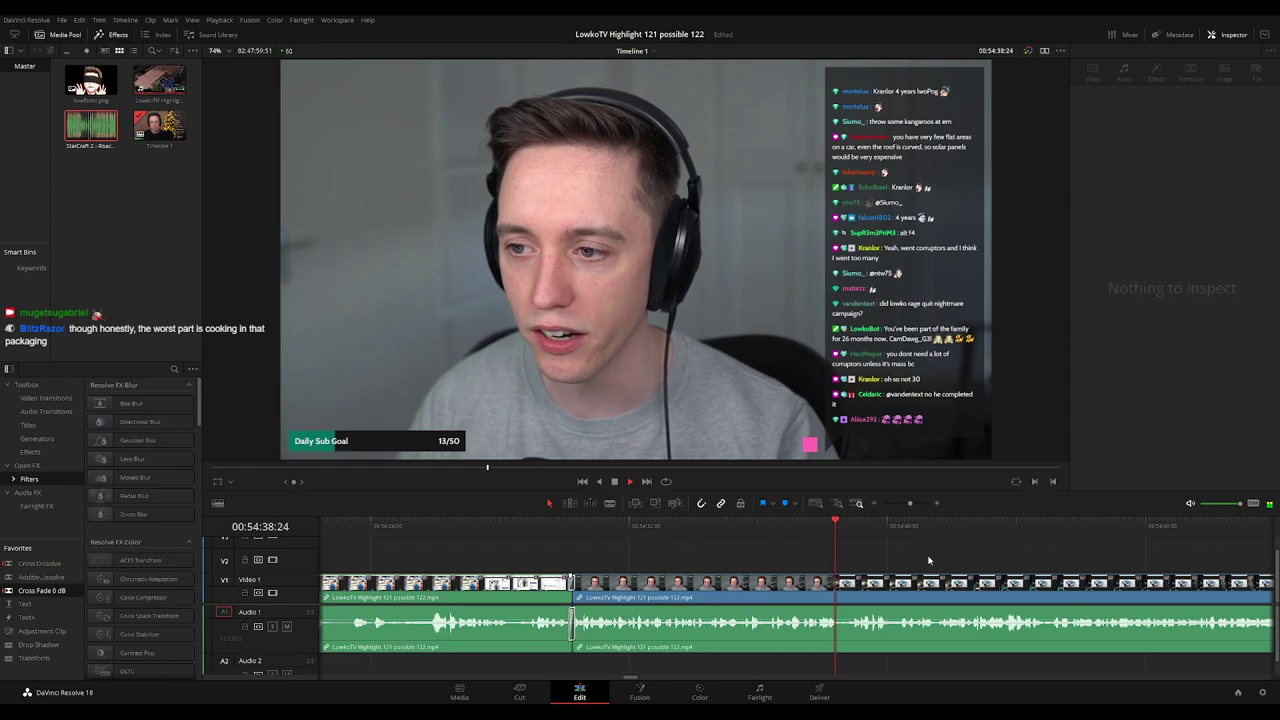
{"action": "key", "text": "Delete"}
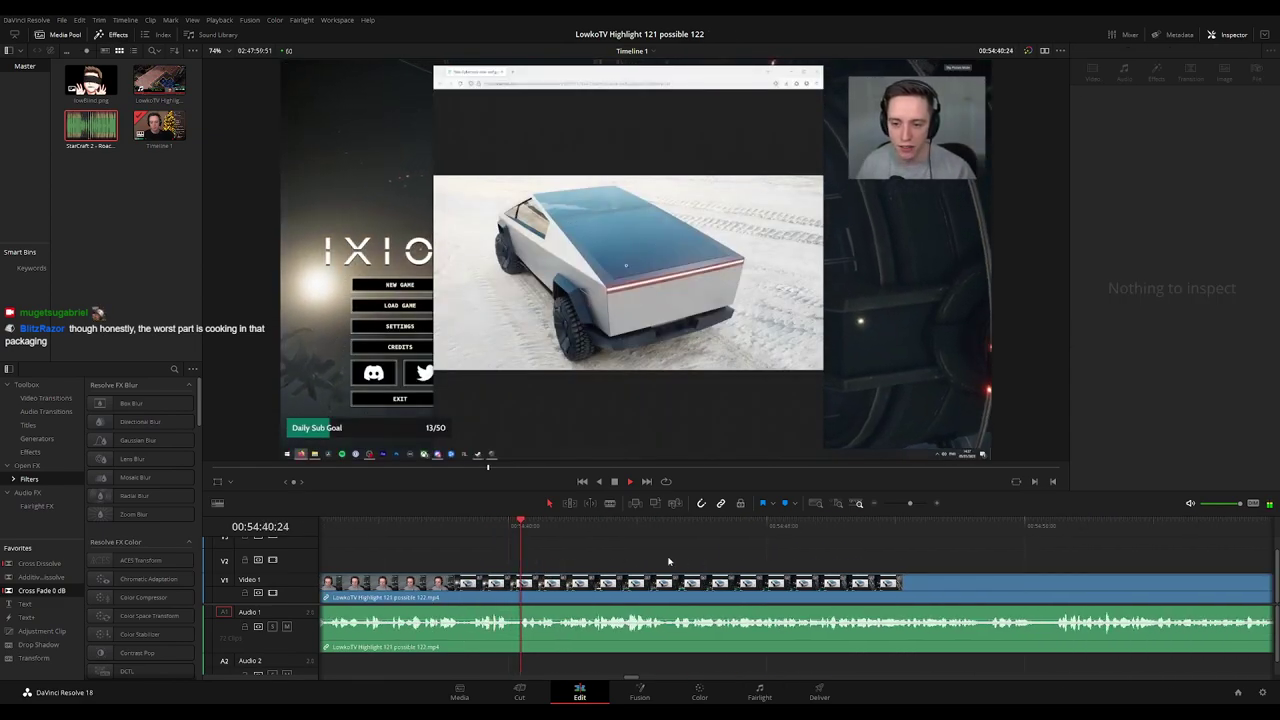
Review the car image discussion over the IXION menu and the full-screen webcam talk from about 00:54:40 to 00:55:51.
{"action": "scroll", "coordinate": [640, 555], "scroll_direction": "right", "scroll_amount": 1}
{"action": "key", "text": "space"}
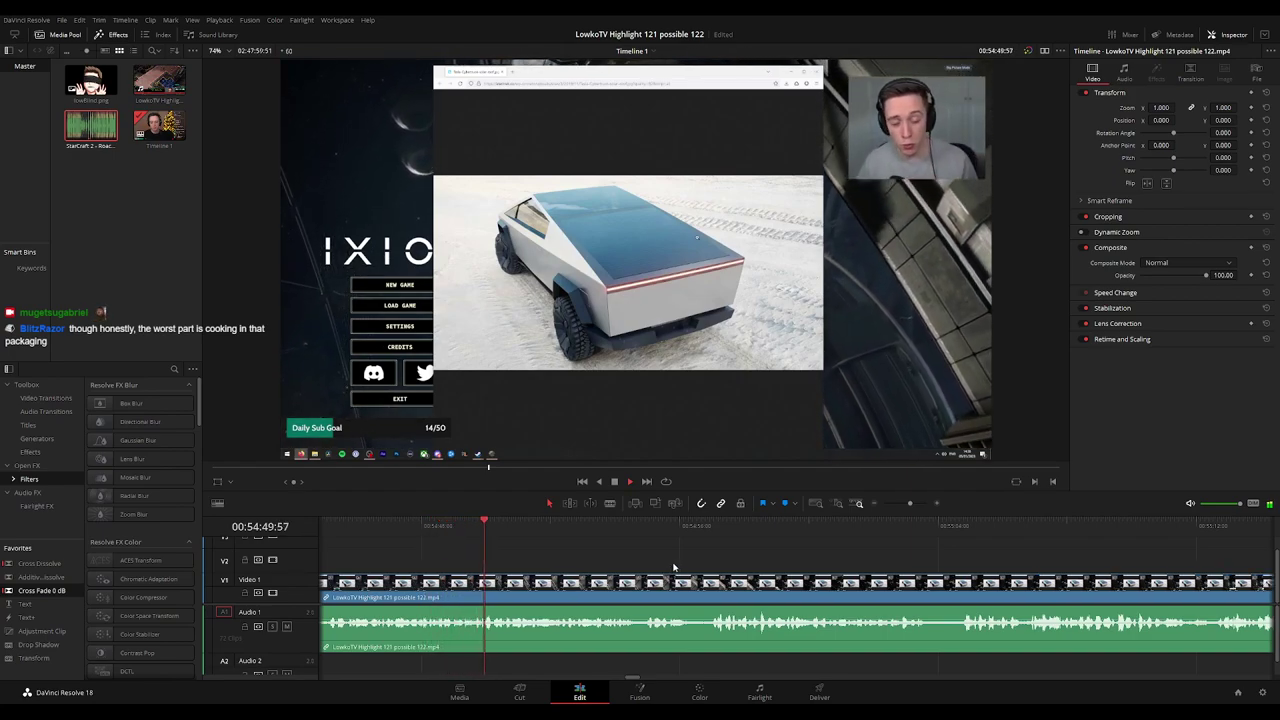
{"action": "left_click_drag", "start_coordinate": [808, 563], "coordinate": [685, 566]}
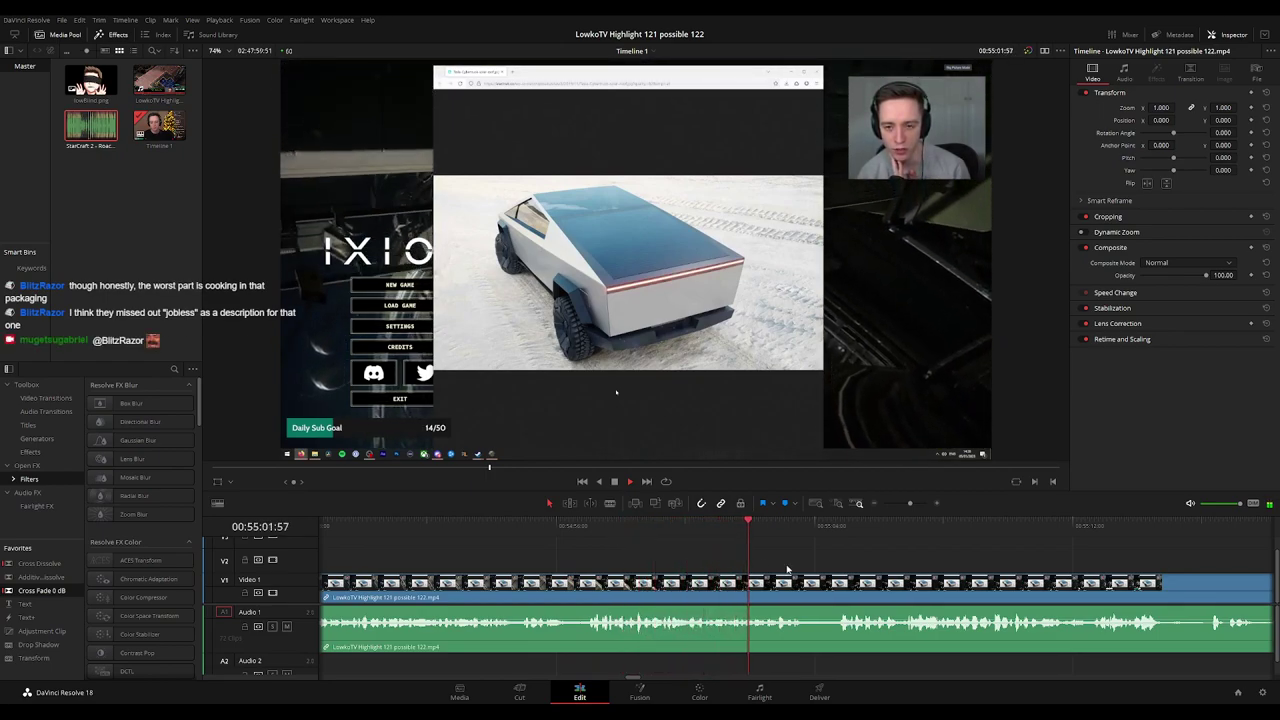
{"action": "scroll", "coordinate": [927, 568], "scroll_direction": "right", "scroll_amount": 3}
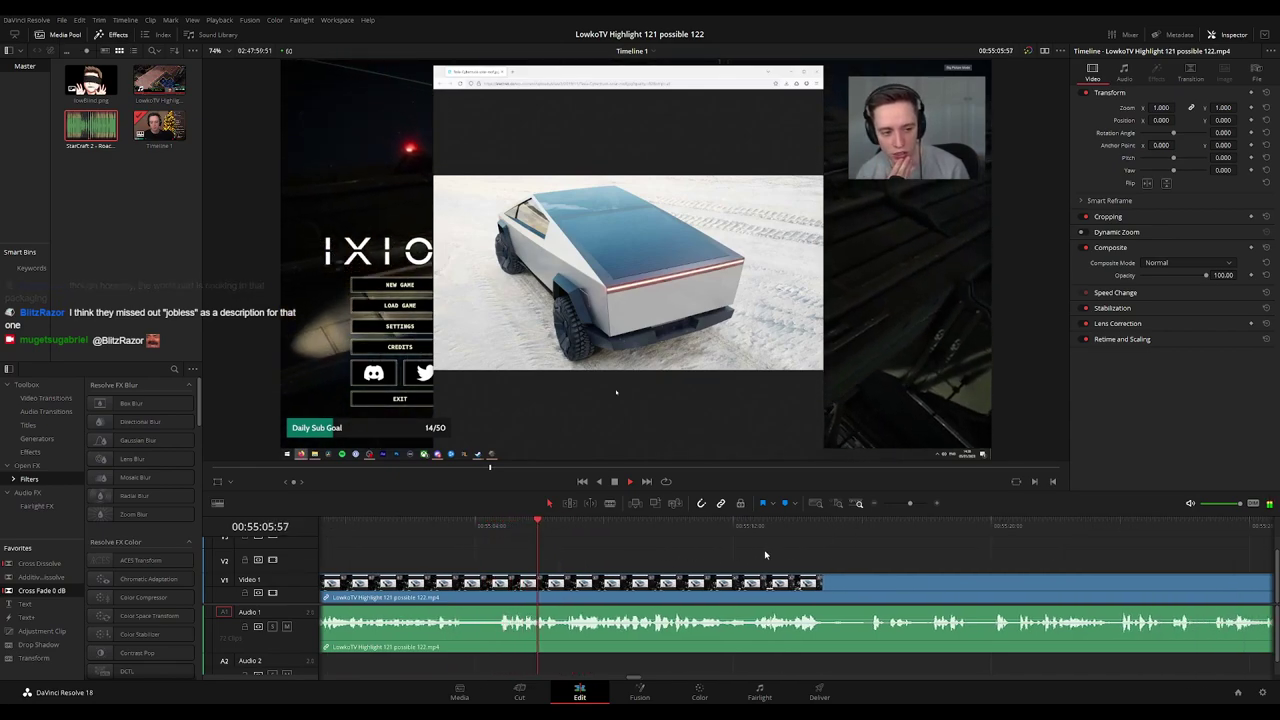
{"action": "scroll", "coordinate": [660, 556], "scroll_direction": "right", "scroll_amount": 1}
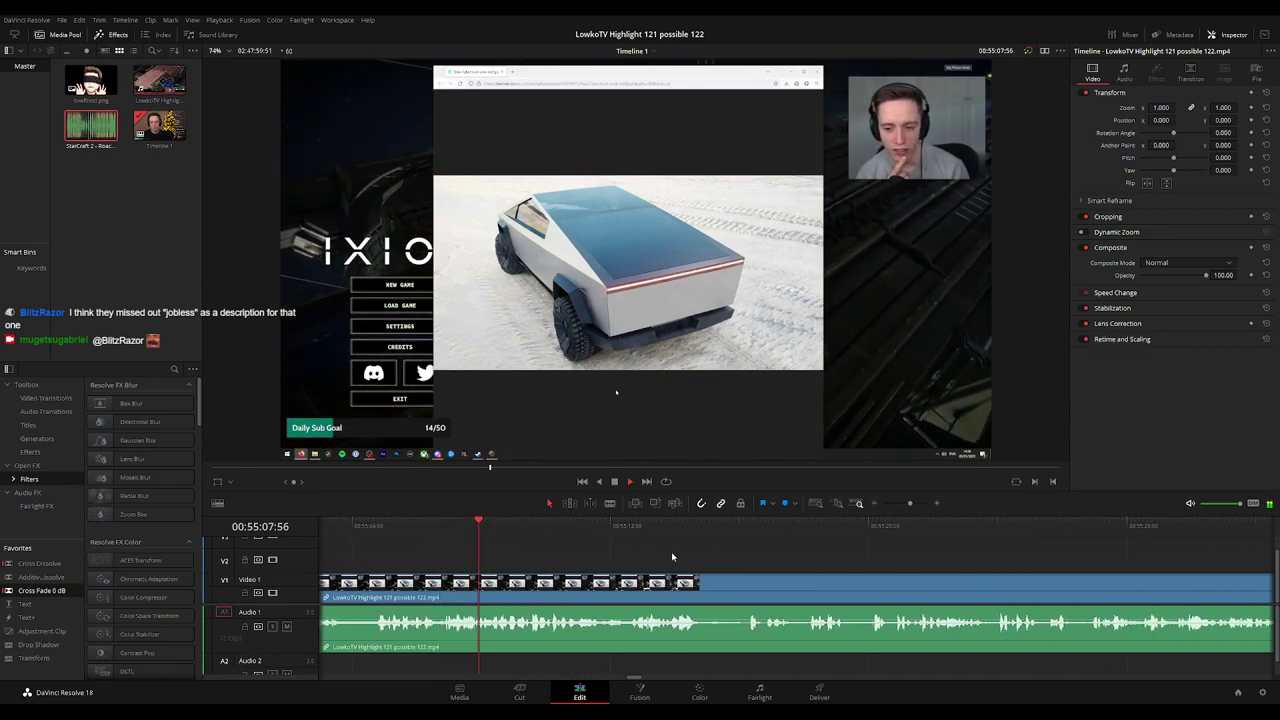
{"action": "scroll", "coordinate": [650, 557], "scroll_direction": "right", "scroll_amount": 1}
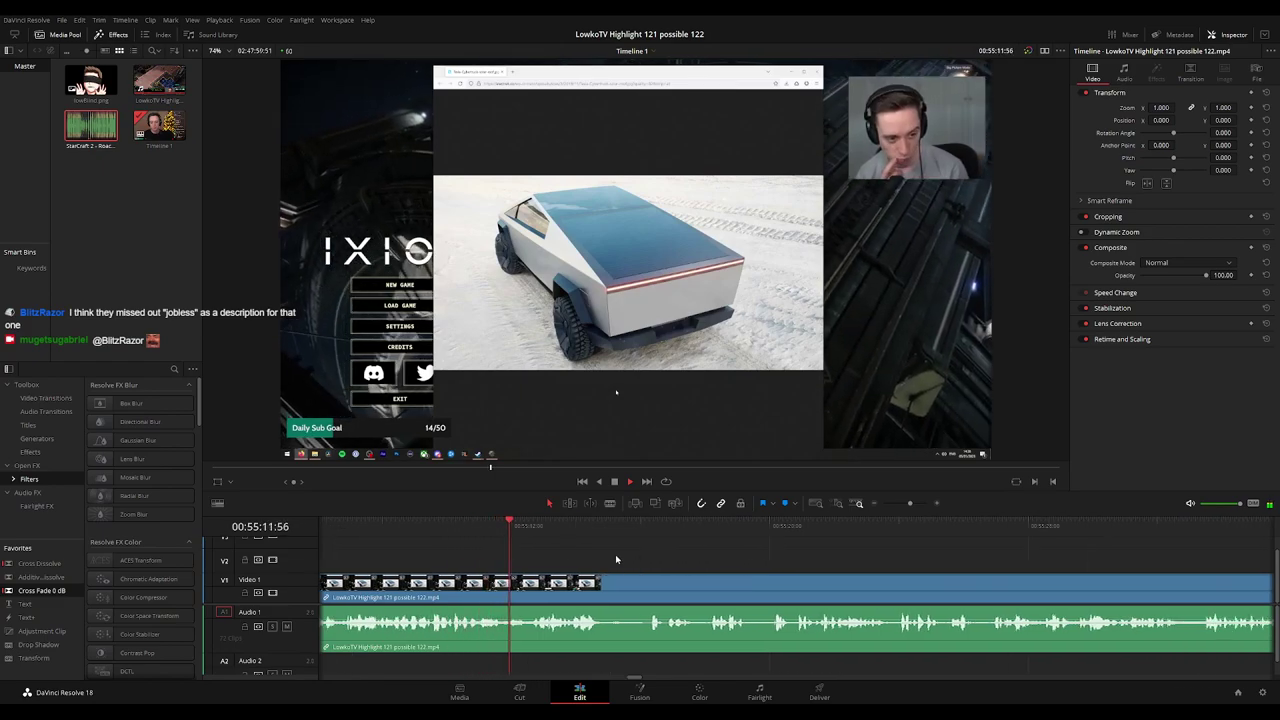
{"action": "scroll", "coordinate": [652, 543], "scroll_direction": "right", "scroll_amount": 1}
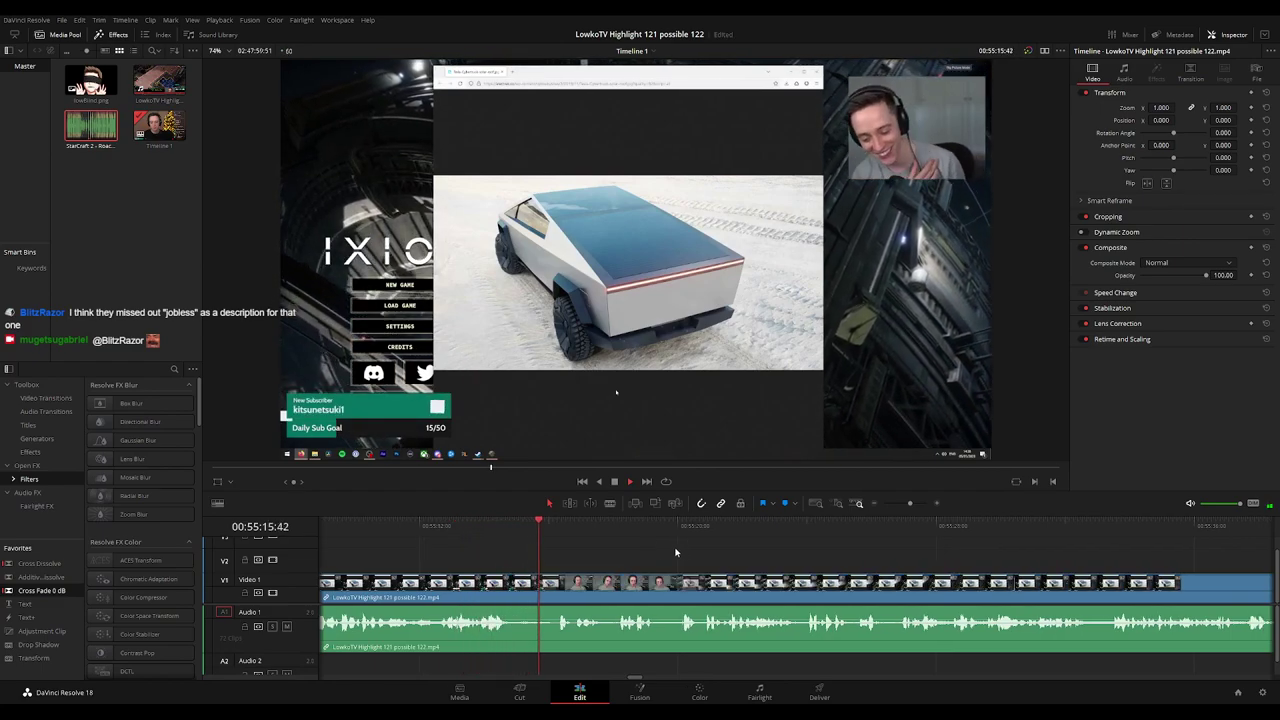
{"action": "scroll", "coordinate": [535, 552], "scroll_direction": "right", "scroll_amount": 2}
{"action": "scroll", "coordinate": [568, 551], "scroll_direction": "right", "scroll_amount": 1}
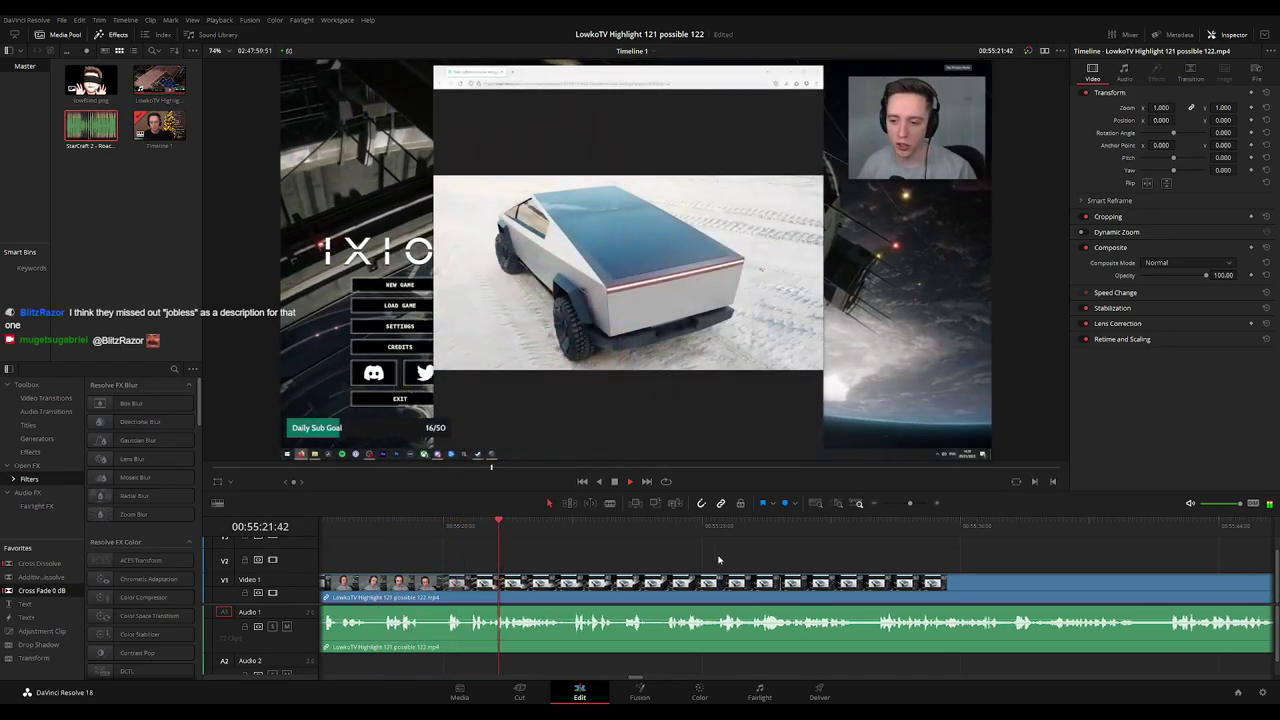
{"action": "scroll", "coordinate": [650, 555], "scroll_direction": "right", "scroll_amount": 1}
{"action": "scroll", "coordinate": [658, 558], "scroll_direction": "right", "scroll_amount": 1}
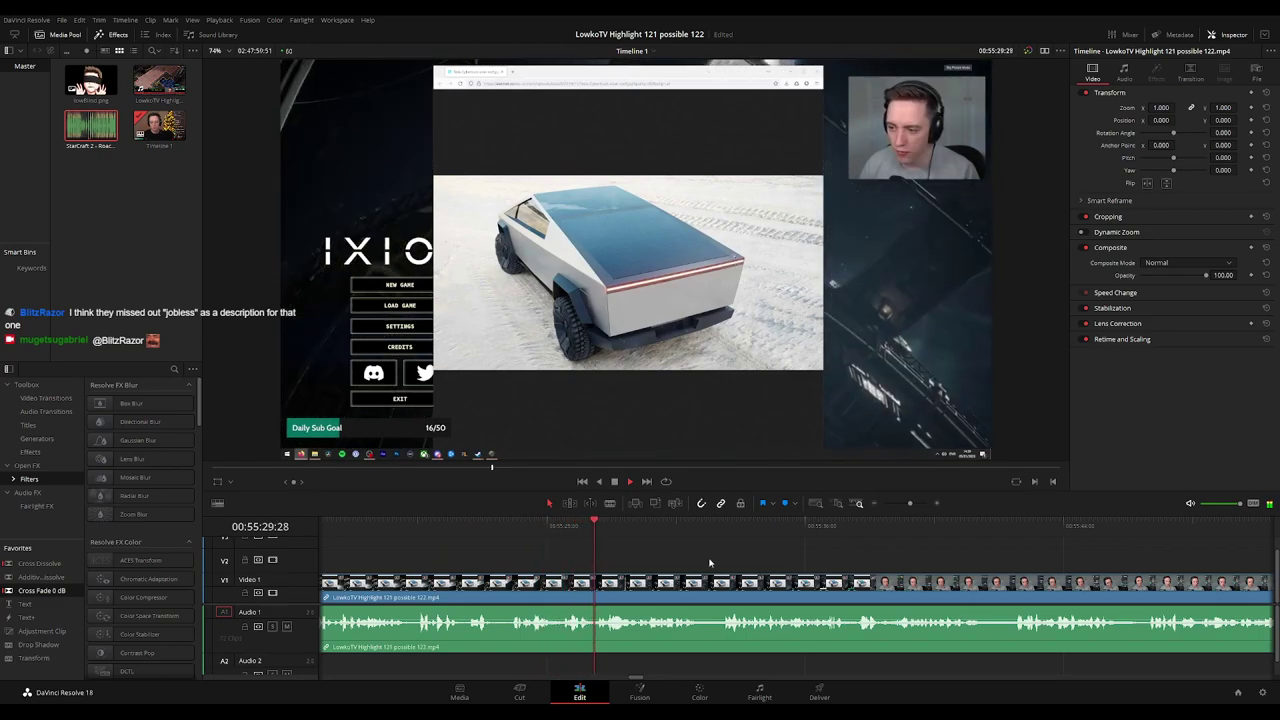
{"action": "scroll", "coordinate": [645, 561], "scroll_direction": "right", "scroll_amount": 1}
{"action": "scroll", "coordinate": [643, 561], "scroll_direction": "right", "scroll_amount": 1}
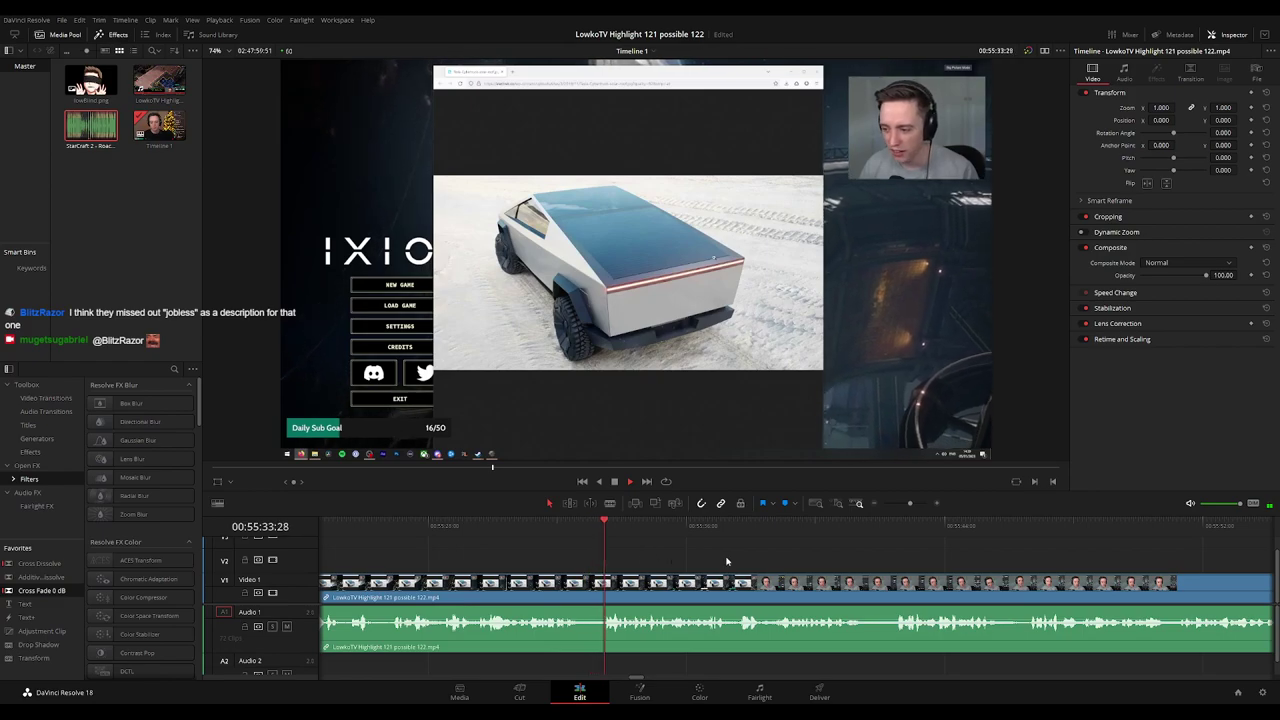
{"action": "scroll", "coordinate": [740, 560], "scroll_direction": "right", "scroll_amount": 2}
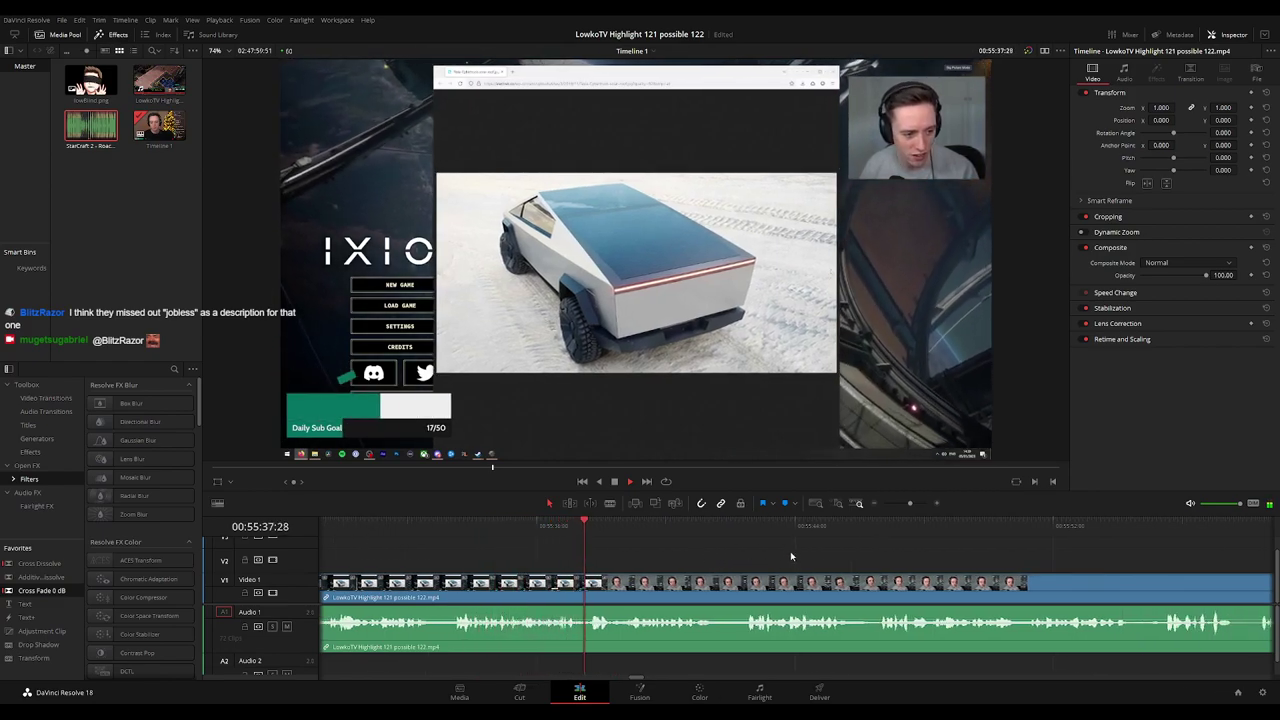
{"action": "scroll", "coordinate": [790, 551], "scroll_direction": "right", "scroll_amount": 2}
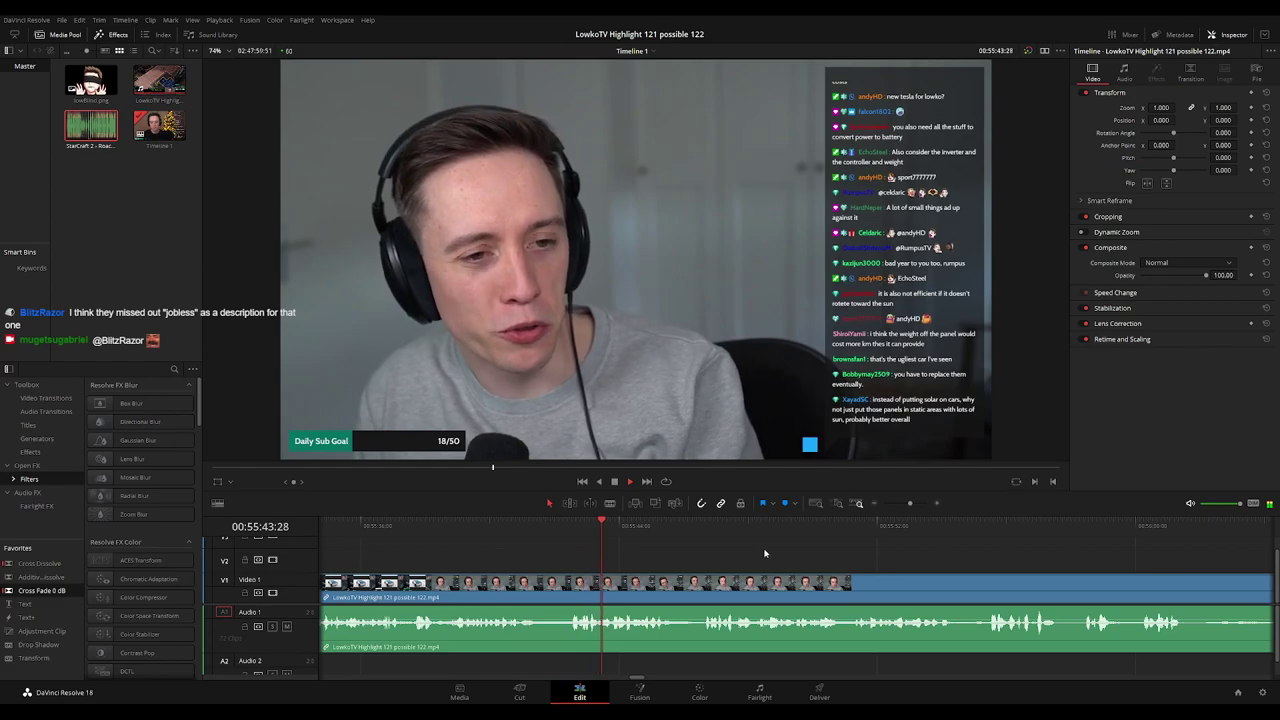
{"action": "scroll", "coordinate": [557, 553], "scroll_direction": "right", "scroll_amount": 1}
{"action": "scroll", "coordinate": [587, 561], "scroll_direction": "right", "scroll_amount": 1}
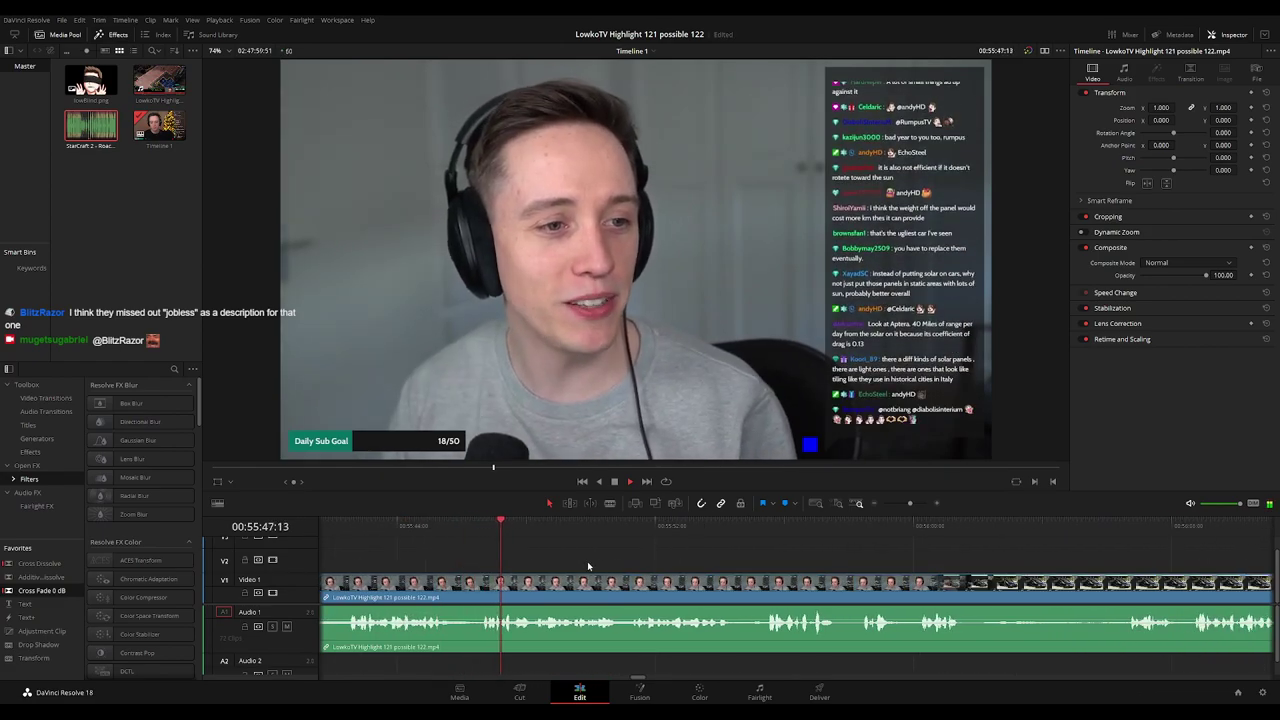
{"action": "scroll", "coordinate": [590, 563], "scroll_direction": "right", "scroll_amount": 1}
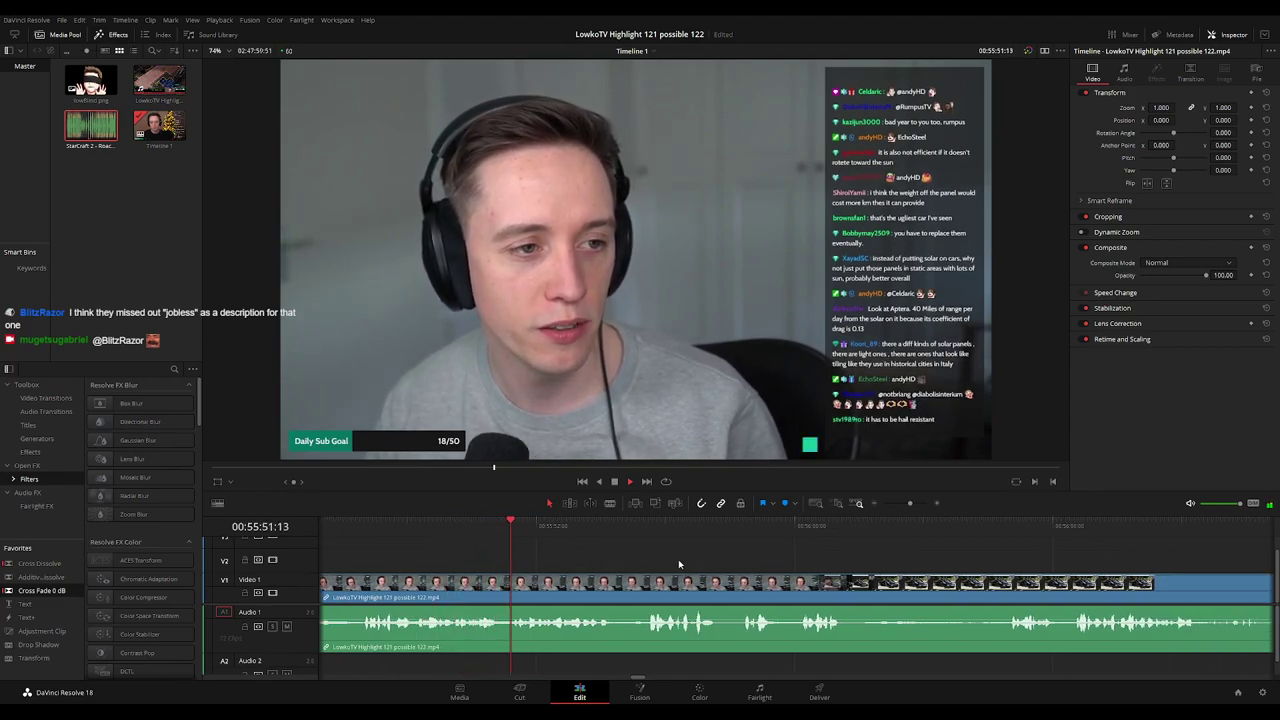
Review the webcam talk, the black three-wheeled car image and the Google image results from about 00:55:51 to 00:56:26.
{"action": "scroll", "coordinate": [640, 565], "scroll_direction": "right", "scroll_amount": 1}
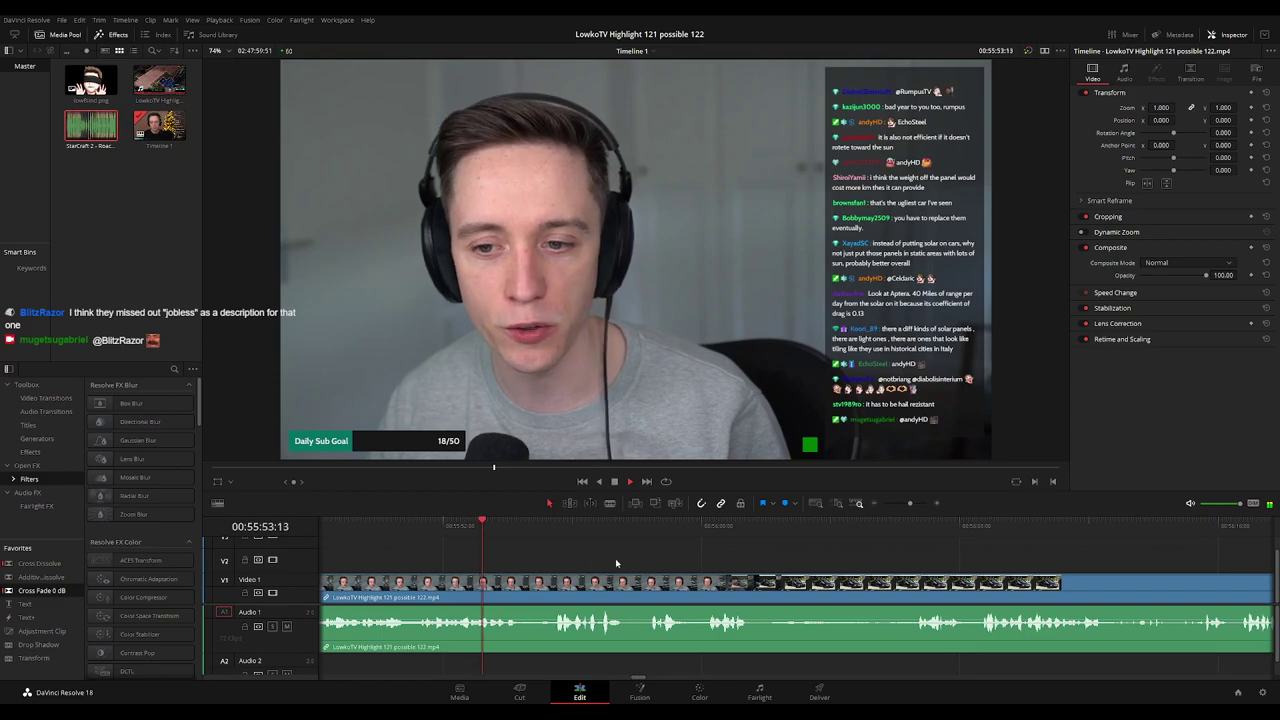
{"action": "scroll", "coordinate": [565, 554], "scroll_direction": "right", "scroll_amount": 2}
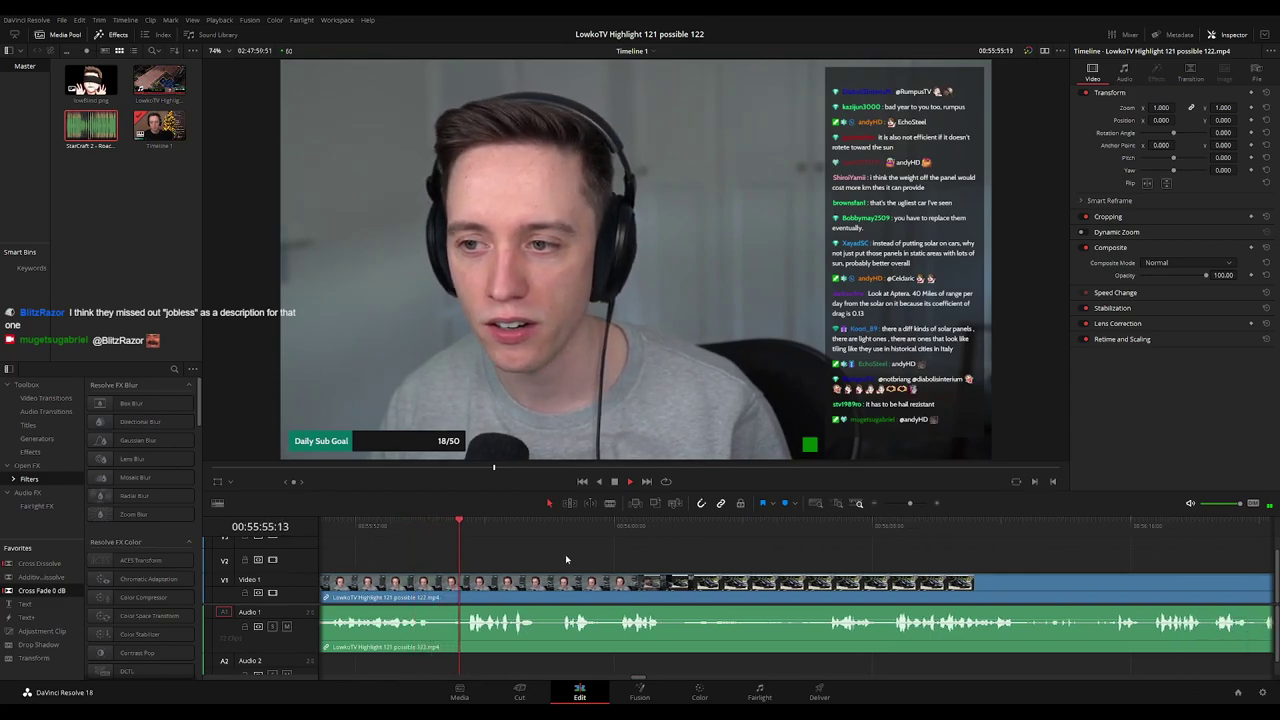
{"action": "scroll", "coordinate": [606, 564], "scroll_direction": "right", "scroll_amount": 2}
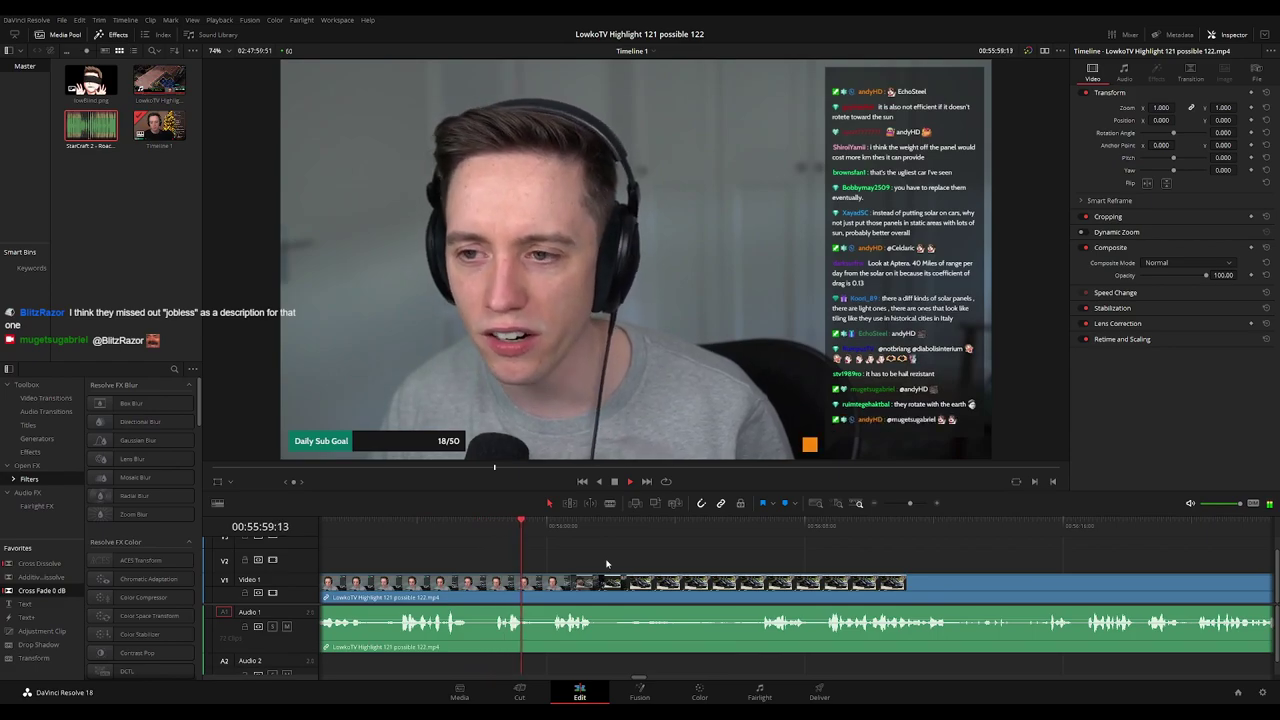
{"action": "scroll", "coordinate": [612, 565], "scroll_direction": "right", "scroll_amount": 2}
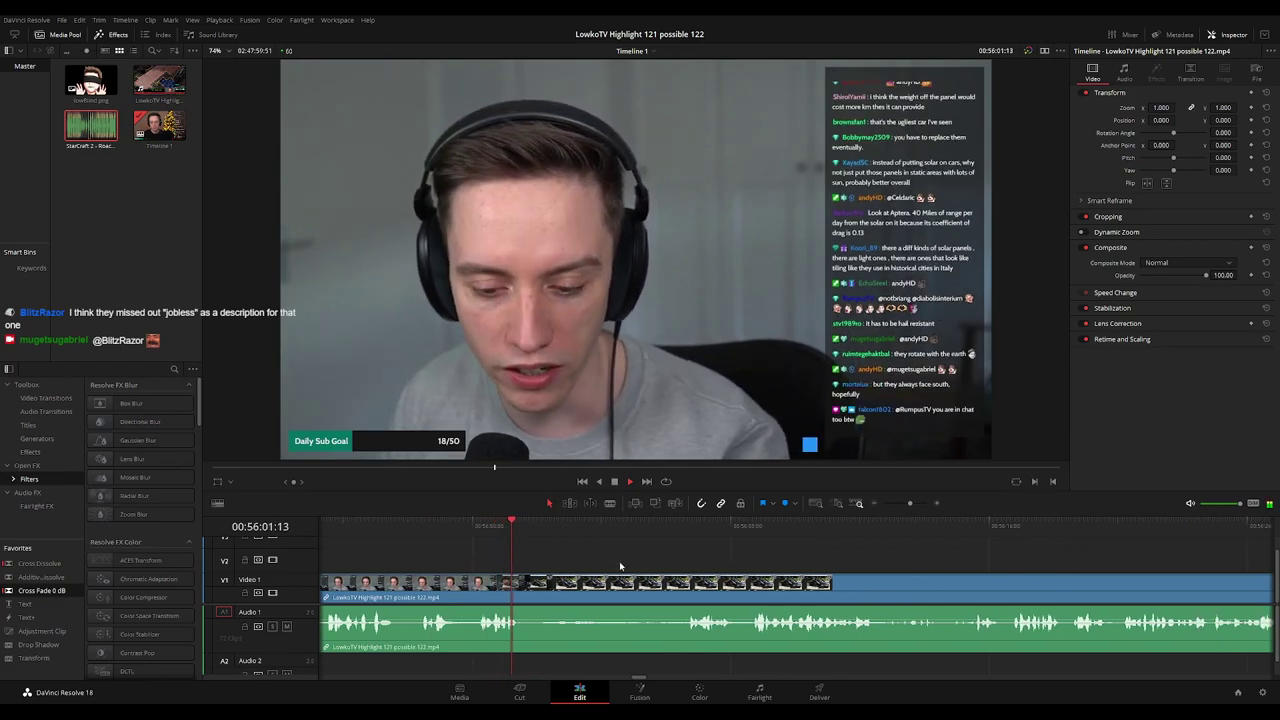
{"action": "scroll", "coordinate": [600, 561], "scroll_direction": "right", "scroll_amount": 3}
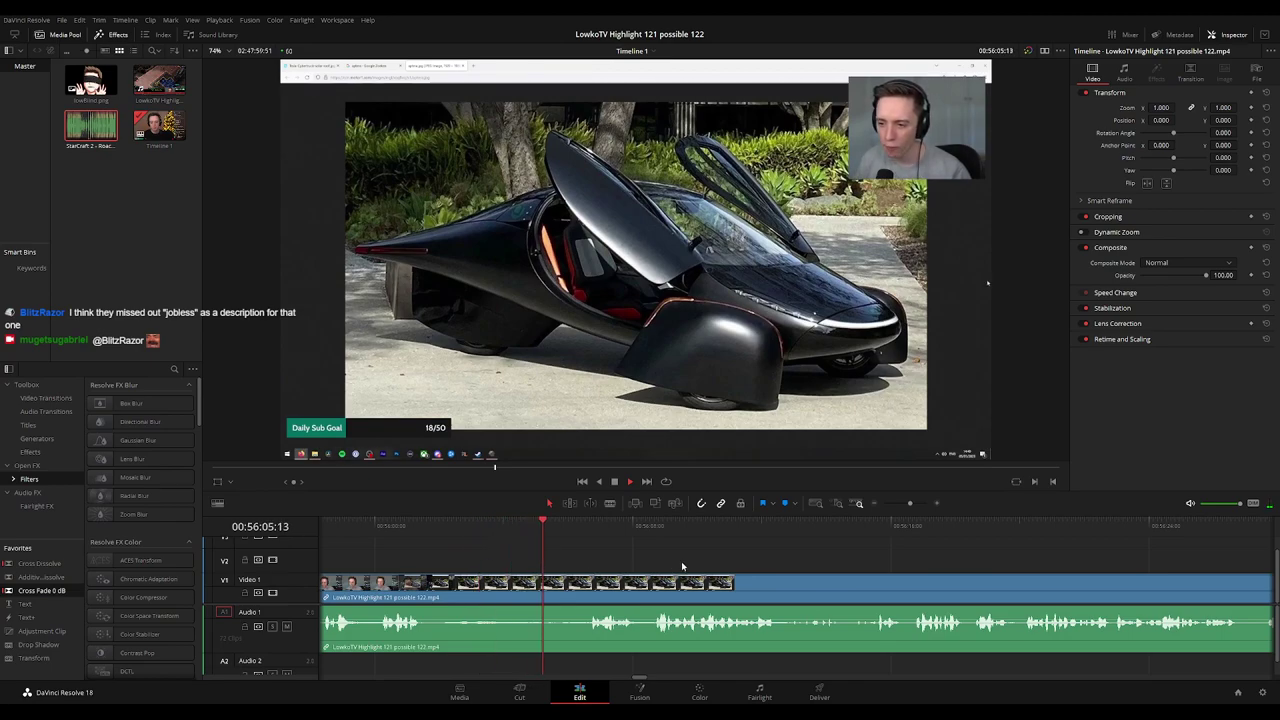
{"action": "scroll", "coordinate": [681, 561], "scroll_direction": "right", "scroll_amount": 6}
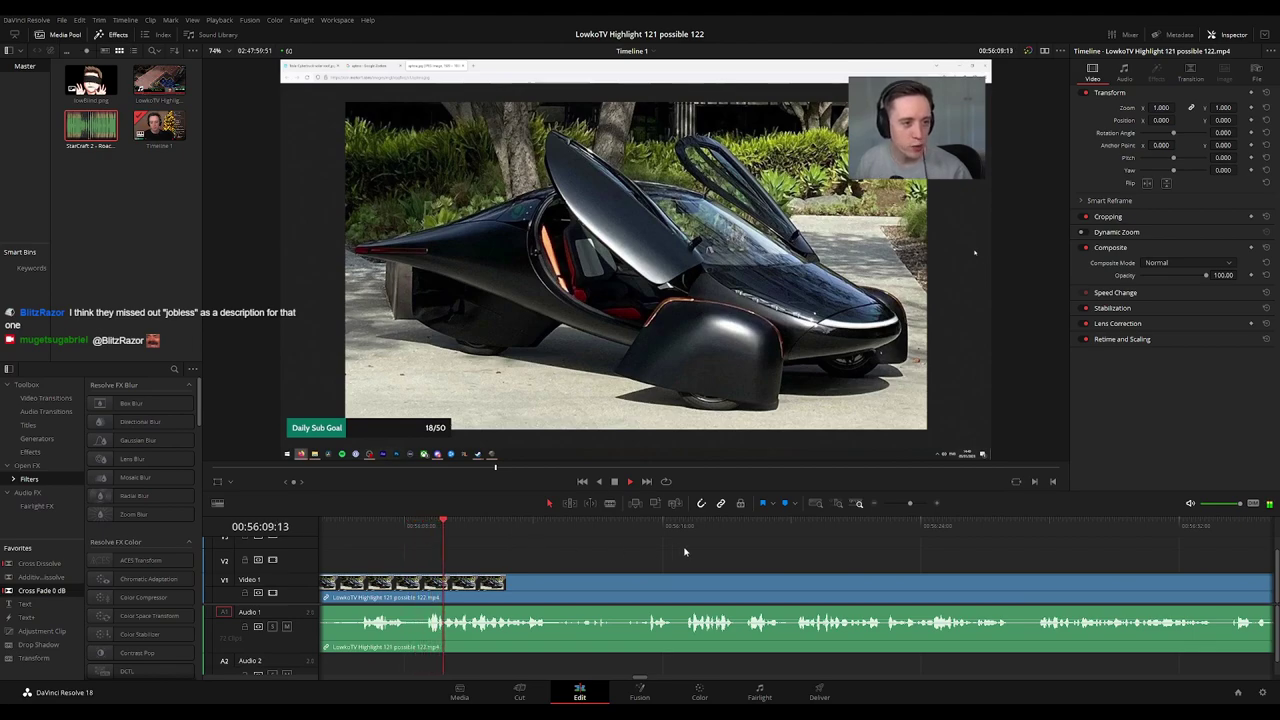
{"action": "scroll", "coordinate": [595, 551], "scroll_direction": "right", "scroll_amount": 2}
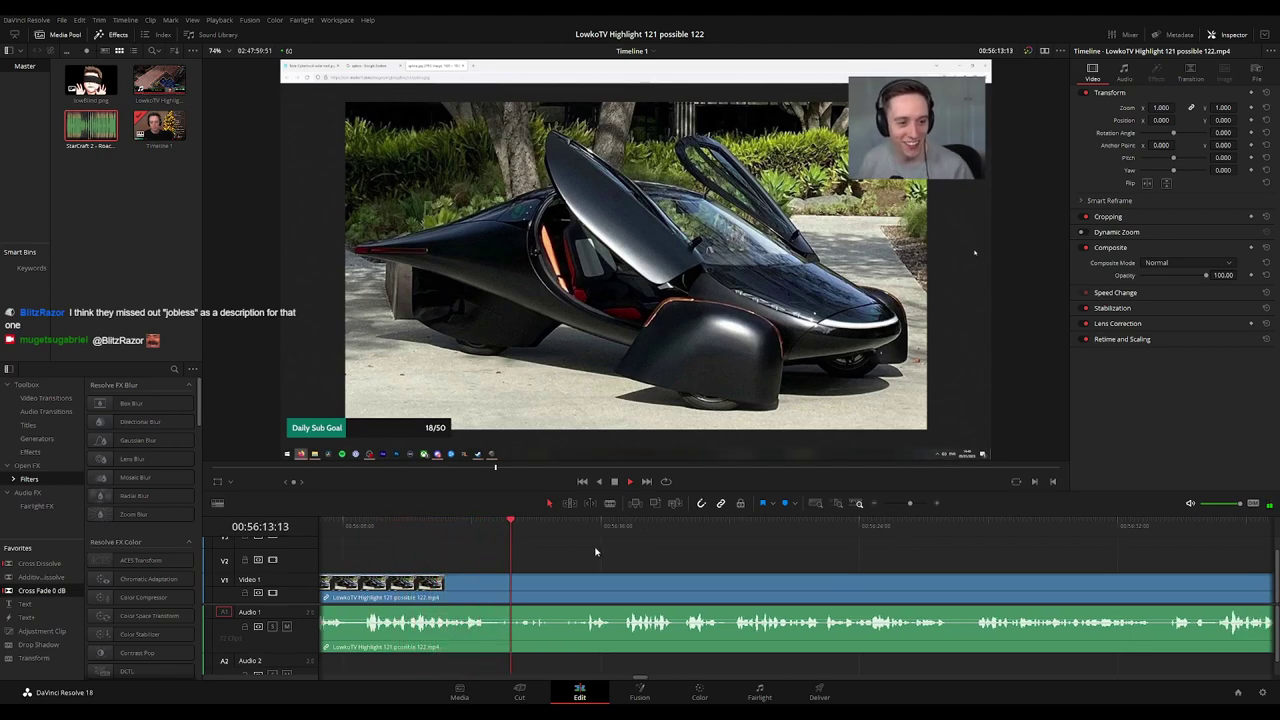
{"action": "scroll", "coordinate": [595, 551], "scroll_direction": "right", "scroll_amount": 5}
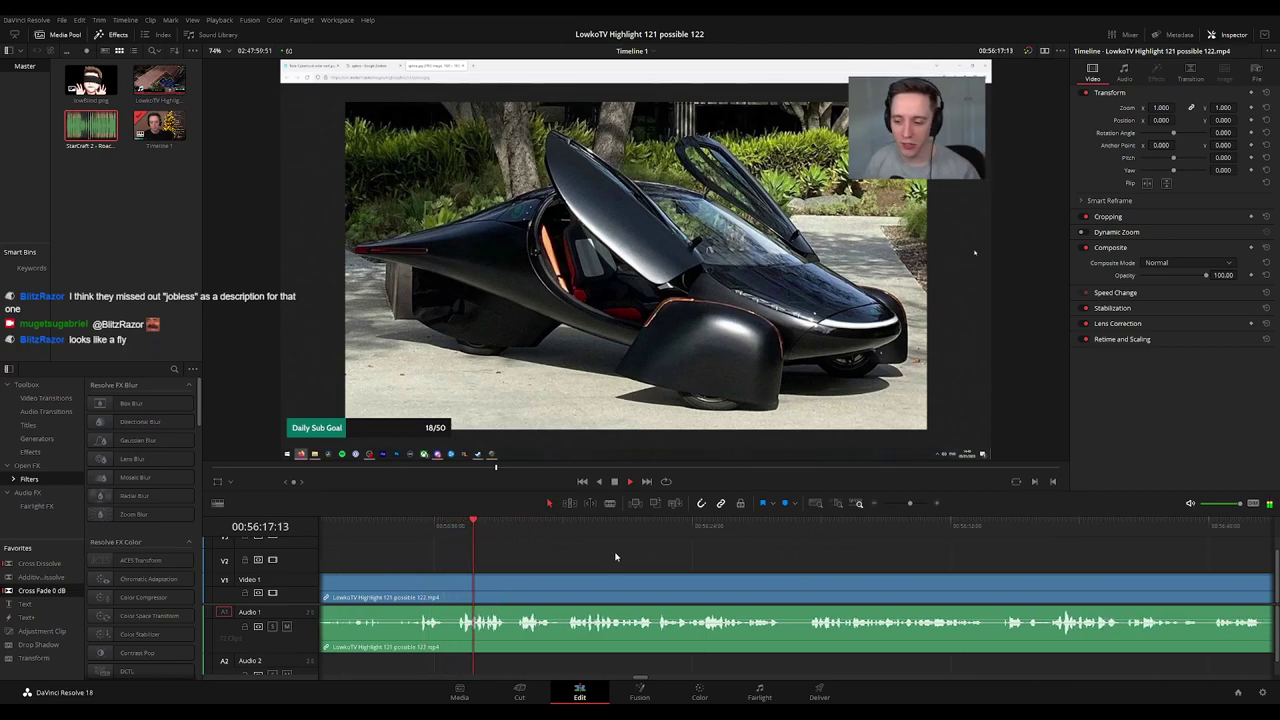
{"action": "scroll", "coordinate": [617, 560], "scroll_direction": "right", "scroll_amount": 2}
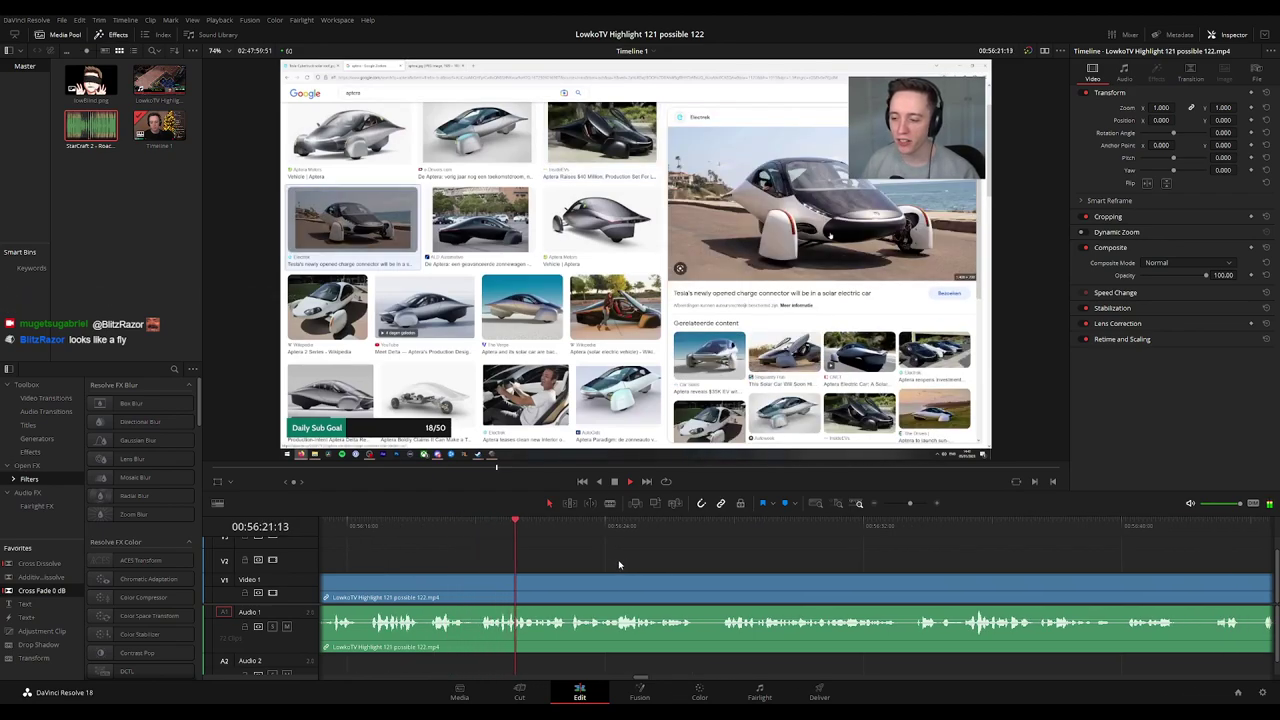
{"action": "scroll", "coordinate": [617, 557], "scroll_direction": "right", "scroll_amount": 2}
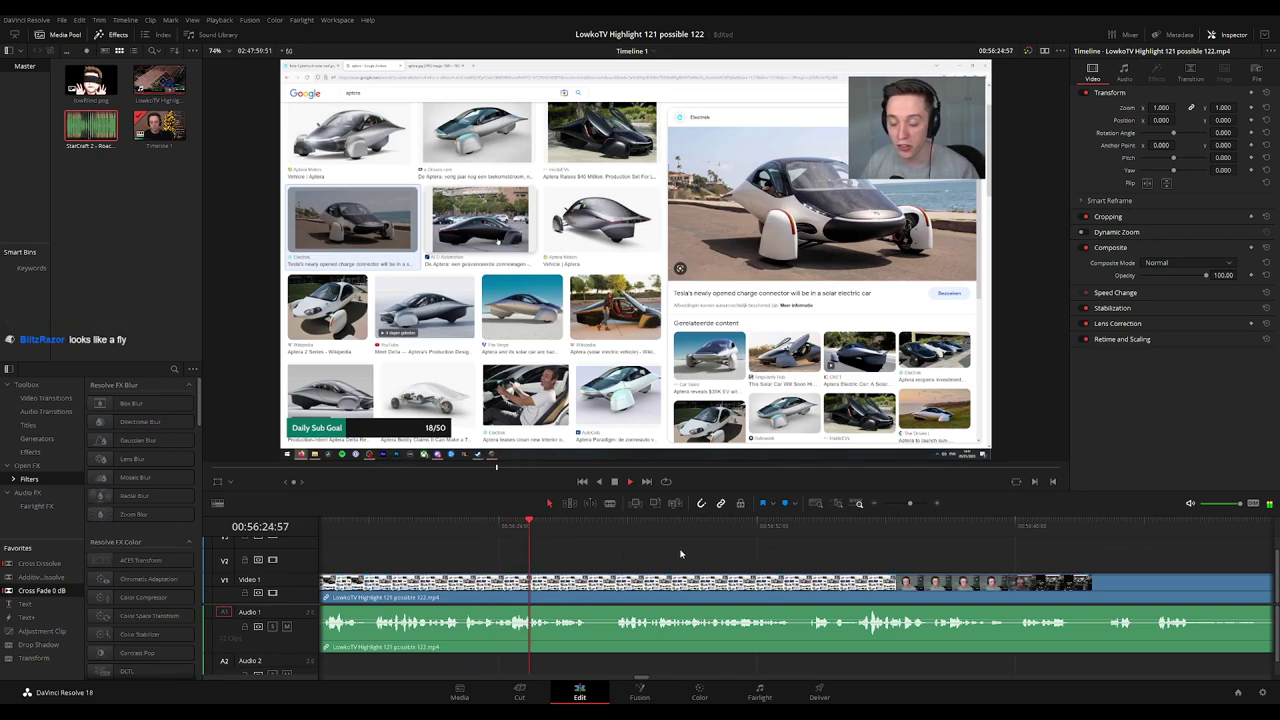
{"action": "scroll", "coordinate": [594, 529], "scroll_direction": "right", "scroll_amount": 4}
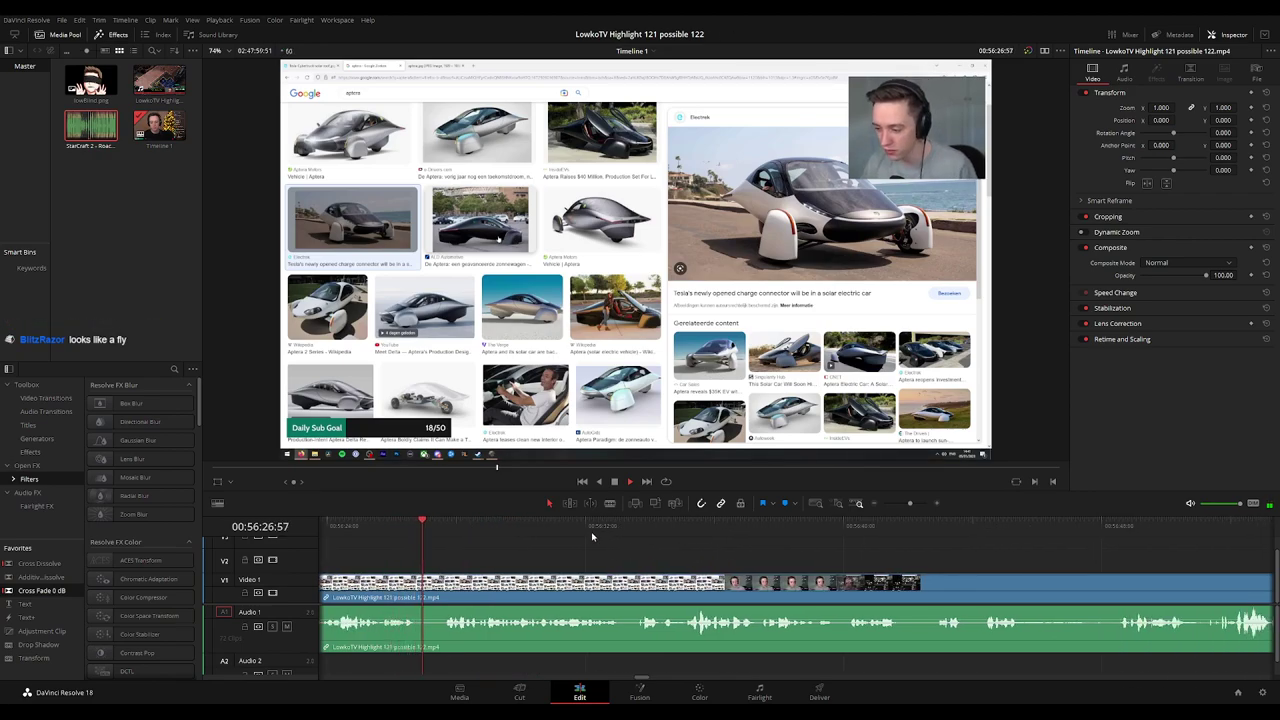
Cut the footage around 00:56:27, during the Google image results, and ripple-delete the short piece there.
{"action": "key", "text": "b"}
{"action": "left_click", "coordinate": [418, 581]}
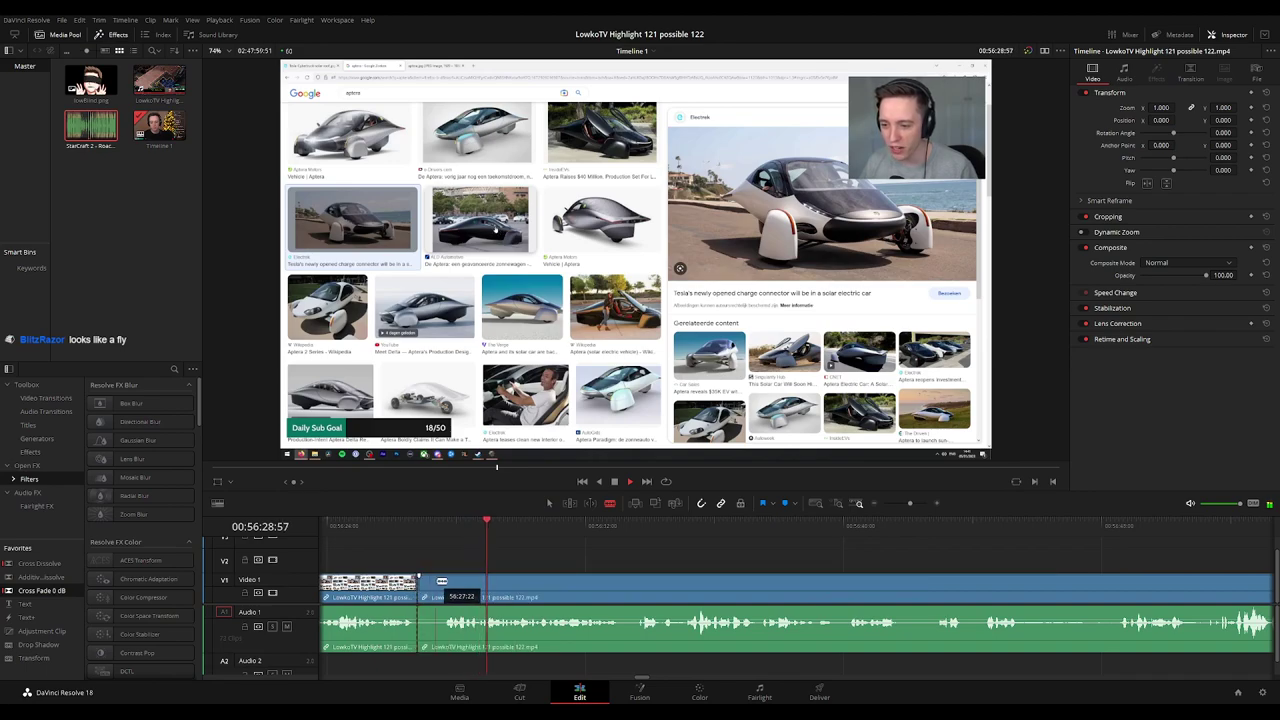
{"action": "key", "text": "a"}
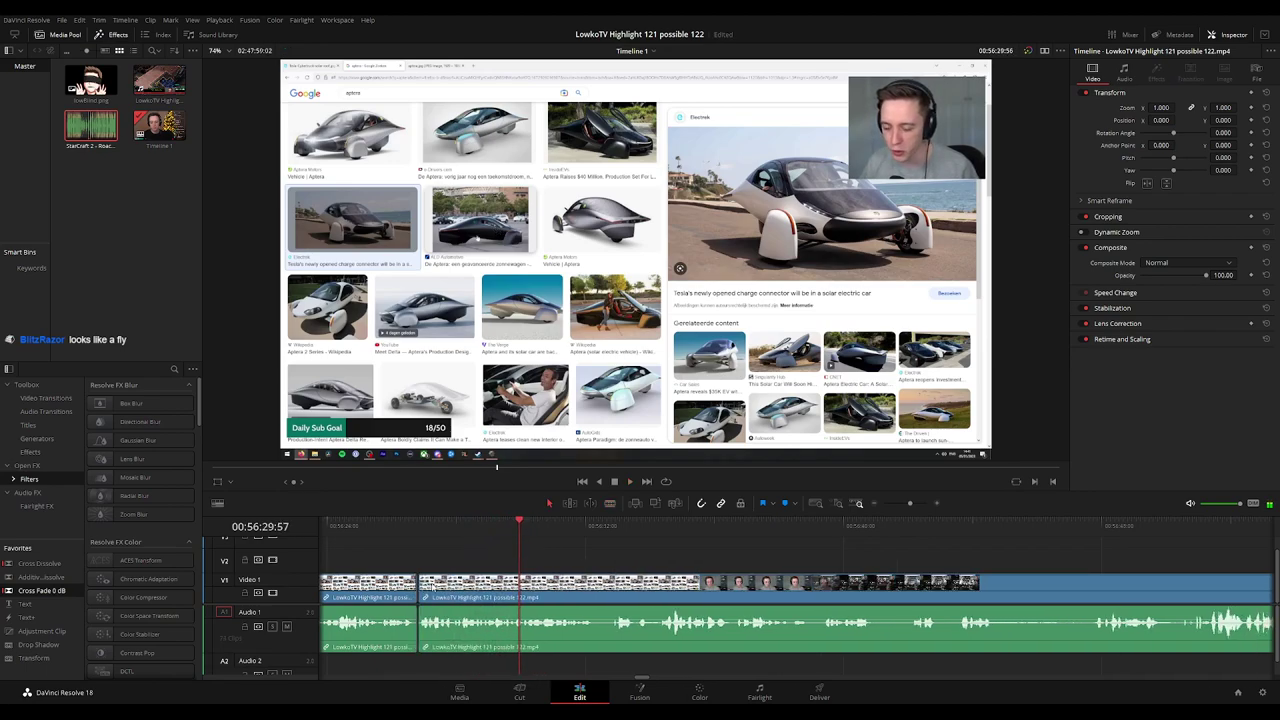
Colour the clip preceding the cut at about 00:56:27 green.
{"action": "left_click", "coordinate": [390, 588]}
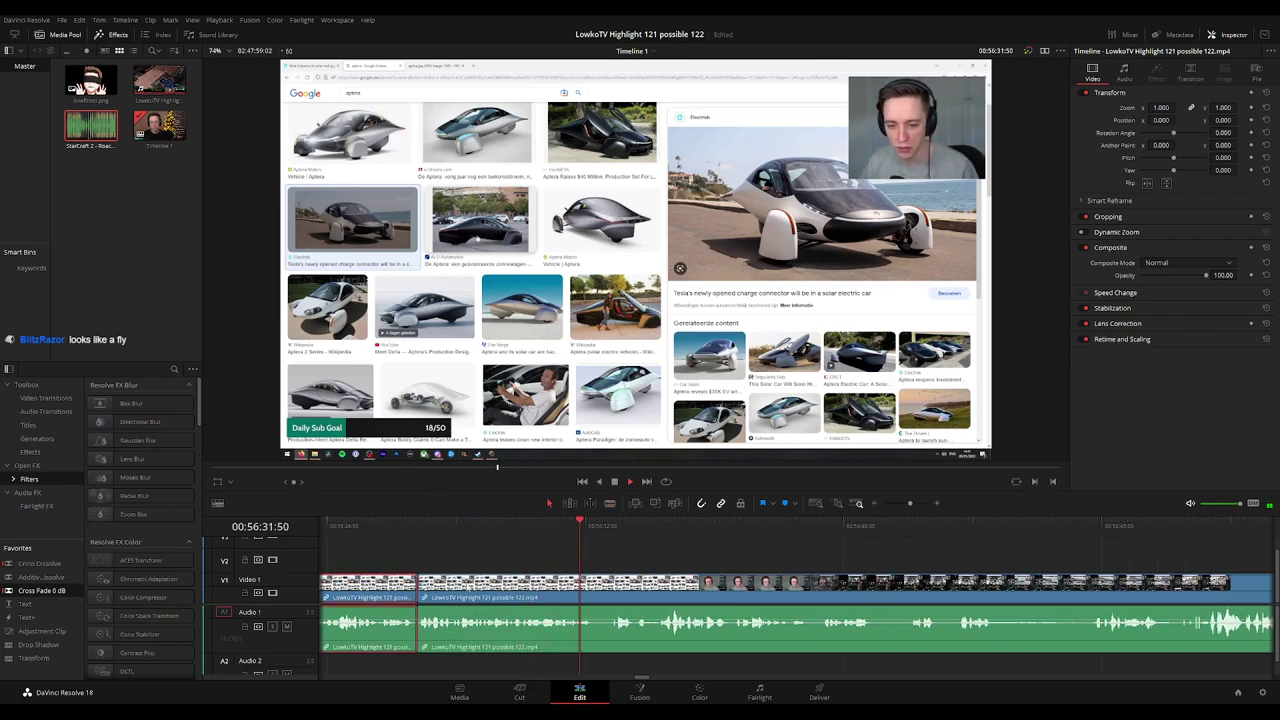
{"action": "left_click", "coordinate": [722, 565]}
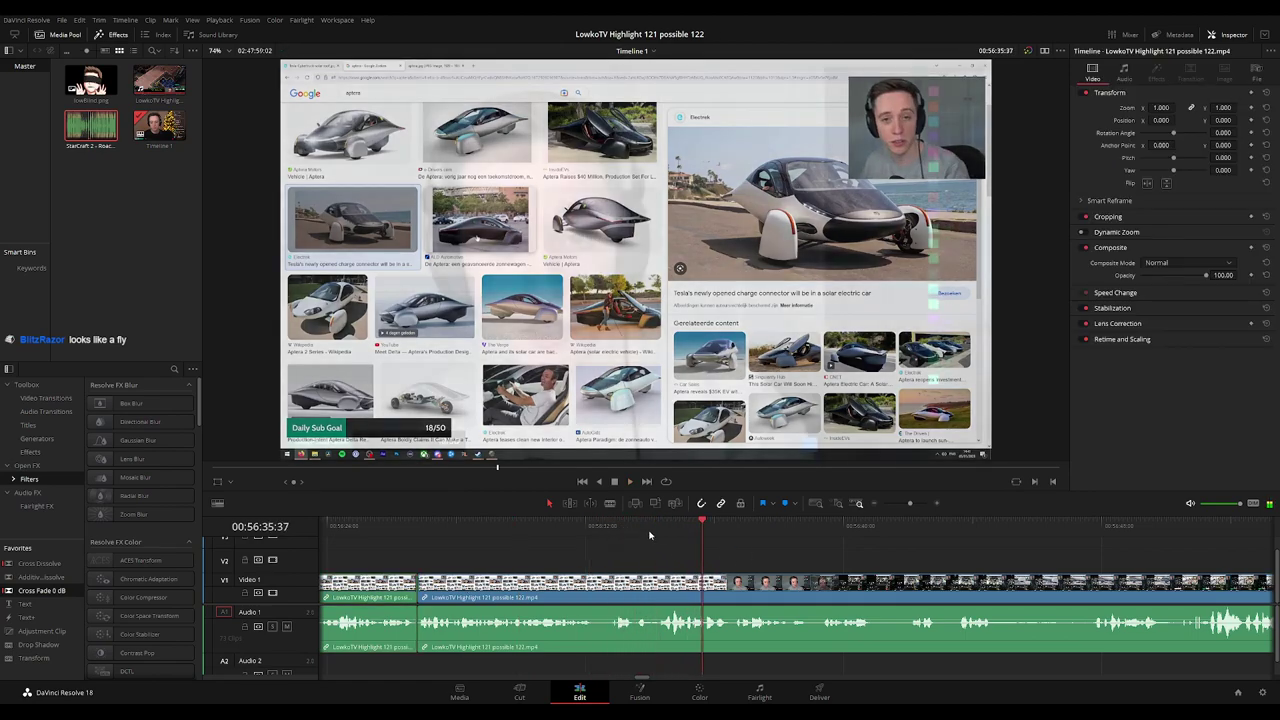
Review the webcam talk, the Aptera driving video over the IXION menu and the green car image from about 00:56:35 to 00:57:24.
{"action": "left_click", "coordinate": [649, 530]}
{"action": "scroll", "coordinate": [723, 555], "scroll_direction": "down", "scroll_amount": 5}
{"action": "scroll", "coordinate": [842, 572], "scroll_direction": "down", "scroll_amount": 6}
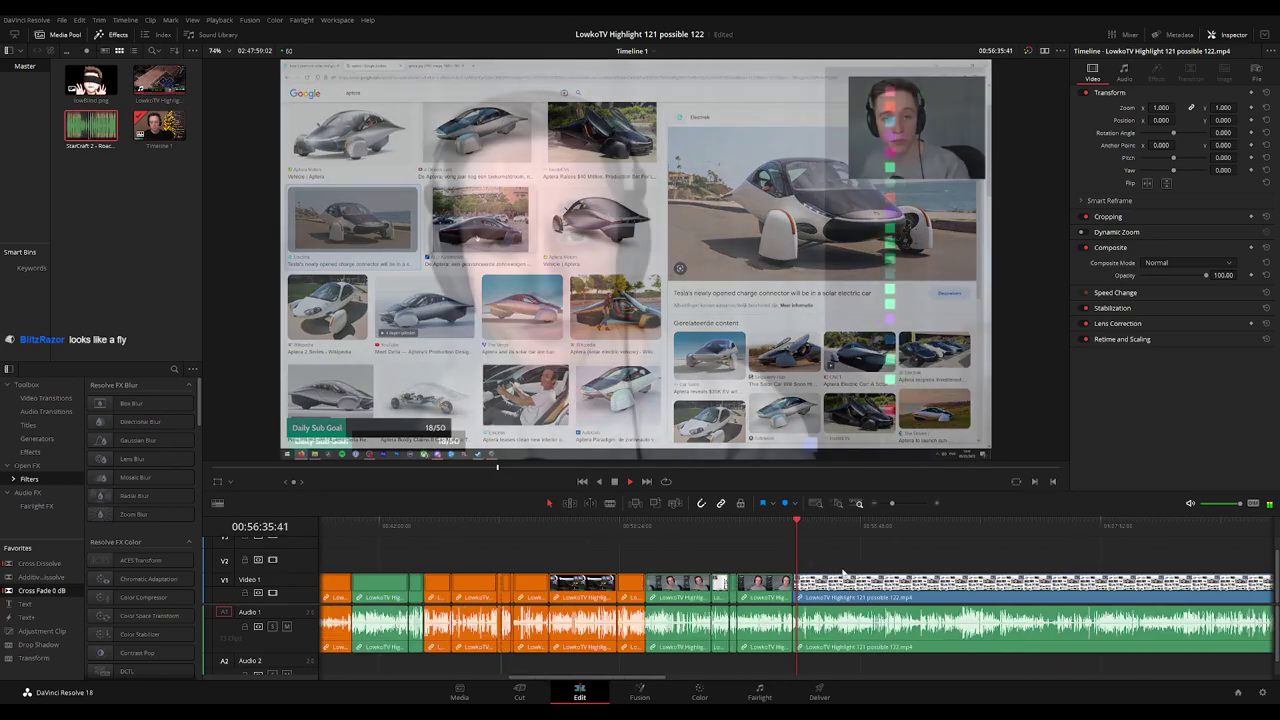
{"action": "scroll", "coordinate": [748, 565], "scroll_direction": "up", "scroll_amount": 5}
{"action": "scroll", "coordinate": [748, 565], "scroll_direction": "up", "scroll_amount": 8}
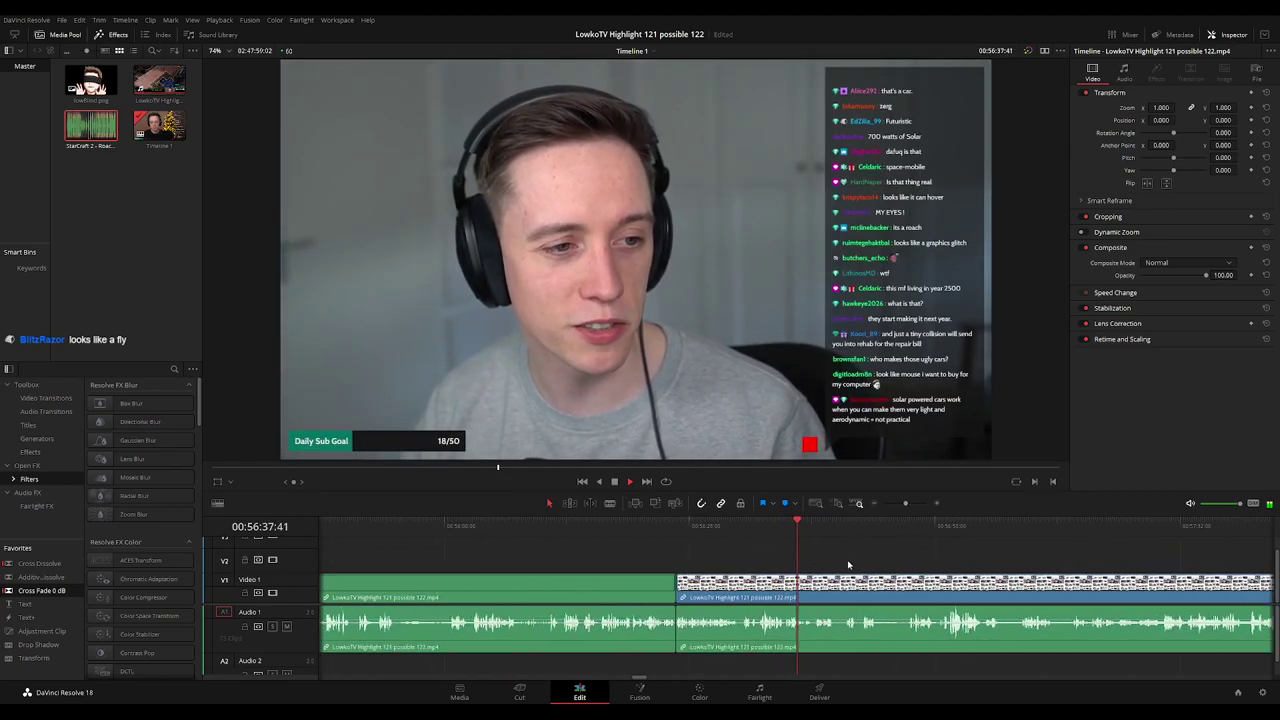
{"action": "left_click_drag", "start_coordinate": [936, 546], "coordinate": [517, 546]}
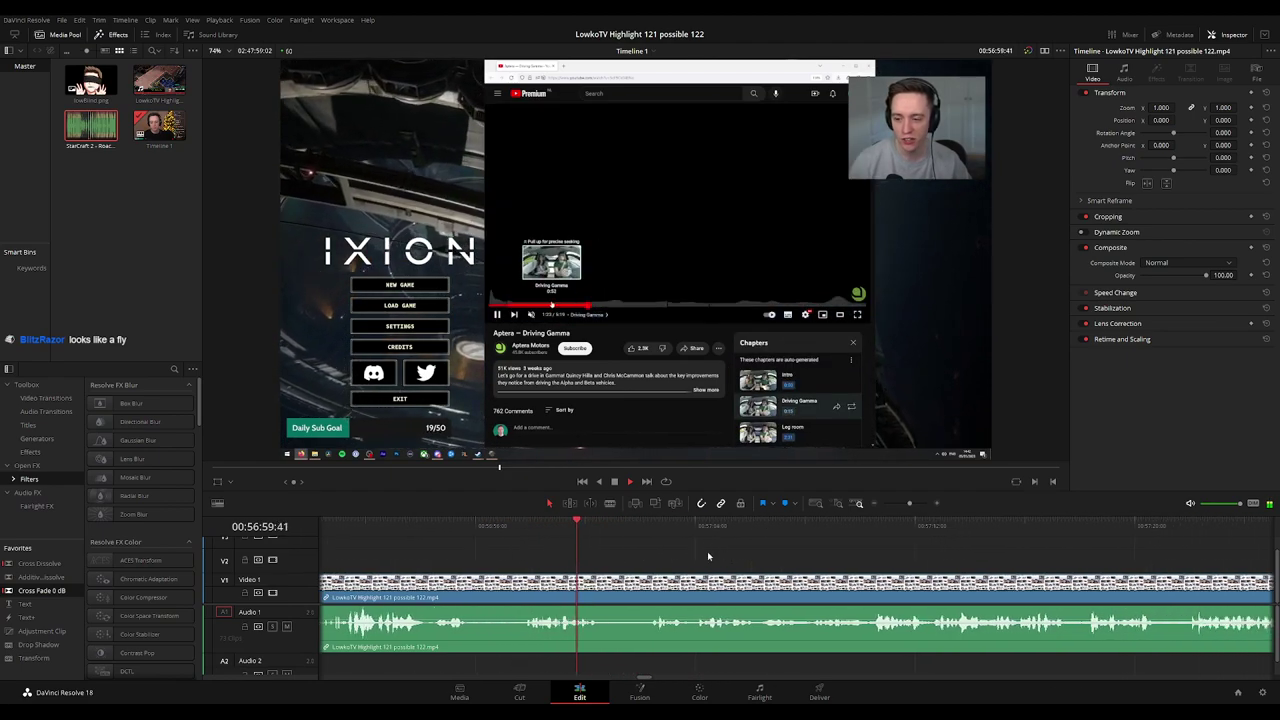
{"action": "left_click", "coordinate": [641, 528]}
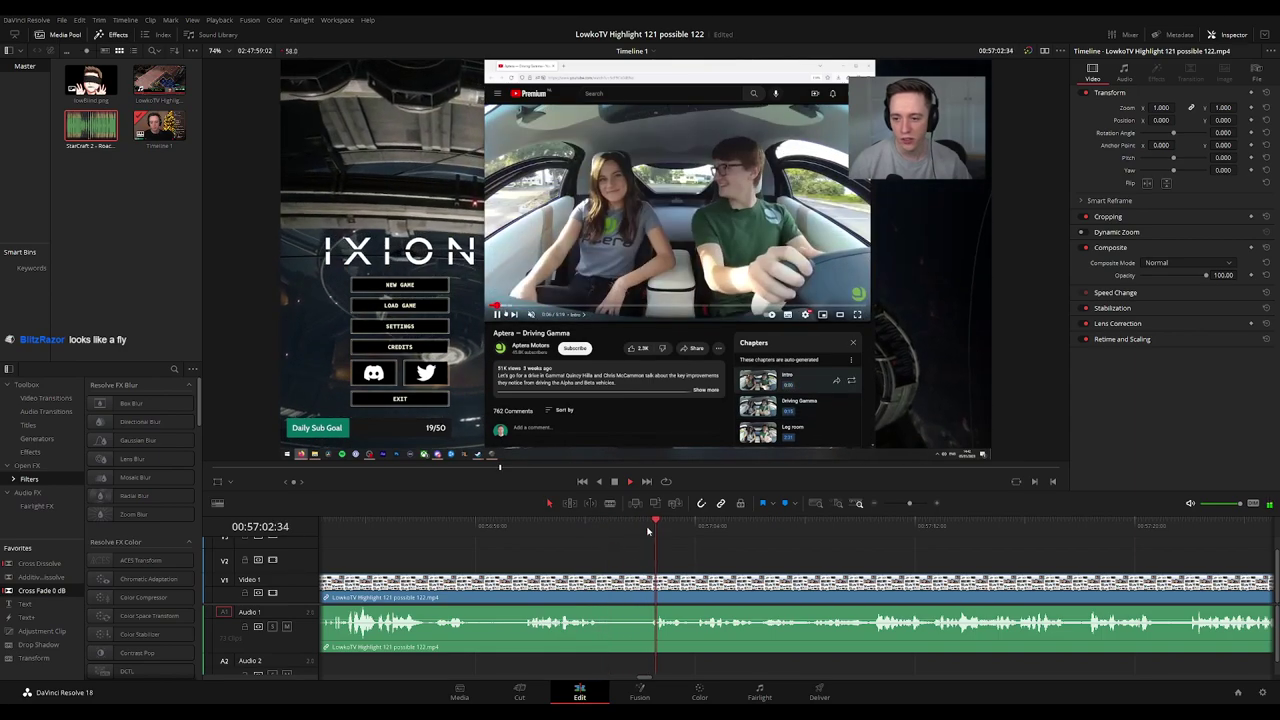
{"action": "left_click", "coordinate": [697, 527]}
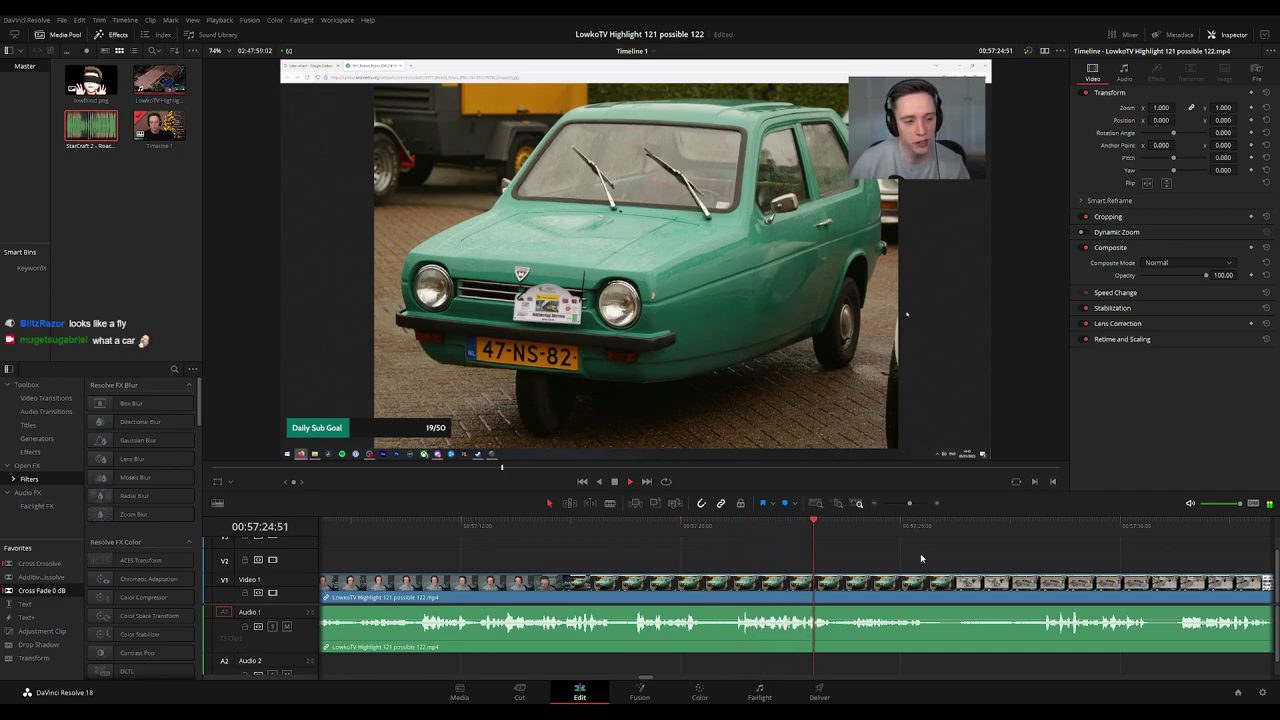
Review the green three-wheeled car image and the YouTube solar car video reaction from about 00:57:24 to 00:58:04.
{"action": "left_click_drag", "start_coordinate": [921, 558], "coordinate": [609, 558]}
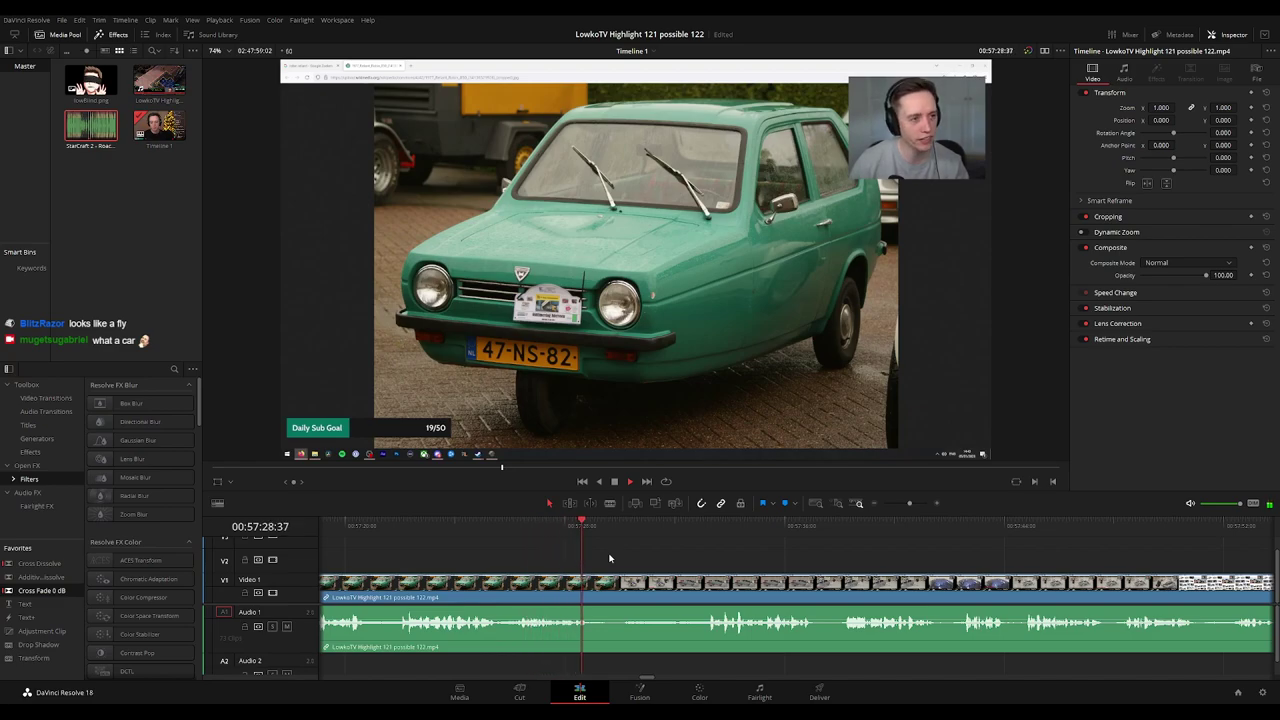
{"action": "scroll", "coordinate": [610, 558], "scroll_direction": "right", "scroll_amount": 3}
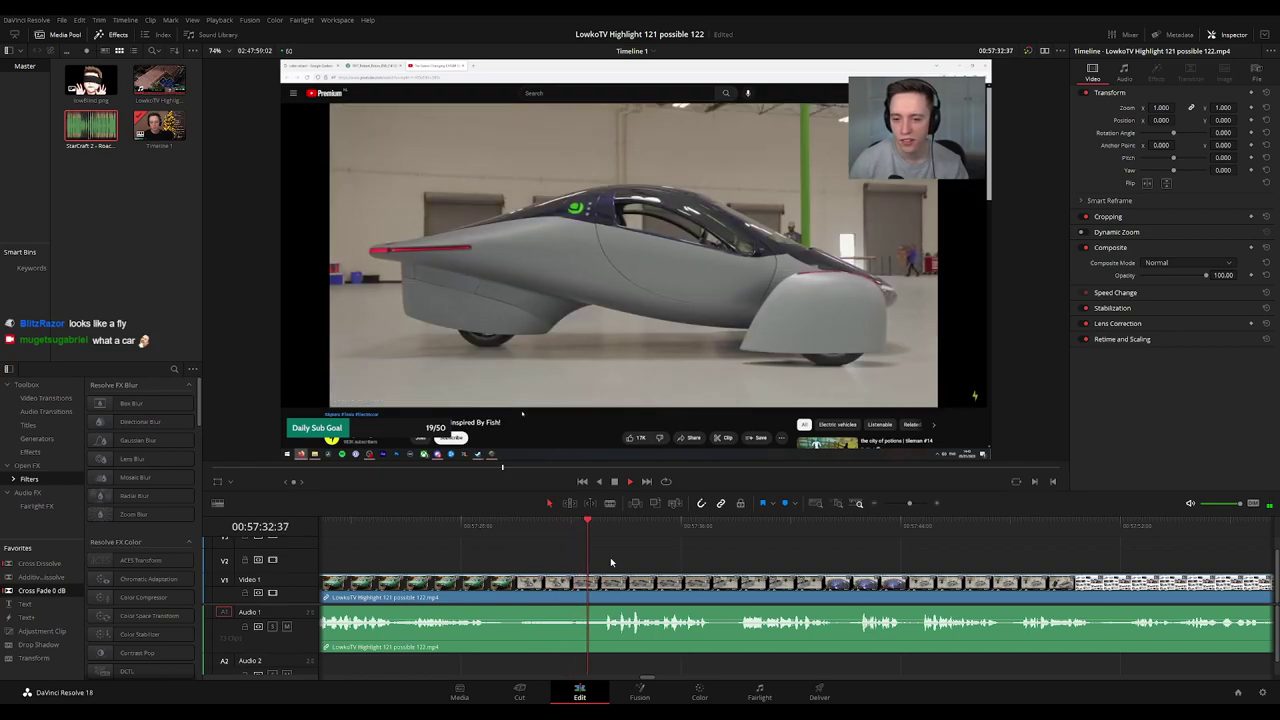
{"action": "scroll", "coordinate": [786, 560], "scroll_direction": "right", "scroll_amount": 3}
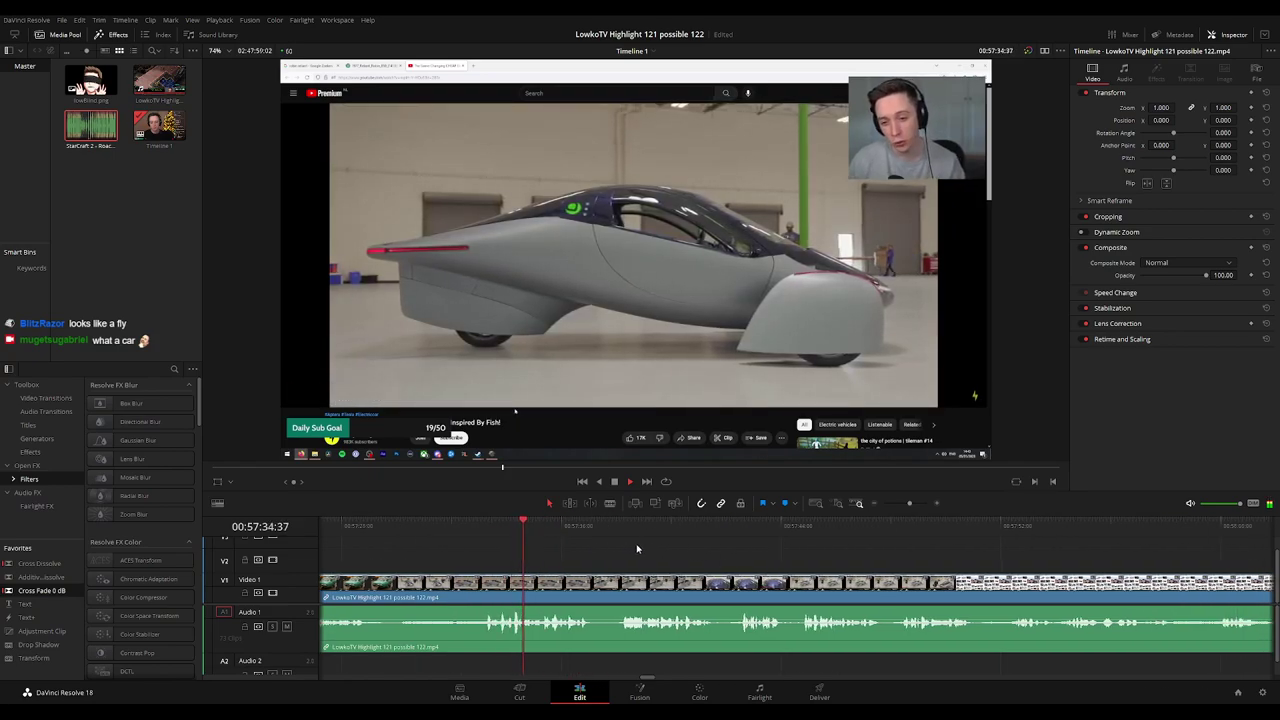
{"action": "scroll", "coordinate": [700, 556], "scroll_direction": "right", "scroll_amount": 3}
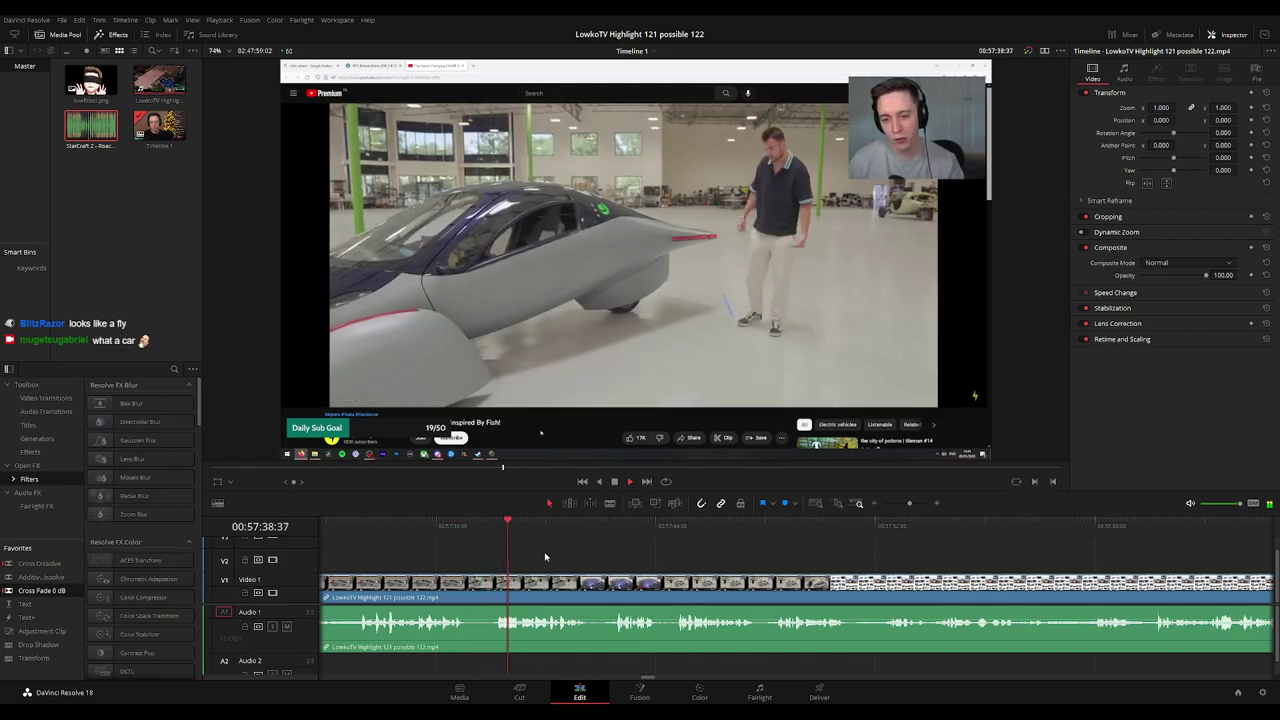
{"action": "scroll", "coordinate": [651, 556], "scroll_direction": "right", "scroll_amount": 3}
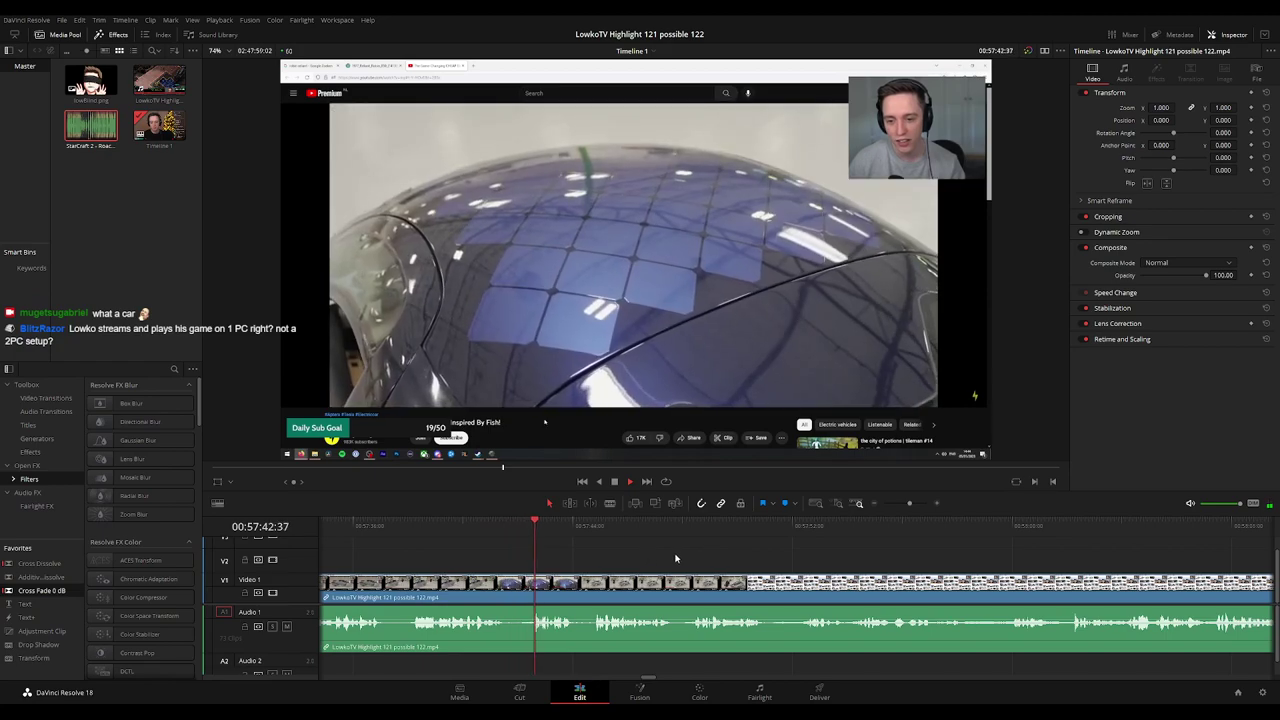
{"action": "scroll", "coordinate": [647, 555], "scroll_direction": "right", "scroll_amount": 3}
{"action": "scroll", "coordinate": [645, 551], "scroll_direction": "right", "scroll_amount": 3}
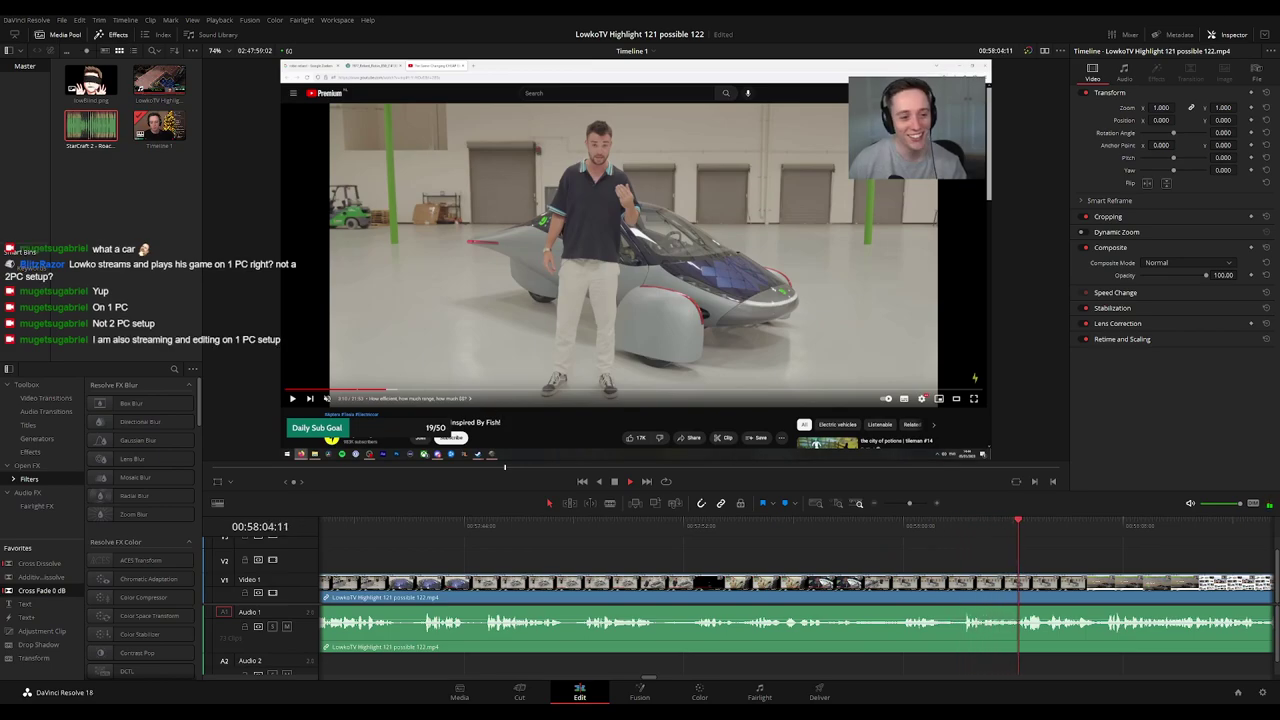
Review the Aptera website homepage and the paused YouTube solar car video from about 00:58:04 to 00:58:33.
{"action": "left_click_drag", "start_coordinate": [1100, 558], "coordinate": [516, 537]}
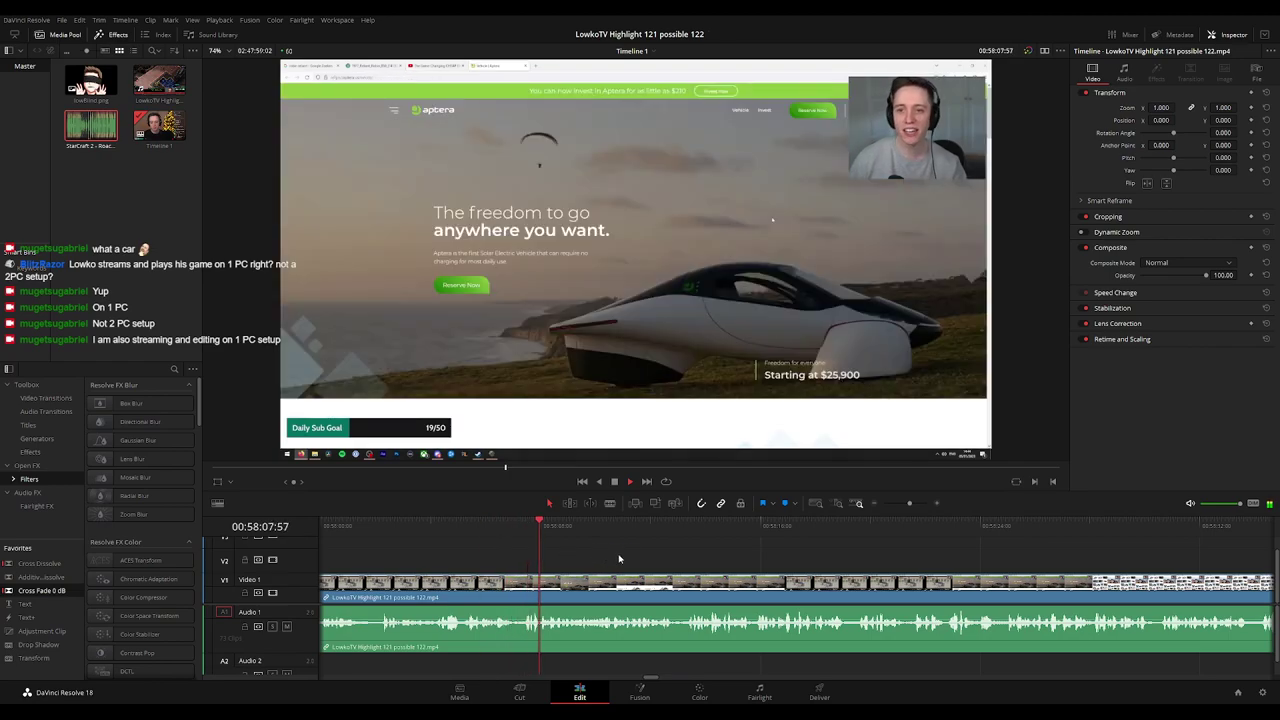
{"action": "scroll", "coordinate": [537, 545], "scroll_direction": "right", "scroll_amount": 2}
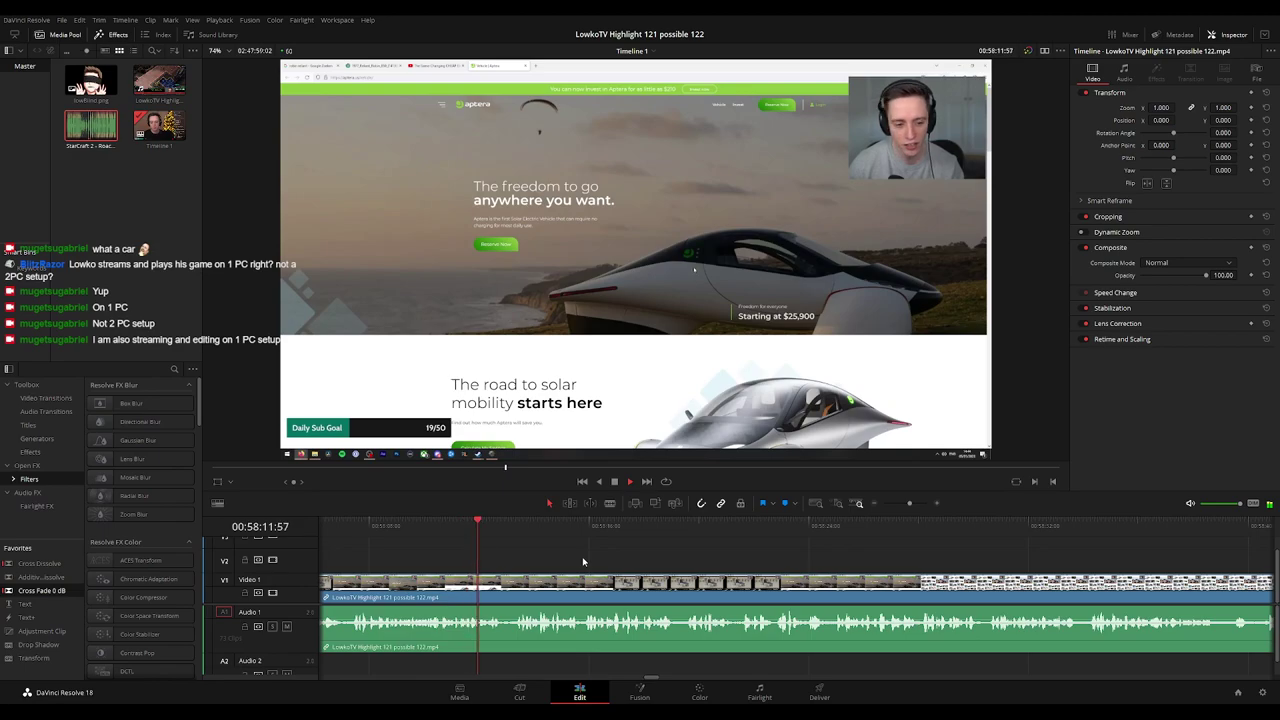
{"action": "scroll", "coordinate": [600, 553], "scroll_direction": "right", "scroll_amount": 1}
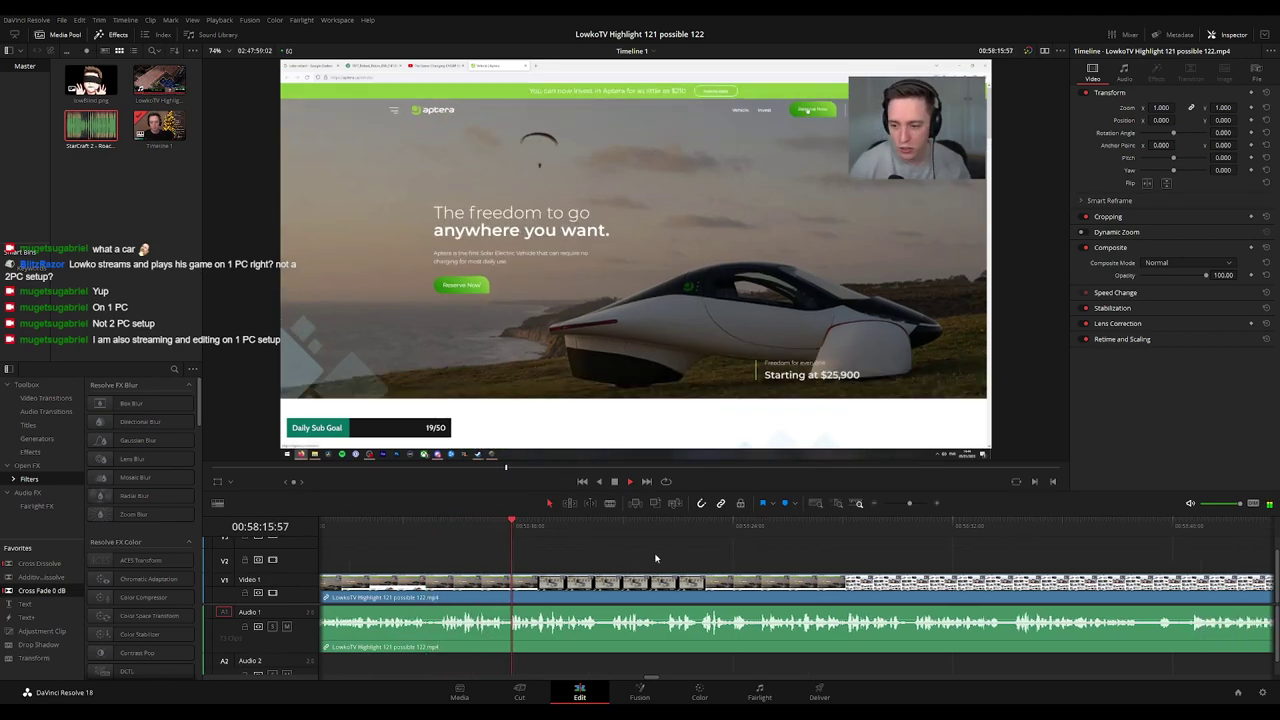
{"action": "scroll", "coordinate": [630, 557], "scroll_direction": "right", "scroll_amount": 1}
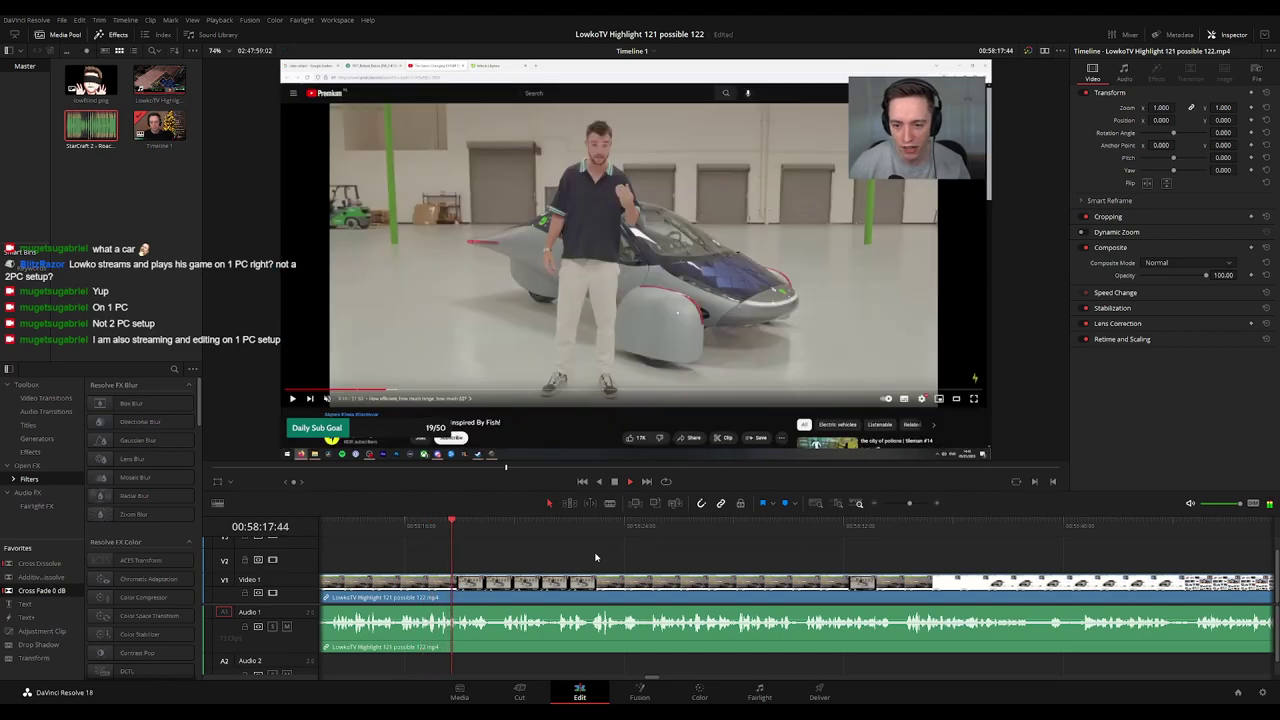
{"action": "scroll", "coordinate": [600, 558], "scroll_direction": "right", "scroll_amount": 1}
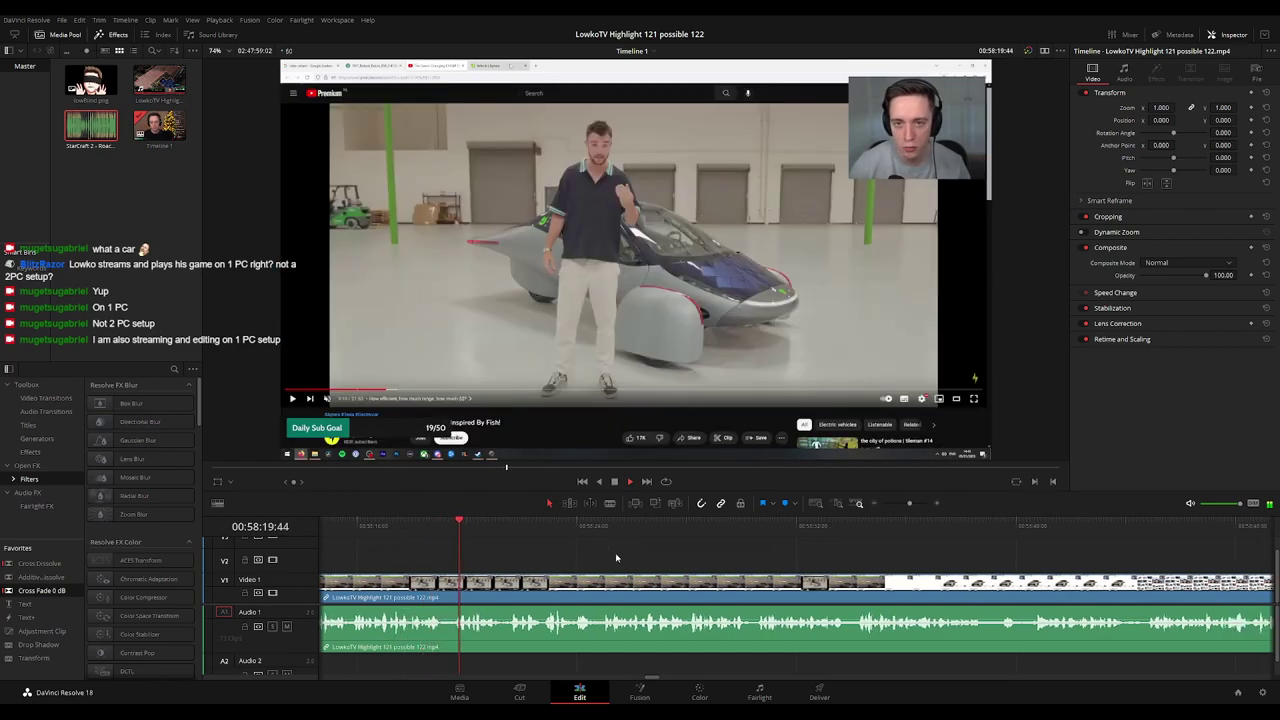
{"action": "scroll", "coordinate": [683, 563], "scroll_direction": "right", "scroll_amount": 1}
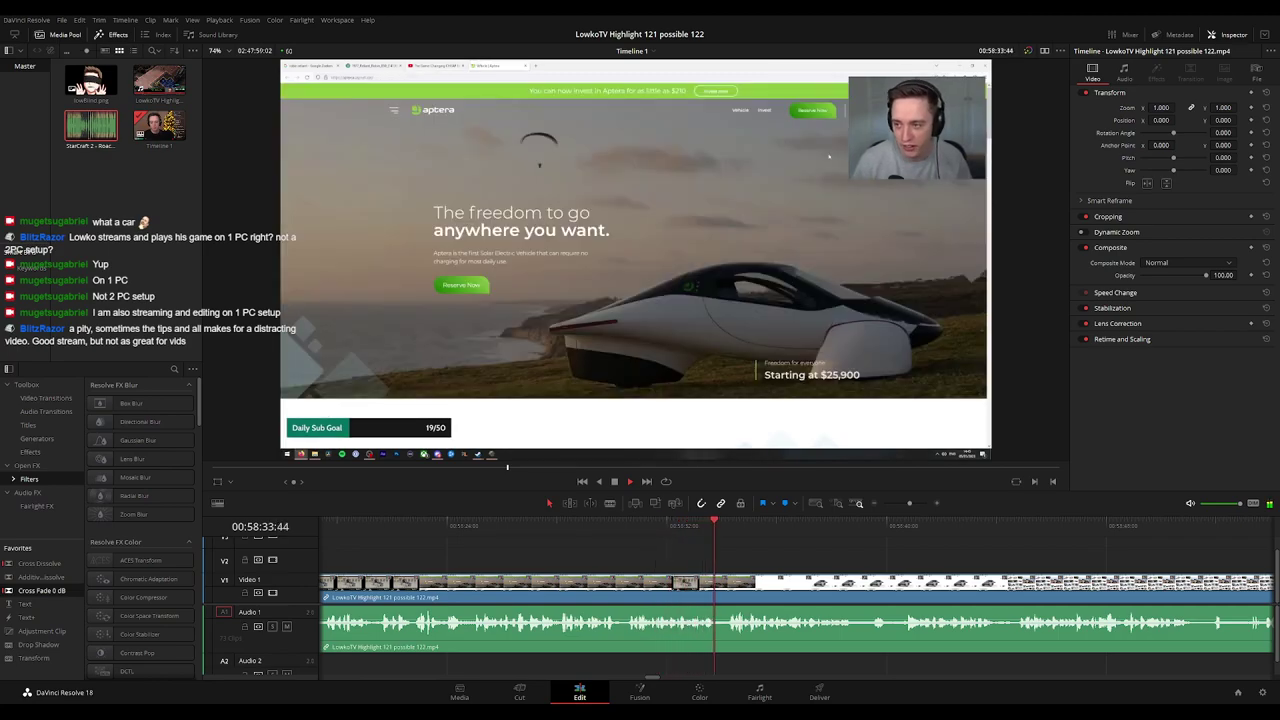
Review the Aptera configurator page with the Luna Silver car from about 00:58:33 to 00:58:51.
{"action": "left_click_drag", "start_coordinate": [846, 566], "coordinate": [499, 557]}
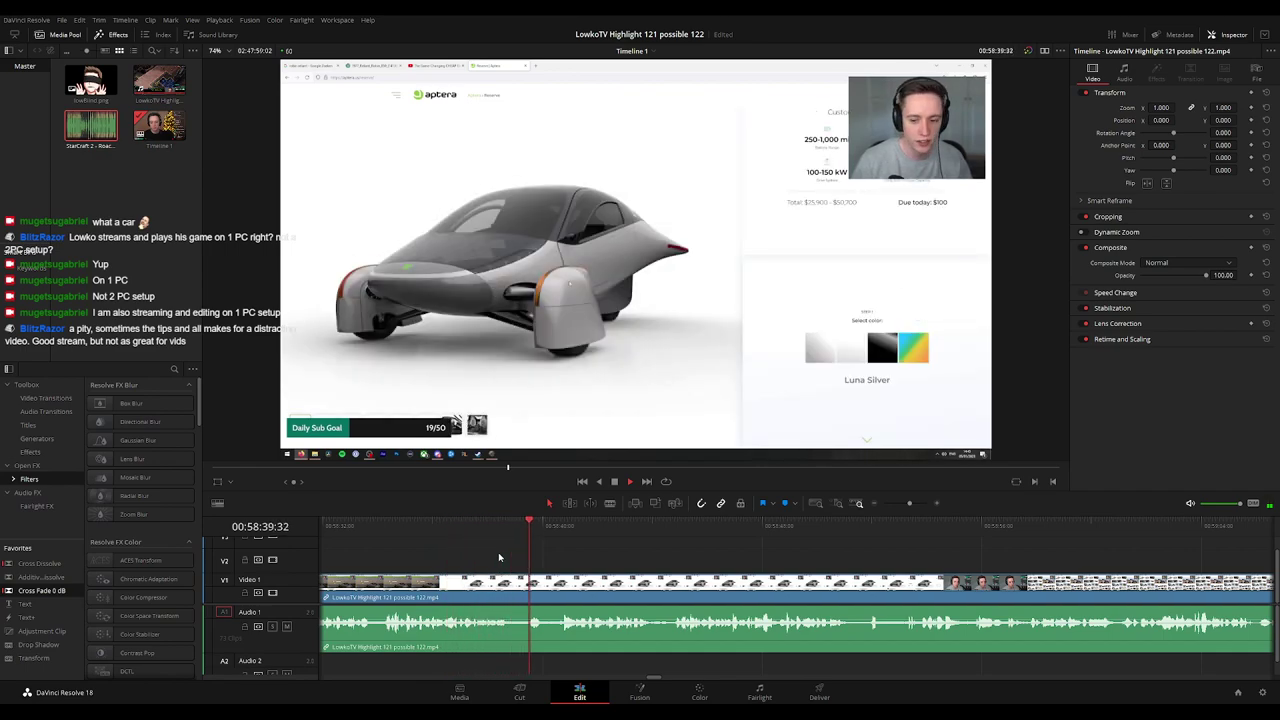
{"action": "scroll", "coordinate": [600, 570], "scroll_direction": "right", "scroll_amount": 2}
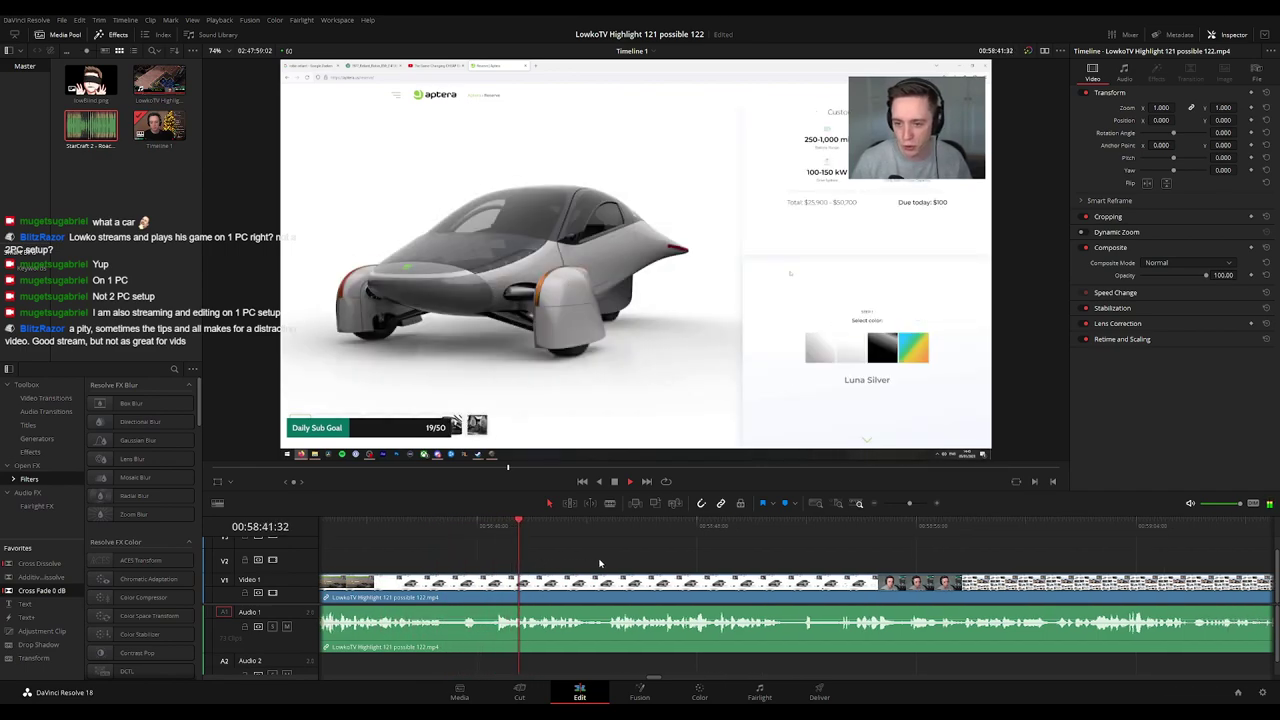
{"action": "scroll", "coordinate": [580, 565], "scroll_direction": "right", "scroll_amount": 3}
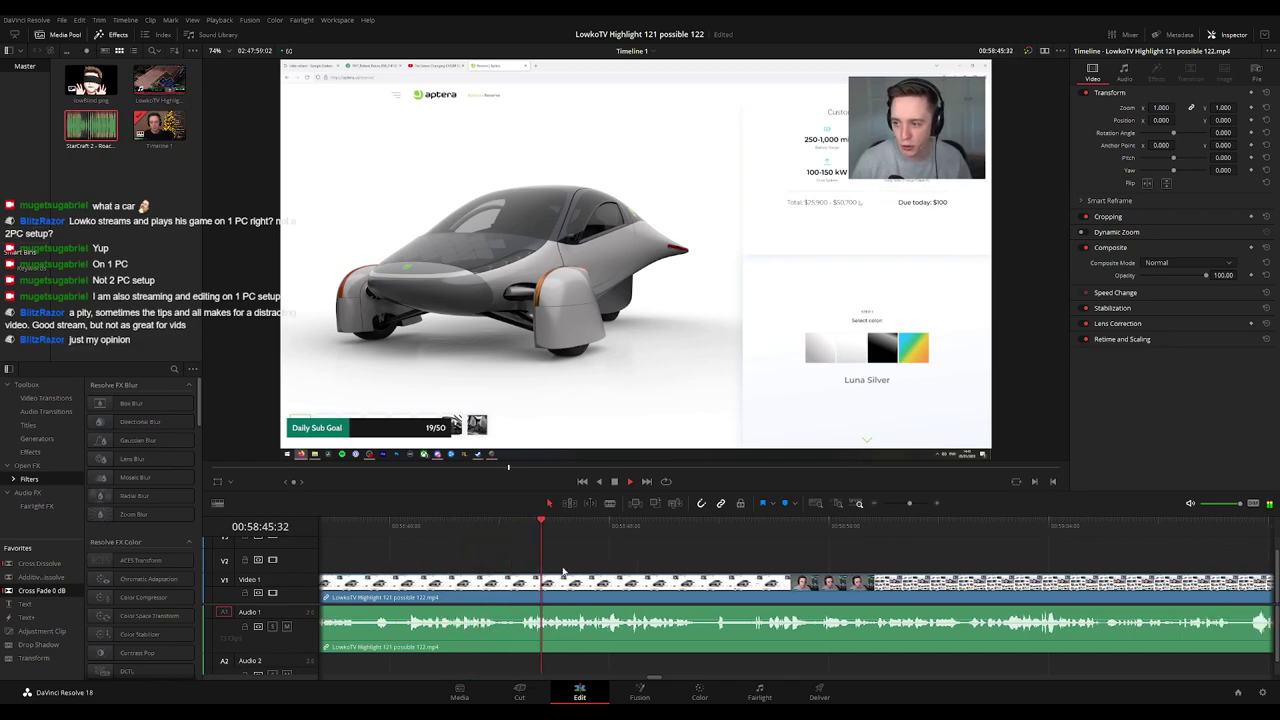
{"action": "scroll", "coordinate": [555, 568], "scroll_direction": "right", "scroll_amount": 2}
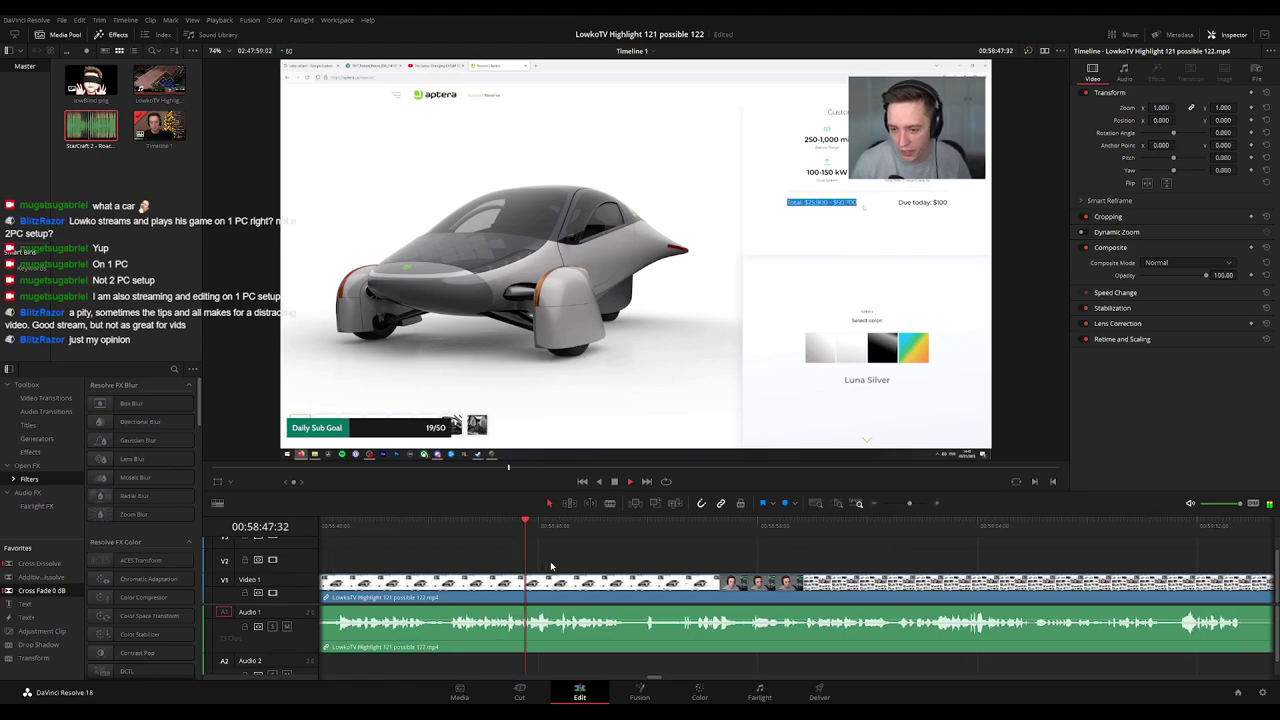
{"action": "scroll", "coordinate": [623, 569], "scroll_direction": "right", "scroll_amount": 3}
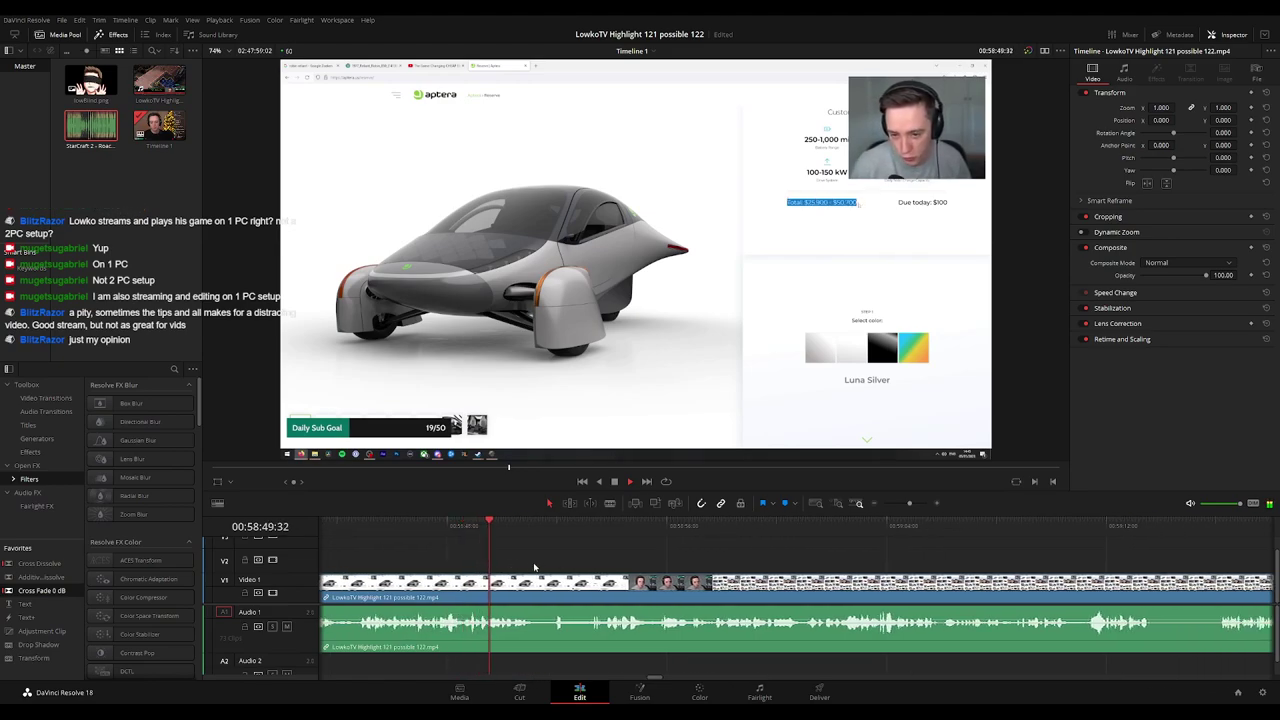
{"action": "scroll", "coordinate": [627, 569], "scroll_direction": "right", "scroll_amount": 3}
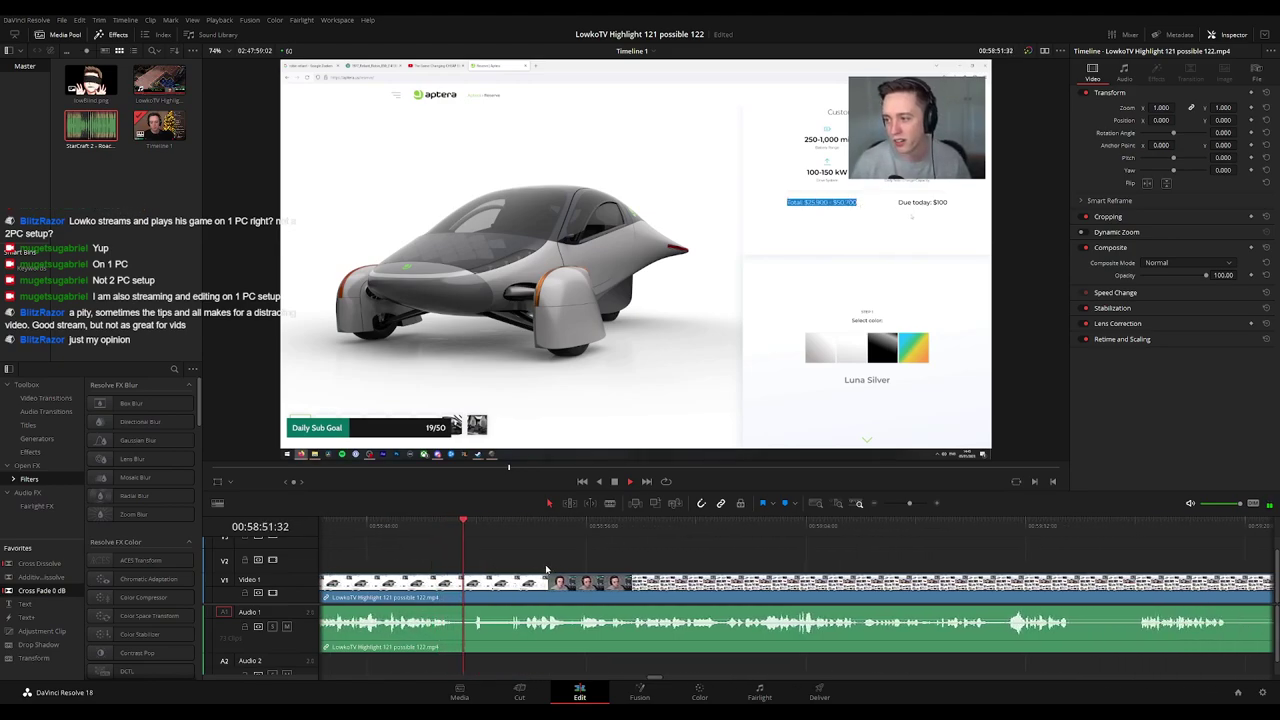
Review the webcam talk, the YouTube solar car video and the tent car image up to about 00:59:58.
{"action": "scroll", "coordinate": [530, 567], "scroll_direction": "right", "scroll_amount": 1}
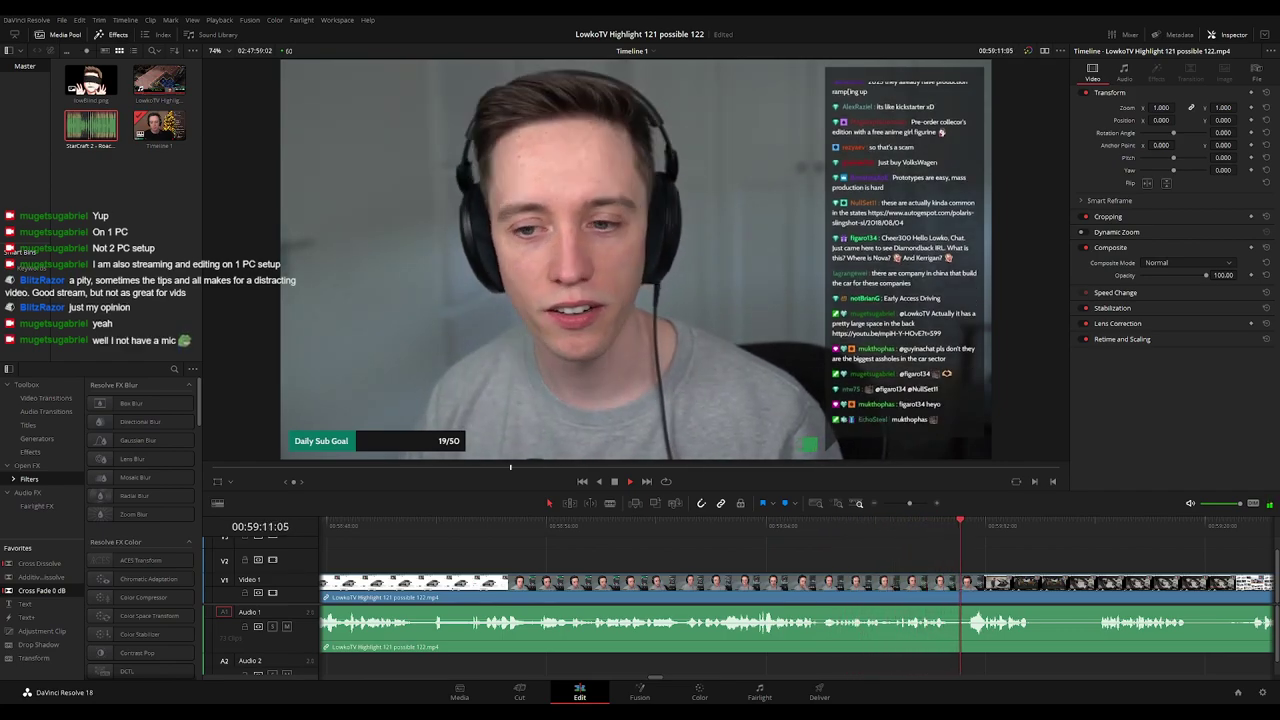
{"action": "scroll", "coordinate": [545, 539], "scroll_direction": "right", "scroll_amount": 5}
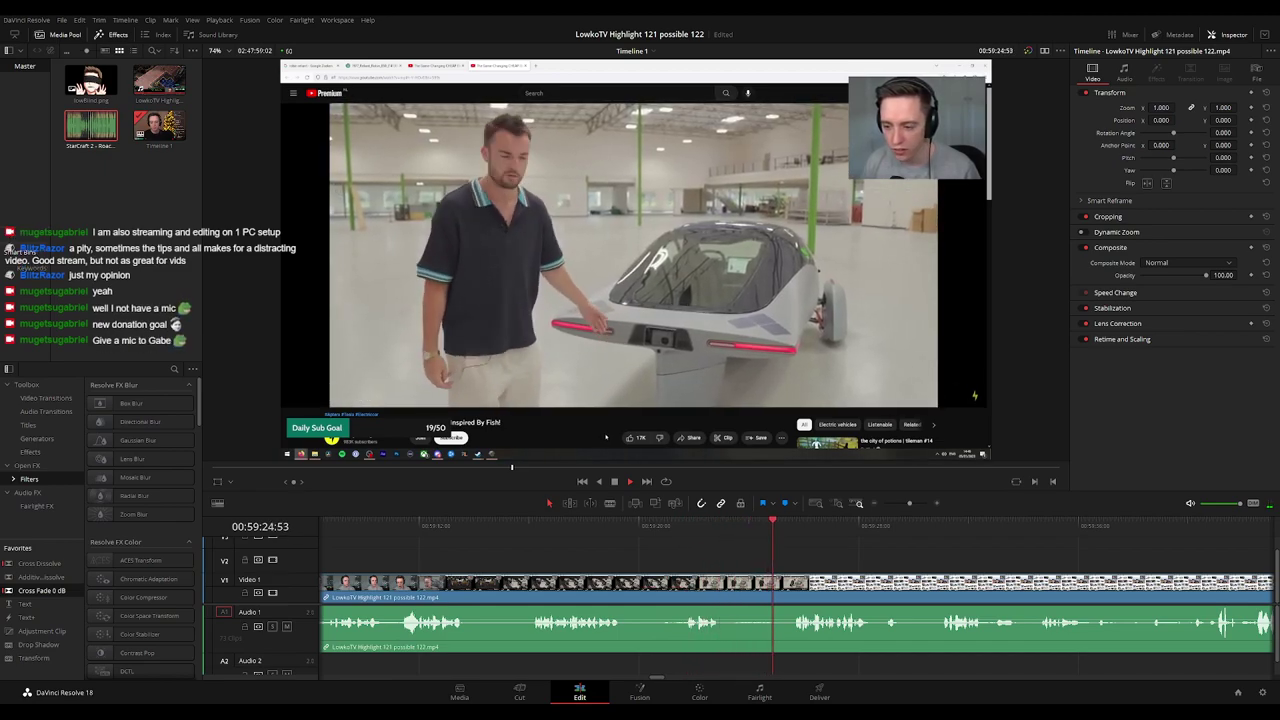
{"action": "scroll", "coordinate": [689, 560], "scroll_direction": "right", "scroll_amount": 2}
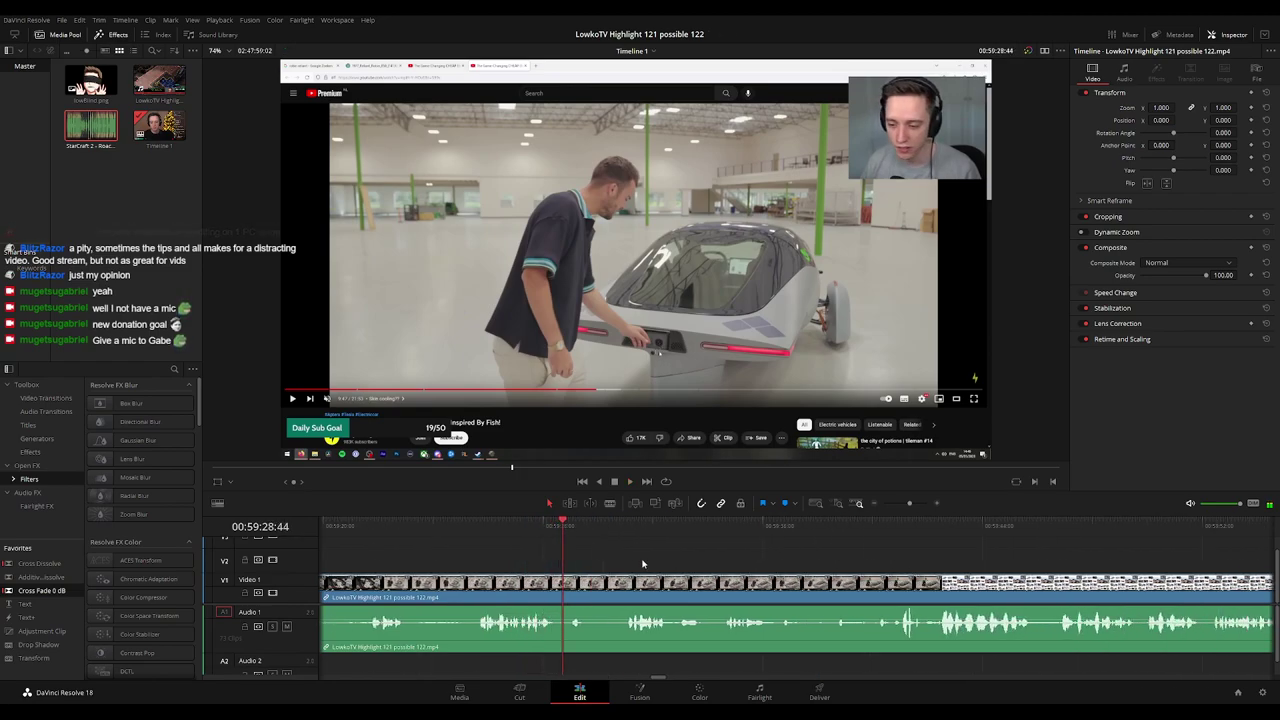
{"action": "scroll", "coordinate": [631, 563], "scroll_direction": "right", "scroll_amount": 1}
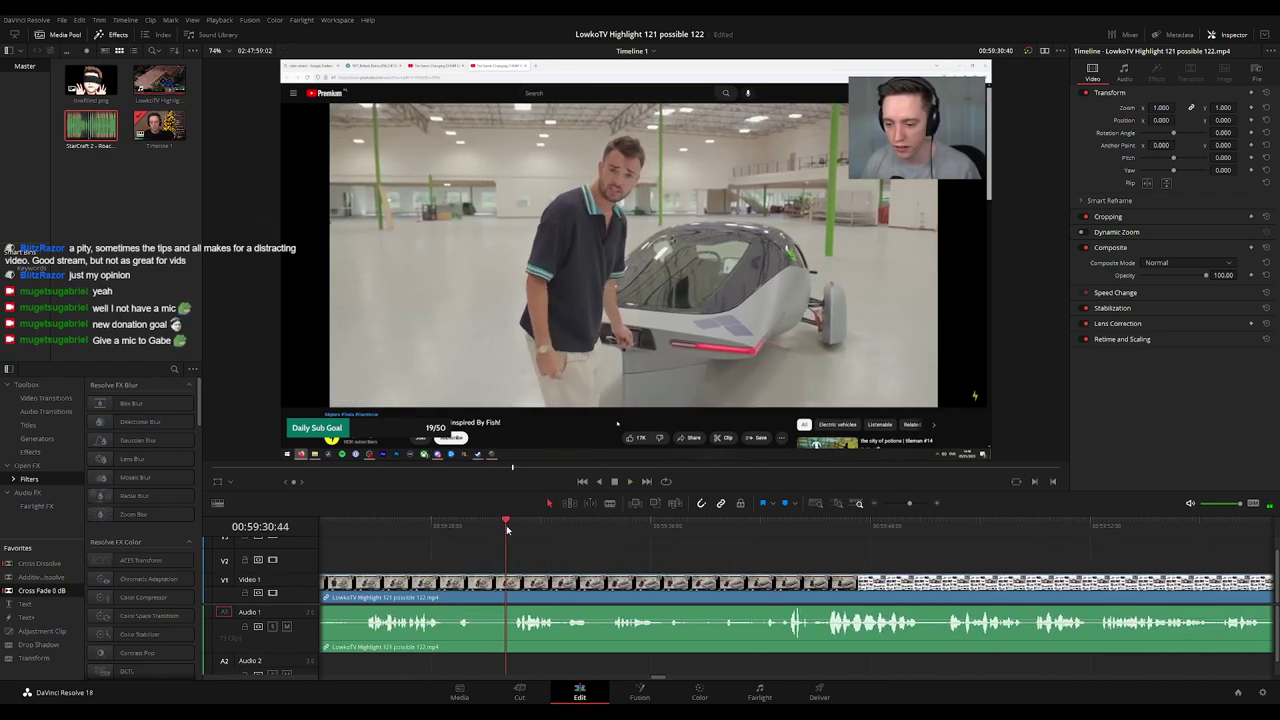
{"action": "key", "text": "space"}
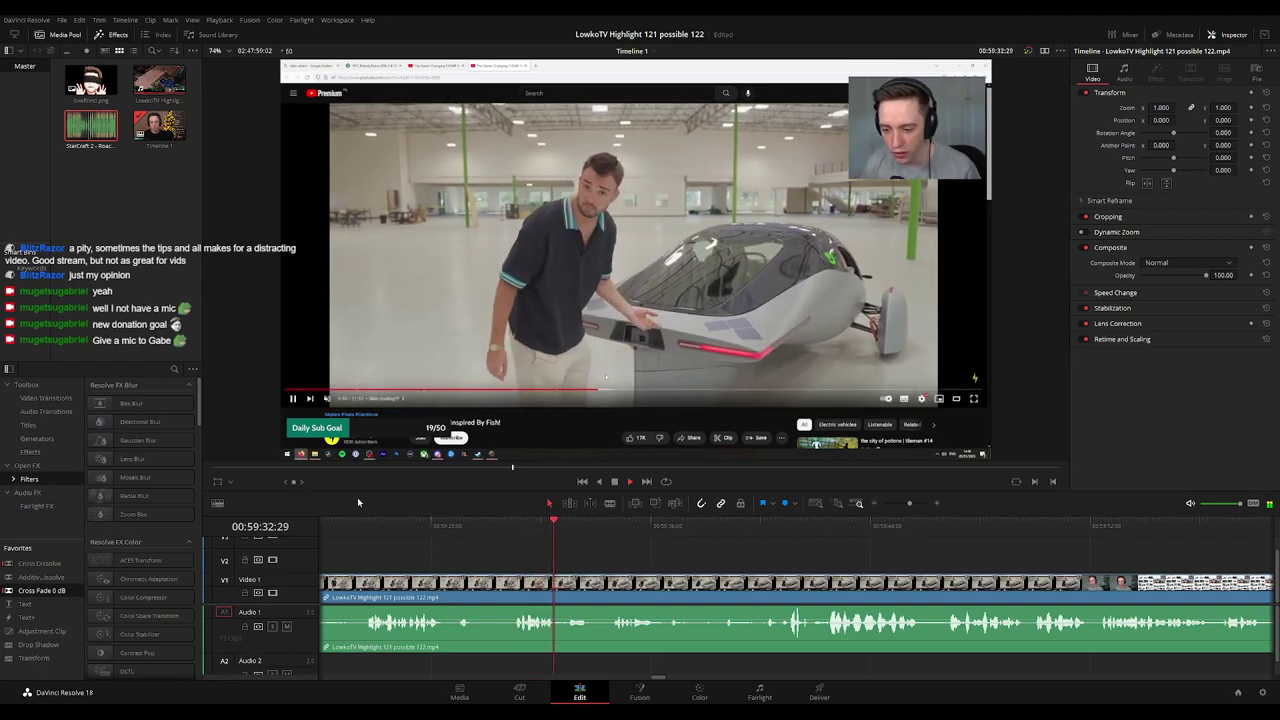
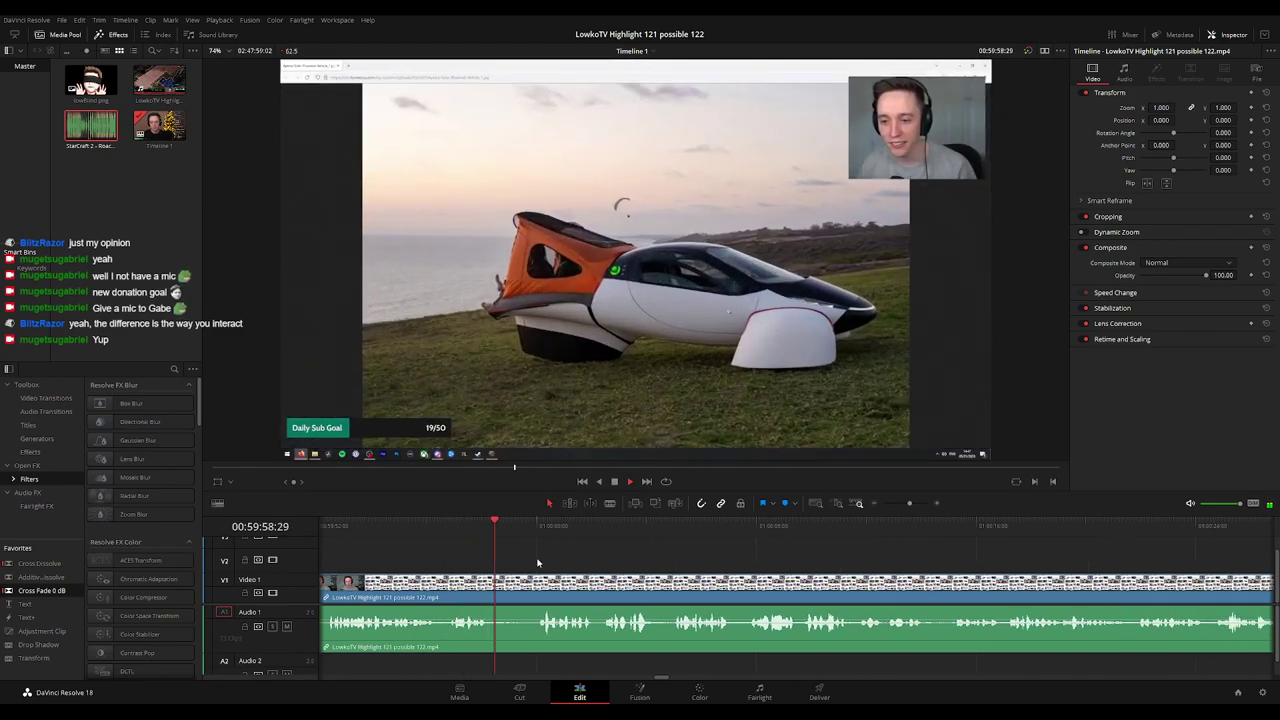
Cut and ripple-delete a short piece of the tent car image from about 00:59:58, with an audio Cross Fade at the join.
{"action": "key", "text": "b"}
{"action": "left_click", "coordinate": [489, 597]}
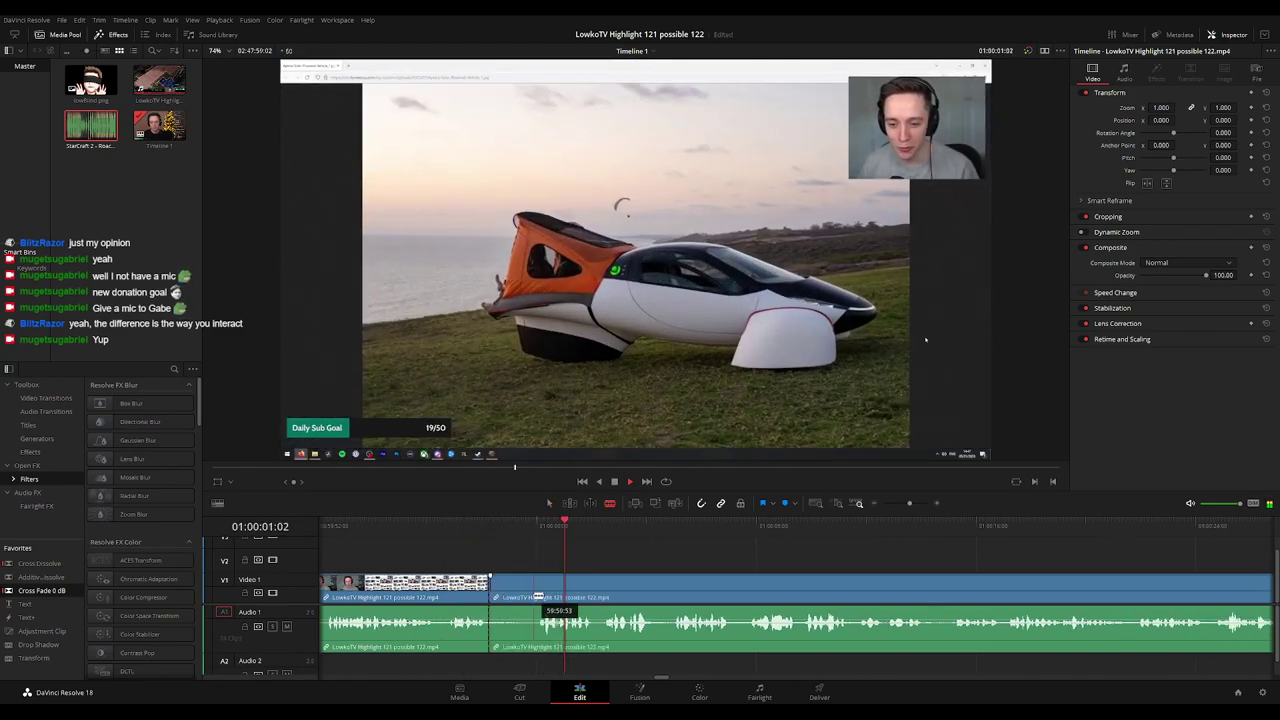
{"action": "left_click", "coordinate": [536, 595]}
{"action": "key", "text": "a"}
{"action": "left_click", "coordinate": [512, 598]}
{"action": "key", "text": "Delete"}
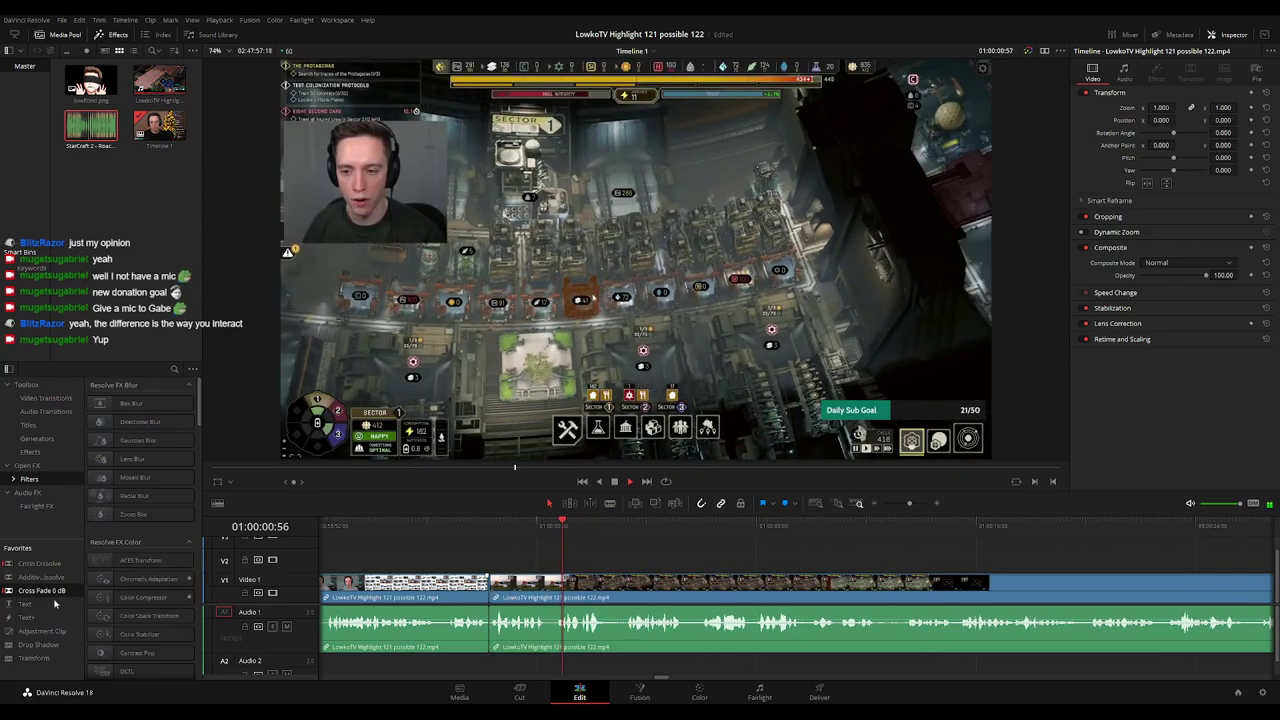
{"action": "key", "text": "space"}
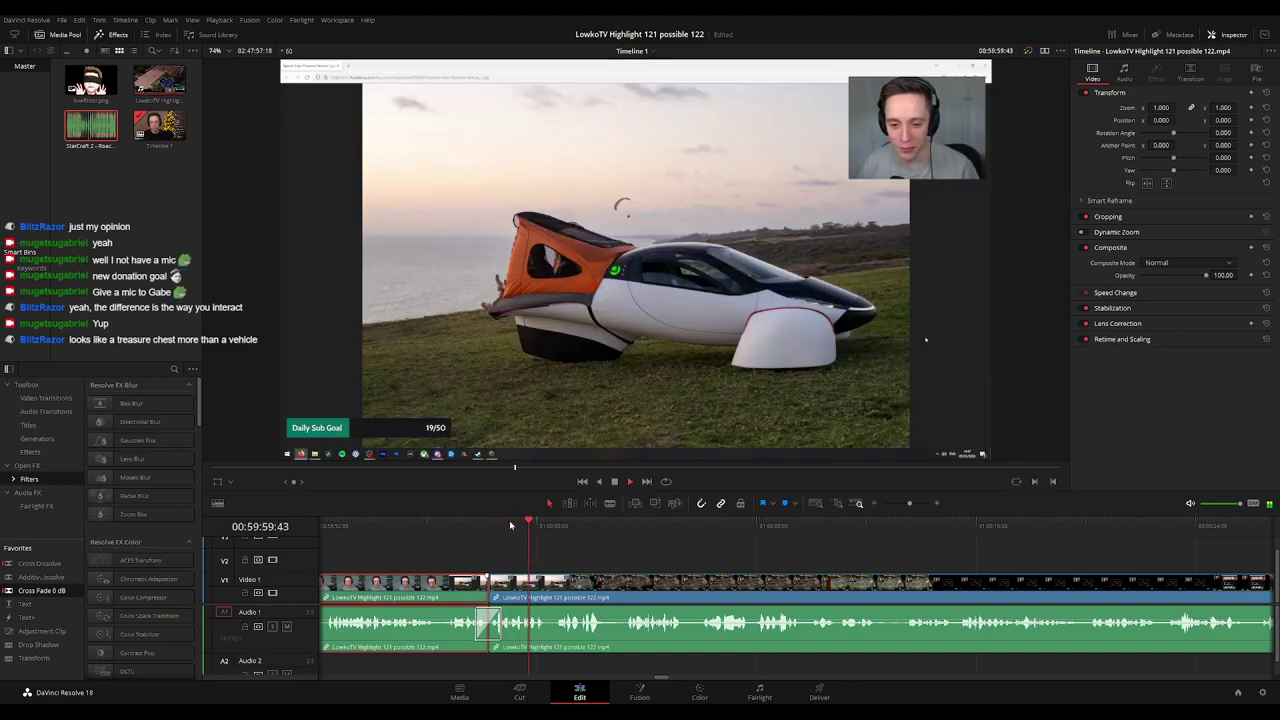
Cut at about 01:00:00:28, where the tent car image ends, and ripple-delete the tiny piece before the game footage.
{"action": "scroll", "coordinate": [611, 562], "scroll_direction": "up", "scroll_amount": 5}
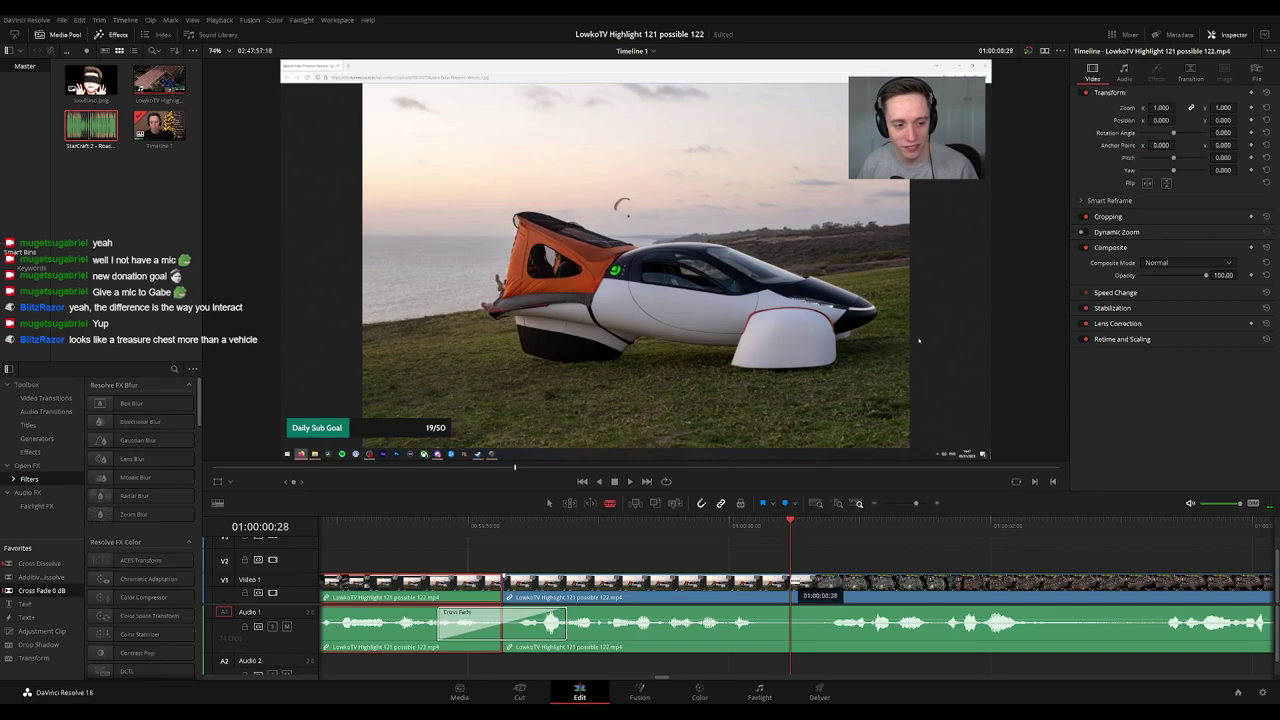
{"action": "left_click", "coordinate": [795, 582]}
{"action": "left_click", "coordinate": [819, 585]}
{"action": "key", "text": "a"}
{"action": "left_click", "coordinate": [805, 590]}
{"action": "key", "text": "Delete"}
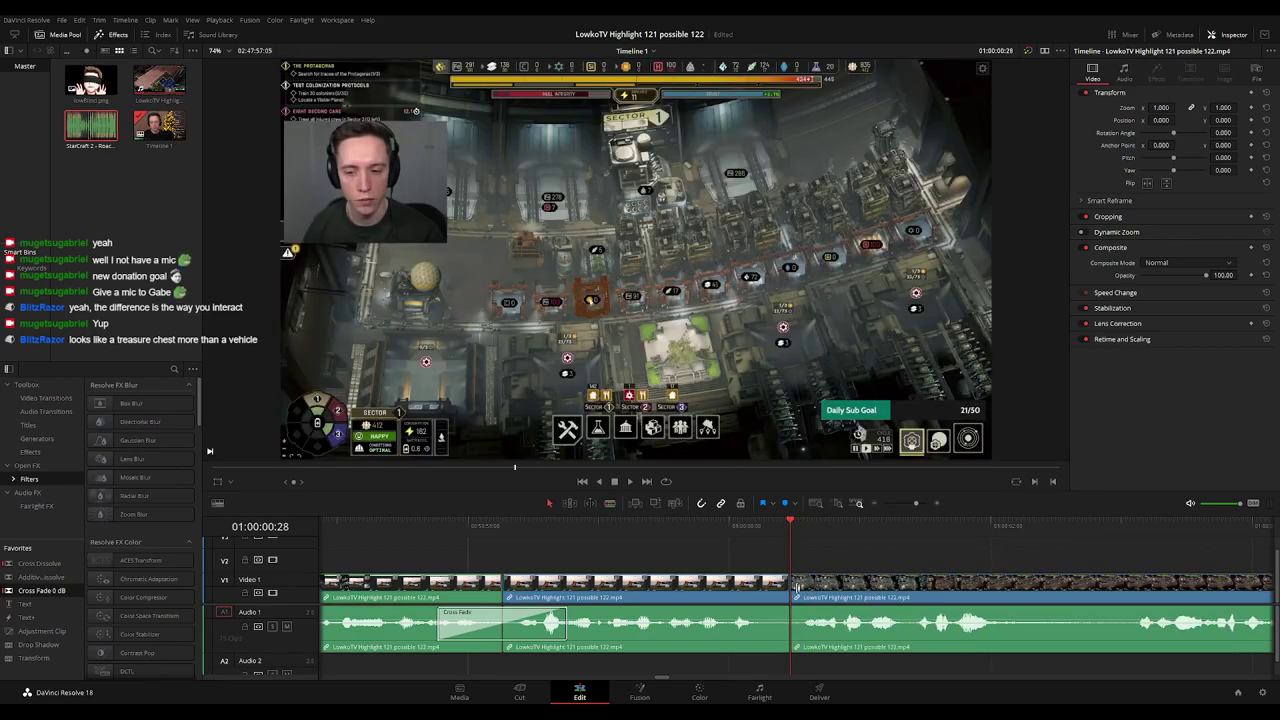
Colour the short tent car clip green and add a transition at its cut to the game footage.
{"action": "left_click", "coordinate": [734, 538]}
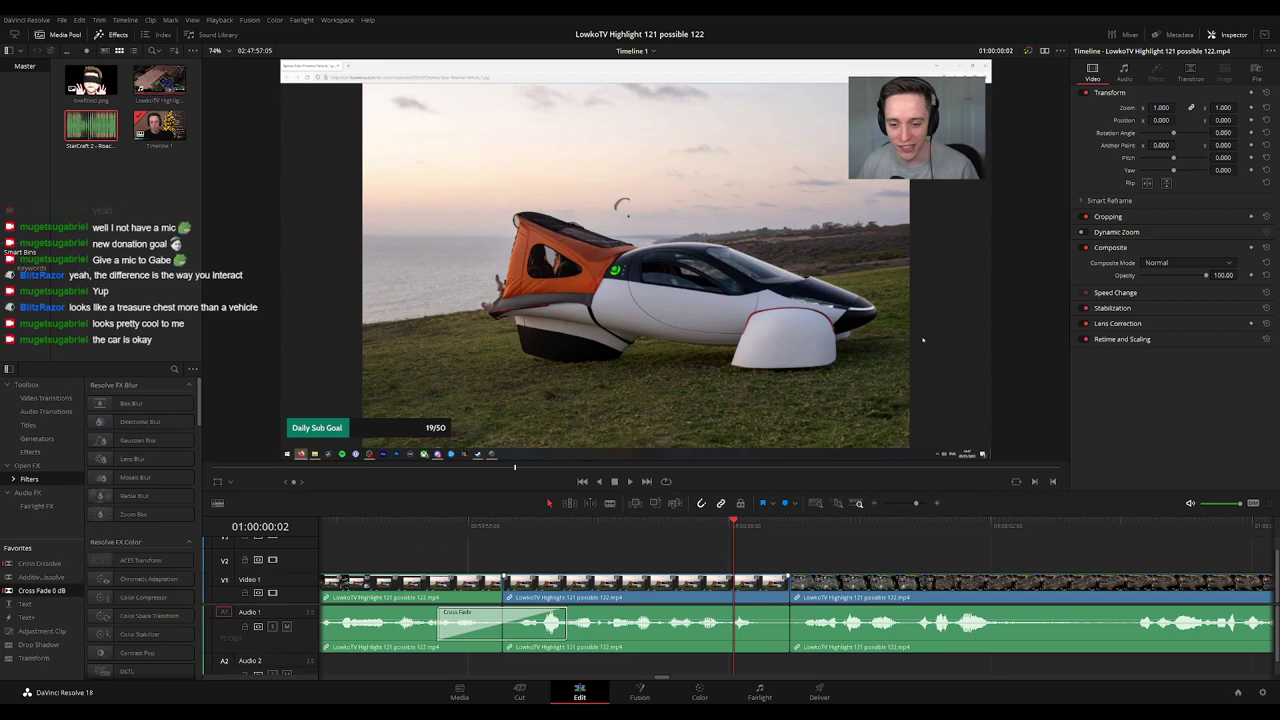
{"action": "key", "text": "shift+v"}
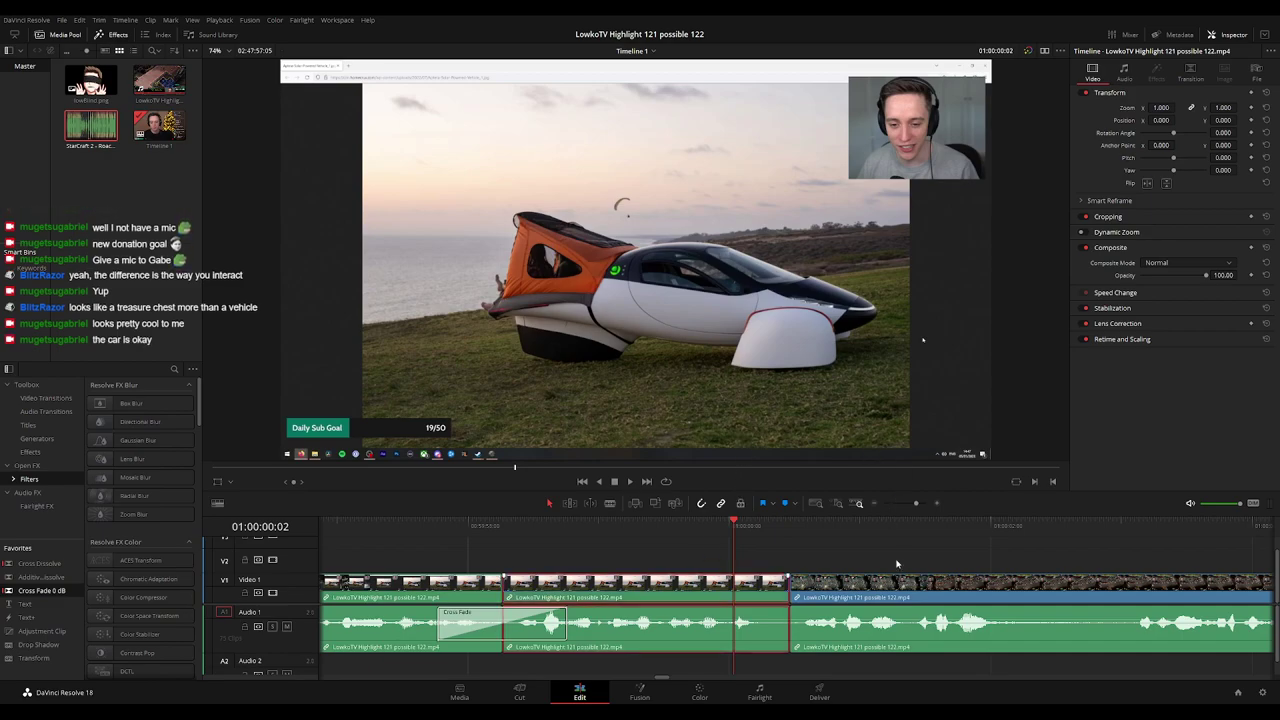
{"action": "key", "text": "space"}
{"action": "left_click", "coordinate": [790, 582]}
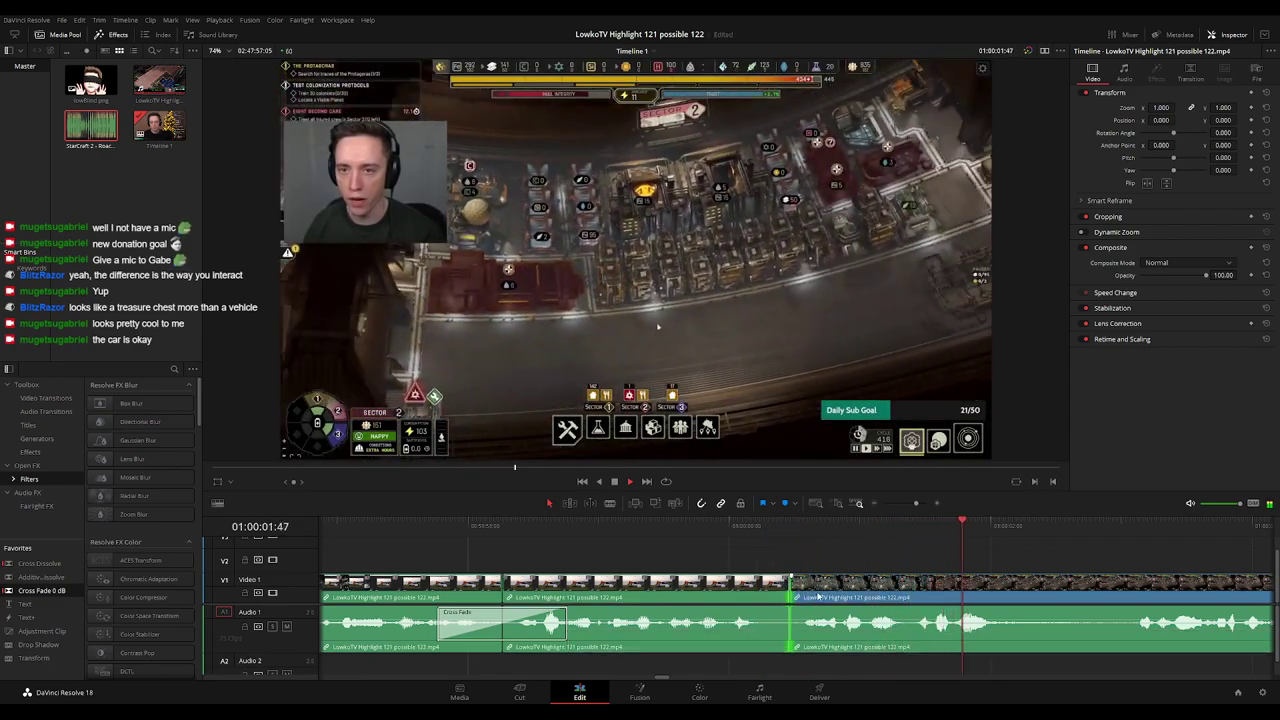
{"action": "key", "text": "ctrl+t"}
Review the game footage of sectors 2 and 3 from about 01:00:01 to 01:00:13.
{"action": "key", "text": "ctrl+minus"}
{"action": "key", "text": "ctrl+minus"}
{"action": "key", "text": "ctrl+minus"}
{"action": "key", "text": "ctrl+minus"}
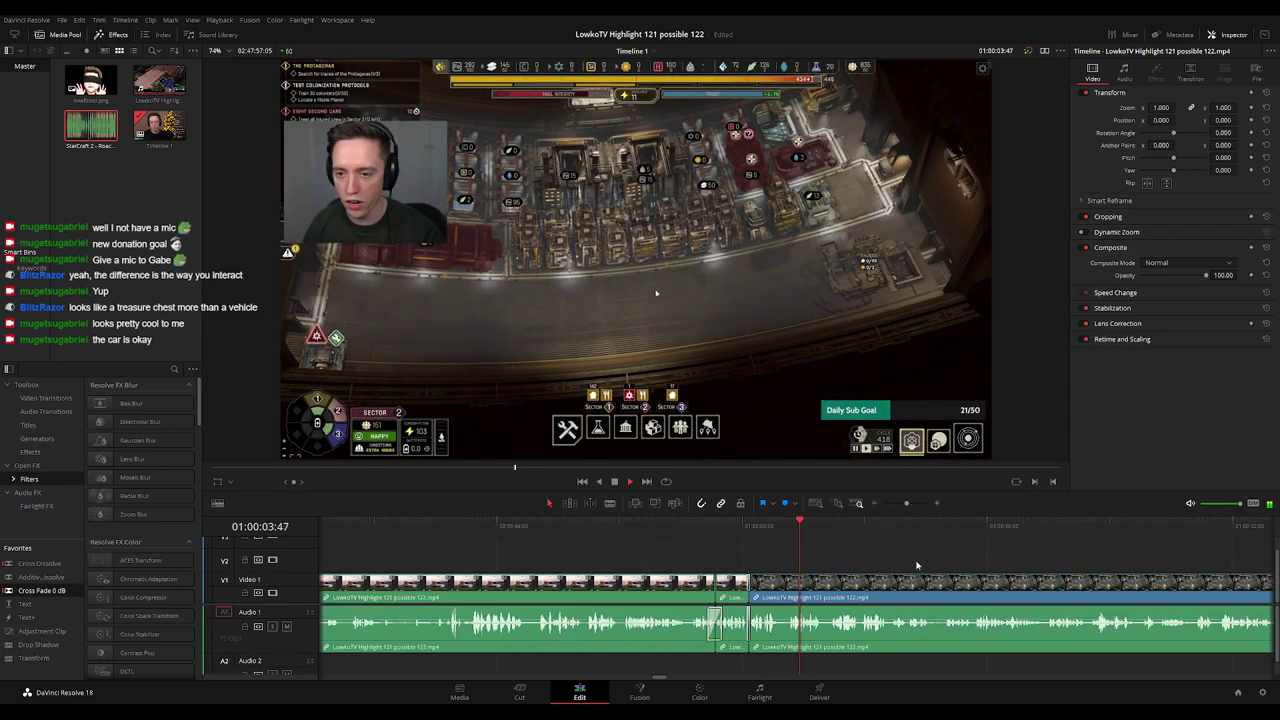
{"action": "left_click_drag", "start_coordinate": [934, 563], "coordinate": [556, 558]}
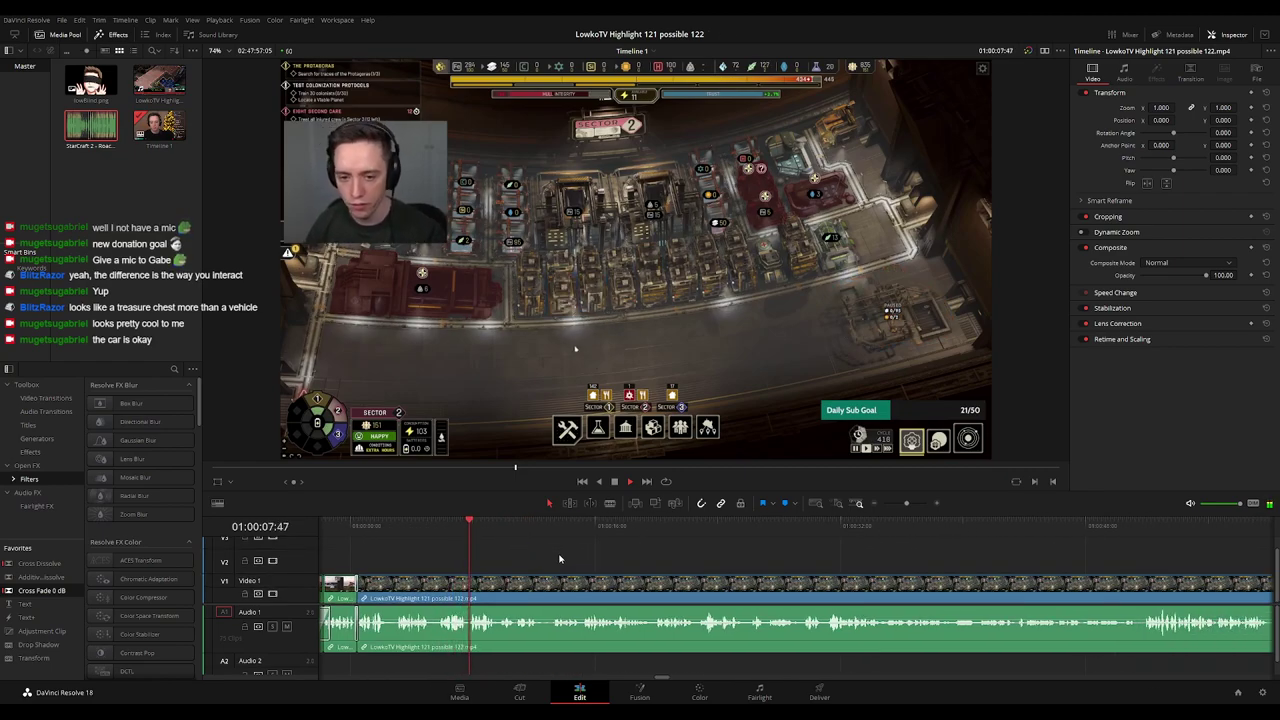
{"action": "scroll", "coordinate": [600, 559], "scroll_direction": "right", "scroll_amount": 1}
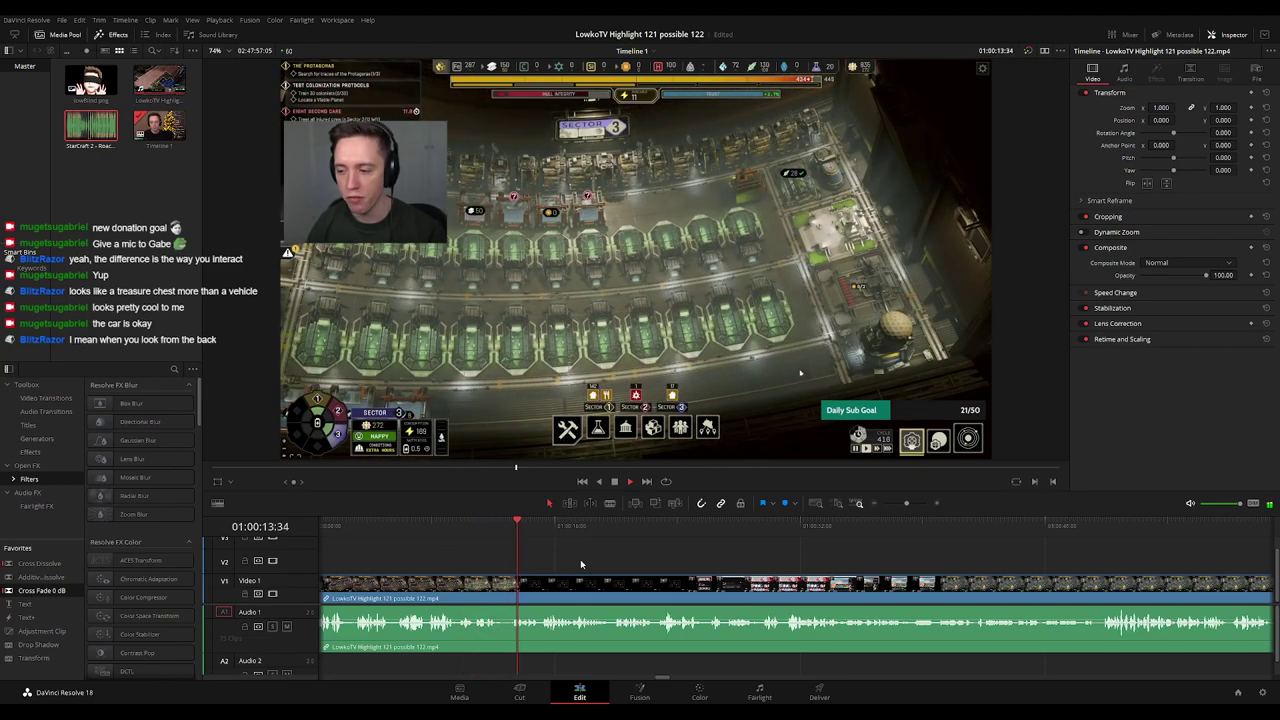
Review the save game screen and the Whatopia YouTube channel footage from about 01:00:13 to 01:00:39.
{"action": "left_click_drag", "start_coordinate": [600, 564], "coordinate": [668, 570]}
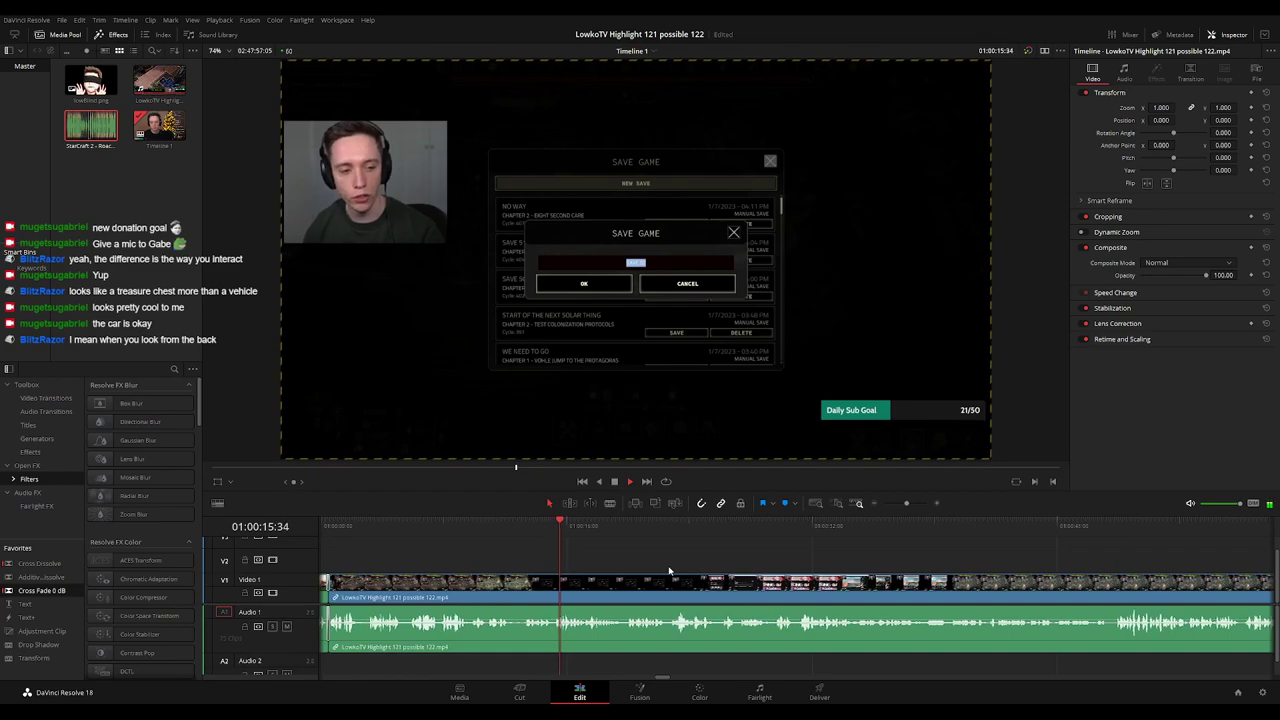
{"action": "left_click_drag", "start_coordinate": [752, 568], "coordinate": [650, 566]}
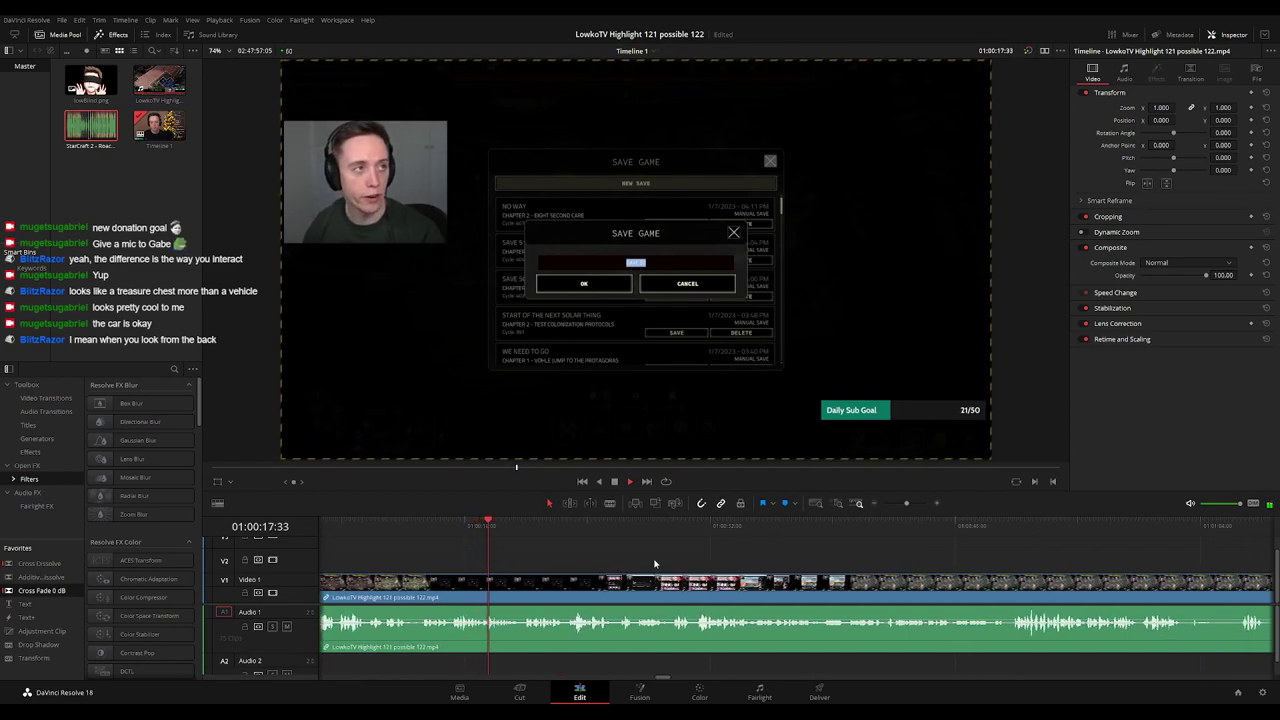
{"action": "scroll", "coordinate": [614, 564], "scroll_direction": "right", "scroll_amount": 3}
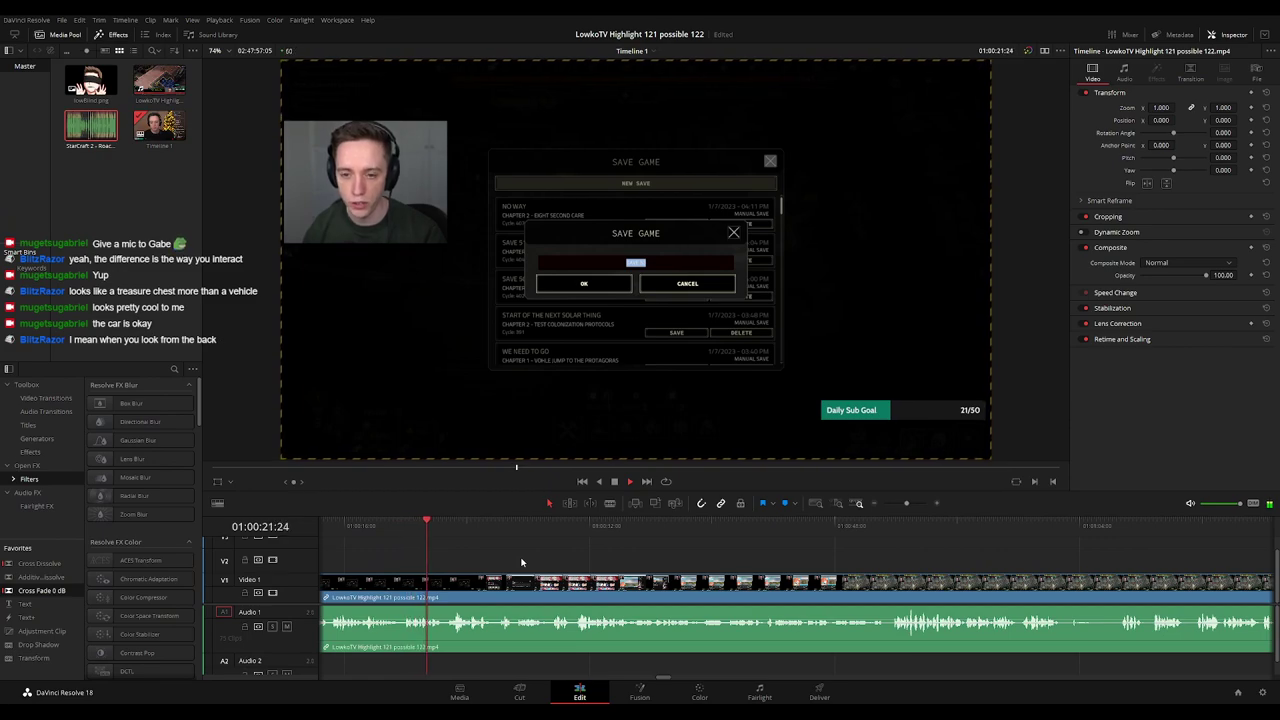
{"action": "scroll", "coordinate": [500, 562], "scroll_direction": "right", "scroll_amount": 2}
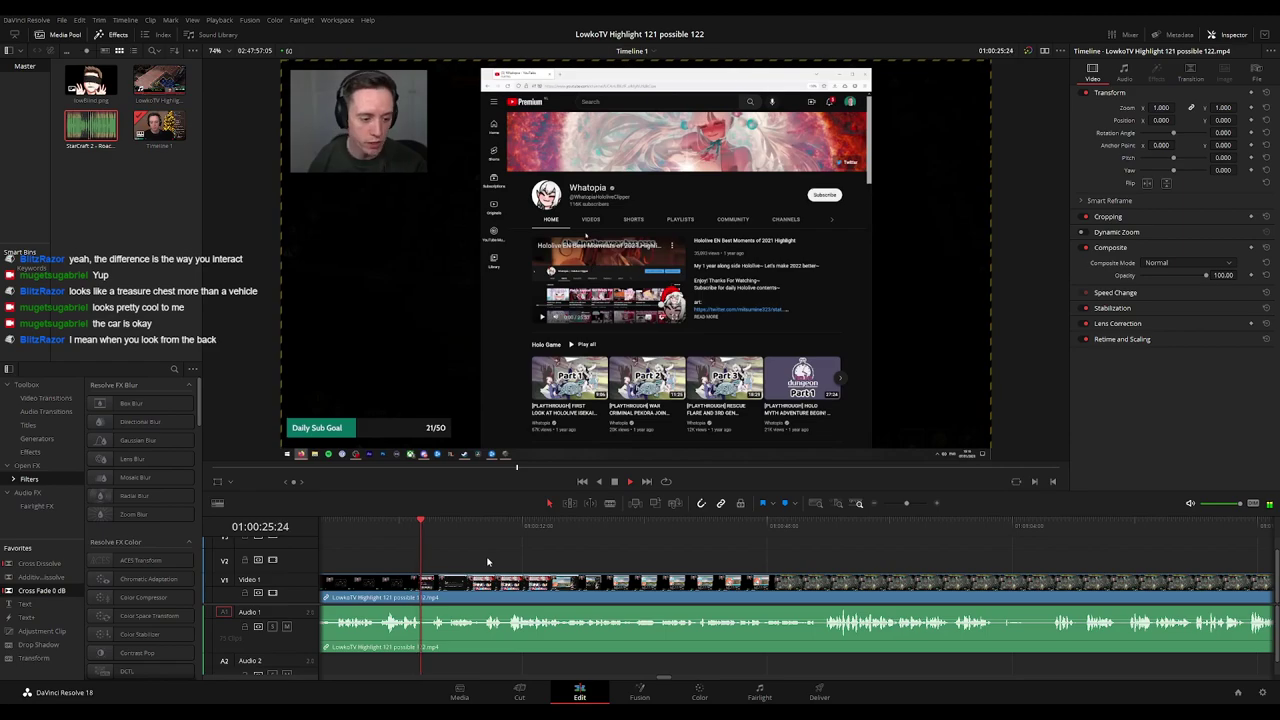
{"action": "scroll", "coordinate": [553, 577], "scroll_direction": "right", "scroll_amount": 2}
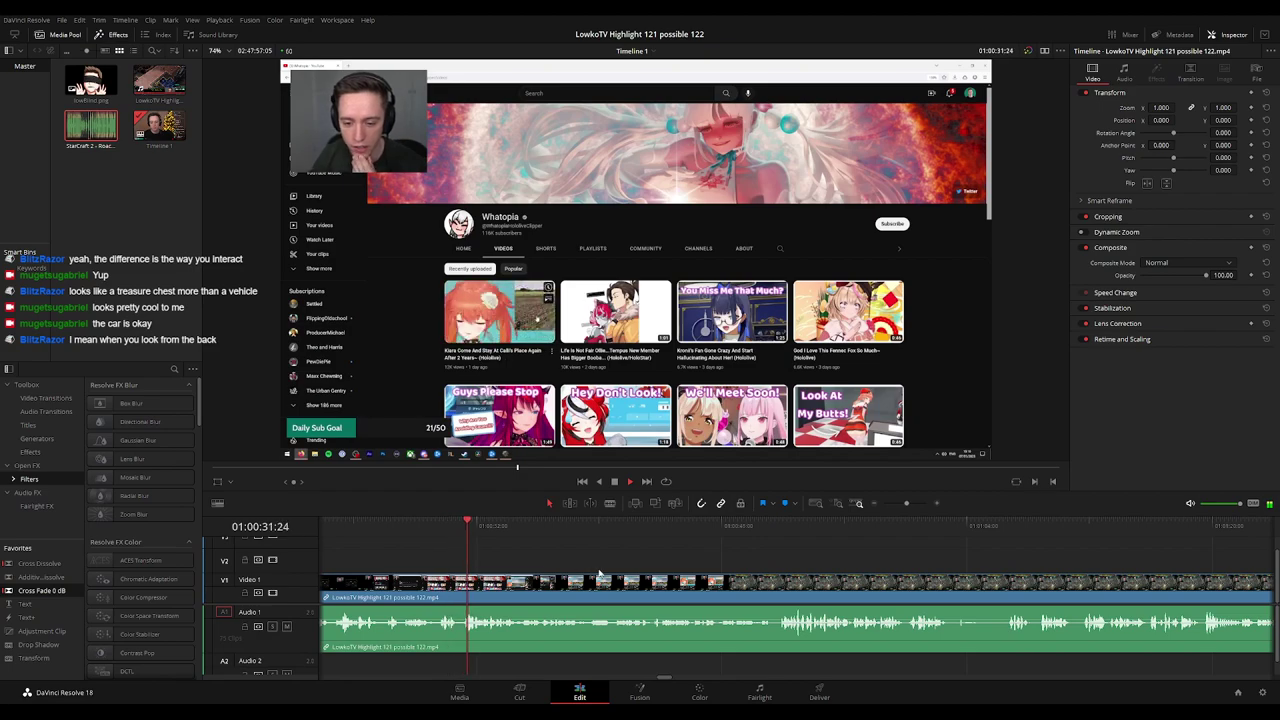
{"action": "scroll", "coordinate": [599, 573], "scroll_direction": "right", "scroll_amount": 3}
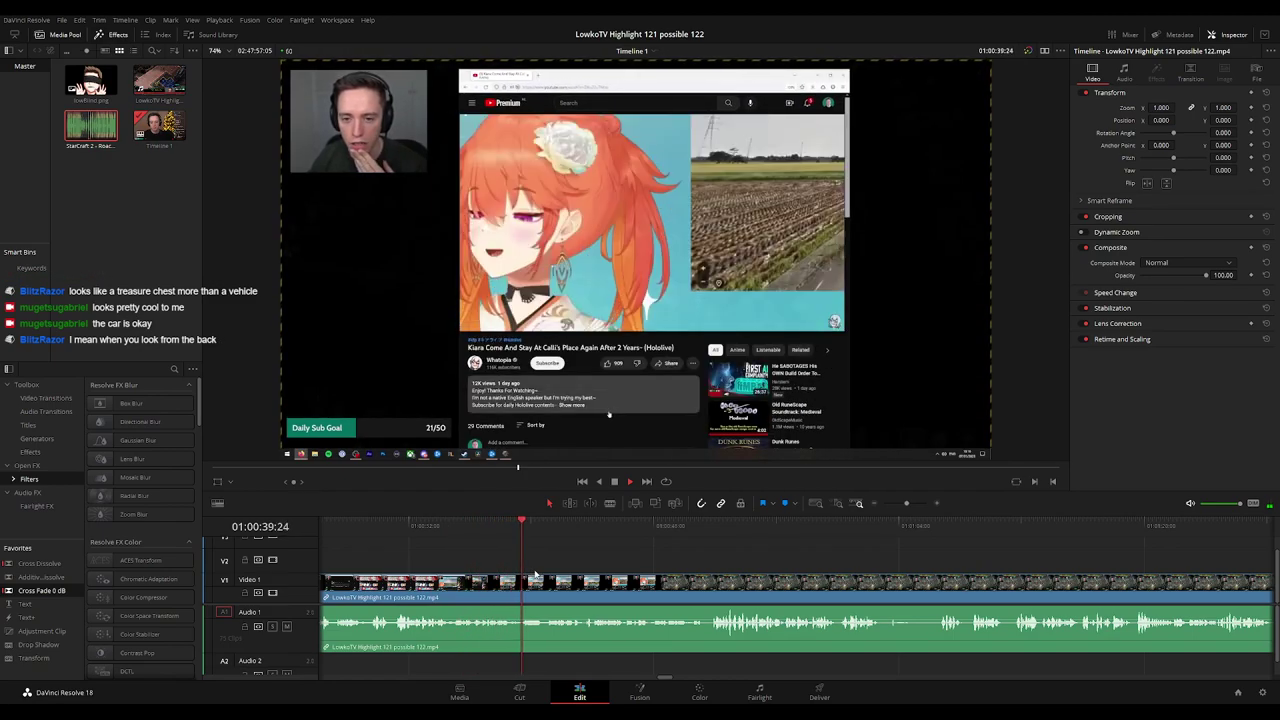
Review the Whatopia video and channel page footage from about 01:00:39 to 01:01:04.
{"action": "scroll", "coordinate": [561, 573], "scroll_direction": "right", "scroll_amount": 1}
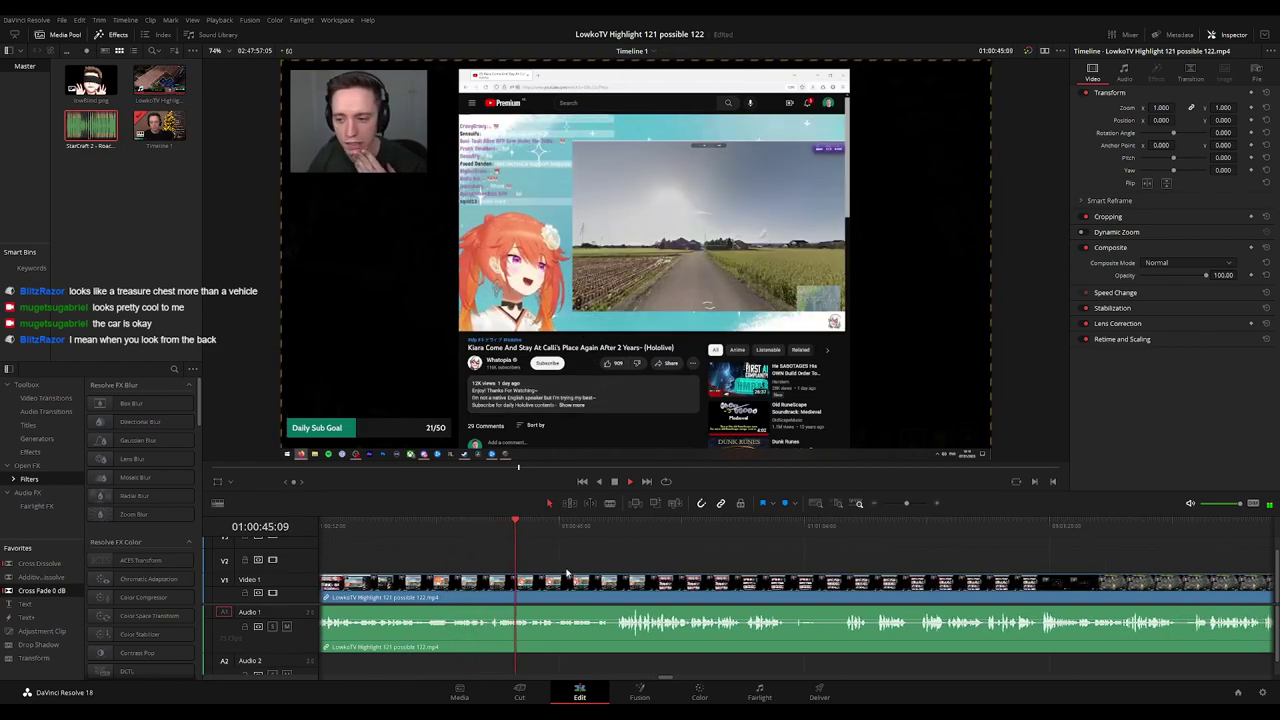
{"action": "scroll", "coordinate": [609, 563], "scroll_direction": "right", "scroll_amount": 2}
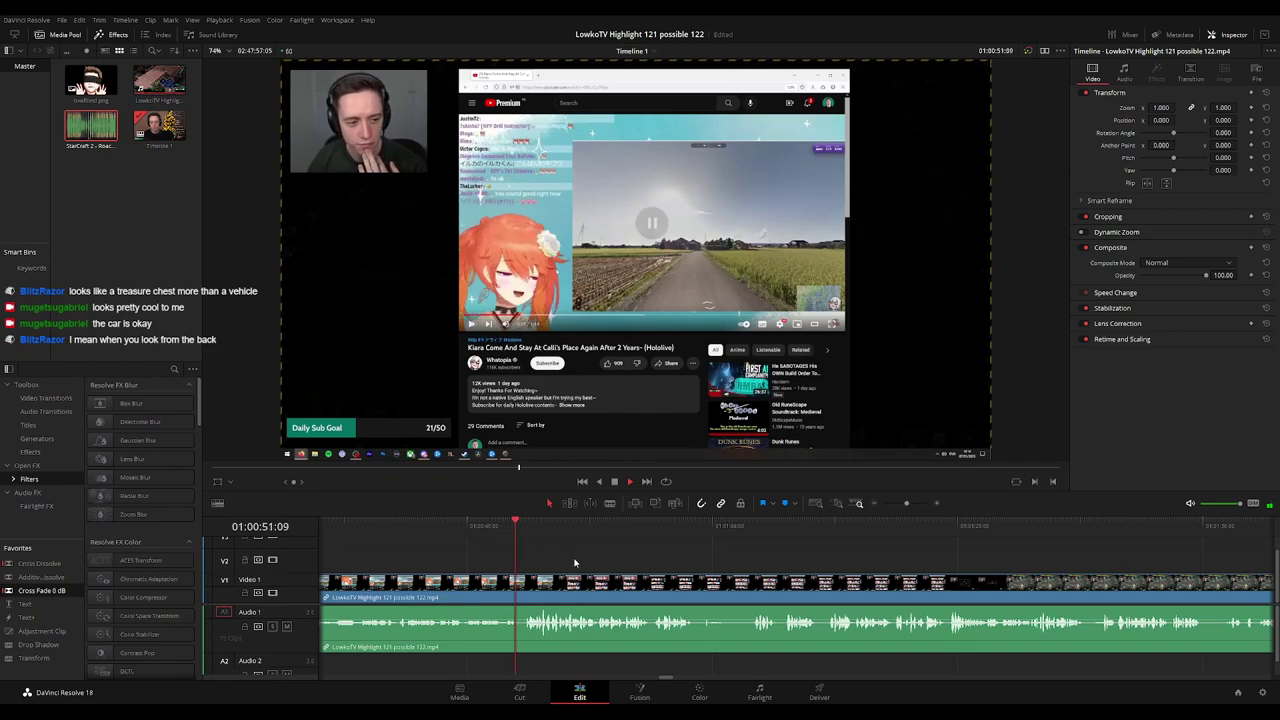
{"action": "scroll", "coordinate": [650, 563], "scroll_direction": "right", "scroll_amount": 2}
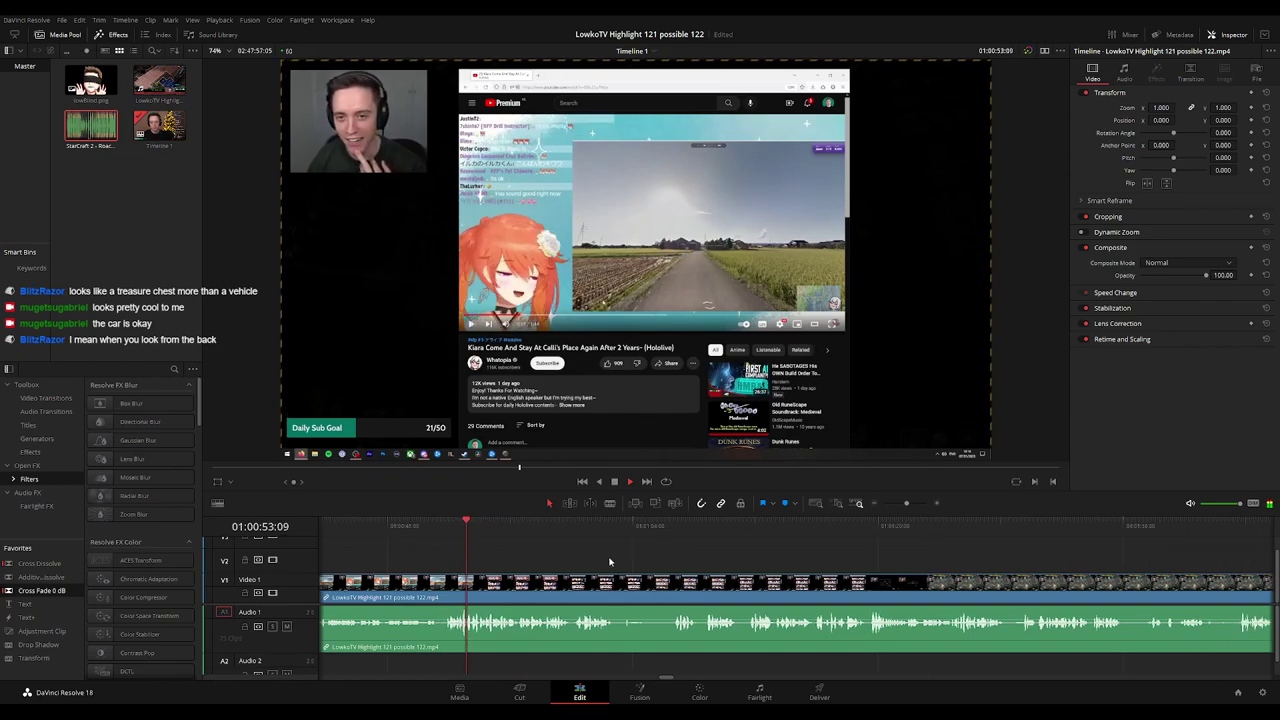
{"action": "scroll", "coordinate": [550, 558], "scroll_direction": "right", "scroll_amount": 2}
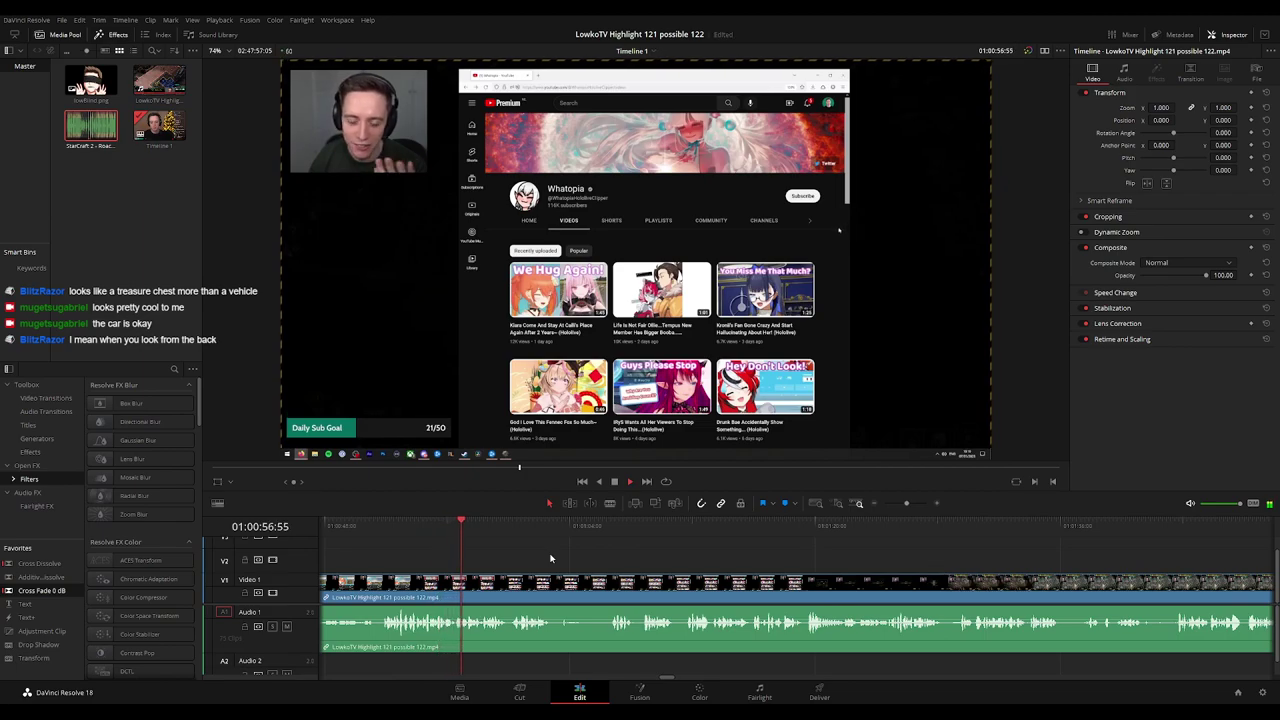
{"action": "scroll", "coordinate": [600, 552], "scroll_direction": "left", "scroll_amount": 3}
{"action": "scroll", "coordinate": [610, 552], "scroll_direction": "right", "scroll_amount": 2}
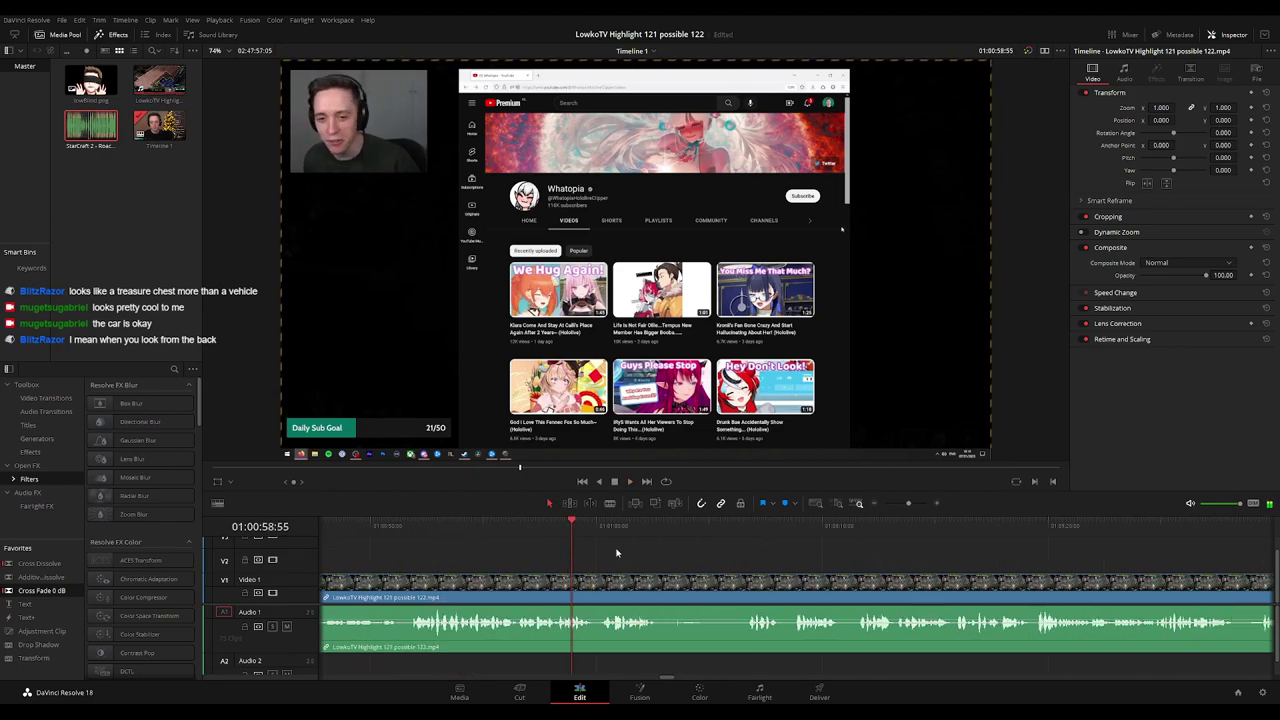
{"action": "scroll", "coordinate": [752, 553], "scroll_direction": "right", "scroll_amount": 3}
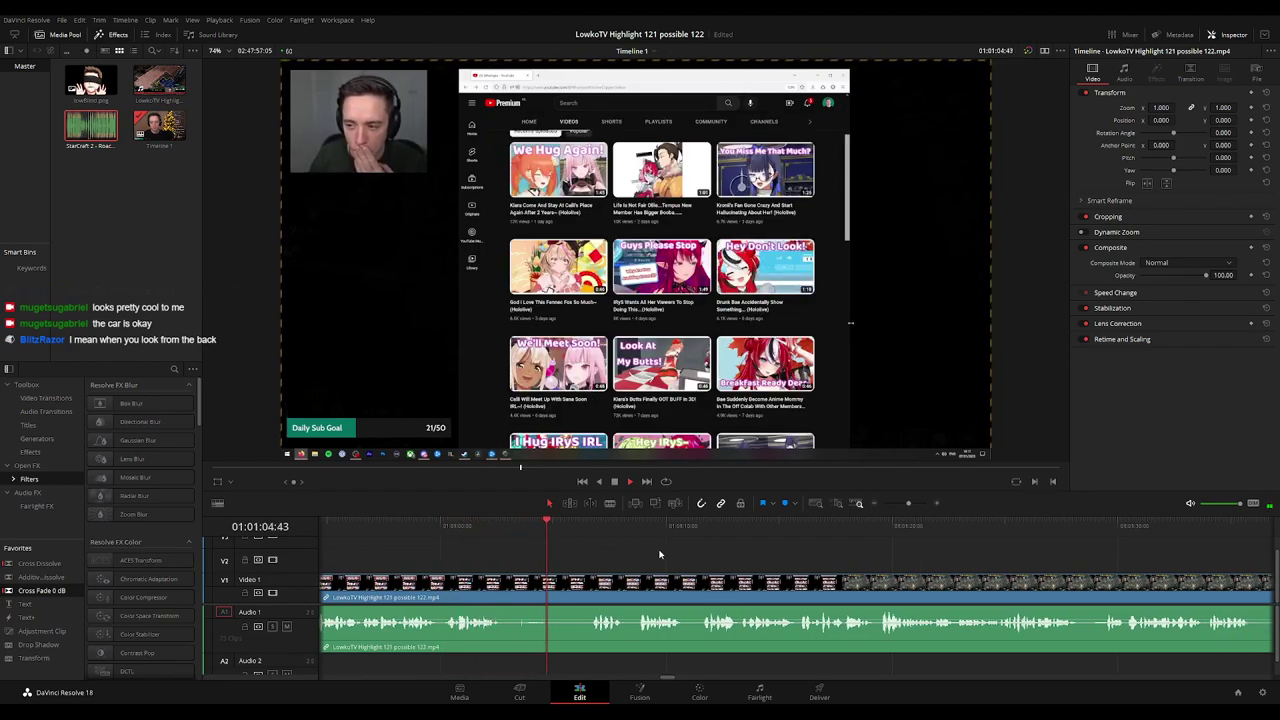
Cut out and ripple-delete the quiet channel page piece from 01:01:02:59 to about 01:01:06:42, and colour the clip before the cut green.
{"action": "key", "text": "b"}
{"action": "left_click", "coordinate": [507, 586]}
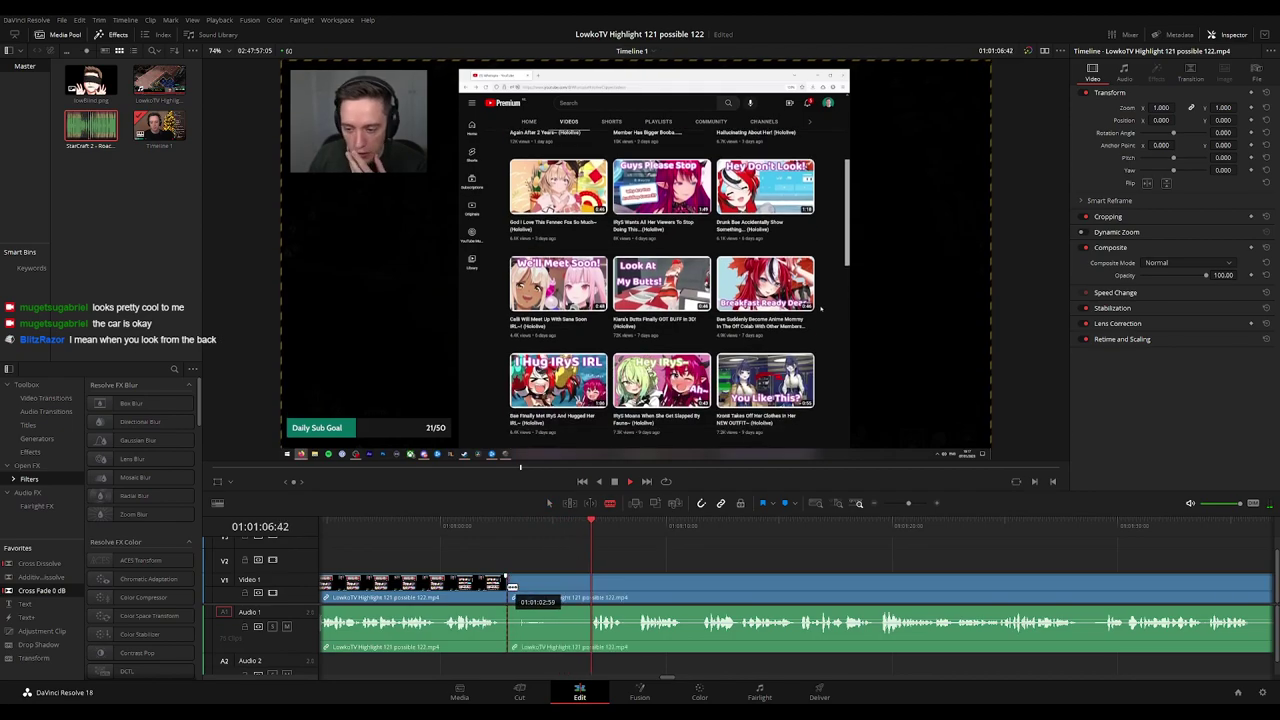
{"action": "key", "text": "a"}
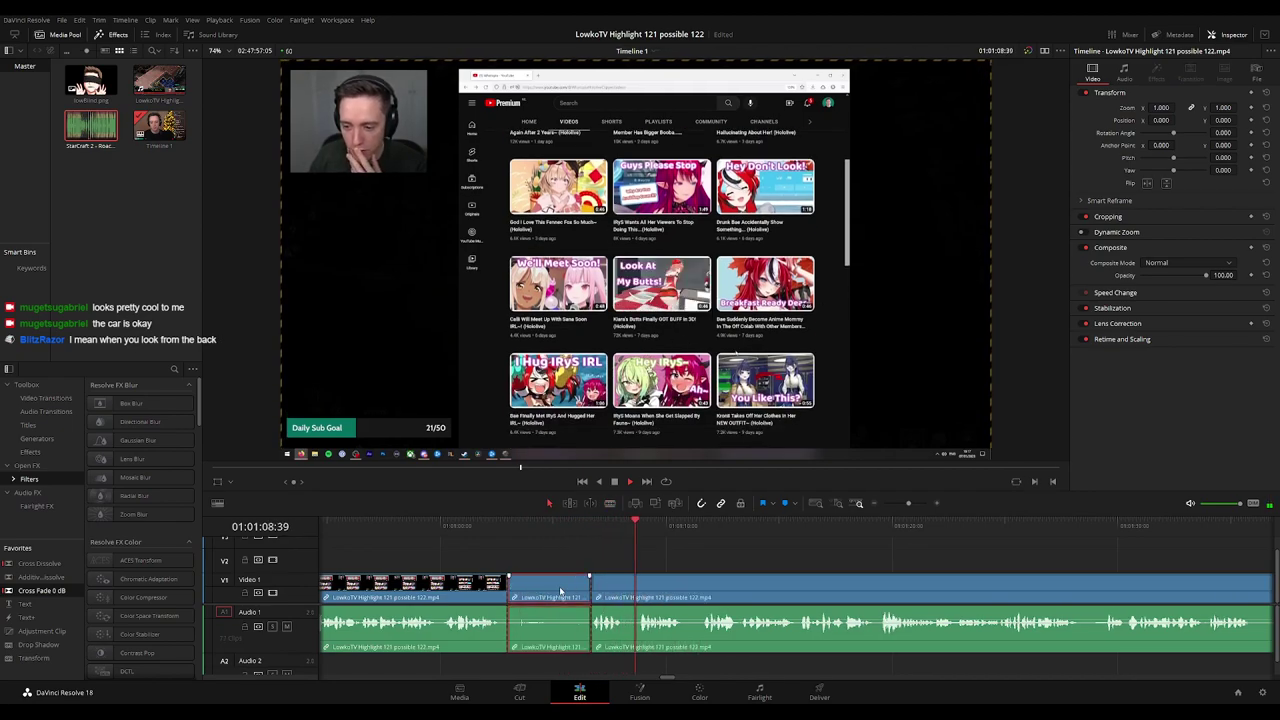
{"action": "left_click", "coordinate": [555, 527]}
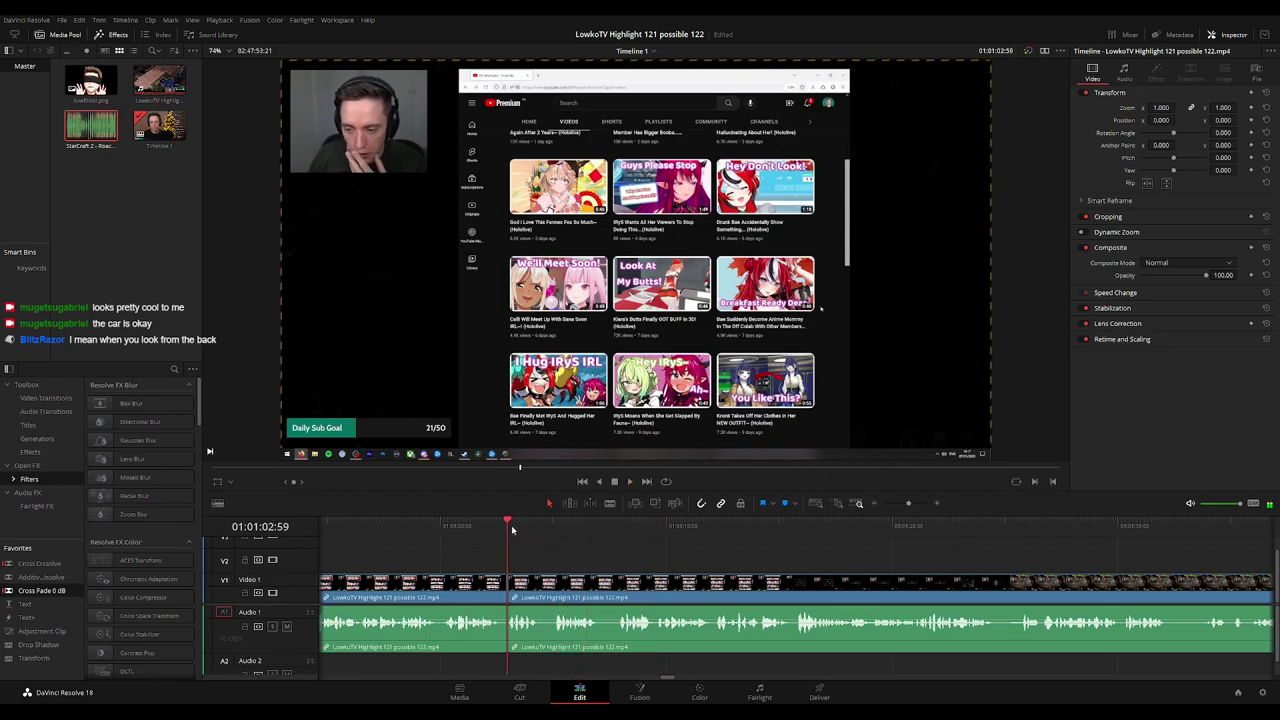
{"action": "left_click", "coordinate": [484, 590]}
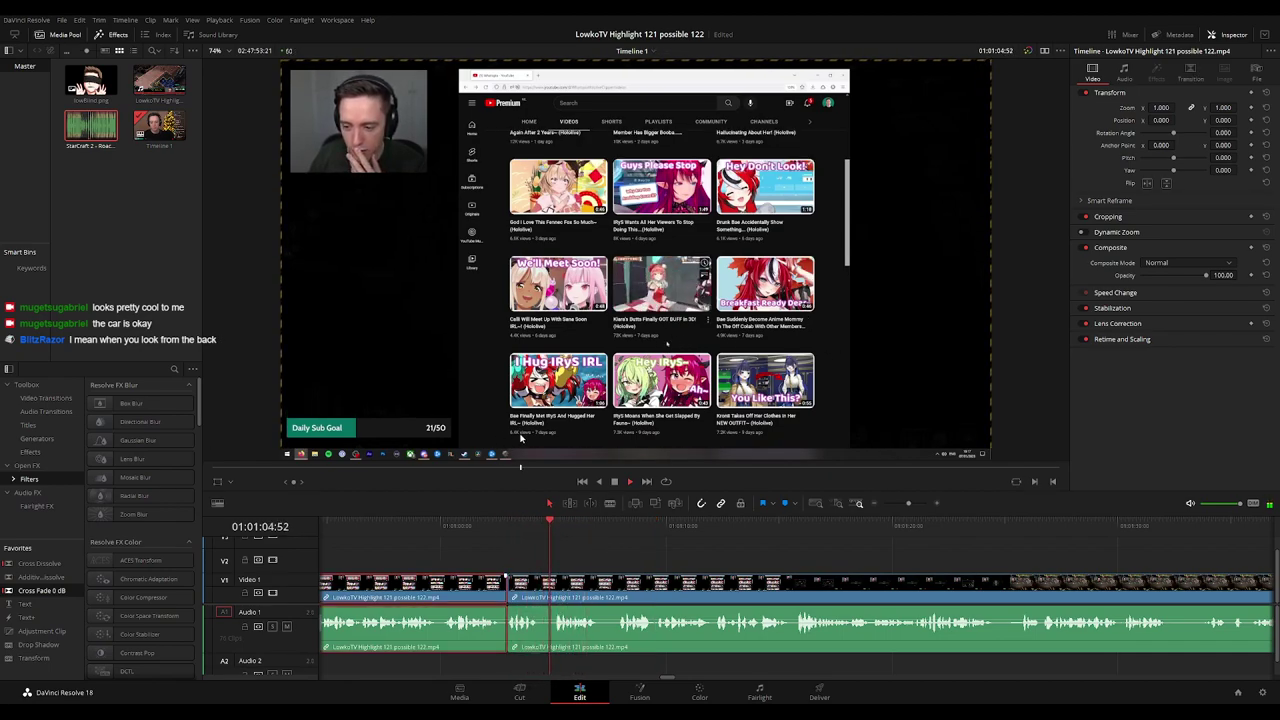
{"action": "key", "text": "Delete"}
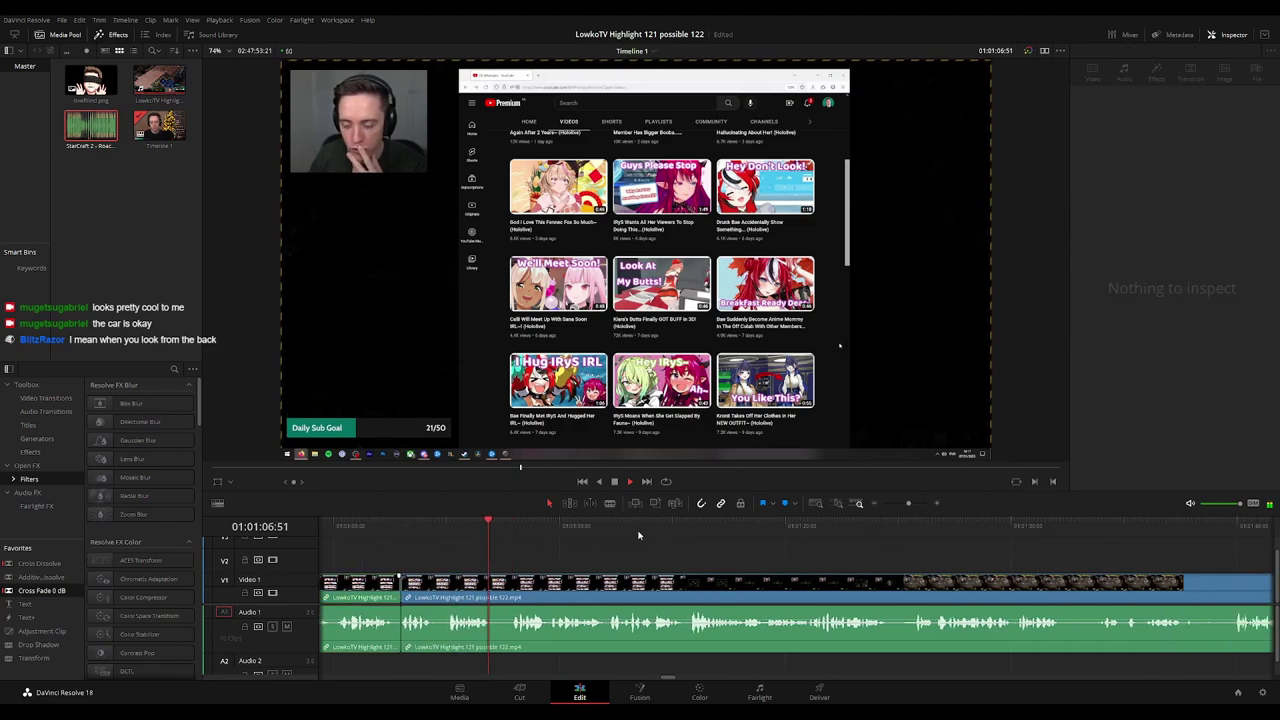
Review the rest of the channel page footage and the following save game screen from about 01:01:06 to 01:01:22.
{"action": "left_click_drag", "start_coordinate": [739, 546], "coordinate": [640, 540]}
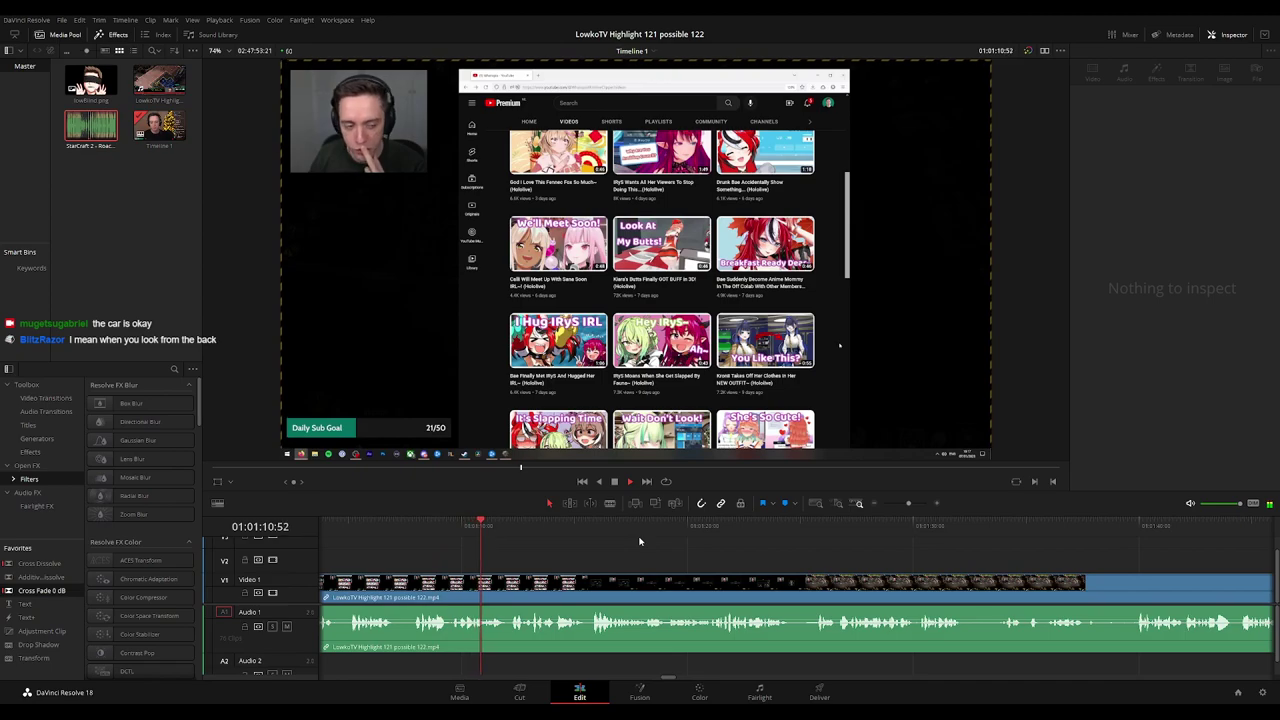
{"action": "scroll", "coordinate": [713, 543], "scroll_direction": "right", "scroll_amount": 2}
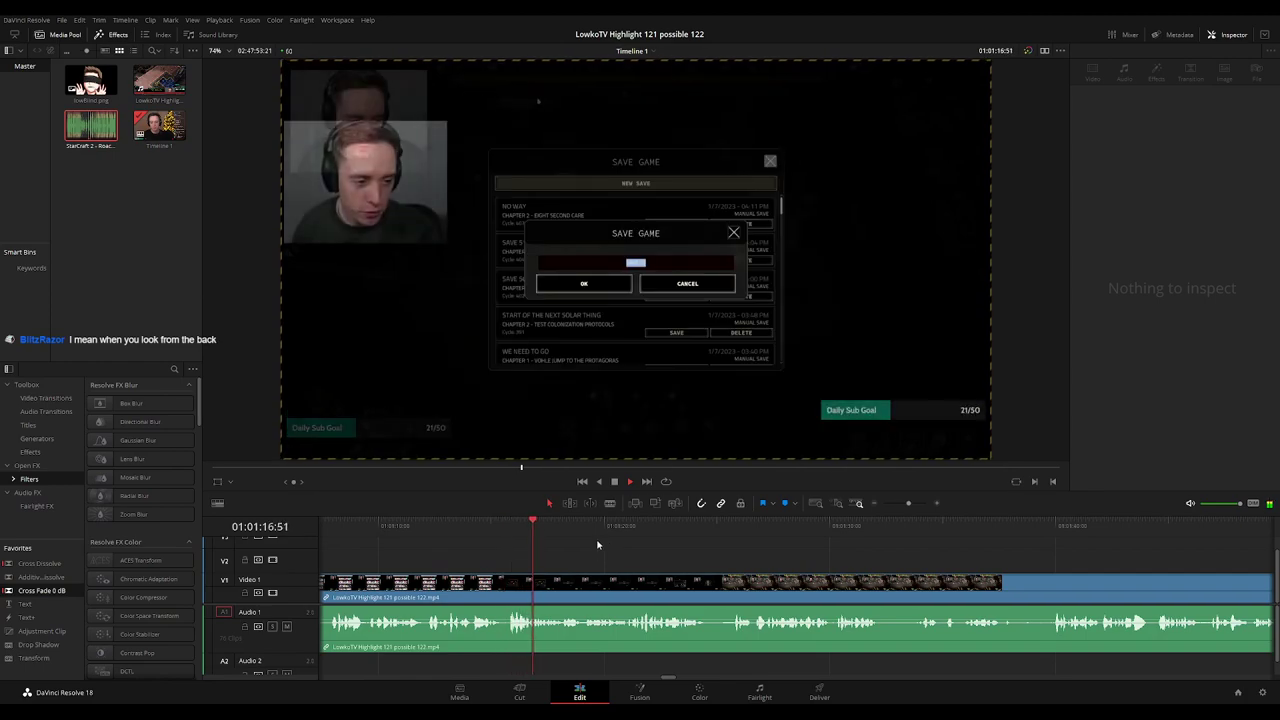
{"action": "scroll", "coordinate": [614, 563], "scroll_direction": "right", "scroll_amount": 2}
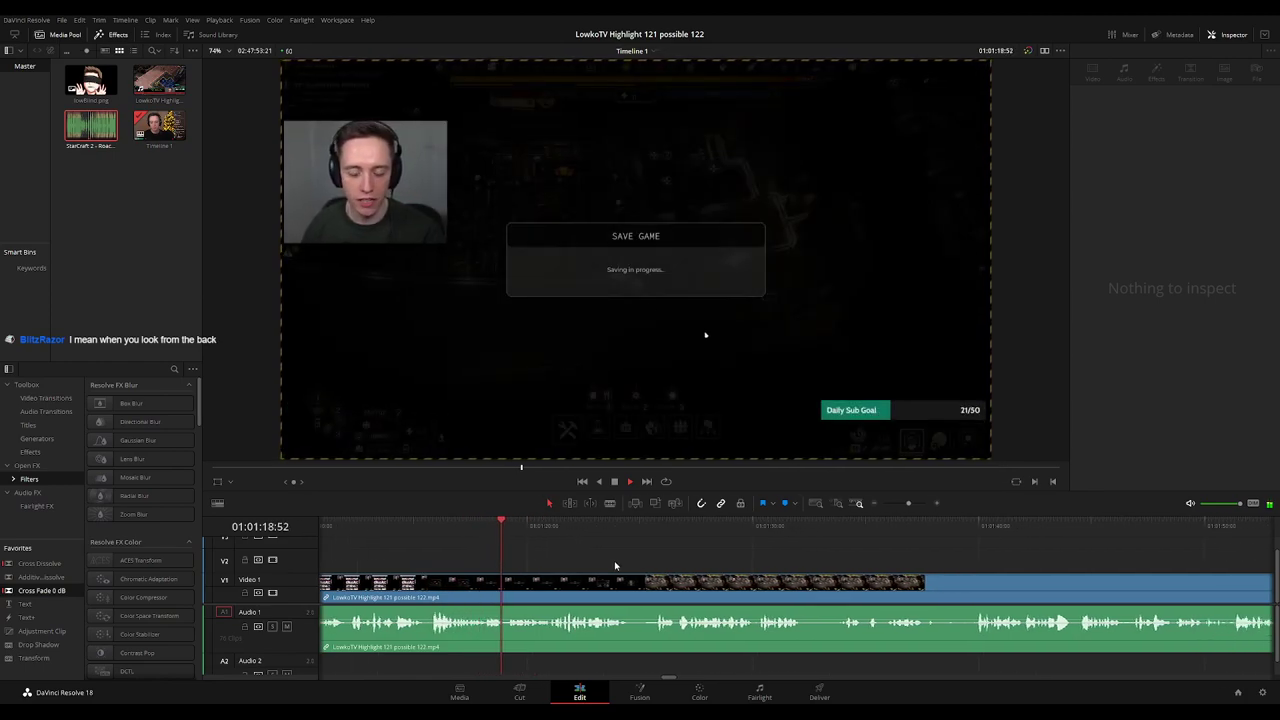
{"action": "scroll", "coordinate": [591, 556], "scroll_direction": "right", "scroll_amount": 2}
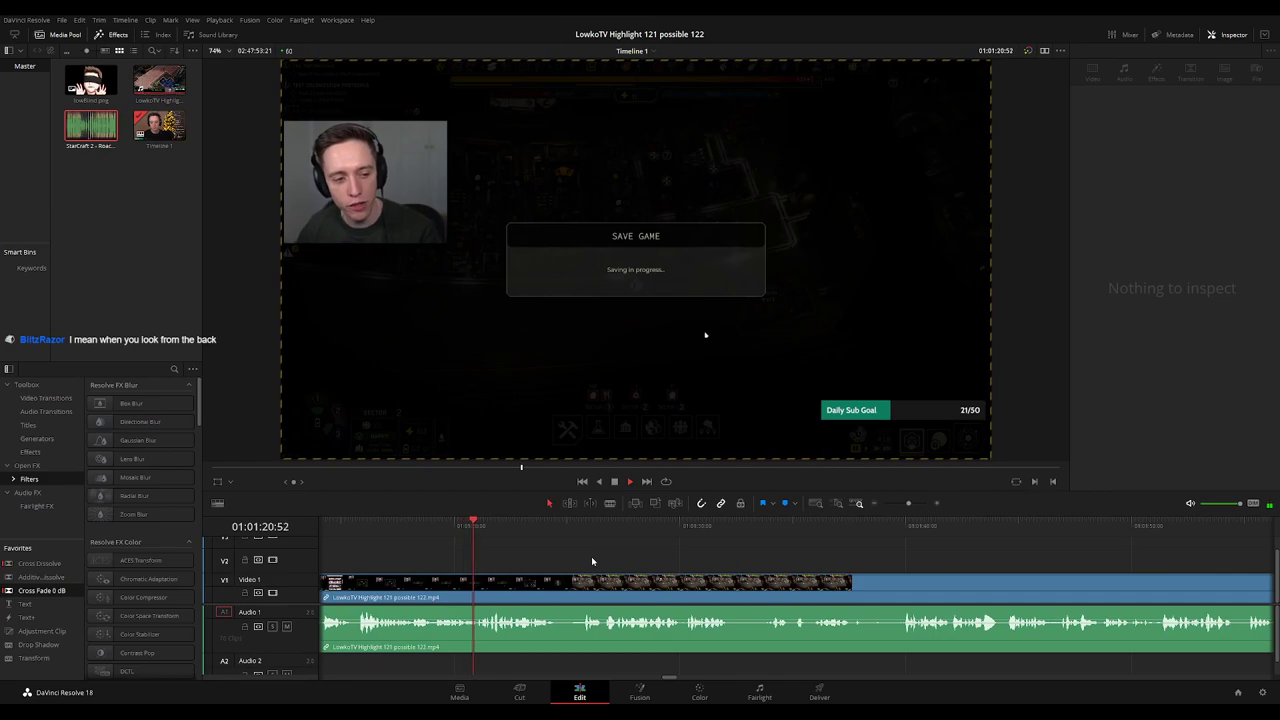
{"action": "scroll", "coordinate": [588, 562], "scroll_direction": "right", "scroll_amount": 2}
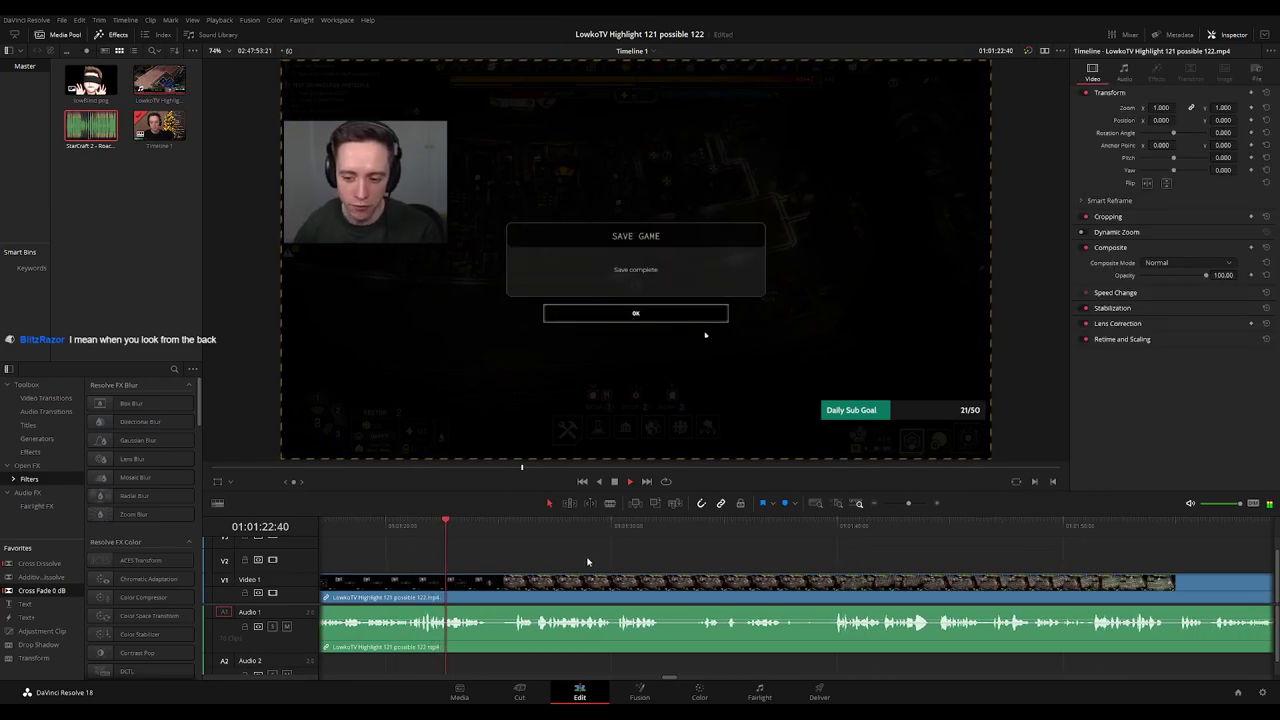
Ripple-delete the quiet stretch from about 01:01:37 to 01:01:39 and colour the clip before the cut green.
{"action": "scroll", "coordinate": [588, 562], "scroll_direction": "right", "scroll_amount": 2}
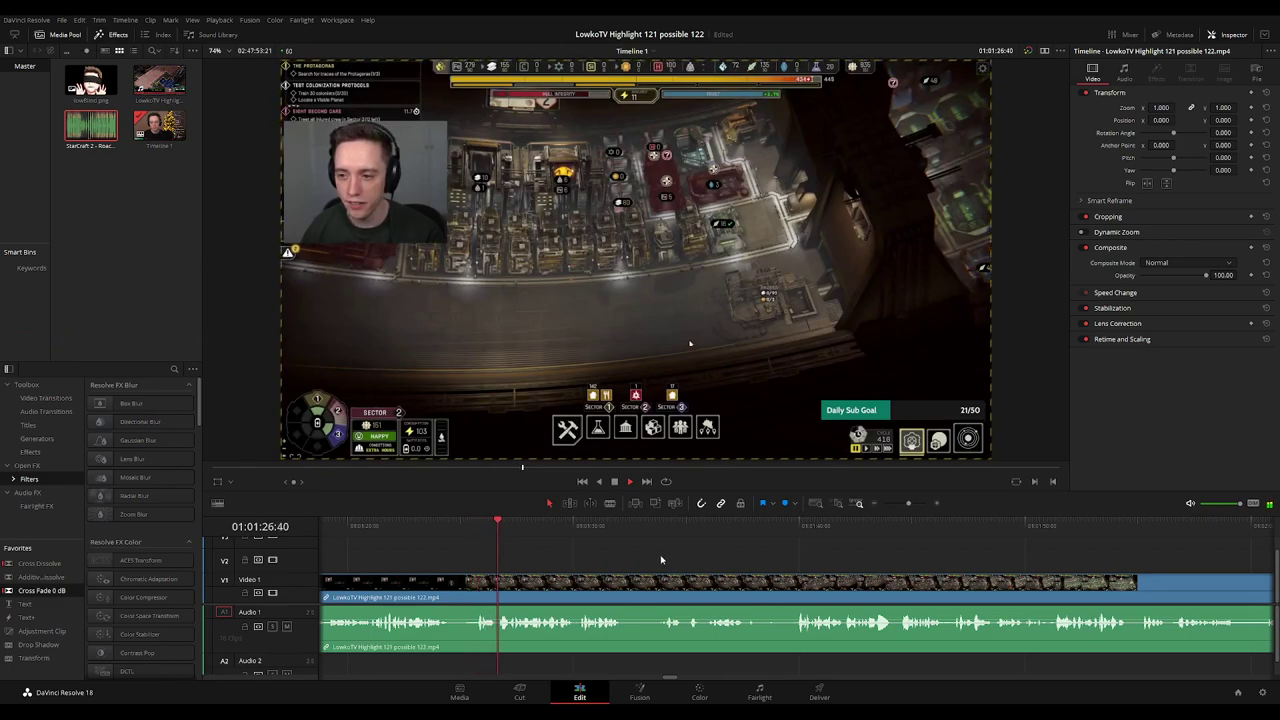
{"action": "scroll", "coordinate": [660, 560], "scroll_direction": "right", "scroll_amount": 3}
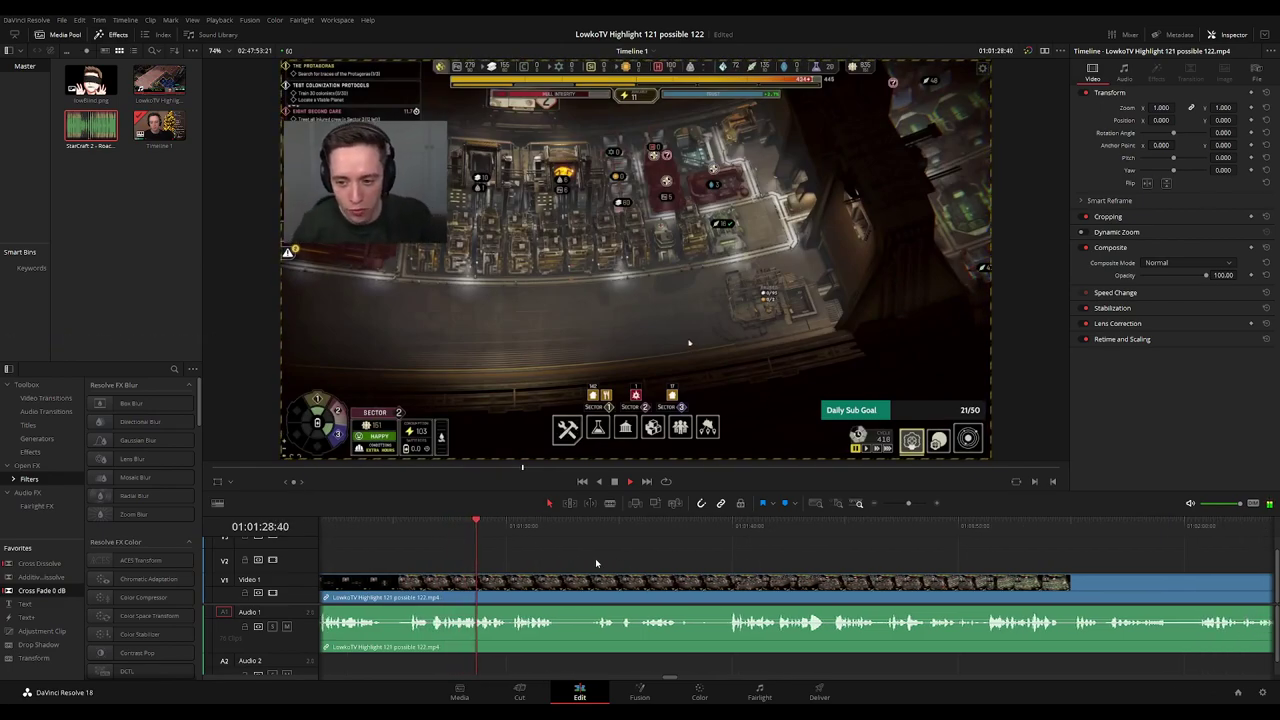
{"action": "scroll", "coordinate": [595, 560], "scroll_direction": "right", "scroll_amount": 2}
{"action": "scroll", "coordinate": [640, 573], "scroll_direction": "right", "scroll_amount": 2}
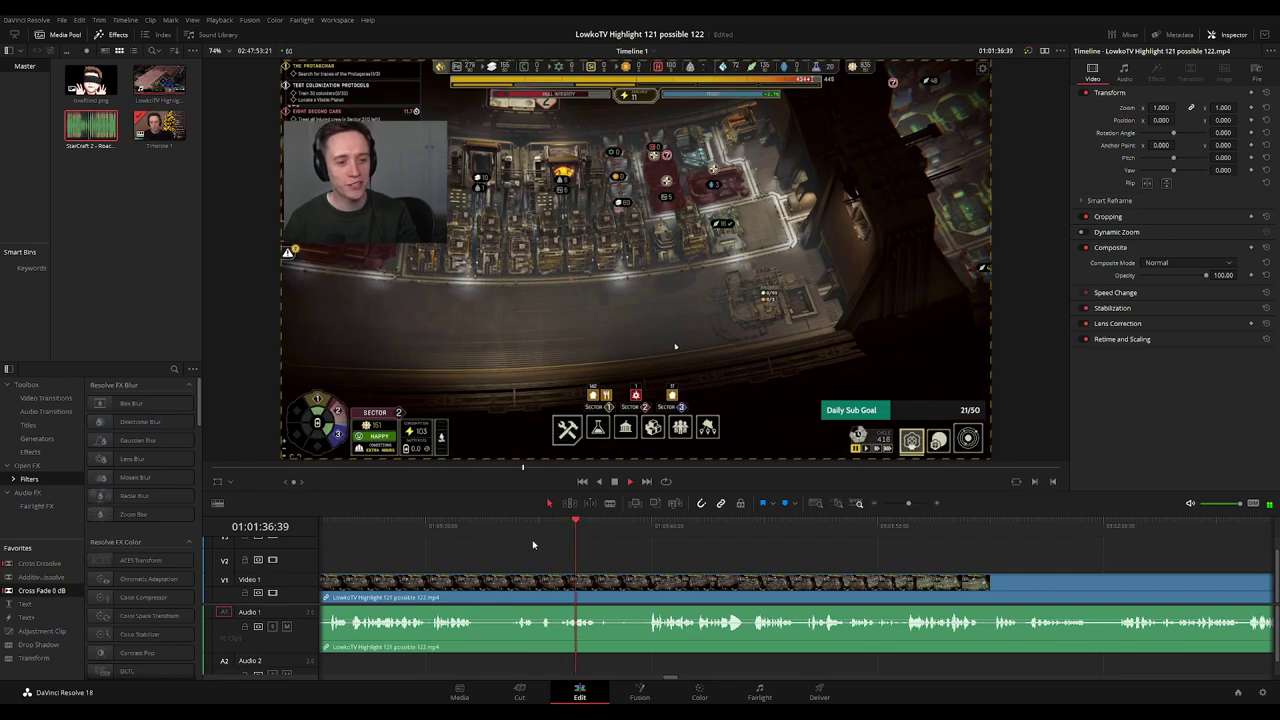
{"action": "scroll", "coordinate": [531, 558], "scroll_direction": "right", "scroll_amount": 6}
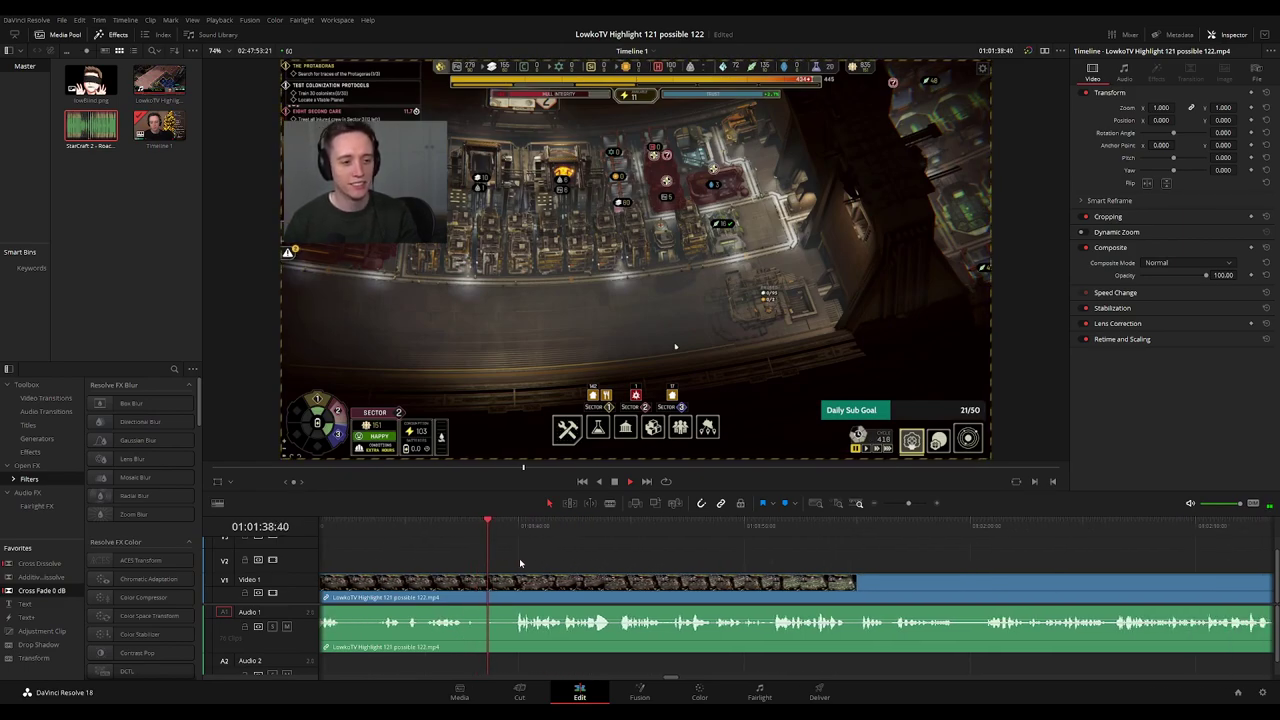
{"action": "left_click", "coordinate": [465, 592]}
{"action": "left_click", "coordinate": [512, 592]}
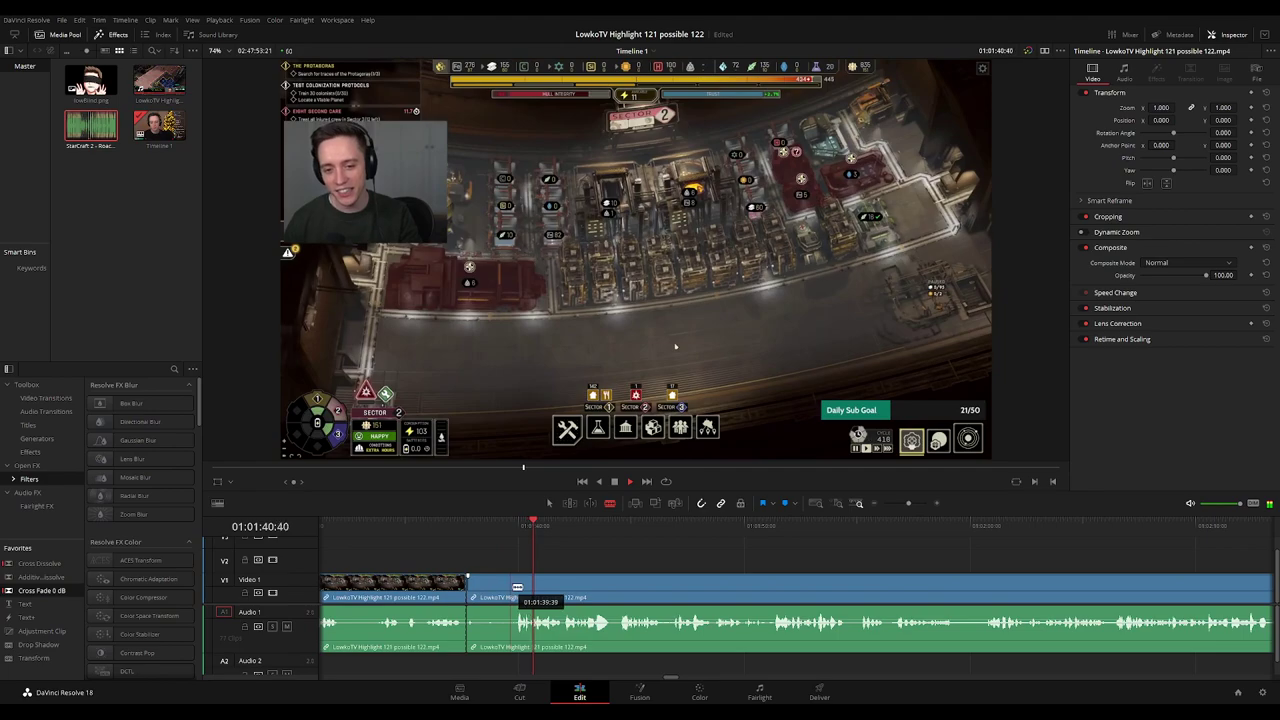
{"action": "left_click", "coordinate": [502, 592]}
{"action": "key", "text": "Delete"}
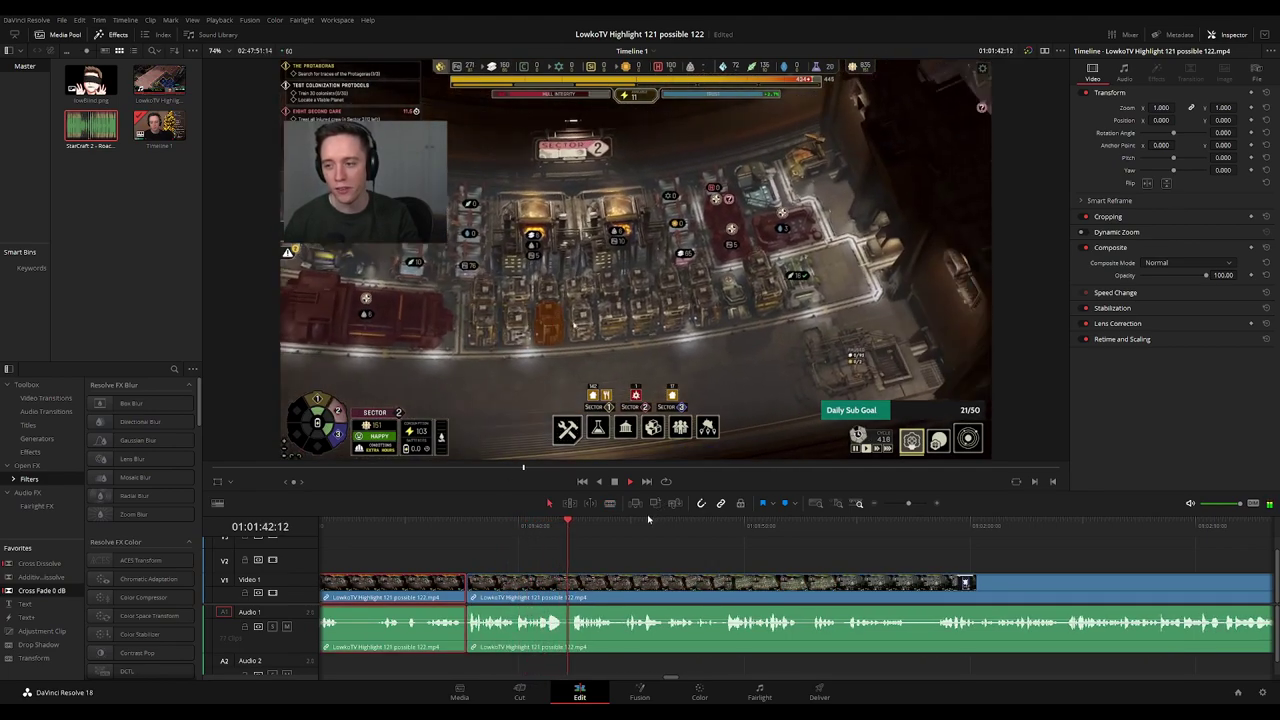
{"action": "left_click", "coordinate": [671, 554]}
Split the clip on both sides of the short silence at about 01:01:54 and ripple-delete that piece.
{"action": "left_click_drag", "start_coordinate": [740, 551], "coordinate": [577, 550]}
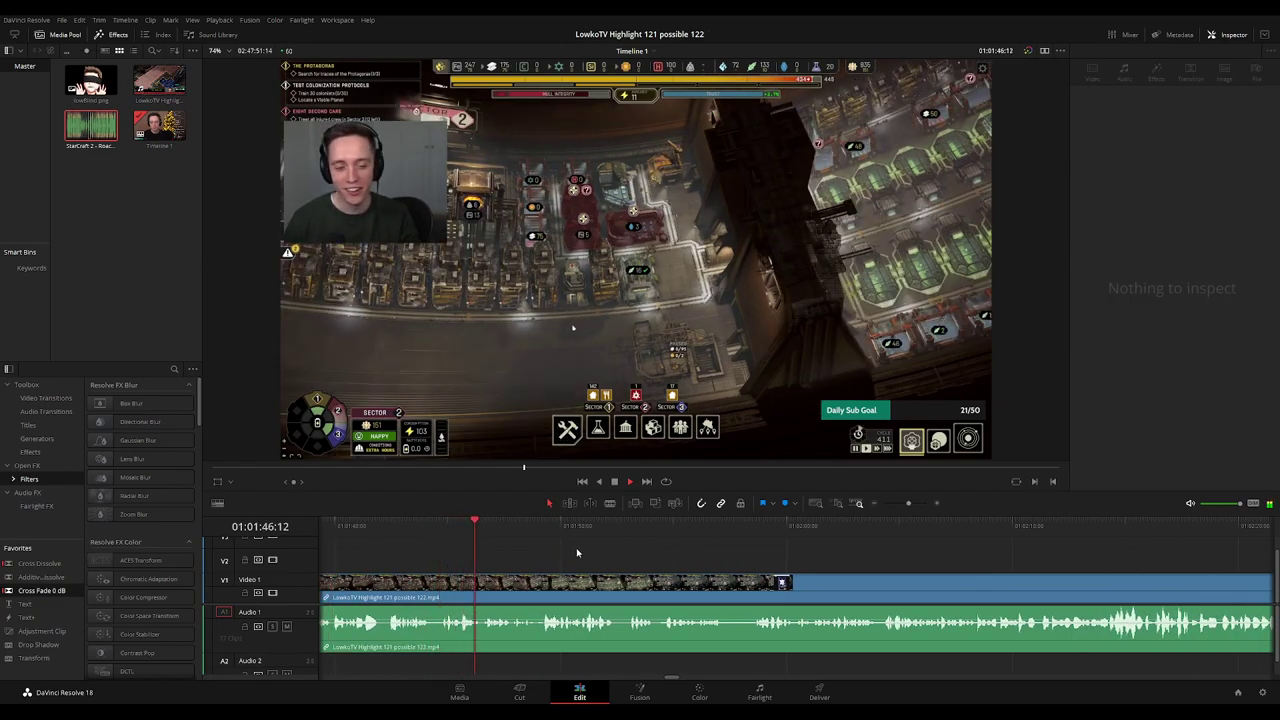
{"action": "key", "text": "ctrl+="}
{"action": "key", "text": "ctrl+="}
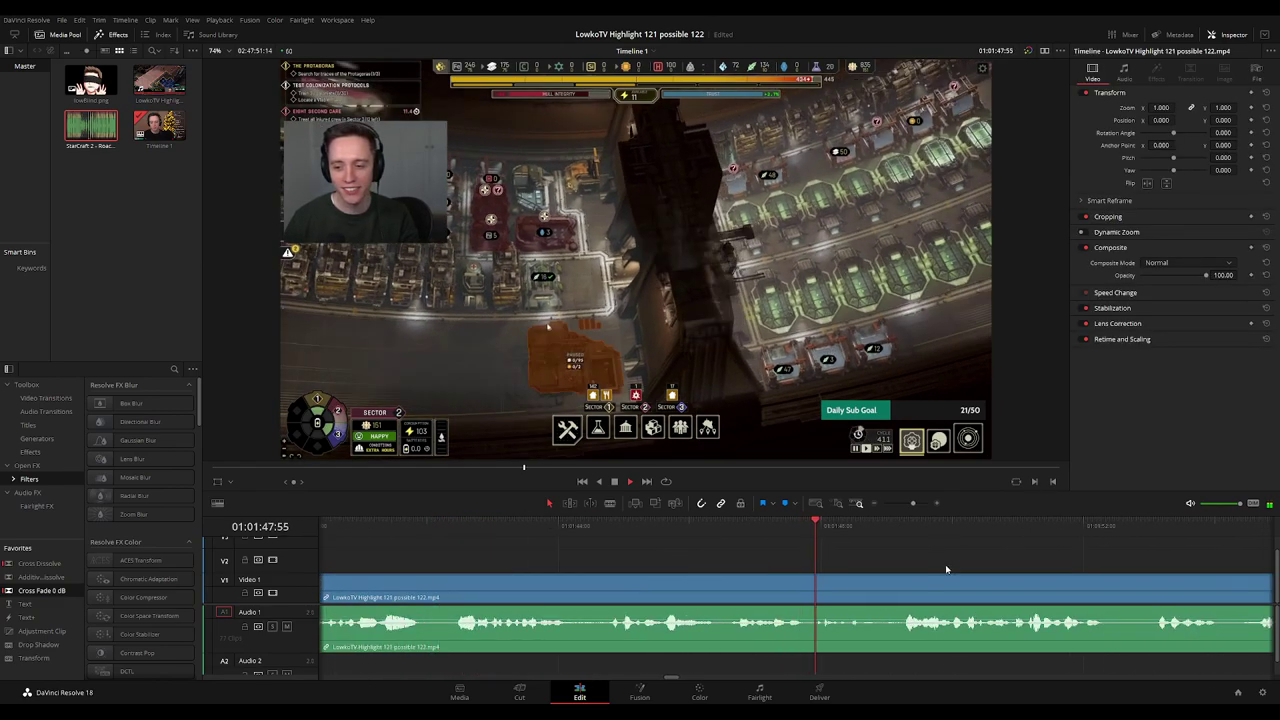
{"action": "left_click_drag", "start_coordinate": [946, 566], "coordinate": [600, 566]}
{"action": "left_click_drag", "start_coordinate": [822, 561], "coordinate": [642, 561]}
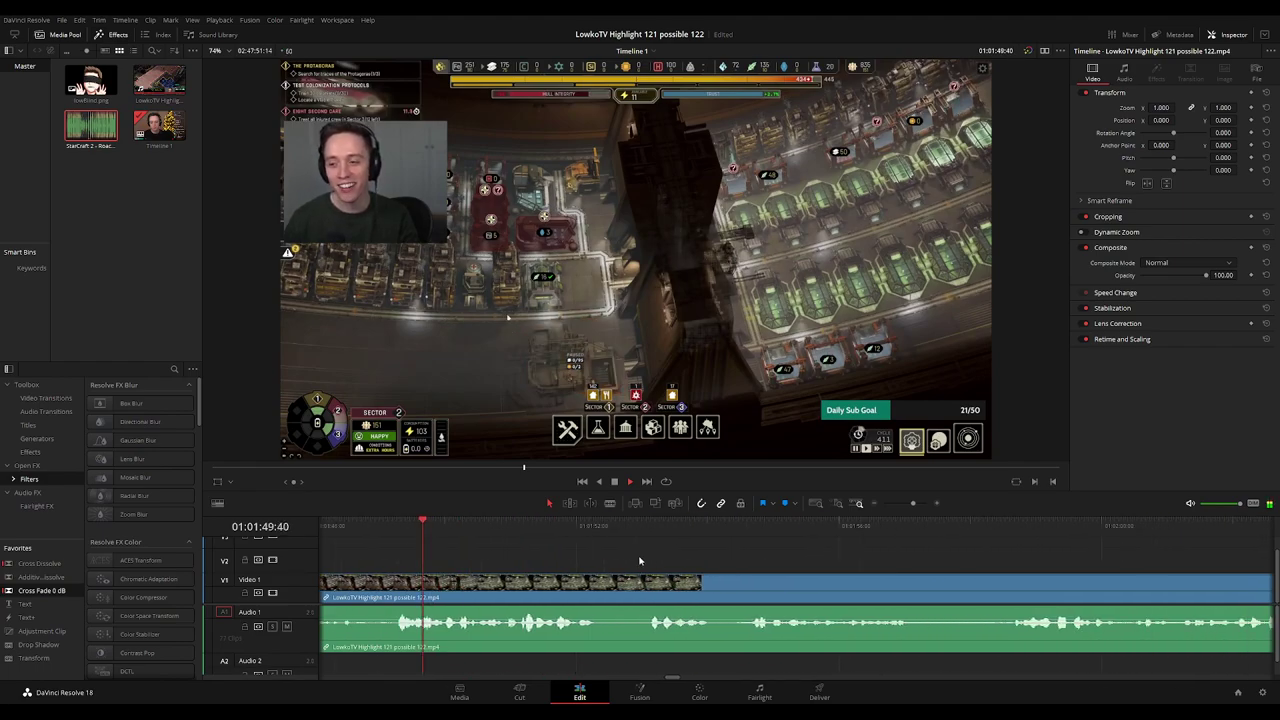
{"action": "scroll", "coordinate": [715, 549], "scroll_direction": "right", "scroll_amount": 3}
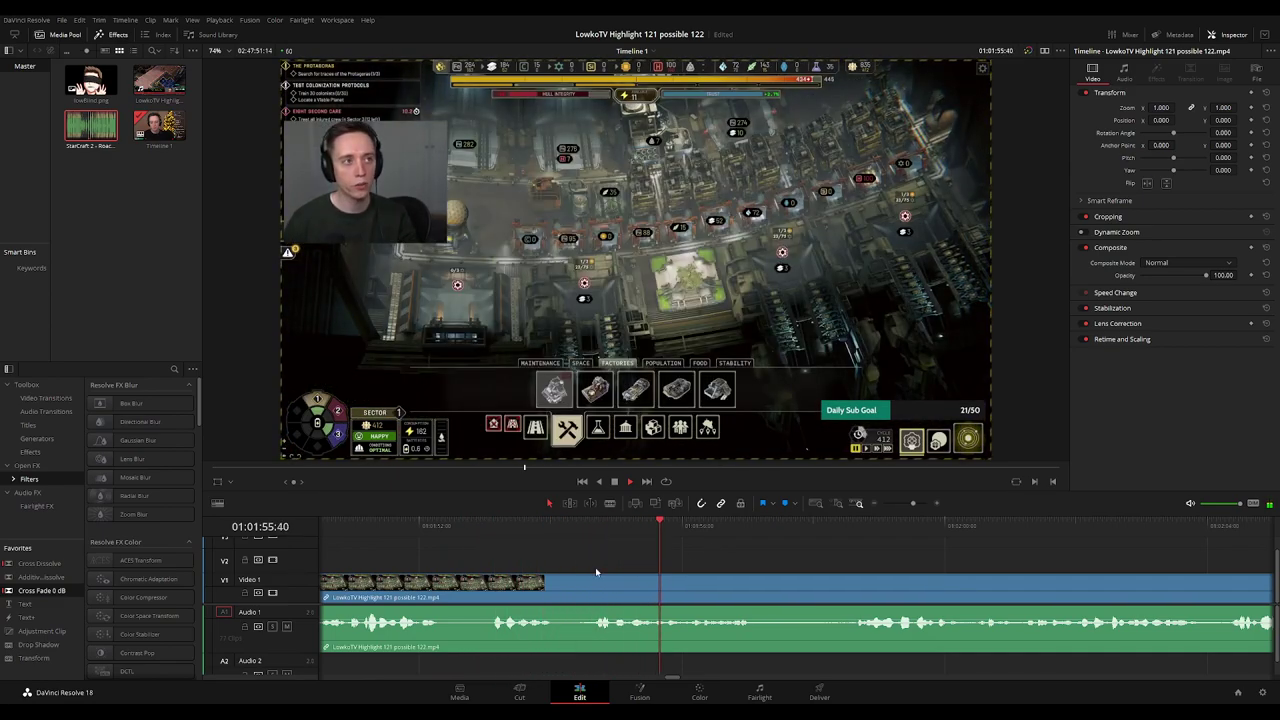
{"action": "key", "text": "b"}
{"action": "left_click", "coordinate": [555, 583]}
{"action": "left_click", "coordinate": [580, 583]}
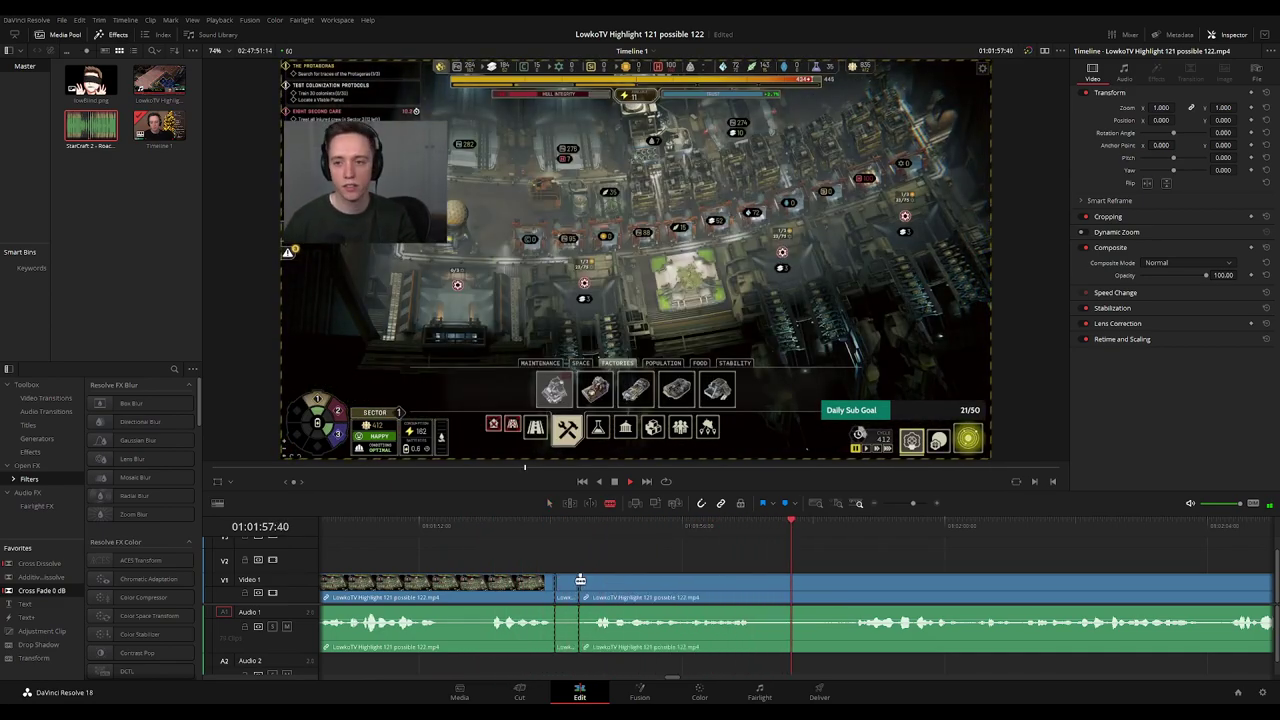
{"action": "key", "text": "a"}
{"action": "left_click", "coordinate": [570, 583]}
{"action": "key", "text": "Delete"}
Set the colour of the clip just before the latest cut to green.
{"action": "key", "text": "ctrl+minus"}
{"action": "key", "text": "ctrl+minus"}
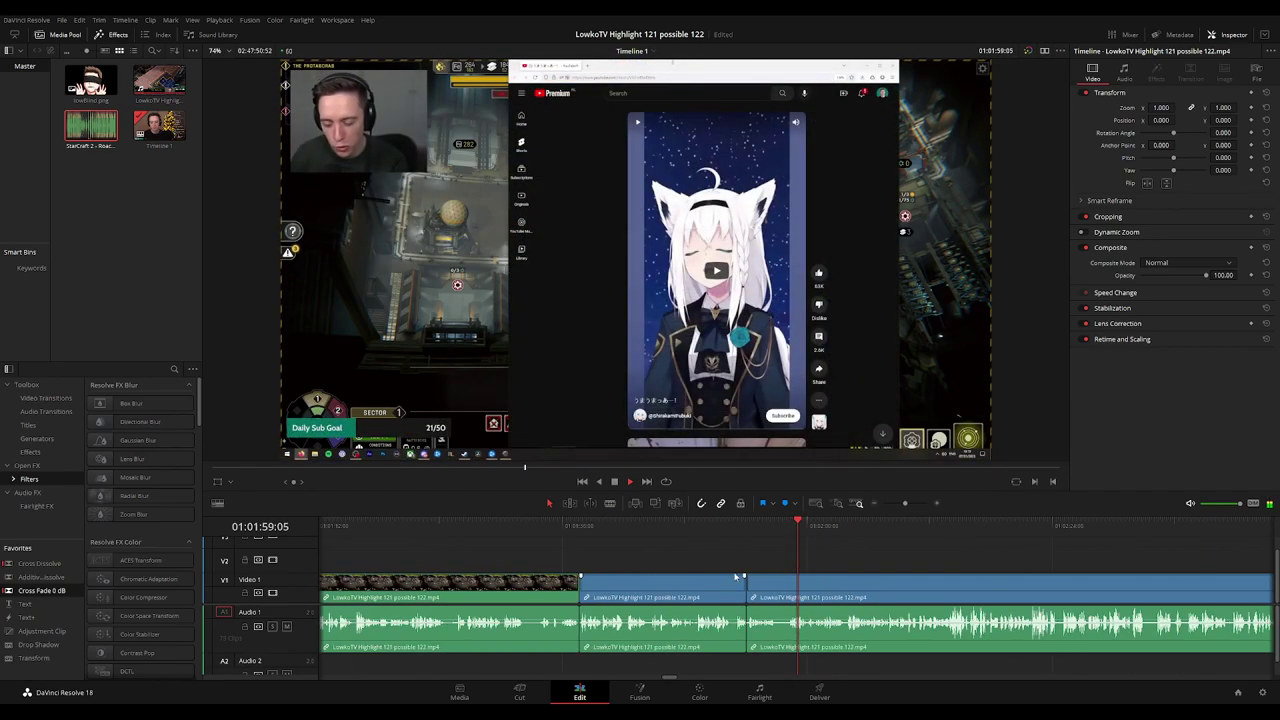
{"action": "key", "text": "ctrl+minus"}
{"action": "key", "text": "ctrl+minus"}
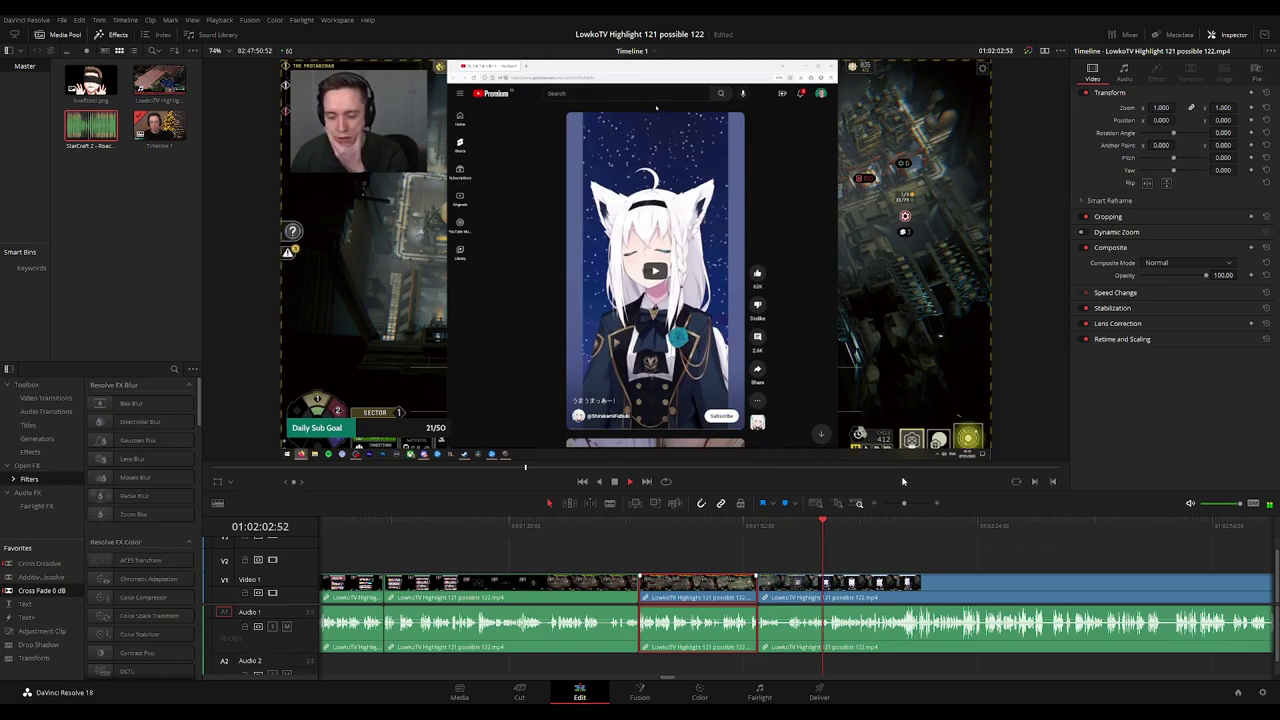
{"action": "left_click", "coordinate": [913, 551]}
Review the footage from about 01:02:04 to 01:02:42 and its audio waveform for the next section to trim.
{"action": "key", "text": "ctrl+equal"}
{"action": "key", "text": "ctrl+equal"}
{"action": "key", "text": "ctrl+equal"}
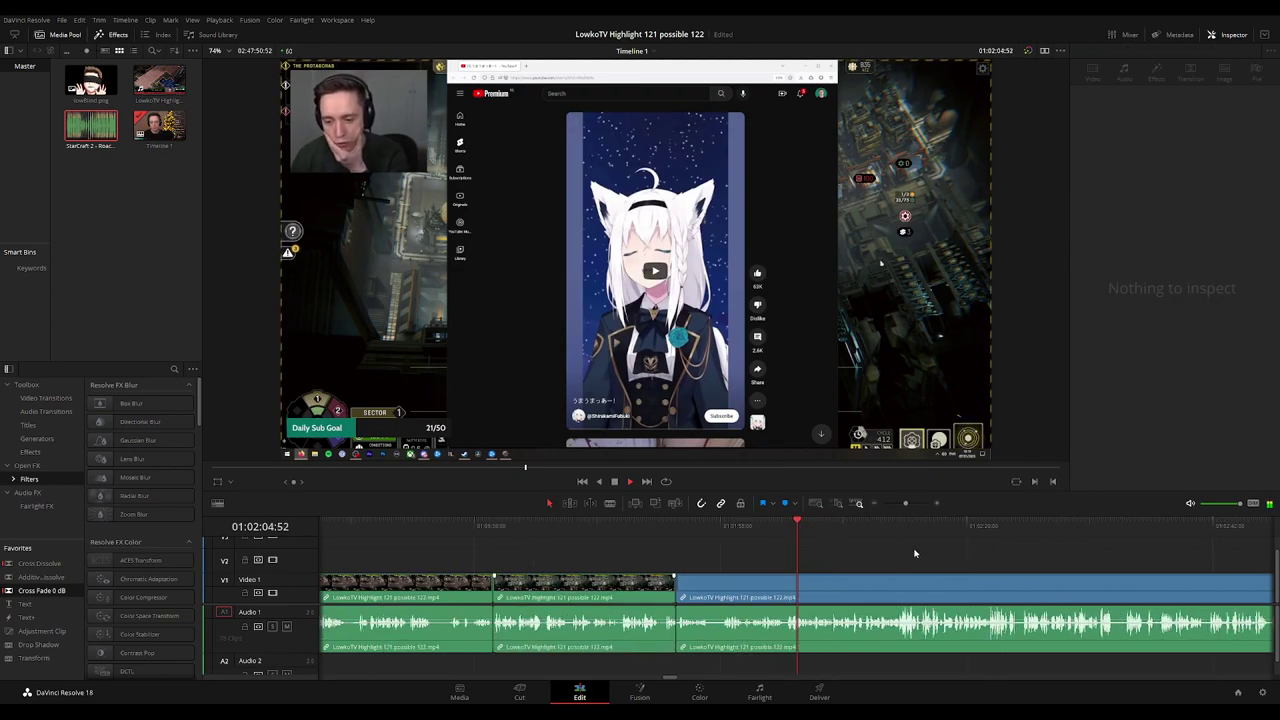
{"action": "left_click_drag", "start_coordinate": [954, 554], "coordinate": [649, 562]}
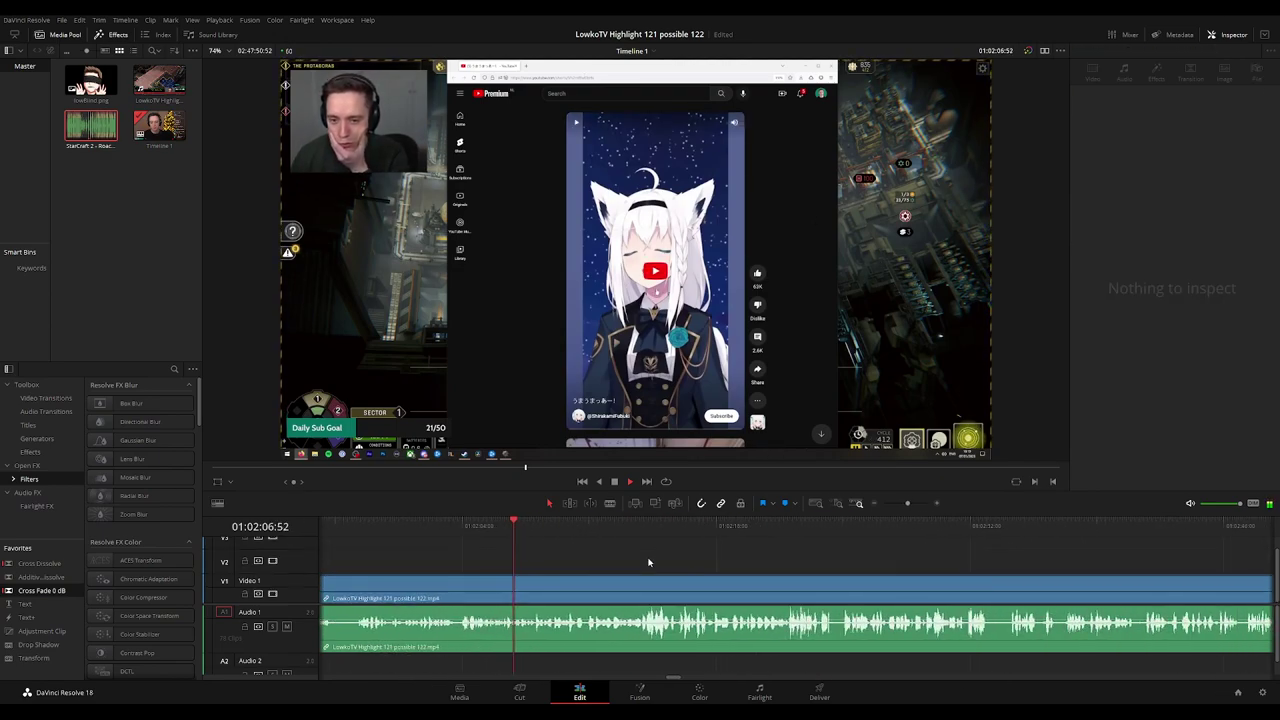
{"action": "left_click", "coordinate": [650, 563]}
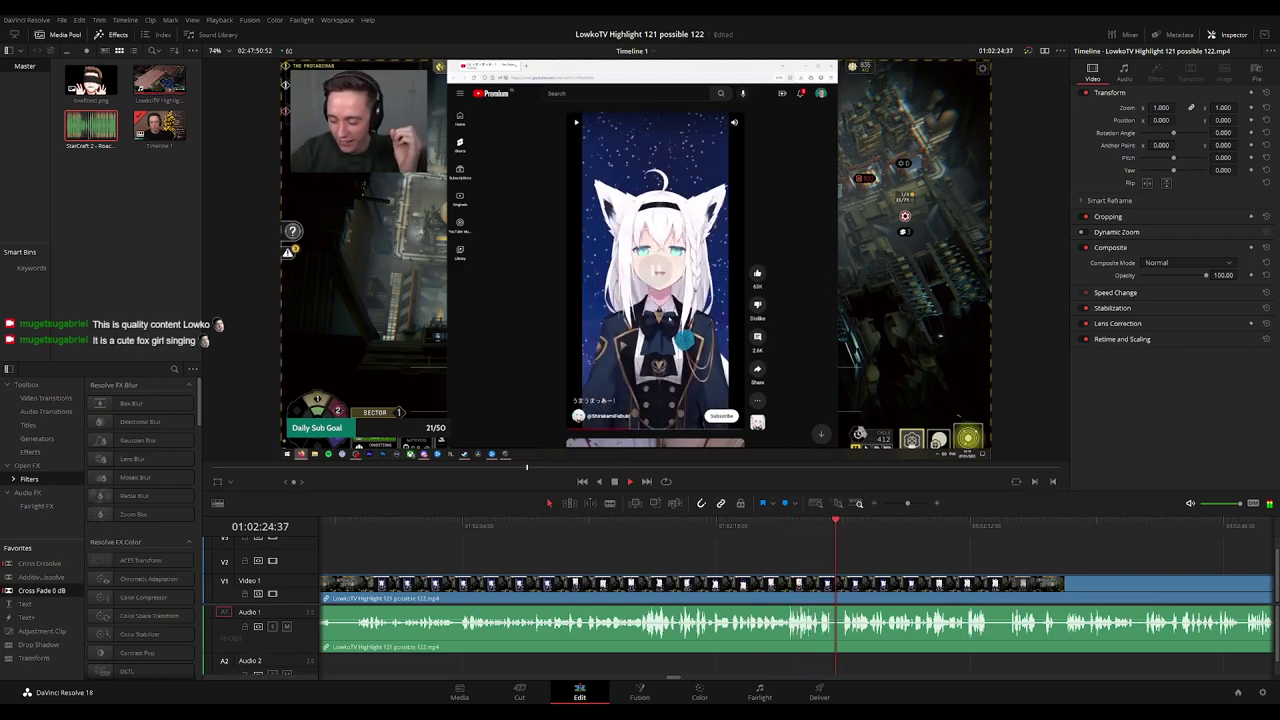
{"action": "left_click_drag", "start_coordinate": [967, 564], "coordinate": [579, 554]}
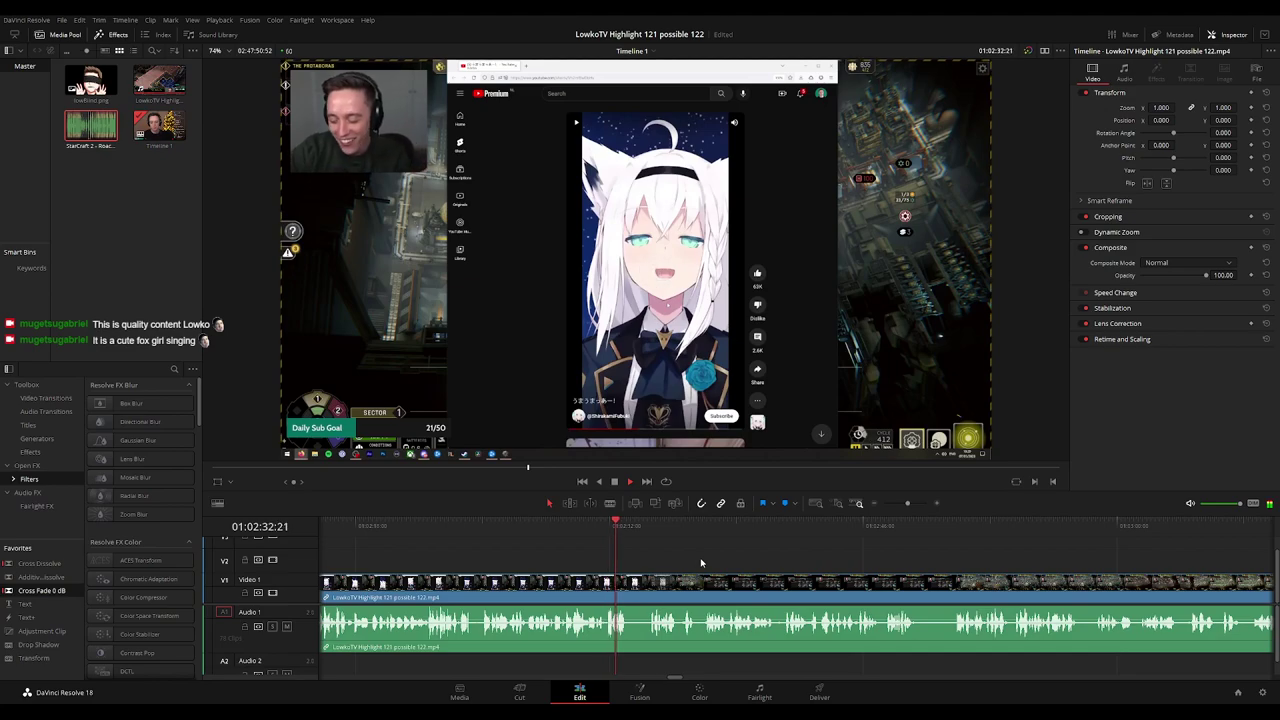
{"action": "scroll", "coordinate": [700, 563], "scroll_direction": "right", "scroll_amount": 3}
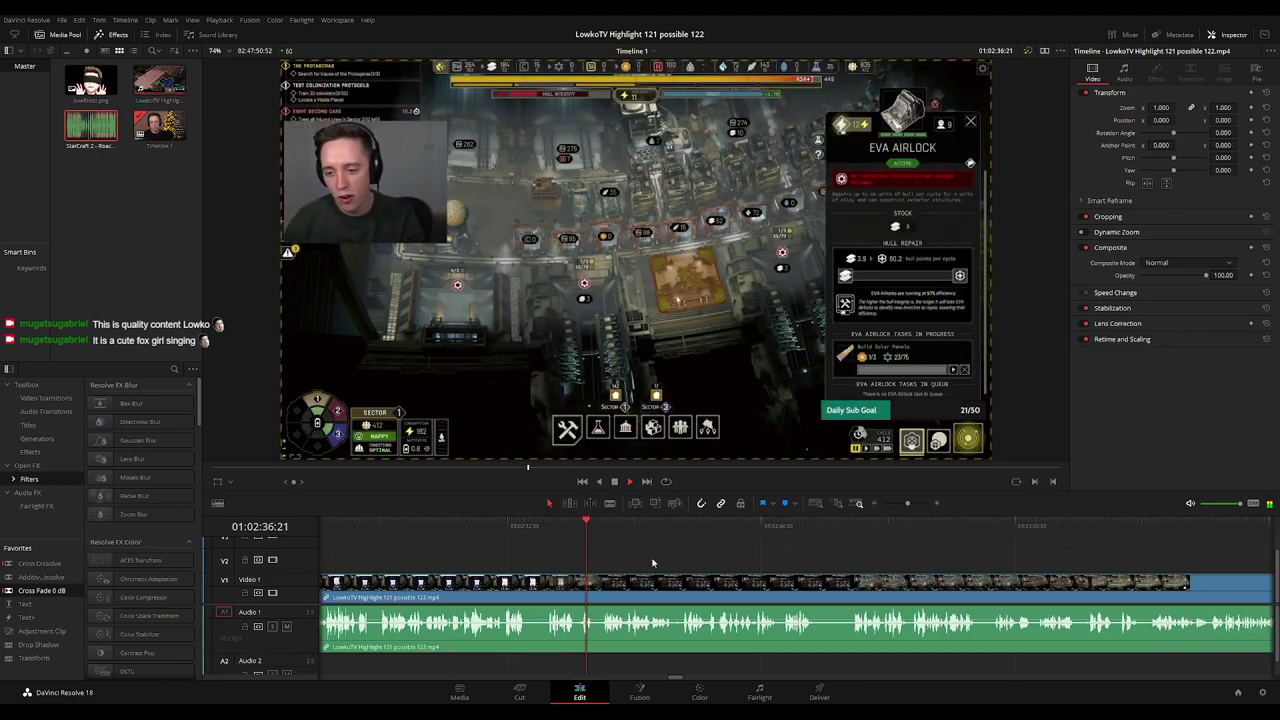
{"action": "scroll", "coordinate": [662, 557], "scroll_direction": "right", "scroll_amount": 3}
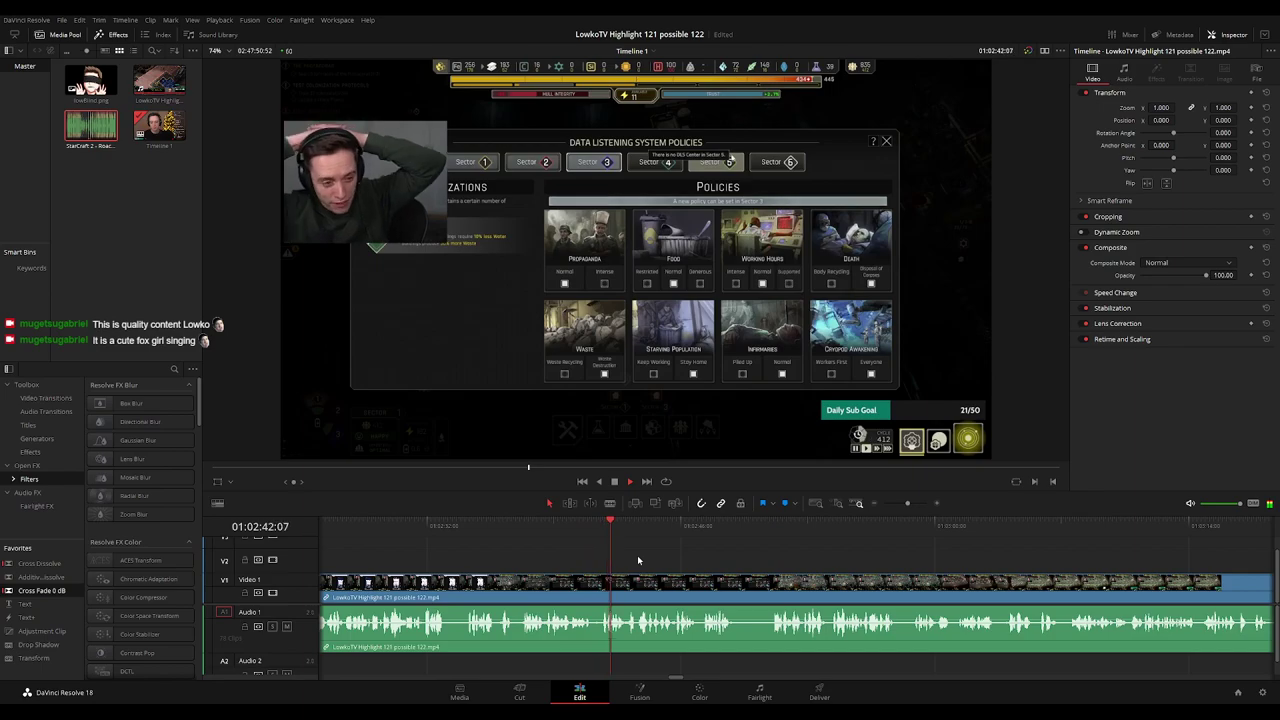
Split the clip at about 01:02:42:42 and at 01:02:43:09, around the pause before the streamer speaks.
{"action": "key", "text": "space"}
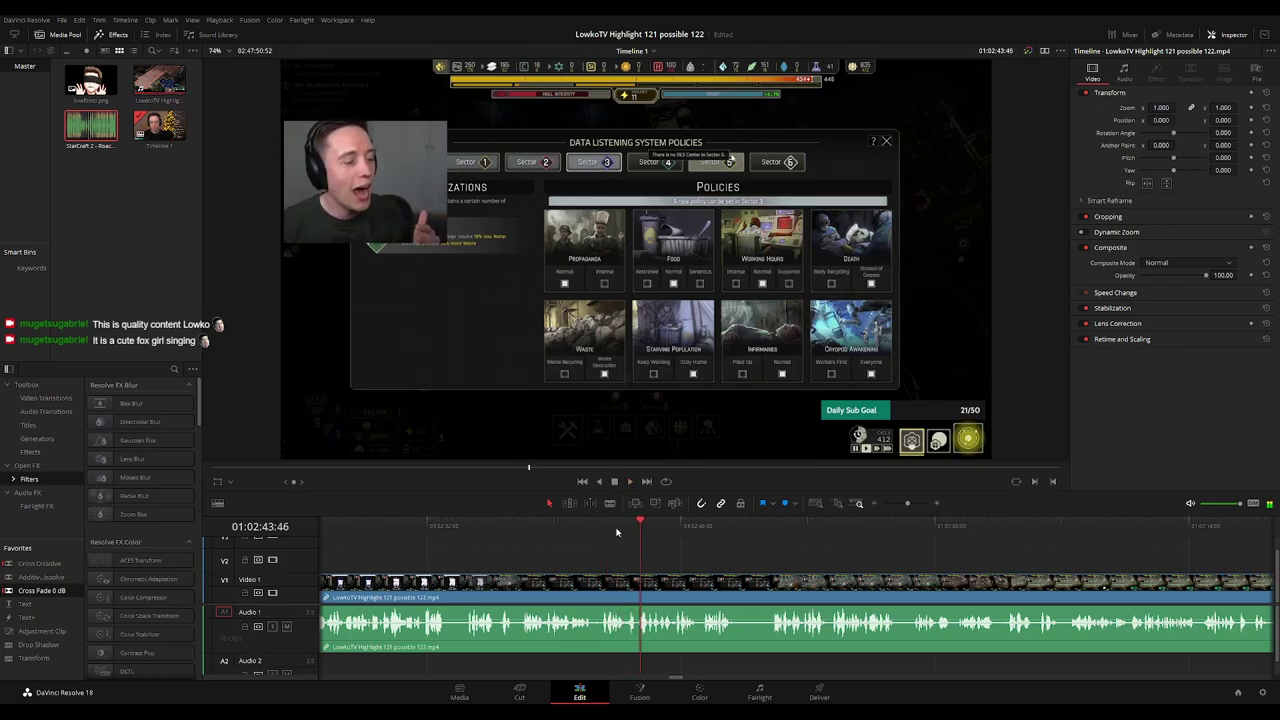
{"action": "left_click", "coordinate": [616, 527]}
{"action": "key", "text": "ctrl+="}
{"action": "key", "text": "ctrl+="}
{"action": "key", "text": "ctrl+="}
{"action": "key", "text": "space"}
{"action": "key", "text": "space"}
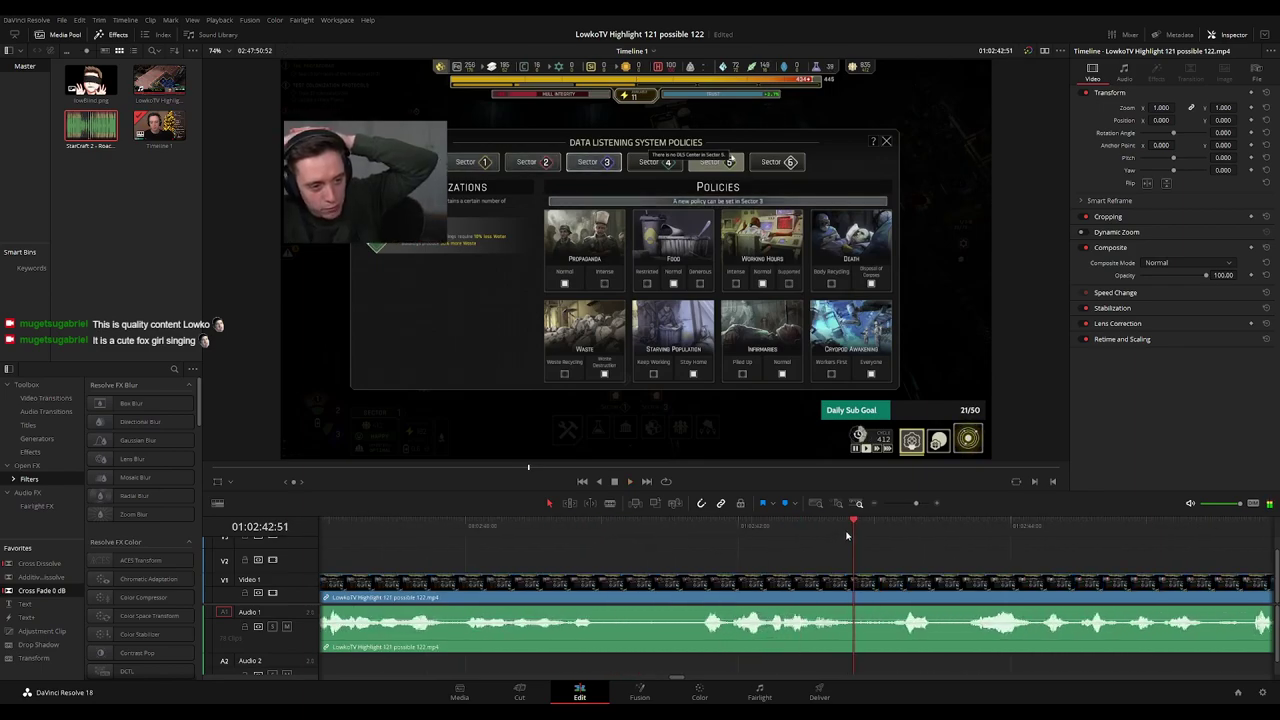
{"action": "mouse_move", "coordinate": [850, 525]}
{"action": "left_mouse_down"}
{"action": "mouse_move", "coordinate": [721, 525]}
{"action": "mouse_move", "coordinate": [845, 526]}
{"action": "left_mouse_up"}
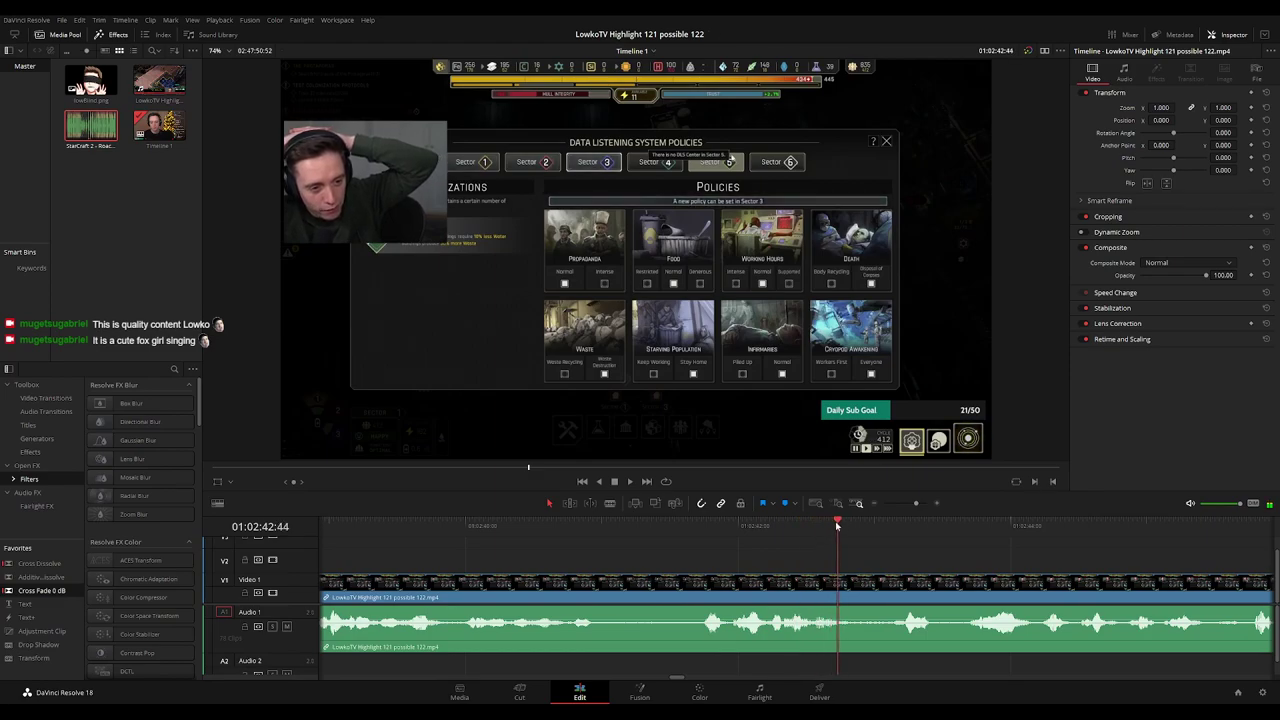
{"action": "key", "text": "ctrl+b"}
{"action": "key", "text": "space"}
{"action": "key", "text": "space"}
{"action": "key", "text": "ctrl+b"}
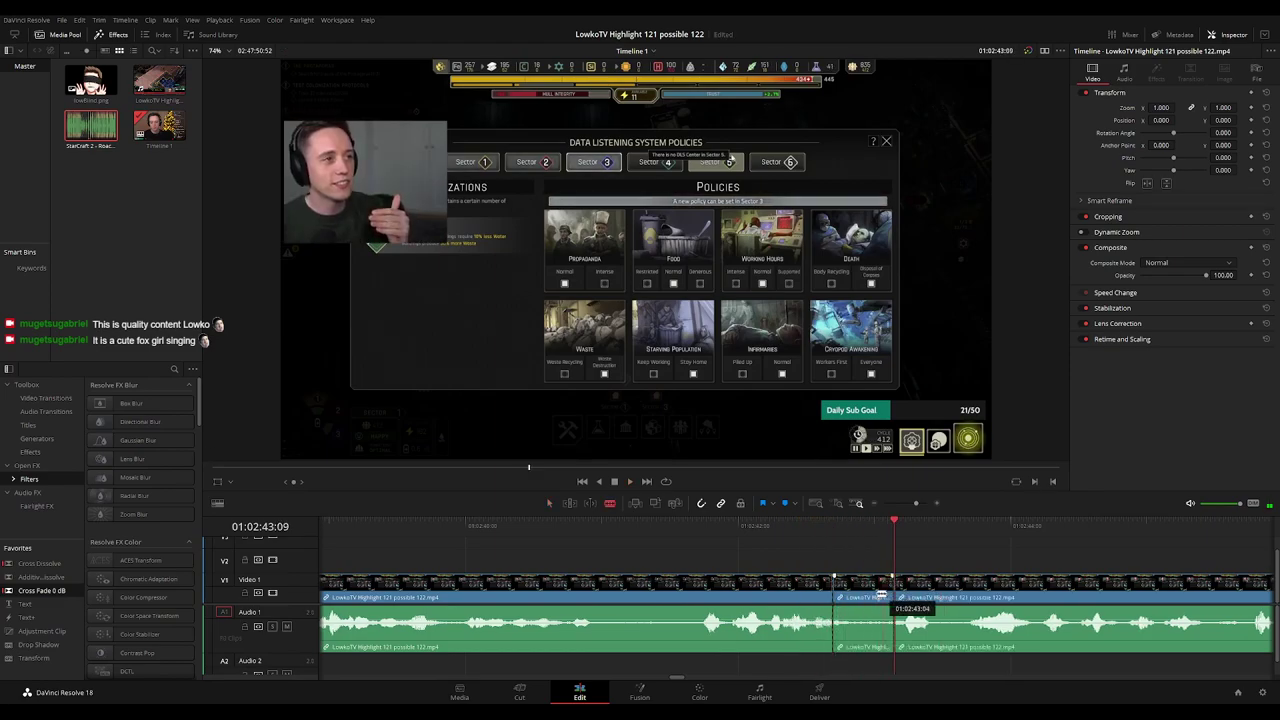
Ripple-delete the short piece between the two new cuts and colour the clip before the join green.
{"action": "left_click", "coordinate": [873, 597]}
{"action": "key", "text": "Delete"}
{"action": "key", "text": "space"}
{"action": "left_click", "coordinate": [793, 530]}
{"action": "key", "text": "space"}
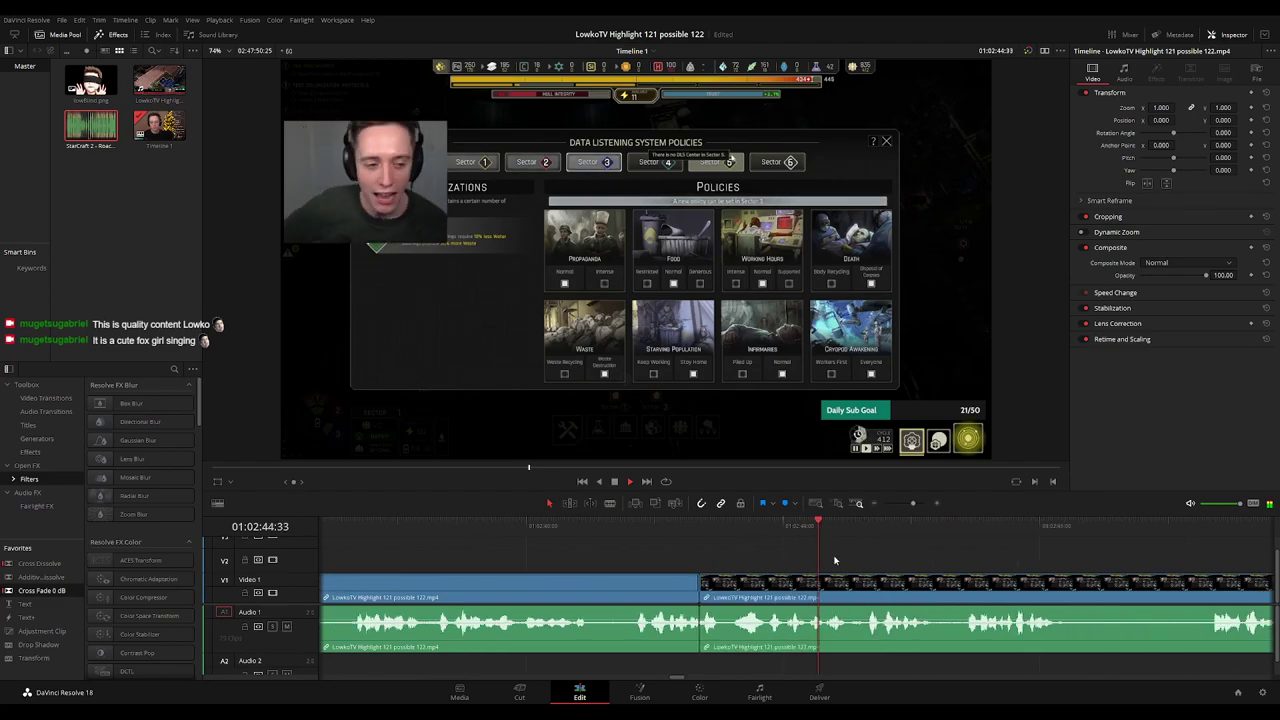
{"action": "left_click", "coordinate": [709, 604]}
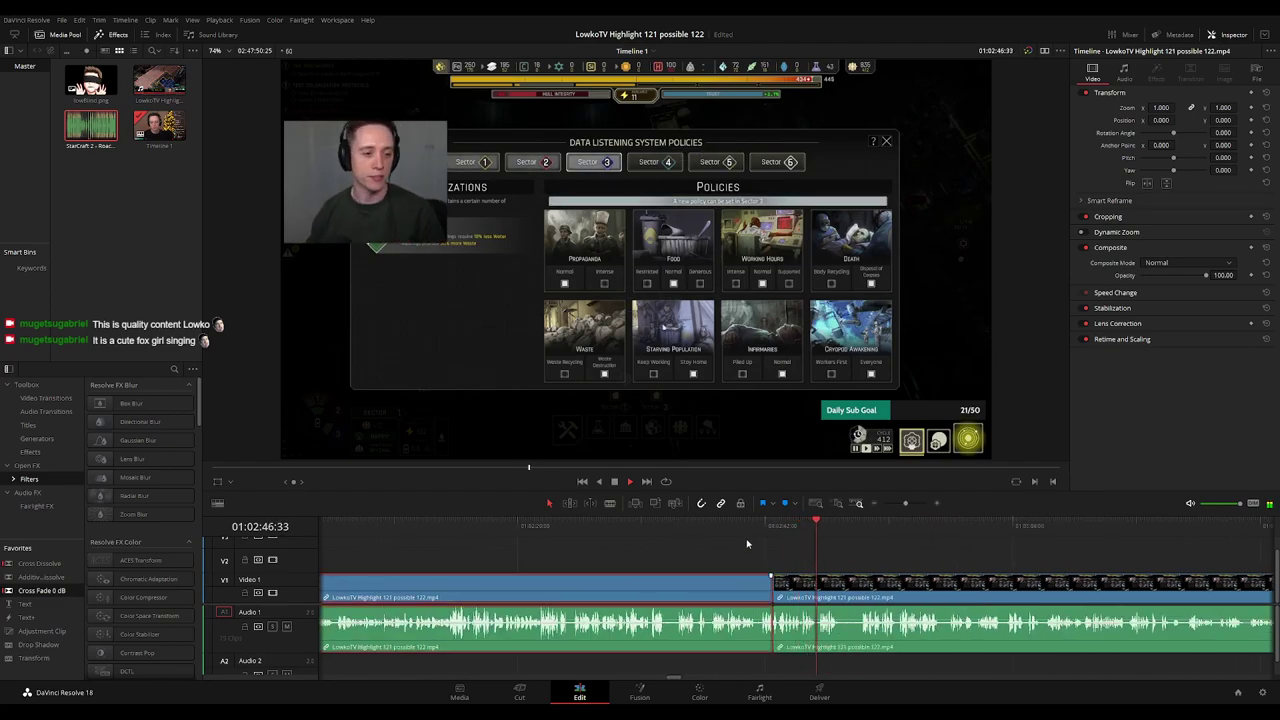
{"action": "left_click", "coordinate": [920, 545]}
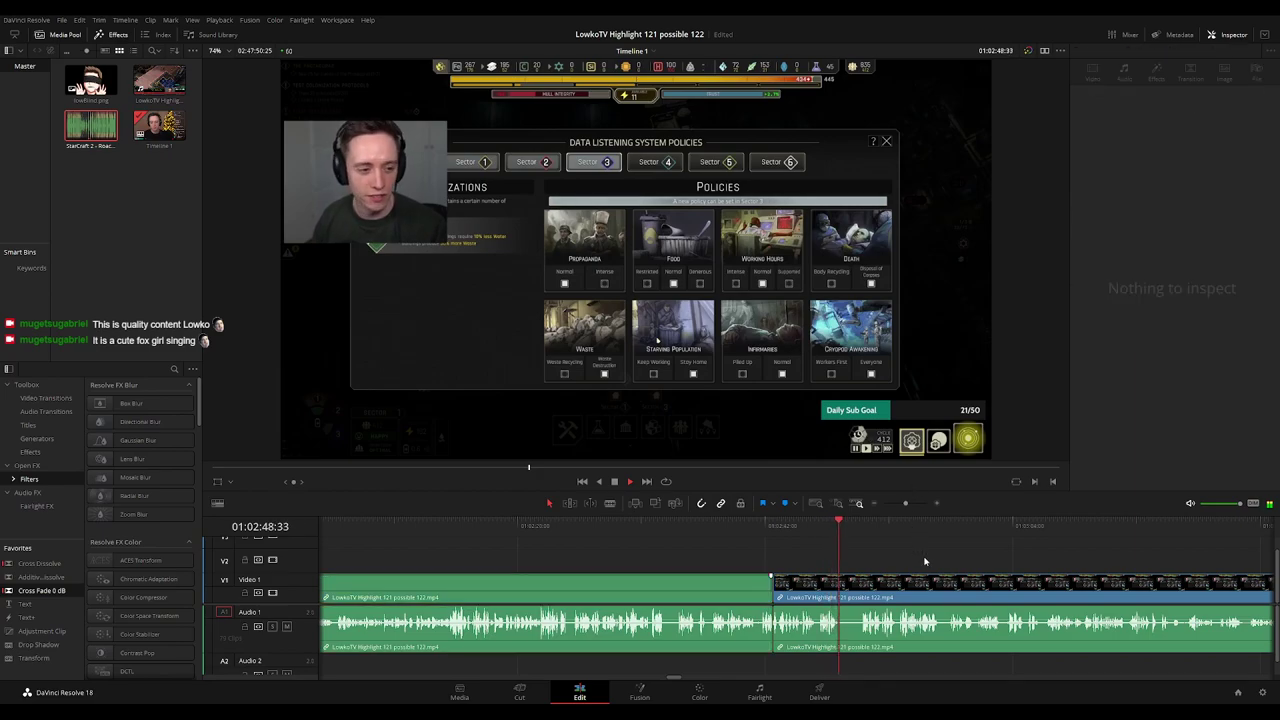
Review the footage from about 01:02:48 to 01:03:20 for sections to trim and return the playhead to 01:03:18:26.
{"action": "left_click_drag", "start_coordinate": [928, 556], "coordinate": [581, 556]}
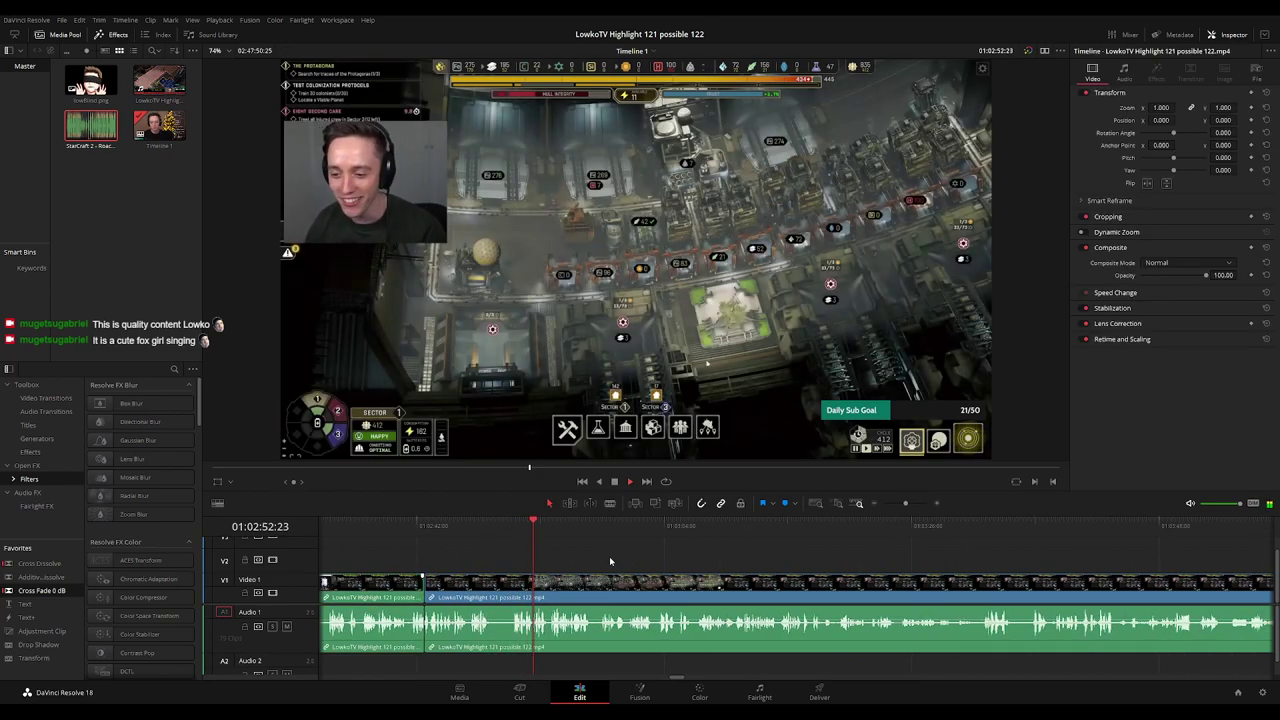
{"action": "left_click_drag", "start_coordinate": [614, 563], "coordinate": [581, 551]}
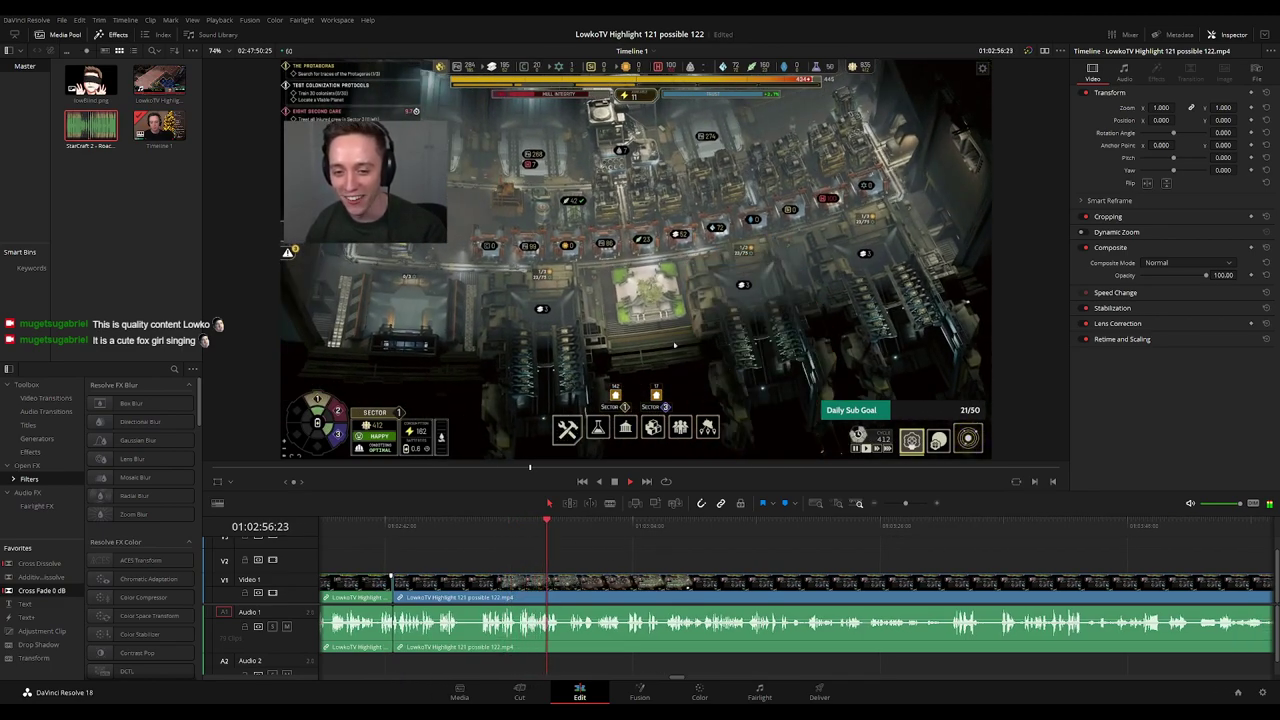
{"action": "scroll", "coordinate": [618, 566], "scroll_direction": "up", "scroll_amount": 2}
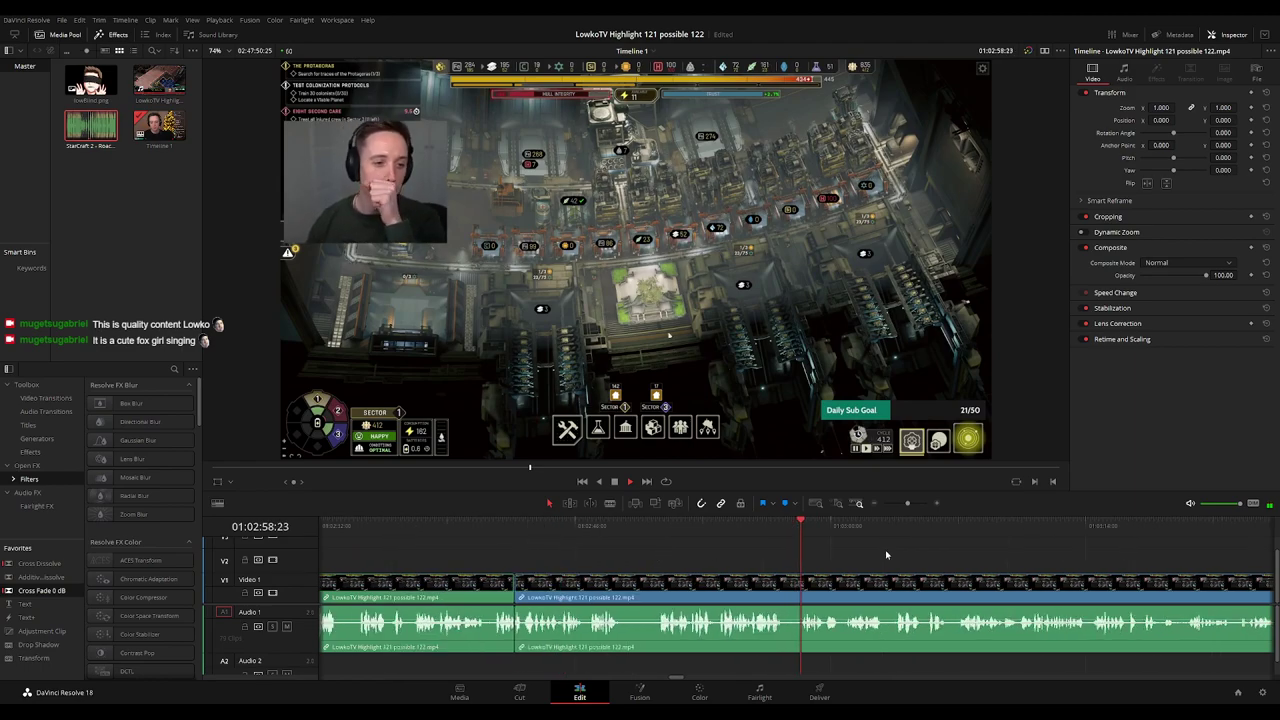
{"action": "left_click_drag", "start_coordinate": [830, 552], "coordinate": [555, 560]}
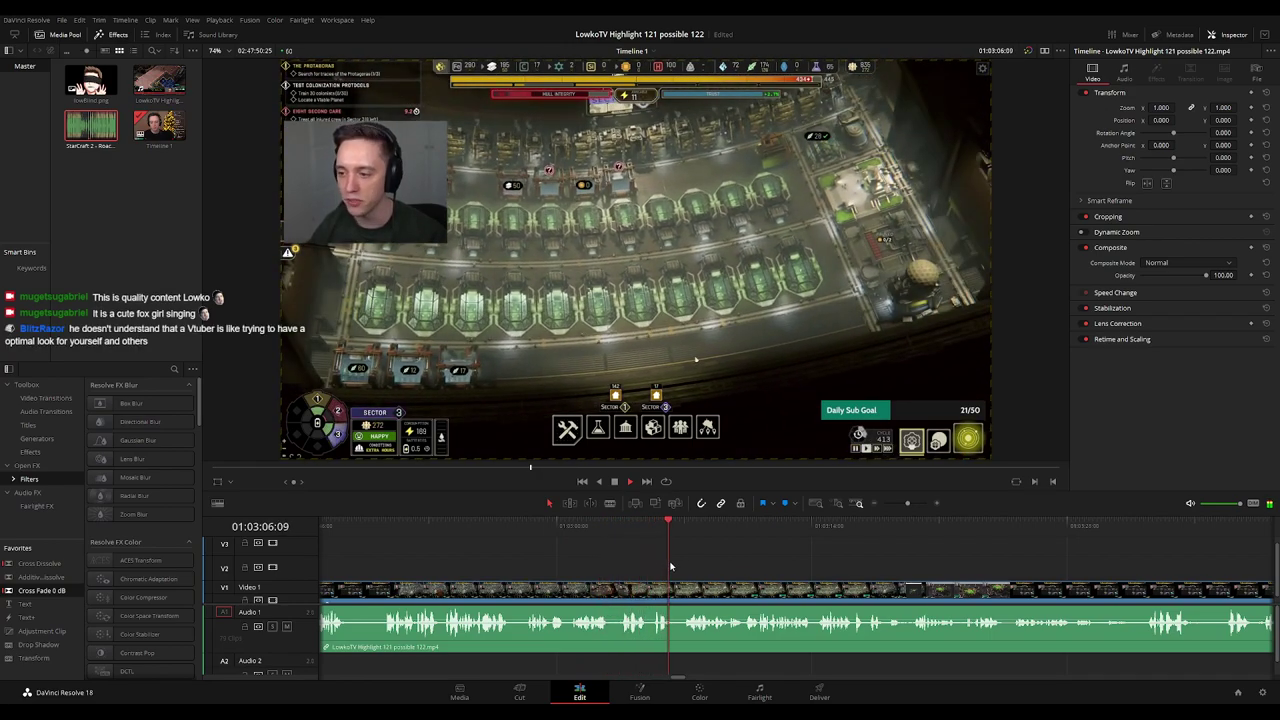
{"action": "left_click_drag", "start_coordinate": [785, 561], "coordinate": [595, 561]}
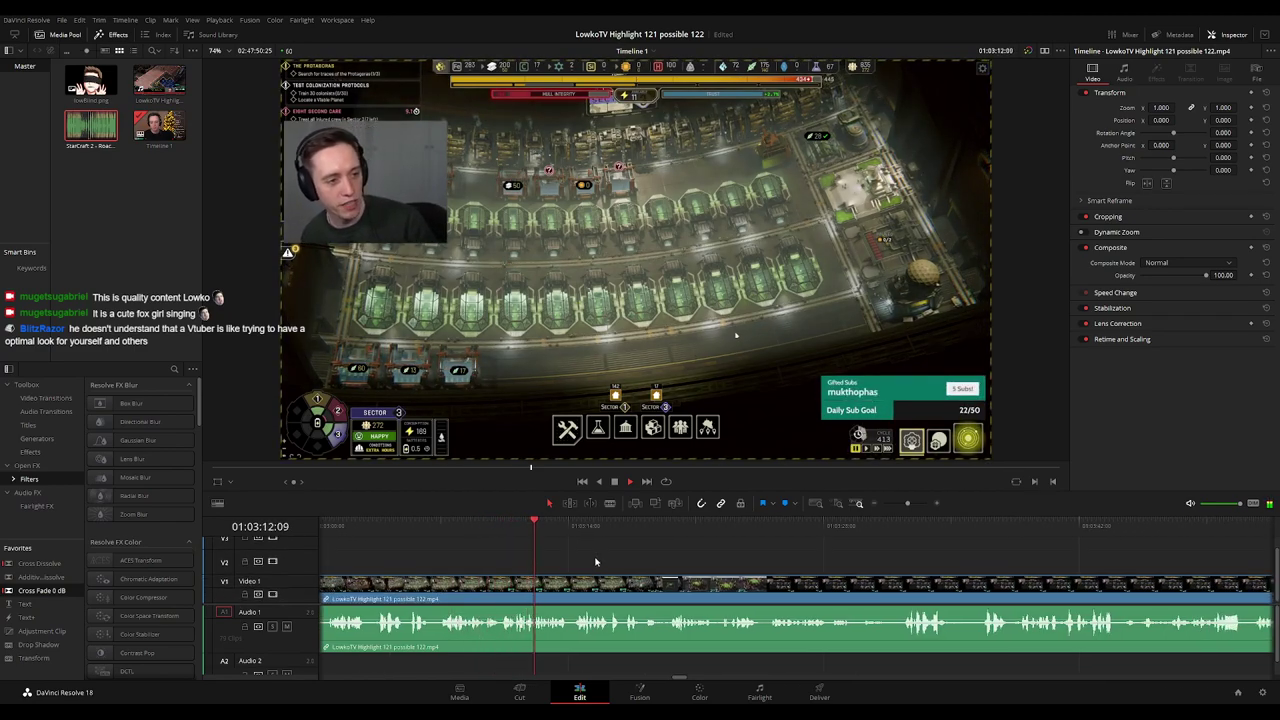
{"action": "scroll", "coordinate": [568, 558], "scroll_direction": "right", "scroll_amount": 2}
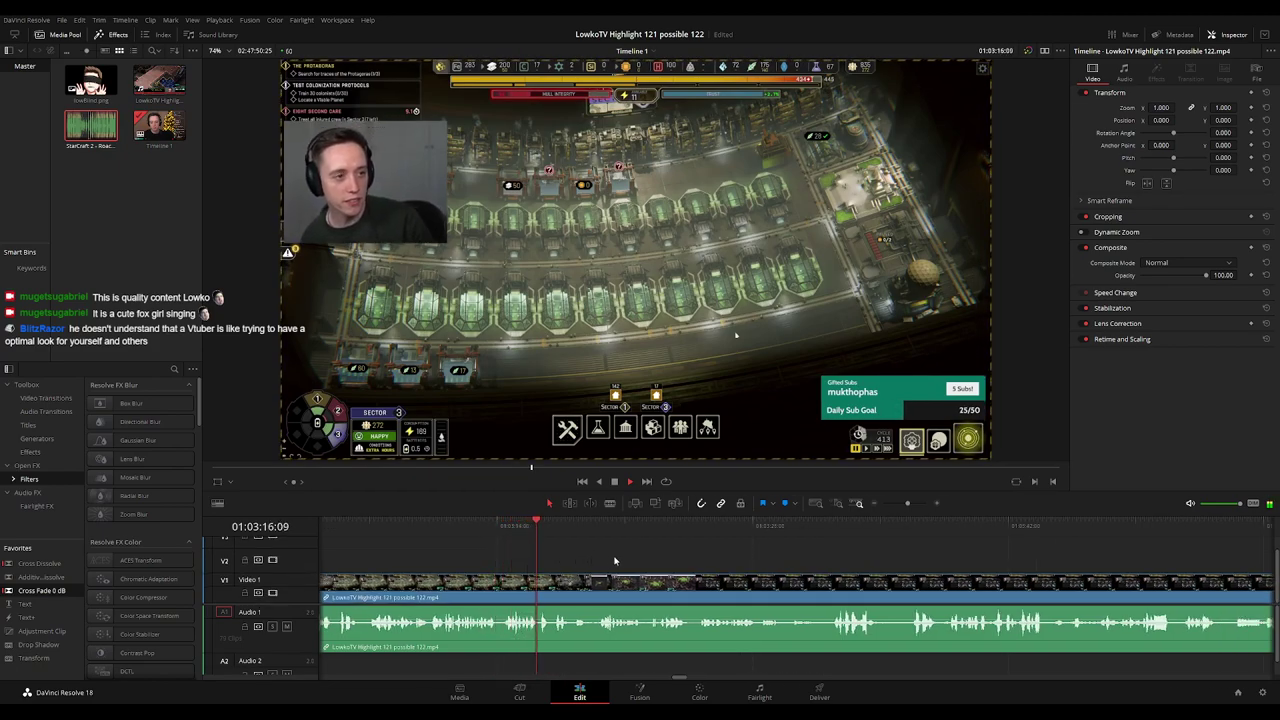
{"action": "scroll", "coordinate": [591, 554], "scroll_direction": "right", "scroll_amount": 1}
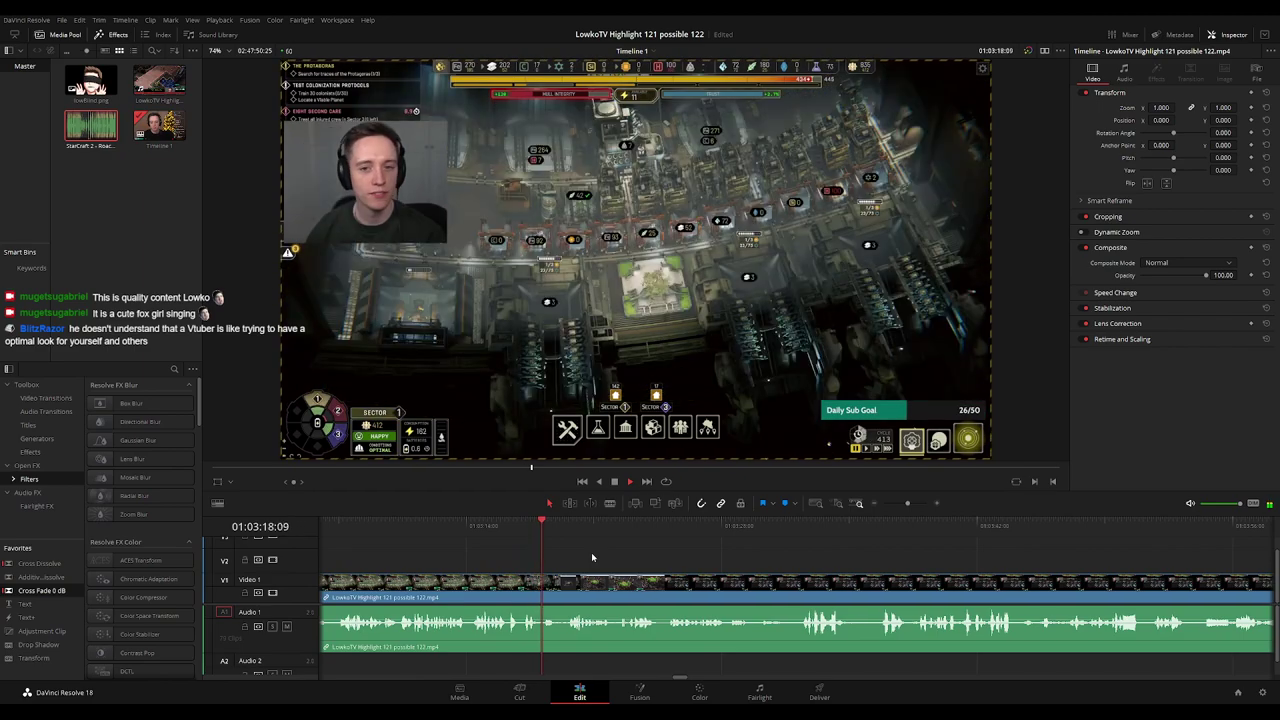
{"action": "scroll", "coordinate": [591, 557], "scroll_direction": "up", "scroll_amount": 3}
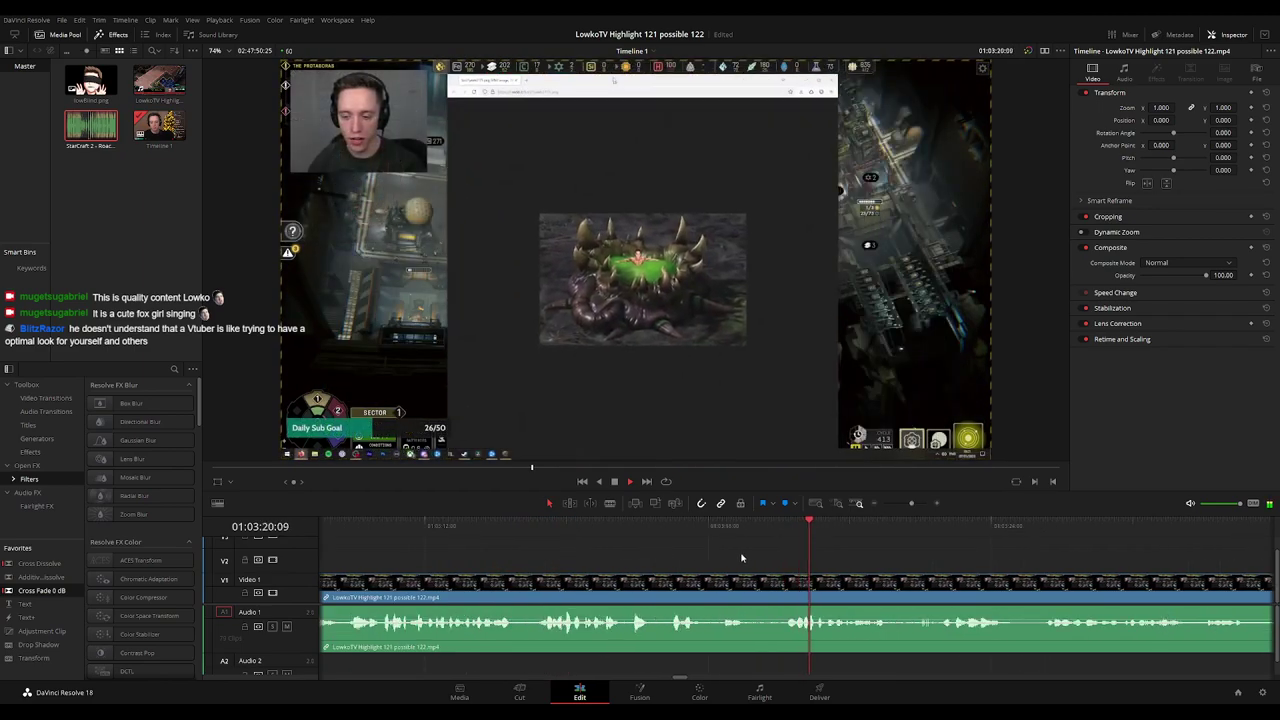
{"action": "left_click", "coordinate": [728, 530]}
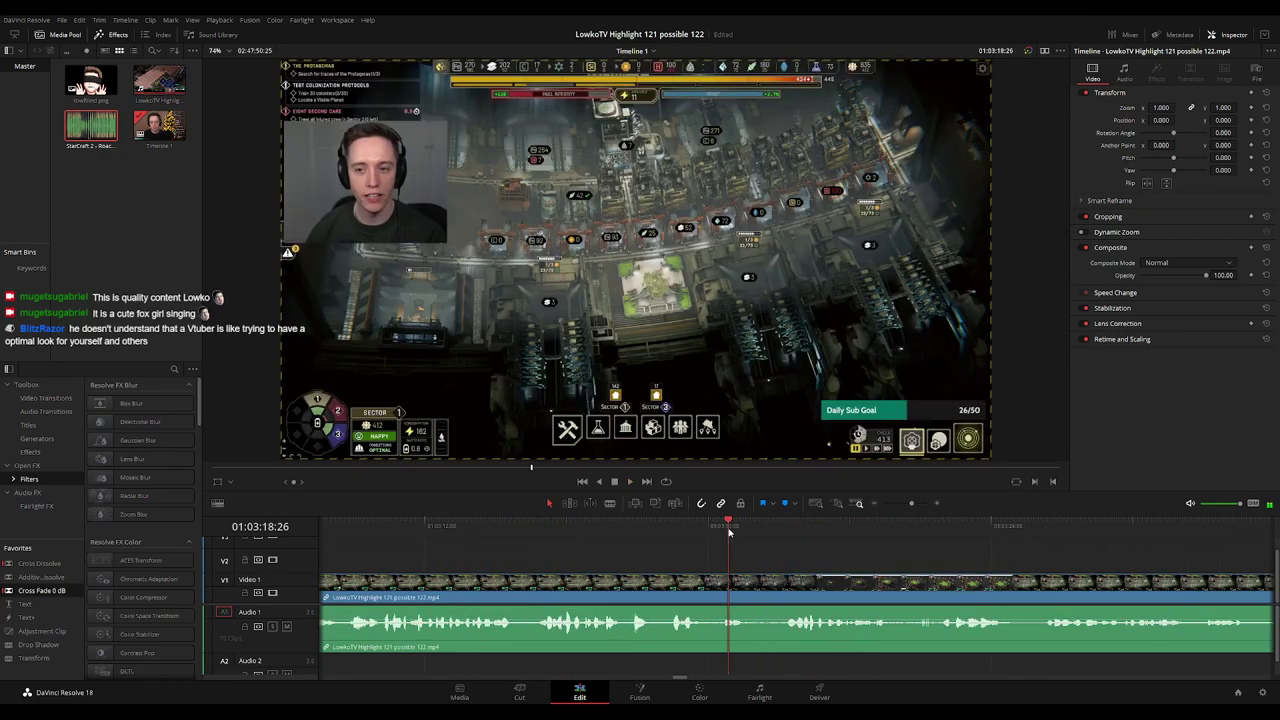
Split the clip at about 01:03:18:00 and at about 01:03:19:25, and ripple-delete the piece between the cuts.
{"action": "key", "text": "space"}
{"action": "key", "text": "b"}
{"action": "left_click", "coordinate": [708, 580]}
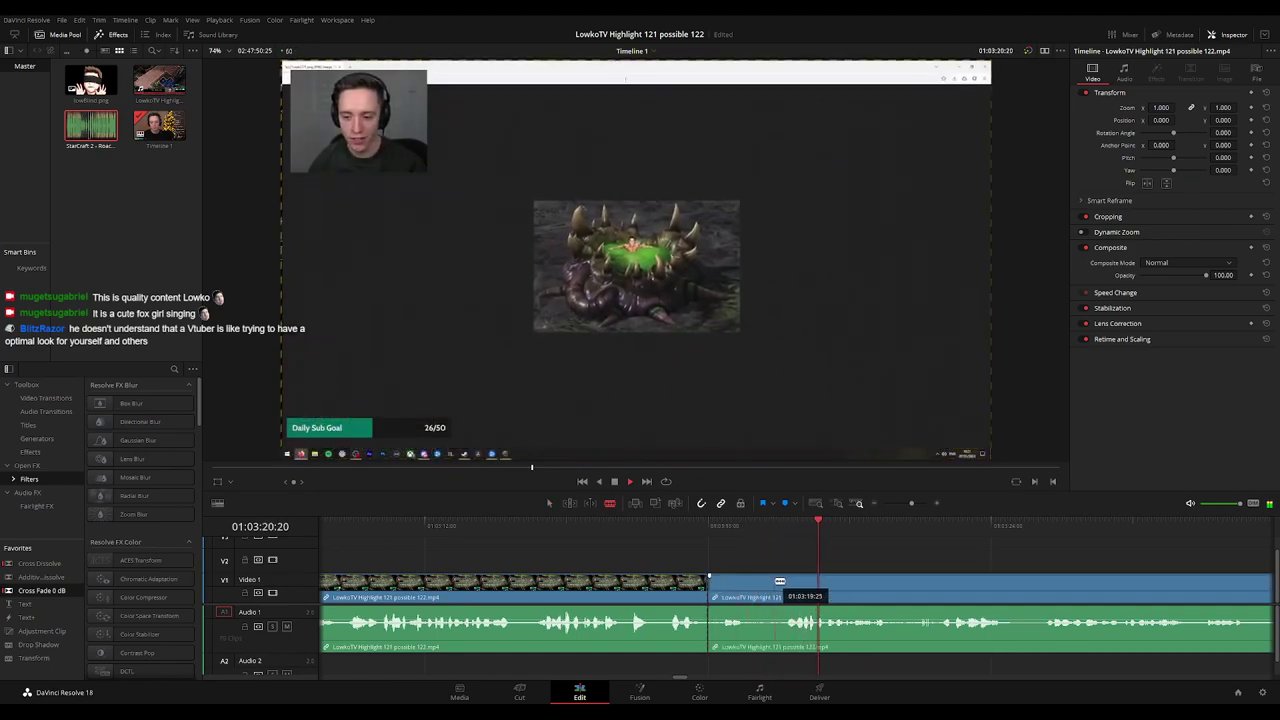
{"action": "key", "text": "a"}
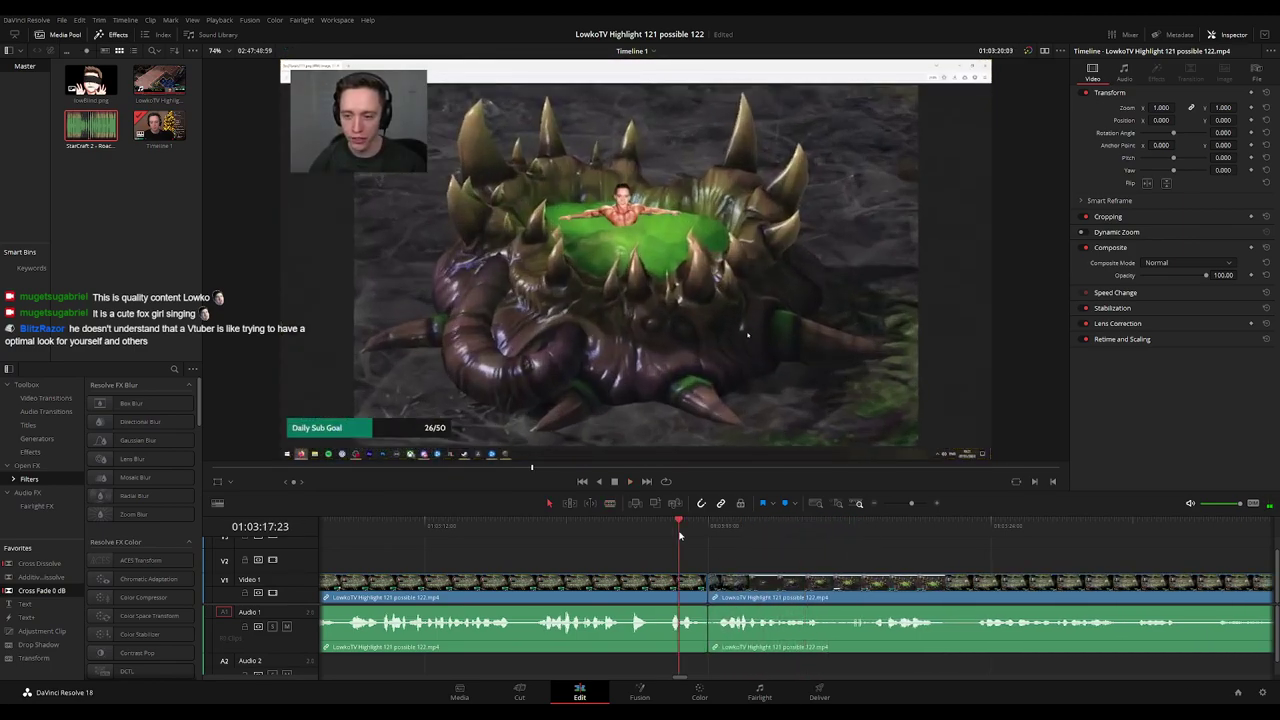
Add a Cross Fade 0 dB to the audio at the new join and colour the clip before it green.
{"action": "key", "text": "space"}
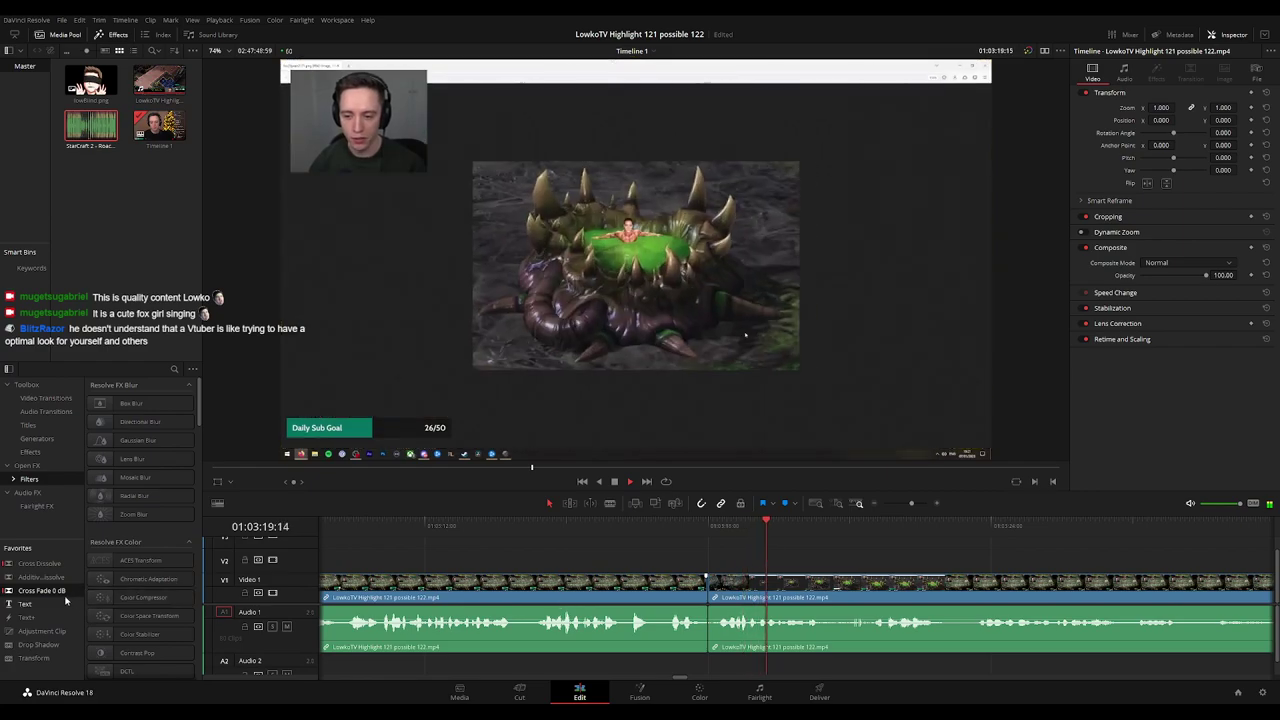
{"action": "left_click_drag", "start_coordinate": [66, 599], "coordinate": [641, 593]}
{"action": "left_click", "coordinate": [671, 528]}
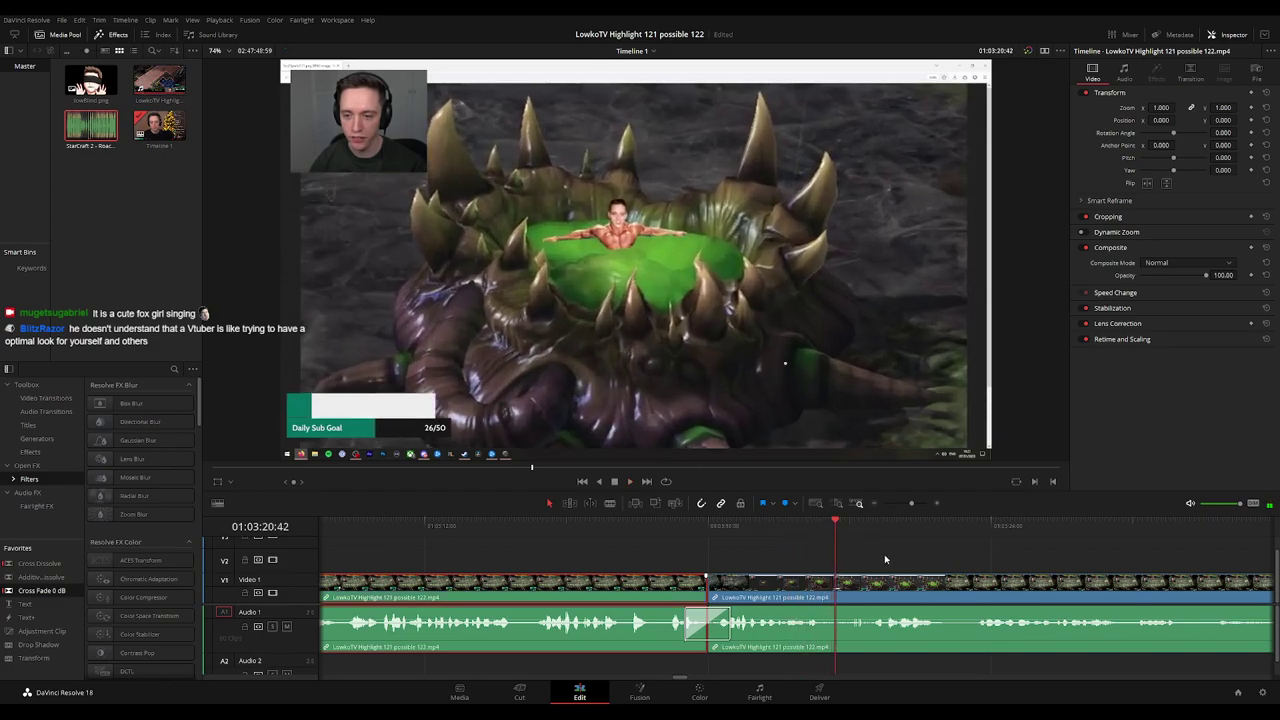
Cut out the short piece from 01:03:23:06 to about 01:03:23:36, closing the gap, and colour the clip before the join green.
{"action": "left_click_drag", "start_coordinate": [1006, 567], "coordinate": [703, 566]}
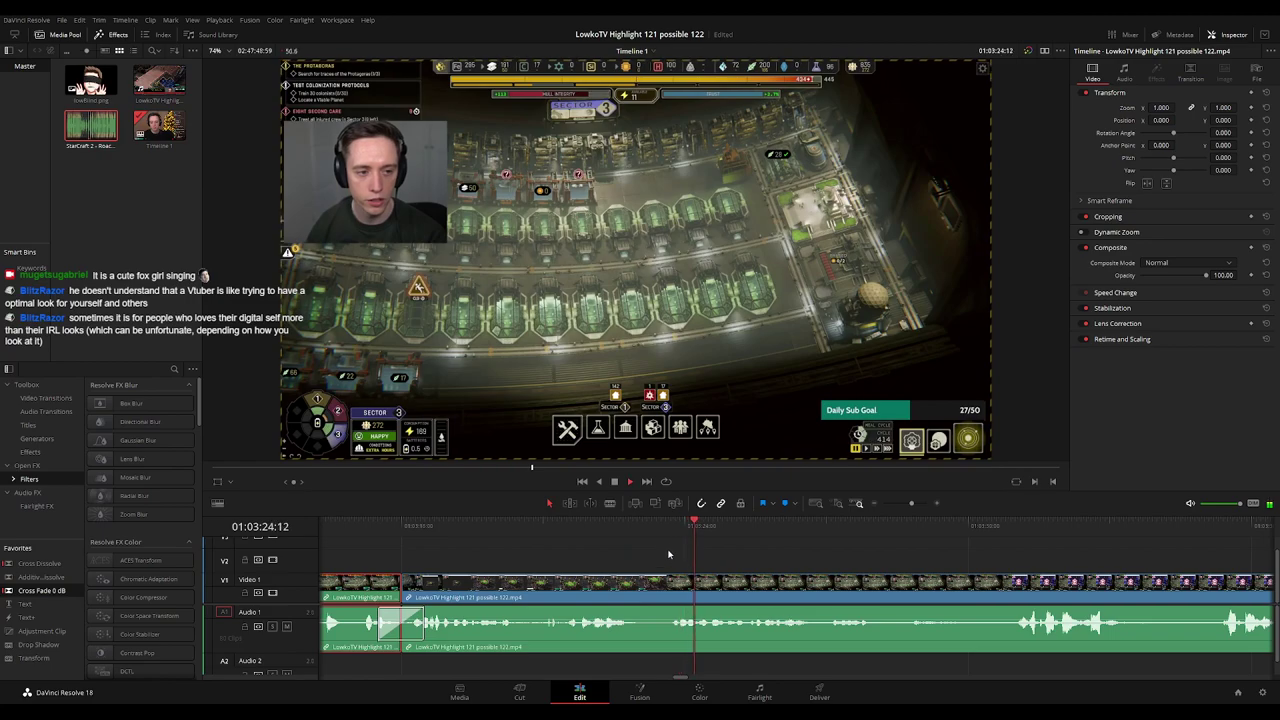
{"action": "left_click", "coordinate": [643, 530]}
{"action": "key", "text": "b"}
{"action": "left_click", "coordinate": [645, 594]}
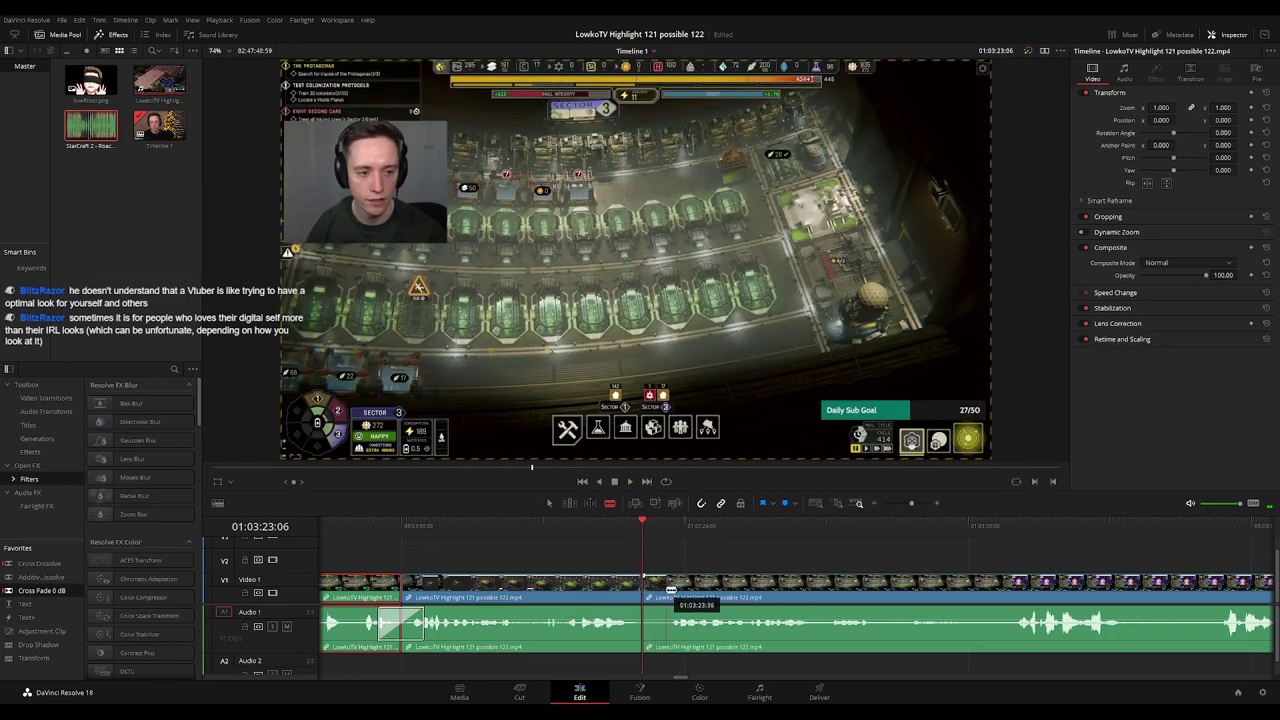
{"action": "left_click", "coordinate": [666, 594]}
{"action": "key", "text": "a"}
{"action": "left_click", "coordinate": [652, 595]}
{"action": "key", "text": "Delete"}
{"action": "key", "text": "space"}
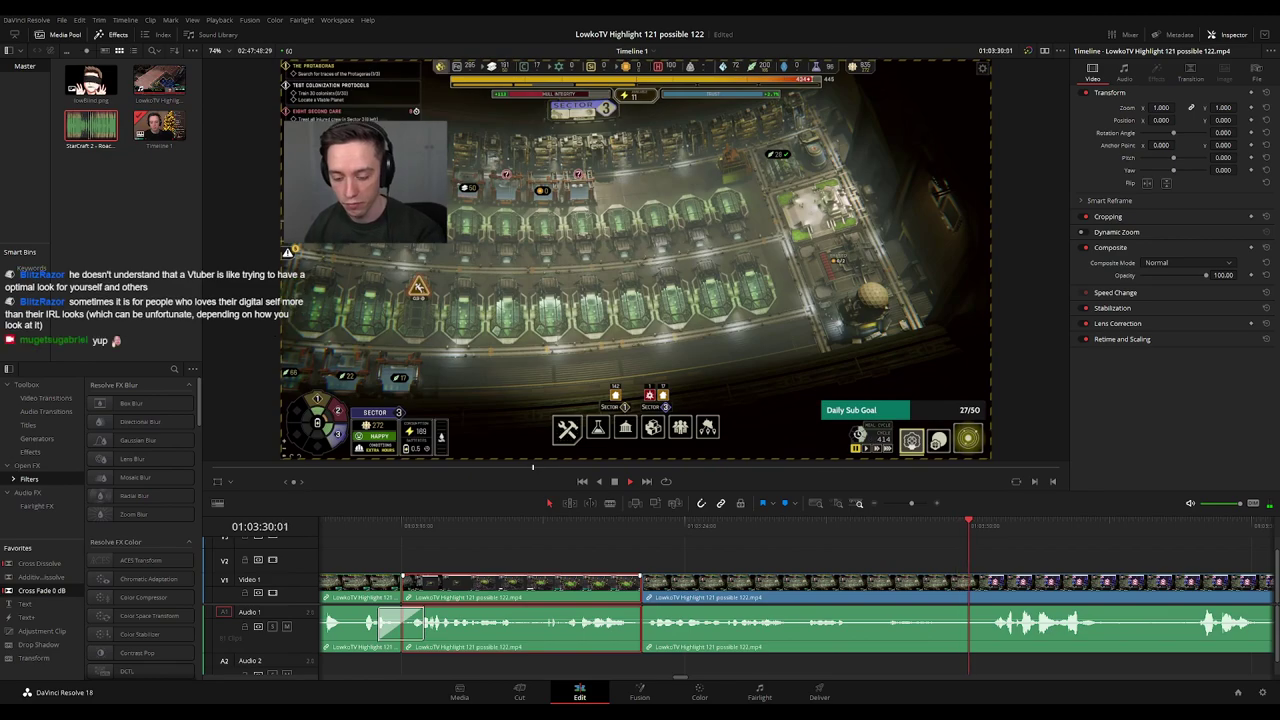
Review the footage from about 01:03:30 to 01:04:39 and its audio waveform for the next section to trim.
{"action": "left_click", "coordinate": [1080, 560]}
{"action": "scroll", "coordinate": [1064, 563], "scroll_direction": "down", "scroll_amount": 3}
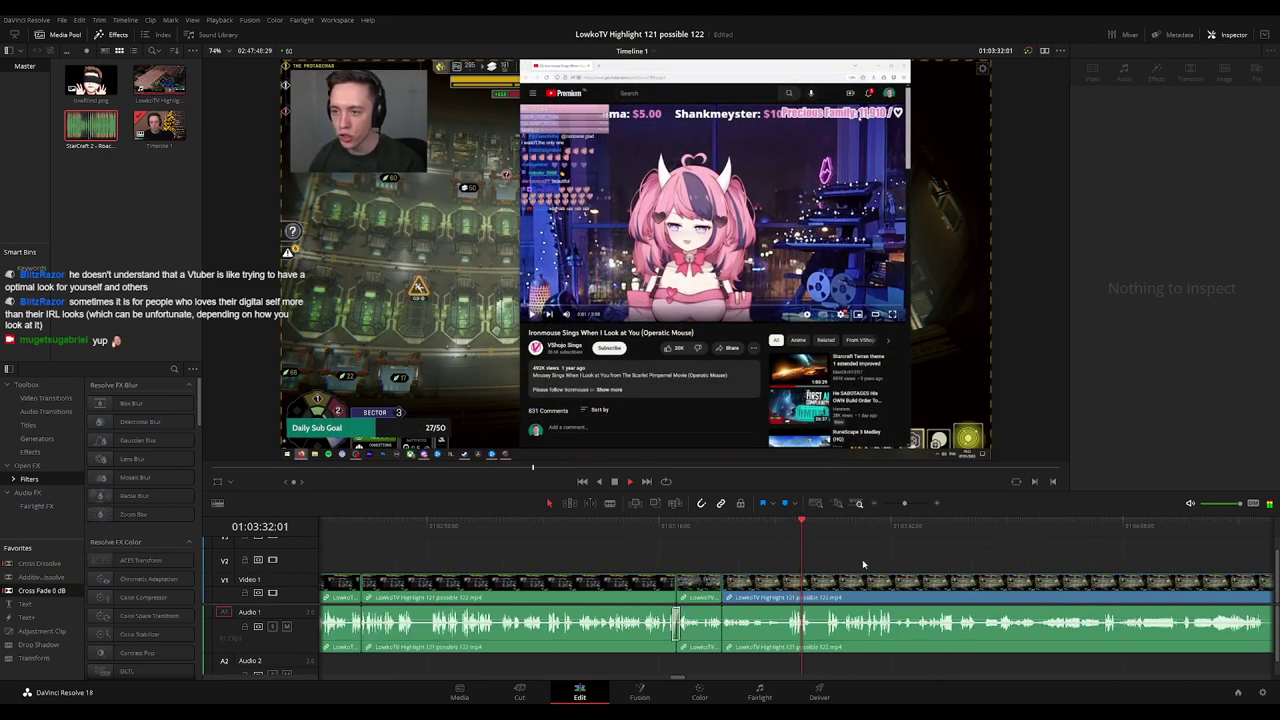
{"action": "left_click_drag", "start_coordinate": [930, 556], "coordinate": [732, 556]}
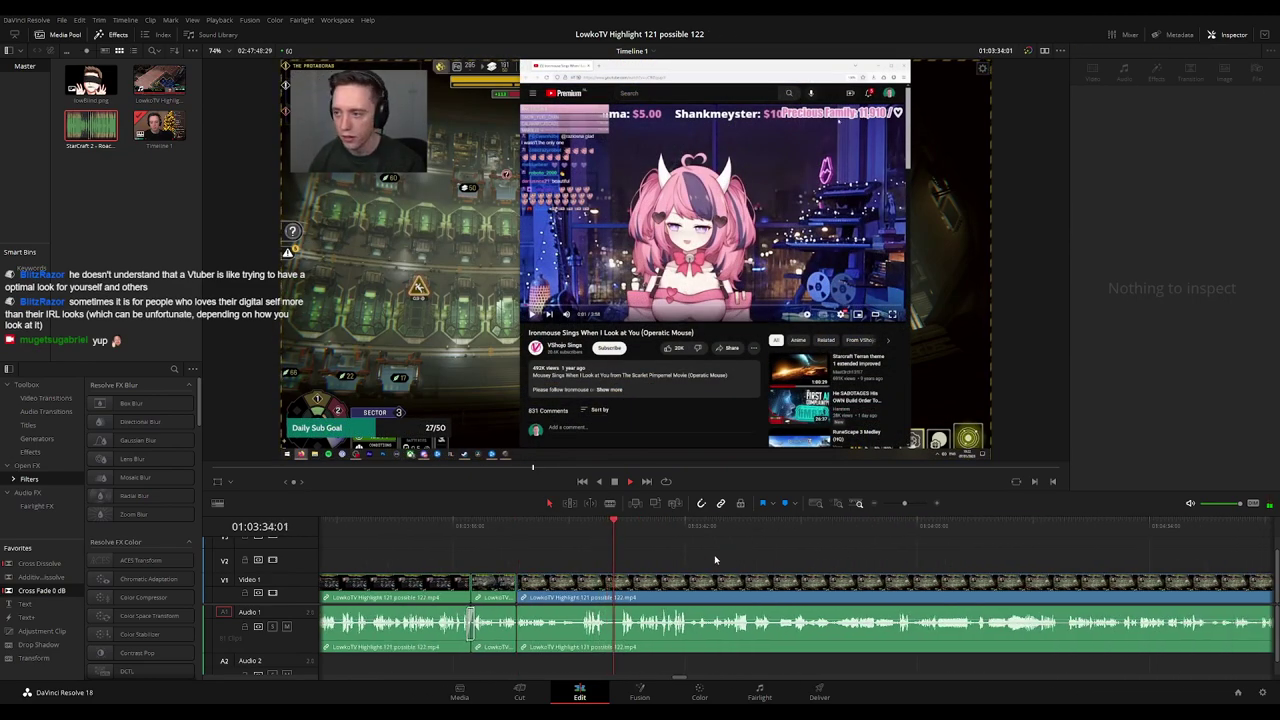
{"action": "scroll", "coordinate": [715, 560], "scroll_direction": "down", "scroll_amount": 1}
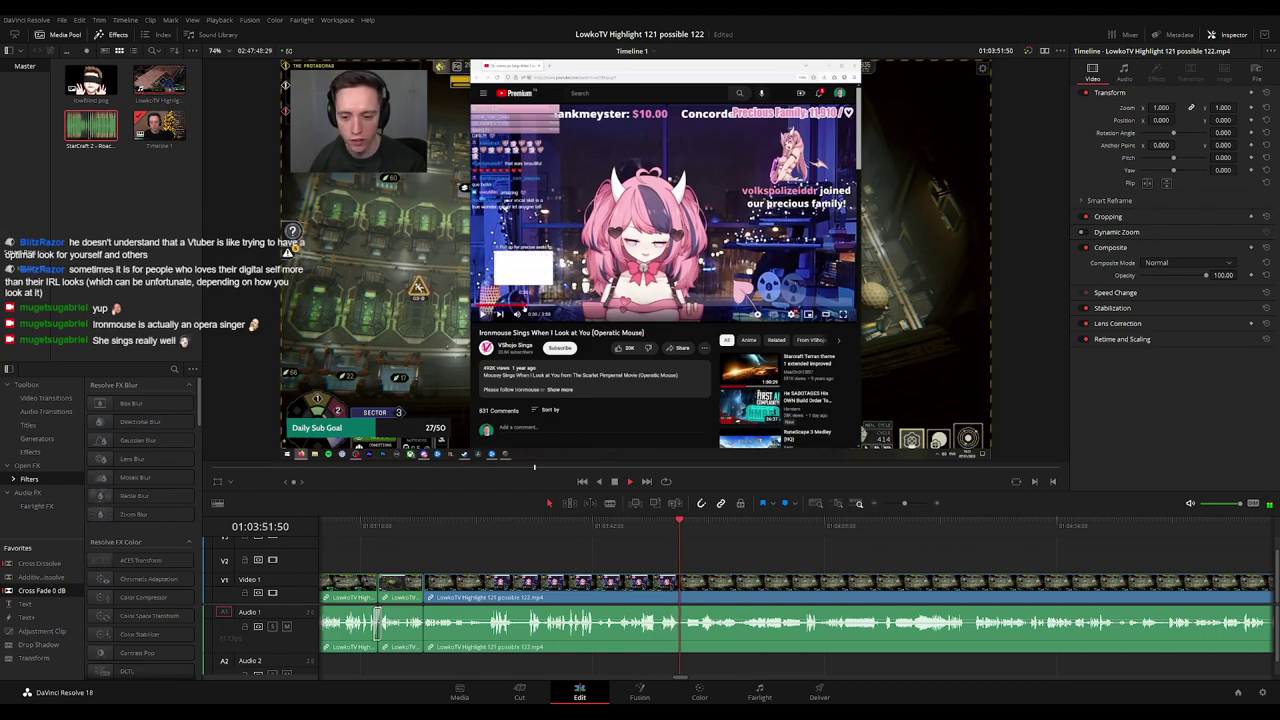
{"action": "left_click", "coordinate": [686, 539]}
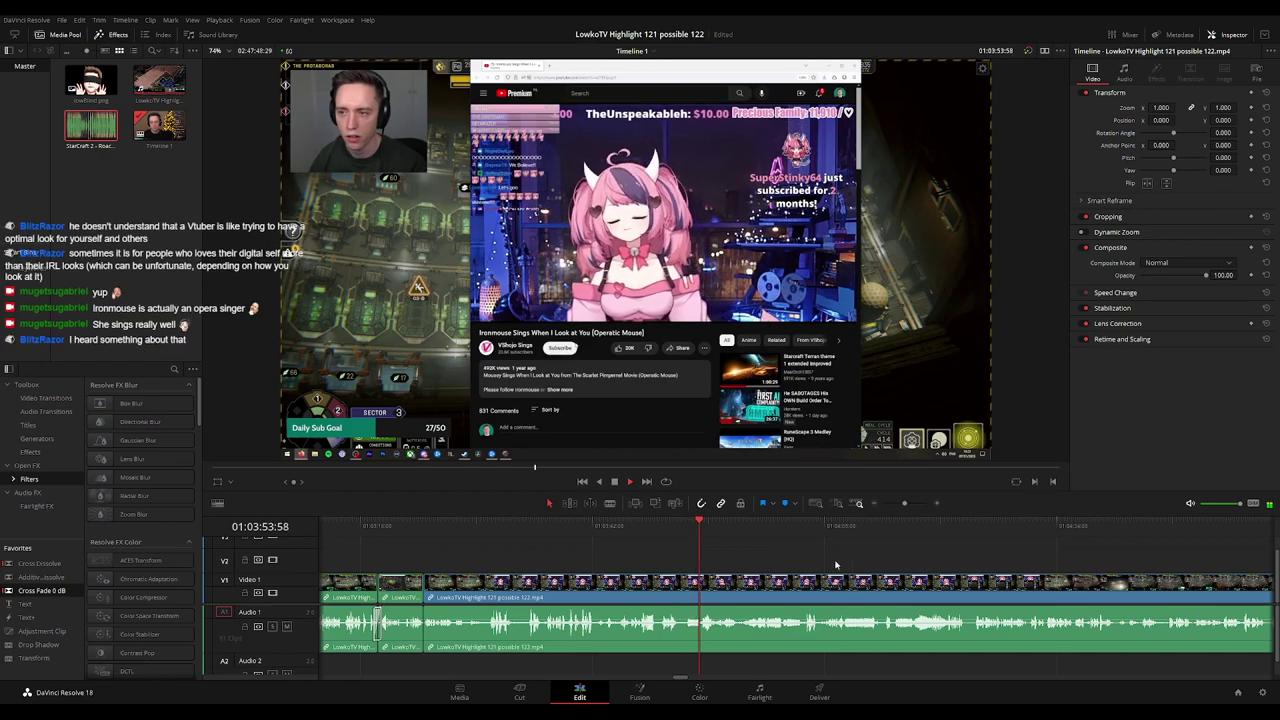
{"action": "left_click_drag", "start_coordinate": [846, 562], "coordinate": [704, 552]}
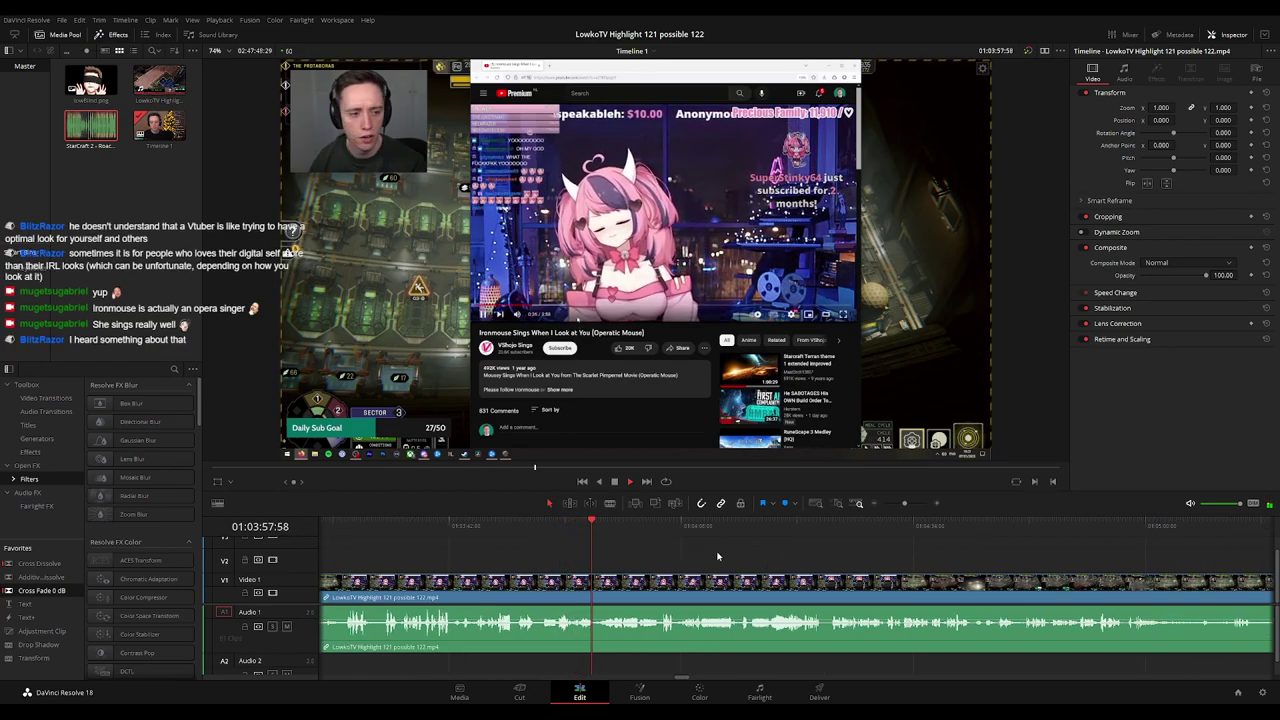
{"action": "scroll", "coordinate": [630, 556], "scroll_direction": "right", "scroll_amount": 2}
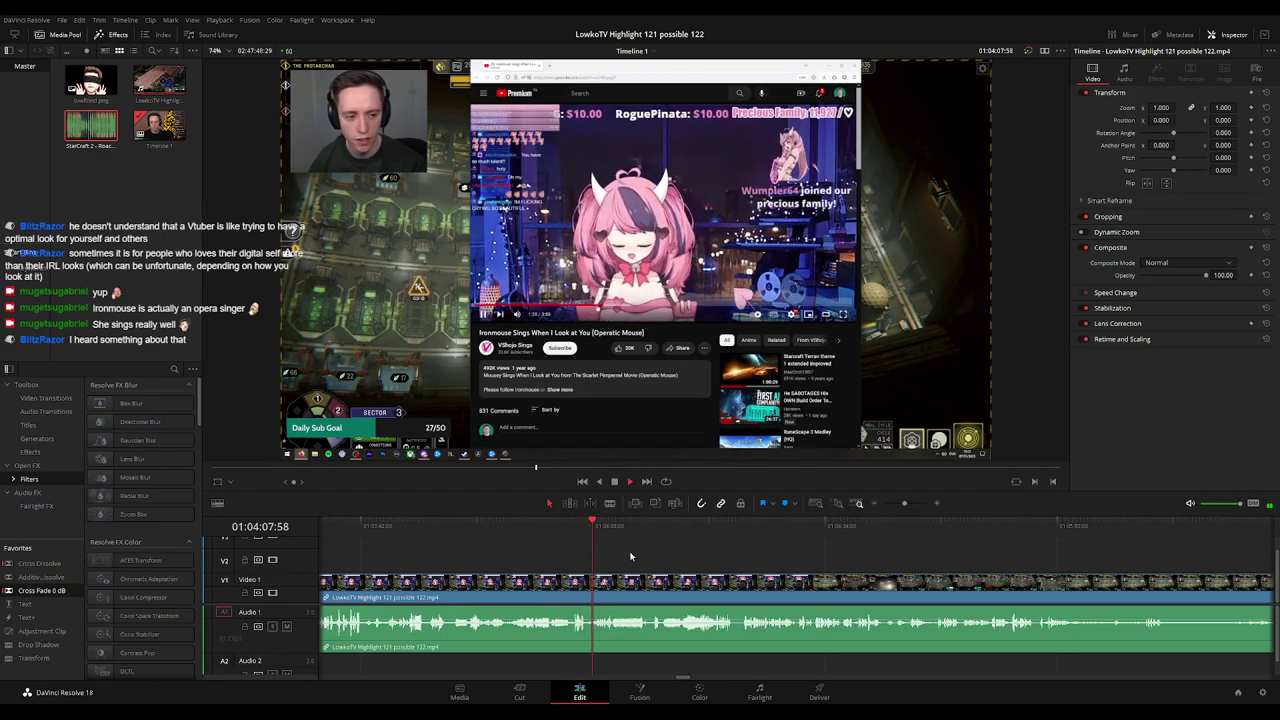
{"action": "key", "text": "ctrl+="}
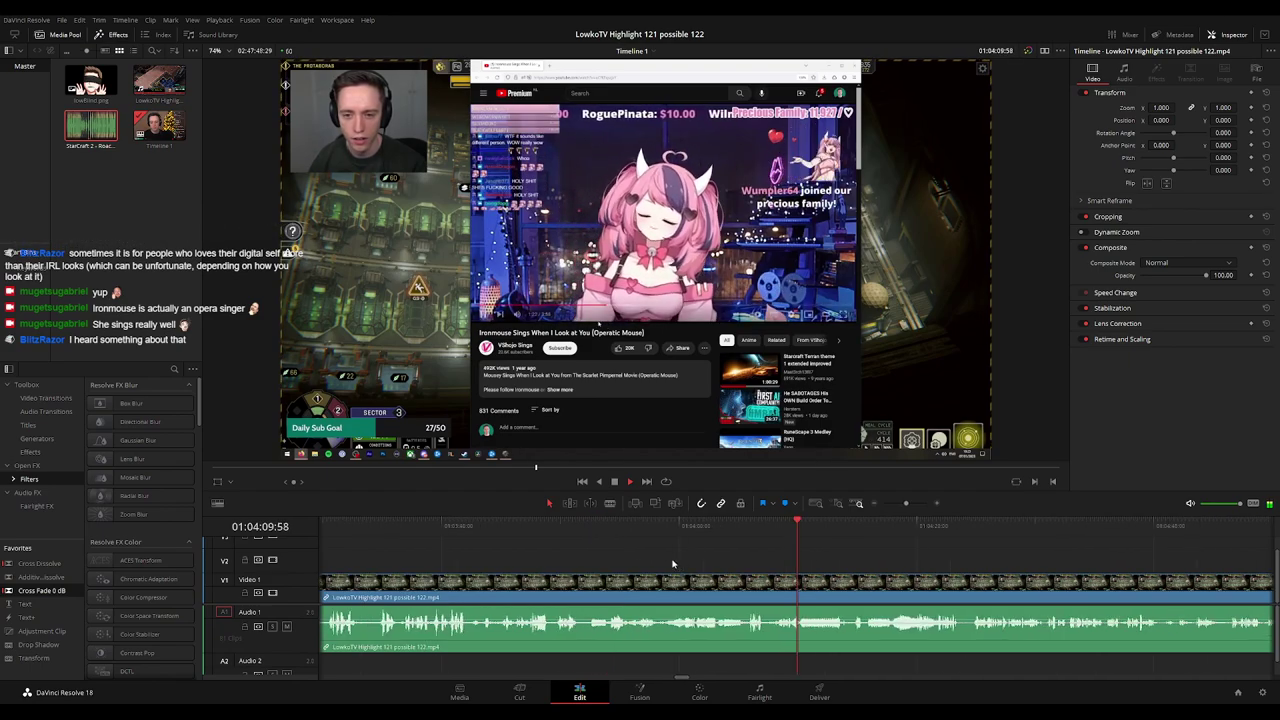
{"action": "left_click_drag", "start_coordinate": [867, 563], "coordinate": [613, 565]}
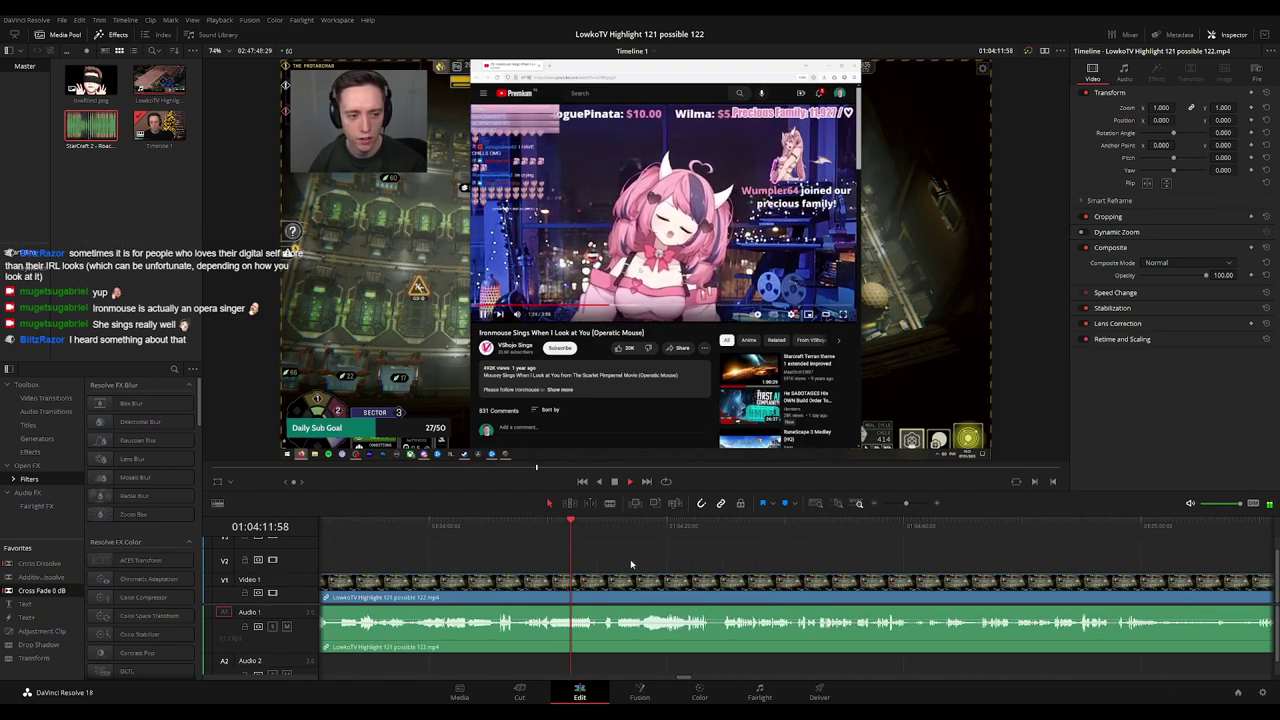
{"action": "scroll", "coordinate": [610, 560], "scroll_direction": "right", "scroll_amount": 2}
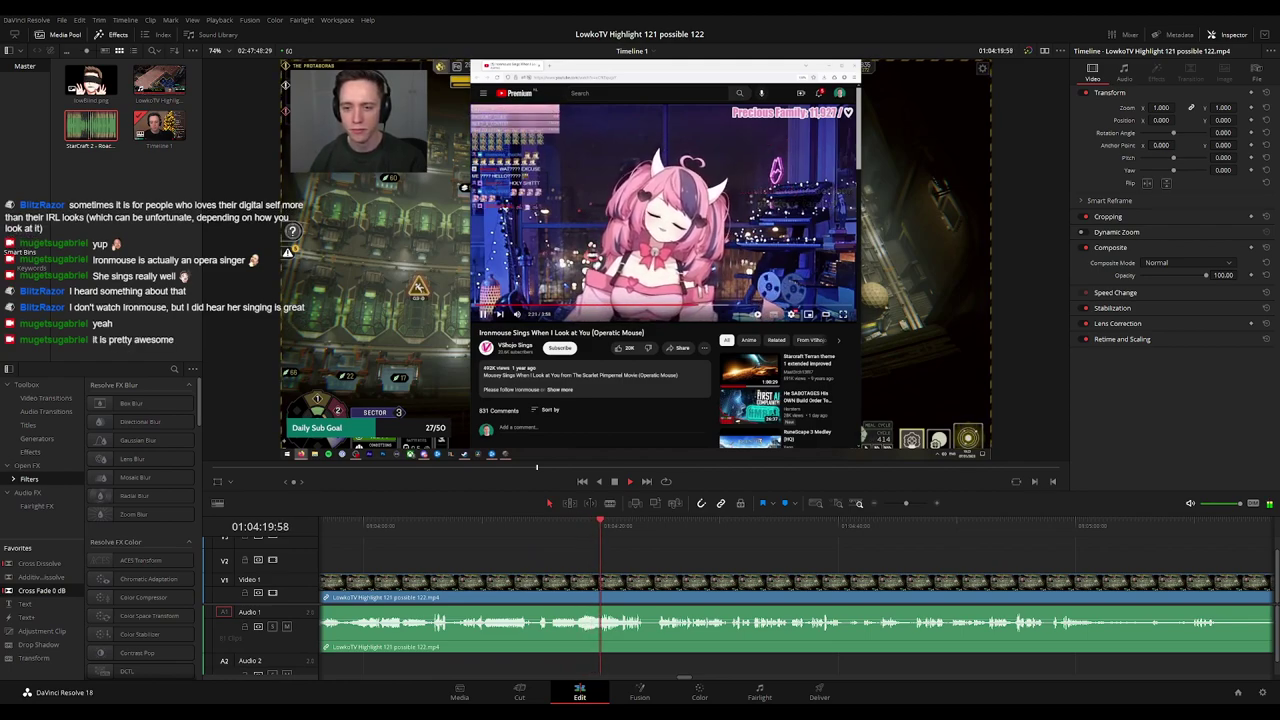
{"action": "left_click_drag", "start_coordinate": [697, 560], "coordinate": [591, 560]}
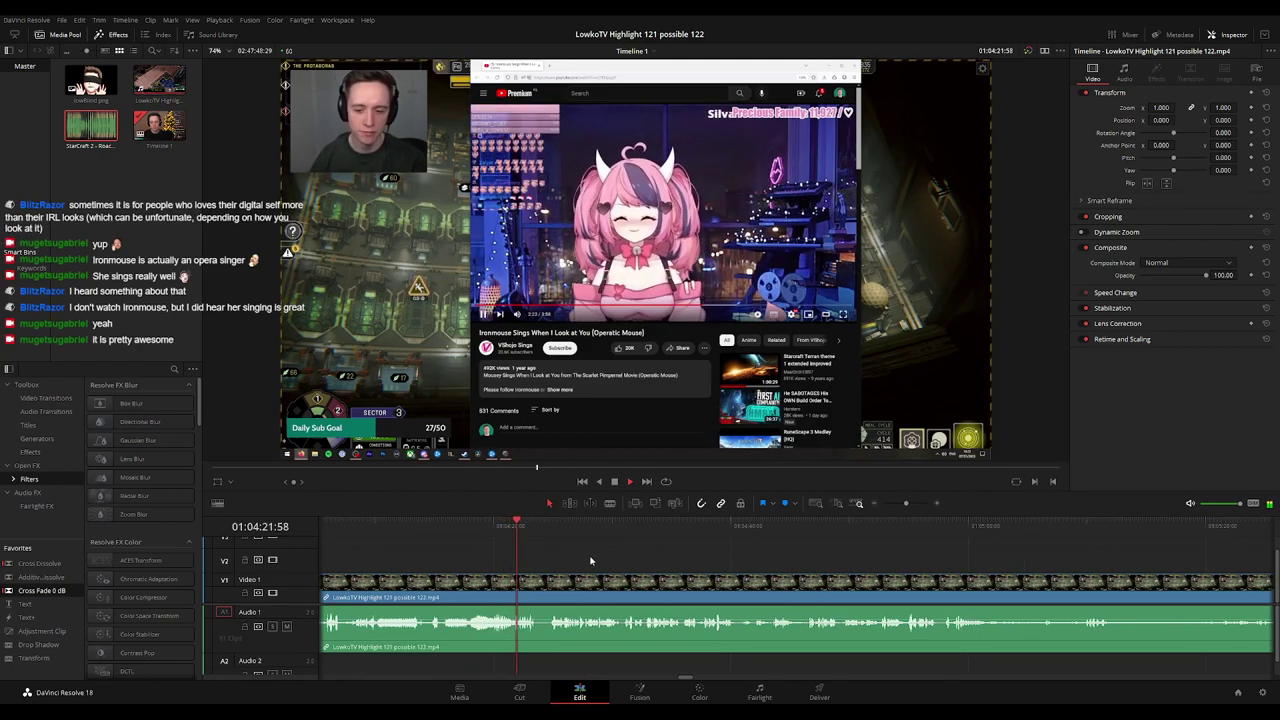
{"action": "scroll", "coordinate": [700, 552], "scroll_direction": "left", "scroll_amount": 5}
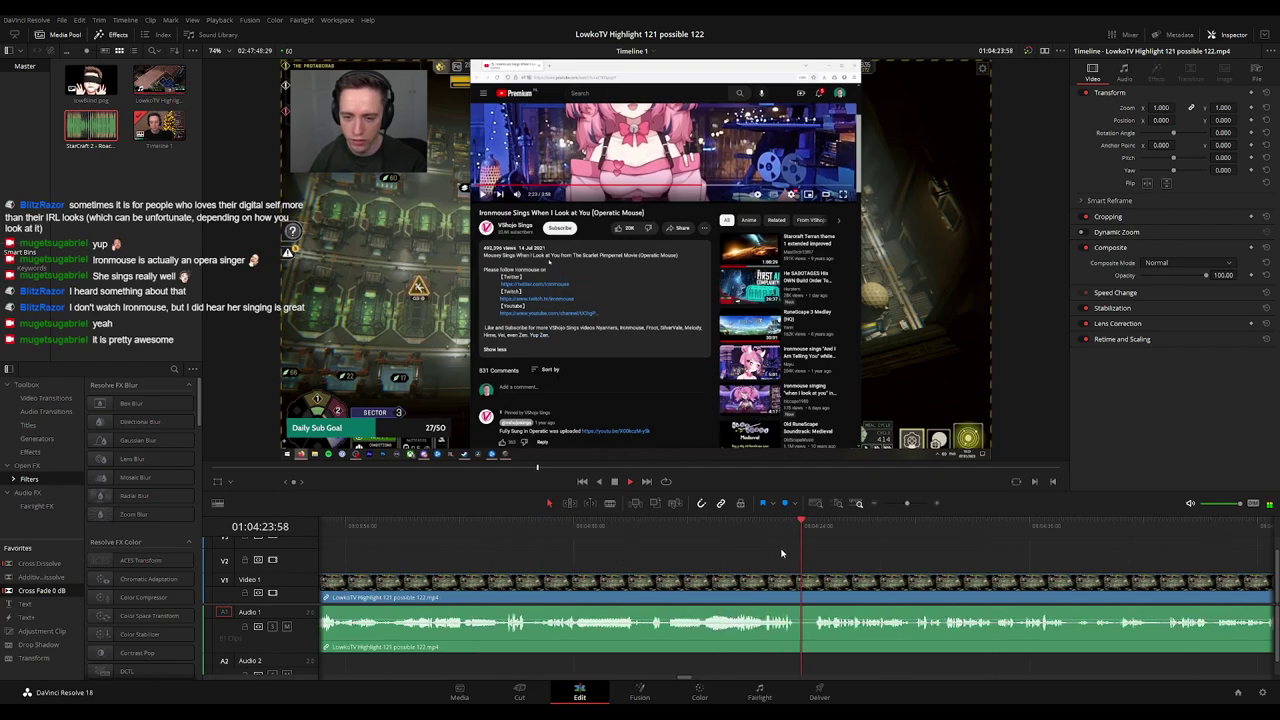
{"action": "scroll", "coordinate": [675, 560], "scroll_direction": "right", "scroll_amount": 4}
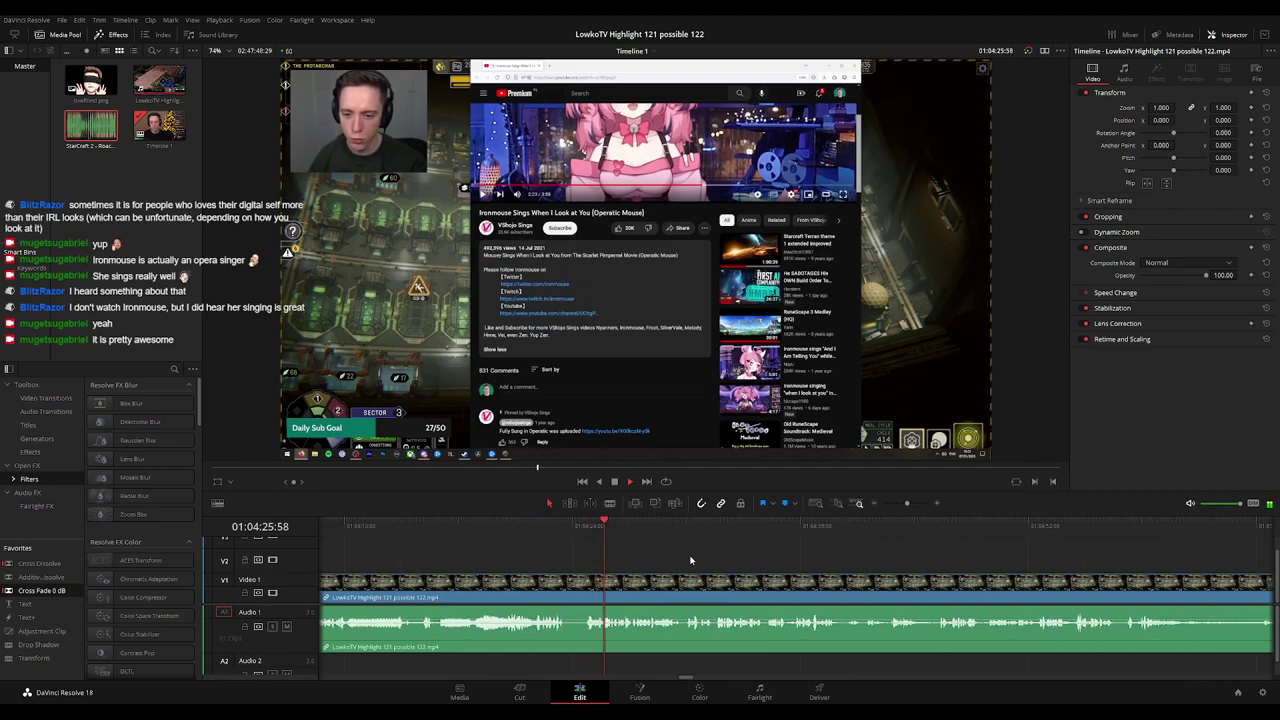
{"action": "scroll", "coordinate": [666, 562], "scroll_direction": "right", "scroll_amount": 3}
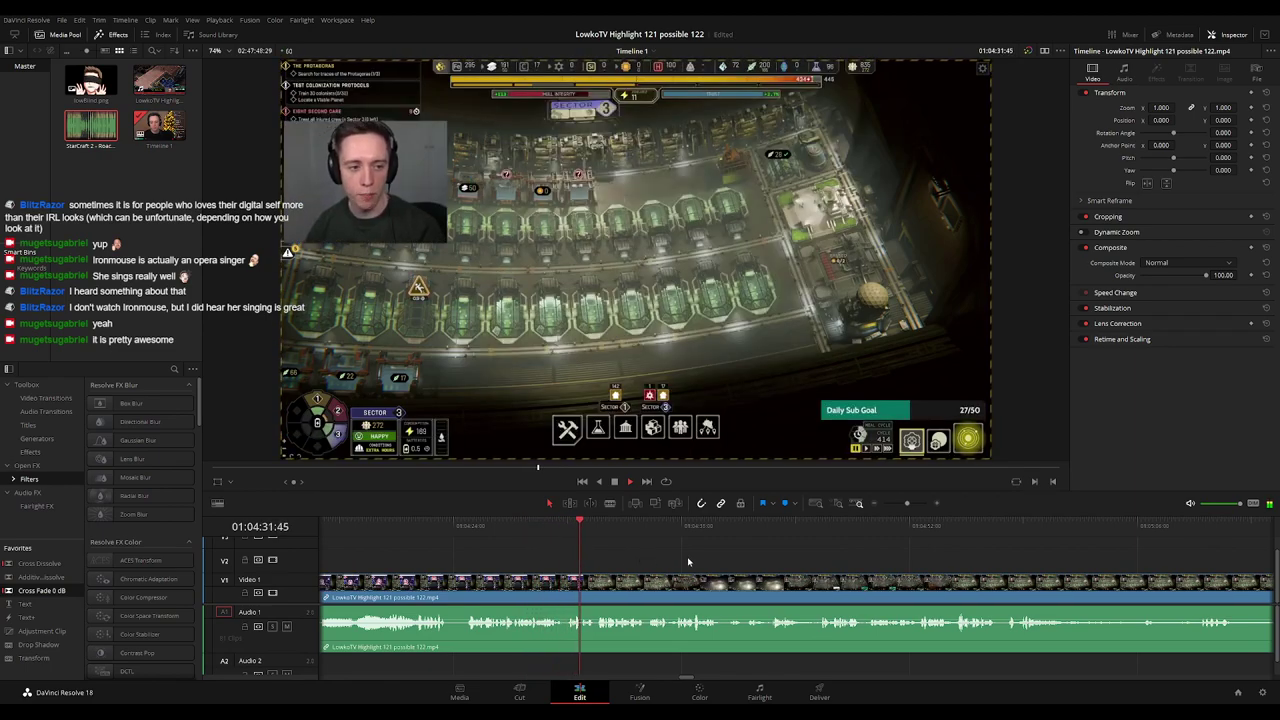
{"action": "scroll", "coordinate": [621, 554], "scroll_direction": "right", "scroll_amount": 2}
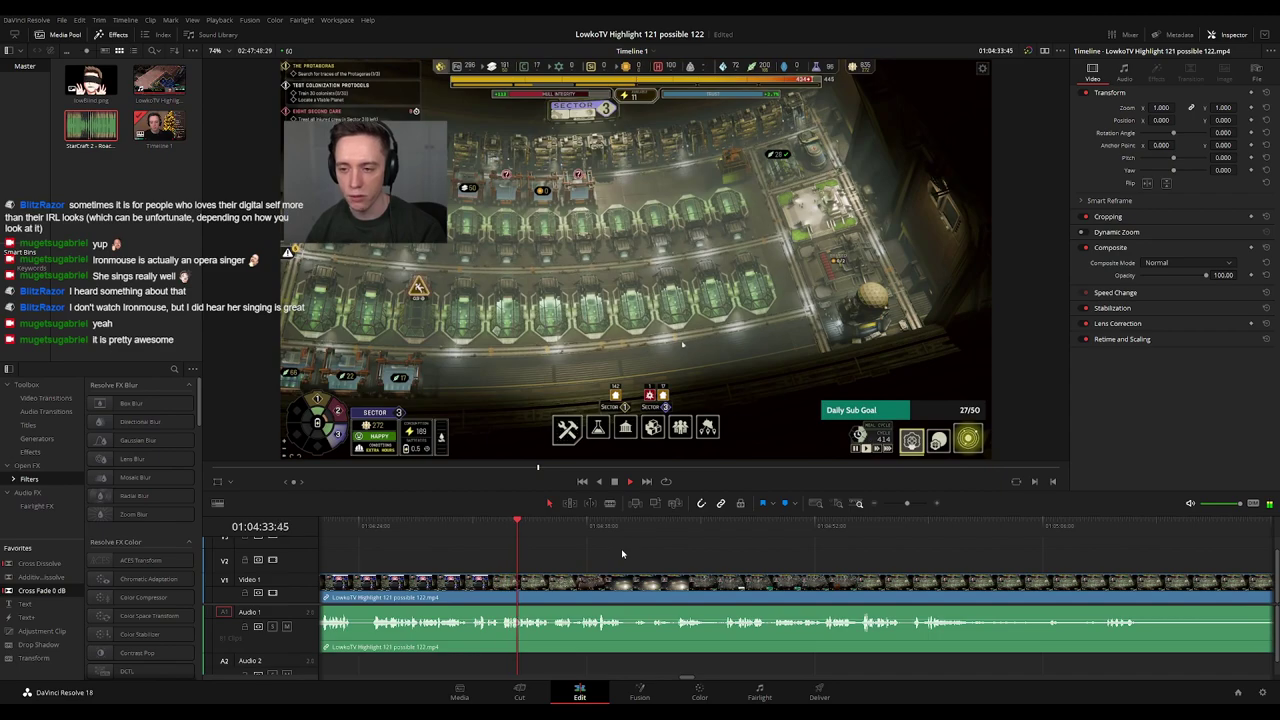
{"action": "scroll", "coordinate": [604, 557], "scroll_direction": "right", "scroll_amount": 1}
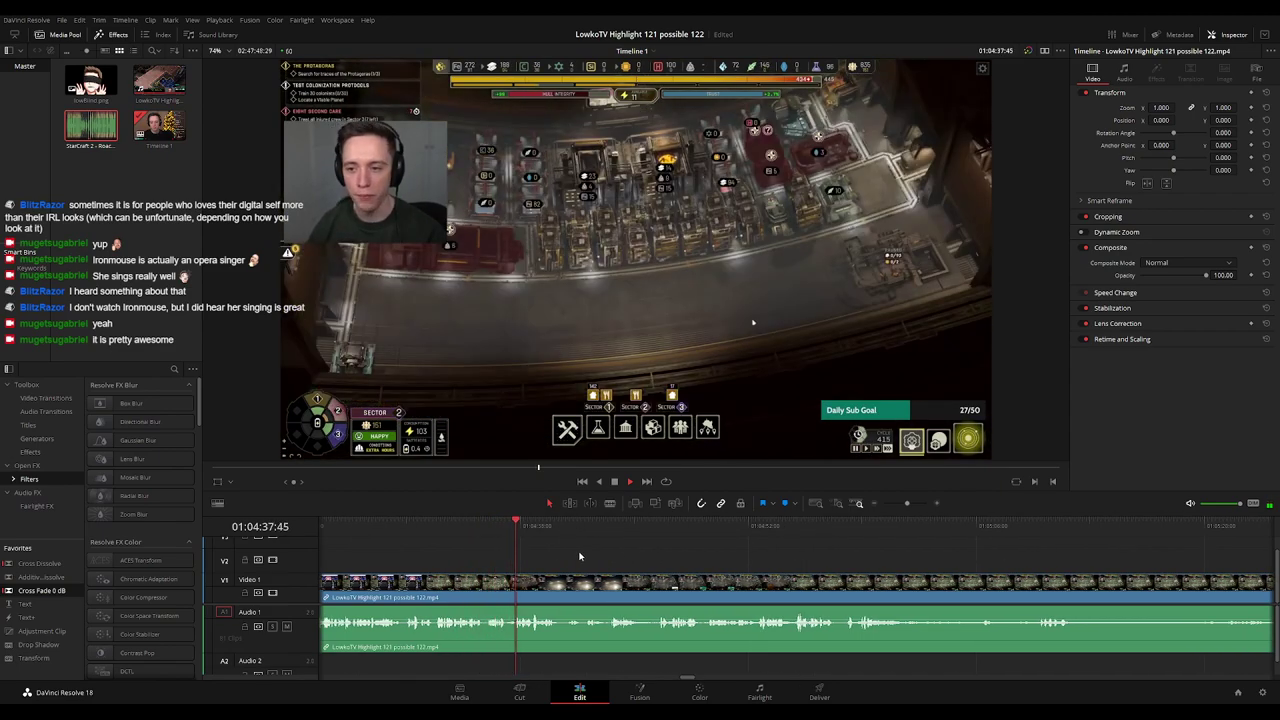
{"action": "scroll", "coordinate": [561, 554], "scroll_direction": "right", "scroll_amount": 2}
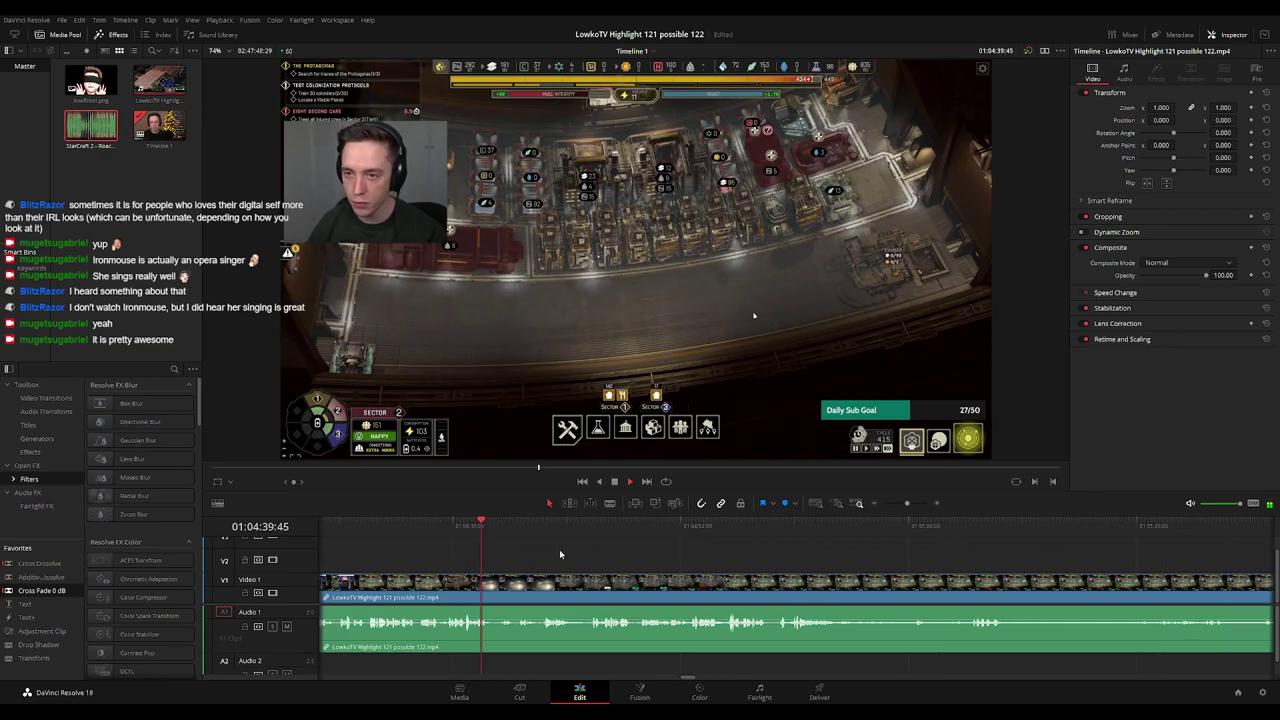
Cut out the short pause just after 01:04:40, closing the gap, and colour the clip before the join green.
{"action": "key", "text": "ctrl+equal"}
{"action": "key", "text": "ctrl+equal"}
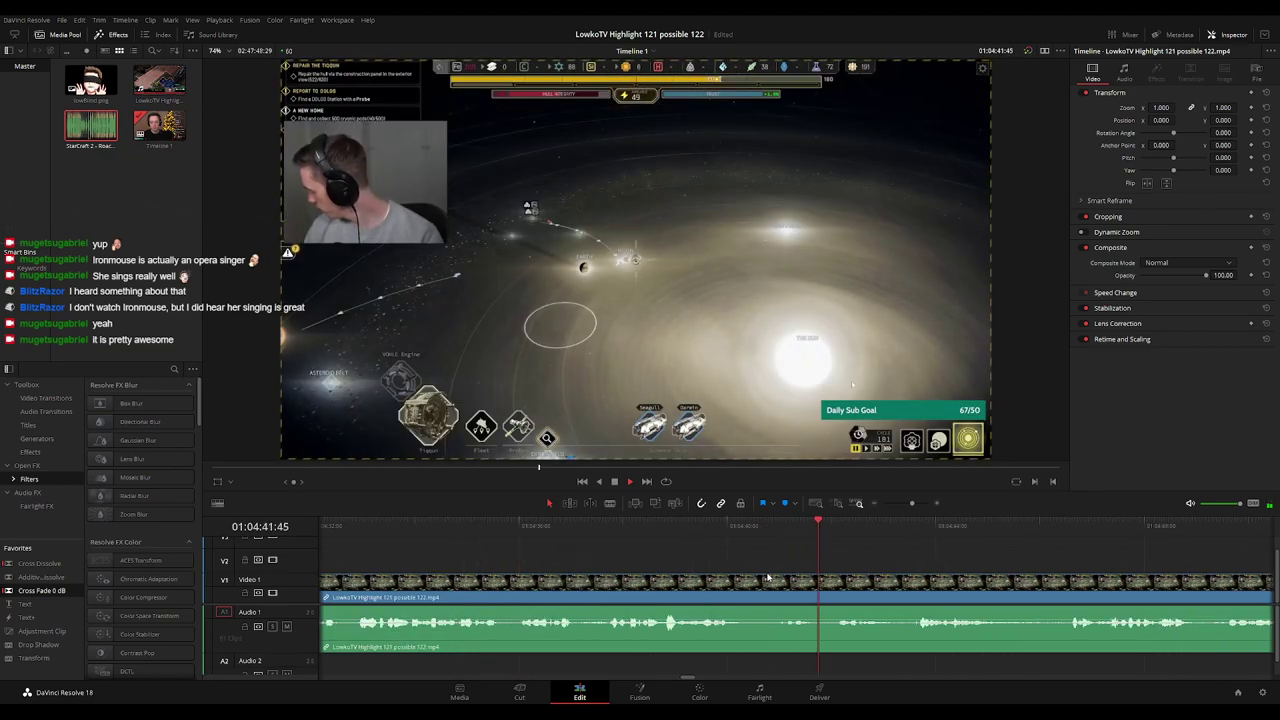
{"action": "left_click", "coordinate": [744, 581]}
{"action": "left_click", "coordinate": [777, 582]}
{"action": "key", "text": "a"}
{"action": "left_click", "coordinate": [757, 589]}
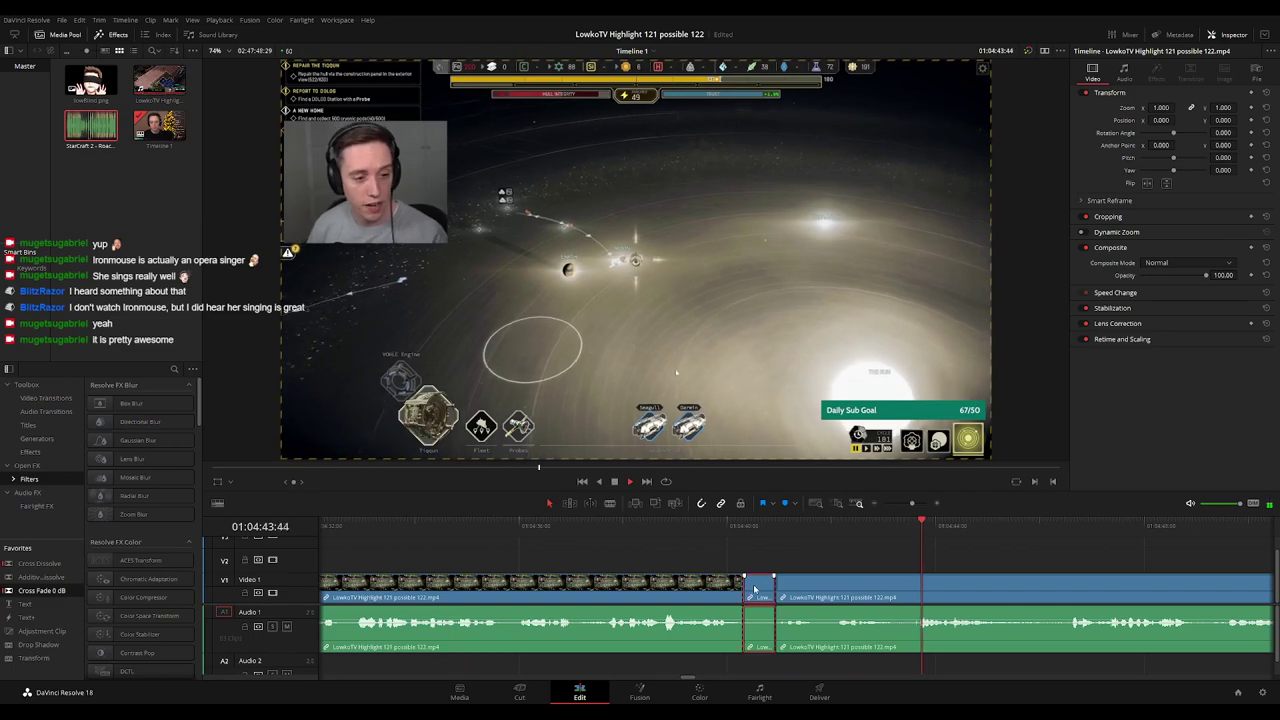
{"action": "key", "text": "Delete"}
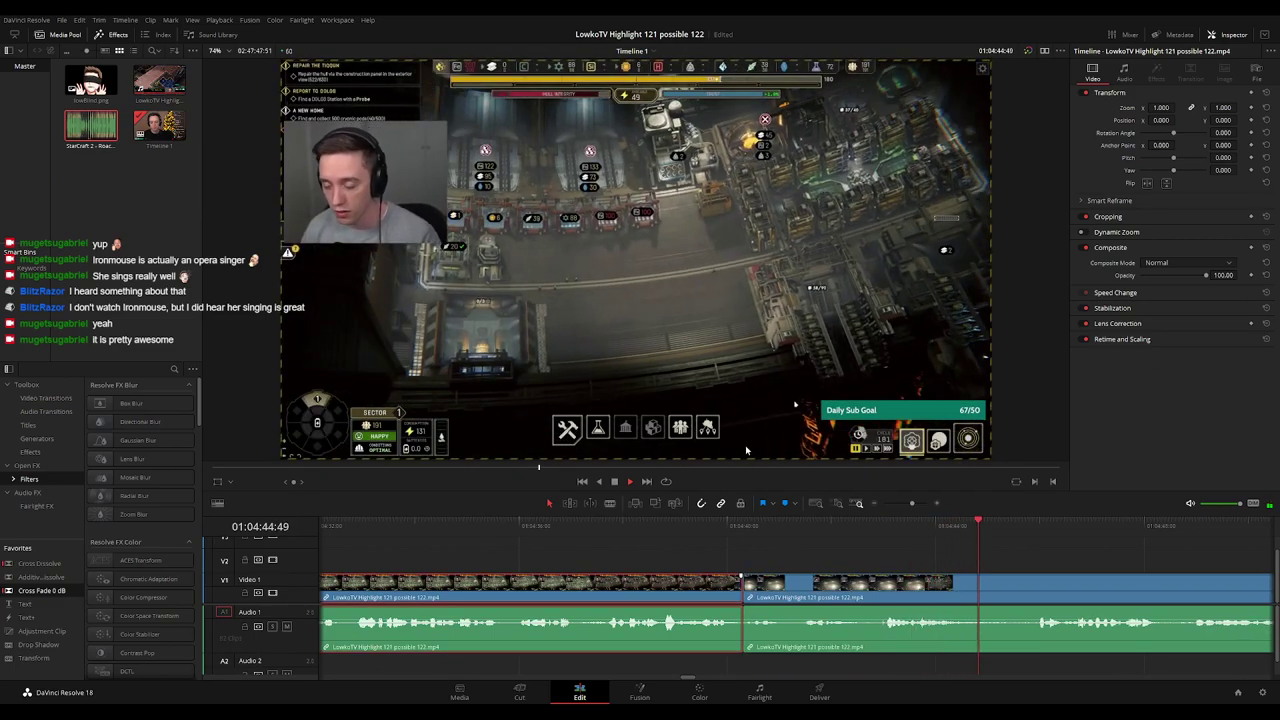
{"action": "left_click", "coordinate": [978, 551]}
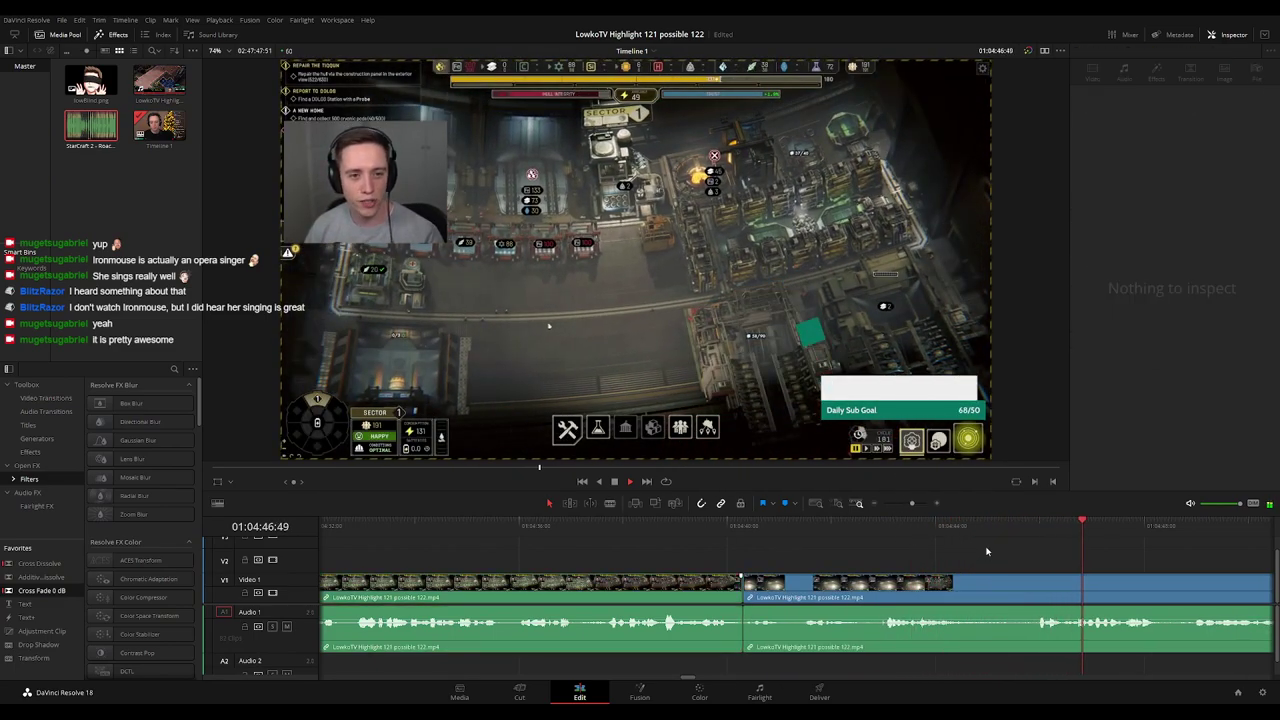
Review the footage from about 01:04:46 to 01:05:32, replaying the part from about 01:05:02, for sections to trim.
{"action": "key", "text": "ctrl+minus"}
{"action": "key", "text": "ctrl+minus"}
{"action": "key", "text": "ctrl+minus"}
{"action": "left_click_drag", "start_coordinate": [929, 556], "coordinate": [757, 562]}
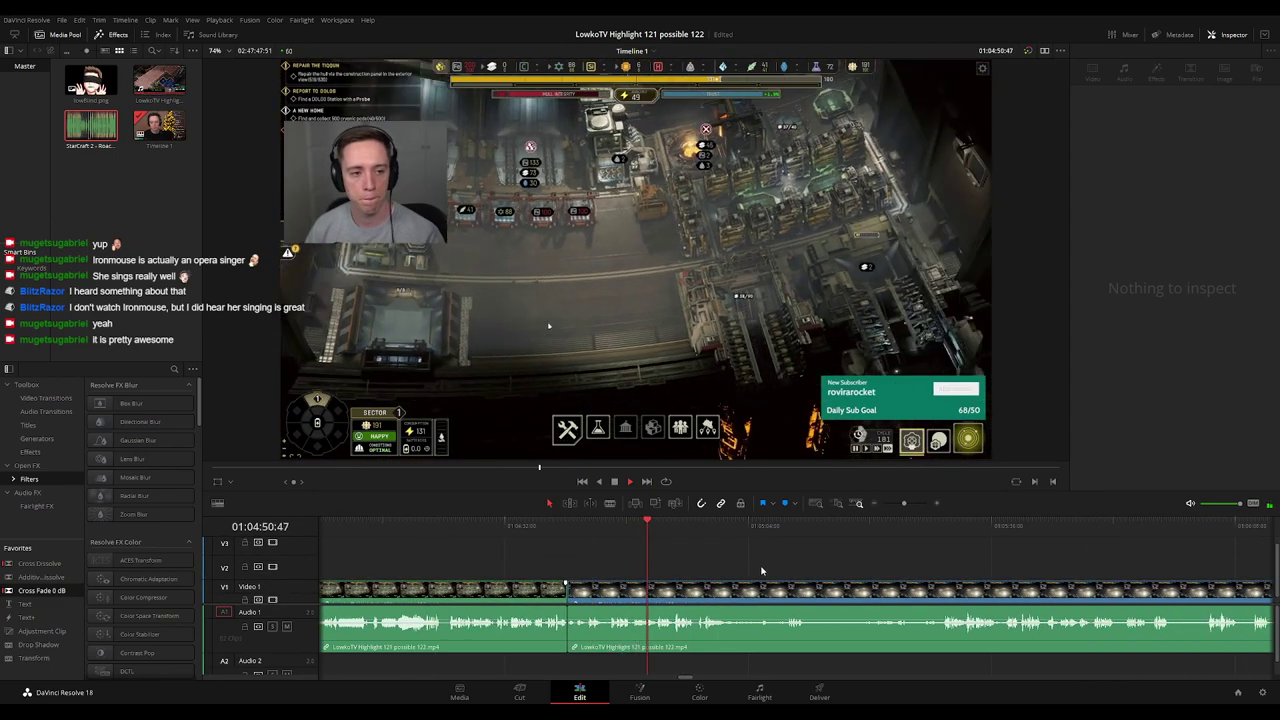
{"action": "scroll", "coordinate": [755, 572], "scroll_direction": "left", "scroll_amount": 1}
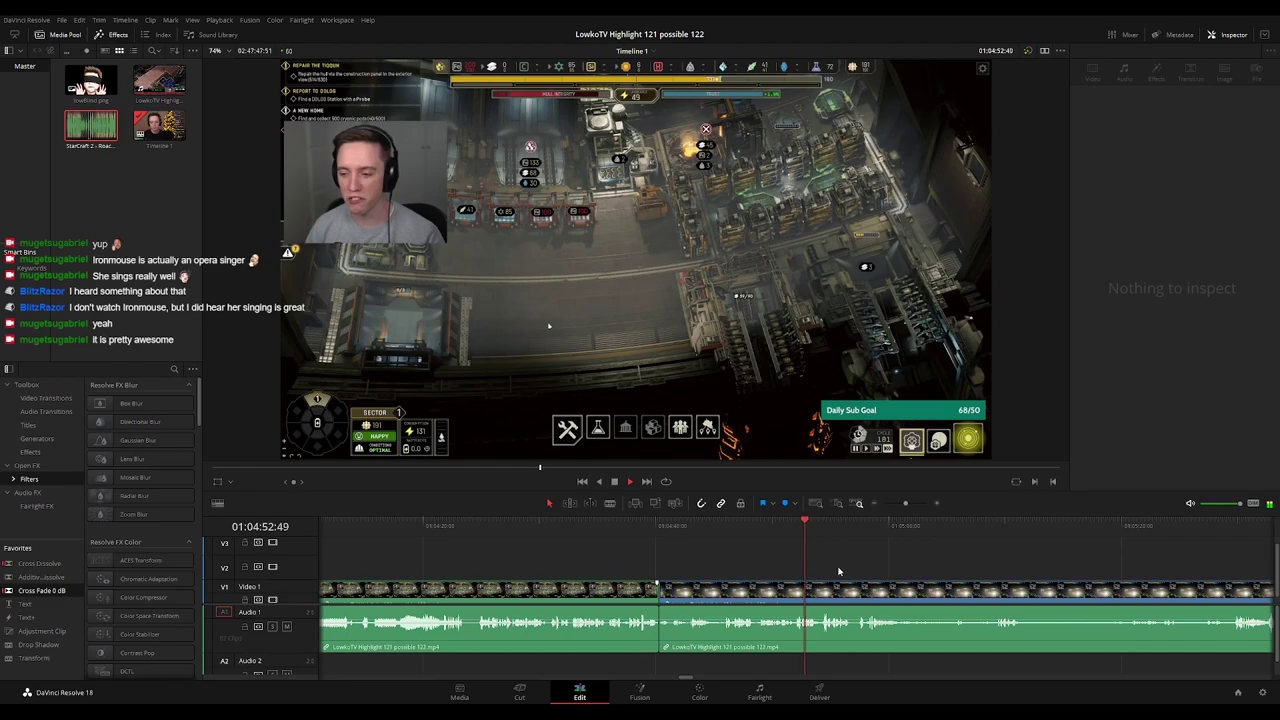
{"action": "scroll", "coordinate": [671, 568], "scroll_direction": "right", "scroll_amount": 2}
{"action": "left_click", "coordinate": [668, 584]}
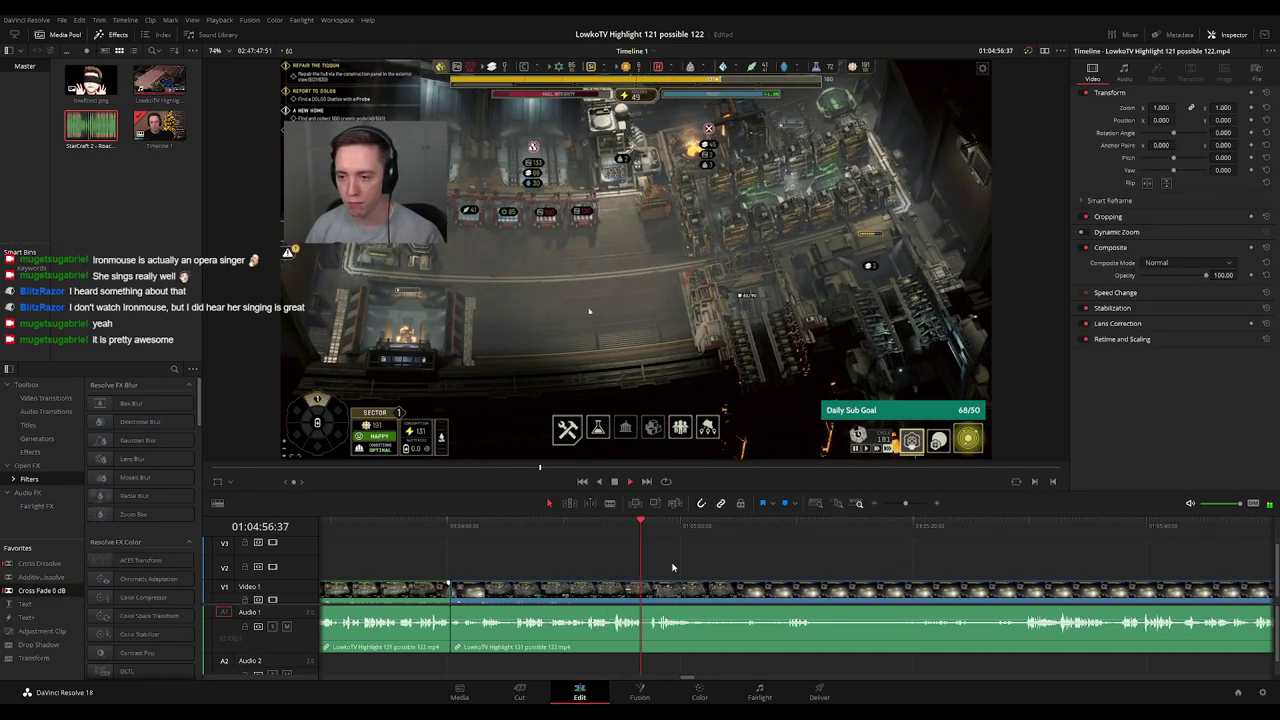
{"action": "scroll", "coordinate": [650, 565], "scroll_direction": "right", "scroll_amount": 1}
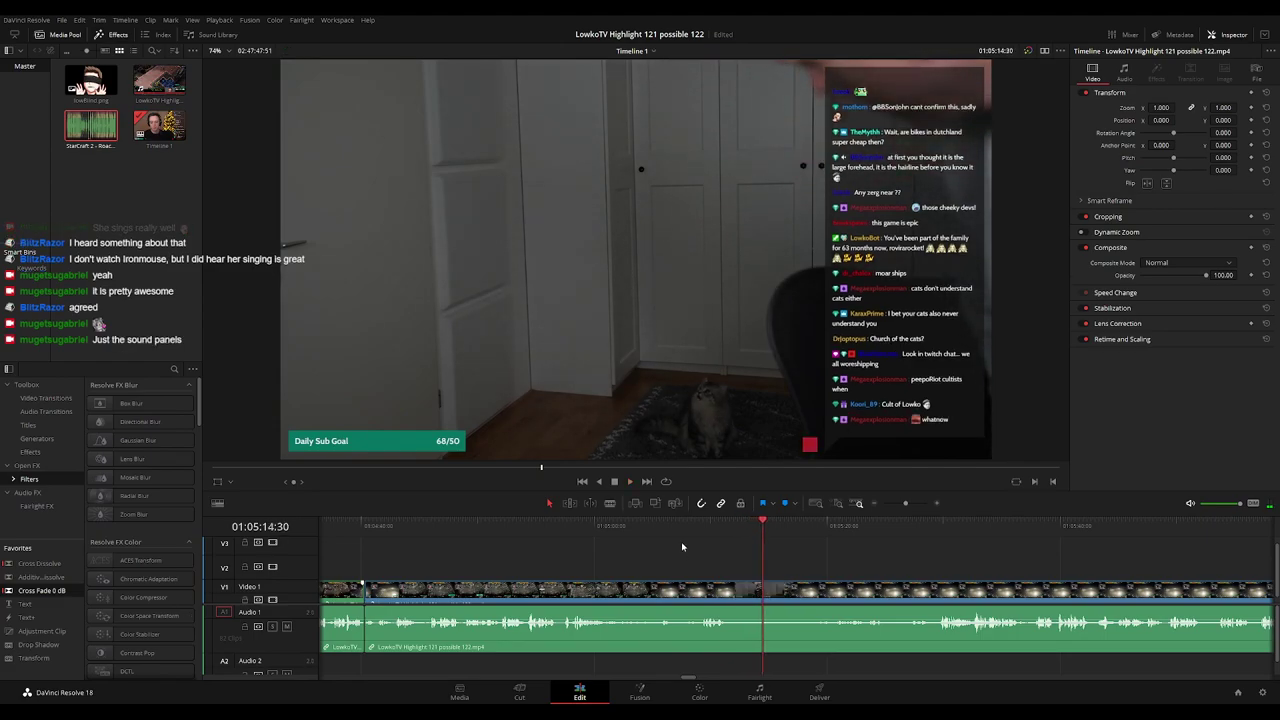
{"action": "left_click", "coordinate": [621, 528]}
{"action": "key", "text": "space"}
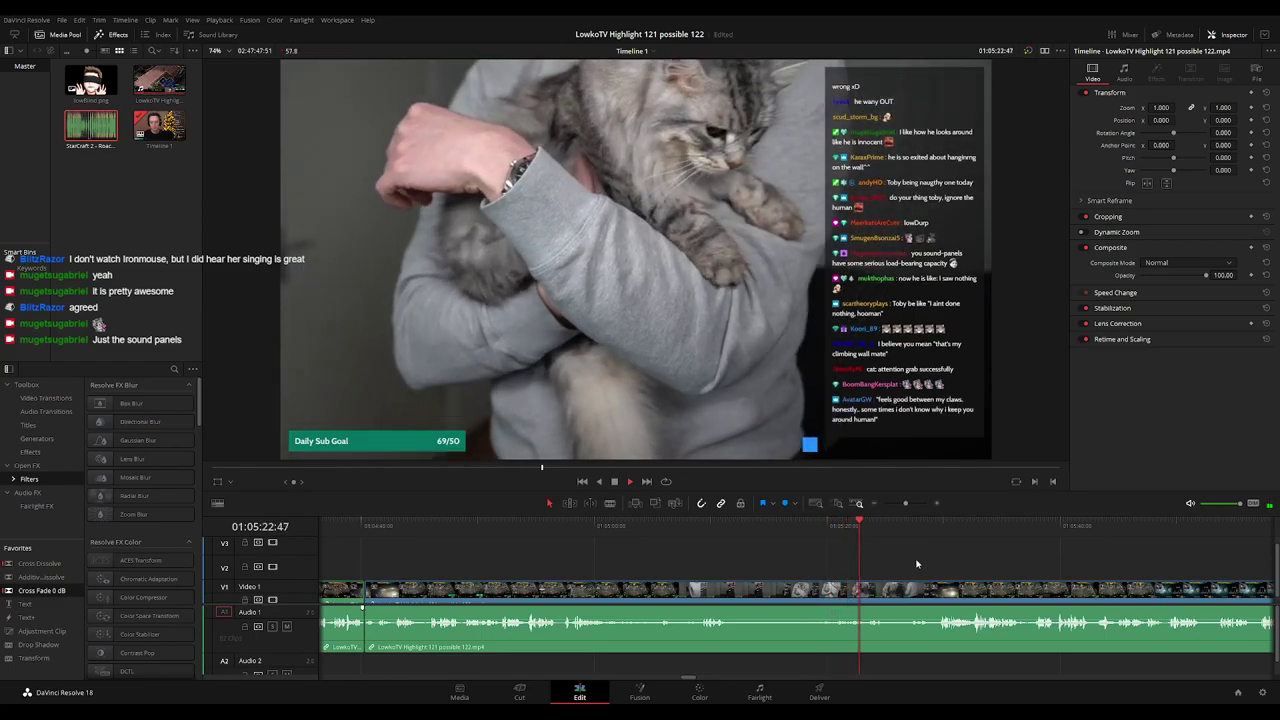
{"action": "left_click_drag", "start_coordinate": [915, 563], "coordinate": [683, 540]}
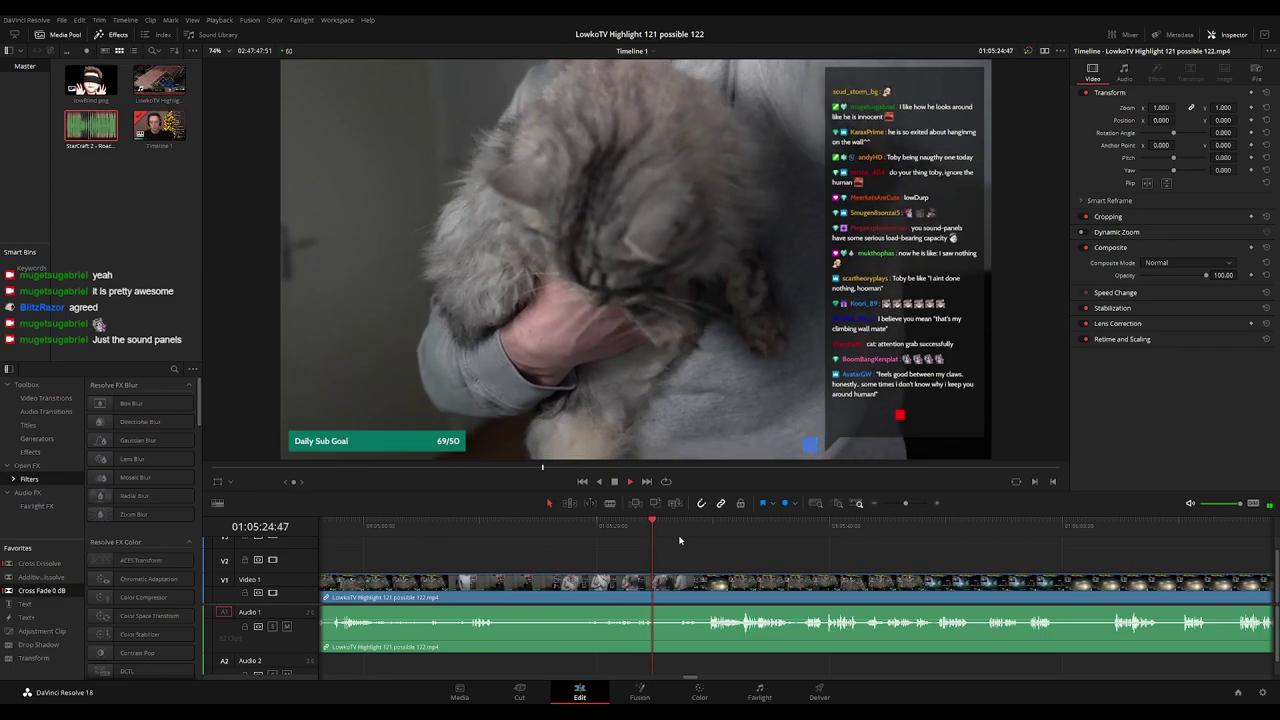
{"action": "left_click_drag", "start_coordinate": [725, 544], "coordinate": [632, 548]}
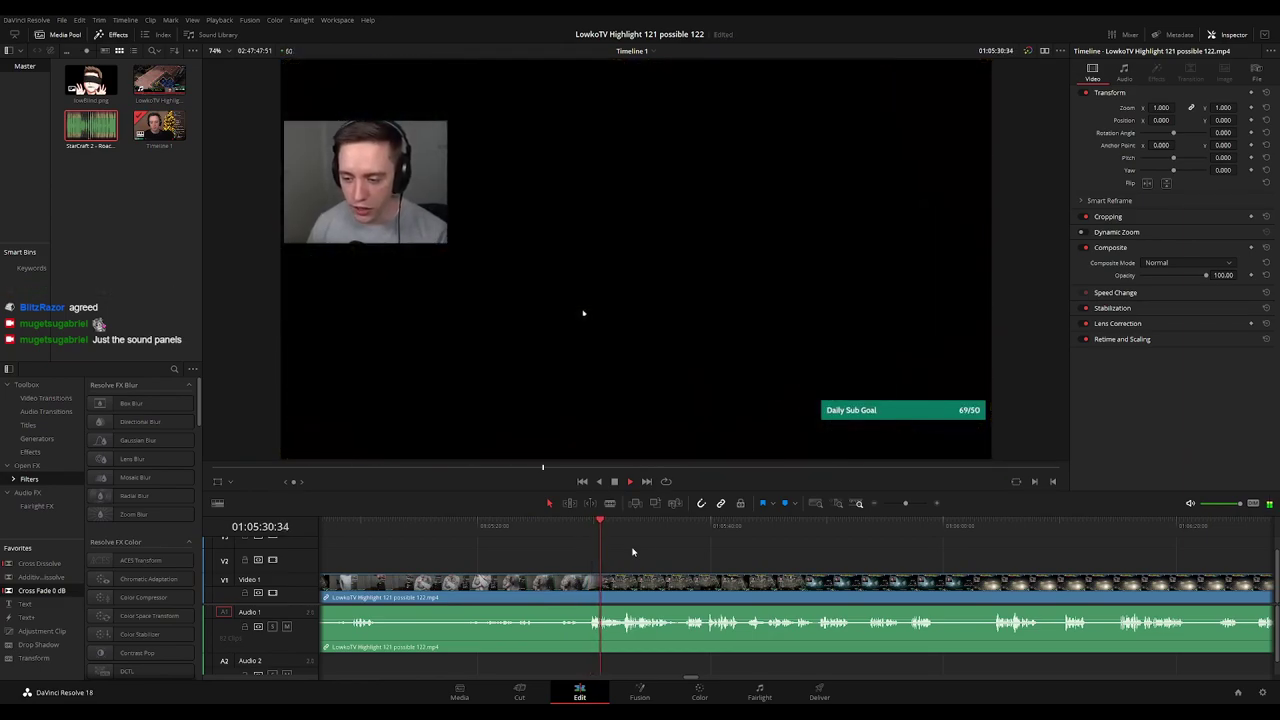
{"action": "scroll", "coordinate": [677, 554], "scroll_direction": "right", "scroll_amount": 2}
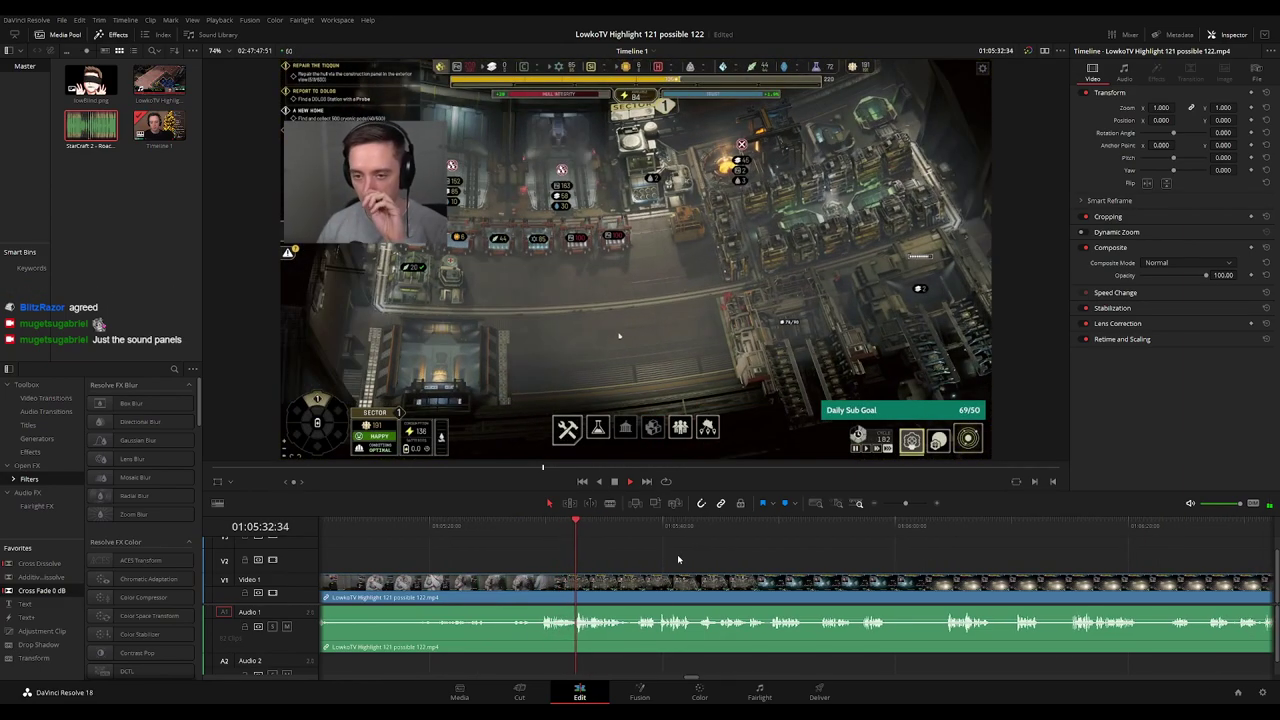
Review the footage from about 01:05:32 to 01:05:48 and its audio waveform for the next pause to trim.
{"action": "scroll", "coordinate": [677, 554], "scroll_direction": "right", "scroll_amount": 3}
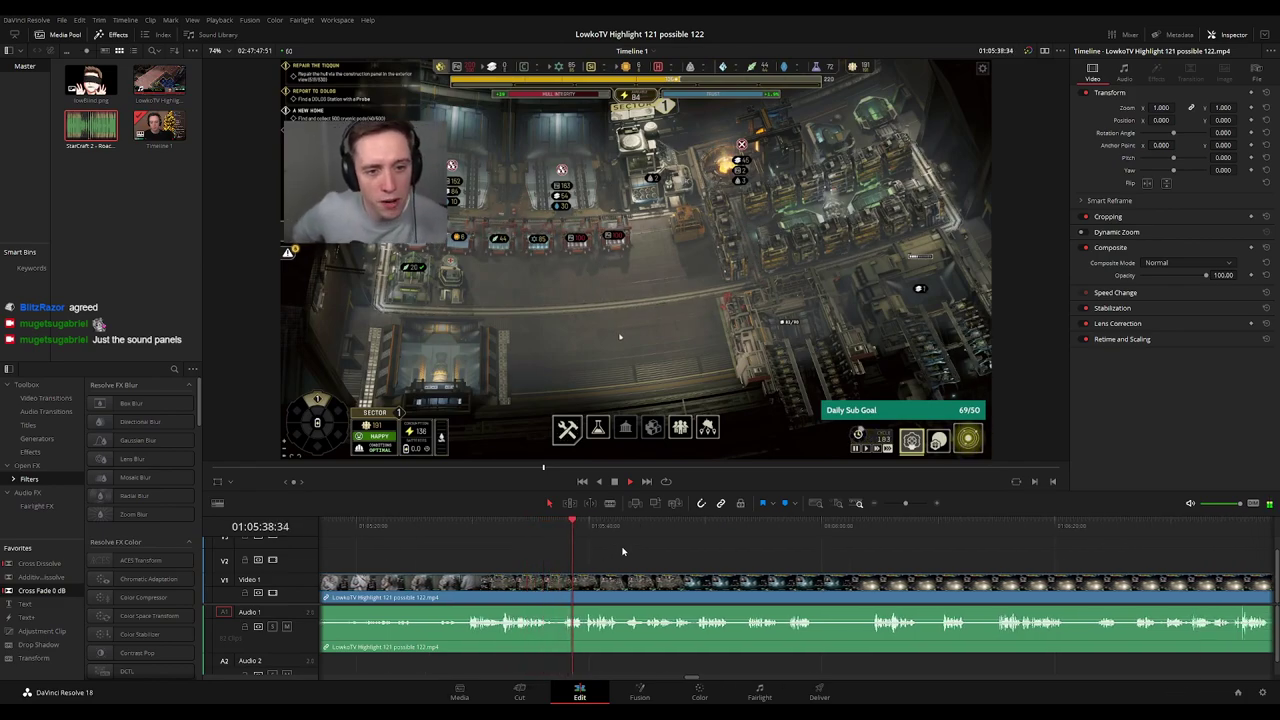
{"action": "scroll", "coordinate": [608, 551], "scroll_direction": "right", "scroll_amount": 2}
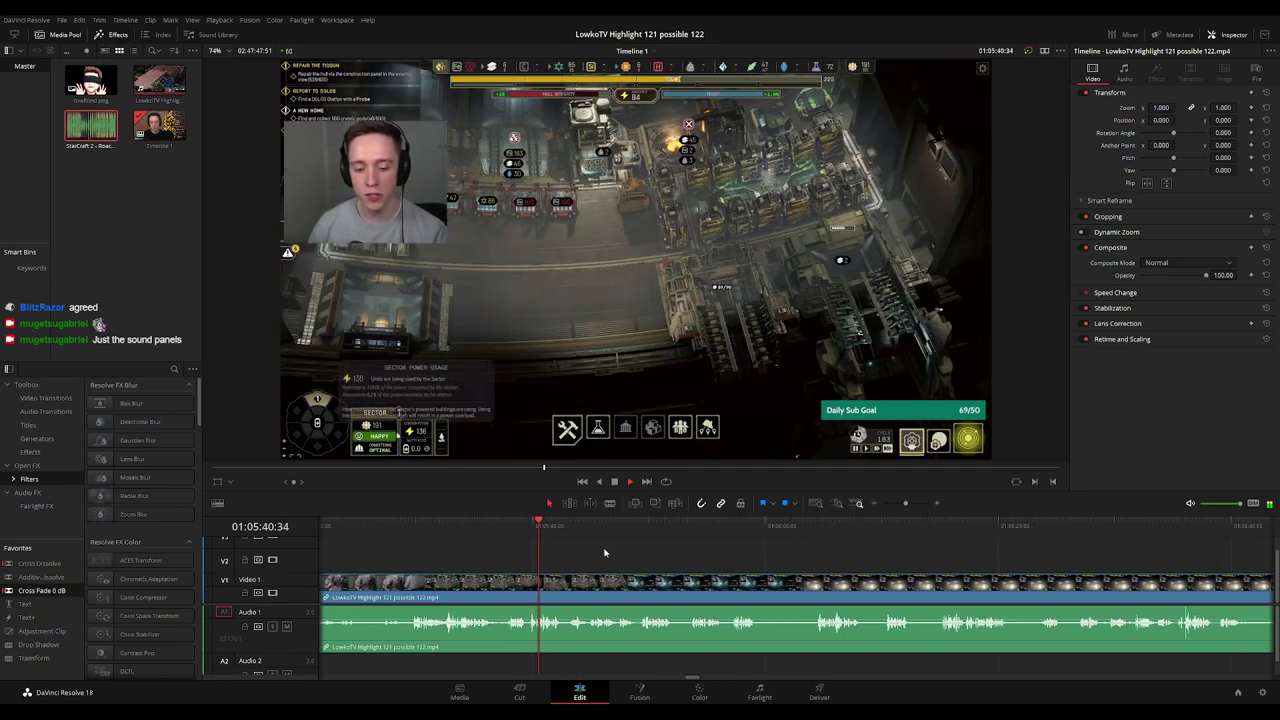
{"action": "key", "text": "ctrl+="}
{"action": "key", "text": "ctrl+="}
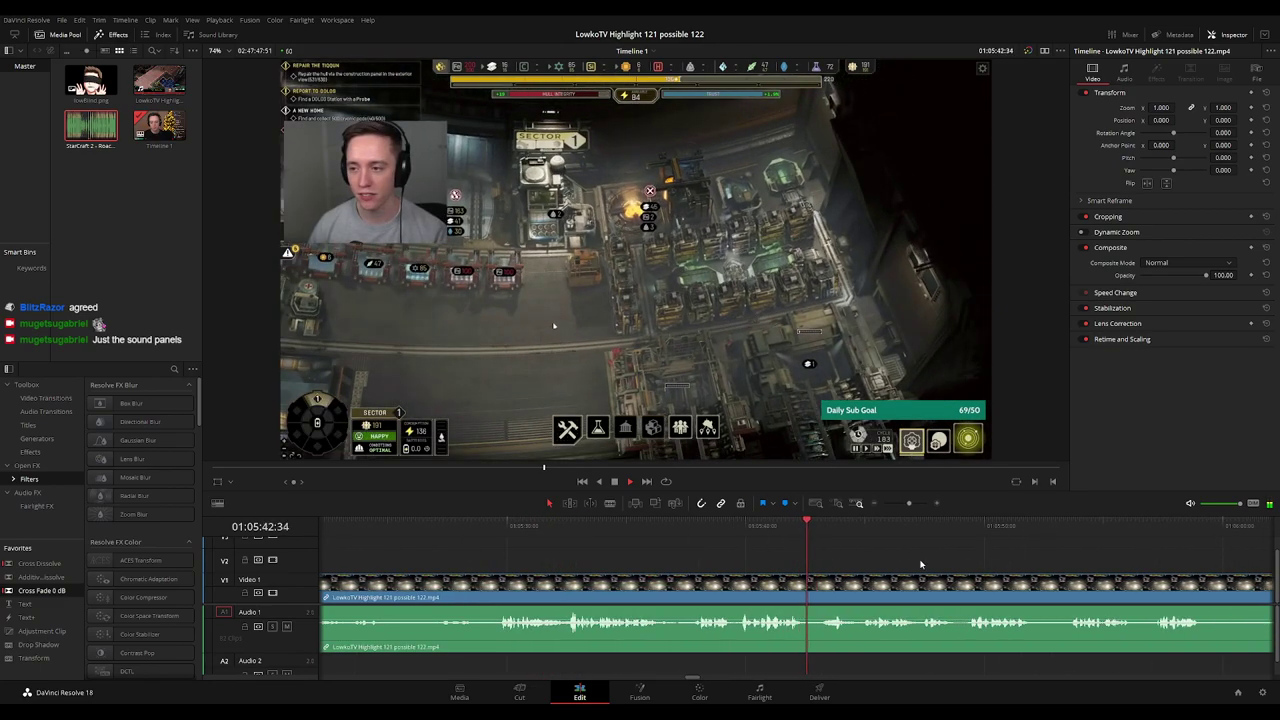
{"action": "left_click_drag", "start_coordinate": [920, 562], "coordinate": [673, 562]}
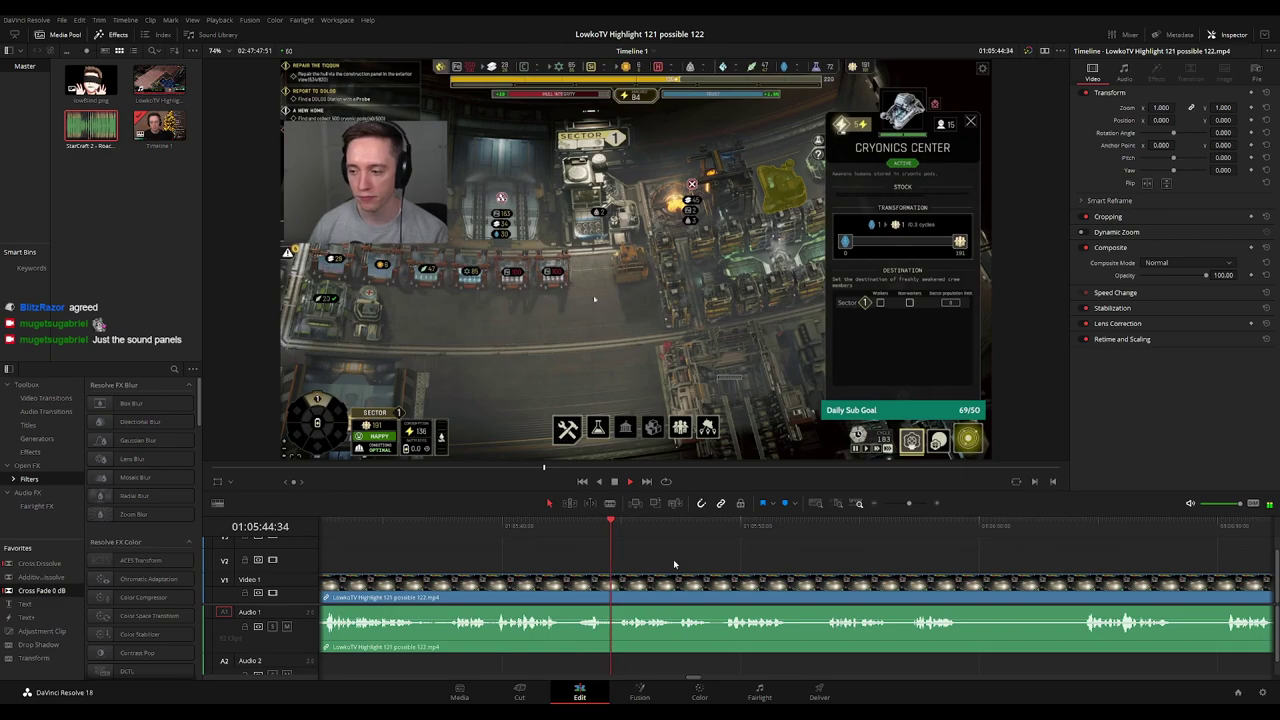
{"action": "scroll", "coordinate": [575, 565], "scroll_direction": "right", "scroll_amount": 3}
{"action": "scroll", "coordinate": [575, 564], "scroll_direction": "right", "scroll_amount": 1}
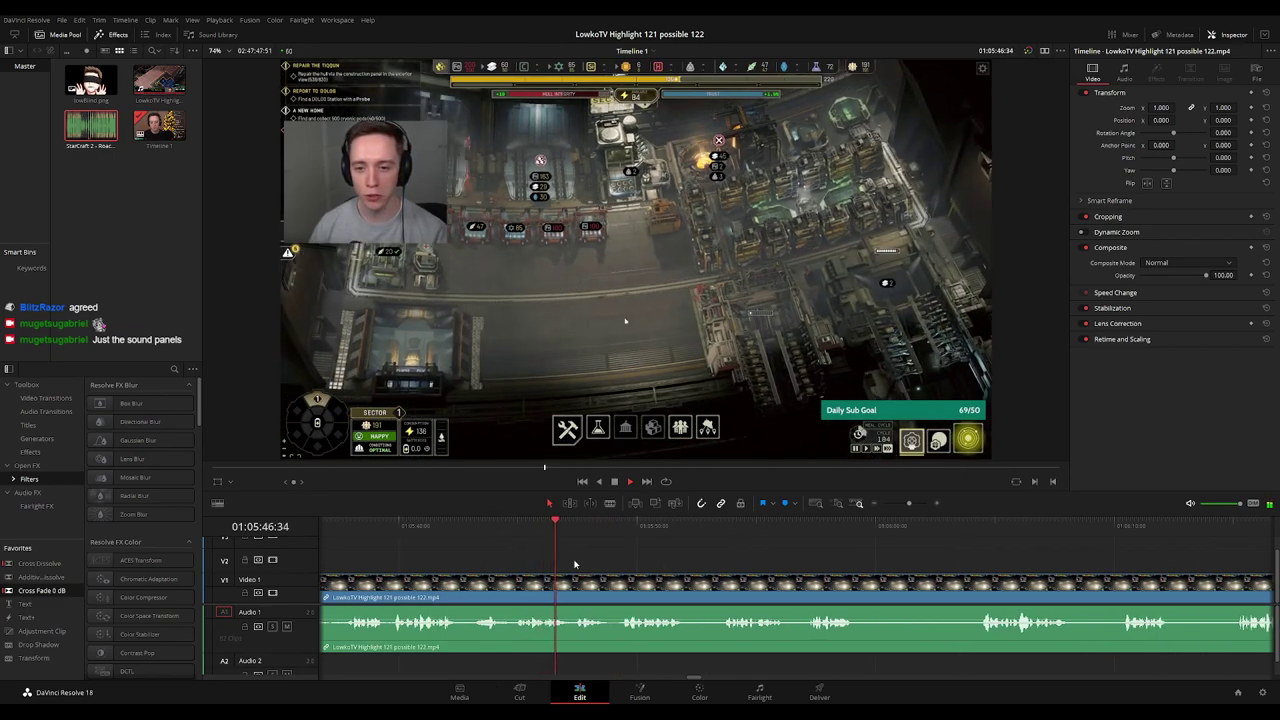
{"action": "scroll", "coordinate": [632, 563], "scroll_direction": "right", "scroll_amount": 3}
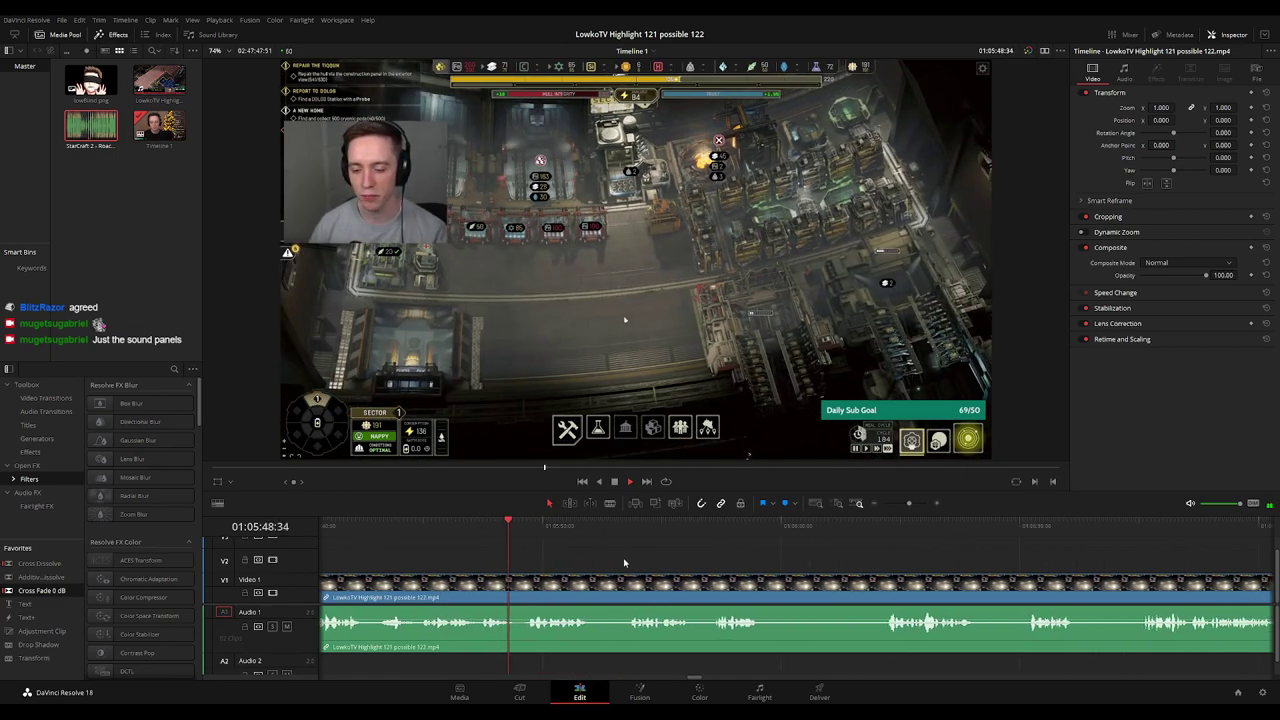
Cut out the short piece starting at 01:05:48:50, closing the gap, and colour the clip before the join purple.
{"action": "left_click", "coordinate": [494, 535]}
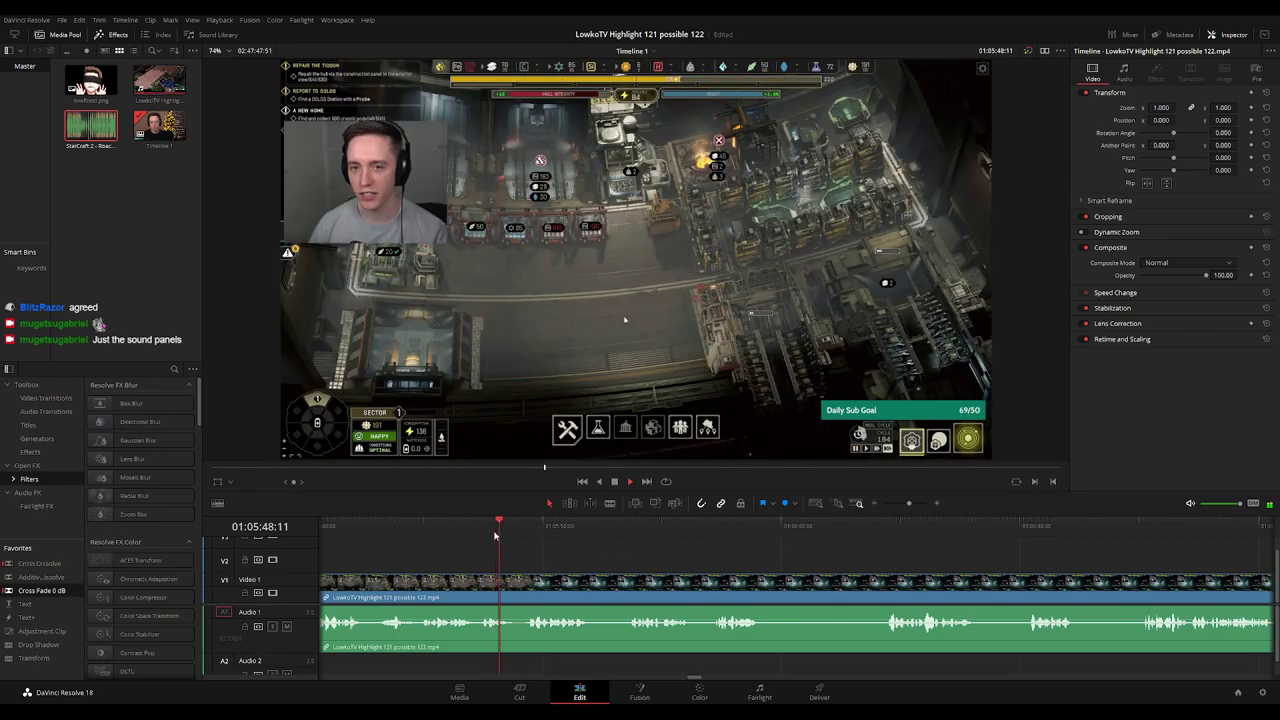
{"action": "key", "text": "space"}
{"action": "key", "text": "ctrl+b"}
{"action": "left_click_drag", "start_coordinate": [517, 590], "coordinate": [522, 596]}
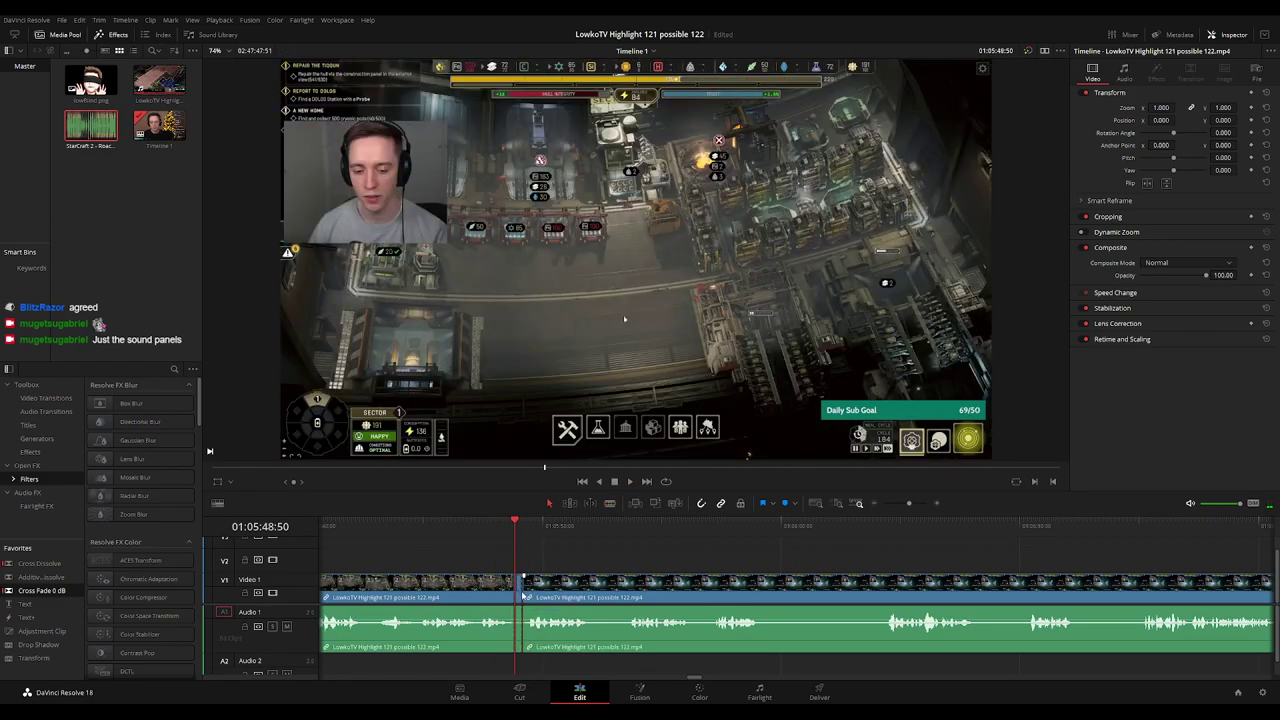
{"action": "key", "text": "Delete"}
{"action": "key", "text": "space"}
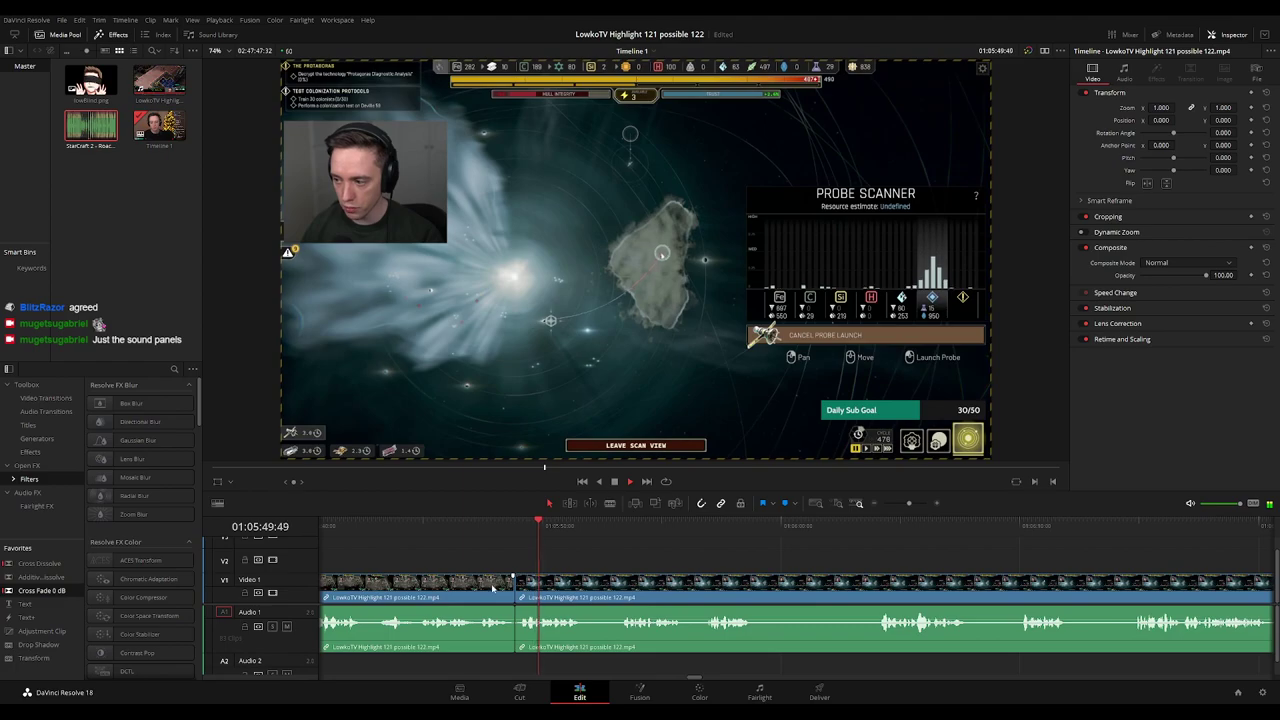
{"action": "left_click", "coordinate": [447, 596]}
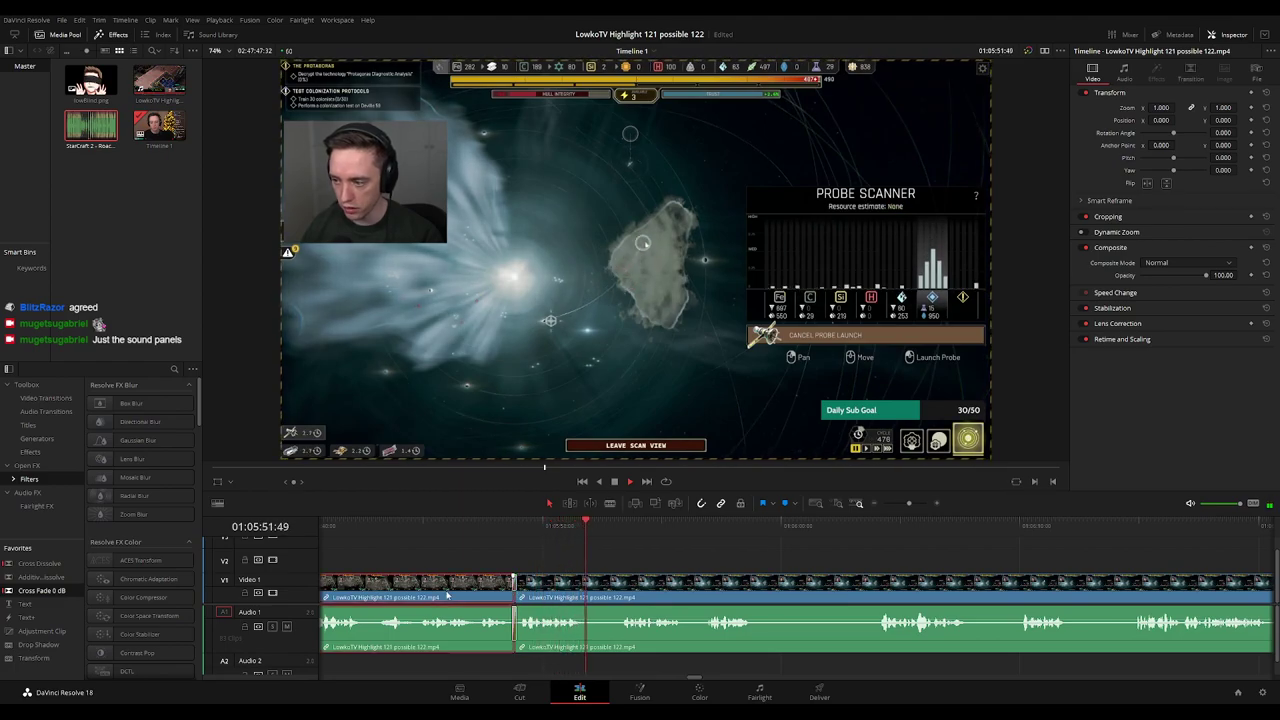
{"action": "key", "text": "alt+1"}
{"action": "left_click", "coordinate": [700, 568]}
Review the probe scanner footage from about 01:05:52 to 01:06:31, skipping ahead through its quiet stretches, for sections to trim.
{"action": "key", "text": "ctrl+minus"}
{"action": "scroll", "coordinate": [760, 560], "scroll_direction": "down", "scroll_amount": 2}
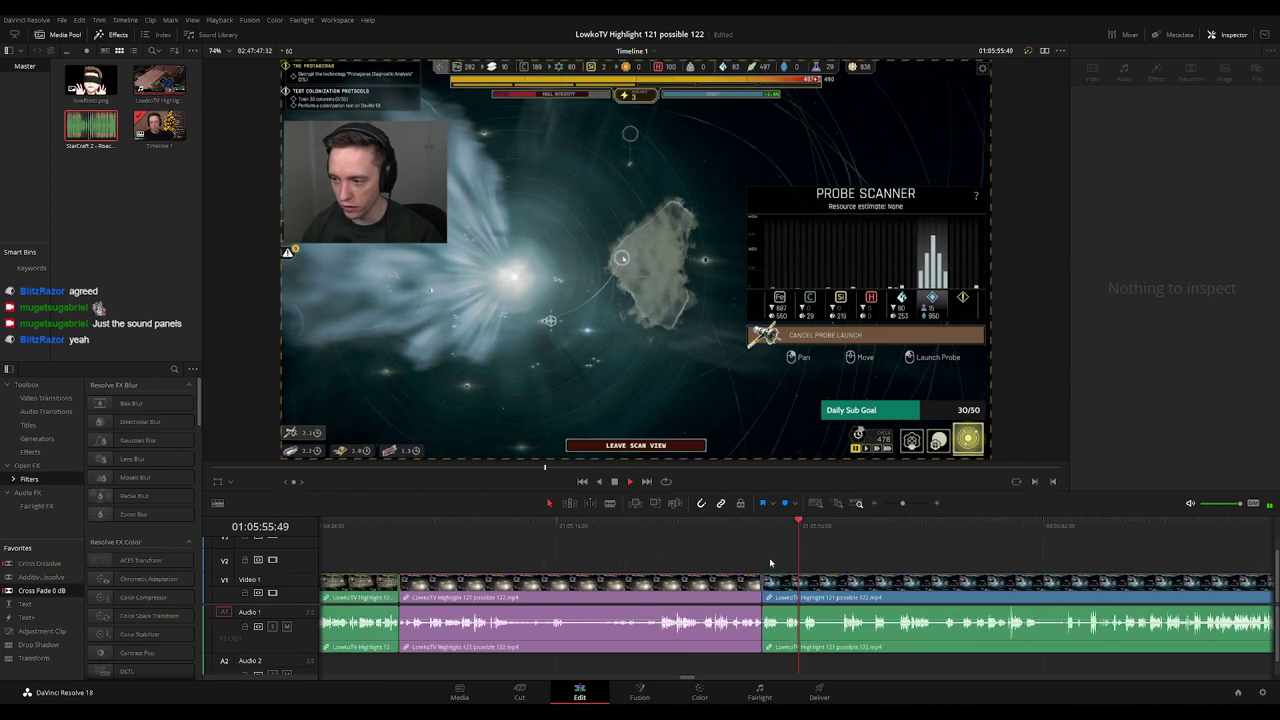
{"action": "scroll", "coordinate": [847, 560], "scroll_direction": "up", "scroll_amount": 2}
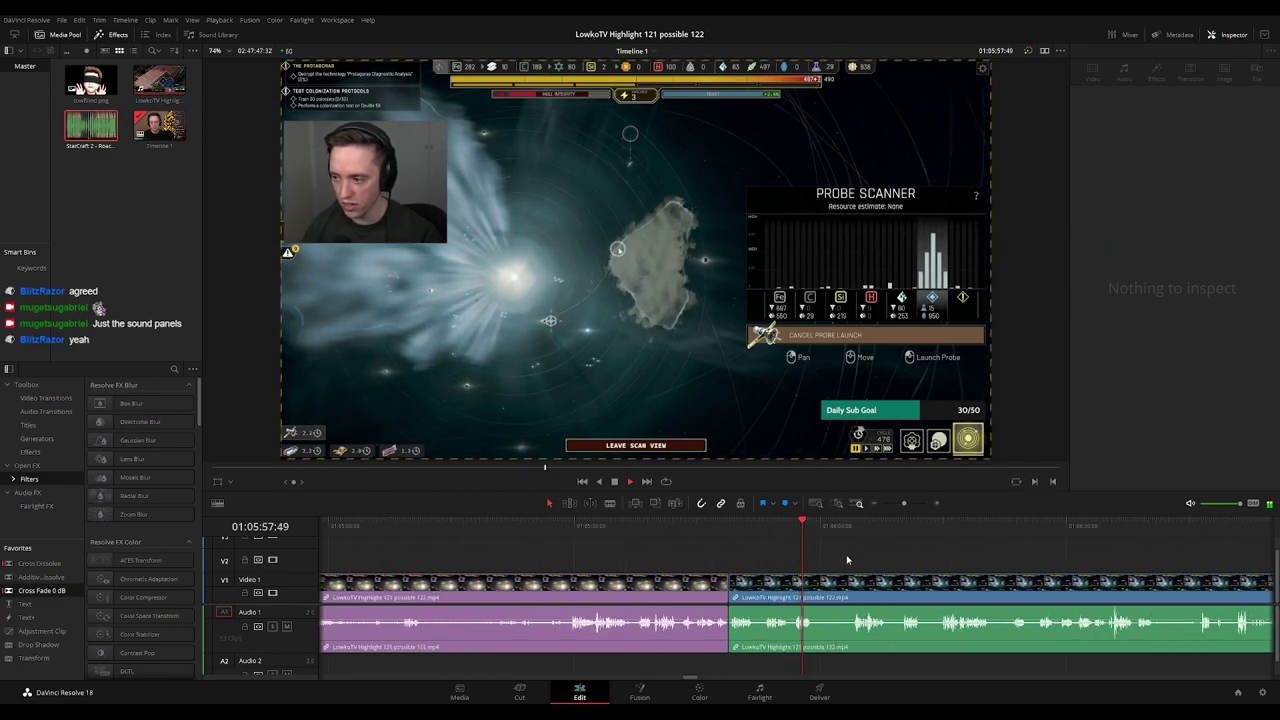
{"action": "scroll", "coordinate": [847, 560], "scroll_direction": "up", "scroll_amount": 2}
{"action": "left_click_drag", "start_coordinate": [847, 560], "coordinate": [675, 559]}
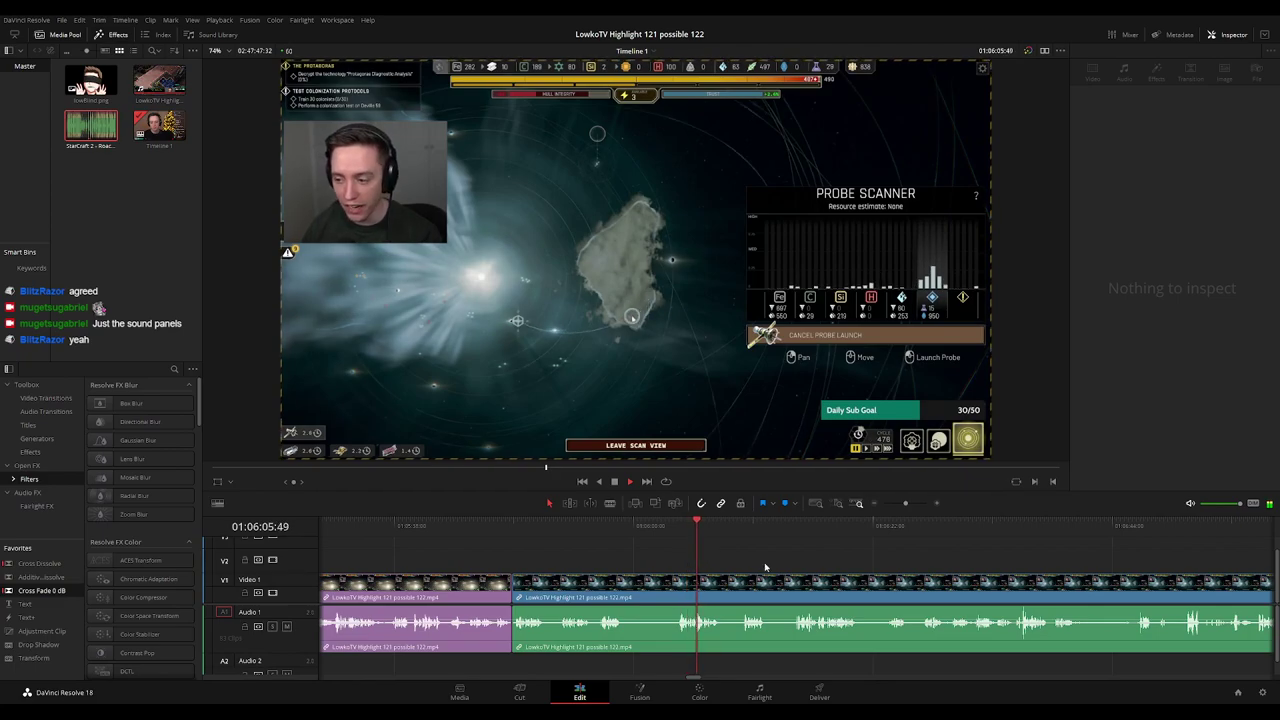
{"action": "left_click_drag", "start_coordinate": [771, 563], "coordinate": [647, 562]}
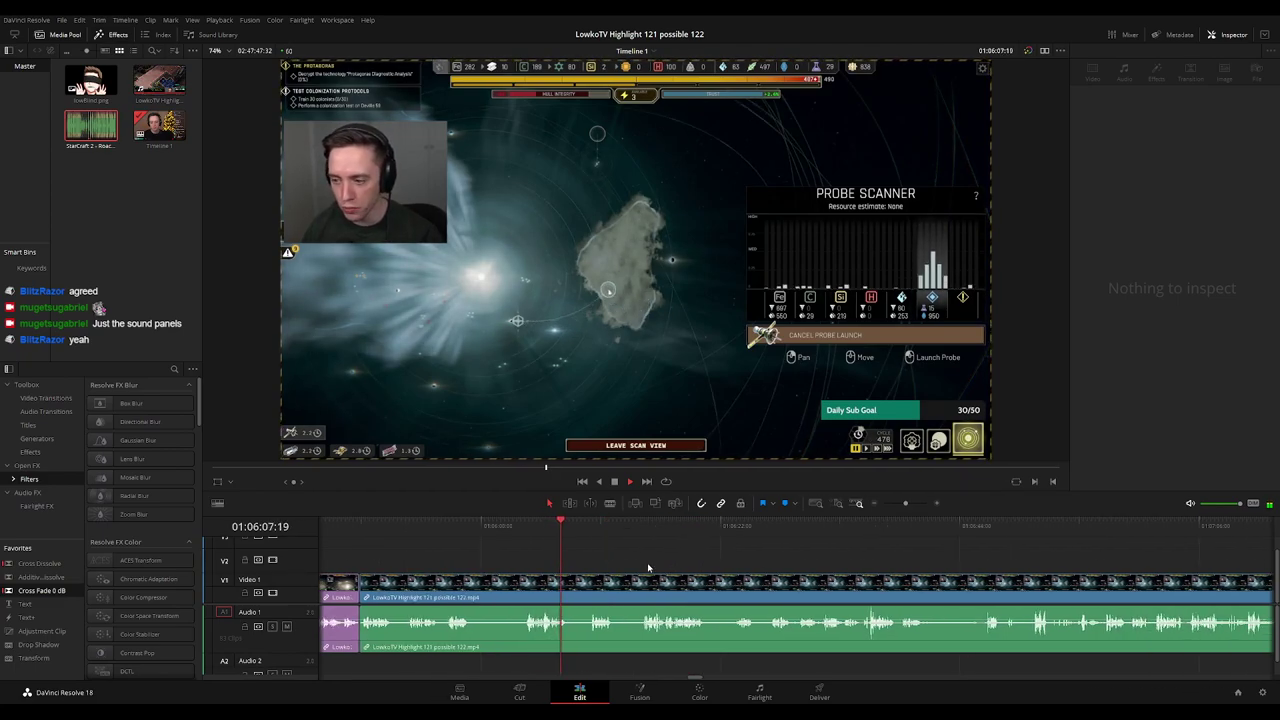
{"action": "left_click", "coordinate": [585, 534]}
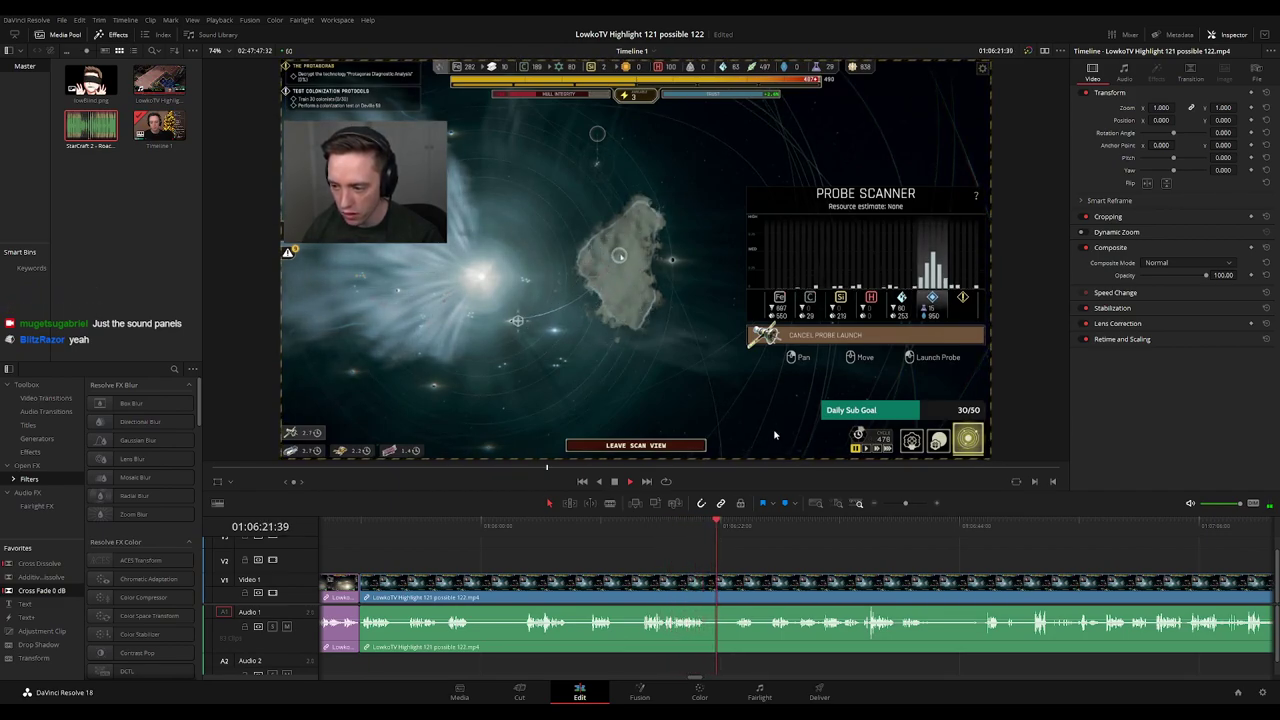
{"action": "left_click", "coordinate": [744, 527]}
{"action": "left_click", "coordinate": [778, 528]}
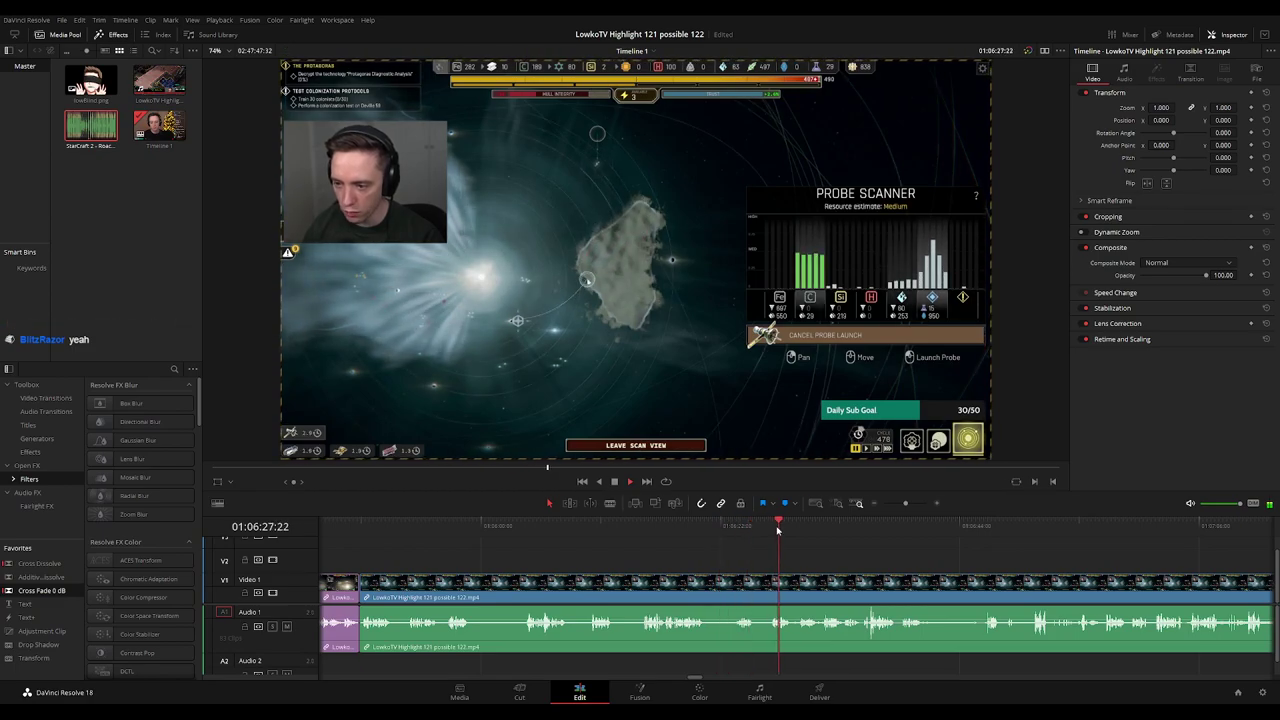
{"action": "left_click_drag", "start_coordinate": [899, 580], "coordinate": [674, 551]}
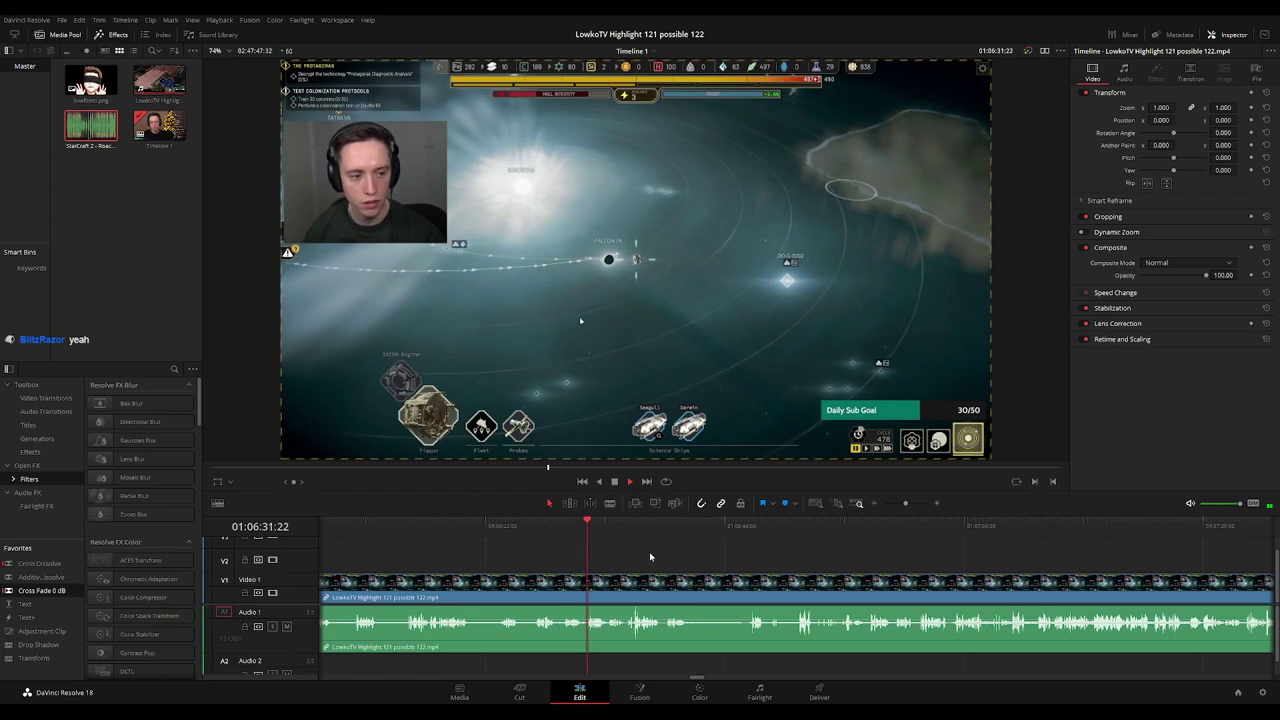
Review the footage from about 01:06:34 to 01:07:04, through the clip viewing and the game saving, for the next cut.
{"action": "left_click", "coordinate": [621, 535]}
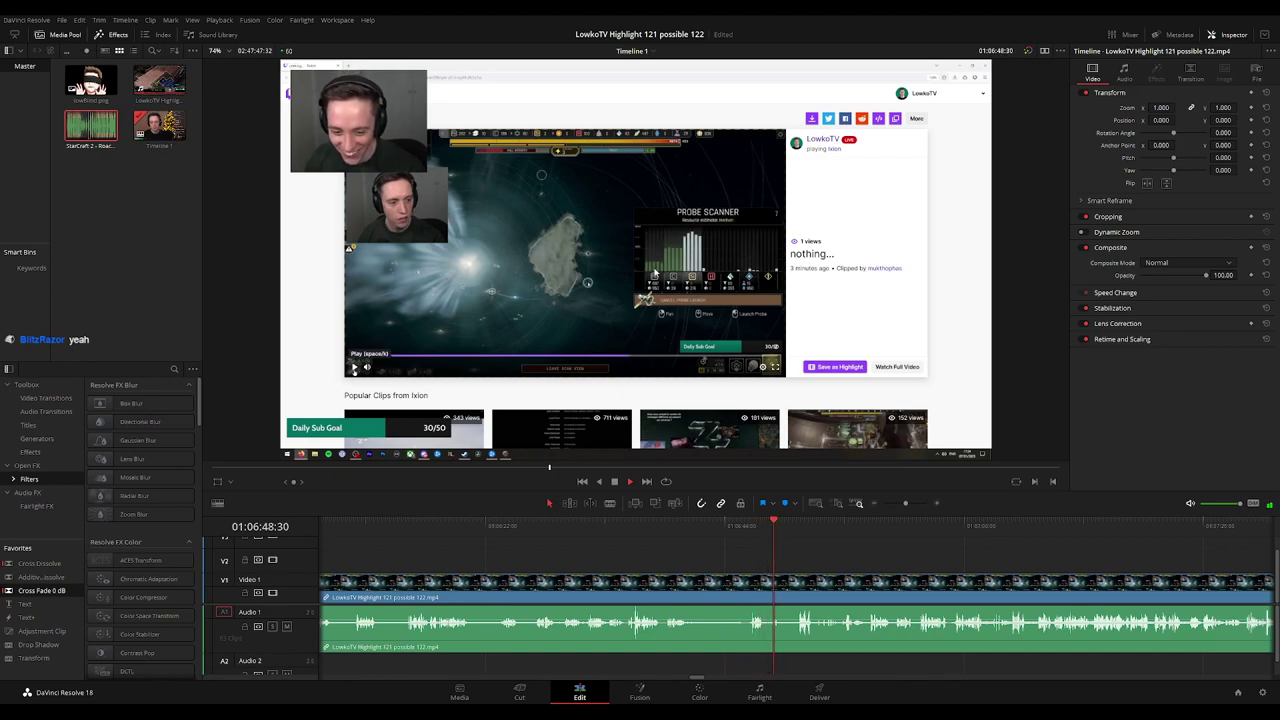
{"action": "scroll", "coordinate": [860, 555], "scroll_direction": "right", "scroll_amount": 3}
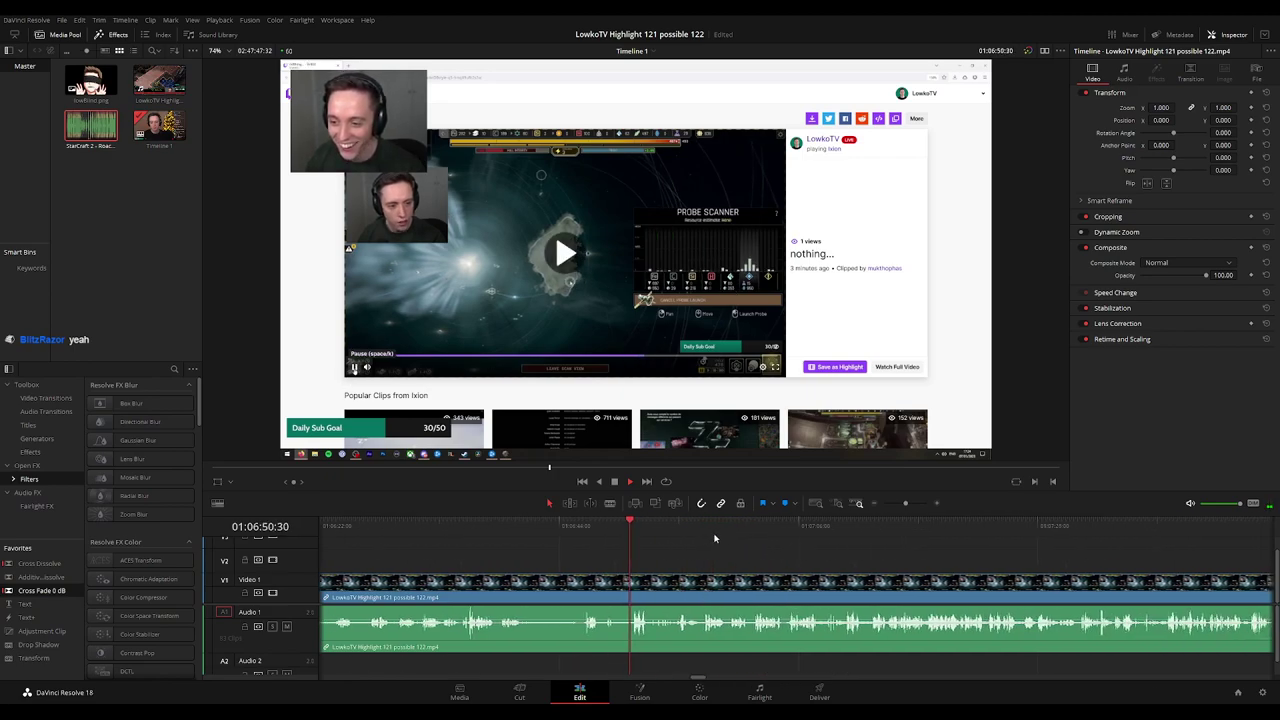
{"action": "left_click_drag", "start_coordinate": [746, 550], "coordinate": [652, 546]}
{"action": "scroll", "coordinate": [663, 546], "scroll_direction": "up", "scroll_amount": 1}
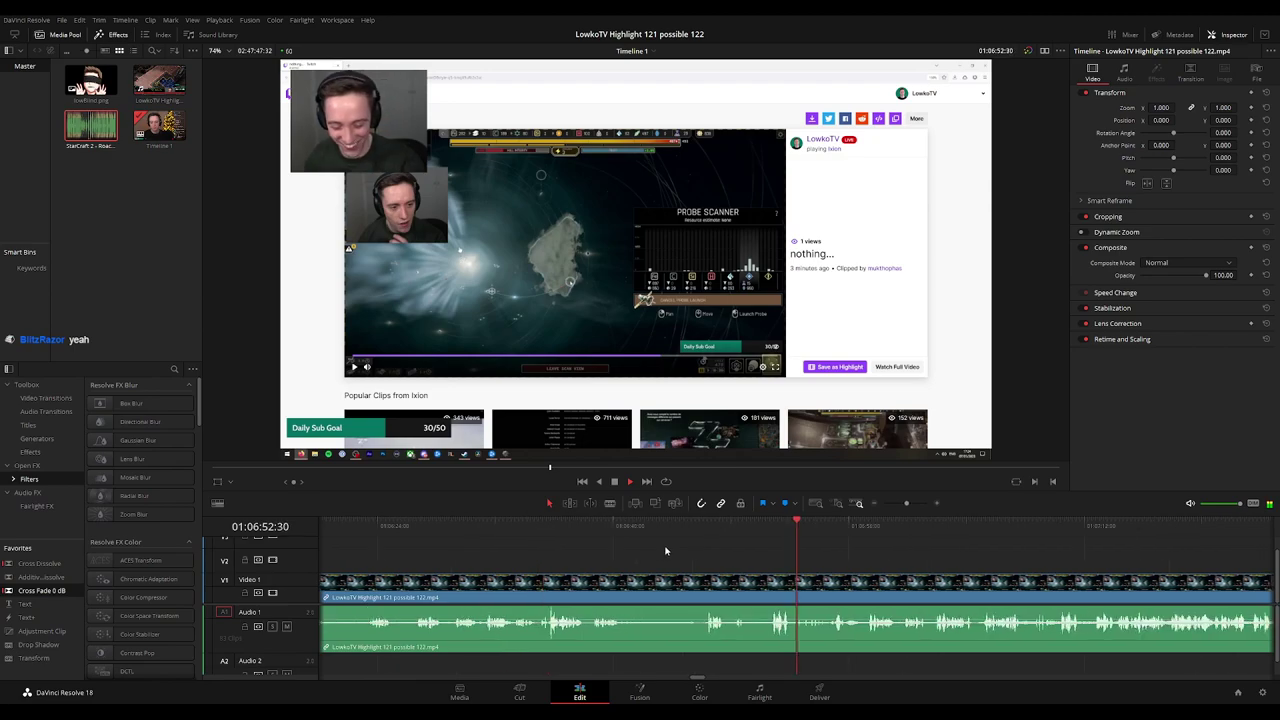
{"action": "left_click_drag", "start_coordinate": [921, 544], "coordinate": [655, 545]}
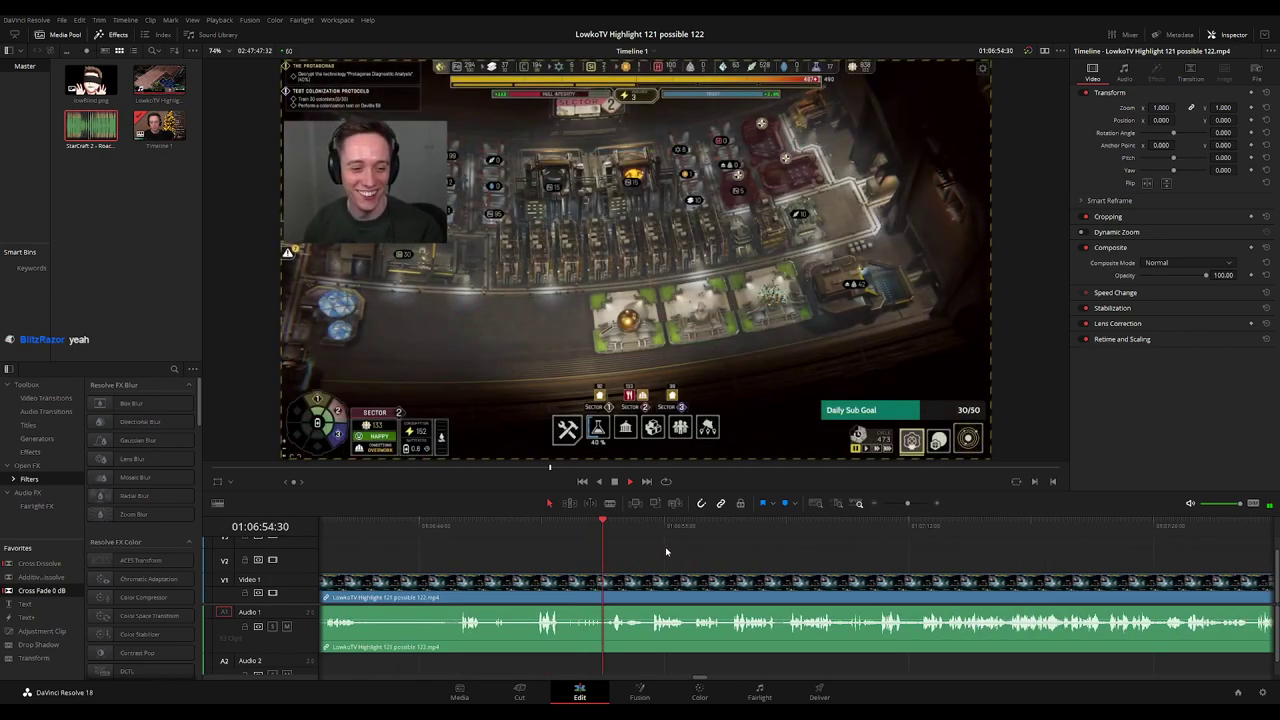
{"action": "scroll", "coordinate": [650, 556], "scroll_direction": "right", "scroll_amount": 2}
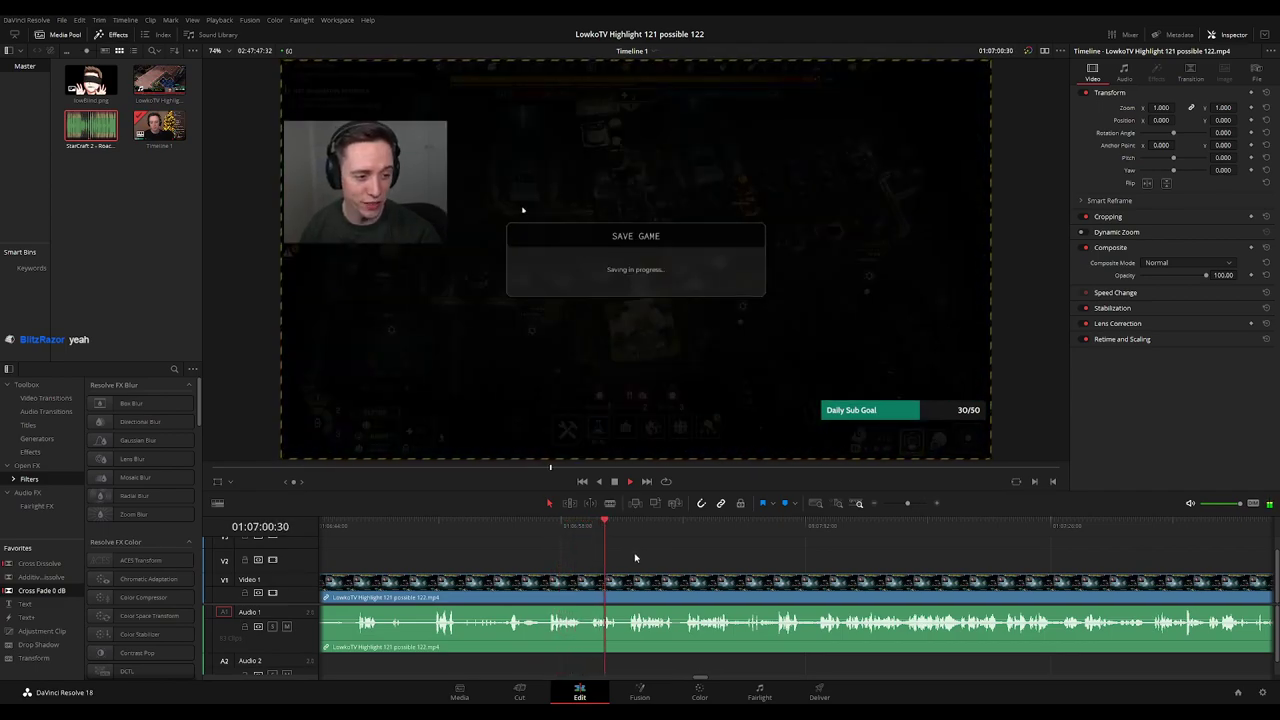
{"action": "scroll", "coordinate": [700, 560], "scroll_direction": "right", "scroll_amount": 2}
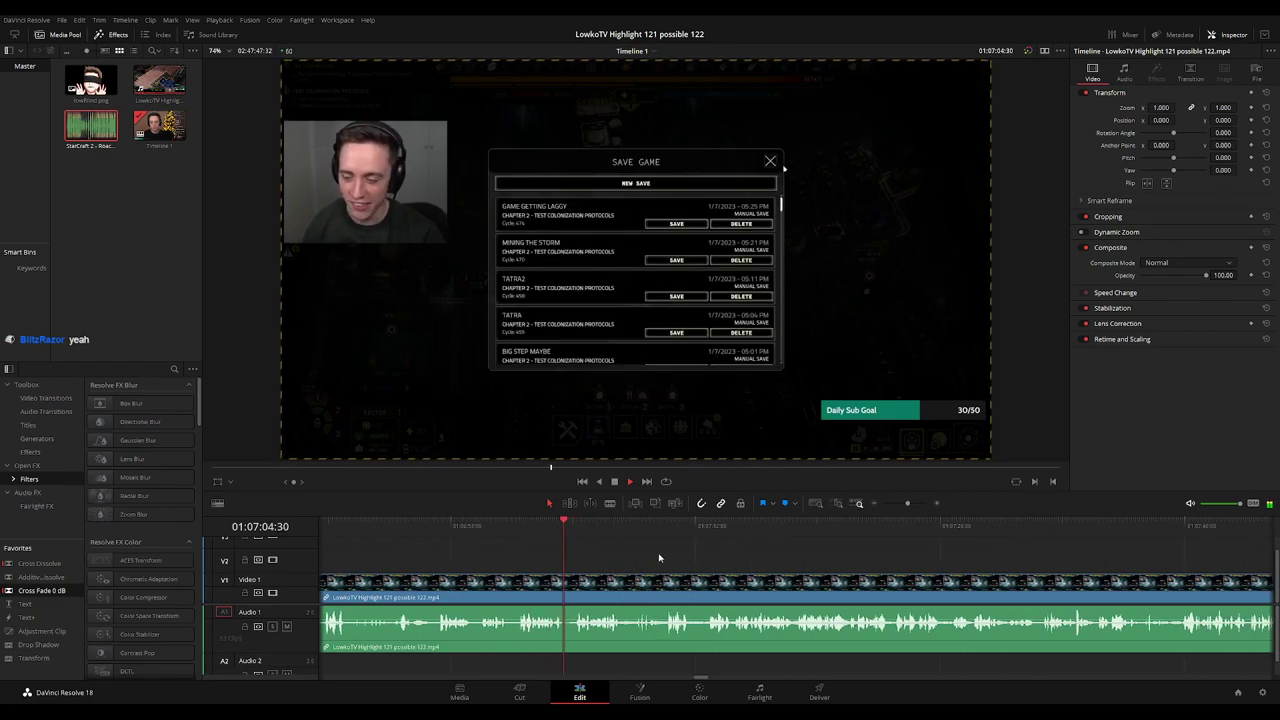
Cut out the short pause at about 01:07:04:30, closing the gap, and colour the clip before the join teal.
{"action": "scroll", "coordinate": [760, 554], "scroll_direction": "up", "scroll_amount": 3}
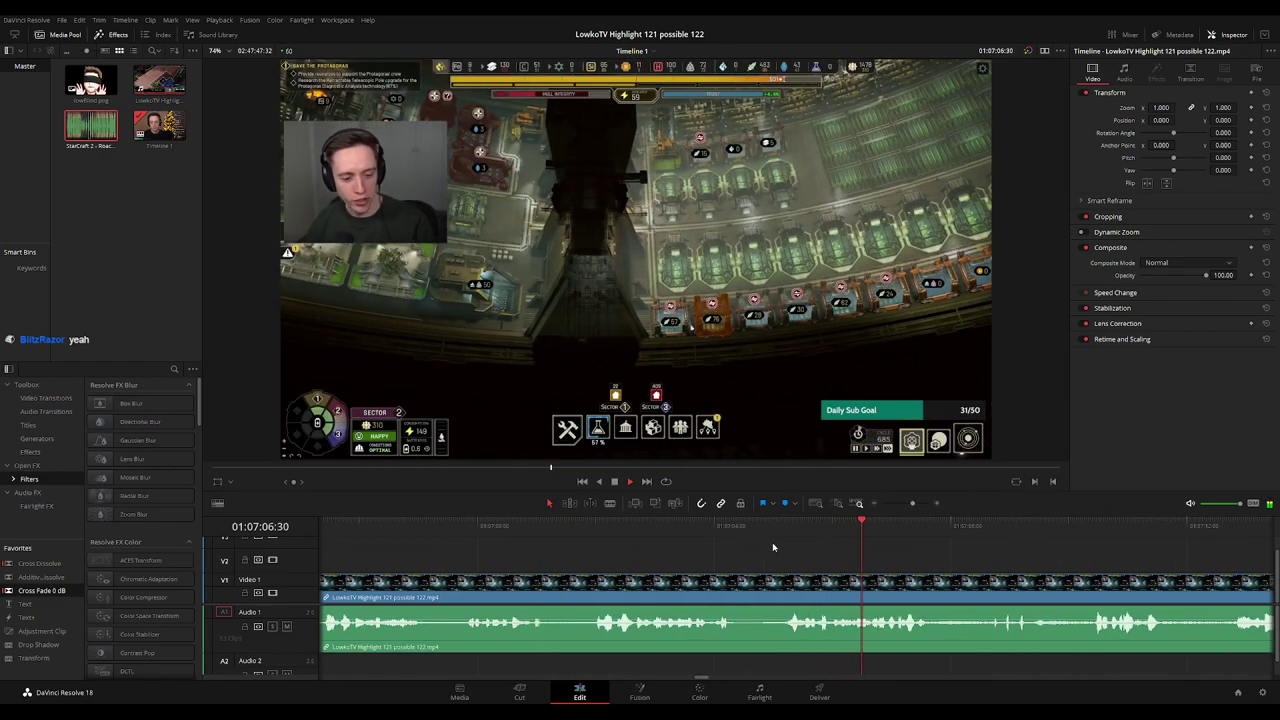
{"action": "left_click", "coordinate": [712, 522]}
{"action": "key", "text": "ctrl+b"}
{"action": "left_click_drag", "start_coordinate": [745, 590], "coordinate": [774, 593]}
{"action": "left_click", "coordinate": [759, 595]}
{"action": "key", "text": "BackSpace"}
{"action": "key", "text": "space"}
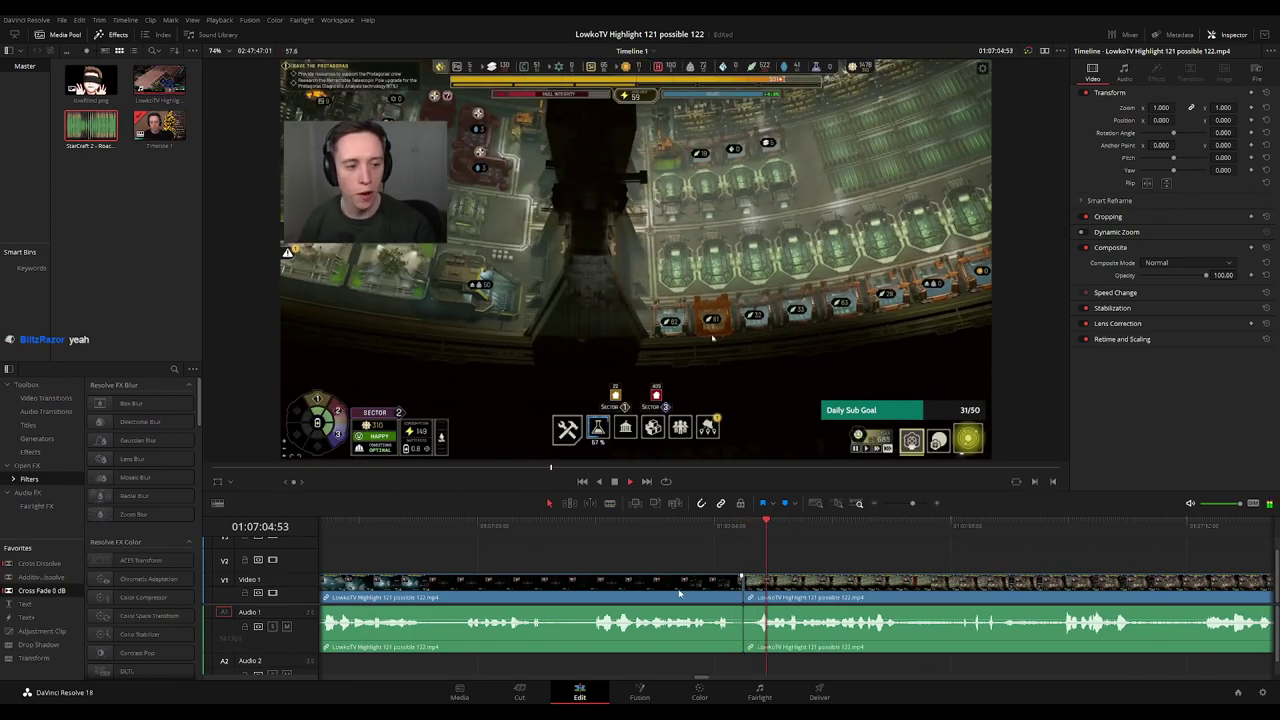
{"action": "left_click", "coordinate": [680, 592]}
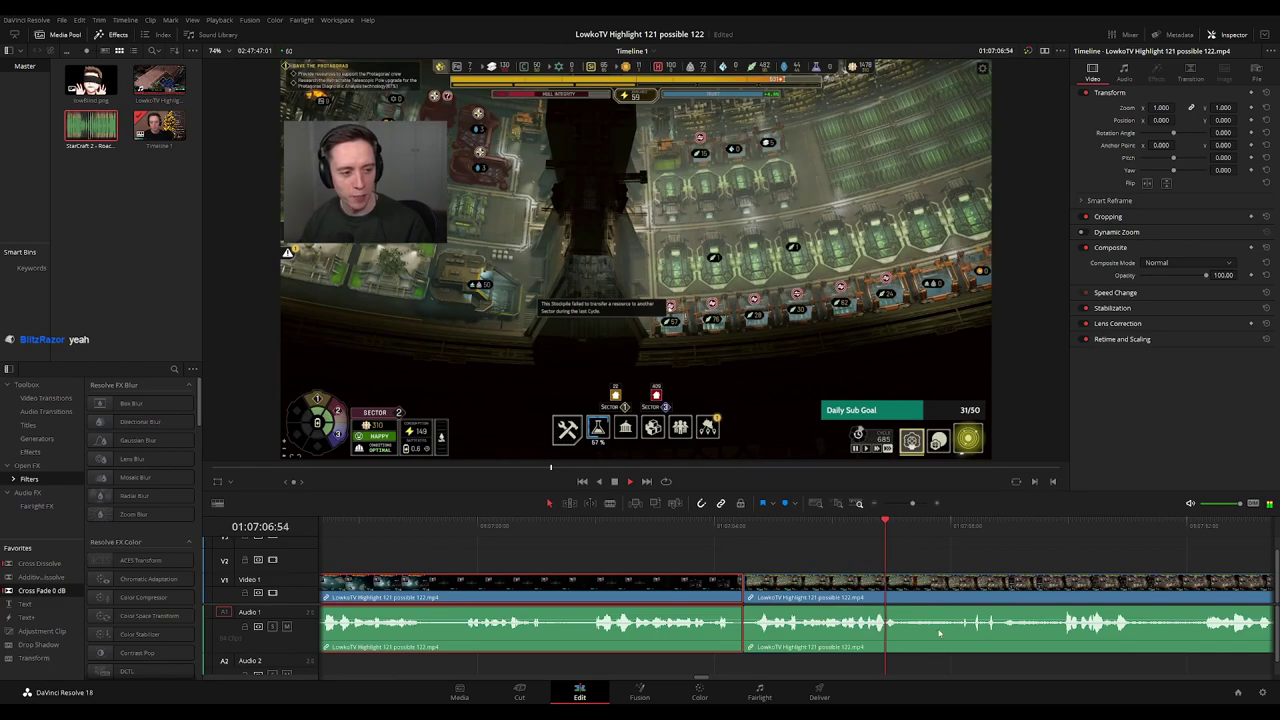
{"action": "key", "text": "c"}
{"action": "left_click", "coordinate": [1044, 567]}
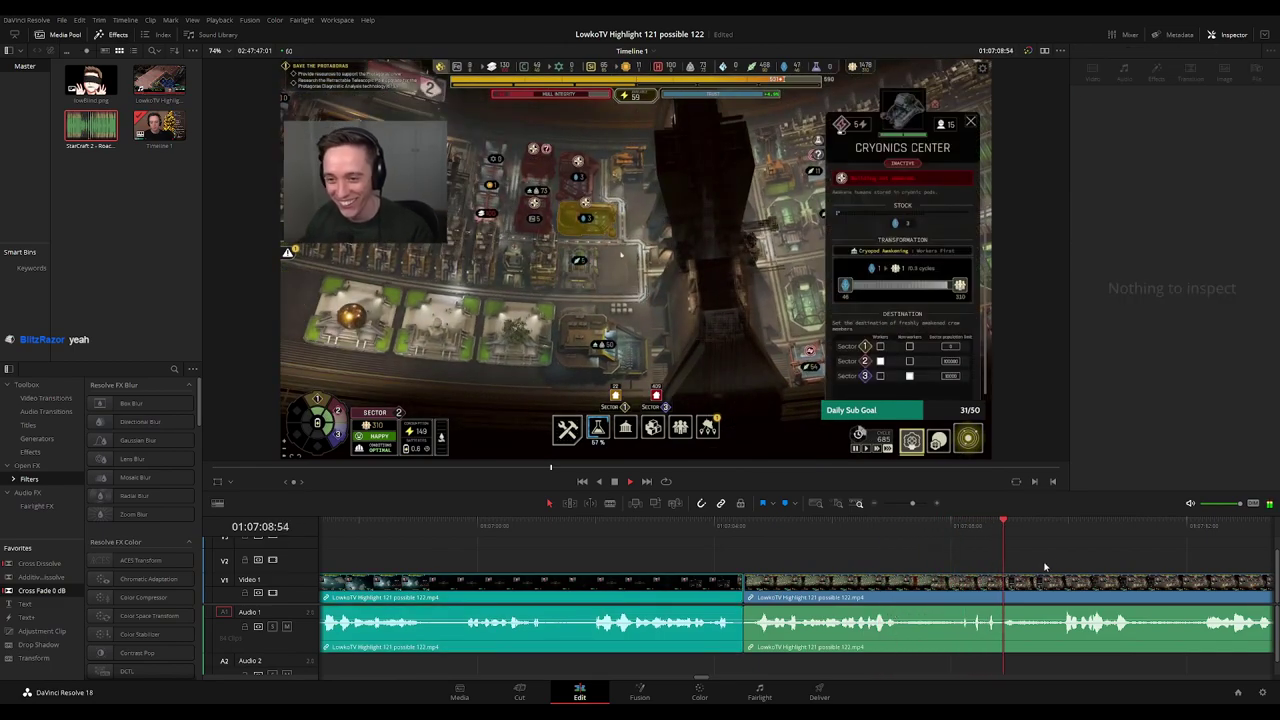
Look over the coloured clips on the timeline and review the footage from about 01:07:09 to 01:07:16.
{"action": "key", "text": "ctrl+minus"}
{"action": "key", "text": "ctrl+minus"}
{"action": "key", "text": "ctrl+minus"}
{"action": "key", "text": "ctrl+minus"}
{"action": "key", "text": "ctrl+minus"}
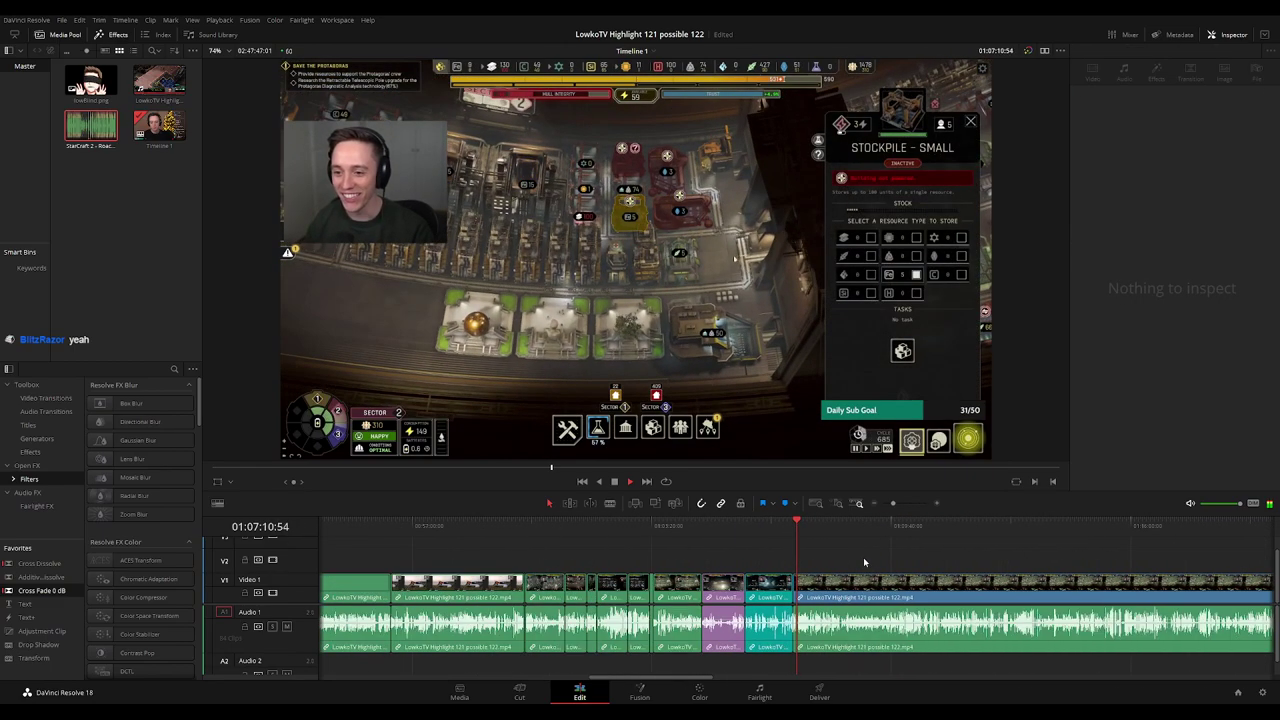
{"action": "scroll", "coordinate": [863, 557], "scroll_direction": "up", "scroll_amount": 4}
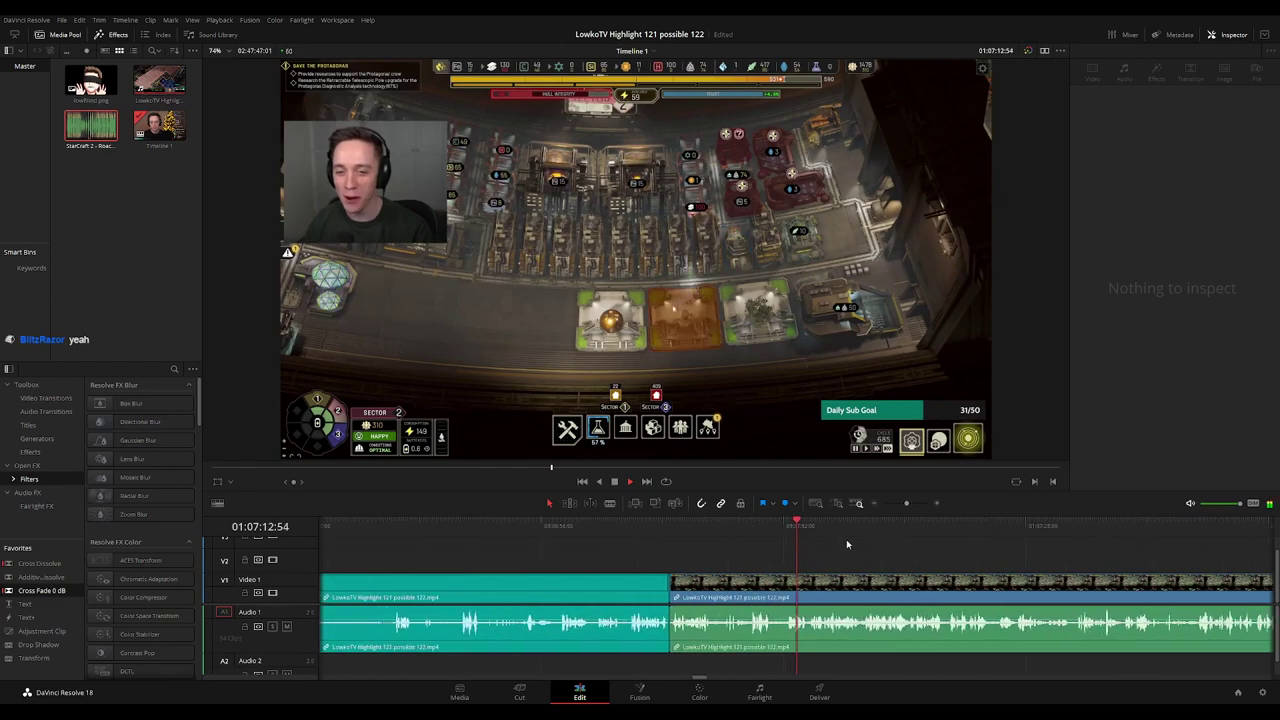
{"action": "scroll", "coordinate": [846, 544], "scroll_direction": "up", "scroll_amount": 1}
{"action": "left_click_drag", "start_coordinate": [924, 559], "coordinate": [626, 546]}
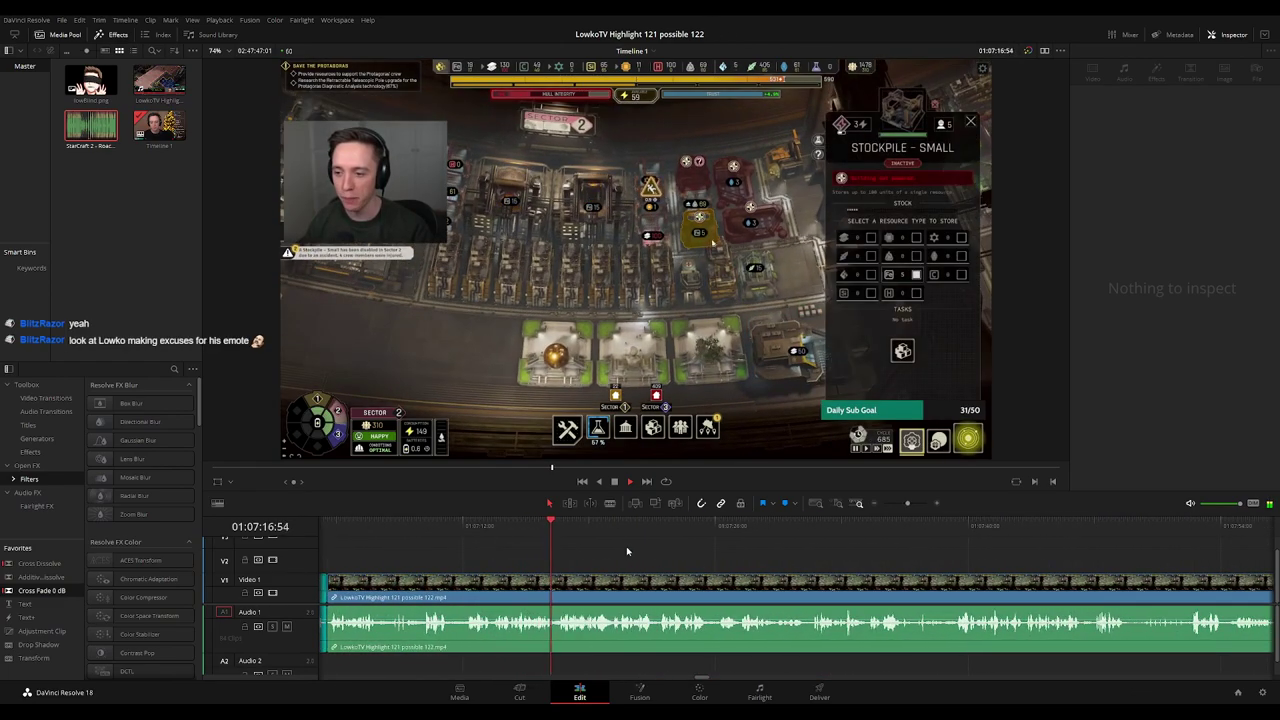
Review the footage from about 01:07:17 to 01:07:44 and its audio waveform for the next section to trim.
{"action": "key", "text": "space"}
{"action": "key", "text": "space"}
{"action": "key", "text": "ctrl+minus"}
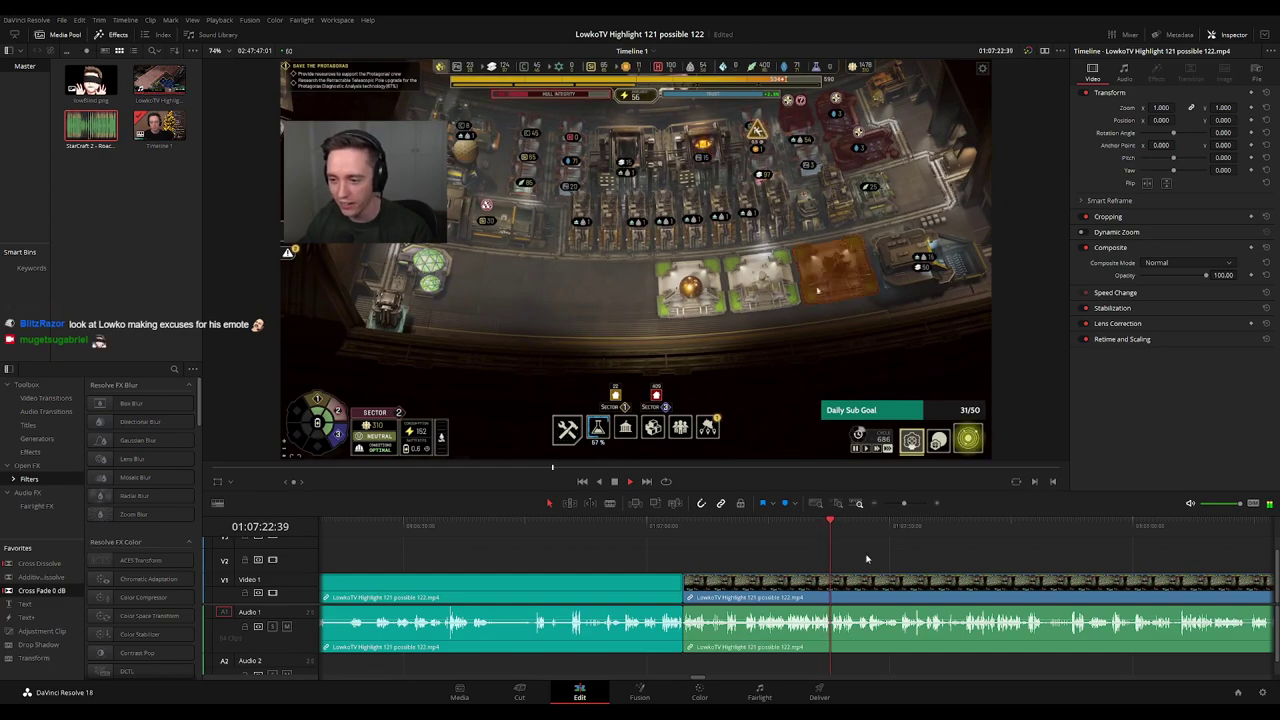
{"action": "scroll", "coordinate": [623, 558], "scroll_direction": "right", "scroll_amount": 5}
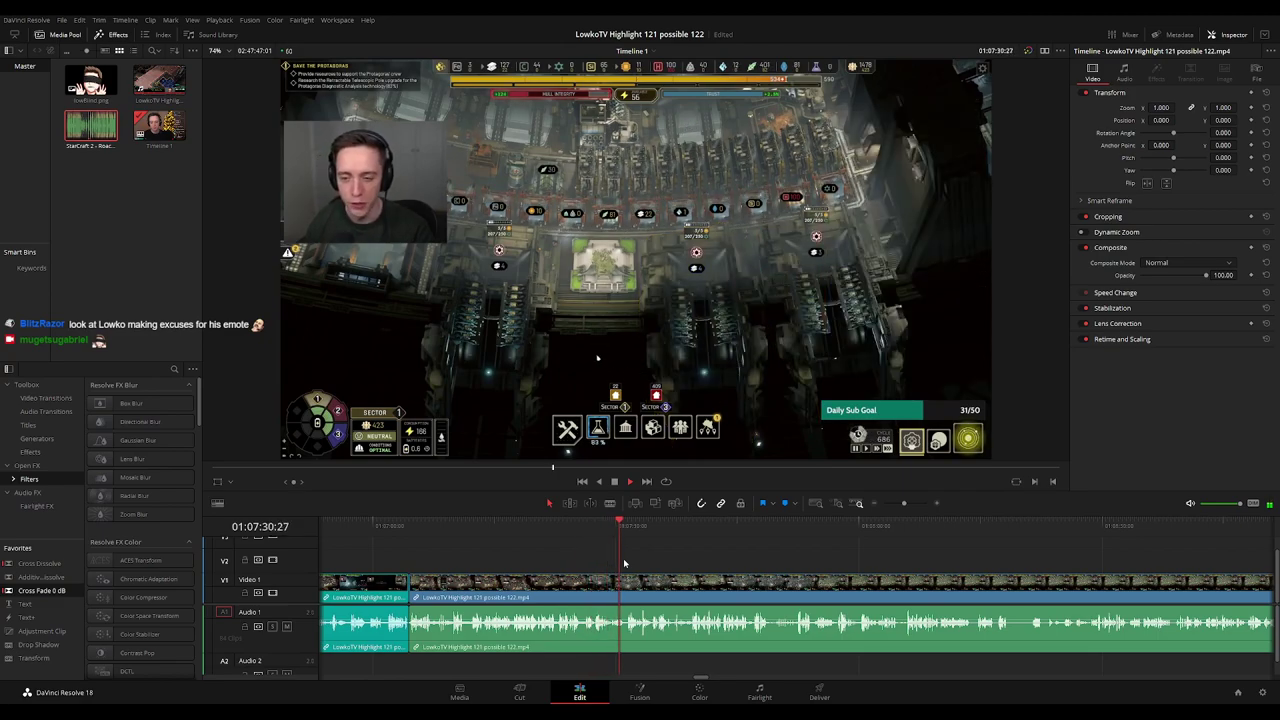
{"action": "scroll", "coordinate": [700, 563], "scroll_direction": "right", "scroll_amount": 3}
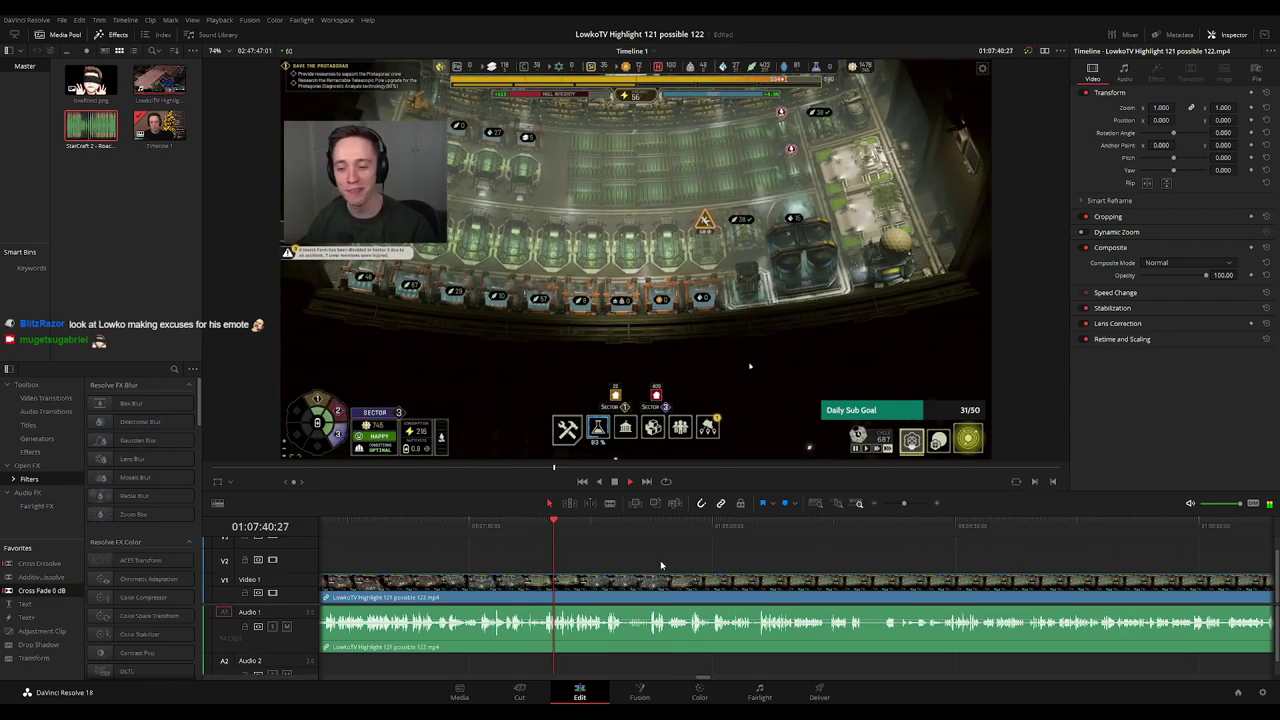
{"action": "left_click_drag", "start_coordinate": [659, 565], "coordinate": [593, 566]}
{"action": "scroll", "coordinate": [594, 565], "scroll_direction": "up", "scroll_amount": 1}
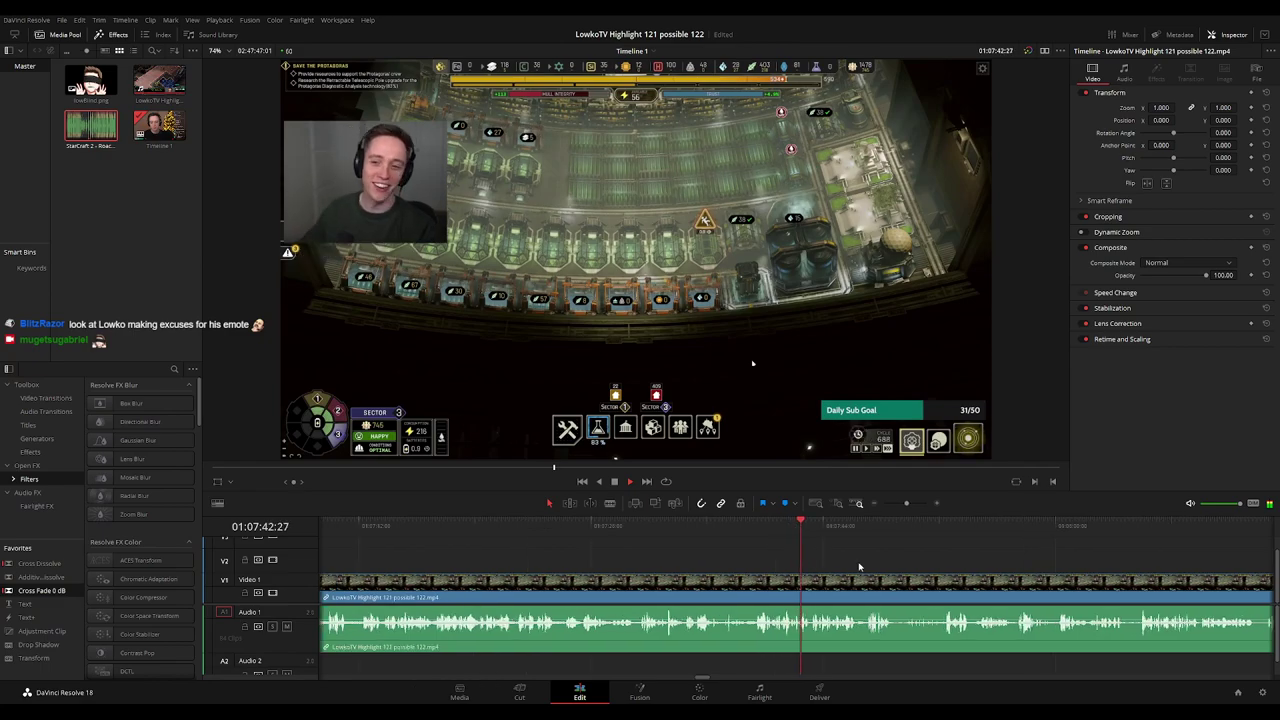
{"action": "left_click_drag", "start_coordinate": [909, 564], "coordinate": [756, 564]}
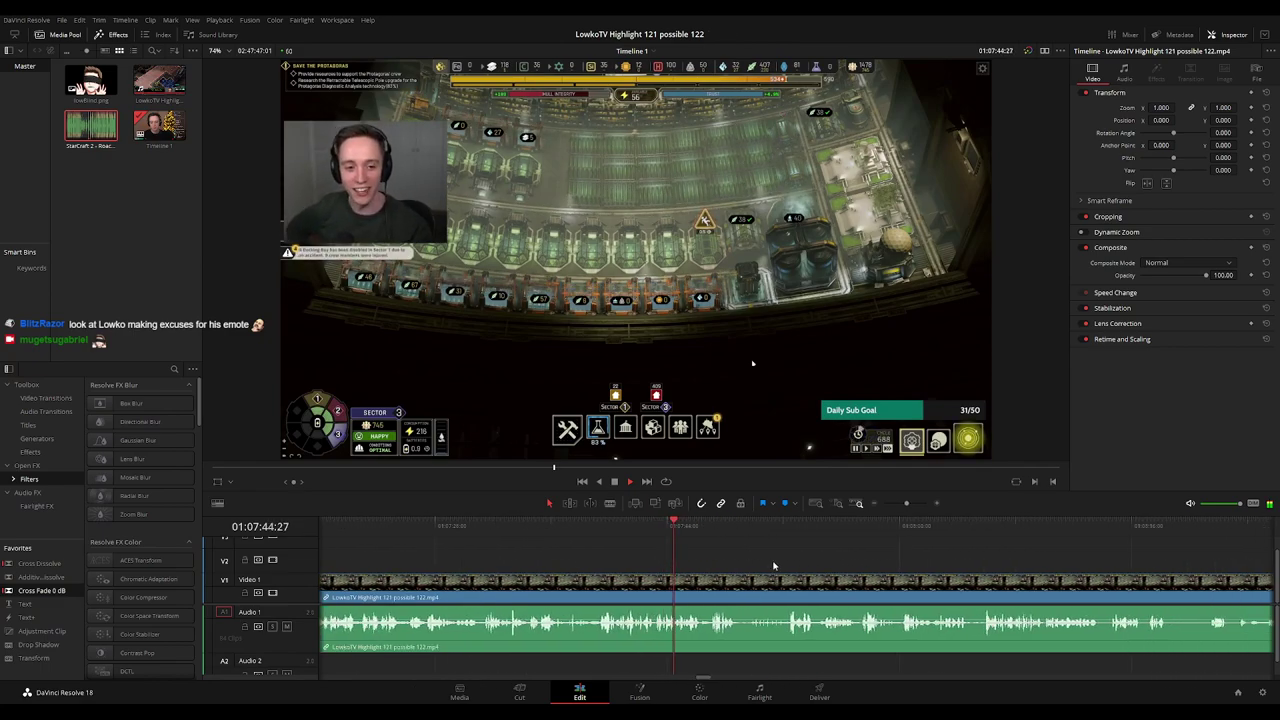
Review the footage and audio waveform from about 01:07:44 to 01:08:17, through the stream starting countdown shots, for the next cut.
{"action": "scroll", "coordinate": [618, 566], "scroll_direction": "right", "scroll_amount": 4}
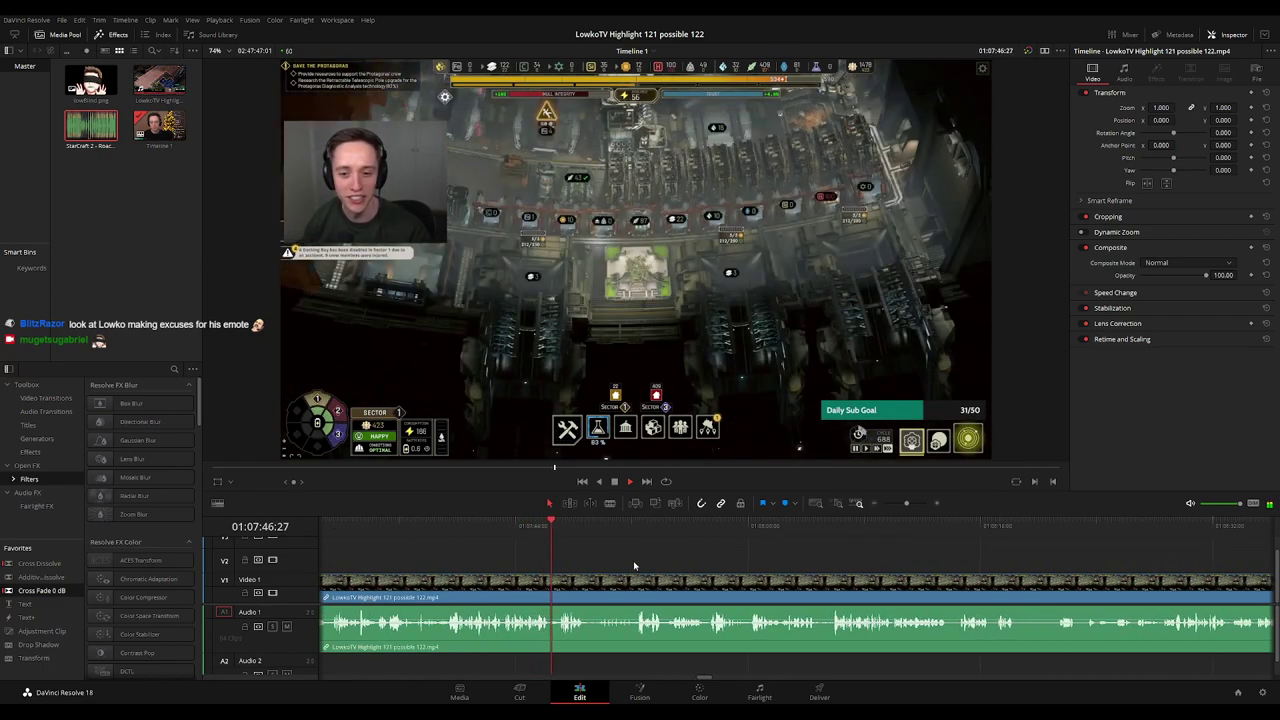
{"action": "scroll", "coordinate": [640, 563], "scroll_direction": "right", "scroll_amount": 2}
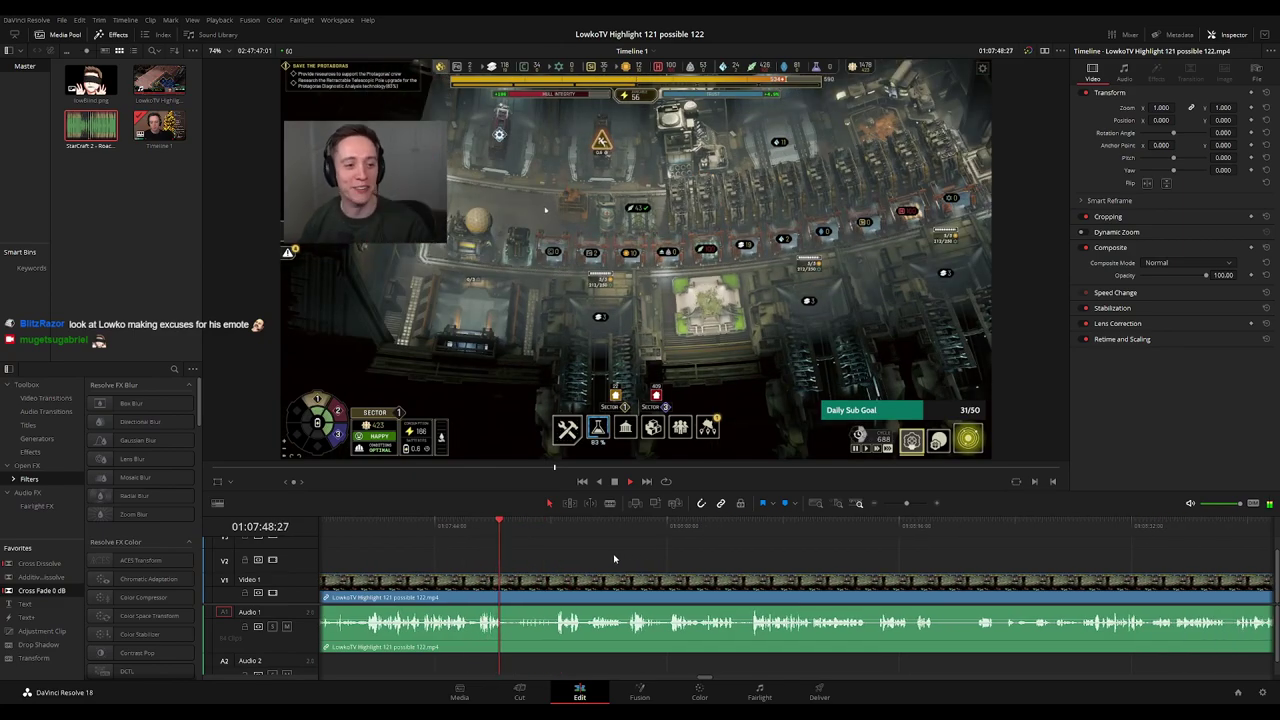
{"action": "scroll", "coordinate": [600, 565], "scroll_direction": "right", "scroll_amount": 2}
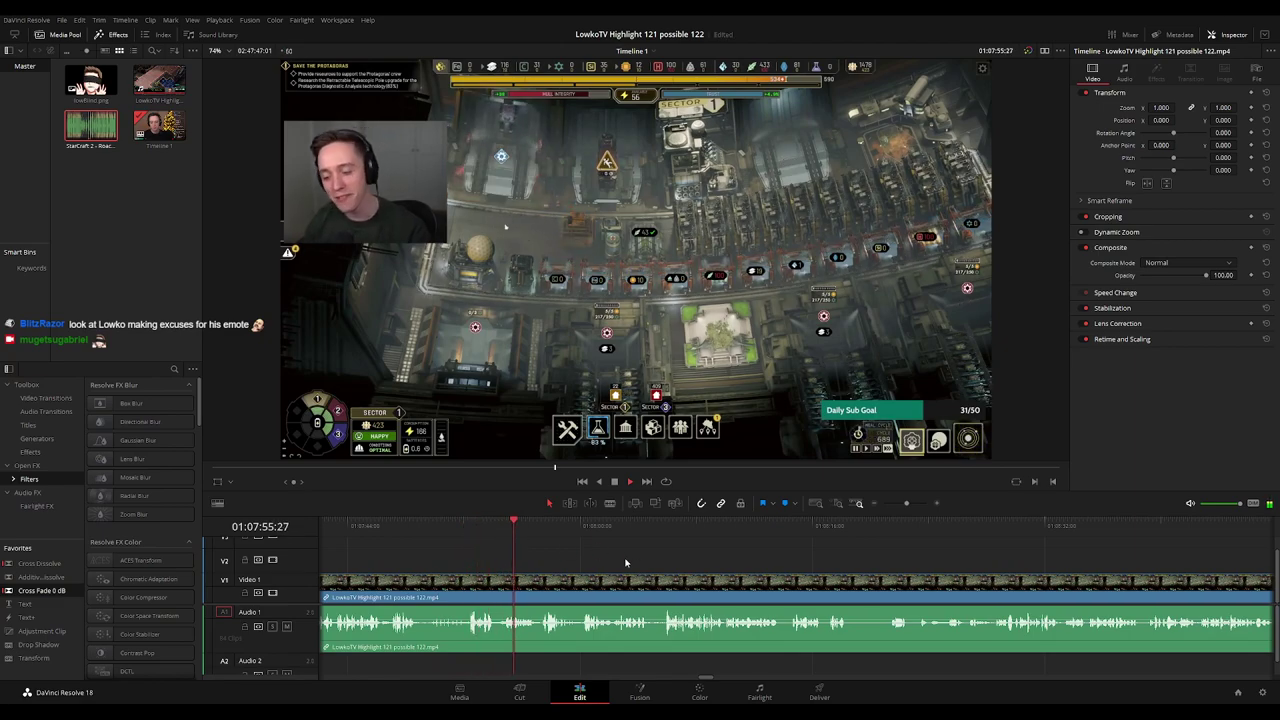
{"action": "scroll", "coordinate": [628, 555], "scroll_direction": "right", "scroll_amount": 2}
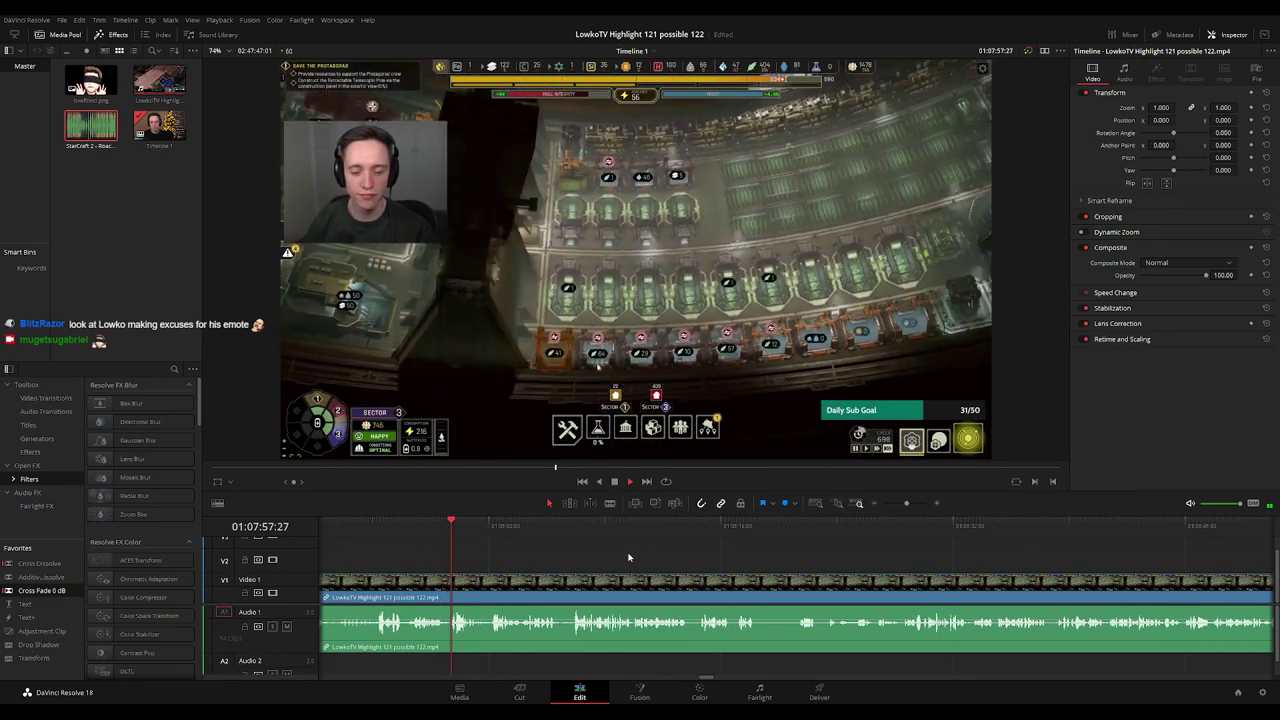
{"action": "scroll", "coordinate": [801, 553], "scroll_direction": "up", "scroll_amount": 2}
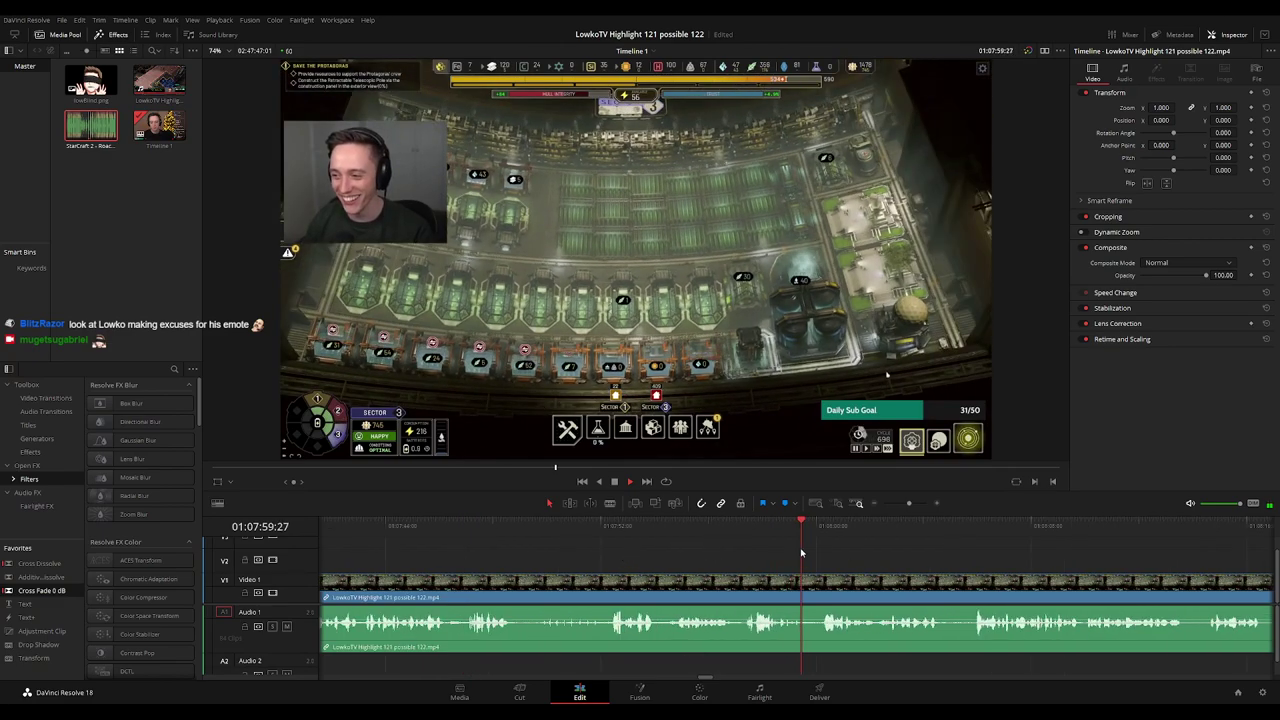
{"action": "scroll", "coordinate": [700, 552], "scroll_direction": "right", "scroll_amount": 3}
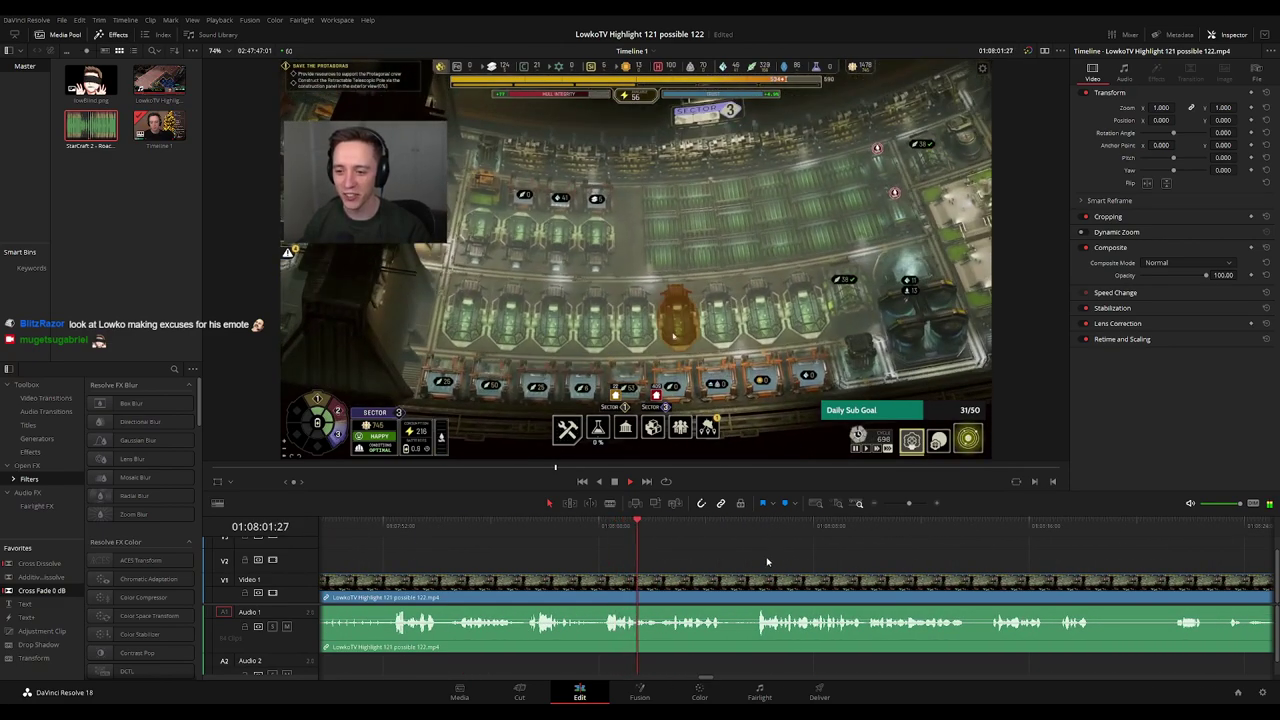
{"action": "scroll", "coordinate": [767, 562], "scroll_direction": "right", "scroll_amount": 2}
{"action": "scroll", "coordinate": [614, 561], "scroll_direction": "right", "scroll_amount": 2}
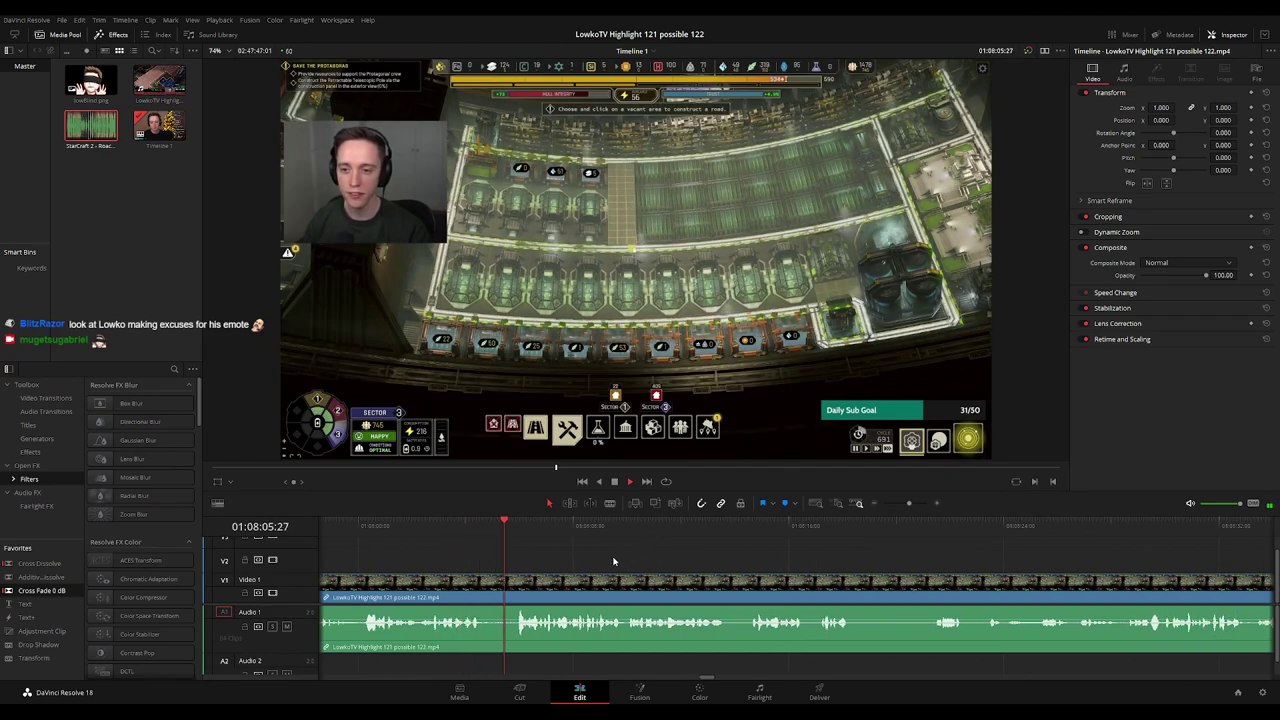
{"action": "scroll", "coordinate": [608, 560], "scroll_direction": "right", "scroll_amount": 2}
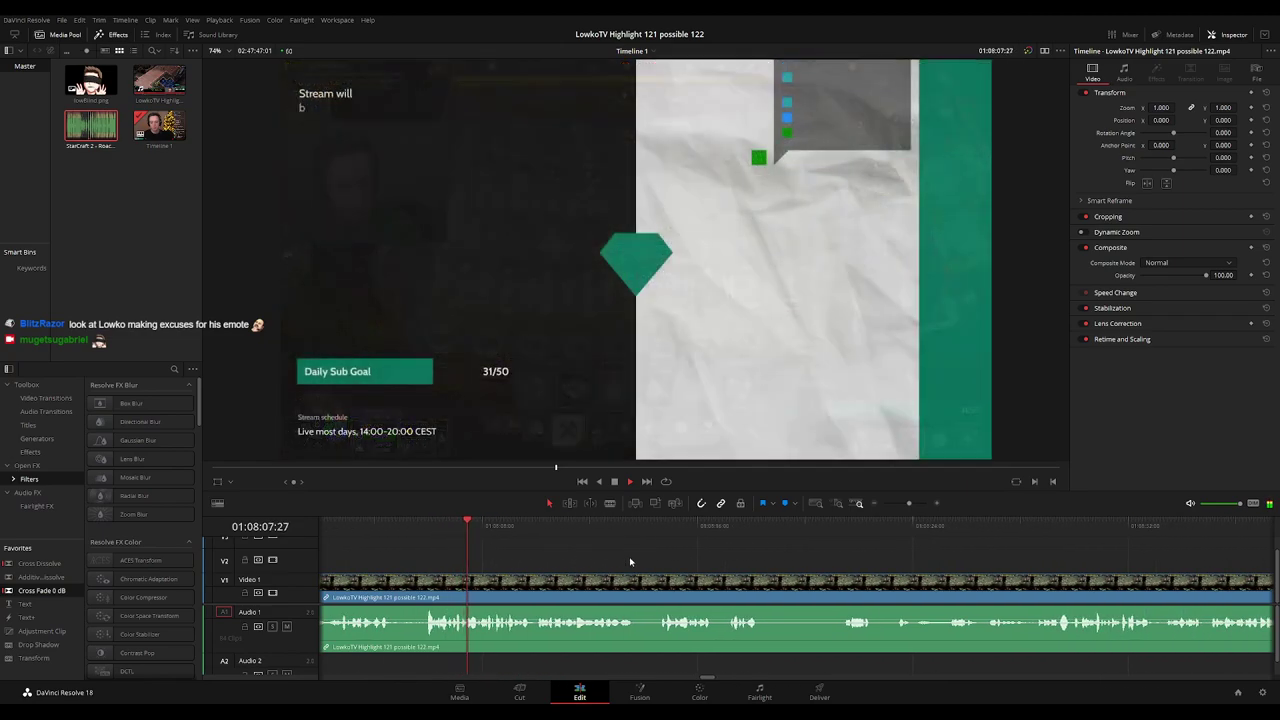
{"action": "scroll", "coordinate": [630, 562], "scroll_direction": "down", "scroll_amount": 2}
{"action": "scroll", "coordinate": [737, 563], "scroll_direction": "right", "scroll_amount": 3}
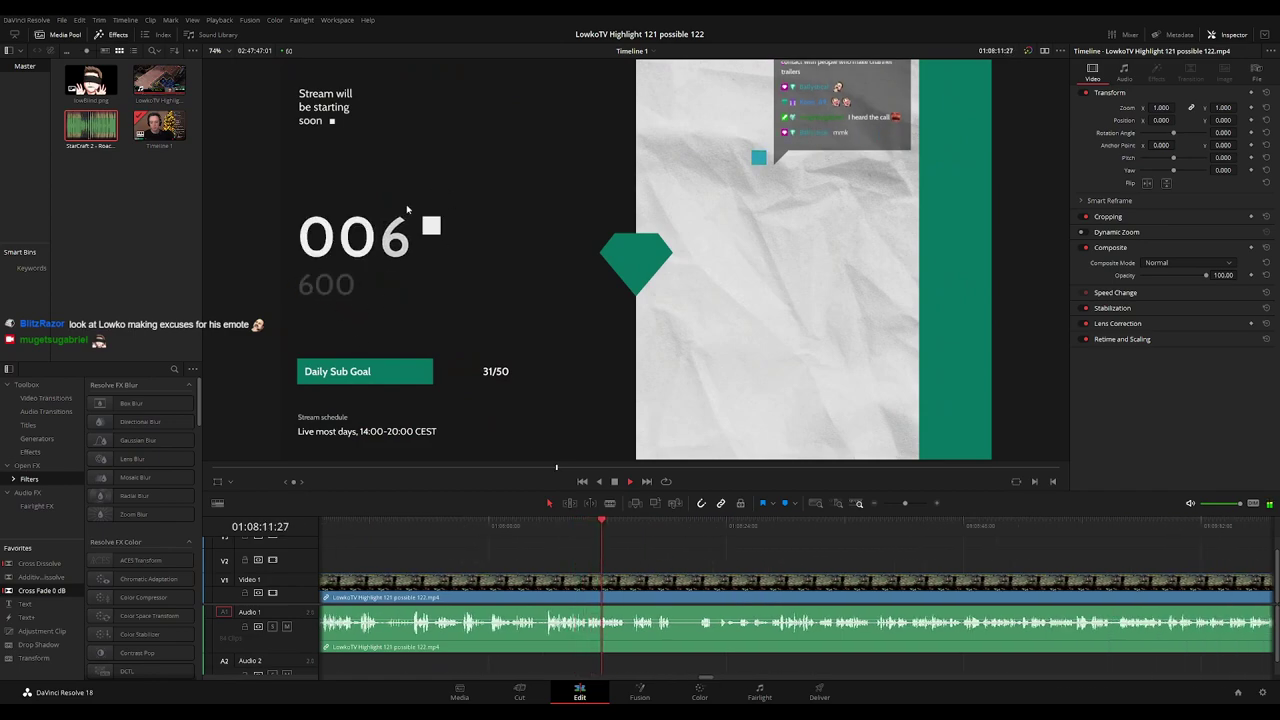
{"action": "scroll", "coordinate": [616, 558], "scroll_direction": "right", "scroll_amount": 2}
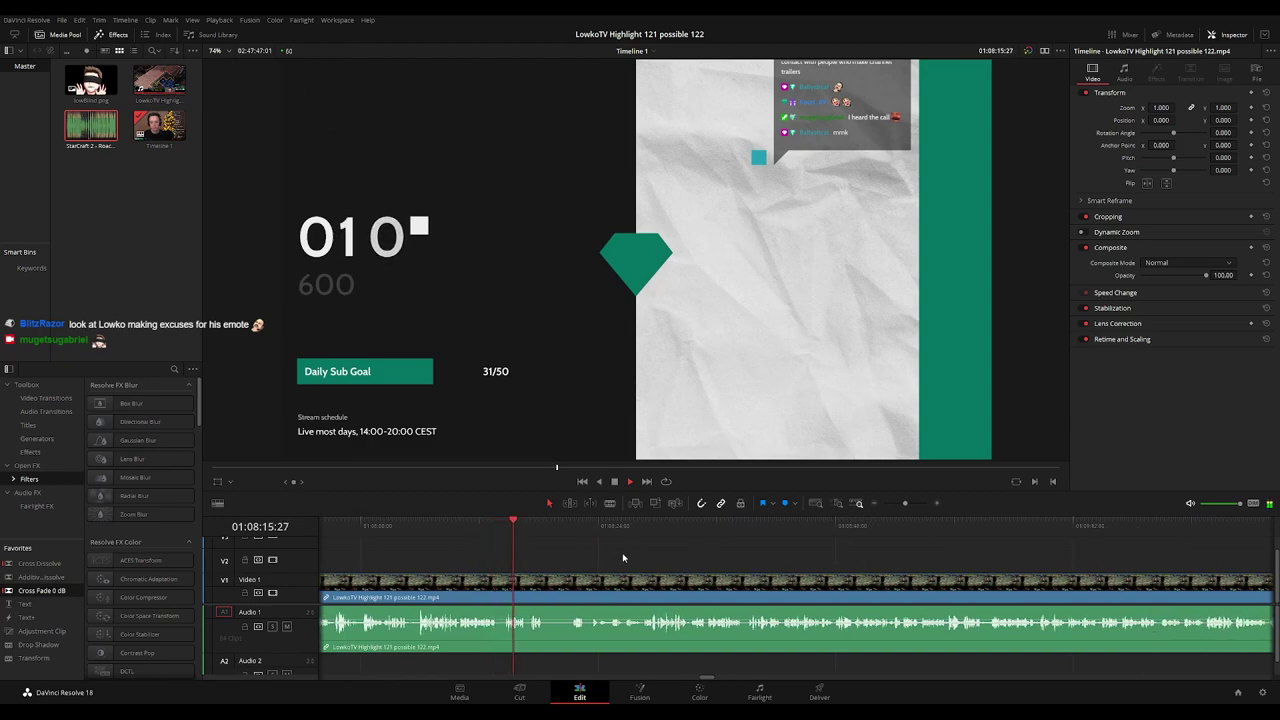
{"action": "scroll", "coordinate": [800, 560], "scroll_direction": "up", "scroll_amount": 1}
{"action": "scroll", "coordinate": [831, 559], "scroll_direction": "right", "scroll_amount": 4}
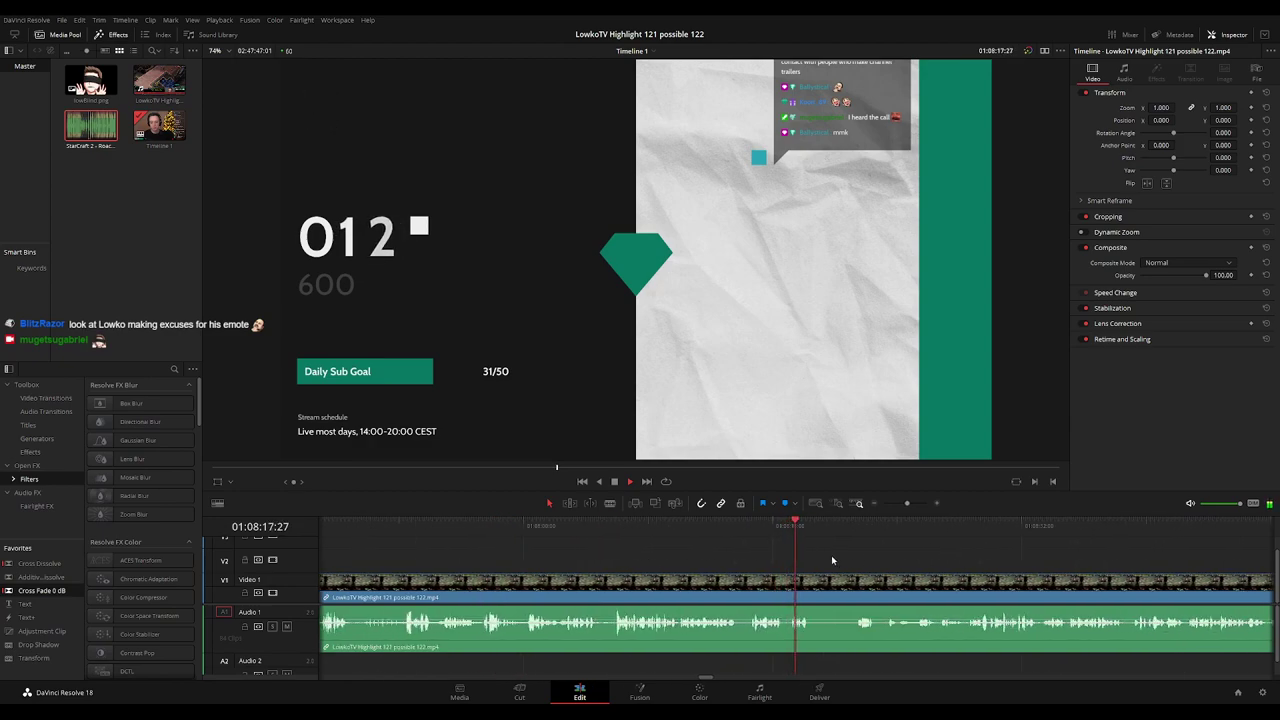
Cut out the short pause from about 01:08:18 to 01:08:21, closing the gap, and colour the clip before the join green.
{"action": "left_click_drag", "start_coordinate": [583, 523], "coordinate": [603, 524]}
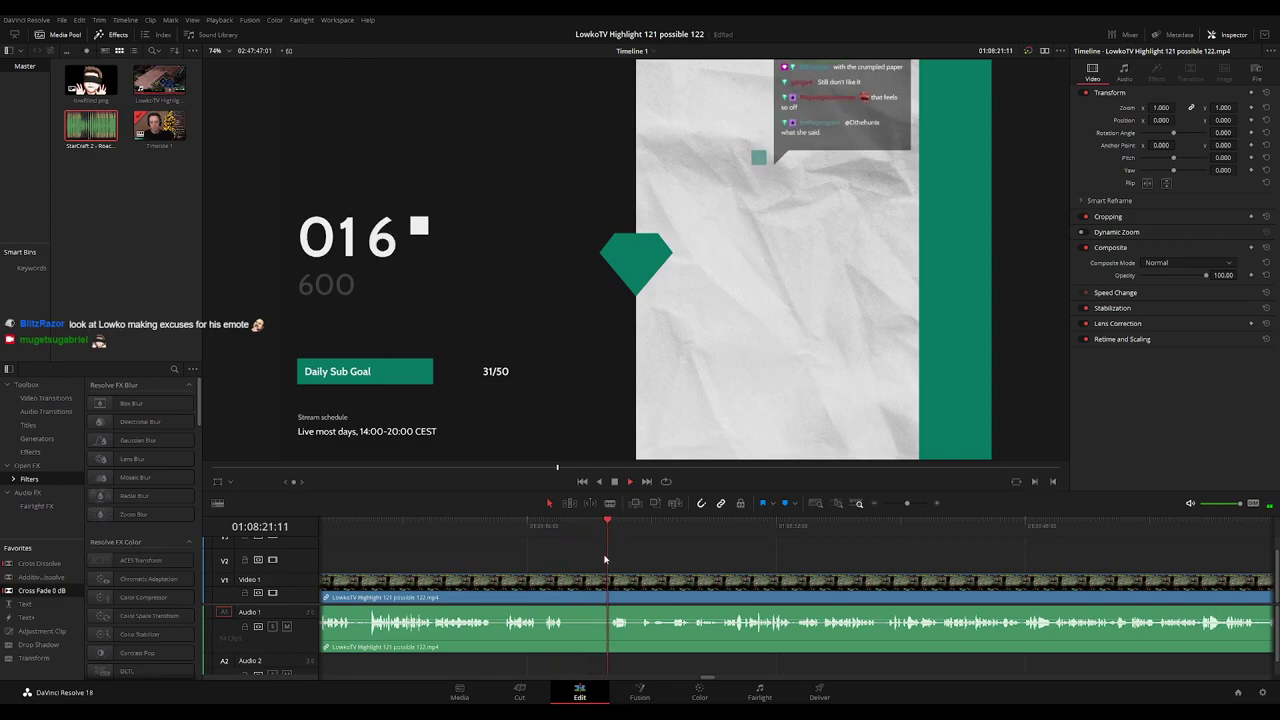
{"action": "left_click", "coordinate": [566, 593]}
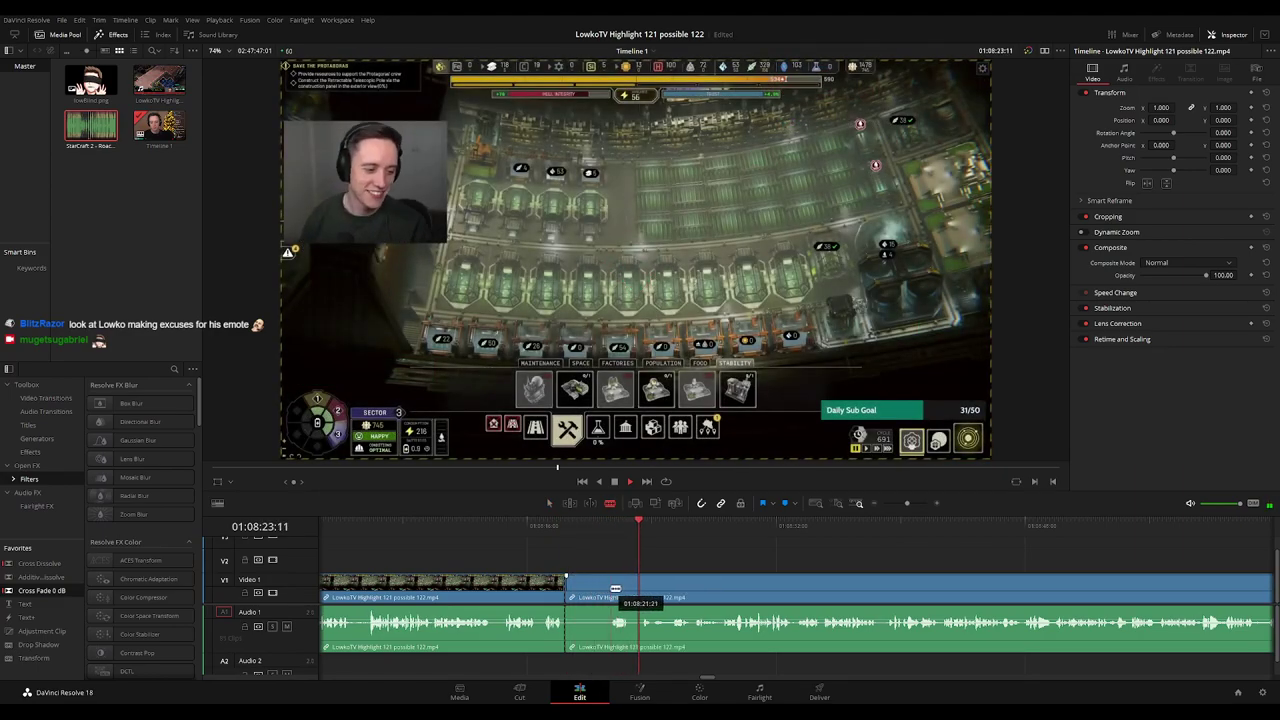
{"action": "left_click", "coordinate": [610, 592]}
{"action": "key", "text": "a"}
{"action": "left_click", "coordinate": [594, 595]}
{"action": "key", "text": "Delete"}
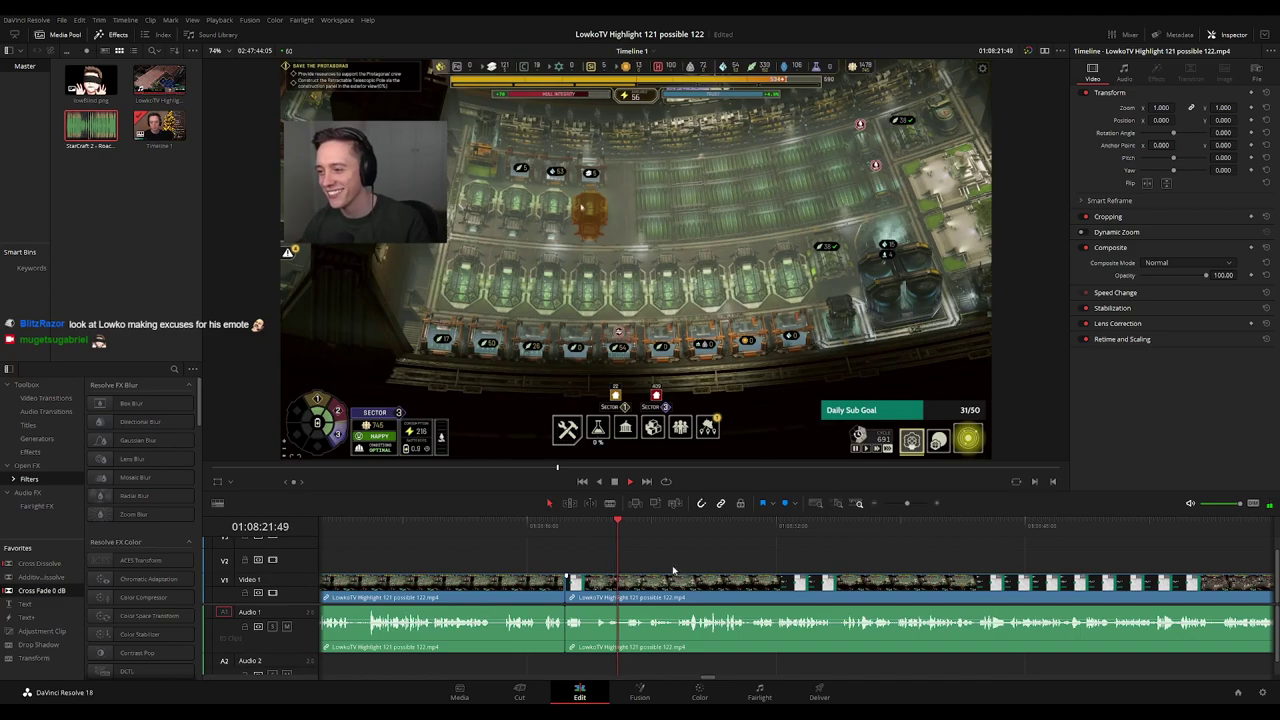
{"action": "left_click", "coordinate": [556, 583]}
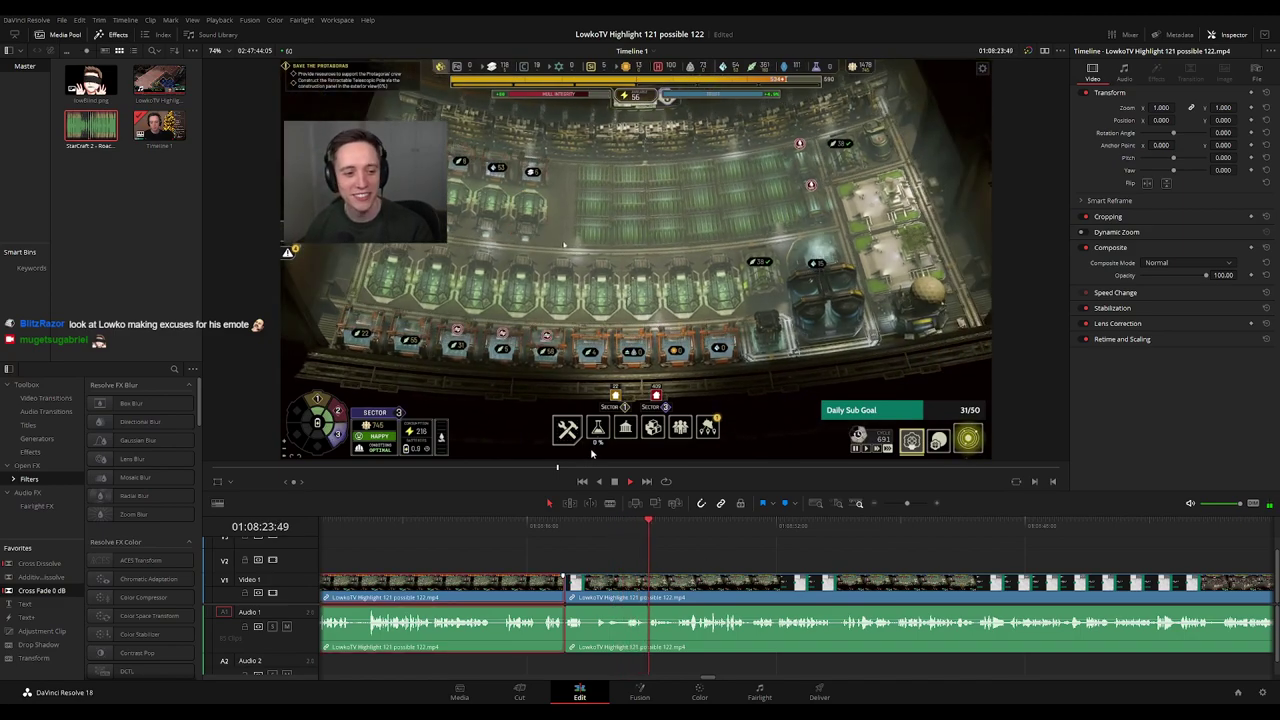
{"action": "left_click", "coordinate": [720, 544]}
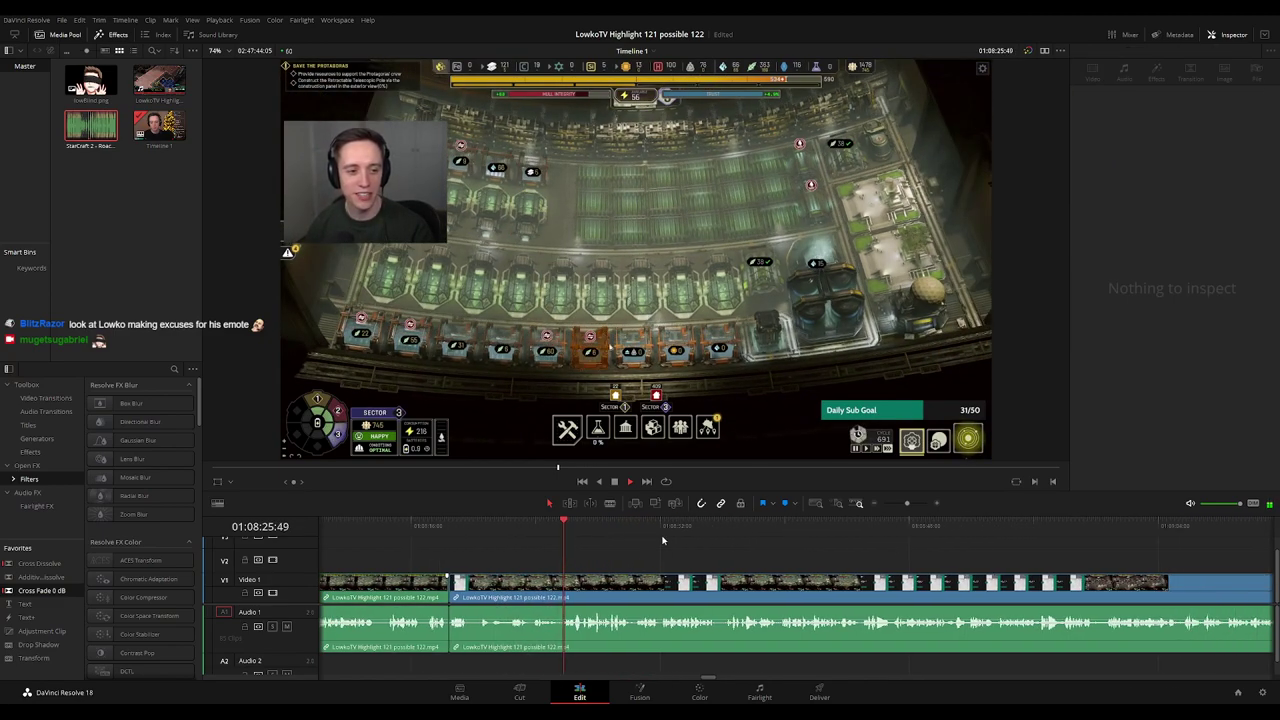
Review the footage from about 01:08:25 to 01:08:45 and inspect its audio waveform closely for pauses to trim.
{"action": "scroll", "coordinate": [677, 559], "scroll_direction": "right", "scroll_amount": 2}
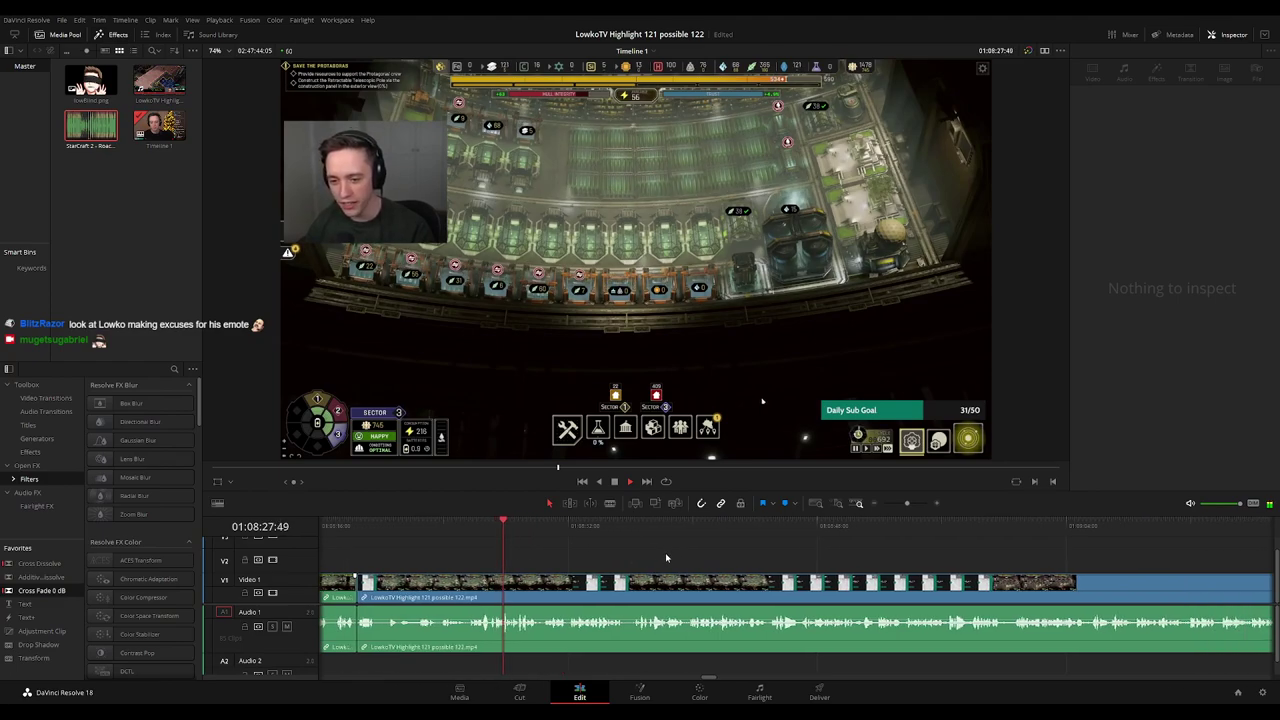
{"action": "scroll", "coordinate": [665, 552], "scroll_direction": "right", "scroll_amount": 2}
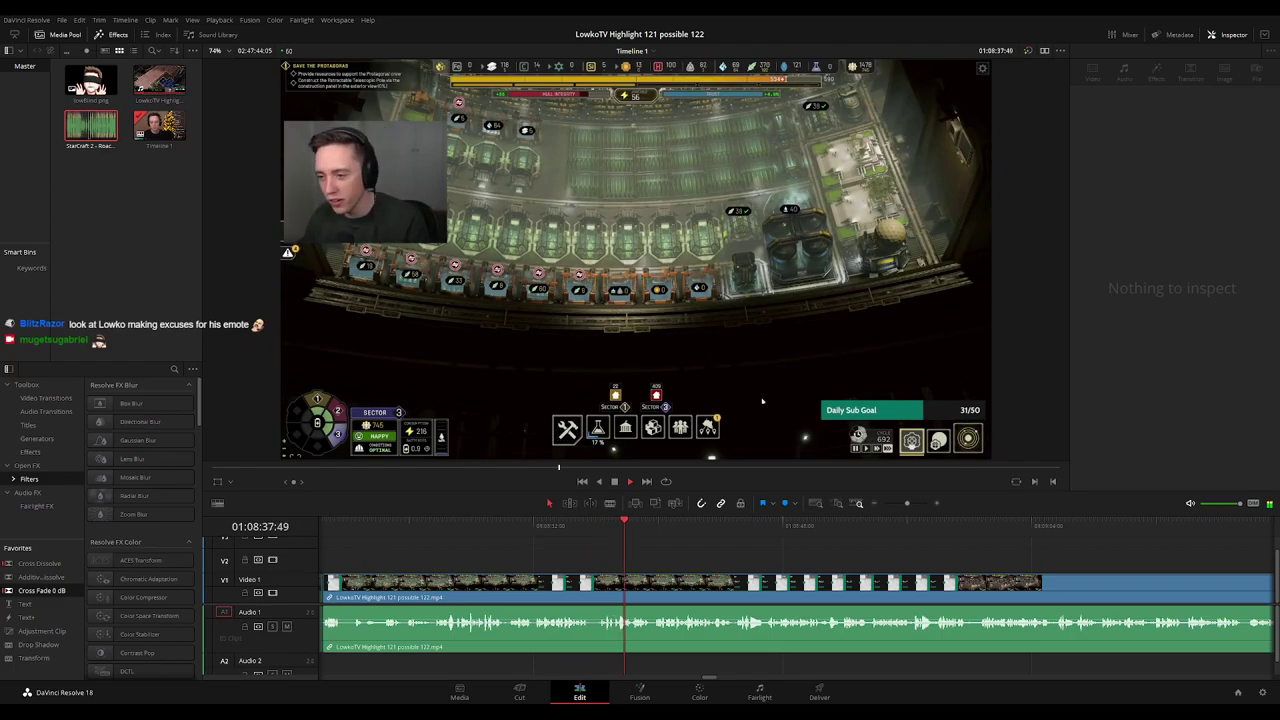
{"action": "scroll", "coordinate": [720, 558], "scroll_direction": "right", "scroll_amount": 3}
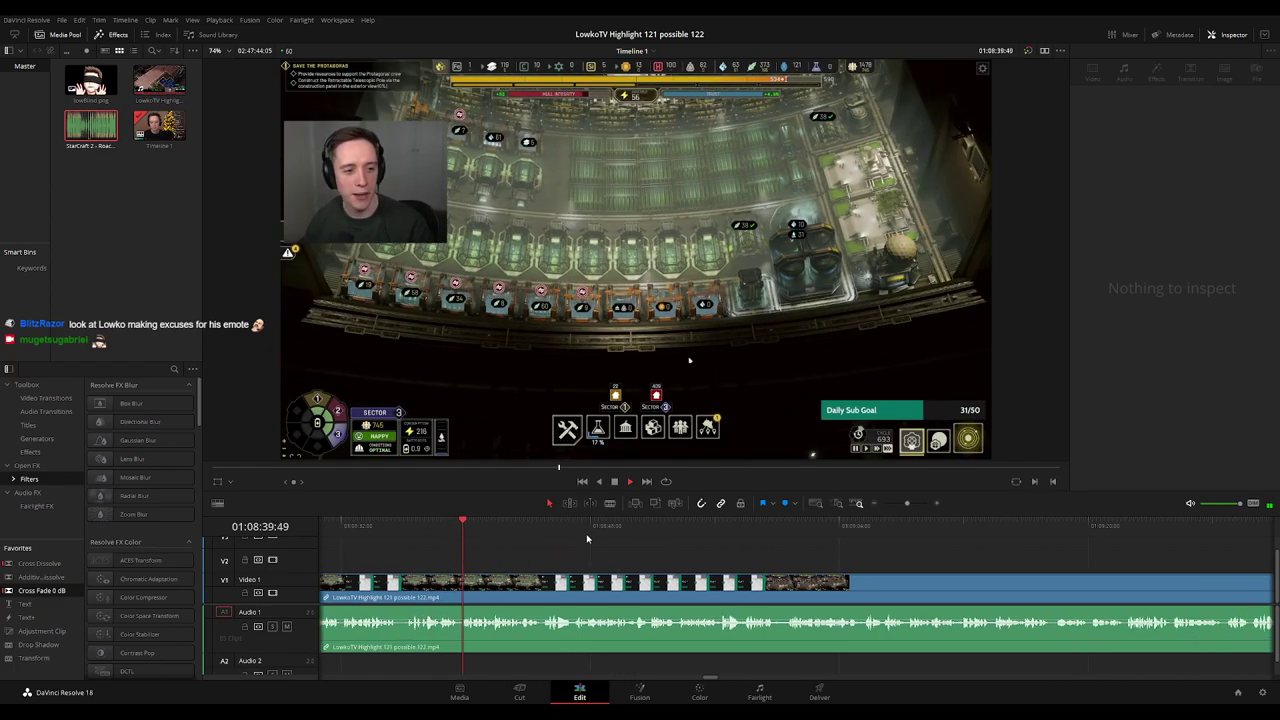
{"action": "key", "text": "ctrl+equal"}
{"action": "key", "text": "ctrl+equal"}
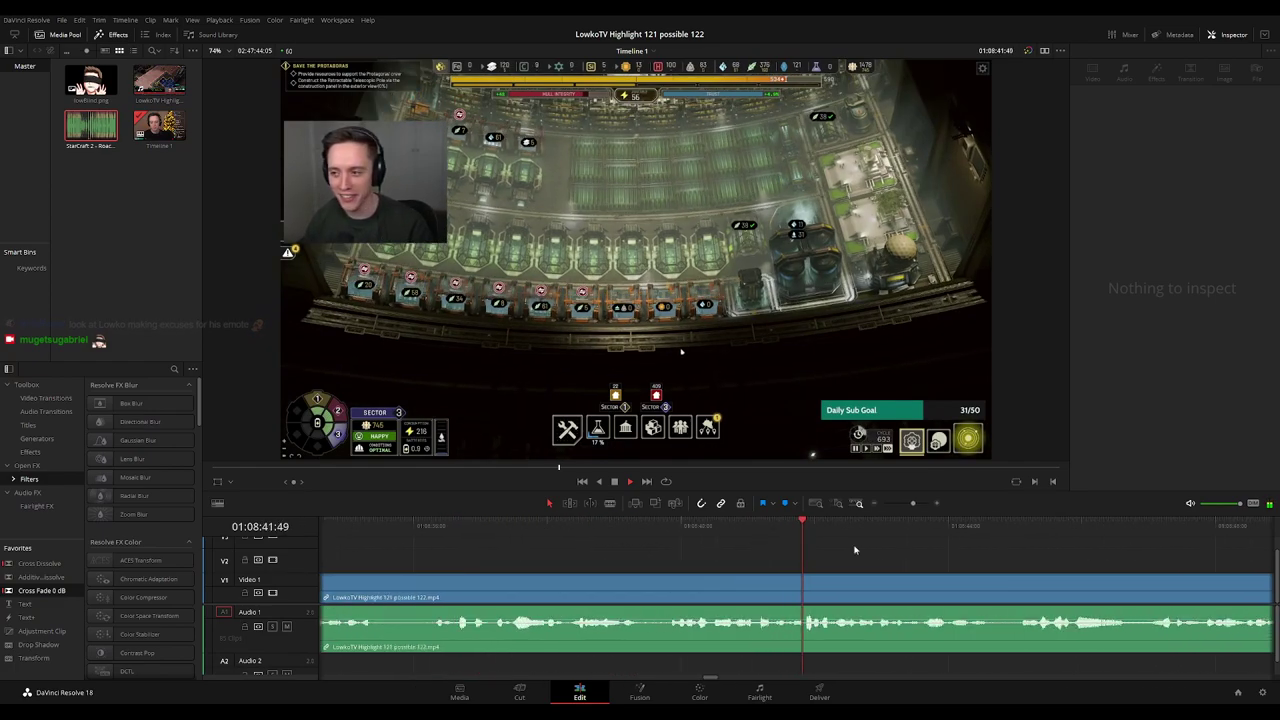
{"action": "scroll", "coordinate": [643, 551], "scroll_direction": "right", "scroll_amount": 3}
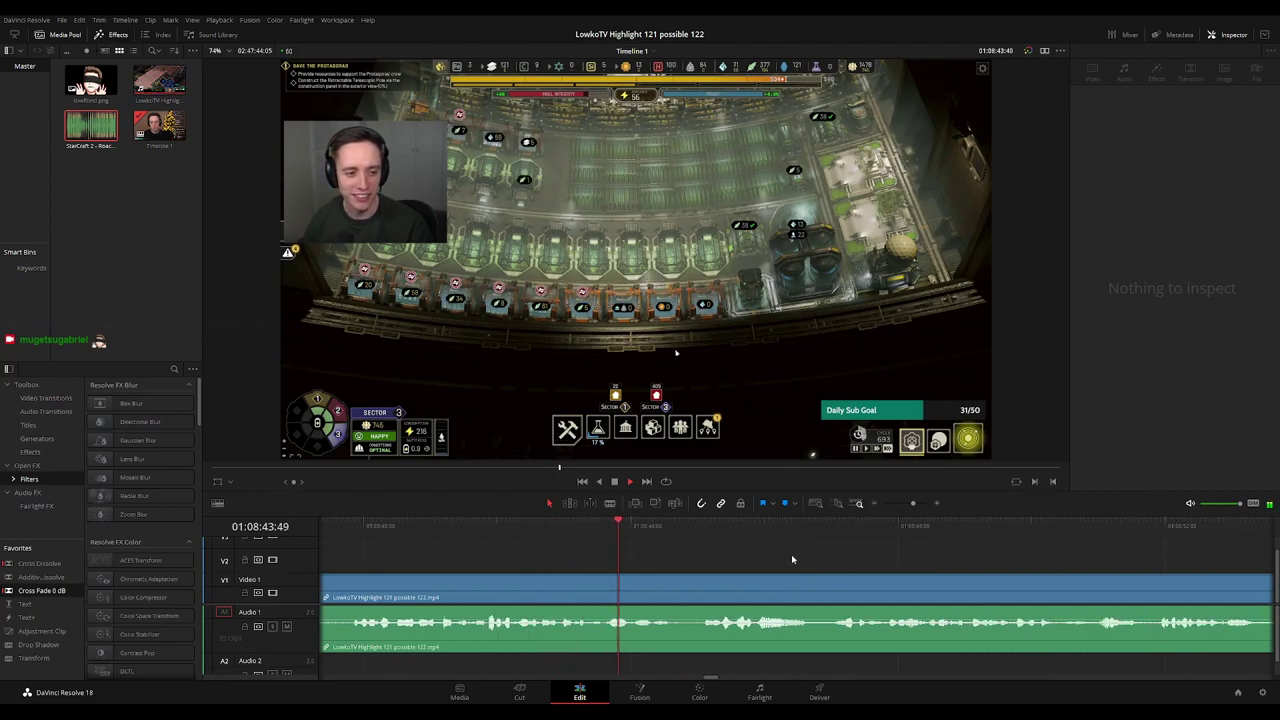
{"action": "scroll", "coordinate": [693, 559], "scroll_direction": "right", "scroll_amount": 2}
{"action": "key", "text": "space"}
{"action": "key", "text": "space"}
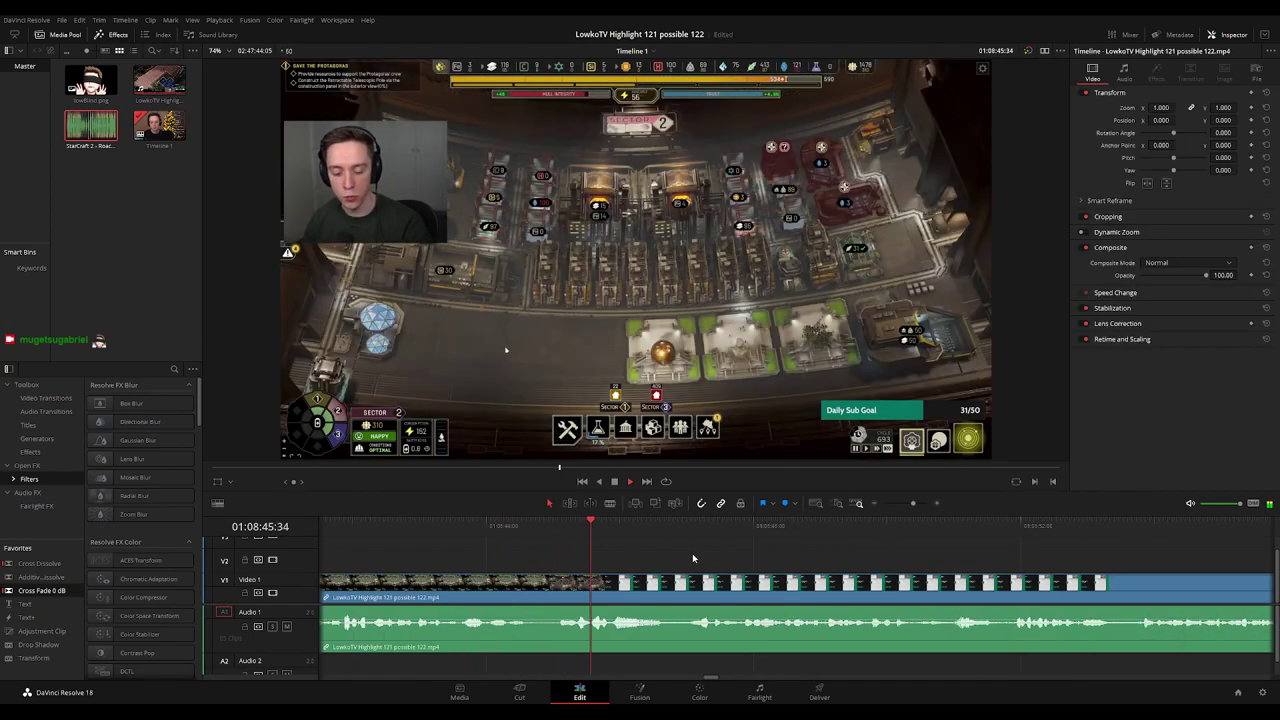
Review the footage from about 01:08:45 to 01:09:21, up to the change to Sector 4 gameplay, for the next cut.
{"action": "key", "text": "ctrl+minus"}
{"action": "key", "text": "ctrl+minus"}
{"action": "scroll", "coordinate": [568, 567], "scroll_direction": "right", "scroll_amount": 3}
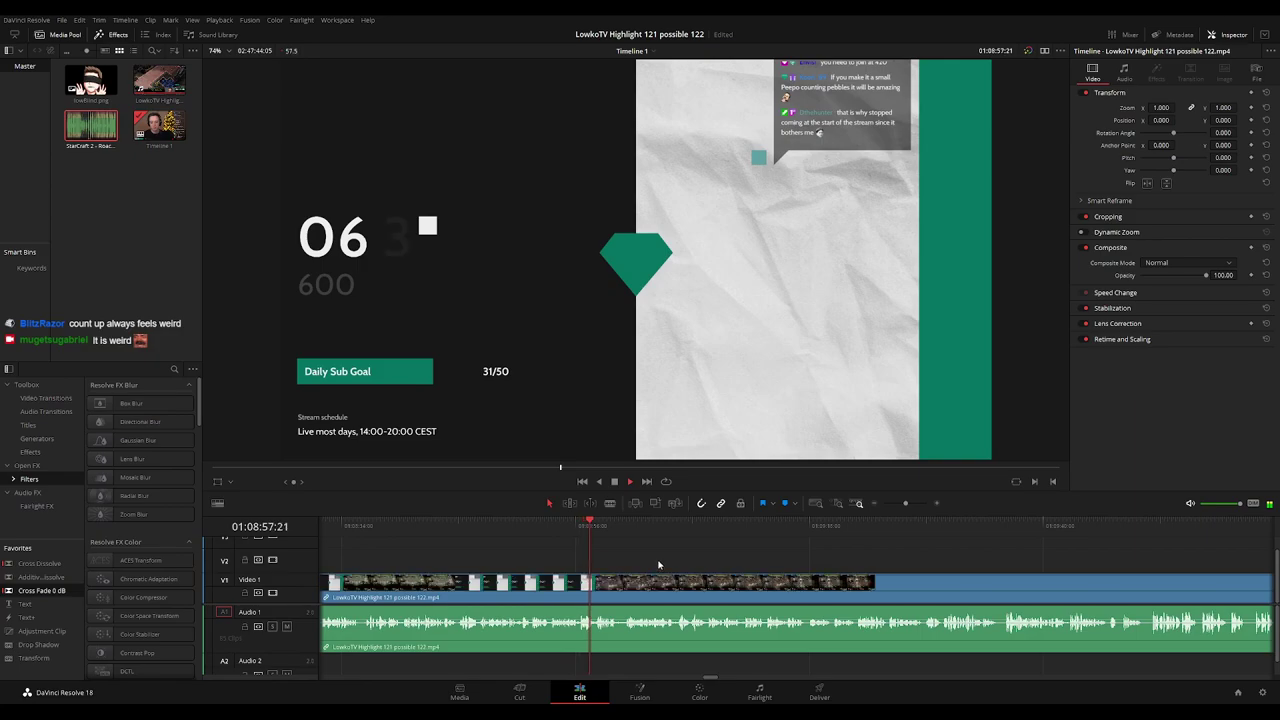
{"action": "scroll", "coordinate": [623, 563], "scroll_direction": "right", "scroll_amount": 2}
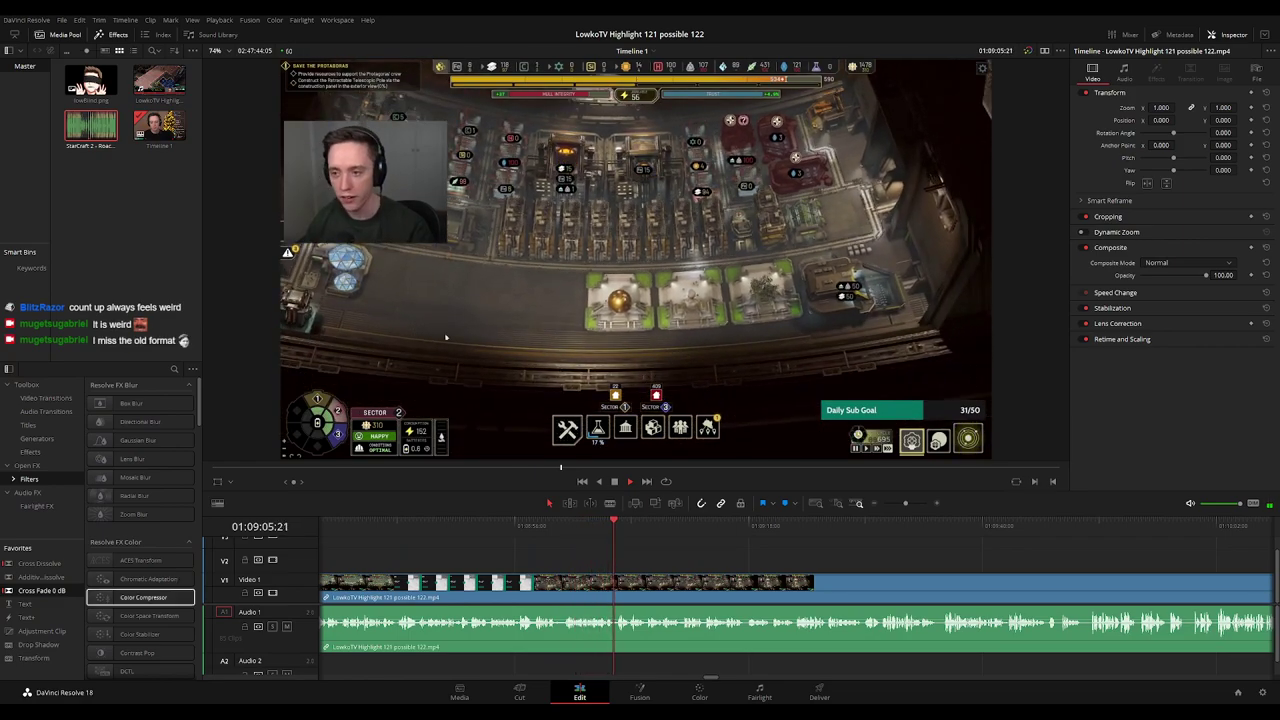
{"action": "scroll", "coordinate": [591, 547], "scroll_direction": "right", "scroll_amount": 2}
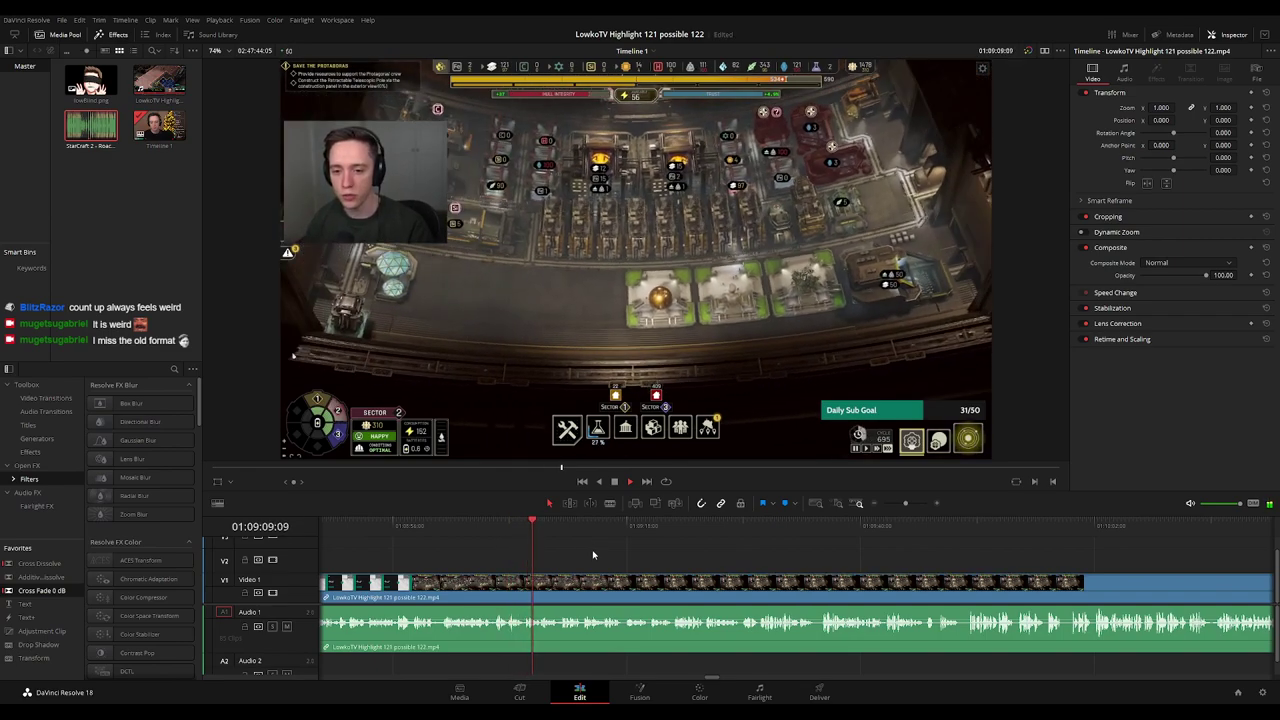
{"action": "scroll", "coordinate": [600, 556], "scroll_direction": "right", "scroll_amount": 1}
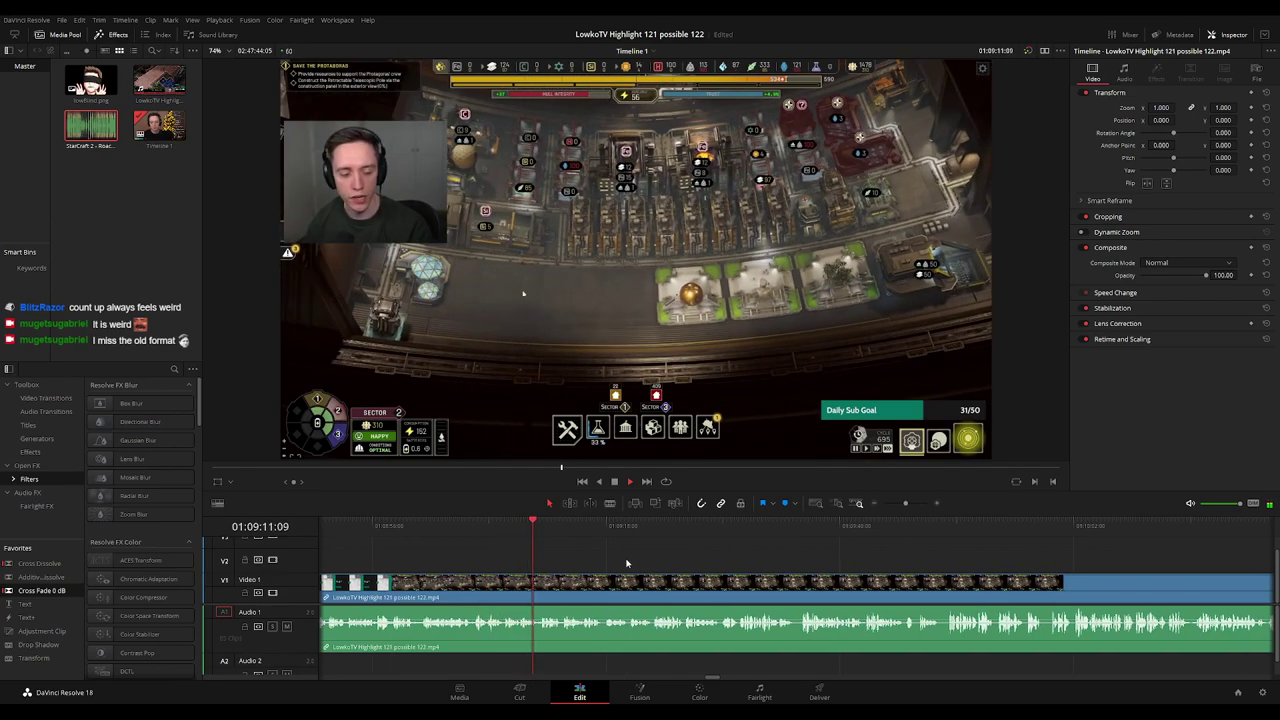
{"action": "scroll", "coordinate": [646, 558], "scroll_direction": "right", "scroll_amount": 1}
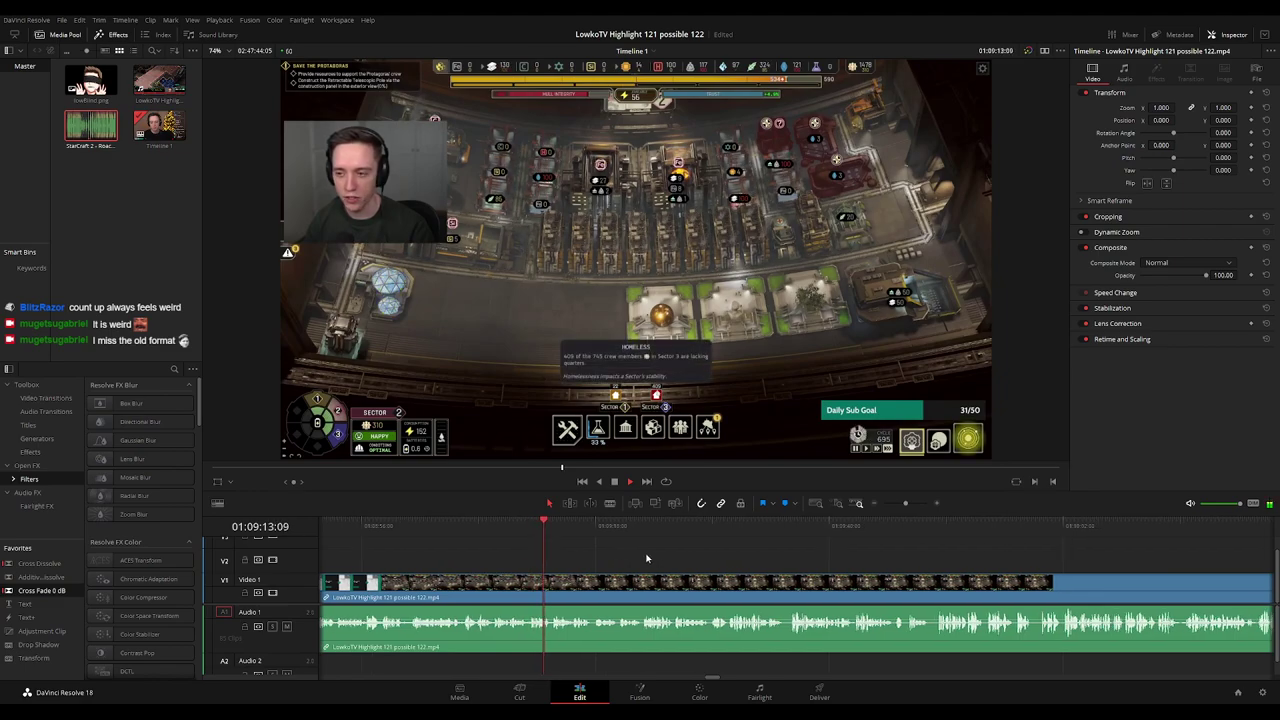
{"action": "scroll", "coordinate": [646, 558], "scroll_direction": "right", "scroll_amount": 1}
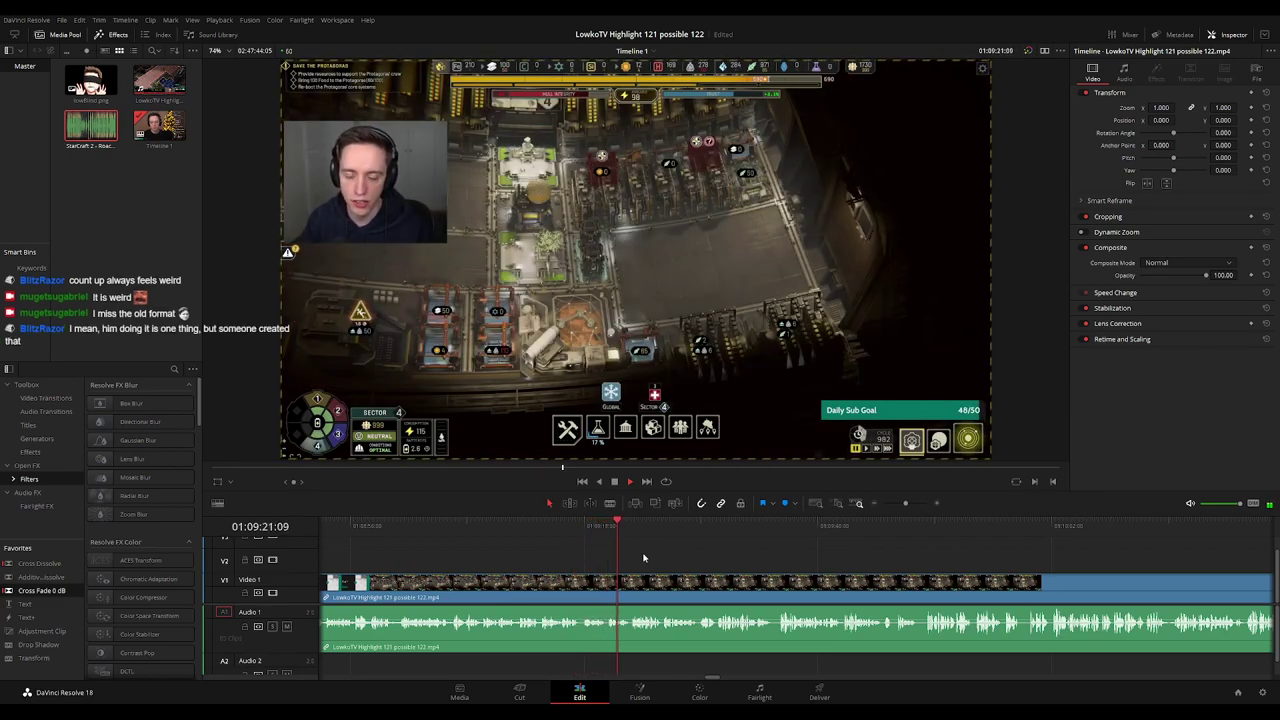
Cut out the fraction of a second from 01:09:17:34 to about 01:09:17:59 where the footage changes, closing the gap.
{"action": "key", "text": "ctrl+="}
{"action": "mouse_move", "coordinate": [671, 530]}
{"action": "left_mouse_down"}
{"action": "mouse_move", "coordinate": [659, 530]}
{"action": "mouse_move", "coordinate": [684, 532]}
{"action": "left_mouse_up"}
{"action": "key", "text": "b"}
{"action": "left_click", "coordinate": [686, 583]}
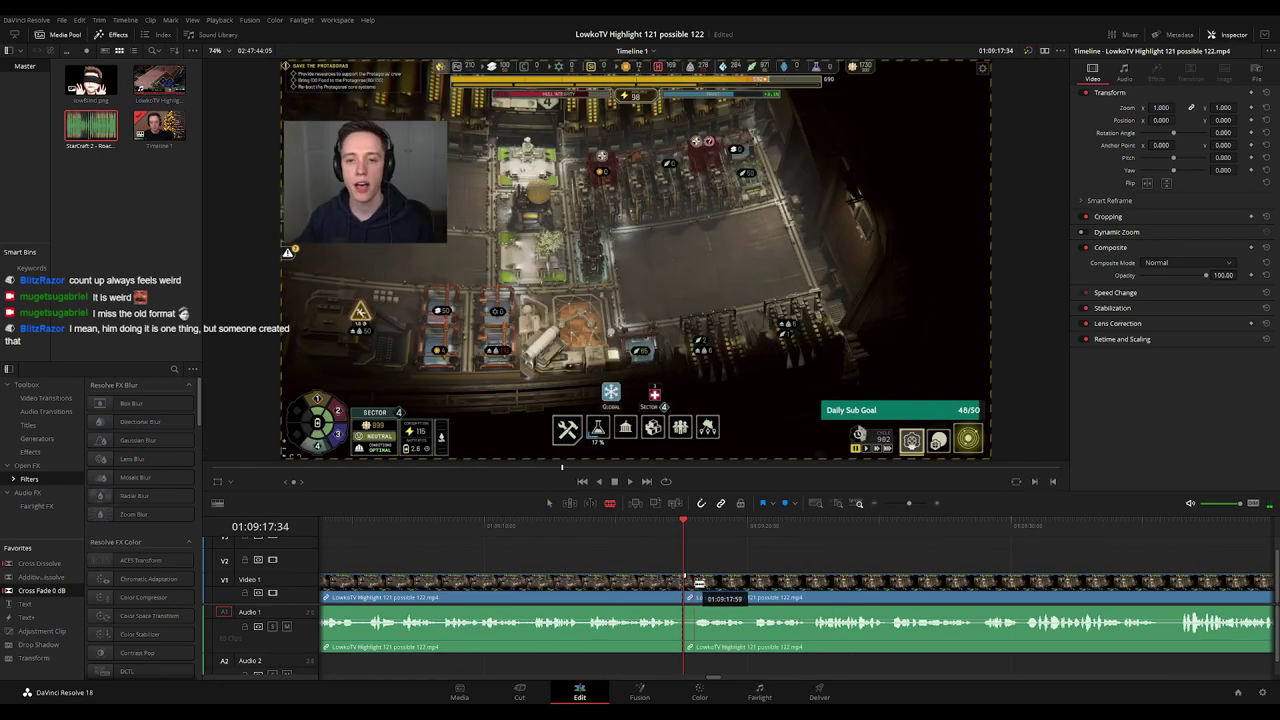
{"action": "left_click", "coordinate": [695, 583]}
{"action": "key", "text": "a"}
{"action": "left_click", "coordinate": [691, 588]}
{"action": "key", "text": "Delete"}
{"action": "key", "text": "space"}
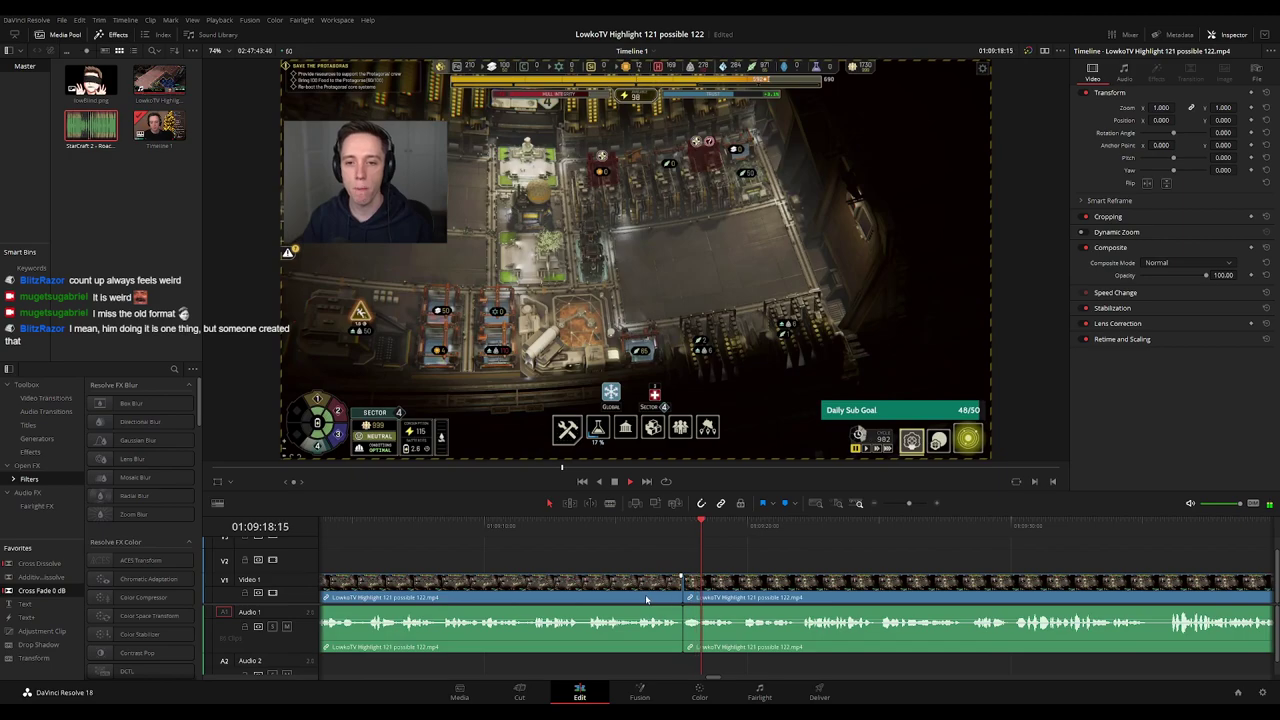
Colour the clip before the 01:09:17:34 join green and add a crossfade to the video and audio at that join.
{"action": "left_click", "coordinate": [646, 599]}
{"action": "key", "text": "g"}
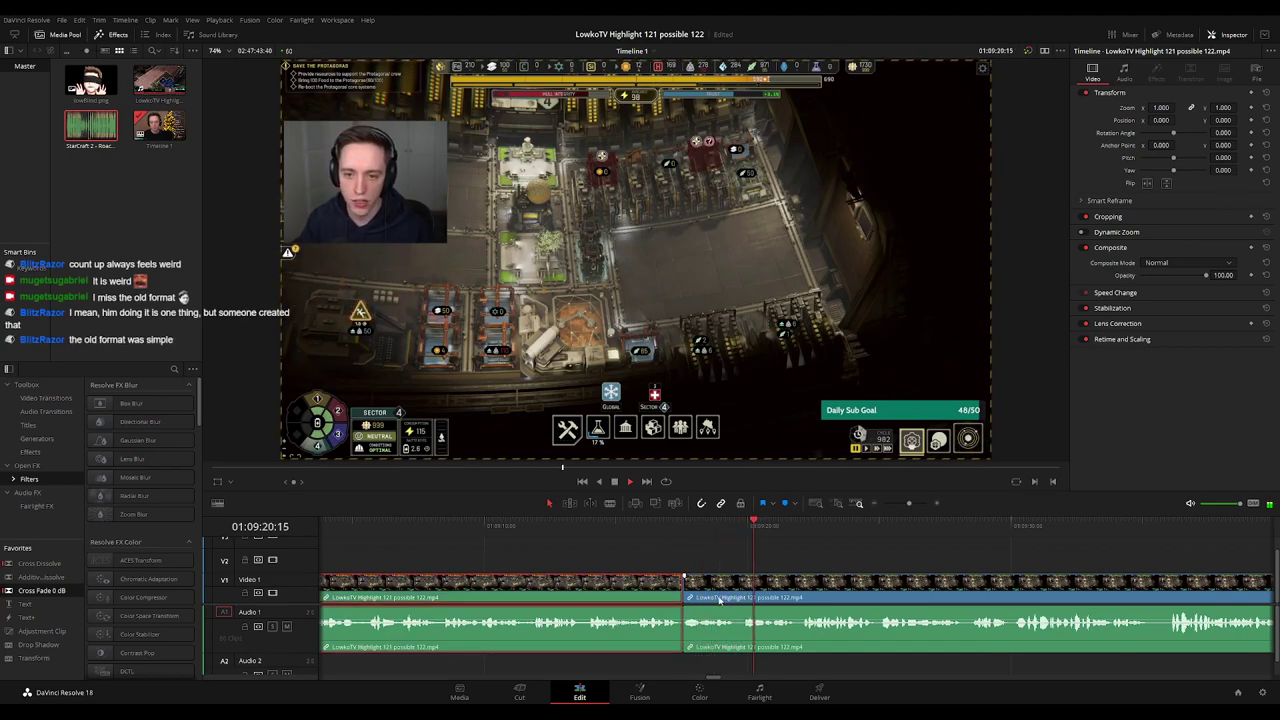
{"action": "left_click", "coordinate": [684, 590]}
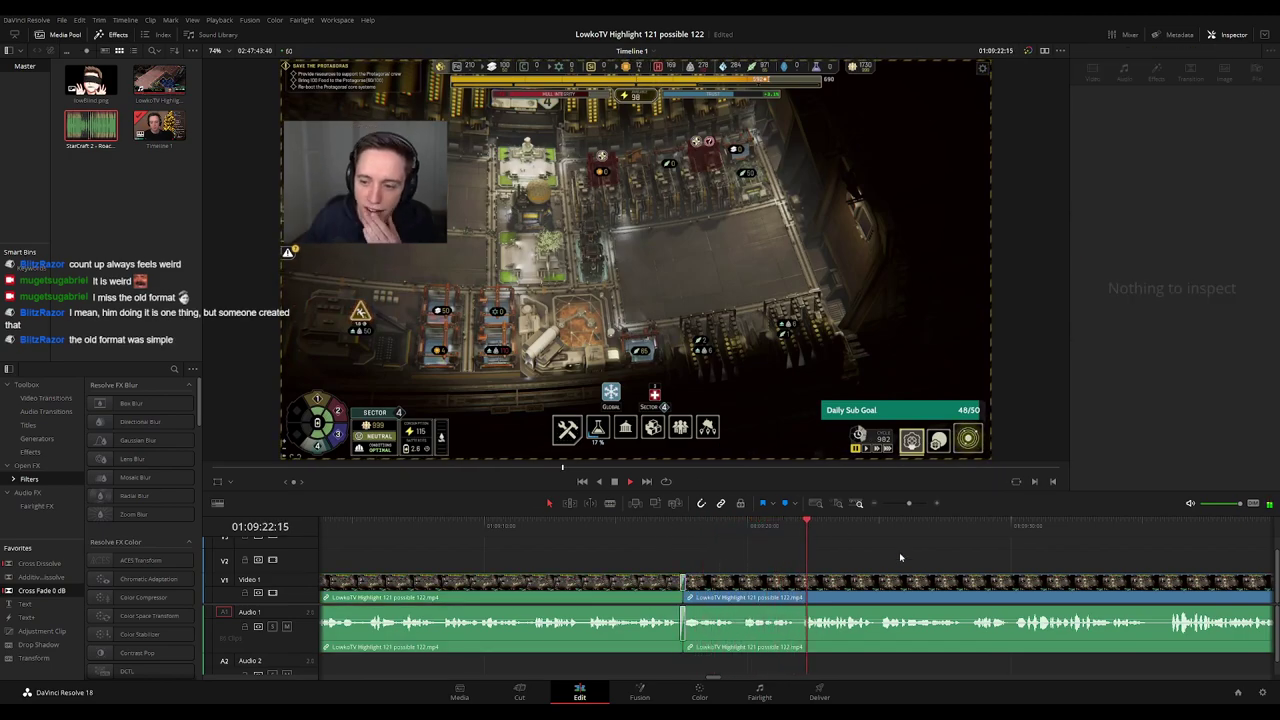
Review the footage from about 01:09:22 to 01:10:26 and inspect its waveform for the next section to cut.
{"action": "scroll", "coordinate": [896, 556], "scroll_direction": "down", "scroll_amount": 3}
{"action": "scroll", "coordinate": [657, 557], "scroll_direction": "right", "scroll_amount": 4}
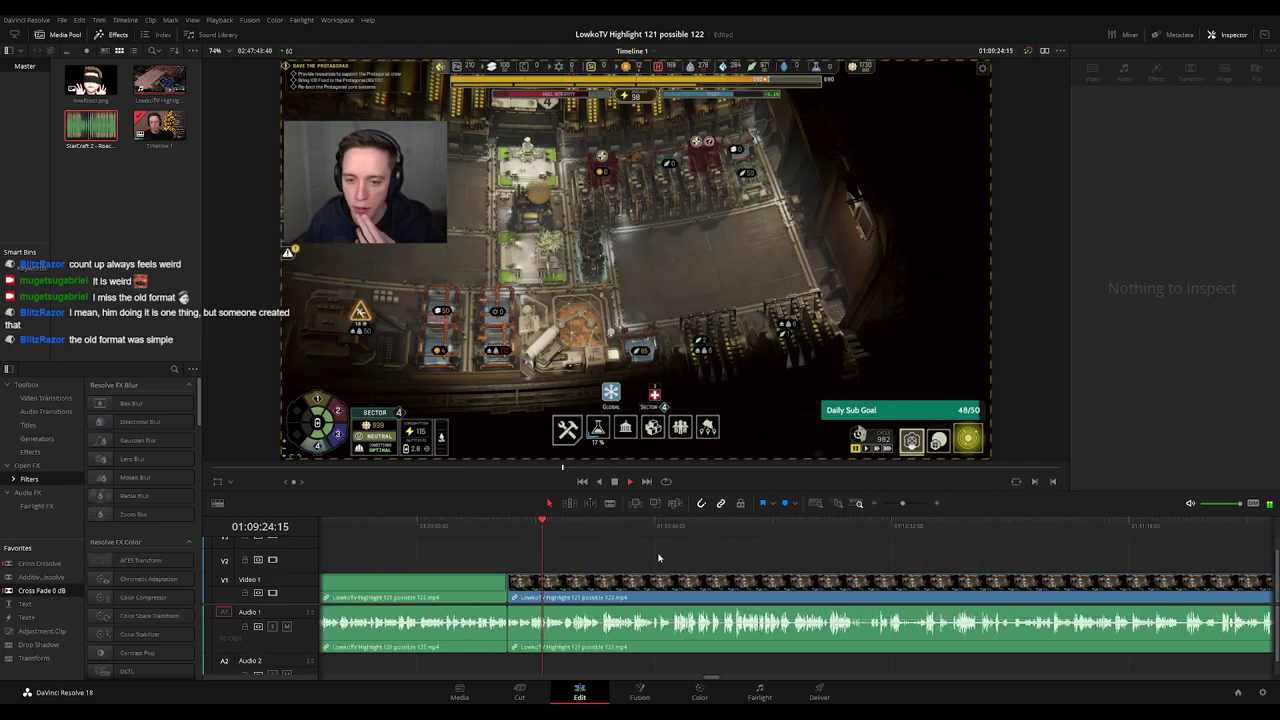
{"action": "left_click_drag", "start_coordinate": [653, 561], "coordinate": [631, 560]}
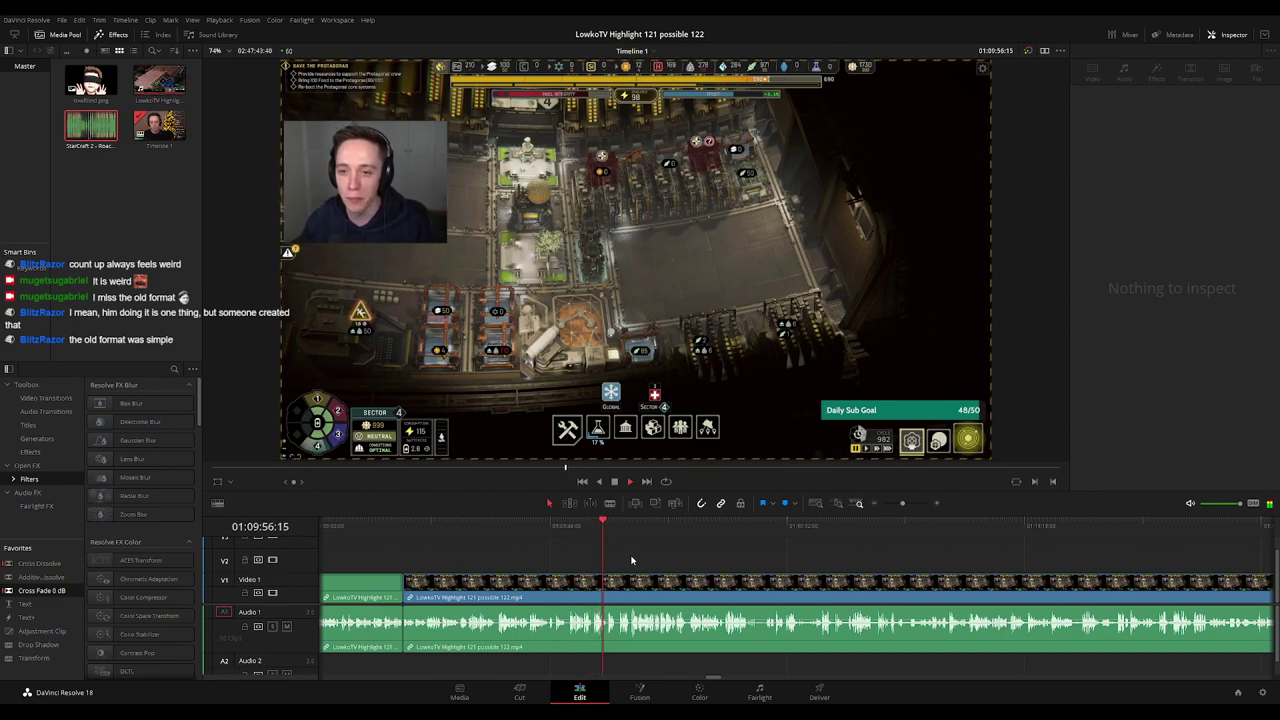
{"action": "left_click_drag", "start_coordinate": [631, 557], "coordinate": [594, 550]}
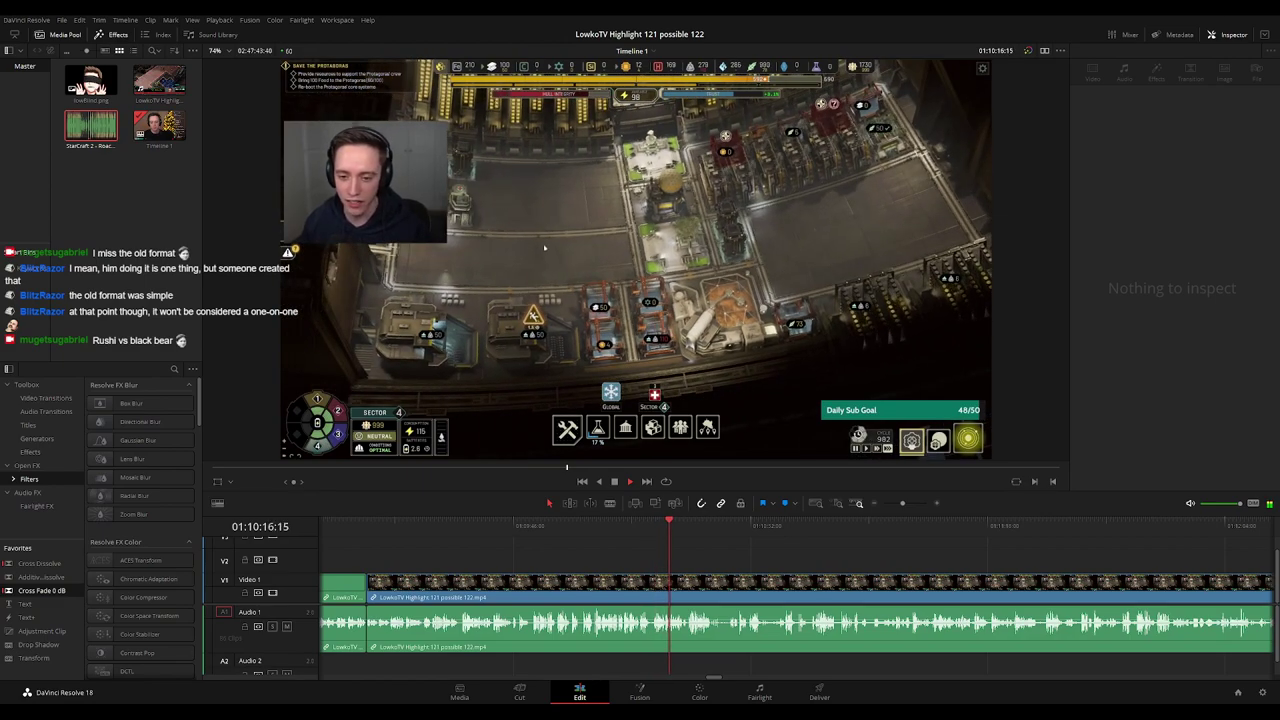
{"action": "left_click_drag", "start_coordinate": [737, 563], "coordinate": [586, 563]}
{"action": "key", "text": "ctrl+="}
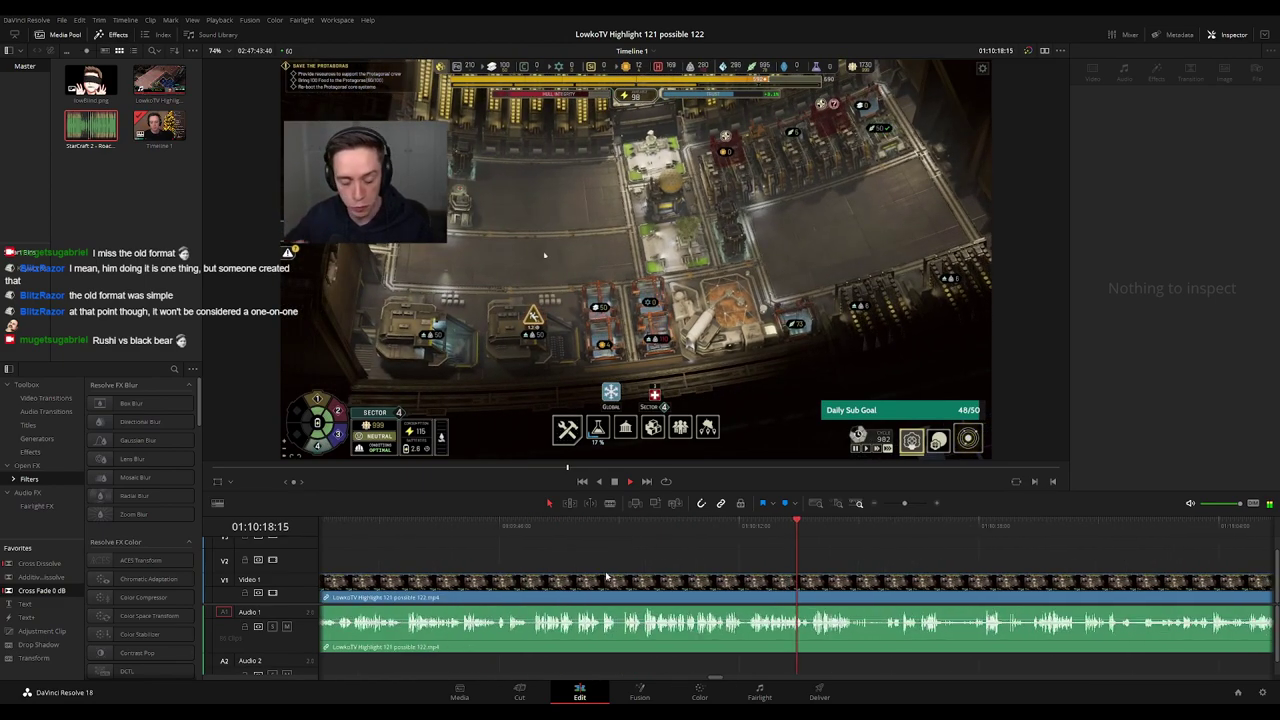
{"action": "key", "text": "ctrl+="}
{"action": "key", "text": "ctrl+="}
{"action": "key", "text": "ctrl+="}
{"action": "left_click_drag", "start_coordinate": [843, 560], "coordinate": [691, 561]}
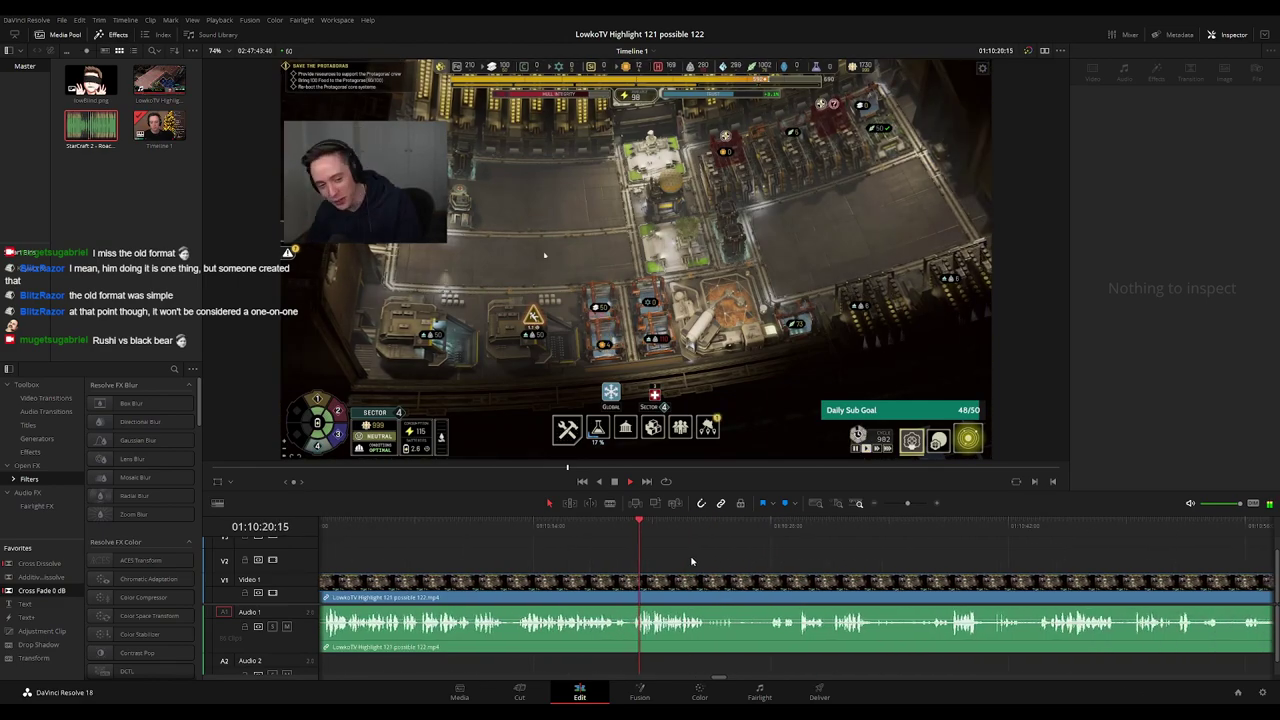
{"action": "scroll", "coordinate": [607, 554], "scroll_direction": "right", "scroll_amount": 2}
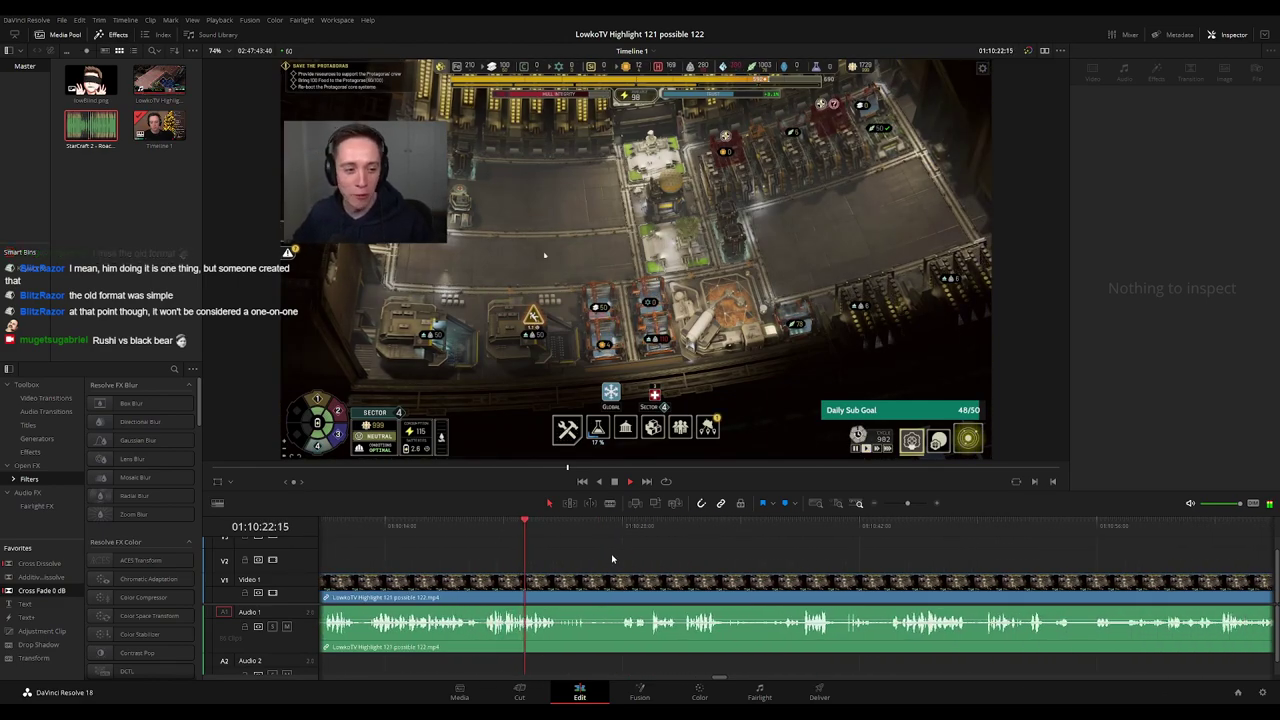
{"action": "scroll", "coordinate": [606, 561], "scroll_direction": "right", "scroll_amount": 1}
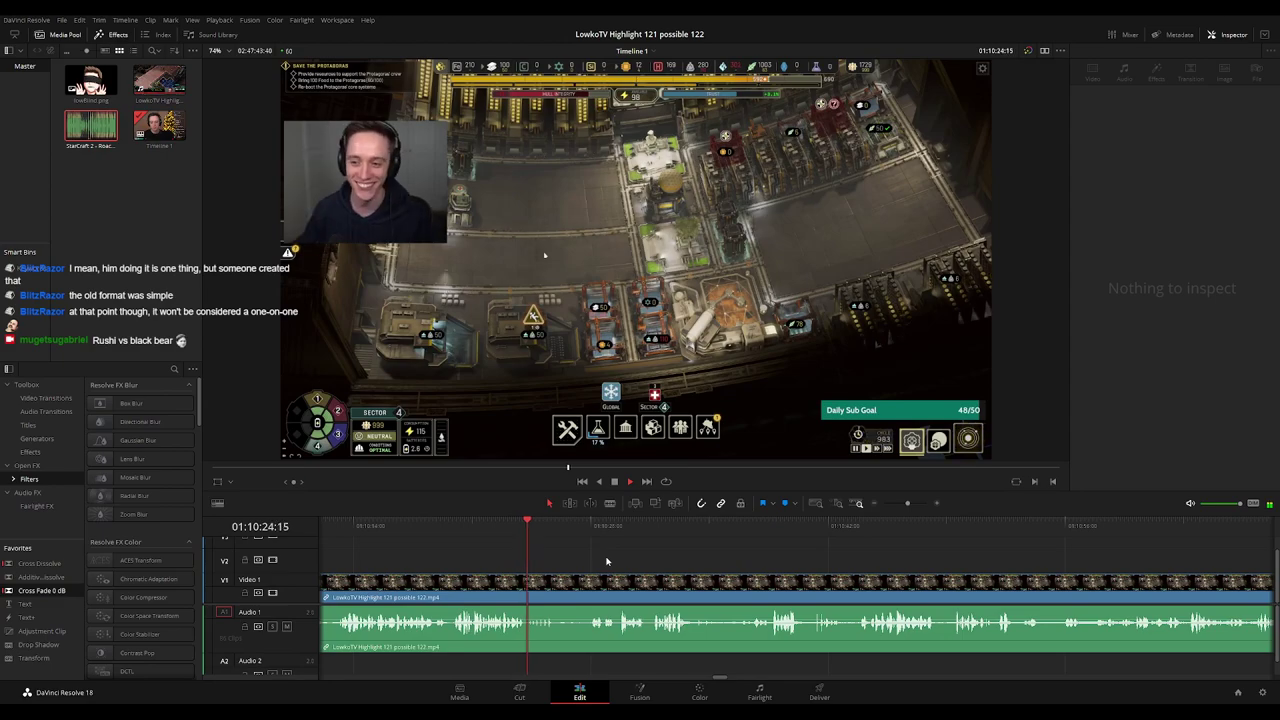
{"action": "scroll", "coordinate": [598, 566], "scroll_direction": "right", "scroll_amount": 1}
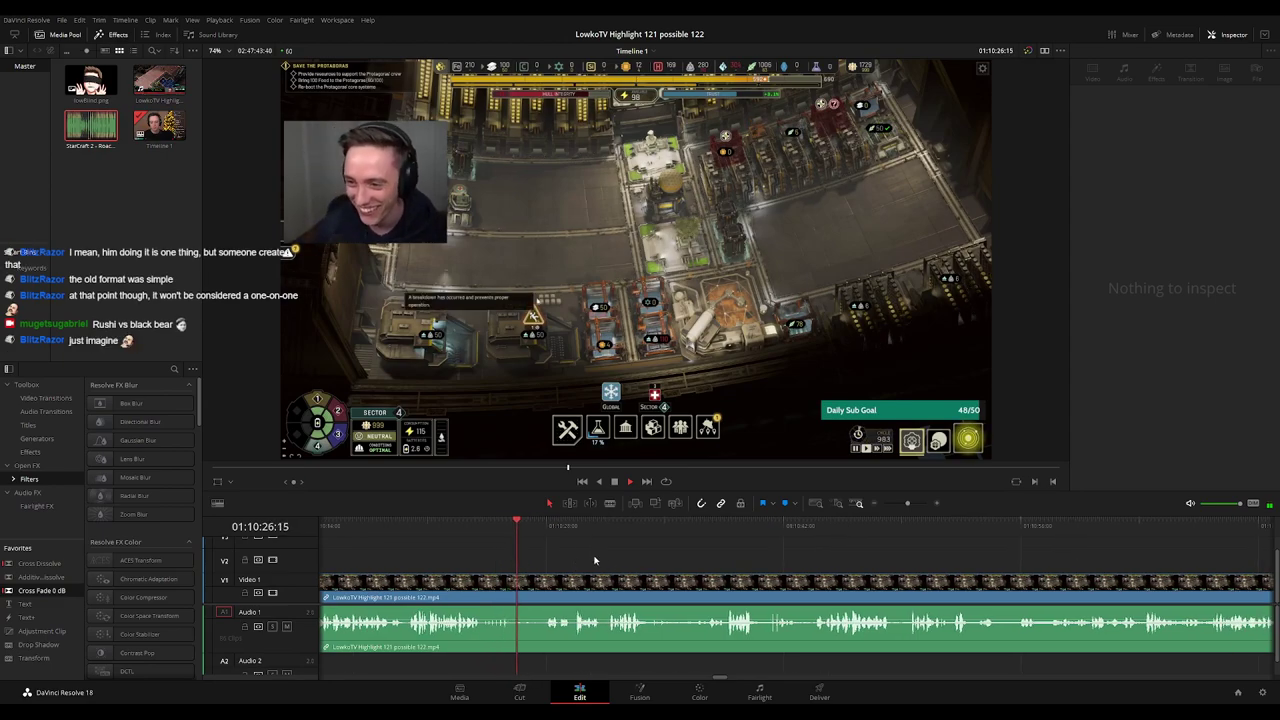
Cut out the roughly two-second section starting at about 01:10:25:53, just before the bear video, closing the gap.
{"action": "left_click", "coordinate": [528, 588]}
{"action": "key", "text": "b"}
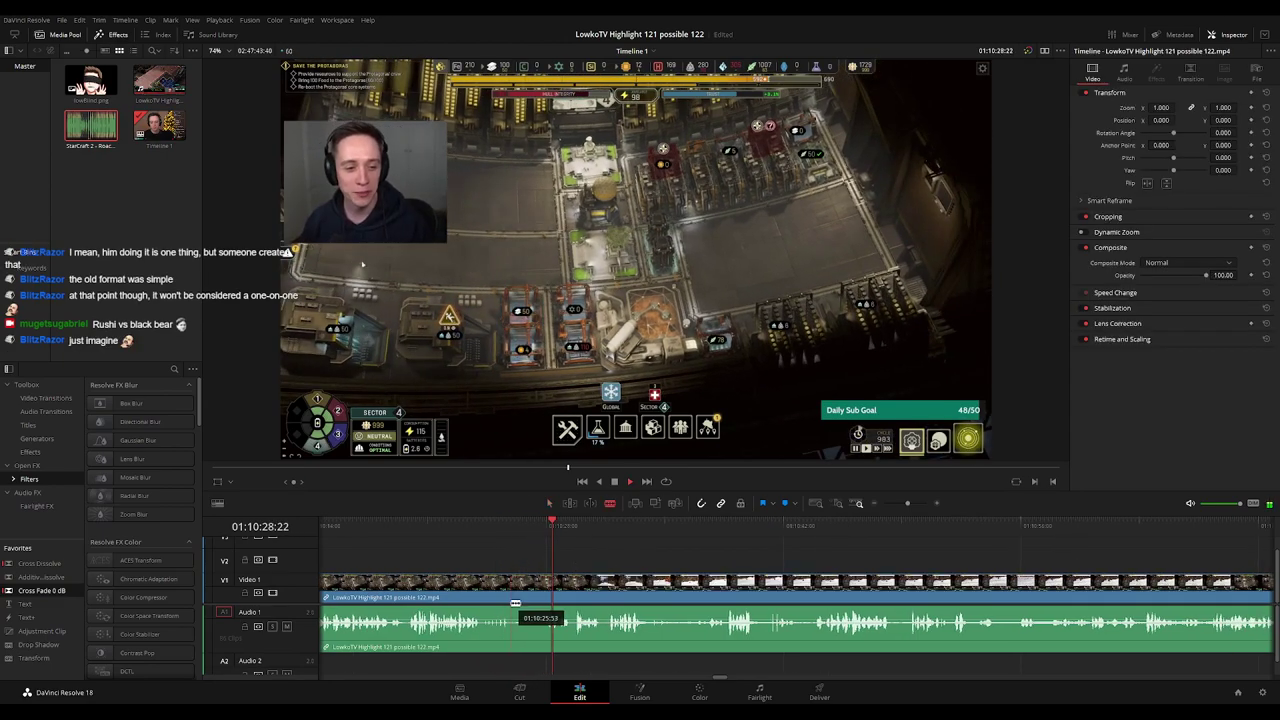
{"action": "left_click", "coordinate": [512, 591]}
{"action": "left_click", "coordinate": [544, 595]}
{"action": "key", "text": "a"}
{"action": "left_click", "coordinate": [530, 595]}
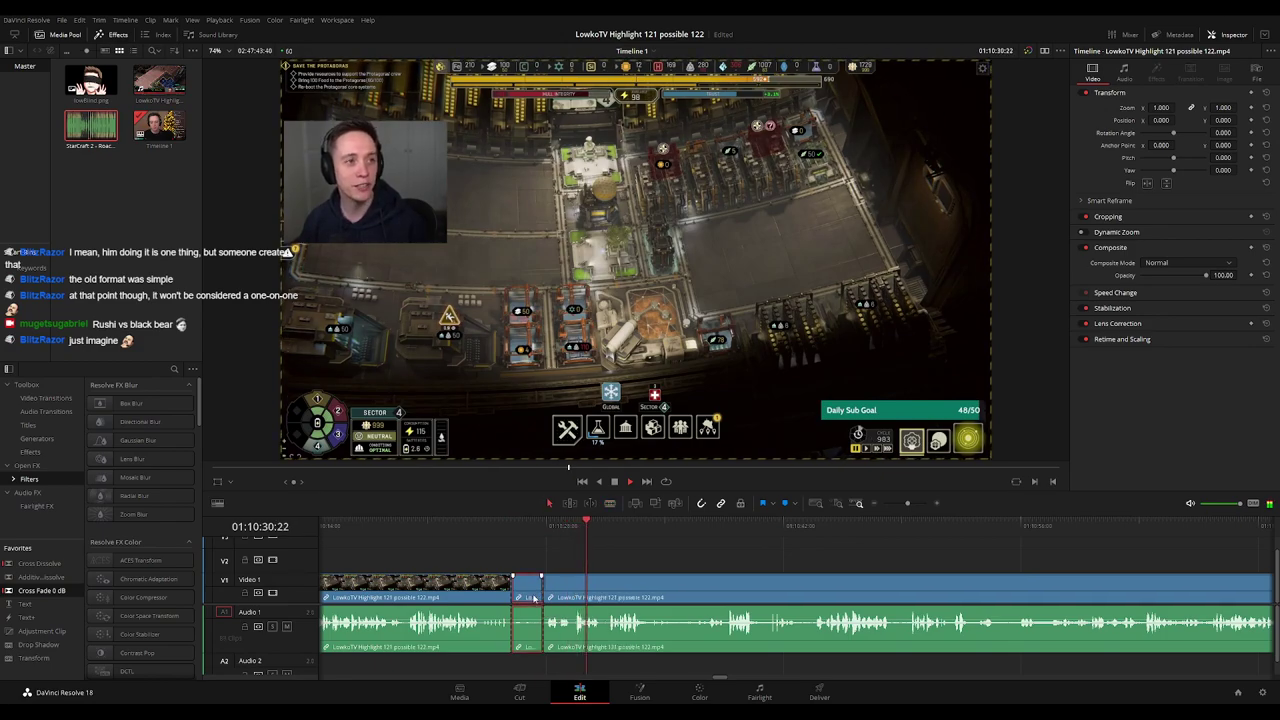
{"action": "key", "text": "Delete"}
Colour the clip before the join at about 01:10:25:53 green.
{"action": "scroll", "coordinate": [711, 580], "scroll_direction": "down", "scroll_amount": 7}
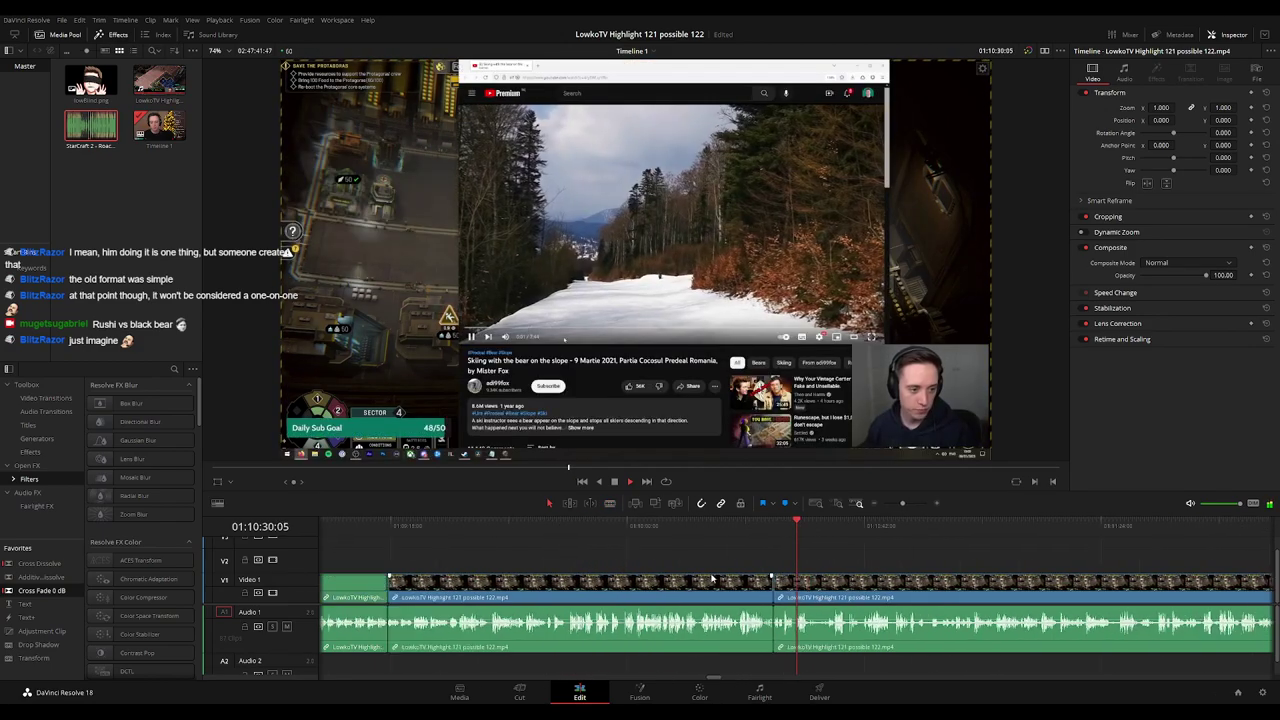
{"action": "left_click", "coordinate": [712, 586]}
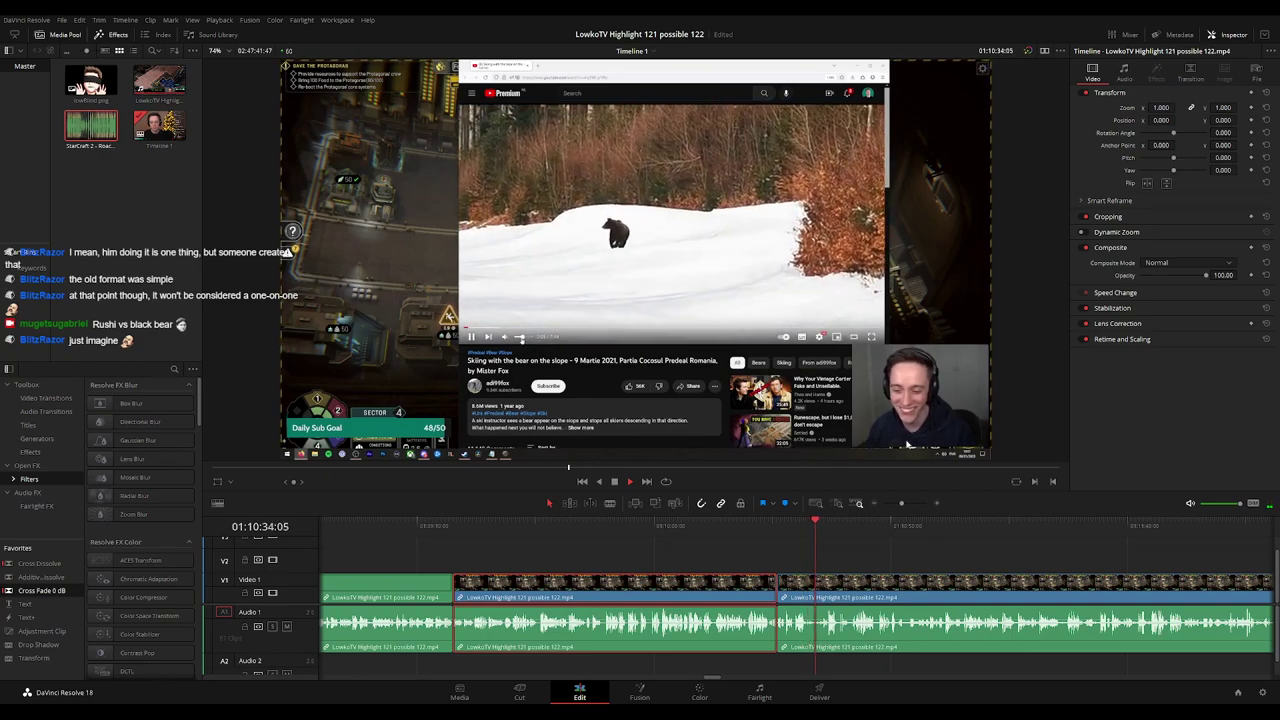
{"action": "left_click", "coordinate": [900, 567]}
{"action": "scroll", "coordinate": [830, 558], "scroll_direction": "up", "scroll_amount": 6}
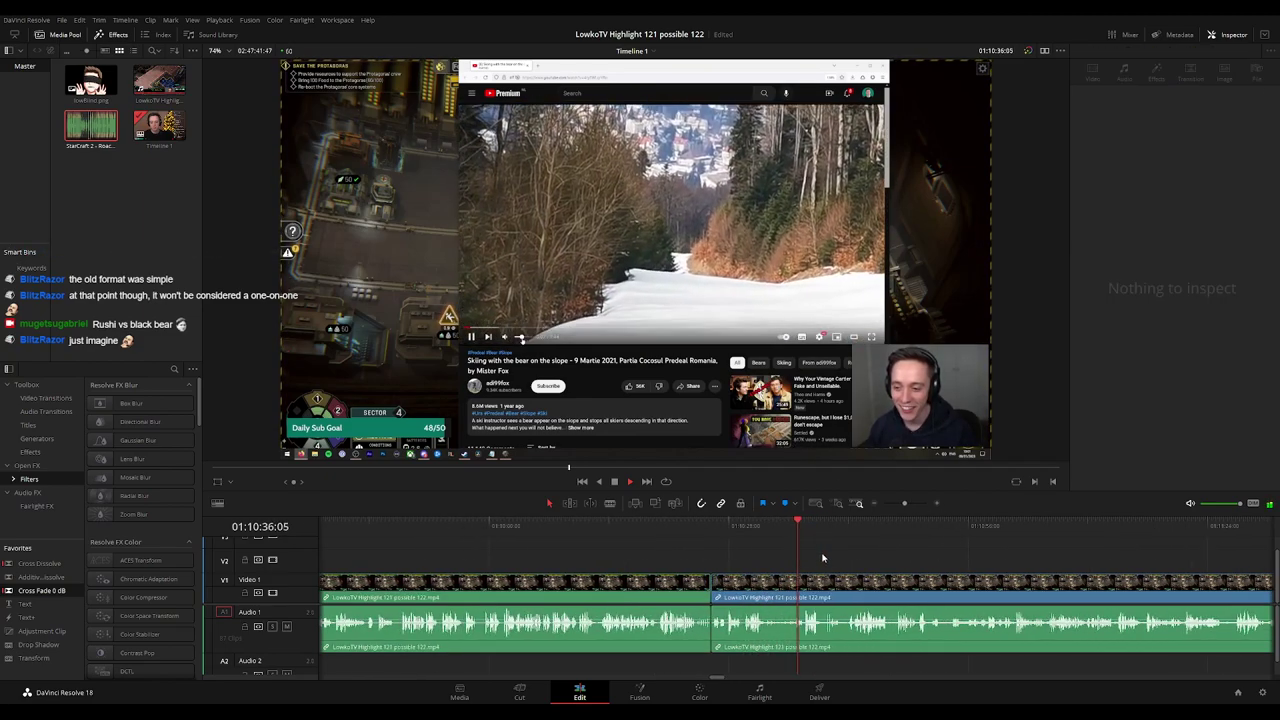
Cut out about half a second from 01:10:29:20, where the bear video appears, close the gap and resume playback.
{"action": "key", "text": "space"}
{"action": "left_click", "coordinate": [415, 538]}
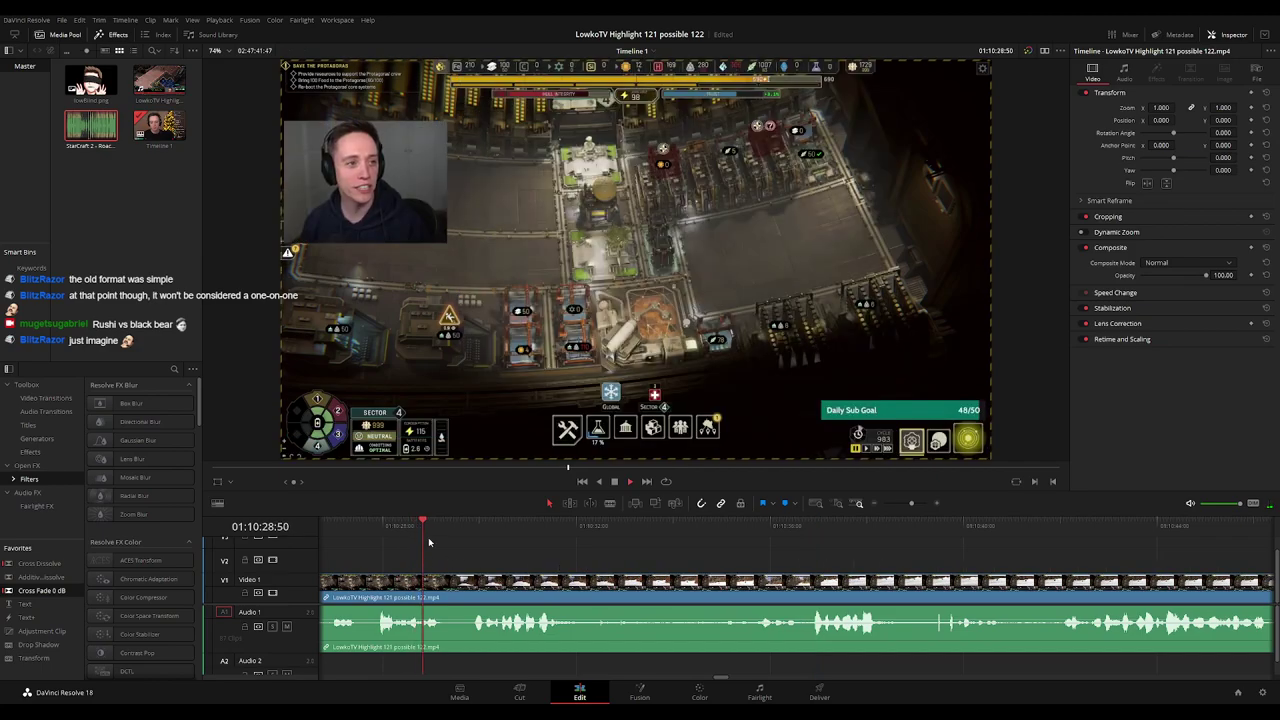
{"action": "left_click", "coordinate": [459, 597]}
{"action": "left_click", "coordinate": [453, 583]}
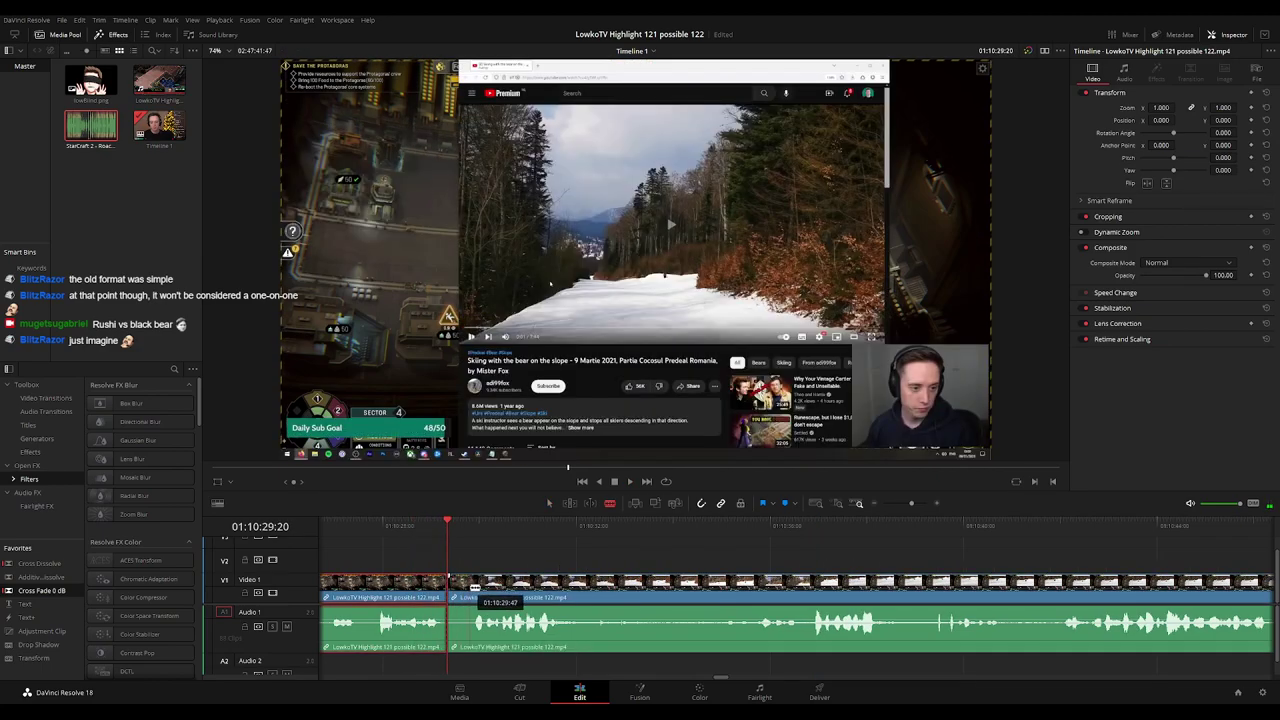
{"action": "left_click", "coordinate": [468, 585]}
{"action": "key", "text": "a"}
{"action": "key", "text": "Delete"}
{"action": "key", "text": "space"}
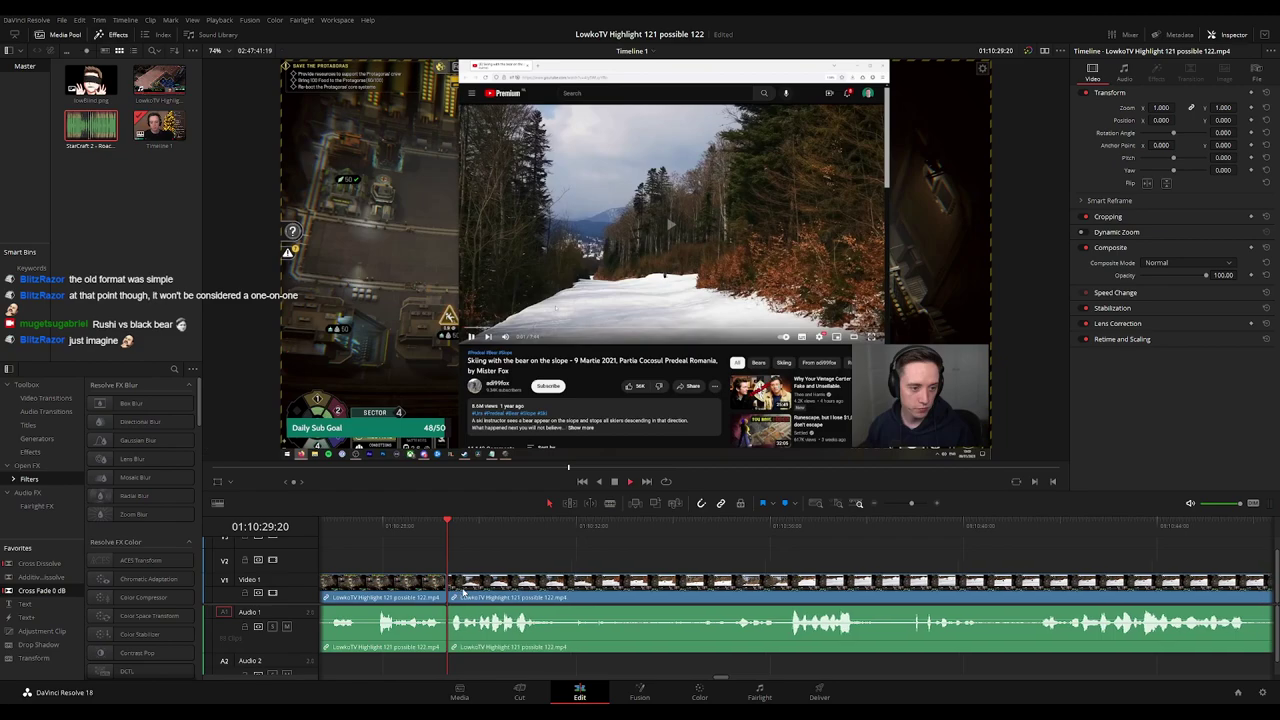
Colour the short clip ending at the 01:10:29:20 join green.
{"action": "left_click", "coordinate": [422, 578]}
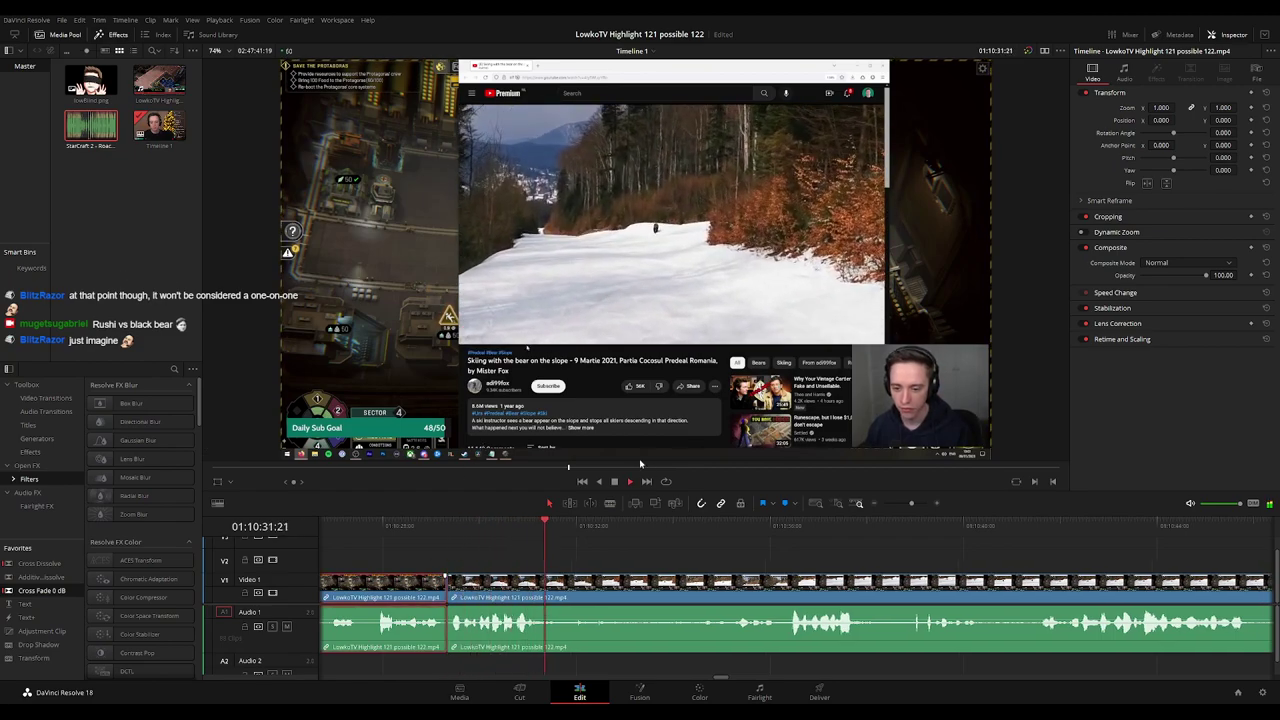
{"action": "left_click", "coordinate": [714, 557]}
{"action": "key", "text": "ctrl+minus"}
{"action": "key", "text": "ctrl+minus"}
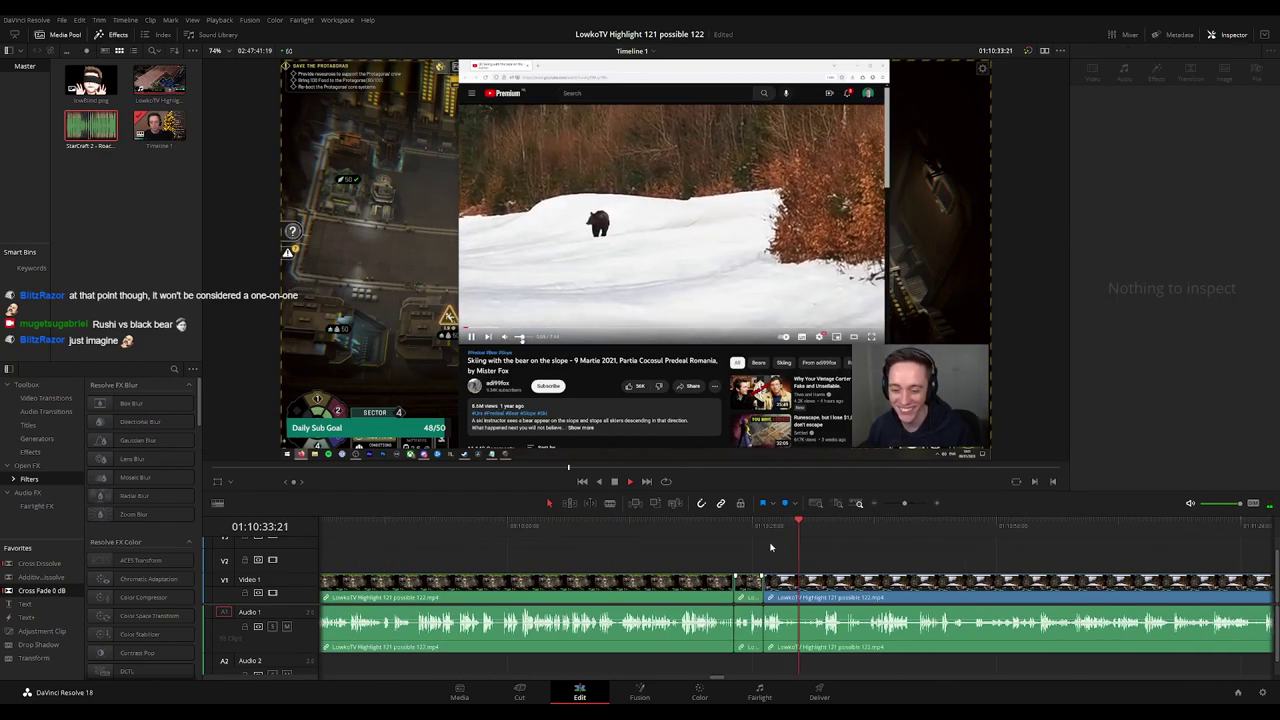
Review the bear video reaction from about 01:10:33 to 01:11:33 and inspect its waveform for pauses to trim.
{"action": "left_click_drag", "start_coordinate": [884, 554], "coordinate": [642, 548]}
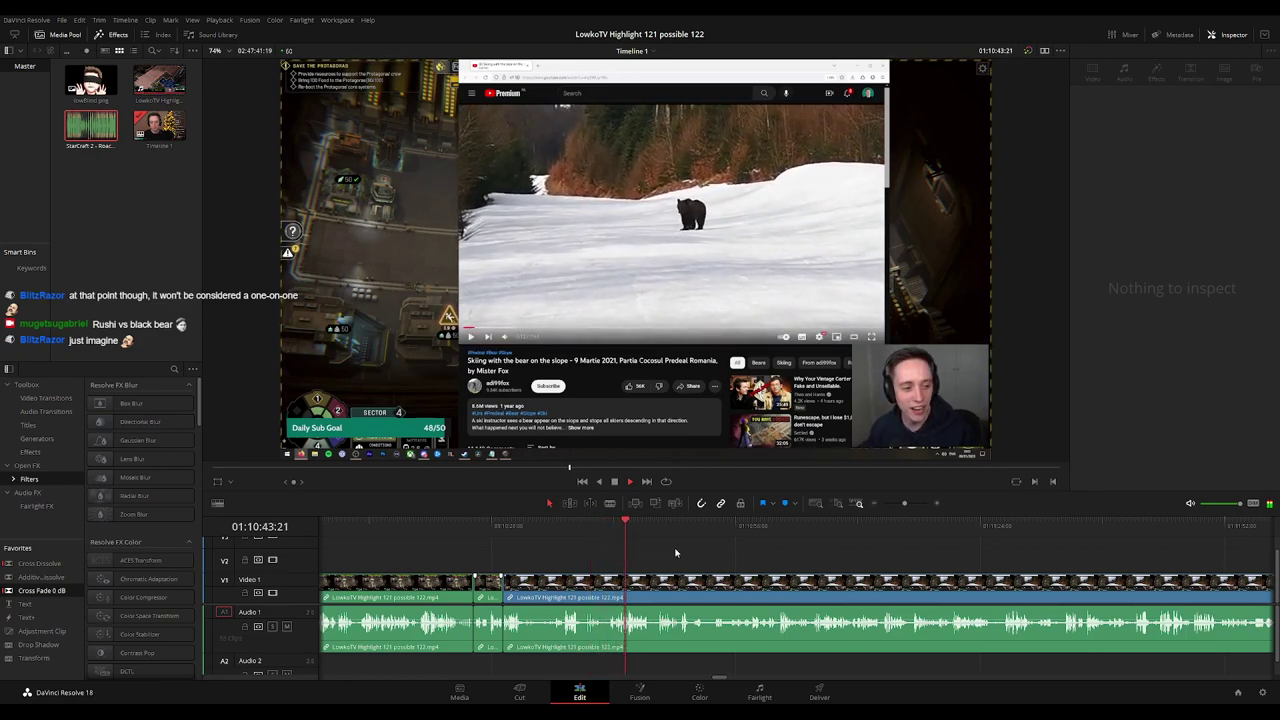
{"action": "left_click_drag", "start_coordinate": [675, 553], "coordinate": [572, 550]}
{"action": "key", "text": "ctrl+minus"}
{"action": "key", "text": "ctrl+minus"}
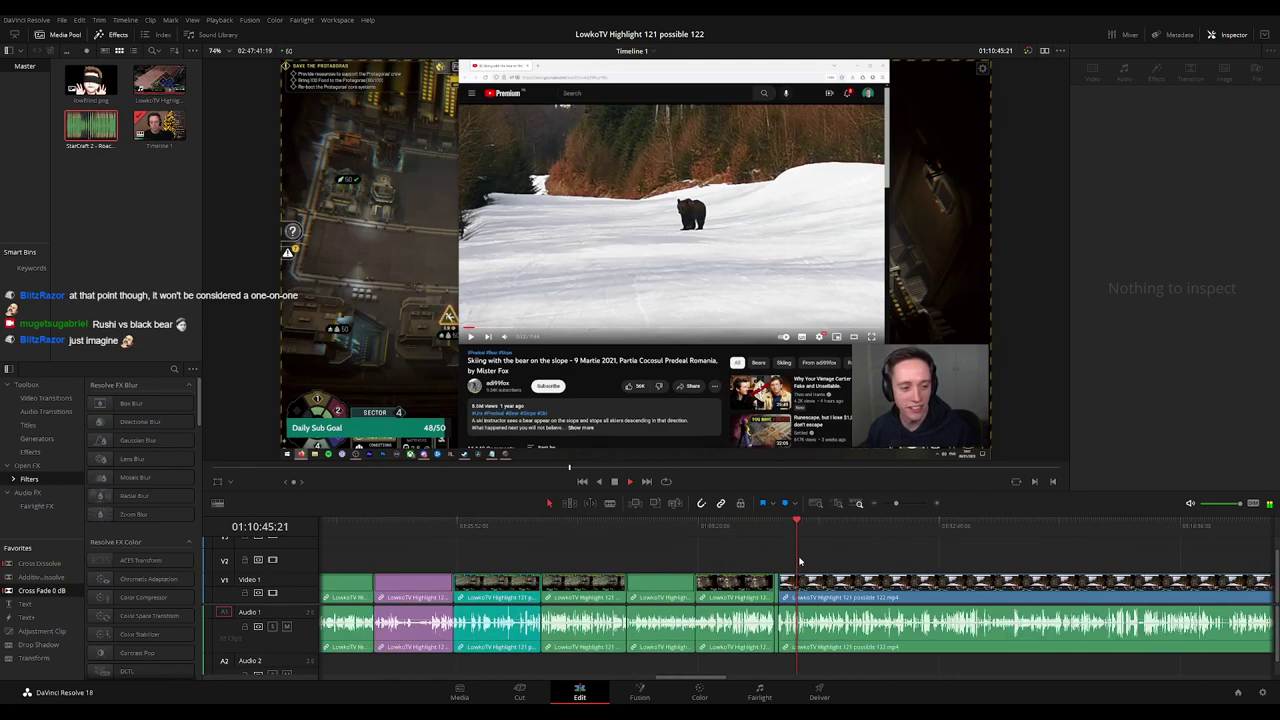
{"action": "scroll", "coordinate": [800, 561], "scroll_direction": "down", "scroll_amount": 3}
{"action": "scroll", "coordinate": [640, 564], "scroll_direction": "up", "scroll_amount": 4}
{"action": "scroll", "coordinate": [830, 562], "scroll_direction": "right", "scroll_amount": 3}
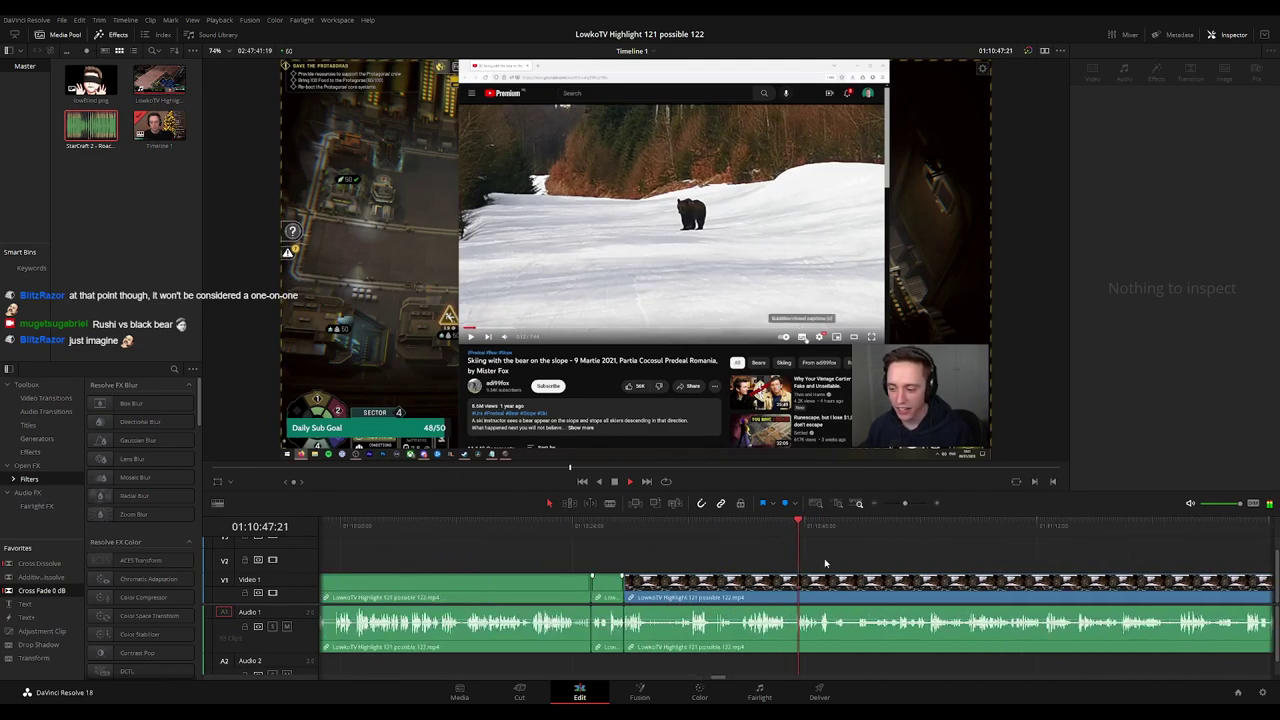
{"action": "scroll", "coordinate": [760, 560], "scroll_direction": "right", "scroll_amount": 2}
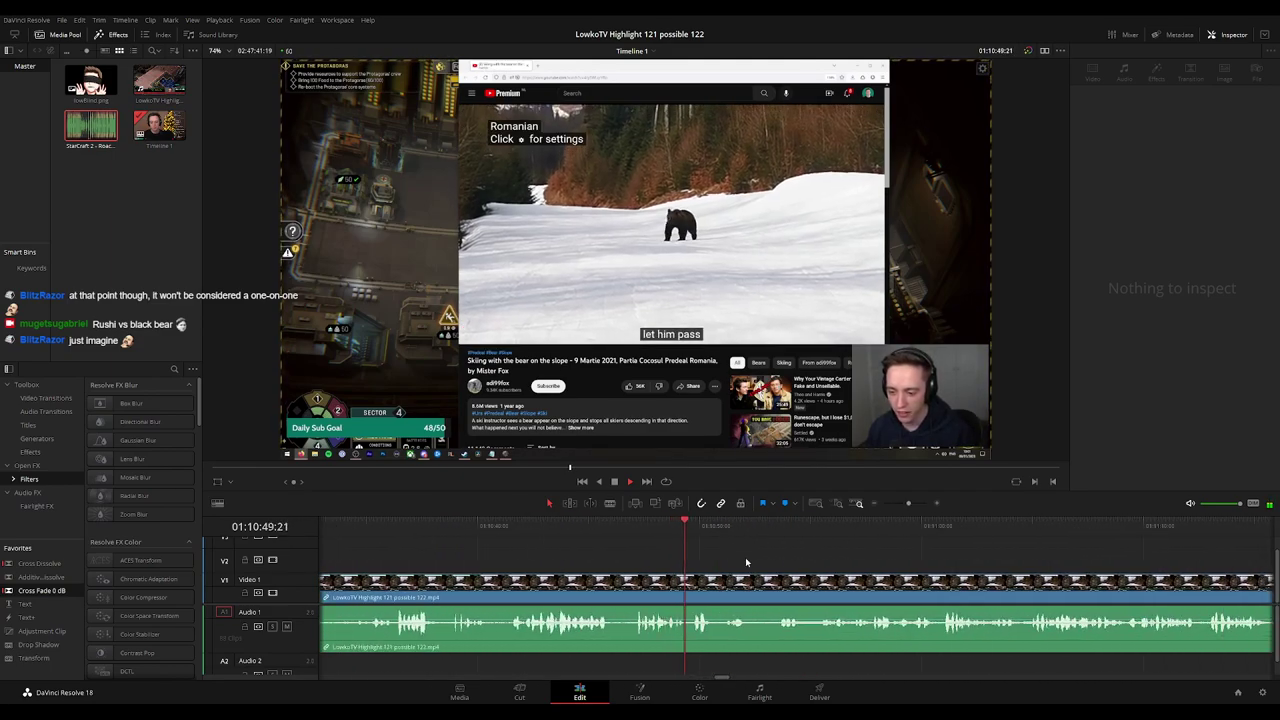
{"action": "scroll", "coordinate": [670, 560], "scroll_direction": "right", "scroll_amount": 3}
{"action": "left_click", "coordinate": [600, 561]}
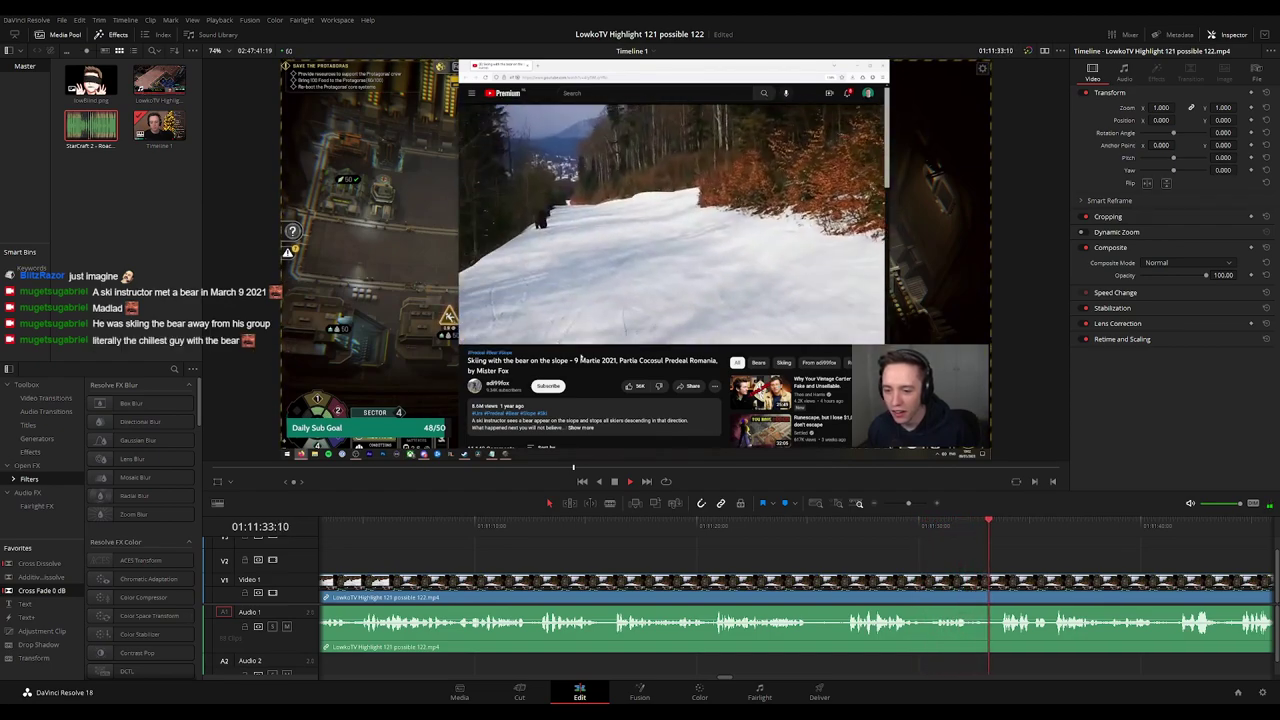
Review the bear video reaction from about 01:11:33 to 01:12:30 for the next cut.
{"action": "left_click_drag", "start_coordinate": [1040, 556], "coordinate": [662, 551]}
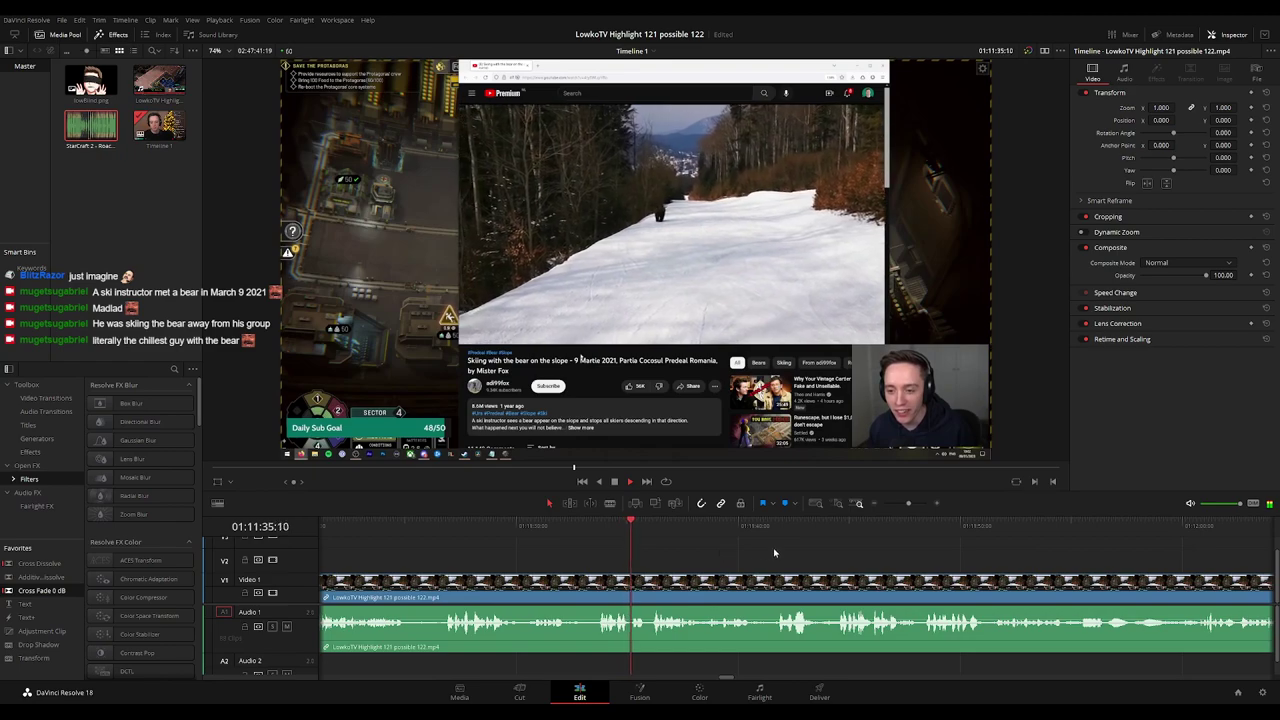
{"action": "scroll", "coordinate": [773, 547], "scroll_direction": "right", "scroll_amount": 1}
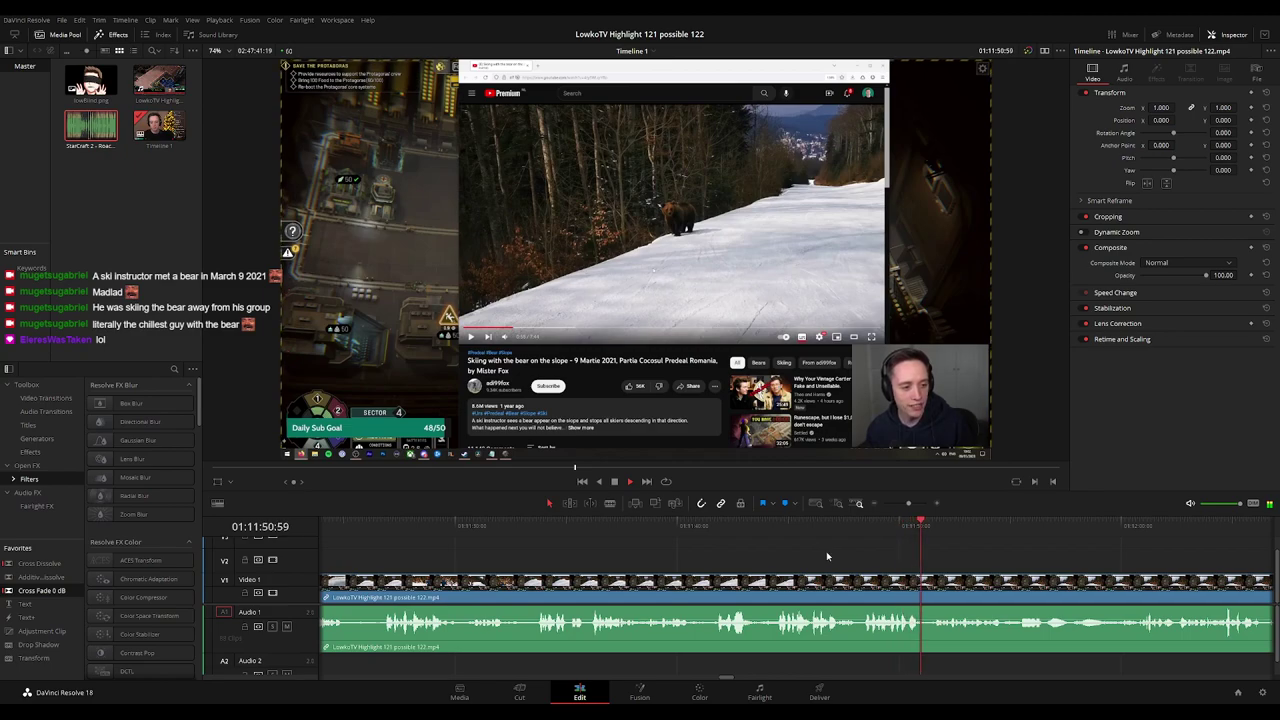
{"action": "left_click_drag", "start_coordinate": [1010, 560], "coordinate": [752, 561]}
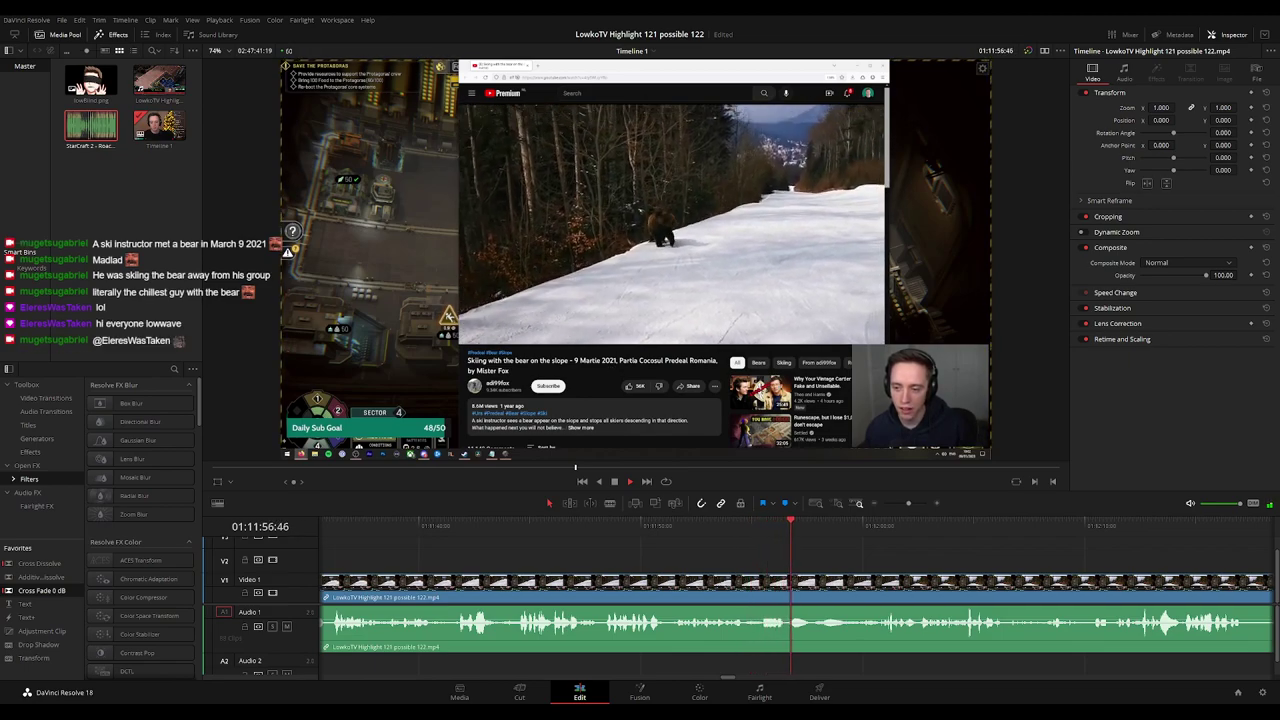
{"action": "left_click_drag", "start_coordinate": [914, 545], "coordinate": [660, 556]}
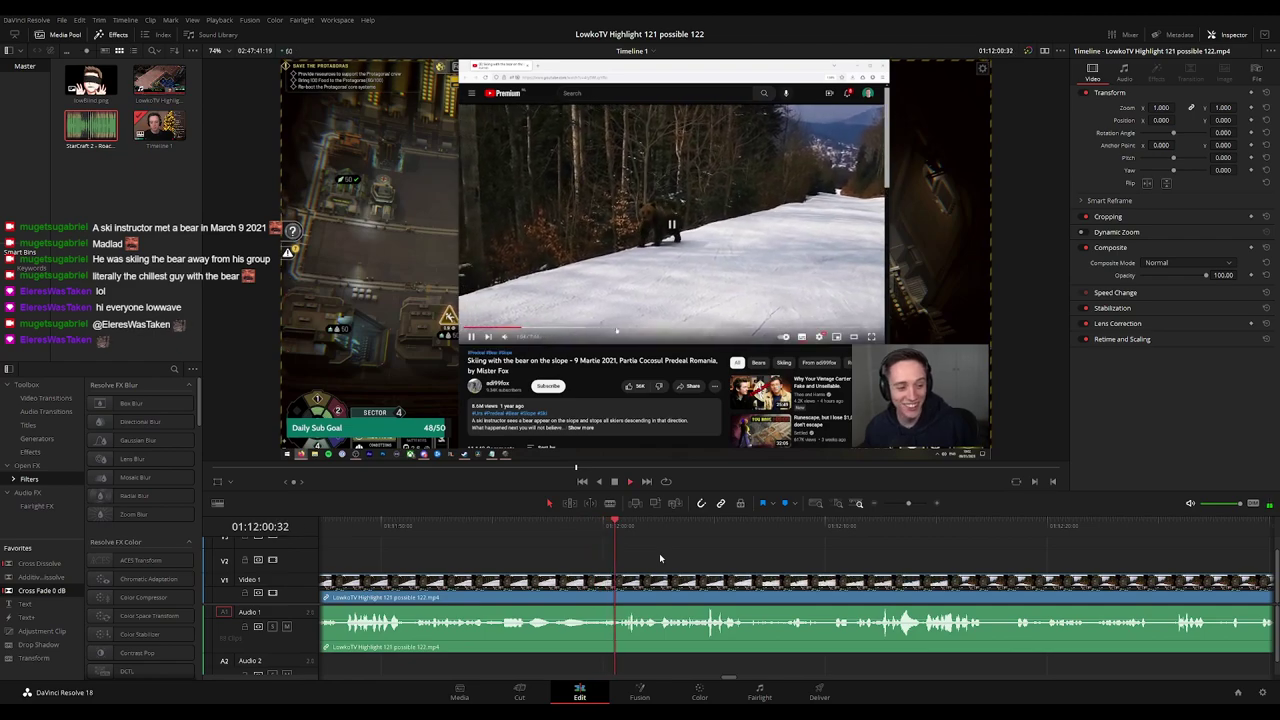
{"action": "scroll", "coordinate": [661, 560], "scroll_direction": "up", "scroll_amount": 1}
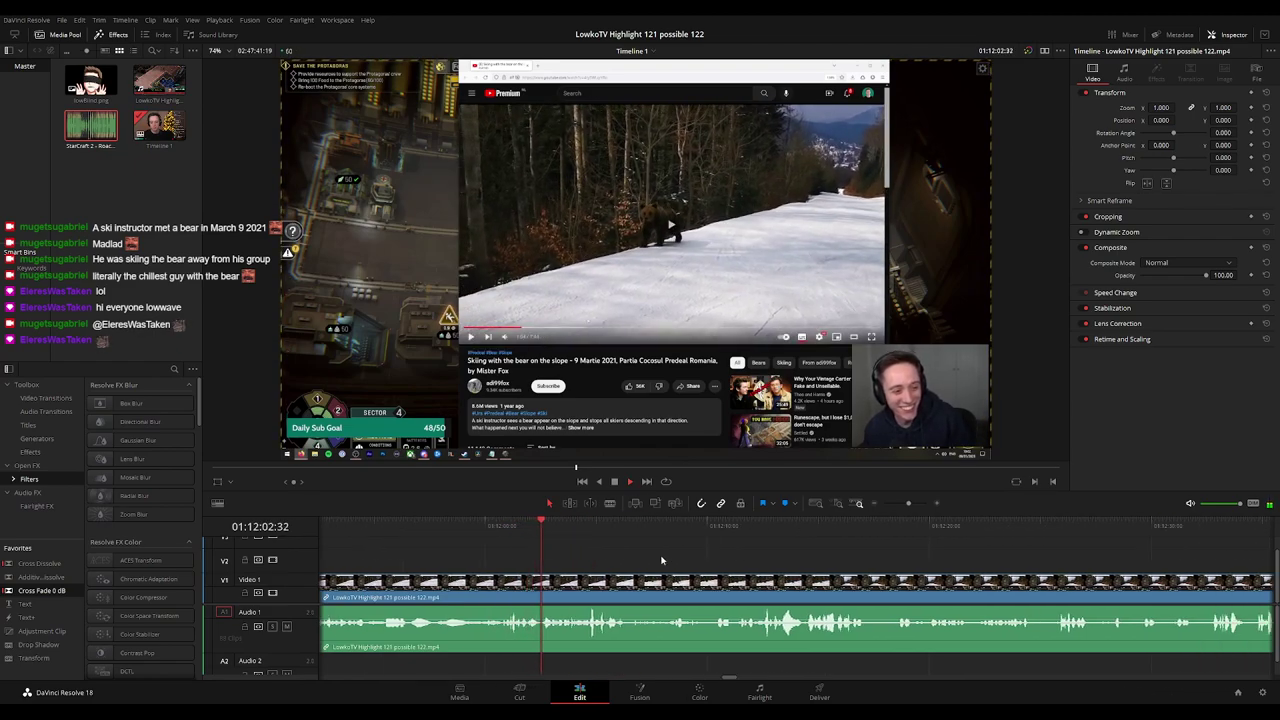
{"action": "scroll", "coordinate": [650, 552], "scroll_direction": "down", "scroll_amount": 1}
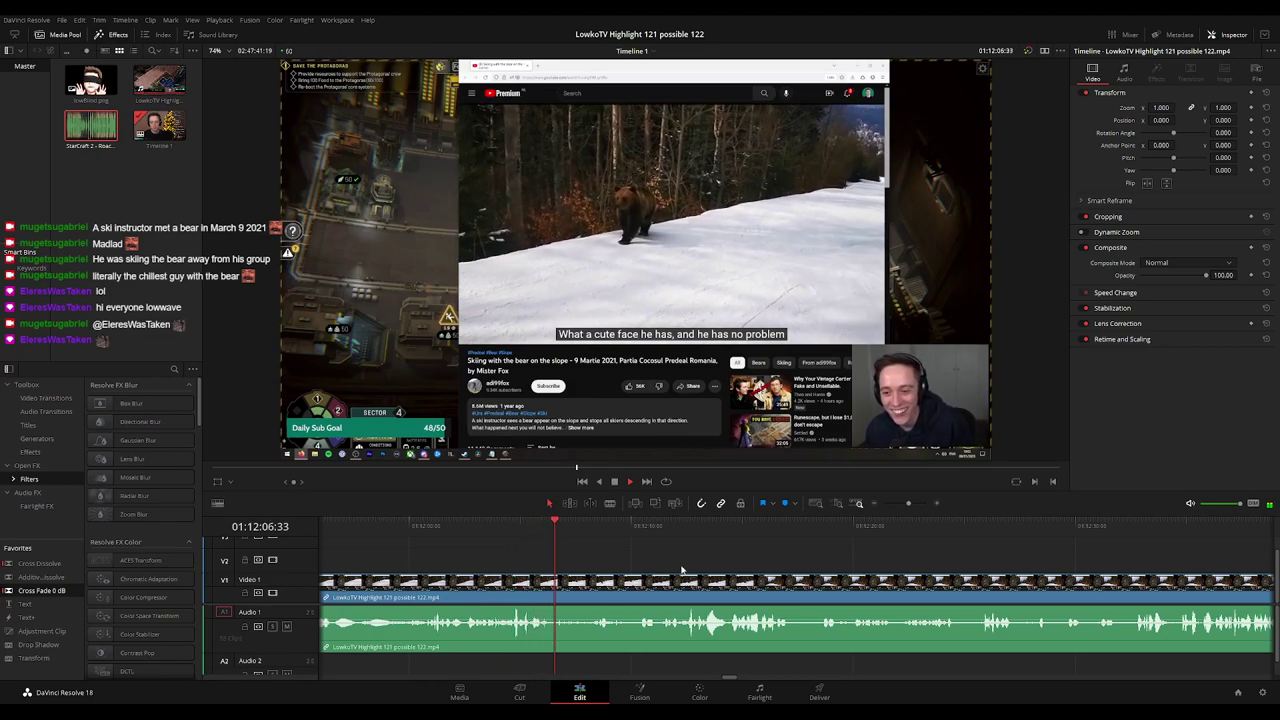
{"action": "scroll", "coordinate": [630, 553], "scroll_direction": "down", "scroll_amount": 1}
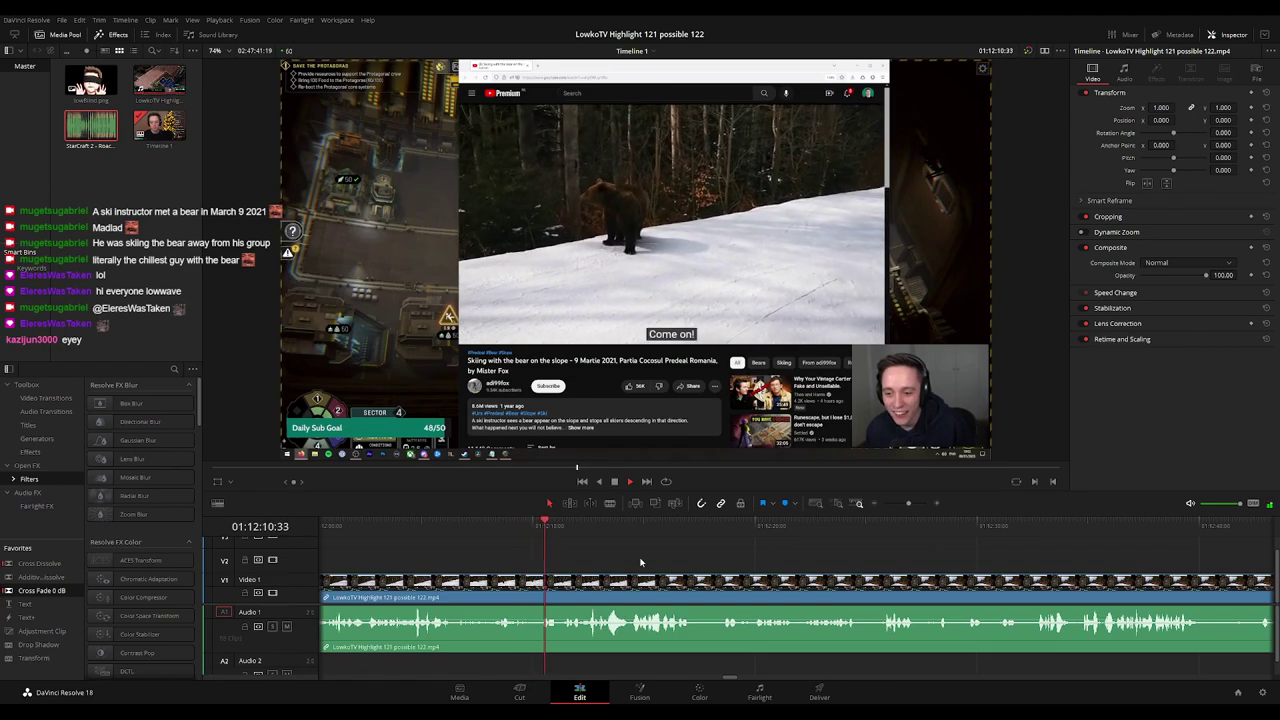
{"action": "scroll", "coordinate": [630, 558], "scroll_direction": "down", "scroll_amount": 1}
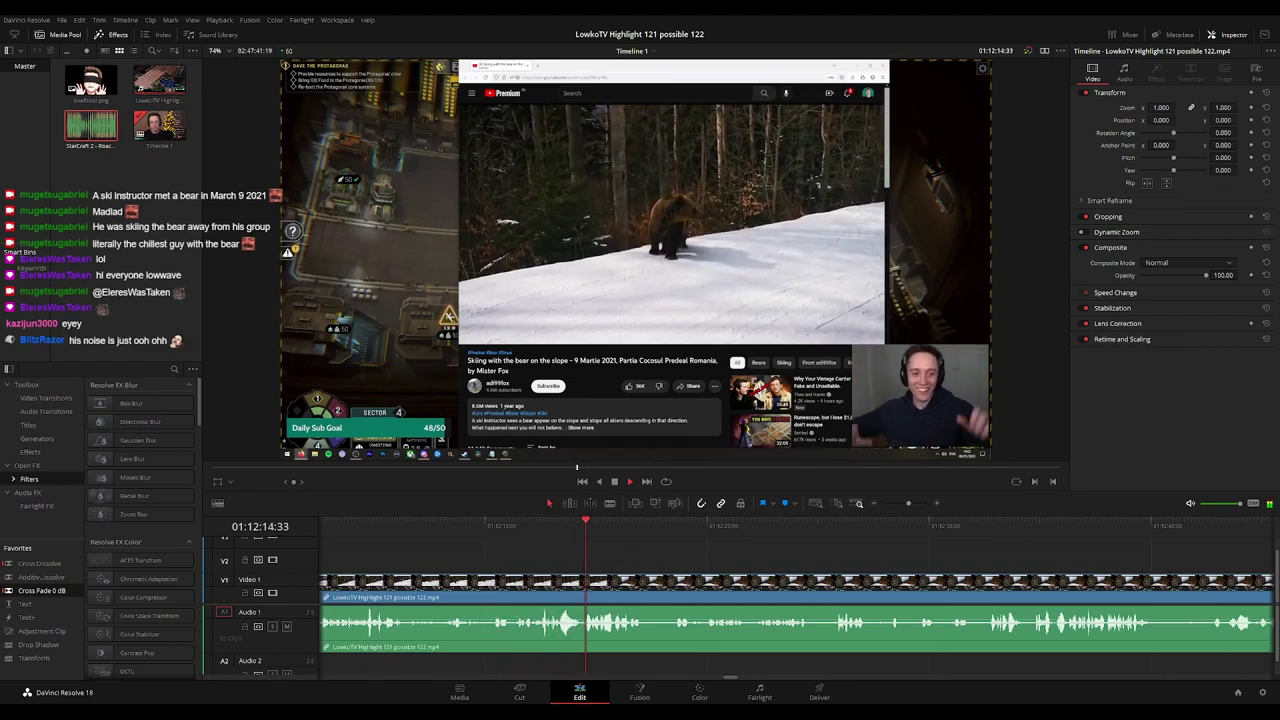
{"action": "left_click_drag", "start_coordinate": [747, 558], "coordinate": [635, 555]}
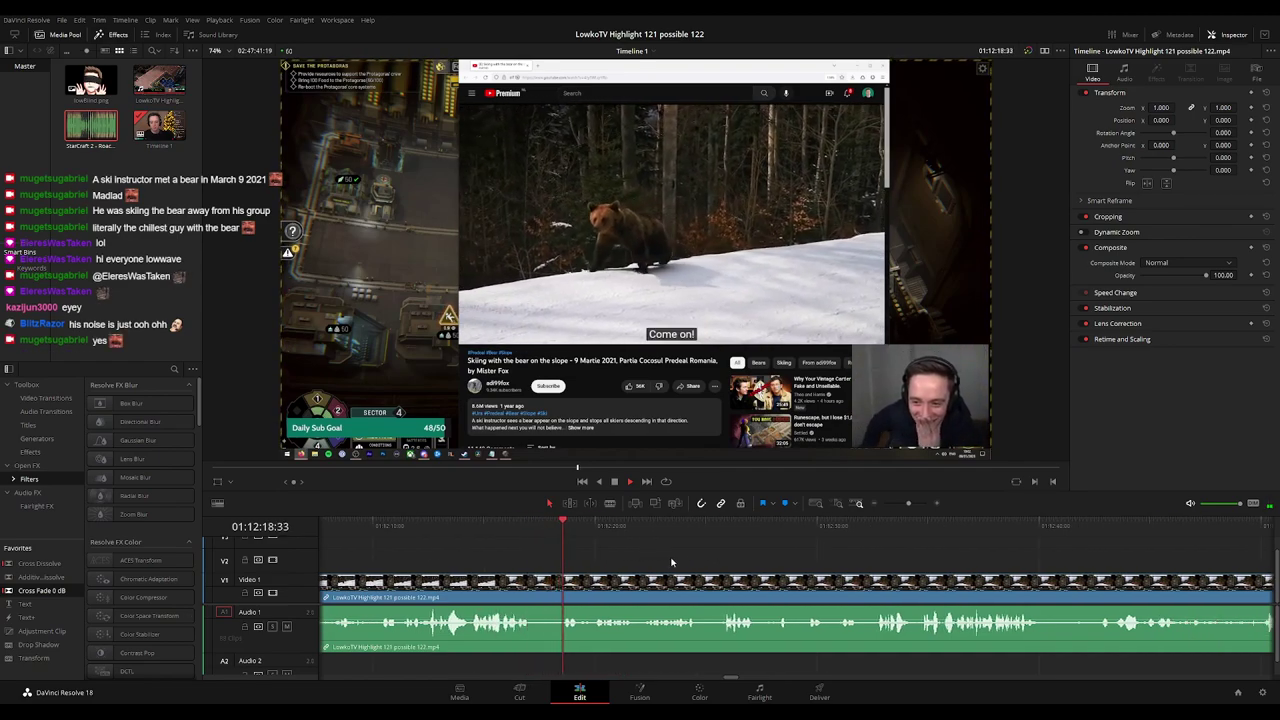
{"action": "scroll", "coordinate": [671, 557], "scroll_direction": "right", "scroll_amount": 1}
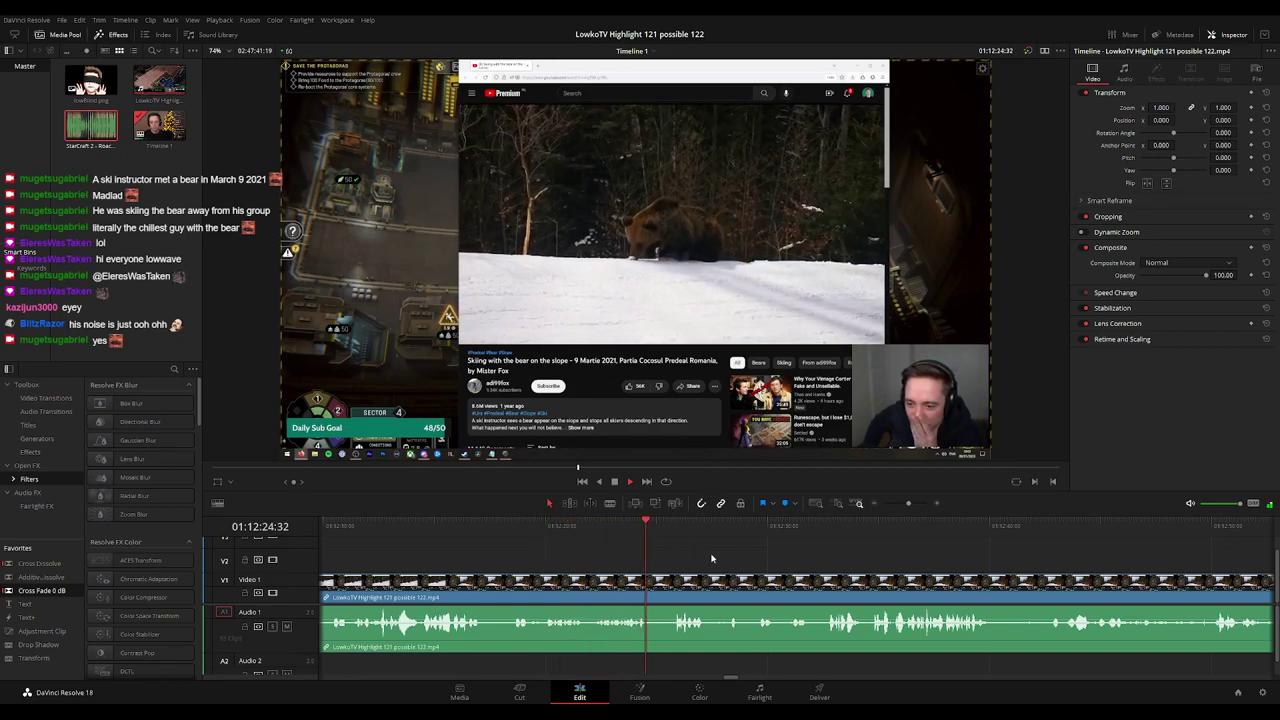
{"action": "scroll", "coordinate": [690, 562], "scroll_direction": "right", "scroll_amount": 2}
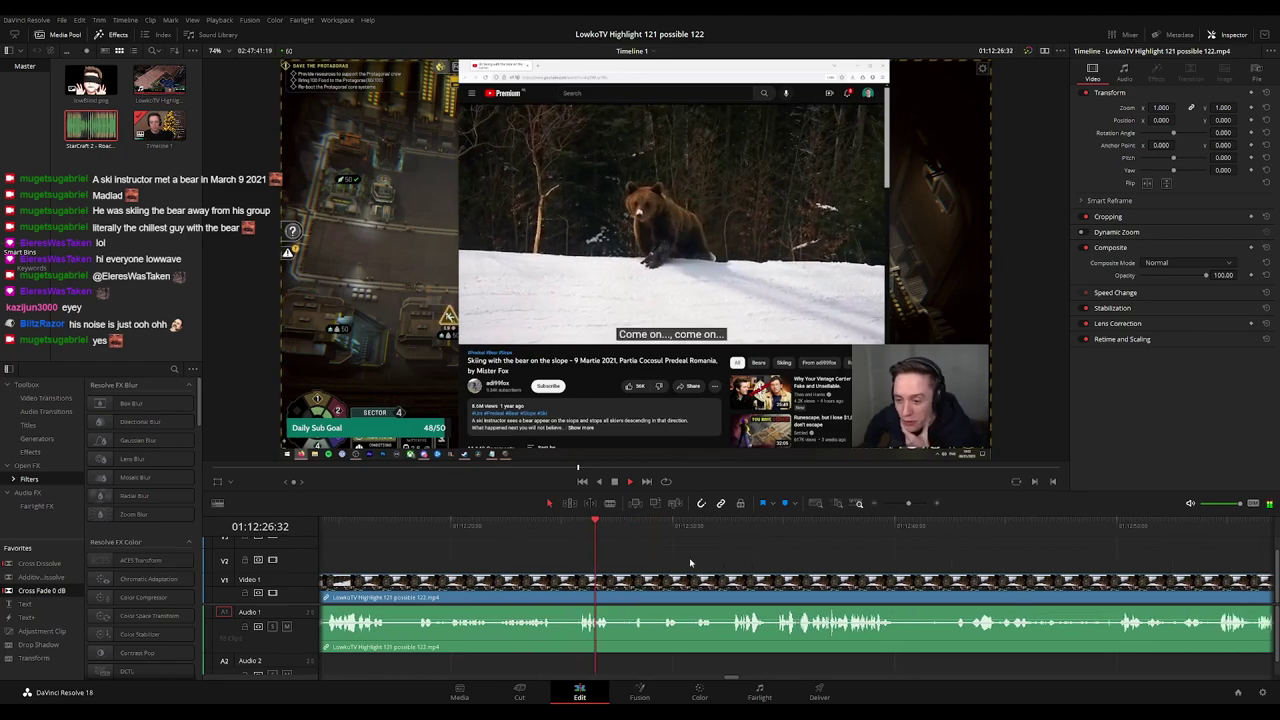
{"action": "scroll", "coordinate": [750, 570], "scroll_direction": "right", "scroll_amount": 1}
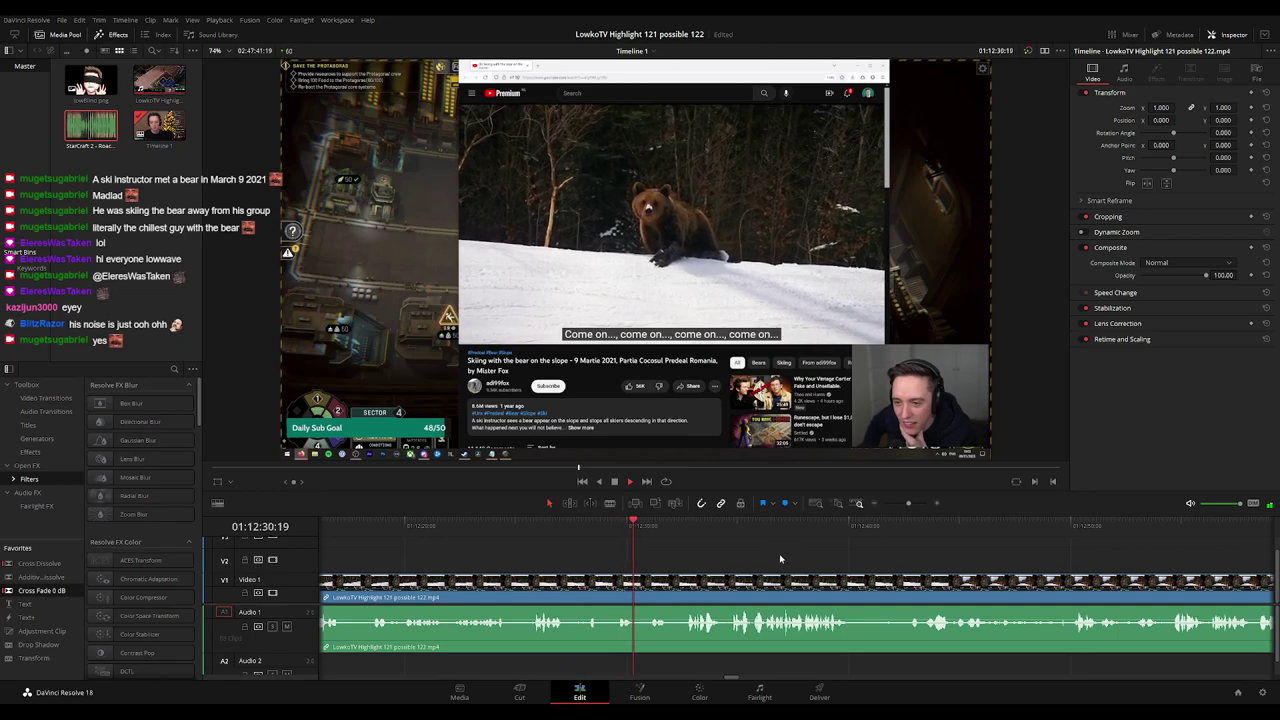
Place an adjustment clip on V2 at 01:12:32:30, zoomed to 2.900 with Y position -245, and shorten it to about 2.5 seconds.
{"action": "scroll", "coordinate": [737, 556], "scroll_direction": "right", "scroll_amount": 2}
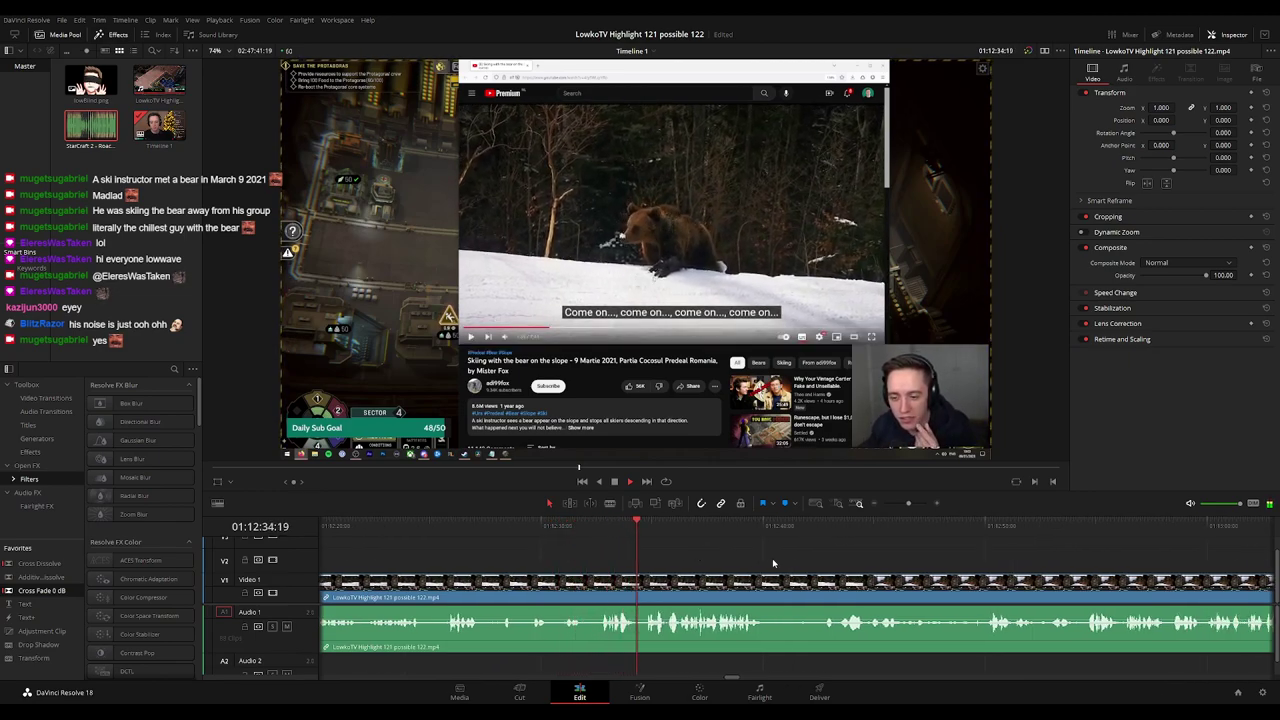
{"action": "left_click", "coordinate": [597, 527]}
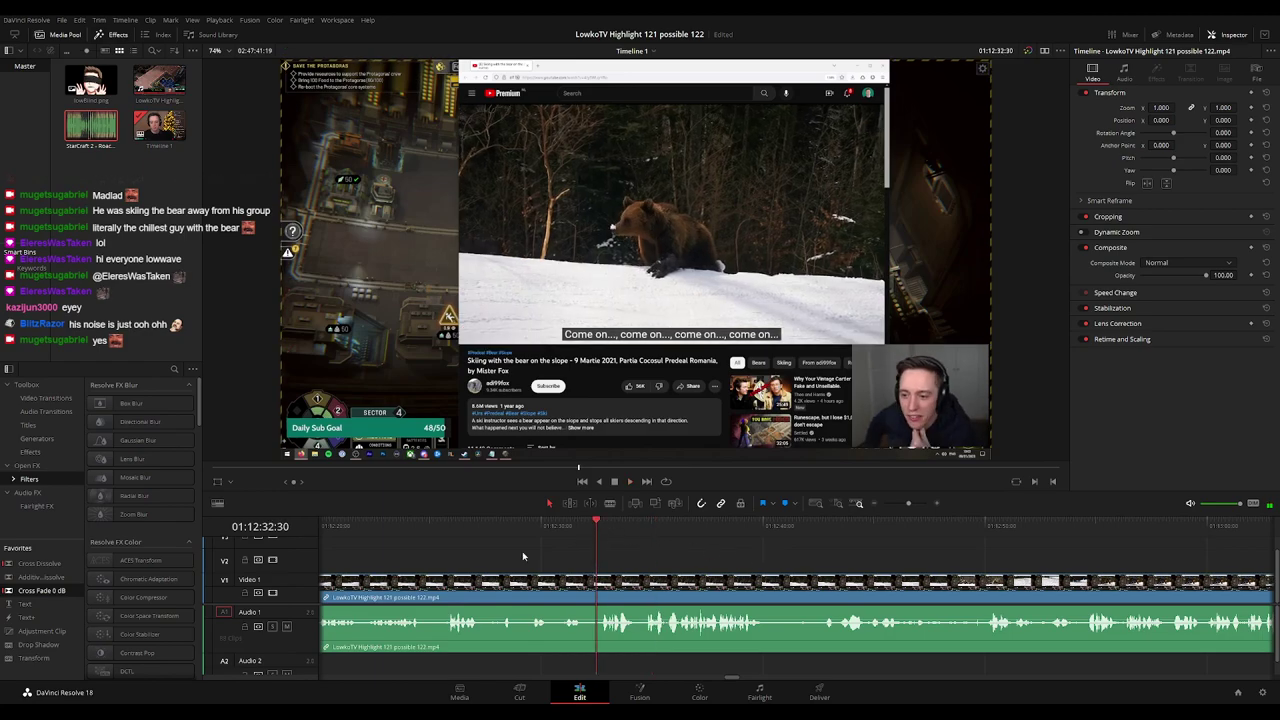
{"action": "left_click_drag", "start_coordinate": [50, 634], "coordinate": [592, 568]}
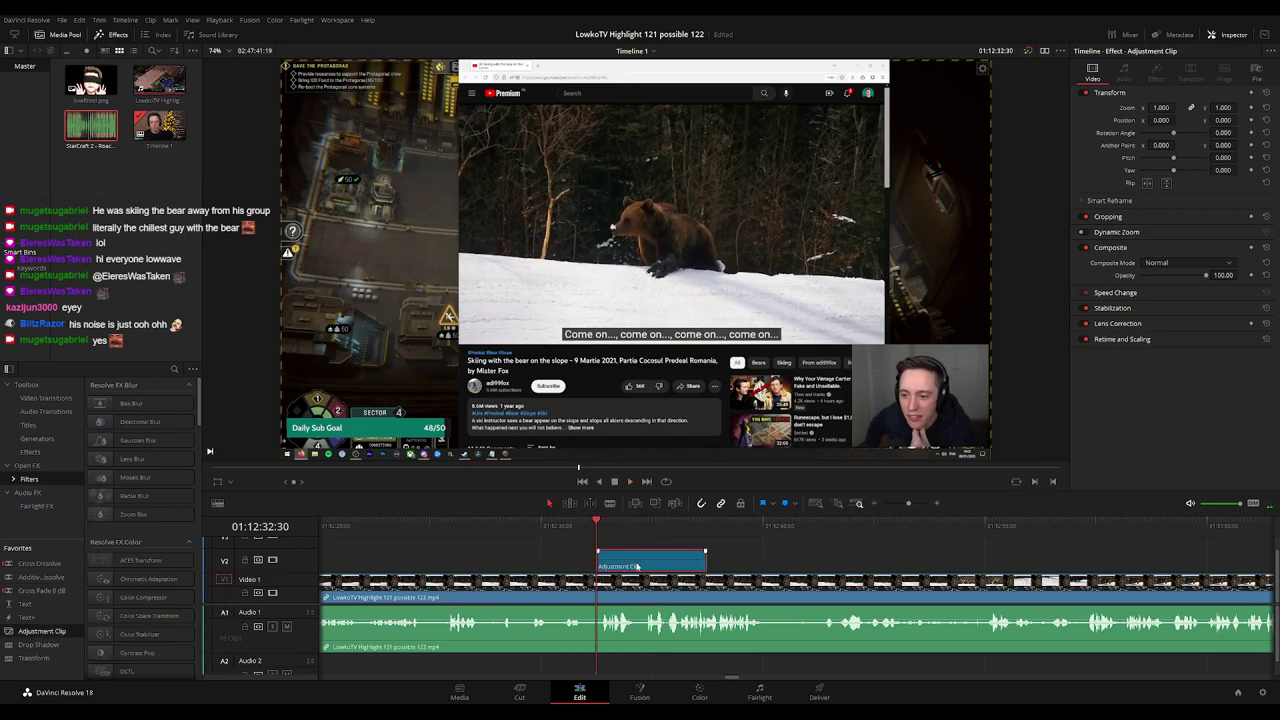
{"action": "left_click_drag", "start_coordinate": [1161, 107], "coordinate": [1199, 120]}
{"action": "key", "text": "space"}
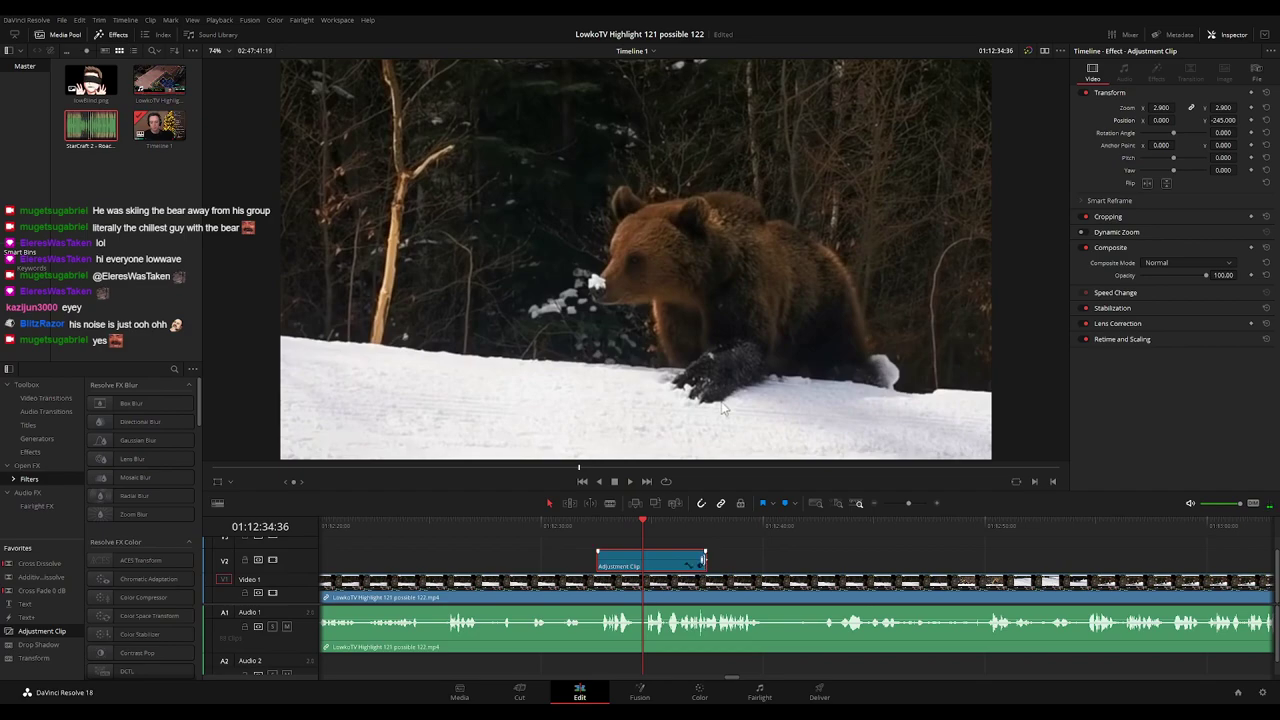
{"action": "left_click_drag", "start_coordinate": [704, 560], "coordinate": [652, 561]}
{"action": "key", "text": "space"}
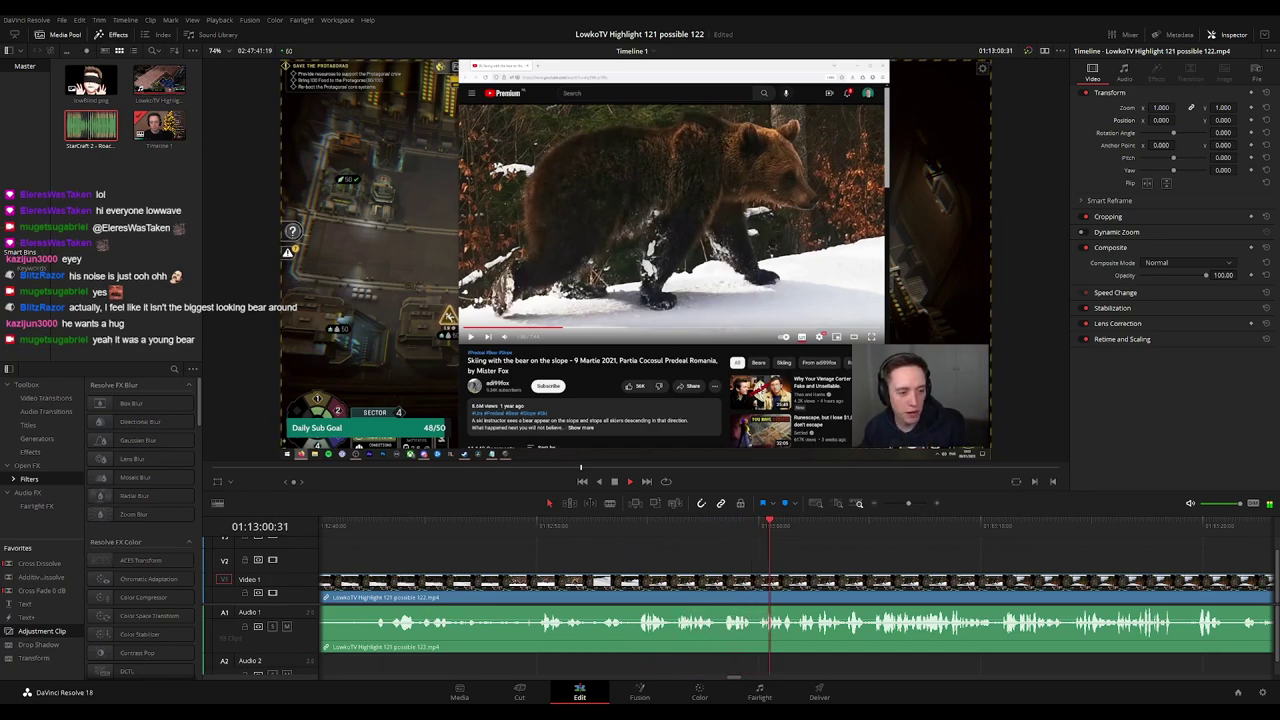
Review the bear video reaction from about 01:13:00 to 01:13:52 for pauses to cut or moments to emphasise.
{"action": "left_click_drag", "start_coordinate": [923, 566], "coordinate": [607, 560]}
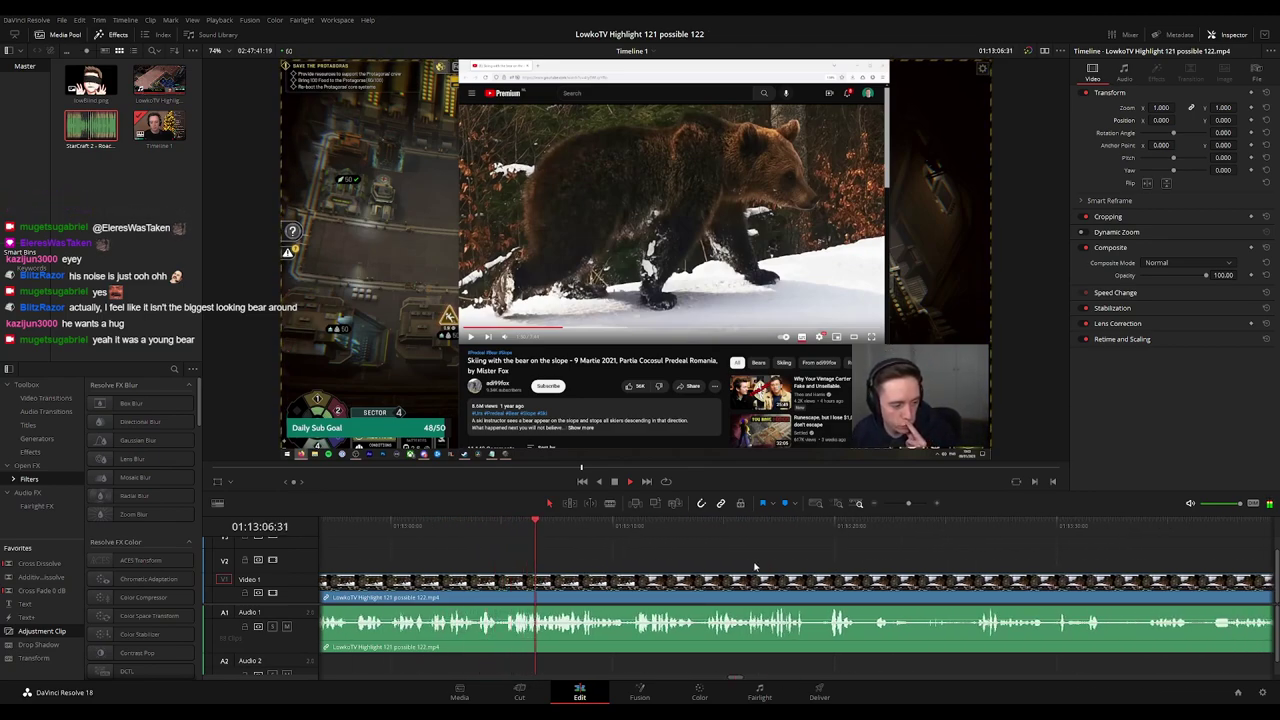
{"action": "scroll", "coordinate": [658, 555], "scroll_direction": "right", "scroll_amount": 3}
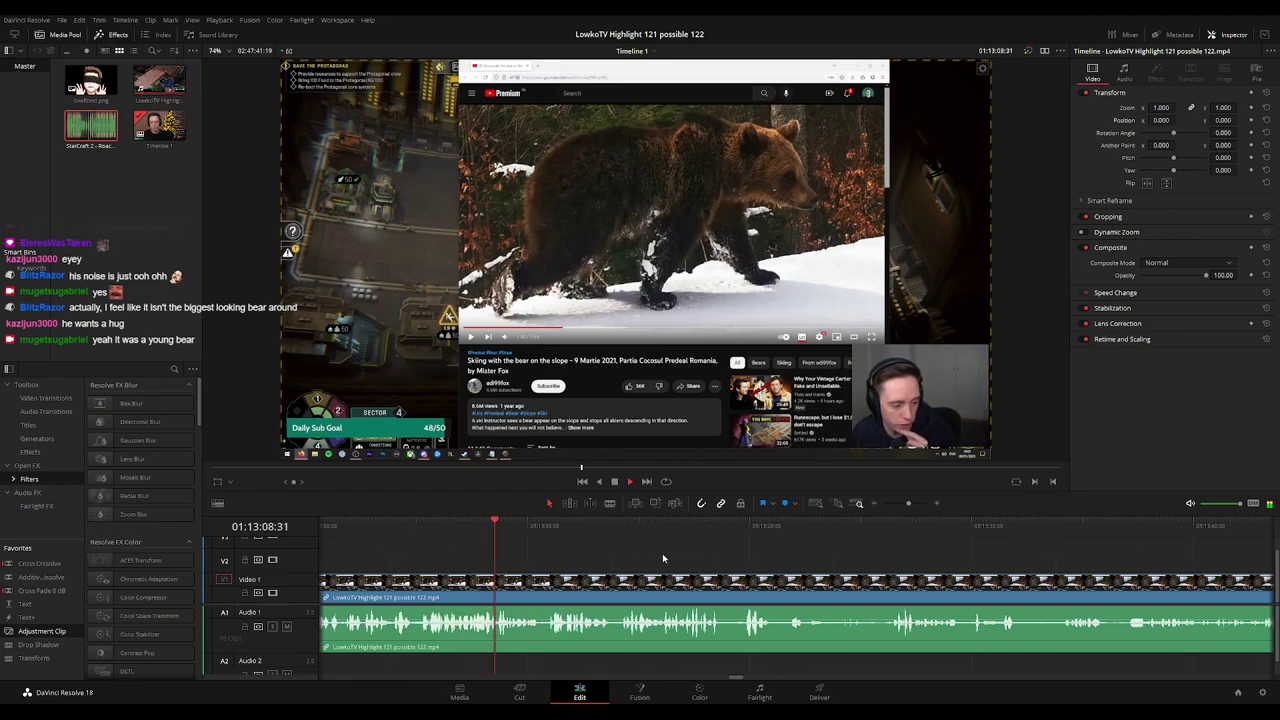
{"action": "scroll", "coordinate": [640, 550], "scroll_direction": "right", "scroll_amount": 3}
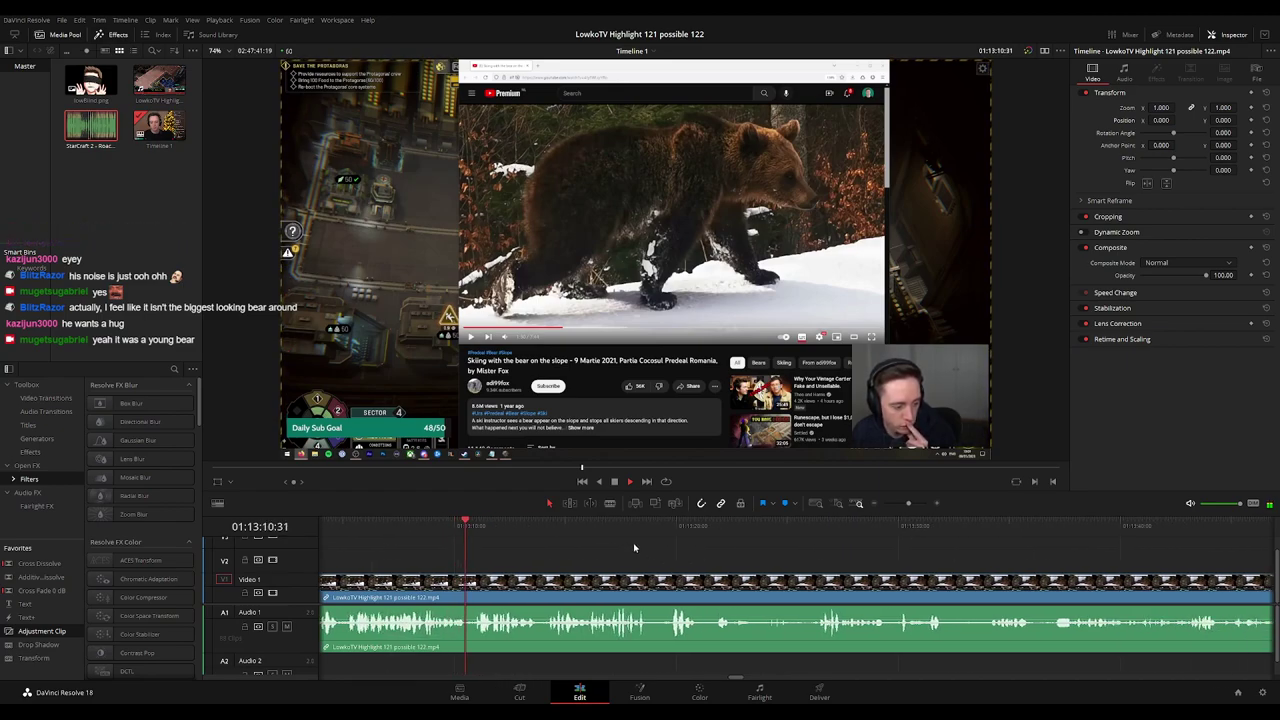
{"action": "scroll", "coordinate": [633, 557], "scroll_direction": "right", "scroll_amount": 3}
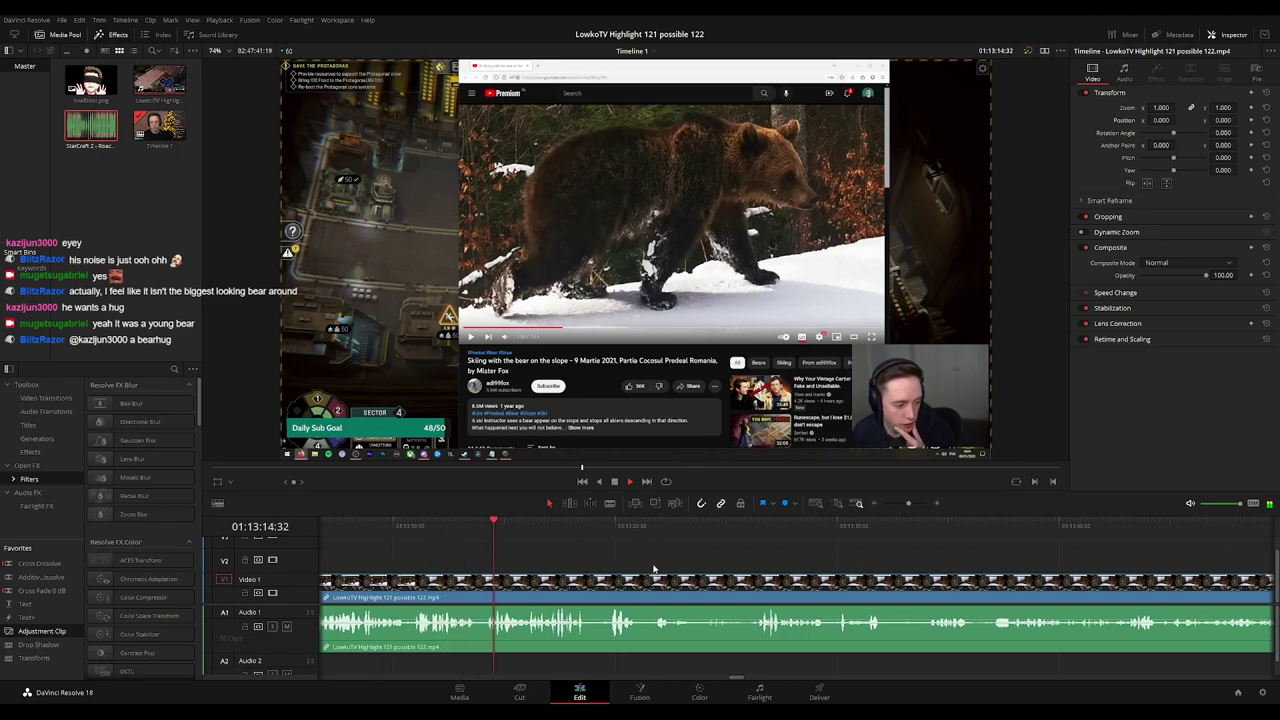
{"action": "scroll", "coordinate": [660, 567], "scroll_direction": "right", "scroll_amount": 3}
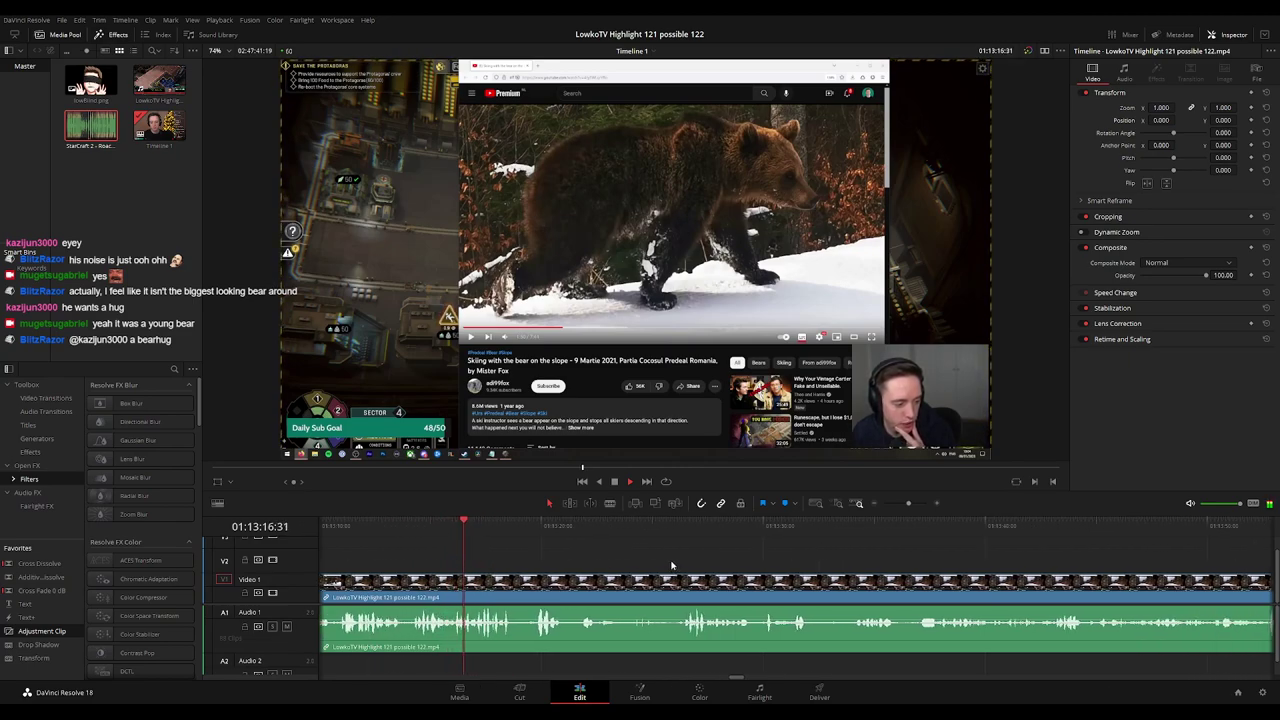
{"action": "scroll", "coordinate": [645, 563], "scroll_direction": "right", "scroll_amount": 3}
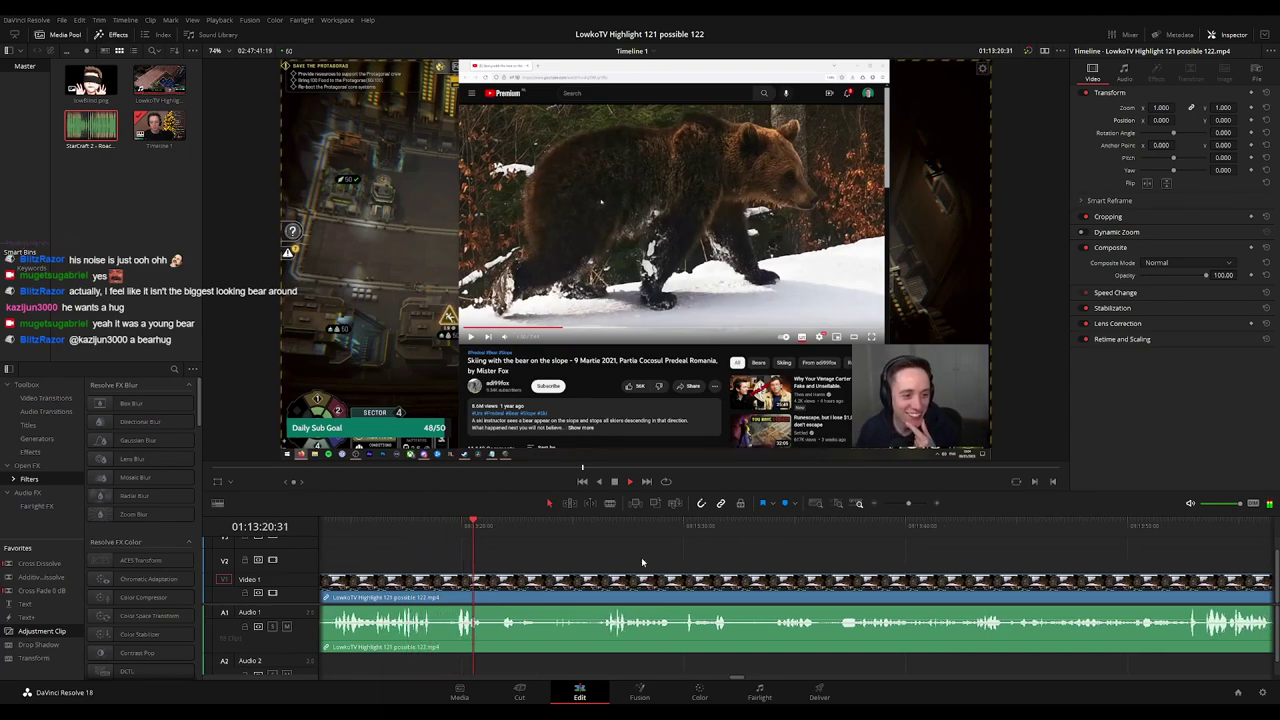
{"action": "scroll", "coordinate": [630, 555], "scroll_direction": "right", "scroll_amount": 2}
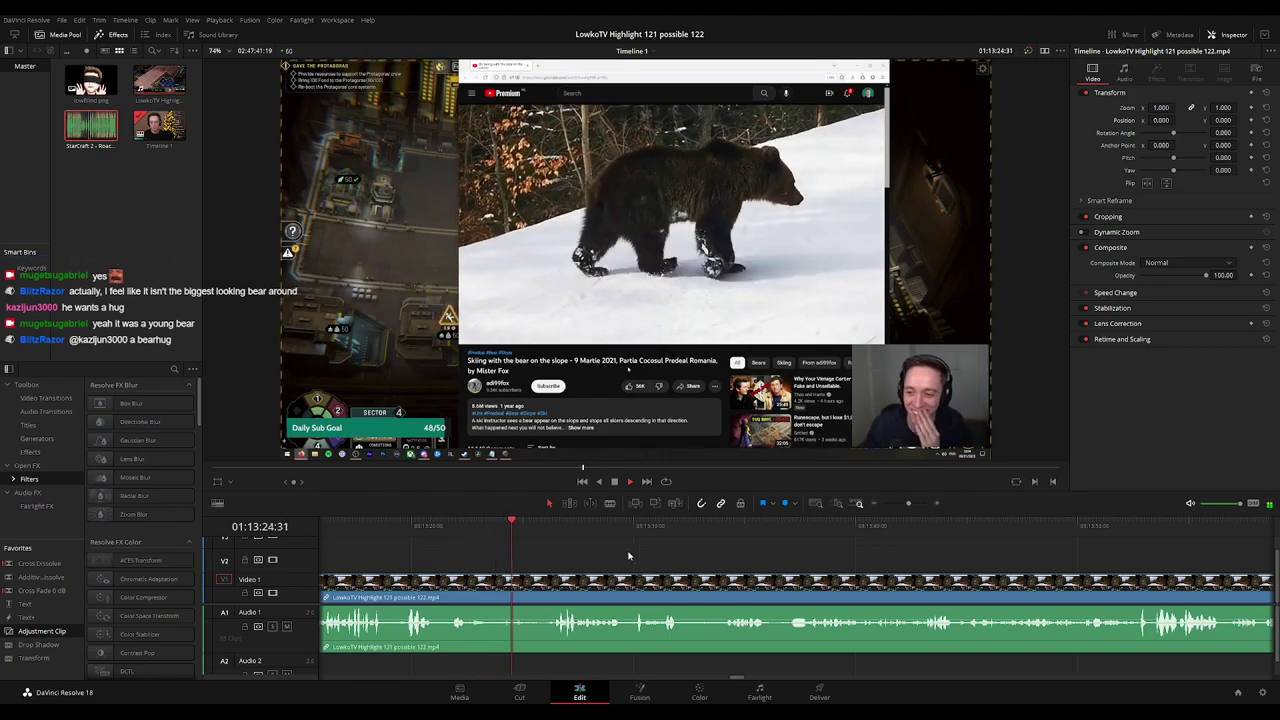
{"action": "scroll", "coordinate": [641, 557], "scroll_direction": "right", "scroll_amount": 1}
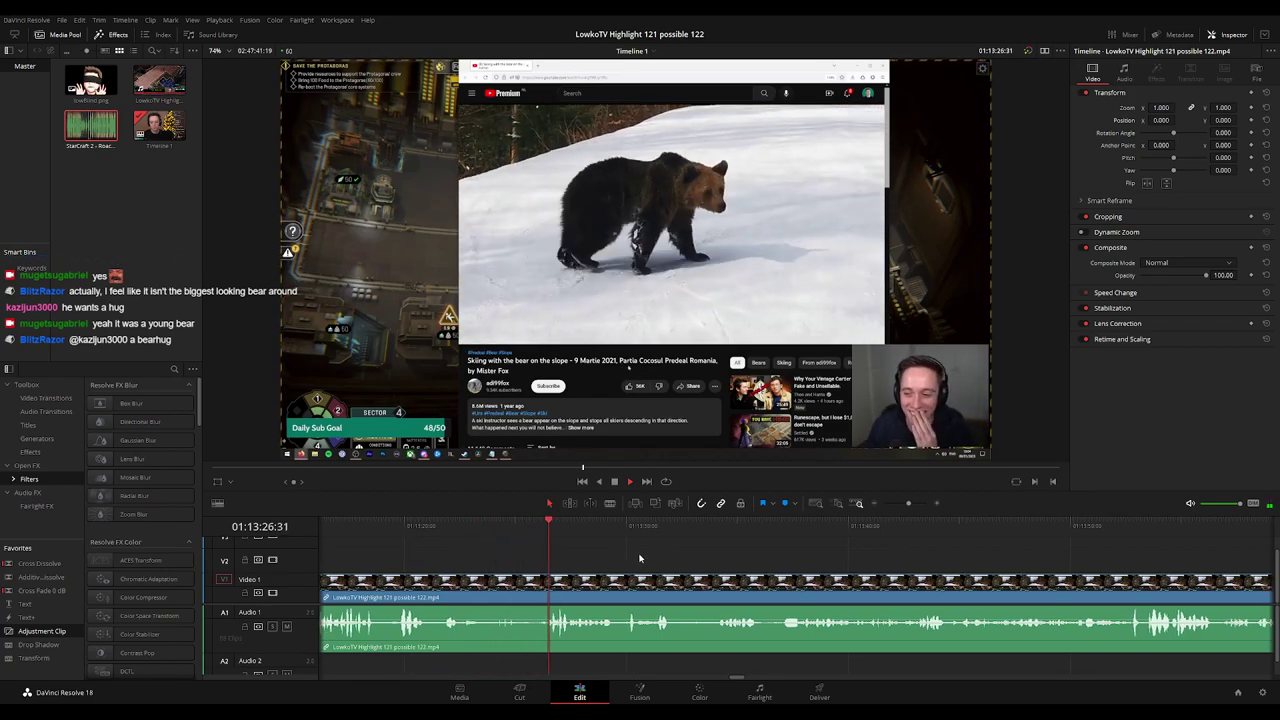
{"action": "scroll", "coordinate": [645, 558], "scroll_direction": "right", "scroll_amount": 3}
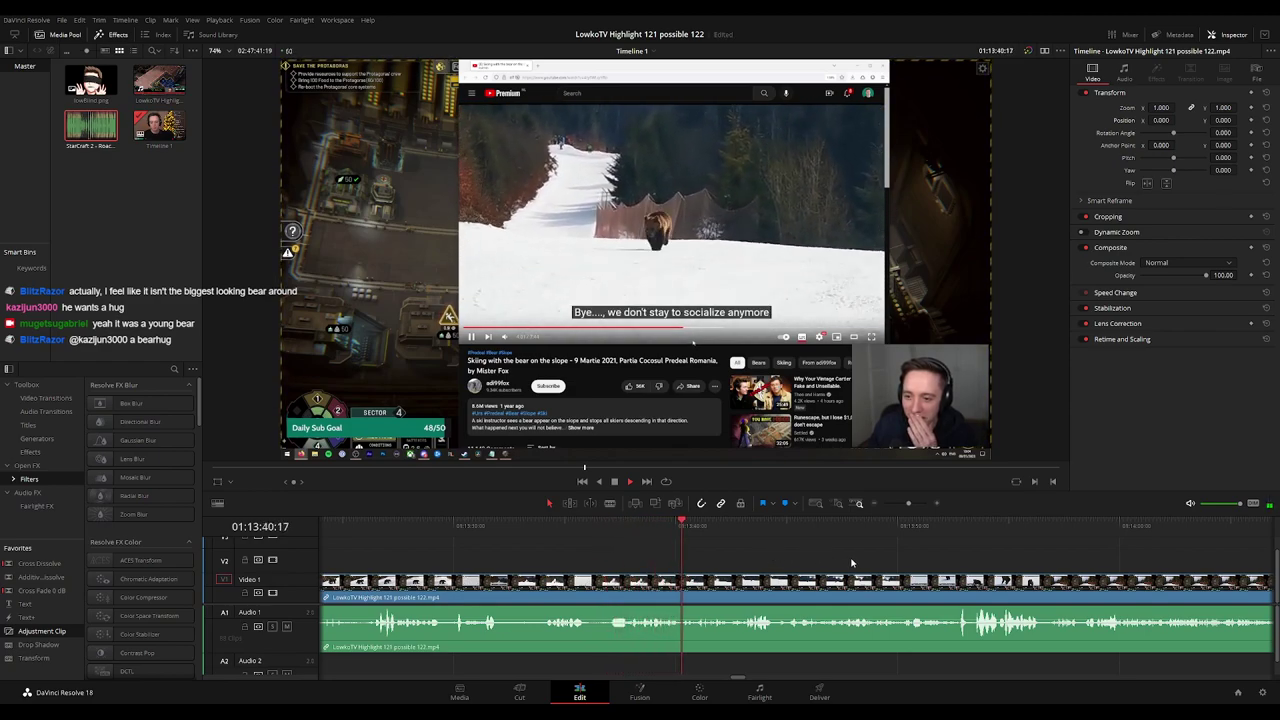
{"action": "scroll", "coordinate": [751, 559], "scroll_direction": "right", "scroll_amount": 3}
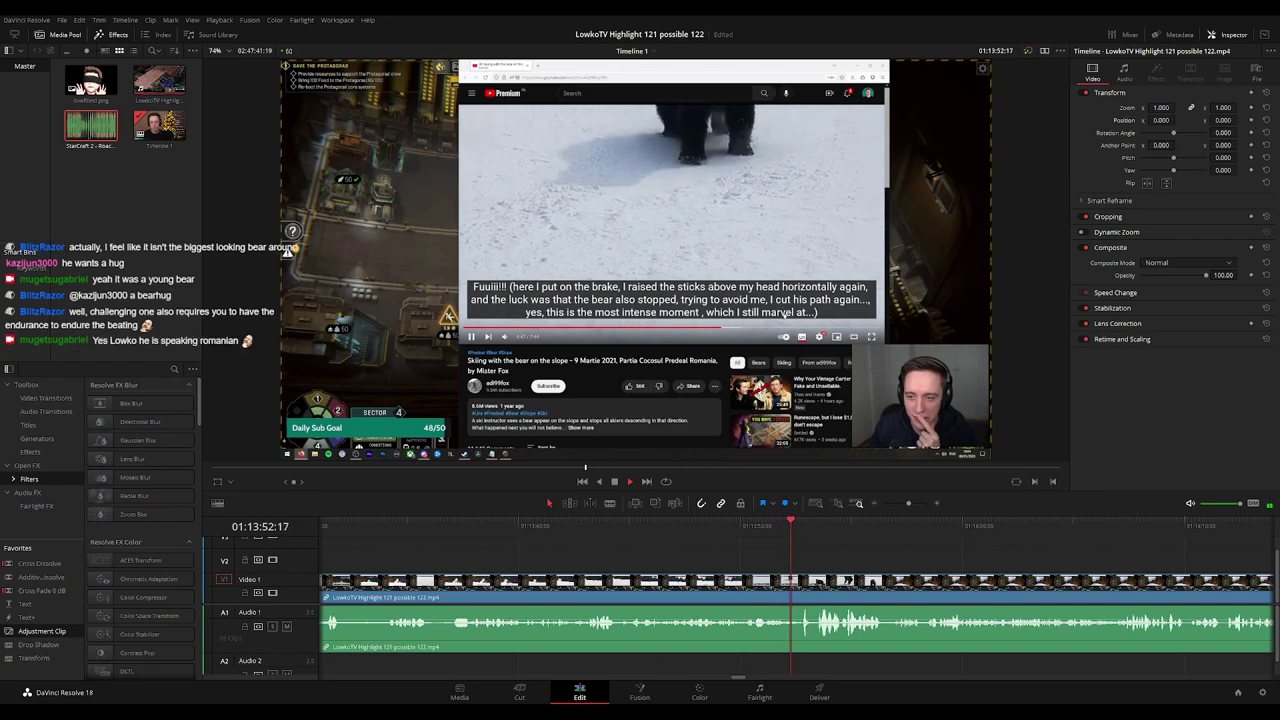
Replay the reaction to the charging bear from about 01:13:51 and review the commentary through 01:14:25.
{"action": "left_click", "coordinate": [773, 532]}
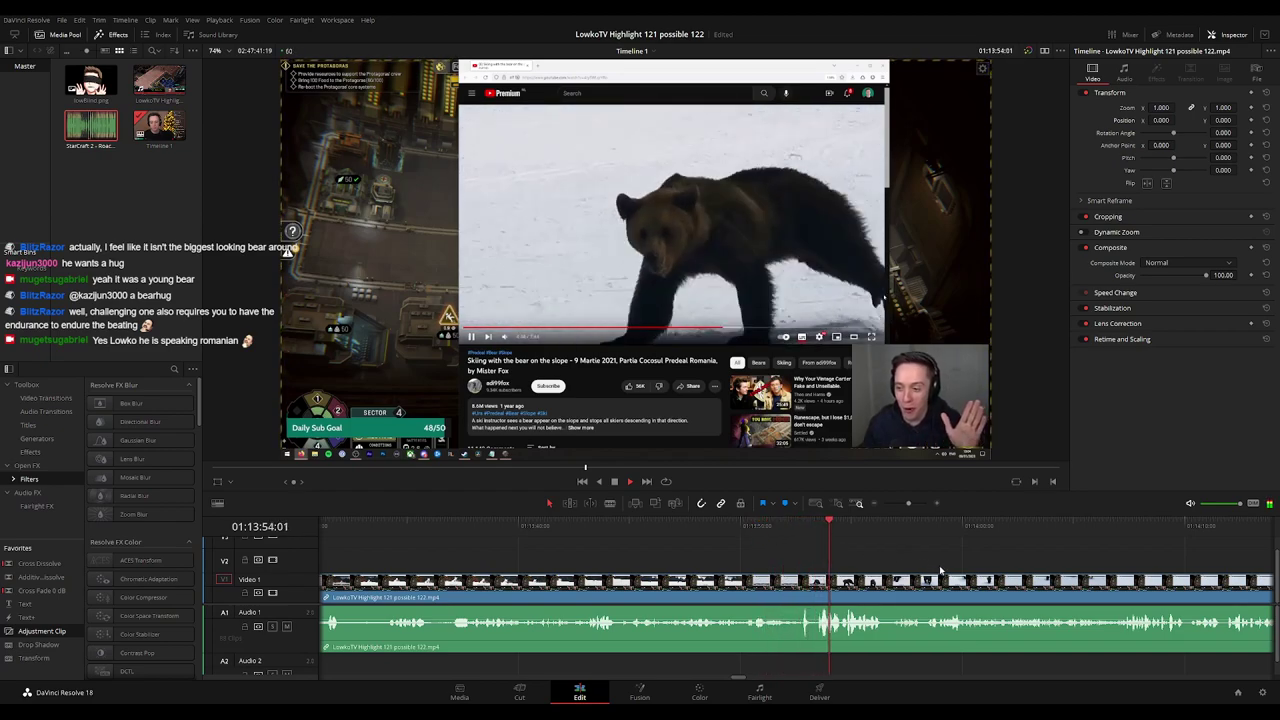
{"action": "left_click_drag", "start_coordinate": [977, 554], "coordinate": [803, 525]}
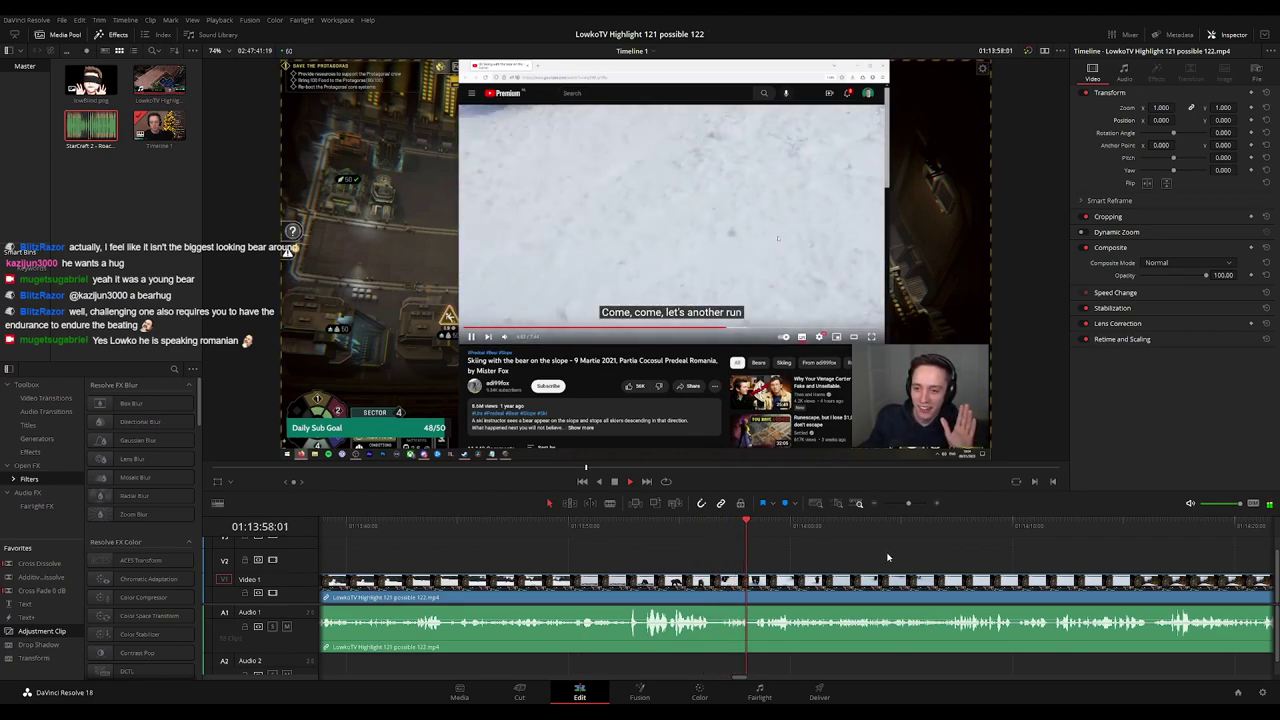
{"action": "left_click_drag", "start_coordinate": [887, 557], "coordinate": [863, 555]}
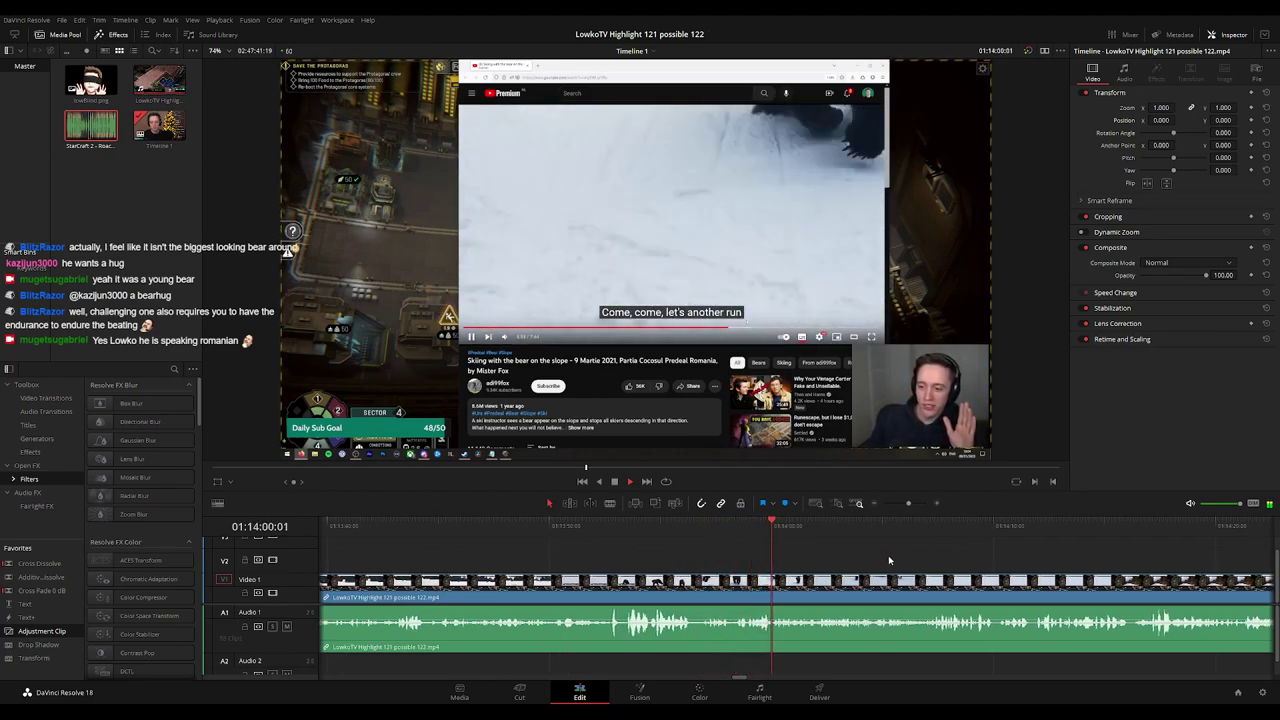
{"action": "left_click_drag", "start_coordinate": [949, 563], "coordinate": [930, 560]}
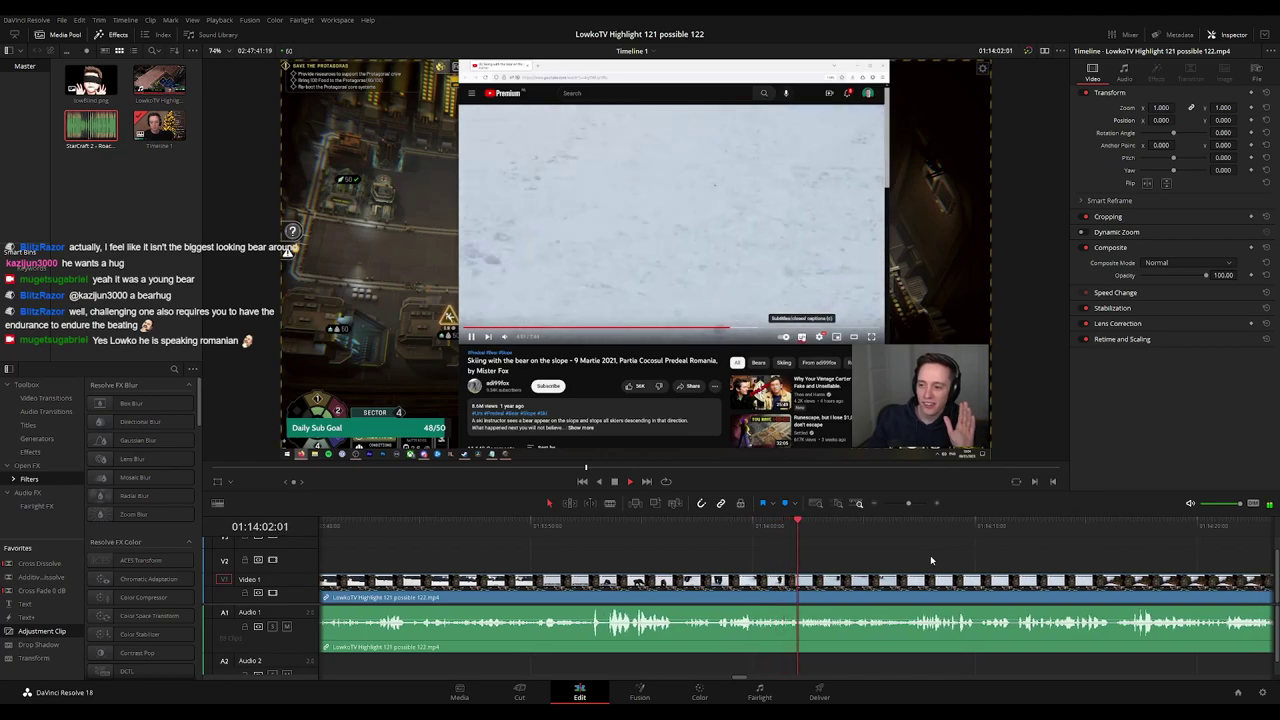
{"action": "scroll", "coordinate": [930, 555], "scroll_direction": "right", "scroll_amount": 4}
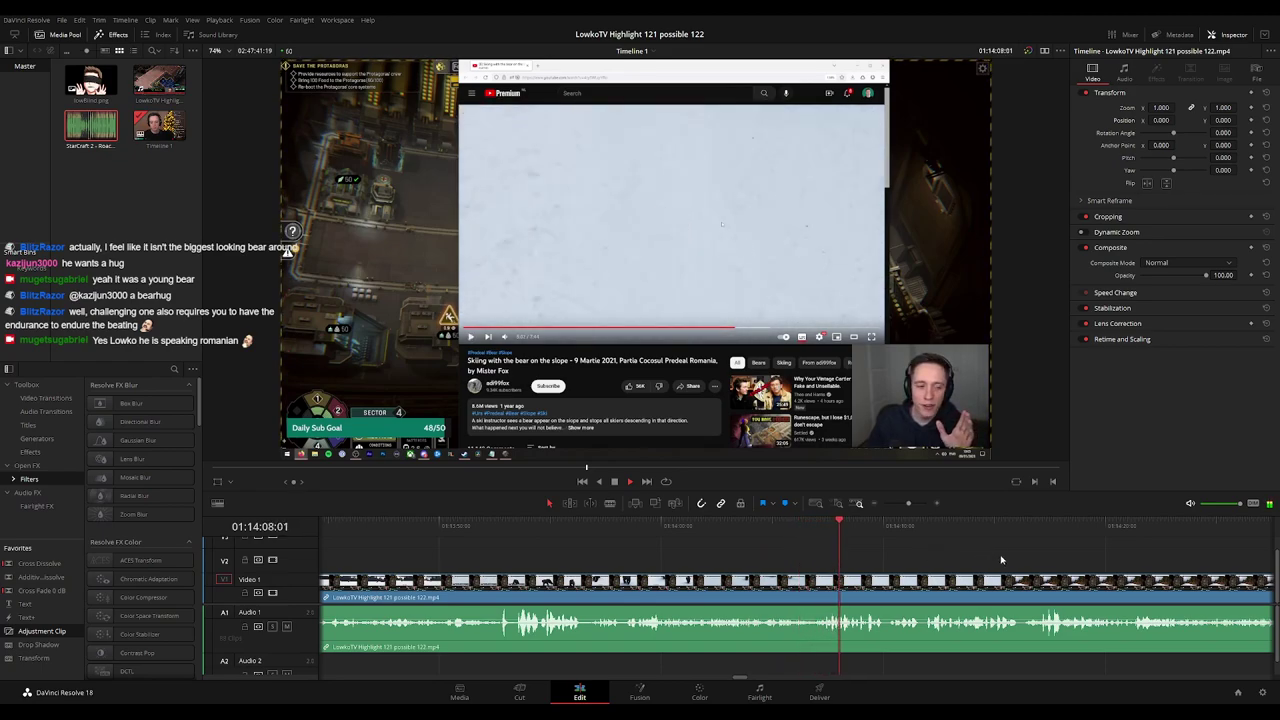
{"action": "scroll", "coordinate": [747, 539], "scroll_direction": "up", "scroll_amount": 2}
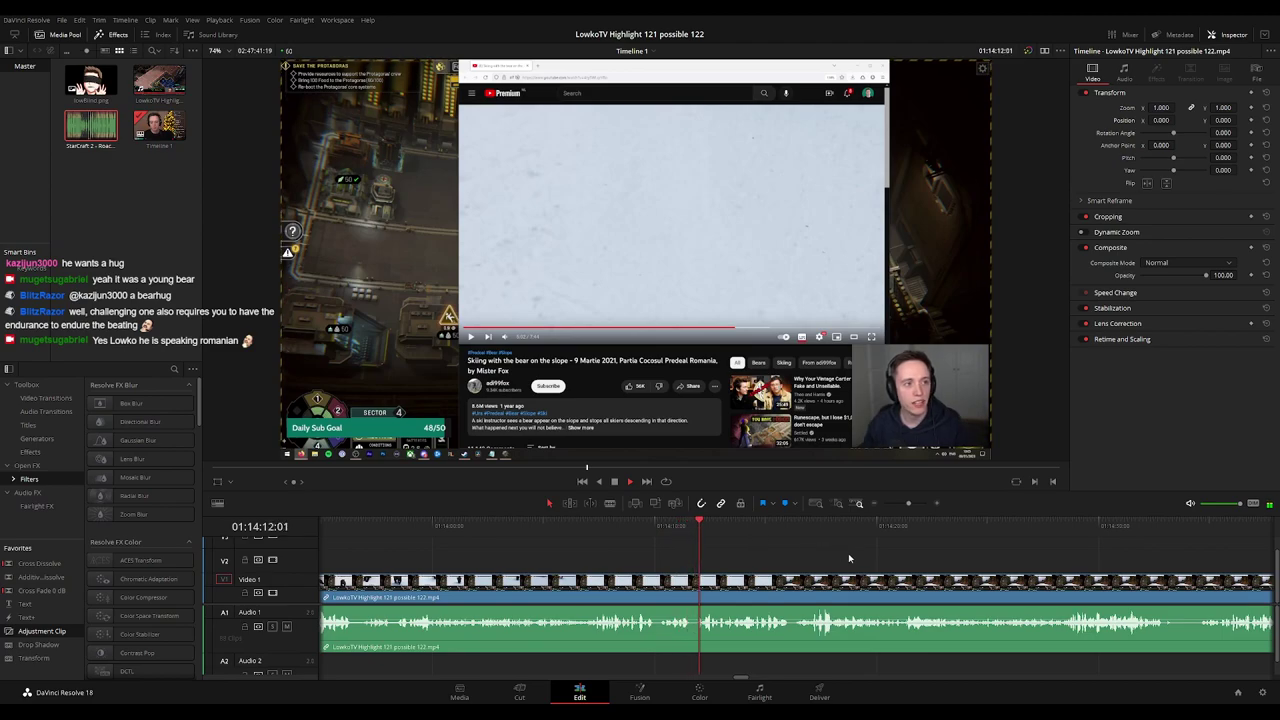
{"action": "scroll", "coordinate": [798, 553], "scroll_direction": "right", "scroll_amount": 2}
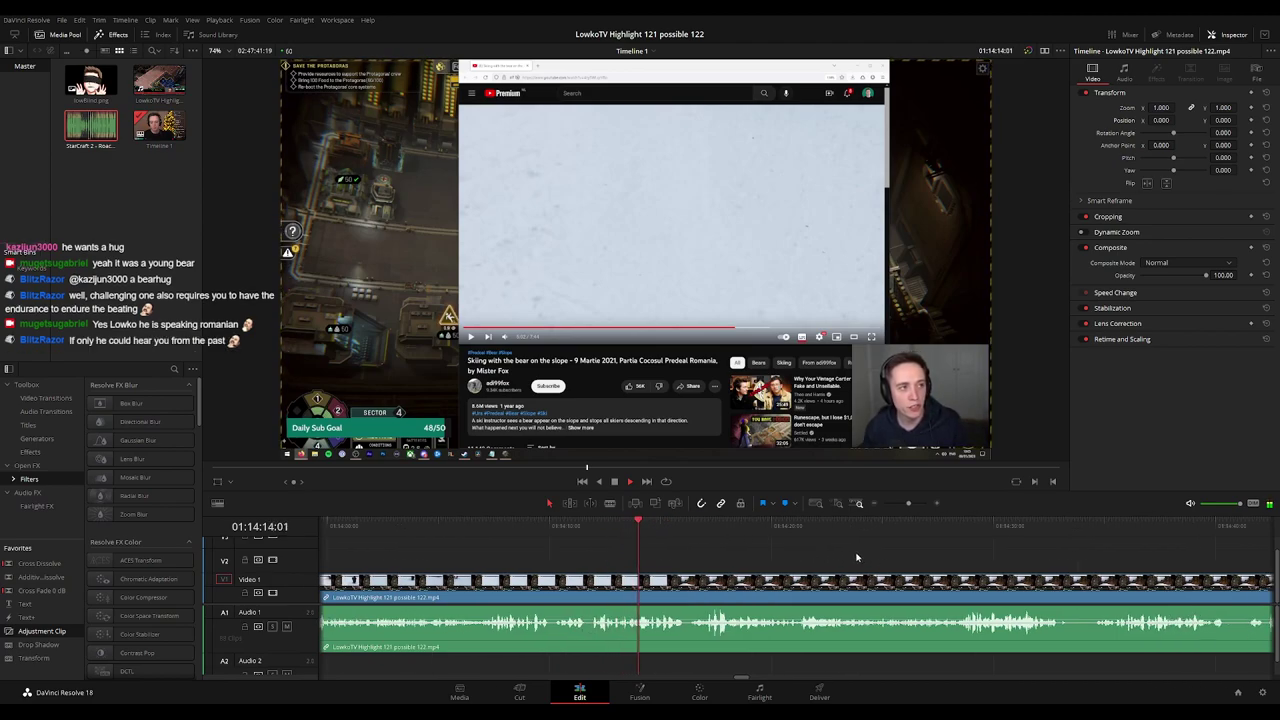
{"action": "scroll", "coordinate": [760, 554], "scroll_direction": "right", "scroll_amount": 2}
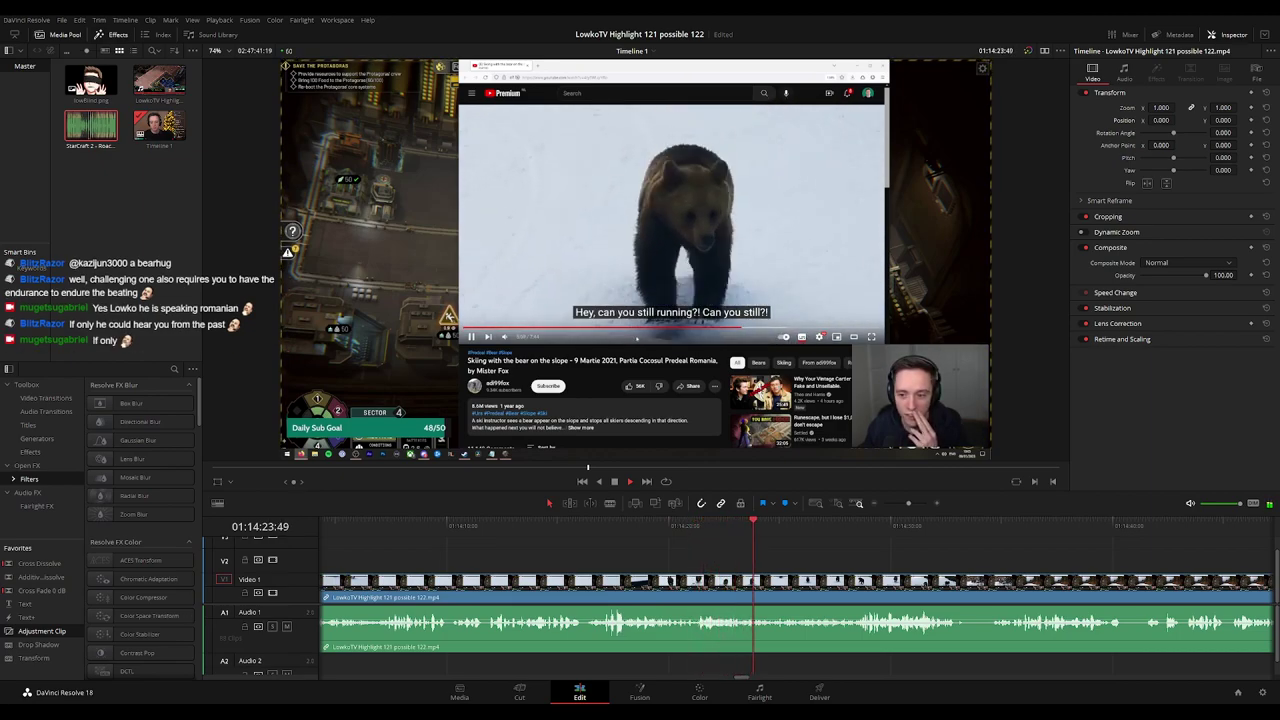
Review the end of the bear video and the return to the game from about 01:14:25 to 01:14:51.
{"action": "scroll", "coordinate": [657, 552], "scroll_direction": "right", "scroll_amount": 3}
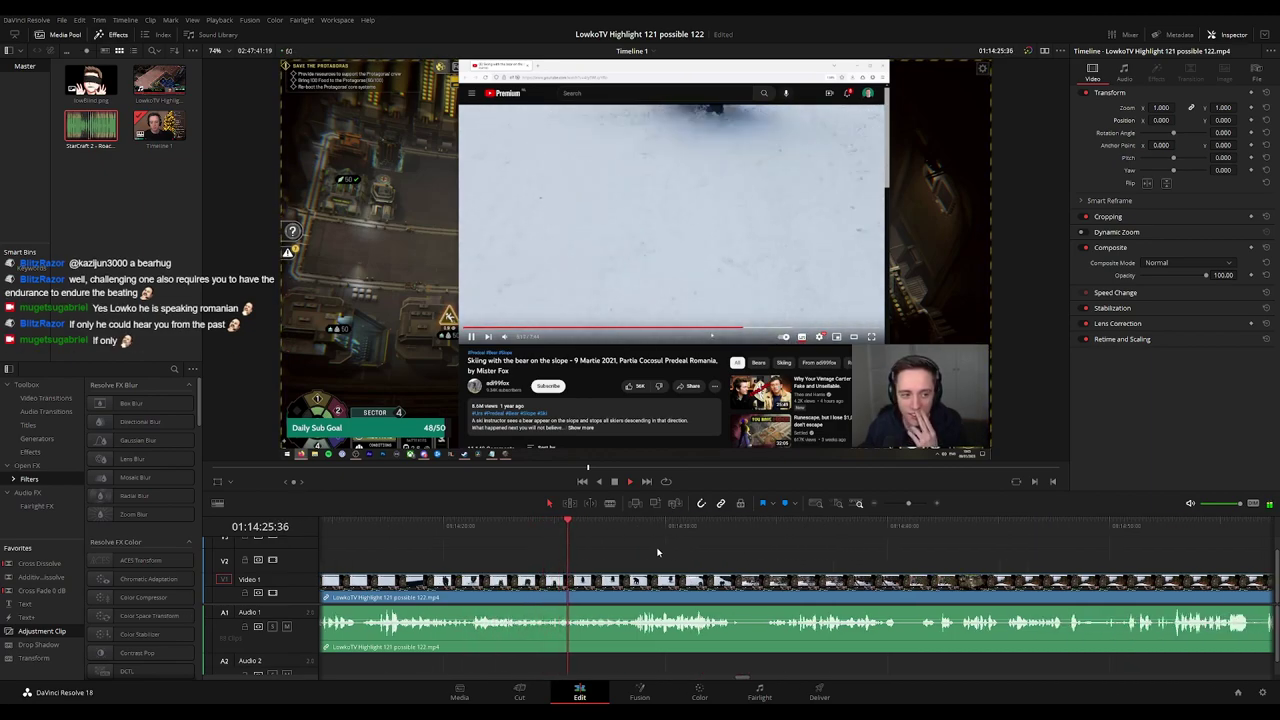
{"action": "scroll", "coordinate": [706, 549], "scroll_direction": "right", "scroll_amount": 2}
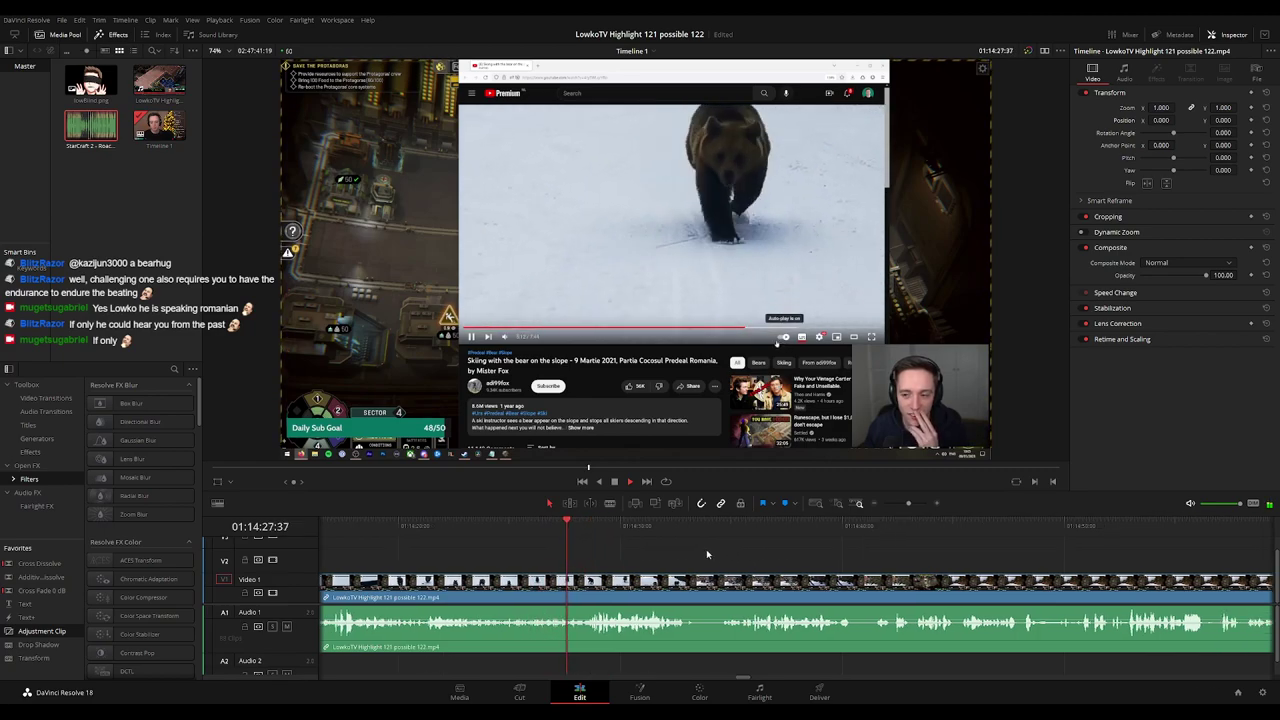
{"action": "scroll", "coordinate": [762, 552], "scroll_direction": "right", "scroll_amount": 1}
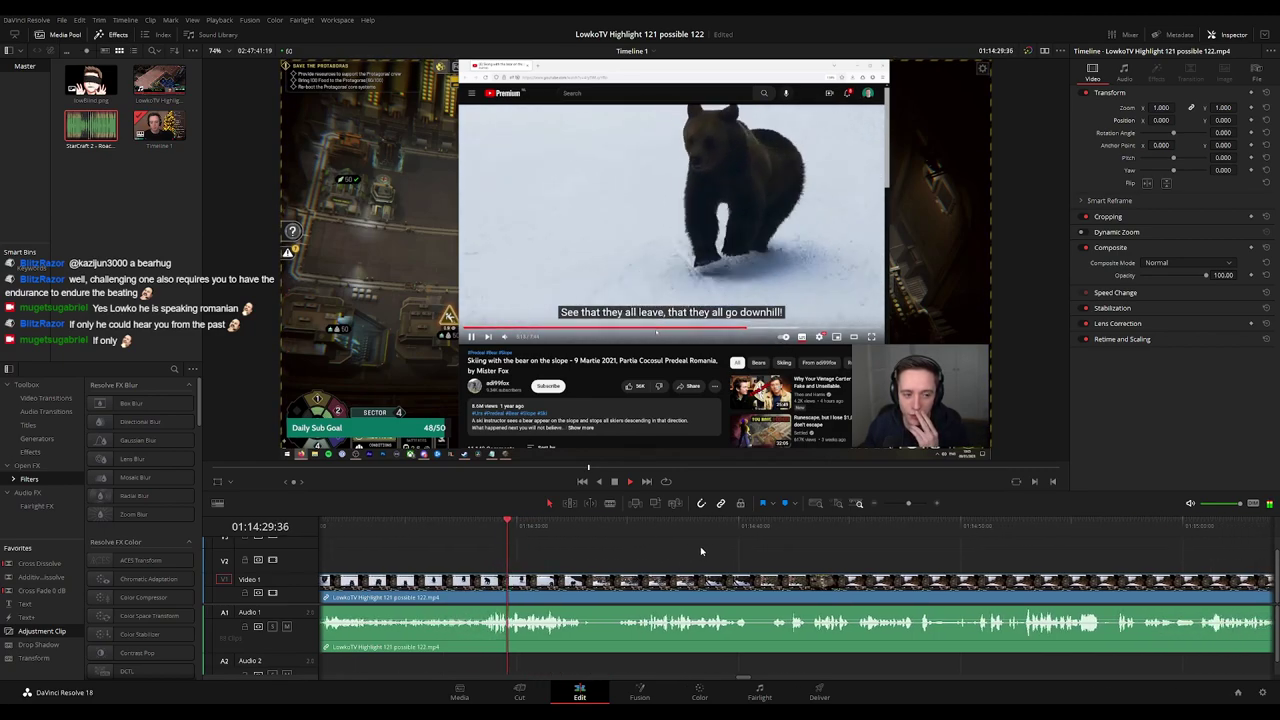
{"action": "scroll", "coordinate": [738, 553], "scroll_direction": "right", "scroll_amount": 1}
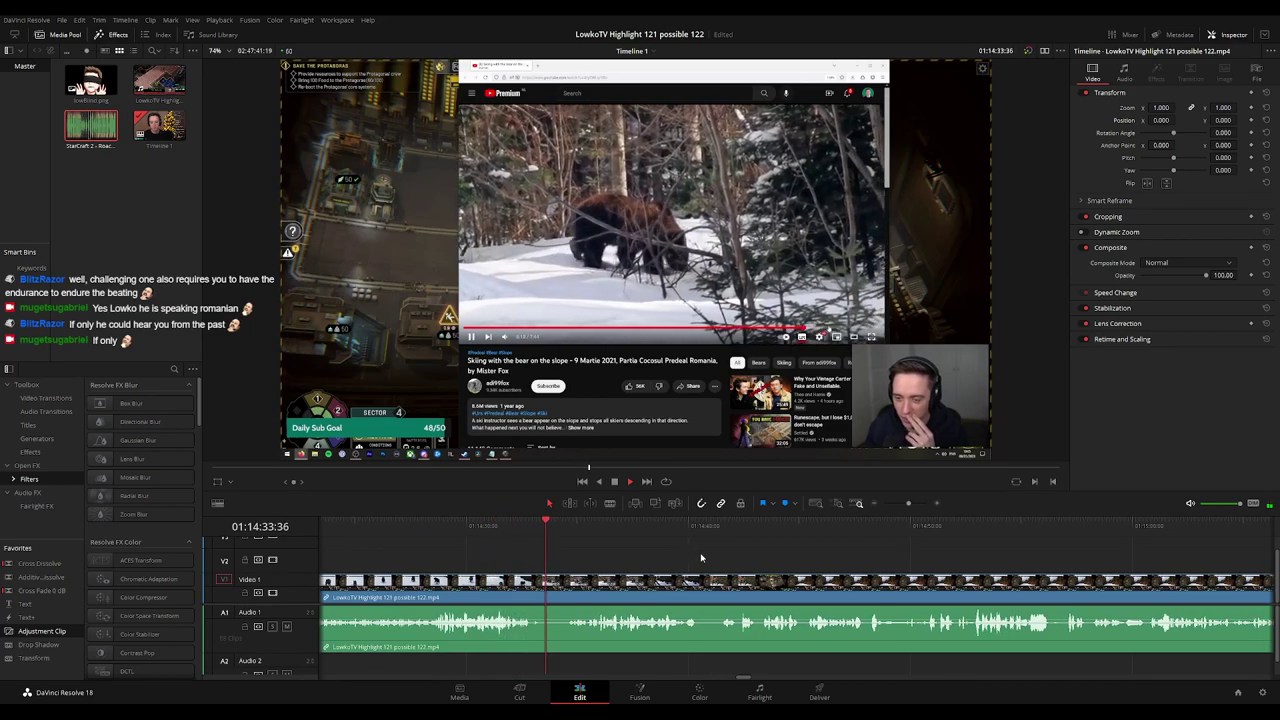
{"action": "scroll", "coordinate": [697, 549], "scroll_direction": "right", "scroll_amount": 2}
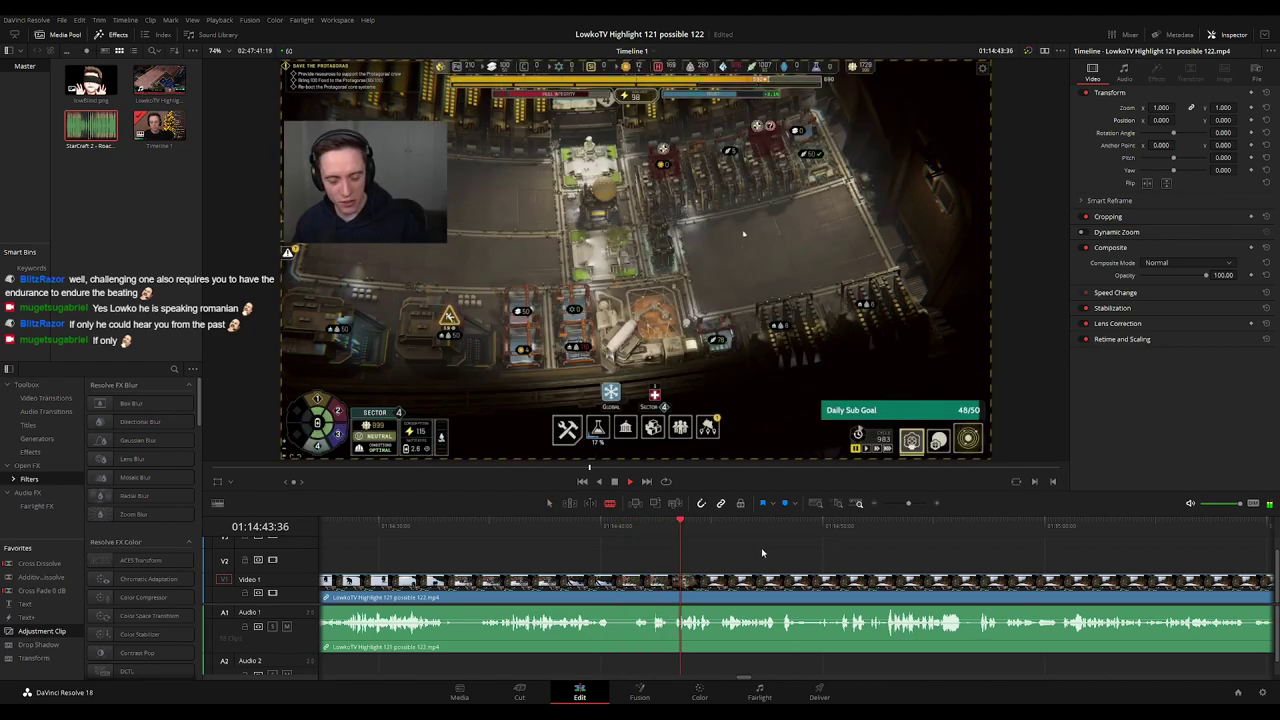
{"action": "scroll", "coordinate": [698, 558], "scroll_direction": "right", "scroll_amount": 4}
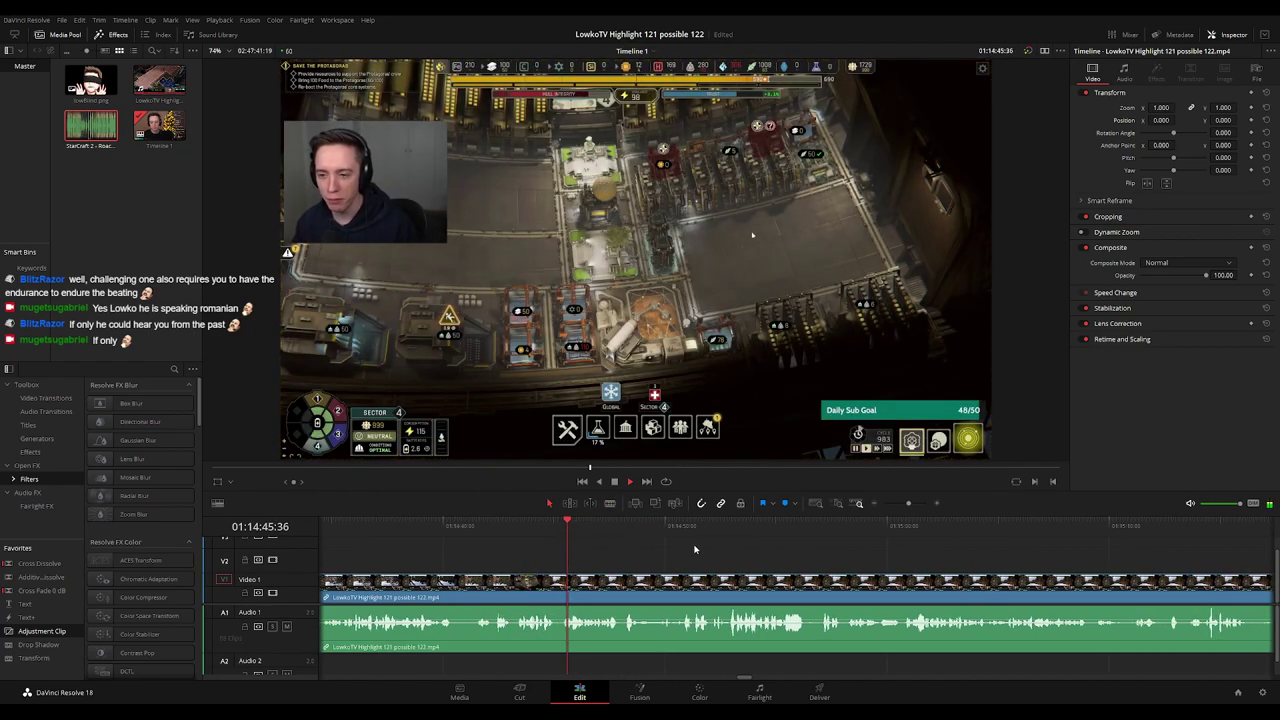
{"action": "scroll", "coordinate": [697, 559], "scroll_direction": "right", "scroll_amount": 1}
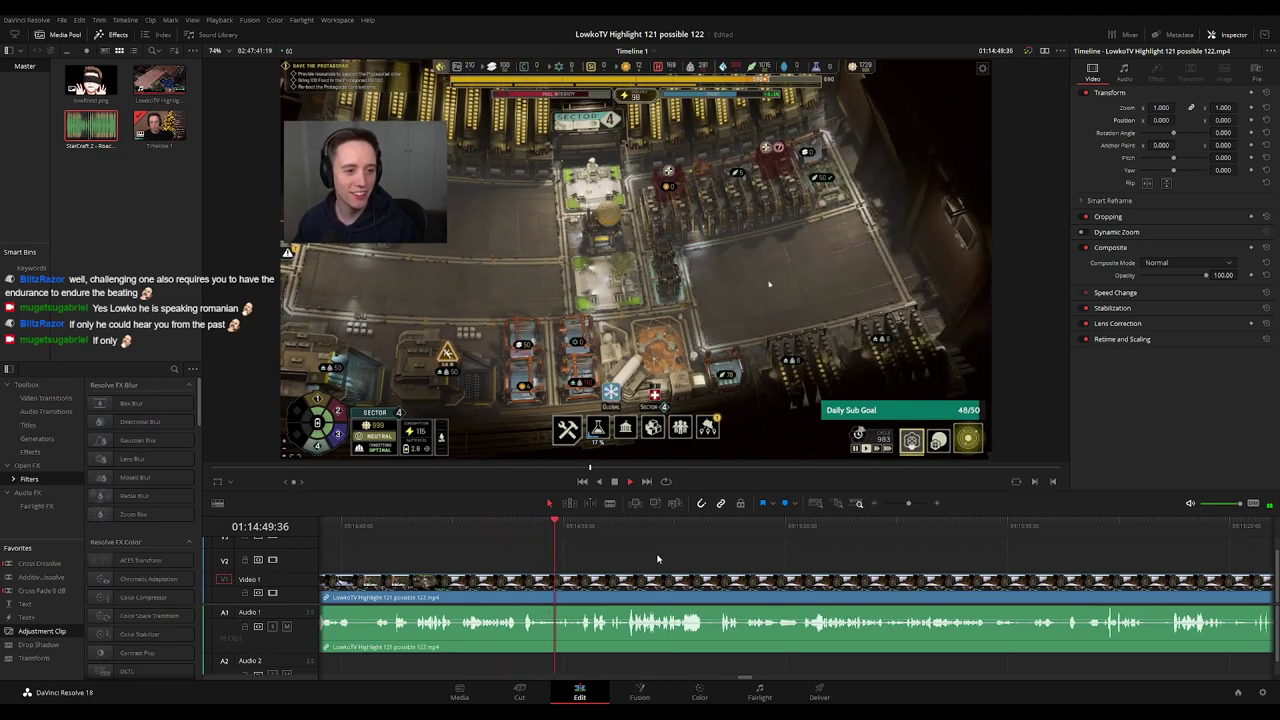
{"action": "scroll", "coordinate": [738, 559], "scroll_direction": "right", "scroll_amount": 2}
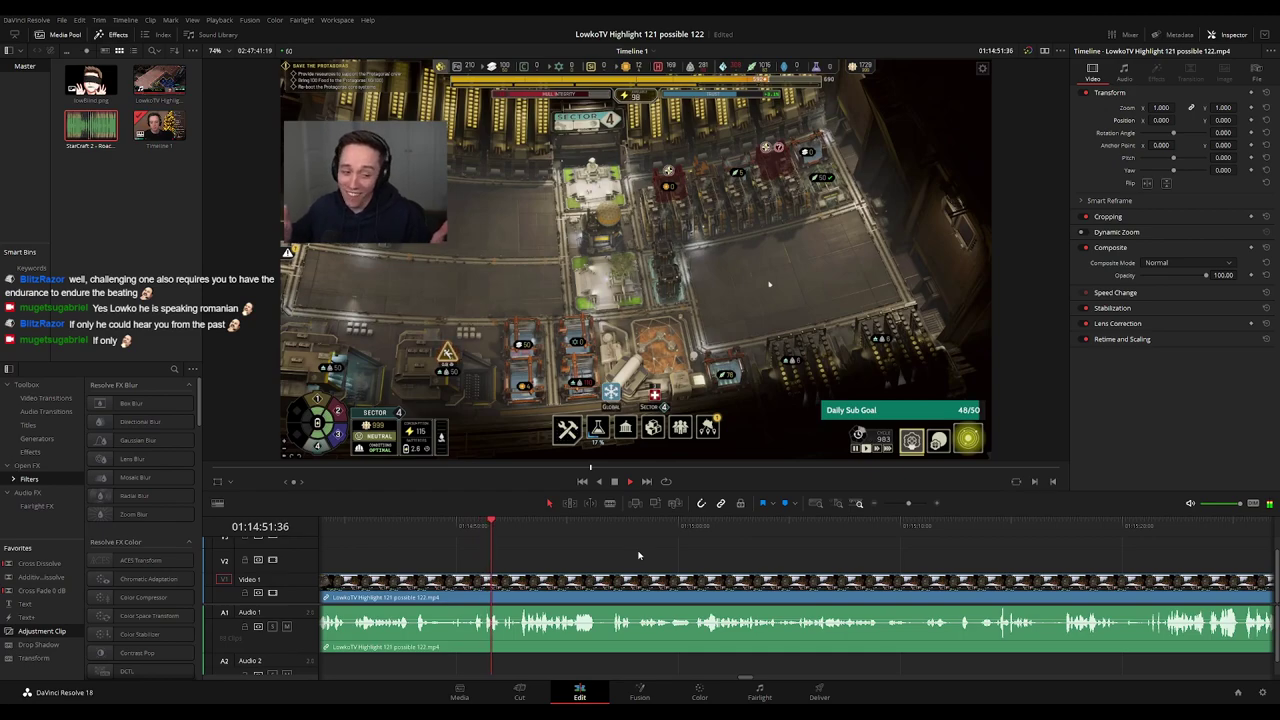
Place an adjustment clip on V2 at 01:14:50:42, zoomed to 1.690 with position X 657 and Y -365 to frame the webcam.
{"action": "left_click_drag", "start_coordinate": [480, 528], "coordinate": [437, 530]}
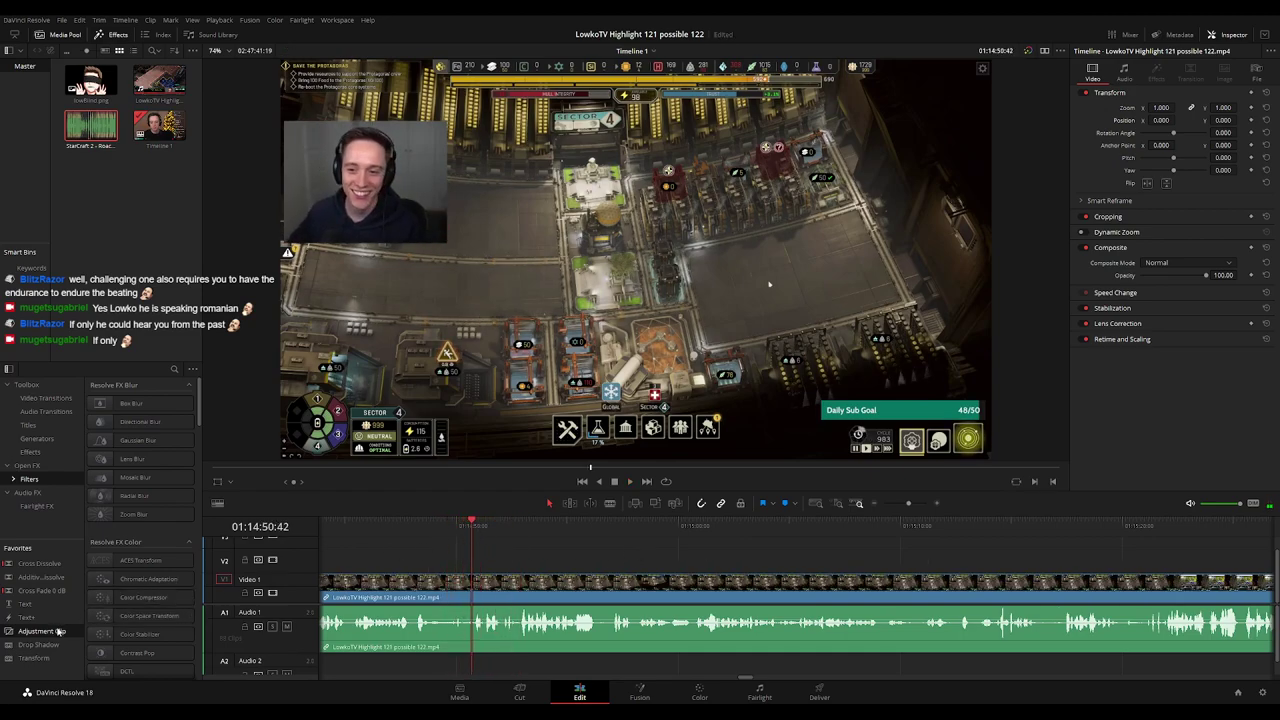
{"action": "left_click_drag", "start_coordinate": [59, 631], "coordinate": [476, 565]}
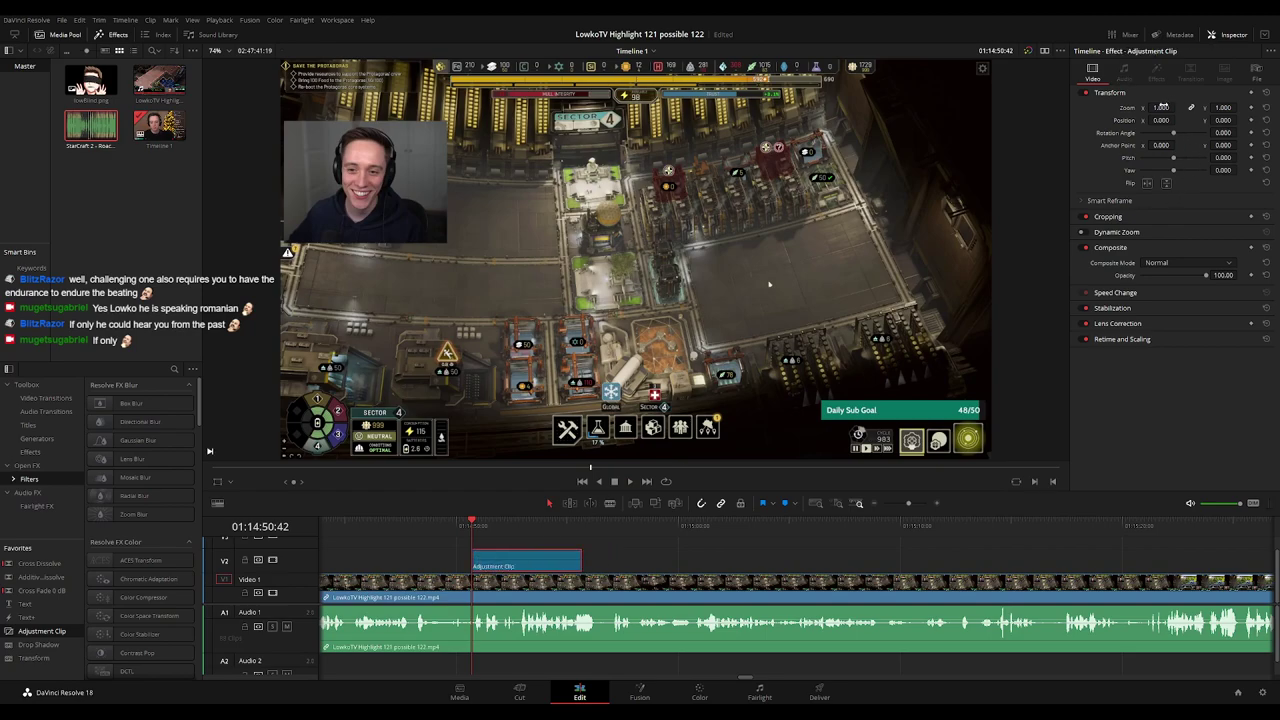
{"action": "left_click_drag", "start_coordinate": [1163, 106], "coordinate": [1178, 106]}
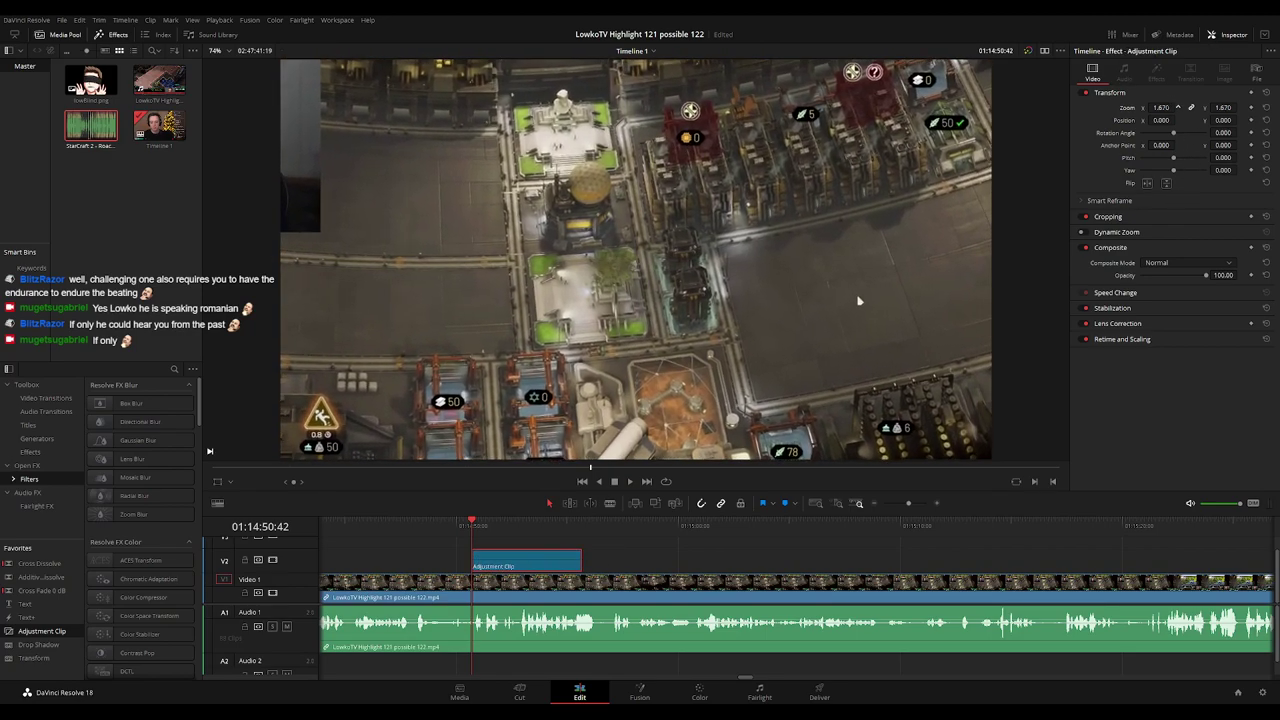
{"action": "left_click_drag", "start_coordinate": [858, 300], "coordinate": [861, 301]}
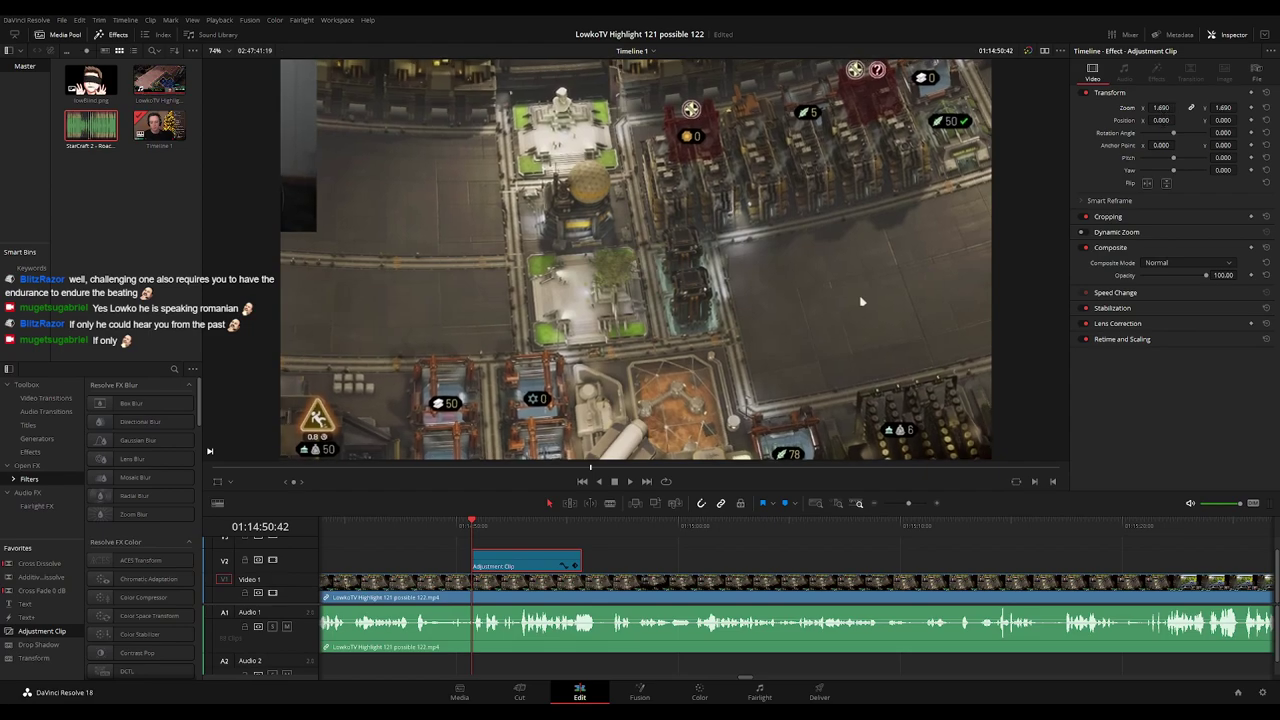
{"action": "left_click_drag", "start_coordinate": [1161, 120], "coordinate": [1234, 120]}
{"action": "key", "text": "space"}
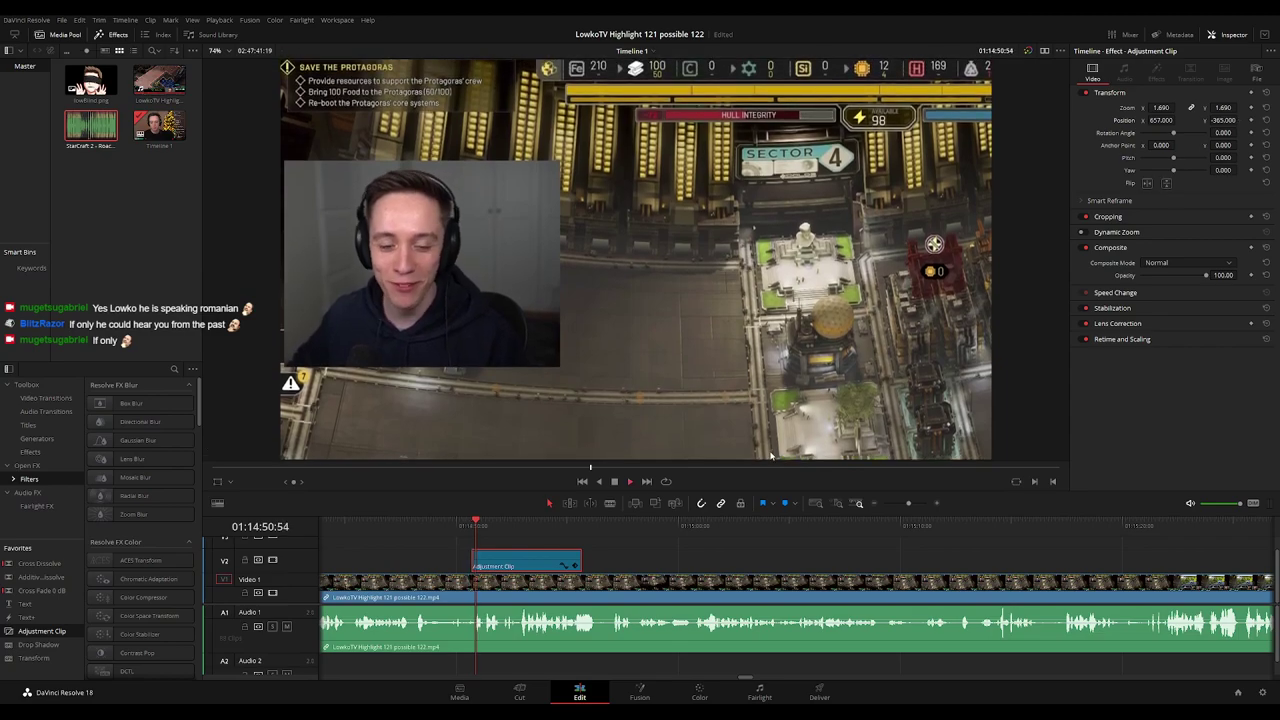
Extend the webcam-zoom adjustment clip on V2 to about 6 seconds.
{"action": "left_click", "coordinate": [641, 562]}
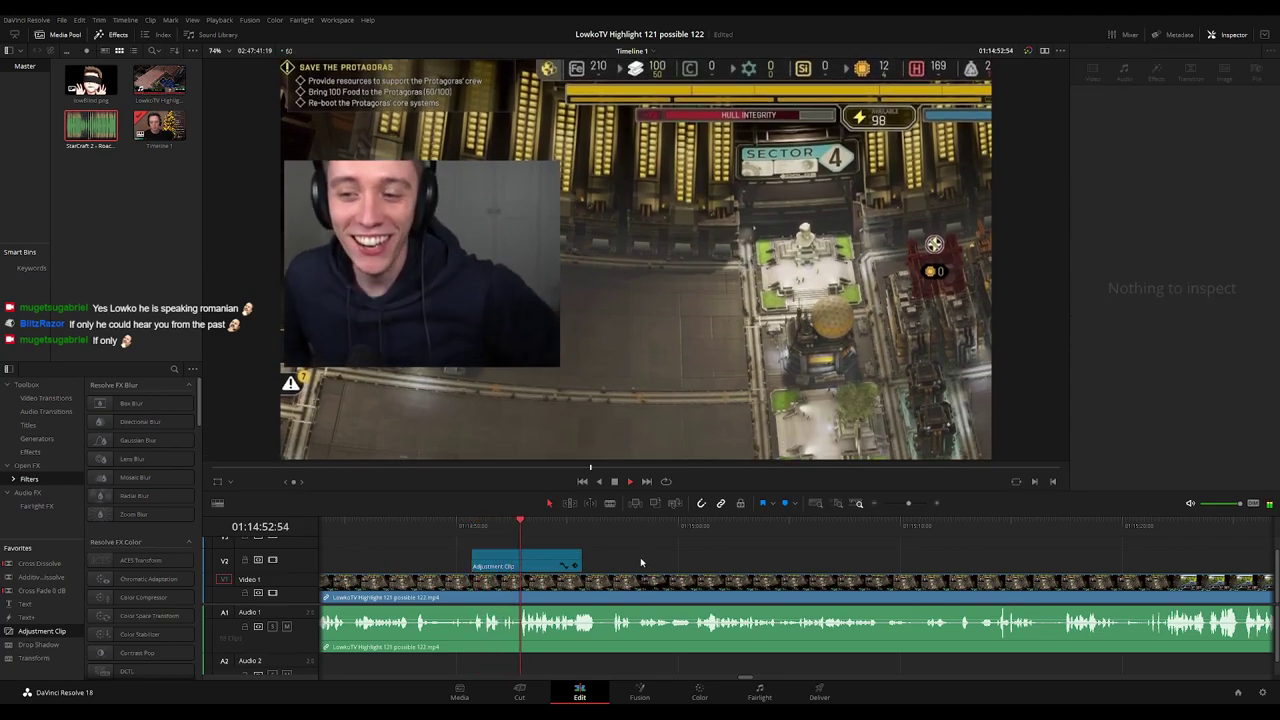
{"action": "left_click_drag", "start_coordinate": [582, 562], "coordinate": [613, 562]}
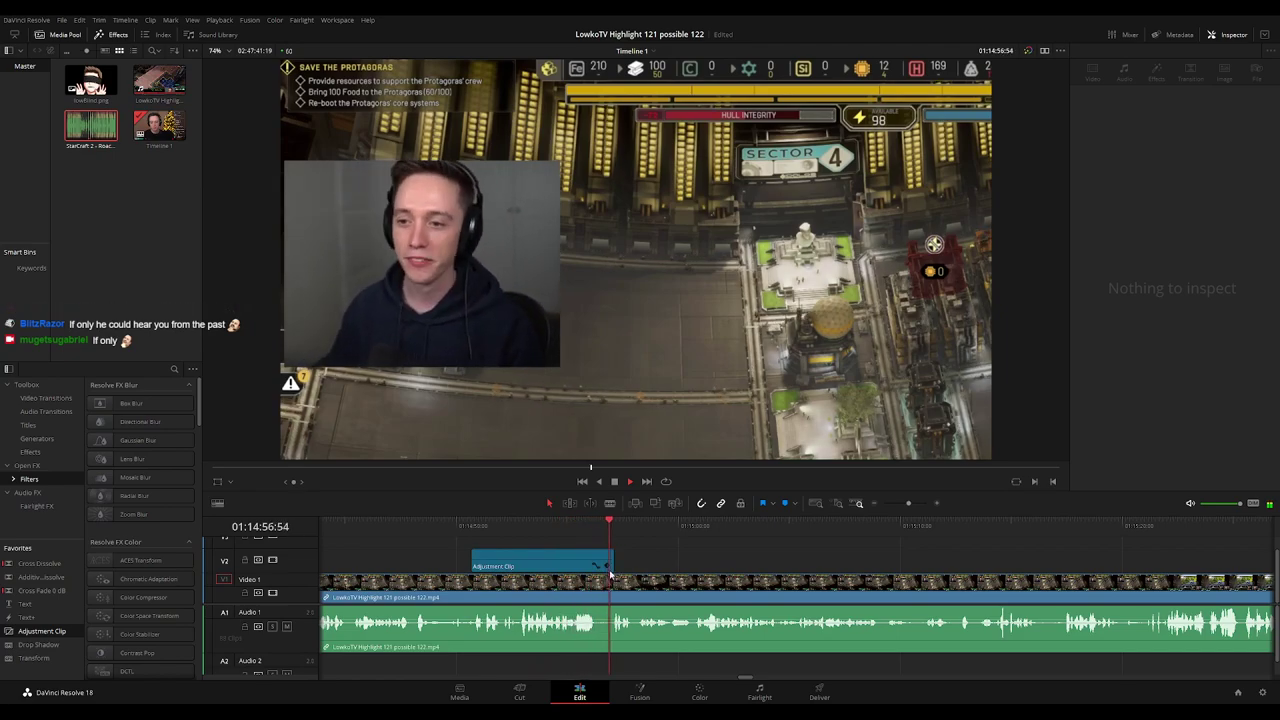
{"action": "left_click_drag", "start_coordinate": [612, 562], "coordinate": [601, 562]}
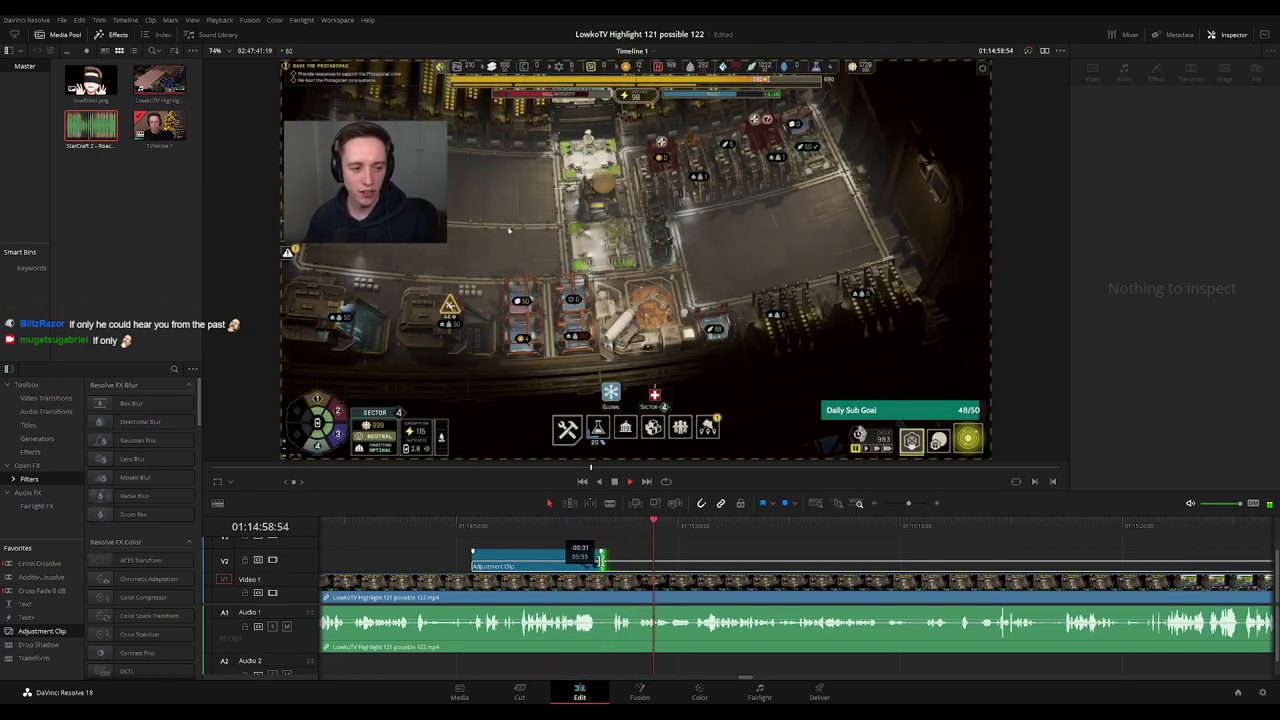
Review the gameplay and commentary from about 01:14:58 to 01:15:20 for pauses to cut.
{"action": "scroll", "coordinate": [754, 557], "scroll_direction": "right", "scroll_amount": 3}
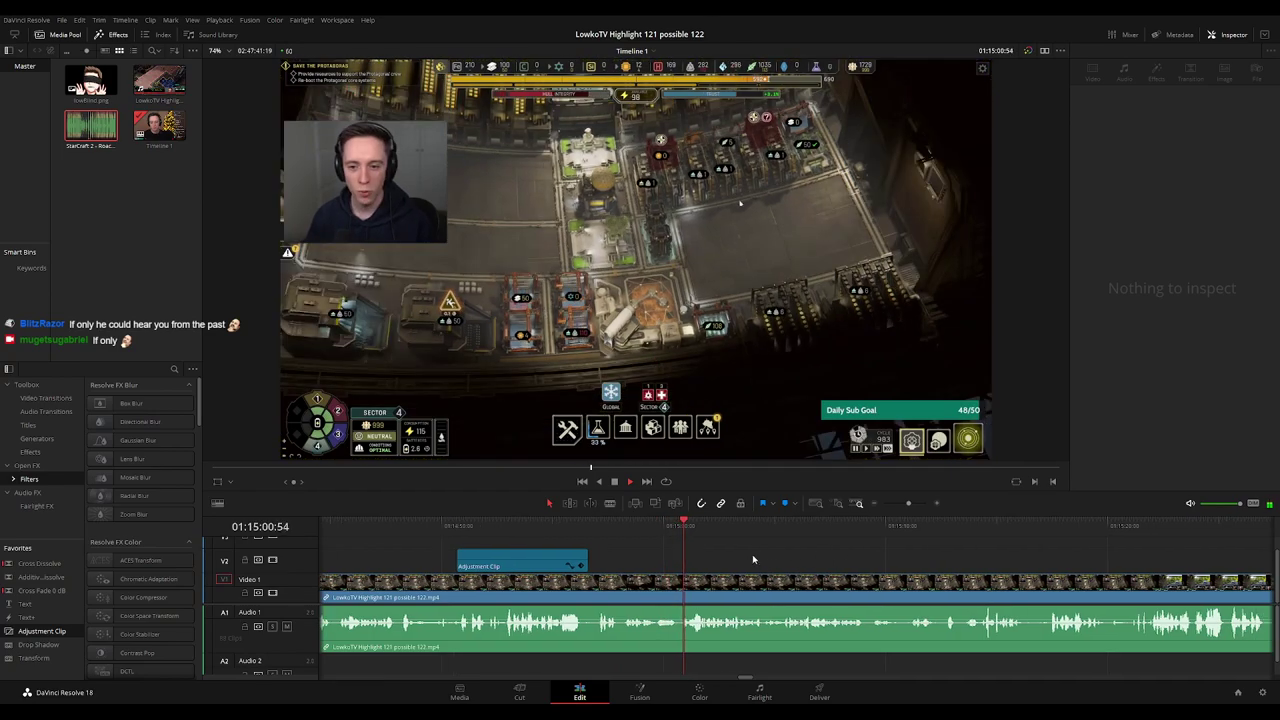
{"action": "scroll", "coordinate": [680, 556], "scroll_direction": "right", "scroll_amount": 1}
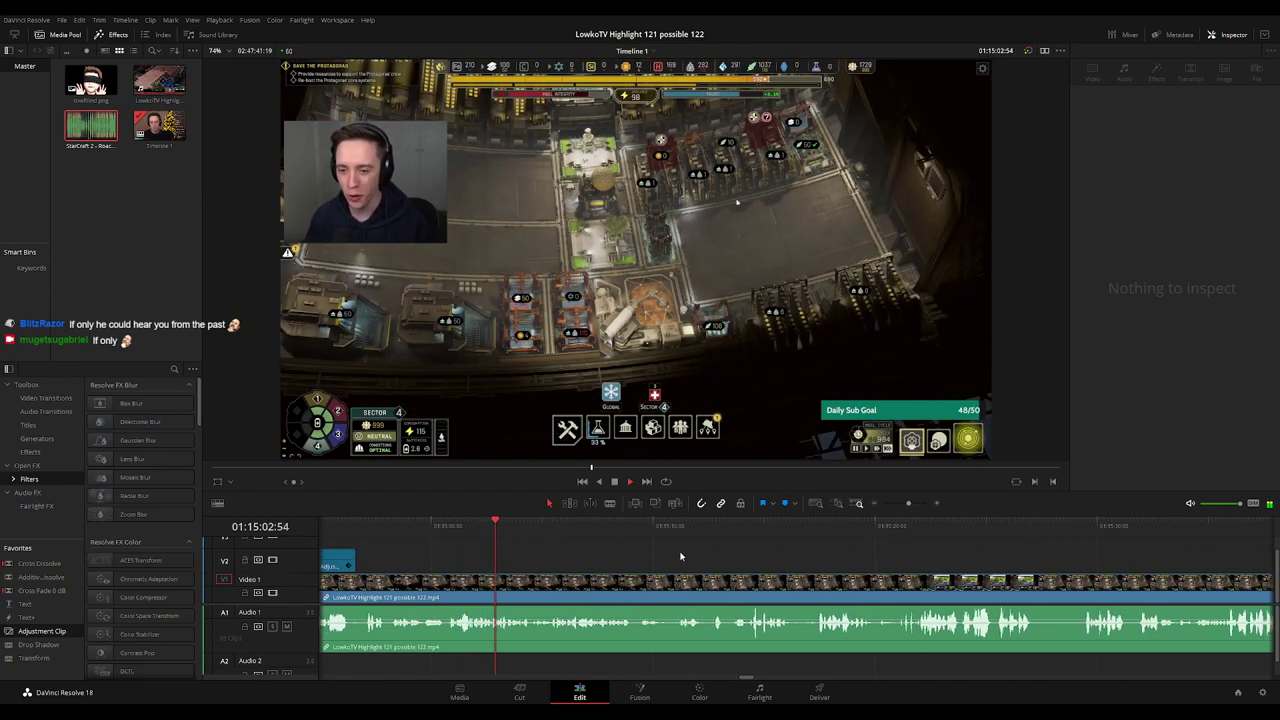
{"action": "left_click", "coordinate": [680, 556]}
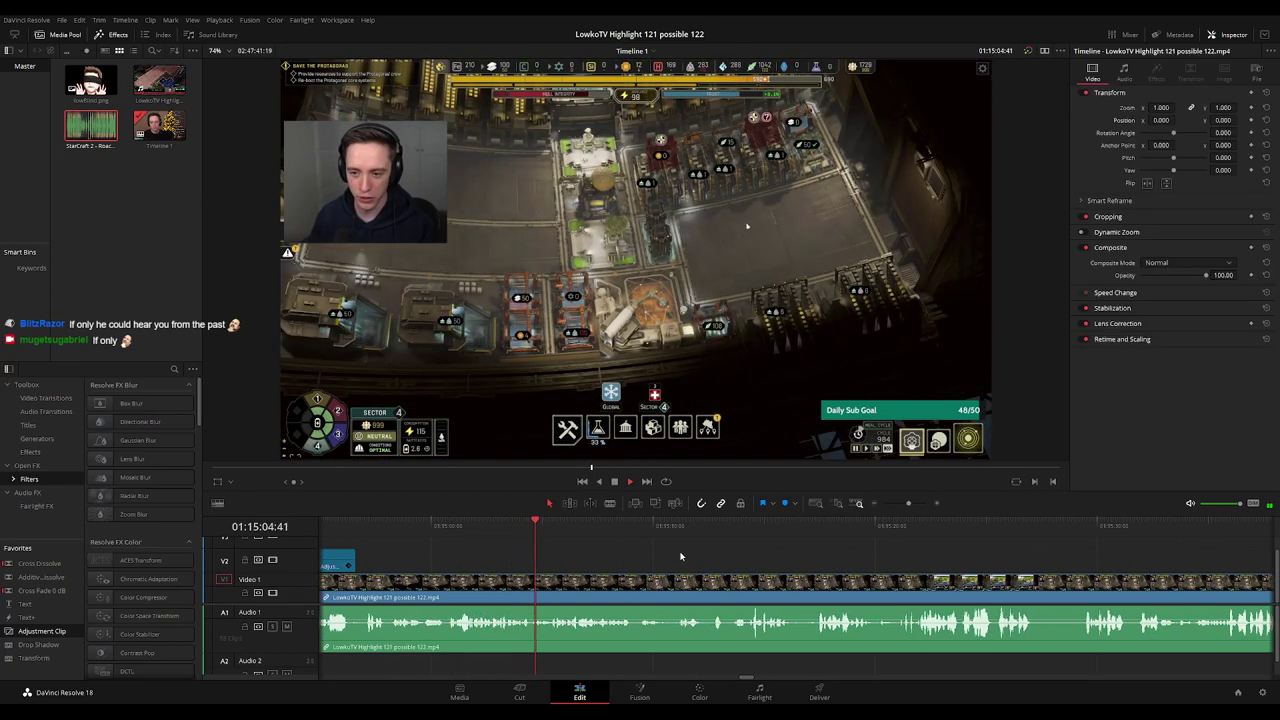
{"action": "scroll", "coordinate": [690, 562], "scroll_direction": "right", "scroll_amount": 1}
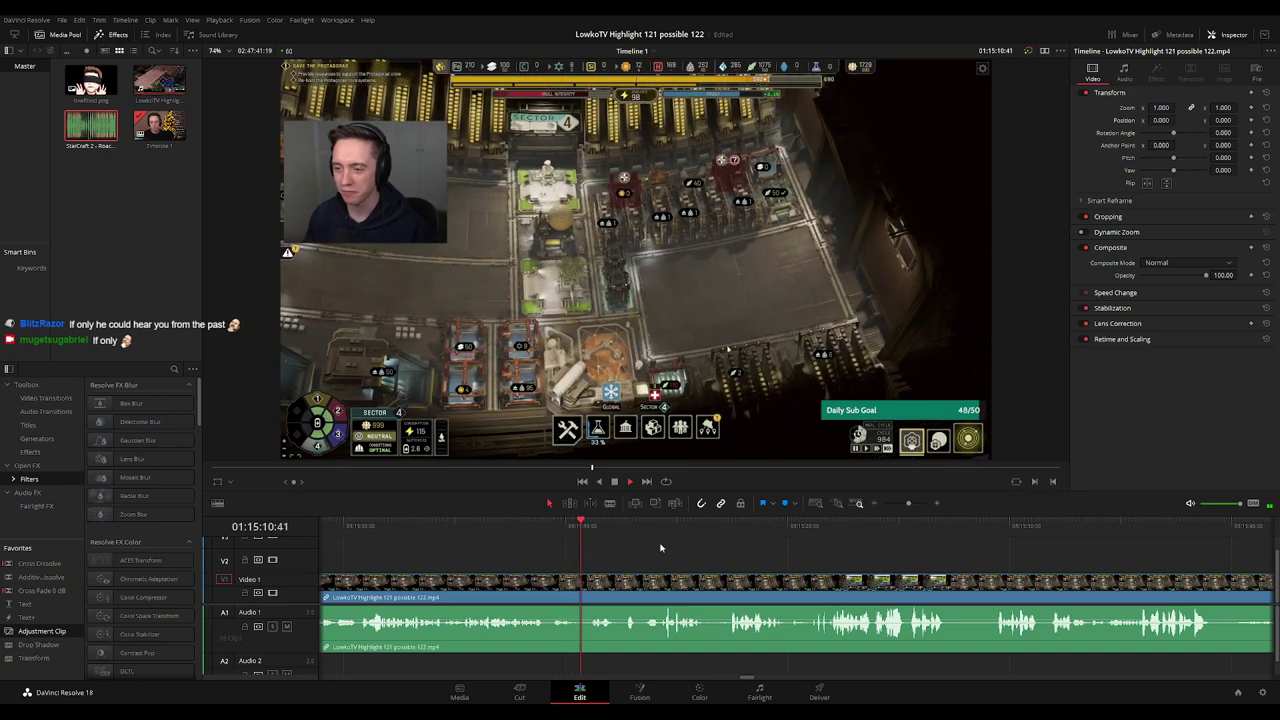
{"action": "scroll", "coordinate": [620, 540], "scroll_direction": "right", "scroll_amount": 1}
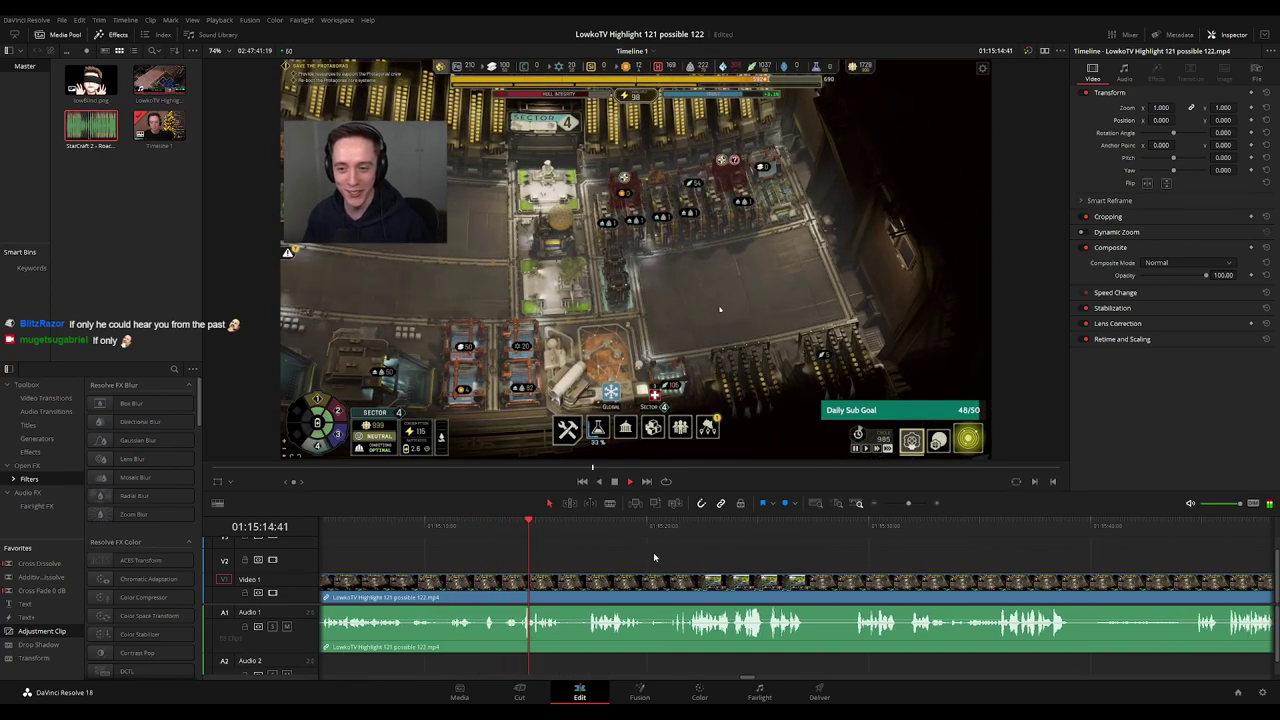
{"action": "key", "text": "ctrl+="}
{"action": "scroll", "coordinate": [624, 519], "scroll_direction": "right", "scroll_amount": 2}
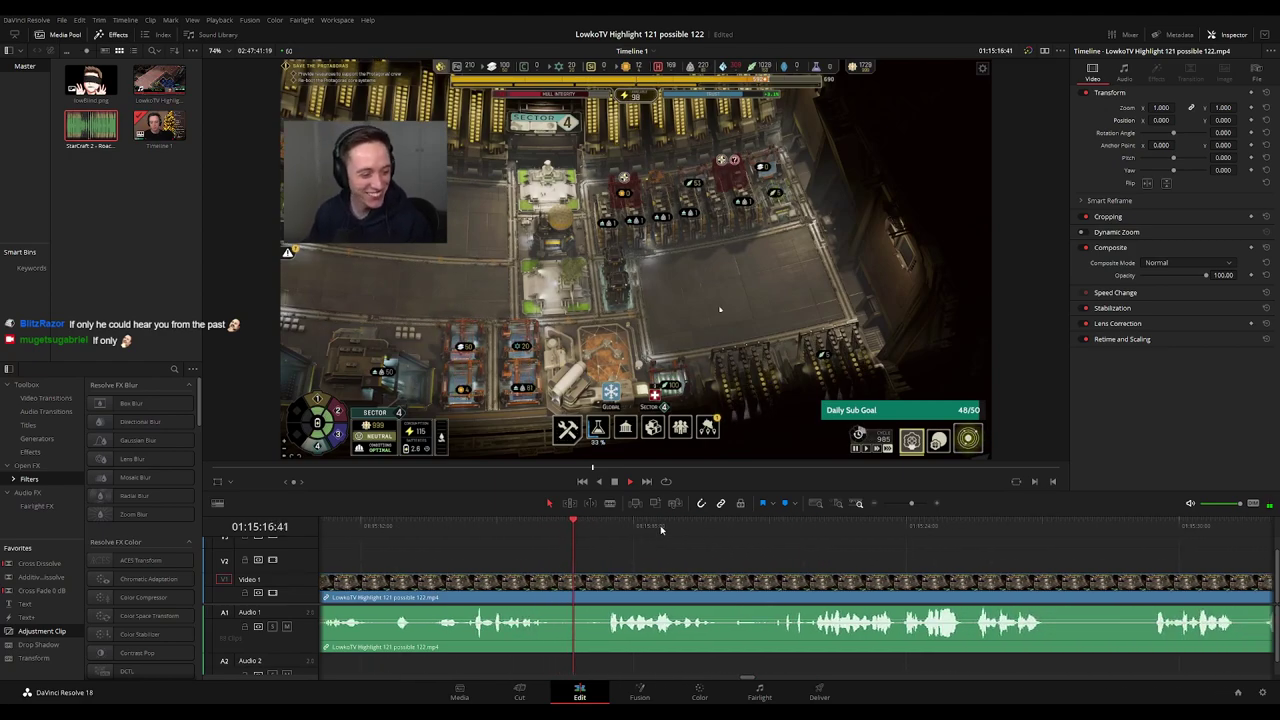
{"action": "scroll", "coordinate": [640, 523], "scroll_direction": "right", "scroll_amount": 1}
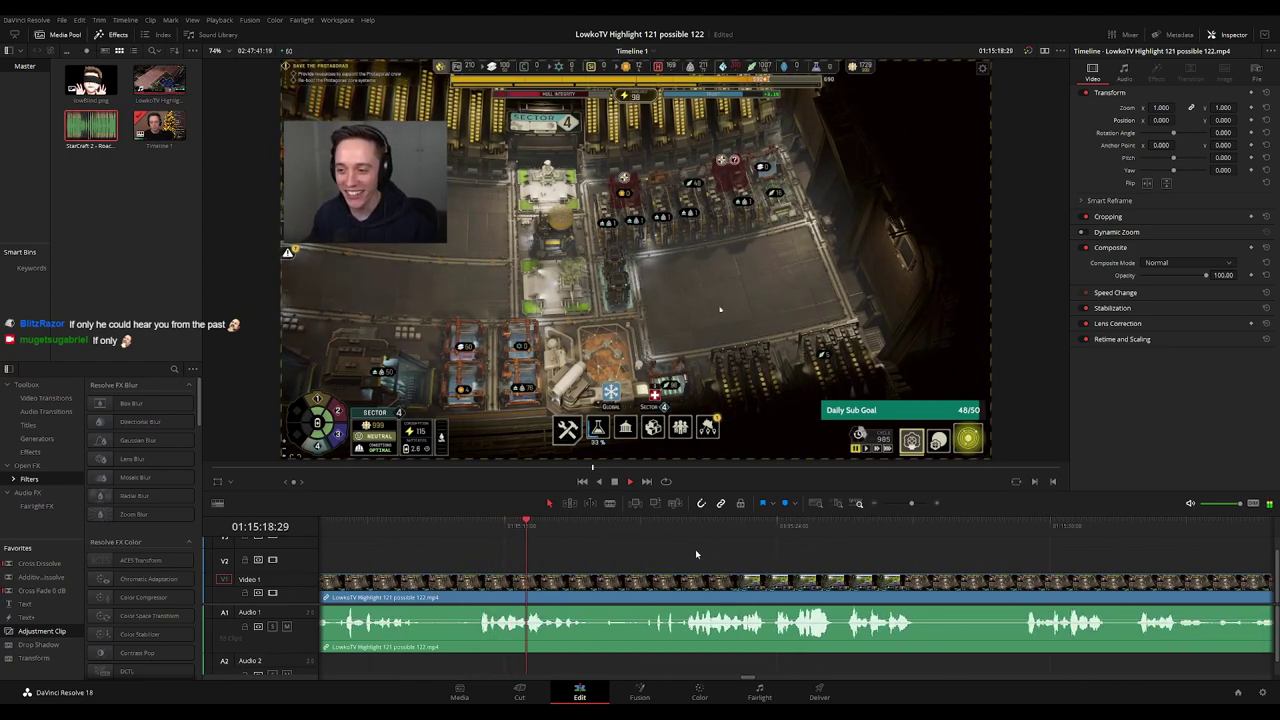
{"action": "scroll", "coordinate": [627, 547], "scroll_direction": "right", "scroll_amount": 2}
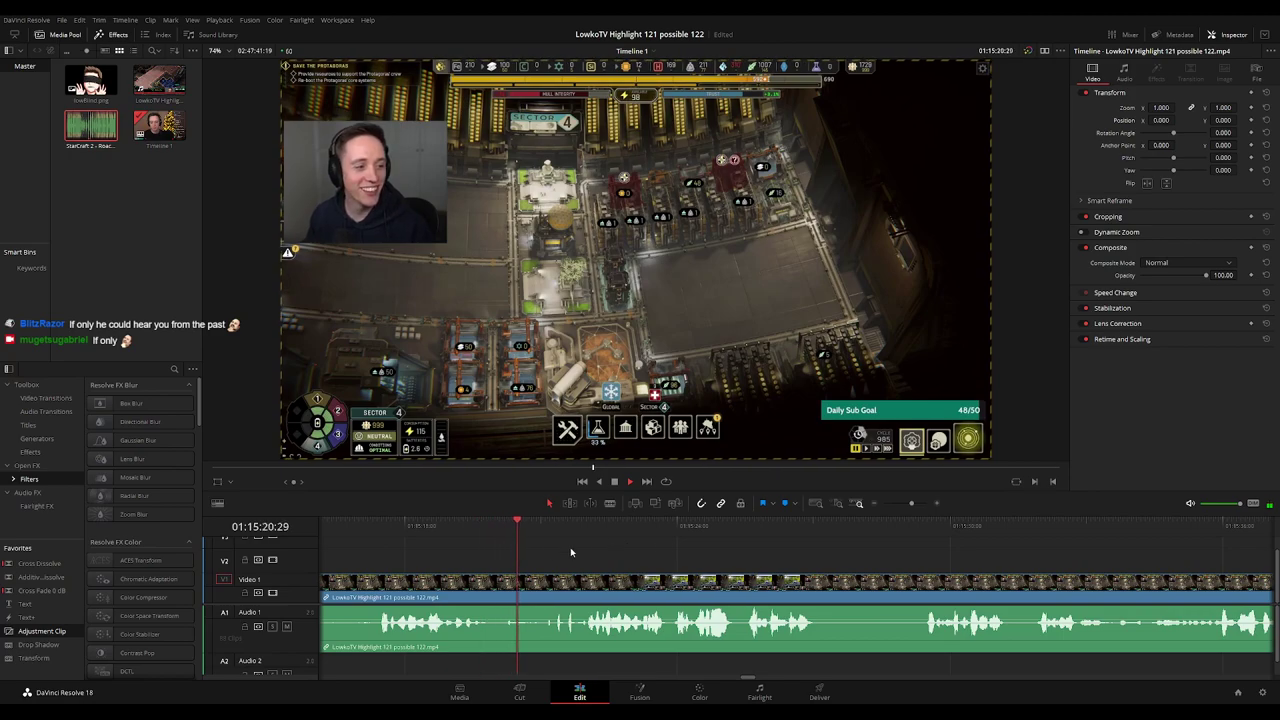
Cut out the short pause starting at 01:15:19:48, closing the gap, and colour the section before it green.
{"action": "left_click_drag", "start_coordinate": [510, 530], "coordinate": [486, 532]}
{"action": "key", "text": "b"}
{"action": "left_click", "coordinate": [488, 582]}
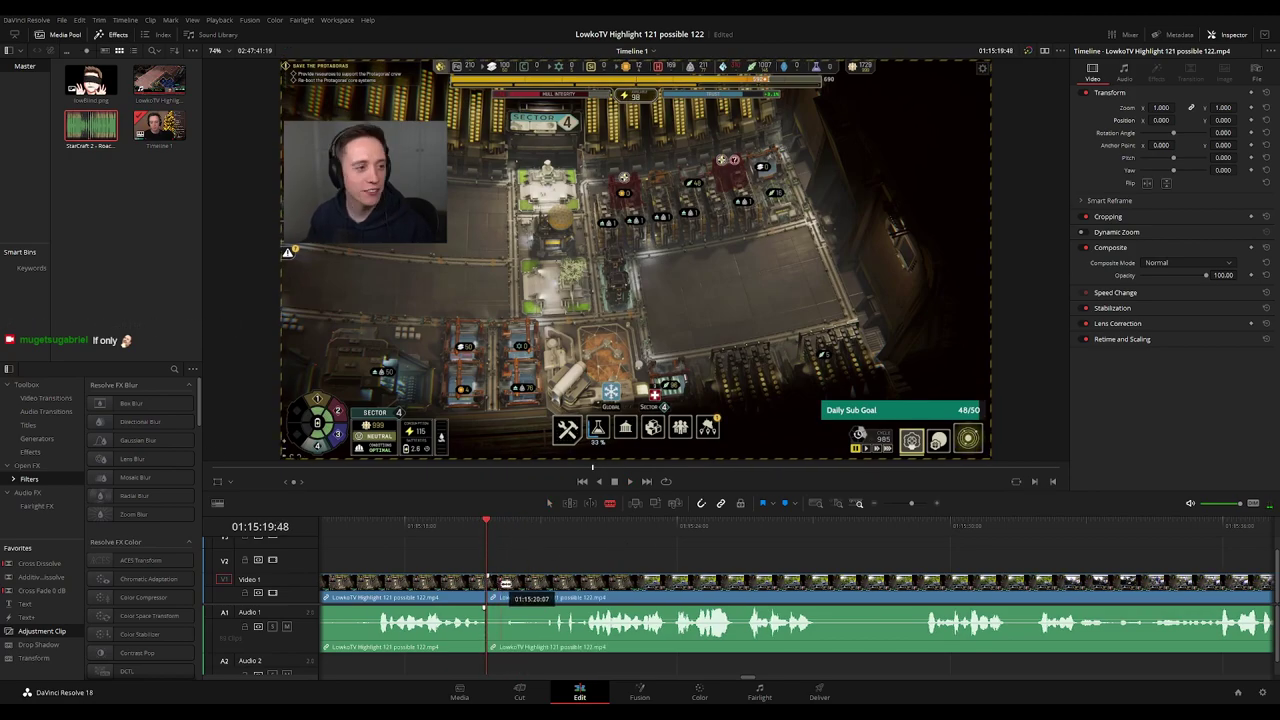
{"action": "left_click", "coordinate": [500, 585]}
{"action": "key", "text": "a"}
{"action": "left_click", "coordinate": [494, 588]}
{"action": "key", "text": "Delete"}
{"action": "key", "text": "space"}
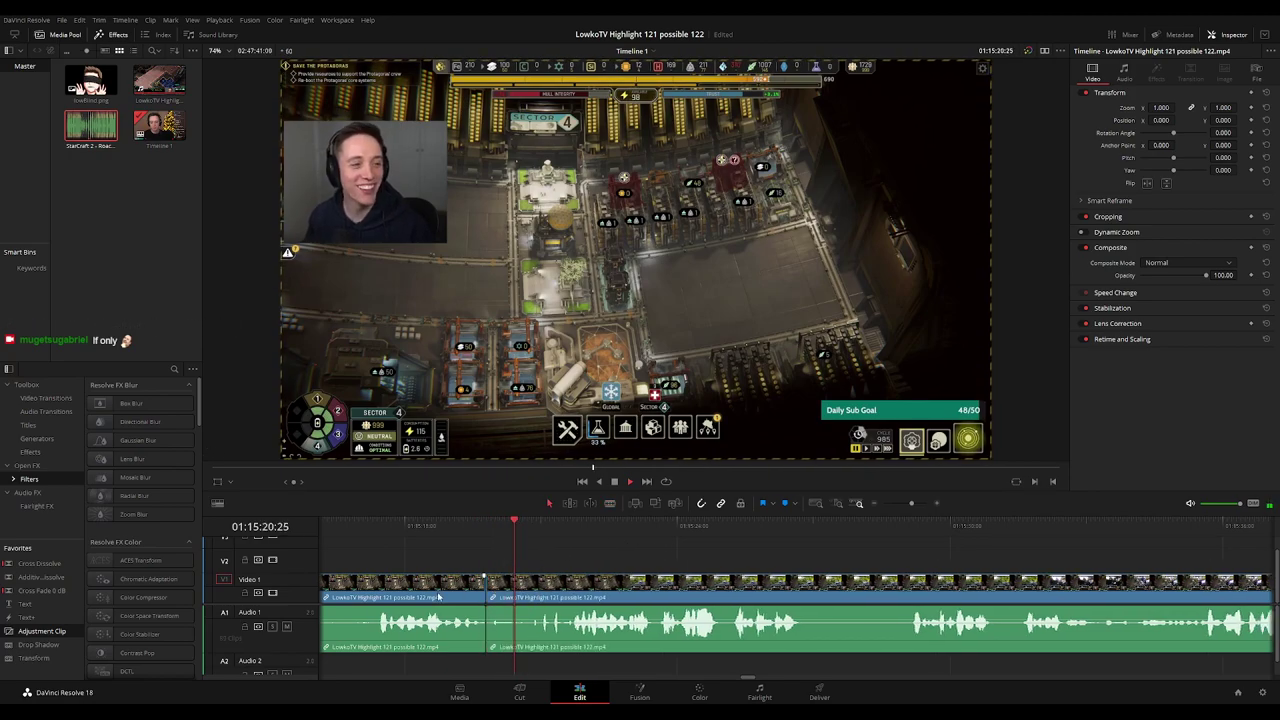
{"action": "key", "text": "g"}
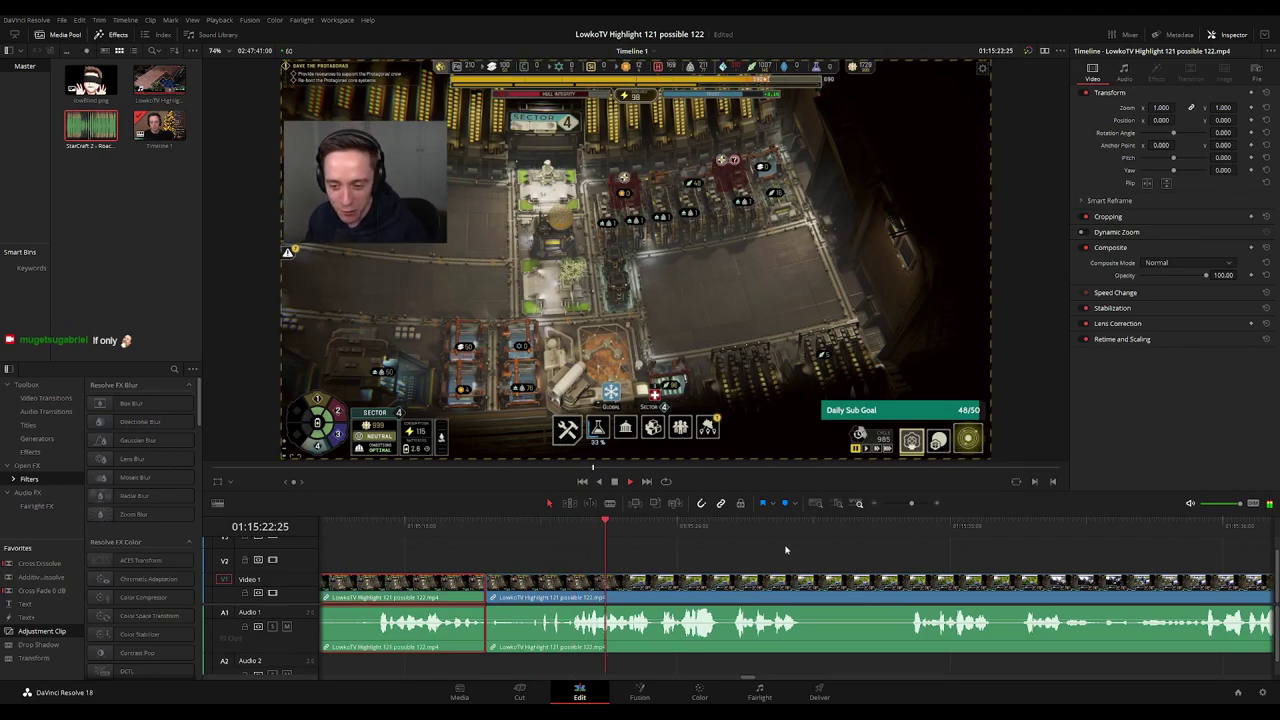
{"action": "left_click", "coordinate": [796, 548]}
Review the second bear video and the return to the game from about 01:15:22 to 01:16:20.
{"action": "scroll", "coordinate": [803, 549], "scroll_direction": "down", "scroll_amount": 3}
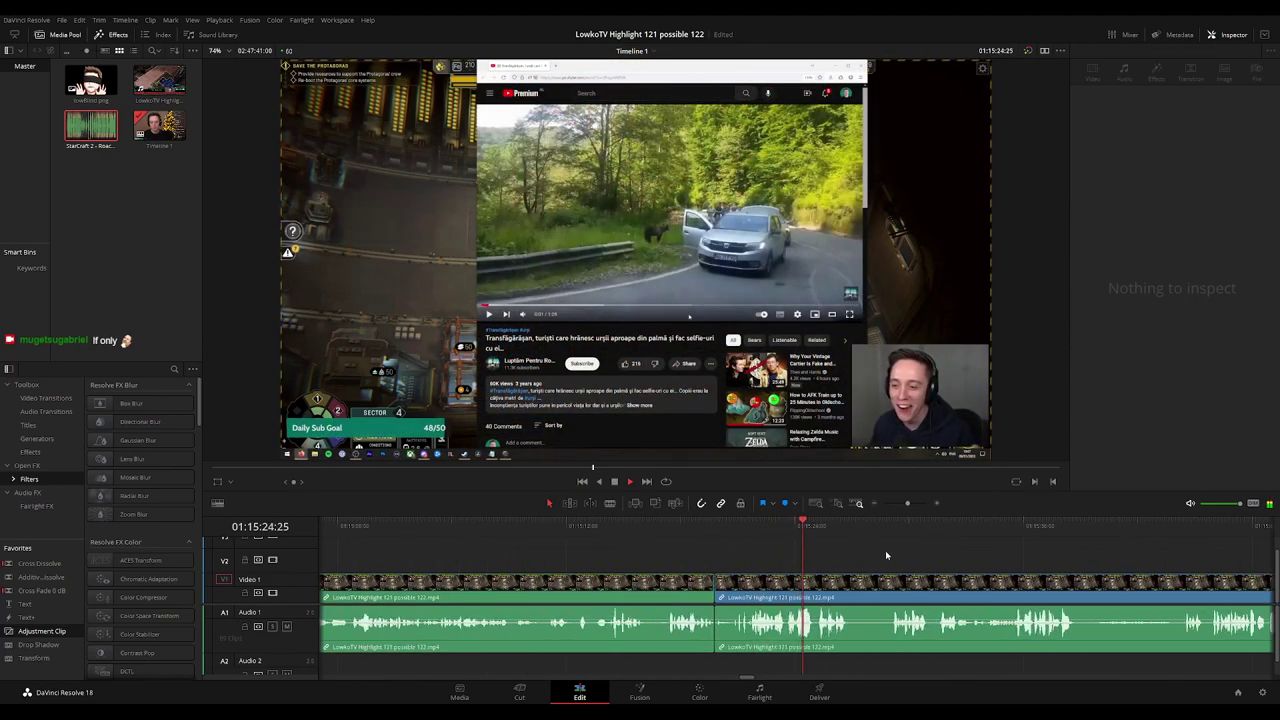
{"action": "left_click_drag", "start_coordinate": [955, 576], "coordinate": [668, 554]}
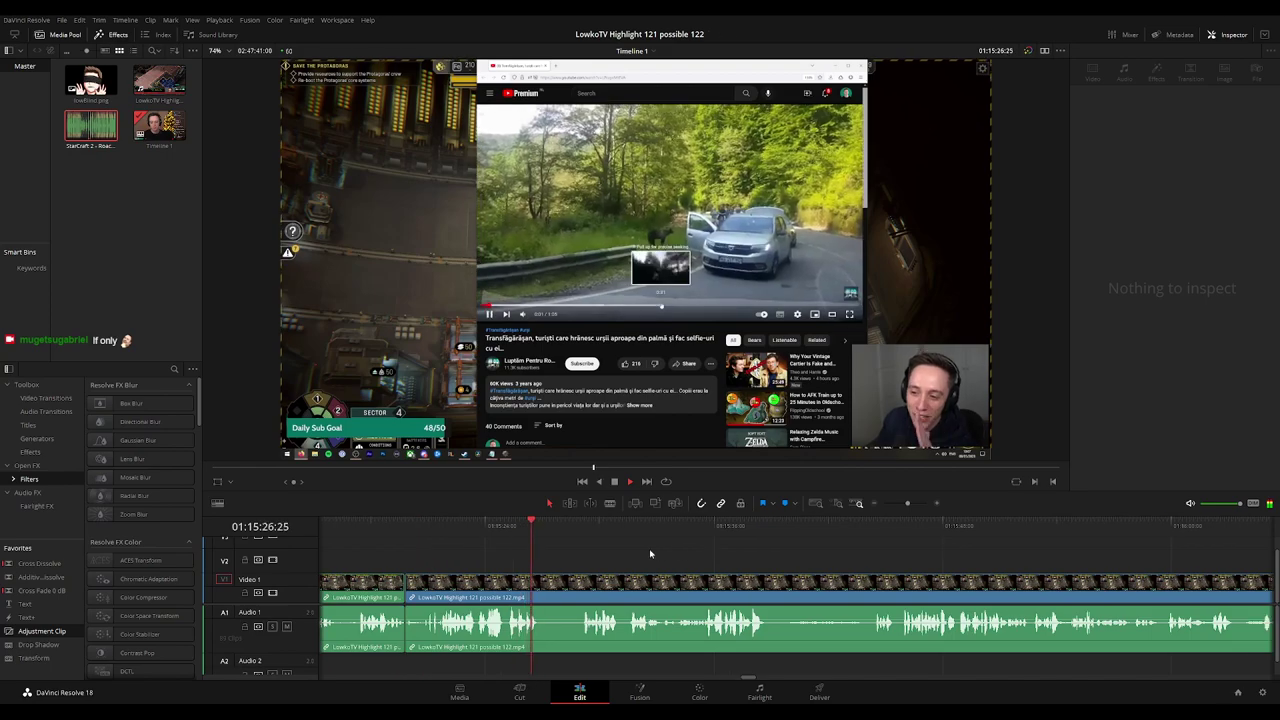
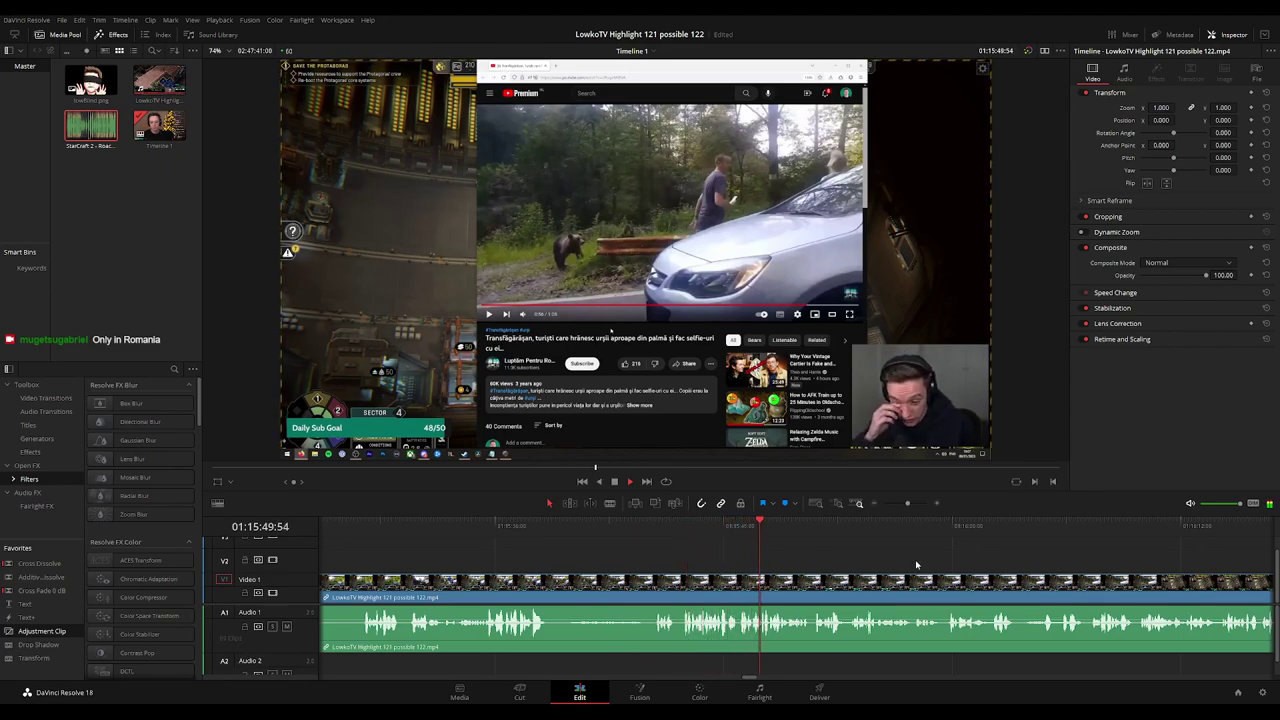
{"action": "left_click_drag", "start_coordinate": [916, 565], "coordinate": [647, 542]}
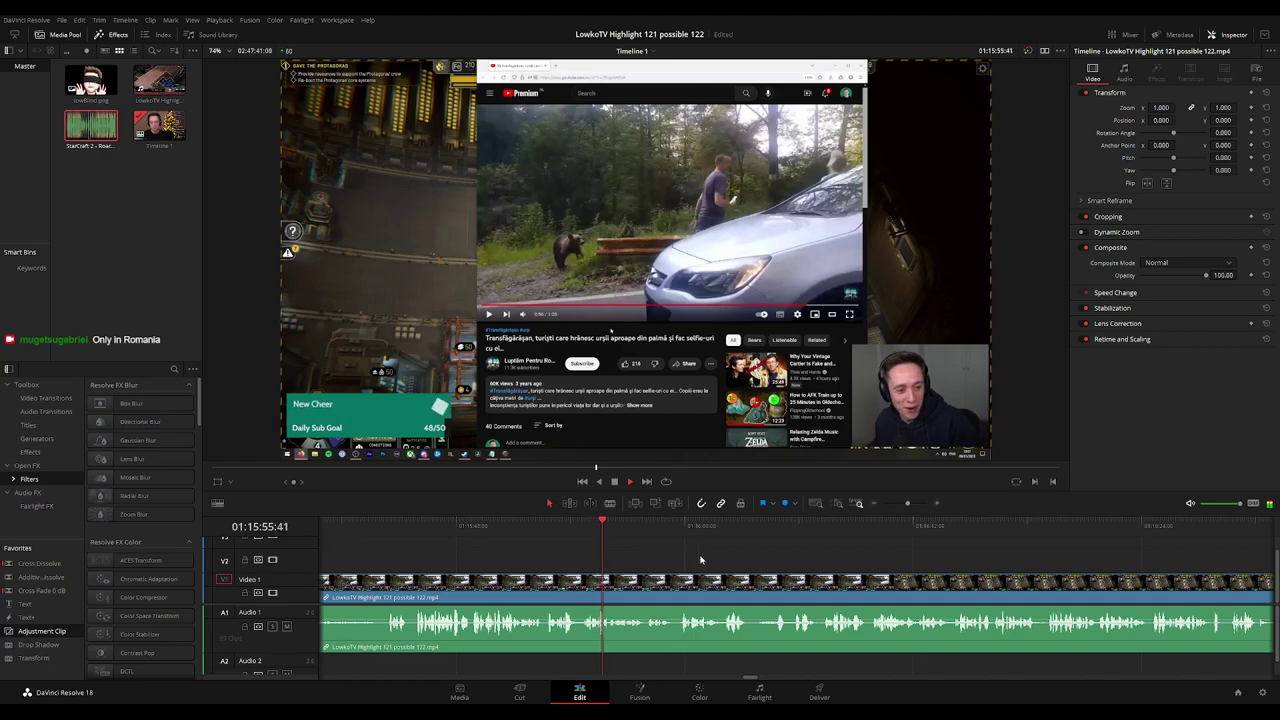
{"action": "scroll", "coordinate": [686, 560], "scroll_direction": "right", "scroll_amount": 1}
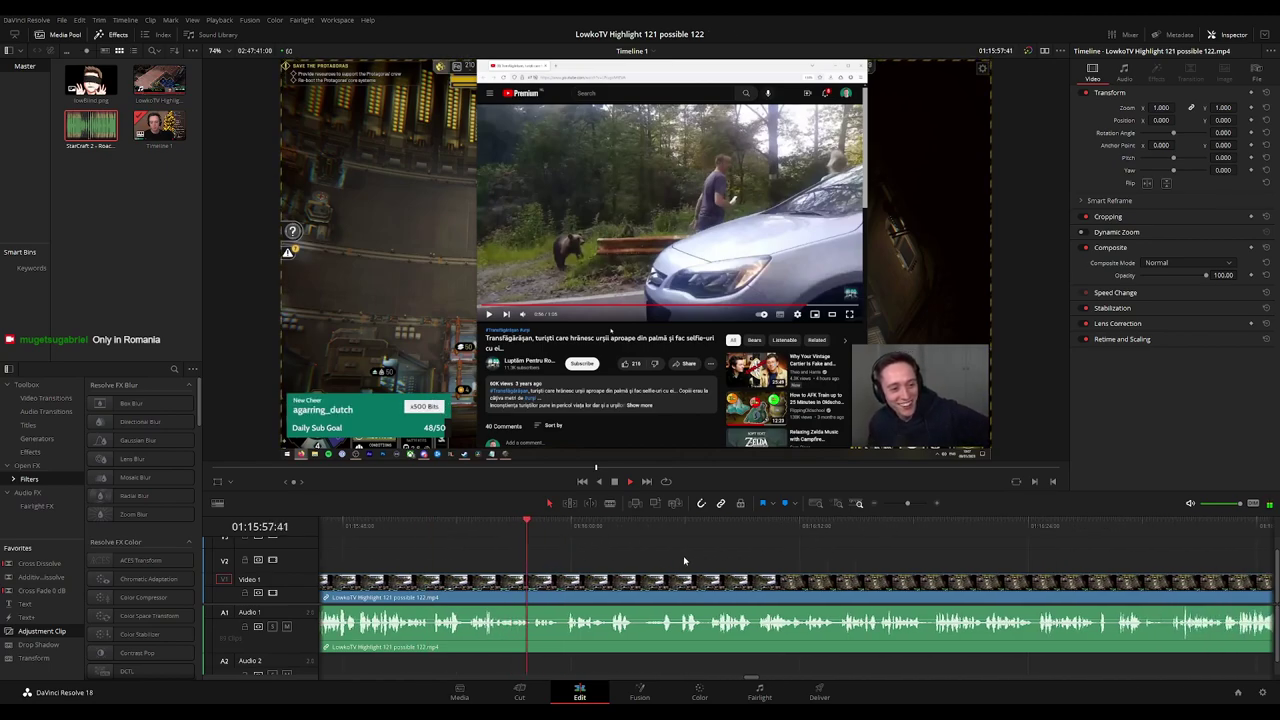
{"action": "scroll", "coordinate": [702, 562], "scroll_direction": "right", "scroll_amount": 1}
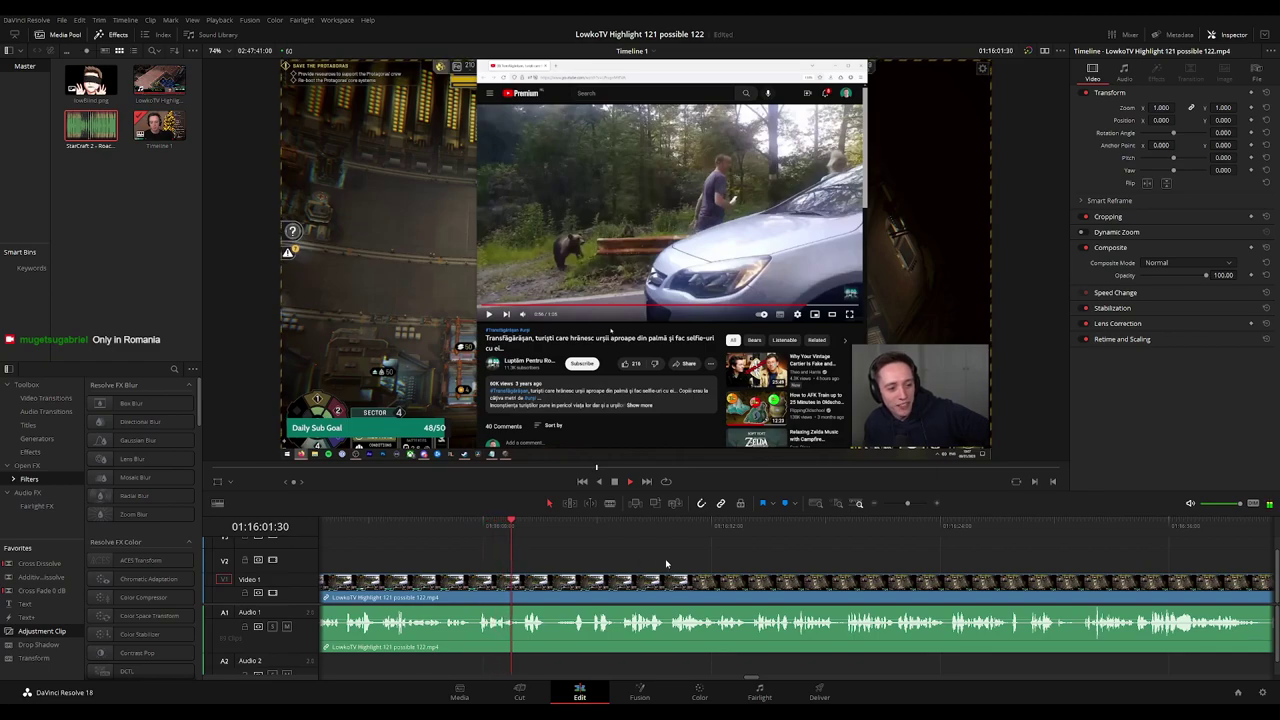
{"action": "scroll", "coordinate": [640, 563], "scroll_direction": "right", "scroll_amount": 1}
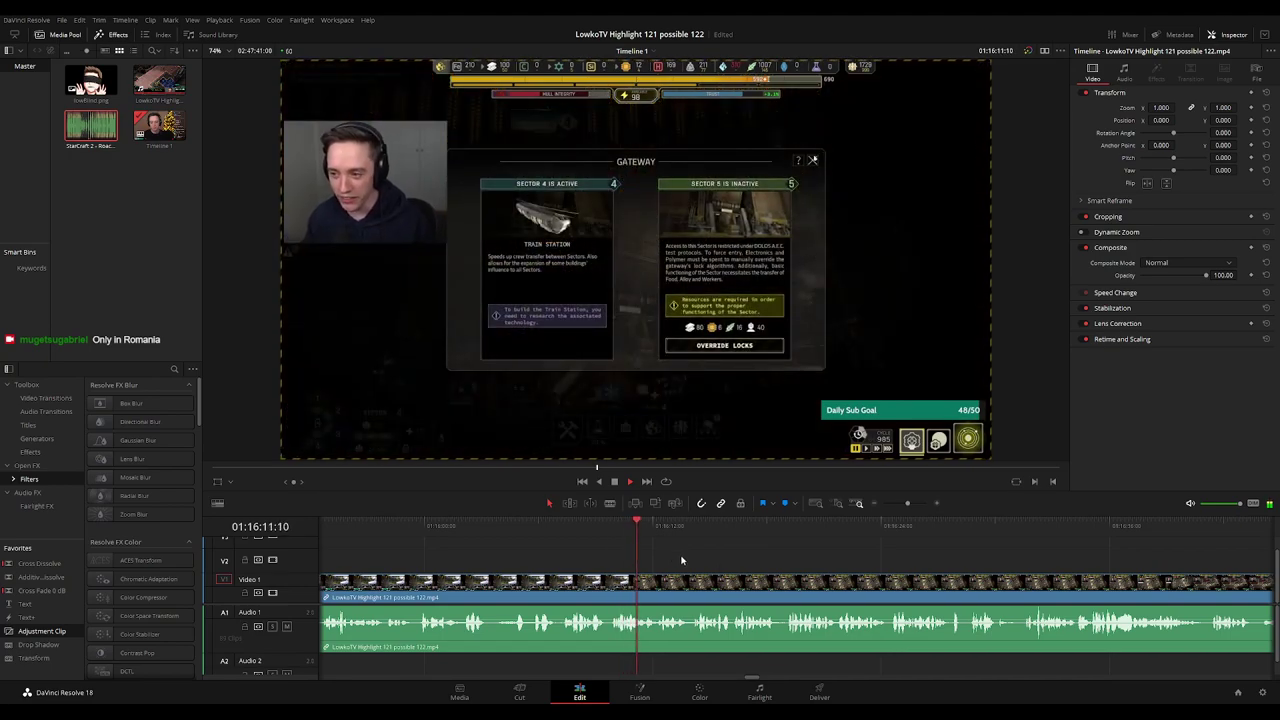
{"action": "left_click_drag", "start_coordinate": [790, 567], "coordinate": [666, 564]}
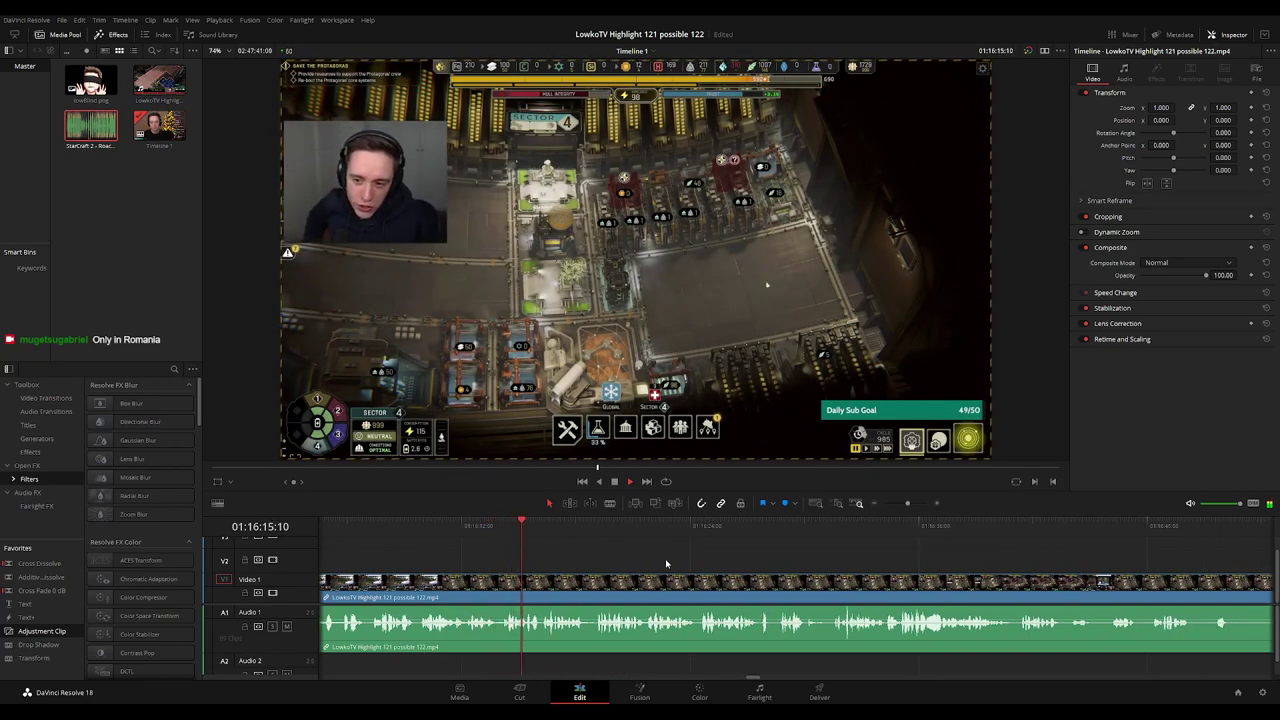
{"action": "scroll", "coordinate": [642, 558], "scroll_direction": "right", "scroll_amount": 2}
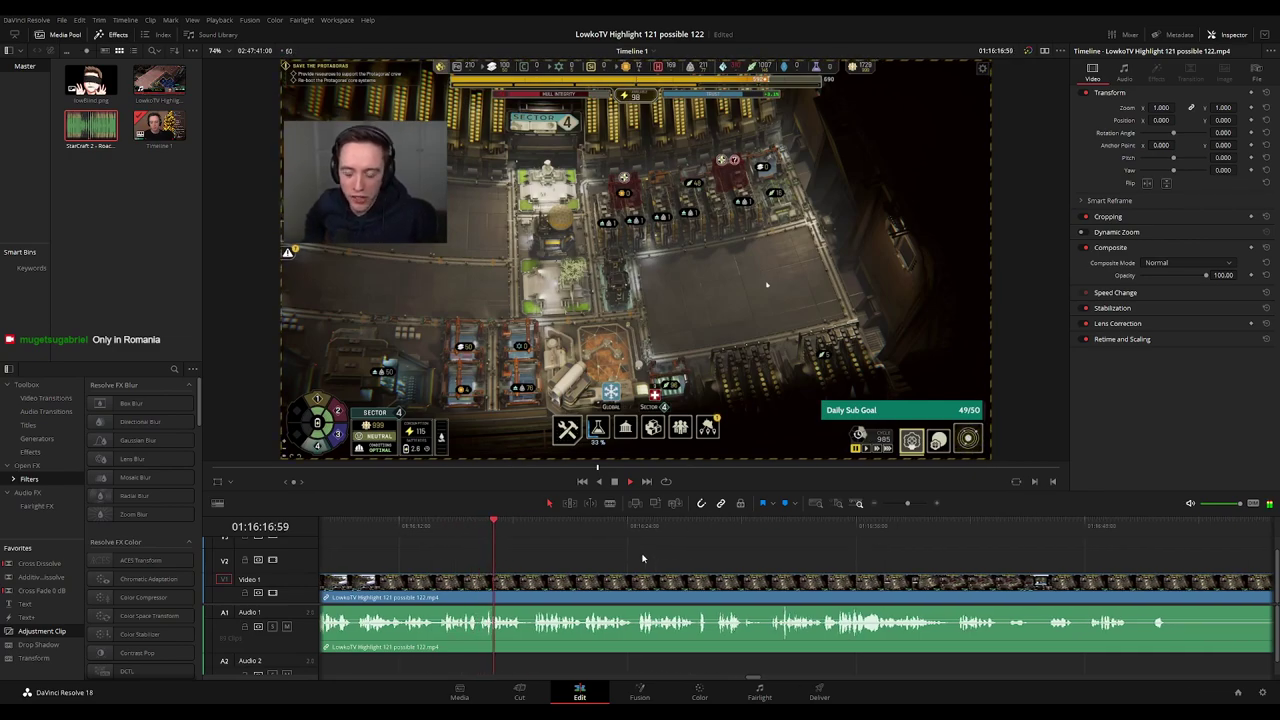
{"action": "scroll", "coordinate": [642, 558], "scroll_direction": "right", "scroll_amount": 2}
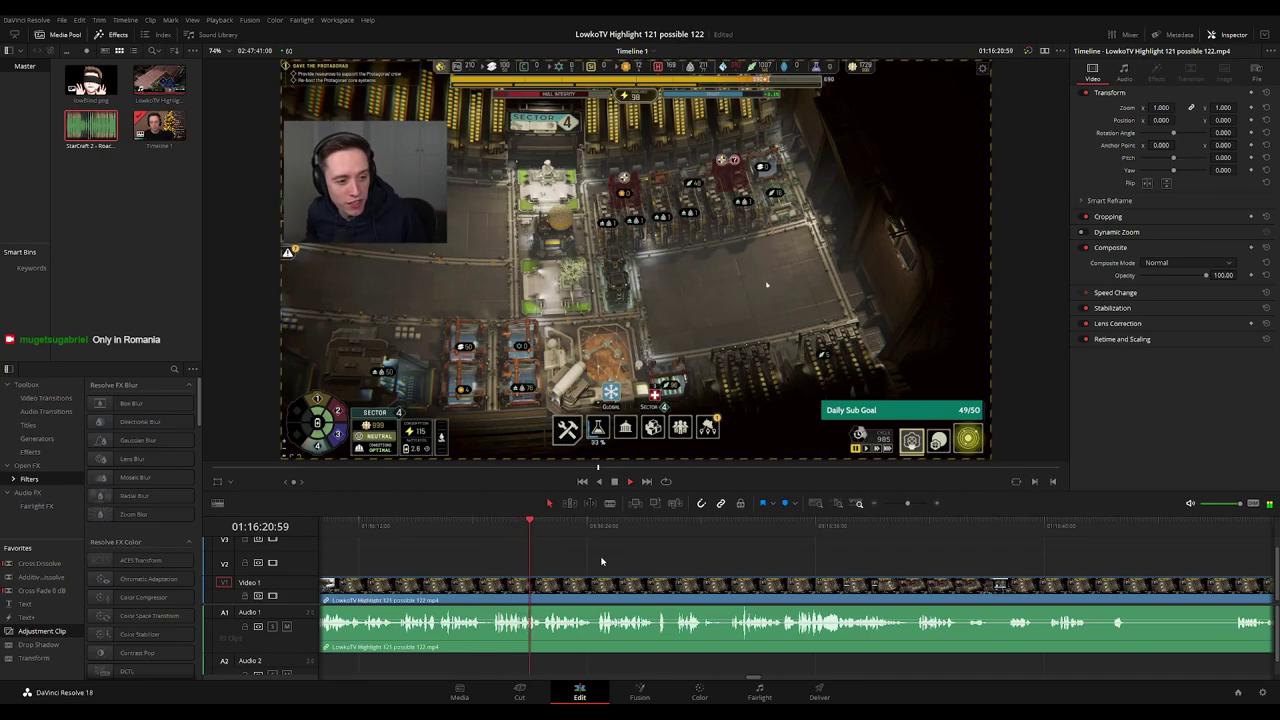
Remove the pause after 01:16:21:32 in two short cuts, ending at 01:16:21:50 and 01:16:21:48, closing the gaps.
{"action": "left_click", "coordinate": [536, 530]}
{"action": "key", "text": "ctrl+="}
{"action": "key", "text": "ctrl+="}
{"action": "key", "text": "b"}
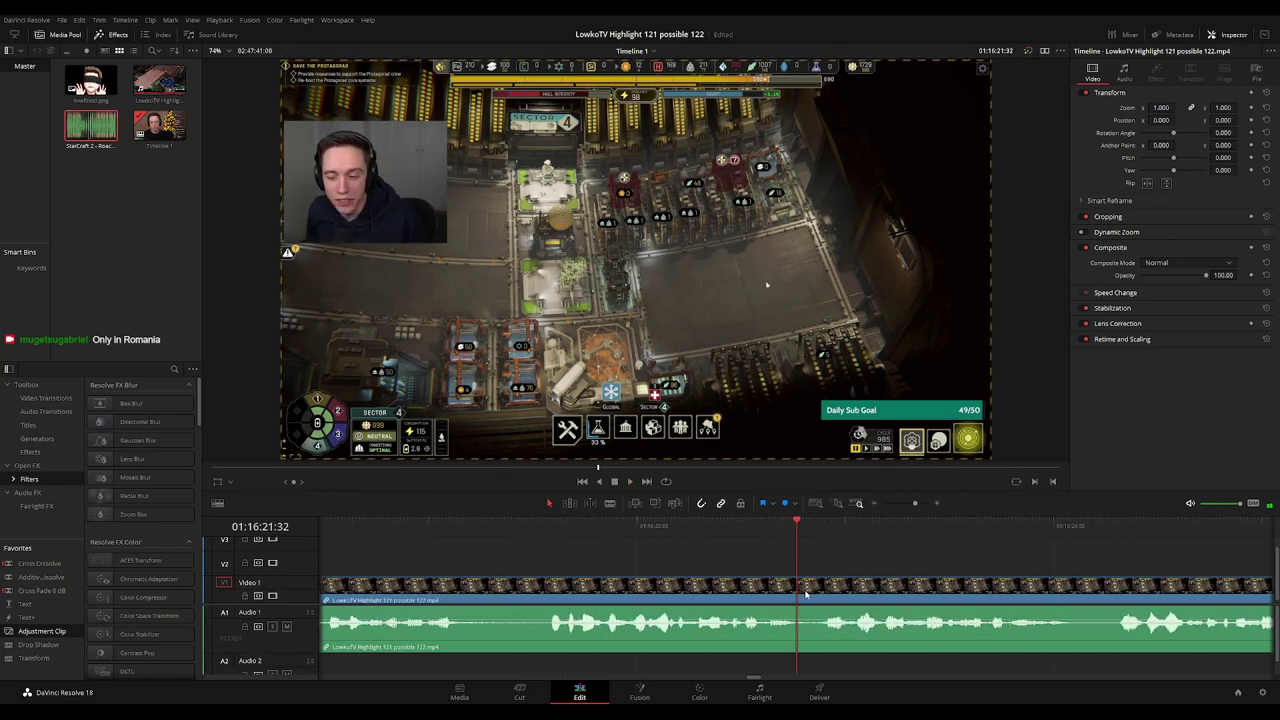
{"action": "left_click", "coordinate": [799, 590]}
{"action": "key", "text": "space"}
{"action": "left_click", "coordinate": [828, 584]}
{"action": "key", "text": "a"}
{"action": "left_click", "coordinate": [810, 598]}
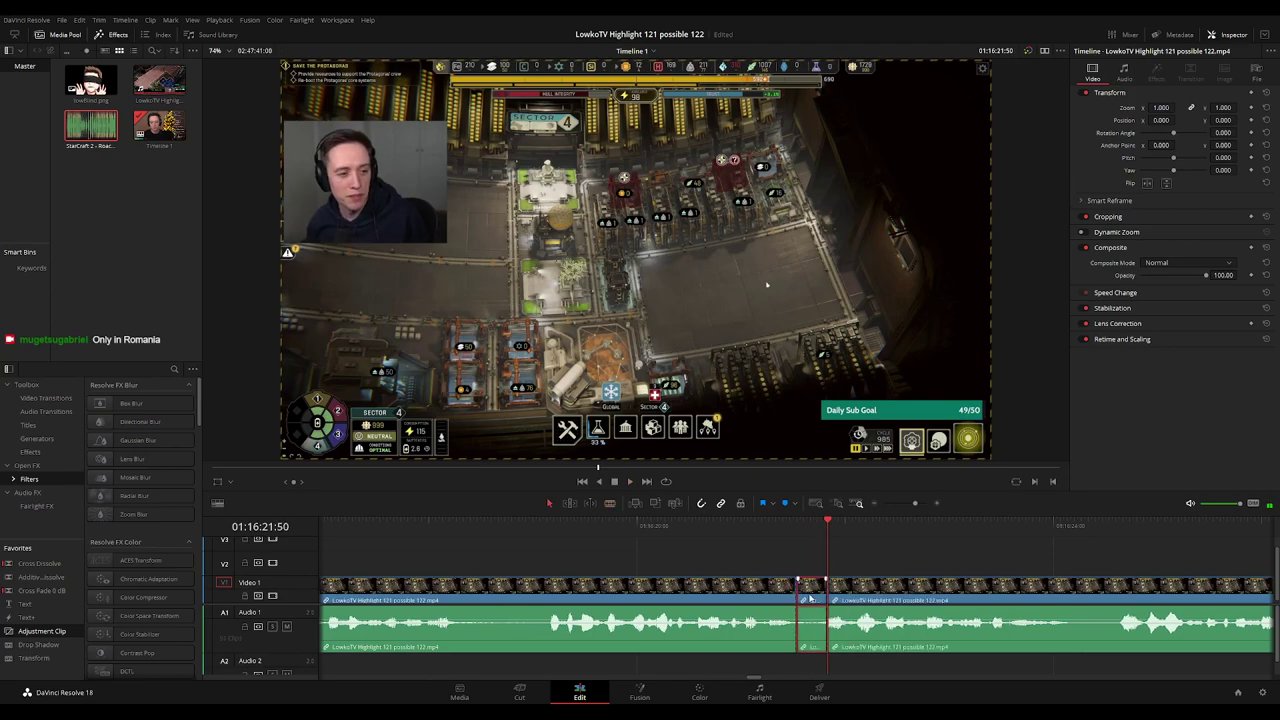
{"action": "key", "text": "Delete"}
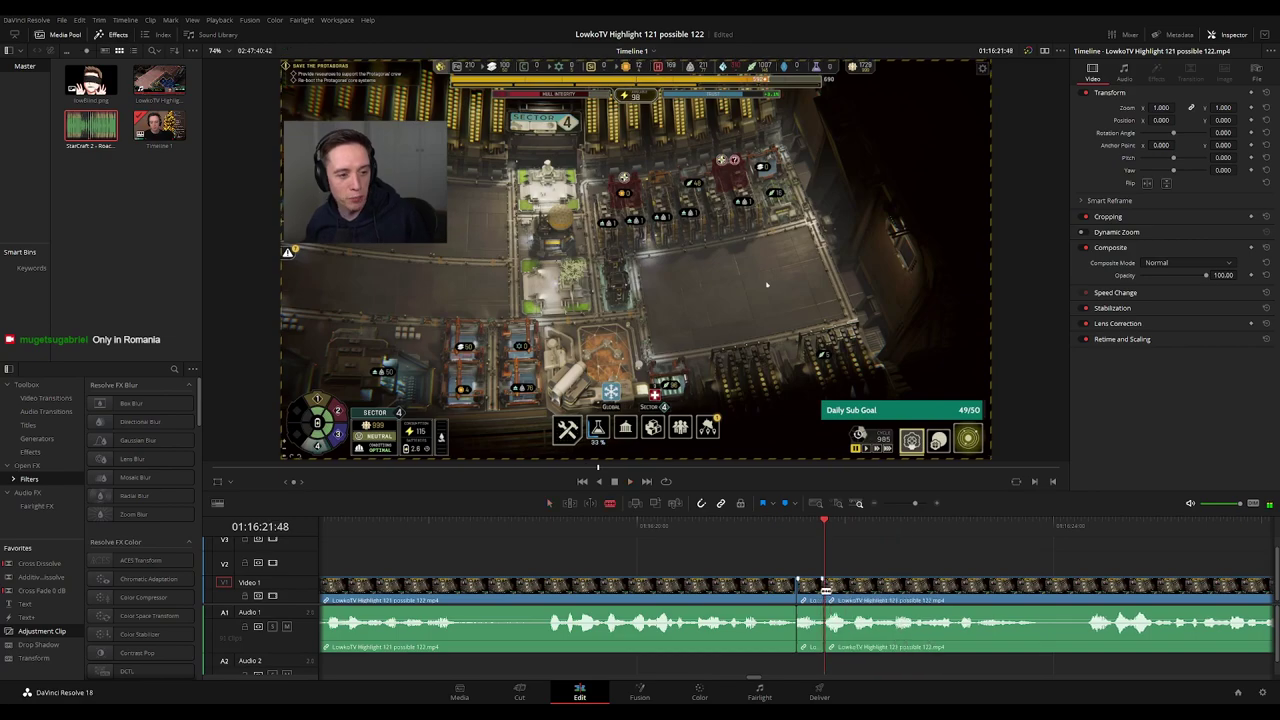
{"action": "key", "text": "Delete"}
Colour the section before the 01:16:21:32 cut green and return the playhead to 01:16:20:49.
{"action": "scroll", "coordinate": [826, 571], "scroll_direction": "down", "scroll_amount": 3}
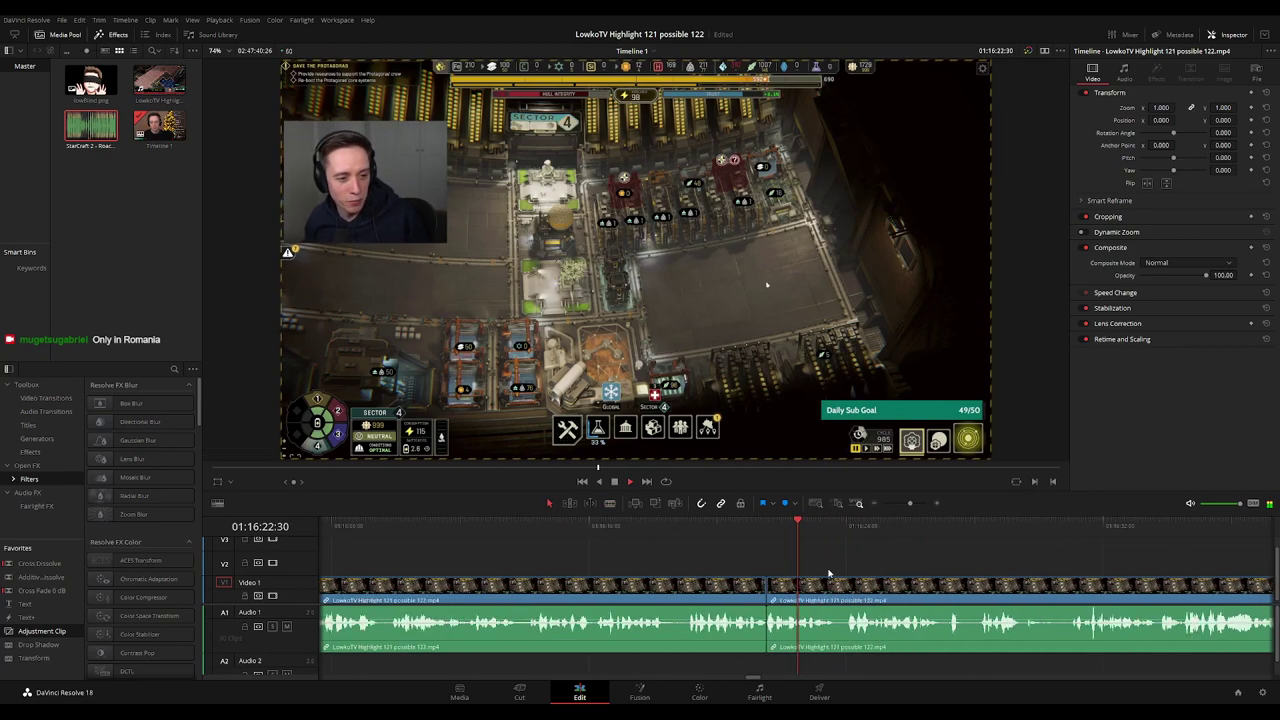
{"action": "left_click", "coordinate": [699, 586]}
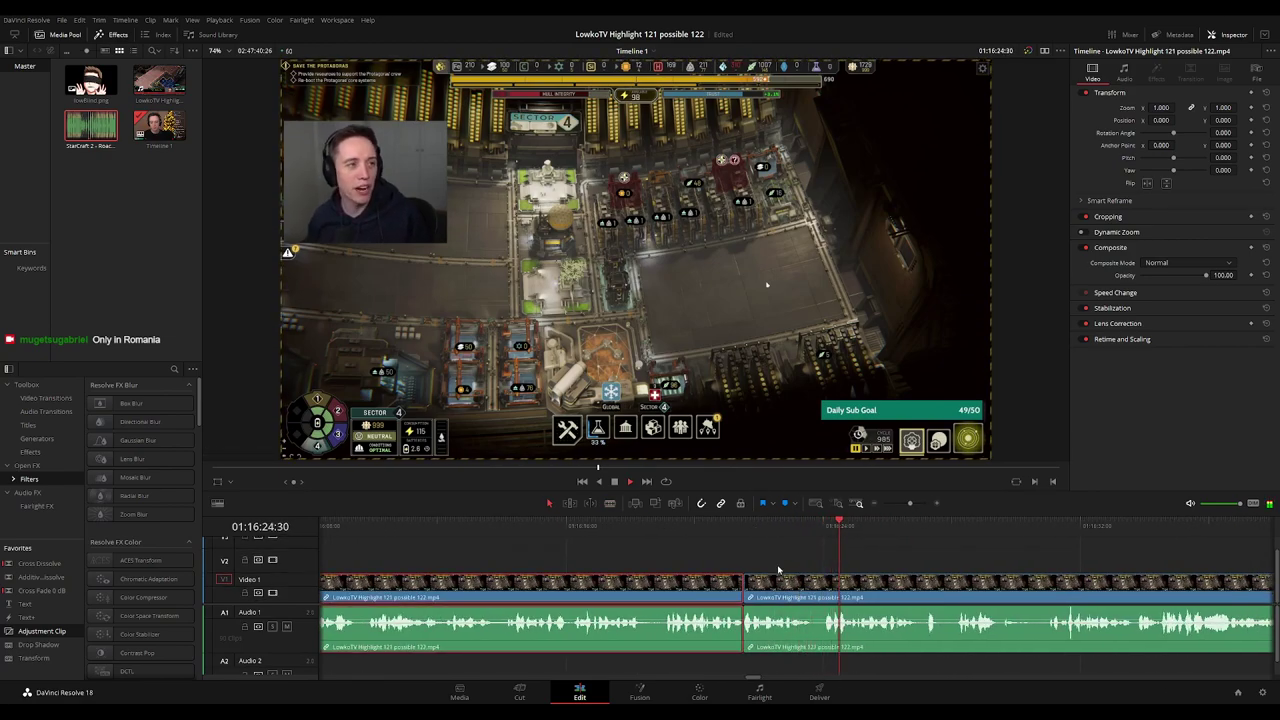
{"action": "left_click", "coordinate": [721, 524]}
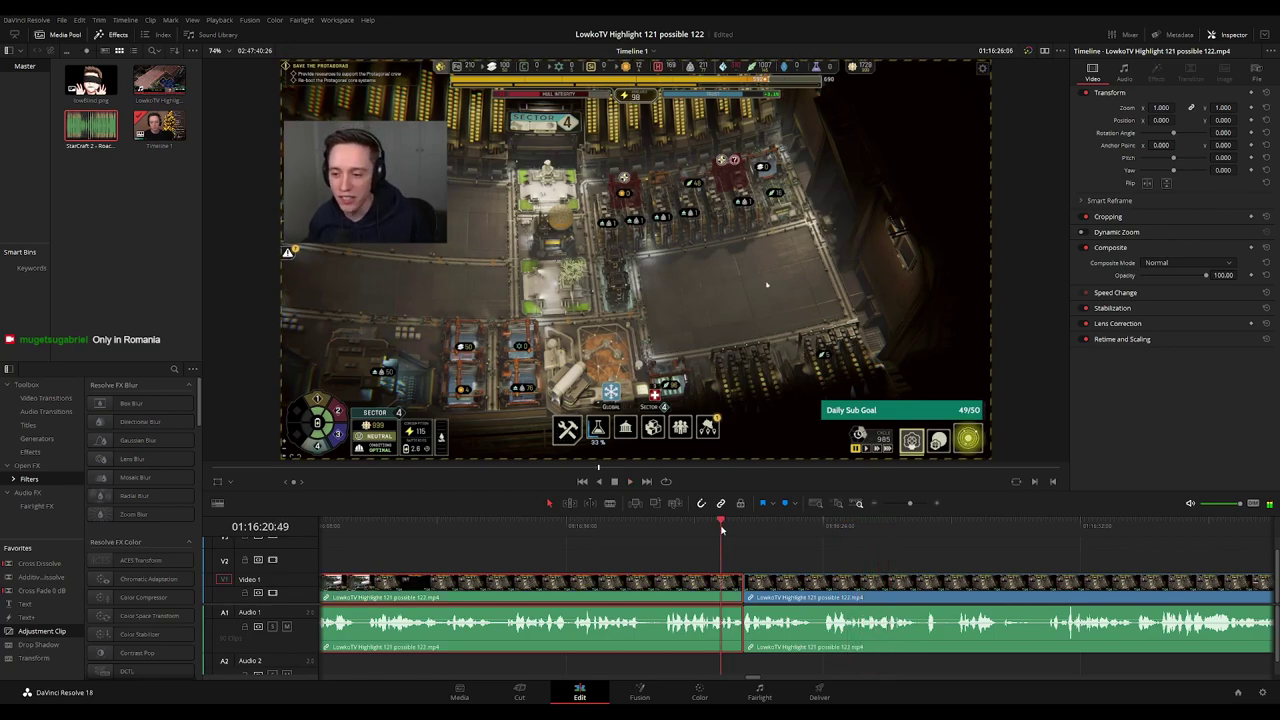
Review the footage from about 01:16:20 to 01:16:43, listening for the next pause to remove.
{"action": "left_click", "coordinate": [810, 554]}
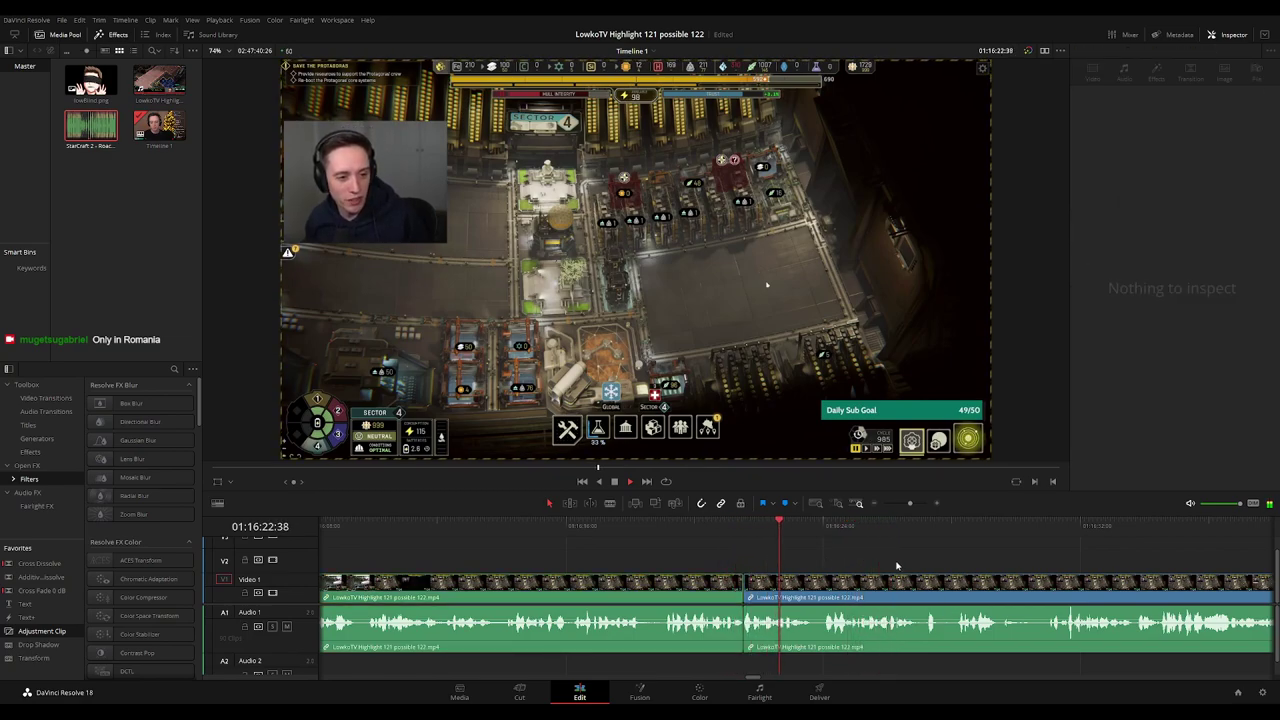
{"action": "left_click_drag", "start_coordinate": [965, 566], "coordinate": [649, 547]}
{"action": "scroll", "coordinate": [605, 555], "scroll_direction": "right", "scroll_amount": 1}
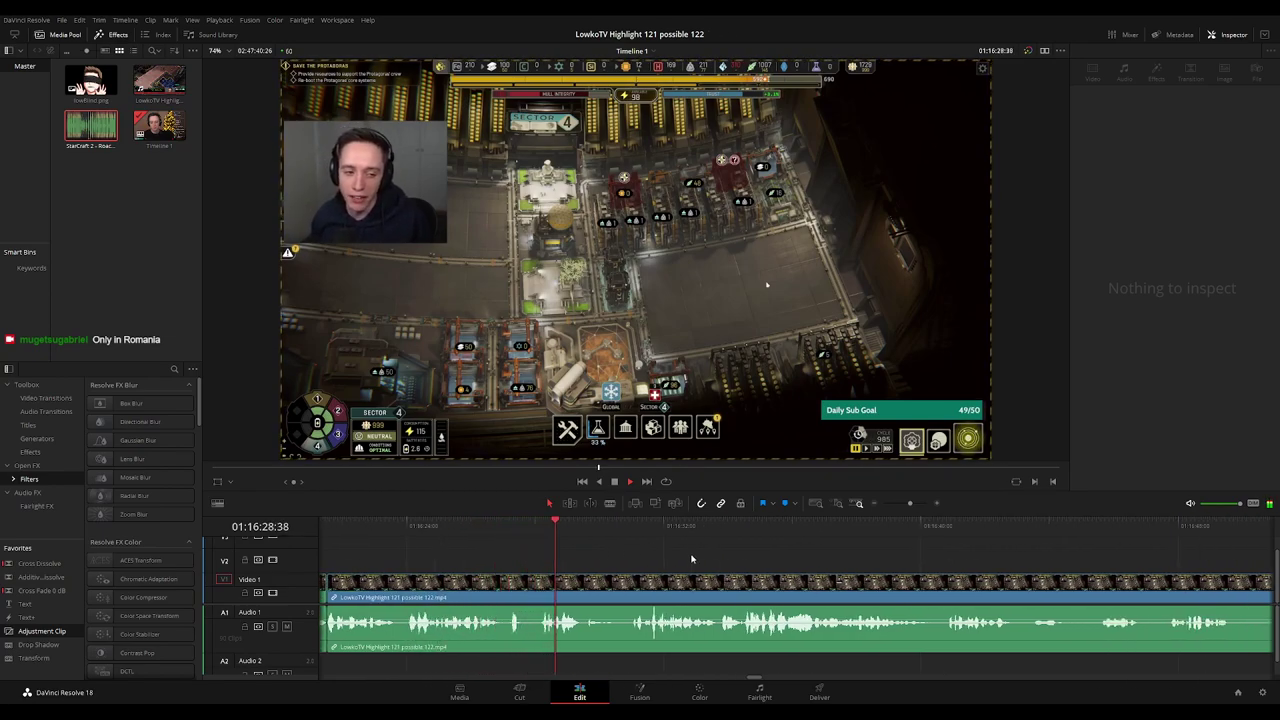
{"action": "scroll", "coordinate": [660, 558], "scroll_direction": "right", "scroll_amount": 1}
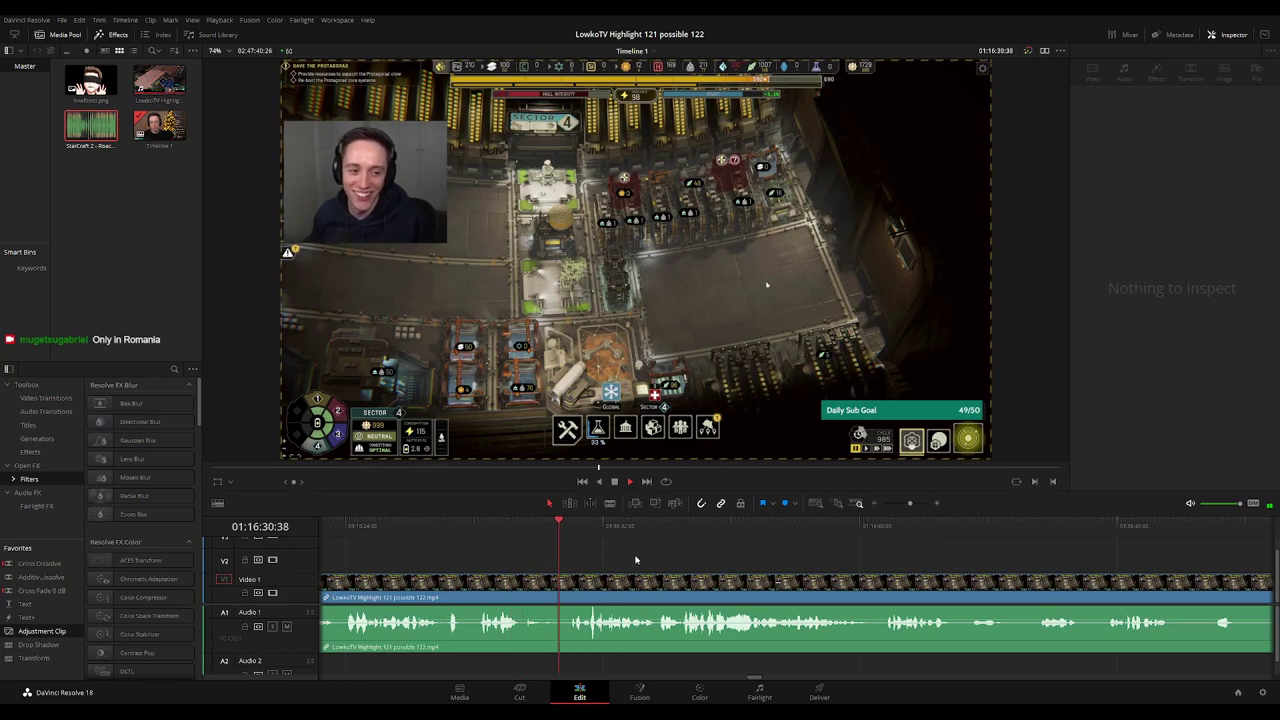
{"action": "scroll", "coordinate": [632, 559], "scroll_direction": "right", "scroll_amount": 2}
{"action": "scroll", "coordinate": [720, 561], "scroll_direction": "right", "scroll_amount": 1}
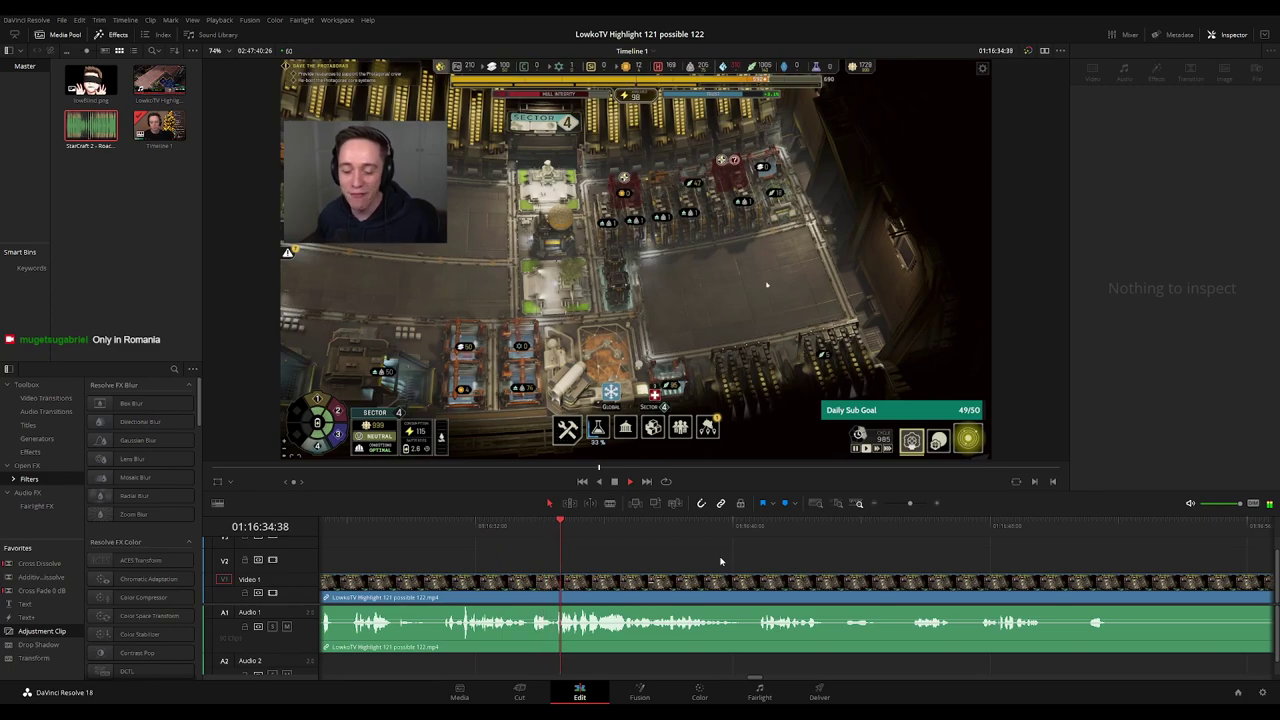
{"action": "scroll", "coordinate": [637, 559], "scroll_direction": "right", "scroll_amount": 2}
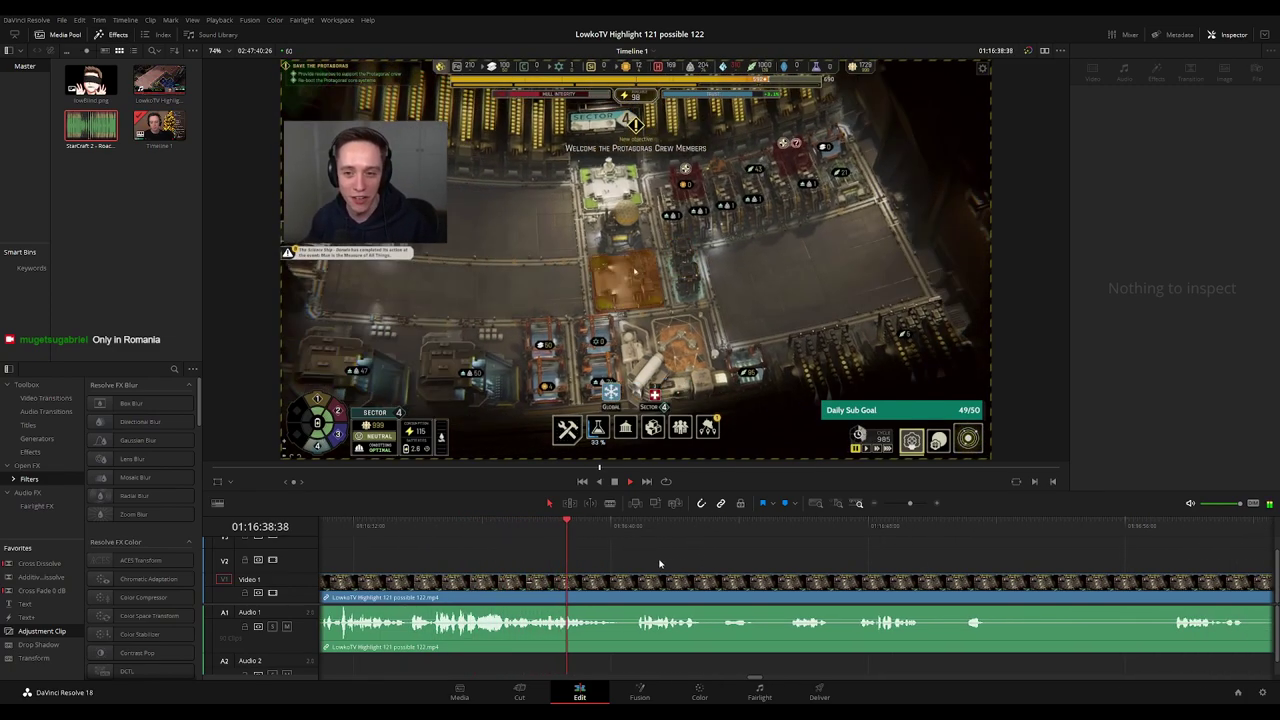
{"action": "scroll", "coordinate": [598, 562], "scroll_direction": "right", "scroll_amount": 2}
{"action": "scroll", "coordinate": [579, 561], "scroll_direction": "right", "scroll_amount": 2}
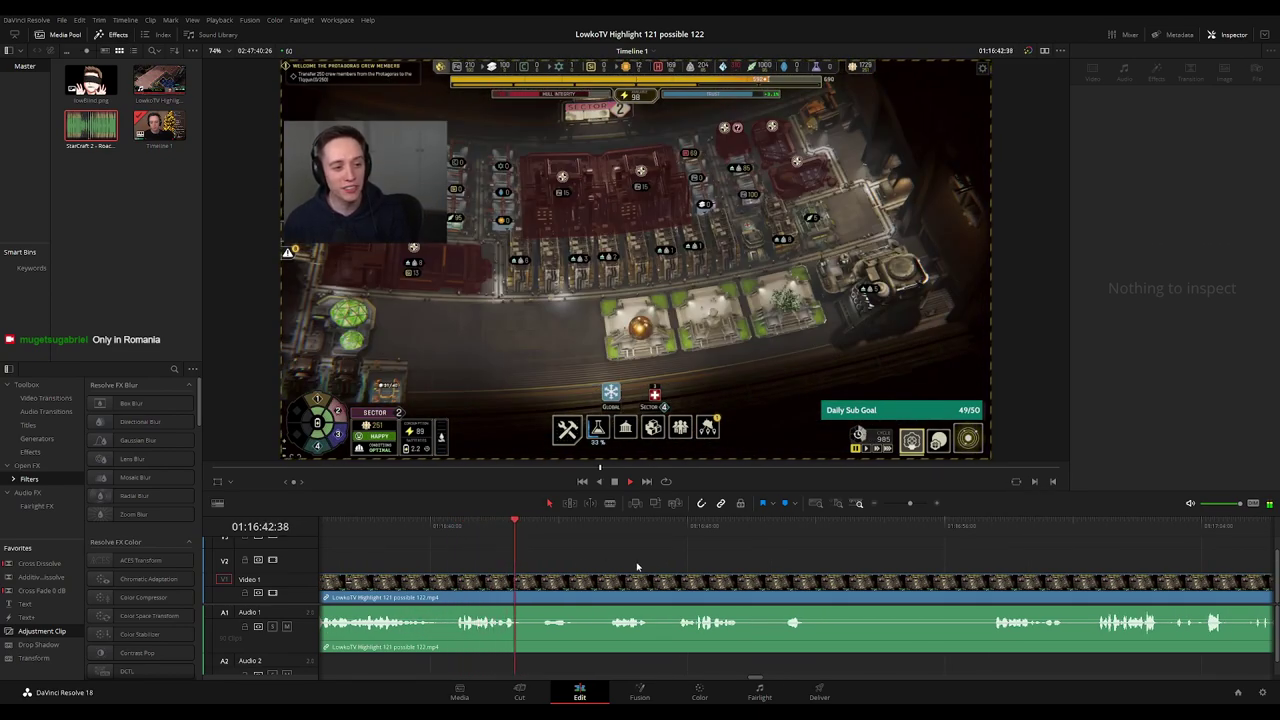
{"action": "scroll", "coordinate": [578, 565], "scroll_direction": "right", "scroll_amount": 2}
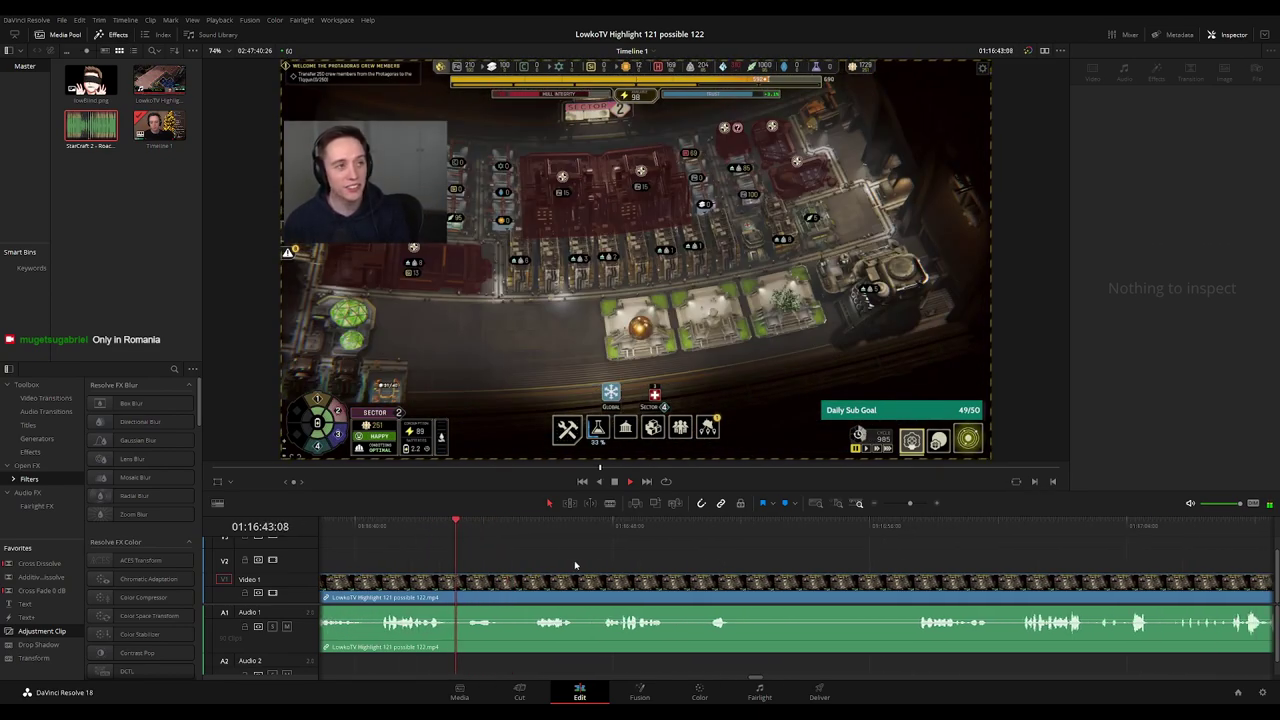
Cut out the short pause just before 01:16:43:08 through 01:16:43:27 and close the gap.
{"action": "left_click", "coordinate": [455, 585]}
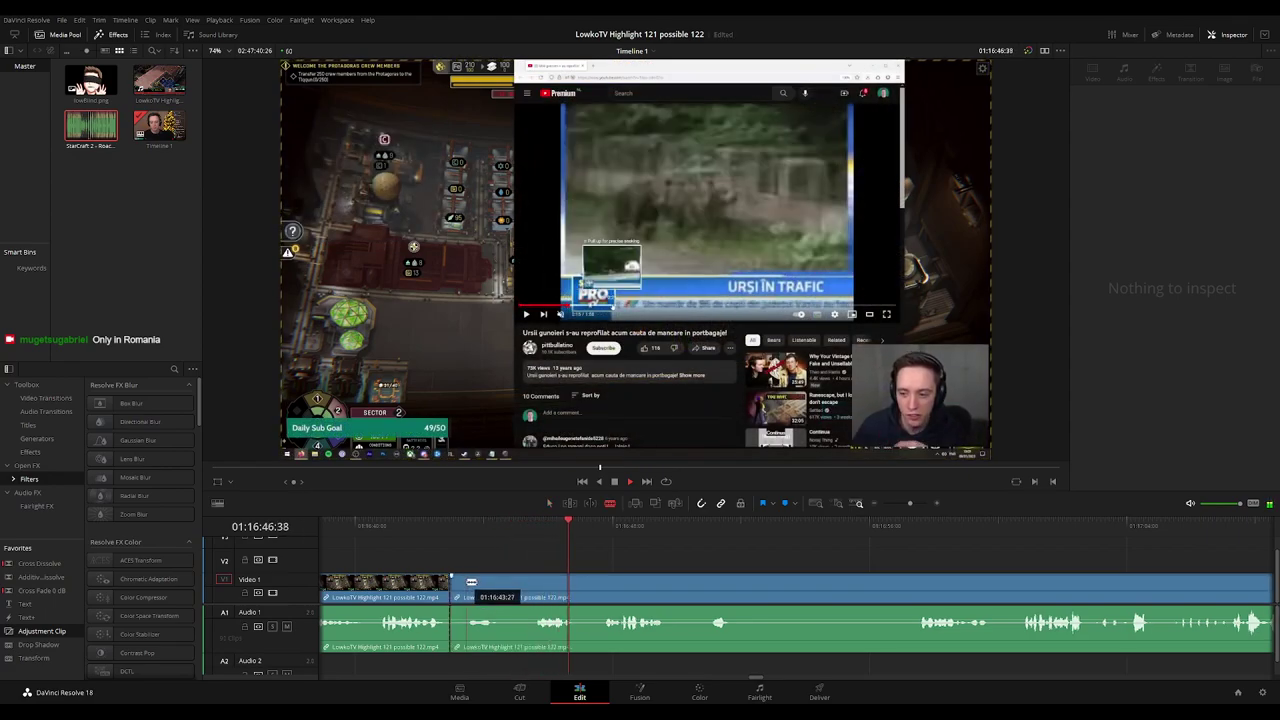
{"action": "left_click", "coordinate": [466, 585]}
{"action": "key", "text": "a"}
{"action": "left_click", "coordinate": [460, 593]}
{"action": "key", "text": "Delete"}
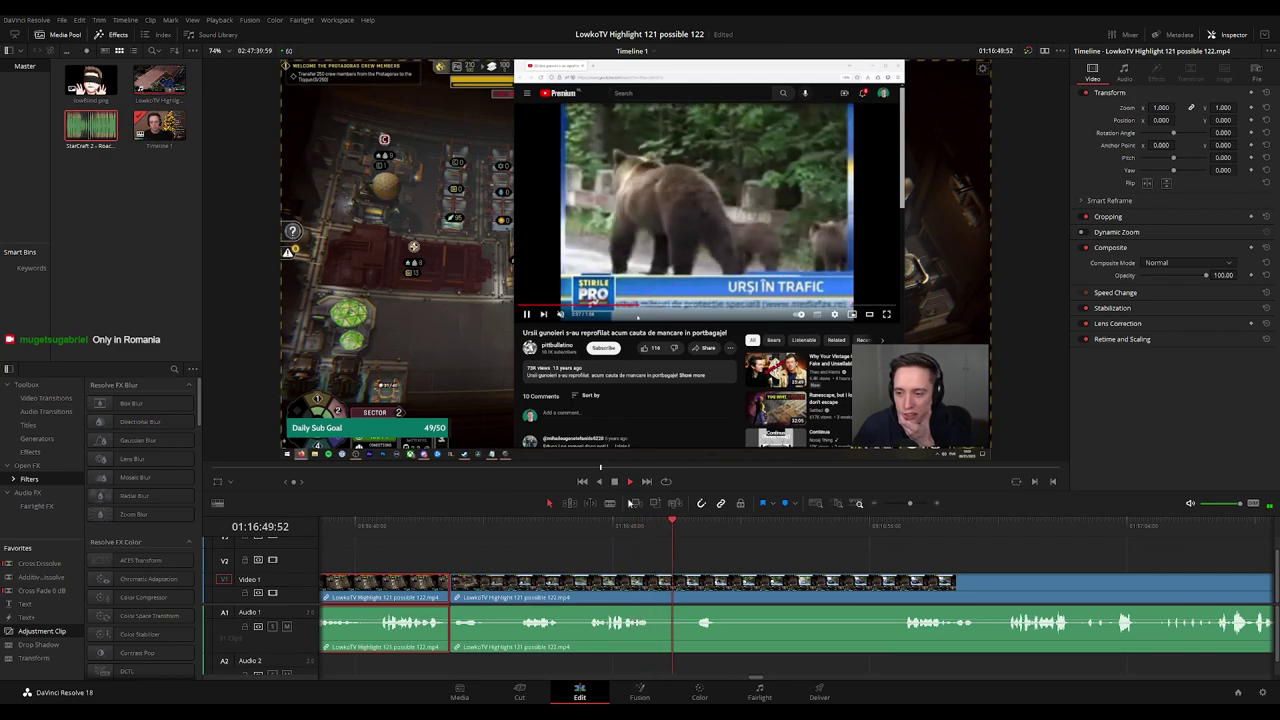
Review the bears-in-traffic news video and the return to the game from about 01:16:50 to 01:17:30.
{"action": "left_click", "coordinate": [820, 560]}
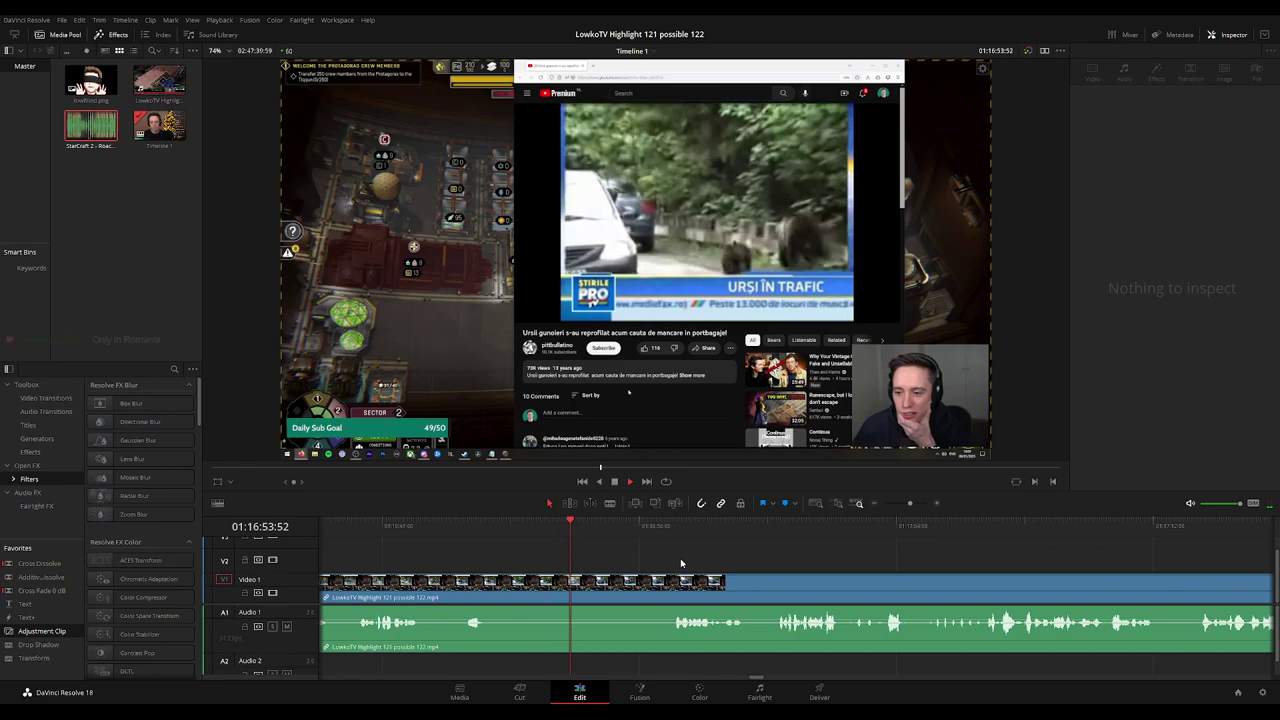
{"action": "scroll", "coordinate": [721, 560], "scroll_direction": "right", "scroll_amount": 1}
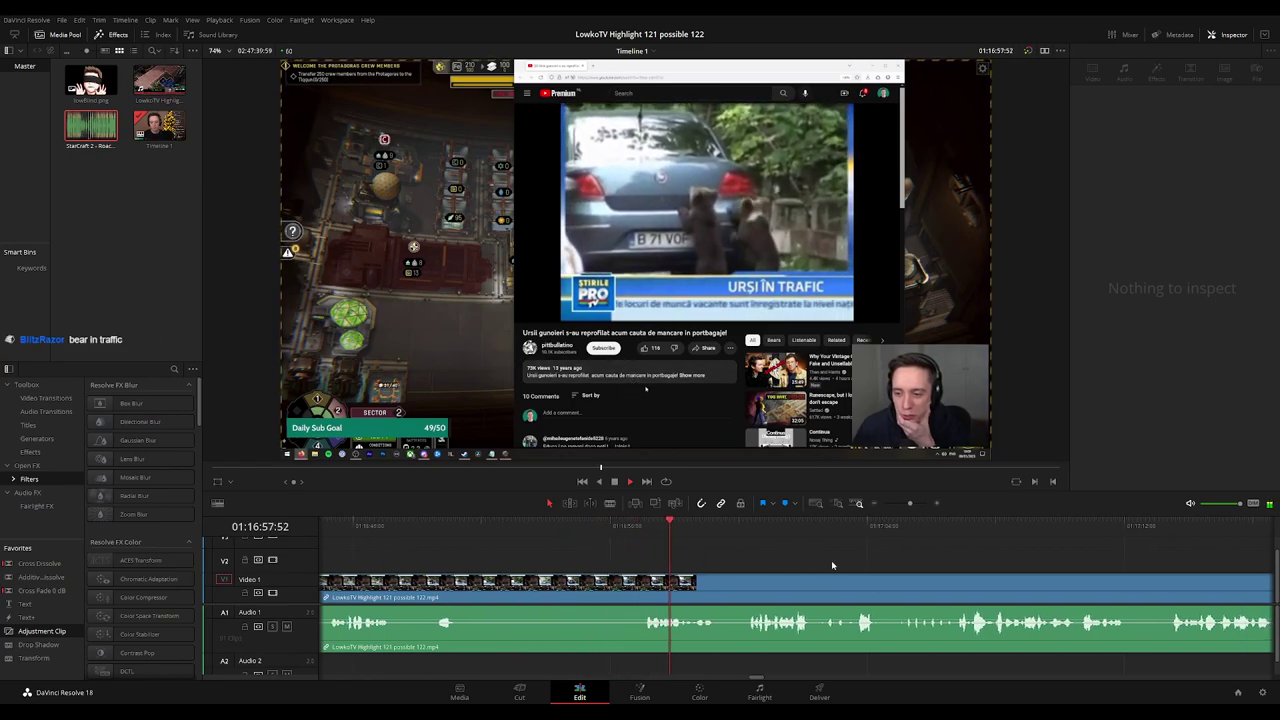
{"action": "left_click", "coordinate": [708, 586]}
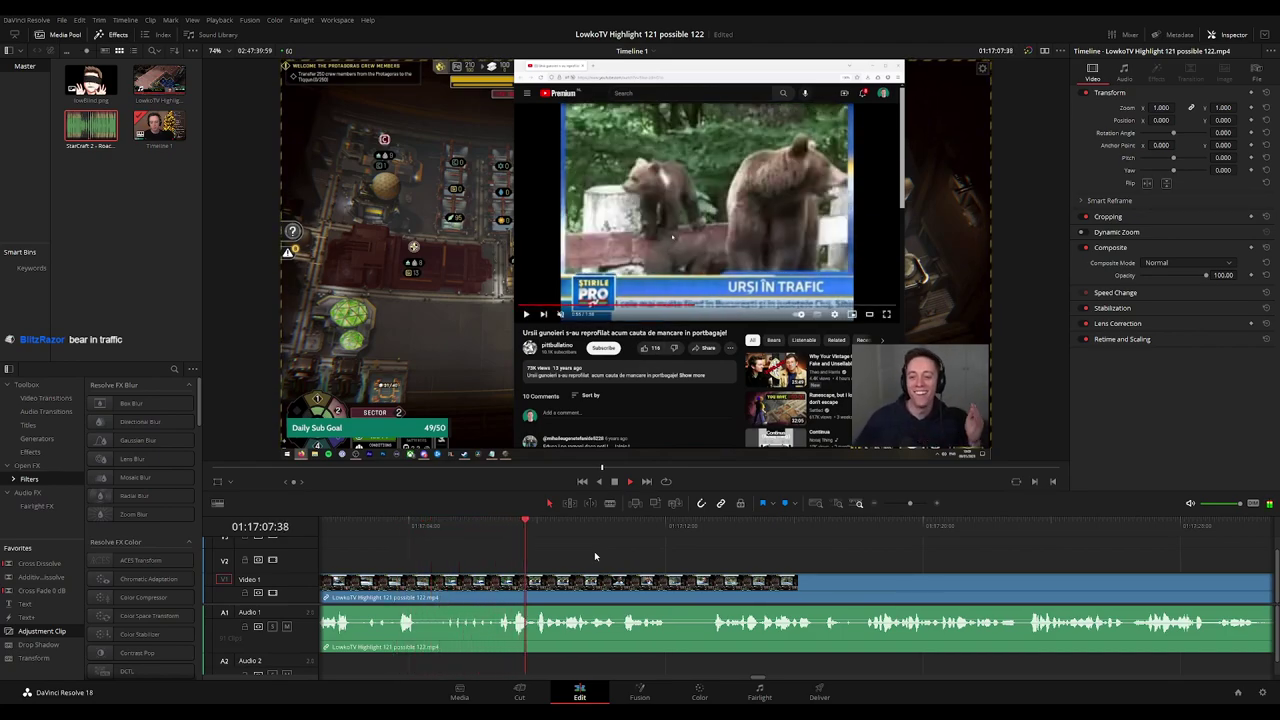
{"action": "key", "text": "space"}
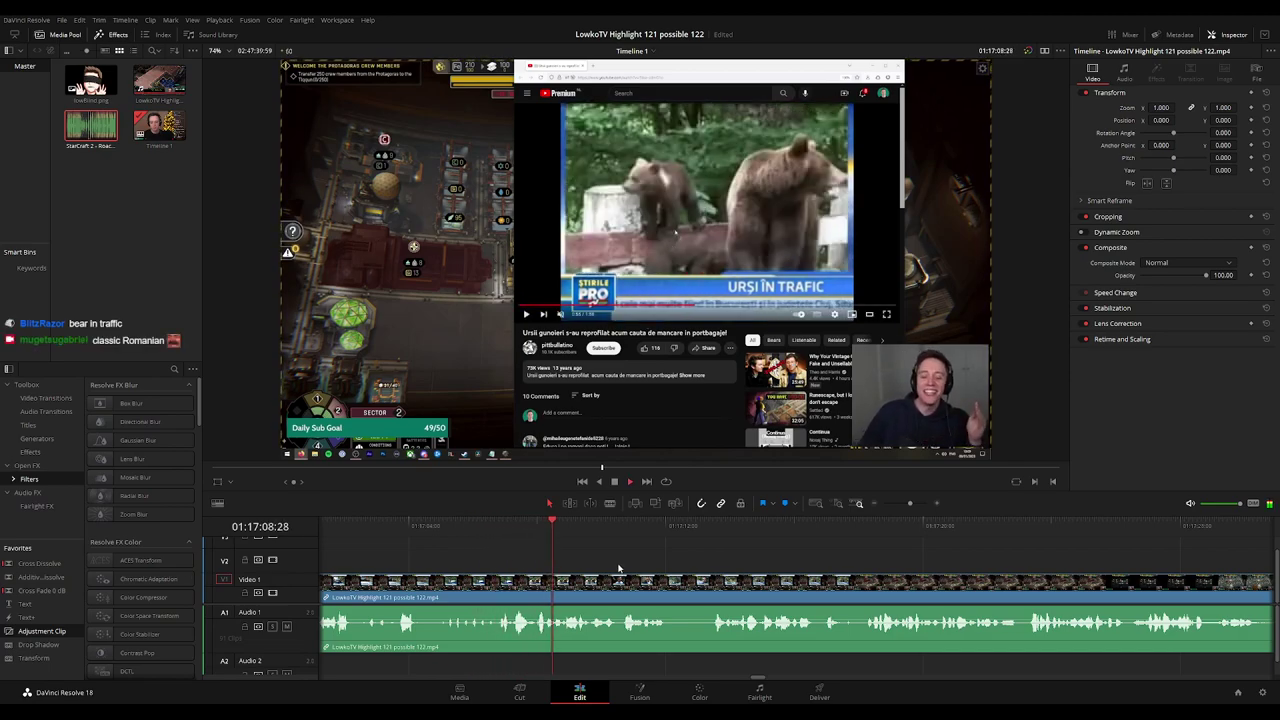
{"action": "left_click_drag", "start_coordinate": [711, 563], "coordinate": [631, 563]}
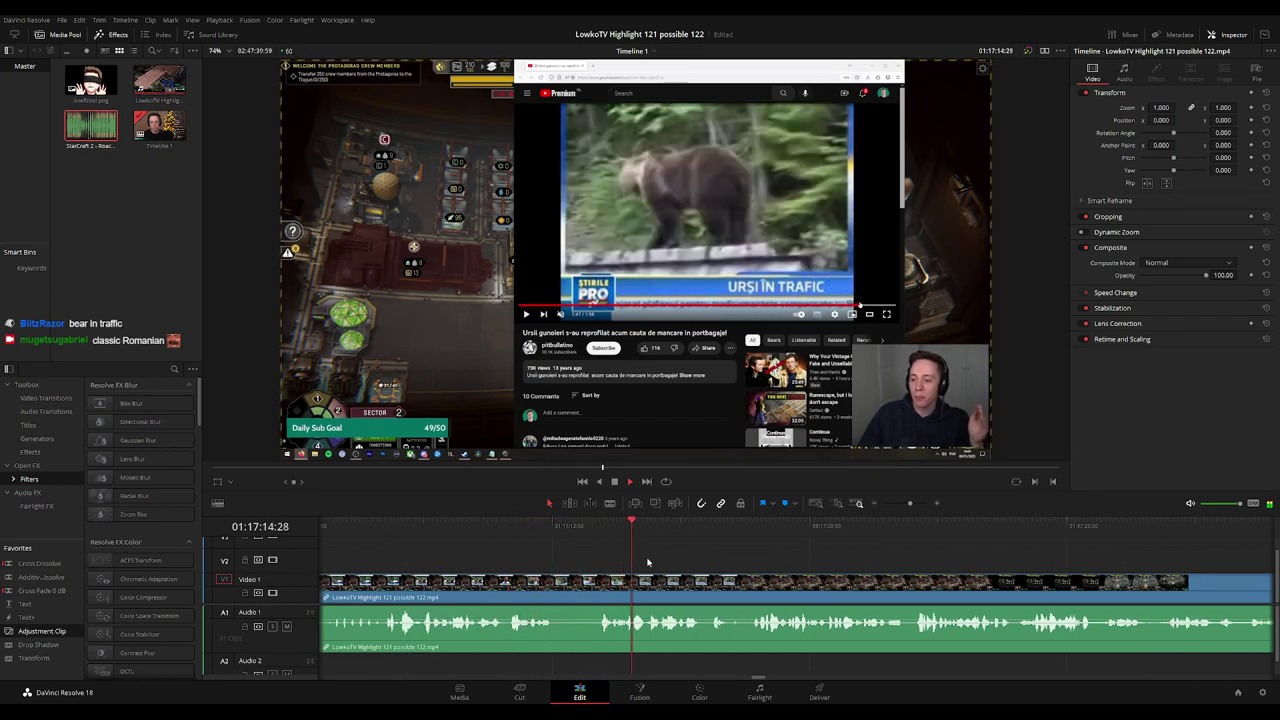
{"action": "left_click_drag", "start_coordinate": [823, 571], "coordinate": [667, 565]}
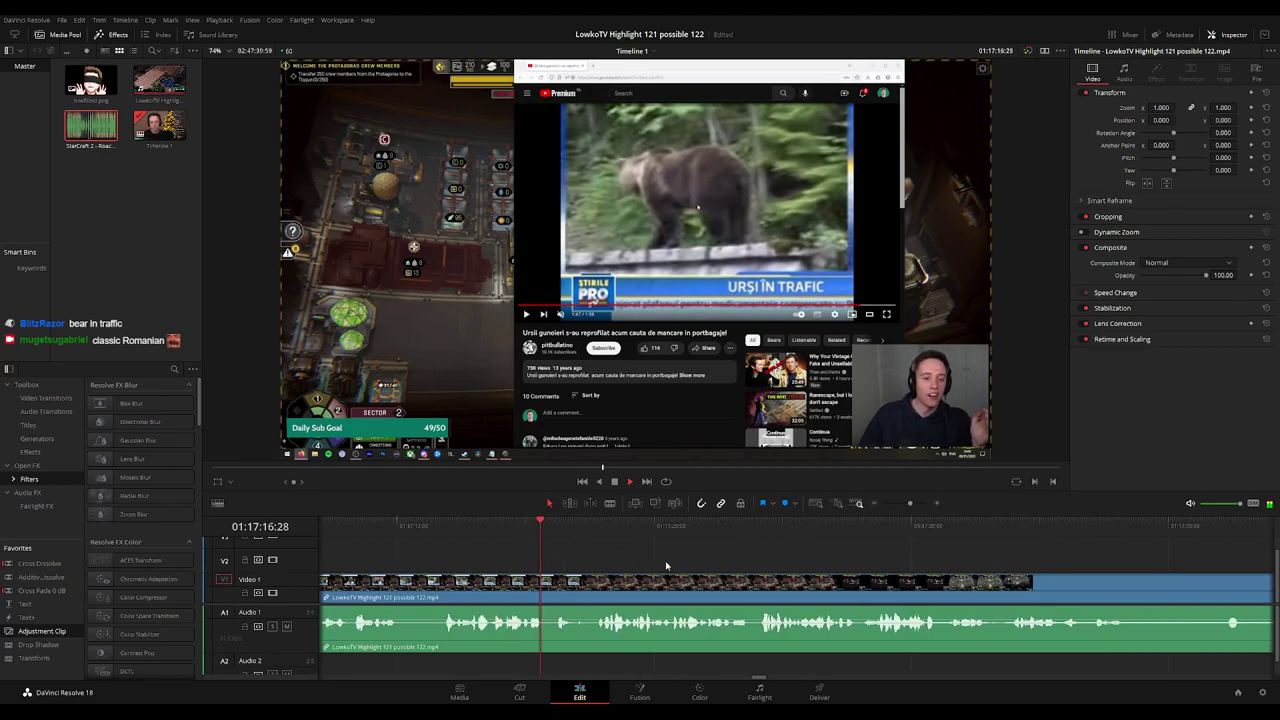
{"action": "scroll", "coordinate": [720, 558], "scroll_direction": "right", "scroll_amount": 2}
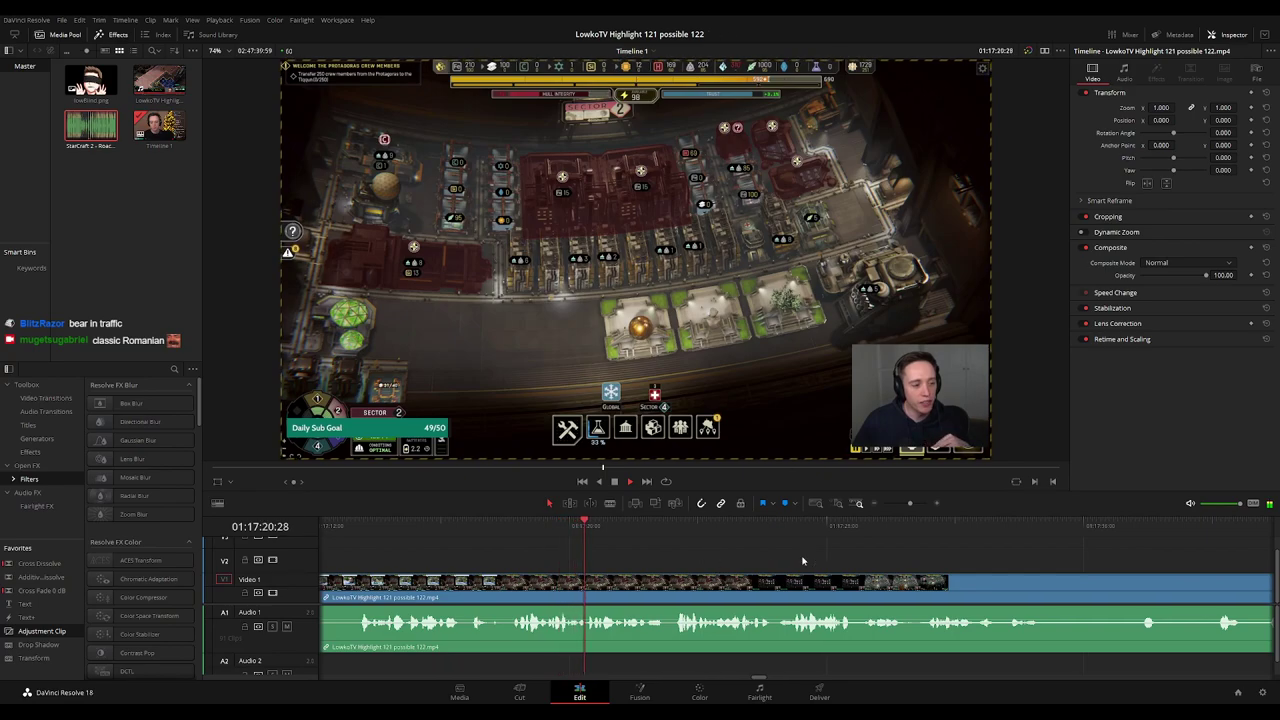
{"action": "scroll", "coordinate": [700, 550], "scroll_direction": "right", "scroll_amount": 2}
{"action": "scroll", "coordinate": [700, 560], "scroll_direction": "right", "scroll_amount": 2}
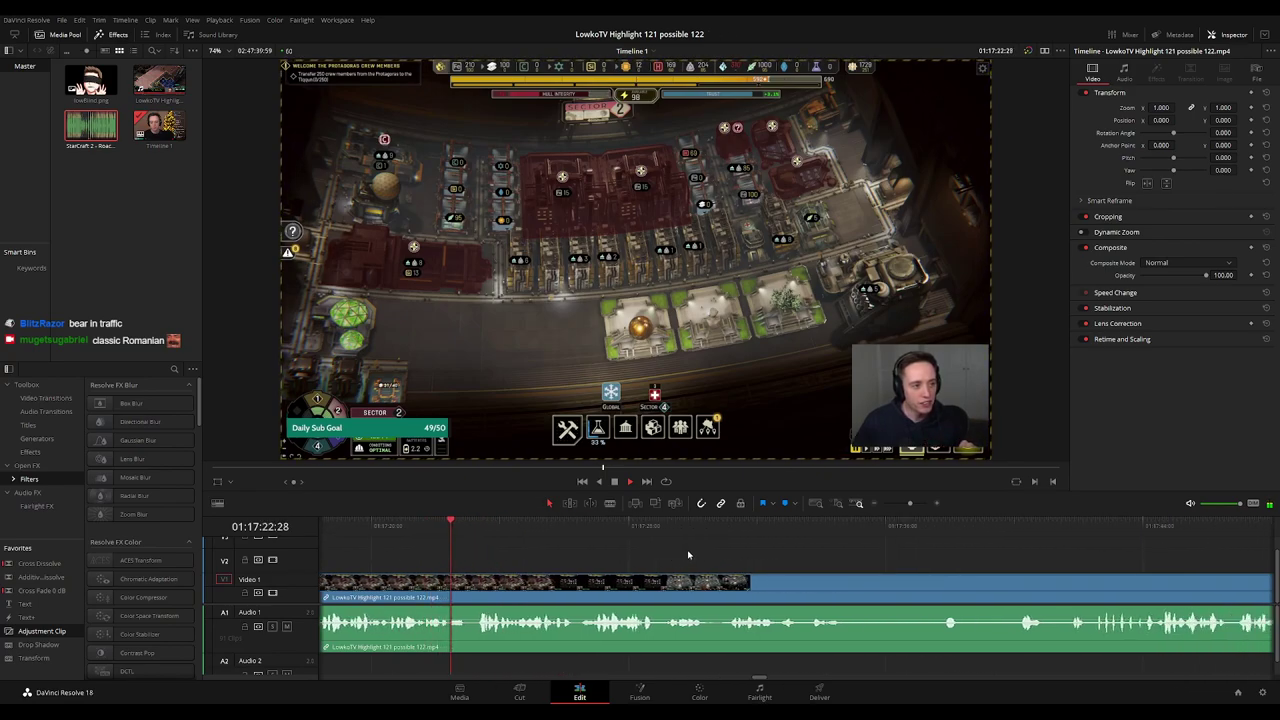
{"action": "scroll", "coordinate": [700, 558], "scroll_direction": "right", "scroll_amount": 2}
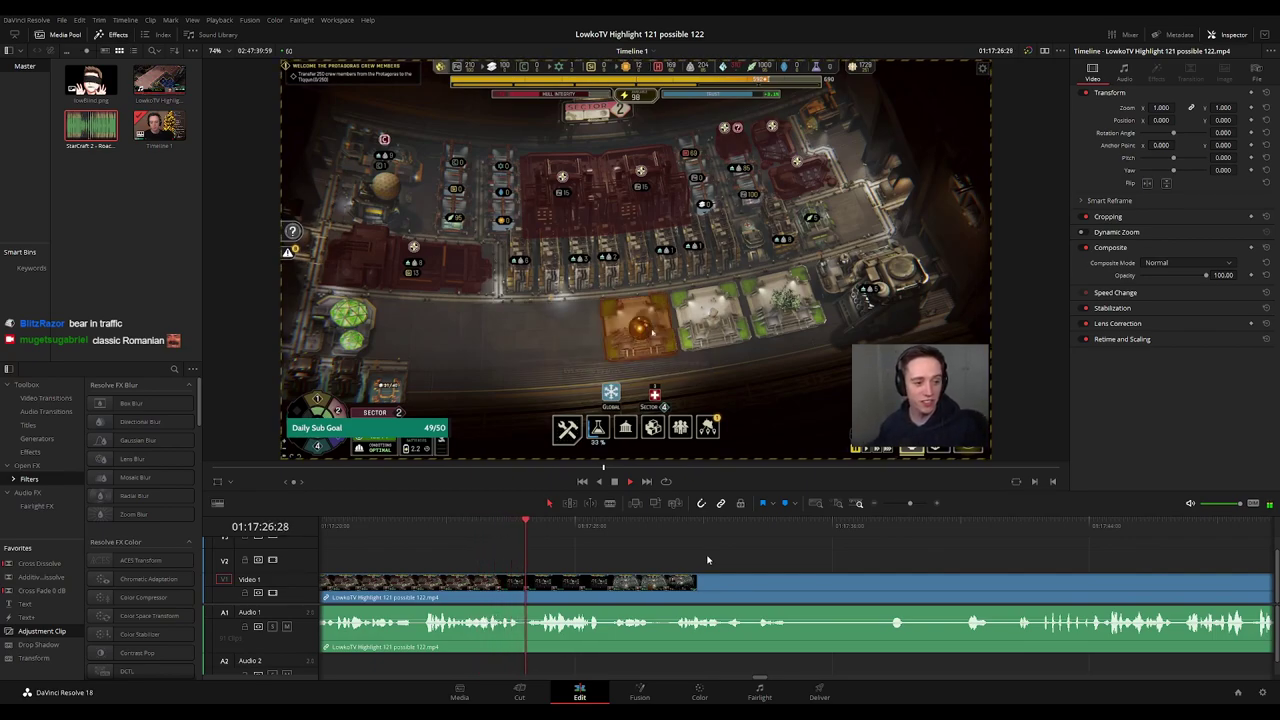
{"action": "scroll", "coordinate": [700, 560], "scroll_direction": "right", "scroll_amount": 2}
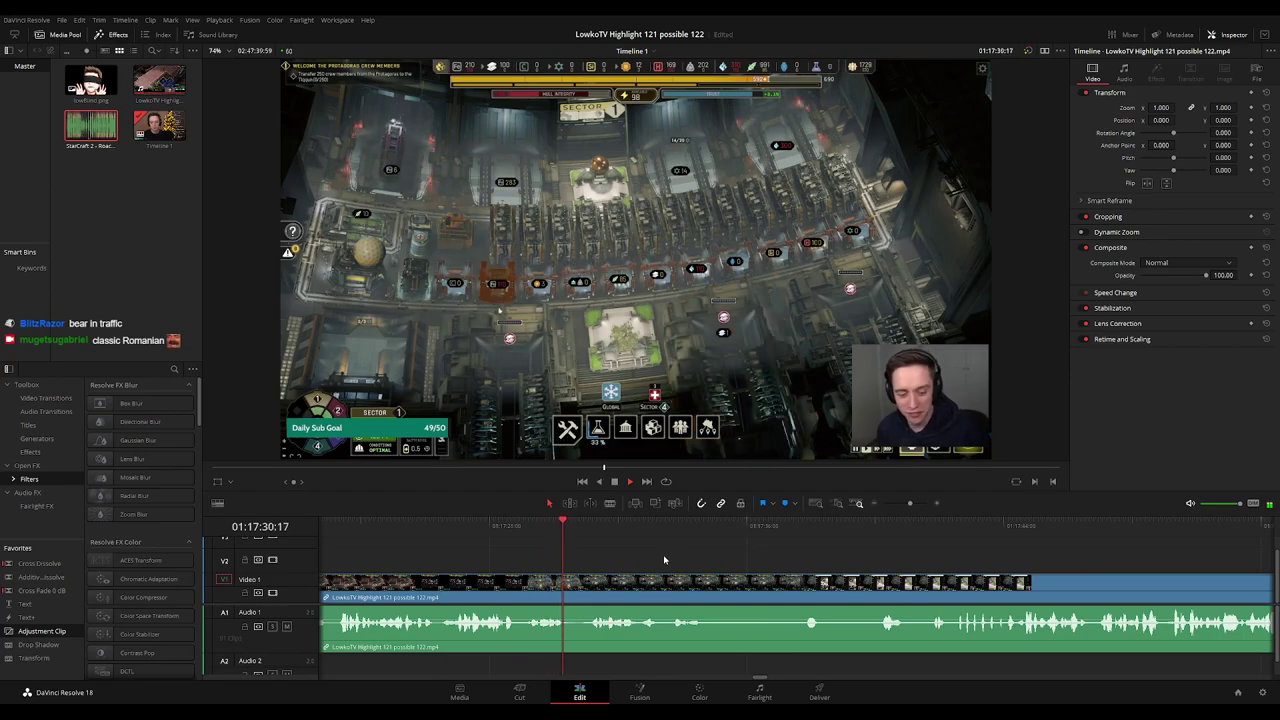
Cut out the pause starting at about 01:17:30:20, close the gap, and add a Cross Fade 0 dB at the audio join.
{"action": "key", "text": "b"}
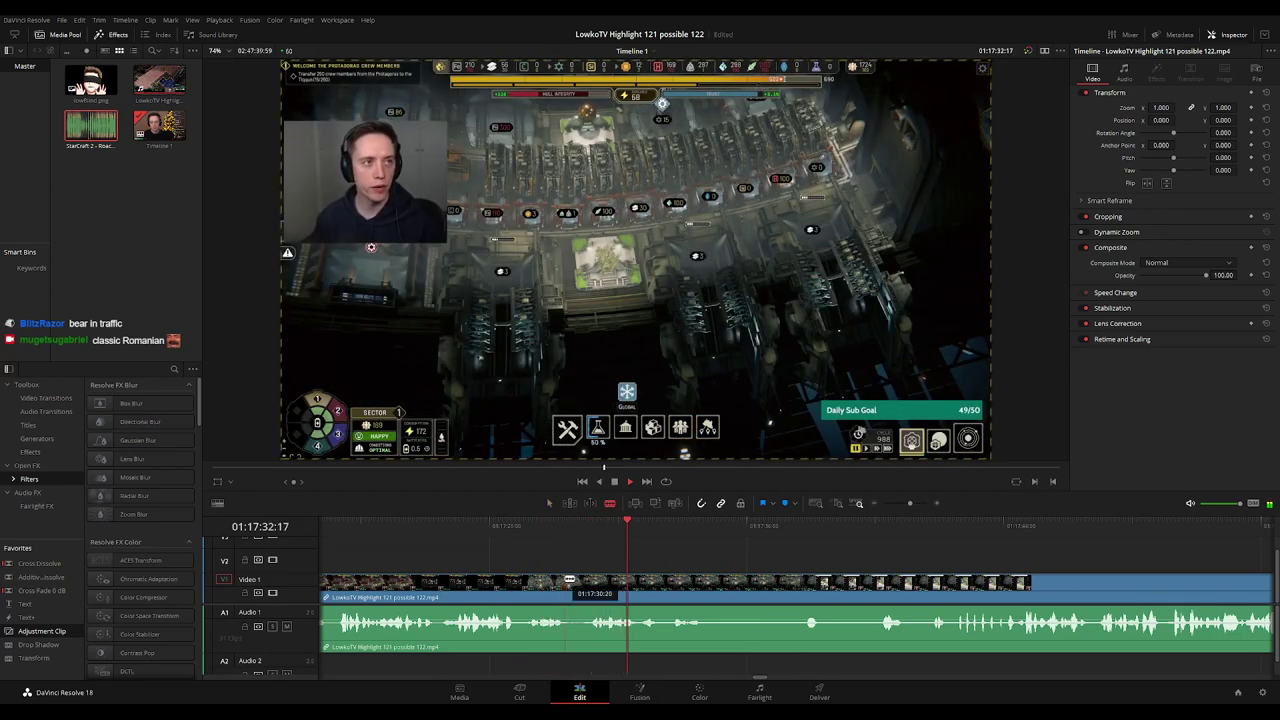
{"action": "left_click", "coordinate": [566, 584]}
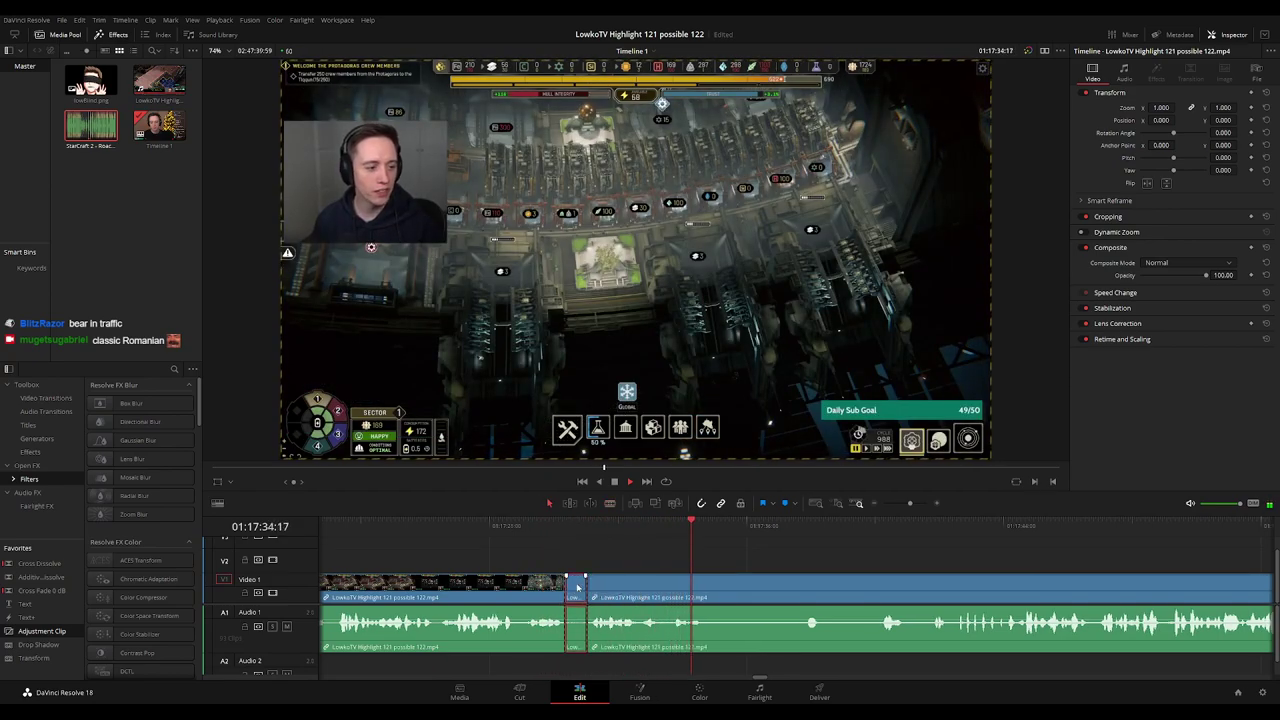
{"action": "key", "text": "a"}
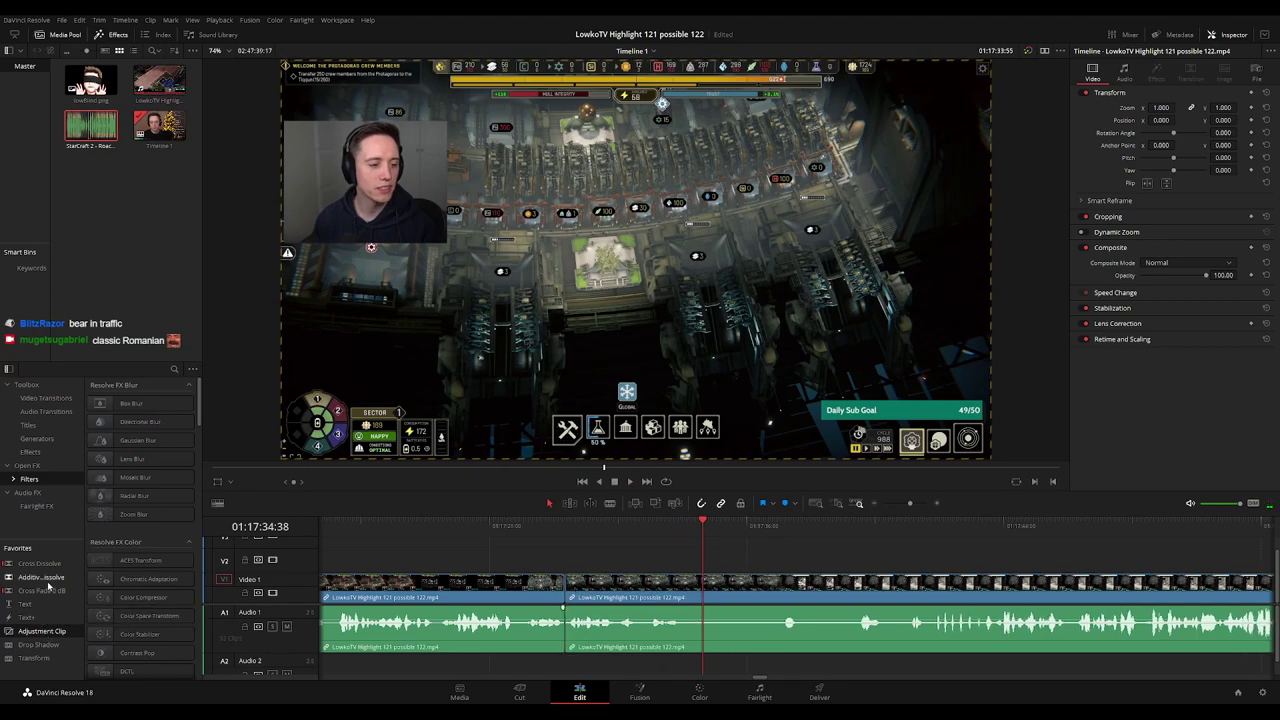
{"action": "left_click_drag", "start_coordinate": [48, 589], "coordinate": [565, 605]}
Colour the section before the 01:17:30 join green, save the project, and replay the footage just past the join.
{"action": "left_click", "coordinate": [550, 580]}
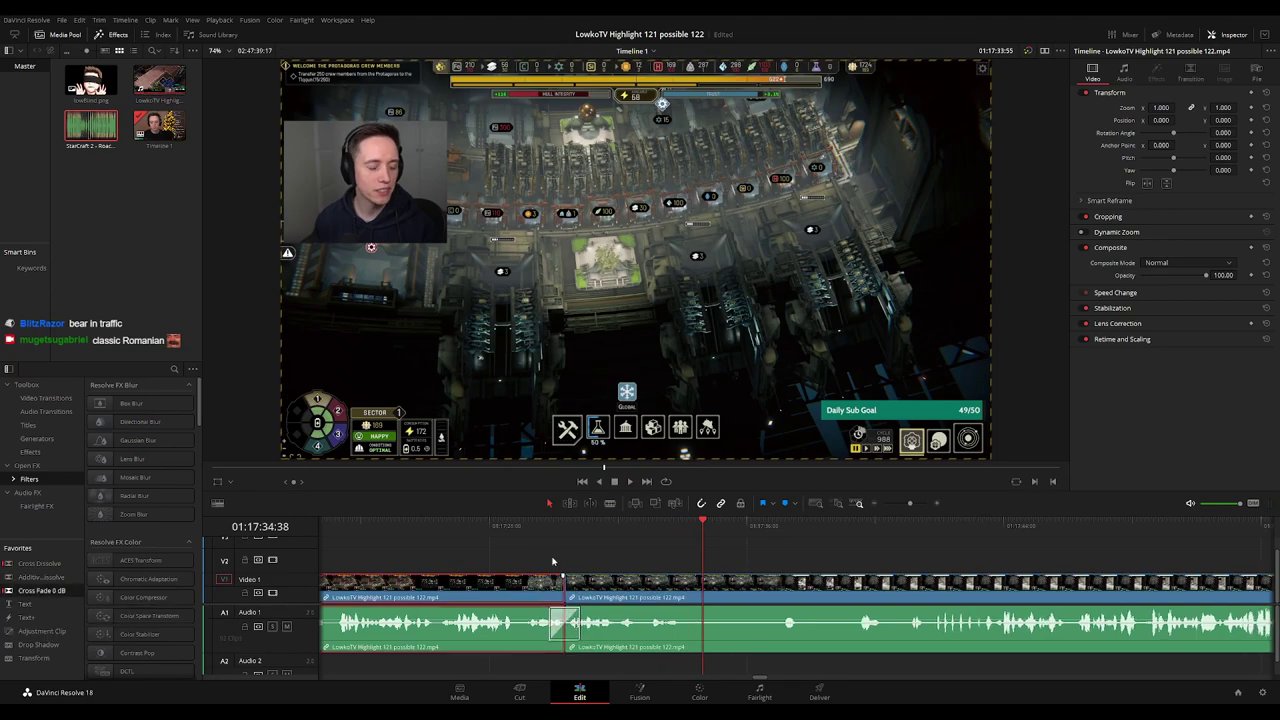
{"action": "key", "text": "ctrl+s"}
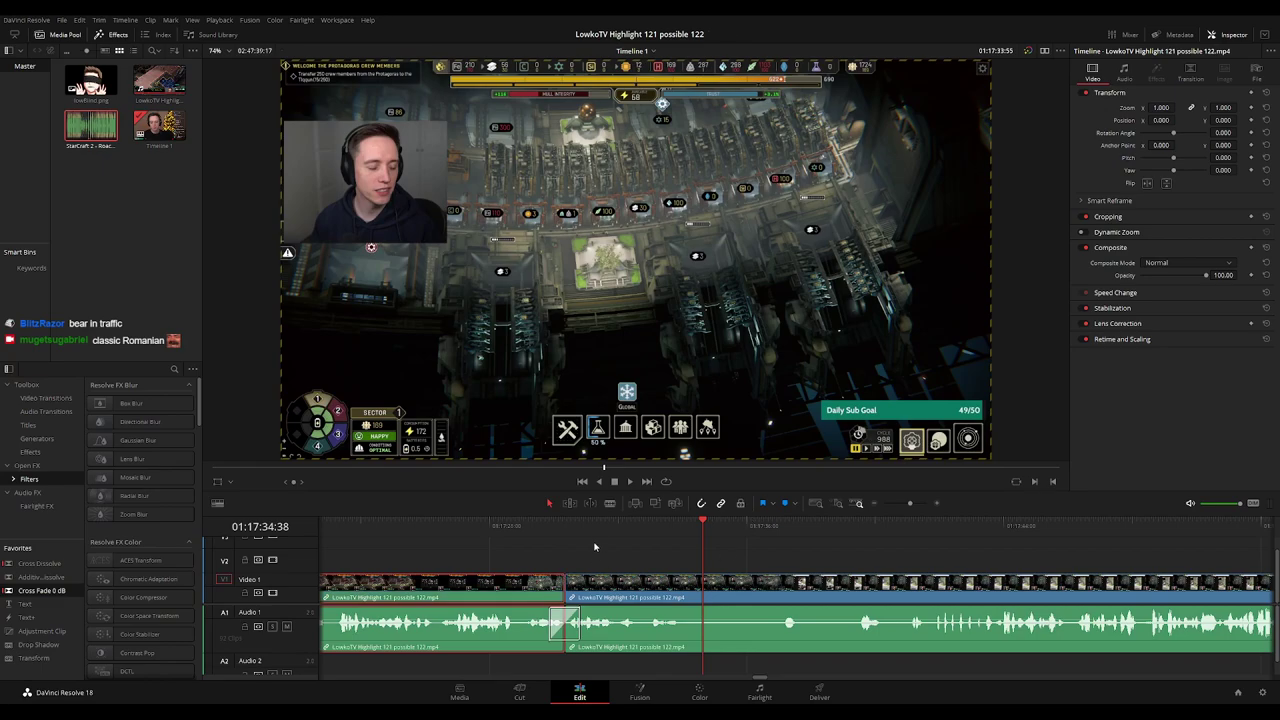
{"action": "left_click_drag", "start_coordinate": [590, 522], "coordinate": [581, 524]}
{"action": "key", "text": "space"}
{"action": "left_click", "coordinate": [727, 565]}
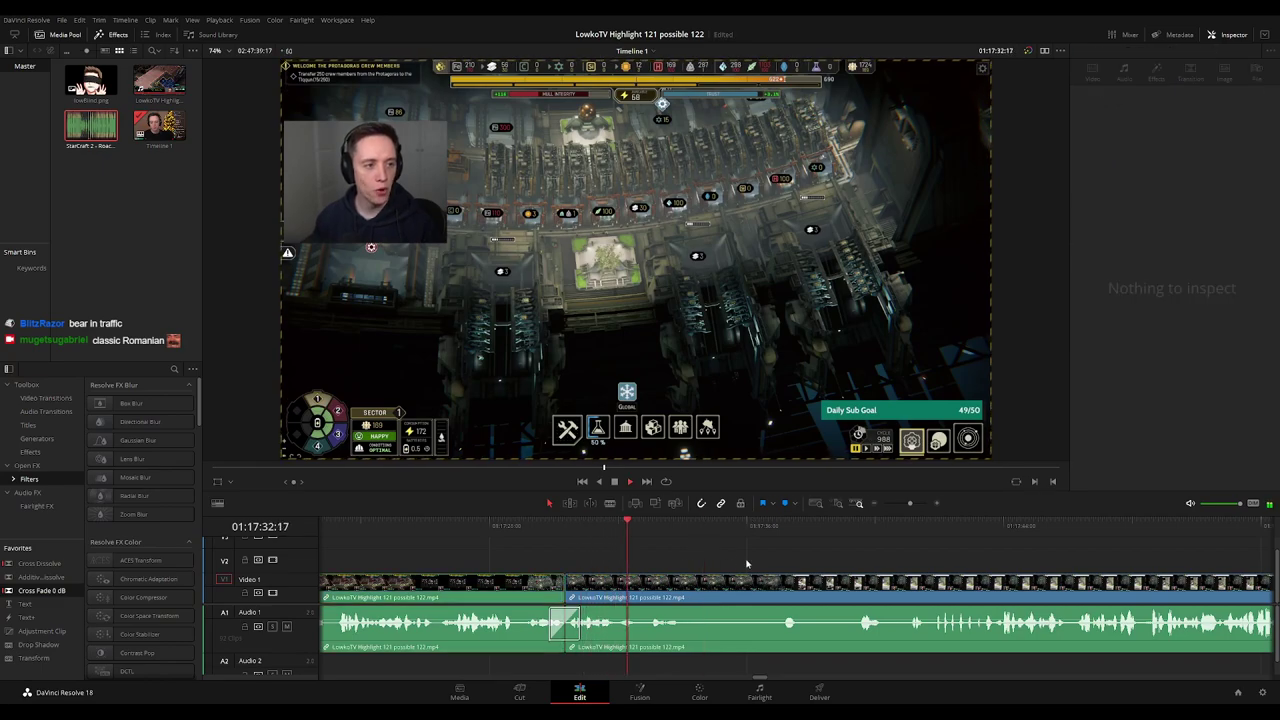
Review the woman-and-bear video and the return to the game from about 01:17:32 to 01:18:02.
{"action": "left_click_drag", "start_coordinate": [826, 564], "coordinate": [620, 564]}
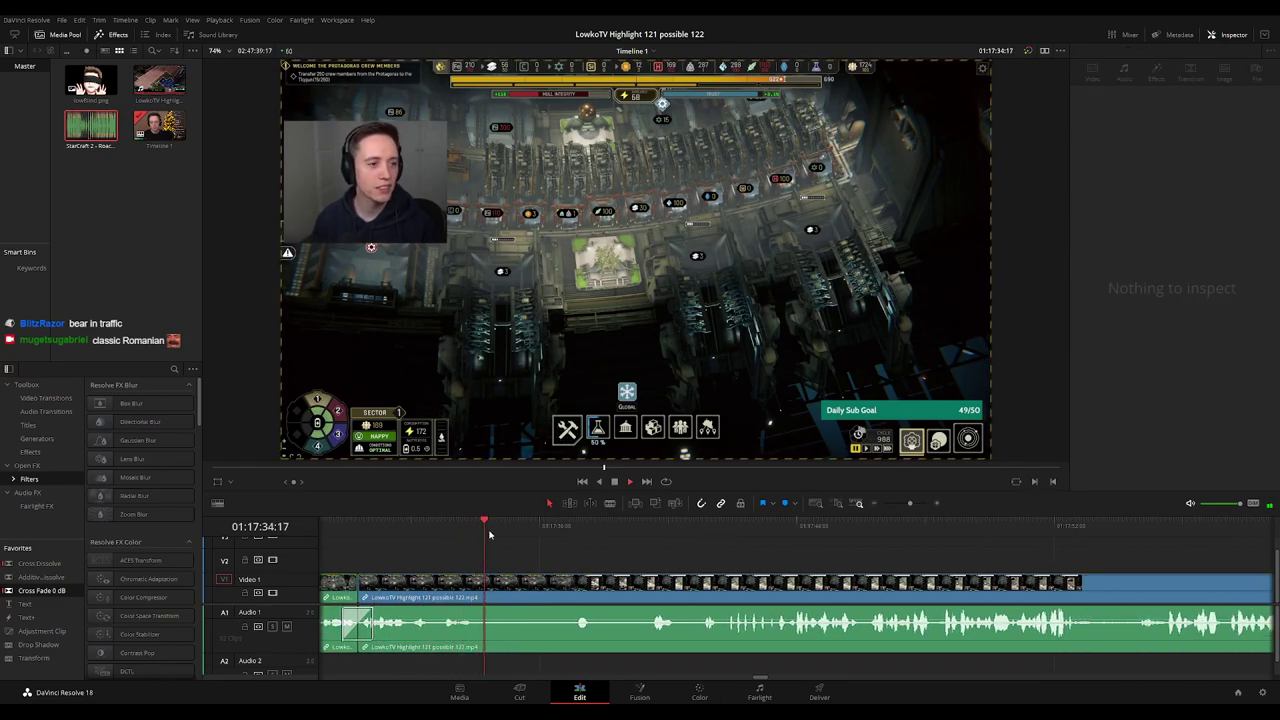
{"action": "left_click", "coordinate": [543, 524]}
{"action": "scroll", "coordinate": [601, 556], "scroll_direction": "right", "scroll_amount": 2}
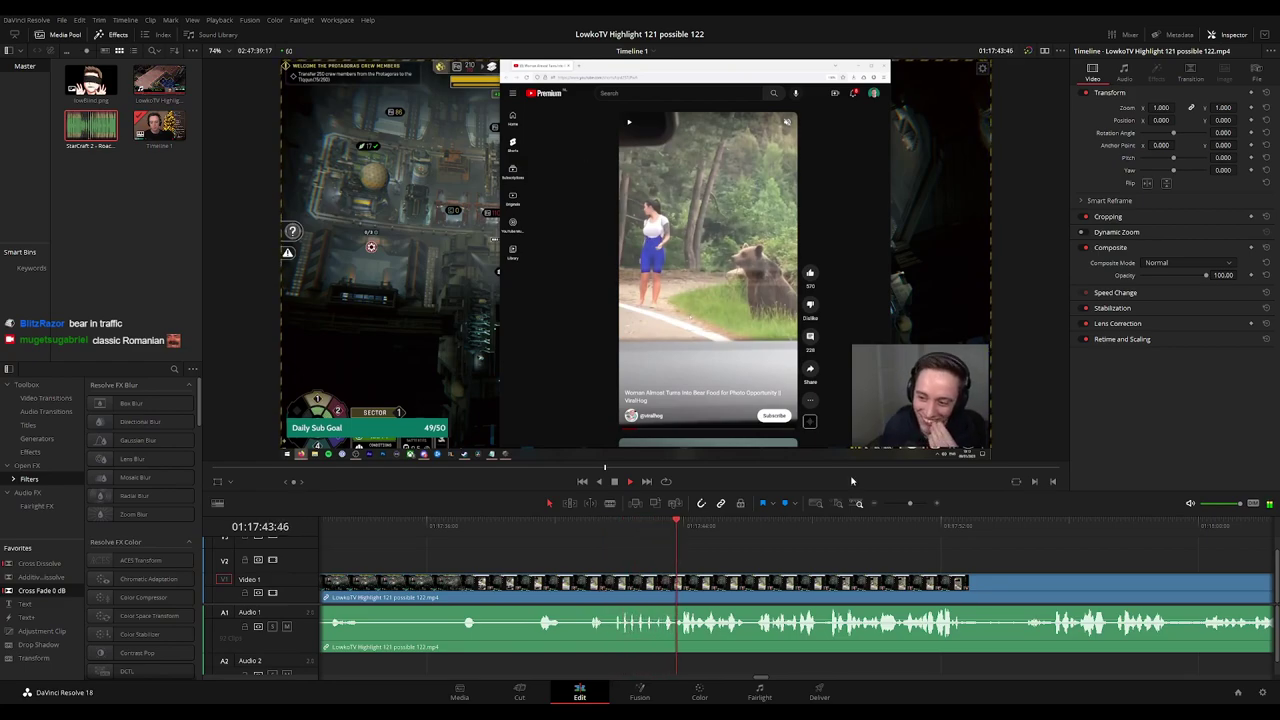
{"action": "left_click_drag", "start_coordinate": [793, 549], "coordinate": [607, 549]}
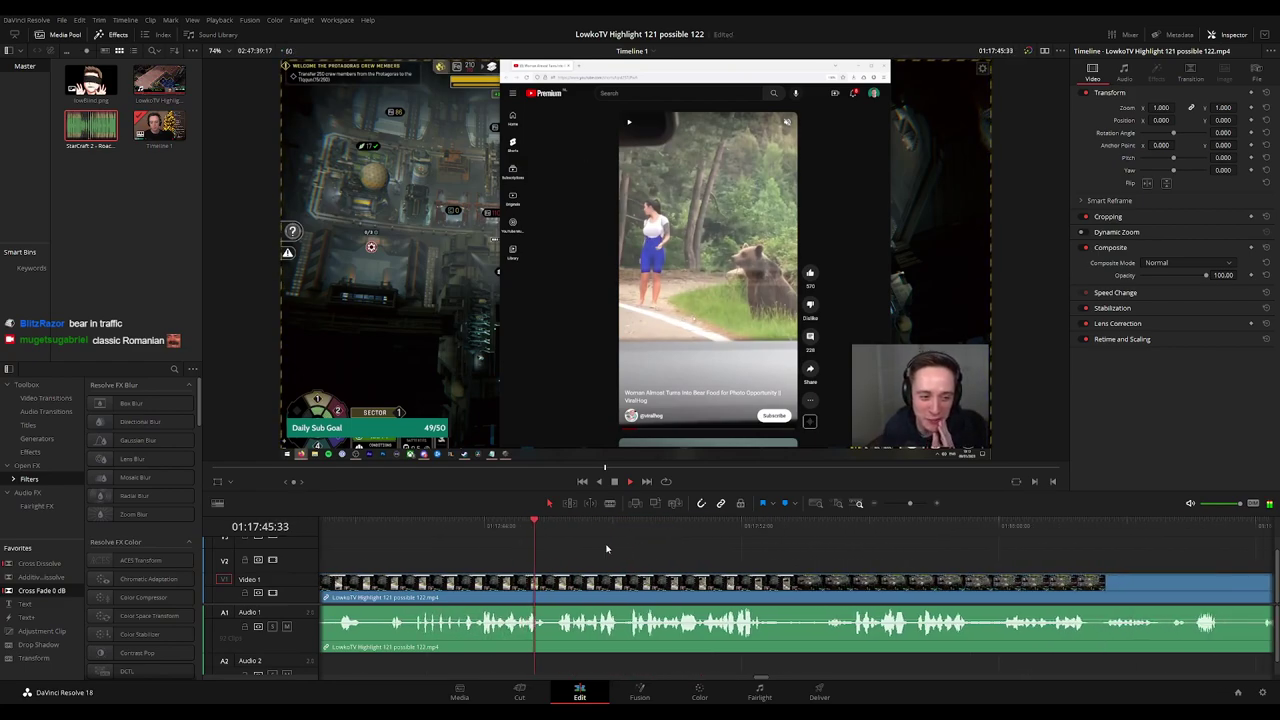
{"action": "scroll", "coordinate": [754, 553], "scroll_direction": "right", "scroll_amount": 1}
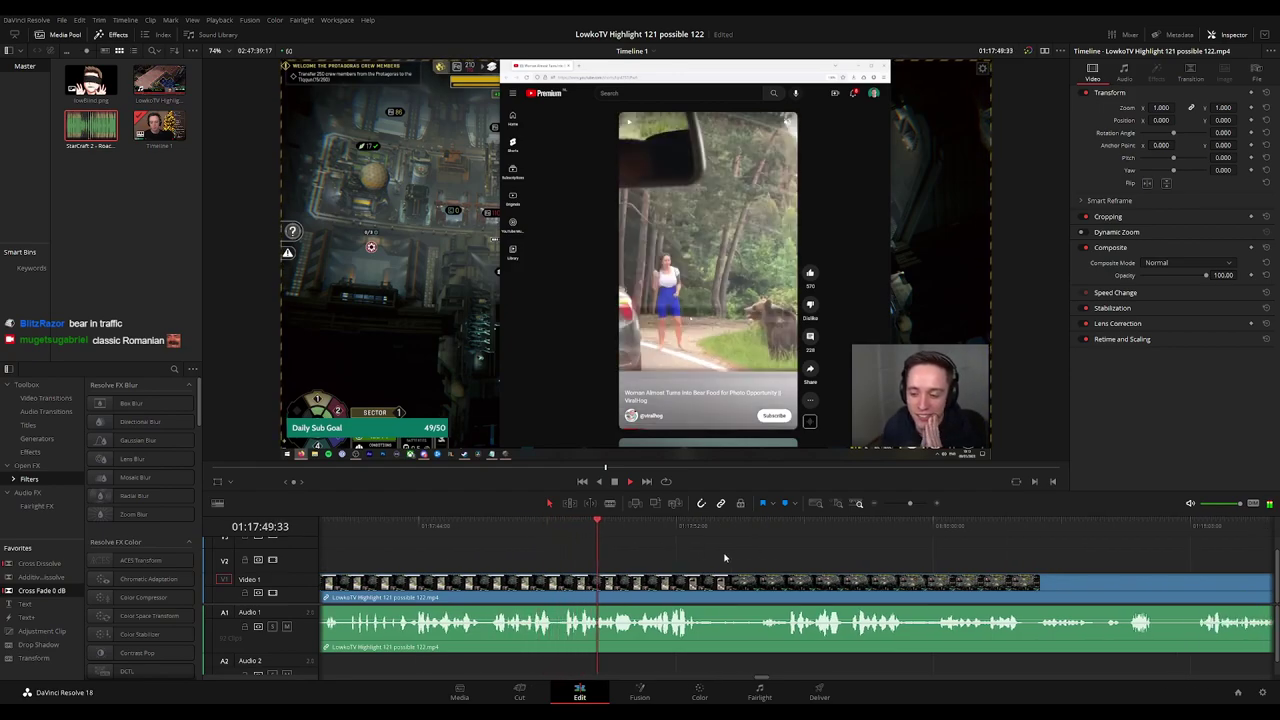
{"action": "scroll", "coordinate": [754, 541], "scroll_direction": "right", "scroll_amount": 1}
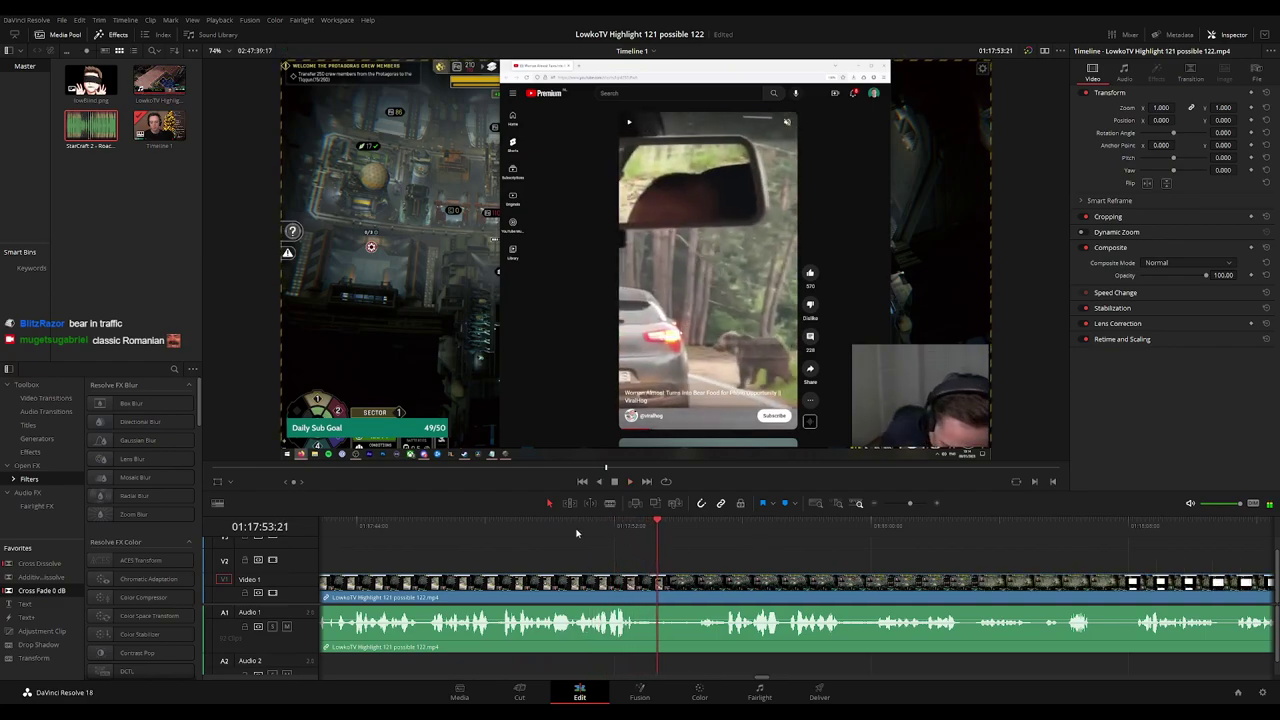
{"action": "mouse_move", "coordinate": [576, 533]}
{"action": "left_mouse_down"}
{"action": "mouse_move", "coordinate": [551, 532]}
{"action": "mouse_move", "coordinate": [571, 533]}
{"action": "left_mouse_up"}
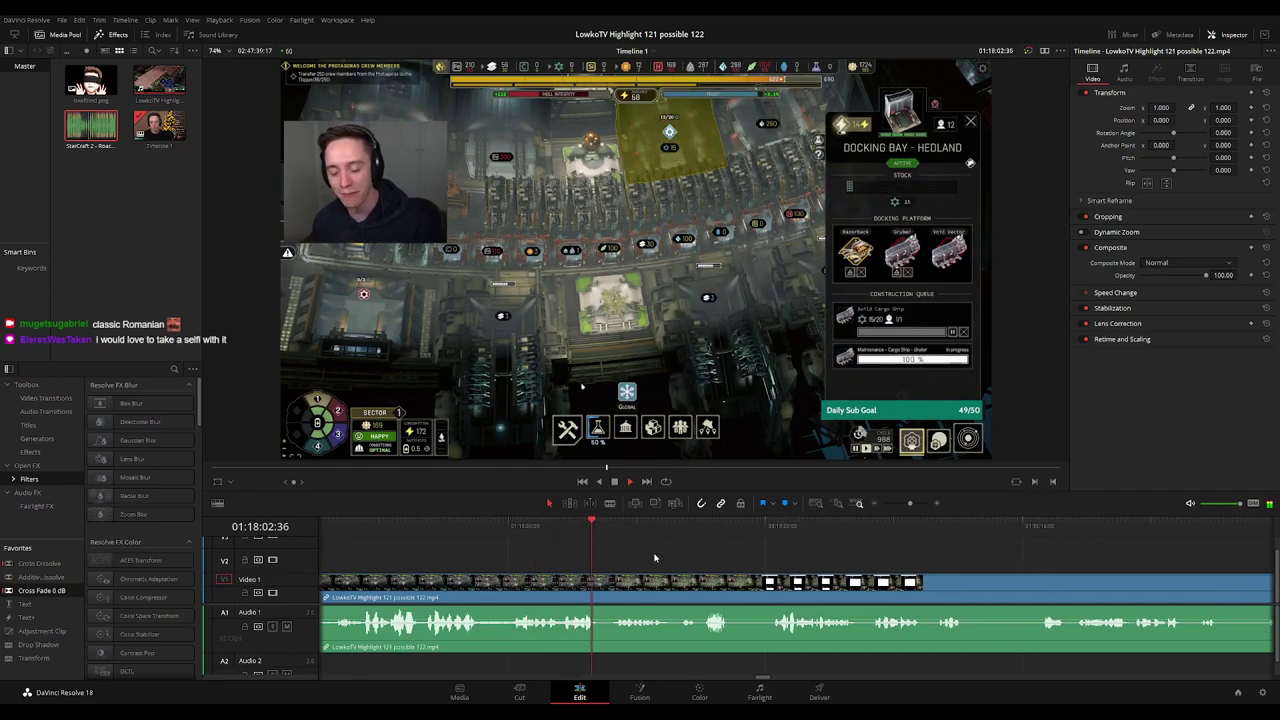
Cut out the pause from just after 01:18:02:36 to 01:18:03:15, closing the gap, and colour the section before it green.
{"action": "key", "text": "b"}
{"action": "left_click", "coordinate": [598, 581]}
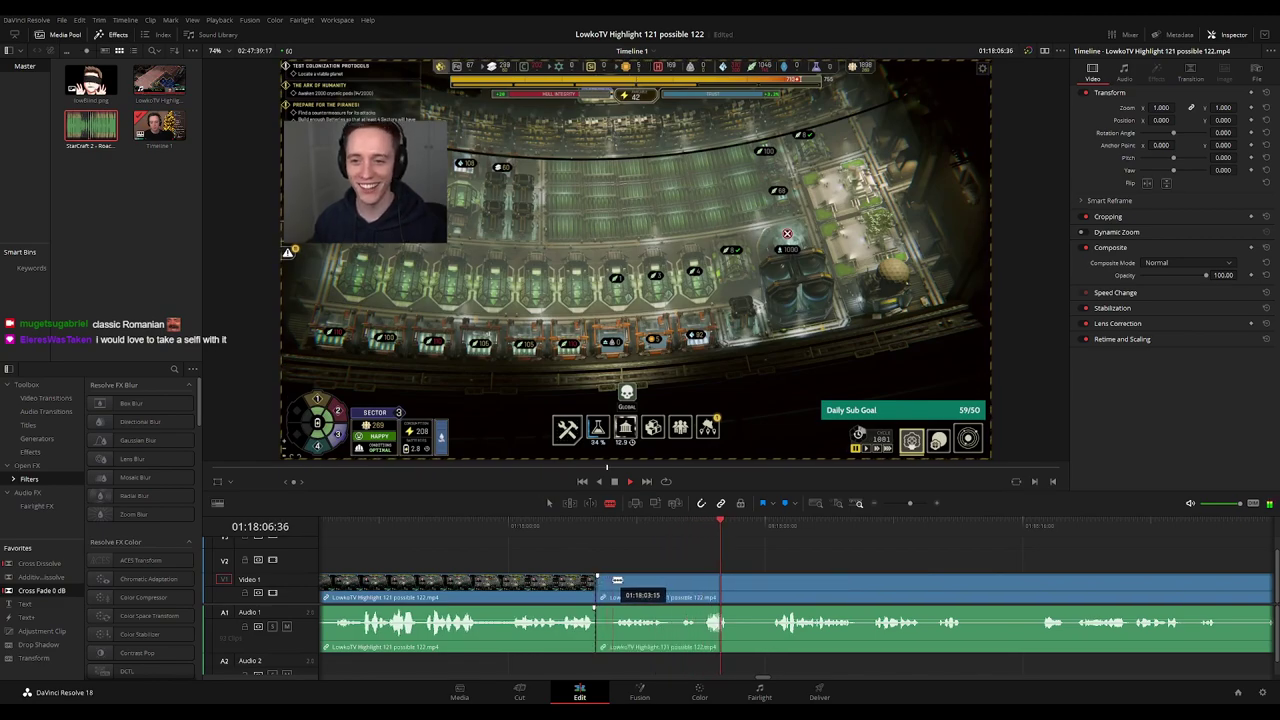
{"action": "left_click", "coordinate": [612, 583]}
{"action": "key", "text": "a"}
{"action": "key", "text": "Delete"}
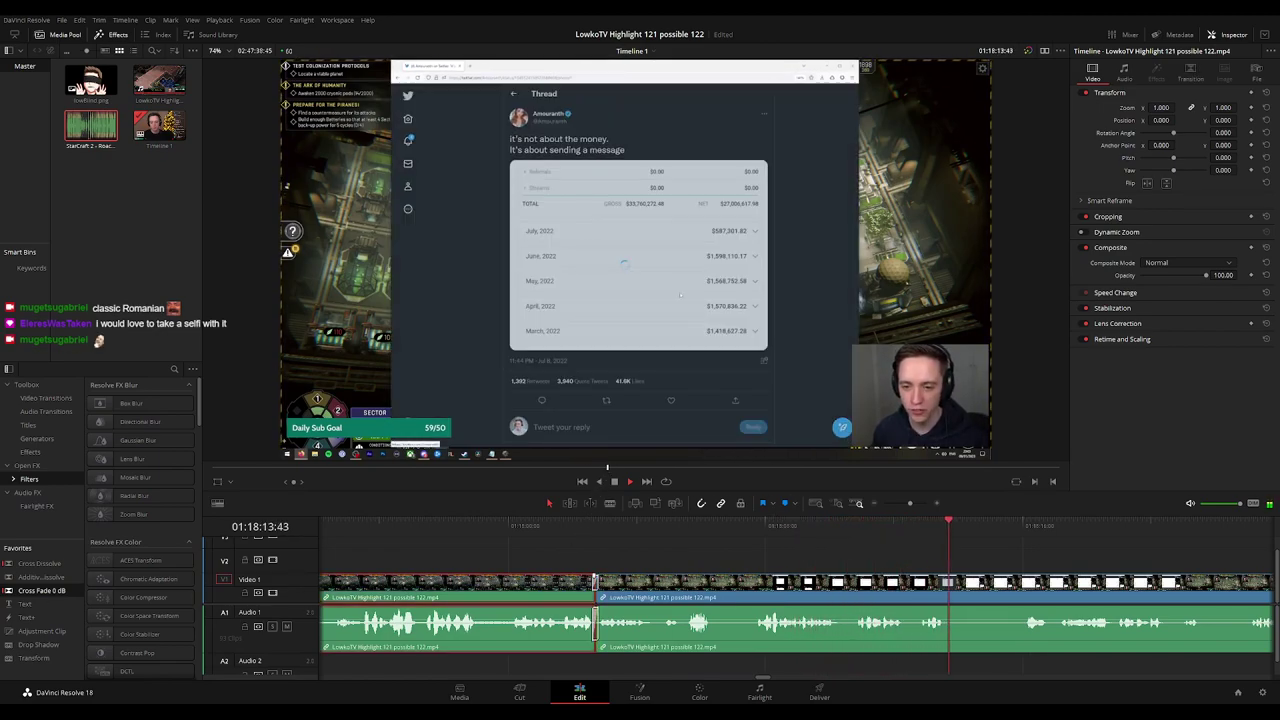
Review the earnings tweet and the return to the game from about 01:18:13 to 01:18:42.
{"action": "left_click", "coordinate": [1034, 562]}
{"action": "key", "text": "ctrl+minus"}
{"action": "key", "text": "ctrl+minus"}
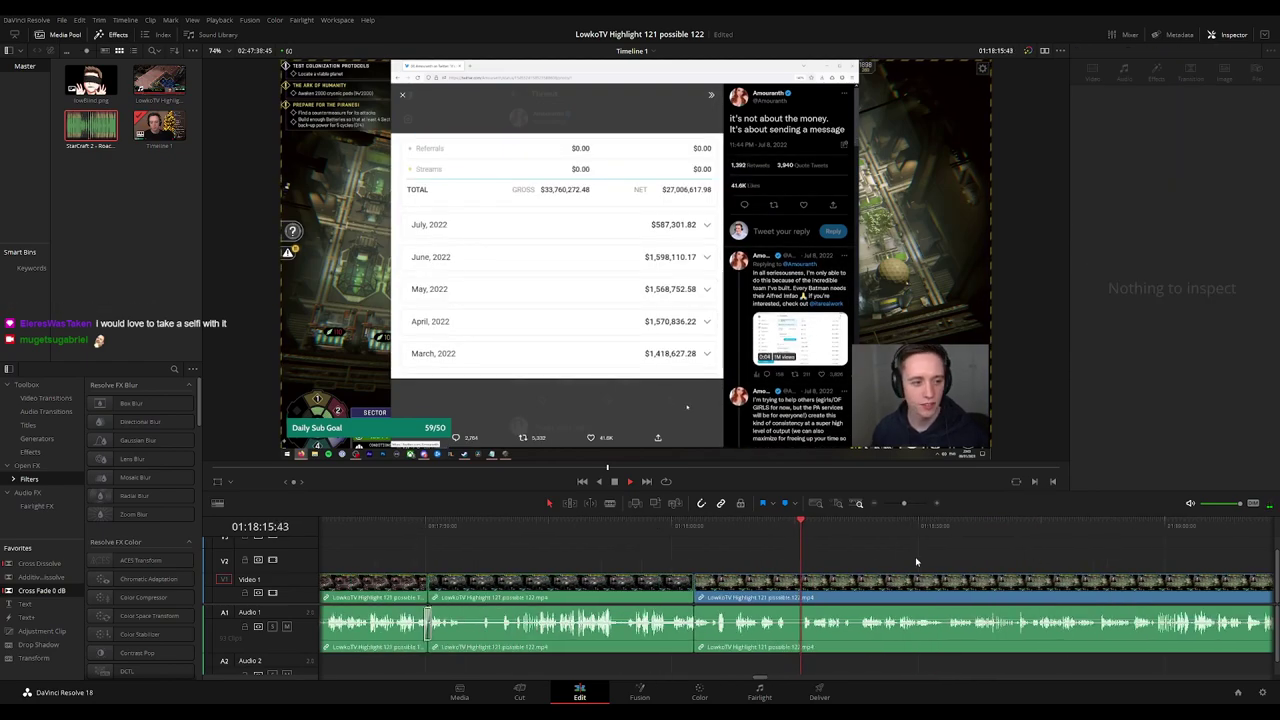
{"action": "key", "text": "space"}
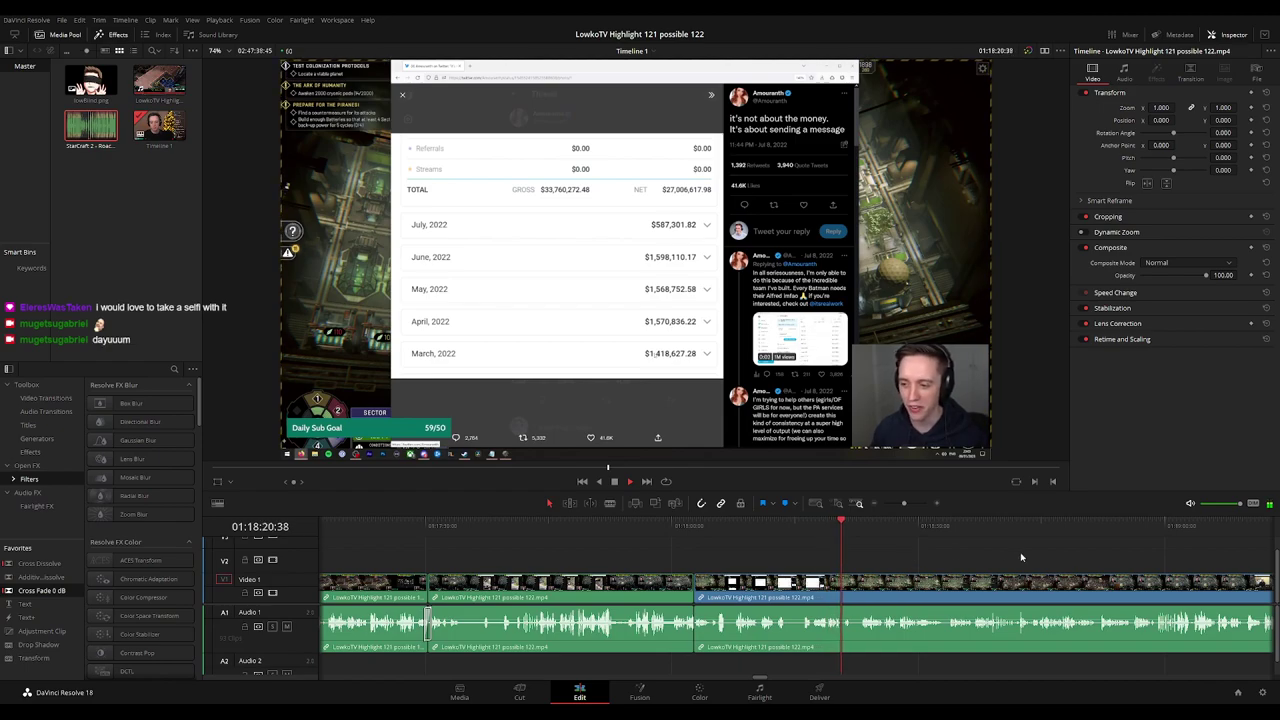
{"action": "left_click_drag", "start_coordinate": [1020, 557], "coordinate": [628, 524]}
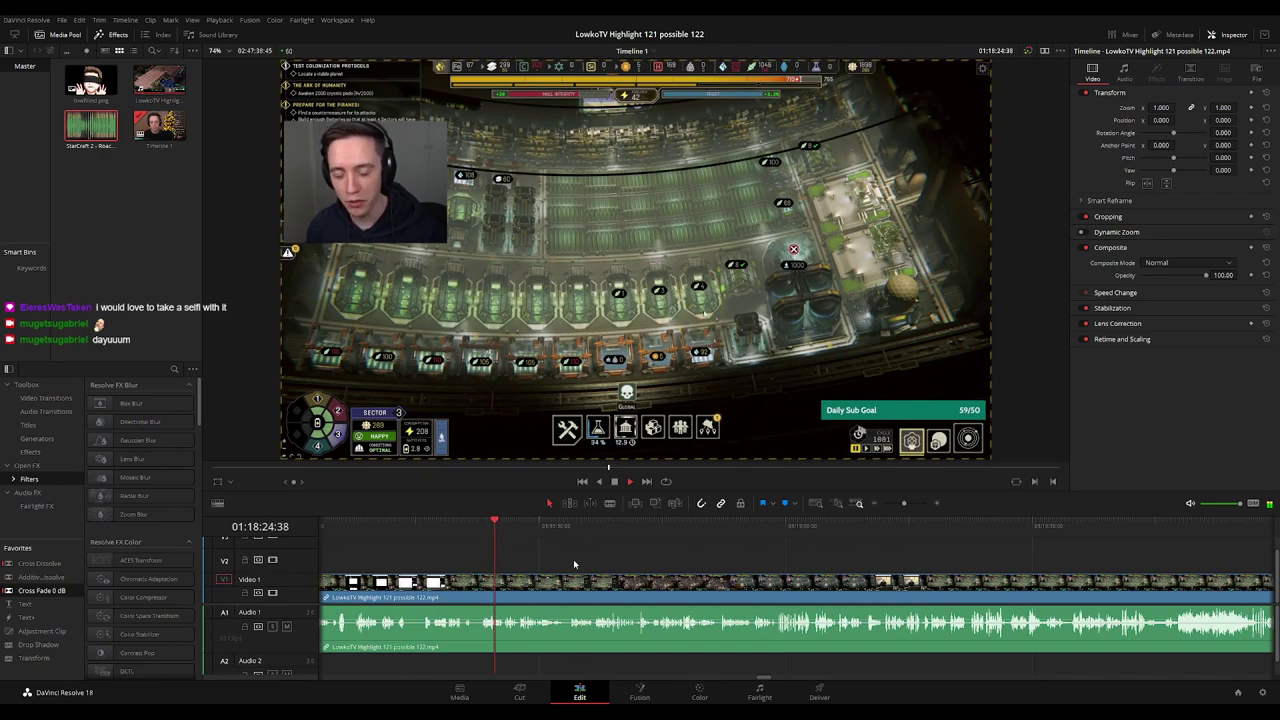
{"action": "scroll", "coordinate": [583, 563], "scroll_direction": "right", "scroll_amount": 1}
{"action": "scroll", "coordinate": [700, 562], "scroll_direction": "left", "scroll_amount": 3}
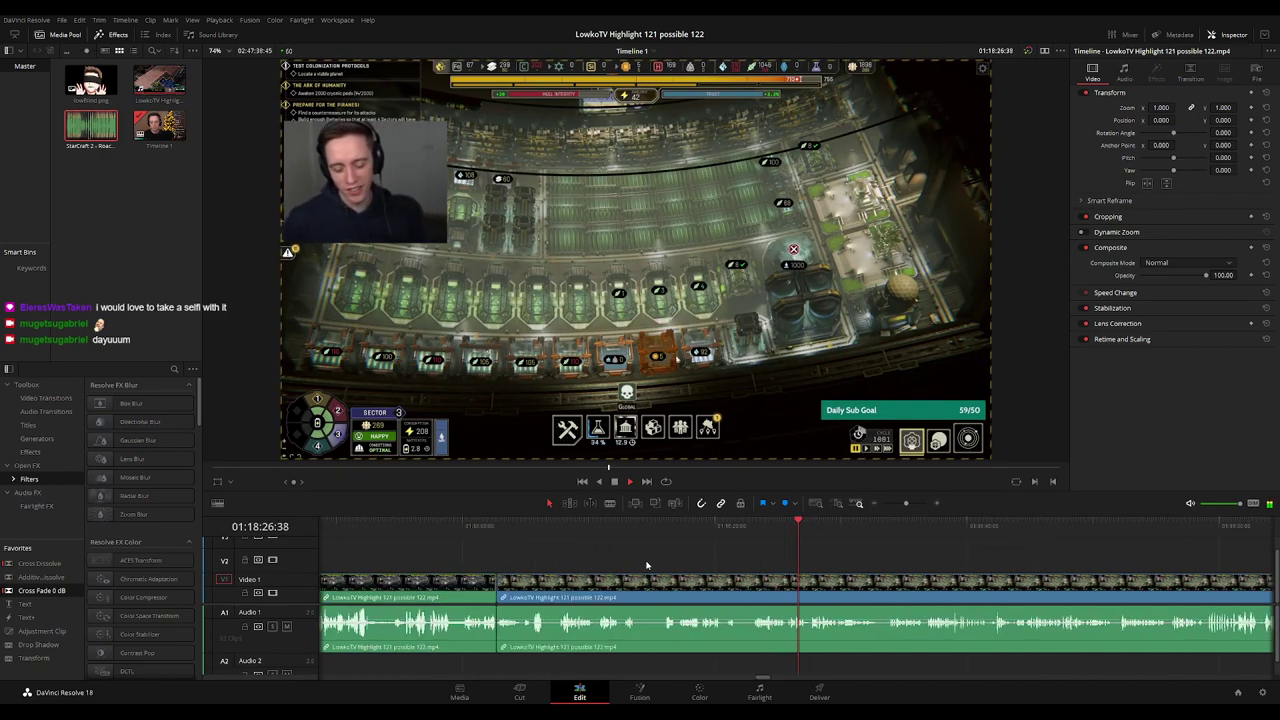
{"action": "scroll", "coordinate": [913, 560], "scroll_direction": "right", "scroll_amount": 3}
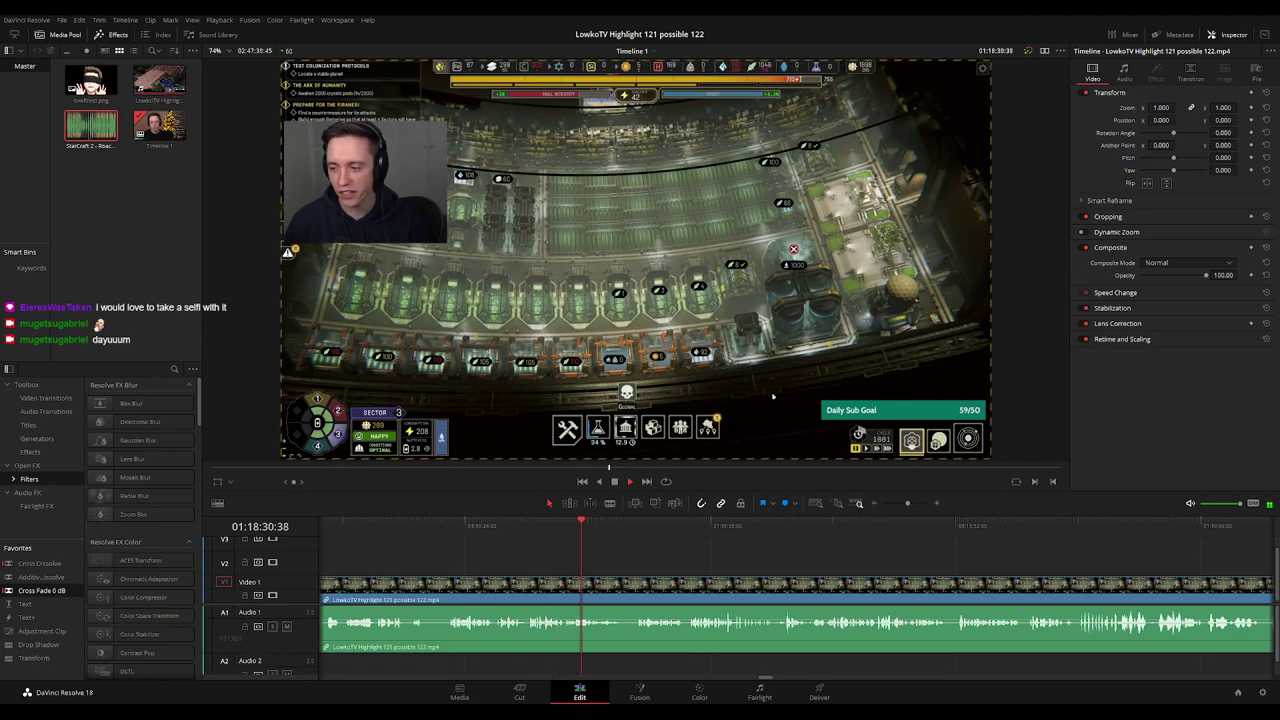
{"action": "scroll", "coordinate": [757, 569], "scroll_direction": "right", "scroll_amount": 1}
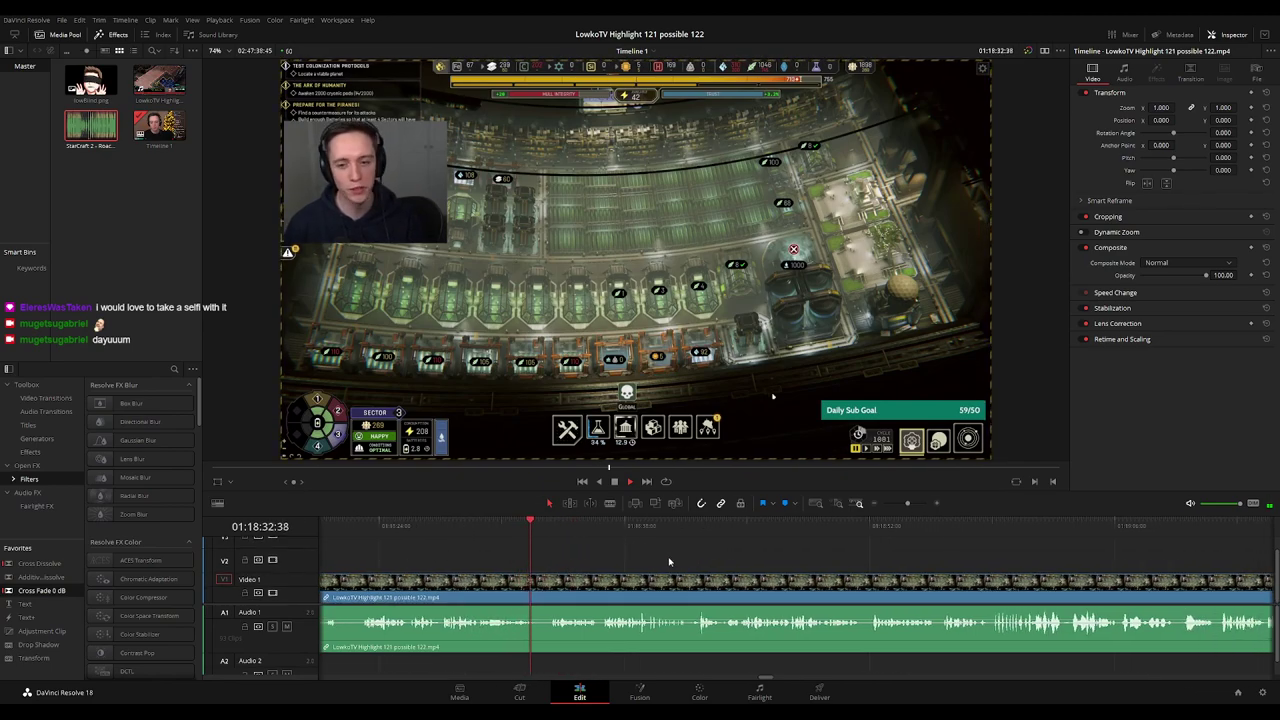
{"action": "scroll", "coordinate": [680, 560], "scroll_direction": "right", "scroll_amount": 1}
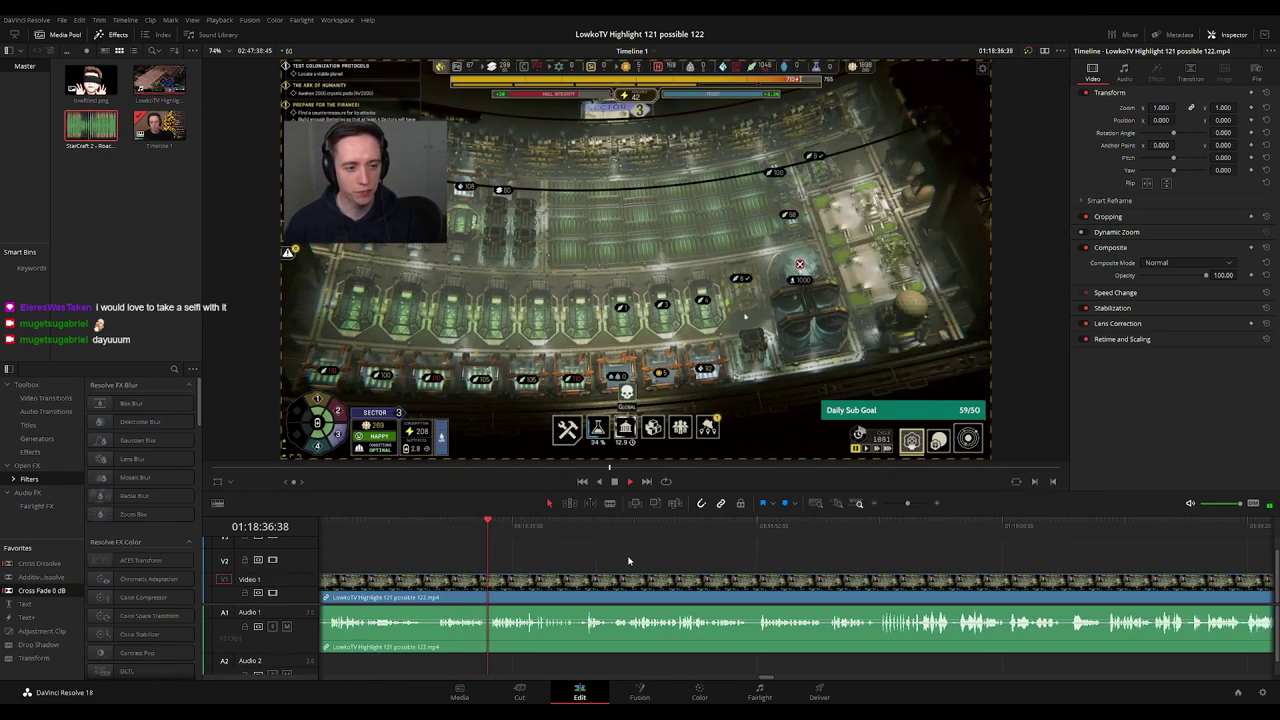
{"action": "scroll", "coordinate": [653, 549], "scroll_direction": "right", "scroll_amount": 1}
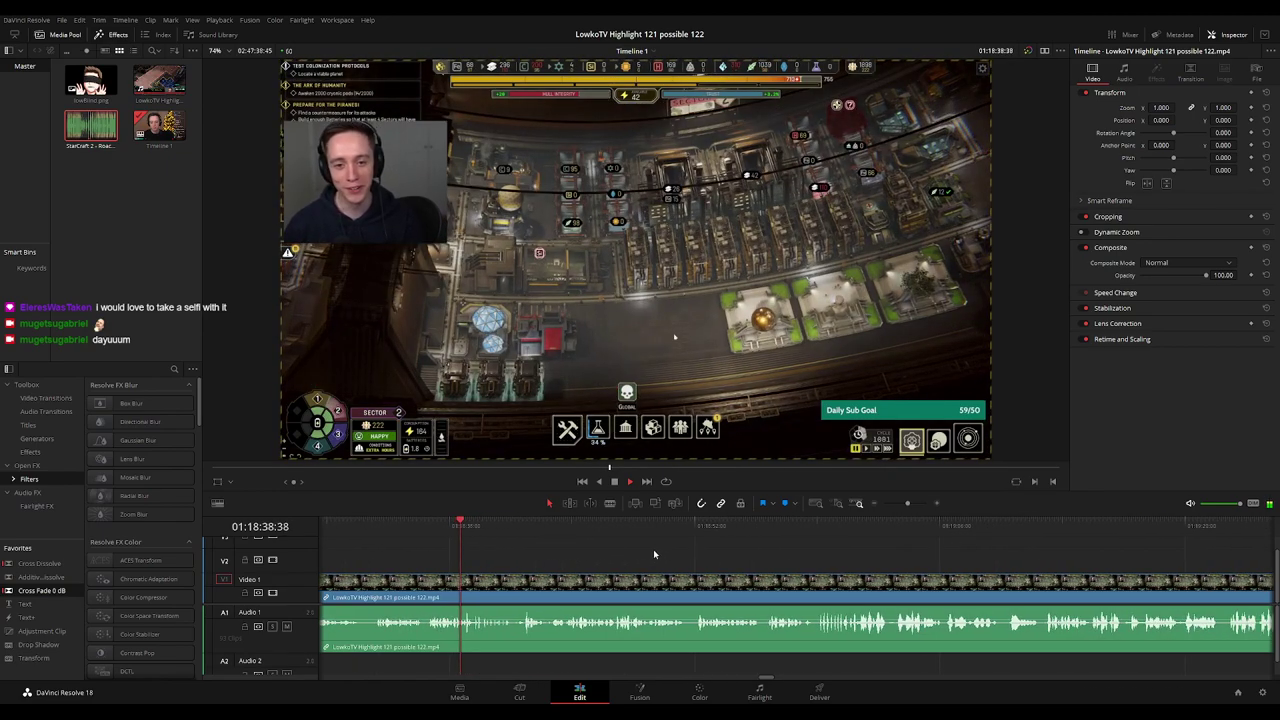
{"action": "scroll", "coordinate": [653, 549], "scroll_direction": "right", "scroll_amount": 1}
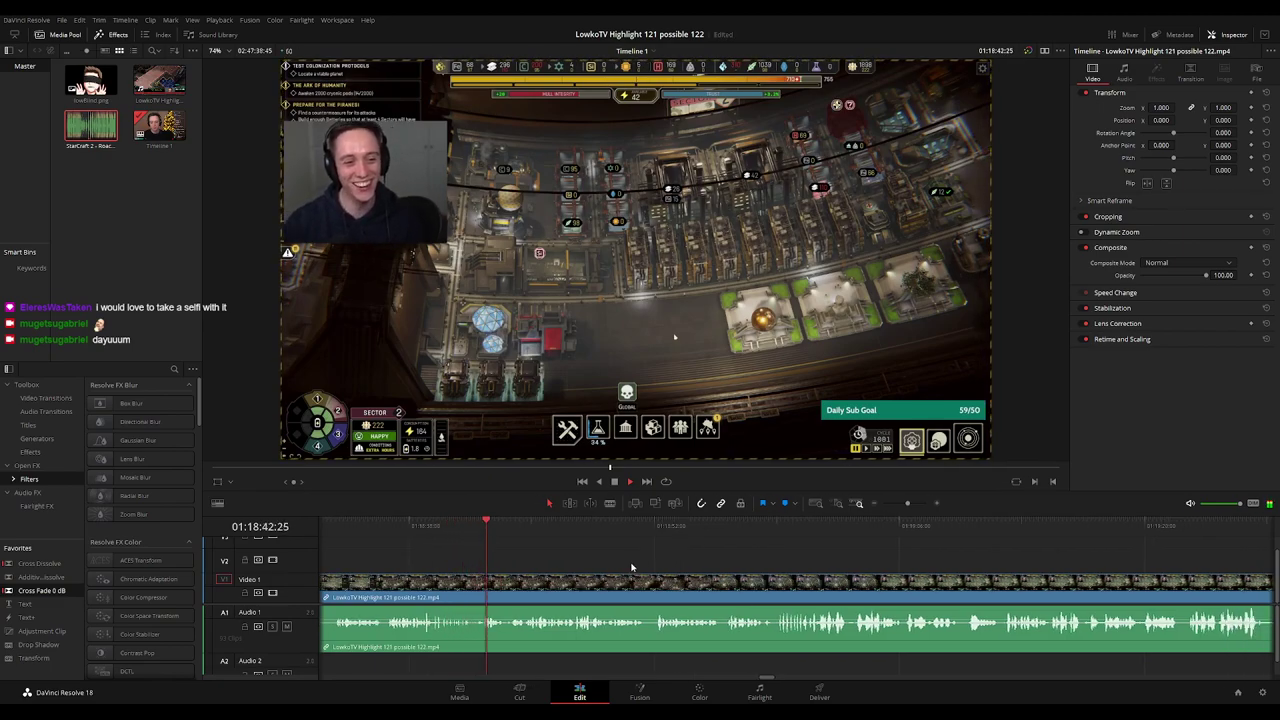
Cut out the short pause starting at about 01:18:41:46, close the gap, and colour the section before it green.
{"action": "key", "text": "ctrl+="}
{"action": "key", "text": "b"}
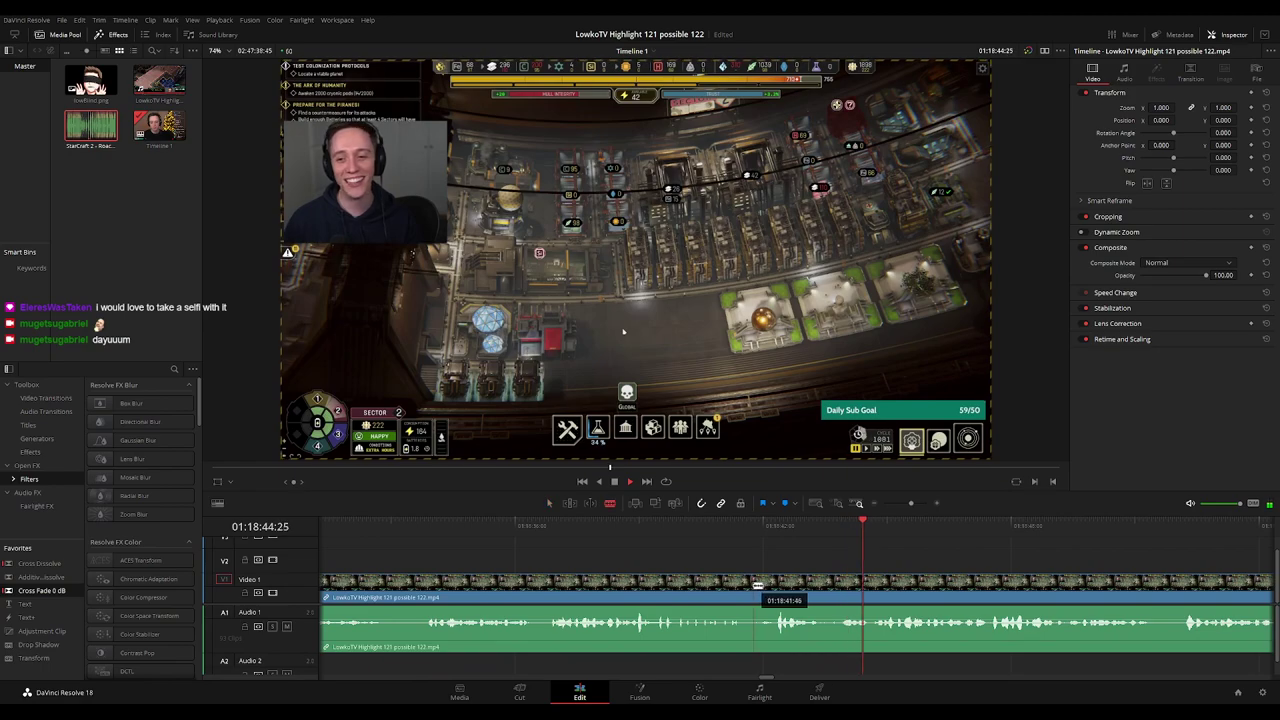
{"action": "left_click", "coordinate": [752, 586]}
{"action": "left_click", "coordinate": [773, 587]}
{"action": "key", "text": "a"}
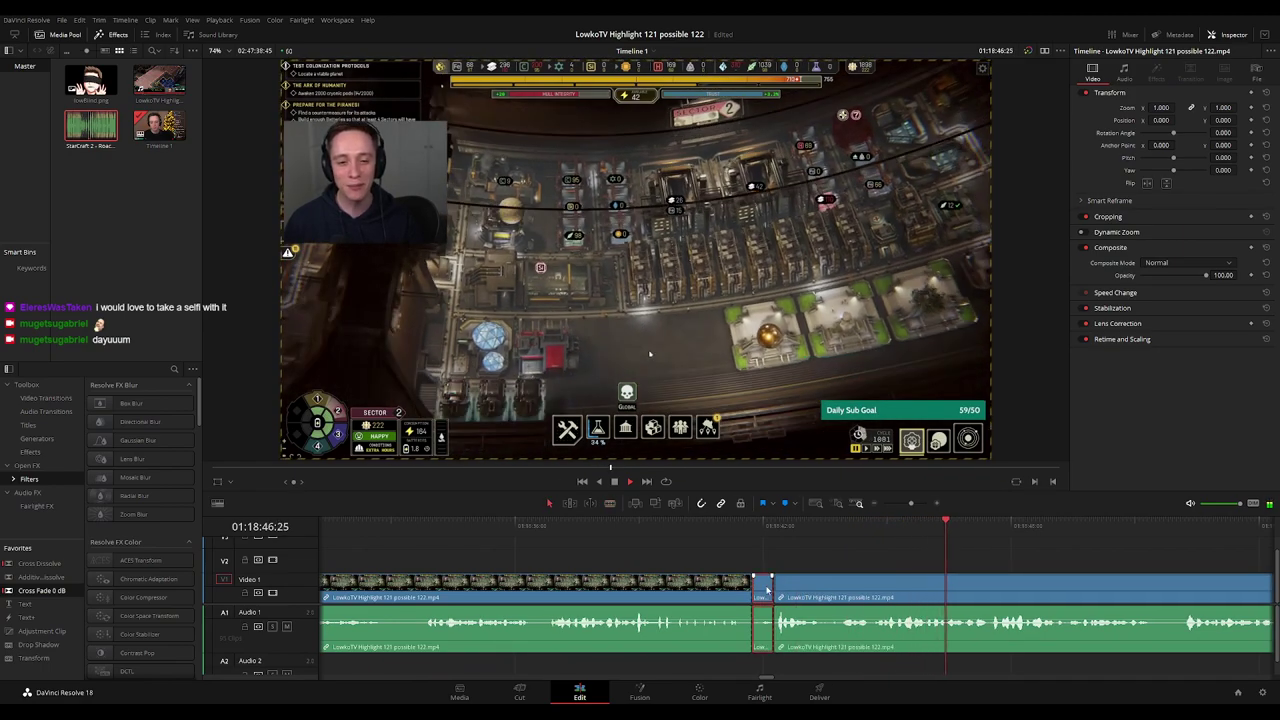
{"action": "key", "text": "Delete"}
{"action": "left_click", "coordinate": [717, 597]}
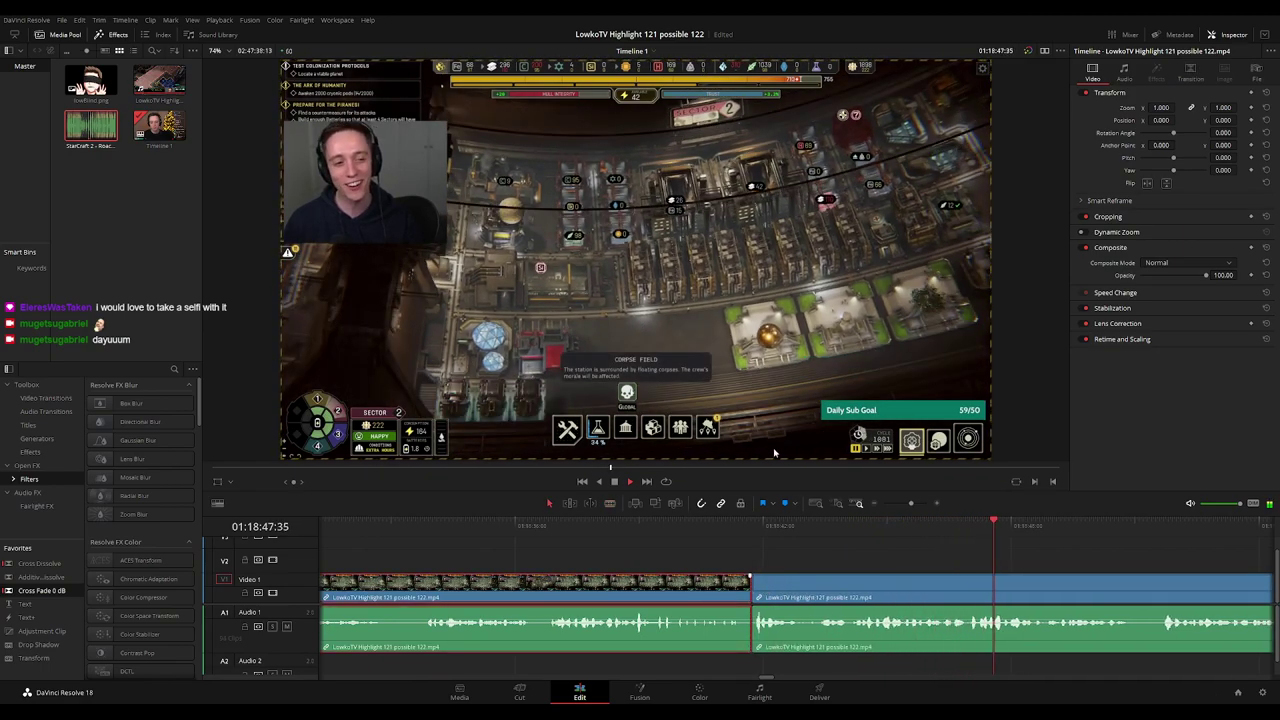
{"action": "left_click", "coordinate": [1134, 556]}
{"action": "key", "text": "ctrl+minus"}
{"action": "key", "text": "ctrl+minus"}
{"action": "key", "text": "ctrl+minus"}
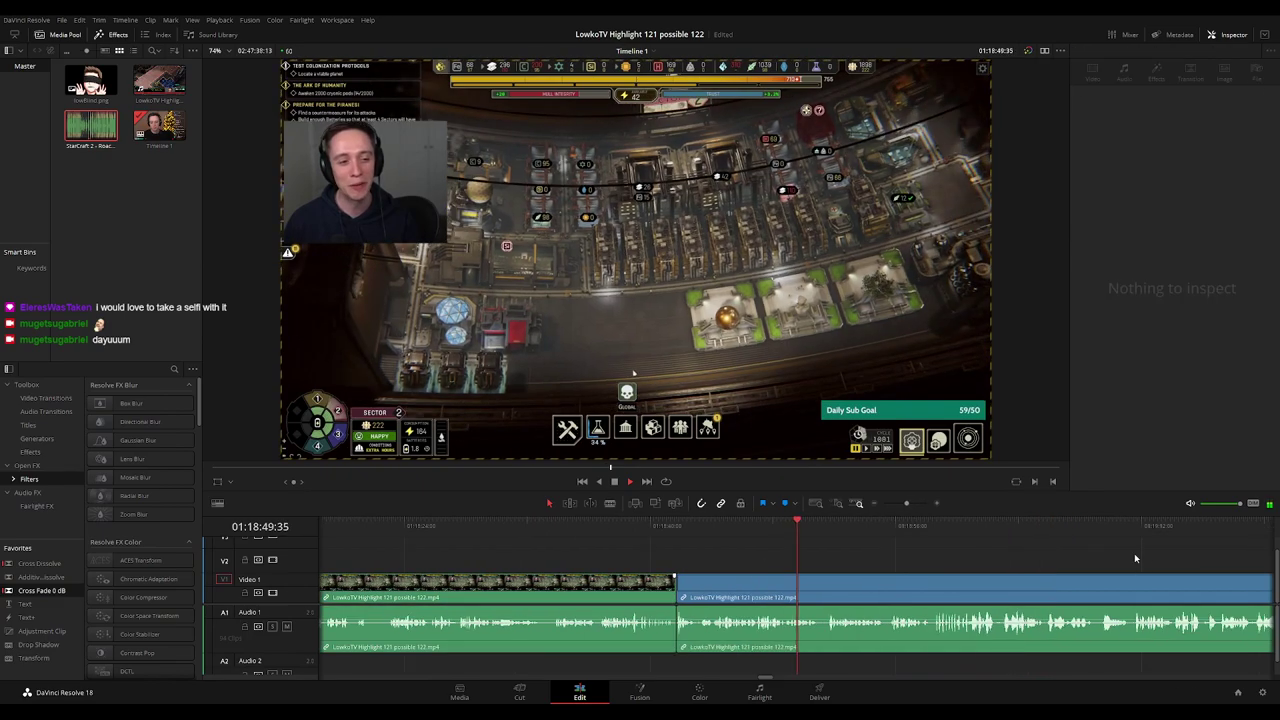
Cut out the short pause at about 01:18:55, close the gap, and colour the section before it green.
{"action": "left_click_drag", "start_coordinate": [947, 553], "coordinate": [743, 553]}
{"action": "key", "text": "ctrl+equal"}
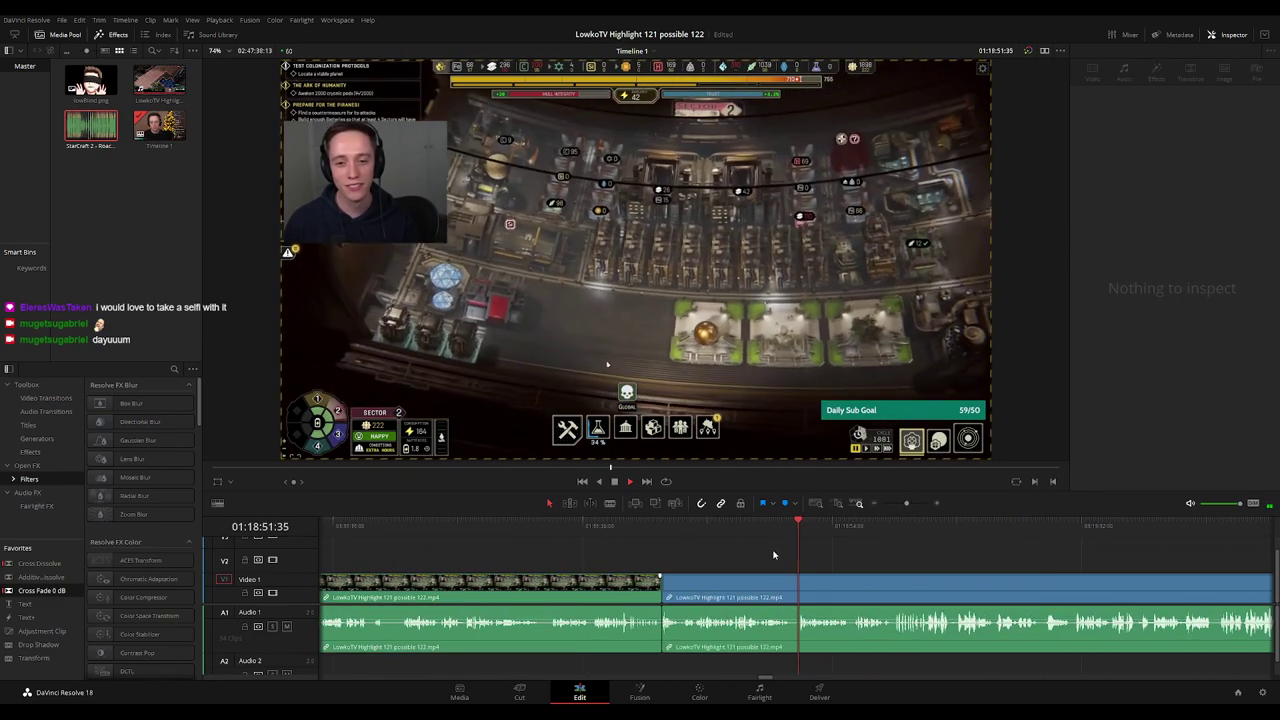
{"action": "key", "text": "ctrl+equal"}
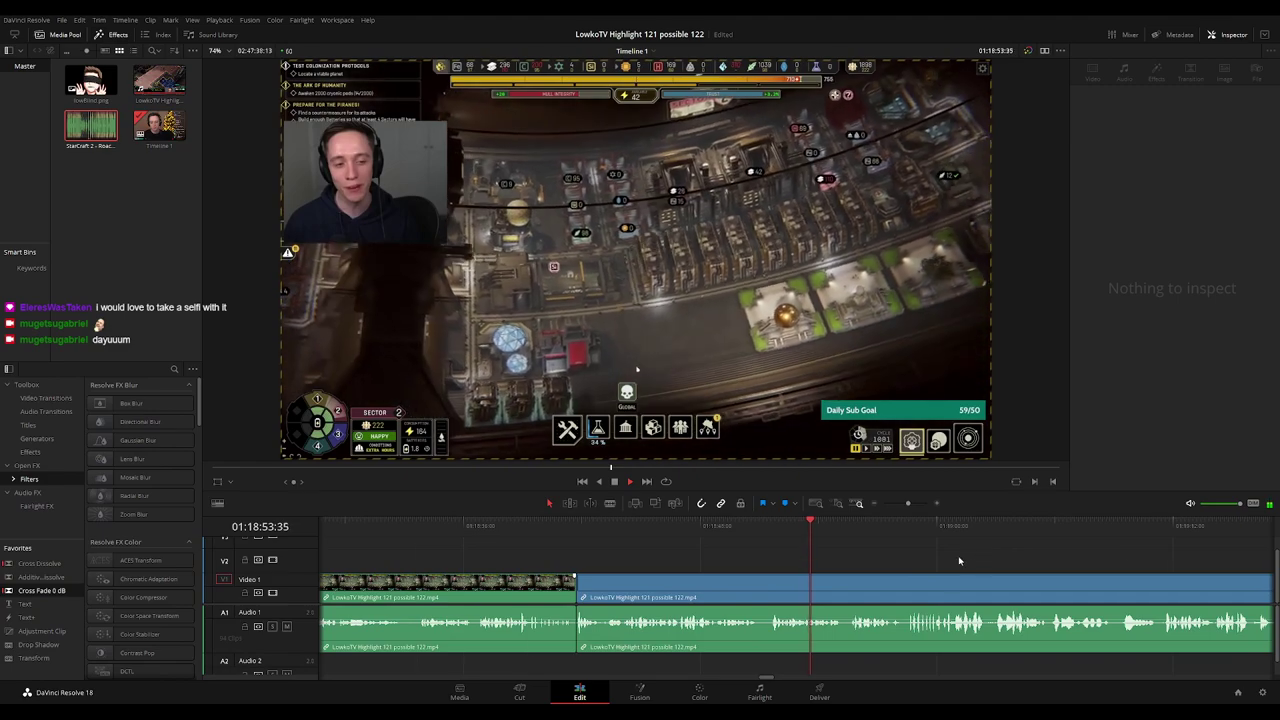
{"action": "left_click_drag", "start_coordinate": [978, 561], "coordinate": [663, 563]}
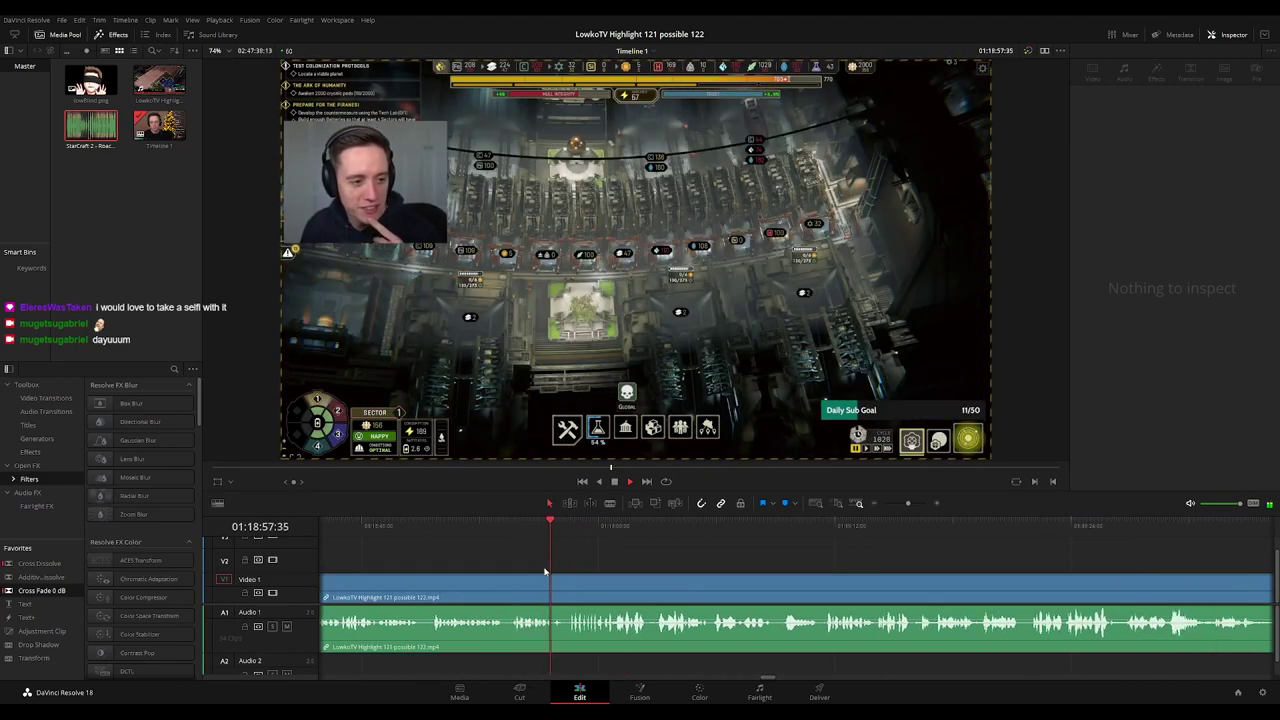
{"action": "left_click", "coordinate": [504, 587]}
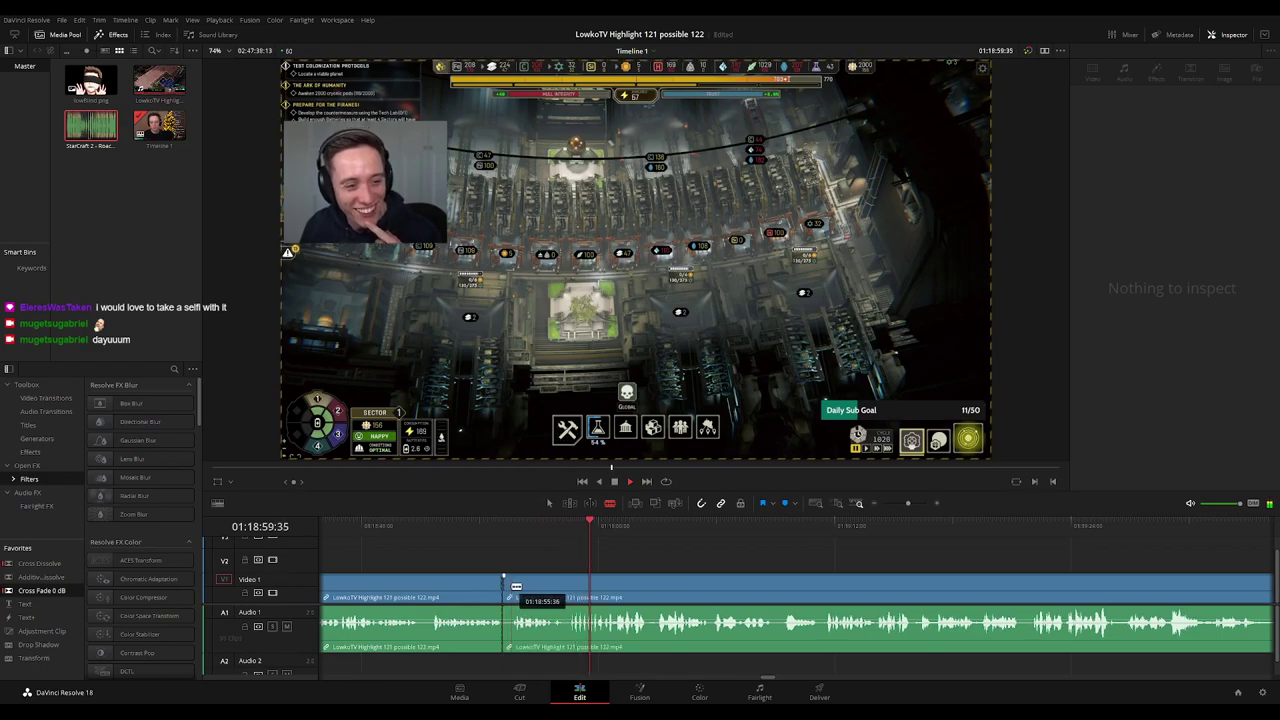
{"action": "key", "text": "a"}
{"action": "left_click", "coordinate": [507, 590]}
{"action": "key", "text": "Delete"}
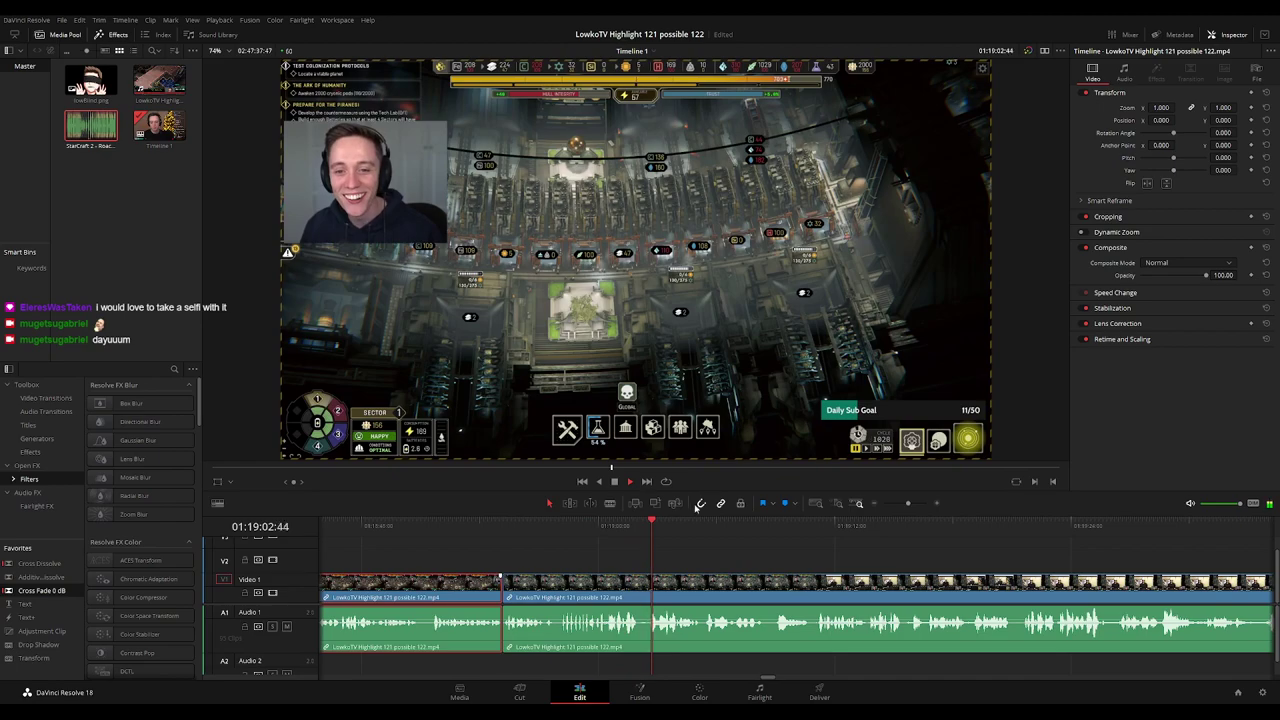
{"action": "left_click", "coordinate": [772, 555]}
{"action": "key", "text": "ctrl+minus"}
{"action": "key", "text": "ctrl+minus"}
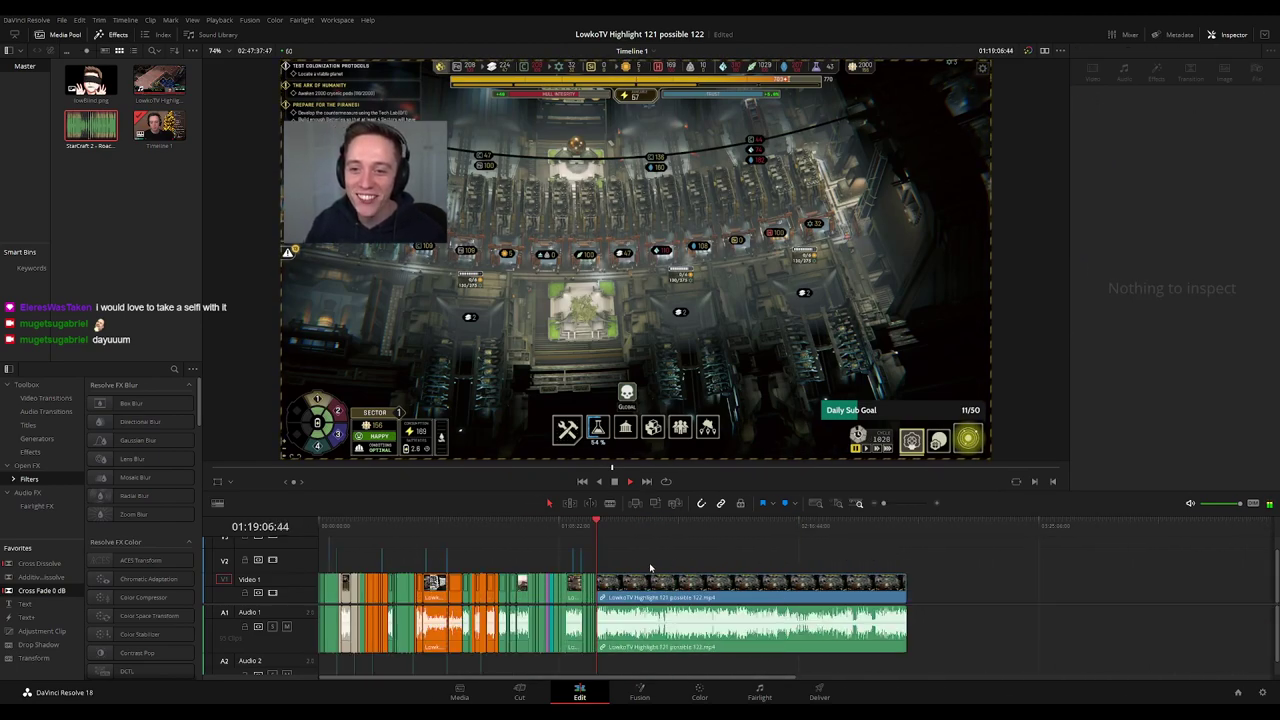
Review the microwaved scrambled eggs video segment from about 01:19:06 to 01:20:06.
{"action": "scroll", "coordinate": [650, 568], "scroll_direction": "up", "scroll_amount": 4}
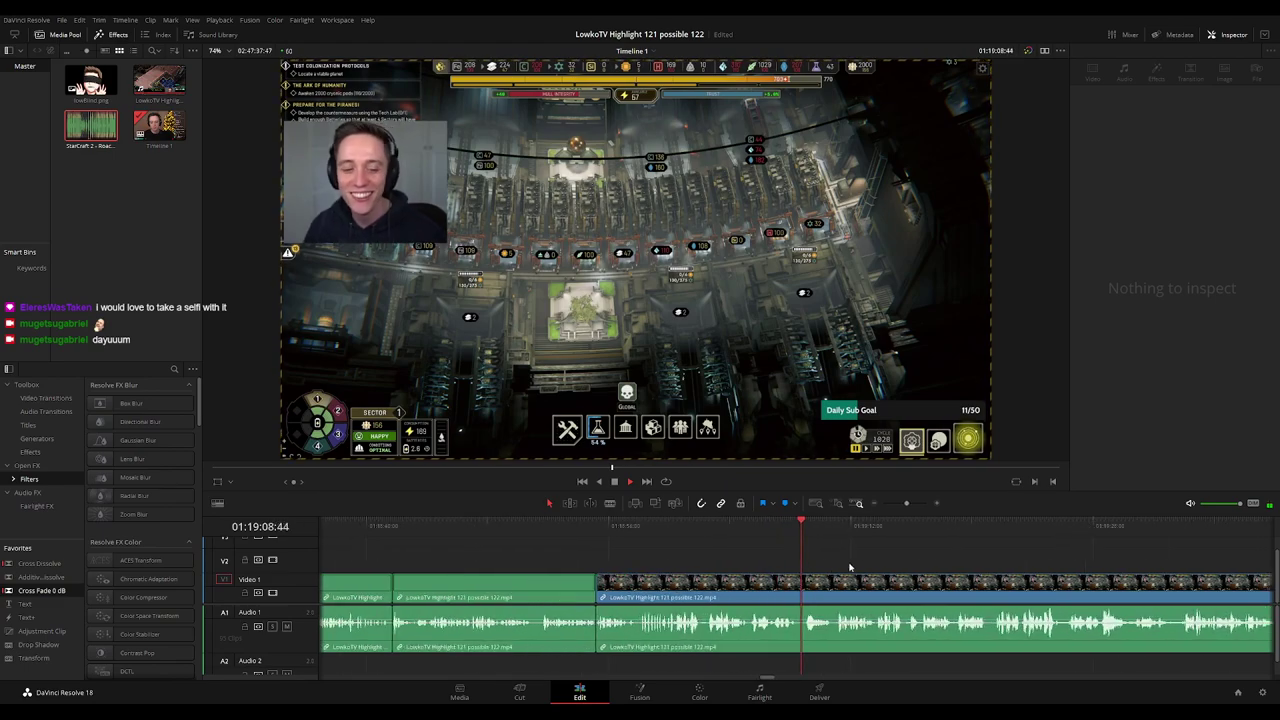
{"action": "left_click_drag", "start_coordinate": [904, 561], "coordinate": [598, 562]}
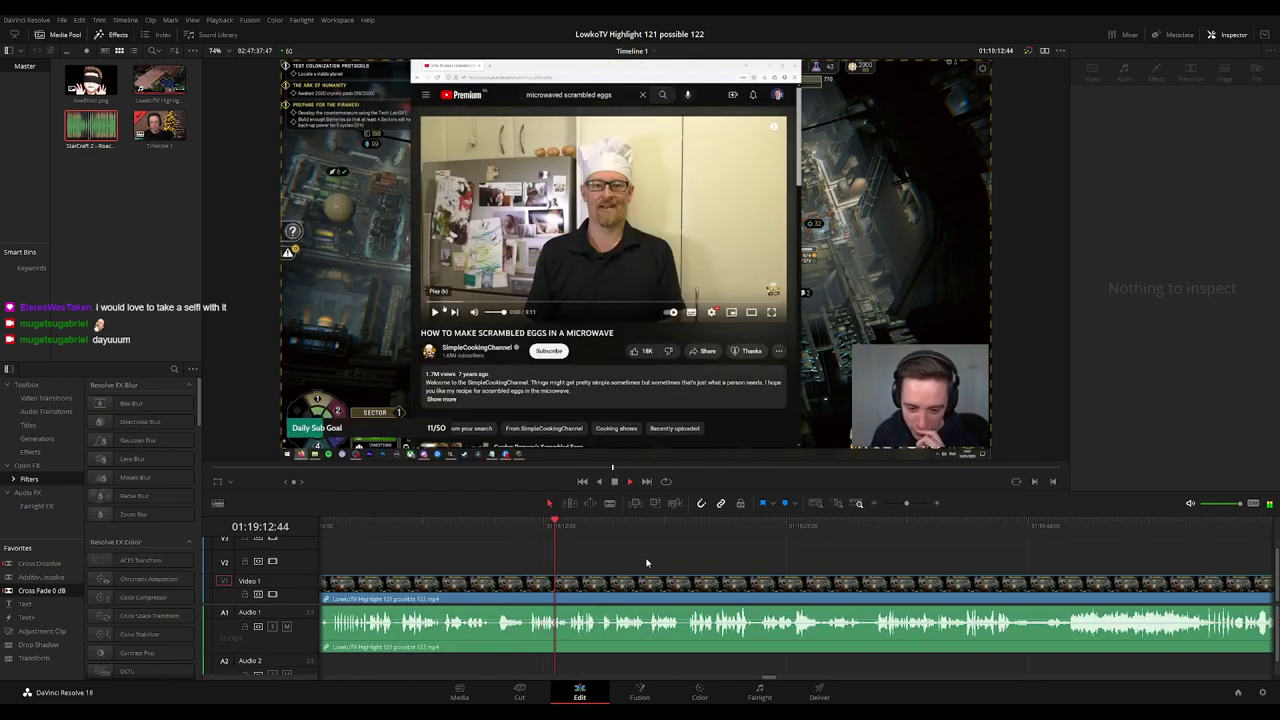
{"action": "left_click", "coordinate": [646, 565]}
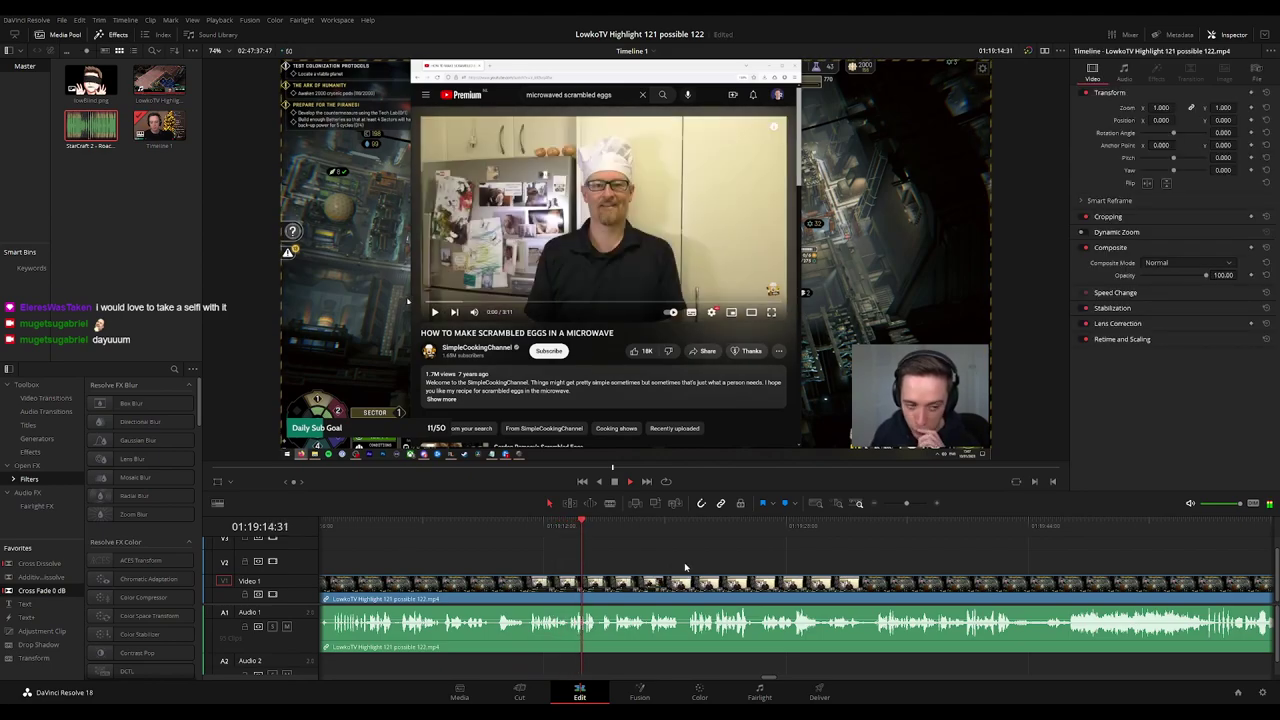
{"action": "scroll", "coordinate": [753, 565], "scroll_direction": "right", "scroll_amount": 2}
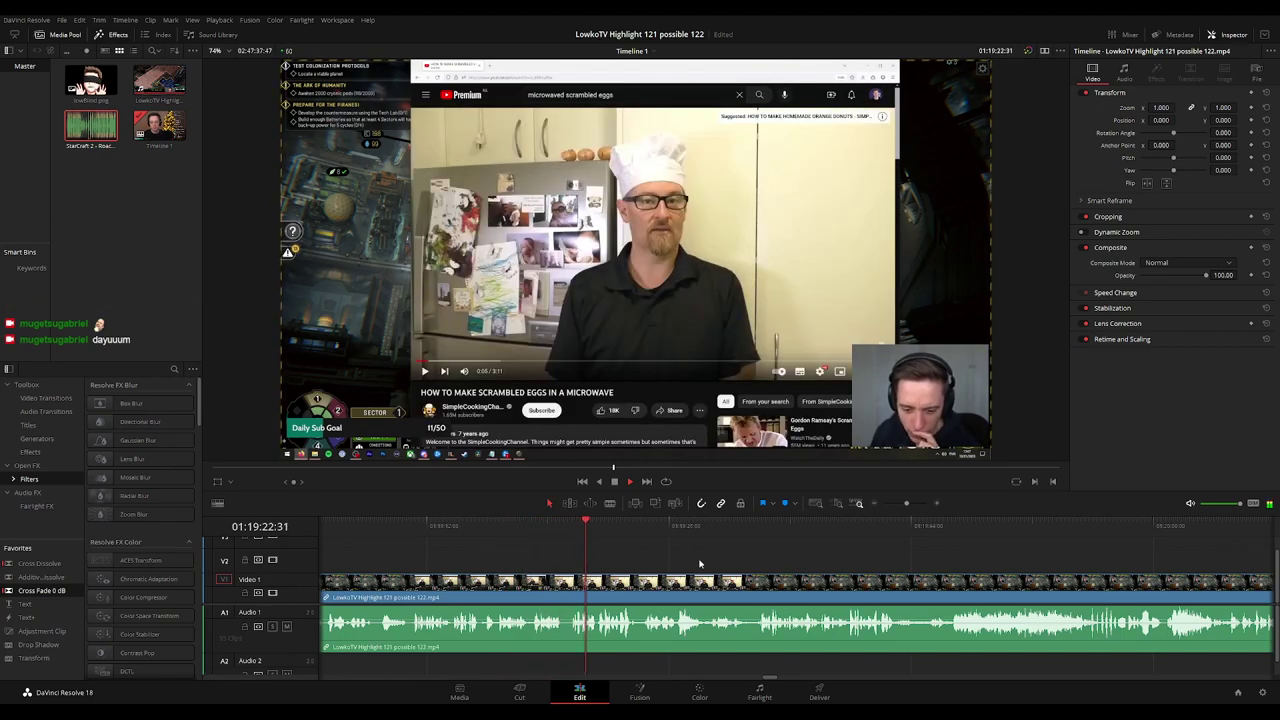
{"action": "scroll", "coordinate": [722, 563], "scroll_direction": "right", "scroll_amount": 2}
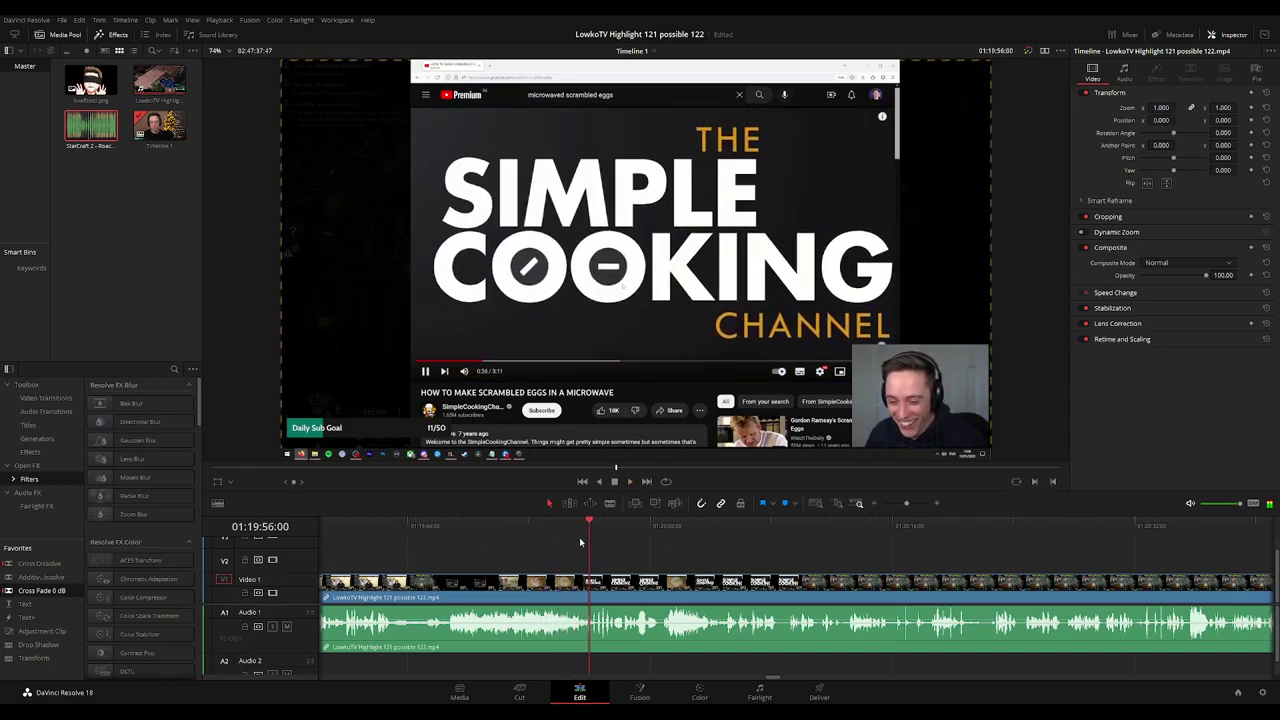
{"action": "left_click", "coordinate": [553, 524]}
{"action": "key", "text": "space"}
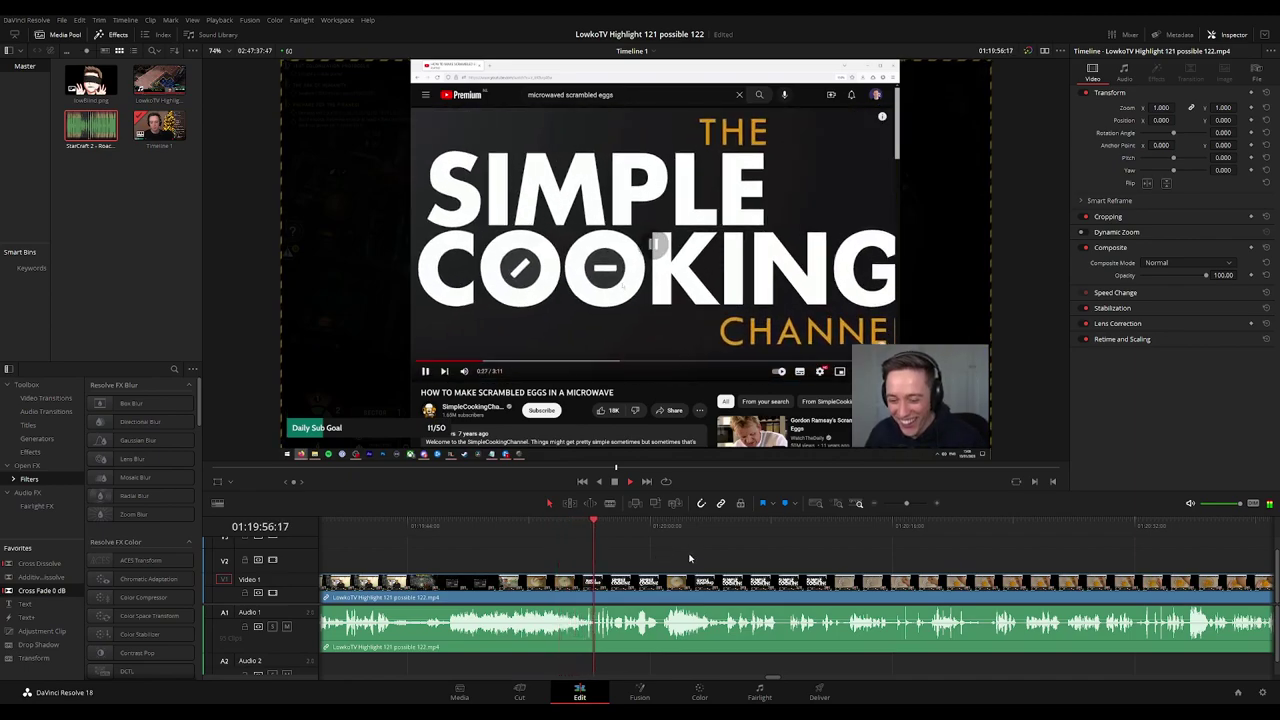
{"action": "left_click_drag", "start_coordinate": [728, 563], "coordinate": [630, 554]}
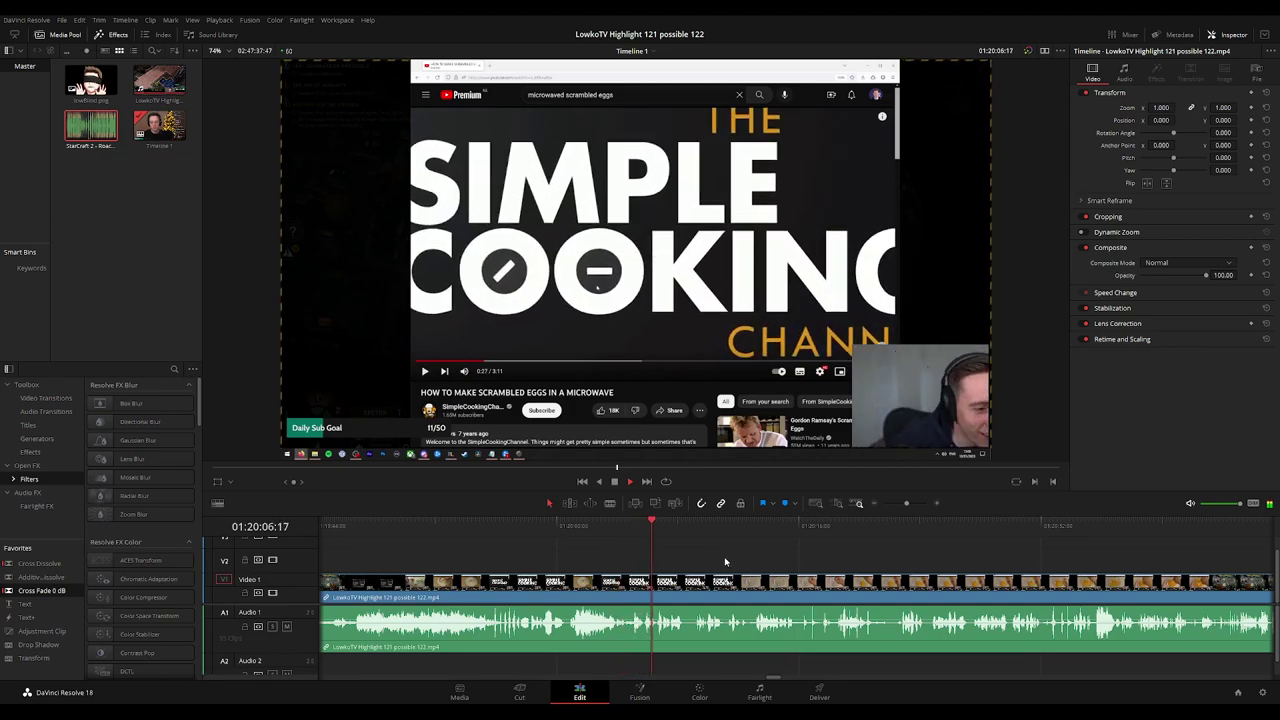
Add an adjustment clip on Video 2 at 01:20:06:36 with zoom 1.810 and position X -767, Y 382, framing the webcam.
{"action": "left_click_drag", "start_coordinate": [52, 632], "coordinate": [660, 568]}
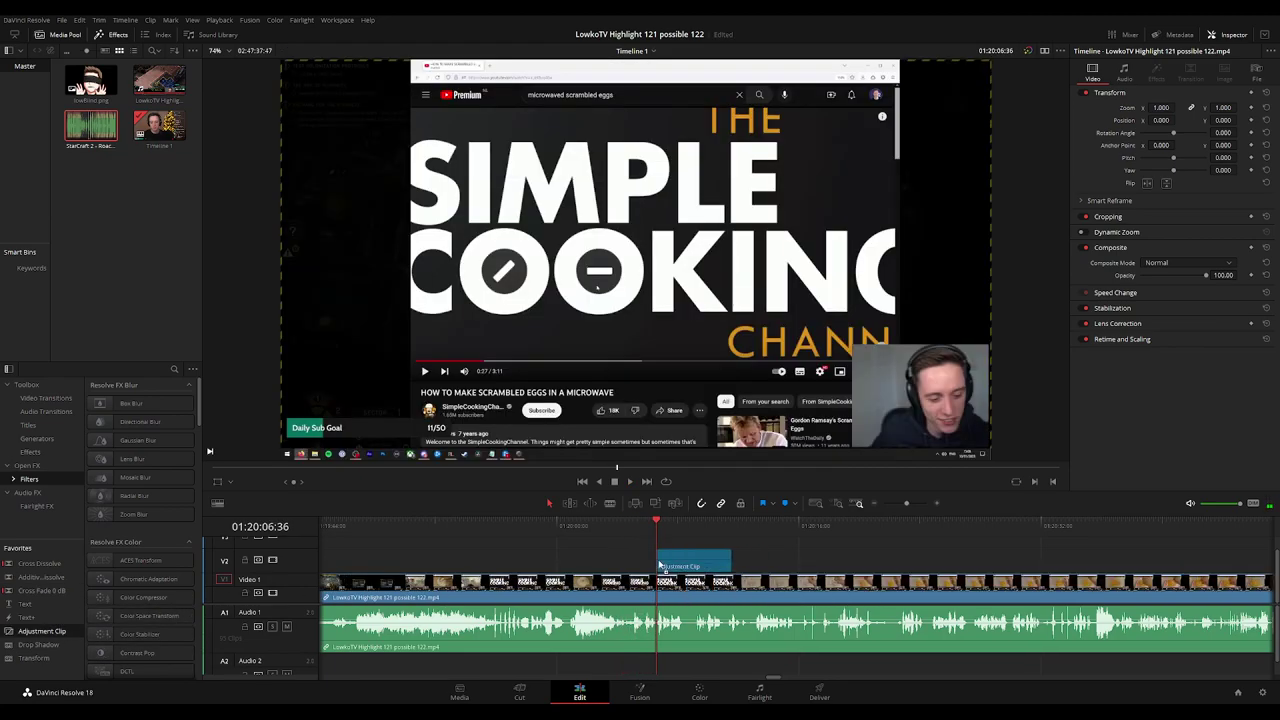
{"action": "left_click_drag", "start_coordinate": [1163, 107], "coordinate": [1244, 107]}
{"action": "left_click_drag", "start_coordinate": [1178, 120], "coordinate": [1143, 120]}
{"action": "left_click_drag", "start_coordinate": [563, 311], "coordinate": [281, 168]}
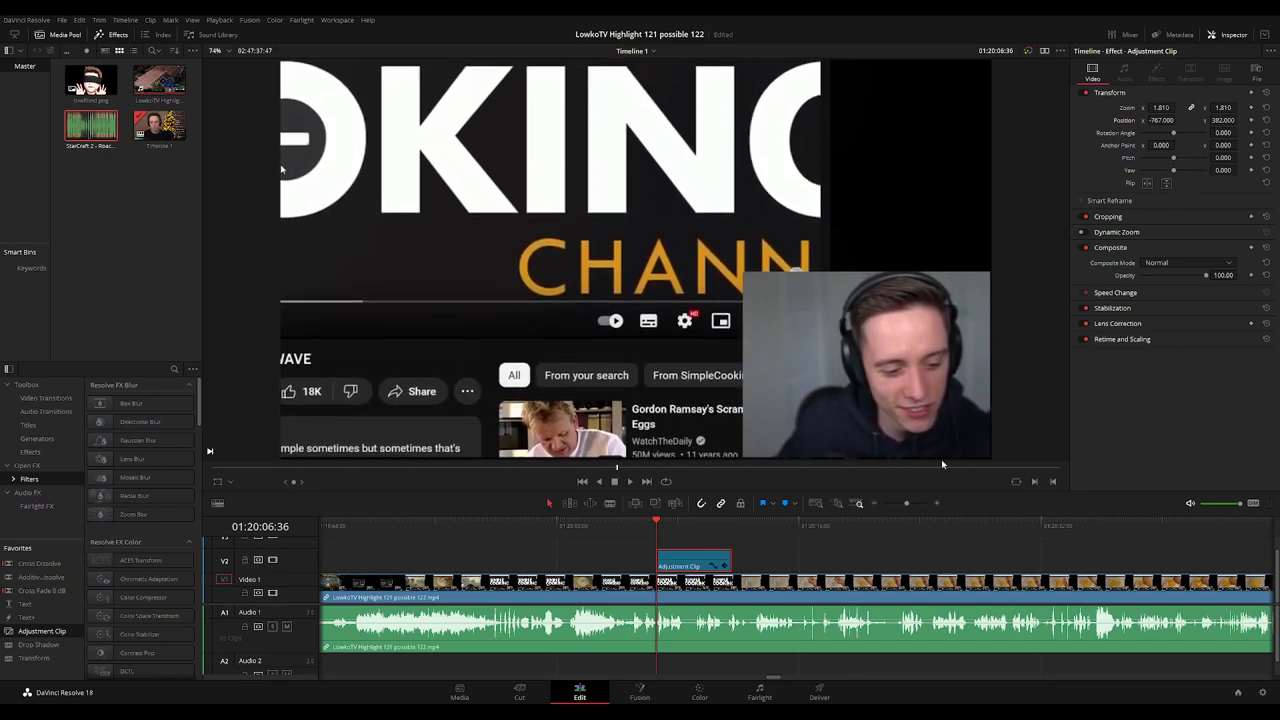
{"action": "key", "text": "space"}
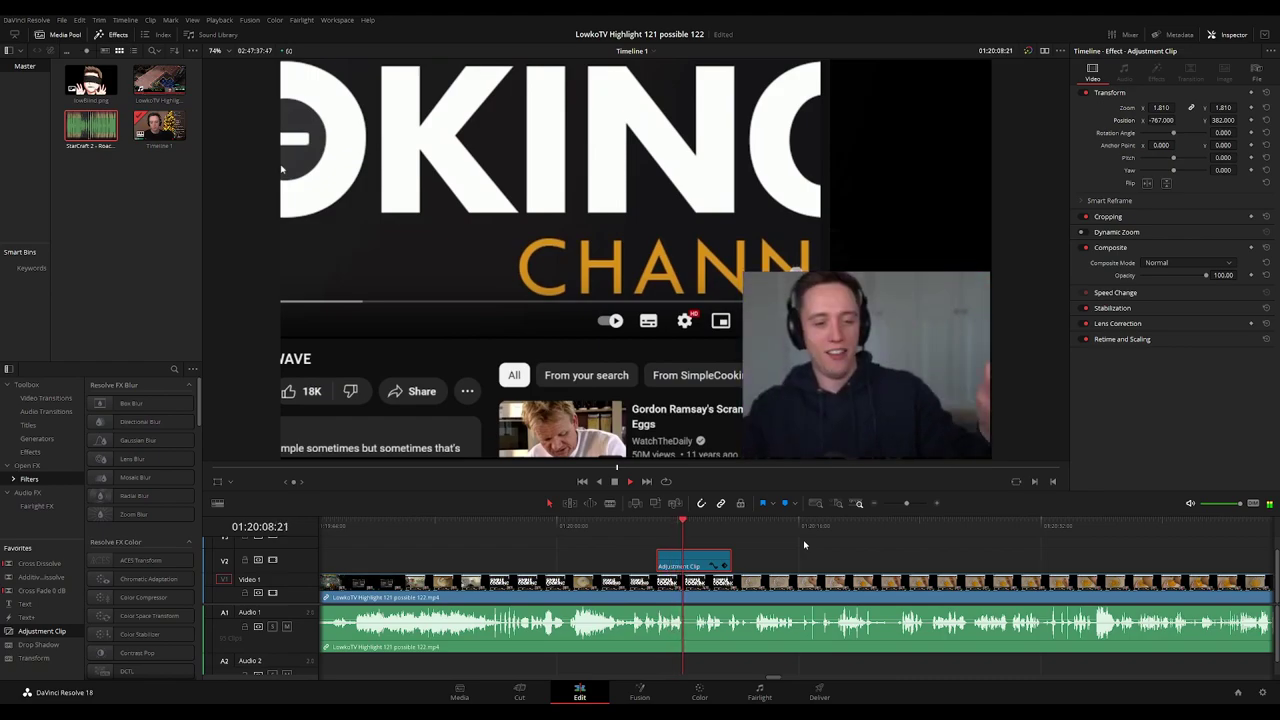
{"action": "left_click", "coordinate": [798, 563]}
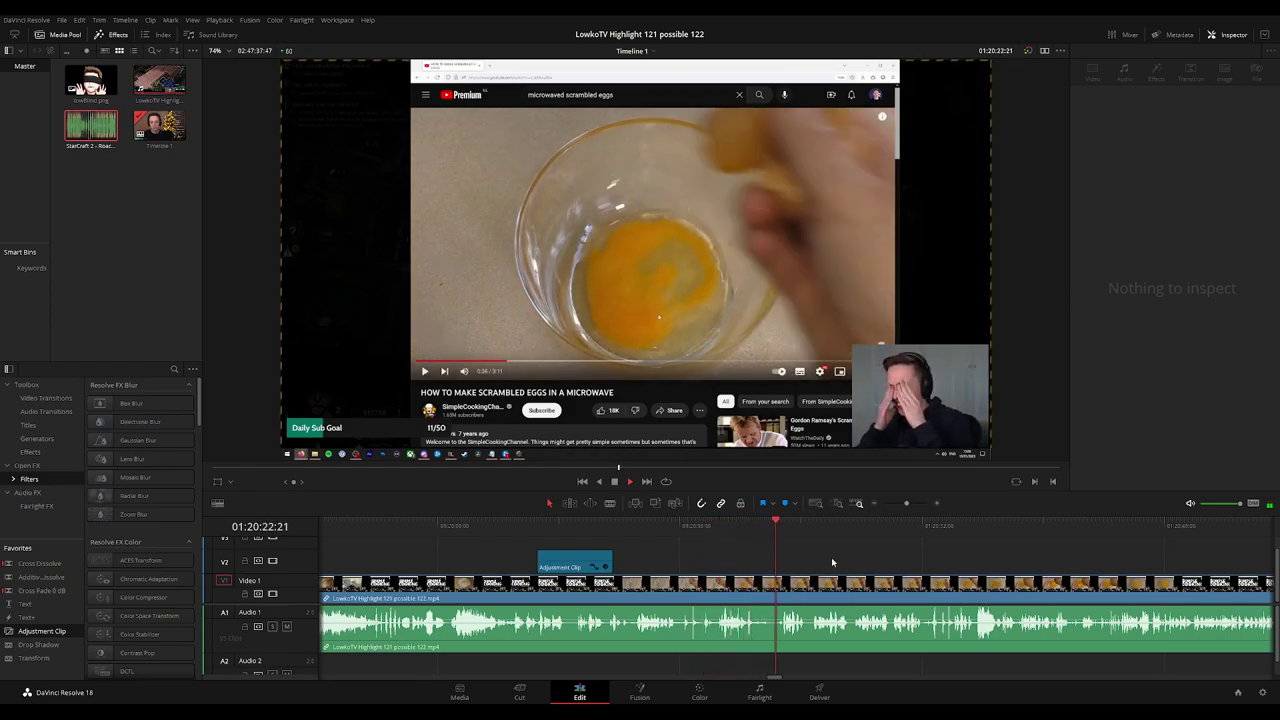
Review the egg-cracking and whisking footage from about 01:20:22 to 01:20:56, and return the playhead to about 01:20:45.
{"action": "left_click_drag", "start_coordinate": [760, 558], "coordinate": [625, 554]}
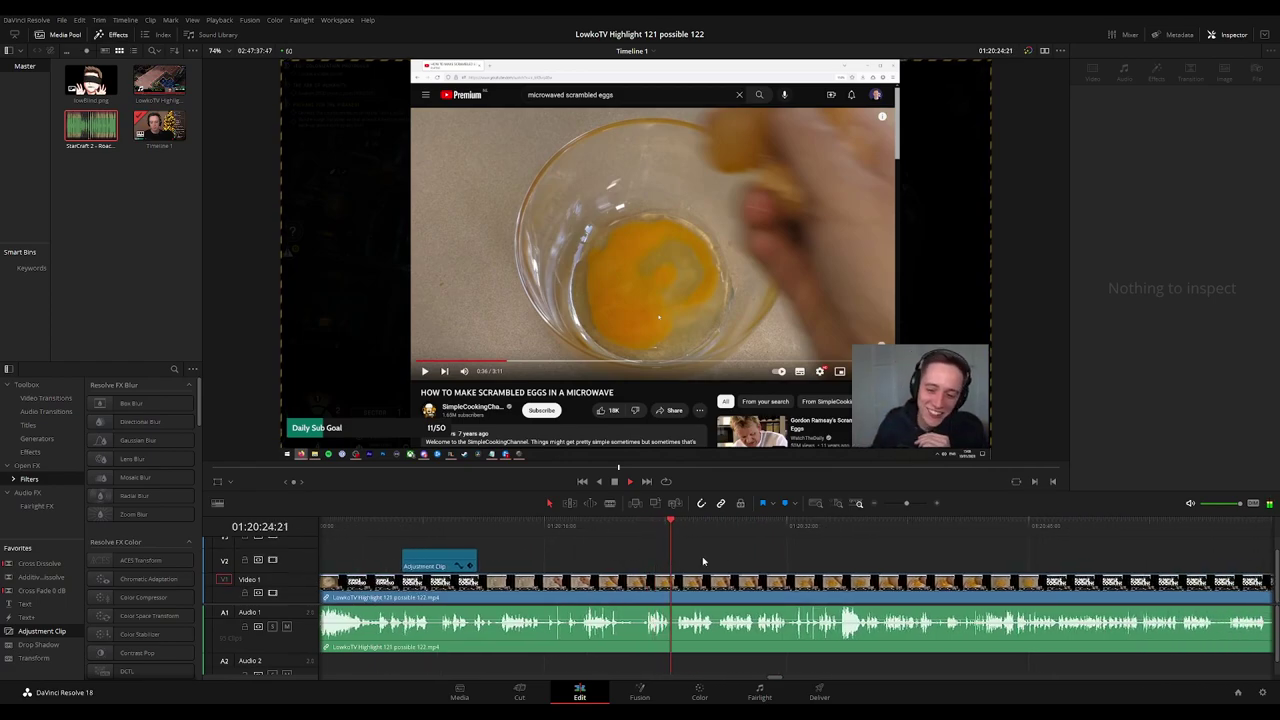
{"action": "key", "text": "space"}
{"action": "key", "text": "space"}
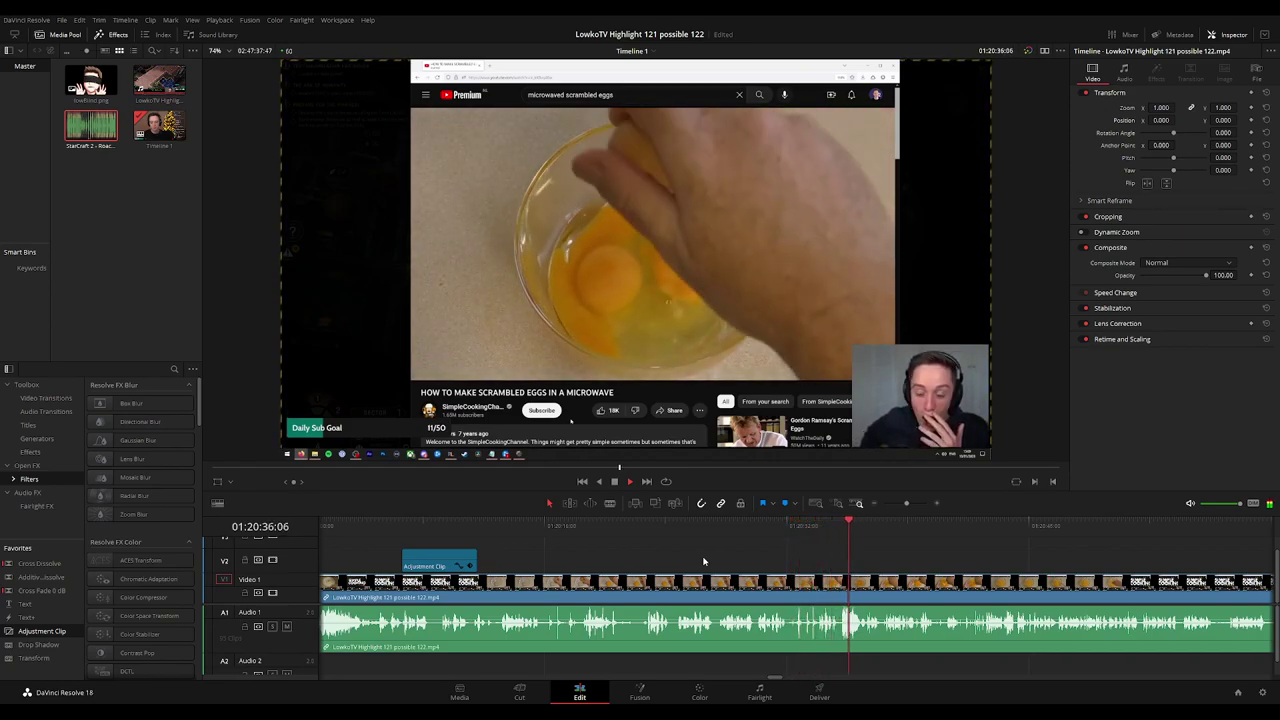
{"action": "left_click_drag", "start_coordinate": [906, 571], "coordinate": [714, 543]}
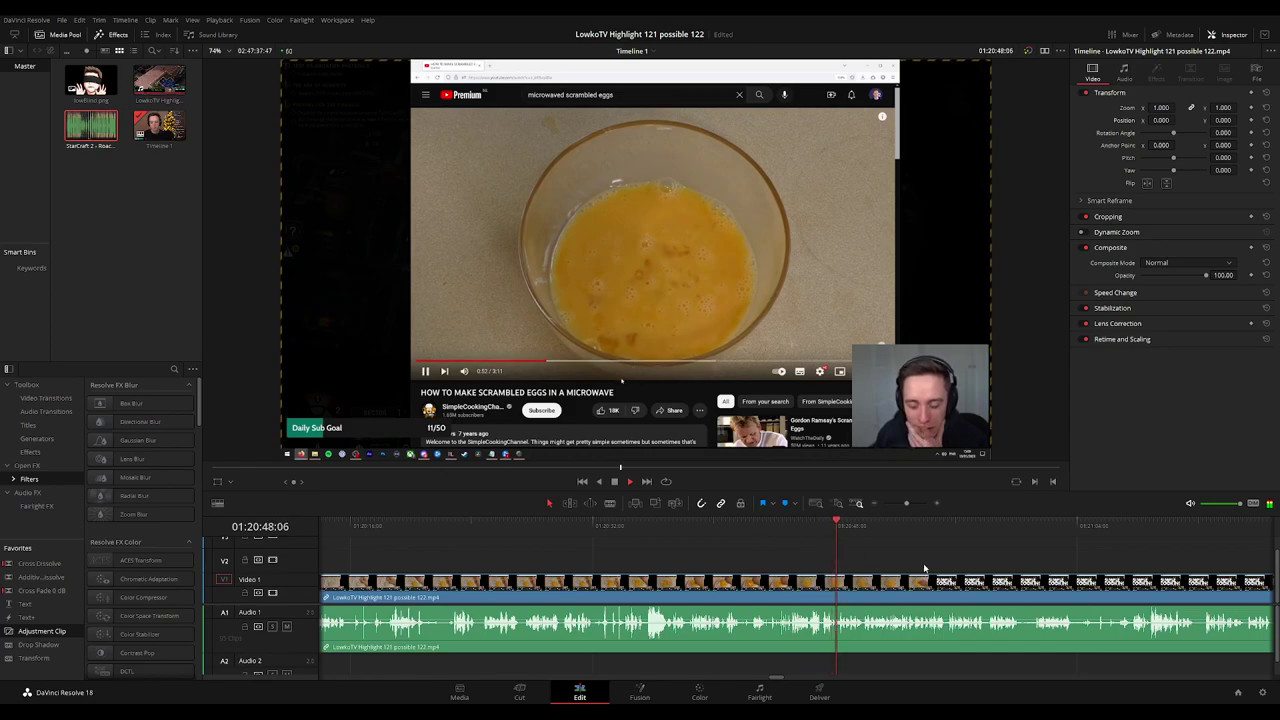
{"action": "left_click_drag", "start_coordinate": [924, 567], "coordinate": [663, 558]}
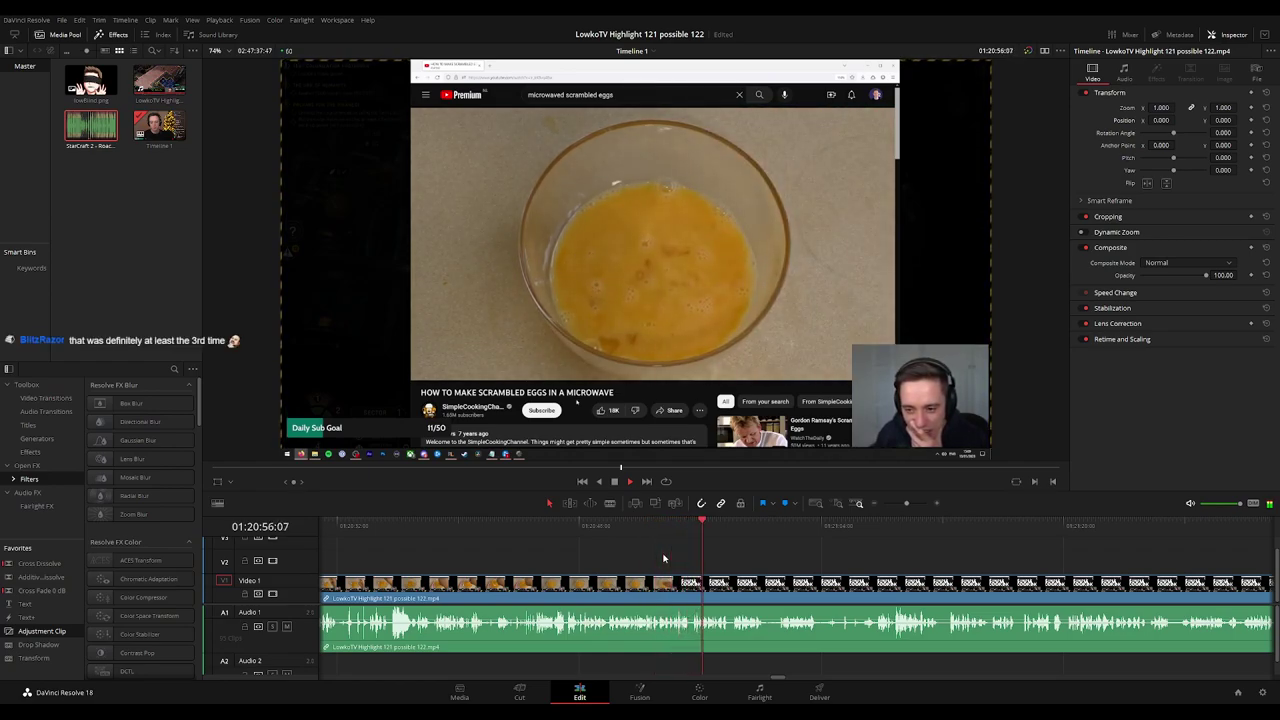
{"action": "left_click", "coordinate": [540, 533]}
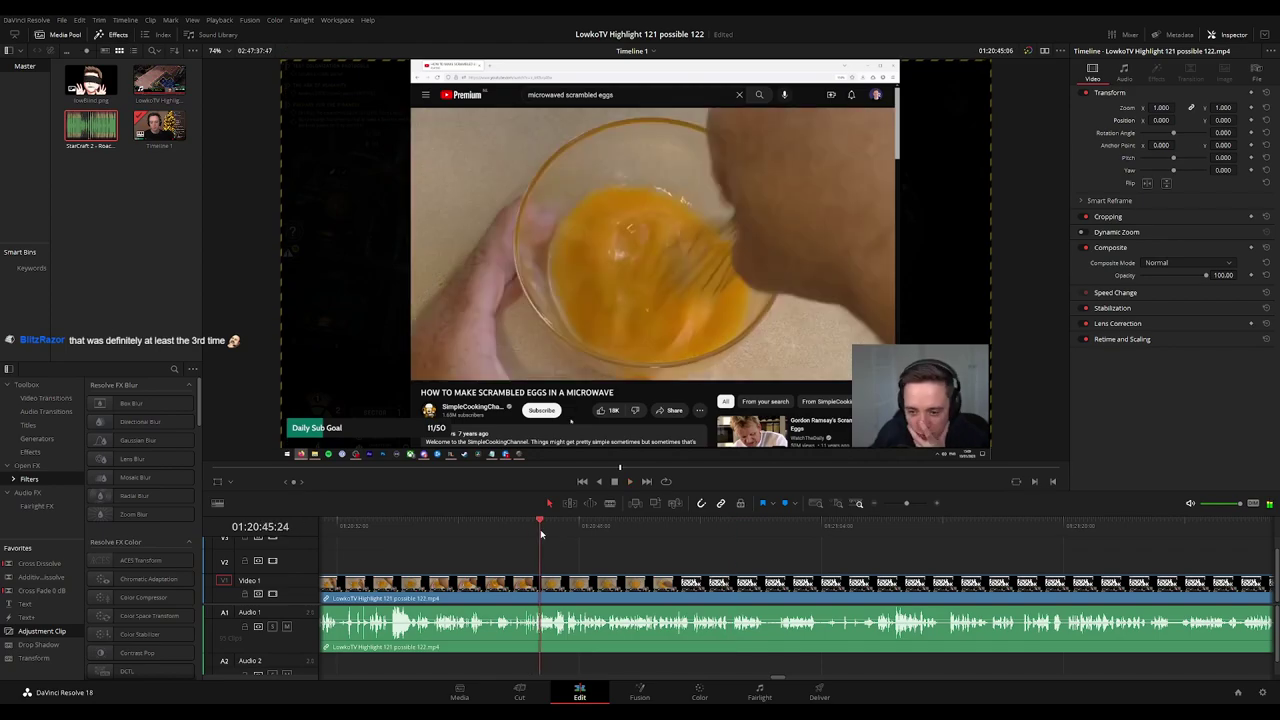
Review the microwaved scrambled eggs footage and the channel browsing after it, from about 01:20:33 to 01:22:05.
{"action": "left_click_drag", "start_coordinate": [541, 533], "coordinate": [649, 537]}
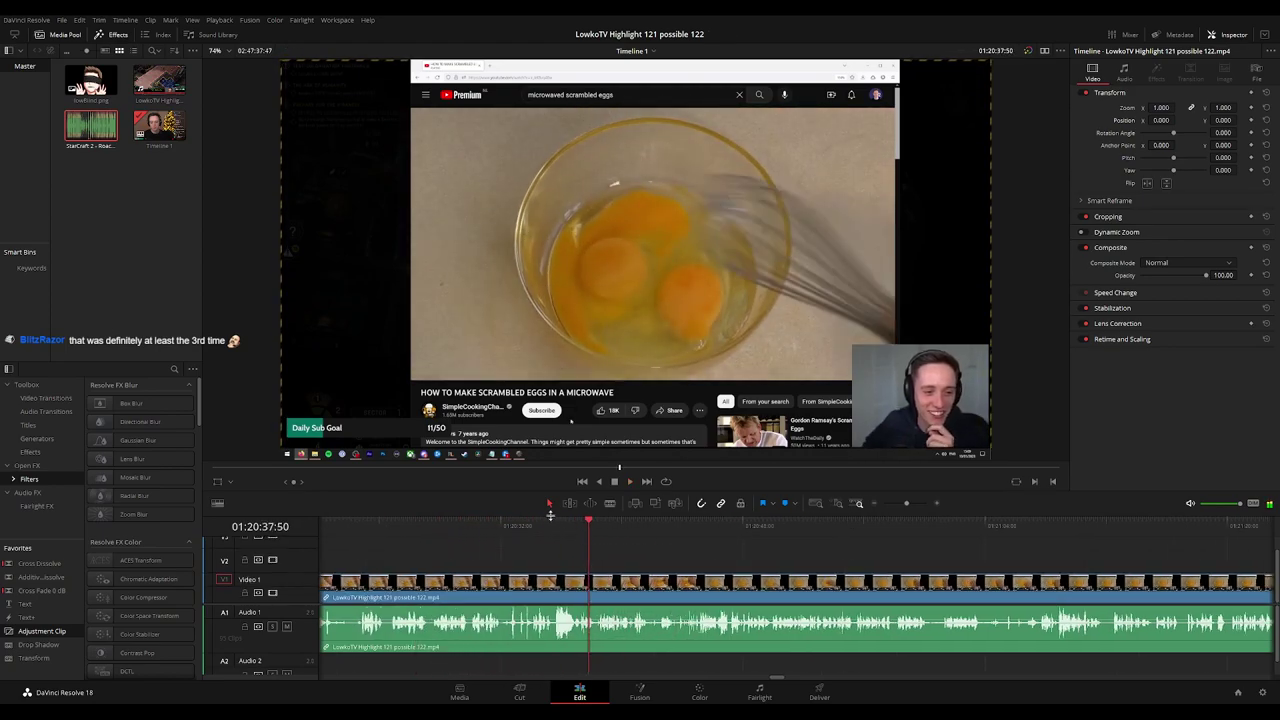
{"action": "left_click_drag", "start_coordinate": [550, 516], "coordinate": [485, 530]}
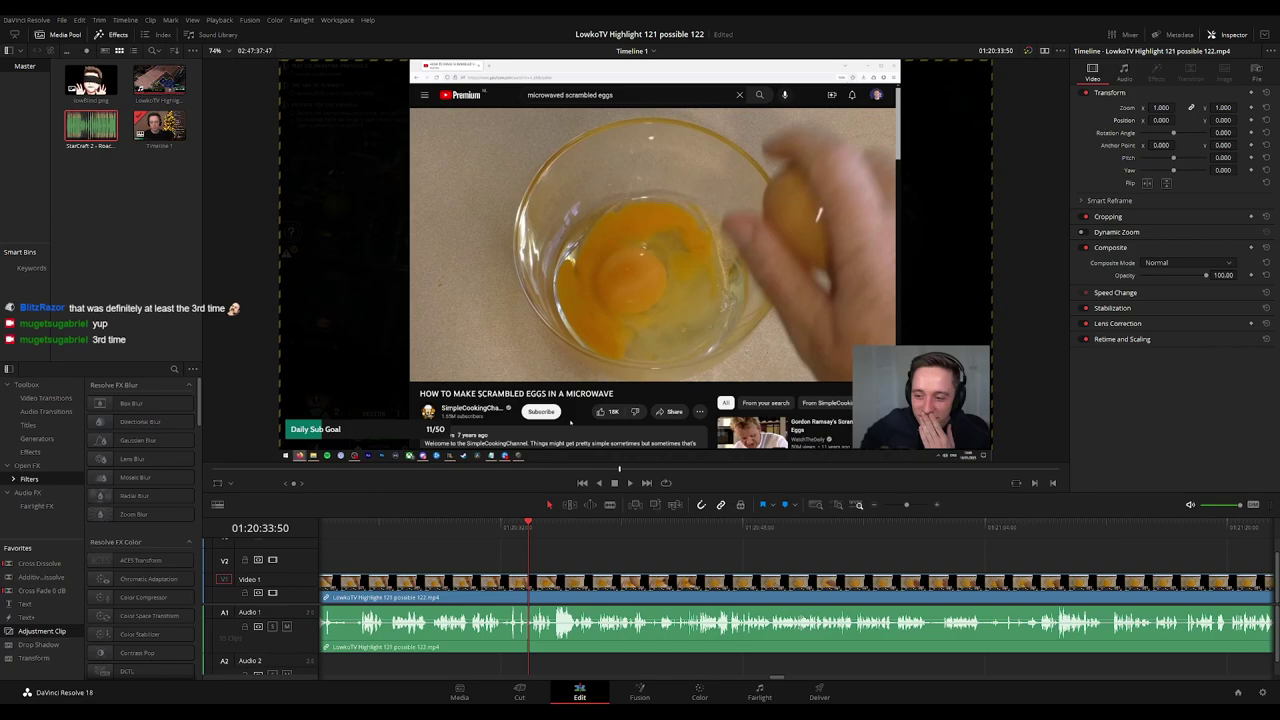
{"action": "key", "text": "space"}
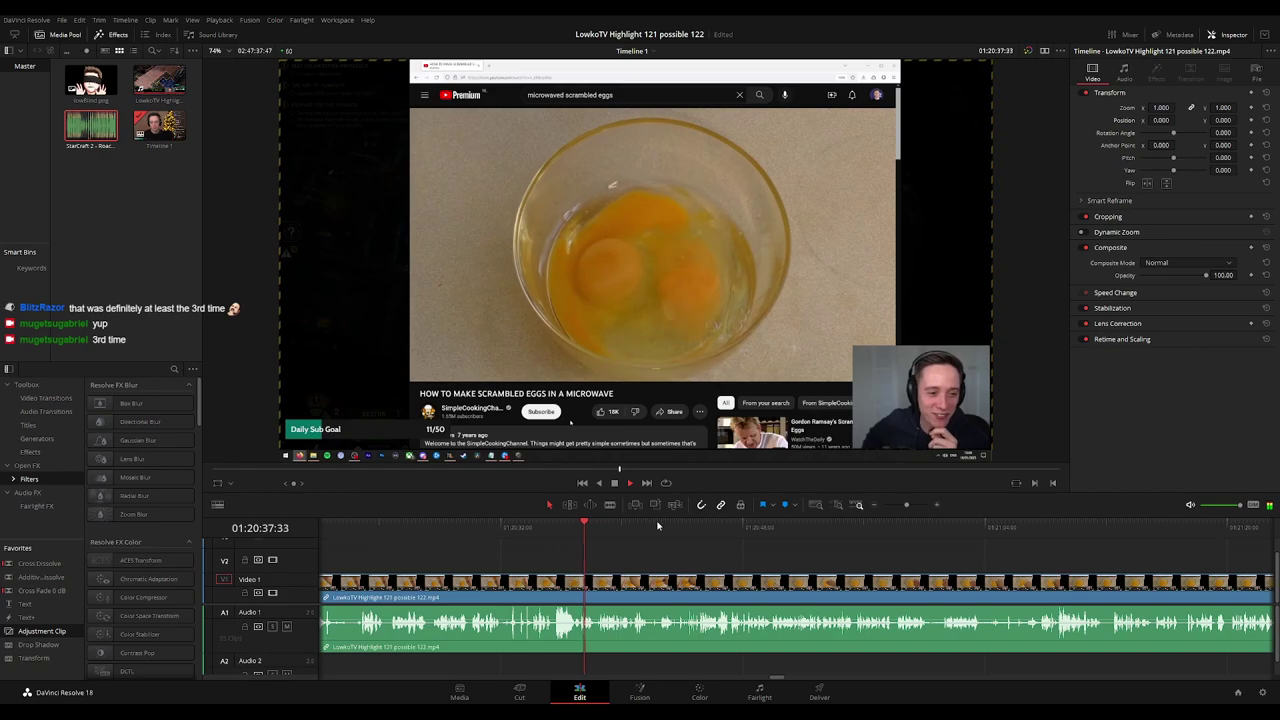
{"action": "left_click", "coordinate": [657, 525]}
{"action": "scroll", "coordinate": [804, 552], "scroll_direction": "right", "scroll_amount": 2}
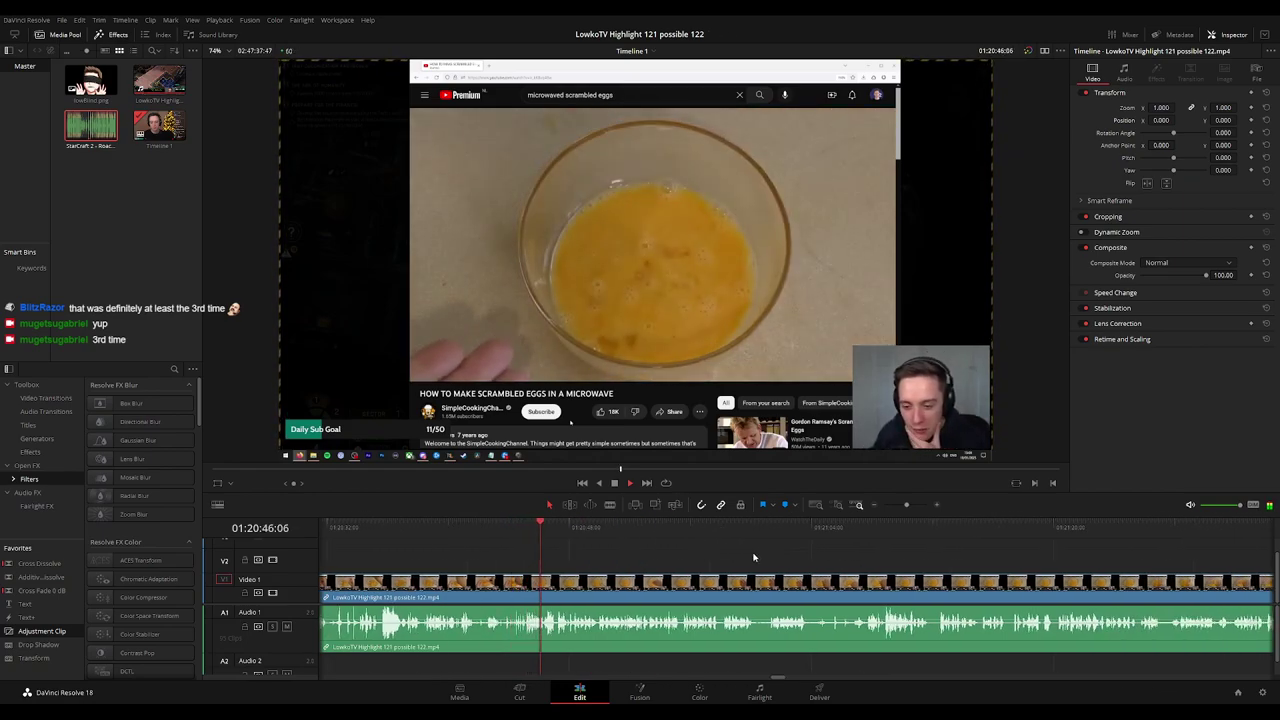
{"action": "left_click_drag", "start_coordinate": [754, 554], "coordinate": [705, 554]}
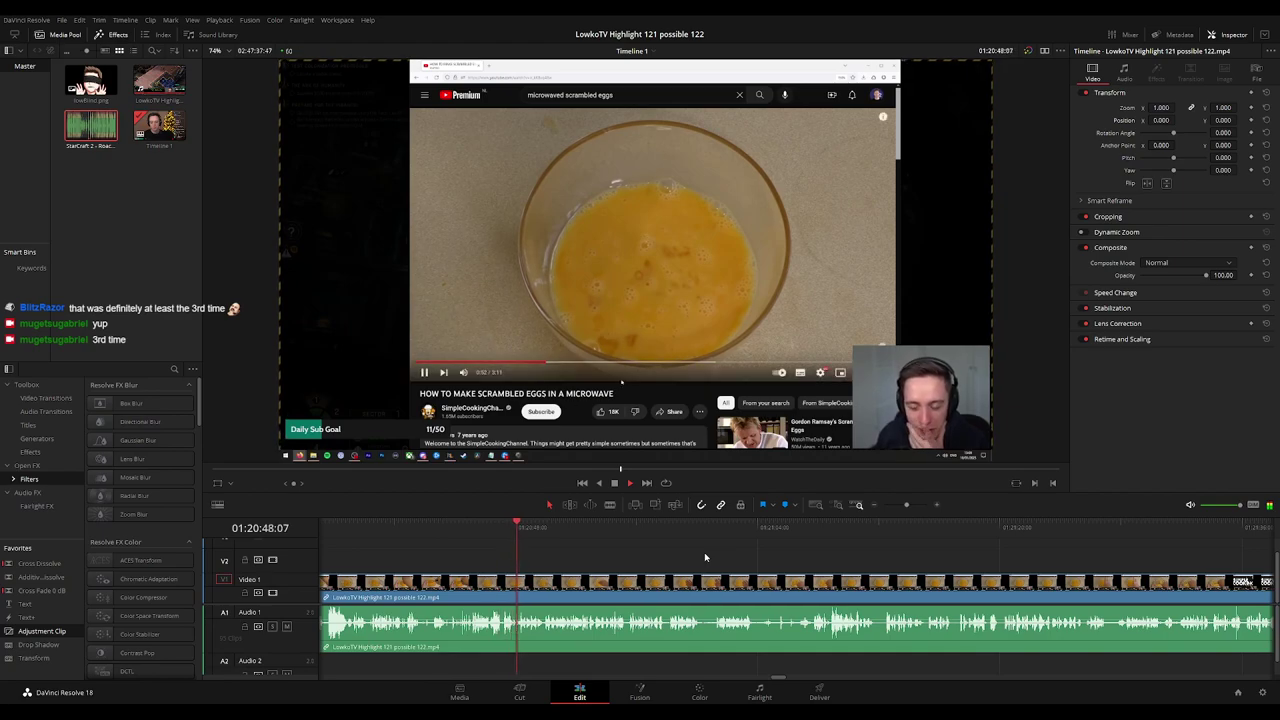
{"action": "left_click_drag", "start_coordinate": [743, 556], "coordinate": [697, 555]}
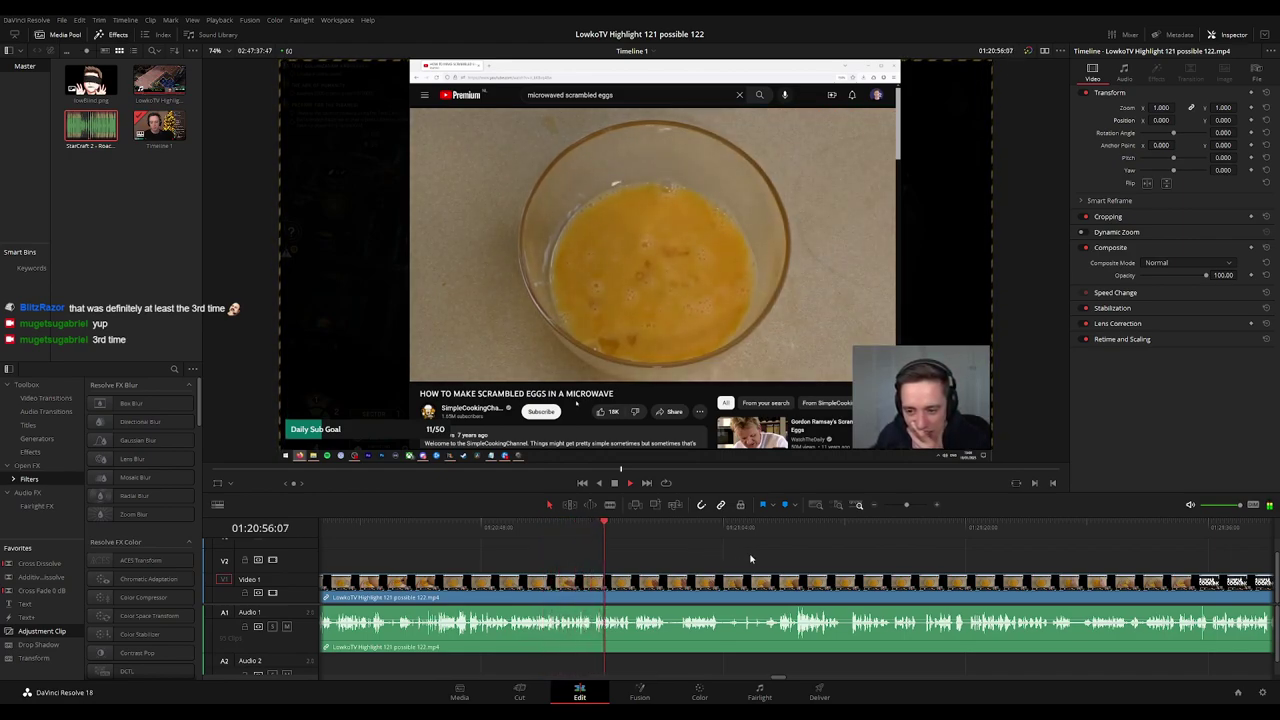
{"action": "scroll", "coordinate": [652, 552], "scroll_direction": "down", "scroll_amount": 5}
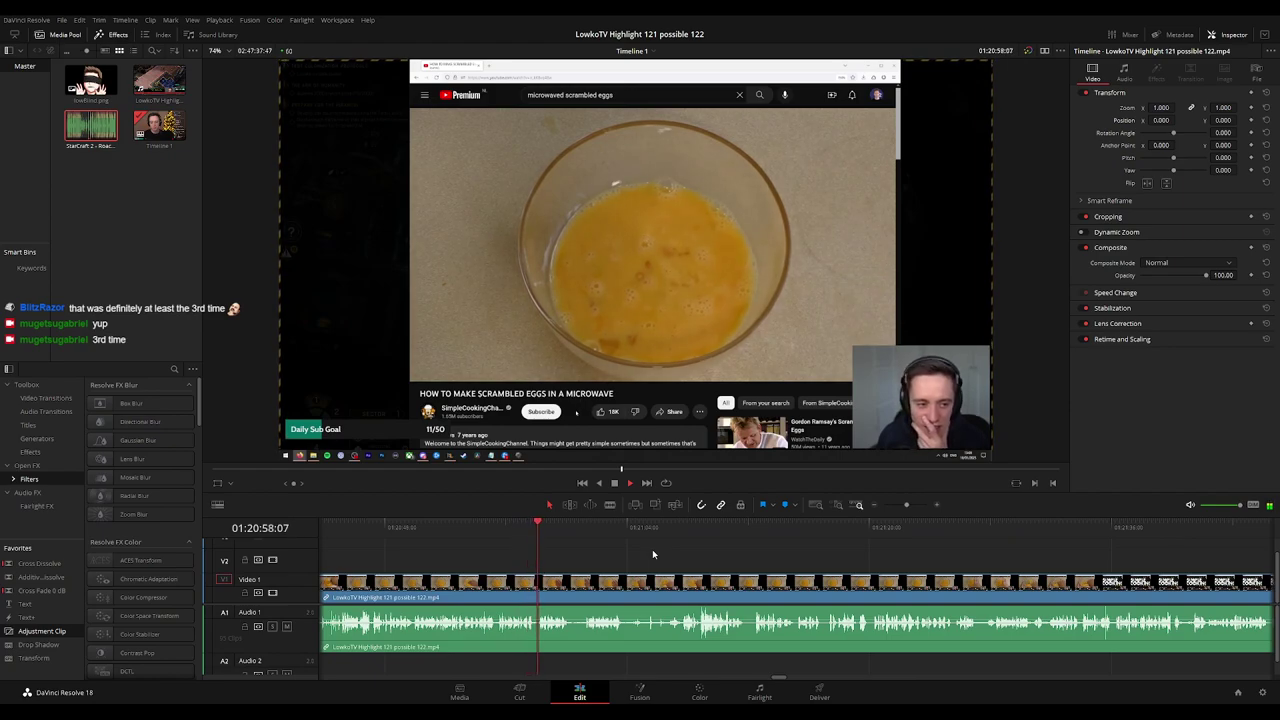
{"action": "scroll", "coordinate": [650, 556], "scroll_direction": "down", "scroll_amount": 3}
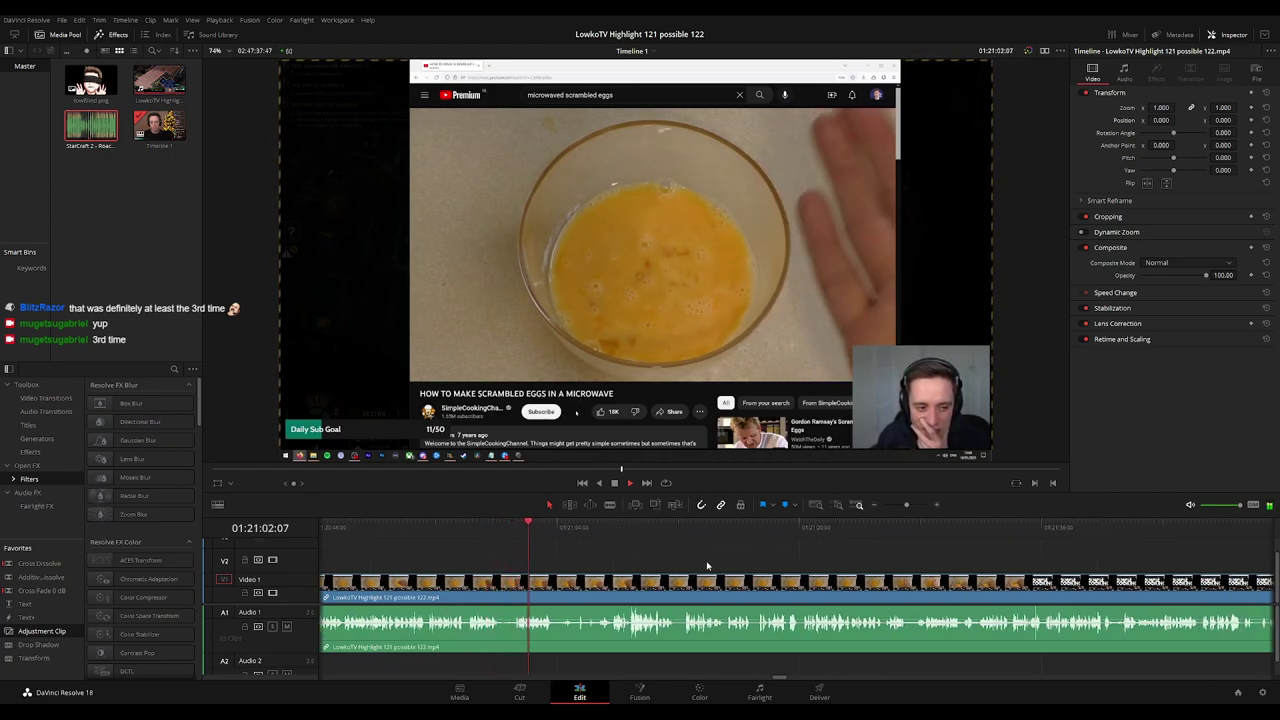
{"action": "scroll", "coordinate": [680, 566], "scroll_direction": "down", "scroll_amount": 3}
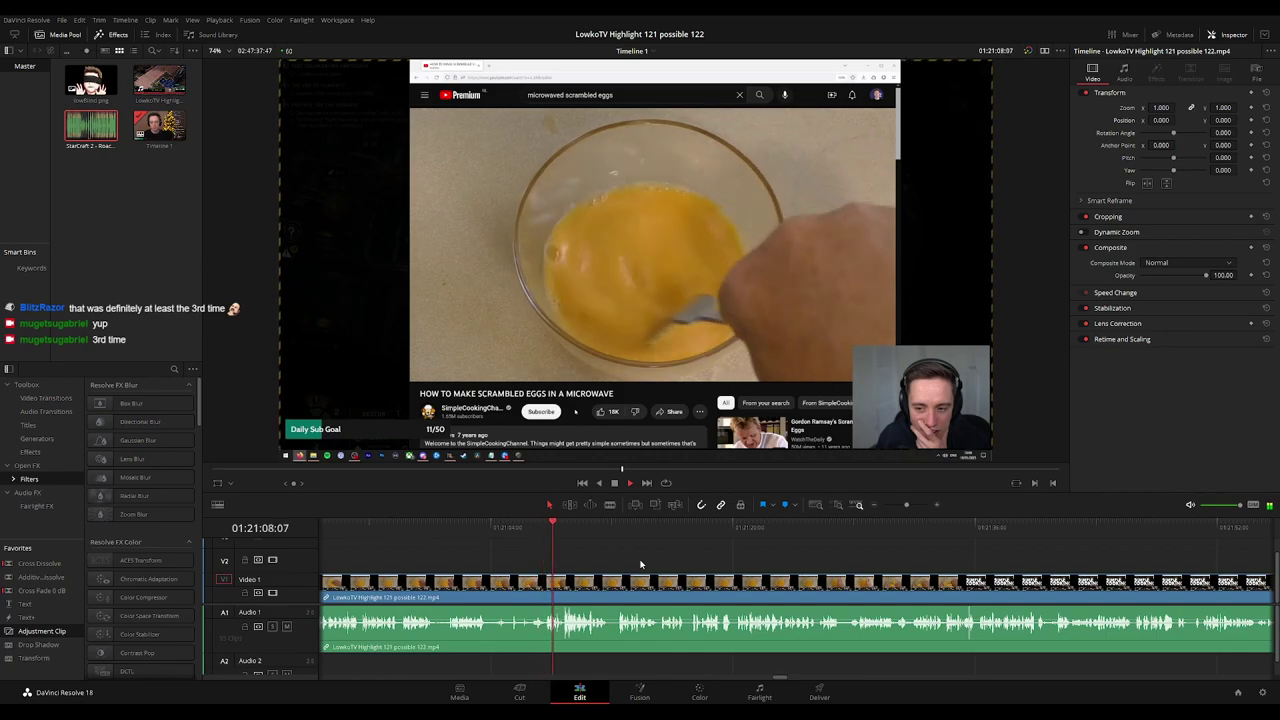
{"action": "scroll", "coordinate": [653, 563], "scroll_direction": "down", "scroll_amount": 2}
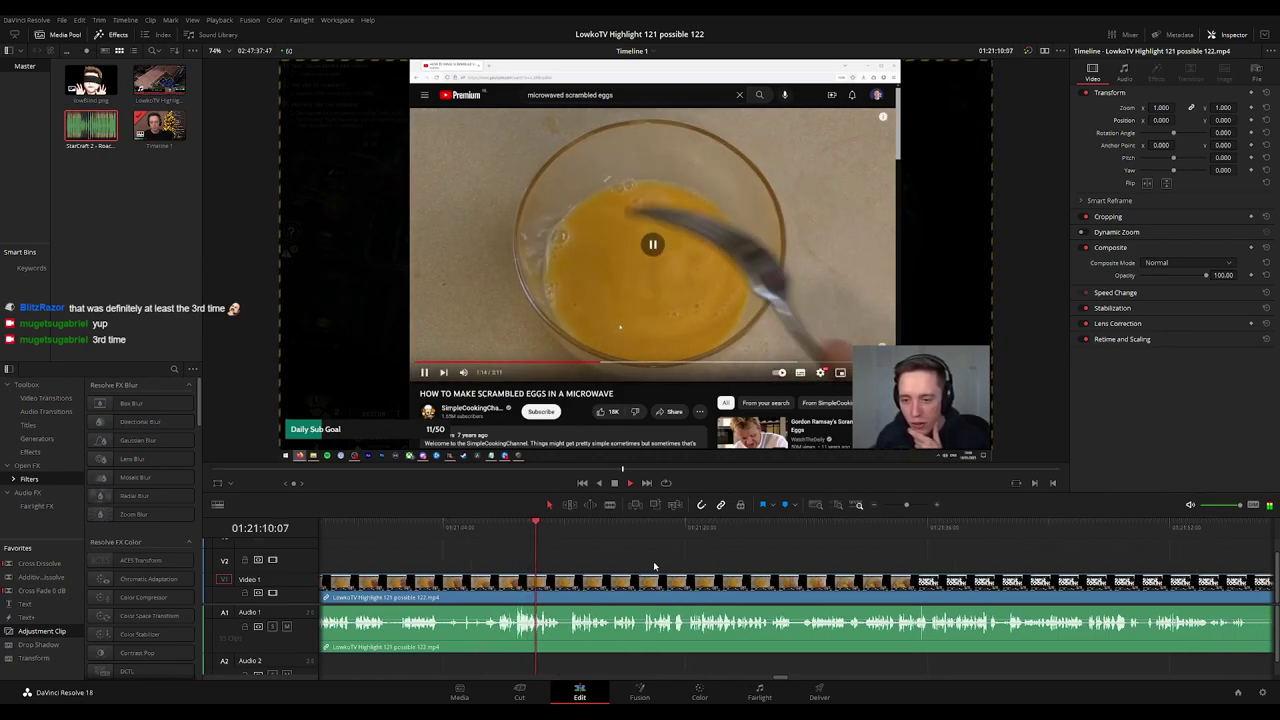
{"action": "scroll", "coordinate": [622, 566], "scroll_direction": "down", "scroll_amount": 4}
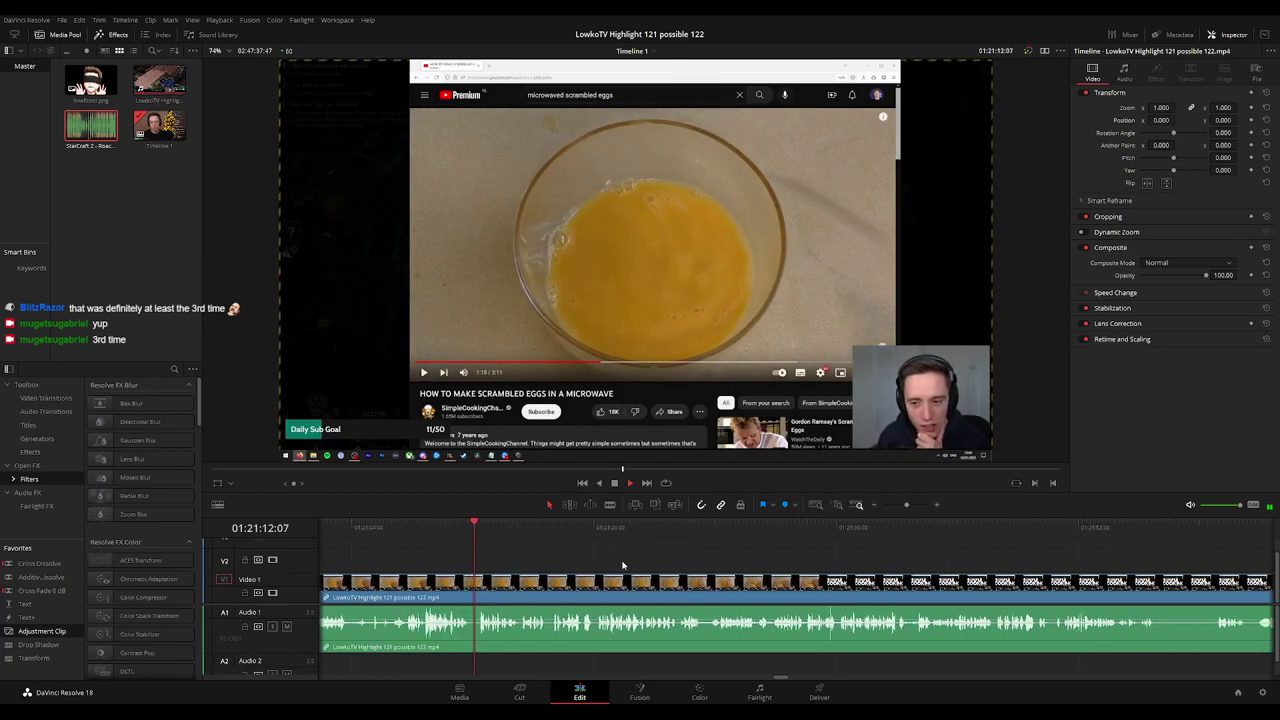
{"action": "scroll", "coordinate": [633, 565], "scroll_direction": "down", "scroll_amount": 2}
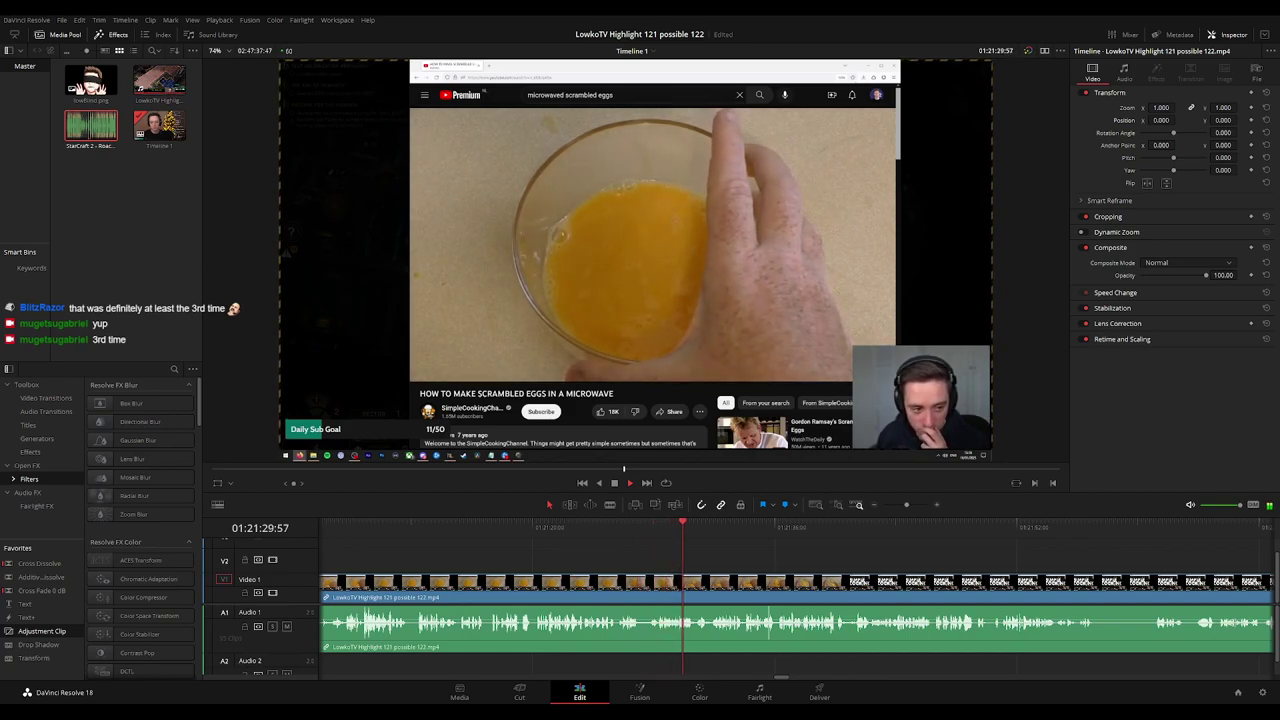
{"action": "left_click_drag", "start_coordinate": [840, 563], "coordinate": [642, 550]}
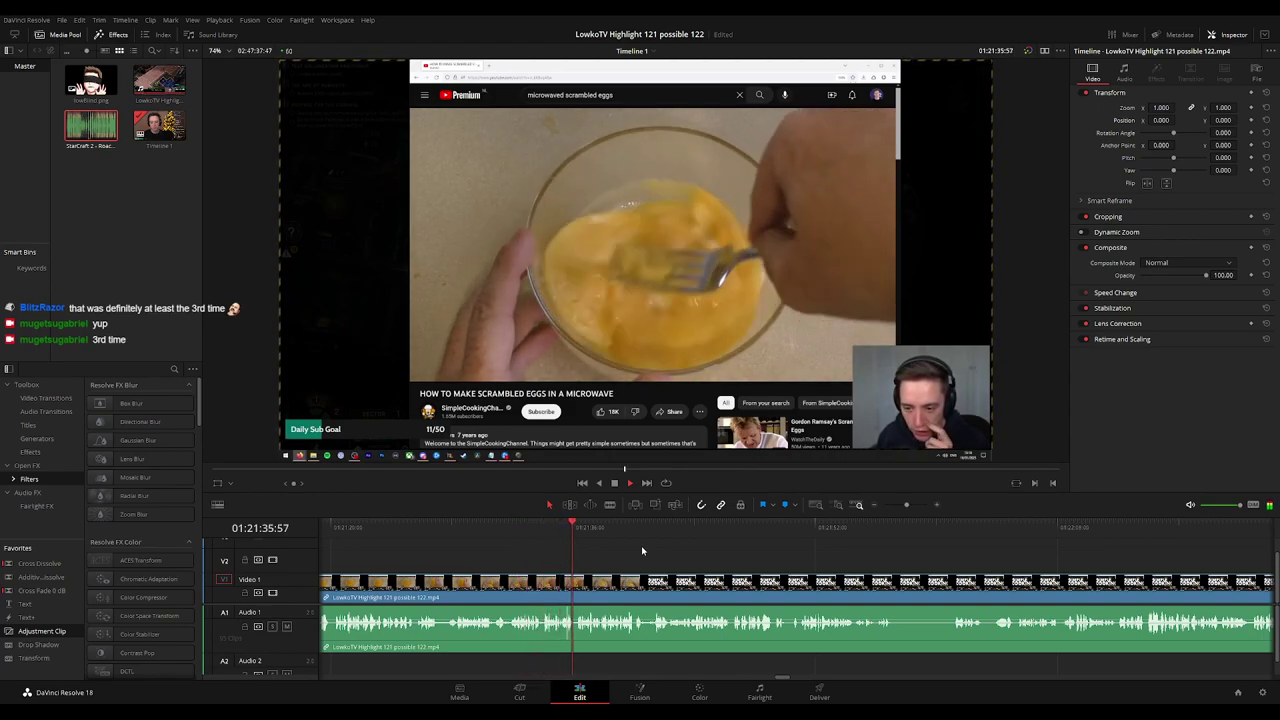
{"action": "scroll", "coordinate": [660, 547], "scroll_direction": "right", "scroll_amount": 1}
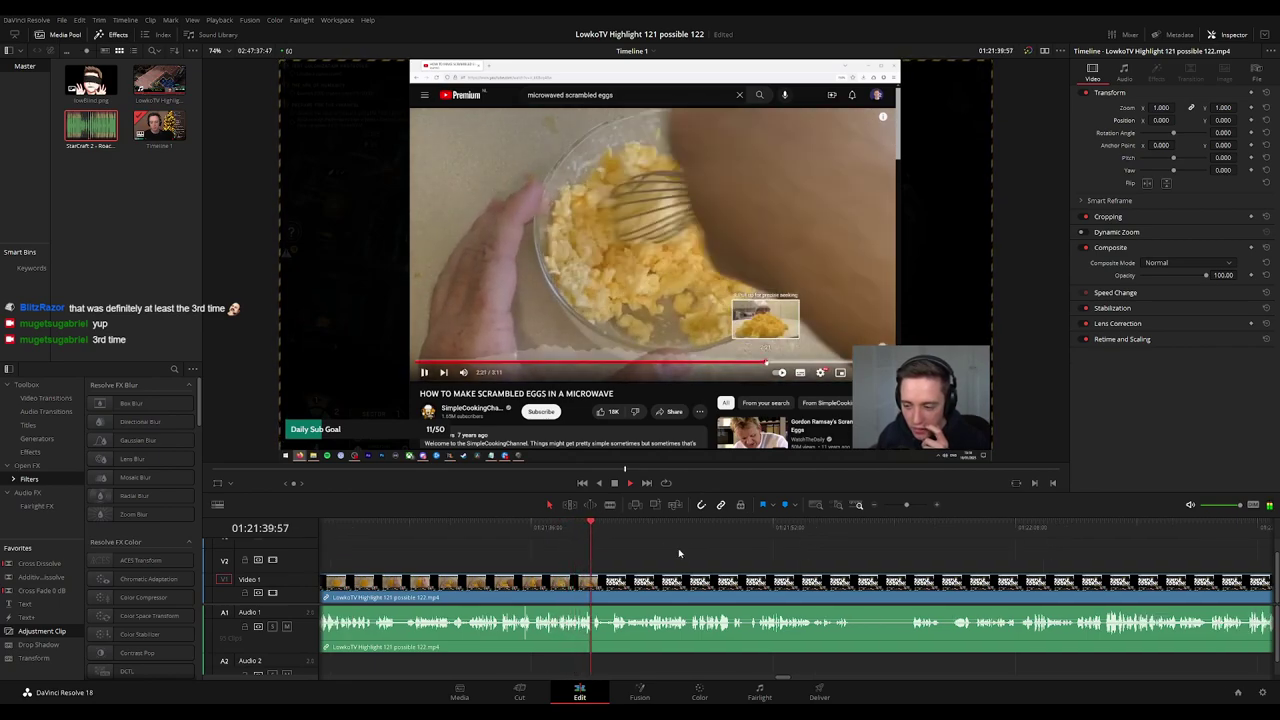
{"action": "scroll", "coordinate": [690, 555], "scroll_direction": "right", "scroll_amount": 1}
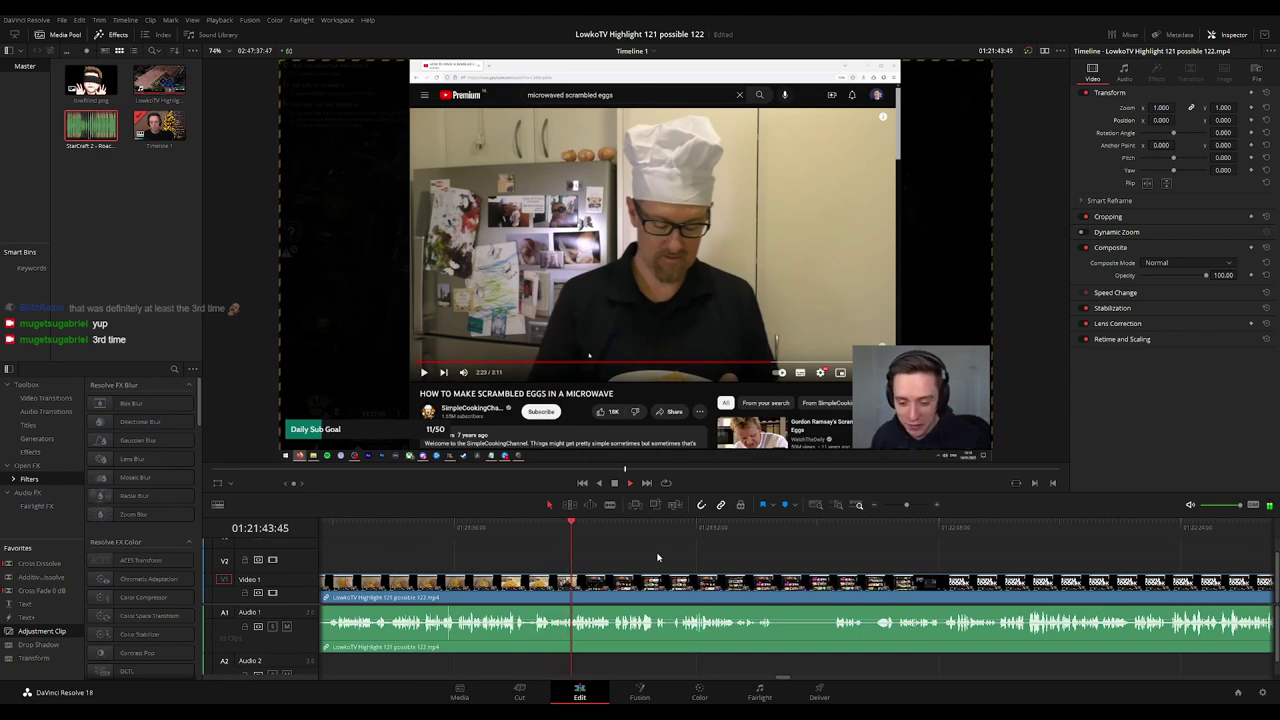
{"action": "scroll", "coordinate": [656, 560], "scroll_direction": "right", "scroll_amount": 1}
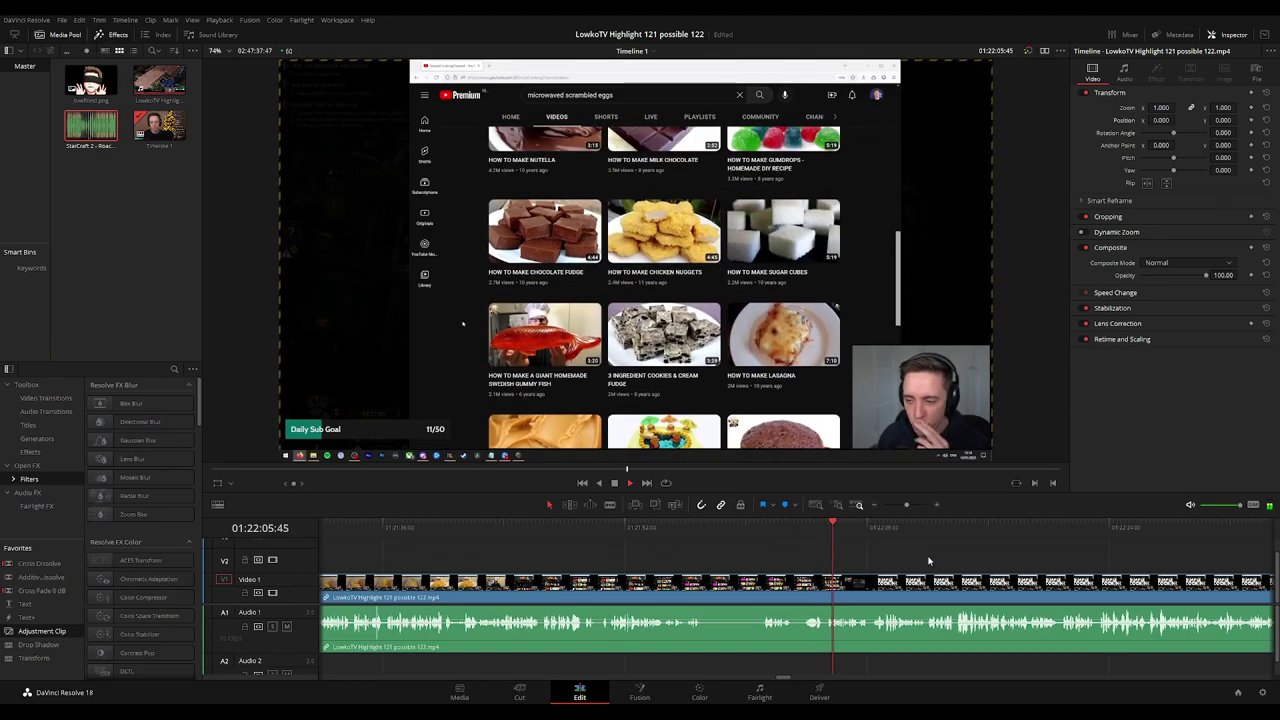
Review the game audio settings and gameplay footage up to the Reddit browsing, from about 01:22:11 to 01:22:55.
{"action": "left_click_drag", "start_coordinate": [928, 559], "coordinate": [608, 562]}
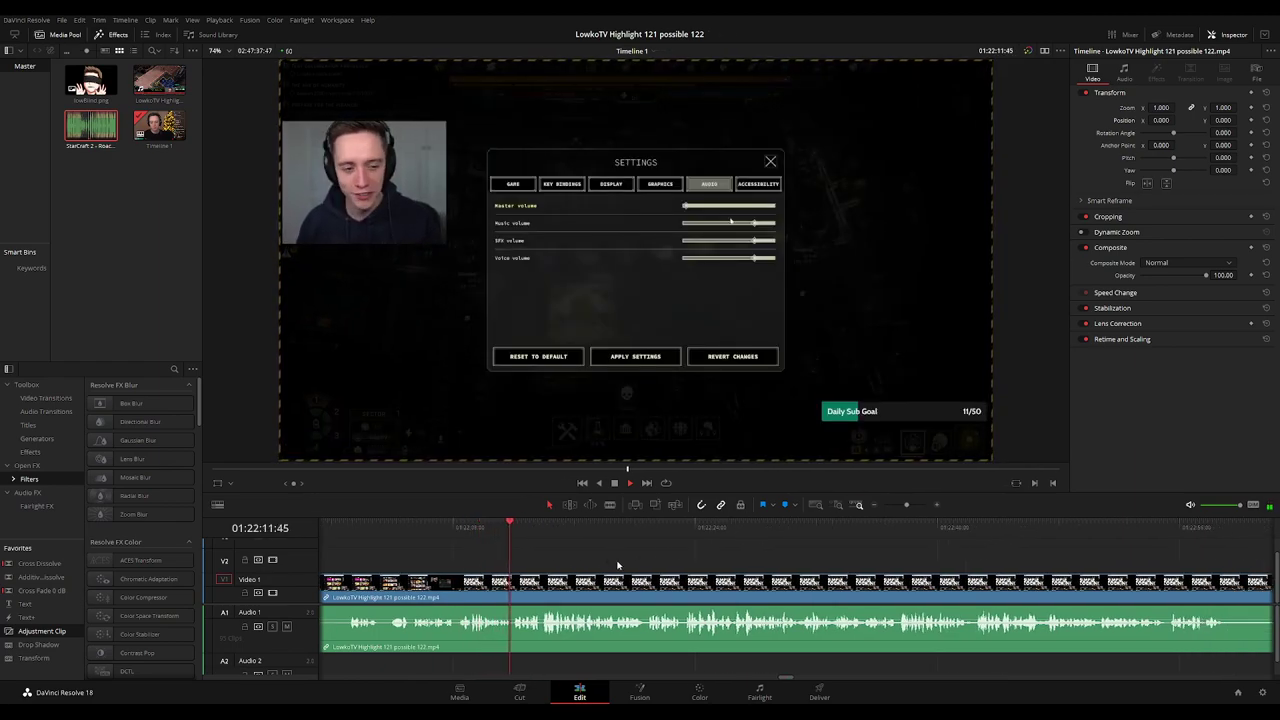
{"action": "scroll", "coordinate": [560, 565], "scroll_direction": "right", "scroll_amount": 2}
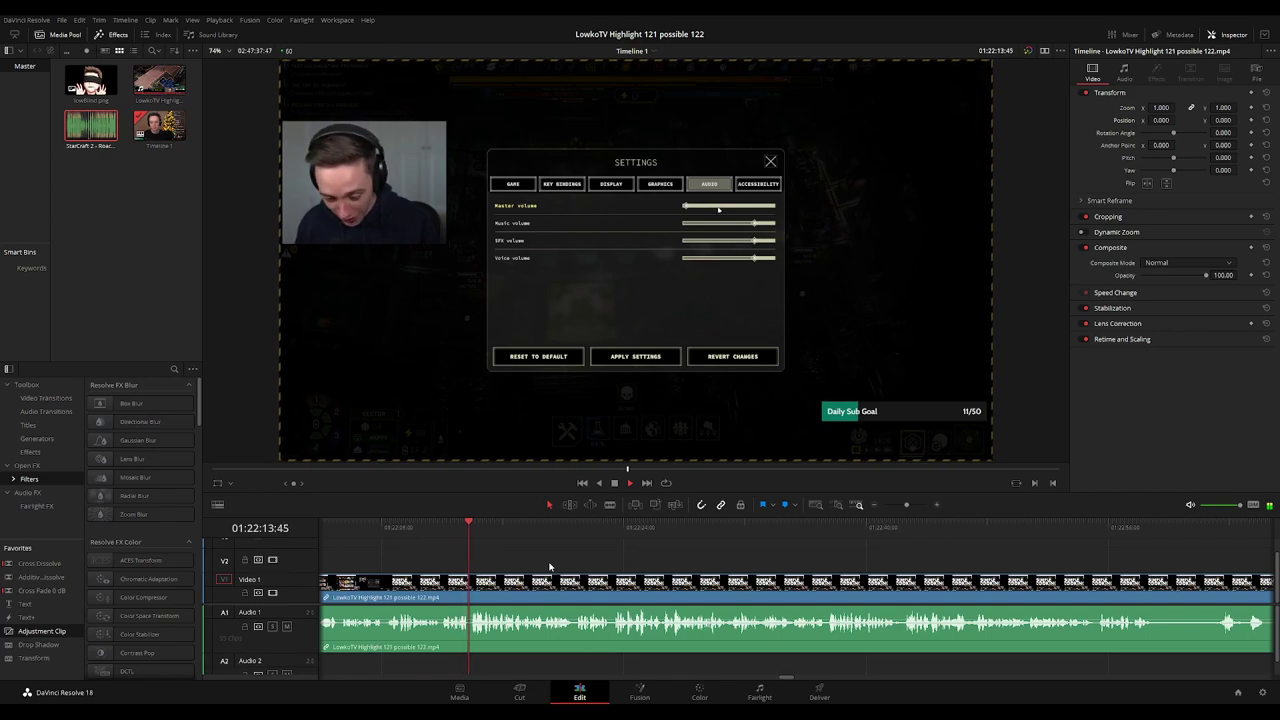
{"action": "scroll", "coordinate": [621, 566], "scroll_direction": "right", "scroll_amount": 1}
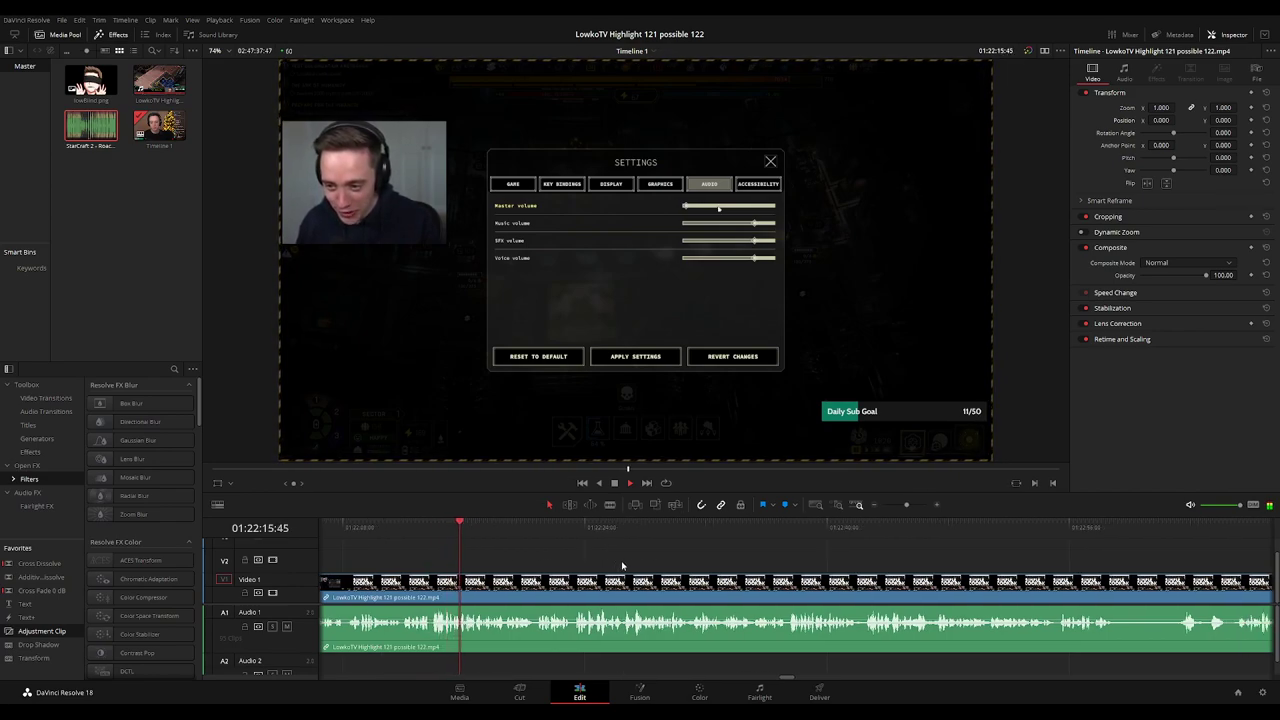
{"action": "scroll", "coordinate": [621, 565], "scroll_direction": "right", "scroll_amount": 1}
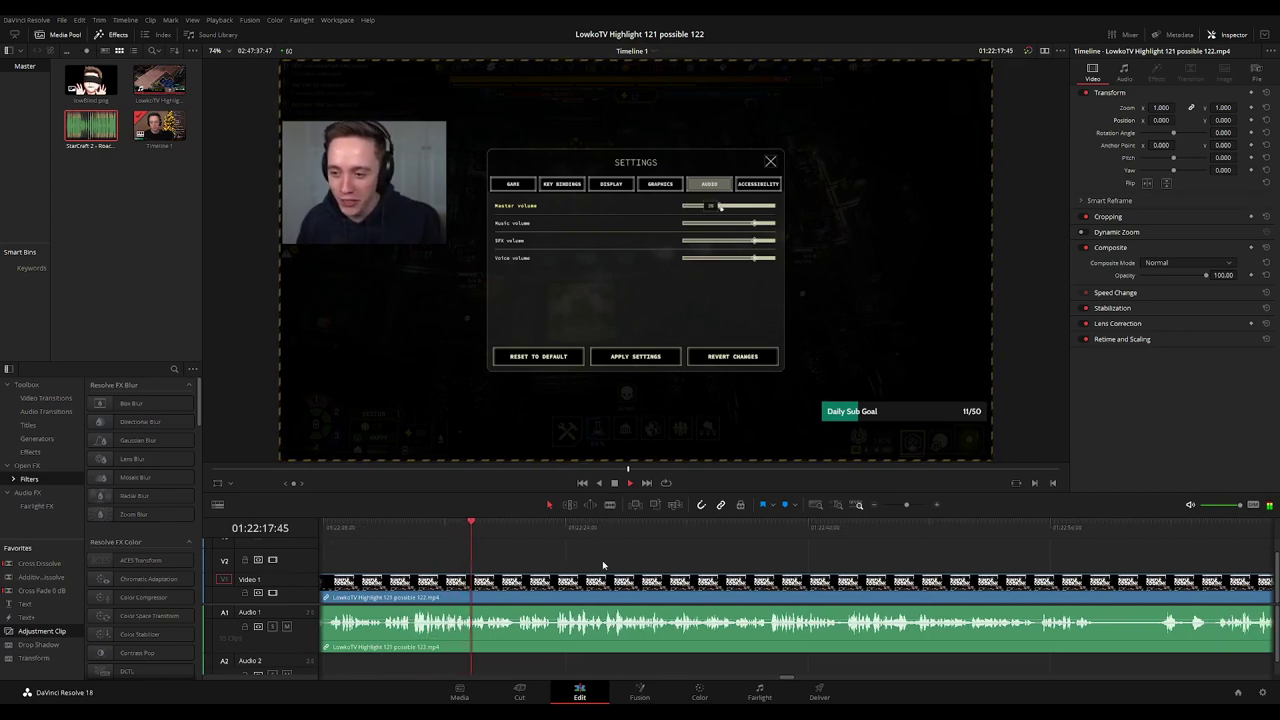
{"action": "scroll", "coordinate": [632, 561], "scroll_direction": "right", "scroll_amount": 1}
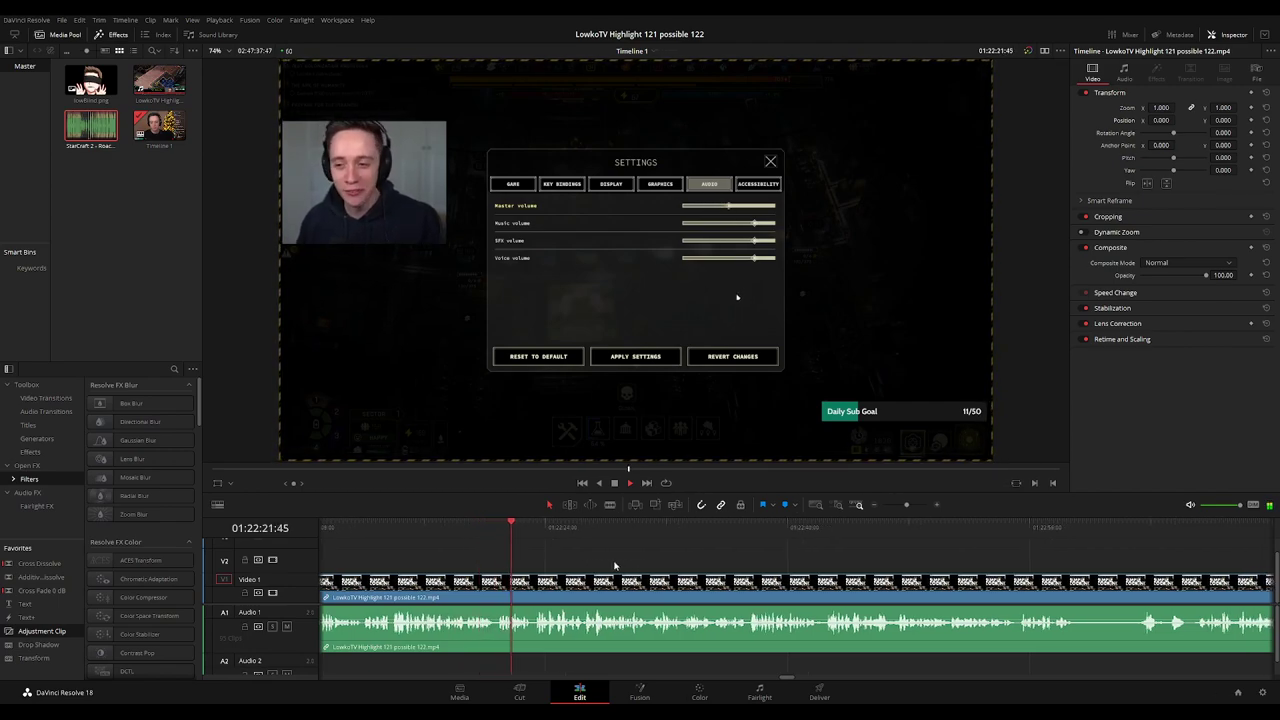
{"action": "scroll", "coordinate": [606, 566], "scroll_direction": "right", "scroll_amount": 1}
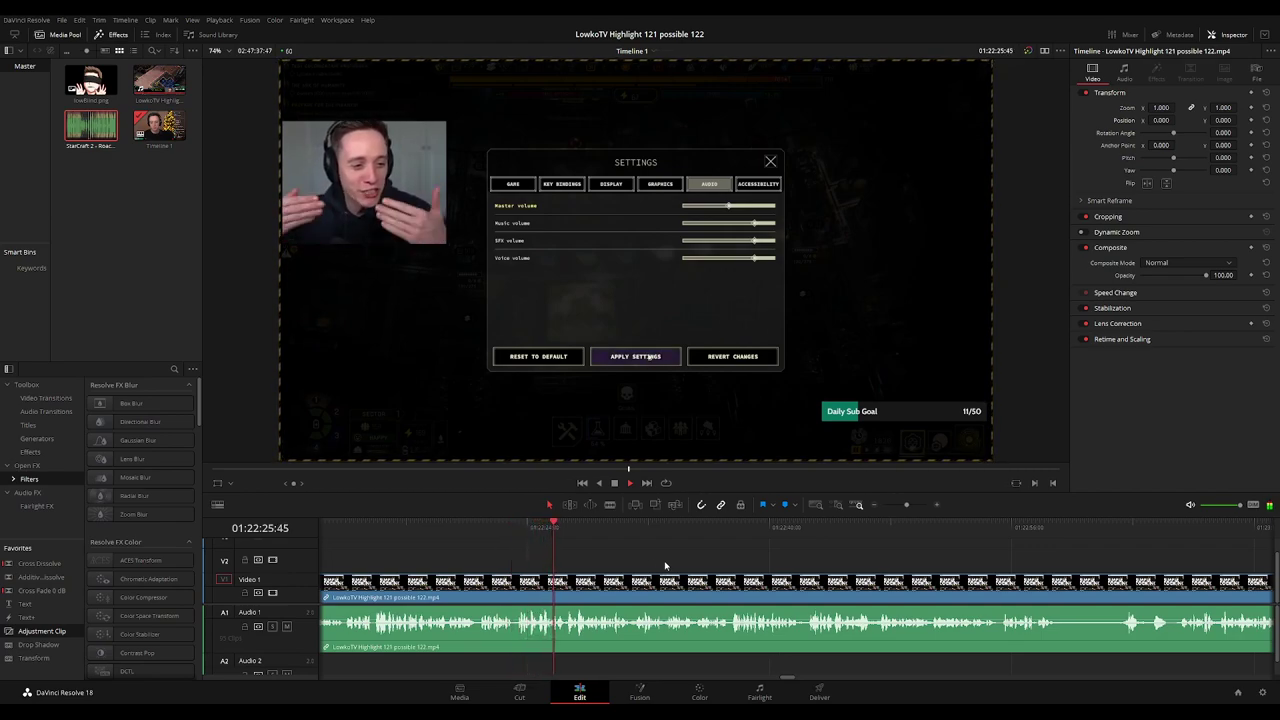
{"action": "scroll", "coordinate": [650, 565], "scroll_direction": "right", "scroll_amount": 1}
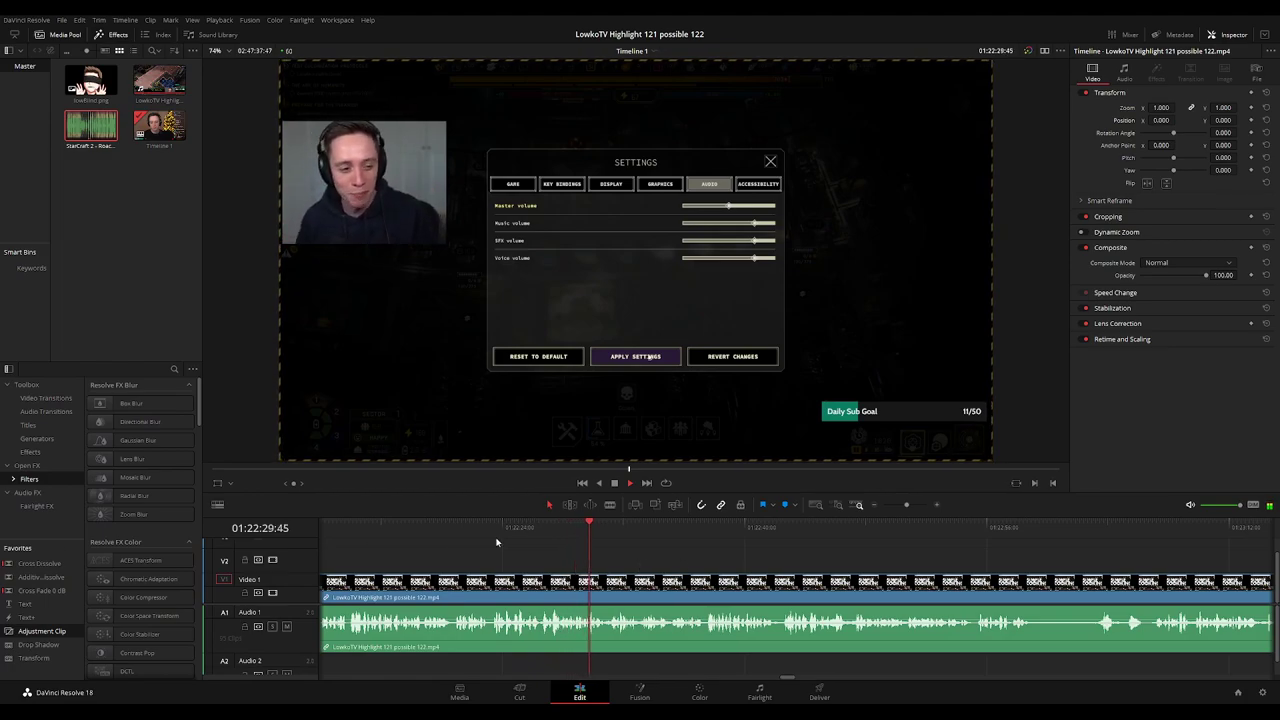
{"action": "scroll", "coordinate": [562, 543], "scroll_direction": "right", "scroll_amount": 7}
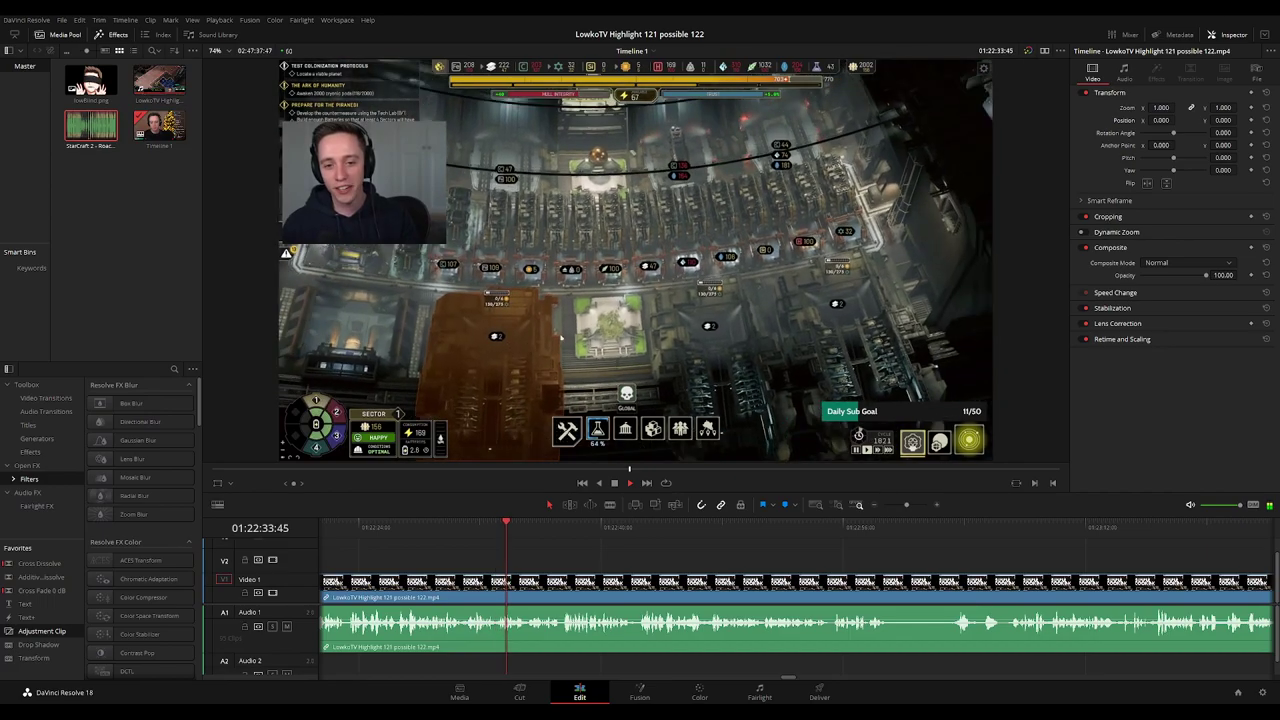
{"action": "scroll", "coordinate": [553, 551], "scroll_direction": "right", "scroll_amount": 2}
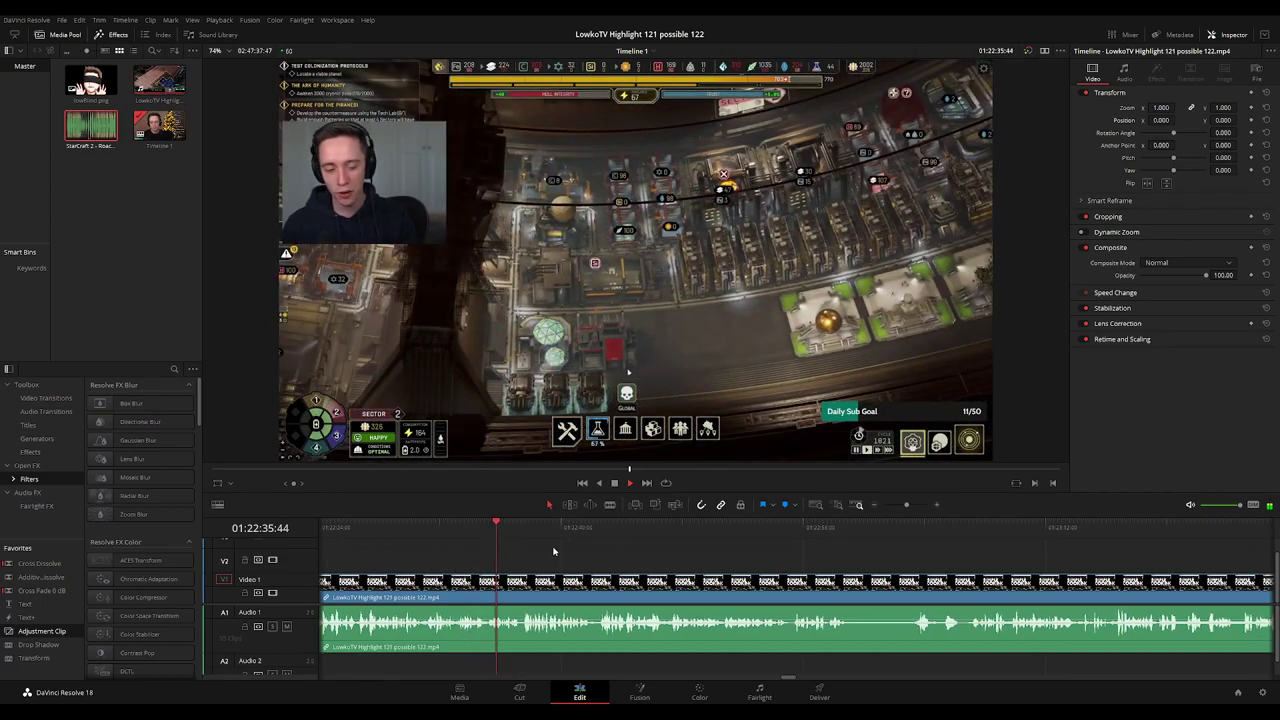
{"action": "scroll", "coordinate": [553, 551], "scroll_direction": "right", "scroll_amount": 2}
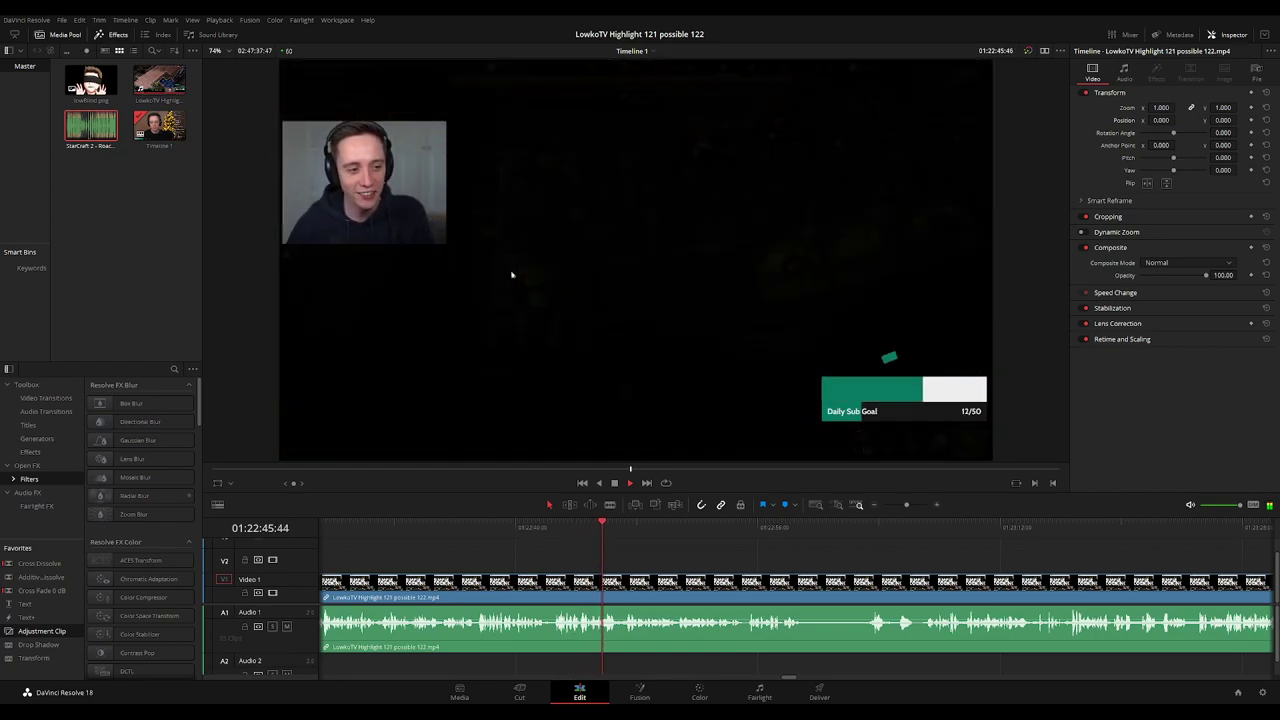
{"action": "left_click_drag", "start_coordinate": [696, 560], "coordinate": [553, 560]}
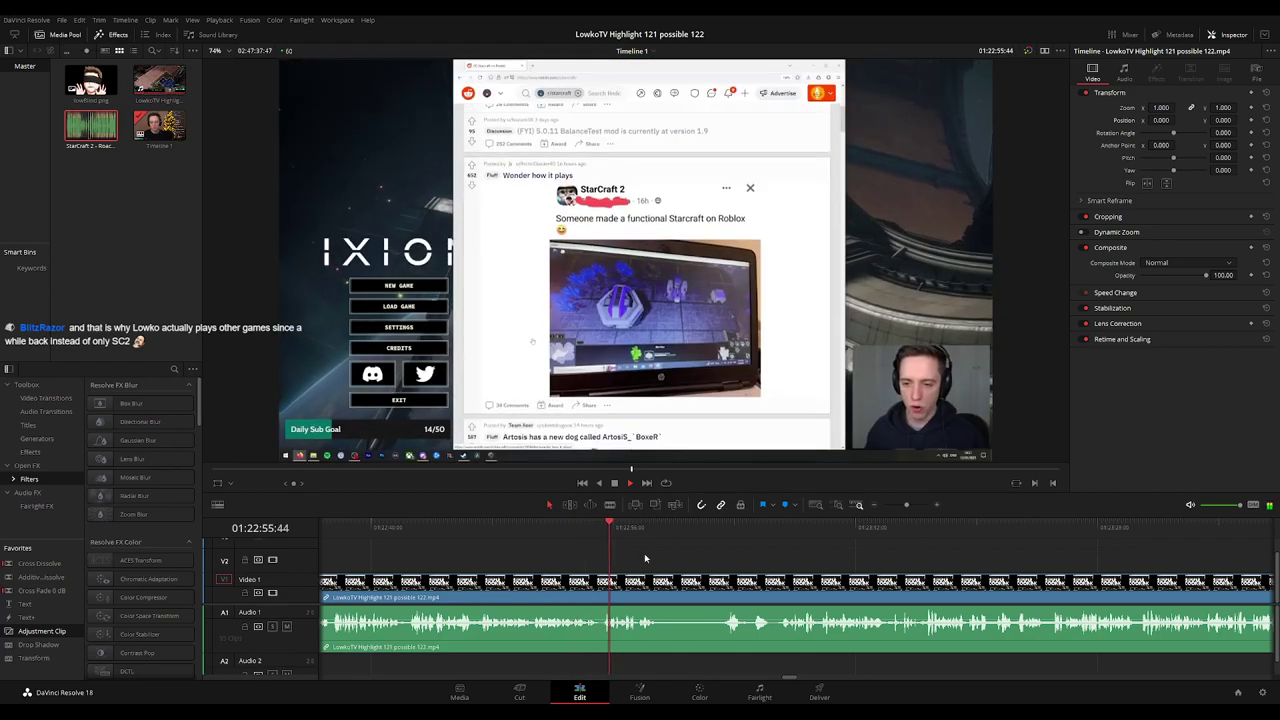
Cut out the short pause from 01:22:55:00 to about 01:22:55:16, close the gap and crossfade the join.
{"action": "scroll", "coordinate": [635, 556], "scroll_direction": "up", "scroll_amount": 3}
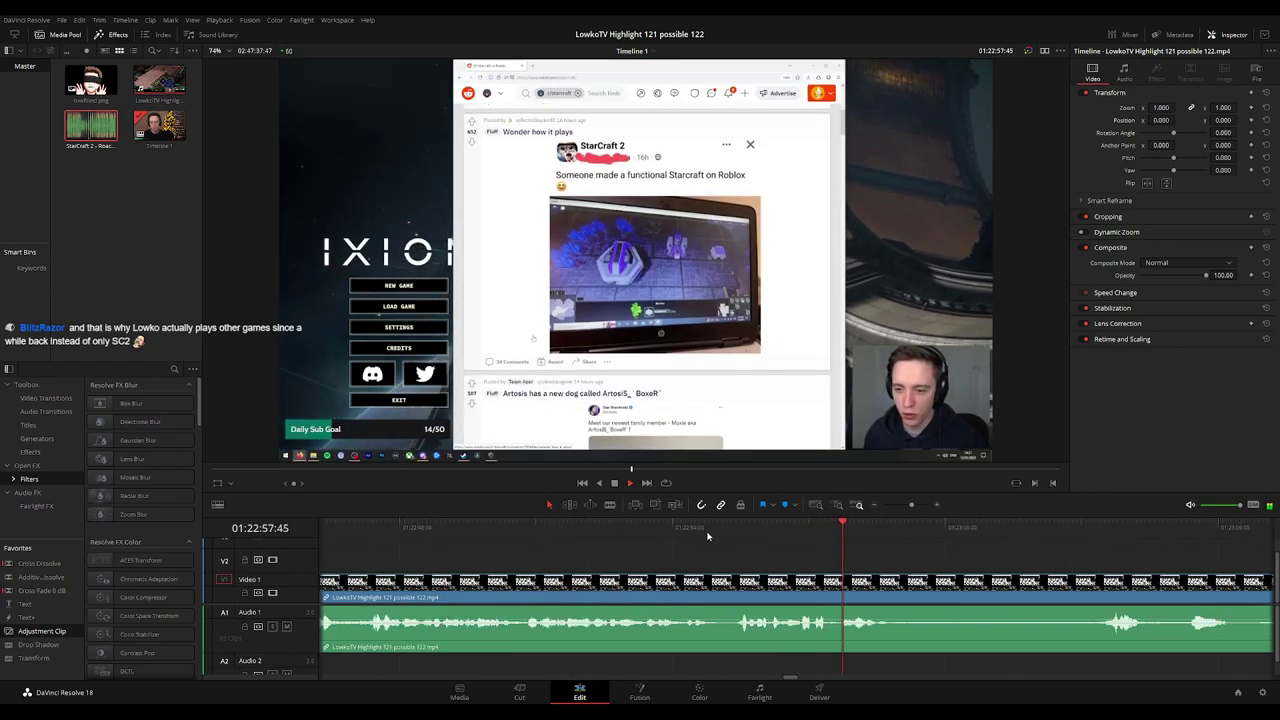
{"action": "mouse_move", "coordinate": [707, 536]}
{"action": "left_mouse_down"}
{"action": "mouse_move", "coordinate": [693, 532]}
{"action": "mouse_move", "coordinate": [716, 532]}
{"action": "left_mouse_up"}
{"action": "key", "text": "b"}
{"action": "left_click", "coordinate": [718, 589]}
{"action": "left_click", "coordinate": [732, 590]}
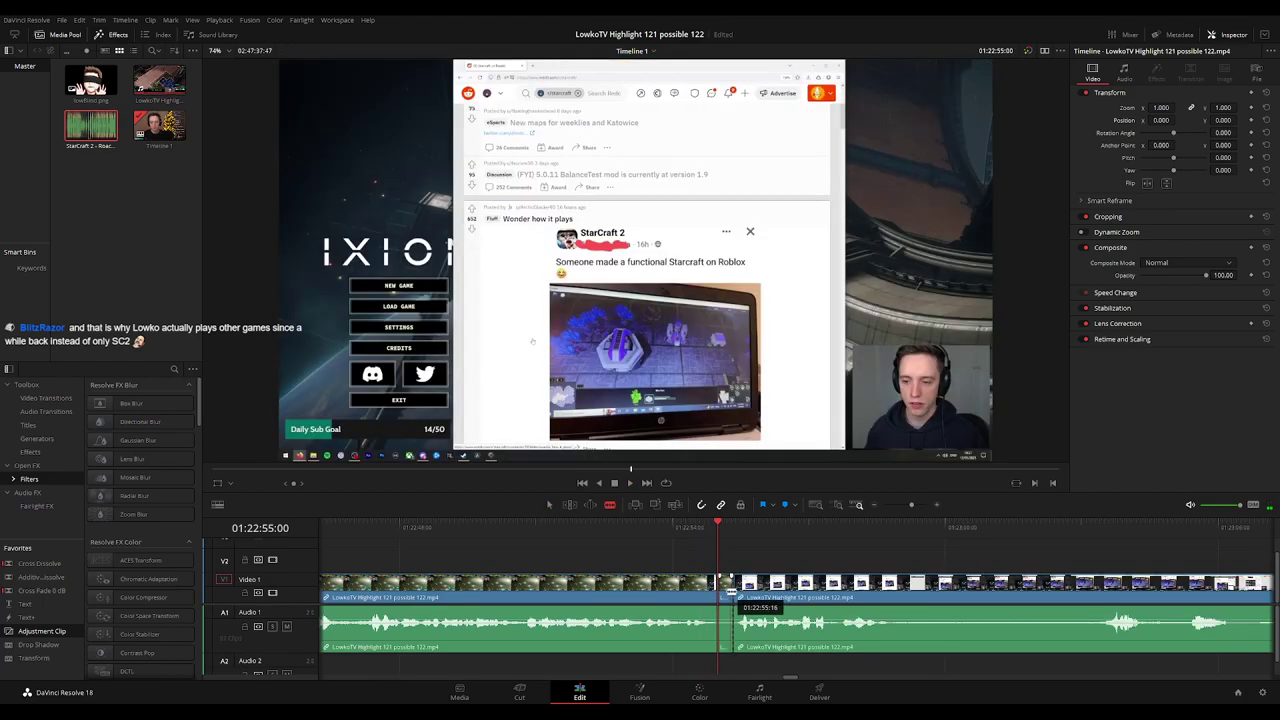
{"action": "key", "text": "a"}
{"action": "left_click", "coordinate": [727, 588]}
{"action": "key", "text": "Delete"}
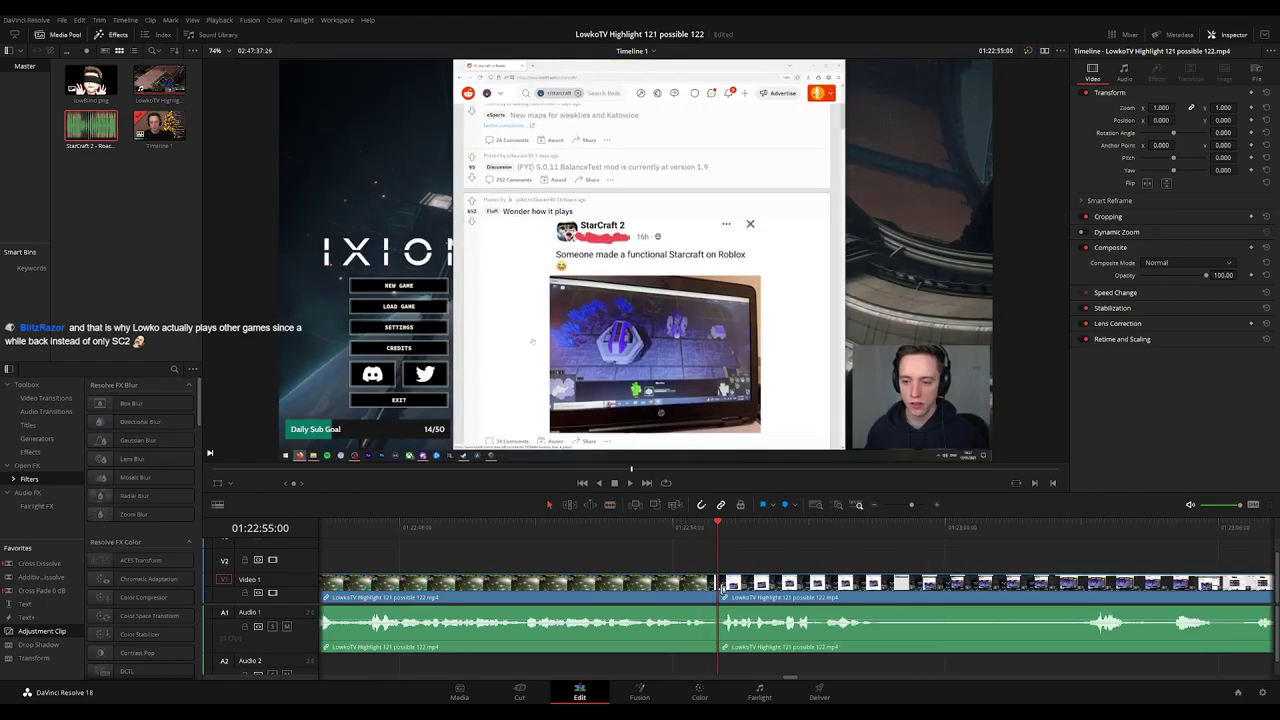
{"action": "key", "text": "space"}
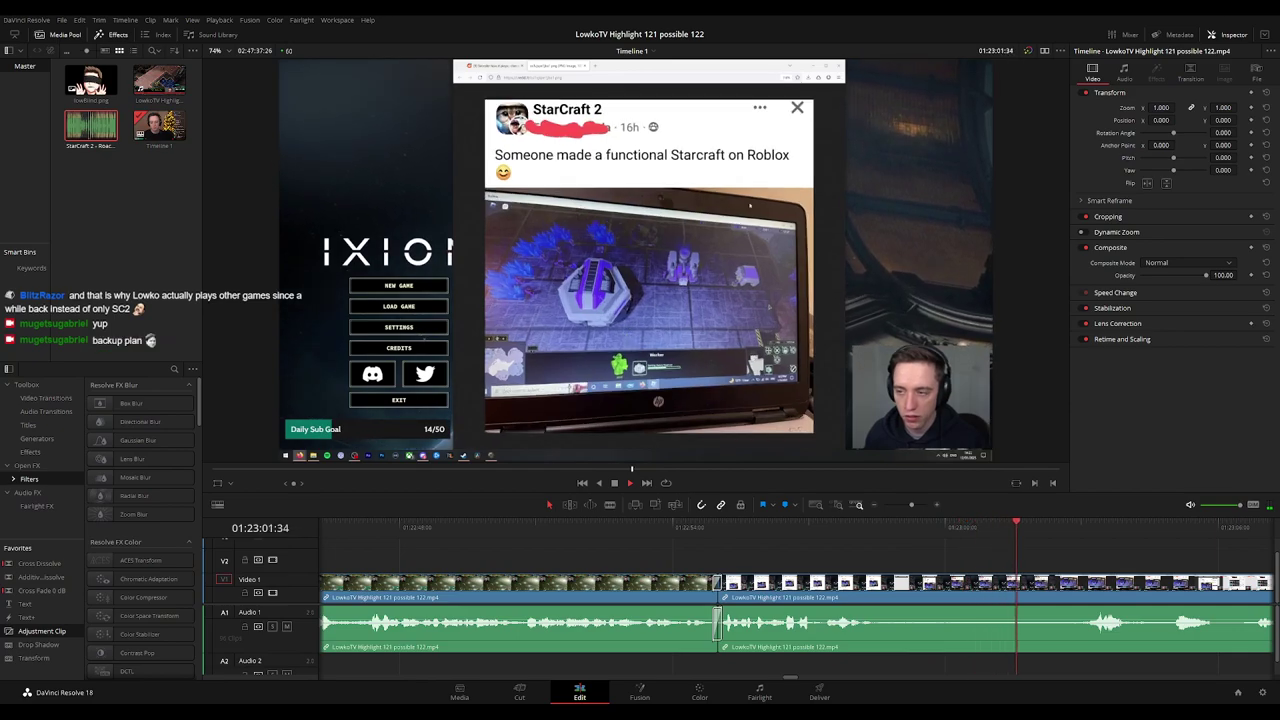
Cut out the short pause starting at about 01:23:06:00, close the gap and colour-mark the clip before it green.
{"action": "scroll", "coordinate": [622, 565], "scroll_direction": "down", "scroll_amount": 3}
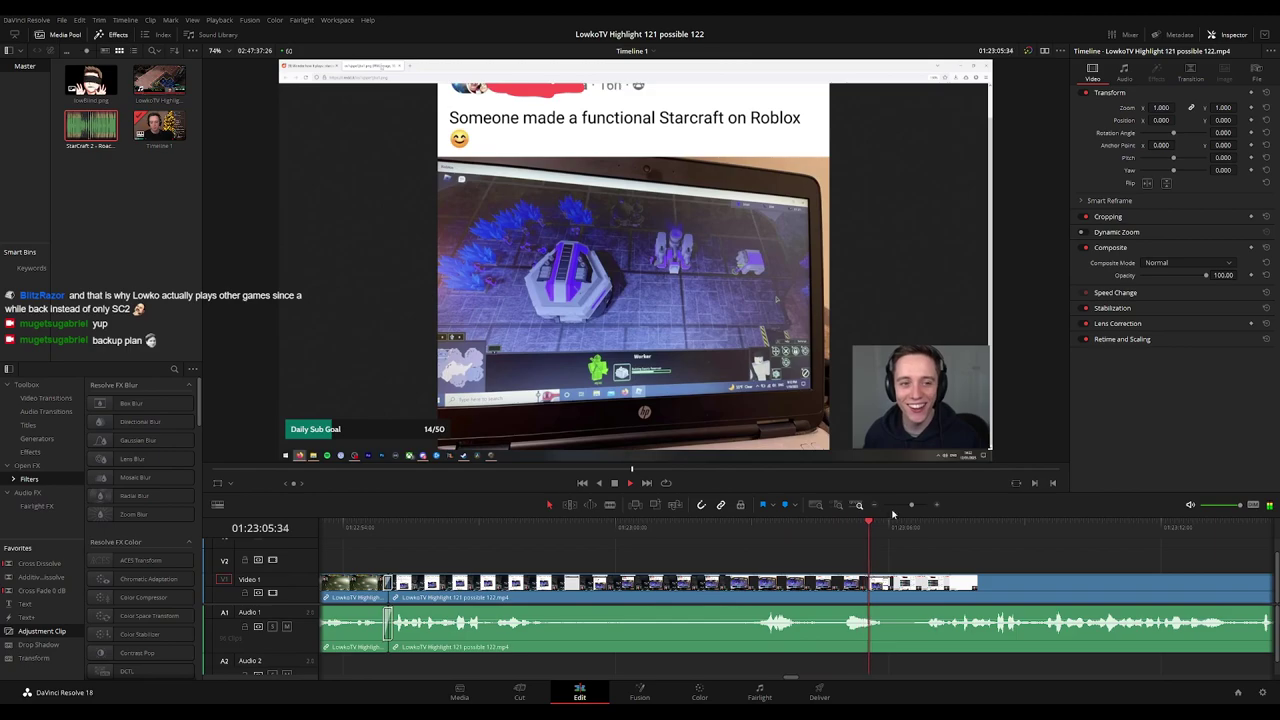
{"action": "left_click_drag", "start_coordinate": [911, 505], "coordinate": [904, 505]}
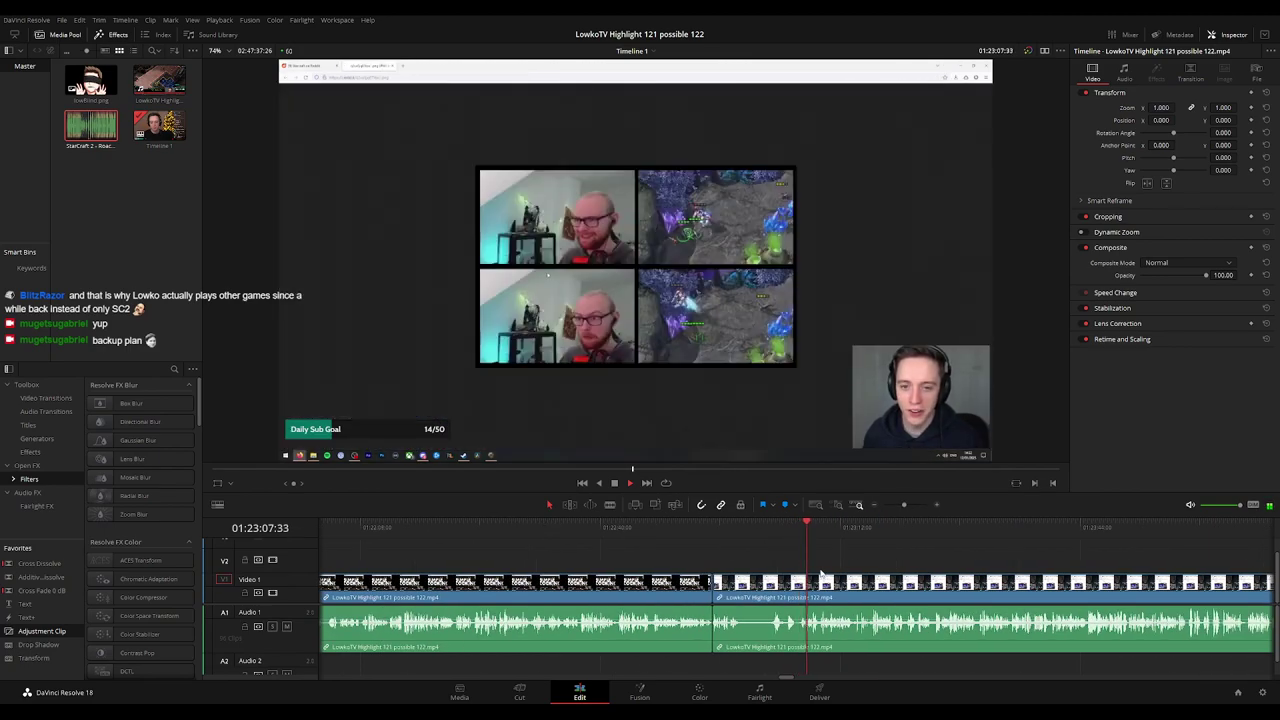
{"action": "scroll", "coordinate": [821, 571], "scroll_direction": "up", "scroll_amount": 2}
{"action": "key", "text": "b"}
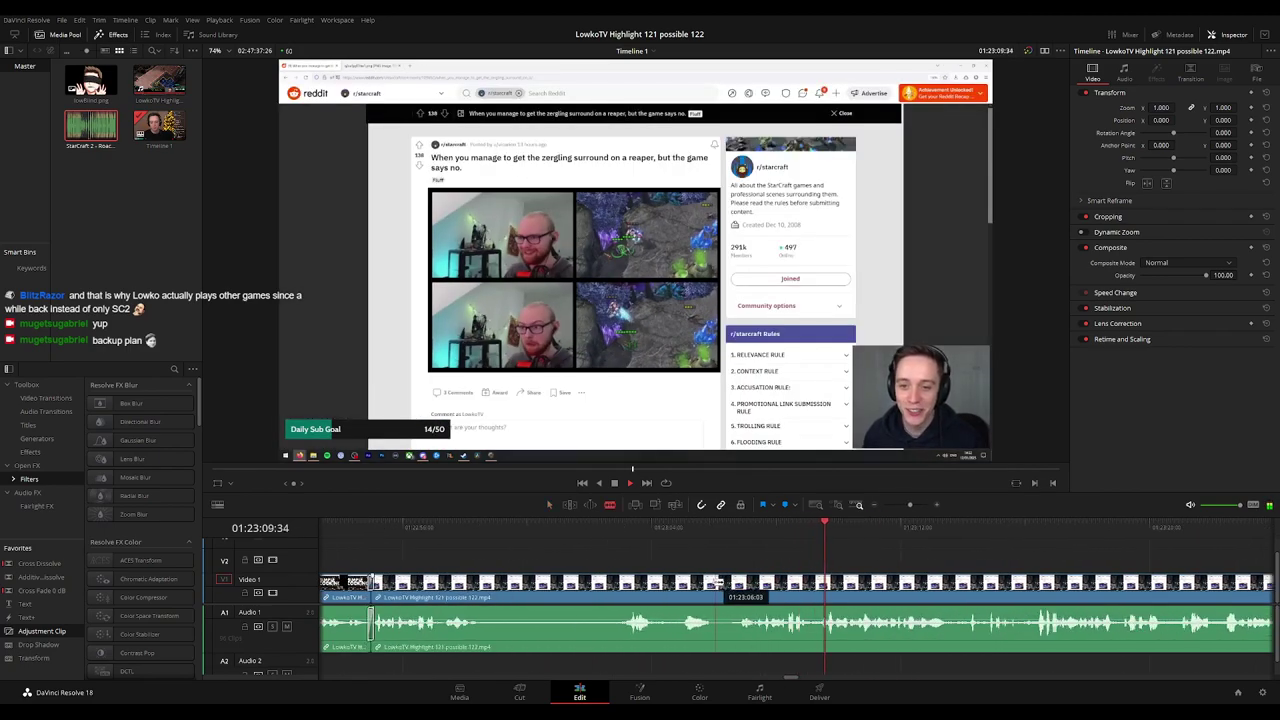
{"action": "left_click", "coordinate": [713, 582]}
{"action": "left_click", "coordinate": [731, 583]}
{"action": "key", "text": "a"}
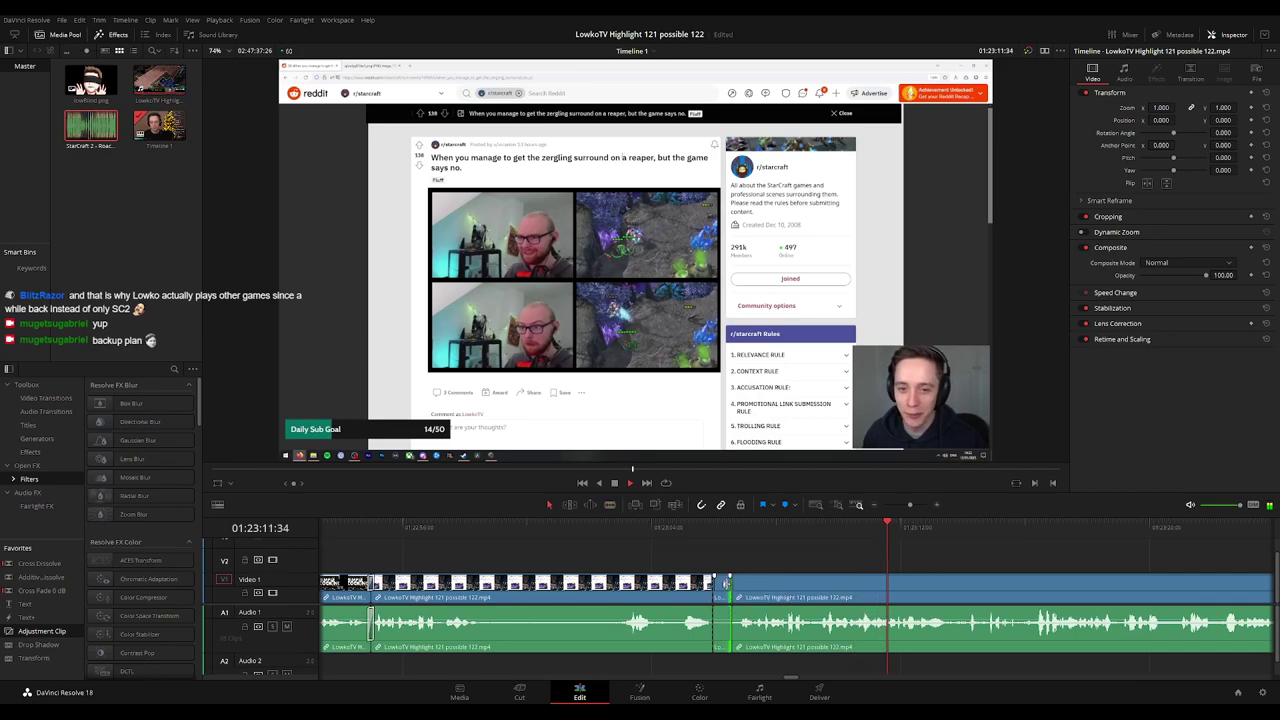
{"action": "left_click", "coordinate": [723, 583]}
{"action": "key", "text": "Delete"}
{"action": "left_click", "coordinate": [661, 588]}
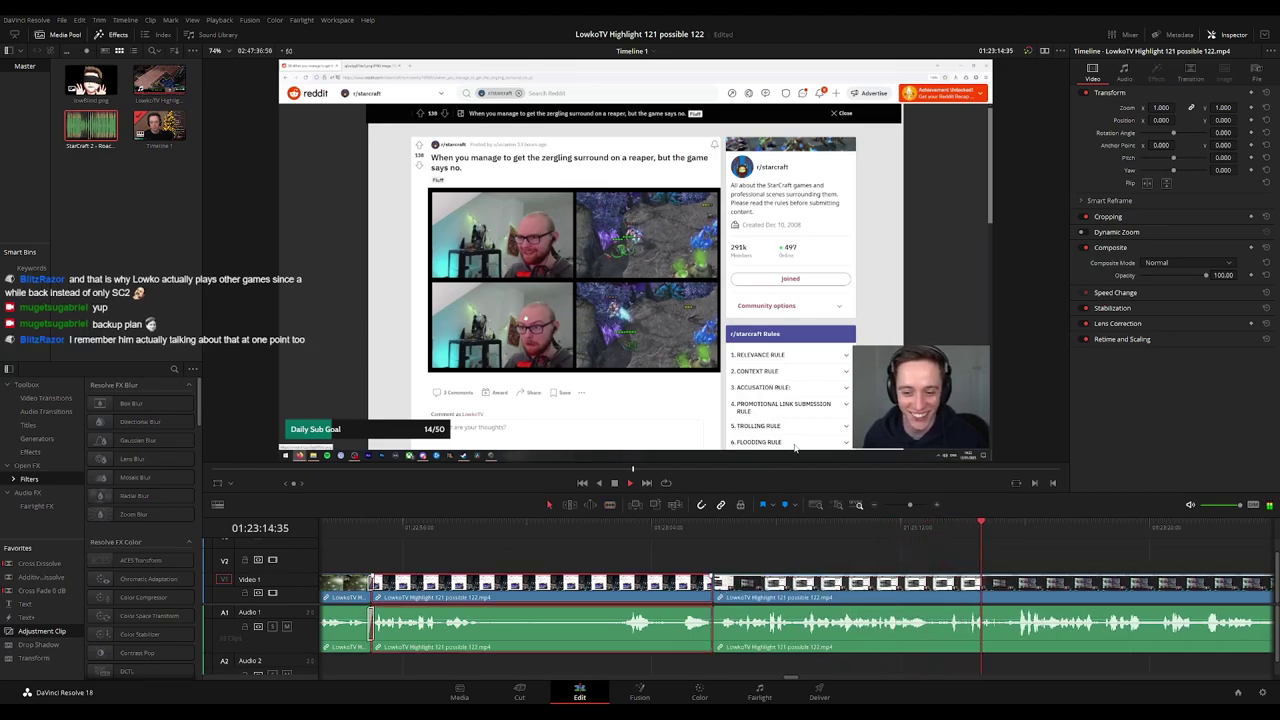
{"action": "left_click", "coordinate": [713, 583]}
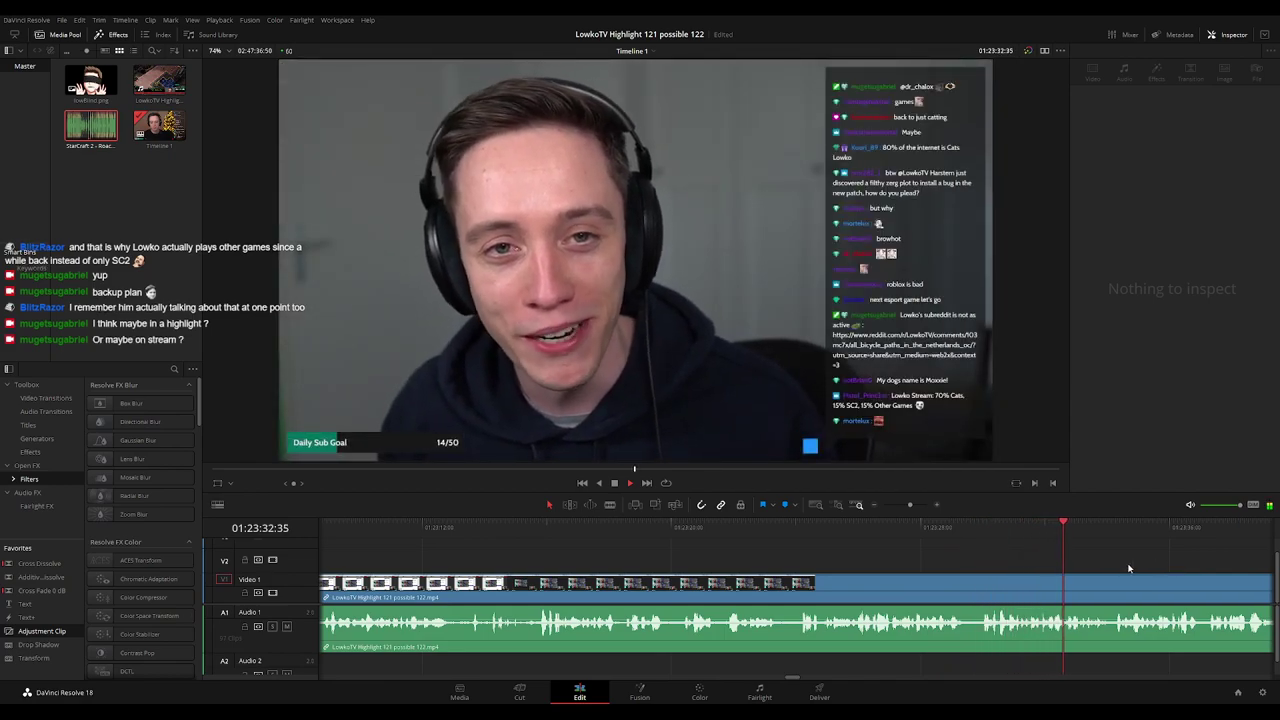
Review the webcam talk and the Reddit zergling-surround post footage from about 01:23:32 to 01:23:57.
{"action": "left_click", "coordinate": [585, 576]}
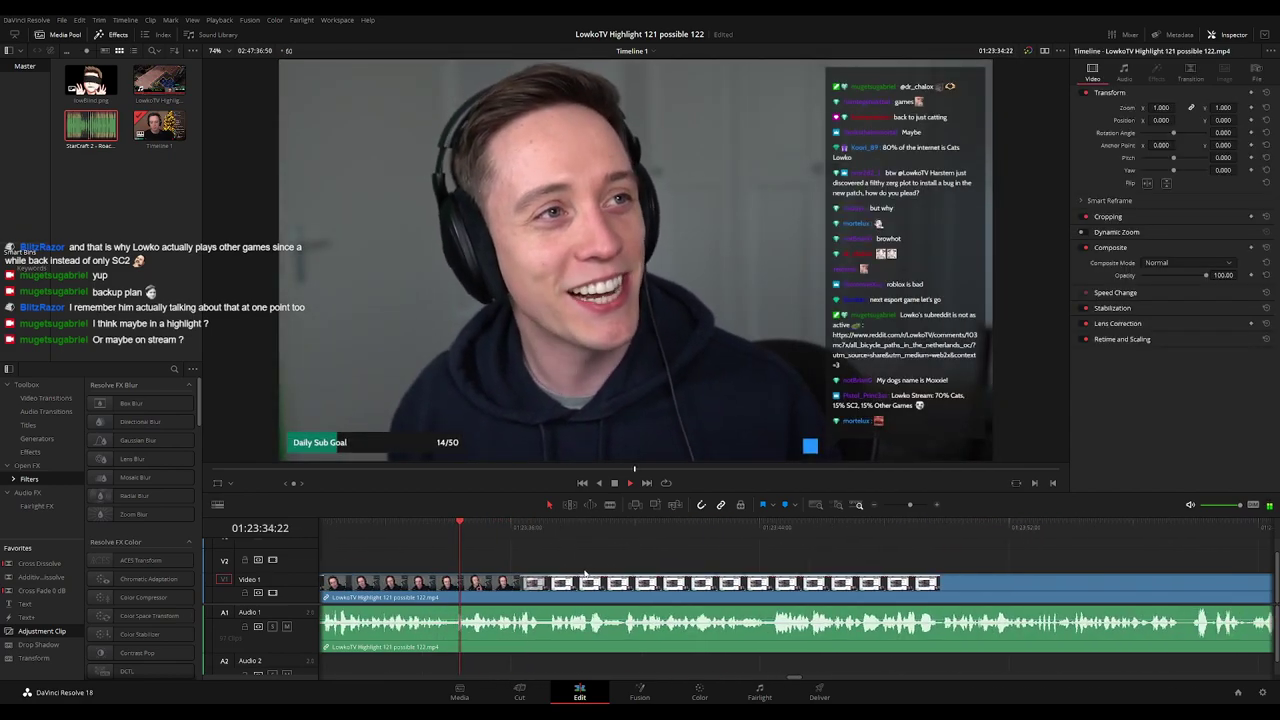
{"action": "scroll", "coordinate": [663, 571], "scroll_direction": "down", "scroll_amount": 4}
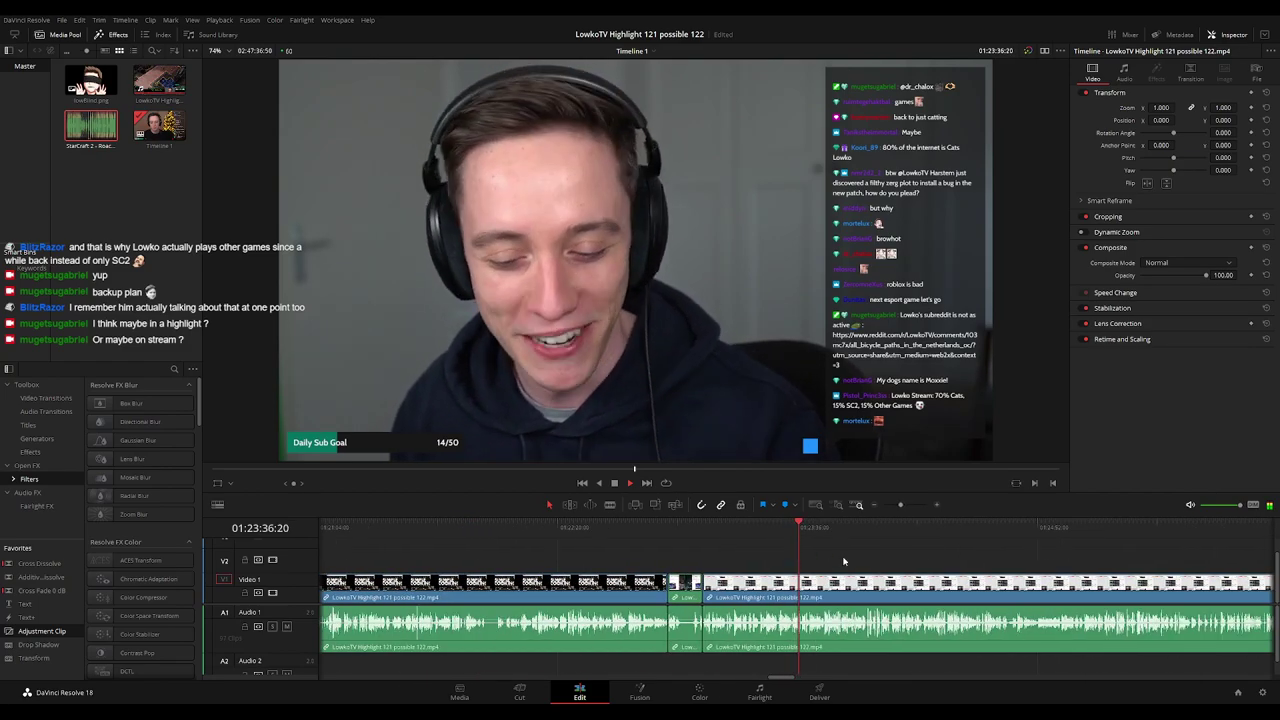
{"action": "scroll", "coordinate": [843, 561], "scroll_direction": "up", "scroll_amount": 2}
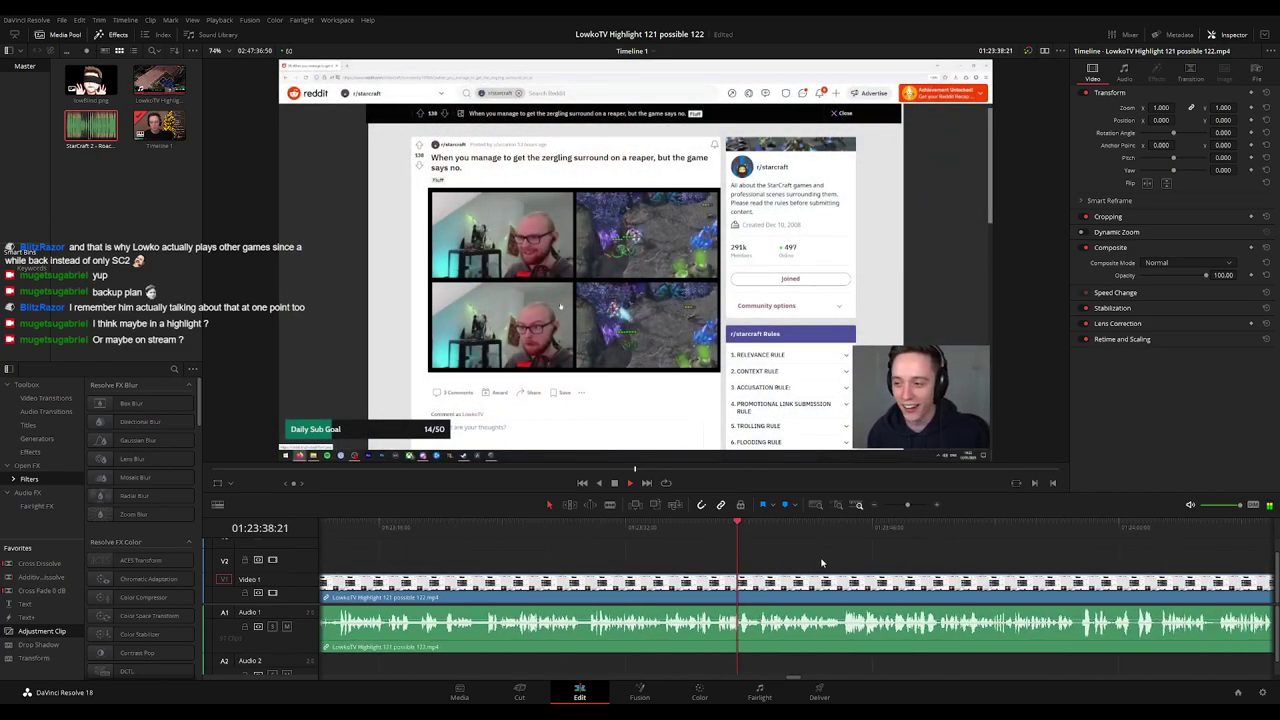
{"action": "scroll", "coordinate": [821, 562], "scroll_direction": "right", "scroll_amount": 2}
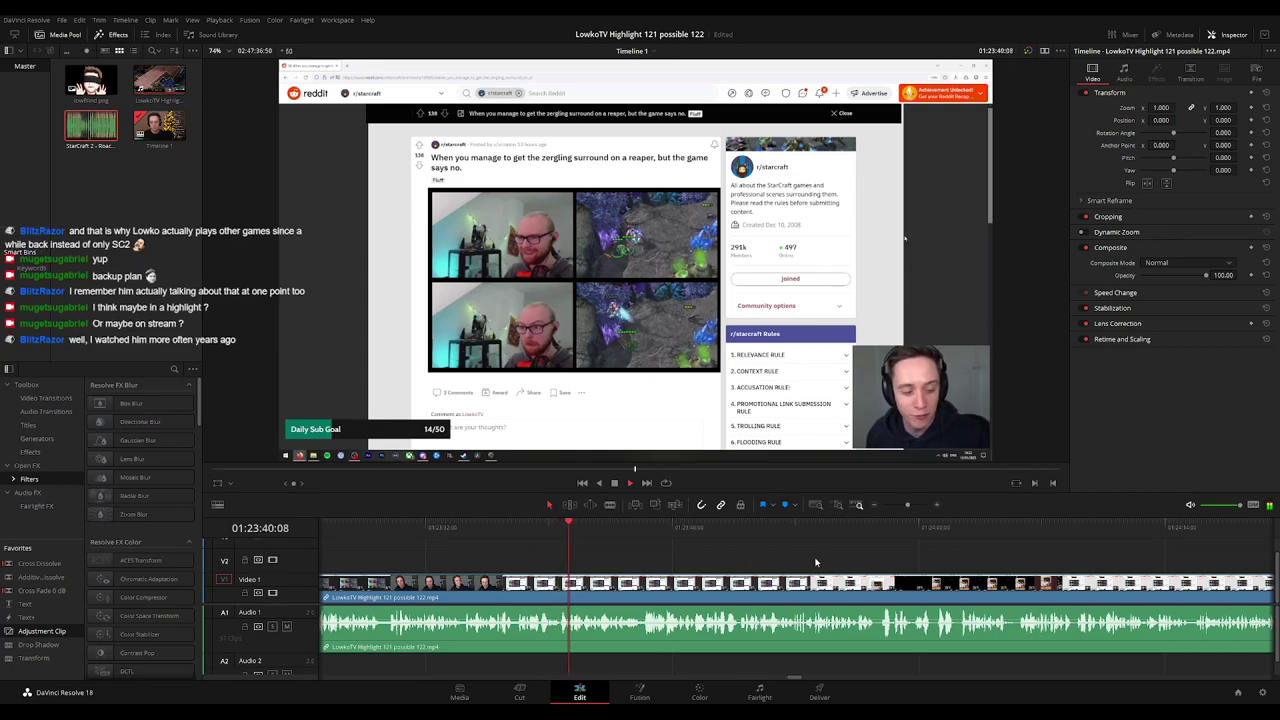
{"action": "scroll", "coordinate": [716, 557], "scroll_direction": "right", "scroll_amount": 1}
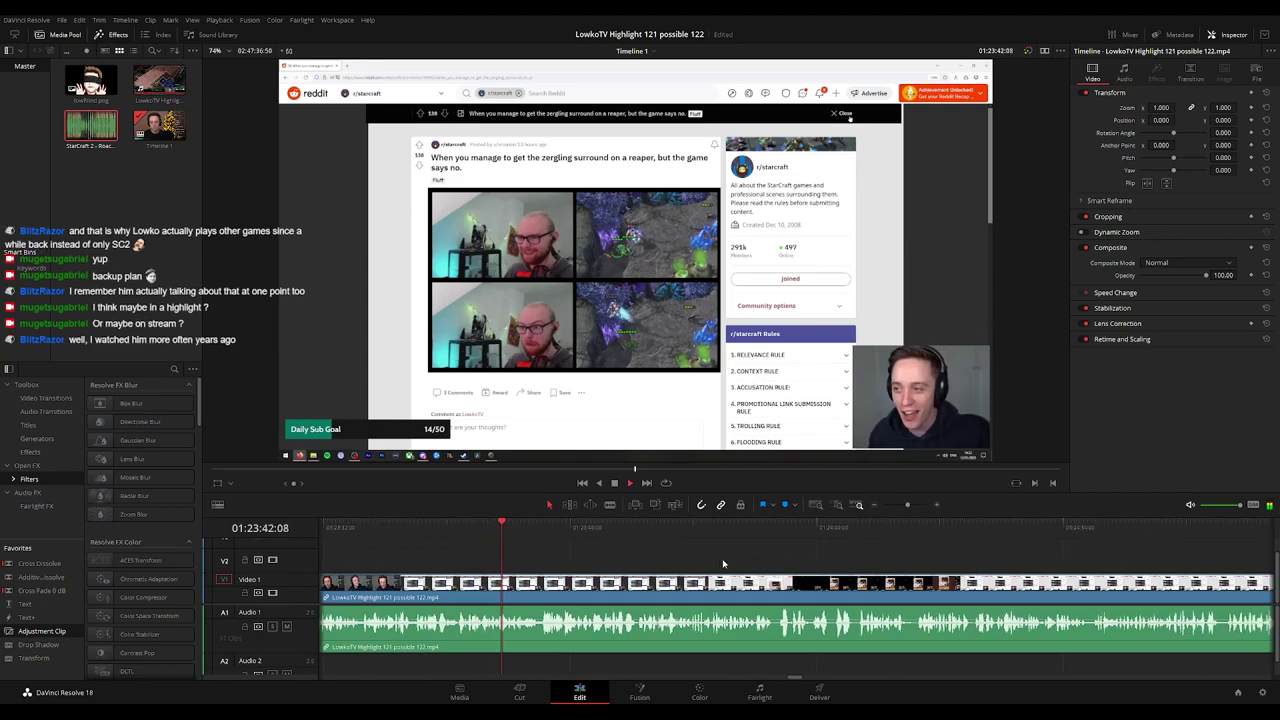
{"action": "scroll", "coordinate": [690, 567], "scroll_direction": "right", "scroll_amount": 1}
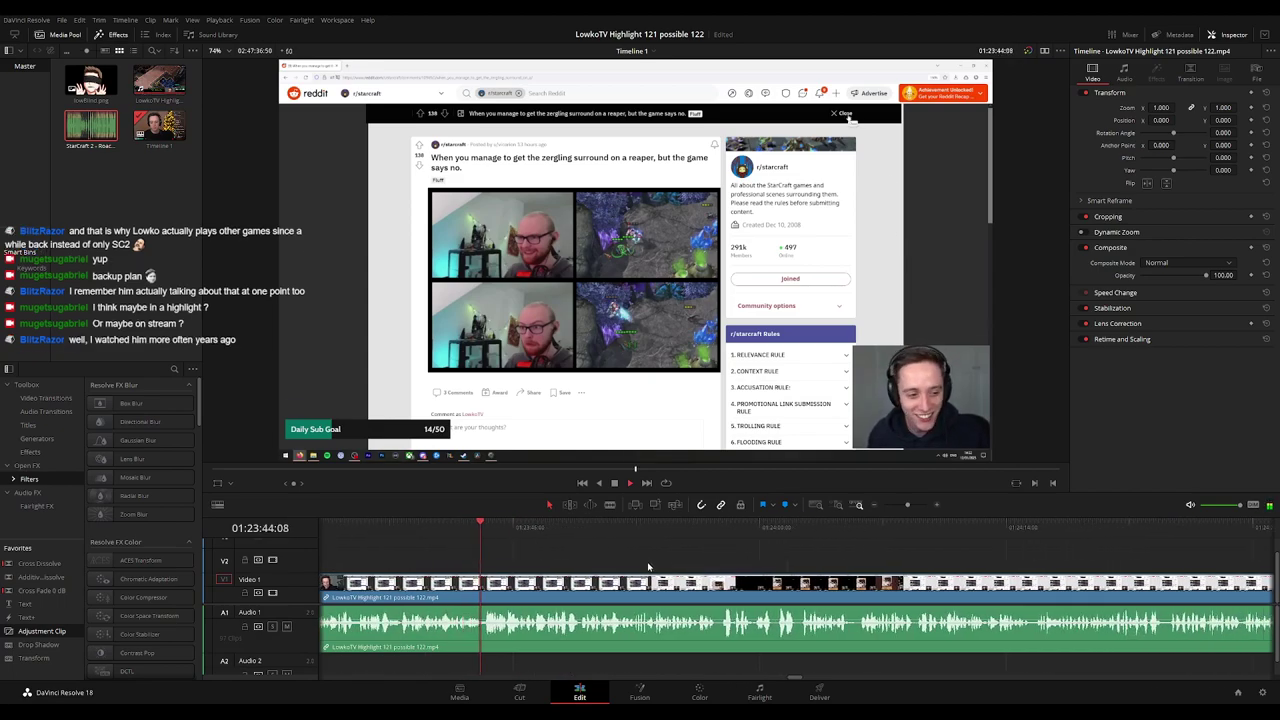
{"action": "scroll", "coordinate": [650, 567], "scroll_direction": "right", "scroll_amount": 1}
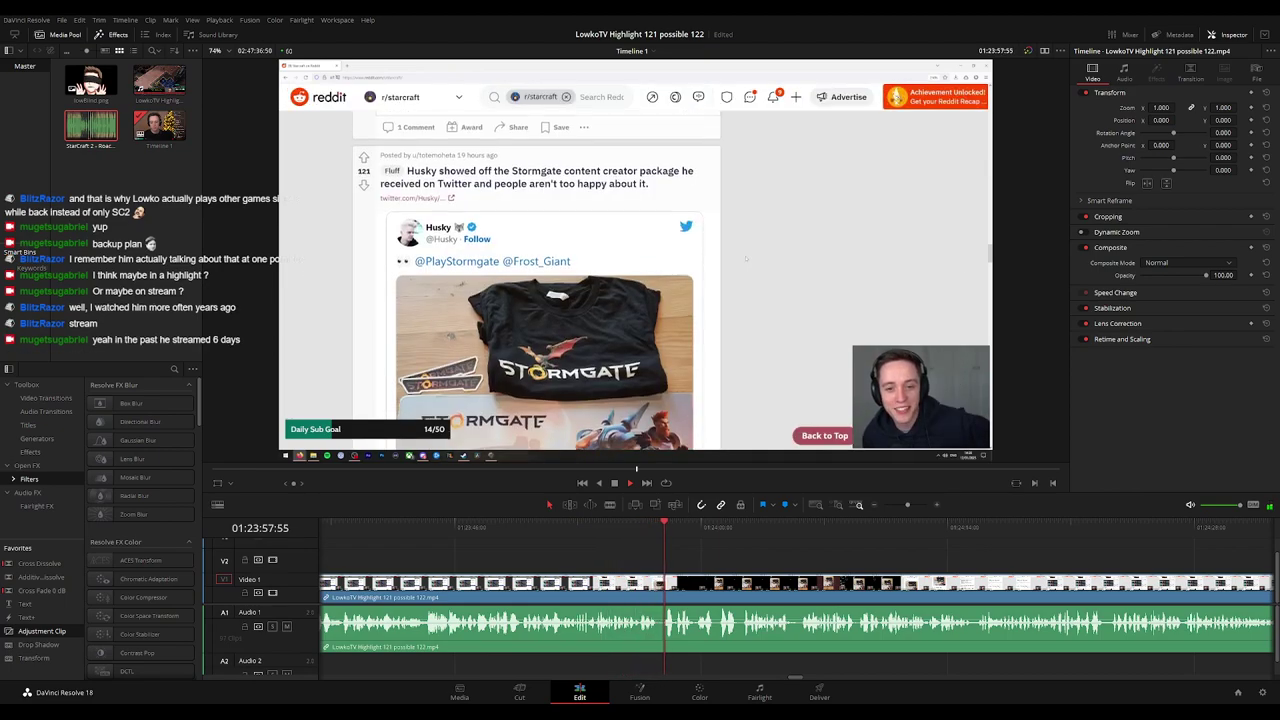
Cut out the short pause from 01:23:57:30 to about 01:23:57:51 before the Stormgate tweet and close the gap.
{"action": "left_click", "coordinate": [648, 527]}
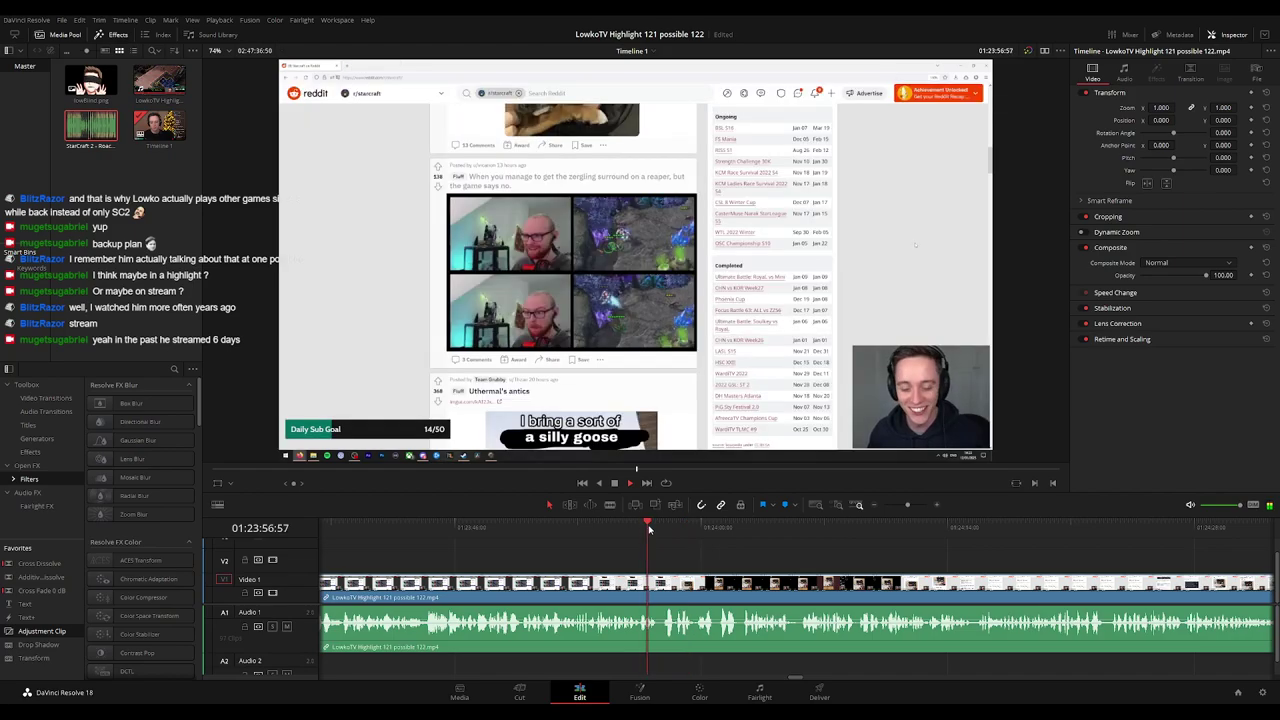
{"action": "key", "text": "space"}
{"action": "key", "text": "ctrl+="}
{"action": "key", "text": "ctrl+="}
{"action": "key", "text": "ctrl+="}
{"action": "key", "text": "ctrl+b"}
{"action": "key", "text": "b"}
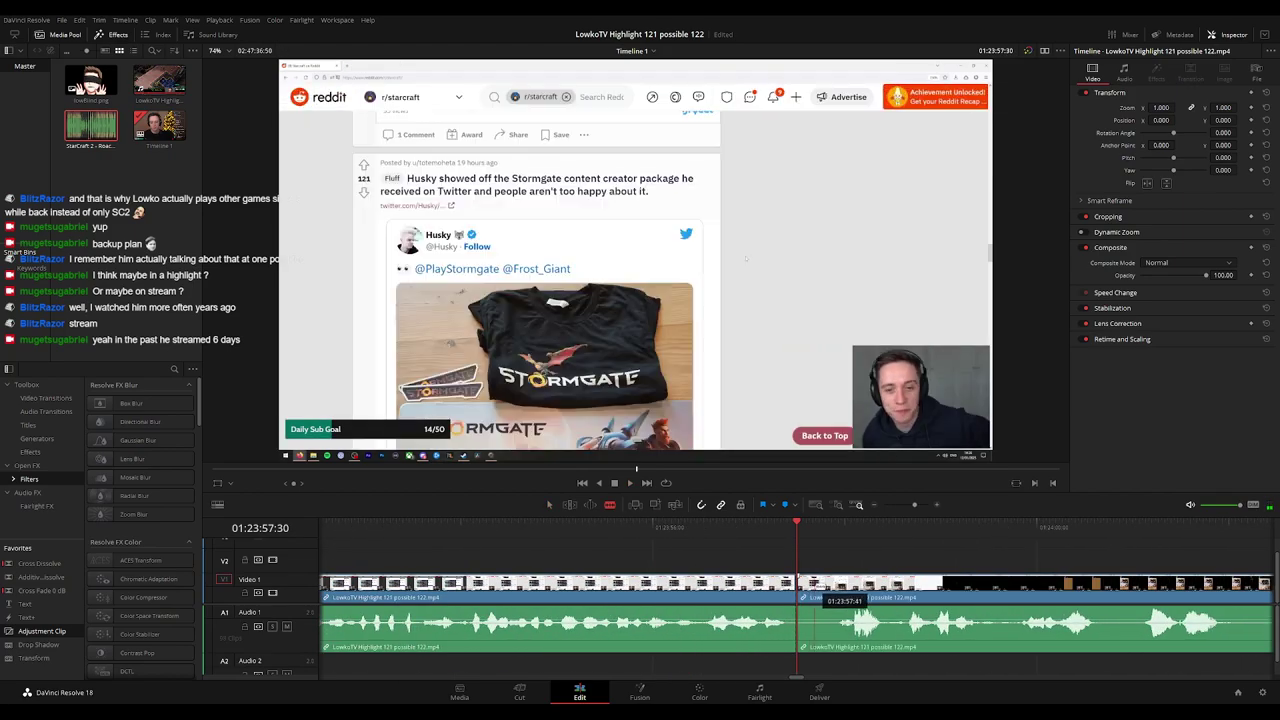
{"action": "left_click", "coordinate": [830, 588]}
{"action": "key", "text": "Delete"}
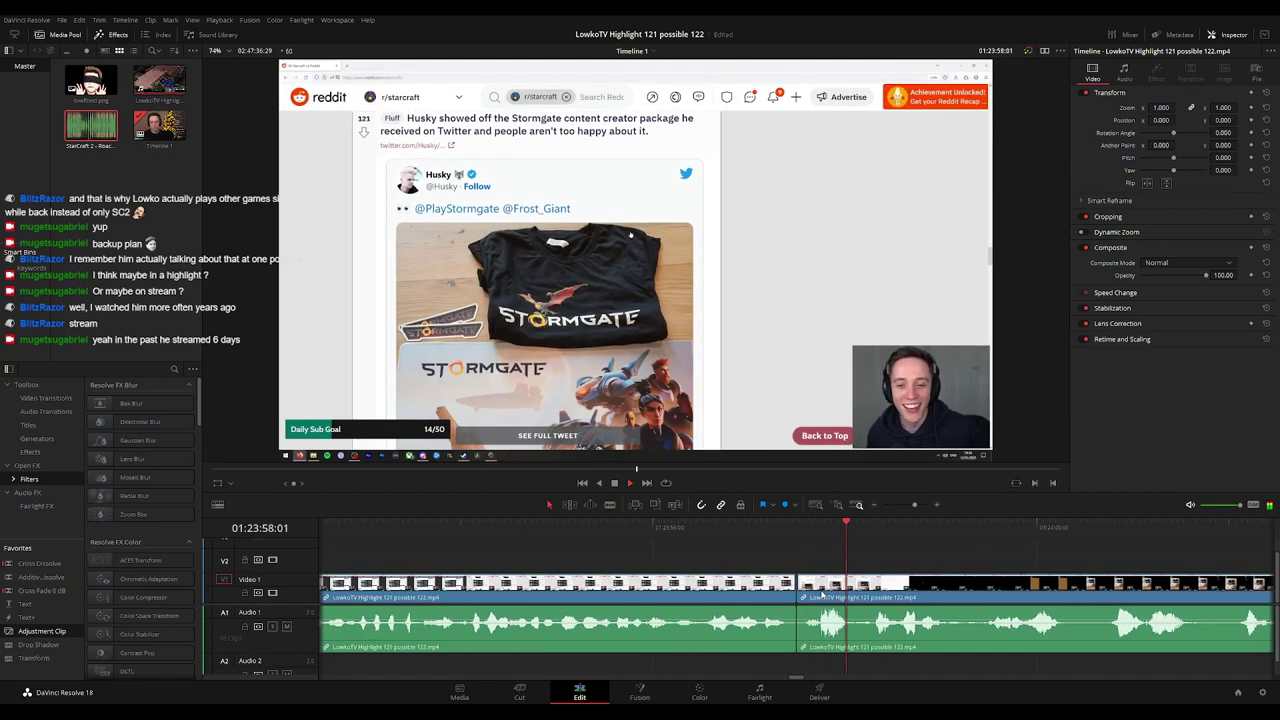
Colour-mark the clip that ends at 01:23:57:30 green.
{"action": "key", "text": "space"}
{"action": "left_click", "coordinate": [724, 596]}
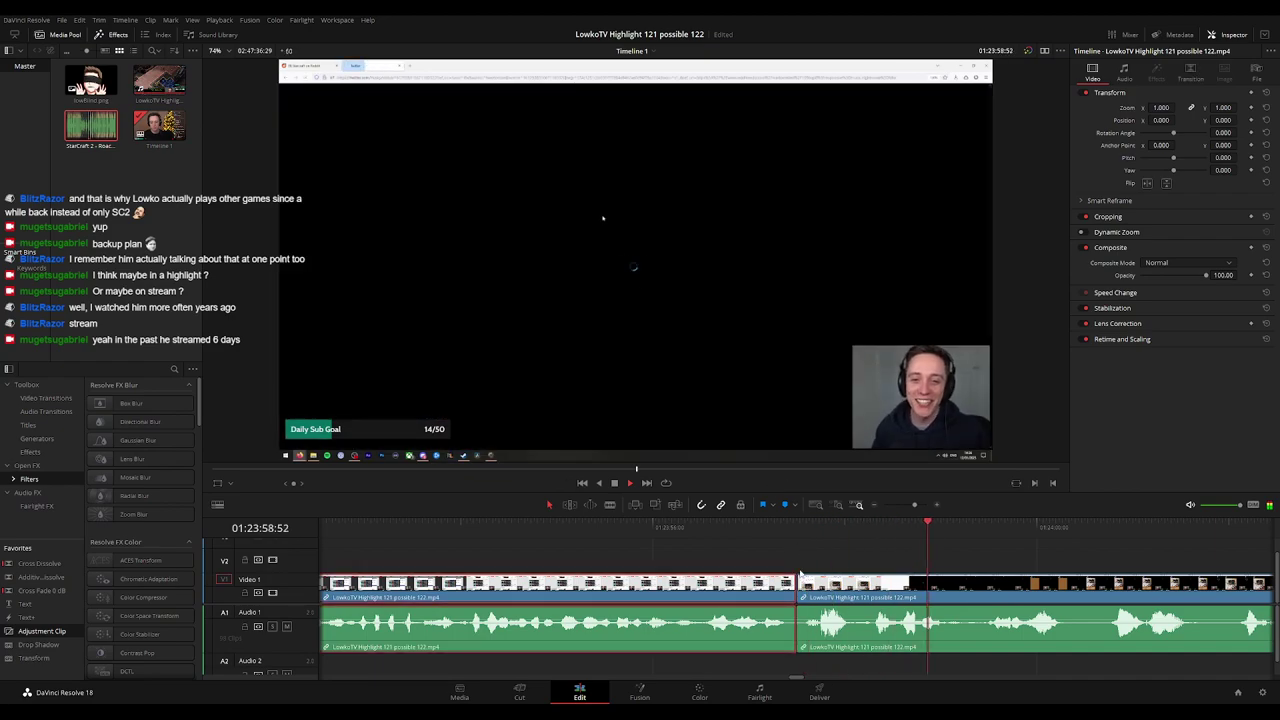
{"action": "left_click", "coordinate": [1131, 554]}
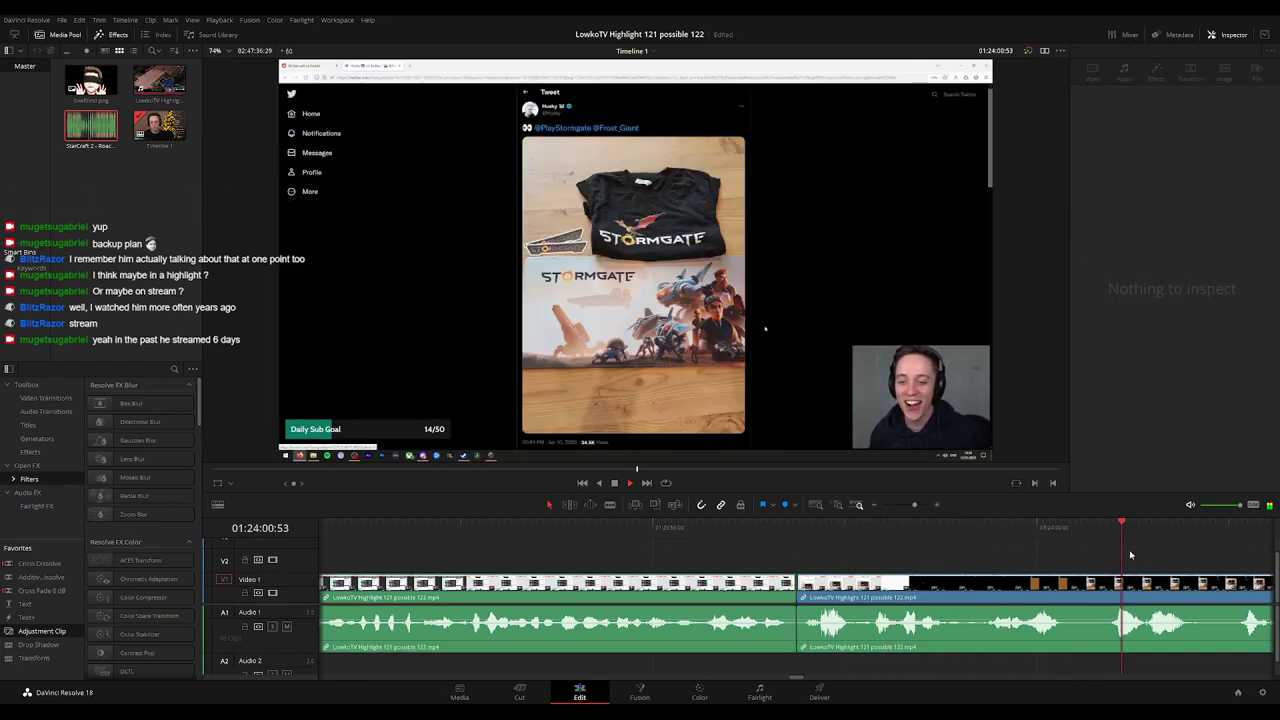
Review the Stormgate tweet and the Reddit browsing footage from about 01:24:00 to 01:24:45.
{"action": "key", "text": "ctrl+minus"}
{"action": "key", "text": "ctrl+minus"}
{"action": "key", "text": "ctrl+minus"}
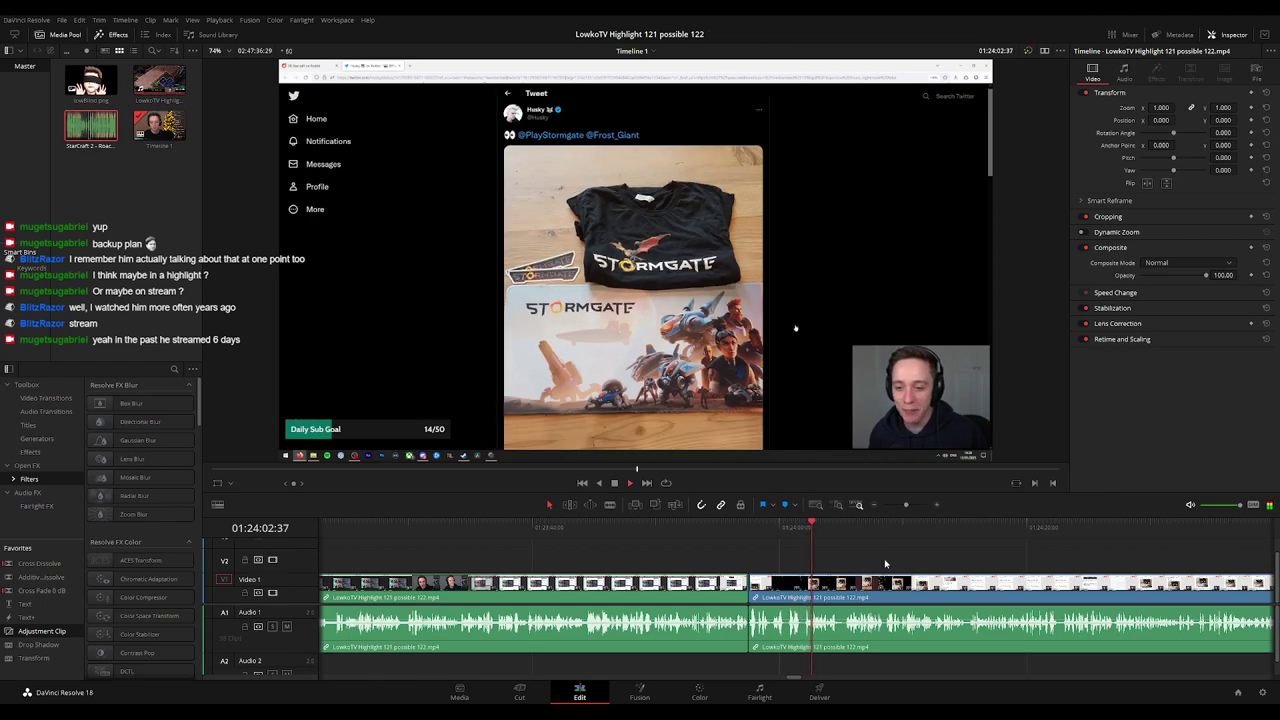
{"action": "left_click_drag", "start_coordinate": [886, 561], "coordinate": [698, 559]}
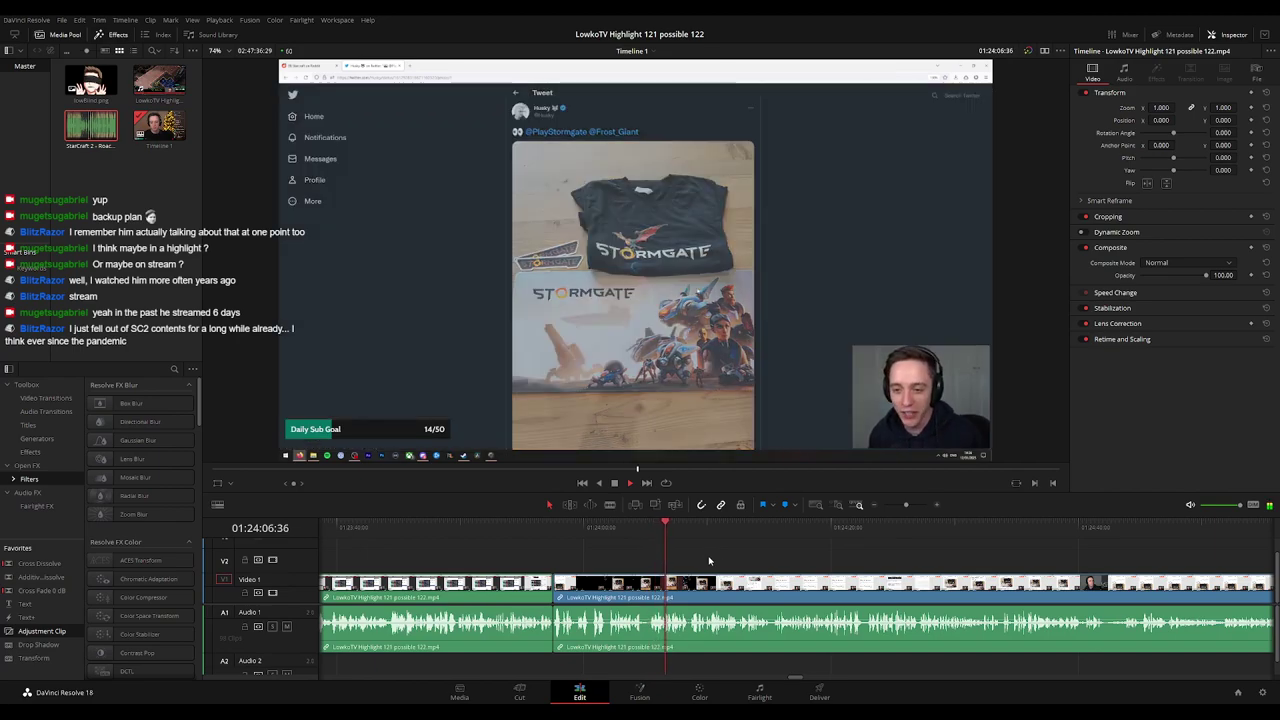
{"action": "left_click_drag", "start_coordinate": [806, 561], "coordinate": [711, 558]}
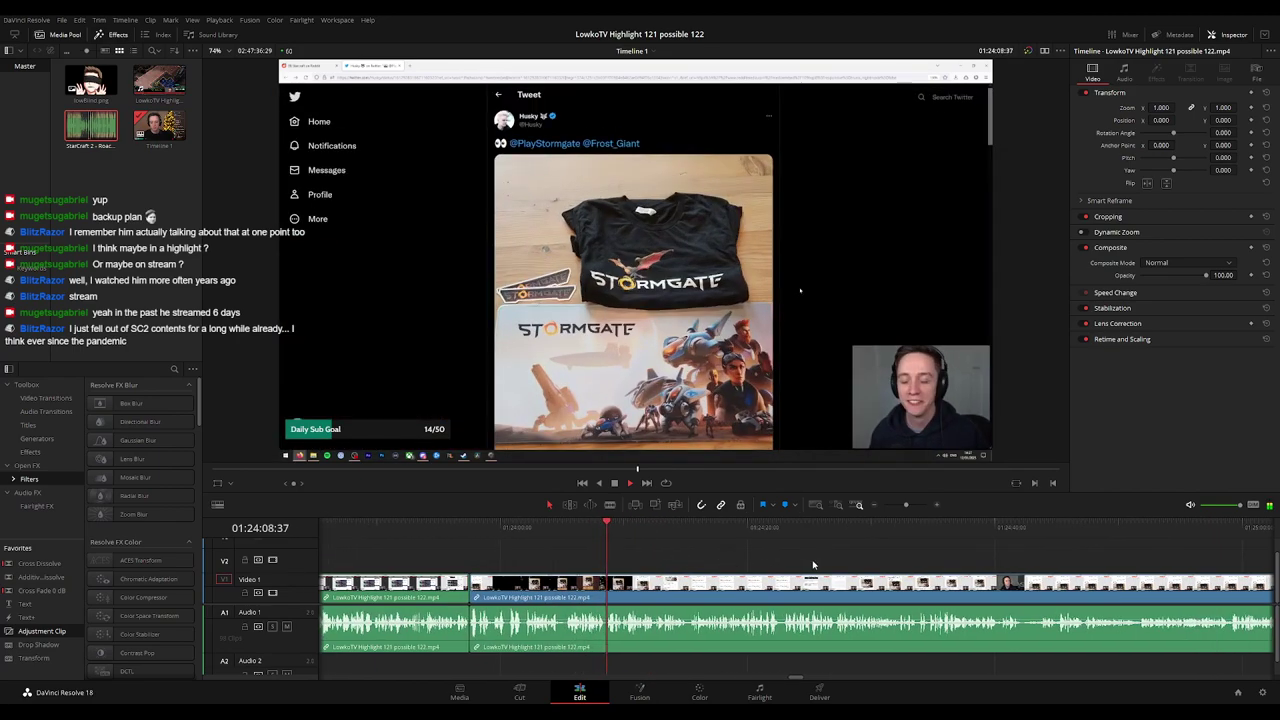
{"action": "scroll", "coordinate": [870, 560], "scroll_direction": "up", "scroll_amount": 2}
{"action": "left_click_drag", "start_coordinate": [930, 557], "coordinate": [733, 555]}
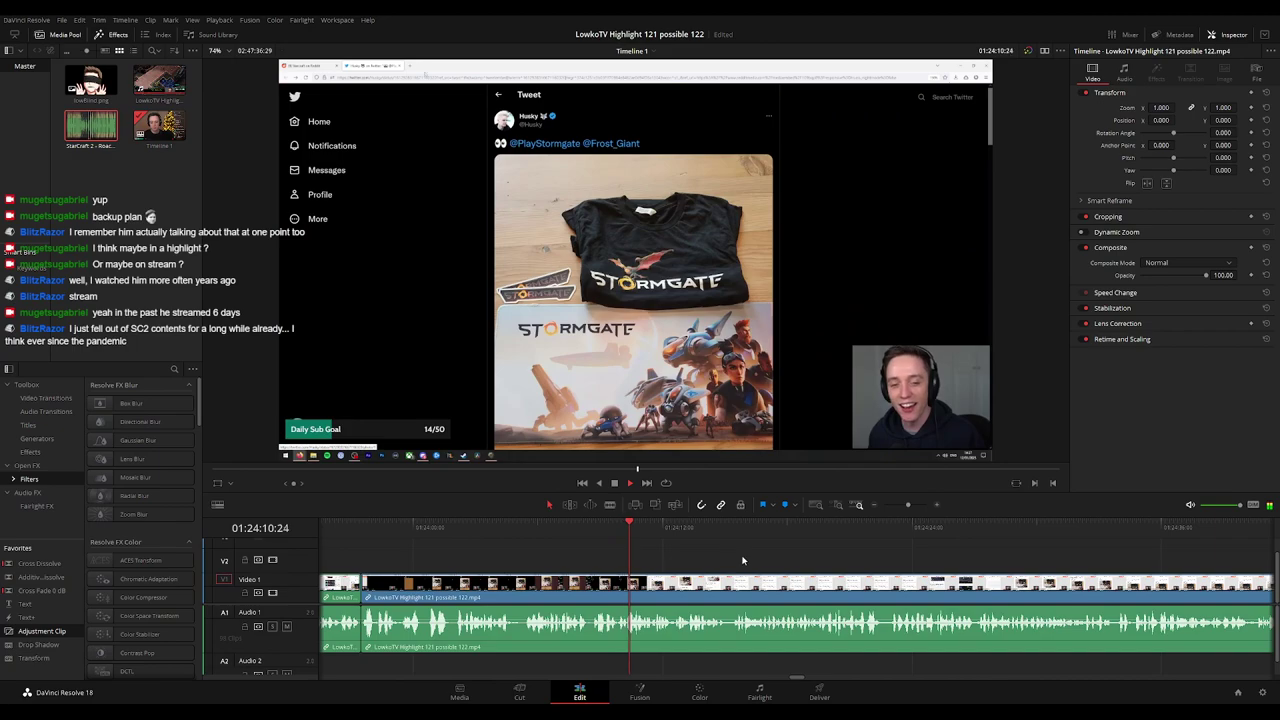
{"action": "scroll", "coordinate": [712, 554], "scroll_direction": "left", "scroll_amount": 2}
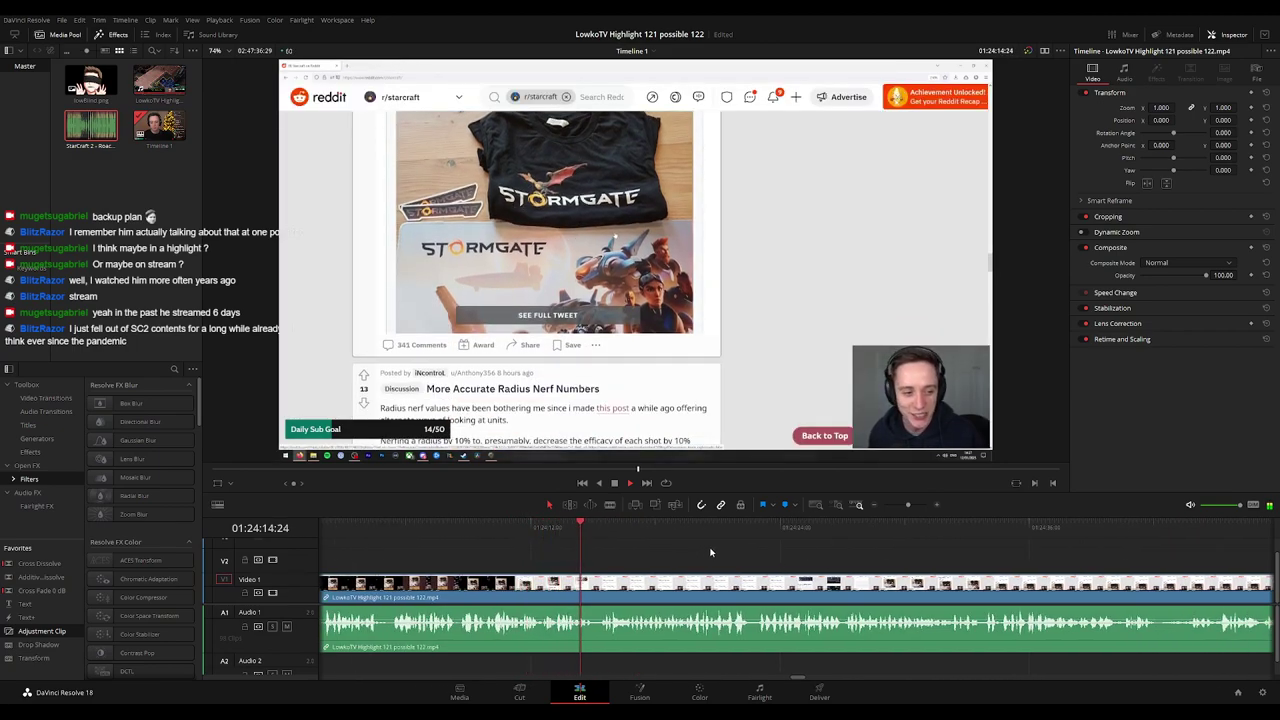
{"action": "scroll", "coordinate": [710, 552], "scroll_direction": "right", "scroll_amount": 2}
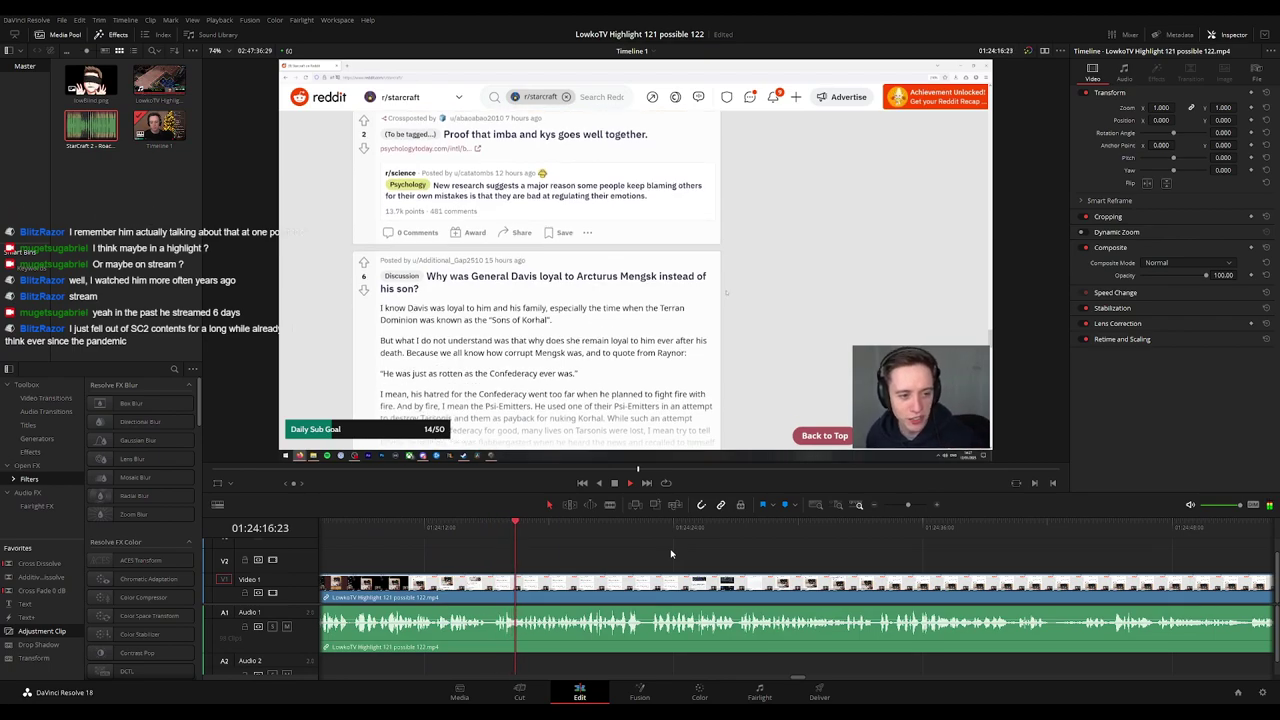
{"action": "scroll", "coordinate": [740, 559], "scroll_direction": "right", "scroll_amount": 1}
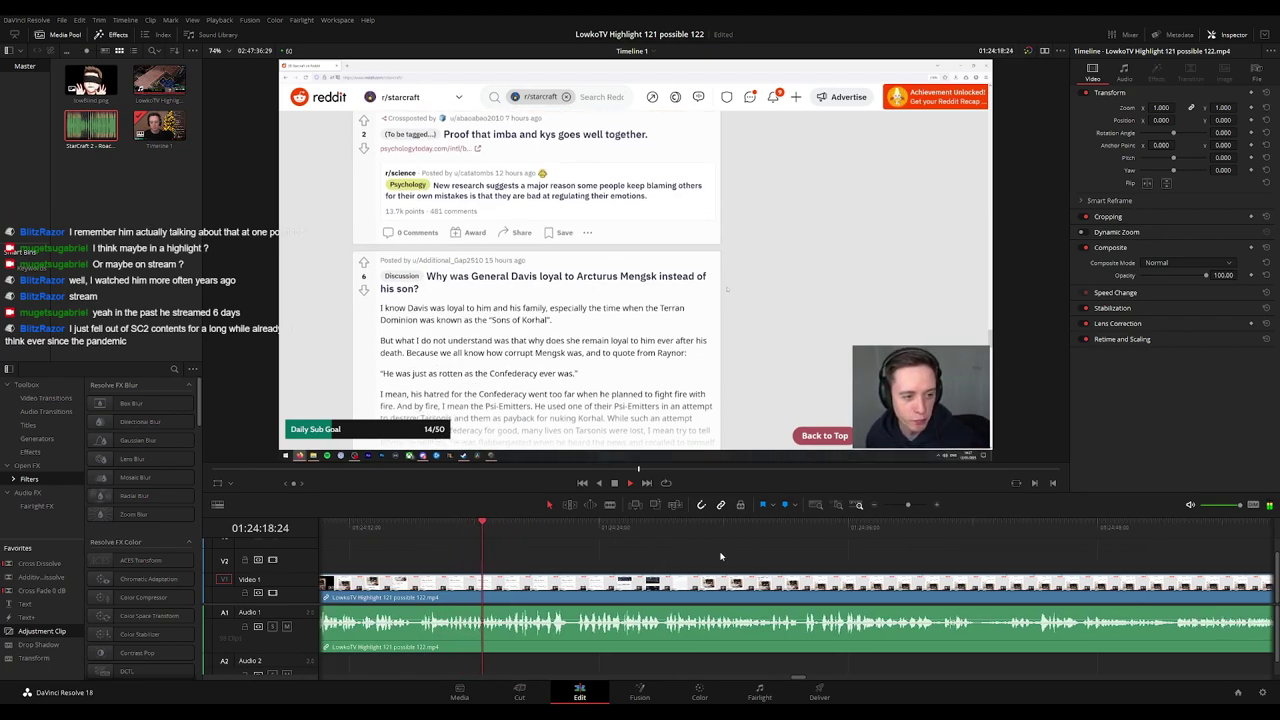
{"action": "scroll", "coordinate": [715, 557], "scroll_direction": "right", "scroll_amount": 1}
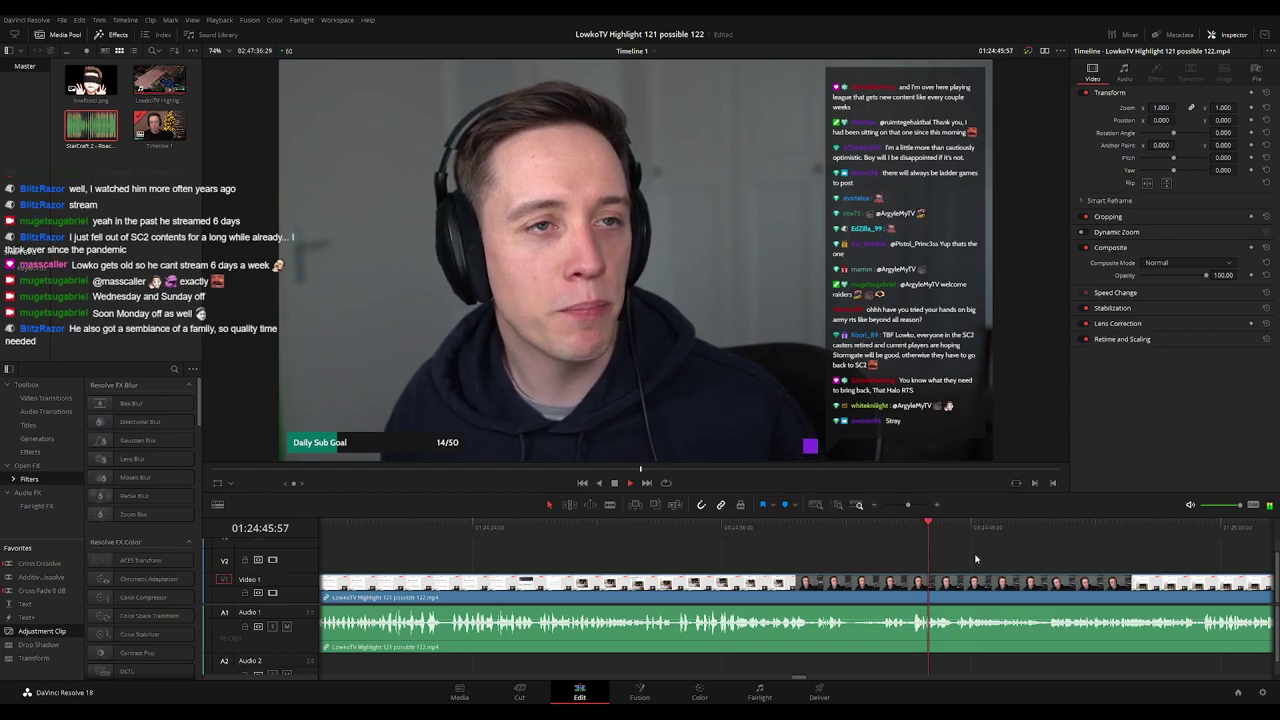
Review the webcam talk and the YouTube channel browsing footage from about 01:24:45 to 01:25:25.
{"action": "scroll", "coordinate": [782, 557], "scroll_direction": "right", "scroll_amount": 5}
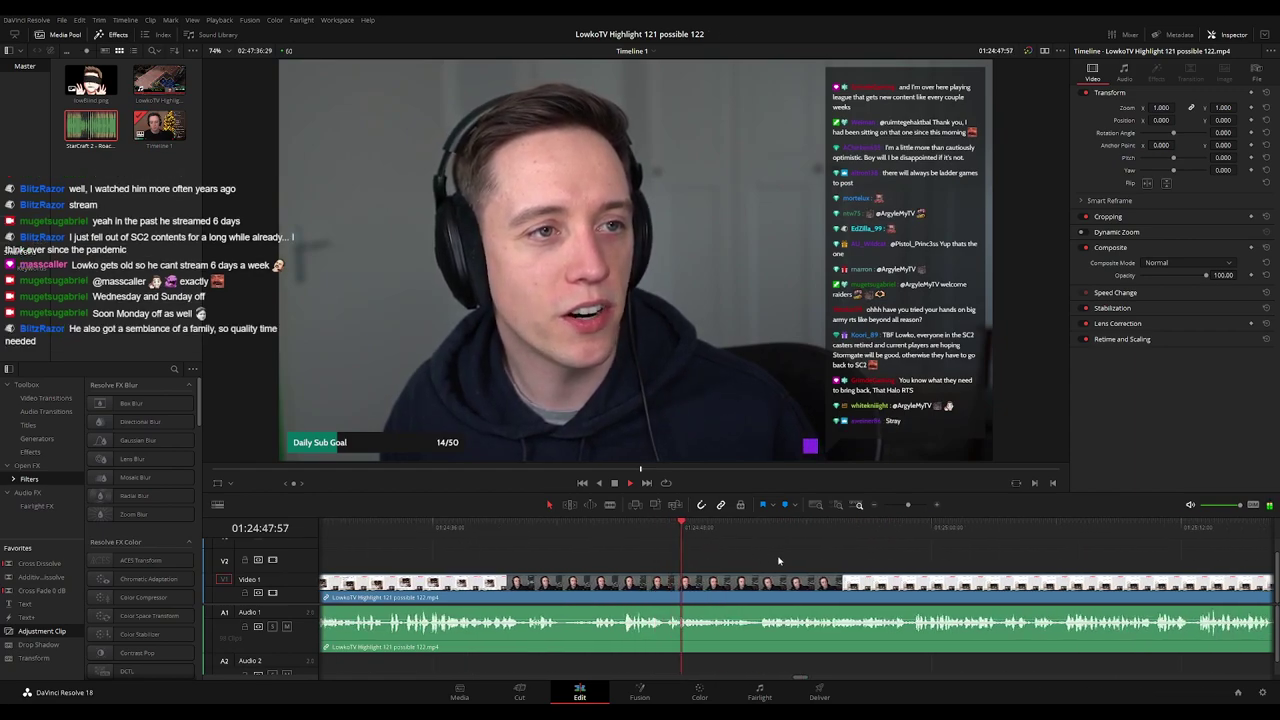
{"action": "scroll", "coordinate": [725, 560], "scroll_direction": "right", "scroll_amount": 1}
{"action": "scroll", "coordinate": [725, 560], "scroll_direction": "right", "scroll_amount": 1}
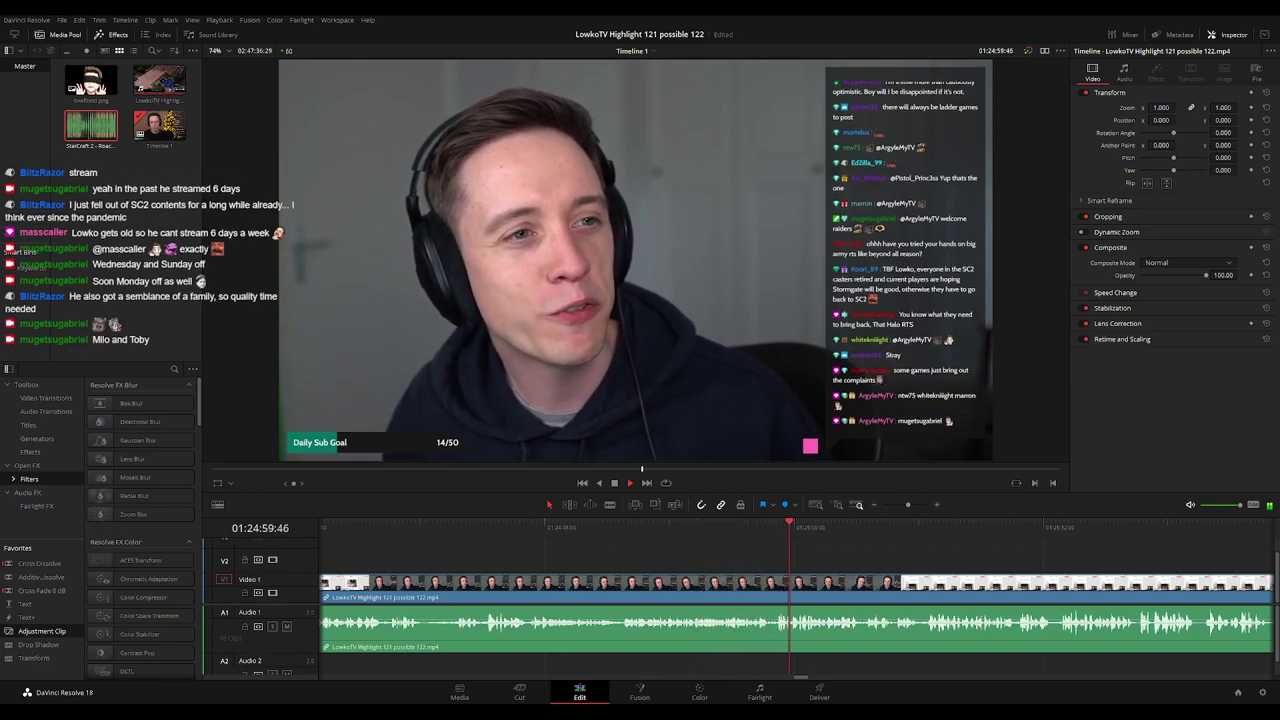
{"action": "scroll", "coordinate": [800, 553], "scroll_direction": "right", "scroll_amount": 3}
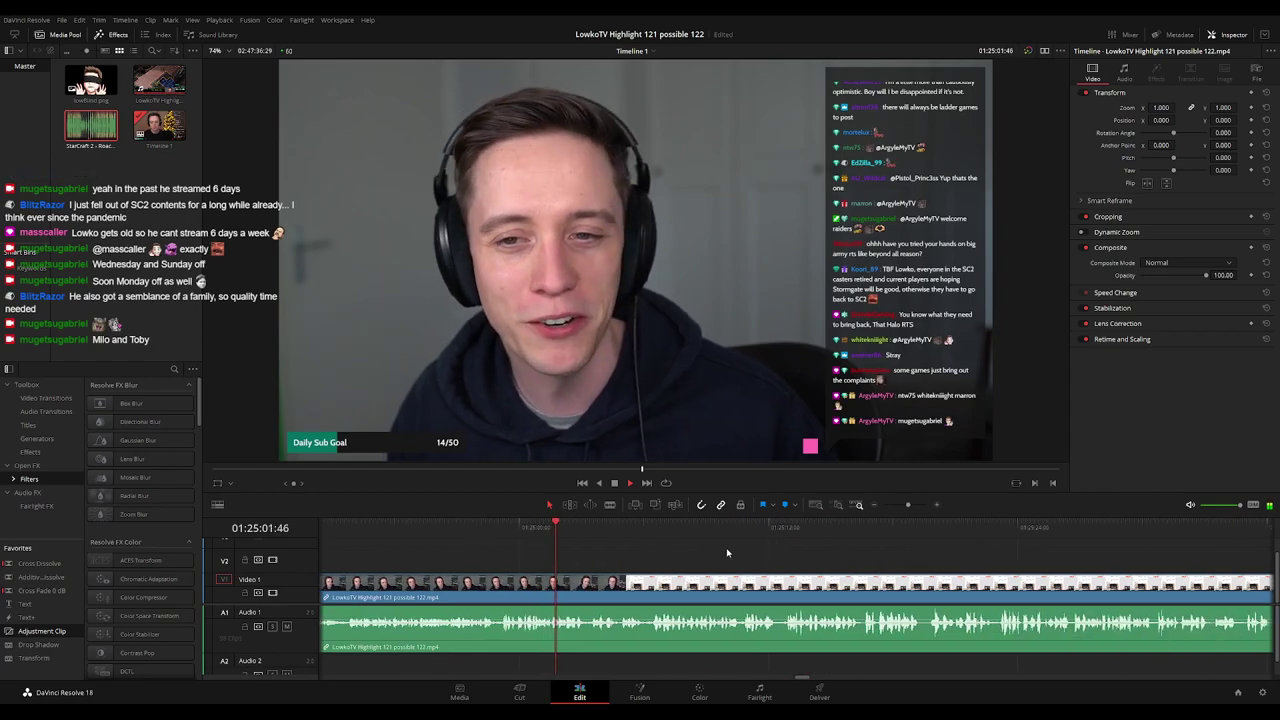
{"action": "scroll", "coordinate": [717, 555], "scroll_direction": "right", "scroll_amount": 3}
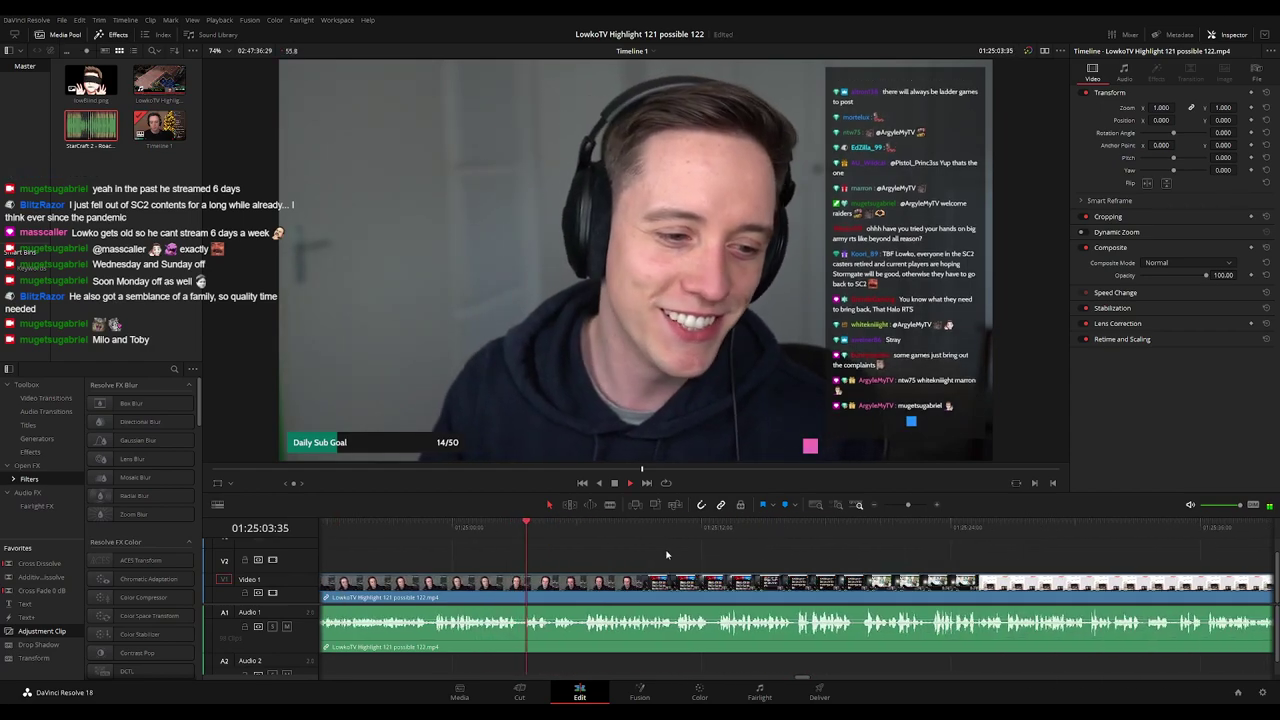
{"action": "scroll", "coordinate": [687, 555], "scroll_direction": "right", "scroll_amount": 1}
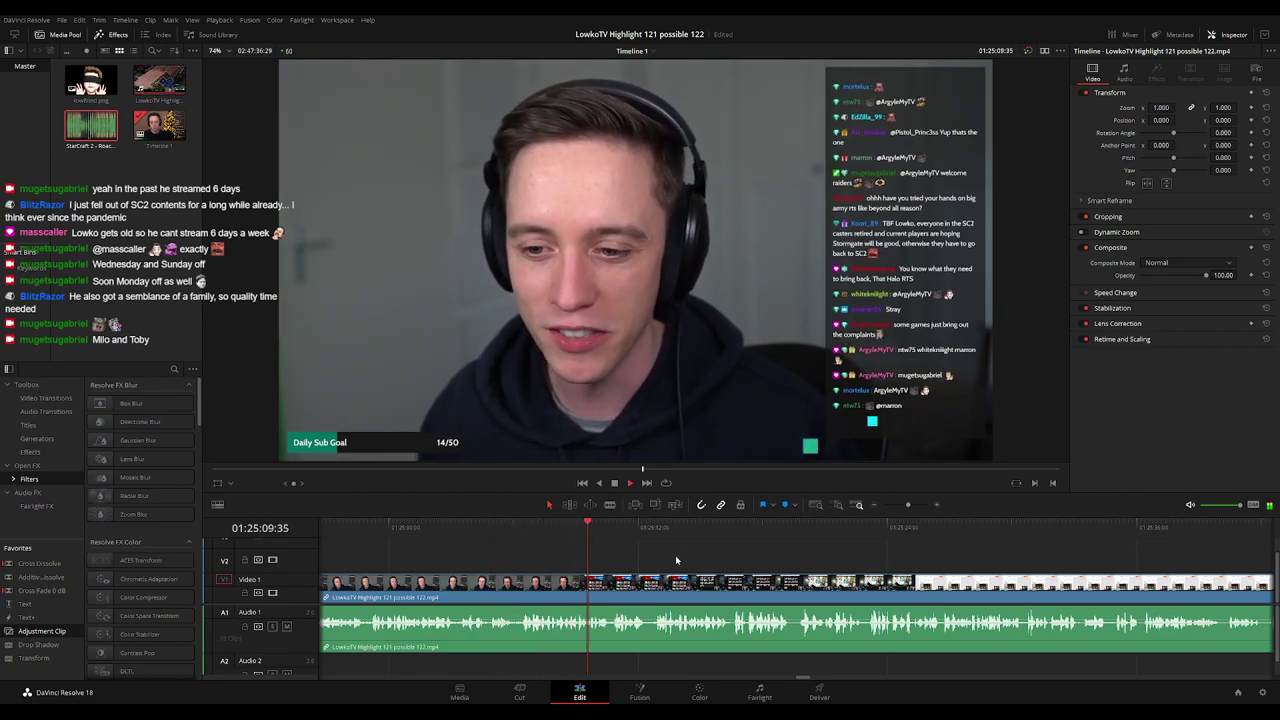
{"action": "scroll", "coordinate": [675, 557], "scroll_direction": "right", "scroll_amount": 4}
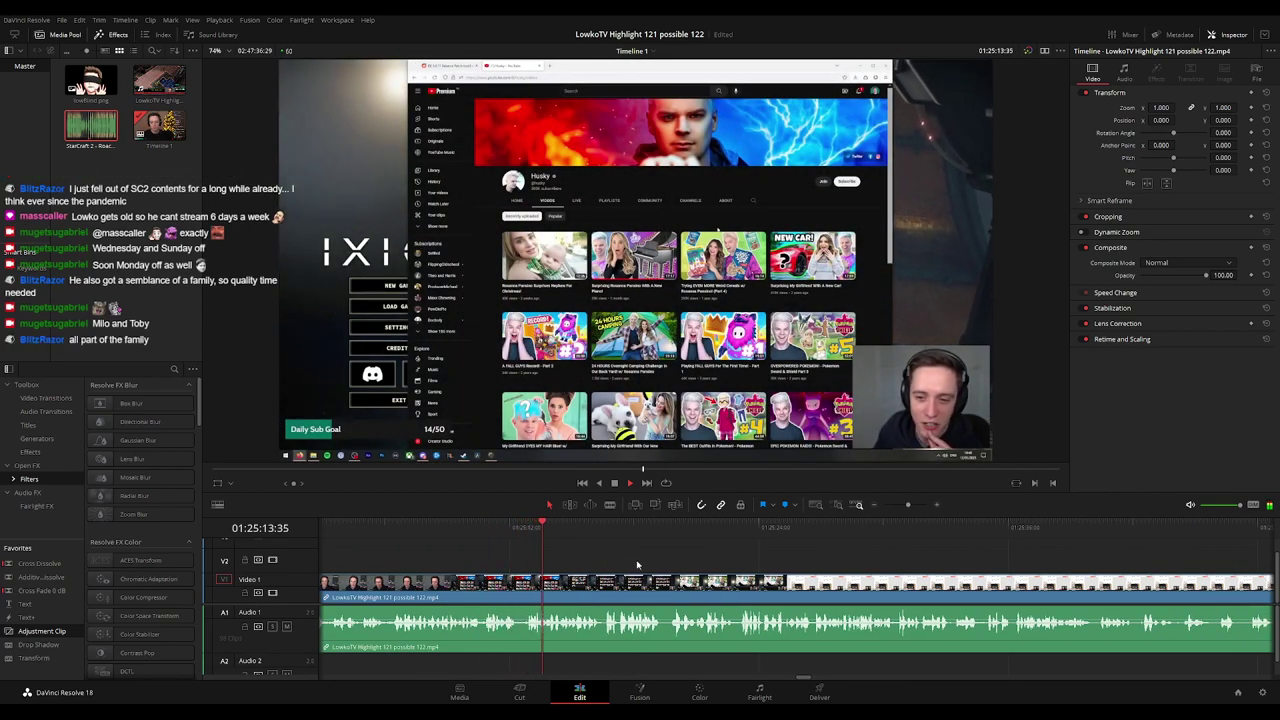
{"action": "scroll", "coordinate": [680, 562], "scroll_direction": "right", "scroll_amount": 3}
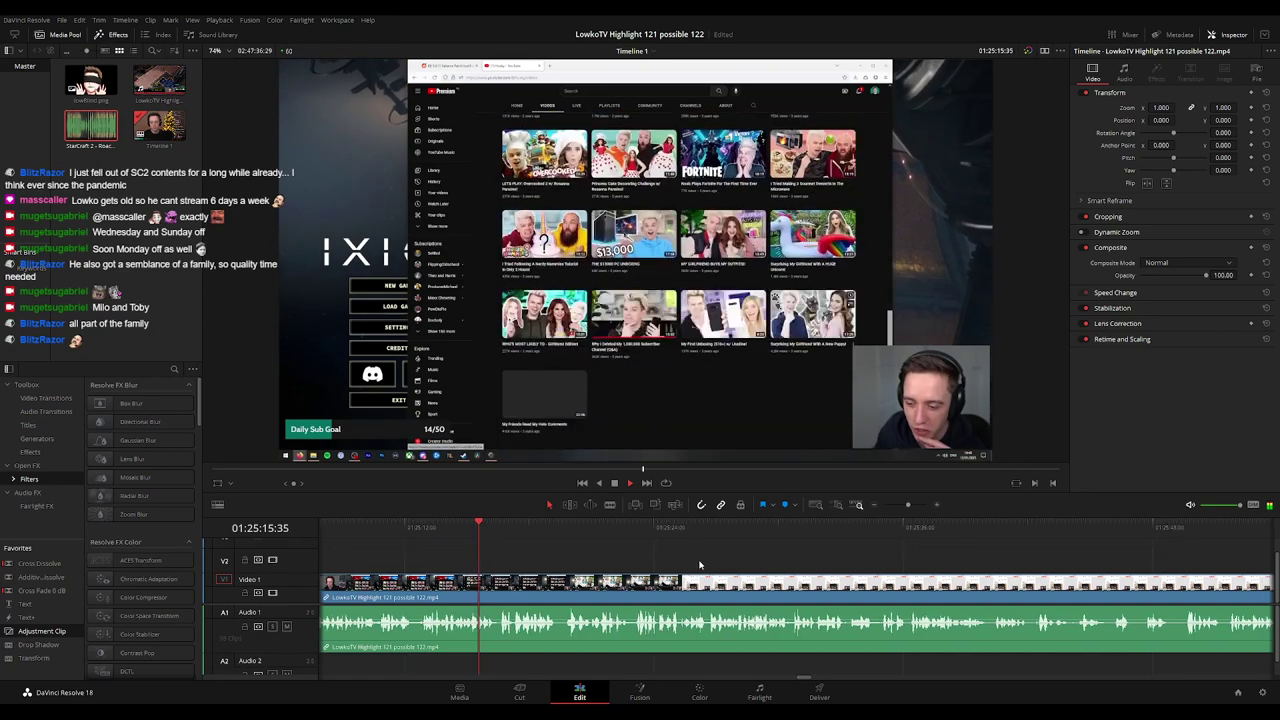
{"action": "scroll", "coordinate": [690, 565], "scroll_direction": "right", "scroll_amount": 2}
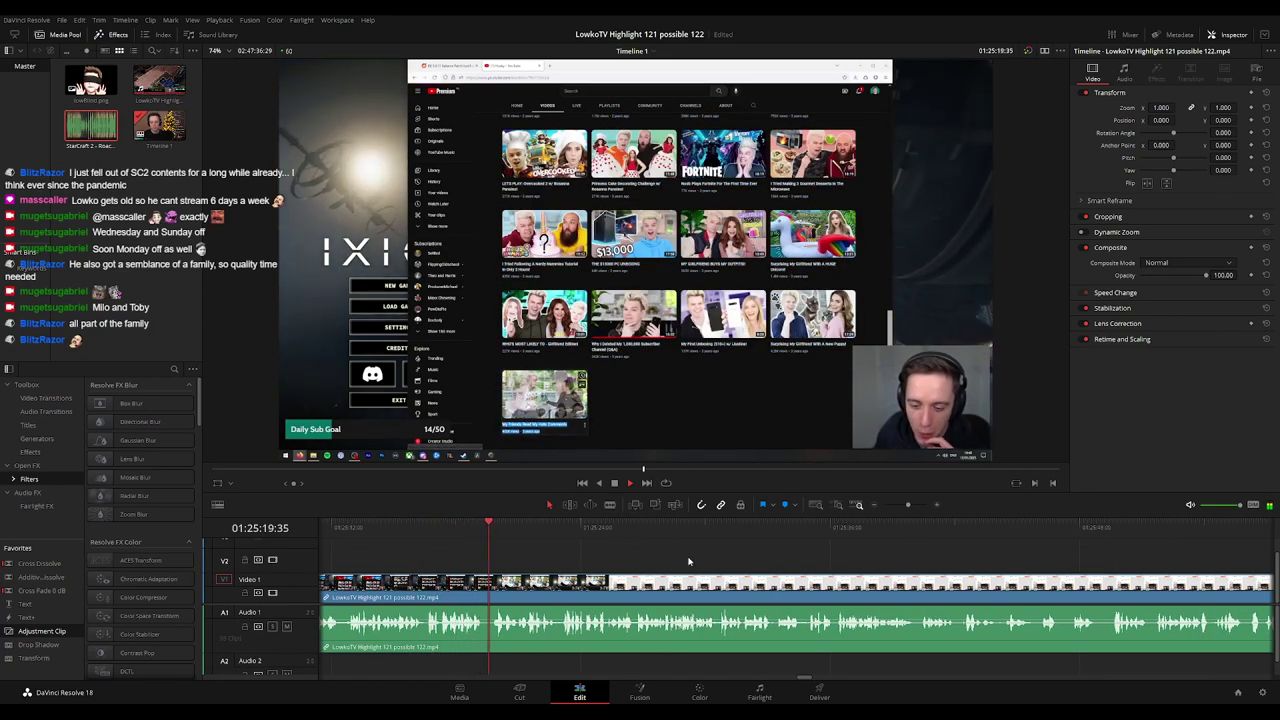
{"action": "scroll", "coordinate": [633, 558], "scroll_direction": "right", "scroll_amount": 2}
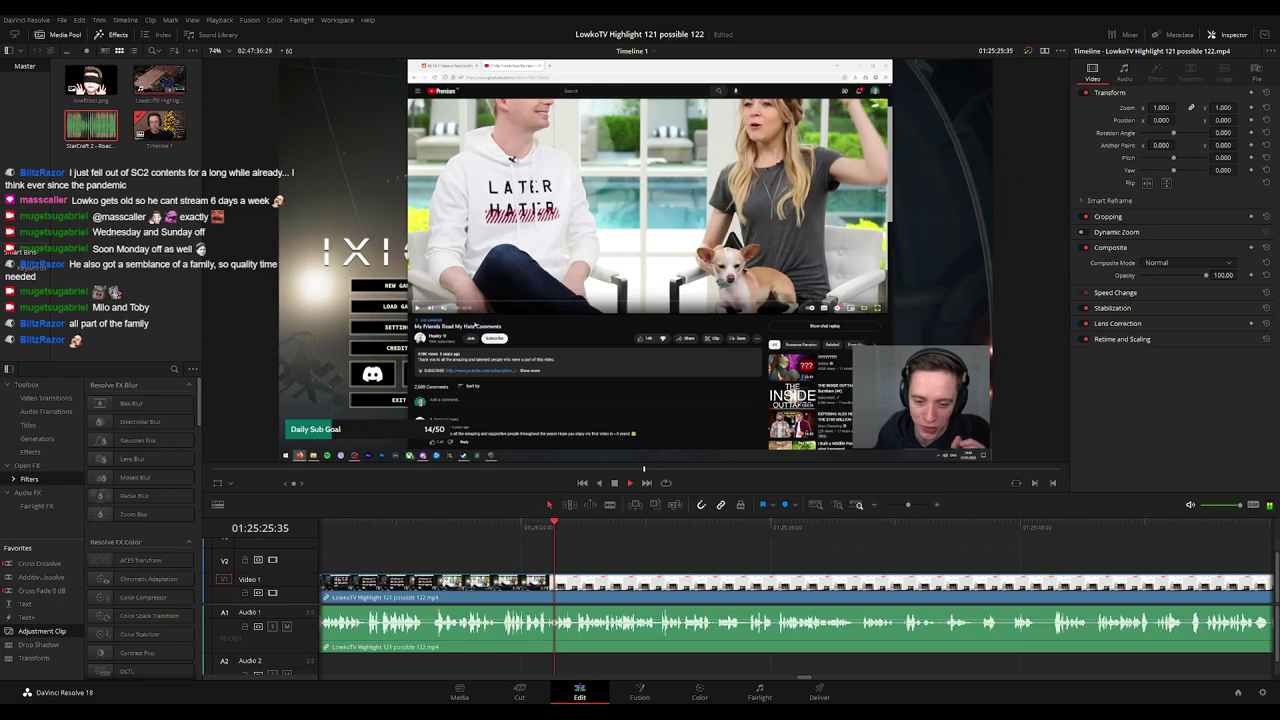
Review the hate-comments YouTube video page footage up to the full-screen webcam shot, from about 01:25:25 to 01:25:43.
{"action": "scroll", "coordinate": [664, 556], "scroll_direction": "right", "scroll_amount": 1}
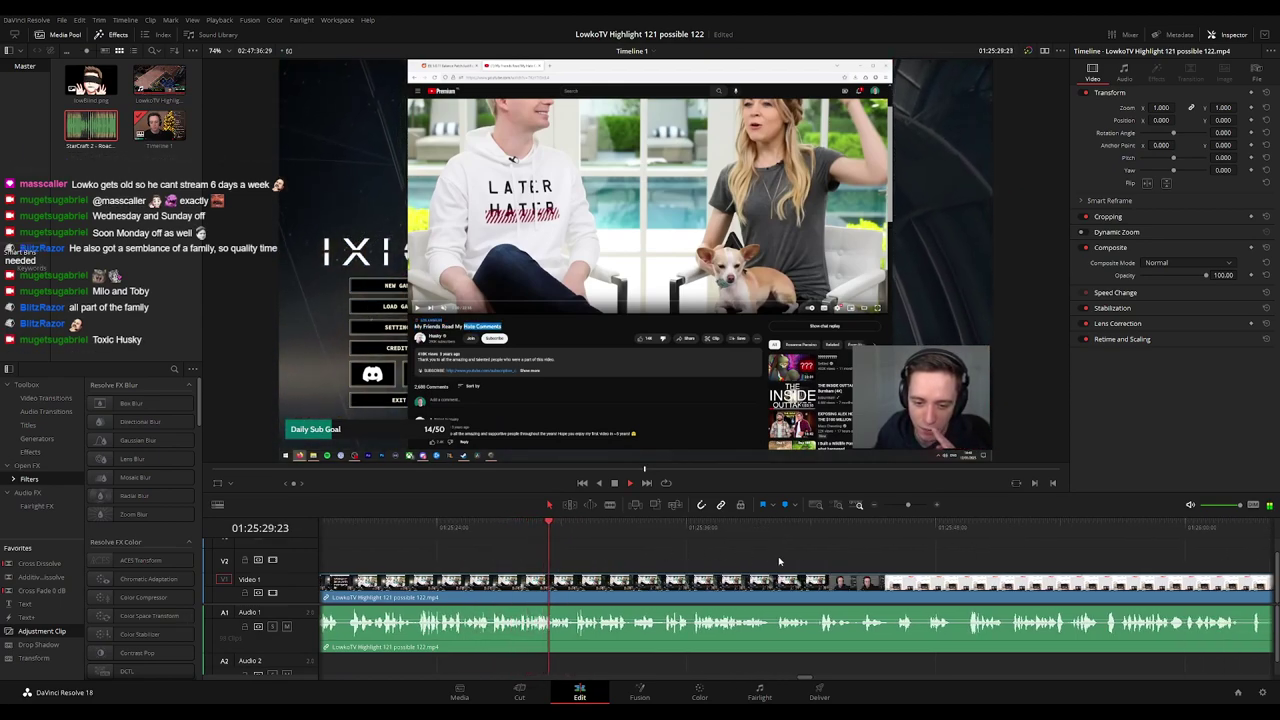
{"action": "scroll", "coordinate": [662, 553], "scroll_direction": "right", "scroll_amount": 3}
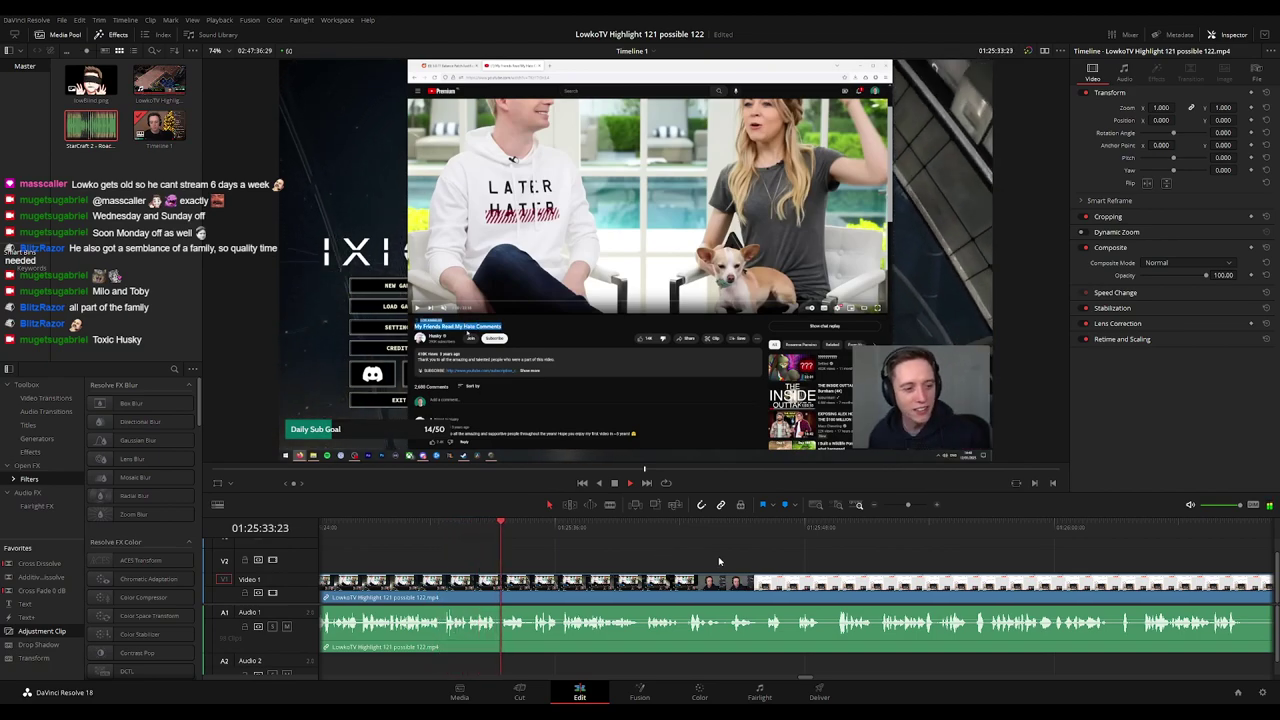
{"action": "scroll", "coordinate": [633, 561], "scroll_direction": "right", "scroll_amount": 2}
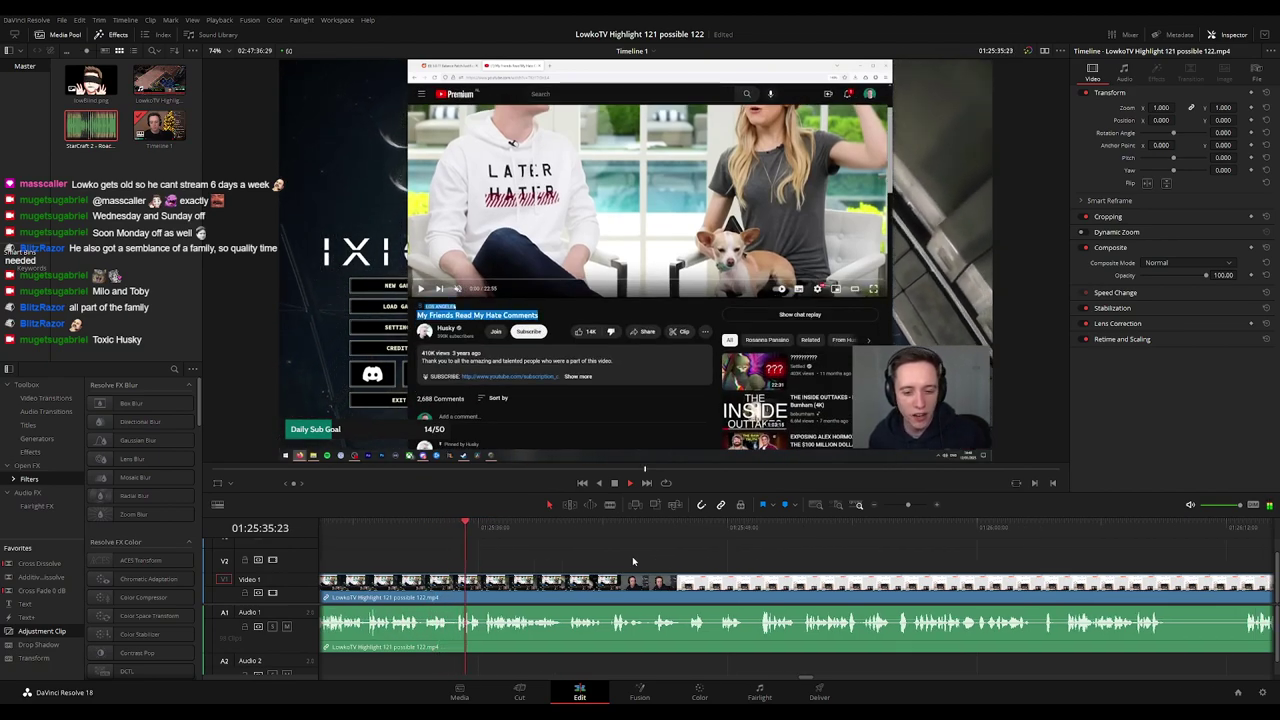
{"action": "scroll", "coordinate": [748, 566], "scroll_direction": "right", "scroll_amount": 1}
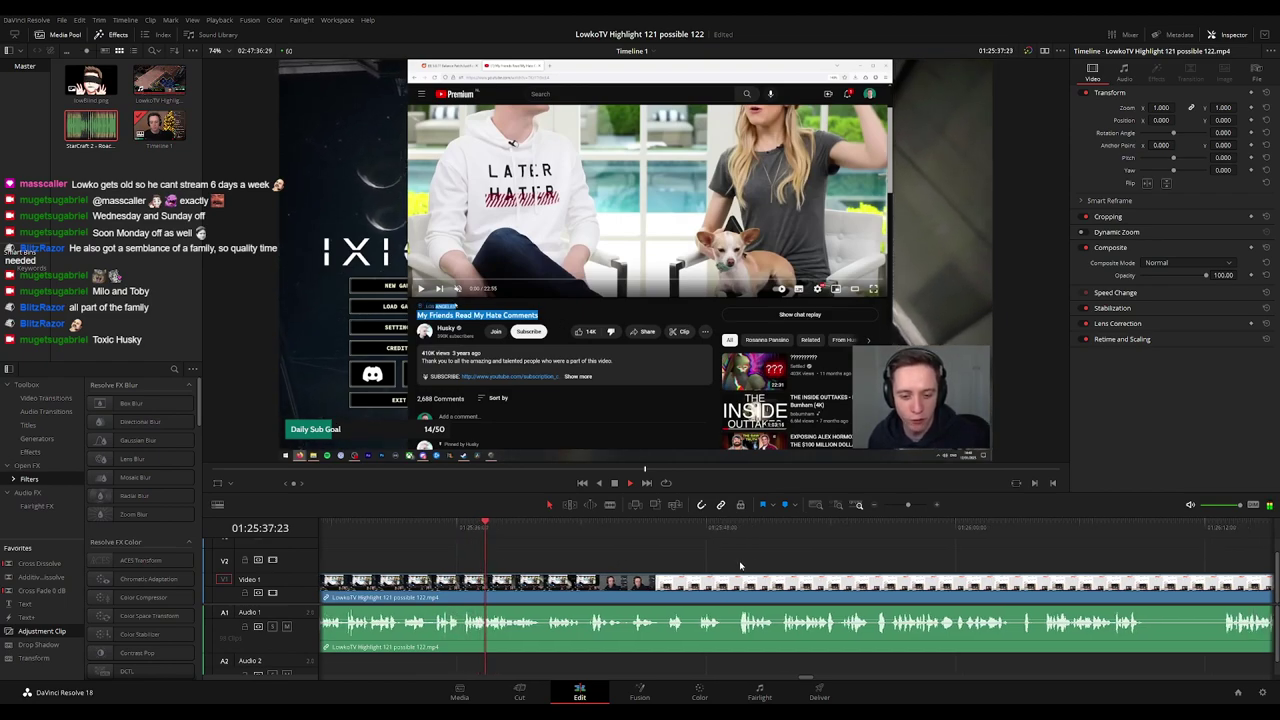
{"action": "scroll", "coordinate": [740, 564], "scroll_direction": "up", "scroll_amount": 1}
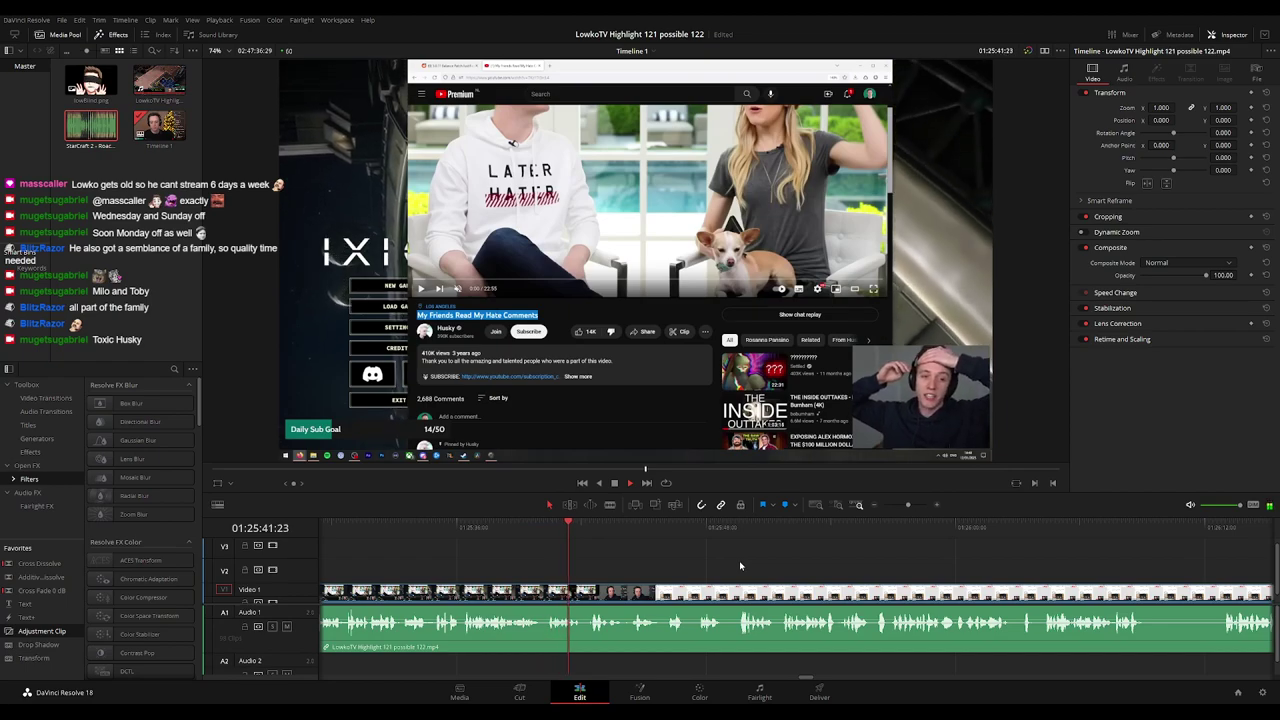
{"action": "key", "text": "ctrl+equal"}
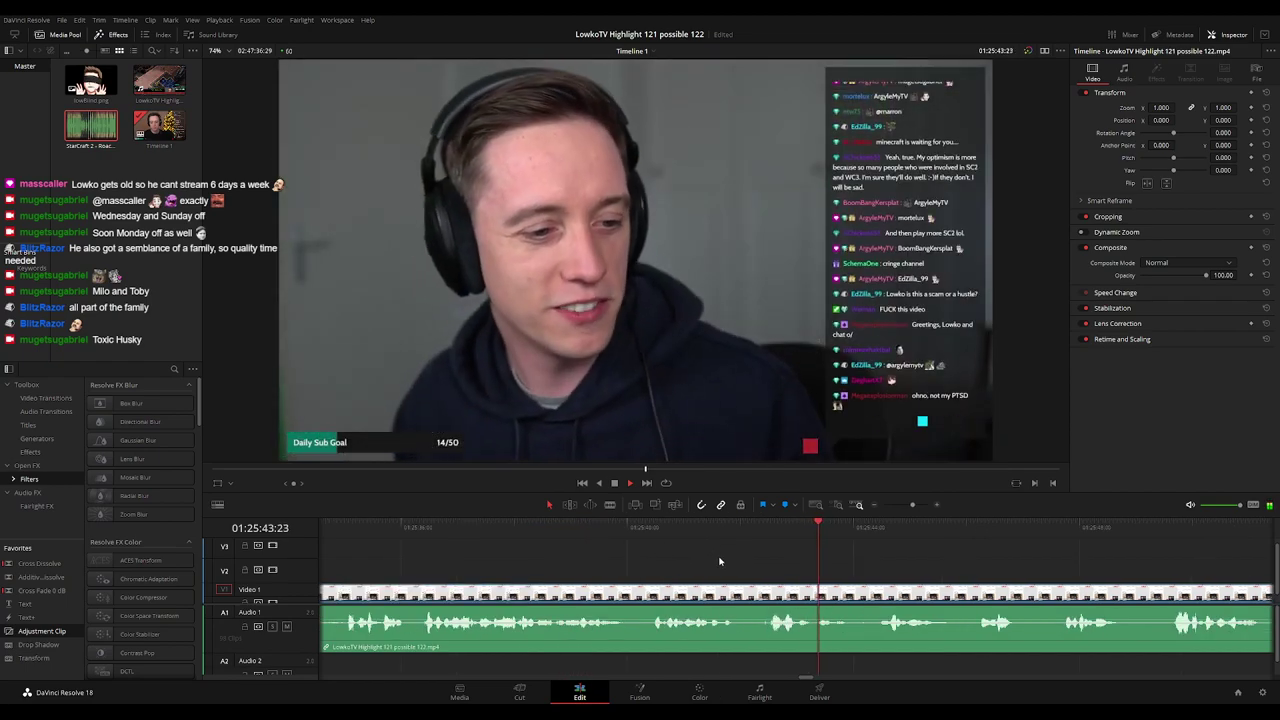
Split out the roughly half-second pause near 01:25:42 and ripple delete it from the linked video and audio.
{"action": "key", "text": "b"}
{"action": "left_click", "coordinate": [740, 590]}
{"action": "key", "text": "a"}
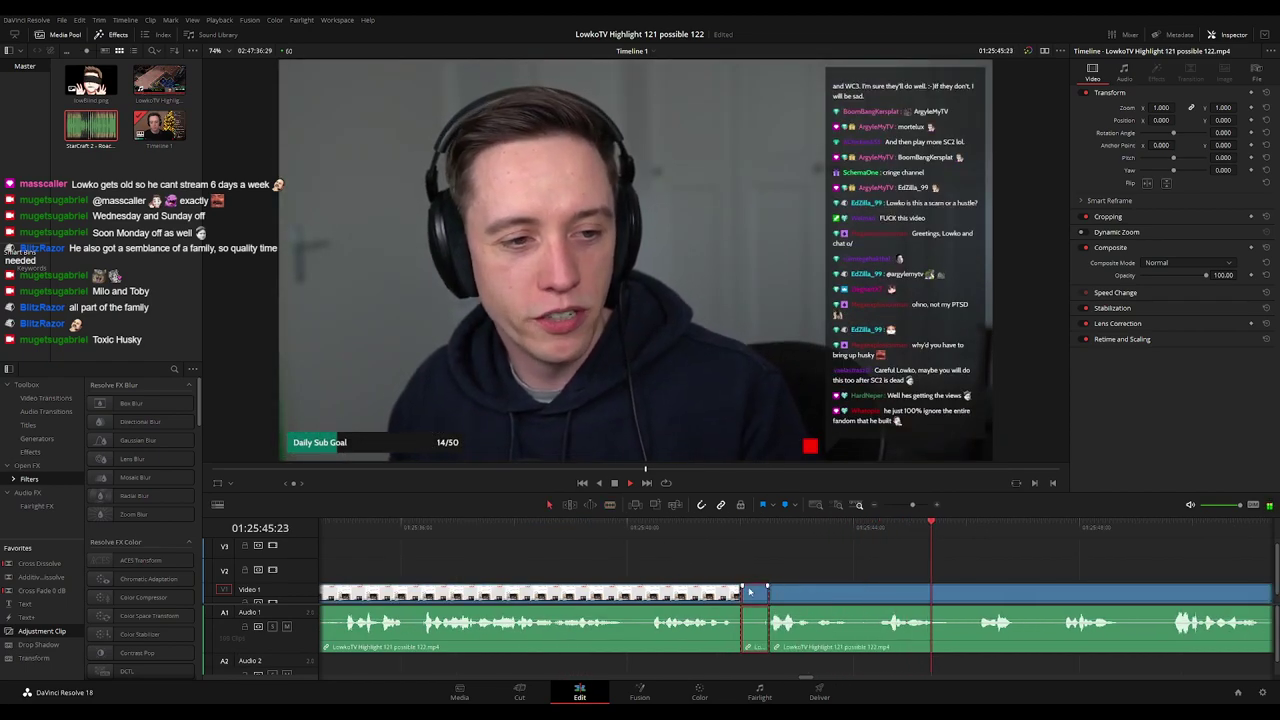
{"action": "key", "text": "Delete"}
{"action": "scroll", "coordinate": [766, 575], "scroll_direction": "down", "scroll_amount": 1}
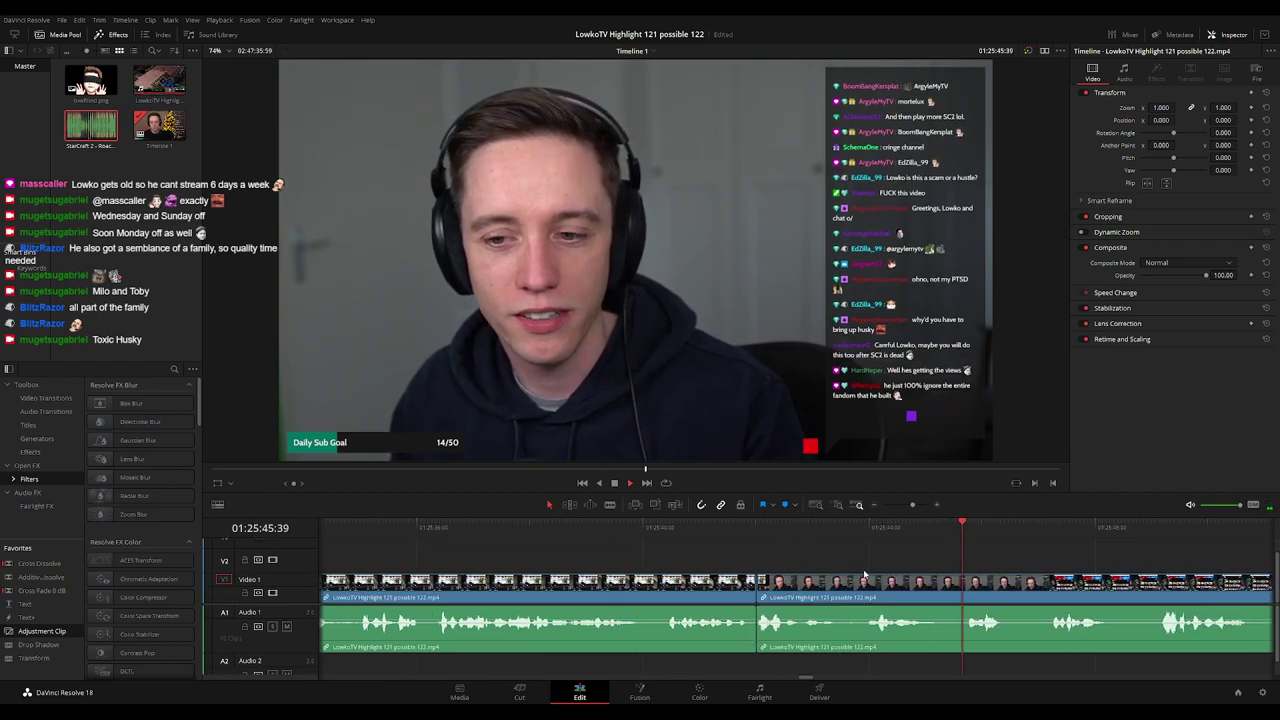
Set the clip color of the finished clip just before the new cut near 01:25:42 to green.
{"action": "key", "text": "ctrl+minus"}
{"action": "key", "text": "ctrl+minus"}
{"action": "key", "text": "ctrl+minus"}
{"action": "key", "text": "ctrl+minus"}
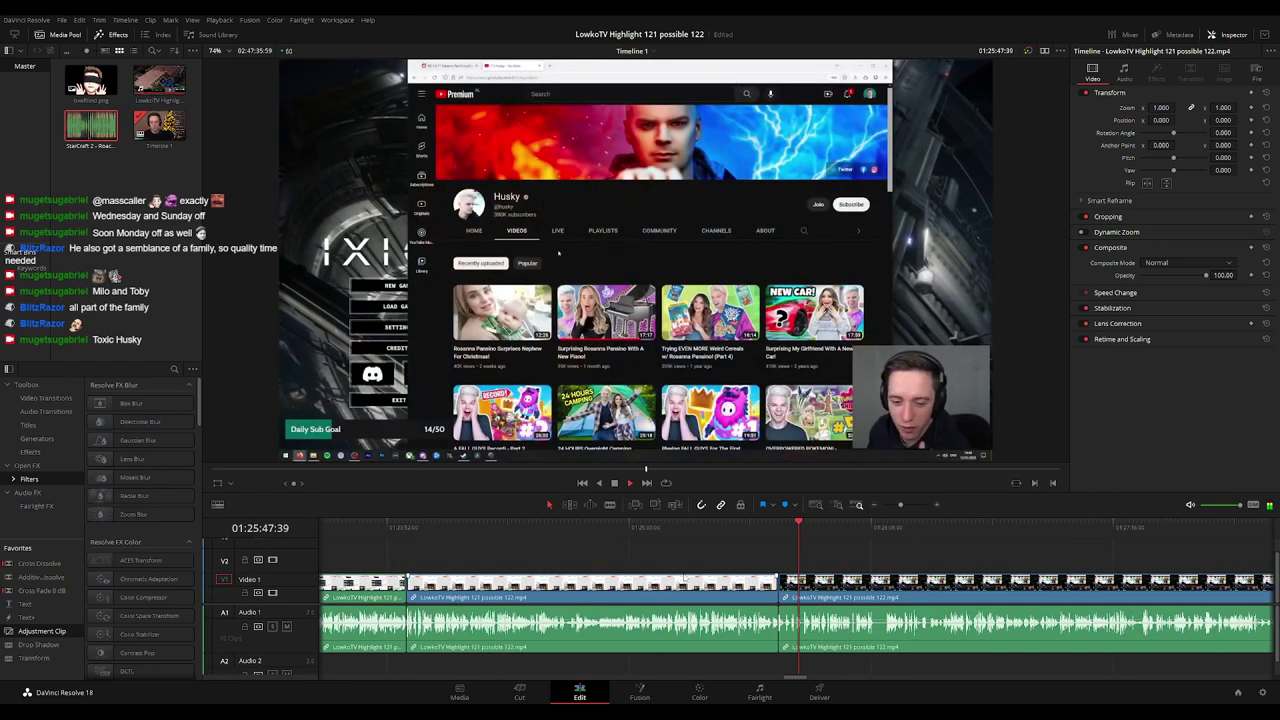
{"action": "left_click", "coordinate": [685, 582]}
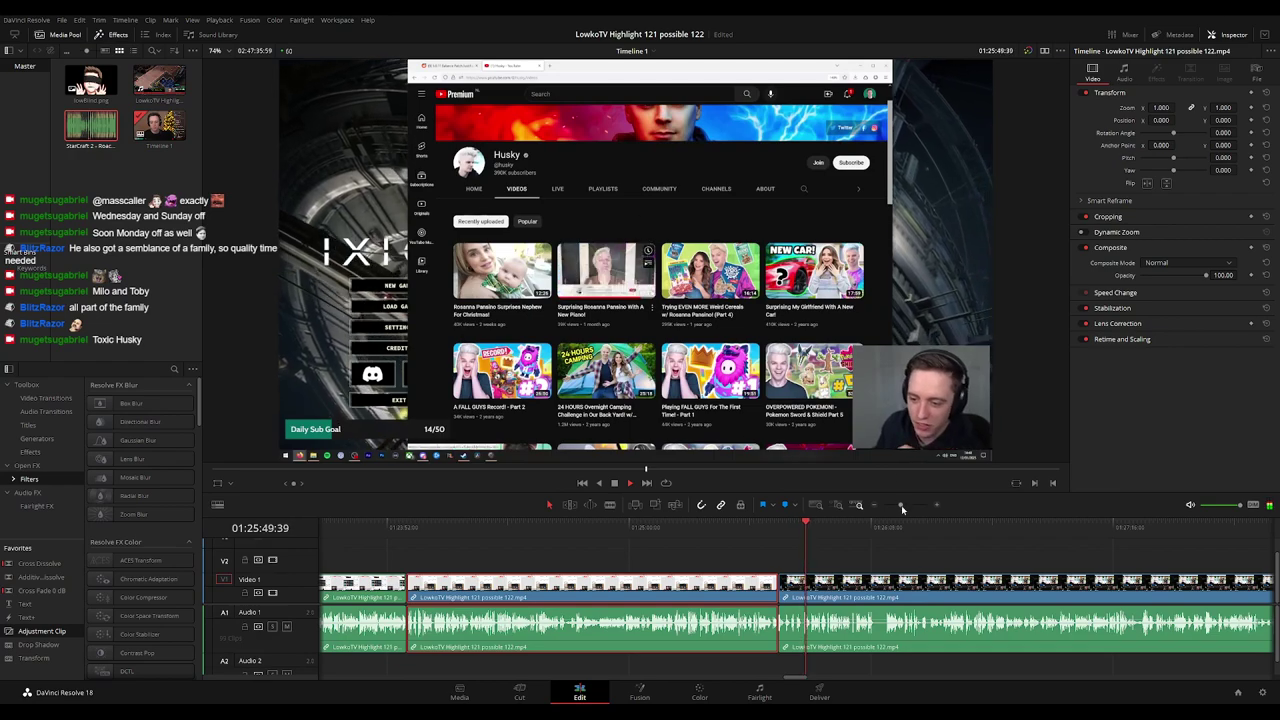
{"action": "left_click", "coordinate": [884, 567]}
Ripple delete the silent section from 01:26:08:51 to about 01:26:12:10 and color the clip before the cut green.
{"action": "key", "text": "ctrl+minus"}
{"action": "key", "text": "ctrl+minus"}
{"action": "key", "text": "ctrl+minus"}
{"action": "key", "text": "ctrl+minus"}
{"action": "key", "text": "ctrl+minus"}
{"action": "key", "text": "ctrl+minus"}
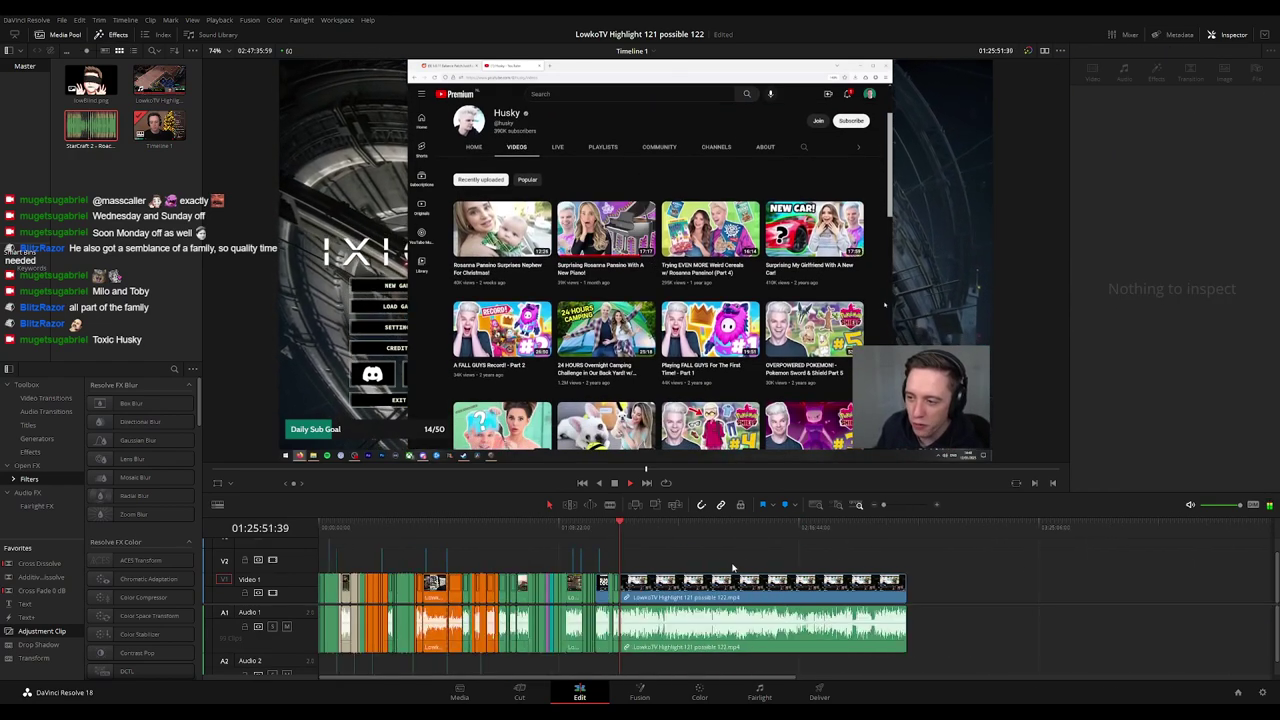
{"action": "scroll", "coordinate": [732, 568], "scroll_direction": "up", "scroll_amount": 4}
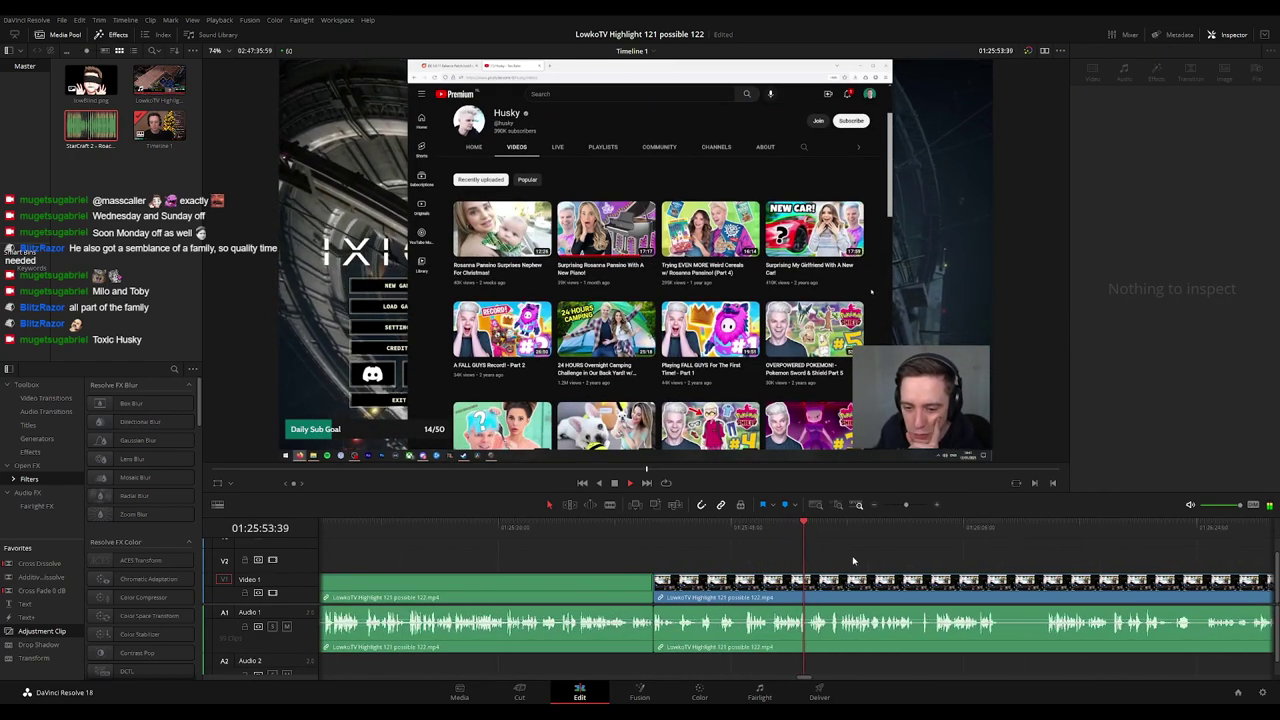
{"action": "left_click_drag", "start_coordinate": [931, 560], "coordinate": [611, 540]}
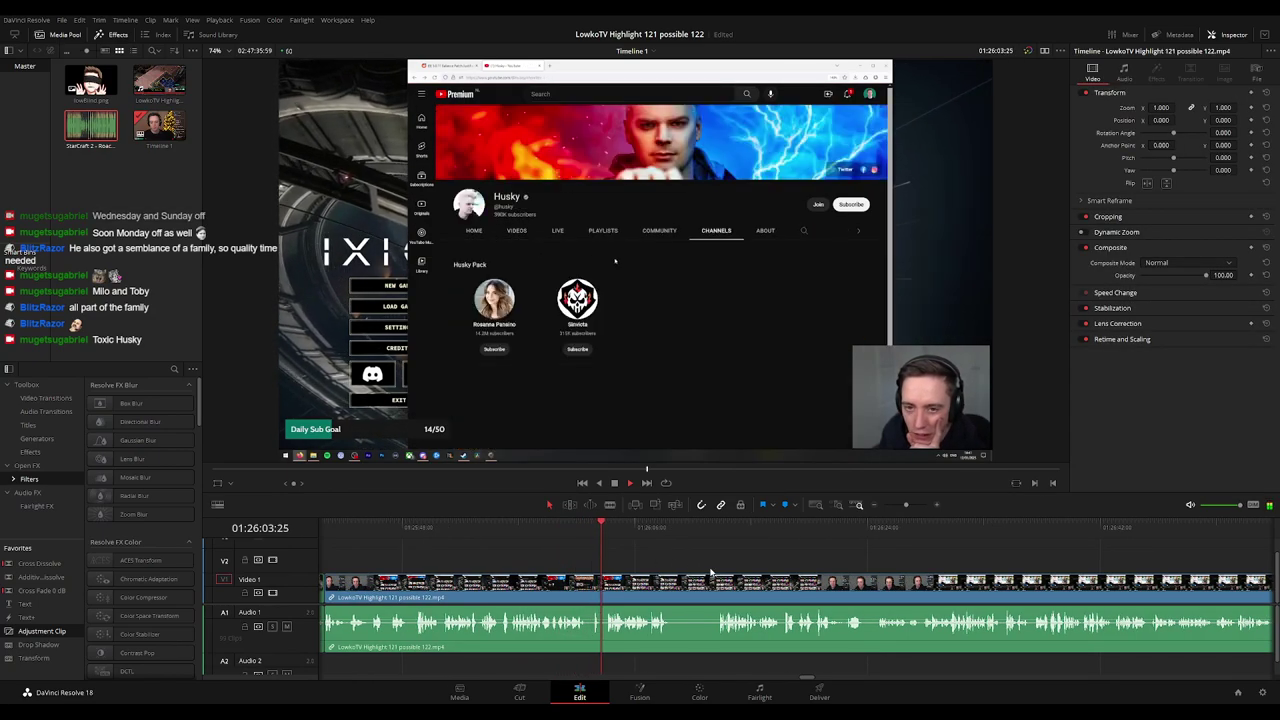
{"action": "scroll", "coordinate": [576, 570], "scroll_direction": "right", "scroll_amount": 2}
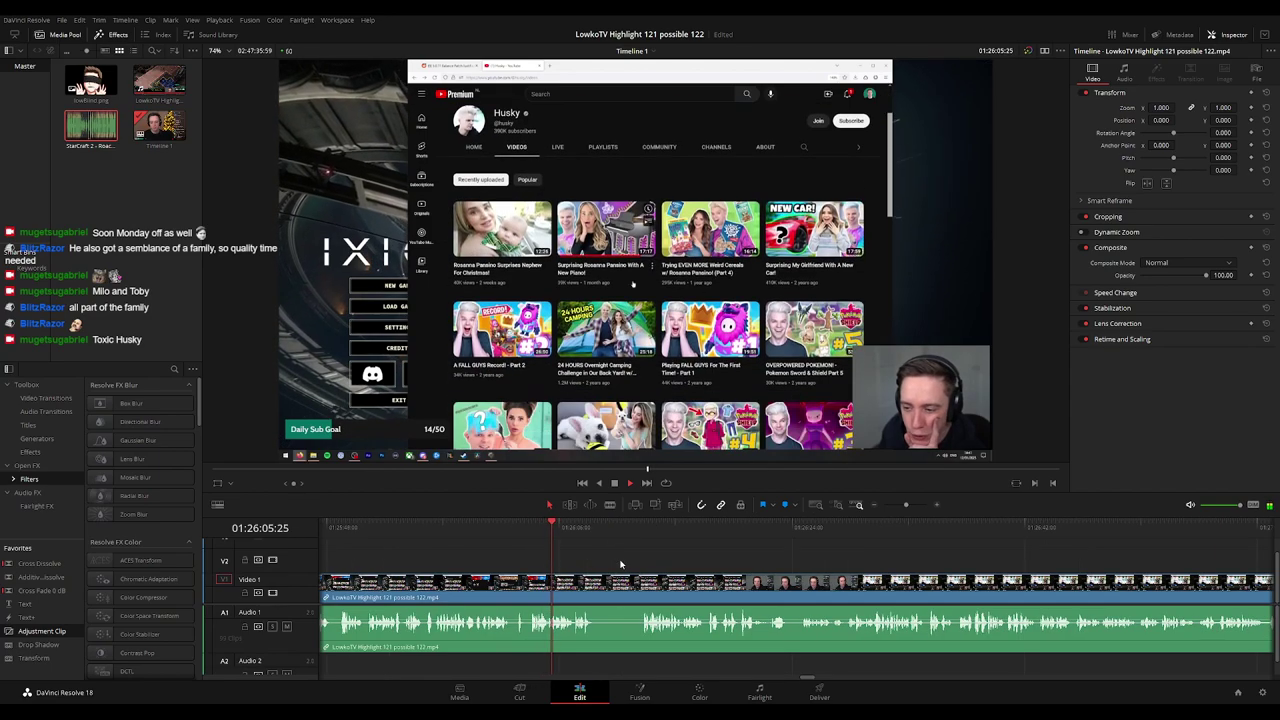
{"action": "scroll", "coordinate": [640, 570], "scroll_direction": "right", "scroll_amount": 1}
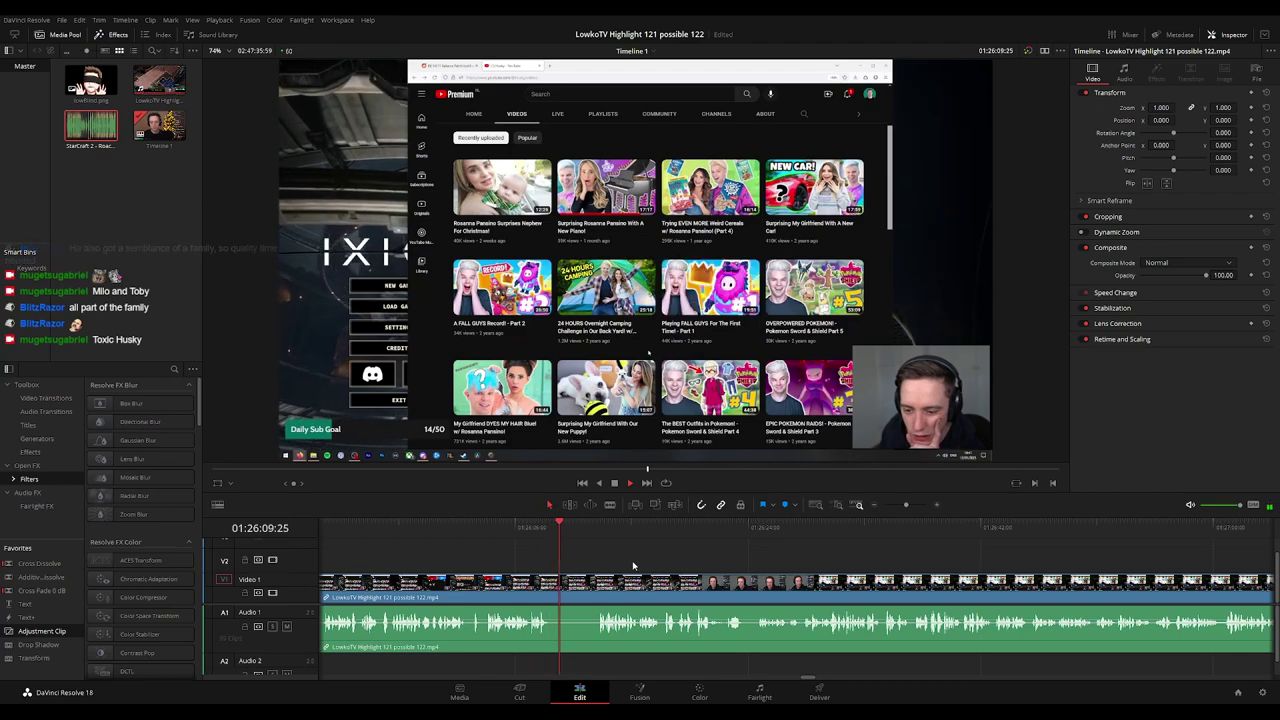
{"action": "key", "text": "b"}
{"action": "left_click", "coordinate": [553, 590]}
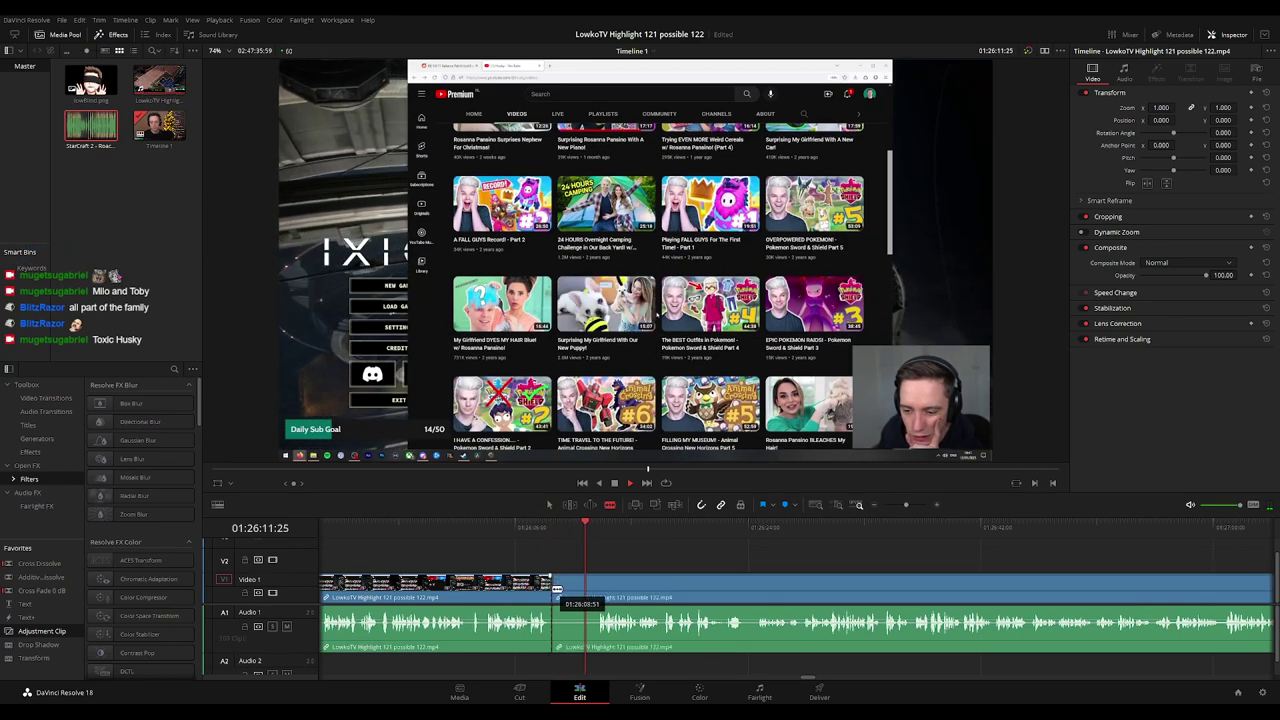
{"action": "left_click", "coordinate": [596, 585]}
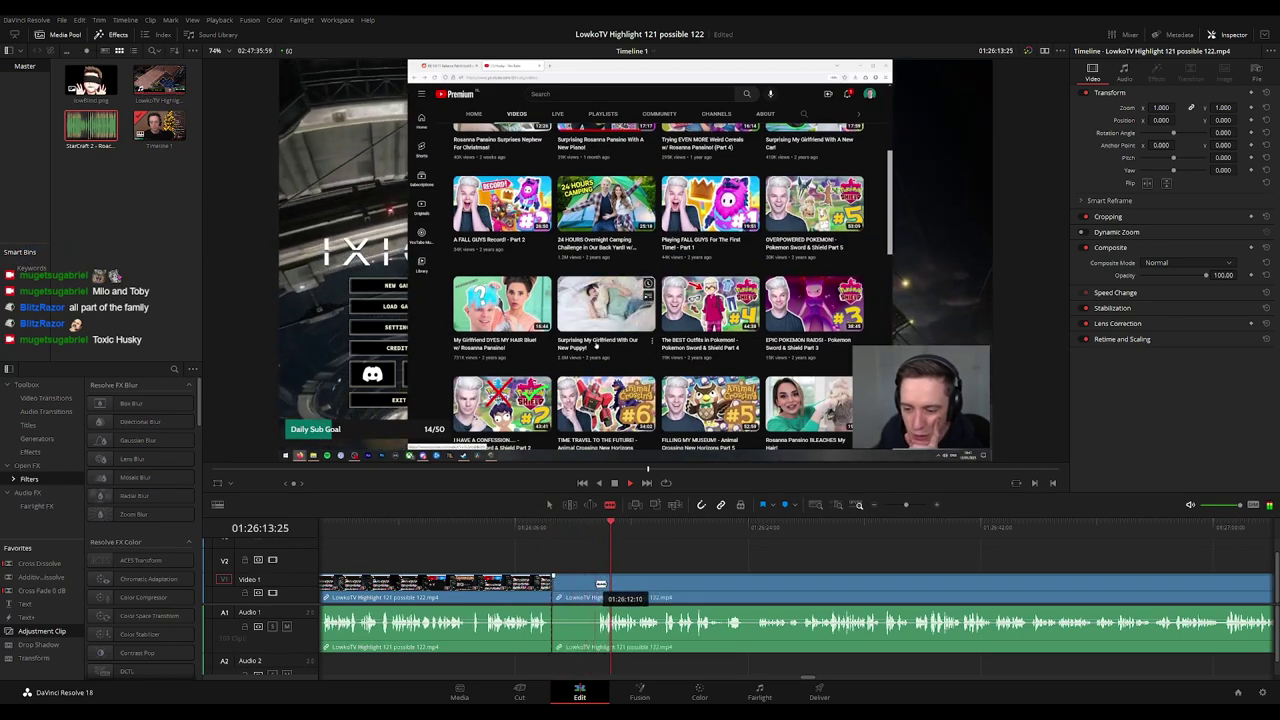
{"action": "key", "text": "a"}
{"action": "left_click", "coordinate": [575, 590]}
{"action": "key", "text": "Delete"}
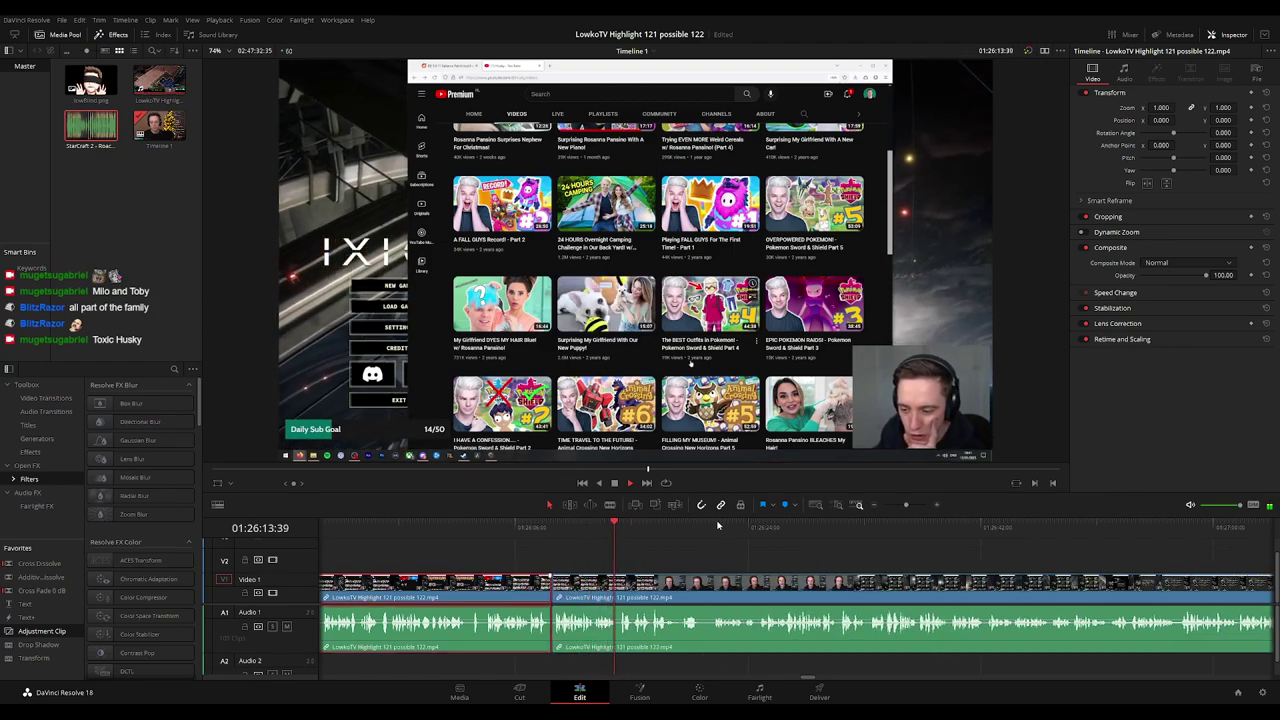
{"action": "left_click", "coordinate": [705, 562]}
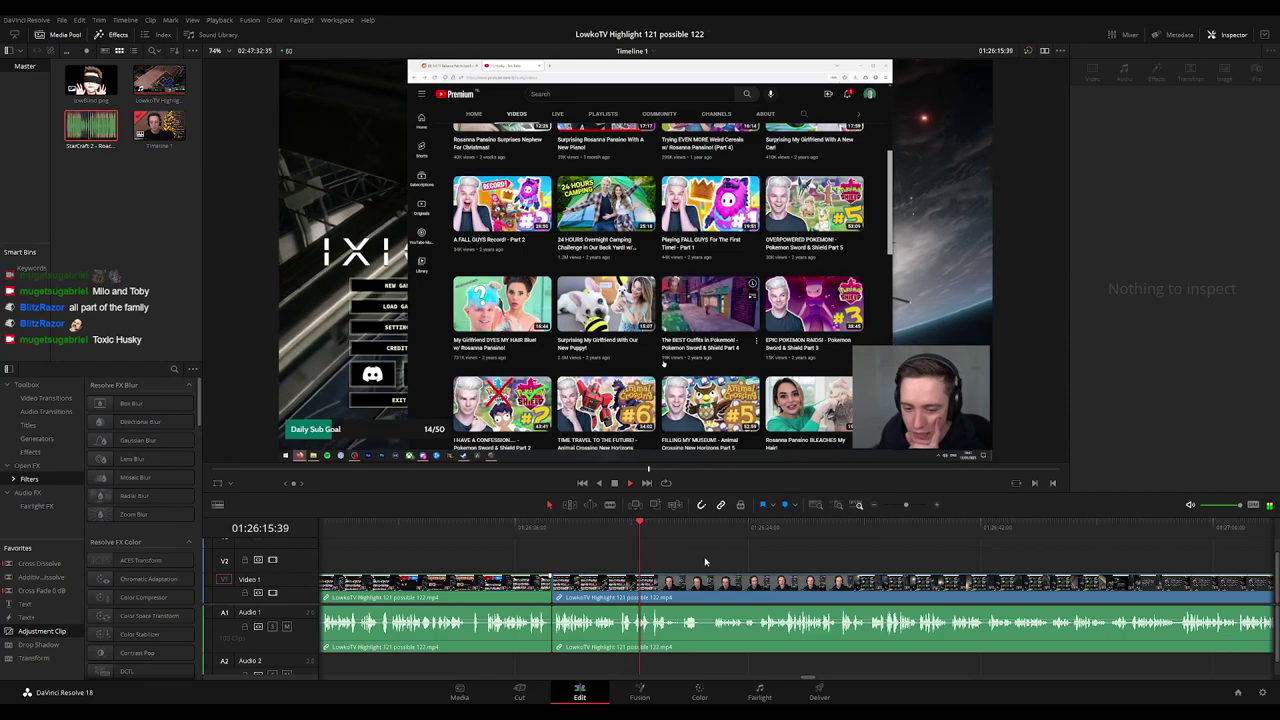
Ripple delete the roughly one-second pause ending near 01:26:20:56 and color the clip before the cut green.
{"action": "left_click_drag", "start_coordinate": [705, 562], "coordinate": [668, 559]}
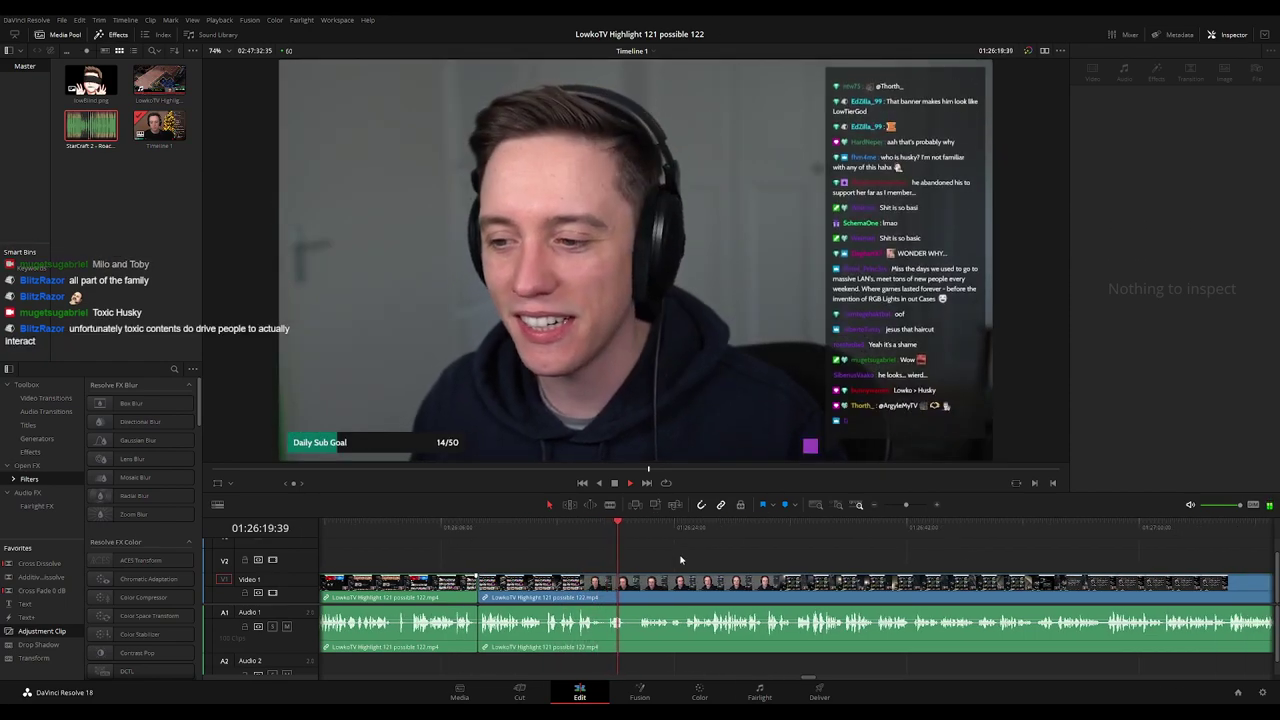
{"action": "scroll", "coordinate": [705, 559], "scroll_direction": "up", "scroll_amount": 1}
{"action": "scroll", "coordinate": [654, 554], "scroll_direction": "right", "scroll_amount": 10}
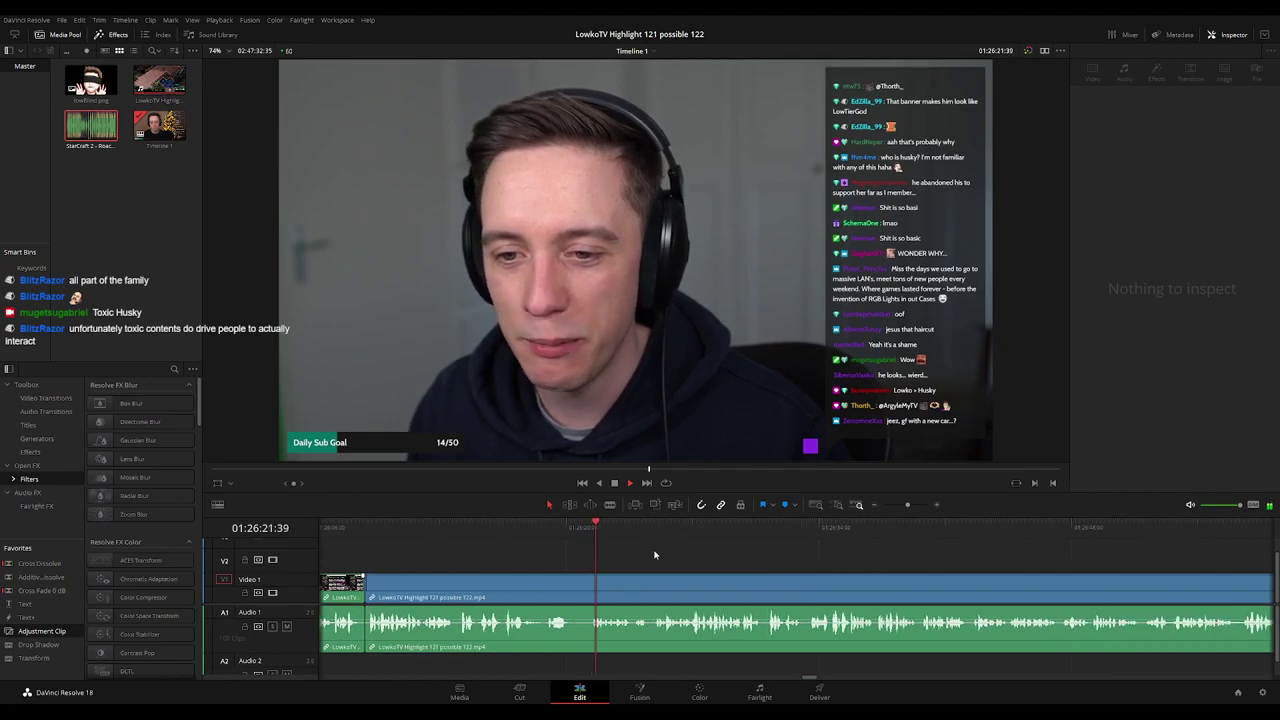
{"action": "left_click", "coordinate": [586, 584]}
{"action": "left_click", "coordinate": [573, 582]}
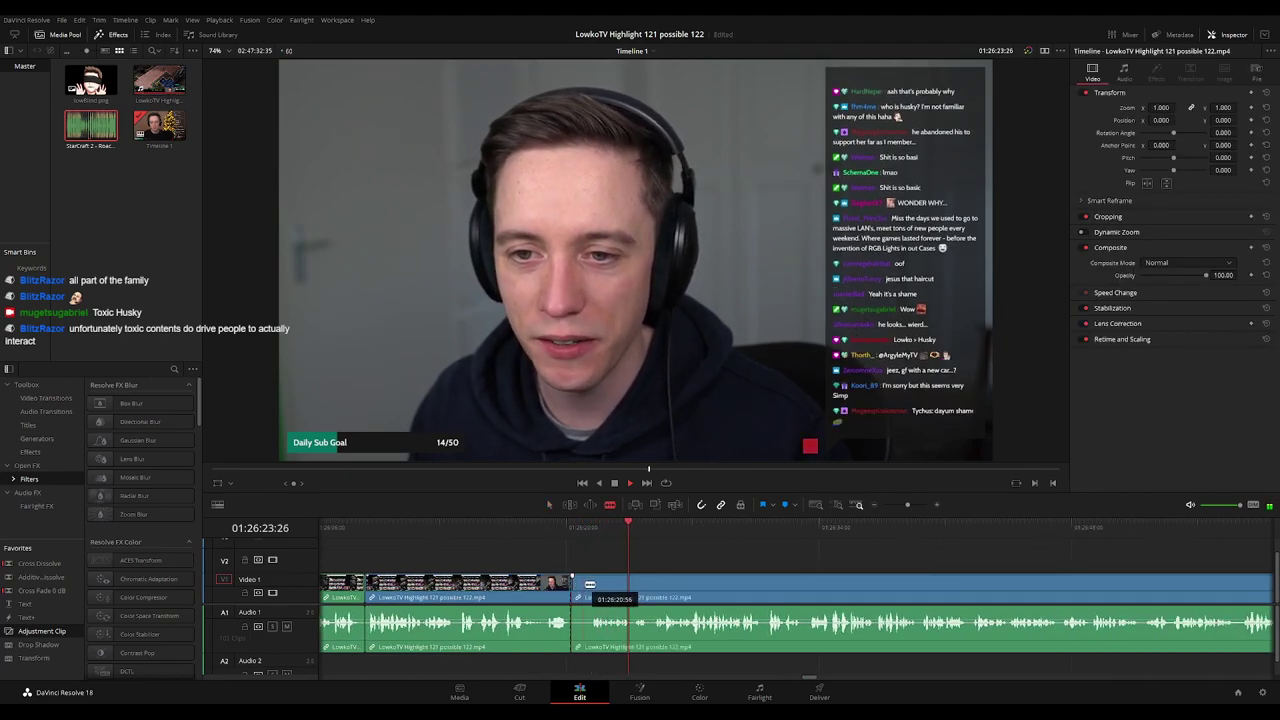
{"action": "left_click", "coordinate": [590, 582]}
{"action": "key", "text": "a"}
{"action": "left_click", "coordinate": [582, 588]}
{"action": "key", "text": "Delete"}
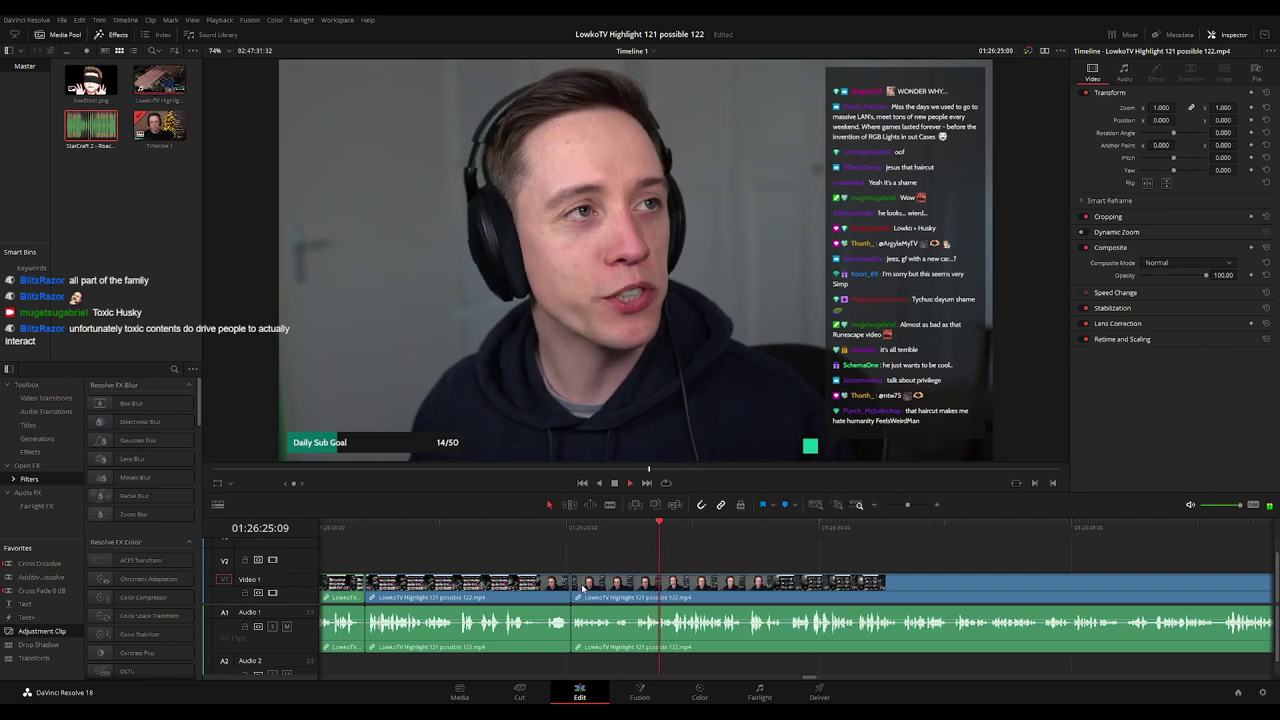
{"action": "left_click", "coordinate": [638, 530]}
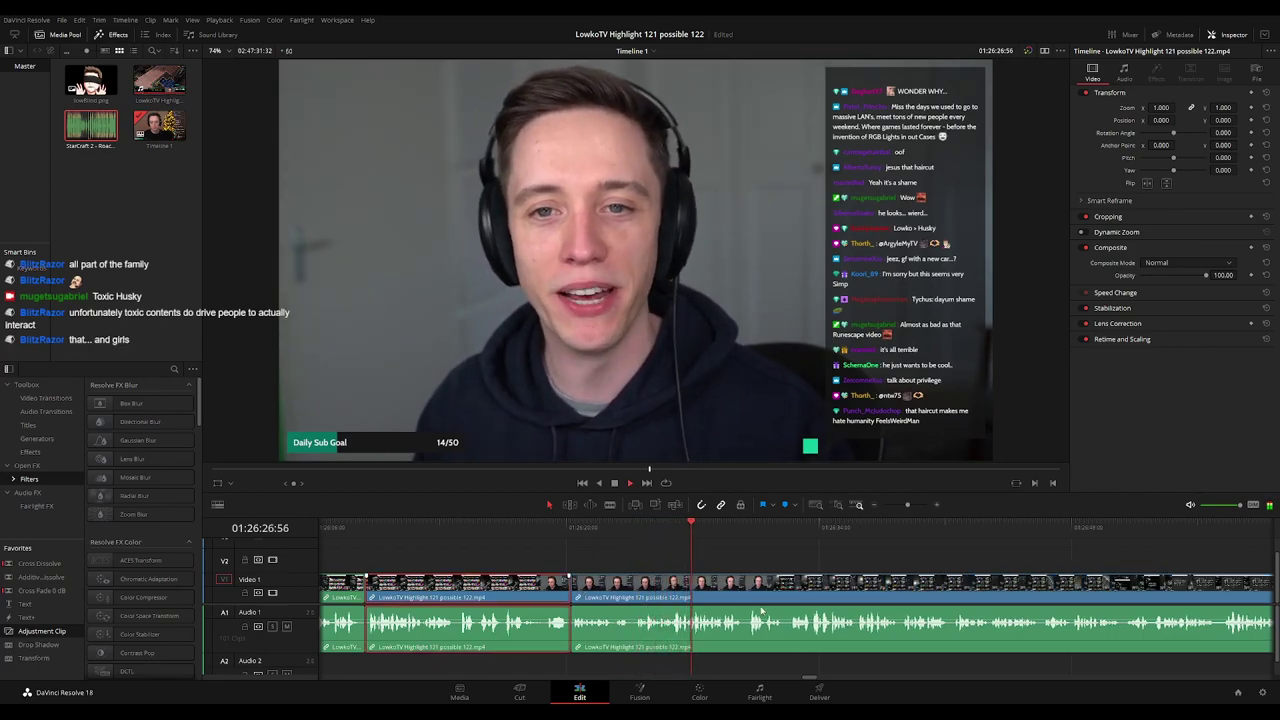
{"action": "left_click", "coordinate": [819, 562]}
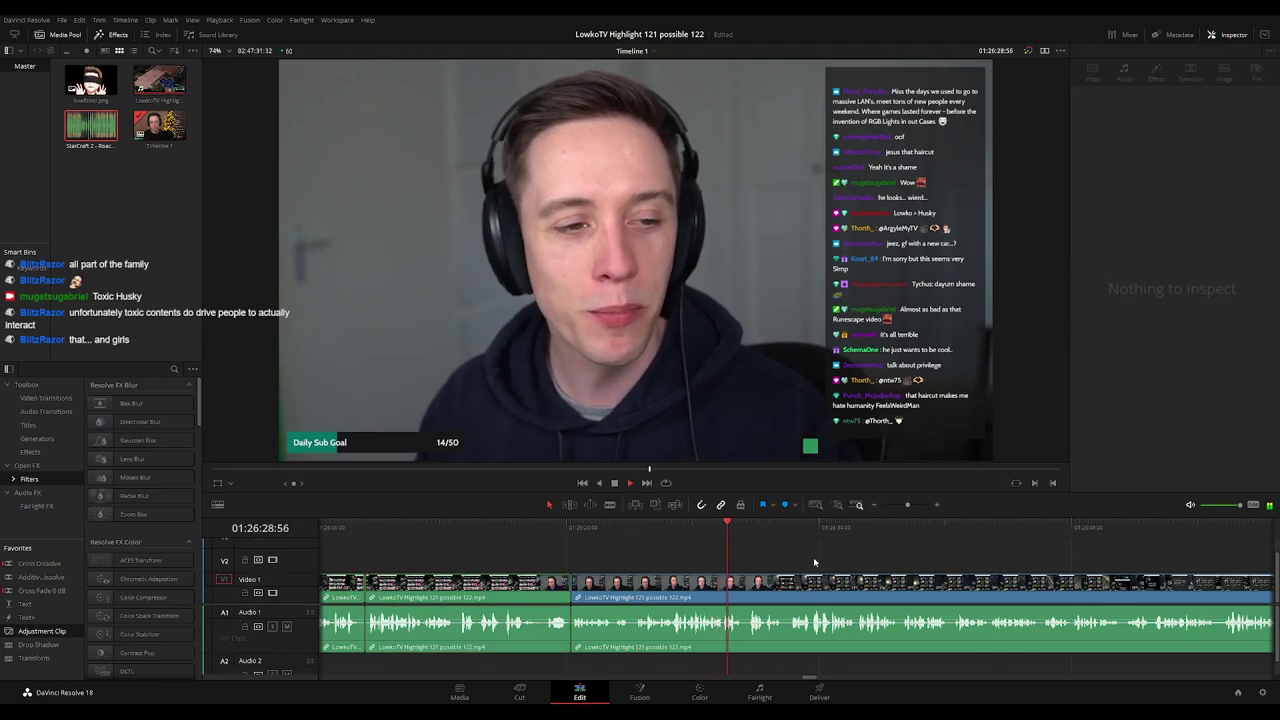
Split the clip at 01:26:50:45 and again at 01:26:51:02, then ripple delete the short piece between the splits.
{"action": "key", "text": "ctrl+minus"}
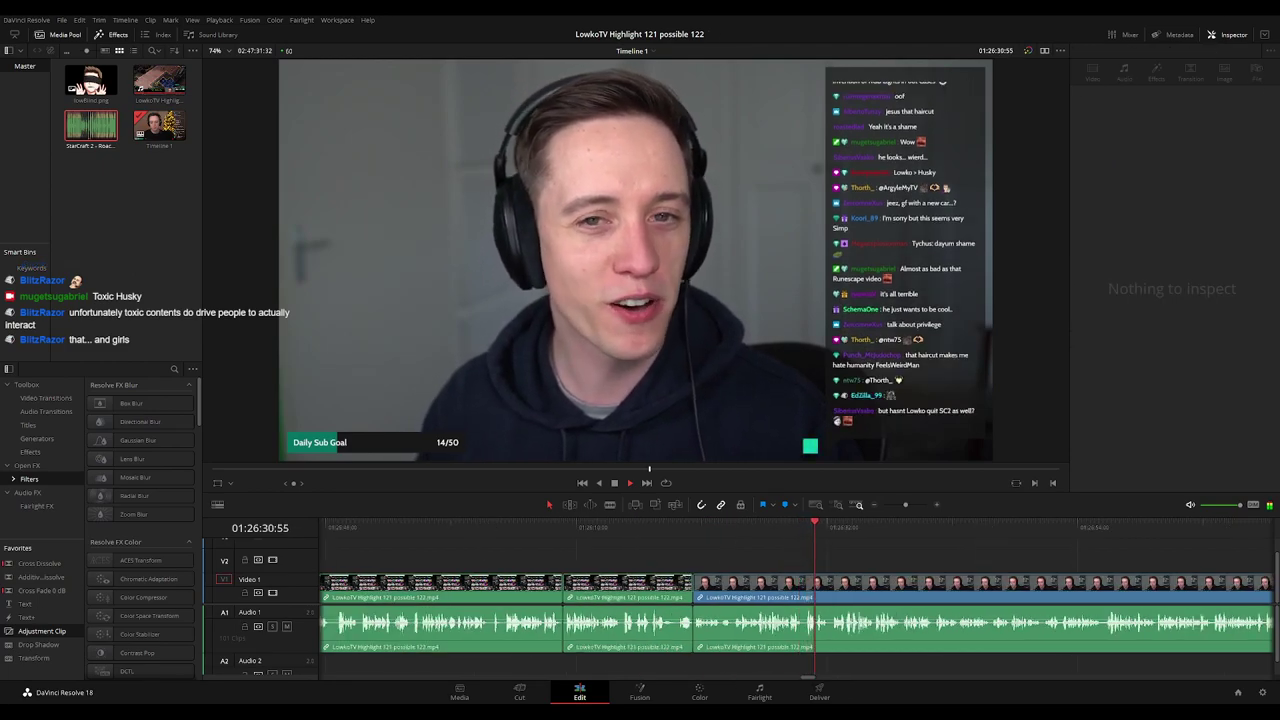
{"action": "key", "text": "ctrl+b"}
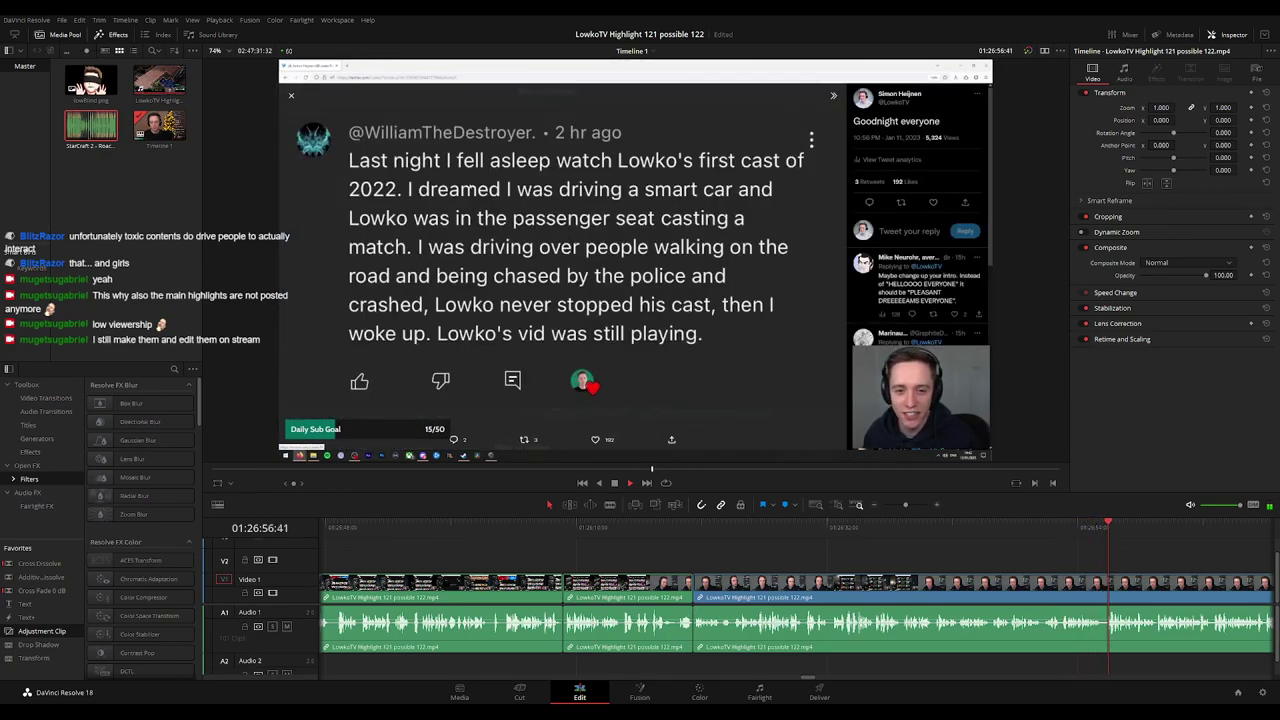
{"action": "left_click", "coordinate": [984, 530]}
{"action": "key", "text": "ctrl+="}
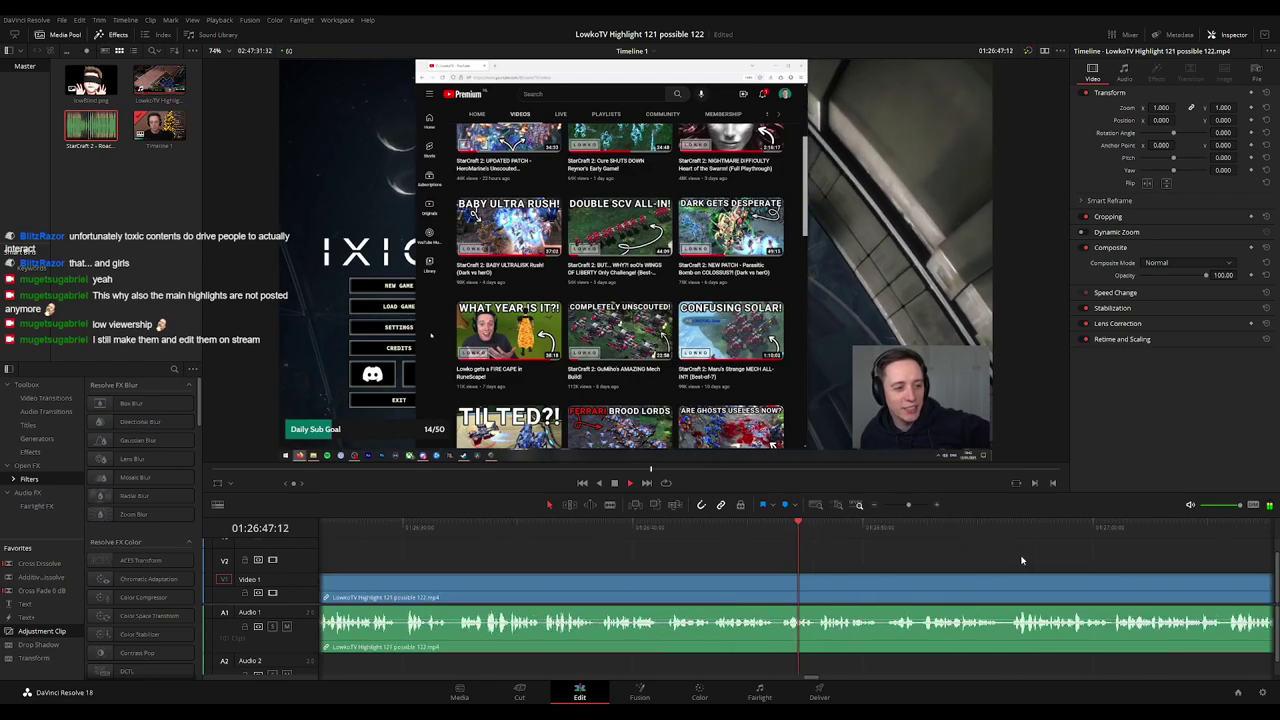
{"action": "scroll", "coordinate": [667, 566], "scroll_direction": "right", "scroll_amount": 3}
{"action": "key", "text": "ctrl+="}
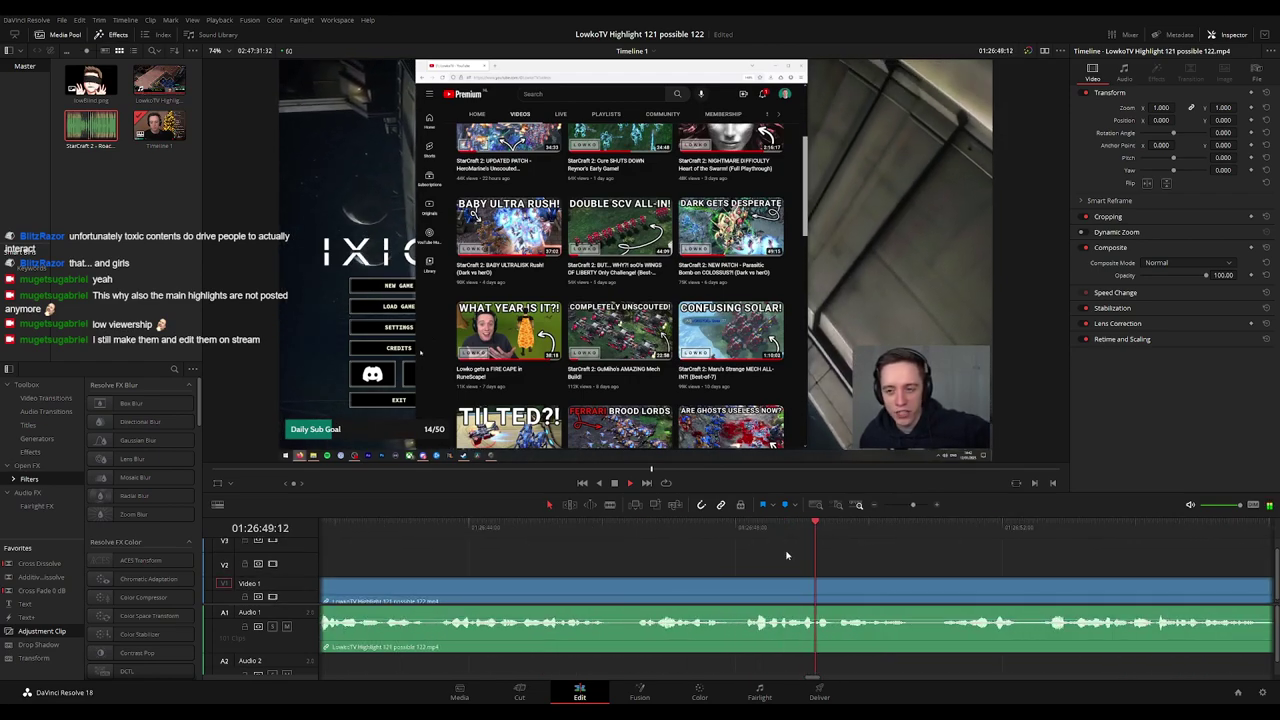
{"action": "scroll", "coordinate": [586, 543], "scroll_direction": "right", "scroll_amount": 3}
{"action": "key", "text": "space"}
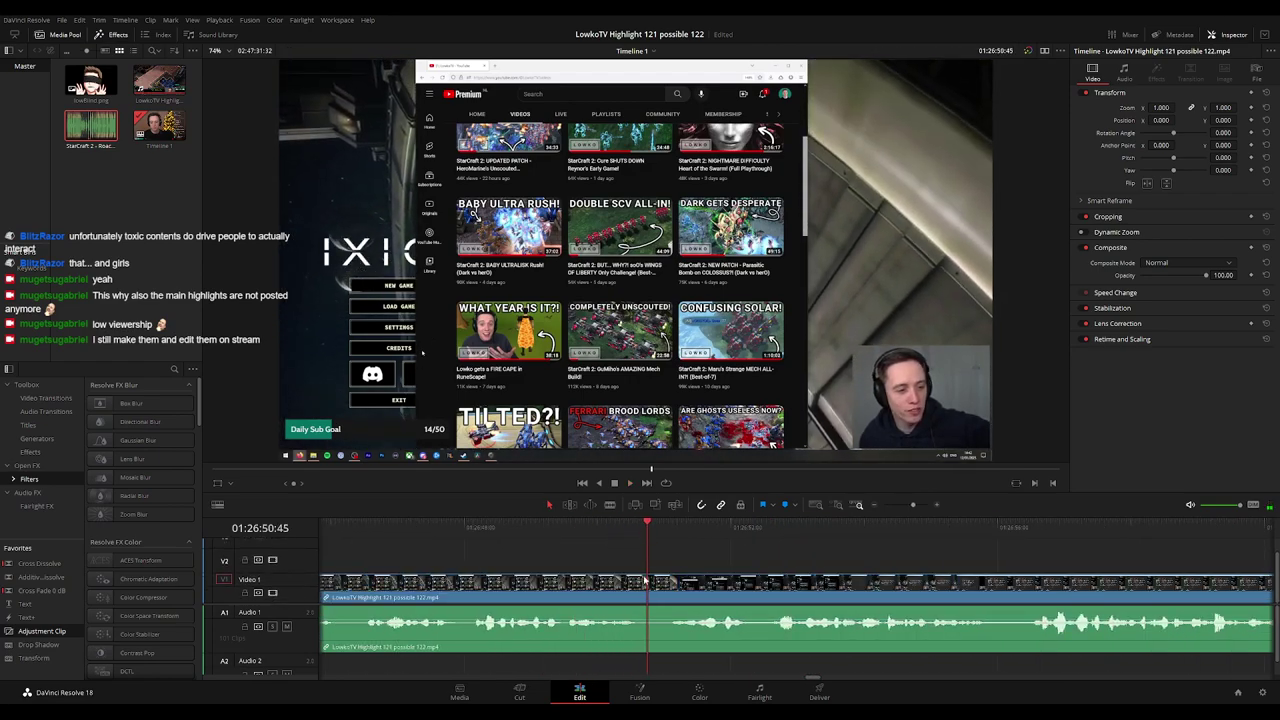
{"action": "key", "text": "ctrl+b"}
{"action": "key", "text": "space"}
{"action": "key", "text": "space"}
{"action": "key", "text": "ctrl+b"}
{"action": "left_click", "coordinate": [659, 597]}
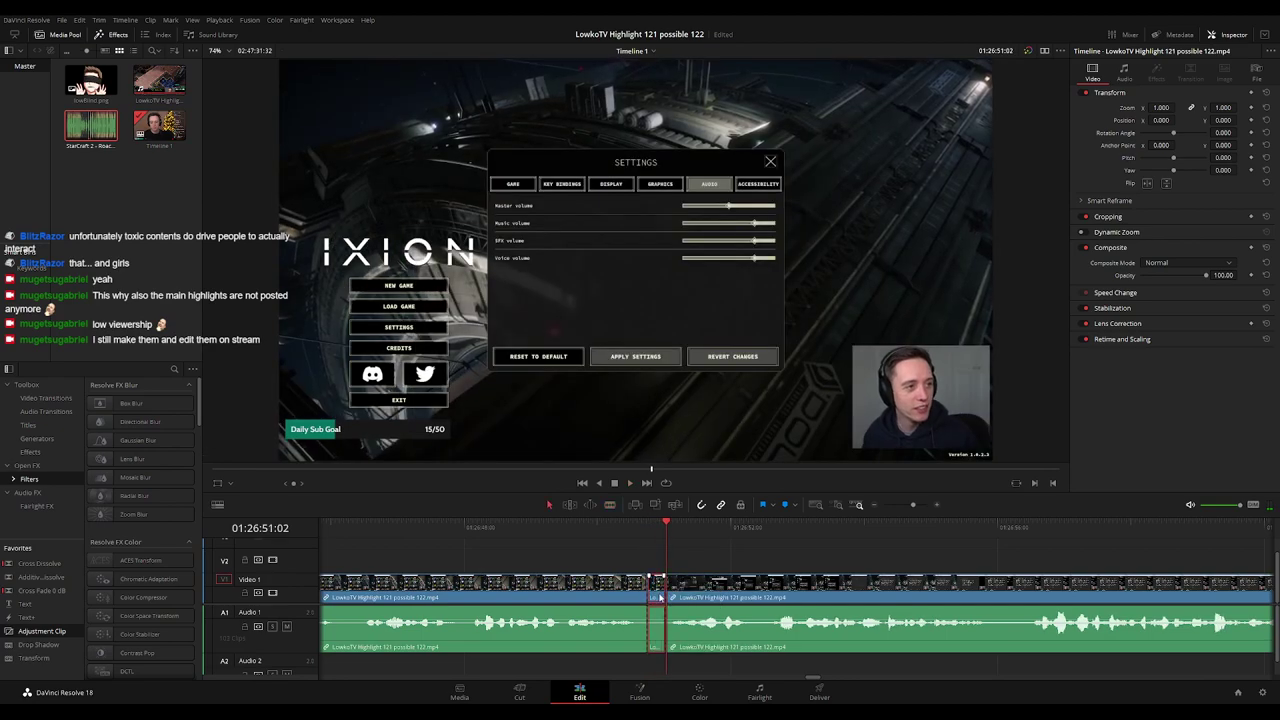
{"action": "key", "text": "Delete"}
{"action": "key", "text": "space"}
Set the clip color of the finished clip ending at the 01:26:50:45 cut to green.
{"action": "key", "text": "ctrl+minus"}
{"action": "key", "text": "ctrl+minus"}
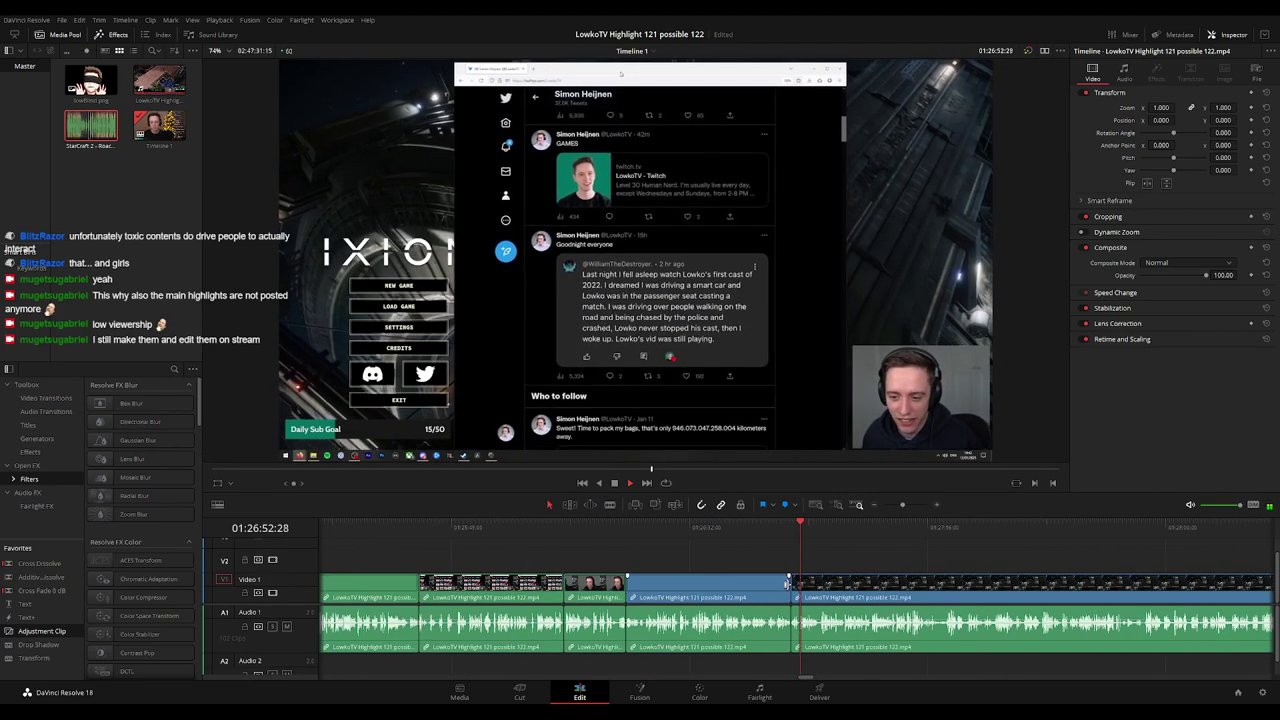
{"action": "left_click", "coordinate": [701, 591]}
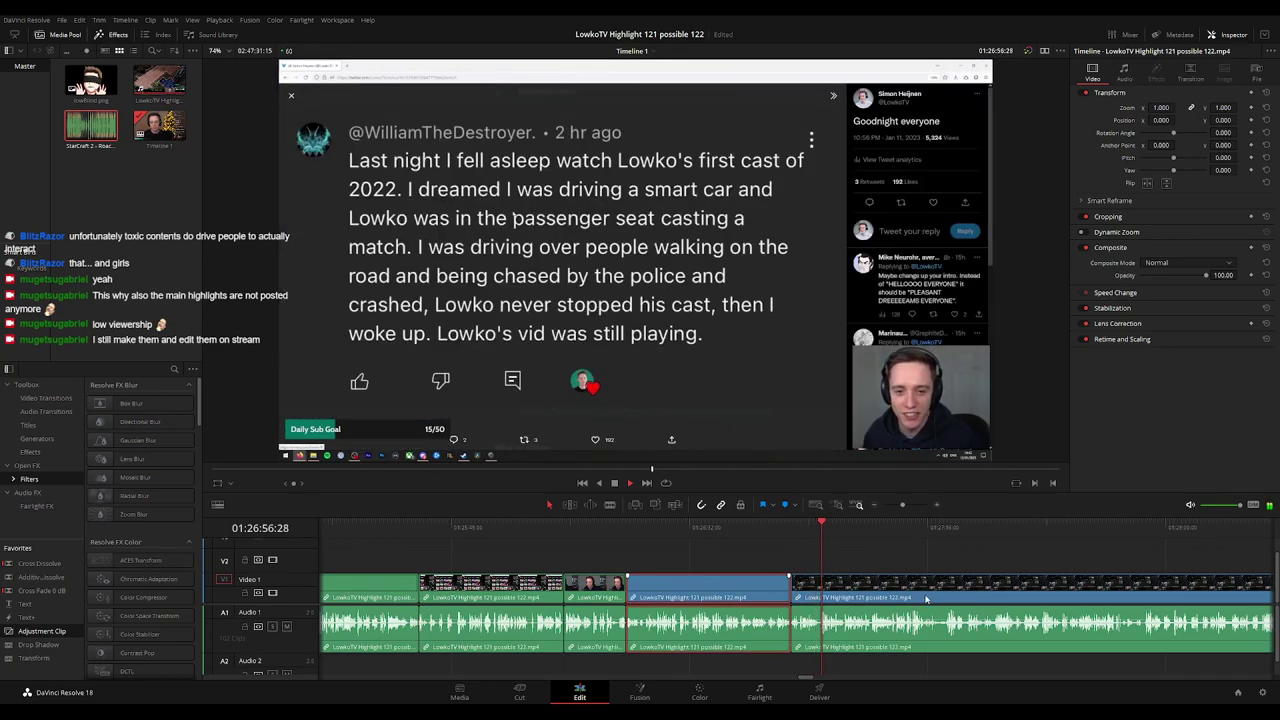
{"action": "key", "text": "Delete"}
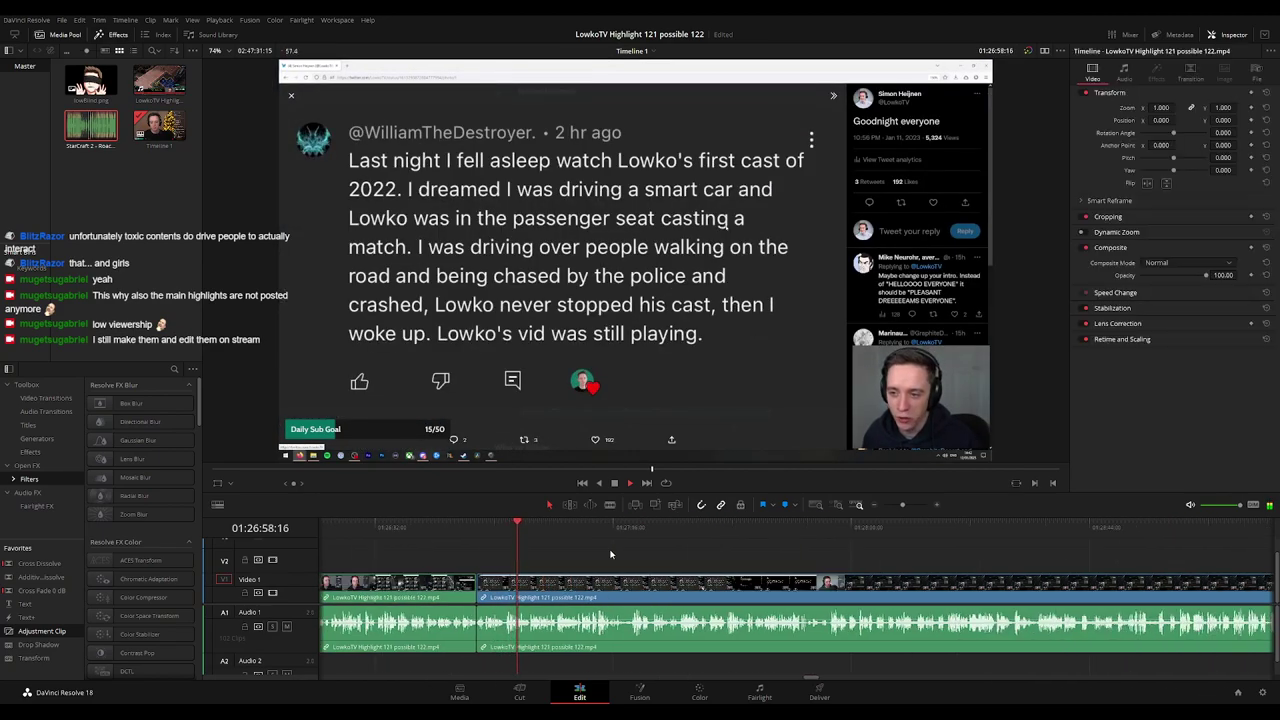
Review the playback and audio waveform from about 01:26:58 to 01:27:37 for pauses worth cutting.
{"action": "left_click_drag", "start_coordinate": [667, 562], "coordinate": [623, 561]}
{"action": "key", "text": "ctrl+equal"}
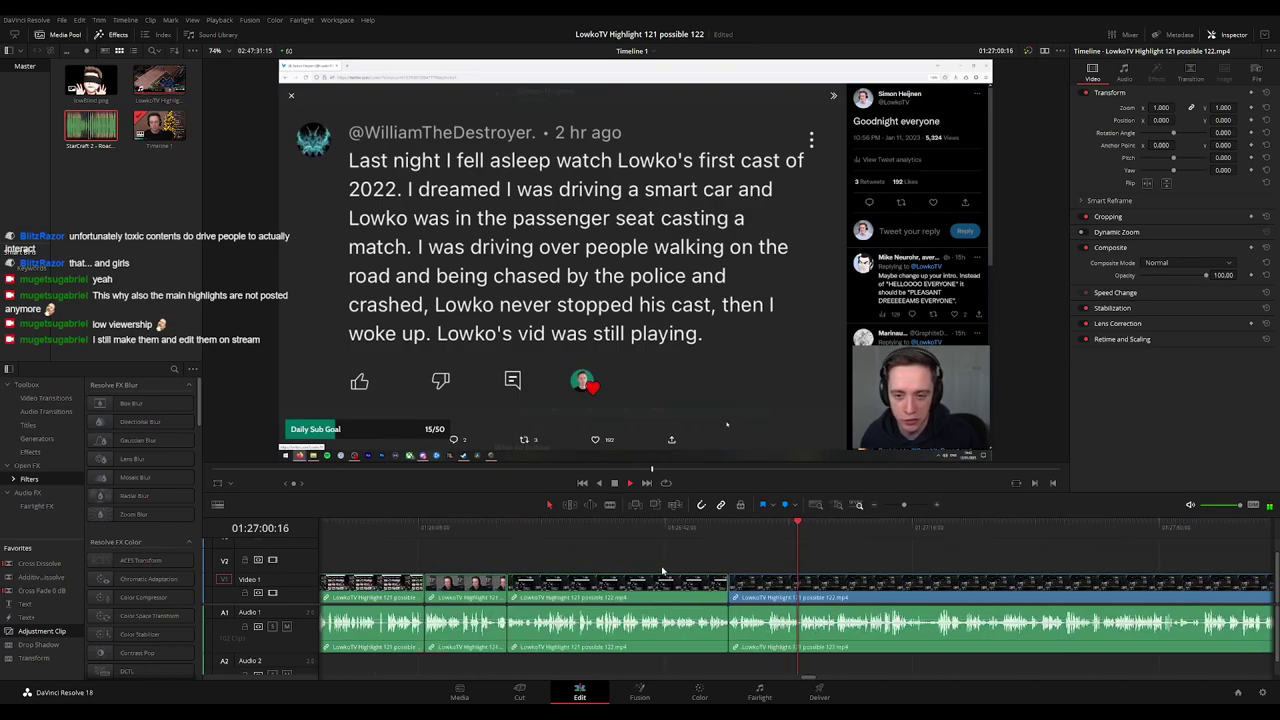
{"action": "scroll", "coordinate": [862, 567], "scroll_direction": "right", "scroll_amount": 3}
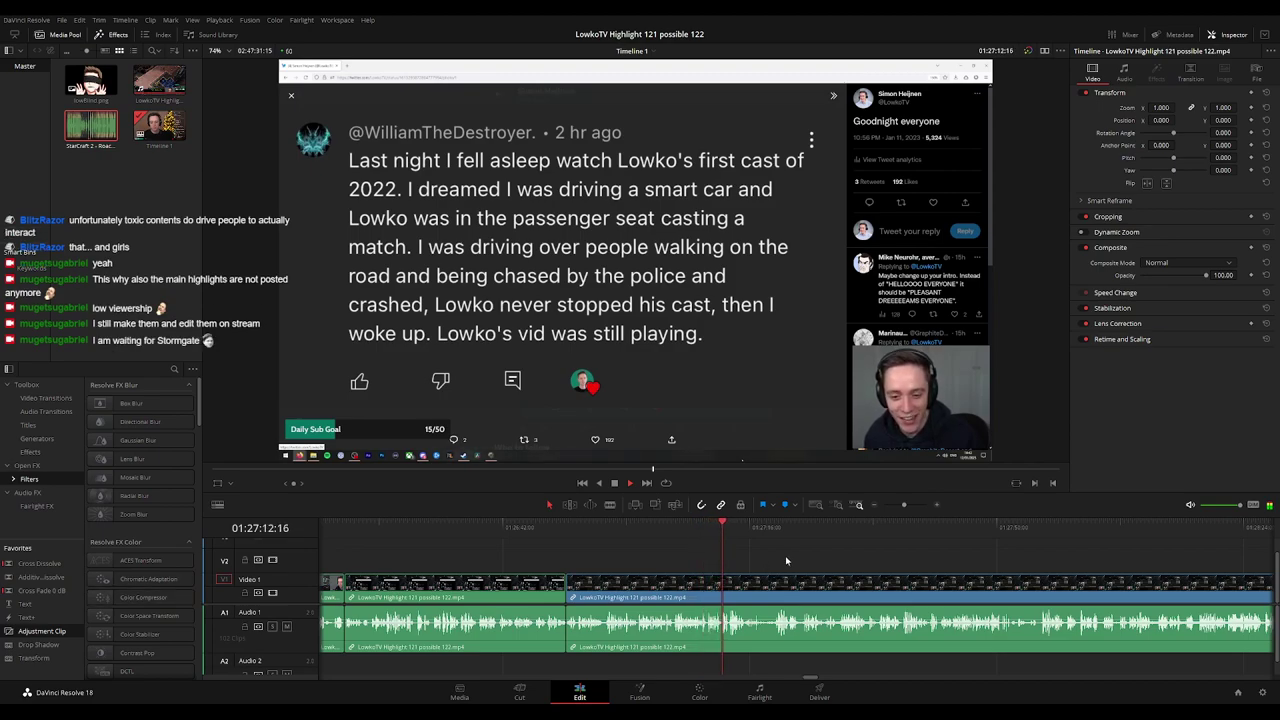
{"action": "left_click_drag", "start_coordinate": [786, 560], "coordinate": [628, 557]}
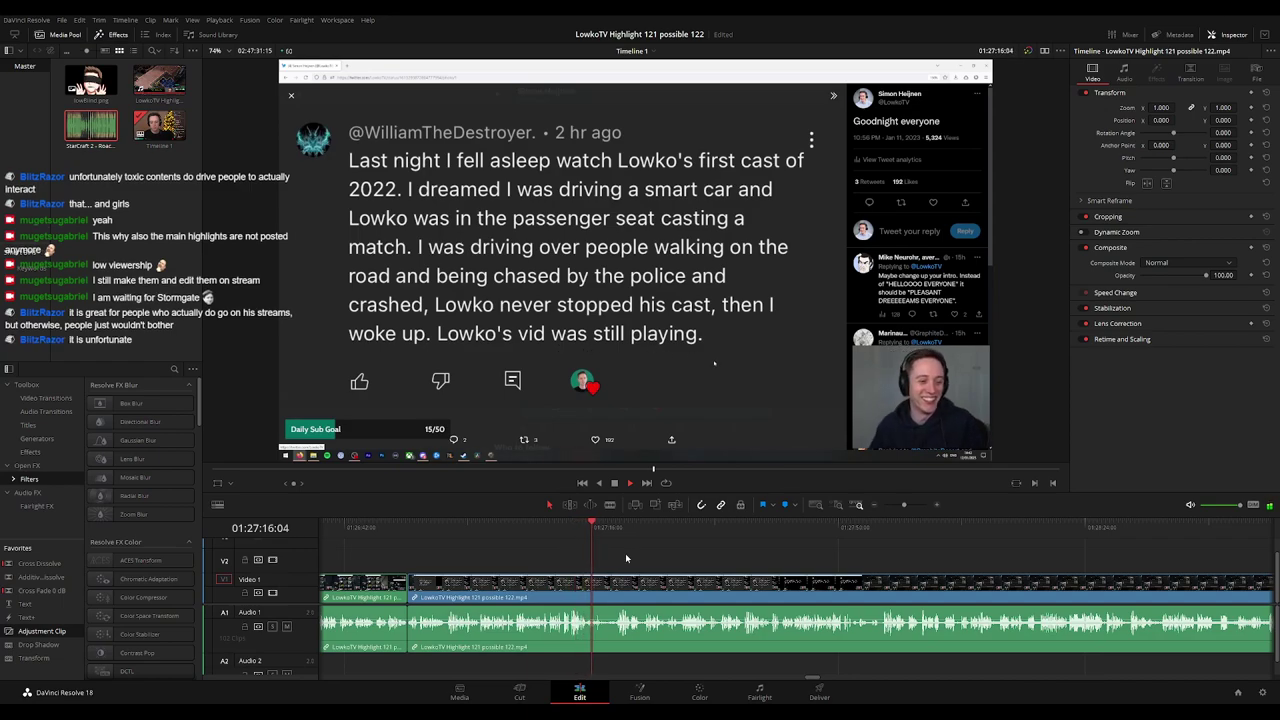
{"action": "key", "text": "ctrl+="}
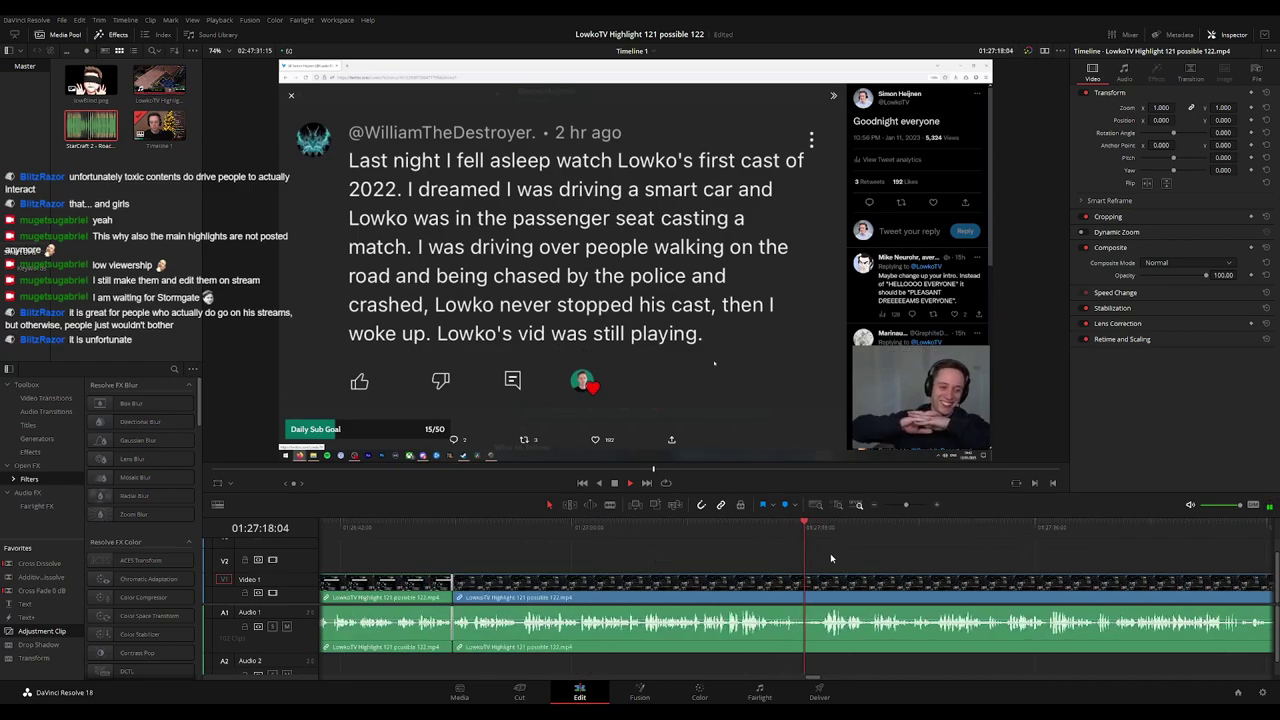
{"action": "scroll", "coordinate": [912, 562], "scroll_direction": "right", "scroll_amount": 5}
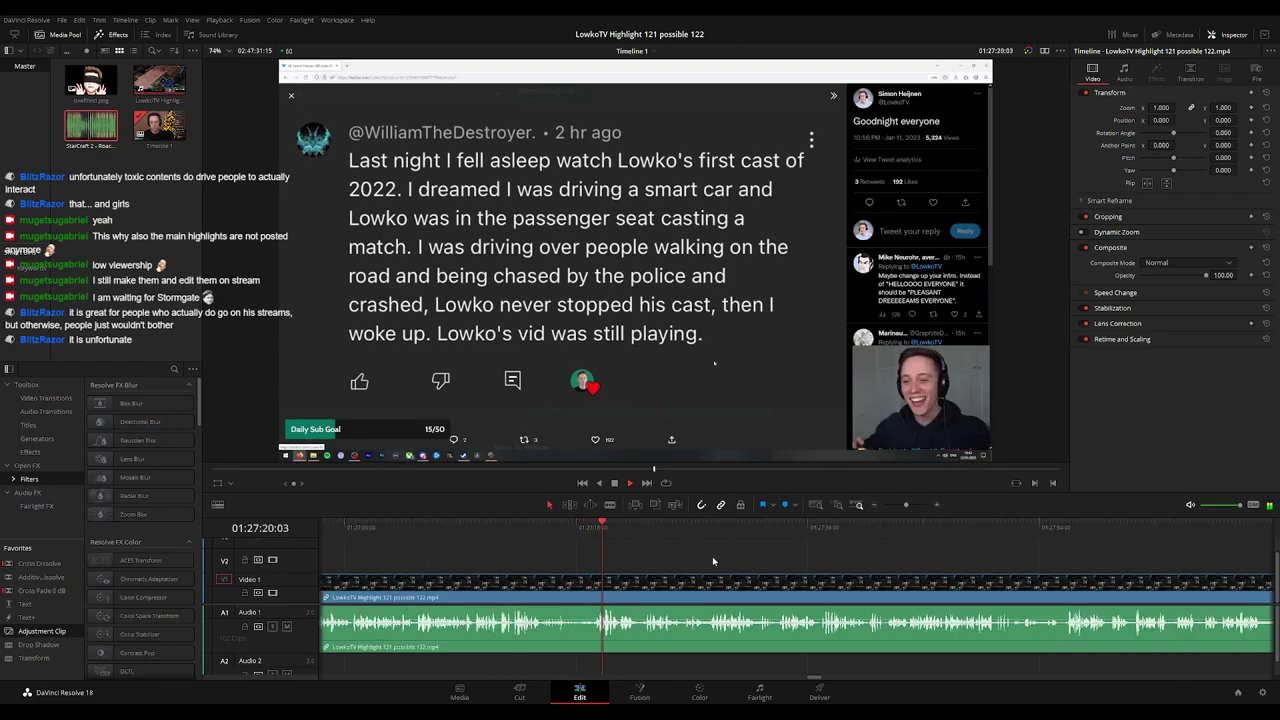
{"action": "left_click_drag", "start_coordinate": [742, 560], "coordinate": [626, 560]}
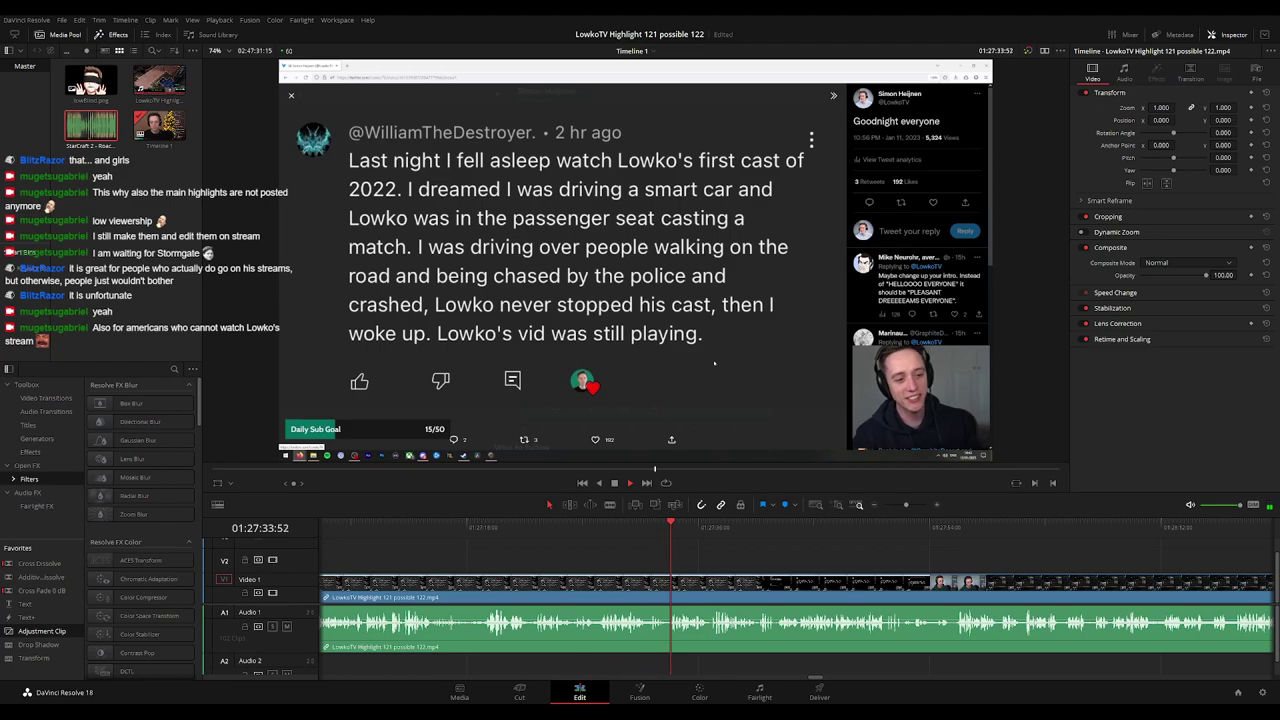
{"action": "left_click_drag", "start_coordinate": [762, 563], "coordinate": [653, 554]}
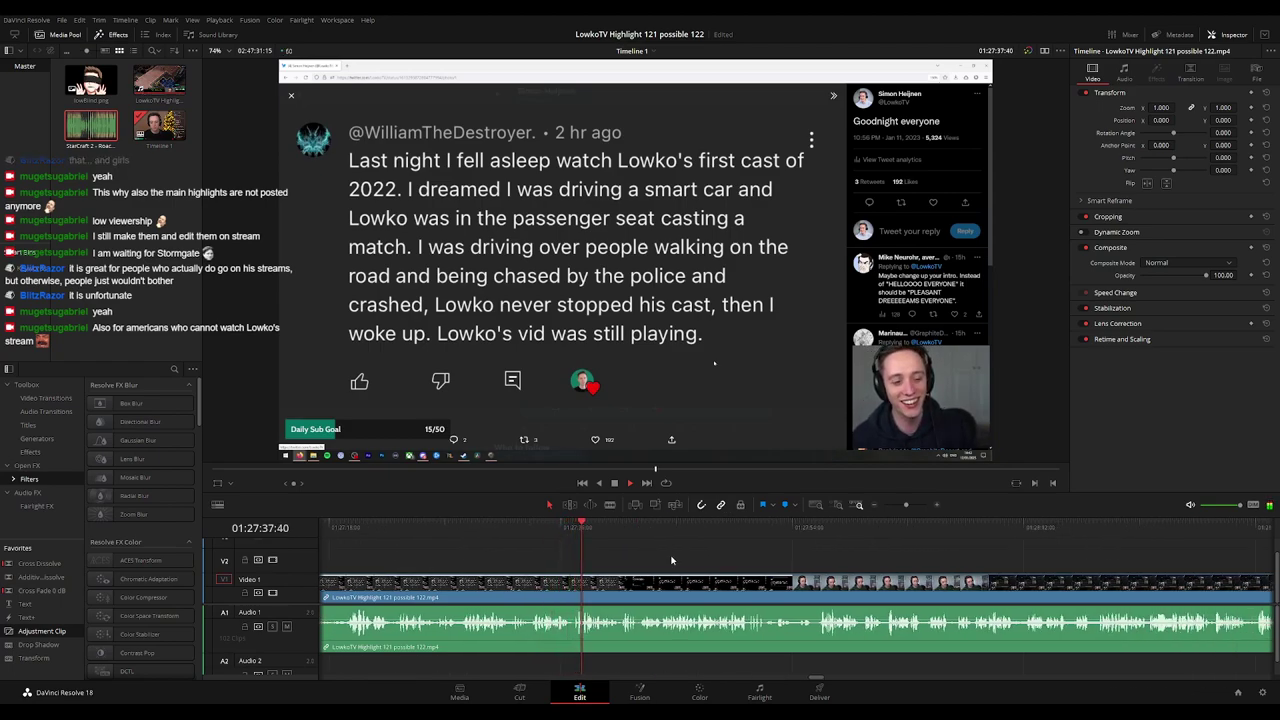
Split the clip on both sides of the silent pause just after 01:27:55 and ripple delete the short piece between the splits.
{"action": "scroll", "coordinate": [670, 562], "scroll_direction": "right", "scroll_amount": 2}
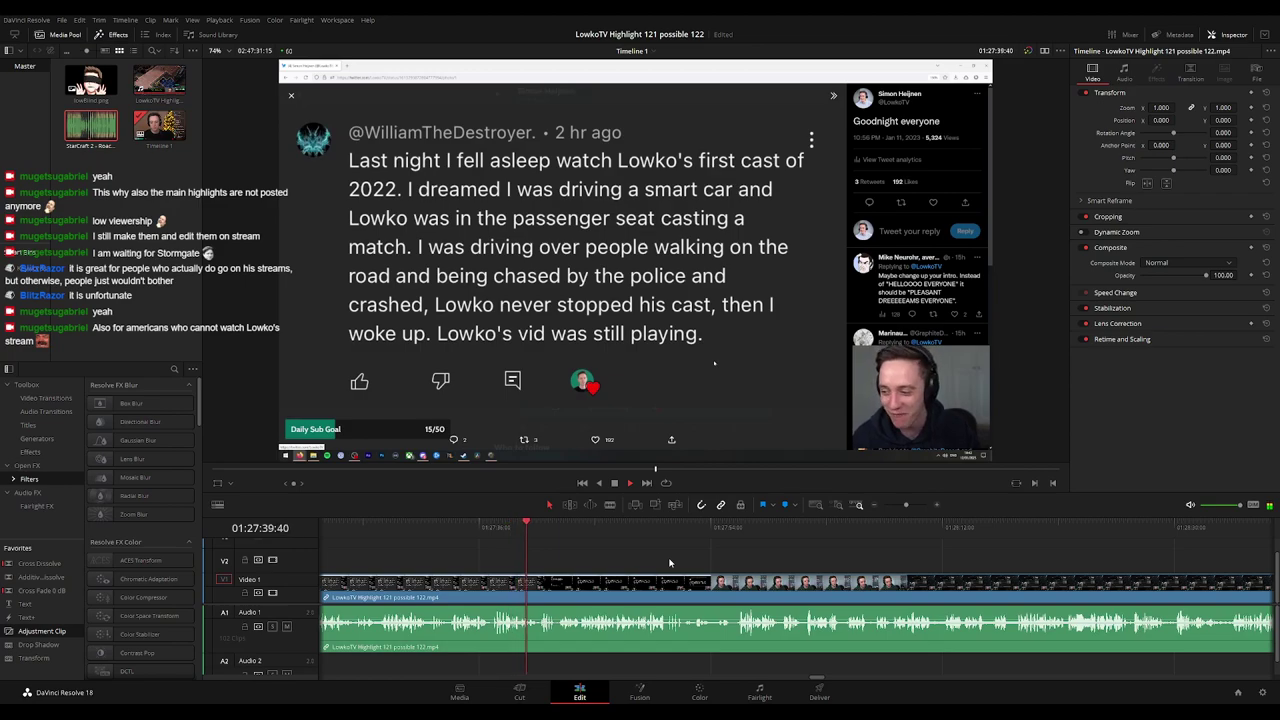
{"action": "left_click_drag", "start_coordinate": [699, 564], "coordinate": [652, 560]}
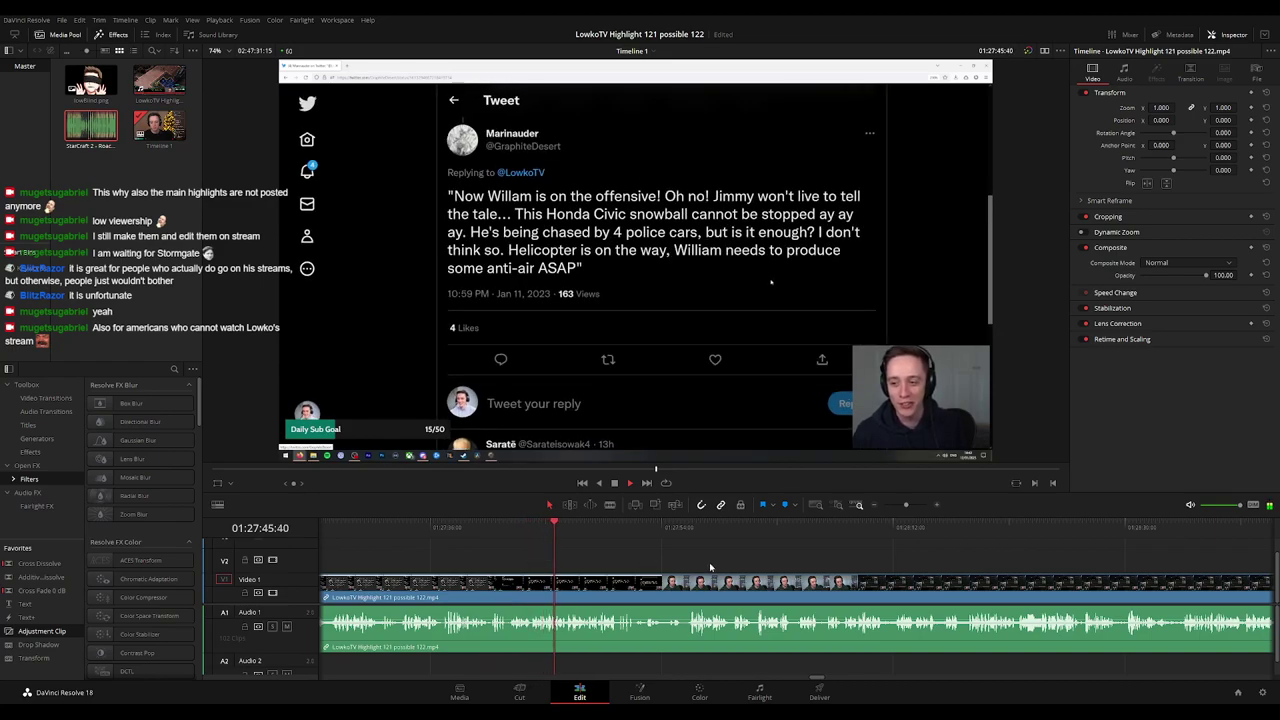
{"action": "scroll", "coordinate": [668, 559], "scroll_direction": "right", "scroll_amount": 1}
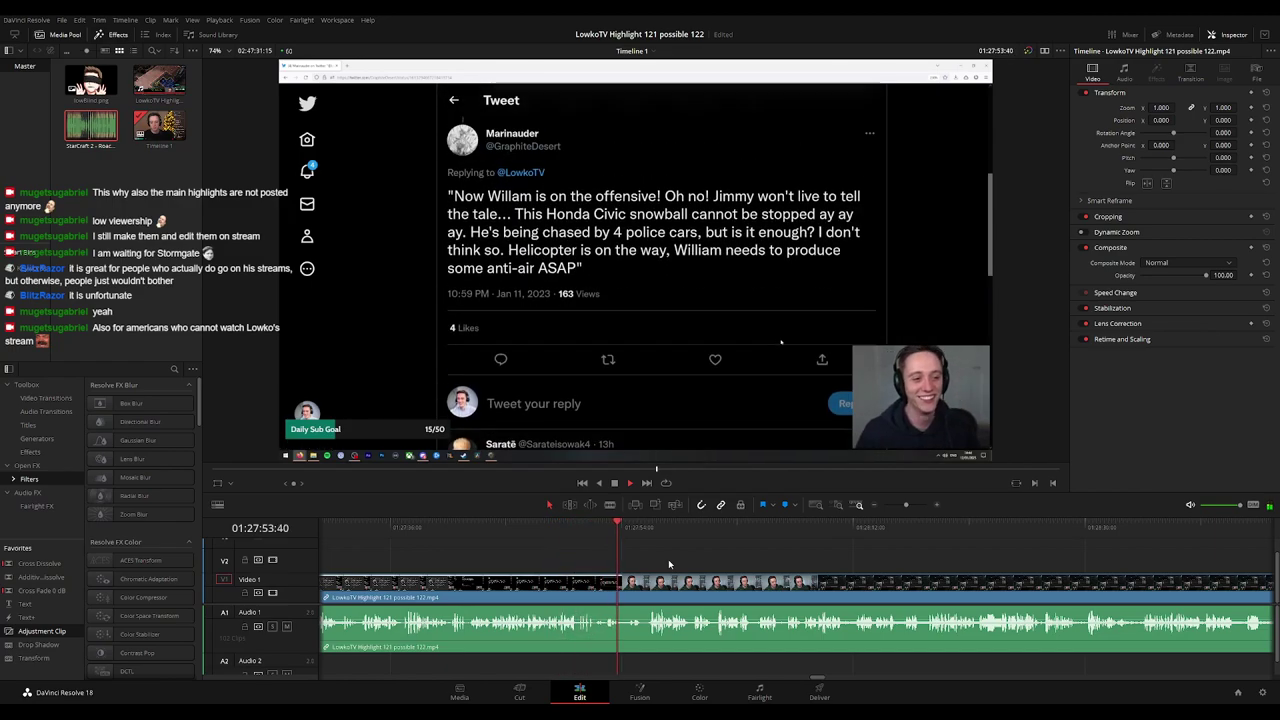
{"action": "left_click_drag", "start_coordinate": [698, 561], "coordinate": [595, 561]}
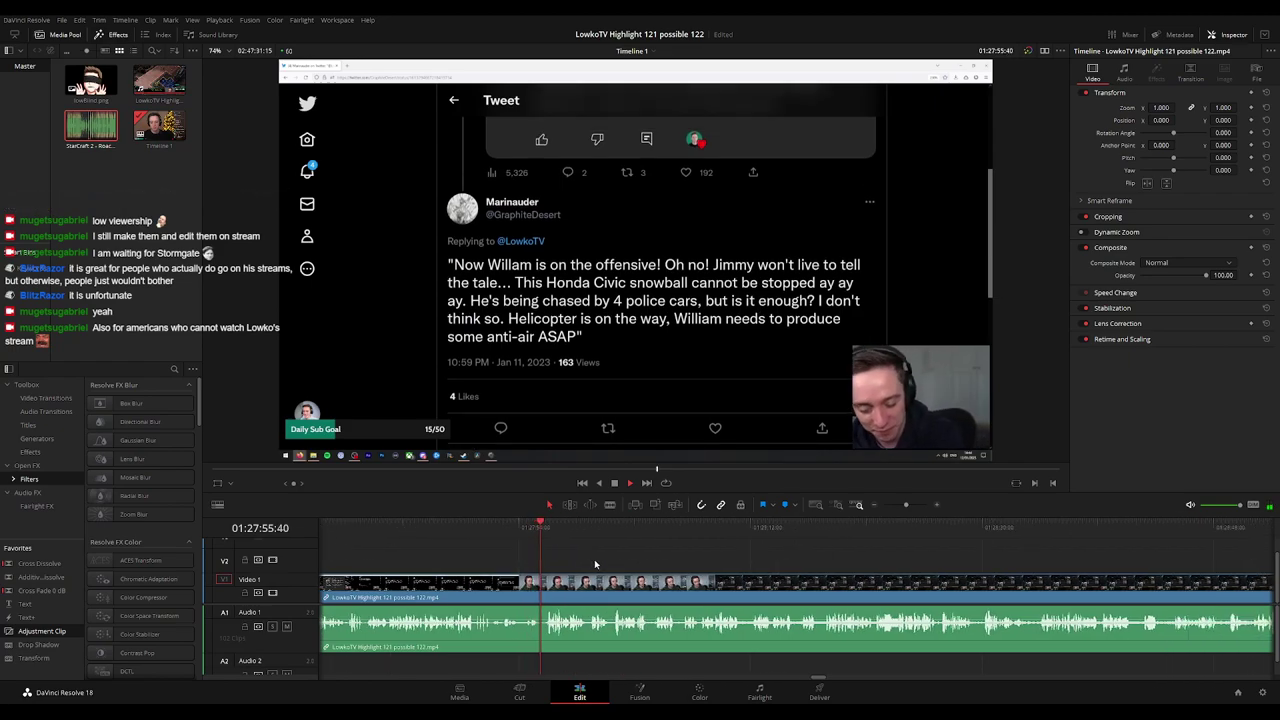
{"action": "key", "text": "b"}
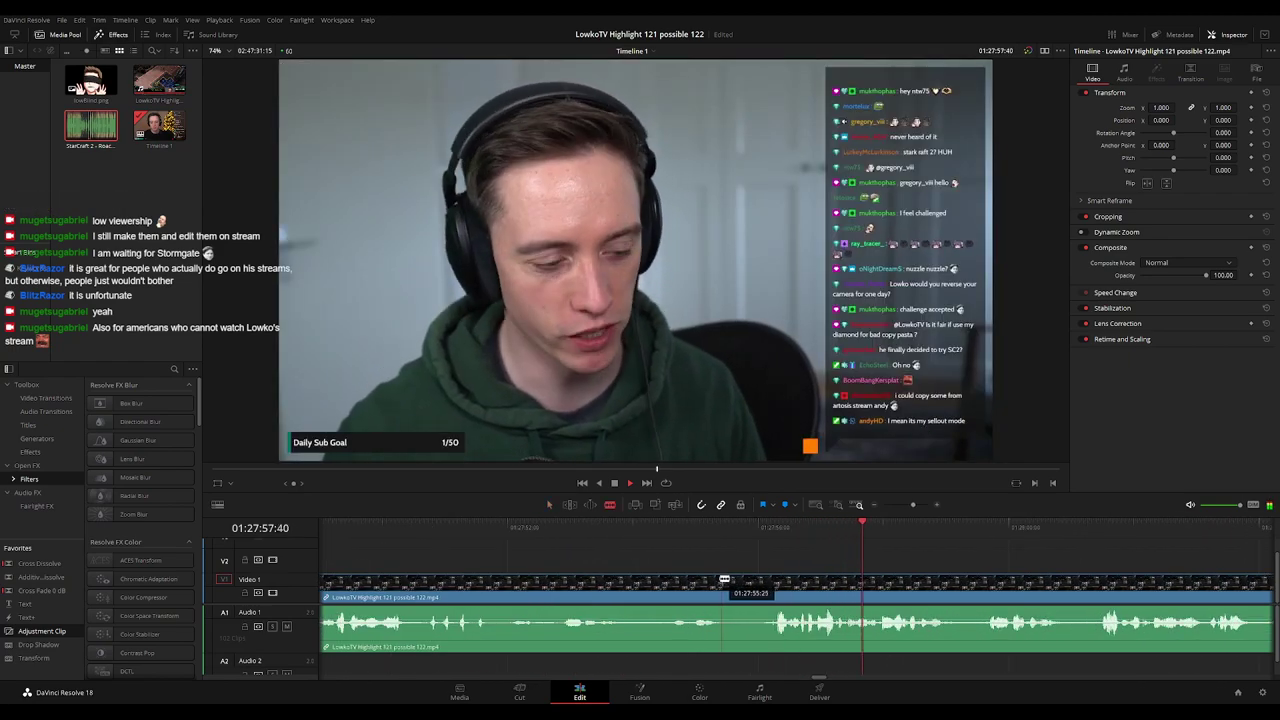
{"action": "left_click", "coordinate": [716, 585]}
{"action": "left_click", "coordinate": [768, 585]}
{"action": "key", "text": "a"}
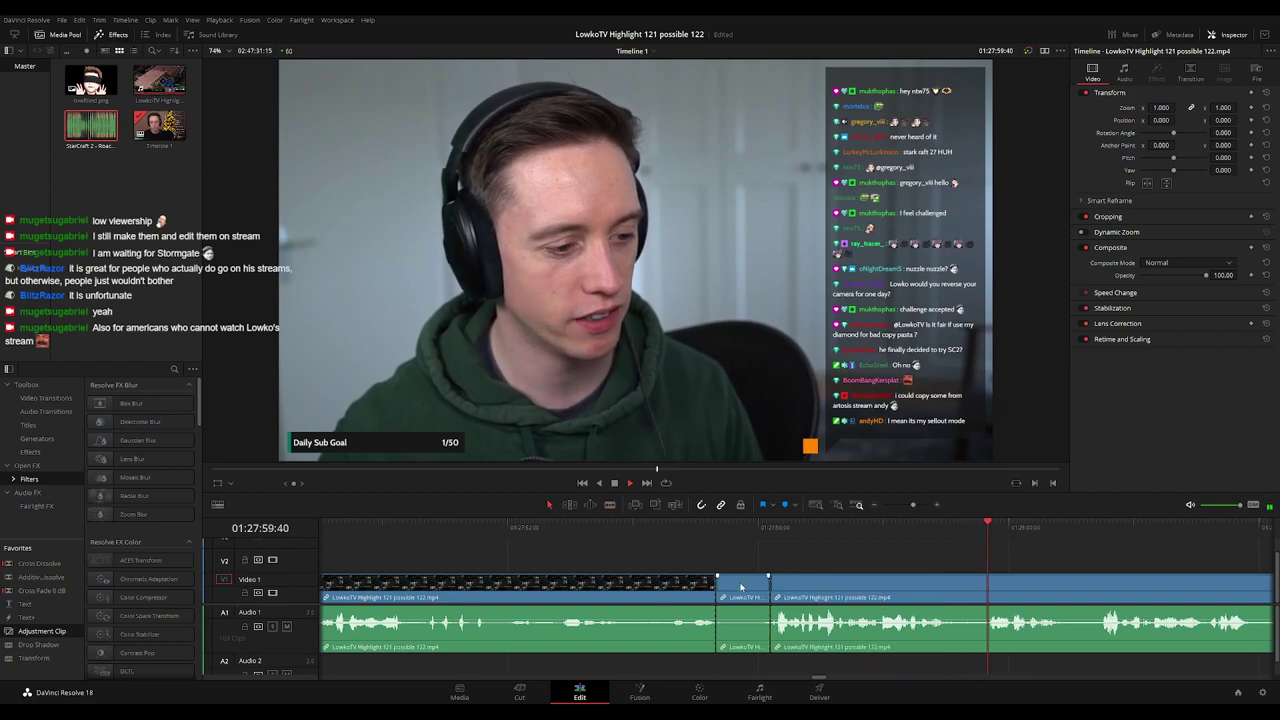
{"action": "left_click", "coordinate": [741, 587]}
{"action": "key", "text": "Delete"}
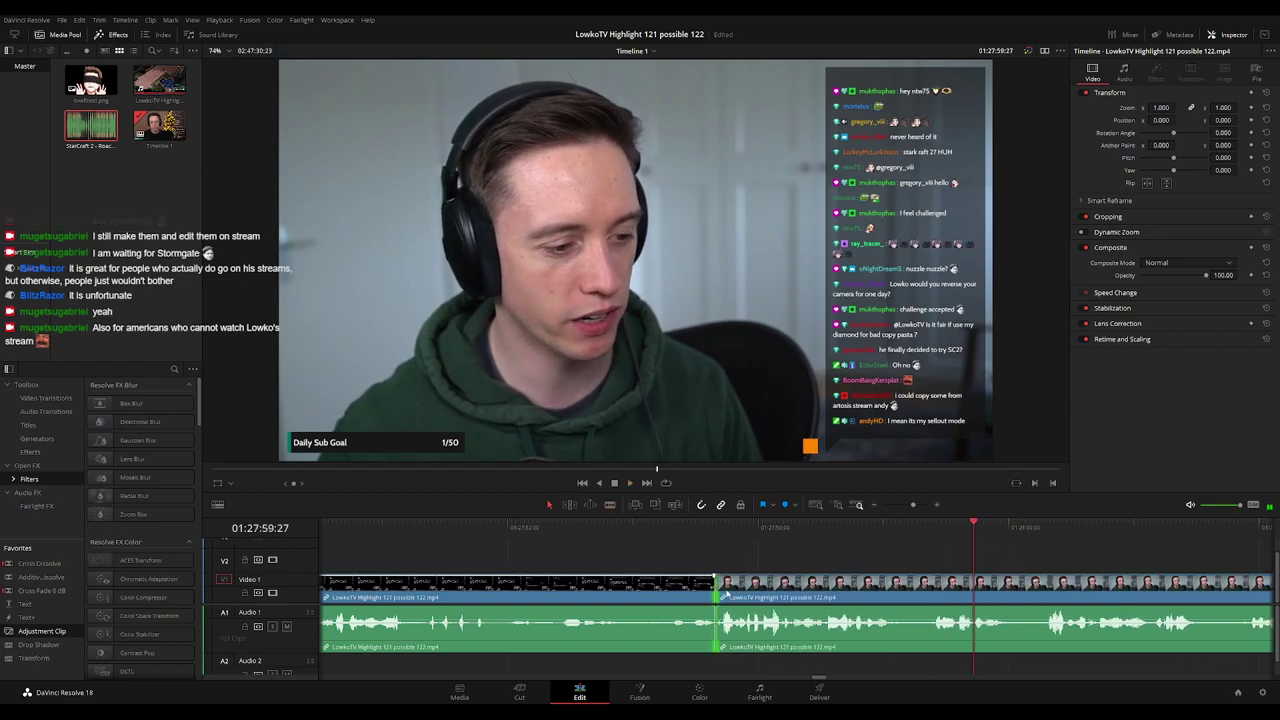
Add a short transition at the new cut near 01:27:55 and set the color of the finished clip before it to green.
{"action": "left_click", "coordinate": [699, 557]}
{"action": "key", "text": "space"}
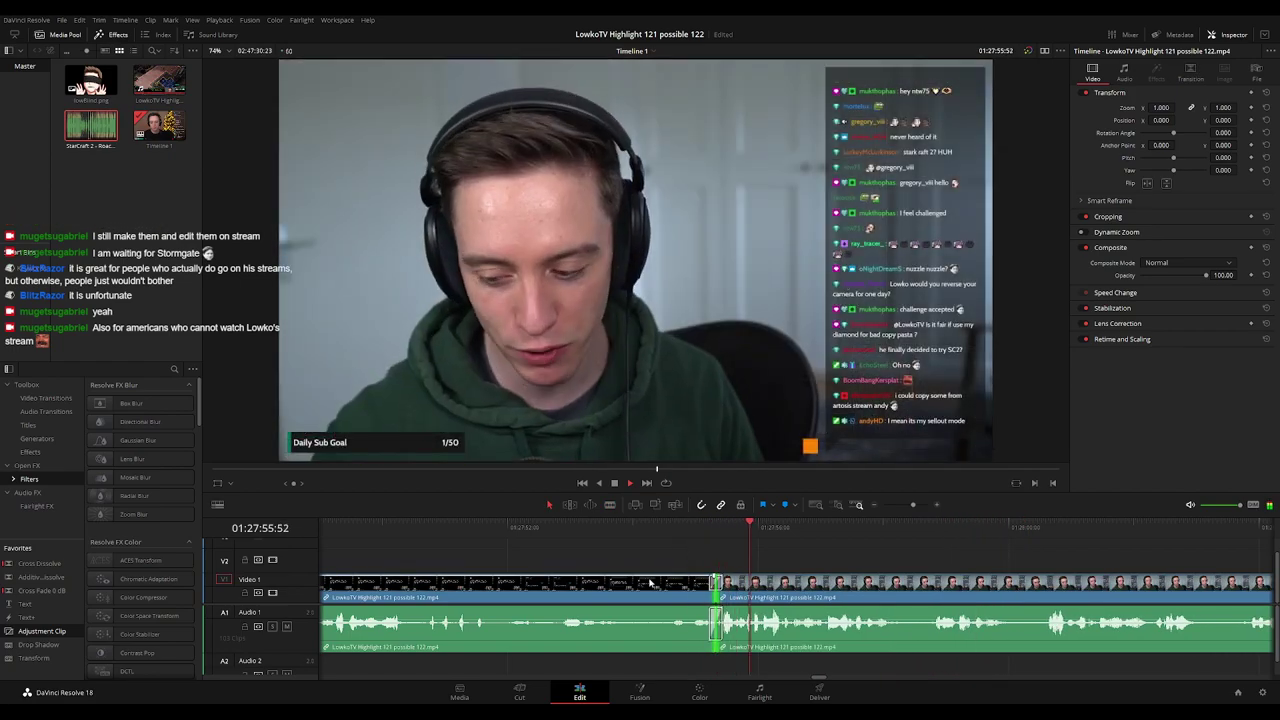
{"action": "scroll", "coordinate": [807, 565], "scroll_direction": "down", "scroll_amount": 4}
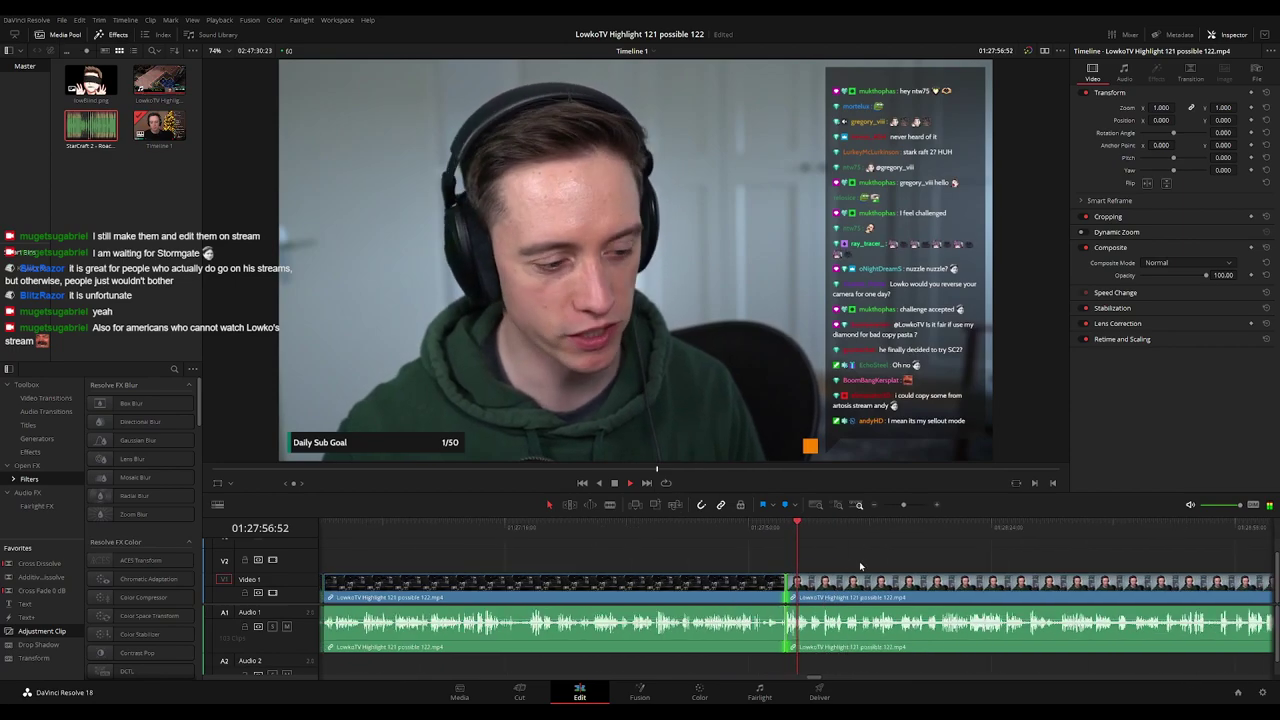
{"action": "left_click", "coordinate": [714, 585]}
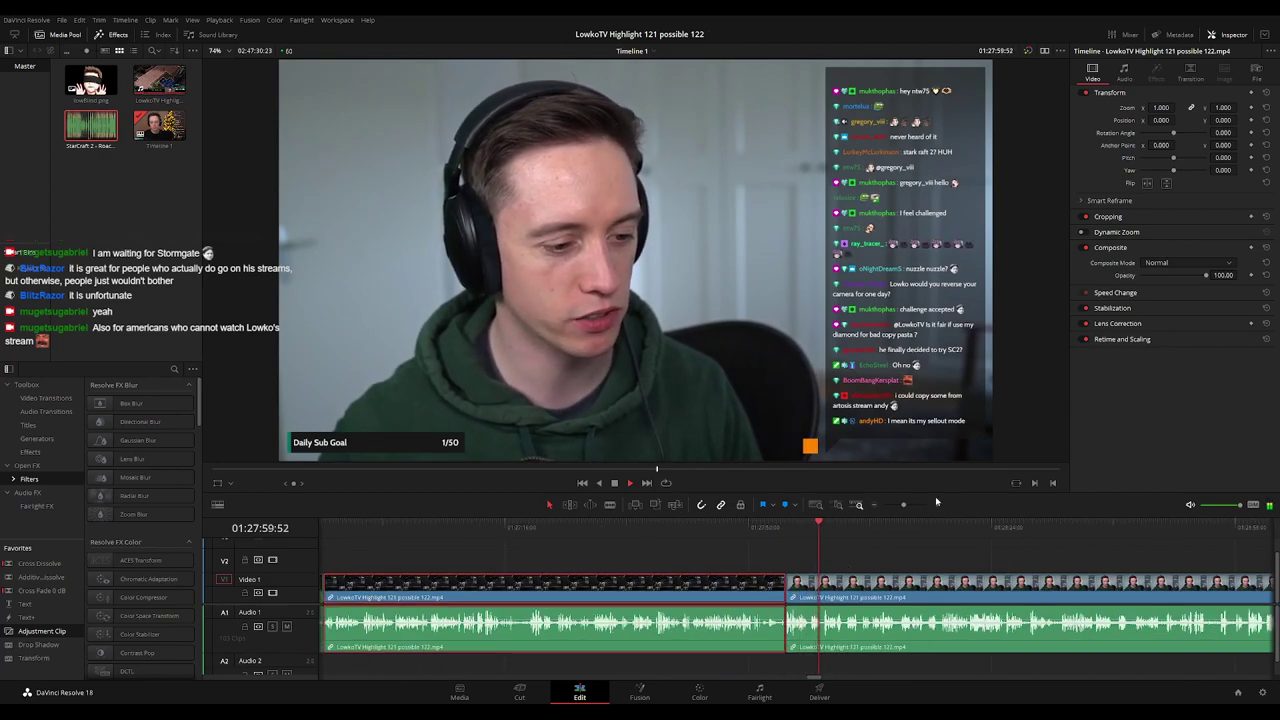
{"action": "key", "text": "g"}
{"action": "left_click", "coordinate": [937, 556]}
Survey the whole timeline and the remaining unedited footage after the cut near 01:27:55.
{"action": "scroll", "coordinate": [905, 562], "scroll_direction": "down", "scroll_amount": 4}
{"action": "key", "text": "shift+z"}
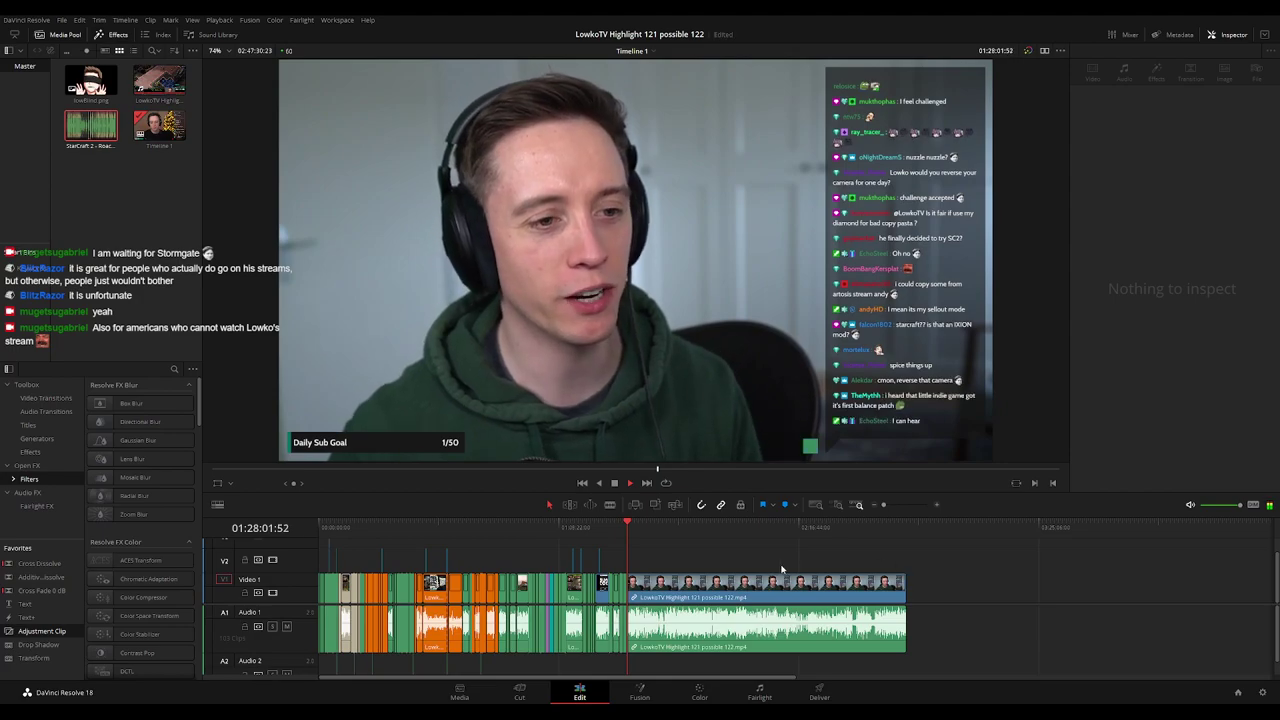
{"action": "key", "text": "shift+z"}
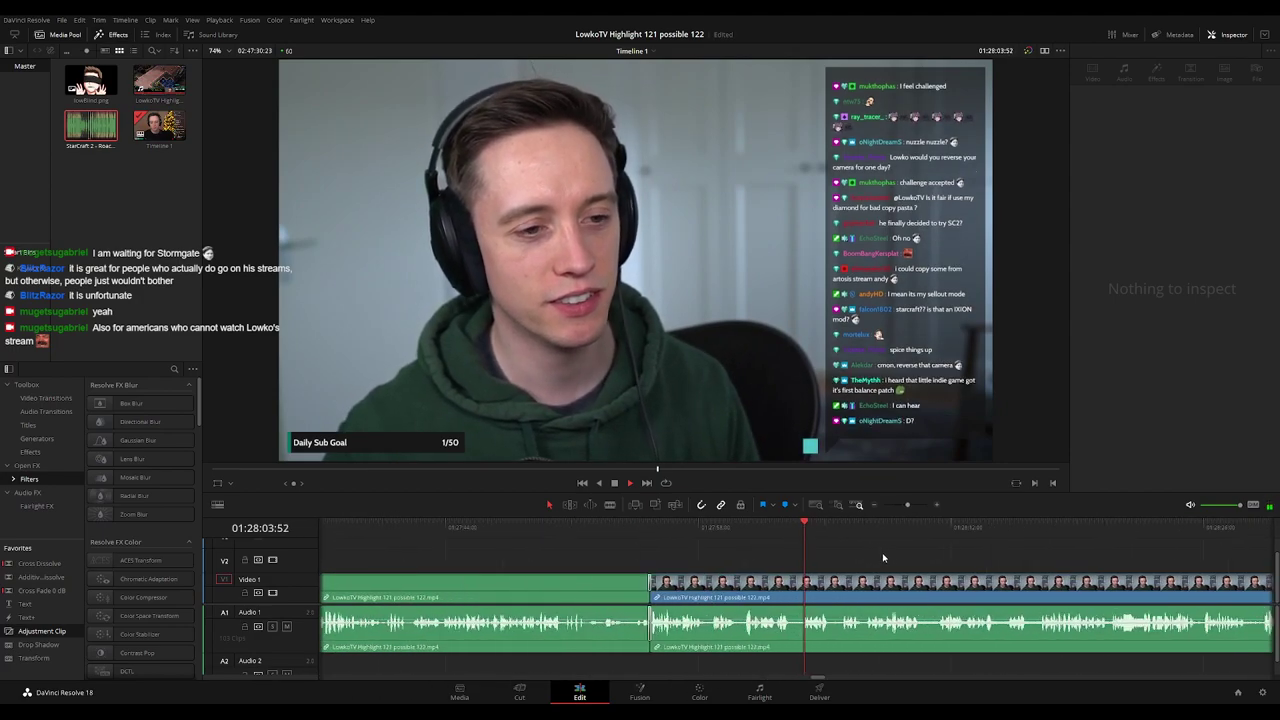
{"action": "left_click_drag", "start_coordinate": [983, 560], "coordinate": [809, 560]}
{"action": "scroll", "coordinate": [871, 556], "scroll_direction": "down", "scroll_amount": 3}
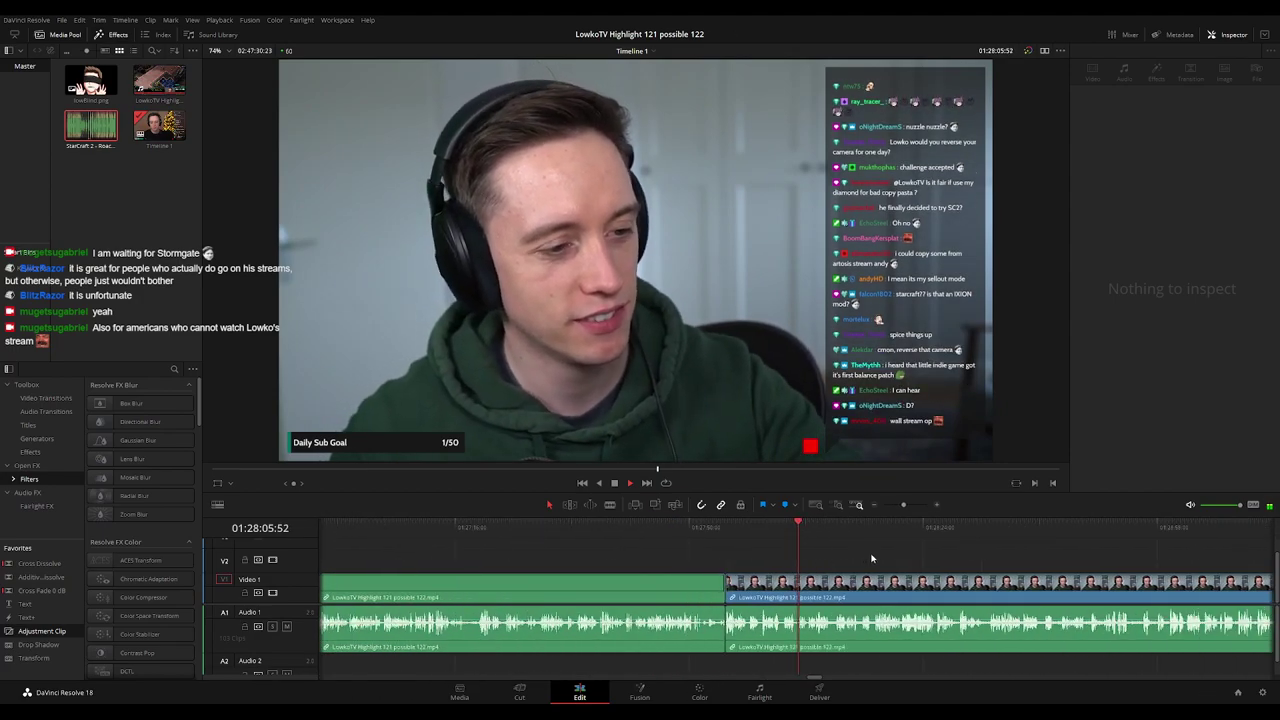
{"action": "scroll", "coordinate": [871, 558], "scroll_direction": "down", "scroll_amount": 3}
{"action": "left_click_drag", "start_coordinate": [1020, 578], "coordinate": [674, 565]}
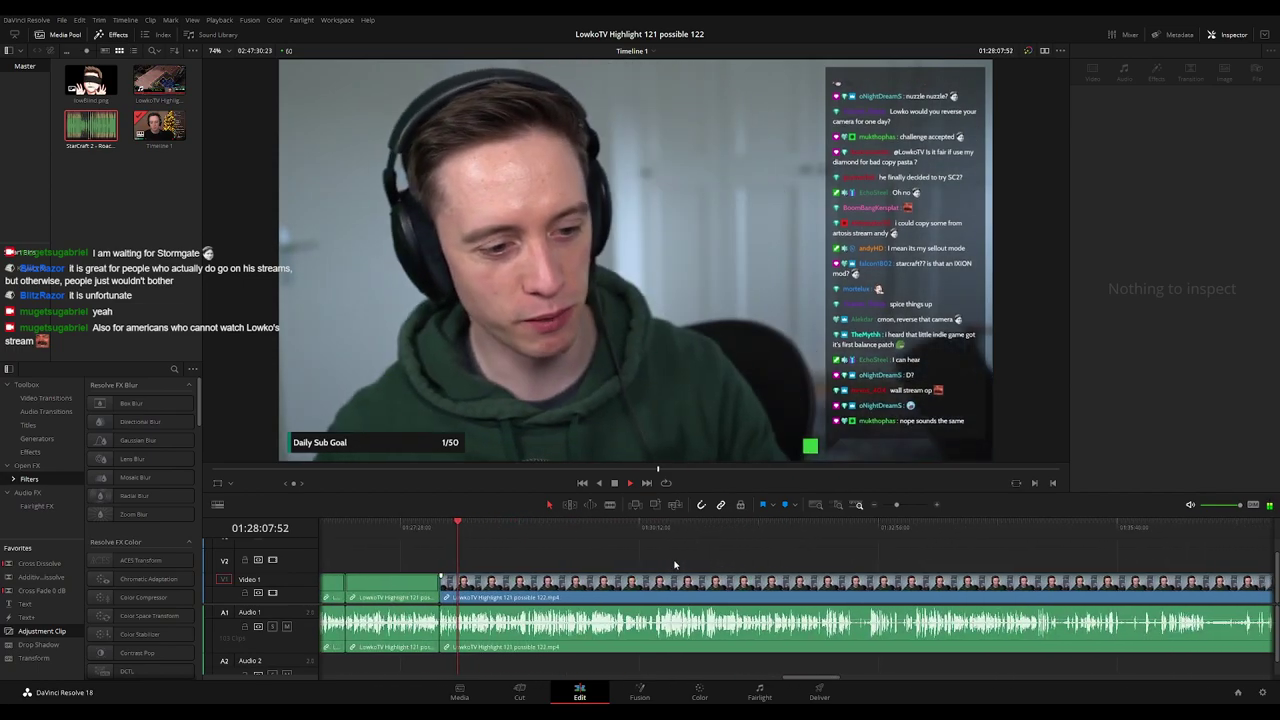
{"action": "scroll", "coordinate": [697, 566], "scroll_direction": "down", "scroll_amount": 2}
{"action": "left_click_drag", "start_coordinate": [940, 563], "coordinate": [565, 562]}
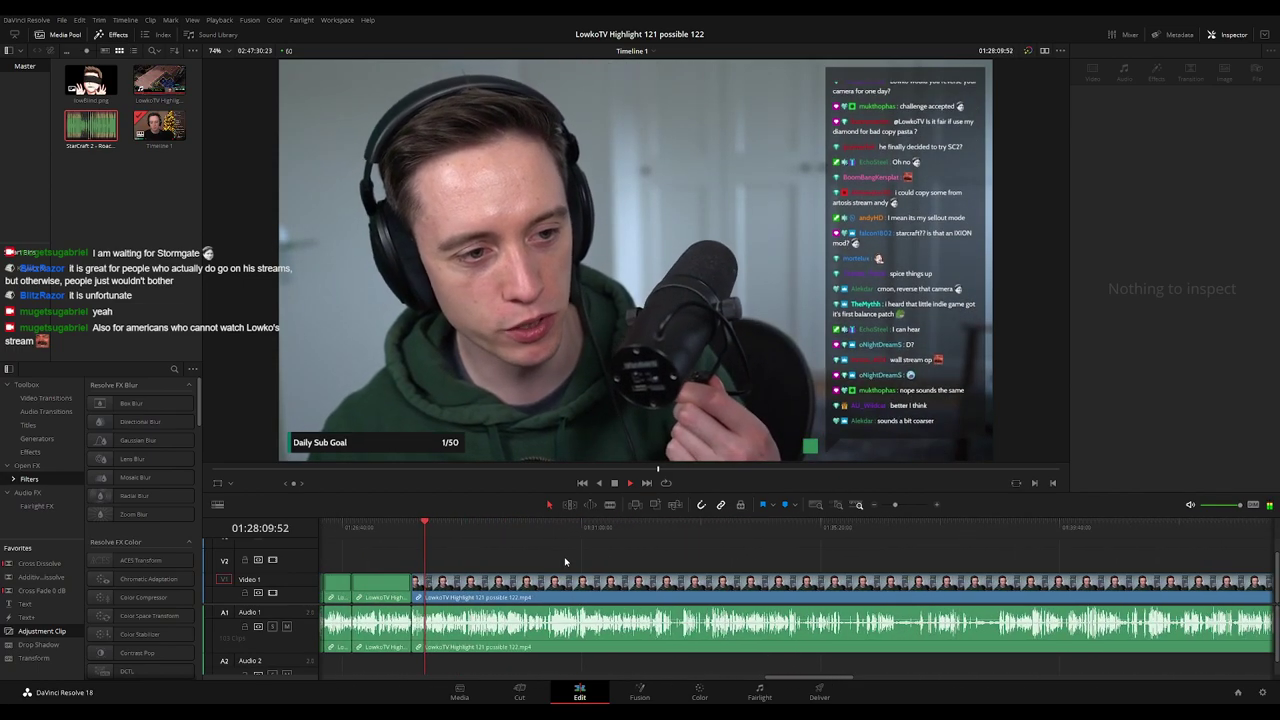
{"action": "scroll", "coordinate": [564, 561], "scroll_direction": "down", "scroll_amount": 4}
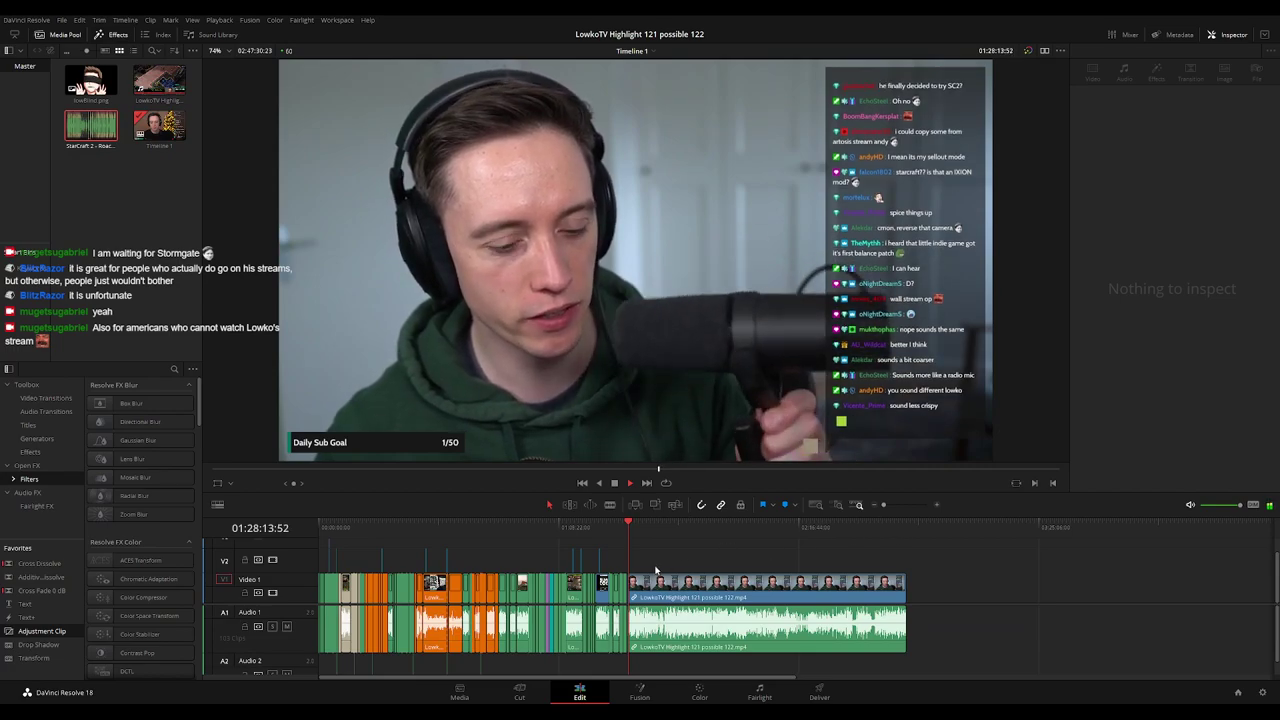
Review the playback and audio waveform from about 01:28:14 onward to 01:29:57 for pauses worth cutting.
{"action": "scroll", "coordinate": [870, 555], "scroll_direction": "up", "scroll_amount": 4}
{"action": "scroll", "coordinate": [860, 563], "scroll_direction": "up", "scroll_amount": 2}
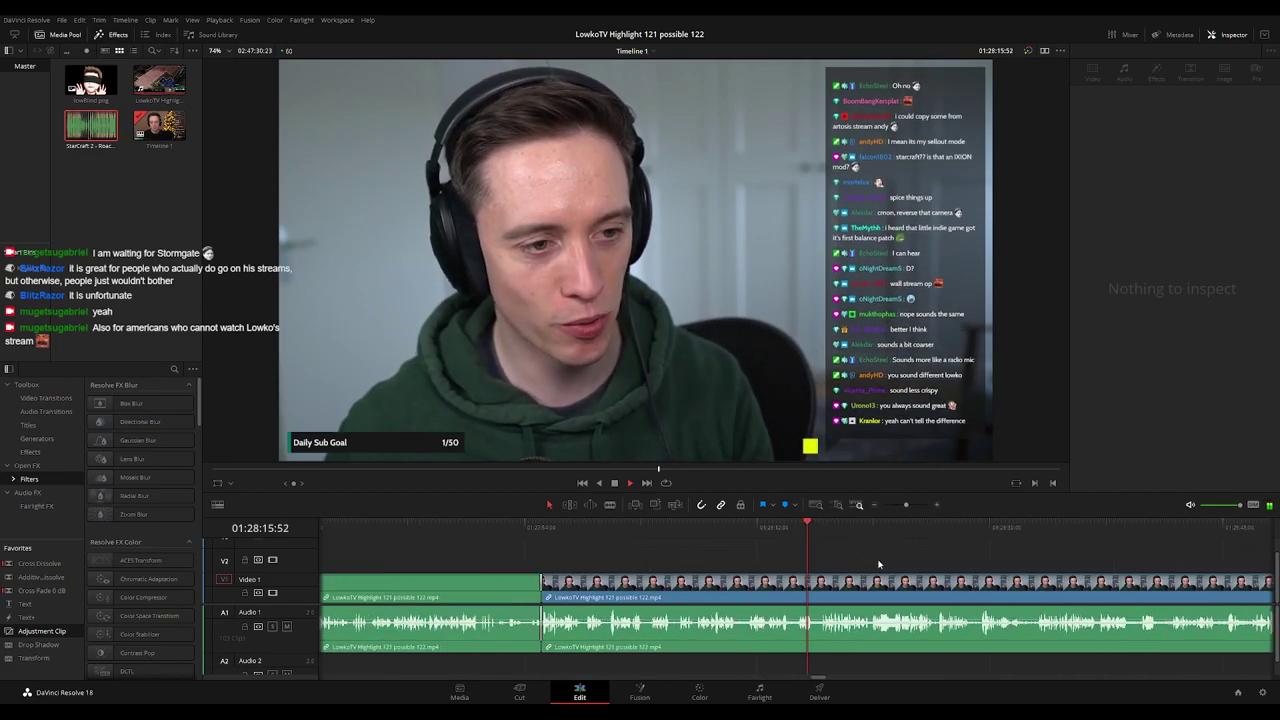
{"action": "scroll", "coordinate": [860, 558], "scroll_direction": "right", "scroll_amount": 3}
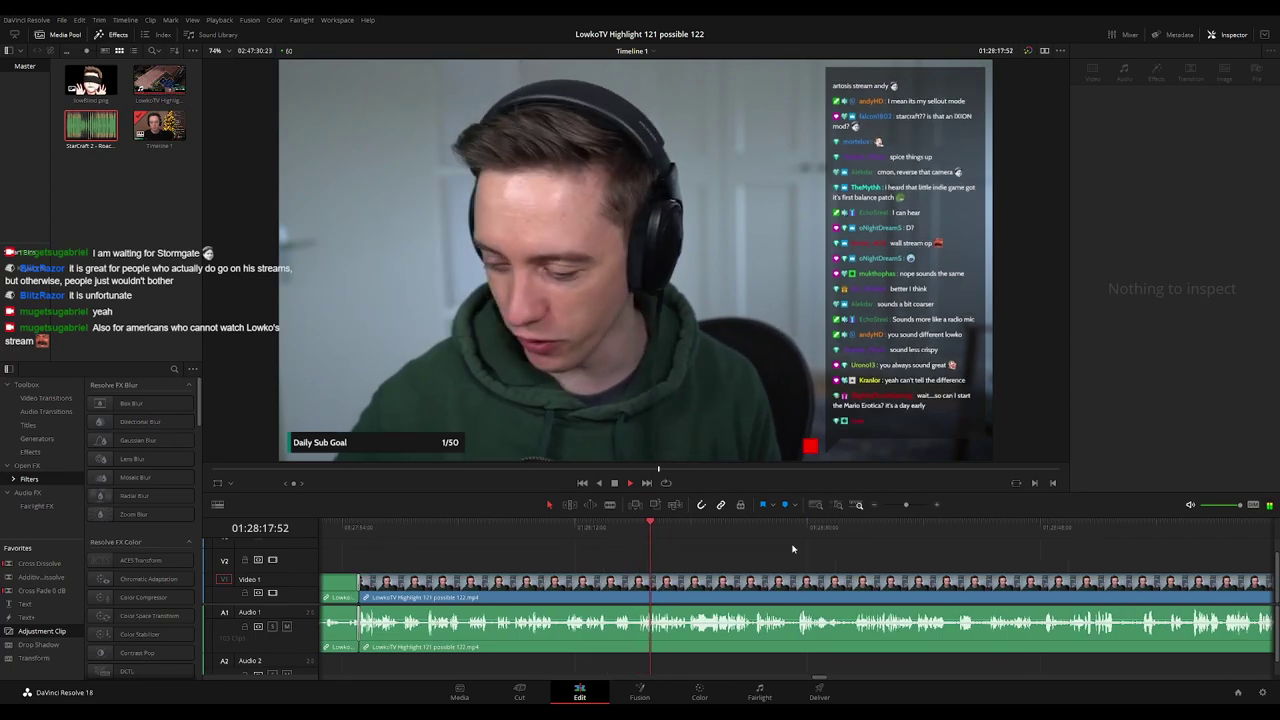
{"action": "scroll", "coordinate": [770, 561], "scroll_direction": "right", "scroll_amount": 3}
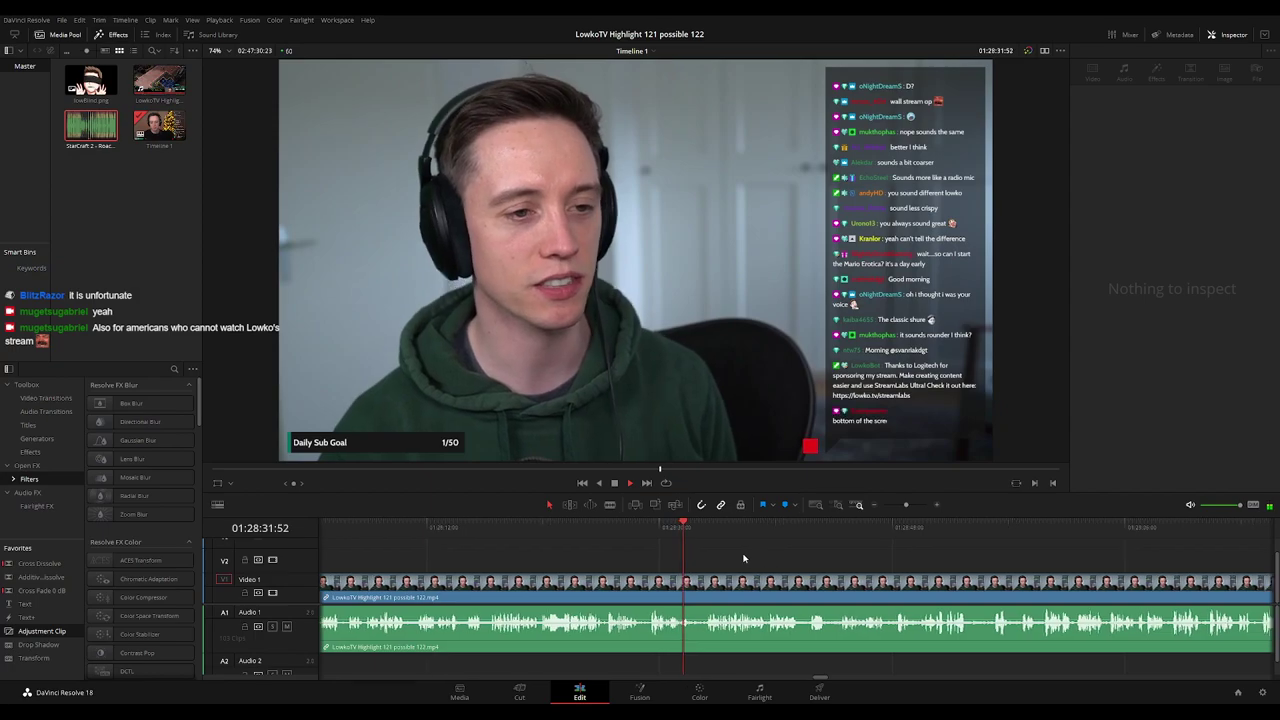
{"action": "scroll", "coordinate": [743, 558], "scroll_direction": "right", "scroll_amount": 1}
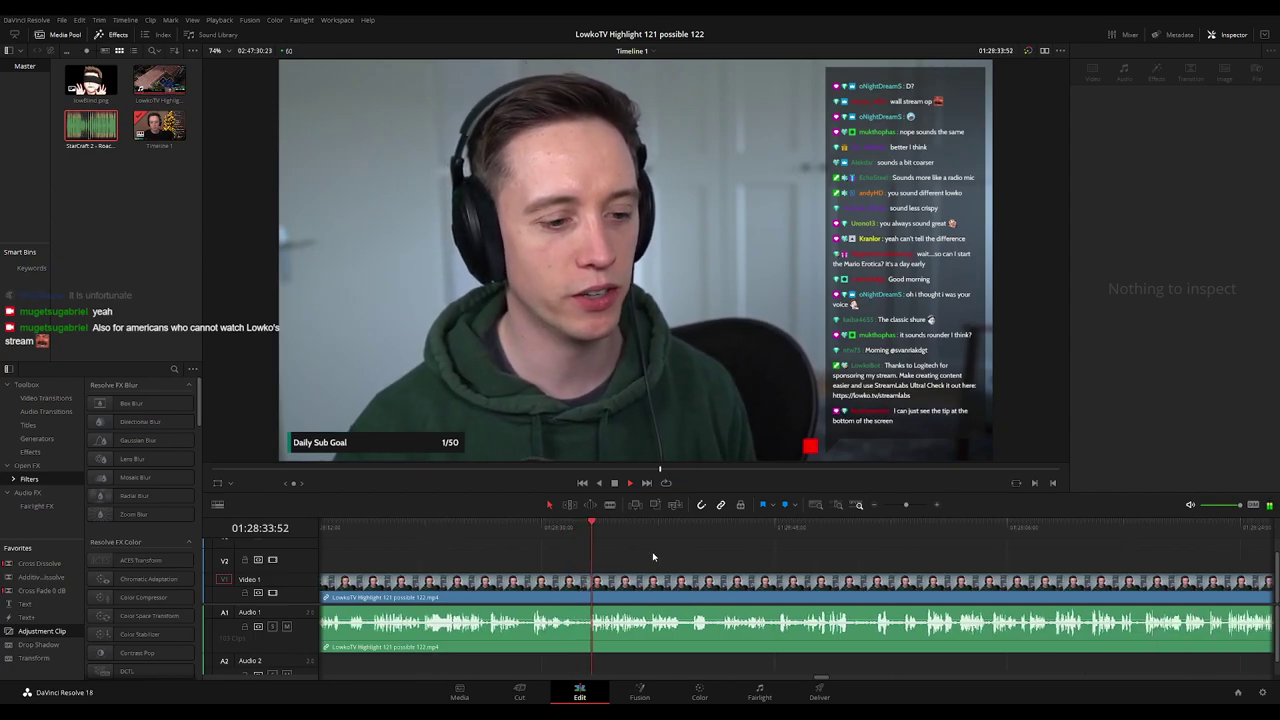
{"action": "scroll", "coordinate": [660, 553], "scroll_direction": "right", "scroll_amount": 2}
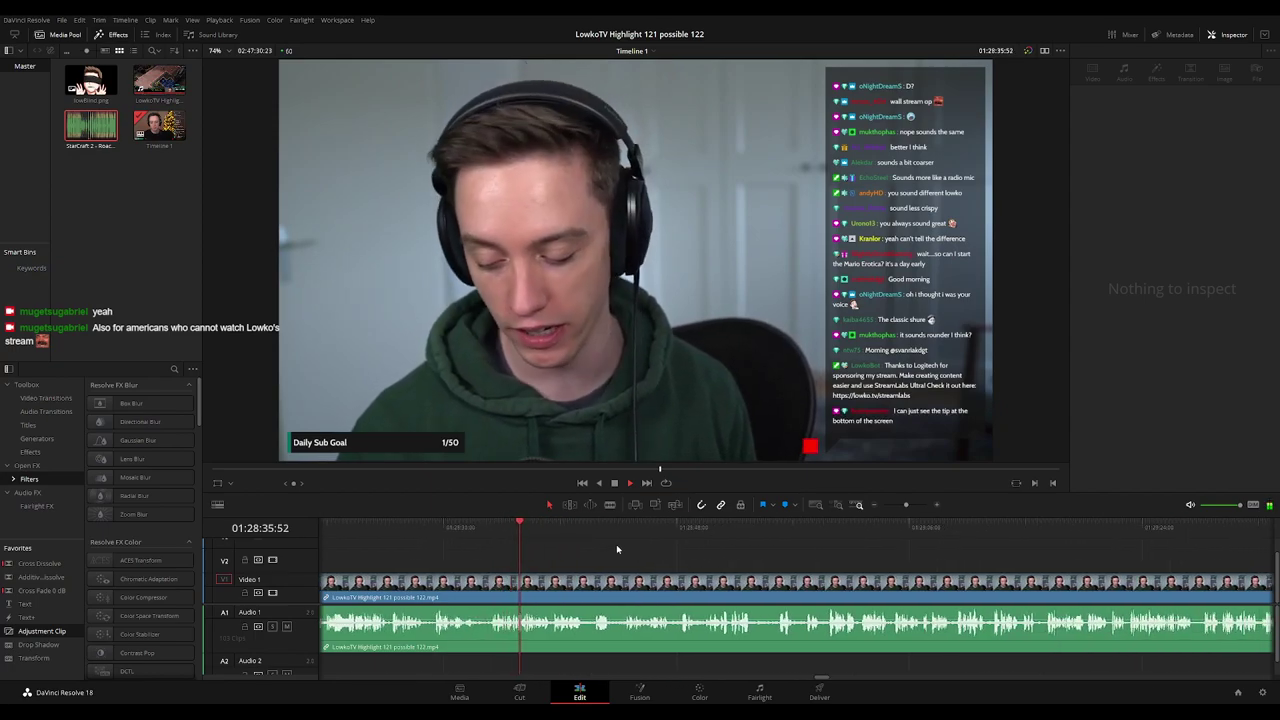
{"action": "left_click", "coordinate": [619, 546]}
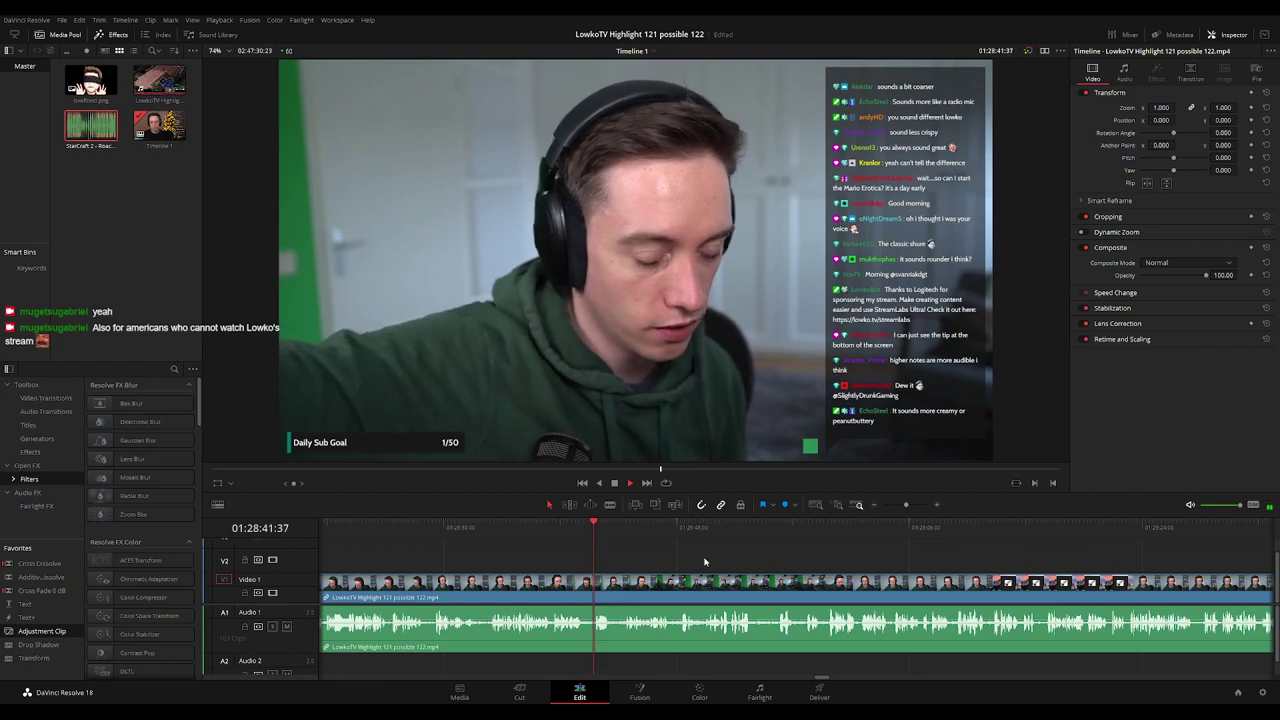
{"action": "left_click_drag", "start_coordinate": [706, 563], "coordinate": [656, 562]}
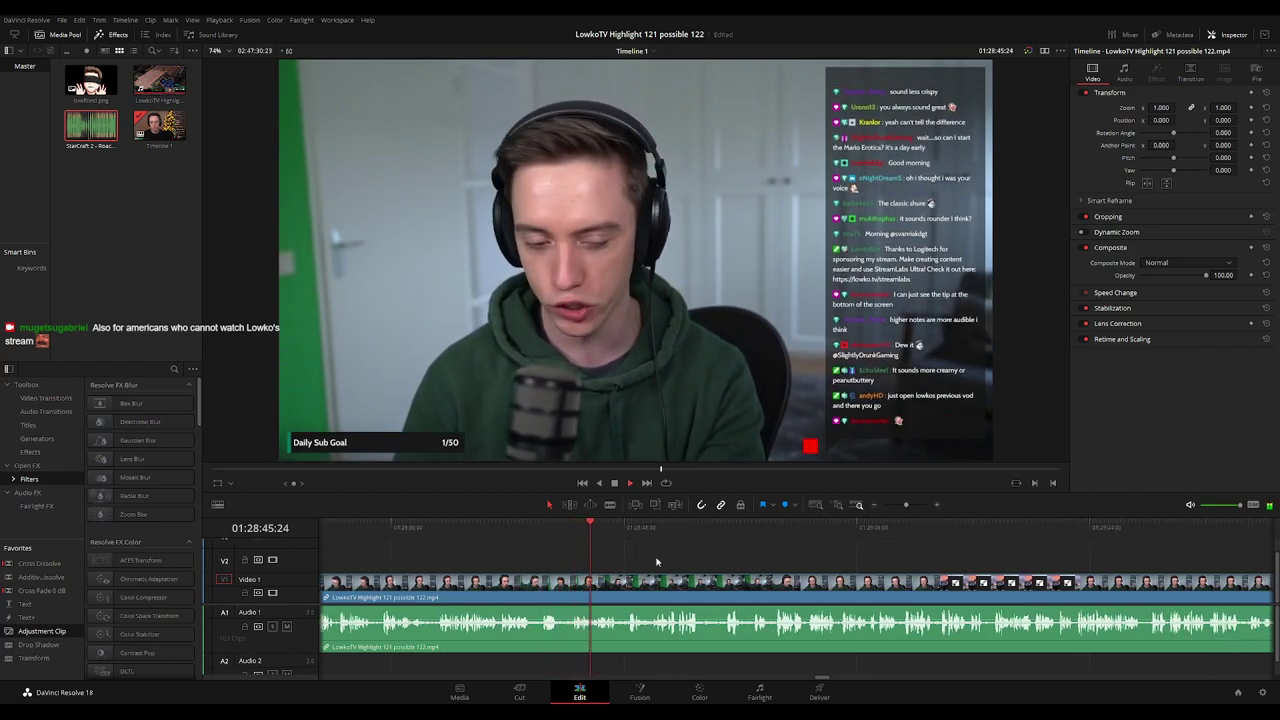
{"action": "left_click_drag", "start_coordinate": [729, 563], "coordinate": [703, 556]}
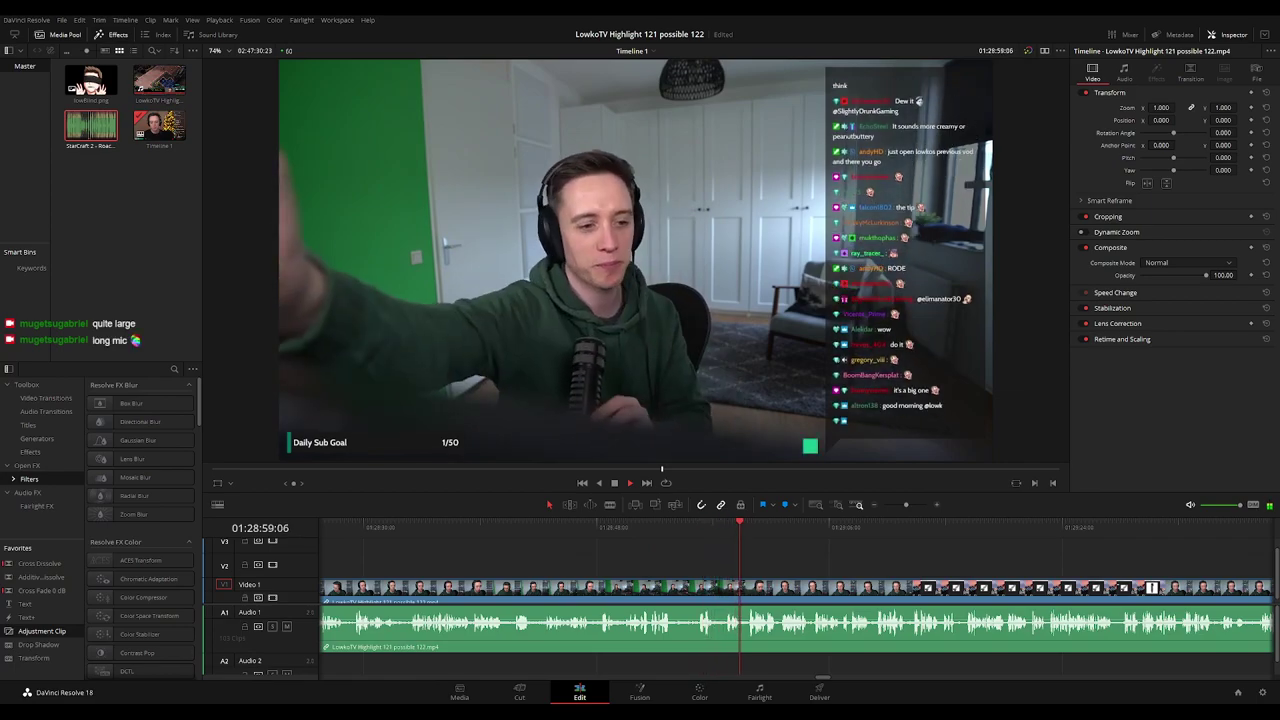
{"action": "left_click_drag", "start_coordinate": [794, 571], "coordinate": [632, 572]}
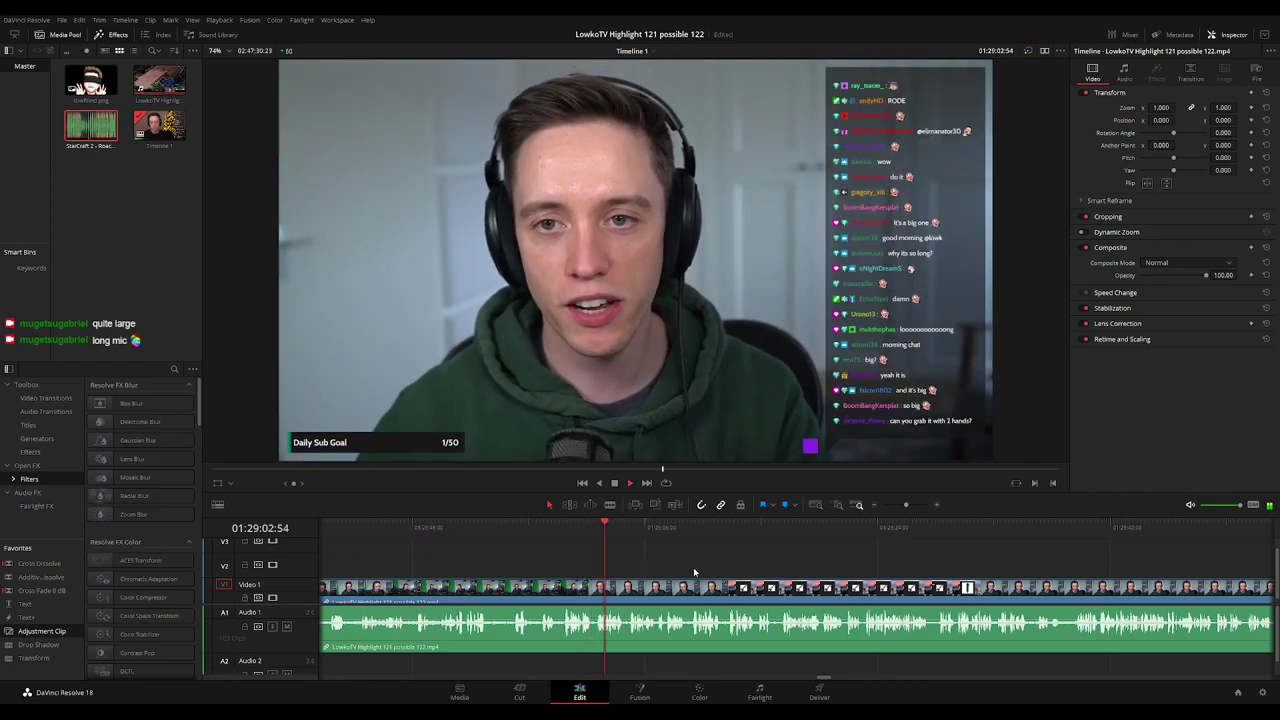
{"action": "scroll", "coordinate": [800, 568], "scroll_direction": "up", "scroll_amount": 2}
{"action": "scroll", "coordinate": [805, 567], "scroll_direction": "right", "scroll_amount": 3}
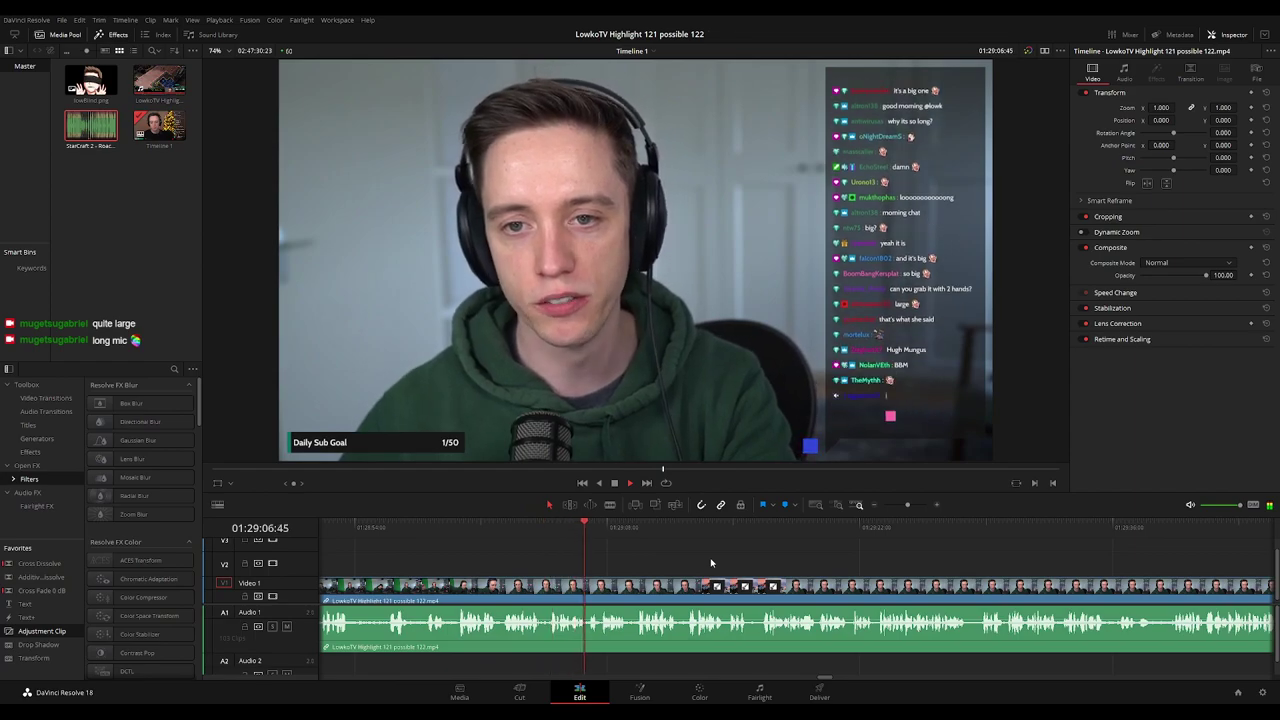
{"action": "left_click_drag", "start_coordinate": [803, 562], "coordinate": [727, 560]}
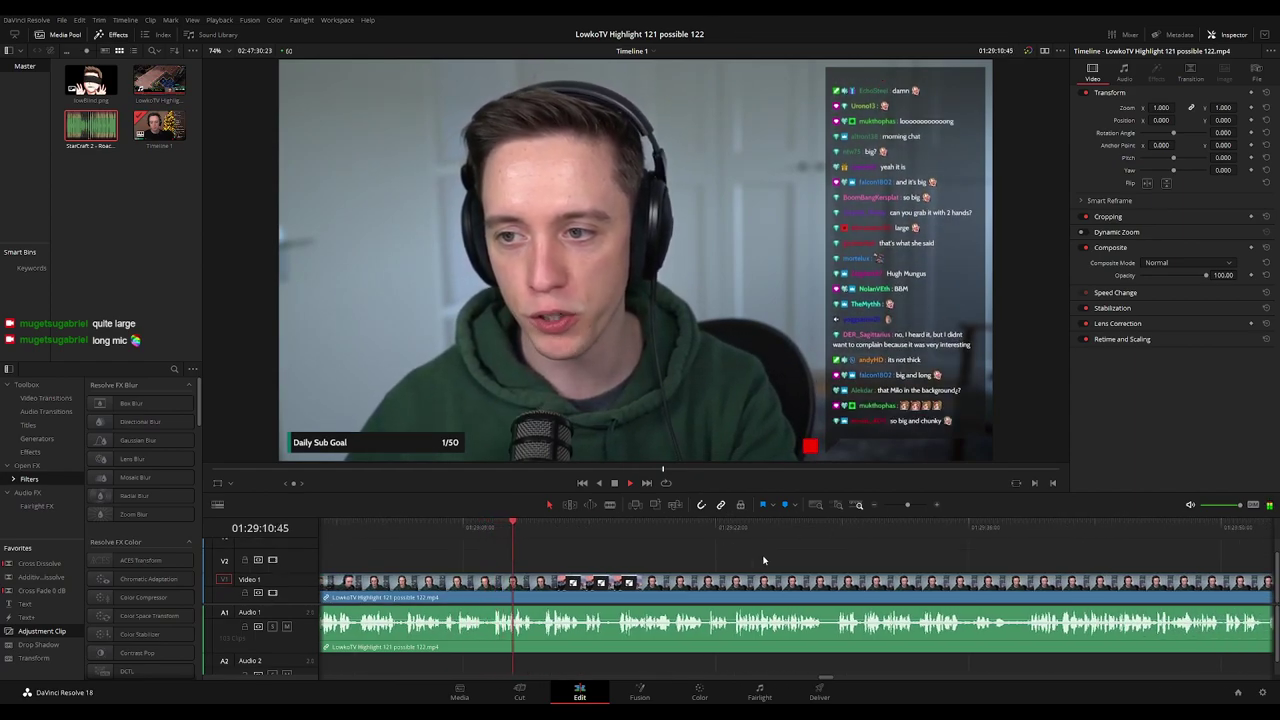
{"action": "scroll", "coordinate": [722, 556], "scroll_direction": "right", "scroll_amount": 1}
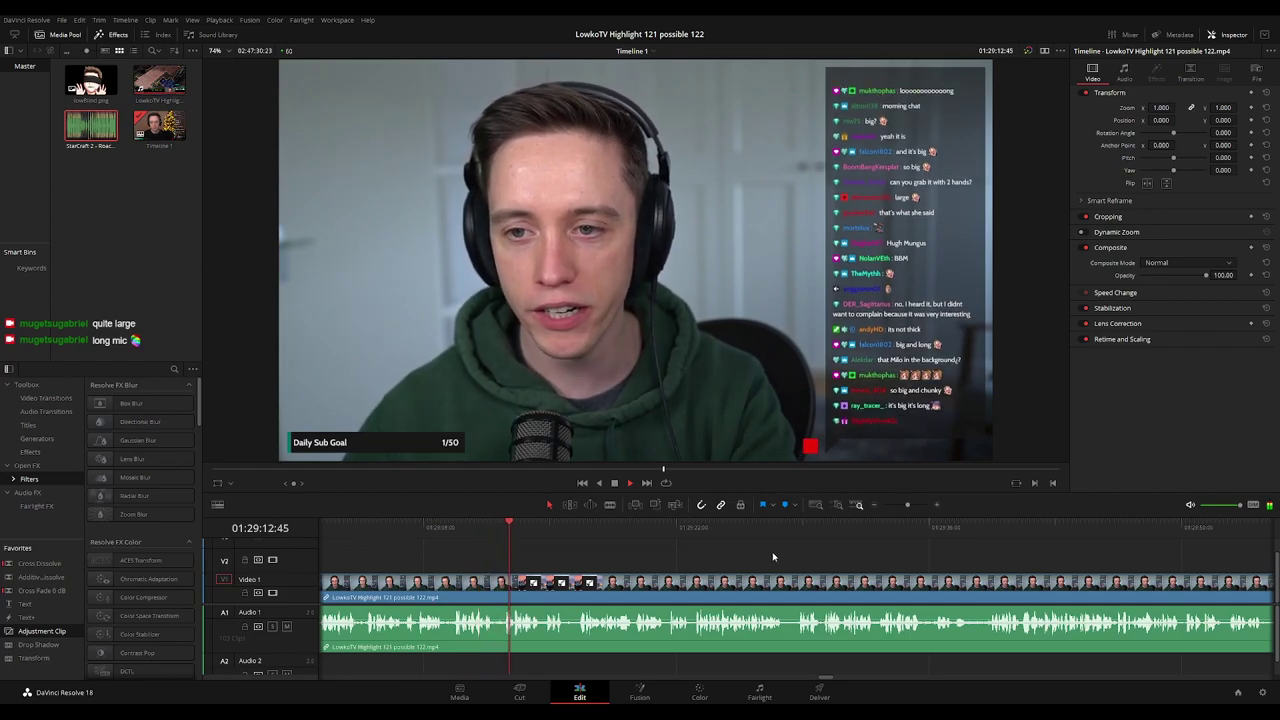
{"action": "scroll", "coordinate": [700, 557], "scroll_direction": "right", "scroll_amount": 2}
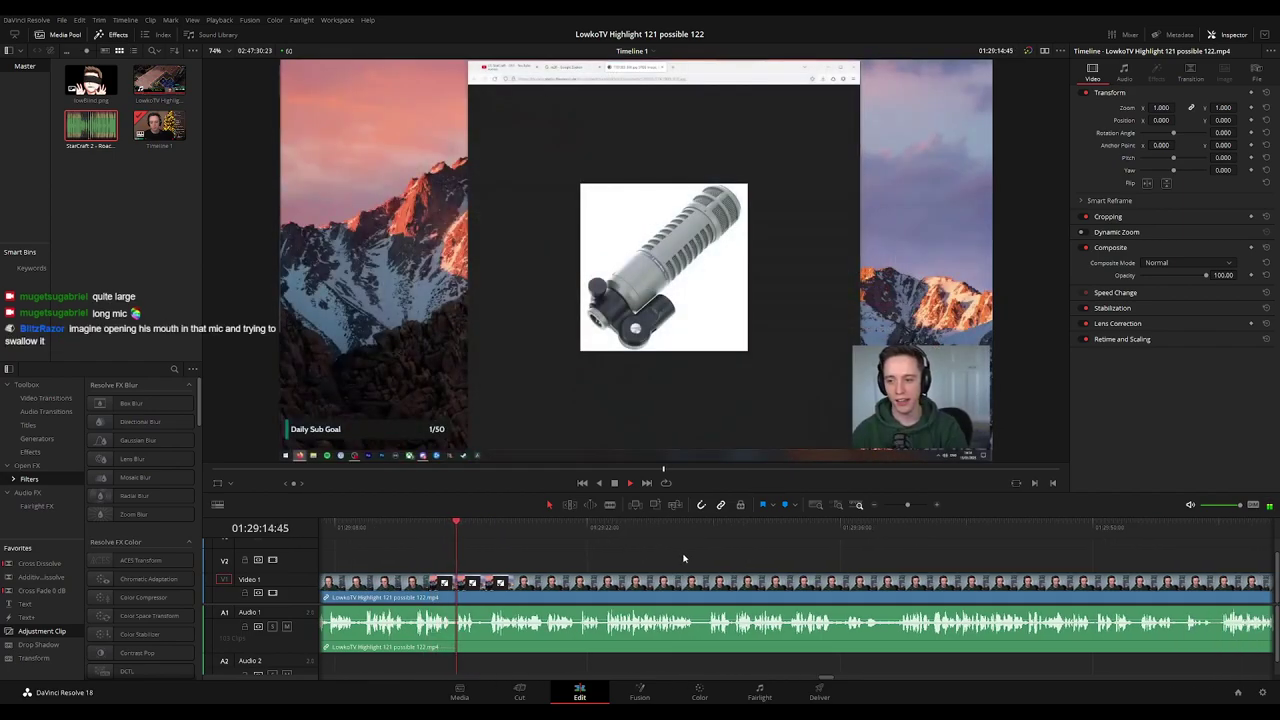
{"action": "scroll", "coordinate": [714, 560], "scroll_direction": "right", "scroll_amount": 1}
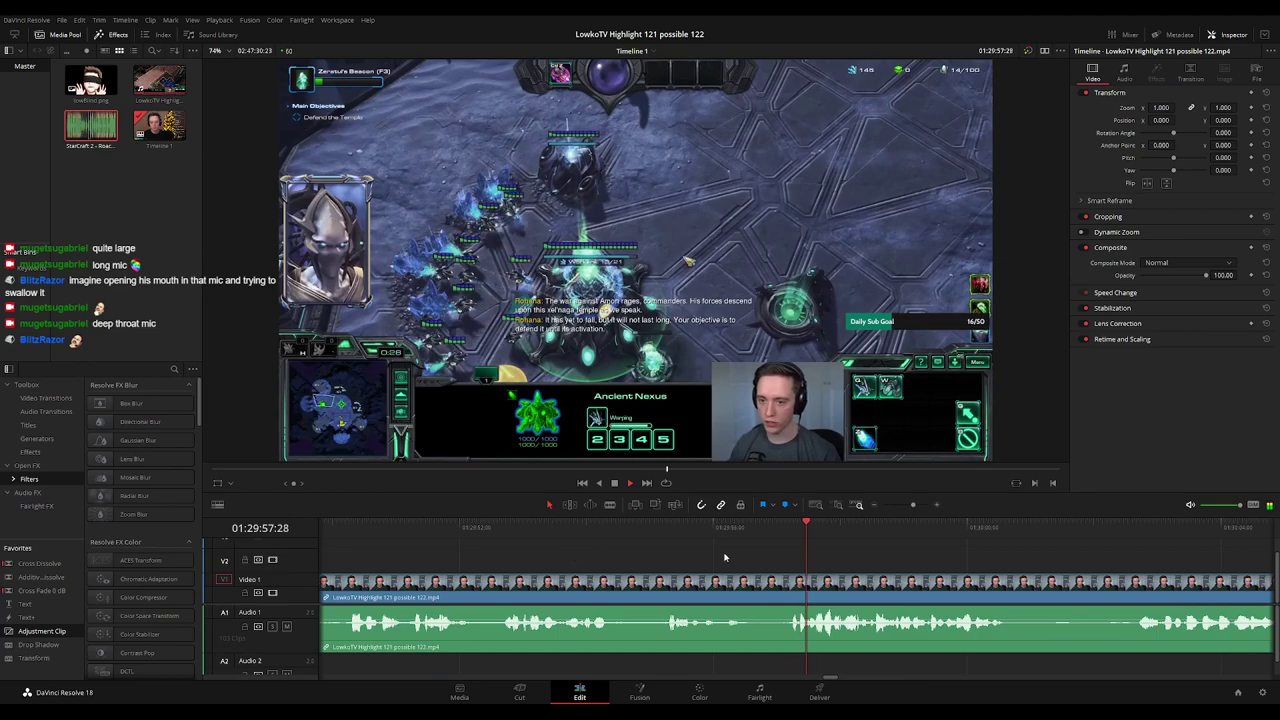
Split the clip at 01:29:56:38 and again where the gameplay footage begins, then ripple delete the short piece between the splits.
{"action": "left_click", "coordinate": [756, 541]}
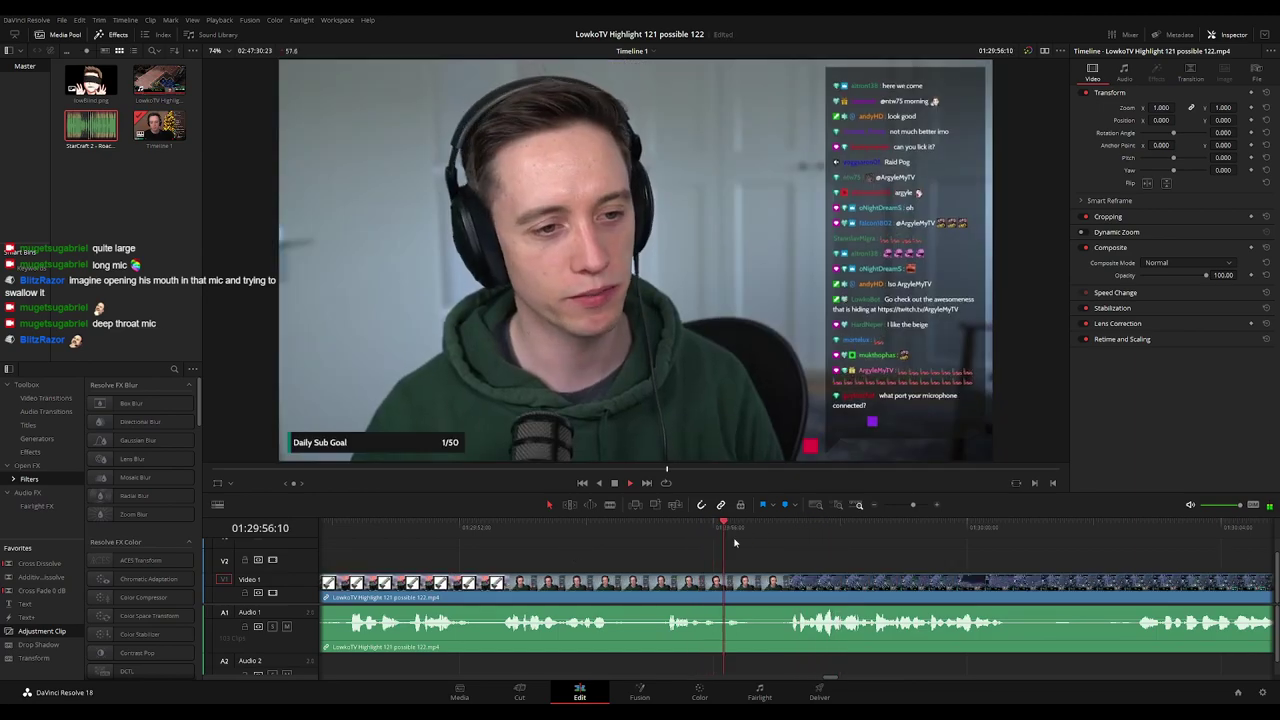
{"action": "key", "text": "b"}
{"action": "left_click", "coordinate": [754, 581]}
{"action": "left_click", "coordinate": [781, 582]}
{"action": "key", "text": "a"}
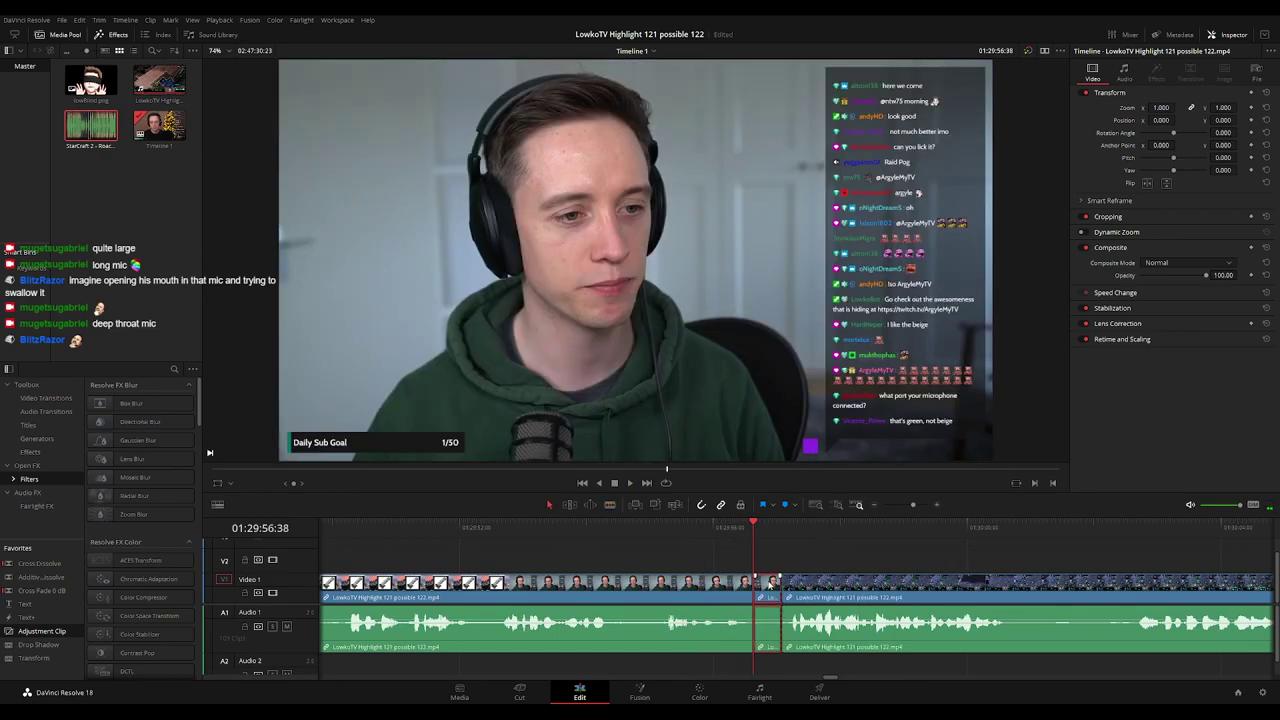
{"action": "key", "text": "Delete"}
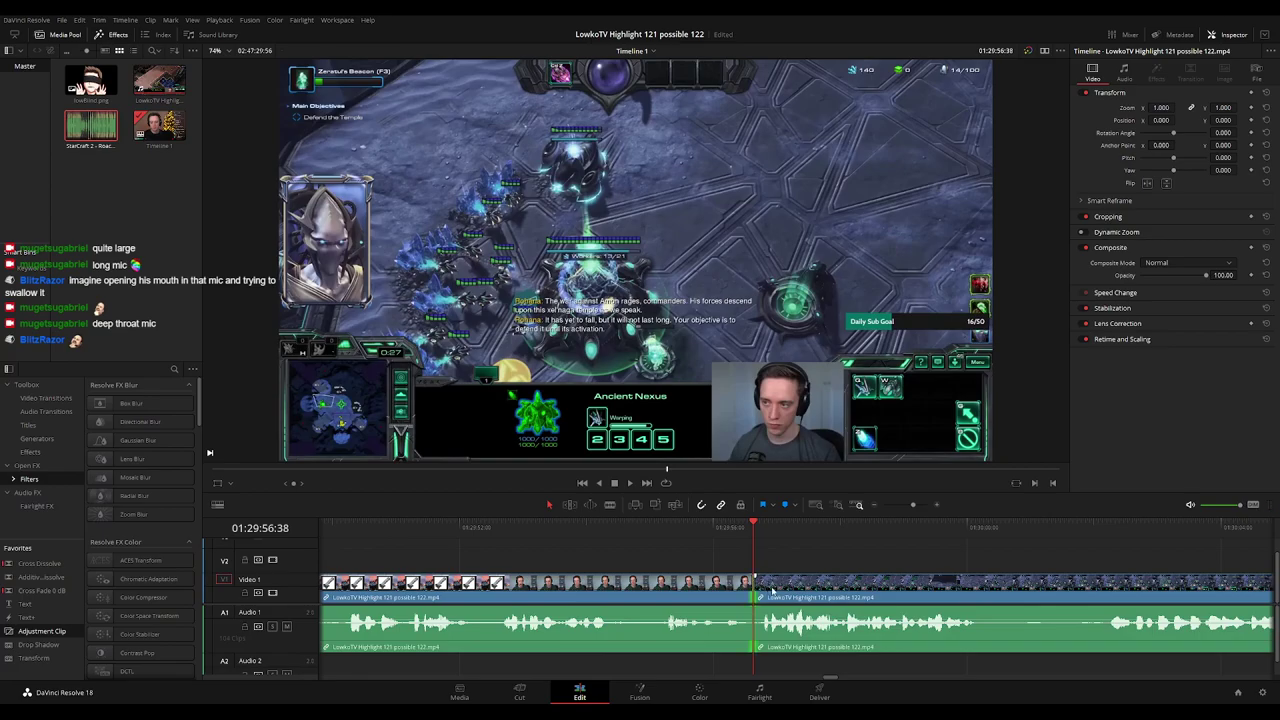
Add a short transition at the 01:29:56:38 cut and set the color of the clip before it to green.
{"action": "left_click", "coordinate": [745, 585]}
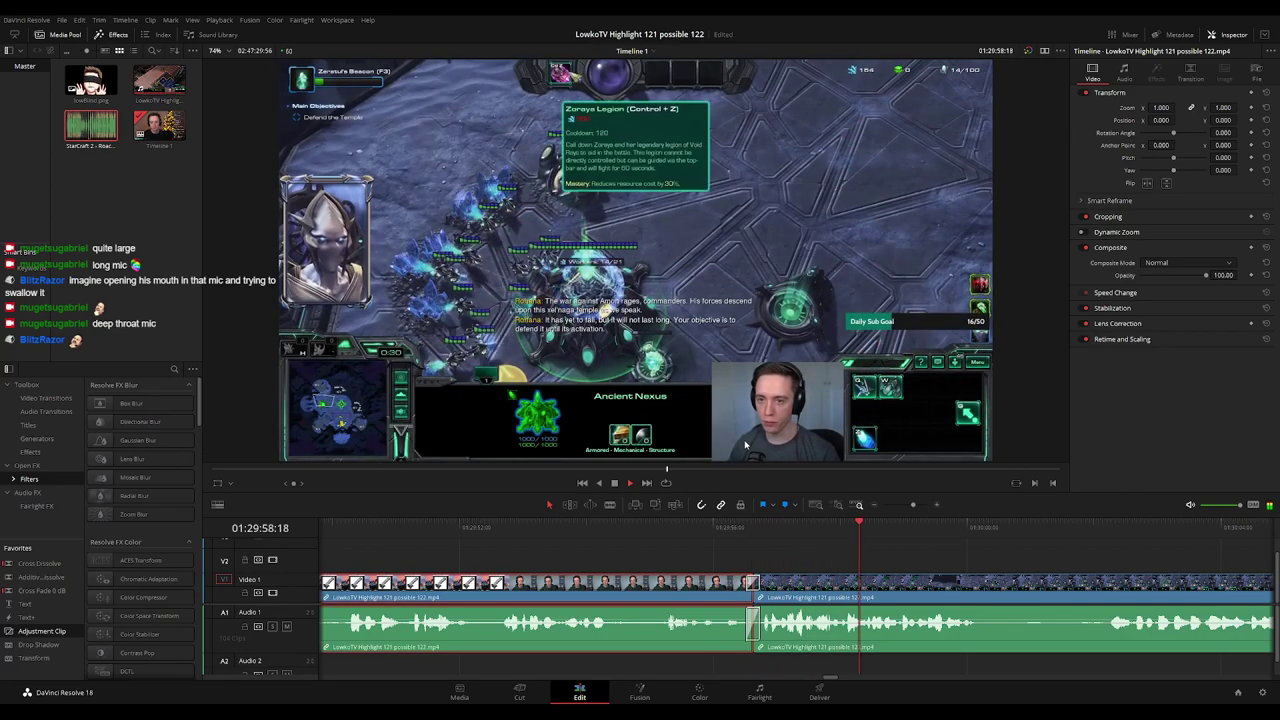
{"action": "left_click", "coordinate": [1007, 553]}
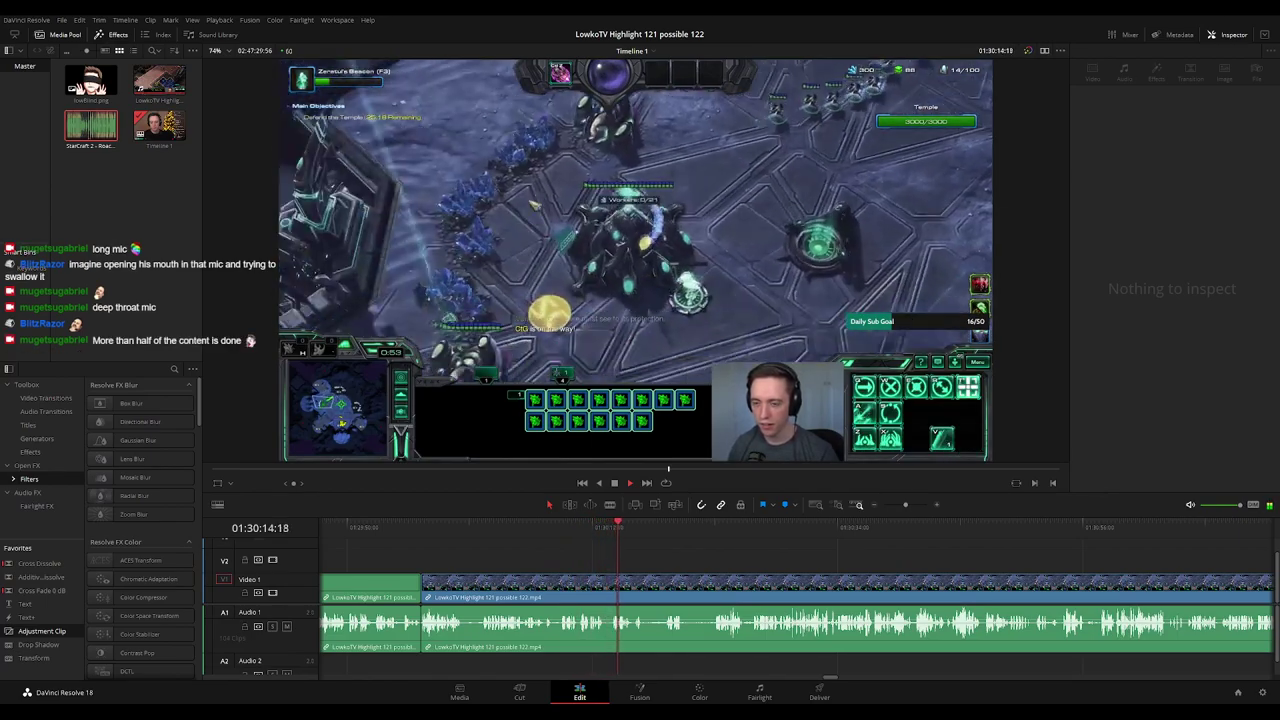
Review the playback and audio waveform between the cut at 01:29:56:38 and about 01:30:25 for pauses or moments needing an edit.
{"action": "scroll", "coordinate": [703, 557], "scroll_direction": "right", "scroll_amount": 1}
{"action": "scroll", "coordinate": [626, 543], "scroll_direction": "up", "scroll_amount": 3}
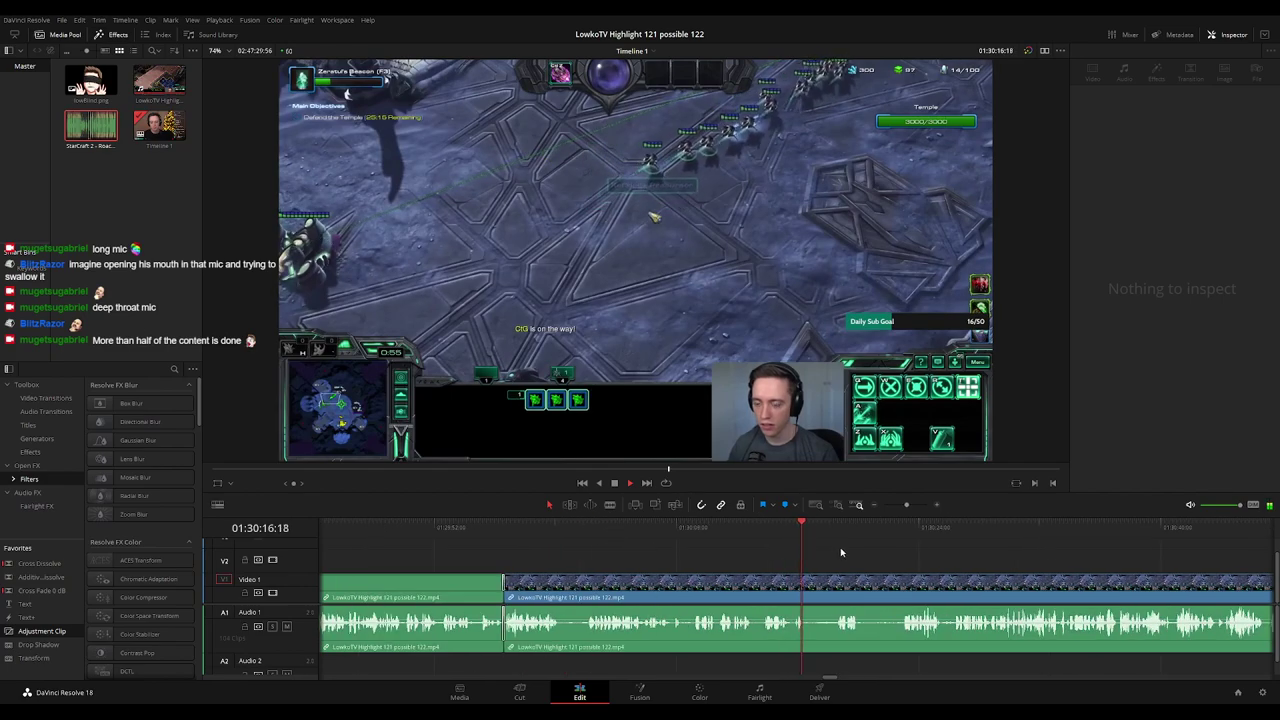
{"action": "left_click_drag", "start_coordinate": [909, 552], "coordinate": [618, 548]}
{"action": "left_click_drag", "start_coordinate": [697, 551], "coordinate": [617, 548]}
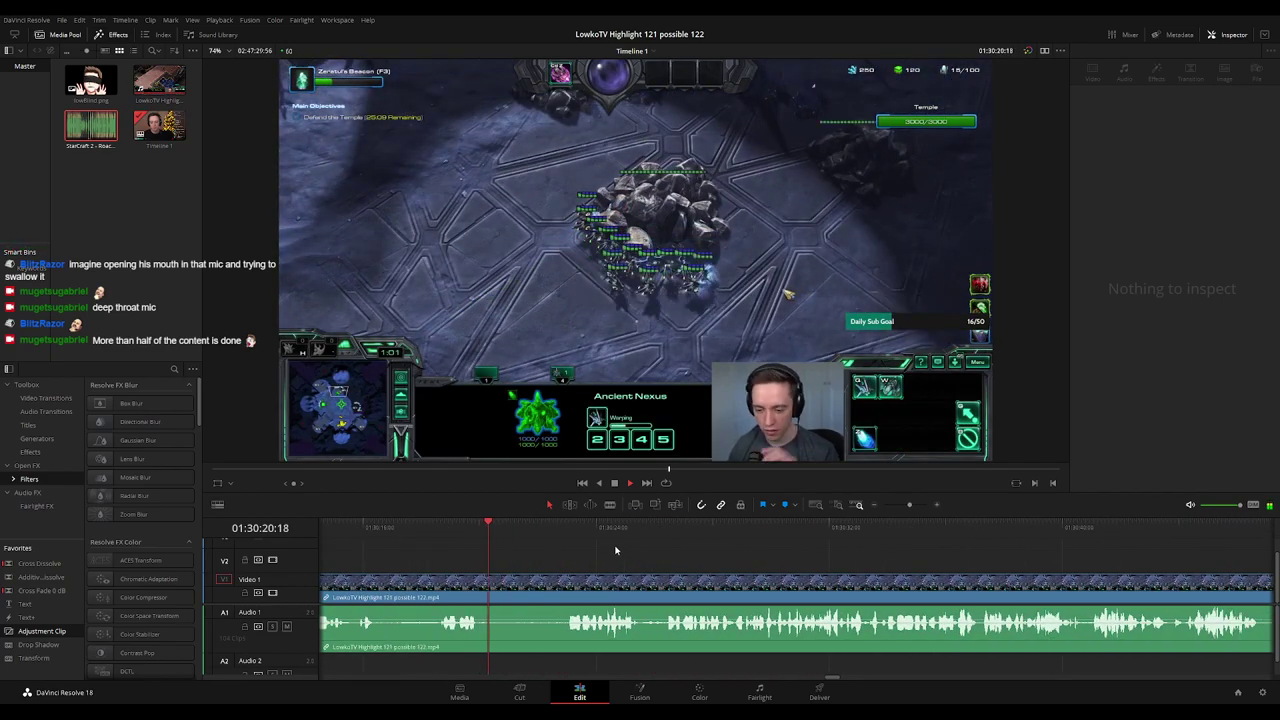
{"action": "left_click", "coordinate": [552, 530]}
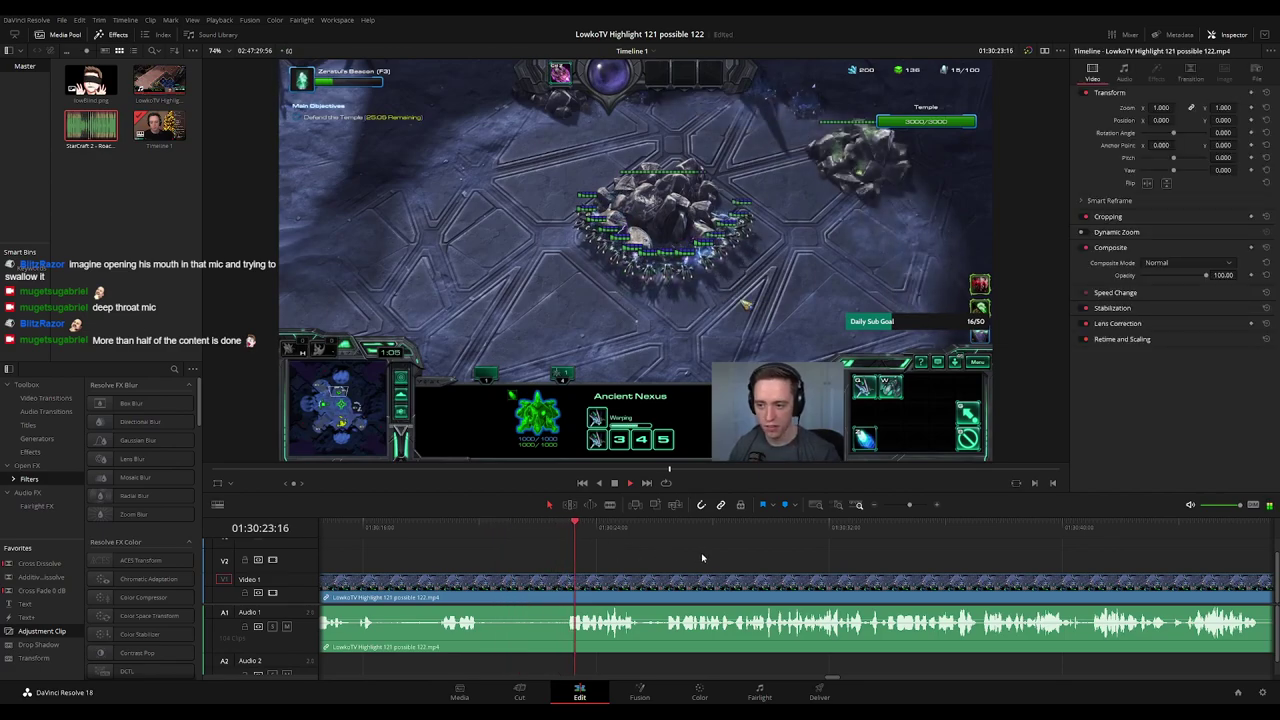
{"action": "left_click_drag", "start_coordinate": [737, 553], "coordinate": [669, 554]}
{"action": "scroll", "coordinate": [600, 566], "scroll_direction": "down", "scroll_amount": 5}
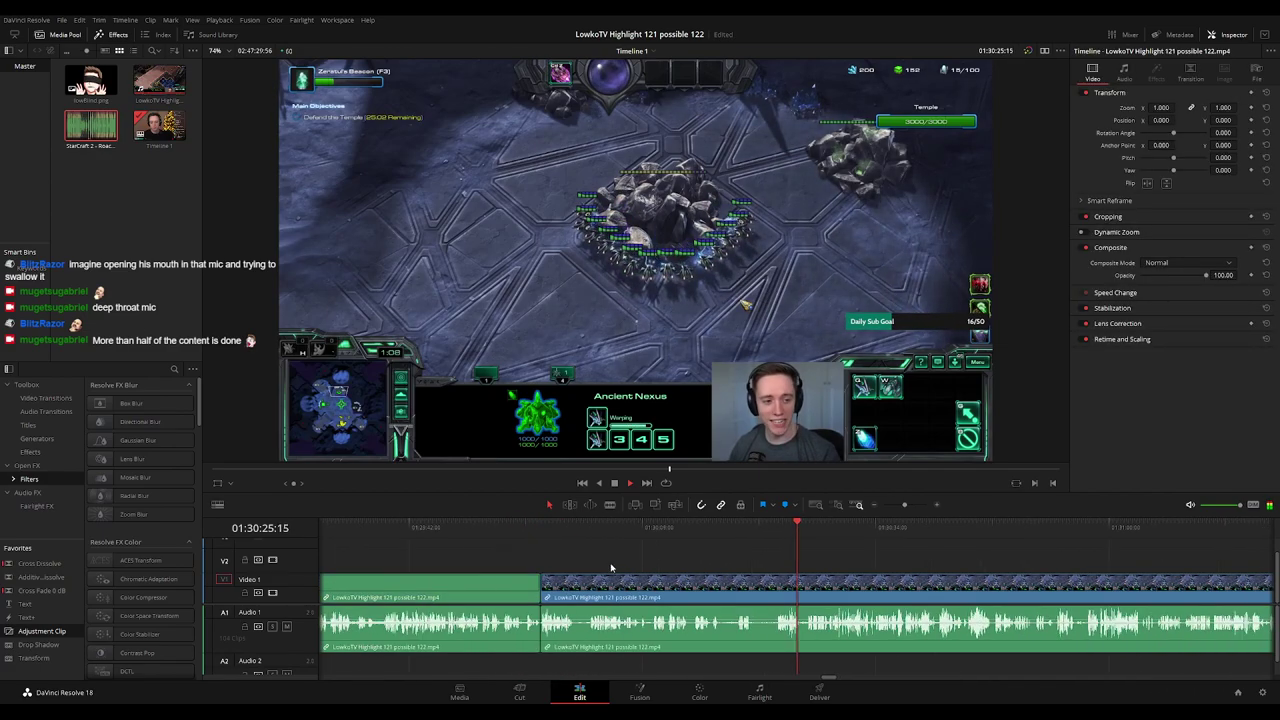
{"action": "left_click", "coordinate": [583, 532]}
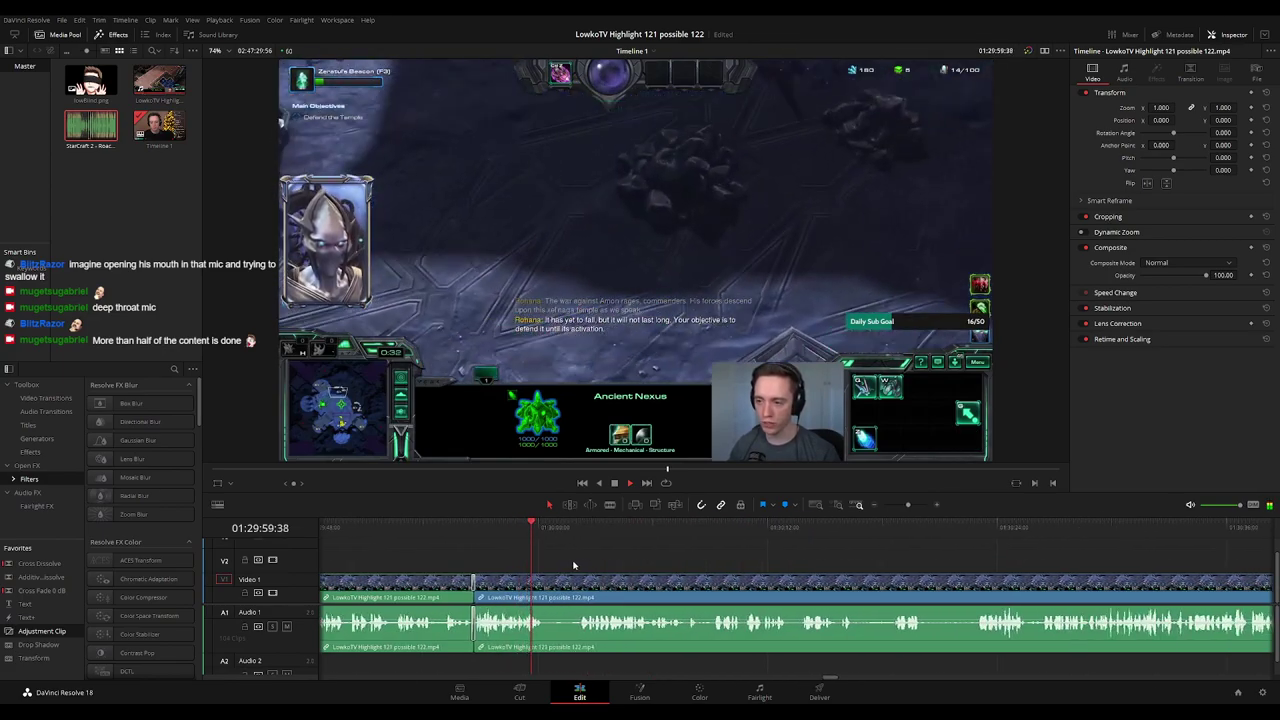
Find the moment at 01:30:04:22 and add a Text title there on track V2 above the gameplay clip.
{"action": "left_click", "coordinate": [579, 531]}
{"action": "key", "text": "space"}
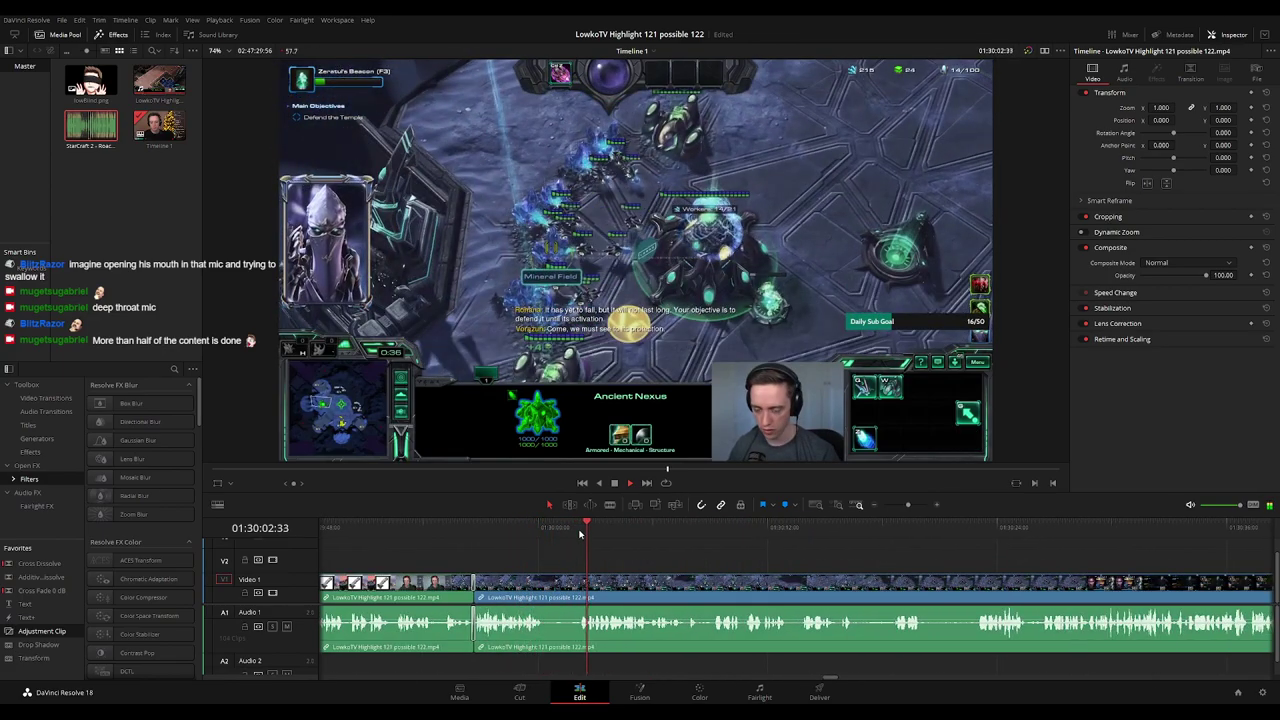
{"action": "key", "text": "space"}
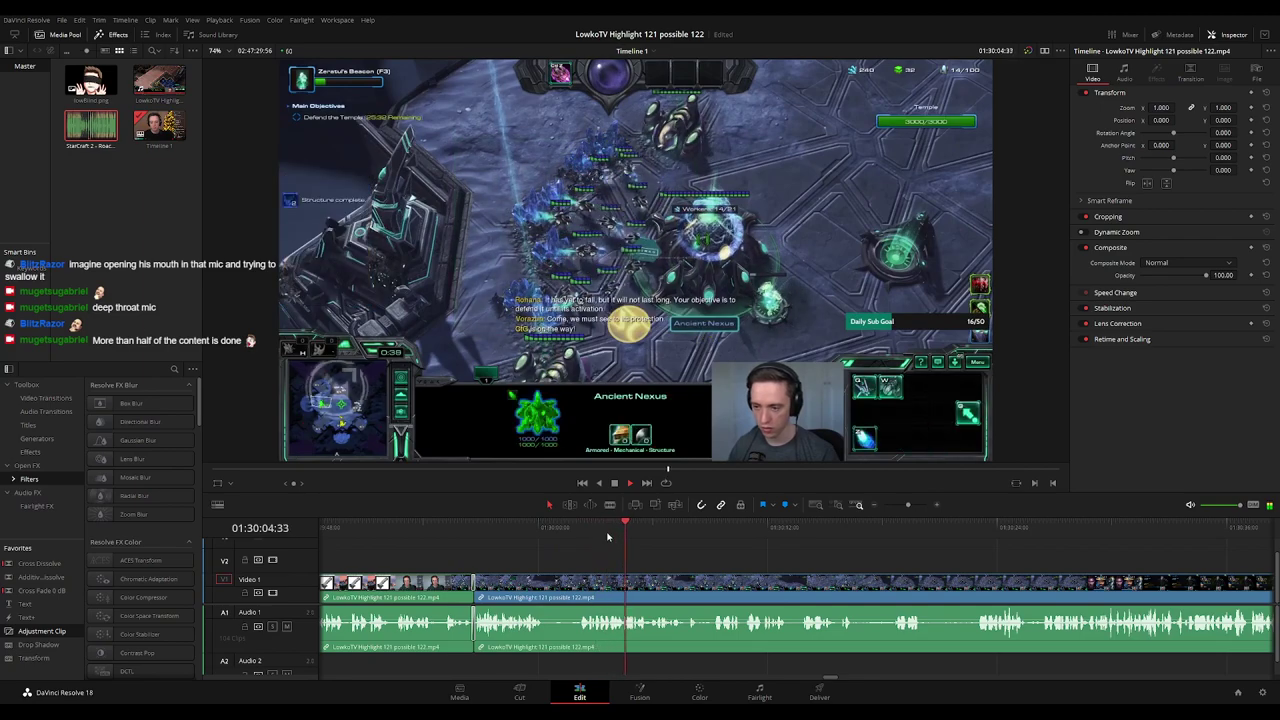
{"action": "left_click", "coordinate": [622, 531]}
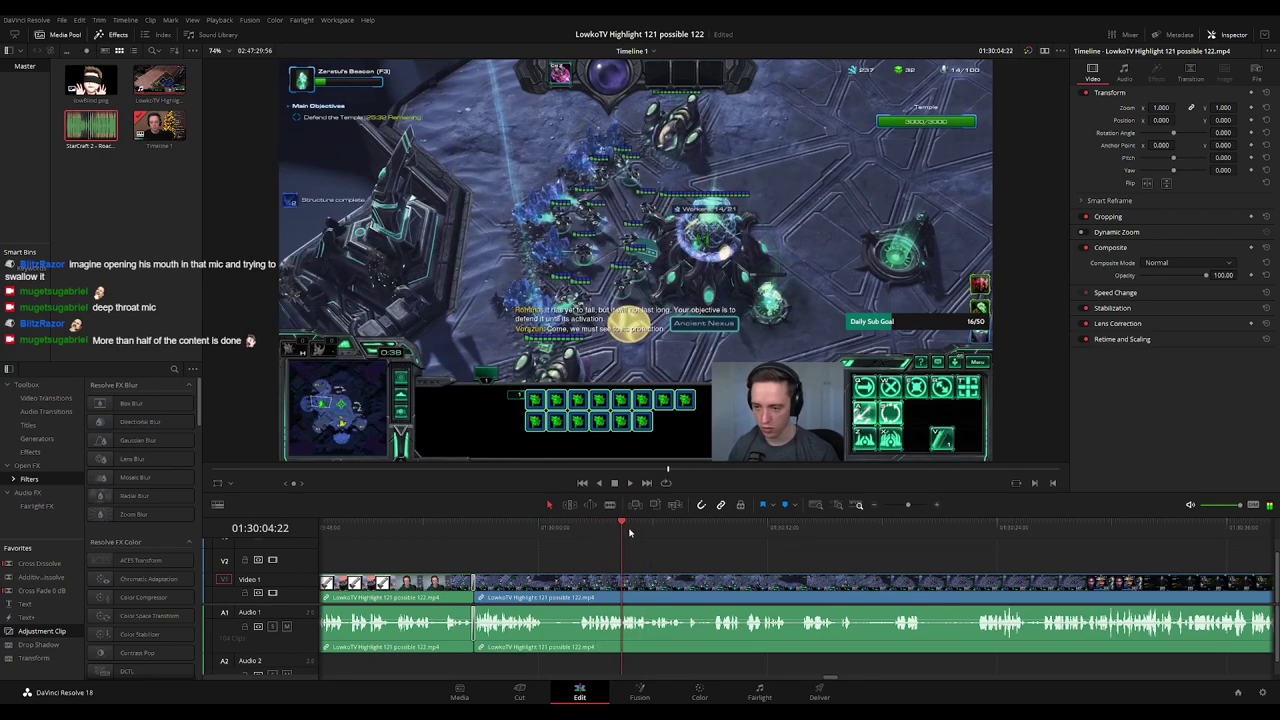
{"action": "left_click_drag", "start_coordinate": [42, 605], "coordinate": [655, 567]}
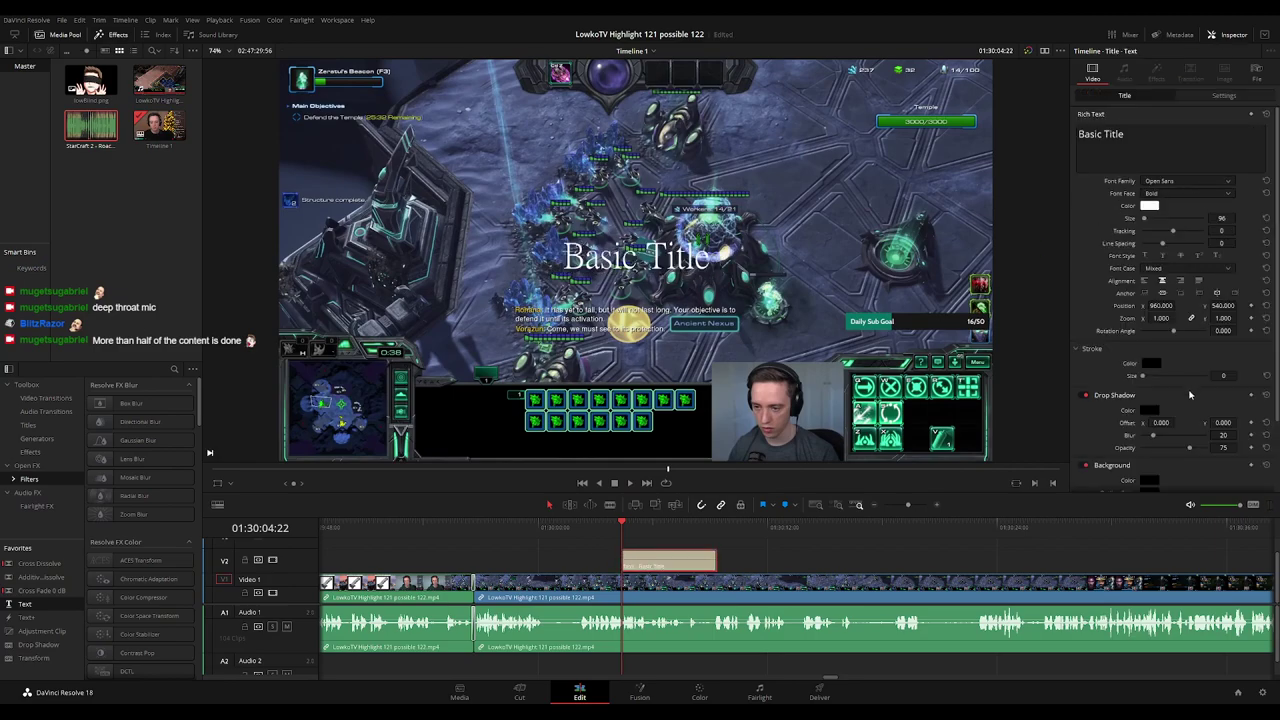
Replace the title's placeholder text with "SEND ALL YOUR WORKERS TO THE ROCK".
{"action": "double_click", "coordinate": [1133, 139]}
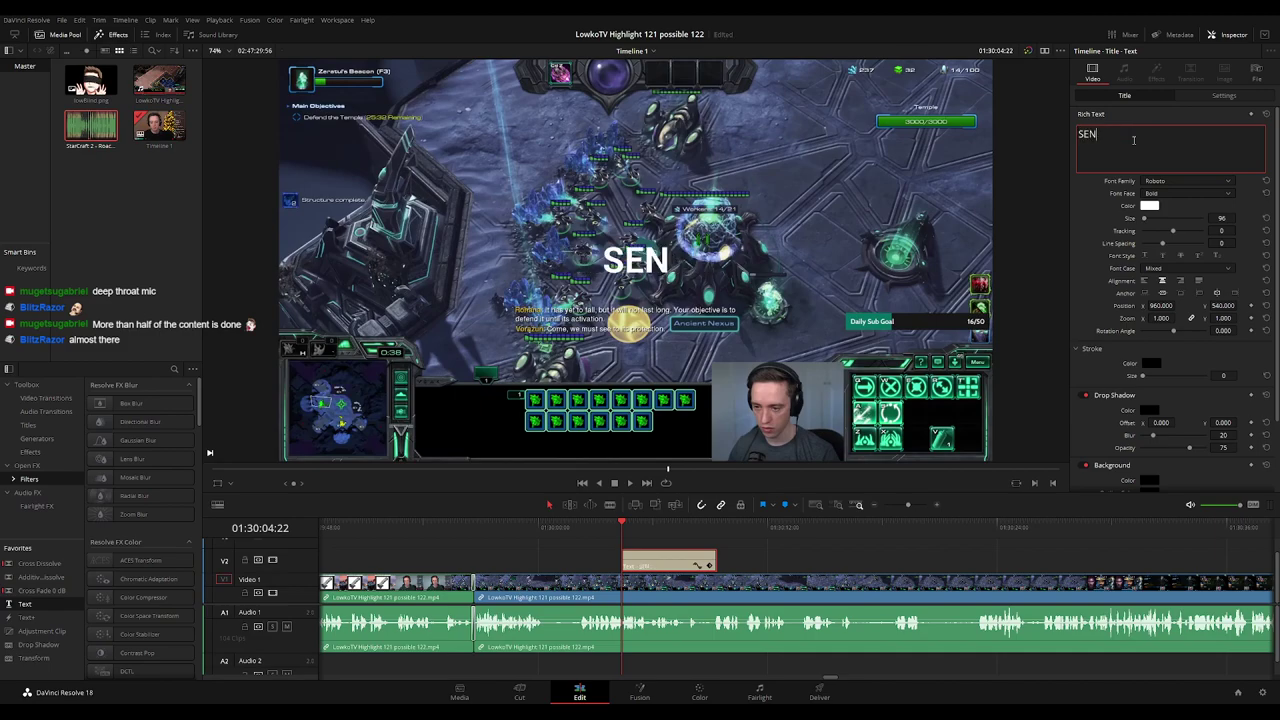
{"action": "type", "text": "SEND ALL YOUR W"}
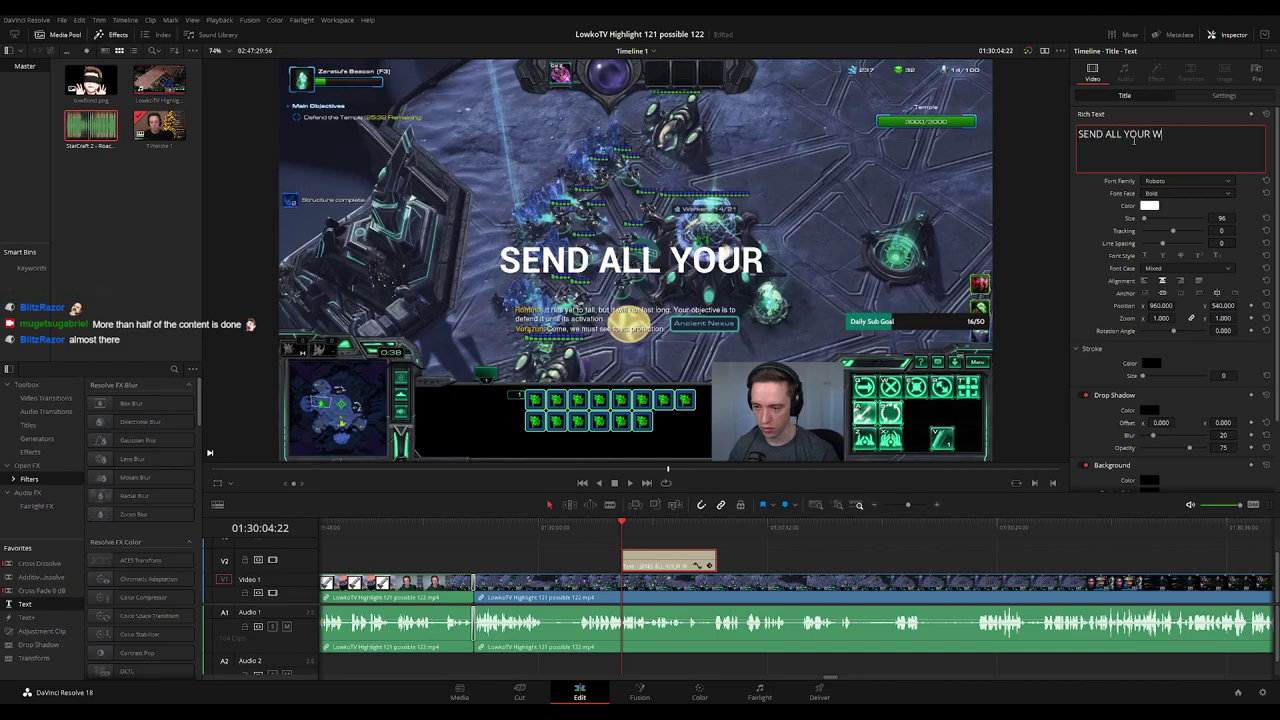
{"action": "type", "text": "ORKERS TO THE ROCK"}
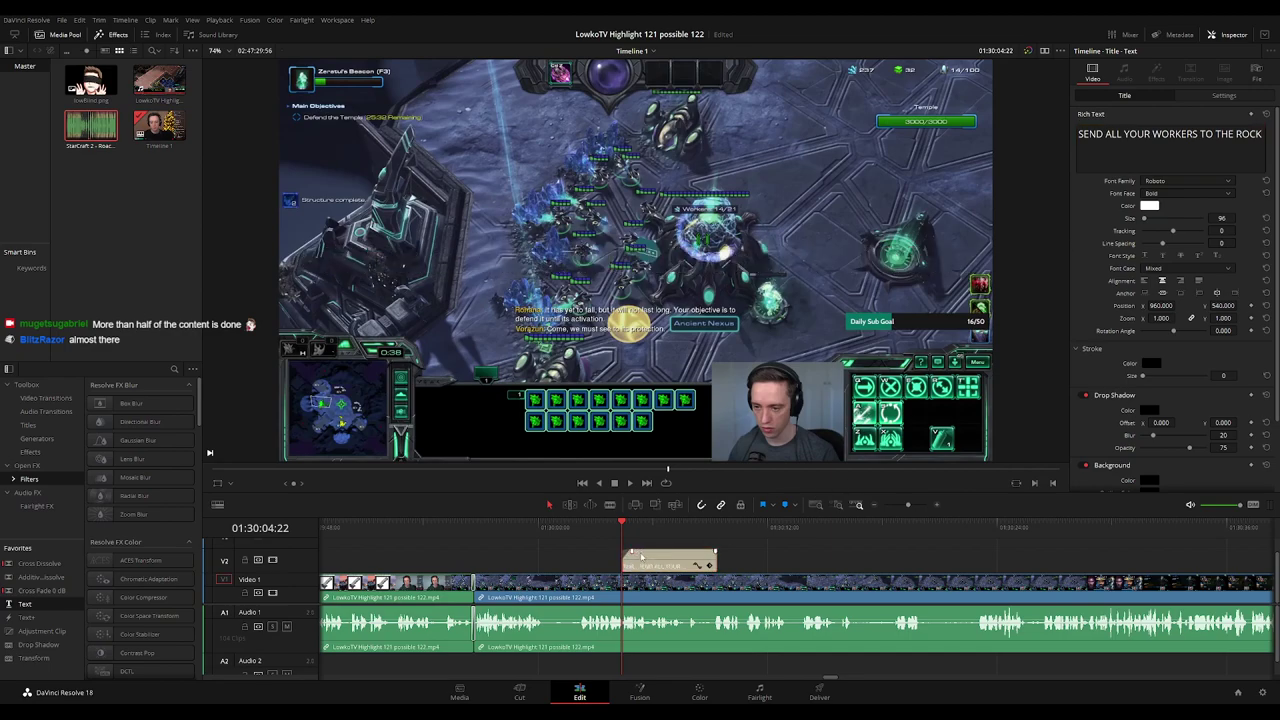
Trim the title's end to 01:30:05:55, give it short fades at both ends, and play it back.
{"action": "key", "text": "space"}
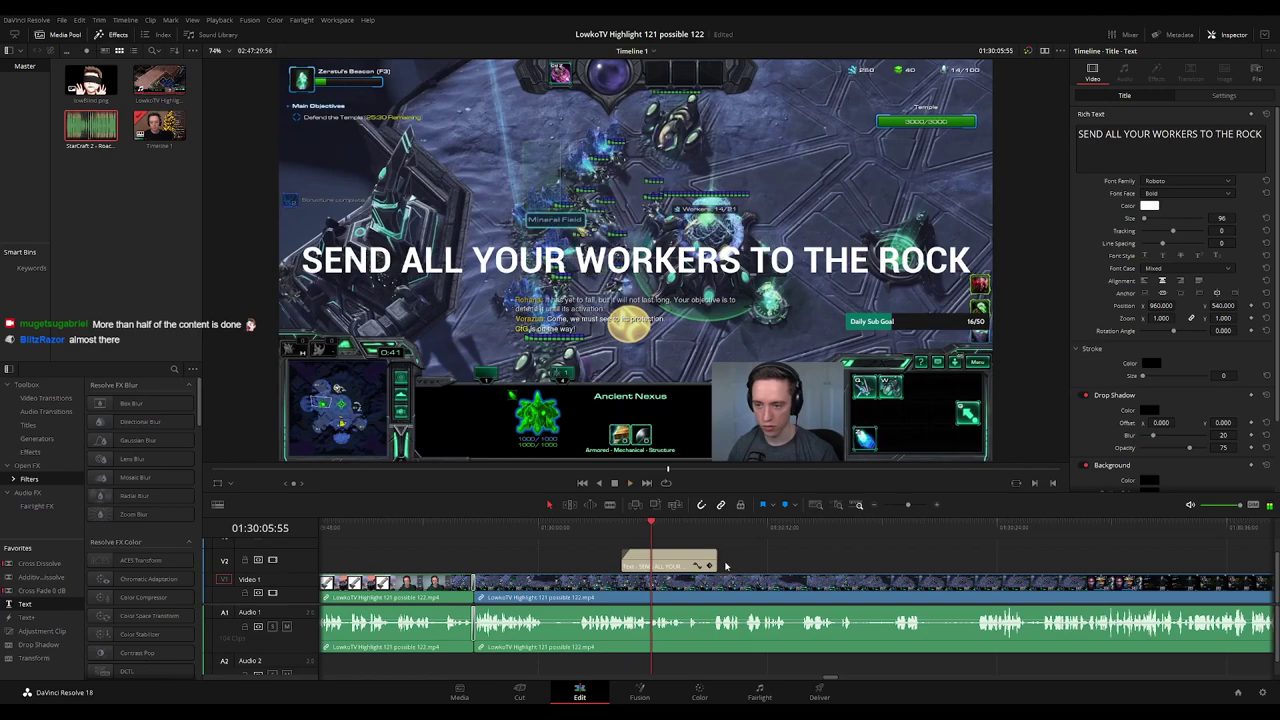
{"action": "left_click_drag", "start_coordinate": [714, 564], "coordinate": [651, 561]}
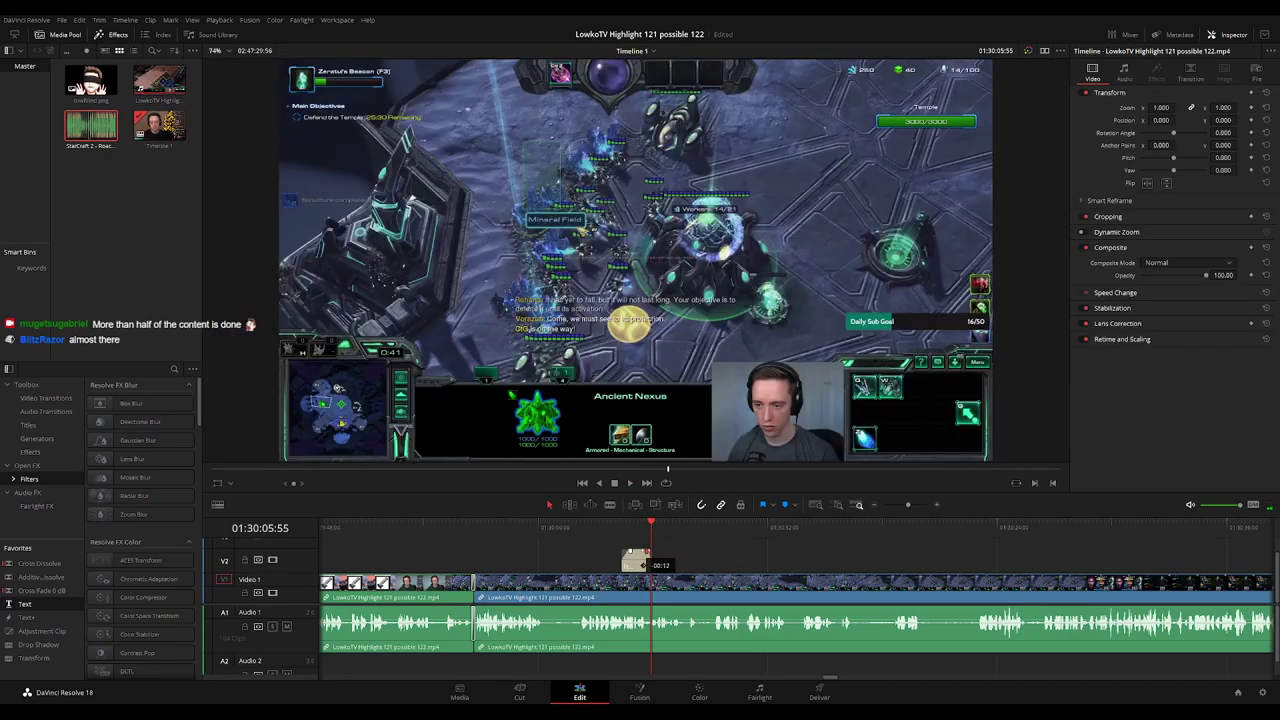
{"action": "left_click", "coordinate": [622, 532]}
{"action": "key", "text": "space"}
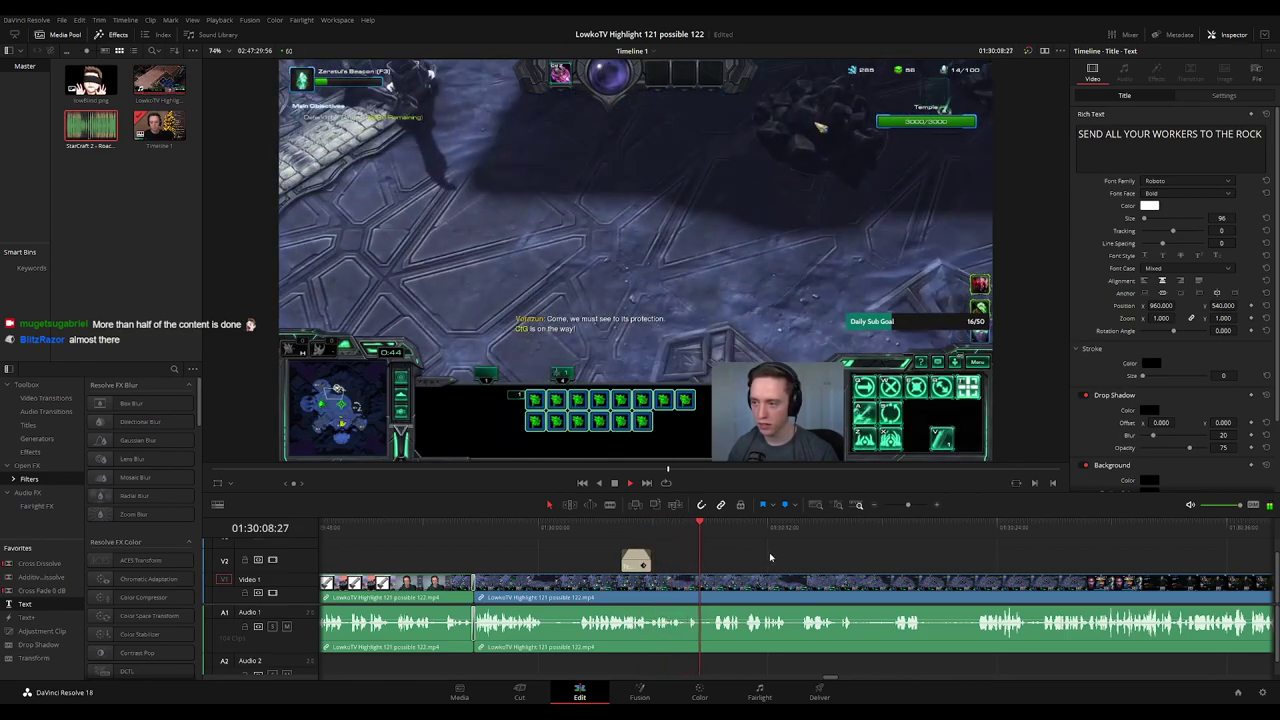
Add an exclamation mark to the title so it reads "SEND ALL YOUR WORKERS TO THE ROCK!".
{"action": "left_click_drag", "start_coordinate": [876, 563], "coordinate": [755, 558]}
{"action": "scroll", "coordinate": [755, 558], "scroll_direction": "down", "scroll_amount": 5}
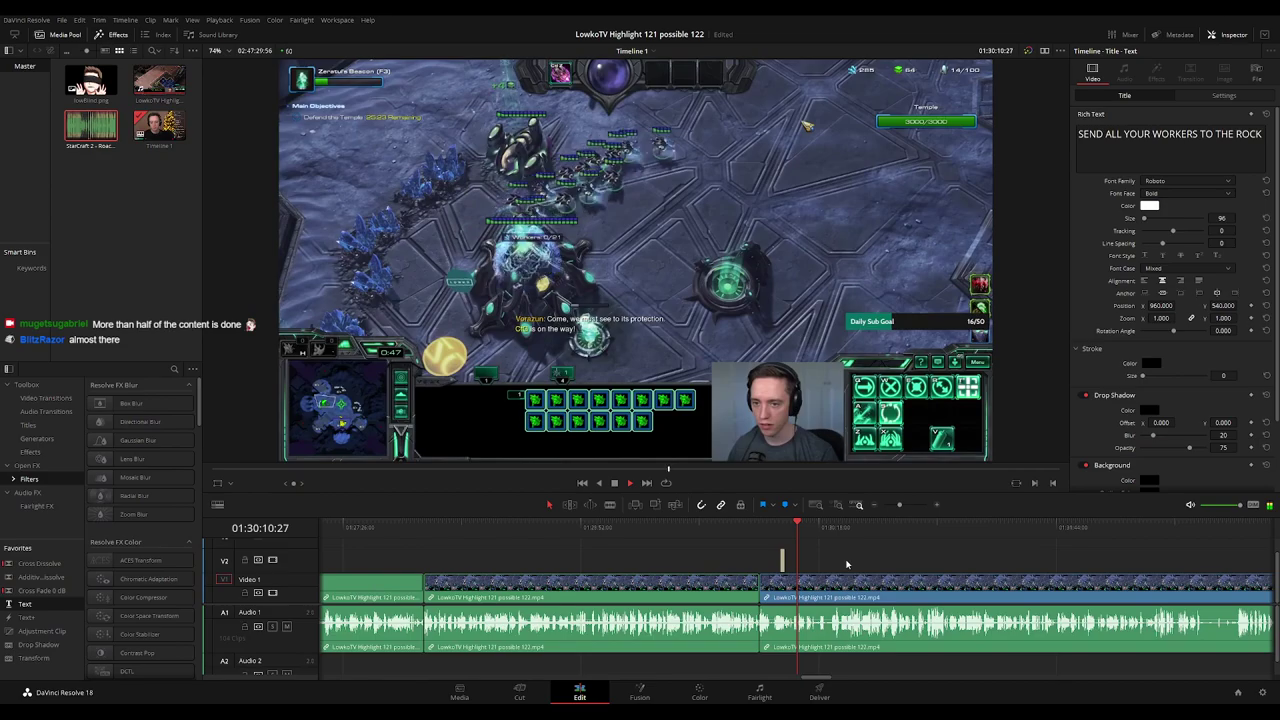
{"action": "scroll", "coordinate": [743, 572], "scroll_direction": "up", "scroll_amount": 5}
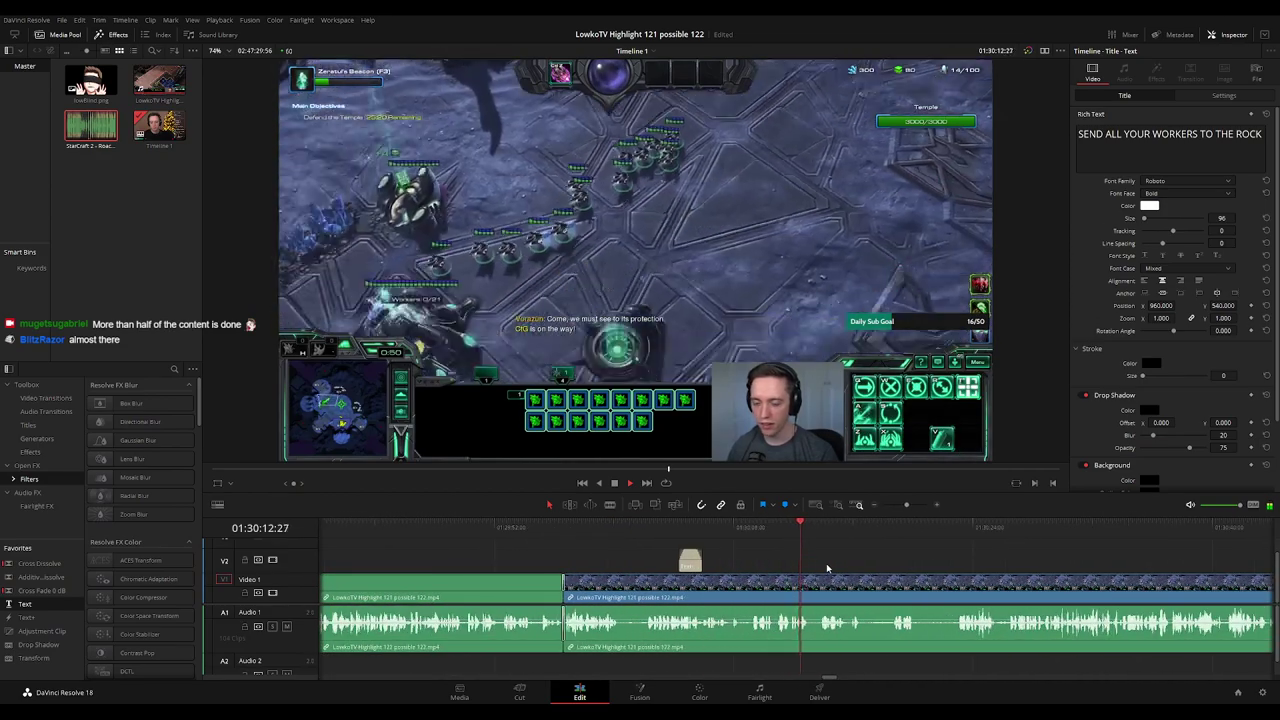
{"action": "left_click", "coordinate": [576, 544]}
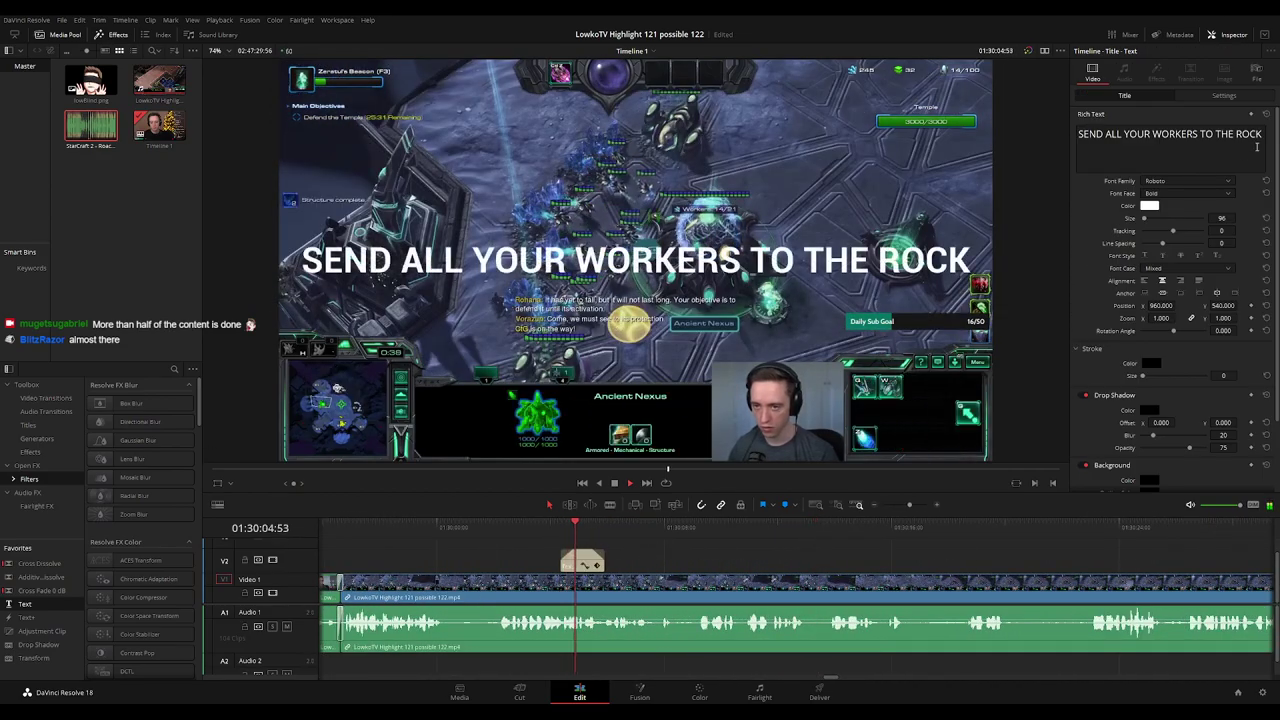
{"action": "type", "text": "!"}
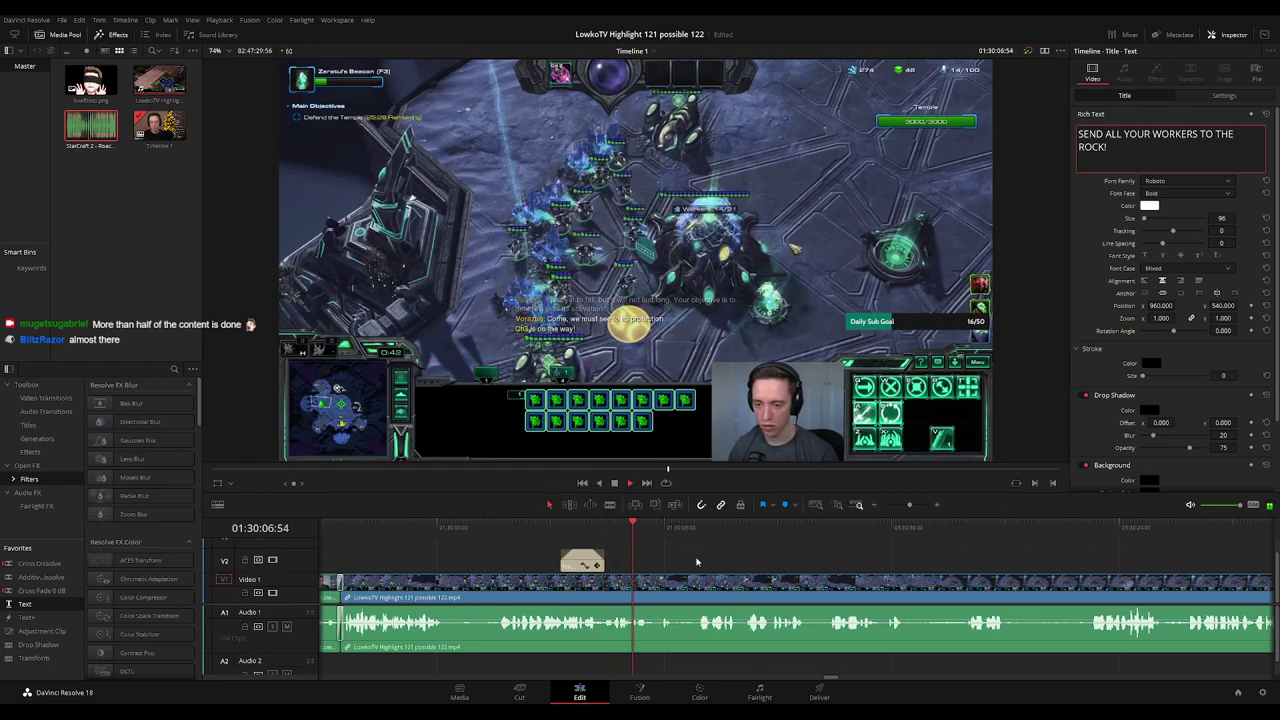
Play the footage following the title up to about 01:30:25 and check how the spoken line and action continue.
{"action": "left_click", "coordinate": [578, 532]}
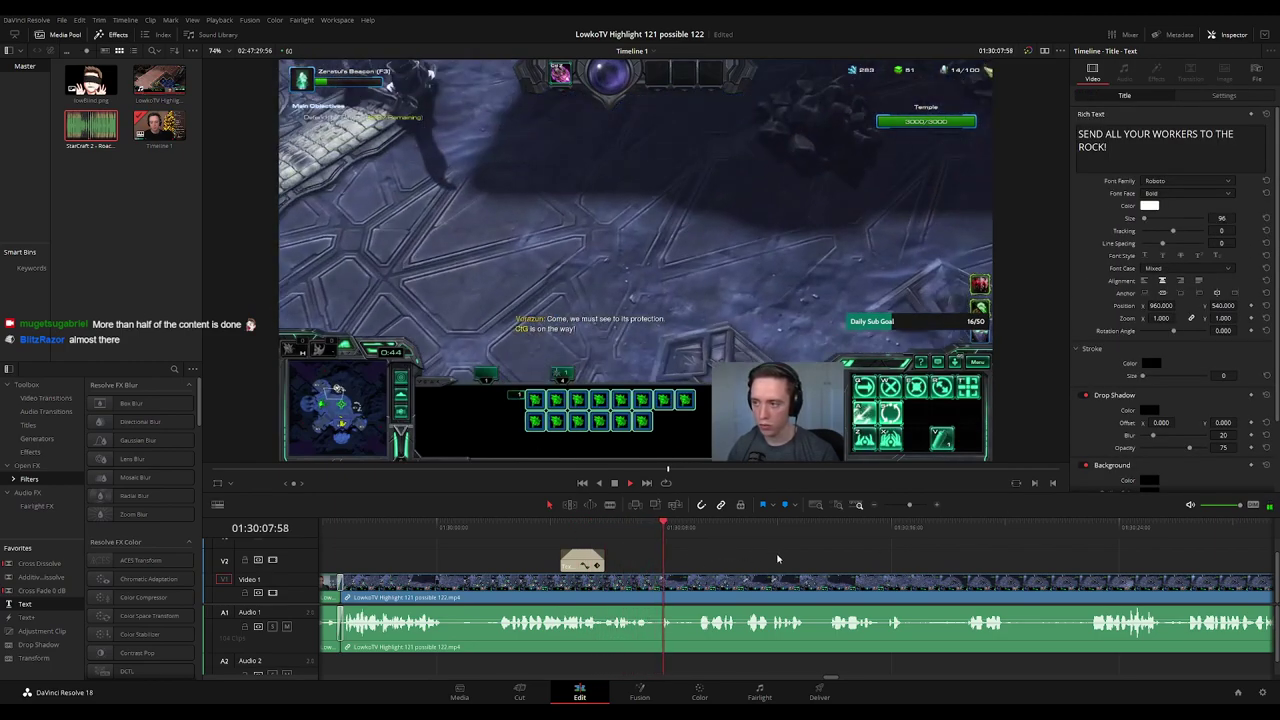
{"action": "left_click_drag", "start_coordinate": [868, 564], "coordinate": [703, 557]}
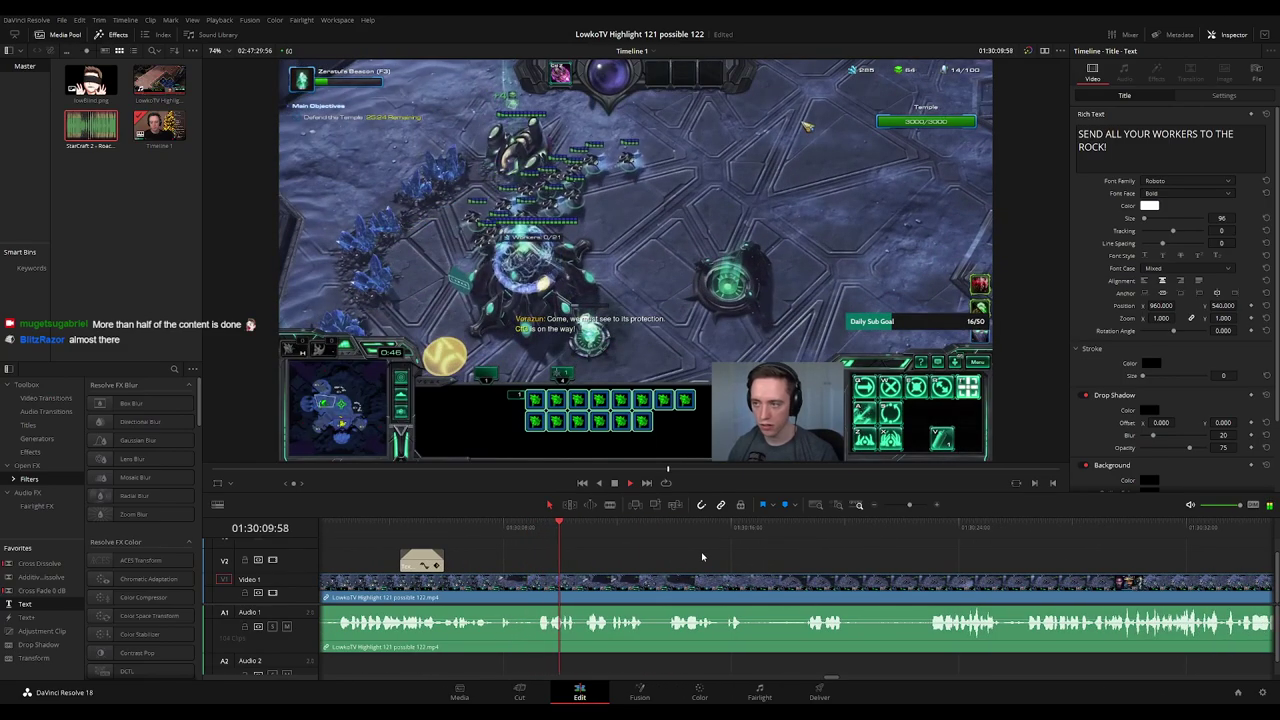
{"action": "scroll", "coordinate": [720, 564], "scroll_direction": "right", "scroll_amount": 2}
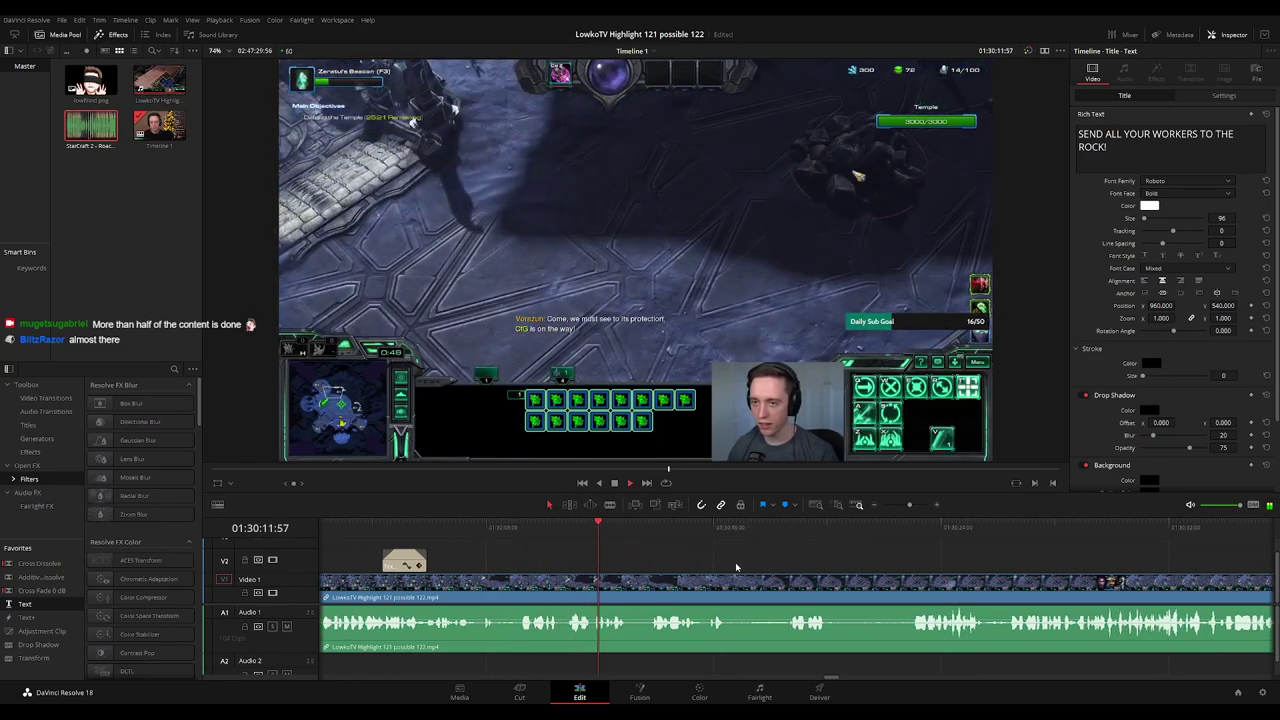
{"action": "left_click", "coordinate": [857, 537]}
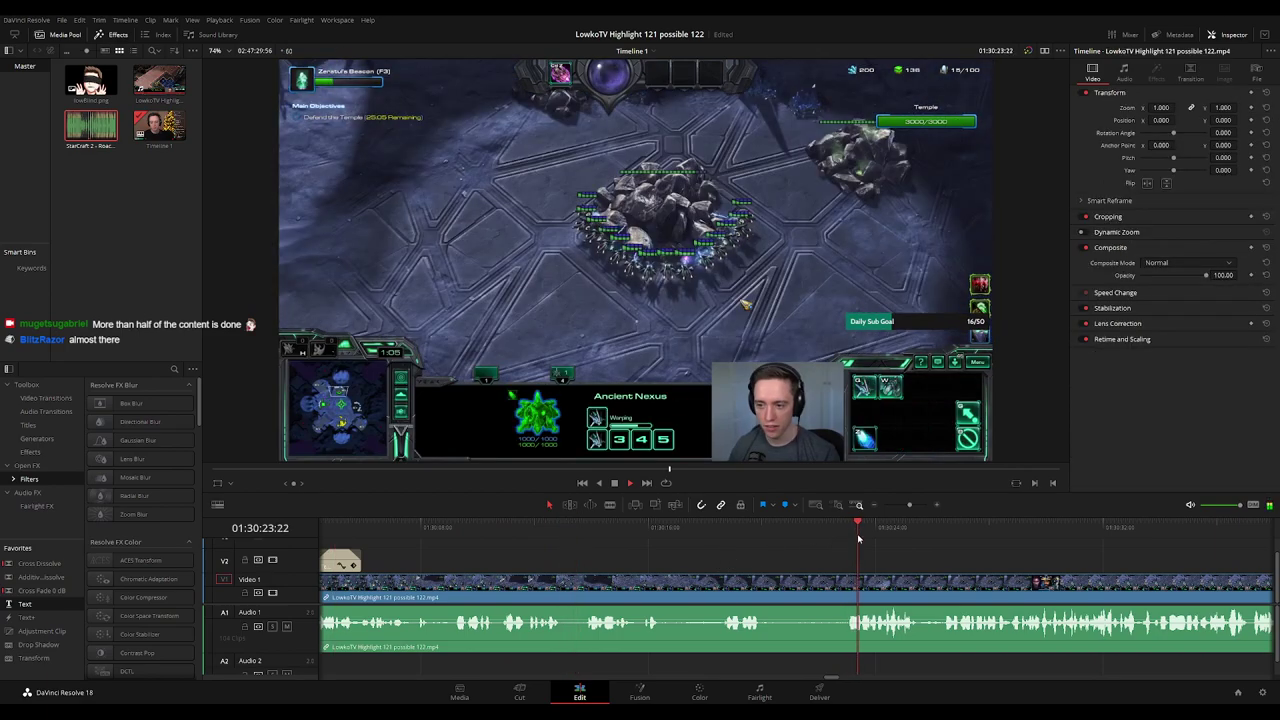
{"action": "scroll", "coordinate": [979, 556], "scroll_direction": "right", "scroll_amount": 6}
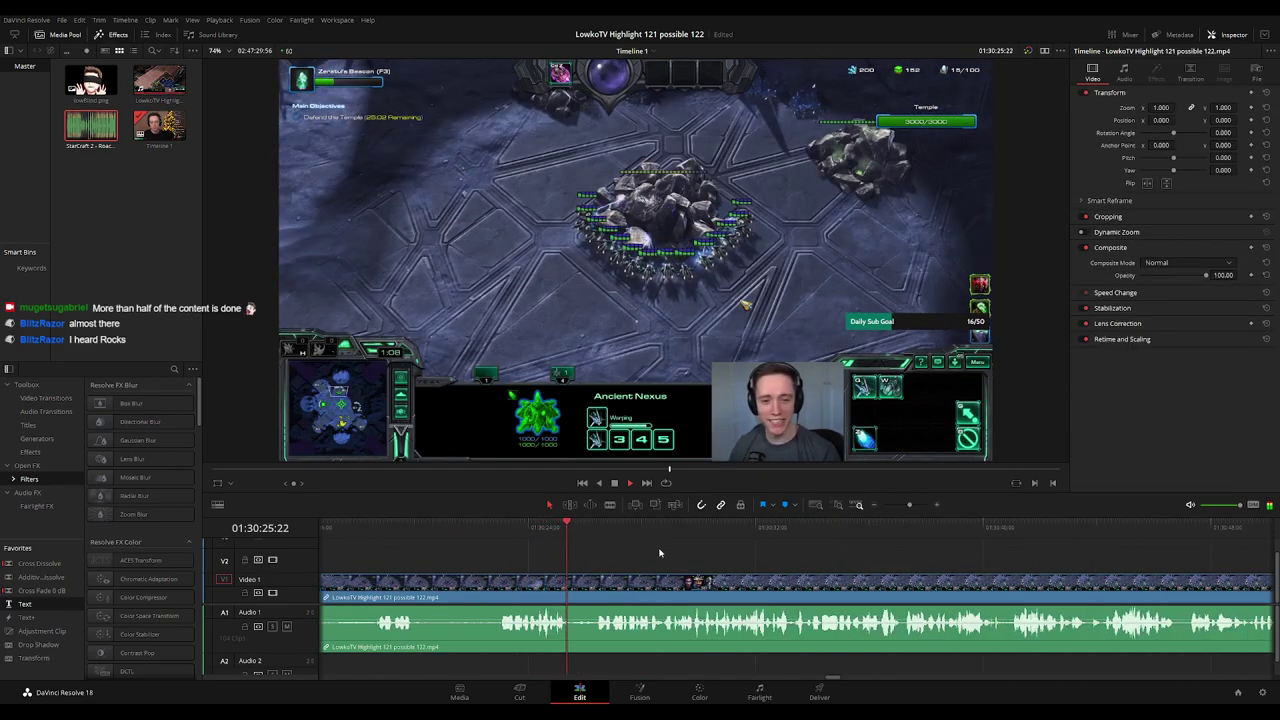
{"action": "scroll", "coordinate": [666, 535], "scroll_direction": "left", "scroll_amount": 4}
Change the title's last word to the plural, reading "SEND ALL YOUR WORKERS TO THE ROCKS!", and replay it from 01:30:04:22.
{"action": "left_click", "coordinate": [627, 528]}
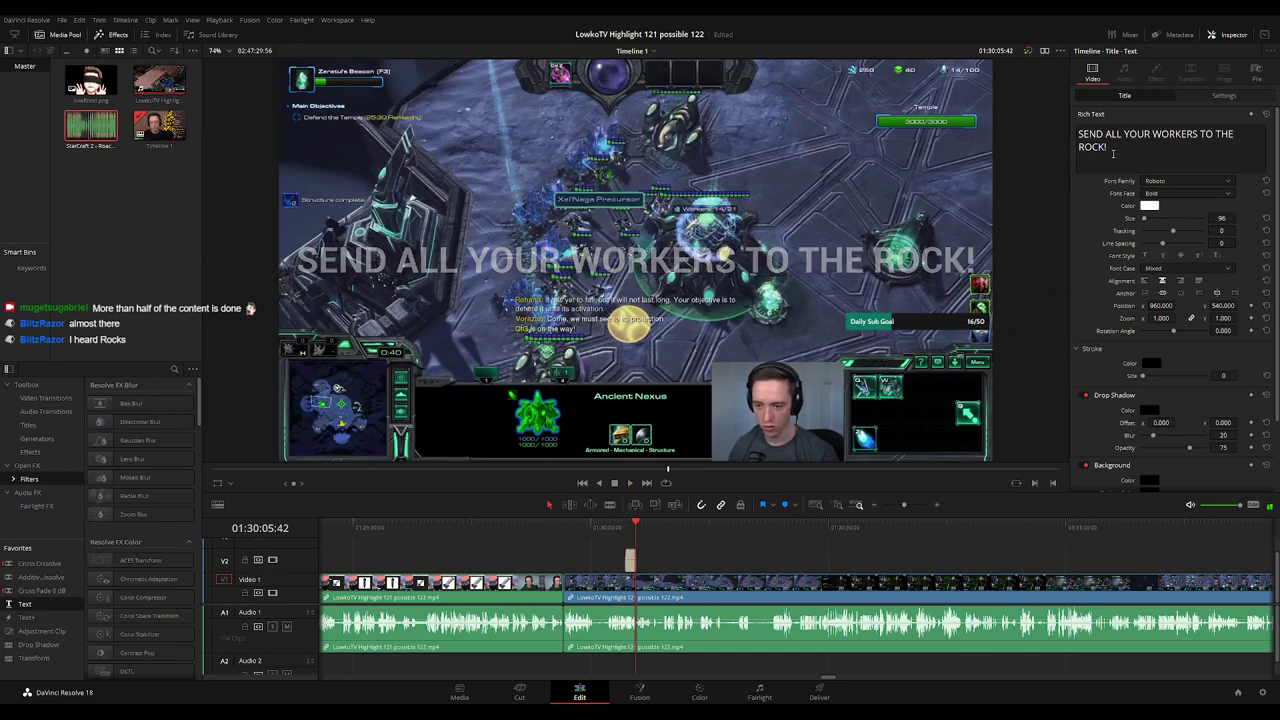
{"action": "type", "text": "S"}
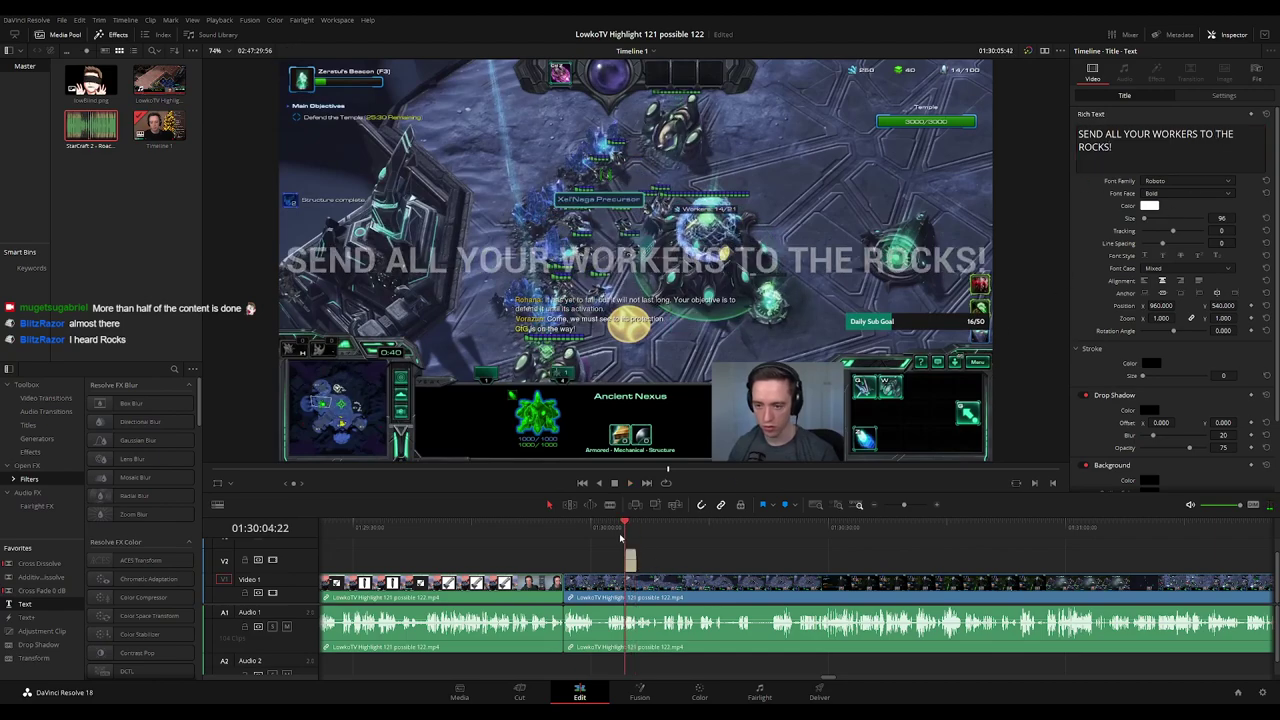
{"action": "key", "text": "space"}
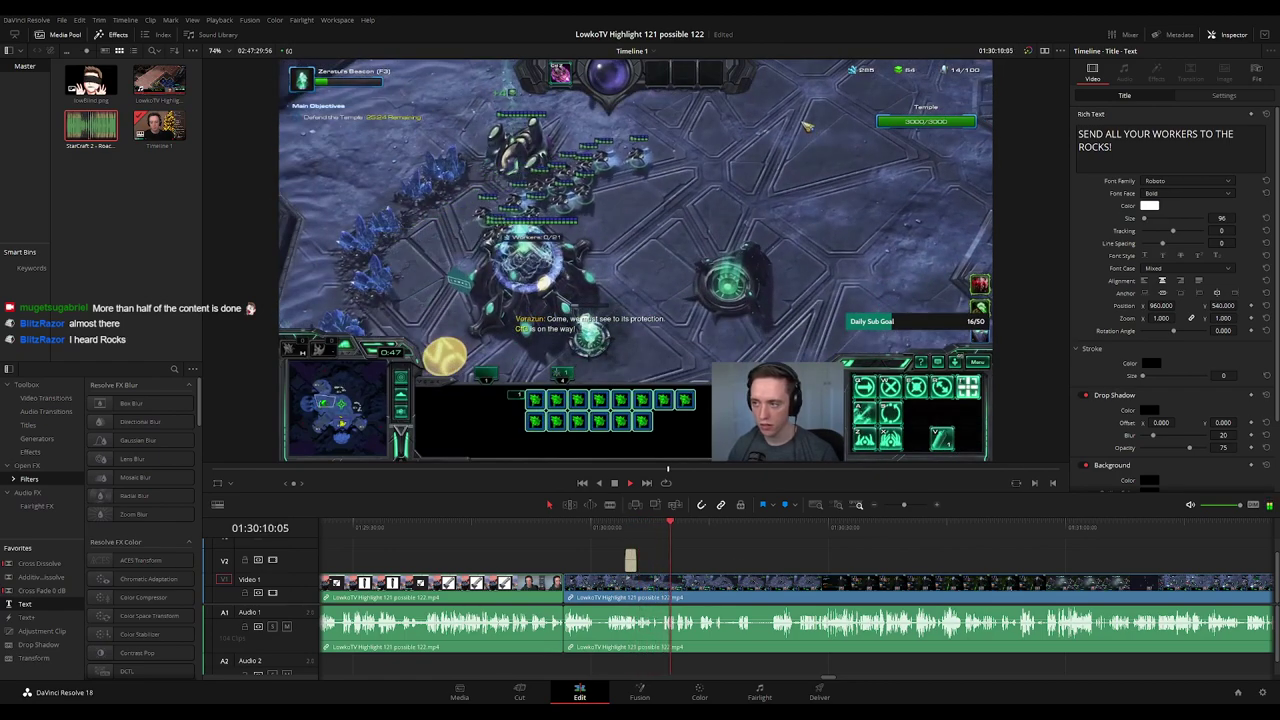
Review the footage from about 01:30:22 to 01:30:40 and the title section again for the next place to edit.
{"action": "left_click", "coordinate": [768, 552]}
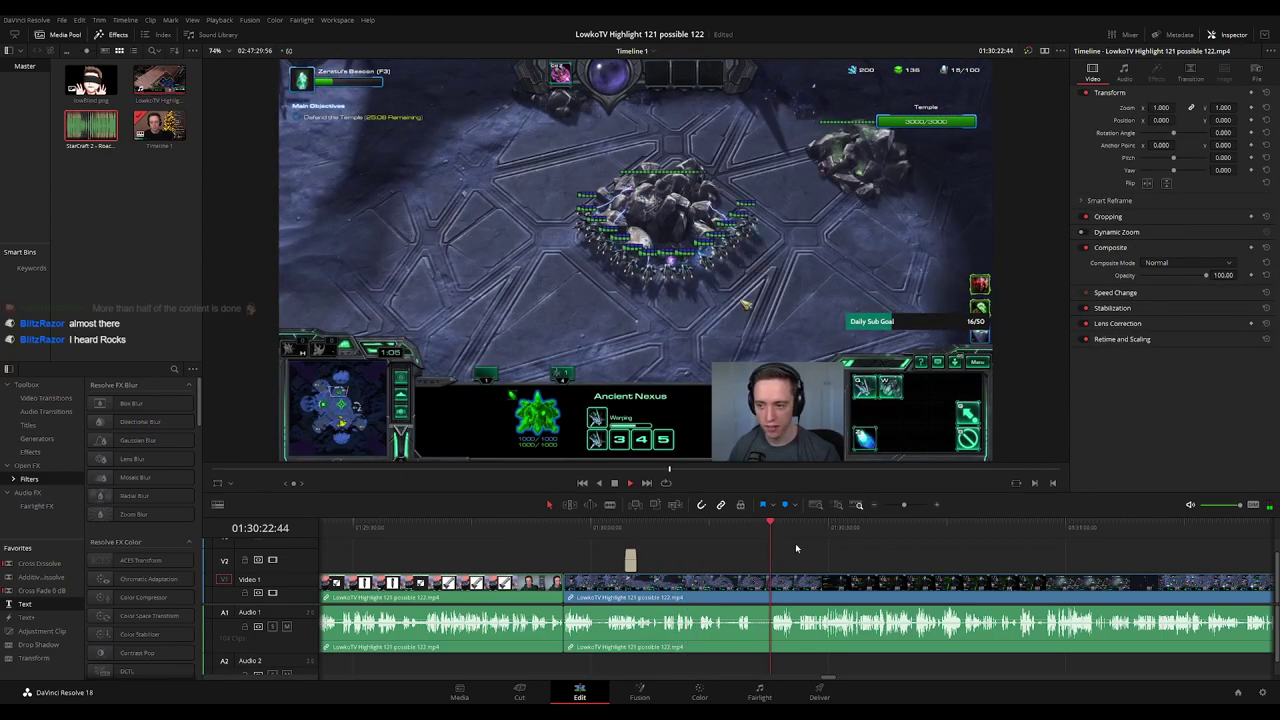
{"action": "scroll", "coordinate": [854, 565], "scroll_direction": "right", "scroll_amount": 2}
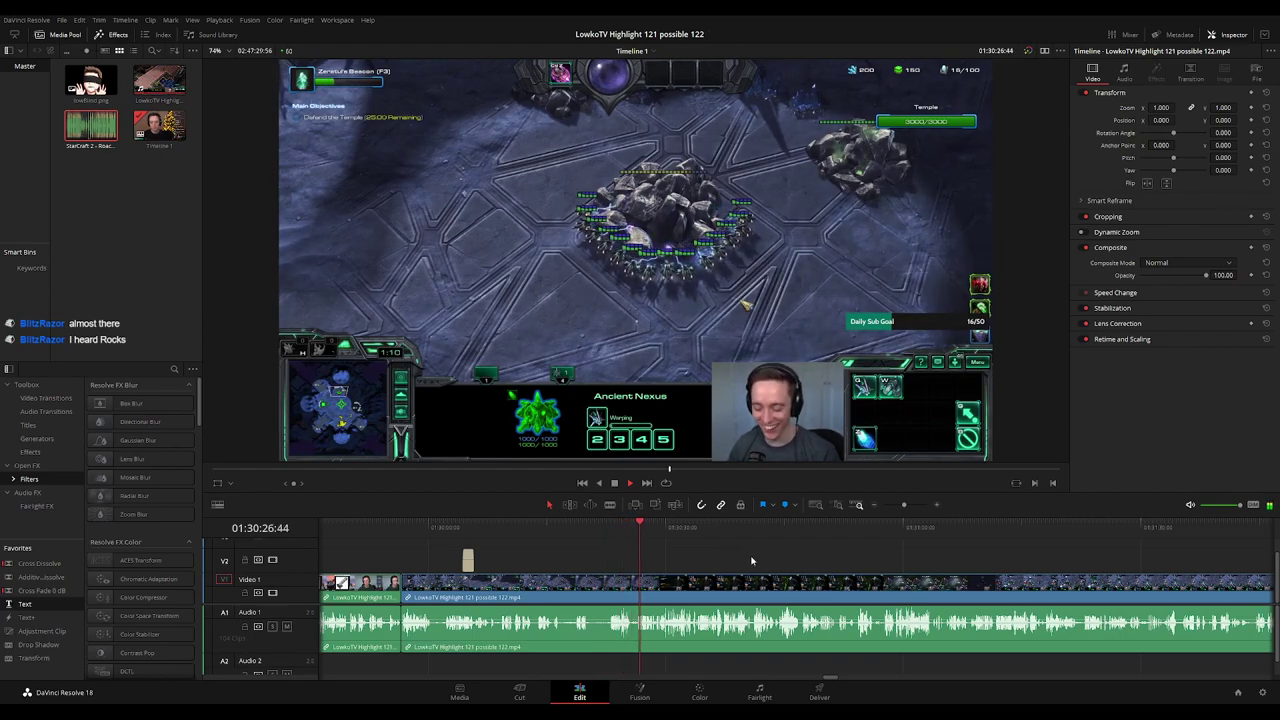
{"action": "scroll", "coordinate": [752, 561], "scroll_direction": "right", "scroll_amount": 2}
{"action": "scroll", "coordinate": [690, 565], "scroll_direction": "right", "scroll_amount": 2}
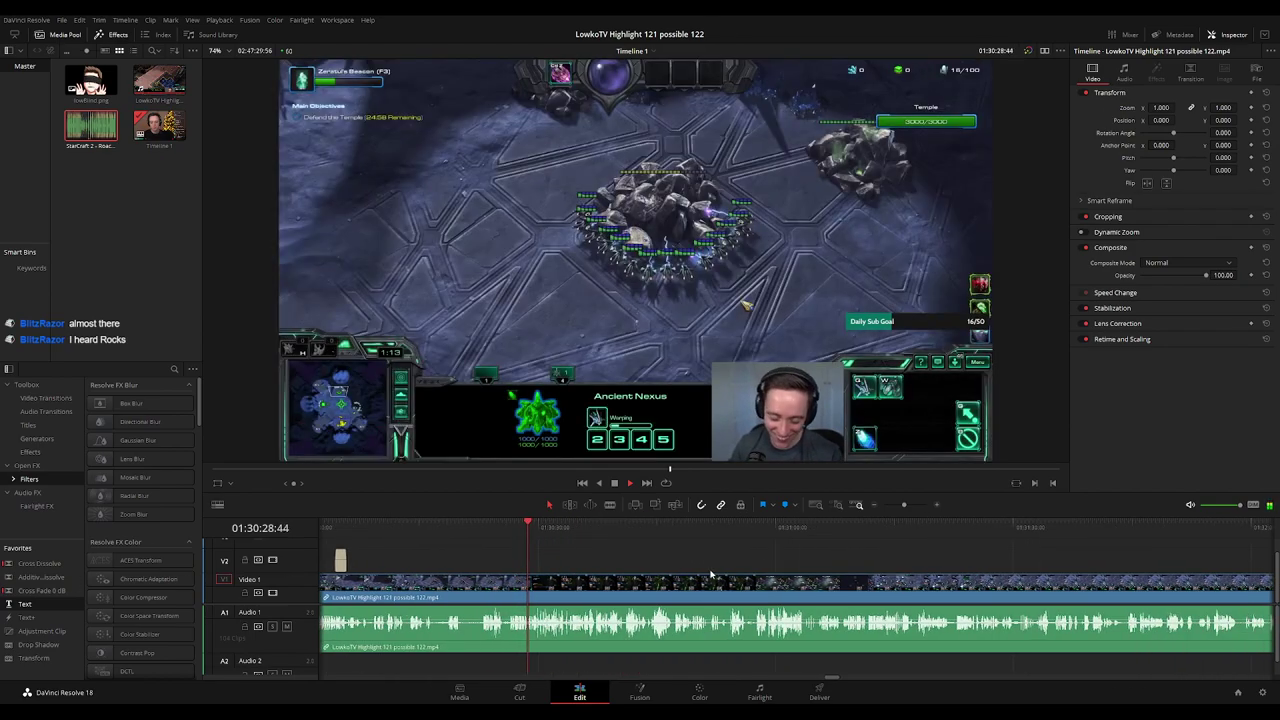
{"action": "scroll", "coordinate": [809, 577], "scroll_direction": "down", "scroll_amount": 8}
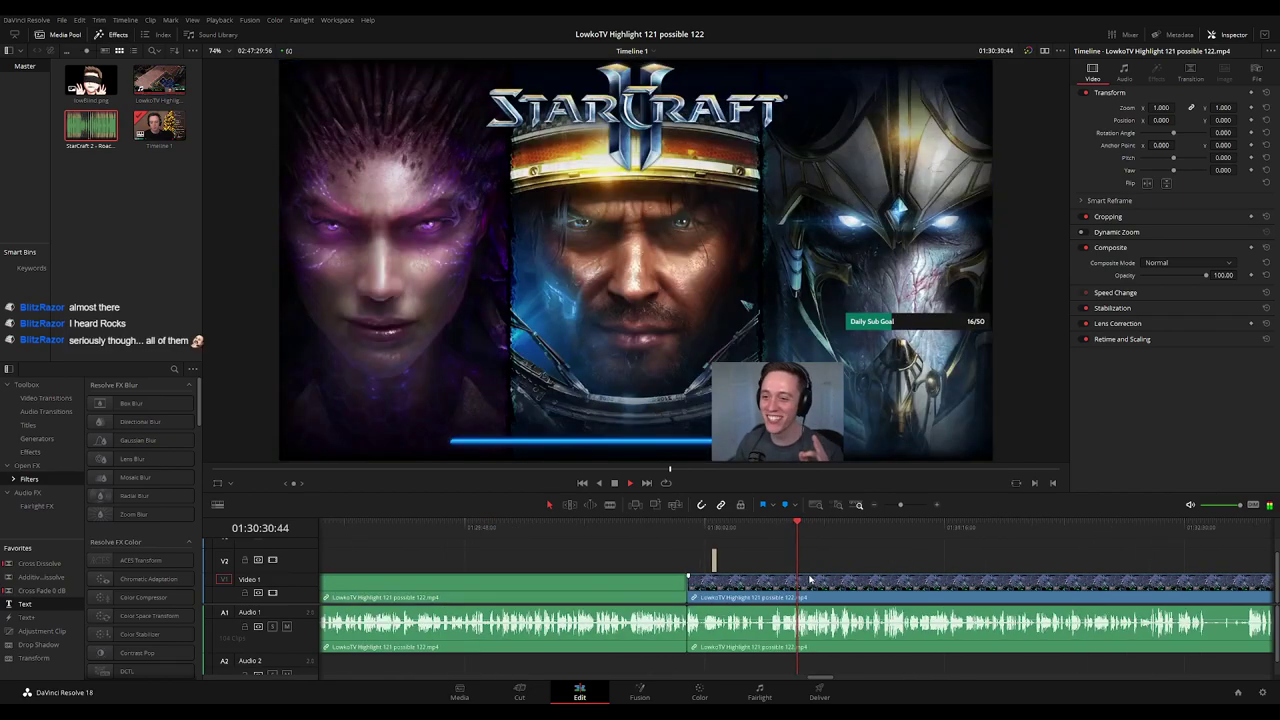
{"action": "scroll", "coordinate": [817, 581], "scroll_direction": "up", "scroll_amount": 1}
{"action": "scroll", "coordinate": [820, 581], "scroll_direction": "up", "scroll_amount": 6}
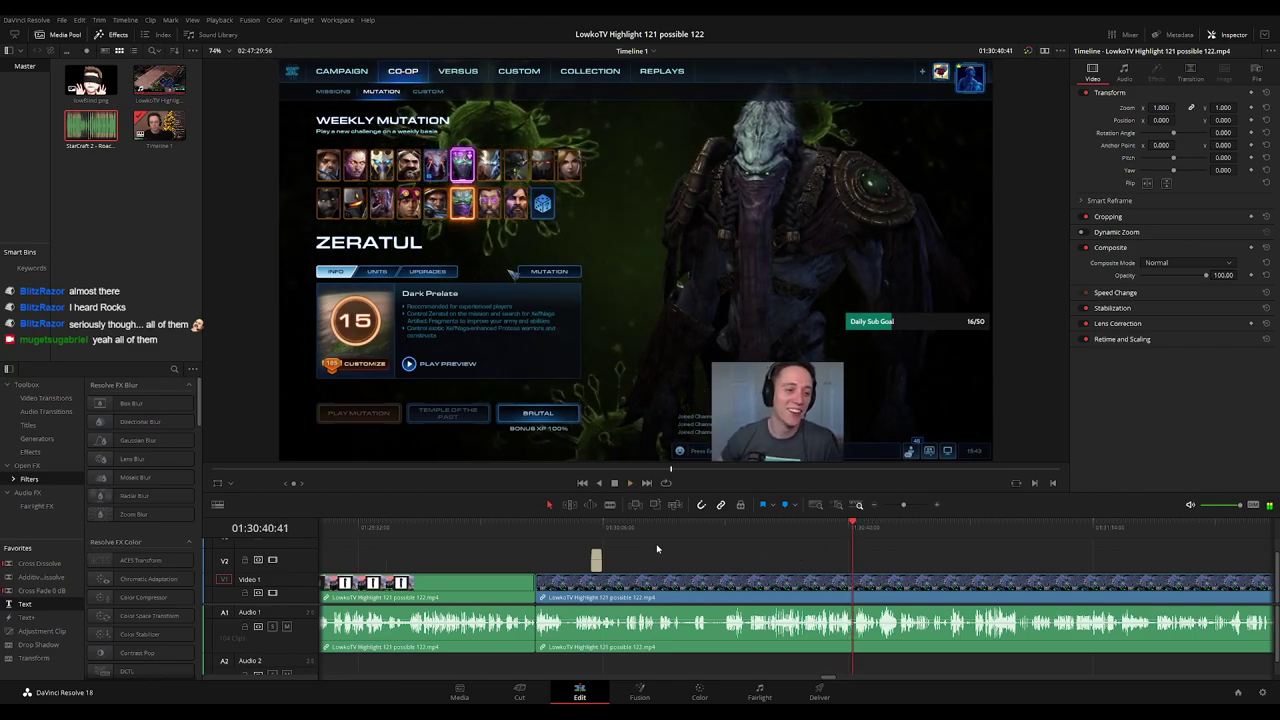
{"action": "left_click", "coordinate": [598, 527]}
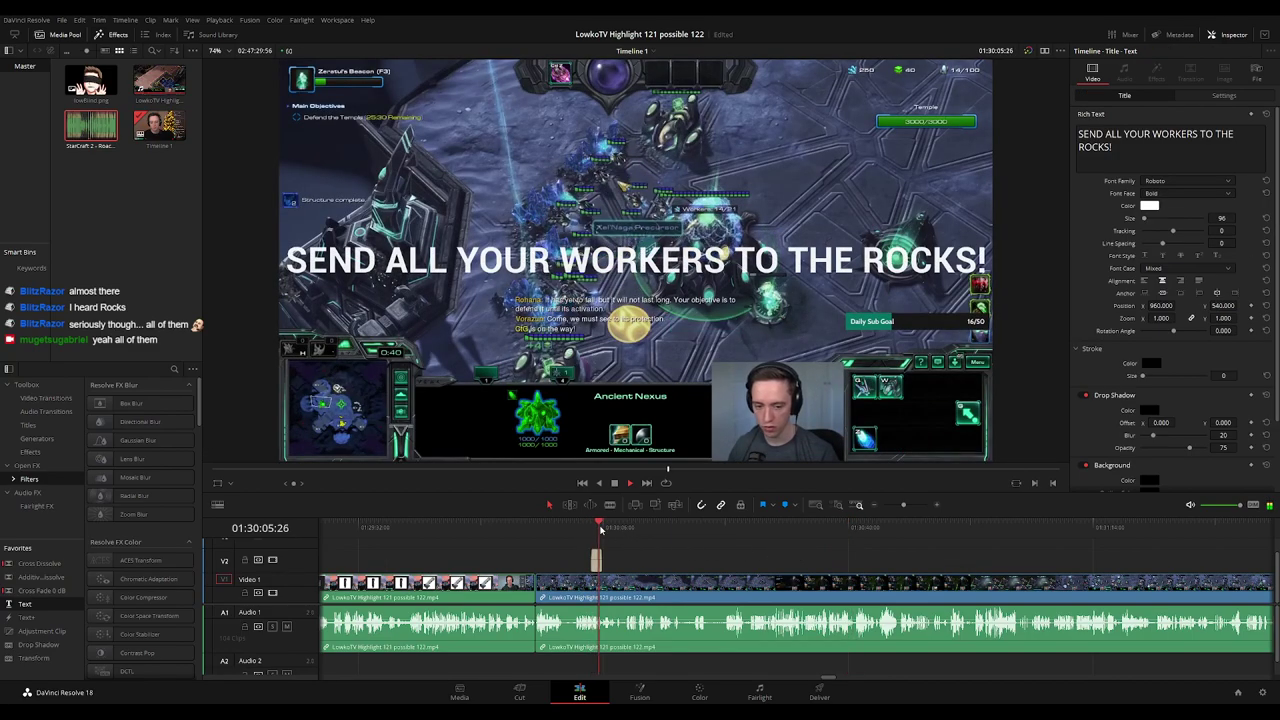
{"action": "left_click", "coordinate": [588, 529]}
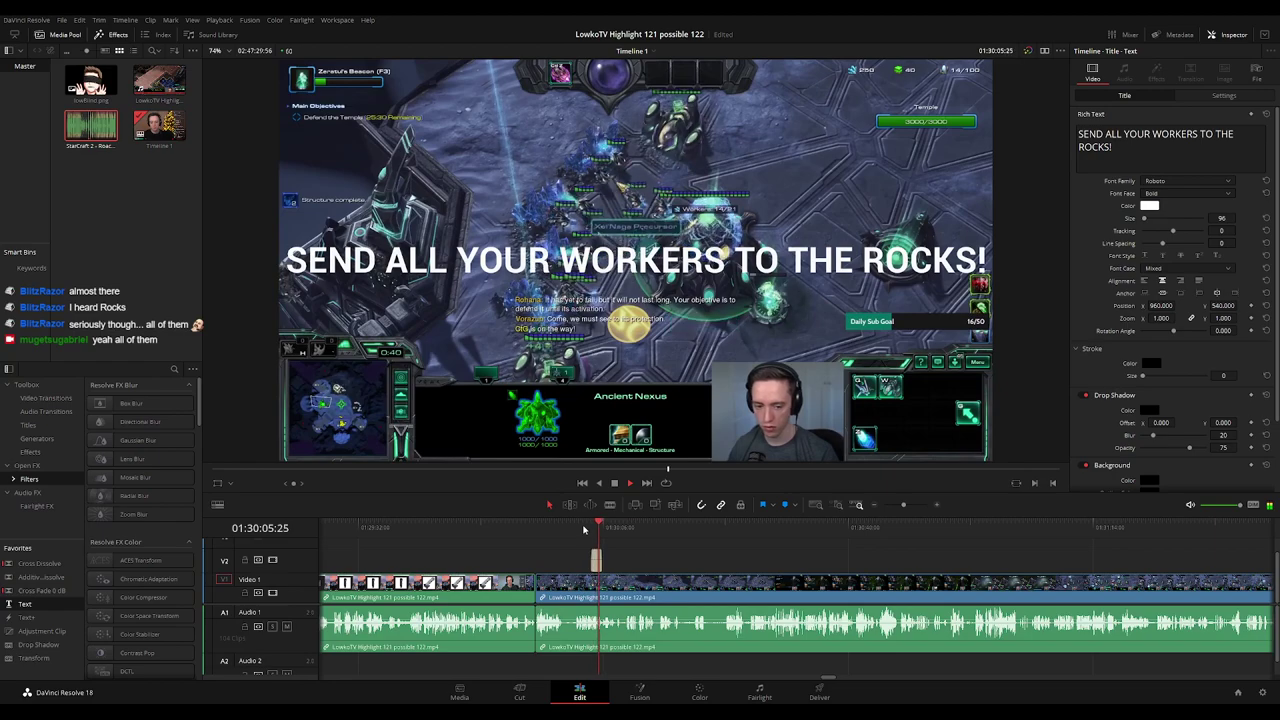
{"action": "key", "text": "space"}
{"action": "left_click", "coordinate": [802, 528]}
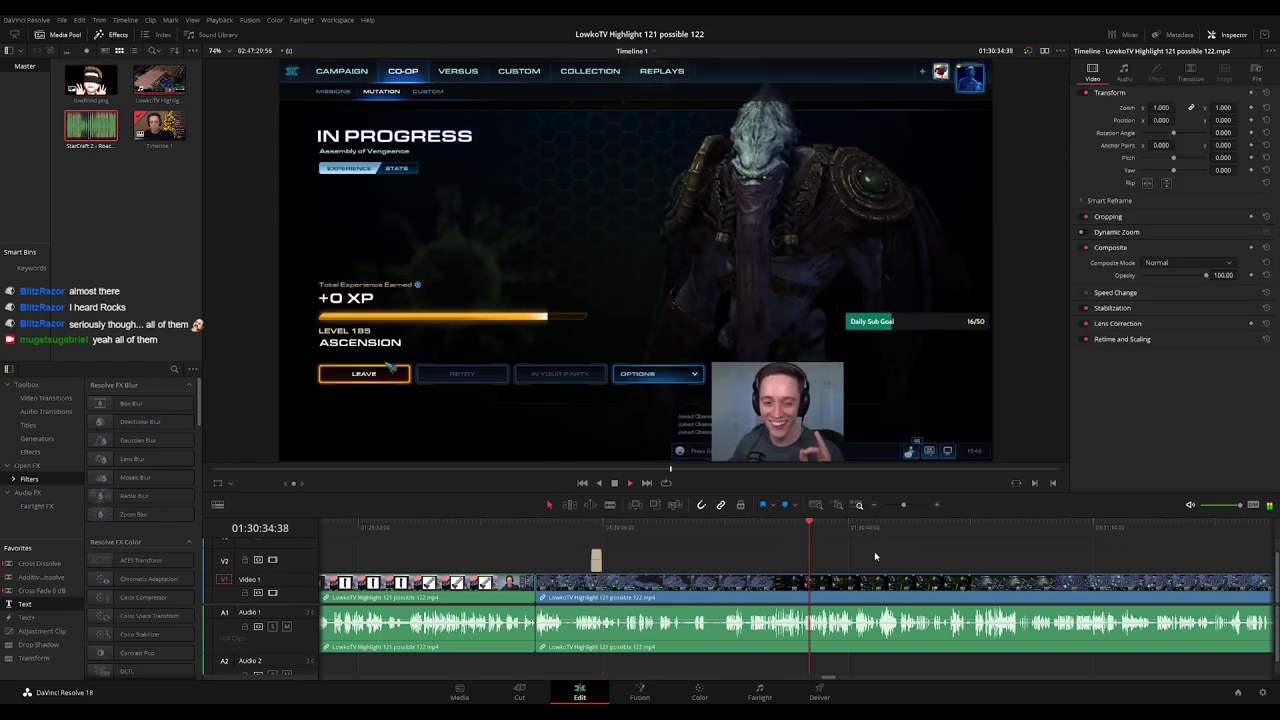
Play through the co-op lobby, Temple of the Past loading screen and mission opening from 01:30:40, checking the dialogue for pauses to cut.
{"action": "left_click", "coordinate": [851, 530]}
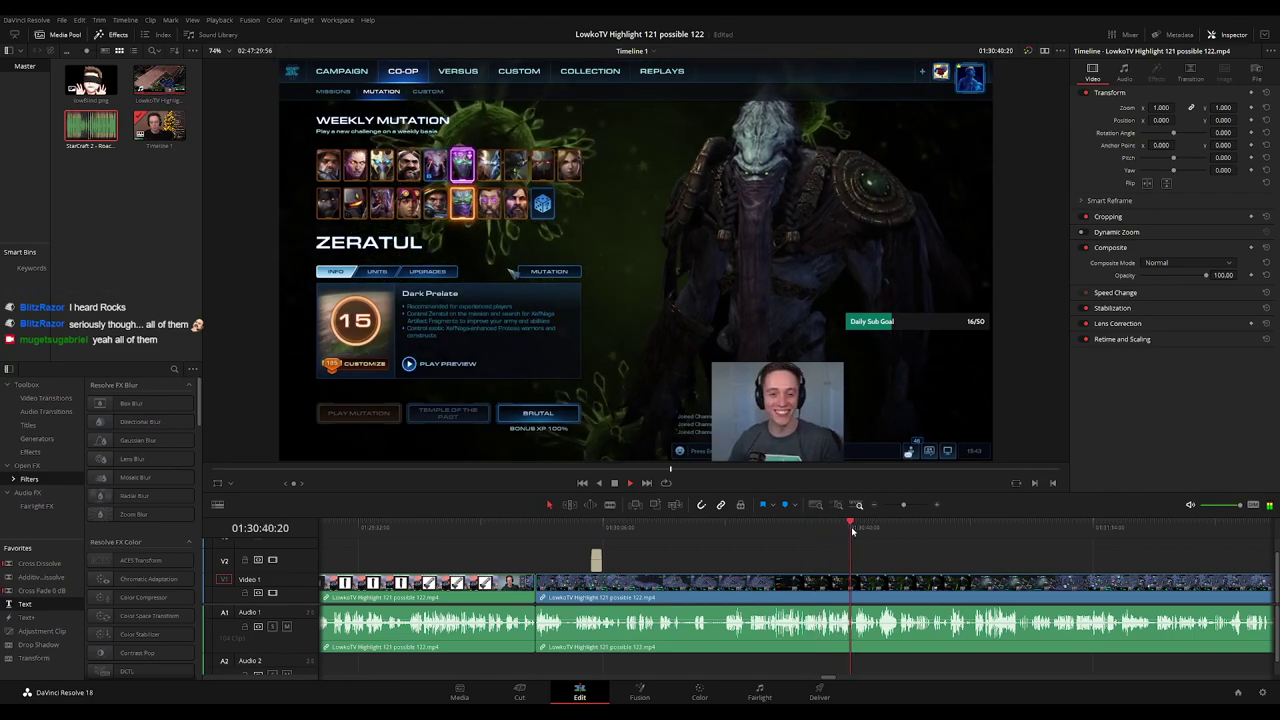
{"action": "left_click_drag", "start_coordinate": [932, 555], "coordinate": [716, 537]}
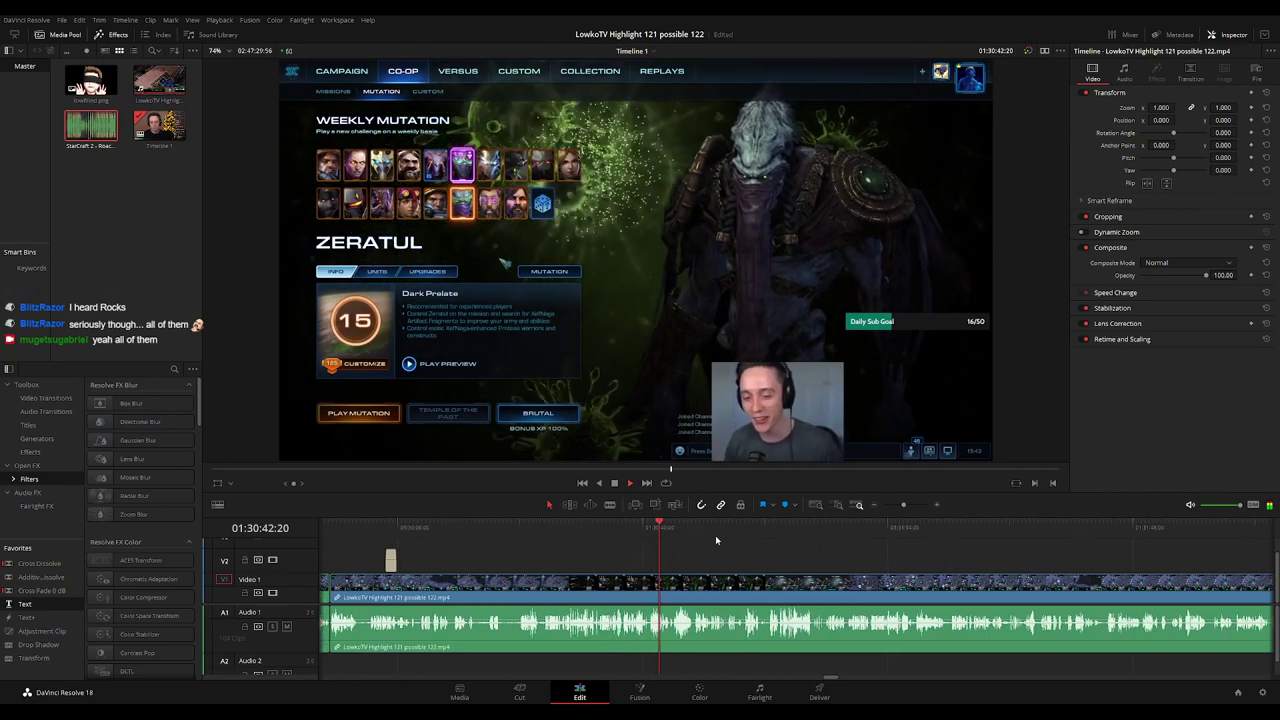
{"action": "scroll", "coordinate": [720, 550], "scroll_direction": "right", "scroll_amount": 2}
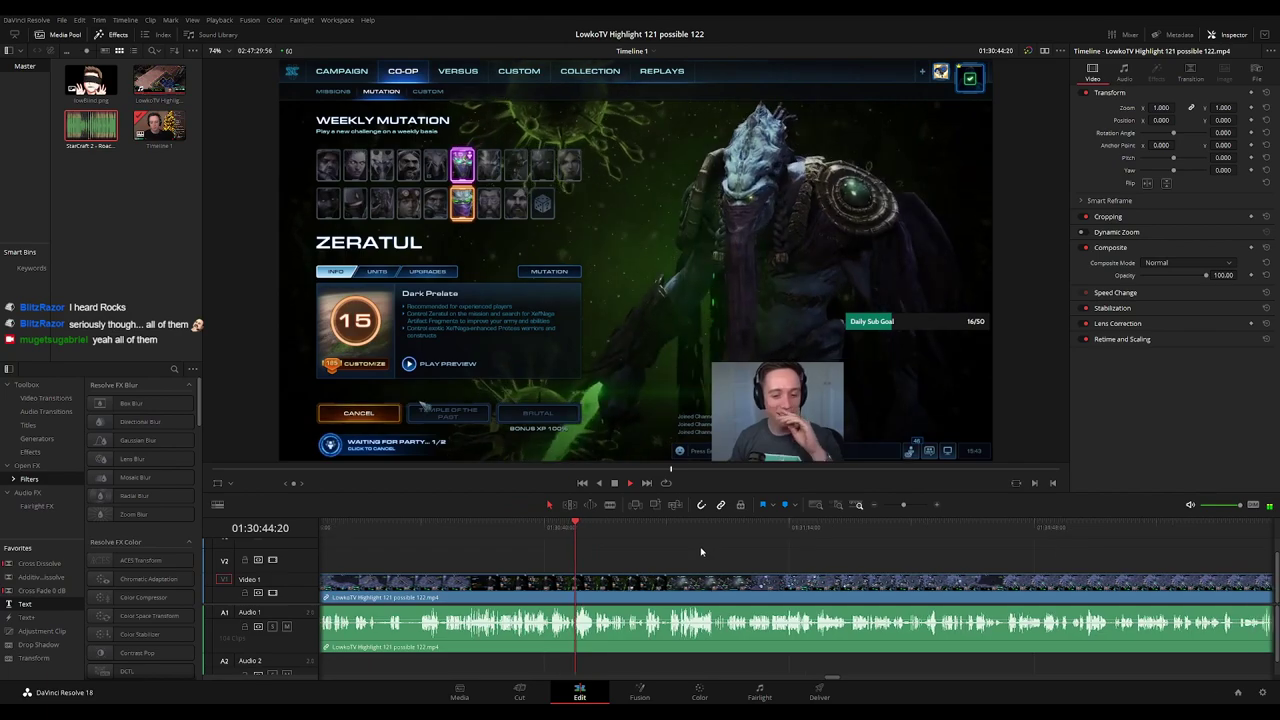
{"action": "scroll", "coordinate": [751, 557], "scroll_direction": "up", "scroll_amount": 3}
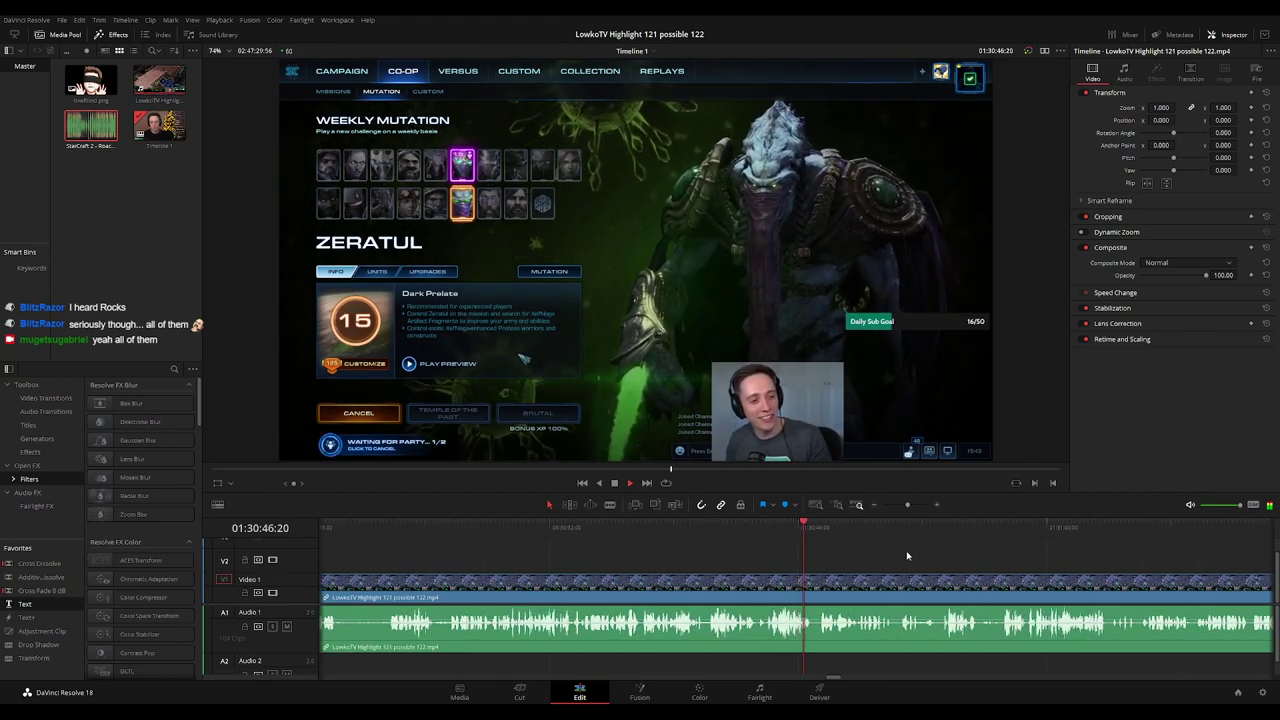
{"action": "left_click_drag", "start_coordinate": [839, 556], "coordinate": [756, 557]}
{"action": "scroll", "coordinate": [756, 557], "scroll_direction": "right", "scroll_amount": 2}
{"action": "scroll", "coordinate": [774, 566], "scroll_direction": "right", "scroll_amount": 1}
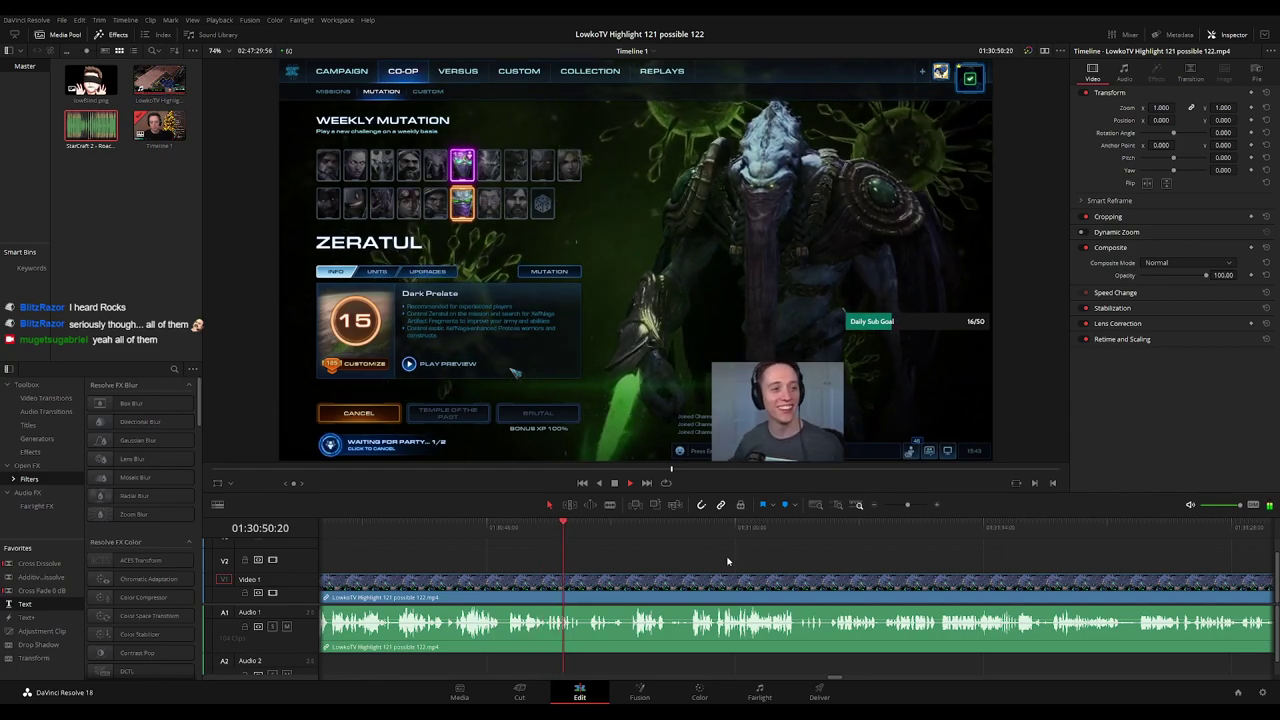
{"action": "scroll", "coordinate": [648, 556], "scroll_direction": "right", "scroll_amount": 1}
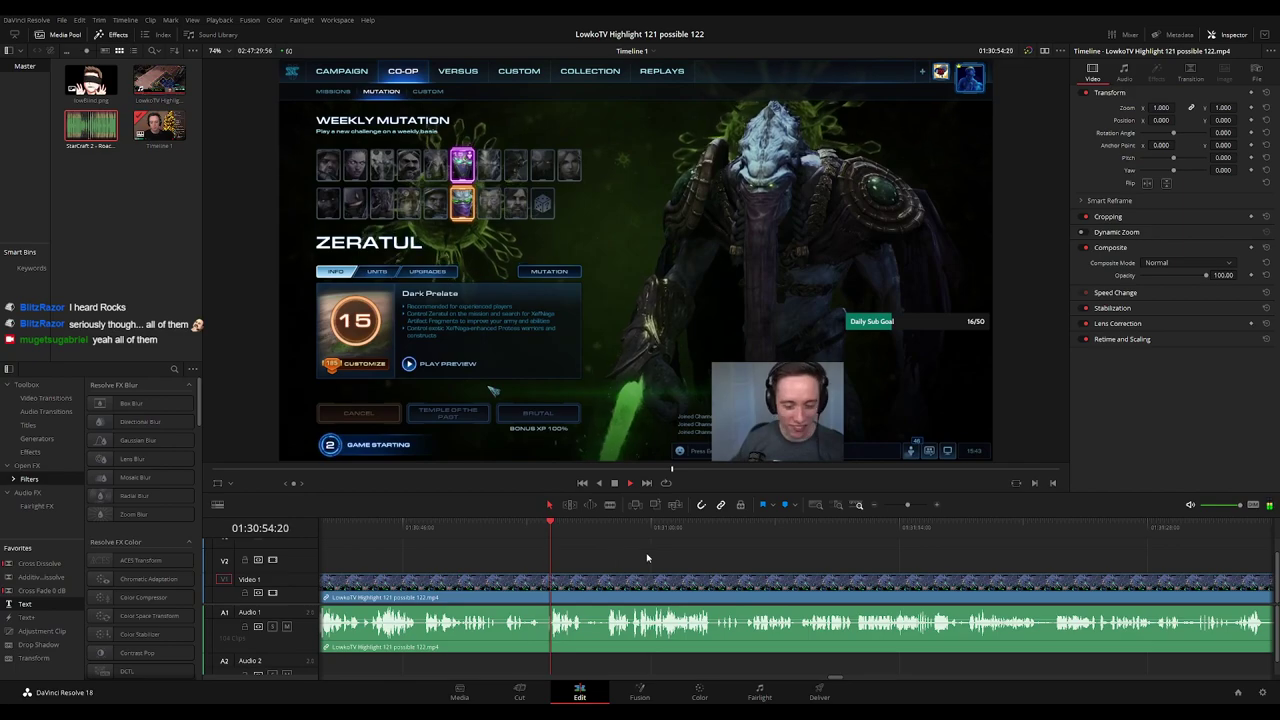
{"action": "scroll", "coordinate": [629, 559], "scroll_direction": "right", "scroll_amount": 1}
{"action": "scroll", "coordinate": [629, 559], "scroll_direction": "right", "scroll_amount": 1}
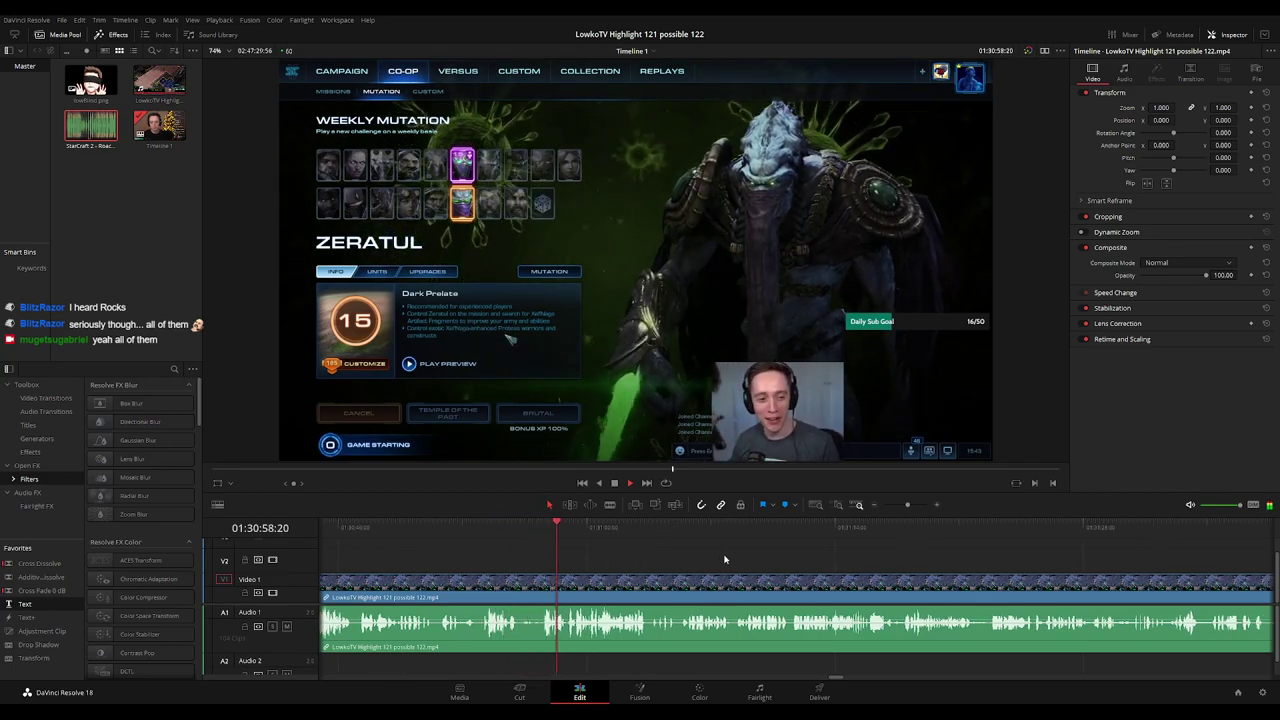
{"action": "scroll", "coordinate": [660, 555], "scroll_direction": "right", "scroll_amount": 2}
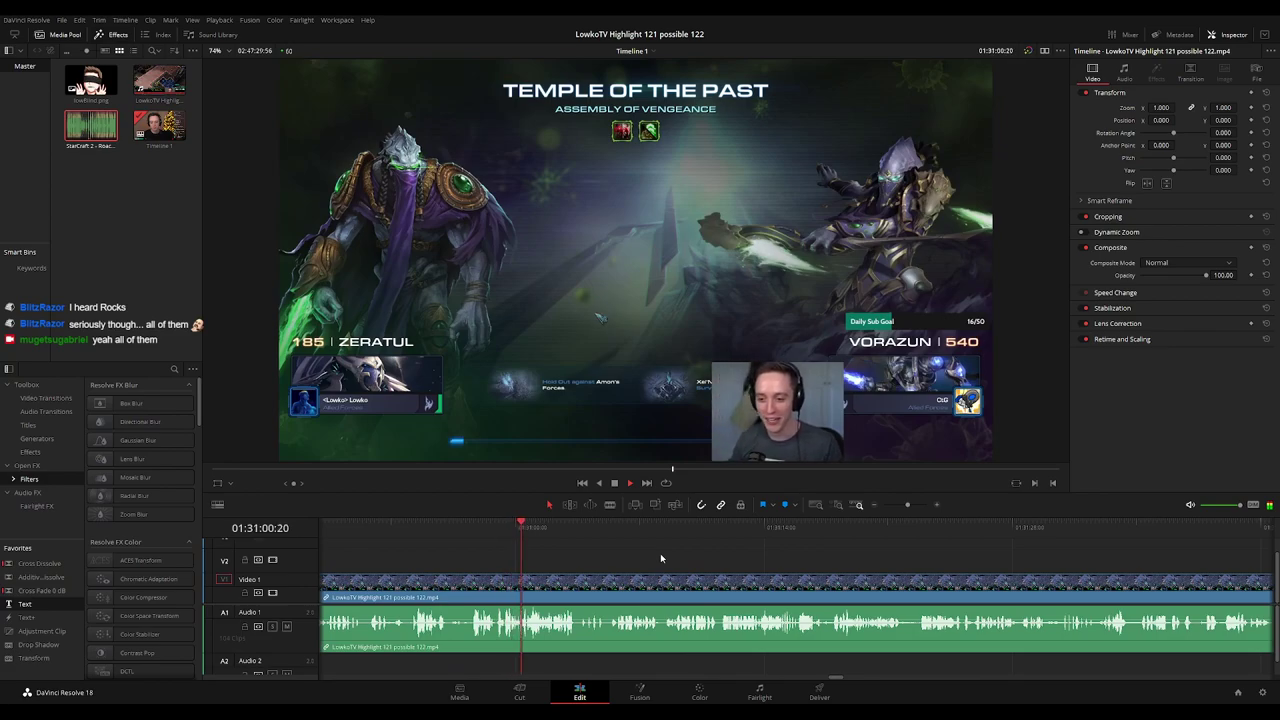
{"action": "scroll", "coordinate": [601, 568], "scroll_direction": "right", "scroll_amount": 3}
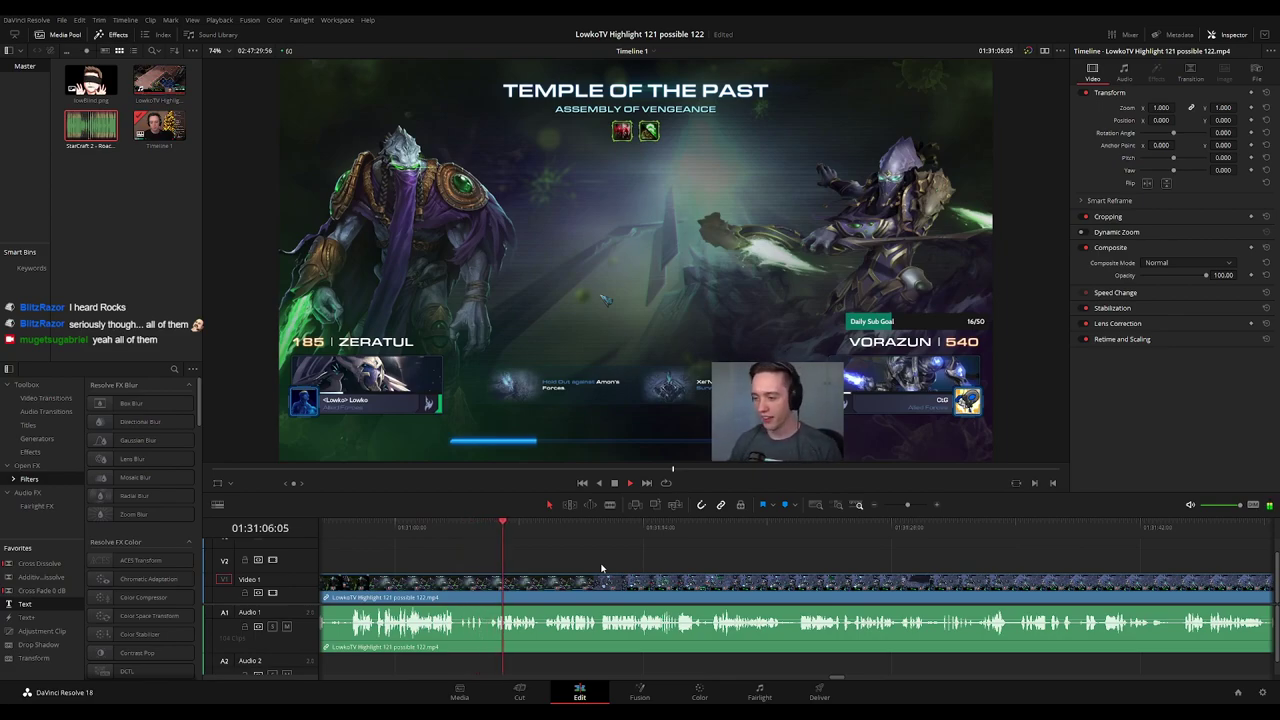
{"action": "scroll", "coordinate": [620, 563], "scroll_direction": "right", "scroll_amount": 3}
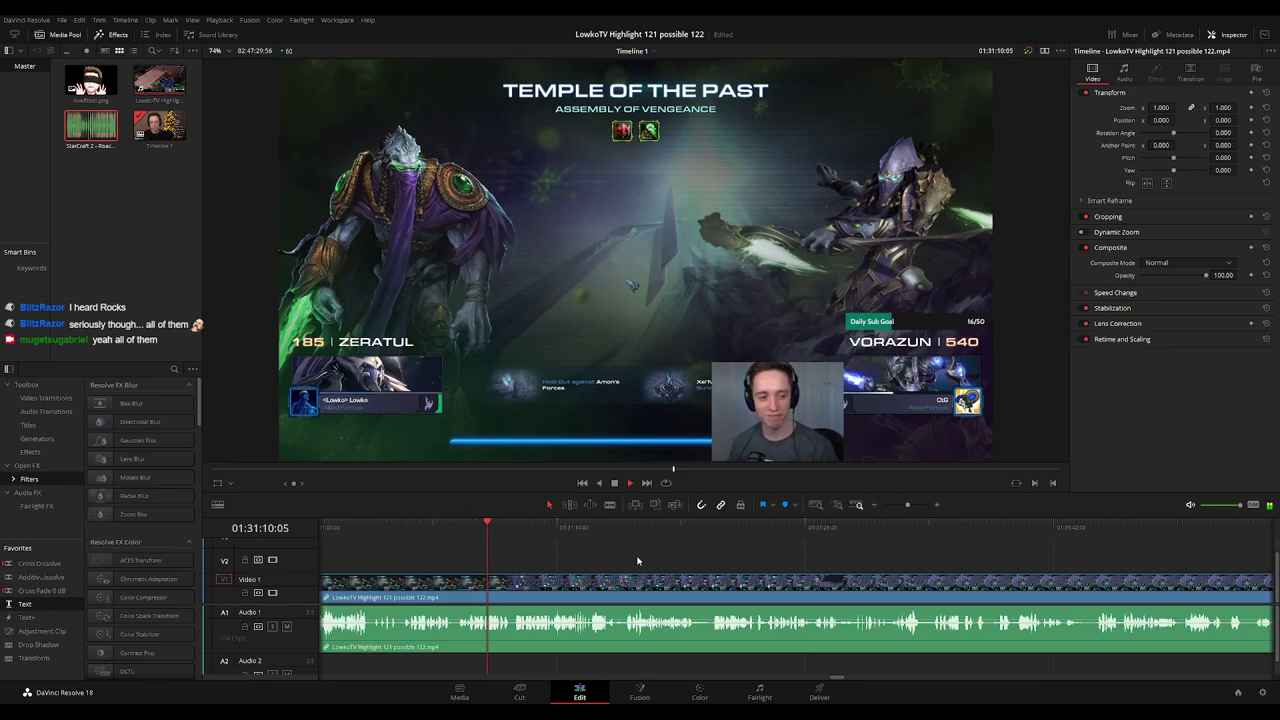
{"action": "scroll", "coordinate": [620, 558], "scroll_direction": "right", "scroll_amount": 3}
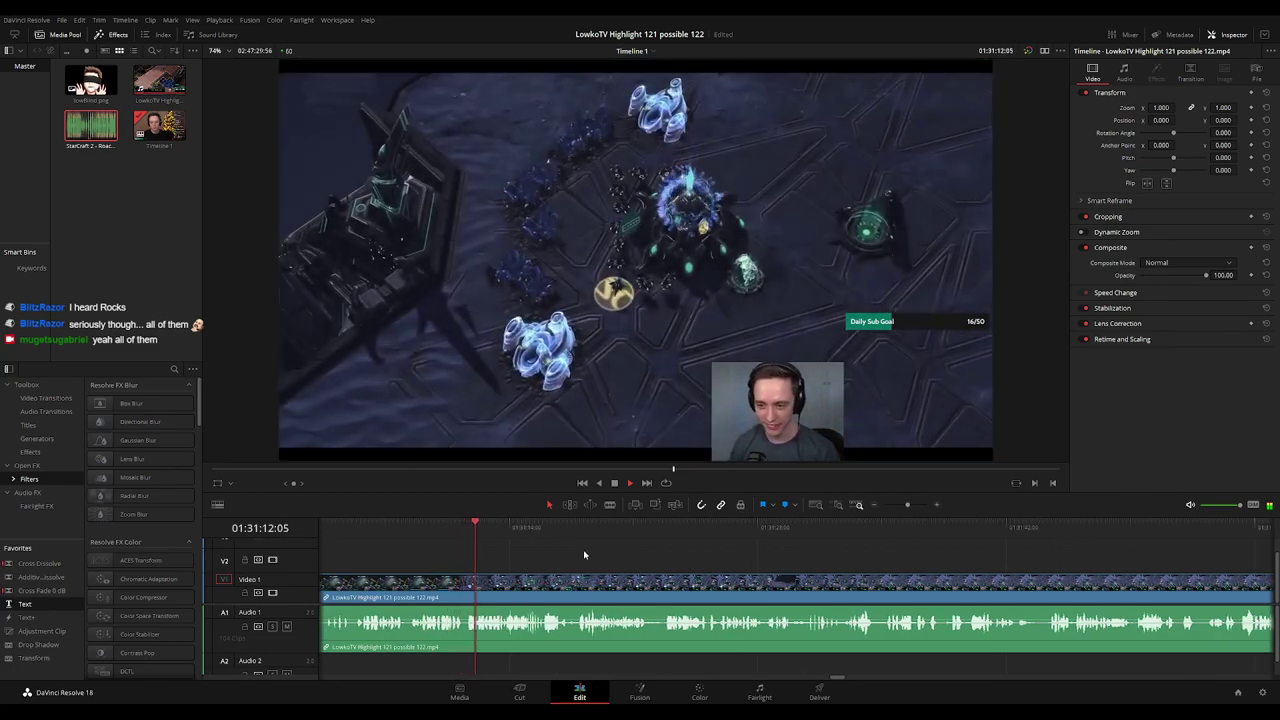
{"action": "scroll", "coordinate": [583, 549], "scroll_direction": "right", "scroll_amount": 3}
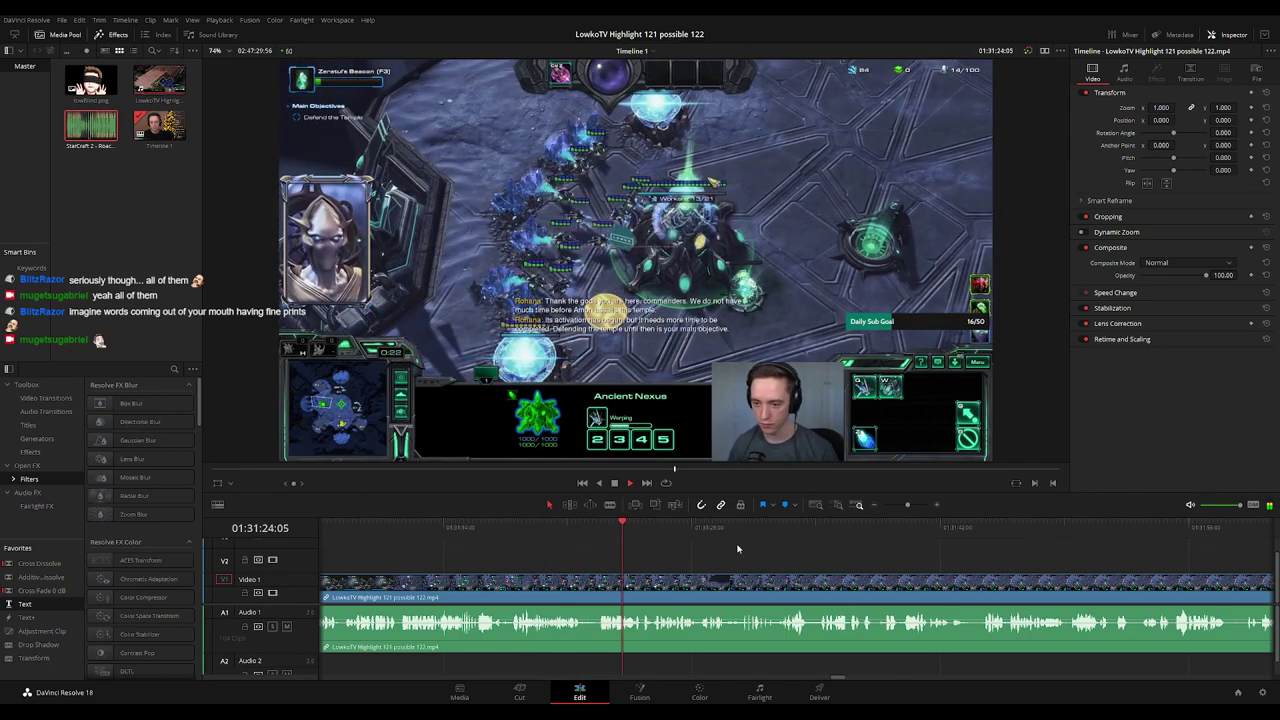
{"action": "left_click_drag", "start_coordinate": [737, 549], "coordinate": [568, 557]}
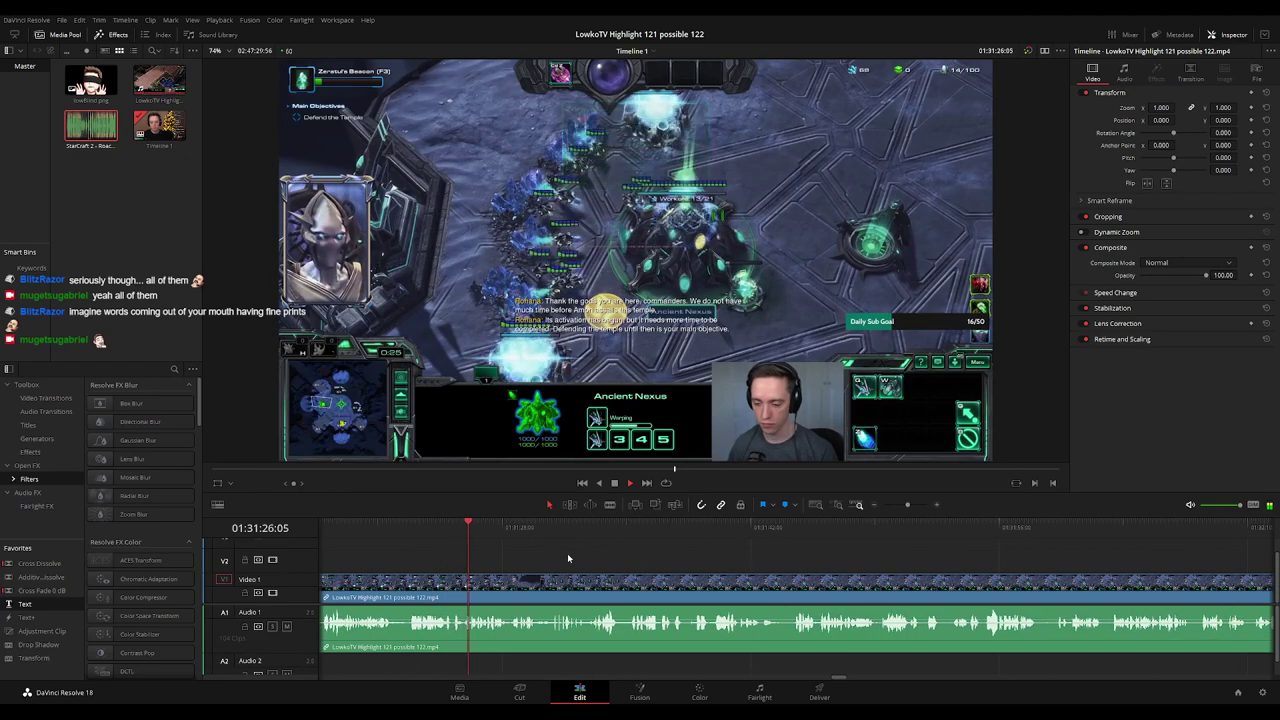
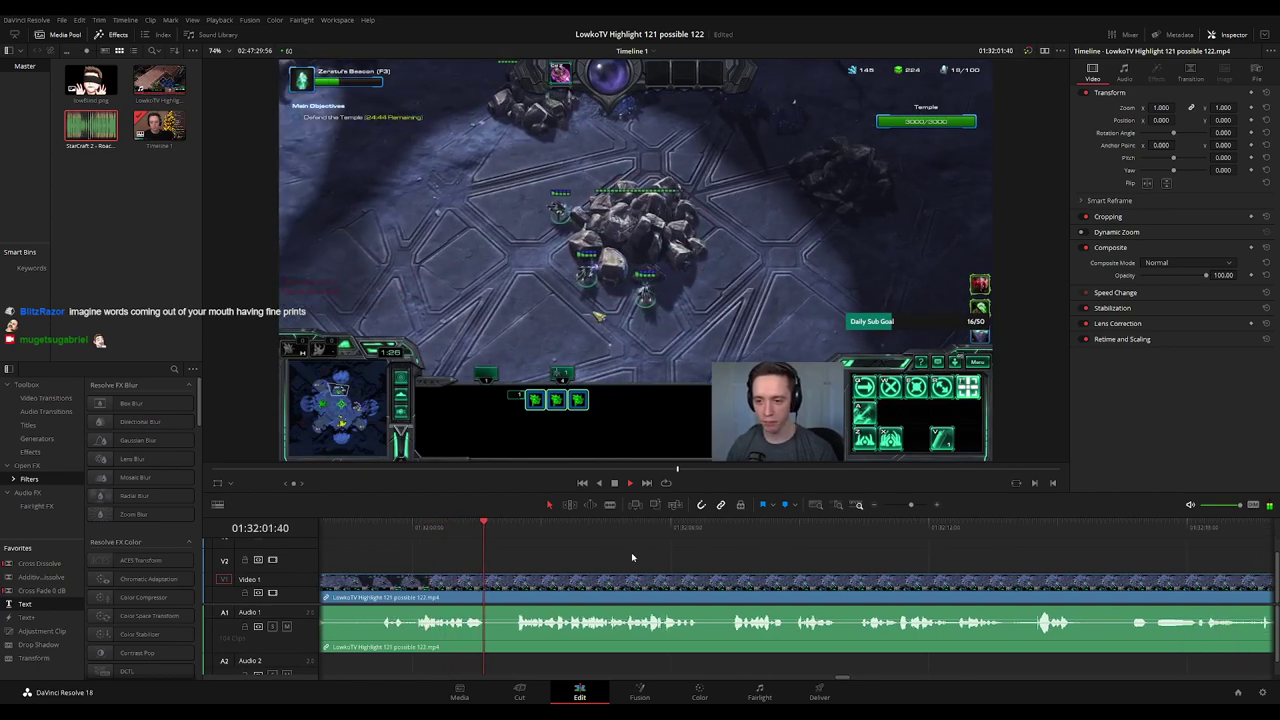
Cut out the short pause starting at about 01:32:01:46, close the gap and smooth the join with video and audio transitions.
{"action": "key", "text": "b"}
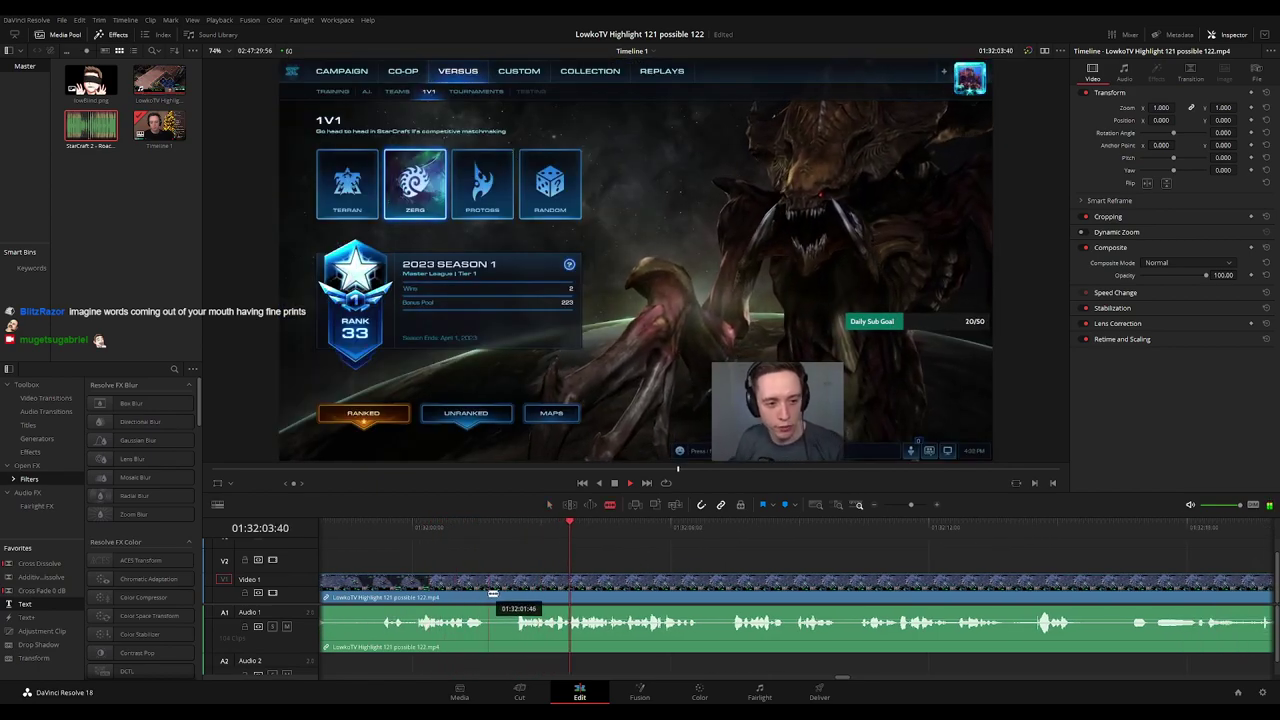
{"action": "left_click", "coordinate": [490, 594]}
{"action": "left_click", "coordinate": [512, 594]}
{"action": "key", "text": "a"}
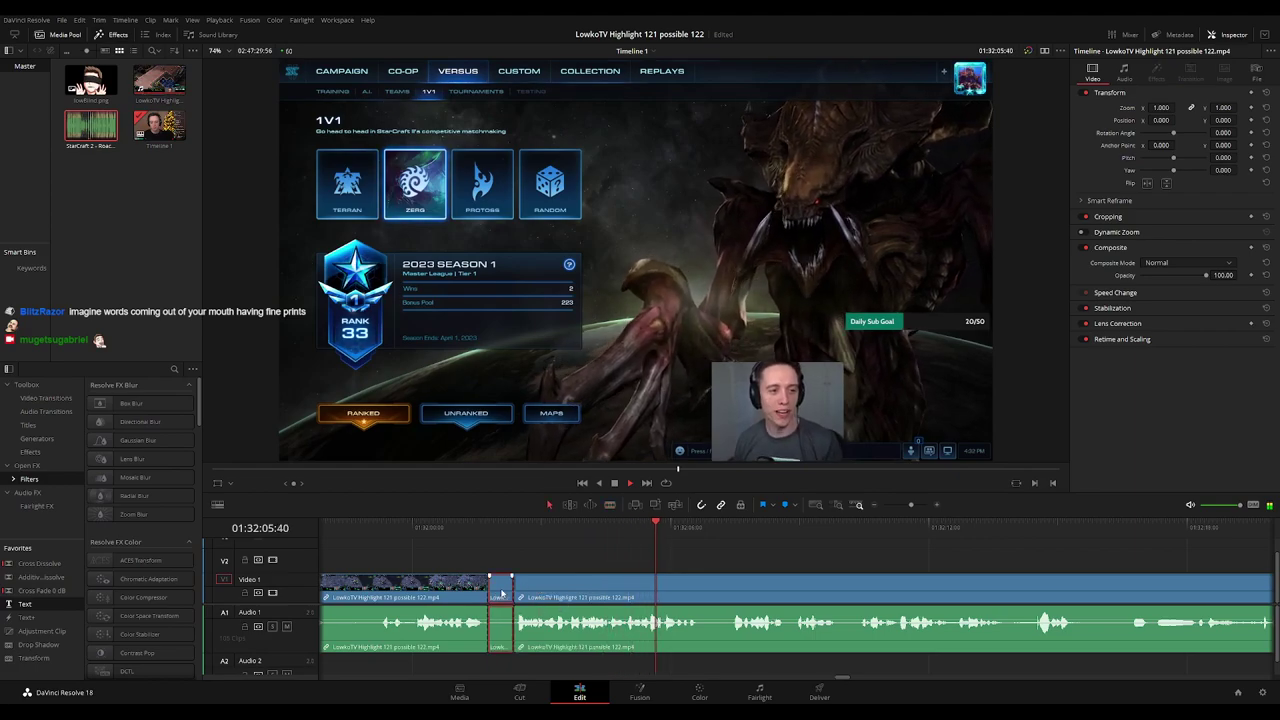
{"action": "key", "text": "Delete"}
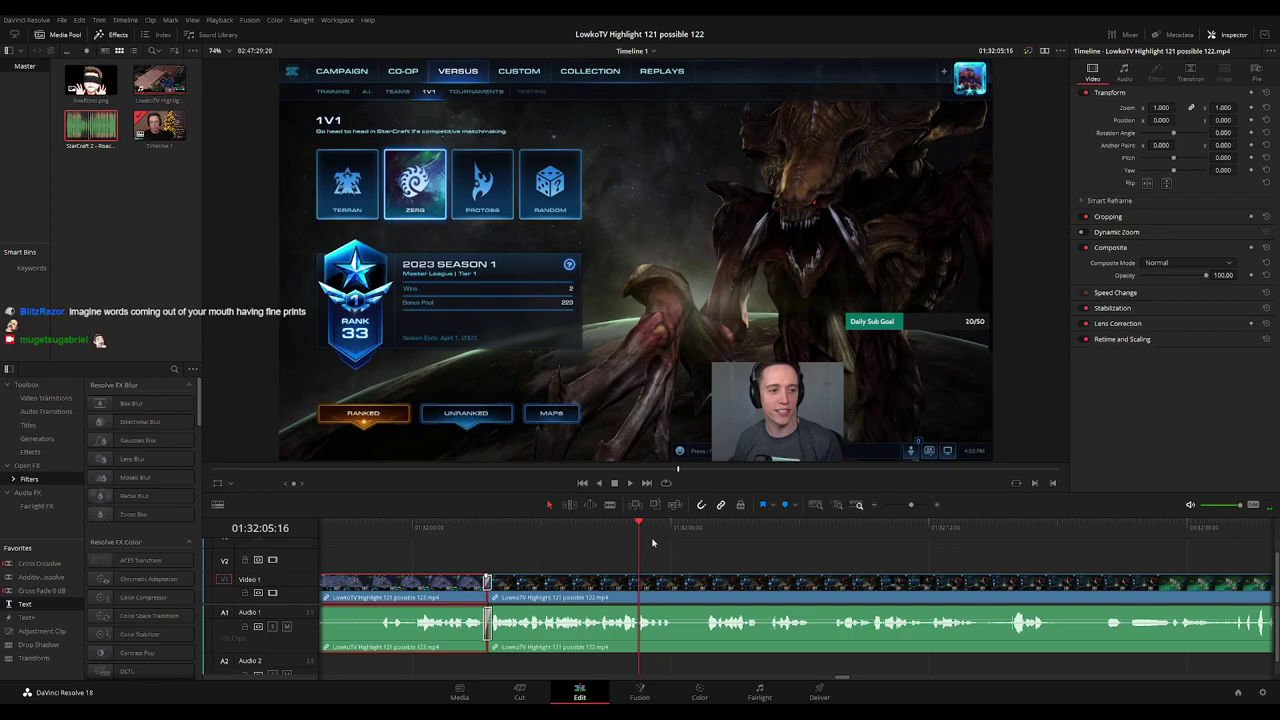
Play the 1v1 menu, Inside and Out loading screen and match opening from about 01:32:05 to 01:32:31, checking for places to edit.
{"action": "left_click", "coordinate": [766, 580]}
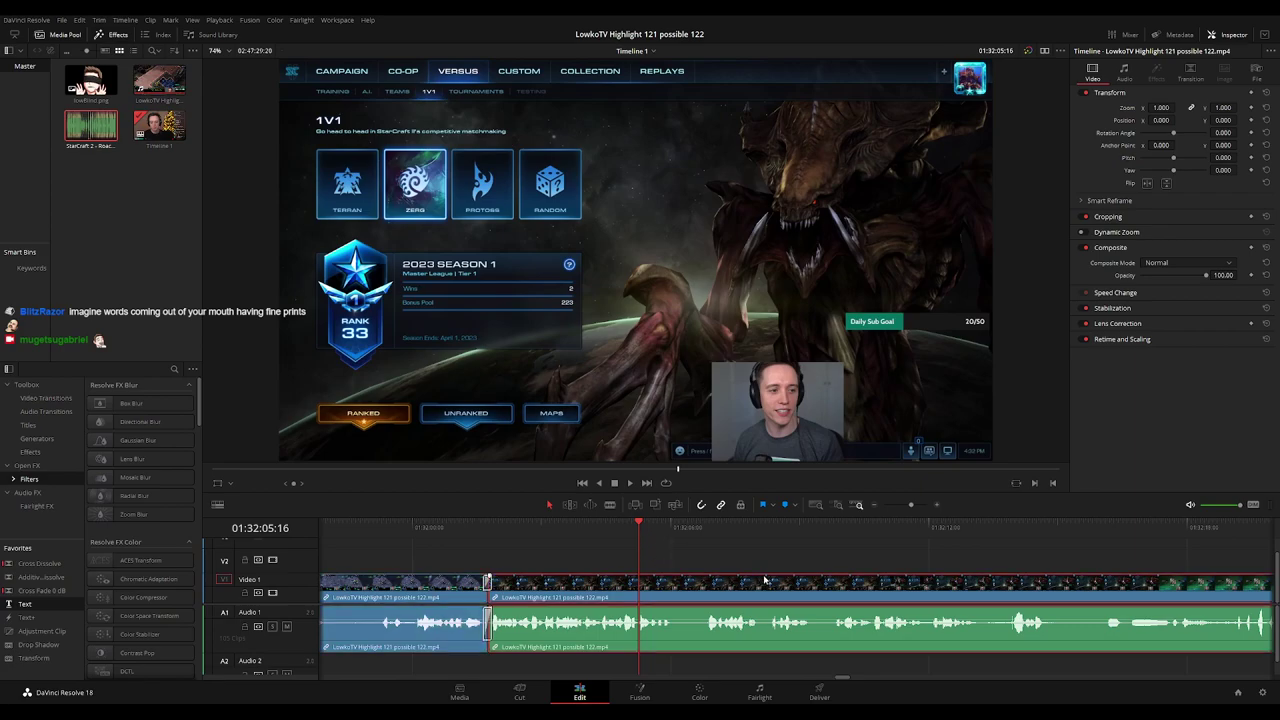
{"action": "key", "text": "ctrl+minus"}
{"action": "key", "text": "ctrl+minus"}
{"action": "key", "text": "ctrl+minus"}
{"action": "left_click", "coordinate": [902, 555]}
{"action": "key", "text": "space"}
{"action": "scroll", "coordinate": [903, 560], "scroll_direction": "right", "scroll_amount": 3}
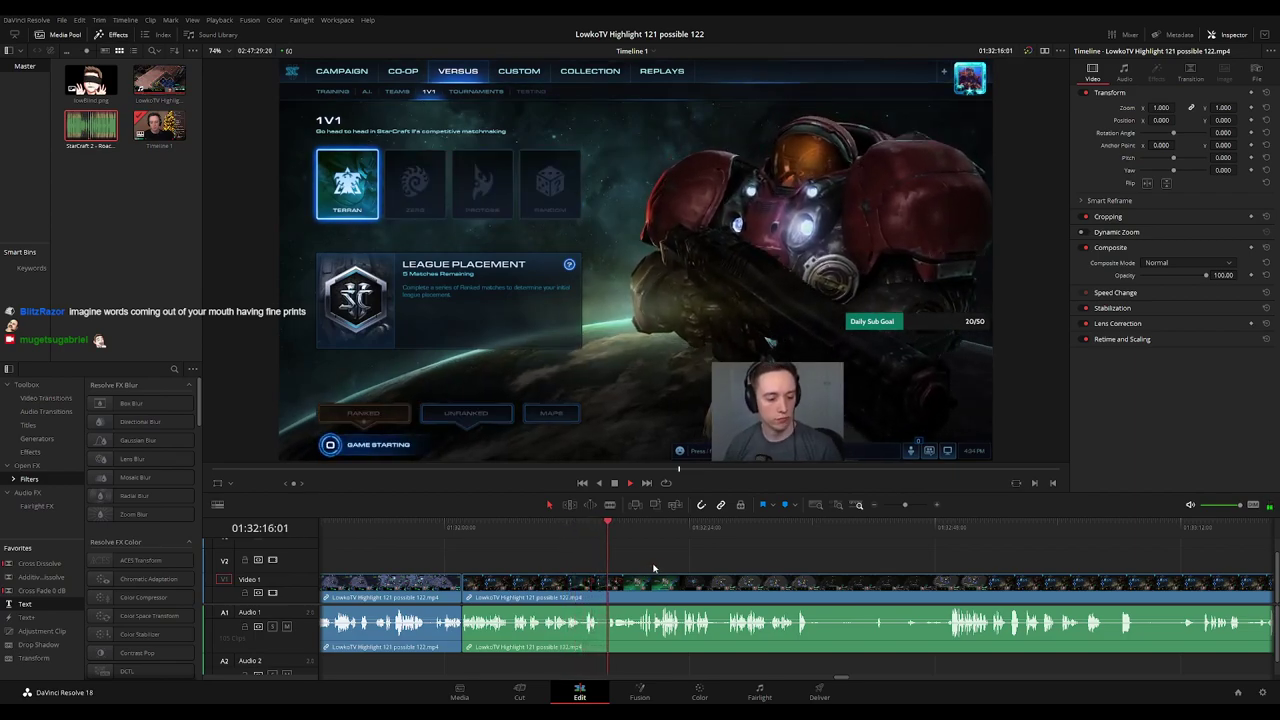
{"action": "left_click_drag", "start_coordinate": [708, 558], "coordinate": [567, 556]}
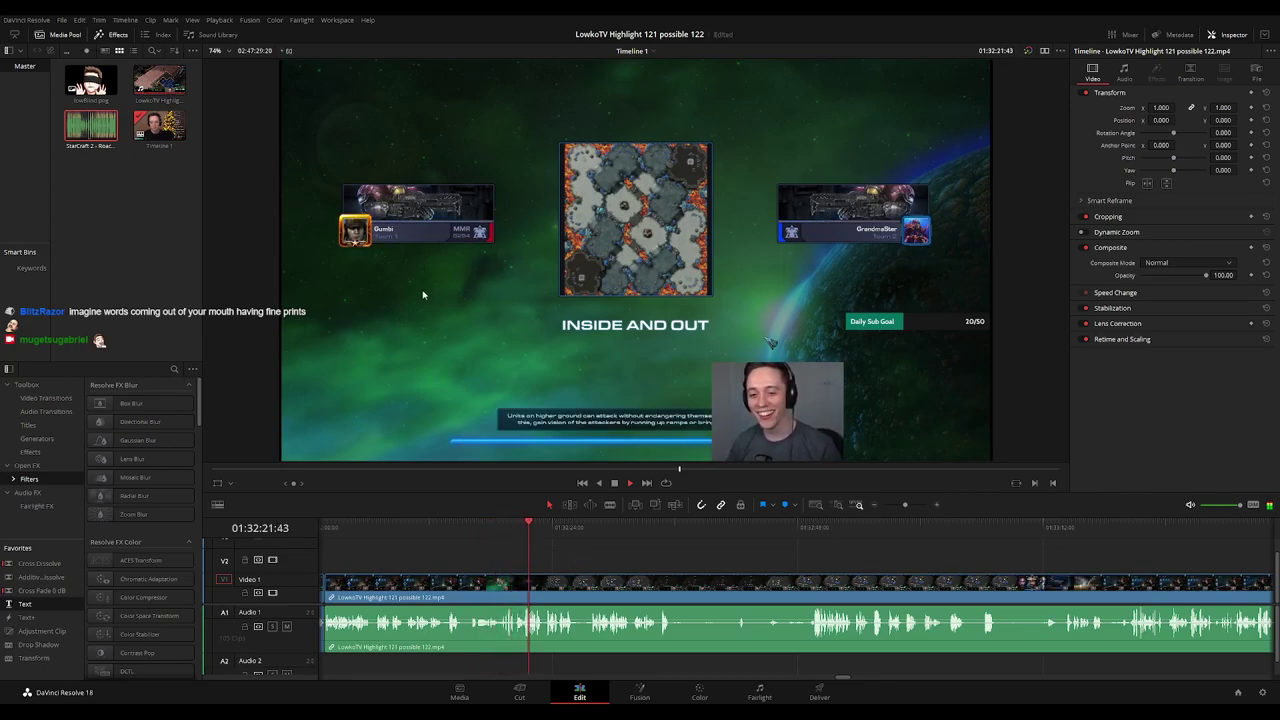
{"action": "scroll", "coordinate": [549, 563], "scroll_direction": "right", "scroll_amount": 3}
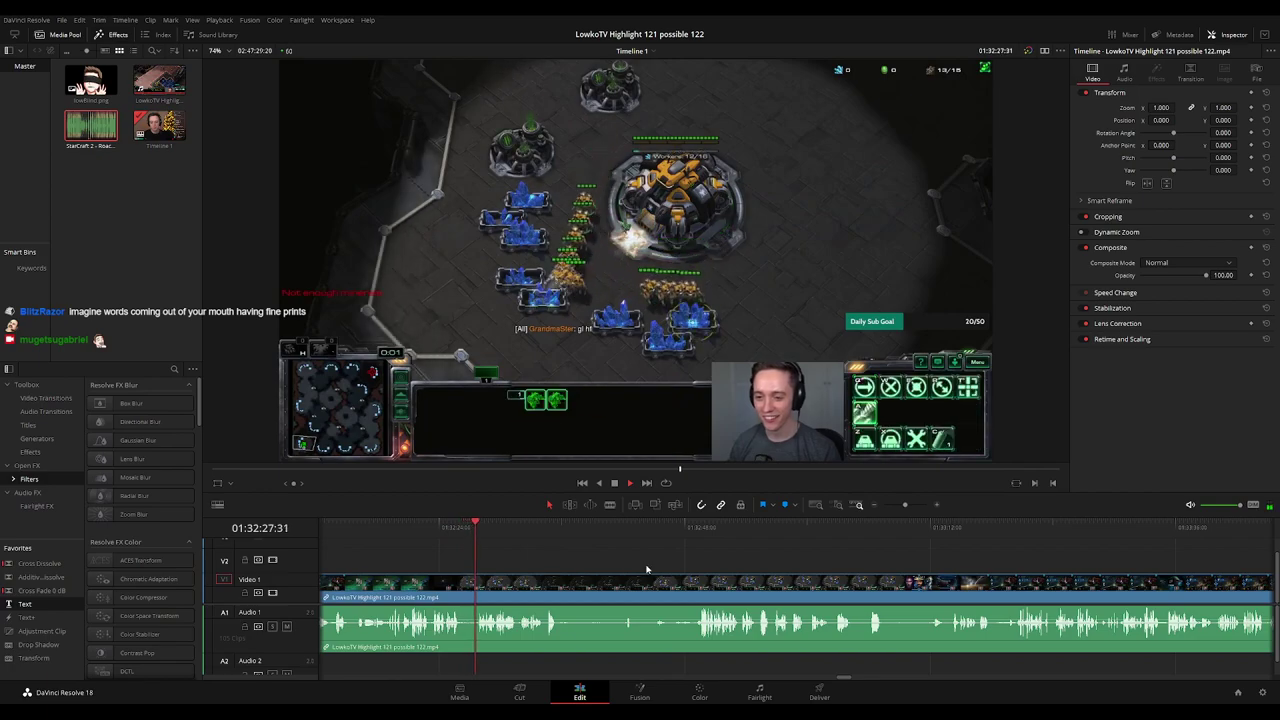
{"action": "scroll", "coordinate": [593, 568], "scroll_direction": "right", "scroll_amount": 2}
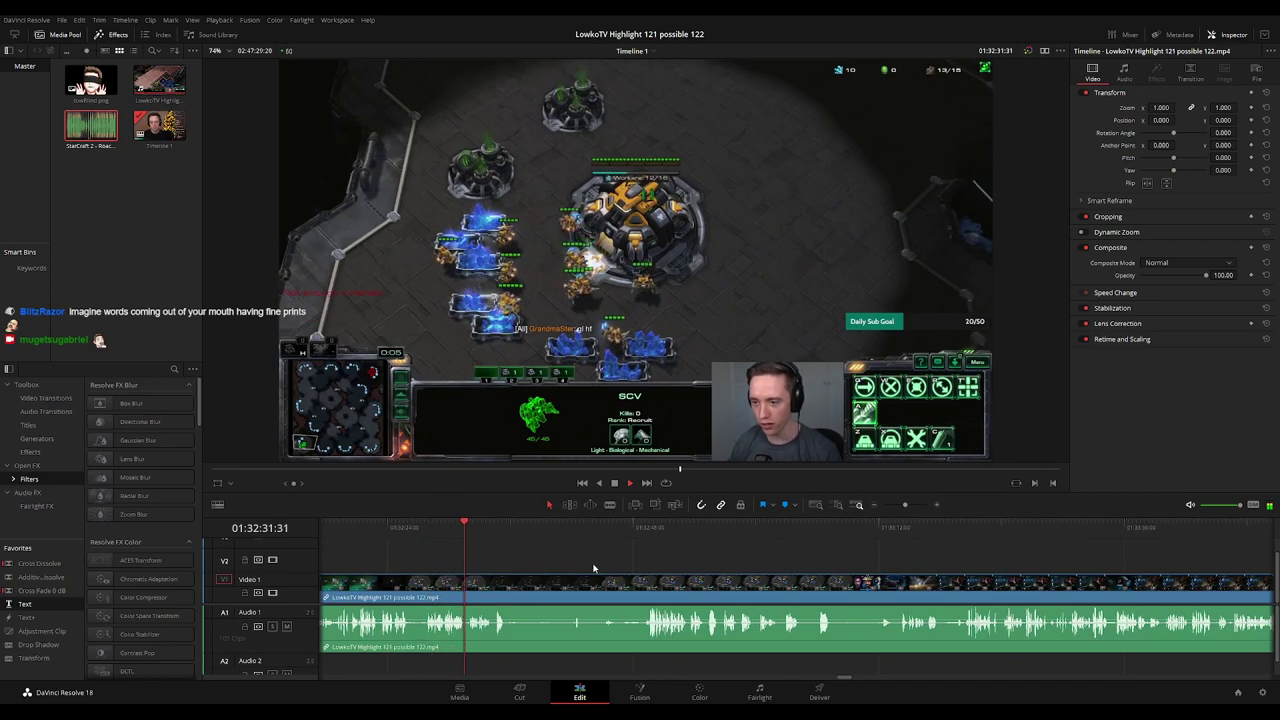
Skim the paused game and rock-paper-scissors exchange from about 01:32:31 to 01:33:12, skipping silent stretches and checking the chat messages.
{"action": "key", "text": "ctrl+="}
{"action": "left_click_drag", "start_coordinate": [905, 543], "coordinate": [578, 547]}
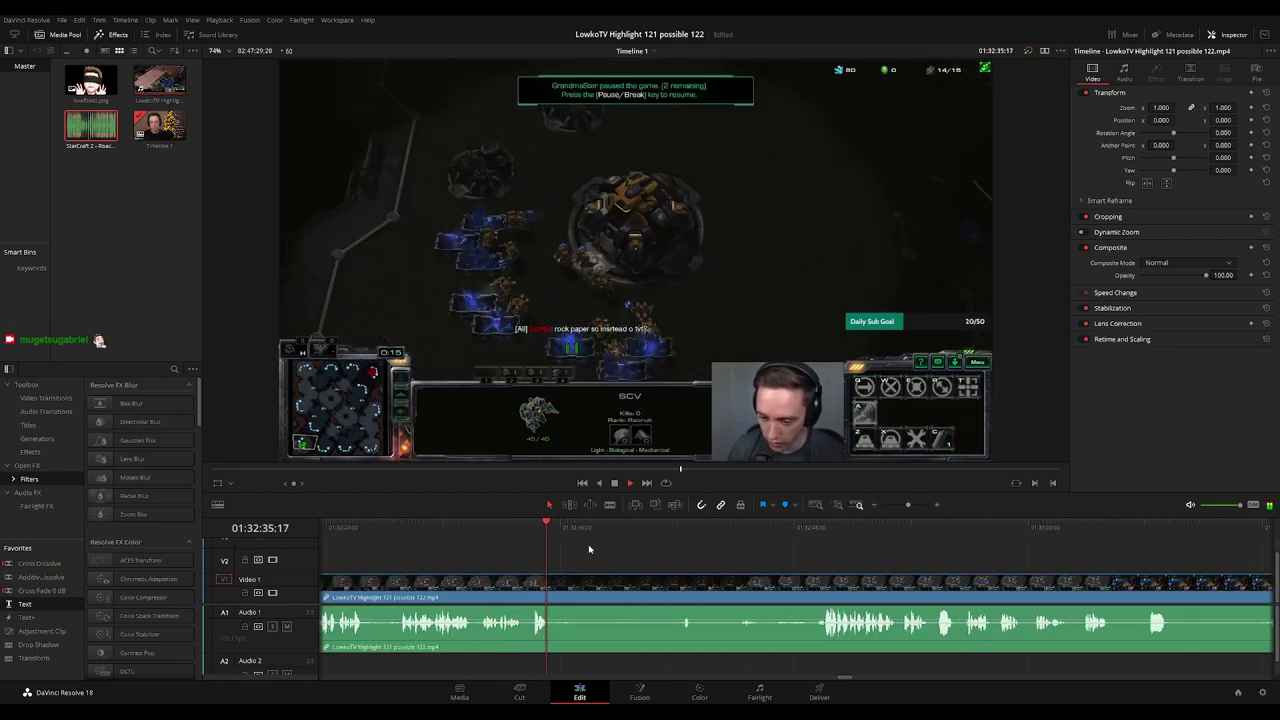
{"action": "left_click_drag", "start_coordinate": [623, 532], "coordinate": [668, 530]}
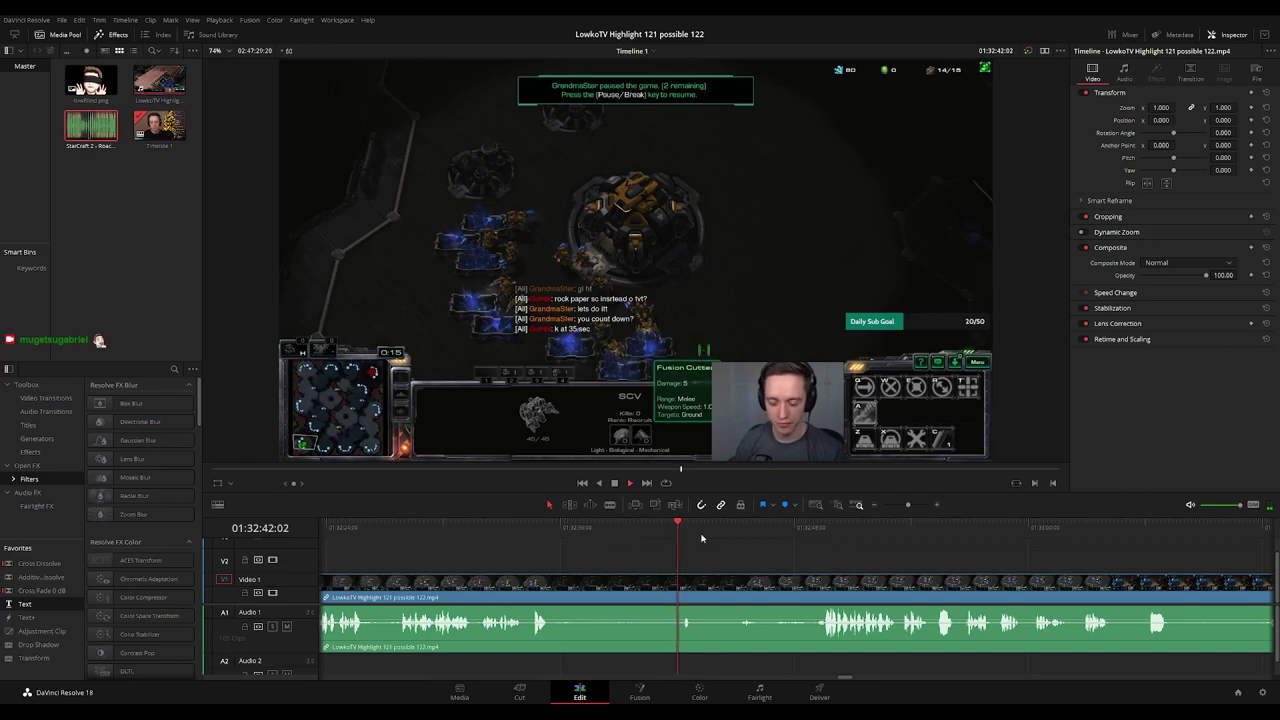
{"action": "left_click", "coordinate": [745, 528]}
{"action": "scroll", "coordinate": [700, 545], "scroll_direction": "right", "scroll_amount": 3}
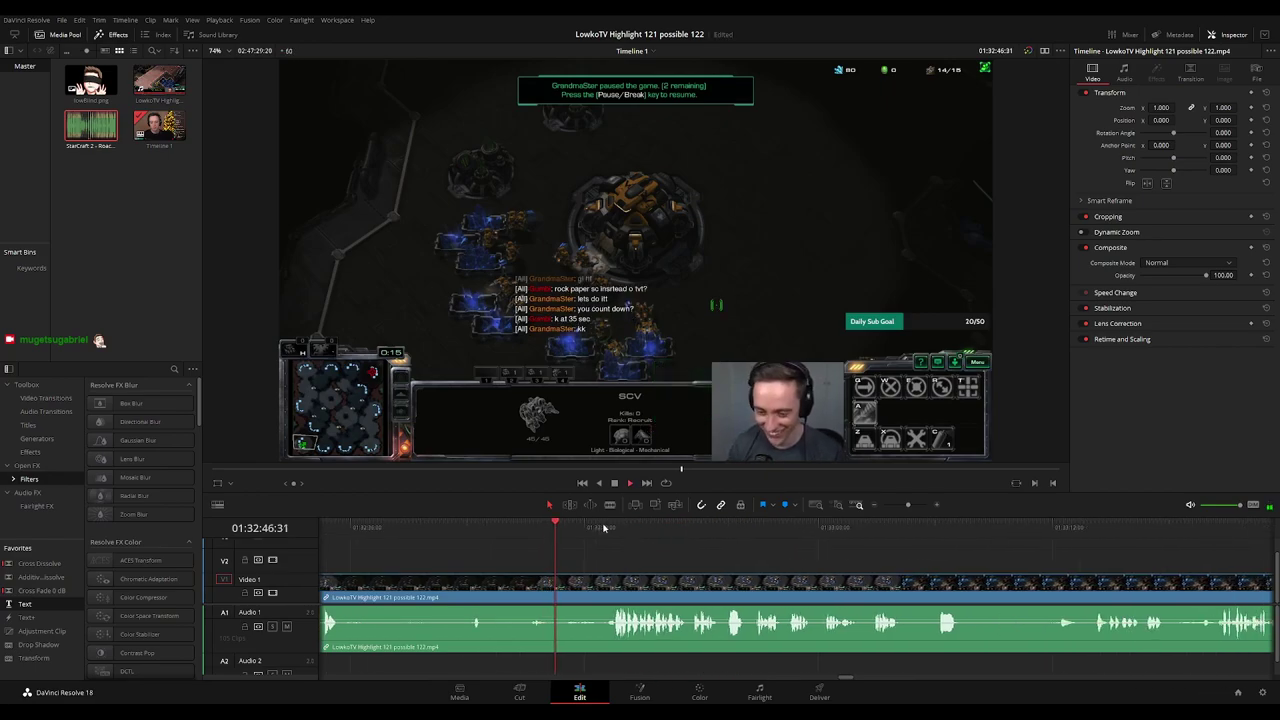
{"action": "left_click", "coordinate": [613, 528]}
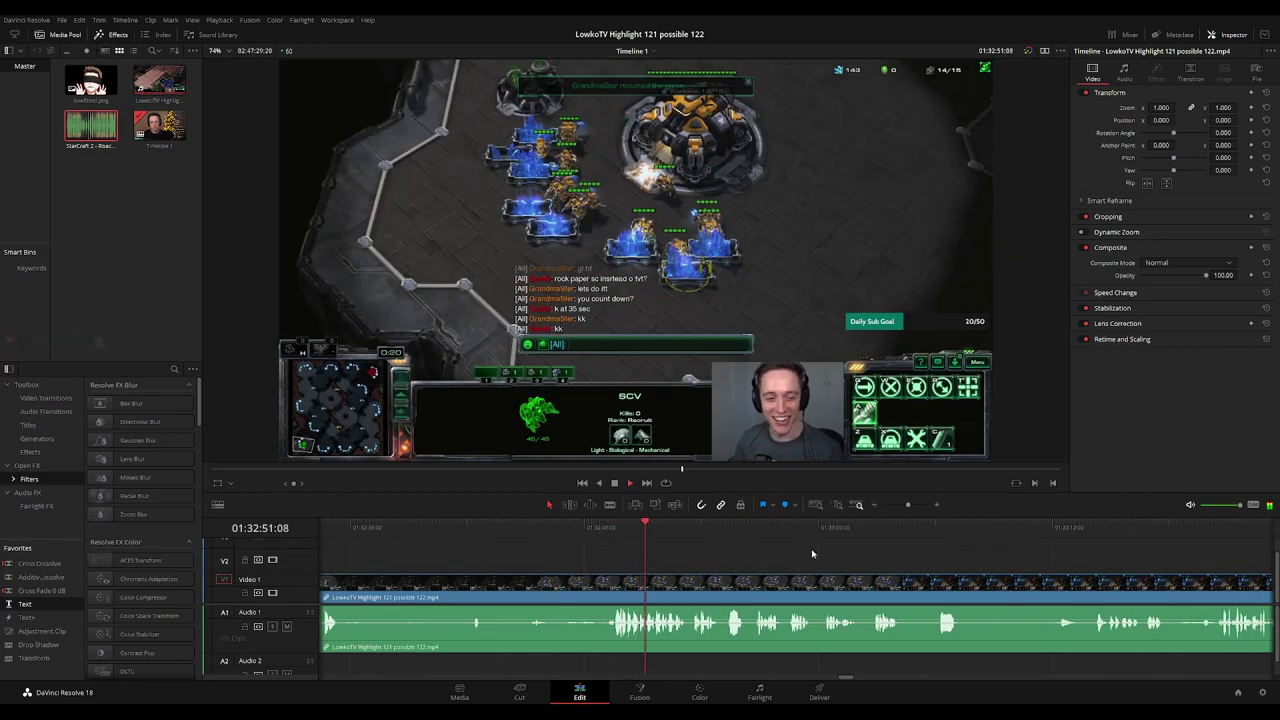
{"action": "scroll", "coordinate": [714, 557], "scroll_direction": "right", "scroll_amount": 3}
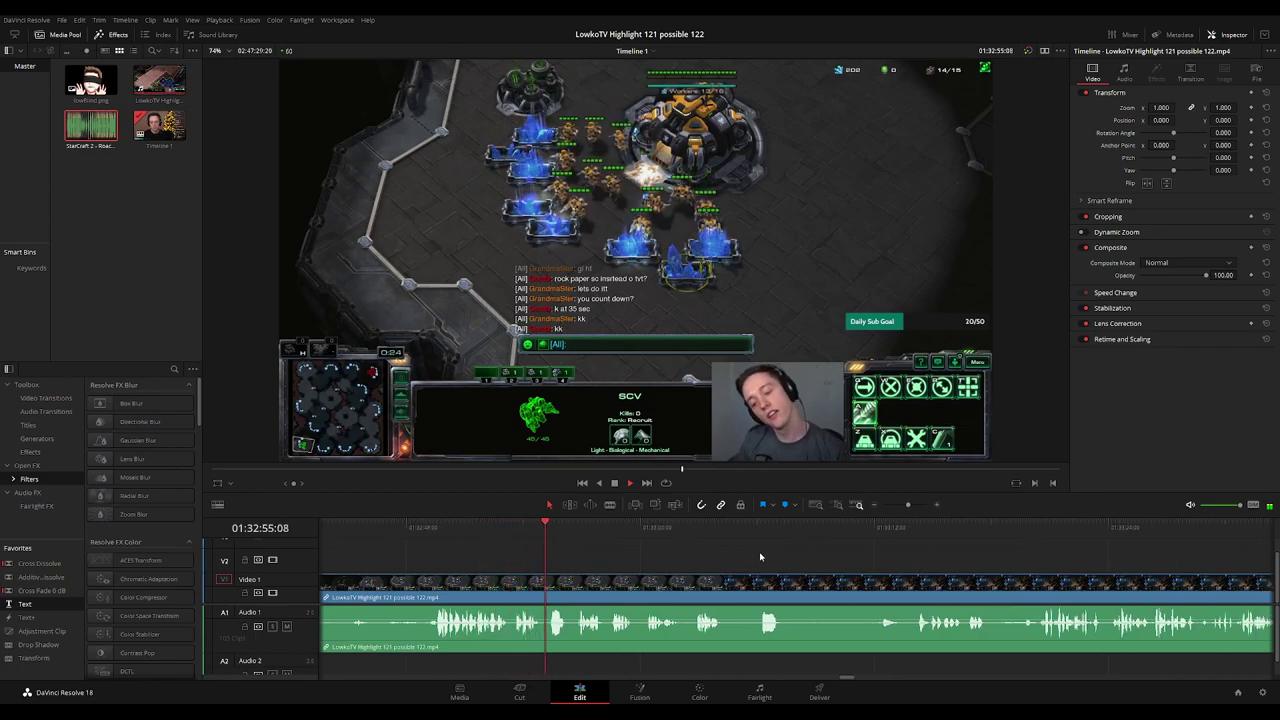
{"action": "left_click_drag", "start_coordinate": [737, 557], "coordinate": [664, 557]}
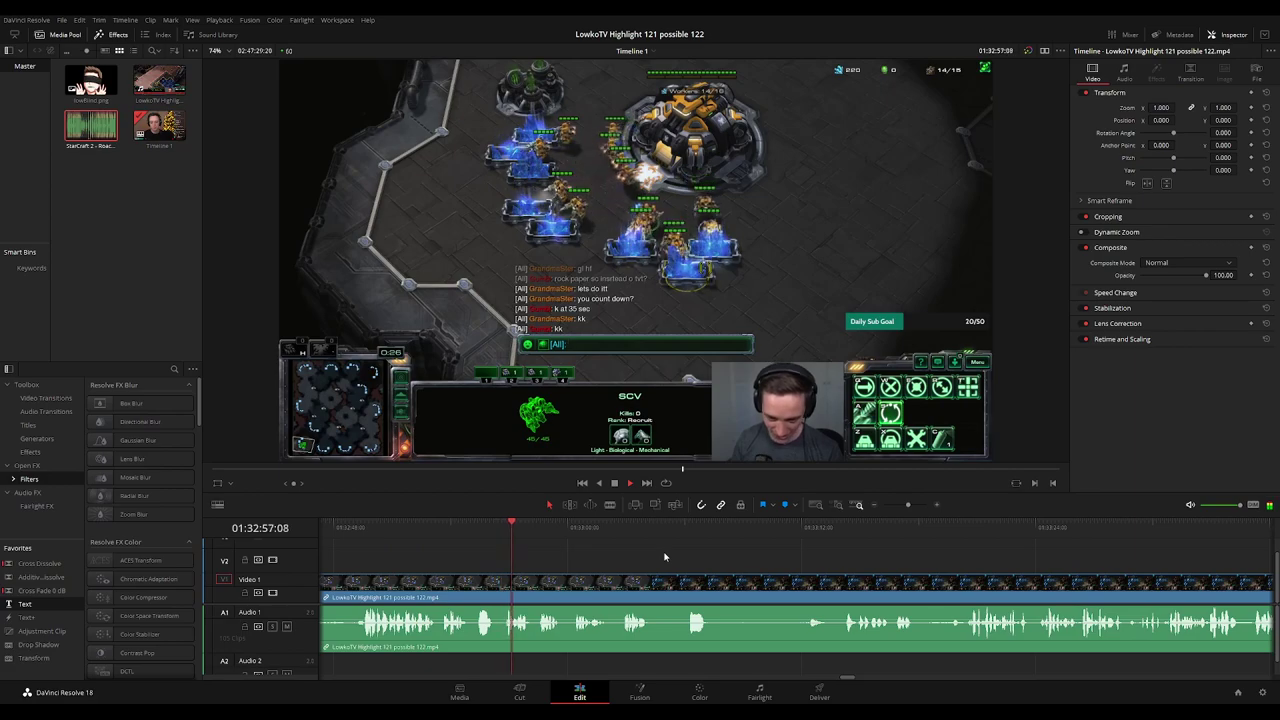
{"action": "scroll", "coordinate": [792, 568], "scroll_direction": "right", "scroll_amount": 2}
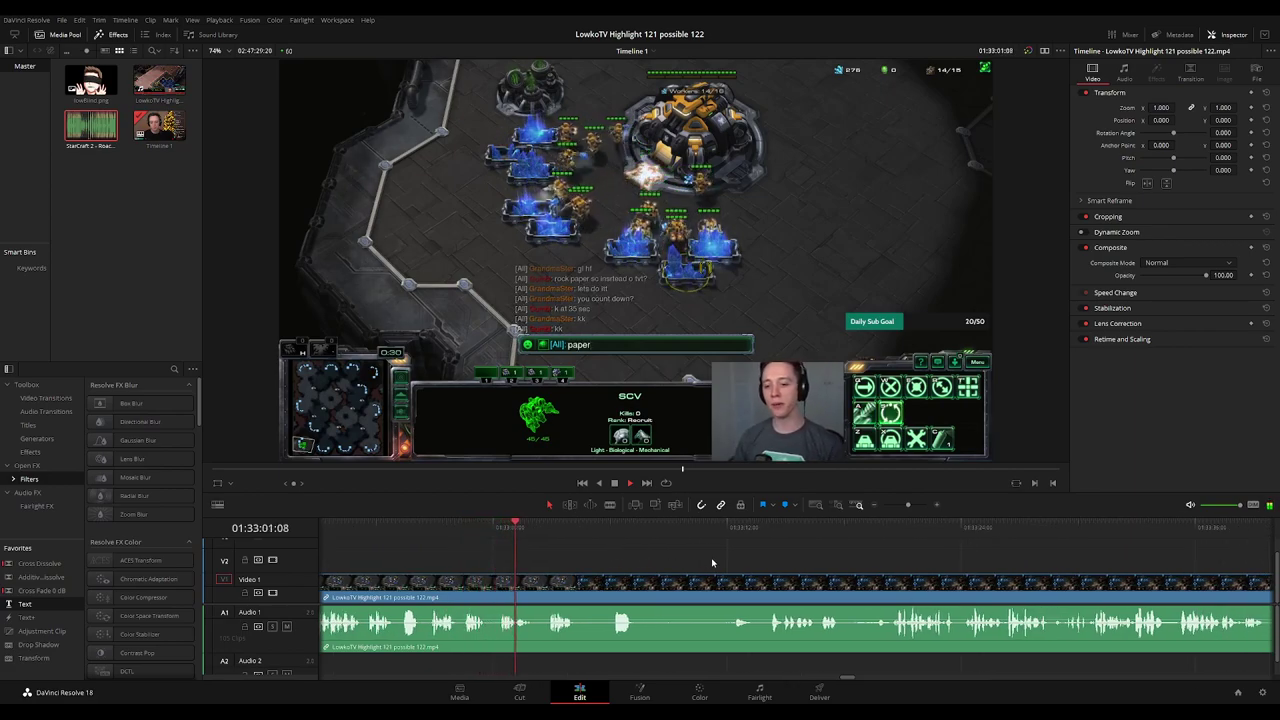
{"action": "scroll", "coordinate": [691, 555], "scroll_direction": "right", "scroll_amount": 2}
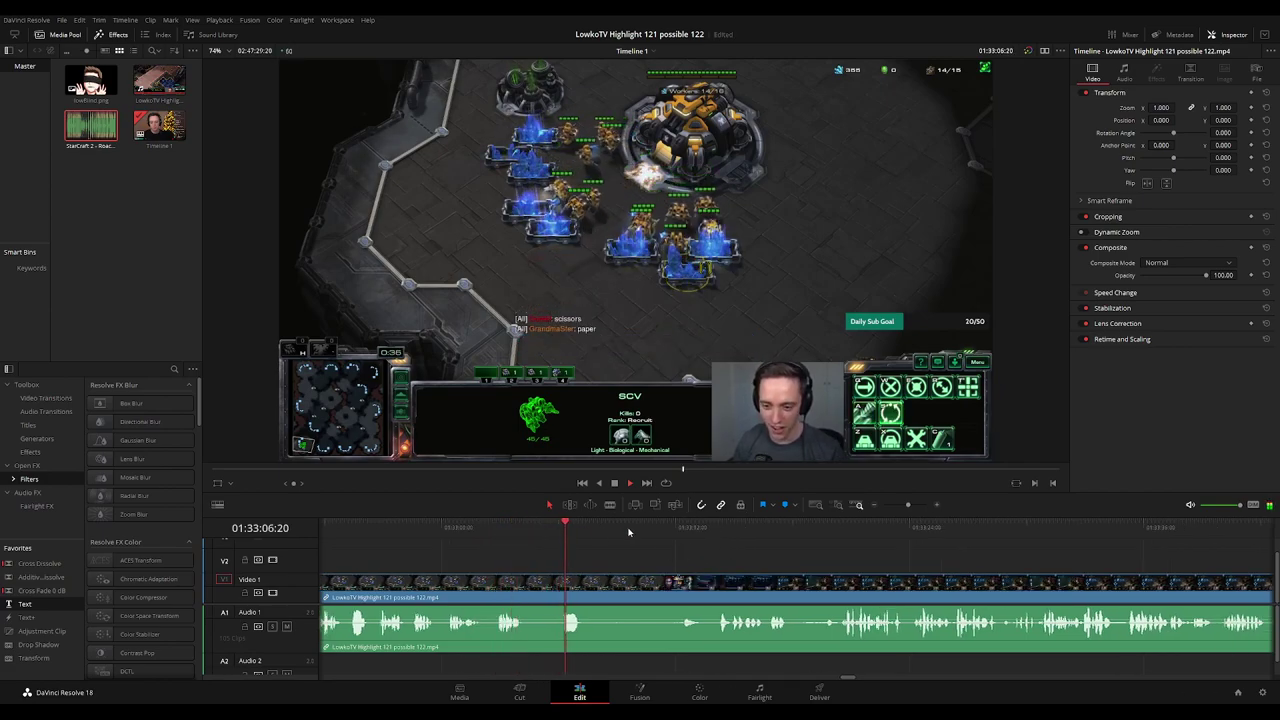
{"action": "key", "text": "space"}
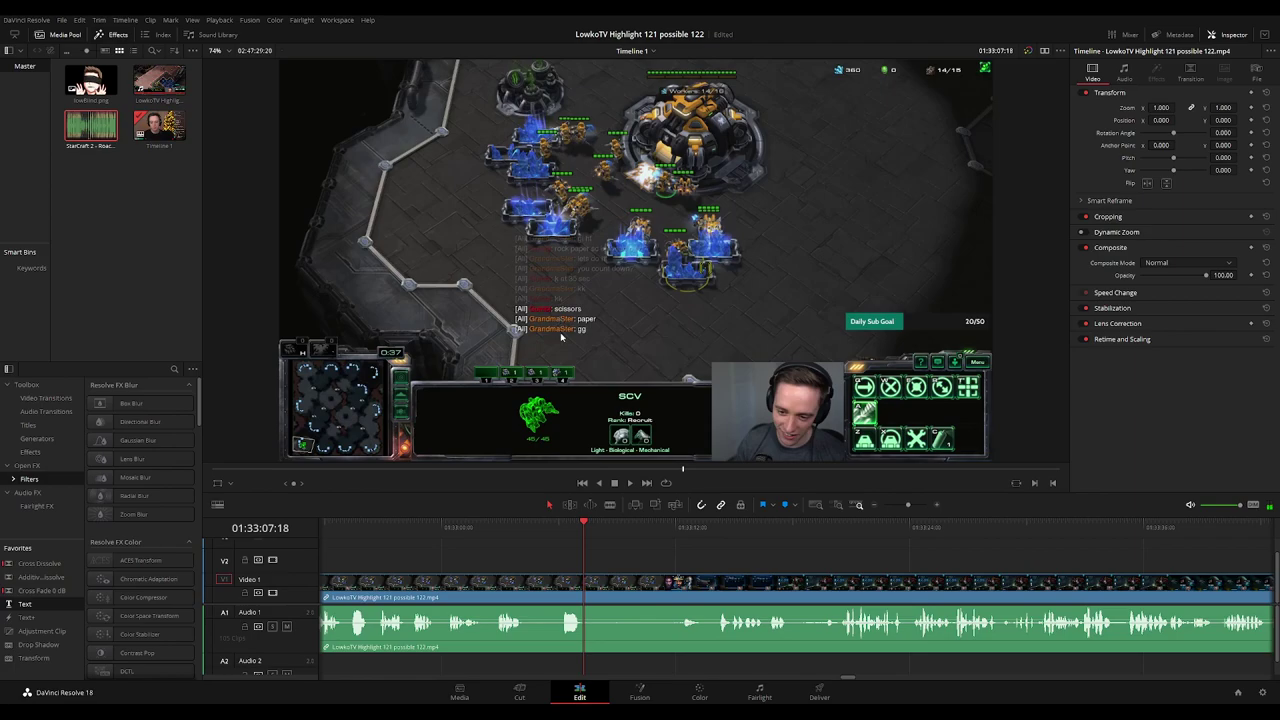
{"action": "key", "text": "space"}
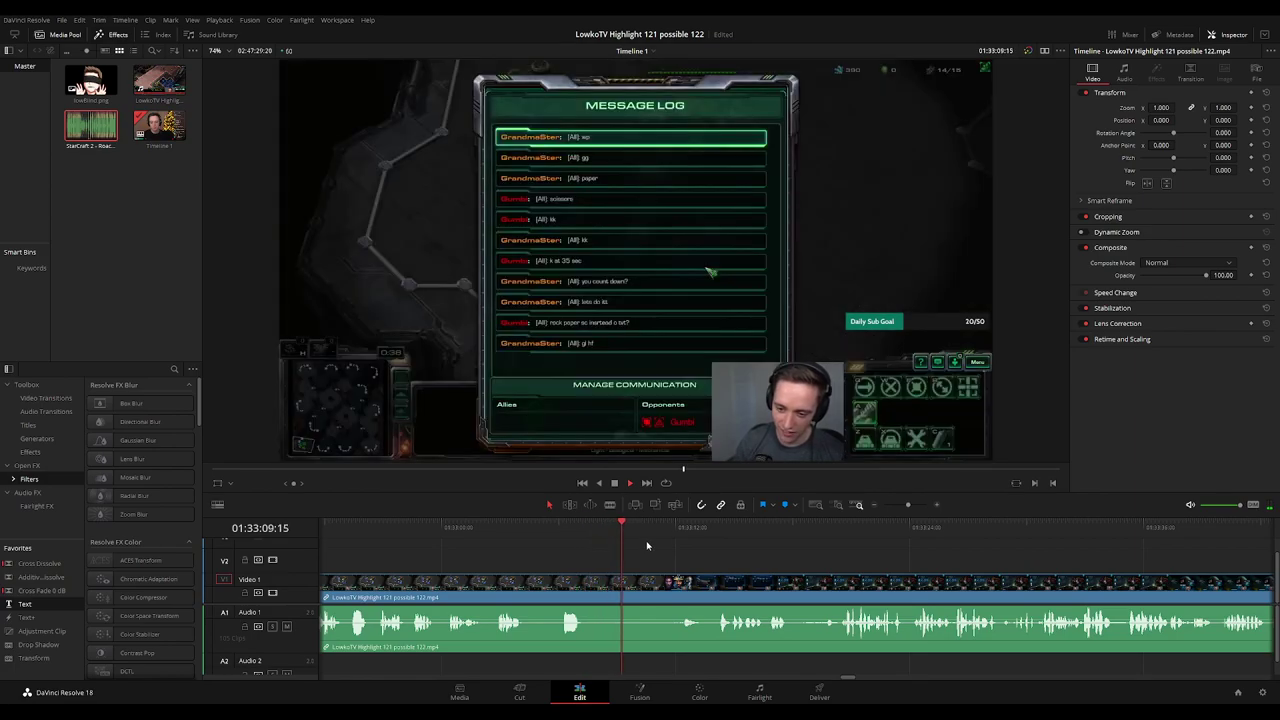
{"action": "left_click", "coordinate": [678, 530]}
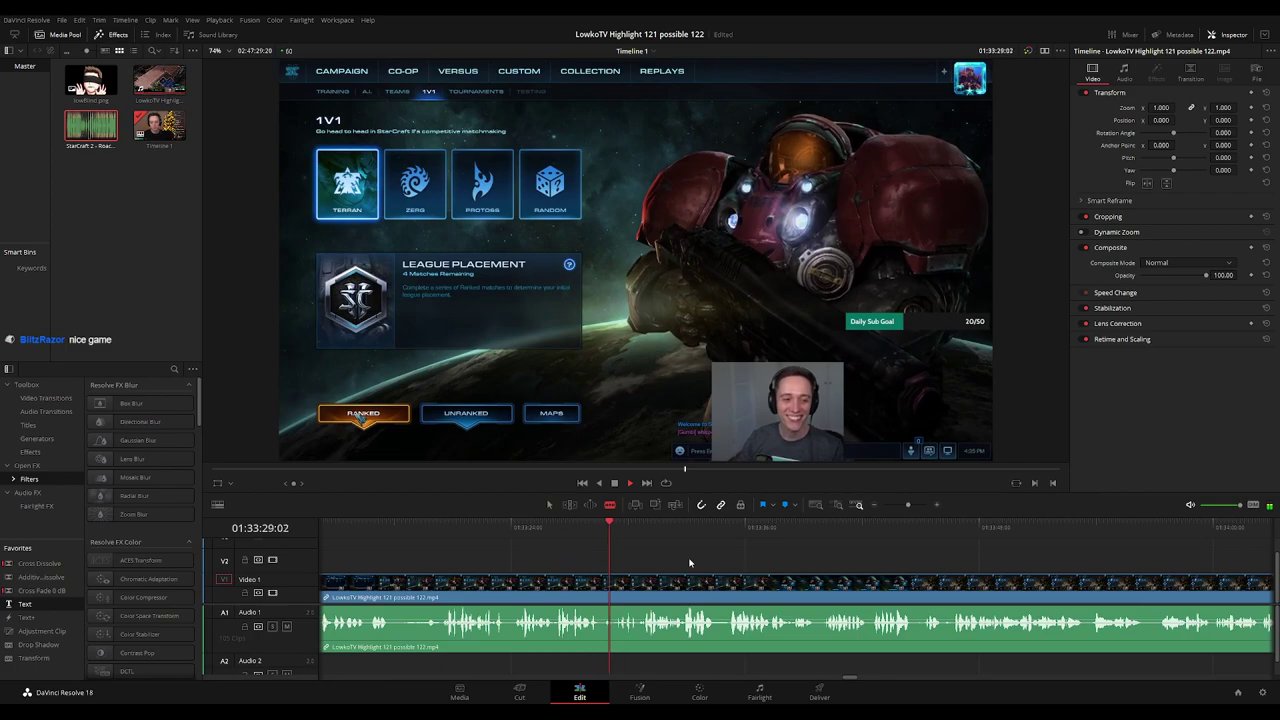
Cut out the silent pause in the 1v1 menu from about 01:33:18 to 01:33:21 and close the gap.
{"action": "left_click", "coordinate": [390, 534]}
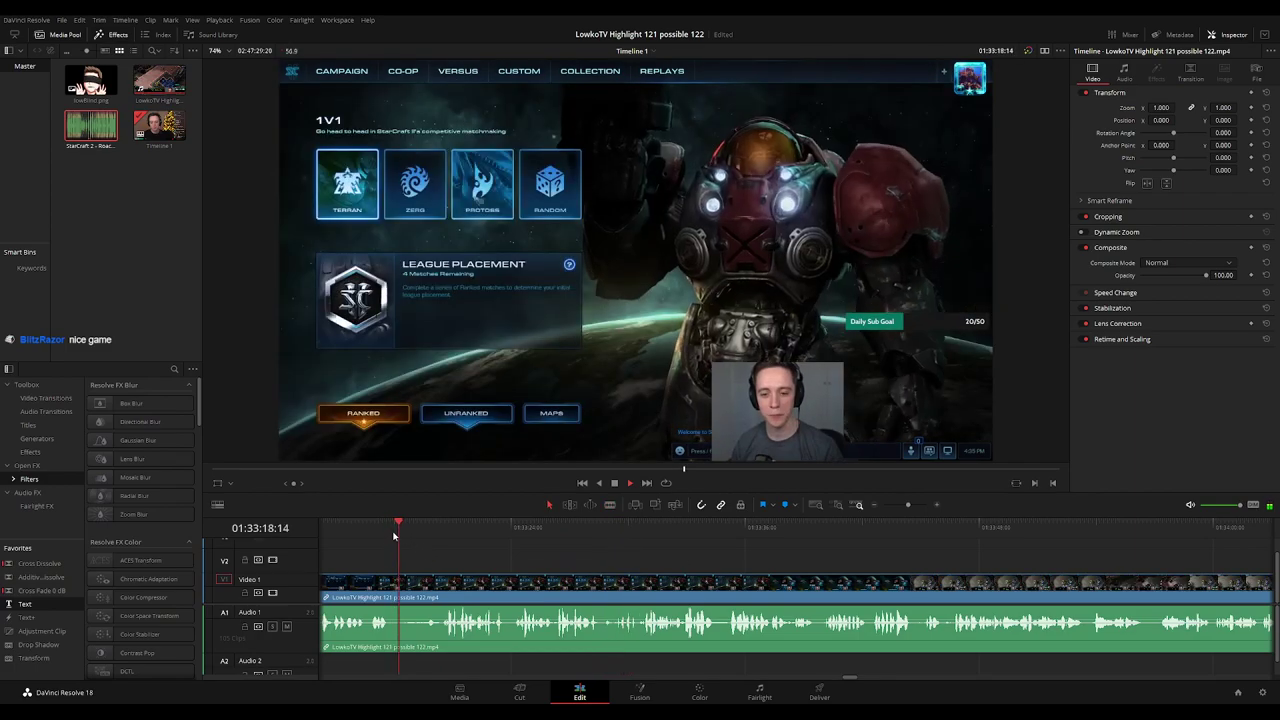
{"action": "key", "text": "b"}
{"action": "left_click", "coordinate": [391, 589]}
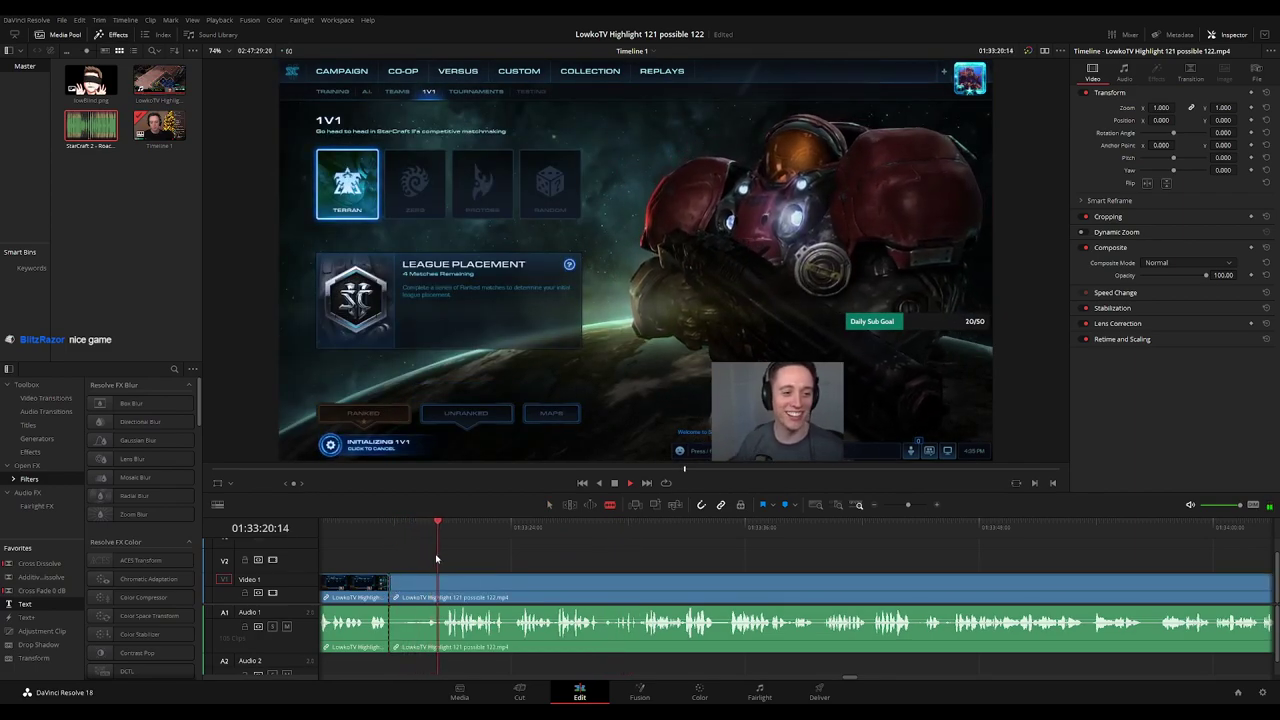
{"action": "left_click", "coordinate": [440, 585]}
{"action": "key", "text": "a"}
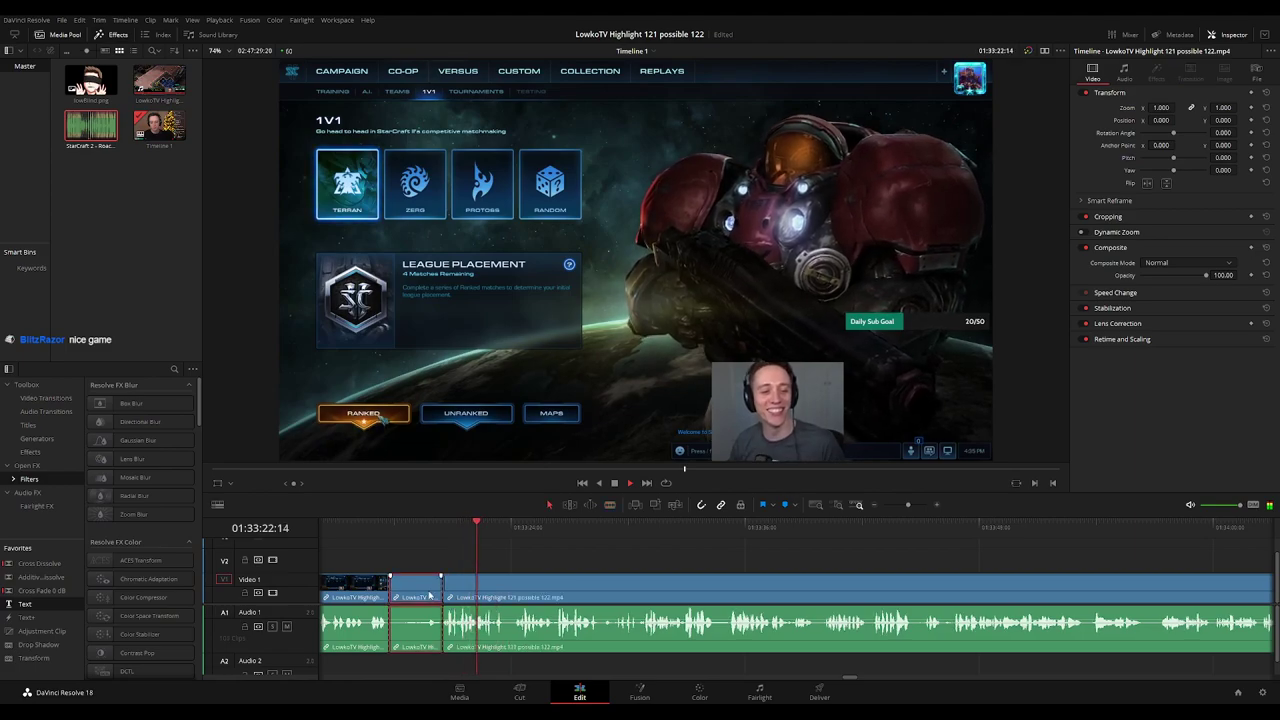
{"action": "key", "text": "Delete"}
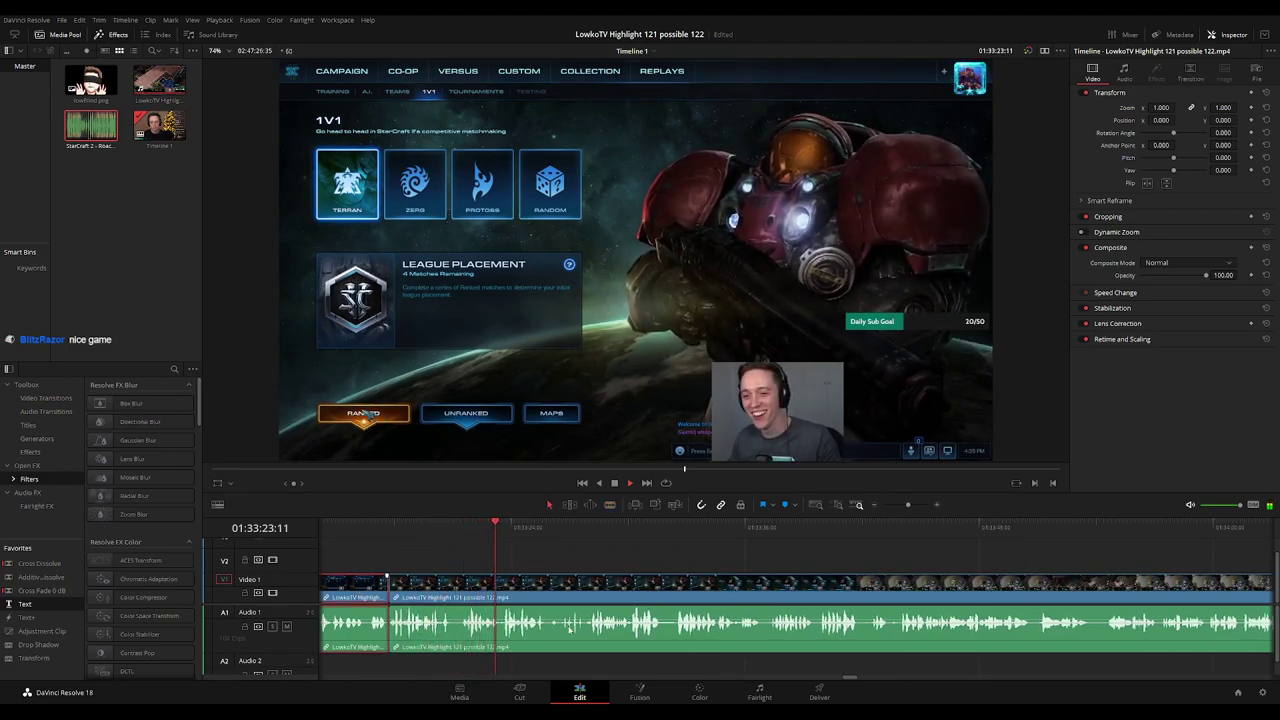
{"action": "left_click", "coordinate": [615, 560]}
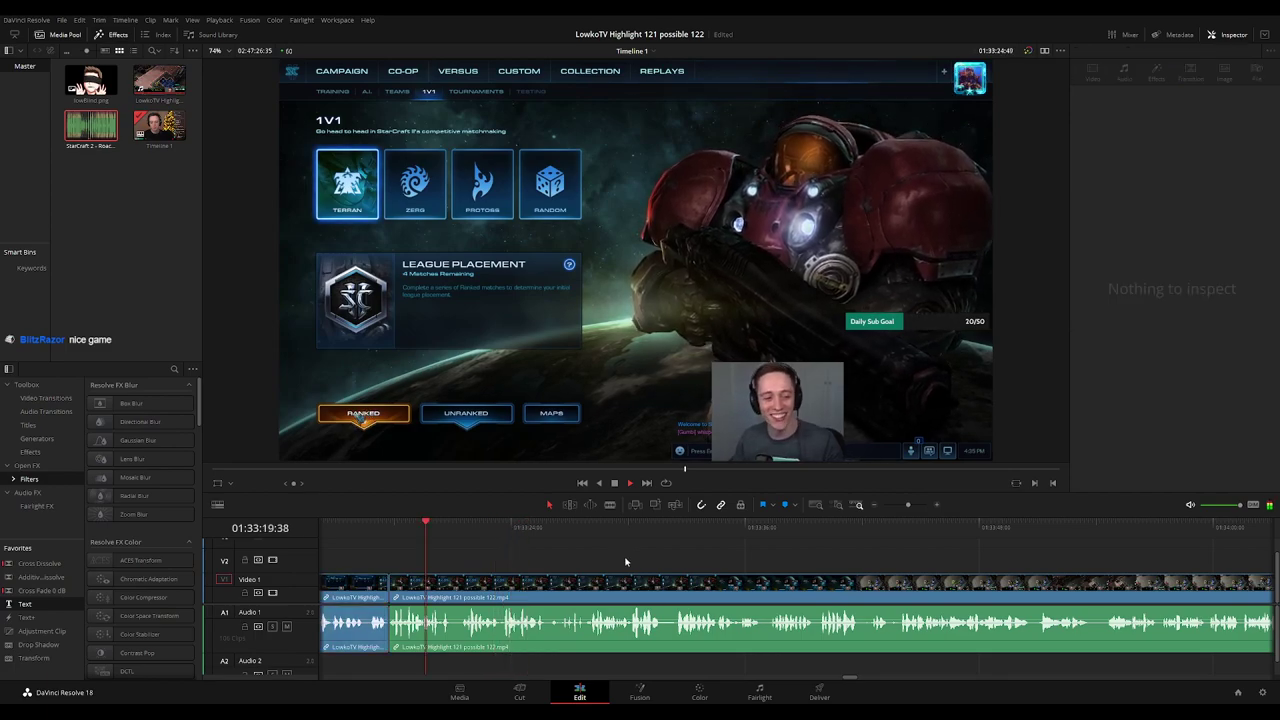
{"action": "scroll", "coordinate": [627, 560], "scroll_direction": "down", "scroll_amount": 5}
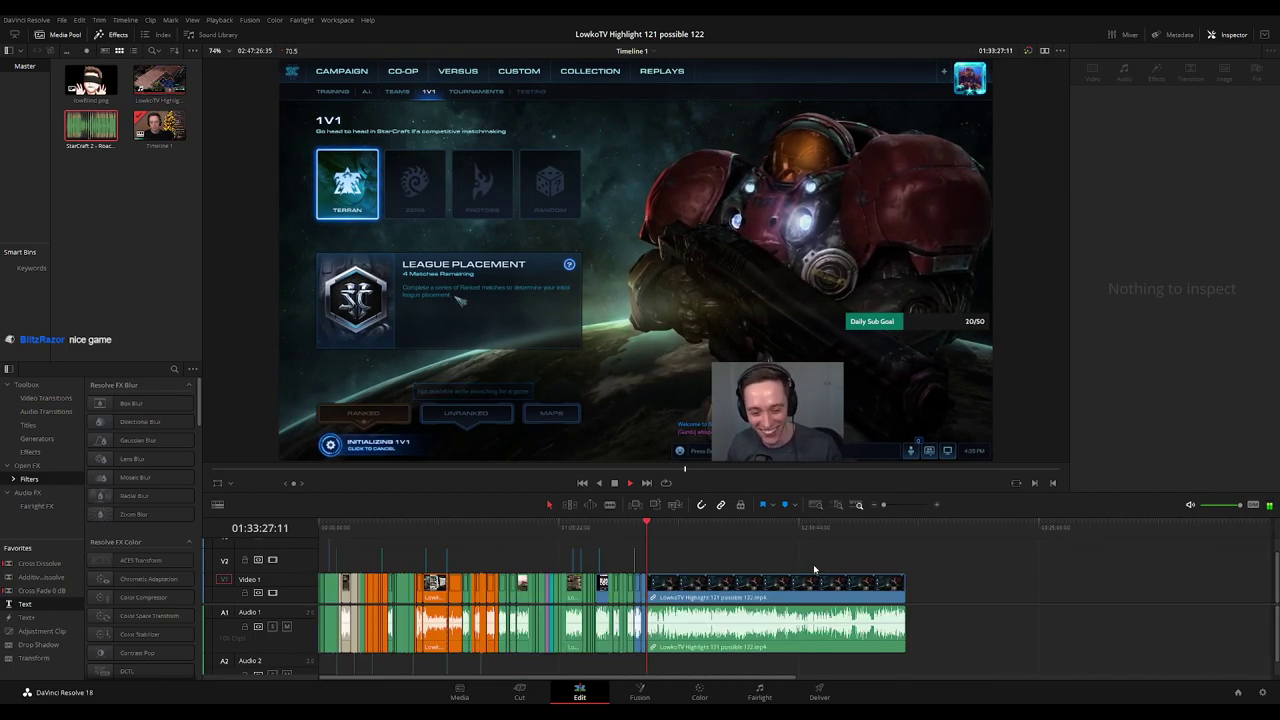
{"action": "scroll", "coordinate": [719, 567], "scroll_direction": "up", "scroll_amount": 5}
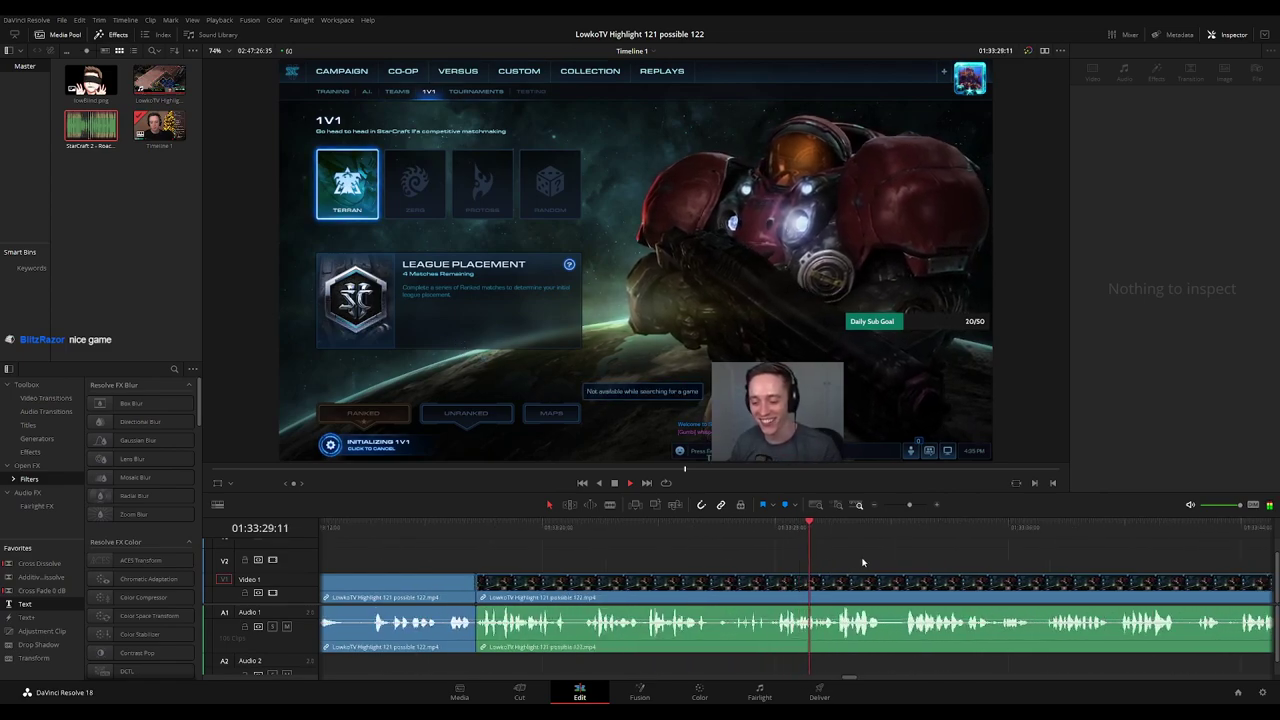
Cut out the short pause starting at about 01:33:41:43, where the Cosmic Sapphire loading screen leads into the match, and close the gap.
{"action": "left_click_drag", "start_coordinate": [853, 562], "coordinate": [599, 554]}
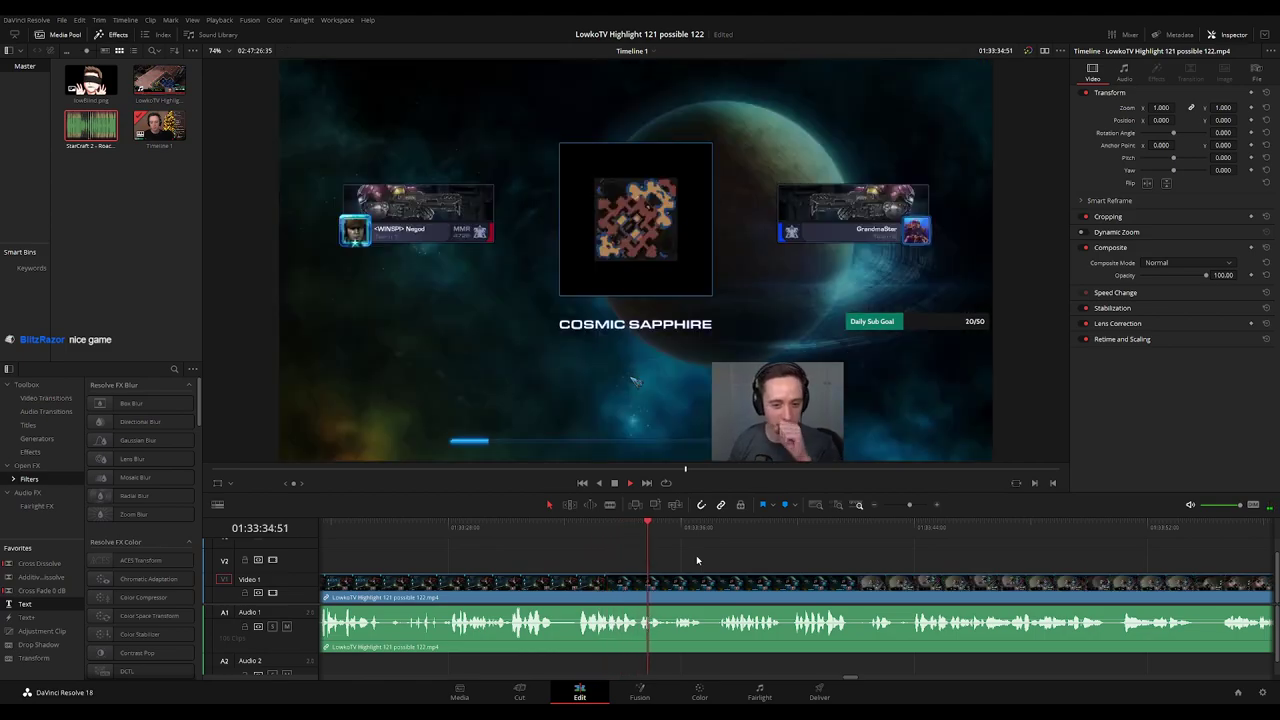
{"action": "scroll", "coordinate": [646, 558], "scroll_direction": "right", "scroll_amount": 2}
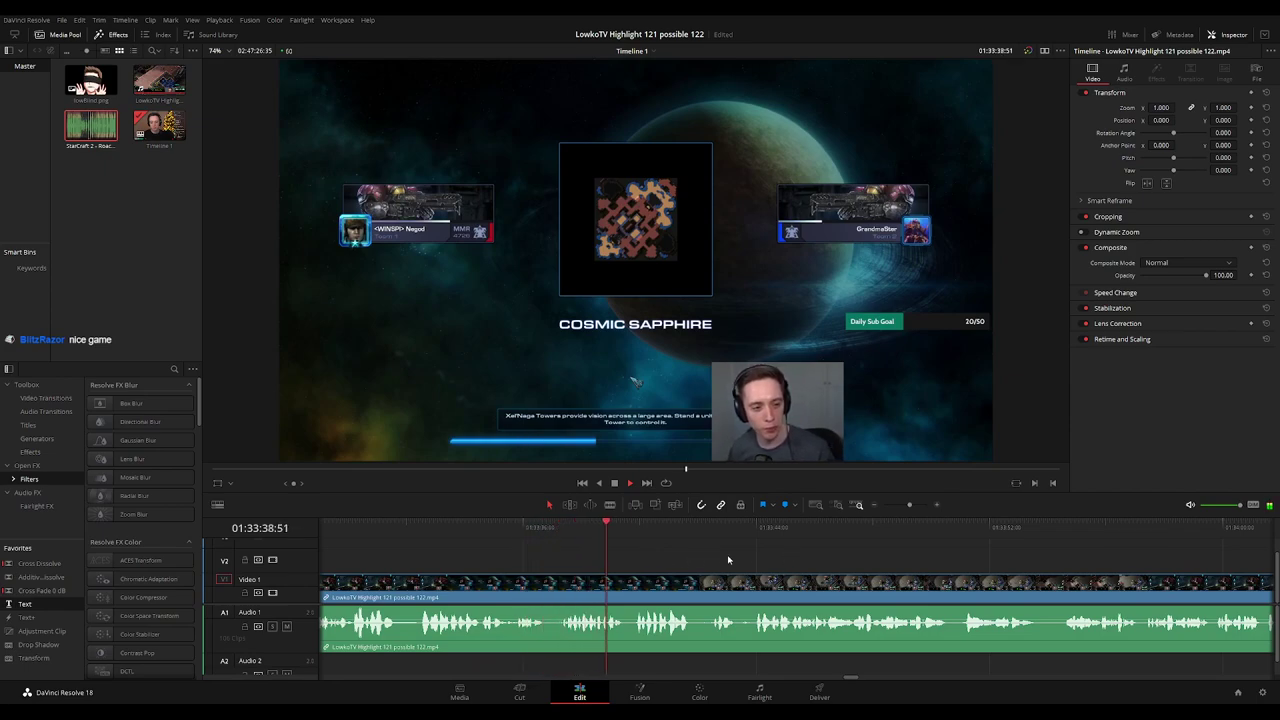
{"action": "scroll", "coordinate": [665, 560], "scroll_direction": "right", "scroll_amount": 1}
{"action": "scroll", "coordinate": [660, 563], "scroll_direction": "right", "scroll_amount": 1}
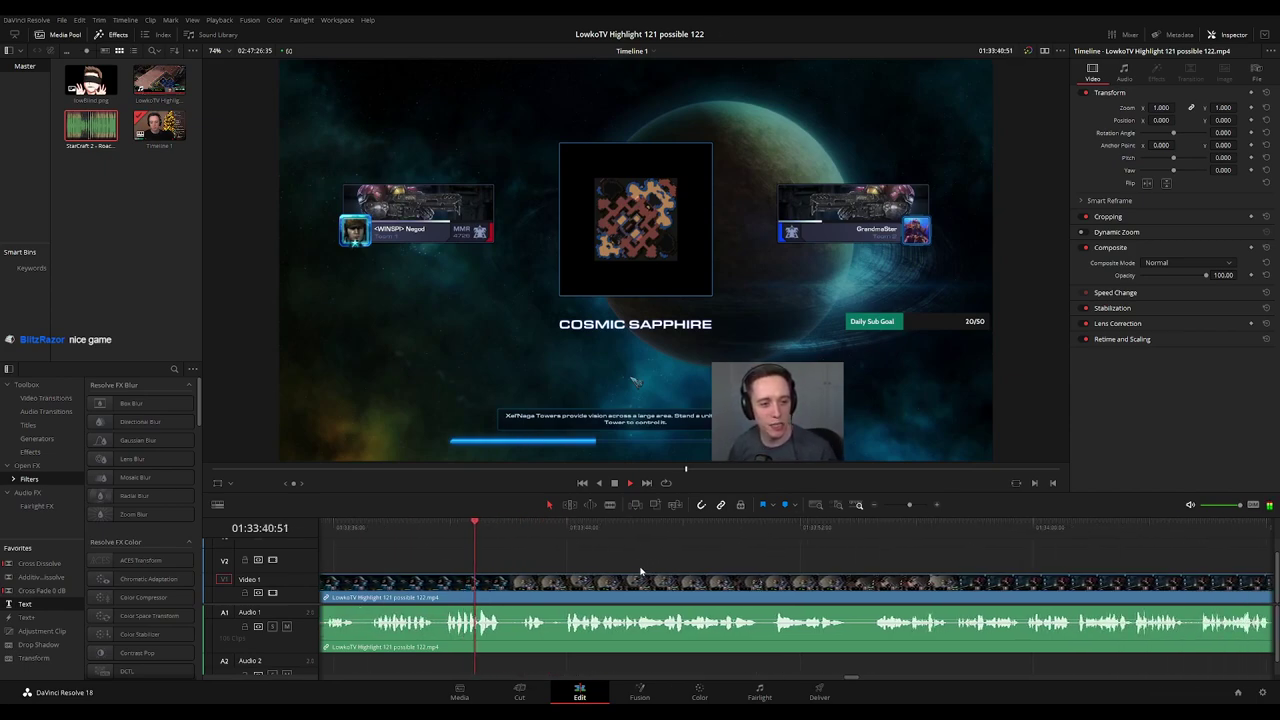
{"action": "key", "text": "b"}
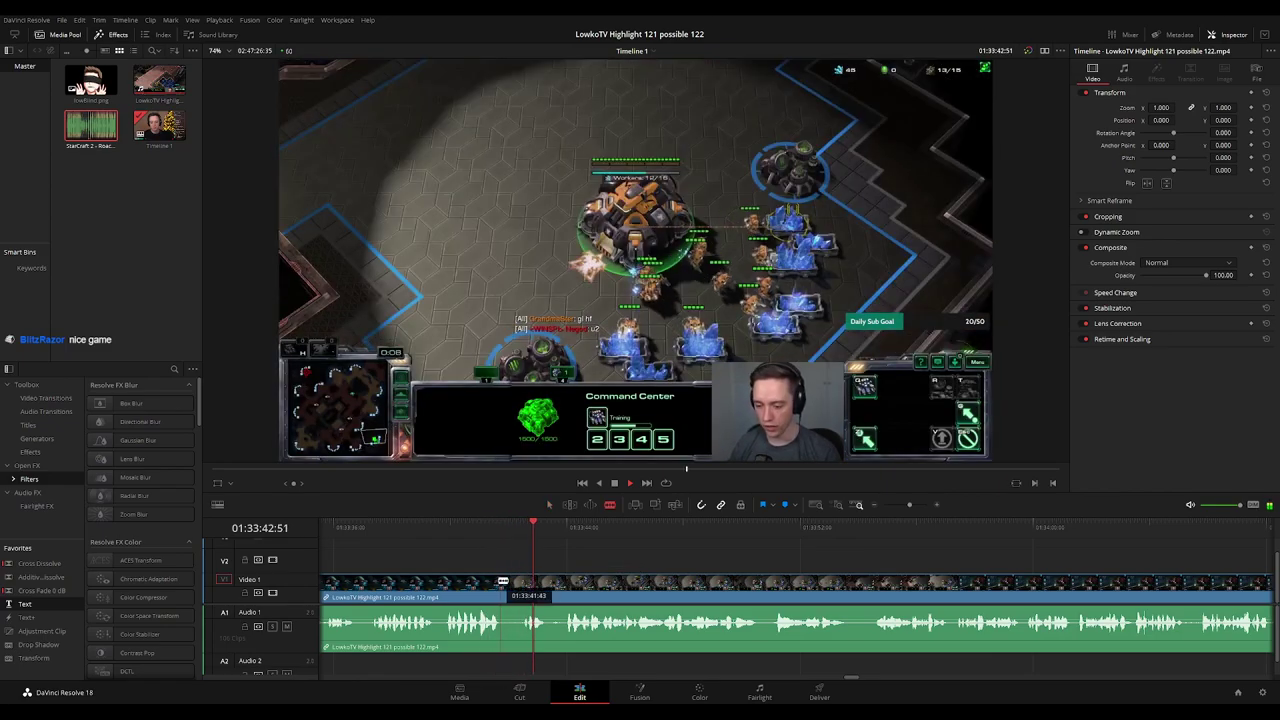
{"action": "left_click", "coordinate": [502, 582]}
{"action": "left_click", "coordinate": [519, 582]}
{"action": "key", "text": "a"}
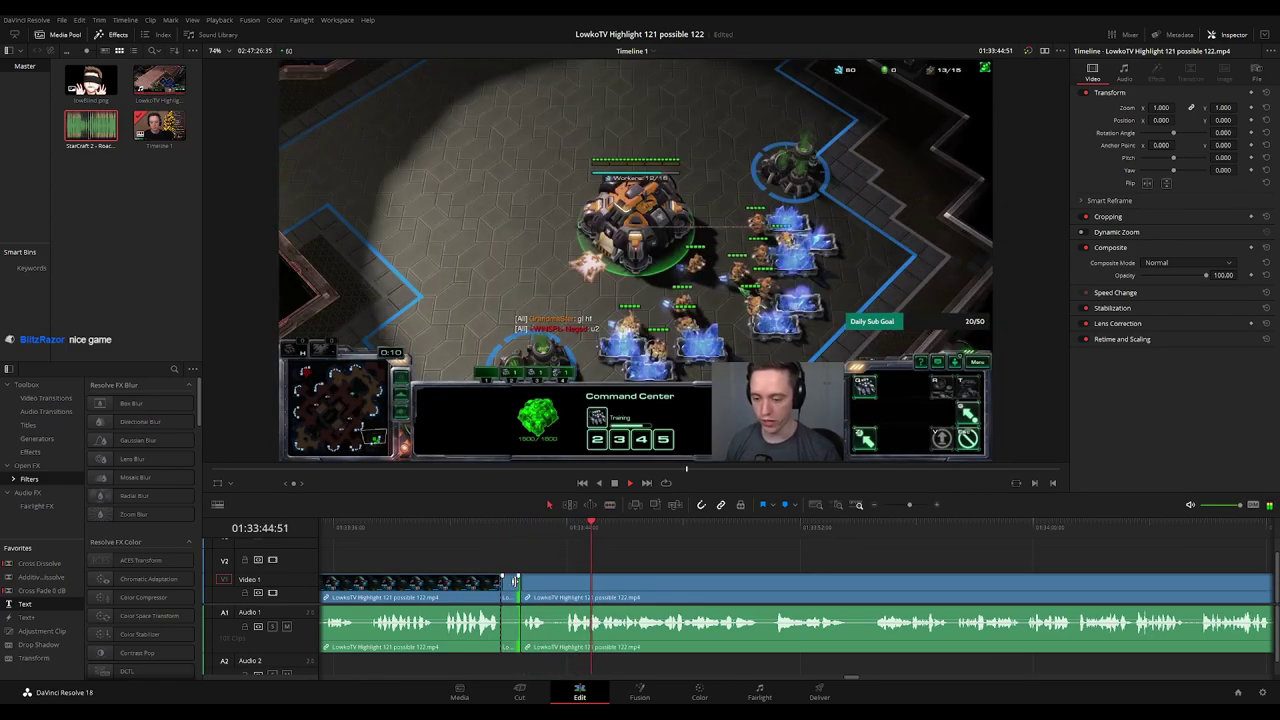
{"action": "left_click", "coordinate": [511, 585]}
{"action": "key", "text": "Delete"}
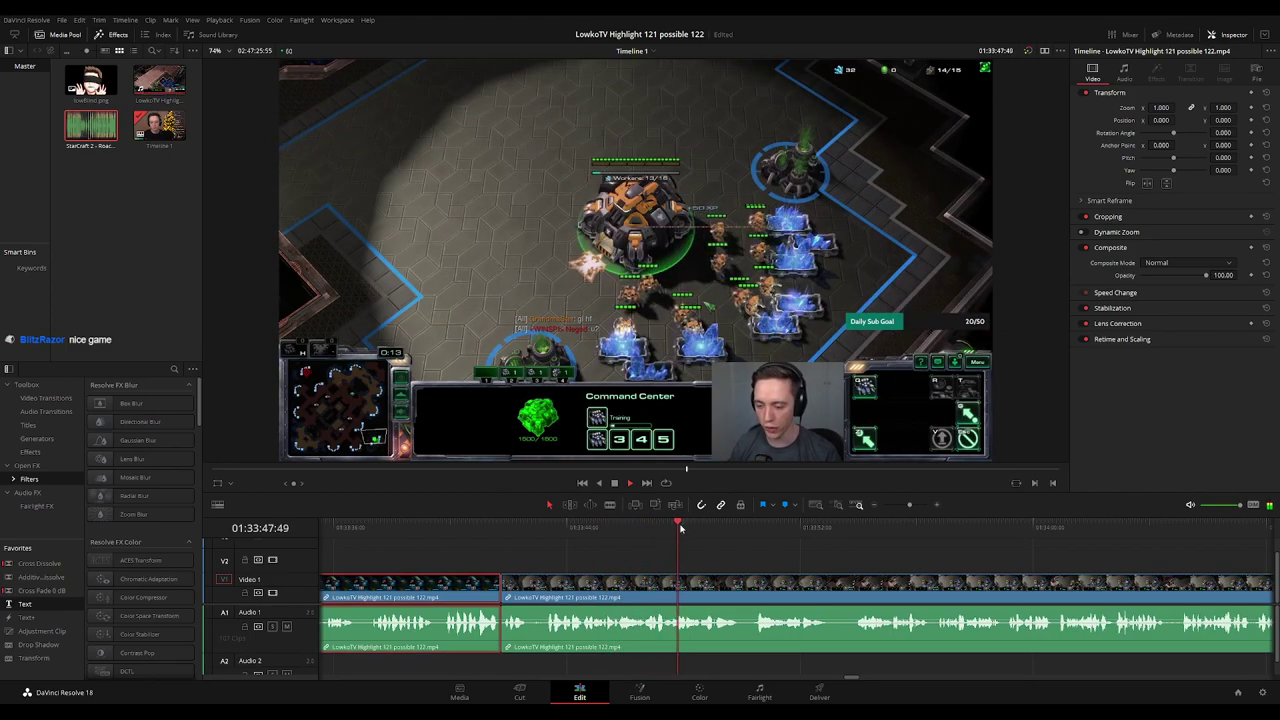
{"action": "left_click", "coordinate": [843, 557]}
Play the Cosmic Sapphire match opening from about 01:33:50 to 01:34:53, checking the base-building commentary for pauses to cut.
{"action": "scroll", "coordinate": [851, 554], "scroll_direction": "down", "scroll_amount": 4}
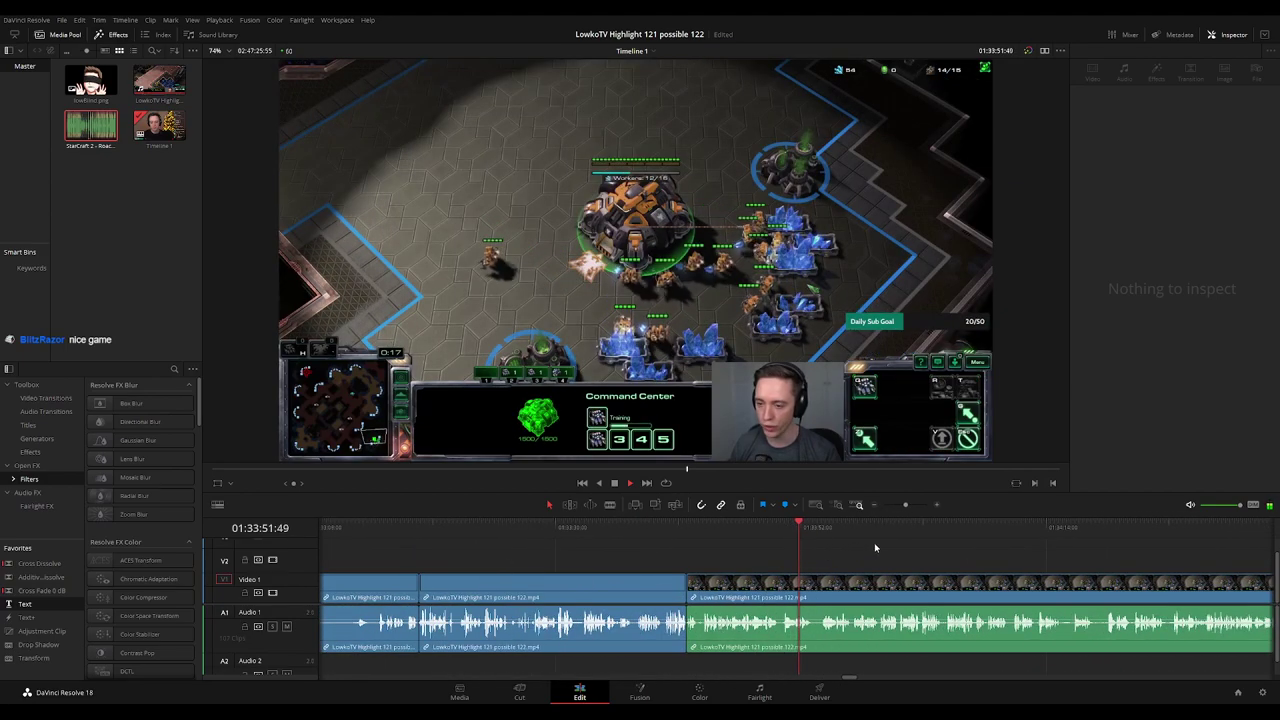
{"action": "scroll", "coordinate": [871, 557], "scroll_direction": "up", "scroll_amount": 1}
{"action": "left_click_drag", "start_coordinate": [950, 560], "coordinate": [694, 566]}
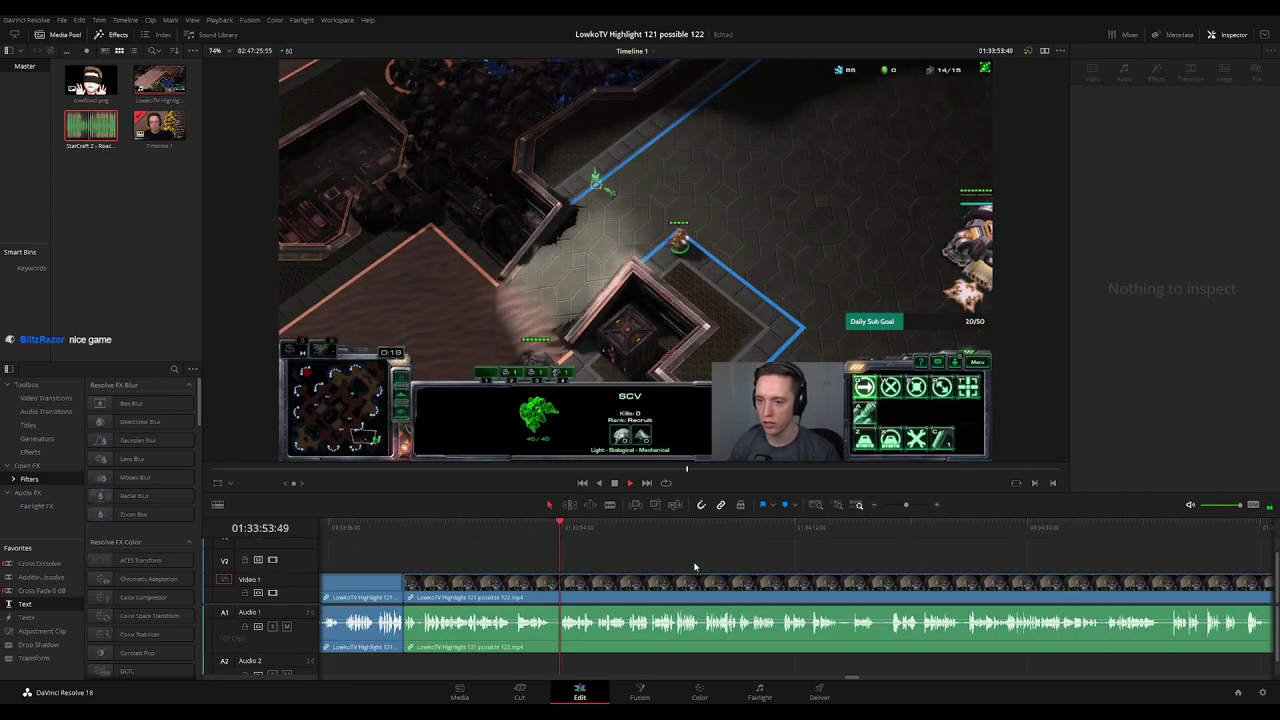
{"action": "left_click_drag", "start_coordinate": [782, 563], "coordinate": [730, 563]}
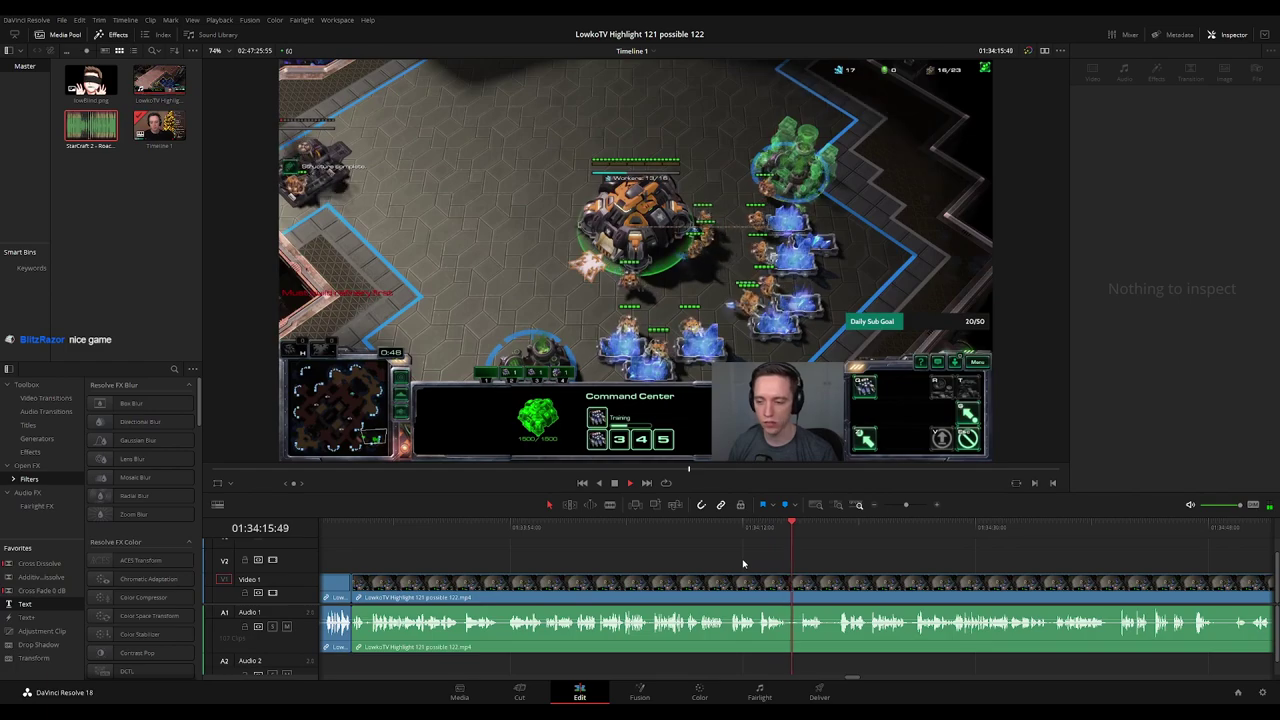
{"action": "scroll", "coordinate": [800, 554], "scroll_direction": "right", "scroll_amount": 3}
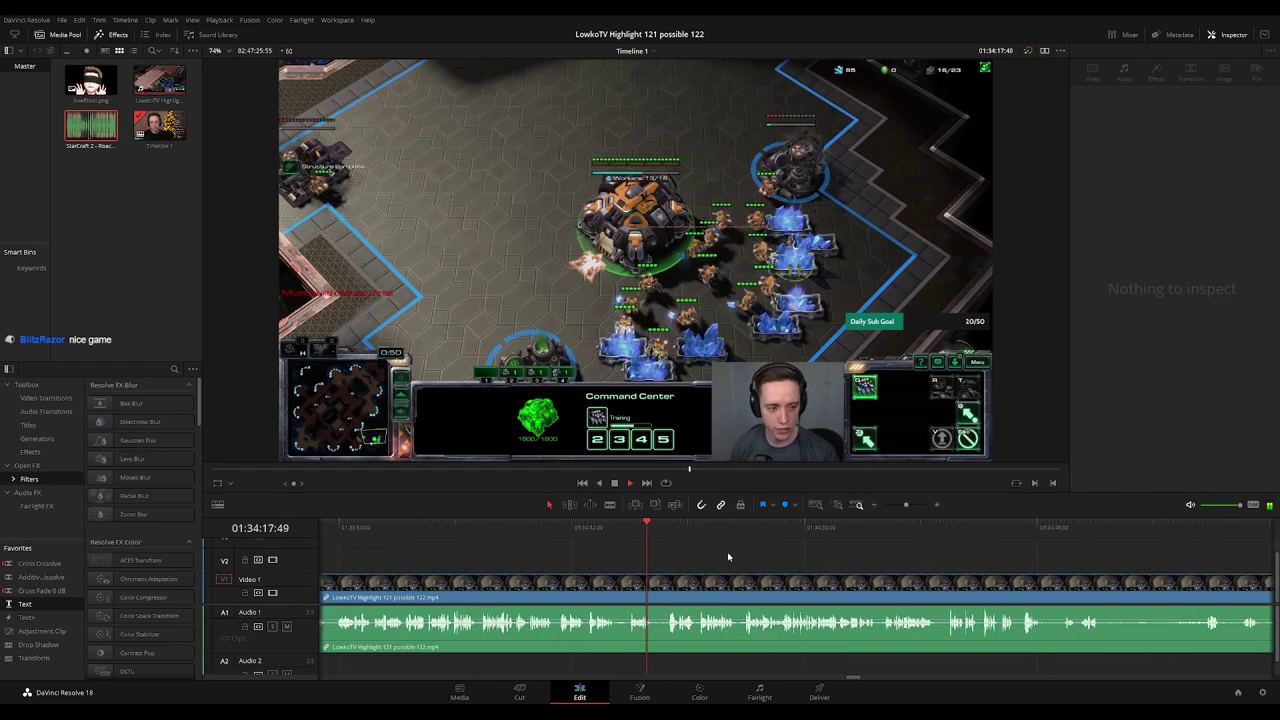
{"action": "scroll", "coordinate": [684, 555], "scroll_direction": "right", "scroll_amount": 2}
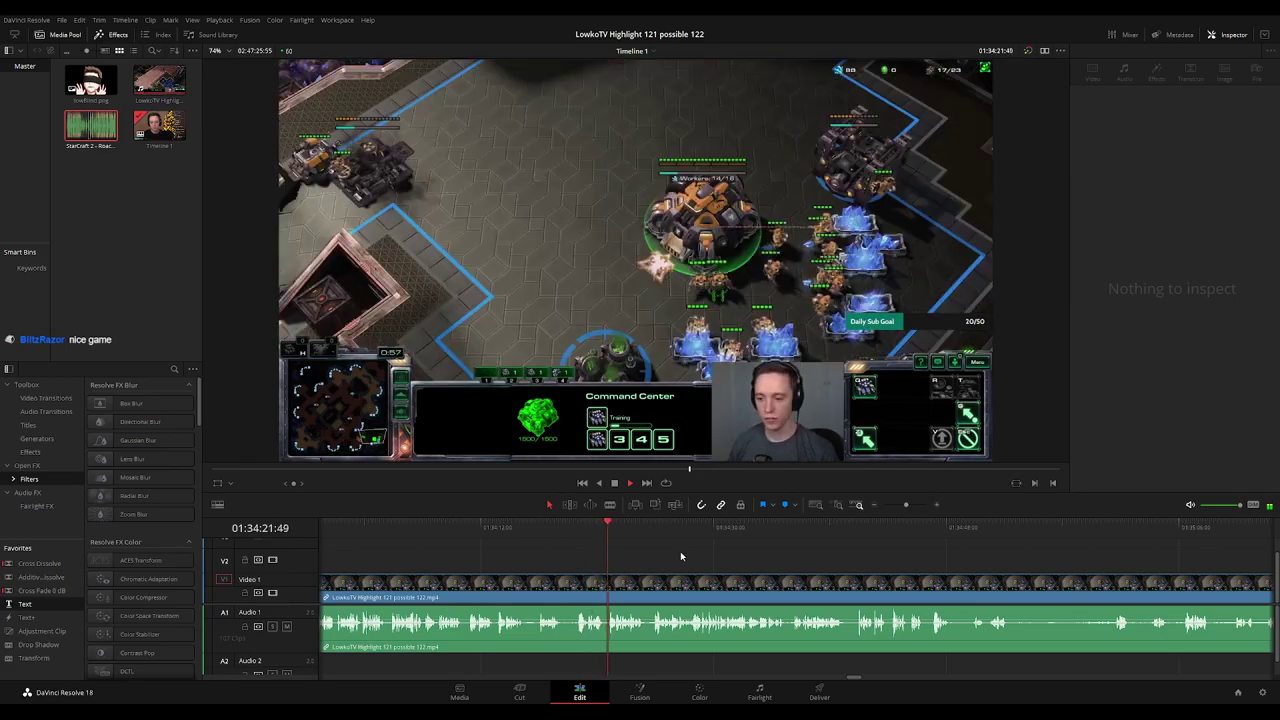
{"action": "scroll", "coordinate": [654, 549], "scroll_direction": "right", "scroll_amount": 2}
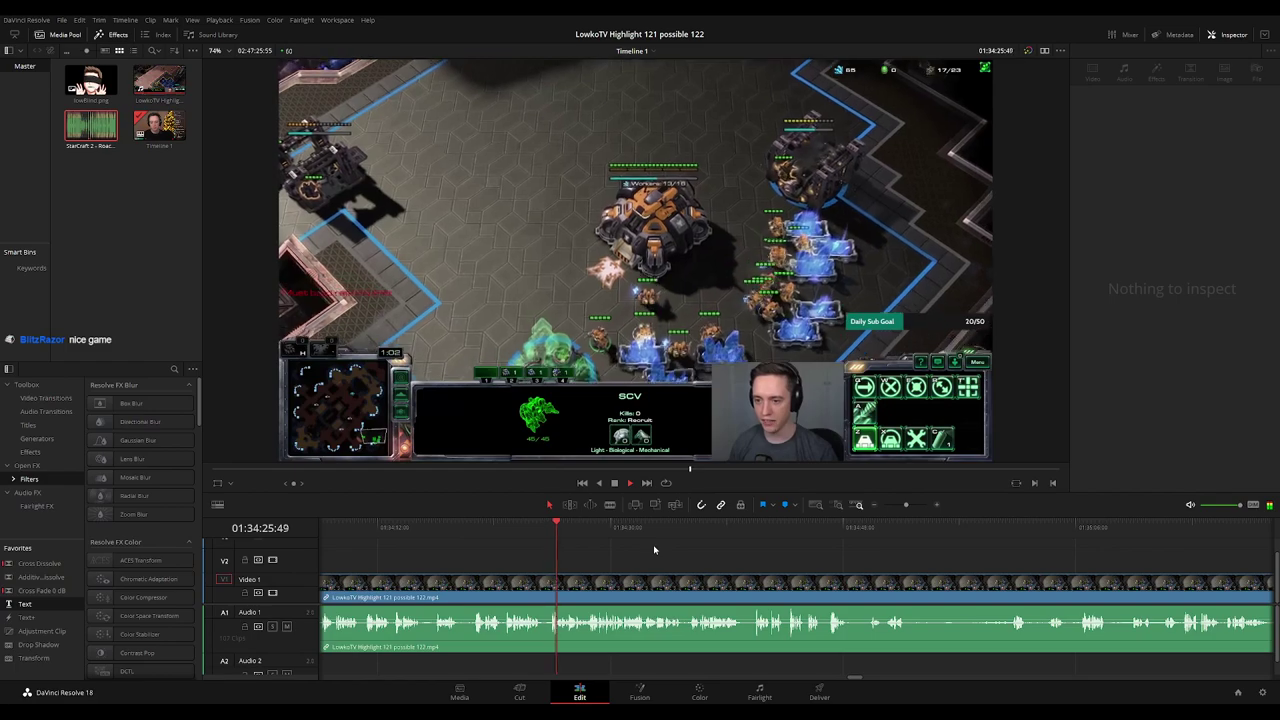
{"action": "scroll", "coordinate": [717, 552], "scroll_direction": "right", "scroll_amount": 2}
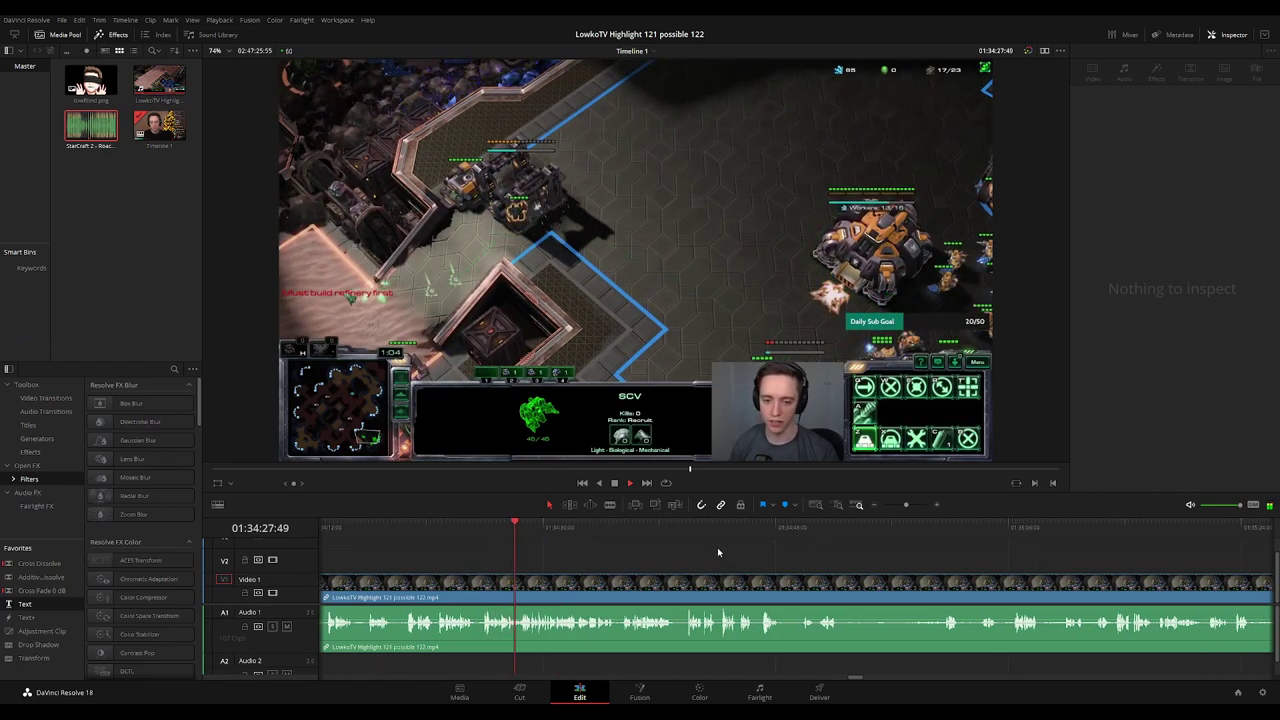
{"action": "scroll", "coordinate": [755, 560], "scroll_direction": "right", "scroll_amount": 1}
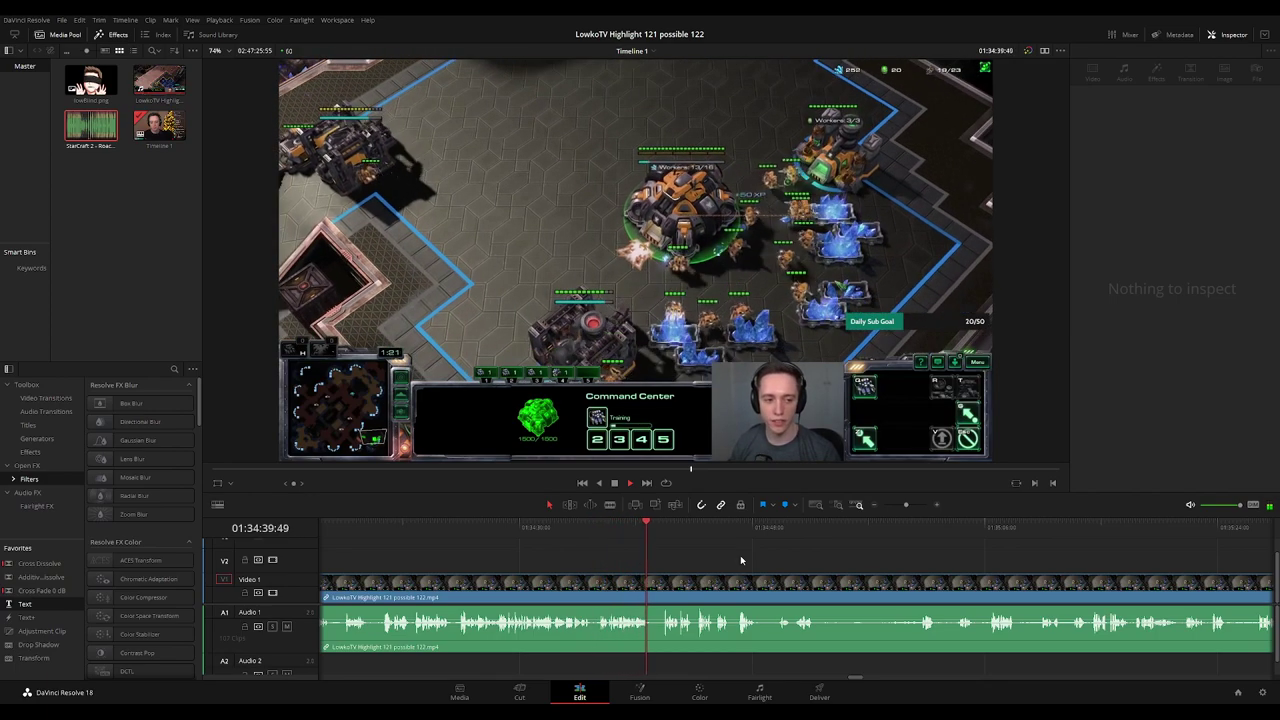
{"action": "left_click_drag", "start_coordinate": [741, 560], "coordinate": [649, 560]}
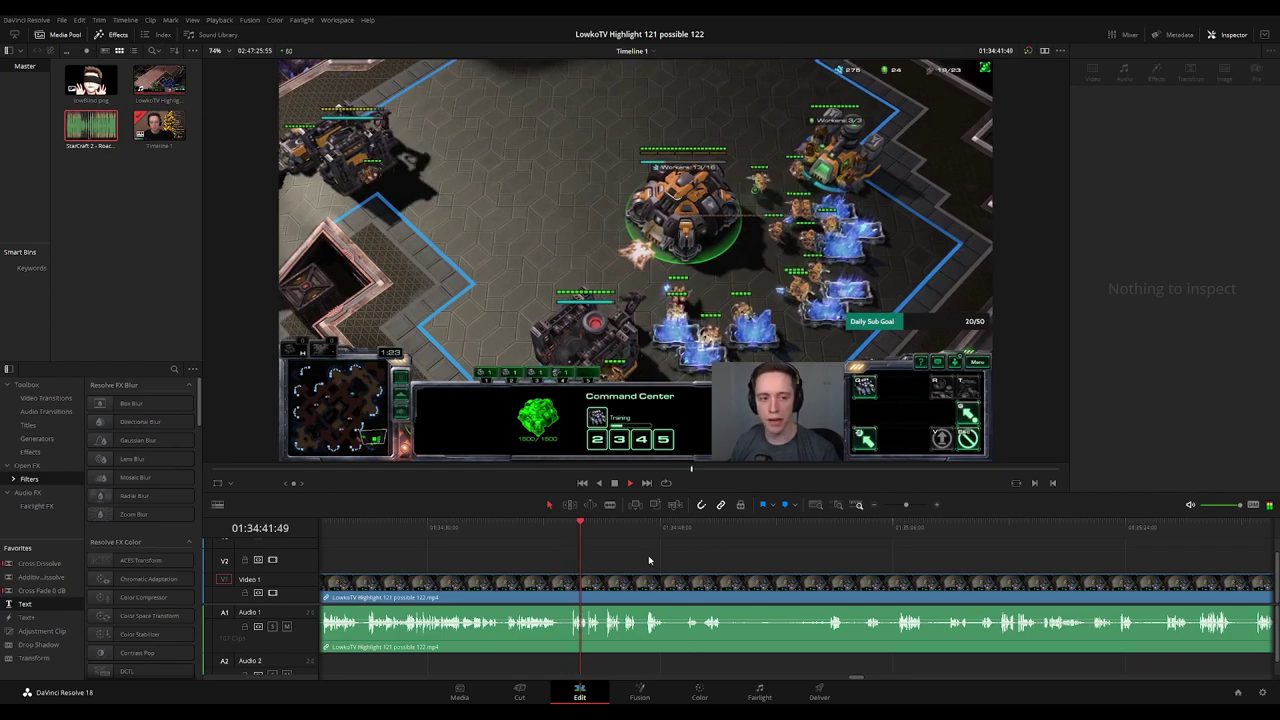
{"action": "scroll", "coordinate": [731, 561], "scroll_direction": "right", "scroll_amount": 2}
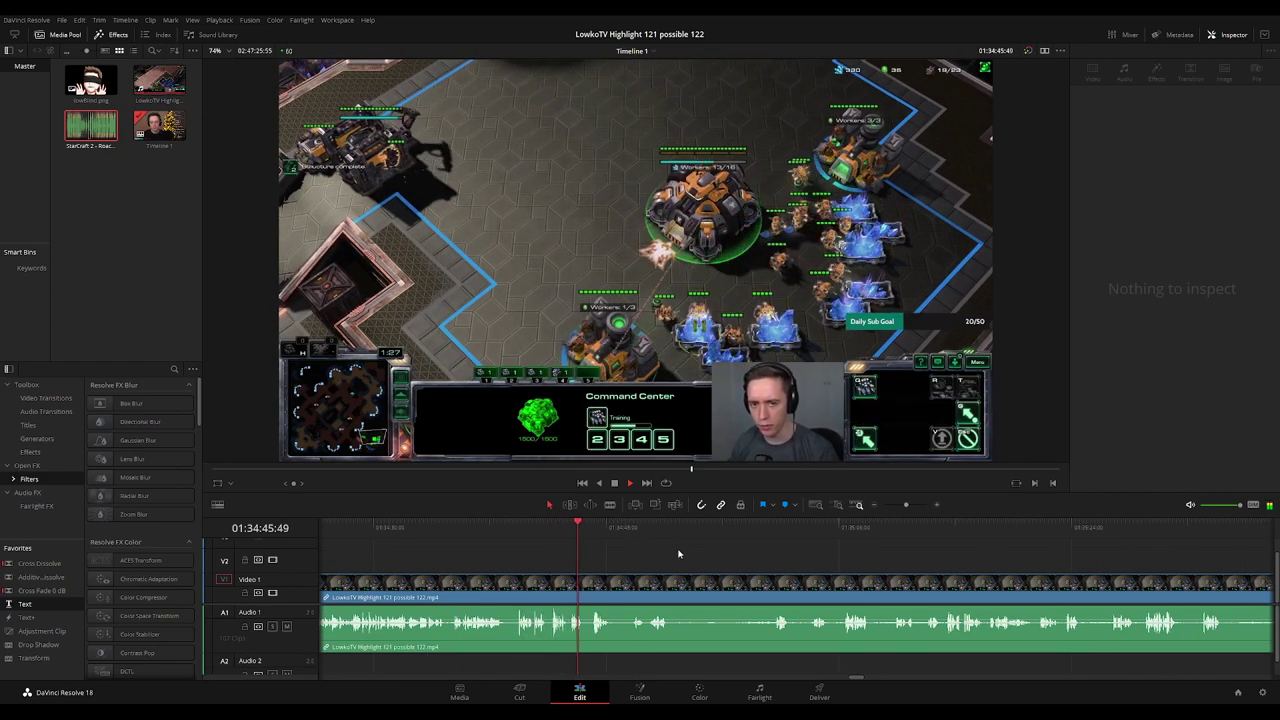
{"action": "scroll", "coordinate": [680, 555], "scroll_direction": "right", "scroll_amount": 3}
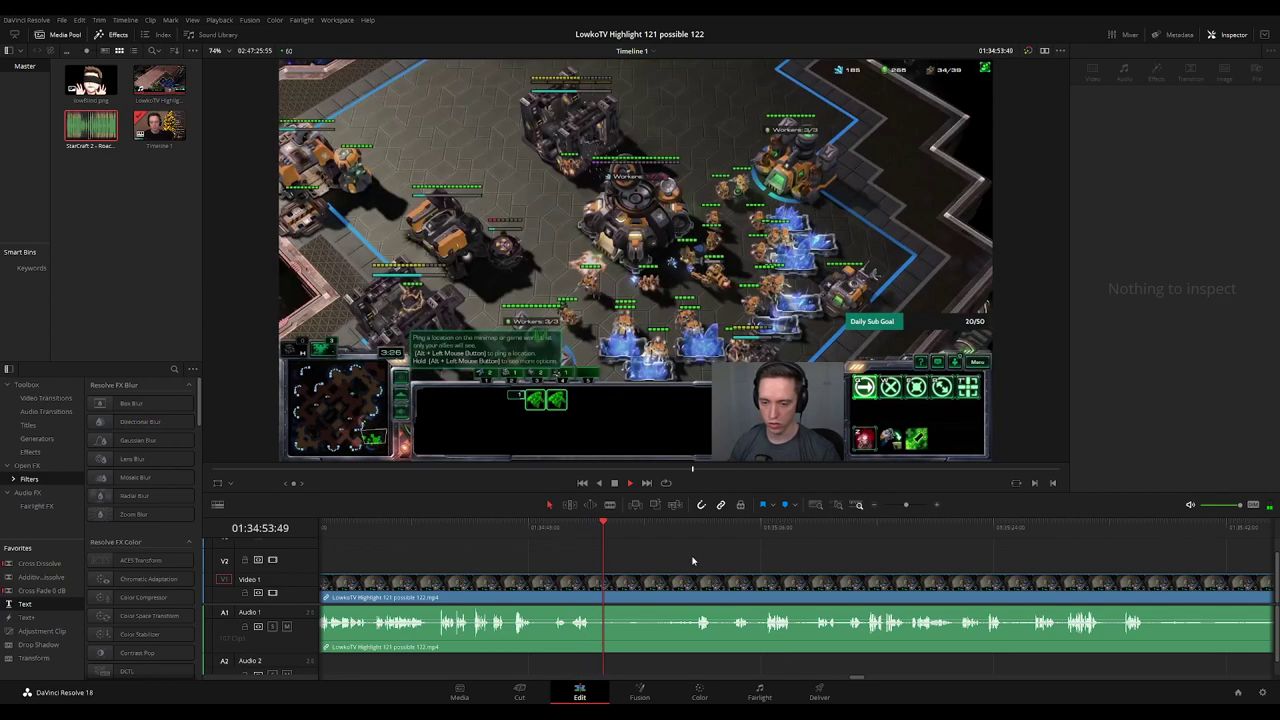
Play the Cosmic Sapphire match from about 01:34:54 to 01:36:43, checking the commentary during the unit fights for silent stretches and key moments.
{"action": "left_click_drag", "start_coordinate": [707, 556], "coordinate": [645, 556]}
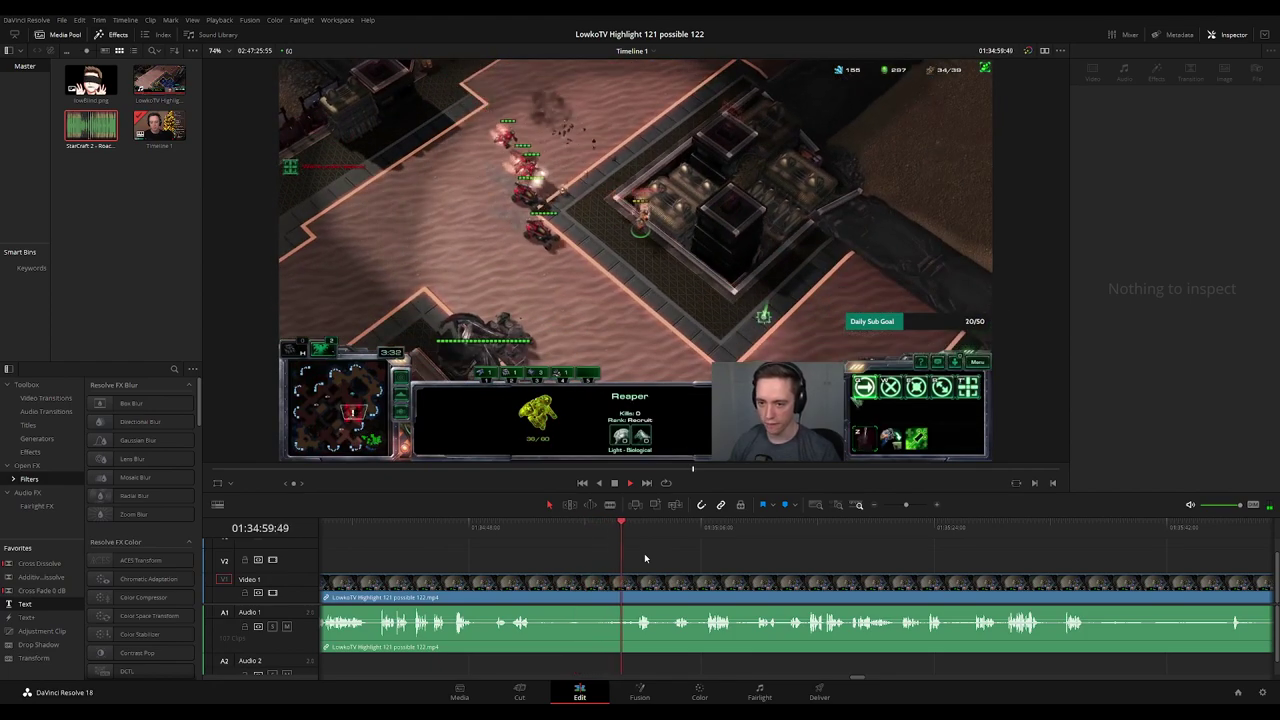
{"action": "scroll", "coordinate": [700, 555], "scroll_direction": "right", "scroll_amount": 6}
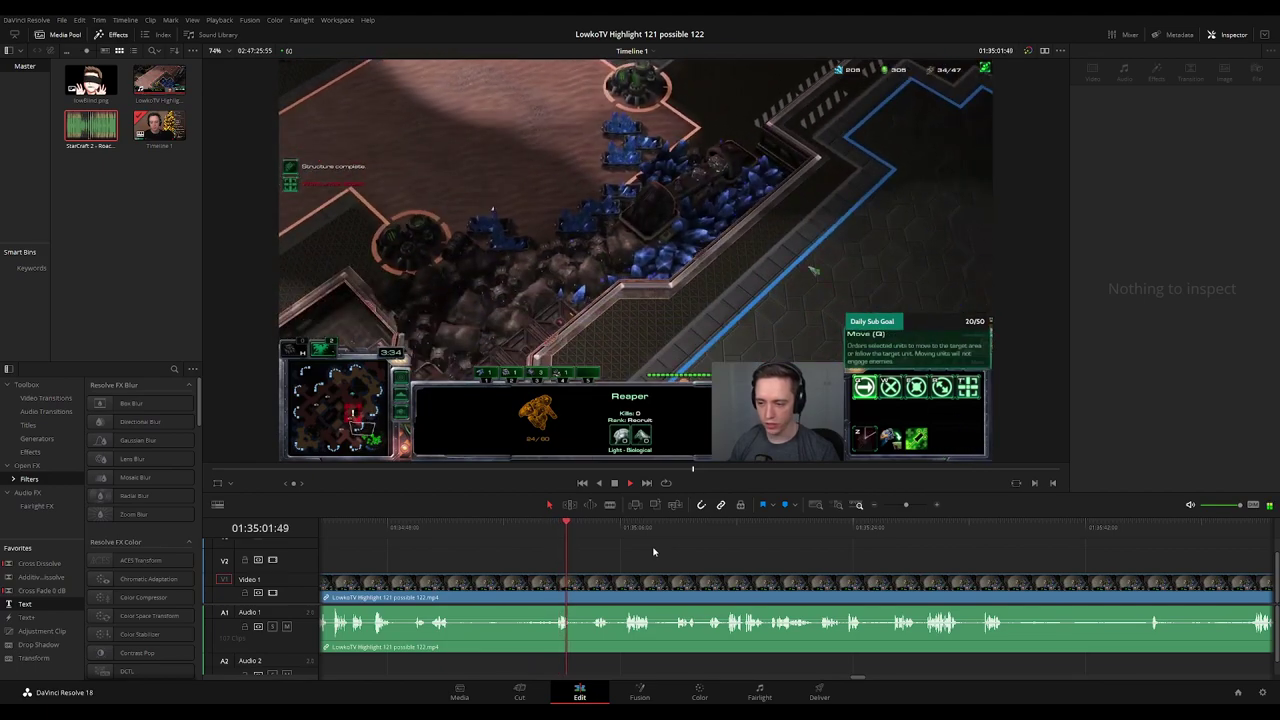
{"action": "key", "text": "shift+v"}
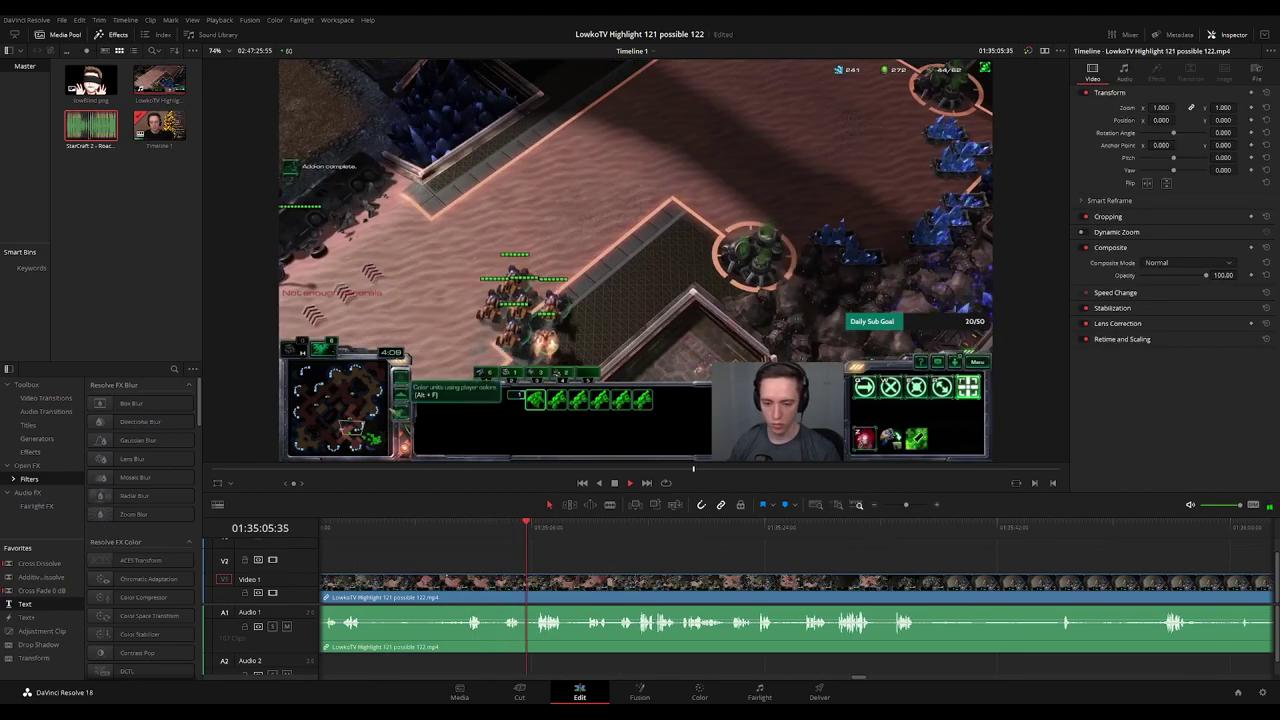
{"action": "scroll", "coordinate": [612, 557], "scroll_direction": "right", "scroll_amount": 3}
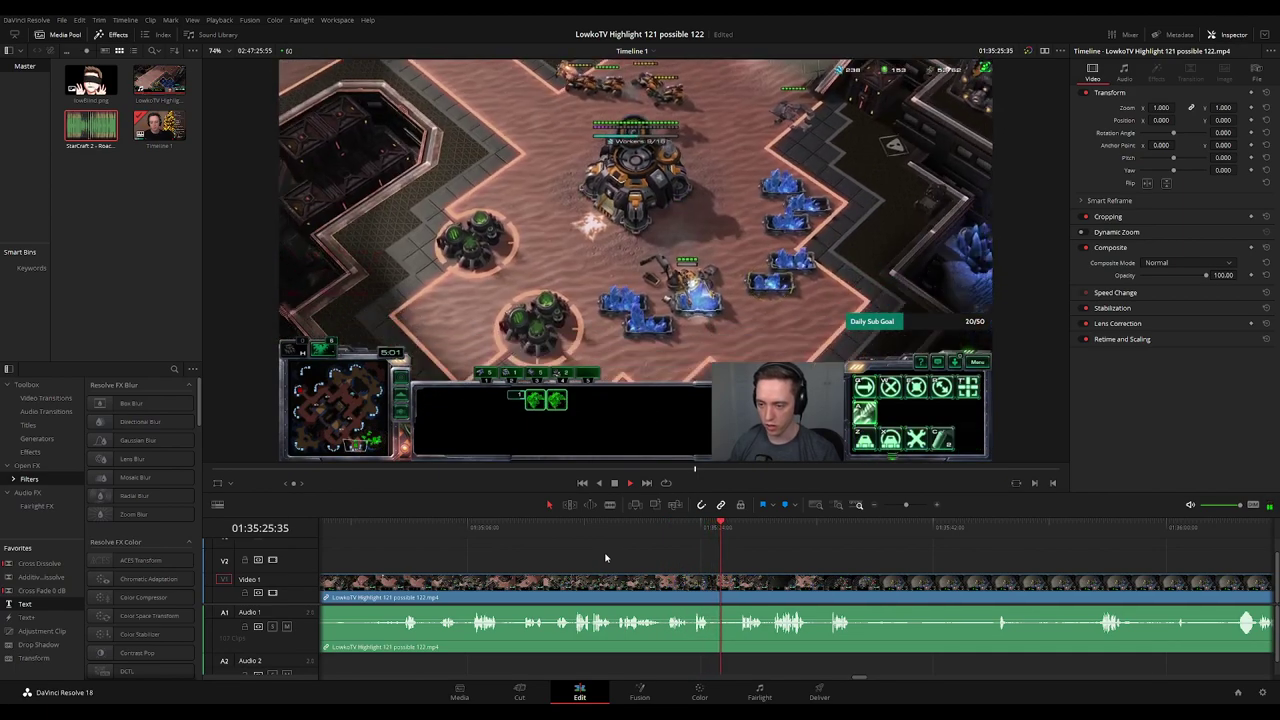
{"action": "left_click_drag", "start_coordinate": [775, 553], "coordinate": [637, 566]}
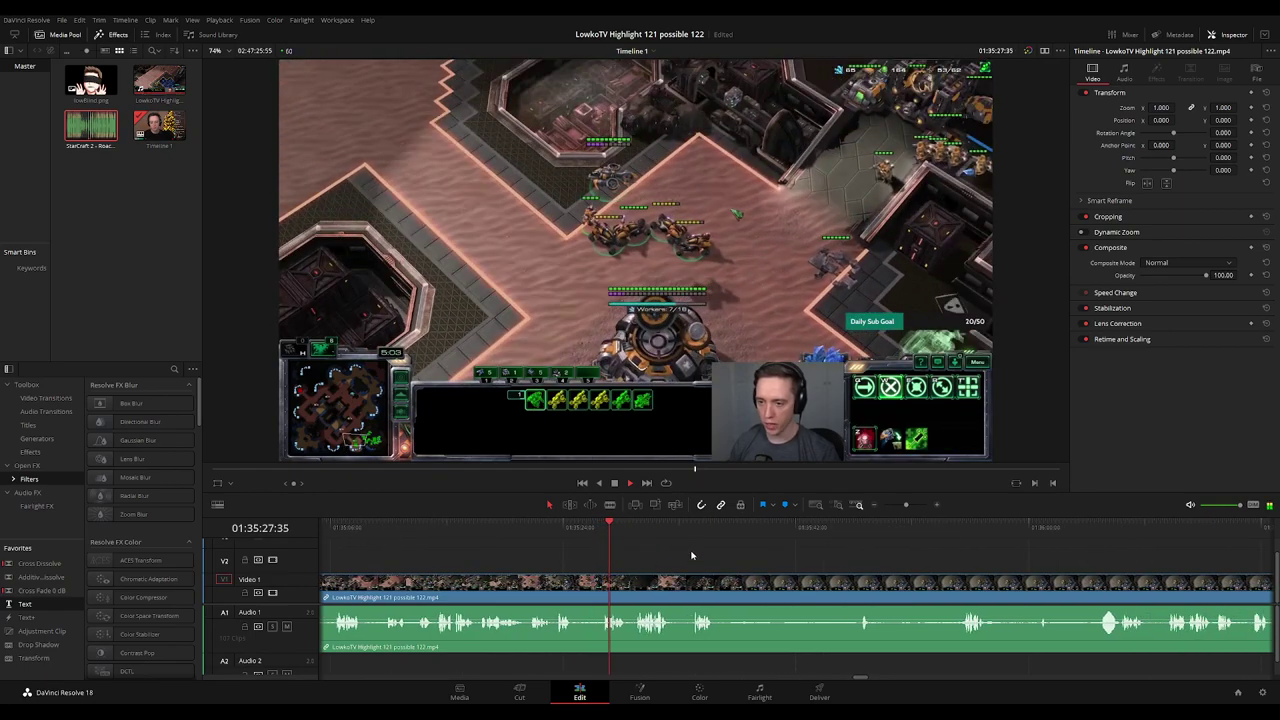
{"action": "scroll", "coordinate": [662, 539], "scroll_direction": "right", "scroll_amount": 2}
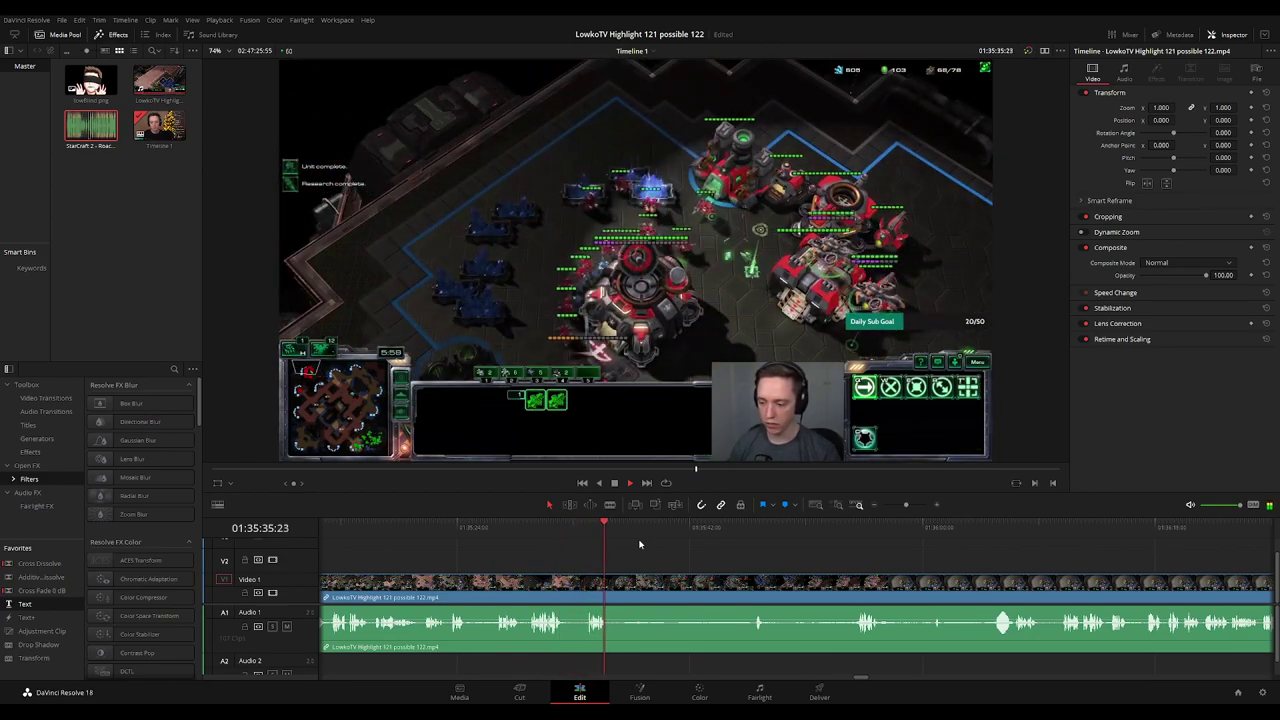
{"action": "scroll", "coordinate": [648, 545], "scroll_direction": "right", "scroll_amount": 2}
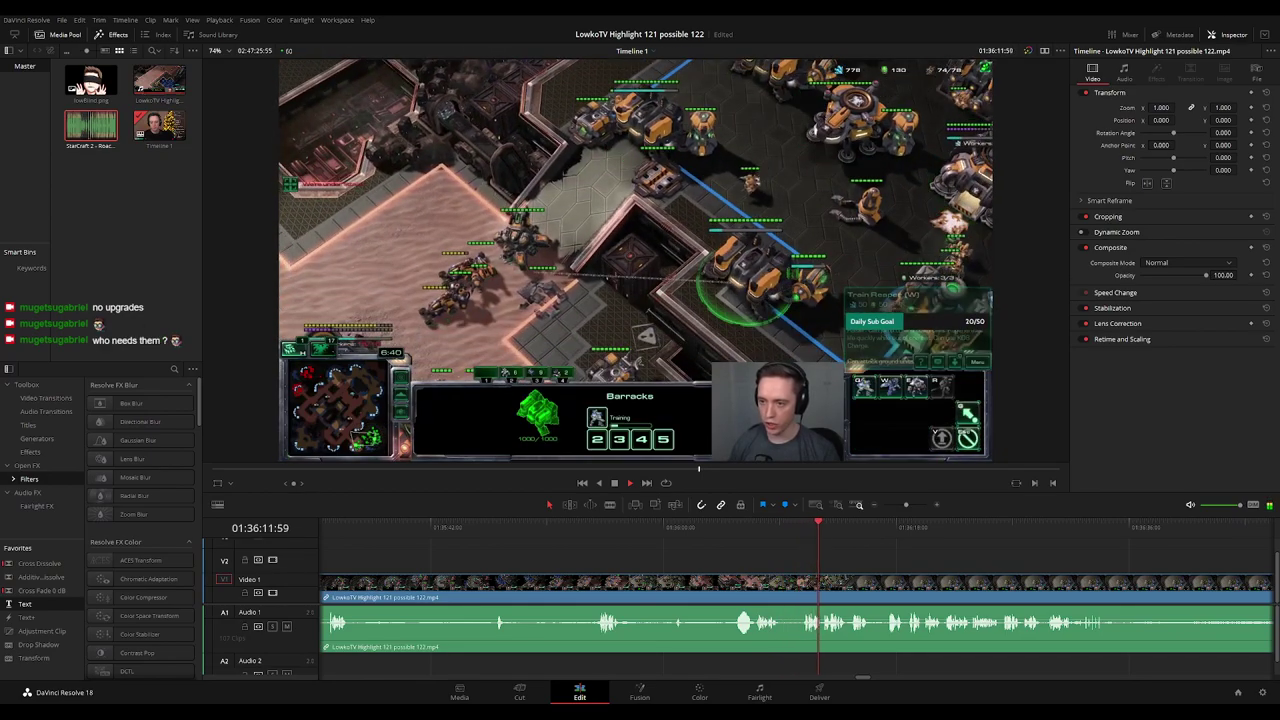
{"action": "scroll", "coordinate": [655, 560], "scroll_direction": "right", "scroll_amount": 5}
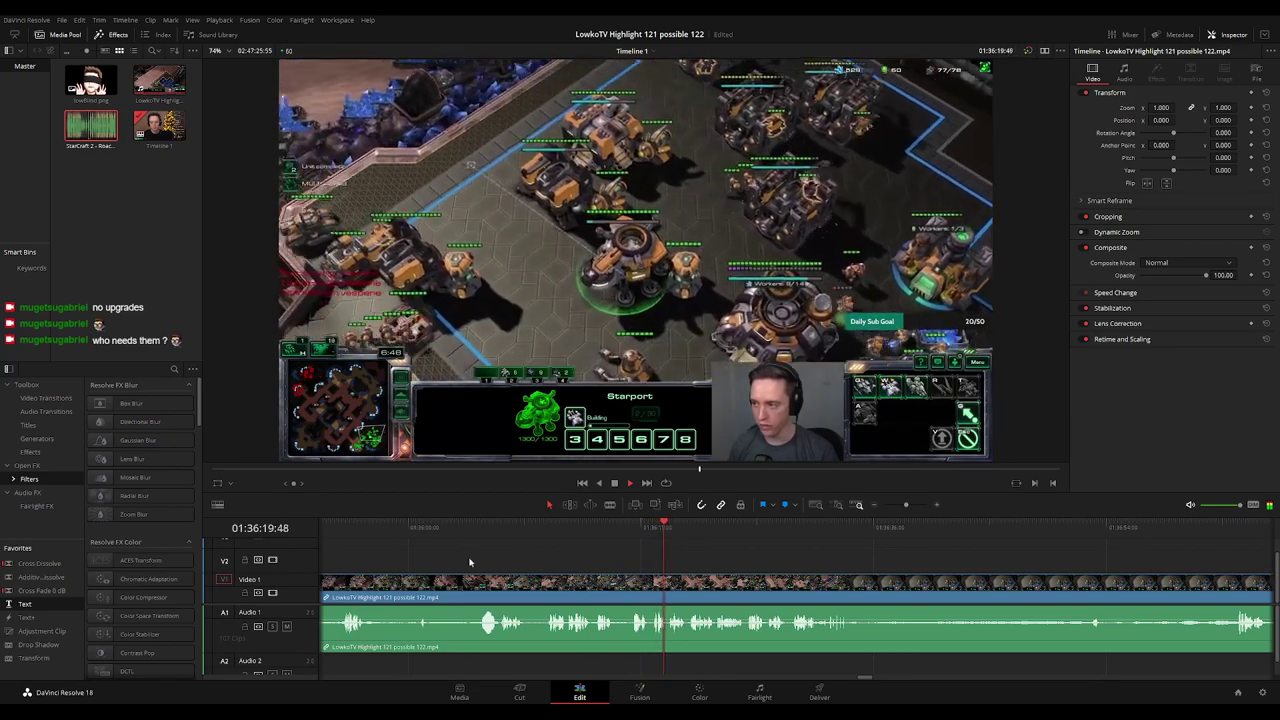
{"action": "left_click_drag", "start_coordinate": [768, 554], "coordinate": [628, 558]}
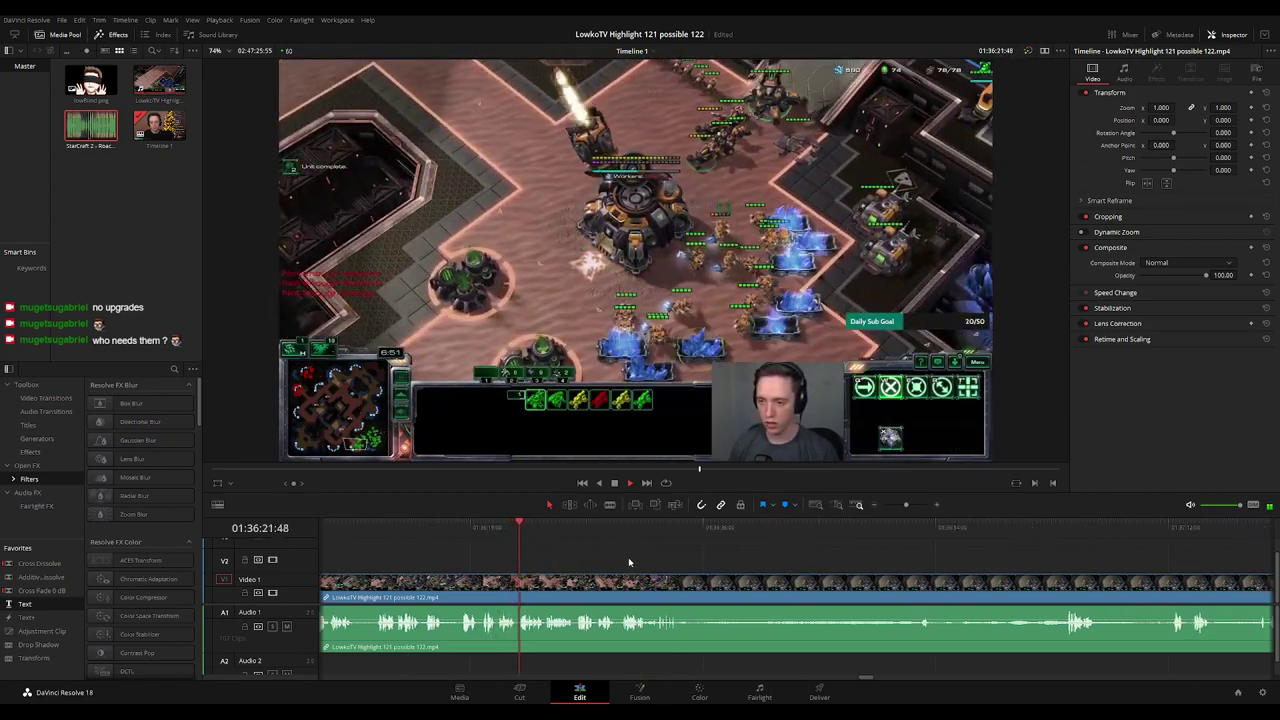
{"action": "scroll", "coordinate": [643, 560], "scroll_direction": "right", "scroll_amount": 1}
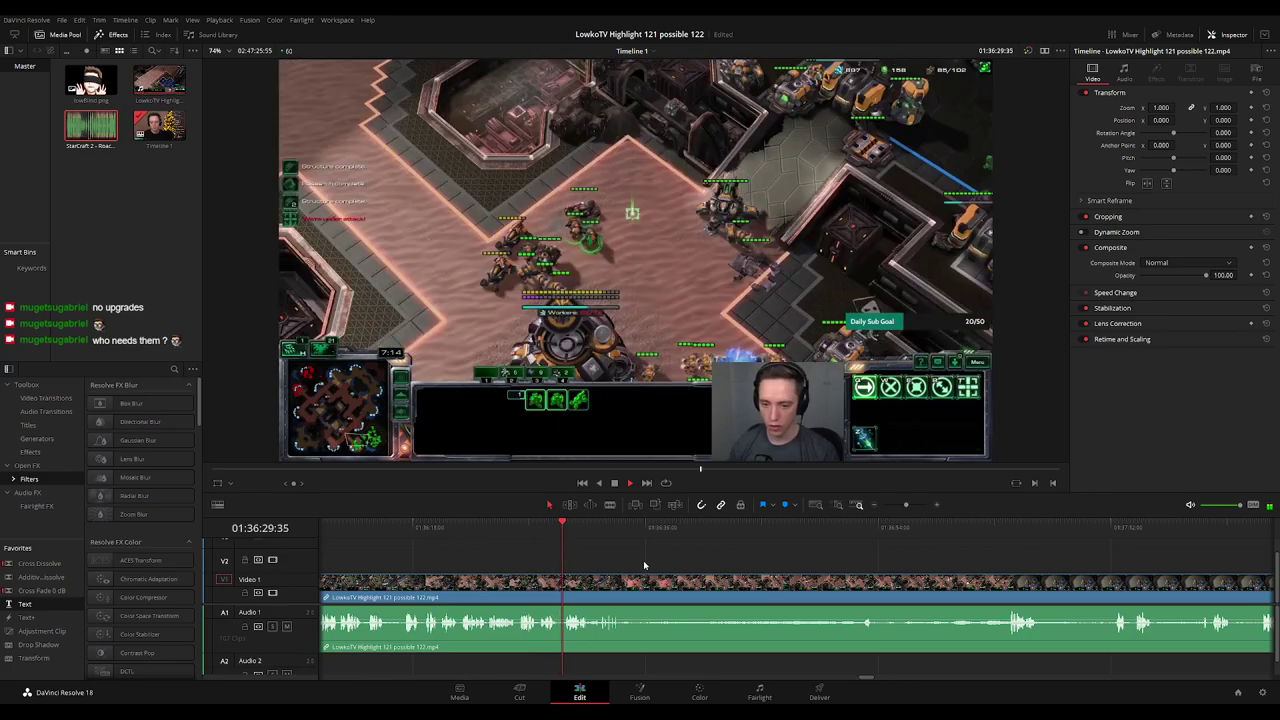
{"action": "scroll", "coordinate": [657, 565], "scroll_direction": "right", "scroll_amount": 1}
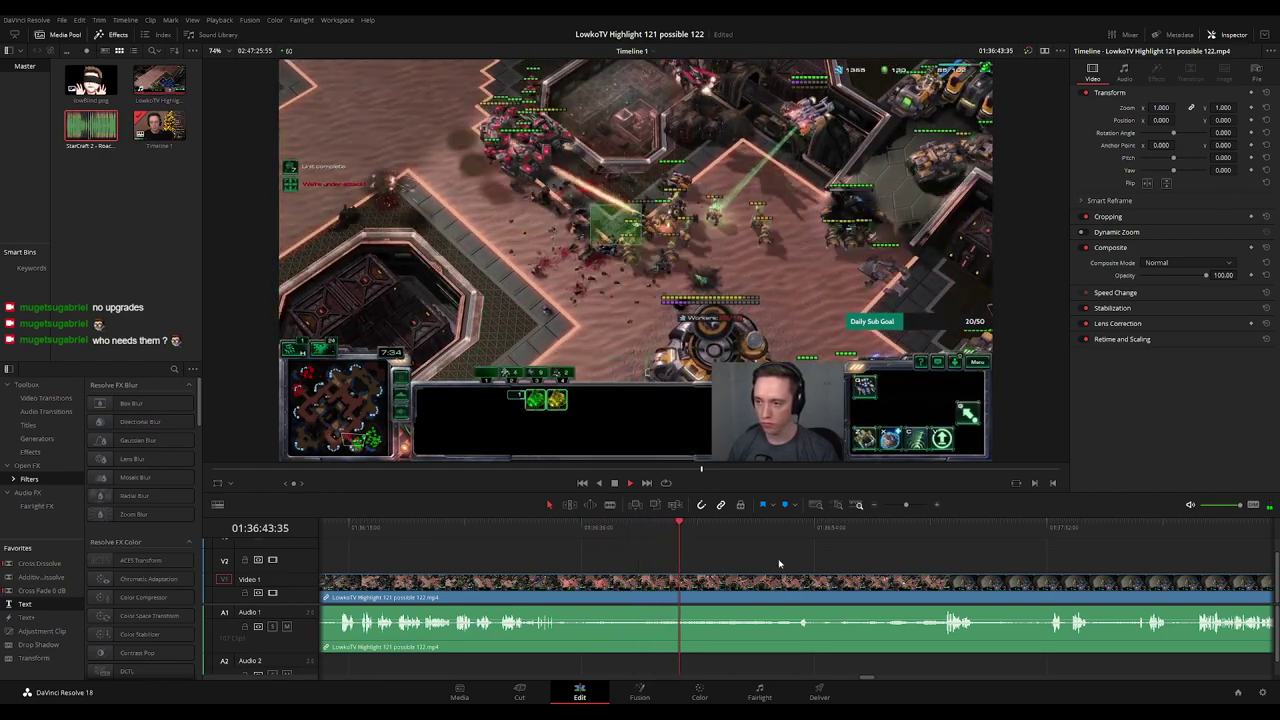
Play the Cosmic Sapphire match from about 01:36:43 to the victory screen near 01:38:36, checking the fights and commentary for silent stretches.
{"action": "scroll", "coordinate": [671, 545], "scroll_direction": "right", "scroll_amount": 3}
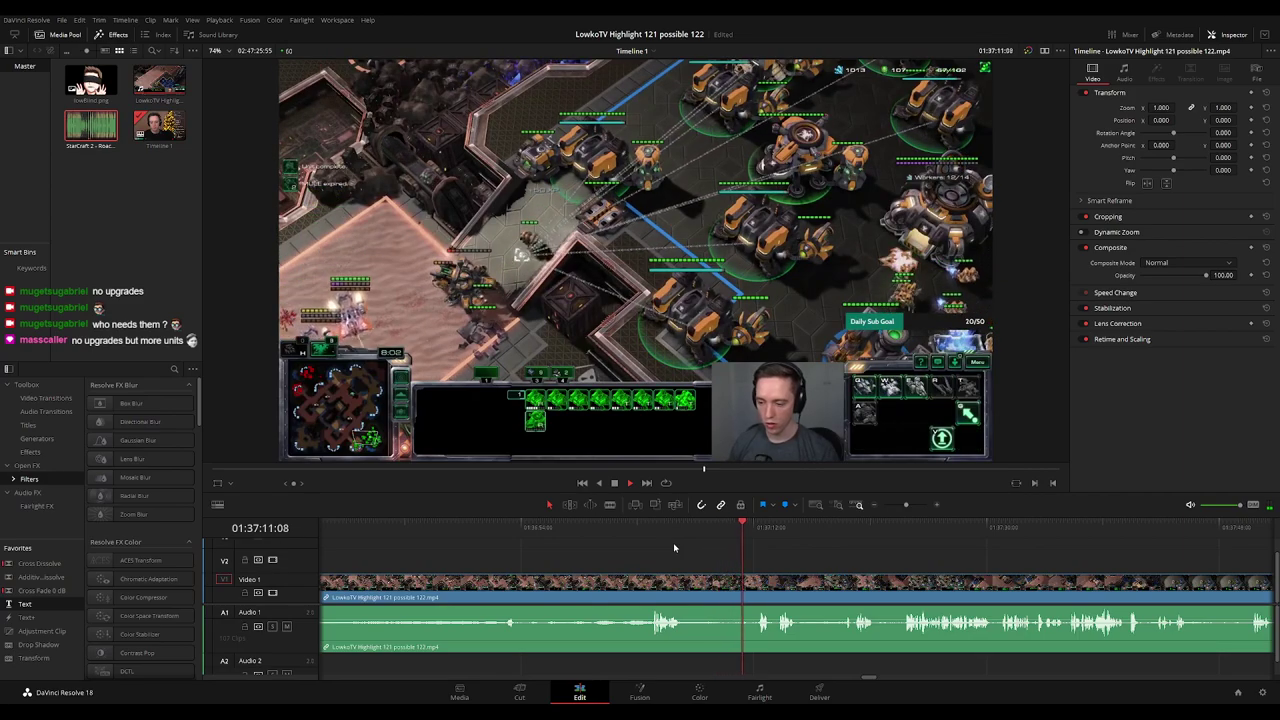
{"action": "left_click_drag", "start_coordinate": [793, 563], "coordinate": [687, 545]}
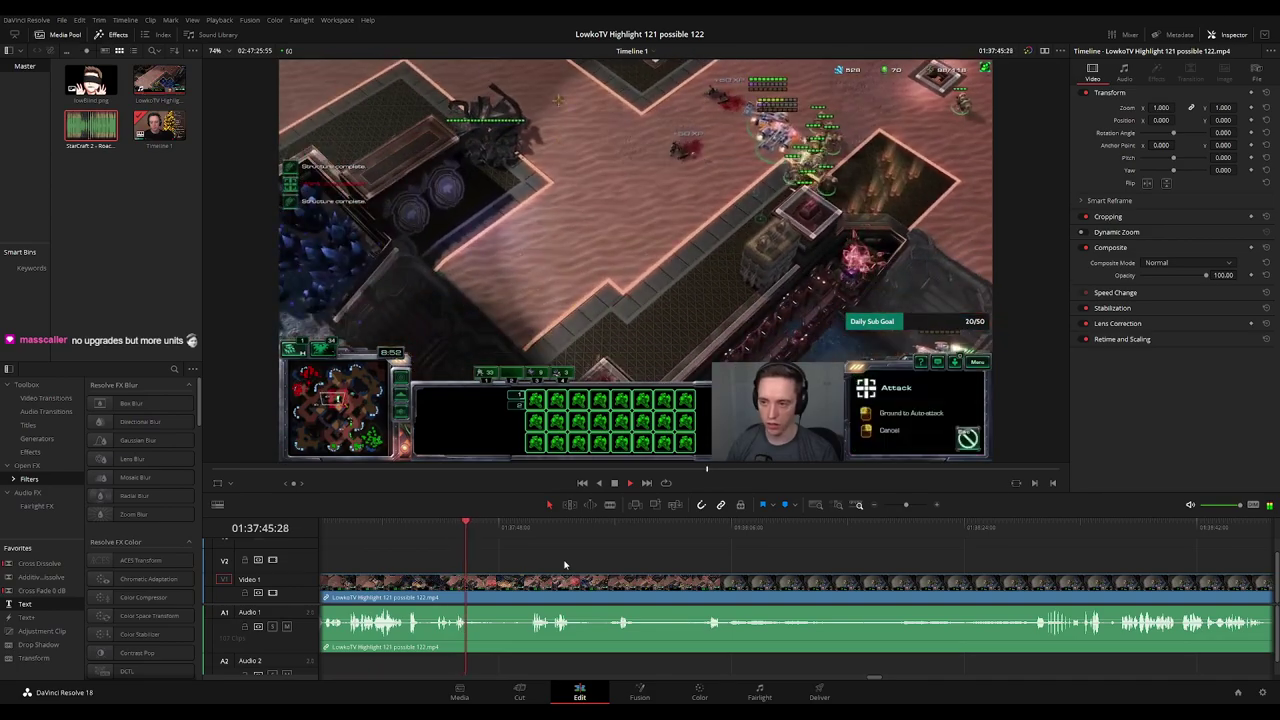
{"action": "left_click", "coordinate": [527, 528]}
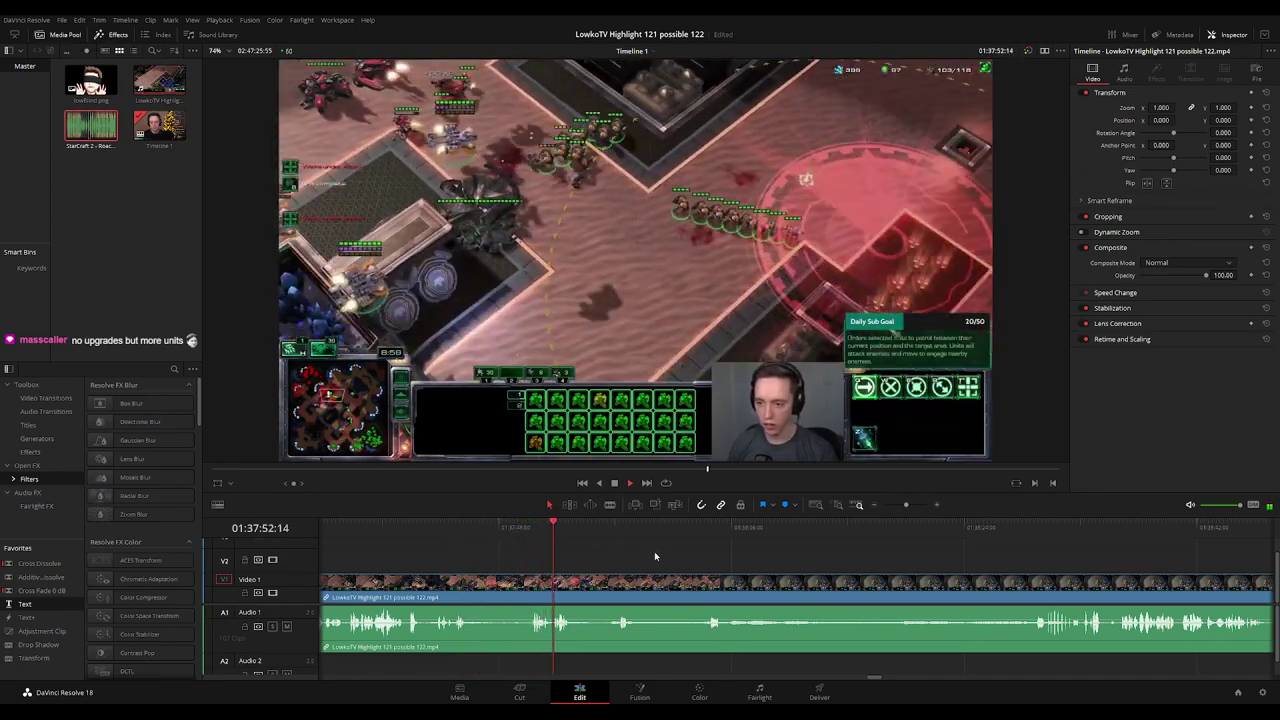
{"action": "left_click", "coordinate": [600, 528]}
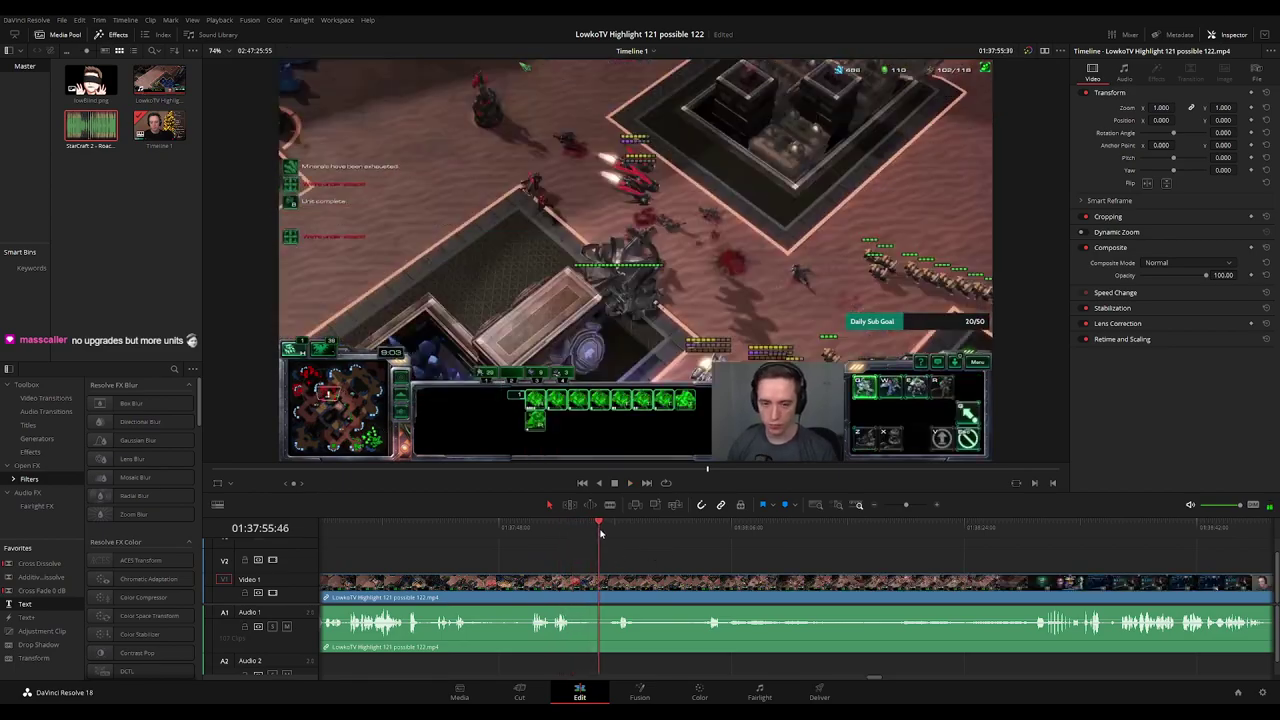
{"action": "left_click", "coordinate": [577, 528]}
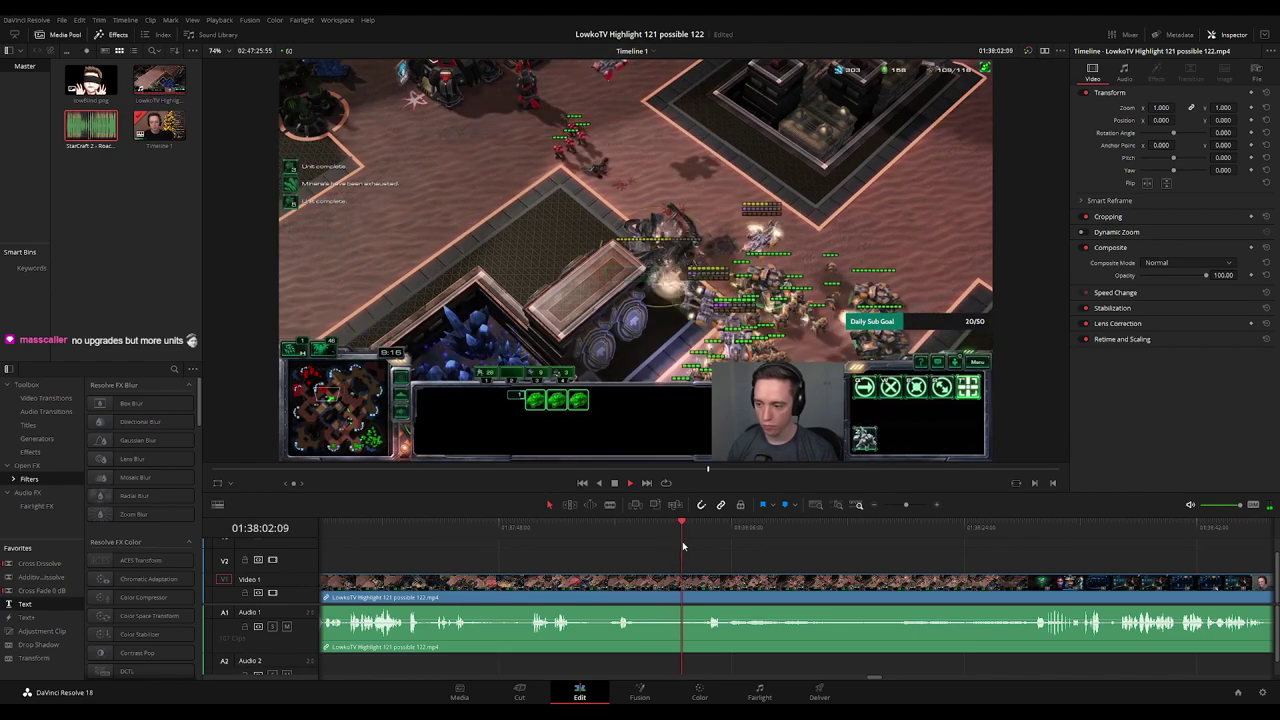
{"action": "scroll", "coordinate": [793, 567], "scroll_direction": "right", "scroll_amount": 5}
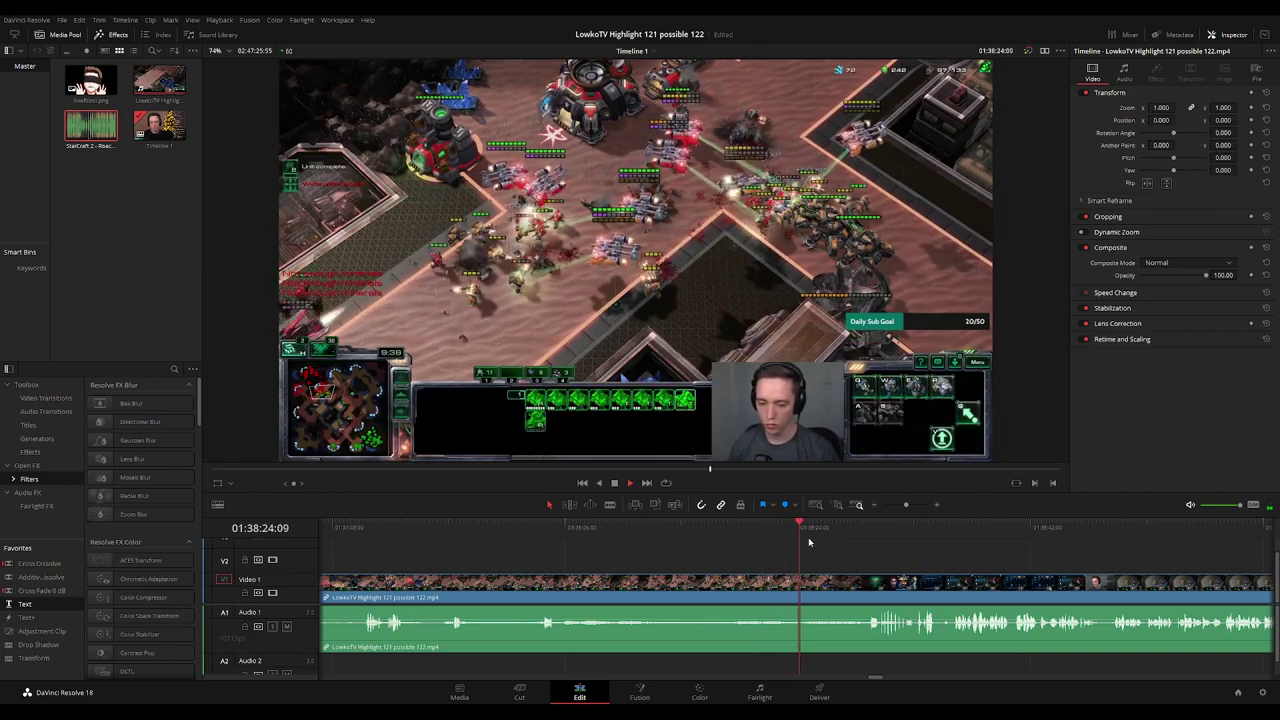
{"action": "left_click", "coordinate": [837, 523]}
{"action": "left_click_drag", "start_coordinate": [903, 554], "coordinate": [658, 553]}
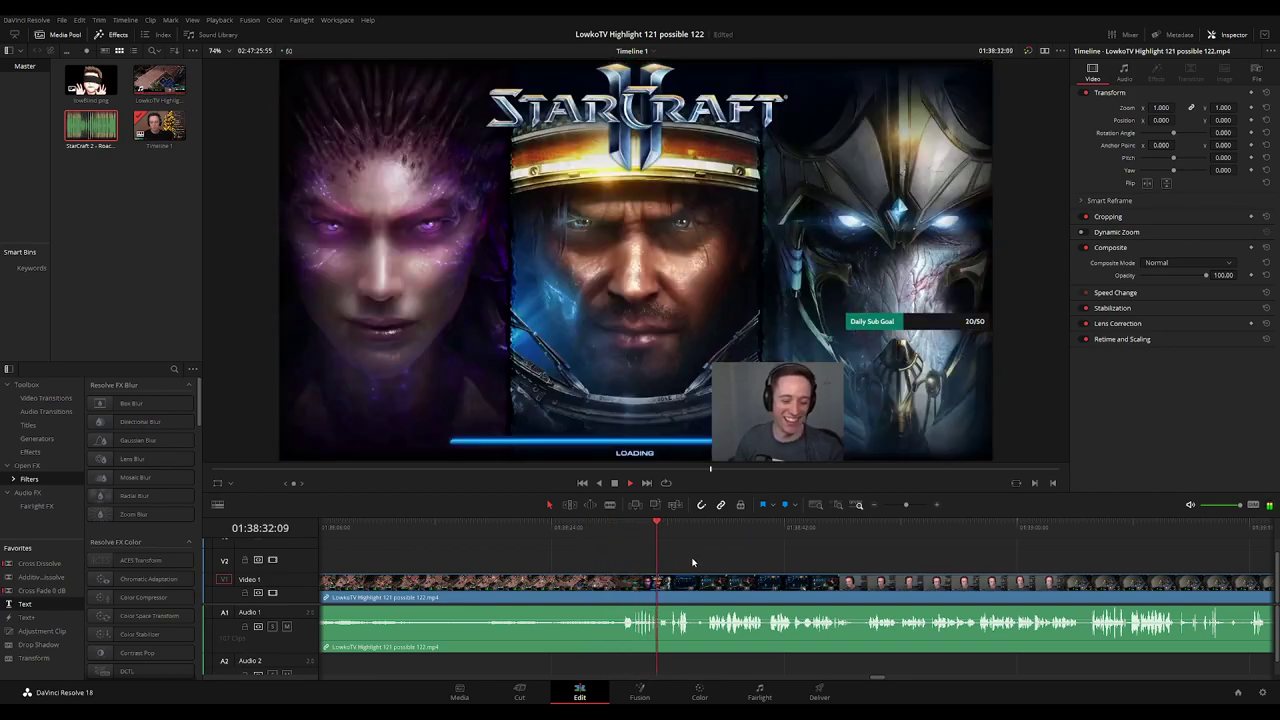
{"action": "left_click_drag", "start_coordinate": [762, 561], "coordinate": [626, 560]}
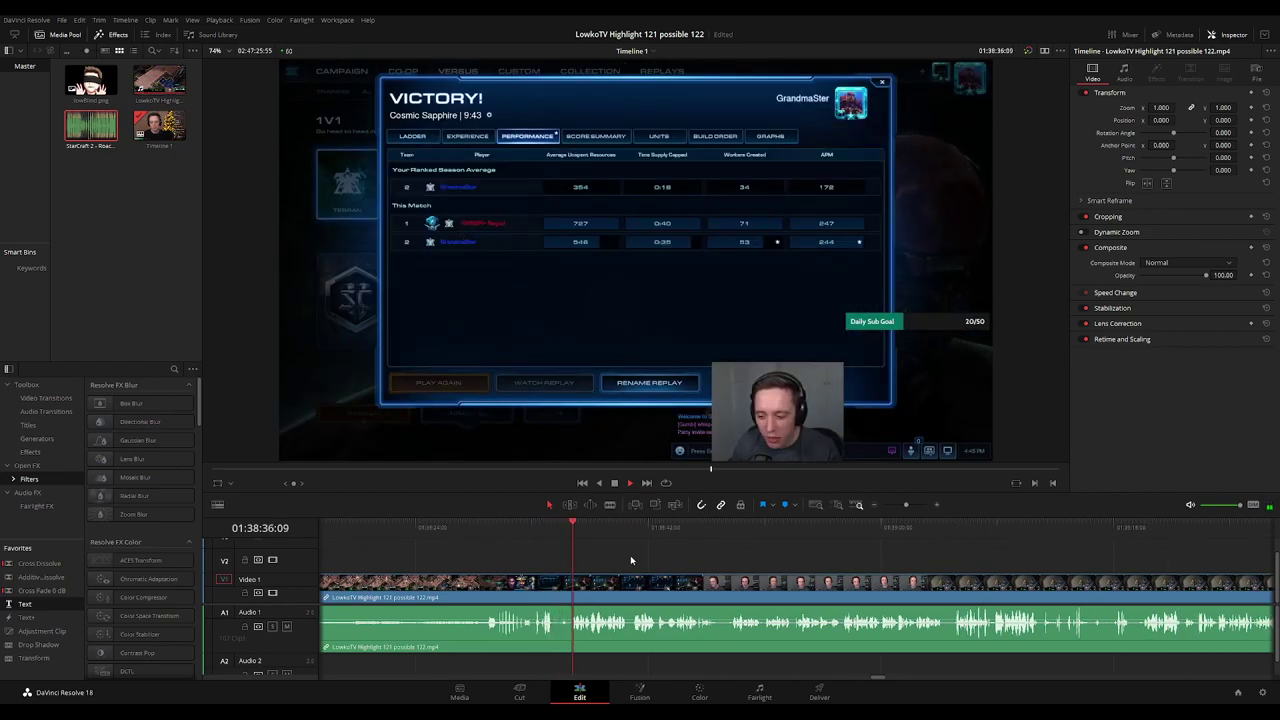
Cut out the pause from about 01:38:34 to 01:38:36, between the loading screen and the victory score screen, and close the gap.
{"action": "key", "text": "ctrl+="}
{"action": "left_click", "coordinate": [748, 590]}
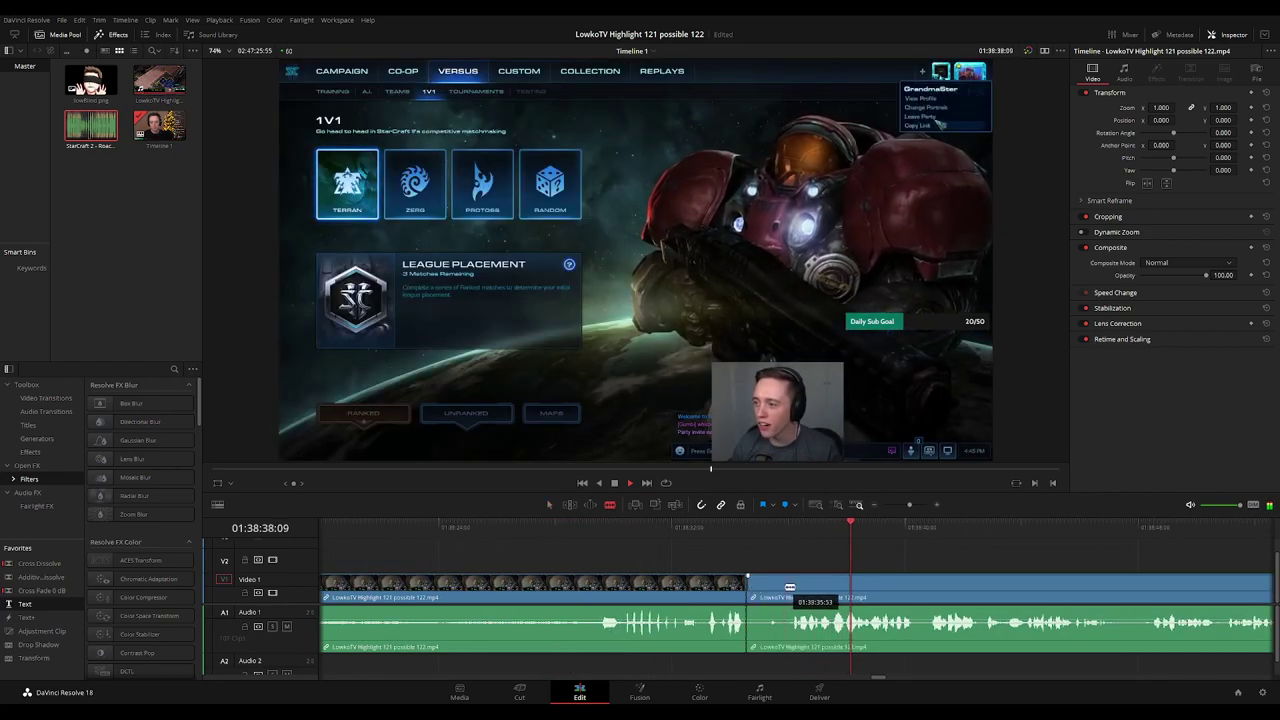
{"action": "left_click", "coordinate": [788, 590]}
{"action": "key", "text": "a"}
{"action": "left_click", "coordinate": [769, 592]}
{"action": "key", "text": "Delete"}
{"action": "left_click", "coordinate": [750, 528]}
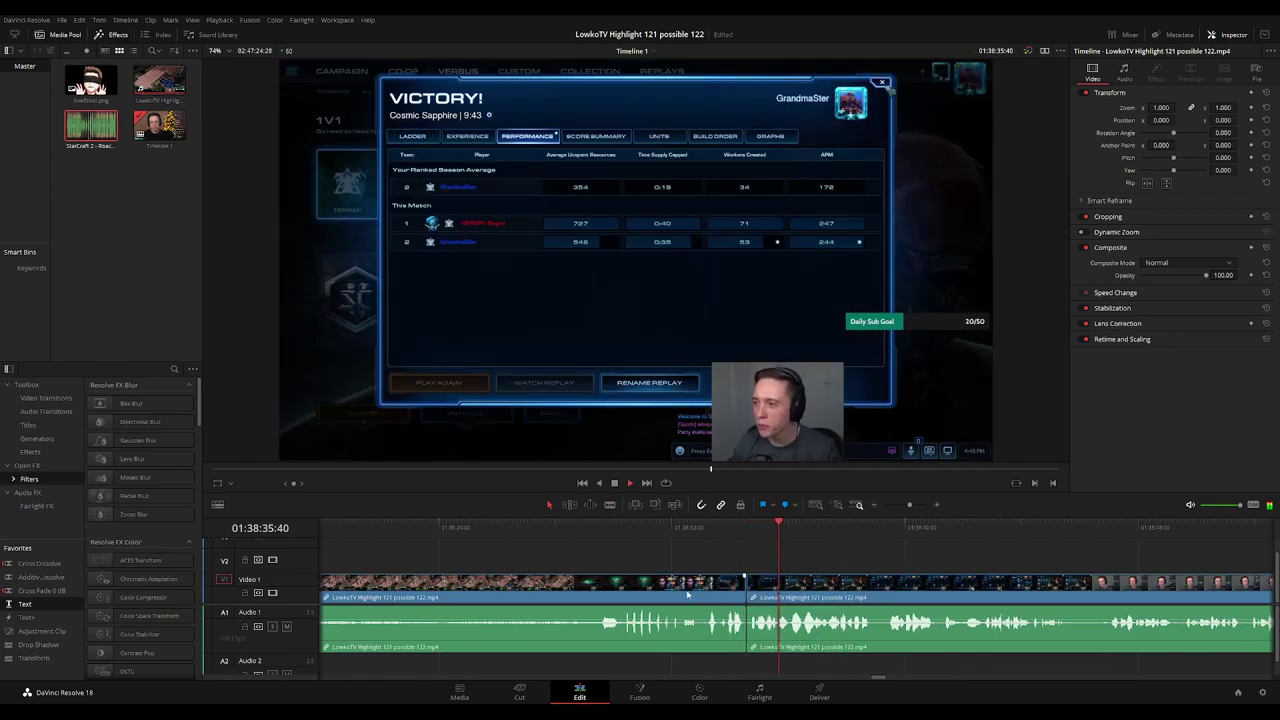
Mark the finished match clip before the victory screen cut blue, including its audio.
{"action": "scroll", "coordinate": [773, 576], "scroll_direction": "down", "scroll_amount": 3}
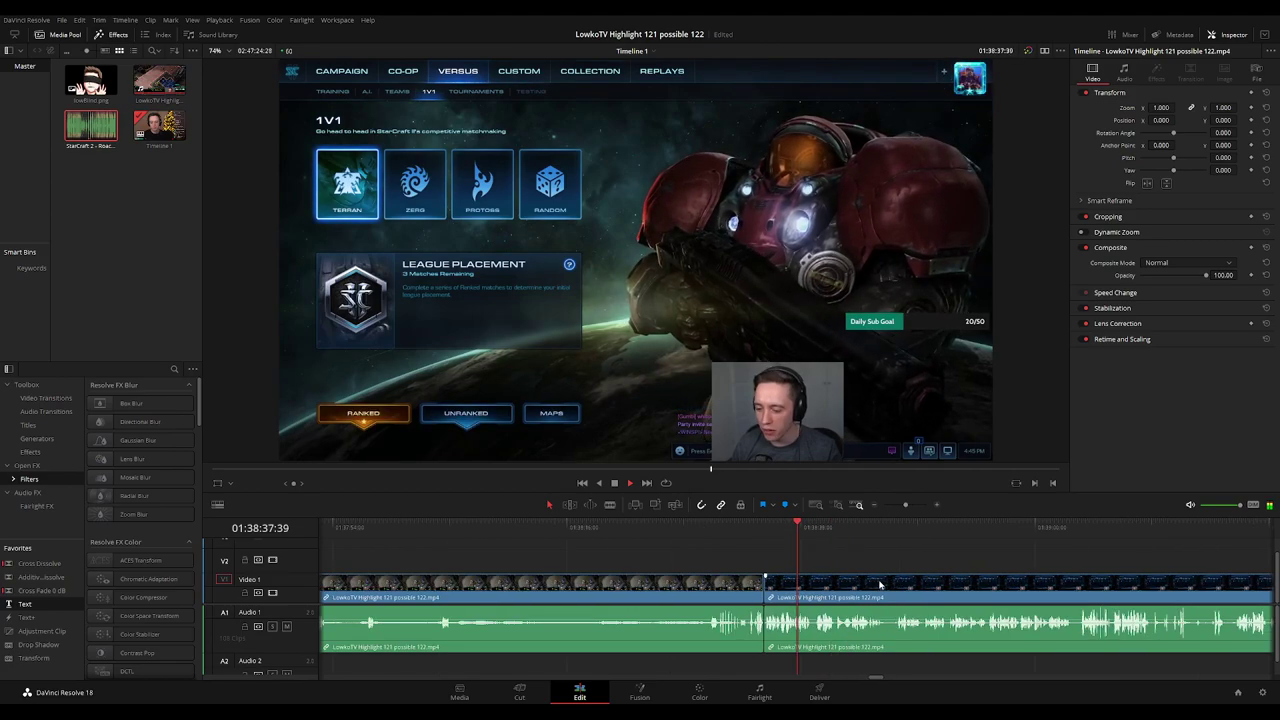
{"action": "left_click", "coordinate": [714, 580]}
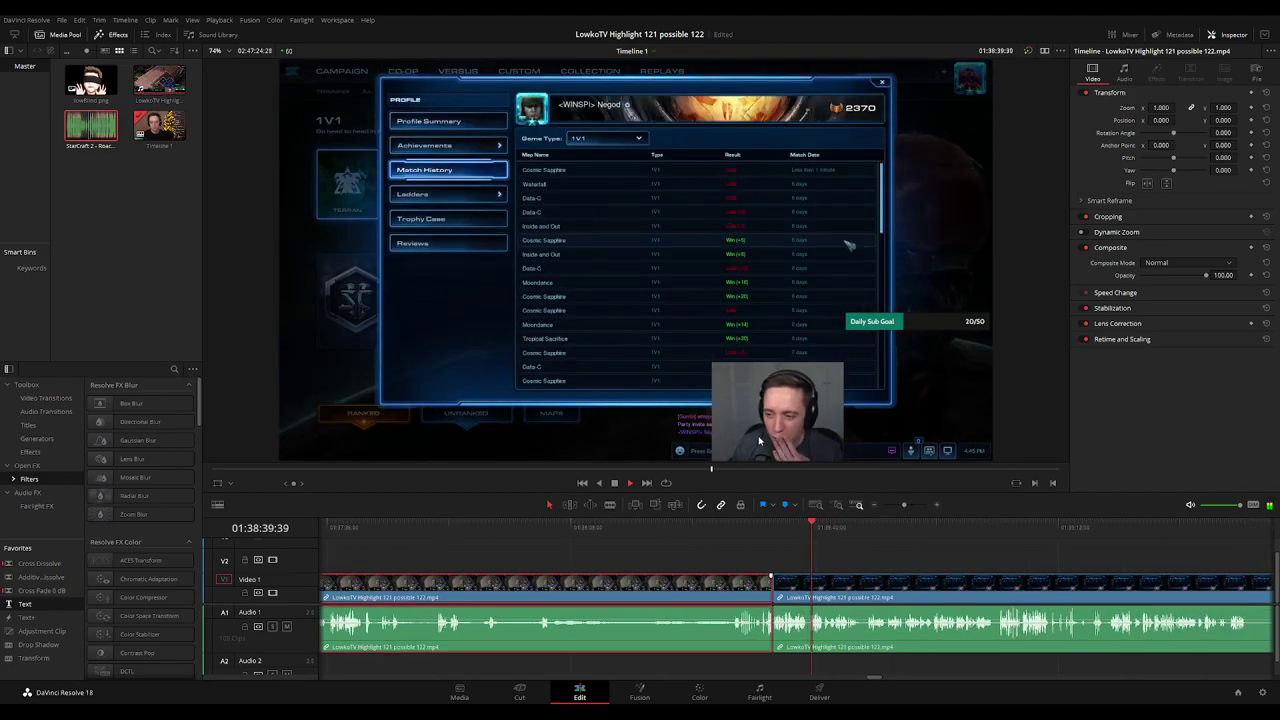
{"action": "left_click", "coordinate": [905, 552]}
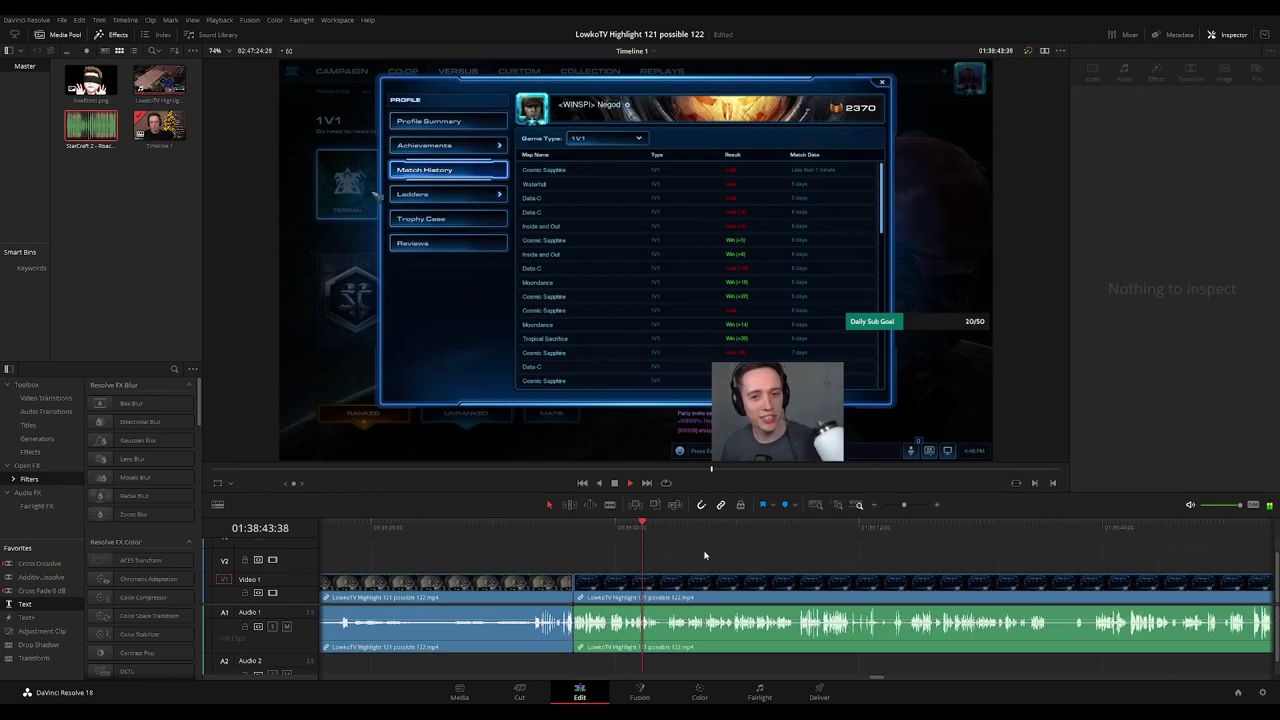
Cut out the short pause from about 01:39:03 to 01:39:04, where the webcam talk changes to the Reddit page, and close the gap.
{"action": "scroll", "coordinate": [709, 560], "scroll_direction": "up", "scroll_amount": 3}
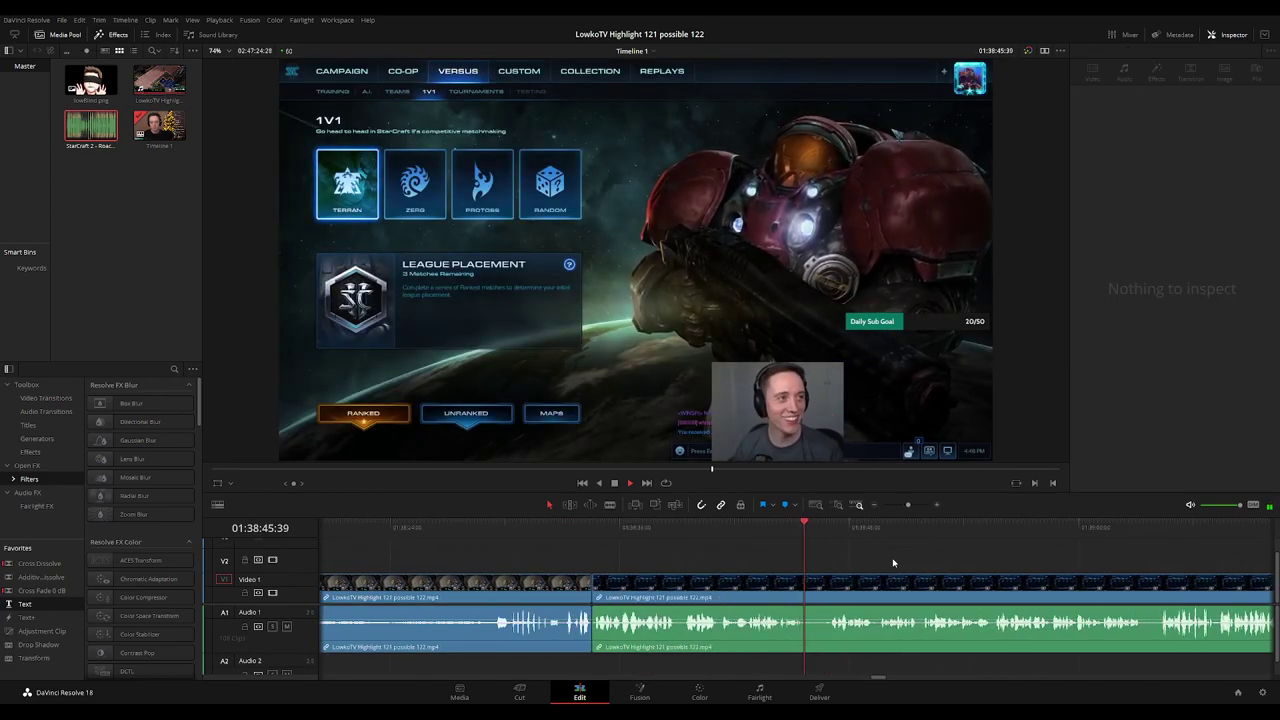
{"action": "left_click_drag", "start_coordinate": [945, 562], "coordinate": [706, 561]}
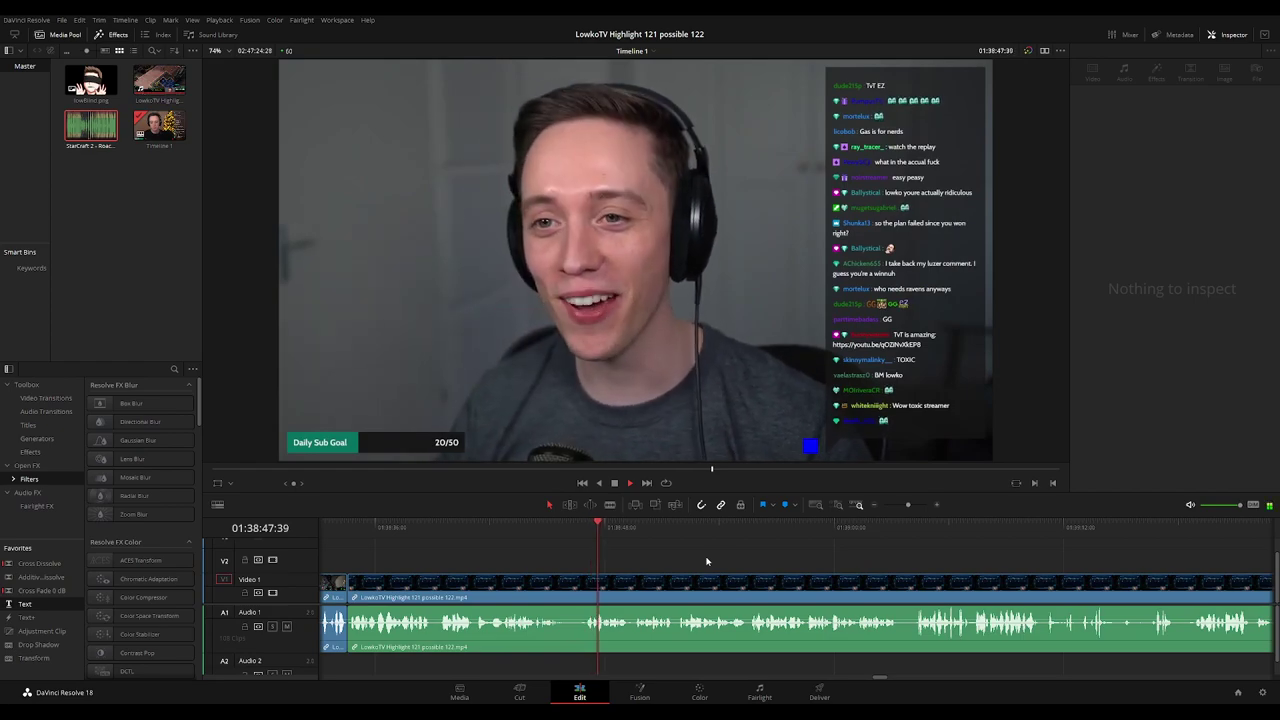
{"action": "left_click", "coordinate": [706, 561]}
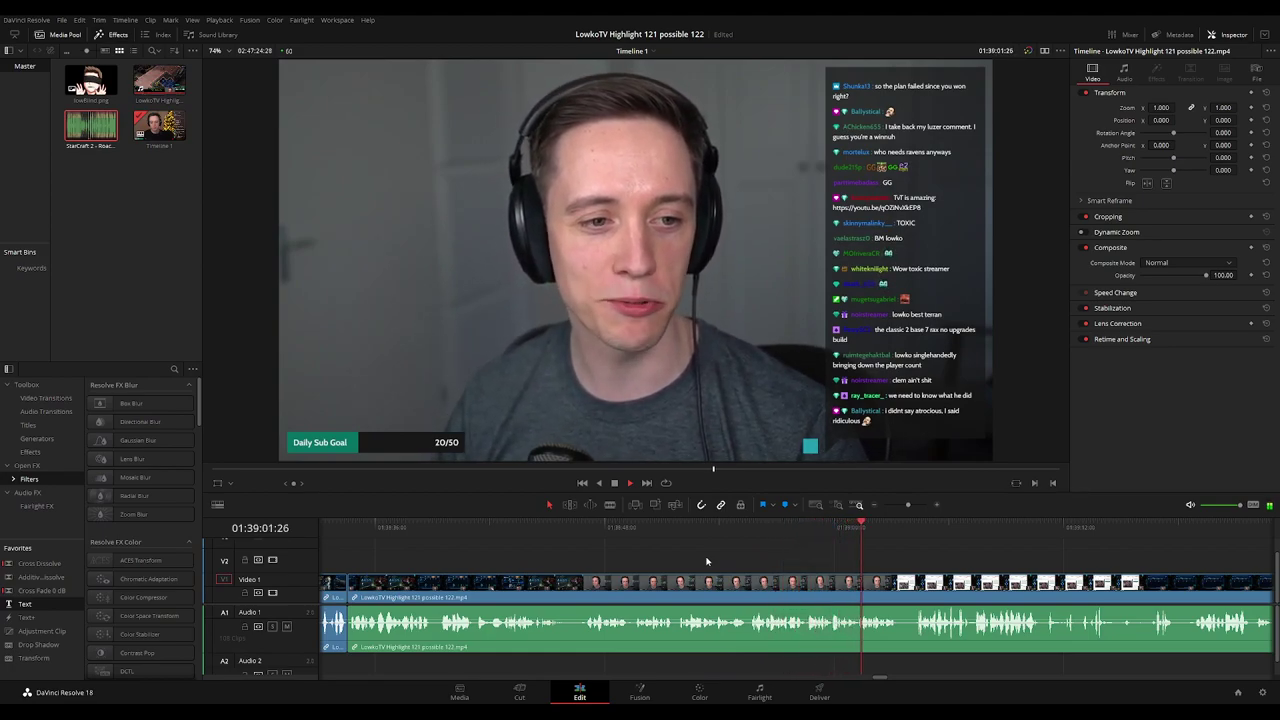
{"action": "scroll", "coordinate": [840, 537], "scroll_direction": "right", "scroll_amount": 3}
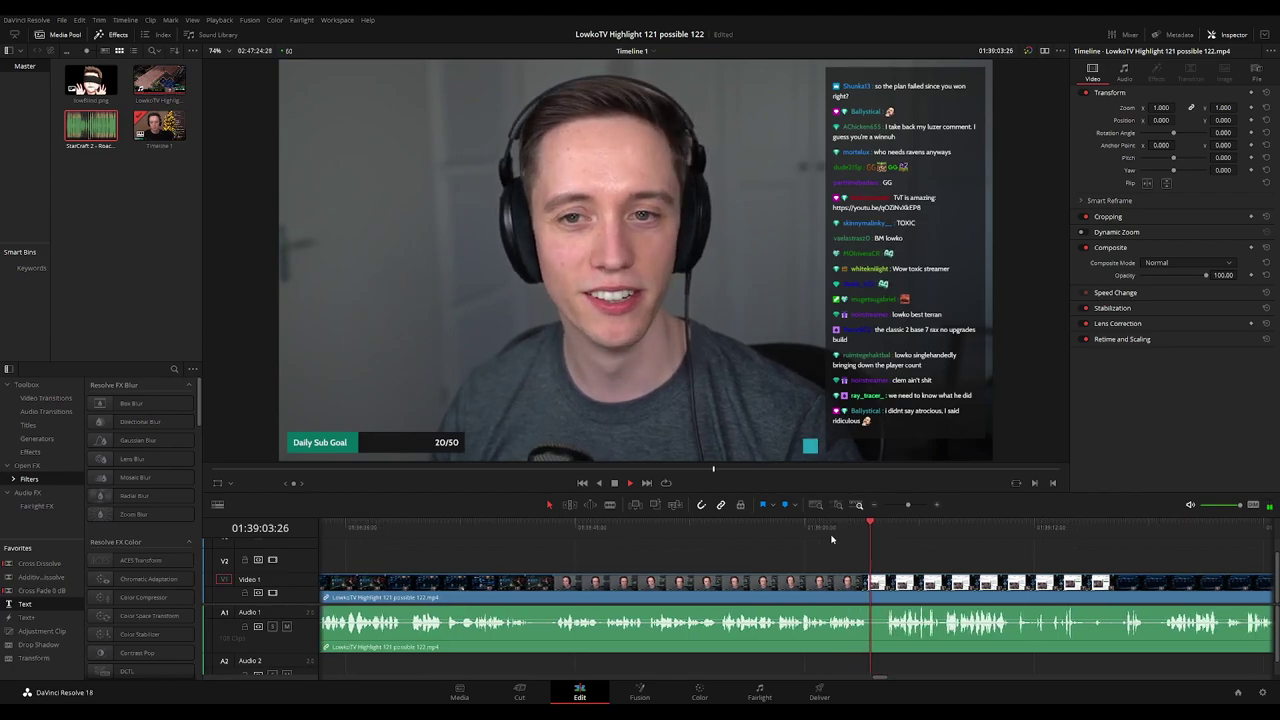
{"action": "key", "text": "b"}
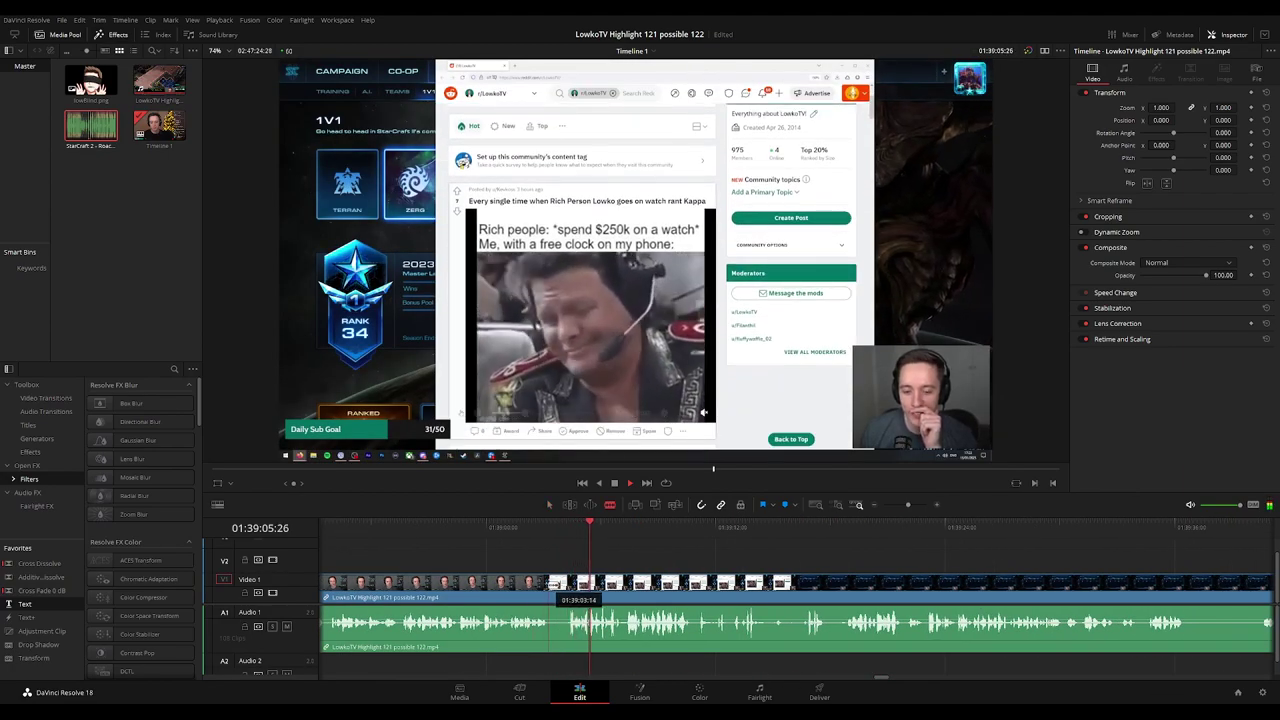
{"action": "left_click", "coordinate": [550, 583]}
{"action": "left_click", "coordinate": [566, 583]}
{"action": "key", "text": "a"}
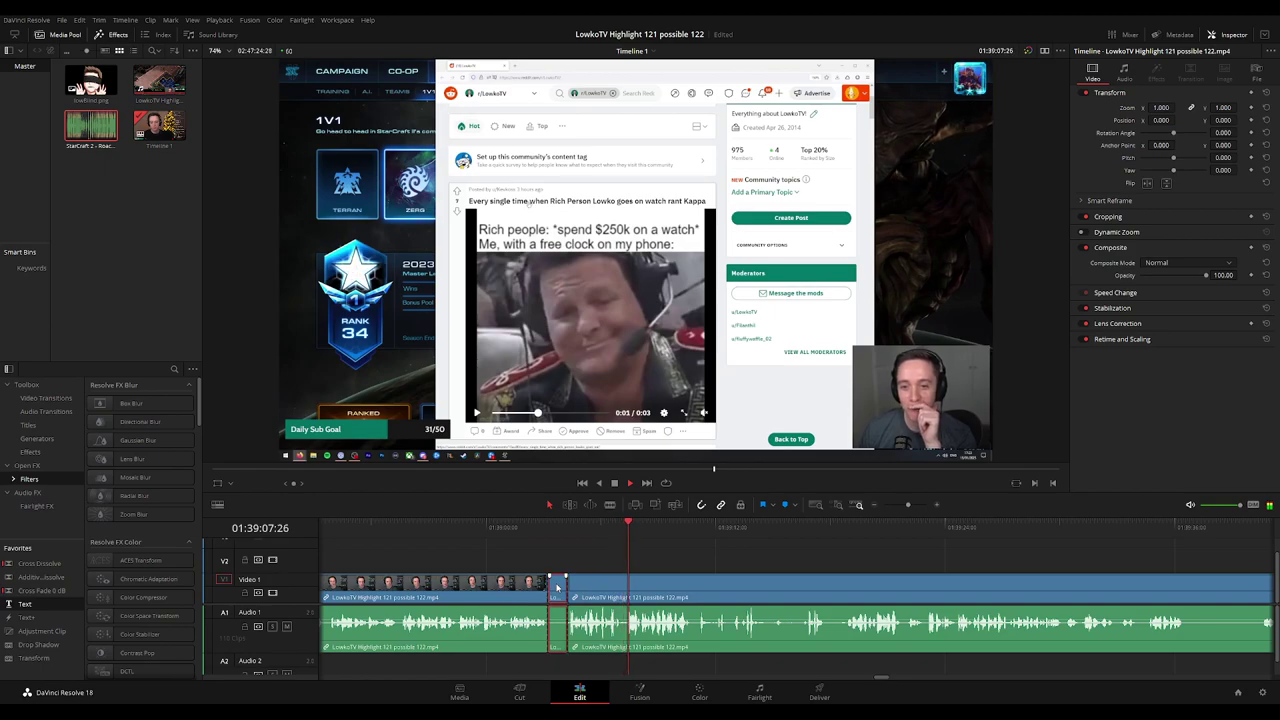
{"action": "left_click", "coordinate": [557, 583]}
{"action": "key", "text": "Delete"}
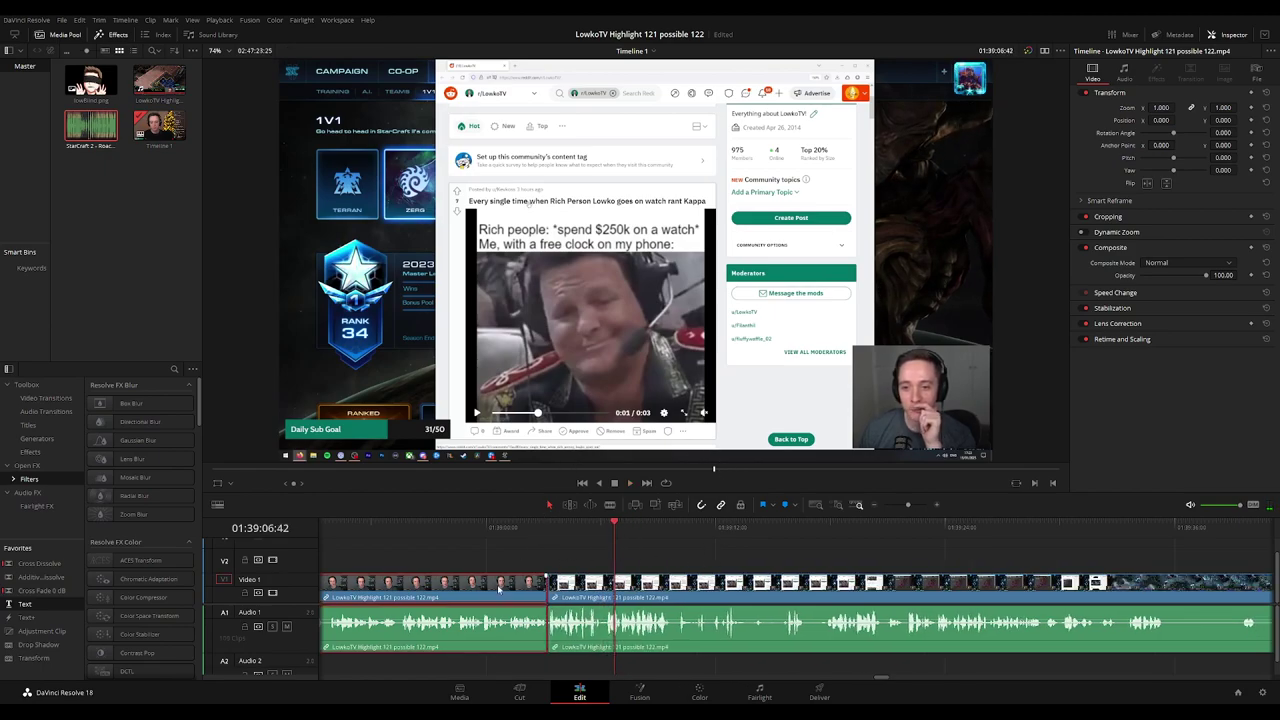
Mark the finished clip before the Reddit page blue and replay the cut into the Reddit section.
{"action": "key", "text": "c"}
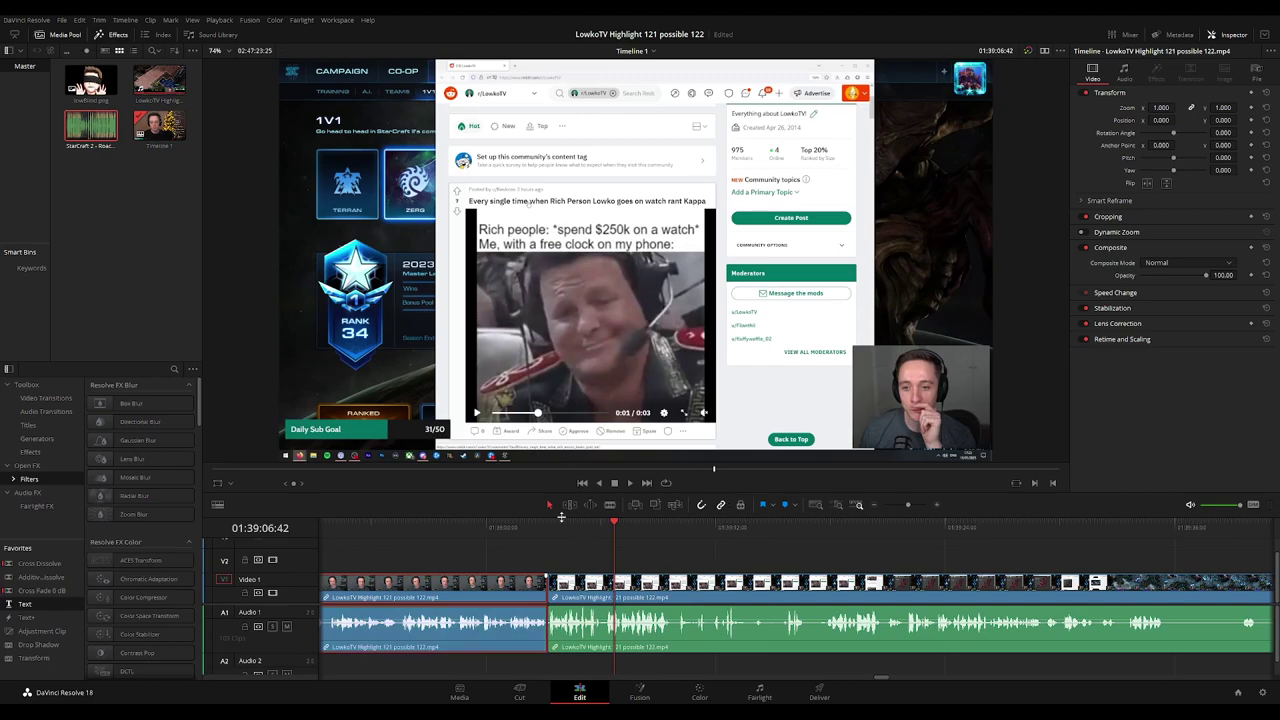
{"action": "left_click", "coordinate": [554, 521]}
{"action": "key", "text": "space"}
{"action": "left_click", "coordinate": [744, 548]}
Split off the Reddit clip section from 01:39:05:18 to 01:39:05:57 and mute its audio on Audio 1.
{"action": "key", "text": "ctrl+equal"}
{"action": "key", "text": "ctrl+equal"}
{"action": "key", "text": "ctrl+equal"}
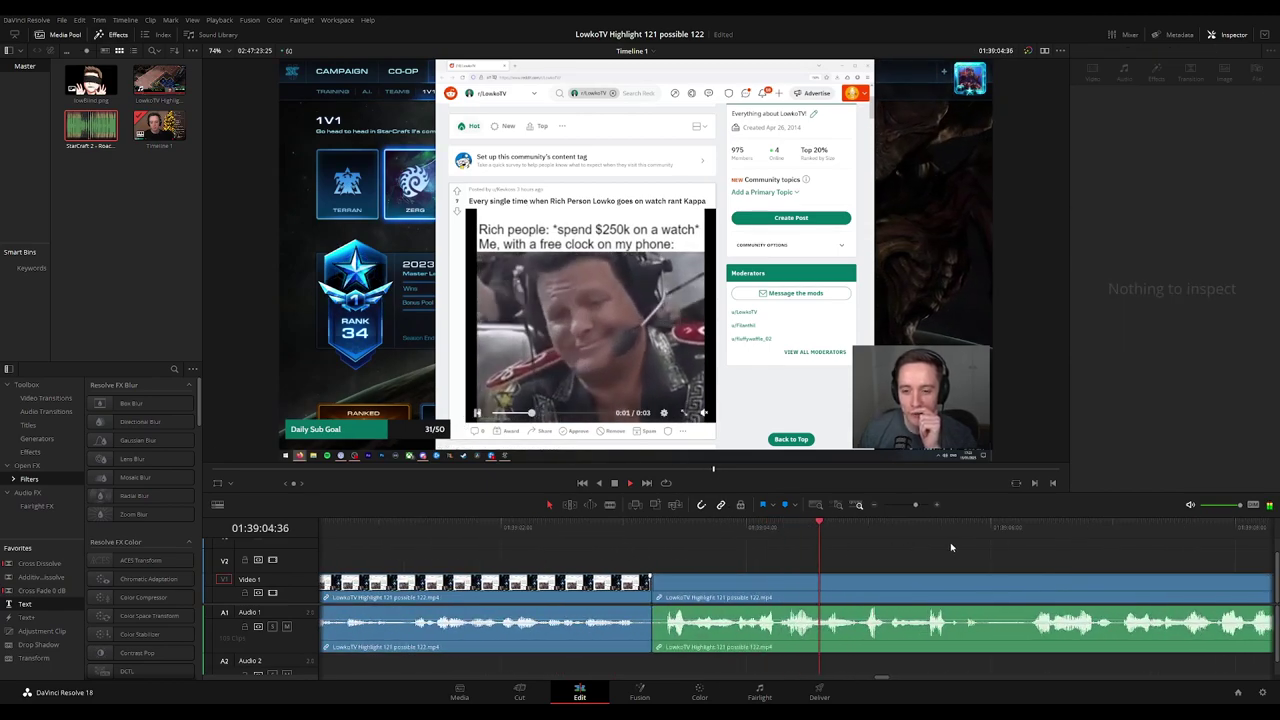
{"action": "left_click_drag", "start_coordinate": [998, 546], "coordinate": [654, 546]}
{"action": "left_click", "coordinate": [525, 527]}
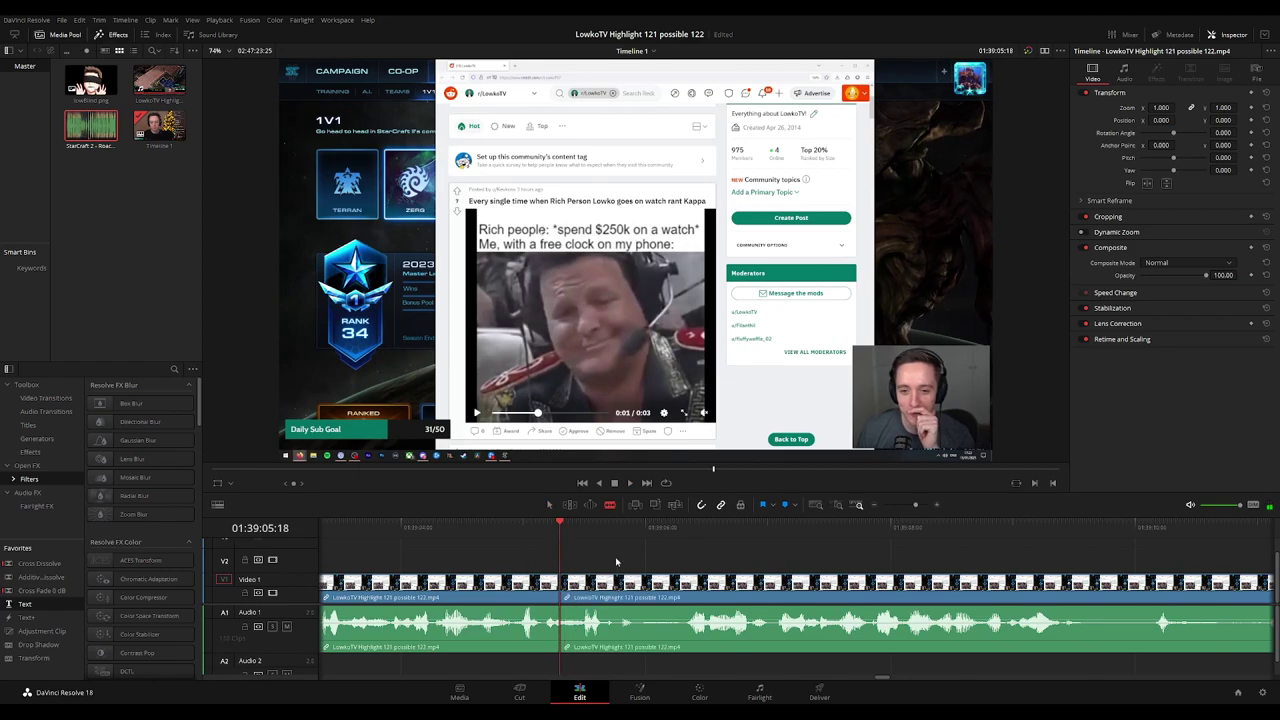
{"action": "key", "text": "a"}
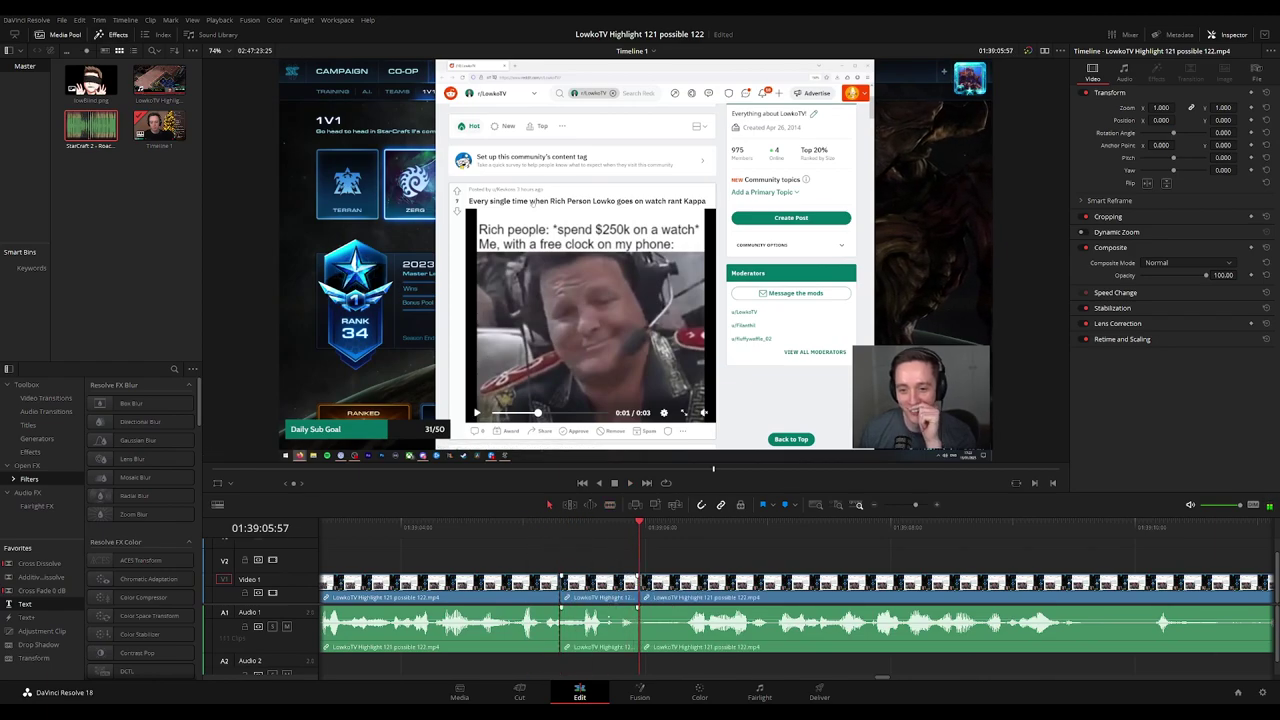
{"action": "left_click_drag", "start_coordinate": [607, 618], "coordinate": [604, 645]}
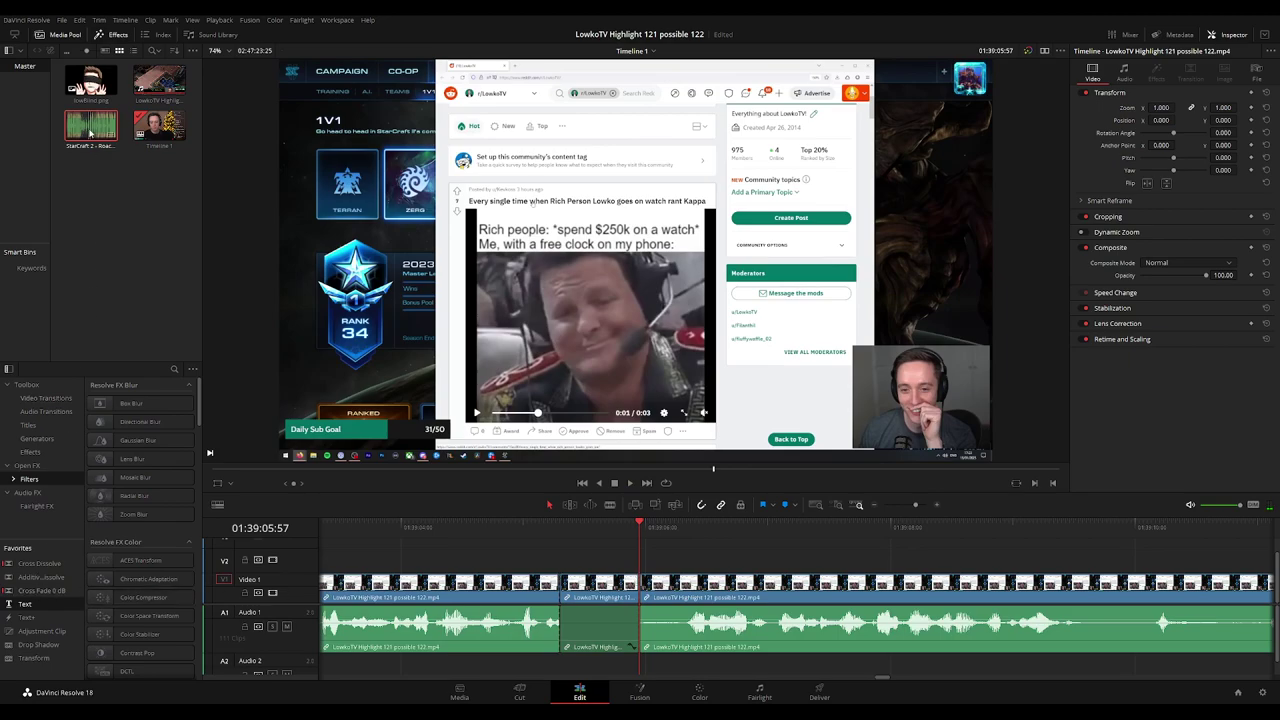
Place the StarCraft 2 - Roach Quotes audio on Audio 2 under the muted section, trim it to fit, set its volume to -23.00 and replay it.
{"action": "left_click_drag", "start_coordinate": [90, 132], "coordinate": [561, 667]}
{"action": "left_click_drag", "start_coordinate": [664, 668], "coordinate": [637, 667]}
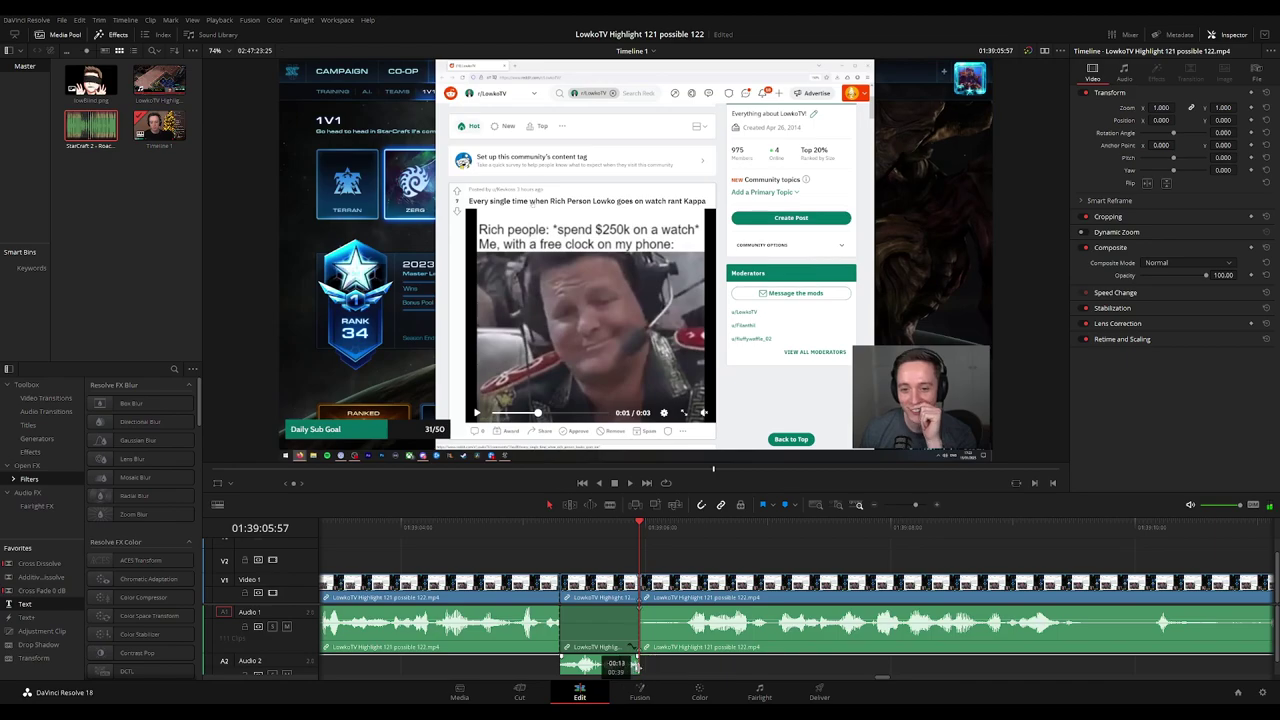
{"action": "left_click", "coordinate": [622, 668]}
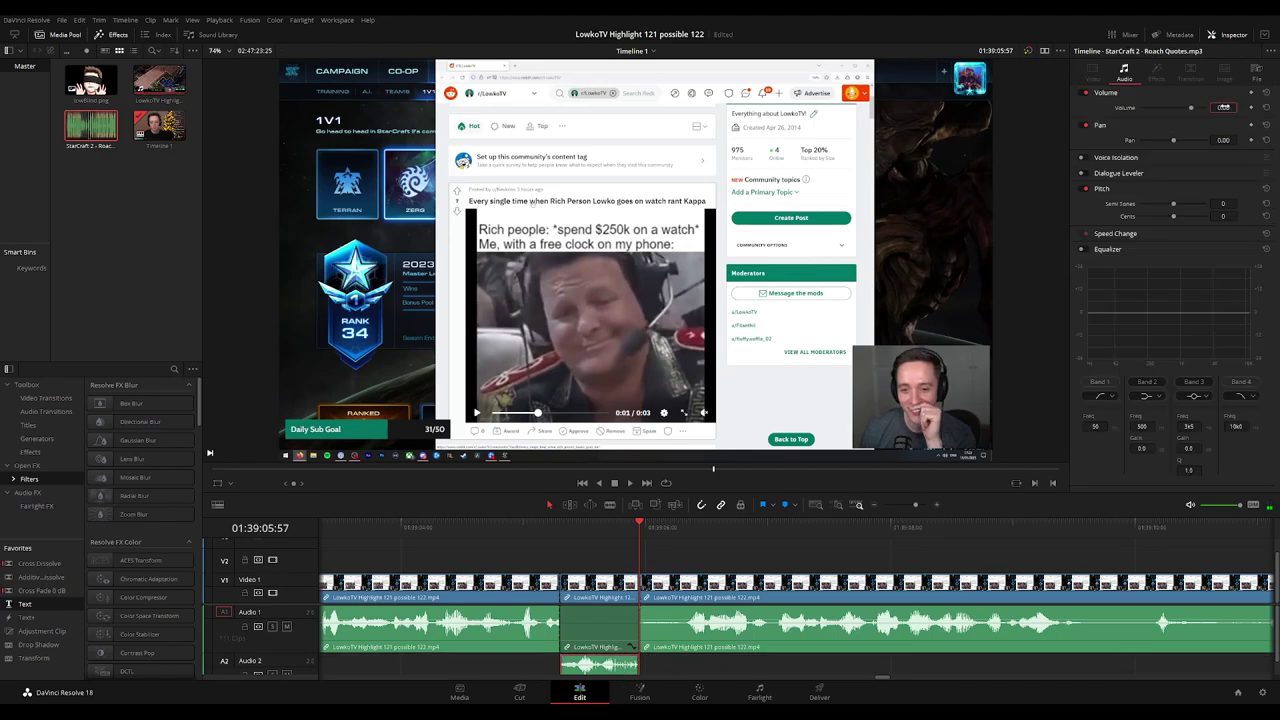
{"action": "left_click", "coordinate": [449, 527]}
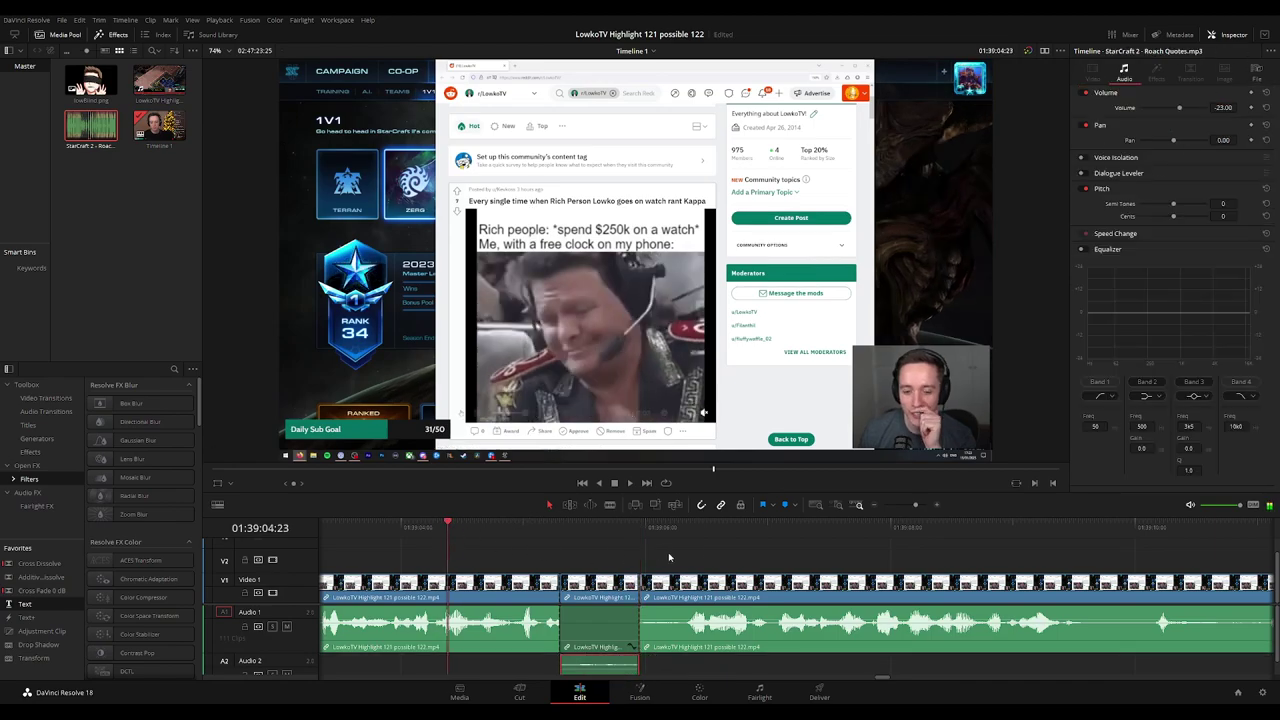
{"action": "key", "text": "space"}
{"action": "left_click", "coordinate": [700, 553]}
Mark the short Reddit clips around the muted section green and continue playback to about 01:39:21.
{"action": "key", "text": "ctrl+minus"}
{"action": "key", "text": "ctrl+minus"}
{"action": "key", "text": "ctrl+minus"}
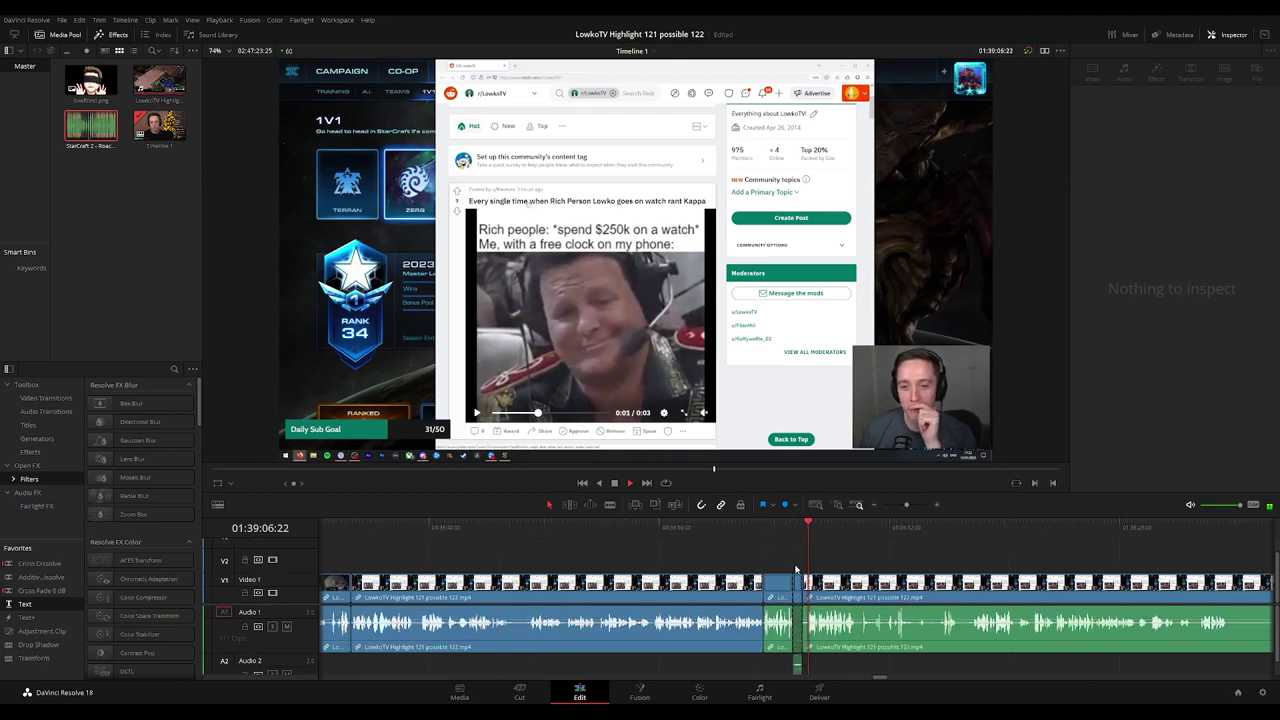
{"action": "left_click_drag", "start_coordinate": [798, 564], "coordinate": [778, 592]}
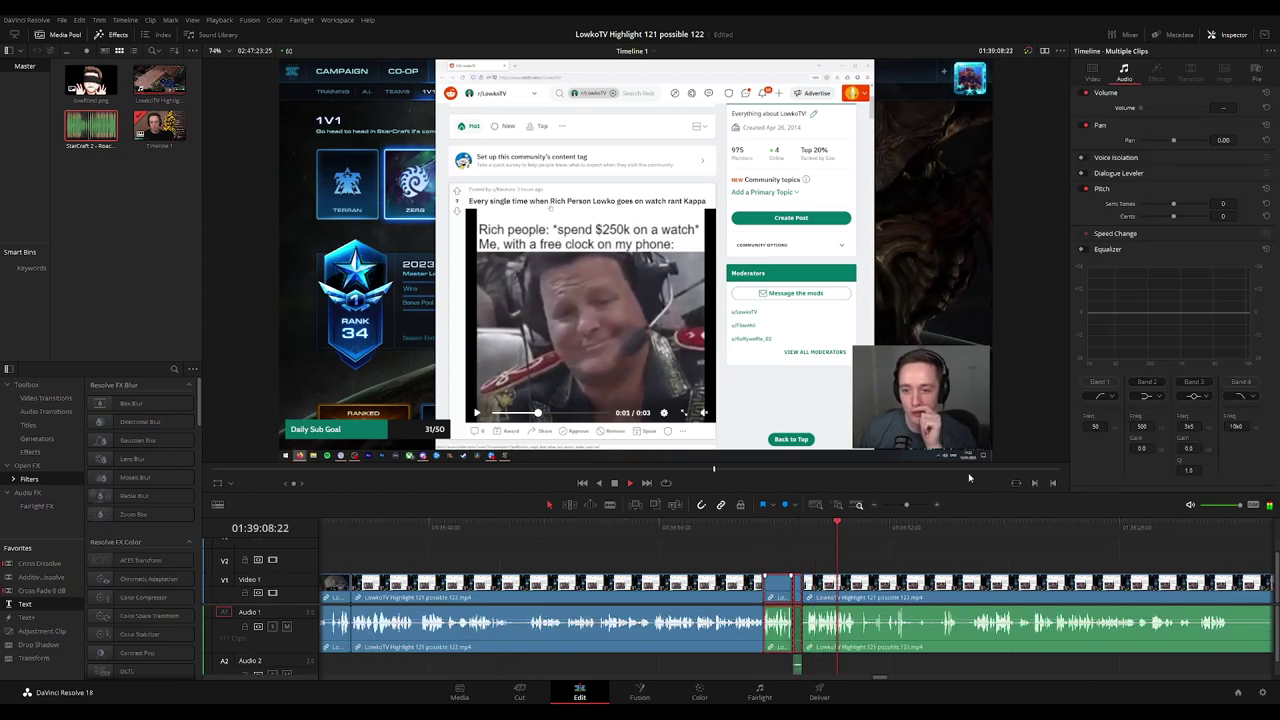
{"action": "left_click", "coordinate": [919, 555]}
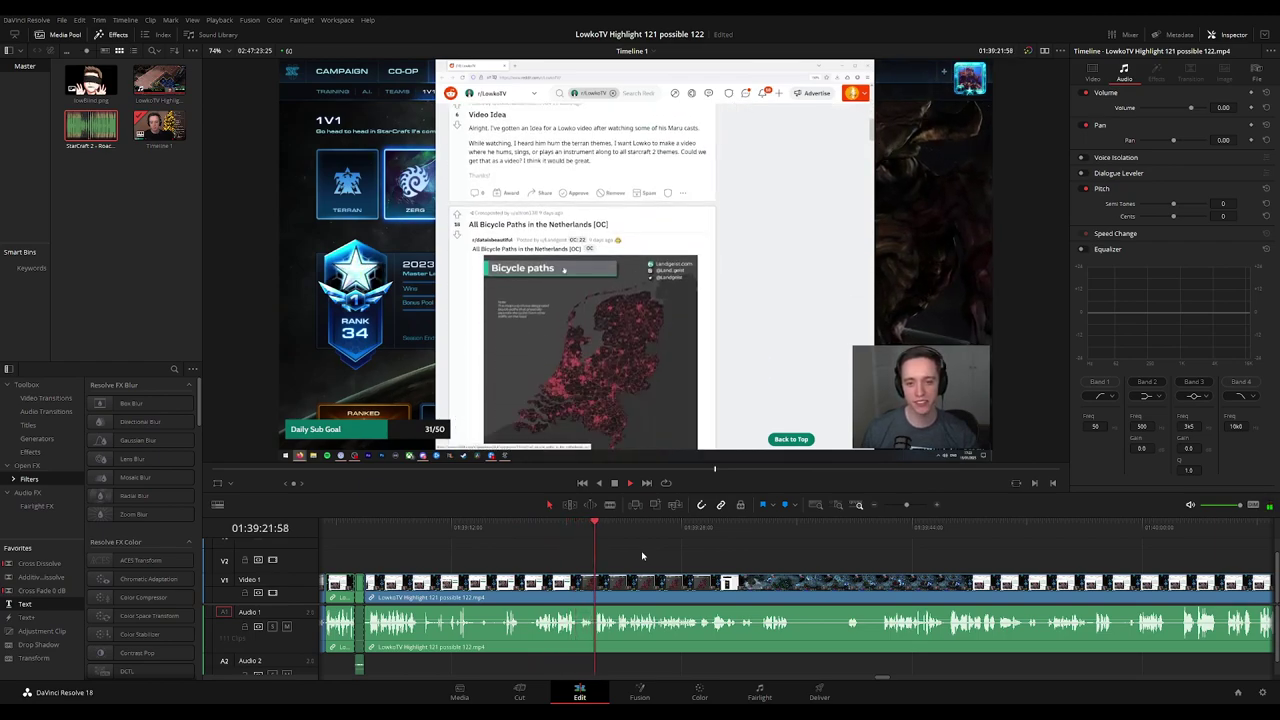
Cut out the short pause starting at about 01:39:21:45 in the bicycle paths post, close the gap and mark the clip before it green.
{"action": "key", "text": "ctrl+equal"}
{"action": "key", "text": "ctrl+equal"}
{"action": "key", "text": "b"}
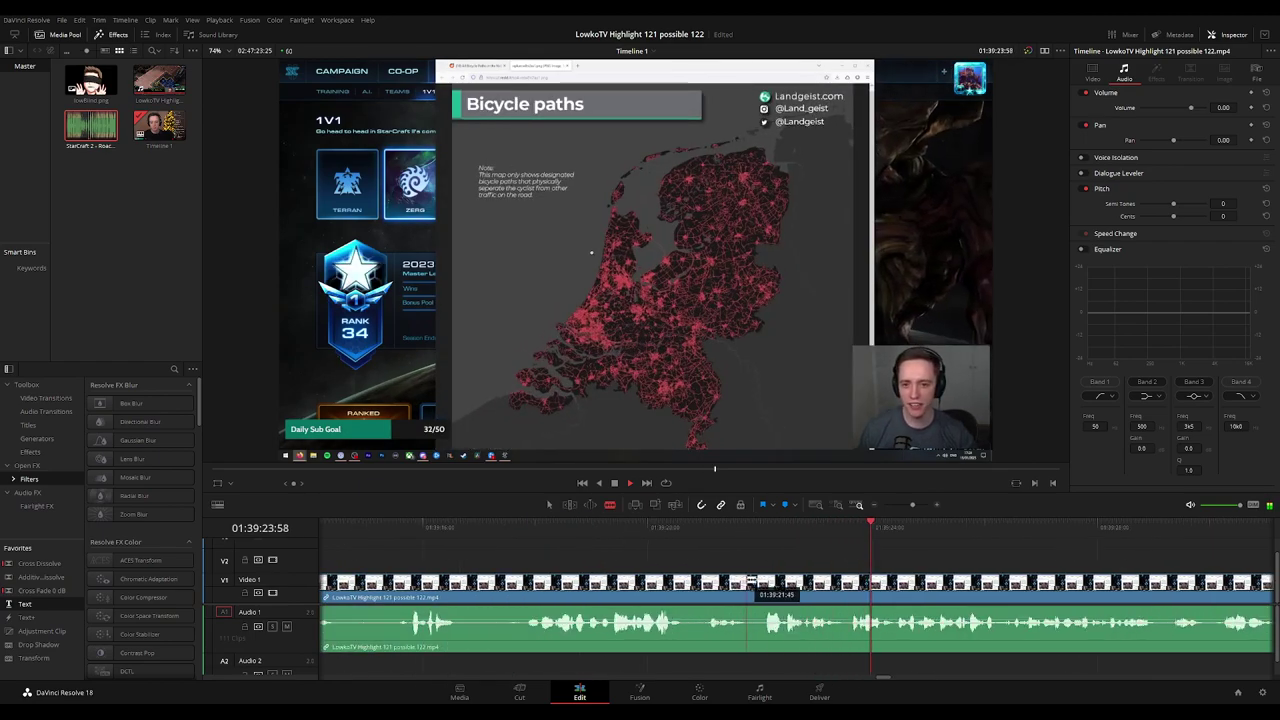
{"action": "left_click", "coordinate": [748, 583]}
{"action": "left_click", "coordinate": [764, 581]}
{"action": "key", "text": "a"}
{"action": "left_click", "coordinate": [757, 590]}
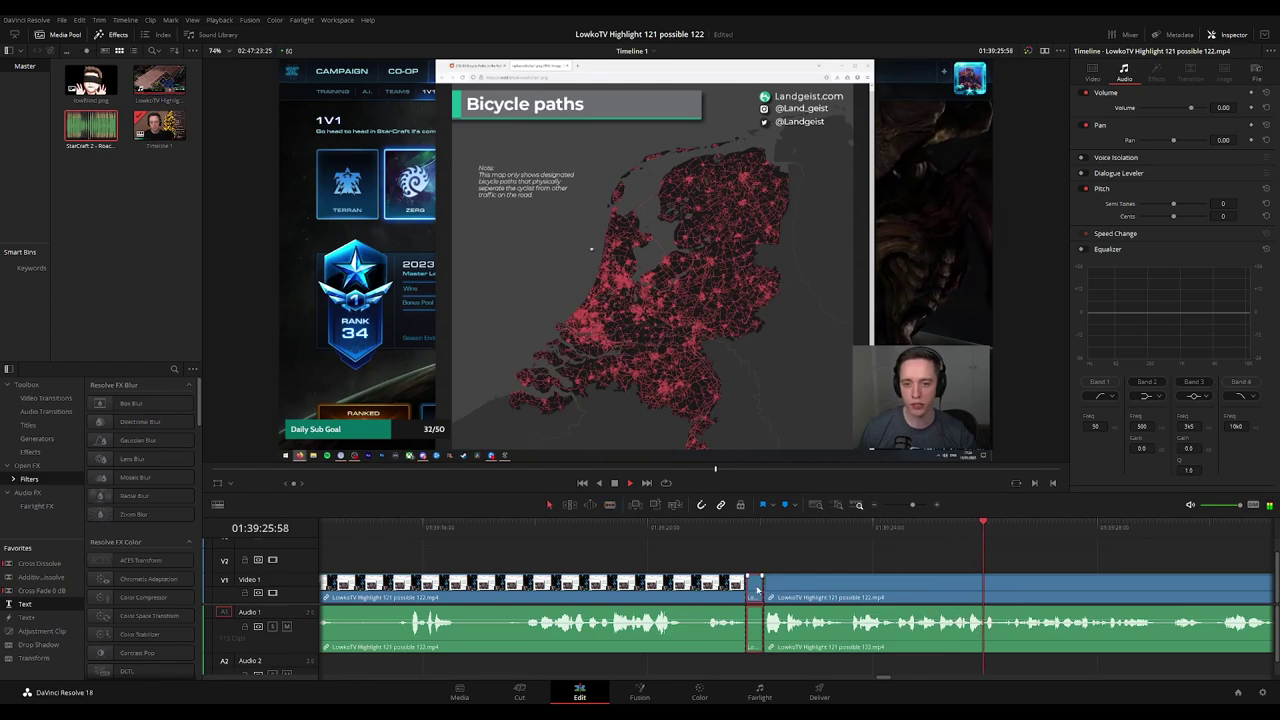
{"action": "key", "text": "Delete"}
{"action": "left_click", "coordinate": [697, 588]}
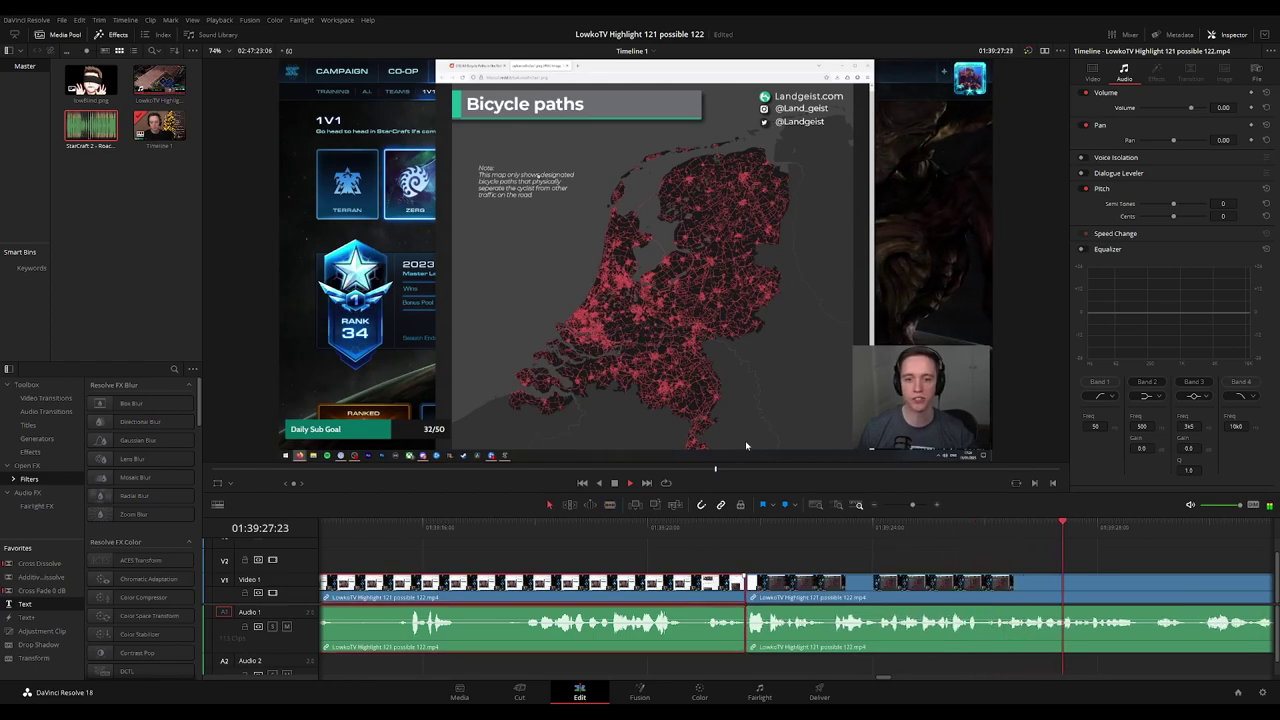
{"action": "left_click", "coordinate": [1108, 550]}
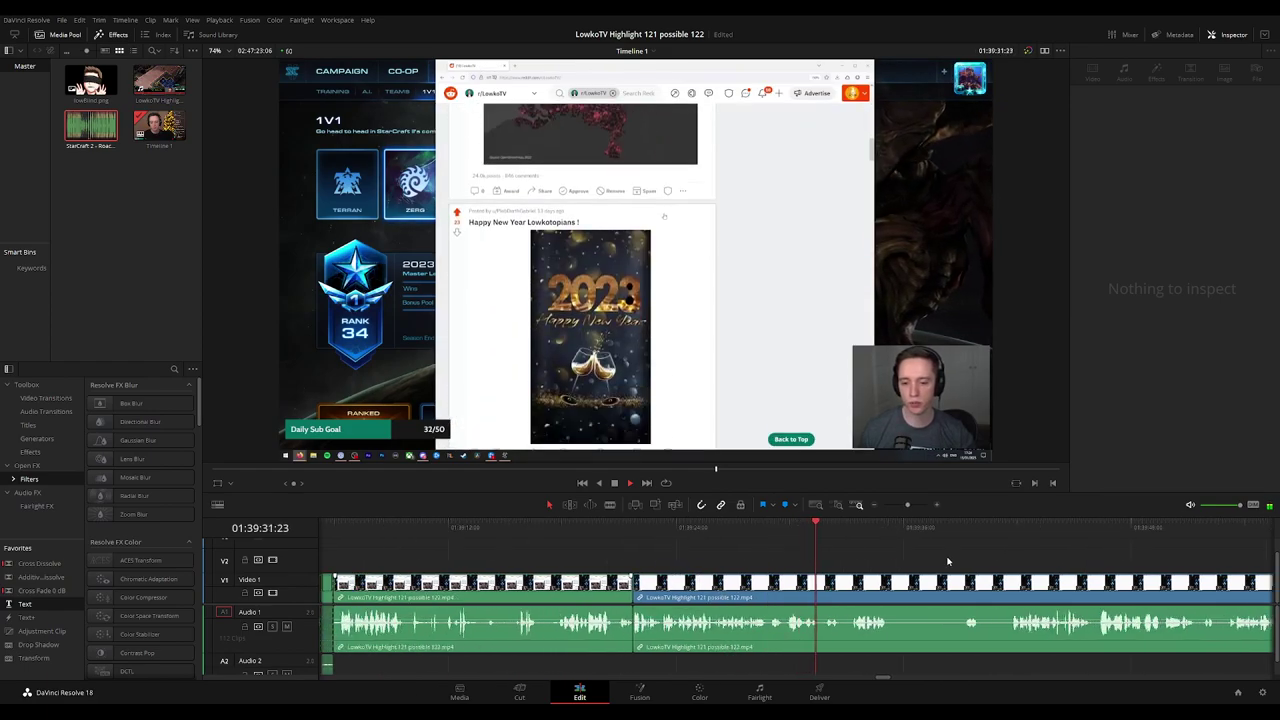
Cut out the short pause ending at about 01:39:31:46, close the gap and mark the clip before it green.
{"action": "left_click", "coordinate": [694, 581]}
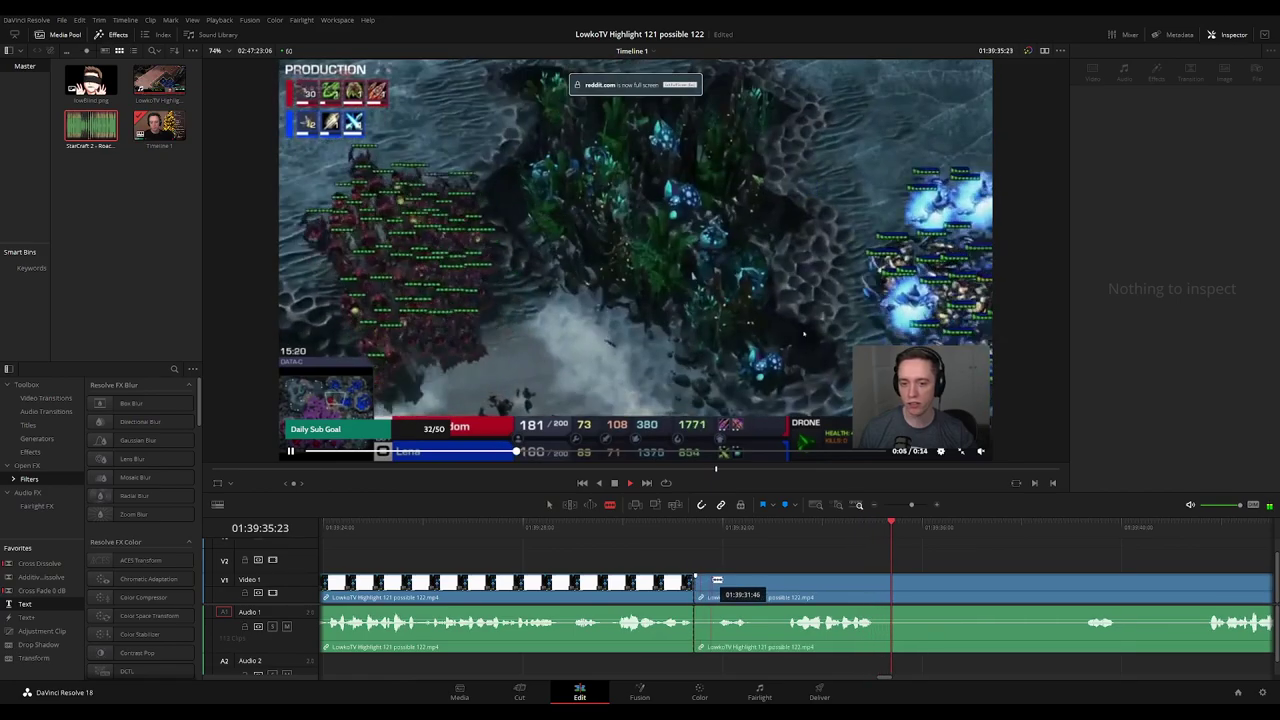
{"action": "left_click", "coordinate": [716, 581]}
{"action": "key", "text": "a"}
{"action": "left_click", "coordinate": [706, 590]}
{"action": "key", "text": "Delete"}
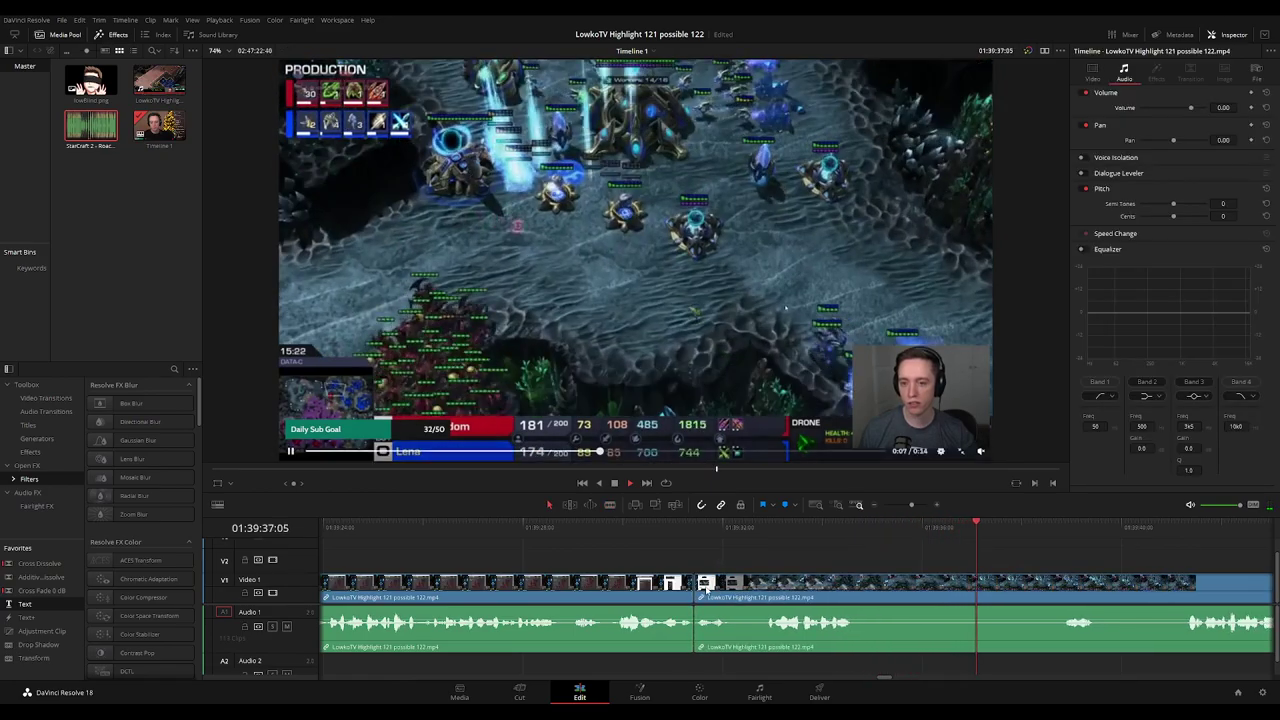
{"action": "scroll", "coordinate": [741, 597], "scroll_direction": "down", "scroll_amount": 5}
{"action": "left_click", "coordinate": [741, 597]}
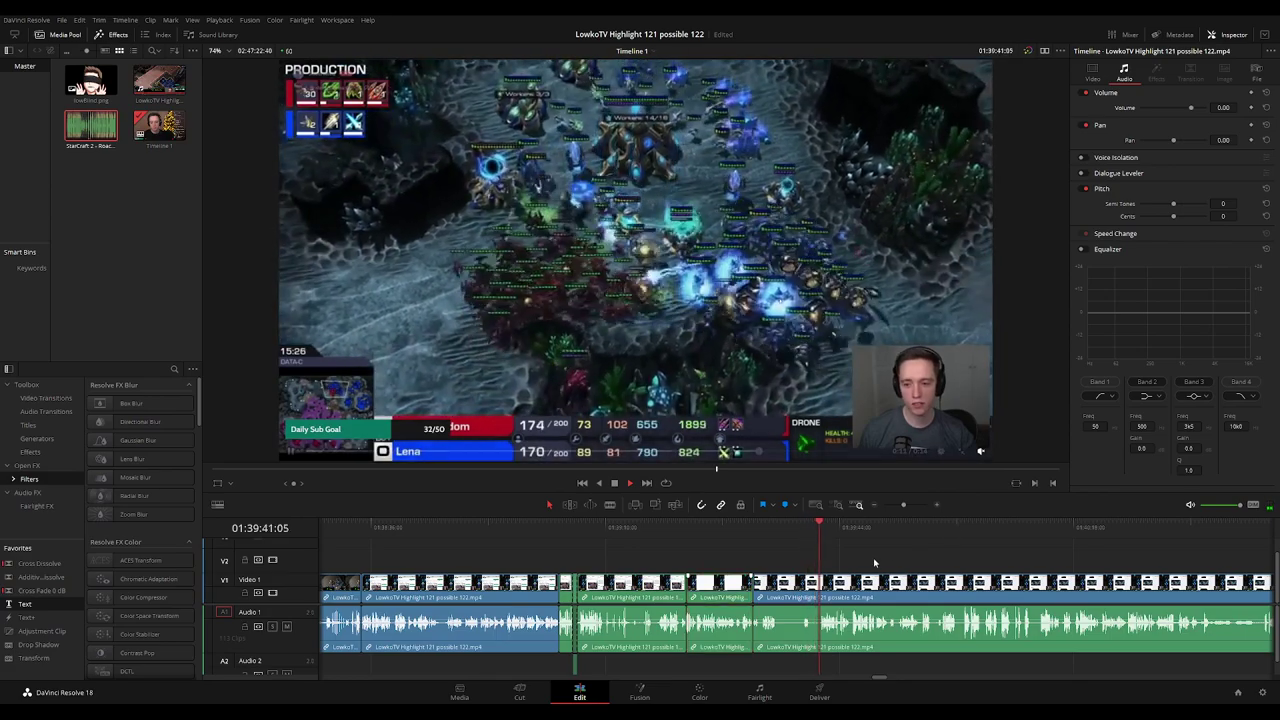
Play on through the Reddit battle video and cut out the short pause starting at 01:39:51:57, closing the gap.
{"action": "left_click", "coordinate": [903, 561]}
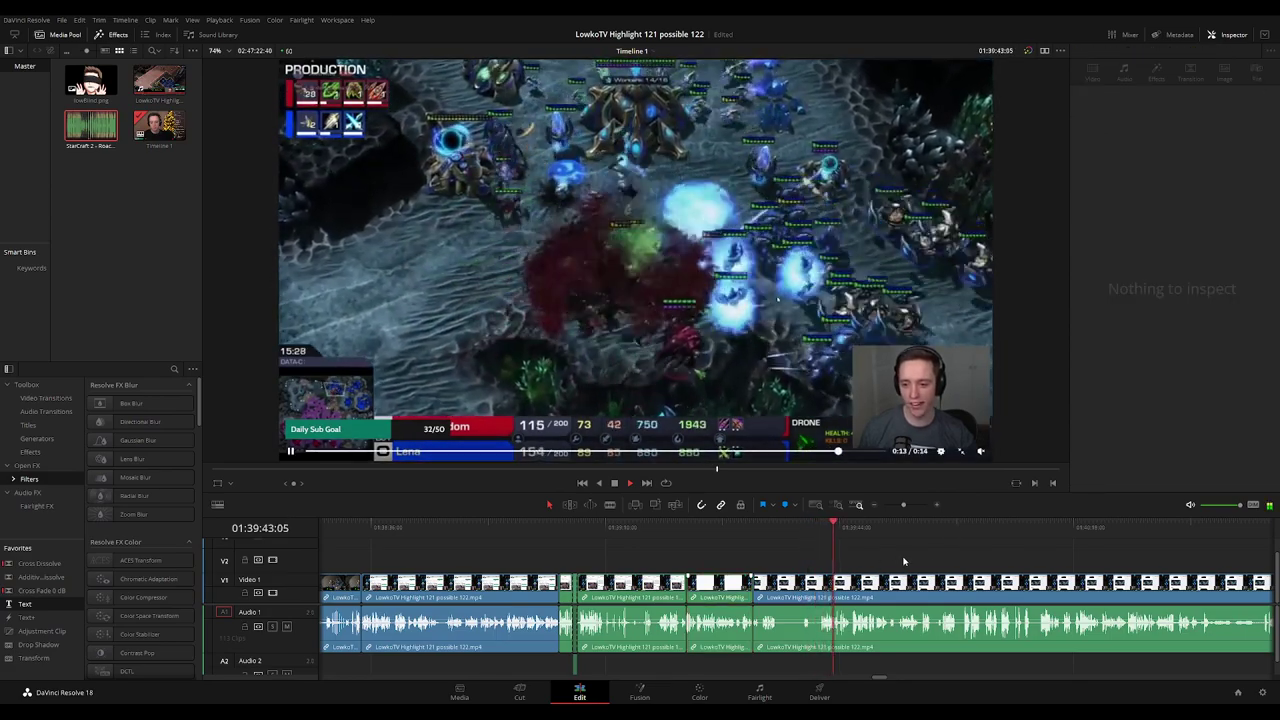
{"action": "left_click_drag", "start_coordinate": [906, 561], "coordinate": [782, 559]}
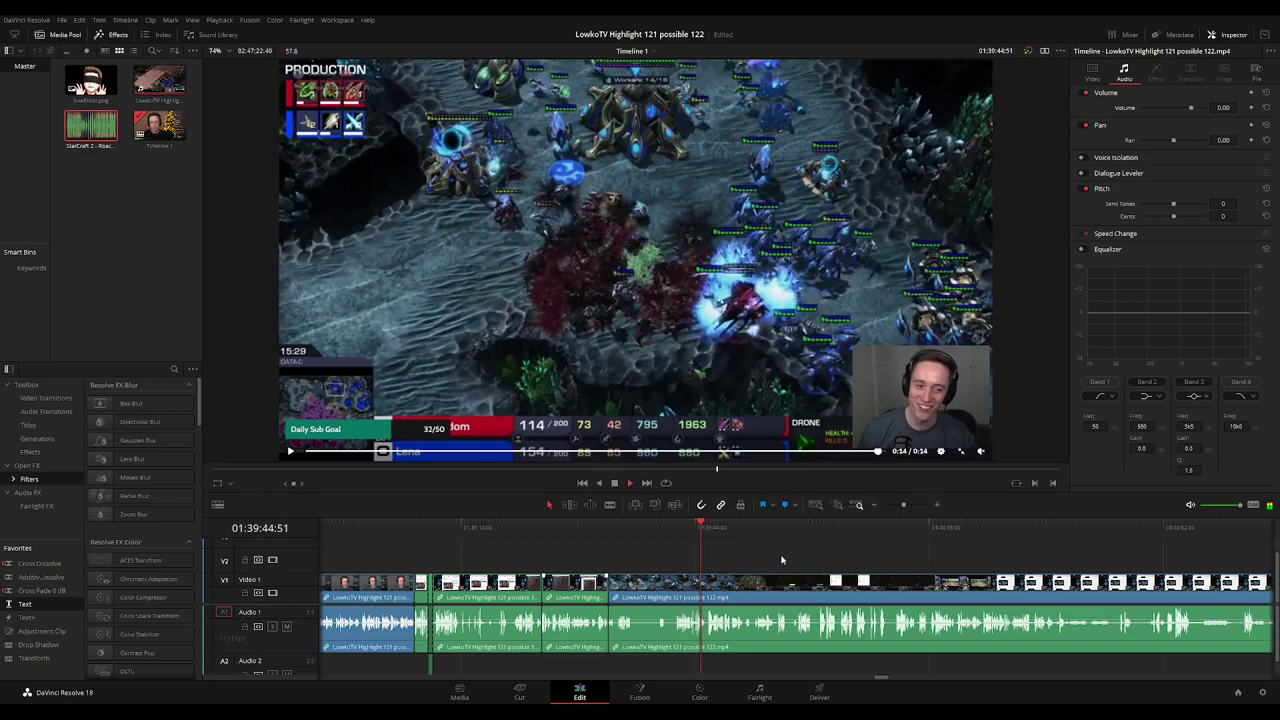
{"action": "scroll", "coordinate": [783, 568], "scroll_direction": "up", "scroll_amount": 2}
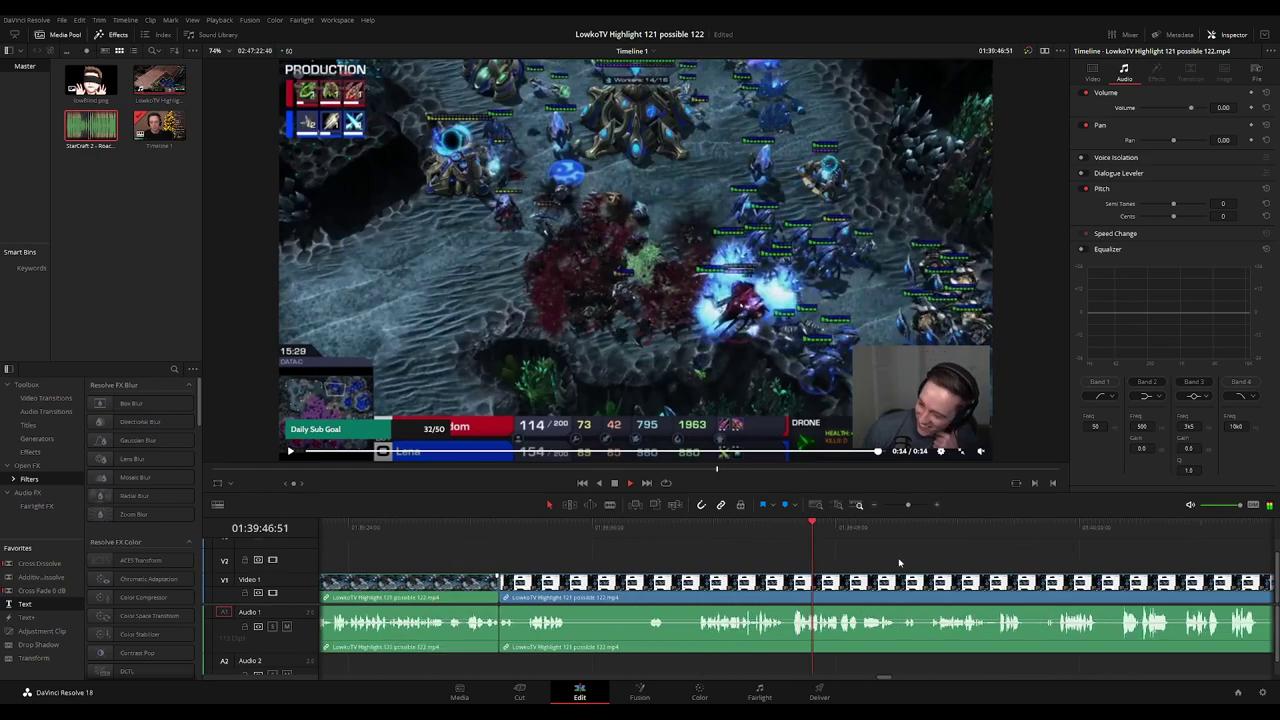
{"action": "scroll", "coordinate": [769, 555], "scroll_direction": "right", "scroll_amount": 4}
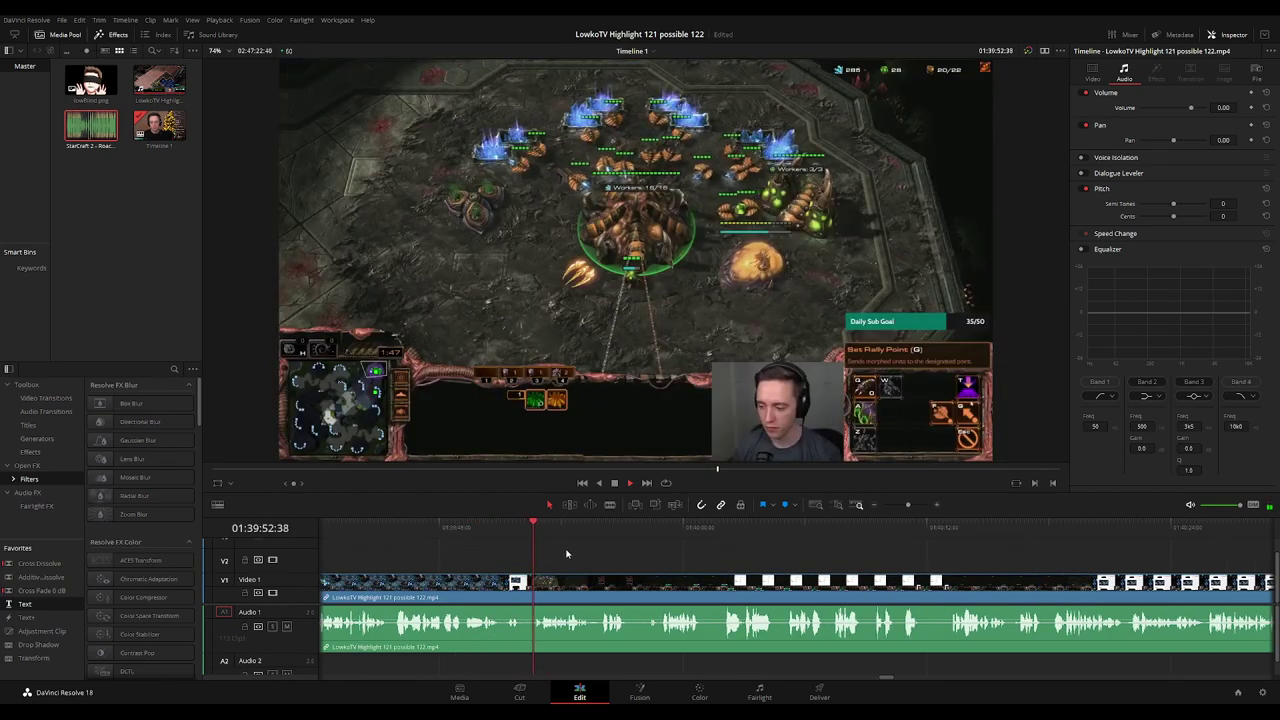
{"action": "key", "text": "b"}
{"action": "left_click", "coordinate": [519, 583]}
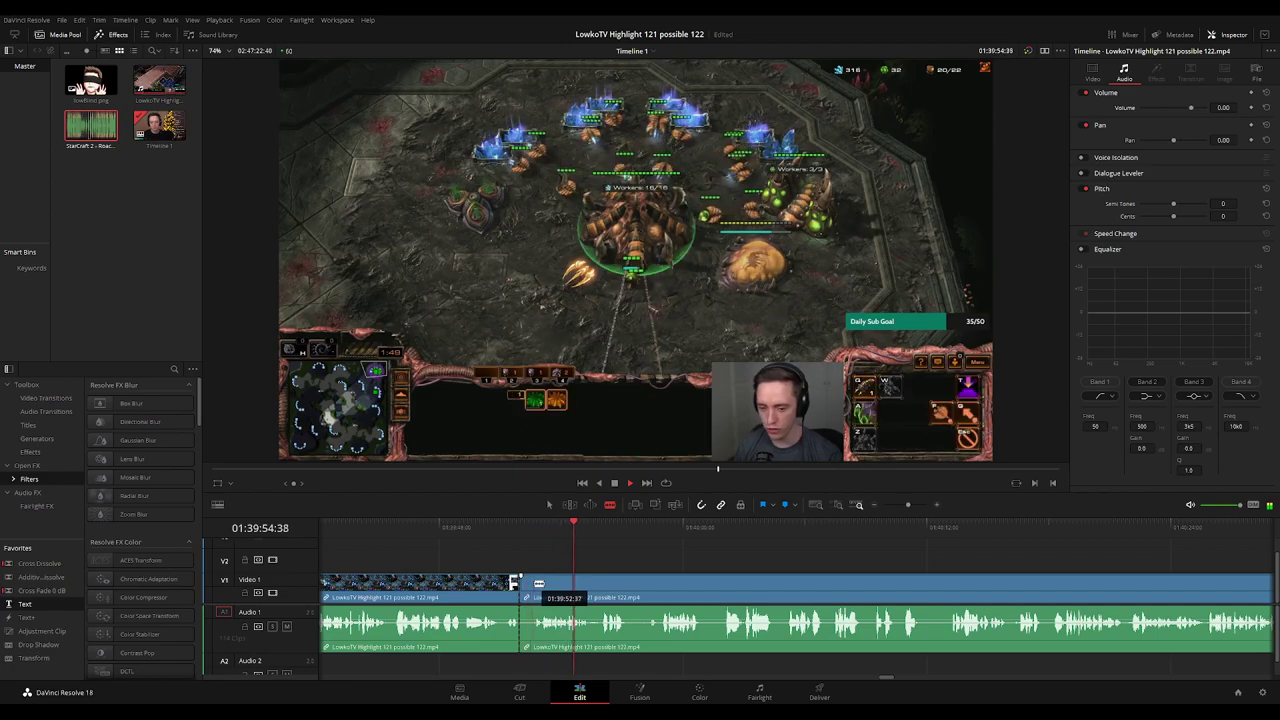
{"action": "left_click", "coordinate": [534, 583]}
{"action": "key", "text": "a"}
{"action": "left_click", "coordinate": [526, 585]}
{"action": "key", "text": "Delete"}
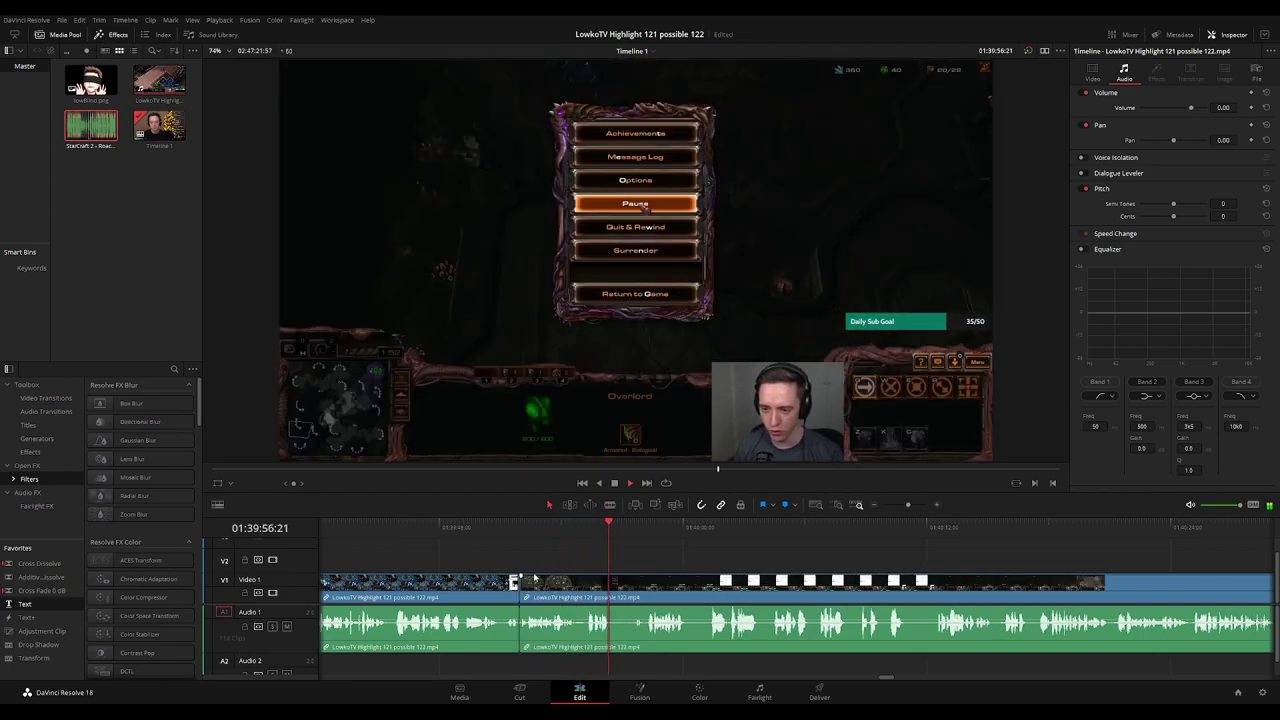
Replay from the cut at 01:39:51:57, mark the clip before it green and continue playback to about 01:40:03.
{"action": "key", "text": "Up"}
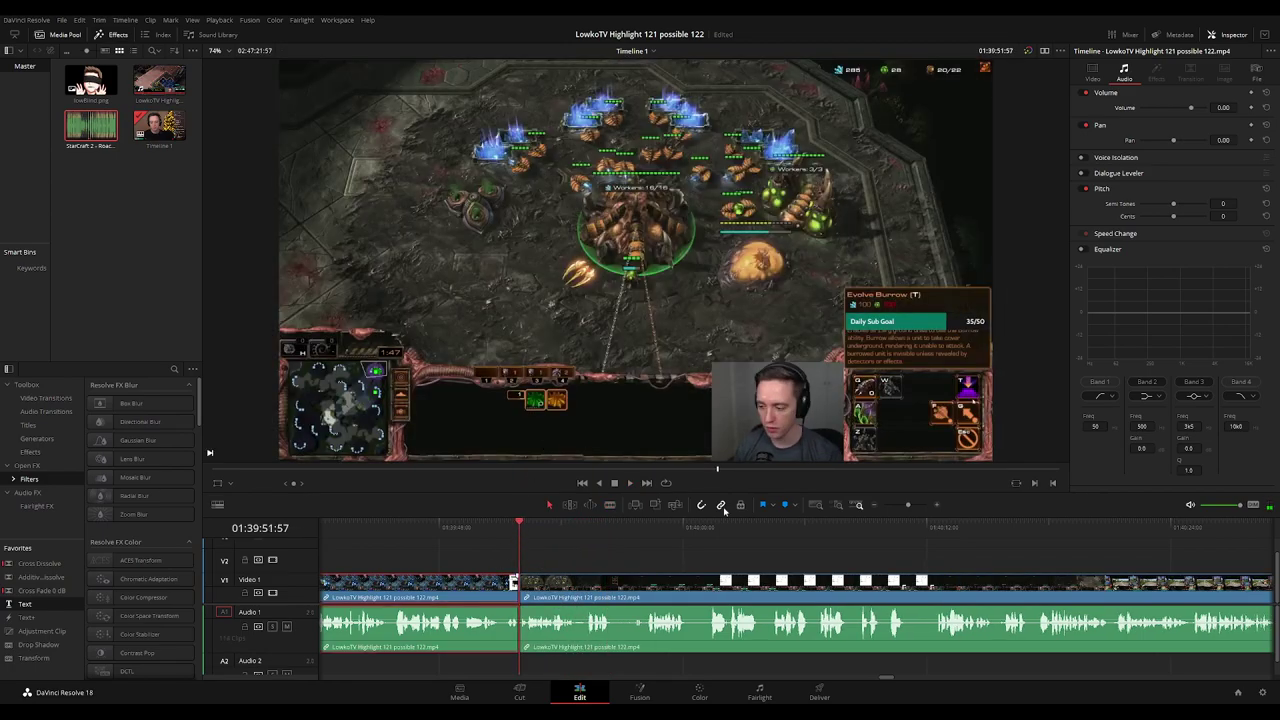
{"action": "key", "text": "space"}
{"action": "left_click", "coordinate": [651, 557]}
{"action": "scroll", "coordinate": [800, 557], "scroll_direction": "up", "scroll_amount": 3}
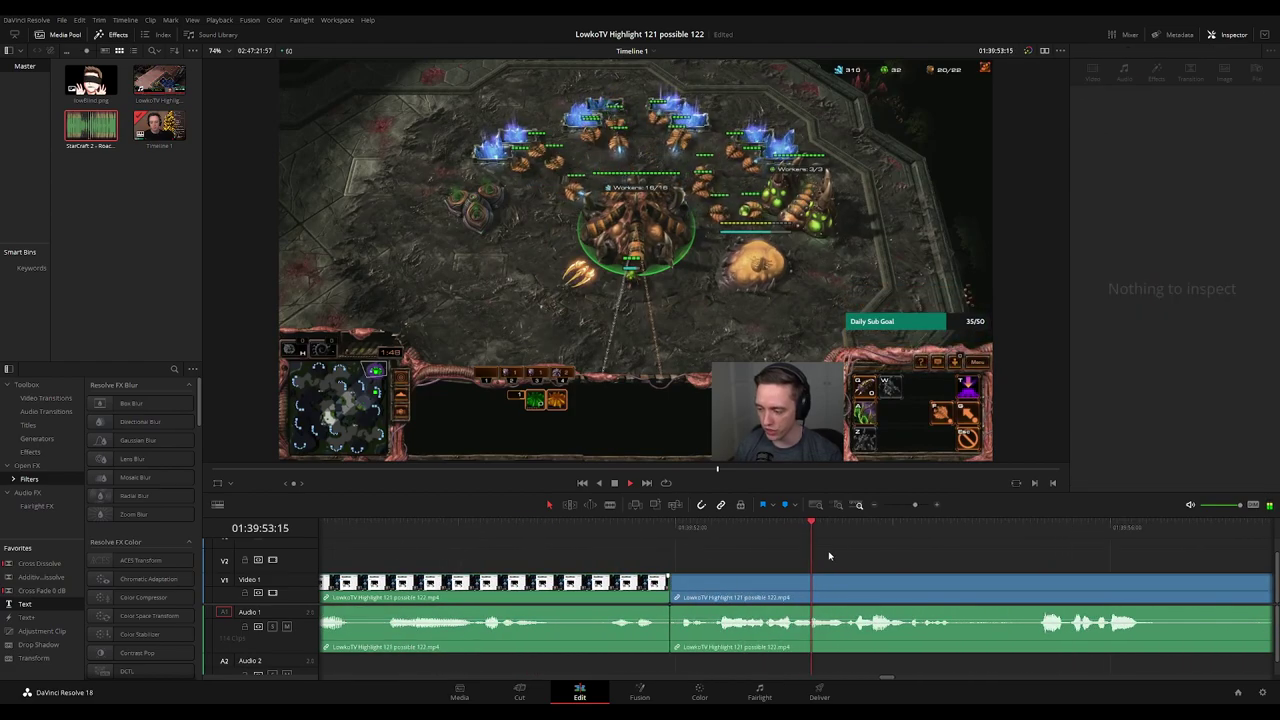
{"action": "scroll", "coordinate": [986, 560], "scroll_direction": "down", "scroll_amount": 2}
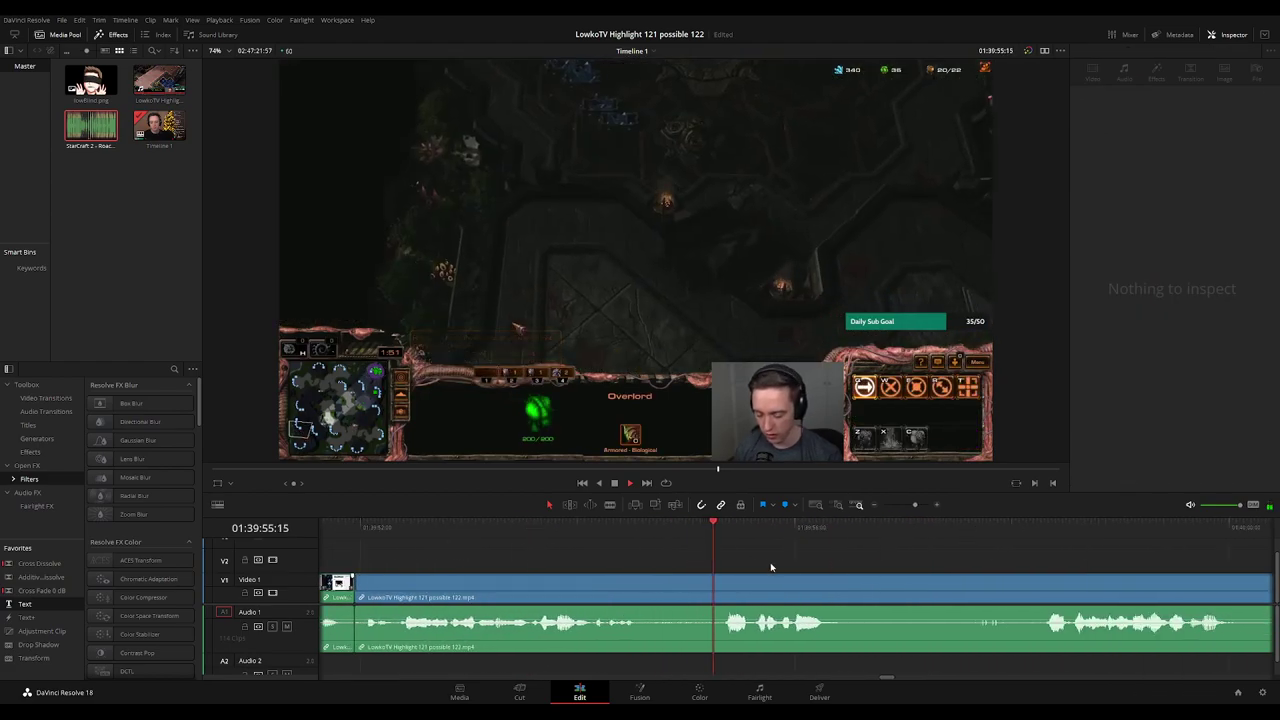
{"action": "scroll", "coordinate": [771, 563], "scroll_direction": "down", "scroll_amount": 2}
{"action": "left_click_drag", "start_coordinate": [876, 557], "coordinate": [633, 557]}
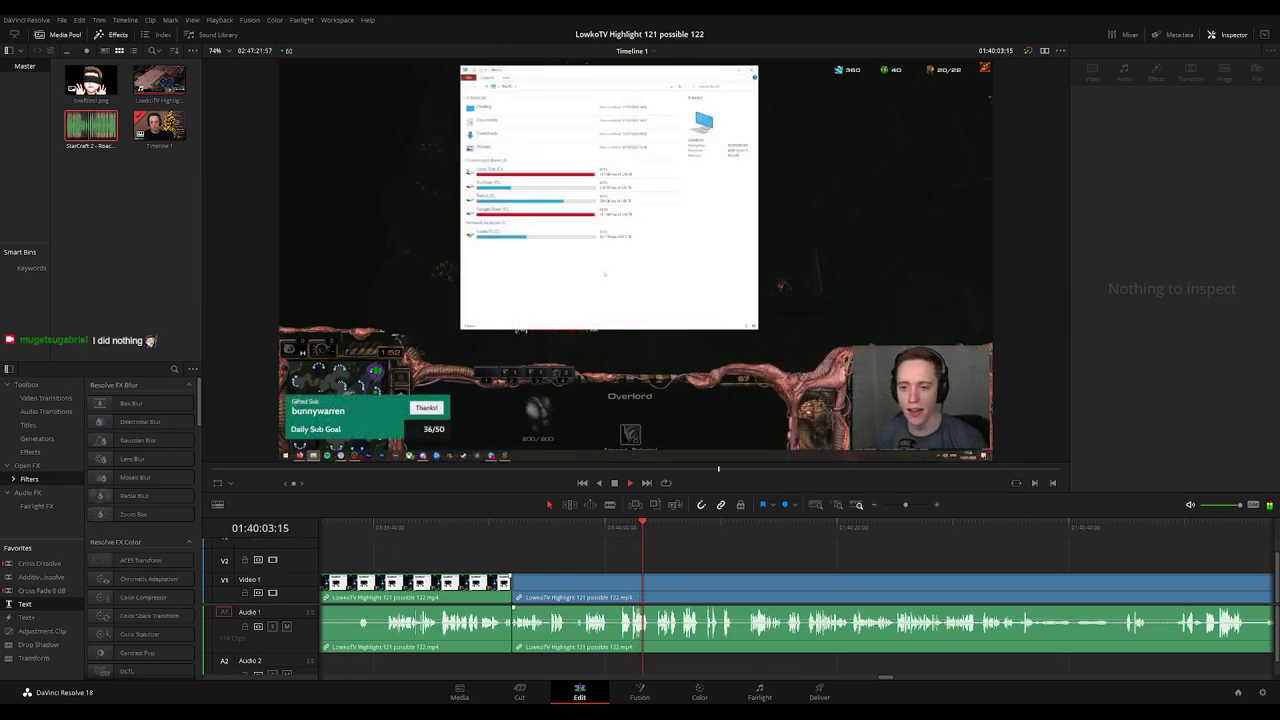
Place an Adjustment Clip on Video 2 starting at 01:40:04:07, above the file explorer drives shot.
{"action": "key", "text": "space"}
{"action": "key", "text": "space"}
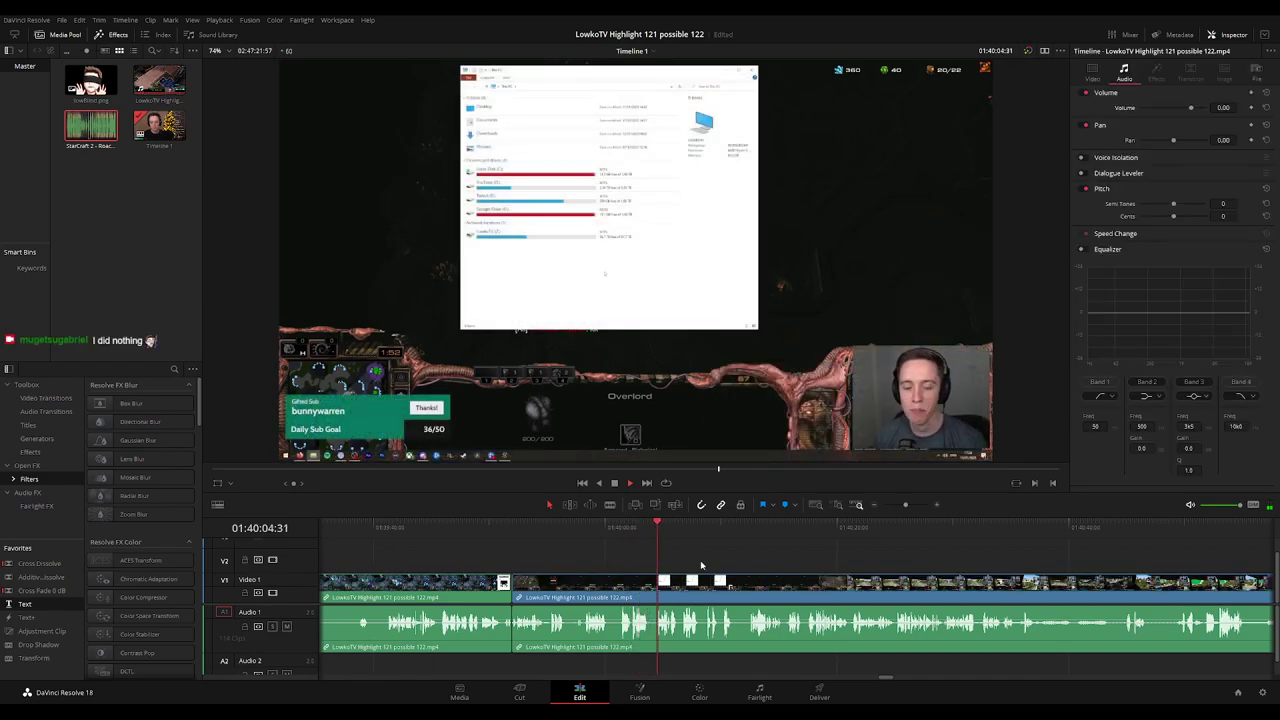
{"action": "key", "text": "space"}
{"action": "scroll", "coordinate": [728, 570], "scroll_direction": "up", "scroll_amount": 6}
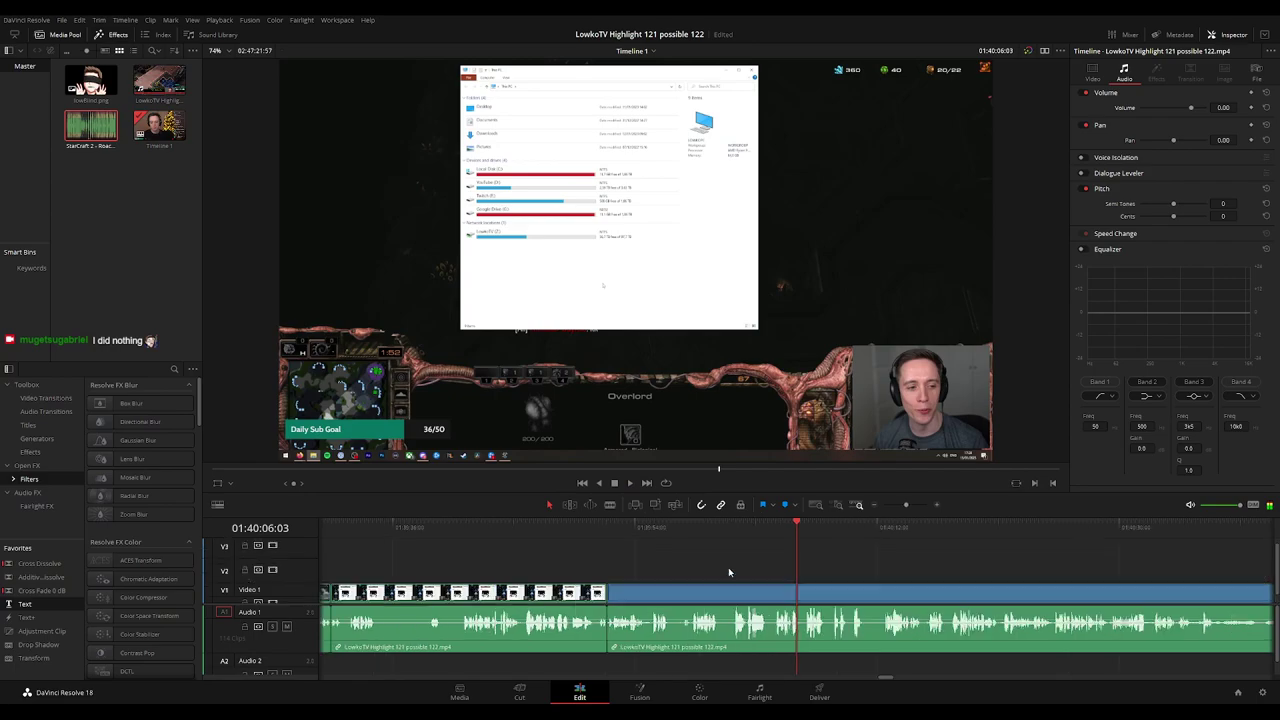
{"action": "left_click_drag", "start_coordinate": [683, 530], "coordinate": [665, 530]}
{"action": "left_click_drag", "start_coordinate": [42, 631], "coordinate": [718, 578]}
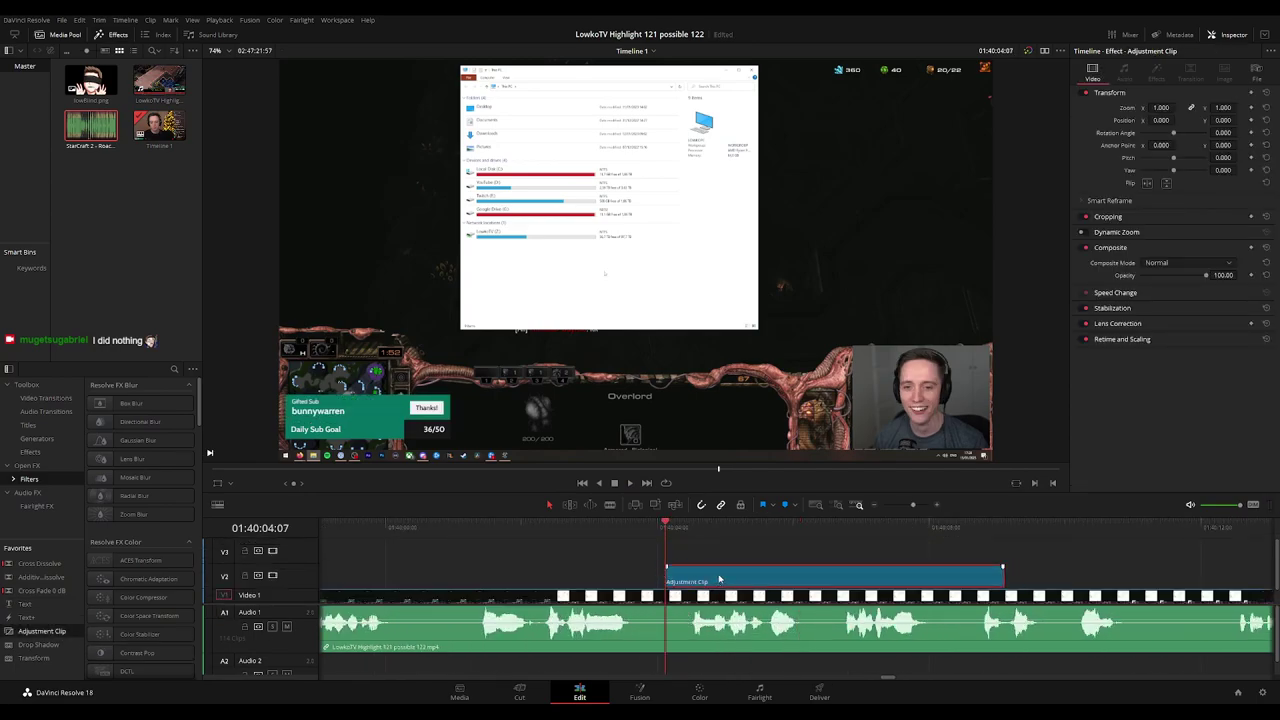
Set the adjustment clip's zoom to 4.220 and its position to X 851.000, Y -683.000 to frame the drive list.
{"action": "mouse_move", "coordinate": [1162, 107]}
{"action": "left_mouse_down"}
{"action": "mouse_move", "coordinate": [1195, 107]}
{"action": "mouse_move", "coordinate": [1177, 119]}
{"action": "left_mouse_up"}
{"action": "left_click_drag", "start_coordinate": [566, 294], "coordinate": [659, 396]}
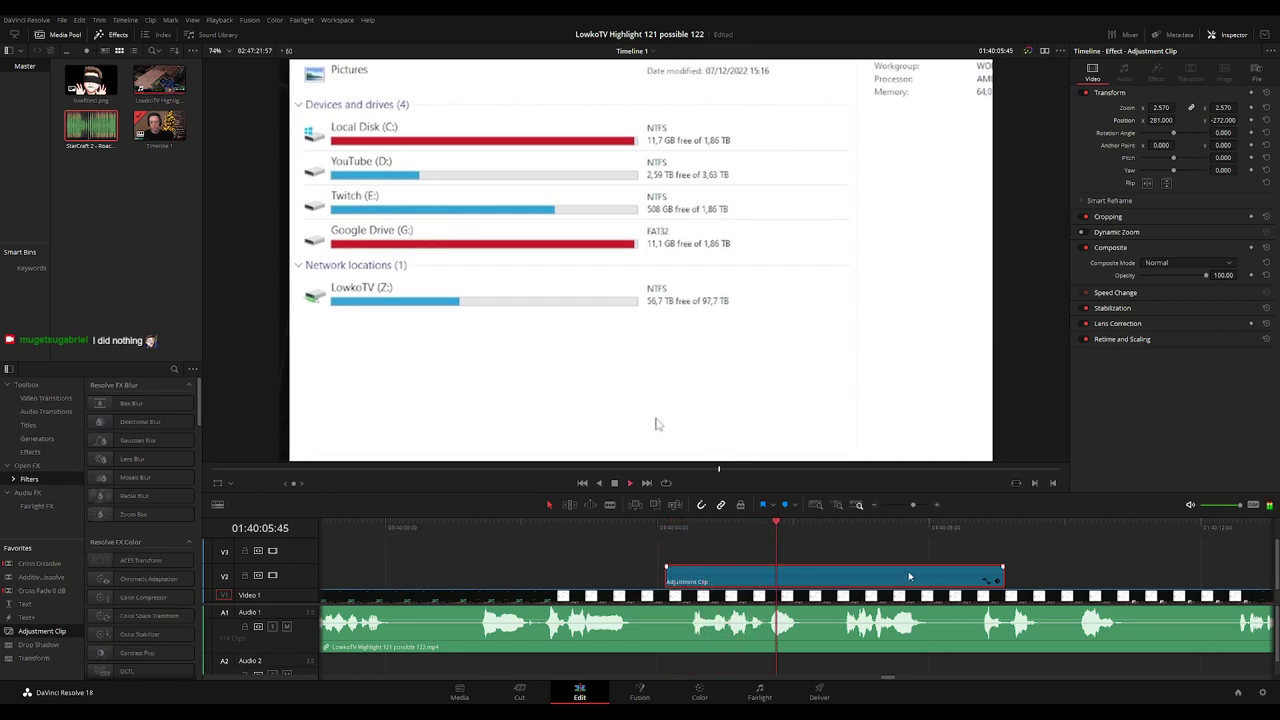
{"action": "mouse_move", "coordinate": [1158, 108]}
{"action": "left_mouse_down"}
{"action": "mouse_move", "coordinate": [1208, 120]}
{"action": "mouse_move", "coordinate": [1141, 108]}
{"action": "mouse_move", "coordinate": [1160, 108]}
{"action": "left_mouse_up"}
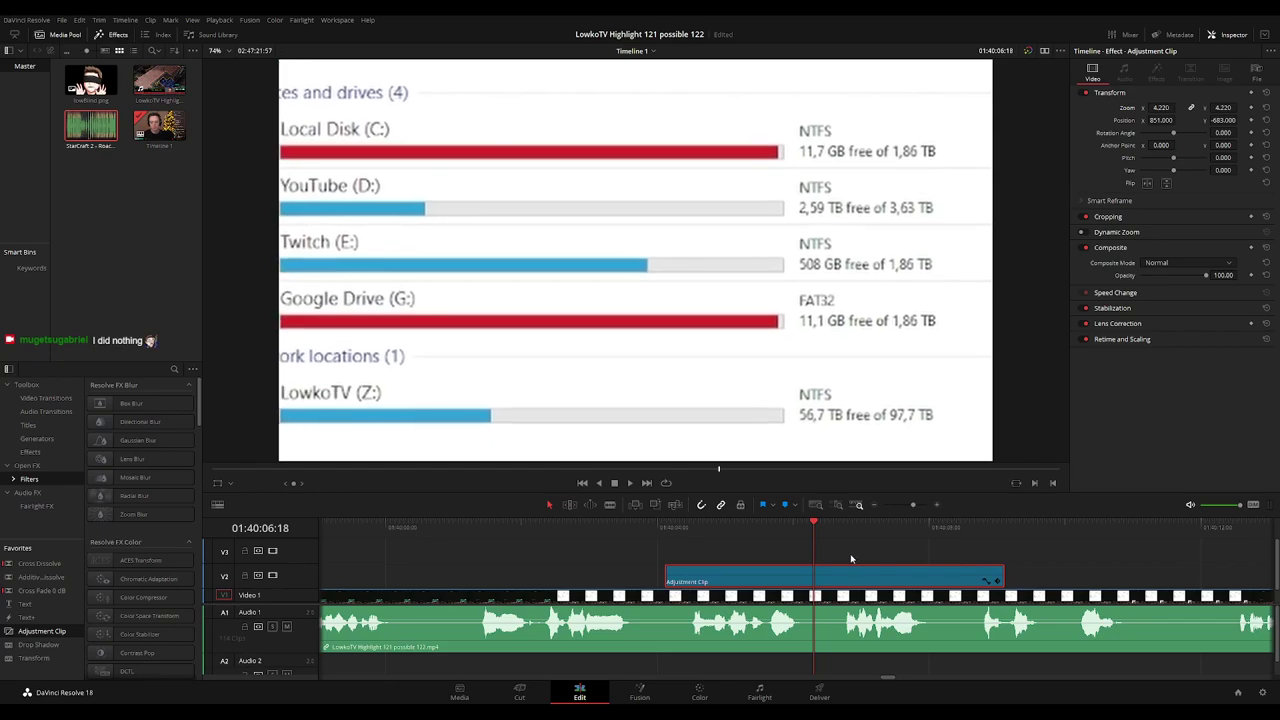
Trim the adjustment clip's end back to about 01:40:06:32 and replay the zoomed section.
{"action": "left_click_drag", "start_coordinate": [994, 578], "coordinate": [828, 578]}
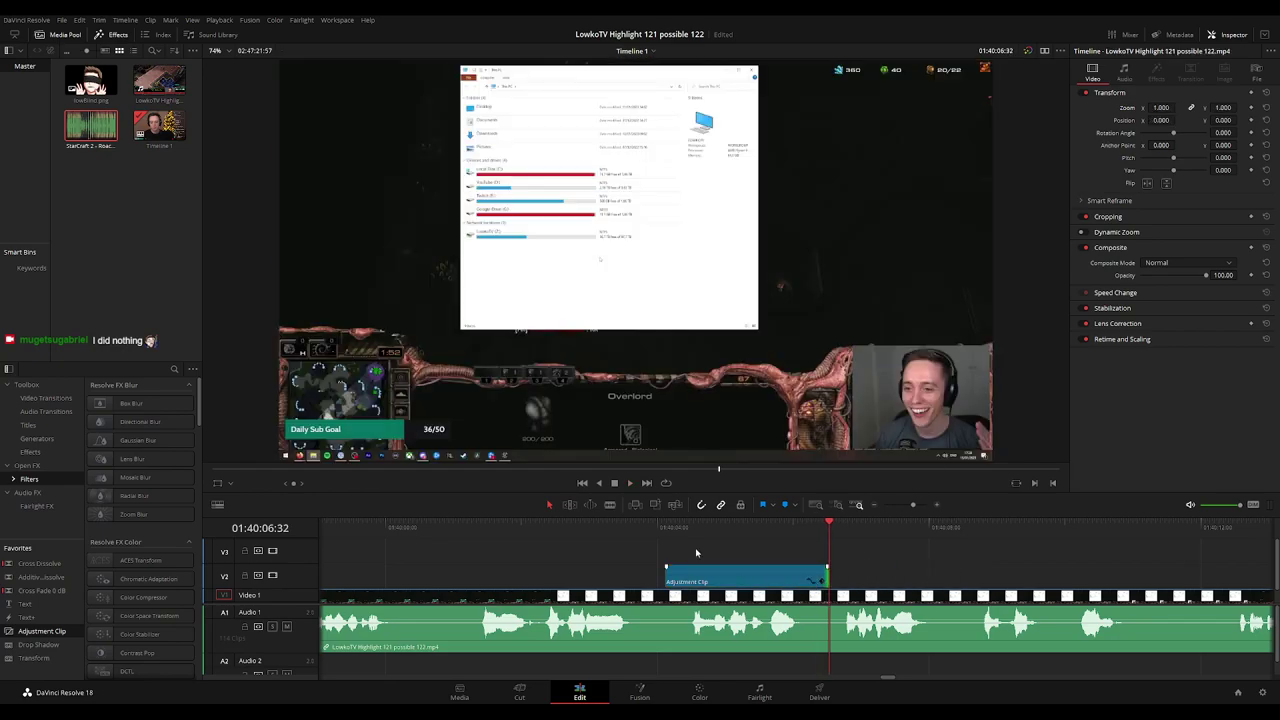
{"action": "left_click", "coordinate": [670, 530]}
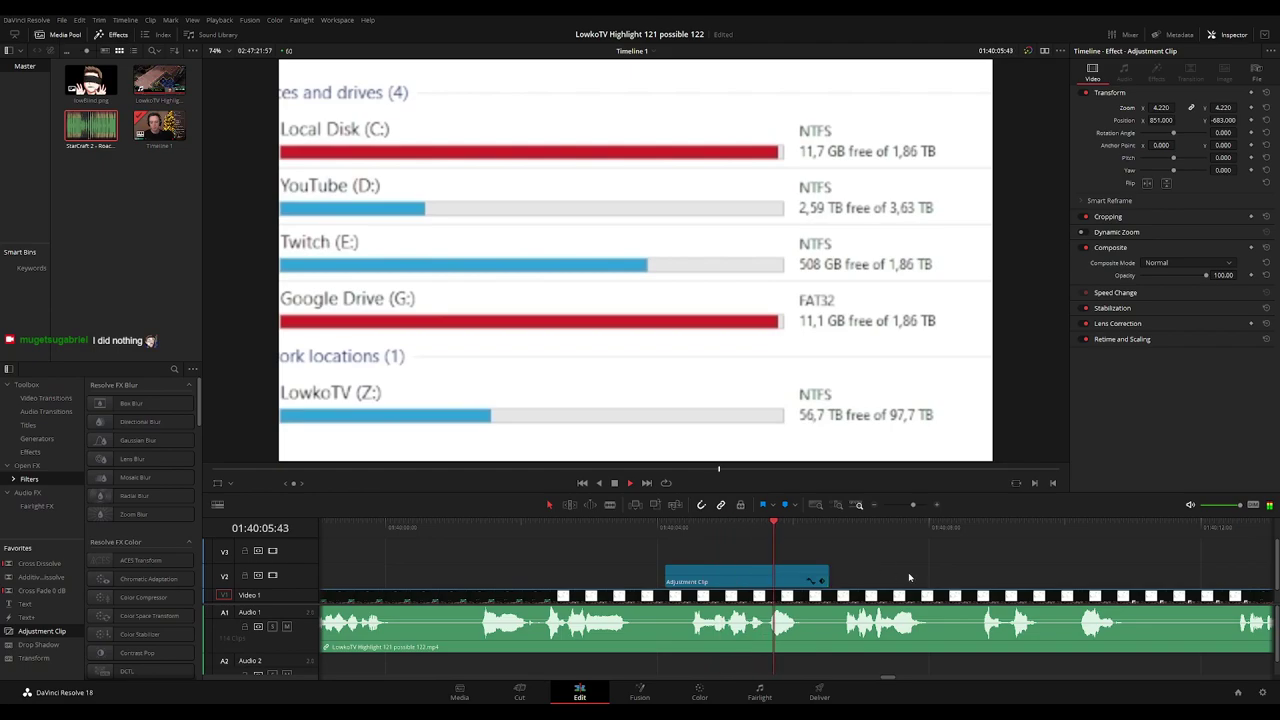
{"action": "scroll", "coordinate": [909, 577], "scroll_direction": "down", "scroll_amount": 3}
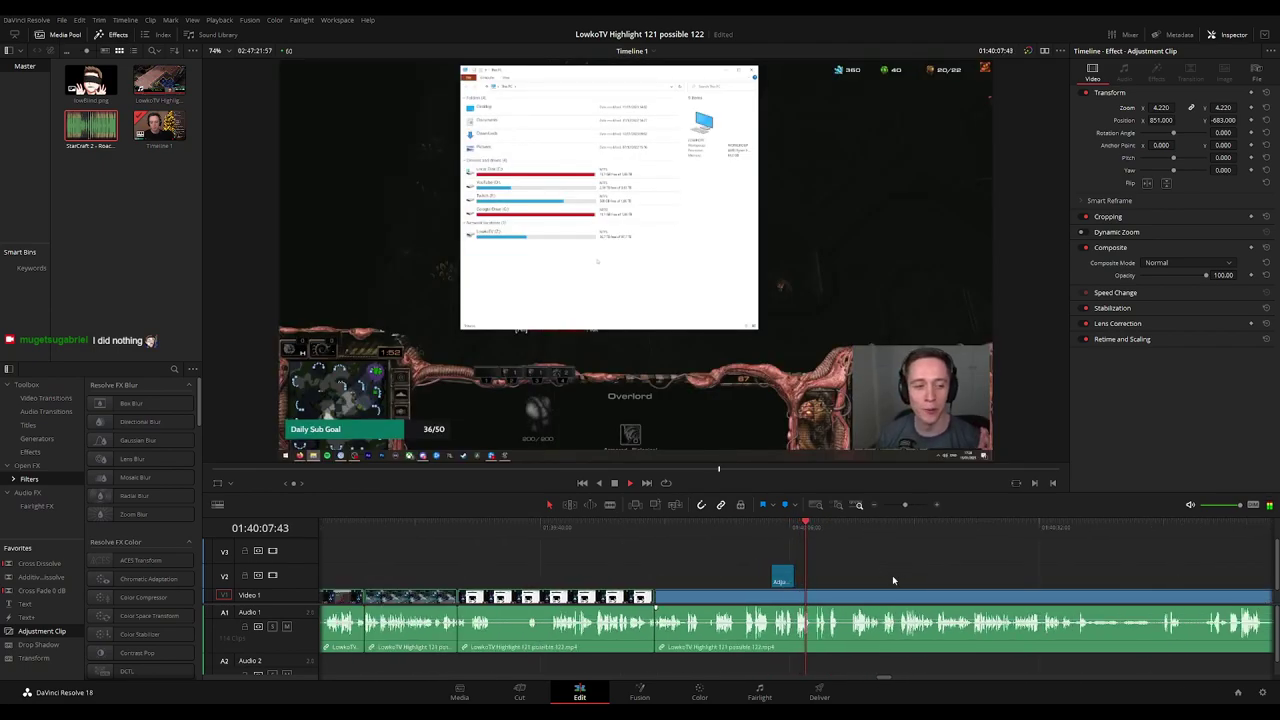
Review the footage from about 01:40:07 to 01:40:21, up to the start of the truck driving section, for pauses.
{"action": "left_click_drag", "start_coordinate": [893, 578], "coordinate": [719, 510]}
{"action": "left_click", "coordinate": [737, 556]}
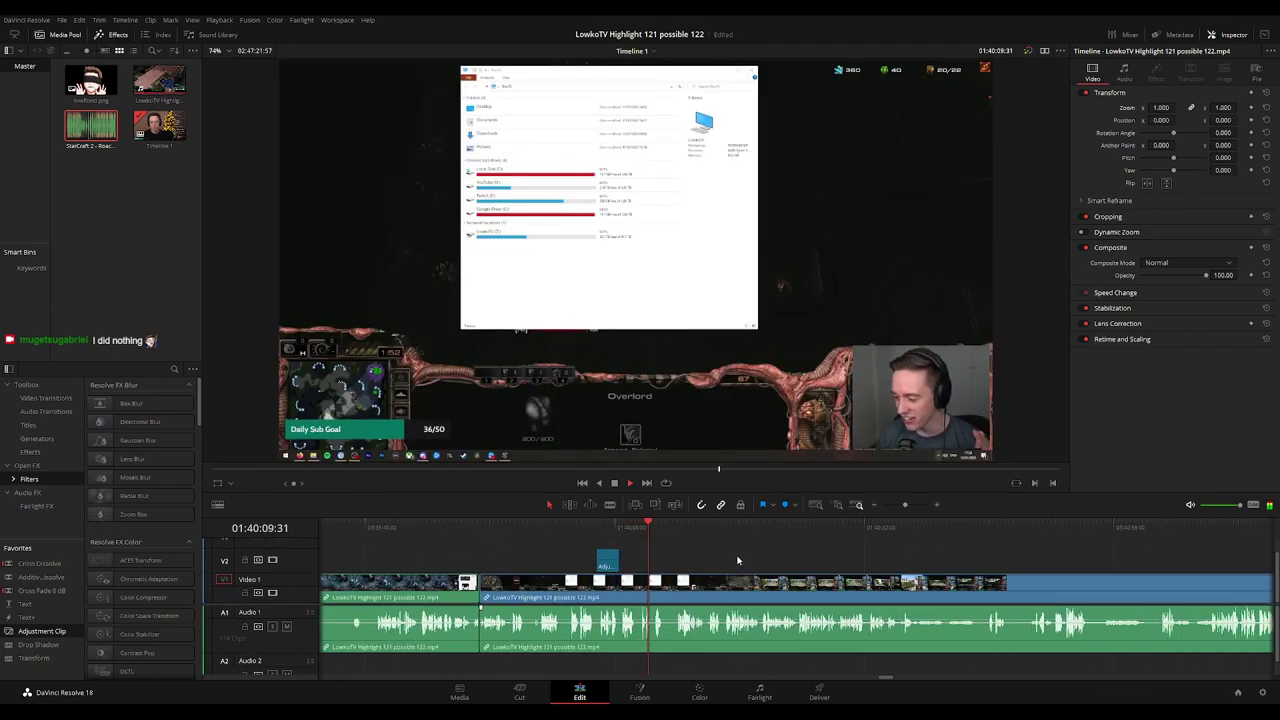
{"action": "left_click_drag", "start_coordinate": [781, 579], "coordinate": [711, 571]}
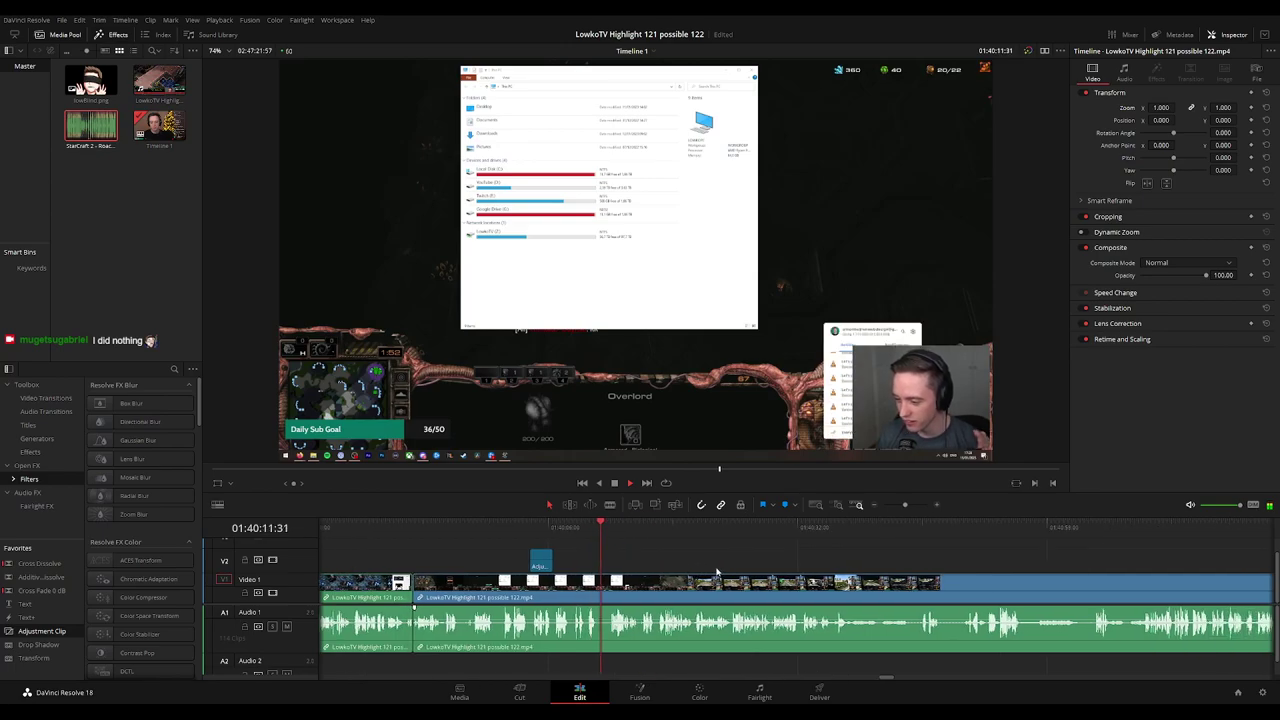
{"action": "scroll", "coordinate": [717, 571], "scroll_direction": "up", "scroll_amount": 2}
{"action": "left_click_drag", "start_coordinate": [897, 560], "coordinate": [691, 553]}
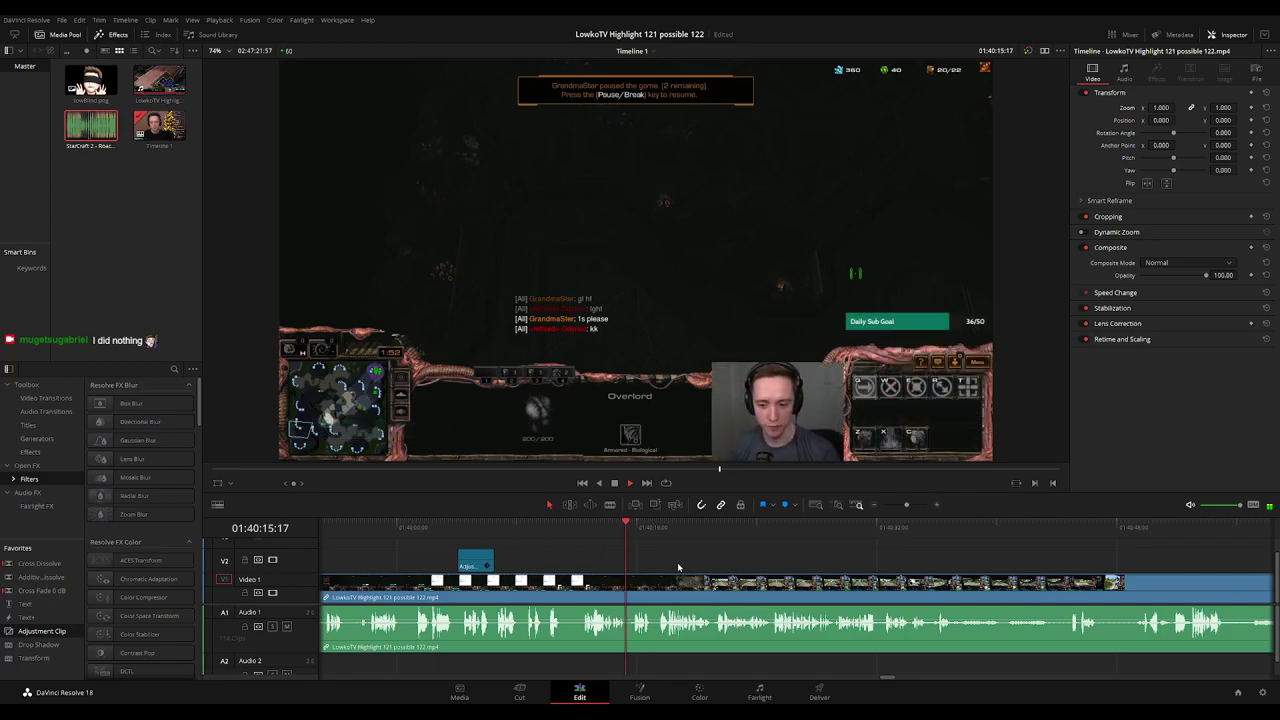
{"action": "scroll", "coordinate": [692, 554], "scroll_direction": "right", "scroll_amount": 1}
{"action": "scroll", "coordinate": [692, 554], "scroll_direction": "right", "scroll_amount": 2}
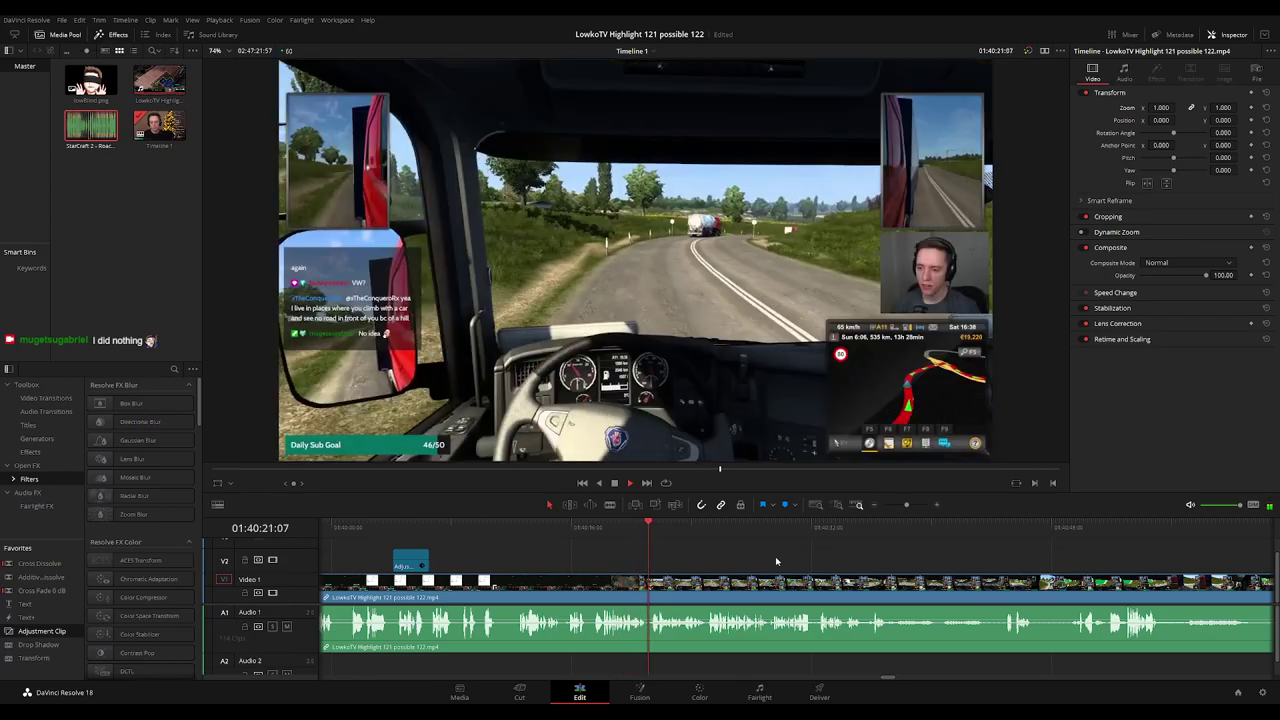
{"action": "scroll", "coordinate": [612, 570], "scroll_direction": "right", "scroll_amount": 5}
Cut out the short pause around 01:40:21 at the start of the truck driving footage and close the gap.
{"action": "scroll", "coordinate": [612, 570], "scroll_direction": "up", "scroll_amount": 3}
{"action": "key", "text": "space"}
{"action": "key", "text": "b"}
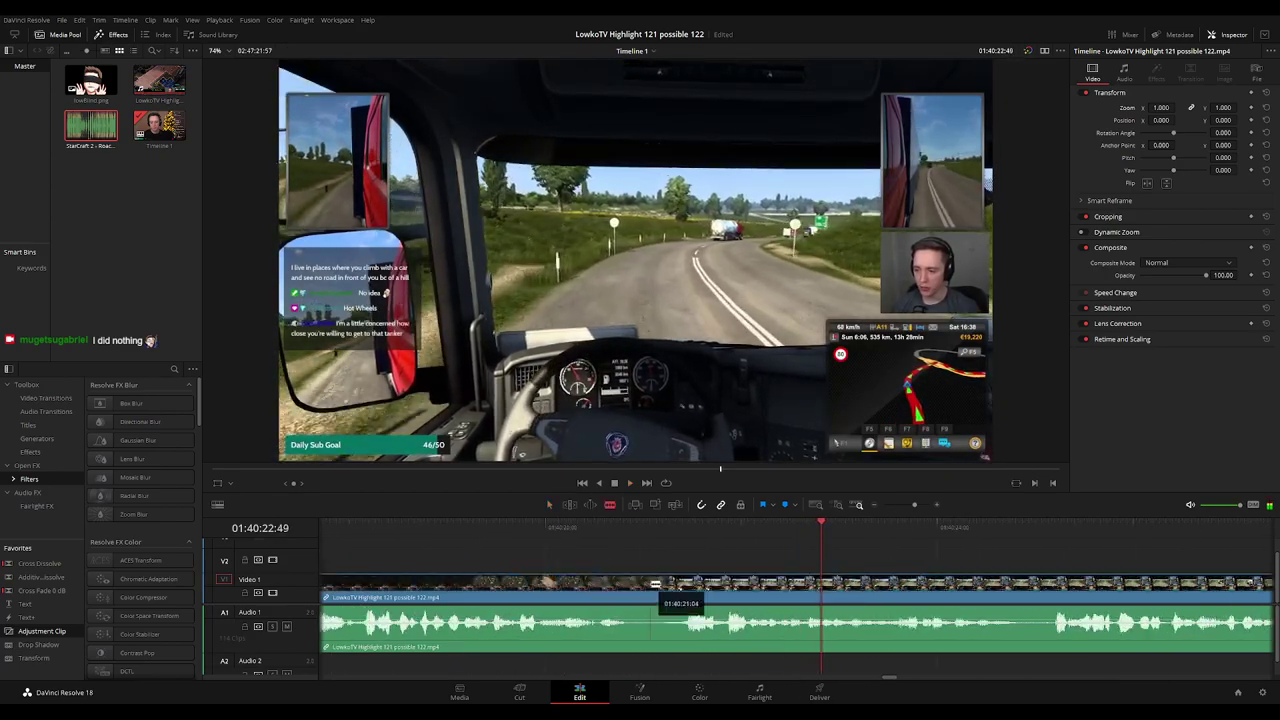
{"action": "left_click", "coordinate": [633, 583]}
{"action": "left_click", "coordinate": [672, 585]}
{"action": "key", "text": "a"}
{"action": "left_click", "coordinate": [650, 592]}
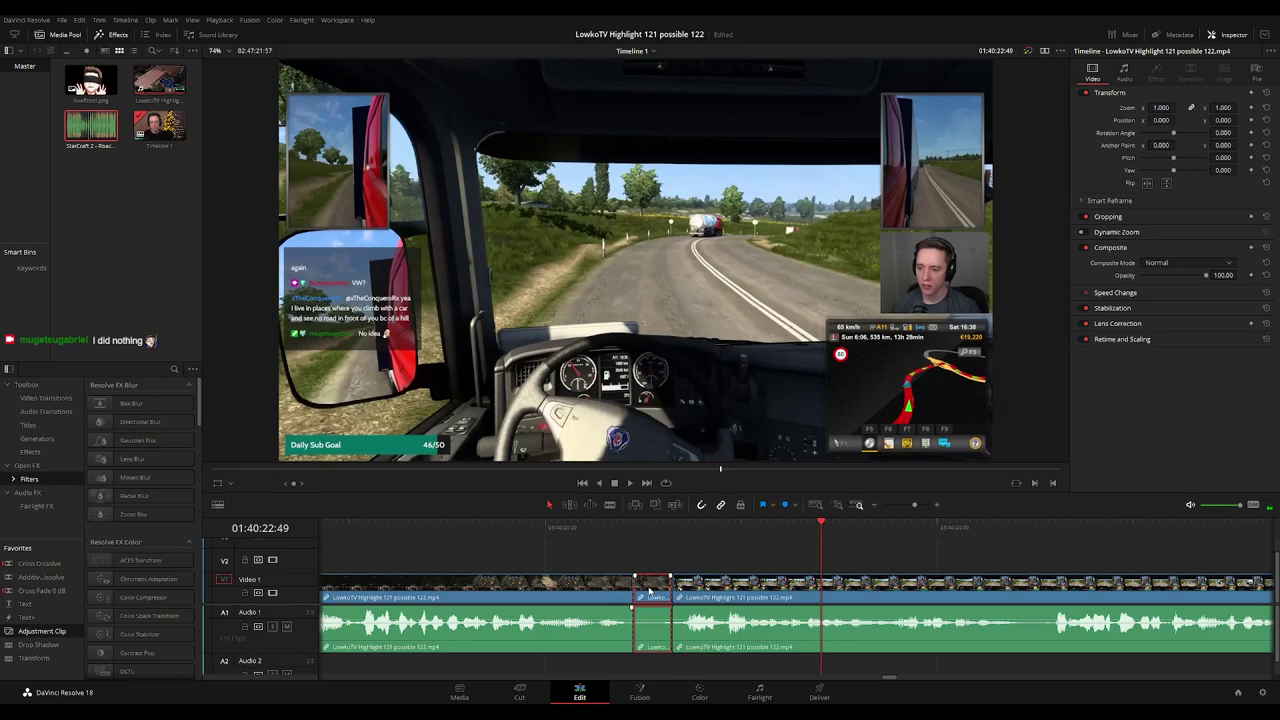
{"action": "key", "text": "Delete"}
Add the default transition to the video and audio at the truck driving cut and replay it.
{"action": "left_click", "coordinate": [635, 583]}
{"action": "key", "text": "ctrl+t"}
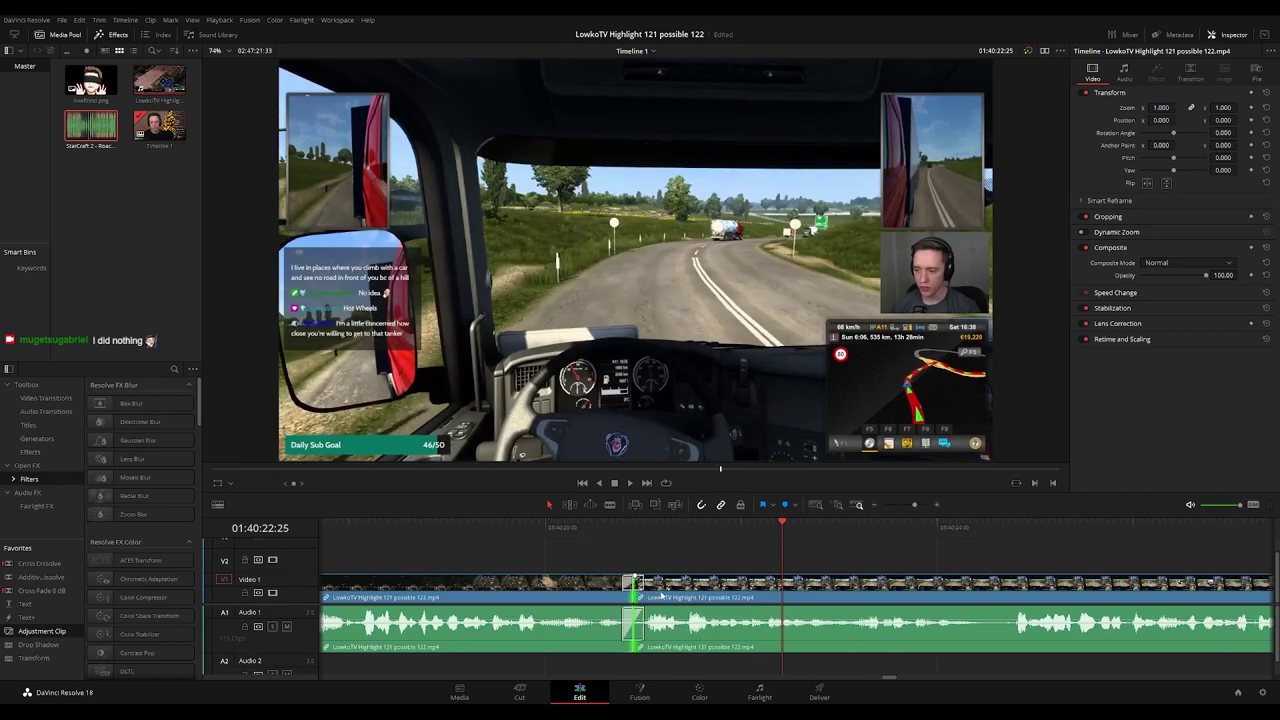
{"action": "left_click", "coordinate": [527, 533]}
{"action": "key", "text": "space"}
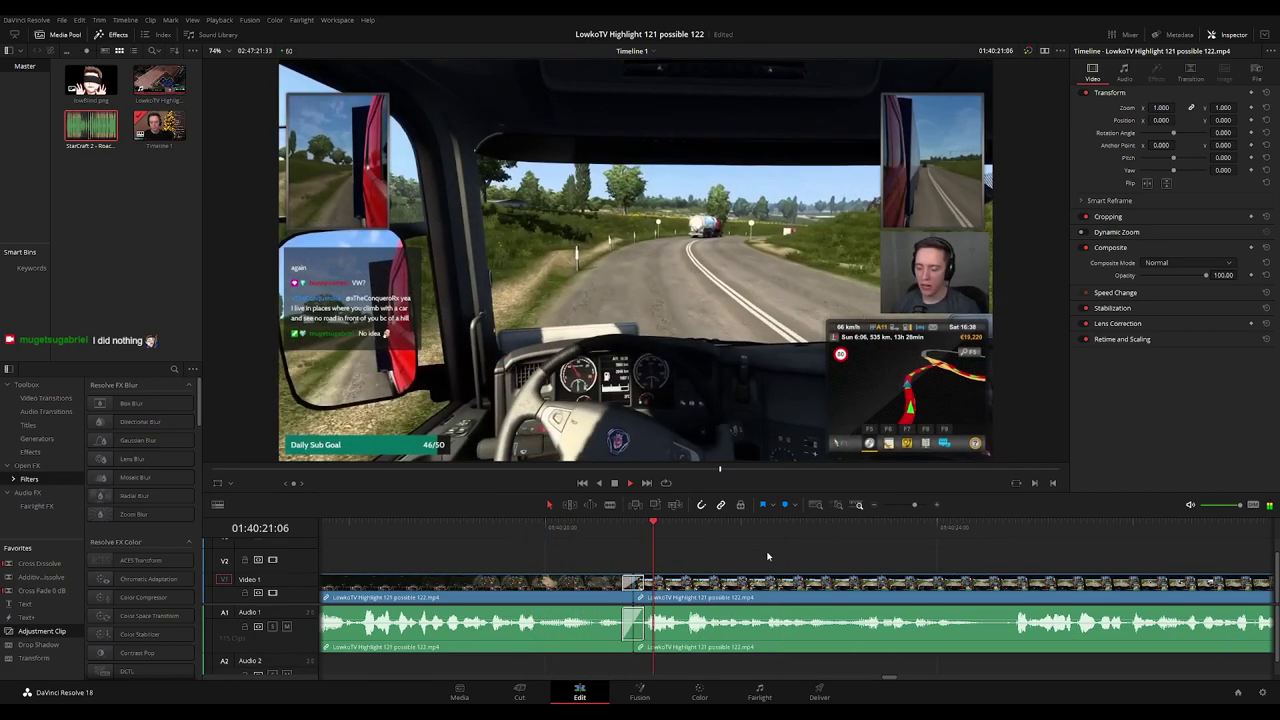
Review the truck driving footage up to about 01:40:50, skipping the quiet stretch before 01:40:43.
{"action": "key", "text": "ctrl+minus"}
{"action": "key", "text": "ctrl+minus"}
{"action": "key", "text": "ctrl+minus"}
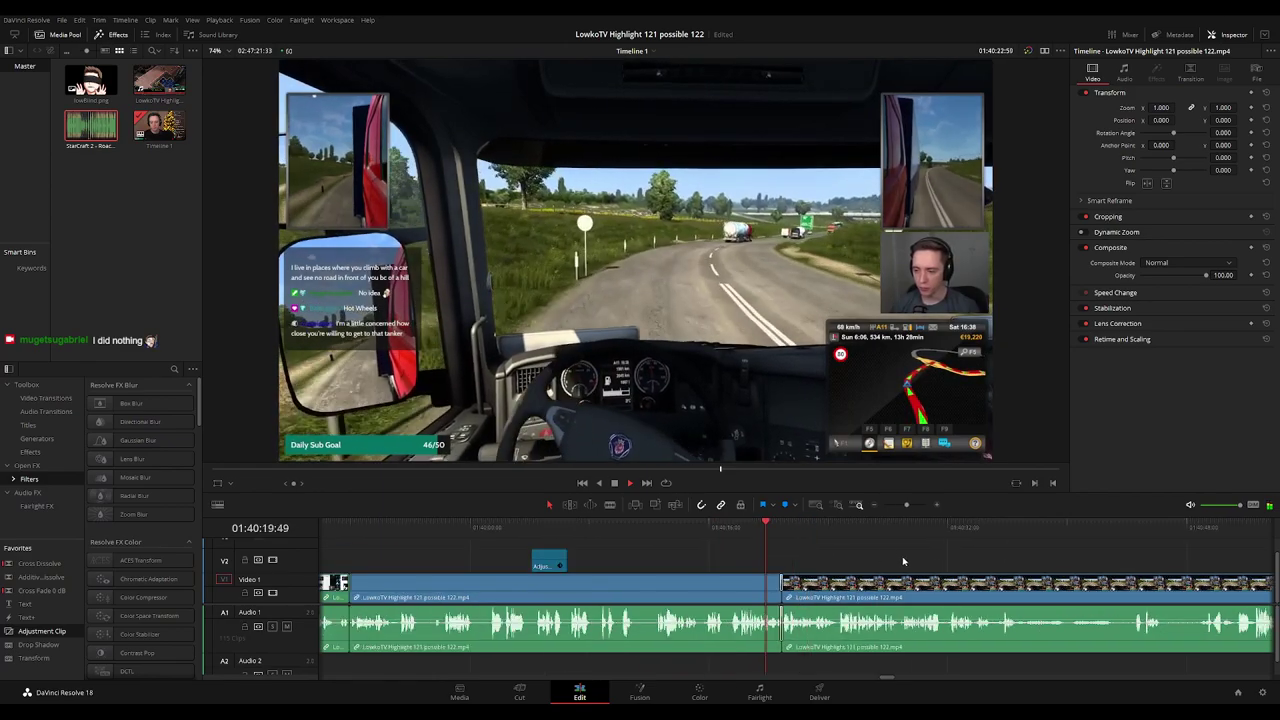
{"action": "scroll", "coordinate": [714, 557], "scroll_direction": "right", "scroll_amount": 3}
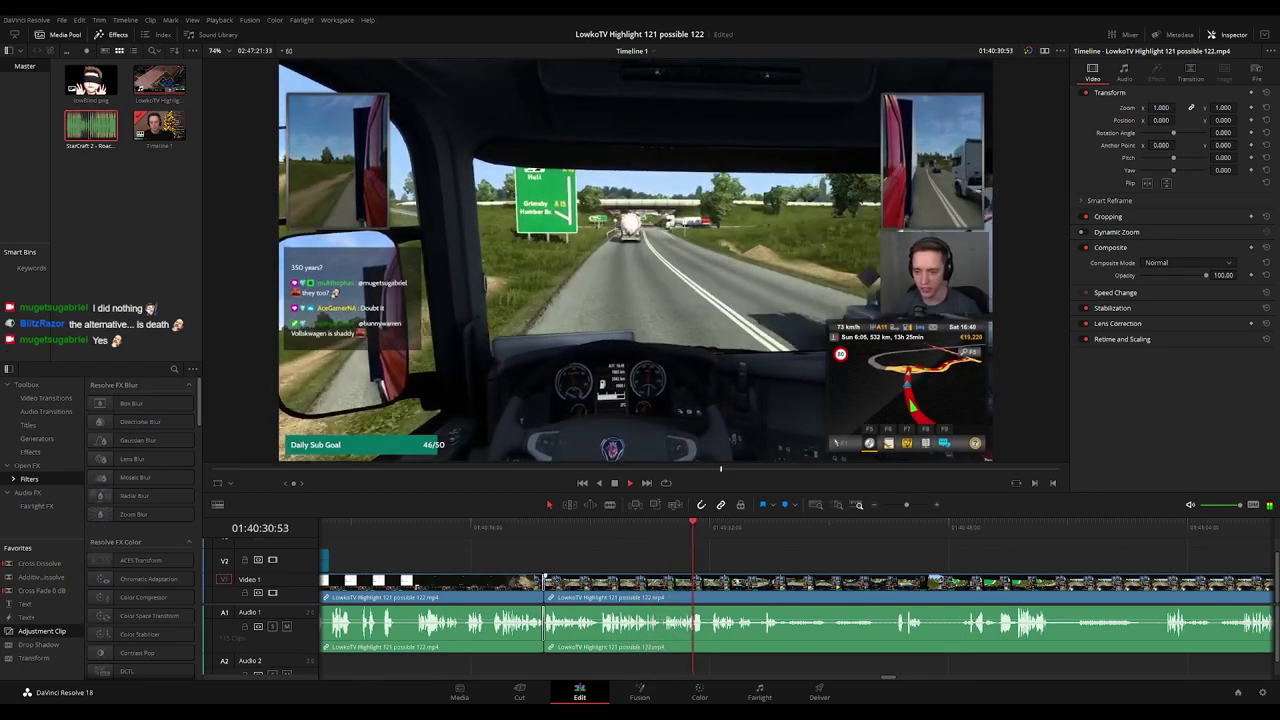
{"action": "left_click_drag", "start_coordinate": [756, 561], "coordinate": [719, 560]}
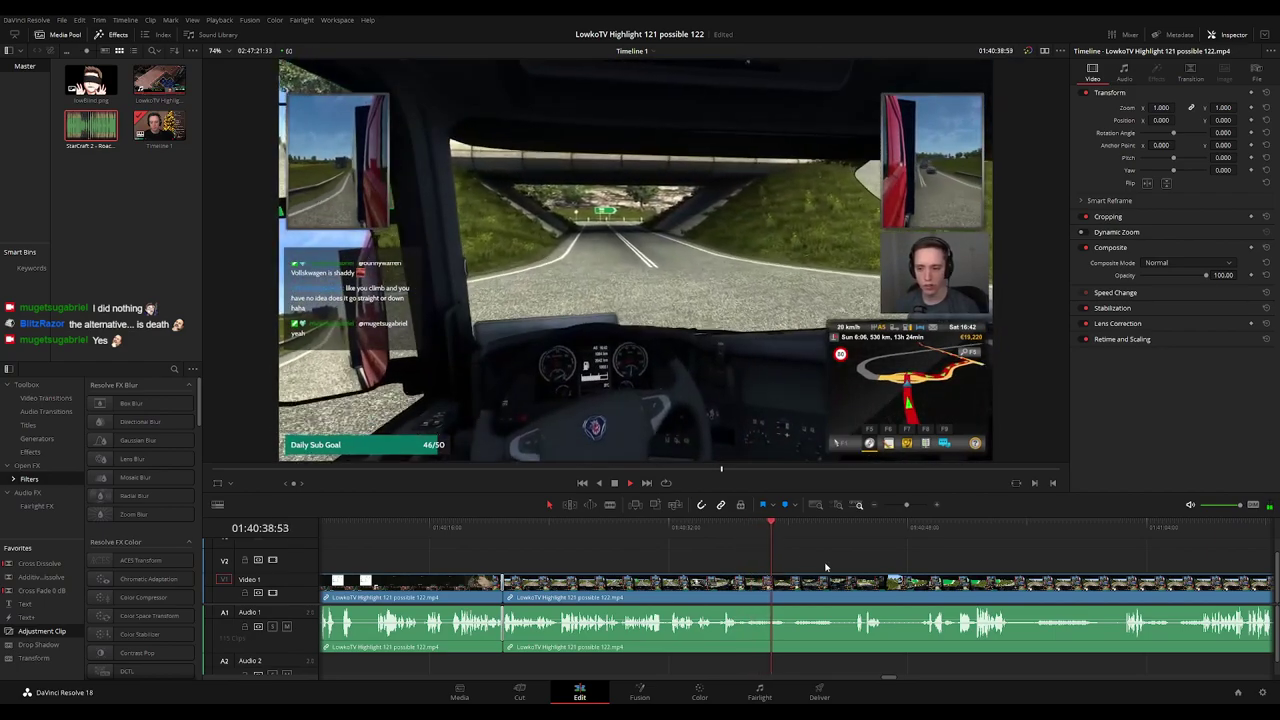
{"action": "left_click_drag", "start_coordinate": [797, 531], "coordinate": [843, 533]}
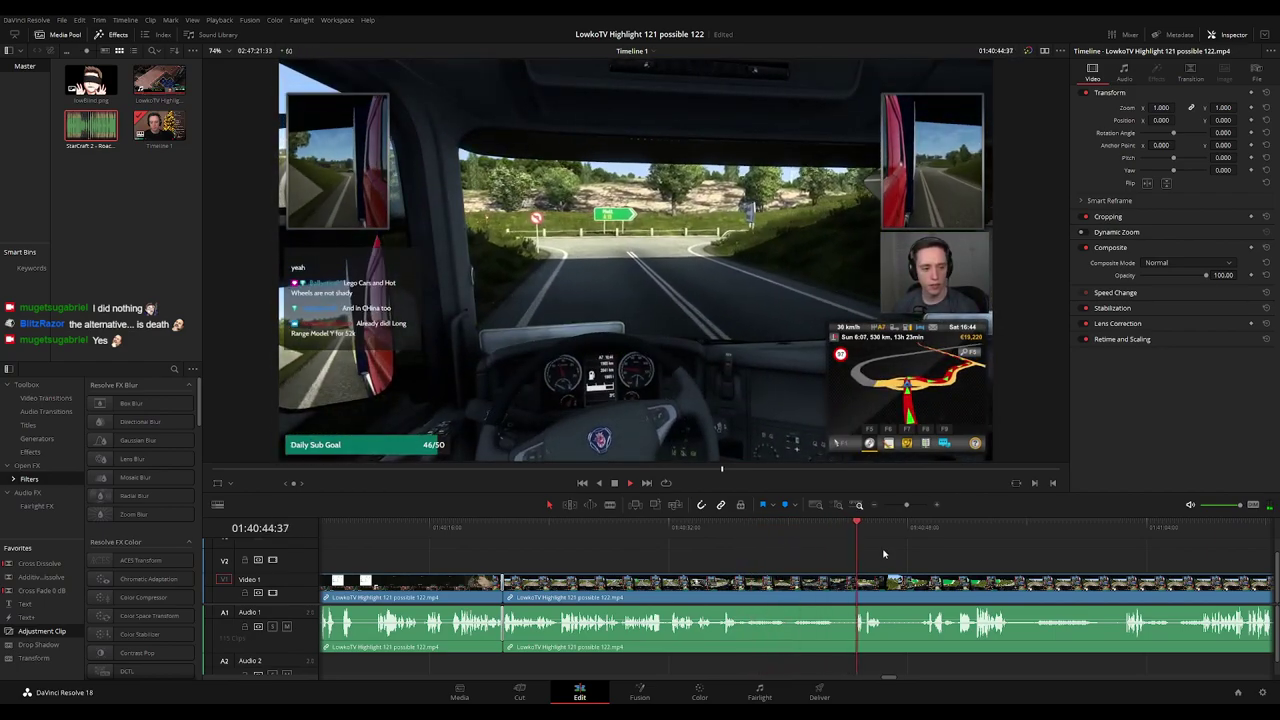
{"action": "scroll", "coordinate": [883, 553], "scroll_direction": "right", "scroll_amount": 5}
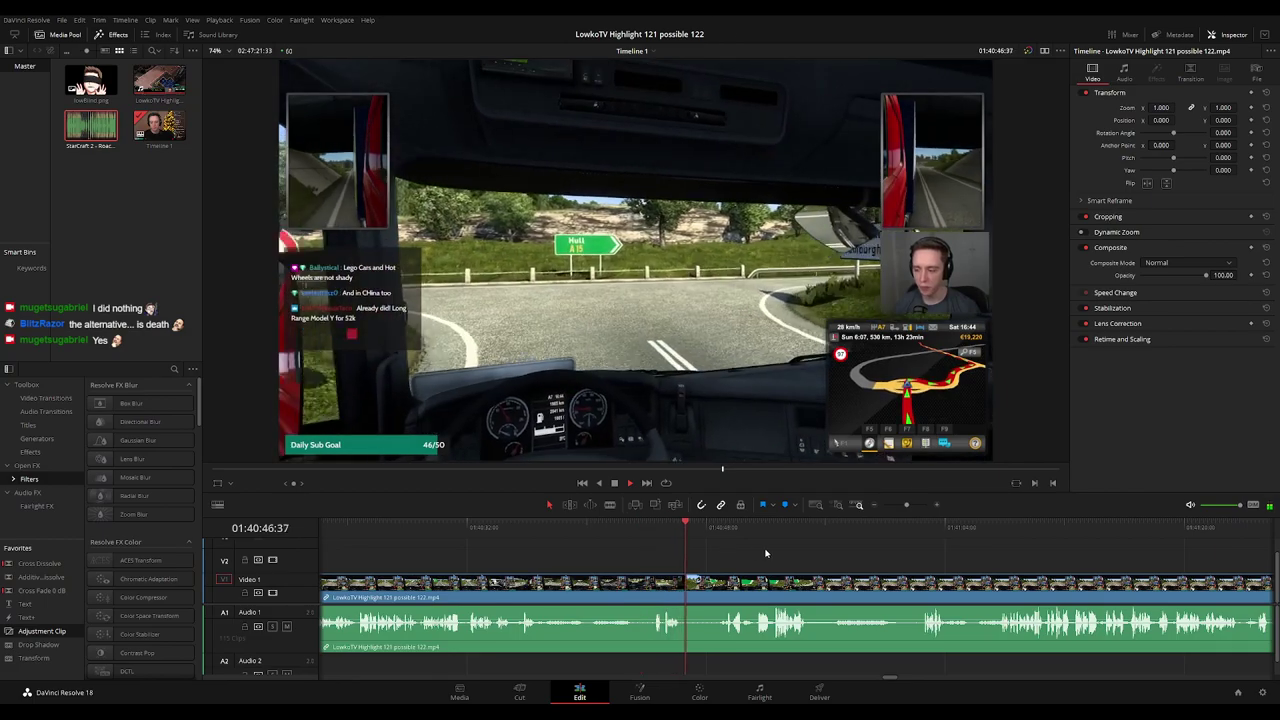
{"action": "scroll", "coordinate": [766, 553], "scroll_direction": "right", "scroll_amount": 1}
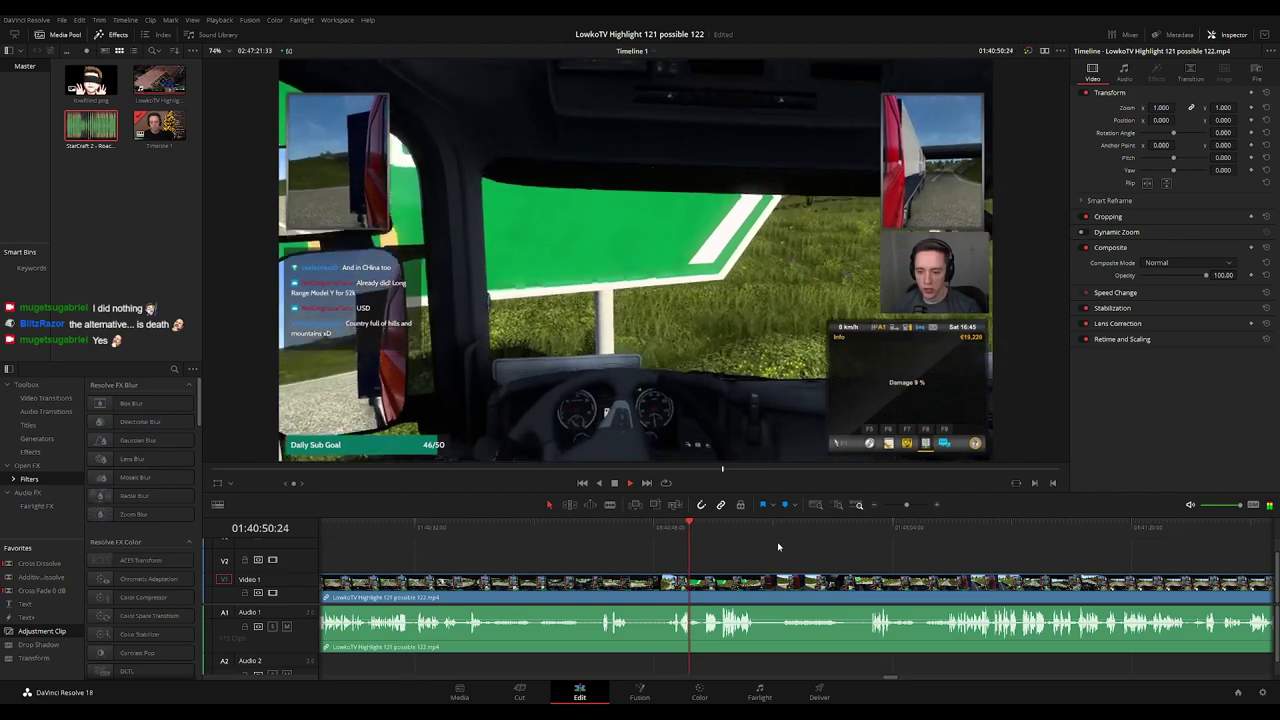
Review the truck driving footage from about 01:40:50 to 01:41:24 for silent pauses.
{"action": "left_click_drag", "start_coordinate": [844, 558], "coordinate": [718, 556]}
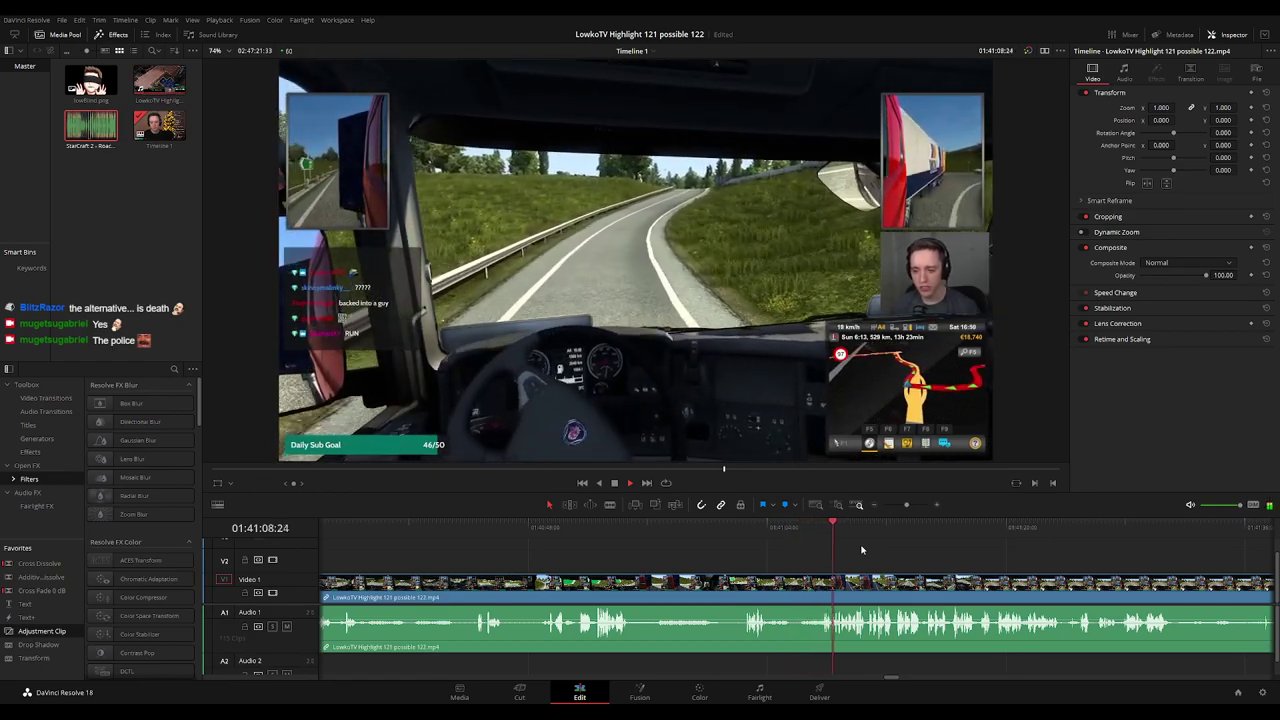
{"action": "scroll", "coordinate": [820, 554], "scroll_direction": "right", "scroll_amount": 3}
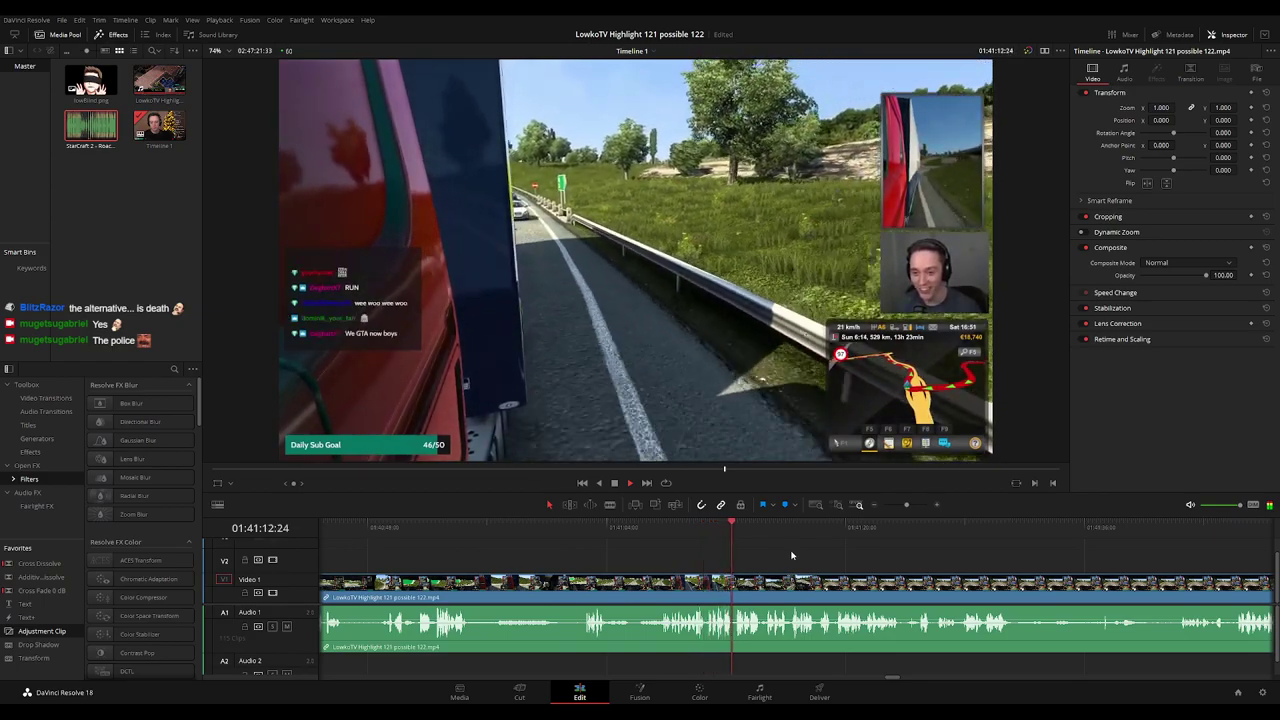
{"action": "scroll", "coordinate": [871, 554], "scroll_direction": "right", "scroll_amount": 1}
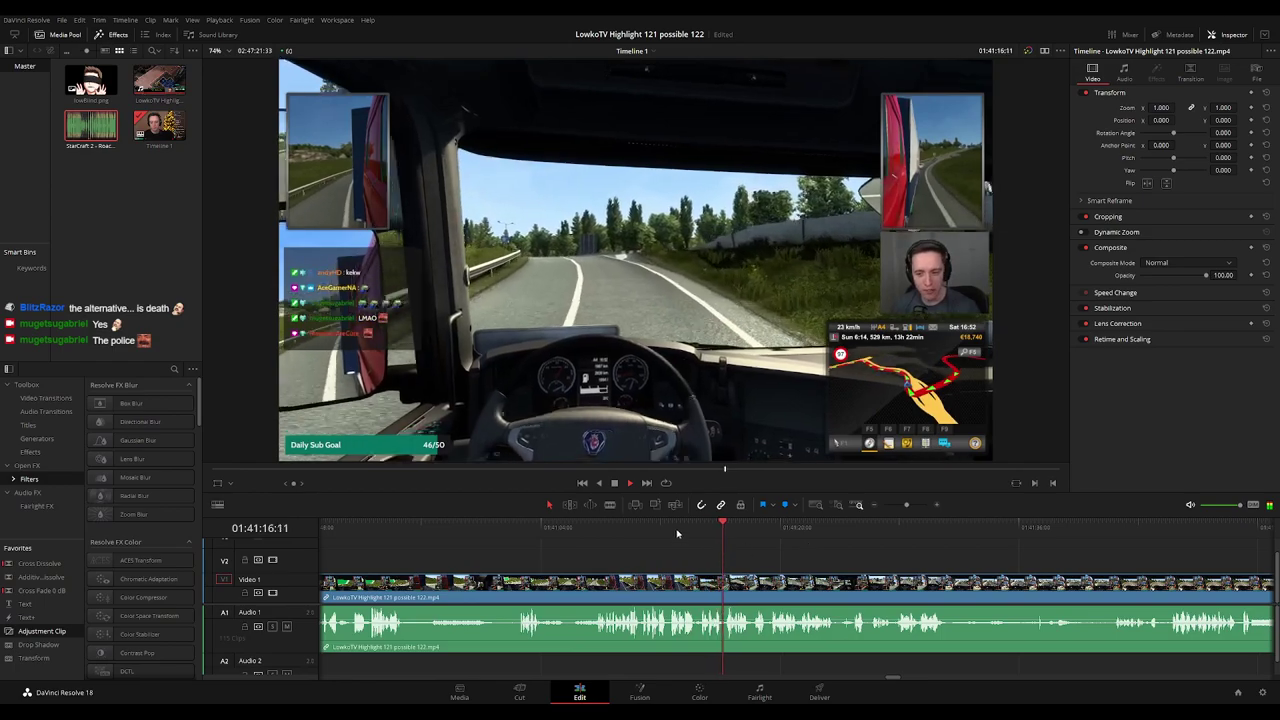
{"action": "scroll", "coordinate": [800, 545], "scroll_direction": "right", "scroll_amount": 1}
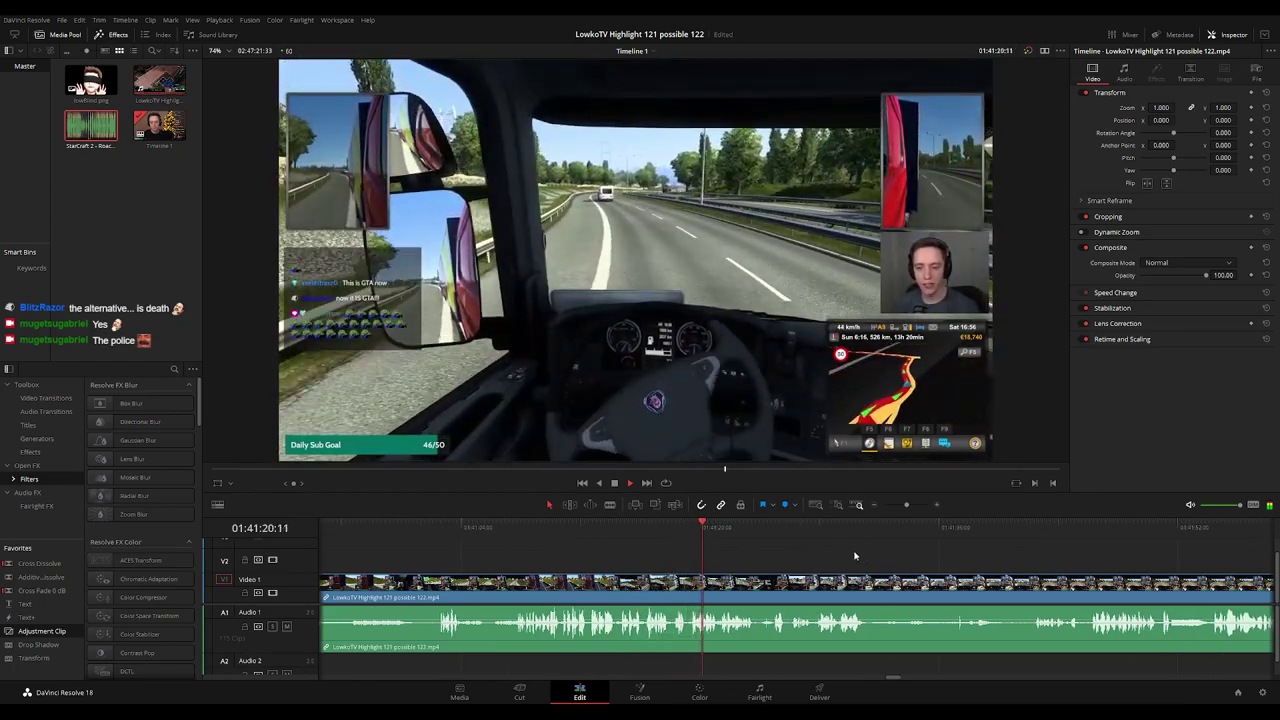
{"action": "scroll", "coordinate": [752, 556], "scroll_direction": "right", "scroll_amount": 1}
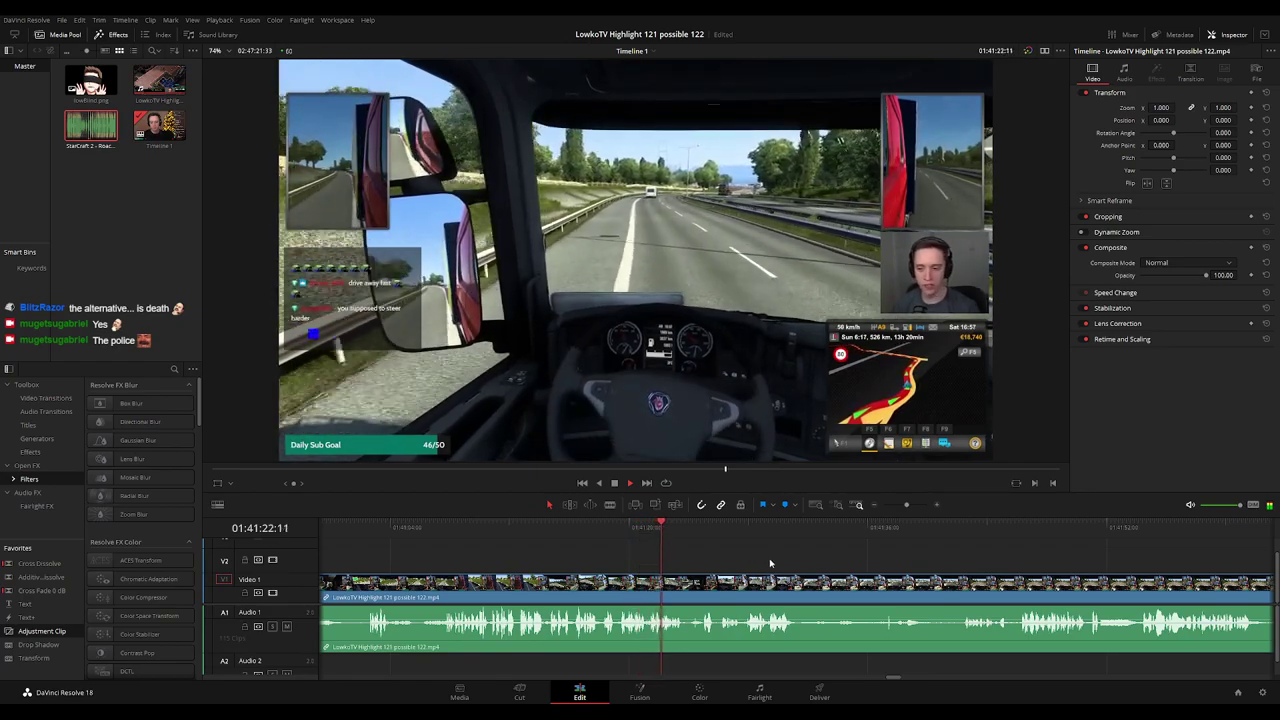
{"action": "key", "text": "ctrl+="}
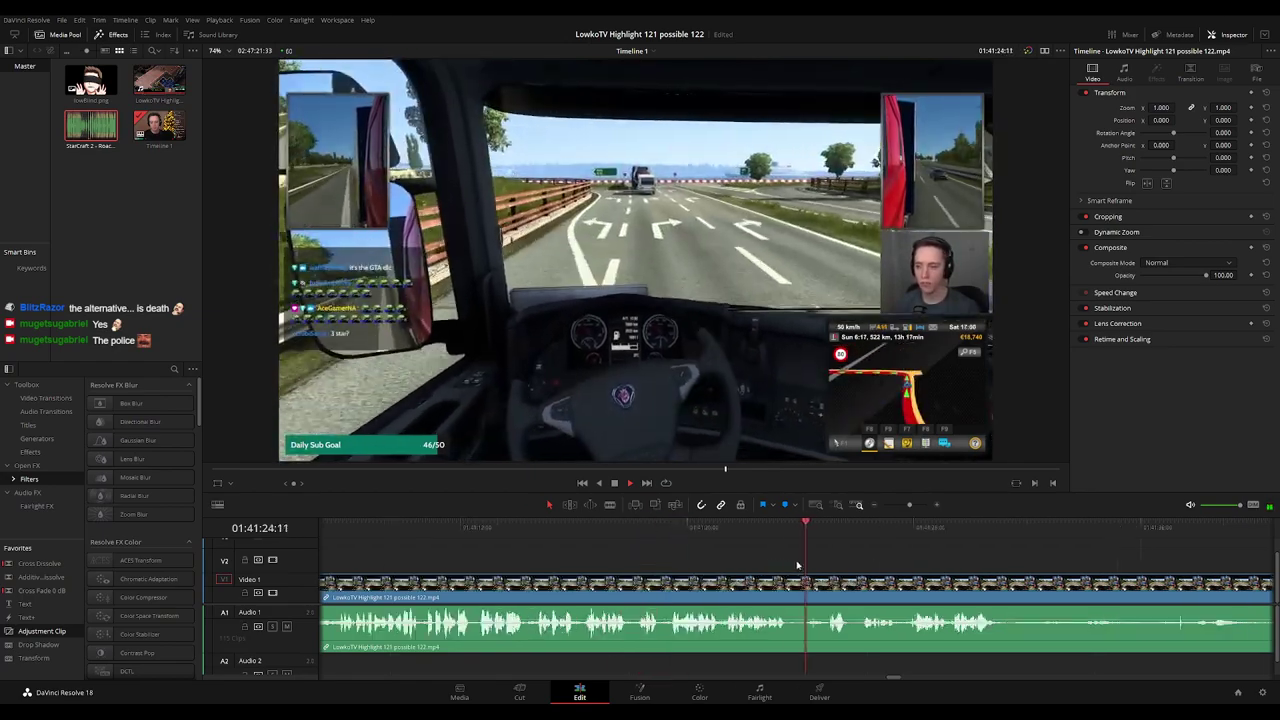
Cut out the short pause at about 01:41:23 in the driving footage and close the gap.
{"action": "left_click", "coordinate": [790, 540]}
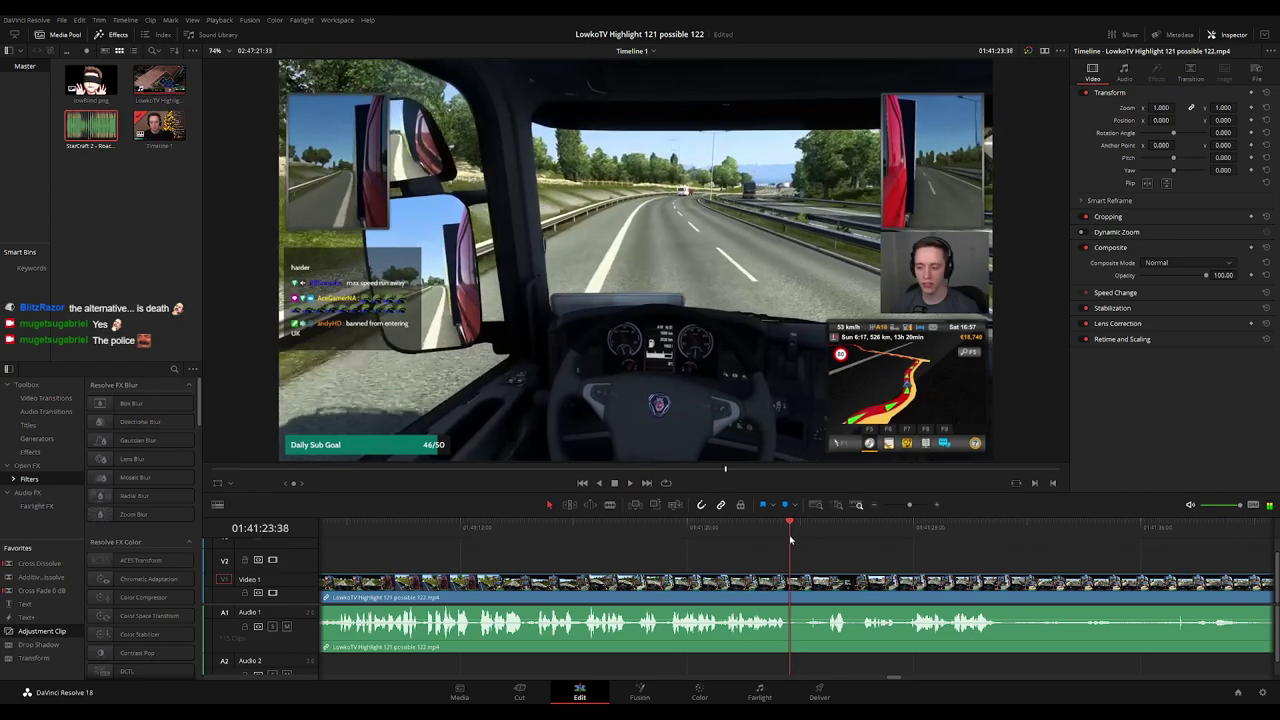
{"action": "left_click", "coordinate": [792, 597]}
{"action": "key", "text": "a"}
{"action": "key", "text": "space"}
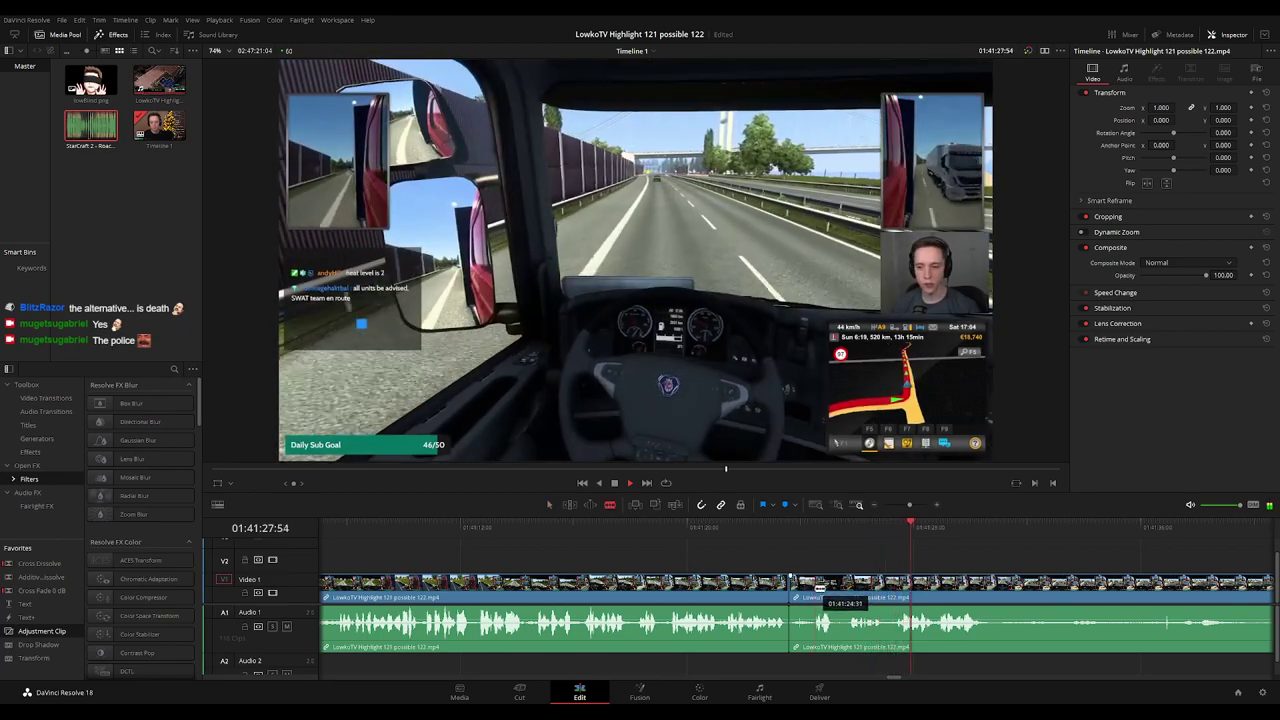
{"action": "left_click", "coordinate": [800, 592]}
{"action": "key", "text": "Delete"}
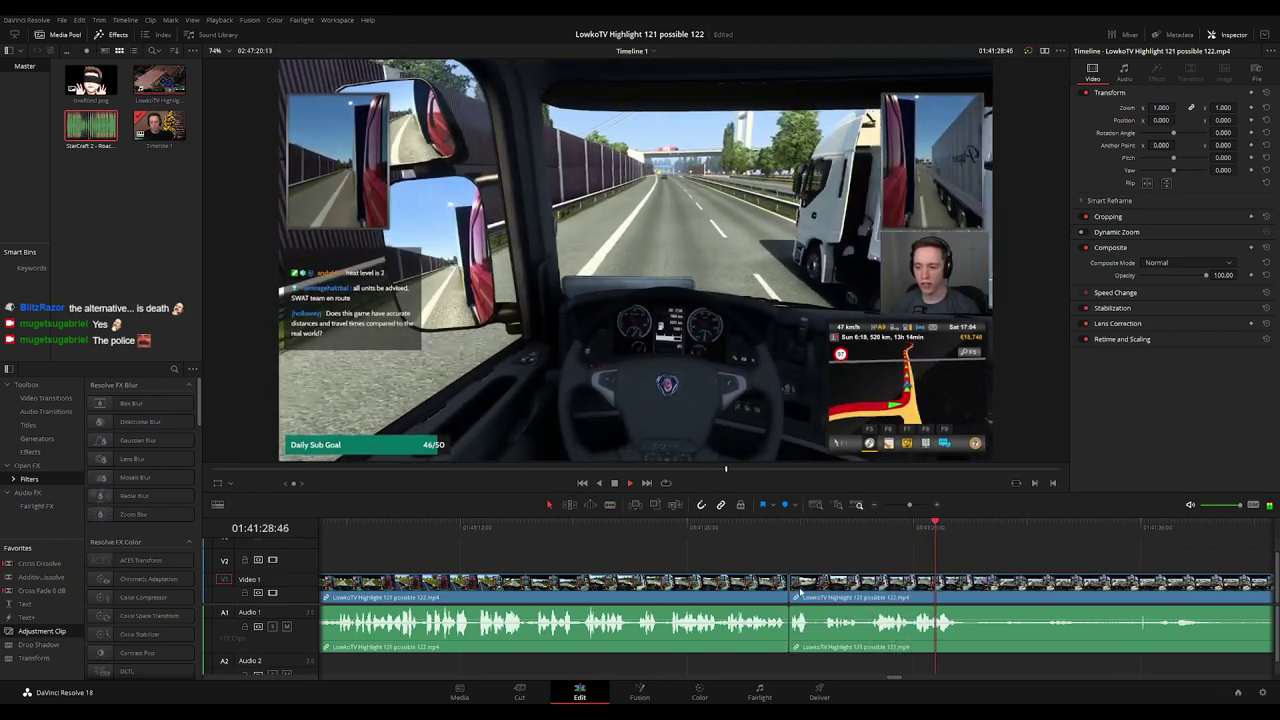
Mark the finished clip before the 01:41:23 cut orange and return to about 01:41:28.
{"action": "left_click", "coordinate": [663, 588]}
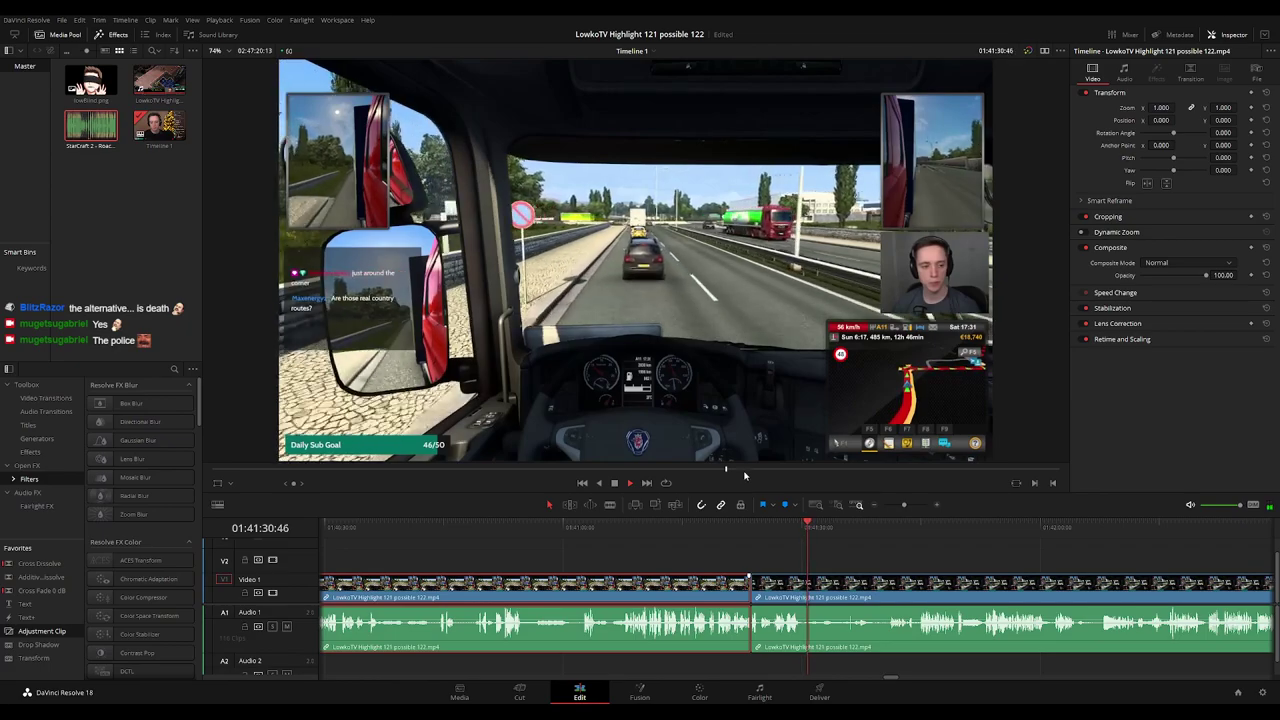
{"action": "key", "text": "1"}
{"action": "left_click", "coordinate": [791, 530]}
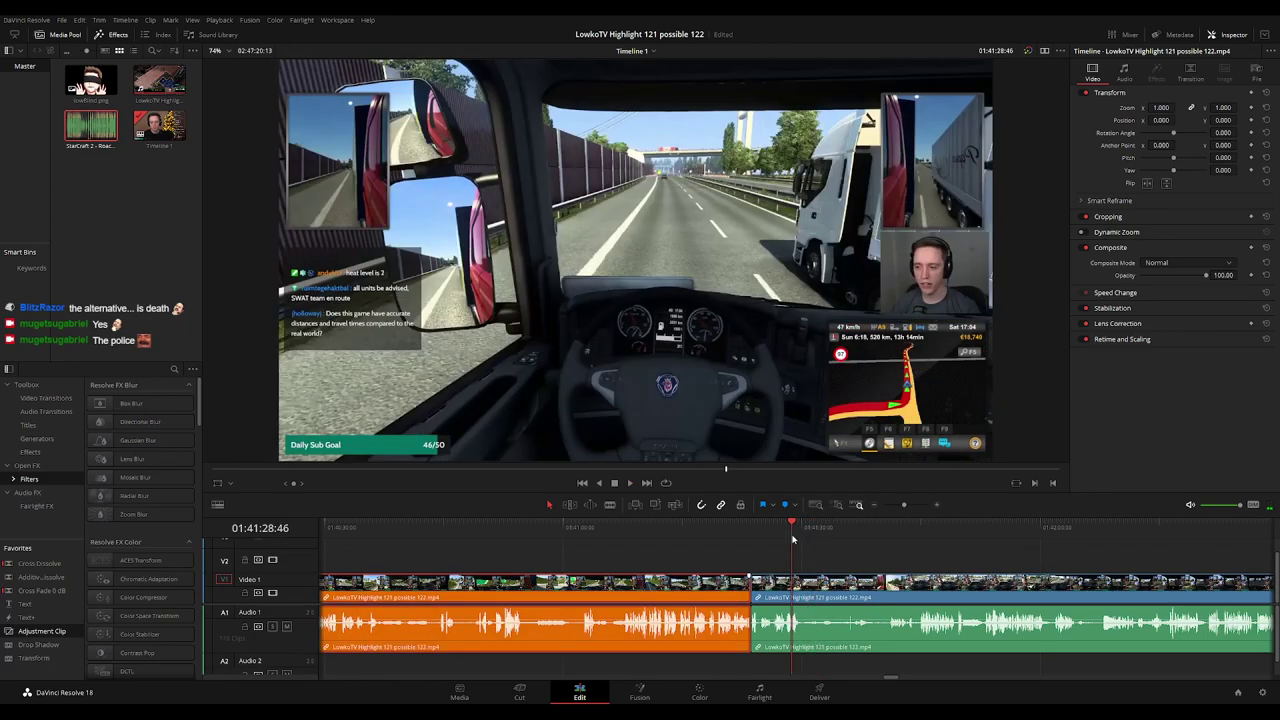
Cut out the short silent piece starting at about 01:41:29 and close the gap.
{"action": "scroll", "coordinate": [828, 540], "scroll_direction": "up", "scroll_amount": 4}
{"action": "key", "text": "space"}
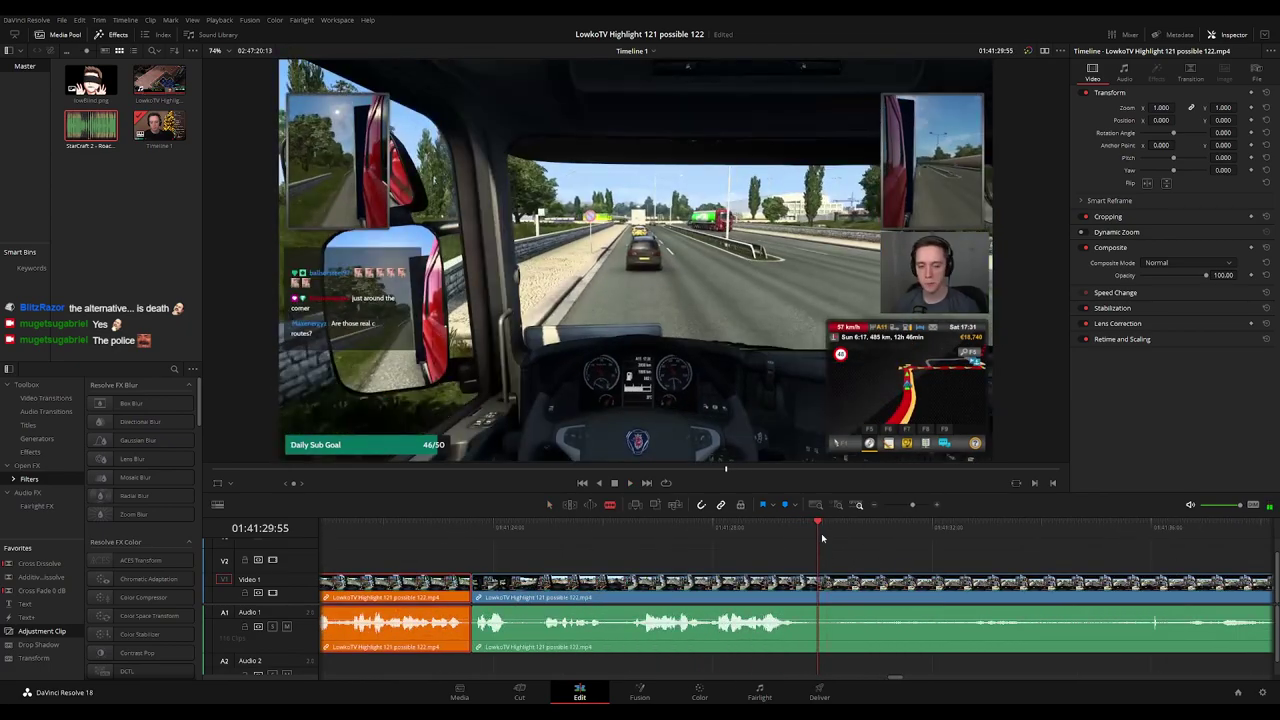
{"action": "key", "text": "ctrl+b"}
{"action": "left_click", "coordinate": [826, 583]}
{"action": "key", "text": "a"}
{"action": "left_click", "coordinate": [823, 588]}
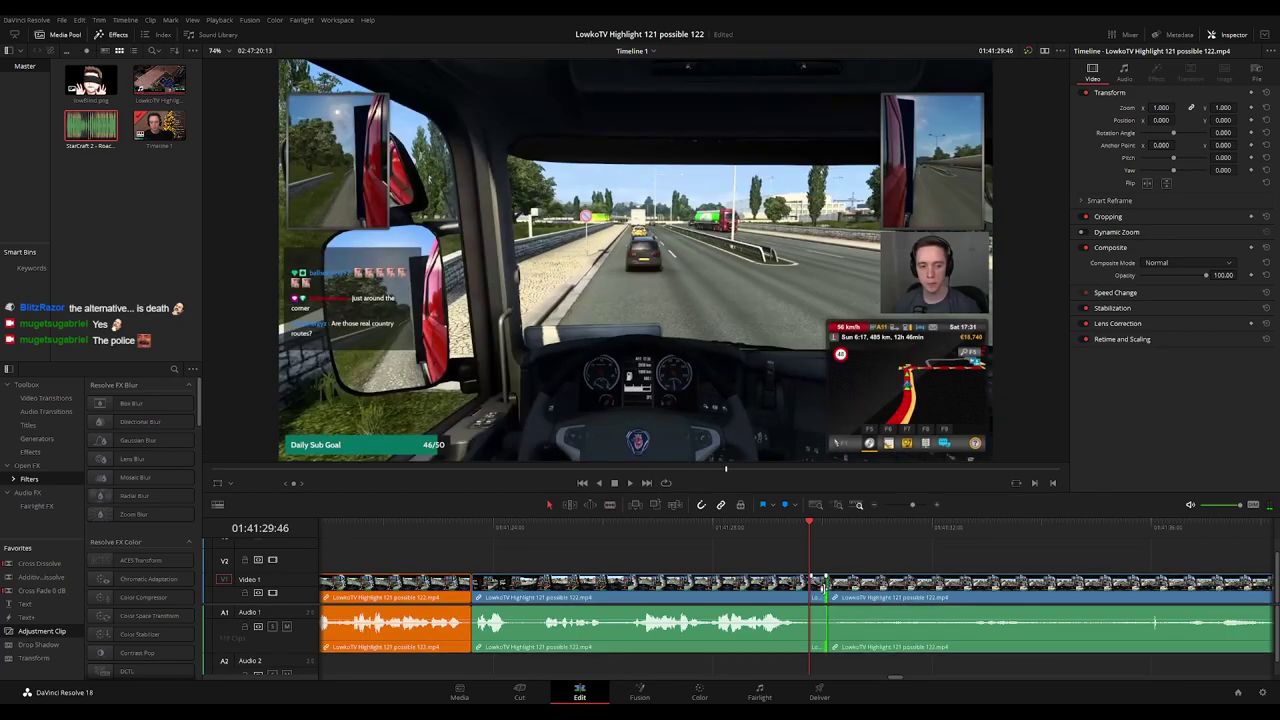
{"action": "left_click", "coordinate": [819, 592]}
{"action": "key", "text": "Delete"}
{"action": "key", "text": "space"}
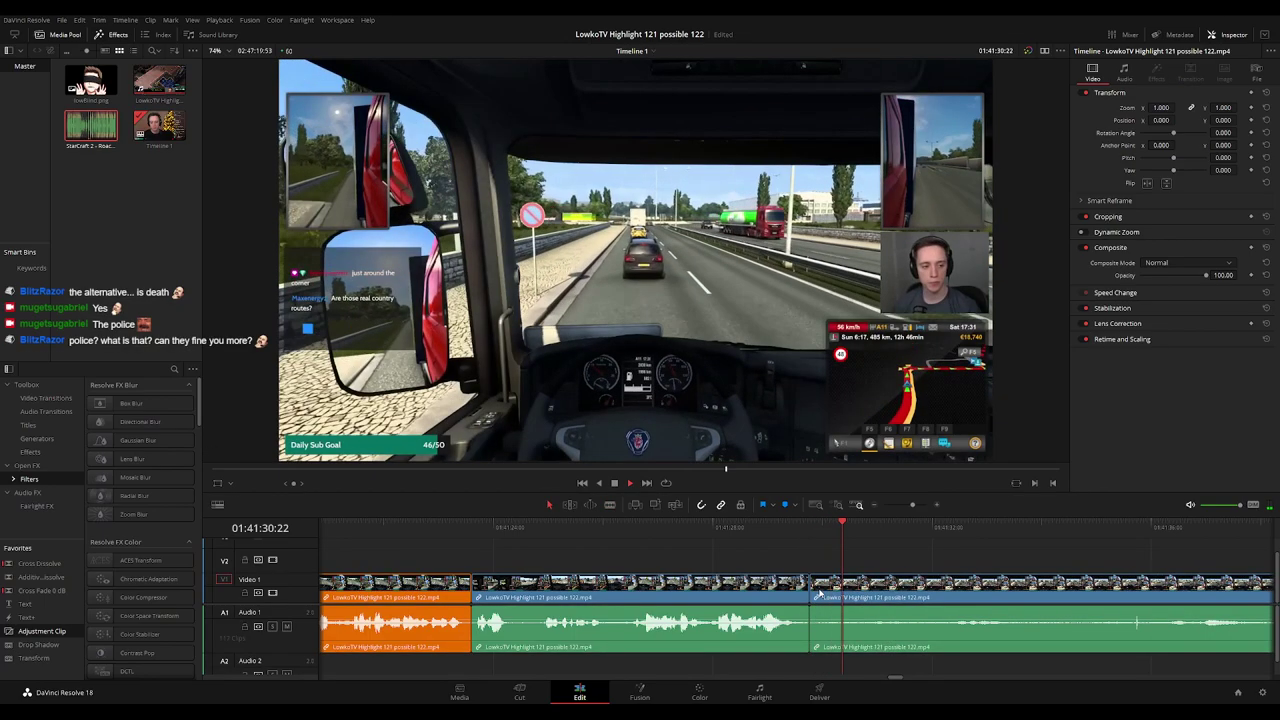
Mark the short clip ending at about 01:41:29 orange and resume the review beyond the cut.
{"action": "scroll", "coordinate": [840, 585], "scroll_direction": "down", "scroll_amount": 4}
{"action": "left_click", "coordinate": [772, 583]}
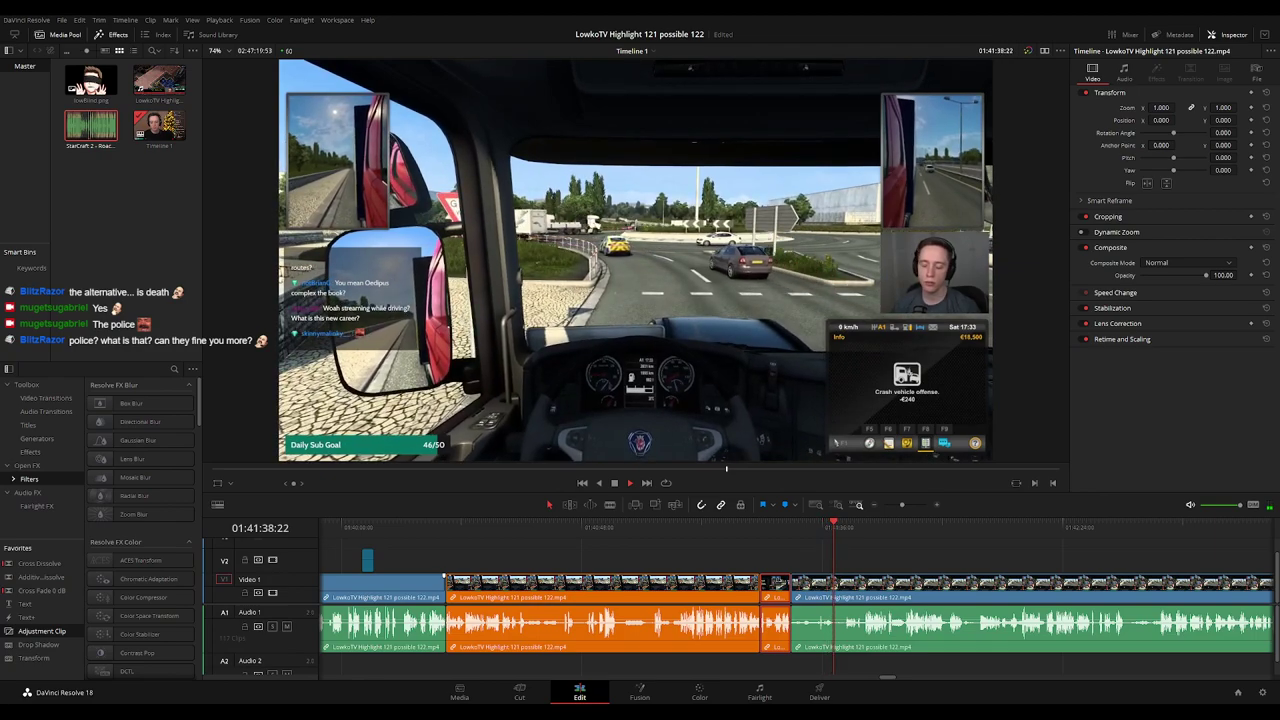
{"action": "left_click", "coordinate": [810, 527]}
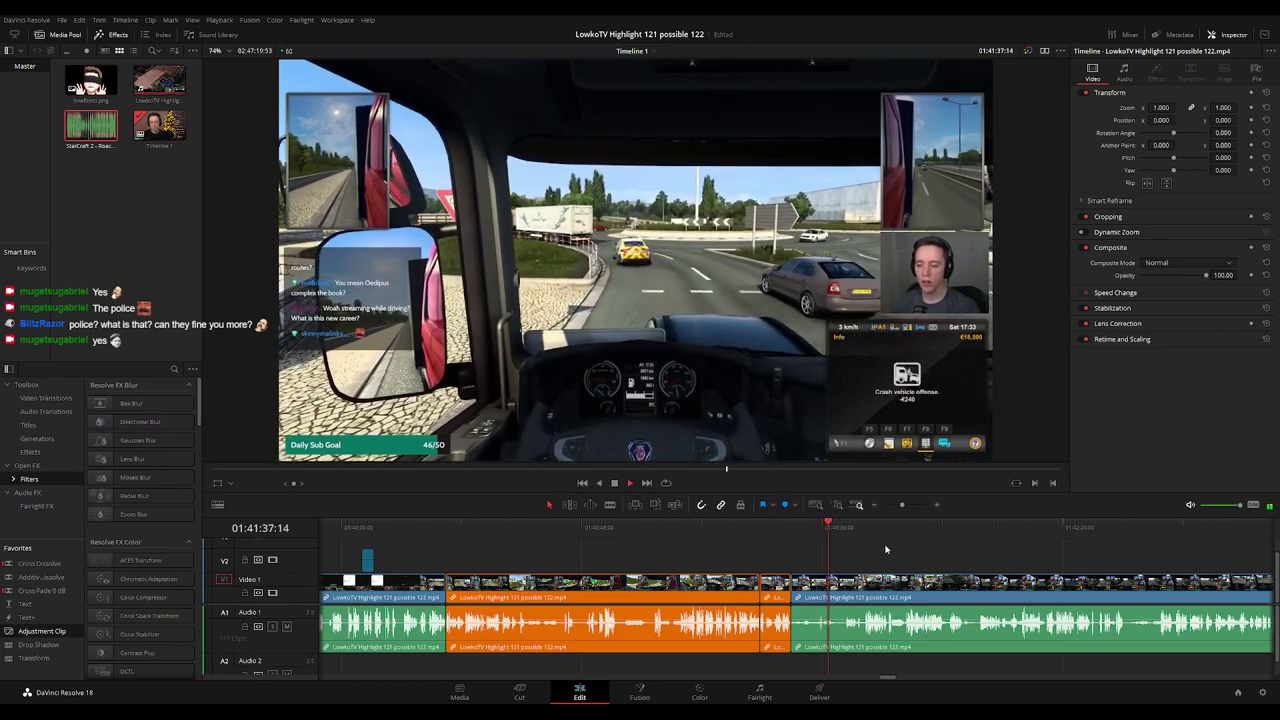
Review the roundabout driving footage from about 01:41:37 to 01:42:03, skipping part of the quiet stretch.
{"action": "scroll", "coordinate": [897, 556], "scroll_direction": "up", "scroll_amount": 2}
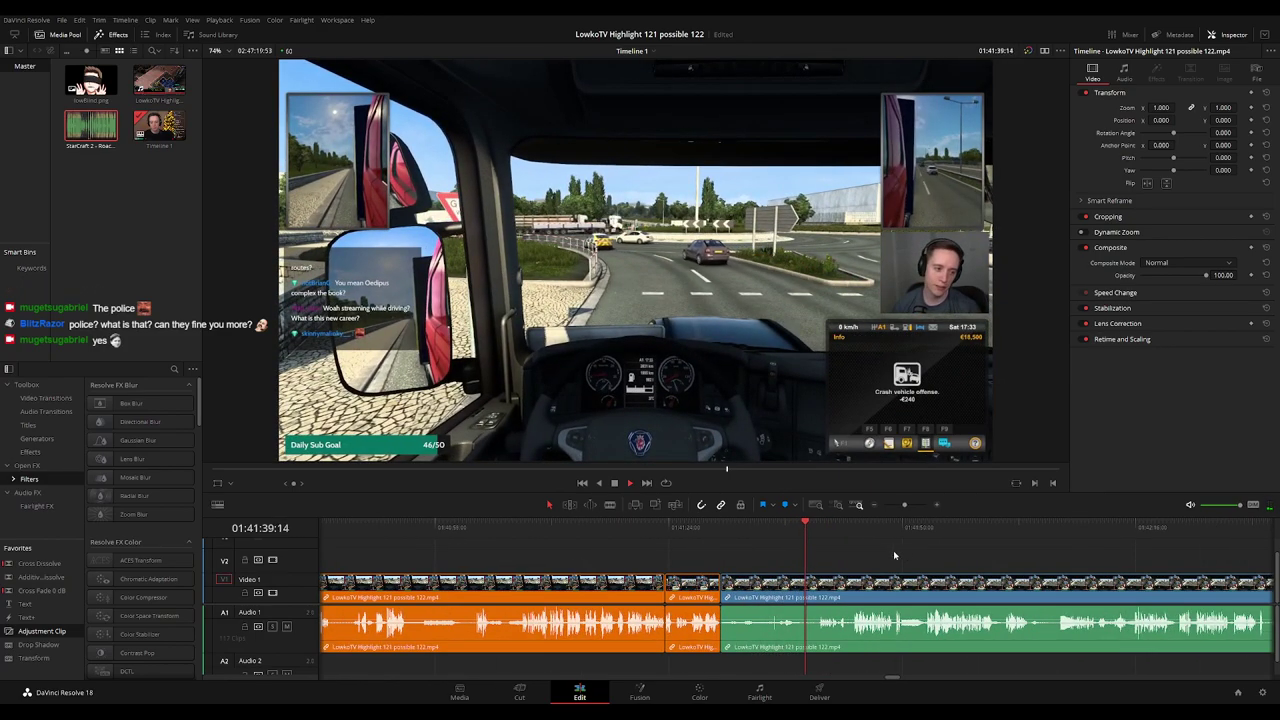
{"action": "left_click", "coordinate": [817, 530]}
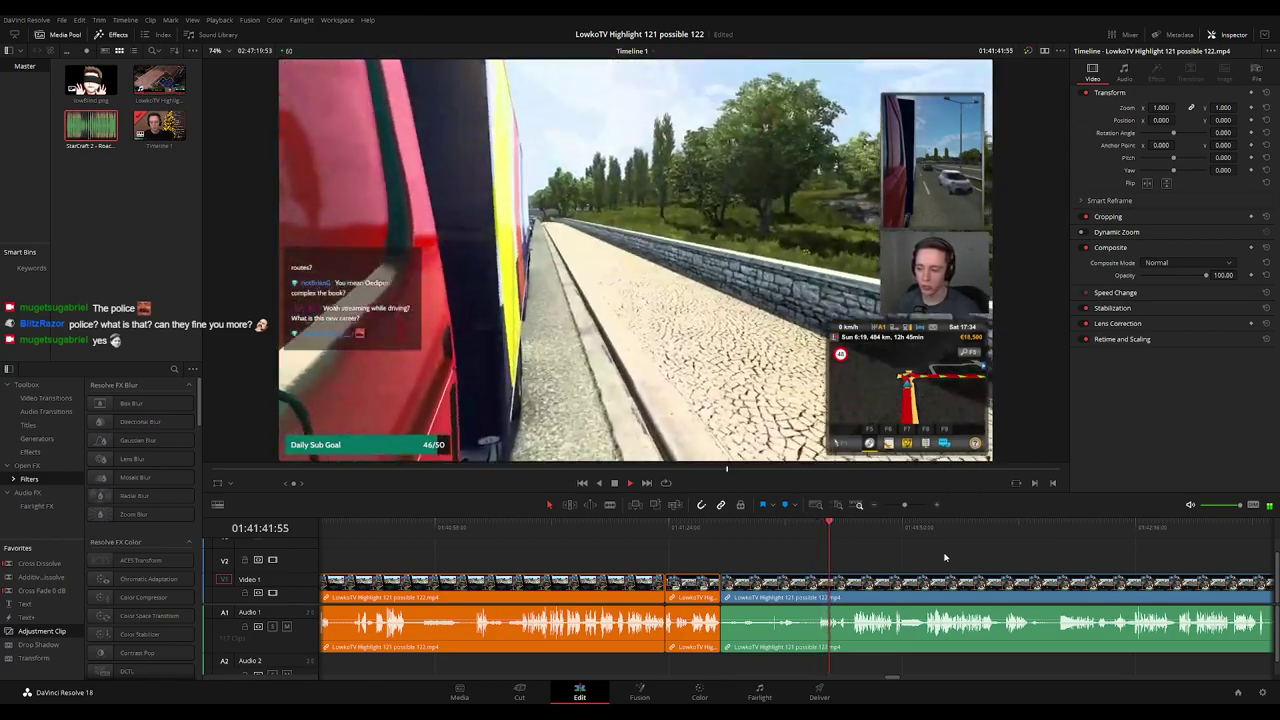
{"action": "left_click_drag", "start_coordinate": [945, 550], "coordinate": [908, 548]}
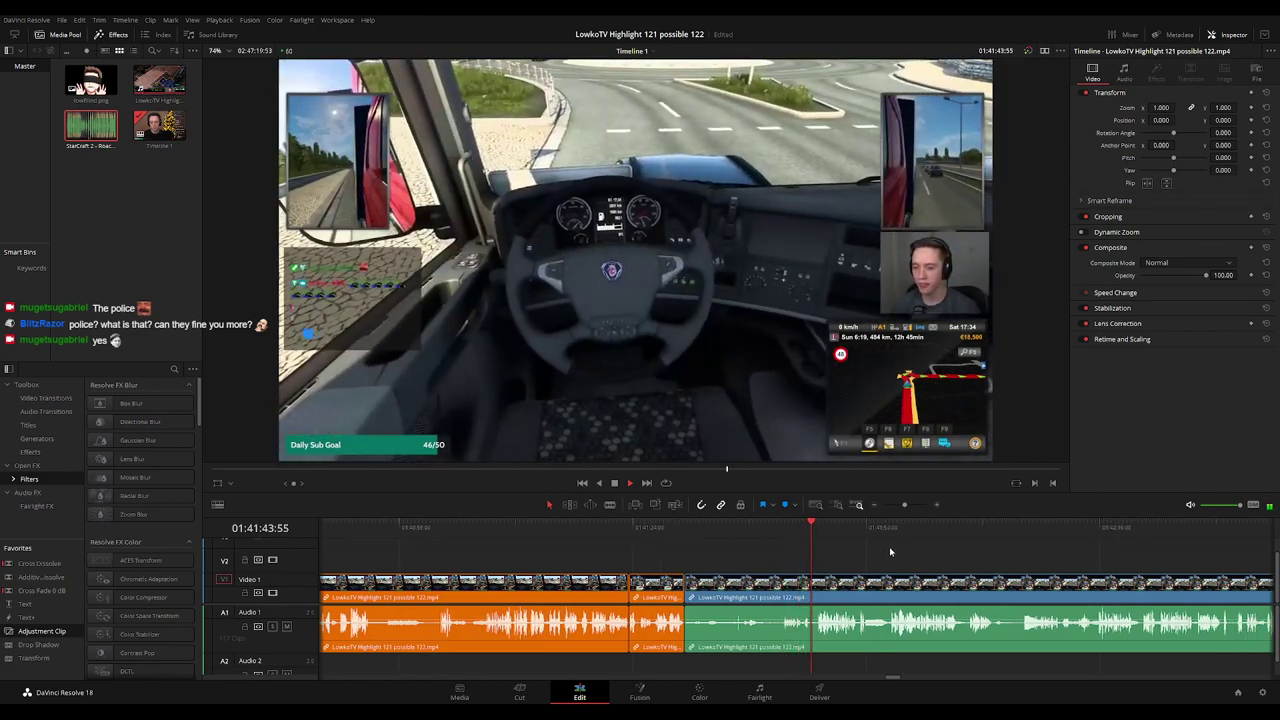
{"action": "scroll", "coordinate": [910, 550], "scroll_direction": "up", "scroll_amount": 1}
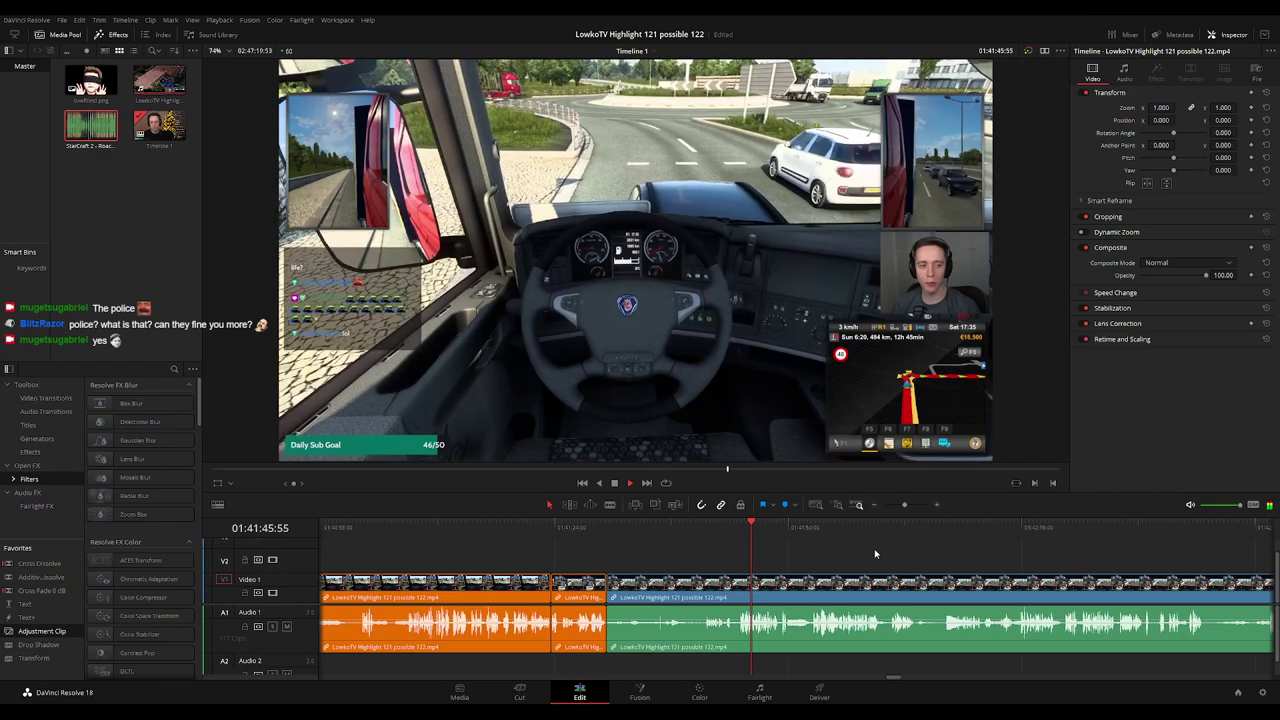
{"action": "scroll", "coordinate": [930, 553], "scroll_direction": "up", "scroll_amount": 1}
{"action": "left_click_drag", "start_coordinate": [966, 555], "coordinate": [786, 551]}
{"action": "scroll", "coordinate": [786, 551], "scroll_direction": "up", "scroll_amount": 1}
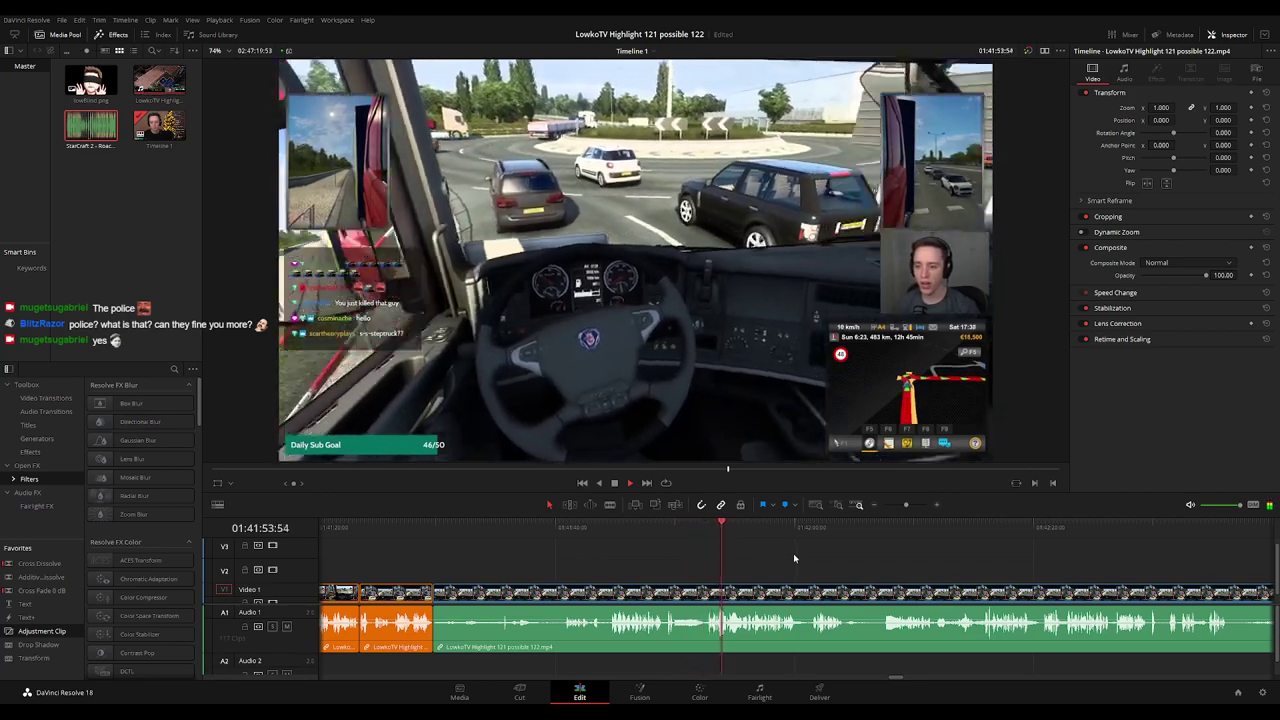
{"action": "scroll", "coordinate": [833, 566], "scroll_direction": "down", "scroll_amount": 3}
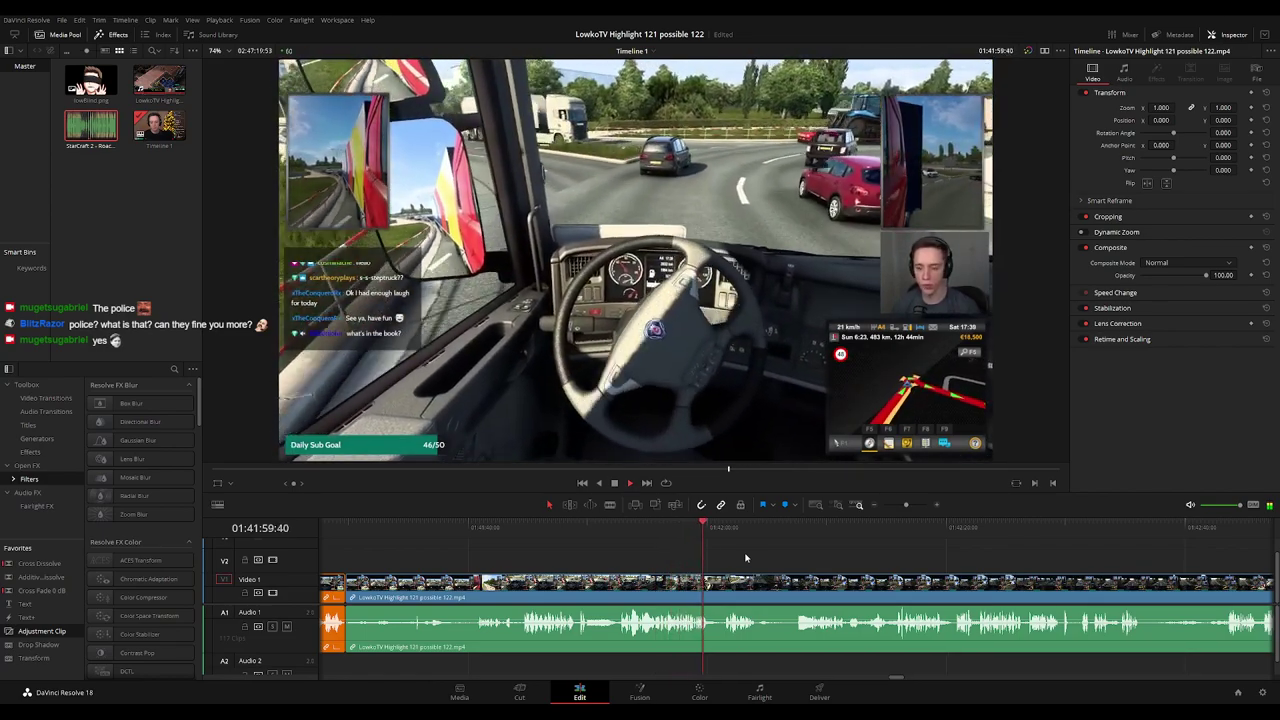
{"action": "left_click_drag", "start_coordinate": [815, 563], "coordinate": [773, 554]}
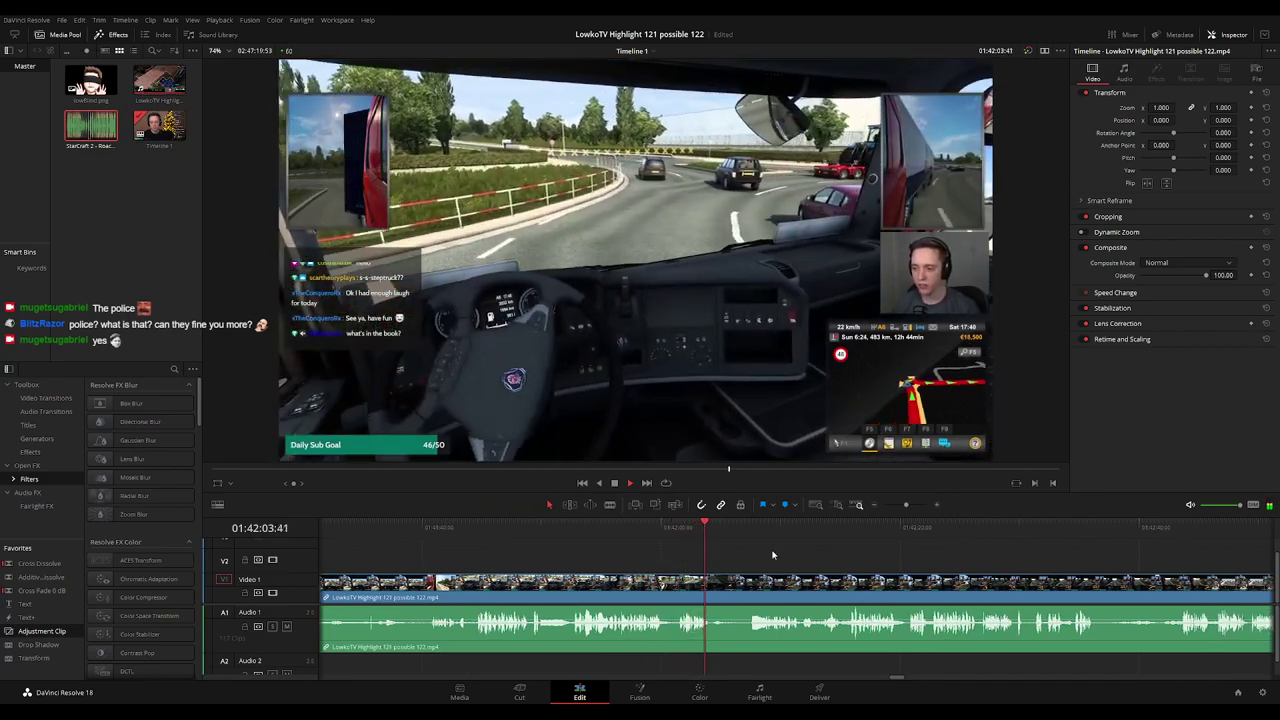
Cut out the brief pause at about 01:42:04, before the speeding violation, and close the gap.
{"action": "scroll", "coordinate": [771, 560], "scroll_direction": "down", "scroll_amount": 1}
{"action": "key", "text": "b"}
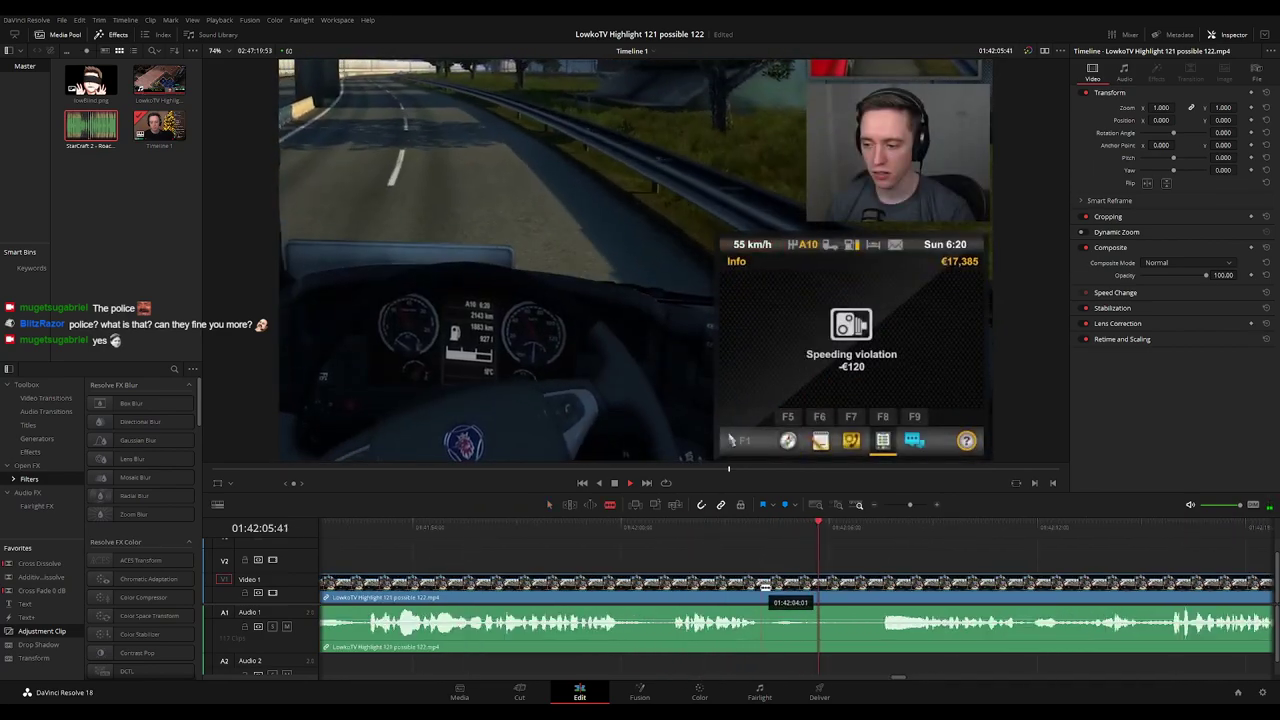
{"action": "left_click", "coordinate": [760, 588]}
{"action": "key", "text": "space"}
{"action": "left_click", "coordinate": [771, 586]}
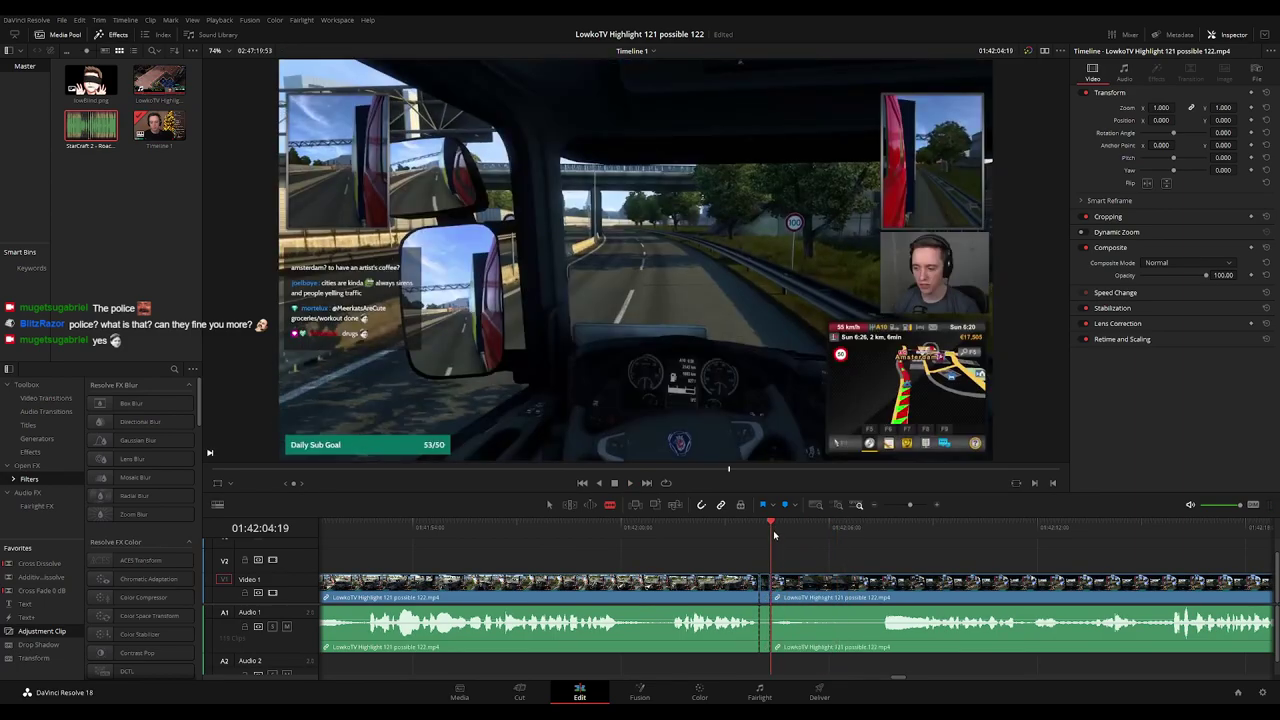
{"action": "key", "text": "space"}
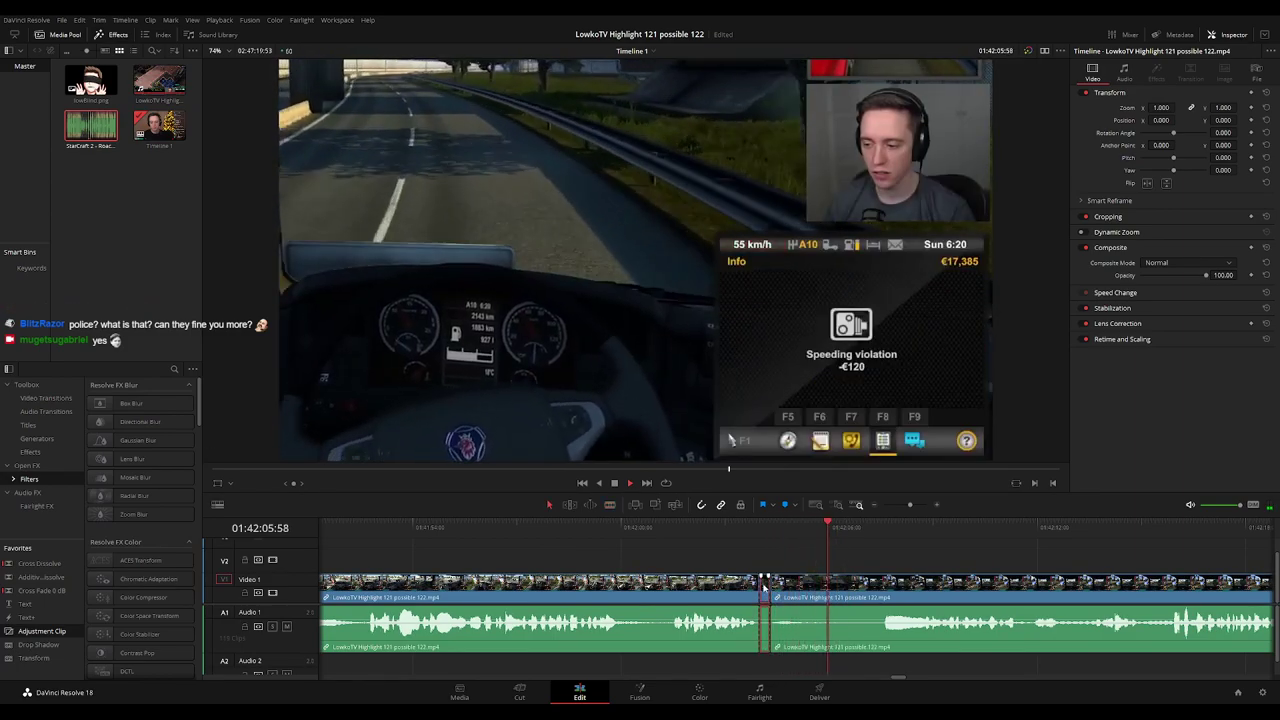
{"action": "key", "text": "Delete"}
Mark the finished roundabout clip before the 01:42:04 cut orange and replay from the cut.
{"action": "left_click", "coordinate": [656, 585]}
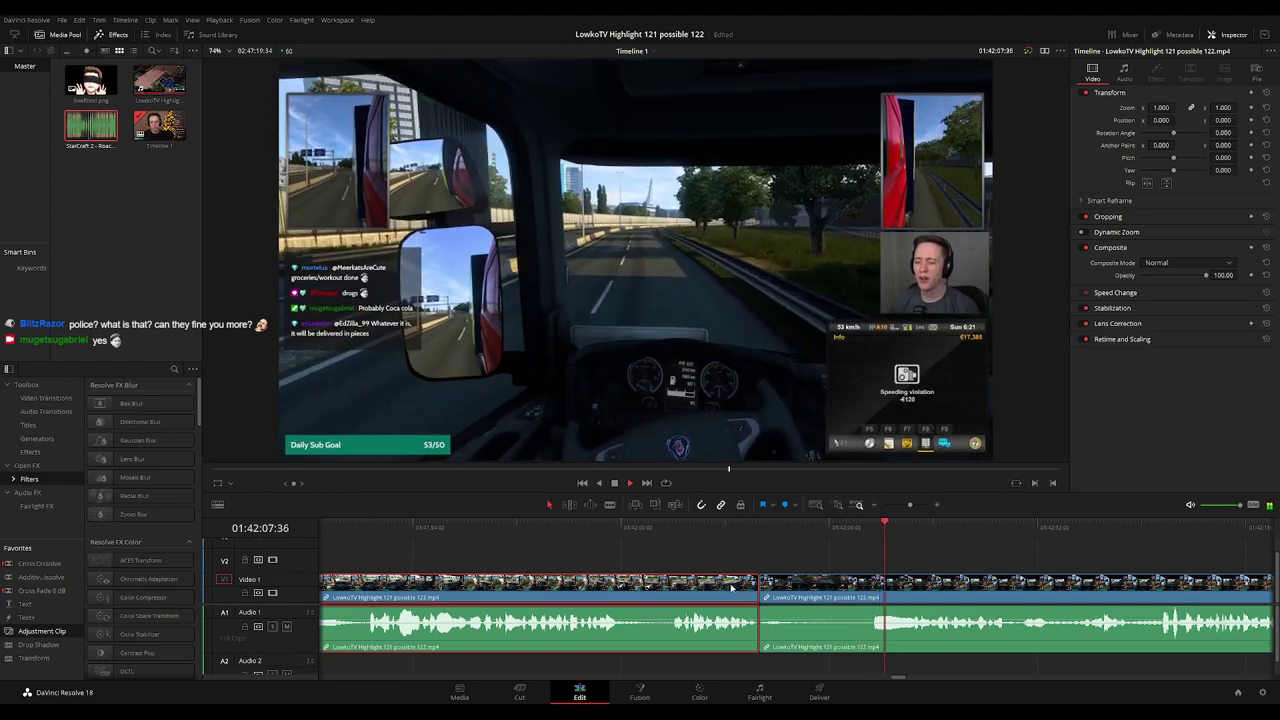
{"action": "key", "text": "ctrl+1"}
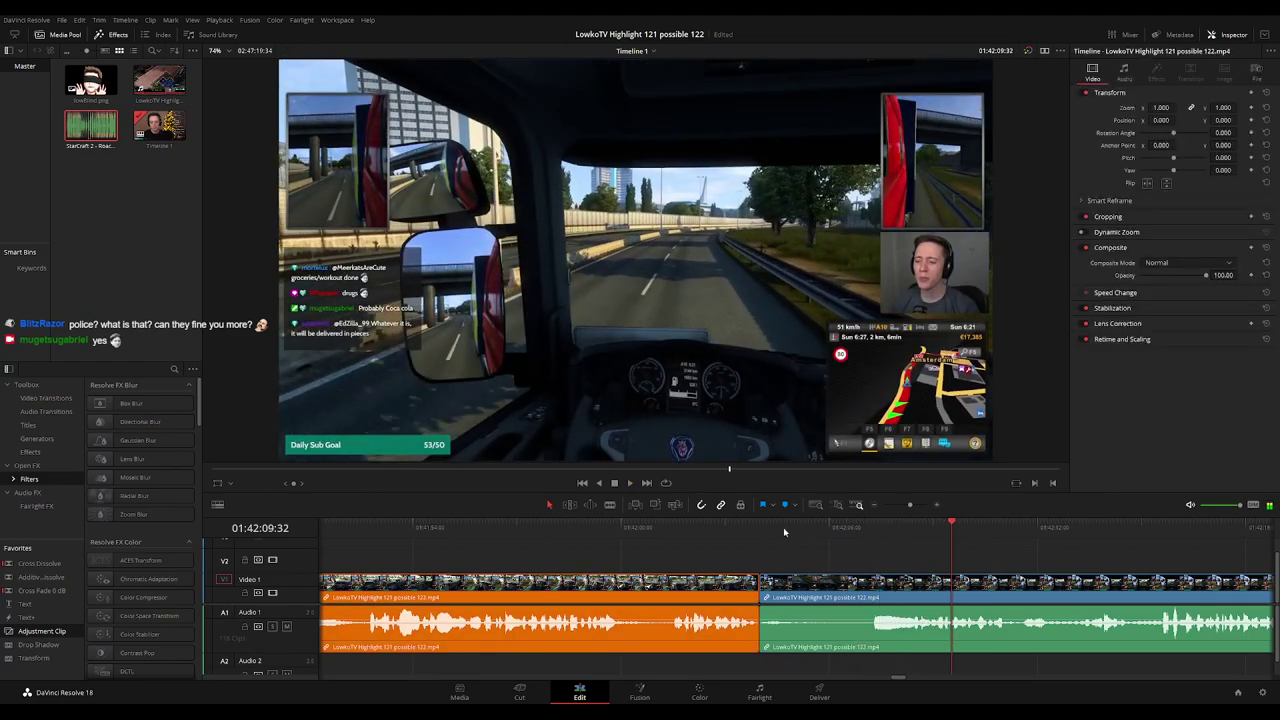
{"action": "left_click", "coordinate": [761, 528]}
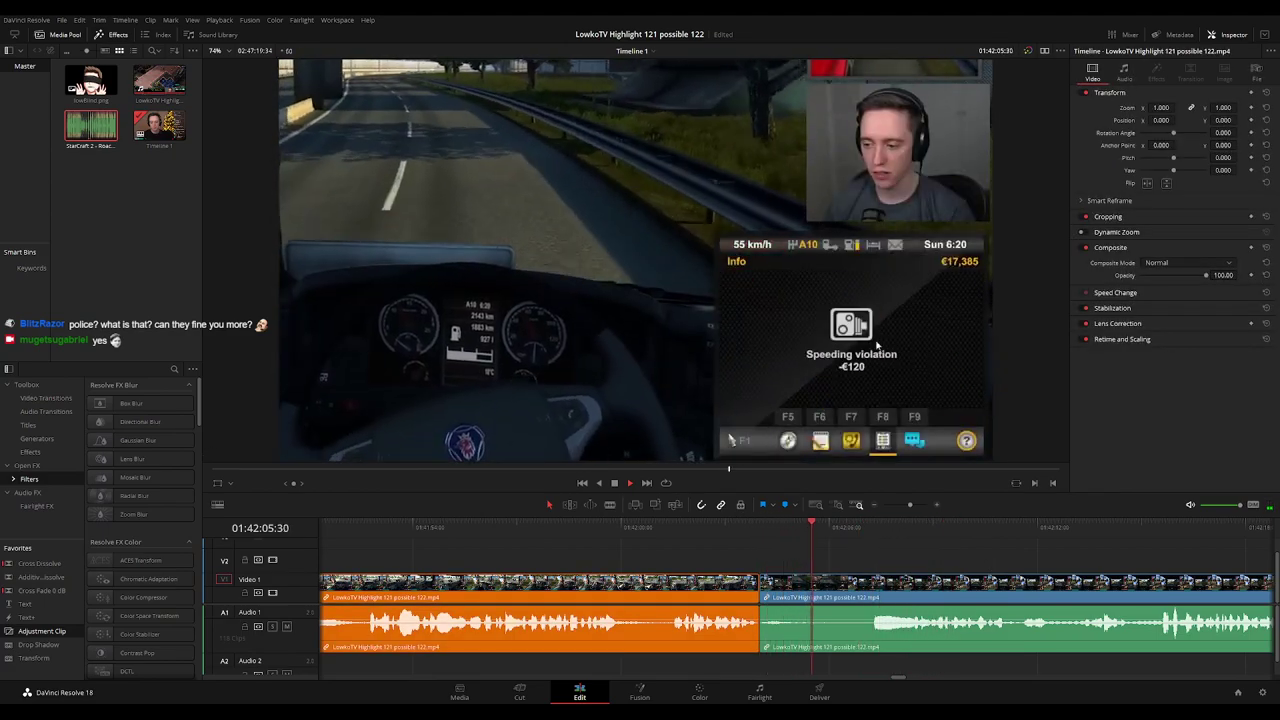
Review the footage after the speeding violation up to about 01:42:32 for pauses.
{"action": "key", "text": "ctrl+minus"}
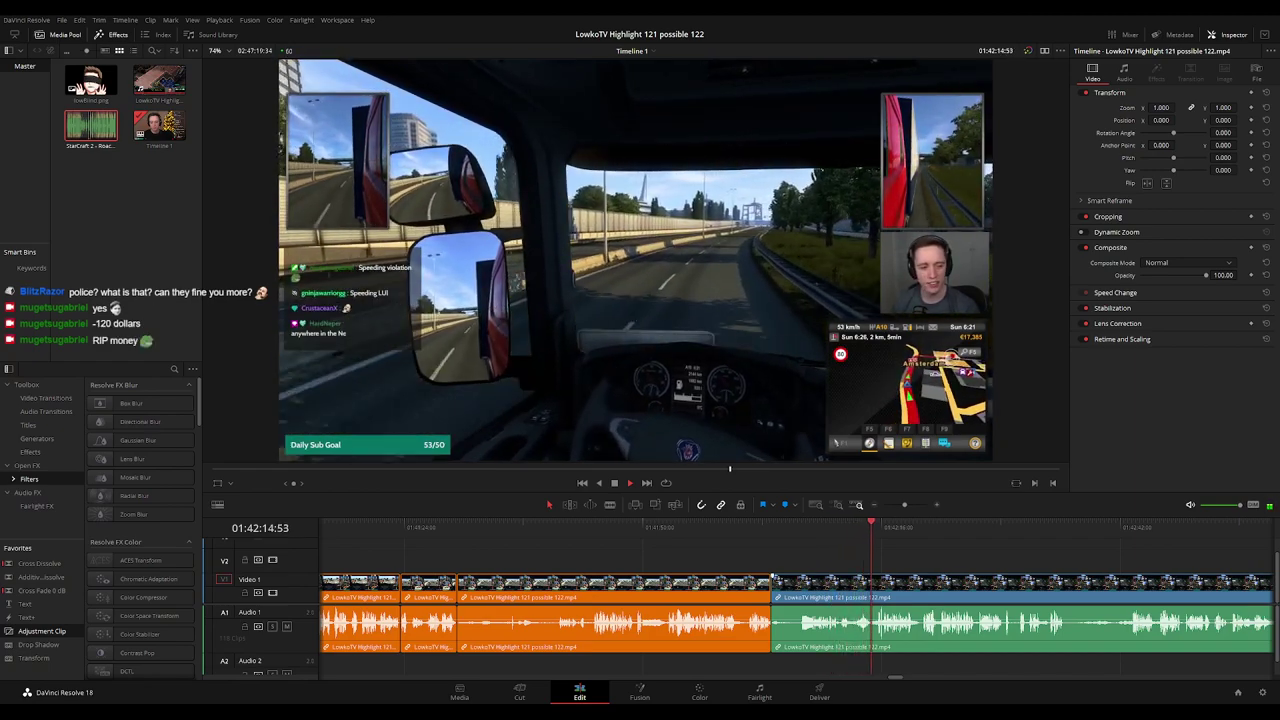
{"action": "scroll", "coordinate": [805, 547], "scroll_direction": "right", "scroll_amount": 2}
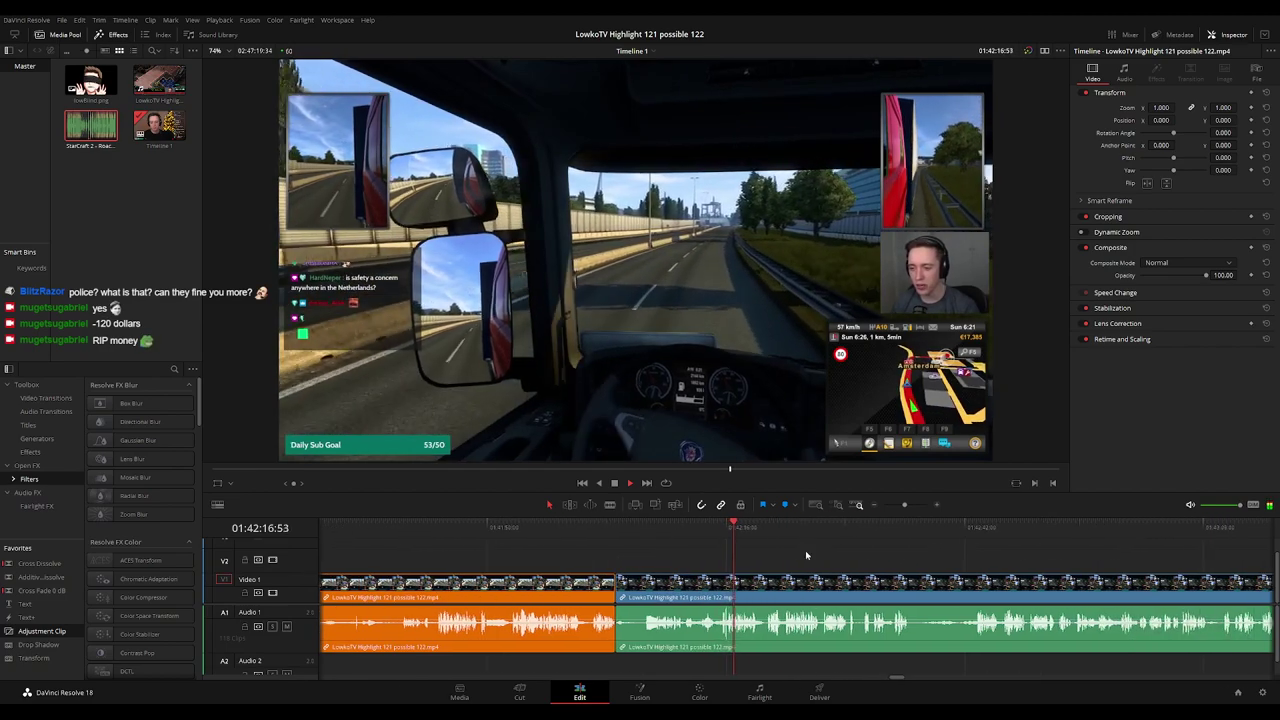
{"action": "scroll", "coordinate": [790, 550], "scroll_direction": "right", "scroll_amount": 2}
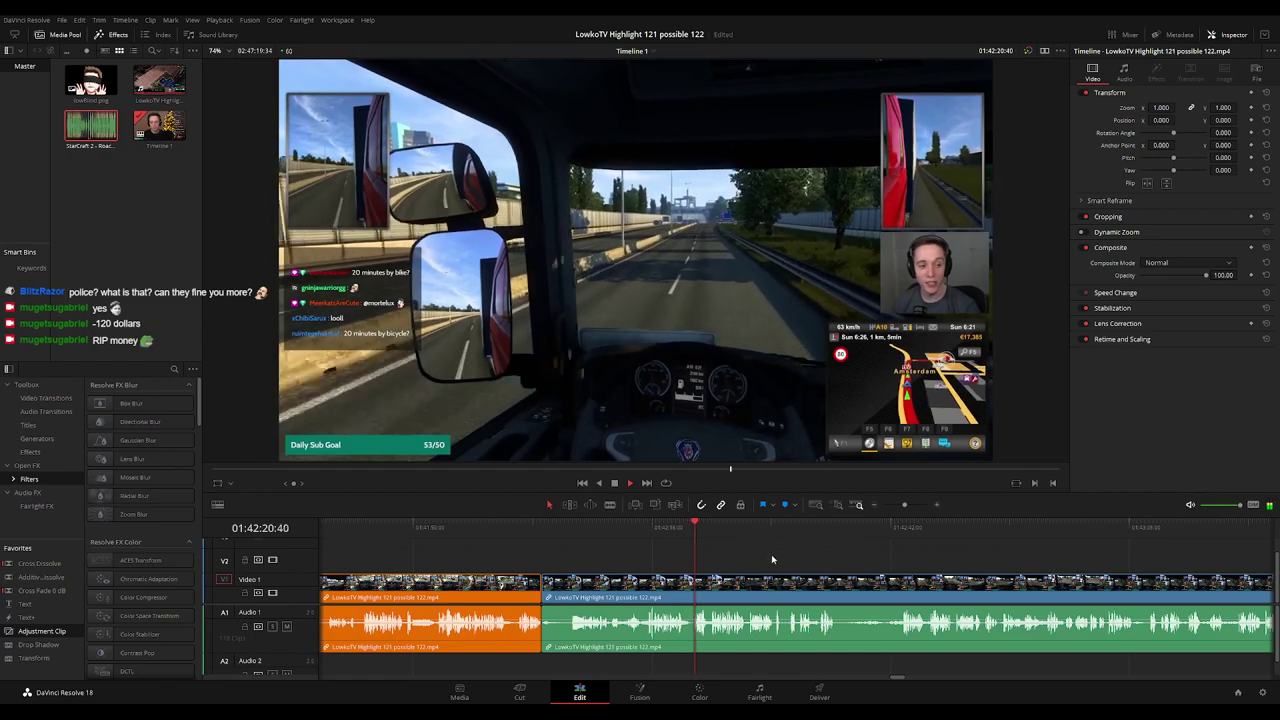
{"action": "scroll", "coordinate": [776, 558], "scroll_direction": "right", "scroll_amount": 1}
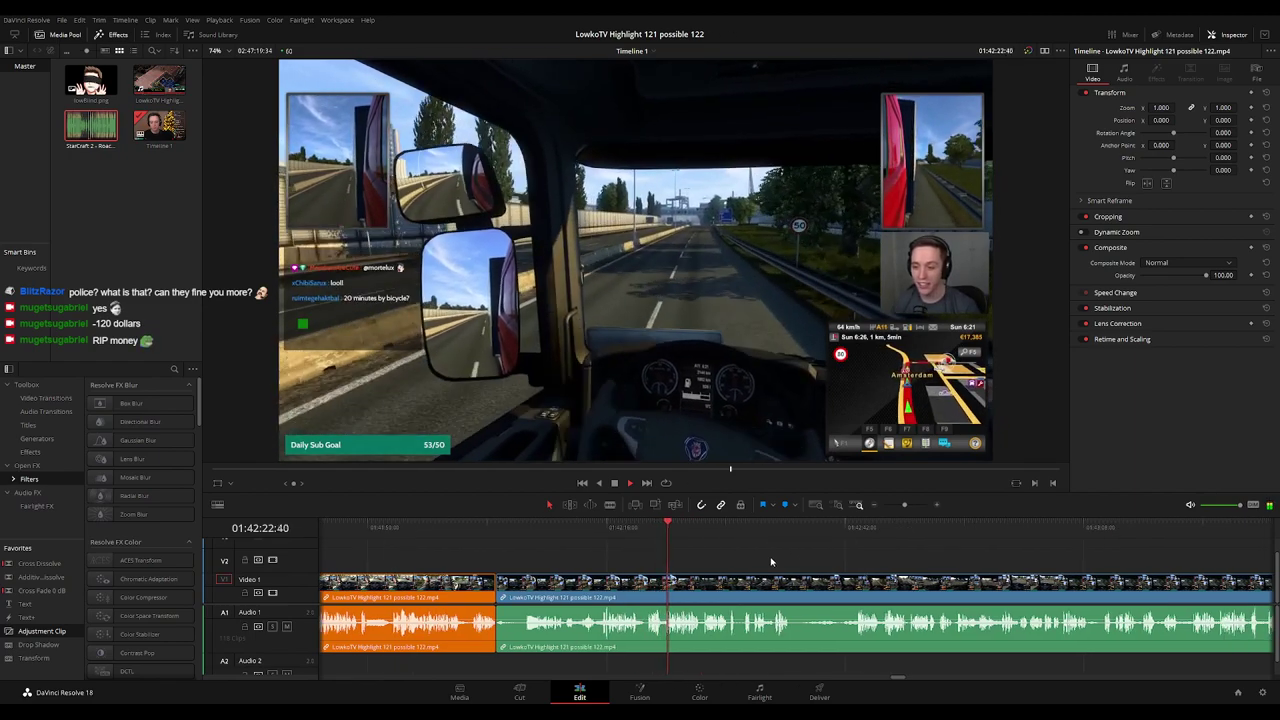
{"action": "scroll", "coordinate": [766, 565], "scroll_direction": "right", "scroll_amount": 1}
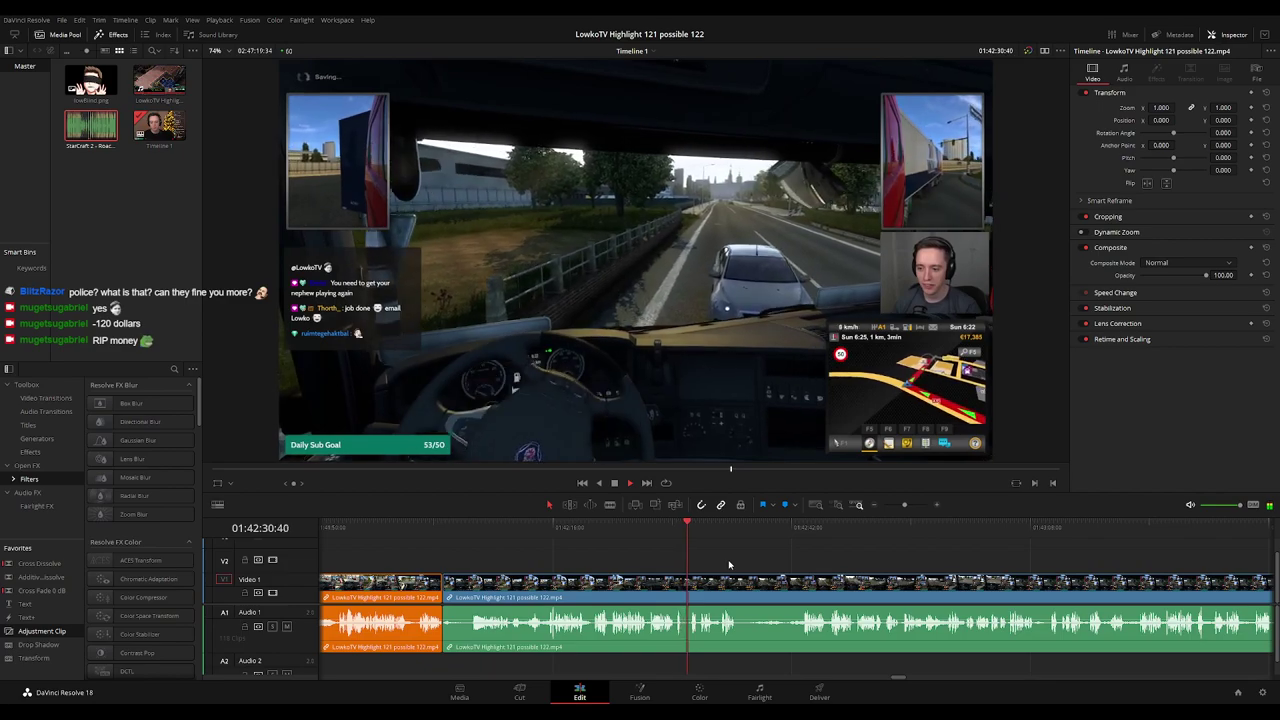
{"action": "key", "text": "ctrl+equal"}
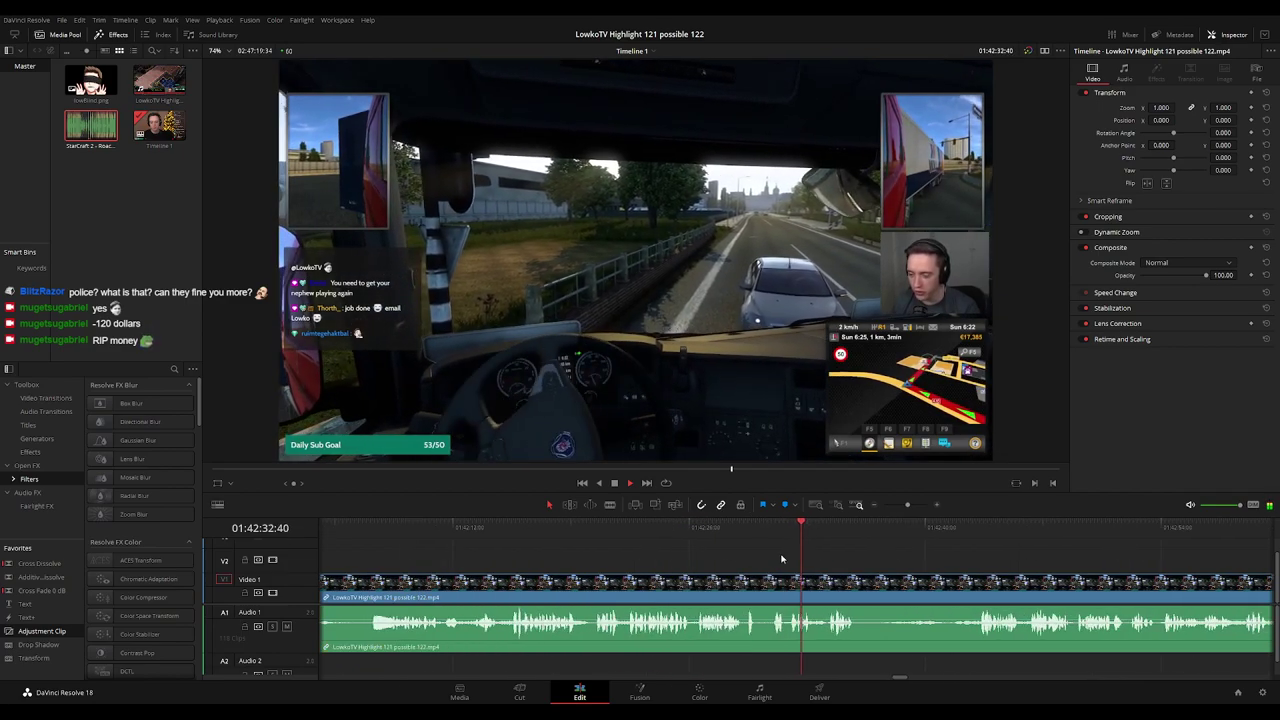
Review the driving and trailer-parking footage from about 01:42:32 to 01:43:12, skipping ahead past the quiet stretch near 01:42:40.
{"action": "left_click_drag", "start_coordinate": [852, 549], "coordinate": [678, 530]}
{"action": "scroll", "coordinate": [688, 538], "scroll_direction": "right", "scroll_amount": 2}
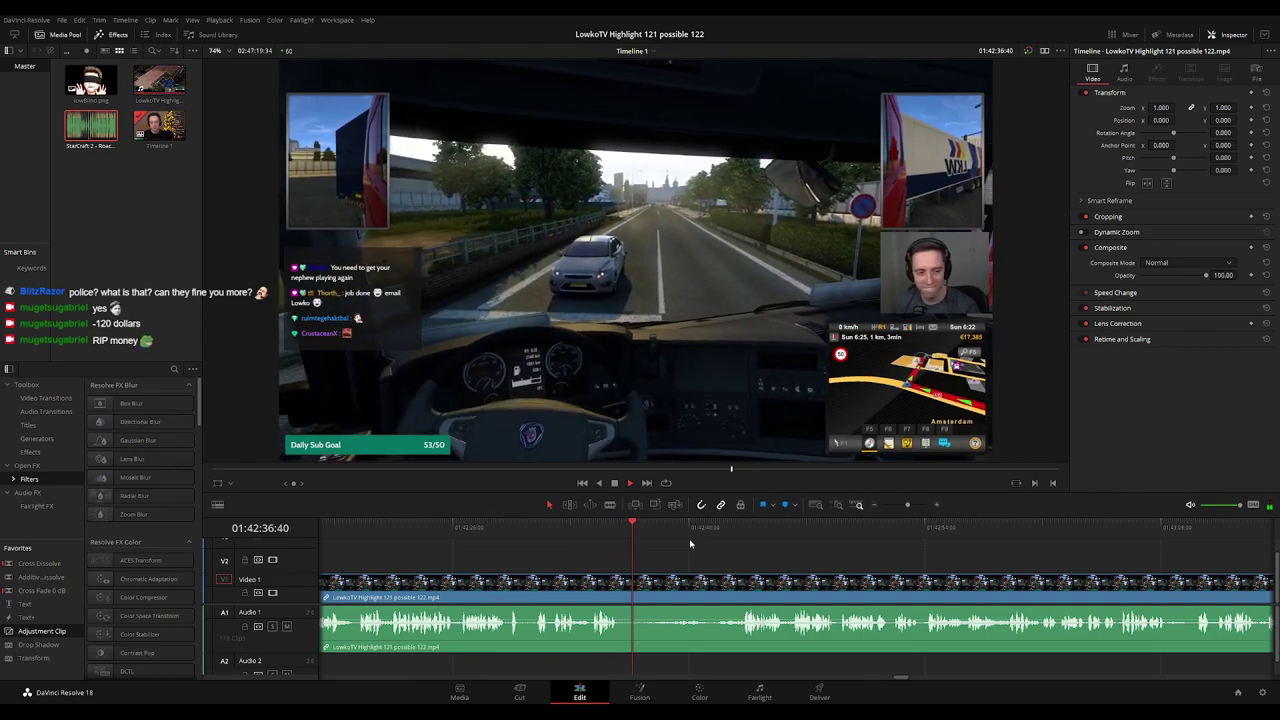
{"action": "left_click", "coordinate": [684, 529]}
{"action": "left_click", "coordinate": [737, 530]}
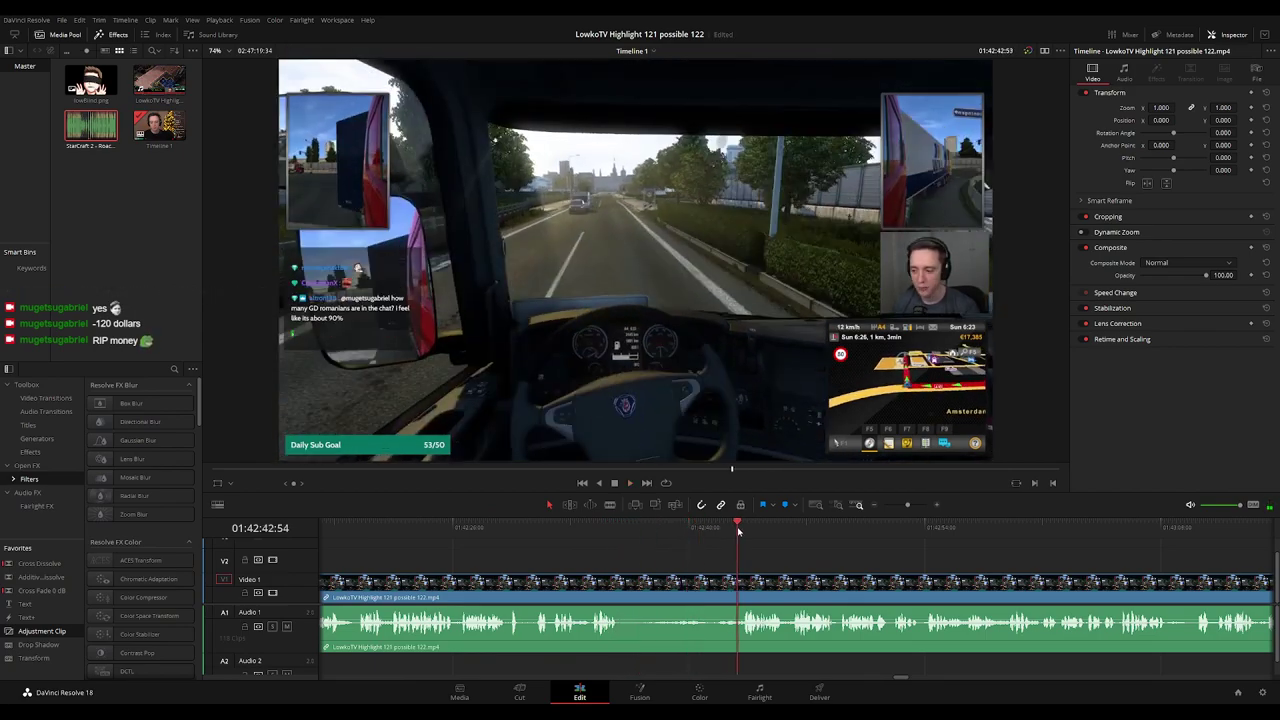
{"action": "scroll", "coordinate": [954, 549], "scroll_direction": "right", "scroll_amount": 3}
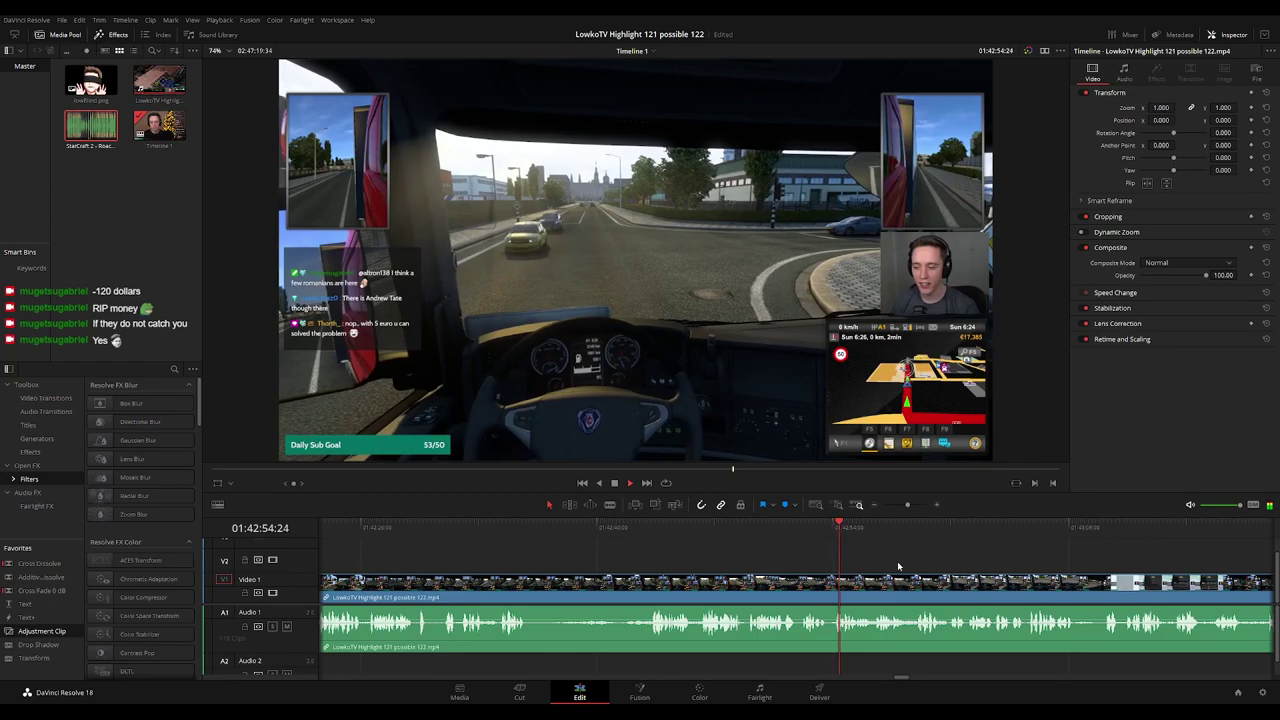
{"action": "left_click_drag", "start_coordinate": [979, 568], "coordinate": [781, 563]}
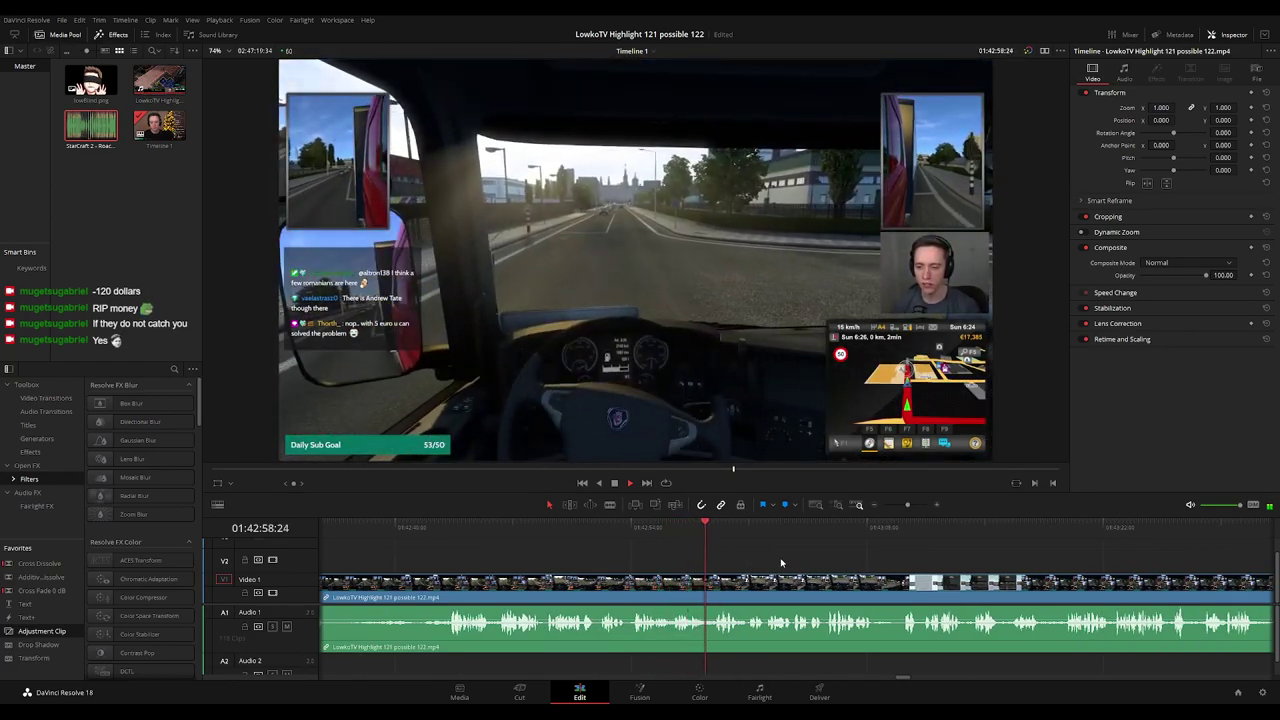
{"action": "scroll", "coordinate": [860, 565], "scroll_direction": "right", "scroll_amount": 3}
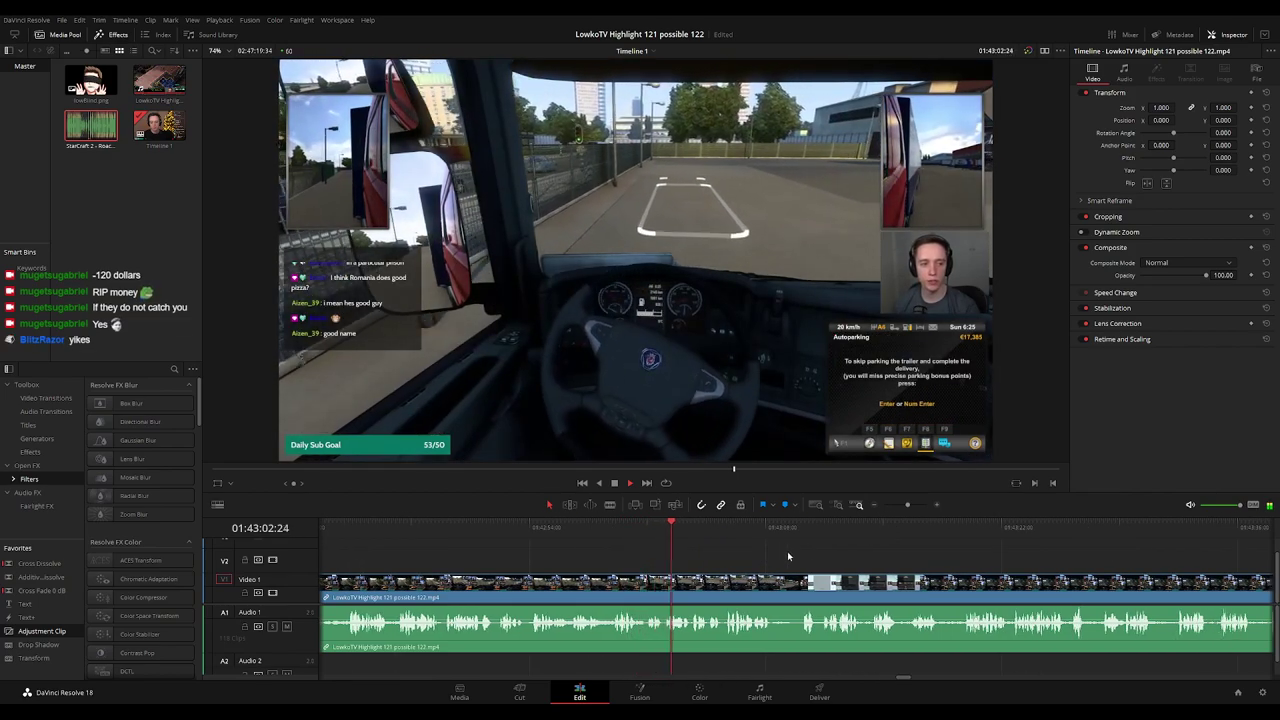
{"action": "left_click_drag", "start_coordinate": [812, 560], "coordinate": [761, 560]}
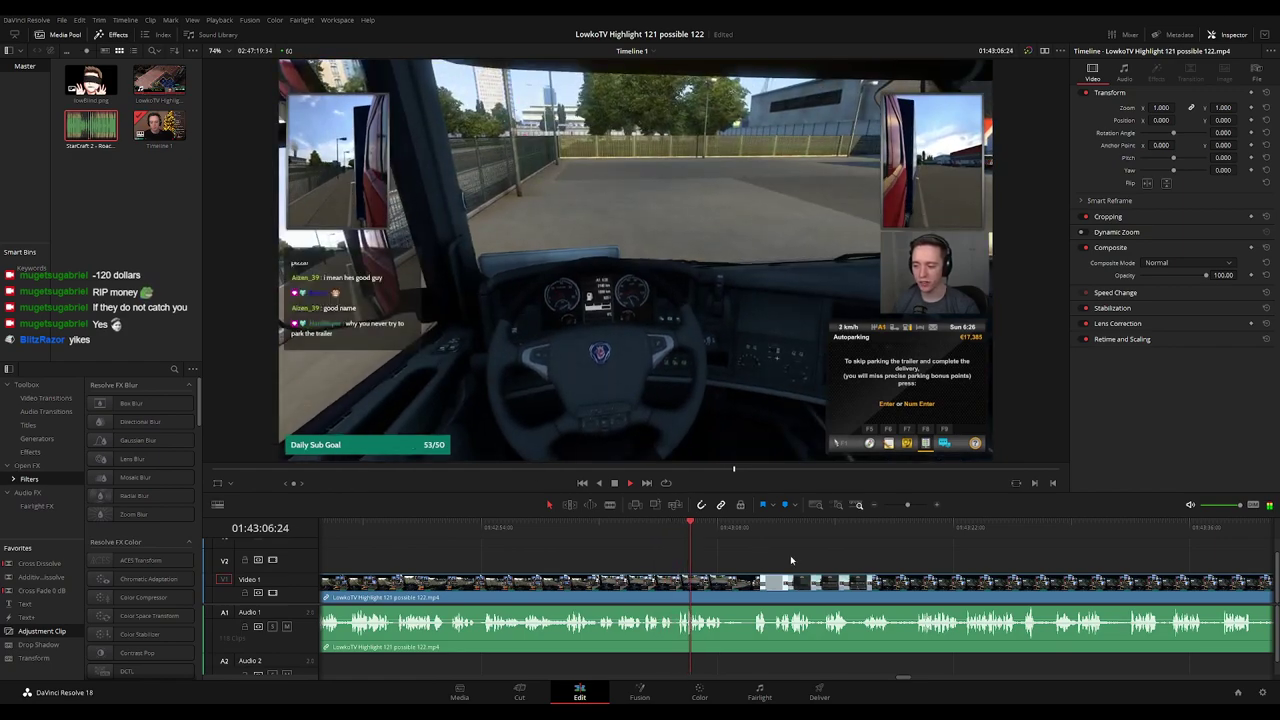
{"action": "scroll", "coordinate": [790, 560], "scroll_direction": "right", "scroll_amount": 3}
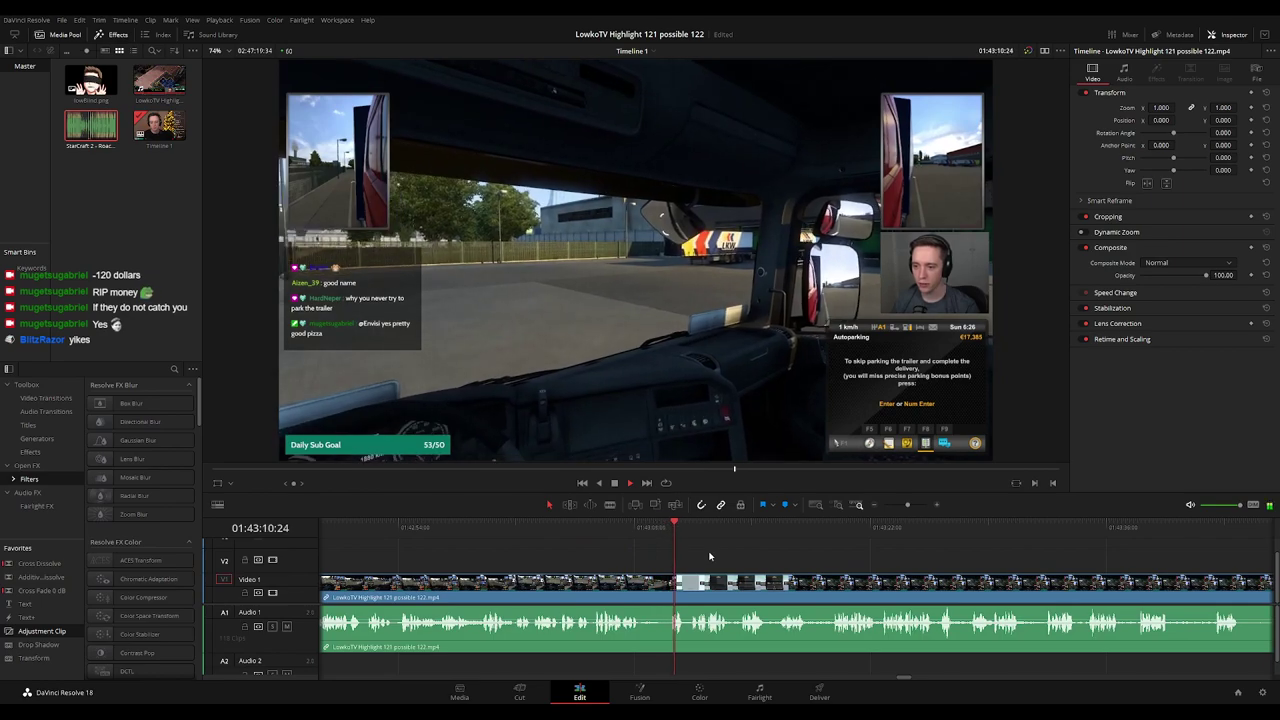
{"action": "scroll", "coordinate": [720, 550], "scroll_direction": "right", "scroll_amount": 3}
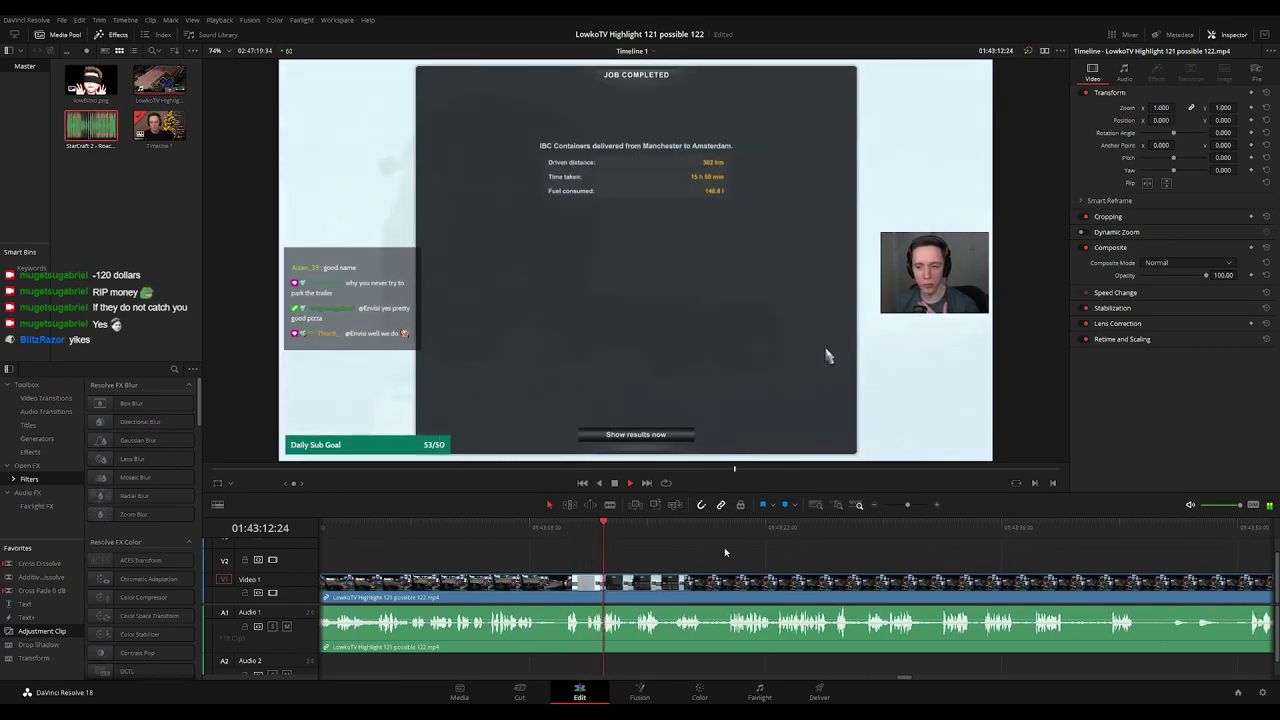
Review the job-completed screen and quick travel map footage up to about 01:43:23 for pauses.
{"action": "key", "text": "ctrl+equal"}
{"action": "scroll", "coordinate": [980, 549], "scroll_direction": "right", "scroll_amount": 3}
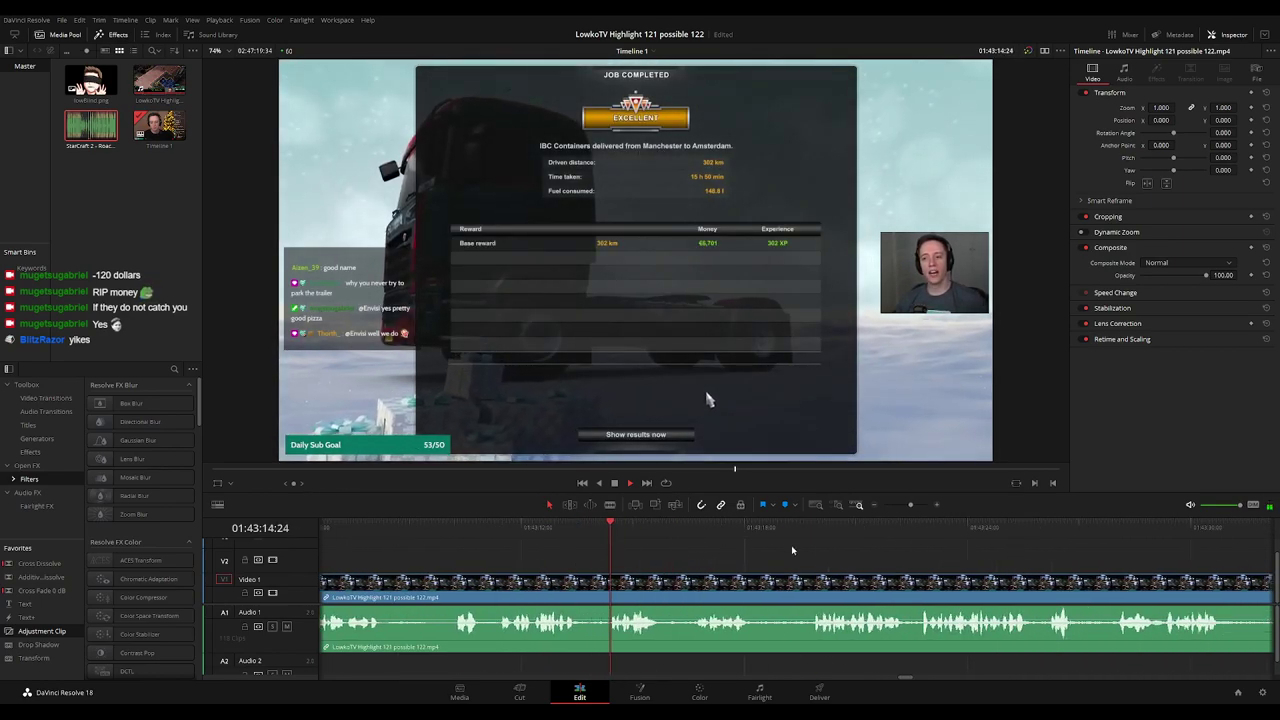
{"action": "scroll", "coordinate": [792, 550], "scroll_direction": "right", "scroll_amount": 3}
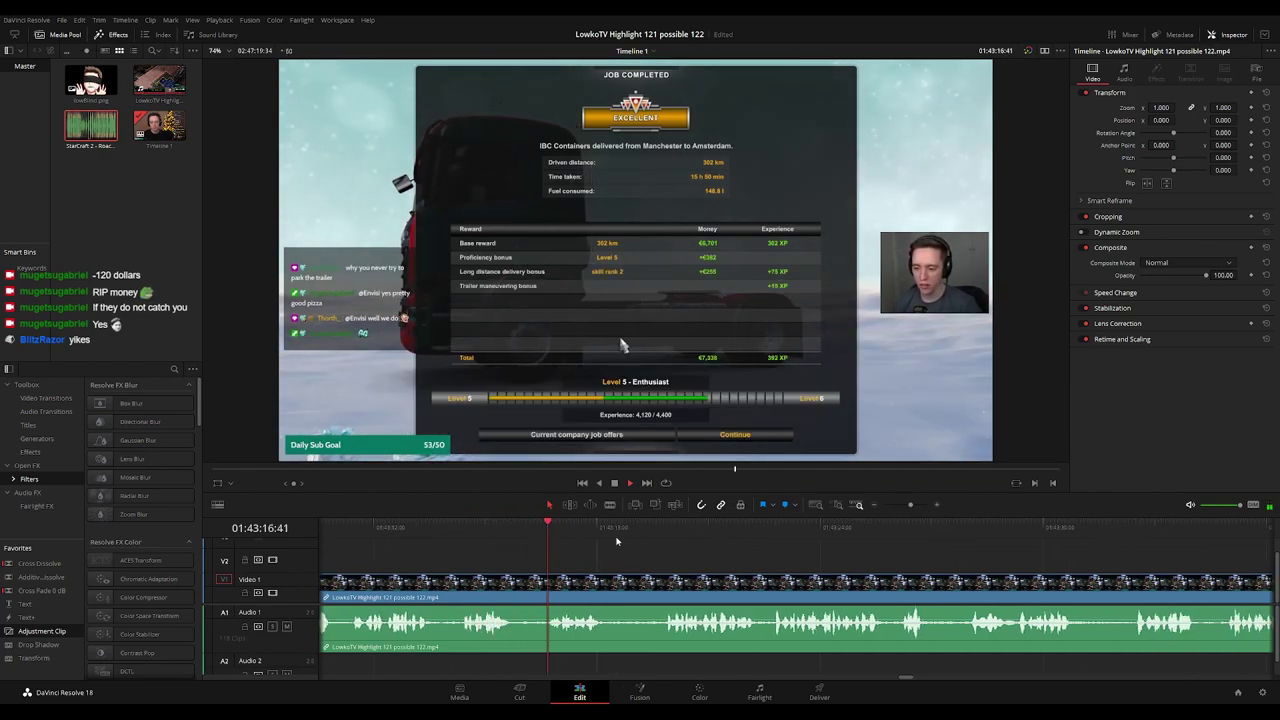
{"action": "scroll", "coordinate": [649, 553], "scroll_direction": "right", "scroll_amount": 2}
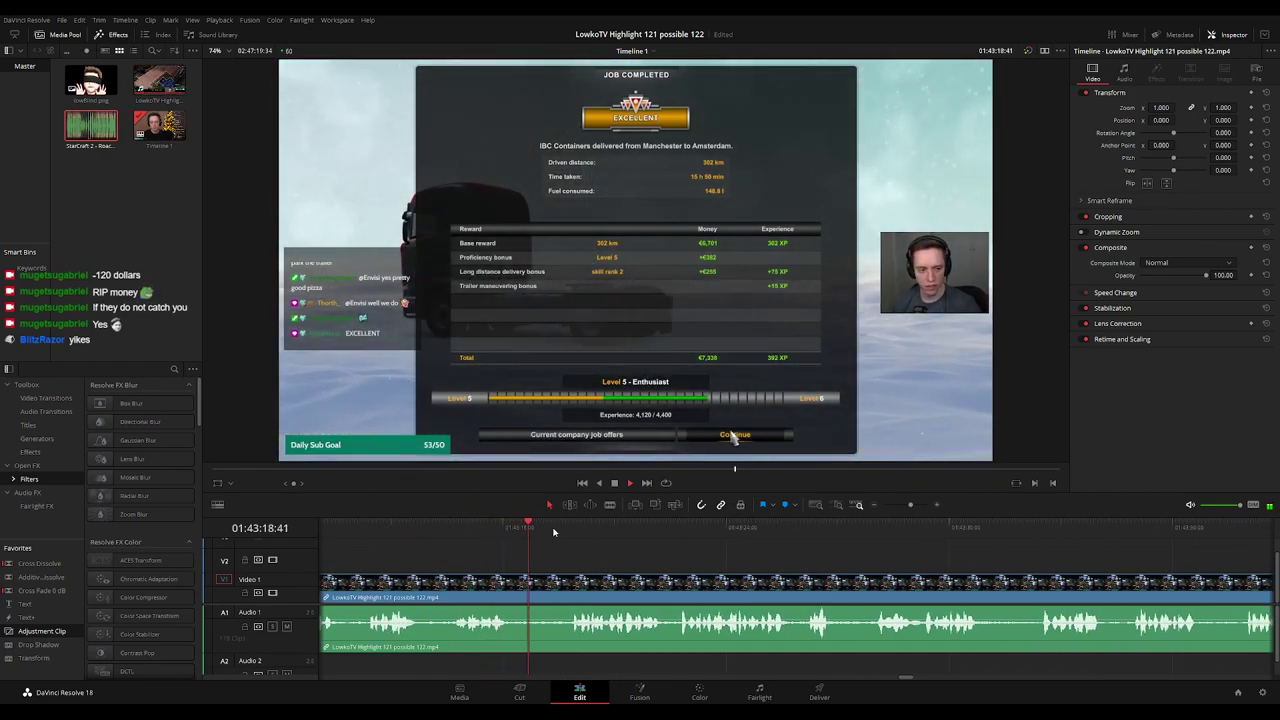
{"action": "scroll", "coordinate": [620, 540], "scroll_direction": "right", "scroll_amount": 3}
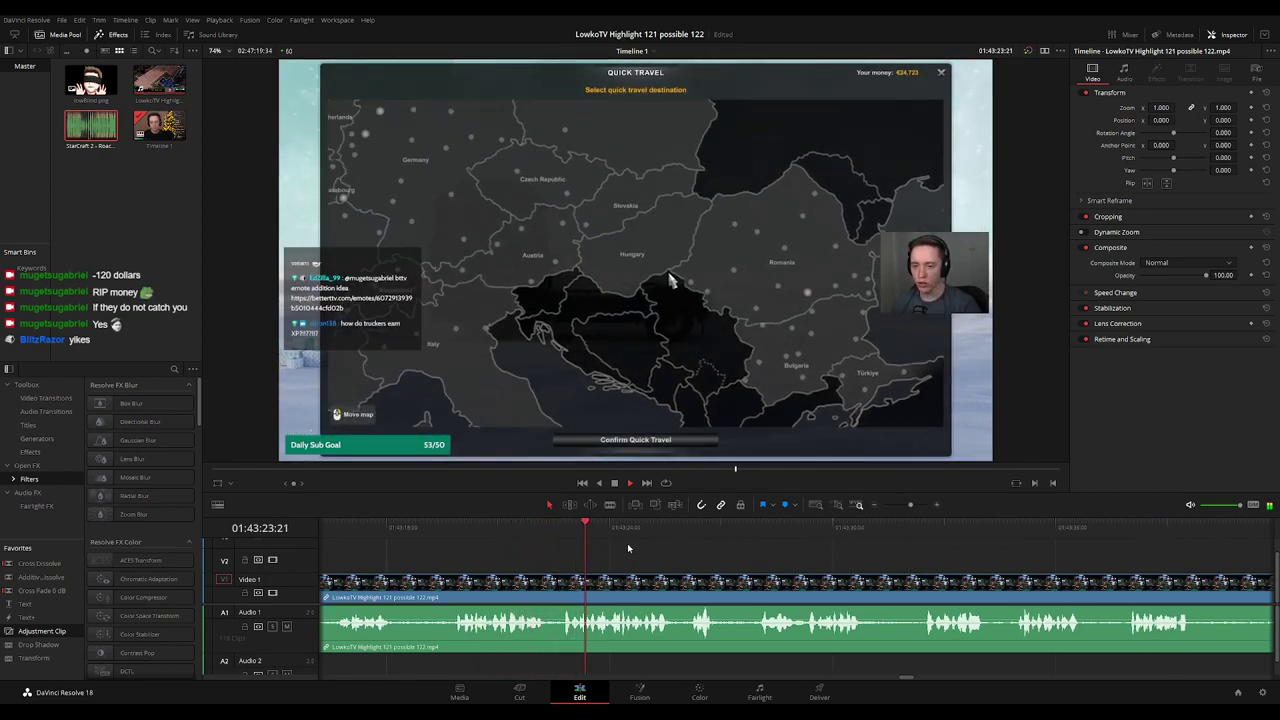
Cut out the short pause at about 01:43:22 on the quick travel map, close the gap and replay from the cut.
{"action": "left_click", "coordinate": [546, 528]}
{"action": "key", "text": "b"}
{"action": "left_click", "coordinate": [547, 577]}
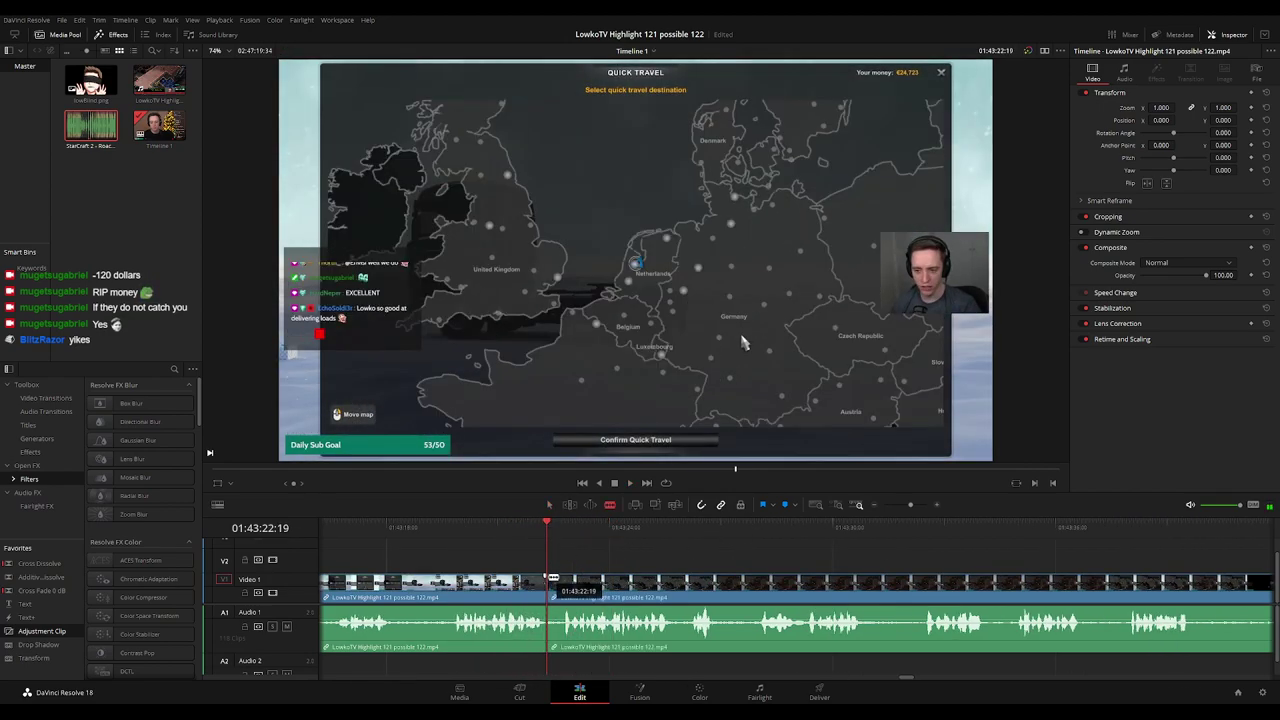
{"action": "left_click", "coordinate": [561, 578]}
{"action": "key", "text": "a"}
{"action": "left_click", "coordinate": [555, 590]}
{"action": "key", "text": "Delete"}
{"action": "key", "text": "space"}
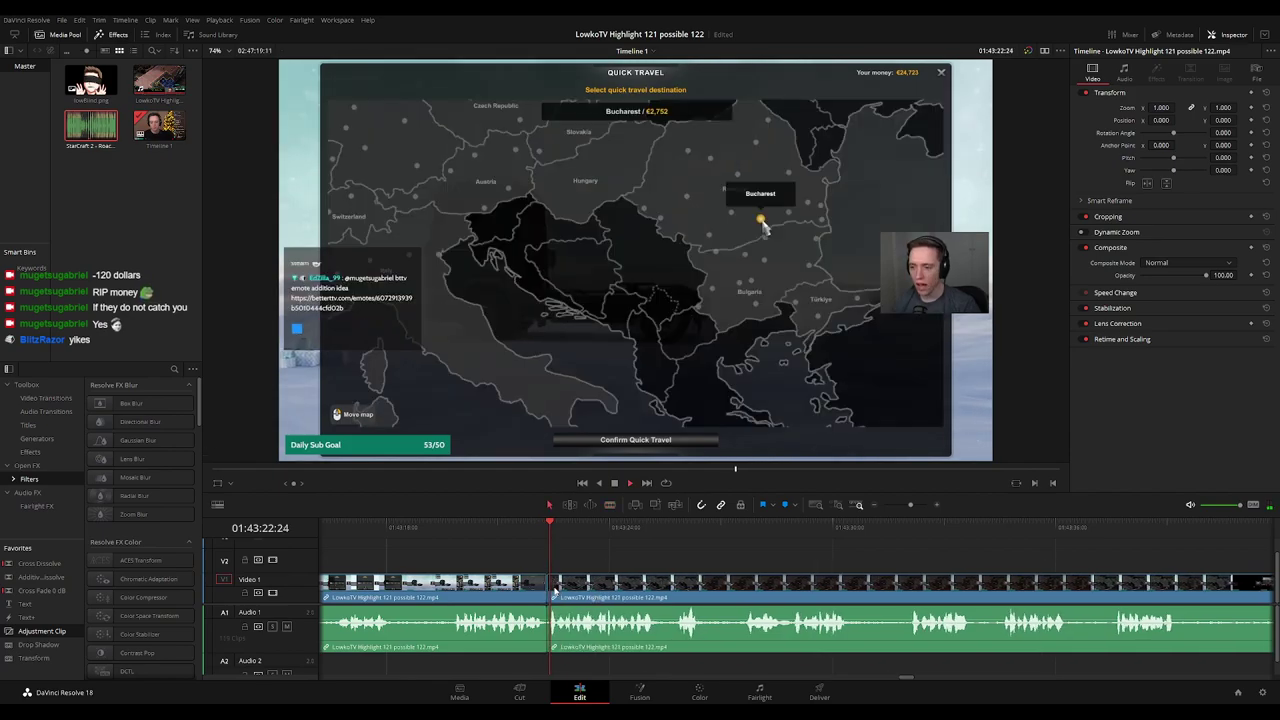
Mark the finished clip before the 01:43:22 cut orange and check the remaining footage on the whole timeline.
{"action": "left_click", "coordinate": [540, 588]}
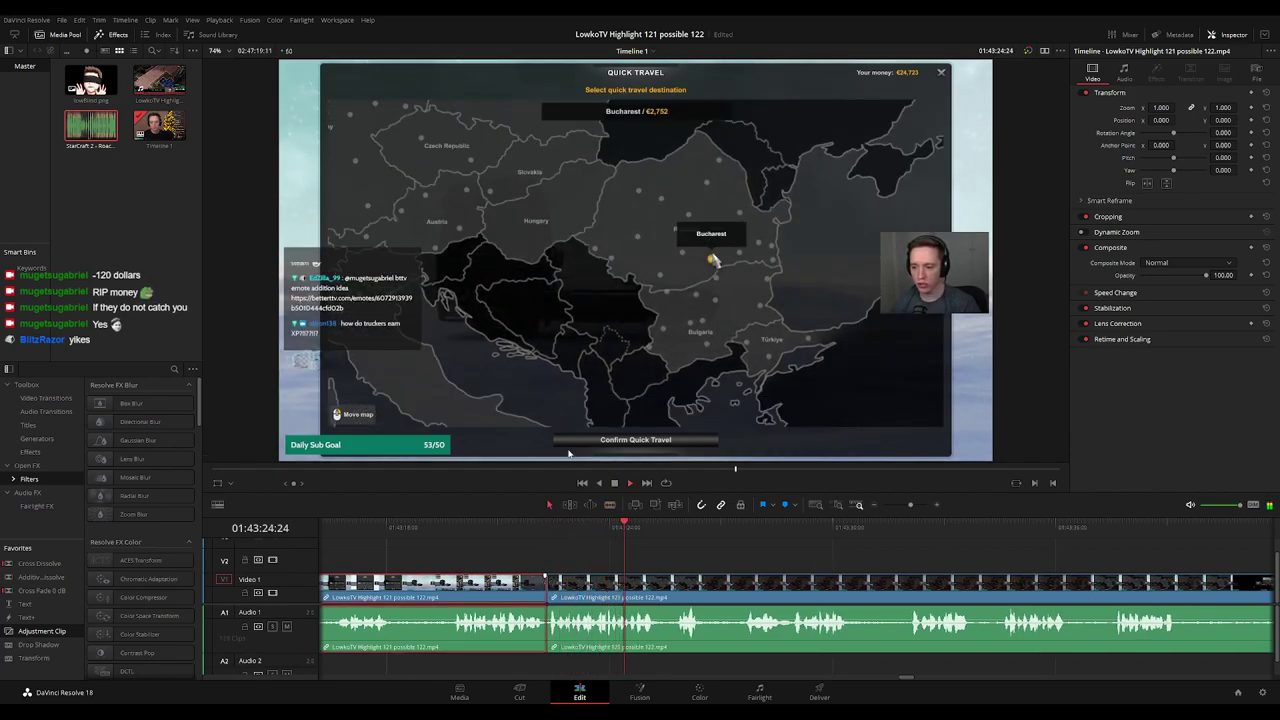
{"action": "key", "text": "o"}
{"action": "left_click", "coordinate": [766, 560]}
{"action": "scroll", "coordinate": [835, 568], "scroll_direction": "down", "scroll_amount": 3}
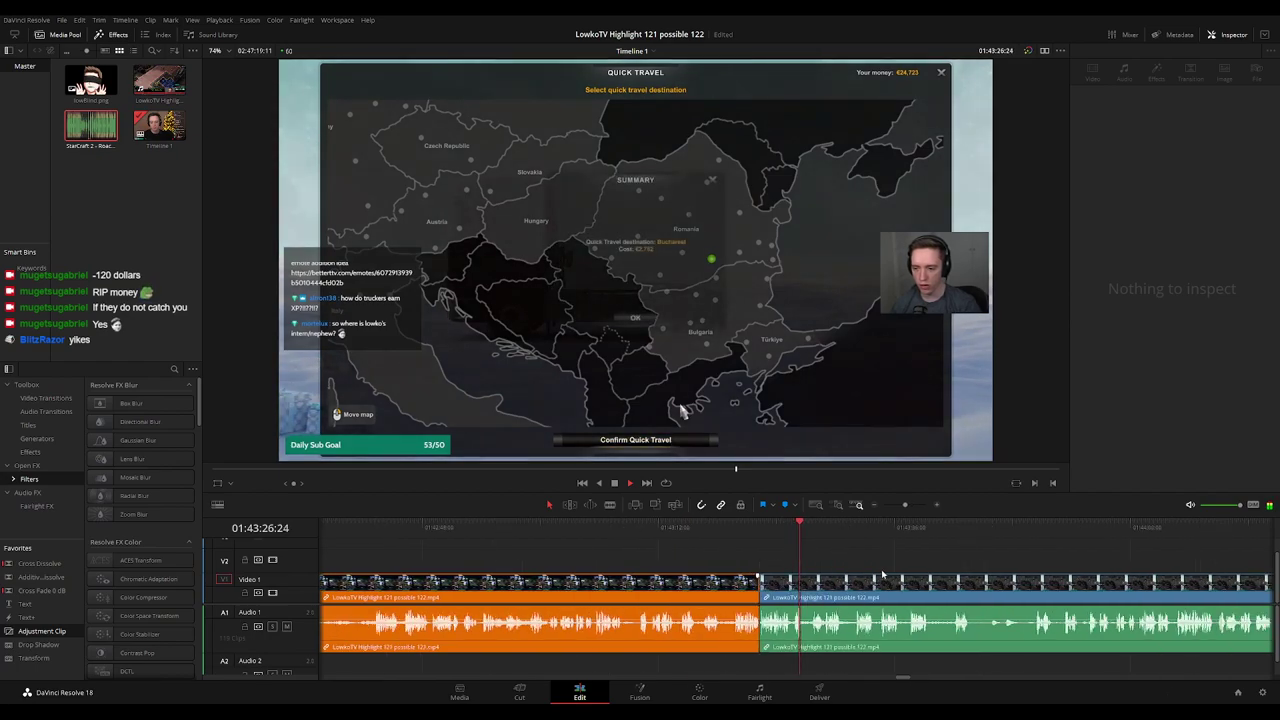
{"action": "scroll", "coordinate": [895, 568], "scroll_direction": "down", "scroll_amount": 5}
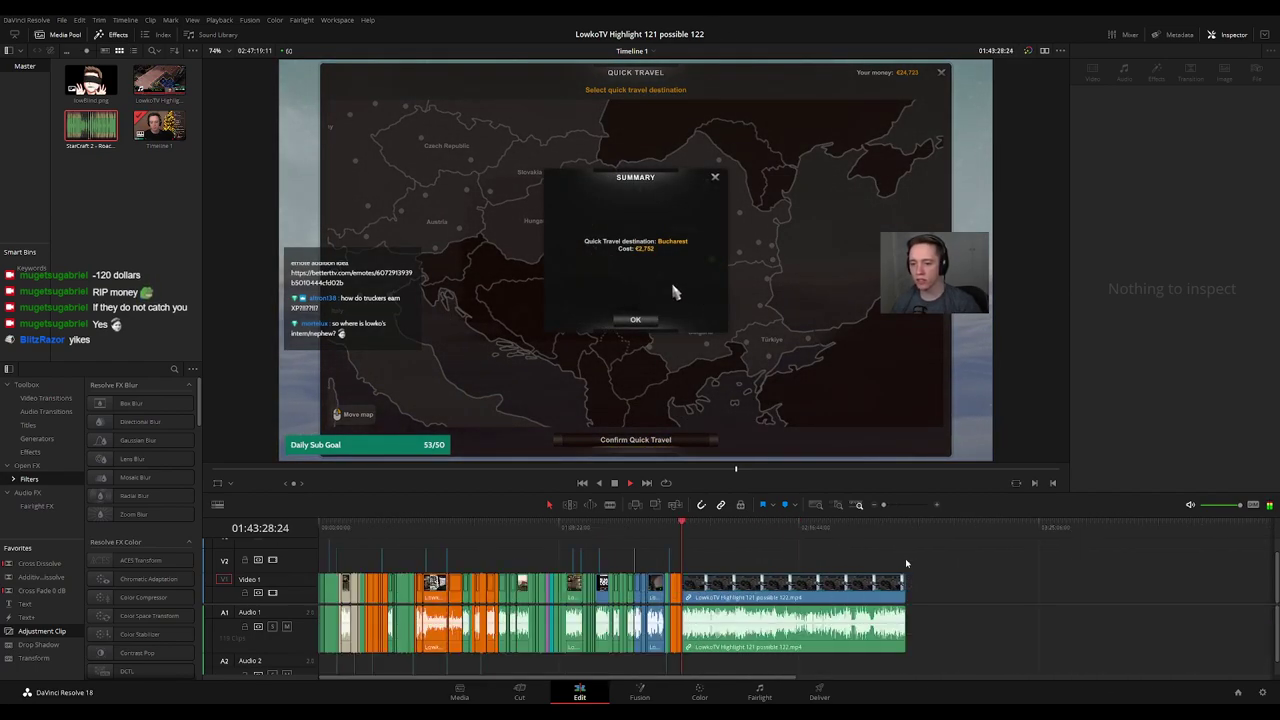
{"action": "scroll", "coordinate": [785, 573], "scroll_direction": "up", "scroll_amount": 5}
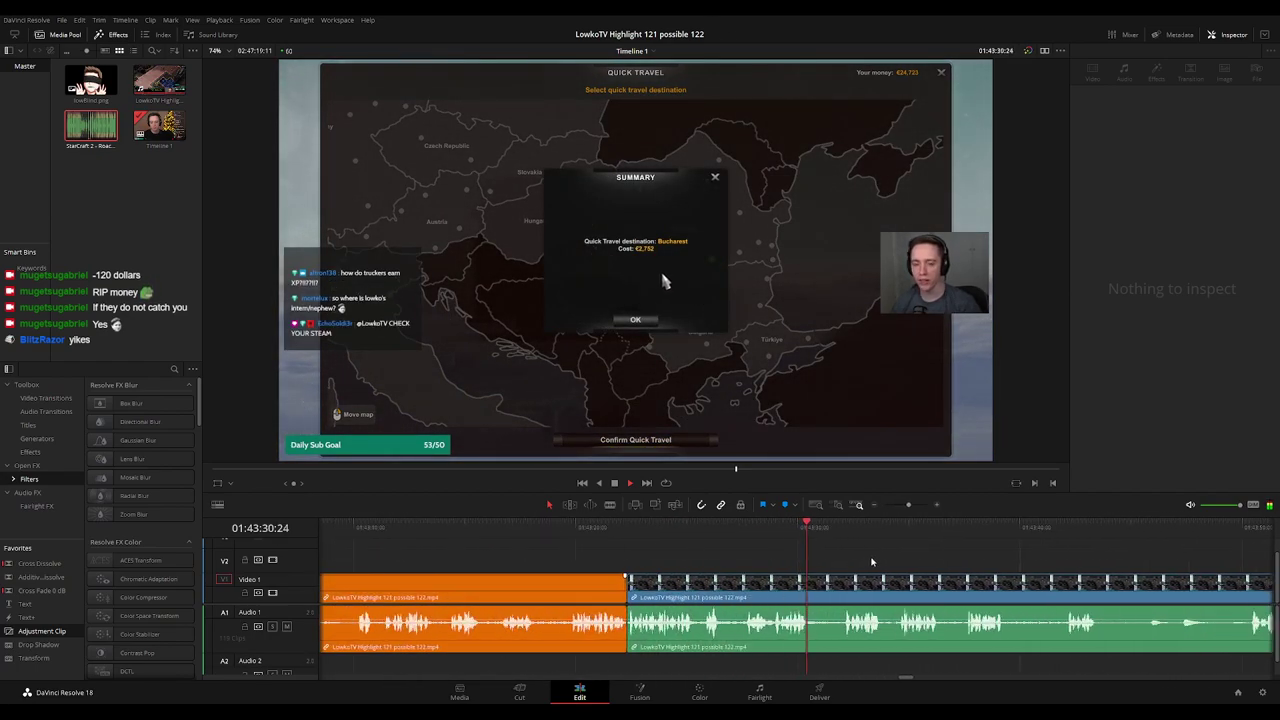
Review the footage from the Bucharest quick travel summary to the freight market at about 01:44:31, skipping part of the truck service stretch.
{"action": "left_click", "coordinate": [678, 583]}
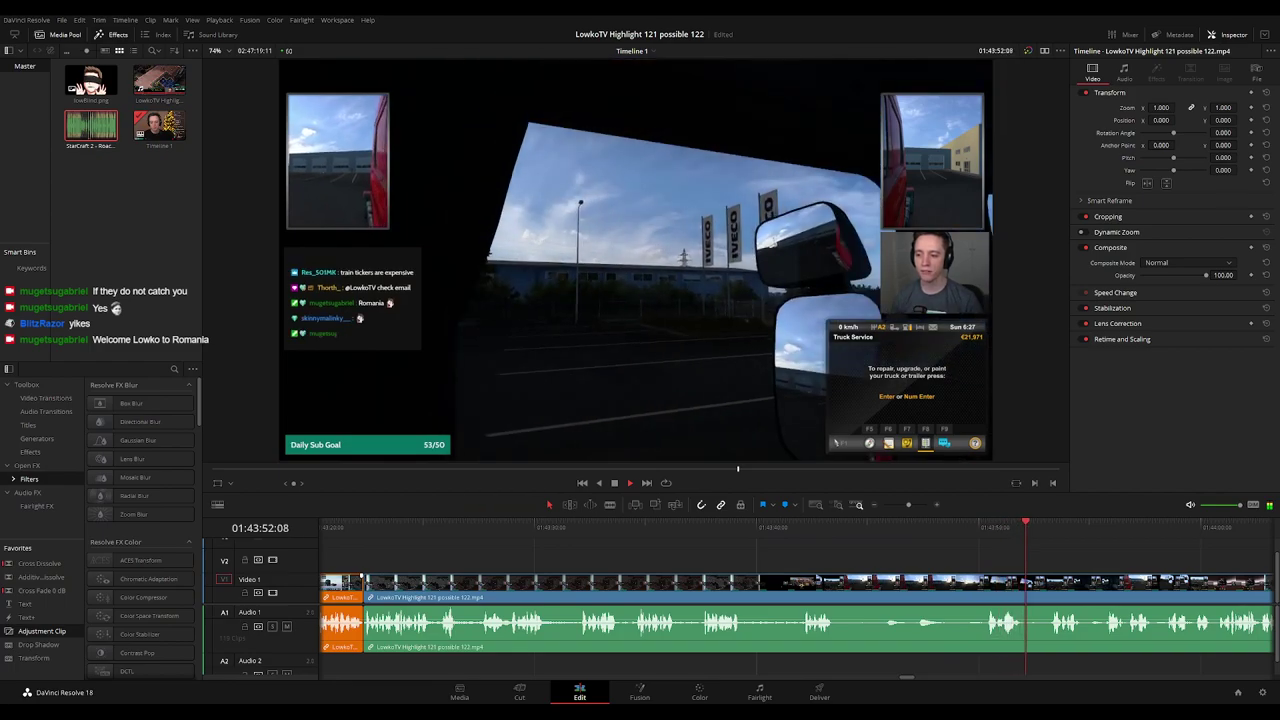
{"action": "left_click_drag", "start_coordinate": [1083, 563], "coordinate": [685, 532]}
{"action": "key", "text": "space"}
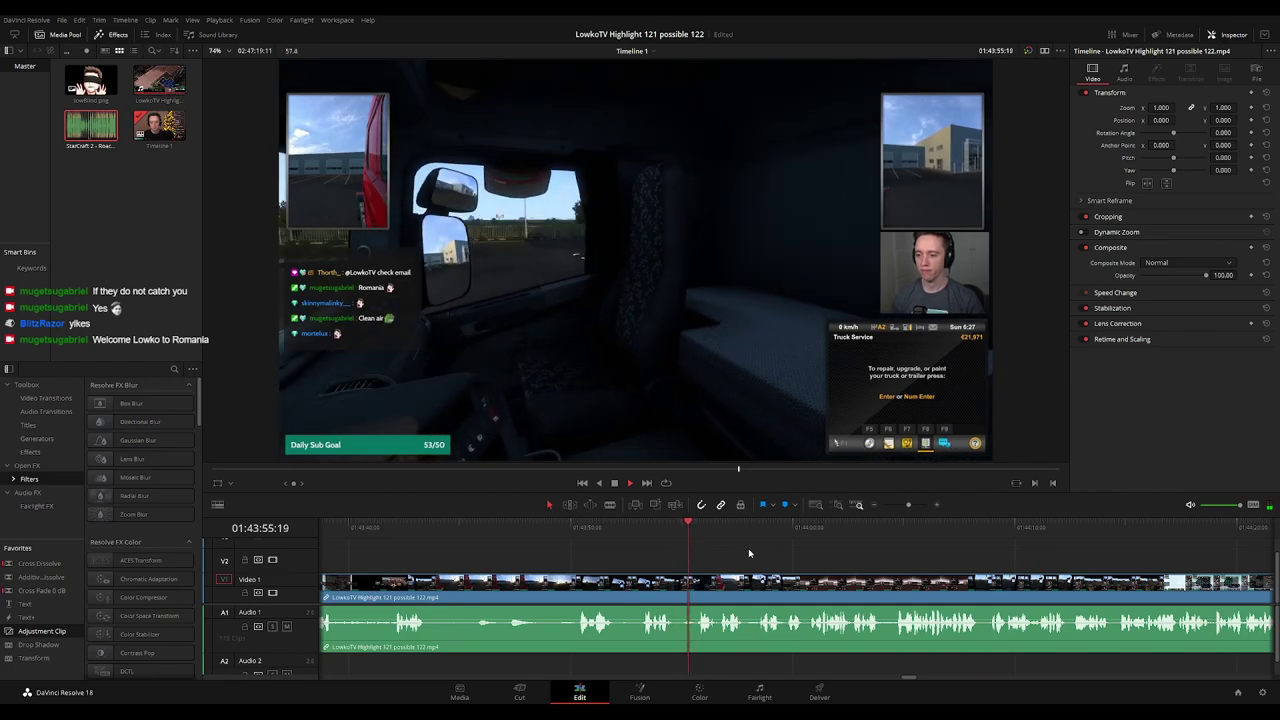
{"action": "scroll", "coordinate": [690, 553], "scroll_direction": "right", "scroll_amount": 1}
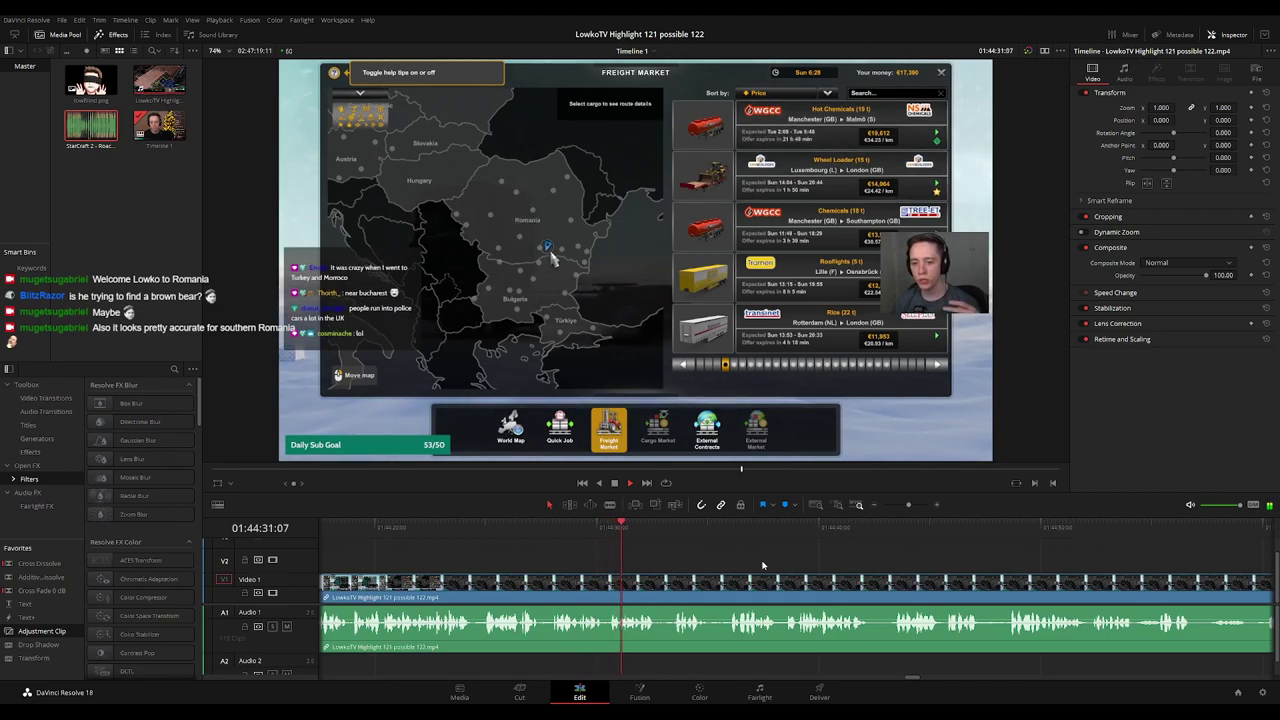
Cut out the brief pause starting at about 01:44:31 in the freight market footage and close the gap.
{"action": "key", "text": "ctrl+equal"}
{"action": "key", "text": "ctrl+equal"}
{"action": "key", "text": "space"}
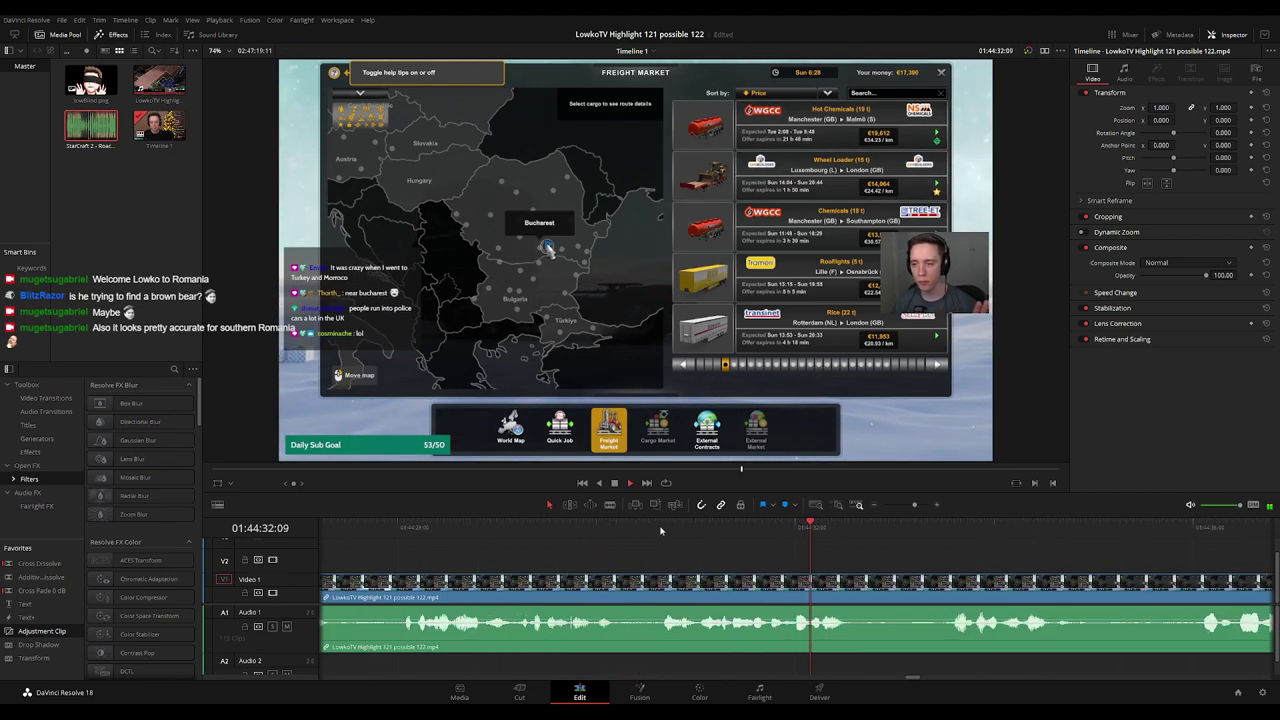
{"action": "left_click", "coordinate": [660, 528]}
{"action": "left_click_drag", "start_coordinate": [687, 526], "coordinate": [680, 526]}
{"action": "key", "text": "b"}
{"action": "left_click", "coordinate": [684, 580]}
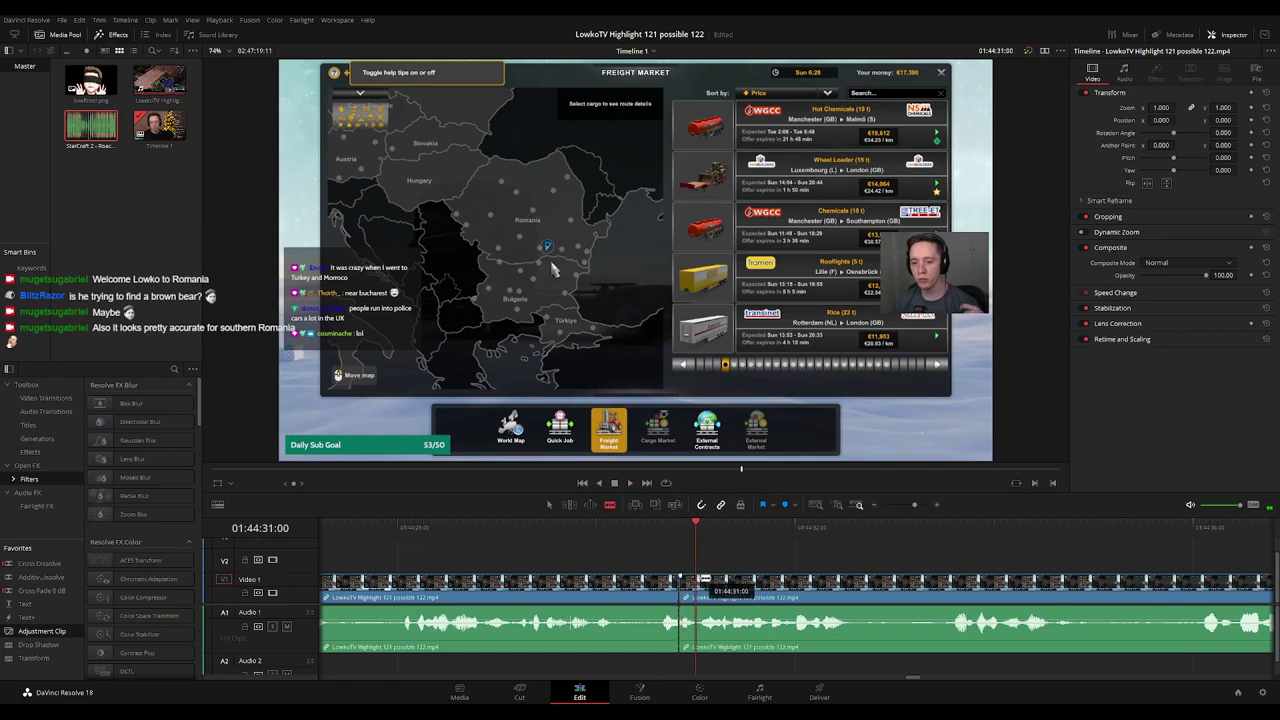
{"action": "left_click", "coordinate": [703, 580]}
{"action": "key", "text": "a"}
{"action": "key", "text": "Delete"}
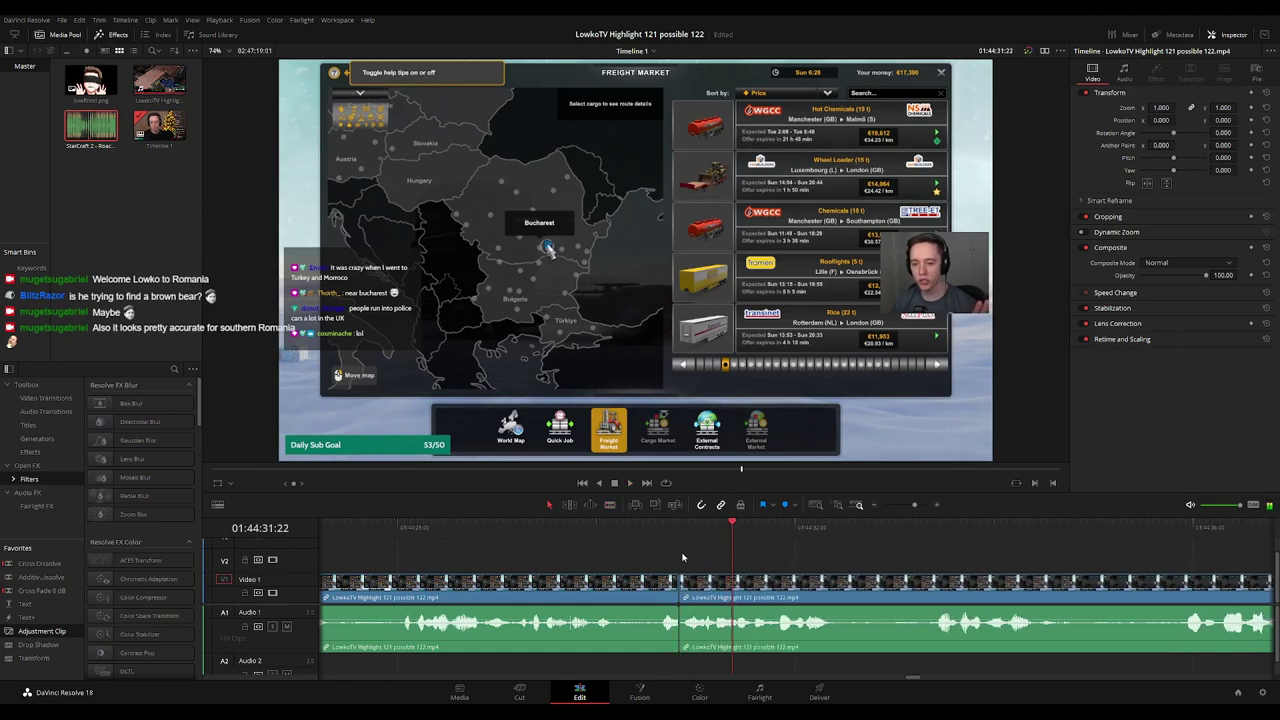
Cut off the segment from 01:44:30:16 to the freight market cut, close the gap and resume playback.
{"action": "left_click_drag", "start_coordinate": [643, 538], "coordinate": [624, 540]}
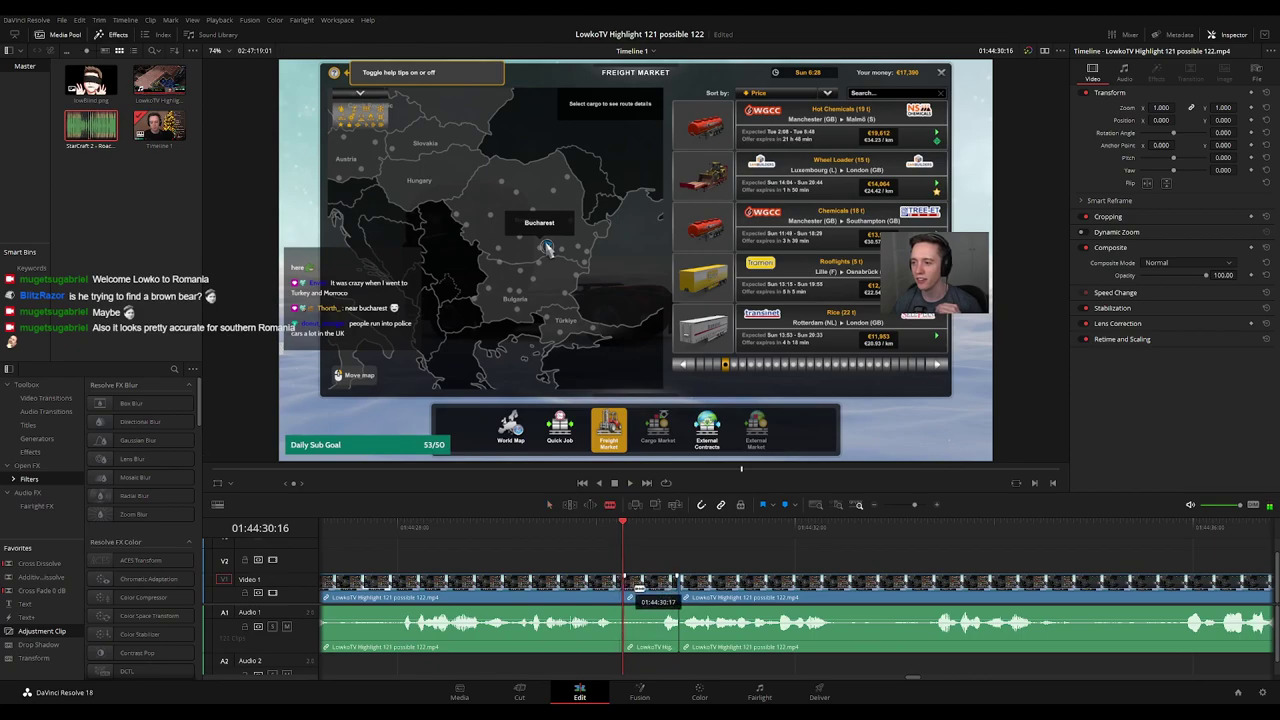
{"action": "key", "text": "Delete"}
{"action": "key", "text": "space"}
Mark the finished clip before the freight market cut orange and deselect it.
{"action": "key", "text": "ctrl+minus"}
{"action": "key", "text": "ctrl+minus"}
{"action": "key", "text": "ctrl+minus"}
{"action": "key", "text": "ctrl+minus"}
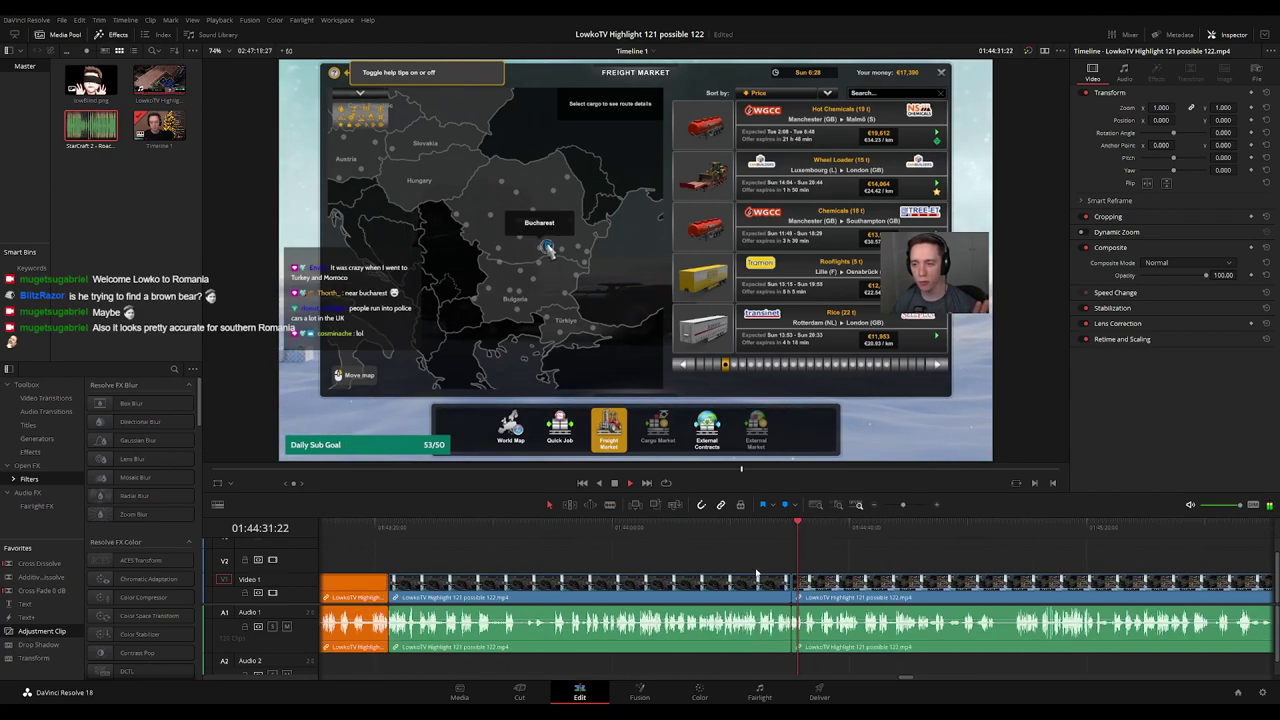
{"action": "left_click", "coordinate": [702, 594]}
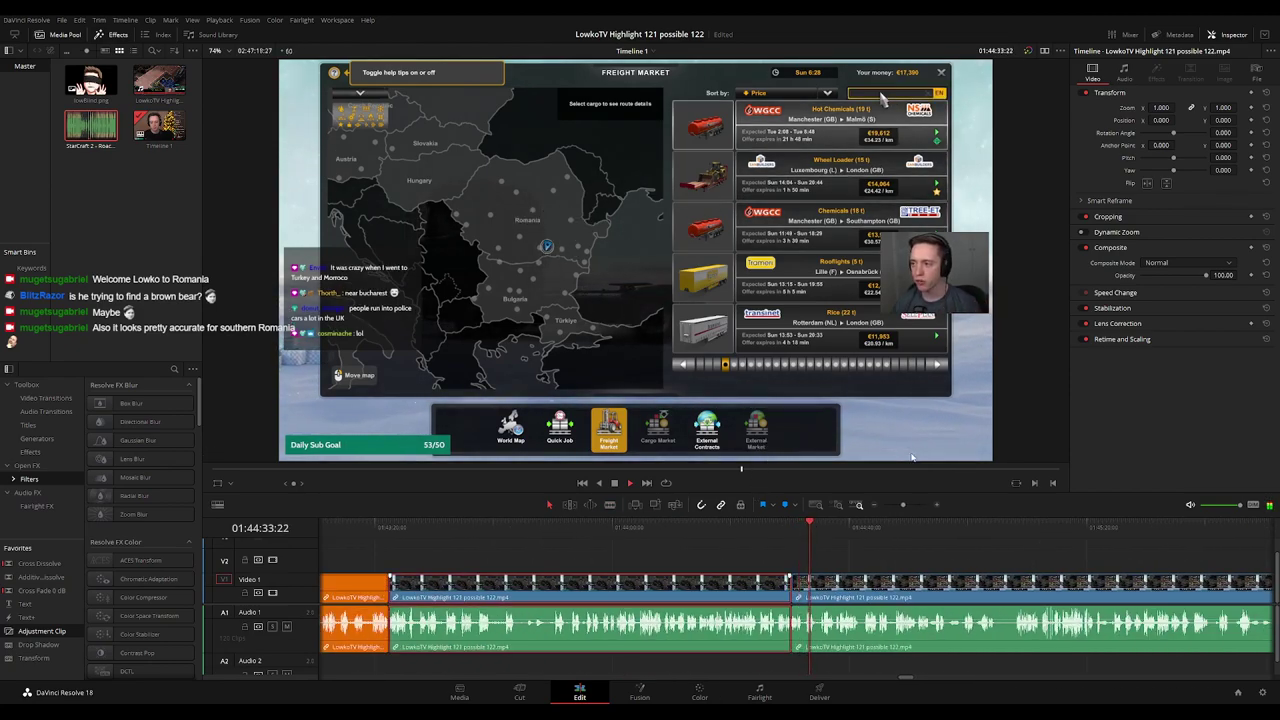
{"action": "left_click", "coordinate": [876, 554]}
{"action": "key", "text": "ctrl+equal"}
{"action": "key", "text": "ctrl+equal"}
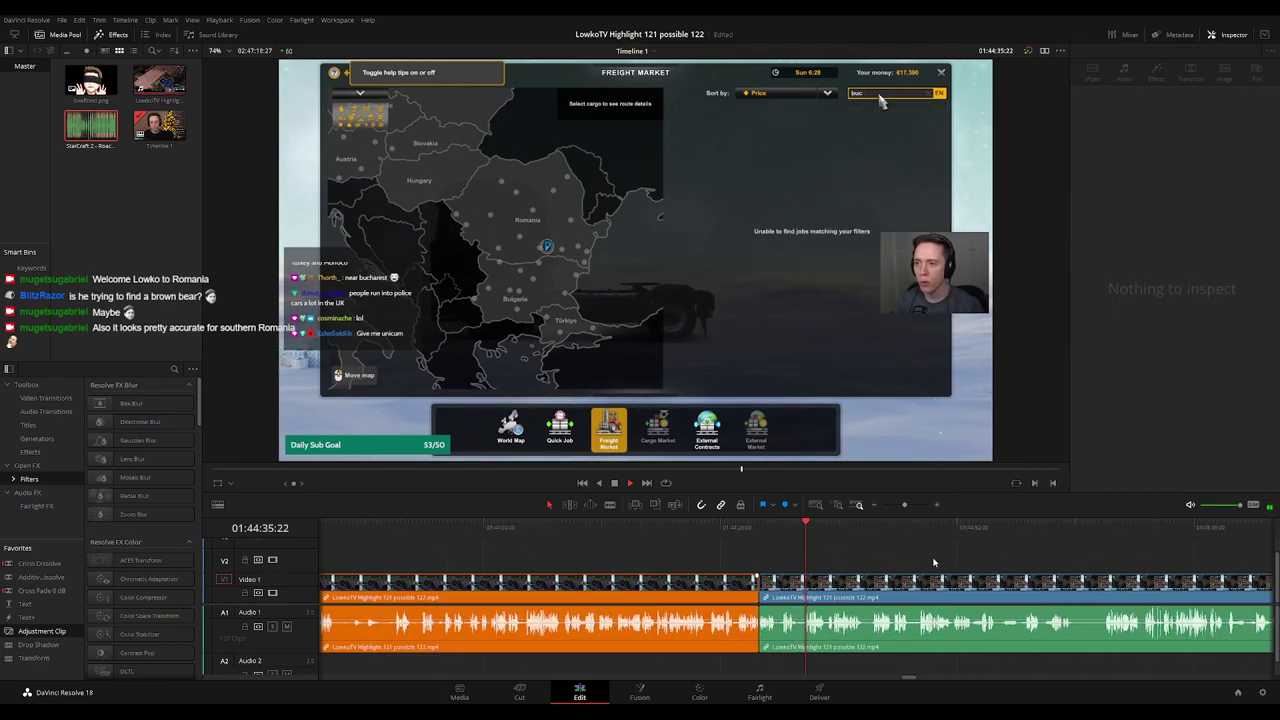
Review the footage after the freight market cut up to about 01:45:01, rechecking the black transition near 01:44:40.
{"action": "left_click_drag", "start_coordinate": [933, 562], "coordinate": [644, 547]}
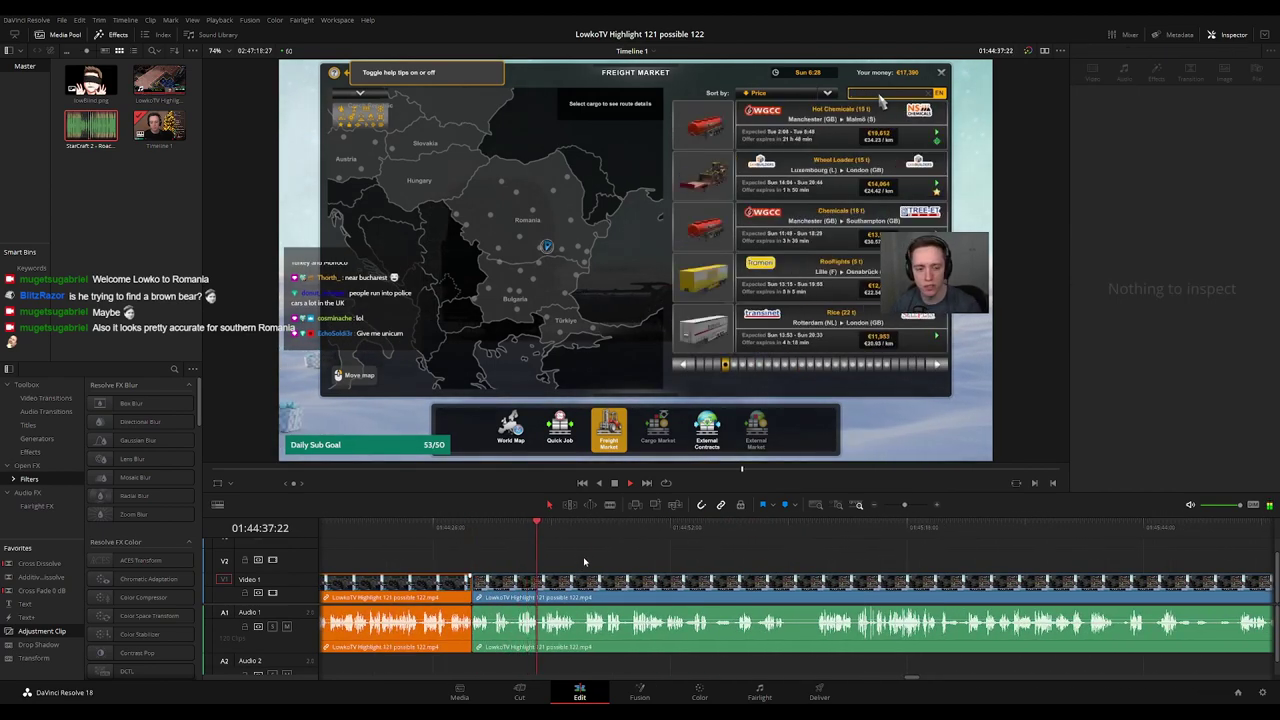
{"action": "key", "text": "ctrl+equal"}
{"action": "left_click_drag", "start_coordinate": [880, 560], "coordinate": [709, 532]}
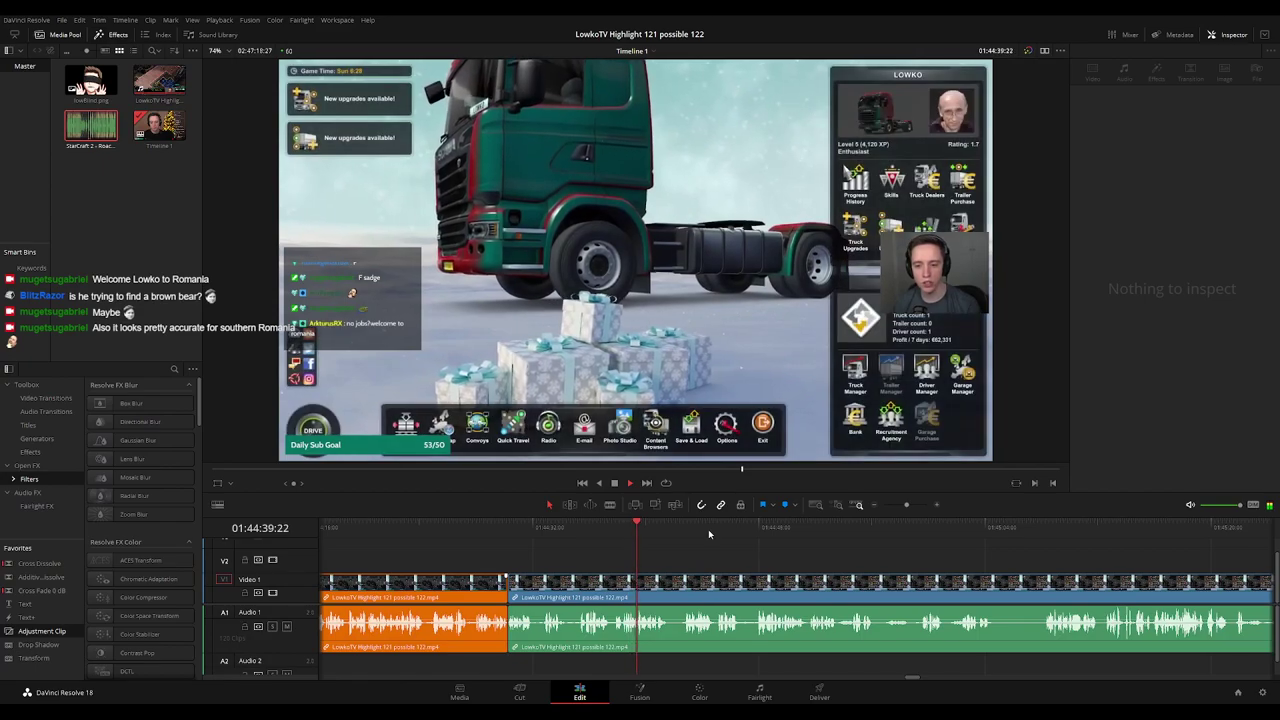
{"action": "left_click", "coordinate": [677, 529]}
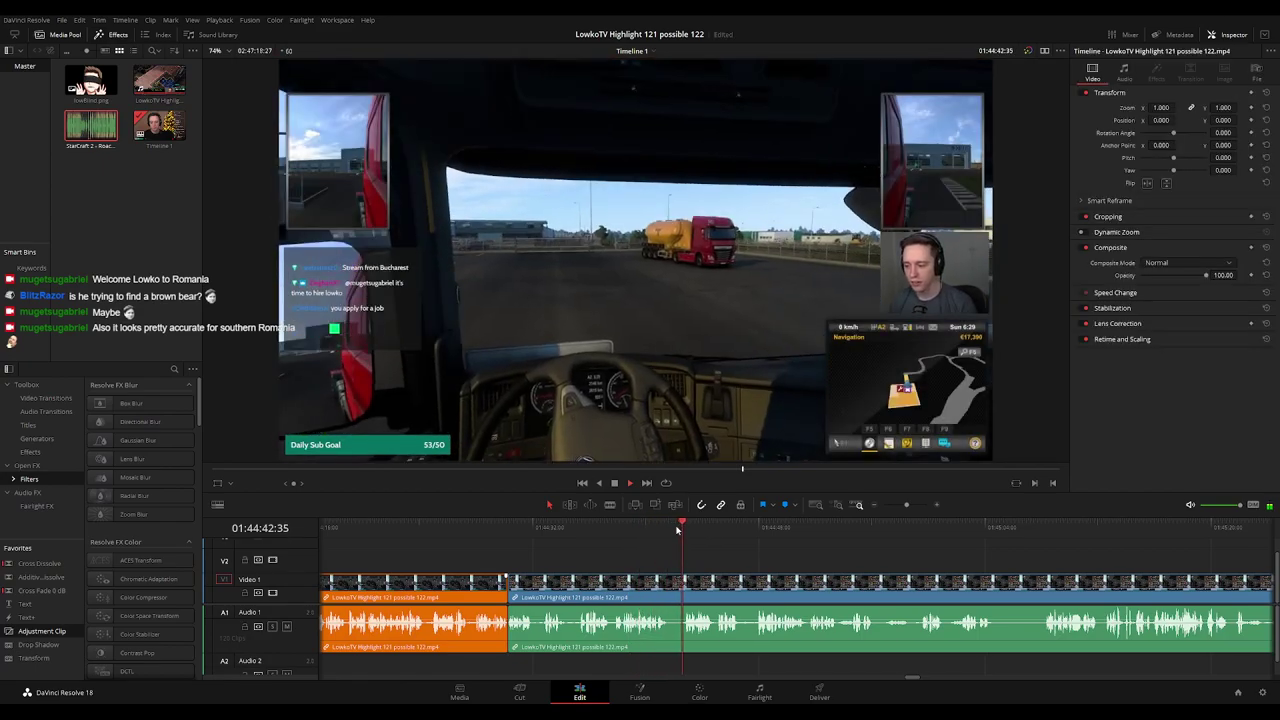
{"action": "left_click", "coordinate": [650, 529]}
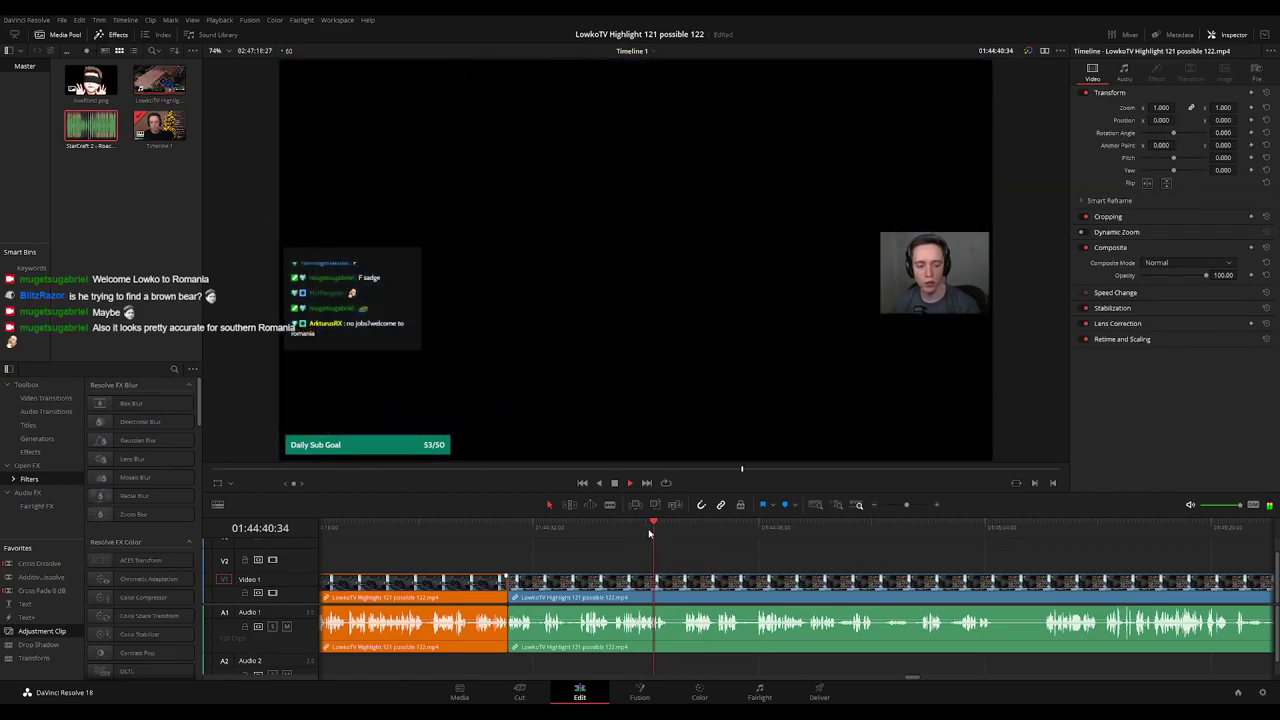
{"action": "left_click", "coordinate": [668, 538]}
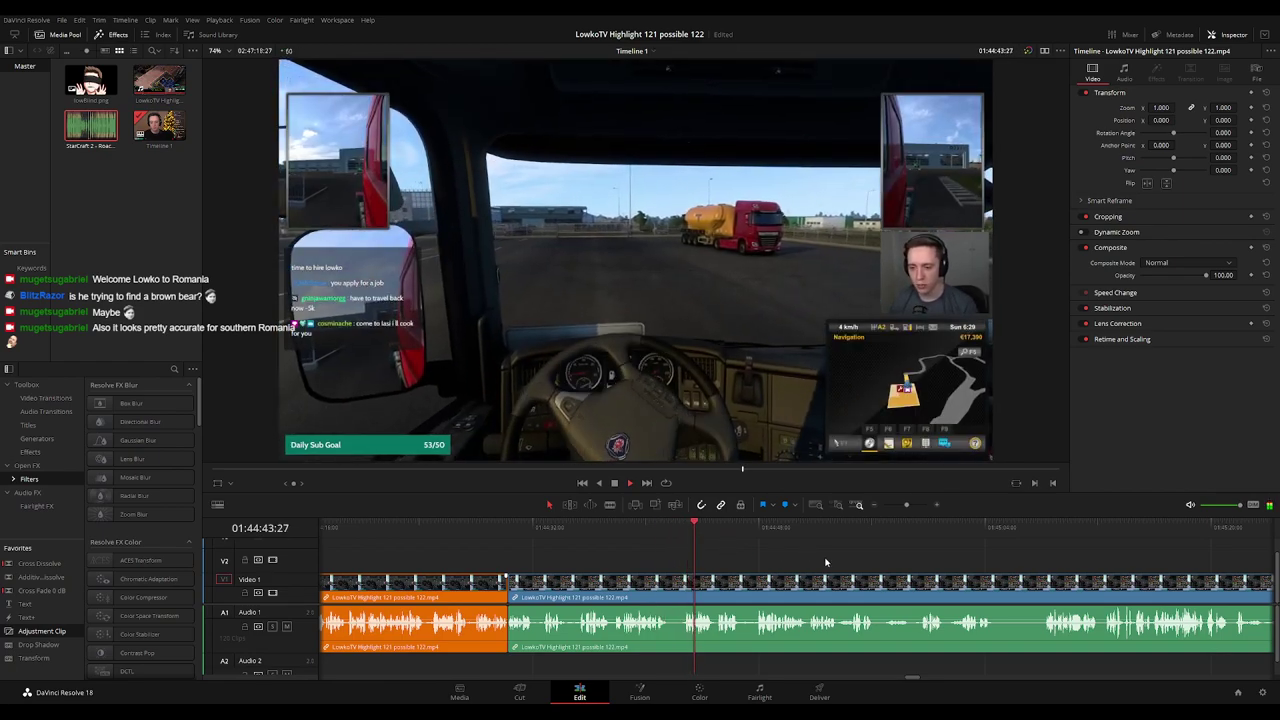
{"action": "left_click_drag", "start_coordinate": [884, 563], "coordinate": [791, 565]}
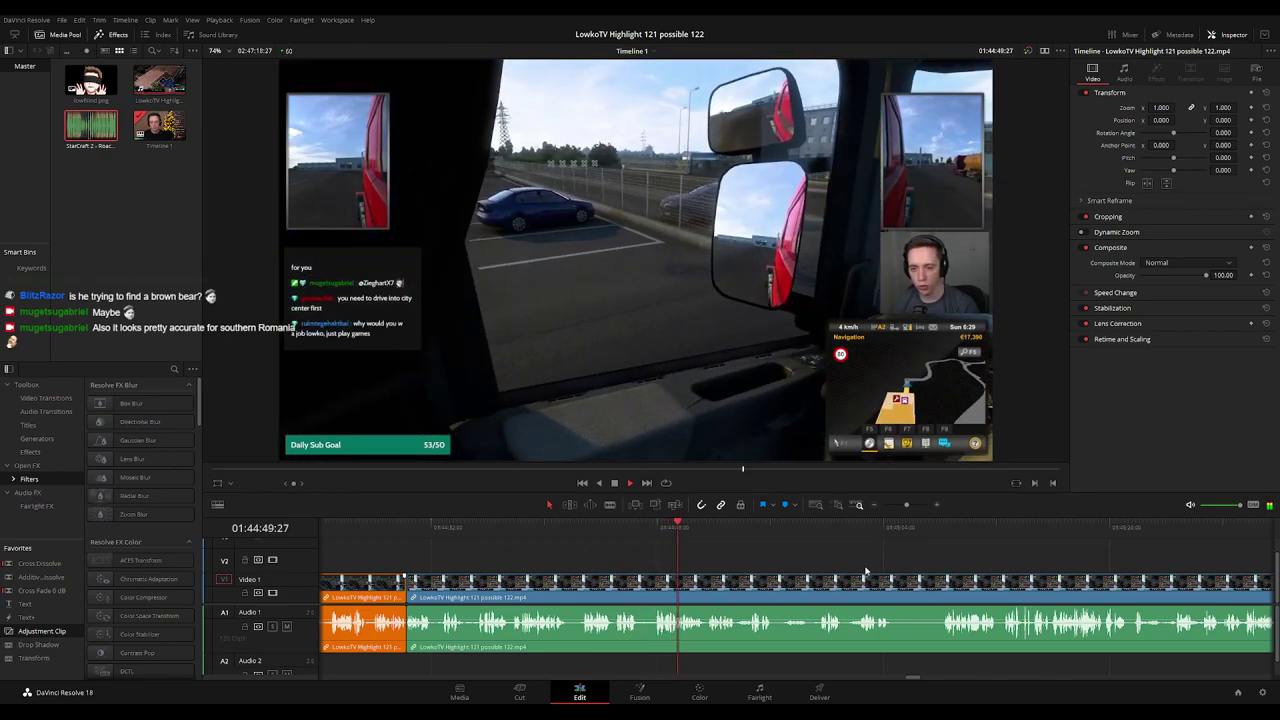
{"action": "scroll", "coordinate": [795, 562], "scroll_direction": "right", "scroll_amount": 1}
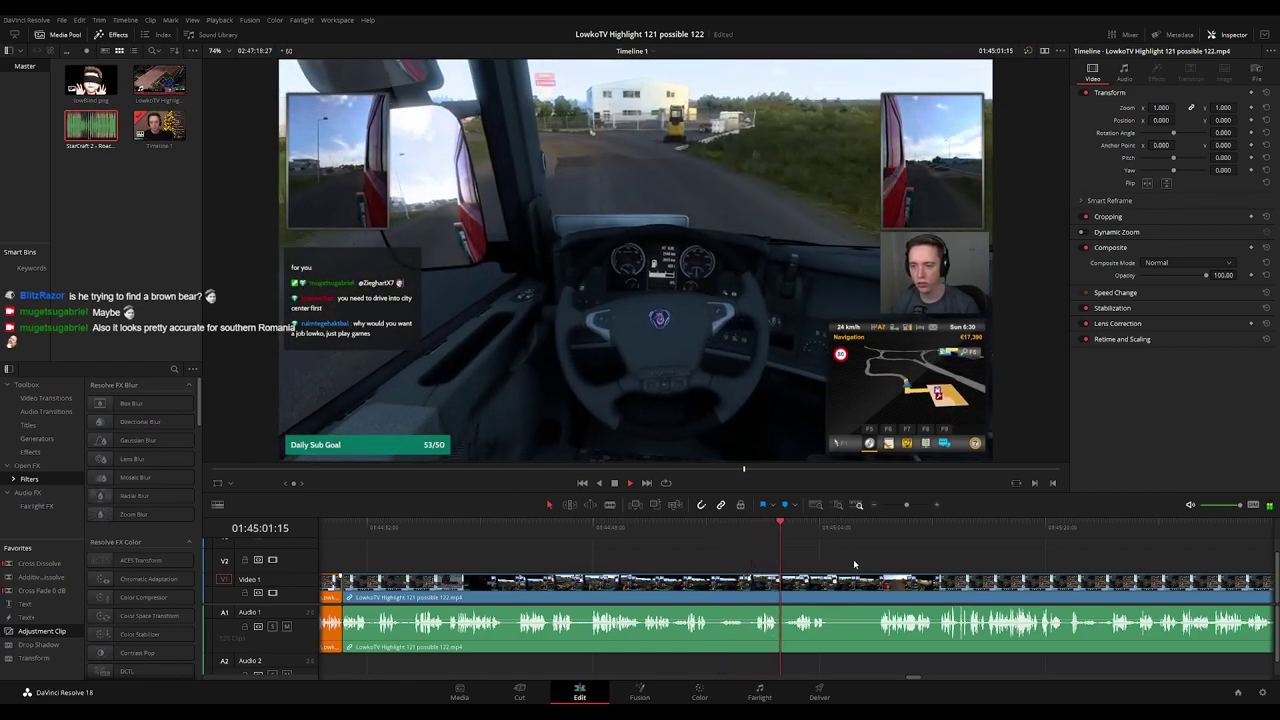
Cut out the pause from about 01:45:04 to 01:45:07:50 in the truck driving footage, close the gap and replay the join.
{"action": "left_click_drag", "start_coordinate": [854, 561], "coordinate": [746, 543]}
{"action": "scroll", "coordinate": [832, 550], "scroll_direction": "right", "scroll_amount": 2}
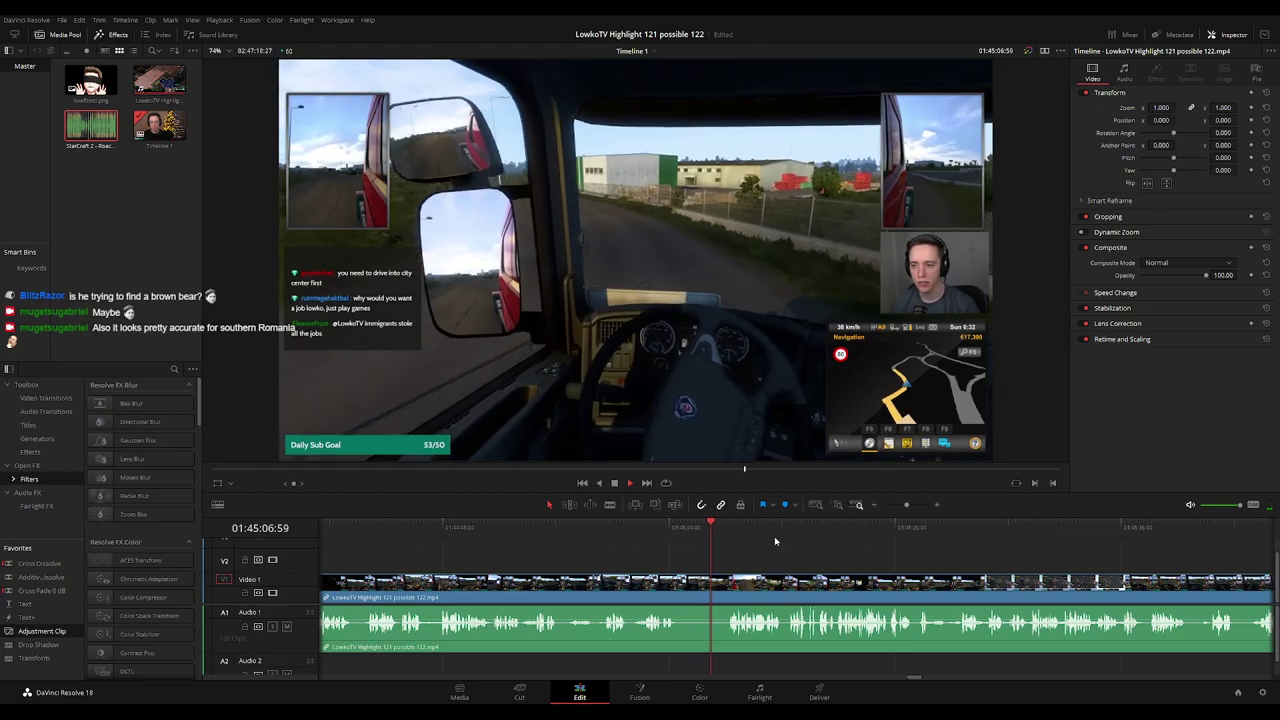
{"action": "key", "text": "b"}
{"action": "left_click", "coordinate": [681, 582]}
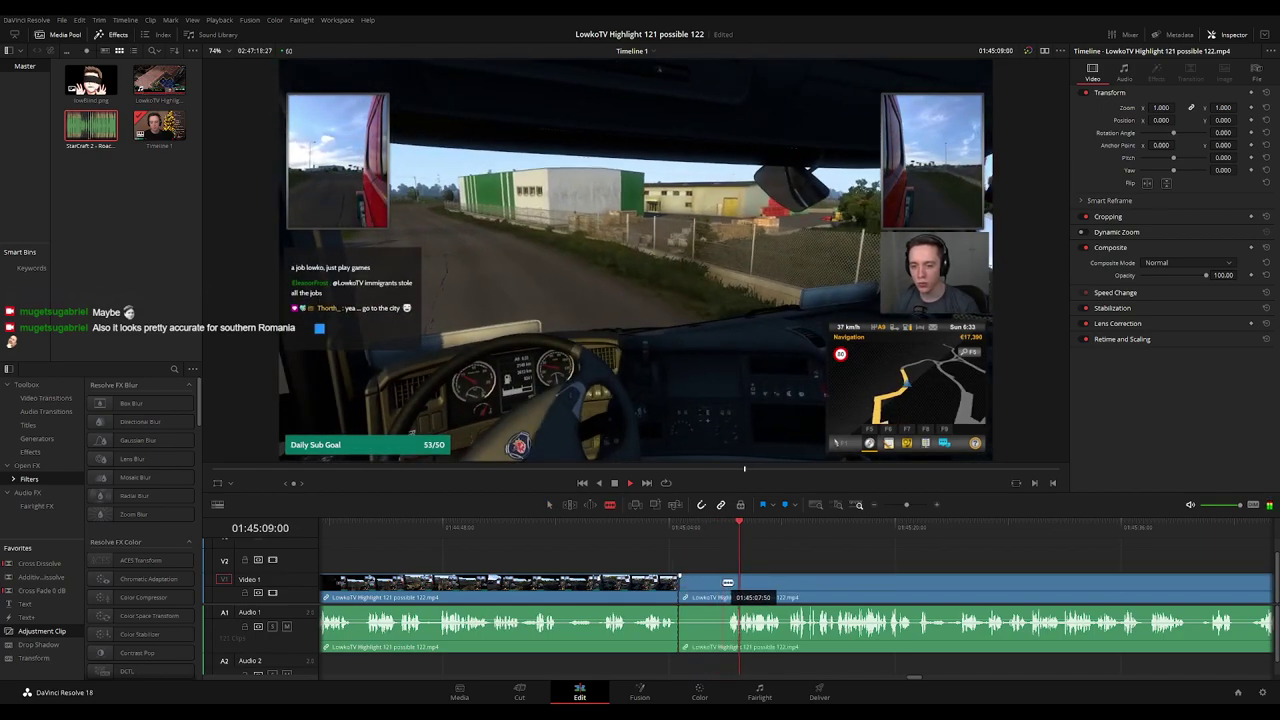
{"action": "left_click", "coordinate": [727, 583]}
{"action": "key", "text": "a"}
{"action": "left_click", "coordinate": [700, 591]}
{"action": "key", "text": "Delete"}
{"action": "key", "text": "space"}
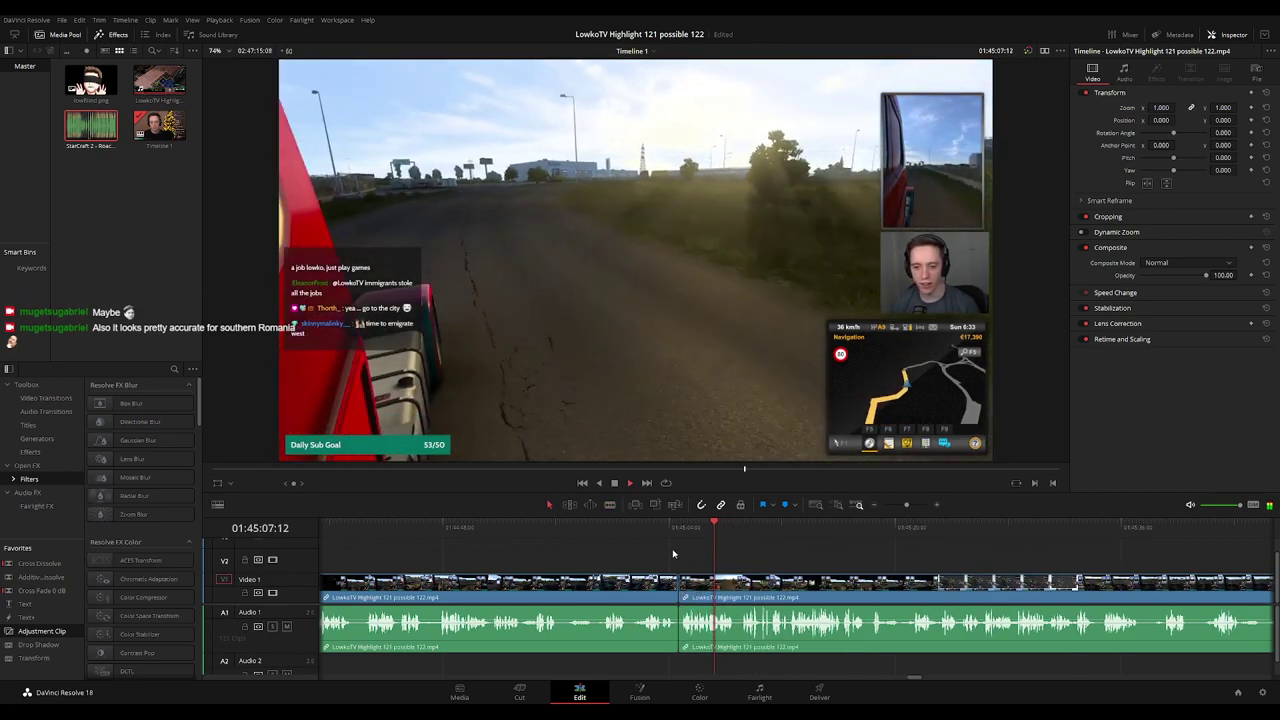
{"action": "left_click", "coordinate": [659, 532]}
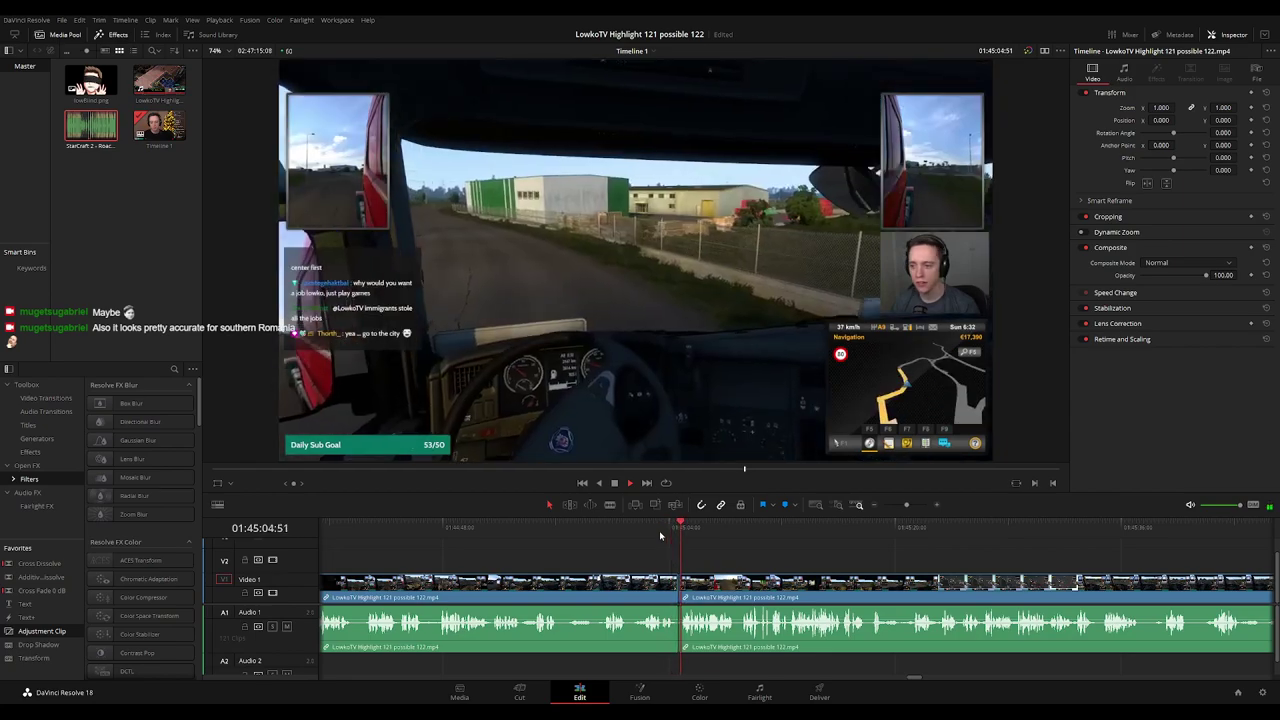
Mark the finished clip before the new cut at about 01:45:04 orange and deselect it.
{"action": "left_click", "coordinate": [571, 595]}
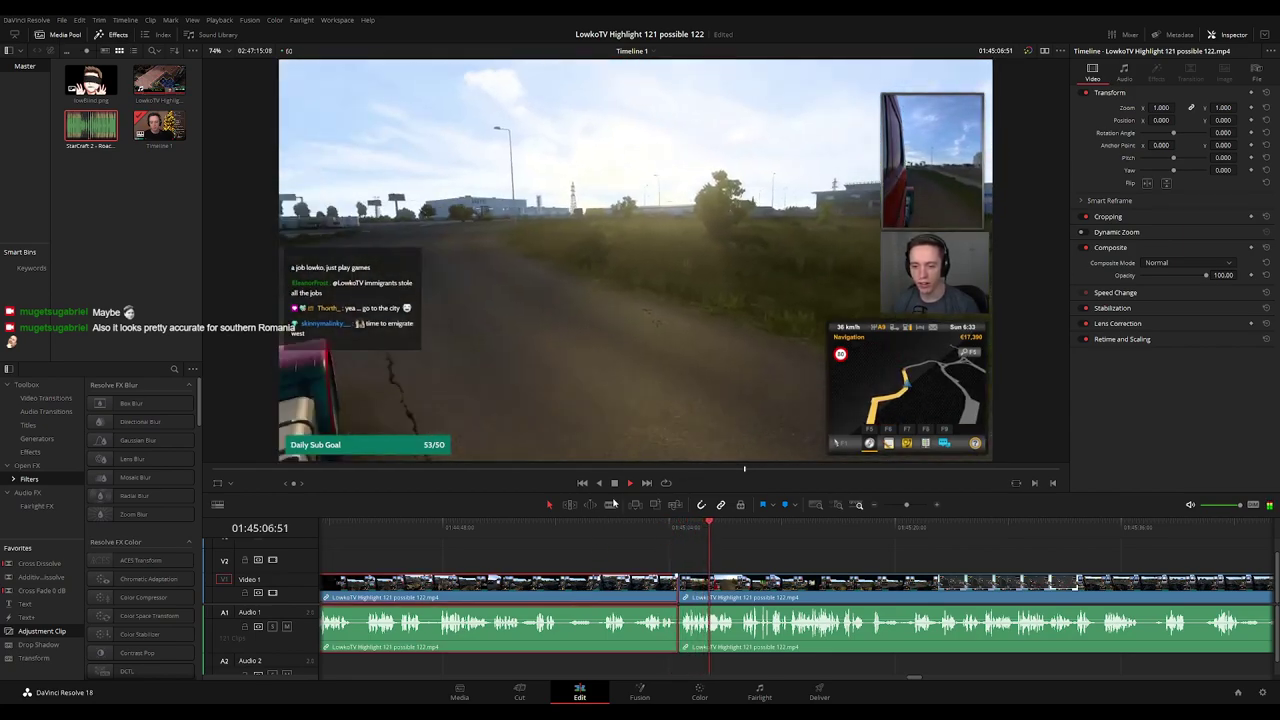
{"action": "key", "text": "1"}
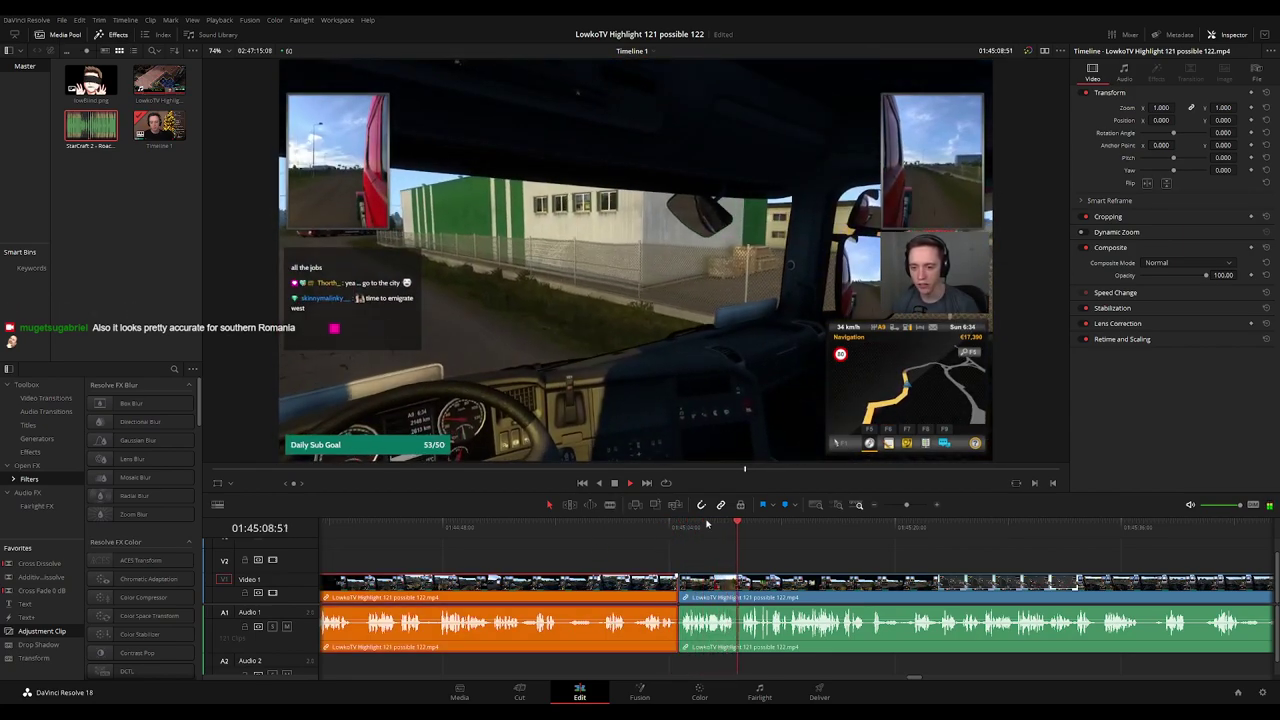
{"action": "left_click", "coordinate": [814, 559]}
Review the footage after the cut for pauses, through the world map section and the road drive up to about 01:46:38.
{"action": "left_click_drag", "start_coordinate": [831, 551], "coordinate": [800, 549]}
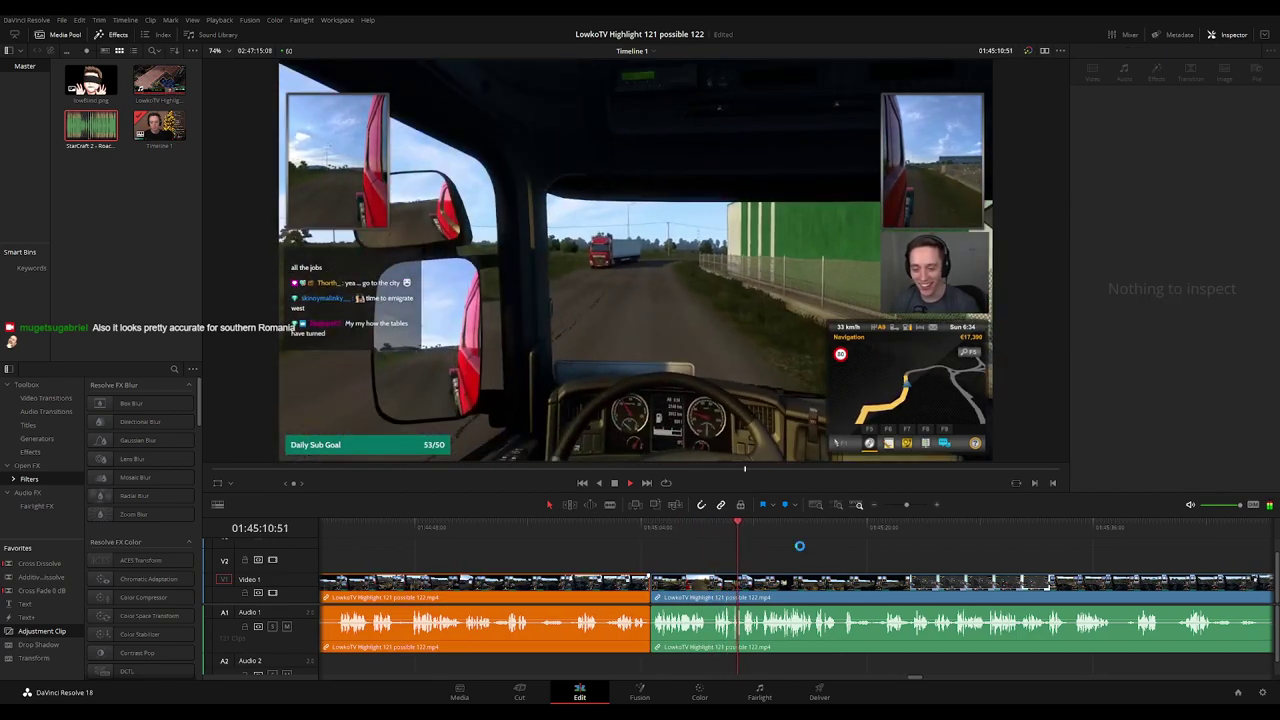
{"action": "key", "text": "space"}
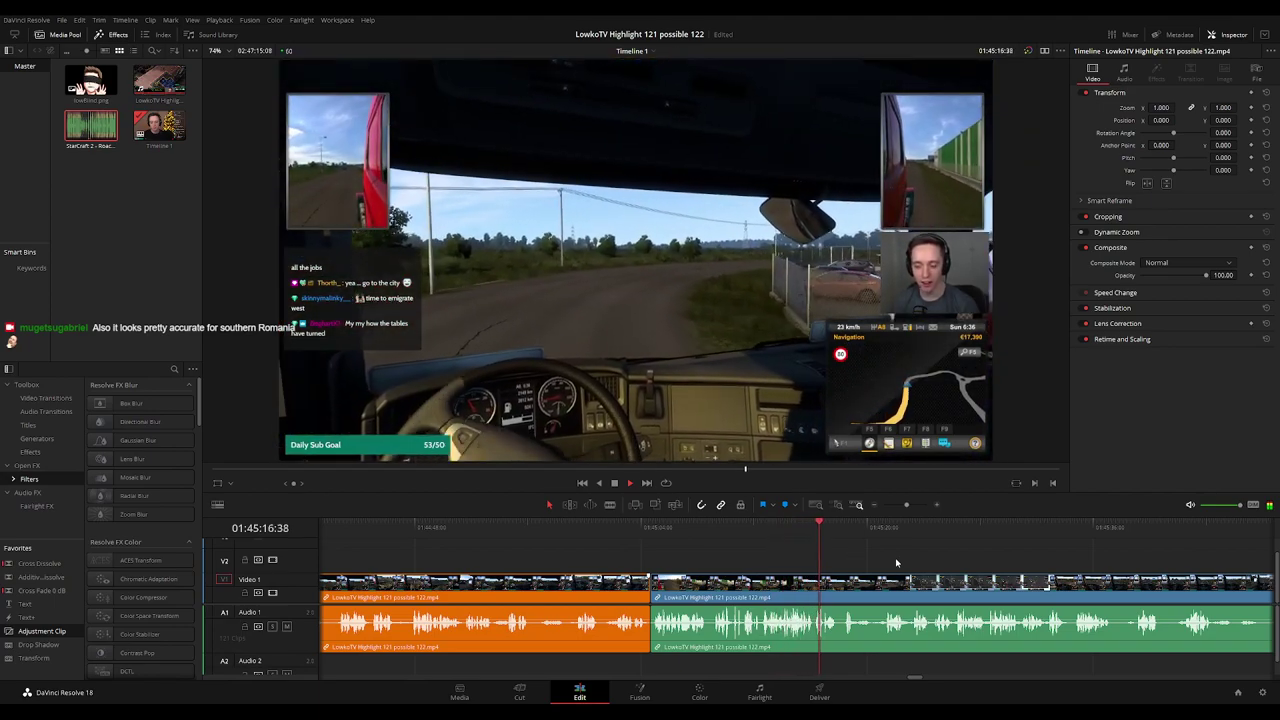
{"action": "left_click_drag", "start_coordinate": [929, 563], "coordinate": [854, 563]}
{"action": "left_click", "coordinate": [731, 539]}
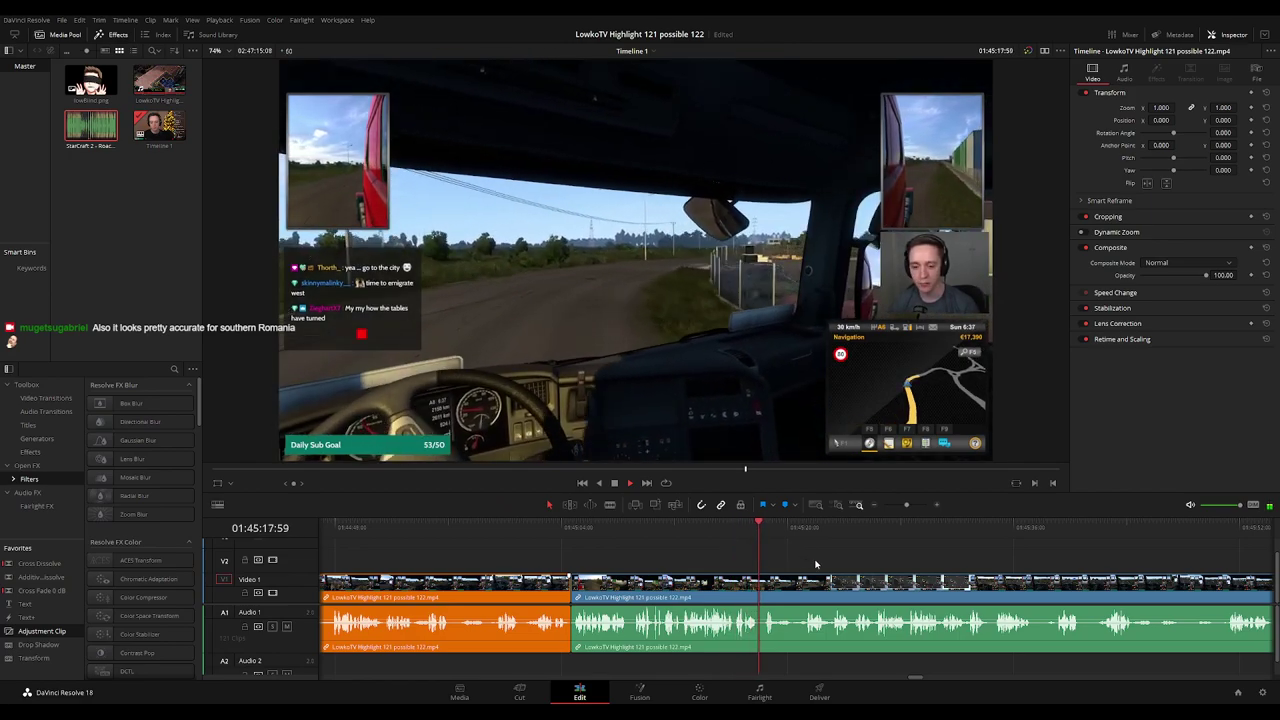
{"action": "scroll", "coordinate": [805, 563], "scroll_direction": "right", "scroll_amount": 2}
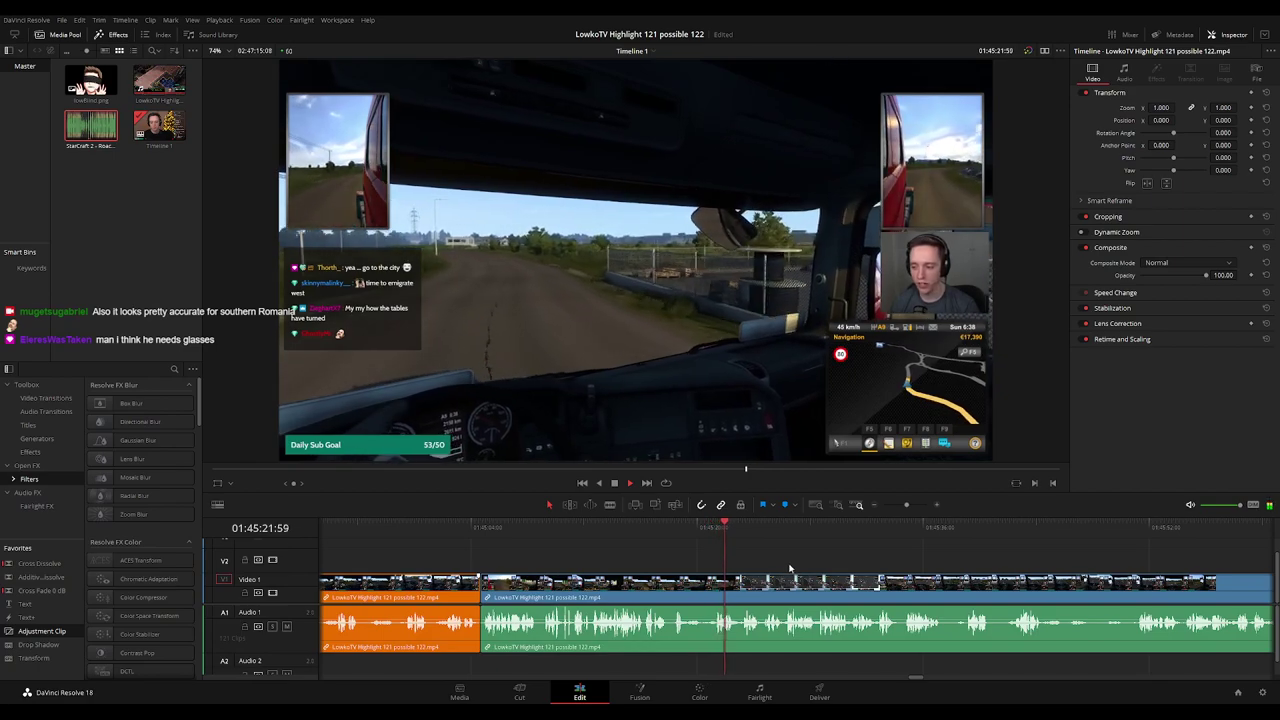
{"action": "scroll", "coordinate": [778, 565], "scroll_direction": "right", "scroll_amount": 2}
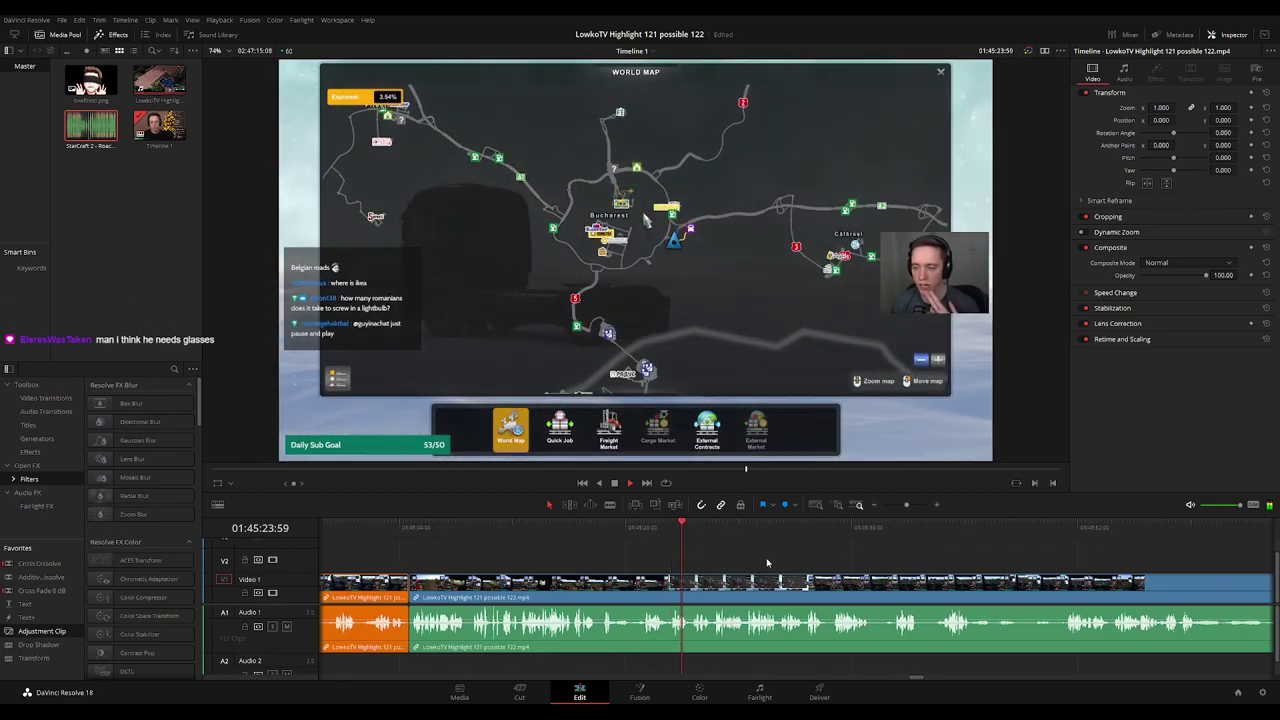
{"action": "scroll", "coordinate": [856, 570], "scroll_direction": "right", "scroll_amount": 3}
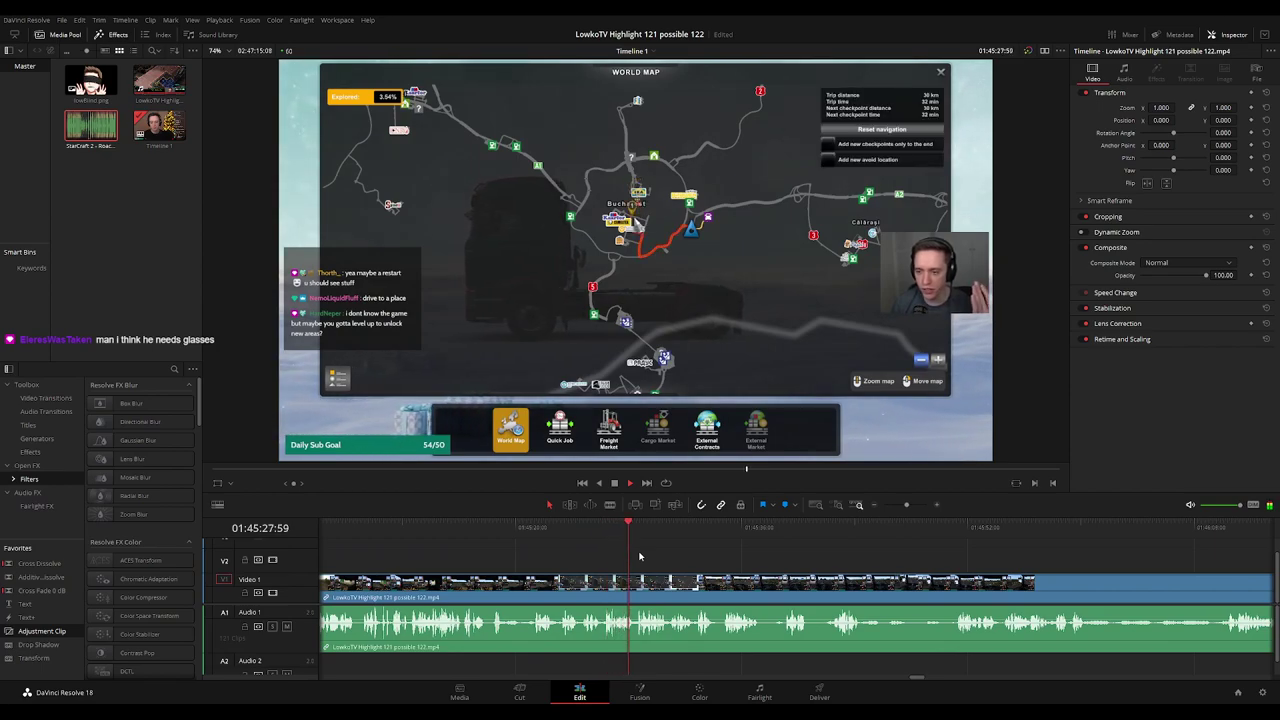
{"action": "scroll", "coordinate": [738, 567], "scroll_direction": "right", "scroll_amount": 2}
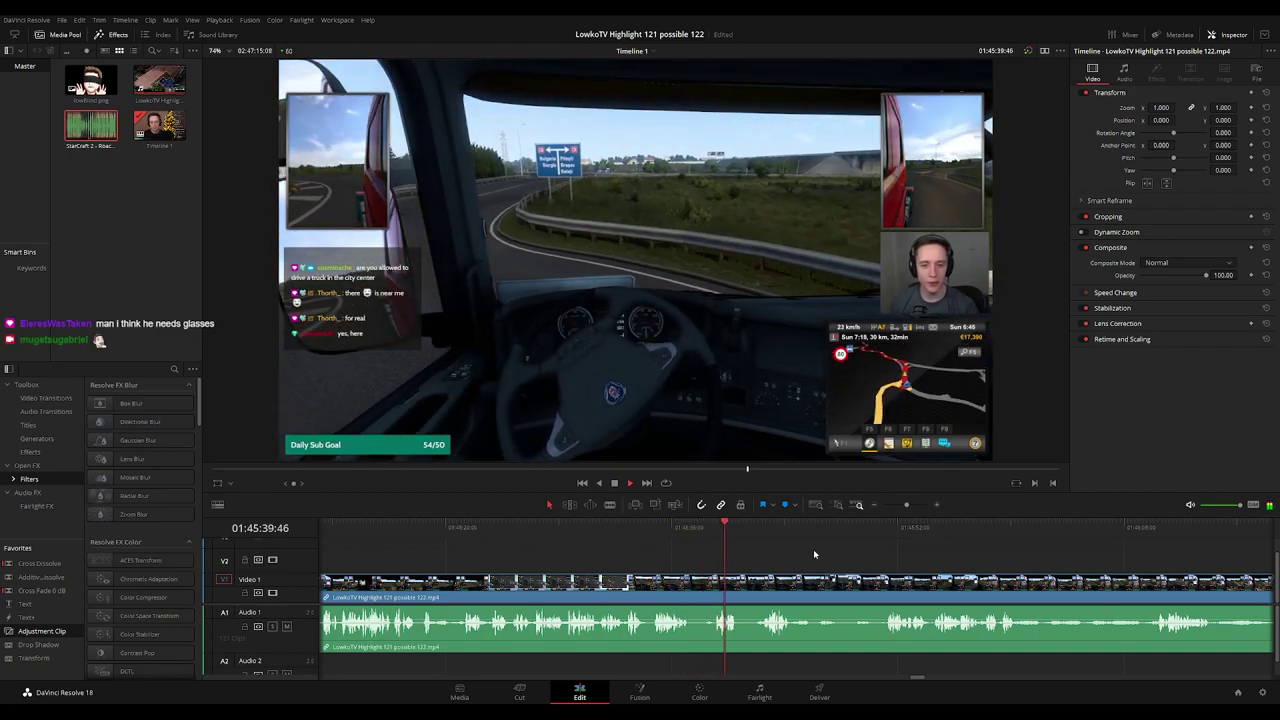
{"action": "scroll", "coordinate": [814, 552], "scroll_direction": "right", "scroll_amount": 3}
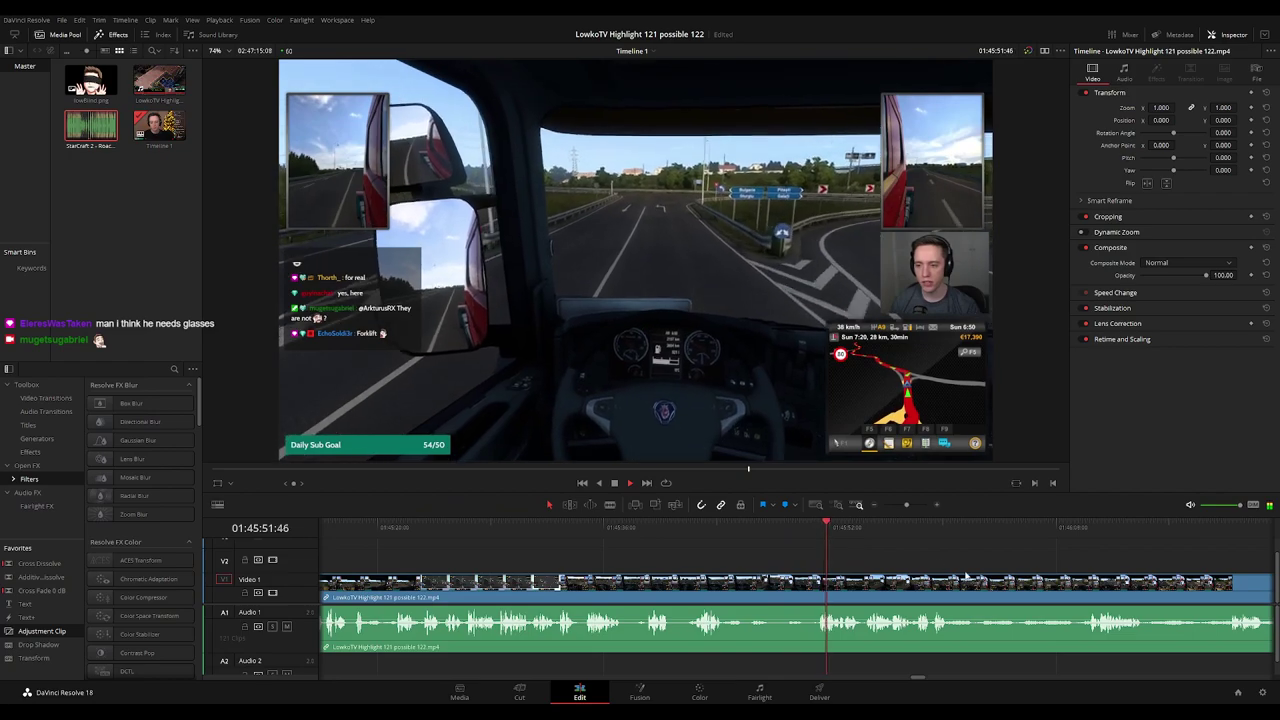
{"action": "scroll", "coordinate": [864, 568], "scroll_direction": "down", "scroll_amount": 1}
{"action": "scroll", "coordinate": [810, 545], "scroll_direction": "up", "scroll_amount": 1}
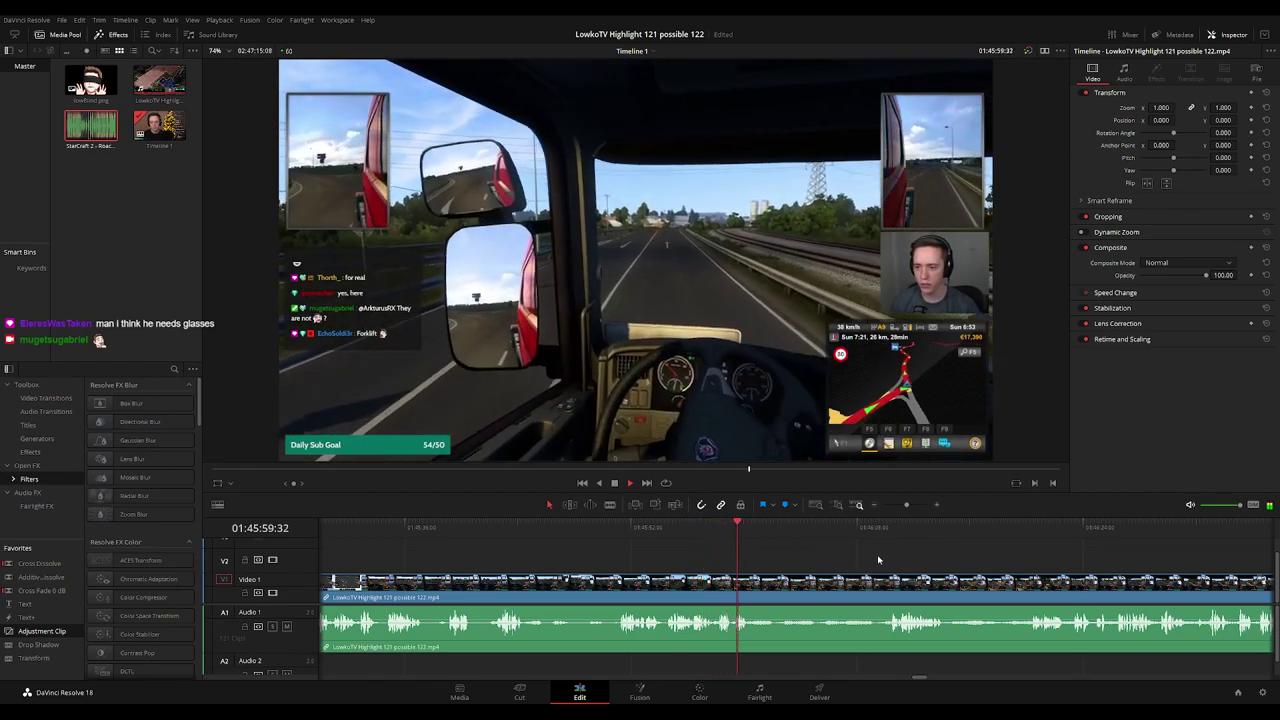
{"action": "scroll", "coordinate": [923, 564], "scroll_direction": "right", "scroll_amount": 2}
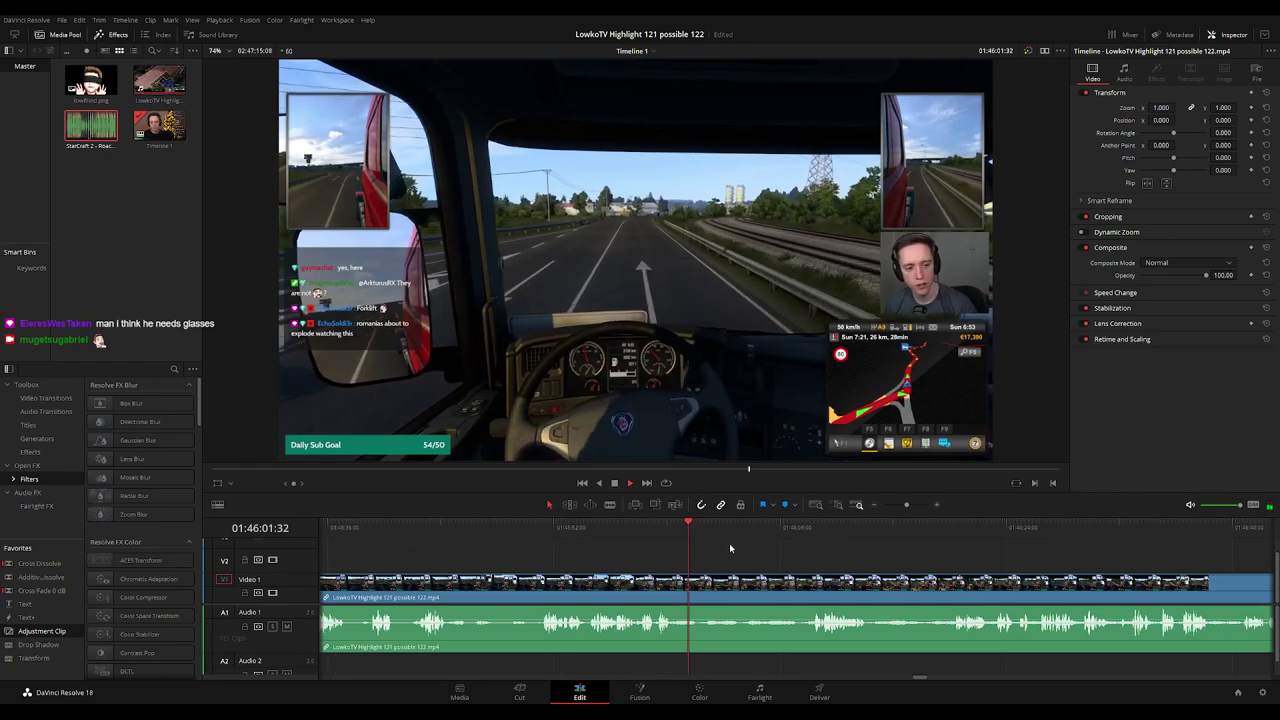
{"action": "left_click", "coordinate": [712, 528]}
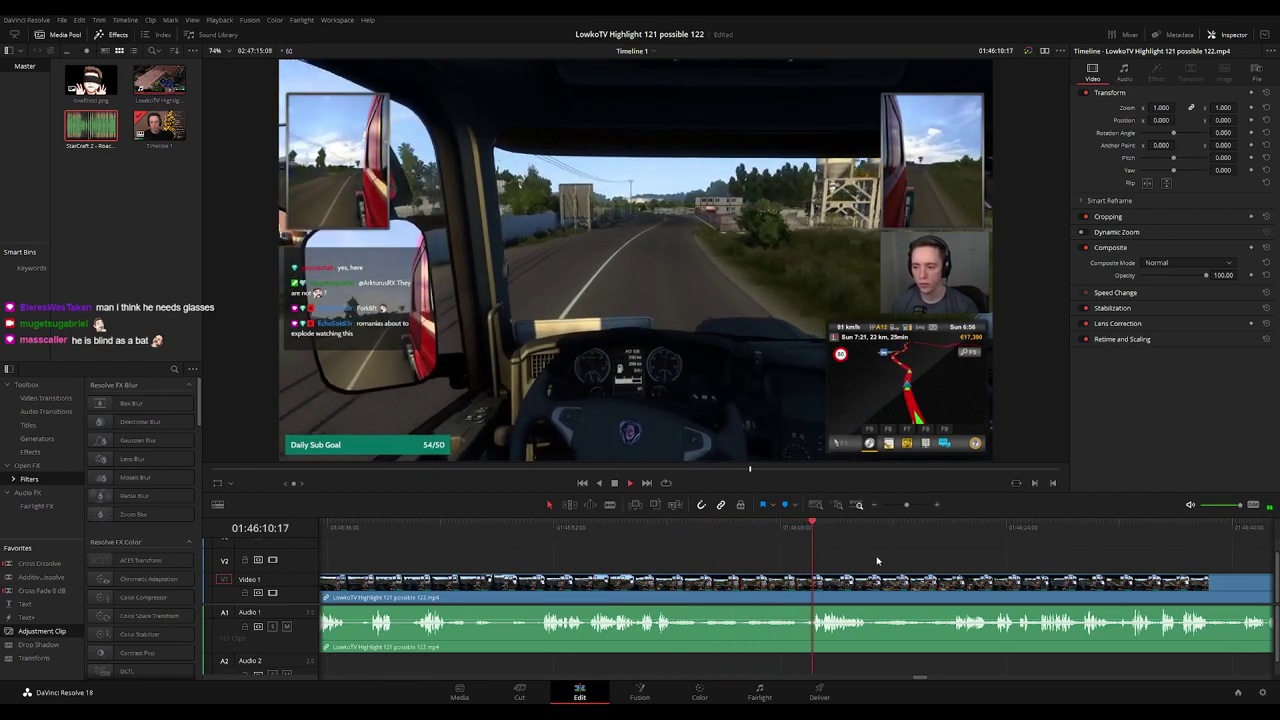
{"action": "scroll", "coordinate": [870, 560], "scroll_direction": "right", "scroll_amount": 2}
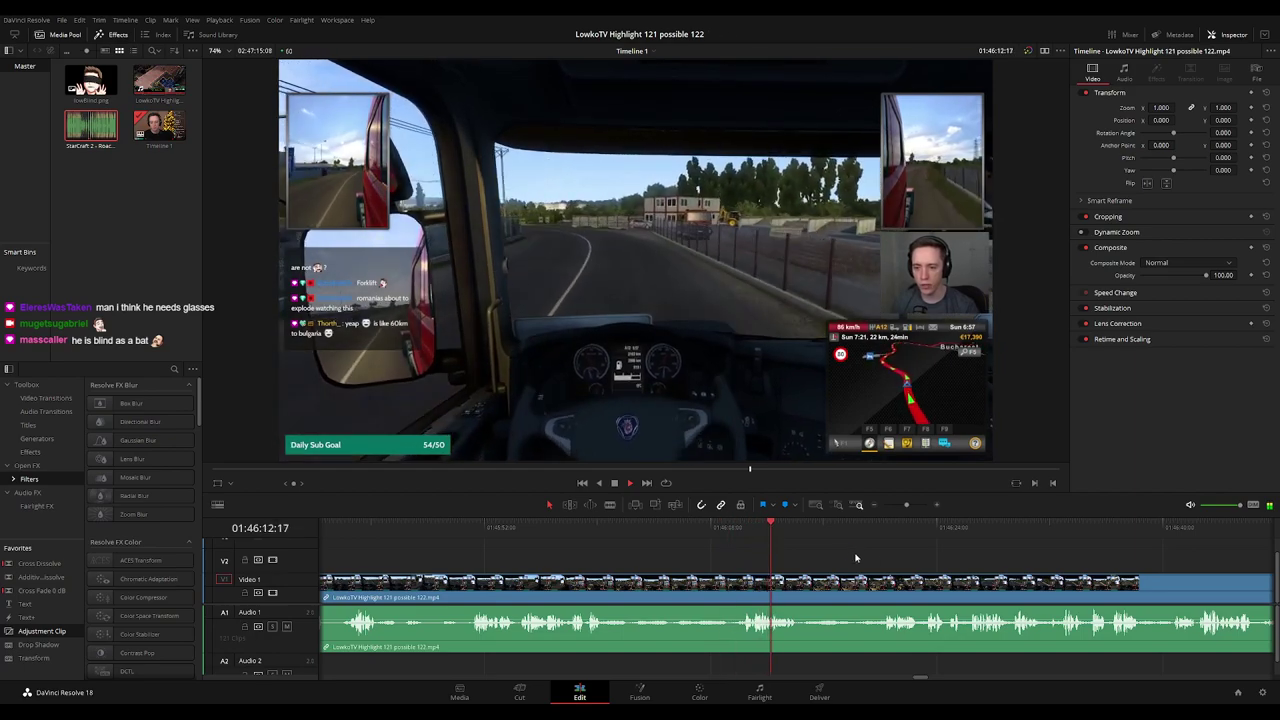
{"action": "scroll", "coordinate": [773, 556], "scroll_direction": "right", "scroll_amount": 2}
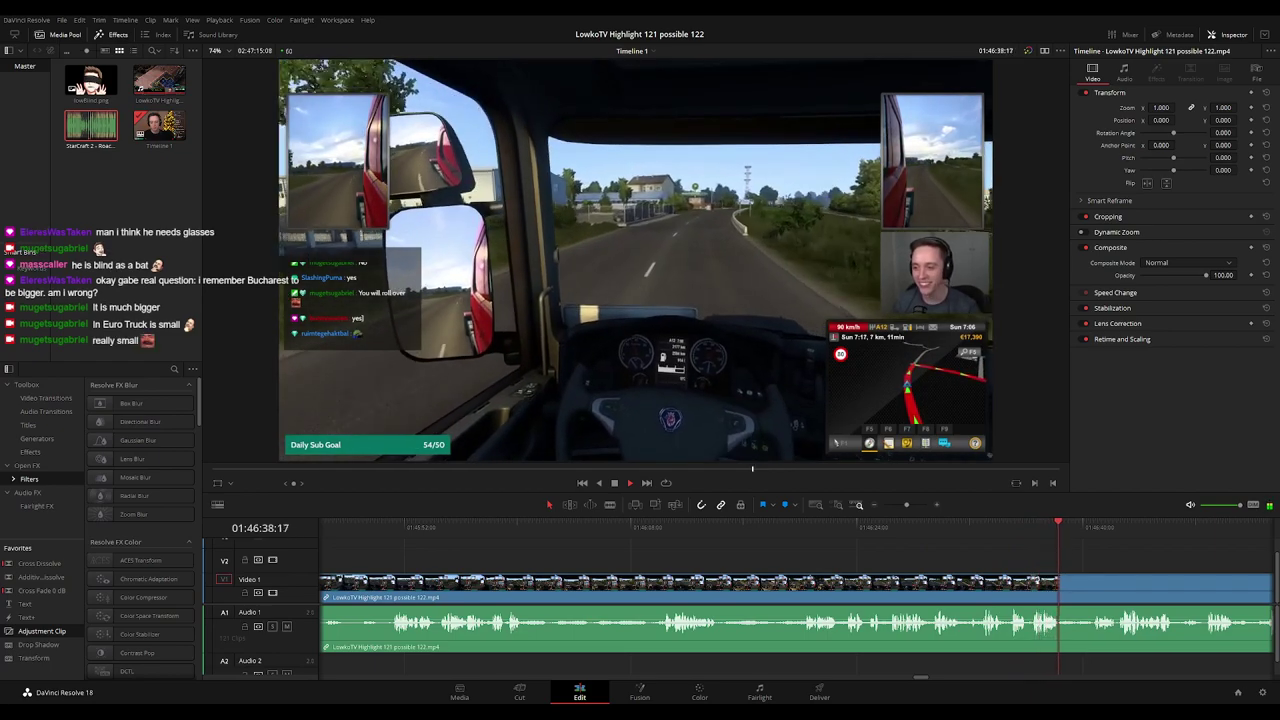
Review the drive into Bucharest from about 01:46:38 to 01:47:41, examining the commentary for pauses to cut.
{"action": "left_click_drag", "start_coordinate": [1151, 562], "coordinate": [785, 533]}
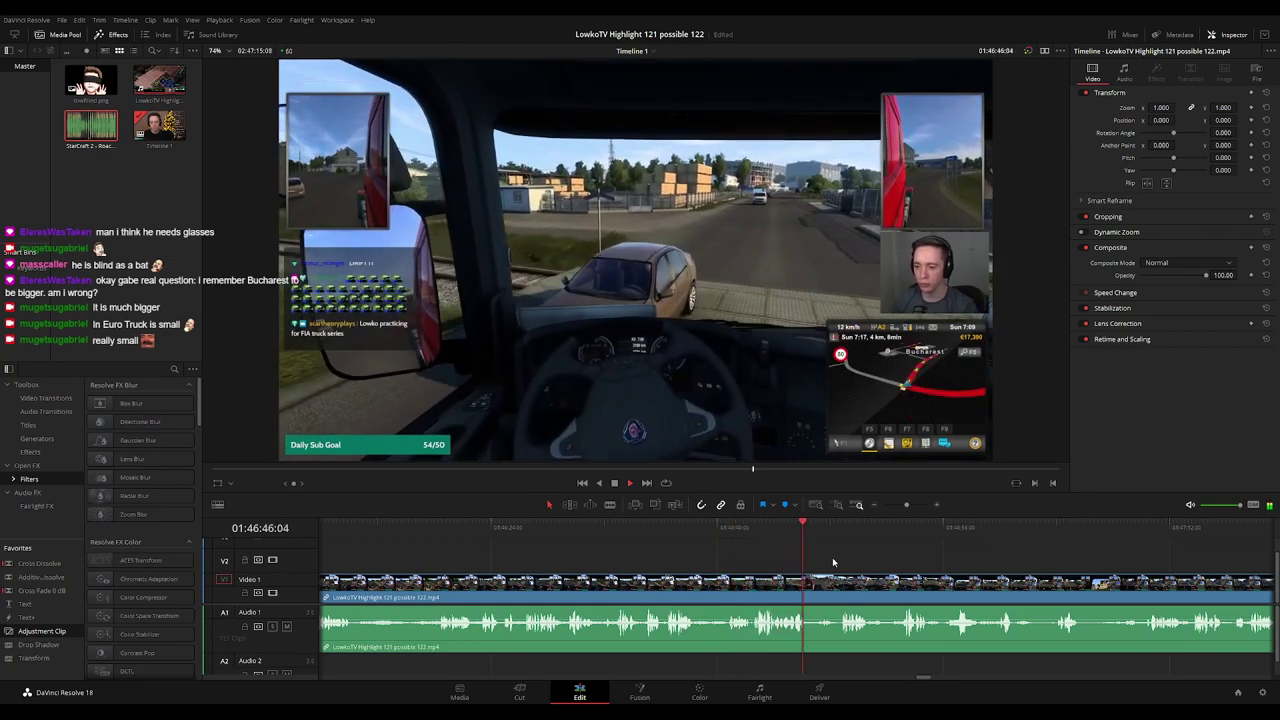
{"action": "left_click_drag", "start_coordinate": [852, 561], "coordinate": [828, 560]}
{"action": "scroll", "coordinate": [828, 560], "scroll_direction": "right", "scroll_amount": 2}
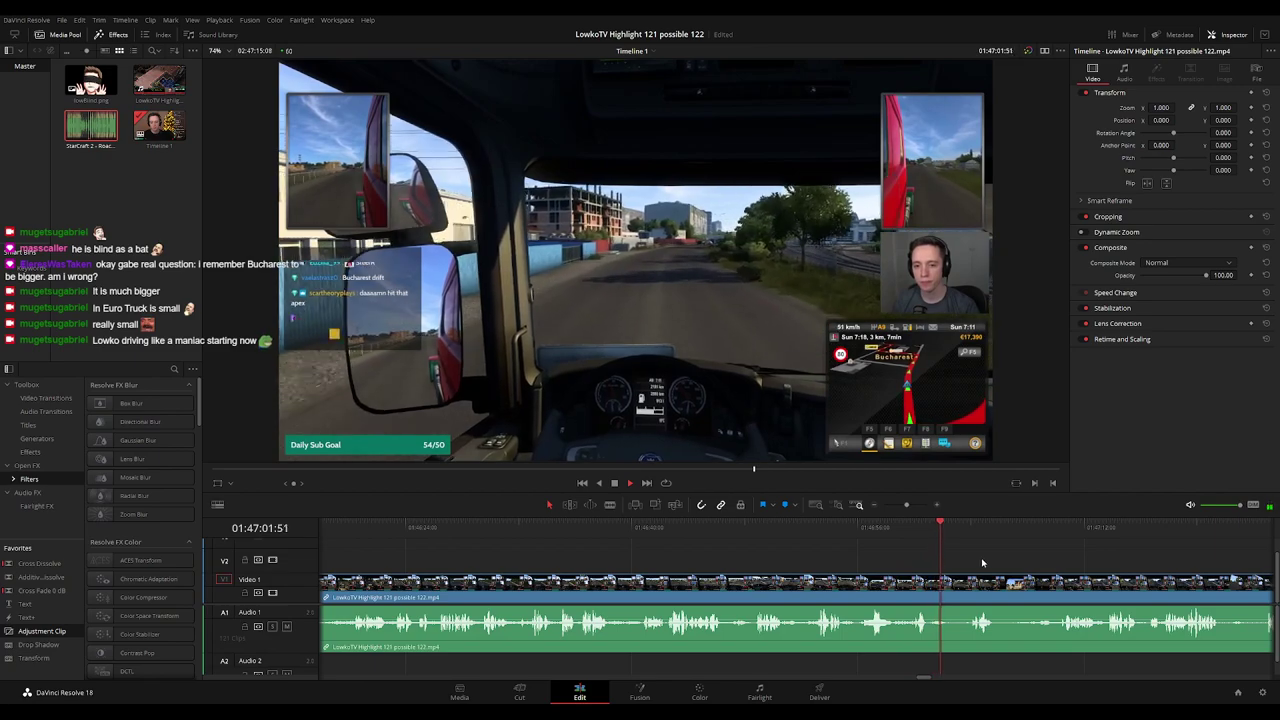
{"action": "left_click_drag", "start_coordinate": [984, 561], "coordinate": [874, 555]}
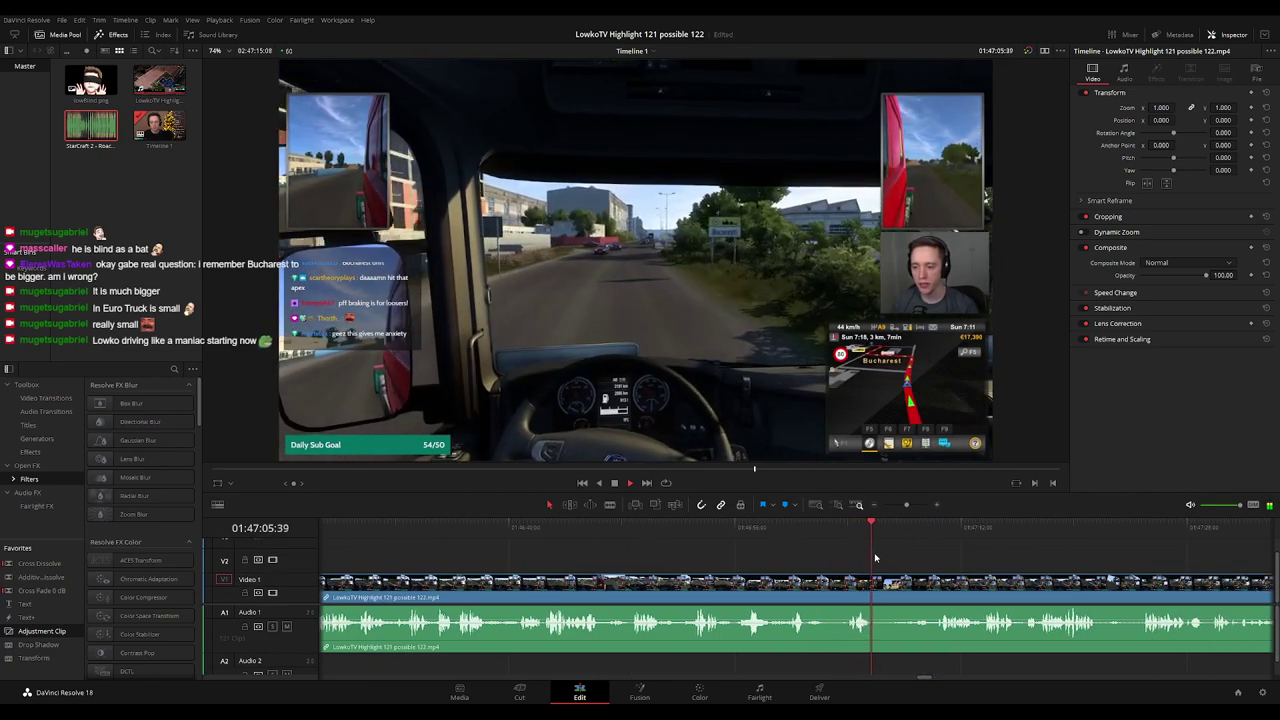
{"action": "scroll", "coordinate": [965, 565], "scroll_direction": "right", "scroll_amount": 2}
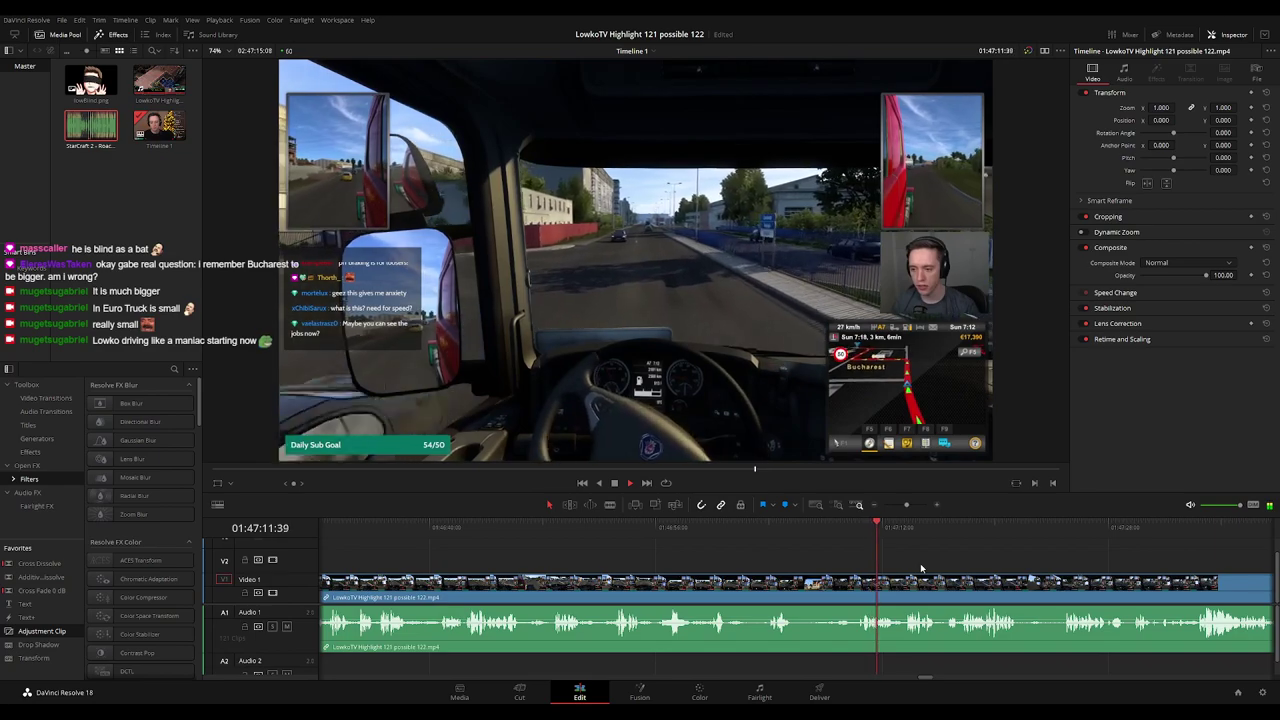
{"action": "scroll", "coordinate": [910, 565], "scroll_direction": "right", "scroll_amount": 3}
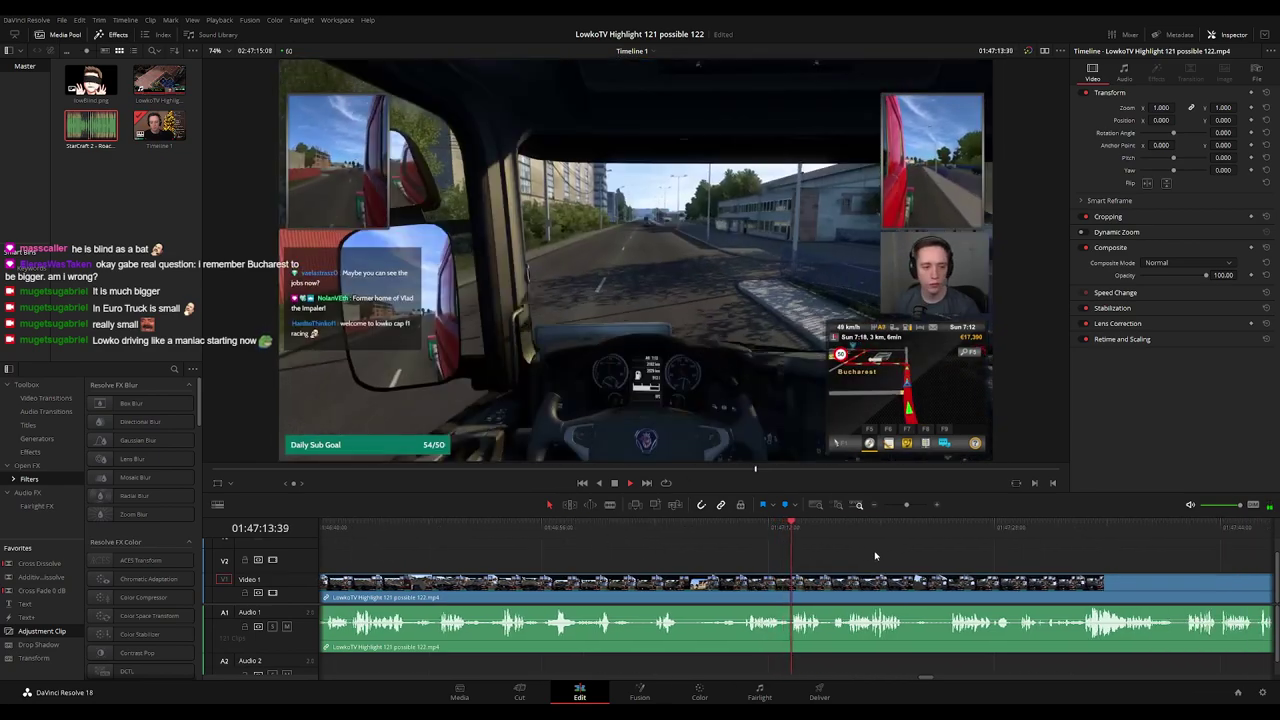
{"action": "scroll", "coordinate": [853, 561], "scroll_direction": "right", "scroll_amount": 3}
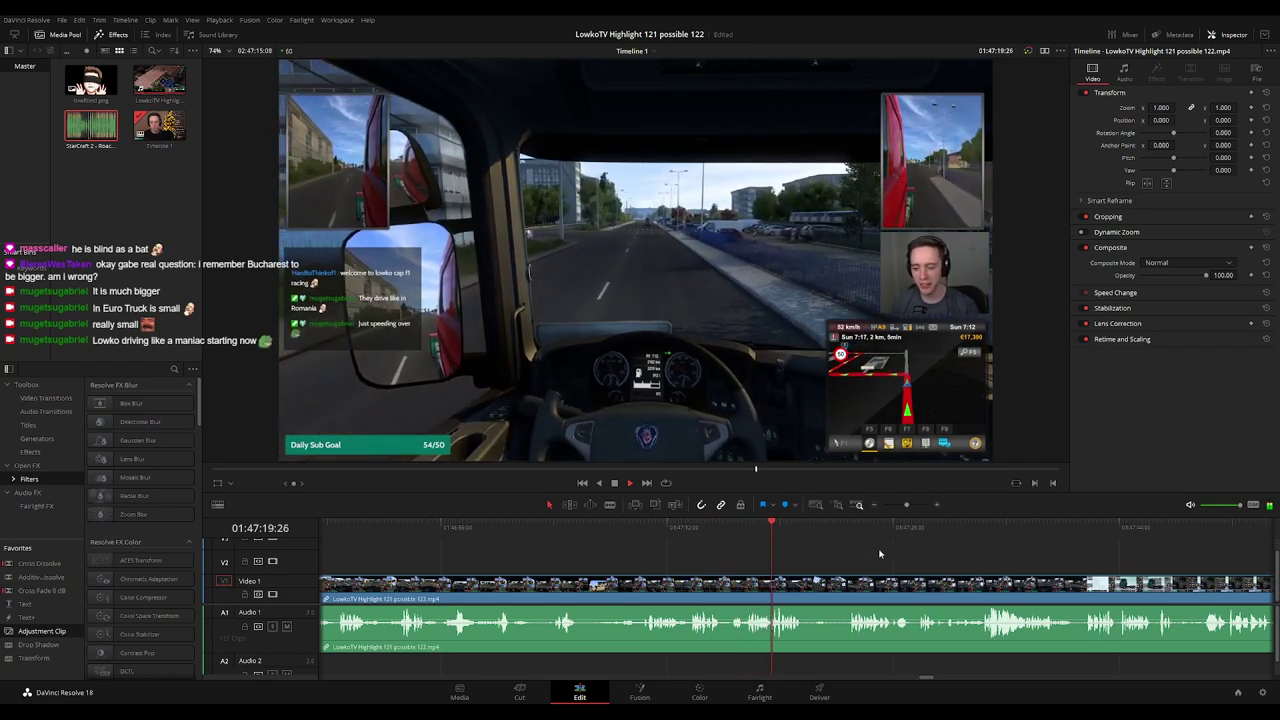
{"action": "scroll", "coordinate": [880, 560], "scroll_direction": "right", "scroll_amount": 3}
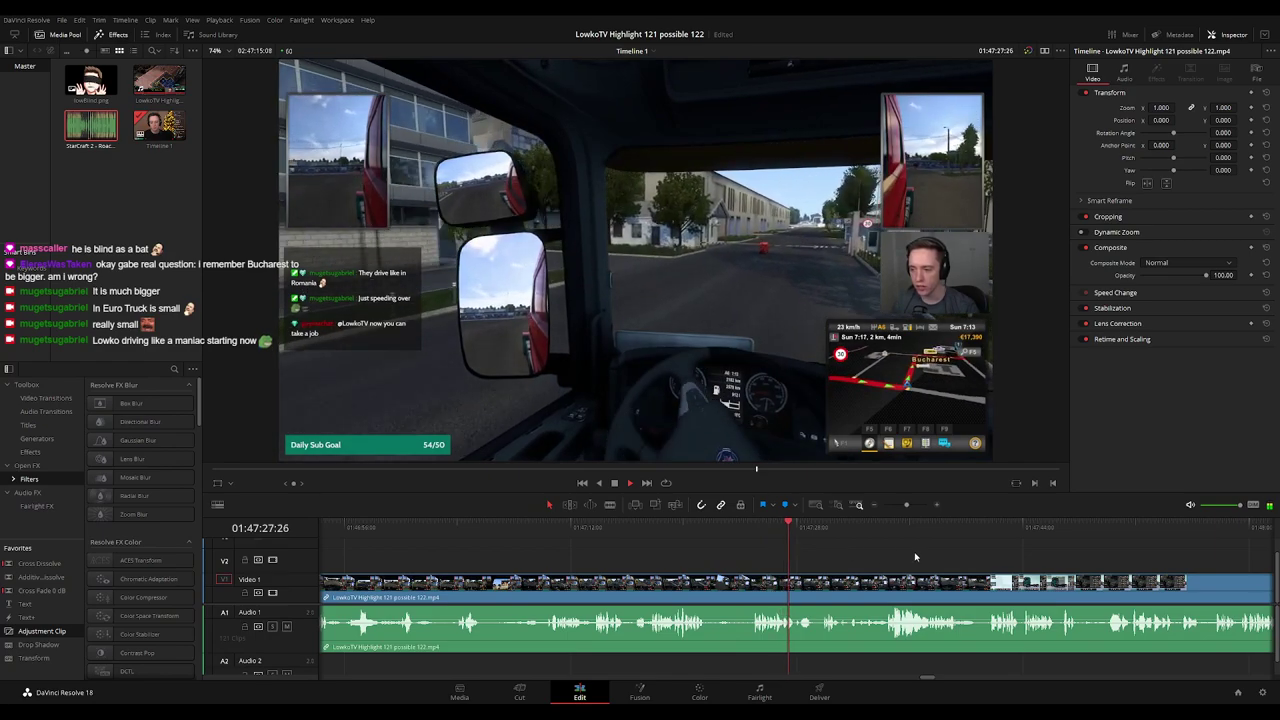
{"action": "scroll", "coordinate": [835, 551], "scroll_direction": "right", "scroll_amount": 3}
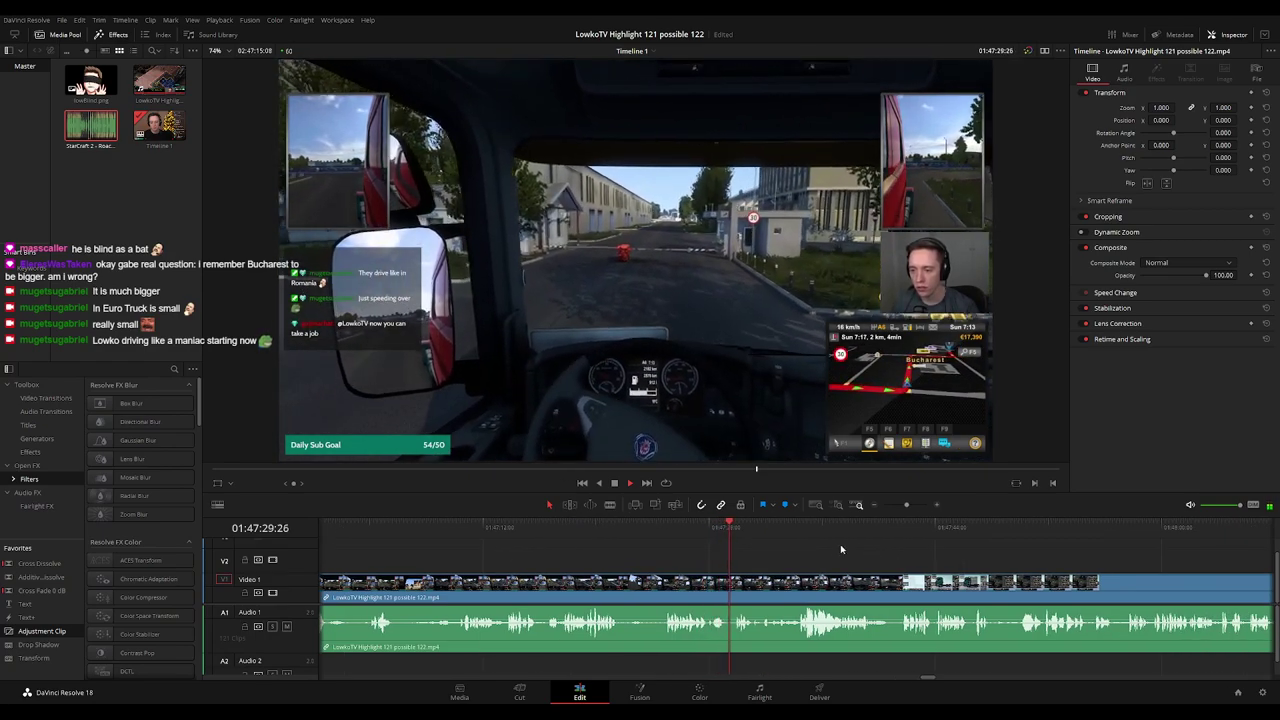
{"action": "scroll", "coordinate": [822, 548], "scroll_direction": "right", "scroll_amount": 1}
{"action": "scroll", "coordinate": [800, 546], "scroll_direction": "right", "scroll_amount": 3}
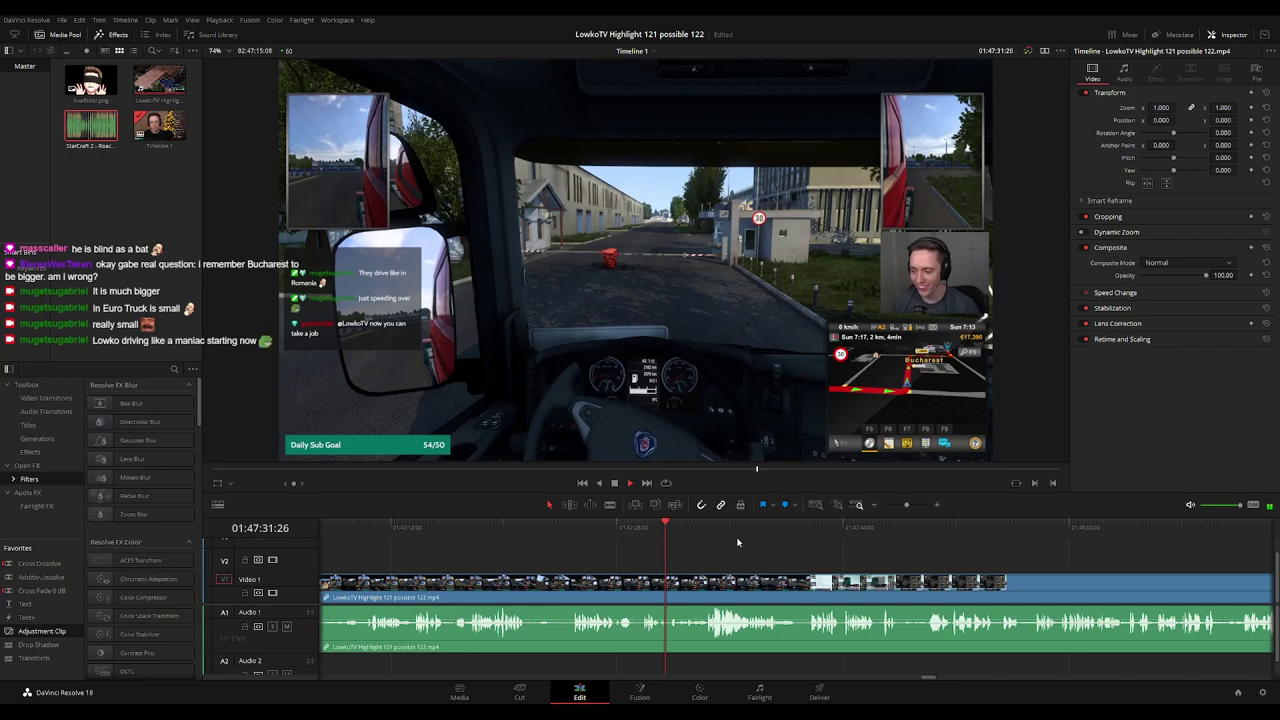
{"action": "scroll", "coordinate": [748, 546], "scroll_direction": "right", "scroll_amount": 3}
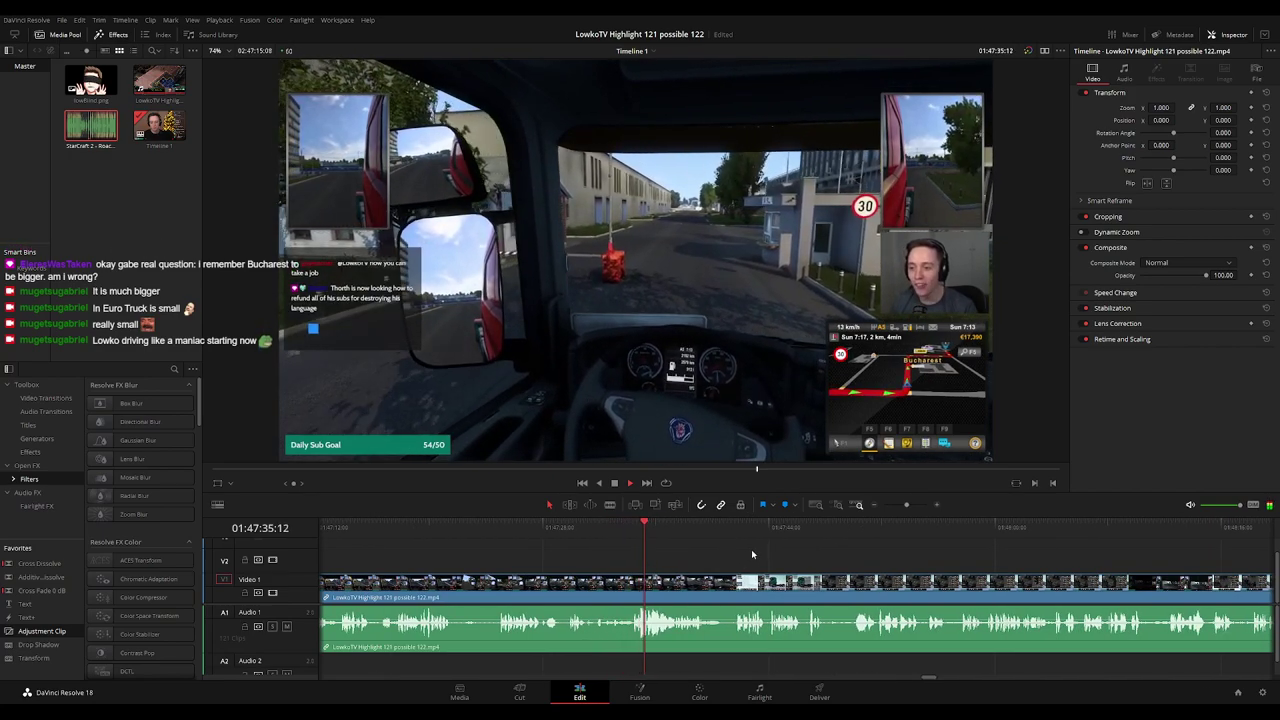
{"action": "scroll", "coordinate": [711, 544], "scroll_direction": "right", "scroll_amount": 3}
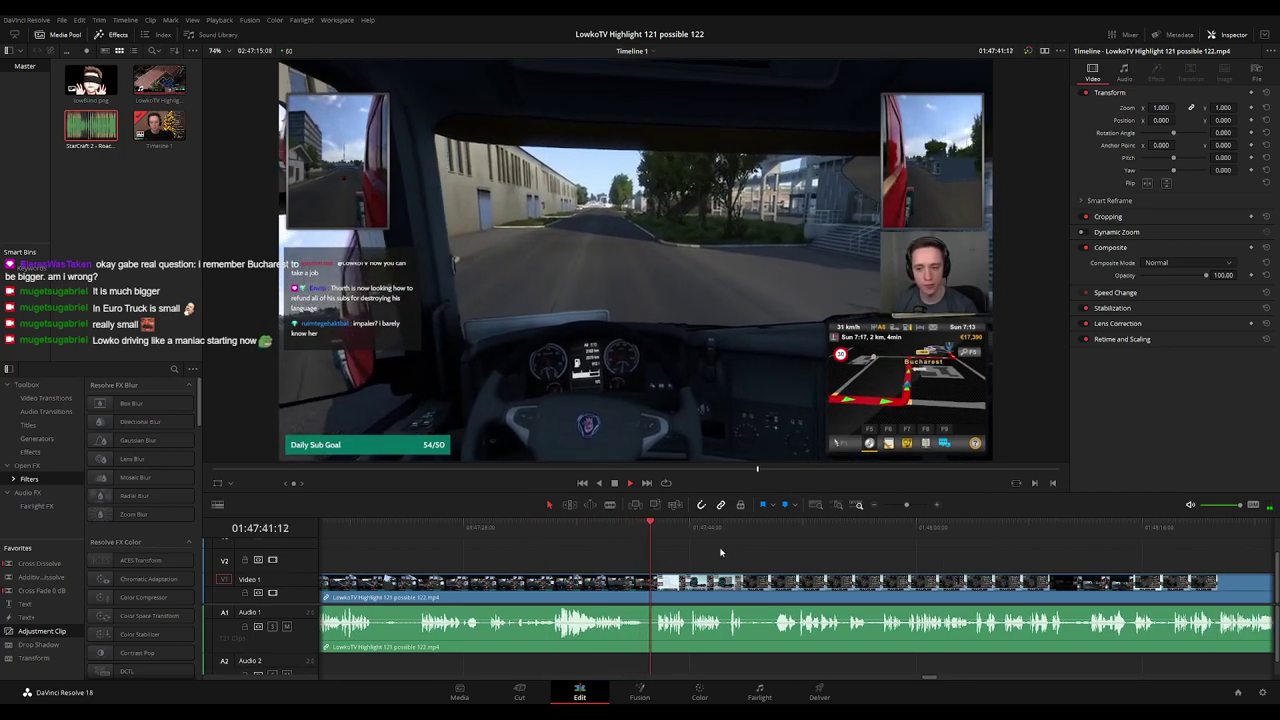
Review the quick job offers and the start of the DAF truck drive up to about 01:49:05, rechecking the part around 01:49:04.
{"action": "left_click_drag", "start_coordinate": [791, 553], "coordinate": [746, 547]}
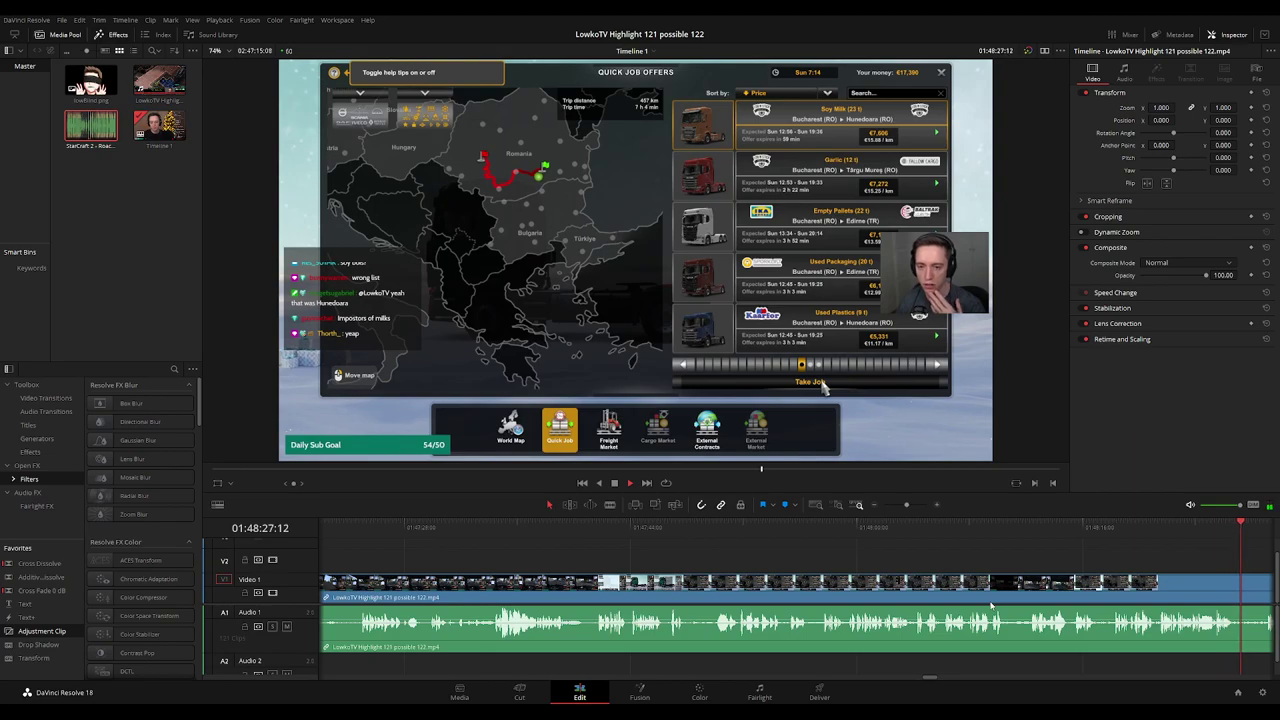
{"action": "key", "text": "space"}
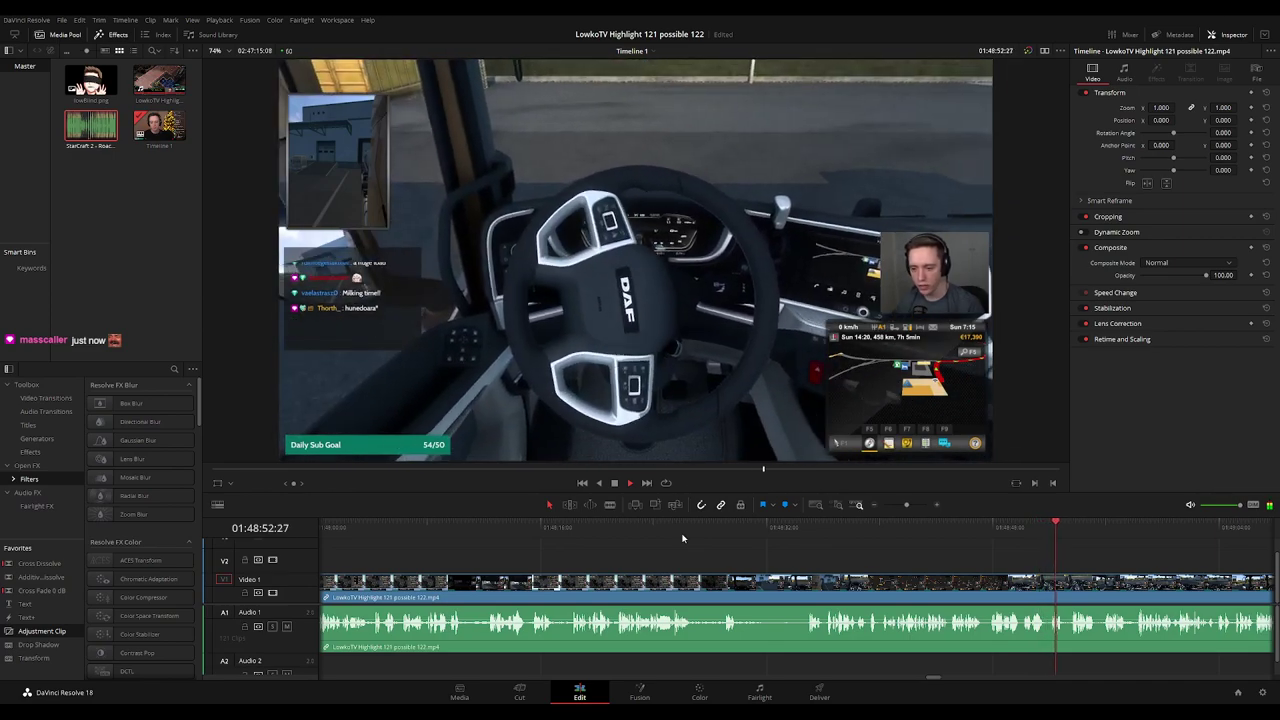
{"action": "left_click_drag", "start_coordinate": [1158, 572], "coordinate": [697, 555]}
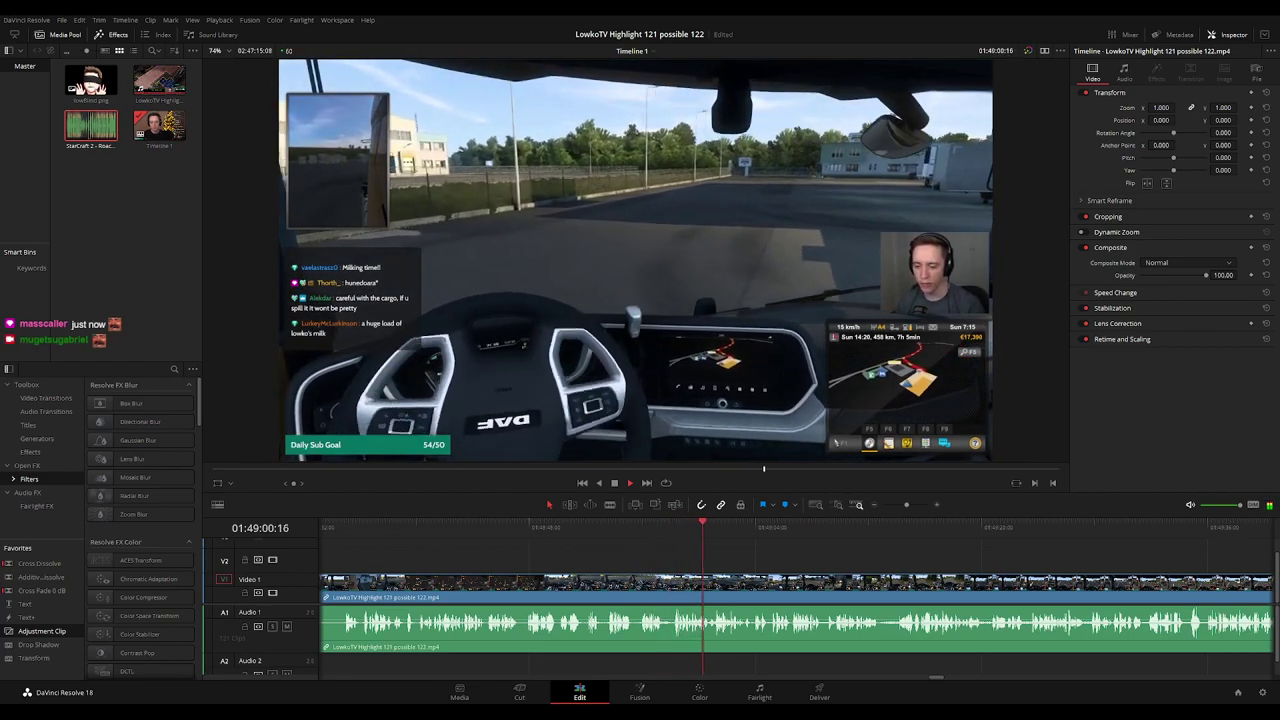
{"action": "scroll", "coordinate": [747, 545], "scroll_direction": "right", "scroll_amount": 1}
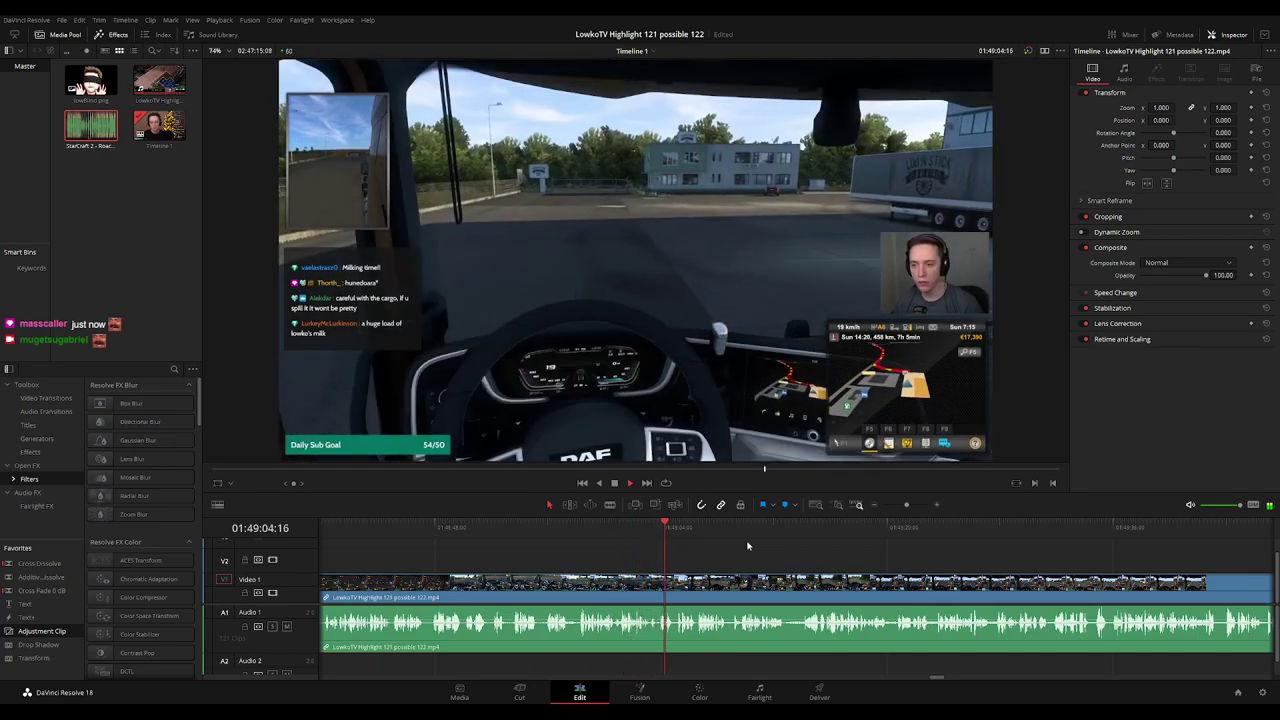
{"action": "left_click", "coordinate": [652, 530]}
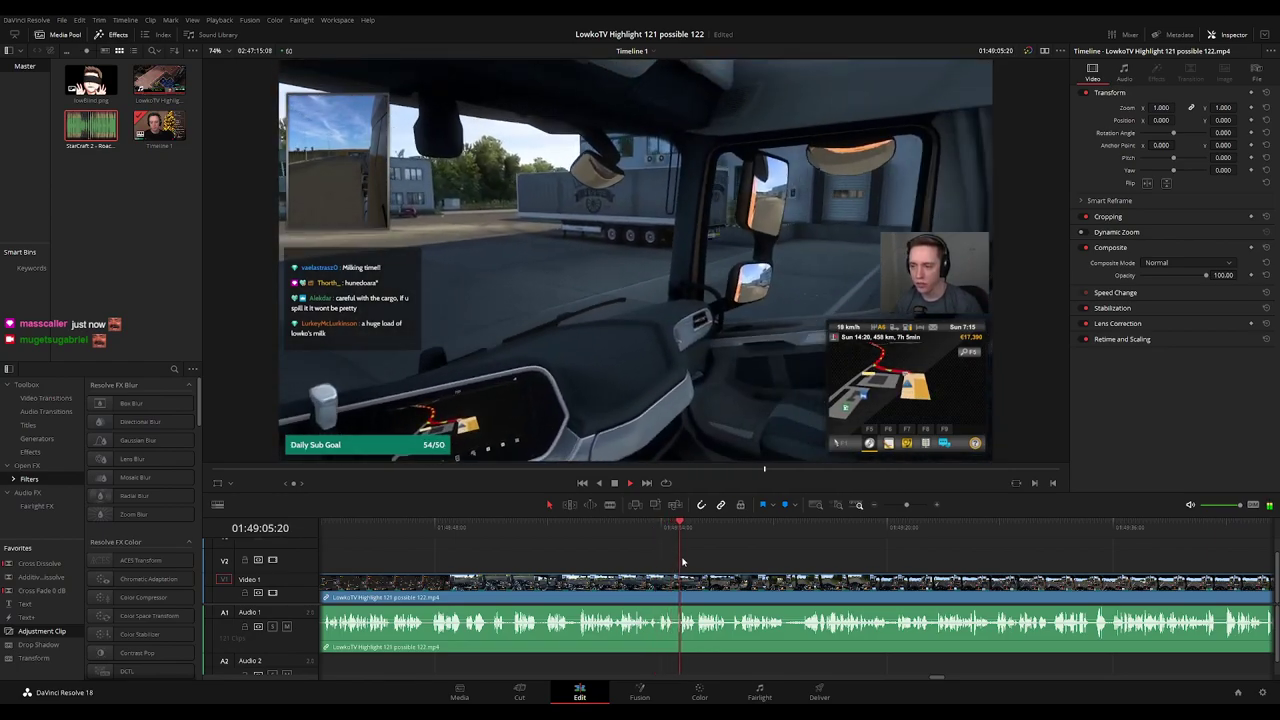
Cut the clip on both sides of the short pause at about 01:49:03 and ripple-delete the piece between the cuts.
{"action": "key", "text": "ctrl+equal"}
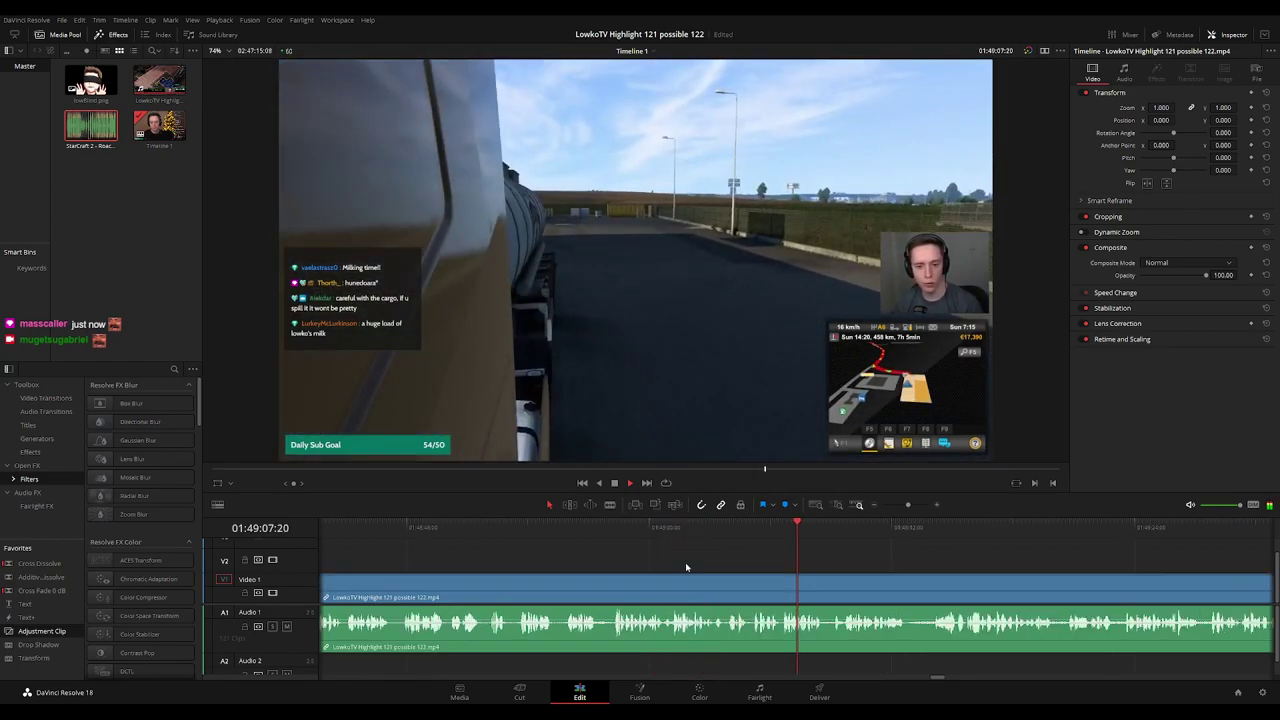
{"action": "left_click", "coordinate": [683, 527]}
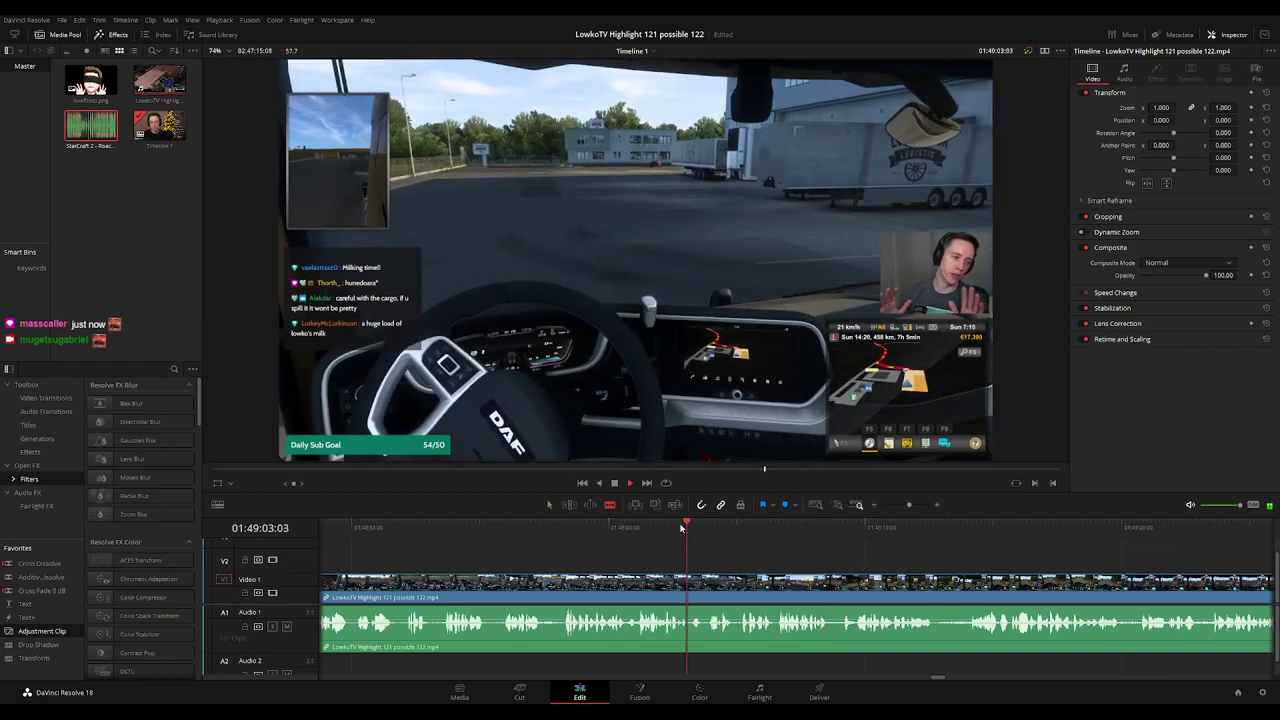
{"action": "left_click", "coordinate": [689, 590]}
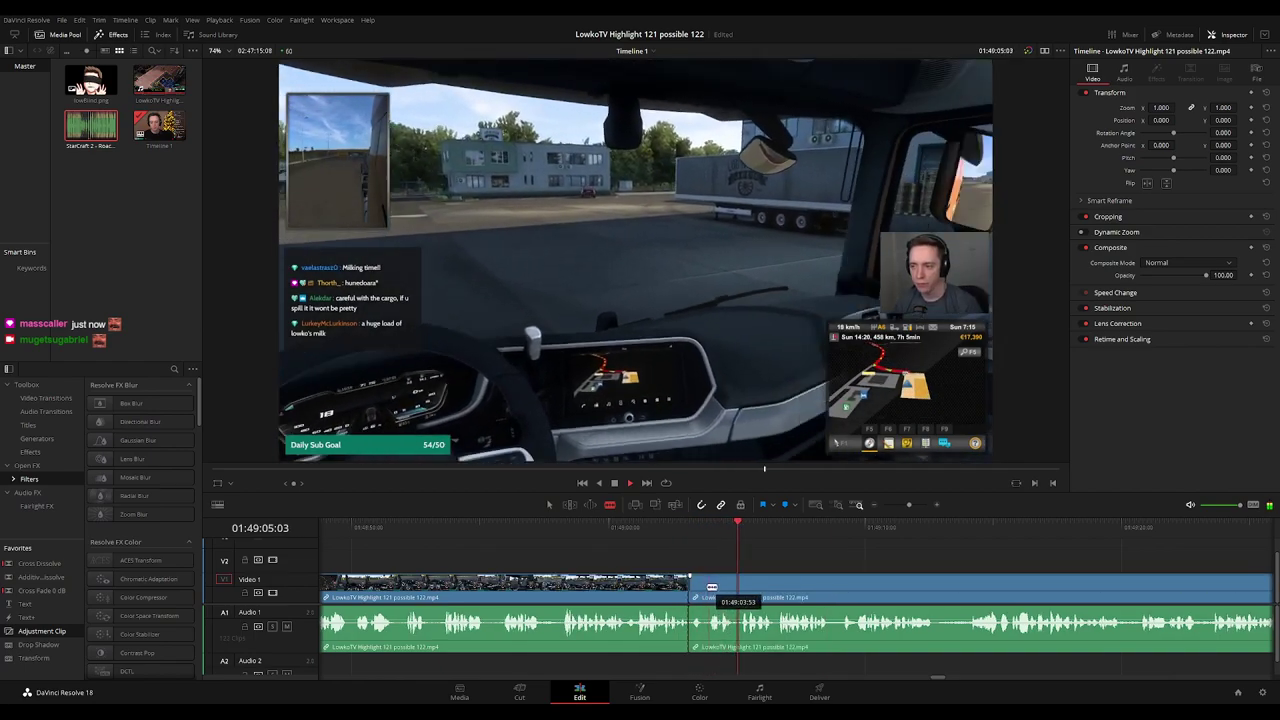
{"action": "left_click", "coordinate": [706, 588]}
{"action": "key", "text": "a"}
{"action": "left_click", "coordinate": [700, 595]}
{"action": "key", "text": "Delete"}
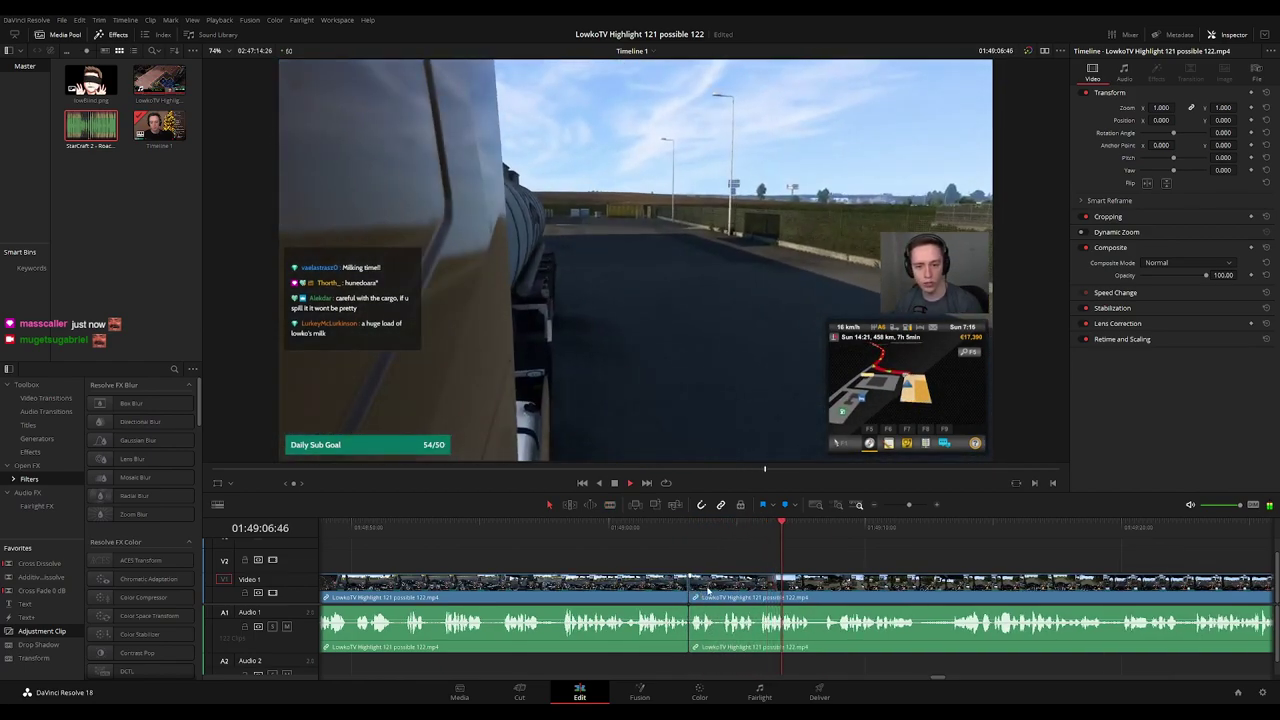
Mark the finished clip before the new cut at about 01:49:03 orange and deselect it.
{"action": "left_click", "coordinate": [676, 590]}
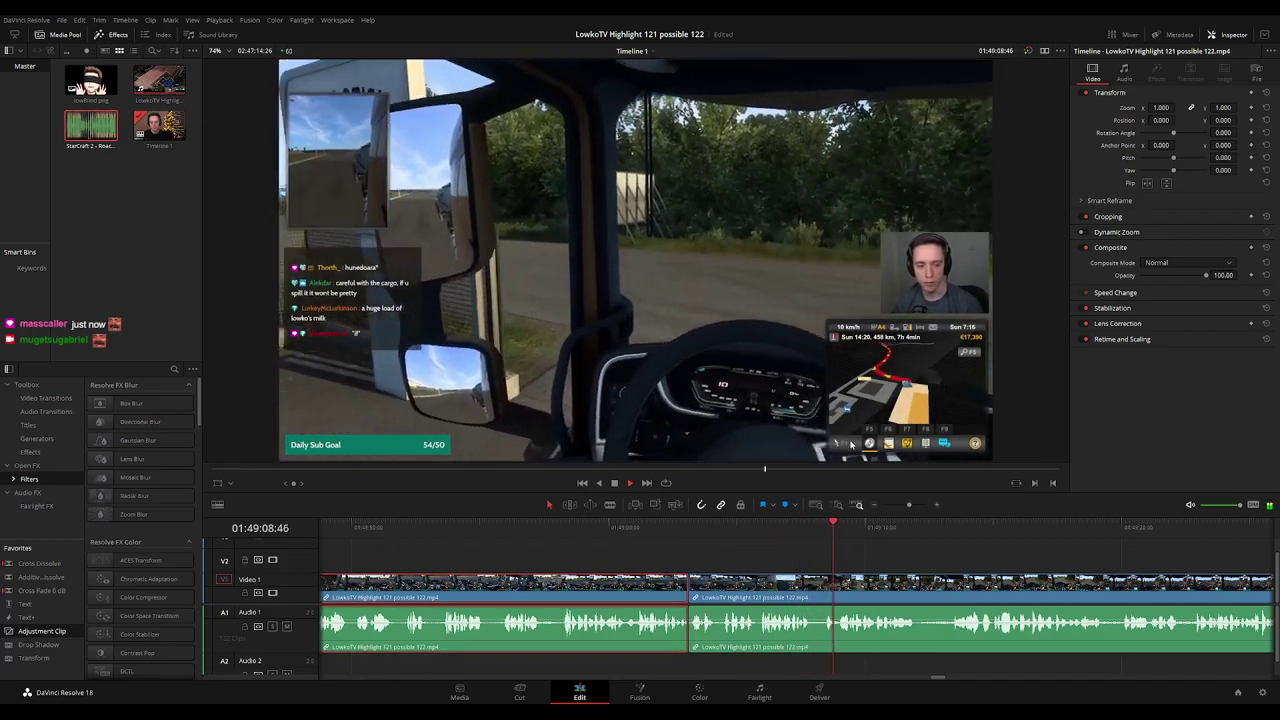
{"action": "key", "text": "alt+1"}
{"action": "left_click", "coordinate": [938, 554]}
Review the footage after the cut, from leaving the yard through the highway drive up to about 01:49:43, for pauses to cut.
{"action": "key", "text": "ctrl+minus"}
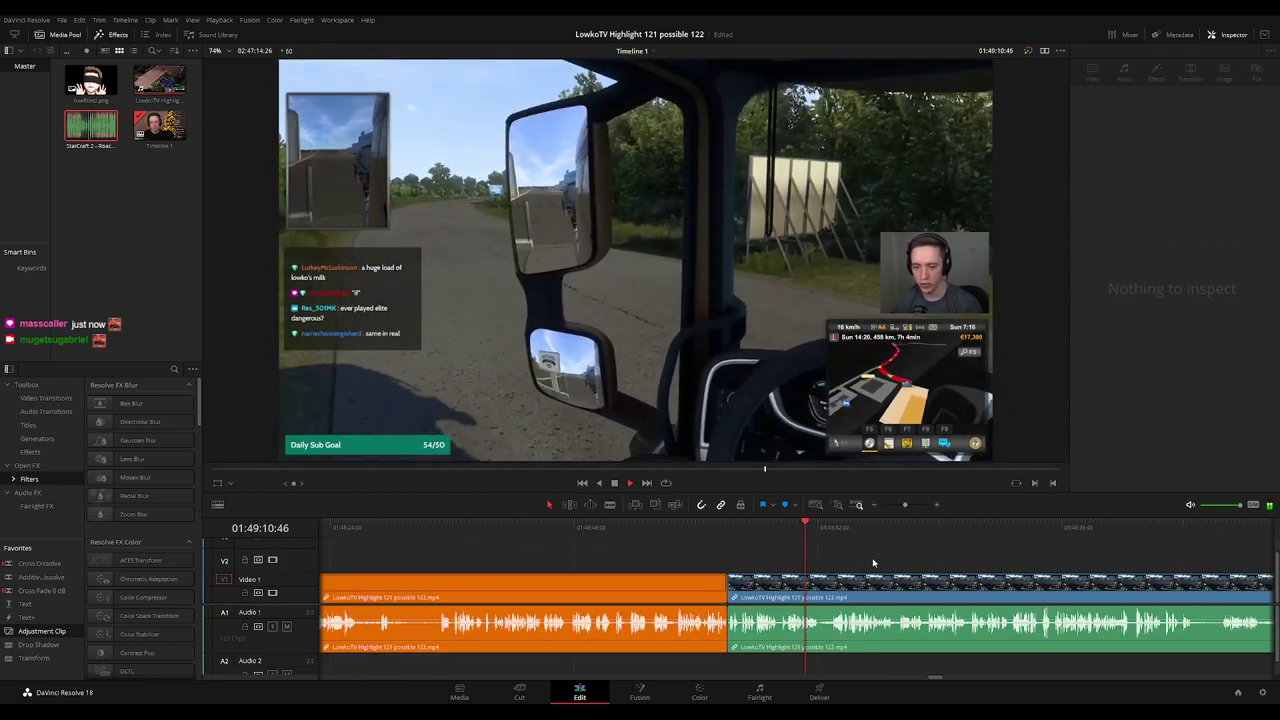
{"action": "key", "text": "ctrl+equal"}
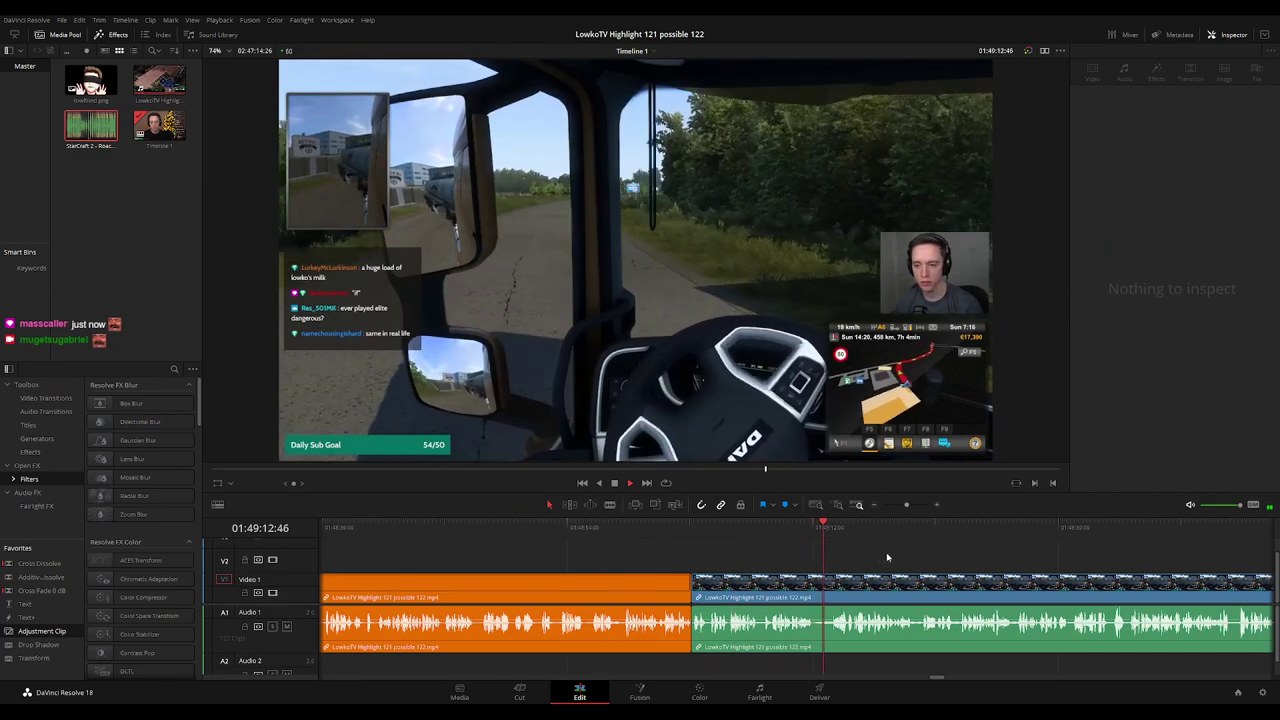
{"action": "scroll", "coordinate": [887, 557], "scroll_direction": "right", "scroll_amount": 3}
{"action": "scroll", "coordinate": [851, 563], "scroll_direction": "right", "scroll_amount": 1}
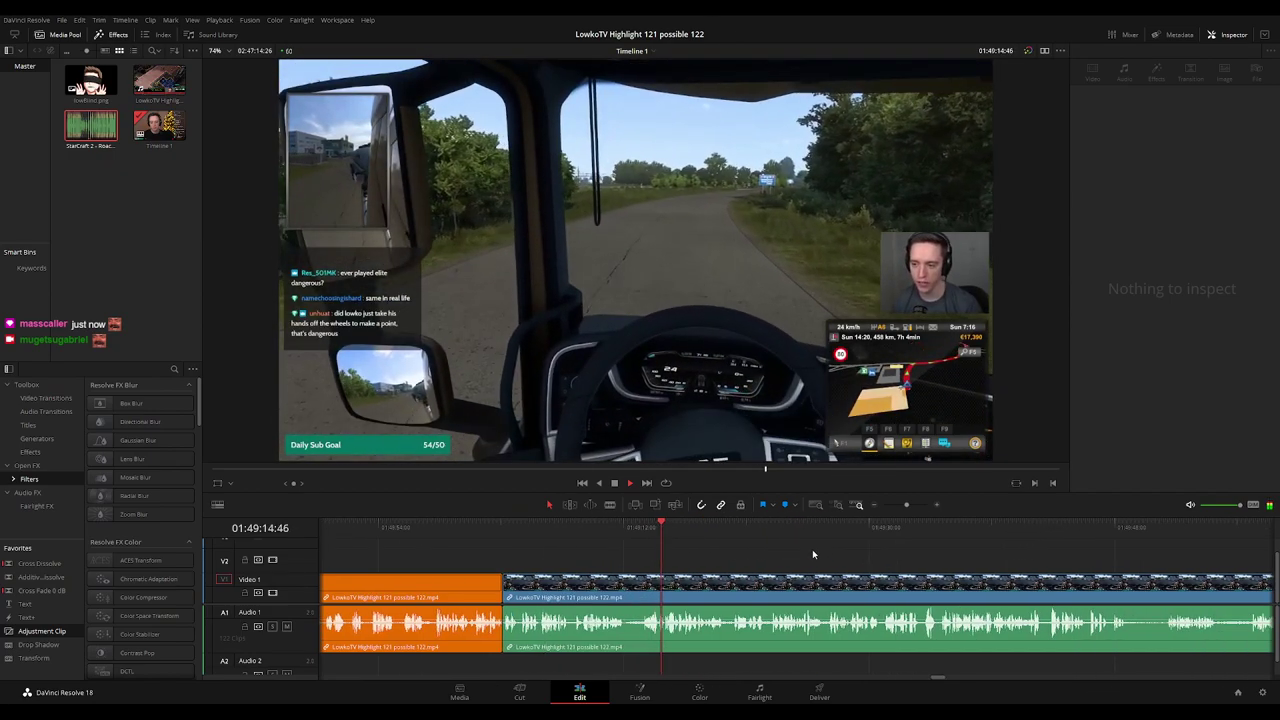
{"action": "key", "text": "ctrl+shift+z"}
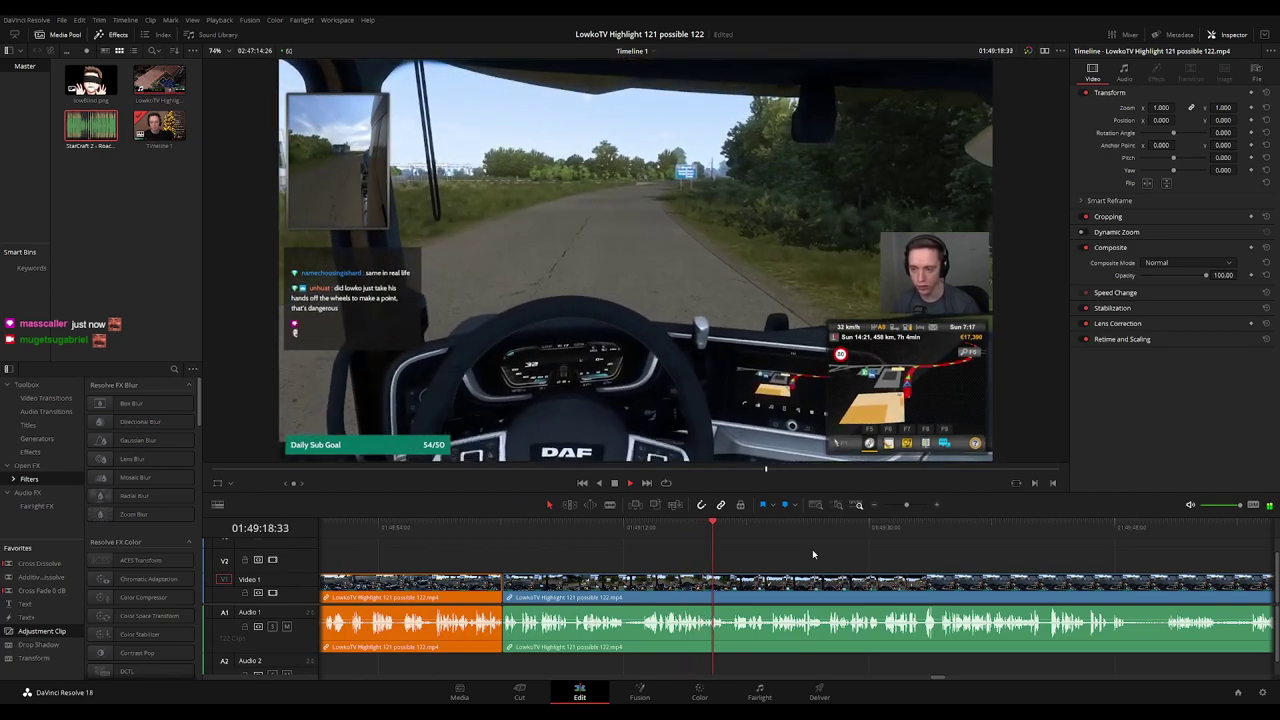
{"action": "scroll", "coordinate": [781, 543], "scroll_direction": "right", "scroll_amount": 2}
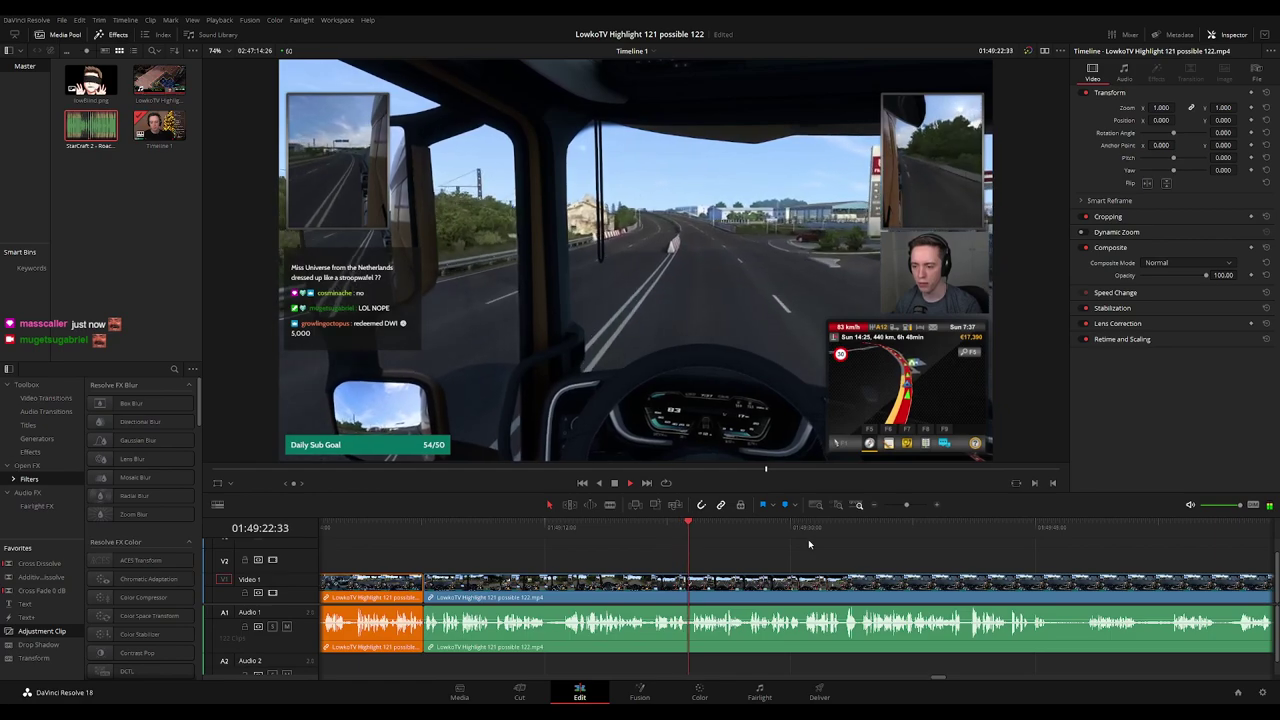
{"action": "scroll", "coordinate": [822, 547], "scroll_direction": "right", "scroll_amount": 1}
{"action": "scroll", "coordinate": [767, 547], "scroll_direction": "right", "scroll_amount": 2}
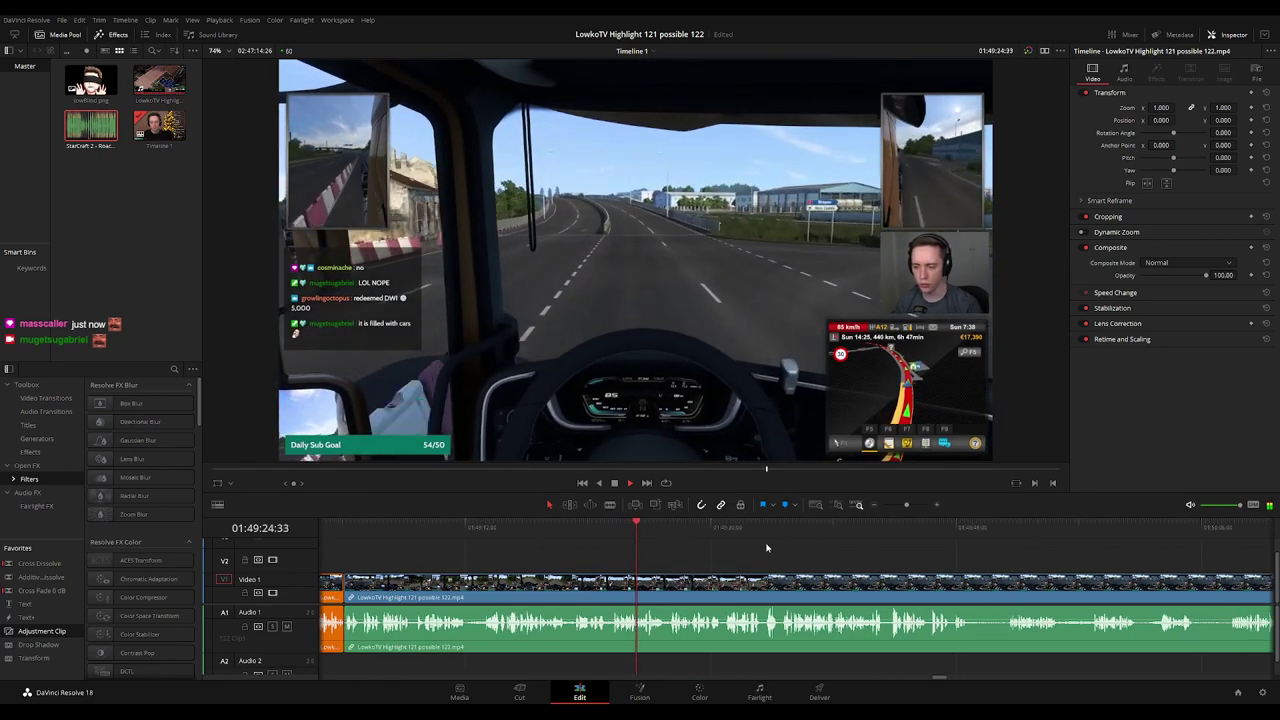
{"action": "scroll", "coordinate": [798, 548], "scroll_direction": "right", "scroll_amount": 1}
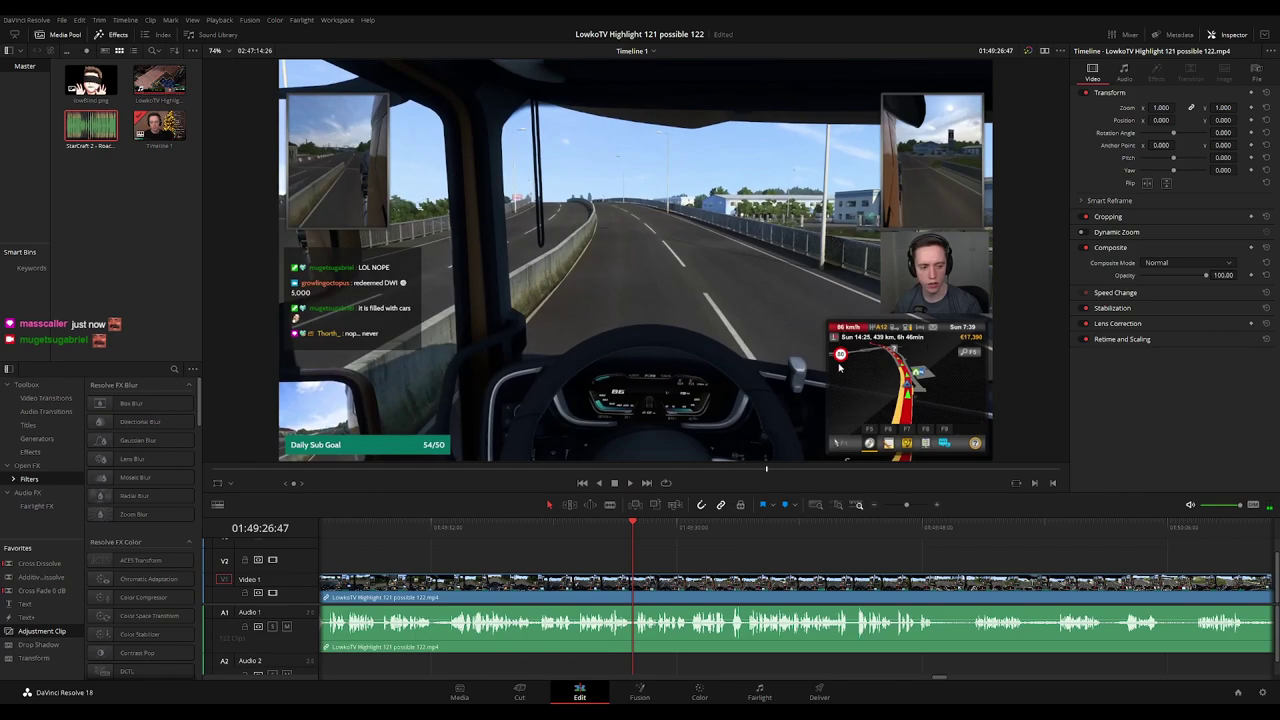
{"action": "key", "text": "space"}
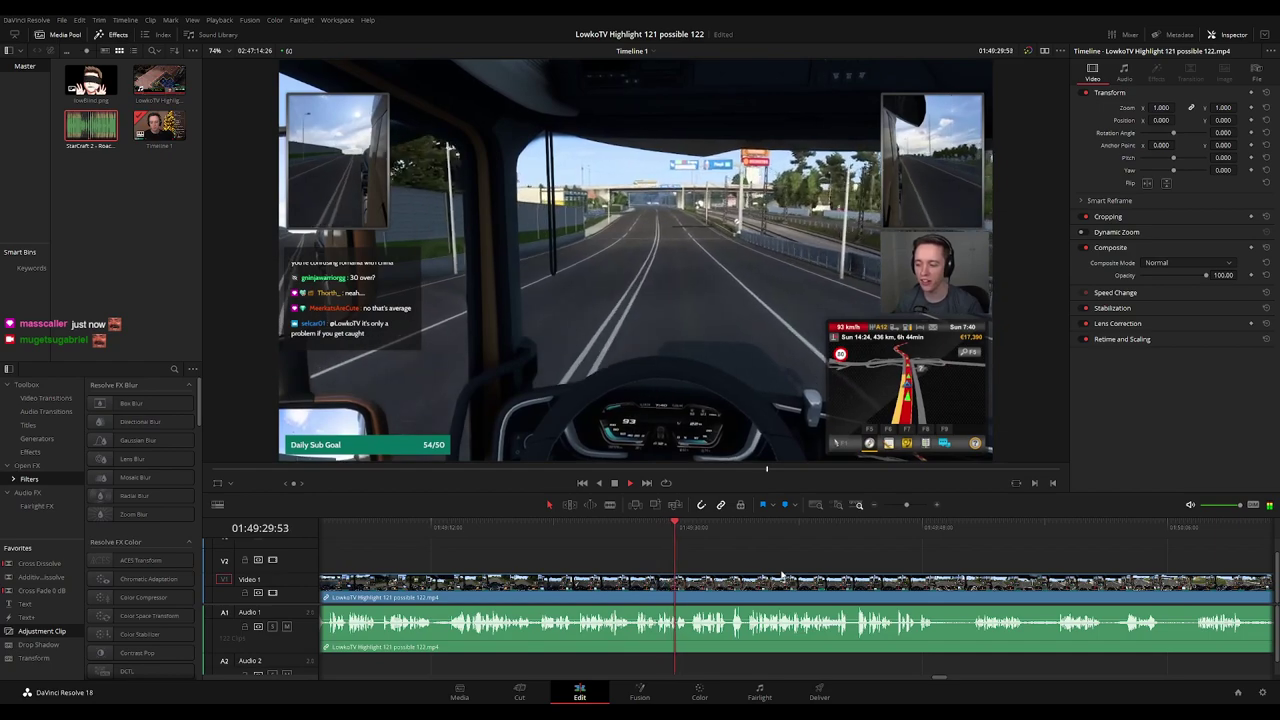
{"action": "scroll", "coordinate": [782, 575], "scroll_direction": "right", "scroll_amount": 3}
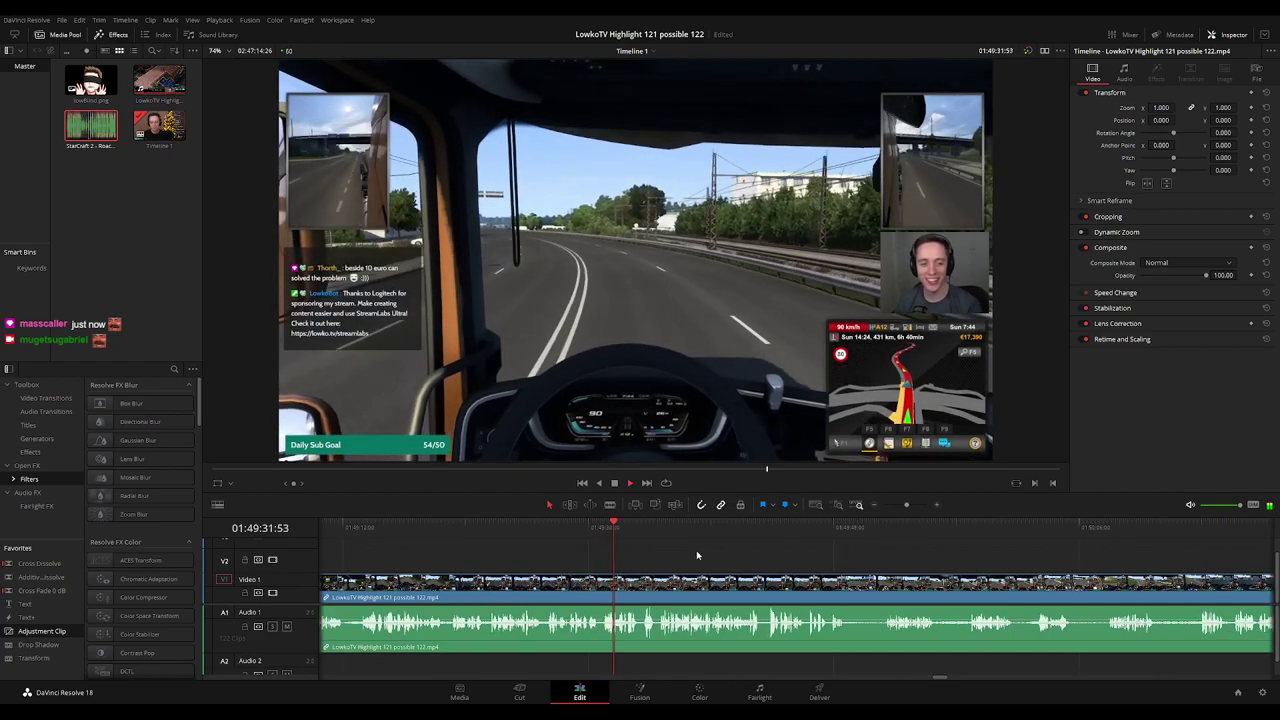
{"action": "scroll", "coordinate": [681, 555], "scroll_direction": "right", "scroll_amount": 2}
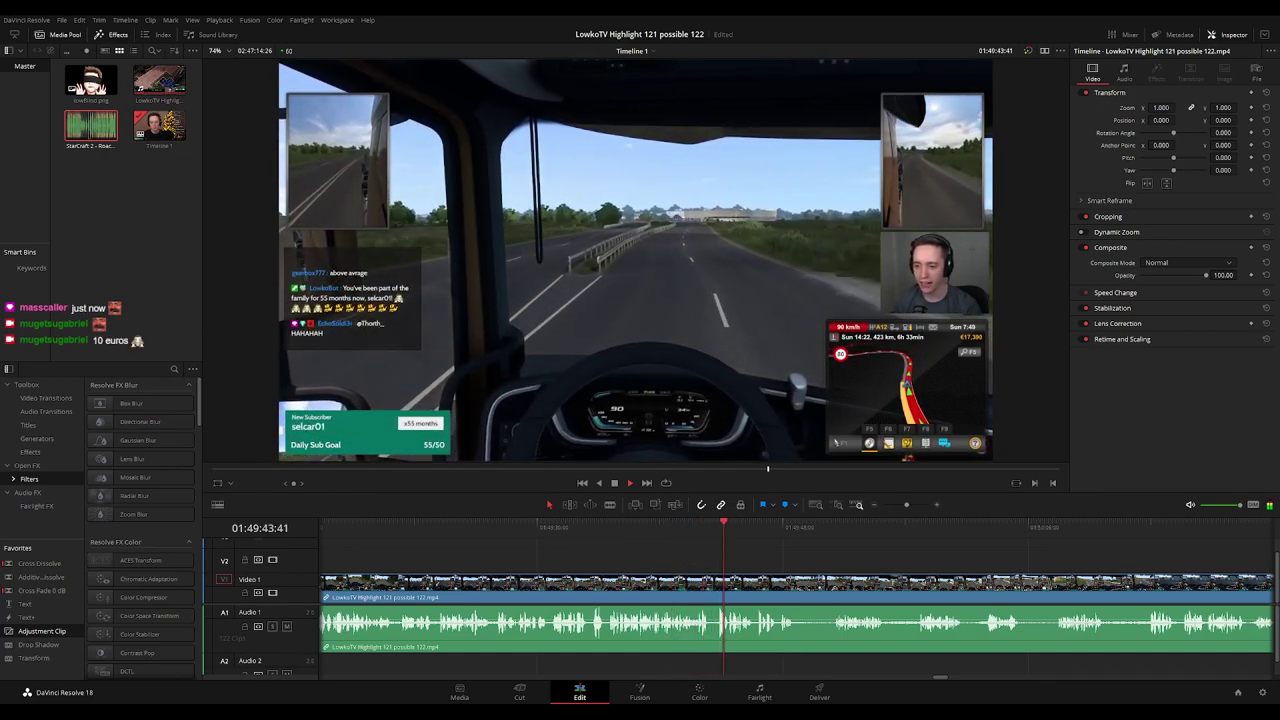
Review the road drive from about 01:49:43 to 01:51:06, examining the commentary and the road shortcut for pauses or key moments.
{"action": "left_click_drag", "start_coordinate": [829, 556], "coordinate": [753, 544]}
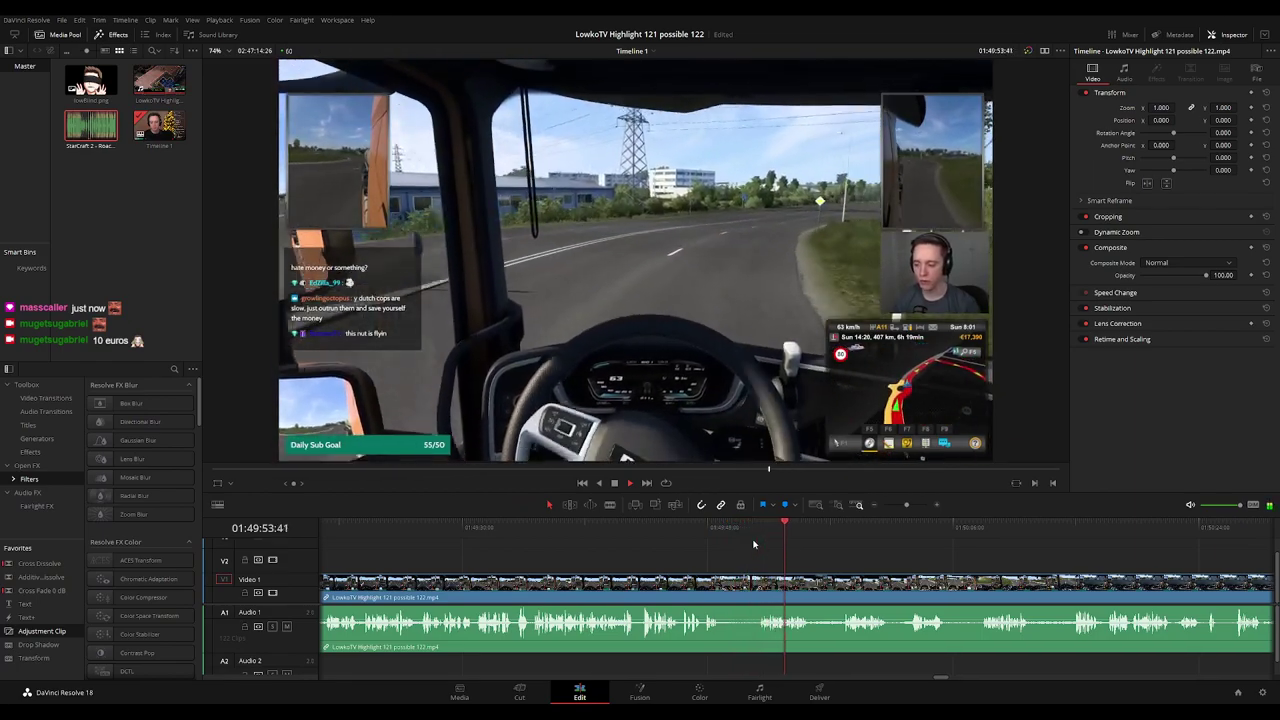
{"action": "scroll", "coordinate": [809, 551], "scroll_direction": "right", "scroll_amount": 2}
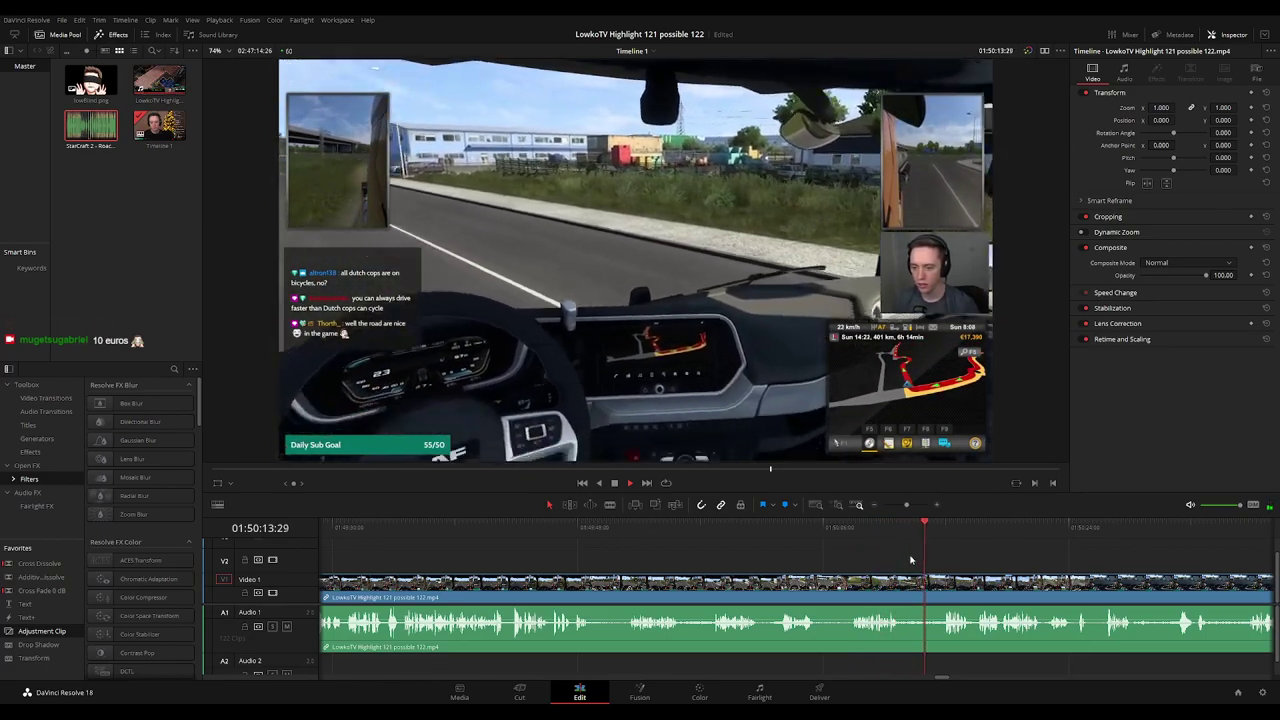
{"action": "left_click_drag", "start_coordinate": [966, 558], "coordinate": [720, 559]}
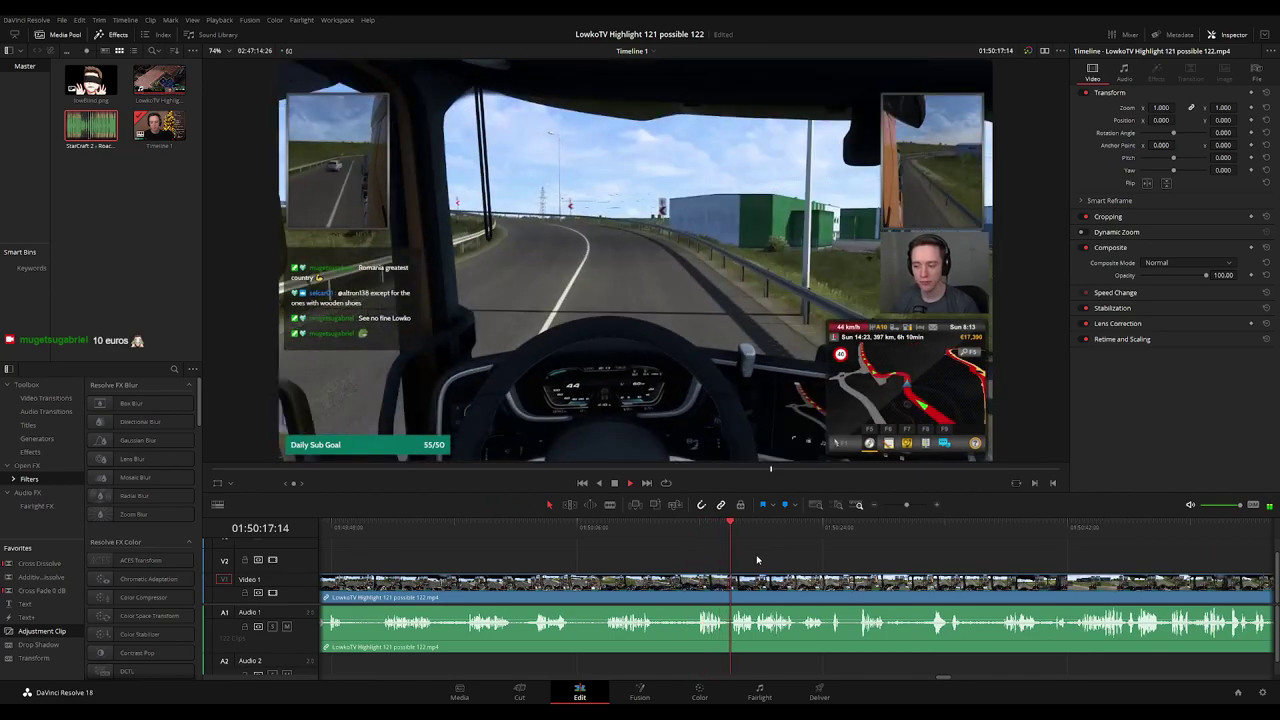
{"action": "scroll", "coordinate": [752, 555], "scroll_direction": "right", "scroll_amount": 1}
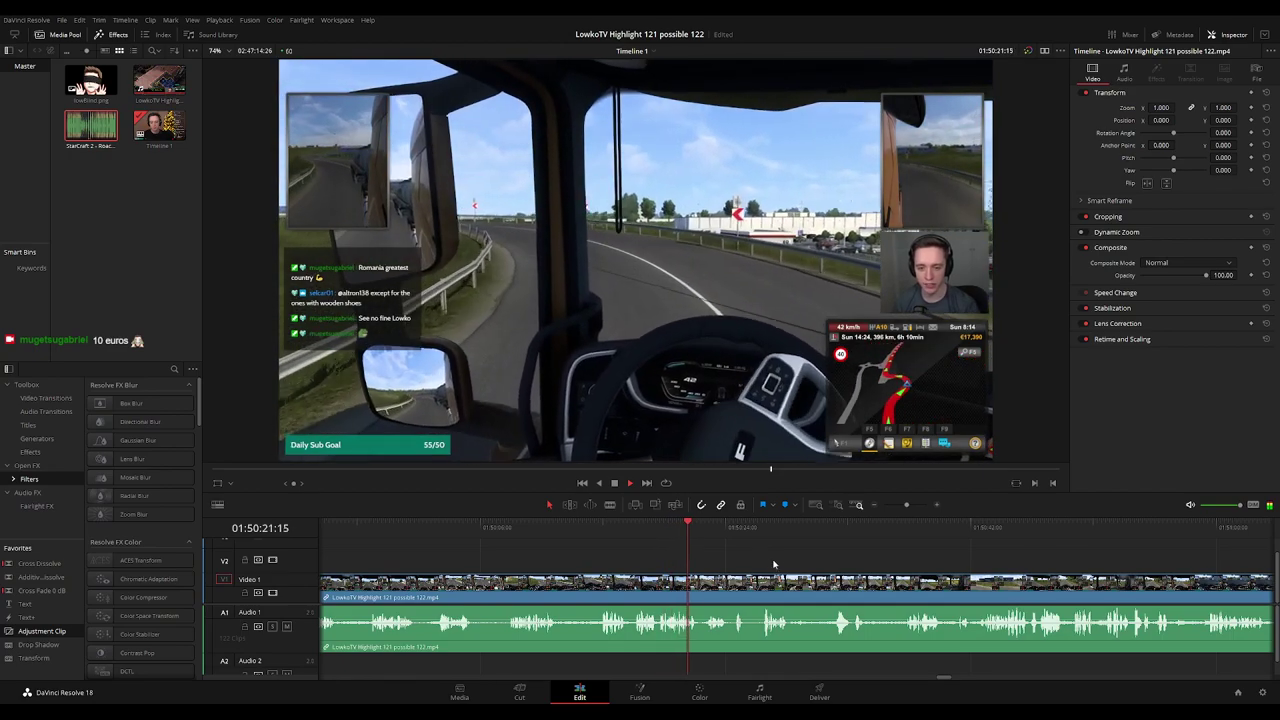
{"action": "scroll", "coordinate": [735, 551], "scroll_direction": "right", "scroll_amount": 1}
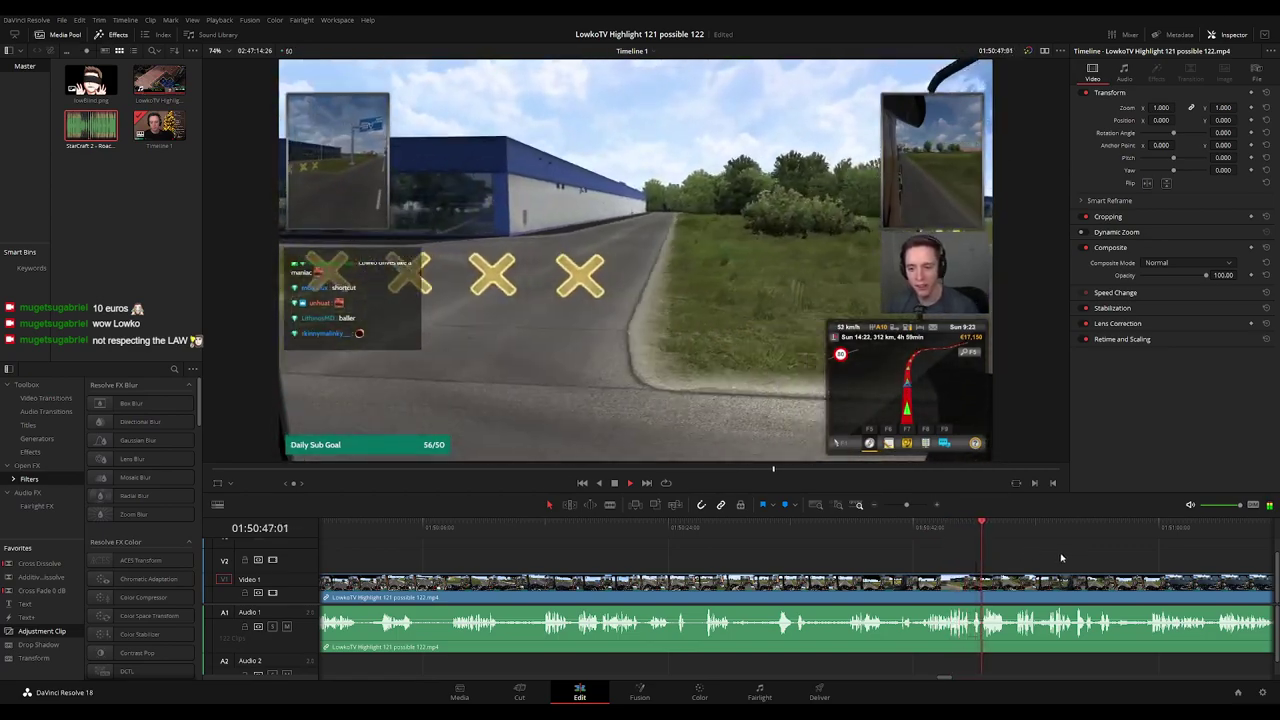
{"action": "left_click_drag", "start_coordinate": [1086, 557], "coordinate": [909, 563]}
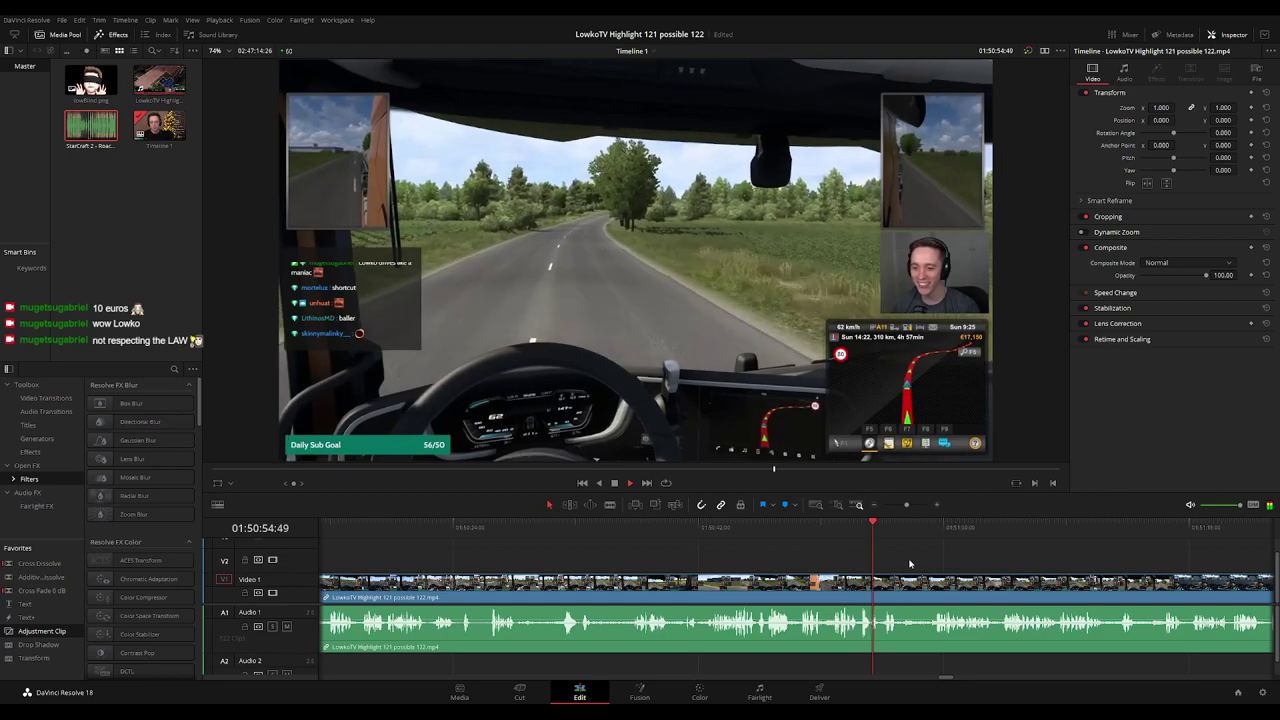
{"action": "scroll", "coordinate": [890, 562], "scroll_direction": "right", "scroll_amount": 2}
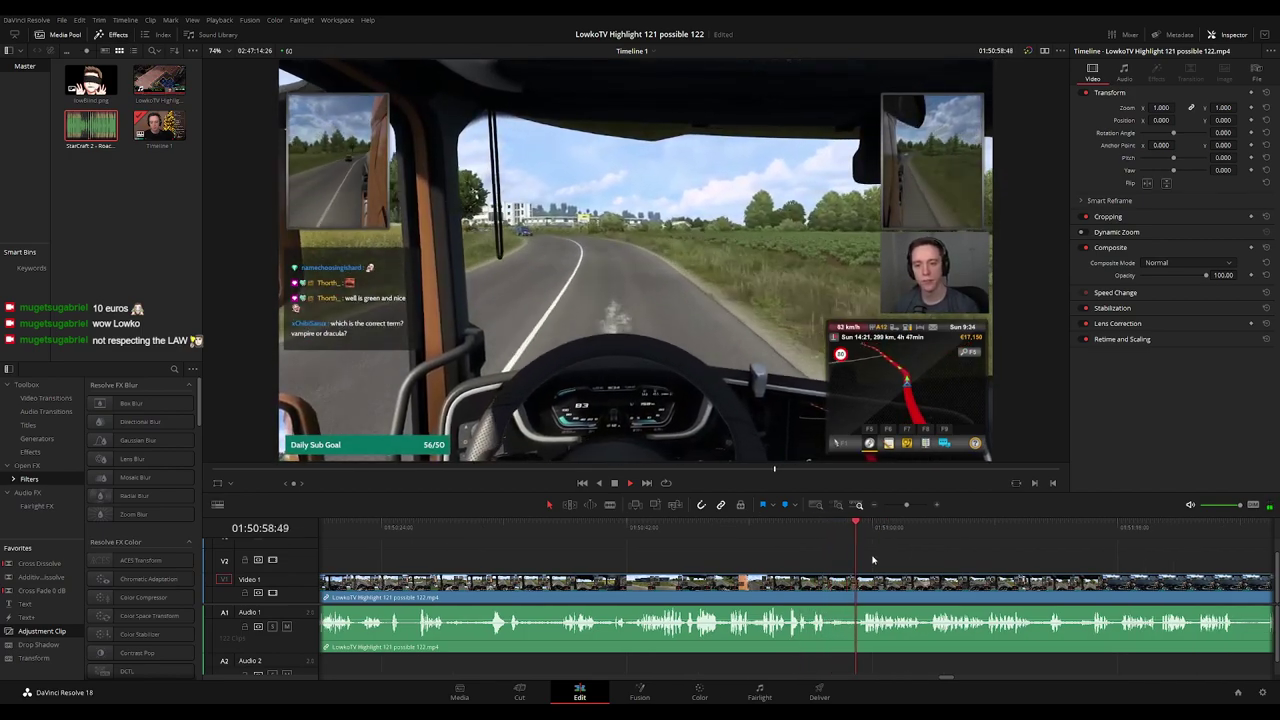
{"action": "left_click_drag", "start_coordinate": [935, 563], "coordinate": [789, 559]}
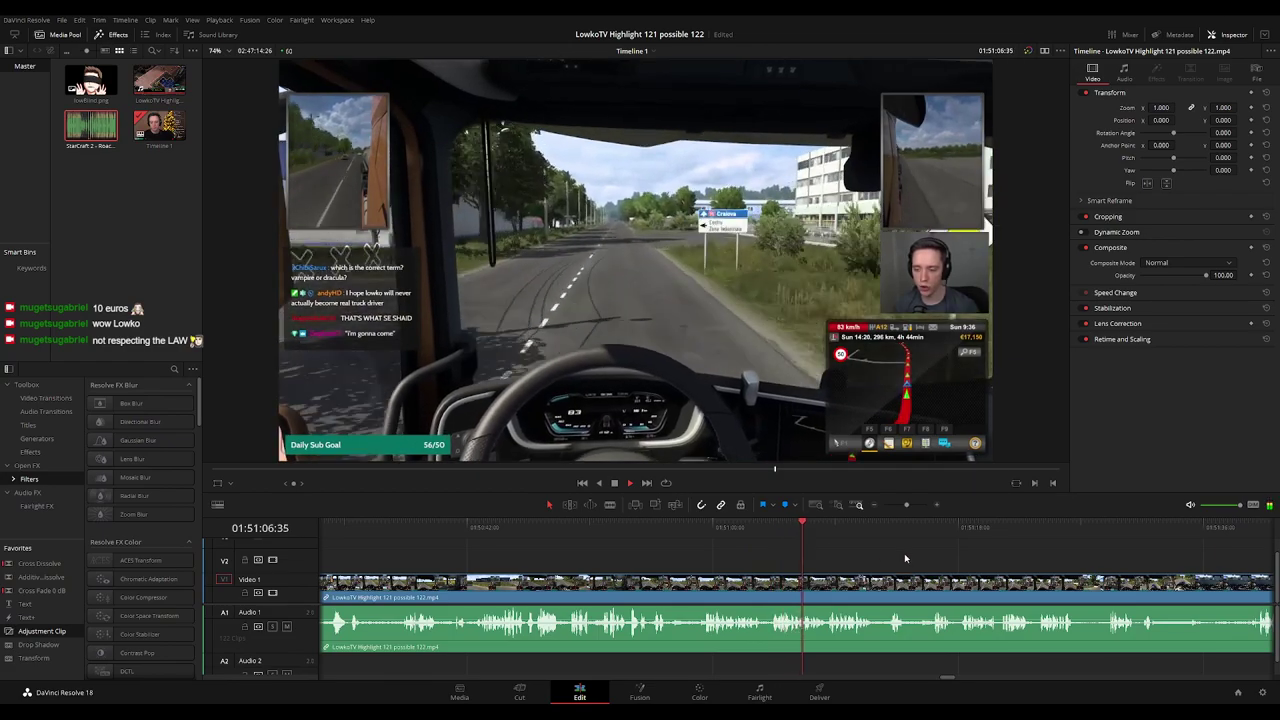
Review the drive past Craiova, the bridge crossing and the vehicle crash up to about 01:52:23, examining the commentary for pauses.
{"action": "scroll", "coordinate": [850, 557], "scroll_direction": "right", "scroll_amount": 1}
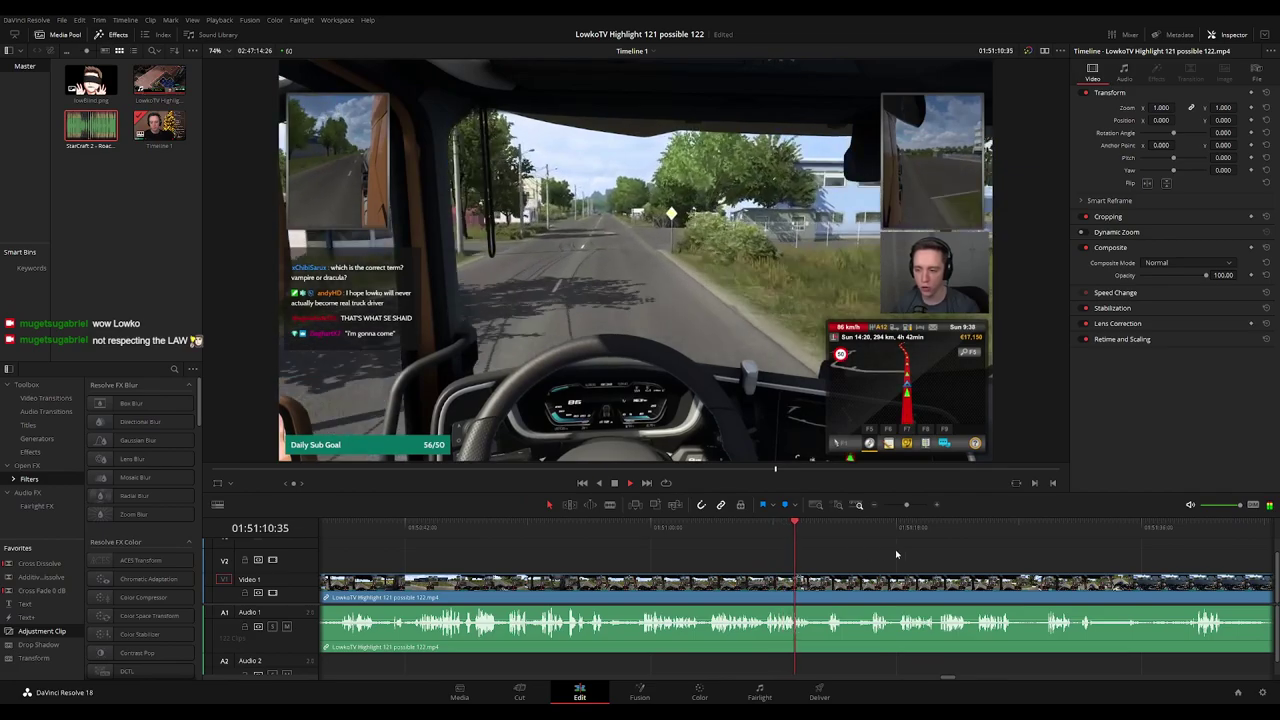
{"action": "scroll", "coordinate": [880, 555], "scroll_direction": "right", "scroll_amount": 1}
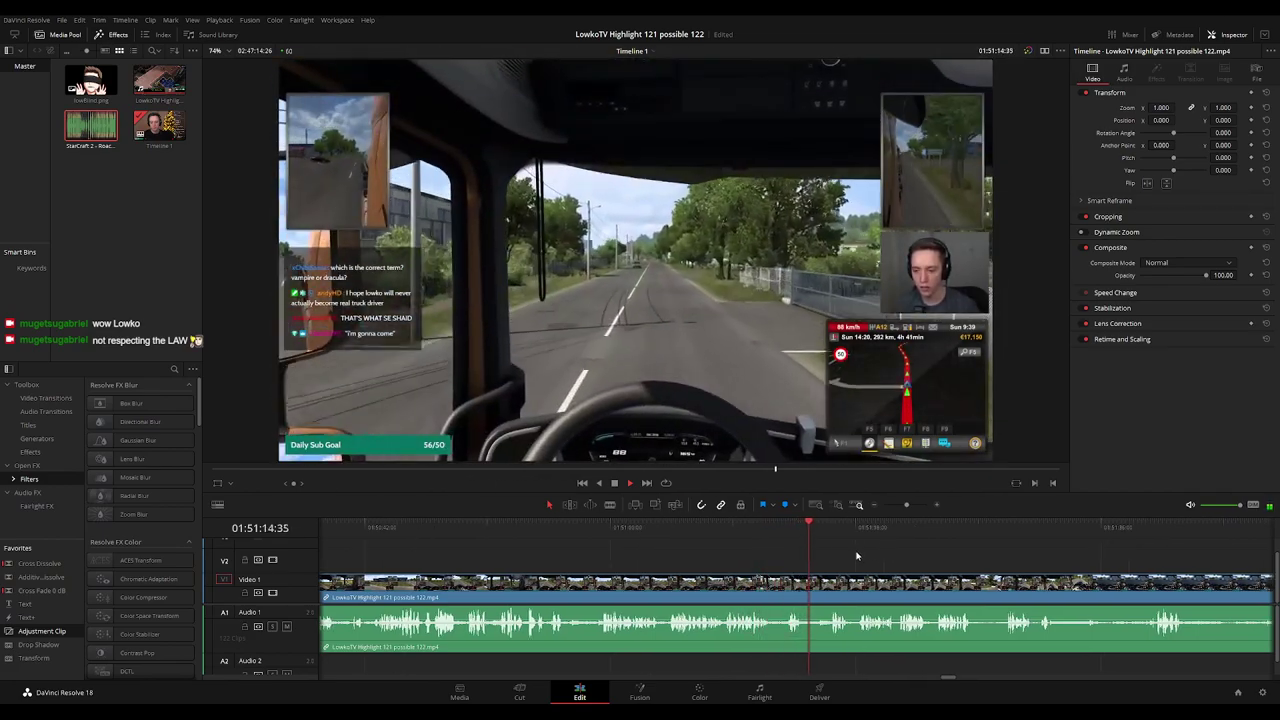
{"action": "scroll", "coordinate": [804, 565], "scroll_direction": "right", "scroll_amount": 3}
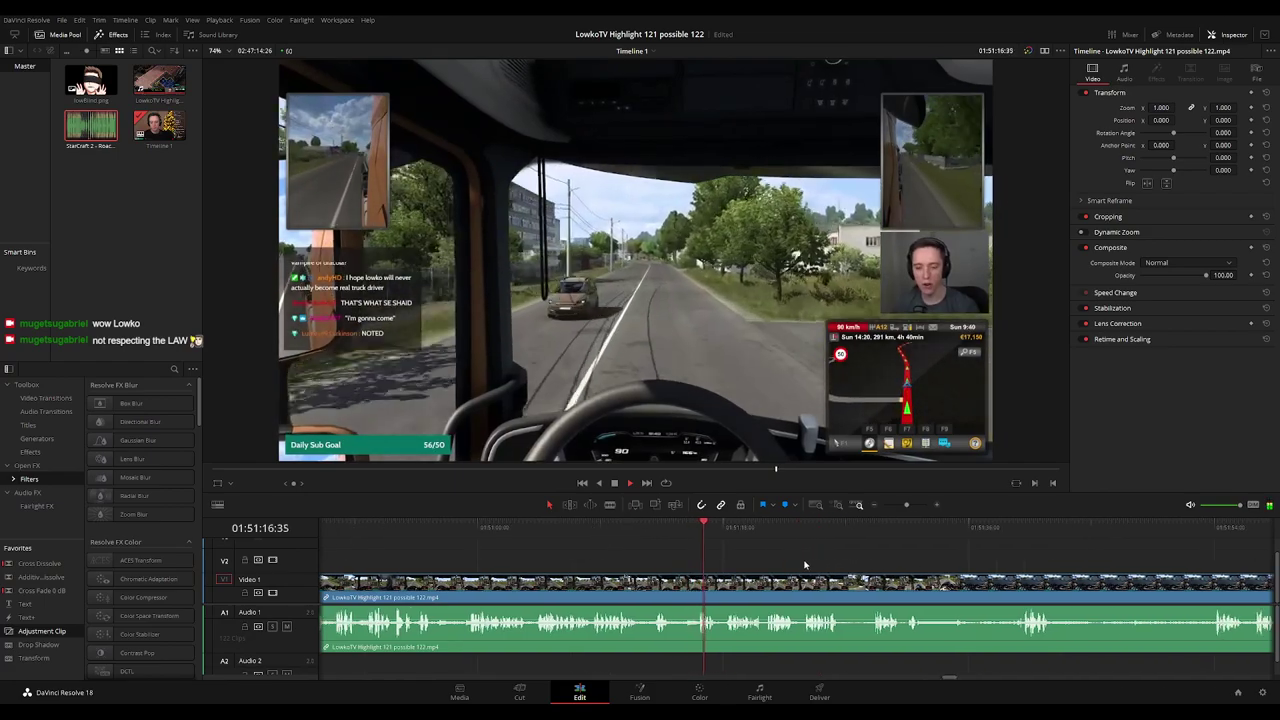
{"action": "scroll", "coordinate": [846, 563], "scroll_direction": "right", "scroll_amount": 2}
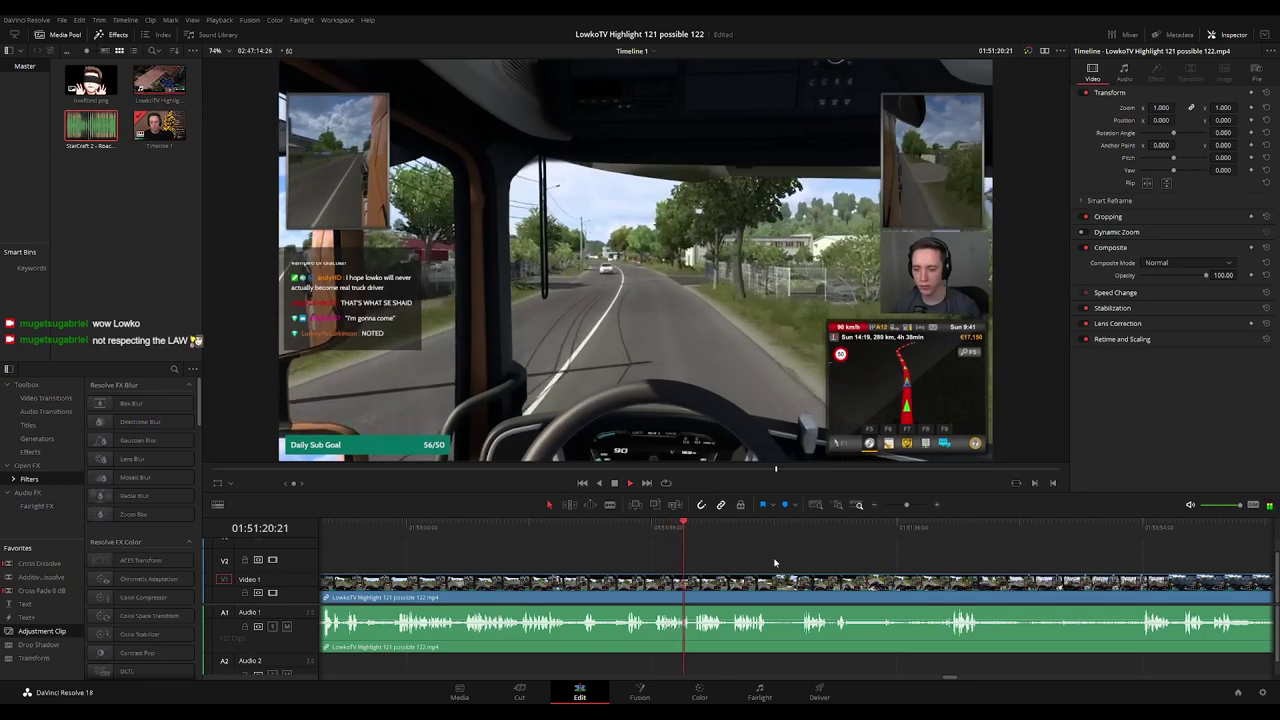
{"action": "scroll", "coordinate": [827, 565], "scroll_direction": "right", "scroll_amount": 2}
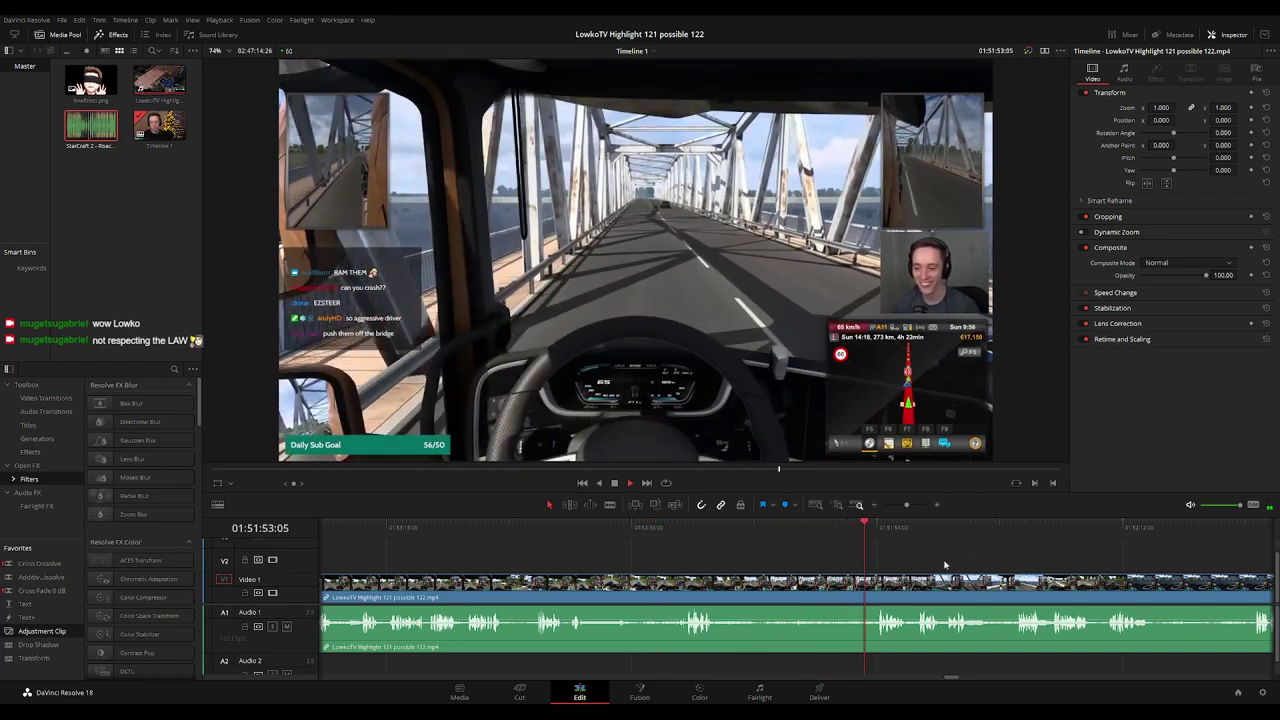
{"action": "scroll", "coordinate": [751, 557], "scroll_direction": "right", "scroll_amount": 3}
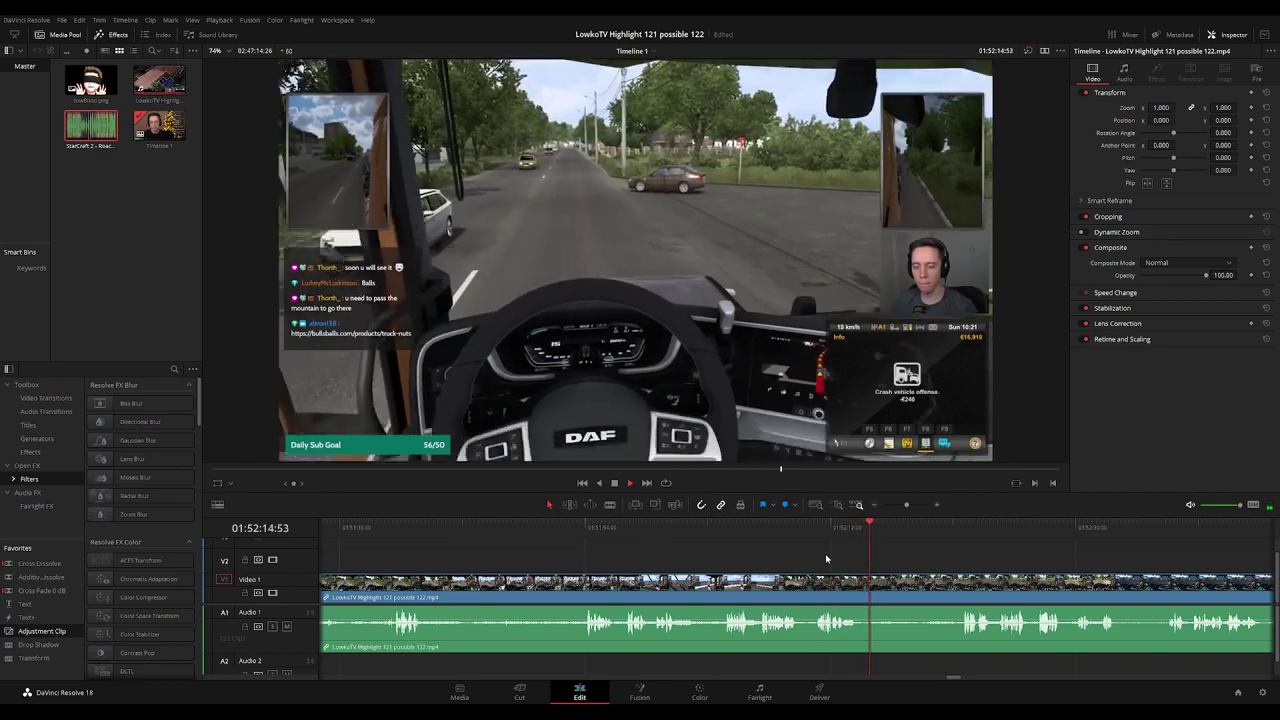
{"action": "left_click_drag", "start_coordinate": [963, 555], "coordinate": [736, 526]}
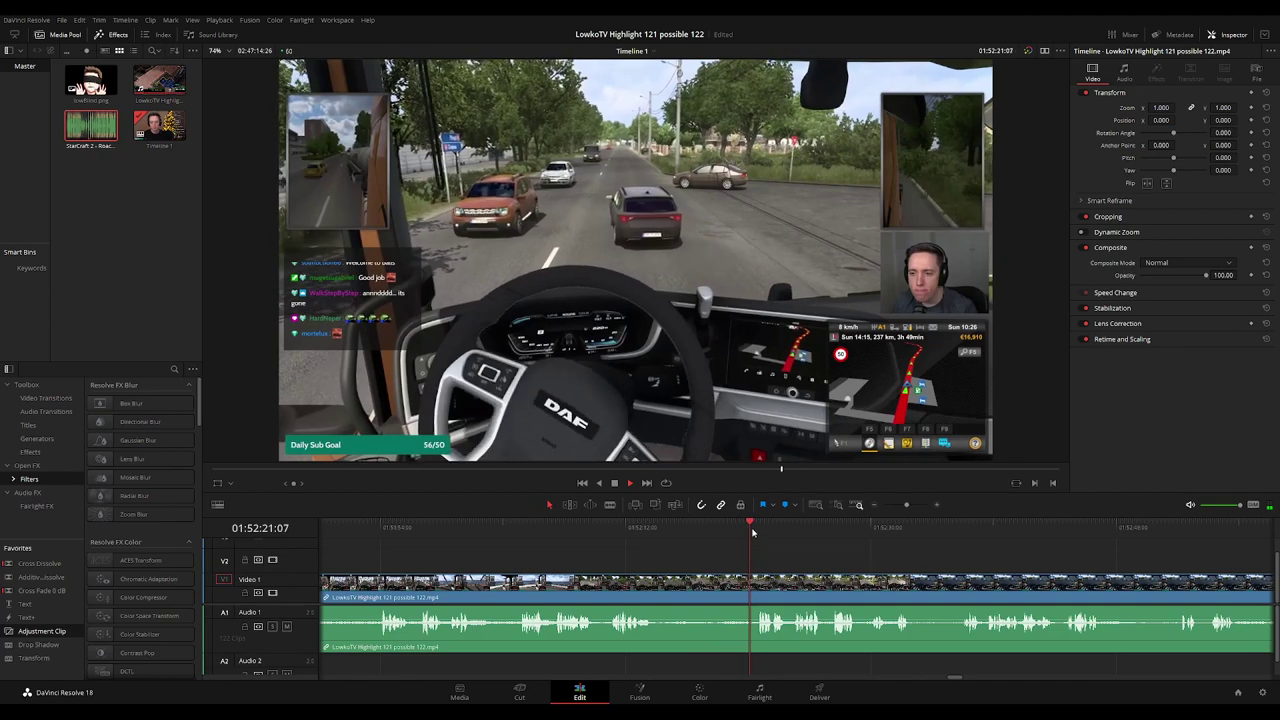
{"action": "scroll", "coordinate": [777, 545], "scroll_direction": "right", "scroll_amount": 2}
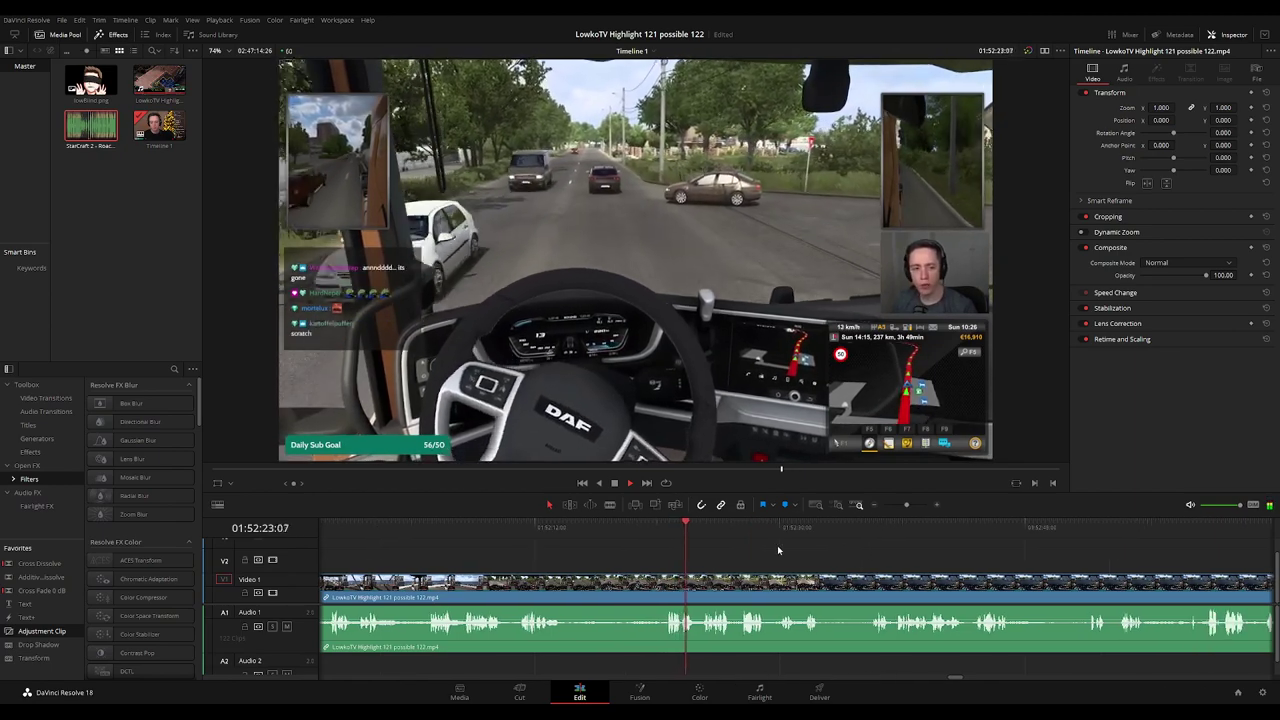
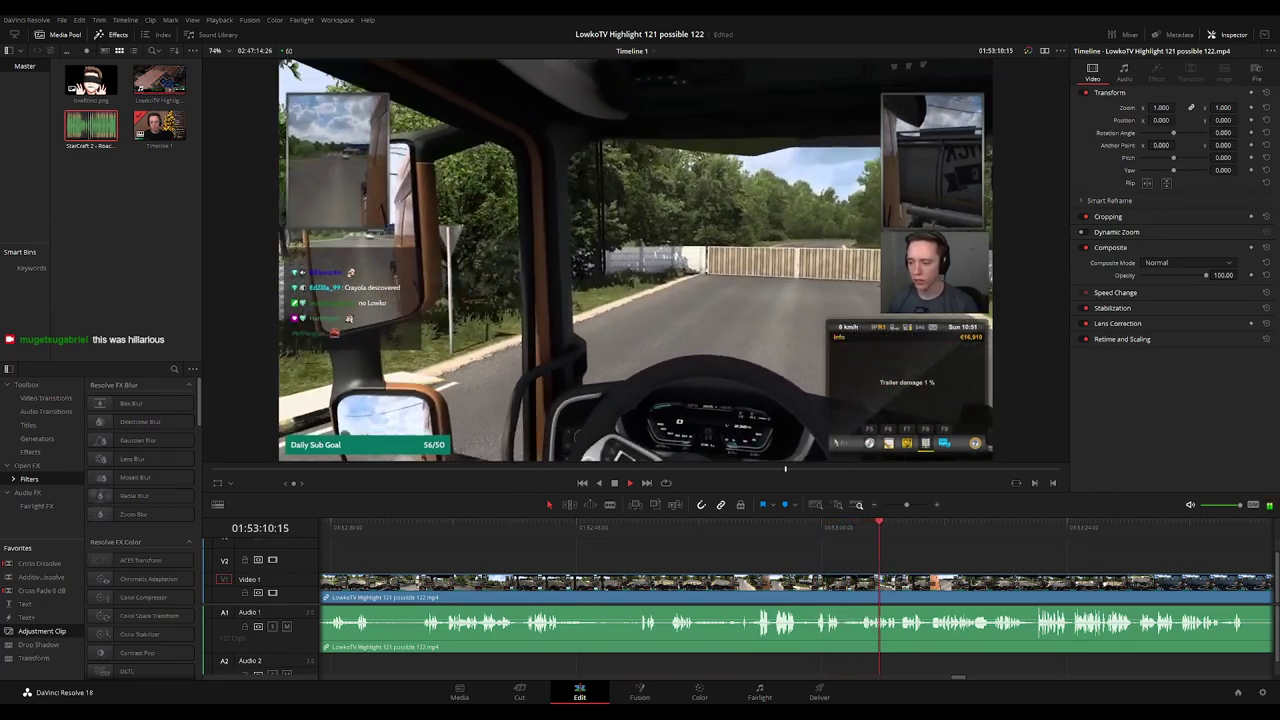
Cut the truck footage at 01:53:09:54 and 01:53:10:06, and turn the volume of the short piece's audio all the way down.
{"action": "left_click", "coordinate": [864, 537]}
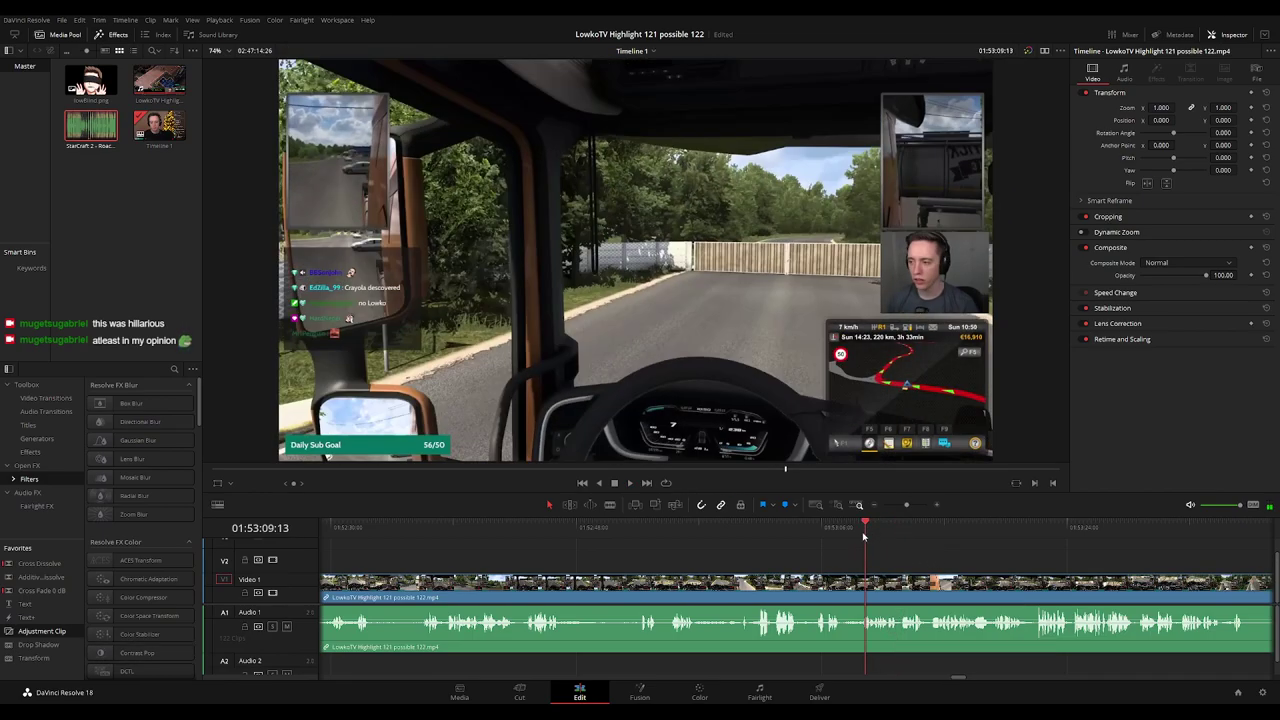
{"action": "scroll", "coordinate": [868, 558], "scroll_direction": "up", "scroll_amount": 5}
{"action": "key", "text": "b"}
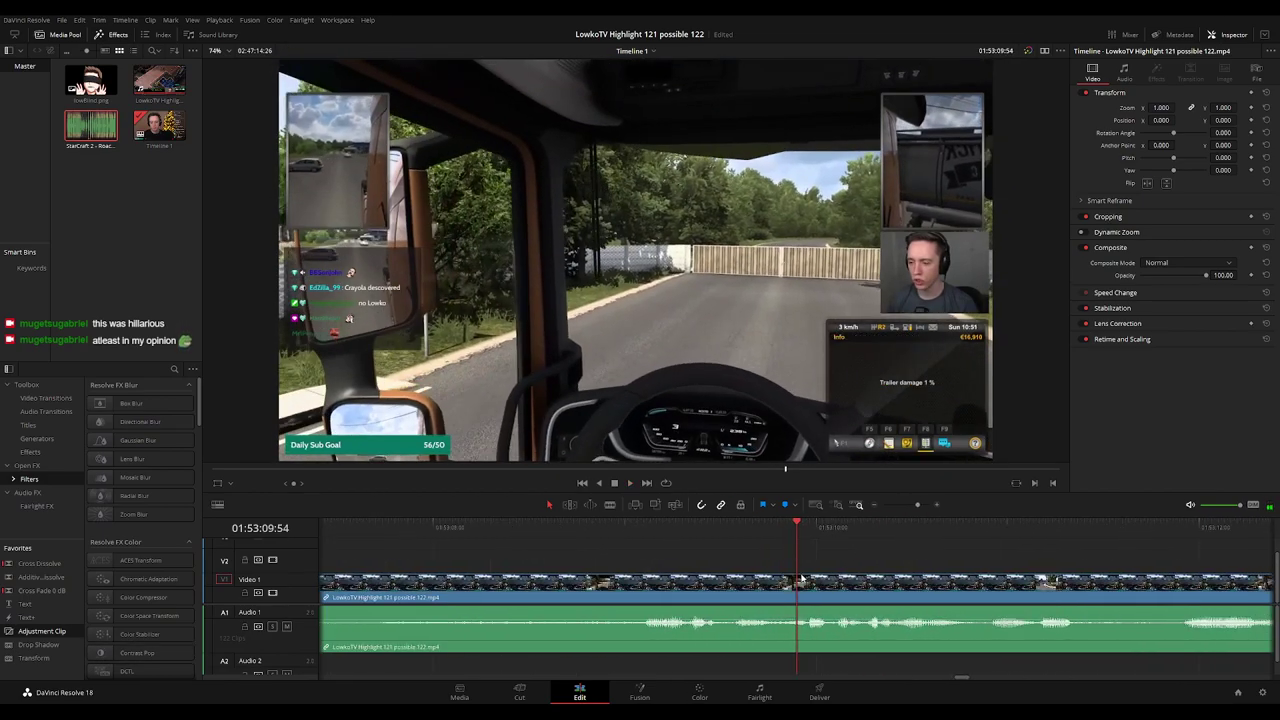
{"action": "left_click", "coordinate": [797, 582]}
{"action": "key", "text": "space"}
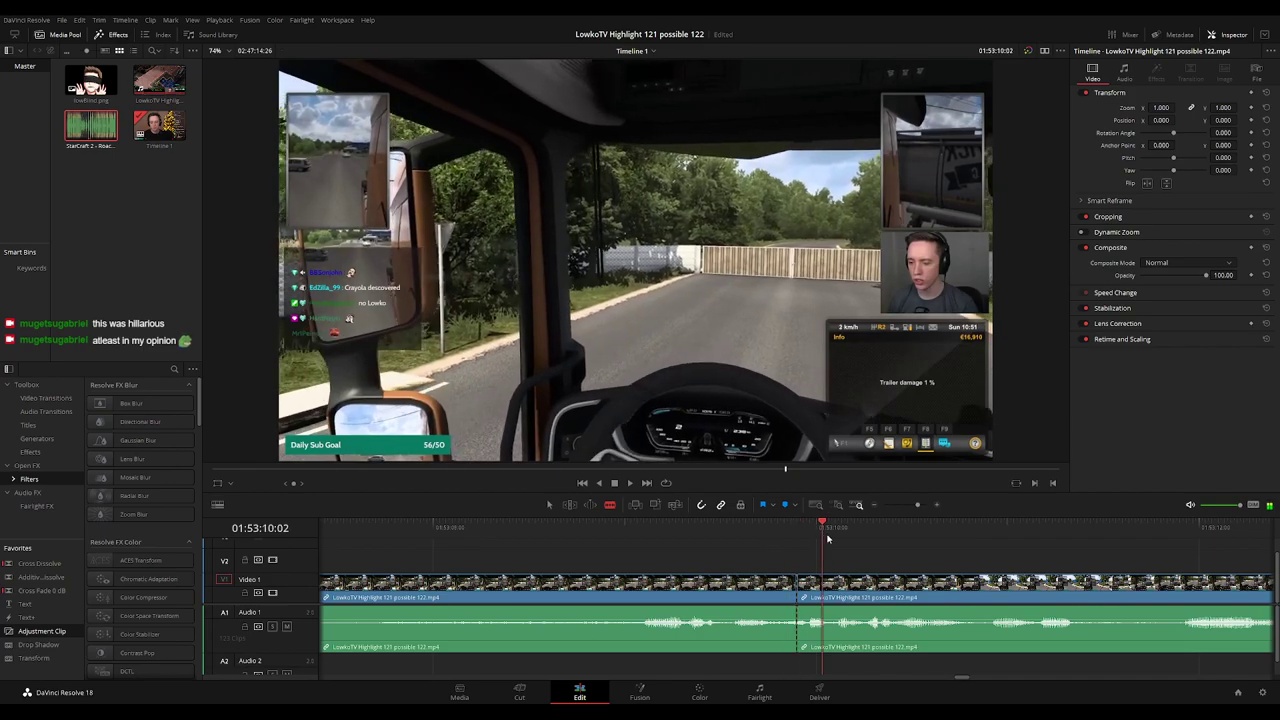
{"action": "left_click", "coordinate": [833, 600]}
{"action": "key", "text": "a"}
{"action": "left_click_drag", "start_coordinate": [824, 620], "coordinate": [820, 676]}
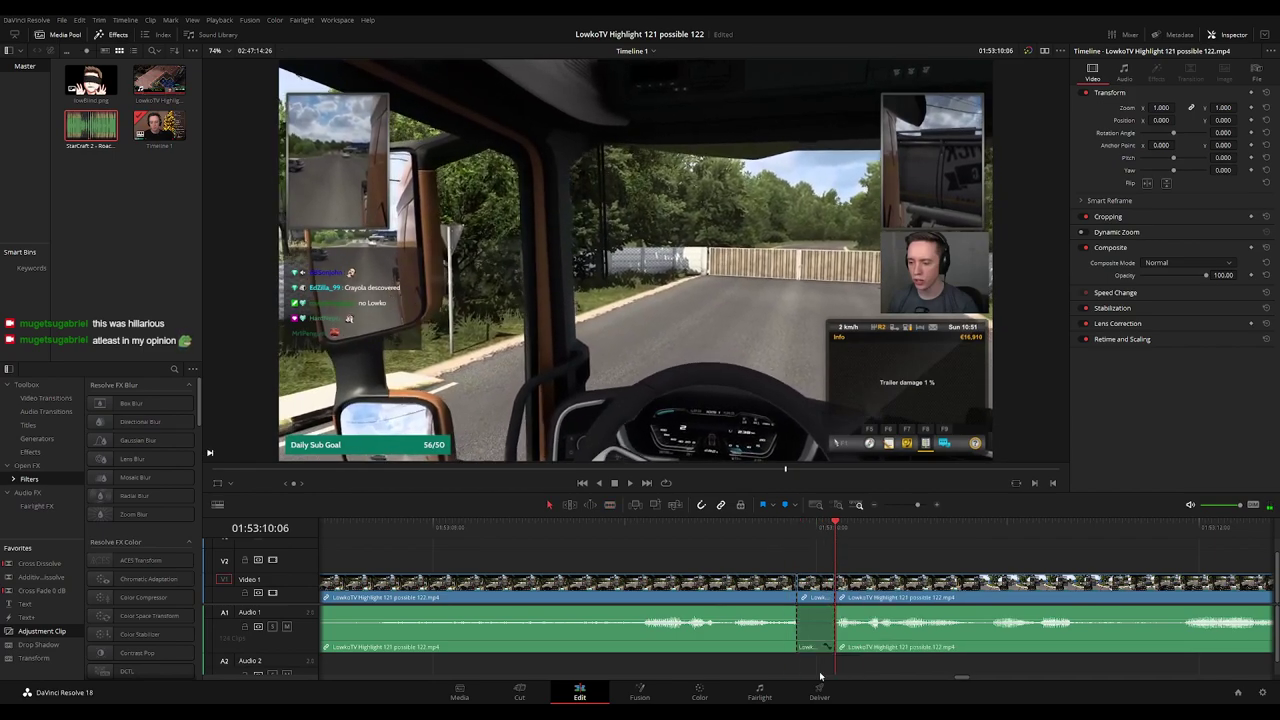
Place the StarCraft 2 Roach Quotes sound on Audio 2, trimmed to the silenced piece's length, and set its volume to -23.
{"action": "left_click_drag", "start_coordinate": [91, 125], "coordinate": [797, 666]}
{"action": "left_click_drag", "start_coordinate": [934, 663], "coordinate": [835, 666]}
{"action": "left_click", "coordinate": [819, 667]}
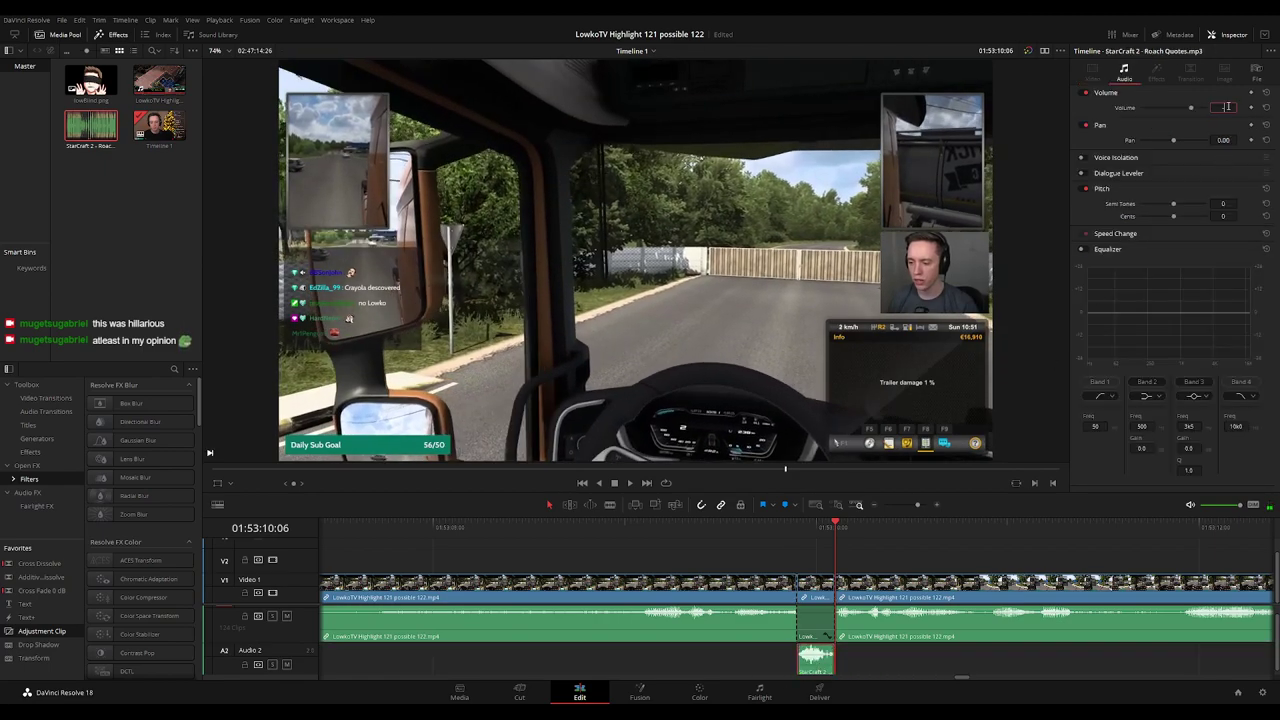
{"action": "scroll", "coordinate": [875, 561], "scroll_direction": "down", "scroll_amount": 7}
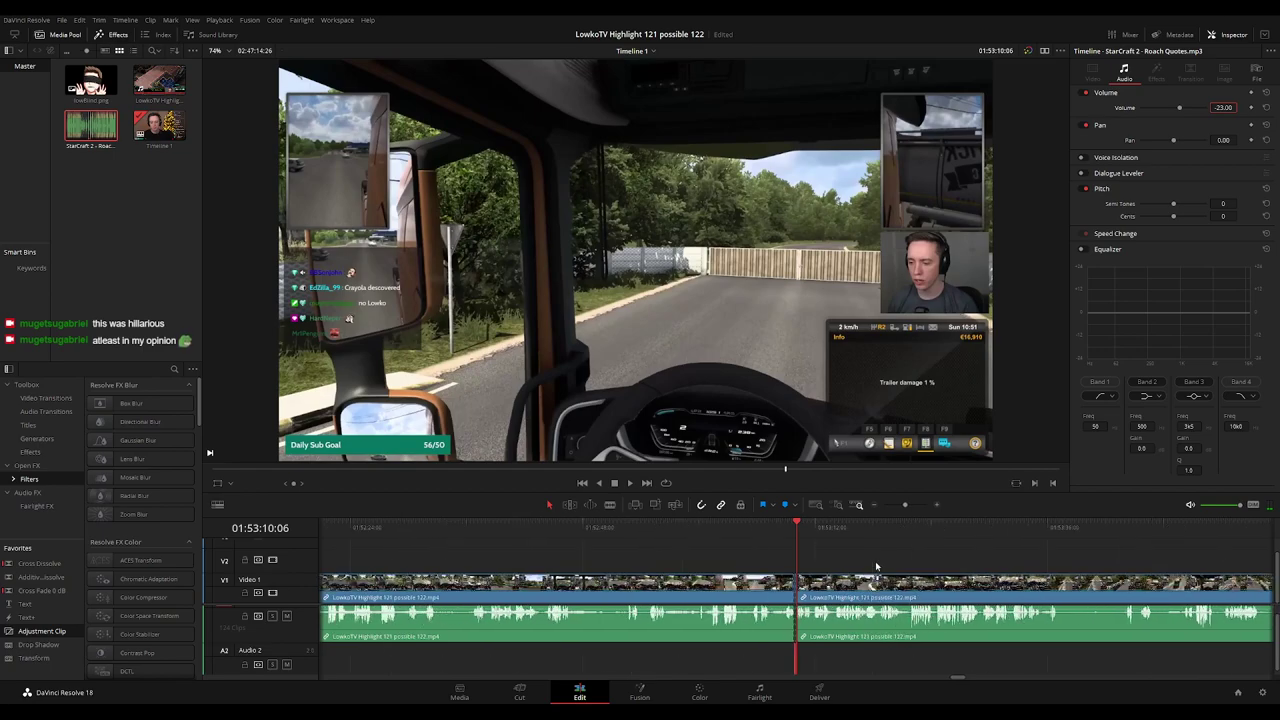
{"action": "scroll", "coordinate": [818, 572], "scroll_direction": "up", "scroll_amount": 2}
{"action": "left_click", "coordinate": [742, 578]}
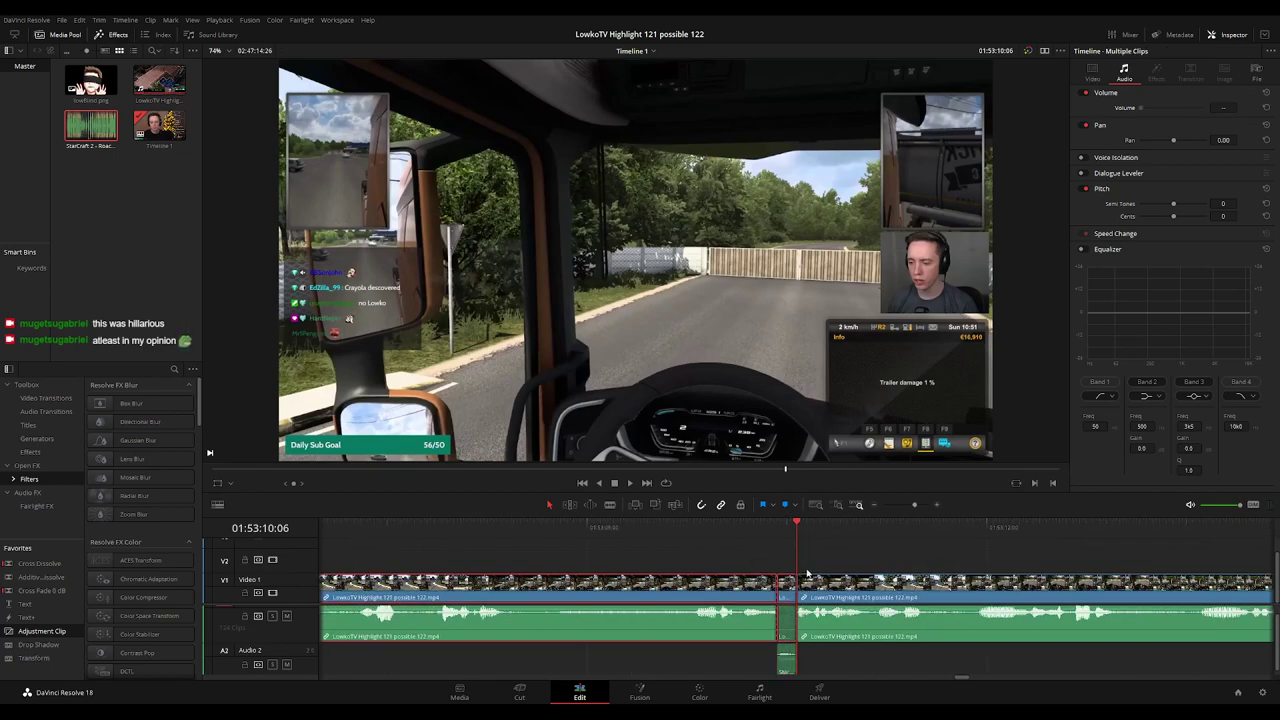
{"action": "key", "text": "1"}
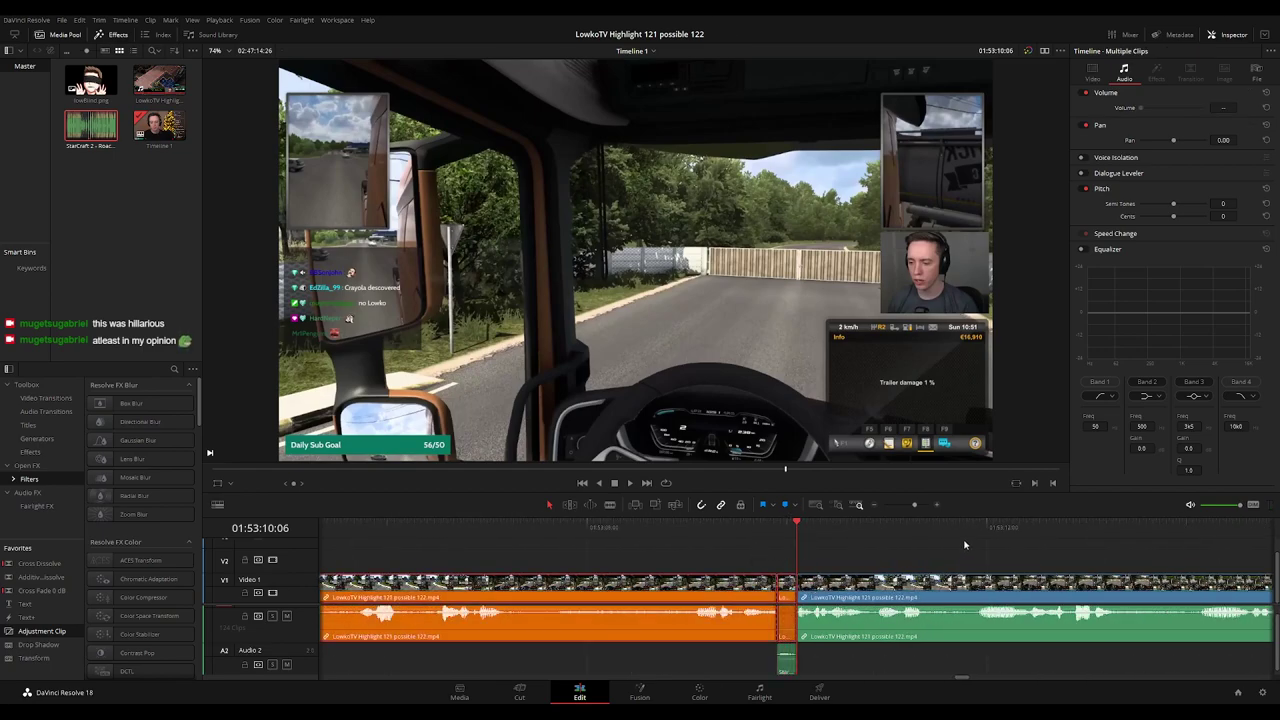
{"action": "key", "text": "ctrl+z"}
Colour the long footage clip and the short silenced piece before 01:53:10:06 orange, and play back from about 01:53:07:50.
{"action": "left_click", "coordinate": [686, 527]}
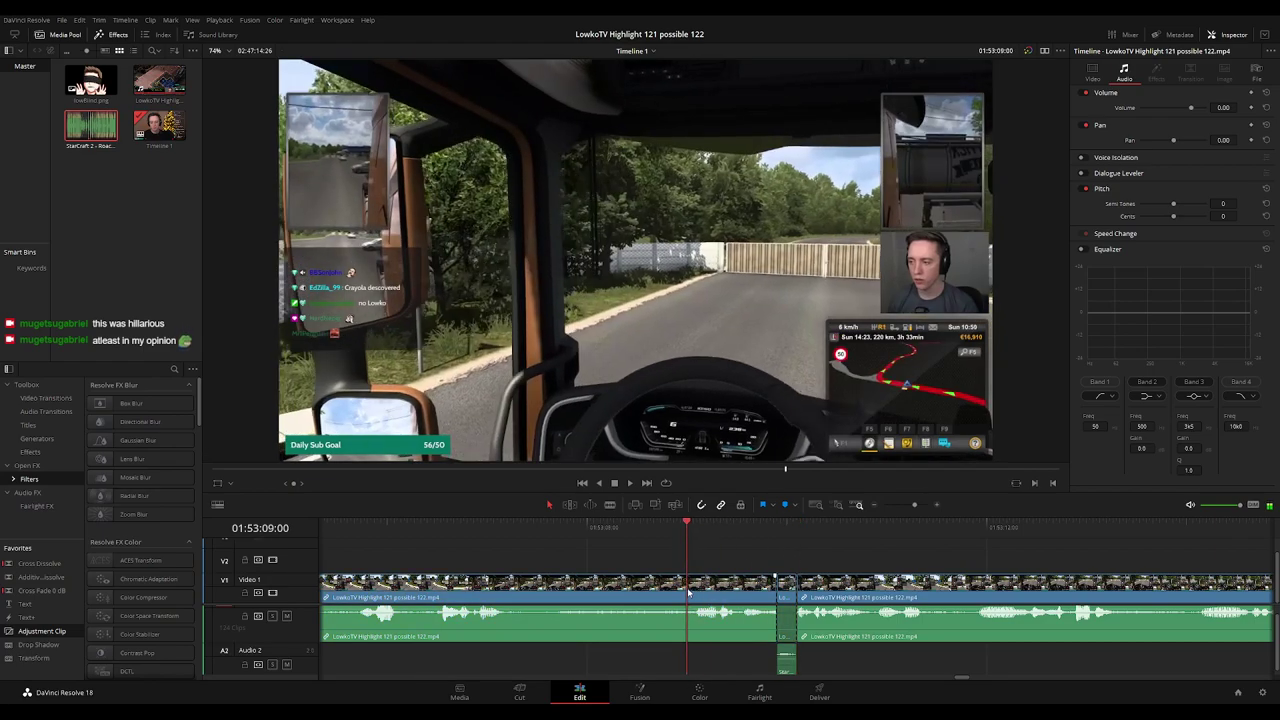
{"action": "left_click_drag", "start_coordinate": [737, 548], "coordinate": [678, 598]}
{"action": "left_click", "coordinate": [779, 561]}
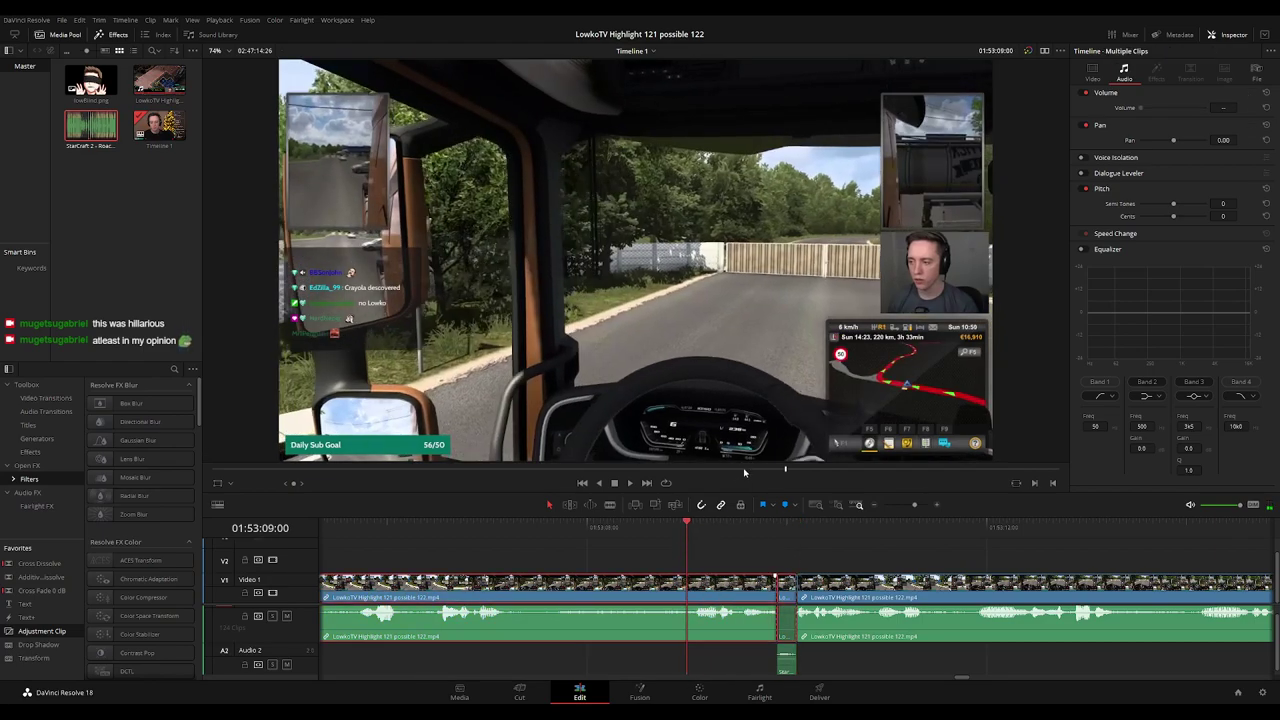
{"action": "key", "text": "1"}
{"action": "left_click", "coordinate": [578, 527]}
{"action": "key", "text": "space"}
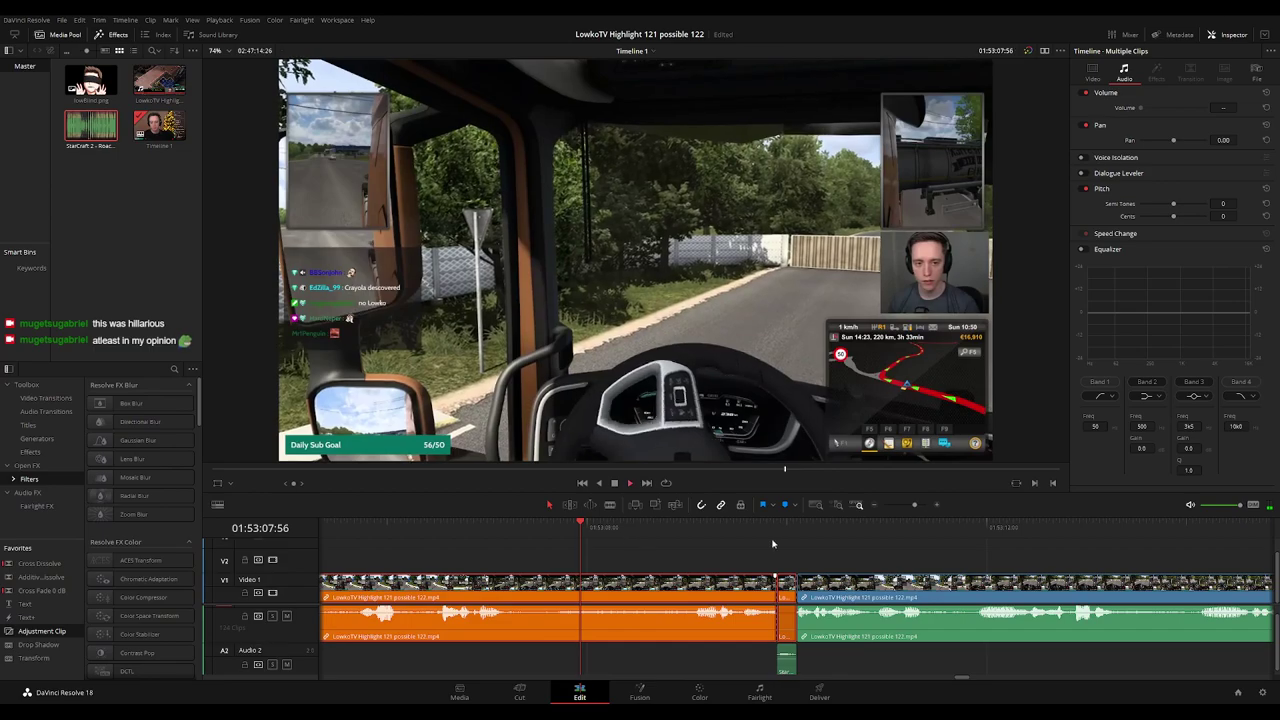
Play through the uncoloured truck footage from the 01:53:10:06 cut onward, examining it for the next passage to cut.
{"action": "left_click", "coordinate": [869, 555]}
{"action": "scroll", "coordinate": [875, 557], "scroll_direction": "down", "scroll_amount": 3}
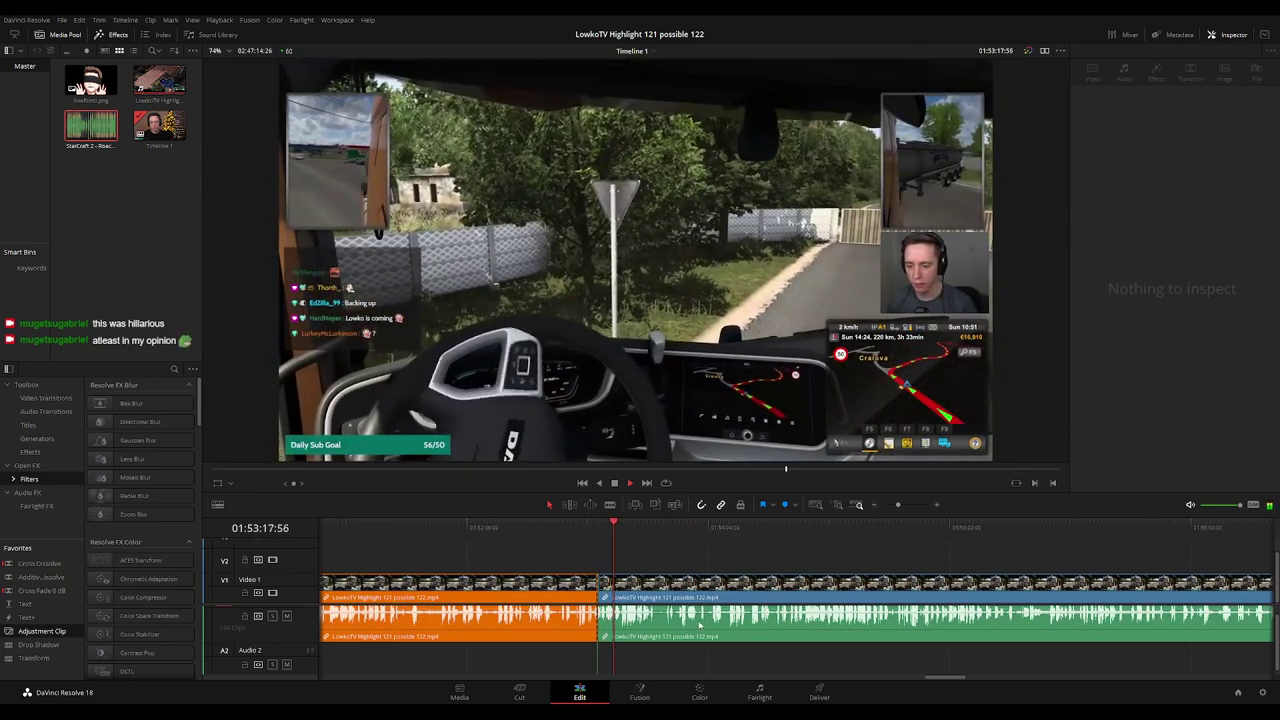
{"action": "scroll", "coordinate": [700, 625], "scroll_direction": "up", "scroll_amount": 1}
{"action": "scroll", "coordinate": [688, 561], "scroll_direction": "up", "scroll_amount": 2}
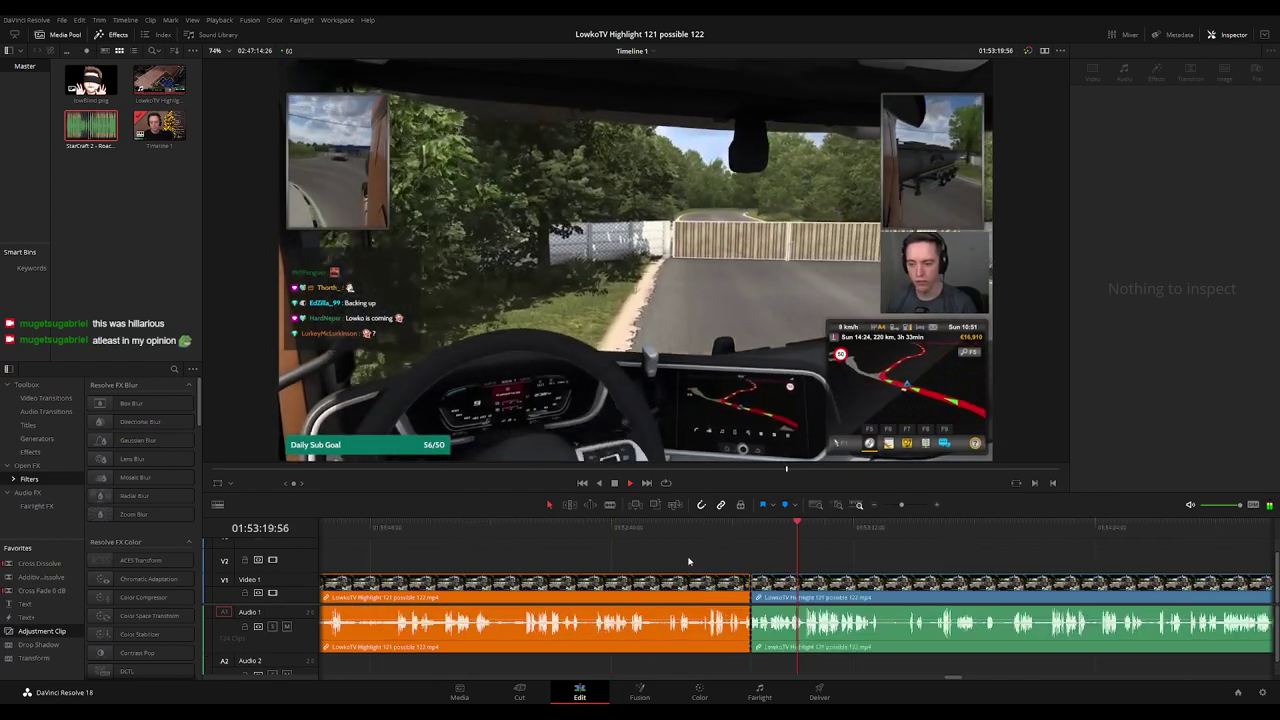
{"action": "scroll", "coordinate": [843, 558], "scroll_direction": "right", "scroll_amount": 2}
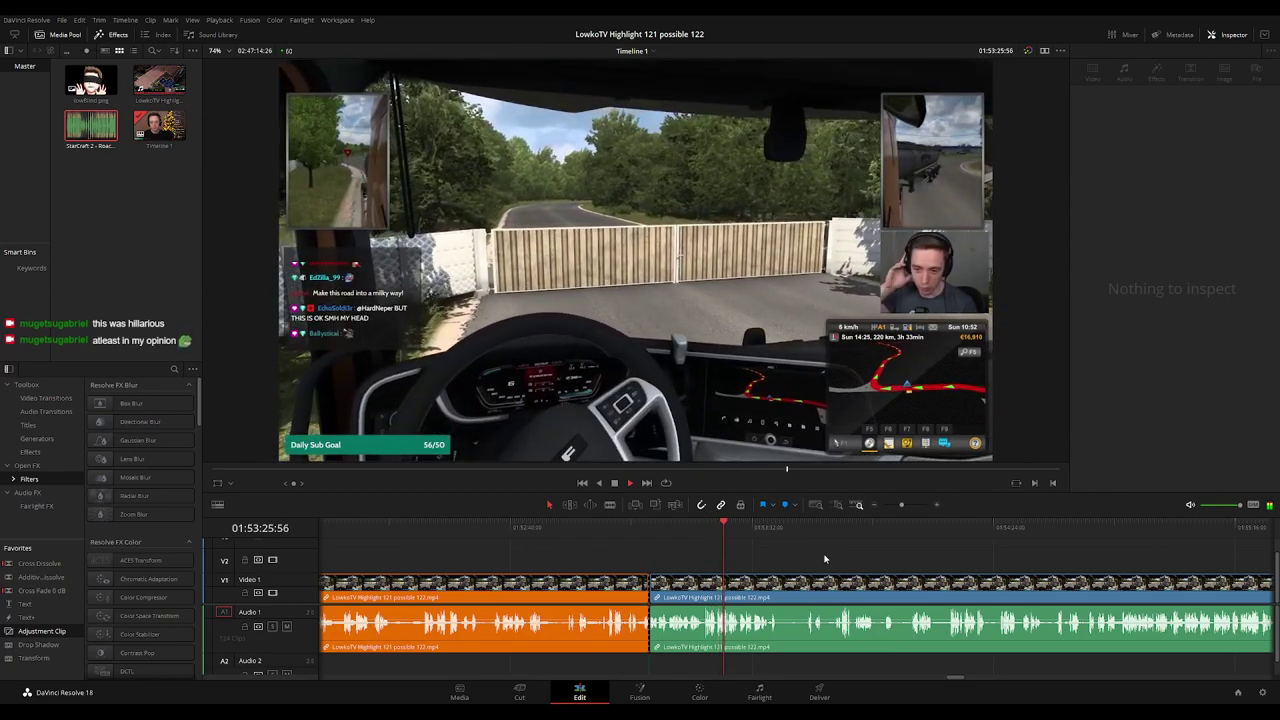
{"action": "scroll", "coordinate": [836, 558], "scroll_direction": "right", "scroll_amount": 1}
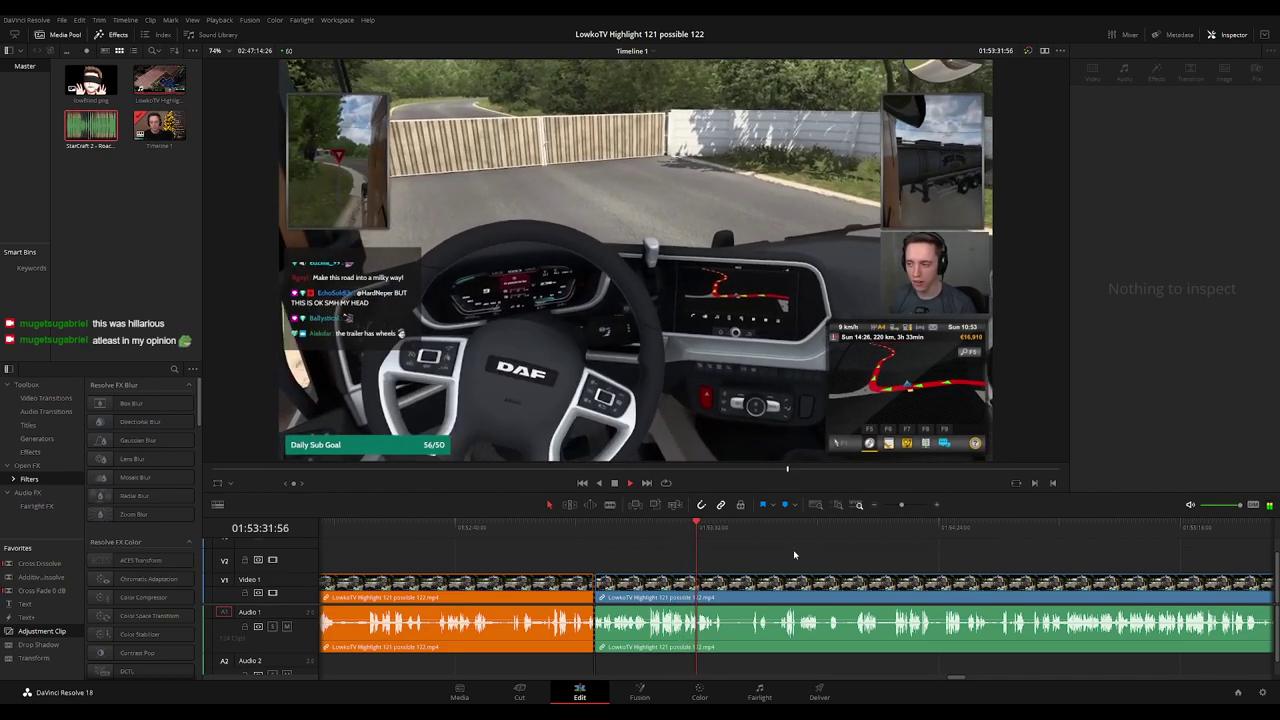
{"action": "key", "text": "space"}
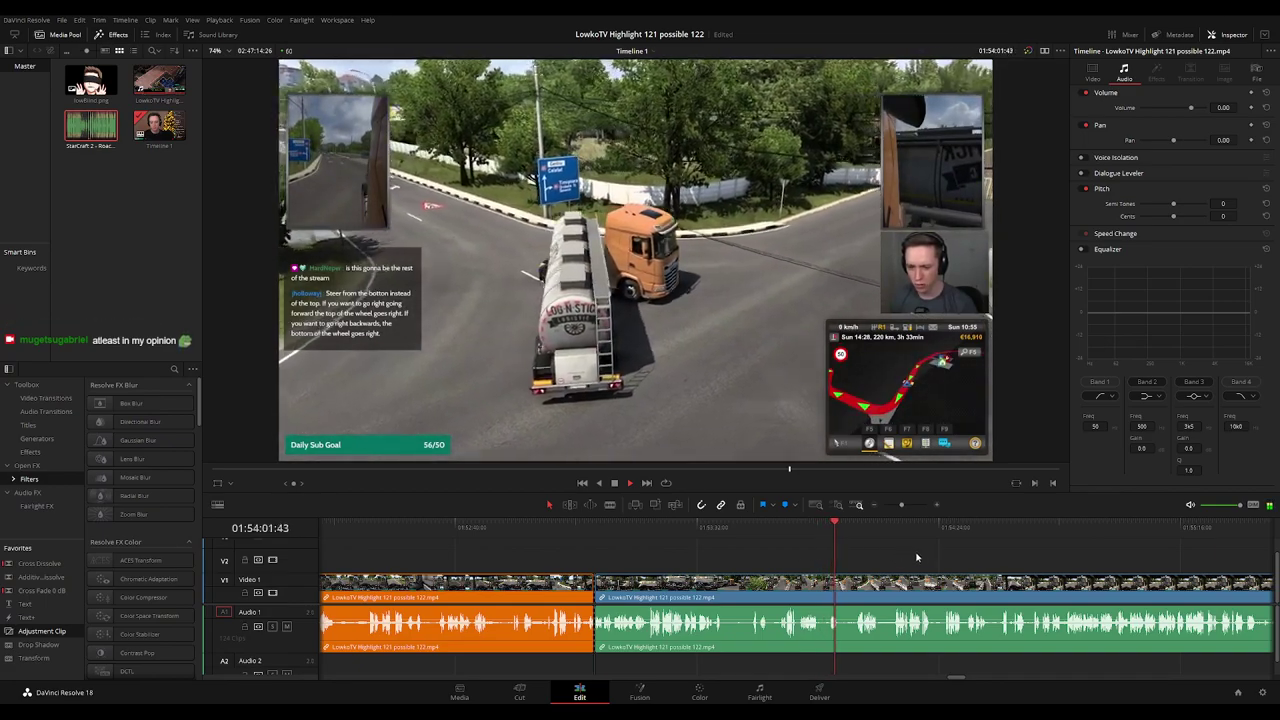
{"action": "left_click_drag", "start_coordinate": [916, 557], "coordinate": [802, 557]}
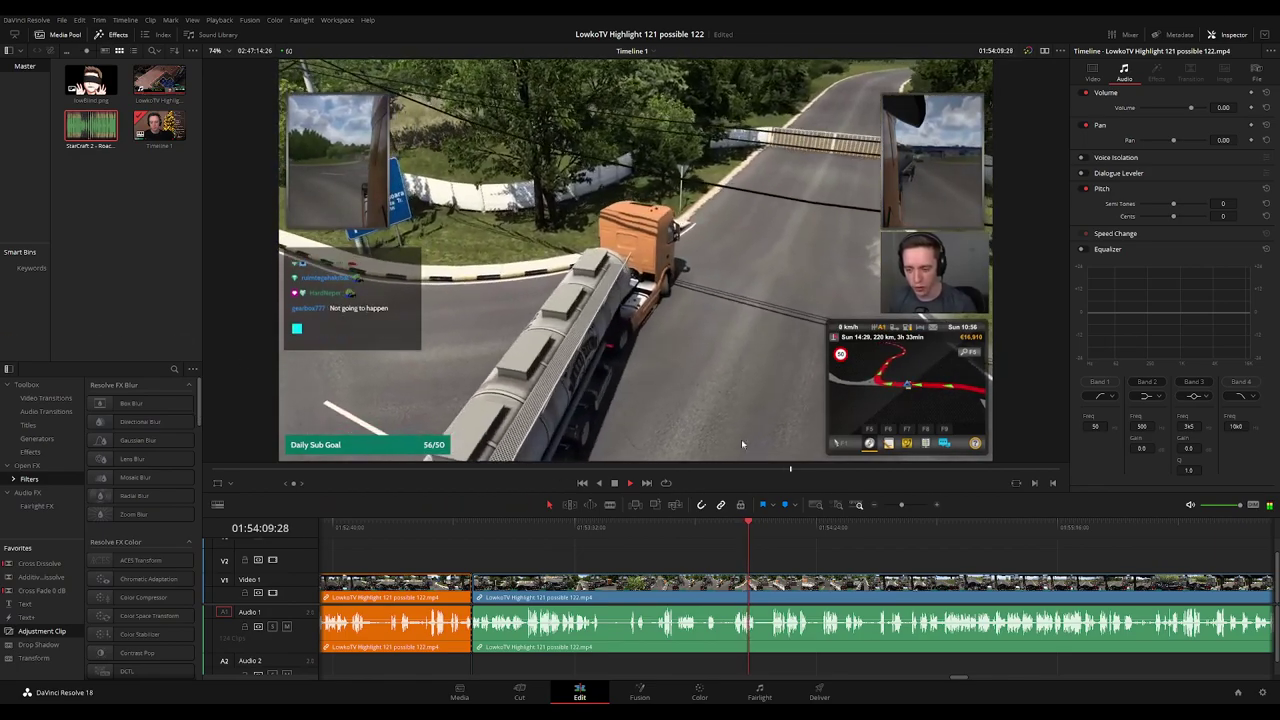
{"action": "left_click_drag", "start_coordinate": [797, 569], "coordinate": [568, 560]}
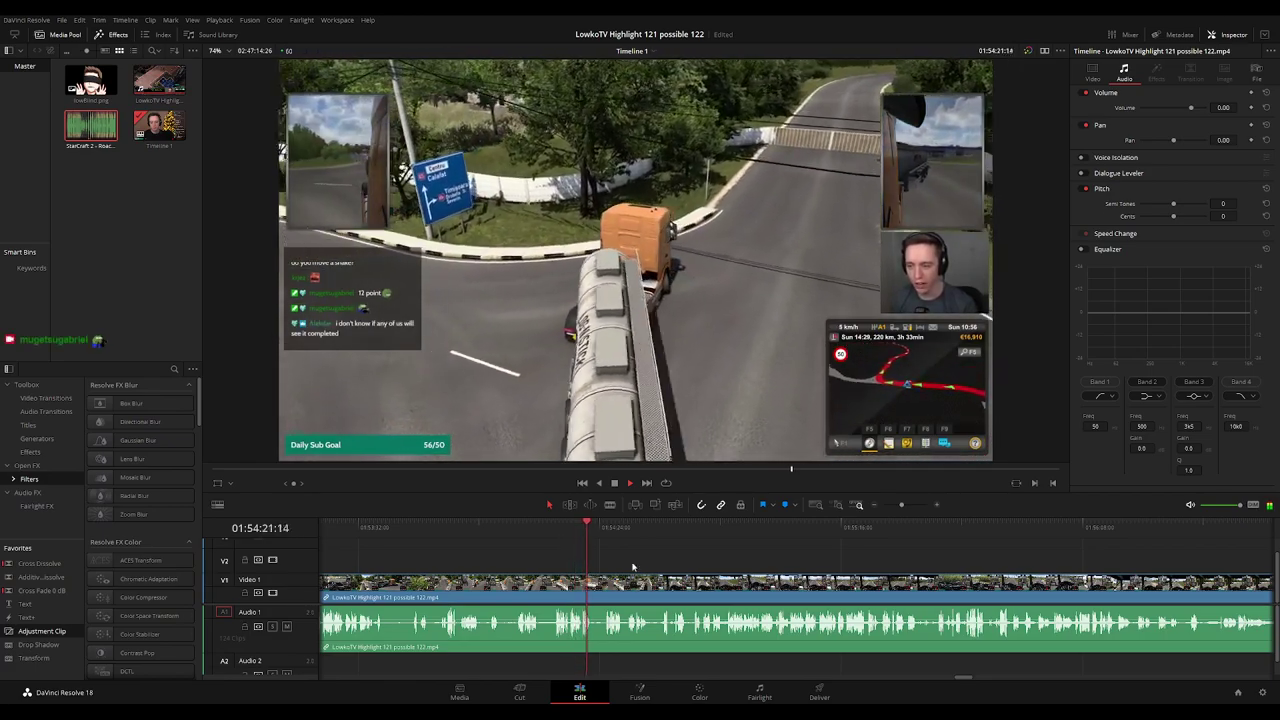
{"action": "scroll", "coordinate": [618, 566], "scroll_direction": "right", "scroll_amount": 1}
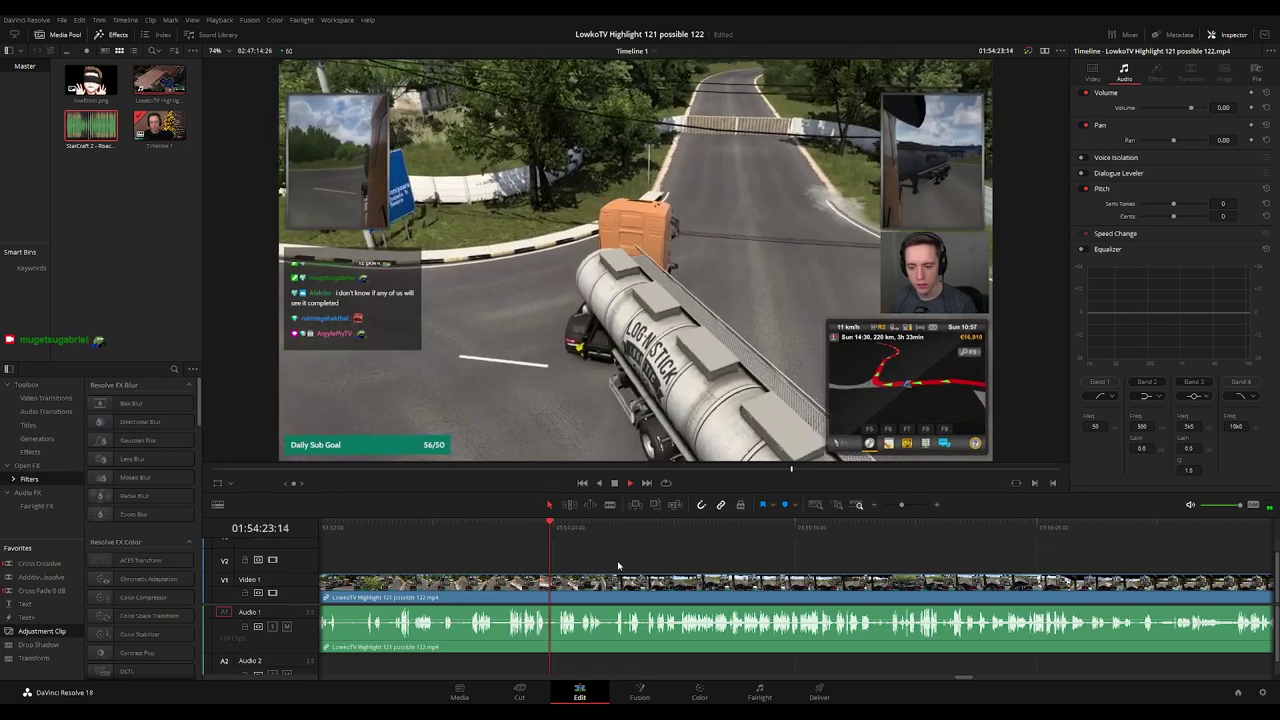
{"action": "scroll", "coordinate": [617, 565], "scroll_direction": "right", "scroll_amount": 1}
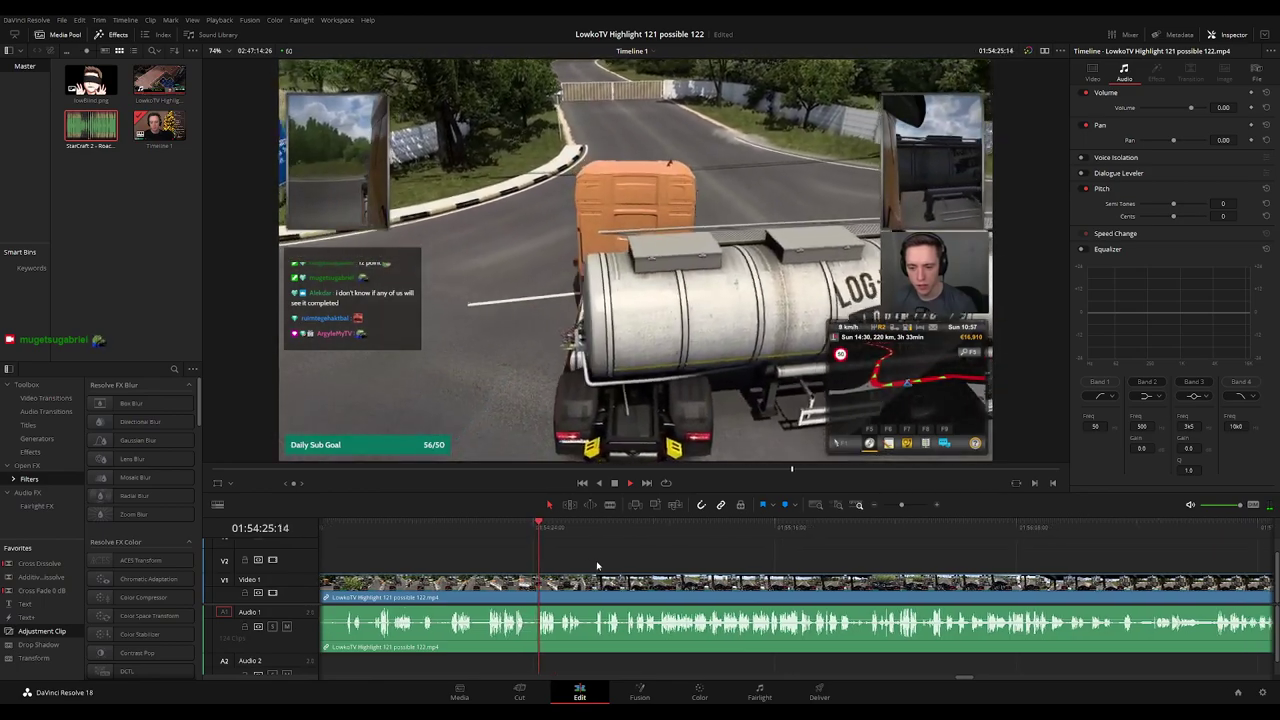
{"action": "scroll", "coordinate": [597, 566], "scroll_direction": "up", "scroll_amount": 1}
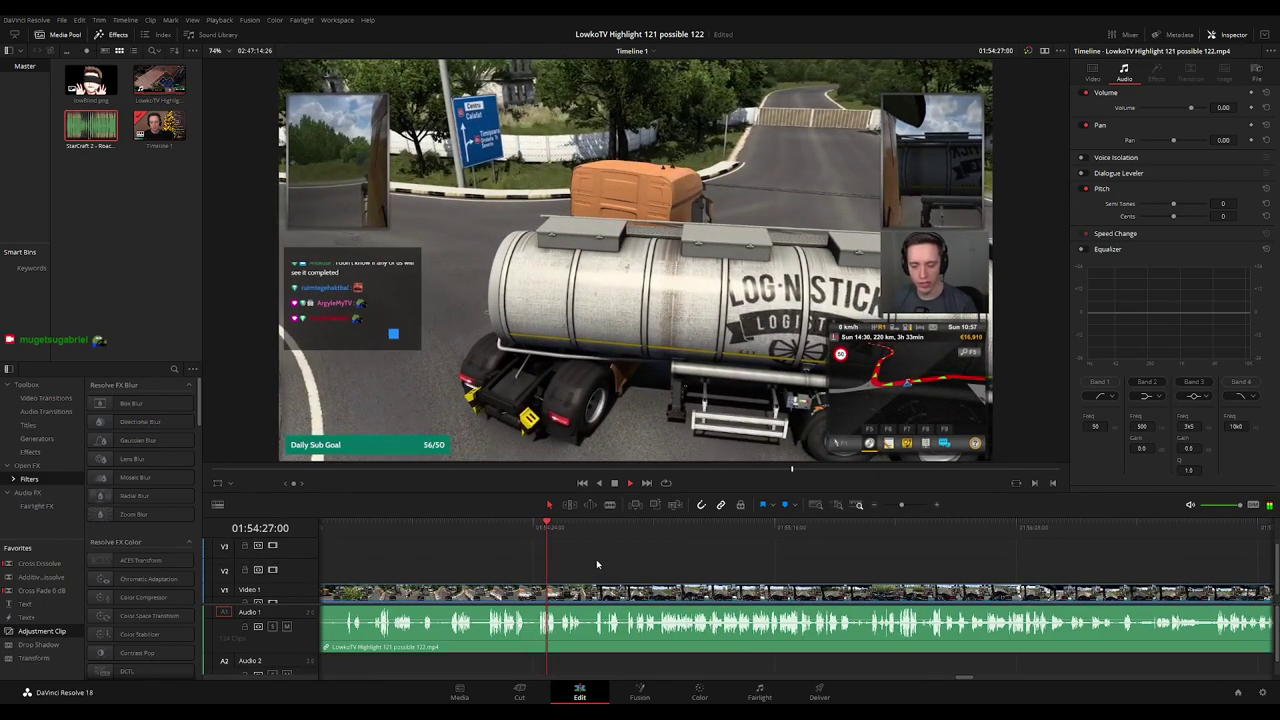
{"action": "scroll", "coordinate": [586, 566], "scroll_direction": "right", "scroll_amount": 1}
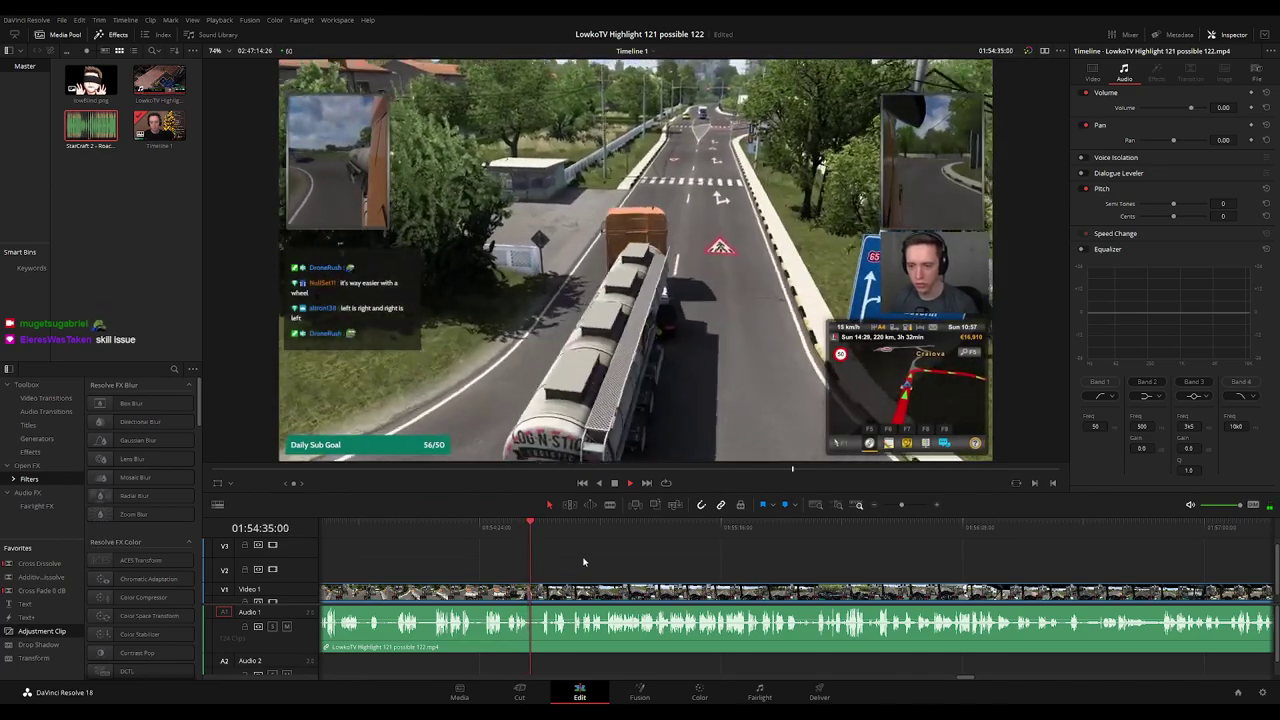
{"action": "scroll", "coordinate": [812, 549], "scroll_direction": "up", "scroll_amount": 2}
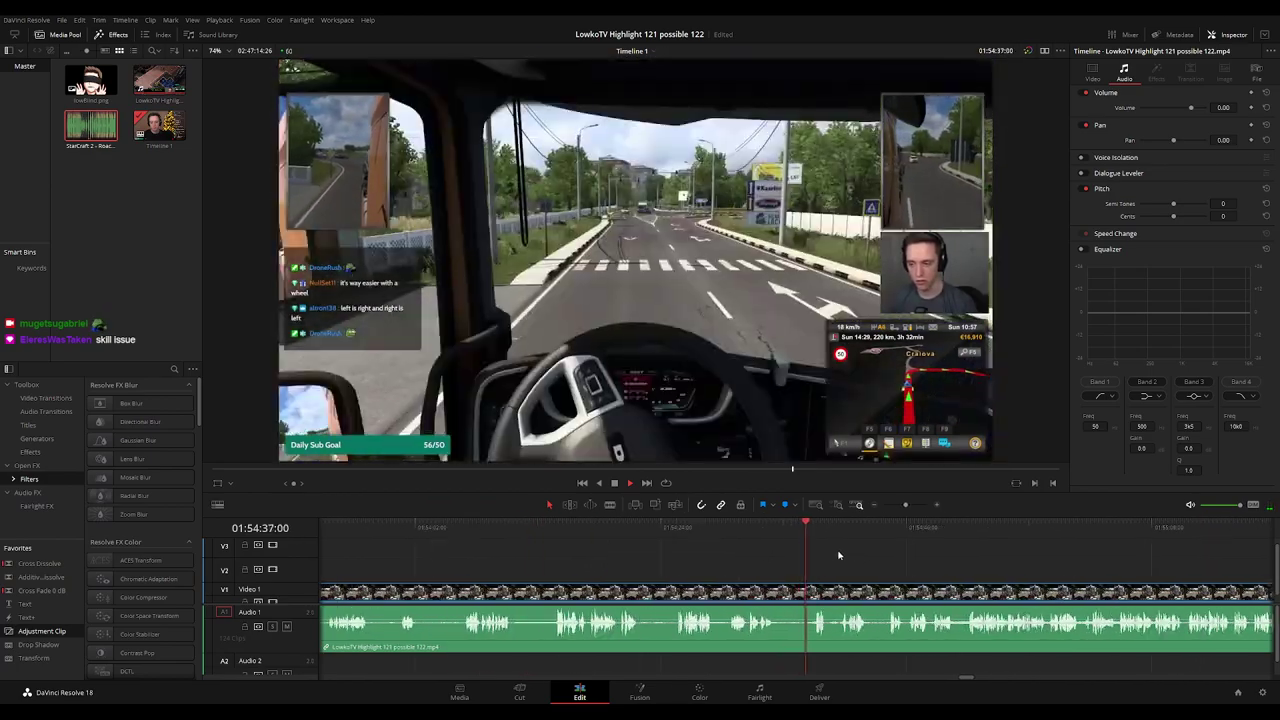
{"action": "scroll", "coordinate": [778, 555], "scroll_direction": "down", "scroll_amount": 1}
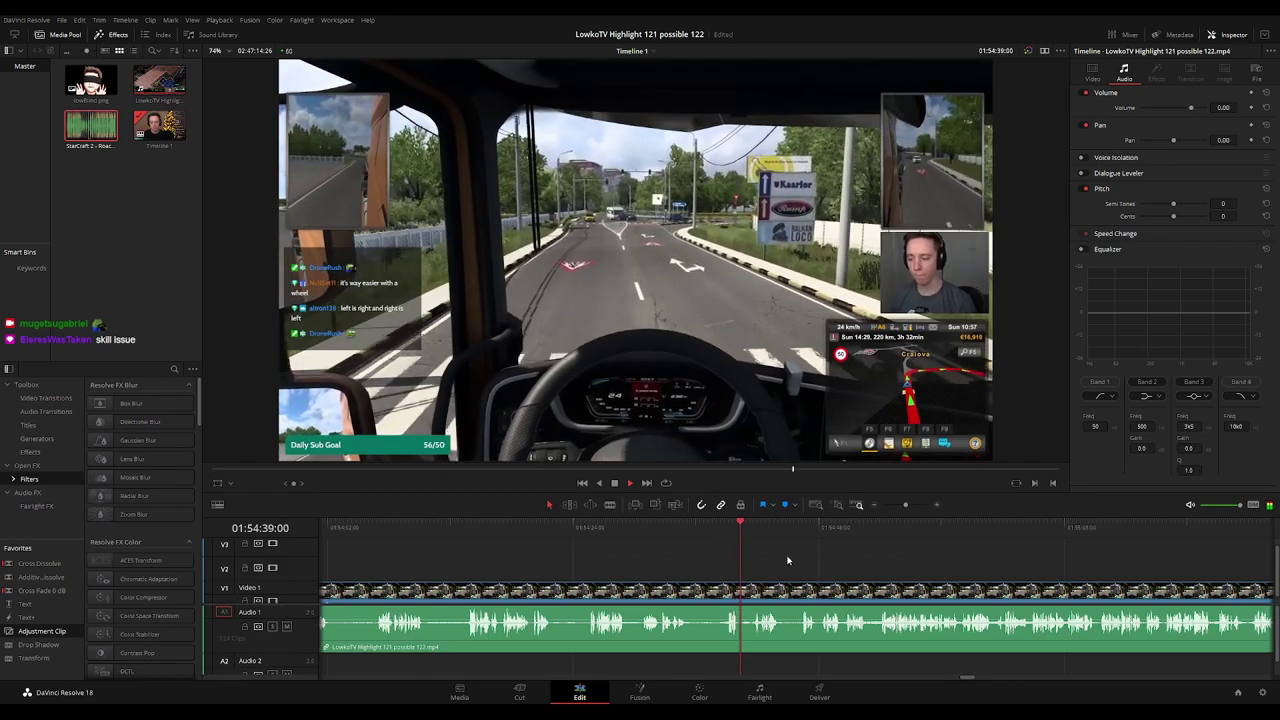
{"action": "left_click_drag", "start_coordinate": [788, 558], "coordinate": [732, 554]}
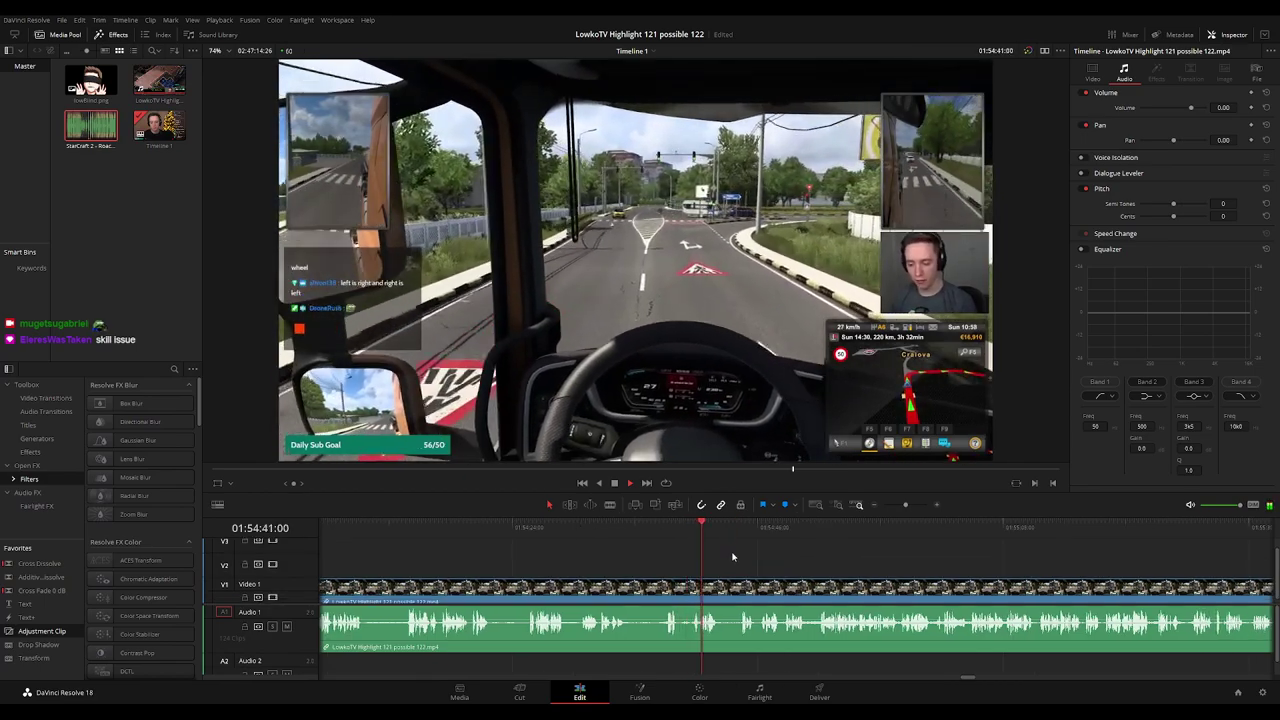
{"action": "scroll", "coordinate": [768, 558], "scroll_direction": "right", "scroll_amount": 1}
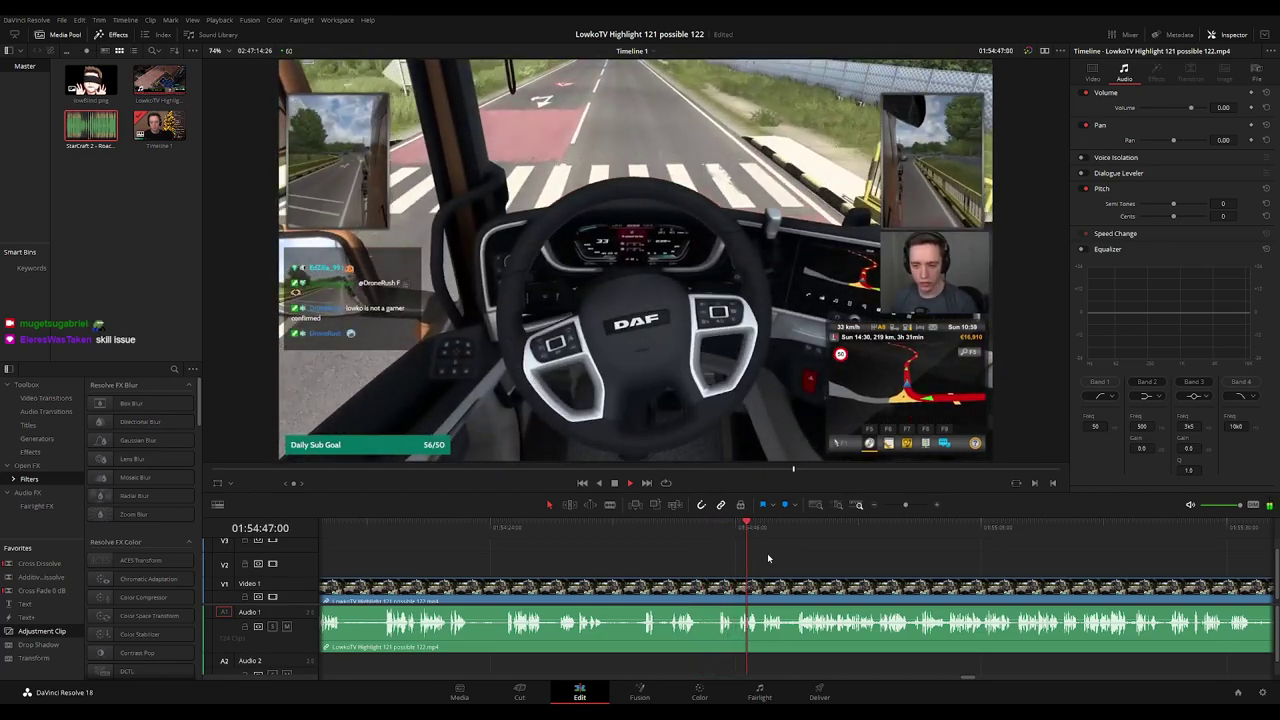
{"action": "scroll", "coordinate": [801, 567], "scroll_direction": "right", "scroll_amount": 1}
{"action": "scroll", "coordinate": [801, 567], "scroll_direction": "right", "scroll_amount": 2}
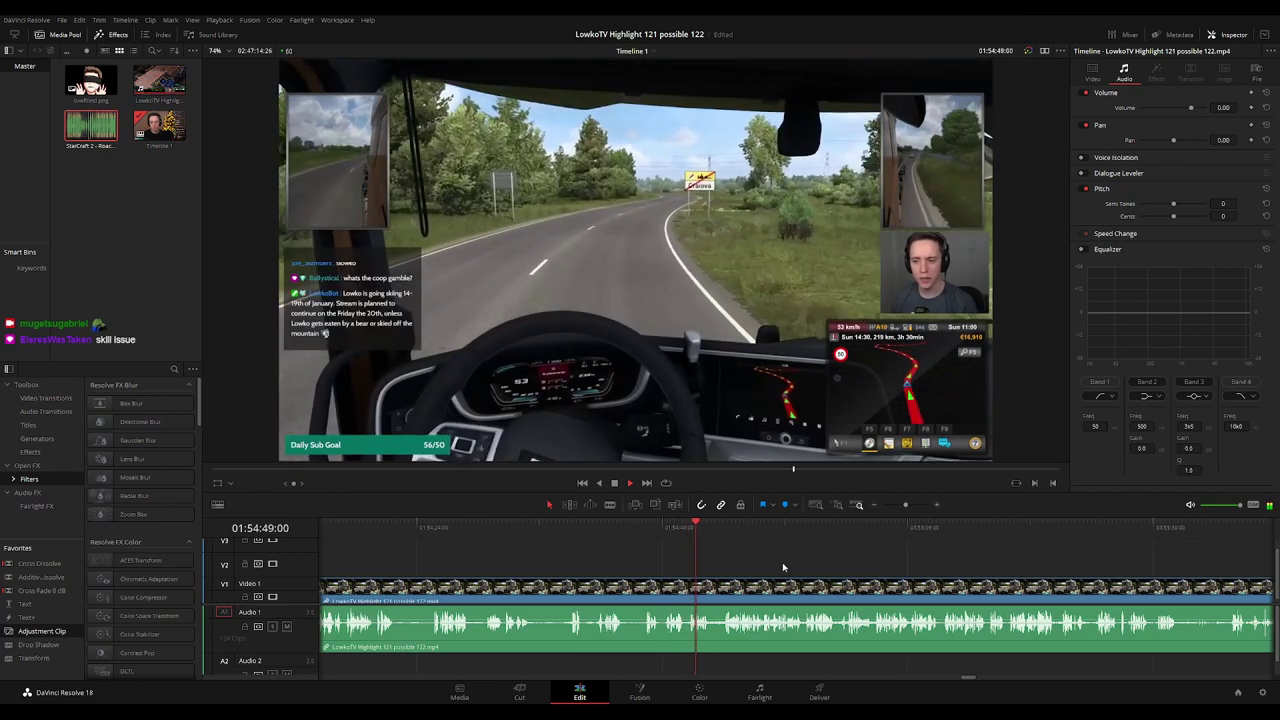
Cut the footage around 01:54:45:51, remove the short piece that follows with the gap closed, and play across the cut.
{"action": "left_click", "coordinate": [648, 541]}
{"action": "key", "text": "space"}
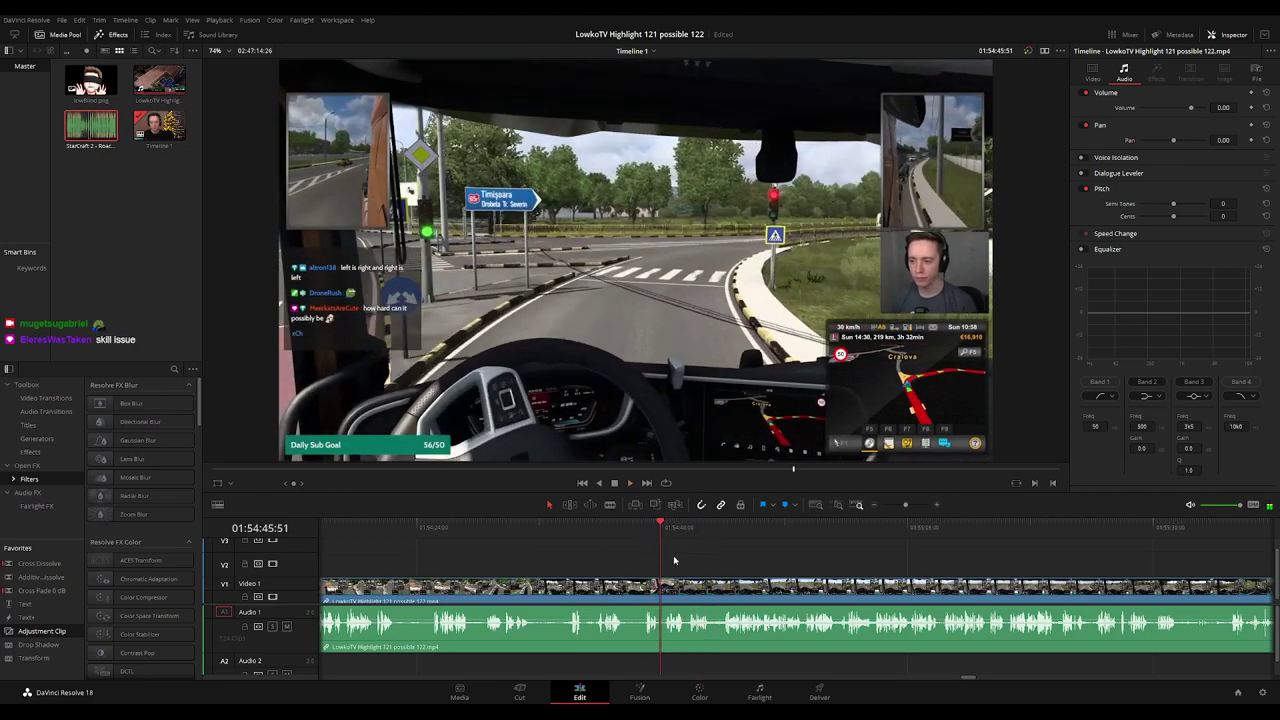
{"action": "key", "text": "ctrl+equal"}
{"action": "key", "text": "b"}
{"action": "left_click", "coordinate": [798, 593]}
{"action": "key", "text": "a"}
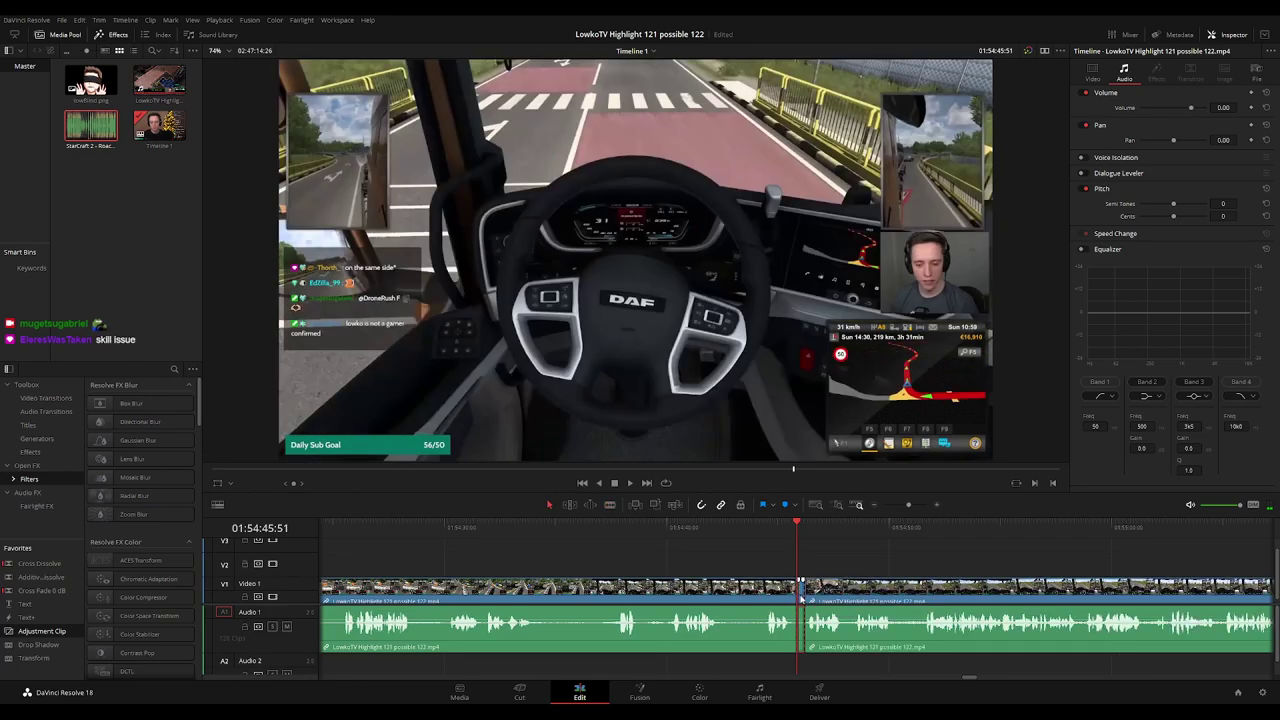
{"action": "key", "text": "space"}
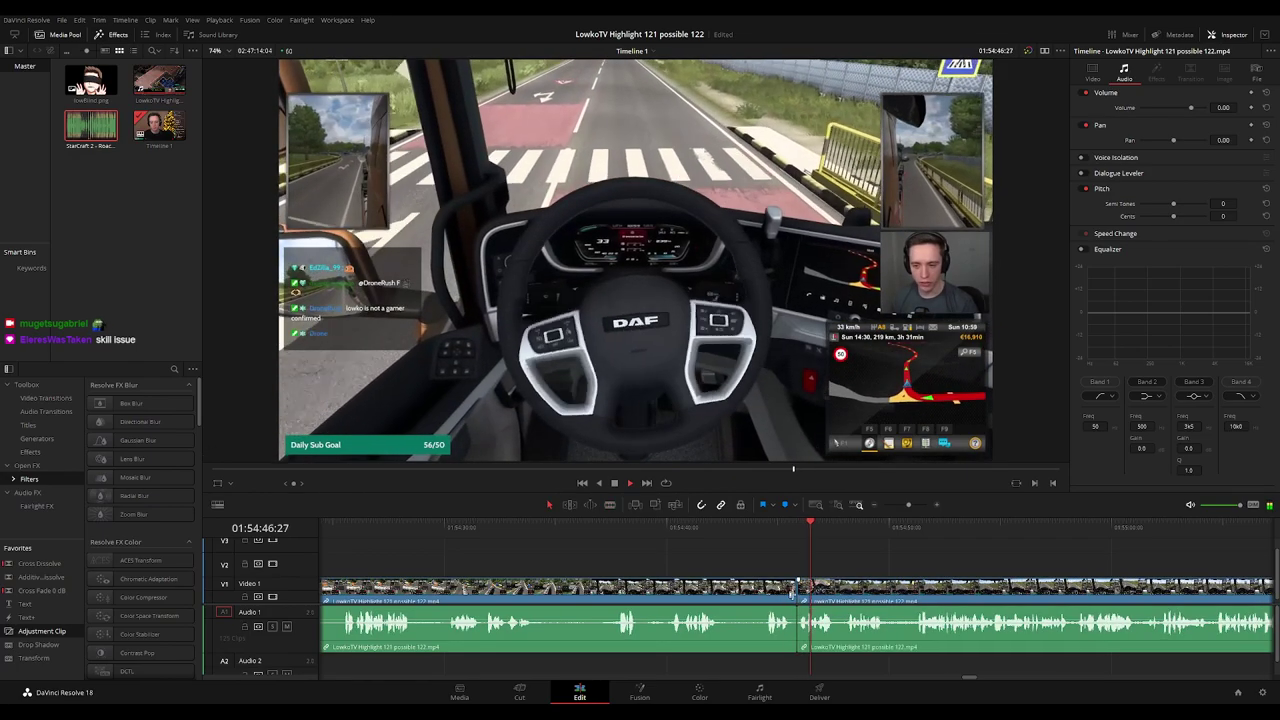
Colour the footage clip that ends at the 01:54:45:51 cut orange and continue playback in the remaining footage.
{"action": "left_click", "coordinate": [640, 590]}
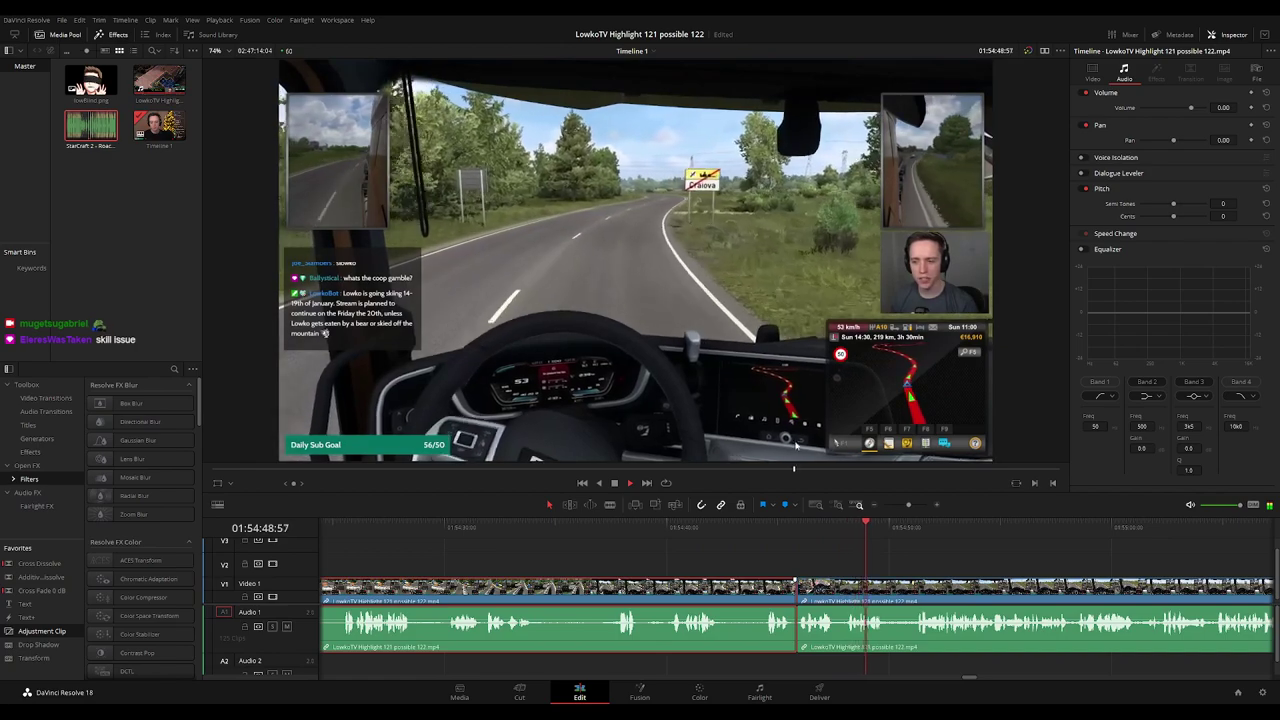
{"action": "left_click", "coordinate": [960, 553]}
{"action": "scroll", "coordinate": [965, 554], "scroll_direction": "down", "scroll_amount": 5}
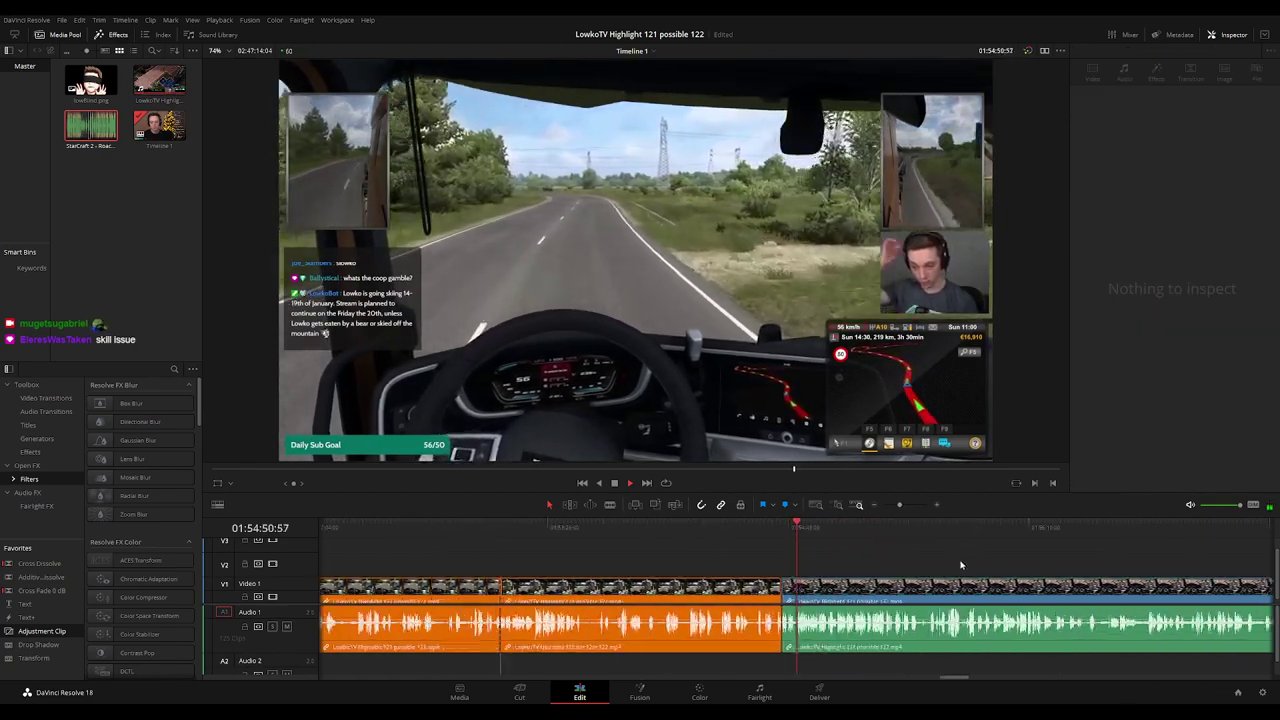
{"action": "scroll", "coordinate": [949, 566], "scroll_direction": "down", "scroll_amount": 3}
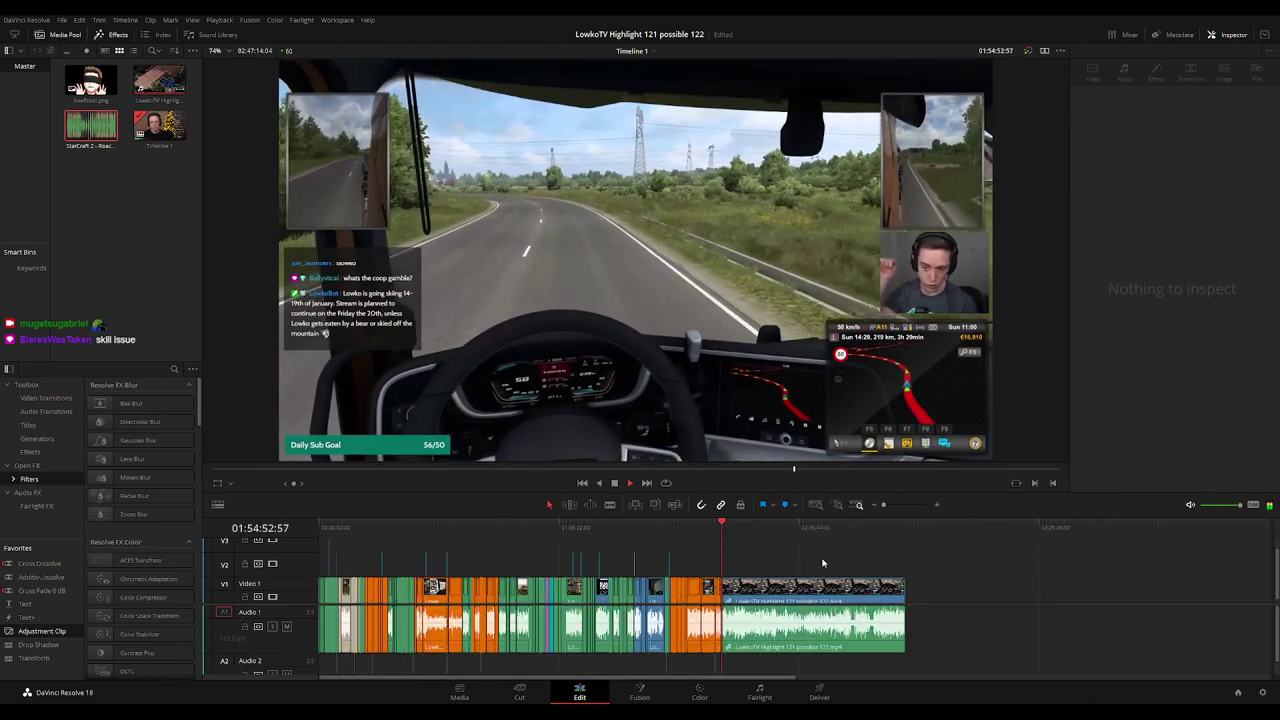
{"action": "scroll", "coordinate": [822, 563], "scroll_direction": "up", "scroll_amount": 8}
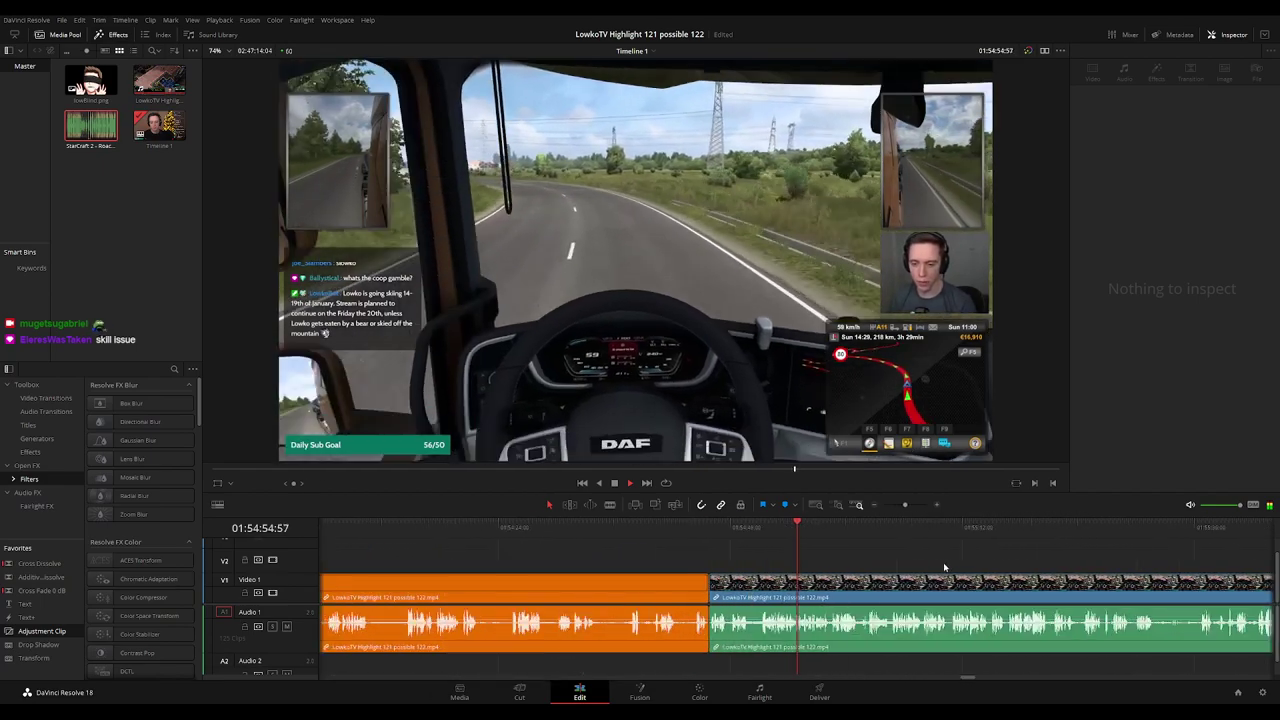
Play through the uncoloured truck footage from about 01:54:54 to 01:56:36, examining it for the next passage to cut.
{"action": "scroll", "coordinate": [704, 557], "scroll_direction": "right", "scroll_amount": 4}
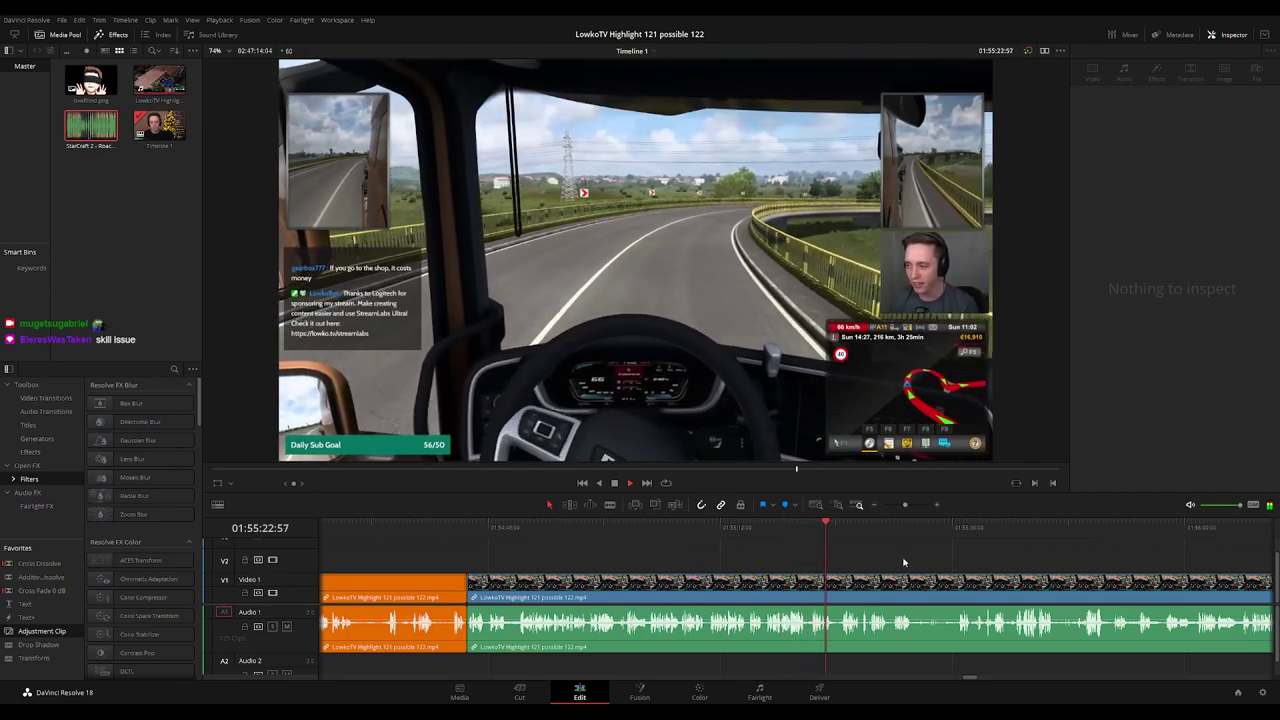
{"action": "left_click_drag", "start_coordinate": [925, 549], "coordinate": [758, 561]}
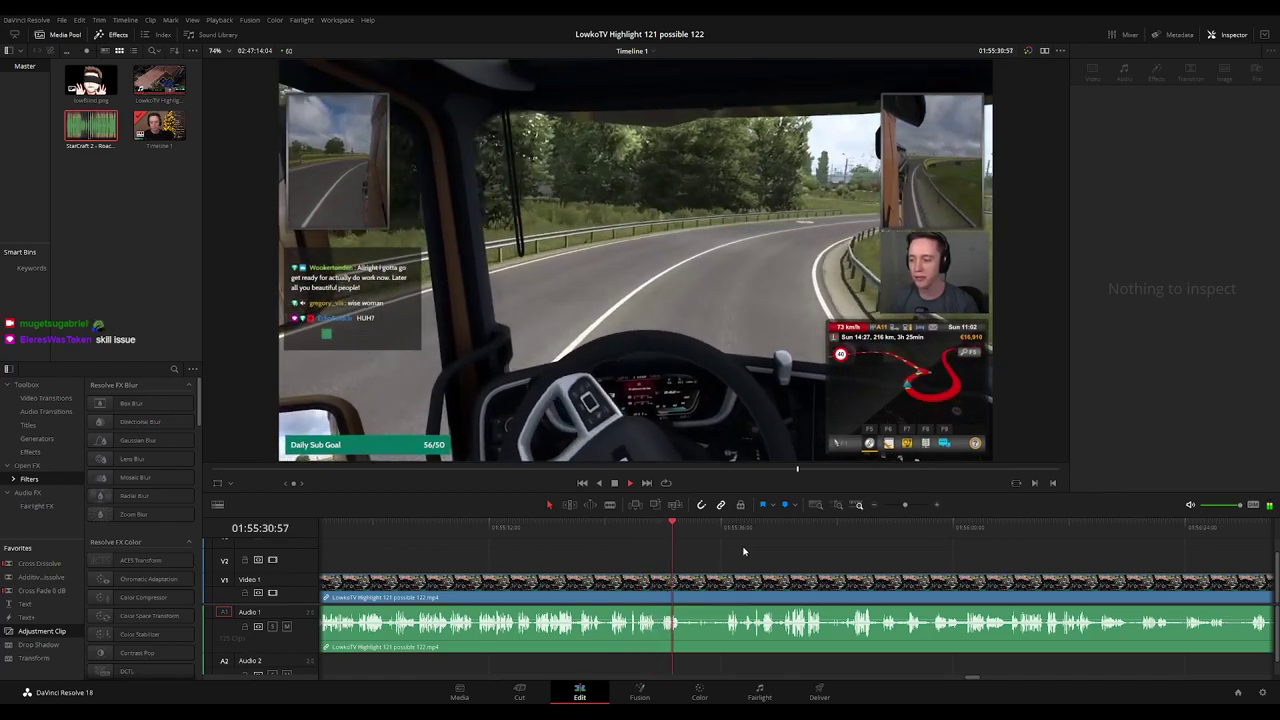
{"action": "scroll", "coordinate": [735, 548], "scroll_direction": "right", "scroll_amount": 1}
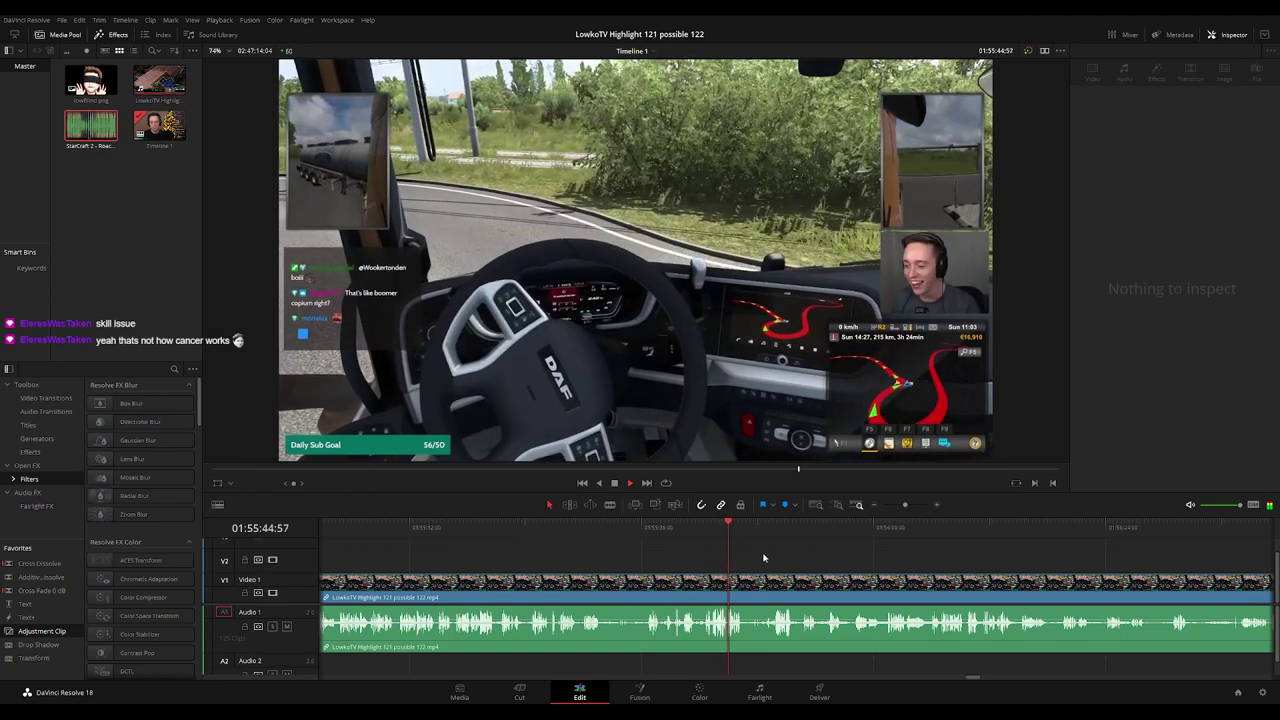
{"action": "left_click", "coordinate": [765, 580]}
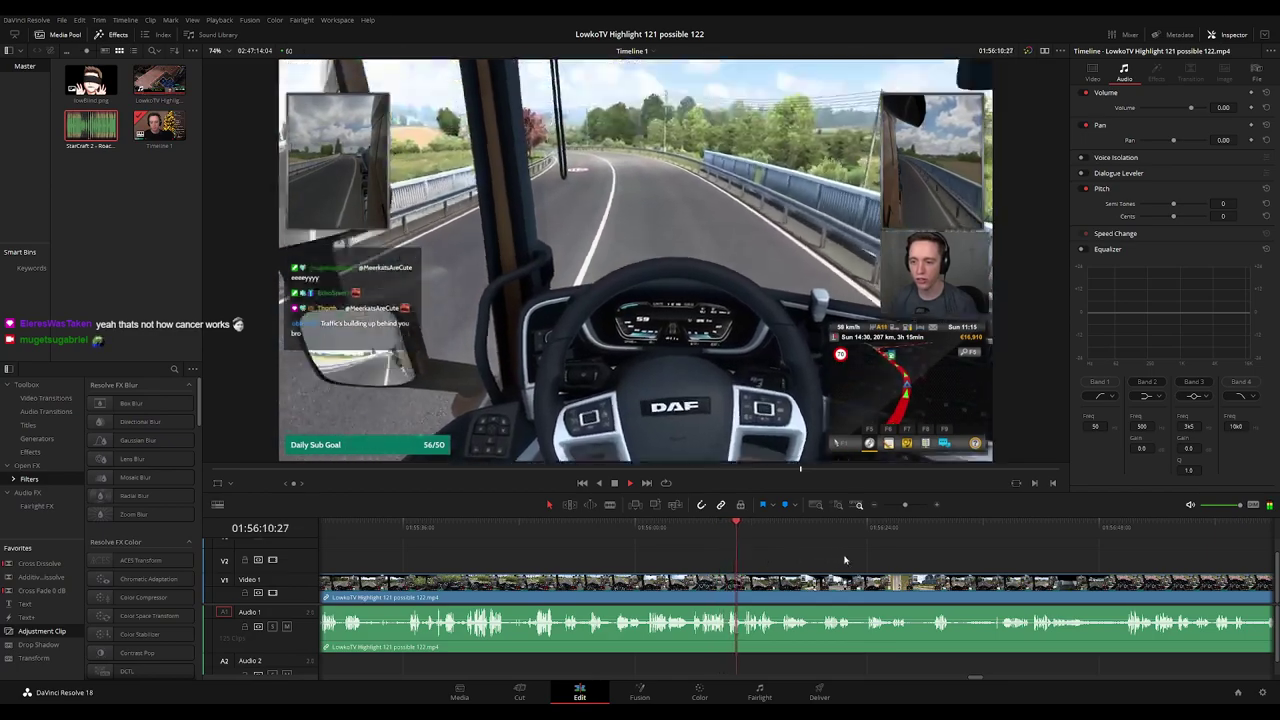
{"action": "left_click_drag", "start_coordinate": [846, 560], "coordinate": [771, 560]}
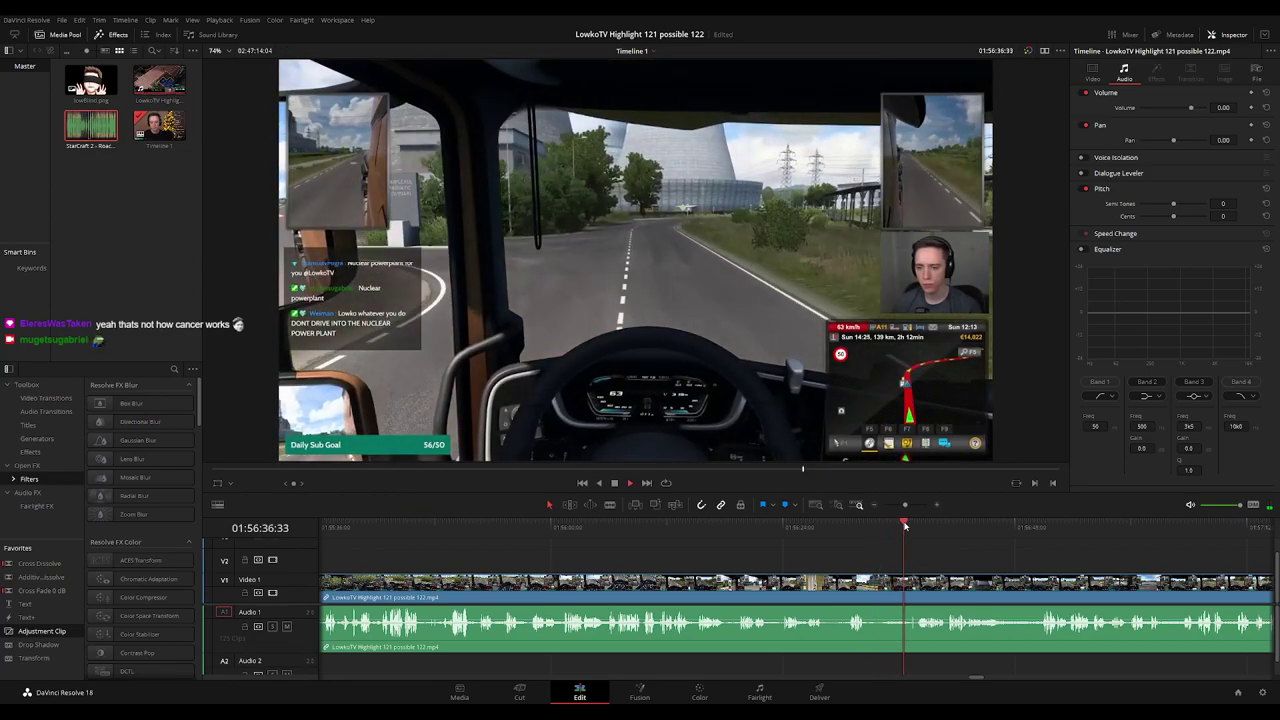
Cut out the very short piece of truck footage around 01:56:37 and close the gap it leaves.
{"action": "key", "text": "ctrl+equal"}
{"action": "key", "text": "ctrl+equal"}
{"action": "key", "text": "ctrl+equal"}
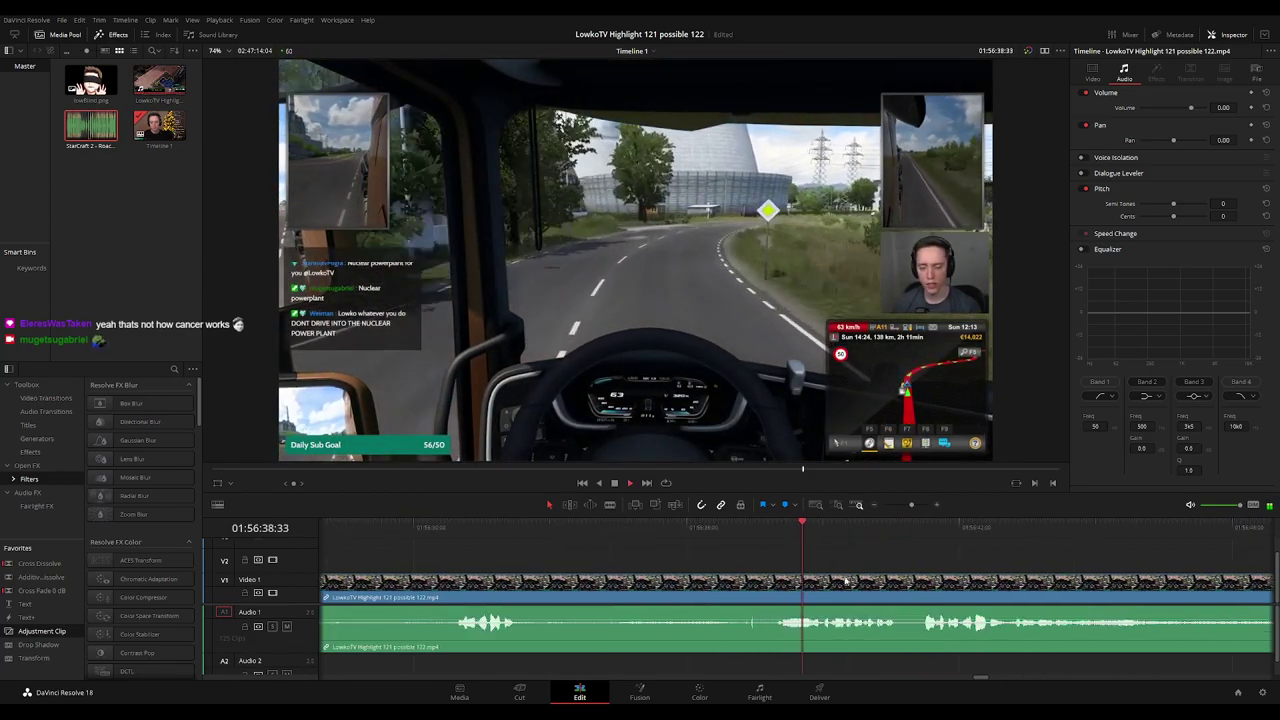
{"action": "key", "text": "b"}
{"action": "left_click", "coordinate": [750, 582]}
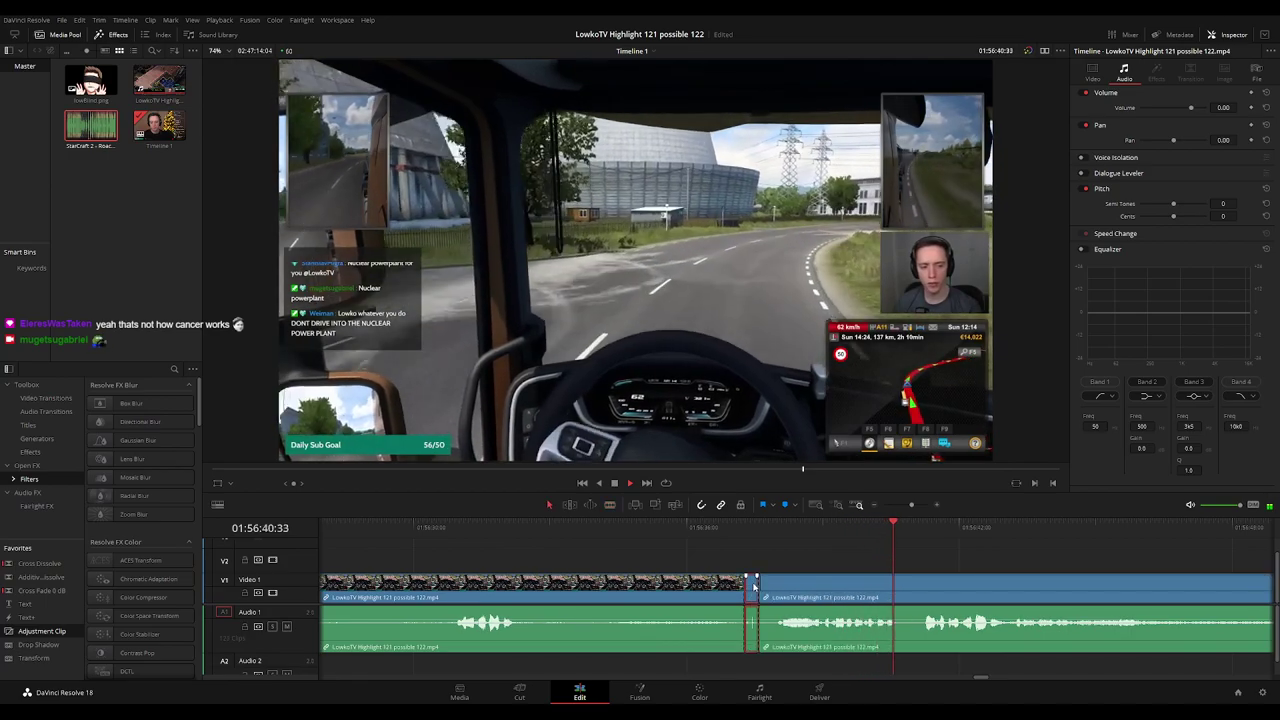
{"action": "key", "text": "Delete"}
Colour the reviewed footage clip that ends at the cut around 01:56:37 orange and deselect it.
{"action": "key", "text": "ctrl+minus"}
{"action": "key", "text": "ctrl+minus"}
{"action": "key", "text": "ctrl+minus"}
{"action": "key", "text": "ctrl+minus"}
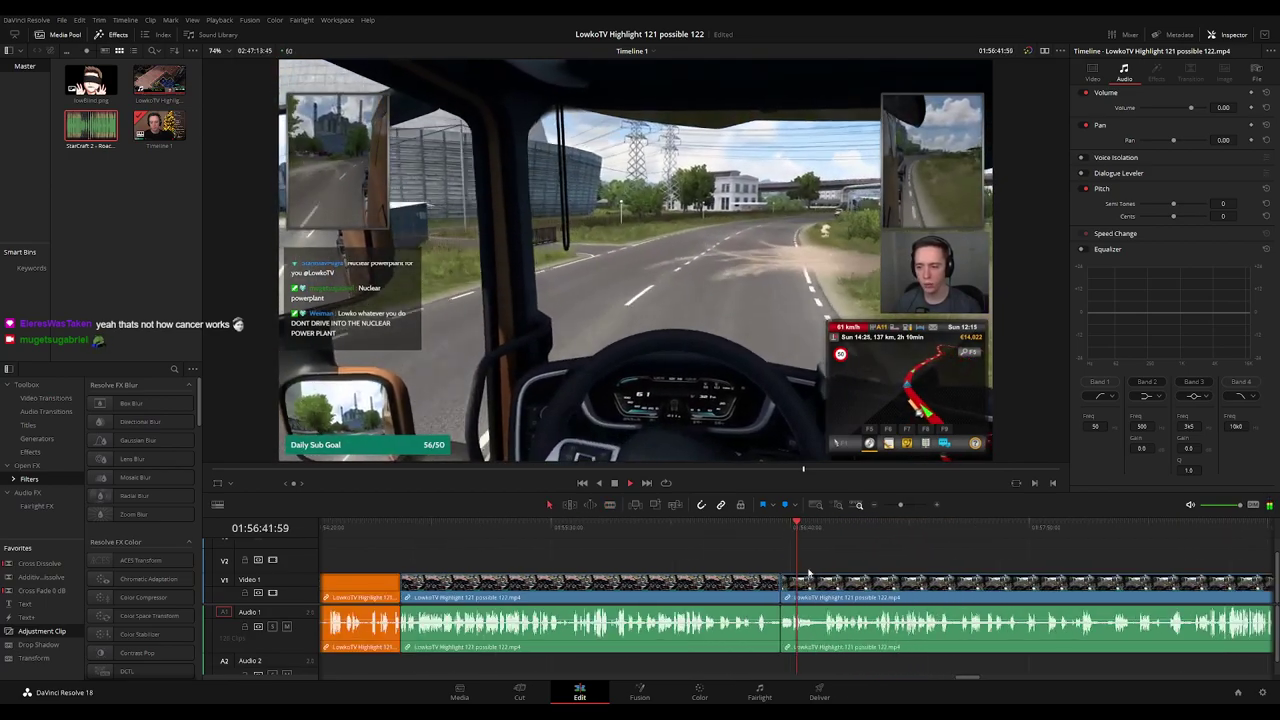
{"action": "left_click", "coordinate": [697, 590]}
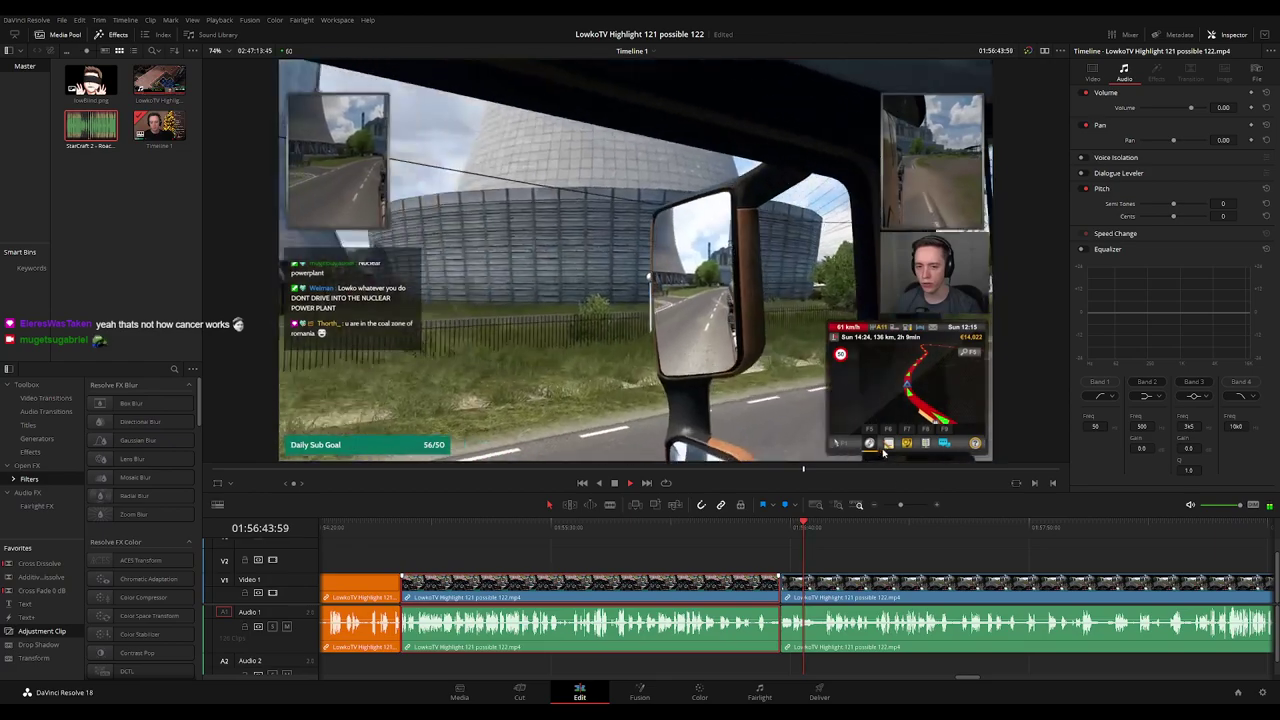
{"action": "key", "text": "1"}
{"action": "left_click", "coordinate": [891, 560]}
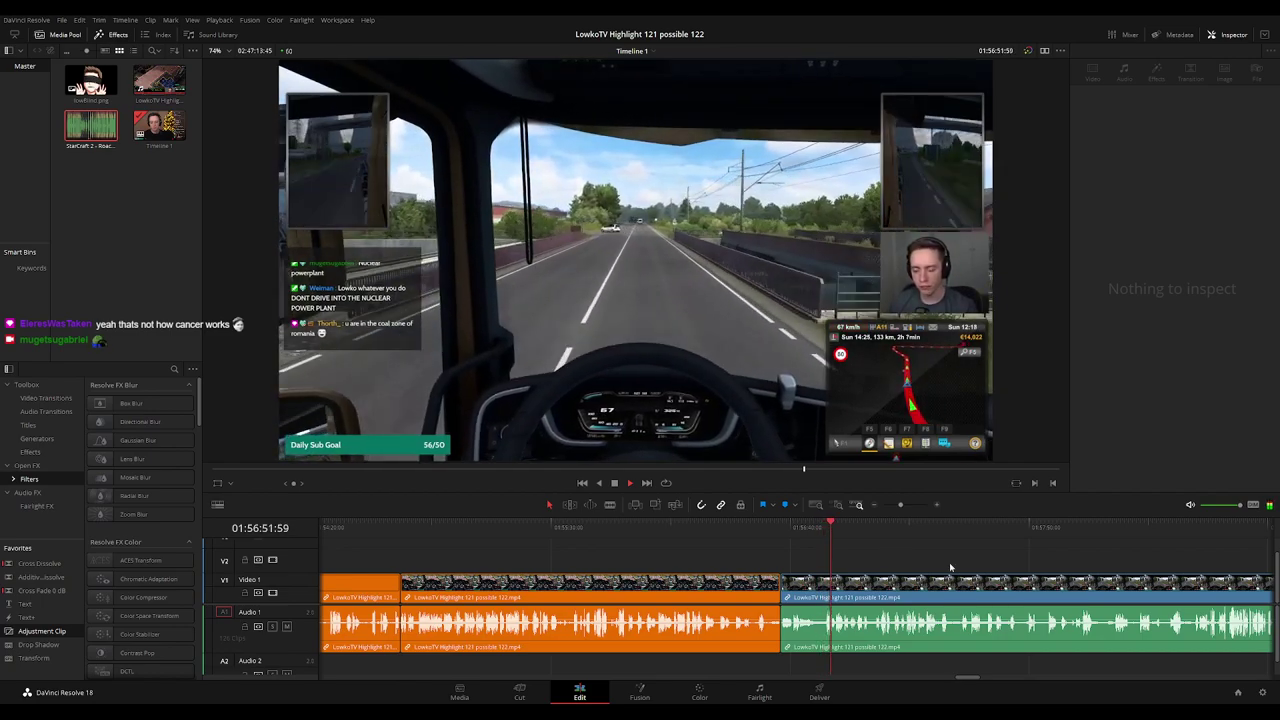
Play through the uncoloured driving footage from about 01:56:51 to the truck's crash near 01:58:44, checking for passages to edit.
{"action": "scroll", "coordinate": [880, 562], "scroll_direction": "right", "scroll_amount": 2}
{"action": "left_click", "coordinate": [821, 562]}
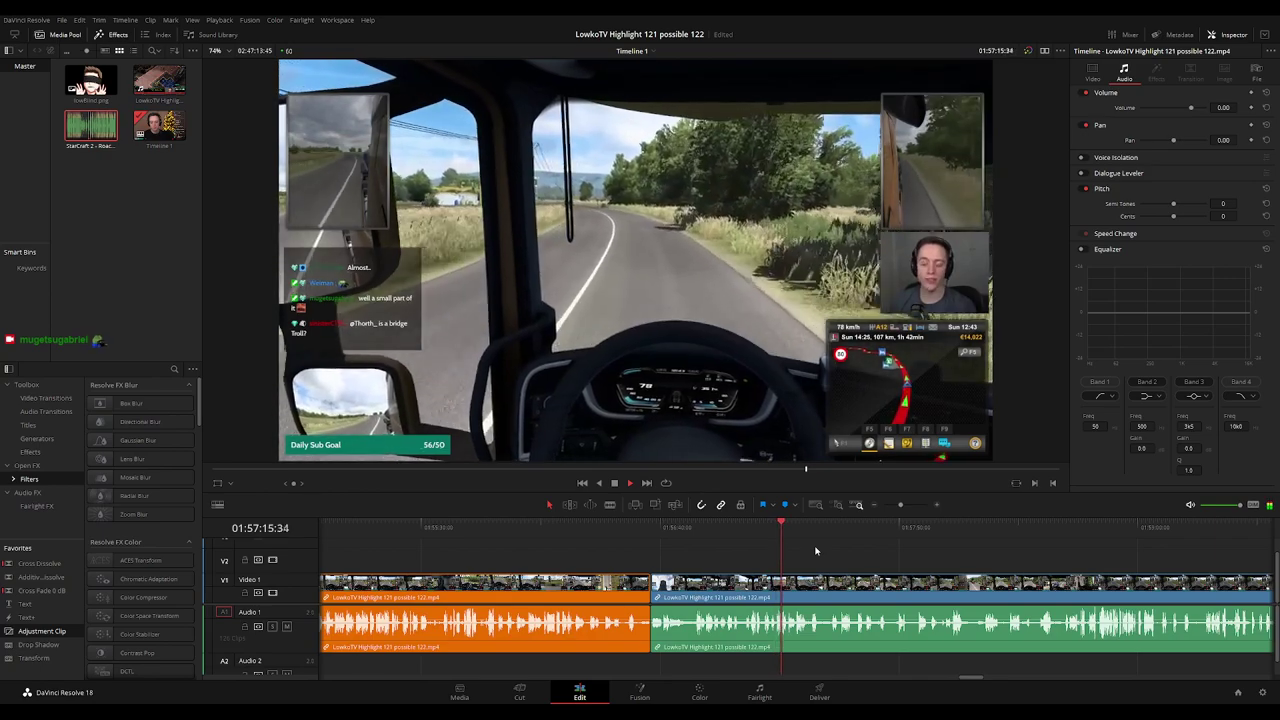
{"action": "left_click_drag", "start_coordinate": [842, 544], "coordinate": [679, 551]}
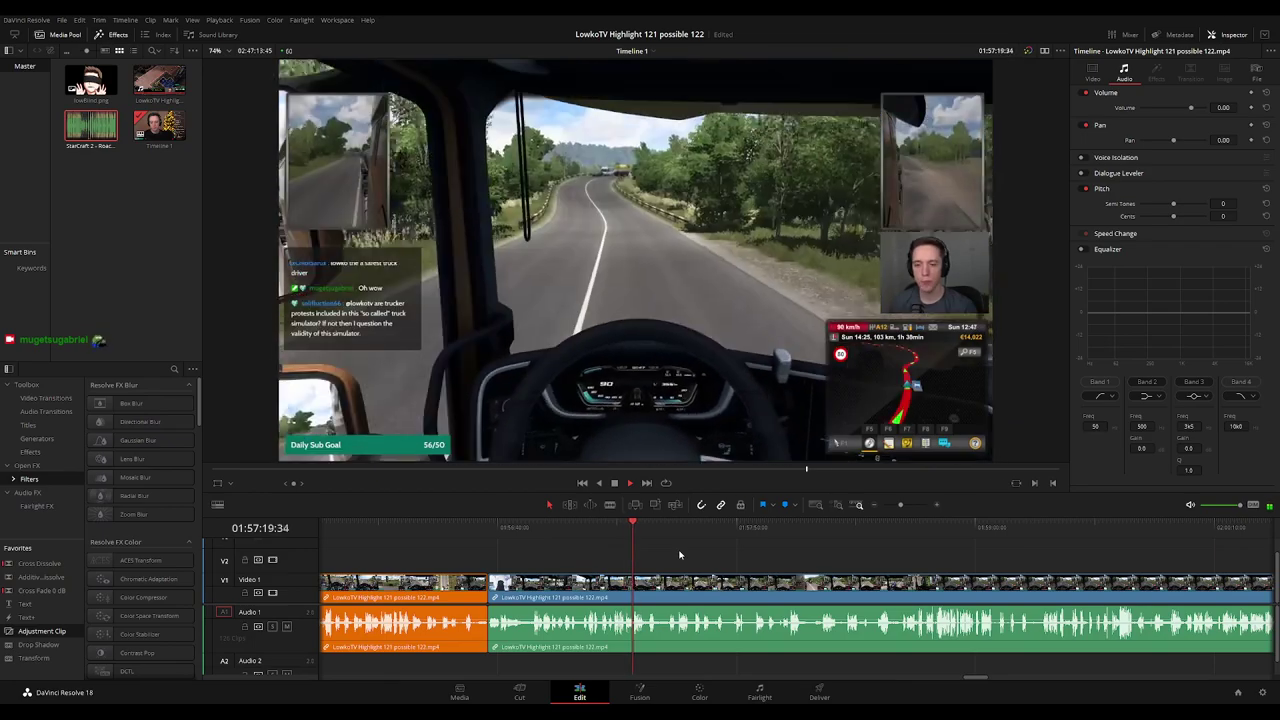
{"action": "key", "text": "ctrl+equal"}
{"action": "key", "text": "ctrl+equal"}
{"action": "key", "text": "ctrl+equal"}
{"action": "scroll", "coordinate": [843, 556], "scroll_direction": "right", "scroll_amount": 2}
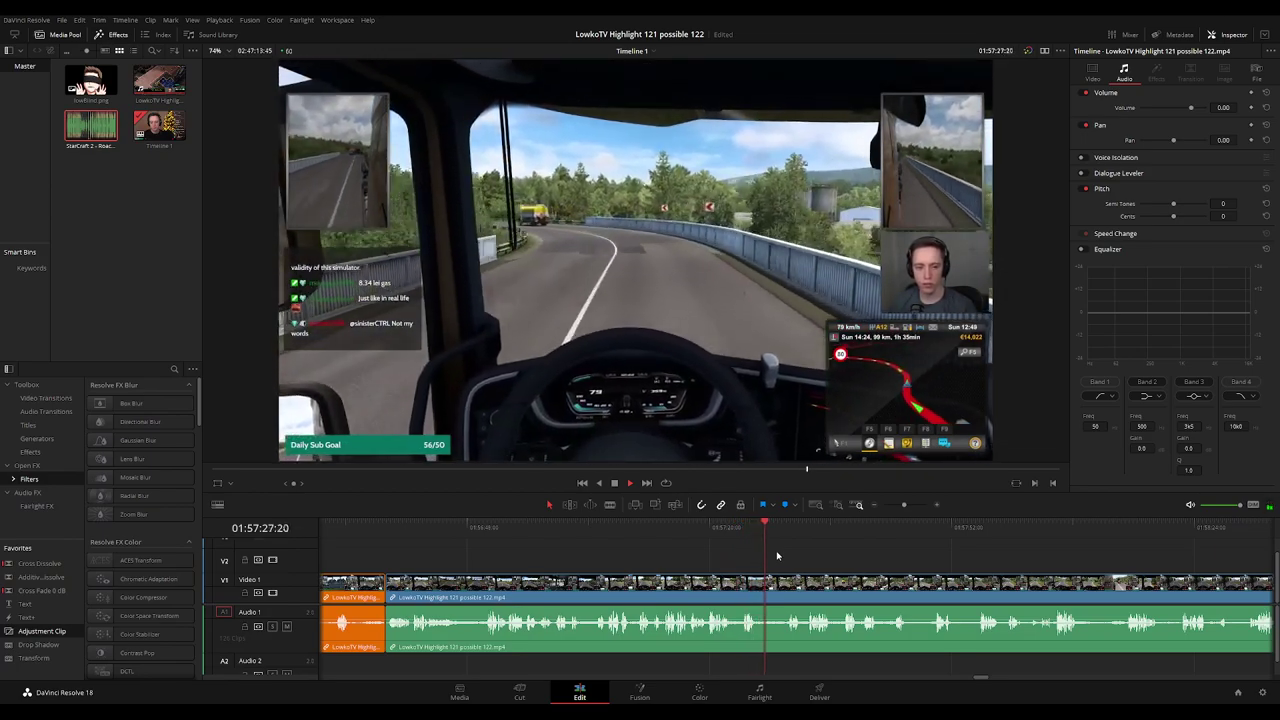
{"action": "scroll", "coordinate": [764, 555], "scroll_direction": "right", "scroll_amount": 1}
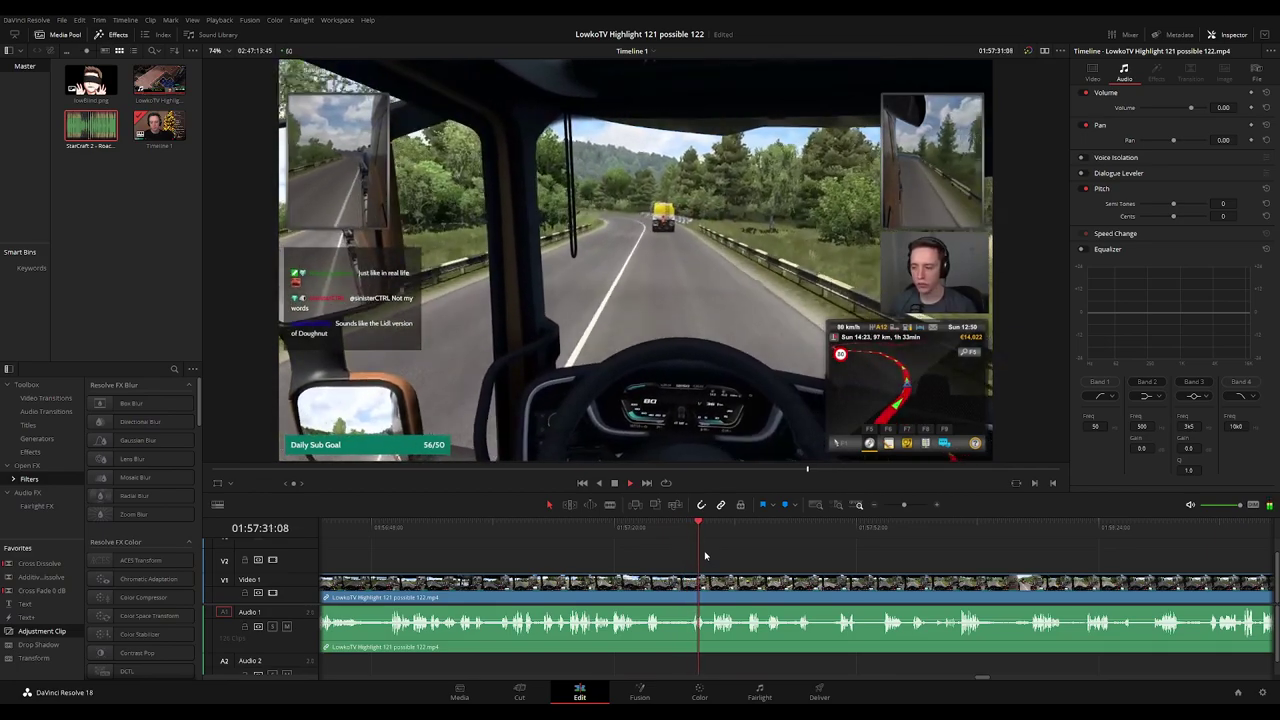
{"action": "scroll", "coordinate": [735, 564], "scroll_direction": "right", "scroll_amount": 1}
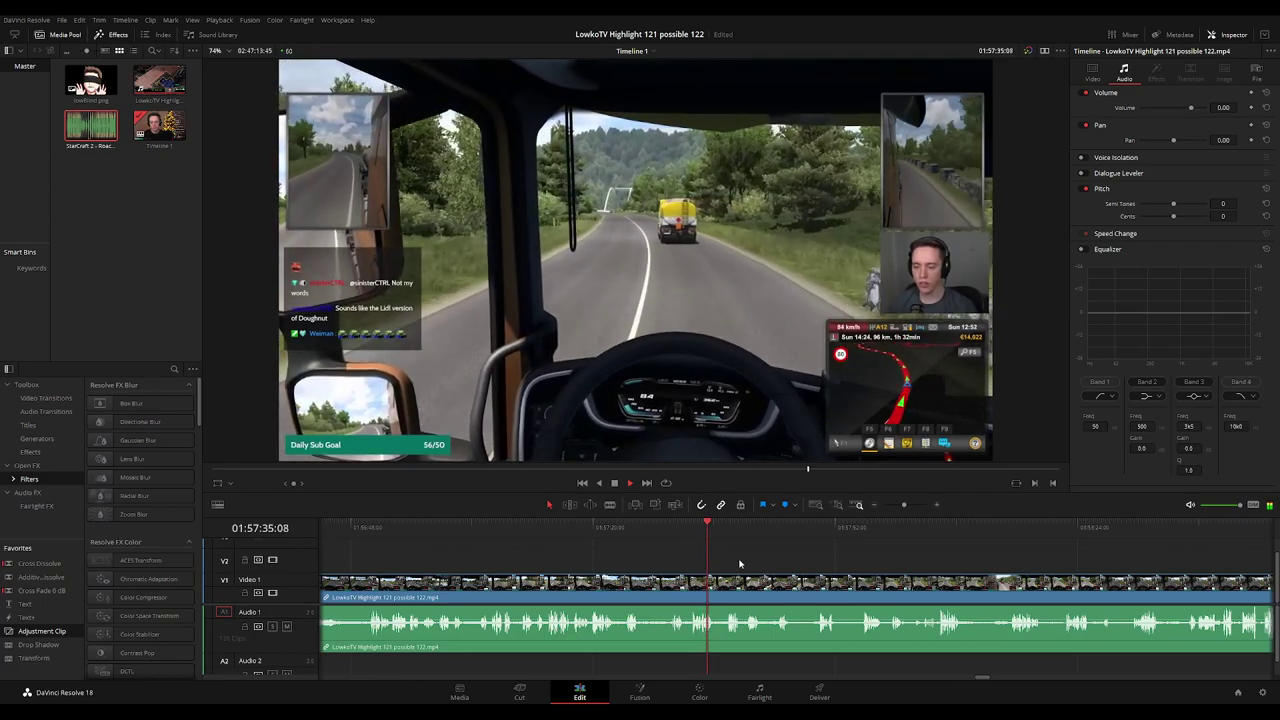
{"action": "scroll", "coordinate": [777, 562], "scroll_direction": "right", "scroll_amount": 2}
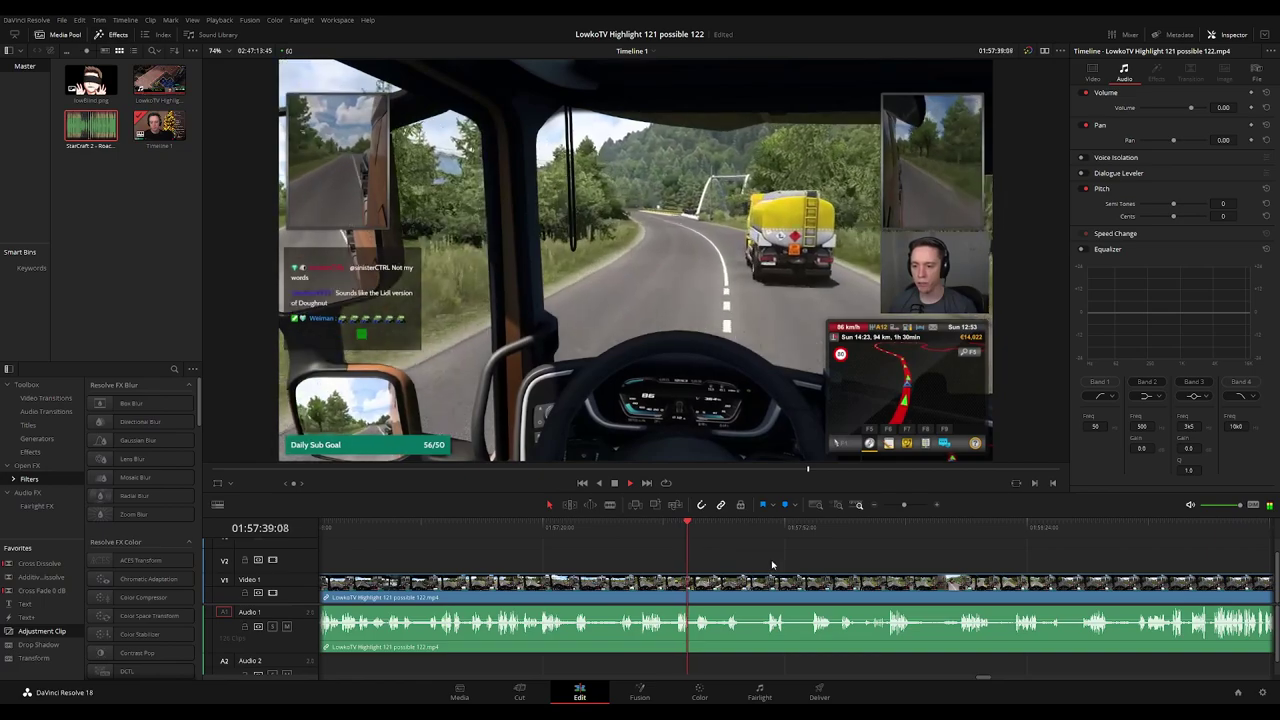
{"action": "scroll", "coordinate": [729, 565], "scroll_direction": "right", "scroll_amount": 1}
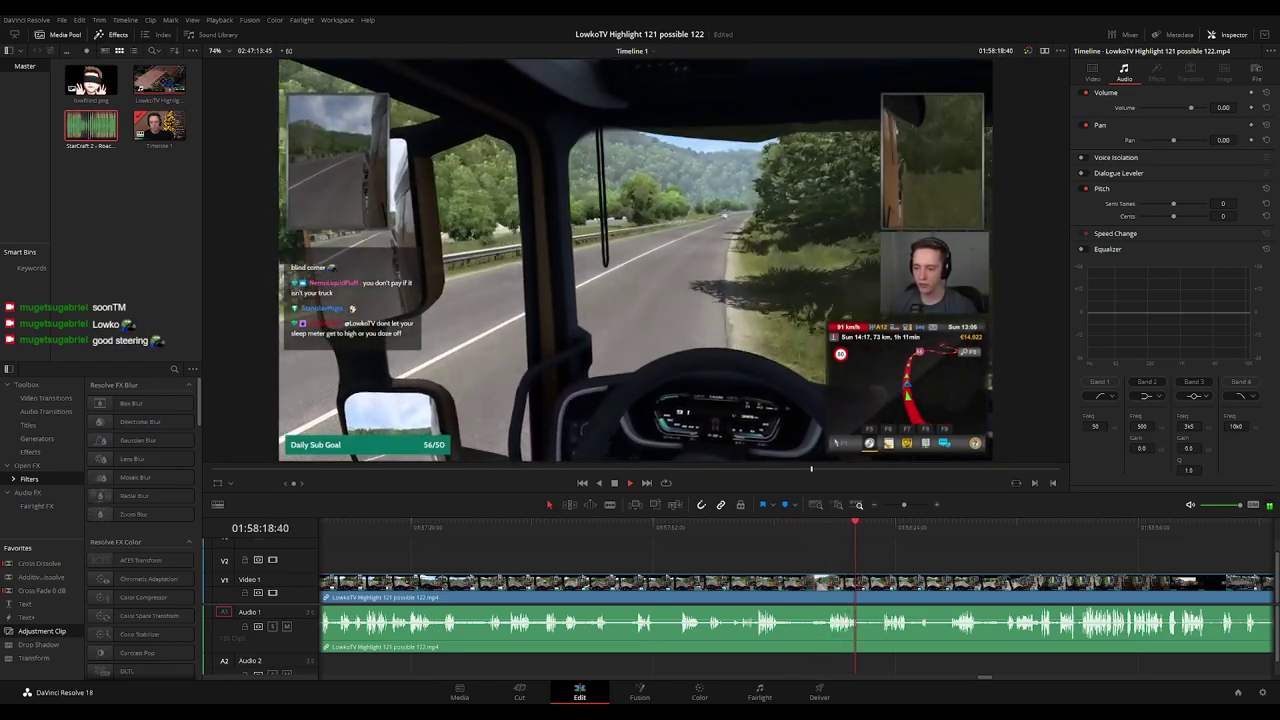
{"action": "left_click_drag", "start_coordinate": [910, 563], "coordinate": [860, 555]}
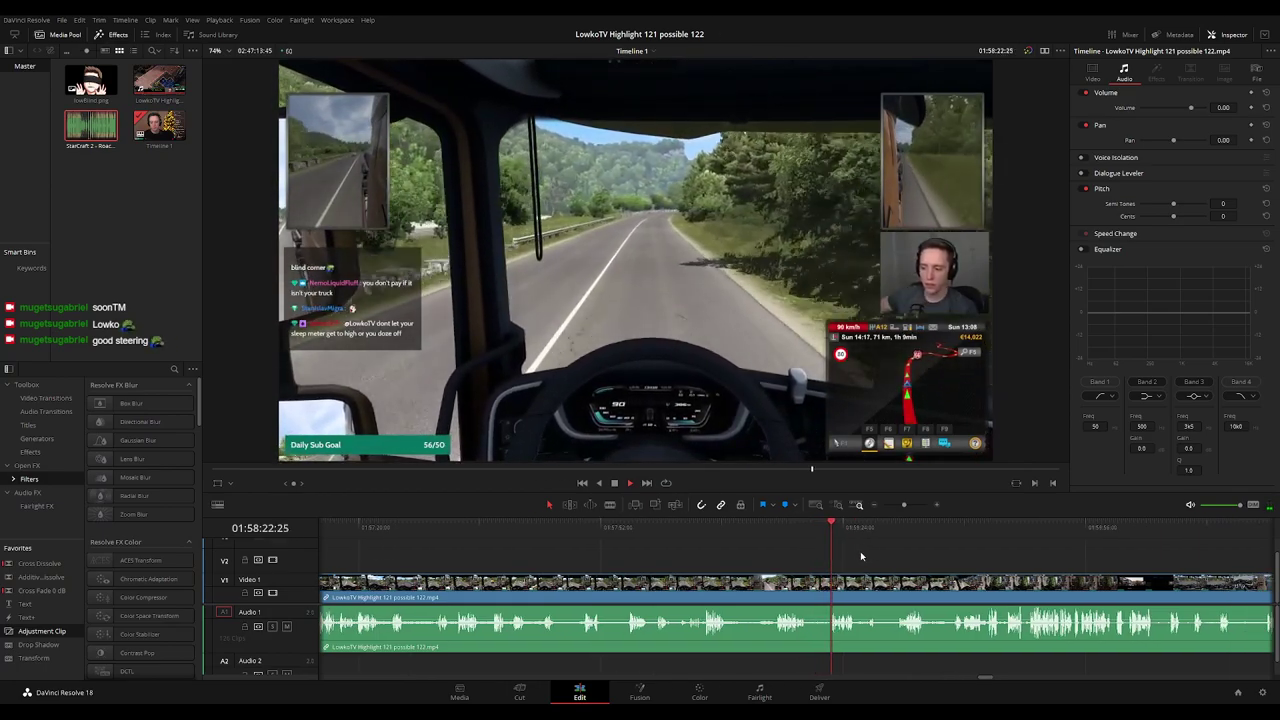
{"action": "scroll", "coordinate": [925, 568], "scroll_direction": "right", "scroll_amount": 1}
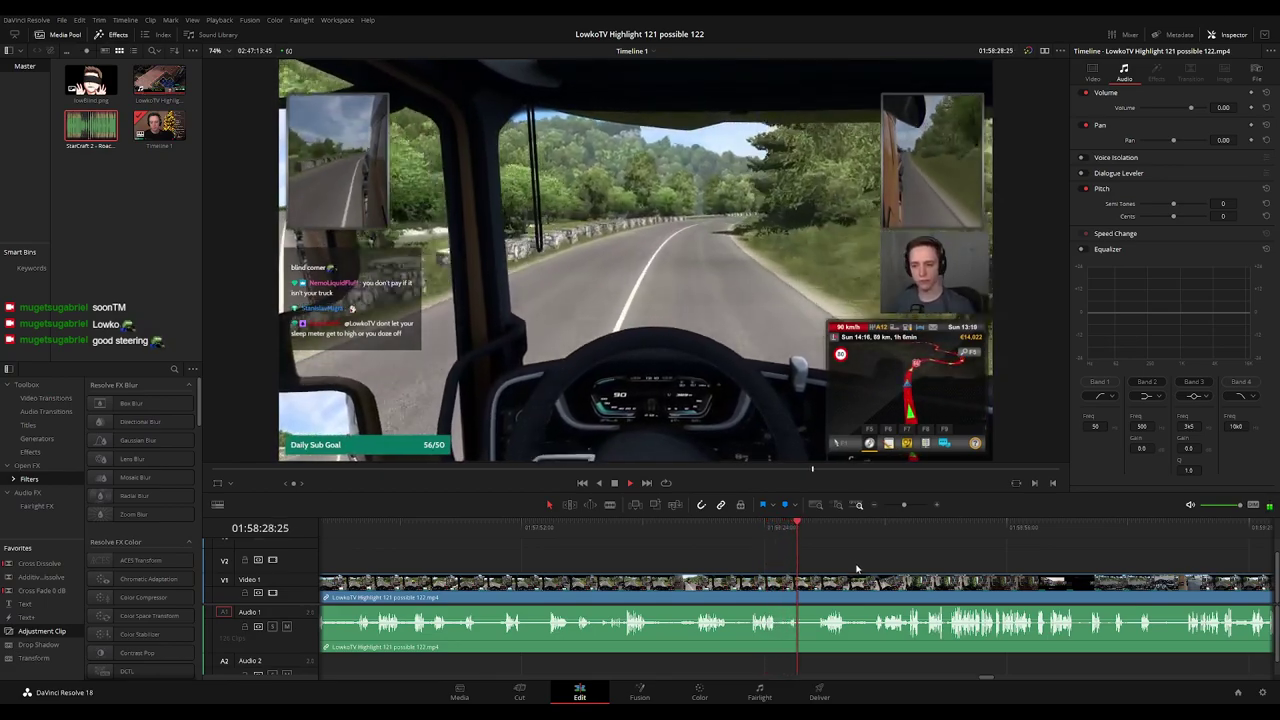
{"action": "scroll", "coordinate": [840, 571], "scroll_direction": "right", "scroll_amount": 1}
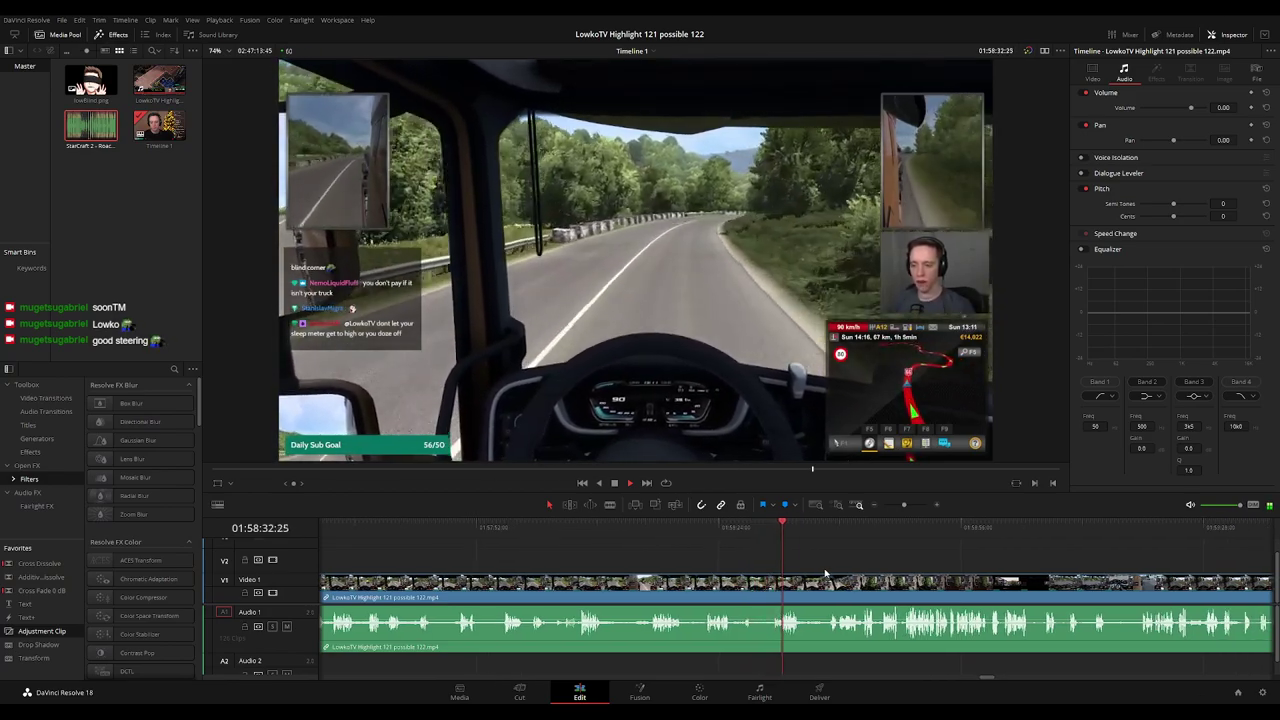
{"action": "scroll", "coordinate": [849, 573], "scroll_direction": "right", "scroll_amount": 2}
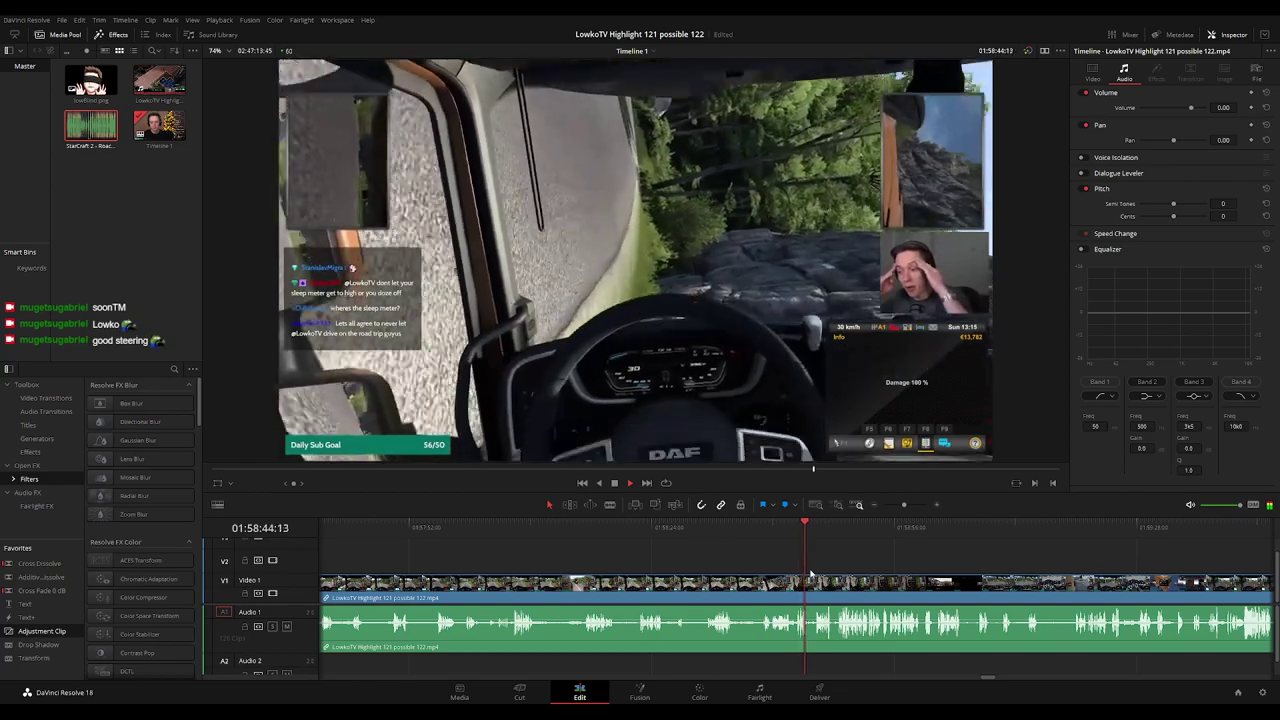
Replay the crash and review the towing and truck repair footage up to about 01:59:39, examining where an effect could be added.
{"action": "left_click", "coordinate": [797, 538]}
{"action": "left_click", "coordinate": [781, 538]}
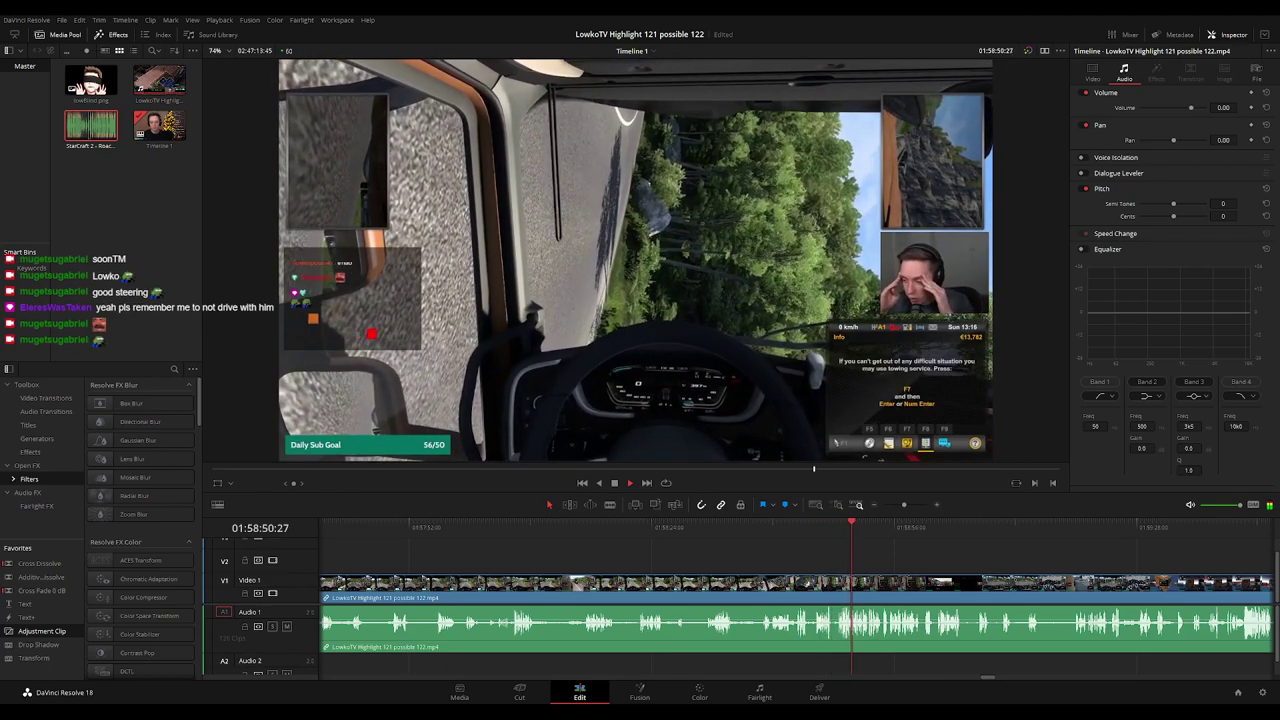
{"action": "left_click_drag", "start_coordinate": [923, 560], "coordinate": [730, 535]}
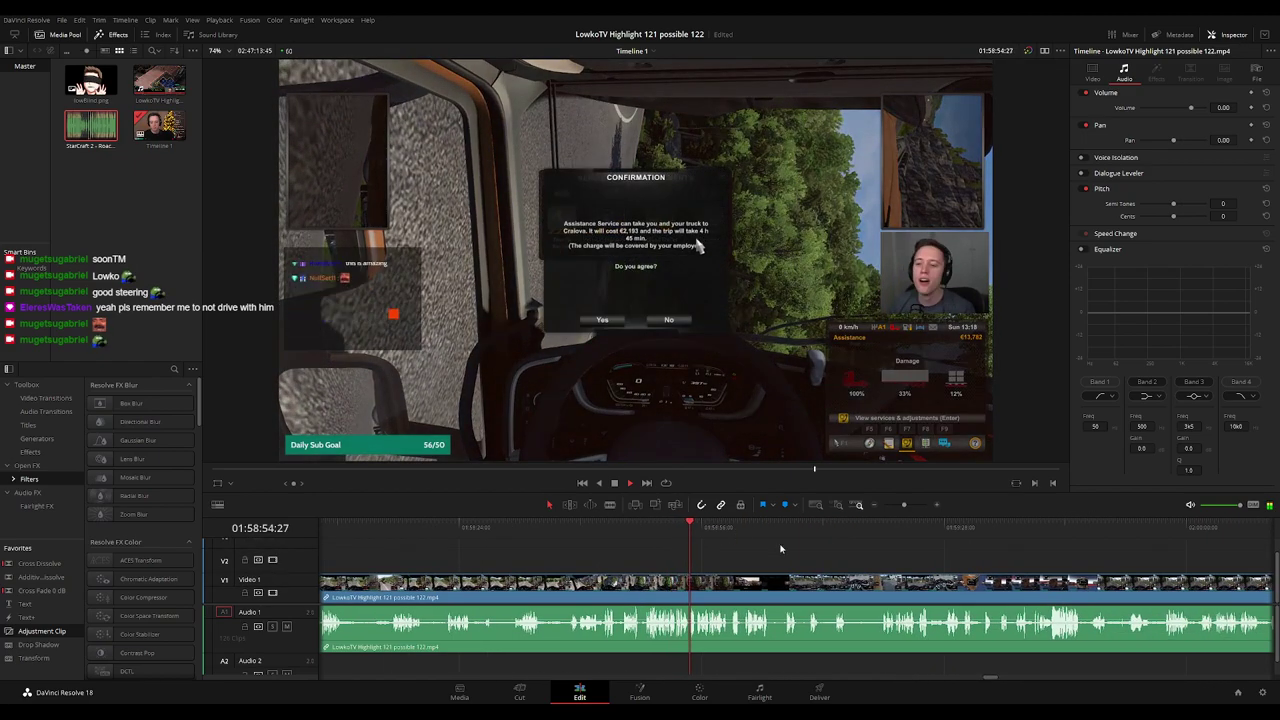
{"action": "scroll", "coordinate": [759, 556], "scroll_direction": "right", "scroll_amount": 1}
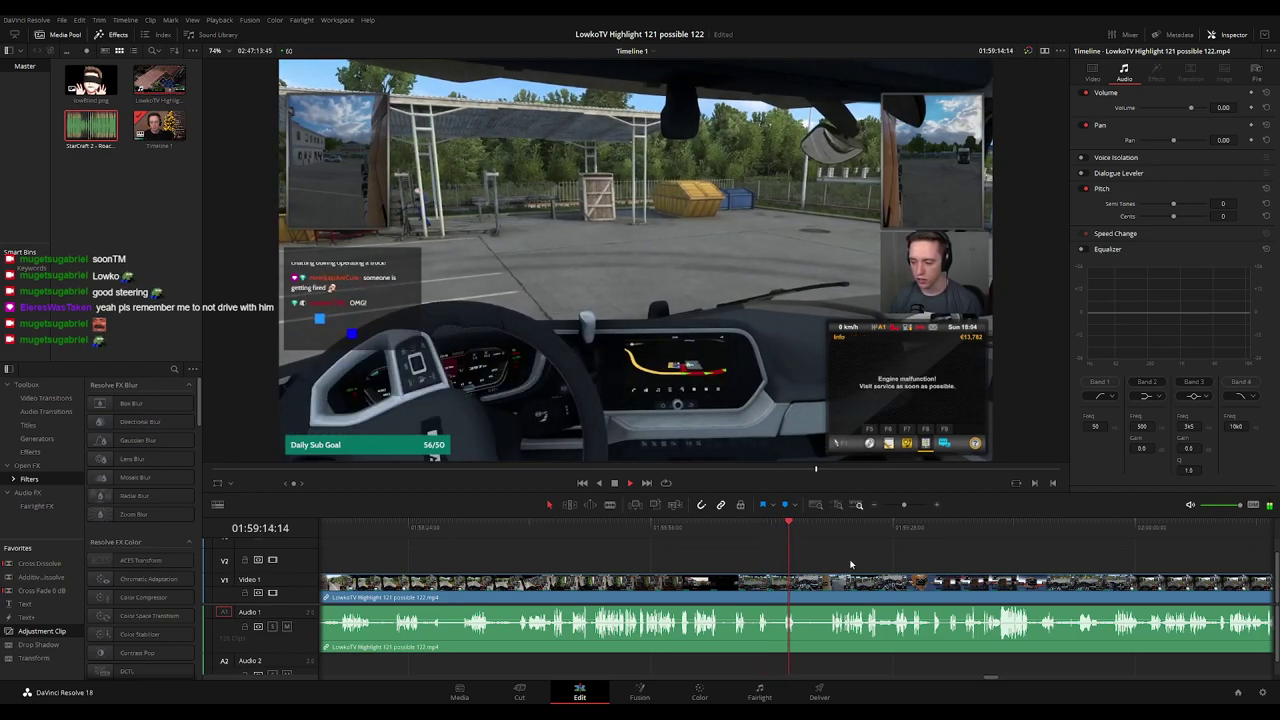
{"action": "left_click", "coordinate": [827, 529]}
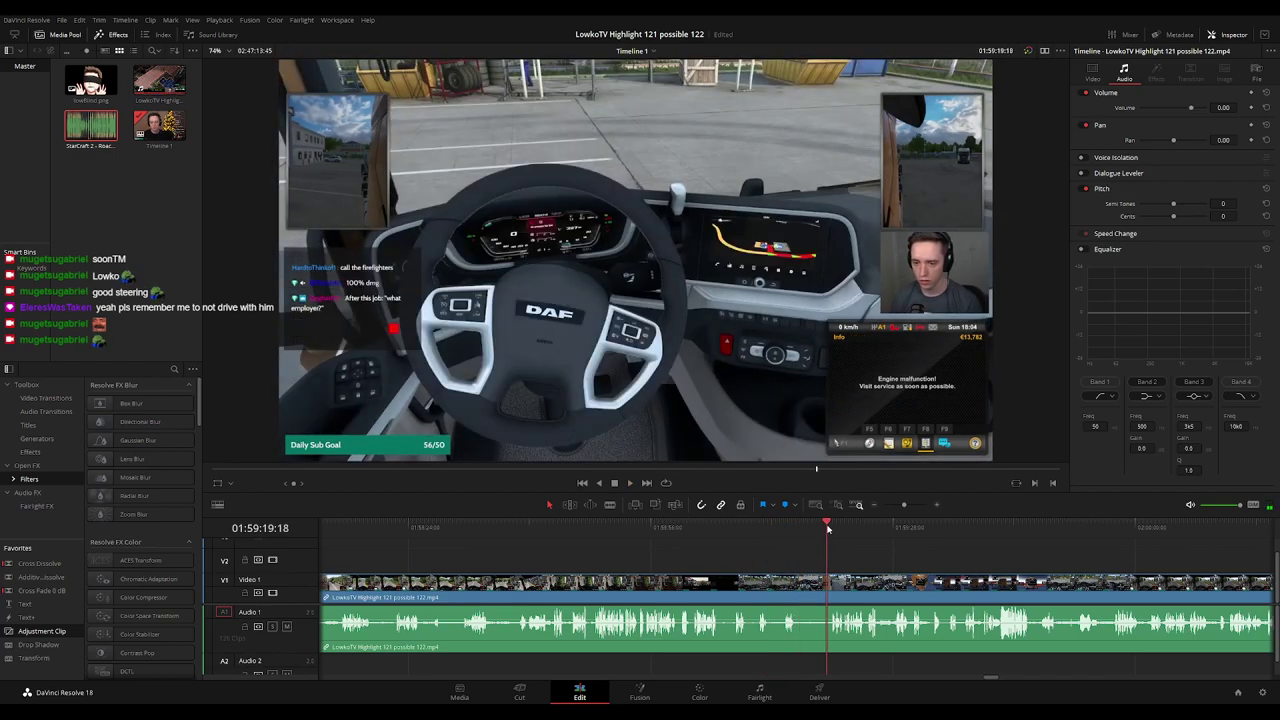
{"action": "left_click_drag", "start_coordinate": [969, 560], "coordinate": [700, 555]}
{"action": "key", "text": "ctrl+minus"}
{"action": "scroll", "coordinate": [794, 557], "scroll_direction": "down", "scroll_amount": 6}
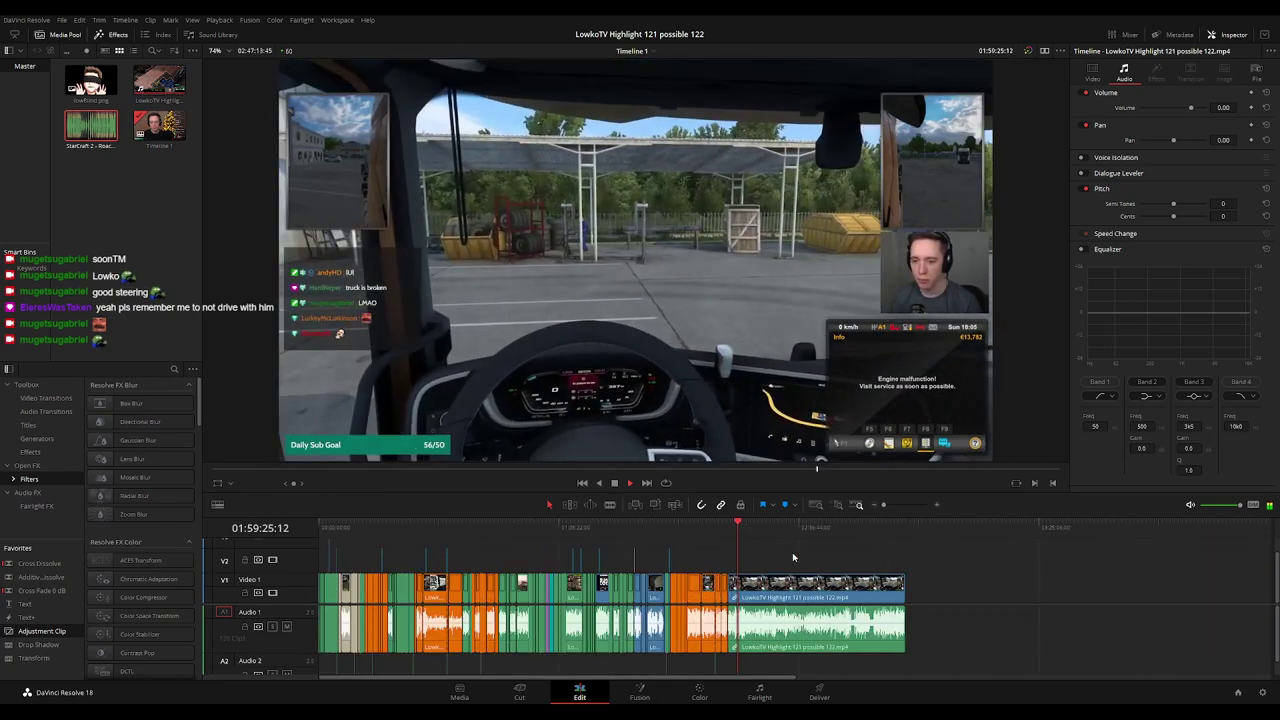
{"action": "scroll", "coordinate": [794, 557], "scroll_direction": "up", "scroll_amount": 7}
{"action": "scroll", "coordinate": [854, 560], "scroll_direction": "up", "scroll_amount": 2}
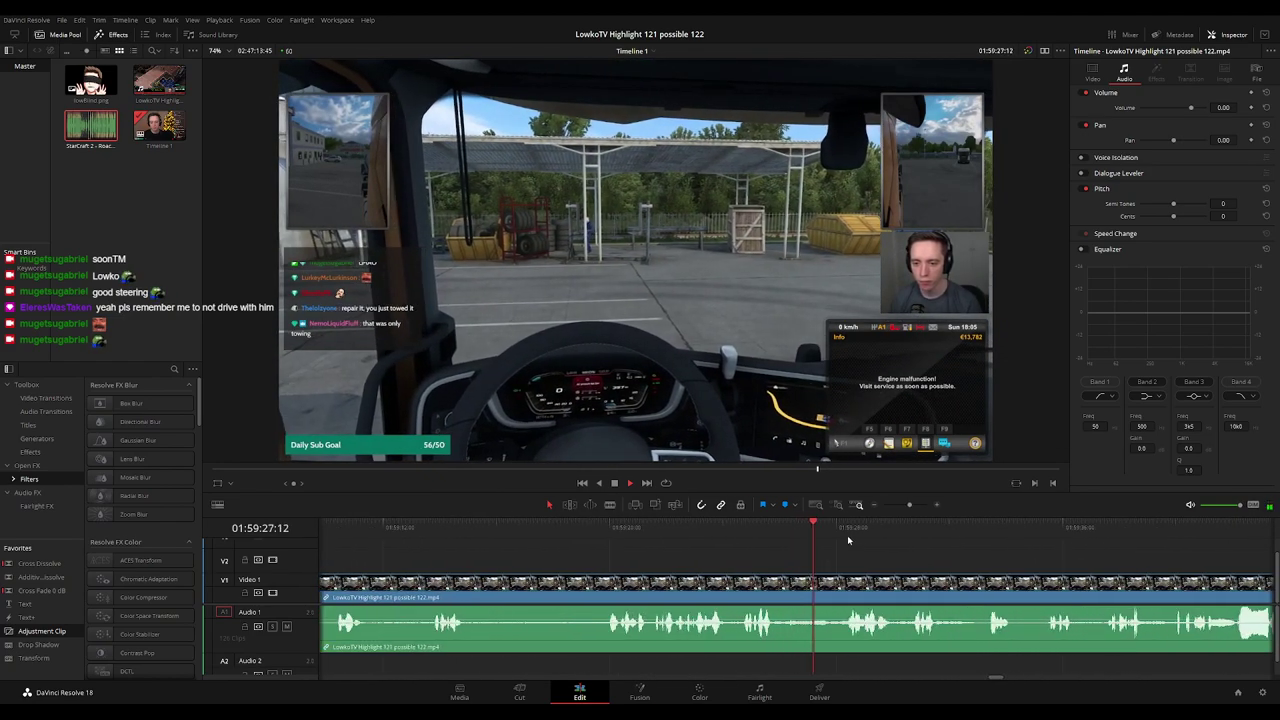
{"action": "left_click", "coordinate": [848, 532]}
{"action": "scroll", "coordinate": [960, 556], "scroll_direction": "right", "scroll_amount": 2}
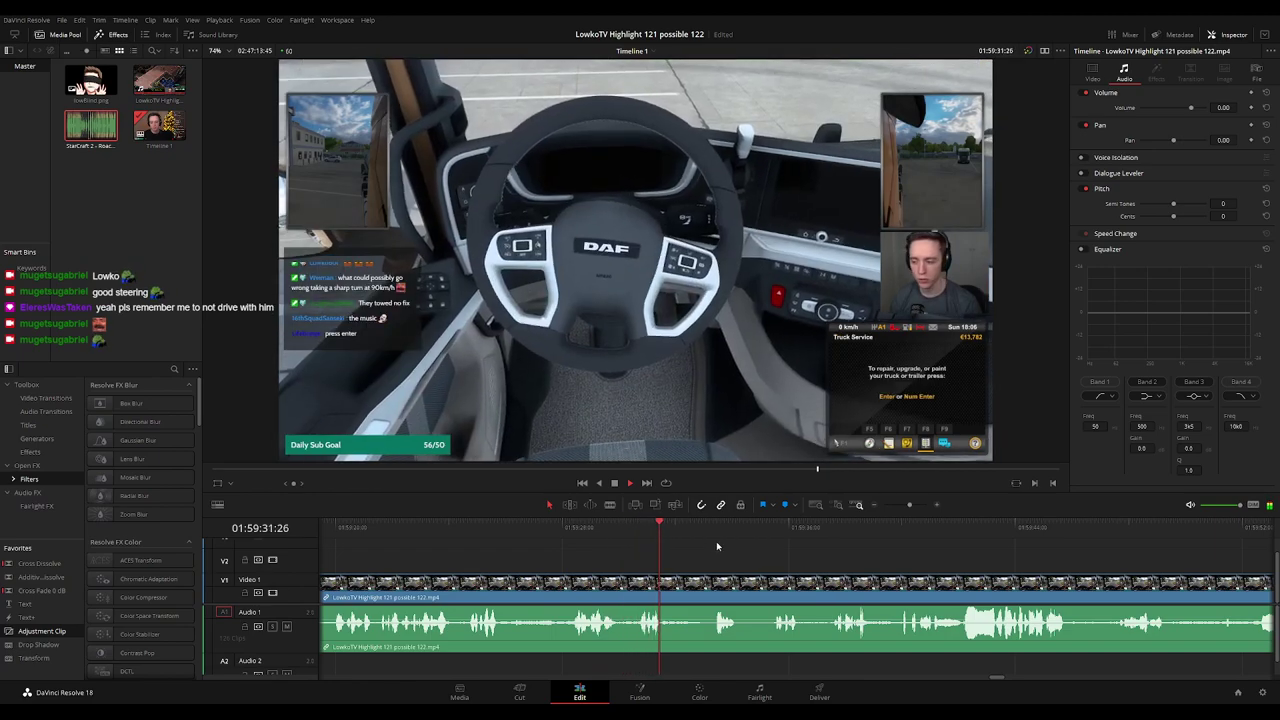
{"action": "left_click", "coordinate": [711, 528]}
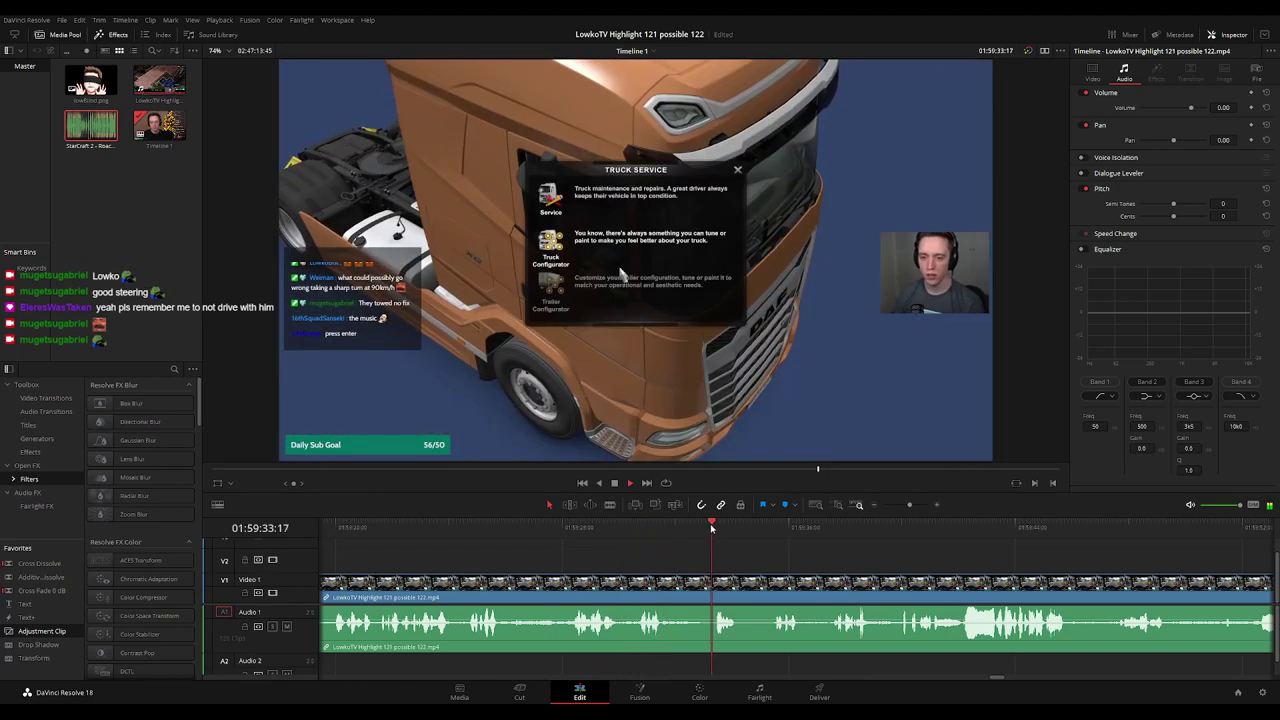
{"action": "left_click", "coordinate": [775, 530]}
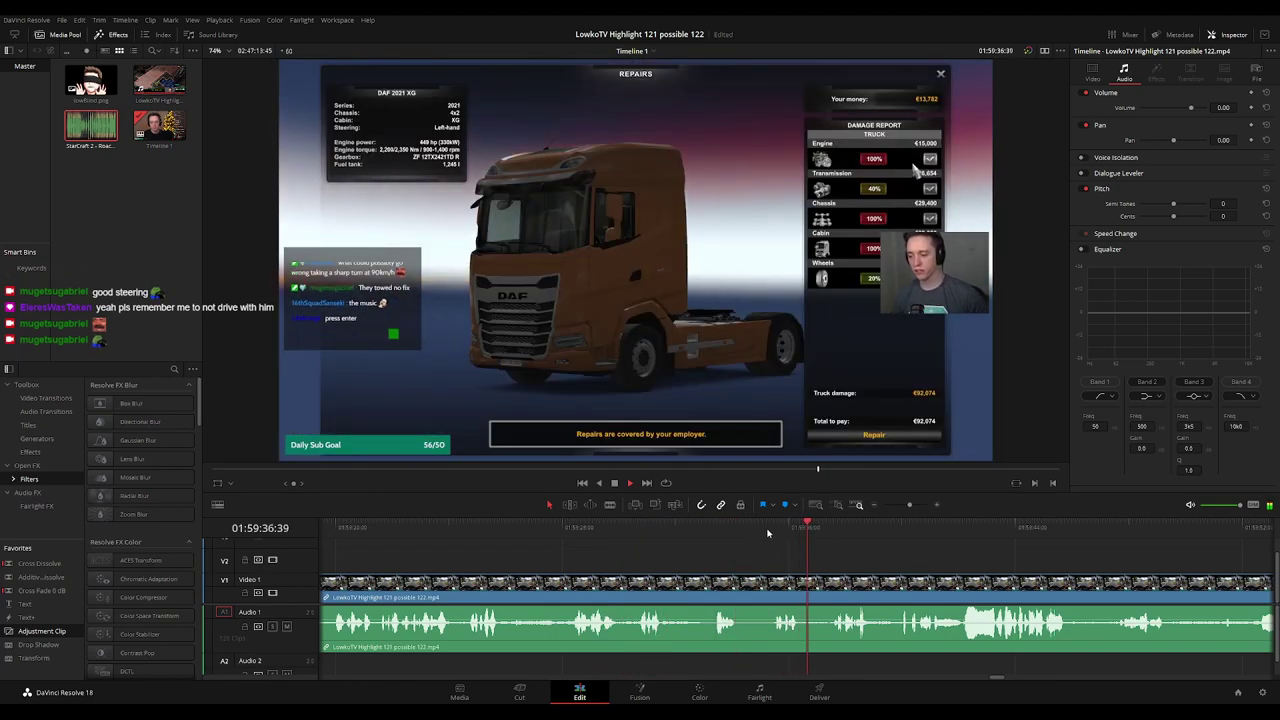
{"action": "left_click", "coordinate": [725, 532]}
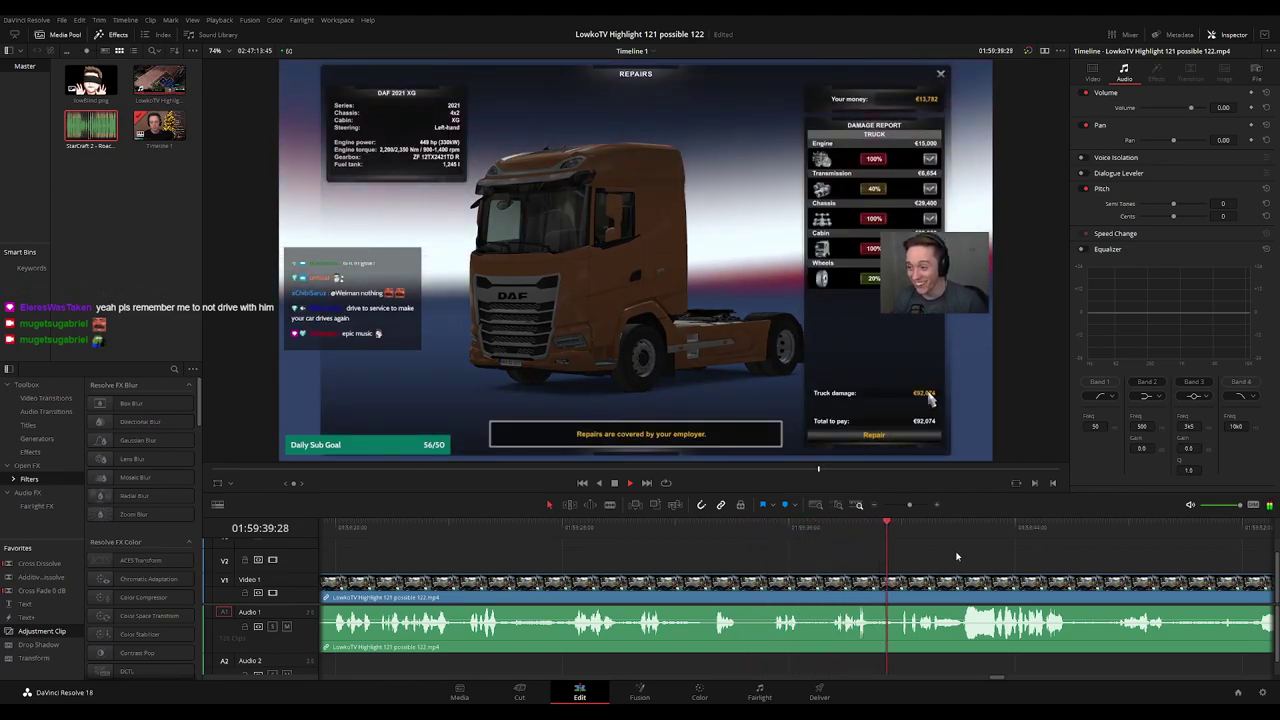
Add an adjustment clip over the repair screen at 01:59:37:12 with zoom 1.510, position X -485 and Y 240, and deselect it.
{"action": "left_click", "coordinate": [630, 533]}
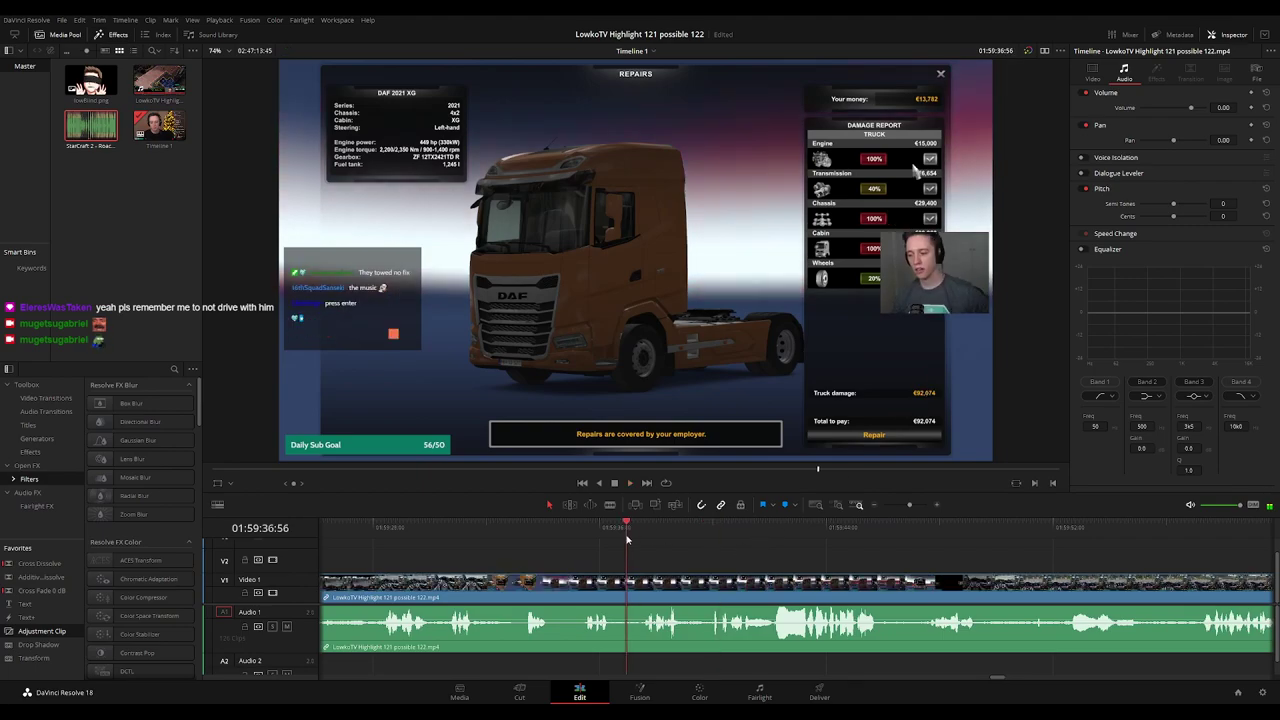
{"action": "left_click", "coordinate": [631, 539]}
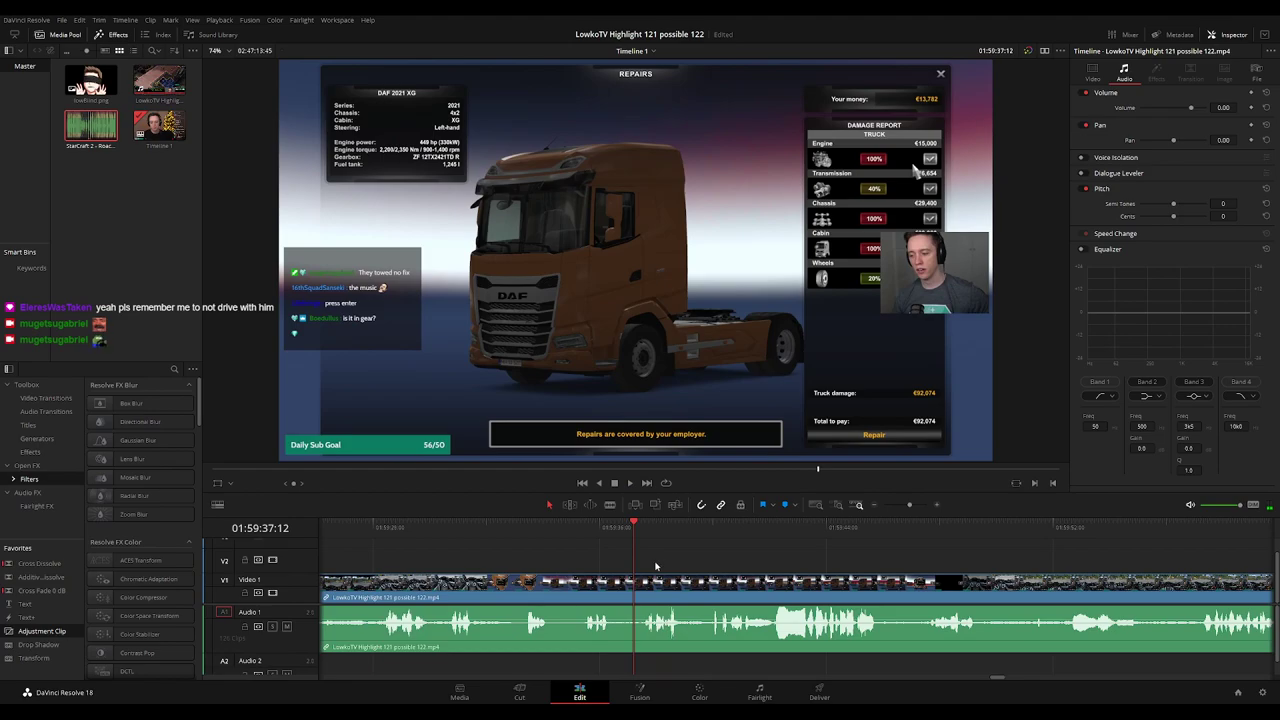
{"action": "left_click_drag", "start_coordinate": [66, 627], "coordinate": [690, 561]}
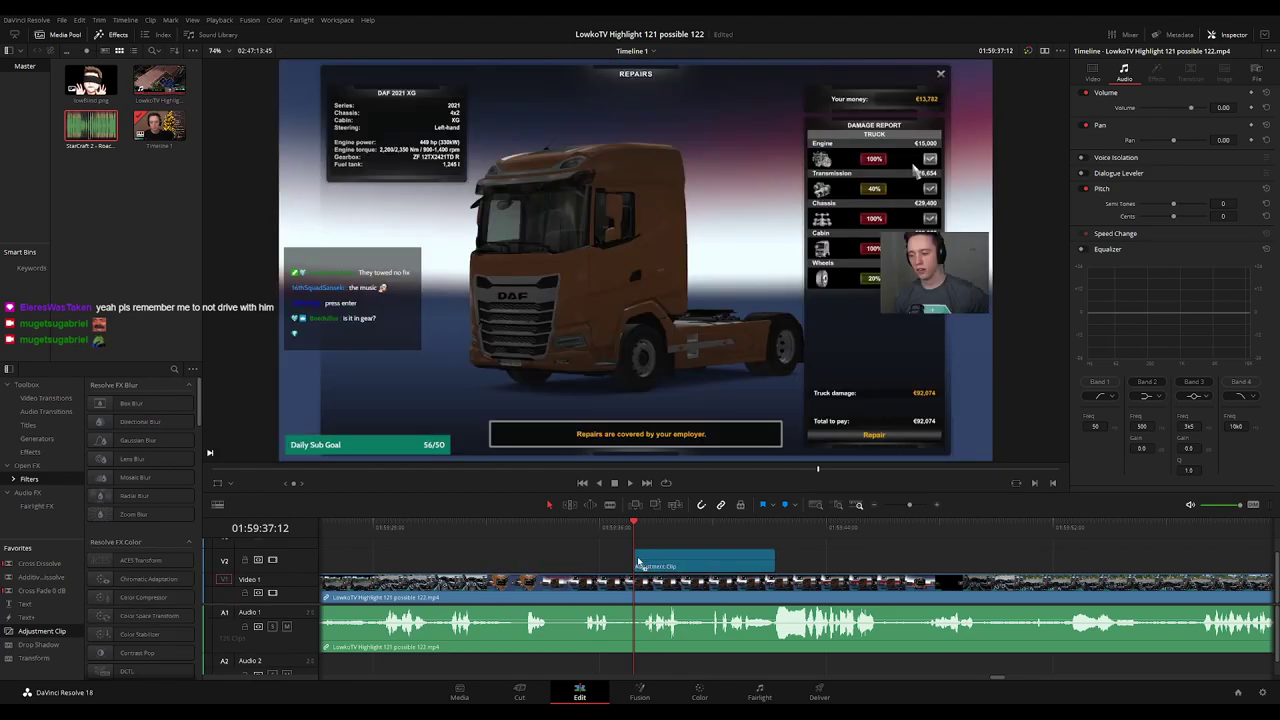
{"action": "left_click_drag", "start_coordinate": [1160, 107], "coordinate": [1206, 124]}
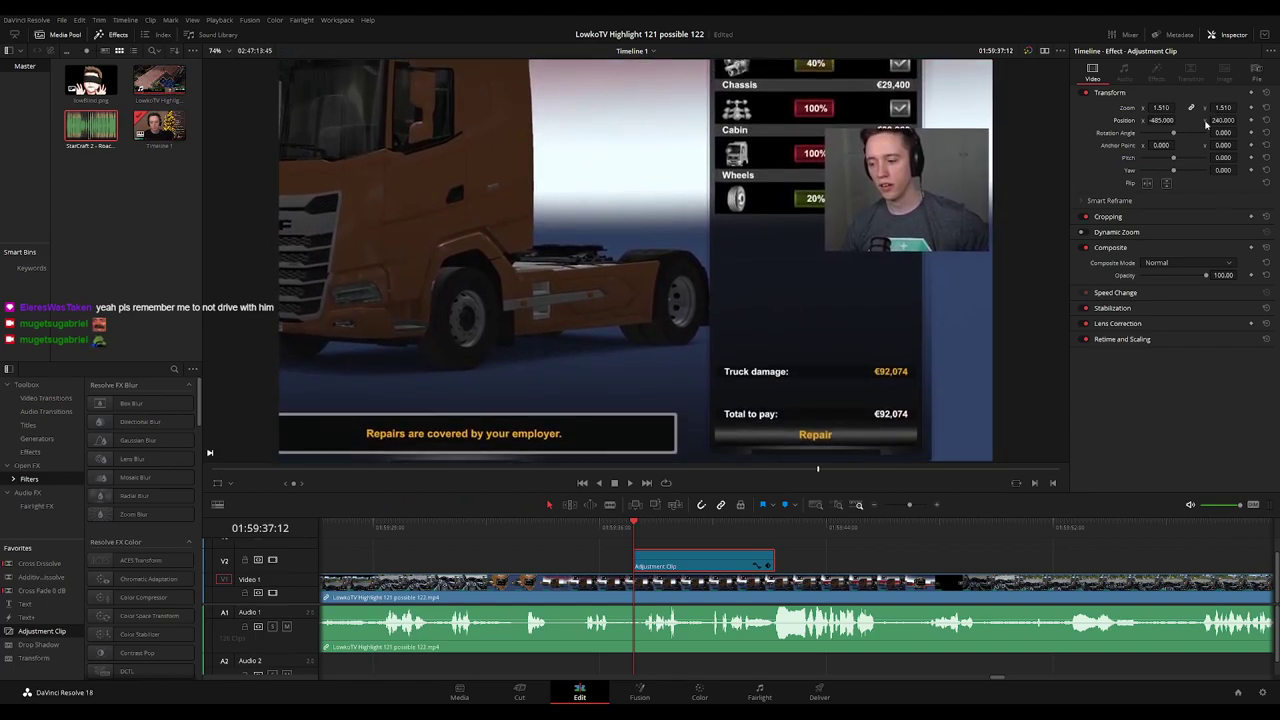
{"action": "key", "text": "space"}
{"action": "left_click", "coordinate": [891, 560]}
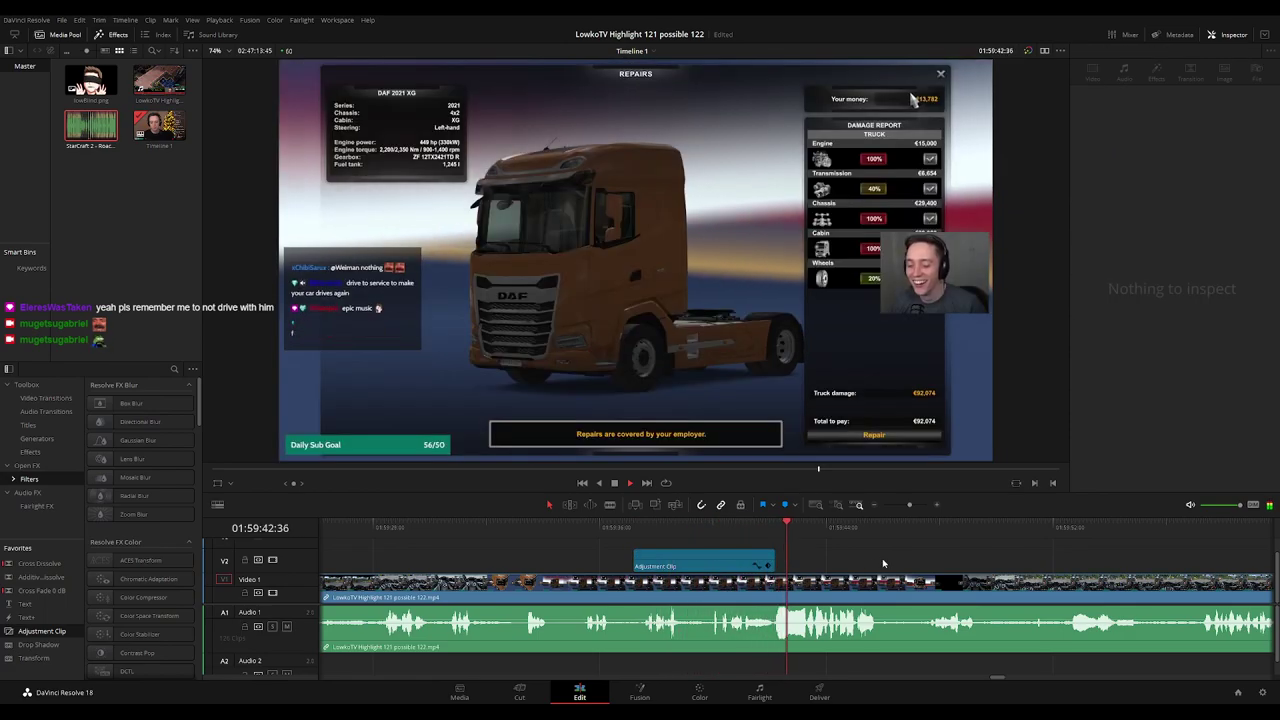
Play through the footage from the end of the truck repair to the Instagram profile scene near 02:00:52, checking for passages to edit.
{"action": "left_click_drag", "start_coordinate": [909, 560], "coordinate": [729, 542]}
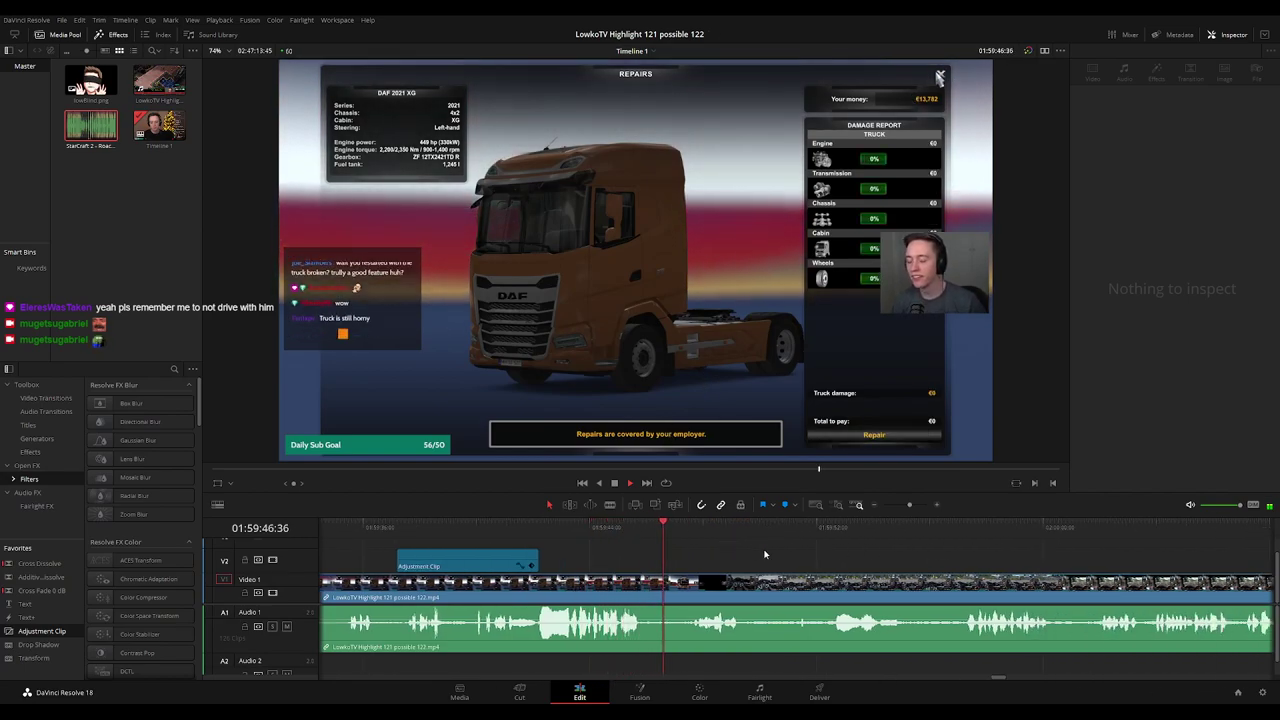
{"action": "scroll", "coordinate": [856, 565], "scroll_direction": "right", "scroll_amount": 2}
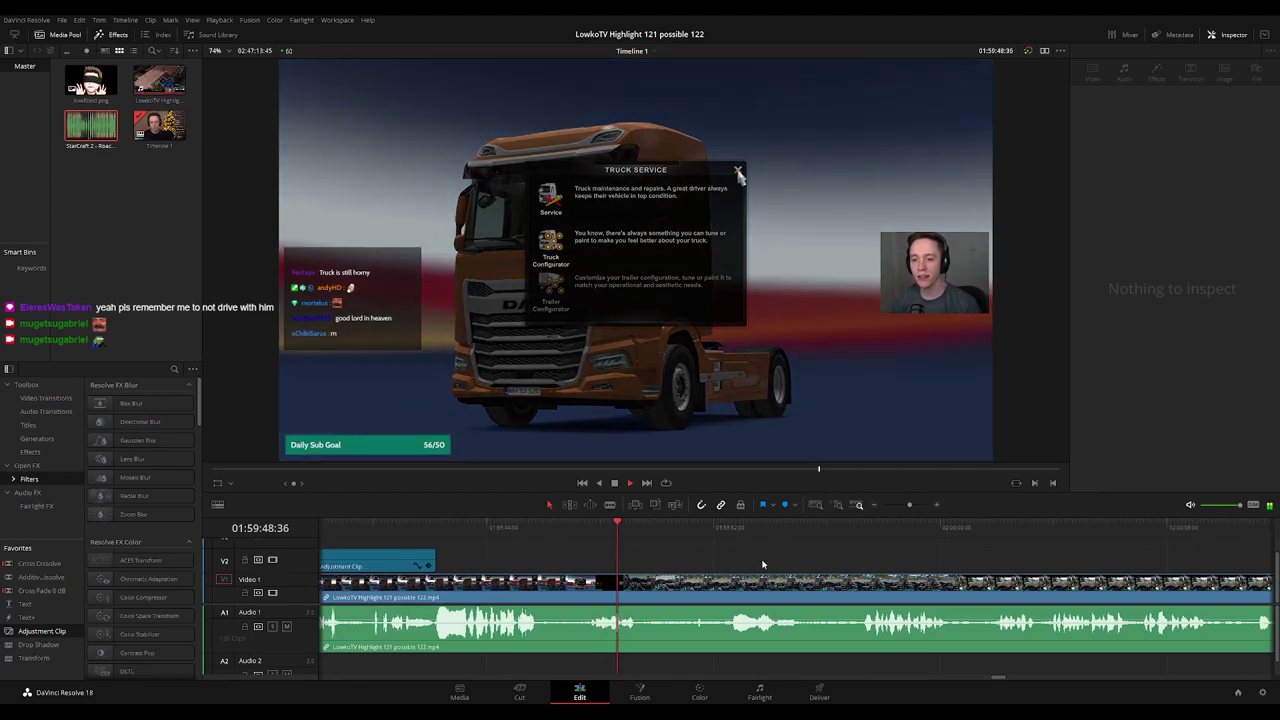
{"action": "left_click_drag", "start_coordinate": [675, 530], "coordinate": [711, 527]}
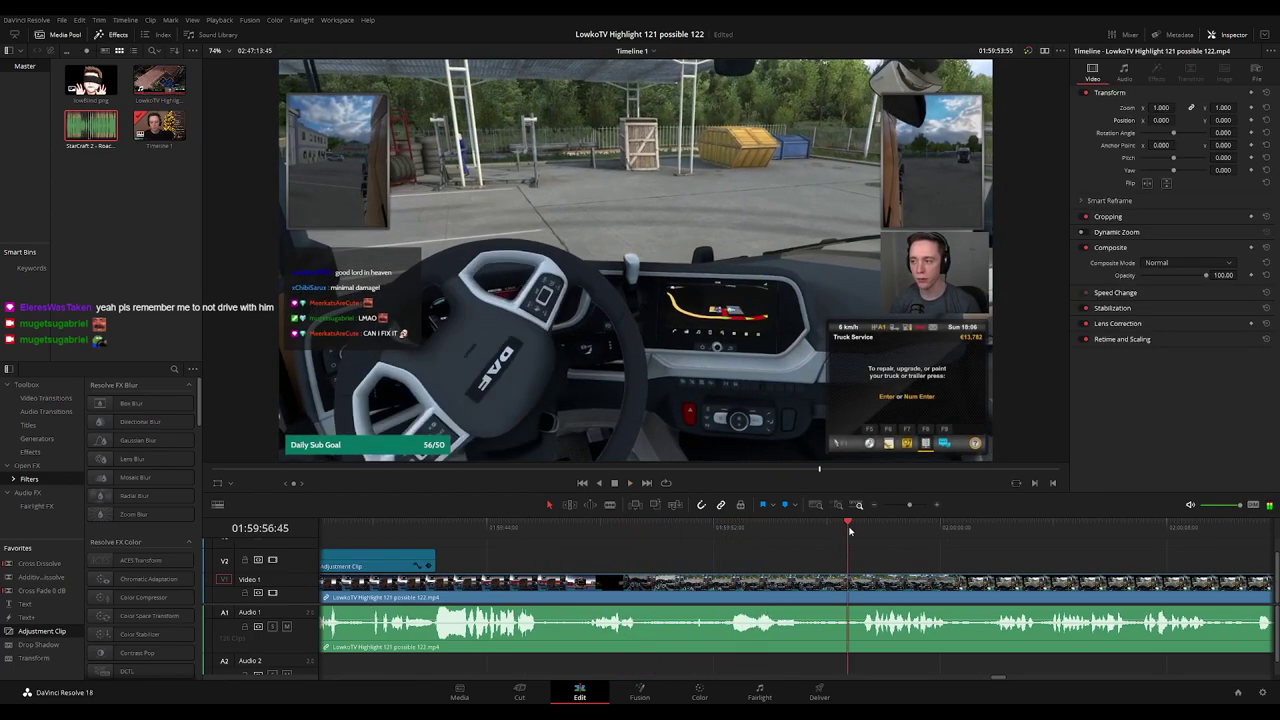
{"action": "scroll", "coordinate": [943, 546], "scroll_direction": "right", "scroll_amount": 5}
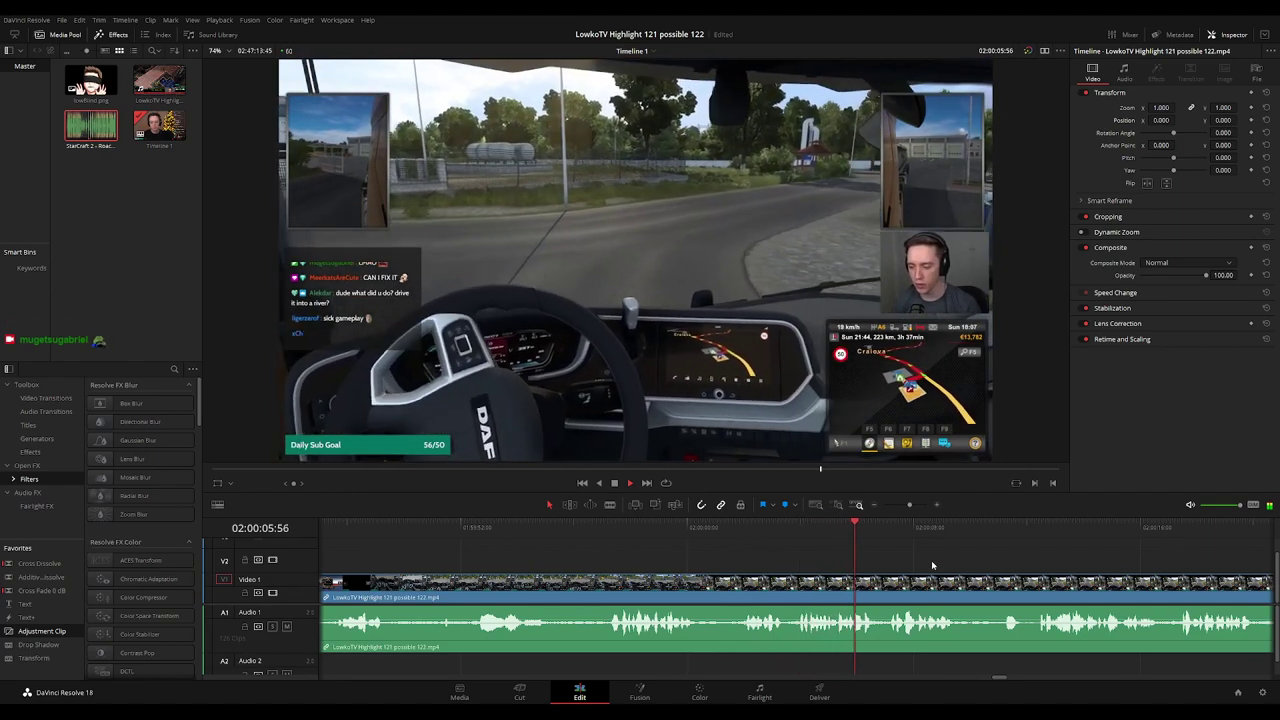
{"action": "left_click_drag", "start_coordinate": [1000, 564], "coordinate": [826, 542]}
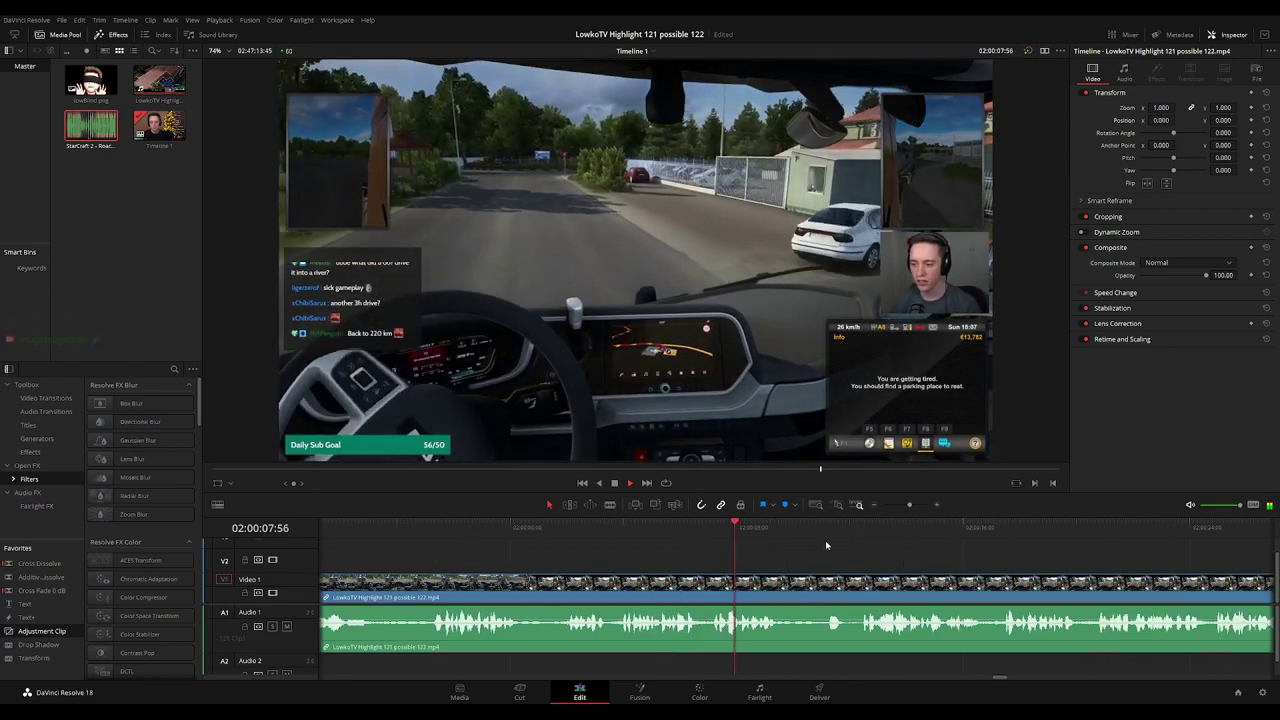
{"action": "scroll", "coordinate": [842, 548], "scroll_direction": "down", "scroll_amount": 3}
{"action": "scroll", "coordinate": [834, 547], "scroll_direction": "up", "scroll_amount": 1}
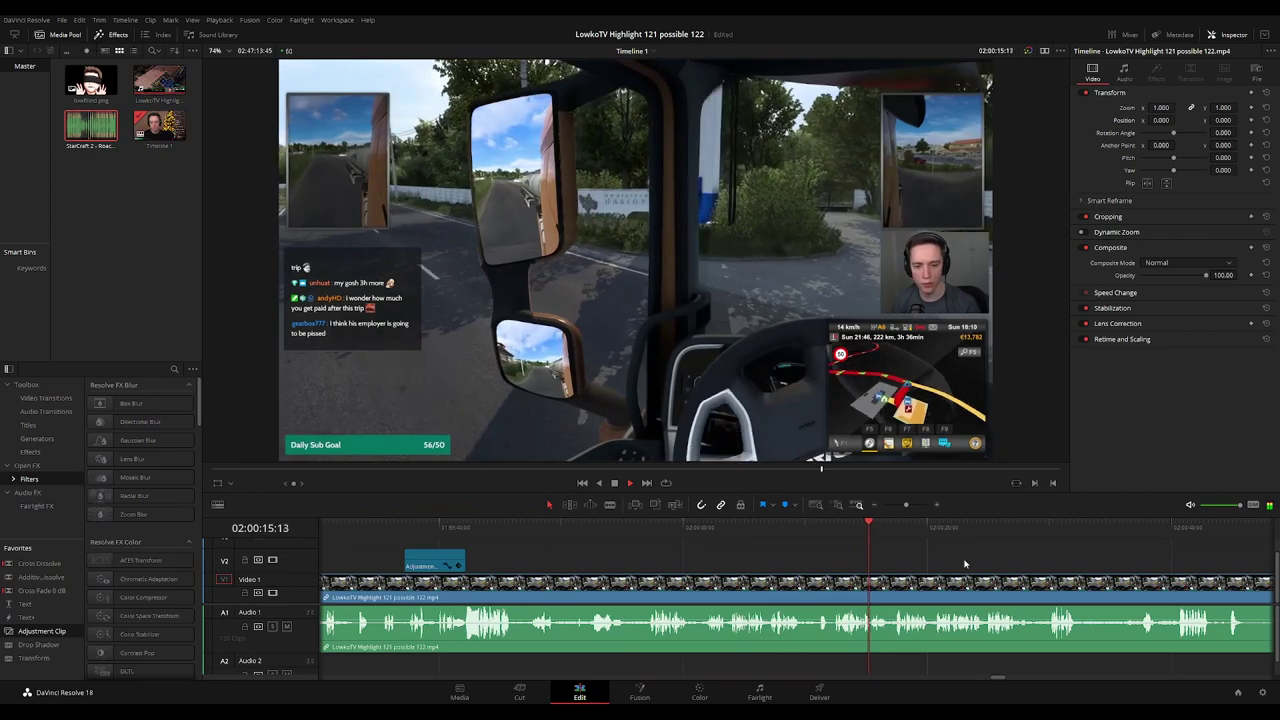
{"action": "left_click_drag", "start_coordinate": [964, 564], "coordinate": [839, 564]}
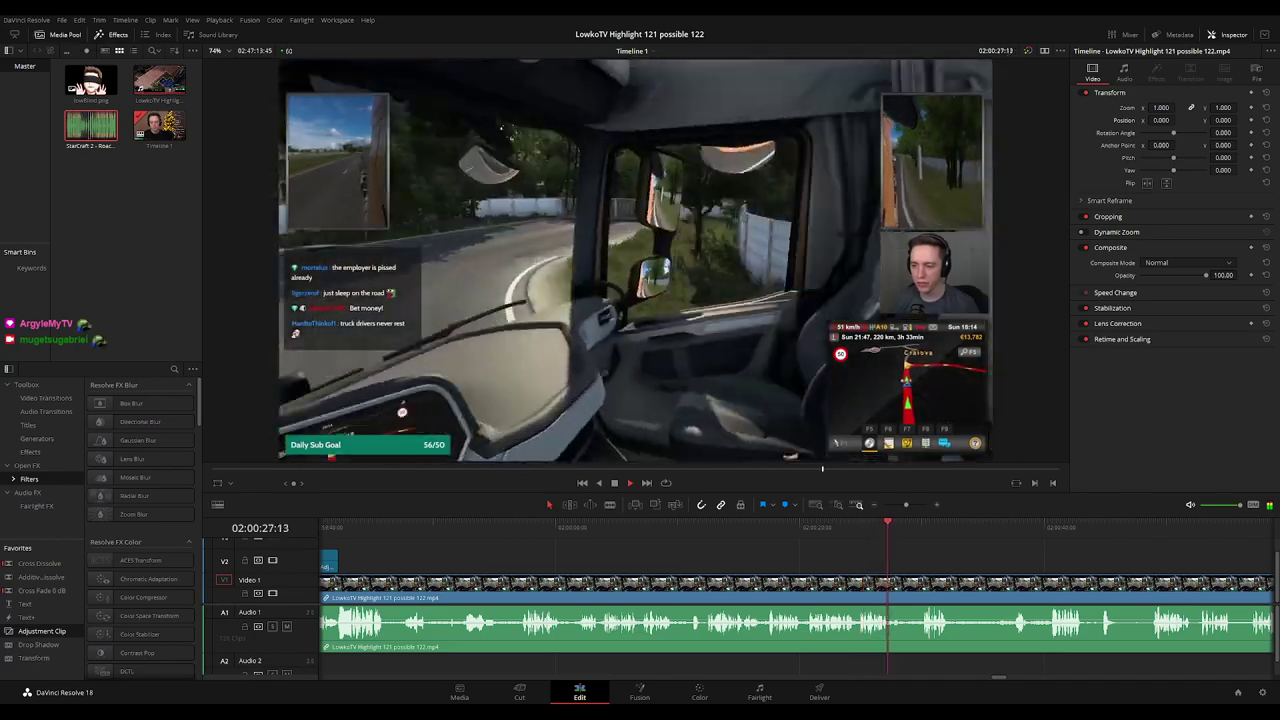
{"action": "left_click", "coordinate": [858, 525]}
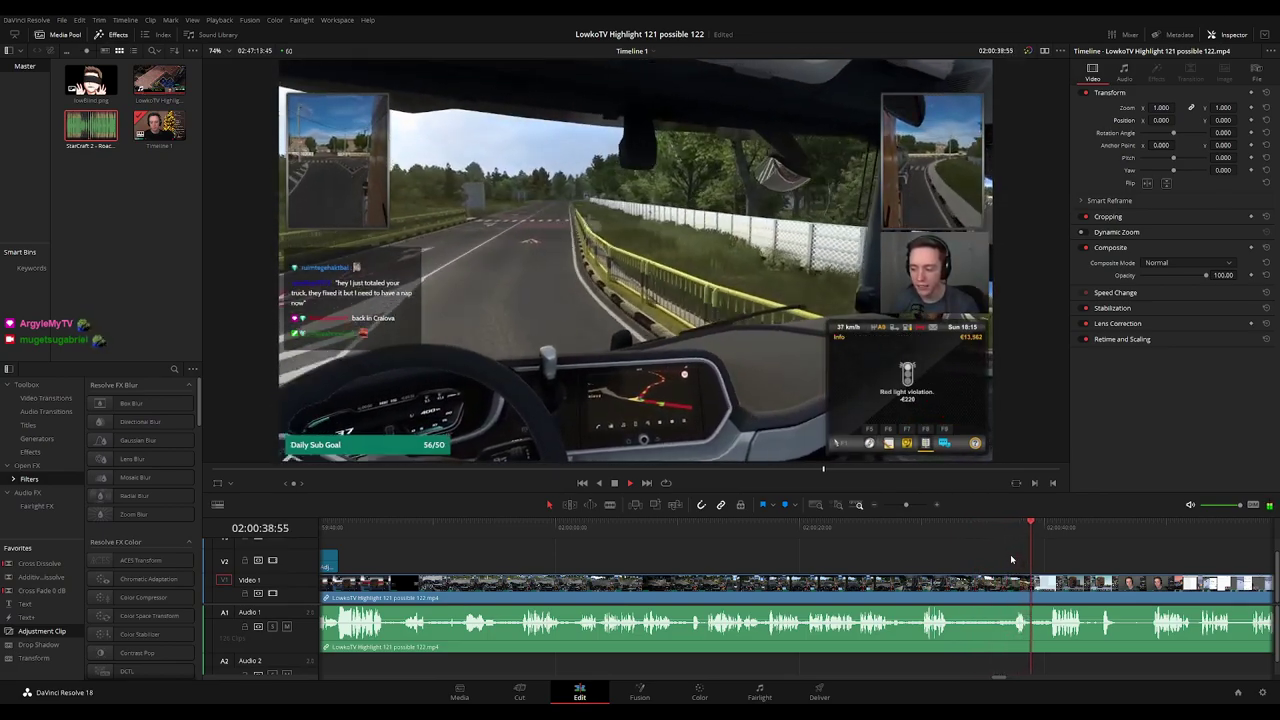
{"action": "left_click_drag", "start_coordinate": [1123, 561], "coordinate": [883, 553]}
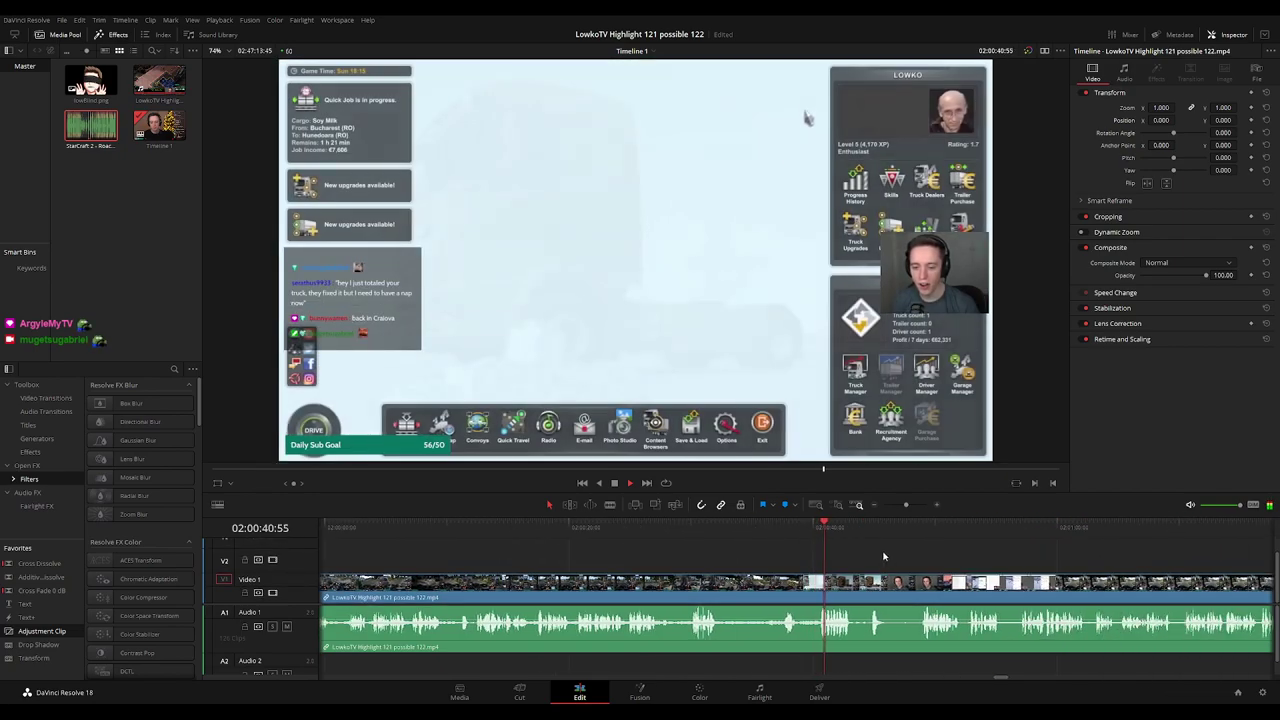
{"action": "scroll", "coordinate": [883, 557], "scroll_direction": "right", "scroll_amount": 2}
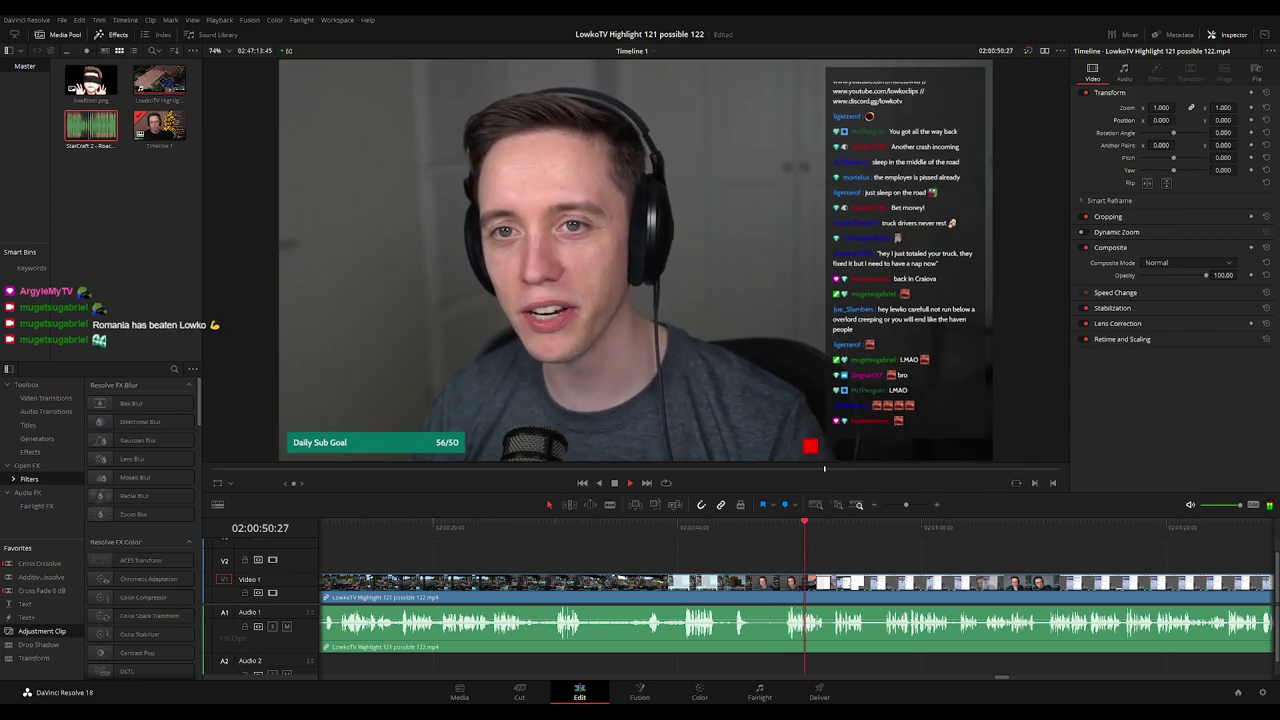
{"action": "left_click_drag", "start_coordinate": [897, 557], "coordinate": [717, 539]}
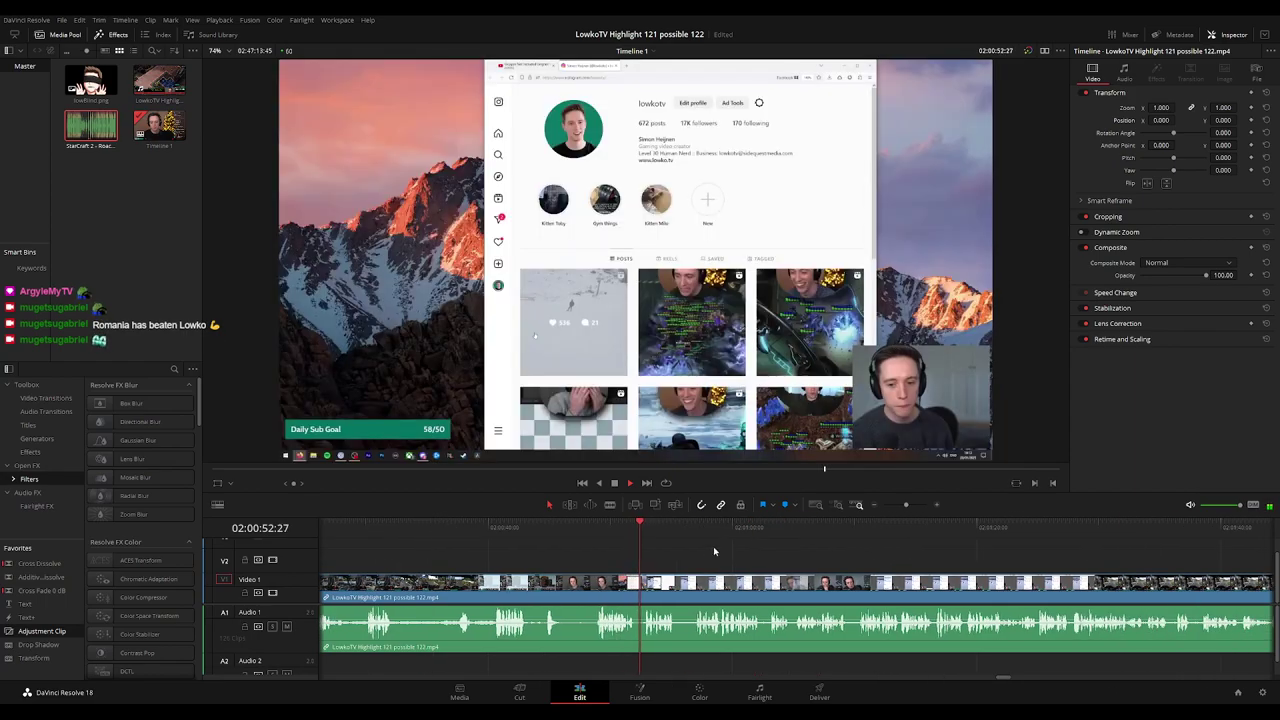
Cut out the short silent piece starting at 02:00:52:04 where the Instagram profile appears, and close the gap it leaves.
{"action": "key", "text": "ctrl+equal"}
{"action": "key", "text": "ctrl+equal"}
{"action": "key", "text": "ctrl+equal"}
{"action": "left_click_drag", "start_coordinate": [592, 530], "coordinate": [540, 535]}
{"action": "key", "text": "space"}
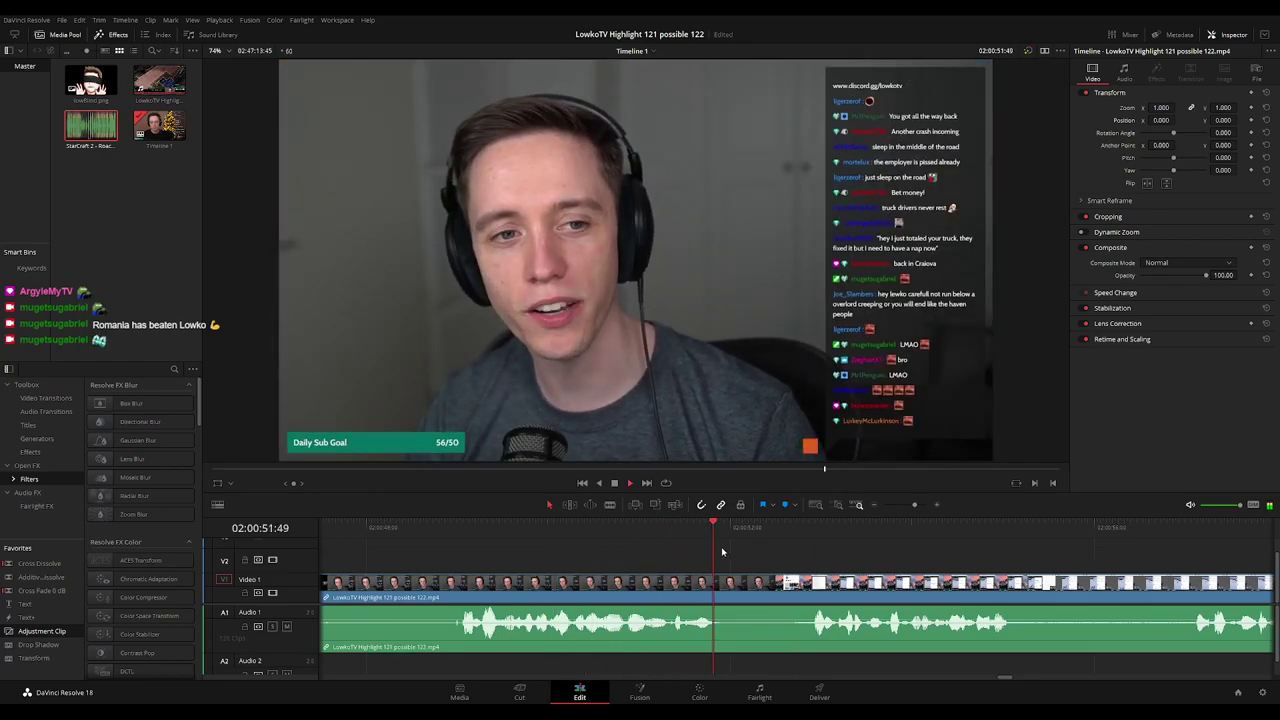
{"action": "key", "text": "space"}
{"action": "key", "text": "b"}
{"action": "left_click", "coordinate": [737, 580]}
{"action": "left_click", "coordinate": [782, 580]}
{"action": "key", "text": "a"}
{"action": "left_click", "coordinate": [769, 589]}
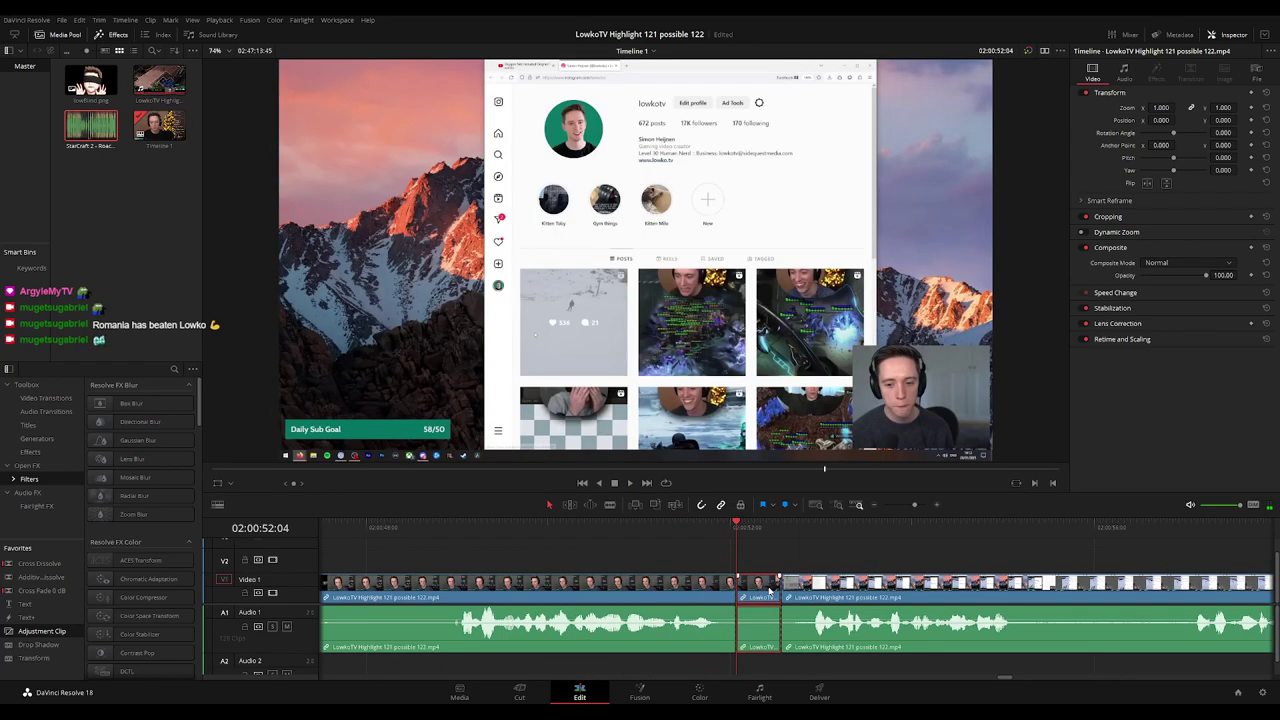
{"action": "key", "text": "Delete"}
{"action": "key", "text": "space"}
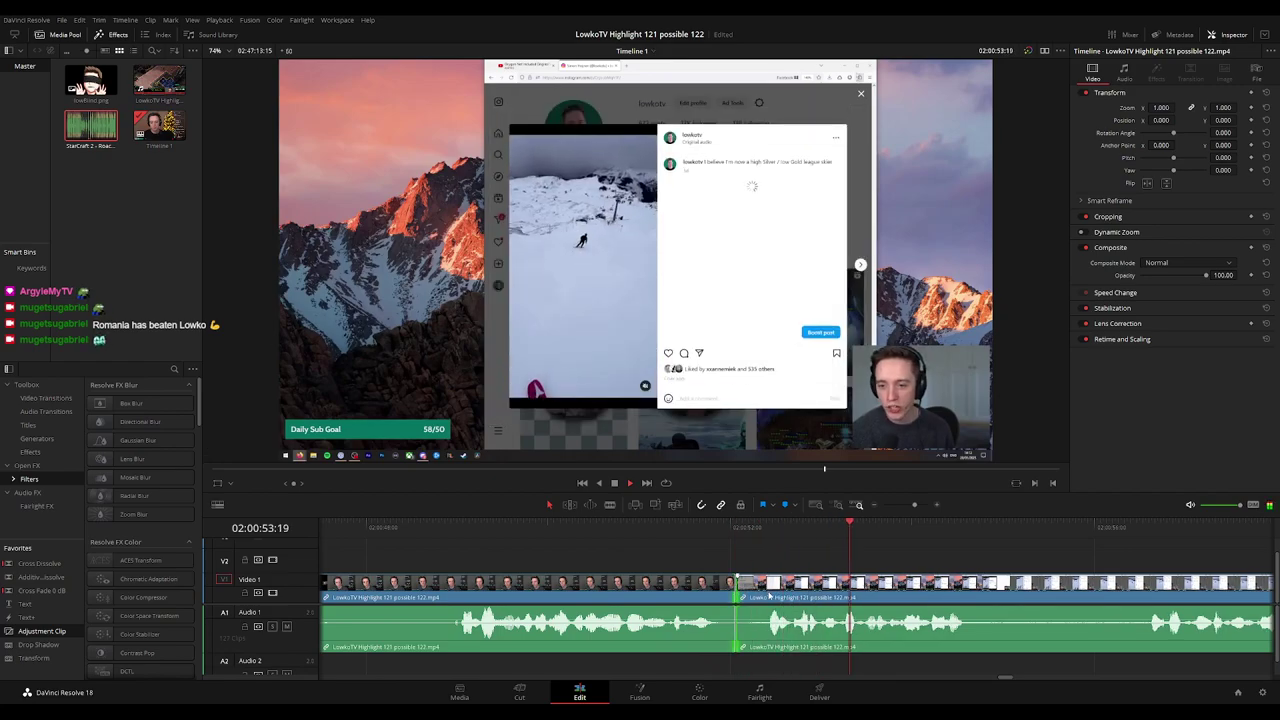
Colour the reviewed truck footage clip that ends at the cut around 02:00:52 orange and deselect it.
{"action": "key", "text": "ctrl+minus"}
{"action": "key", "text": "ctrl+minus"}
{"action": "key", "text": "ctrl+minus"}
{"action": "key", "text": "ctrl+minus"}
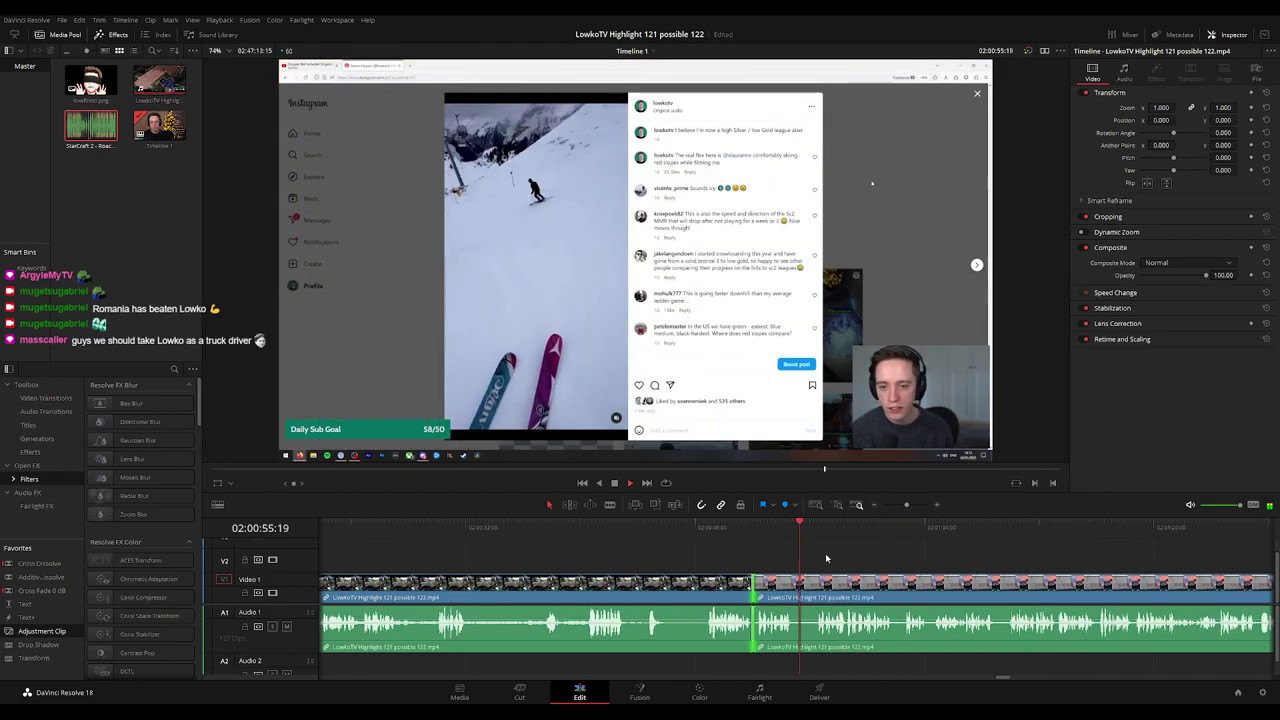
{"action": "left_click", "coordinate": [868, 554]}
{"action": "left_click", "coordinate": [625, 587]}
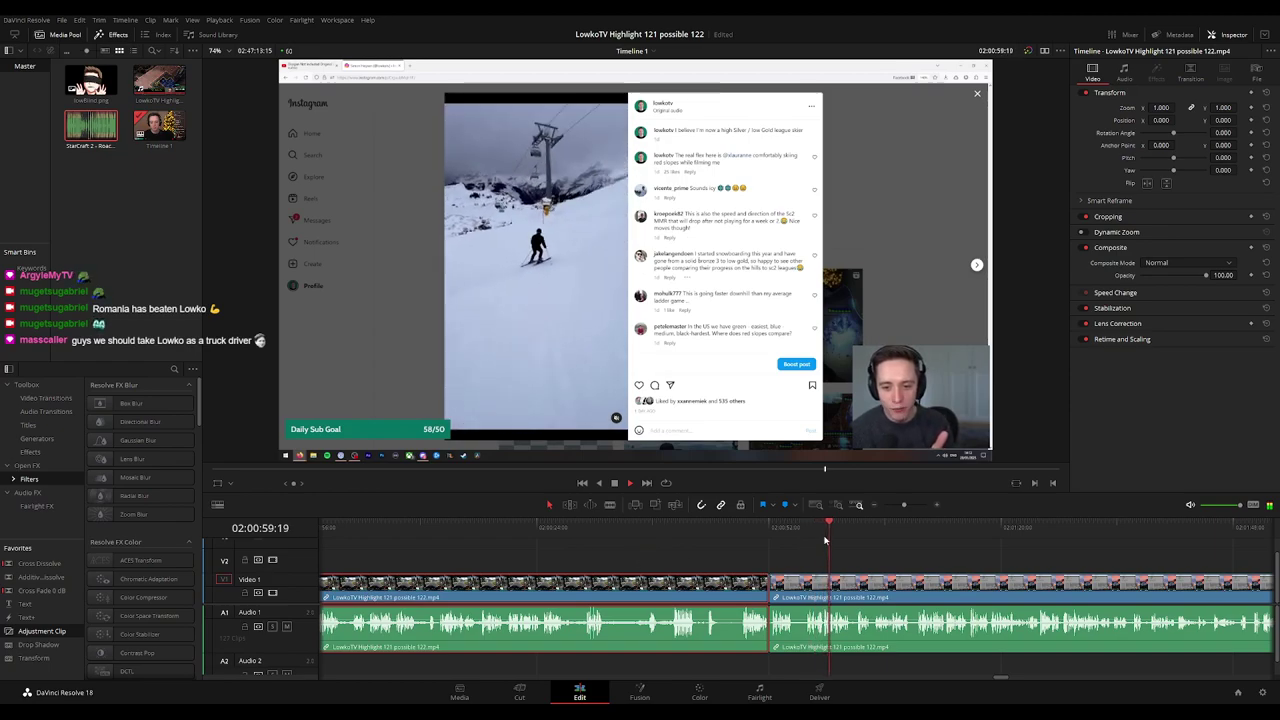
{"action": "key", "text": "alt+1"}
{"action": "left_click", "coordinate": [907, 563]}
Play through the Instagram skiing and webcam talk footage from about 02:00:59 to 02:01:54, checking for a place to cut.
{"action": "key", "text": "ctrl+minus"}
{"action": "key", "text": "ctrl+minus"}
{"action": "key", "text": "ctrl+minus"}
{"action": "key", "text": "ctrl+minus"}
{"action": "key", "text": "ctrl+minus"}
{"action": "key", "text": "ctrl+minus"}
{"action": "key", "text": "ctrl+minus"}
{"action": "key", "text": "ctrl+minus"}
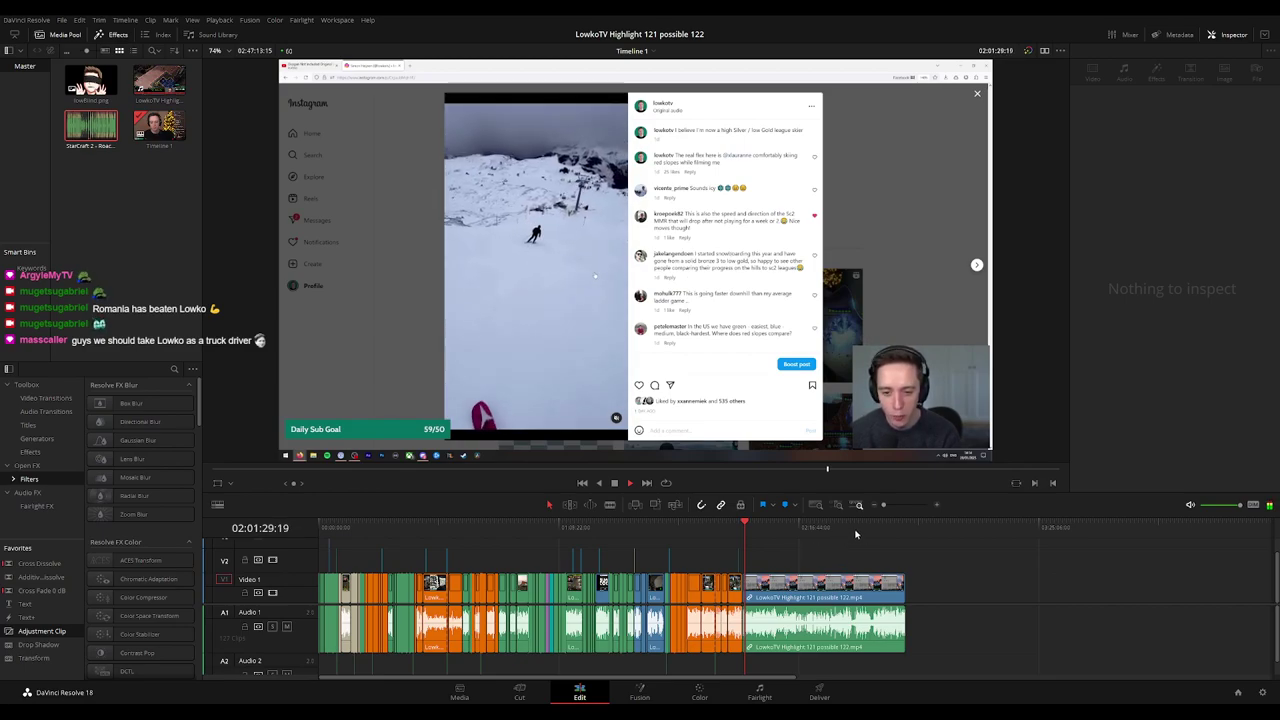
{"action": "scroll", "coordinate": [831, 546], "scroll_direction": "up", "scroll_amount": 4}
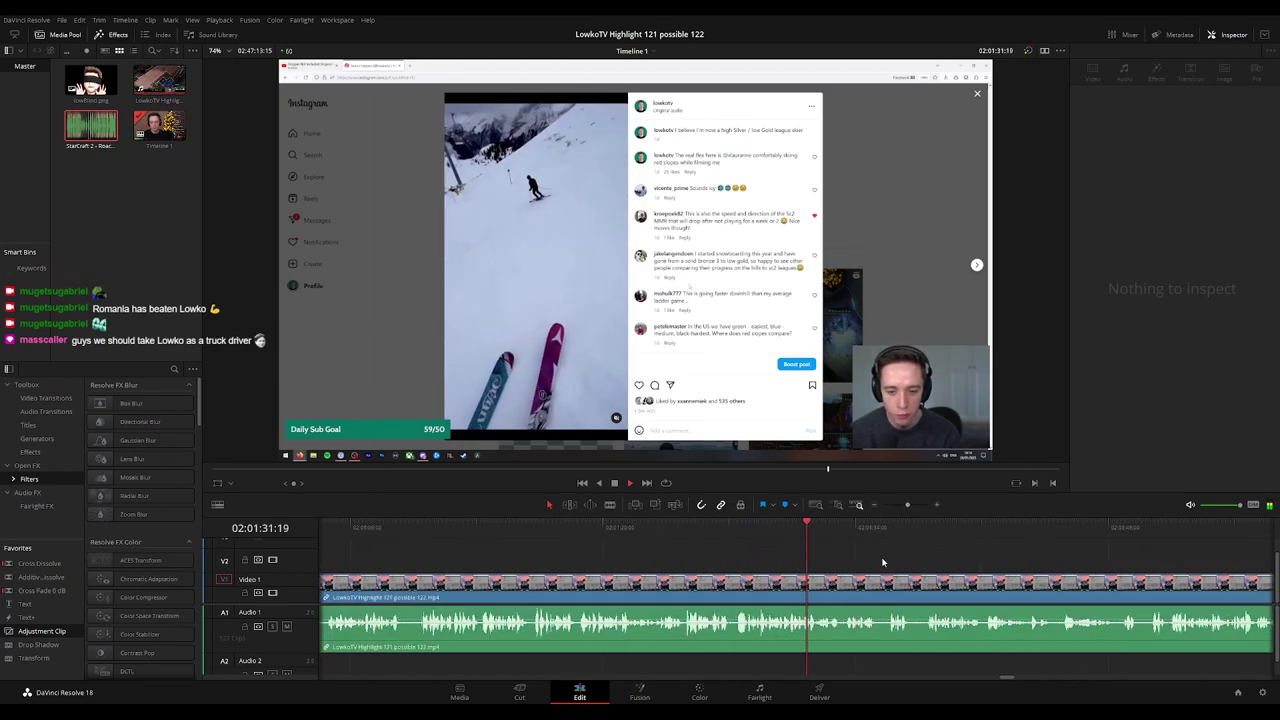
{"action": "left_click_drag", "start_coordinate": [870, 553], "coordinate": [766, 553]}
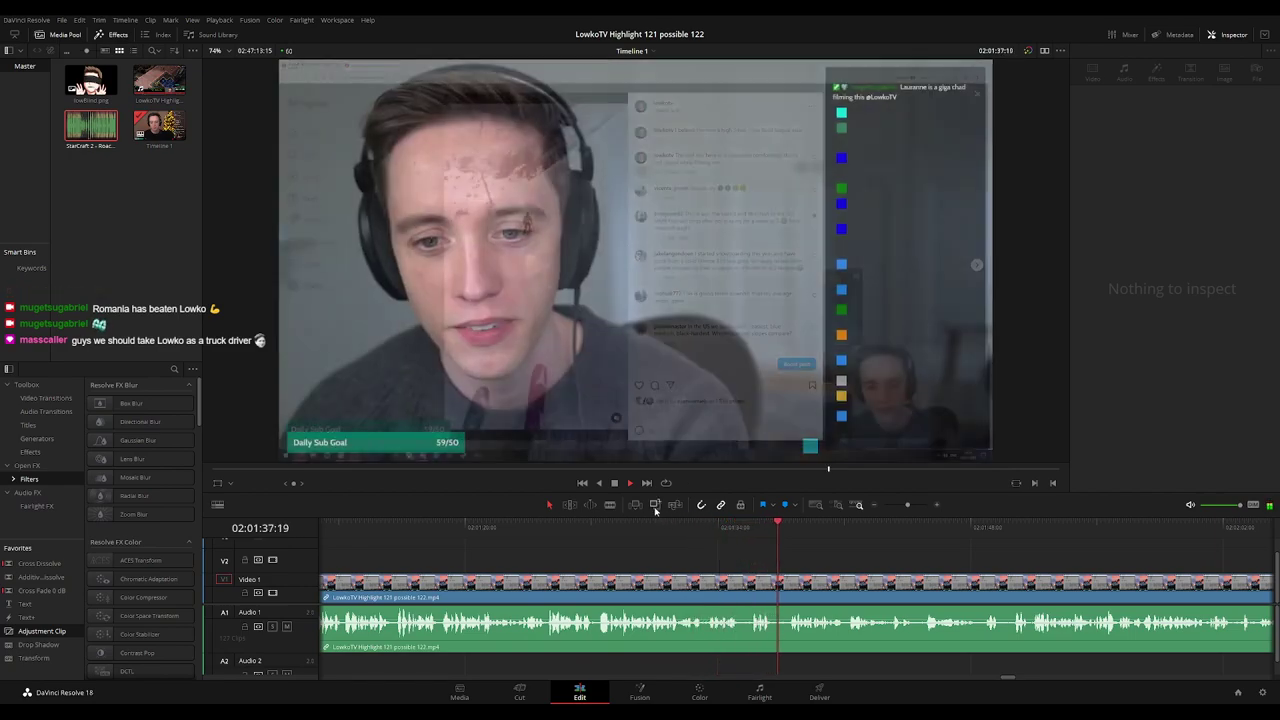
{"action": "key", "text": "ctrl+b"}
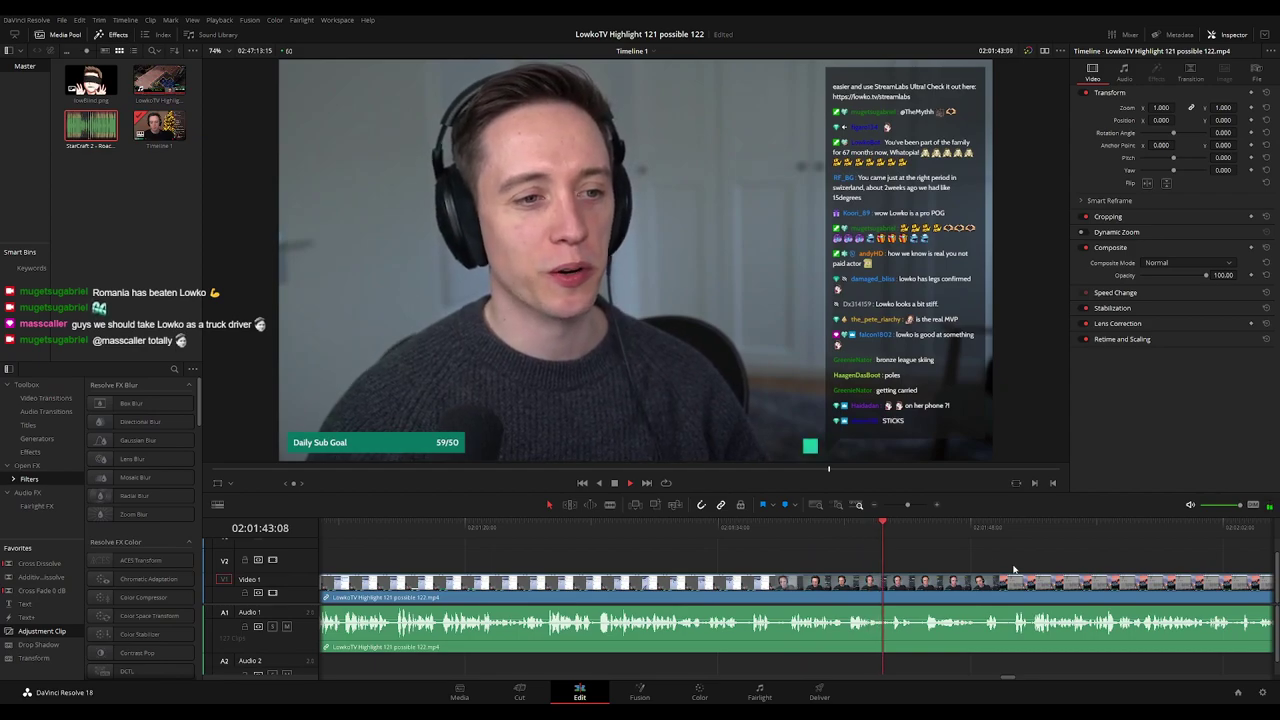
{"action": "scroll", "coordinate": [710, 549], "scroll_direction": "right", "scroll_amount": 3}
{"action": "scroll", "coordinate": [723, 551], "scroll_direction": "right", "scroll_amount": 1}
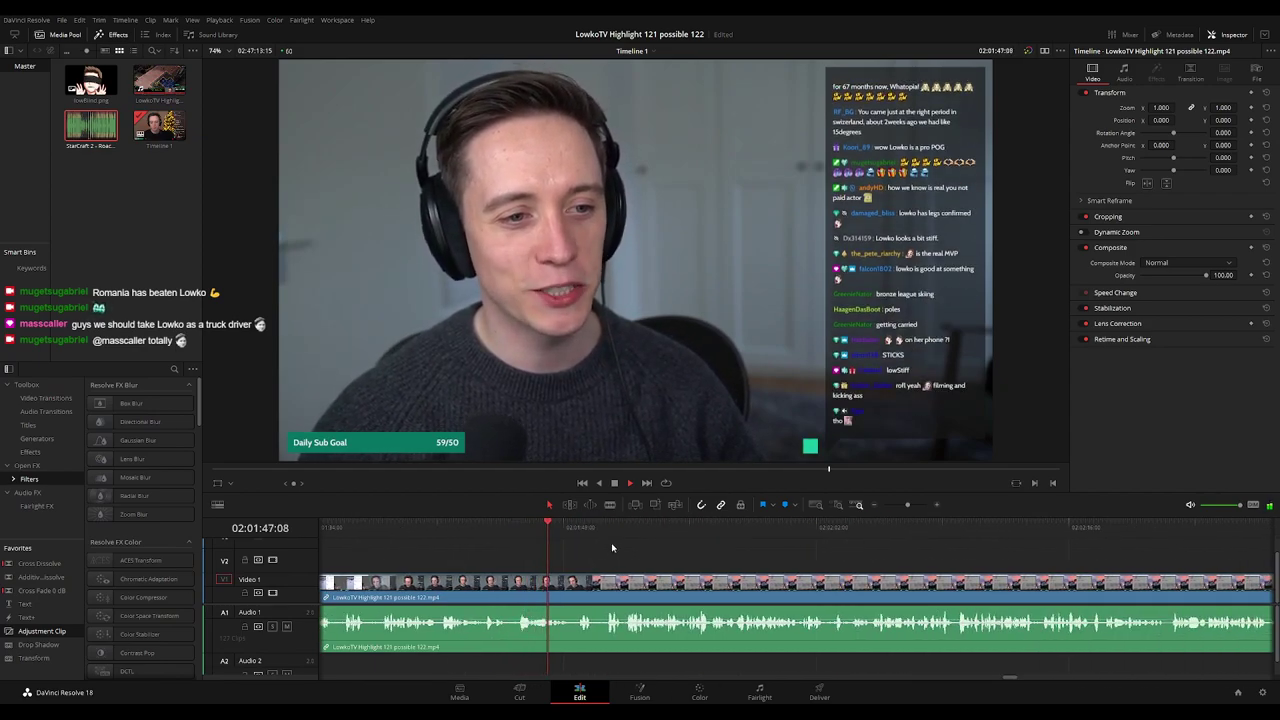
{"action": "left_click_drag", "start_coordinate": [676, 557], "coordinate": [628, 550]}
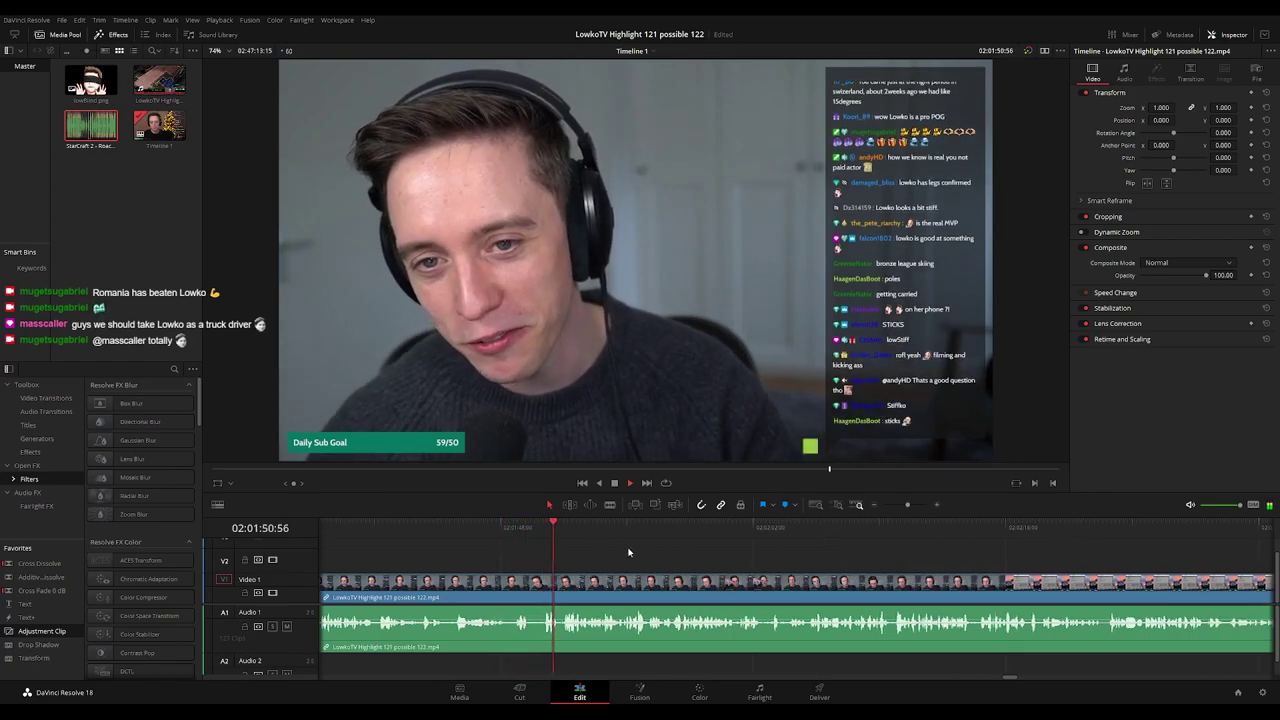
{"action": "scroll", "coordinate": [746, 560], "scroll_direction": "right", "scroll_amount": 1}
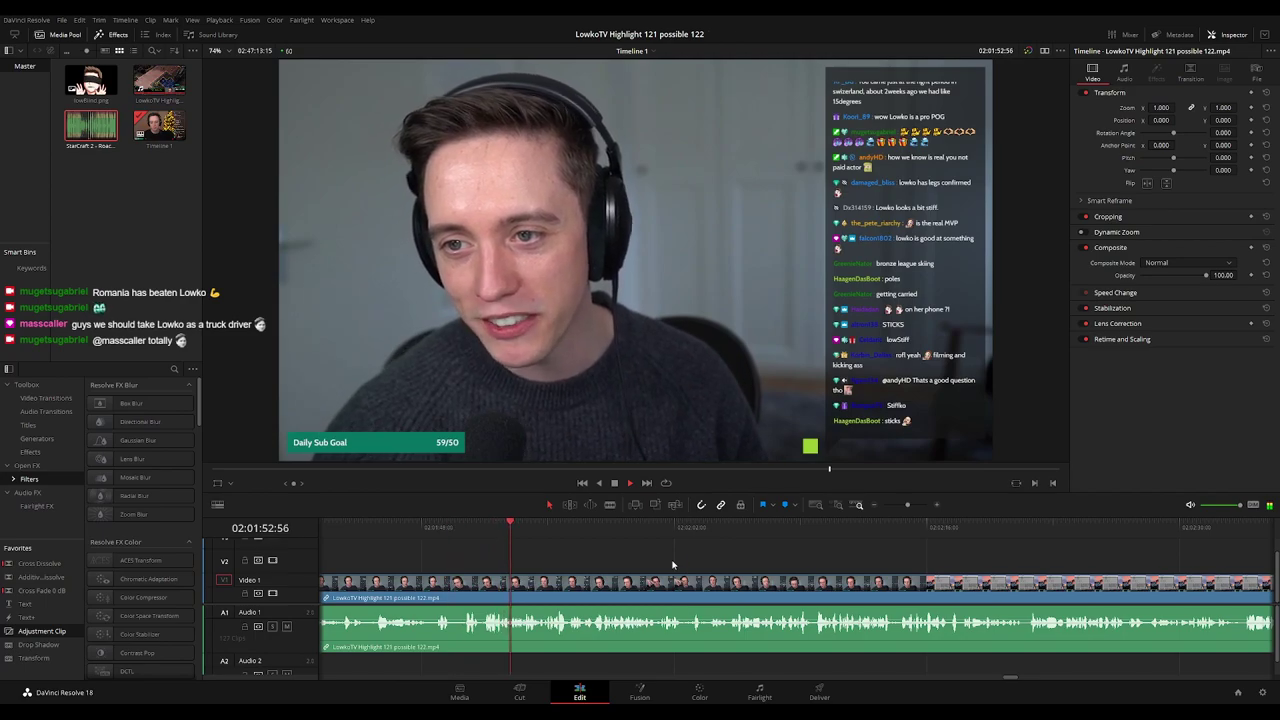
{"action": "left_click", "coordinate": [533, 530]}
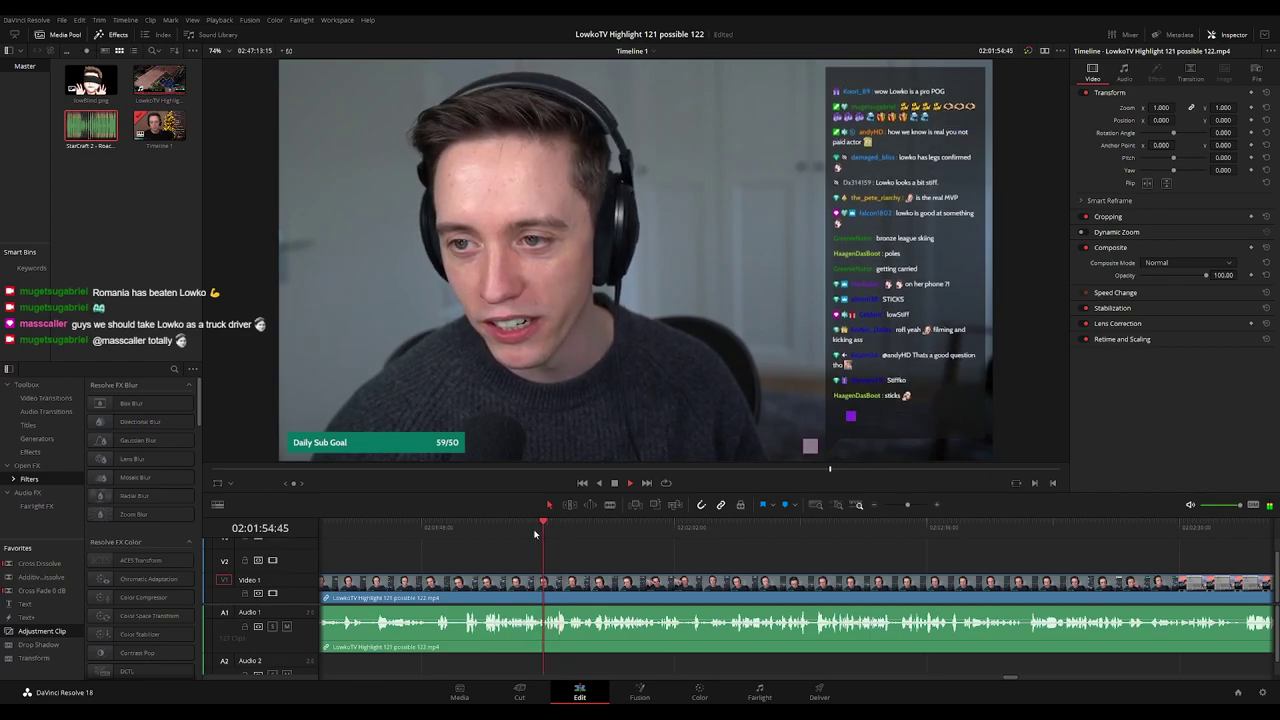
Cut out the very short piece of webcam footage starting at 02:01:54:46, close the gap and play across the cut.
{"action": "key", "text": "ctrl+equal"}
{"action": "key", "text": "ctrl+equal"}
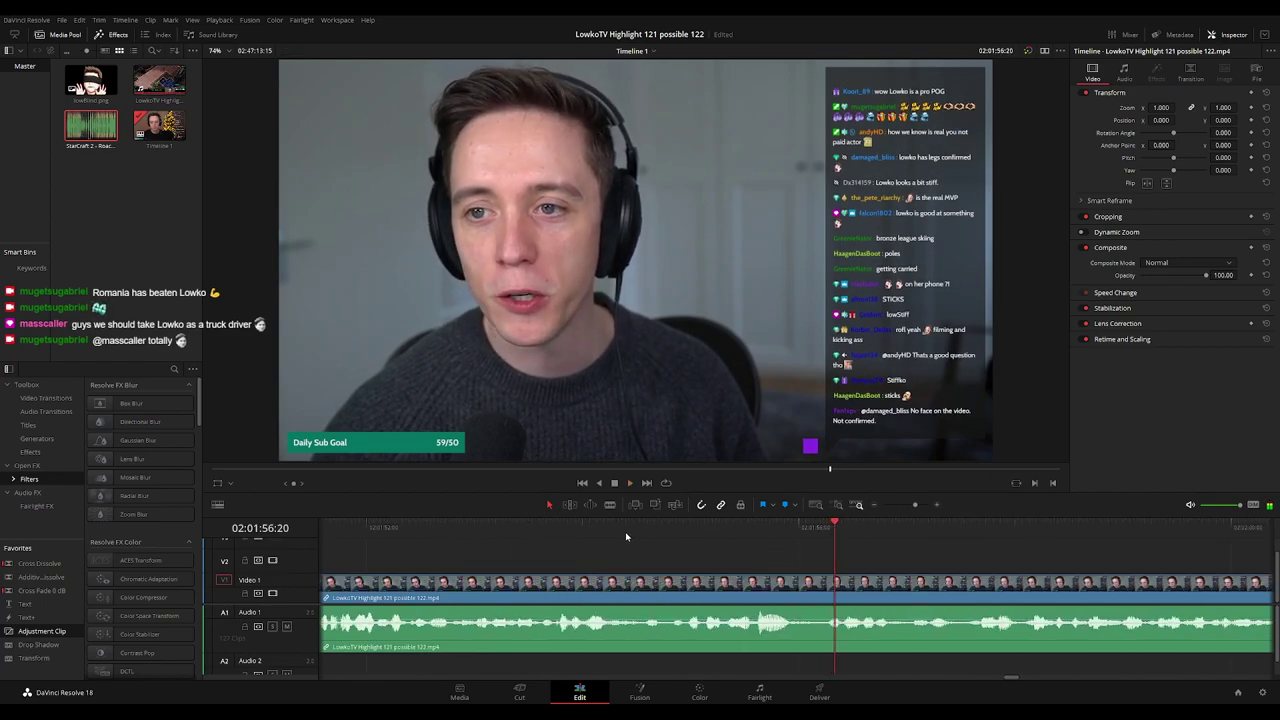
{"action": "left_click", "coordinate": [626, 531]}
{"action": "key", "text": "space"}
{"action": "left_click", "coordinate": [665, 532]}
{"action": "key", "text": "b"}
{"action": "left_click", "coordinate": [666, 585]}
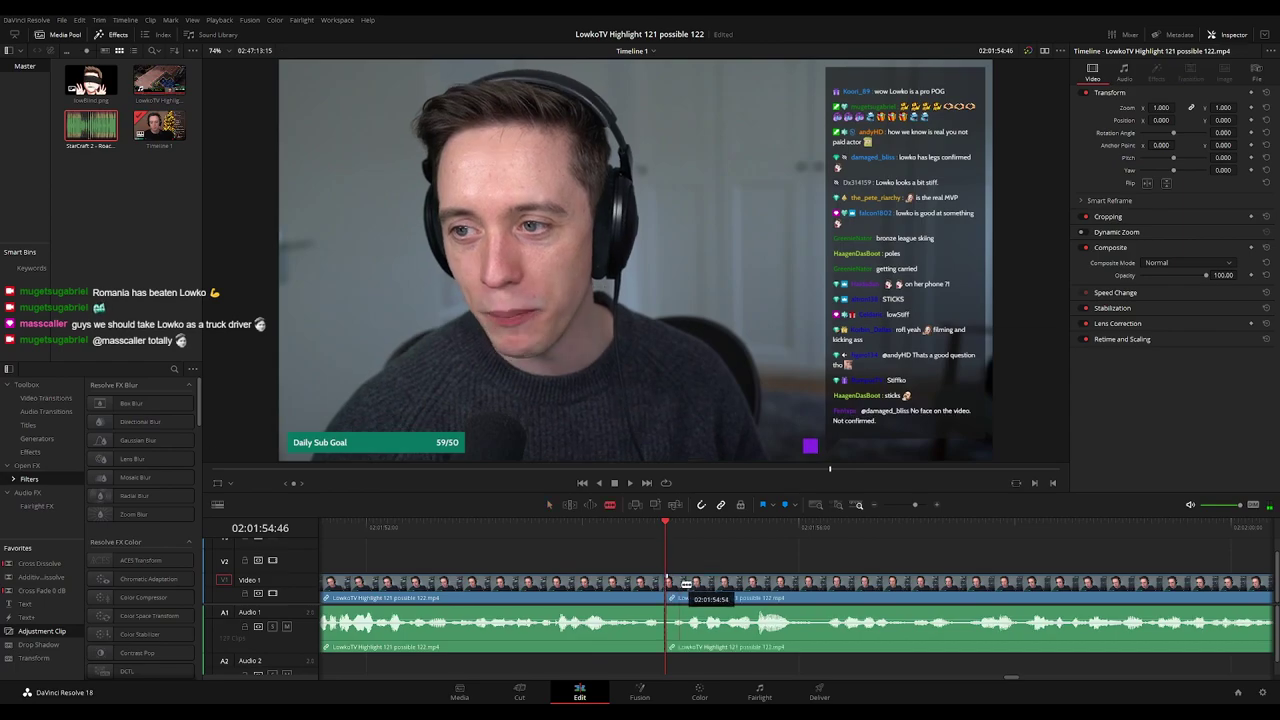
{"action": "left_click", "coordinate": [687, 585]}
{"action": "key", "text": "a"}
{"action": "left_click", "coordinate": [677, 595]}
{"action": "key", "text": "Delete"}
{"action": "key", "text": "space"}
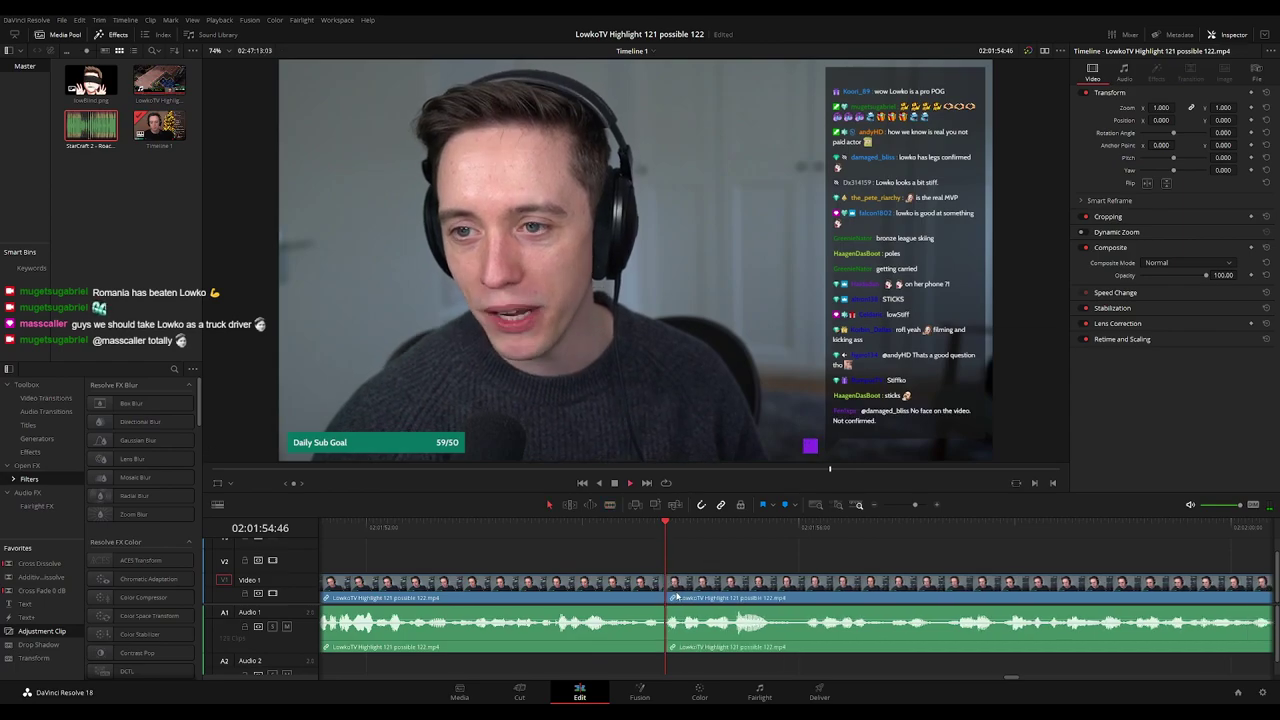
{"action": "left_click", "coordinate": [666, 530]}
{"action": "key", "text": "space"}
Colour the reviewed clip between the cuts around 02:00:52 and 02:01:54 green and deselect it.
{"action": "key", "text": "ctrl+minus"}
{"action": "key", "text": "ctrl+minus"}
{"action": "key", "text": "ctrl+minus"}
{"action": "key", "text": "ctrl+minus"}
{"action": "key", "text": "ctrl+minus"}
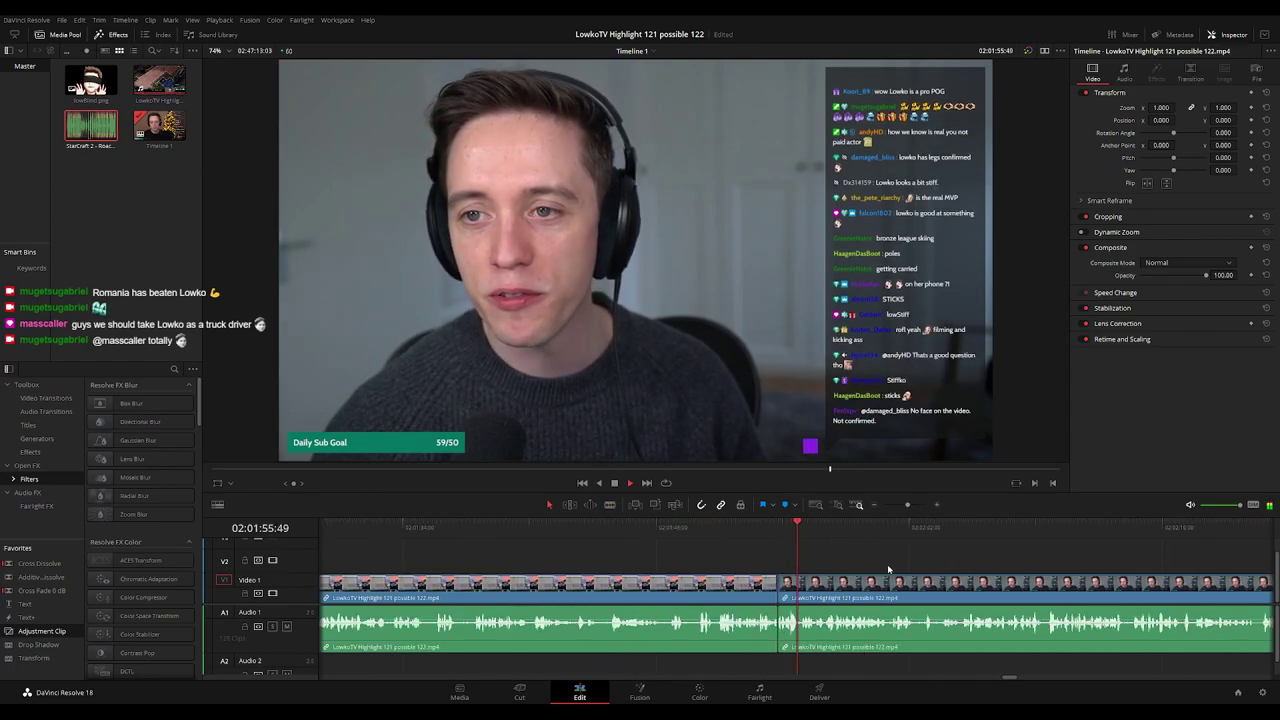
{"action": "left_click", "coordinate": [694, 593]}
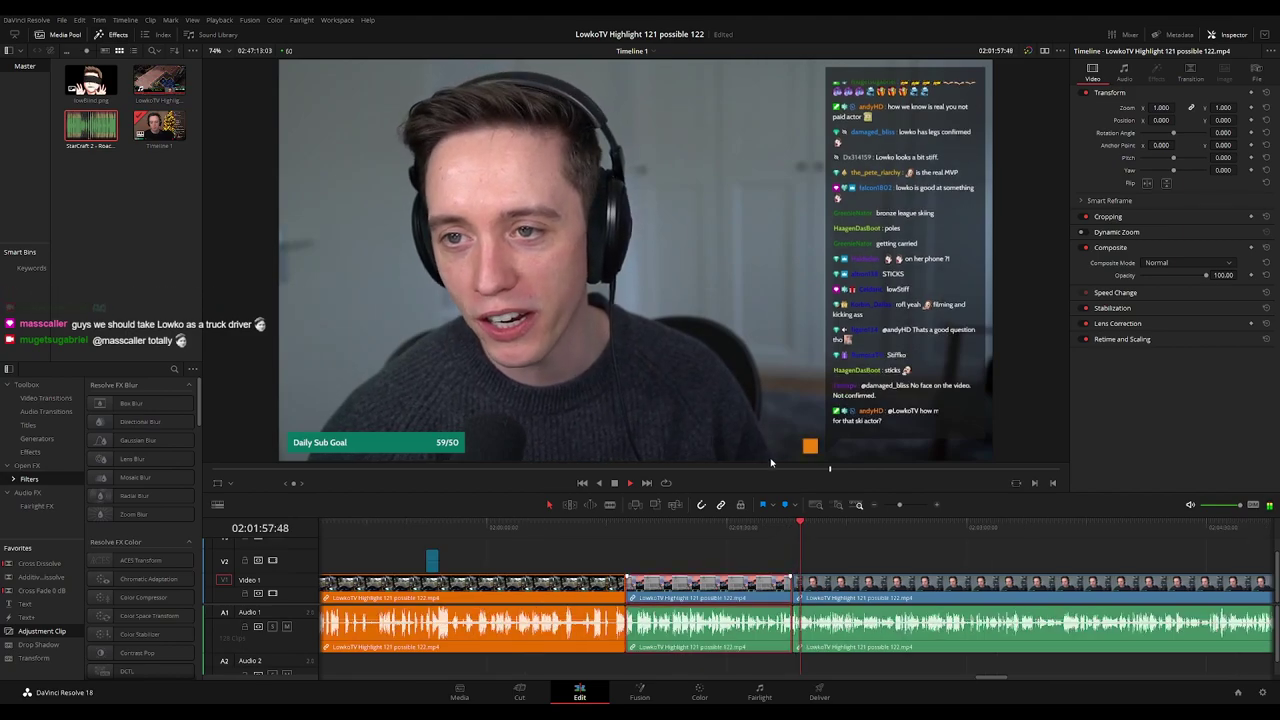
{"action": "left_click", "coordinate": [926, 558]}
{"action": "key", "text": "shift+z"}
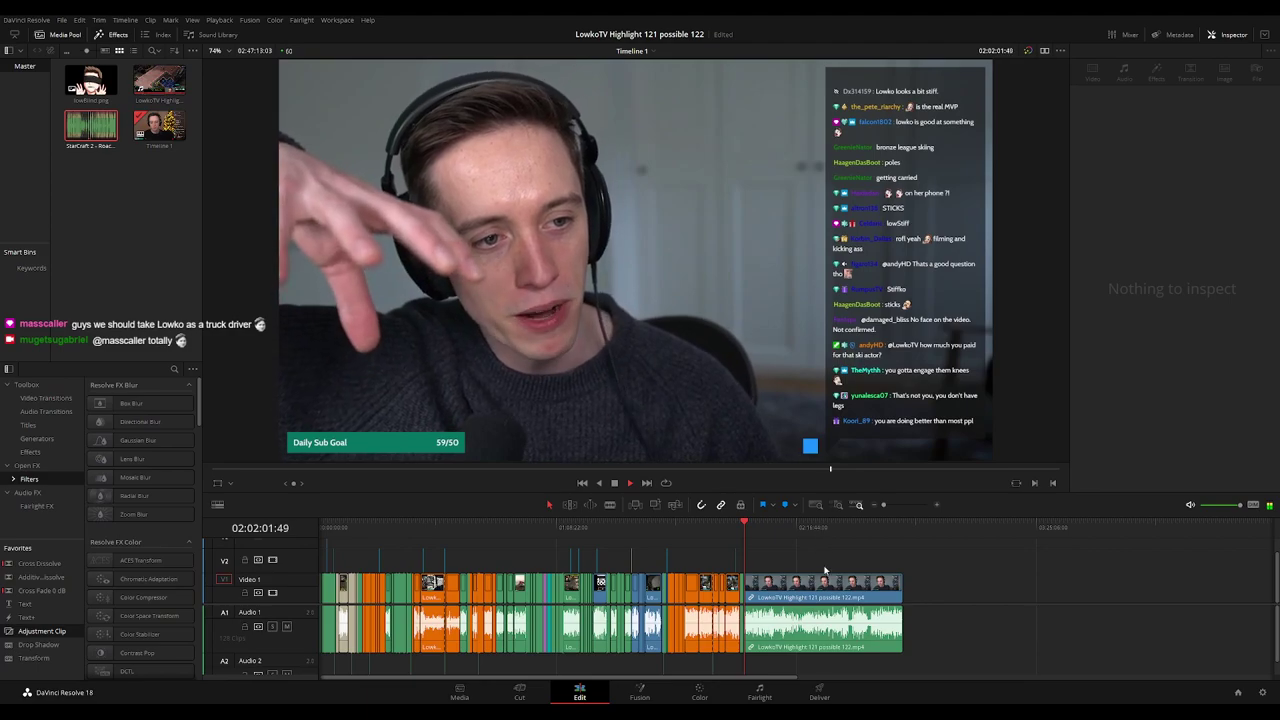
Play ahead through the webcam and Instagram skiing footage, then cut out the very short piece ending at 02:02:52:44 and close the gap.
{"action": "scroll", "coordinate": [847, 572], "scroll_direction": "up", "scroll_amount": 4}
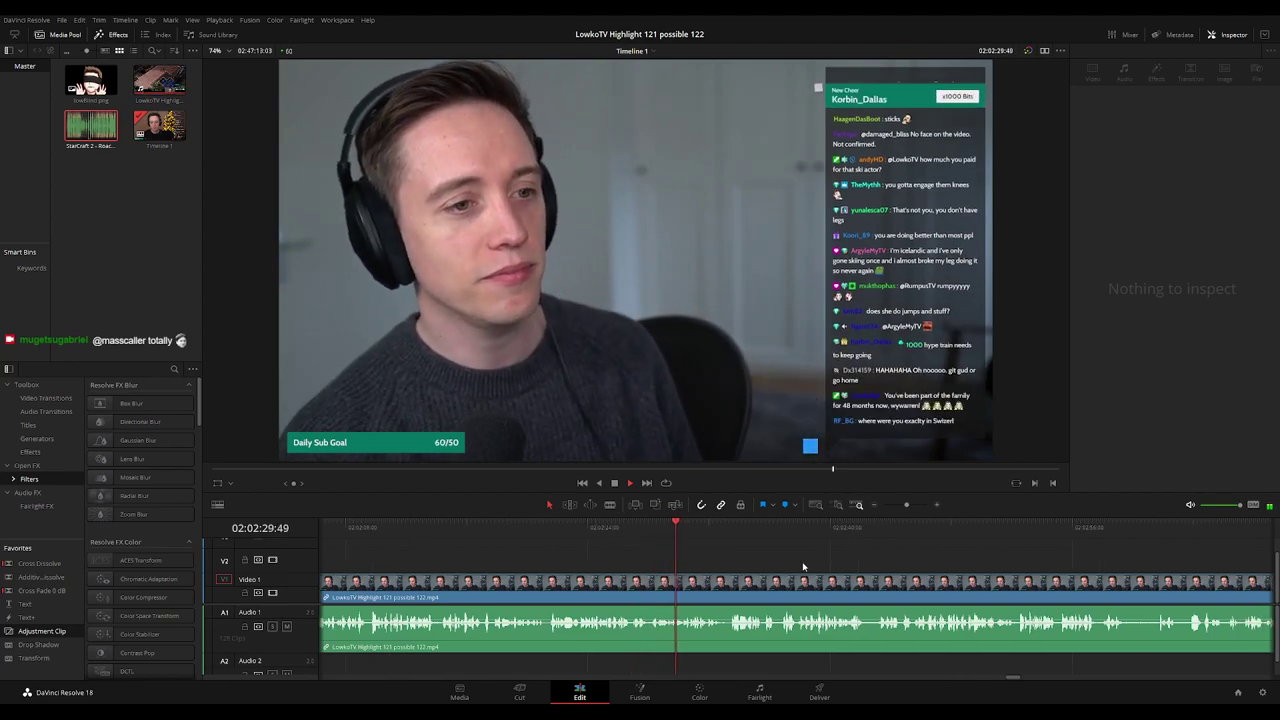
{"action": "left_click", "coordinate": [716, 528]}
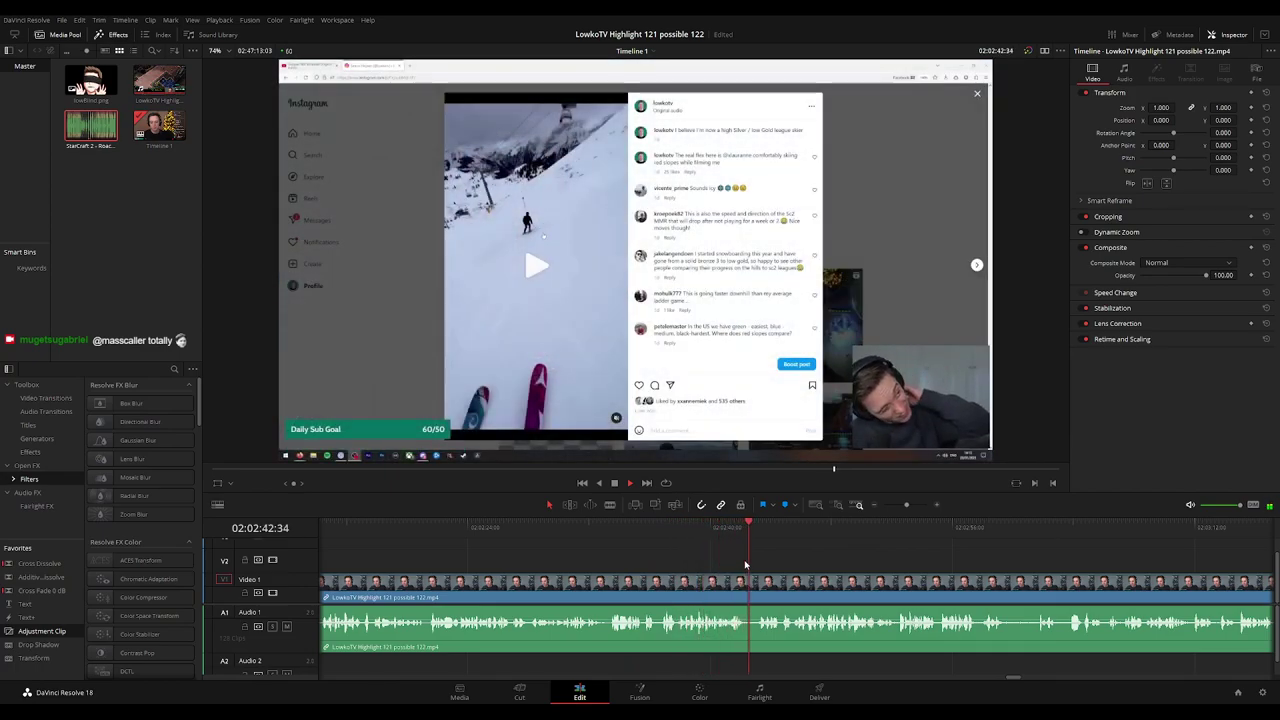
{"action": "left_click_drag", "start_coordinate": [851, 577], "coordinate": [749, 565]}
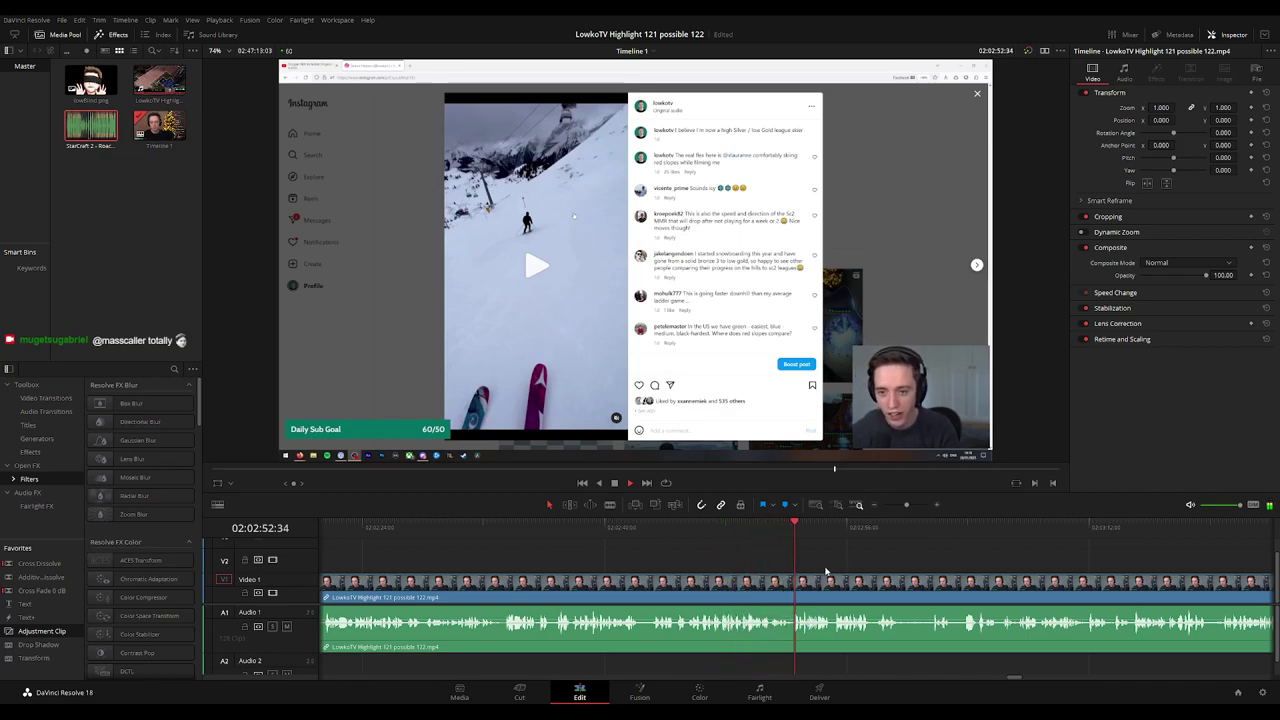
{"action": "scroll", "coordinate": [830, 576], "scroll_direction": "up", "scroll_amount": 3}
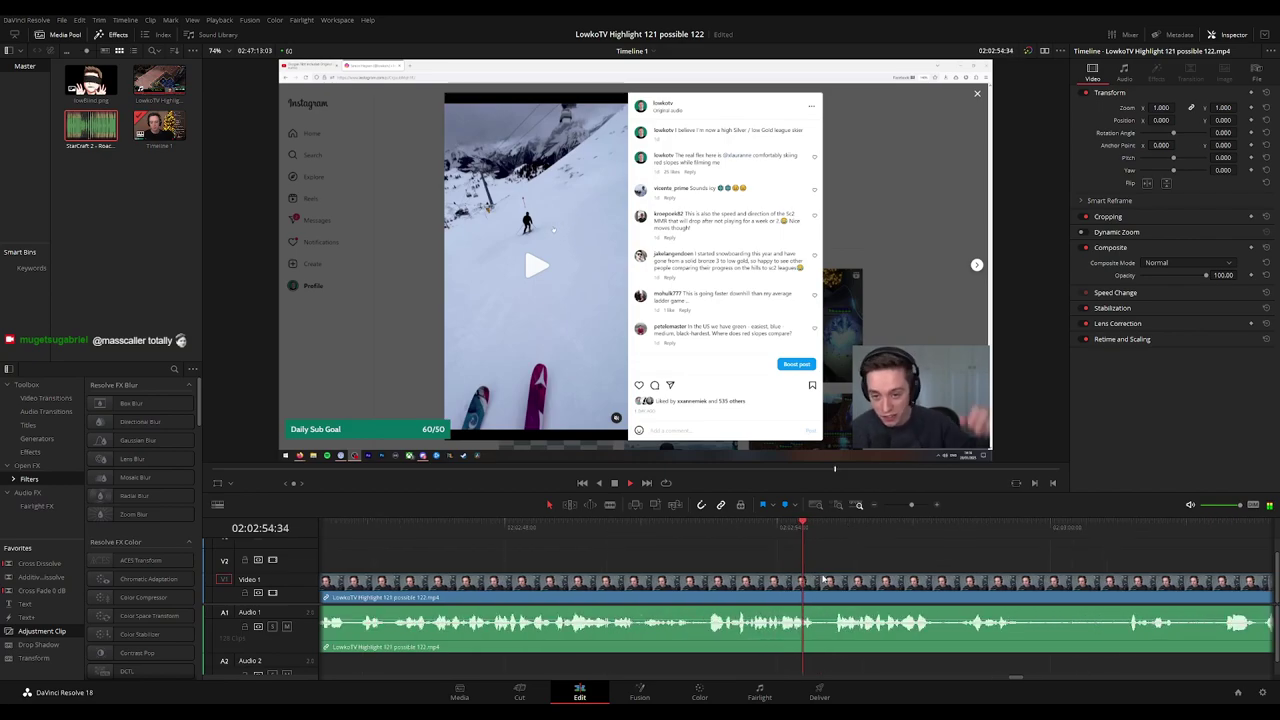
{"action": "key", "text": "b"}
{"action": "left_click", "coordinate": [616, 590]}
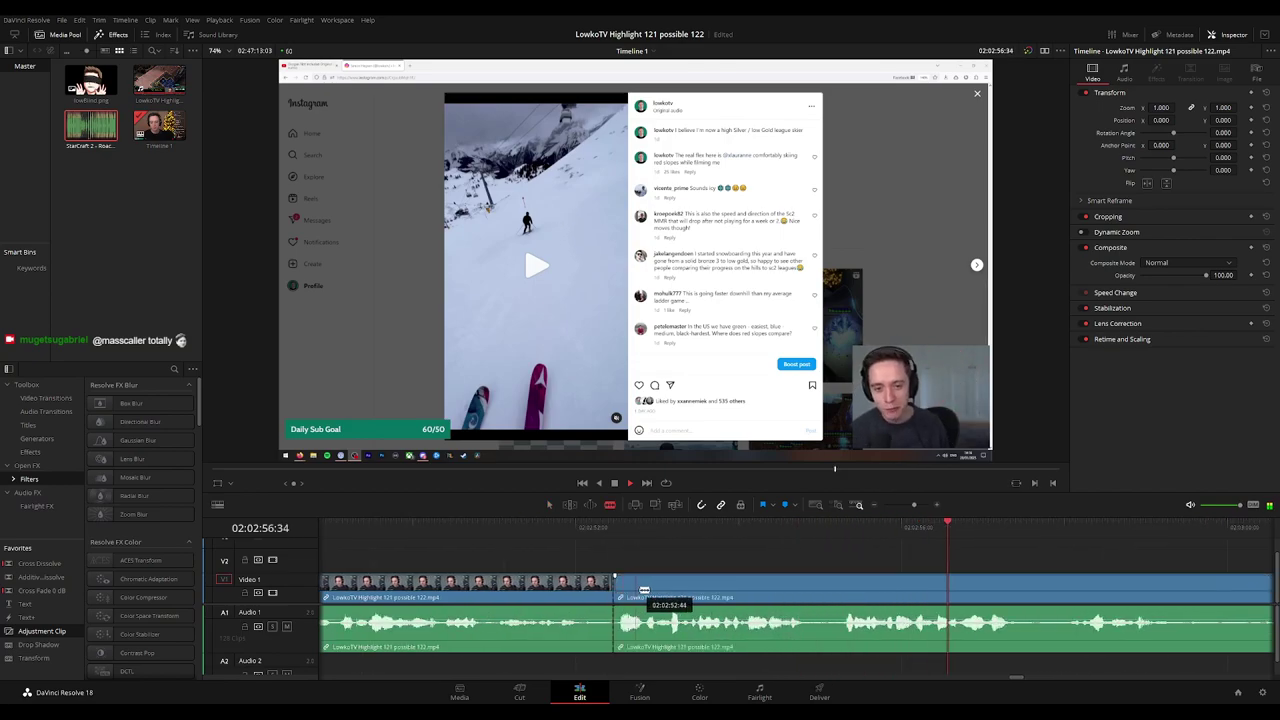
{"action": "left_click", "coordinate": [646, 590]}
{"action": "key", "text": "a"}
{"action": "left_click", "coordinate": [633, 596]}
{"action": "key", "text": "Delete"}
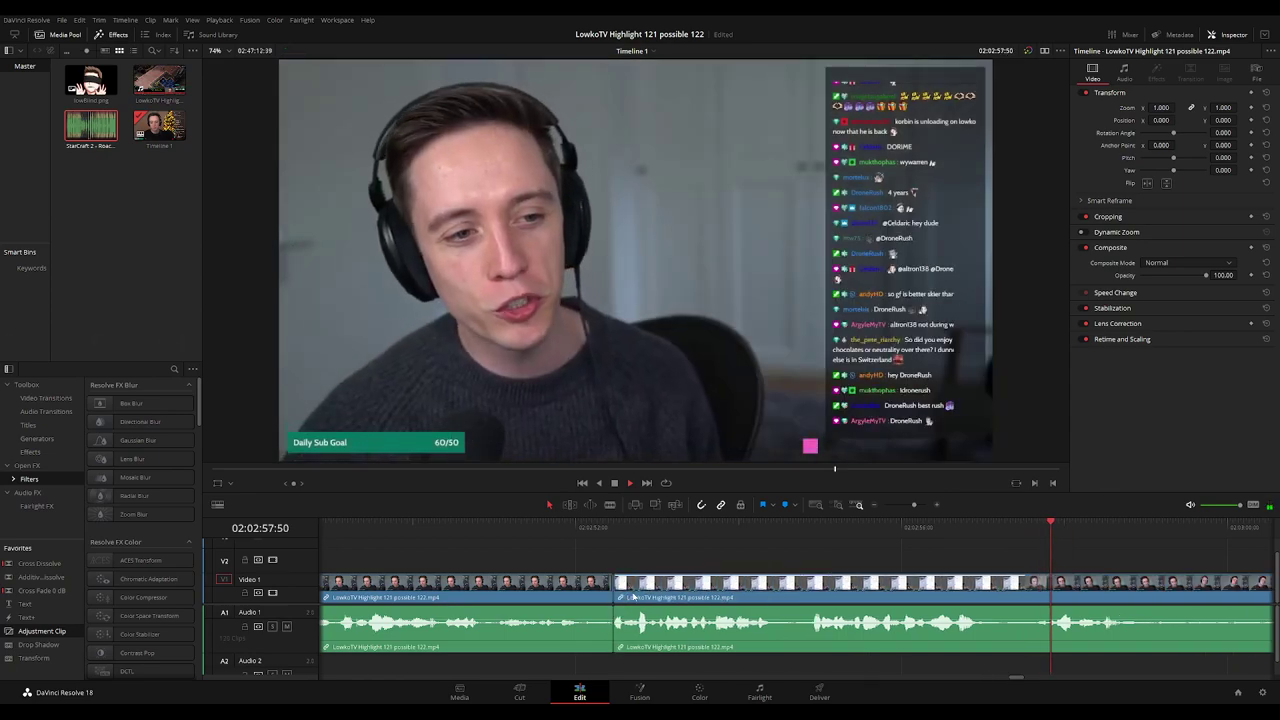
Colour the reviewed clip between the cuts around 02:01:54 and 02:02:52 green and deselect it.
{"action": "scroll", "coordinate": [888, 568], "scroll_direction": "down", "scroll_amount": 2}
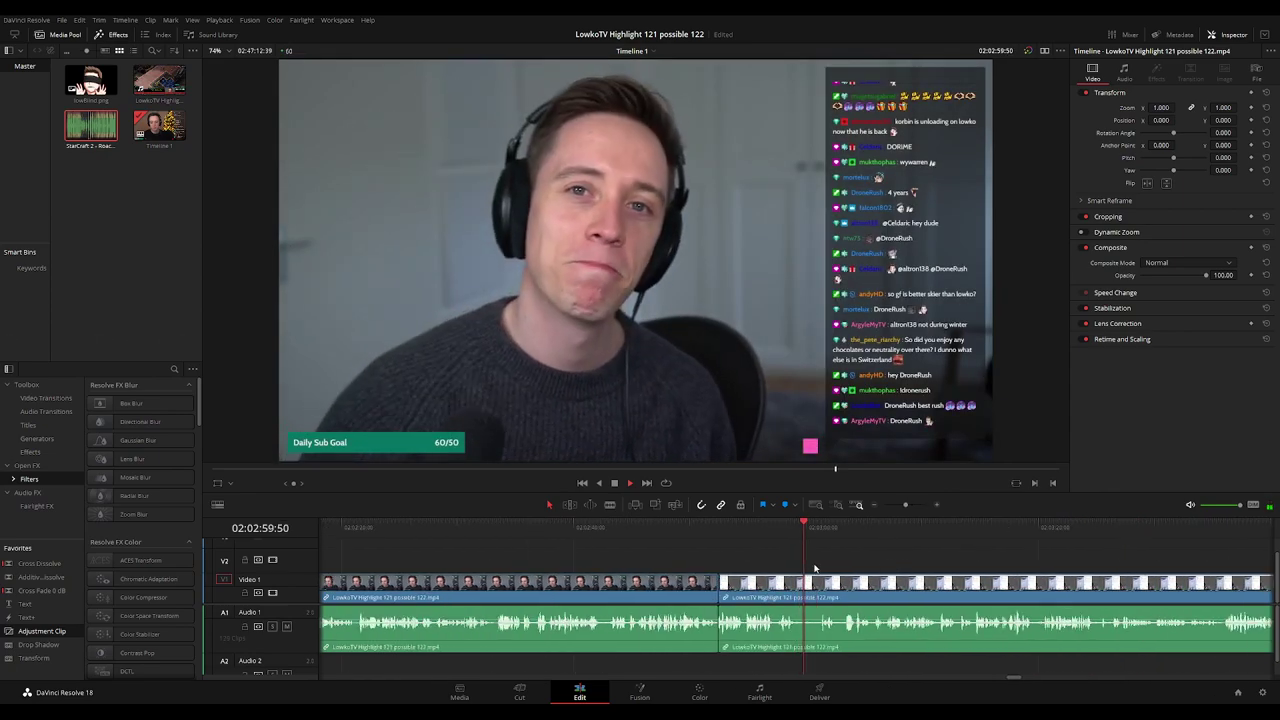
{"action": "left_click", "coordinate": [634, 594]}
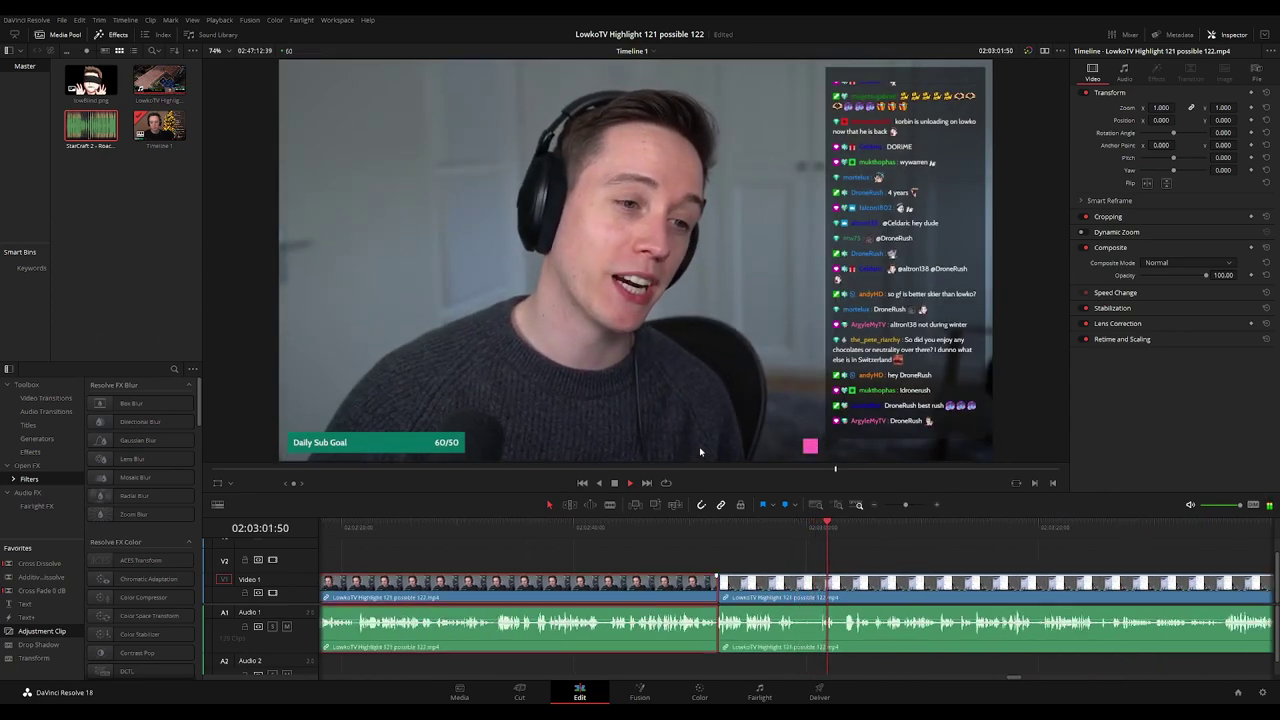
{"action": "left_click", "coordinate": [905, 554]}
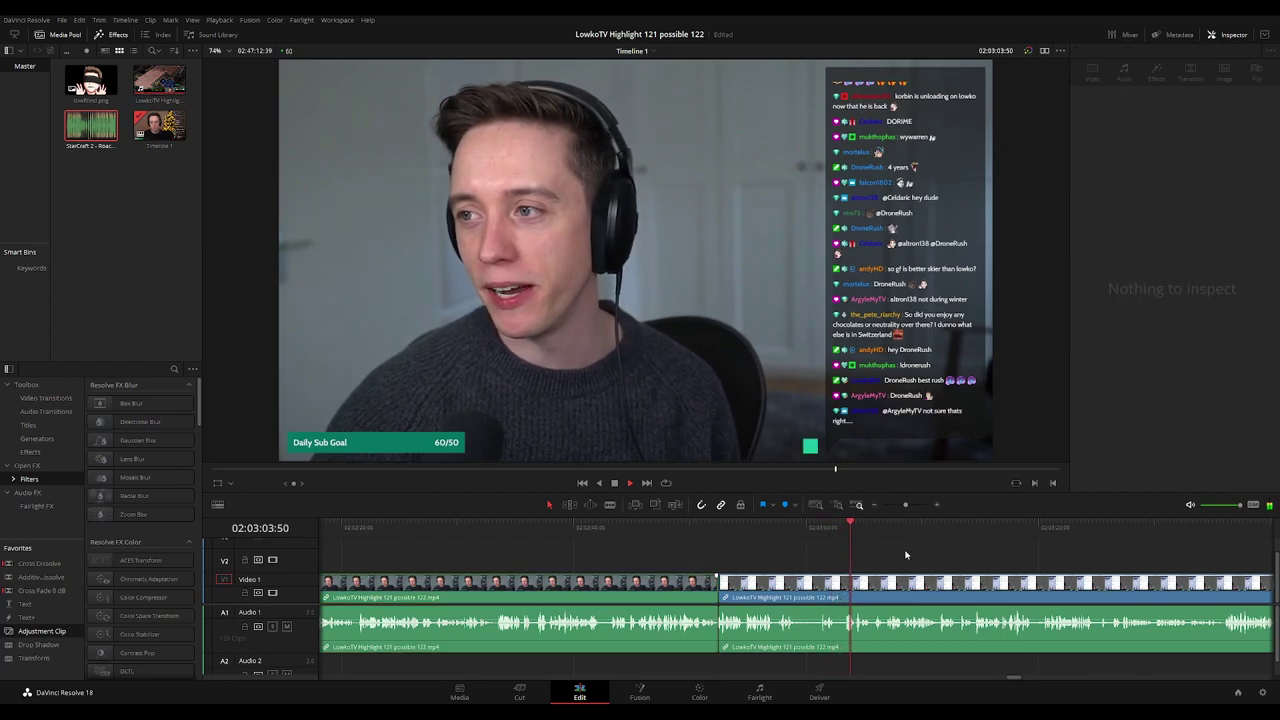
Play through the webcam talk footage from about 02:03:03 to 02:03:38, checking for a place to cut.
{"action": "left_click_drag", "start_coordinate": [905, 554], "coordinate": [730, 559]}
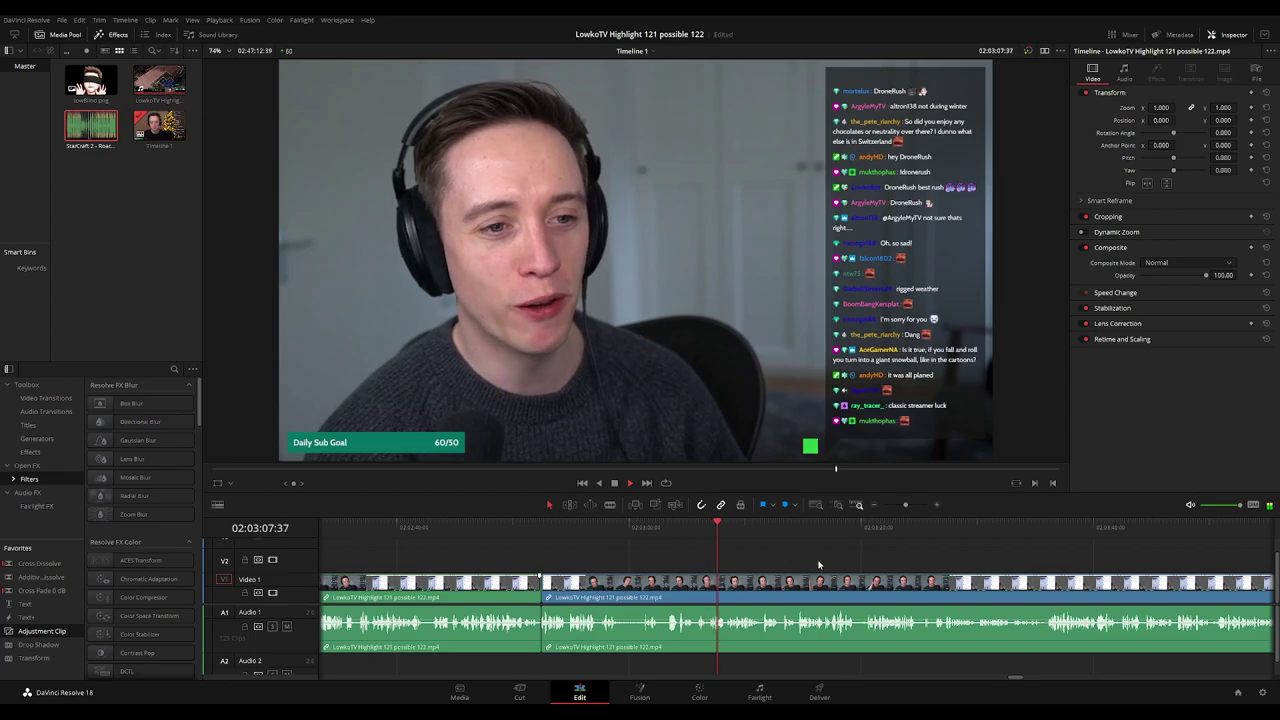
{"action": "scroll", "coordinate": [818, 564], "scroll_direction": "down", "scroll_amount": 8}
{"action": "scroll", "coordinate": [836, 569], "scroll_direction": "up", "scroll_amount": 5}
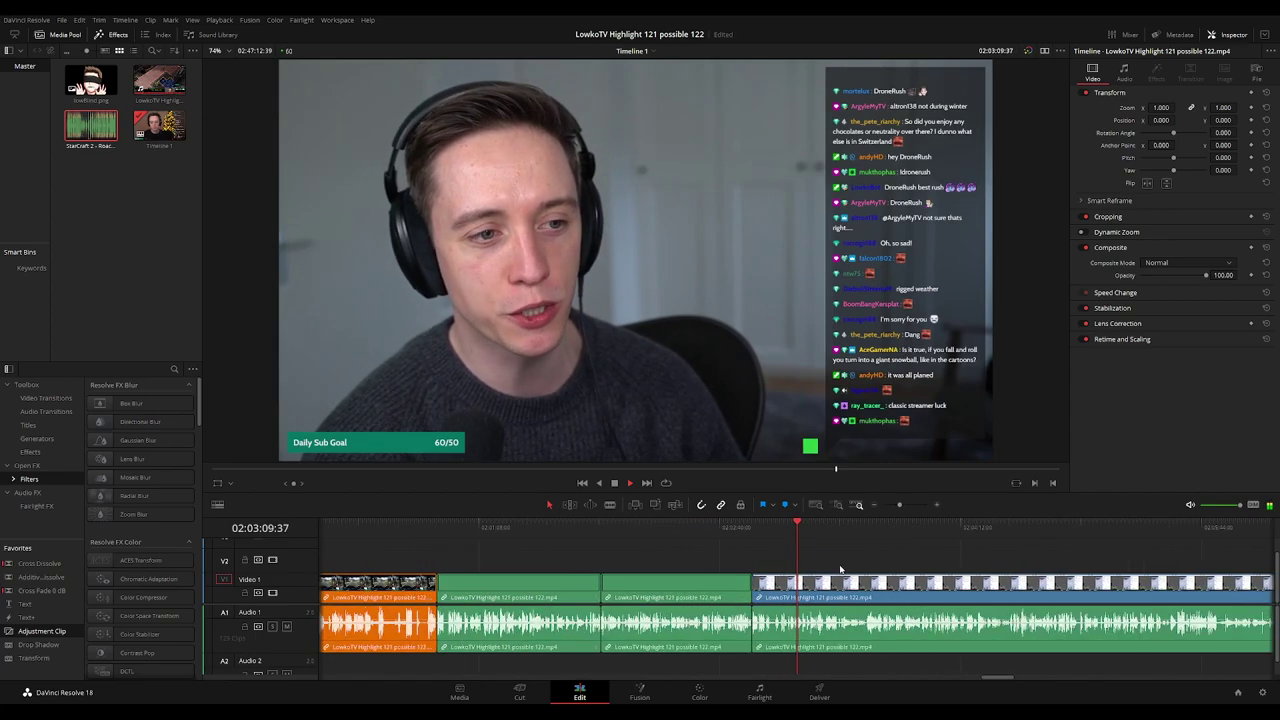
{"action": "scroll", "coordinate": [845, 570], "scroll_direction": "up", "scroll_amount": 3}
{"action": "scroll", "coordinate": [842, 561], "scroll_direction": "right", "scroll_amount": 1}
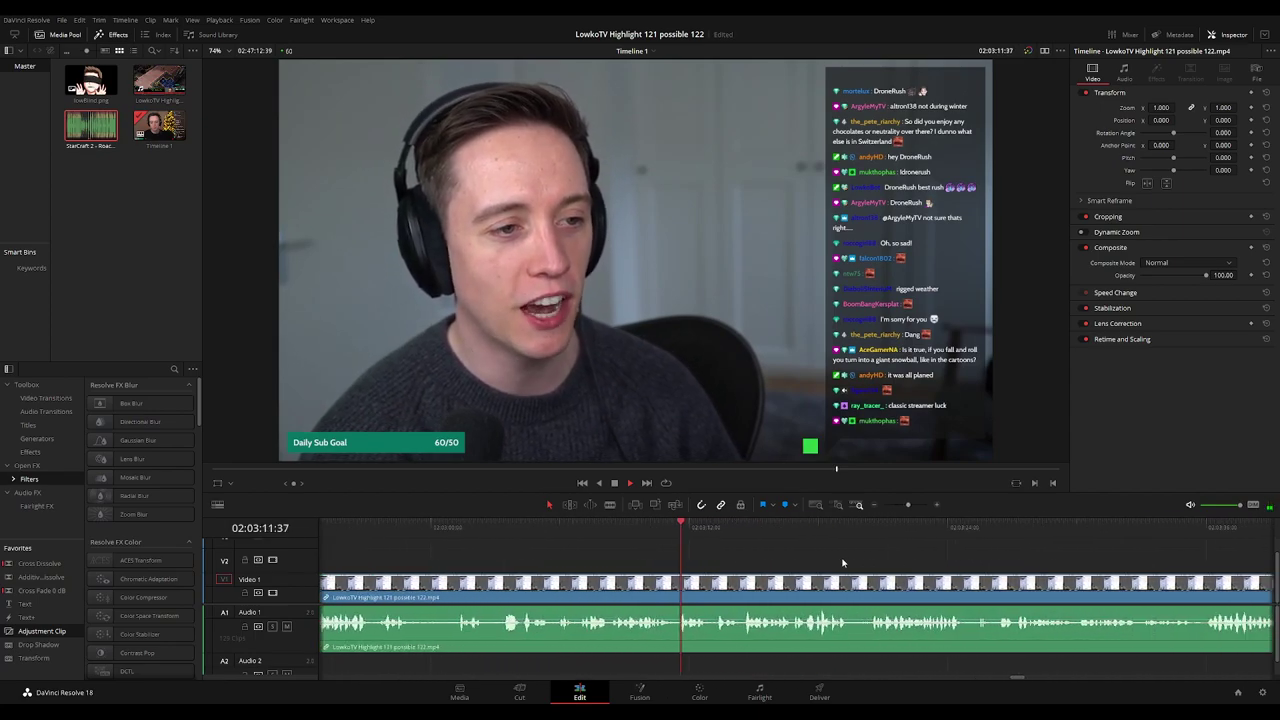
{"action": "scroll", "coordinate": [849, 562], "scroll_direction": "down", "scroll_amount": 2}
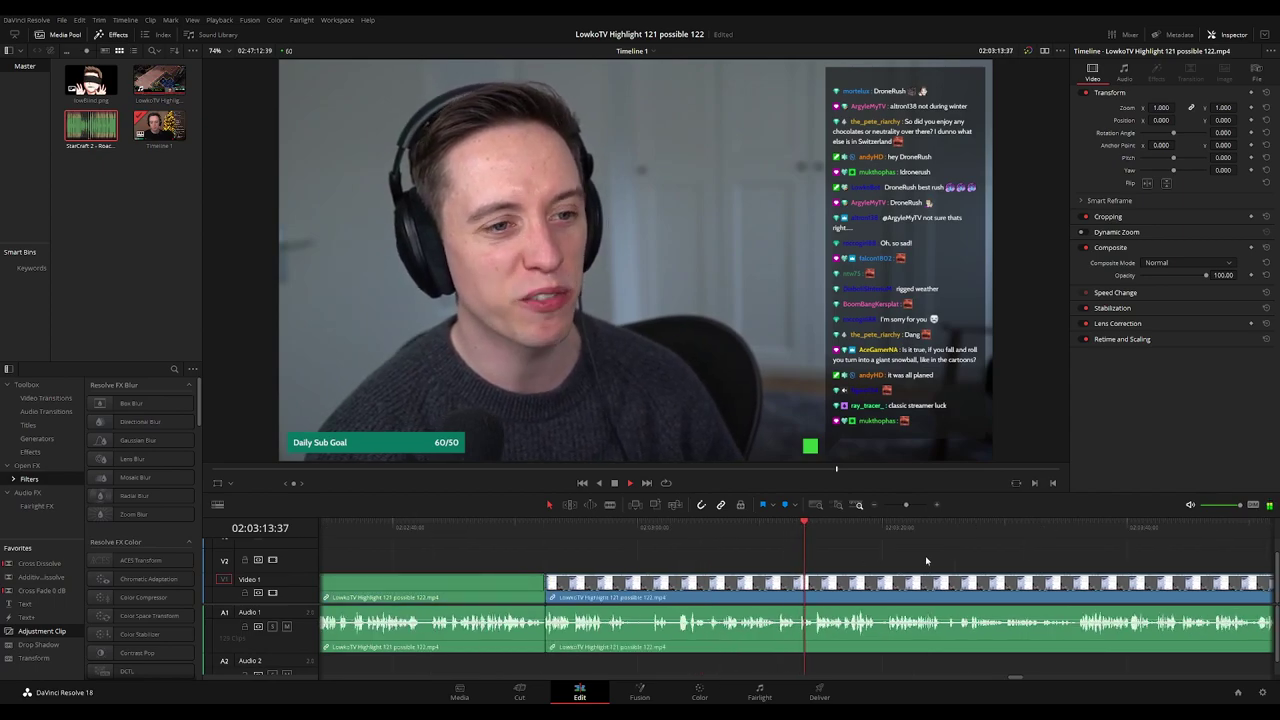
{"action": "left_click_drag", "start_coordinate": [926, 560], "coordinate": [703, 557]}
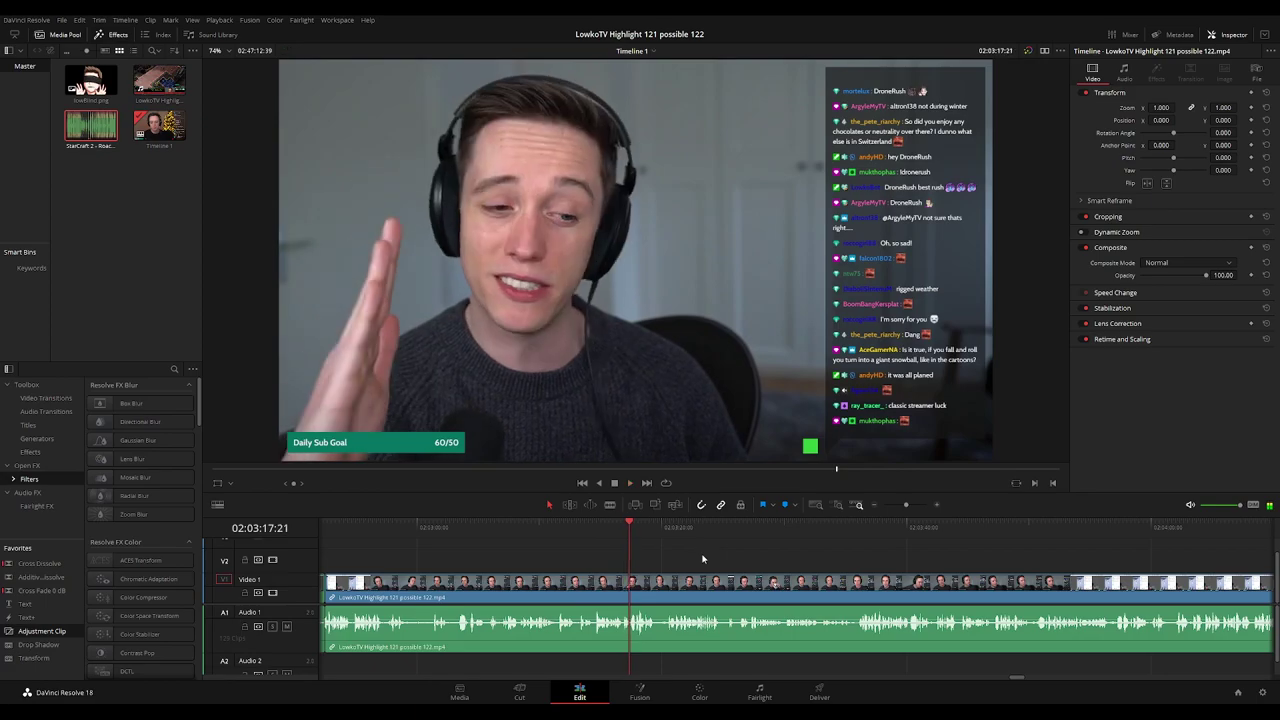
{"action": "left_click", "coordinate": [603, 528]}
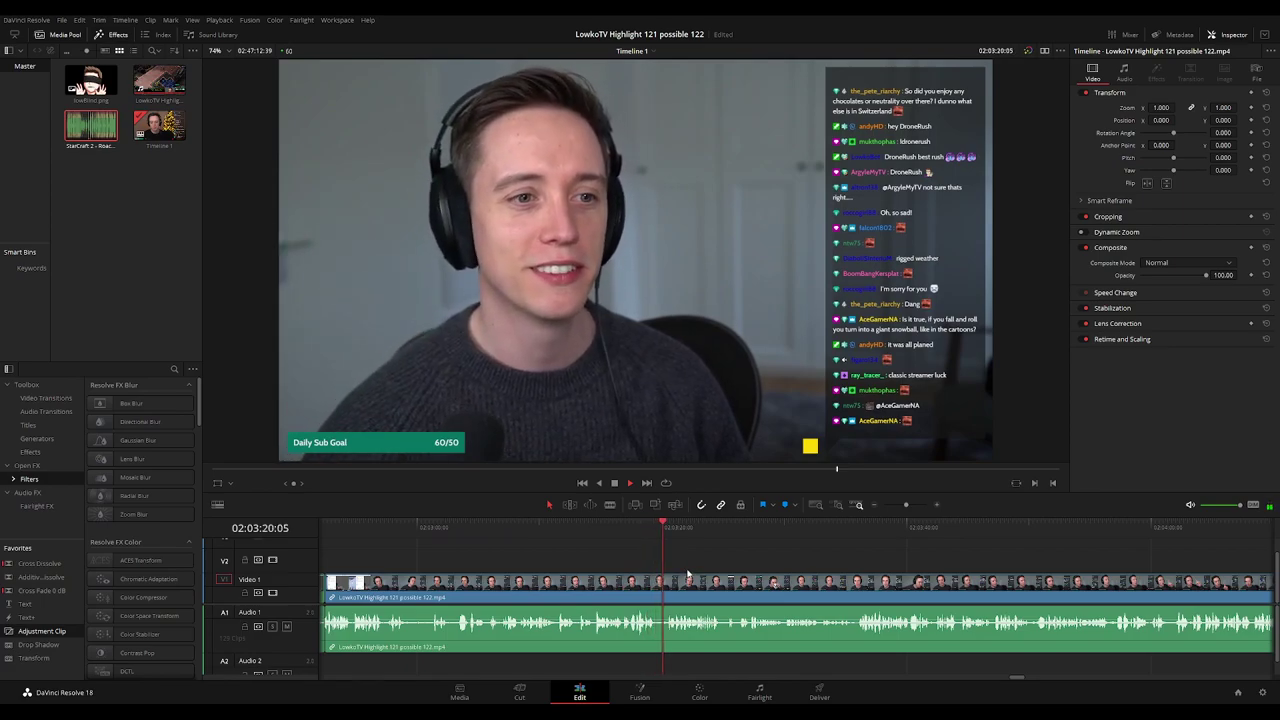
{"action": "scroll", "coordinate": [738, 562], "scroll_direction": "right", "scroll_amount": 2}
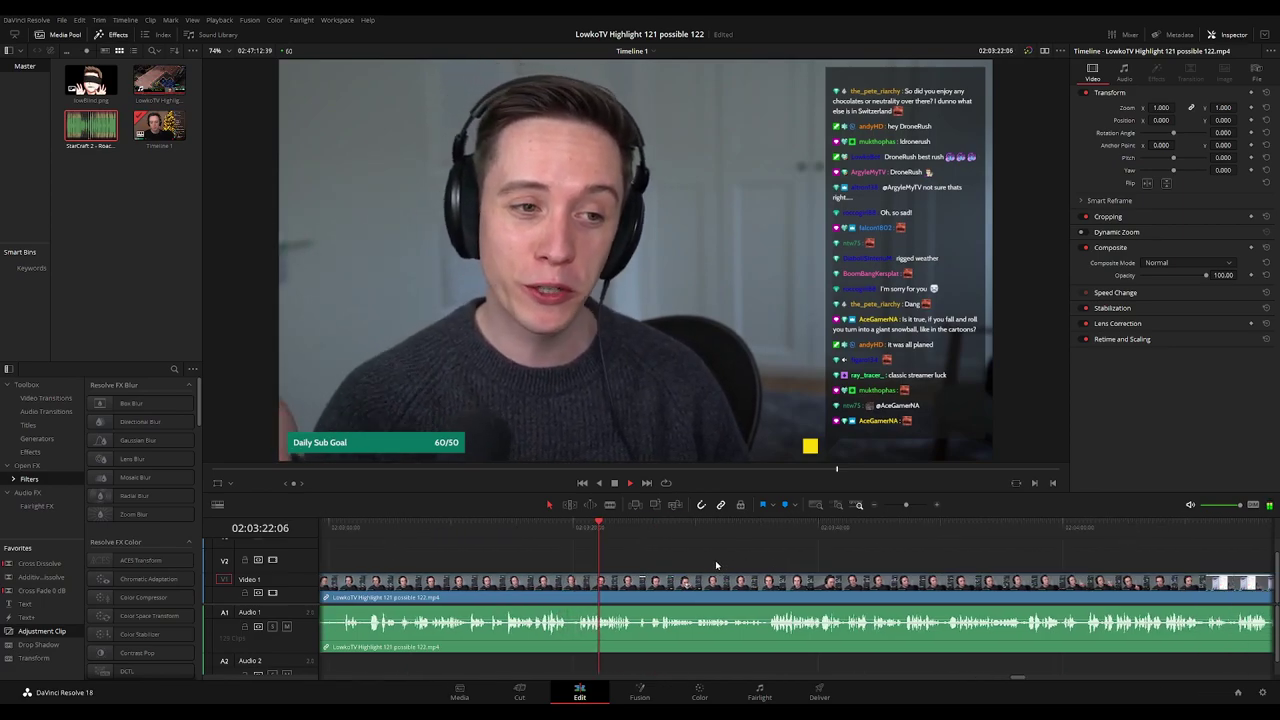
{"action": "left_click_drag", "start_coordinate": [726, 566], "coordinate": [700, 563]}
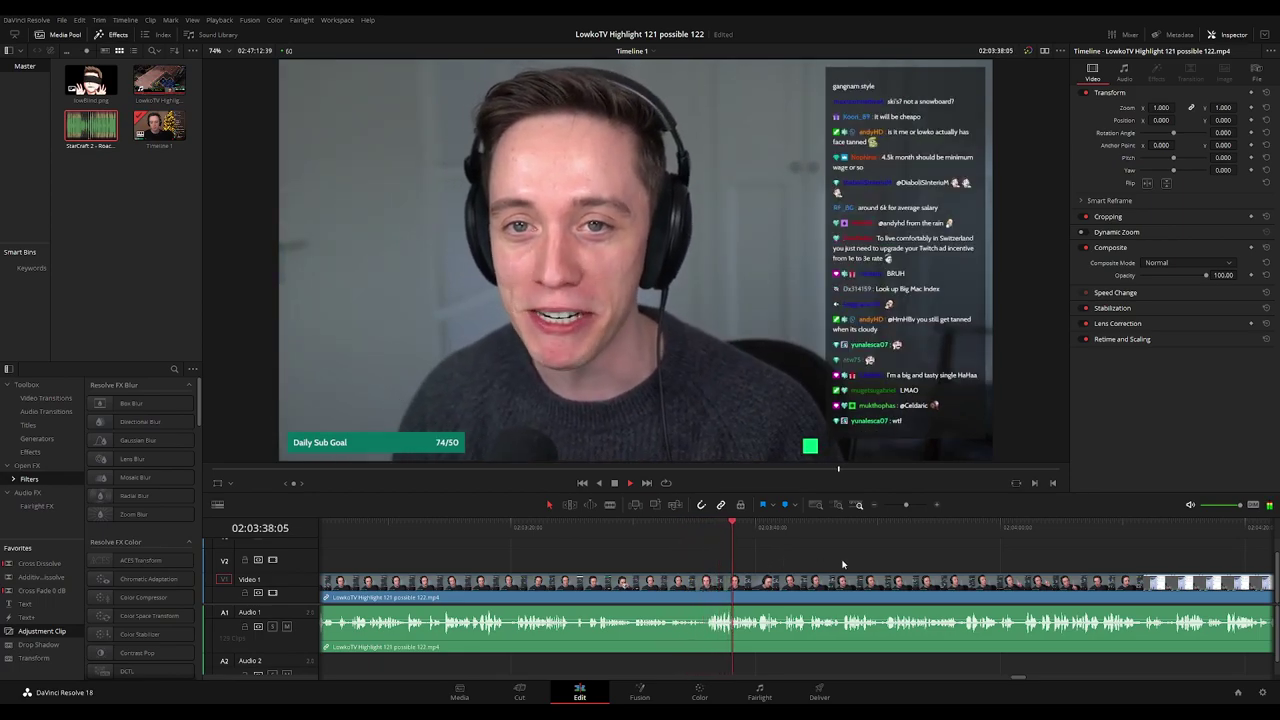
Cut out the very short piece of webcam footage at about 02:03:35:29, close the gap and play on from the cut.
{"action": "left_click_drag", "start_coordinate": [842, 564], "coordinate": [766, 563]}
{"action": "scroll", "coordinate": [687, 559], "scroll_direction": "up", "scroll_amount": 2}
{"action": "left_click", "coordinate": [665, 534]}
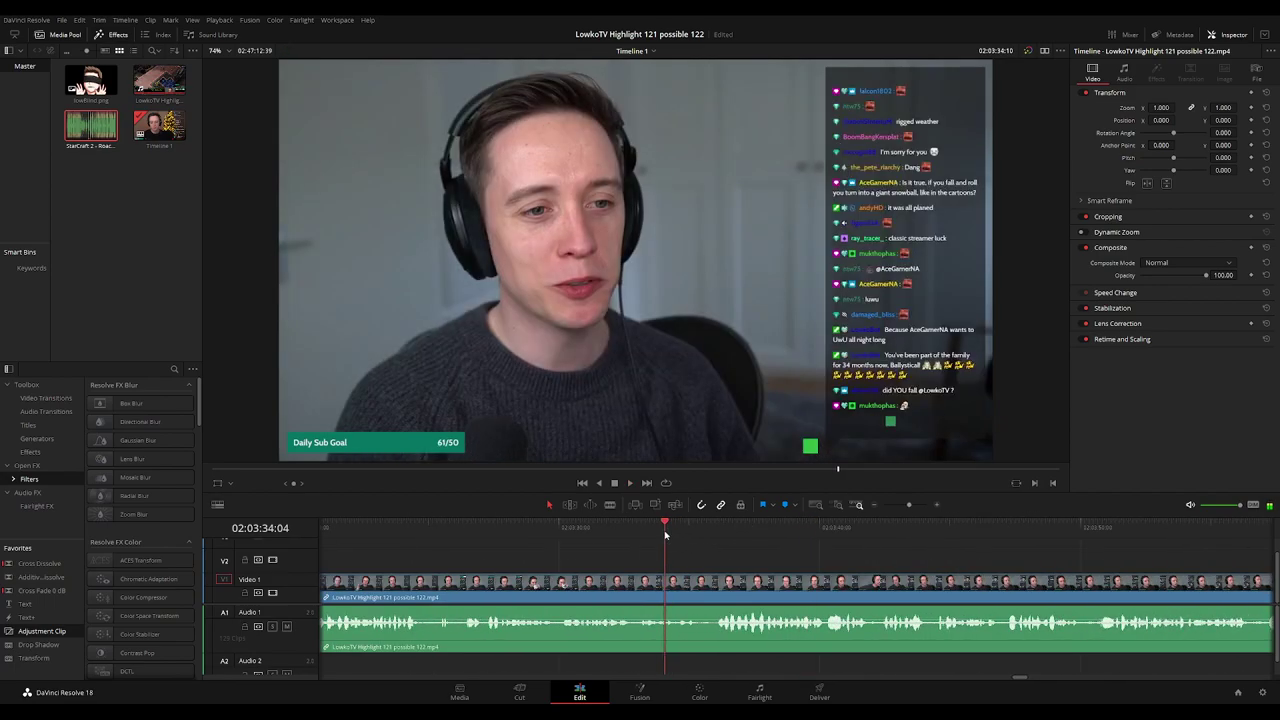
{"action": "left_click_drag", "start_coordinate": [707, 588], "coordinate": [715, 585]}
{"action": "left_click", "coordinate": [712, 592]}
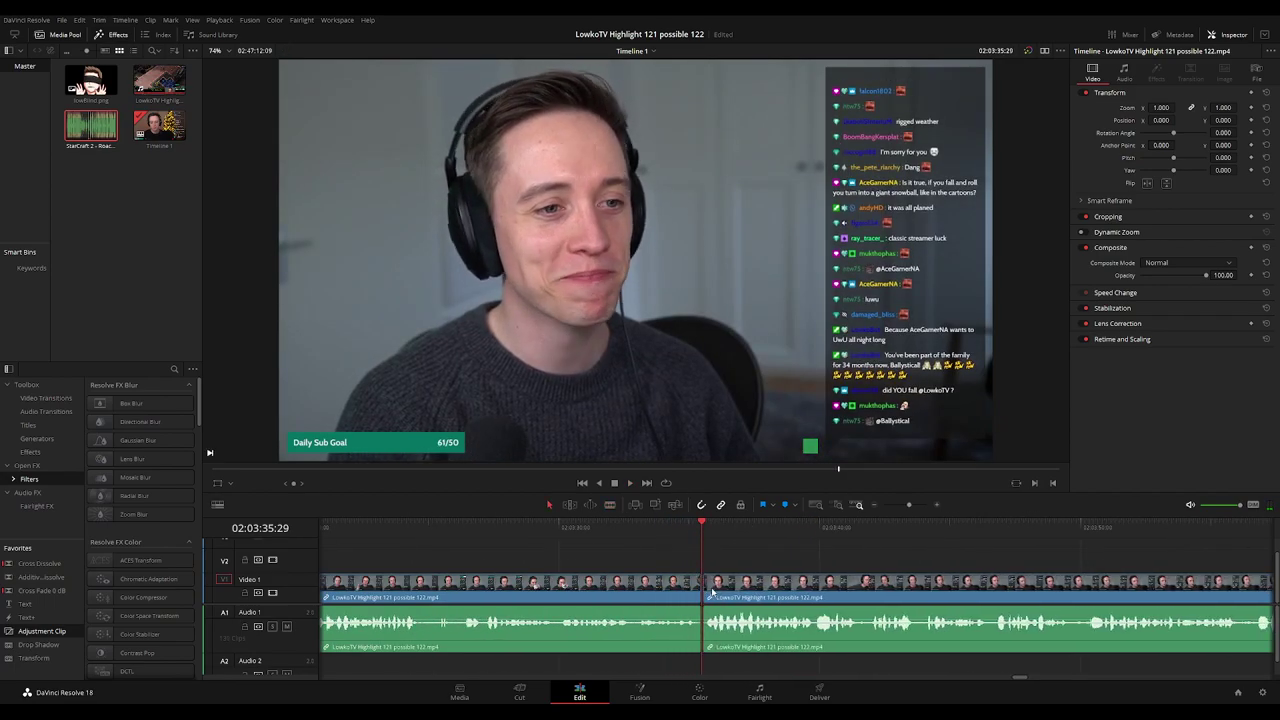
{"action": "key", "text": "Delete"}
{"action": "key", "text": "space"}
Colour the reviewed clip between the cuts around 02:02:52 and 02:03:35 green and deselect it.
{"action": "left_click", "coordinate": [681, 592]}
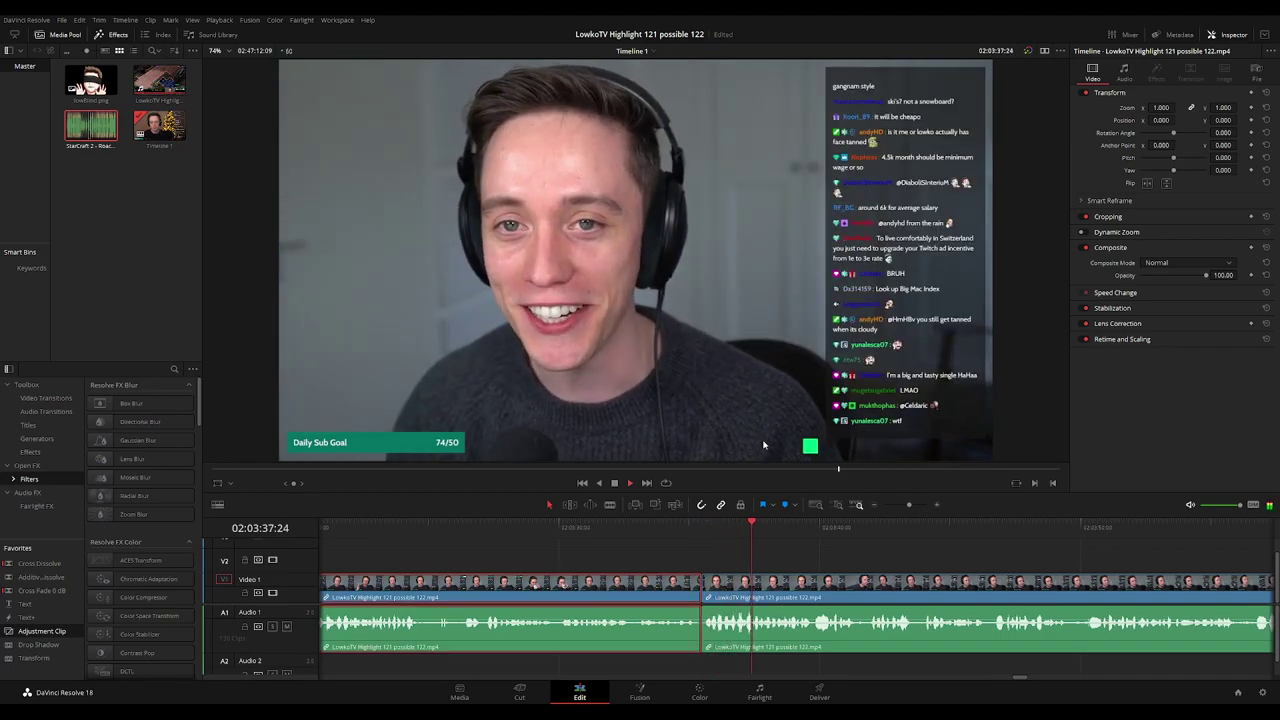
{"action": "left_click", "coordinate": [943, 556]}
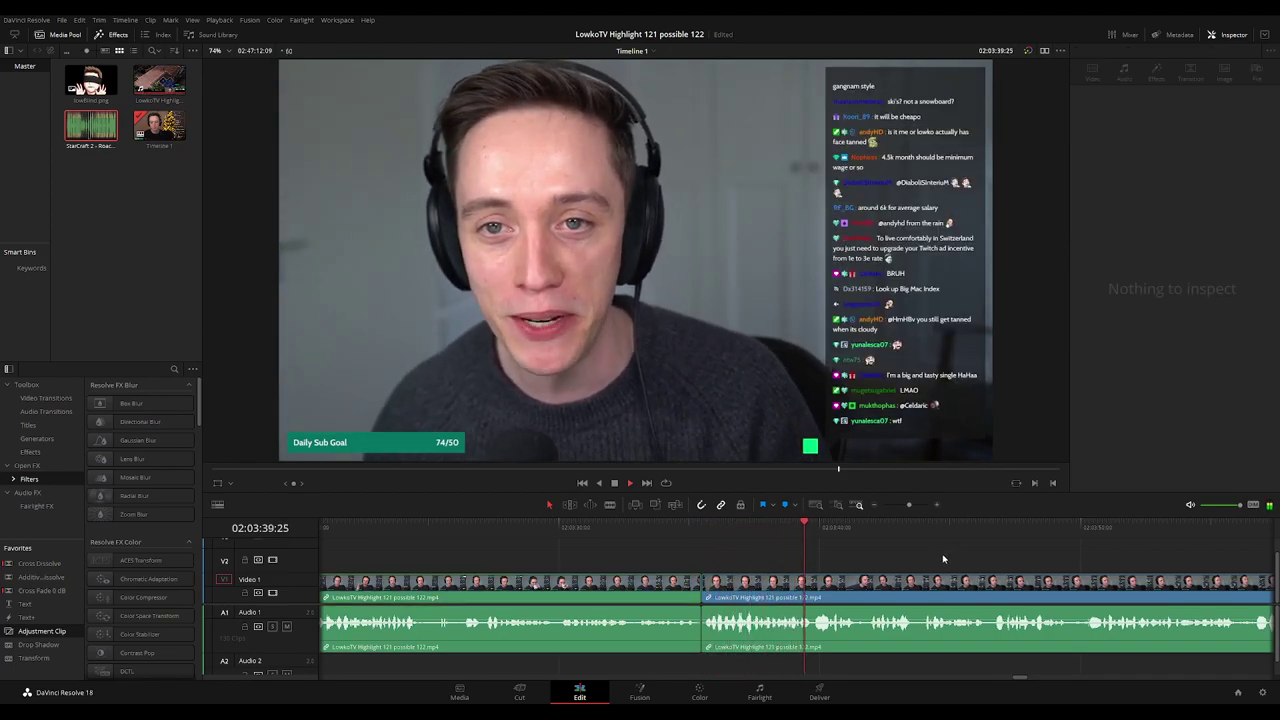
Play through the webcam talk footage from about 02:03:39 to 02:04:12, replaying the part around 02:03:51.
{"action": "scroll", "coordinate": [950, 552], "scroll_direction": "down", "scroll_amount": 10}
{"action": "scroll", "coordinate": [954, 553], "scroll_direction": "up", "scroll_amount": 5}
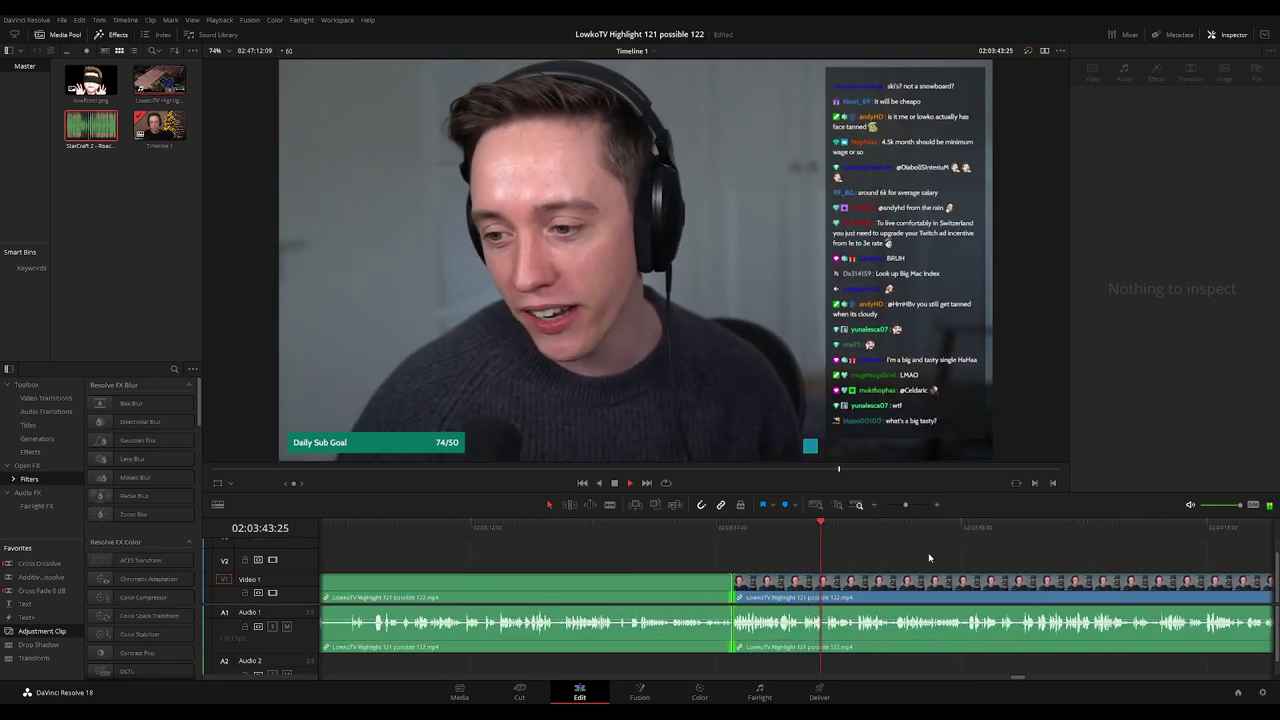
{"action": "scroll", "coordinate": [929, 557], "scroll_direction": "down", "scroll_amount": 5}
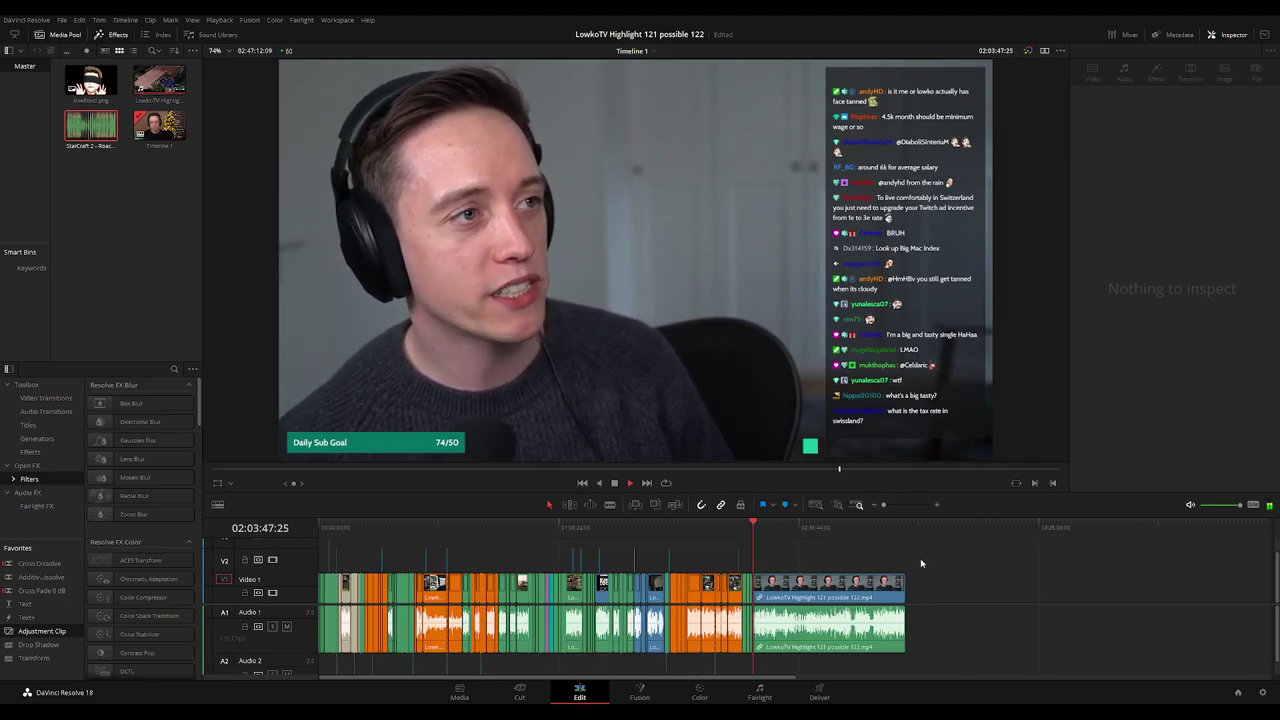
{"action": "scroll", "coordinate": [921, 563], "scroll_direction": "up", "scroll_amount": 5}
{"action": "left_click_drag", "start_coordinate": [921, 563], "coordinate": [770, 563]}
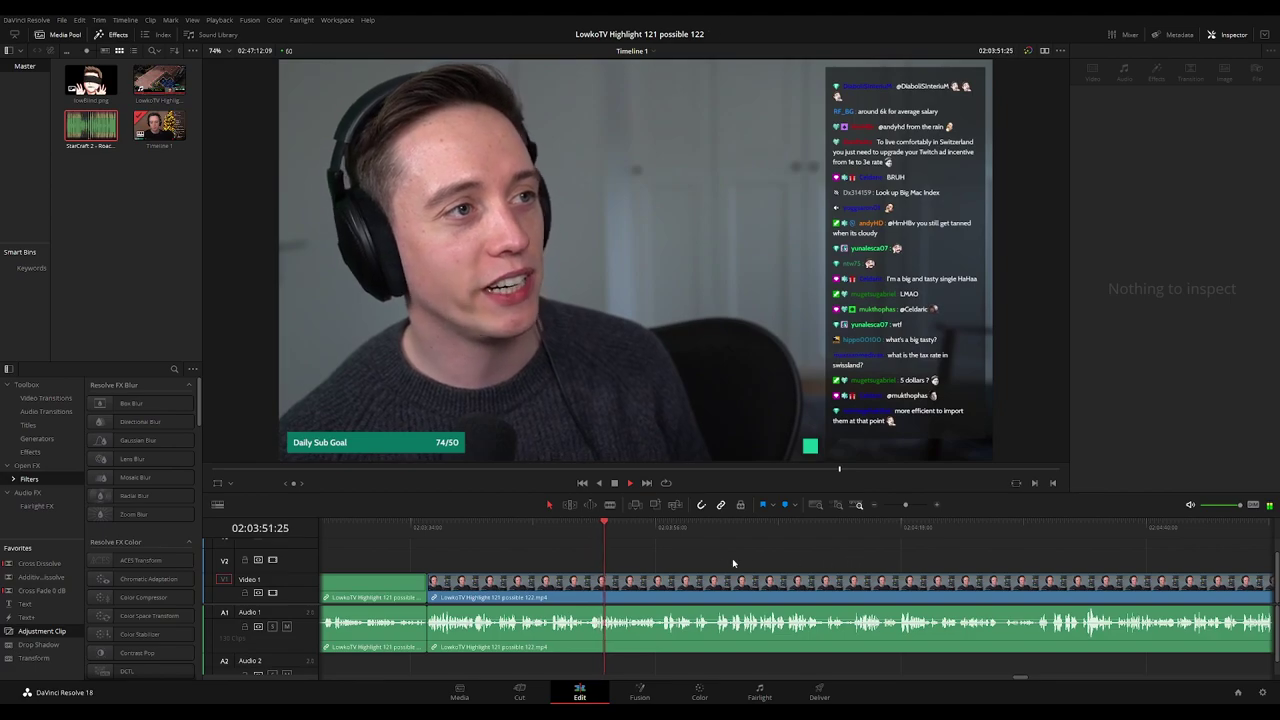
{"action": "left_click", "coordinate": [616, 588]}
{"action": "left_click", "coordinate": [593, 528]}
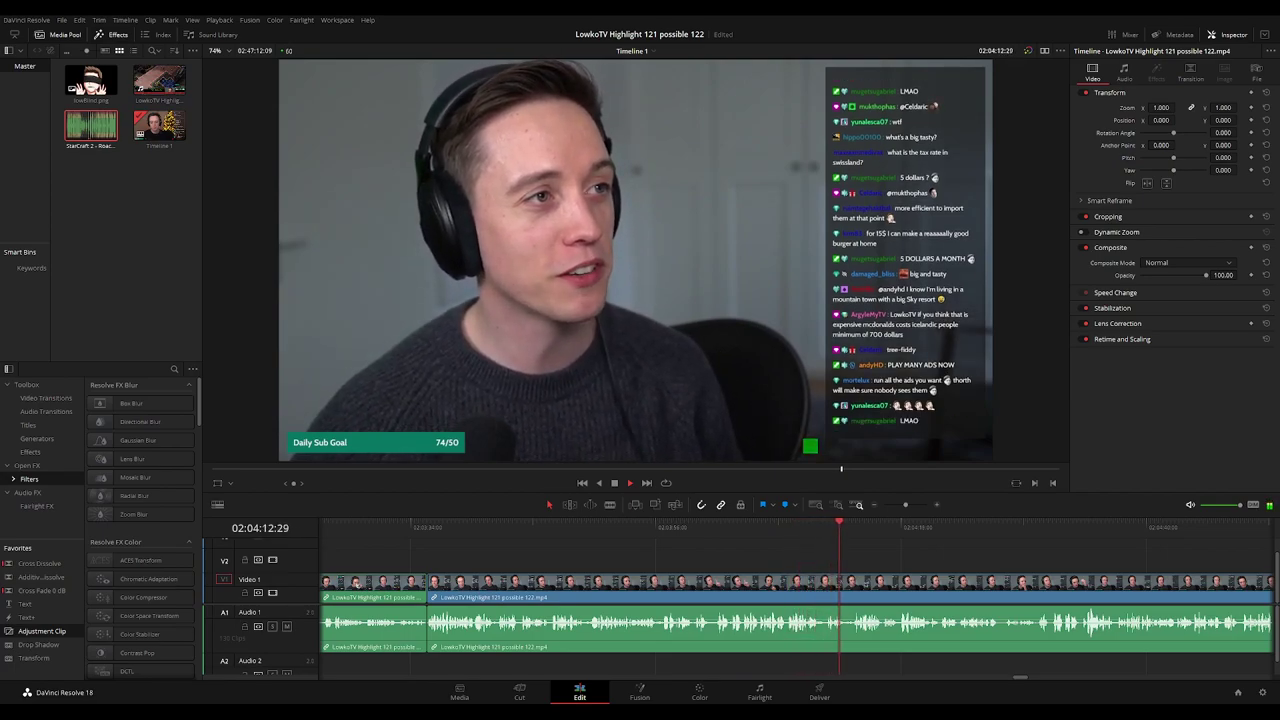
Play through the webcam talk footage from about 02:04:12 to 02:05:29, replaying the part around 02:05:25.
{"action": "left_click_drag", "start_coordinate": [966, 566], "coordinate": [769, 552]}
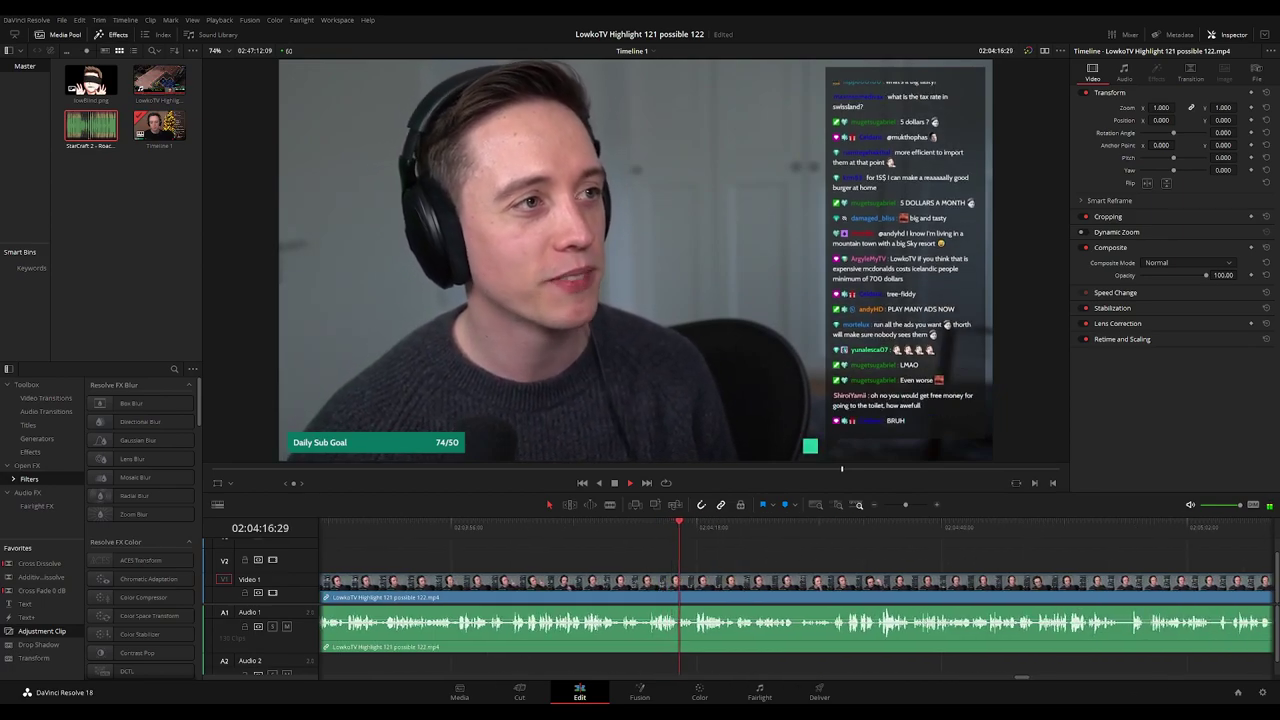
{"action": "scroll", "coordinate": [722, 561], "scroll_direction": "right", "scroll_amount": 2}
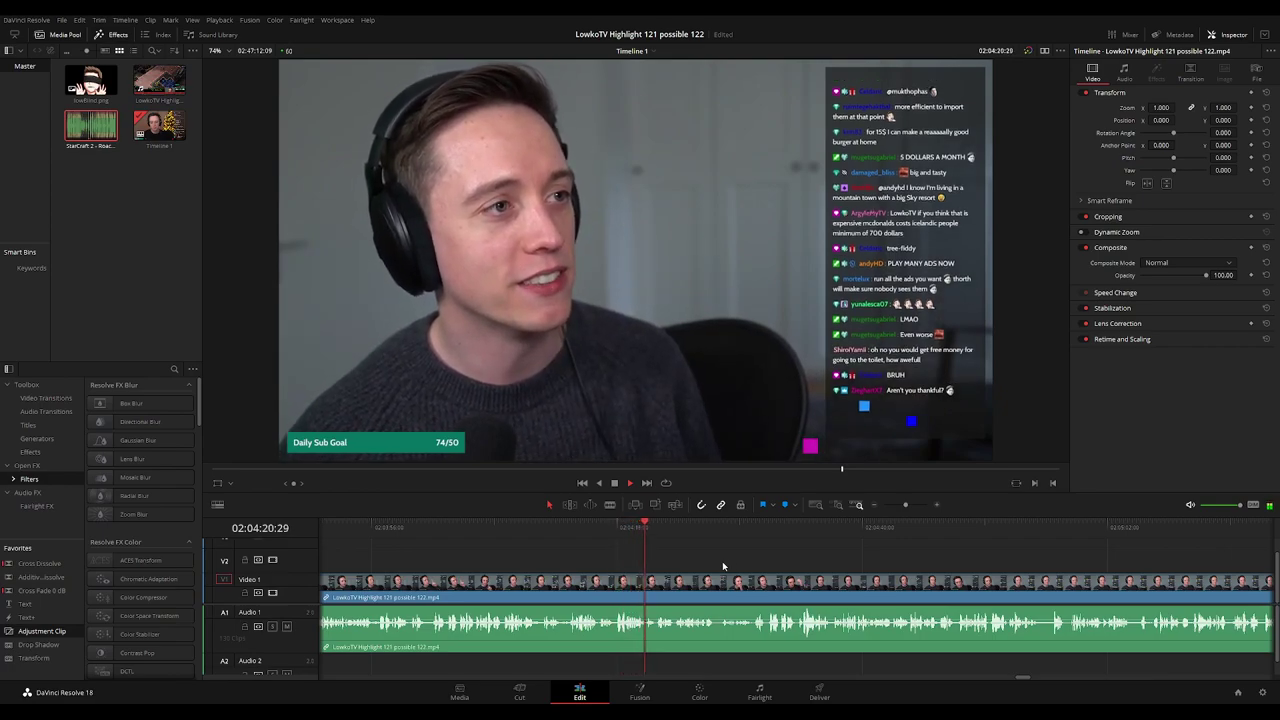
{"action": "left_click_drag", "start_coordinate": [811, 563], "coordinate": [706, 555]}
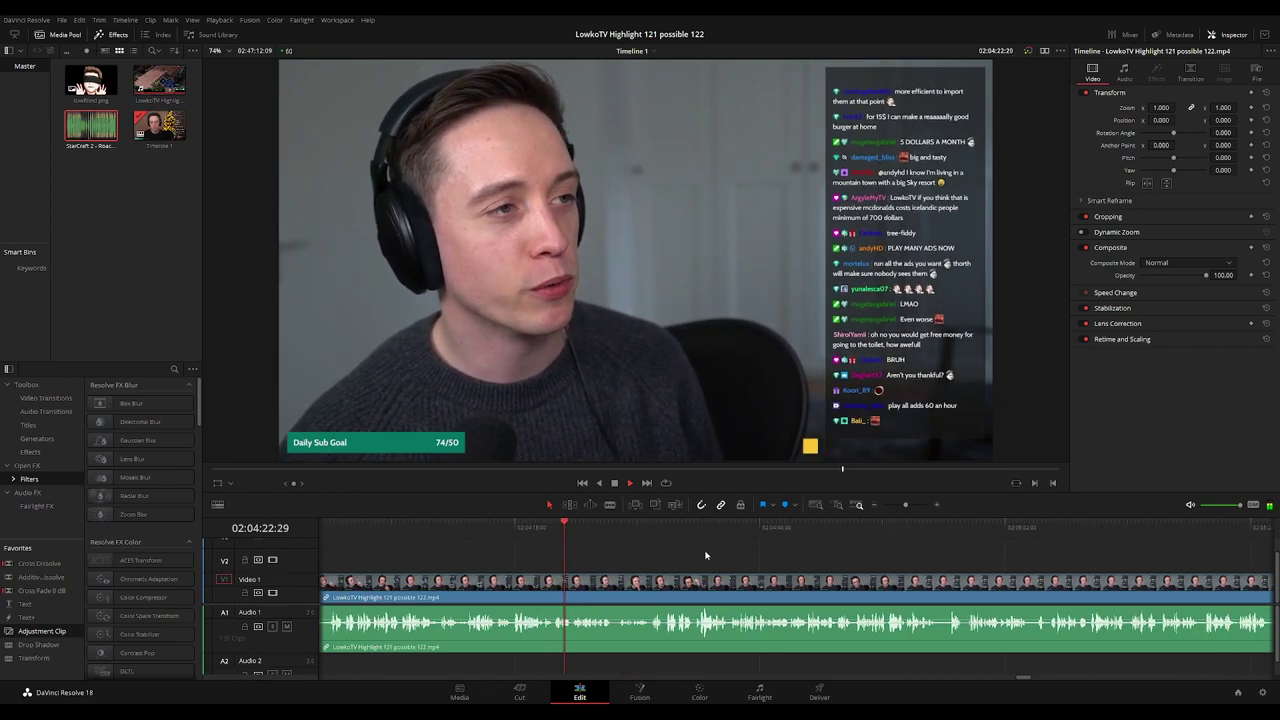
{"action": "key", "text": "ctrl+equal"}
{"action": "left_click_drag", "start_coordinate": [900, 560], "coordinate": [757, 559]}
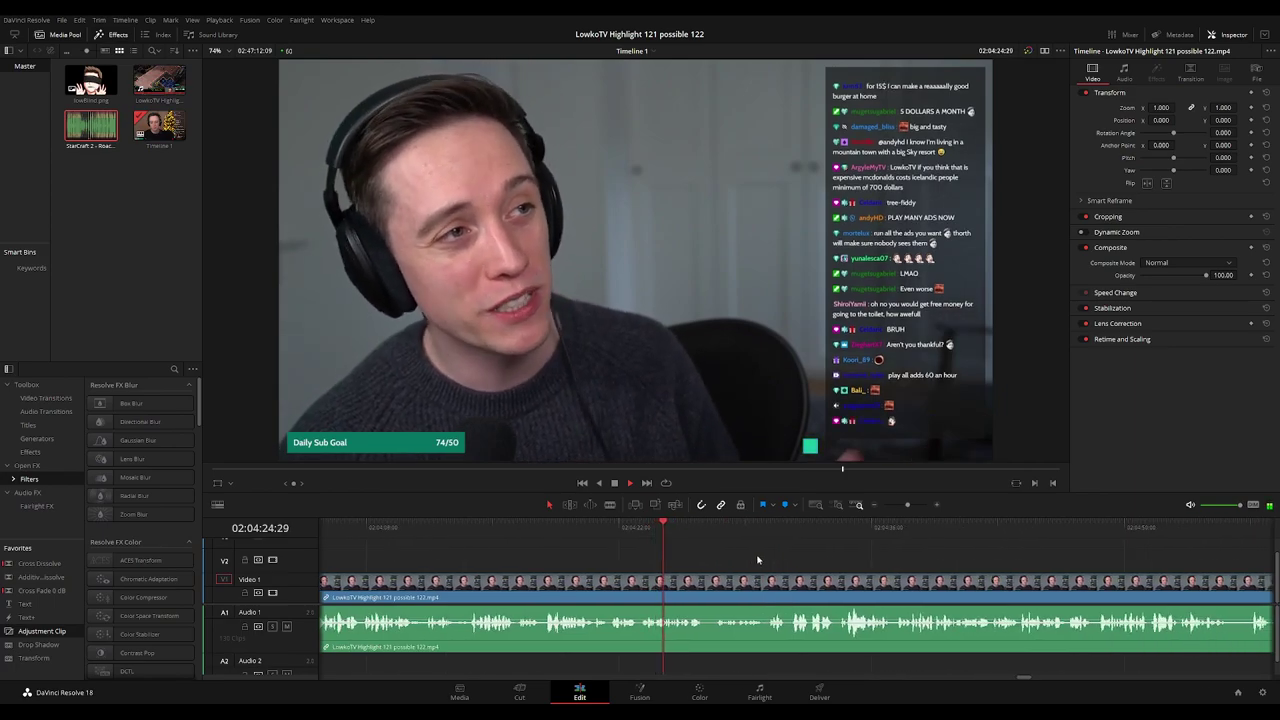
{"action": "scroll", "coordinate": [750, 562], "scroll_direction": "right", "scroll_amount": 2}
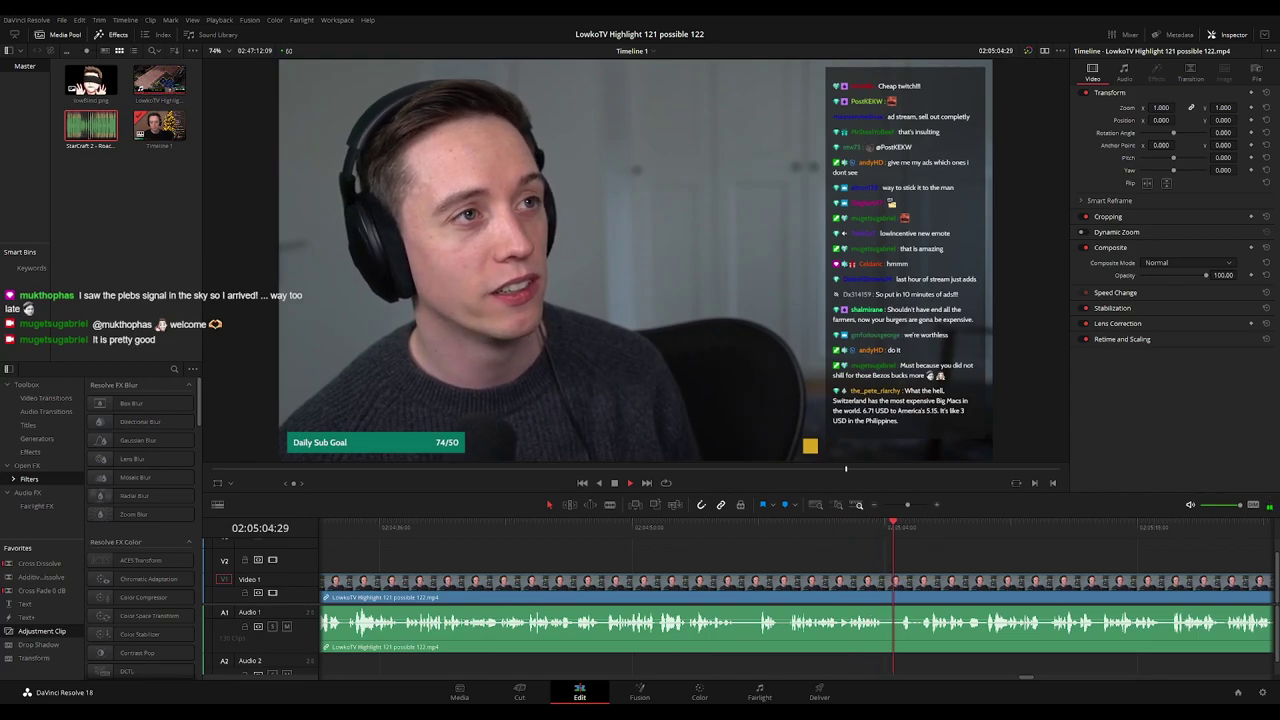
{"action": "scroll", "coordinate": [960, 560], "scroll_direction": "down", "scroll_amount": 5}
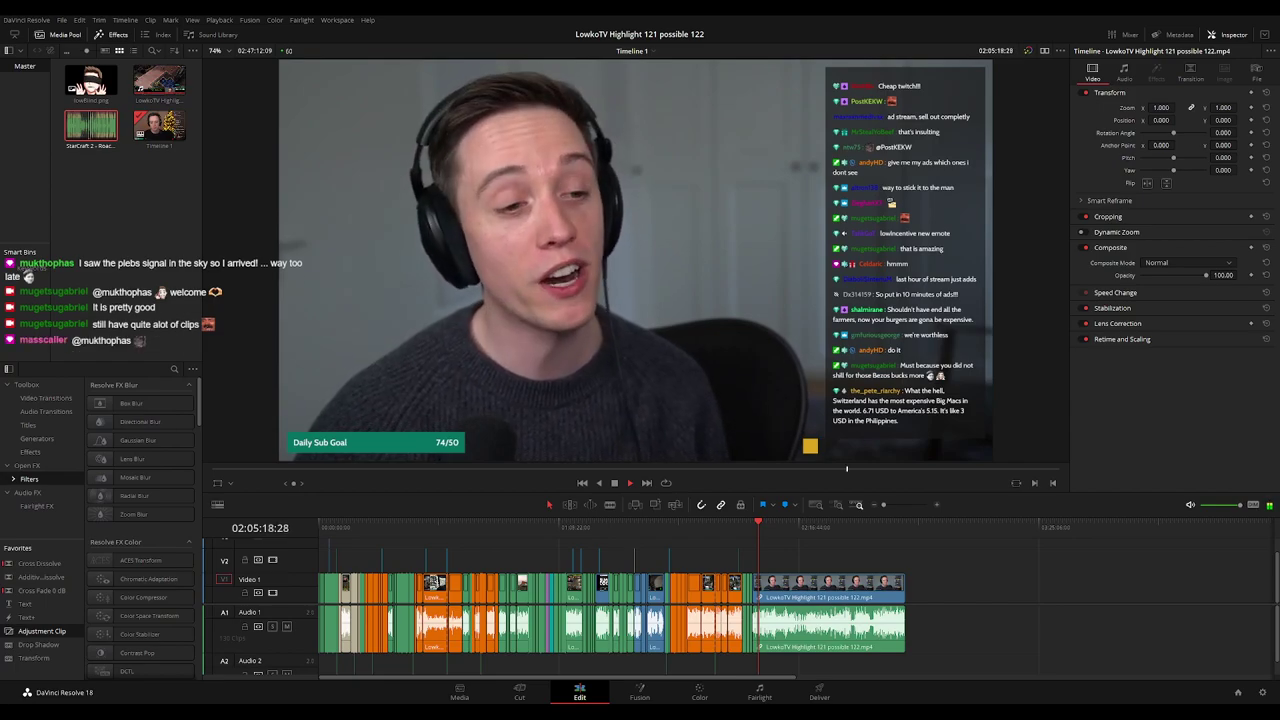
{"action": "scroll", "coordinate": [840, 561], "scroll_direction": "up", "scroll_amount": 5}
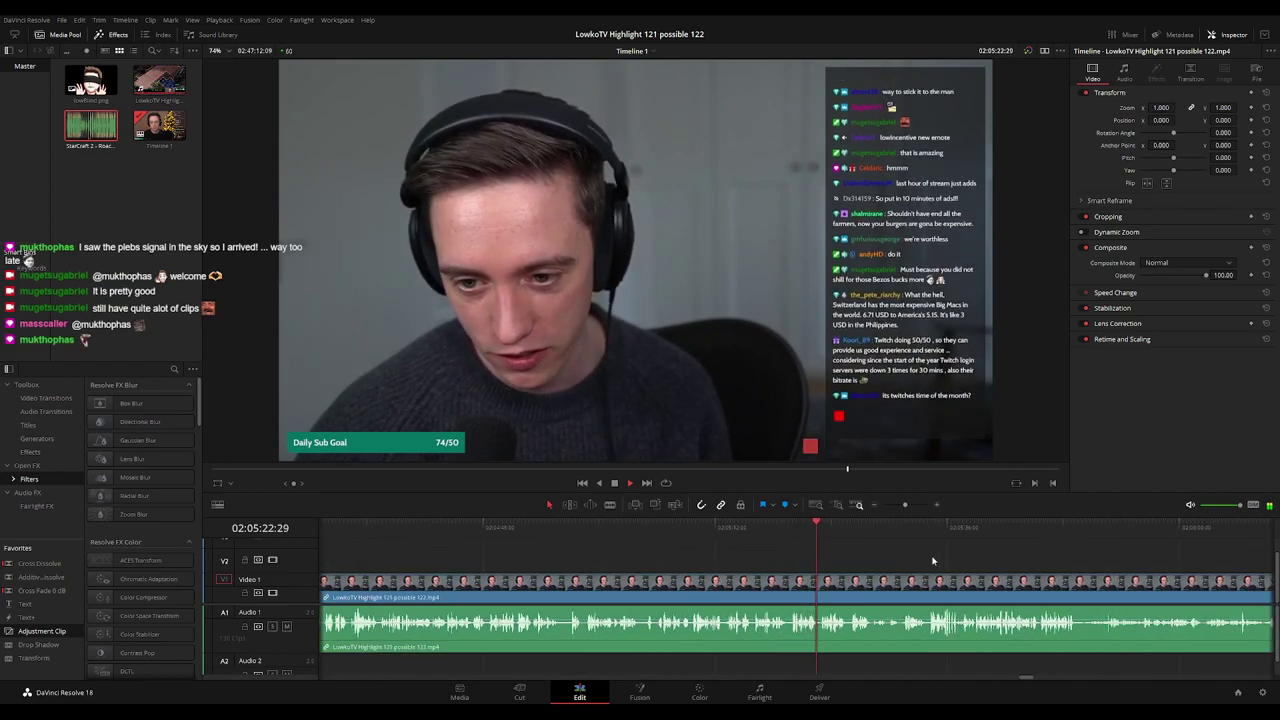
{"action": "scroll", "coordinate": [735, 555], "scroll_direction": "right", "scroll_amount": 3}
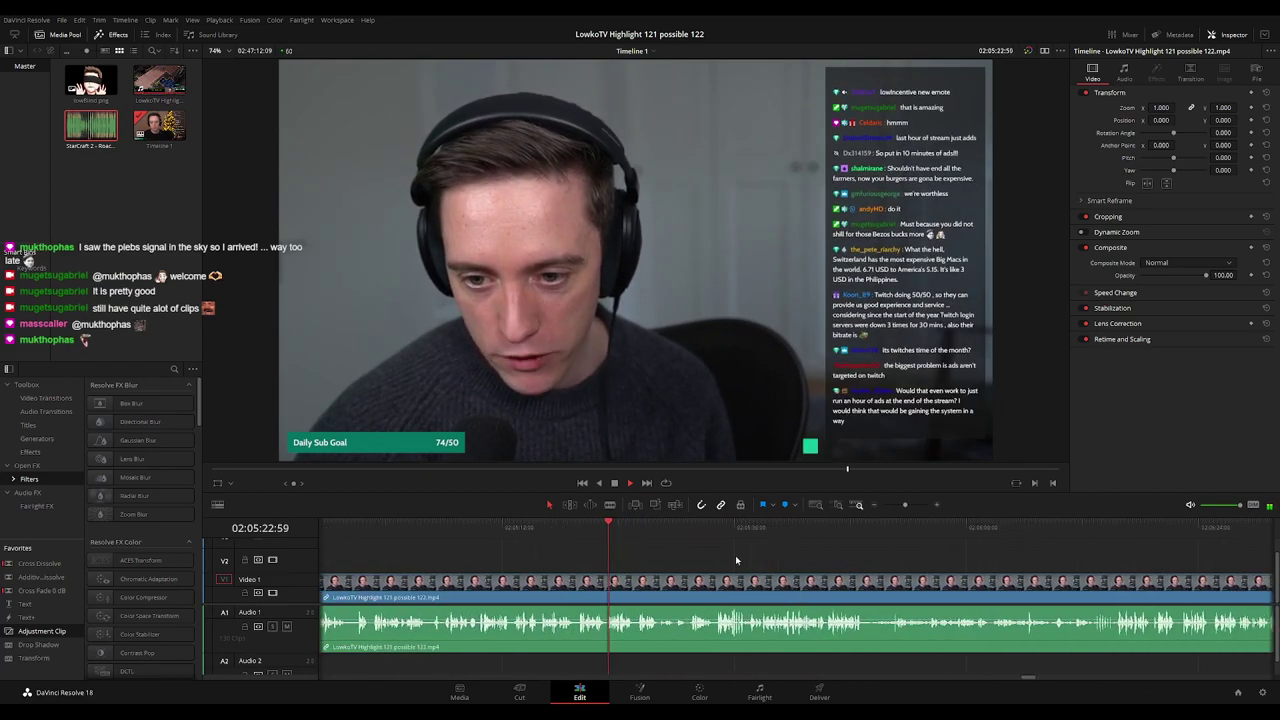
{"action": "left_click", "coordinate": [636, 528]}
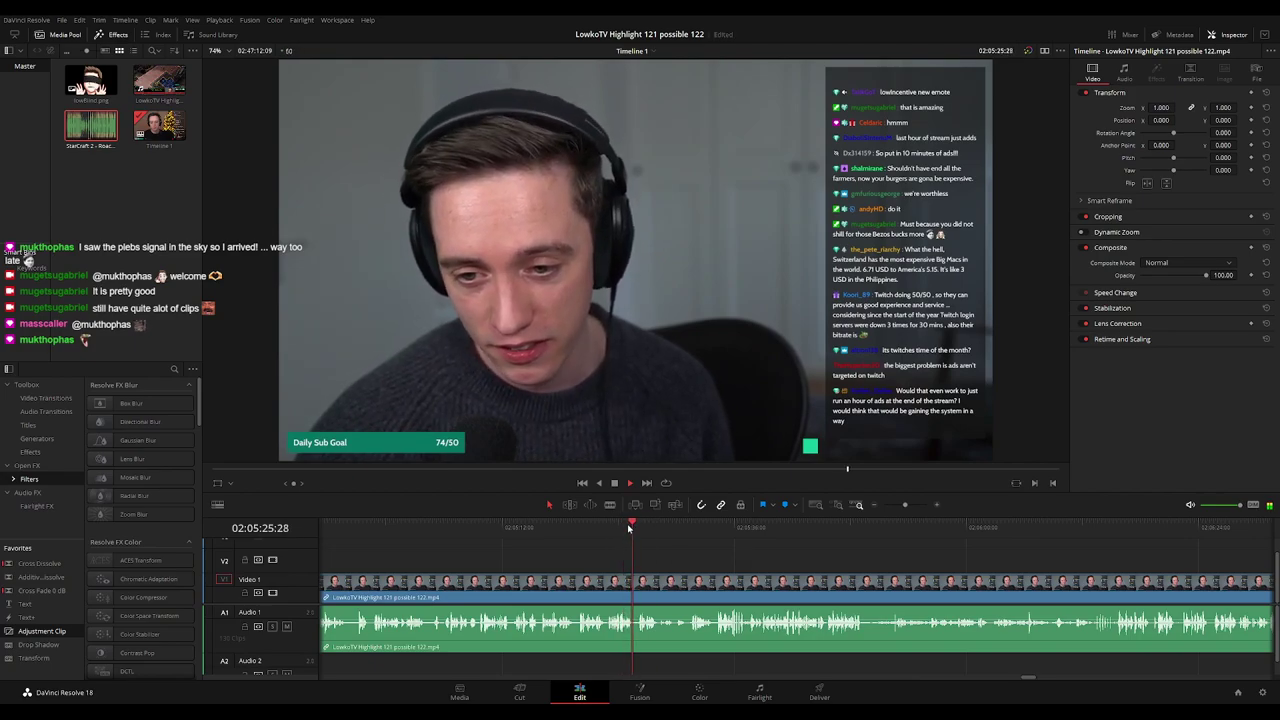
{"action": "left_click", "coordinate": [624, 524]}
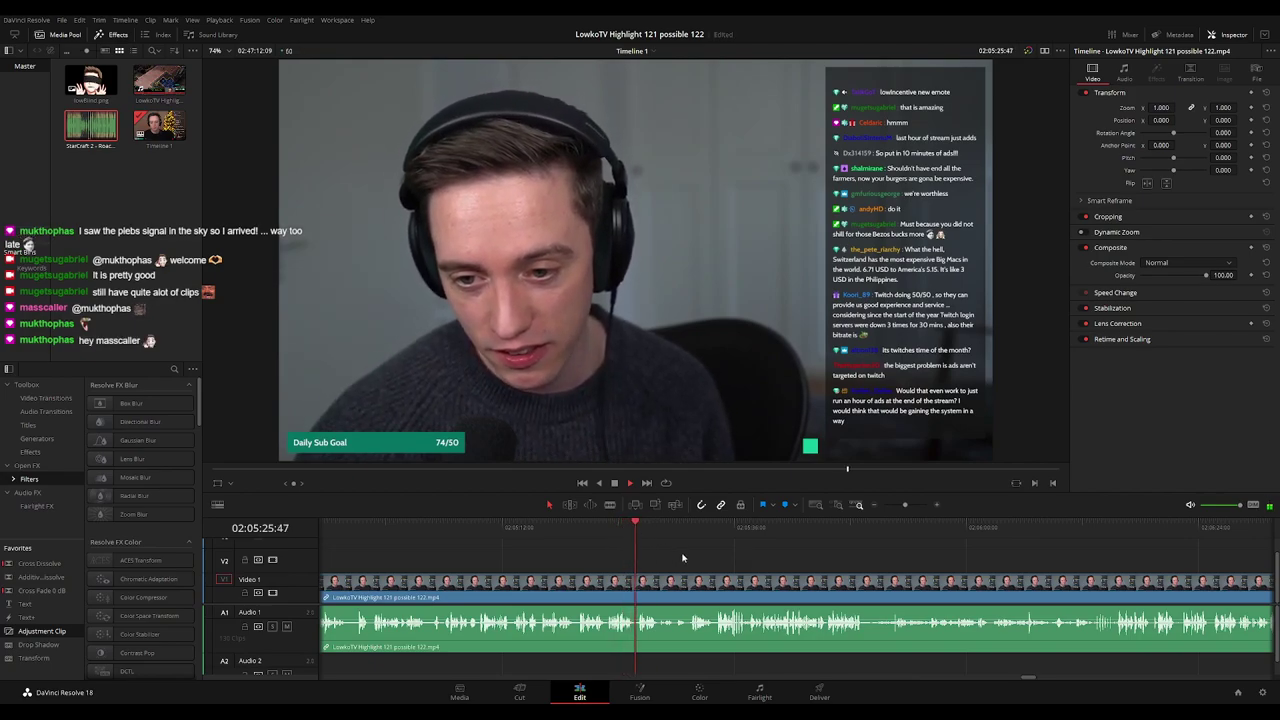
{"action": "left_click_drag", "start_coordinate": [742, 558], "coordinate": [667, 543]}
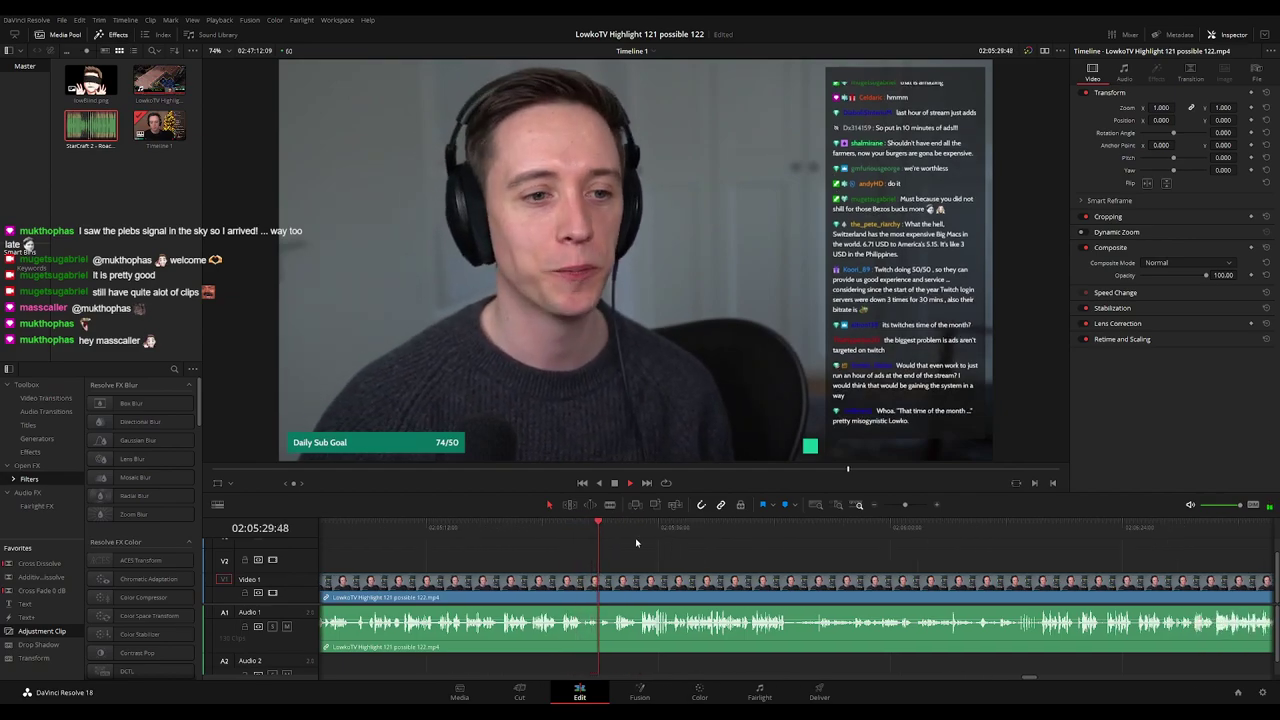
Cut out the very short piece at about 02:05:31 where the footage switches to the desktop, close the gap and colour the reviewed clip before it green.
{"action": "key", "text": "ctrl+="}
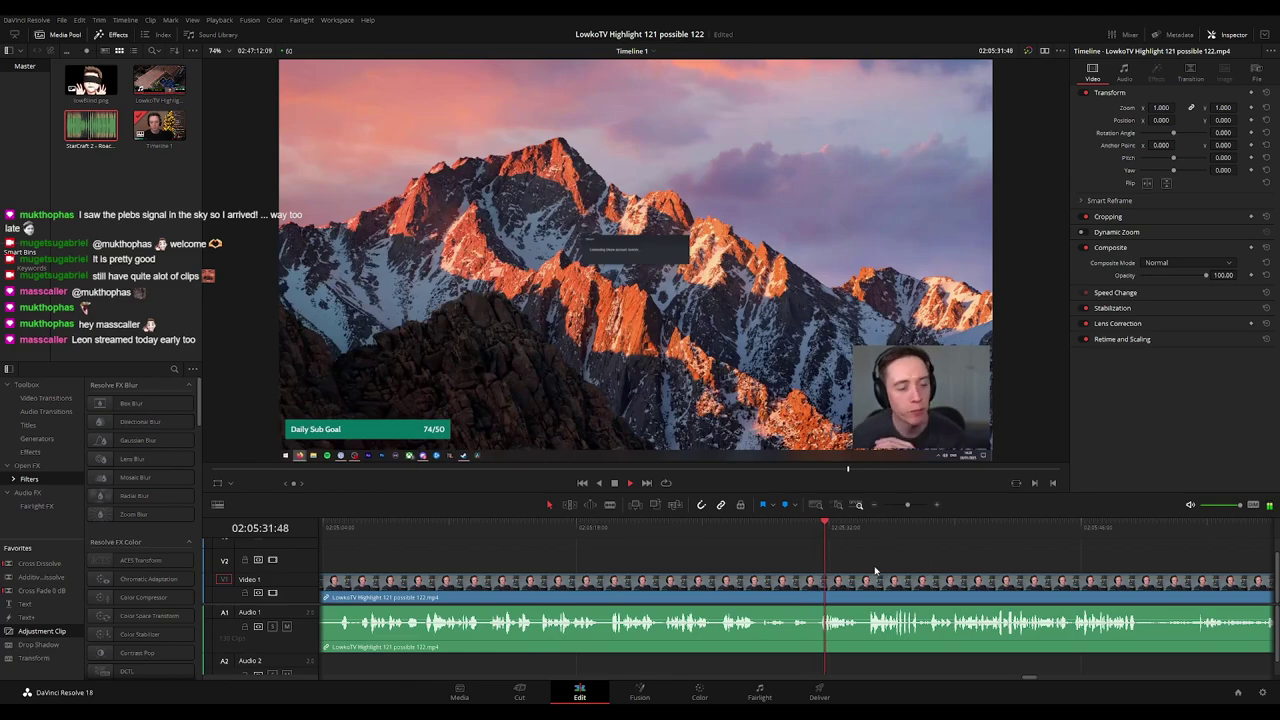
{"action": "key", "text": "b"}
{"action": "left_click", "coordinate": [813, 582]}
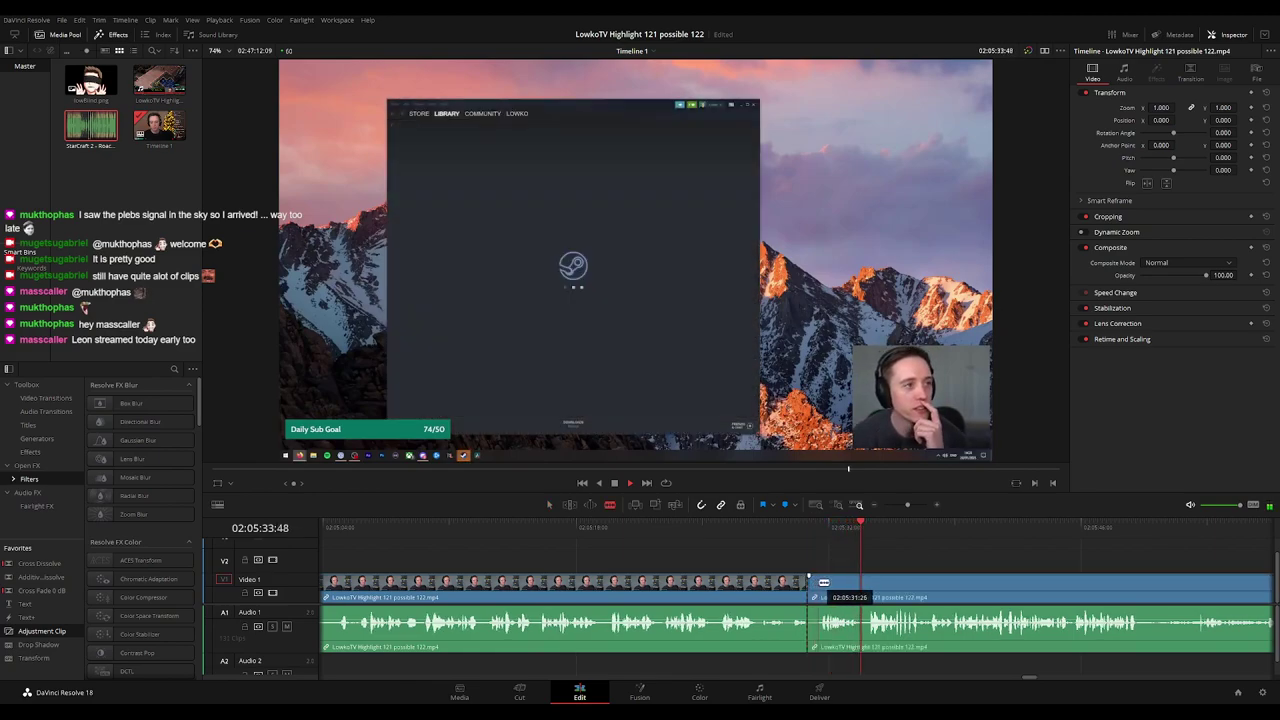
{"action": "key", "text": "a"}
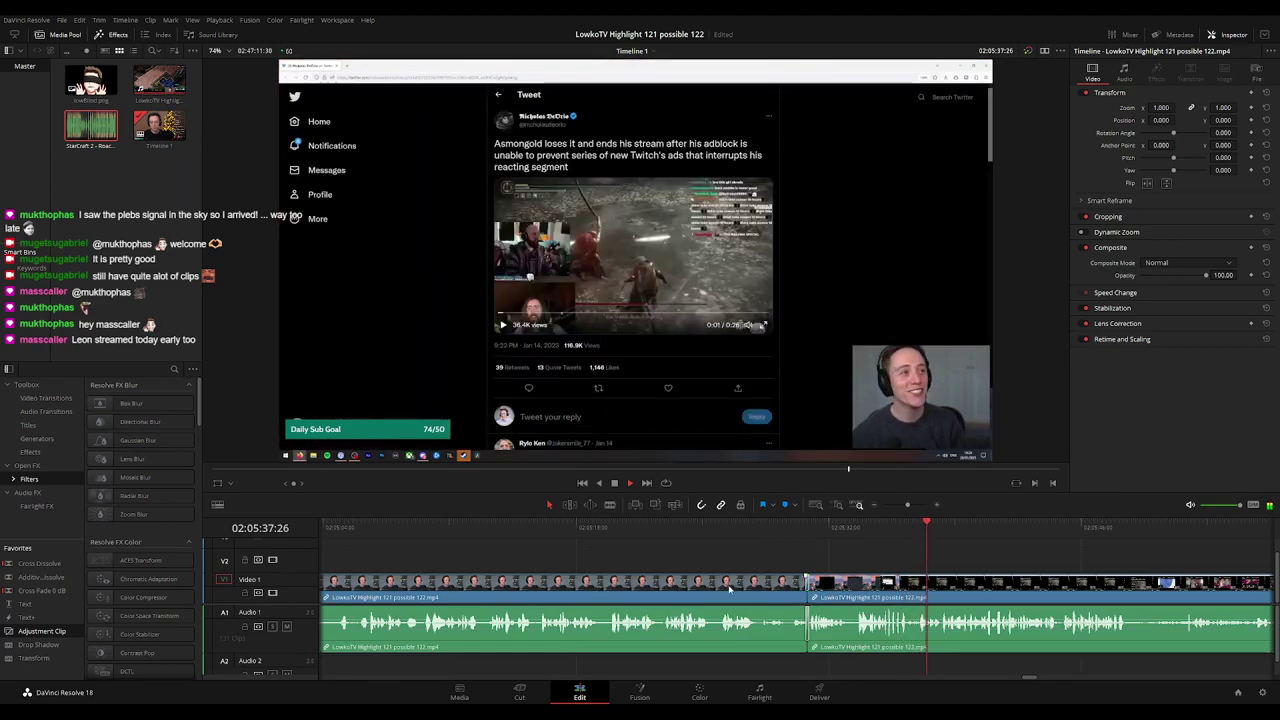
{"action": "left_click", "coordinate": [729, 589]}
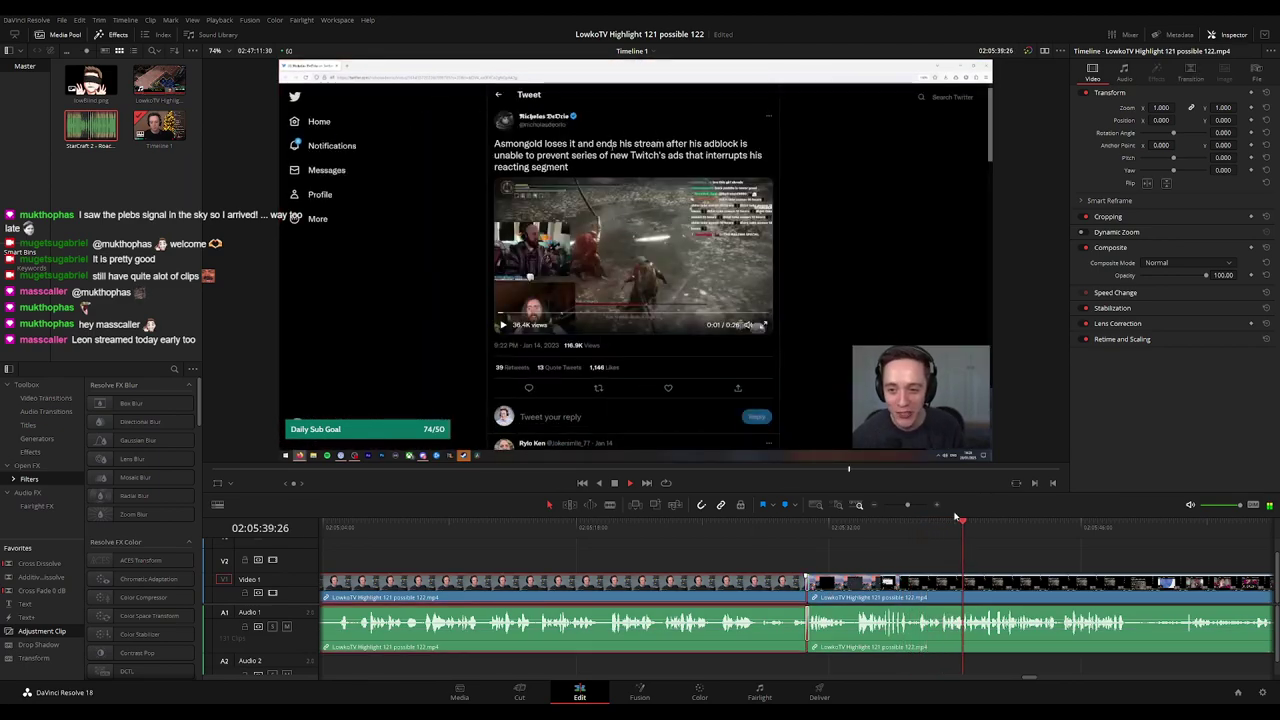
{"action": "key", "text": "Delete"}
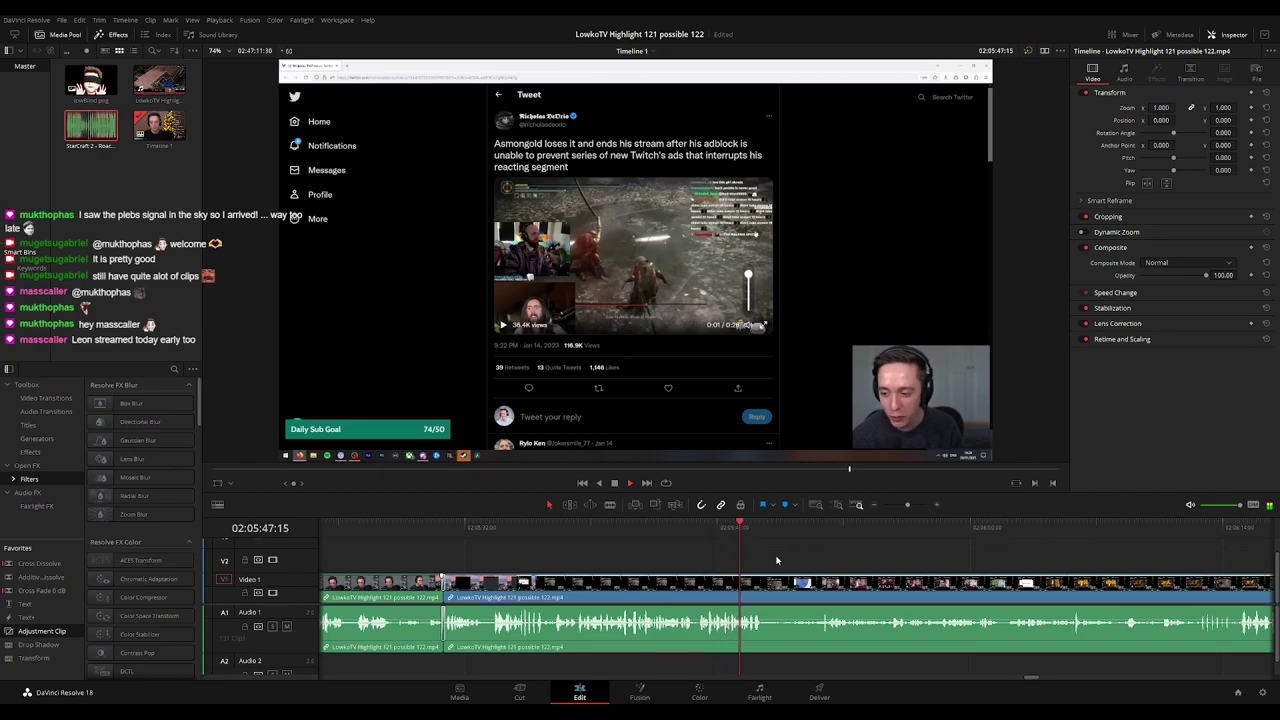
Play through the footage of the tweet's ad video from about 02:05:47 to 02:06:27, replaying the part around 02:05:51.
{"action": "scroll", "coordinate": [888, 555], "scroll_direction": "right", "scroll_amount": 3}
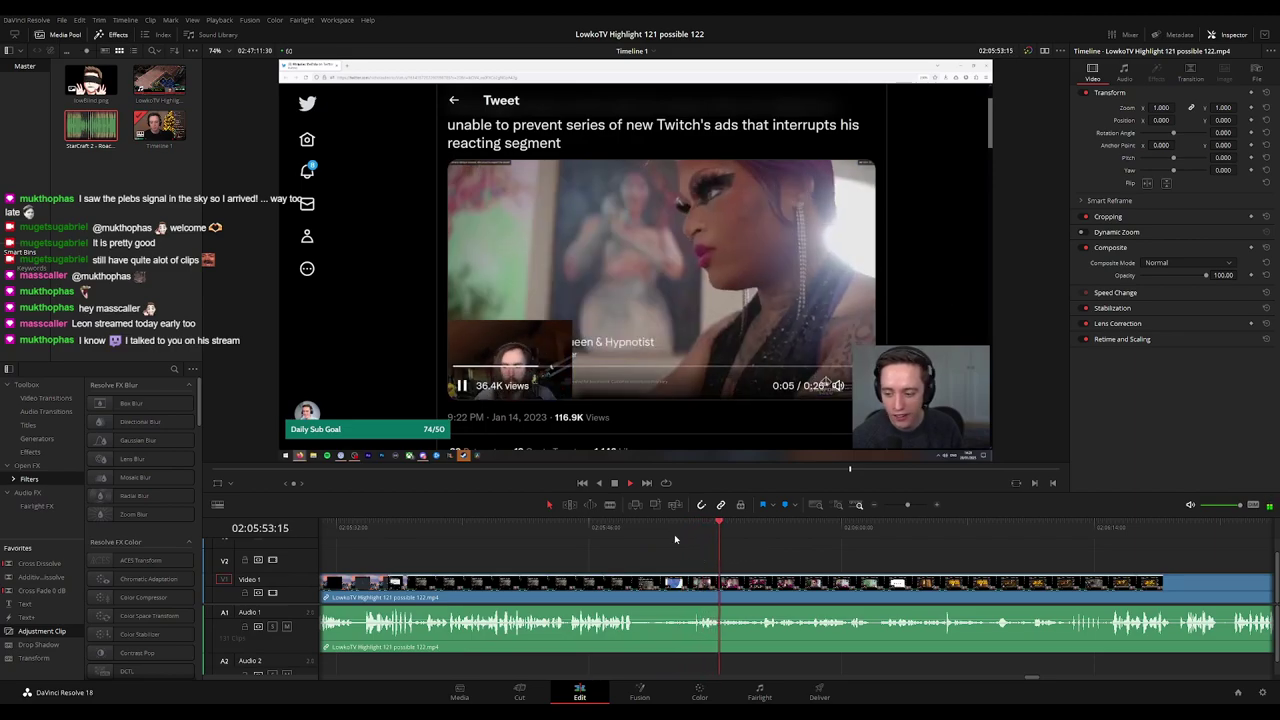
{"action": "left_click", "coordinate": [625, 530]}
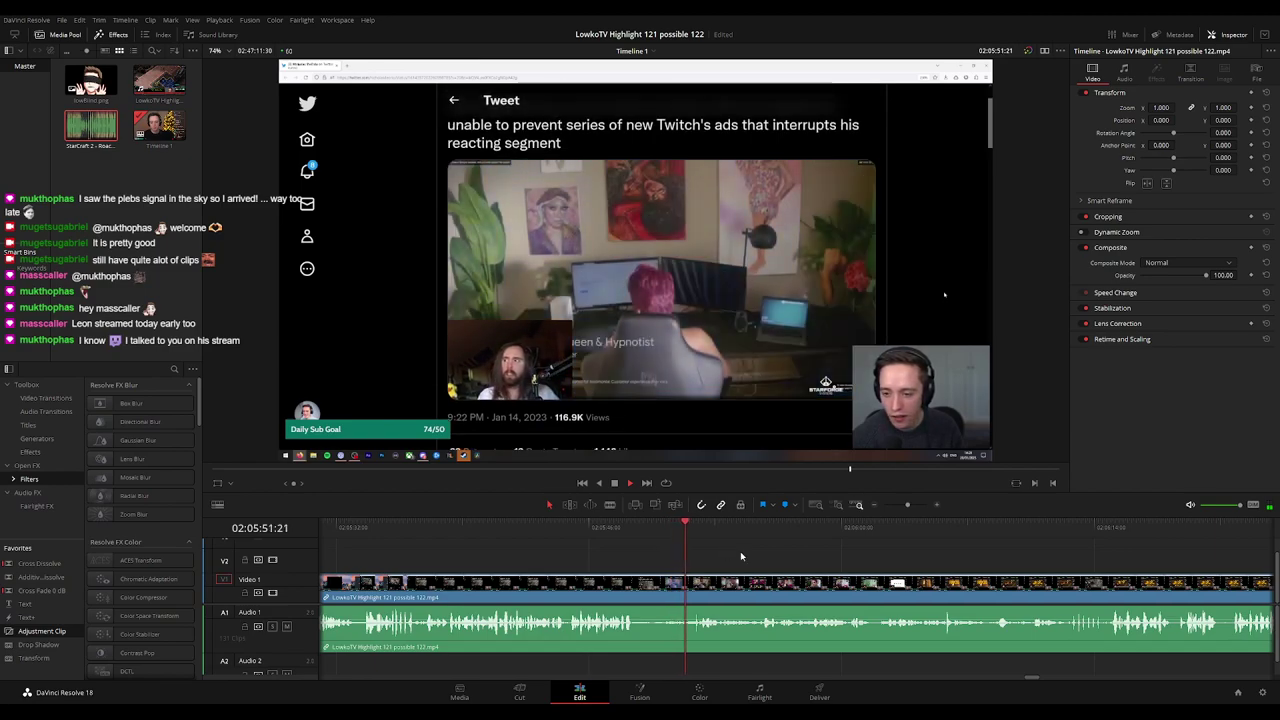
{"action": "left_click_drag", "start_coordinate": [866, 556], "coordinate": [613, 551]}
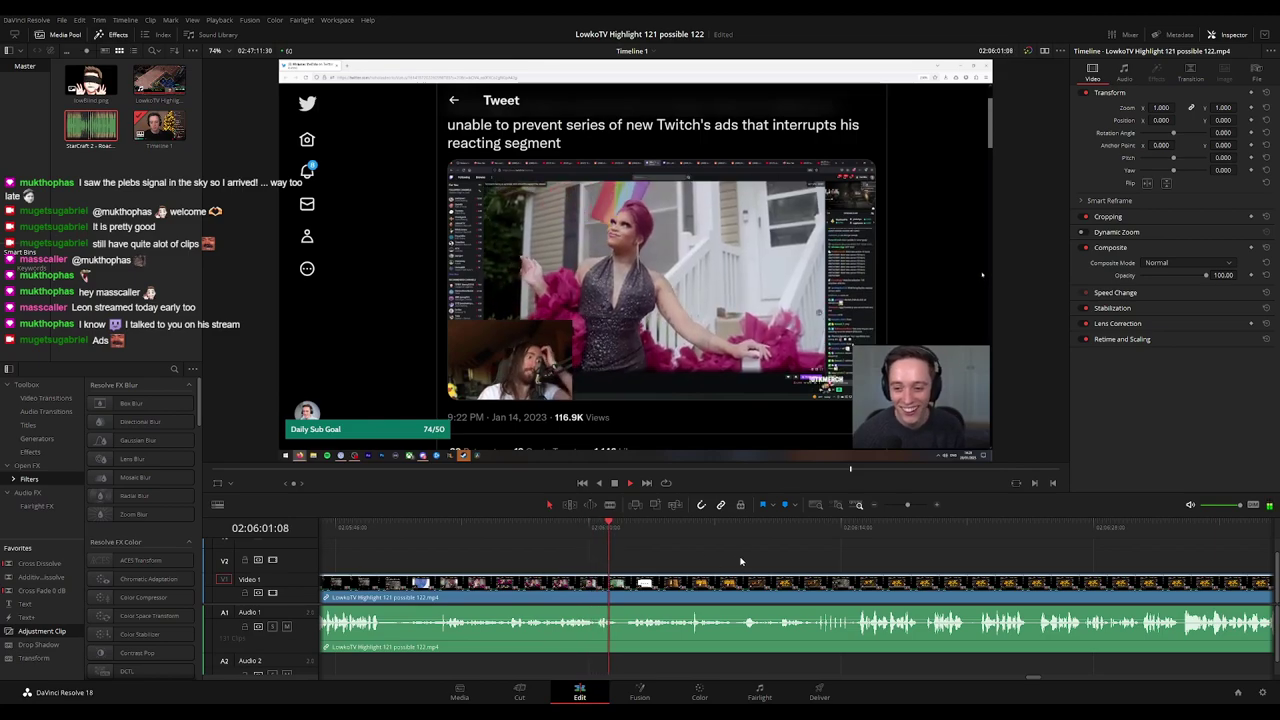
{"action": "left_click_drag", "start_coordinate": [741, 561], "coordinate": [646, 558]}
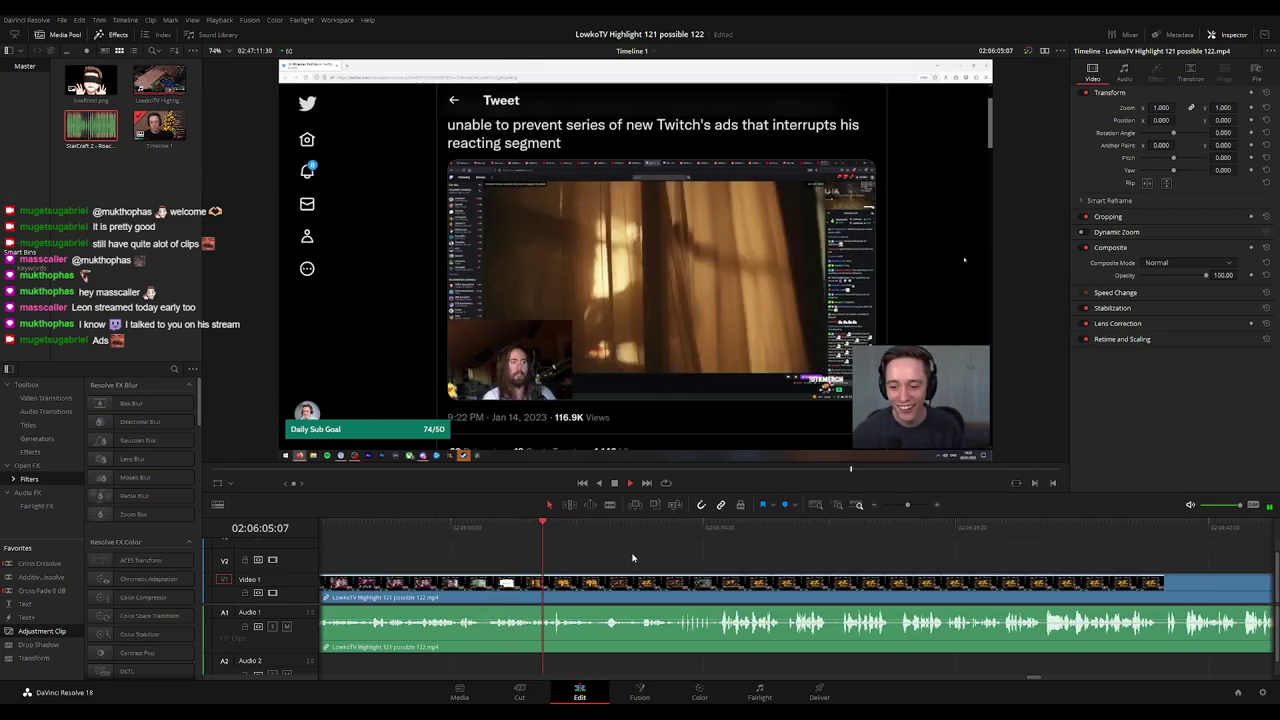
{"action": "scroll", "coordinate": [638, 558], "scroll_direction": "right", "scroll_amount": 1}
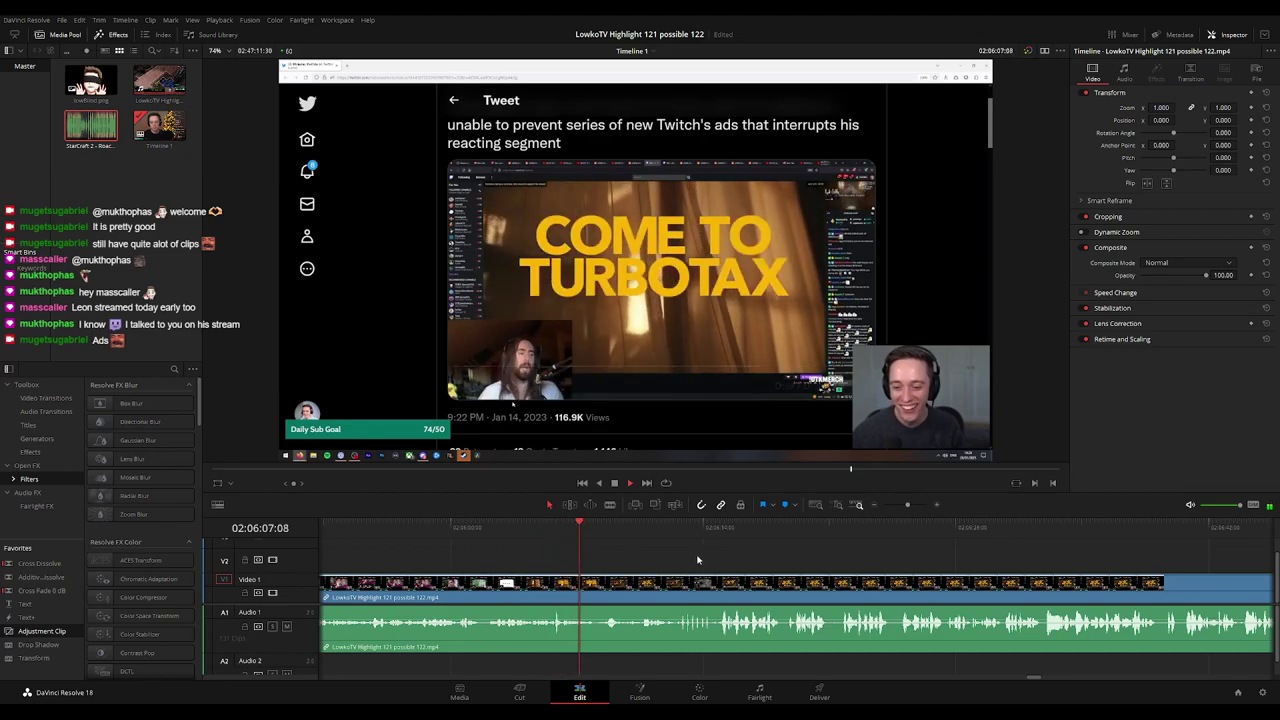
{"action": "scroll", "coordinate": [669, 556], "scroll_direction": "right", "scroll_amount": 1}
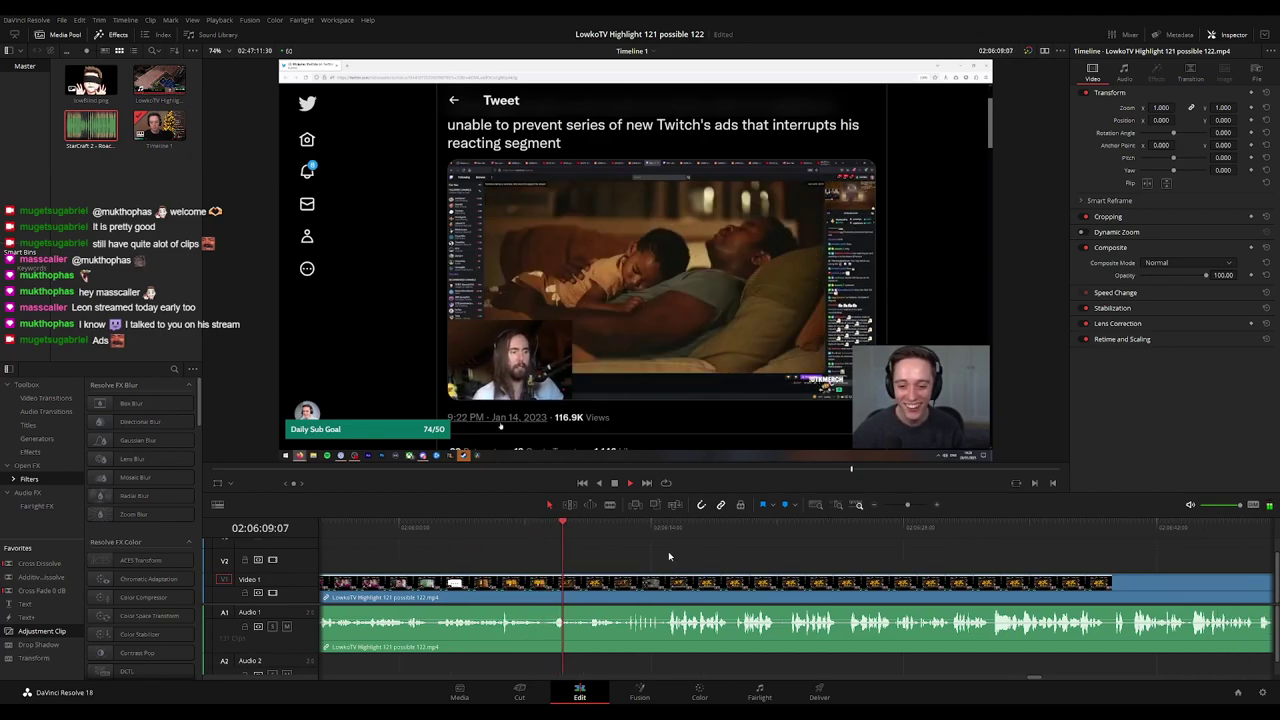
{"action": "scroll", "coordinate": [664, 553], "scroll_direction": "right", "scroll_amount": 2}
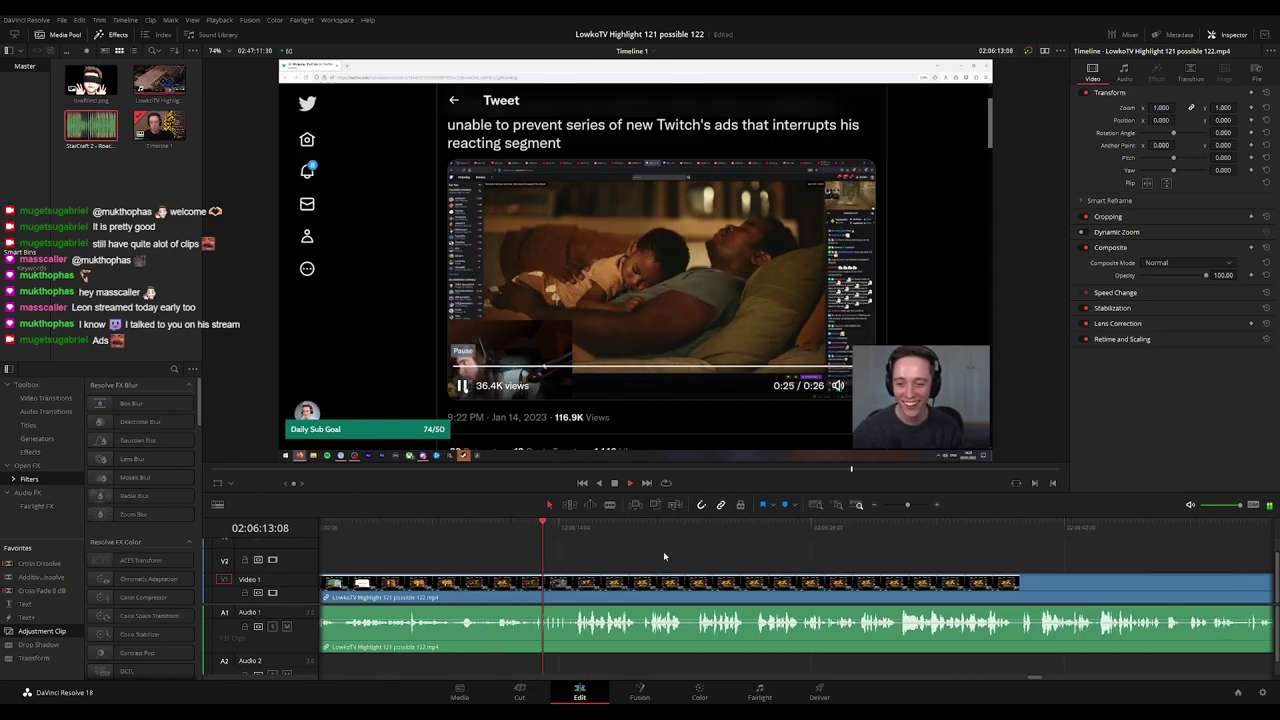
{"action": "scroll", "coordinate": [692, 560], "scroll_direction": "right", "scroll_amount": 1}
{"action": "scroll", "coordinate": [671, 555], "scroll_direction": "right", "scroll_amount": 3}
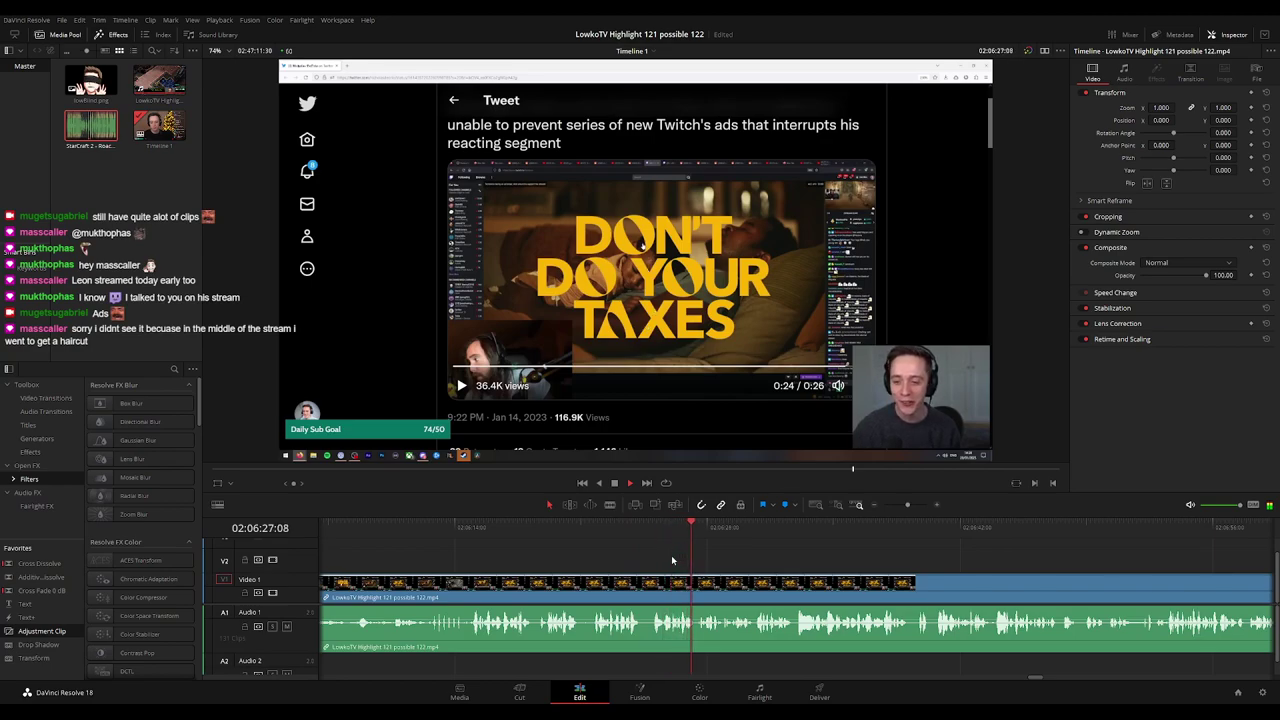
Play through the commentary over the paused tweet video from about 02:06:27 to 02:06:41, checking for a place to cut.
{"action": "left_click_drag", "start_coordinate": [780, 557], "coordinate": [618, 551]}
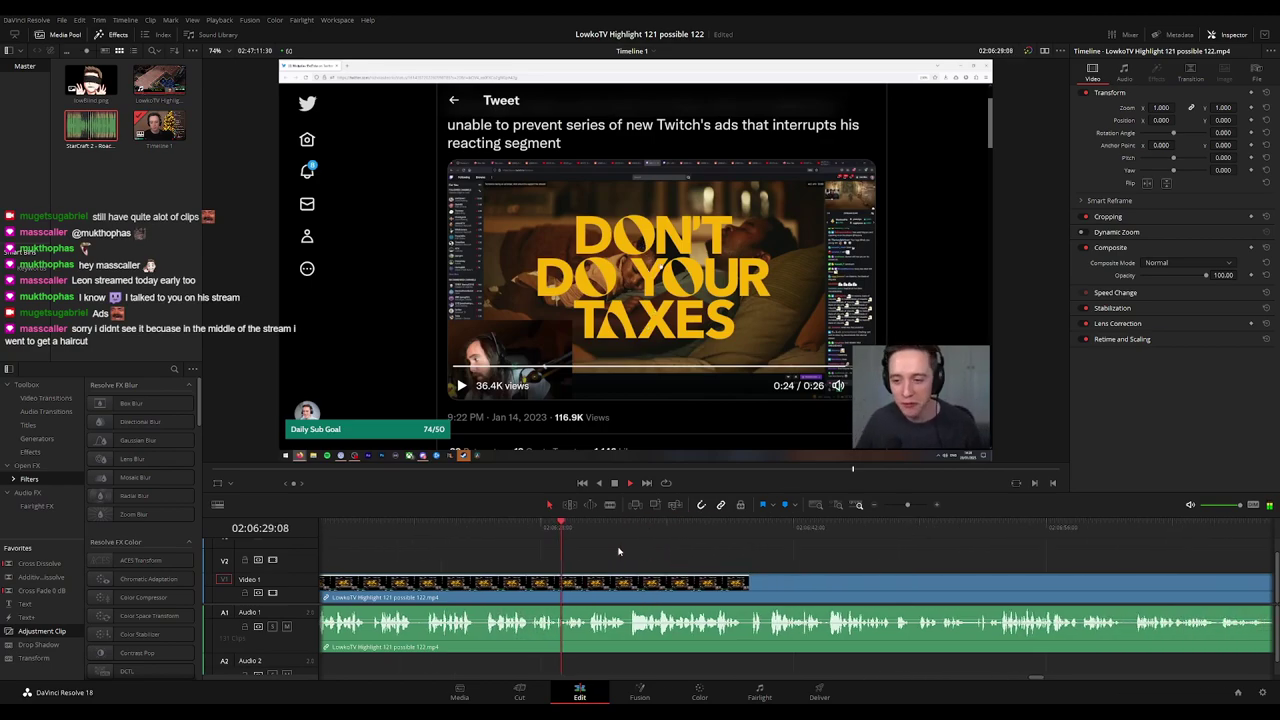
{"action": "scroll", "coordinate": [655, 552], "scroll_direction": "right", "scroll_amount": 1}
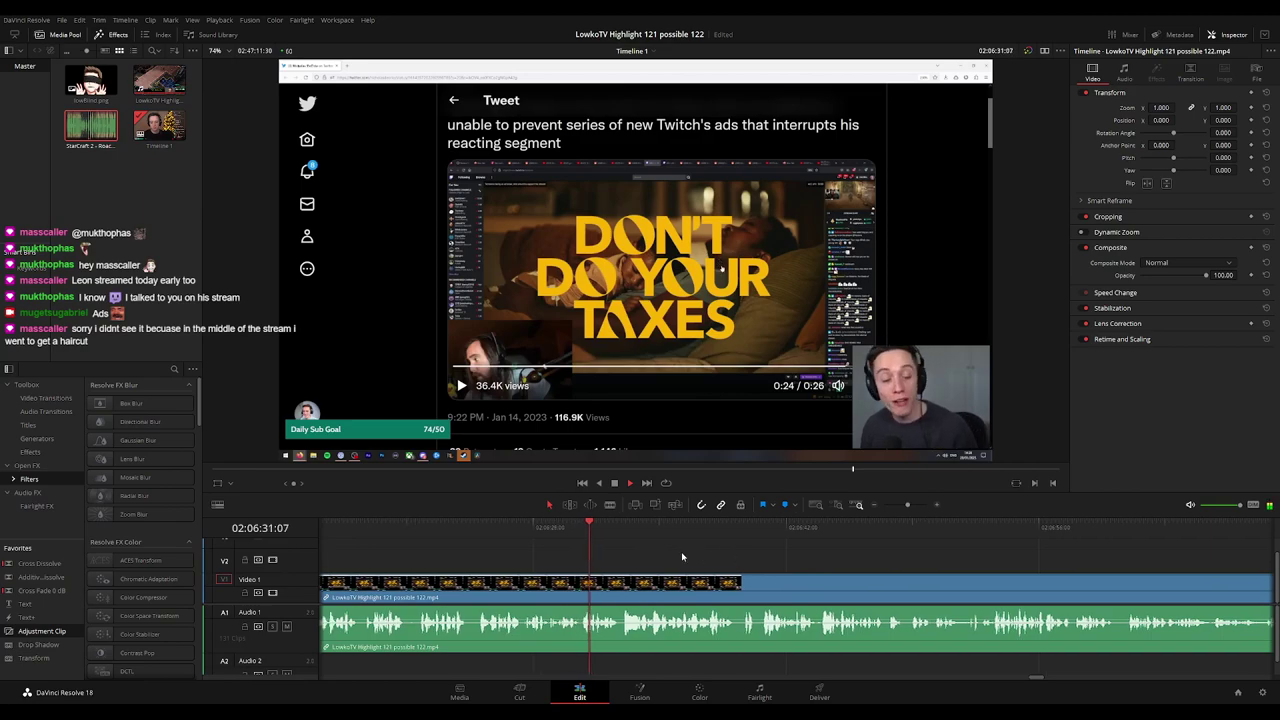
{"action": "scroll", "coordinate": [894, 562], "scroll_direction": "down", "scroll_amount": 3}
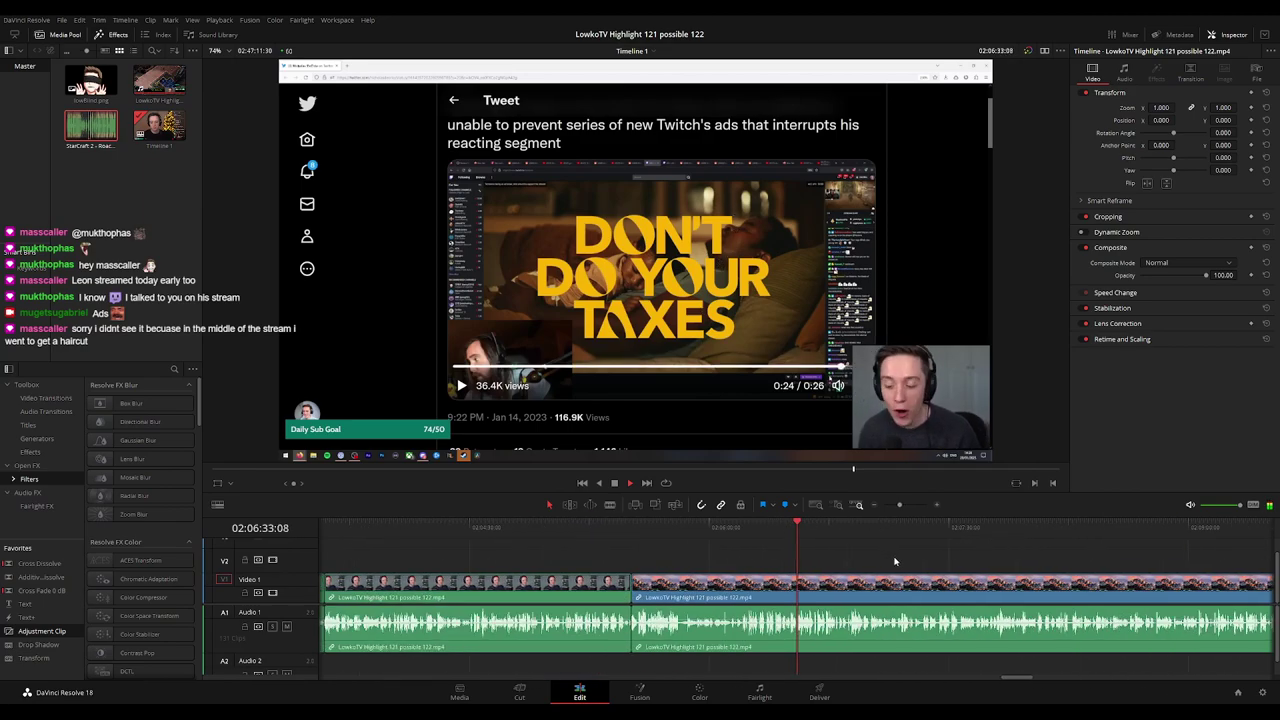
{"action": "scroll", "coordinate": [897, 561], "scroll_direction": "up", "scroll_amount": 3}
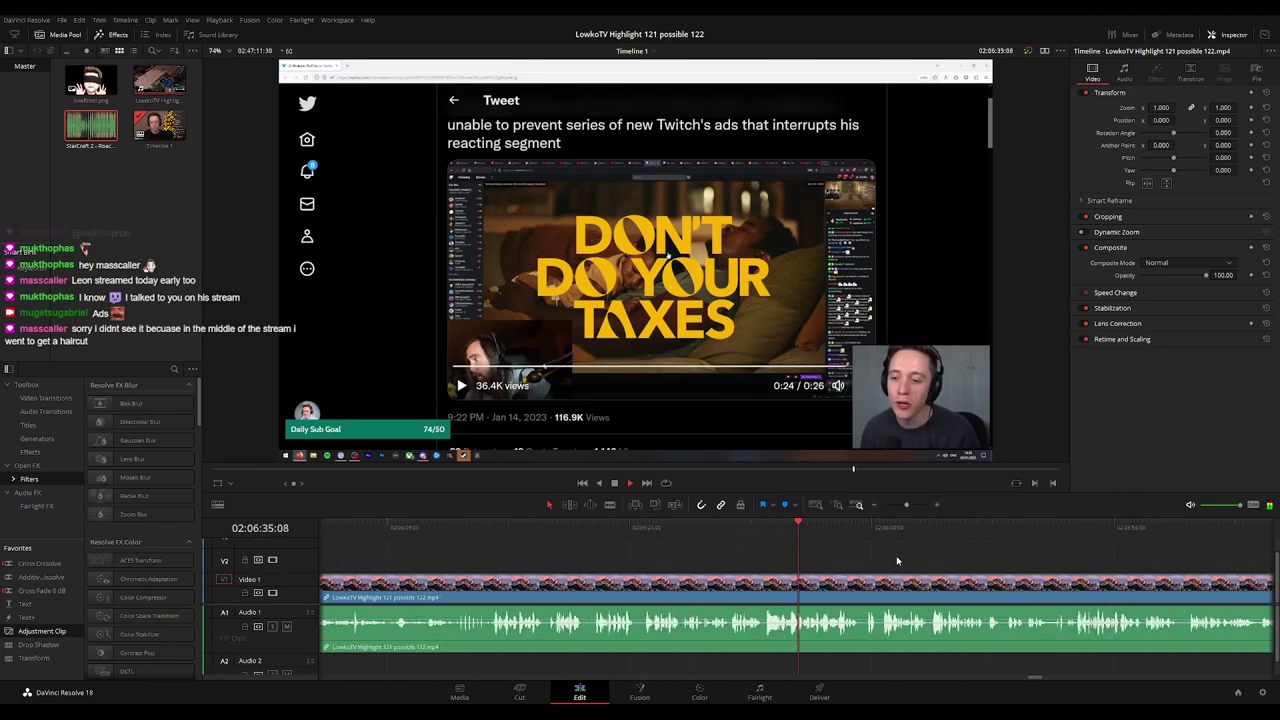
{"action": "left_click_drag", "start_coordinate": [1031, 547], "coordinate": [636, 539]}
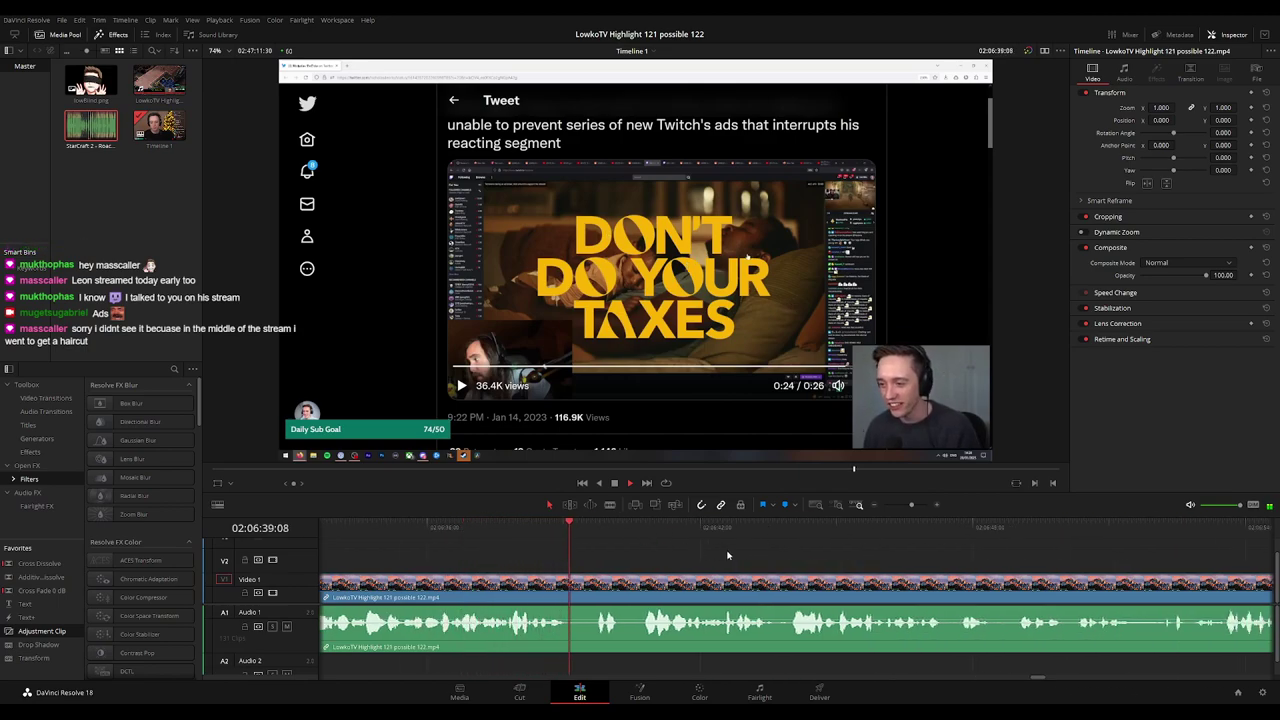
{"action": "scroll", "coordinate": [597, 541], "scroll_direction": "right", "scroll_amount": 2}
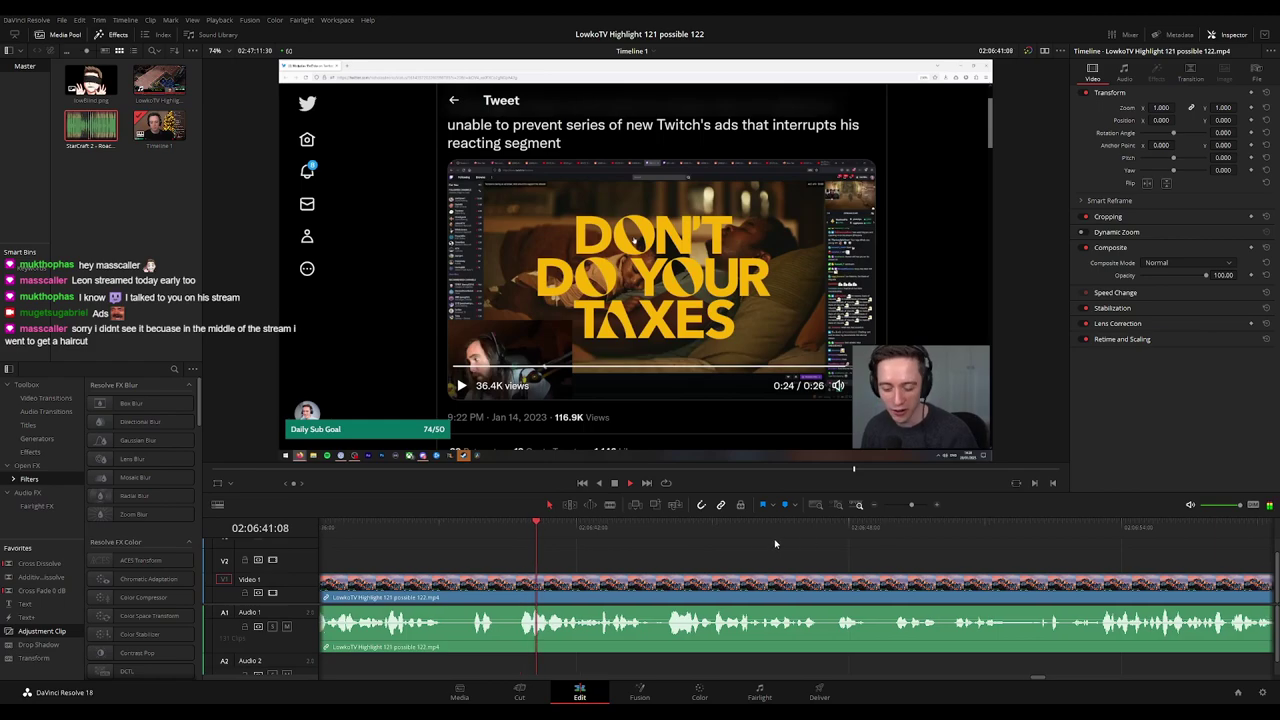
Review the webcam talk and the following black-screen footage from about 02:06:43 to 02:06:54.
{"action": "scroll", "coordinate": [750, 542], "scroll_direction": "right", "scroll_amount": 2}
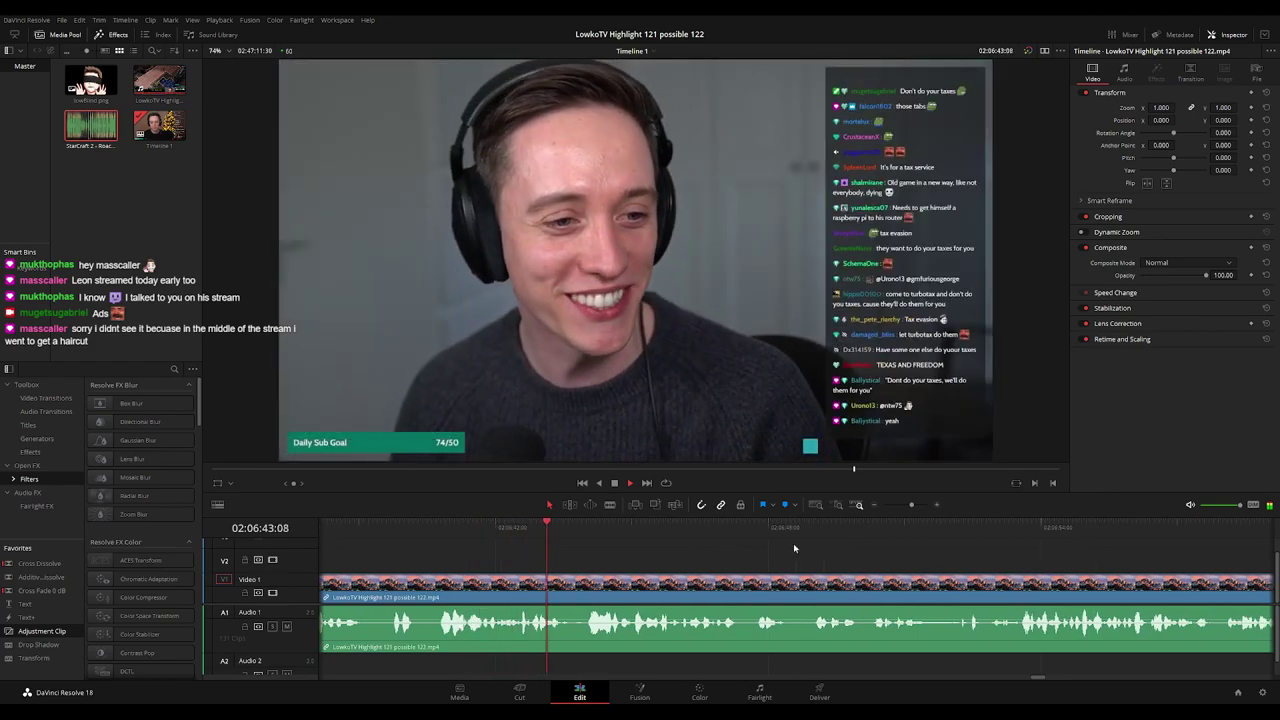
{"action": "scroll", "coordinate": [714, 539], "scroll_direction": "right", "scroll_amount": 2}
{"action": "scroll", "coordinate": [661, 531], "scroll_direction": "right", "scroll_amount": 3}
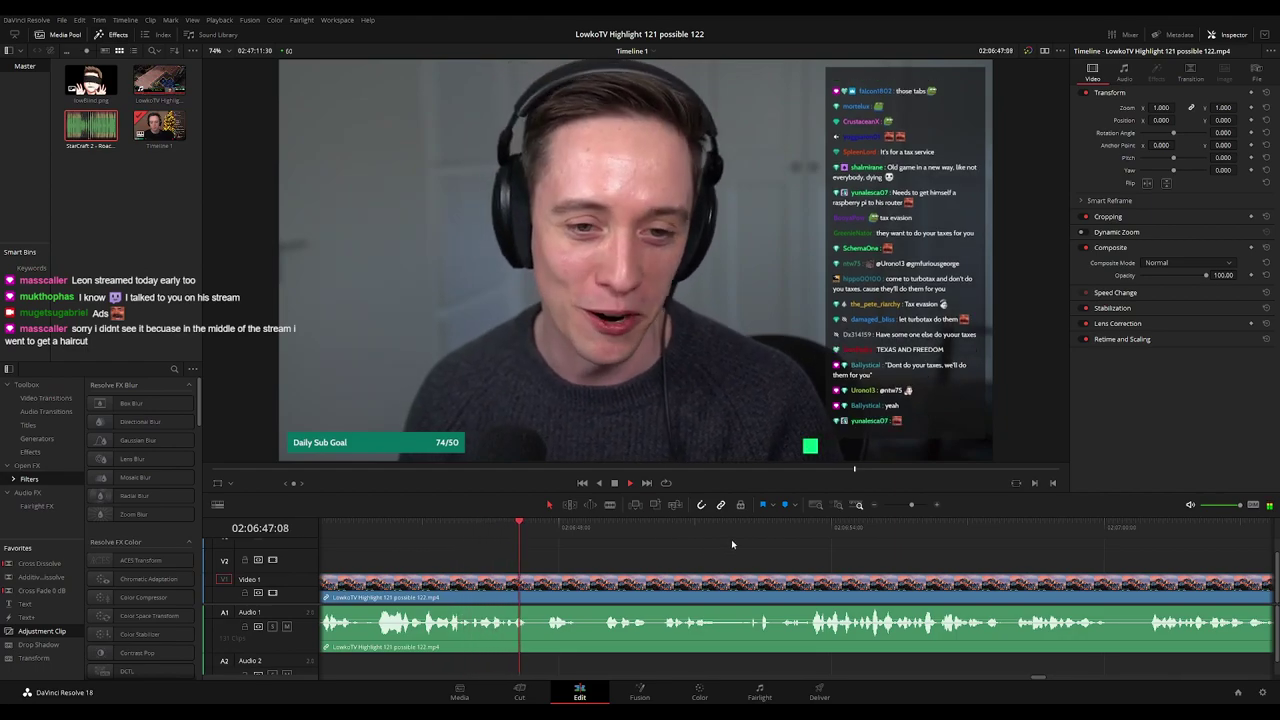
{"action": "scroll", "coordinate": [680, 540], "scroll_direction": "right", "scroll_amount": 1}
{"action": "scroll", "coordinate": [672, 537], "scroll_direction": "right", "scroll_amount": 2}
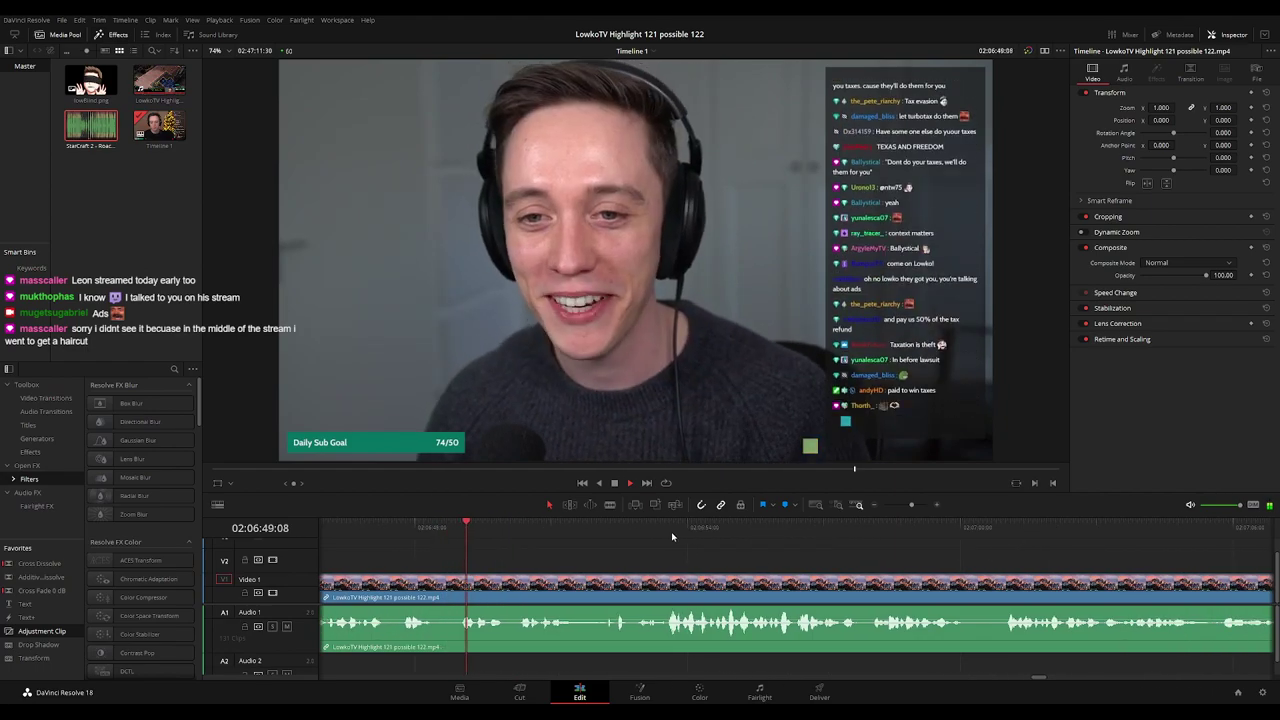
{"action": "scroll", "coordinate": [640, 548], "scroll_direction": "right", "scroll_amount": 1}
{"action": "scroll", "coordinate": [627, 550], "scroll_direction": "right", "scroll_amount": 1}
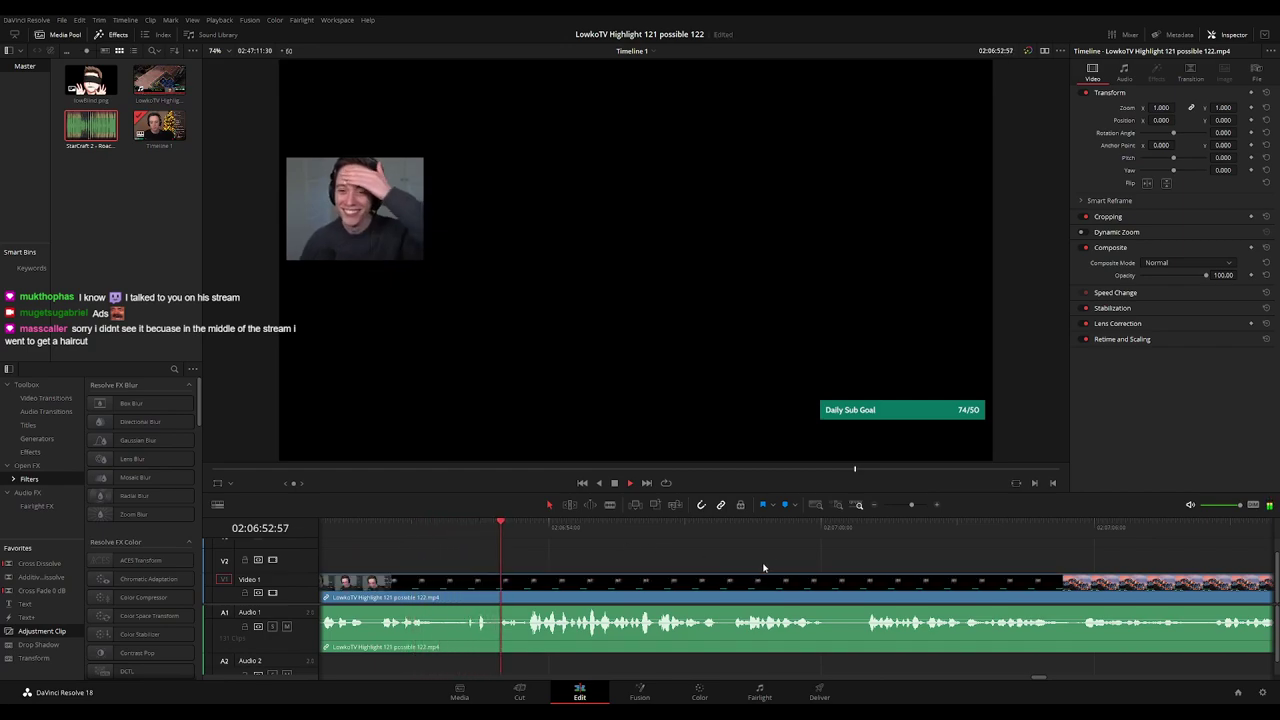
{"action": "scroll", "coordinate": [740, 566], "scroll_direction": "right", "scroll_amount": 2}
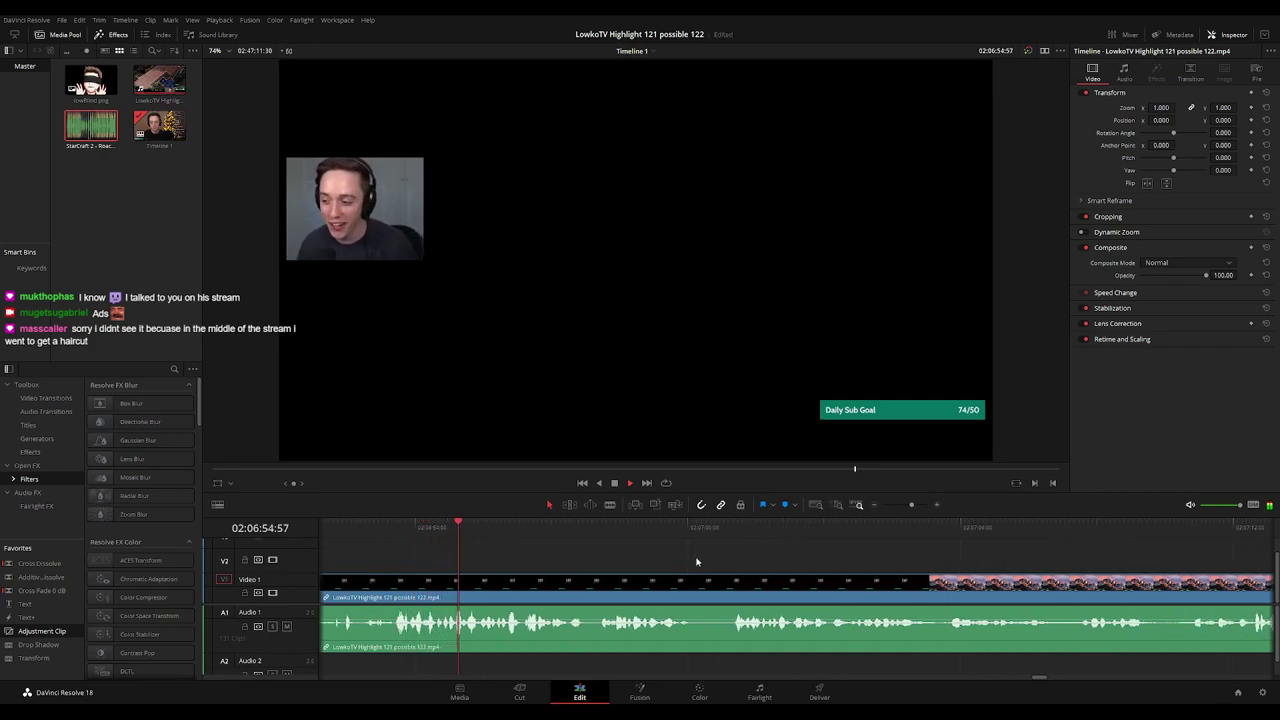
Cut out the short piece at about 02:07:05 where the black-screen talk switches to the colony game and close the gap.
{"action": "scroll", "coordinate": [695, 561], "scroll_direction": "right", "scroll_amount": 1}
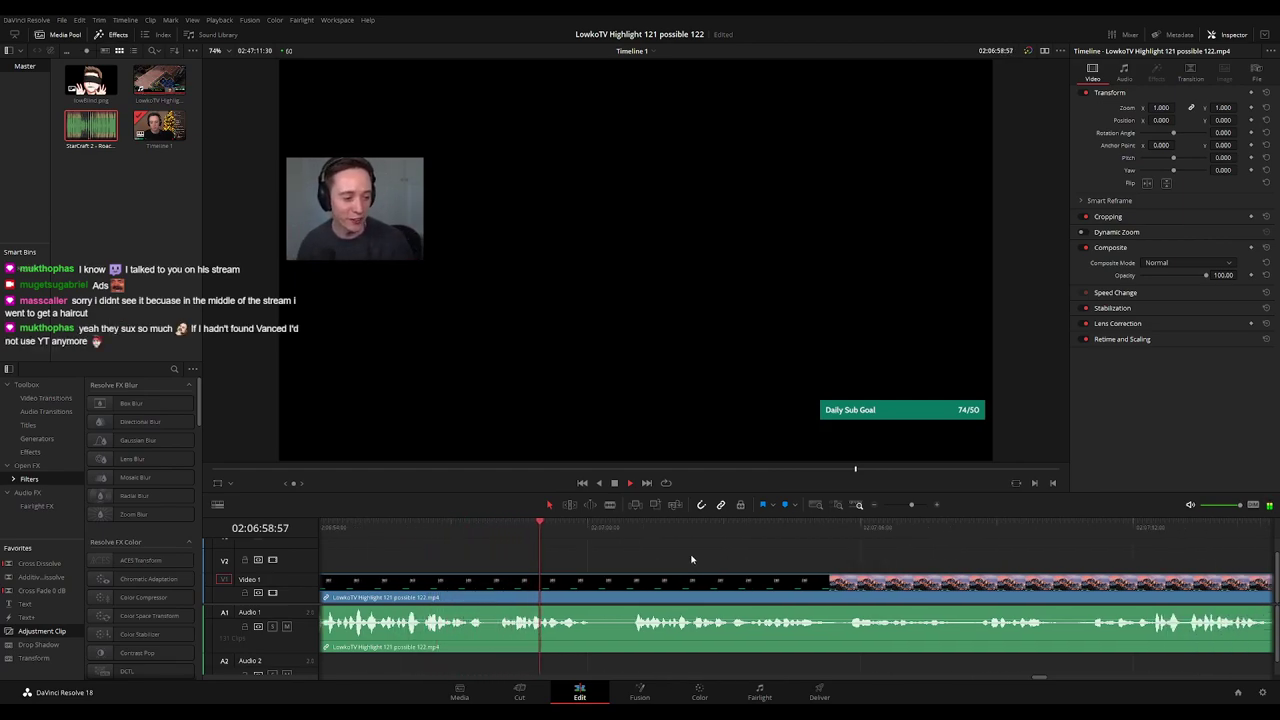
{"action": "scroll", "coordinate": [606, 551], "scroll_direction": "right", "scroll_amount": 1}
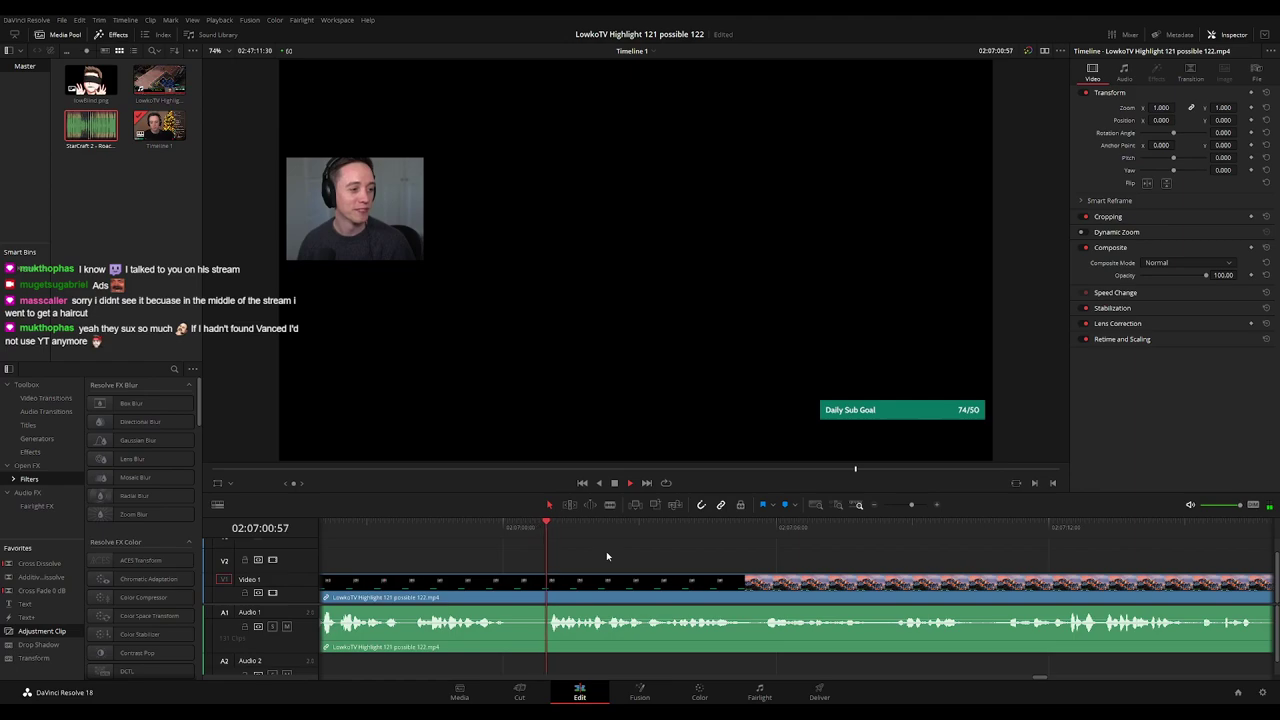
{"action": "scroll", "coordinate": [649, 555], "scroll_direction": "right", "scroll_amount": 1}
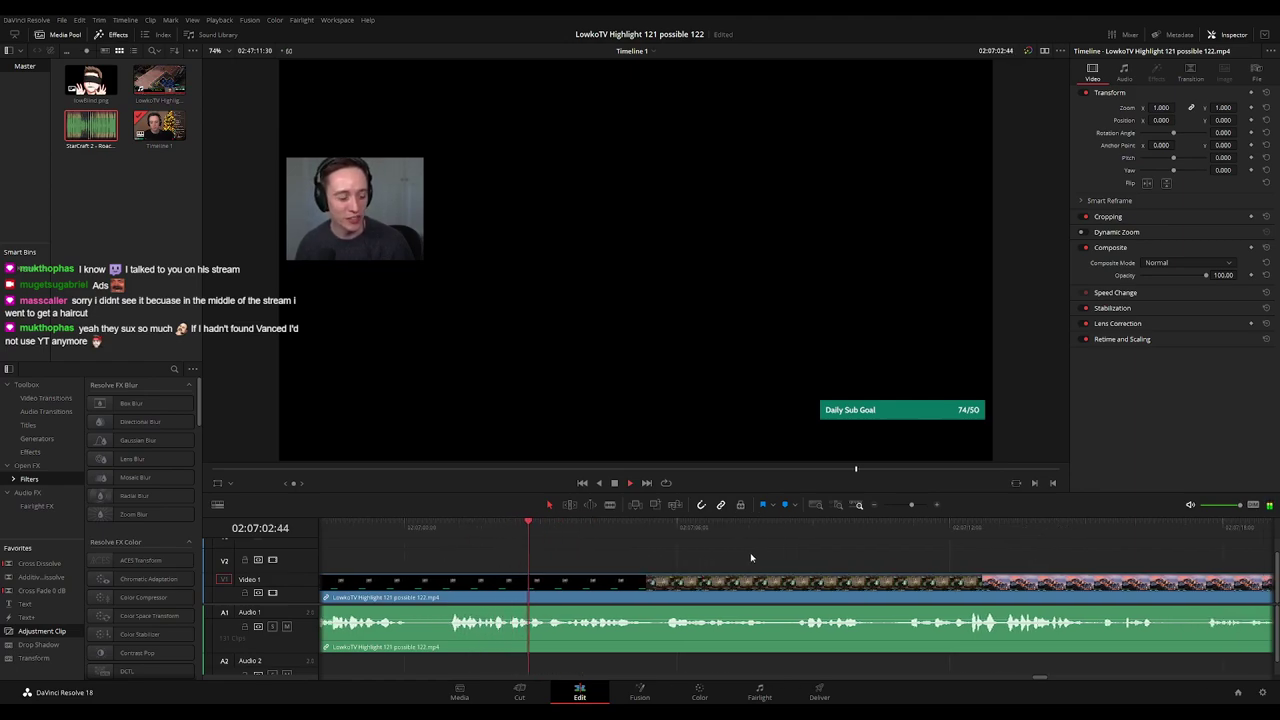
{"action": "scroll", "coordinate": [778, 565], "scroll_direction": "right", "scroll_amount": 1}
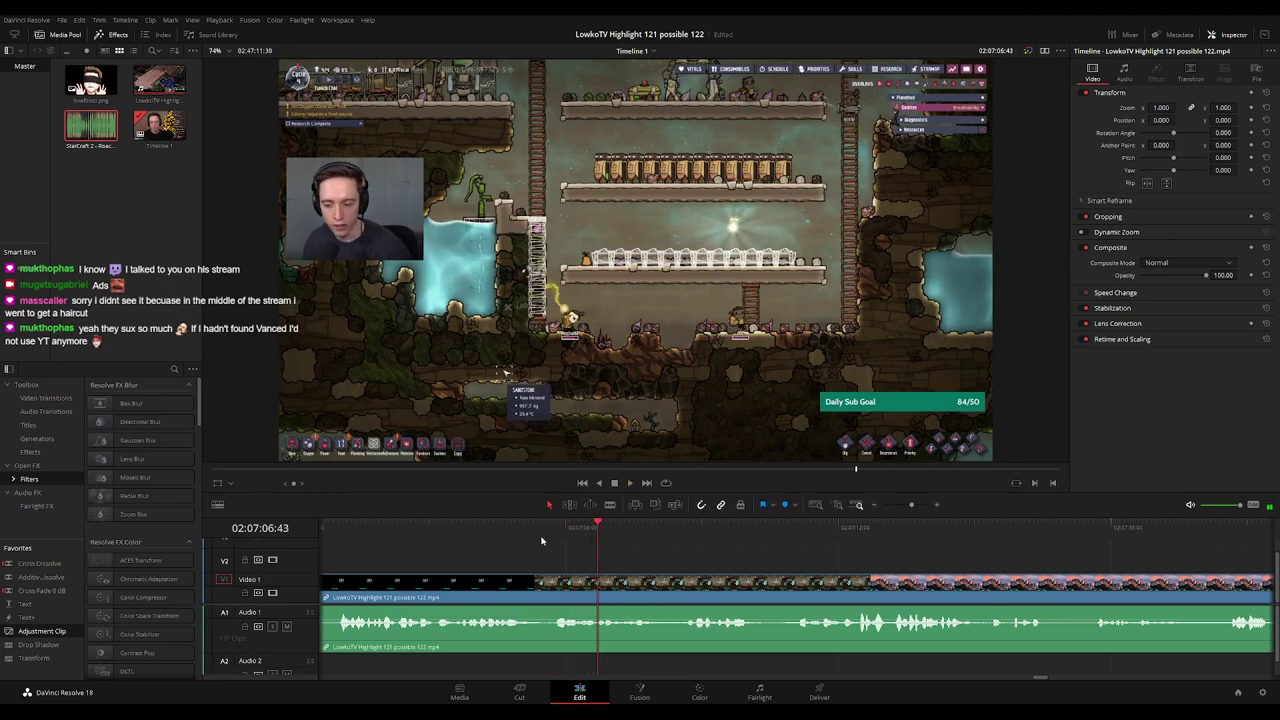
{"action": "left_click", "coordinate": [507, 533]}
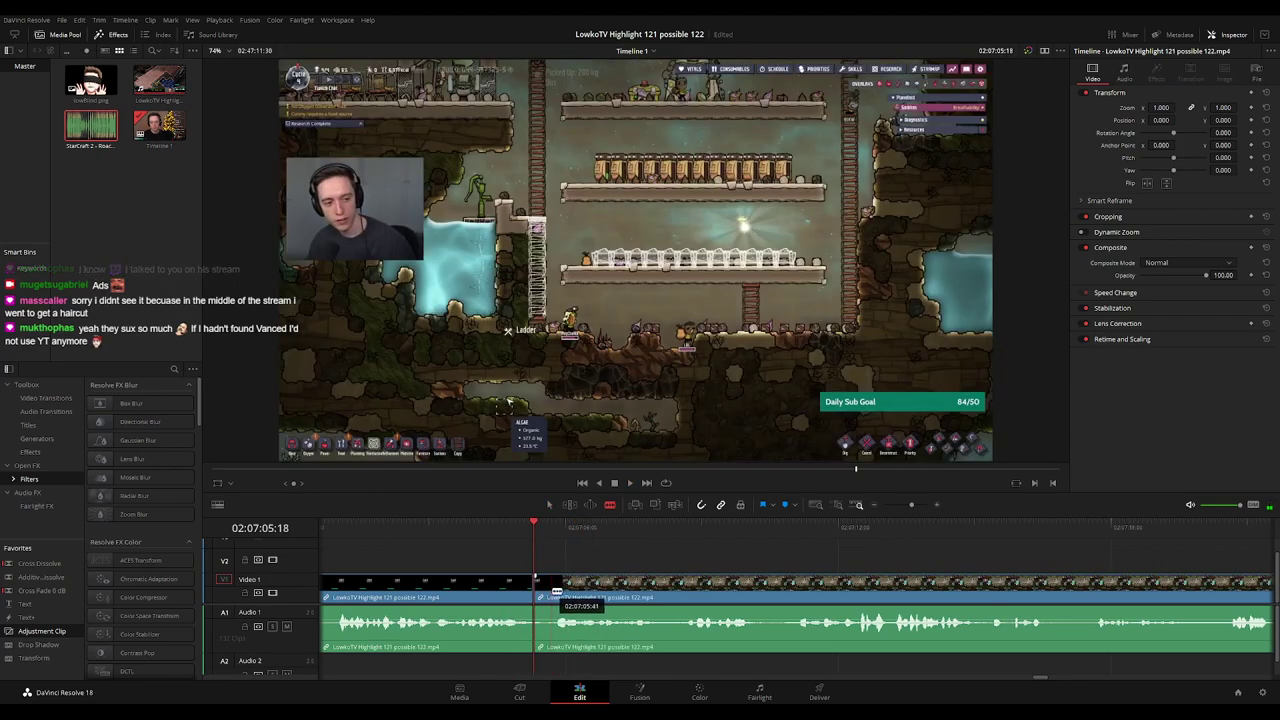
{"action": "left_click", "coordinate": [541, 591]}
{"action": "key", "text": "a"}
{"action": "key", "text": "Delete"}
Add a cross dissolve over the cut at 02:07:05:18 and colour the reviewed black-screen clip before it green.
{"action": "left_click", "coordinate": [534, 589]}
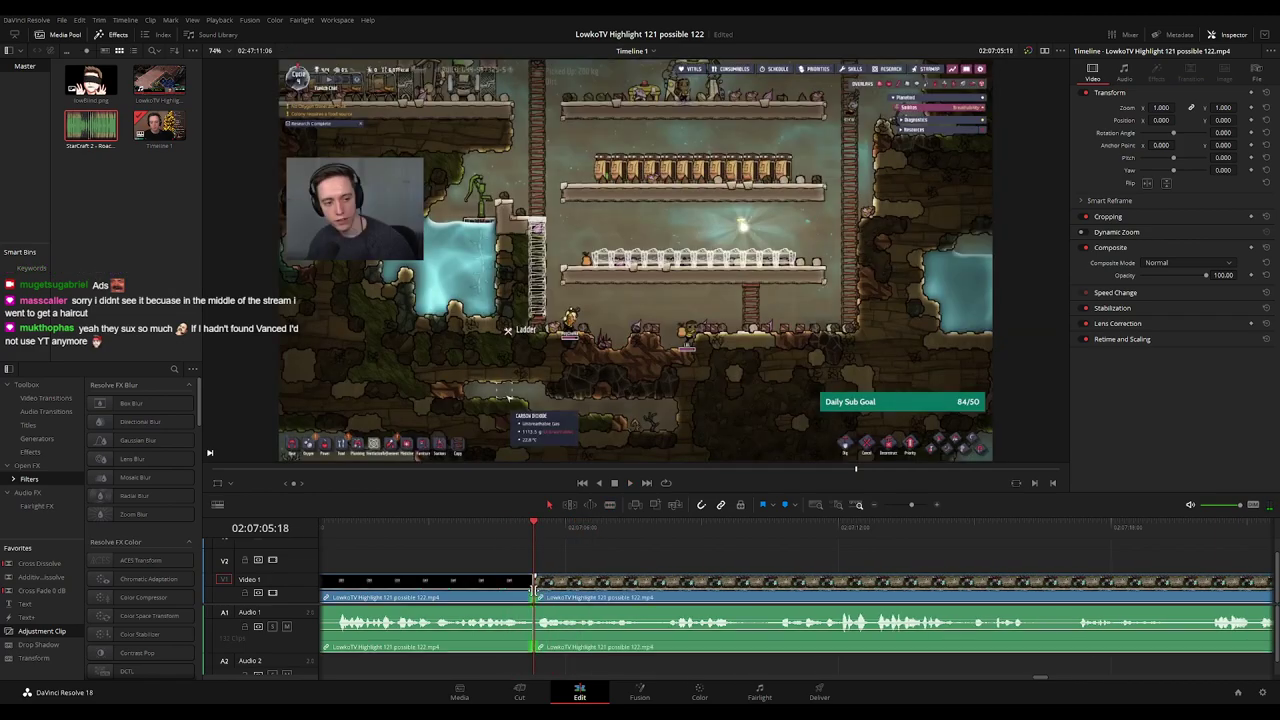
{"action": "key", "text": "ctrl+t"}
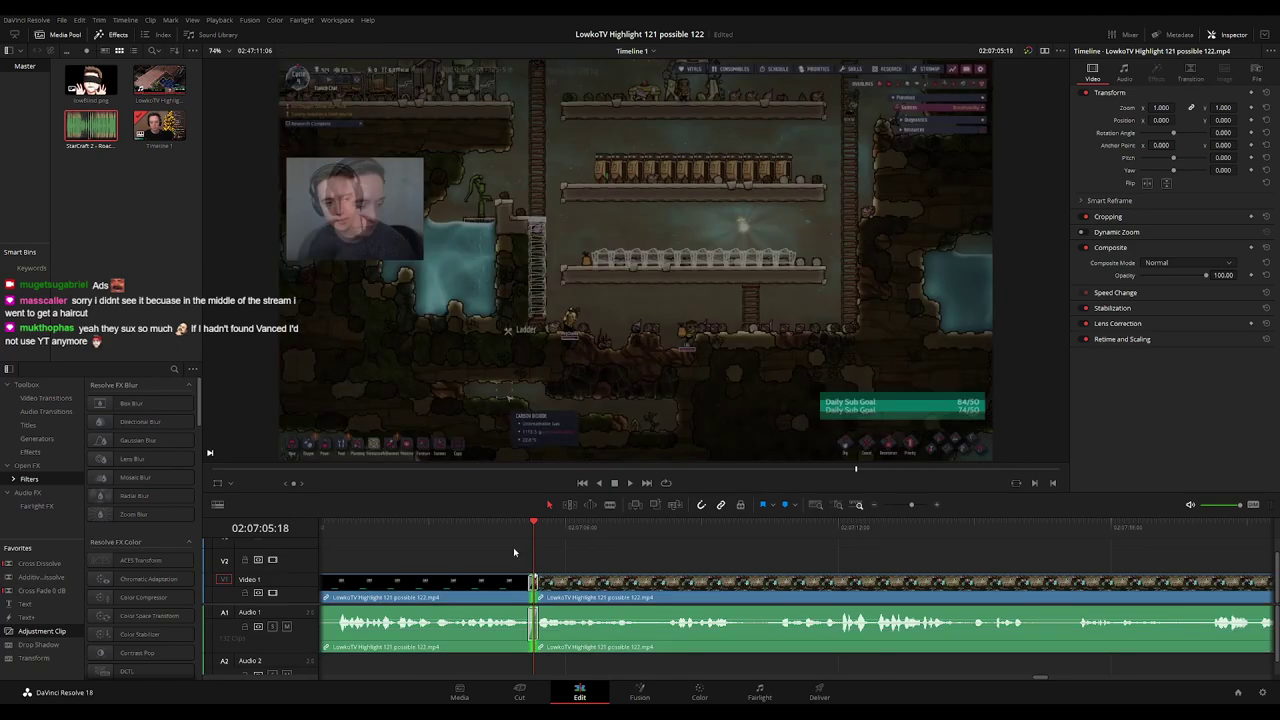
{"action": "left_click", "coordinate": [508, 532]}
{"action": "key", "text": "space"}
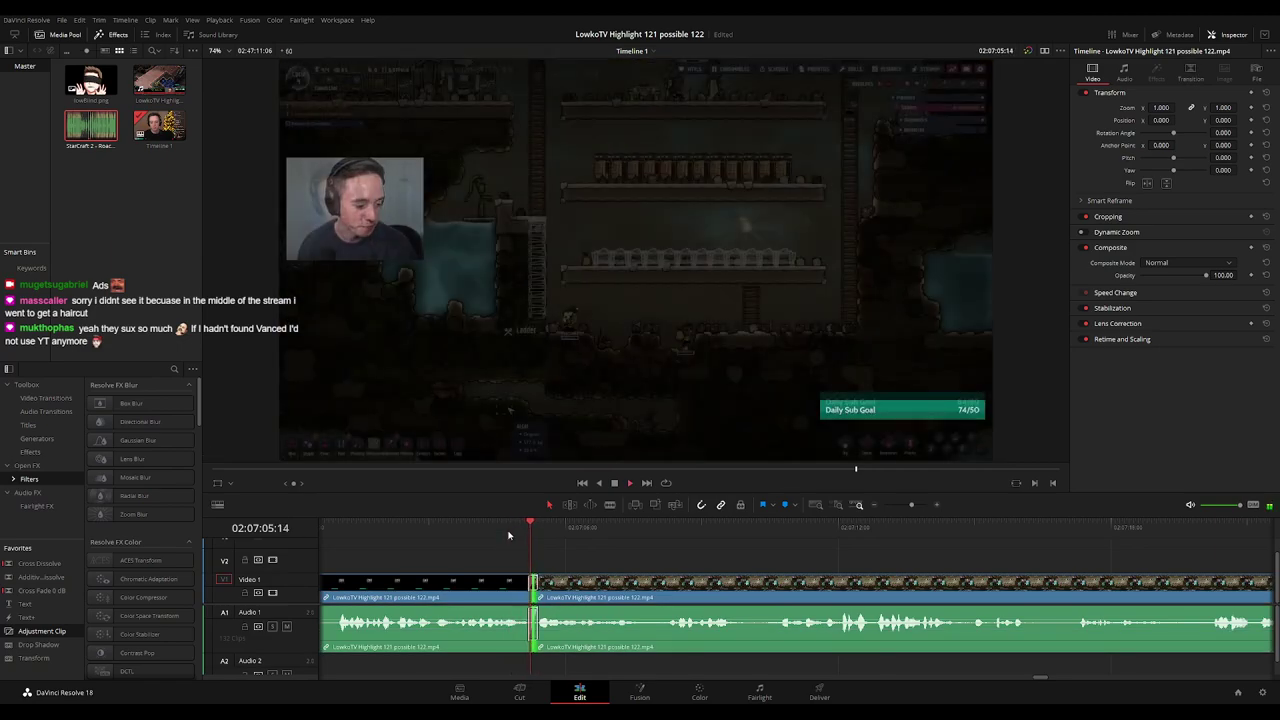
{"action": "left_click", "coordinate": [460, 582]}
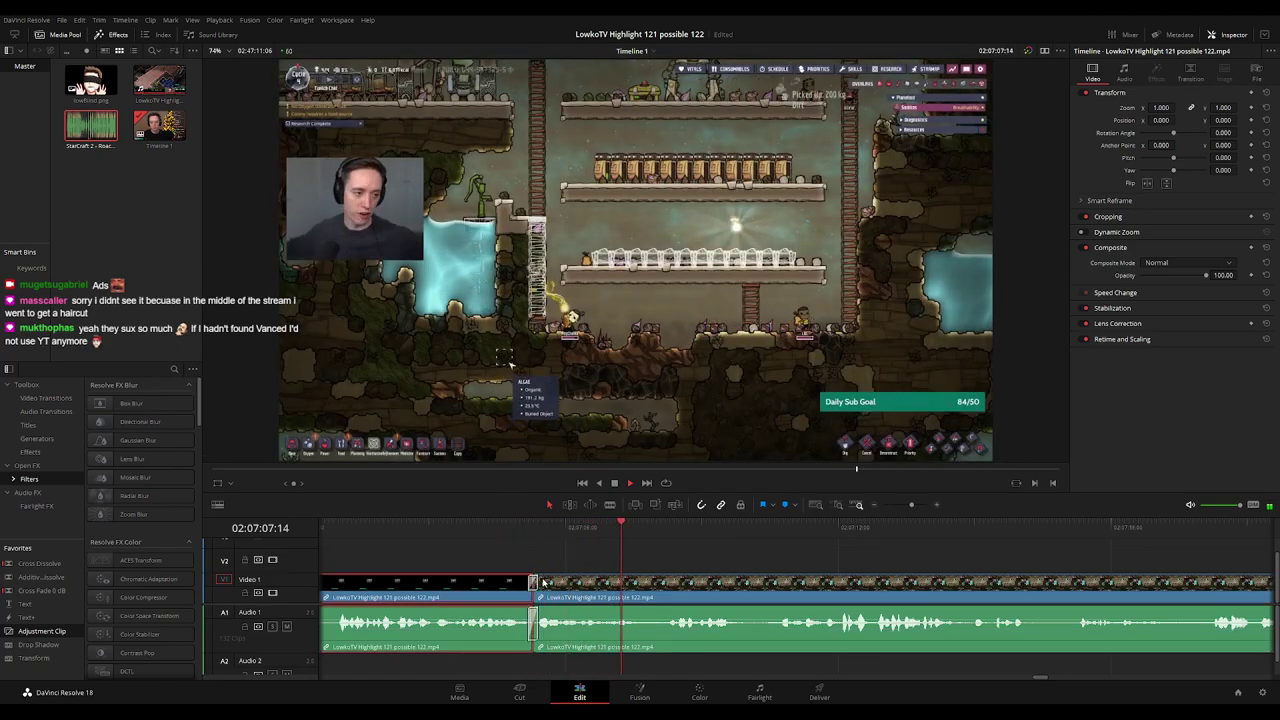
{"action": "key", "text": "g"}
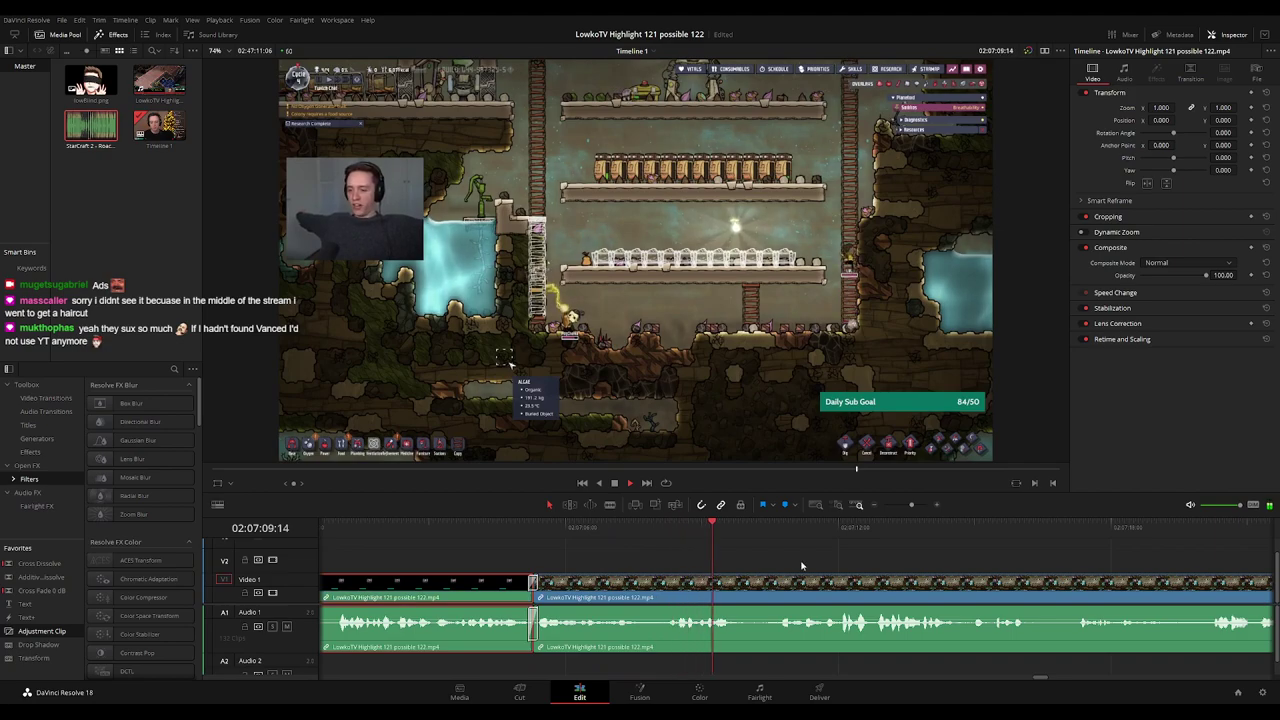
Look over the whole timeline and play the colony game footage from about 02:07:09 to 02:07:19.
{"action": "left_click", "coordinate": [803, 563]}
{"action": "key", "text": "ctrl+minus"}
{"action": "key", "text": "ctrl+minus"}
{"action": "key", "text": "ctrl+minus"}
{"action": "scroll", "coordinate": [899, 563], "scroll_direction": "down", "scroll_amount": 3}
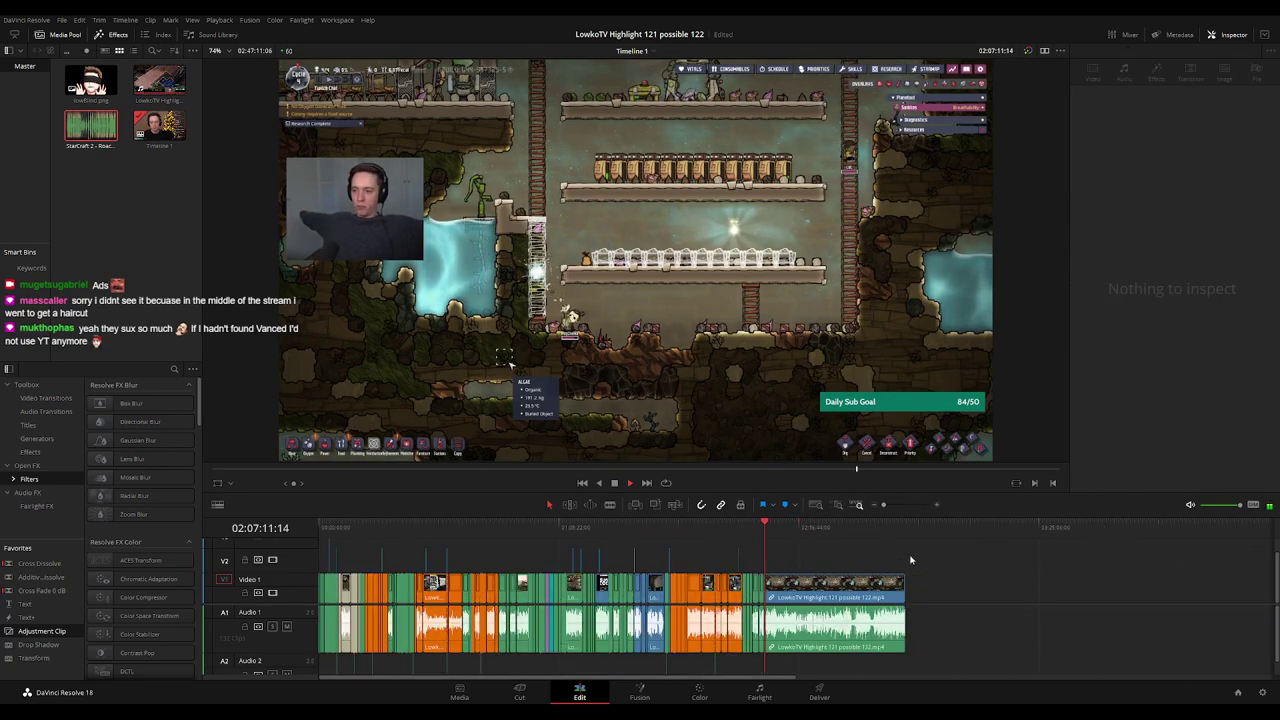
{"action": "scroll", "coordinate": [910, 560], "scroll_direction": "up", "scroll_amount": 3}
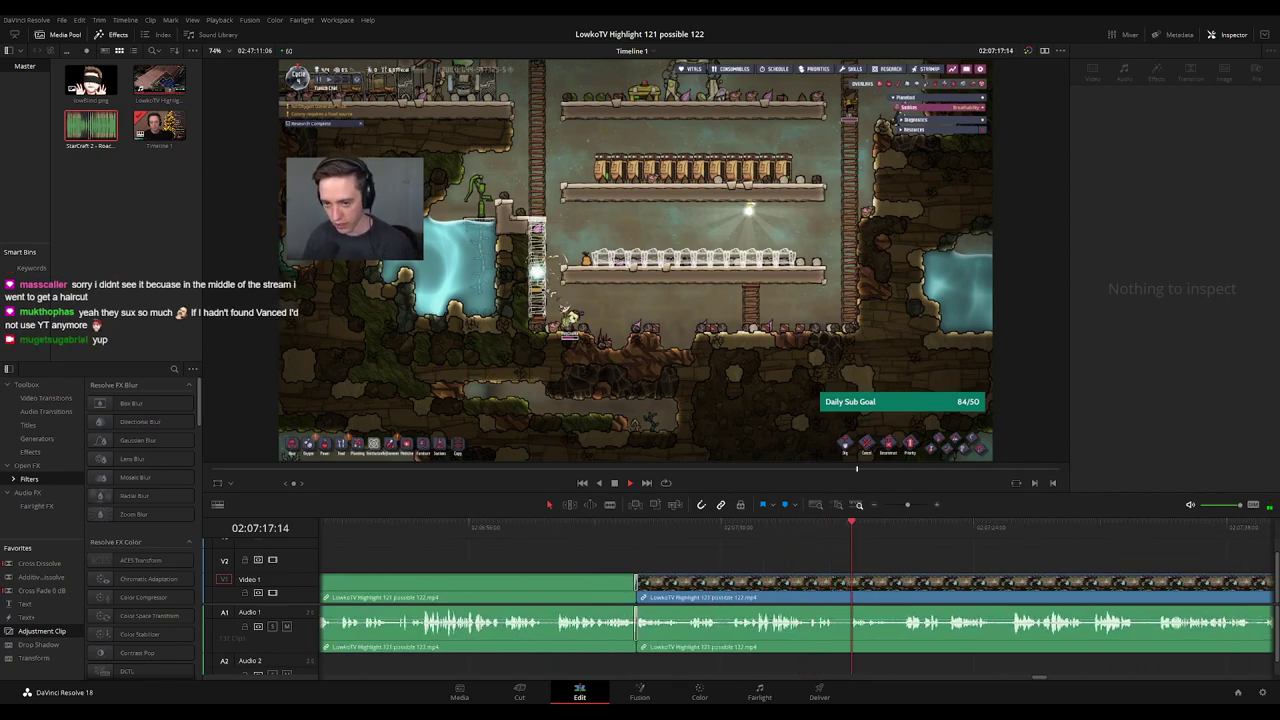
{"action": "left_click_drag", "start_coordinate": [989, 567], "coordinate": [560, 543]}
{"action": "key", "text": "space"}
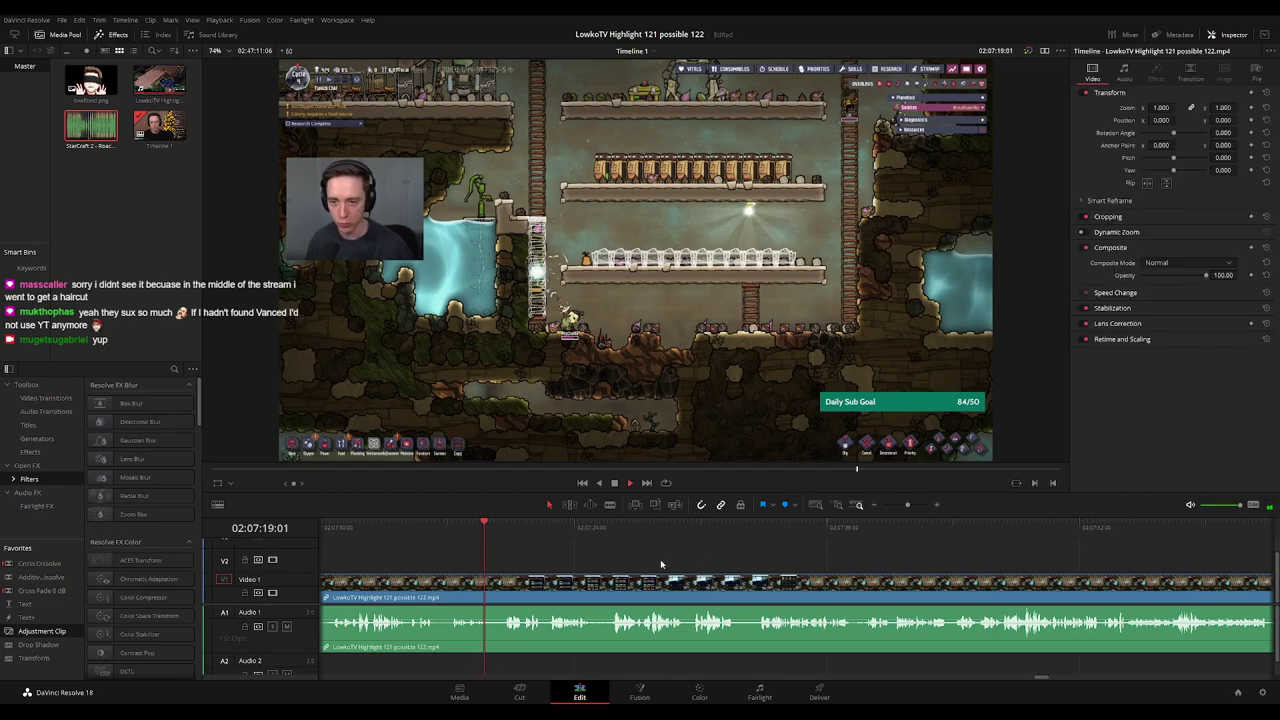
Play through the YouTube channel and video footage up to the return to the colony game, from about 02:07:19 to 02:08:23.
{"action": "scroll", "coordinate": [660, 564], "scroll_direction": "right", "scroll_amount": 2}
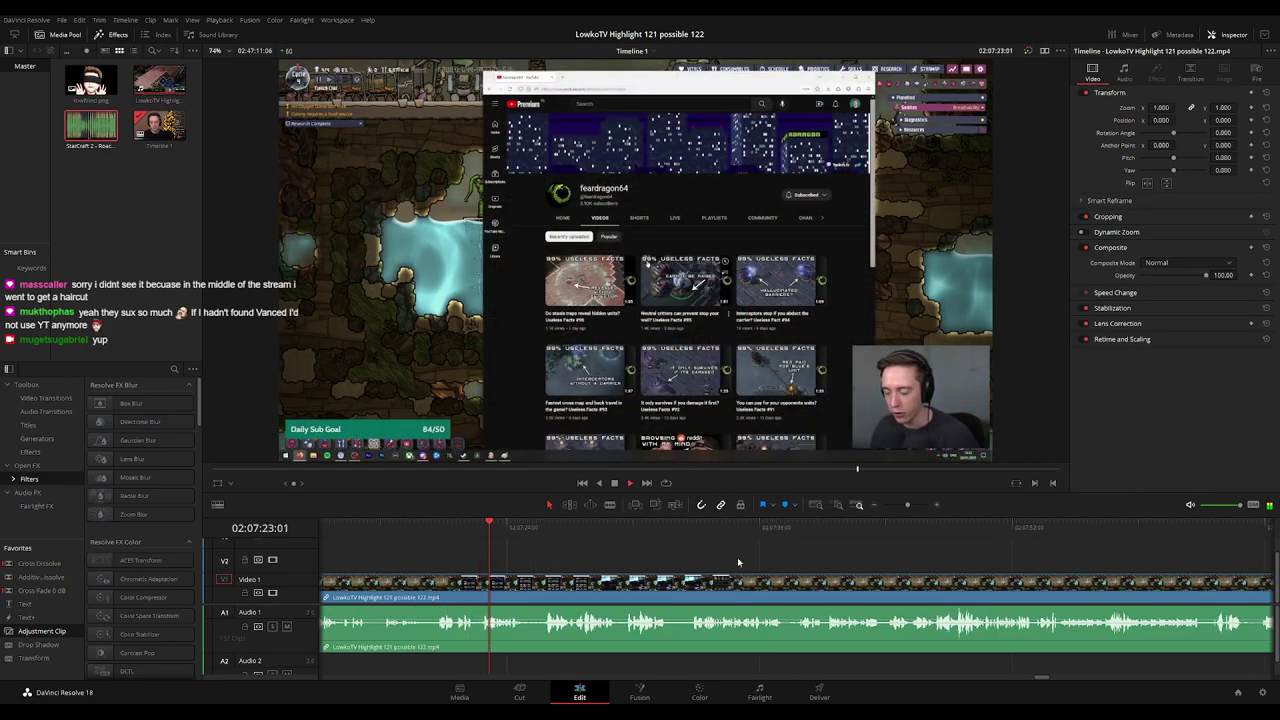
{"action": "scroll", "coordinate": [669, 551], "scroll_direction": "right", "scroll_amount": 2}
{"action": "left_click", "coordinate": [468, 523]}
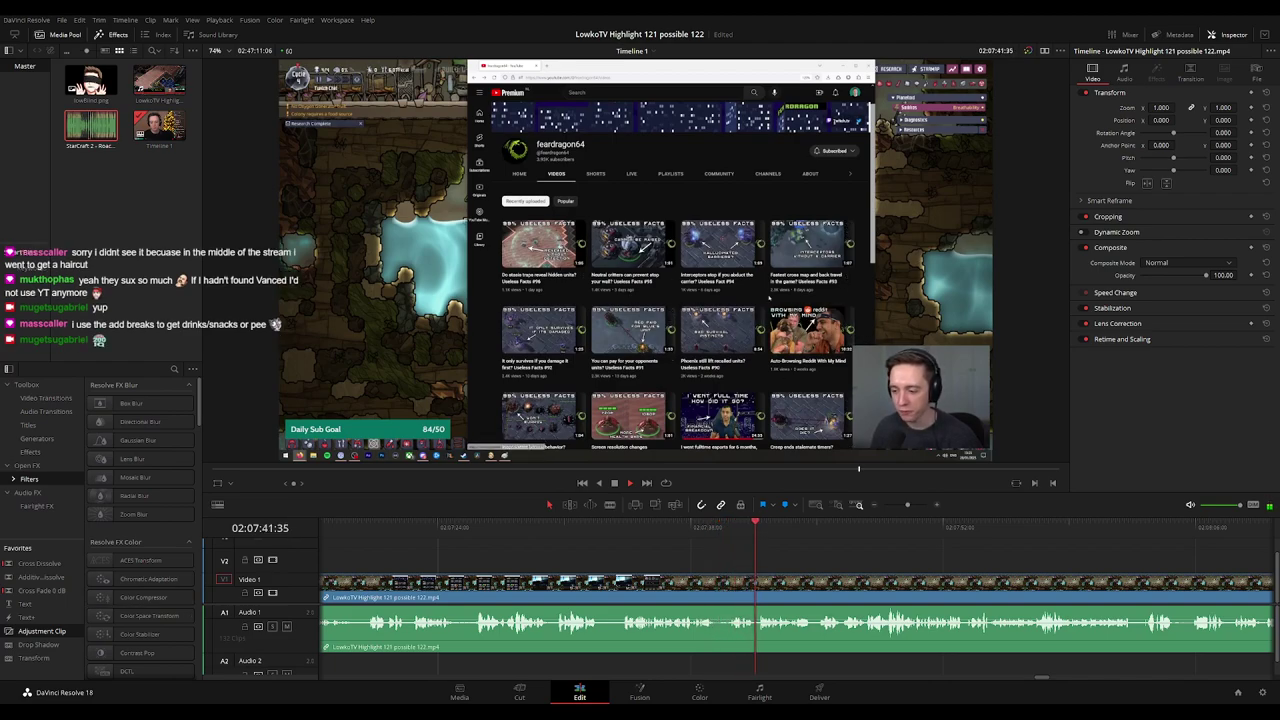
{"action": "left_click_drag", "start_coordinate": [877, 560], "coordinate": [648, 548]}
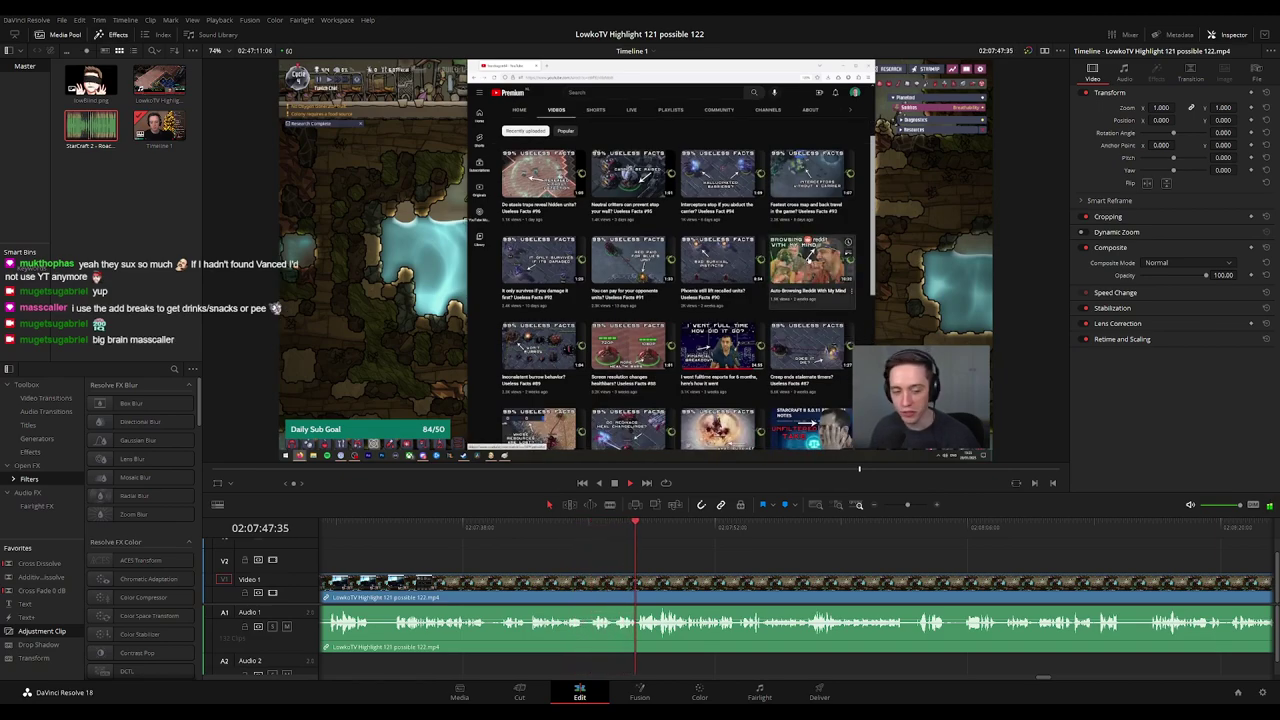
{"action": "left_click_drag", "start_coordinate": [786, 551], "coordinate": [655, 559]}
{"action": "scroll", "coordinate": [648, 557], "scroll_direction": "right", "scroll_amount": 2}
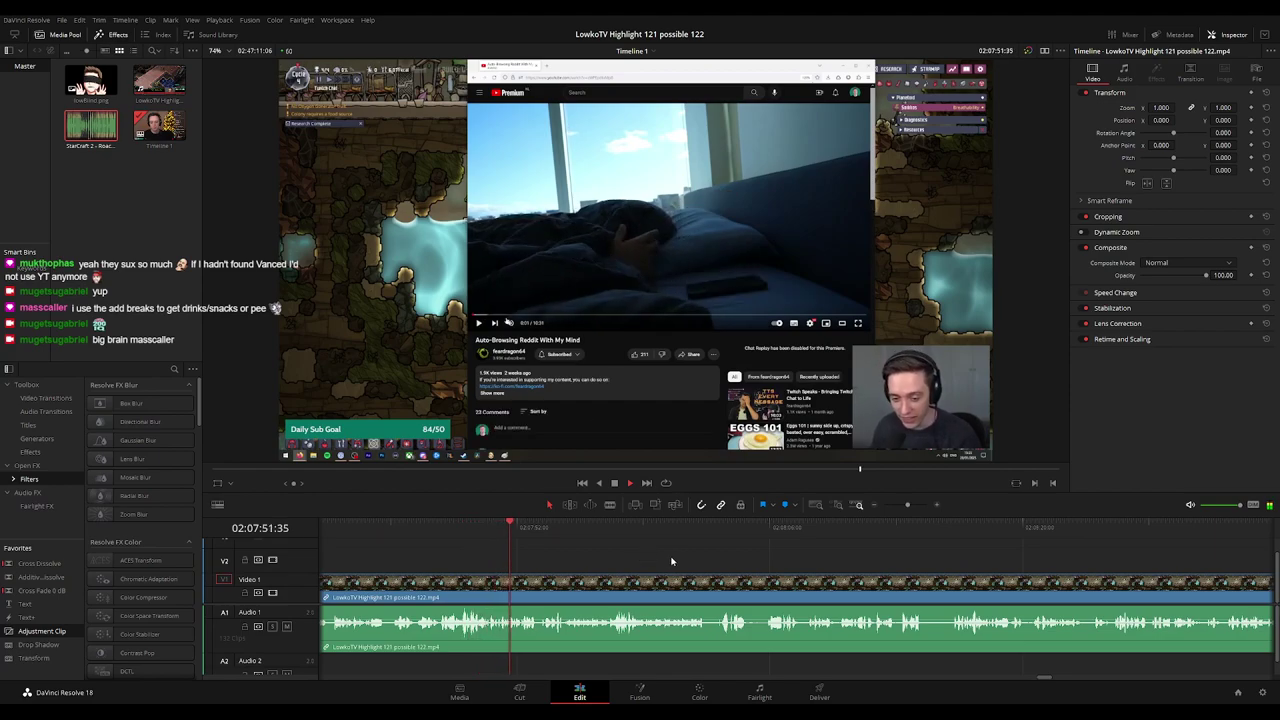
{"action": "scroll", "coordinate": [652, 557], "scroll_direction": "right", "scroll_amount": 4}
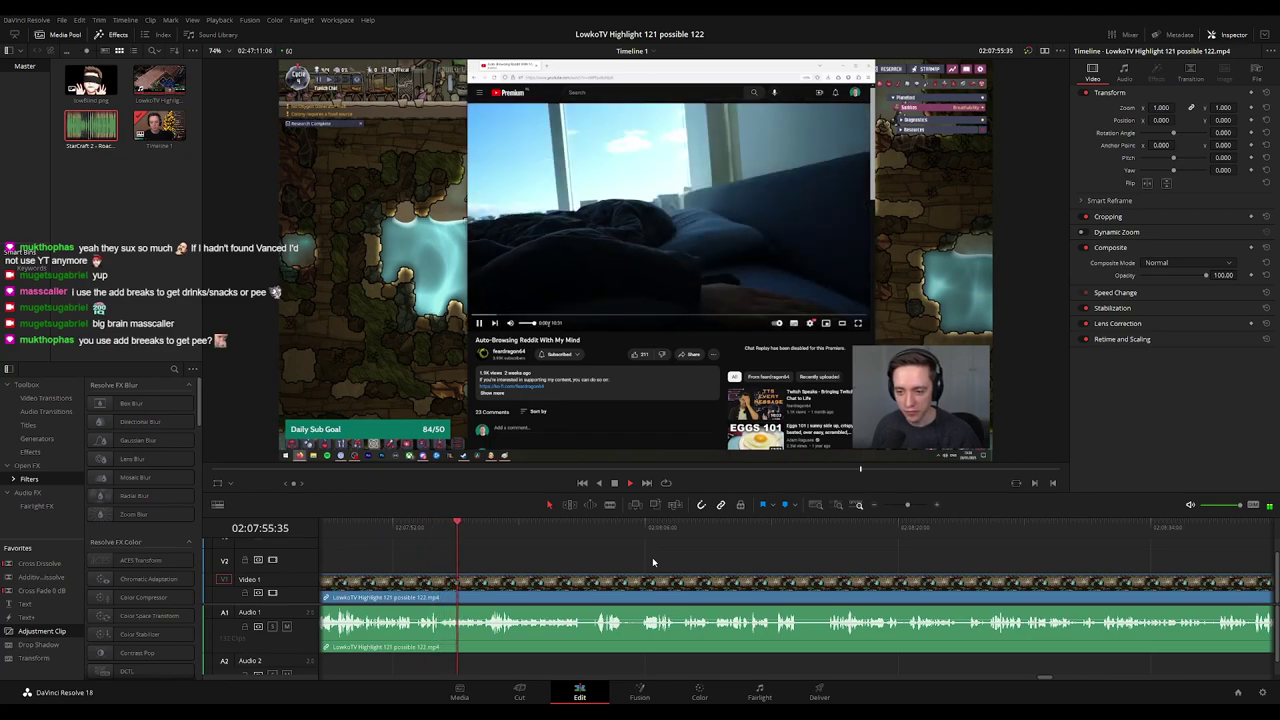
{"action": "scroll", "coordinate": [640, 560], "scroll_direction": "right", "scroll_amount": 2}
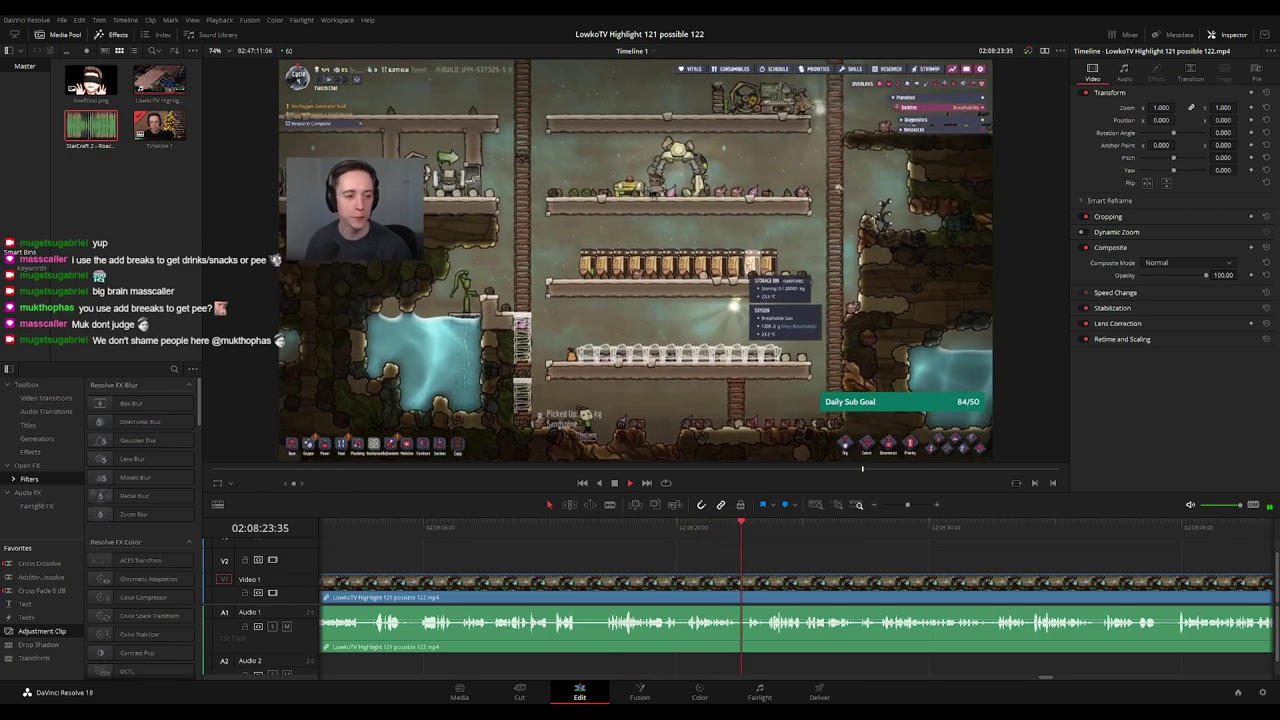
Review the colony game footage from about 02:08:23 until it switches to the Reddit page at about 02:08:43.
{"action": "left_click_drag", "start_coordinate": [883, 553], "coordinate": [699, 556]}
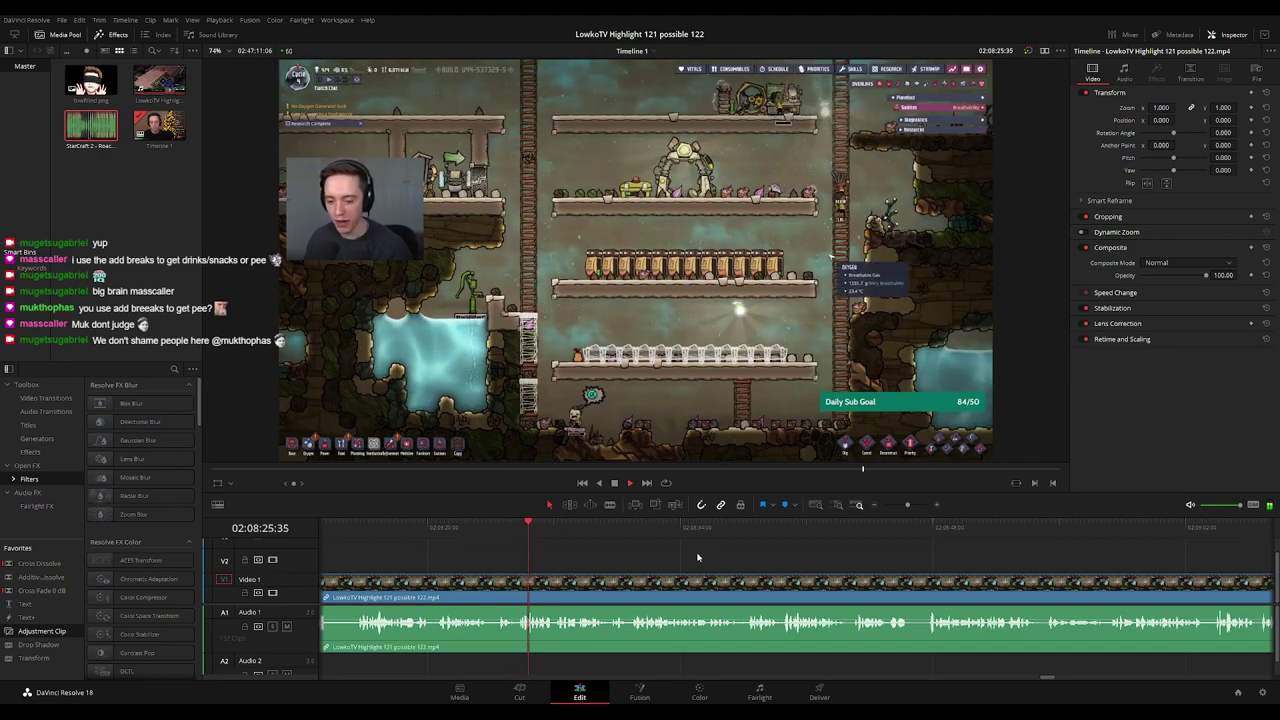
{"action": "scroll", "coordinate": [765, 554], "scroll_direction": "right", "scroll_amount": 1}
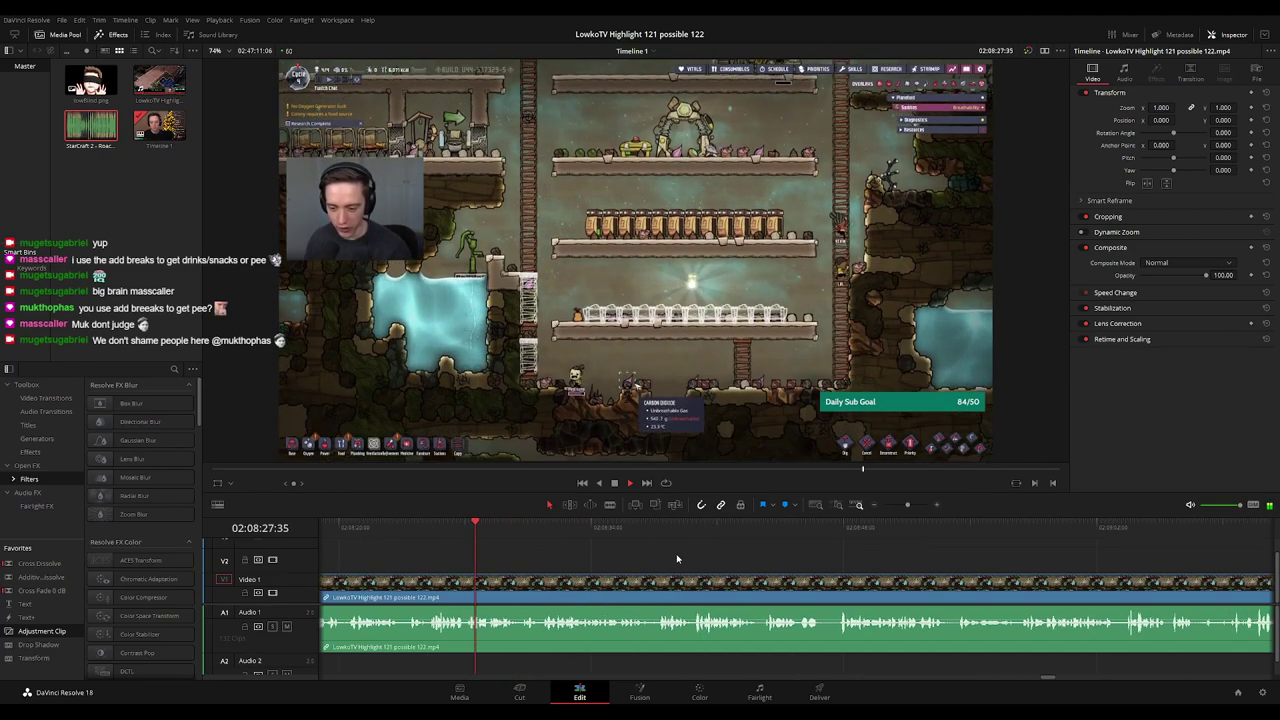
{"action": "scroll", "coordinate": [800, 552], "scroll_direction": "down", "scroll_amount": 6}
{"action": "scroll", "coordinate": [817, 560], "scroll_direction": "up", "scroll_amount": 5}
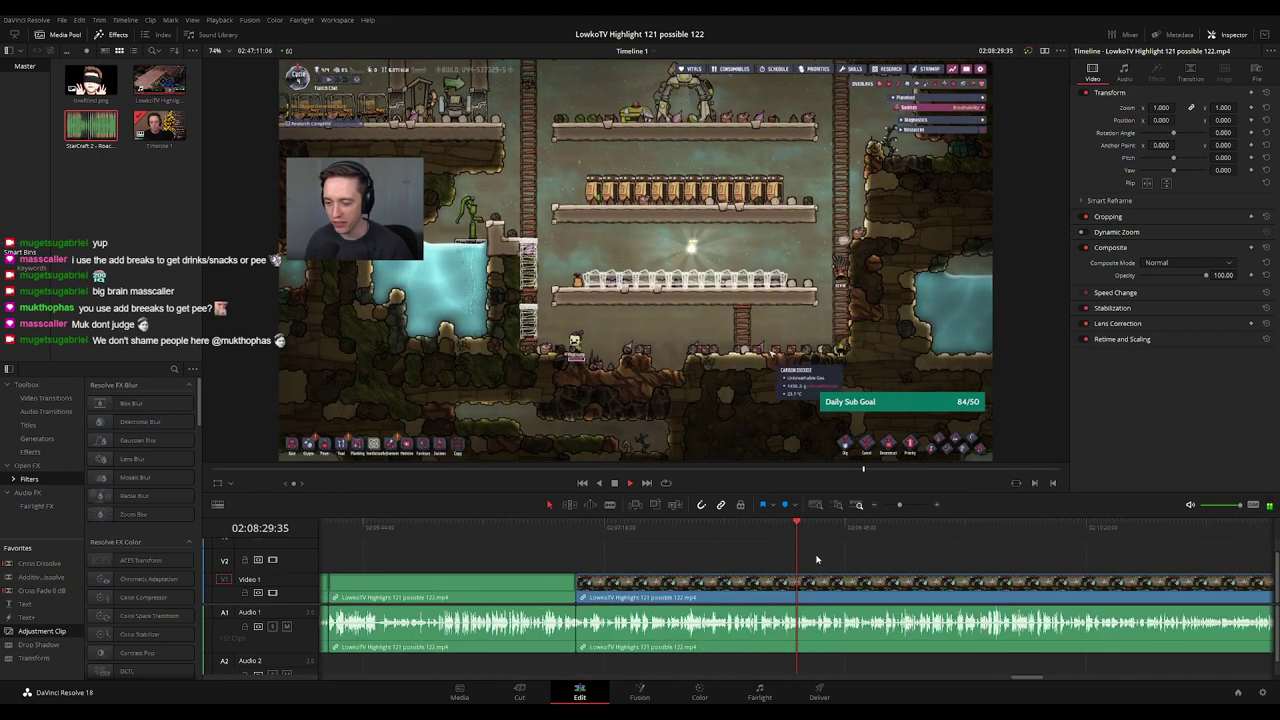
{"action": "scroll", "coordinate": [829, 558], "scroll_direction": "up", "scroll_amount": 3}
{"action": "left_click_drag", "start_coordinate": [843, 559], "coordinate": [717, 554]}
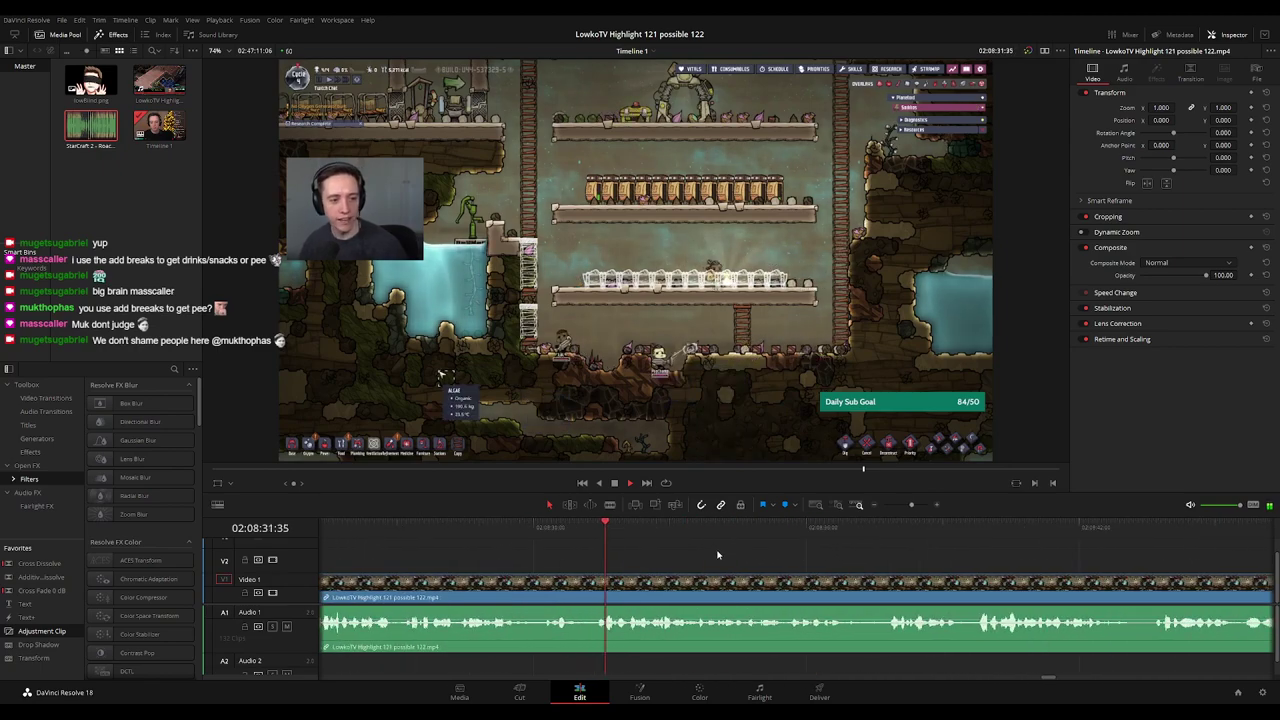
{"action": "scroll", "coordinate": [760, 552], "scroll_direction": "right", "scroll_amount": 2}
{"action": "scroll", "coordinate": [716, 548], "scroll_direction": "right", "scroll_amount": 2}
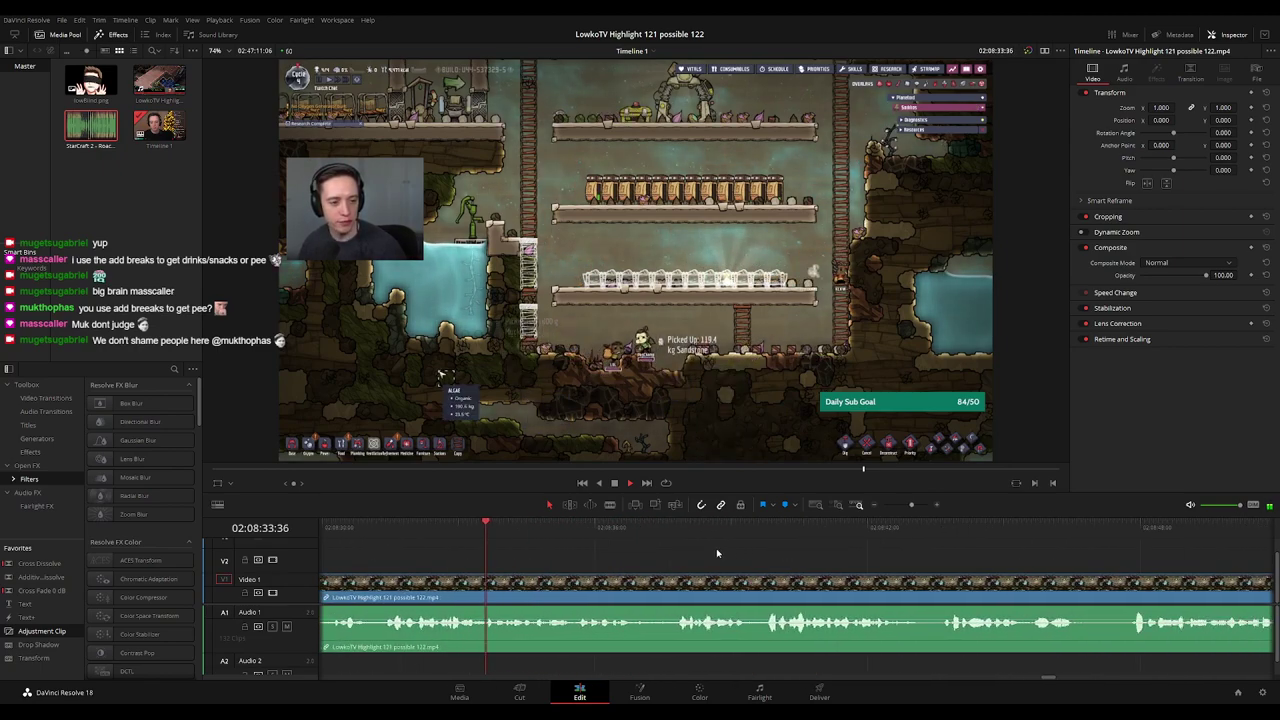
{"action": "scroll", "coordinate": [775, 557], "scroll_direction": "right", "scroll_amount": 2}
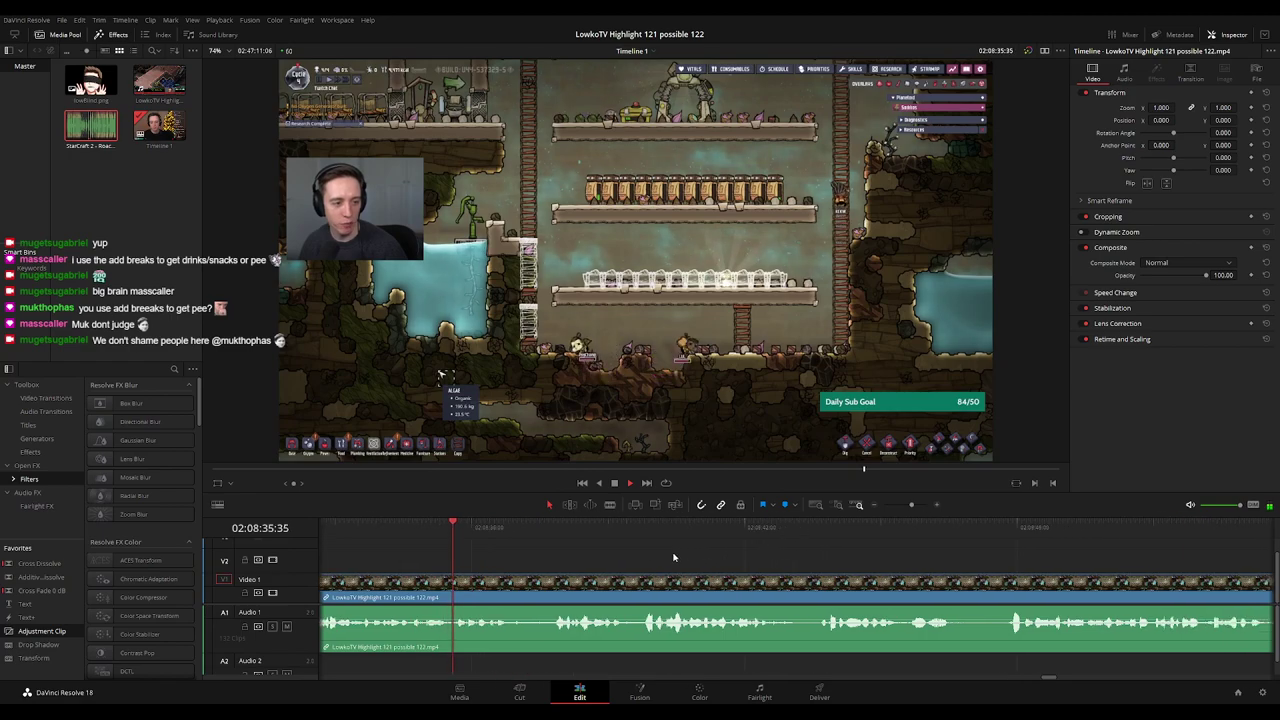
{"action": "scroll", "coordinate": [620, 563], "scroll_direction": "right", "scroll_amount": 2}
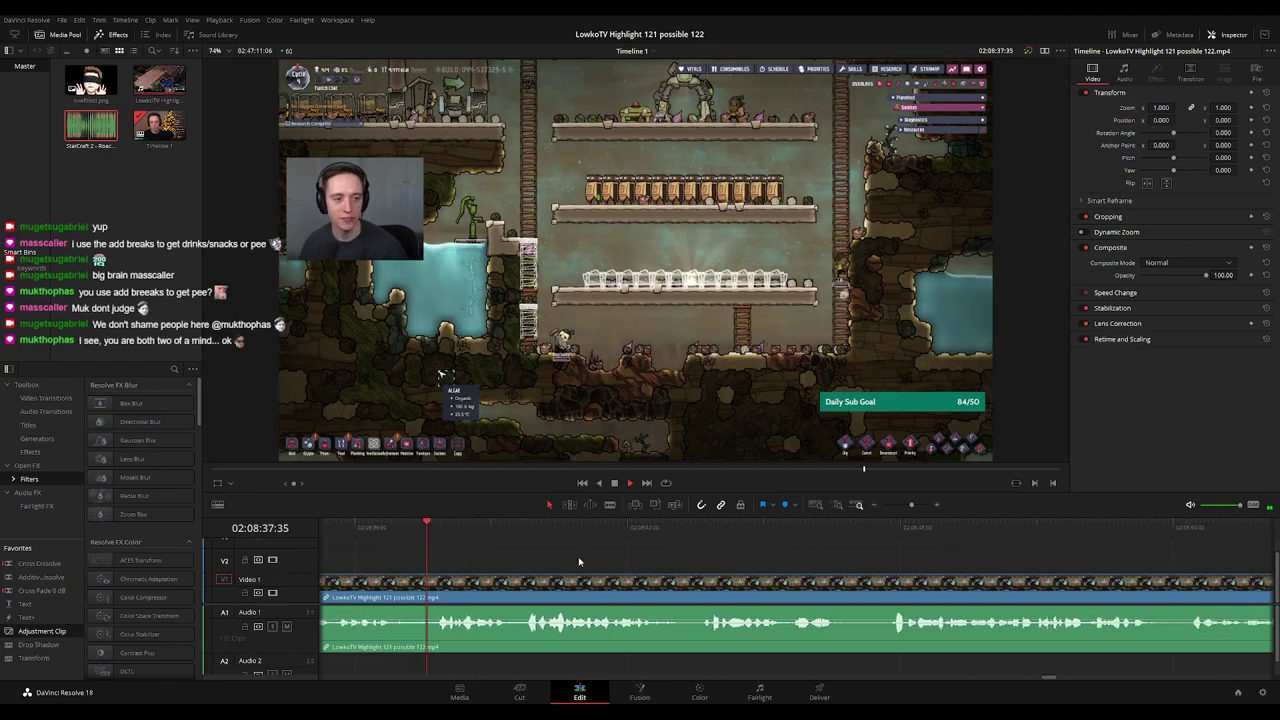
{"action": "scroll", "coordinate": [604, 552], "scroll_direction": "right", "scroll_amount": 2}
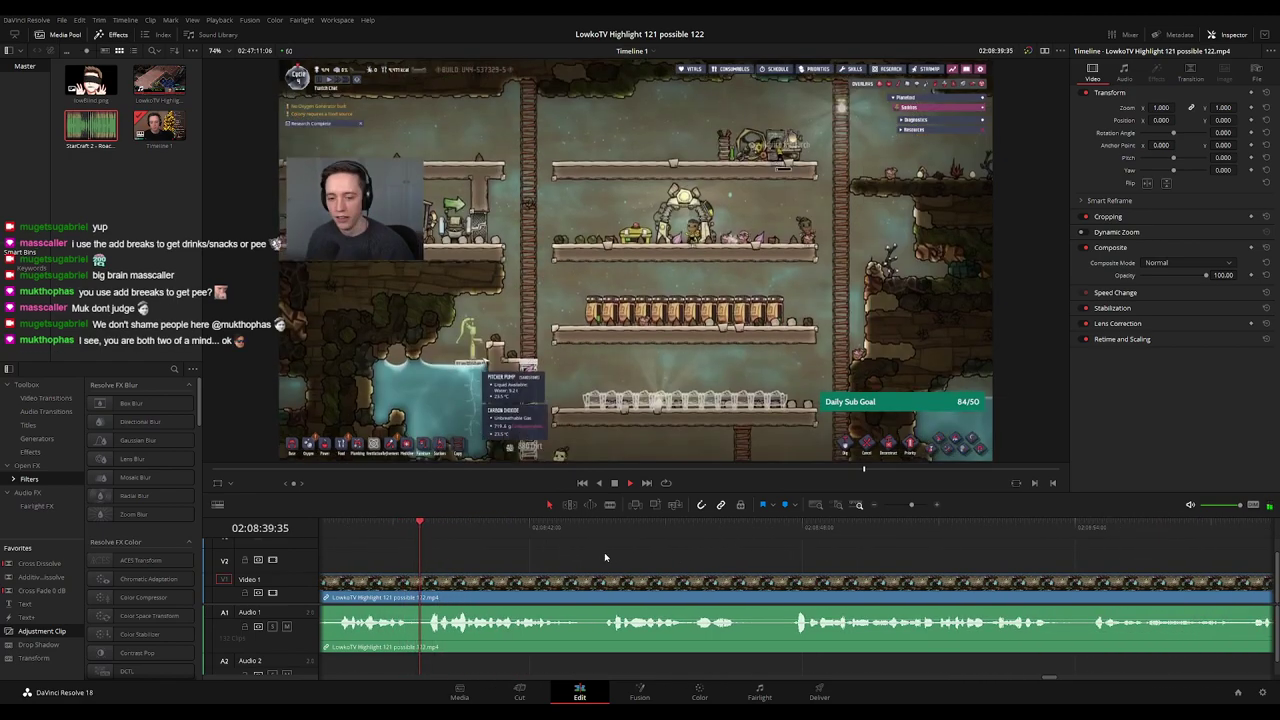
{"action": "scroll", "coordinate": [675, 560], "scroll_direction": "right", "scroll_amount": 2}
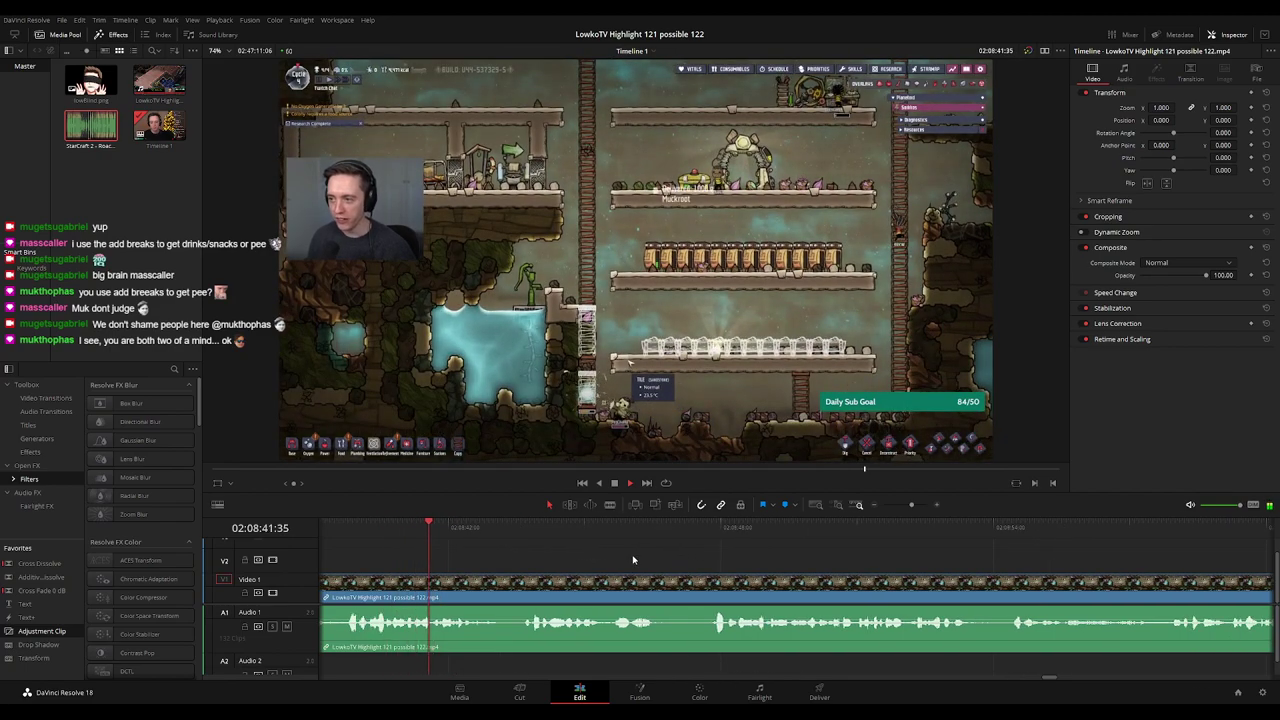
{"action": "scroll", "coordinate": [633, 560], "scroll_direction": "right", "scroll_amount": 2}
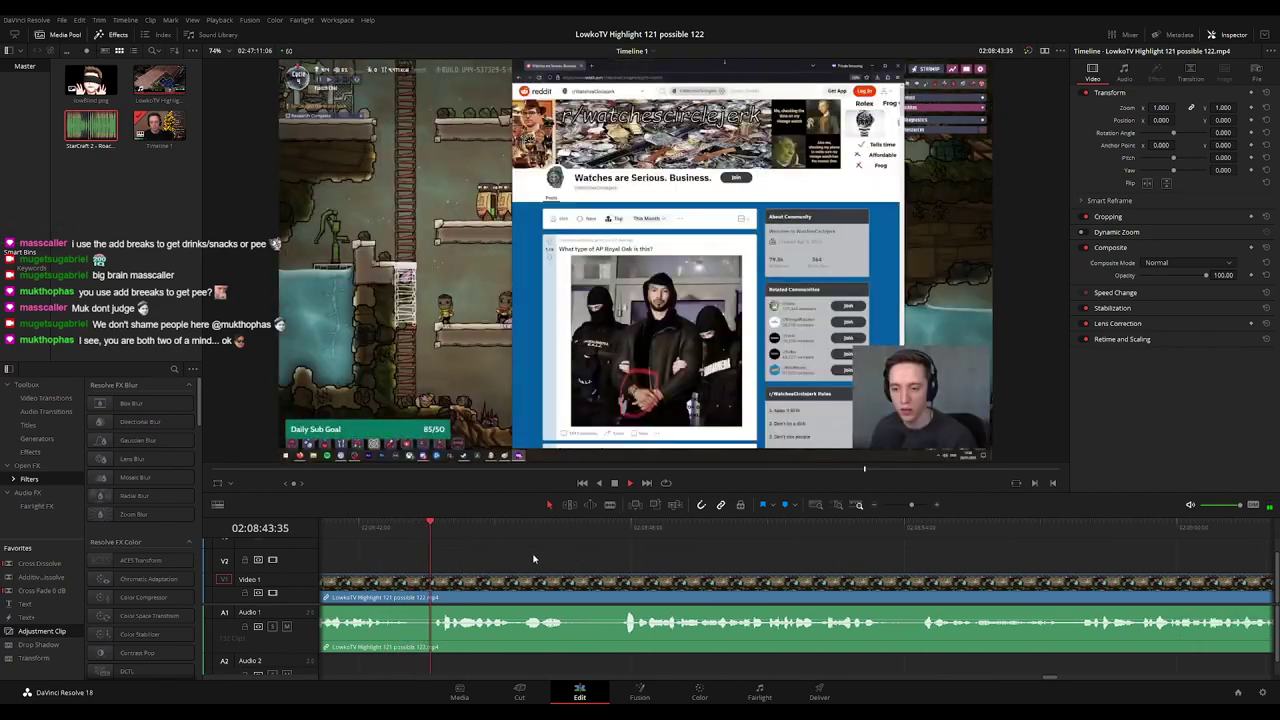
Cut out the short piece where the game switches to Reddit at about 02:08:43, bridge the cut with a transition and colour the earlier clip green.
{"action": "key", "text": "b"}
{"action": "left_click", "coordinate": [403, 582]}
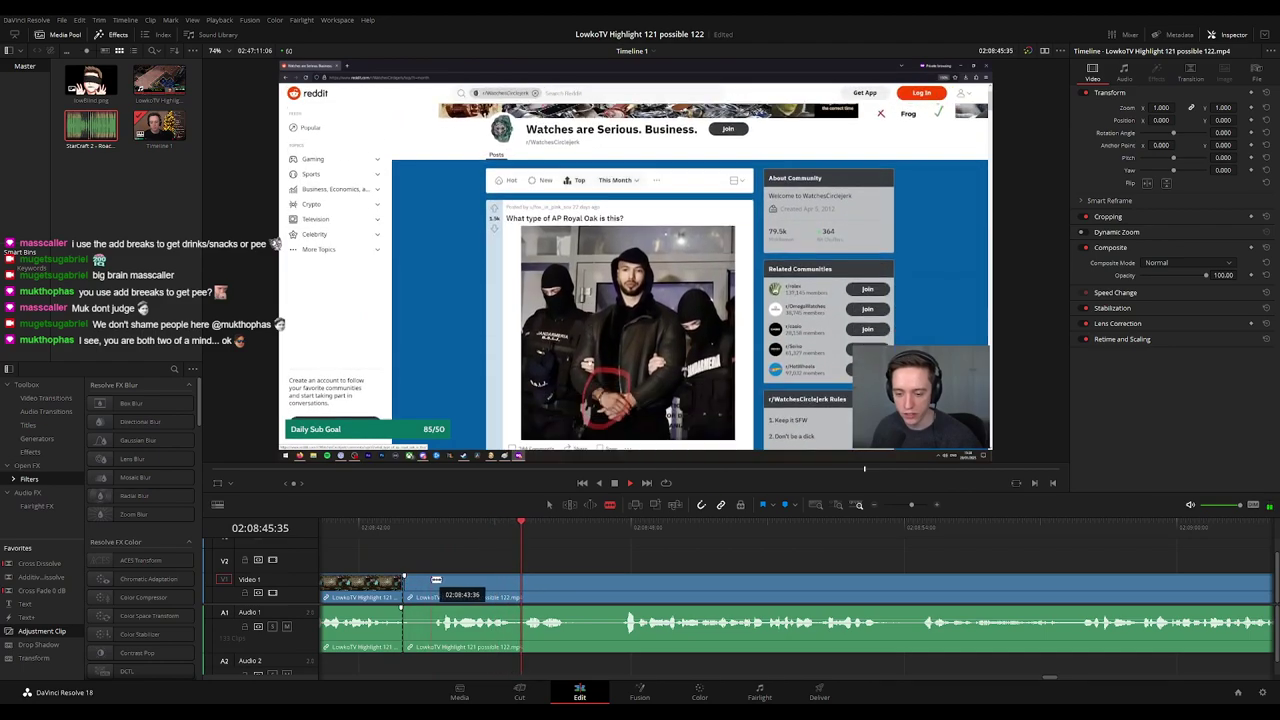
{"action": "left_click", "coordinate": [431, 582]}
{"action": "key", "text": "a"}
{"action": "left_click", "coordinate": [420, 584]}
{"action": "key", "text": "BackSpace"}
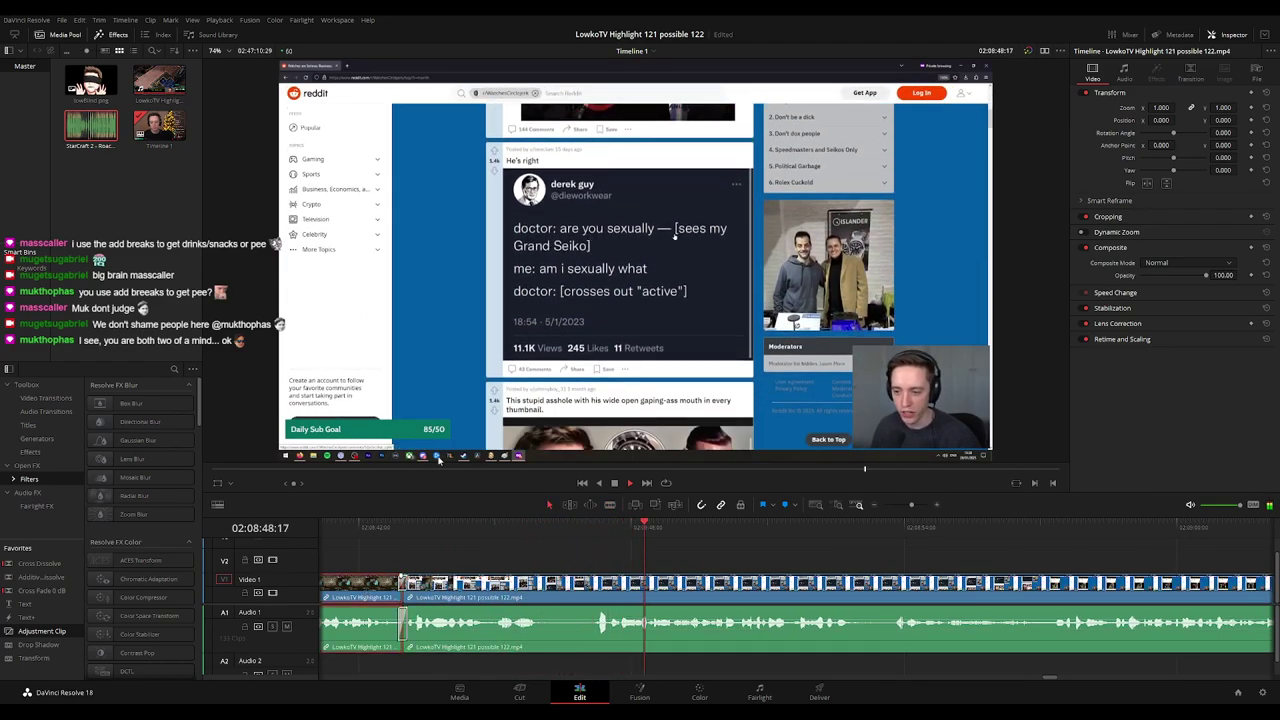
{"action": "left_click", "coordinate": [869, 563]}
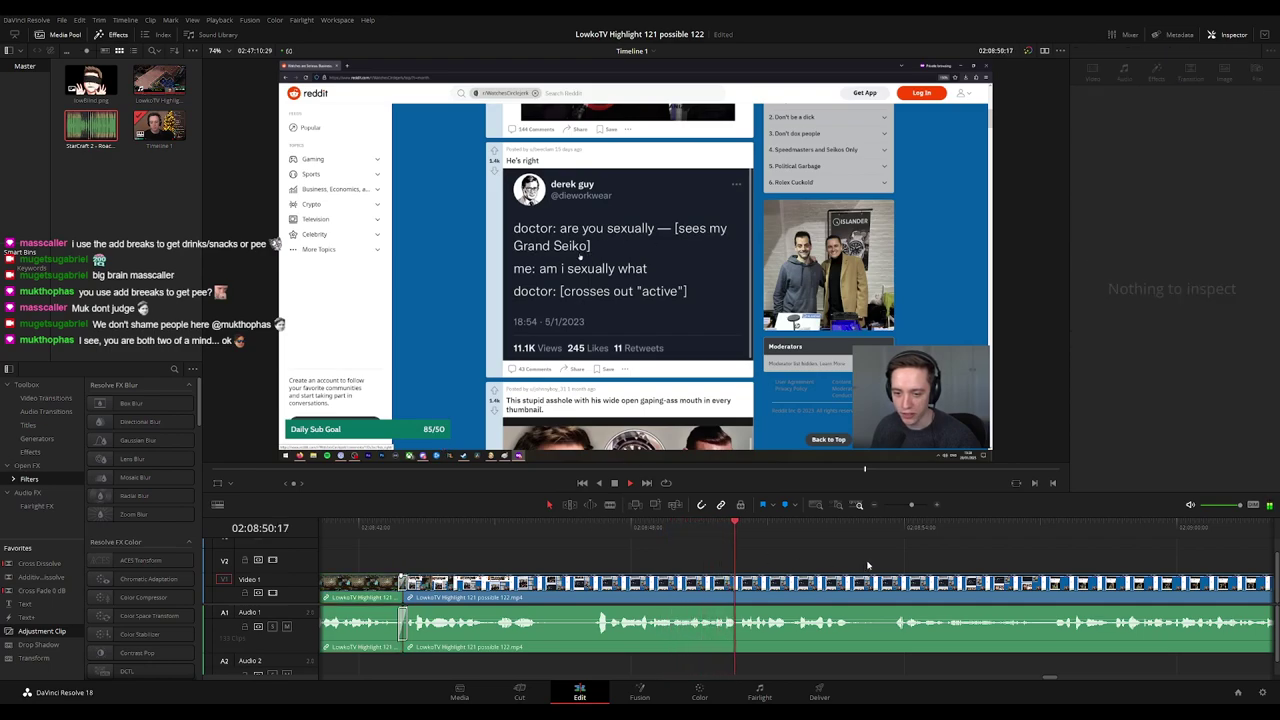
Play through the footage of the watch subreddit from about 02:08:50 to 02:09:10, checking it against the whole timeline.
{"action": "left_click_drag", "start_coordinate": [869, 563], "coordinate": [588, 549]}
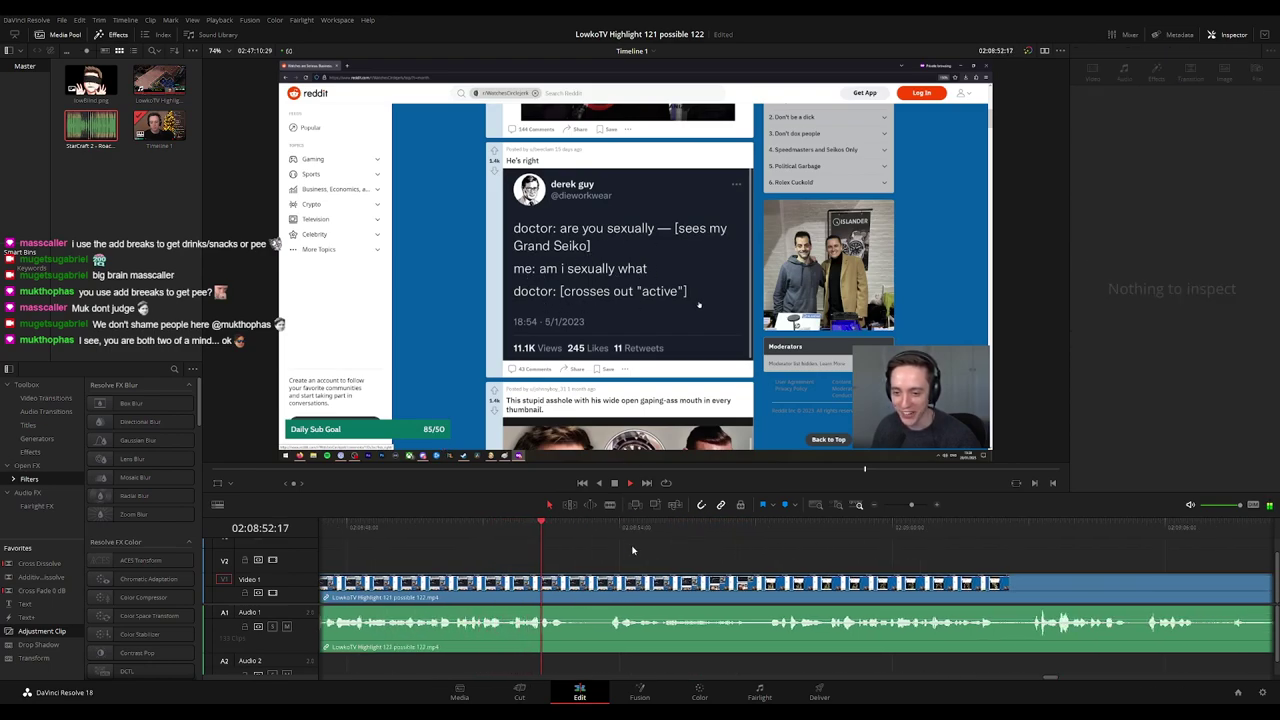
{"action": "left_click_drag", "start_coordinate": [712, 550], "coordinate": [594, 551]}
{"action": "scroll", "coordinate": [643, 551], "scroll_direction": "right", "scroll_amount": 2}
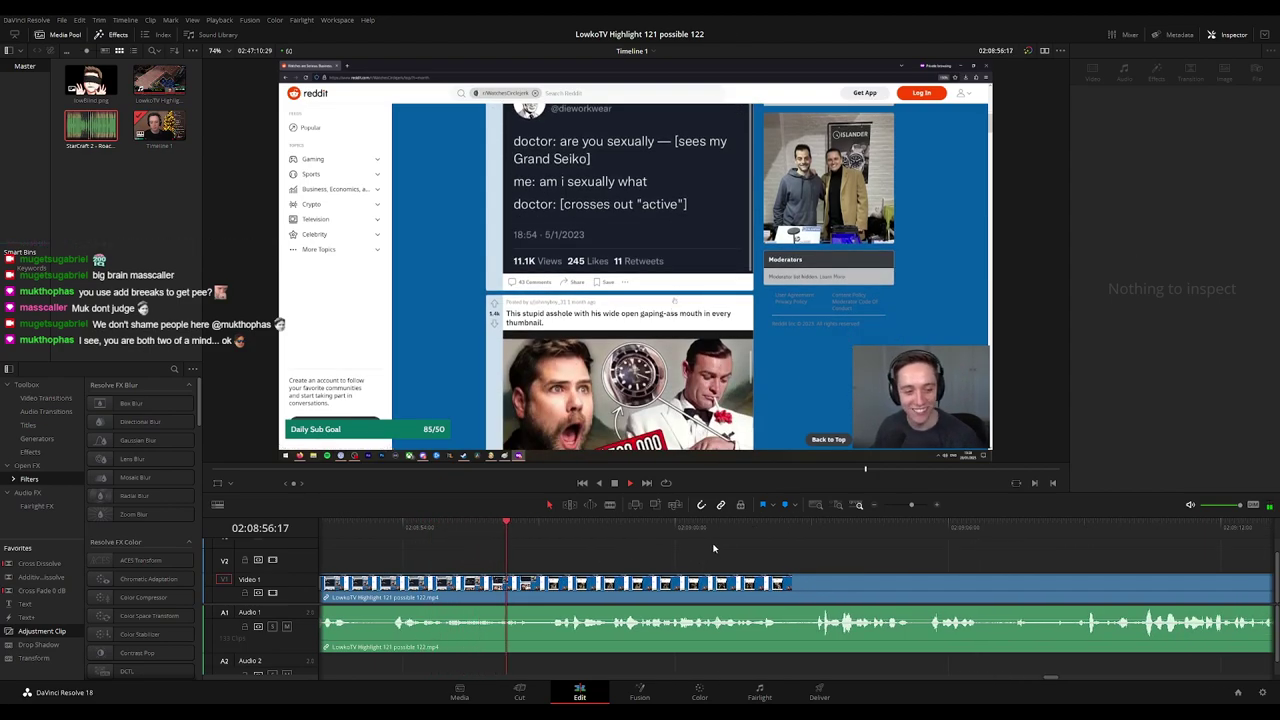
{"action": "scroll", "coordinate": [714, 548], "scroll_direction": "right", "scroll_amount": 1}
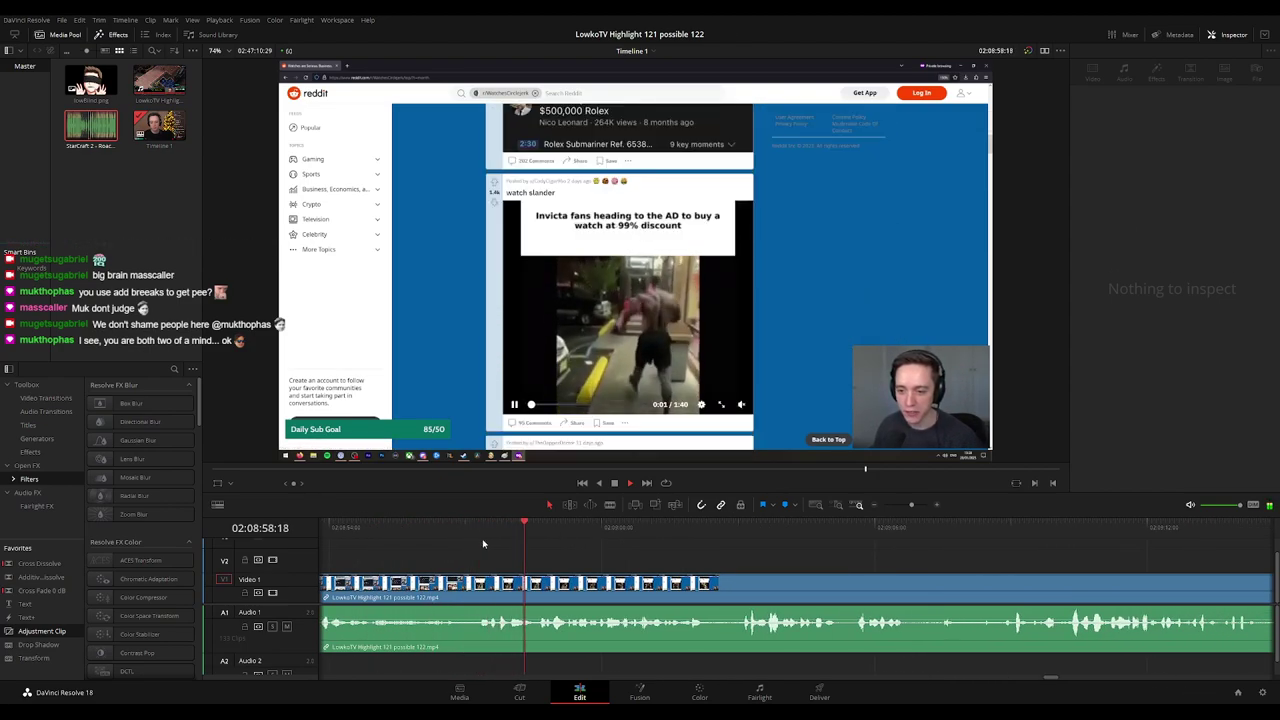
{"action": "scroll", "coordinate": [835, 566], "scroll_direction": "down", "scroll_amount": 4}
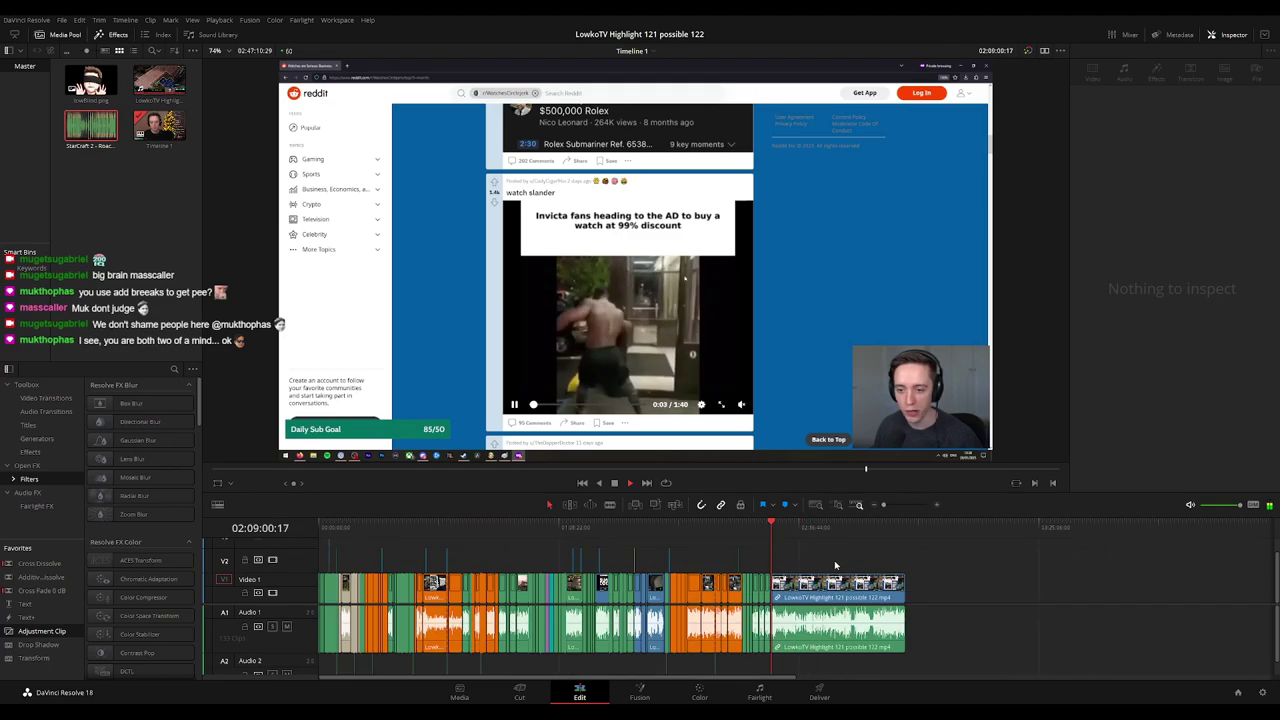
{"action": "scroll", "coordinate": [857, 557], "scroll_direction": "up", "scroll_amount": 5}
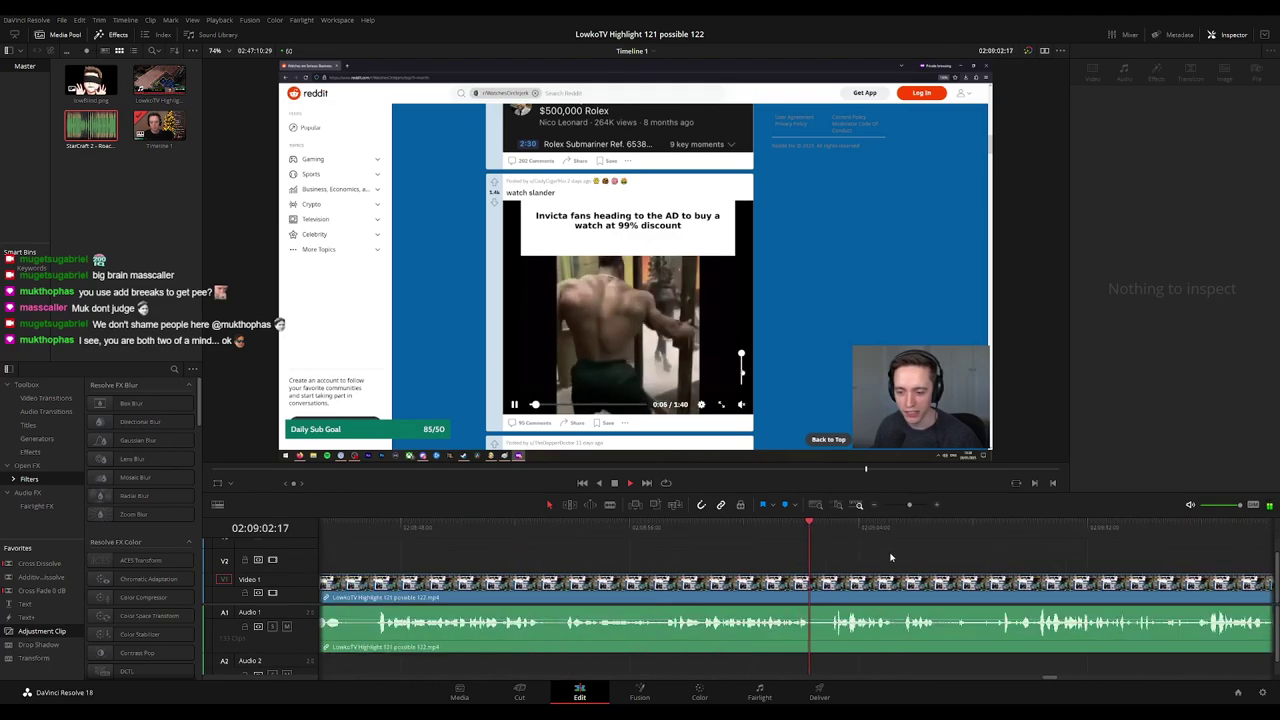
{"action": "scroll", "coordinate": [649, 554], "scroll_direction": "right", "scroll_amount": 4}
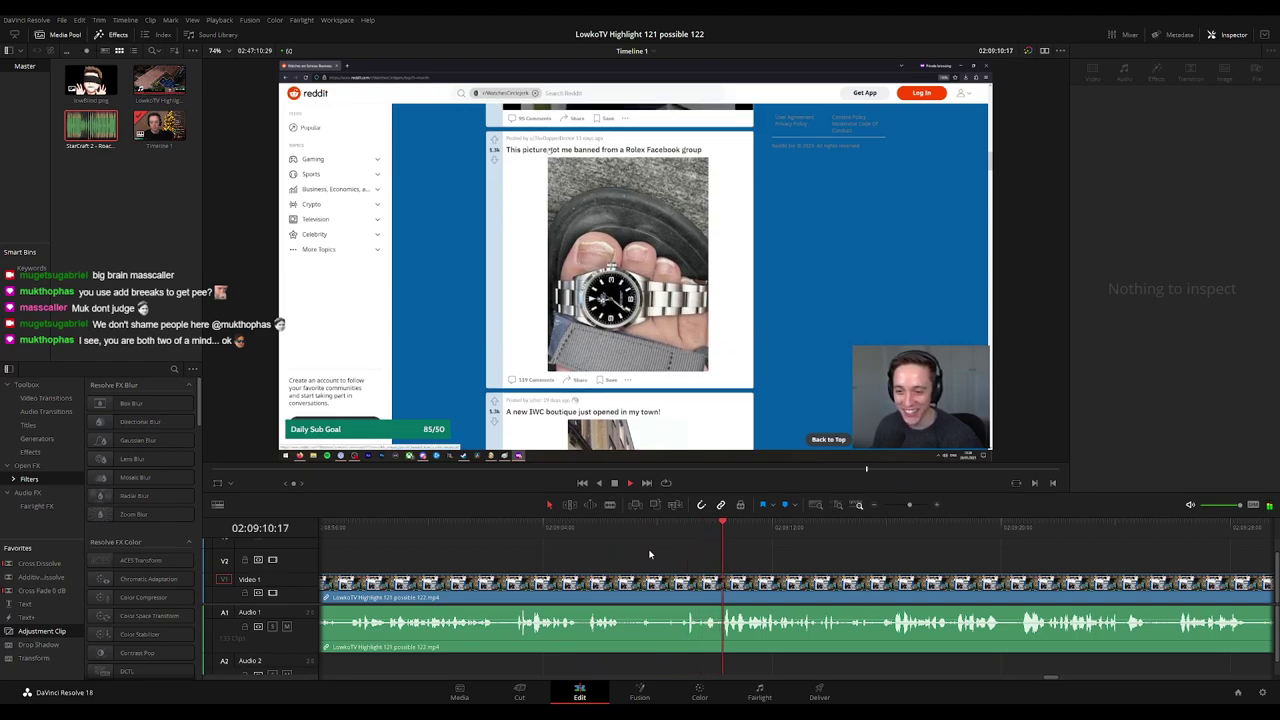
Review the footage of the IWC boutique Reddit post from about 02:09:10 to 02:09:30.
{"action": "mouse_move", "coordinate": [912, 550]}
{"action": "left_mouse_down"}
{"action": "mouse_move", "coordinate": [740, 569]}
{"action": "mouse_move", "coordinate": [638, 555]}
{"action": "mouse_move", "coordinate": [926, 556]}
{"action": "mouse_move", "coordinate": [891, 557]}
{"action": "left_mouse_up"}
{"action": "scroll", "coordinate": [892, 557], "scroll_direction": "right", "scroll_amount": 2}
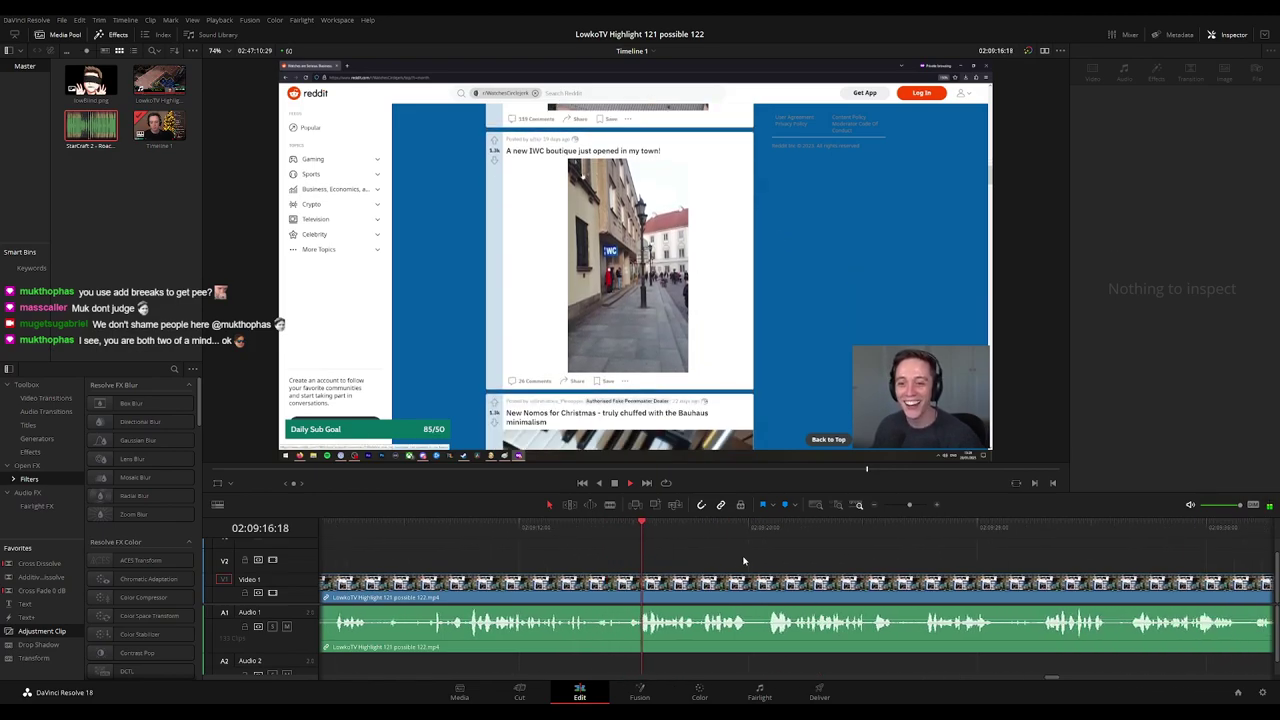
{"action": "scroll", "coordinate": [658, 555], "scroll_direction": "right", "scroll_amount": 2}
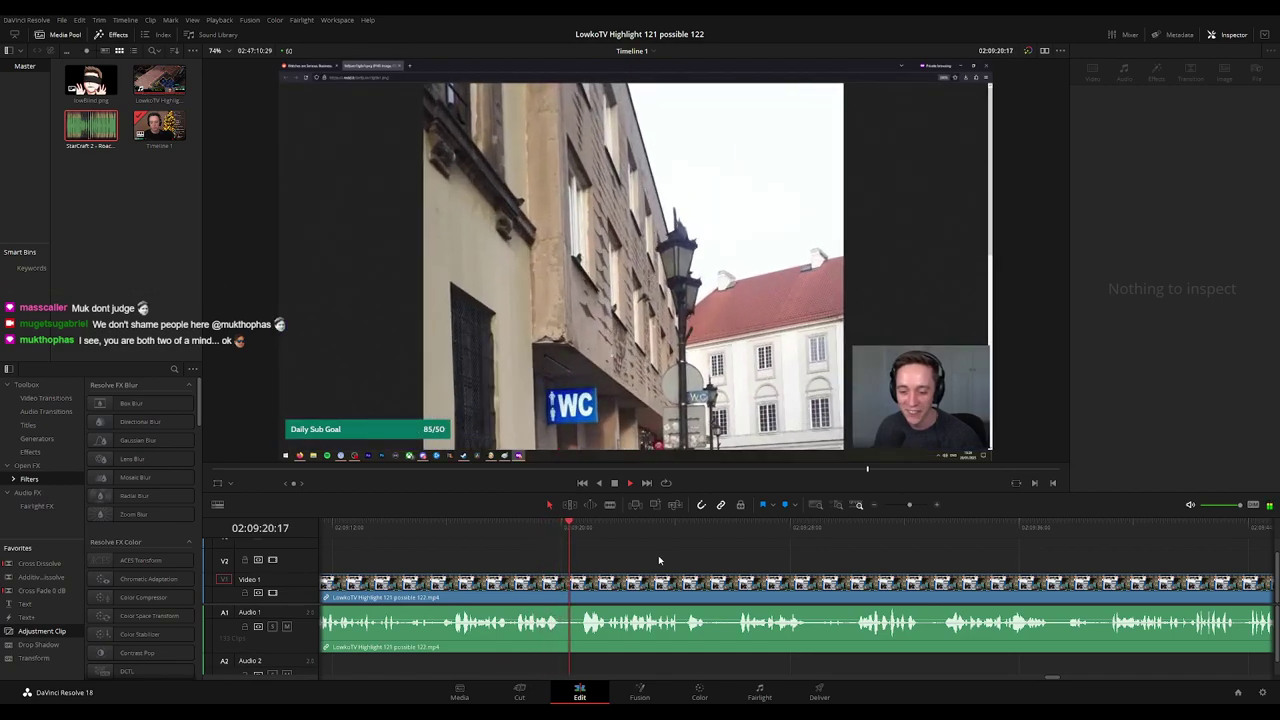
{"action": "scroll", "coordinate": [710, 556], "scroll_direction": "right", "scroll_amount": 2}
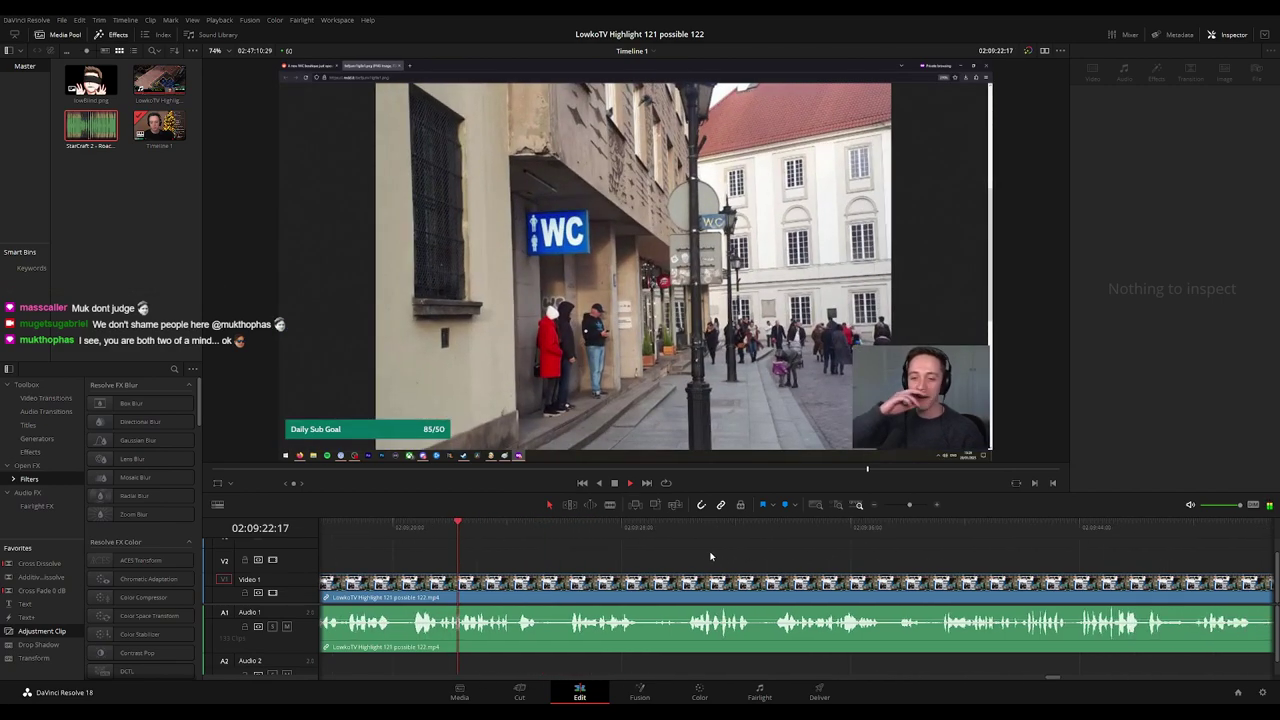
{"action": "scroll", "coordinate": [829, 545], "scroll_direction": "left", "scroll_amount": 2}
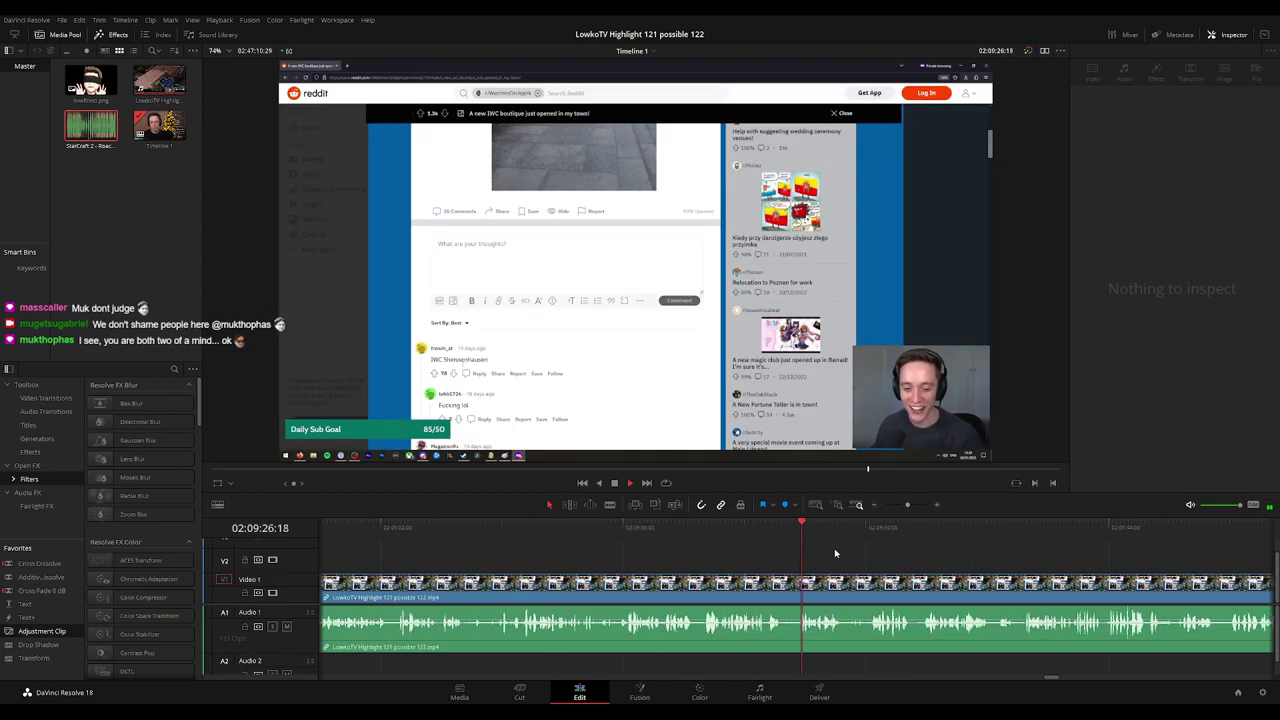
{"action": "scroll", "coordinate": [902, 557], "scroll_direction": "right", "scroll_amount": 2}
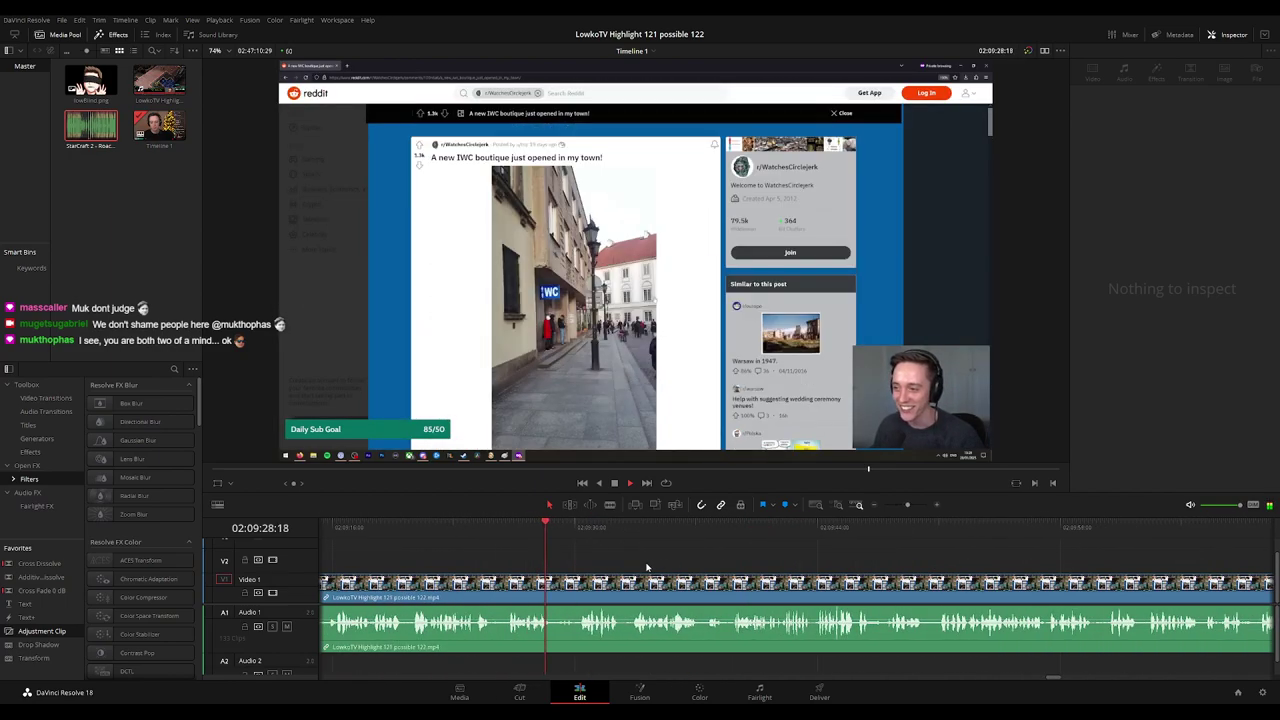
{"action": "left_click_drag", "start_coordinate": [704, 566], "coordinate": [621, 564]}
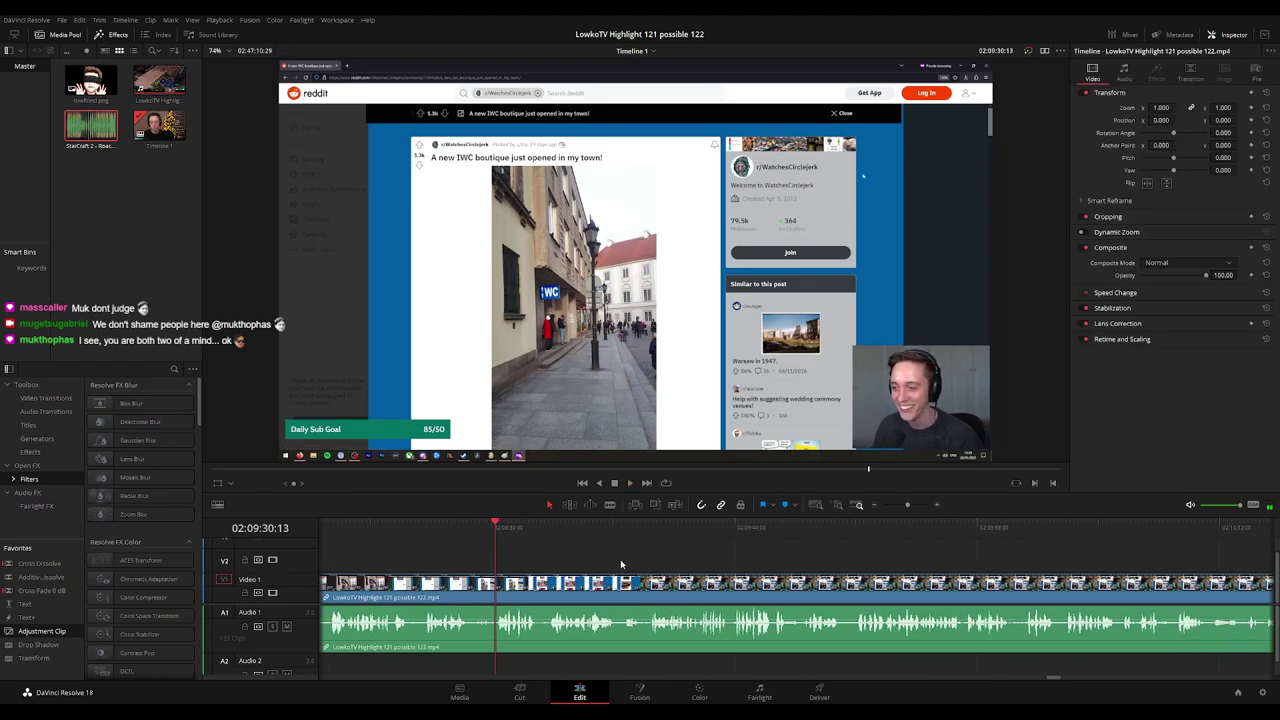
{"action": "key", "text": "ctrl+equal"}
Play the Reddit footage of the next watch posts from about 02:09:30 to 02:09:40 and look over the surrounding clips.
{"action": "left_click_drag", "start_coordinate": [906, 563], "coordinate": [629, 557]}
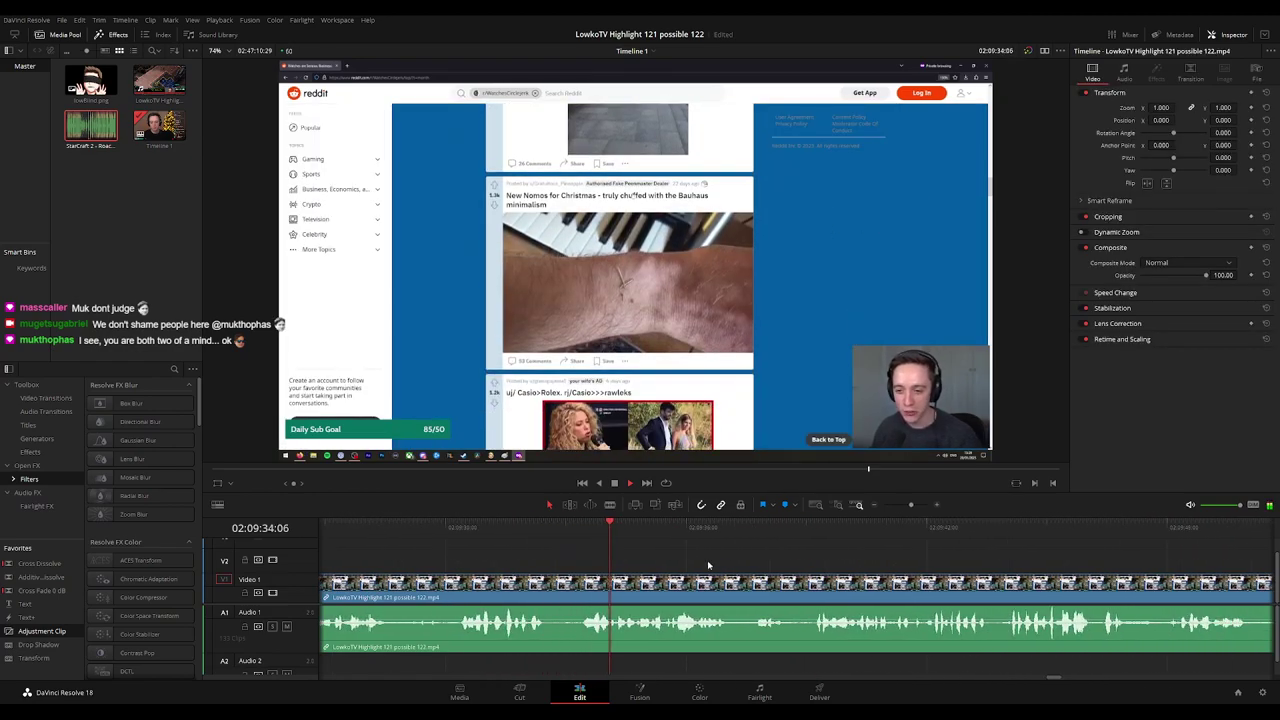
{"action": "key", "text": "ctrl+minus"}
{"action": "key", "text": "ctrl+minus"}
{"action": "key", "text": "ctrl+minus"}
{"action": "key", "text": "ctrl+minus"}
{"action": "key", "text": "ctrl+minus"}
{"action": "key", "text": "ctrl+minus"}
{"action": "key", "text": "ctrl+equal"}
{"action": "key", "text": "ctrl+equal"}
{"action": "key", "text": "ctrl+equal"}
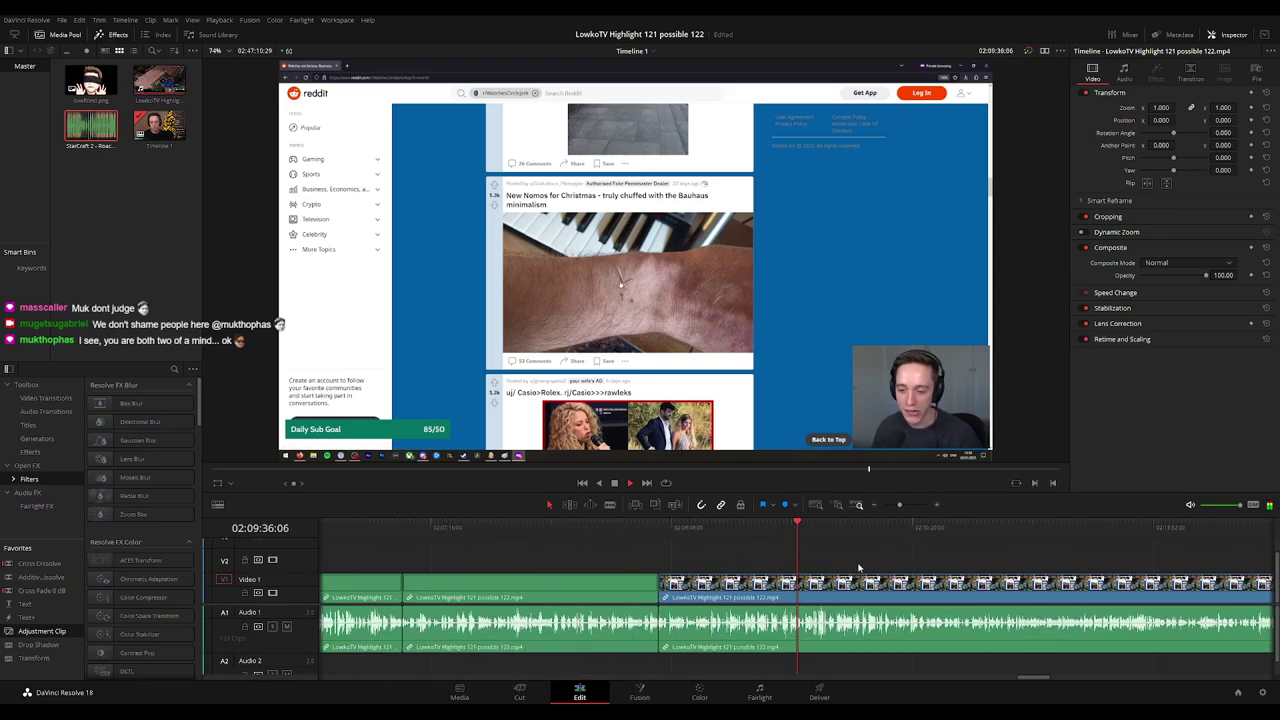
{"action": "key", "text": "ctrl+equal"}
{"action": "key", "text": "ctrl+equal"}
{"action": "key", "text": "ctrl+equal"}
{"action": "key", "text": "ctrl+equal"}
Cut out the short piece of Reddit footage at about 02:09:38 and colour the clip before it green.
{"action": "left_click_drag", "start_coordinate": [1000, 567], "coordinate": [801, 552]}
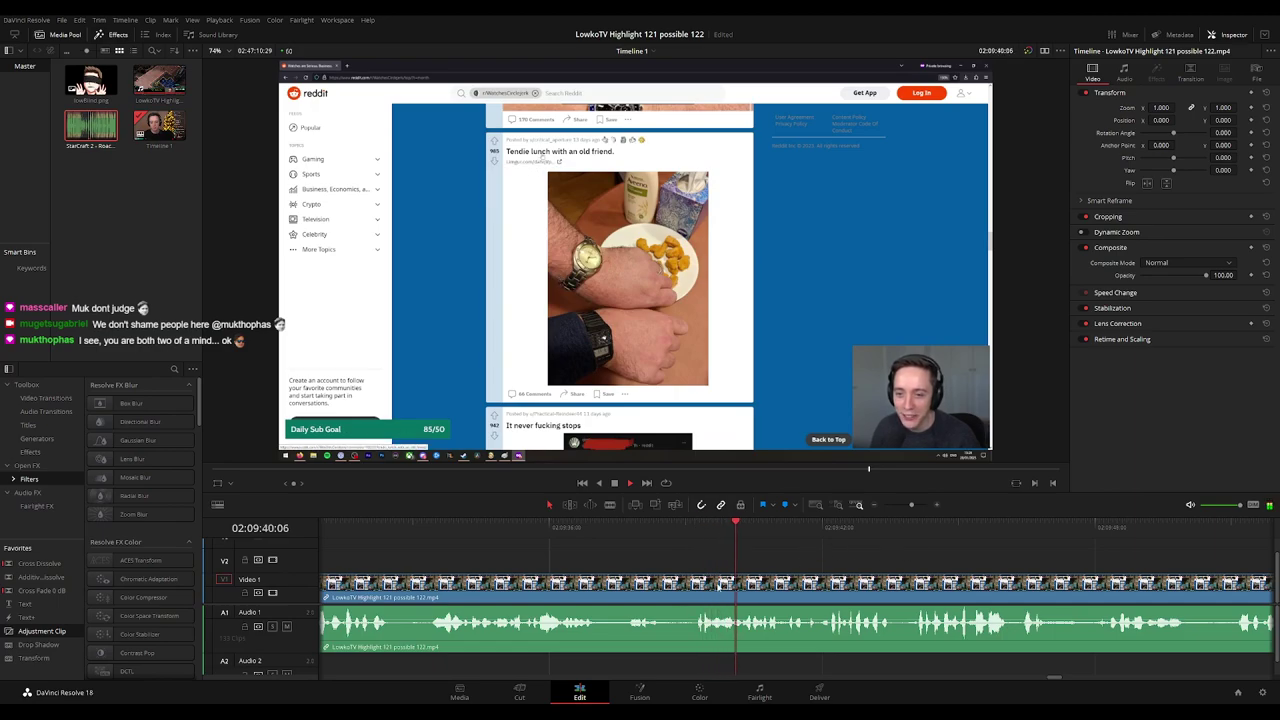
{"action": "scroll", "coordinate": [773, 560], "scroll_direction": "right", "scroll_amount": 2}
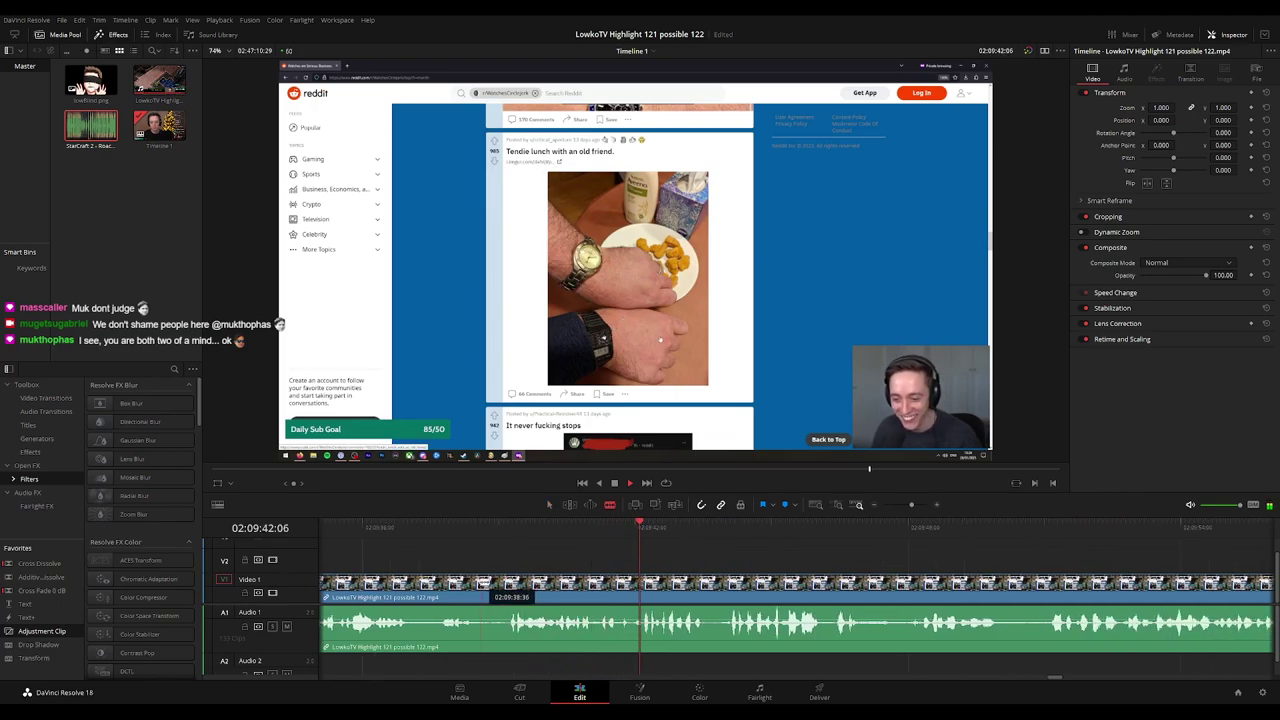
{"action": "left_click", "coordinate": [480, 582]}
{"action": "left_click", "coordinate": [507, 582]}
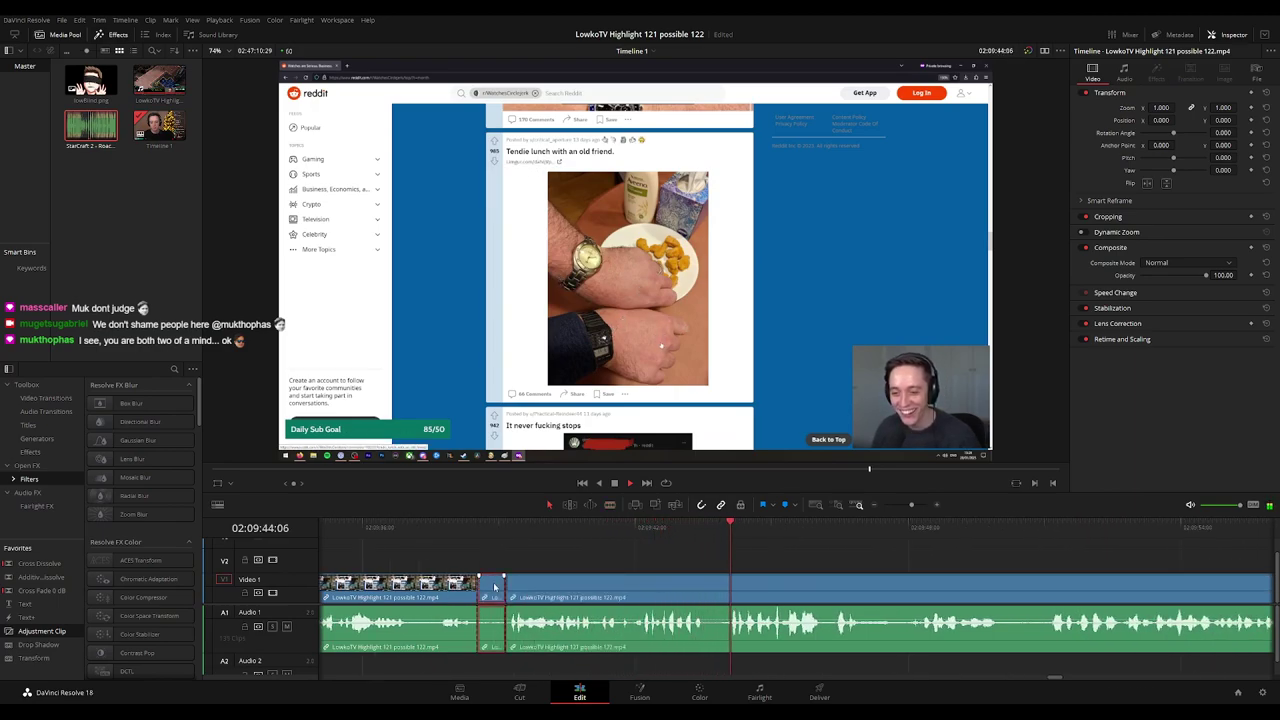
{"action": "key", "text": "Delete"}
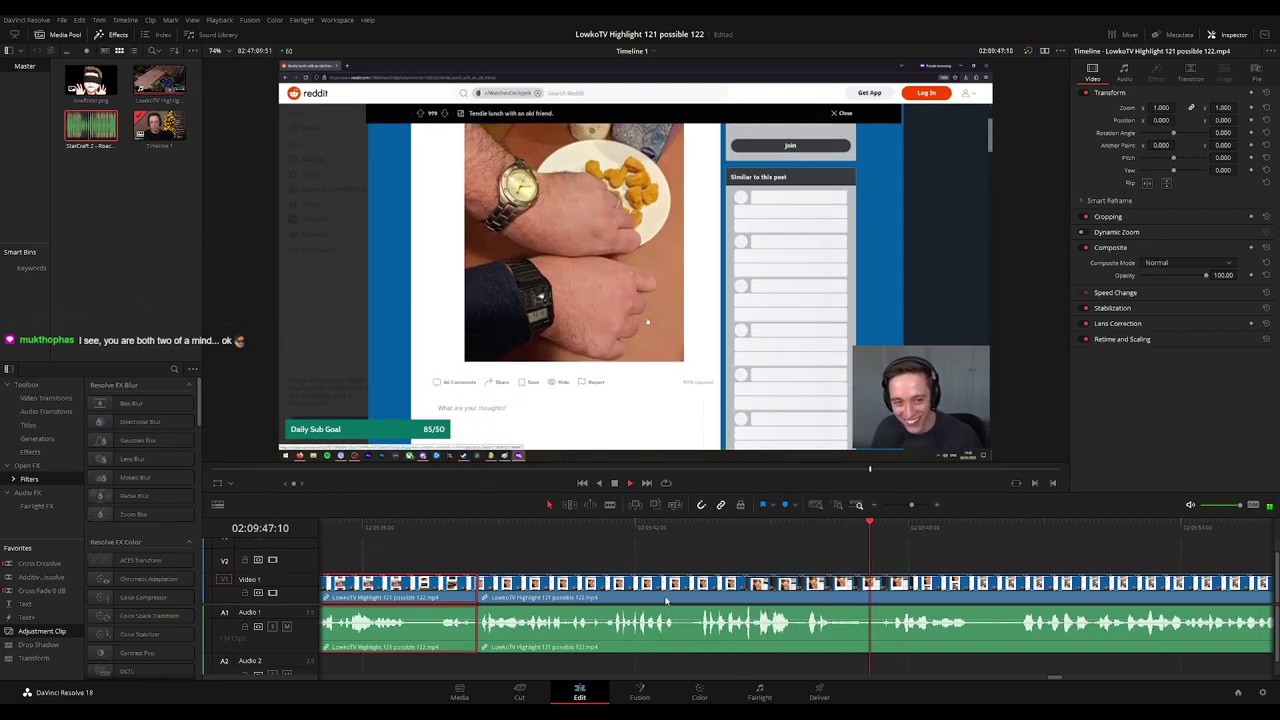
{"action": "left_click", "coordinate": [1000, 560]}
Review the Arctic exploration watch post and the return to the colony game, from about 02:09:51 to 02:10:14.
{"action": "left_click_drag", "start_coordinate": [1104, 559], "coordinate": [659, 559]}
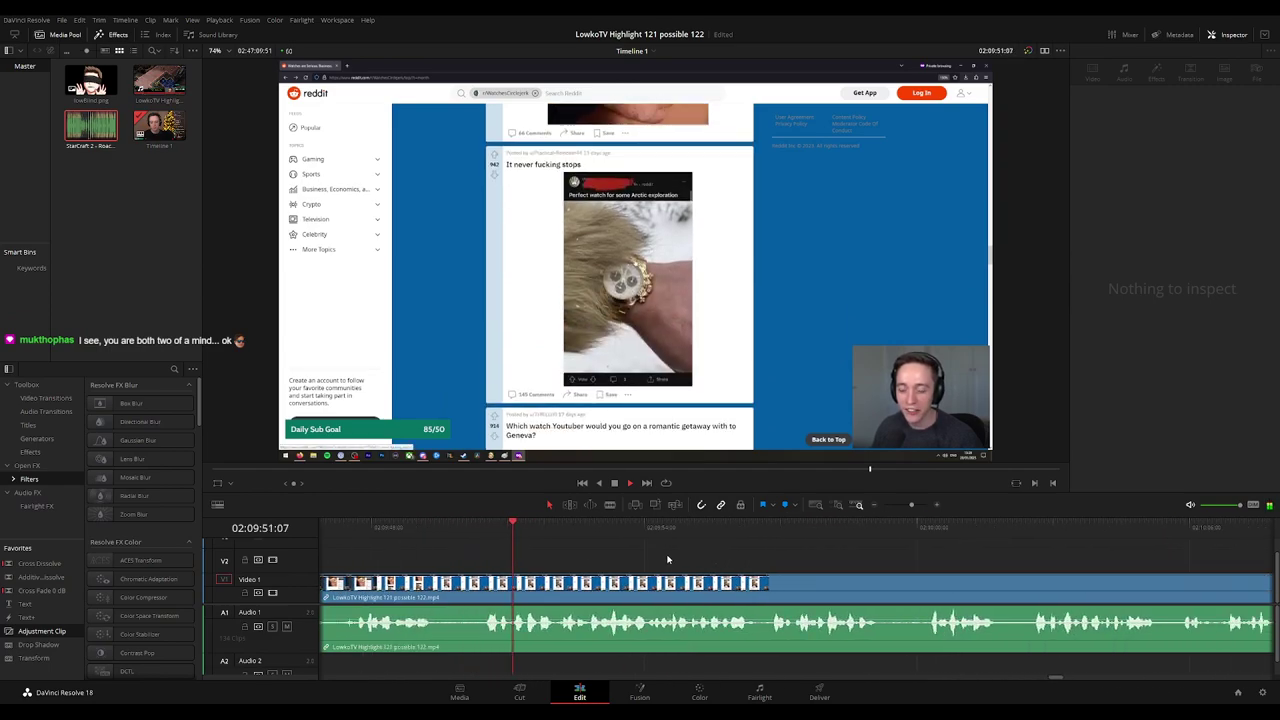
{"action": "scroll", "coordinate": [872, 559], "scroll_direction": "down", "scroll_amount": 5}
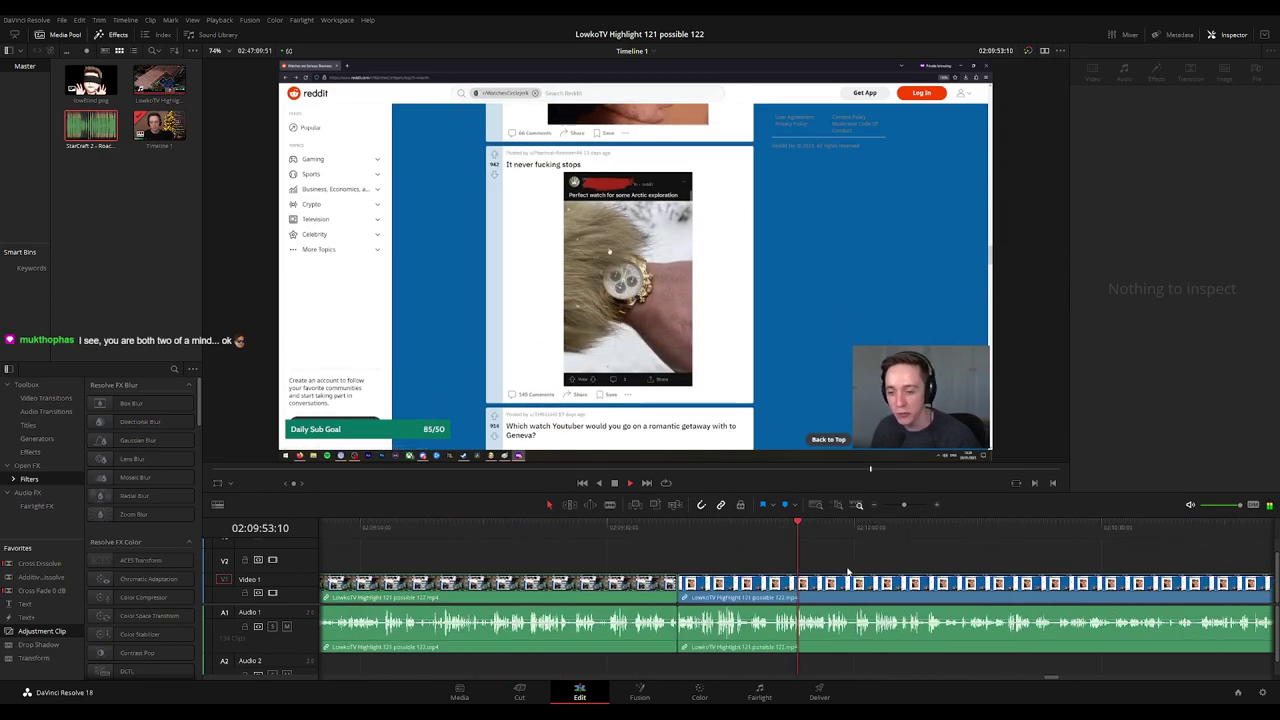
{"action": "scroll", "coordinate": [863, 565], "scroll_direction": "up", "scroll_amount": 6}
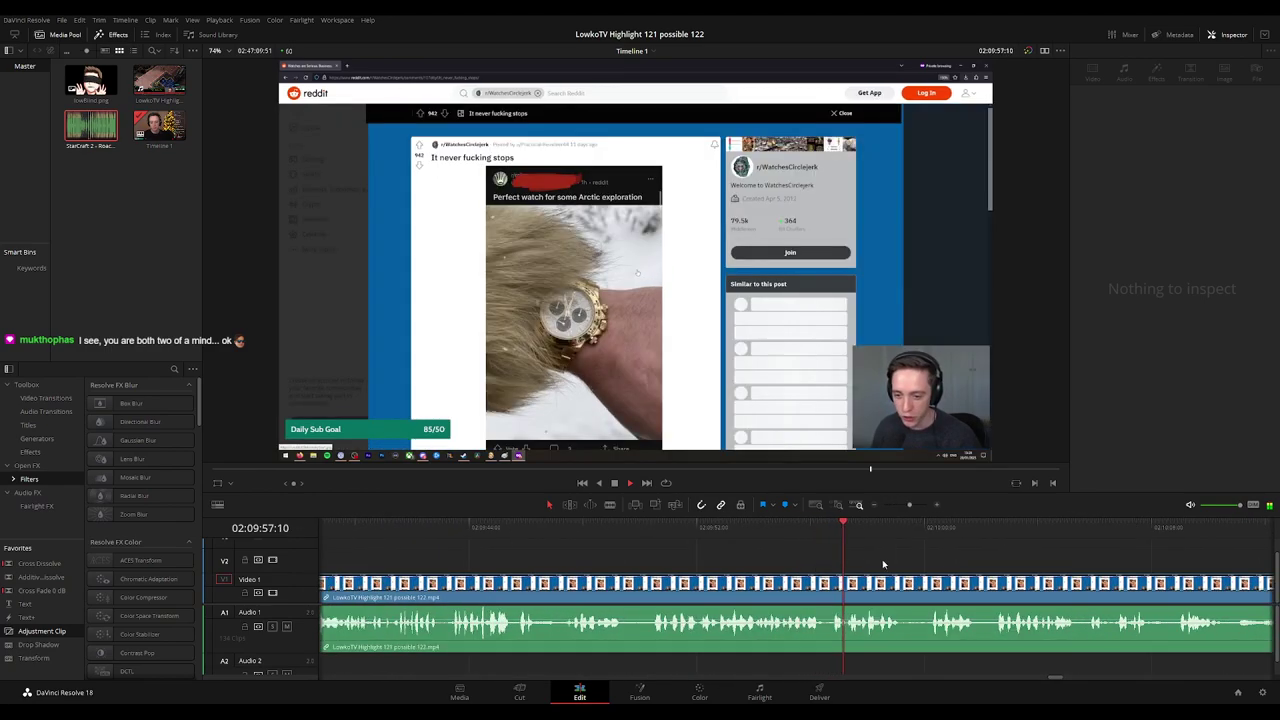
{"action": "left_click_drag", "start_coordinate": [1018, 559], "coordinate": [715, 549]}
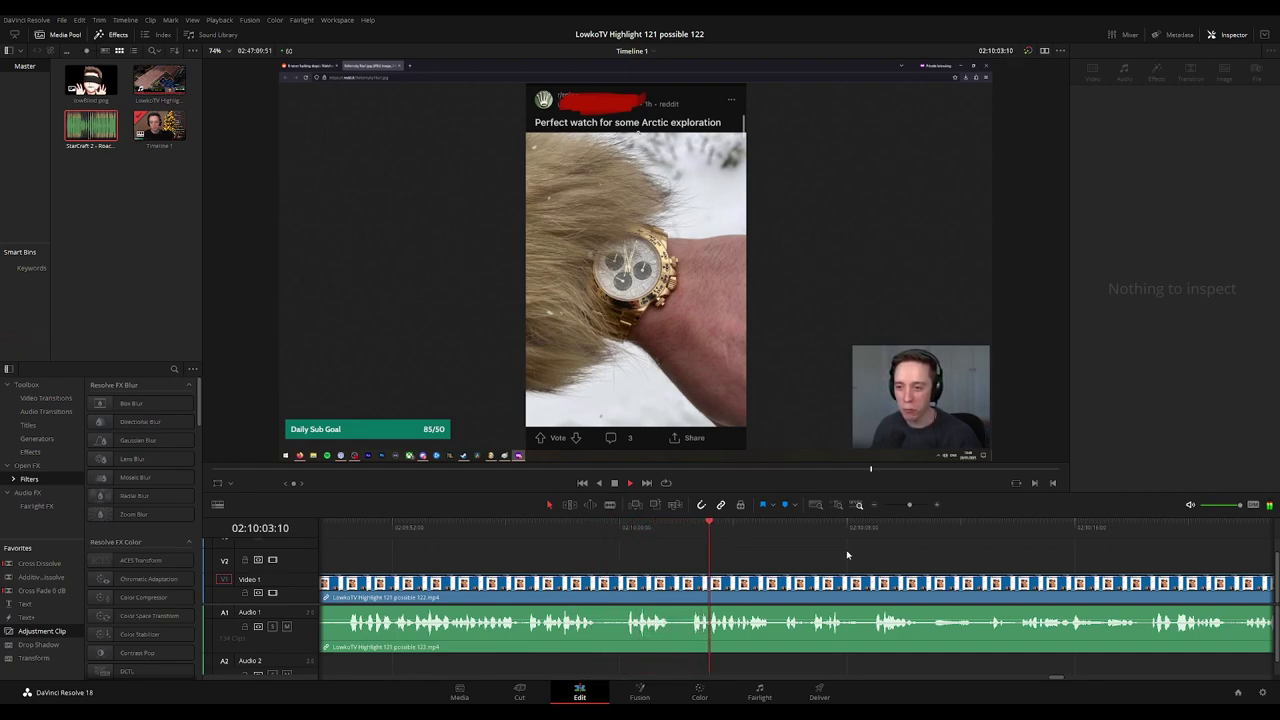
{"action": "left_click_drag", "start_coordinate": [847, 555], "coordinate": [700, 560]}
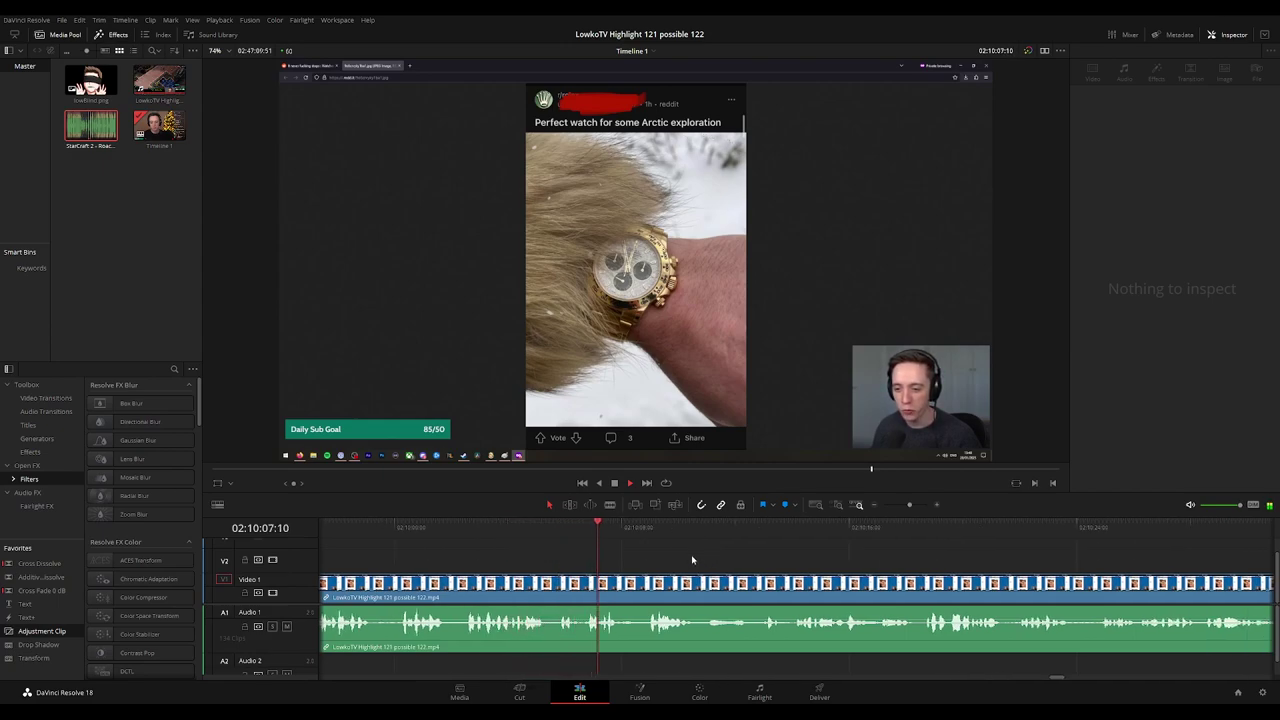
{"action": "left_click_drag", "start_coordinate": [802, 564], "coordinate": [707, 562]}
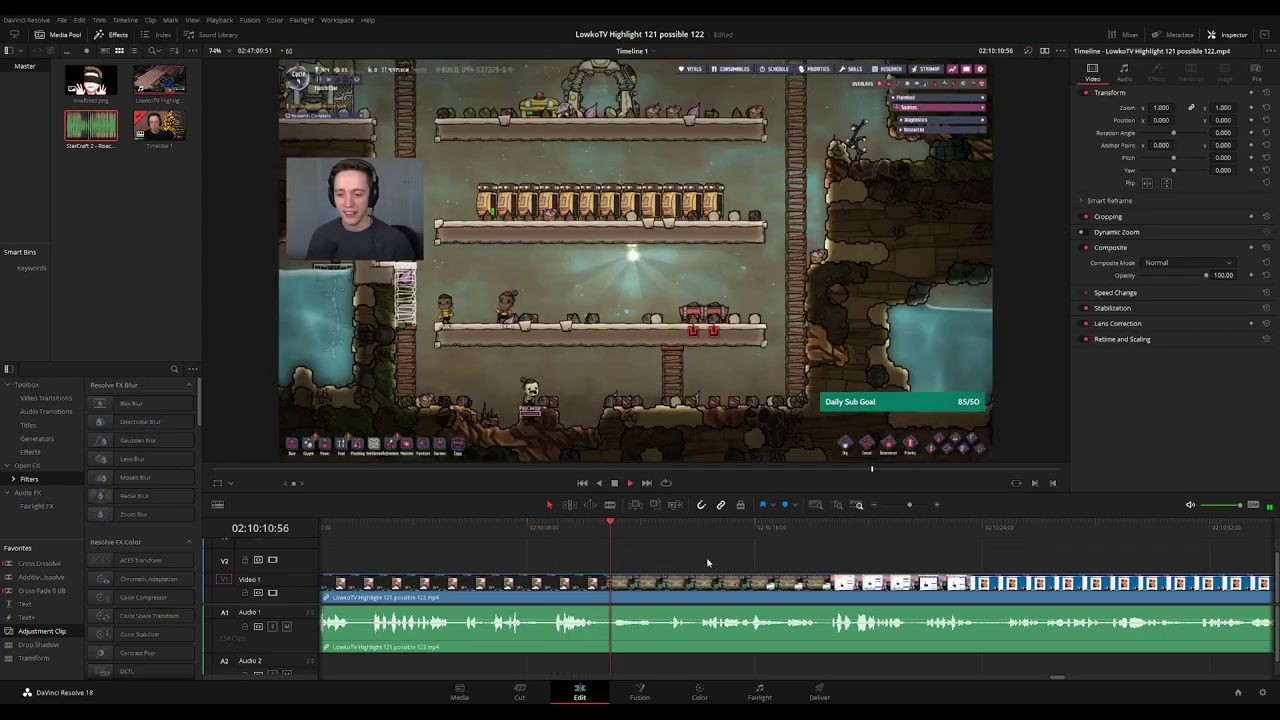
{"action": "left_click_drag", "start_coordinate": [783, 568], "coordinate": [620, 565]}
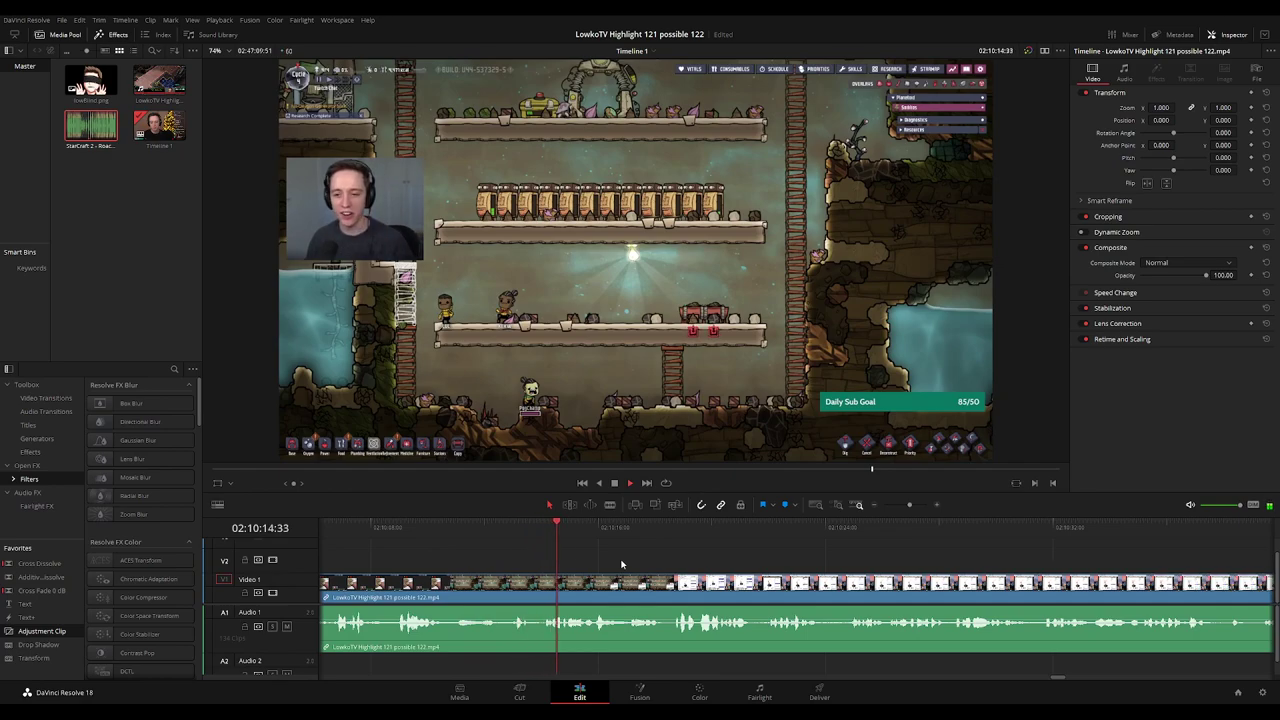
{"action": "key", "text": "ctrl+equal"}
Cut out the short piece where the game switches to the StarCraft subreddit at about 02:10:18 and bridge the cut with a transition.
{"action": "left_click_drag", "start_coordinate": [880, 554], "coordinate": [568, 555]}
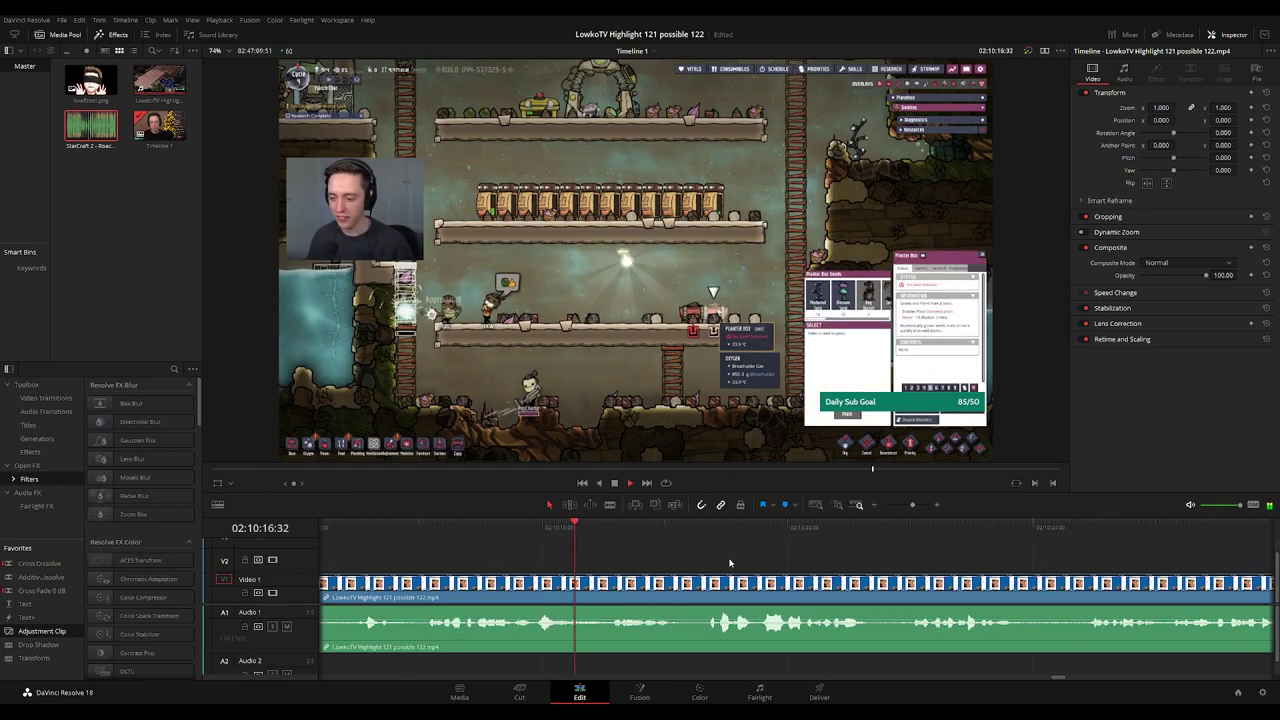
{"action": "left_click_drag", "start_coordinate": [731, 563], "coordinate": [611, 563]}
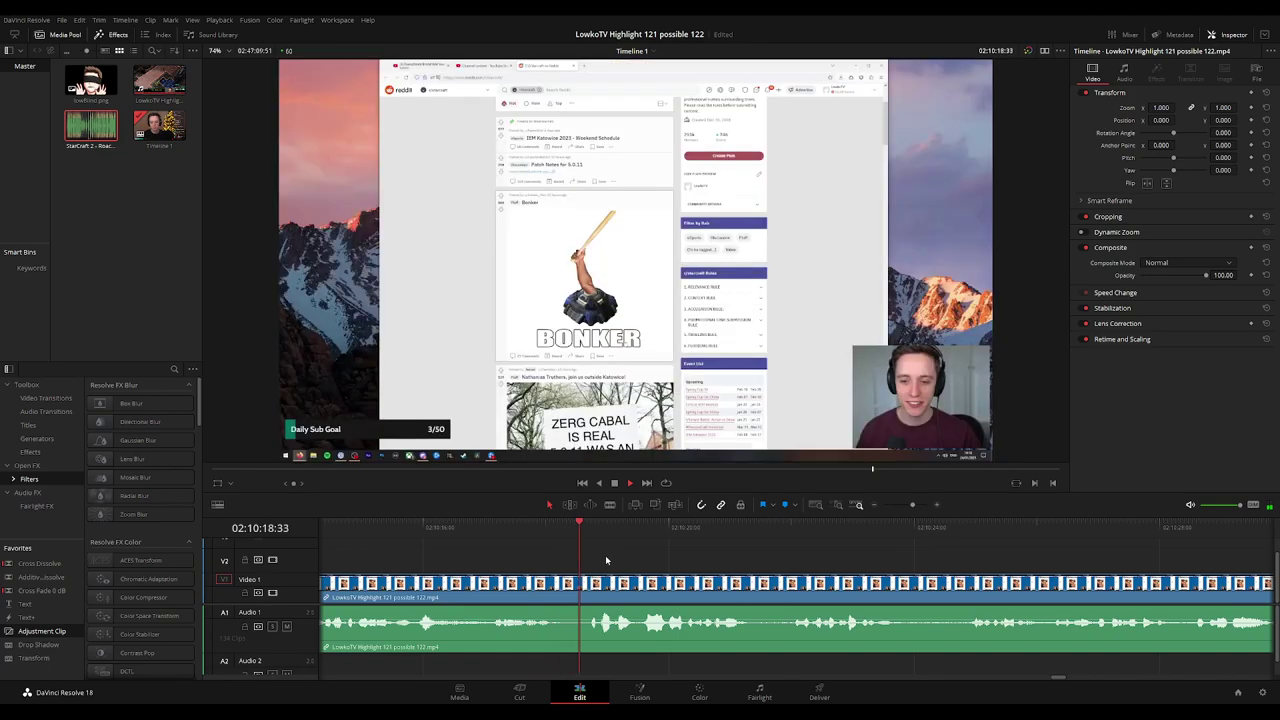
{"action": "key", "text": "b"}
{"action": "left_click", "coordinate": [557, 583]}
{"action": "left_click", "coordinate": [580, 584]}
{"action": "key", "text": "a"}
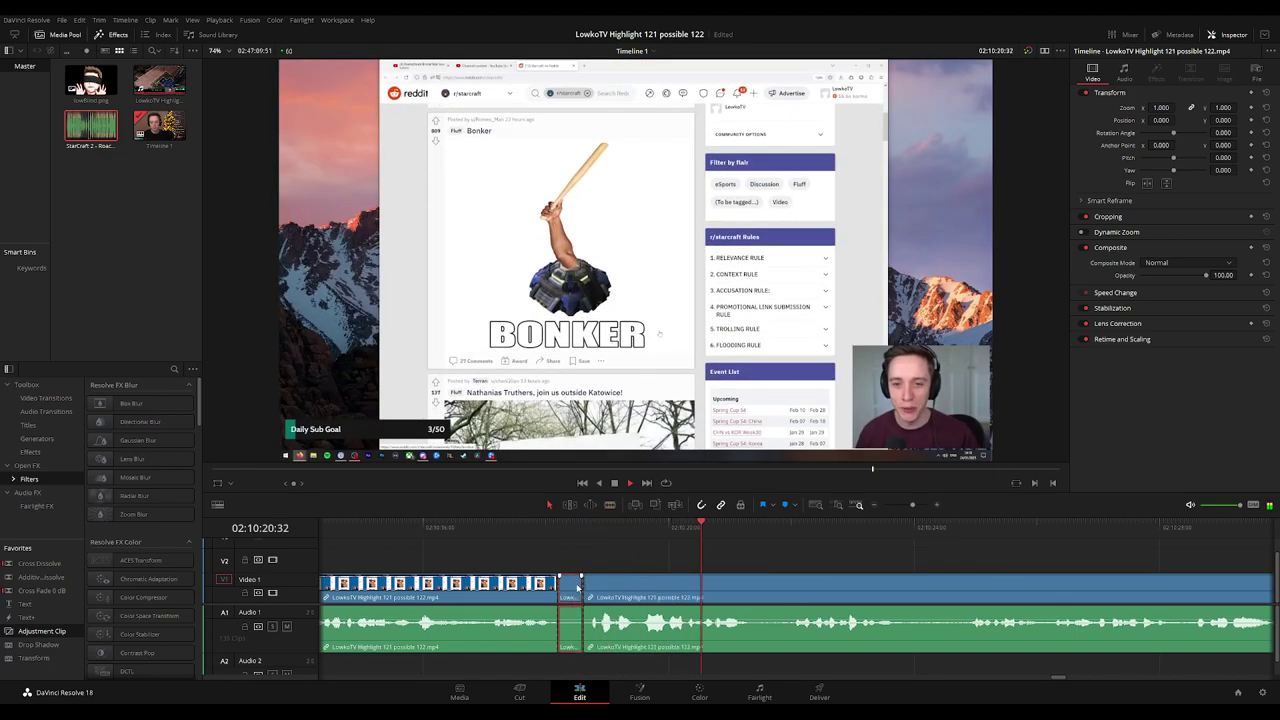
{"action": "key", "text": "Delete"}
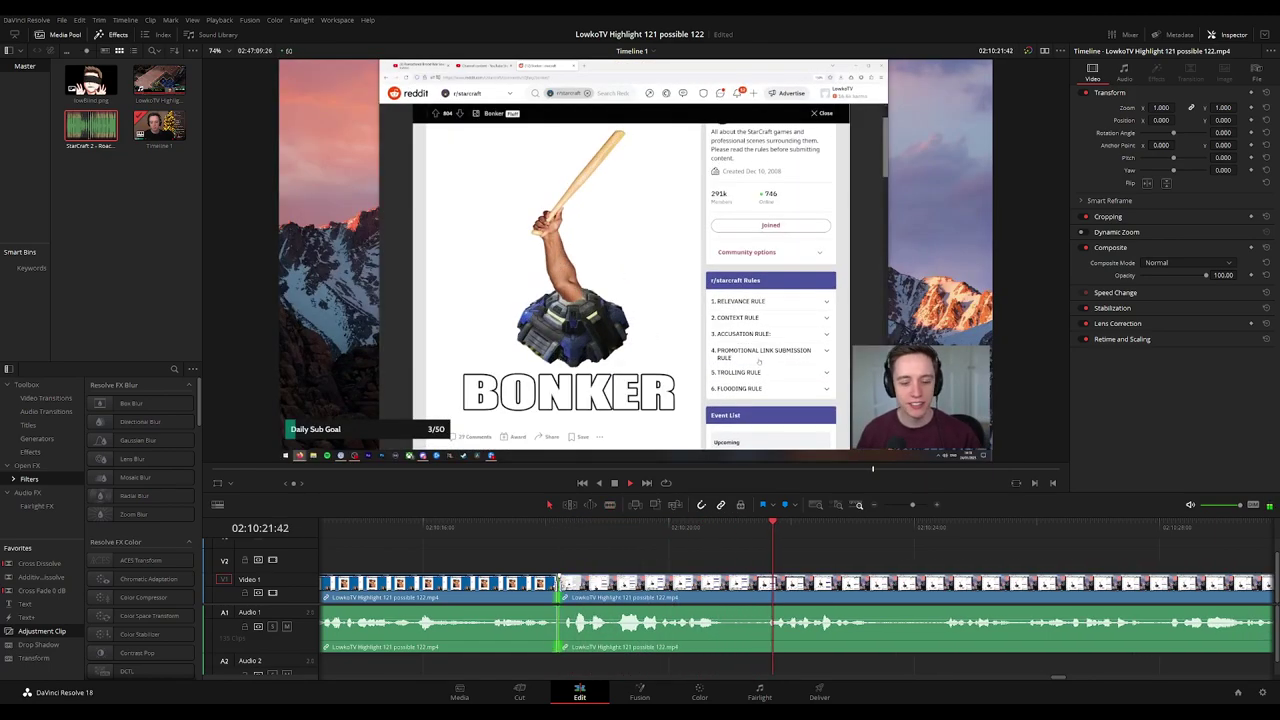
Colour the reviewed clip that ends at the 02:10:18 cut green.
{"action": "left_click", "coordinate": [707, 584]}
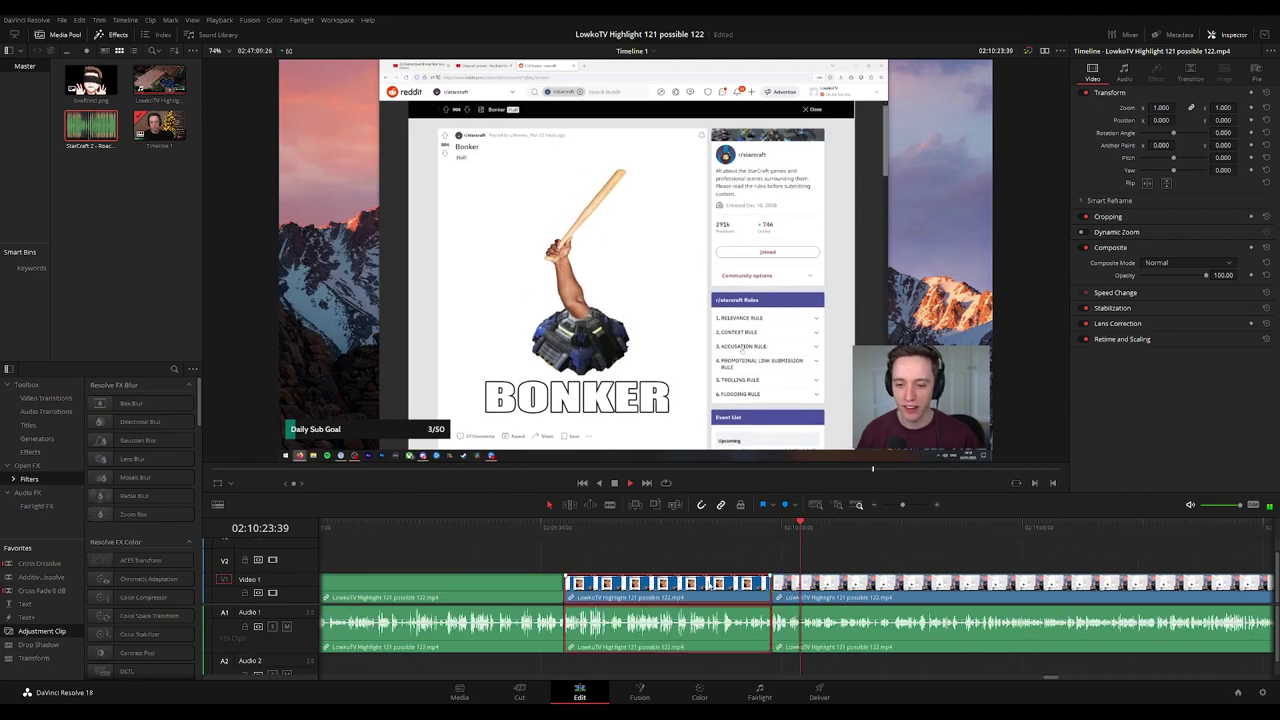
{"action": "key", "text": "g"}
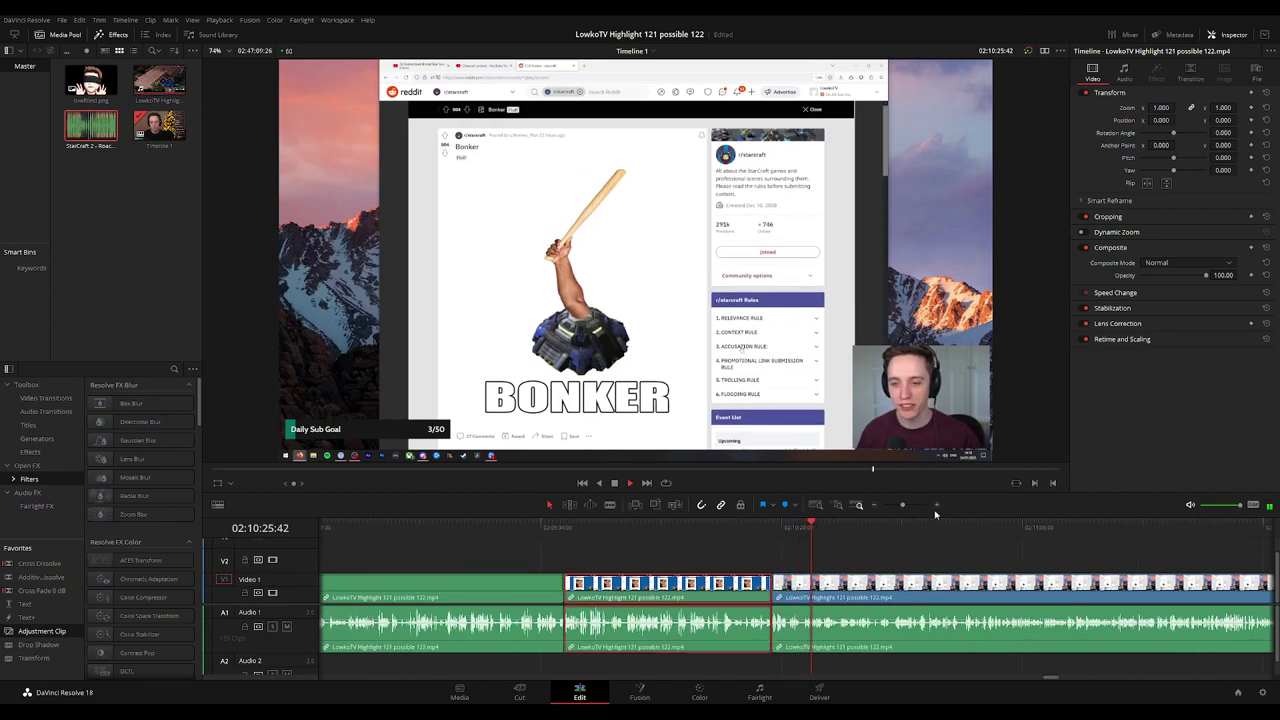
{"action": "left_click", "coordinate": [957, 562]}
Review the StarCraft subreddit footage around the Bonker post from about 02:10:25 to 02:10:39.
{"action": "left_click_drag", "start_coordinate": [957, 562], "coordinate": [631, 562]}
{"action": "key", "text": "ctrl+equal"}
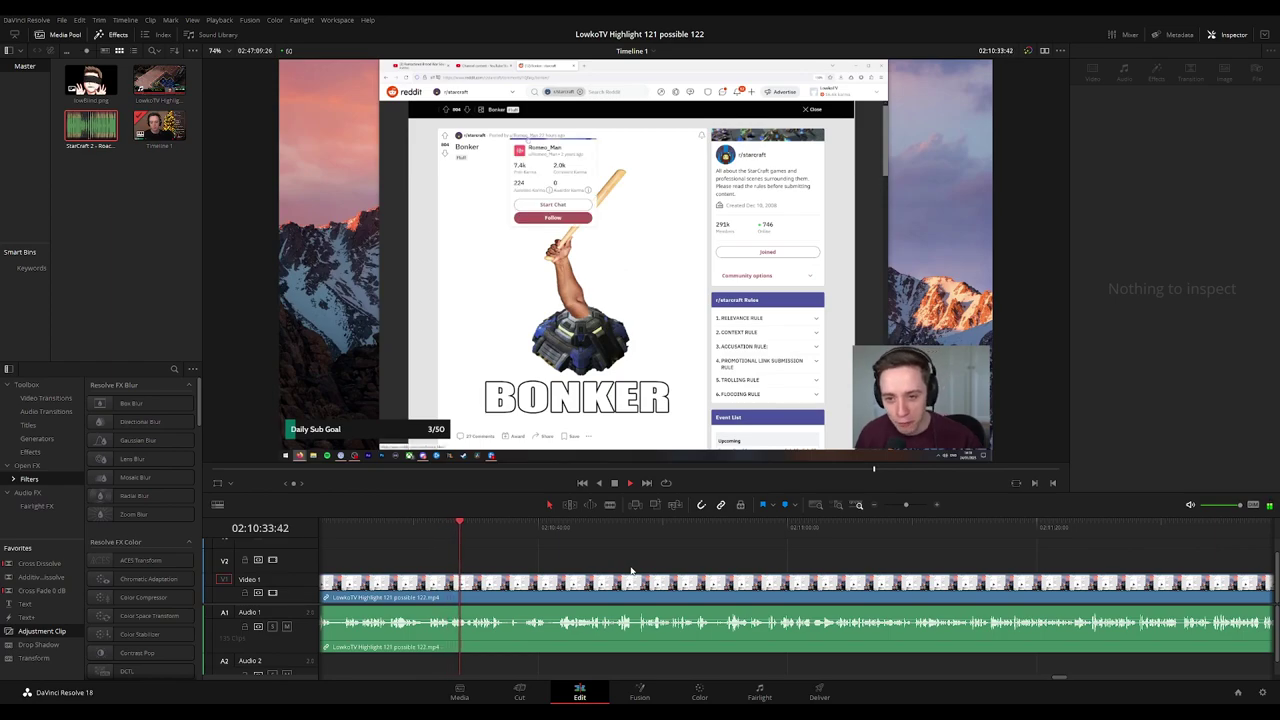
{"action": "key", "text": "ctrl+="}
{"action": "key", "text": "ctrl+="}
{"action": "key", "text": "ctrl+="}
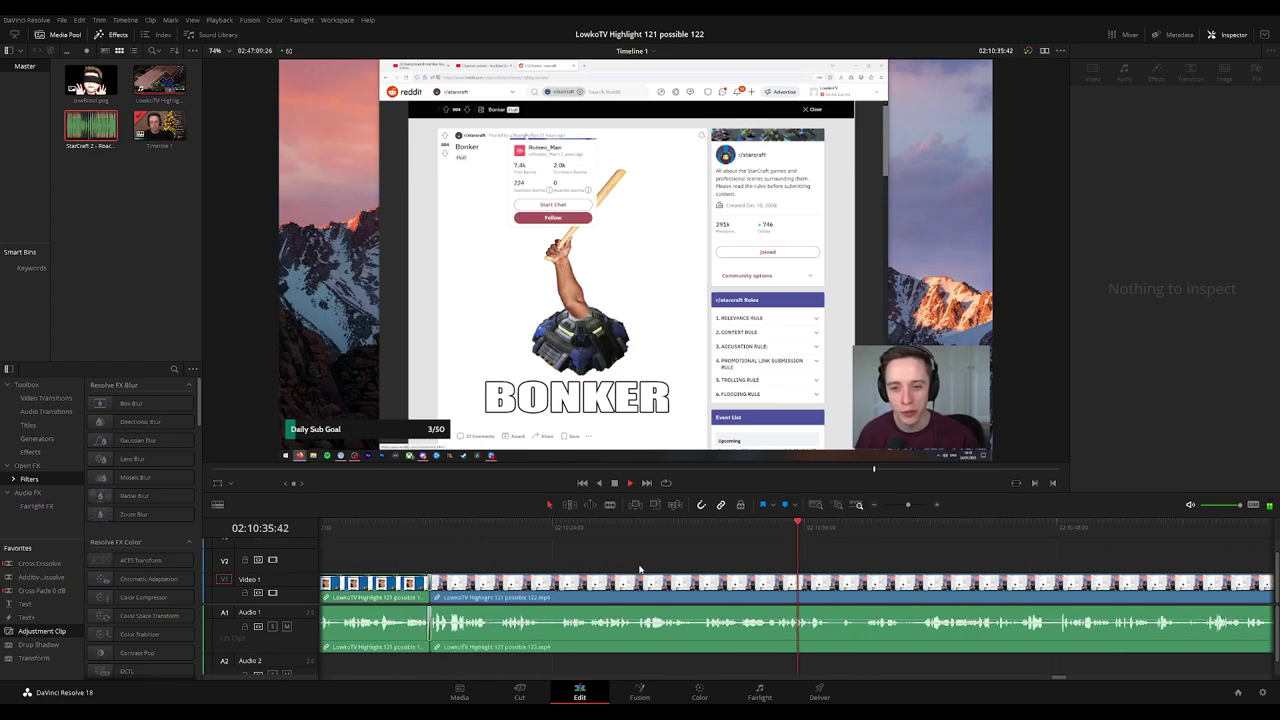
{"action": "left_click_drag", "start_coordinate": [946, 558], "coordinate": [711, 546]}
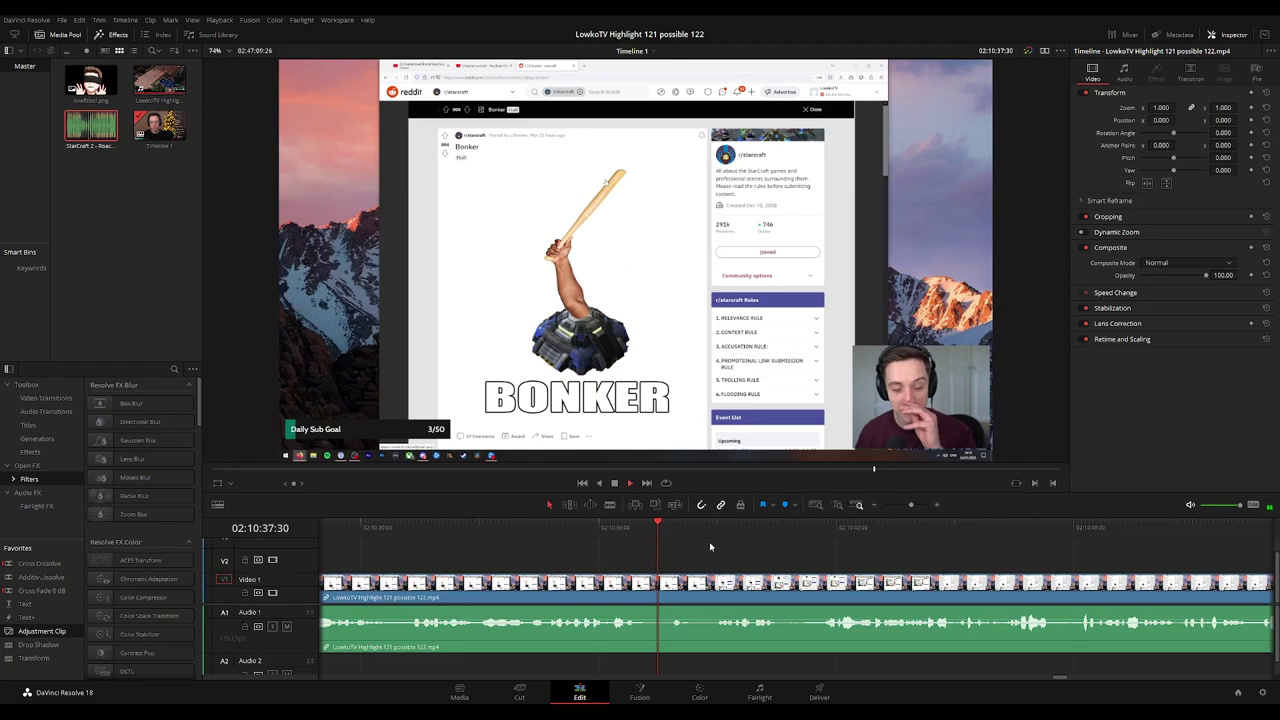
{"action": "left_click_drag", "start_coordinate": [826, 550], "coordinate": [679, 550]}
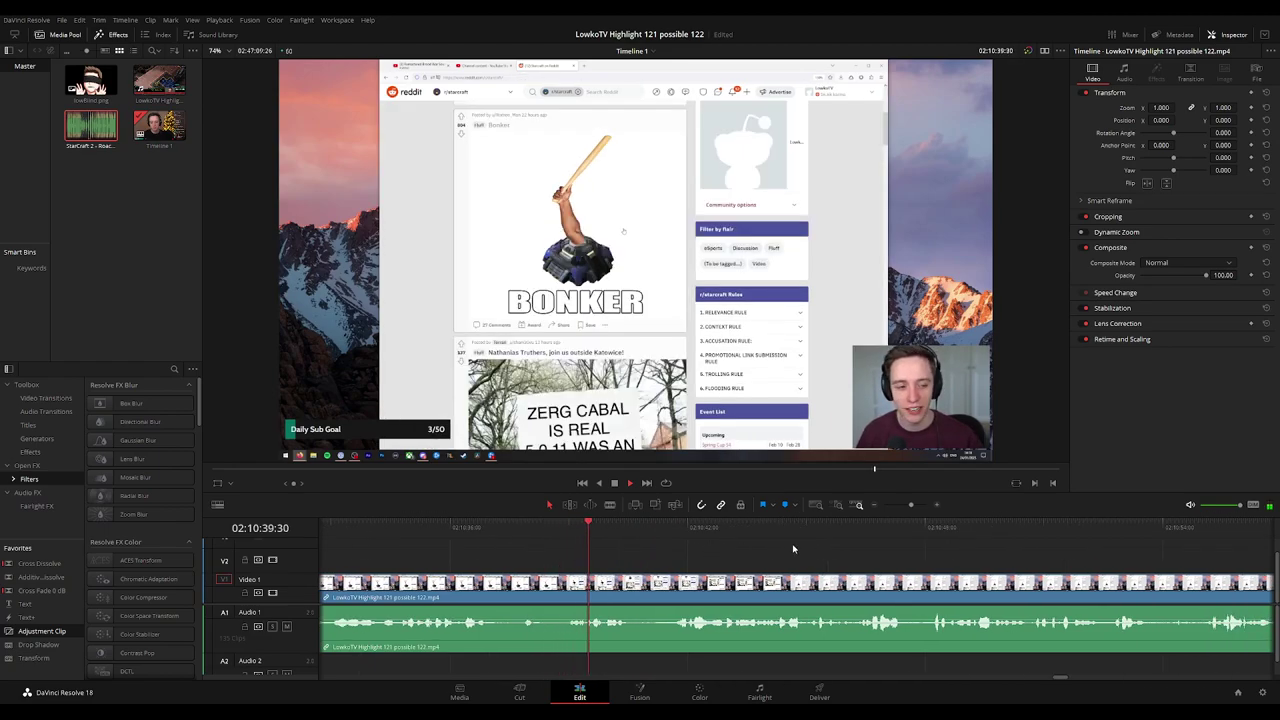
Cut out the roughly one-second piece ending near 02:10:41, bridging the gap with a transition, and colour the clip before the cut green.
{"action": "scroll", "coordinate": [723, 546], "scroll_direction": "right", "scroll_amount": 2}
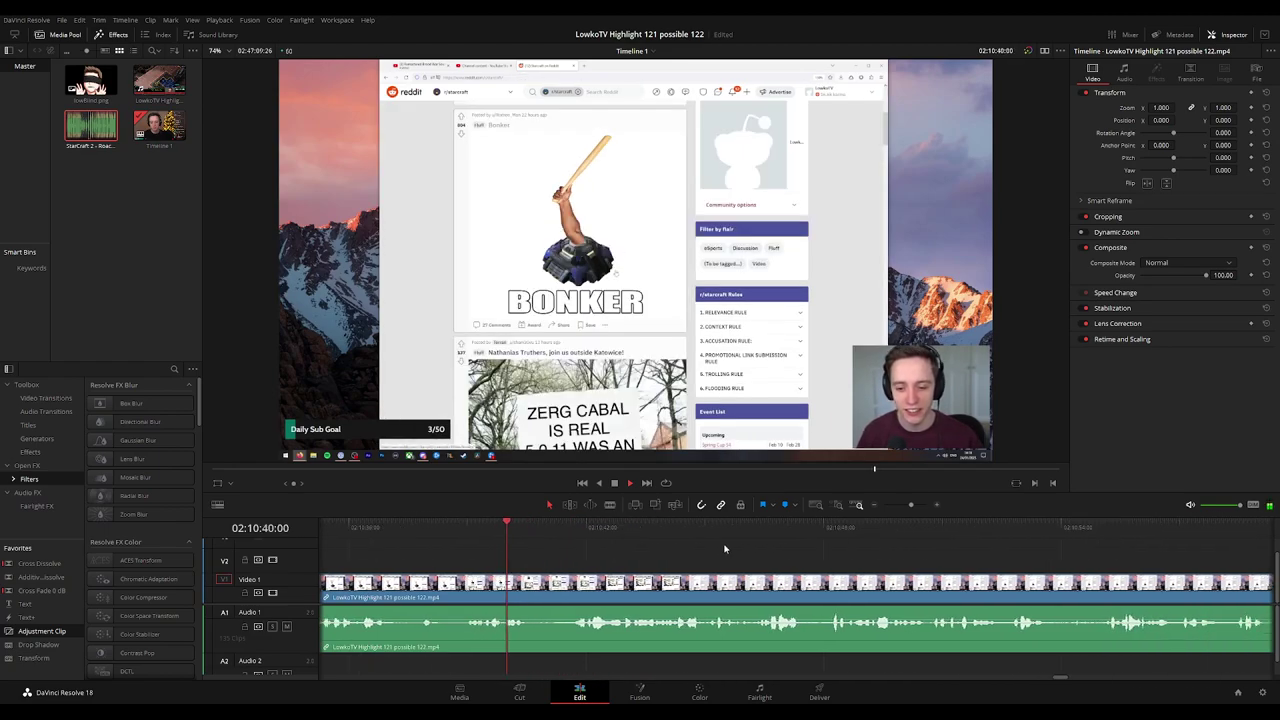
{"action": "left_click", "coordinate": [531, 590]}
{"action": "left_click", "coordinate": [569, 590]}
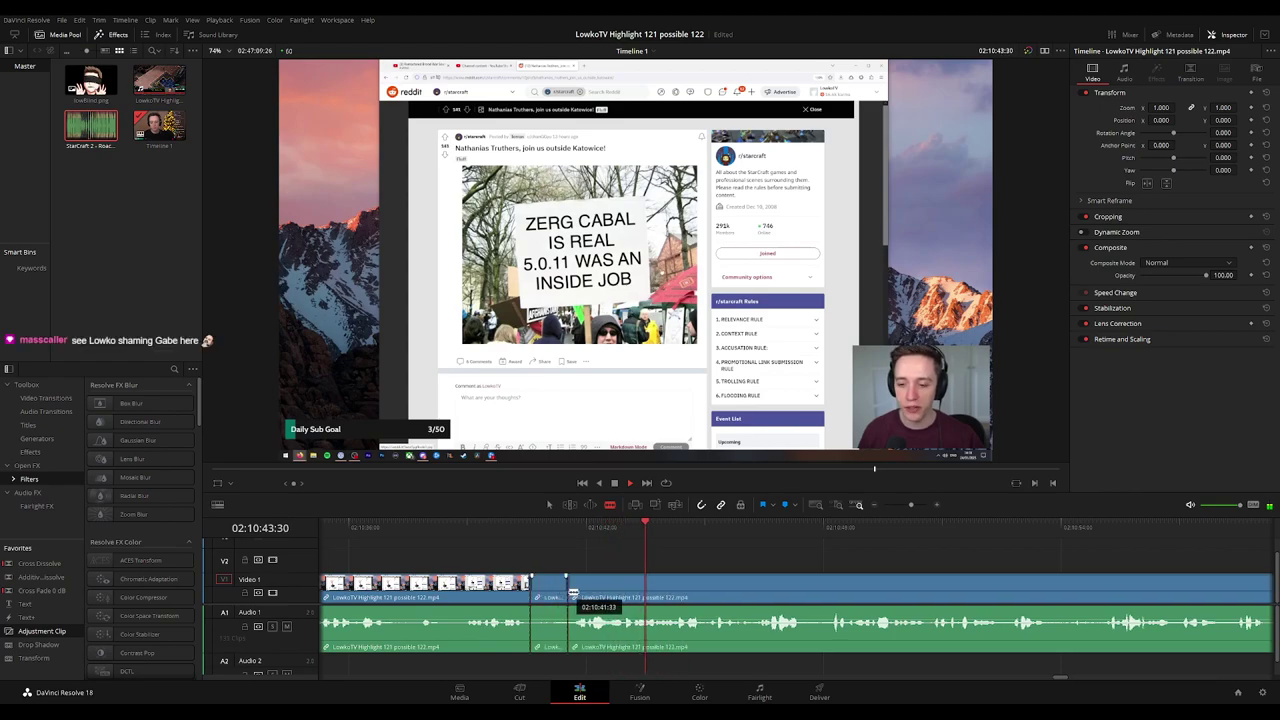
{"action": "key", "text": "Delete"}
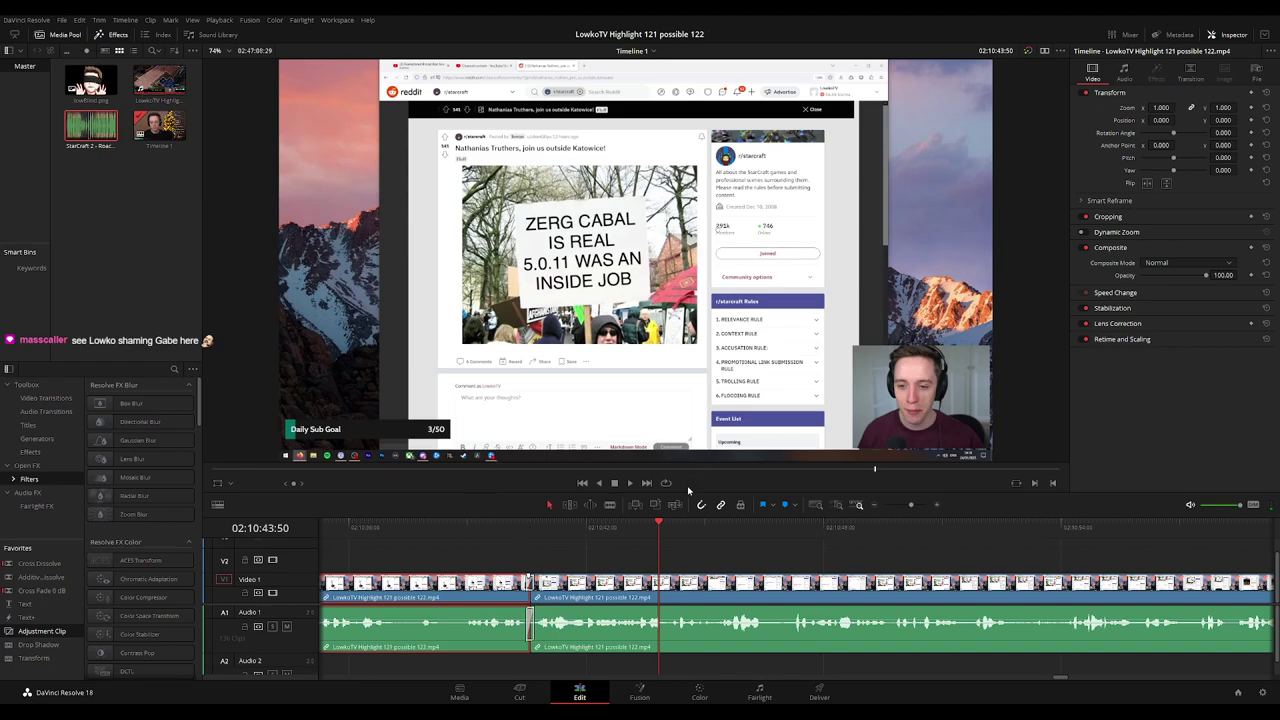
{"action": "key", "text": "Up"}
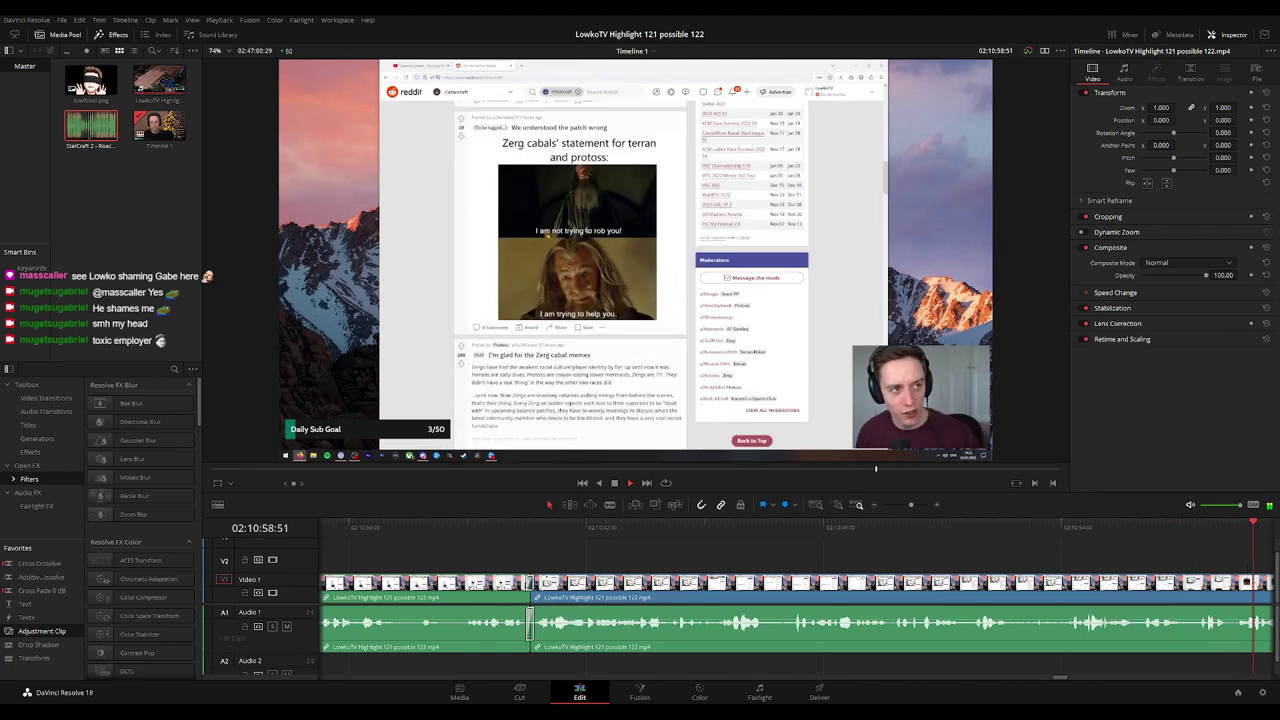
Cut out the roughly one-second piece starting at about 02:10:57, where the subreddit scrolls on to the Zerg cabals meme.
{"action": "left_click", "coordinate": [712, 544]}
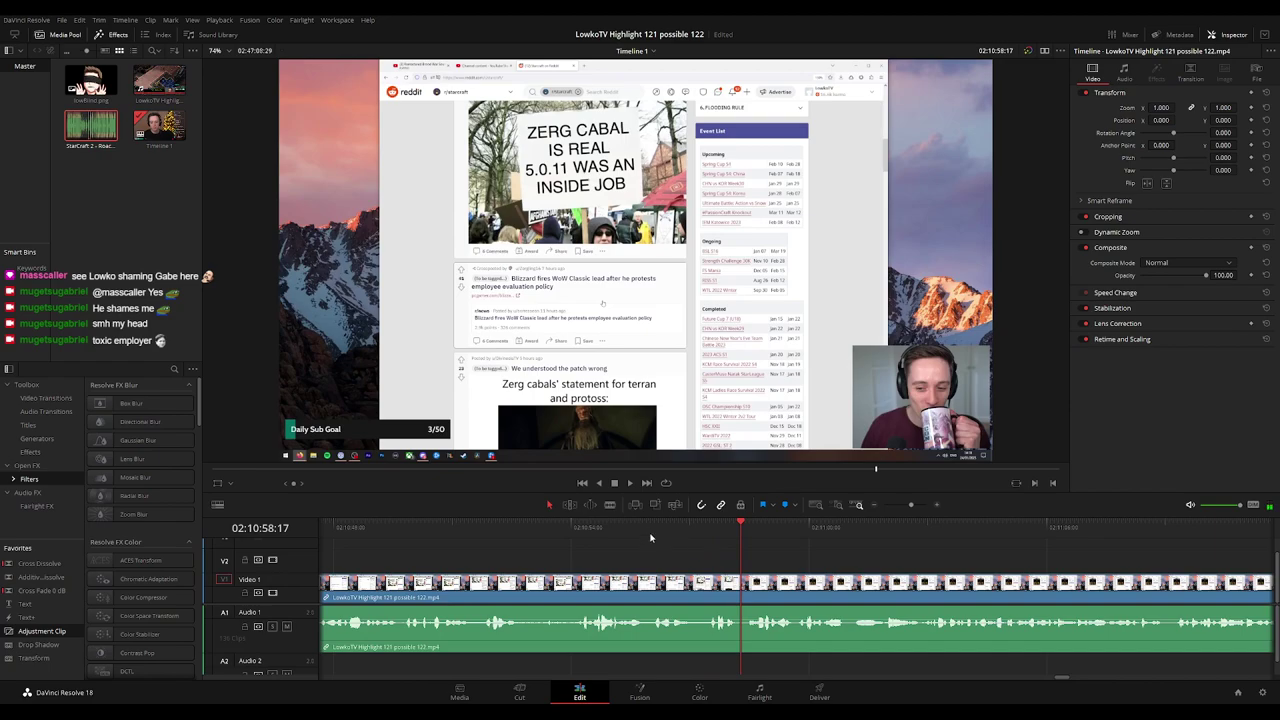
{"action": "left_click", "coordinate": [650, 537]}
{"action": "key", "text": "space"}
{"action": "key", "text": "b"}
{"action": "left_click", "coordinate": [704, 583]}
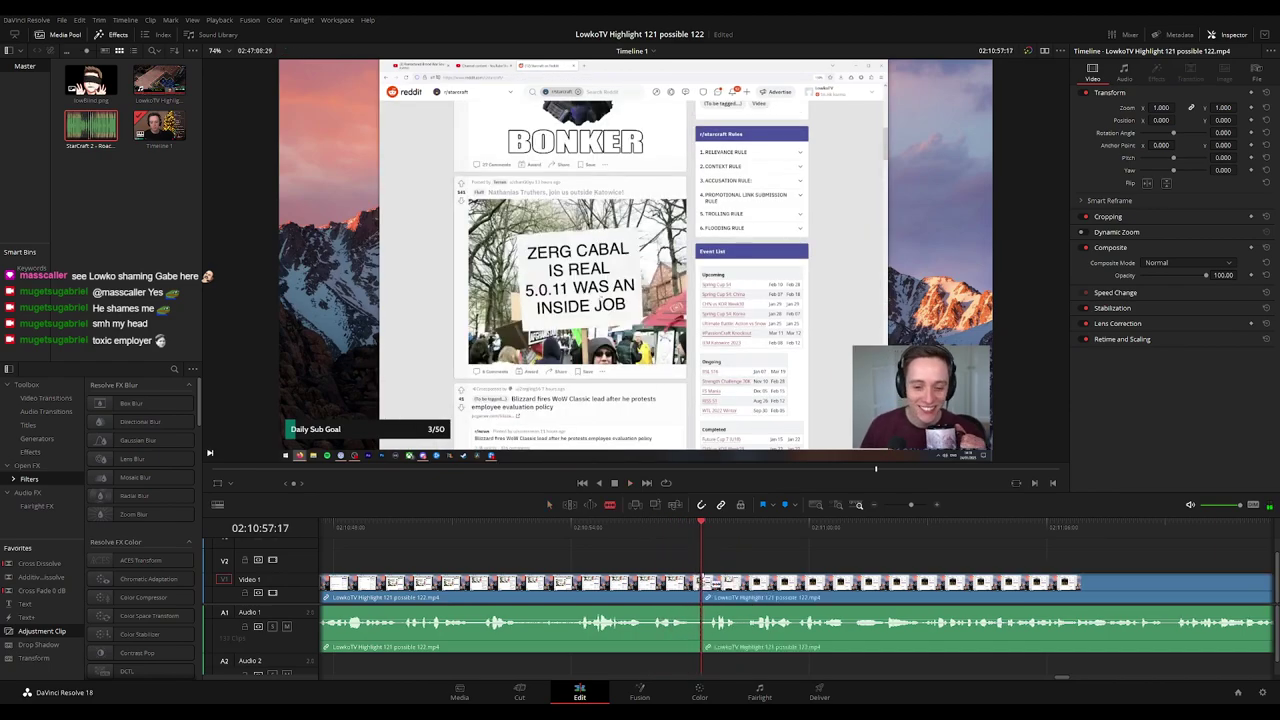
{"action": "left_click", "coordinate": [746, 591]}
{"action": "key", "text": "a"}
{"action": "left_click", "coordinate": [728, 594]}
{"action": "key", "text": "BackSpace"}
{"action": "left_click", "coordinate": [726, 594]}
{"action": "key", "text": "BackSpace"}
{"action": "key", "text": "space"}
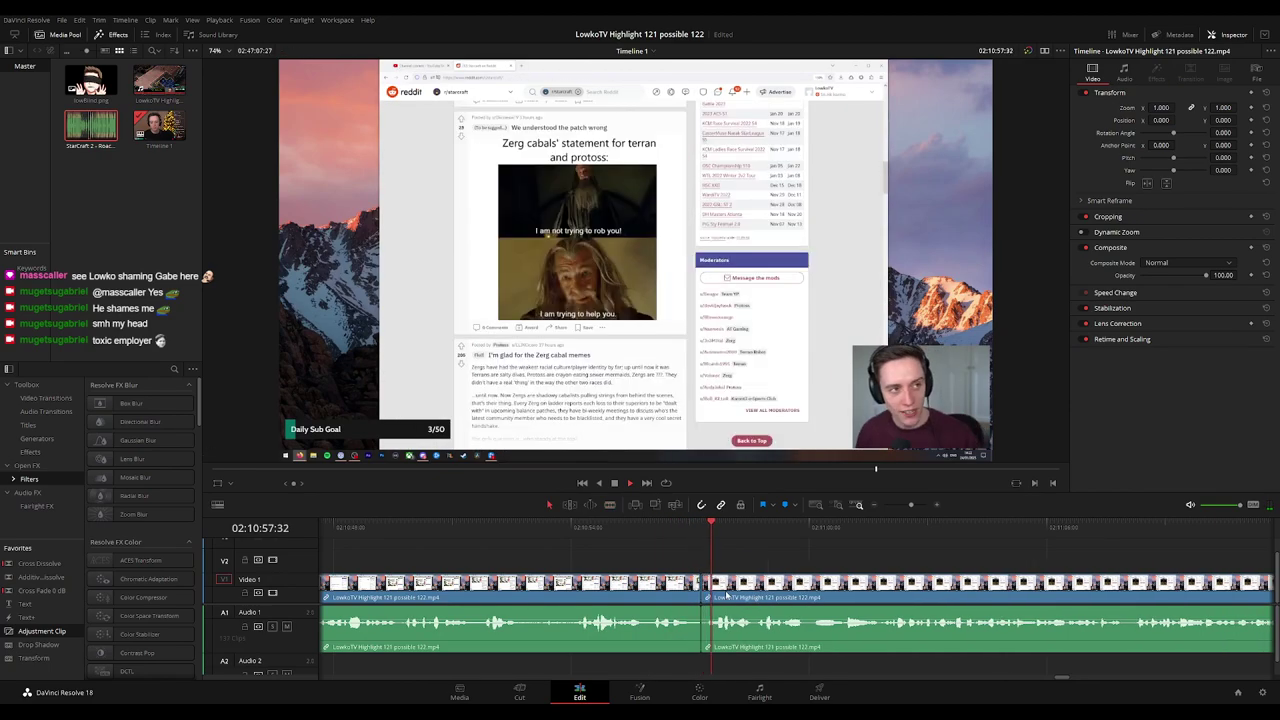
Bridge the 02:10:57 cut with a transition and colour the reviewed clip before it green.
{"action": "left_click", "coordinate": [701, 594]}
{"action": "scroll", "coordinate": [802, 564], "scroll_direction": "down", "scroll_amount": 3}
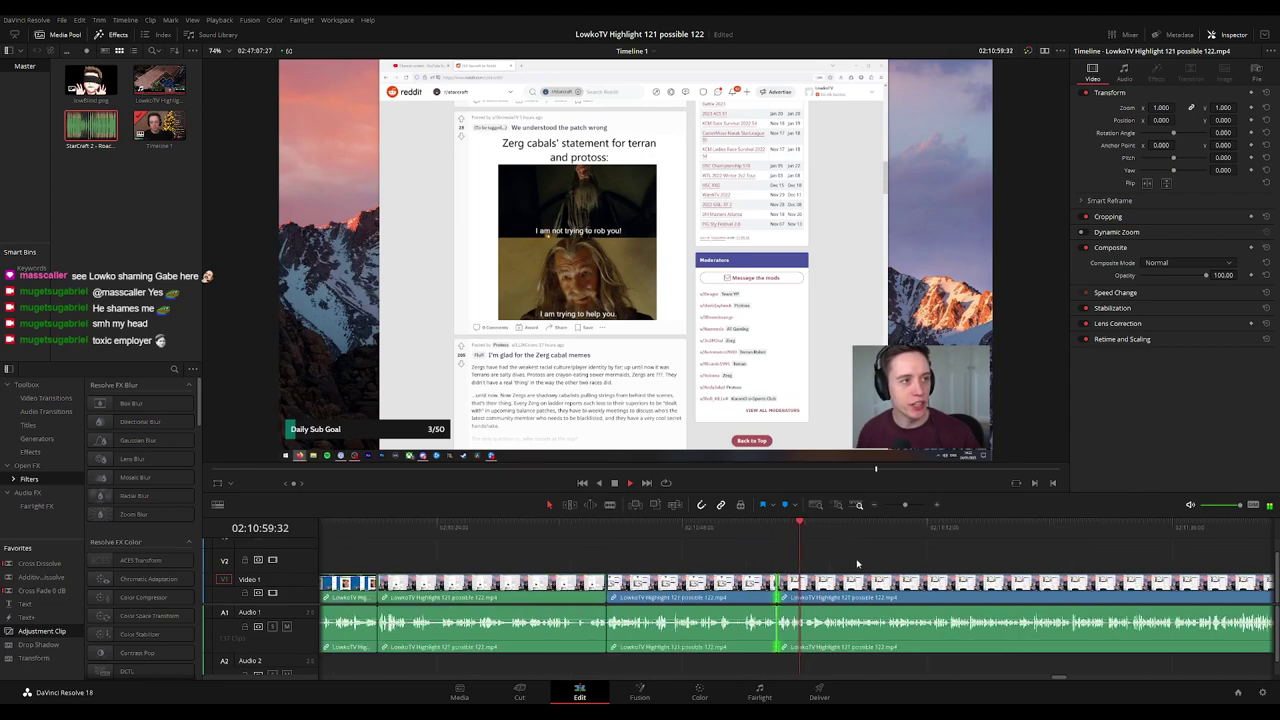
{"action": "left_click", "coordinate": [762, 590]}
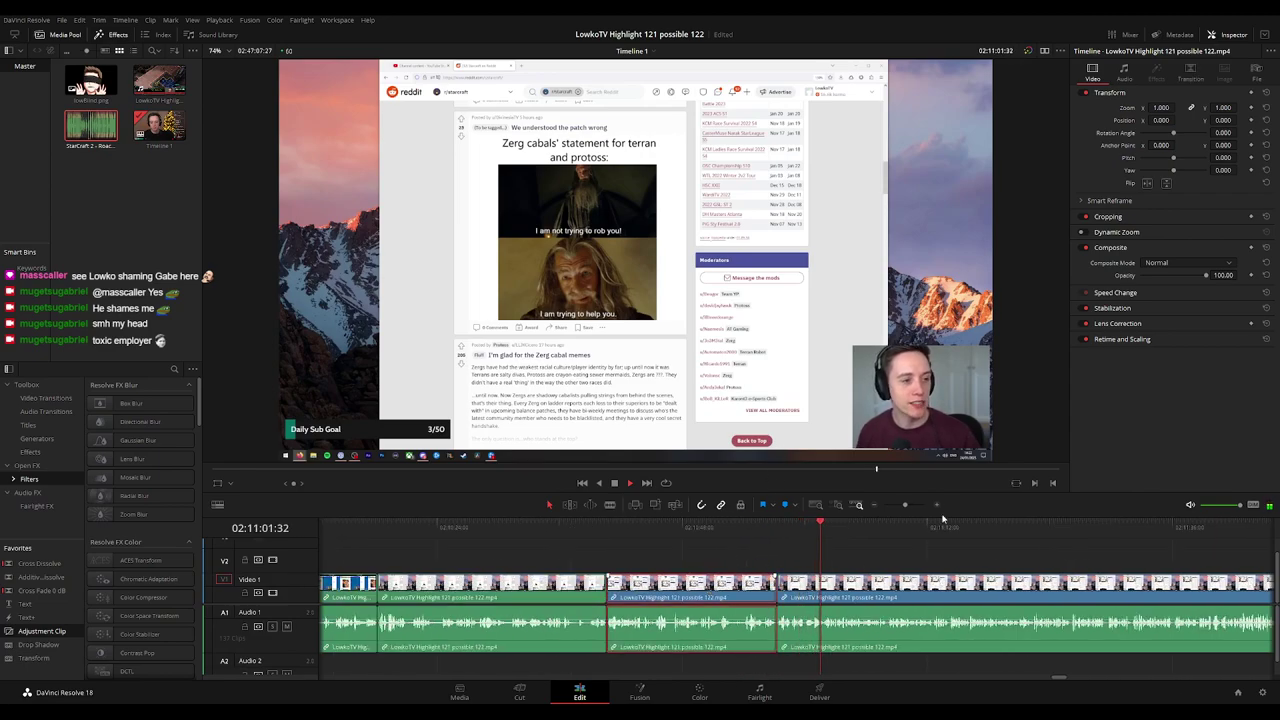
{"action": "key", "text": "Delete"}
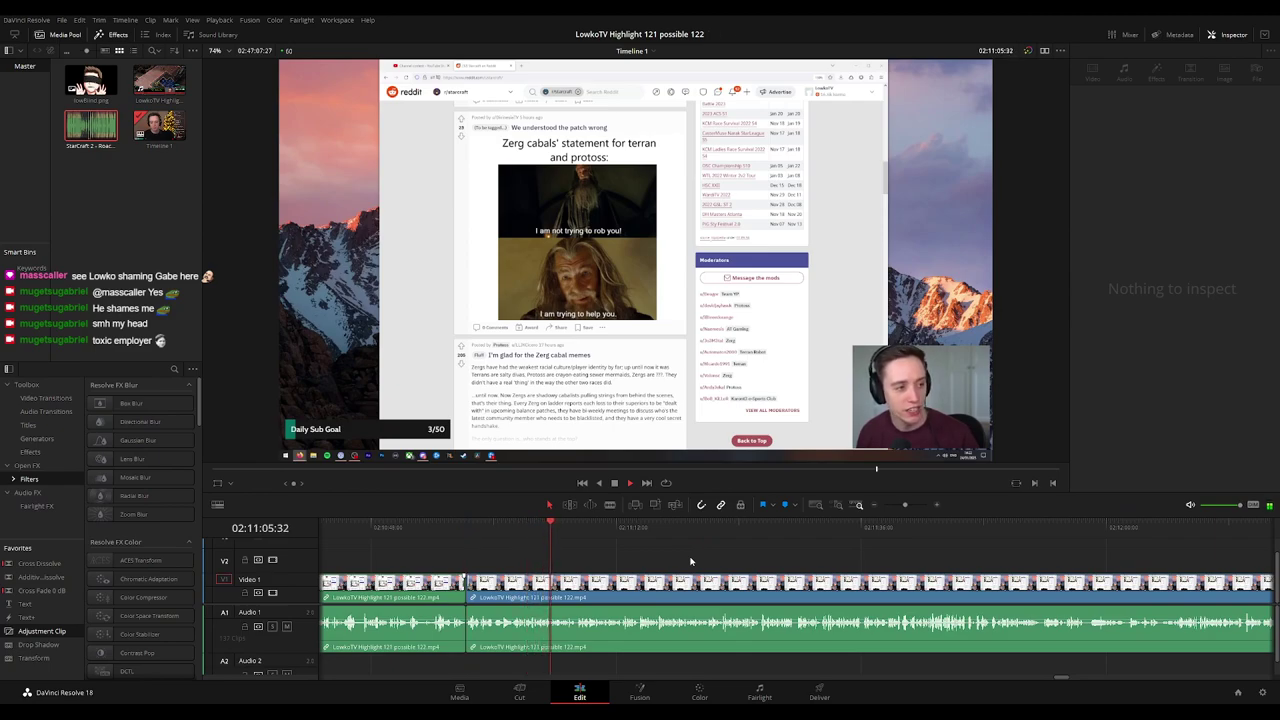
Review the footage from the Zerg cabals meme to the opening of the Overwatch 2 China tweet, about 02:11:05 to 02:11:19.
{"action": "left_click_drag", "start_coordinate": [718, 555], "coordinate": [653, 557]}
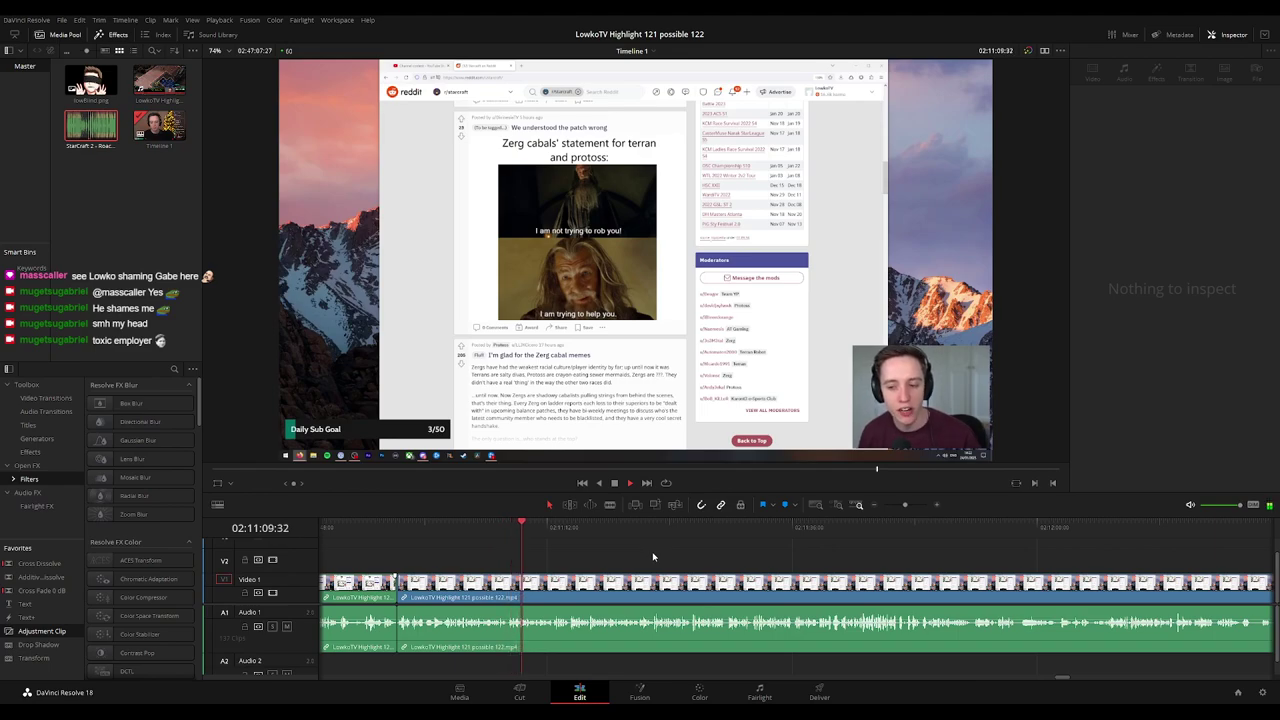
{"action": "scroll", "coordinate": [660, 557], "scroll_direction": "right", "scroll_amount": 1}
{"action": "key", "text": "ctrl+minus"}
{"action": "key", "text": "ctrl+minus"}
{"action": "key", "text": "ctrl+minus"}
{"action": "key", "text": "ctrl+minus"}
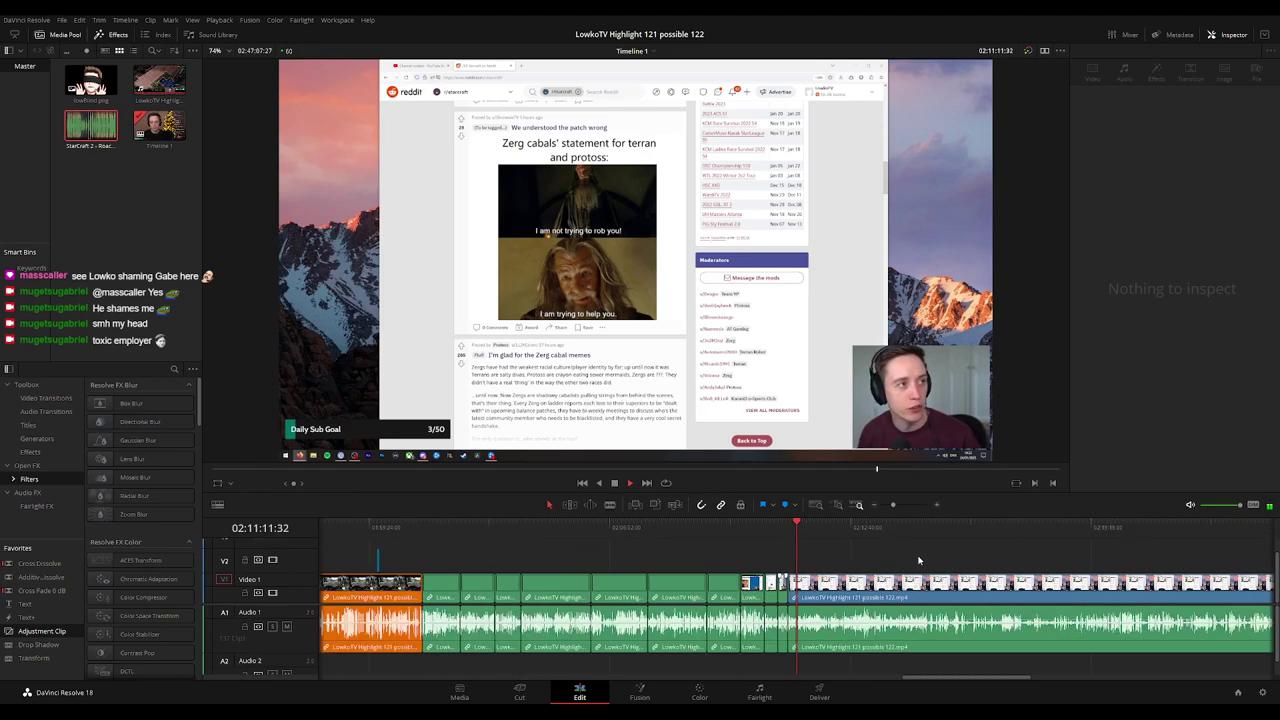
{"action": "scroll", "coordinate": [919, 560], "scroll_direction": "down", "scroll_amount": 2}
{"action": "scroll", "coordinate": [860, 570], "scroll_direction": "up", "scroll_amount": 4}
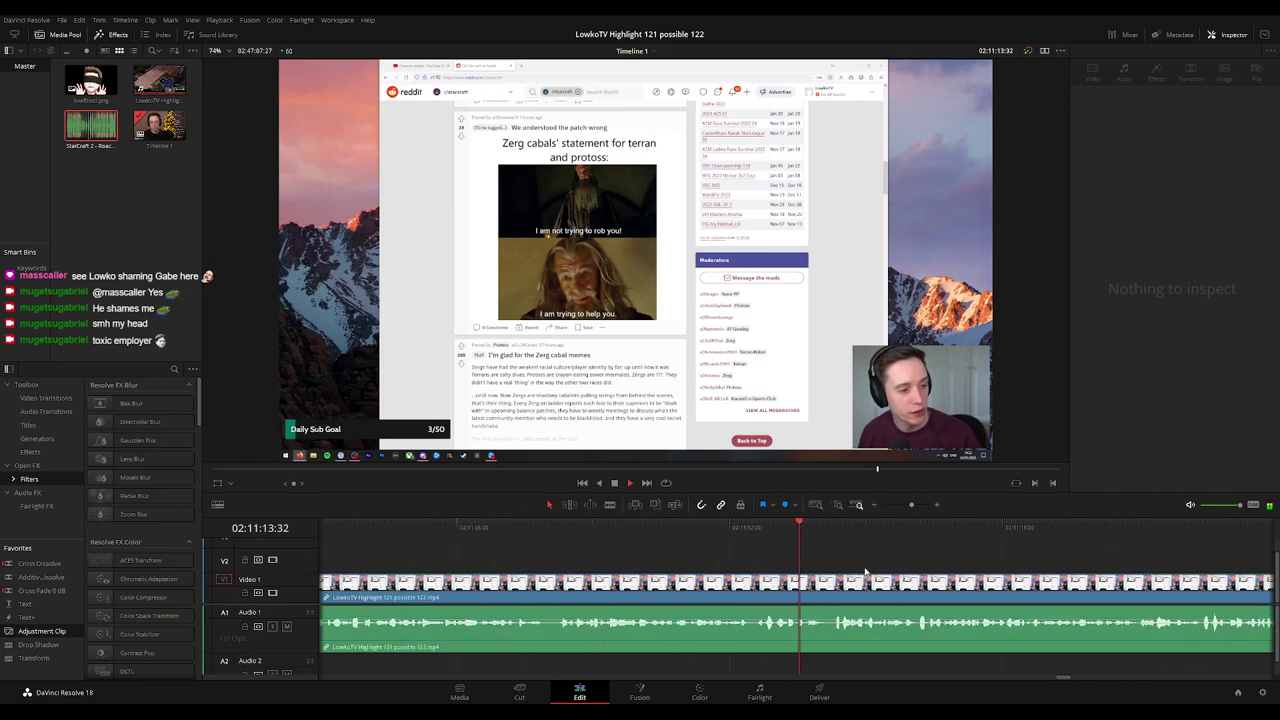
{"action": "scroll", "coordinate": [880, 558], "scroll_direction": "right", "scroll_amount": 2}
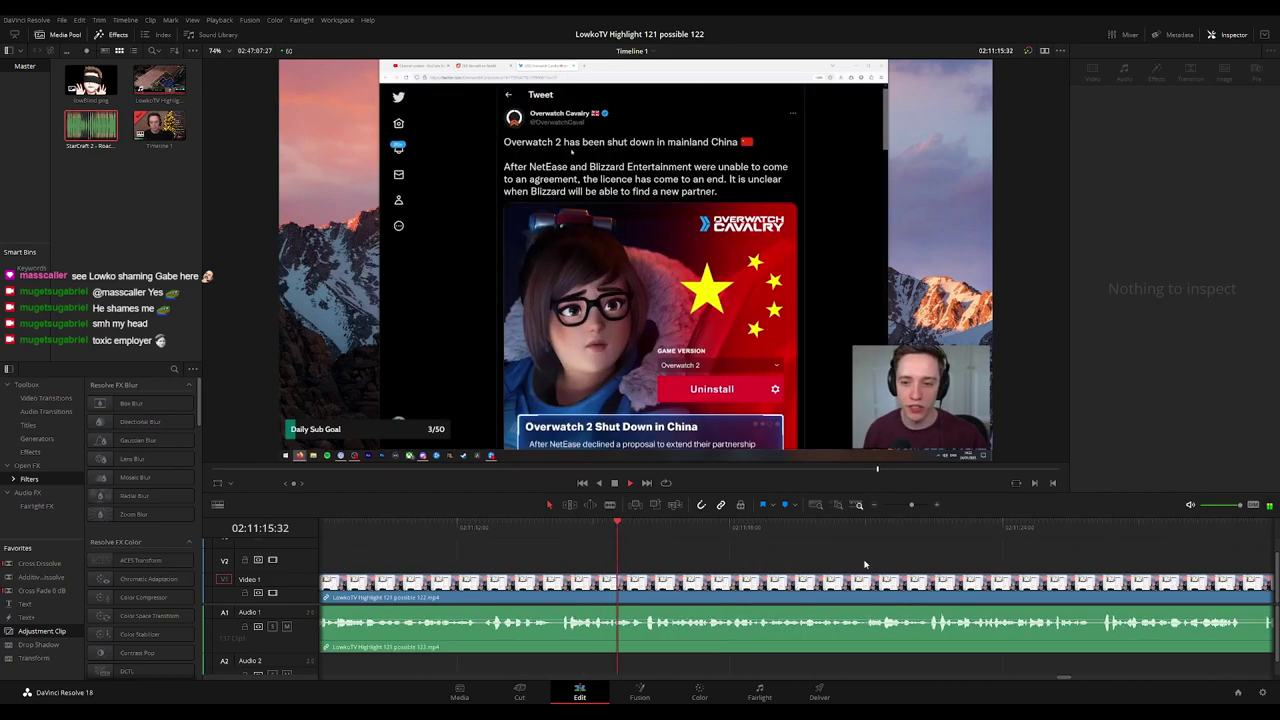
{"action": "scroll", "coordinate": [729, 563], "scroll_direction": "right", "scroll_amount": 1}
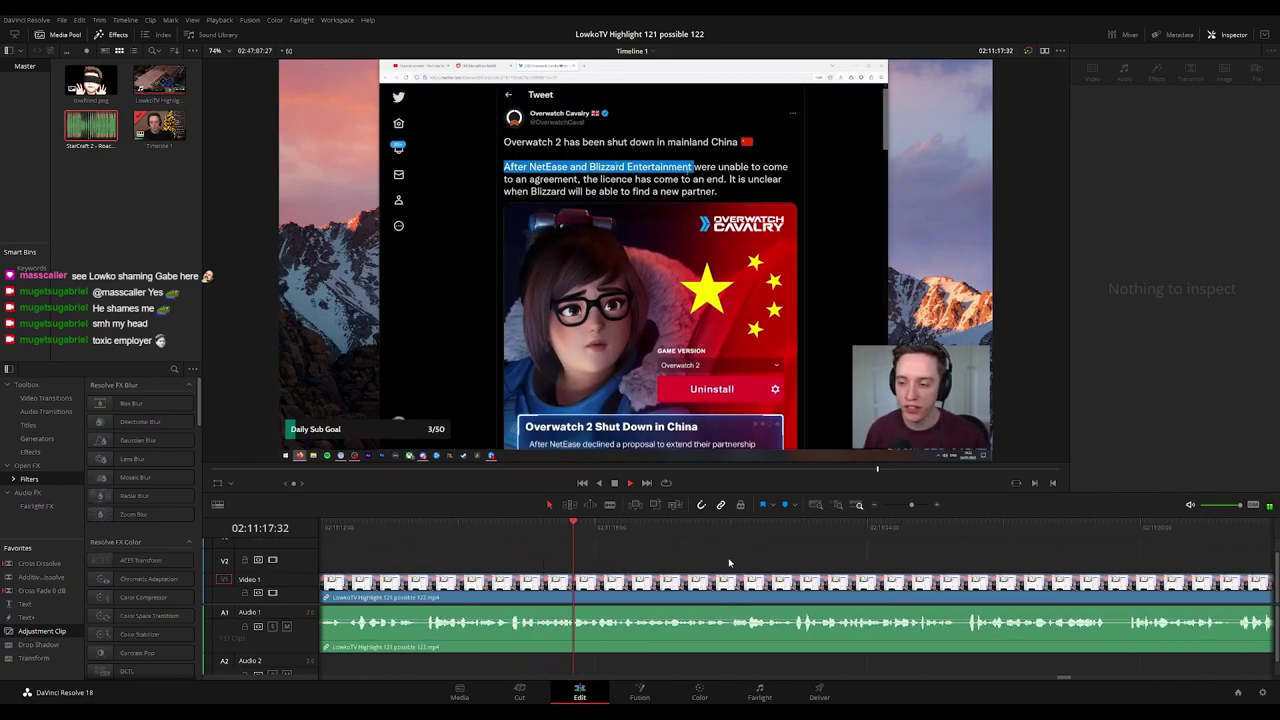
{"action": "scroll", "coordinate": [794, 557], "scroll_direction": "right", "scroll_amount": 2}
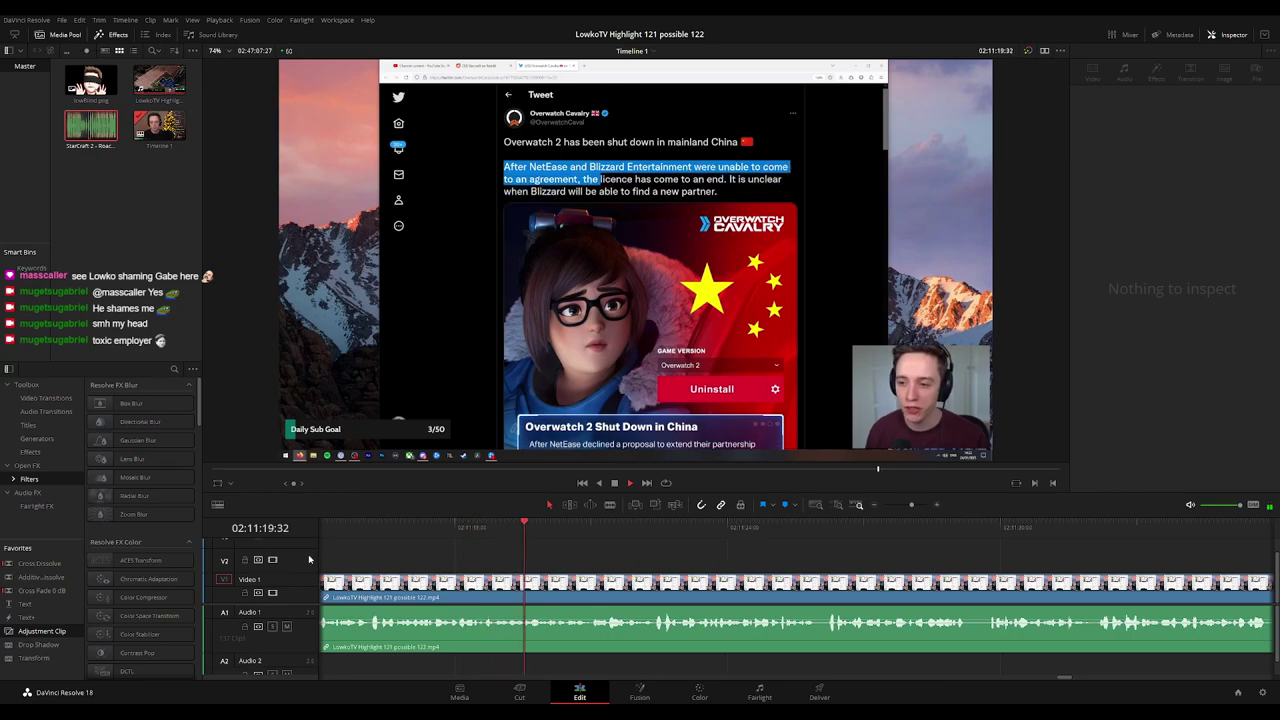
Turn on the stacked timeline tabs above the timeline.
{"action": "left_click", "coordinate": [217, 505]}
{"action": "left_click", "coordinate": [195, 540]}
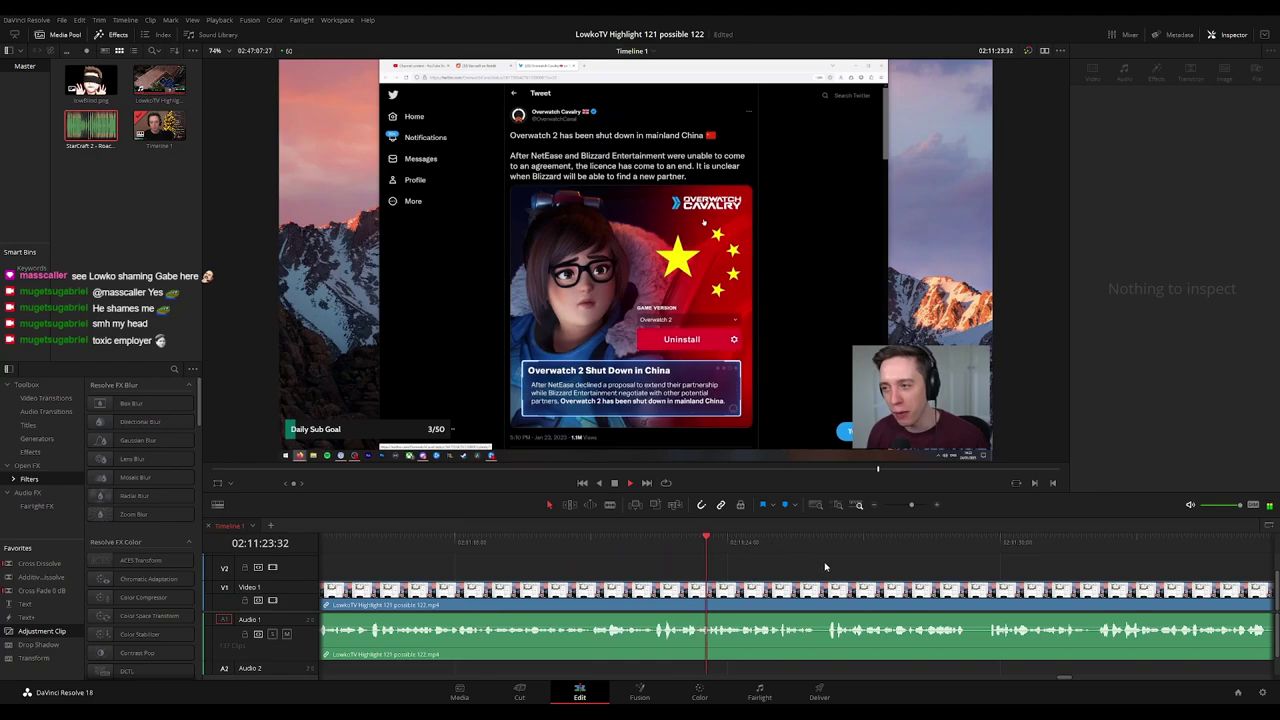
Review the commentary on the Overwatch 2 China shutdown tweet, from about 02:11:23 to 02:11:45.
{"action": "scroll", "coordinate": [790, 550], "scroll_direction": "right", "scroll_amount": 3}
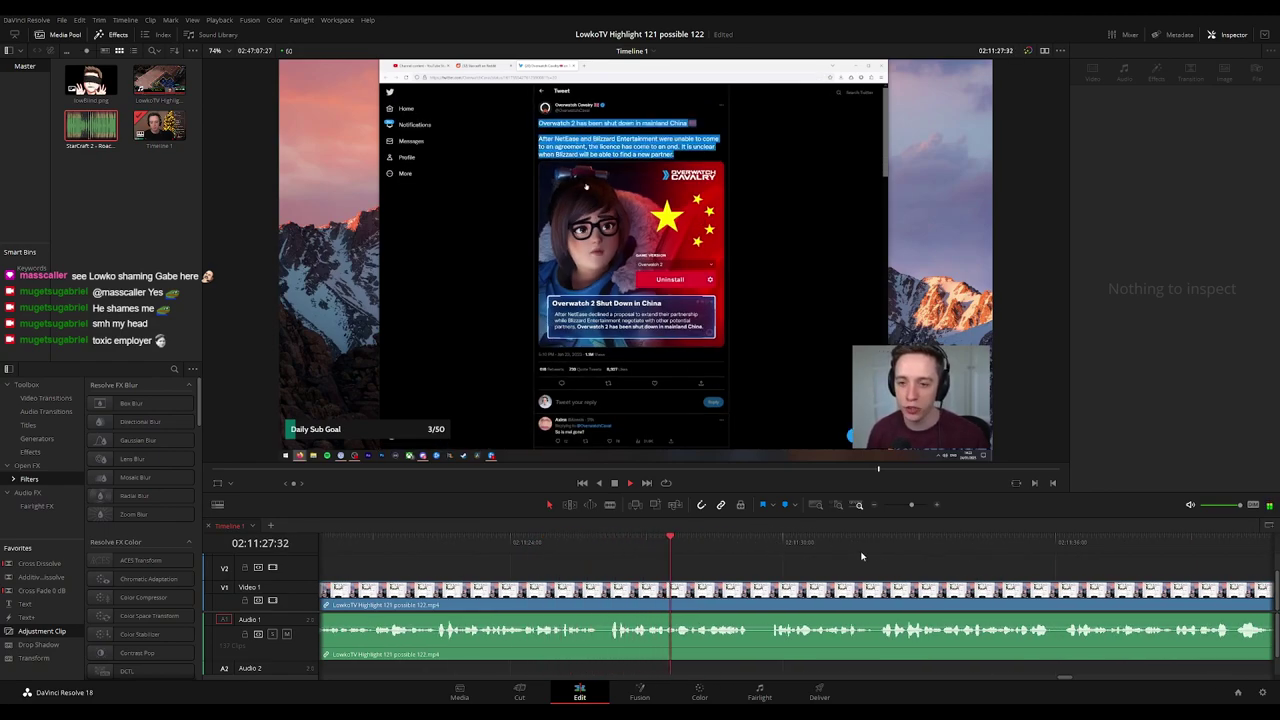
{"action": "scroll", "coordinate": [714, 555], "scroll_direction": "right", "scroll_amount": 3}
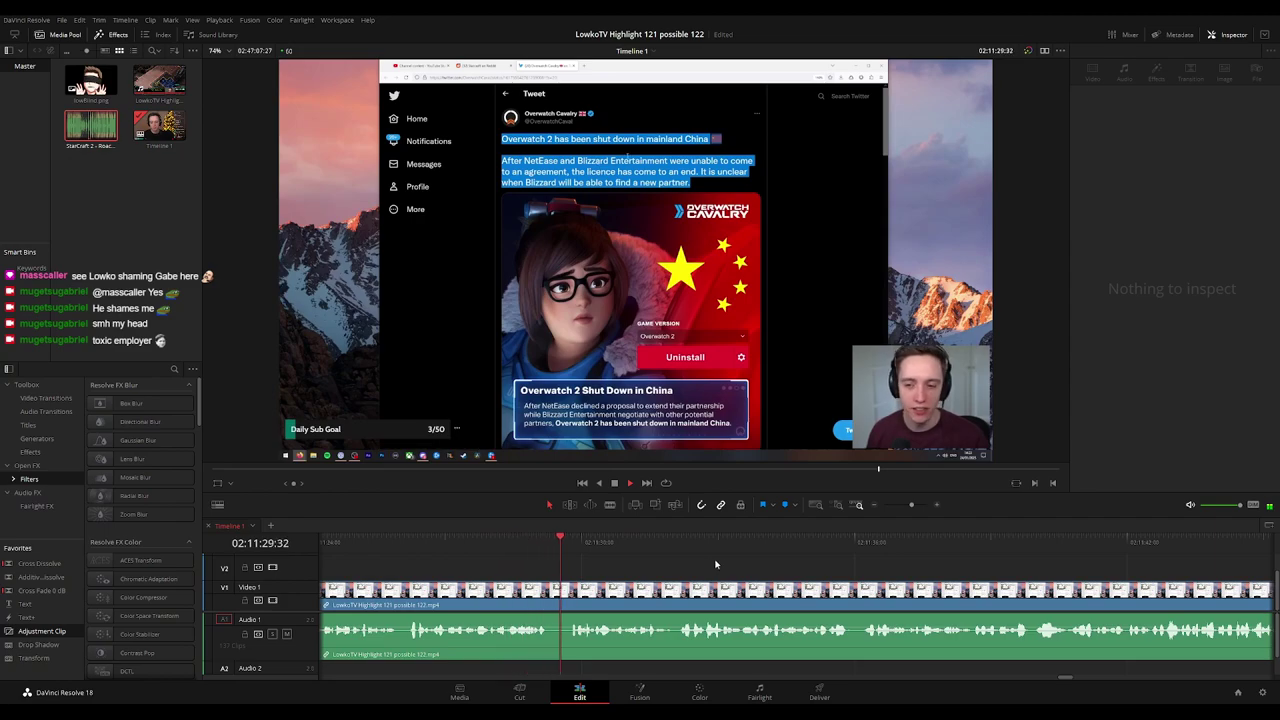
{"action": "scroll", "coordinate": [715, 565], "scroll_direction": "right", "scroll_amount": 2}
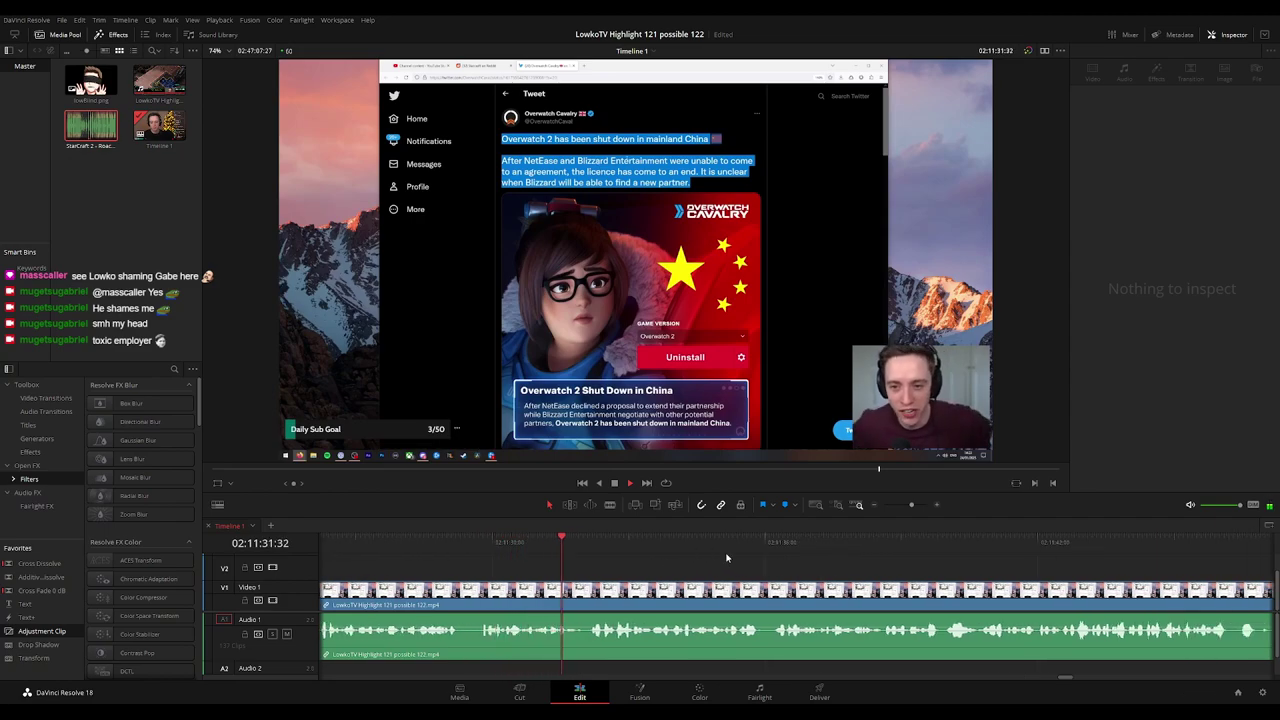
{"action": "scroll", "coordinate": [700, 558], "scroll_direction": "right", "scroll_amount": 3}
{"action": "scroll", "coordinate": [760, 565], "scroll_direction": "right", "scroll_amount": 2}
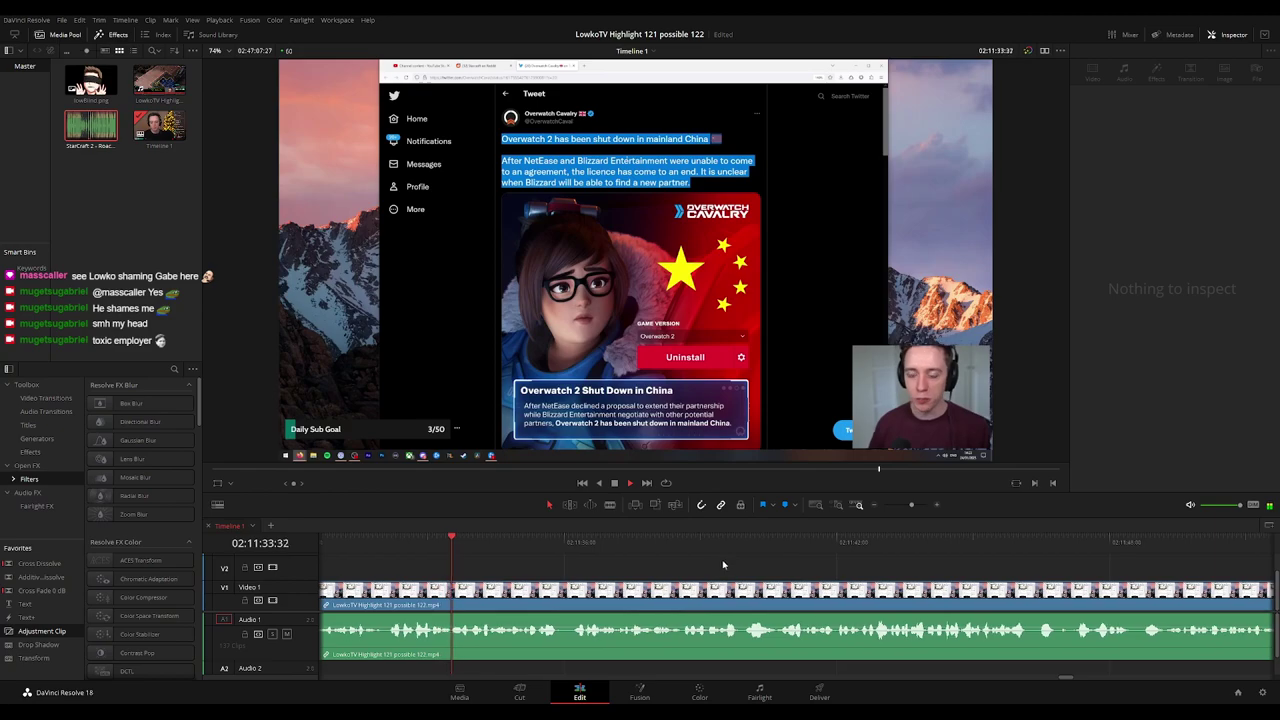
{"action": "scroll", "coordinate": [780, 566], "scroll_direction": "right", "scroll_amount": 2}
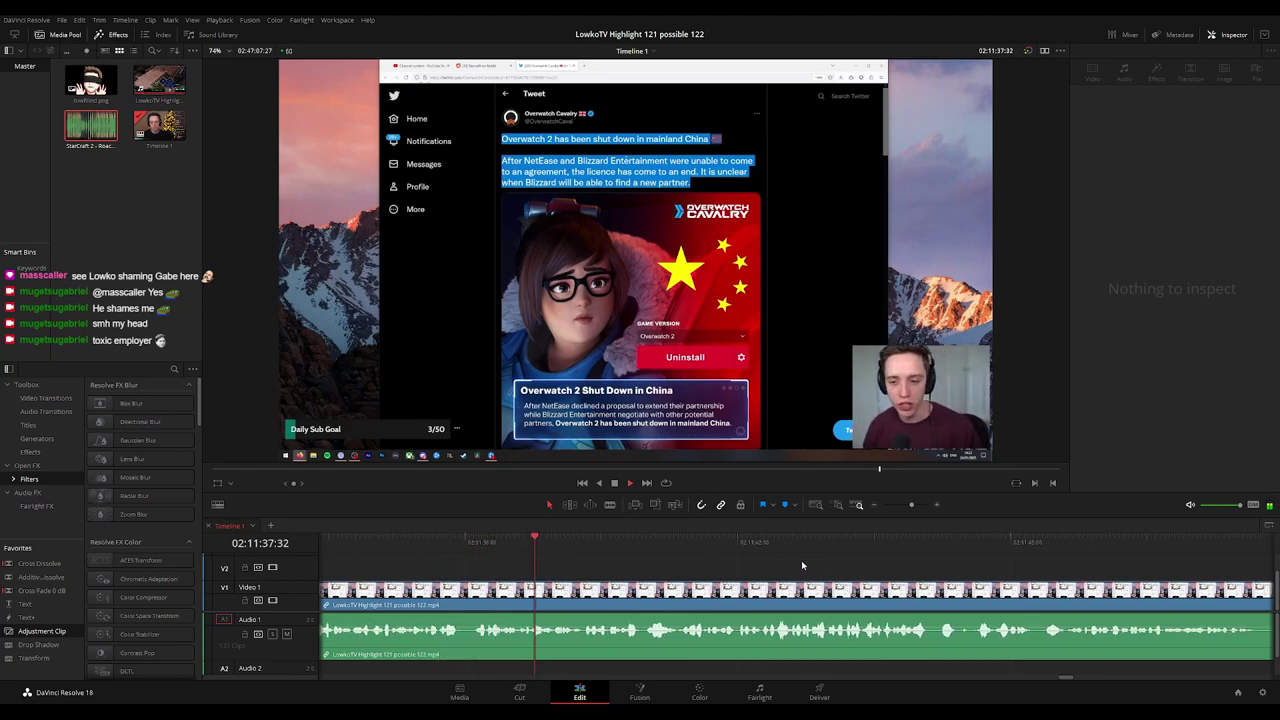
{"action": "scroll", "coordinate": [790, 563], "scroll_direction": "right", "scroll_amount": 2}
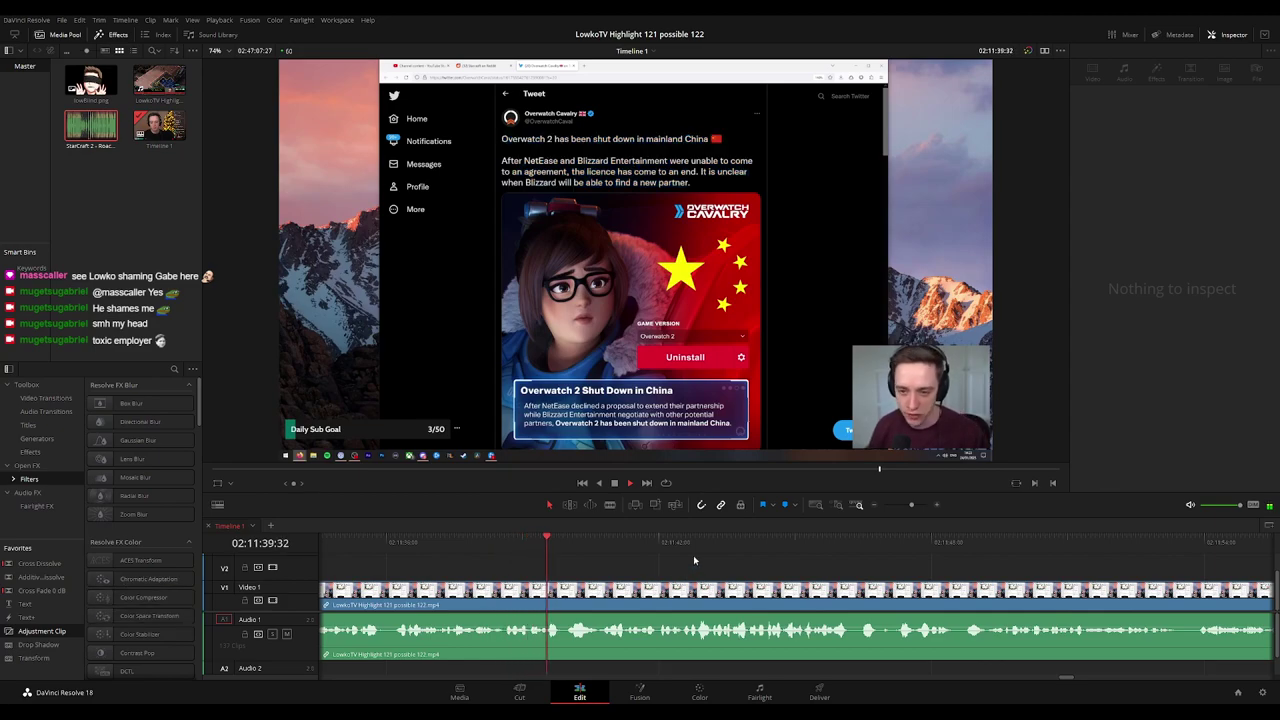
{"action": "scroll", "coordinate": [693, 555], "scroll_direction": "right", "scroll_amount": 2}
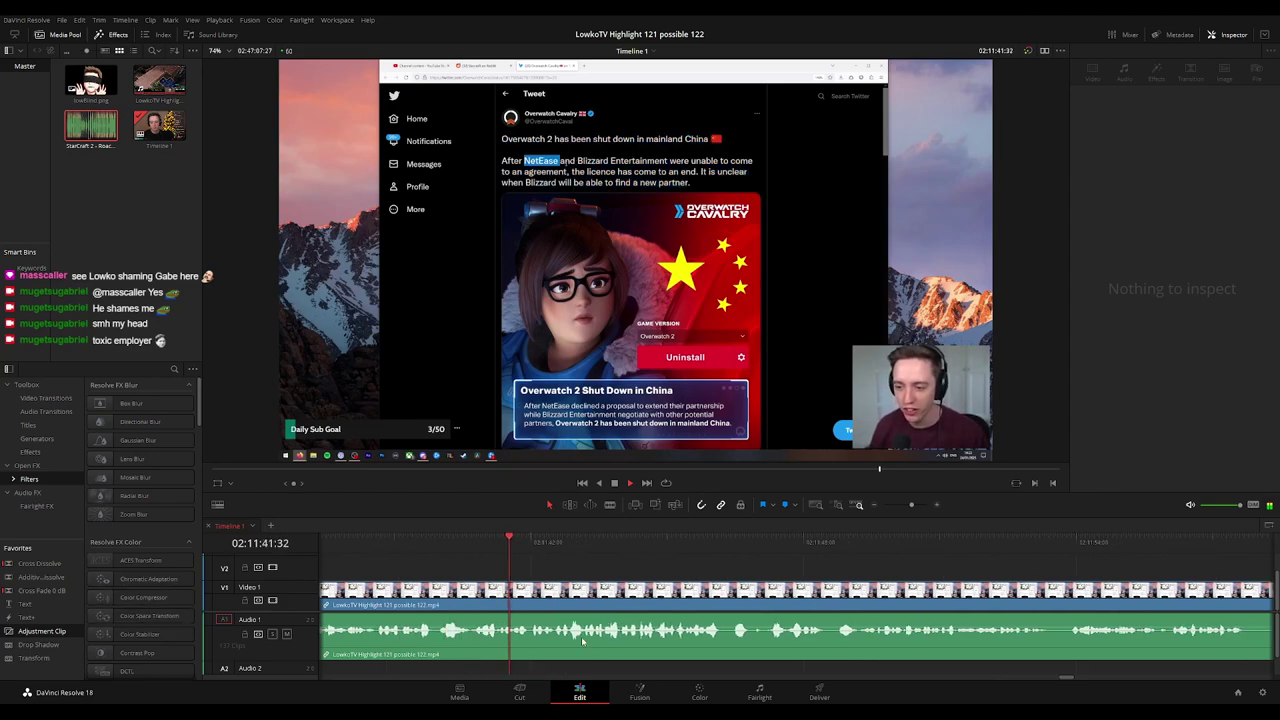
{"action": "scroll", "coordinate": [709, 596], "scroll_direction": "down", "scroll_amount": 4}
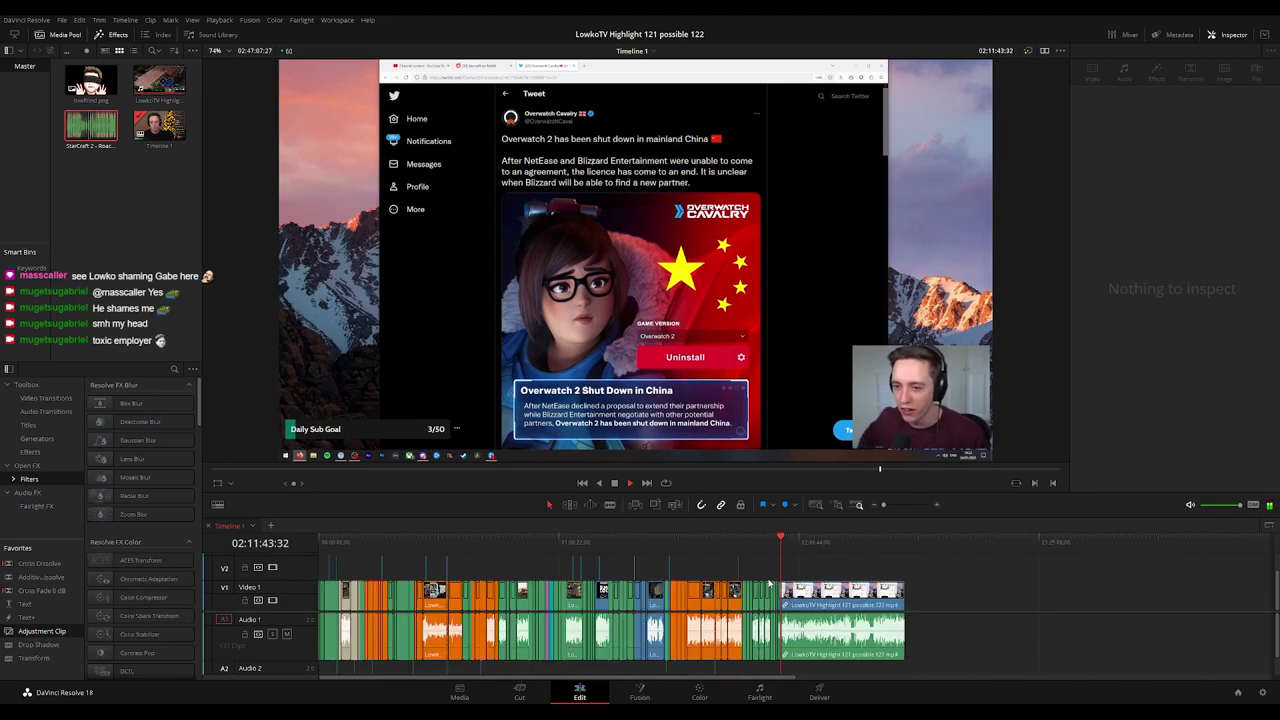
{"action": "scroll", "coordinate": [817, 575], "scroll_direction": "up", "scroll_amount": 4}
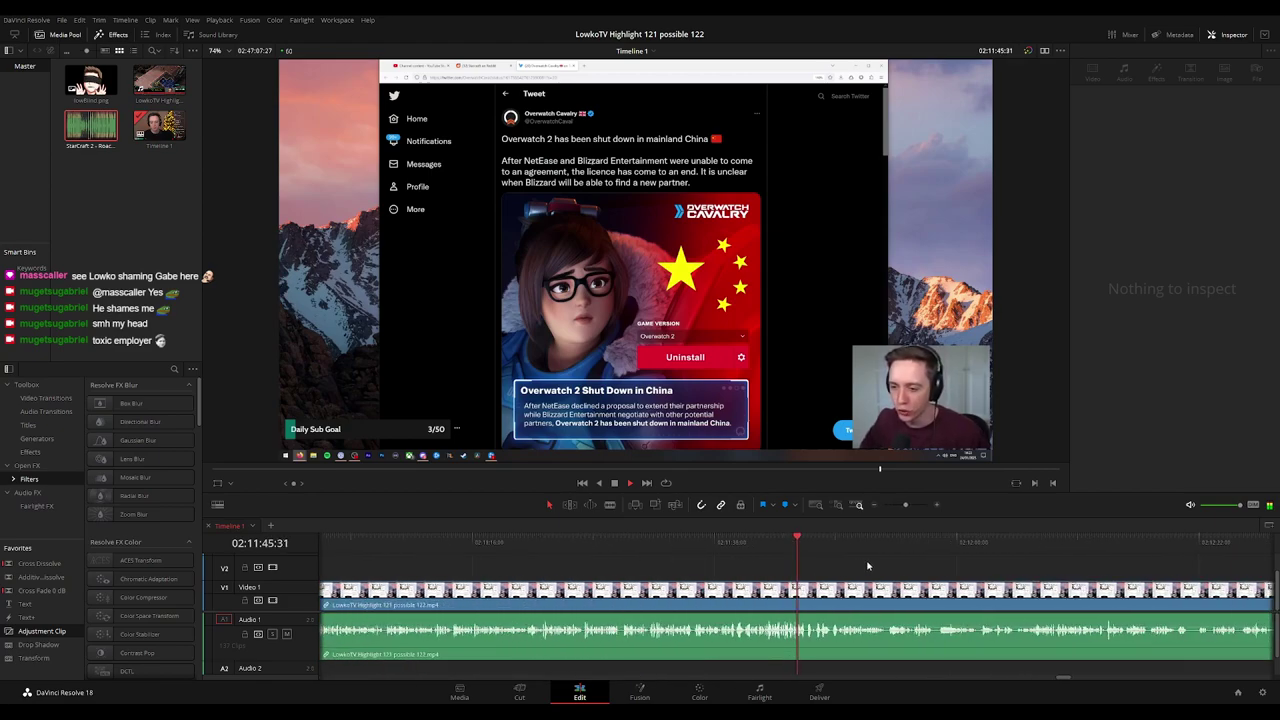
{"action": "scroll", "coordinate": [780, 553], "scroll_direction": "right", "scroll_amount": 4}
{"action": "key", "text": "shift+v"}
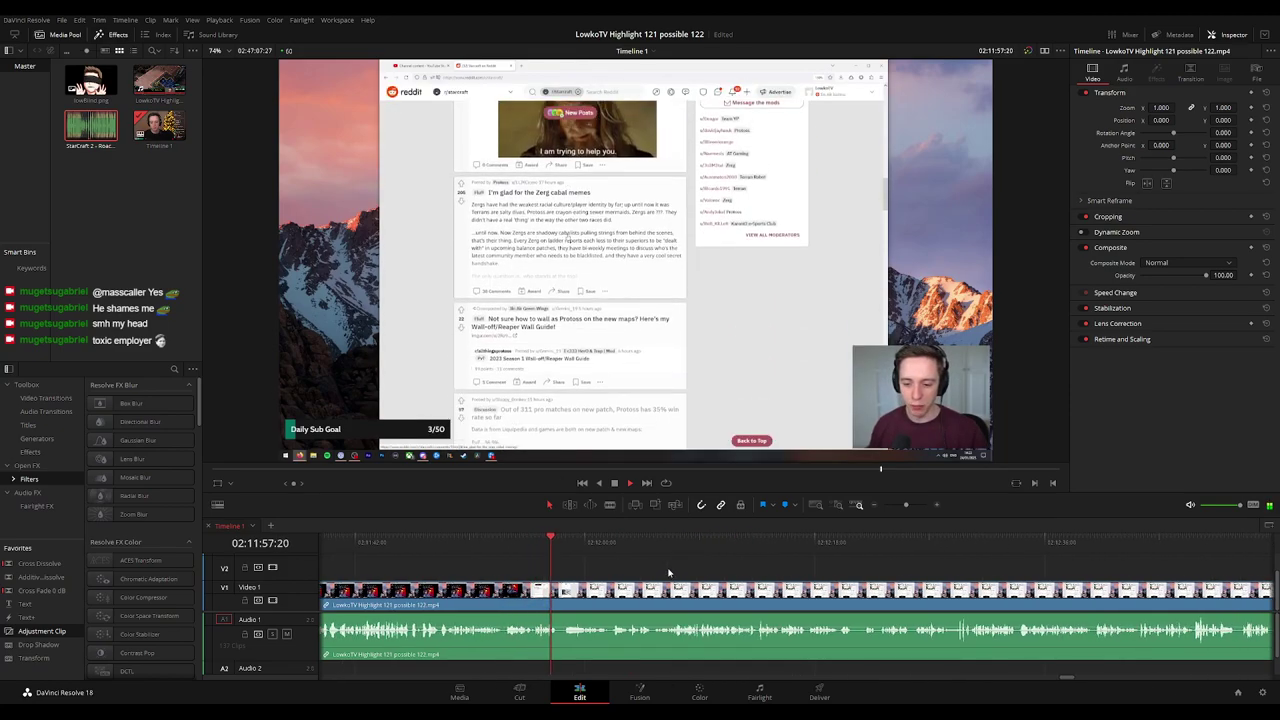
Review the return to the StarCraft subreddit and the Odd timing meme, from about 02:11:57 to 02:12:16.
{"action": "key", "text": "ctrl+="}
{"action": "left_click_drag", "start_coordinate": [886, 572], "coordinate": [631, 562]}
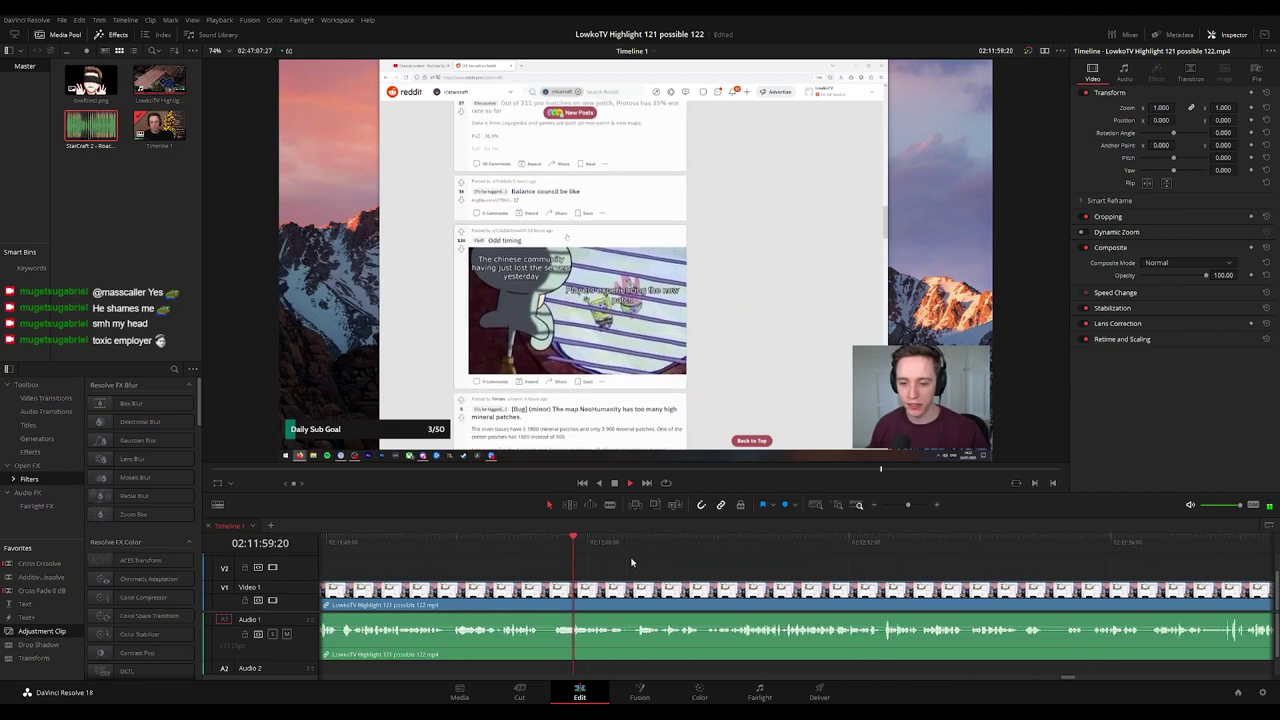
{"action": "scroll", "coordinate": [740, 569], "scroll_direction": "right", "scroll_amount": 3}
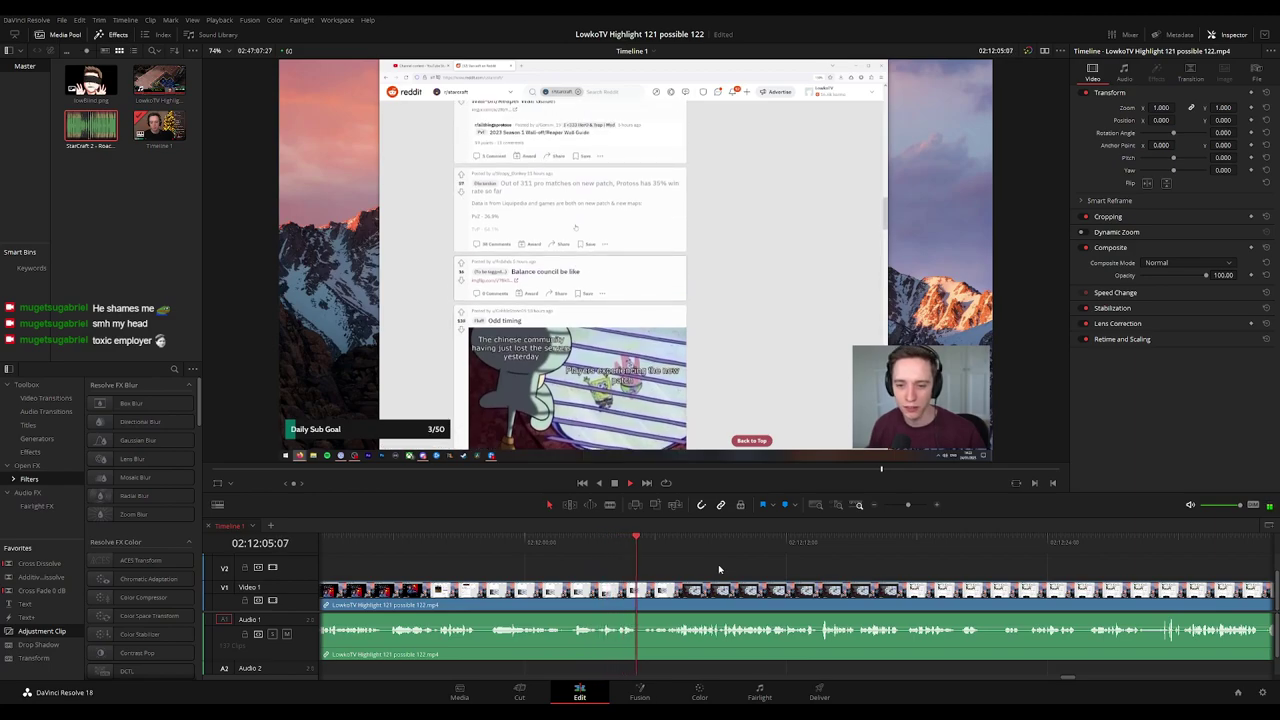
{"action": "key", "text": "ctrl+="}
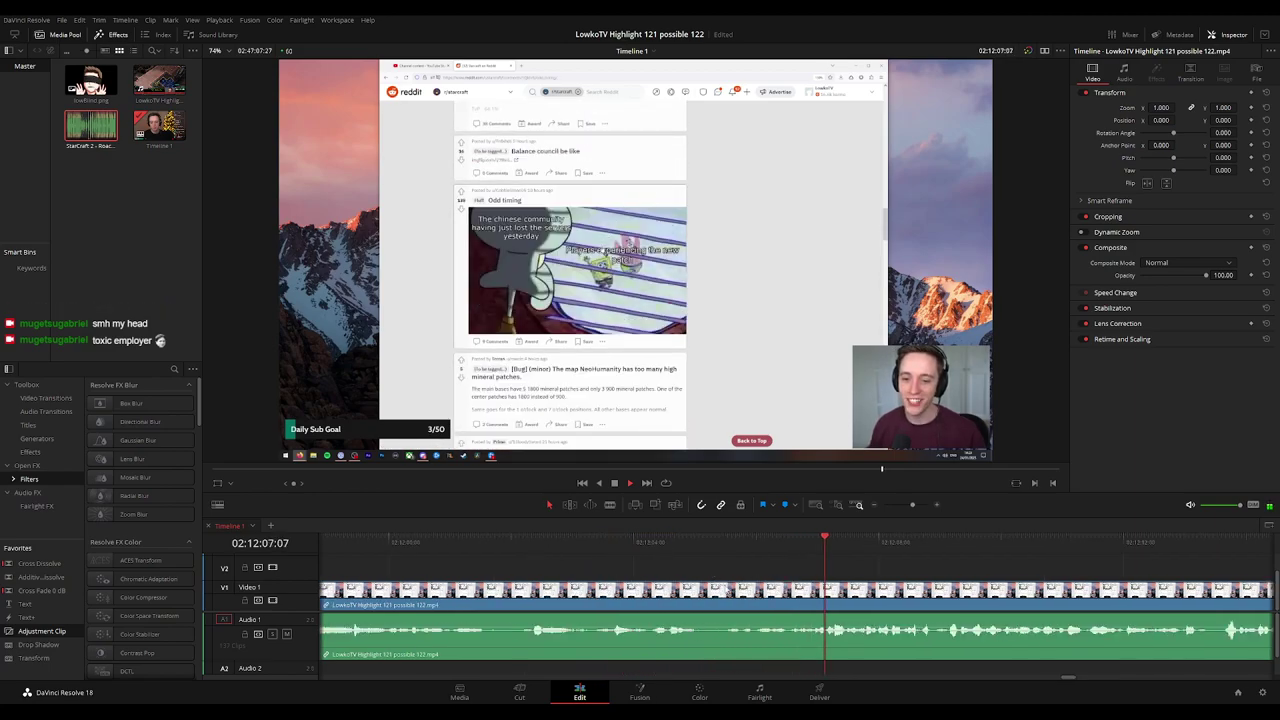
{"action": "key", "text": "ctrl+-"}
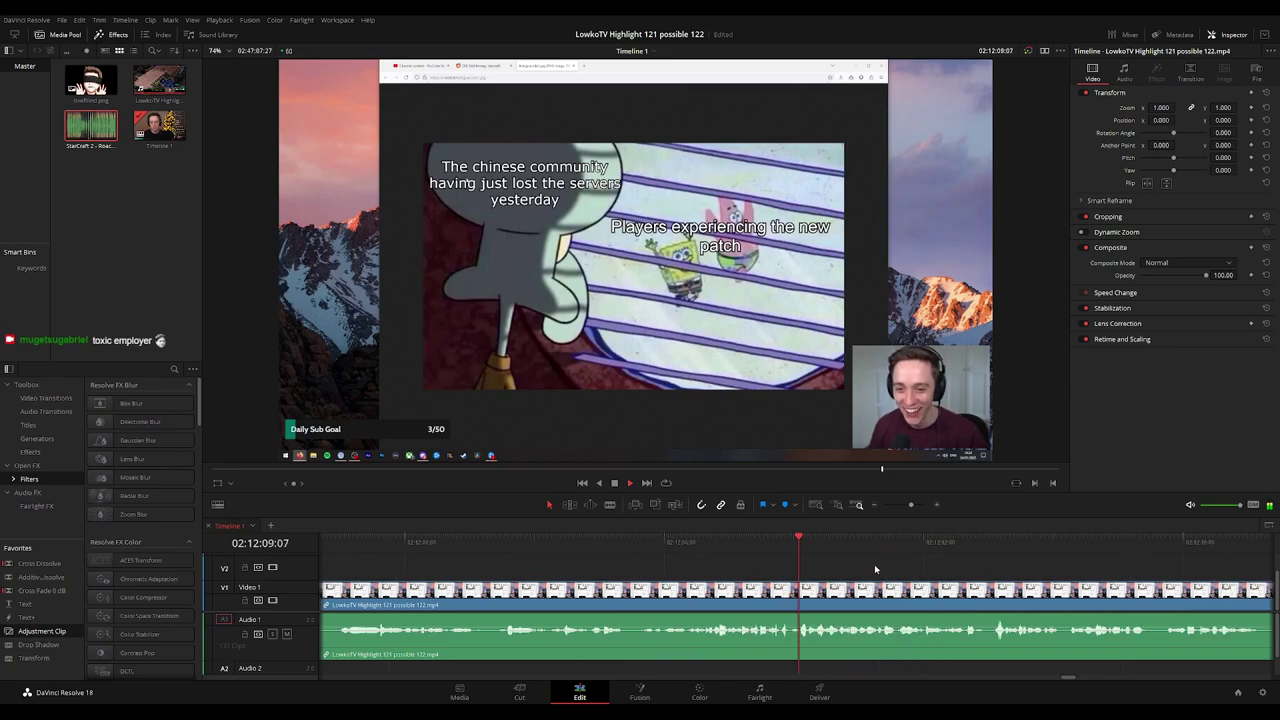
{"action": "scroll", "coordinate": [878, 568], "scroll_direction": "down", "scroll_amount": 5}
{"action": "scroll", "coordinate": [882, 568], "scroll_direction": "up", "scroll_amount": 3}
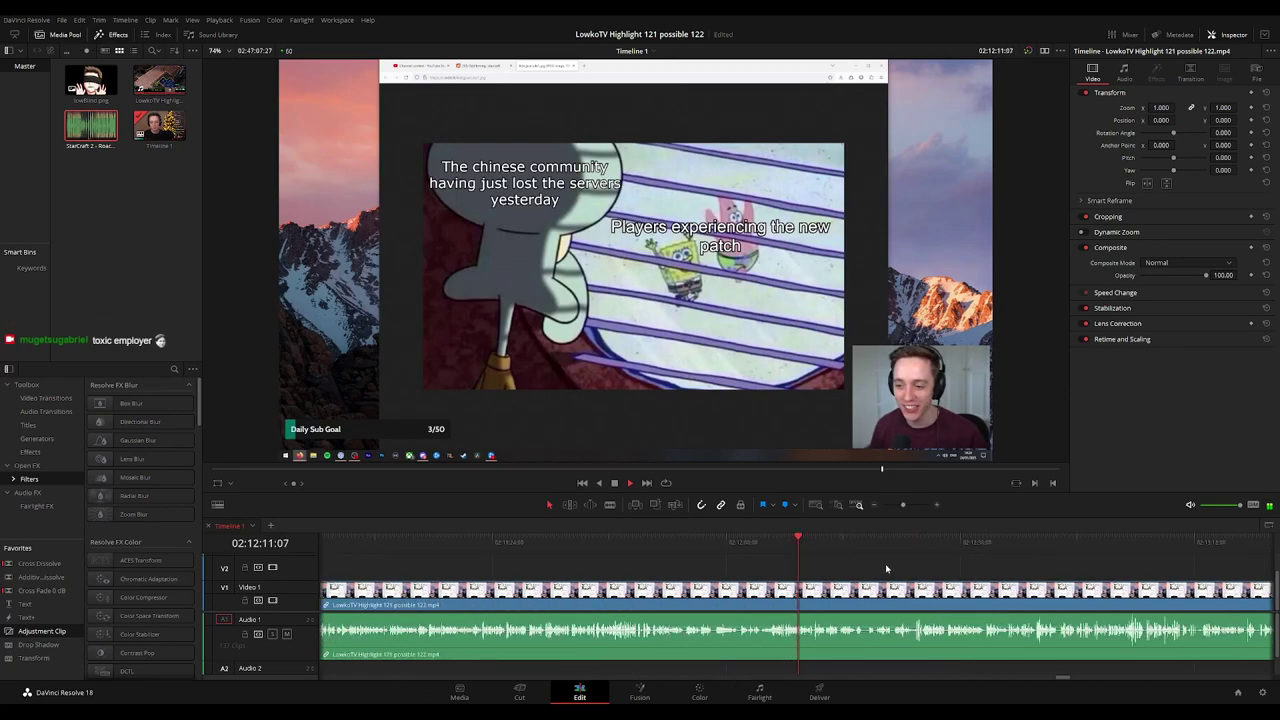
{"action": "scroll", "coordinate": [886, 568], "scroll_direction": "up", "scroll_amount": 3}
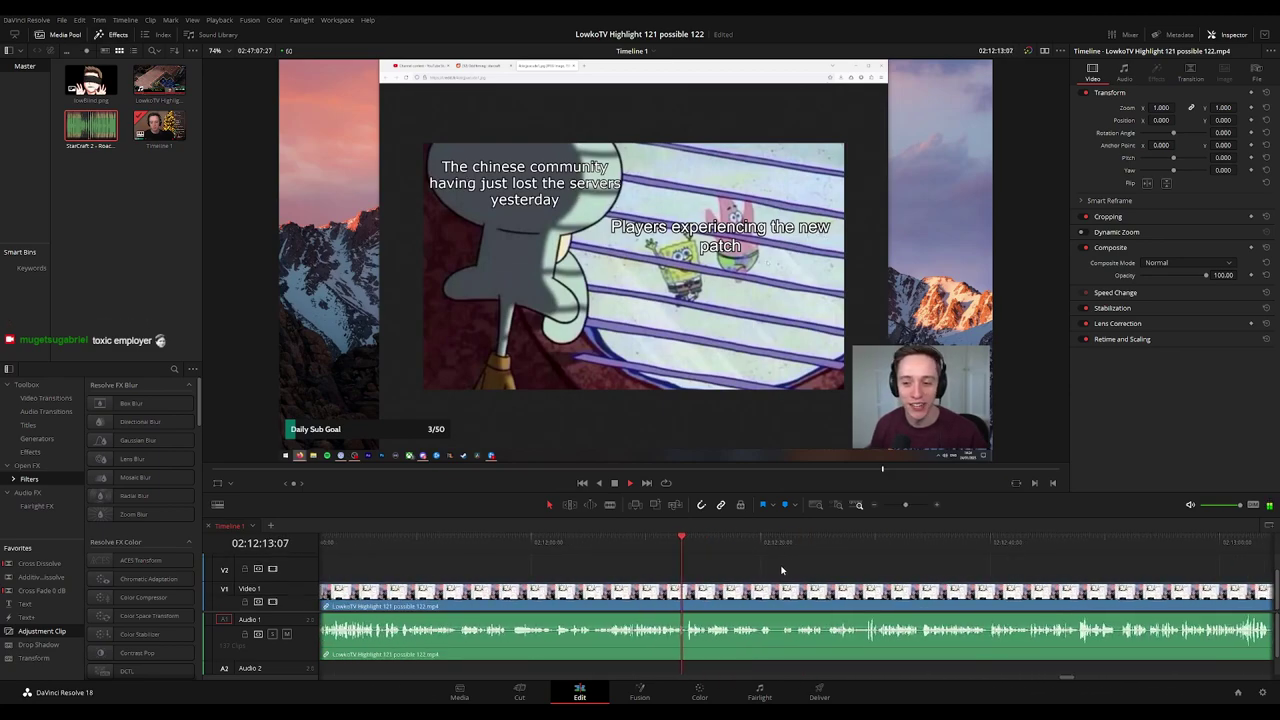
{"action": "key", "text": "space"}
{"action": "key", "text": "space"}
{"action": "scroll", "coordinate": [784, 570], "scroll_direction": "up", "scroll_amount": 1}
{"action": "scroll", "coordinate": [757, 564], "scroll_direction": "down", "scroll_amount": 2}
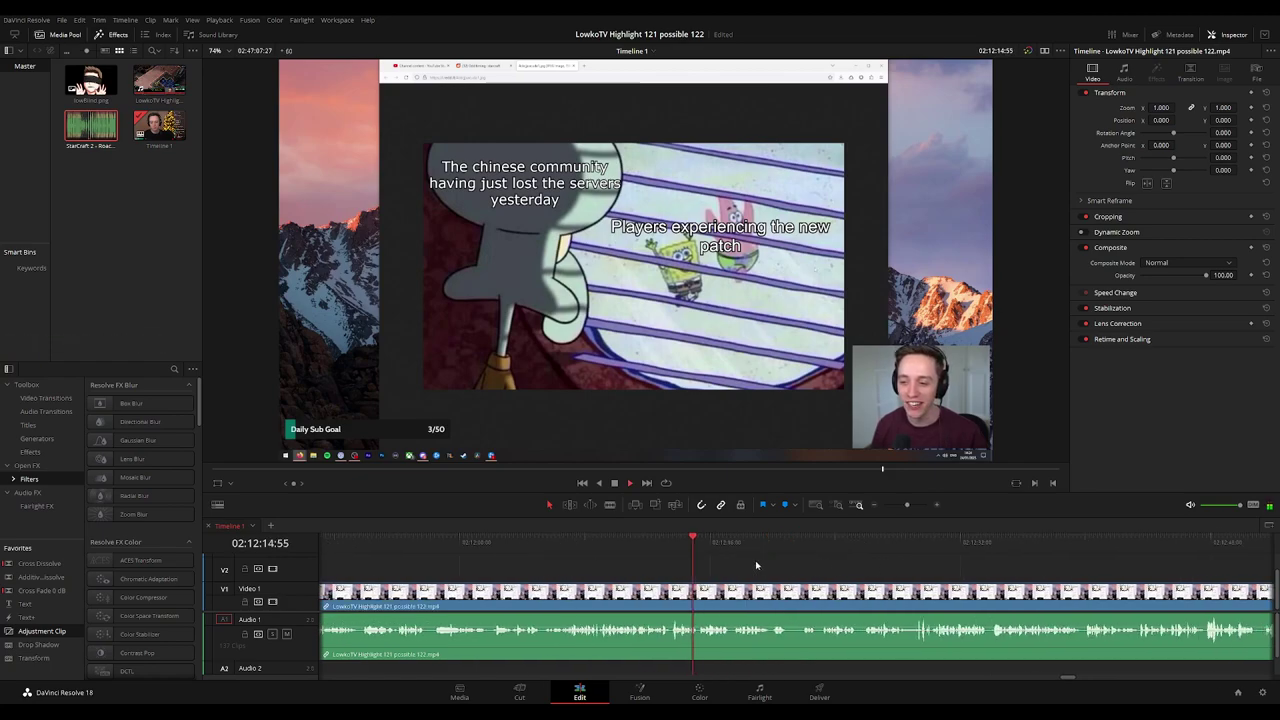
{"action": "scroll", "coordinate": [694, 569], "scroll_direction": "down", "scroll_amount": 2}
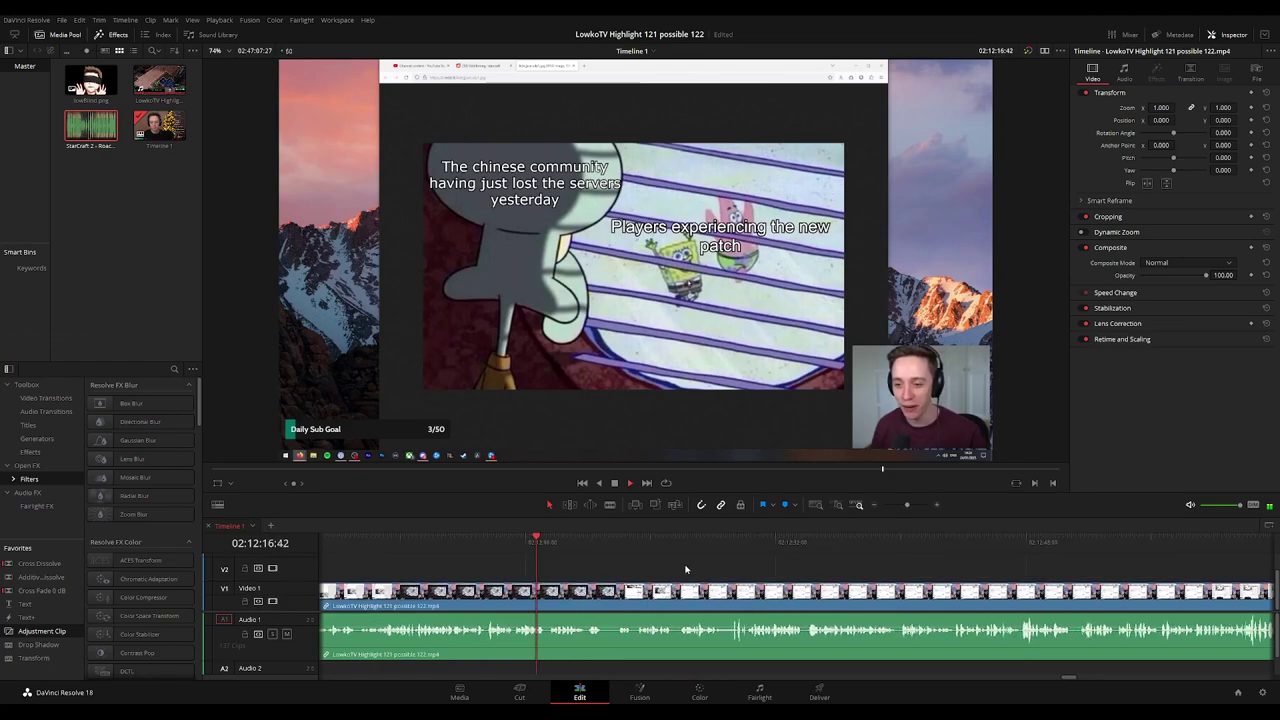
Cut out the short passage at about 02:12:25, just before the Members balance council post is introduced, without leaving a gap.
{"action": "scroll", "coordinate": [918, 567], "scroll_direction": "up", "scroll_amount": 1}
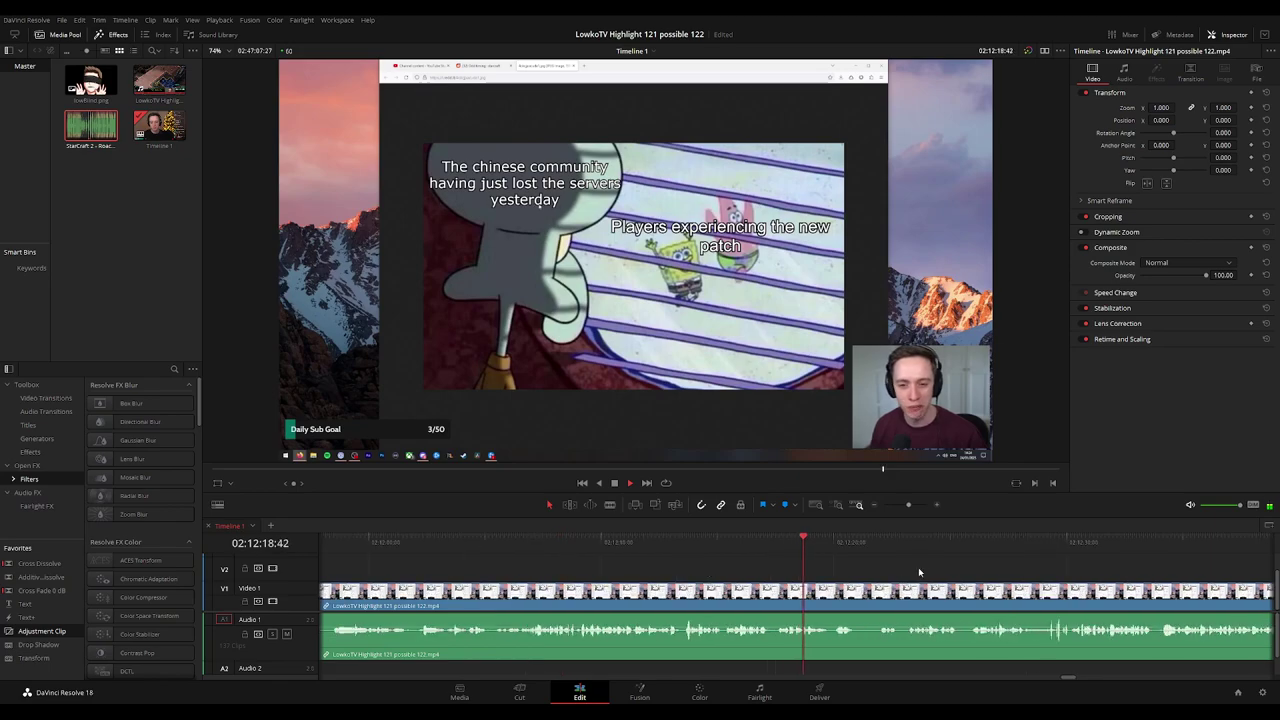
{"action": "scroll", "coordinate": [709, 541], "scroll_direction": "down", "scroll_amount": 3}
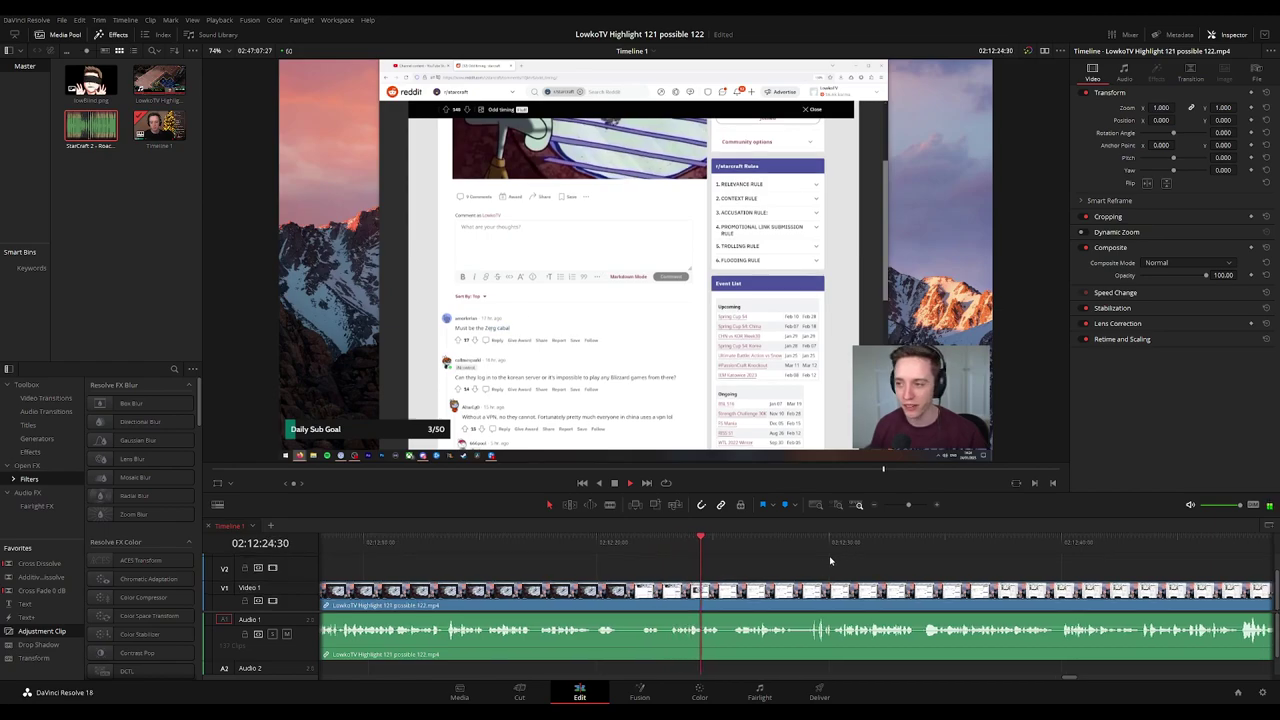
{"action": "scroll", "coordinate": [829, 557], "scroll_direction": "right", "scroll_amount": 5}
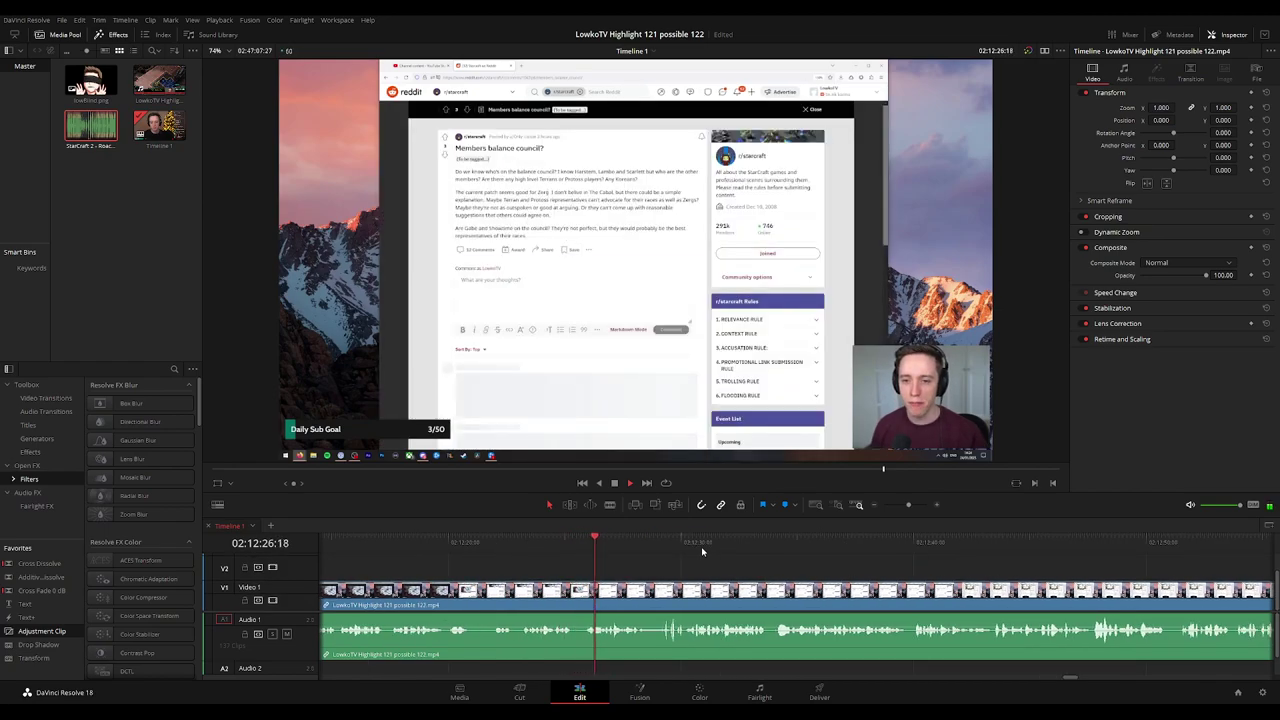
{"action": "left_click", "coordinate": [578, 597]}
{"action": "key", "text": "a"}
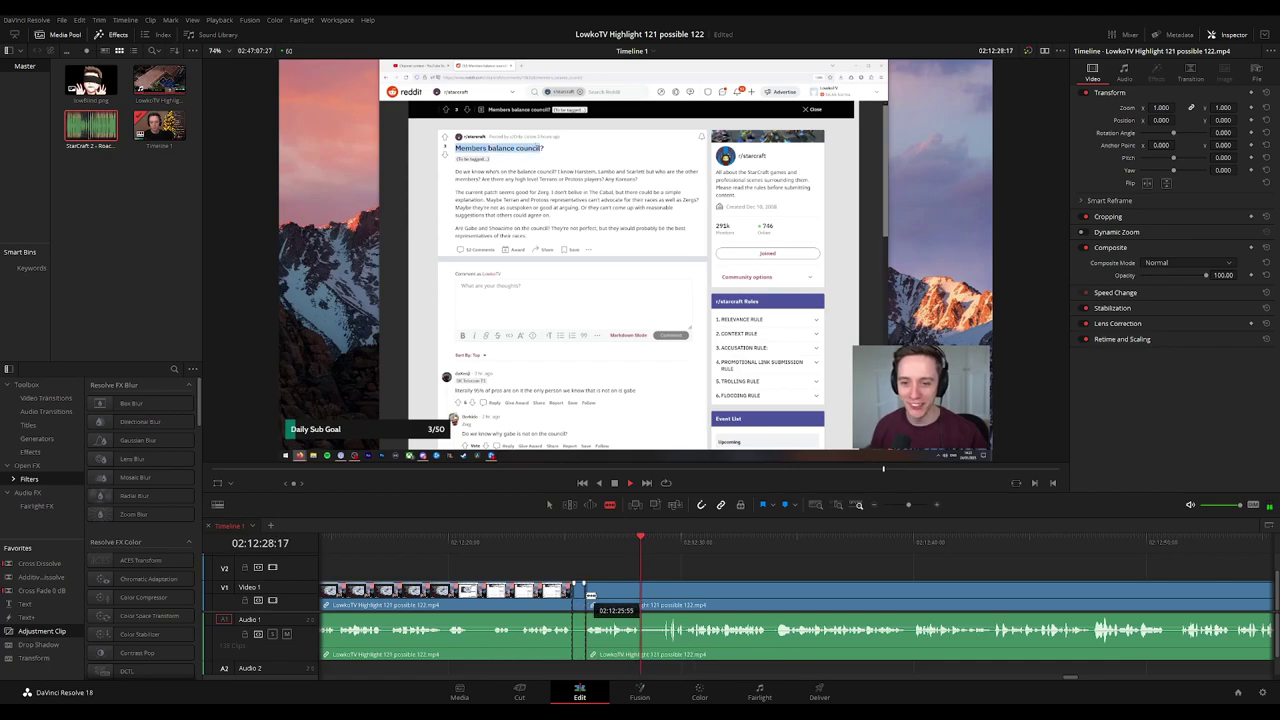
{"action": "key", "text": "Delete"}
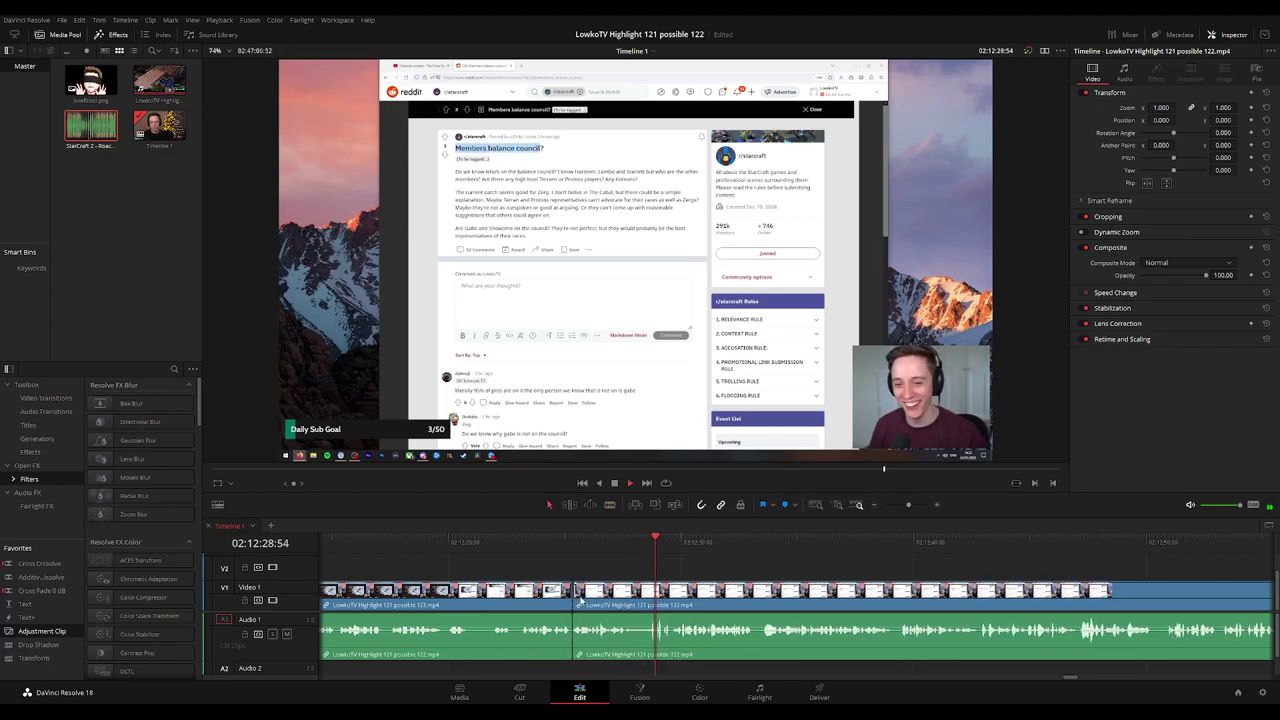
Colour the reviewed clip before the 02:12:25 cut green.
{"action": "left_click", "coordinate": [556, 597]}
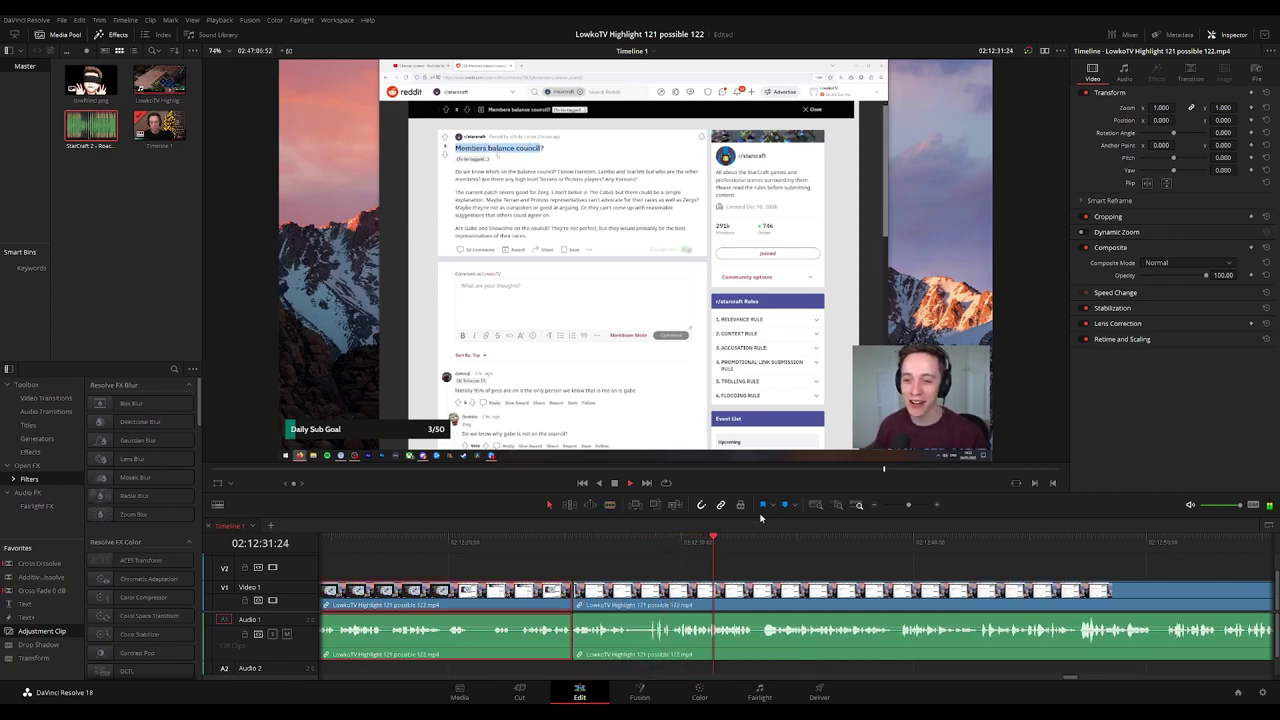
{"action": "left_click", "coordinate": [888, 565]}
{"action": "left_click_drag", "start_coordinate": [888, 564], "coordinate": [797, 552]}
{"action": "key", "text": "ctrl+minus"}
{"action": "key", "text": "ctrl+minus"}
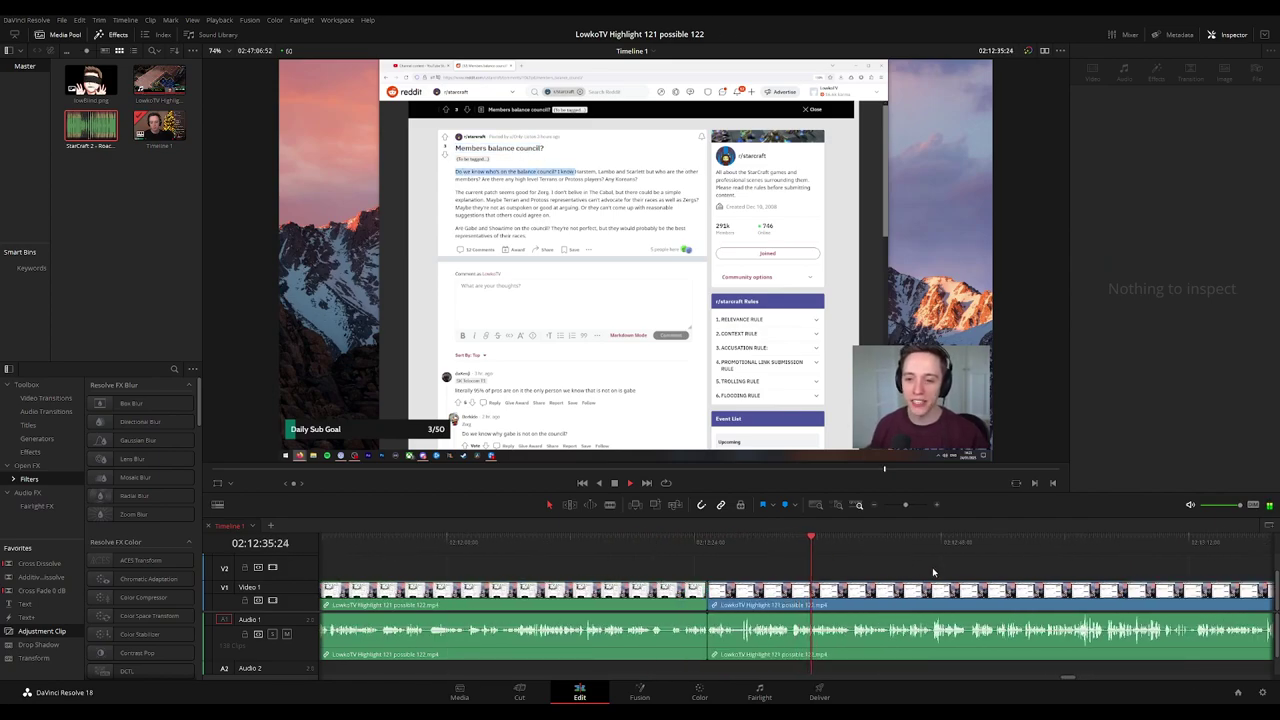
Cut out the short passage from about 02:12:33 to 02:12:34 in the Members balance council section, without leaving a gap.
{"action": "key", "text": "ctrl+equal"}
{"action": "key", "text": "ctrl+equal"}
{"action": "key", "text": "b"}
{"action": "left_click", "coordinate": [651, 592]}
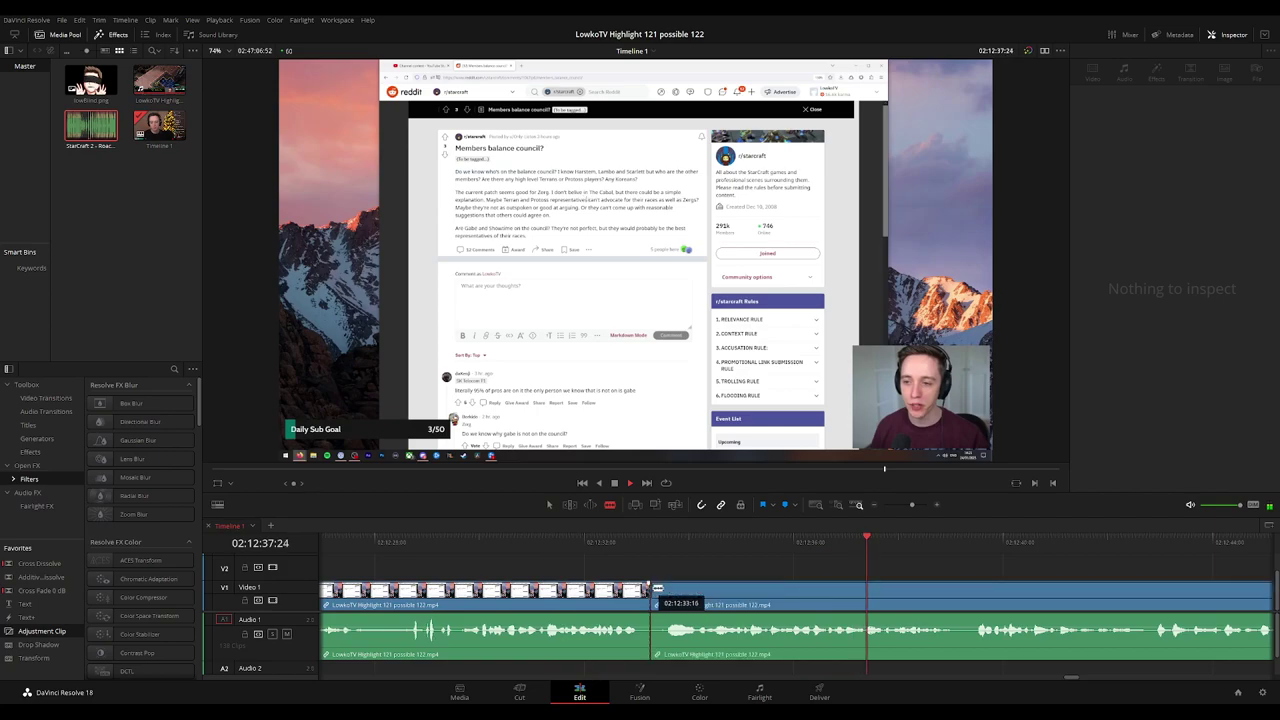
{"action": "left_click", "coordinate": [697, 592]}
{"action": "key", "text": "a"}
{"action": "left_click", "coordinate": [685, 597]}
{"action": "key", "text": "Delete"}
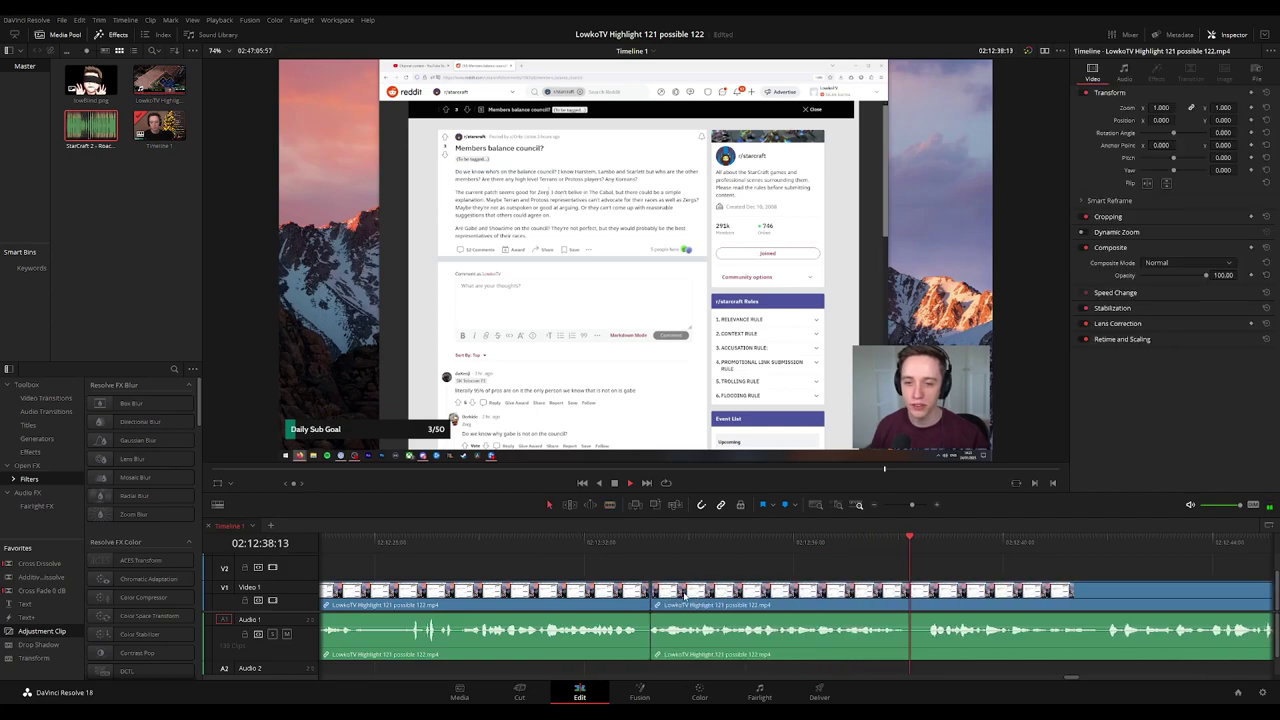
Colour the short clip between the 02:12:25 and 02:12:33 cuts green.
{"action": "key", "text": "ctrl+minus"}
{"action": "key", "text": "ctrl+minus"}
{"action": "key", "text": "ctrl+minus"}
{"action": "left_click", "coordinate": [763, 597]}
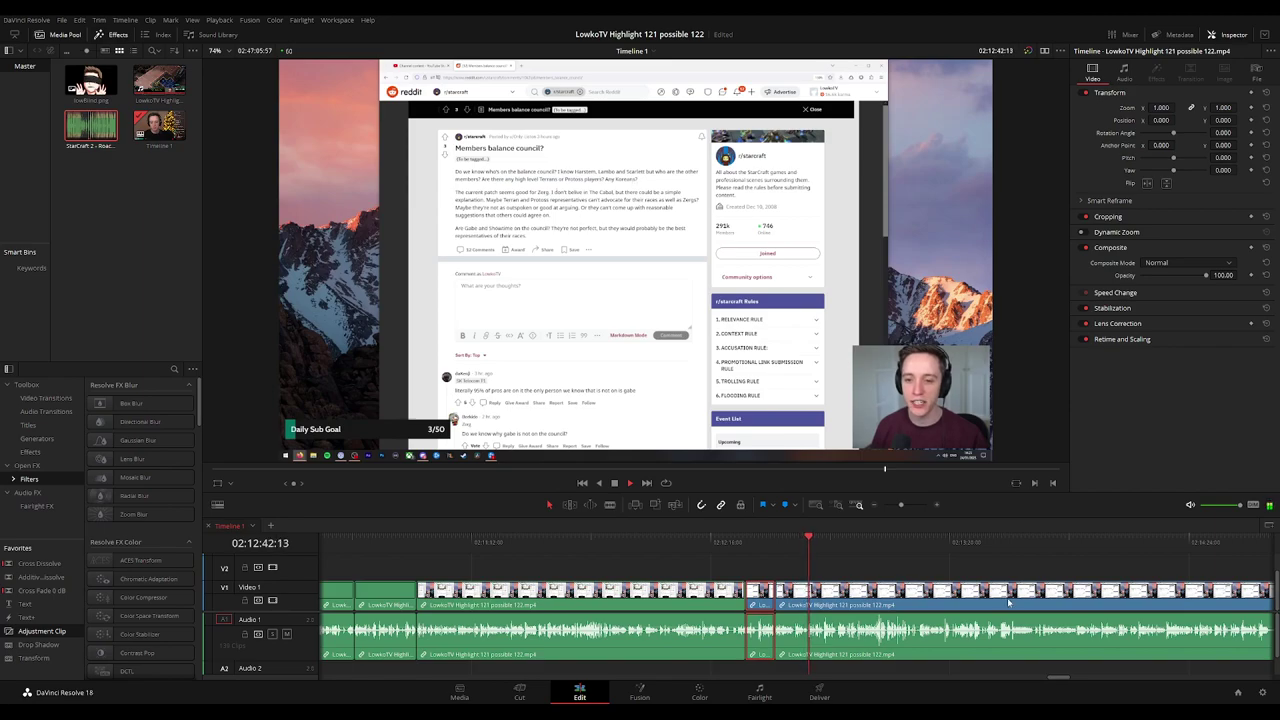
{"action": "left_click", "coordinate": [946, 571]}
{"action": "key", "text": "ctrl+minus"}
{"action": "key", "text": "ctrl+minus"}
{"action": "key", "text": "ctrl+minus"}
{"action": "key", "text": "ctrl+minus"}
{"action": "key", "text": "ctrl+minus"}
{"action": "key", "text": "ctrl+minus"}
{"action": "key", "text": "ctrl+equal"}
{"action": "key", "text": "ctrl+equal"}
{"action": "key", "text": "ctrl+equal"}
{"action": "key", "text": "ctrl+equal"}
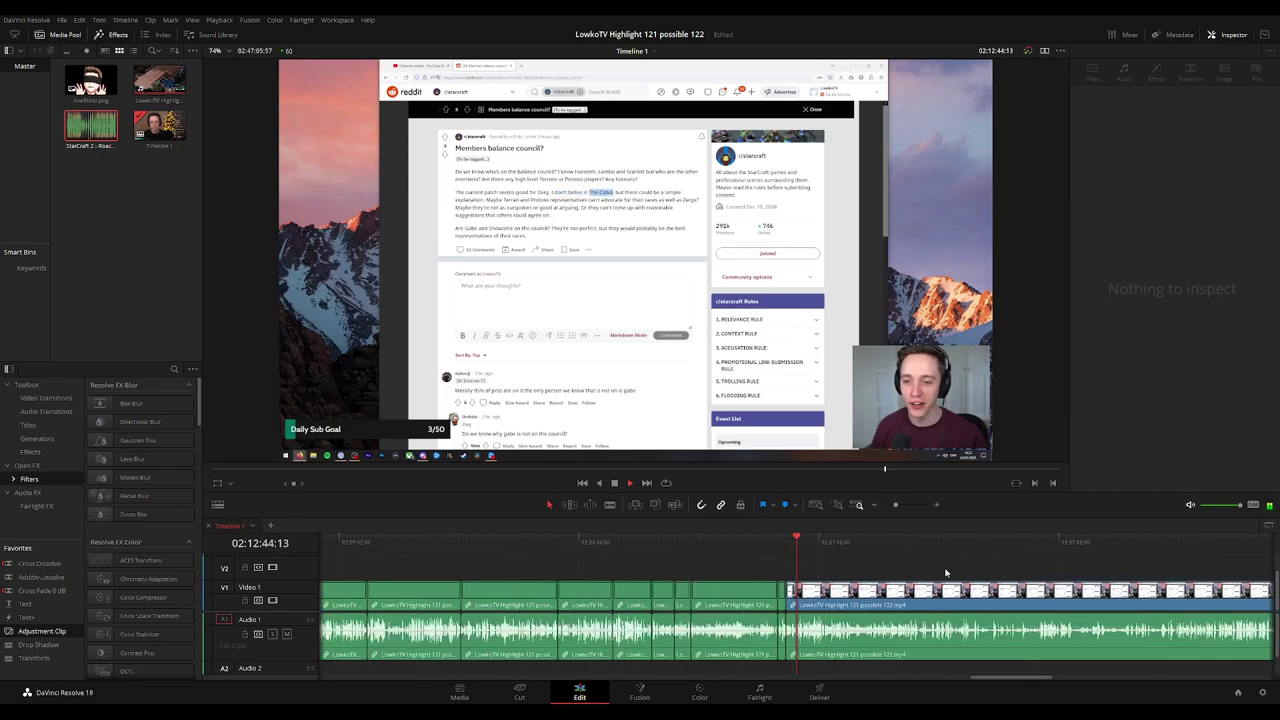
Review the commentary on the Members balance council post, up to the opening of the next Reddit post at about 02:13:36.
{"action": "scroll", "coordinate": [945, 572], "scroll_direction": "up", "scroll_amount": 3}
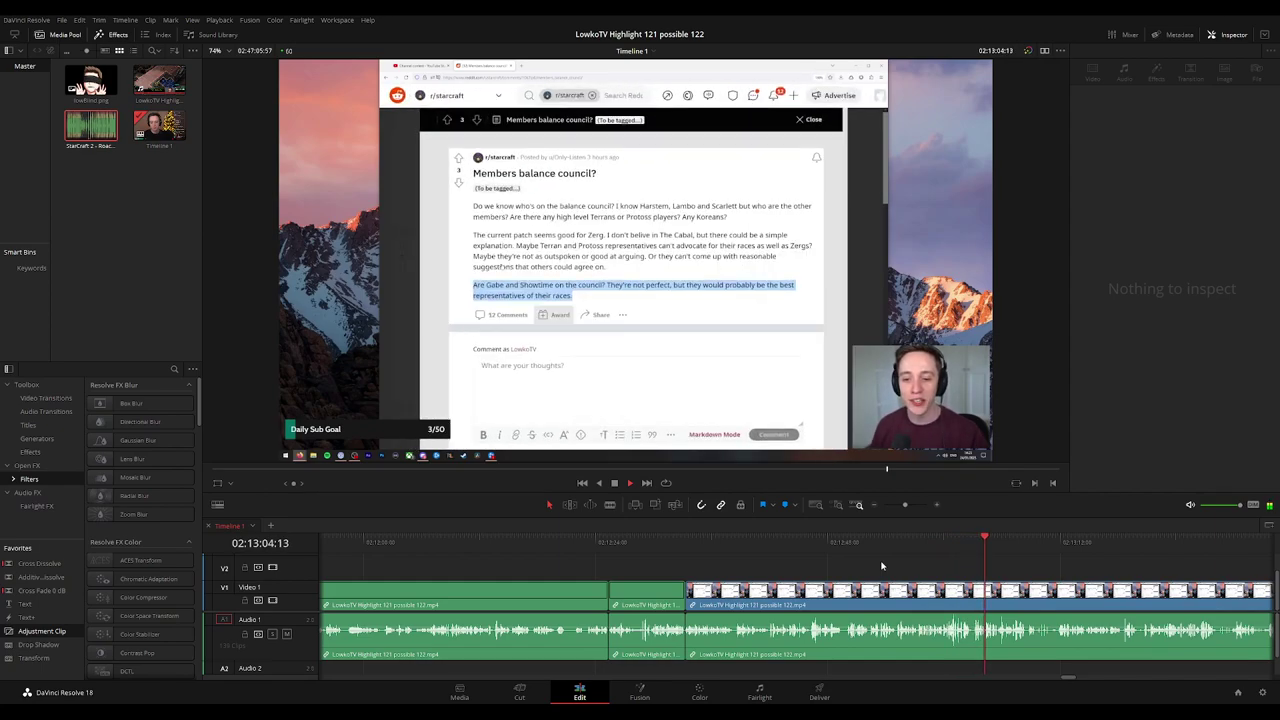
{"action": "left_click_drag", "start_coordinate": [1024, 550], "coordinate": [770, 544]}
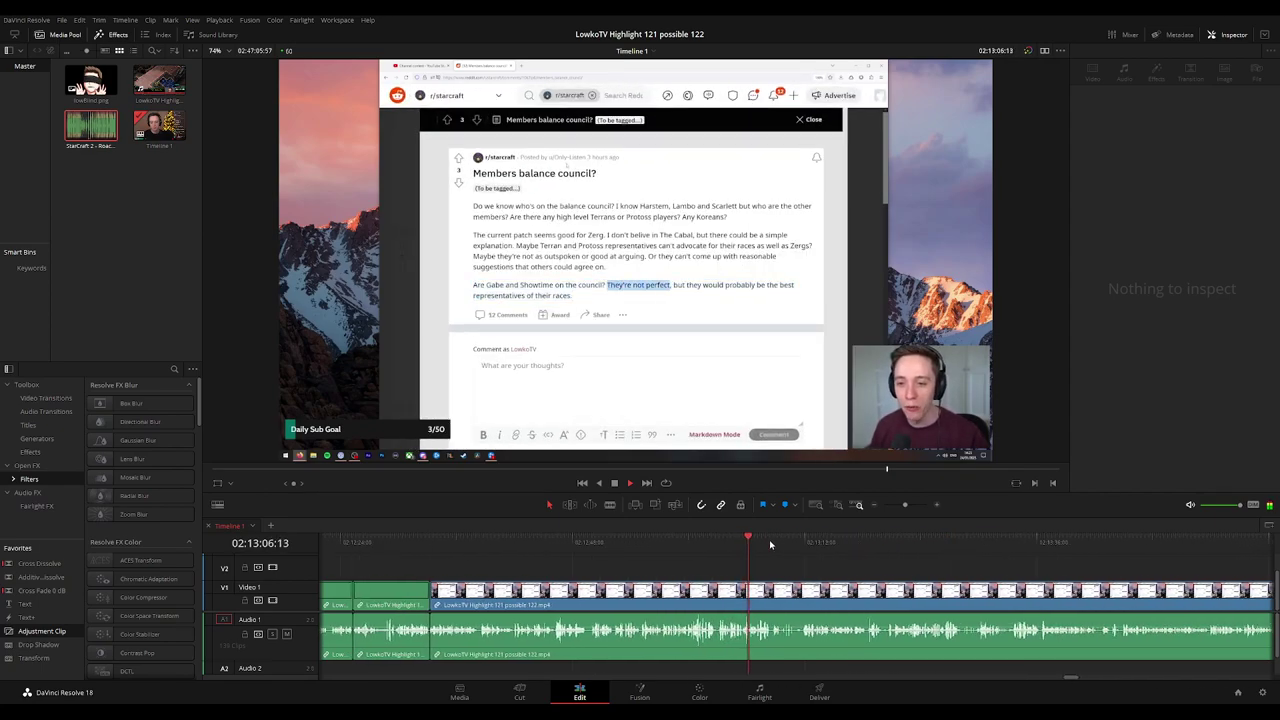
{"action": "left_click", "coordinate": [812, 550]}
{"action": "scroll", "coordinate": [864, 550], "scroll_direction": "right", "scroll_amount": 2}
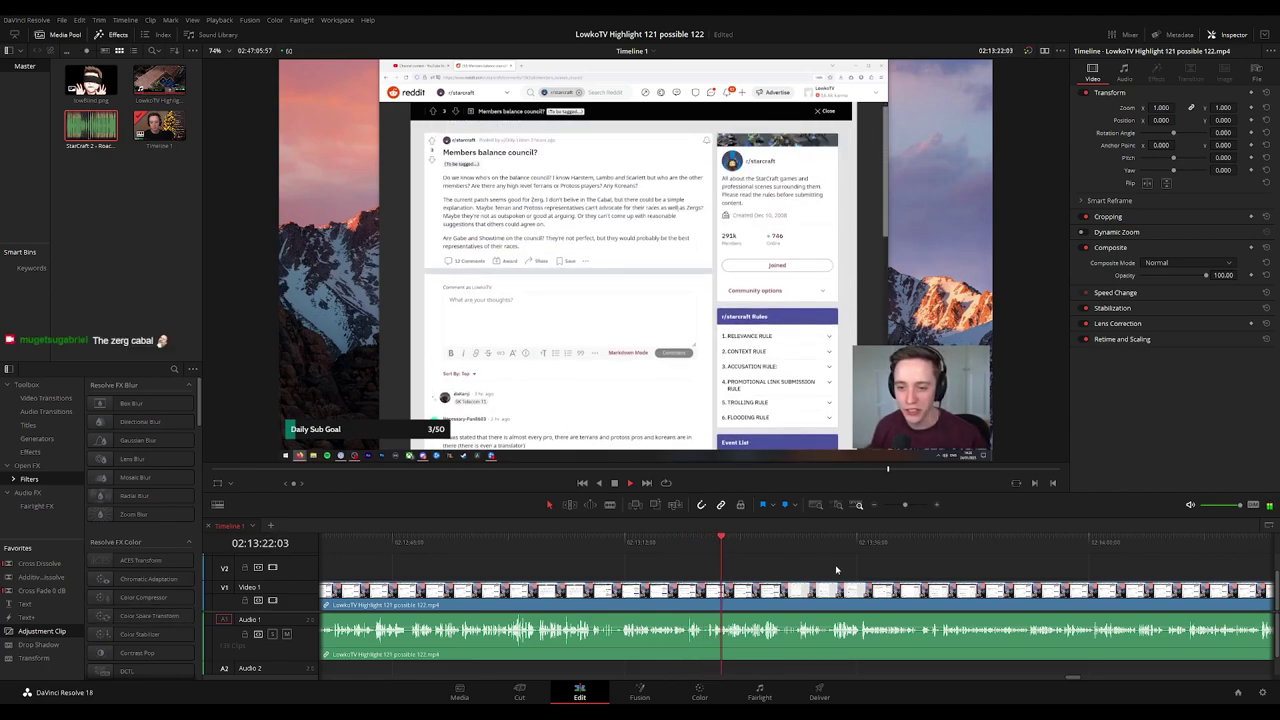
{"action": "left_click_drag", "start_coordinate": [836, 570], "coordinate": [700, 556]}
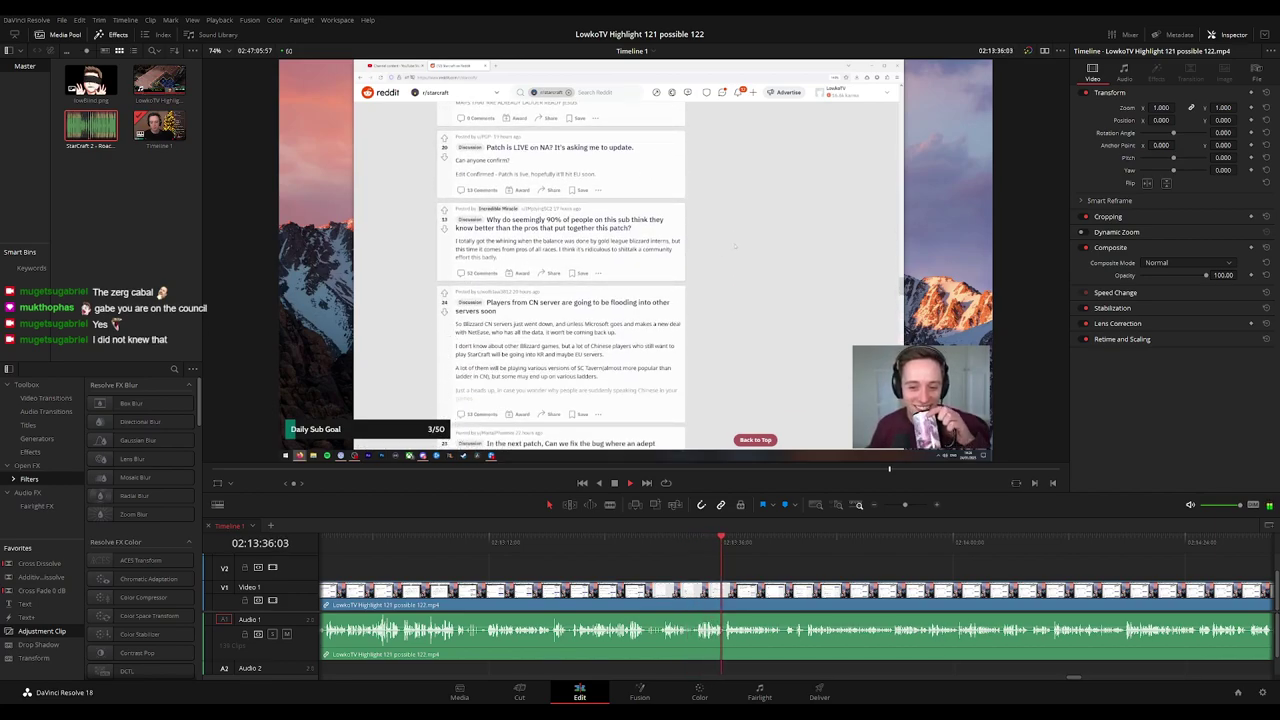
{"action": "left_click_drag", "start_coordinate": [843, 566], "coordinate": [740, 562]}
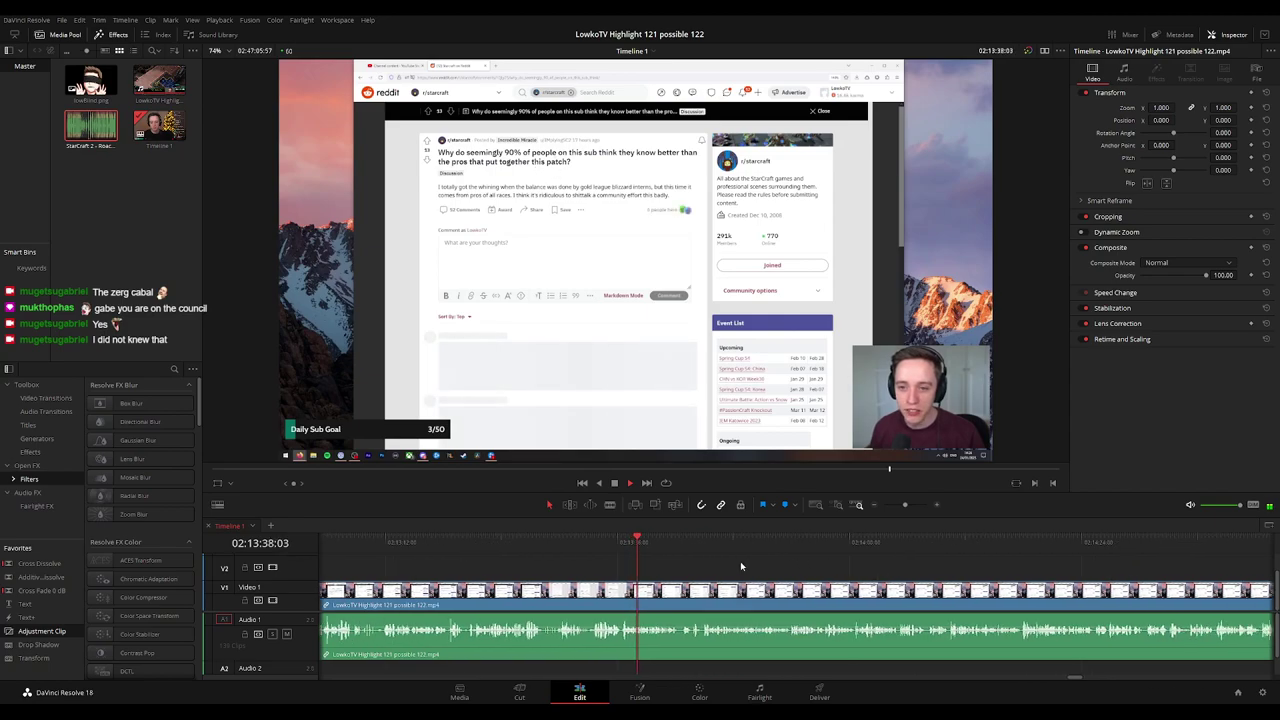
Cut out the very short passage at about 02:13:36, where the post about 90% of people on the sub opens, without leaving a gap.
{"action": "scroll", "coordinate": [738, 563], "scroll_direction": "up", "scroll_amount": 3}
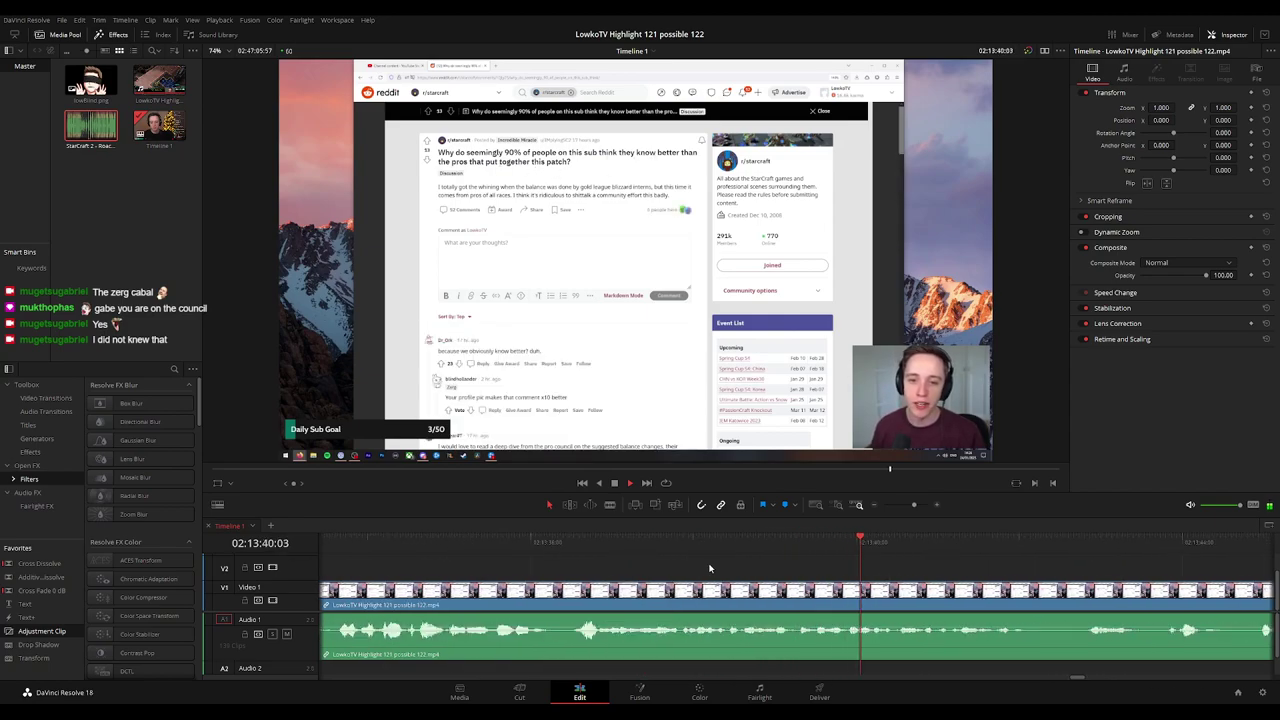
{"action": "left_click", "coordinate": [573, 538]}
{"action": "key", "text": "b"}
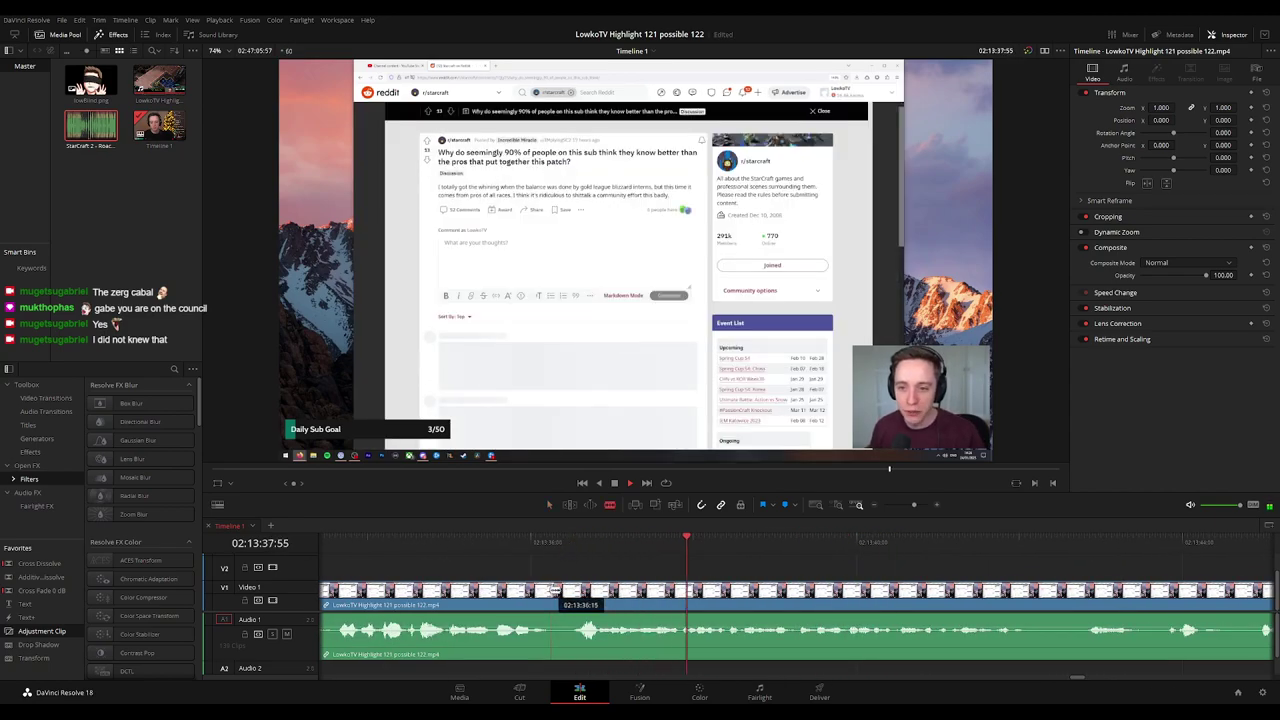
{"action": "left_click", "coordinate": [549, 596]}
{"action": "left_click", "coordinate": [573, 596]}
{"action": "key", "text": "a"}
{"action": "left_click", "coordinate": [564, 596]}
{"action": "key", "text": "Delete"}
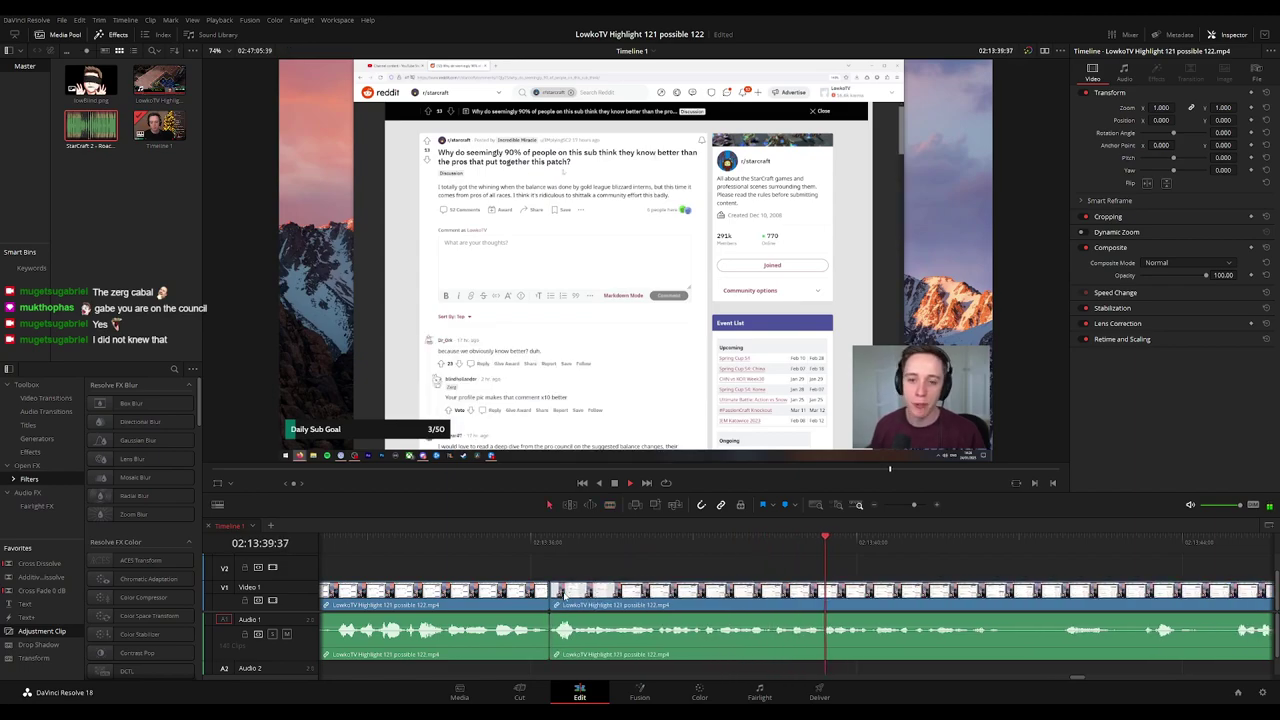
Colour the Members balance council clip ending at the 02:13:36 cut green.
{"action": "scroll", "coordinate": [751, 563], "scroll_direction": "down", "scroll_amount": 2}
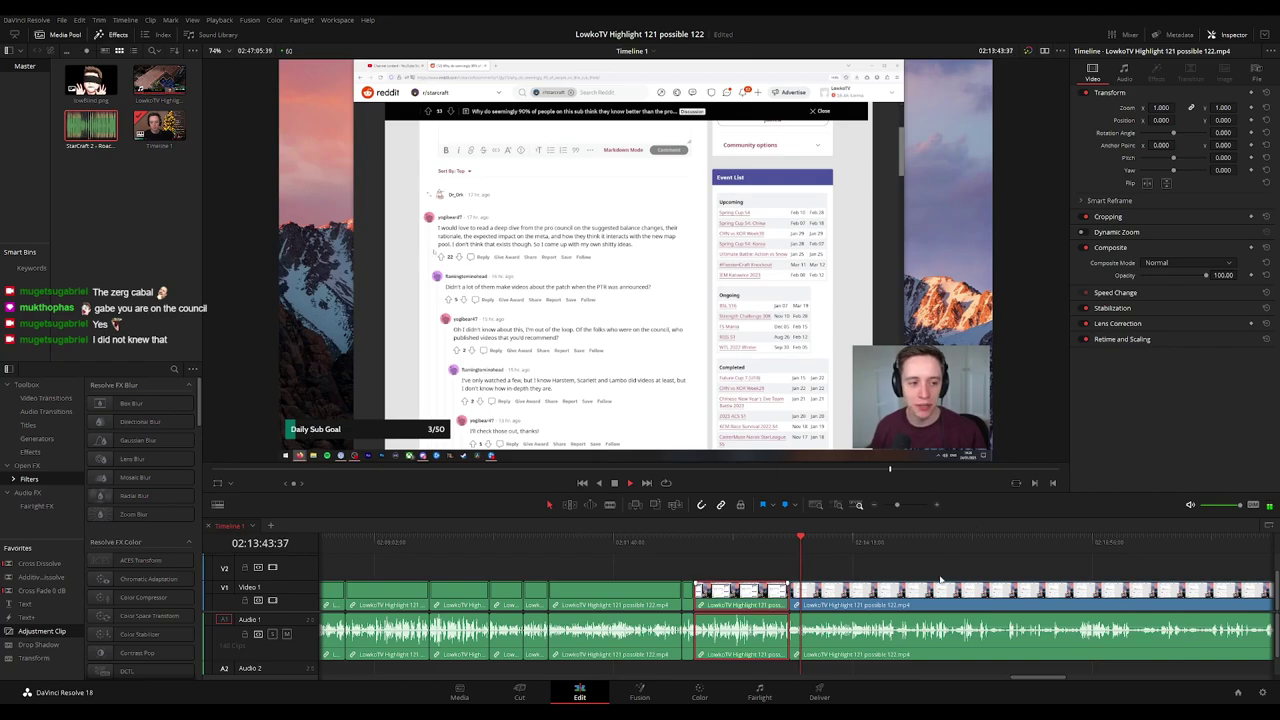
{"action": "left_click", "coordinate": [858, 569]}
{"action": "scroll", "coordinate": [861, 571], "scroll_direction": "down", "scroll_amount": 2}
{"action": "scroll", "coordinate": [861, 571], "scroll_direction": "up", "scroll_amount": 5}
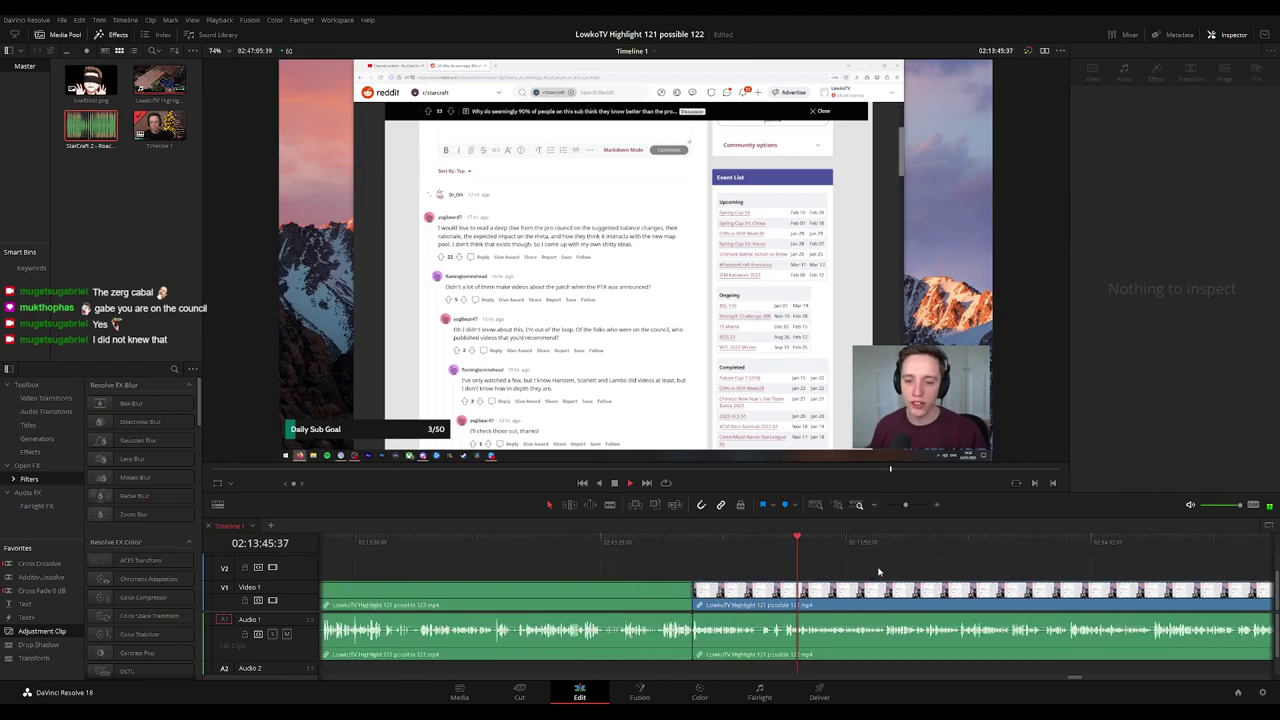
Cut out the passage from about 02:14:29 to 02:14:30, near the switch to StarCraft gameplay, and close the gap it leaves.
{"action": "scroll", "coordinate": [800, 571], "scroll_direction": "right", "scroll_amount": 2}
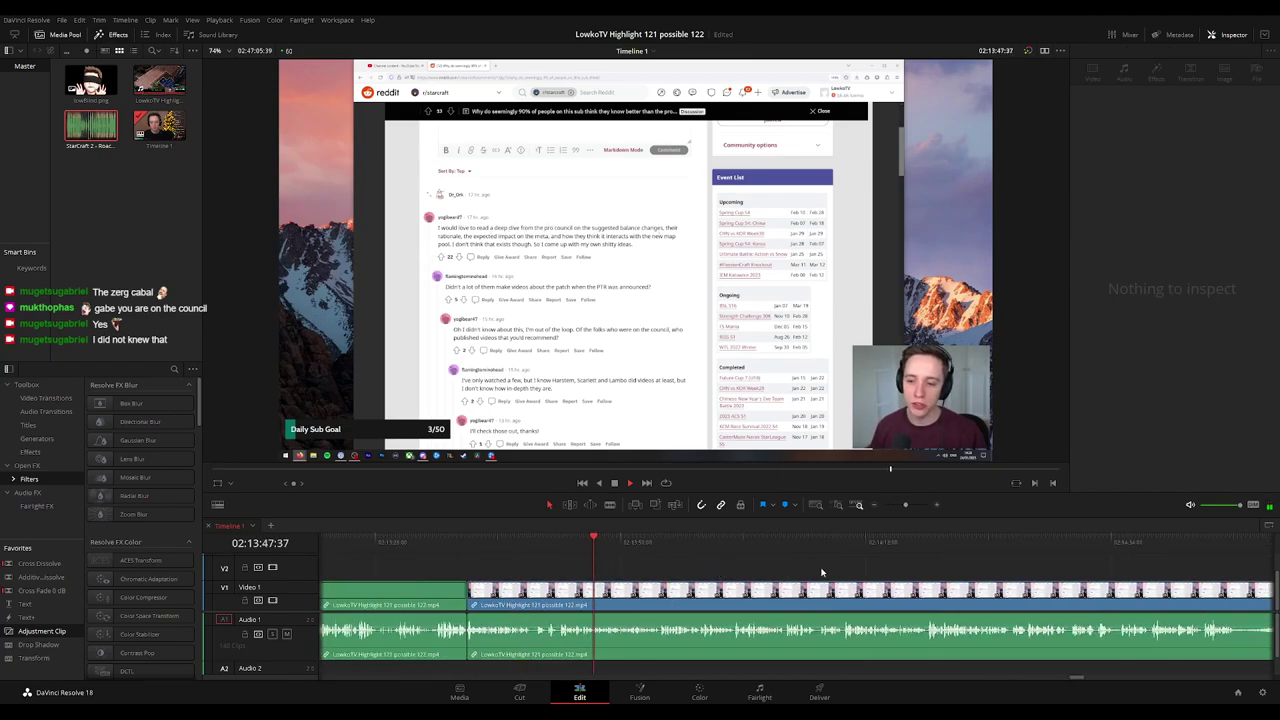
{"action": "scroll", "coordinate": [724, 565], "scroll_direction": "right", "scroll_amount": 2}
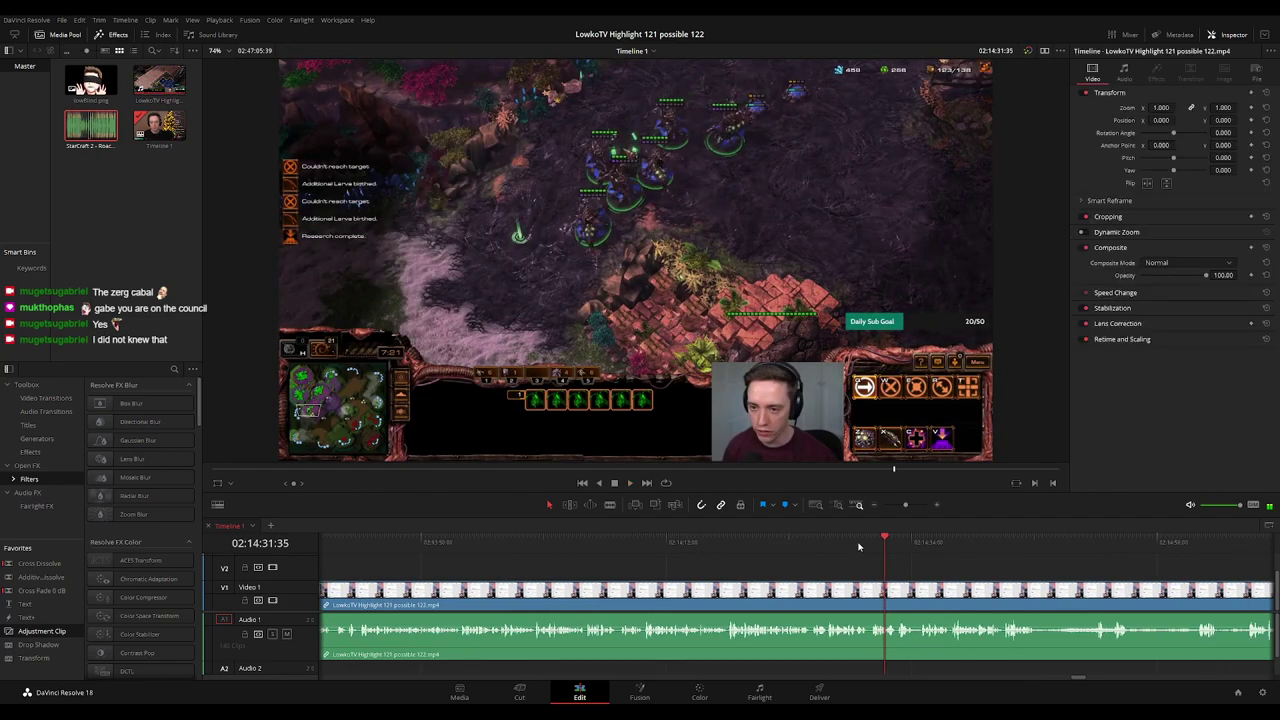
{"action": "left_click", "coordinate": [858, 547]}
{"action": "scroll", "coordinate": [906, 560], "scroll_direction": "up", "scroll_amount": 3}
{"action": "key", "text": "b"}
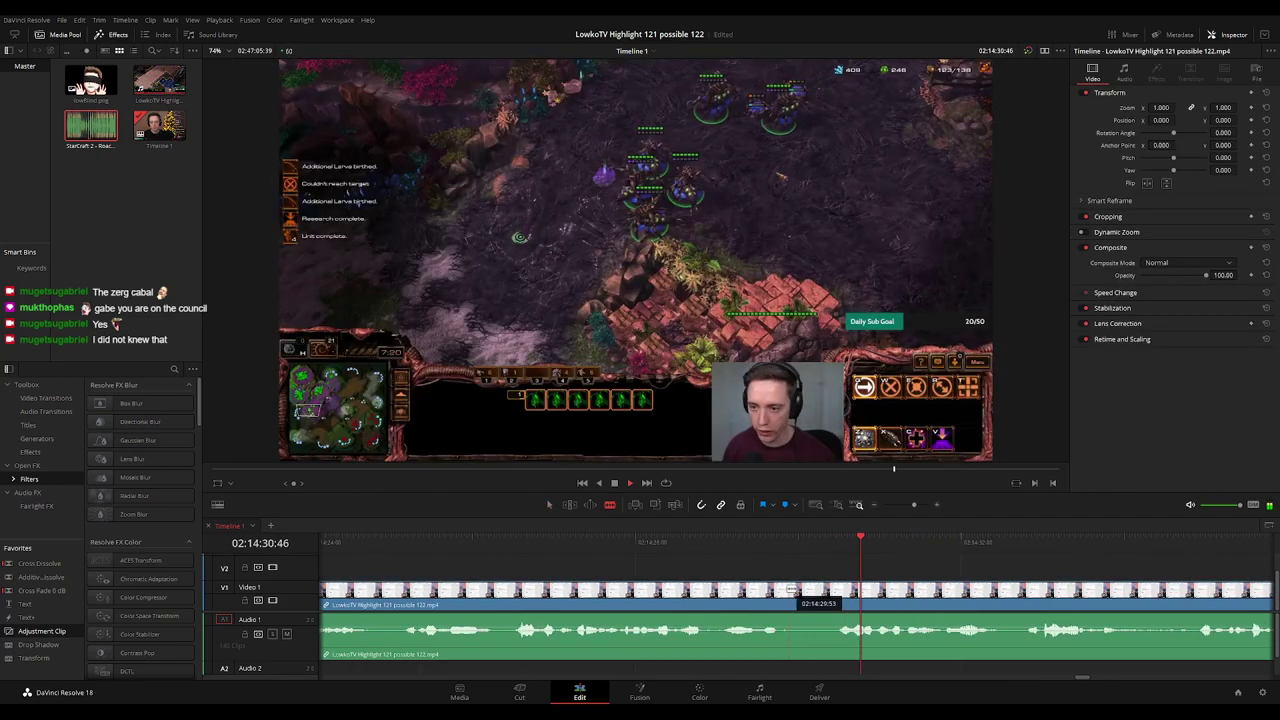
{"action": "left_click", "coordinate": [780, 589]}
{"action": "left_click", "coordinate": [835, 589]}
{"action": "key", "text": "a"}
{"action": "left_click", "coordinate": [824, 590]}
{"action": "key", "text": "BackSpace"}
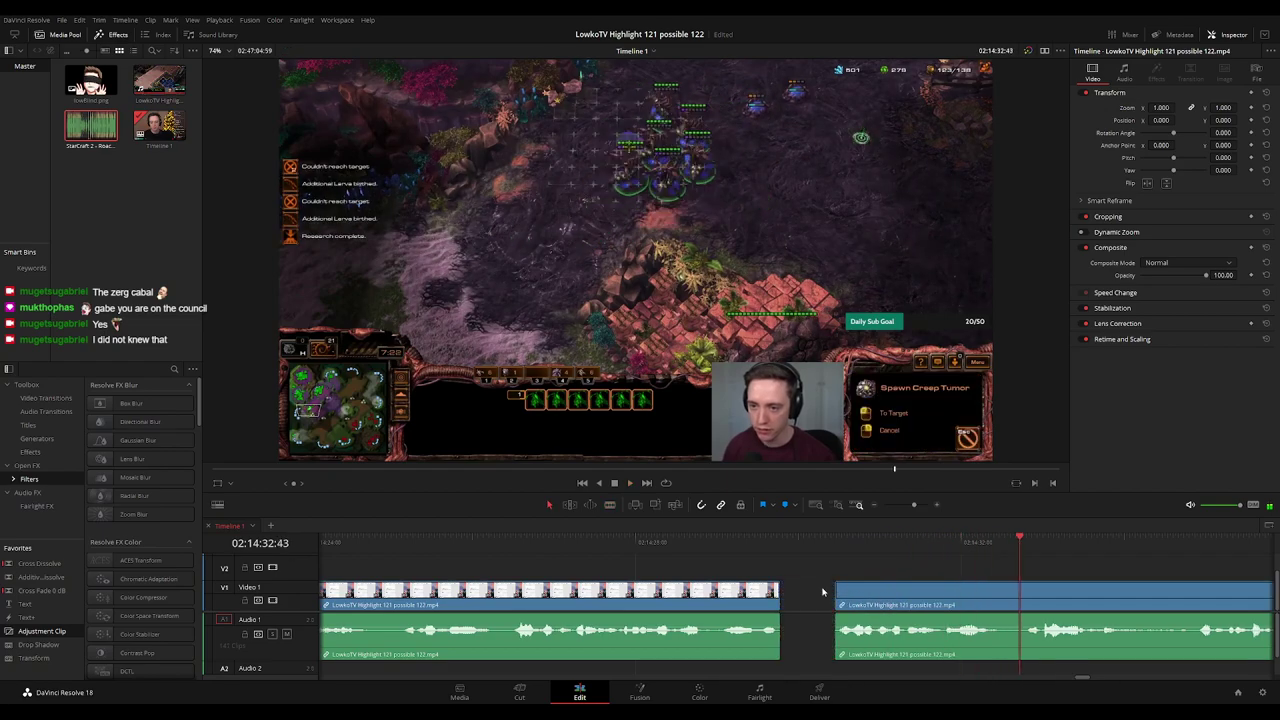
{"action": "left_click", "coordinate": [823, 592]}
{"action": "key", "text": "BackSpace"}
Colour the Reddit clip ending at the 02:14:29 cut green.
{"action": "scroll", "coordinate": [846, 586], "scroll_direction": "down", "scroll_amount": 4}
{"action": "left_click", "coordinate": [741, 597]}
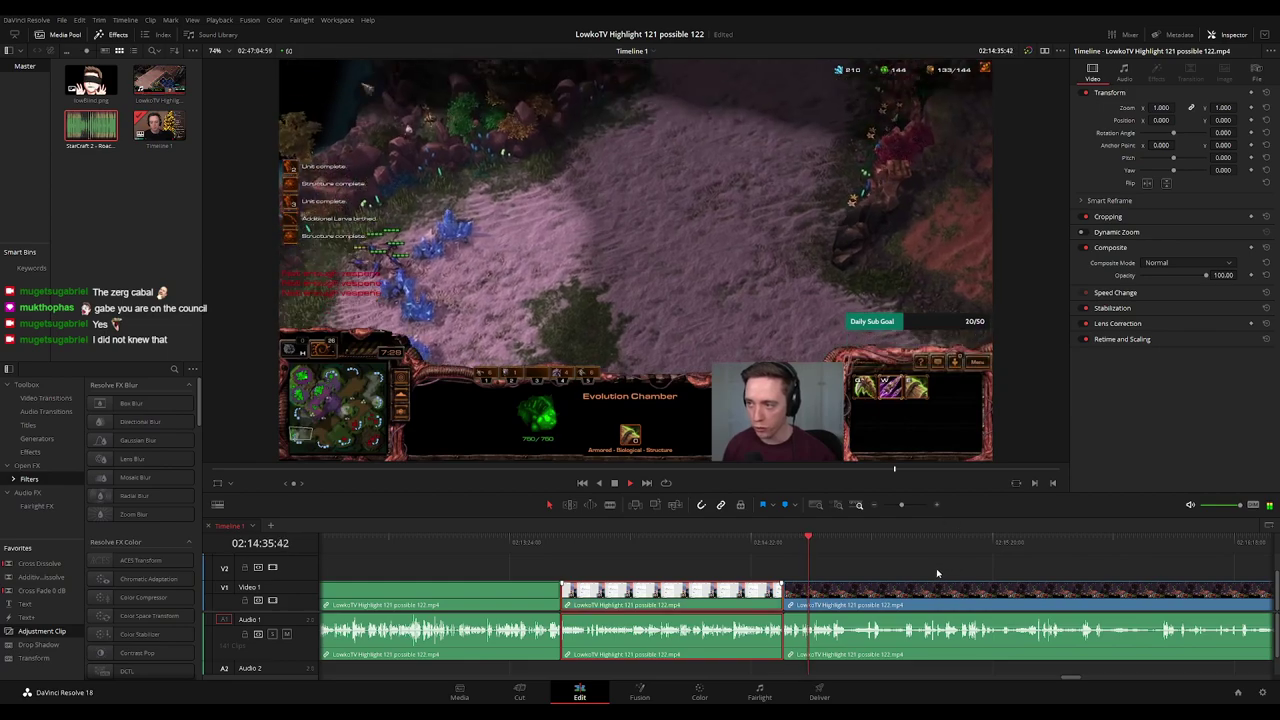
{"action": "left_click", "coordinate": [948, 569]}
{"action": "left_click_drag", "start_coordinate": [950, 569], "coordinate": [598, 552]}
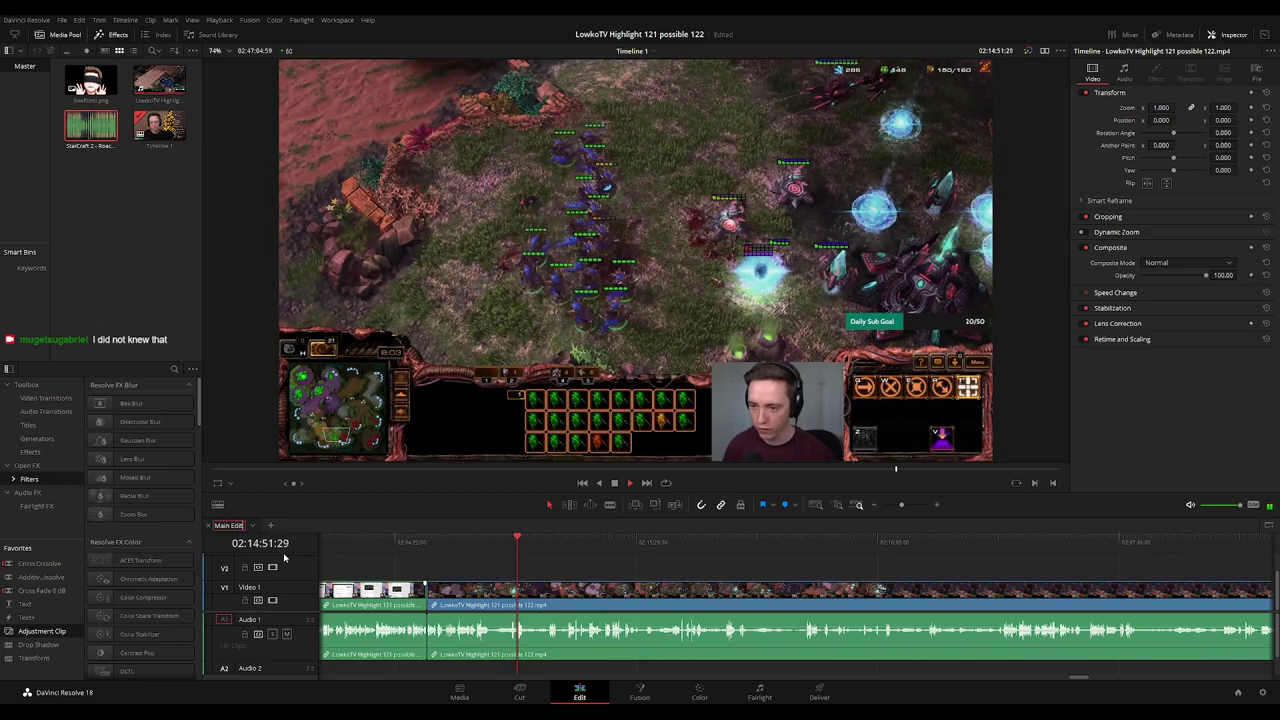
Rename Timeline 1 as "Main Edit Timeline".
{"action": "type", "text": "Timeline"}
{"action": "key", "text": "Return"}
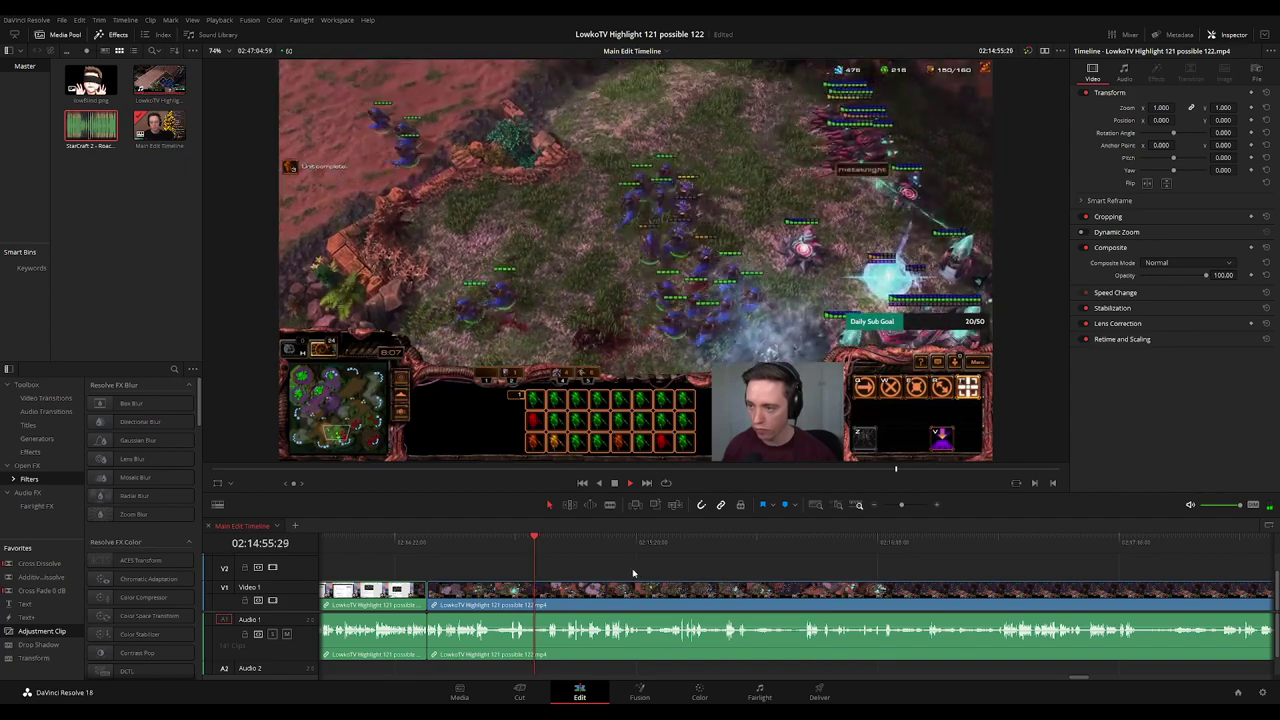
Review the StarCraft gameplay against Protoss, from about 02:14:55 to 02:15:43, for passages worth keeping or cutting.
{"action": "scroll", "coordinate": [606, 569], "scroll_direction": "right", "scroll_amount": 1}
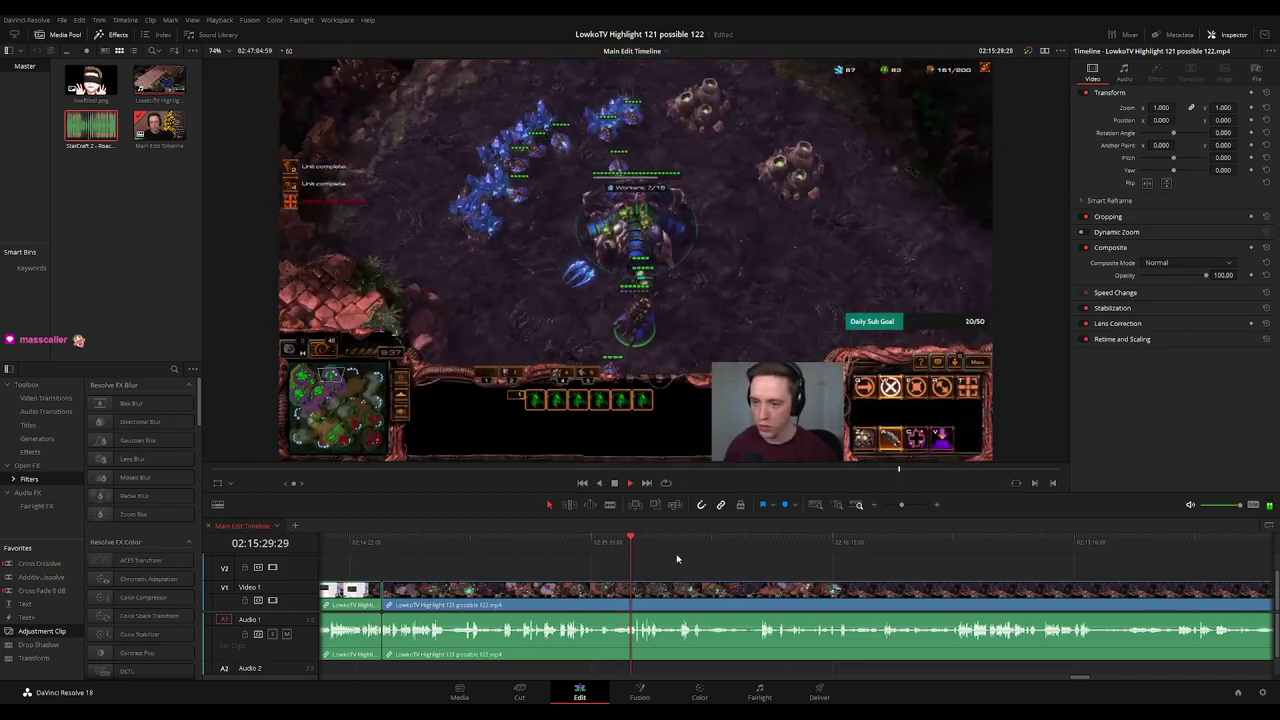
{"action": "scroll", "coordinate": [606, 563], "scroll_direction": "right", "scroll_amount": 2}
{"action": "scroll", "coordinate": [711, 560], "scroll_direction": "down", "scroll_amount": 6}
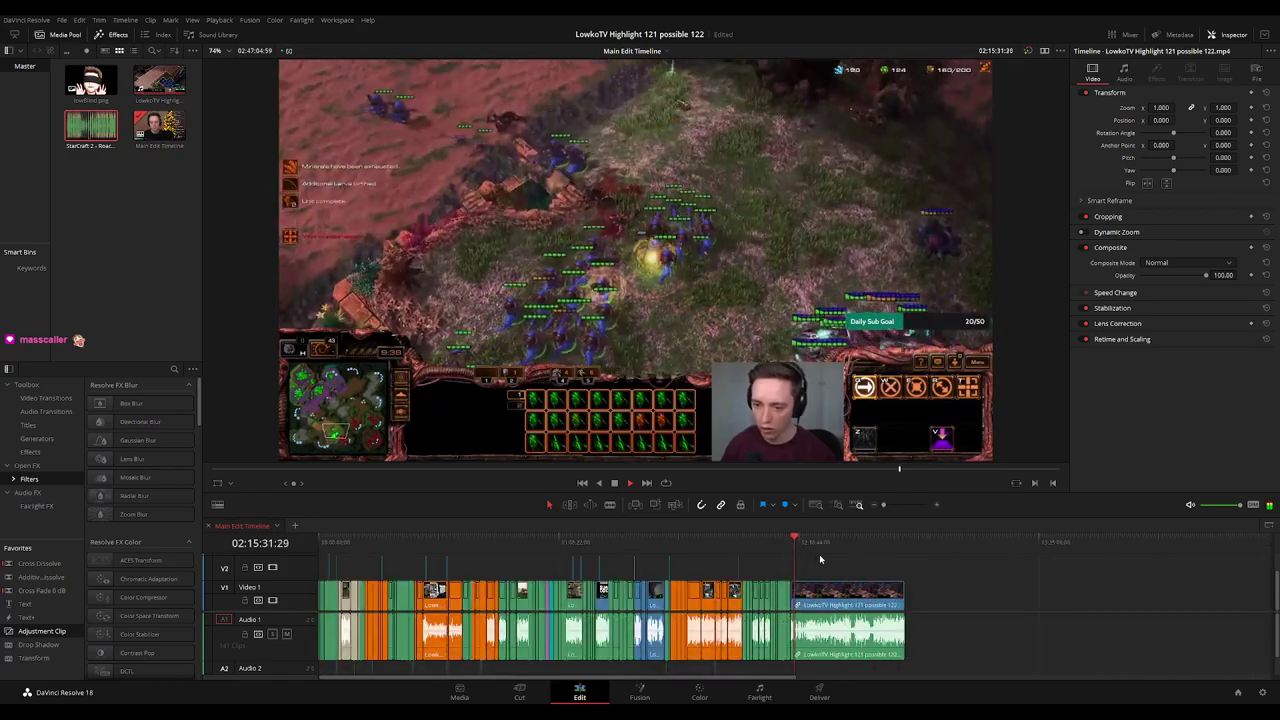
{"action": "scroll", "coordinate": [819, 554], "scroll_direction": "up", "scroll_amount": 5}
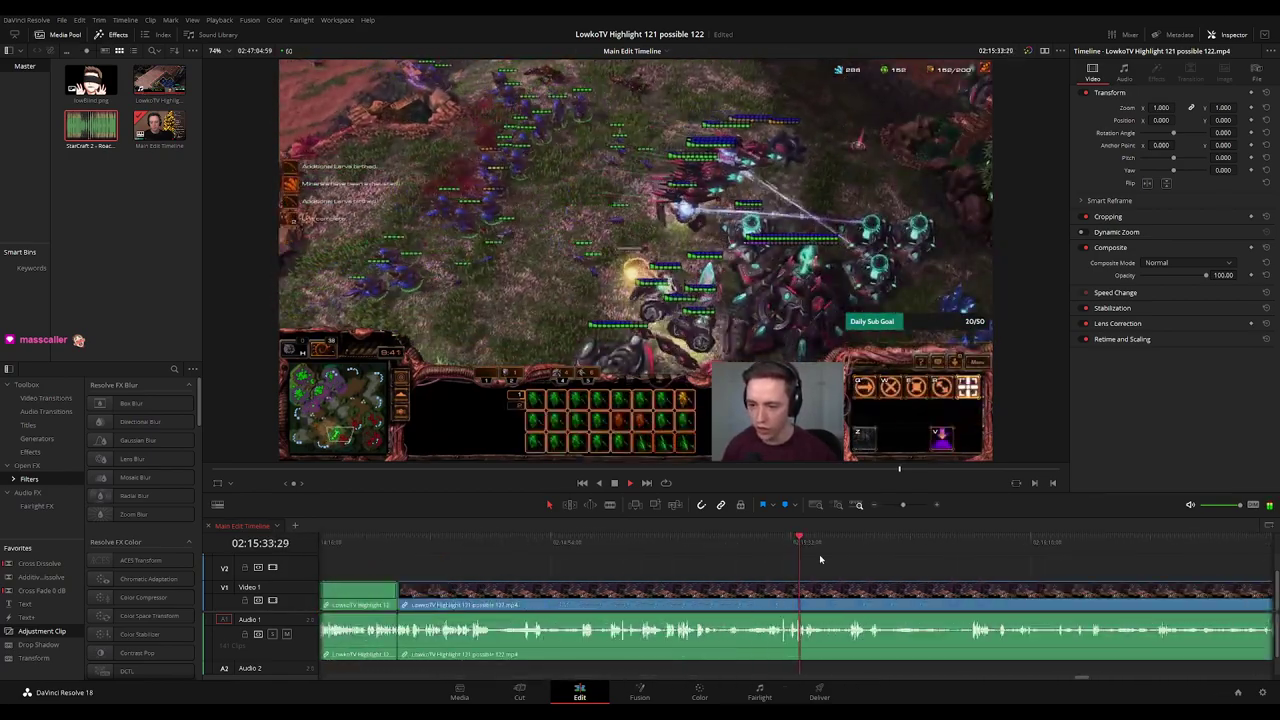
{"action": "scroll", "coordinate": [815, 562], "scroll_direction": "right", "scroll_amount": 3}
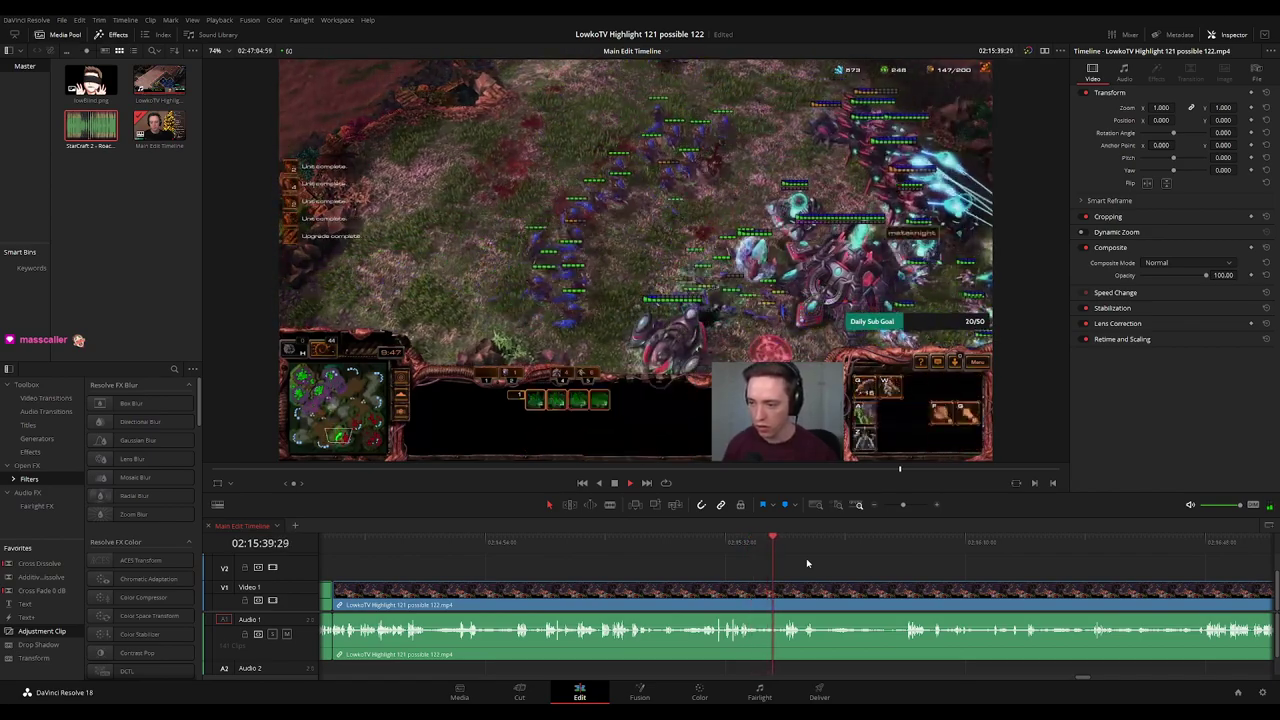
{"action": "scroll", "coordinate": [724, 558], "scroll_direction": "right", "scroll_amount": 3}
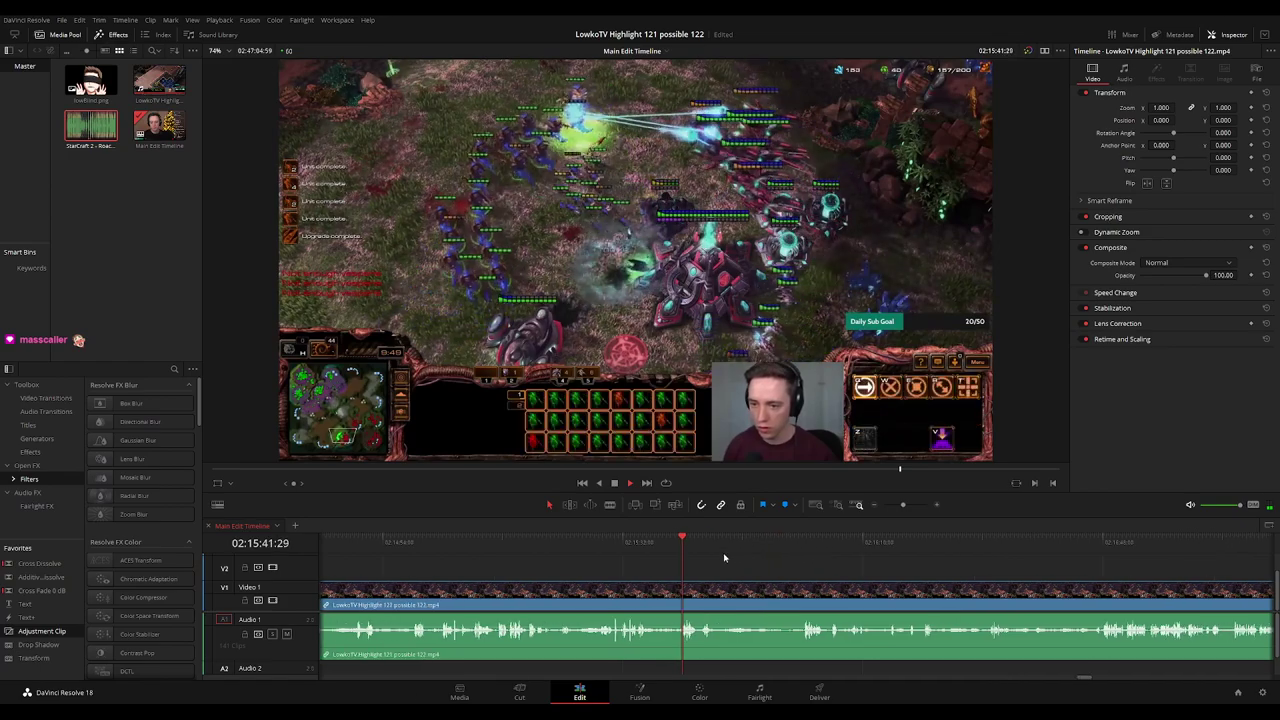
{"action": "scroll", "coordinate": [710, 557], "scroll_direction": "right", "scroll_amount": 3}
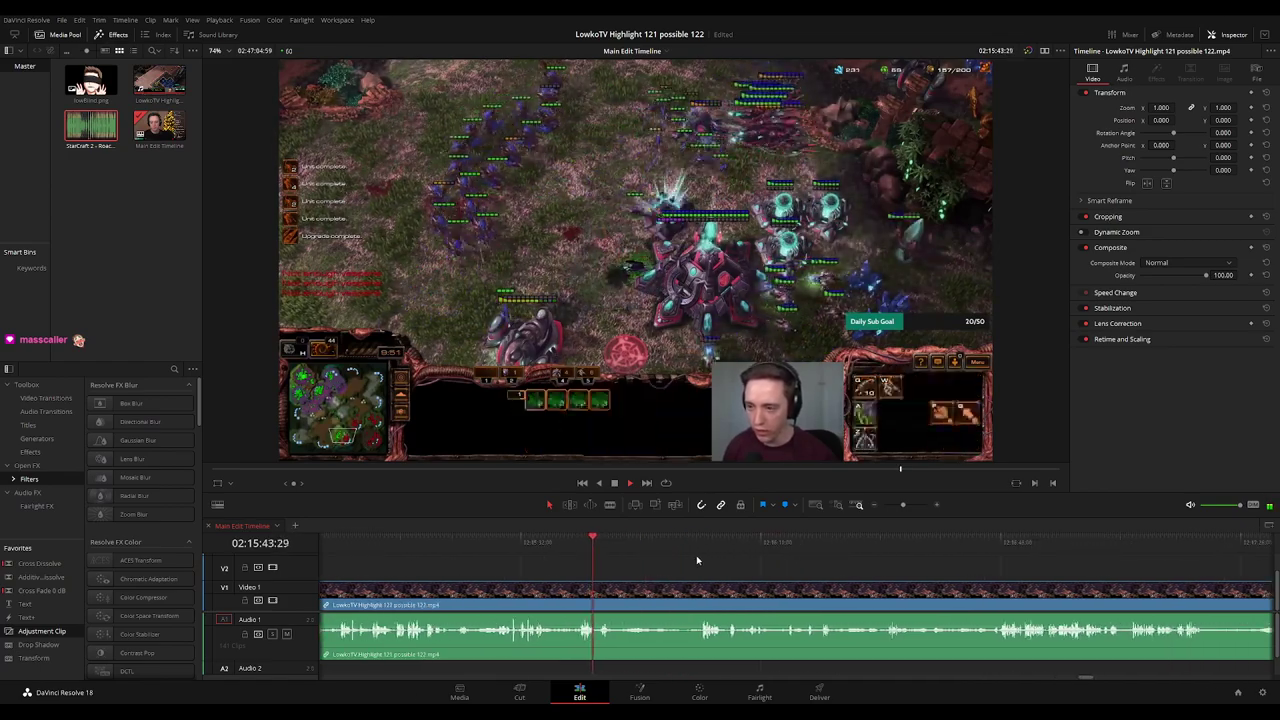
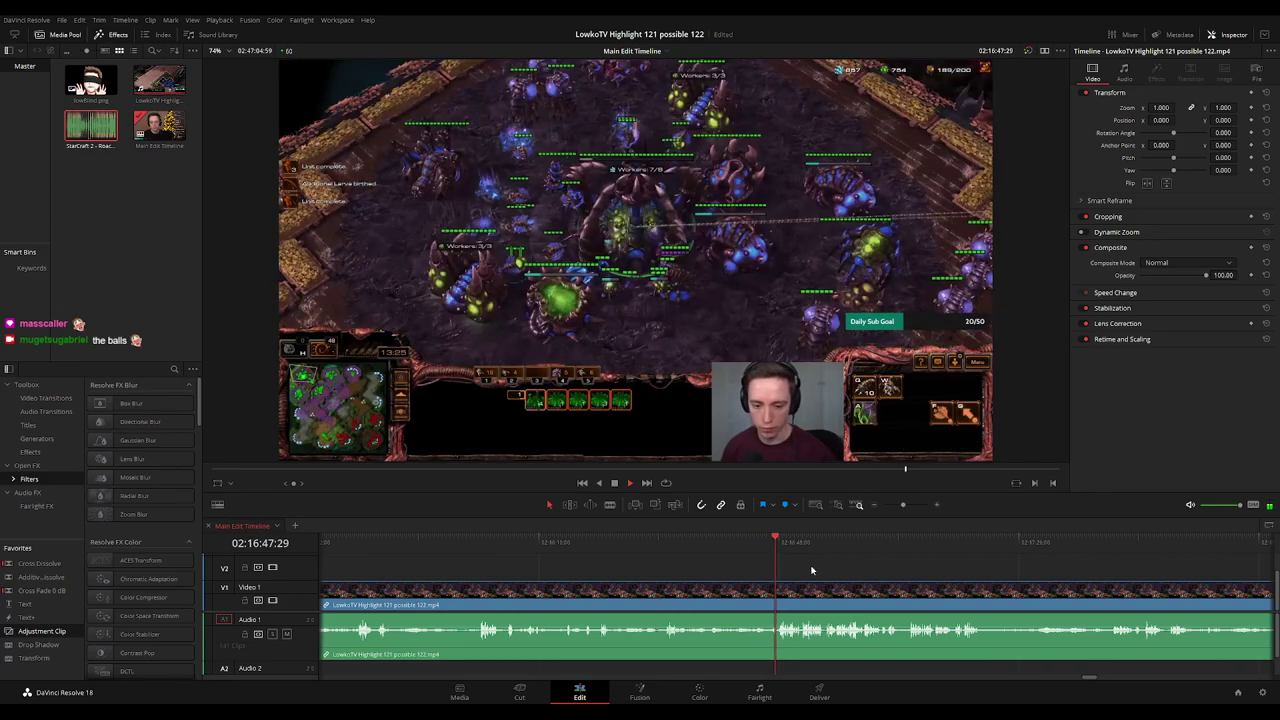
Review the StarCraft gameplay from about 02:16:47 to 02:18:18 for passages worth keeping or cutting.
{"action": "left_click_drag", "start_coordinate": [775, 569], "coordinate": [680, 567]}
{"action": "scroll", "coordinate": [784, 565], "scroll_direction": "right", "scroll_amount": 2}
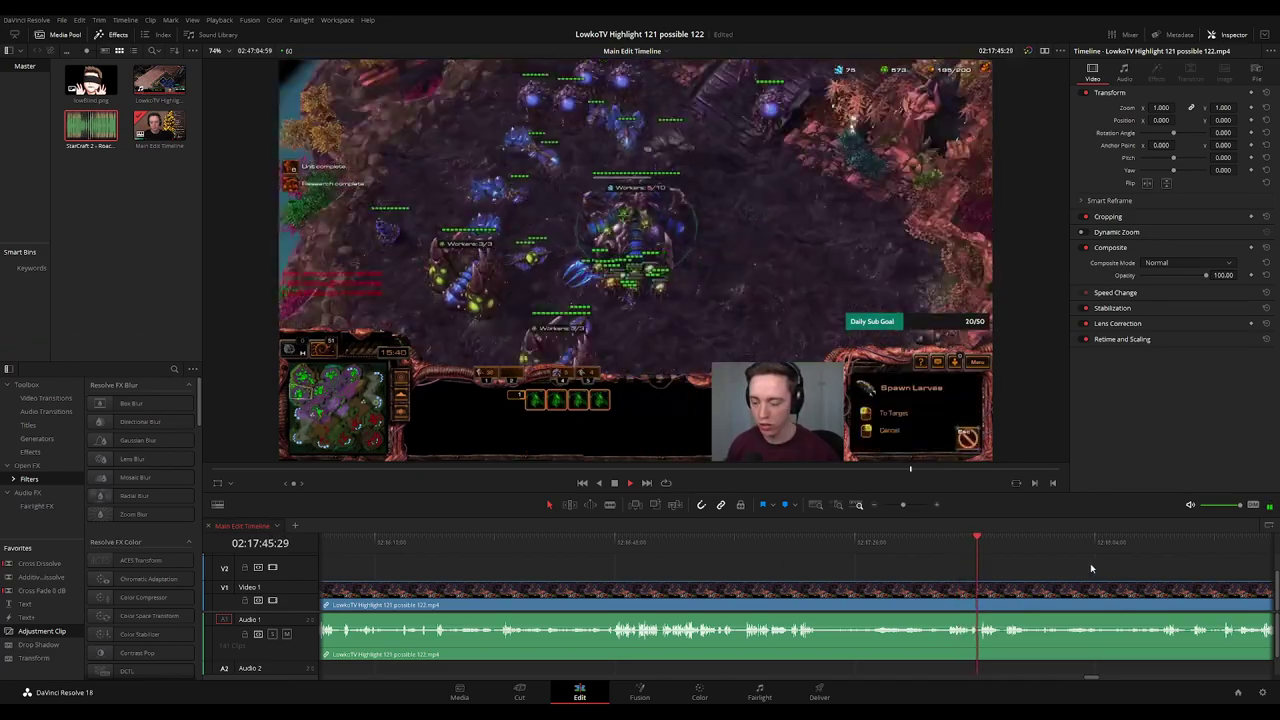
{"action": "left_click_drag", "start_coordinate": [1091, 568], "coordinate": [586, 546]}
{"action": "key", "text": "ctrl+="}
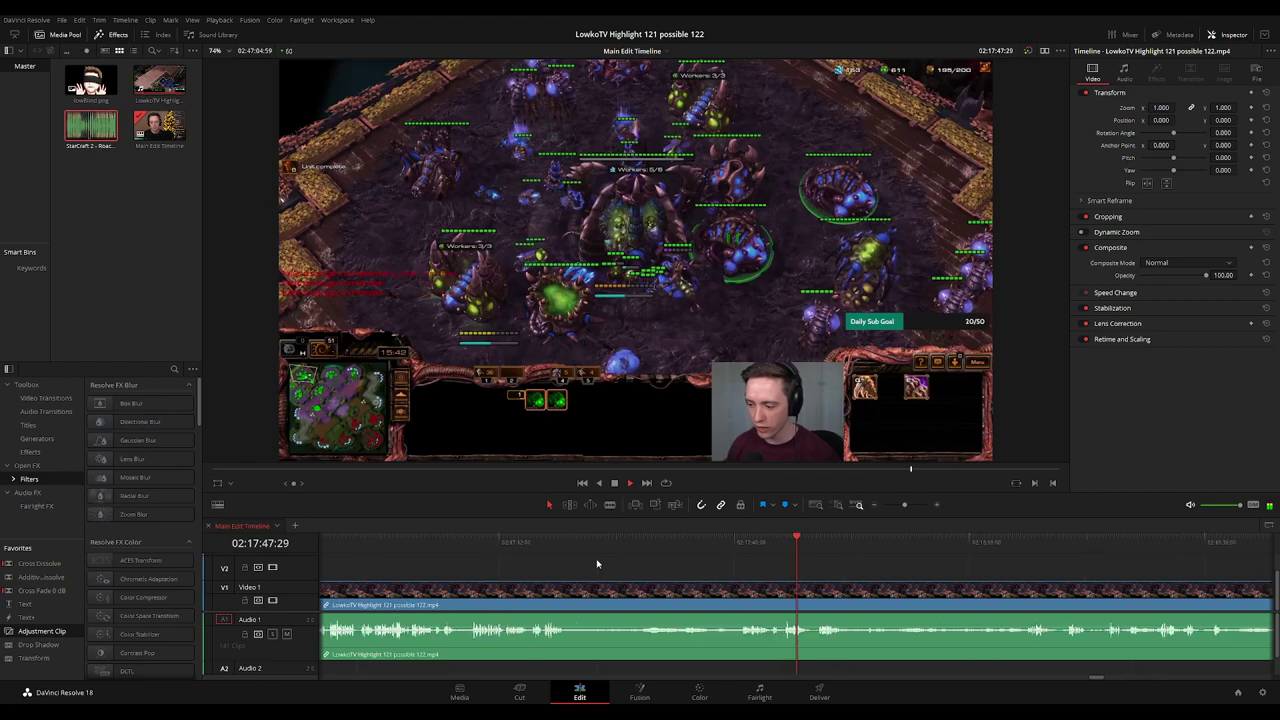
{"action": "scroll", "coordinate": [747, 551], "scroll_direction": "right", "scroll_amount": 3}
{"action": "left_click", "coordinate": [629, 545]}
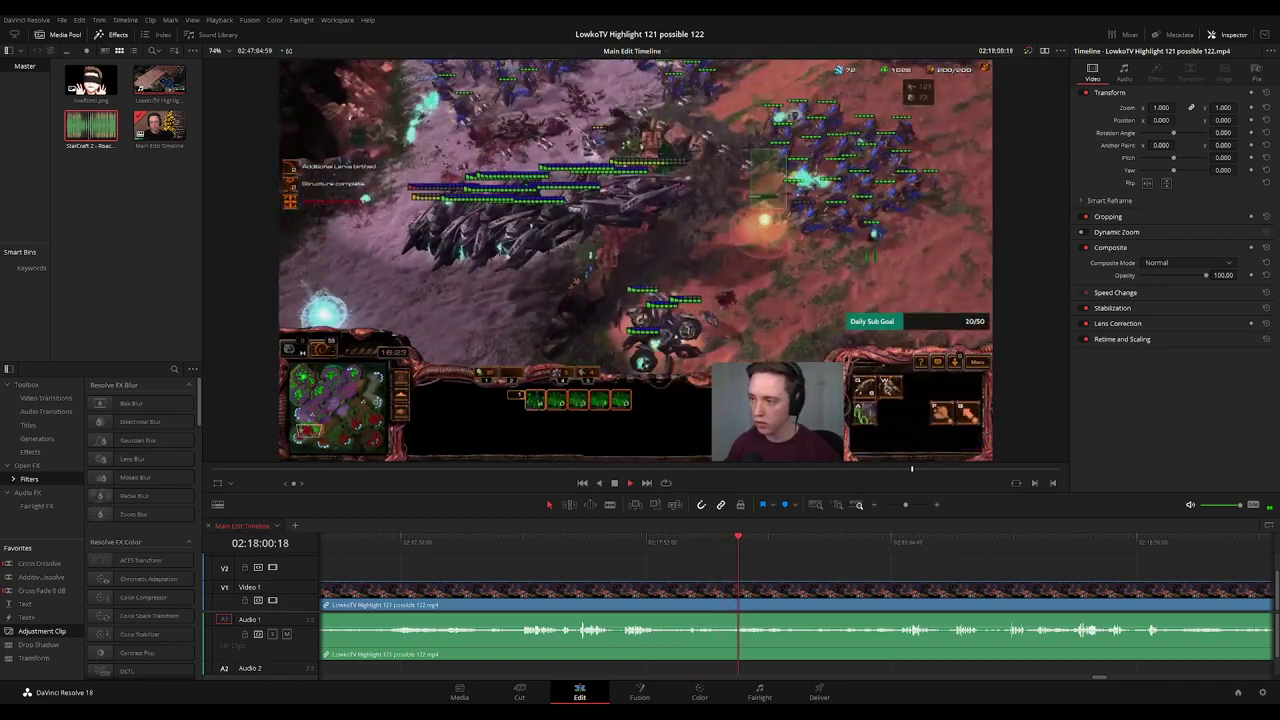
{"action": "left_click_drag", "start_coordinate": [820, 566], "coordinate": [531, 553]}
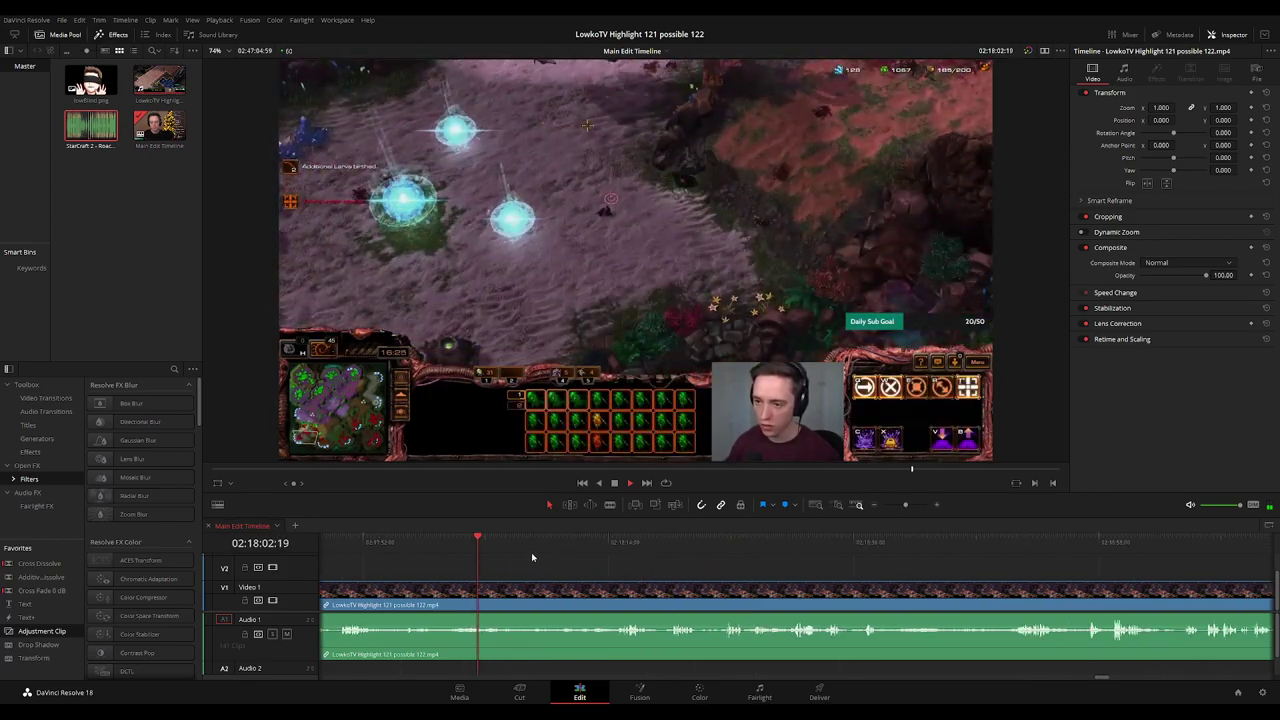
{"action": "left_click", "coordinate": [504, 546]}
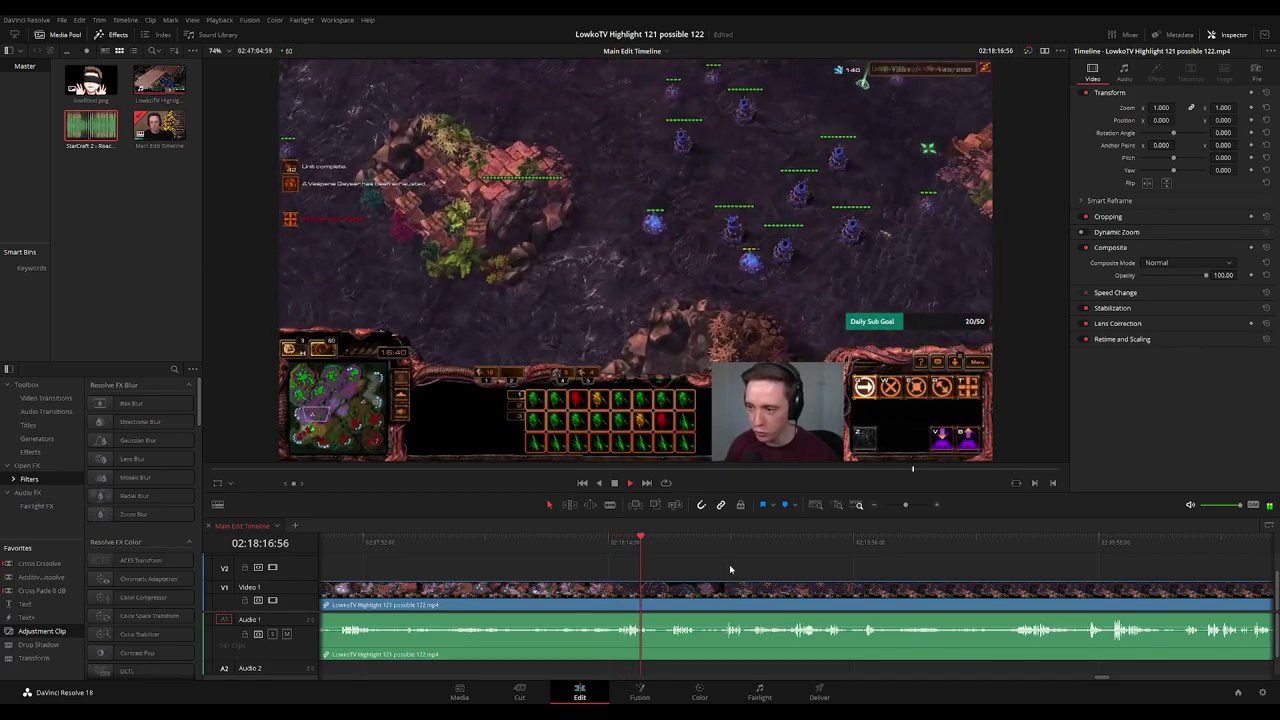
{"action": "scroll", "coordinate": [729, 566], "scroll_direction": "down", "scroll_amount": 5}
{"action": "scroll", "coordinate": [795, 569], "scroll_direction": "up", "scroll_amount": 5}
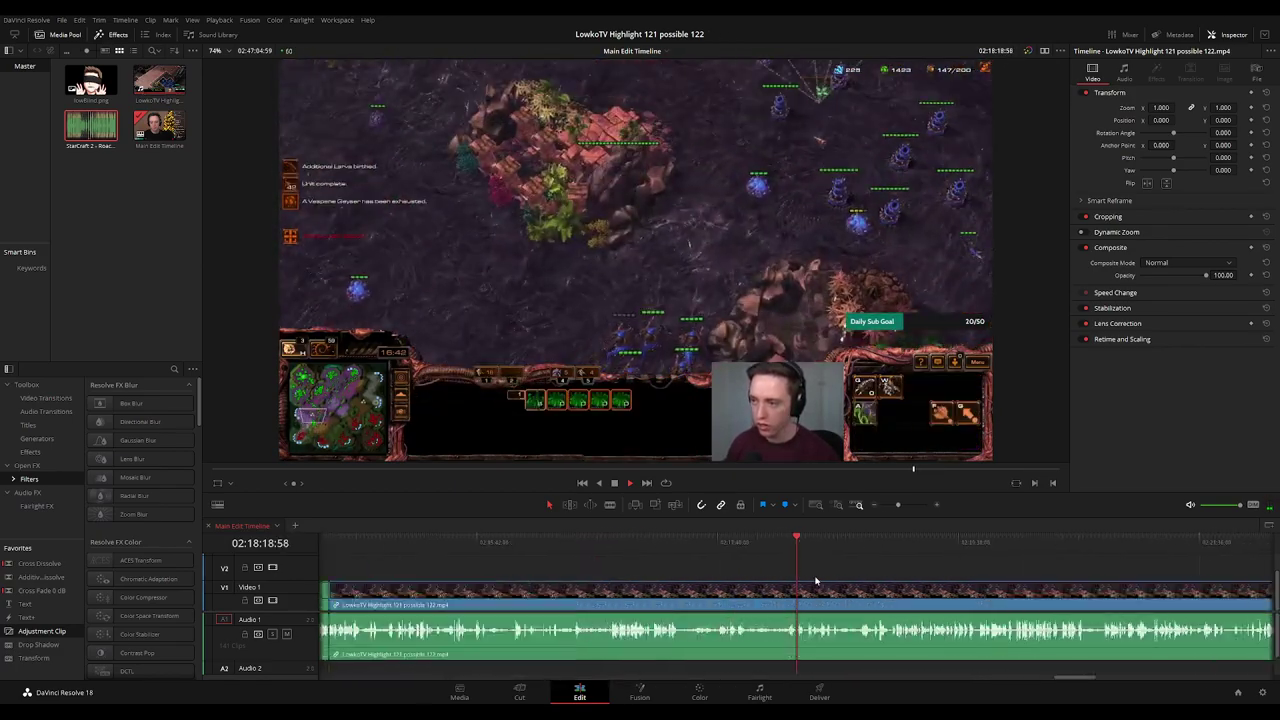
Cut out the passage from about 02:18:22 to 02:18:25 during the StarCraft battle and close the gap it leaves.
{"action": "key", "text": "b"}
{"action": "left_click", "coordinate": [536, 598]}
{"action": "left_click", "coordinate": [591, 598]}
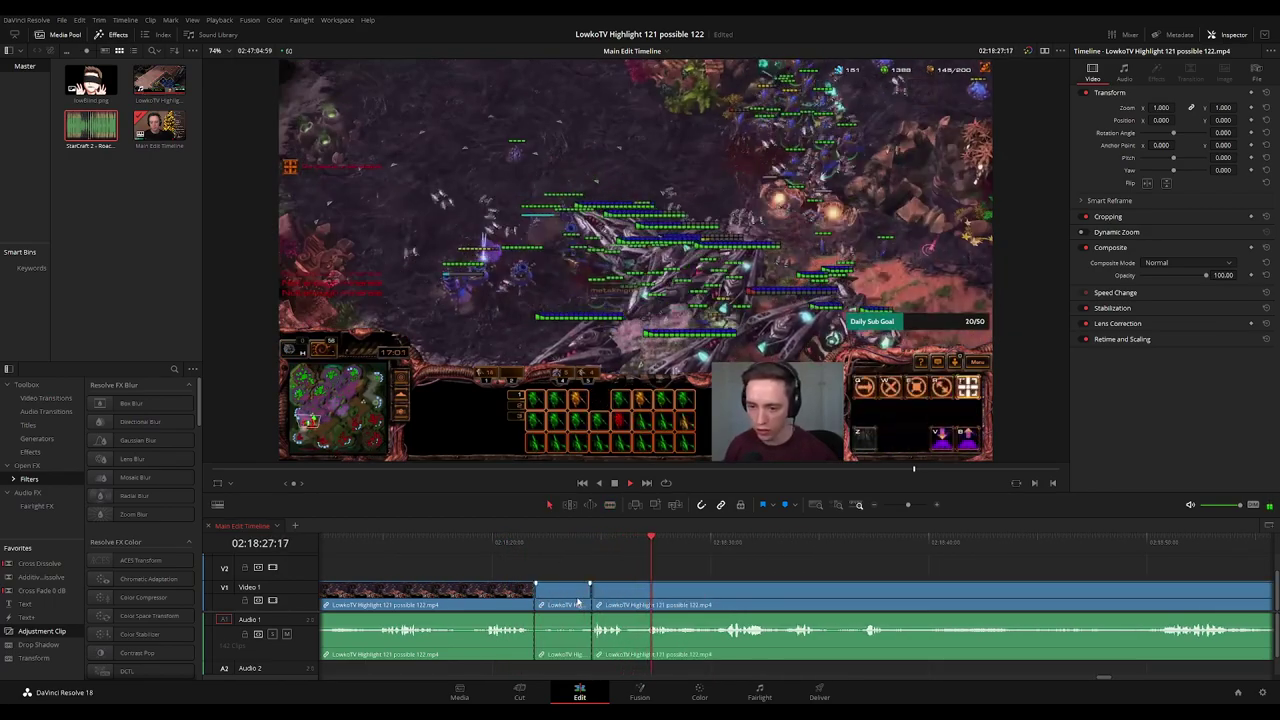
{"action": "key", "text": "a"}
{"action": "left_click", "coordinate": [577, 601]}
{"action": "key", "text": "Delete"}
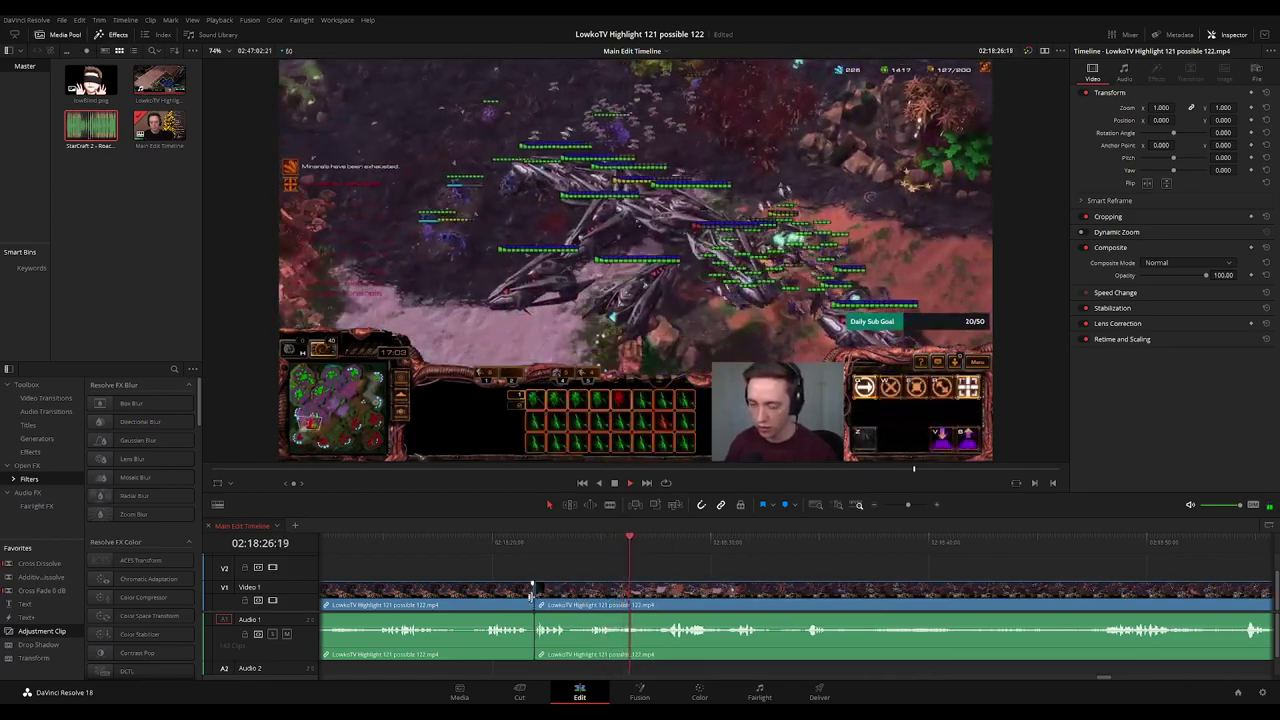
Colour the StarCraft gameplay clip ending at the 02:18:22 cut blue.
{"action": "key", "text": "ctrl+minus"}
{"action": "key", "text": "ctrl+minus"}
{"action": "key", "text": "ctrl+minus"}
{"action": "key", "text": "ctrl+minus"}
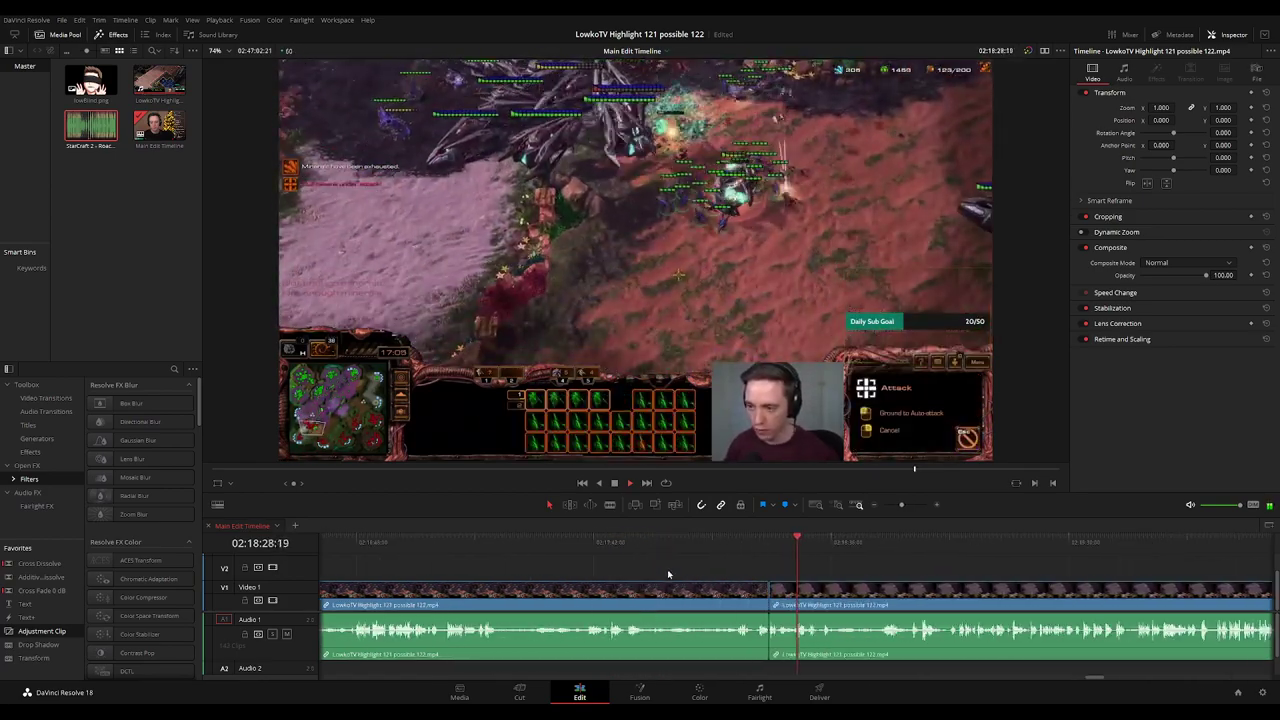
{"action": "scroll", "coordinate": [701, 586], "scroll_direction": "down", "scroll_amount": 8}
{"action": "scroll", "coordinate": [780, 588], "scroll_direction": "up", "scroll_amount": 6}
{"action": "left_click", "coordinate": [734, 597]}
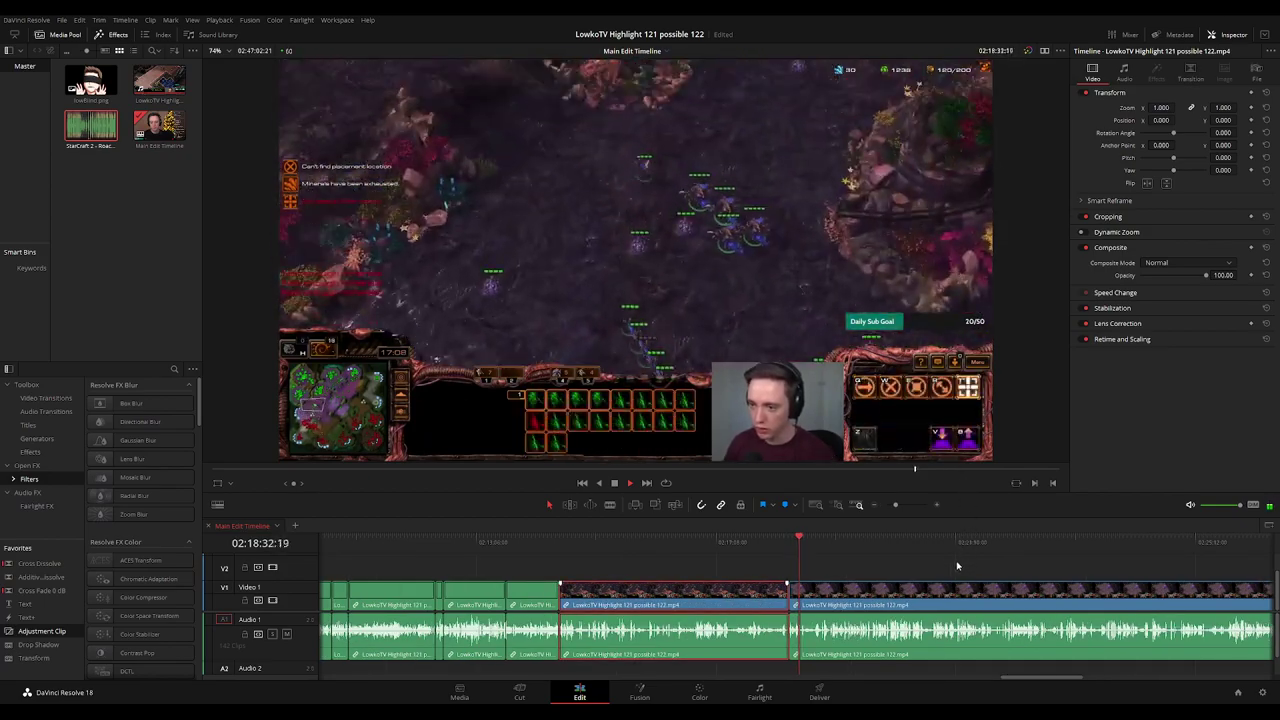
{"action": "left_click", "coordinate": [944, 575]}
Review the rest of the match from about 02:18:34 to the defeat screen near 02:19:08.
{"action": "scroll", "coordinate": [903, 580], "scroll_direction": "down", "scroll_amount": 4}
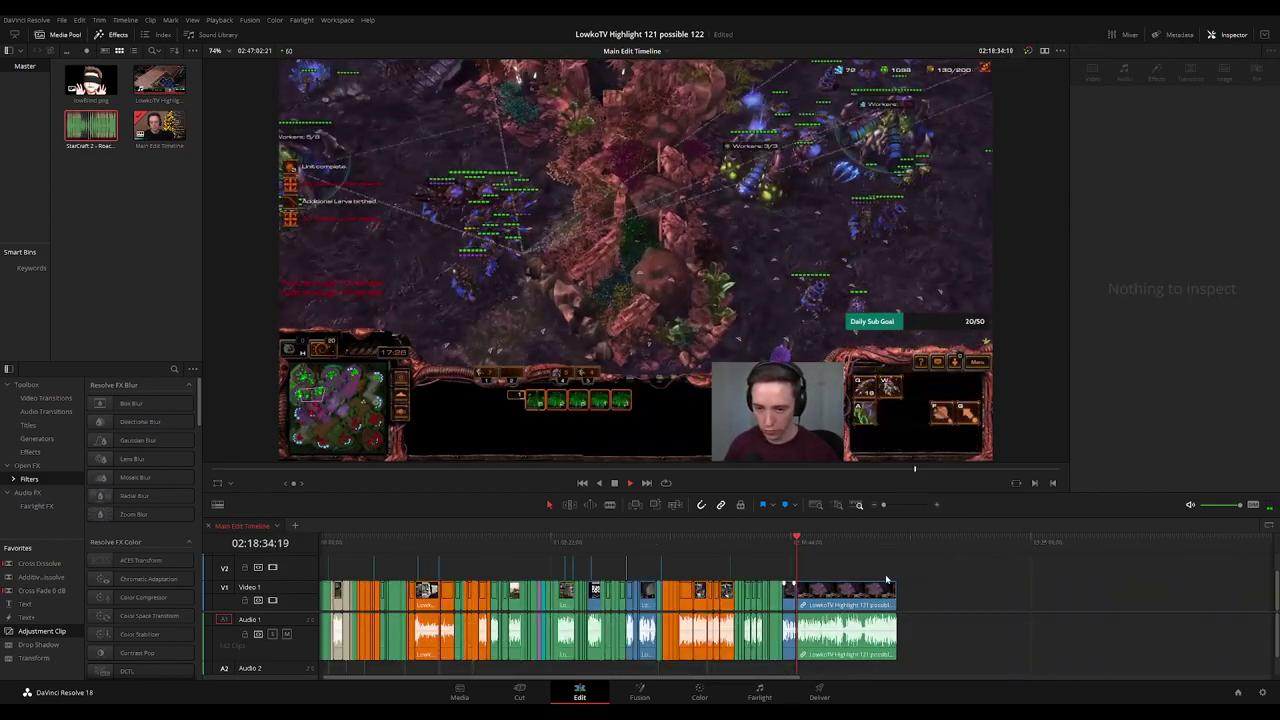
{"action": "scroll", "coordinate": [886, 579], "scroll_direction": "up", "scroll_amount": 4}
{"action": "scroll", "coordinate": [886, 579], "scroll_direction": "up", "scroll_amount": 3}
{"action": "scroll", "coordinate": [777, 572], "scroll_direction": "right", "scroll_amount": 2}
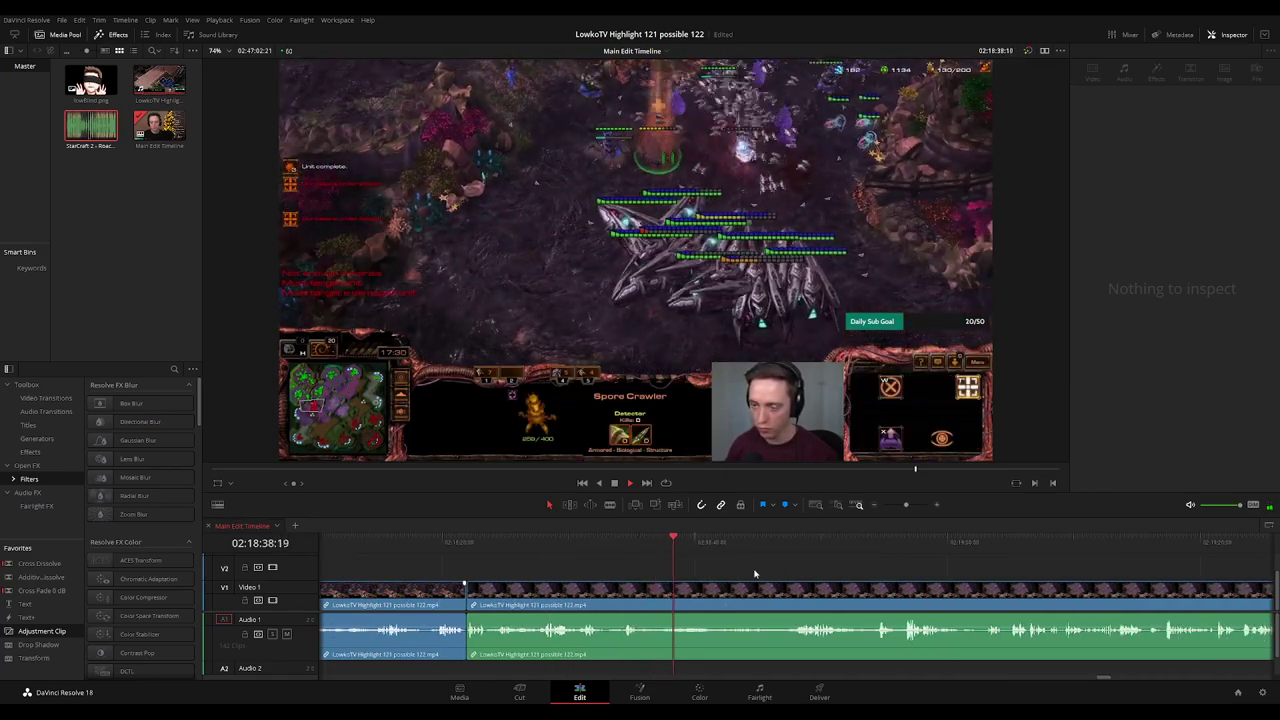
{"action": "scroll", "coordinate": [760, 575], "scroll_direction": "down", "scroll_amount": 1}
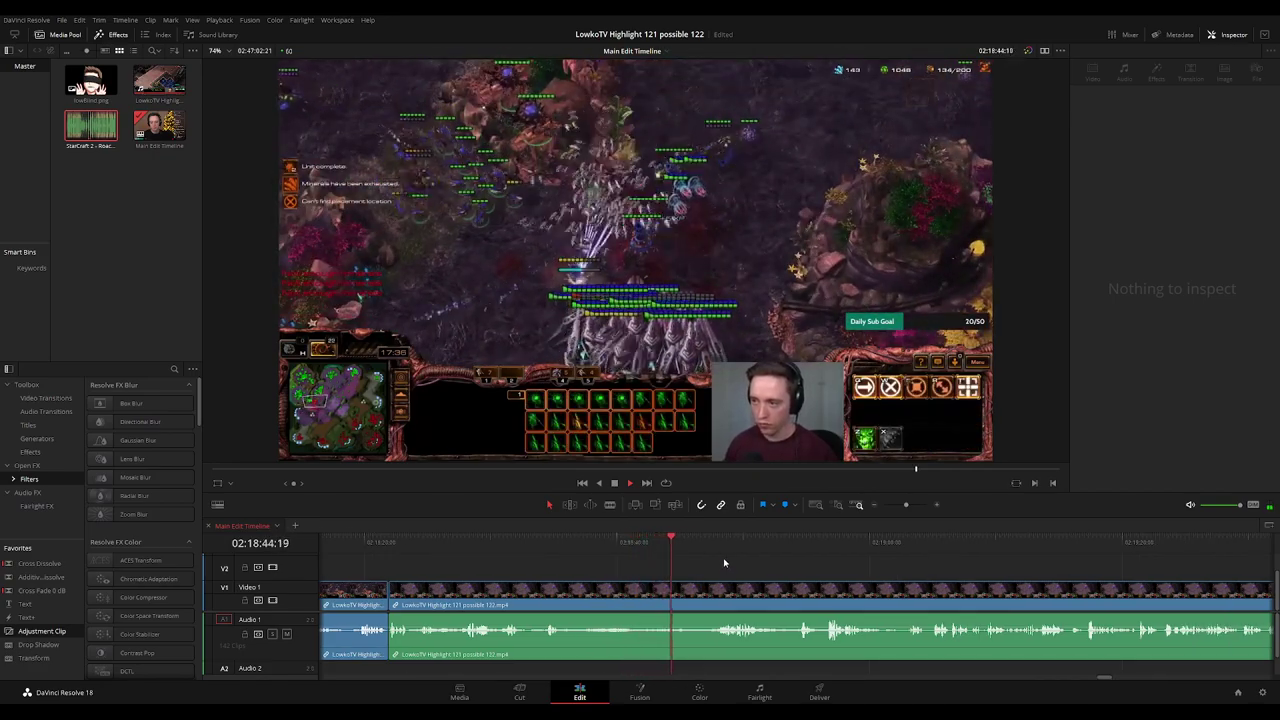
{"action": "left_click", "coordinate": [715, 545]}
{"action": "scroll", "coordinate": [725, 555], "scroll_direction": "down", "scroll_amount": 2}
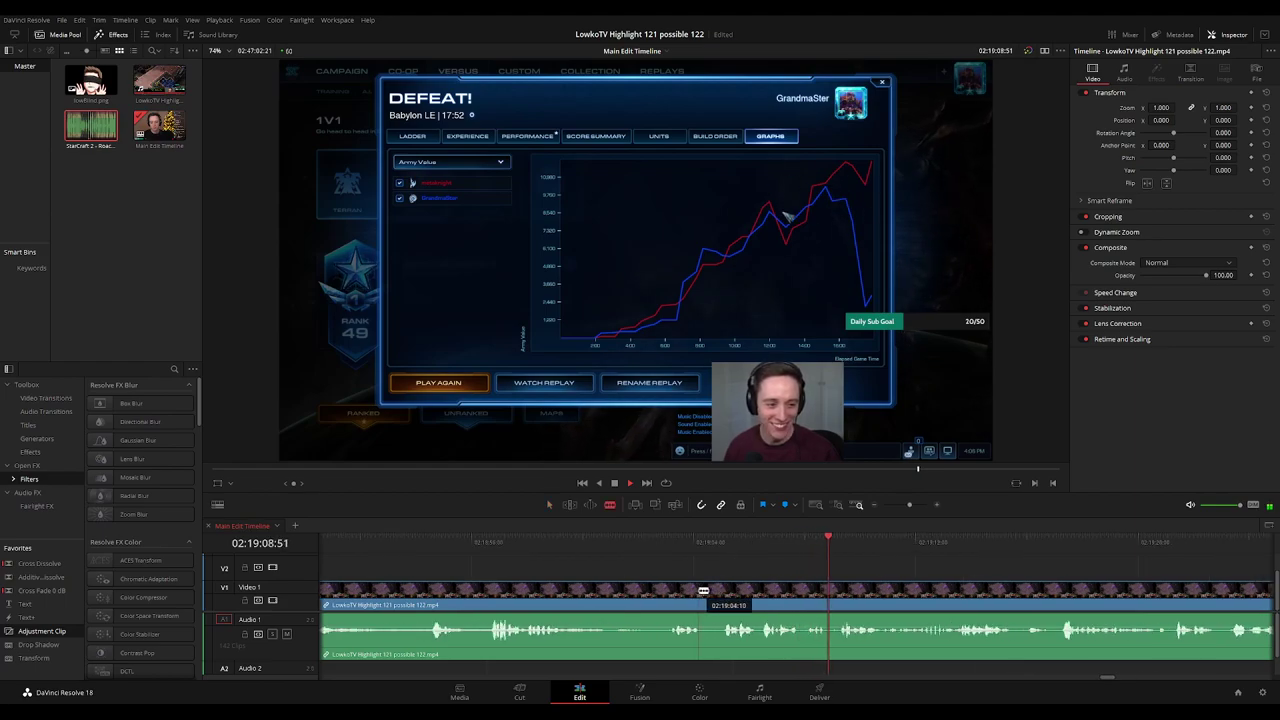
Cut out about one second from 02:19:04 to 02:19:05, closing the gap, and colour the clip before the cut blue.
{"action": "left_click", "coordinate": [700, 592]}
{"action": "left_click", "coordinate": [722, 592]}
{"action": "key", "text": "a"}
{"action": "left_click", "coordinate": [711, 597]}
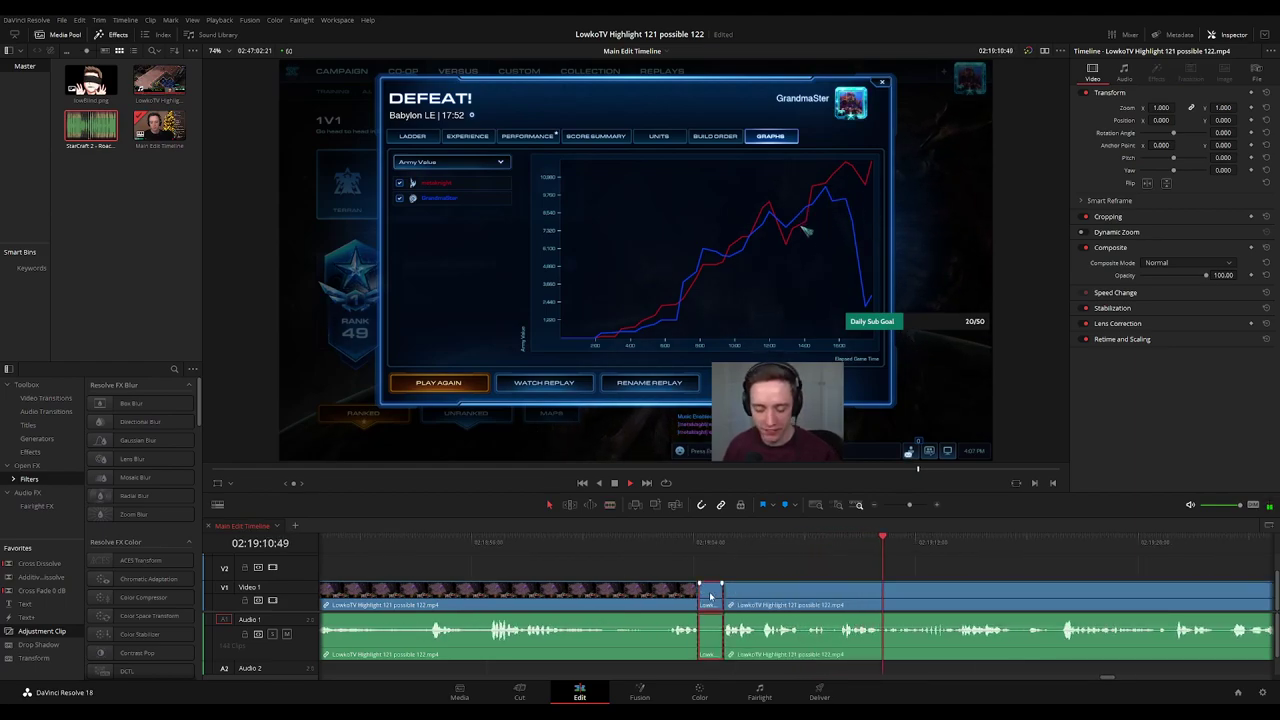
{"action": "key", "text": "Delete"}
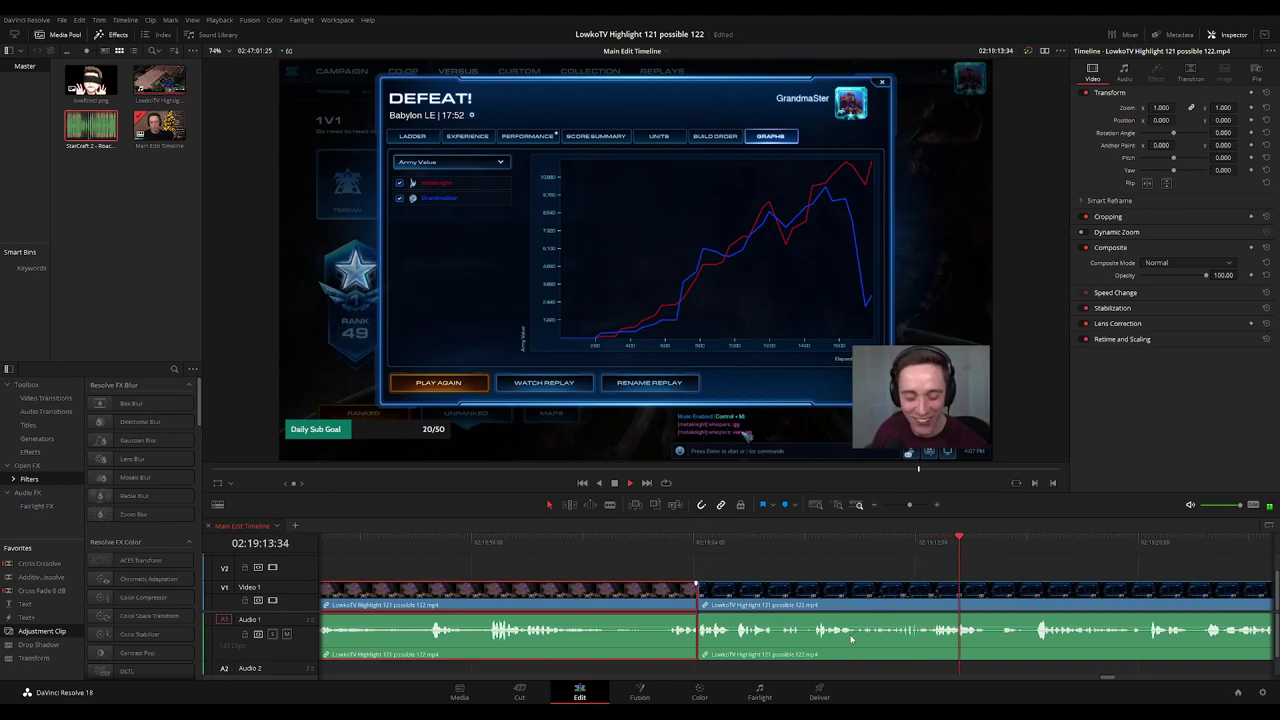
{"action": "key", "text": "d"}
{"action": "left_click", "coordinate": [1034, 577]}
Review the post-match statistics discussion from about 02:19:15 to 02:19:33 for pauses to cut.
{"action": "left_click_drag", "start_coordinate": [1024, 565], "coordinate": [490, 568]}
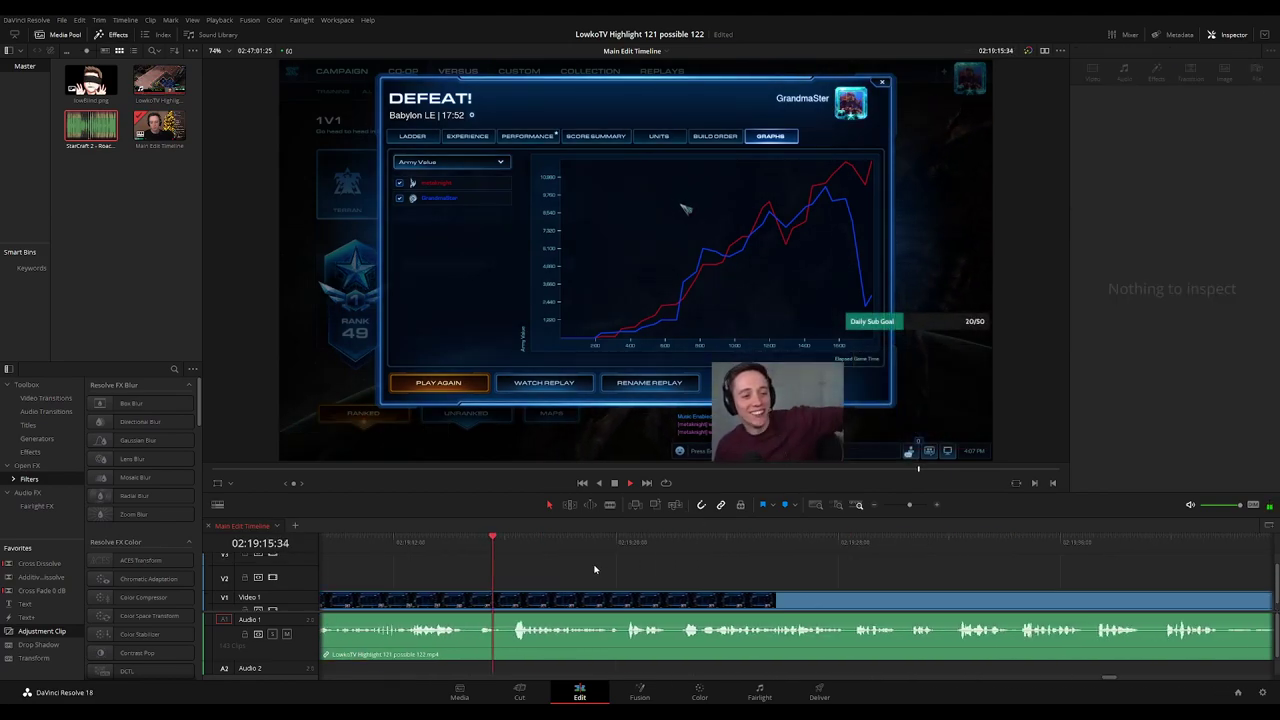
{"action": "left_click_drag", "start_coordinate": [724, 579], "coordinate": [646, 569]}
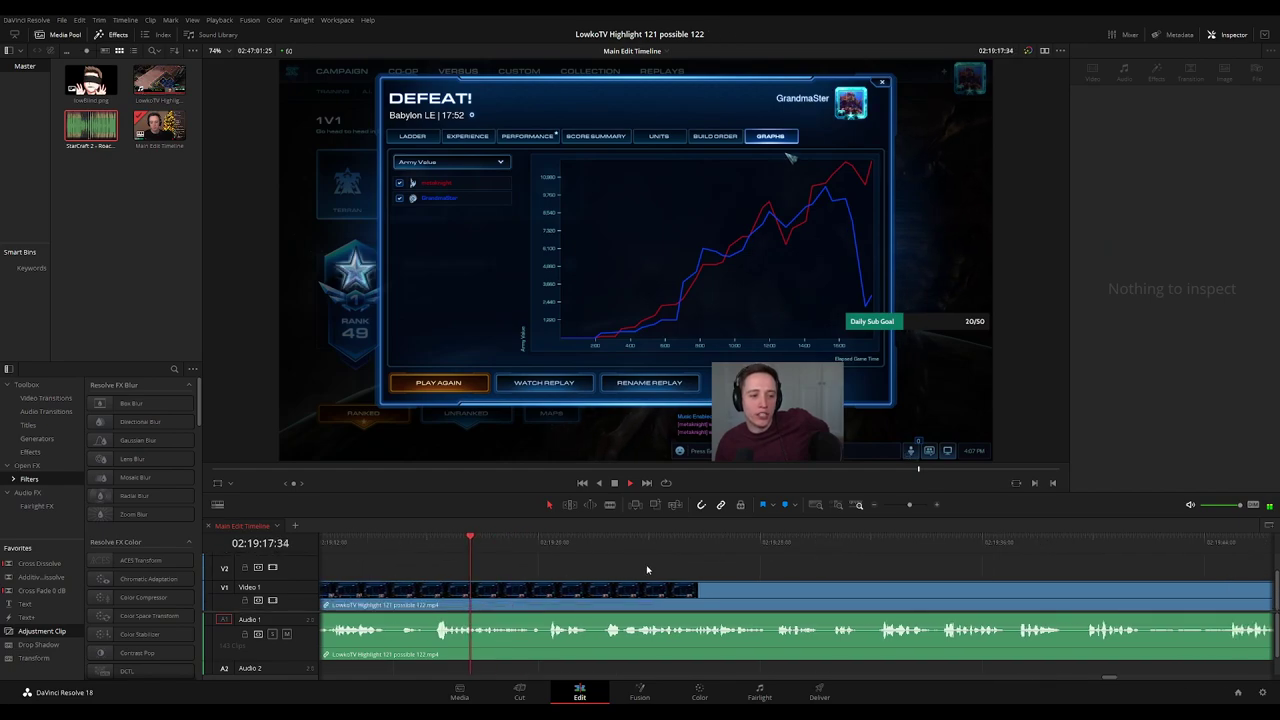
{"action": "key", "text": "ctrl+minus"}
{"action": "key", "text": "ctrl+minus"}
{"action": "key", "text": "ctrl+minus"}
{"action": "key", "text": "ctrl+minus"}
{"action": "key", "text": "ctrl+minus"}
{"action": "key", "text": "ctrl+minus"}
{"action": "key", "text": "ctrl+minus"}
{"action": "key", "text": "ctrl+minus"}
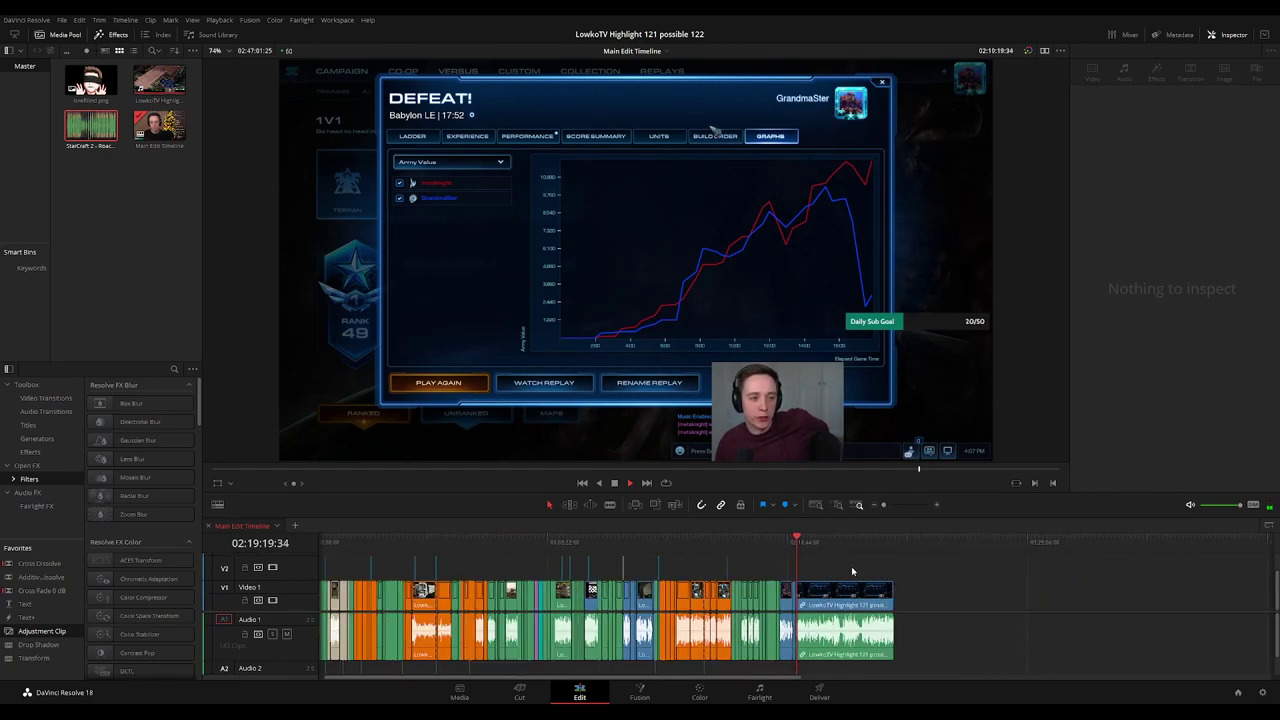
{"action": "scroll", "coordinate": [851, 566], "scroll_direction": "up", "scroll_amount": 4}
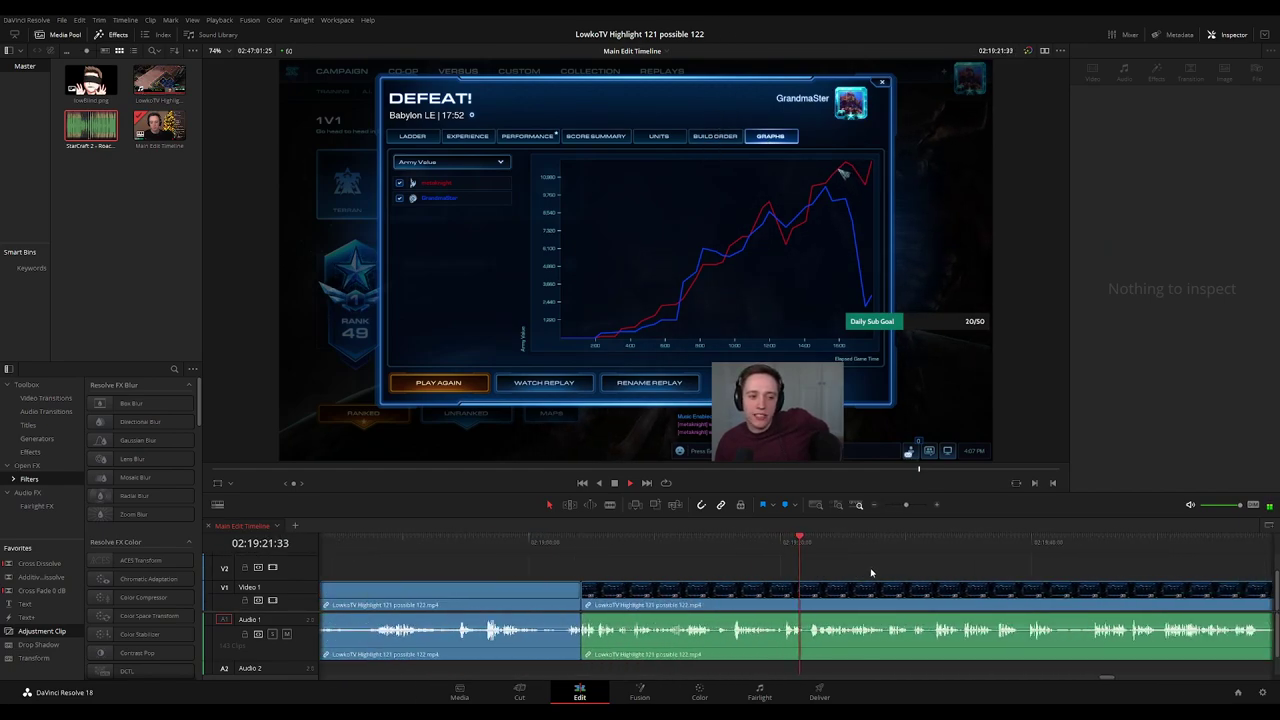
{"action": "scroll", "coordinate": [941, 569], "scroll_direction": "right", "scroll_amount": 8}
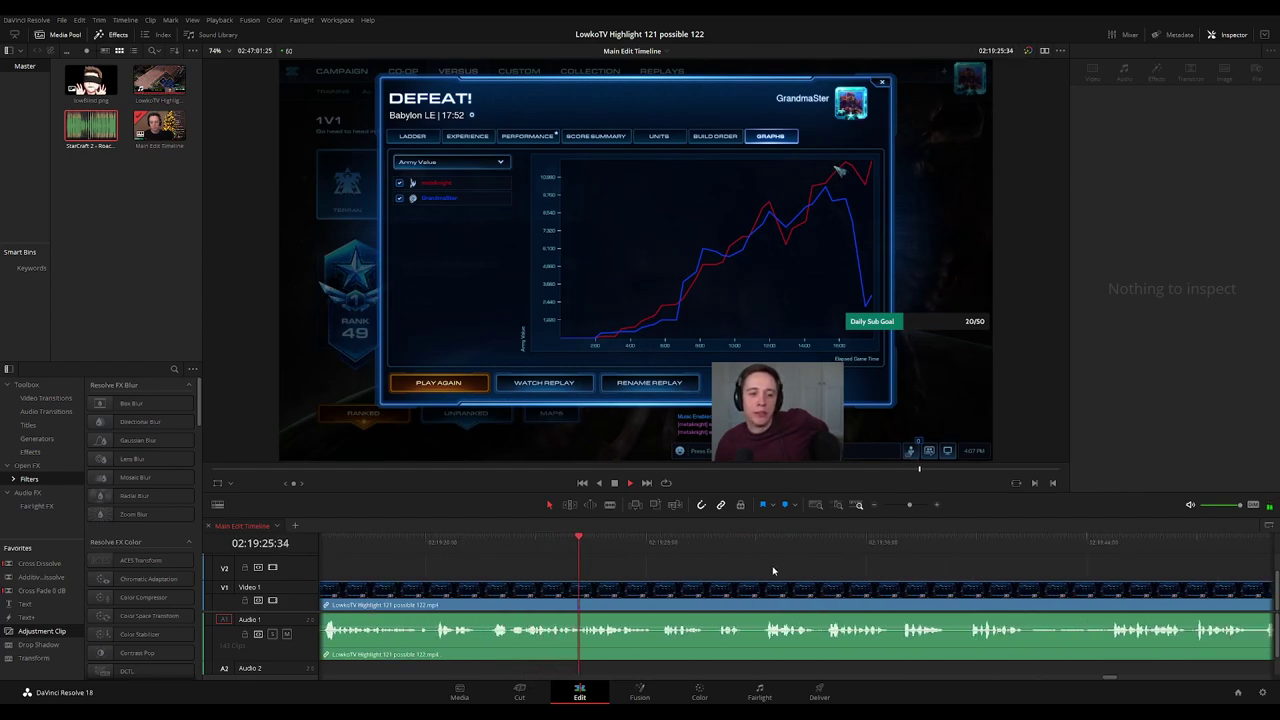
{"action": "scroll", "coordinate": [715, 569], "scroll_direction": "right", "scroll_amount": 3}
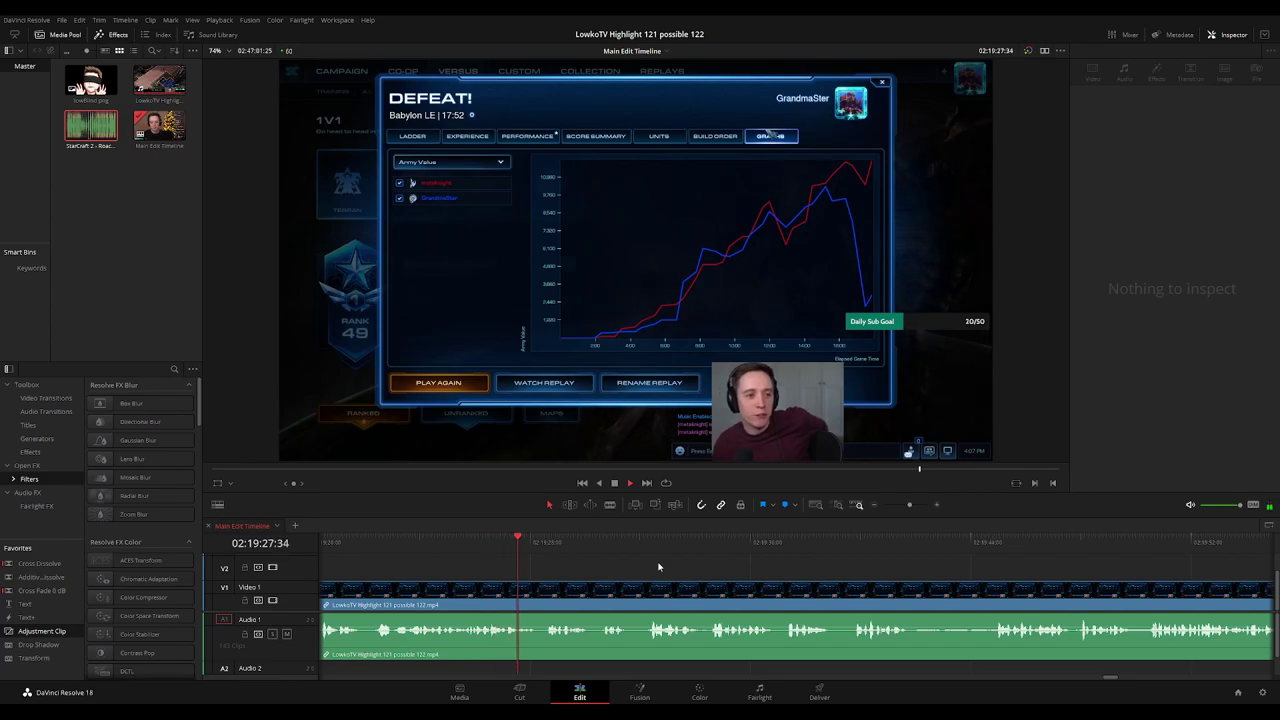
{"action": "scroll", "coordinate": [629, 571], "scroll_direction": "right", "scroll_amount": 3}
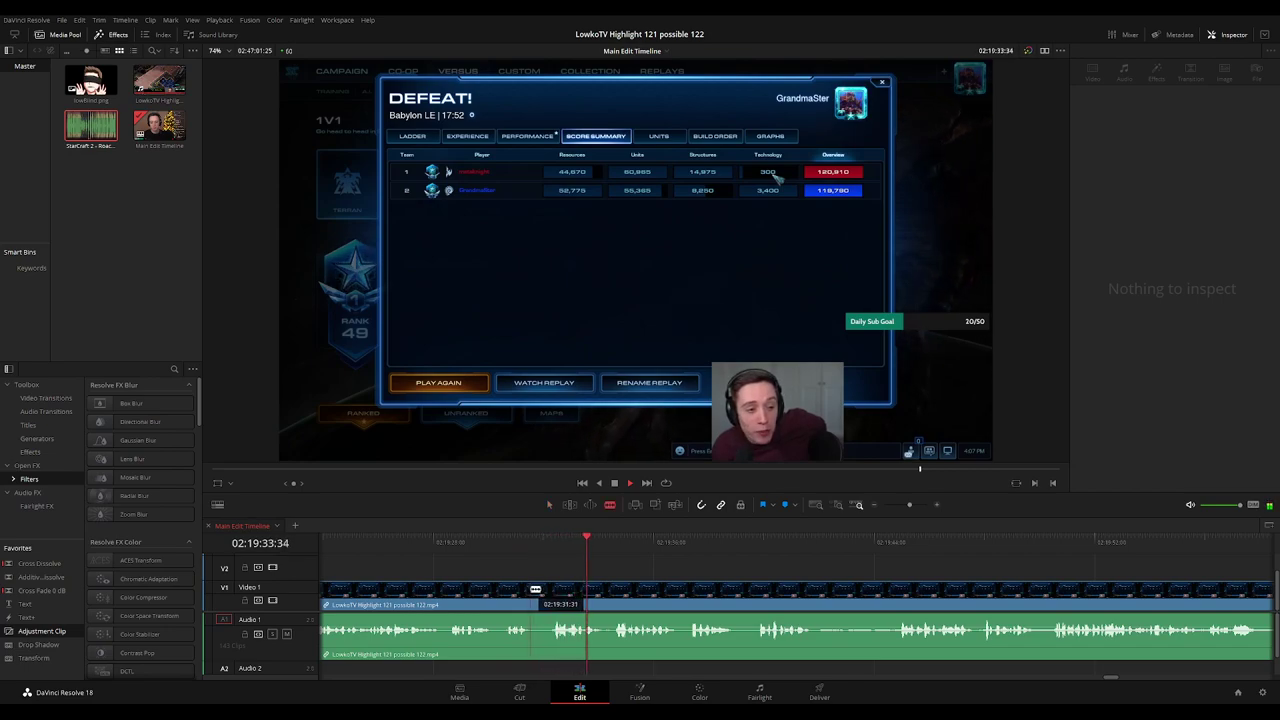
Review the opening of the match replay from about 02:19:41 to 02:20:03.
{"action": "left_click_drag", "start_coordinate": [708, 569], "coordinate": [608, 573]}
{"action": "scroll", "coordinate": [605, 573], "scroll_direction": "right", "scroll_amount": 2}
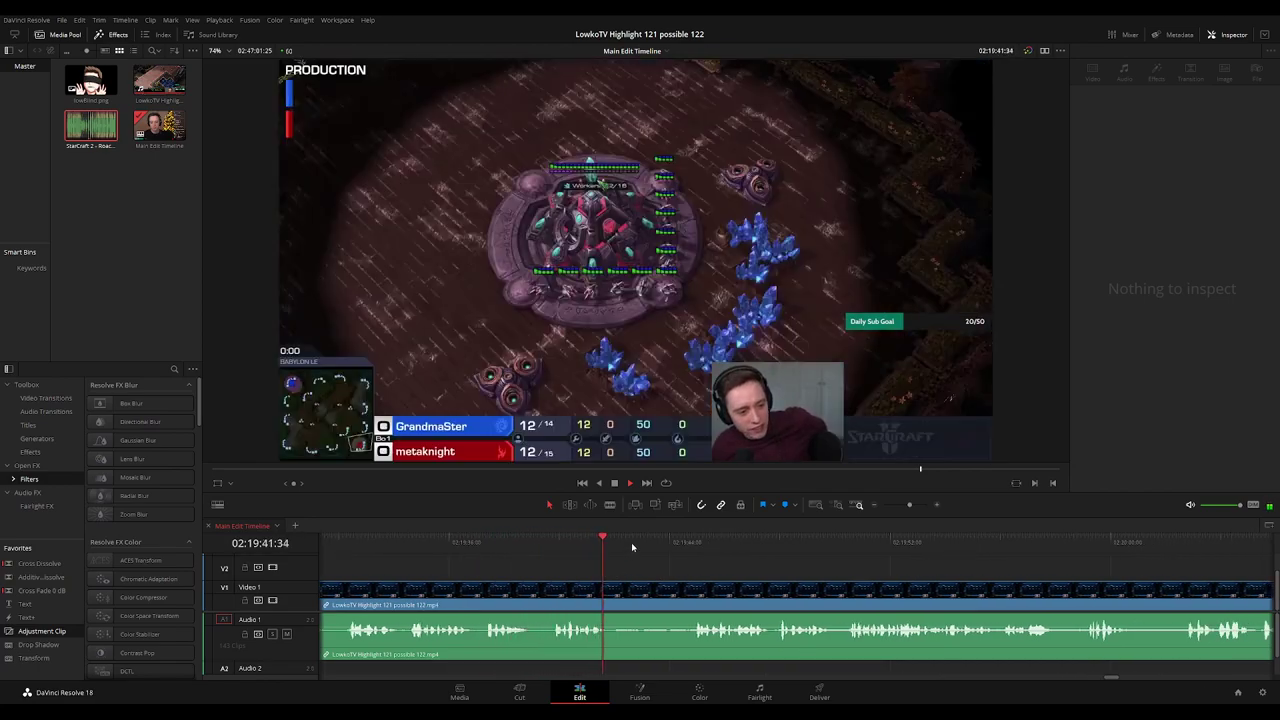
{"action": "left_click", "coordinate": [669, 540]}
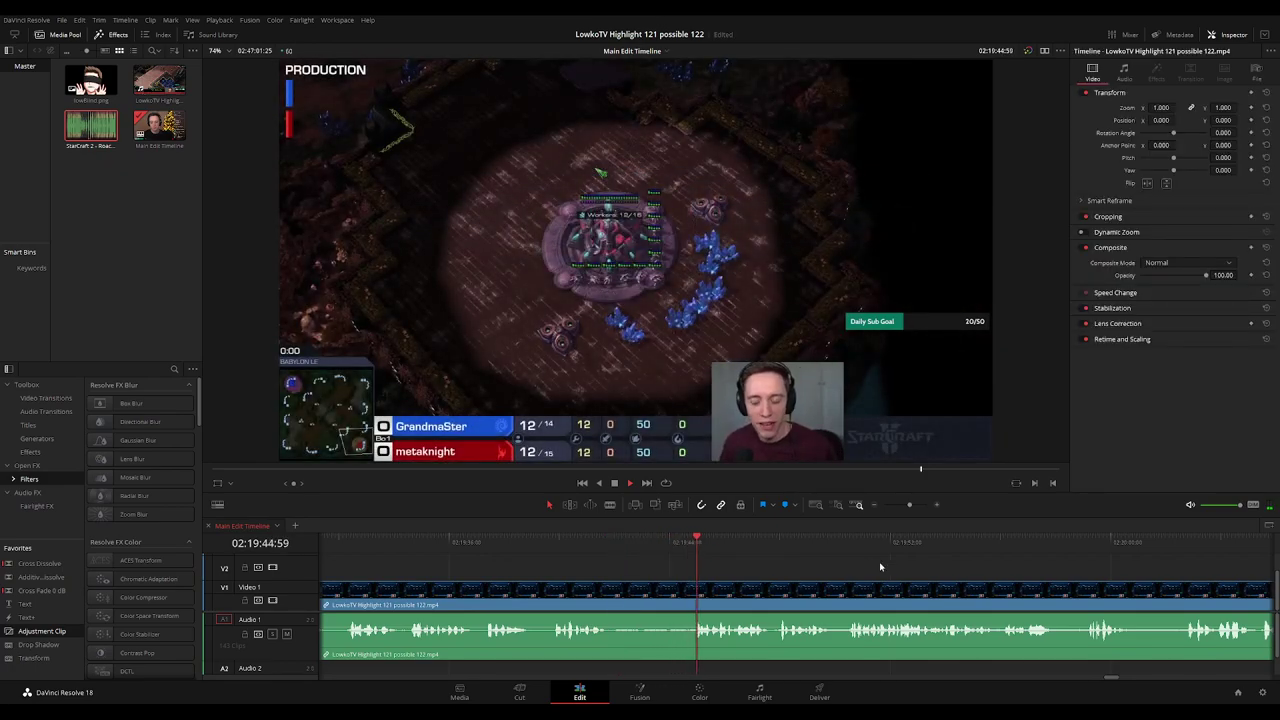
{"action": "scroll", "coordinate": [634, 560], "scroll_direction": "right", "scroll_amount": 5}
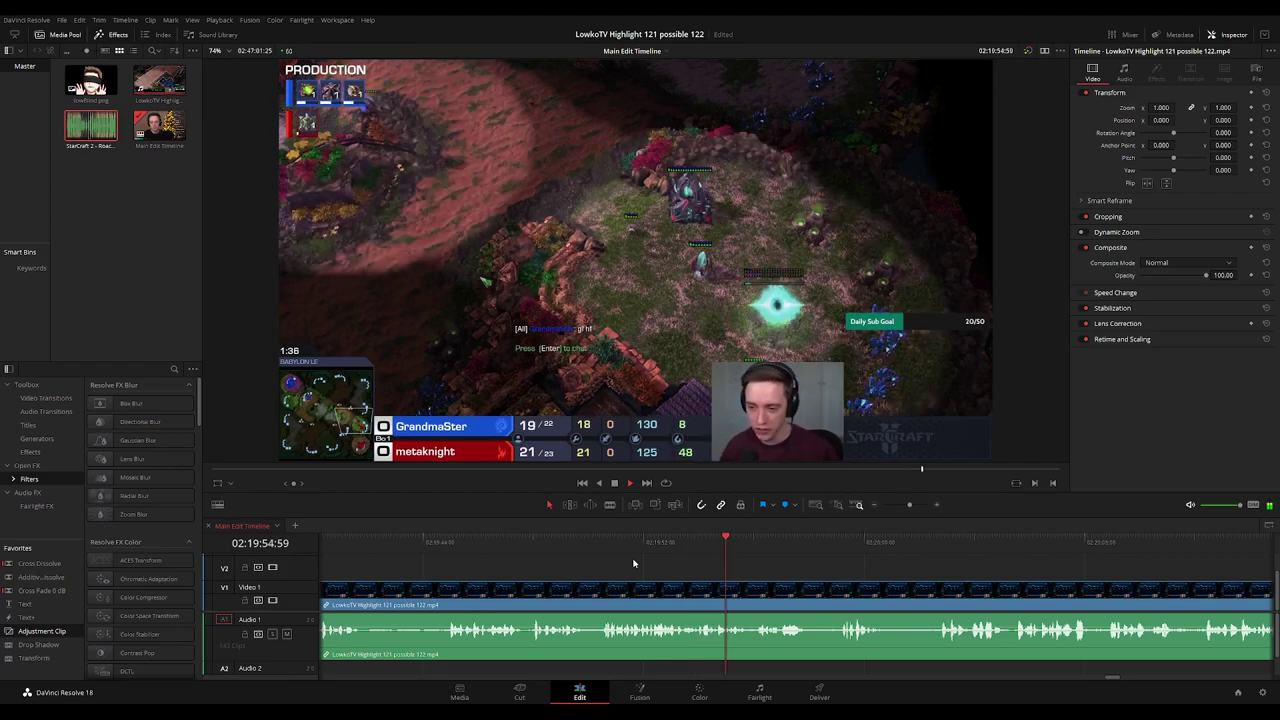
{"action": "left_click_drag", "start_coordinate": [825, 575], "coordinate": [717, 572]}
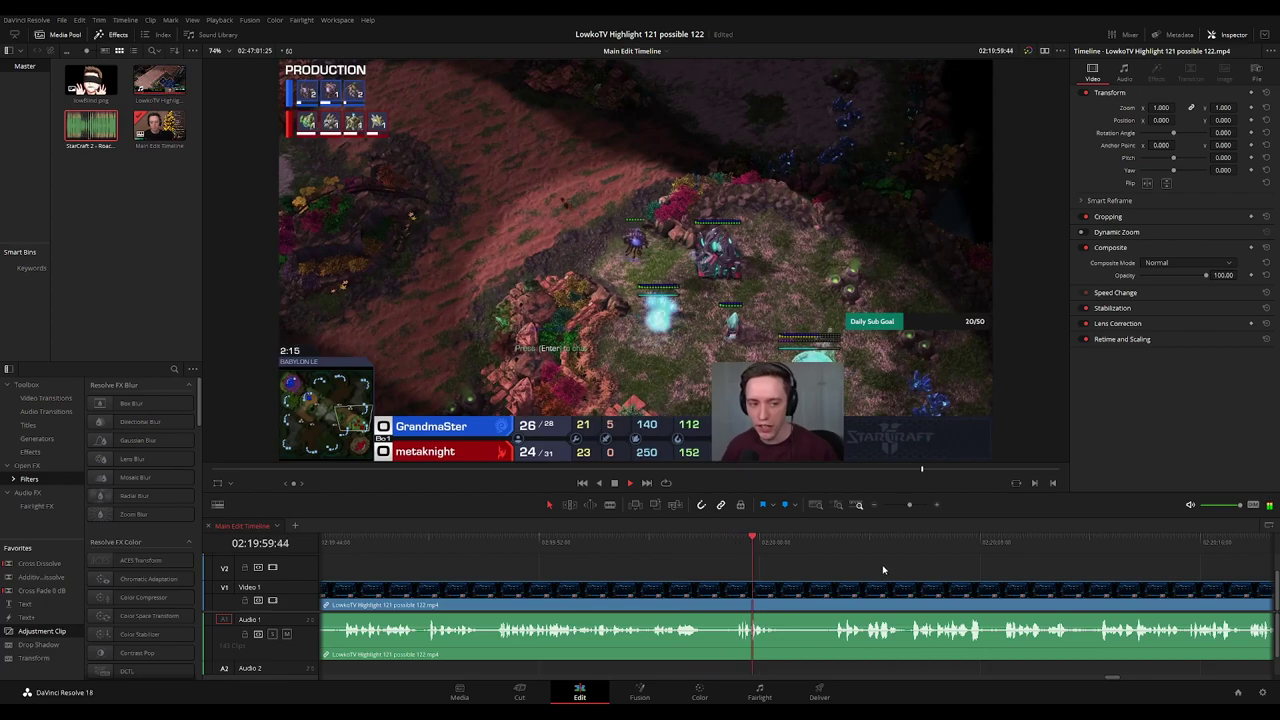
{"action": "scroll", "coordinate": [651, 563], "scroll_direction": "right", "scroll_amount": 4}
{"action": "left_click", "coordinate": [624, 548]}
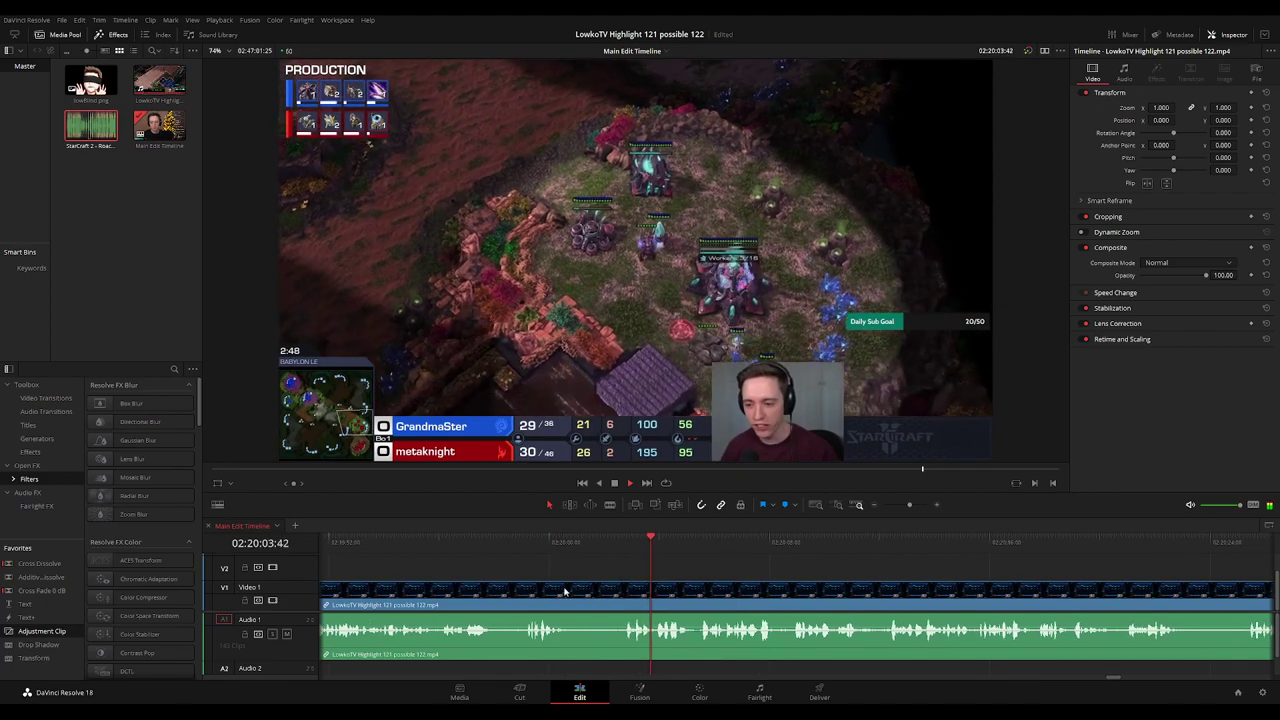
Cut out the passage from about 02:20:01 to 02:20:03 in the match replay and close the gap it leaves.
{"action": "key", "text": "b"}
{"action": "left_click", "coordinate": [572, 592]}
{"action": "left_click", "coordinate": [618, 590]}
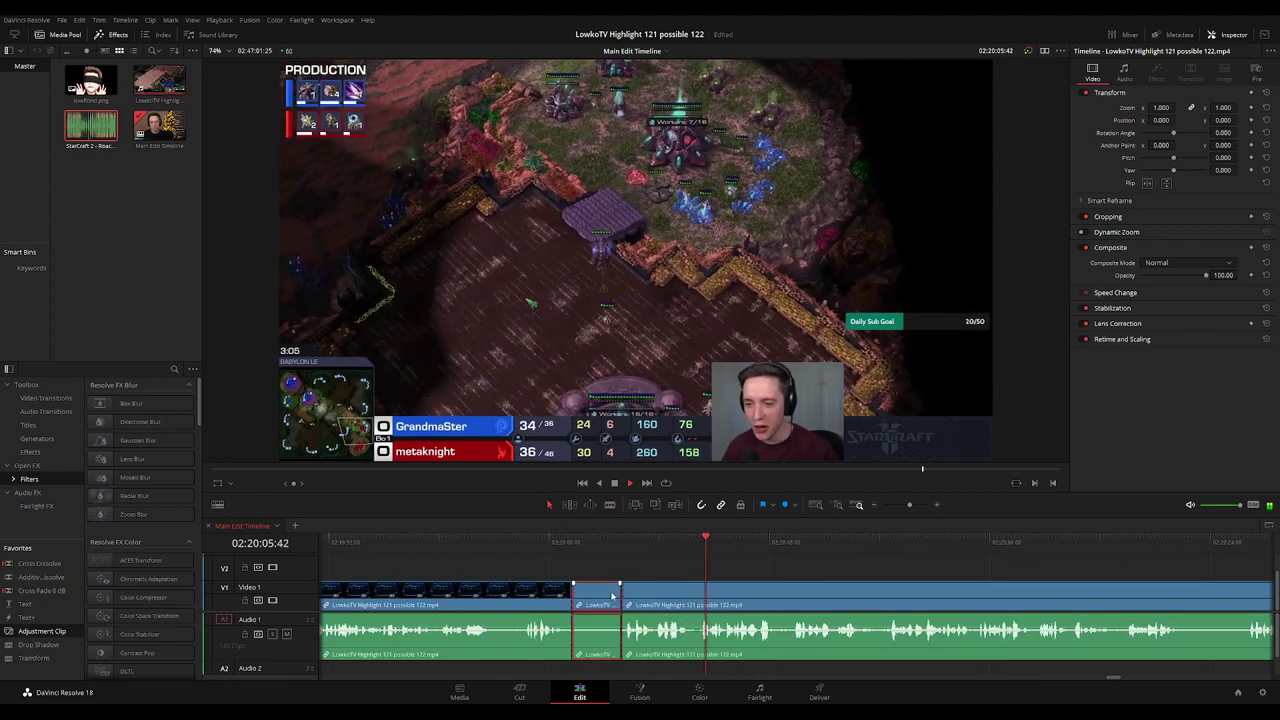
{"action": "key", "text": "a"}
{"action": "left_click", "coordinate": [600, 593]}
{"action": "key", "text": "Delete"}
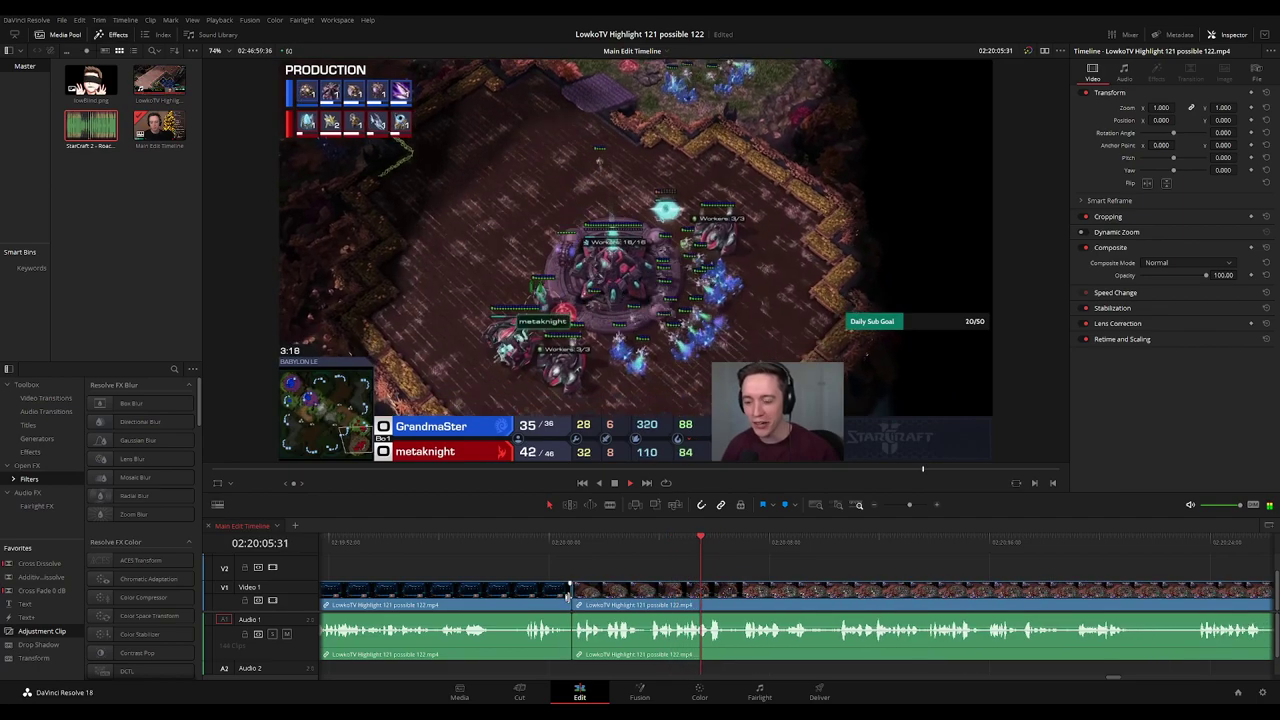
Colour the clip between the 02:19:04 and 02:20:01 cuts blue.
{"action": "left_click", "coordinate": [571, 589]}
{"action": "left_click", "coordinate": [620, 560]}
{"action": "scroll", "coordinate": [657, 577], "scroll_direction": "down", "scroll_amount": 8}
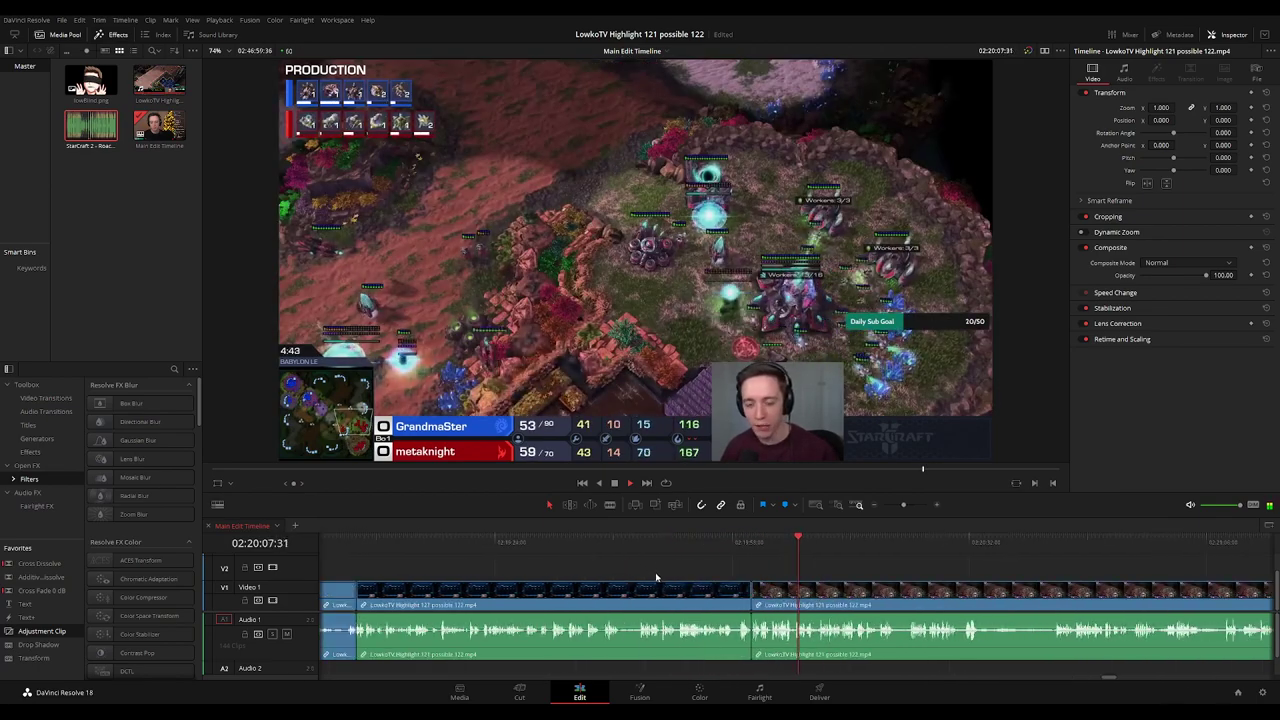
{"action": "scroll", "coordinate": [797, 585], "scroll_direction": "up", "scroll_amount": 8}
{"action": "left_click", "coordinate": [746, 602]}
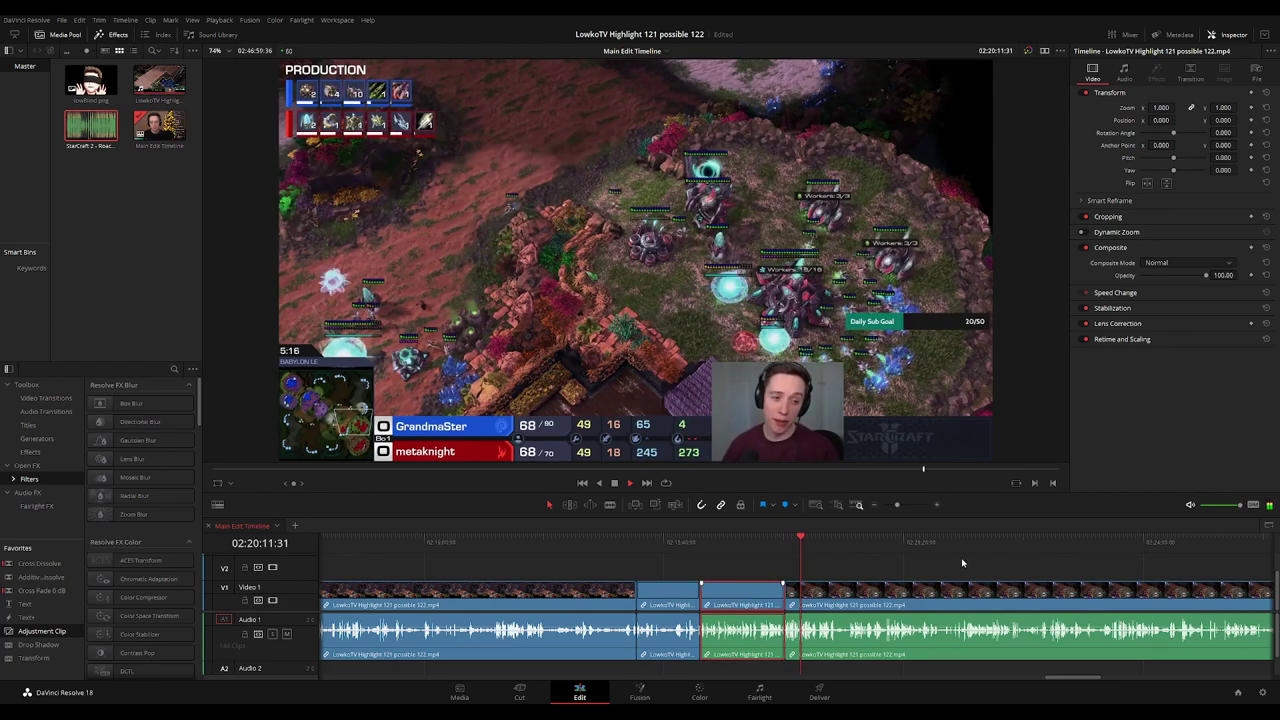
{"action": "left_click", "coordinate": [920, 574]}
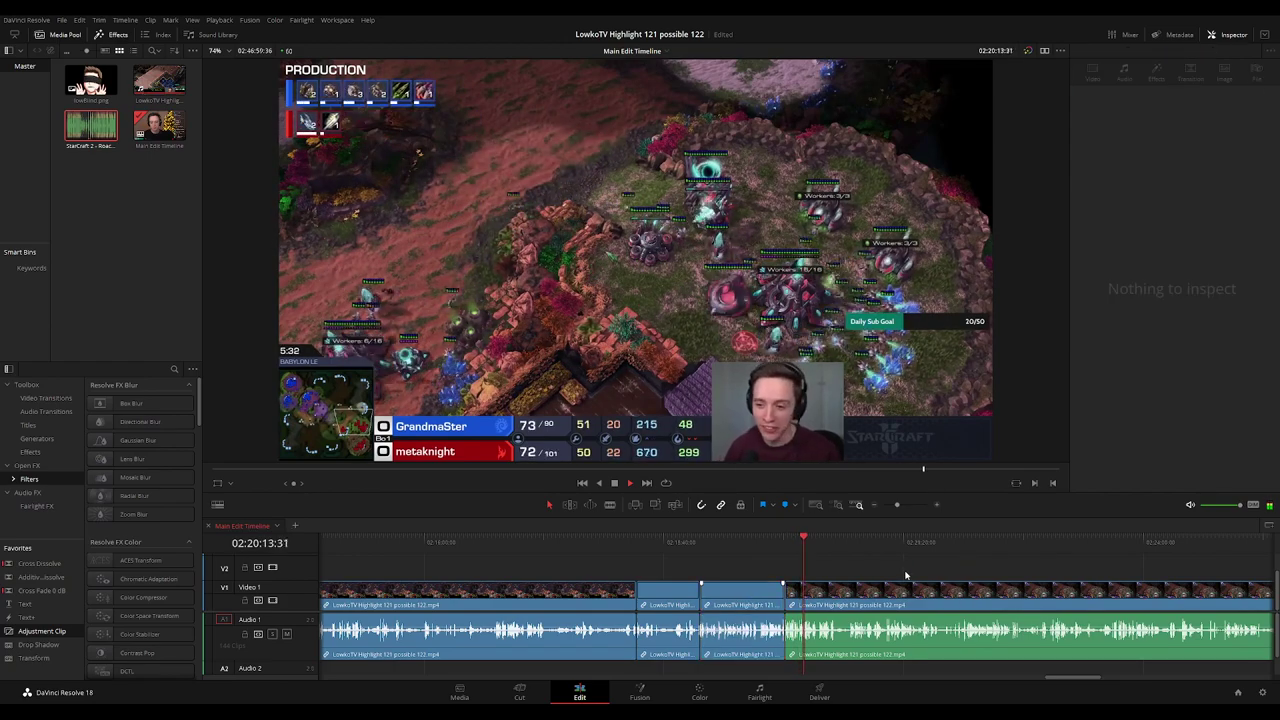
Review the match replay from about 02:20:13 to 02:20:59 for passages to cut, skipping over the silent stretch.
{"action": "scroll", "coordinate": [900, 577], "scroll_direction": "down", "scroll_amount": 8}
{"action": "scroll", "coordinate": [895, 580], "scroll_direction": "up", "scroll_amount": 8}
{"action": "scroll", "coordinate": [895, 580], "scroll_direction": "up", "scroll_amount": 5}
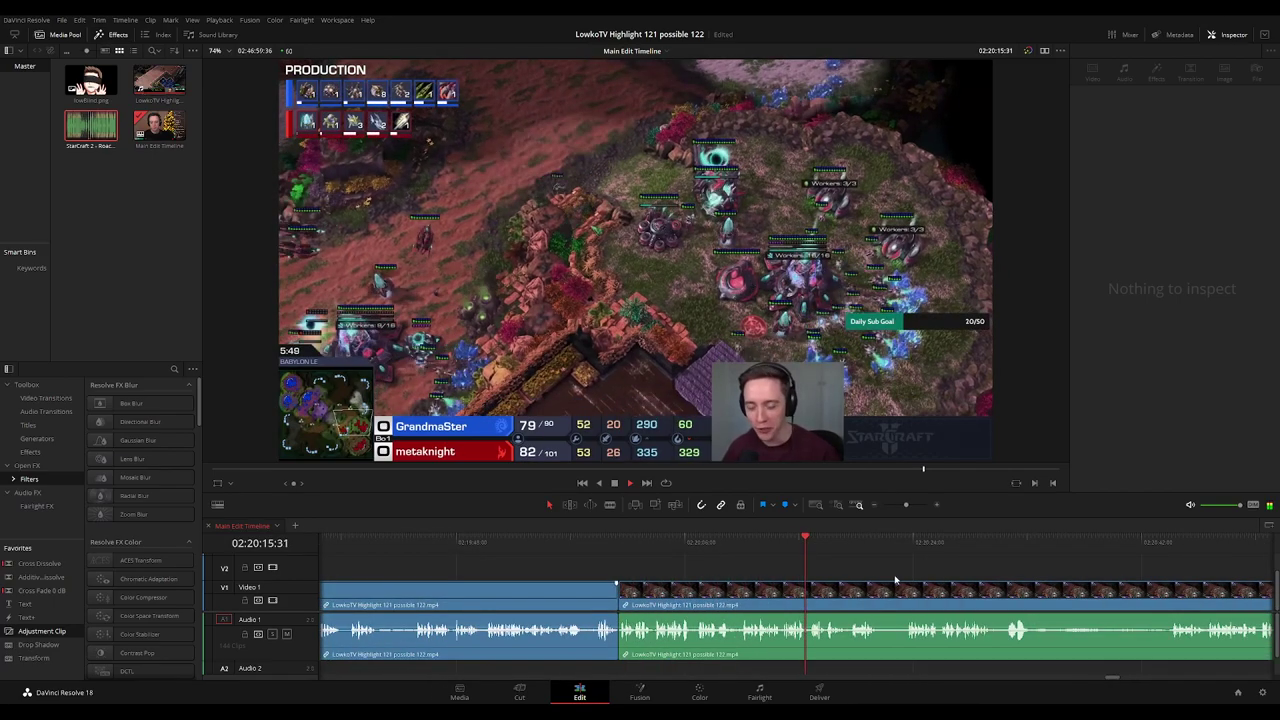
{"action": "scroll", "coordinate": [788, 578], "scroll_direction": "right", "scroll_amount": 5}
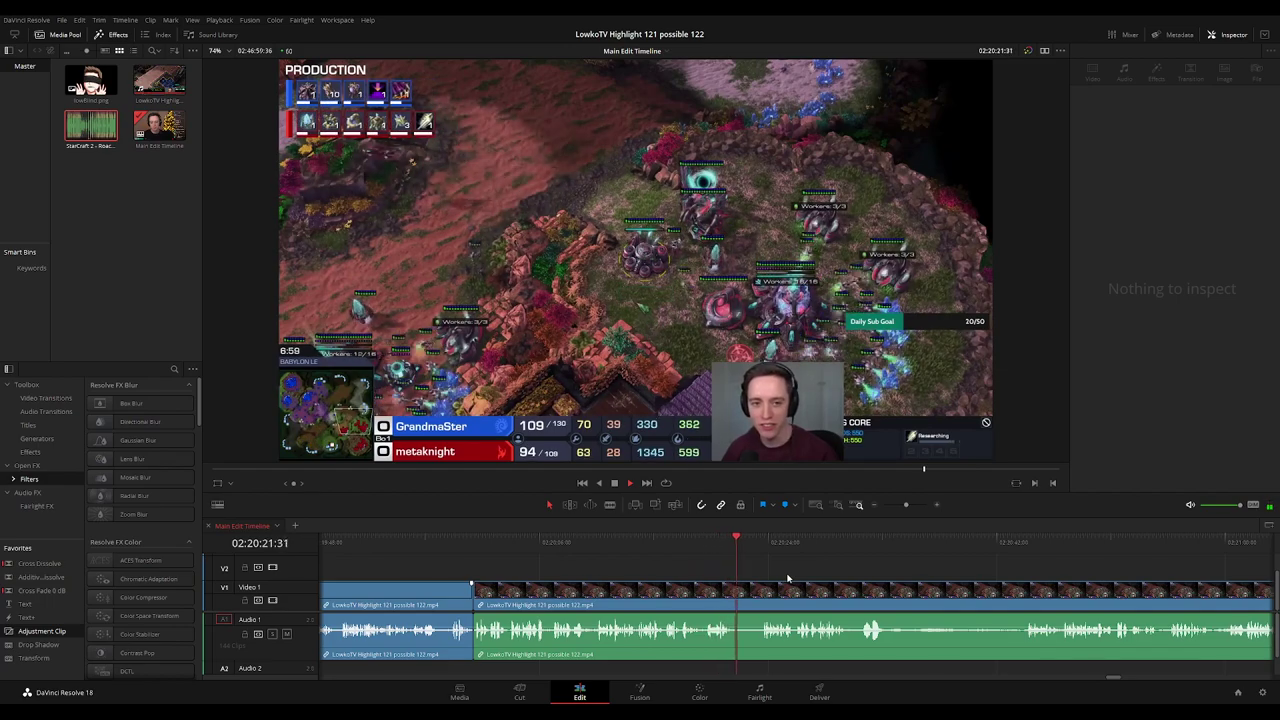
{"action": "scroll", "coordinate": [692, 575], "scroll_direction": "right", "scroll_amount": 2}
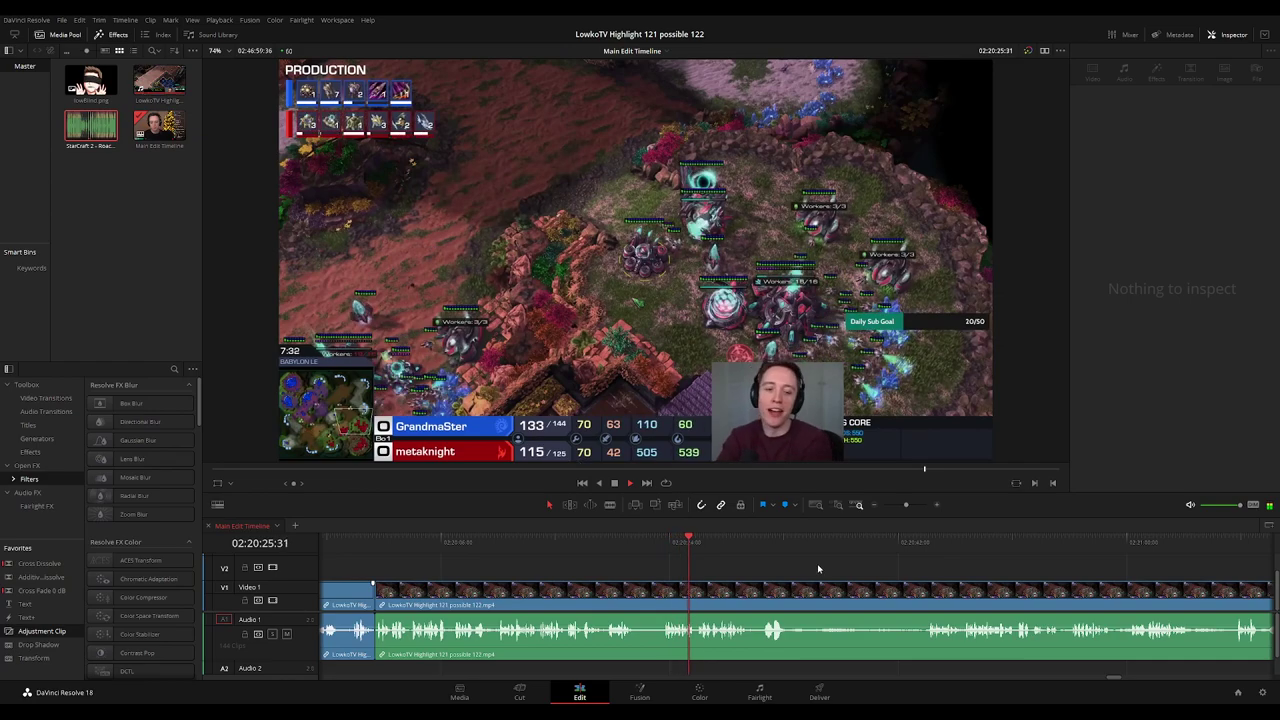
{"action": "scroll", "coordinate": [783, 568], "scroll_direction": "right", "scroll_amount": 2}
{"action": "scroll", "coordinate": [740, 565], "scroll_direction": "right", "scroll_amount": 1}
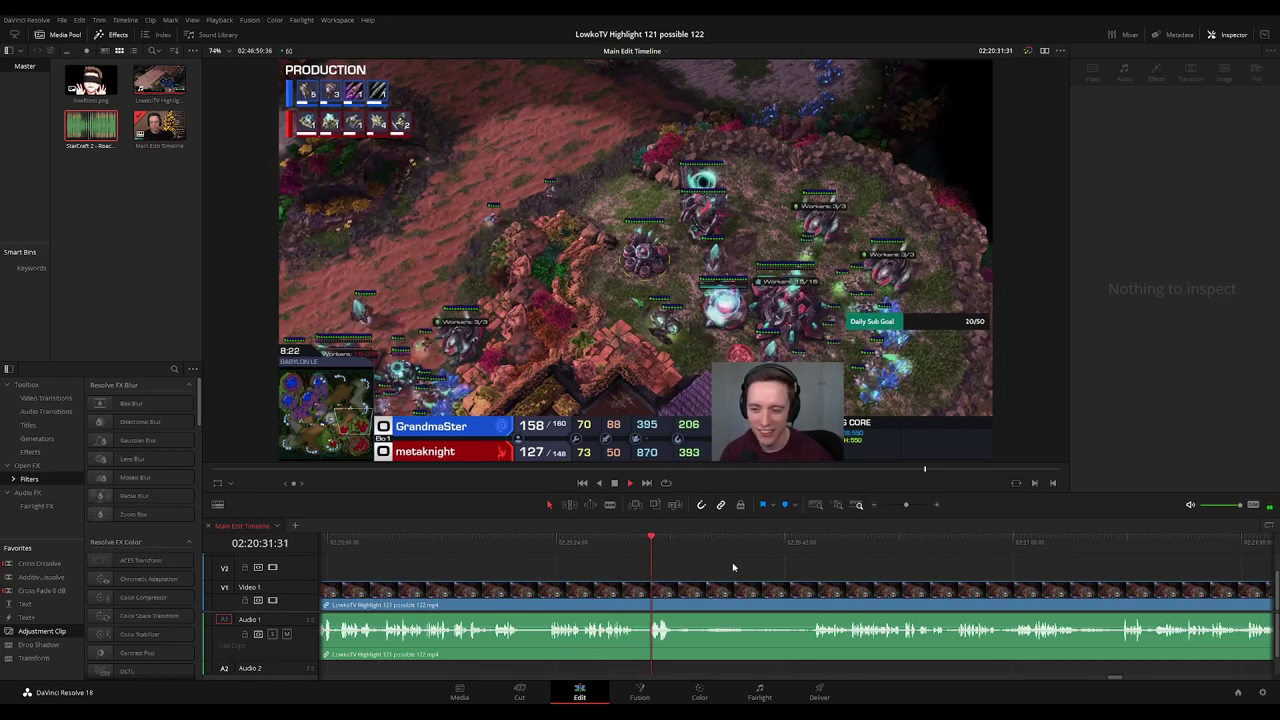
{"action": "left_click_drag", "start_coordinate": [678, 545], "coordinate": [773, 545]}
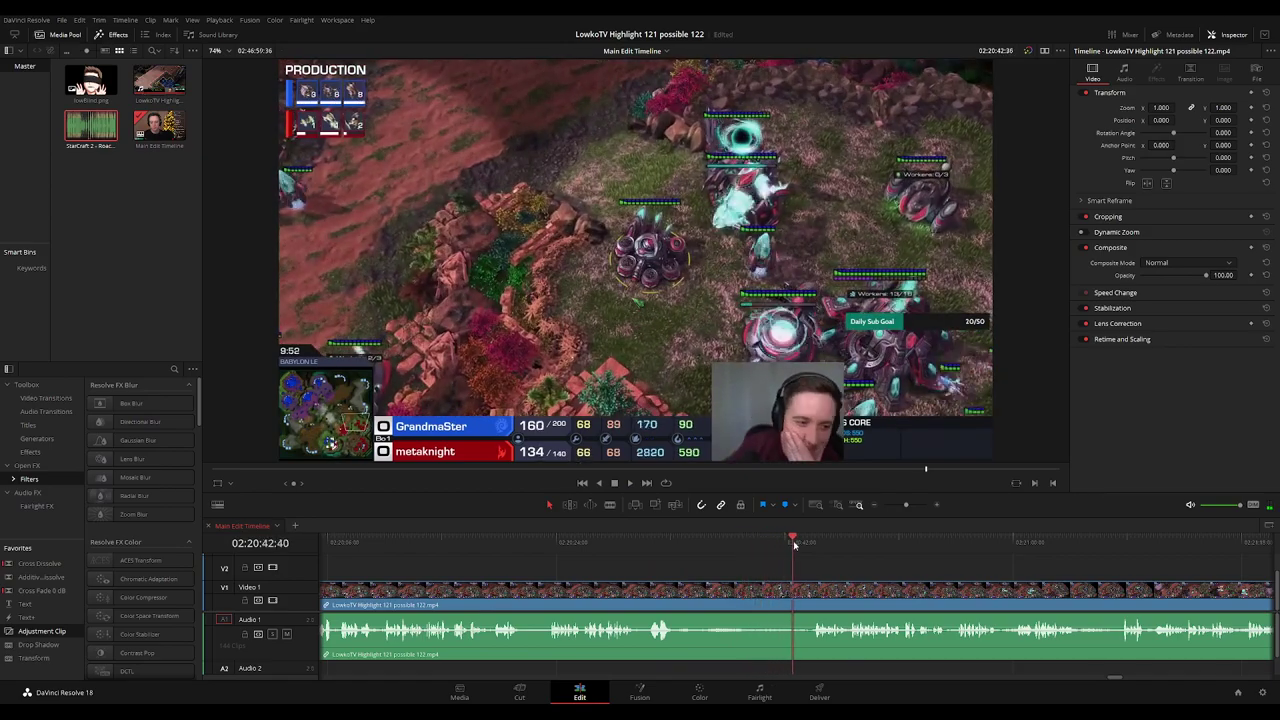
{"action": "scroll", "coordinate": [807, 563], "scroll_direction": "right", "scroll_amount": 4}
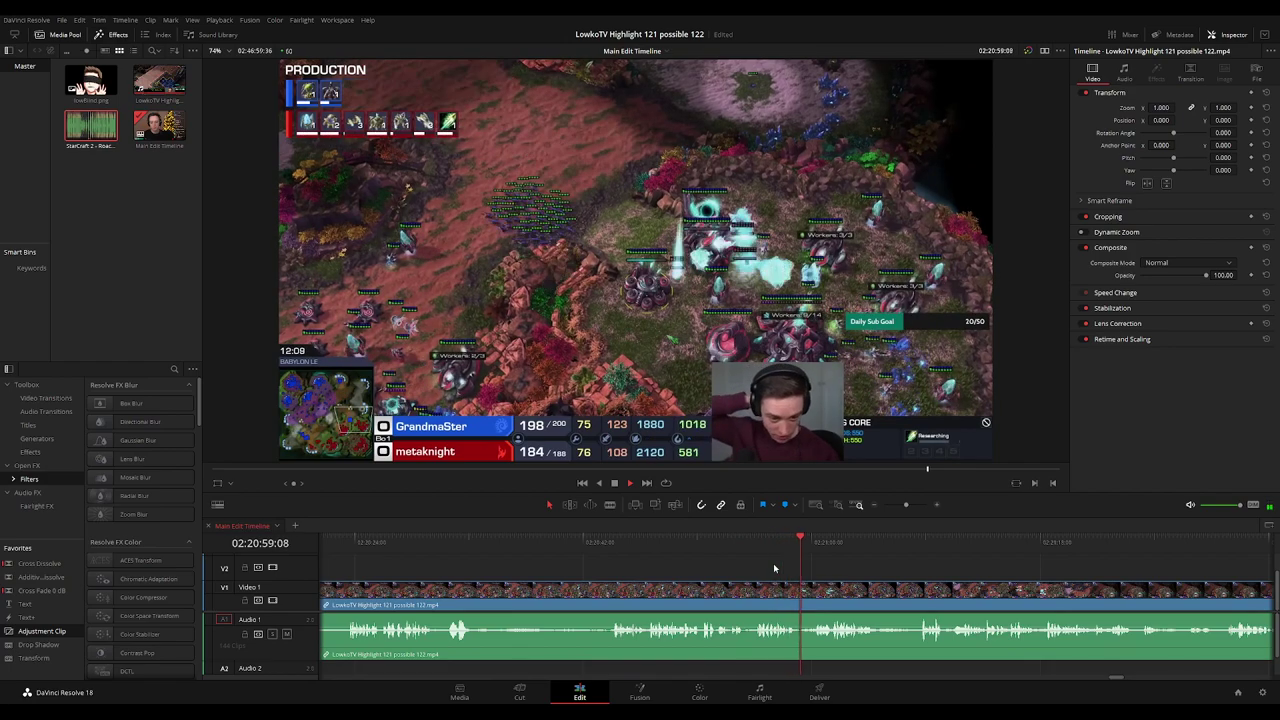
Review the rest of the match replay from about 02:21:03 to 02:21:39, up to the return to the game menu.
{"action": "left_click_drag", "start_coordinate": [776, 563], "coordinate": [626, 566]}
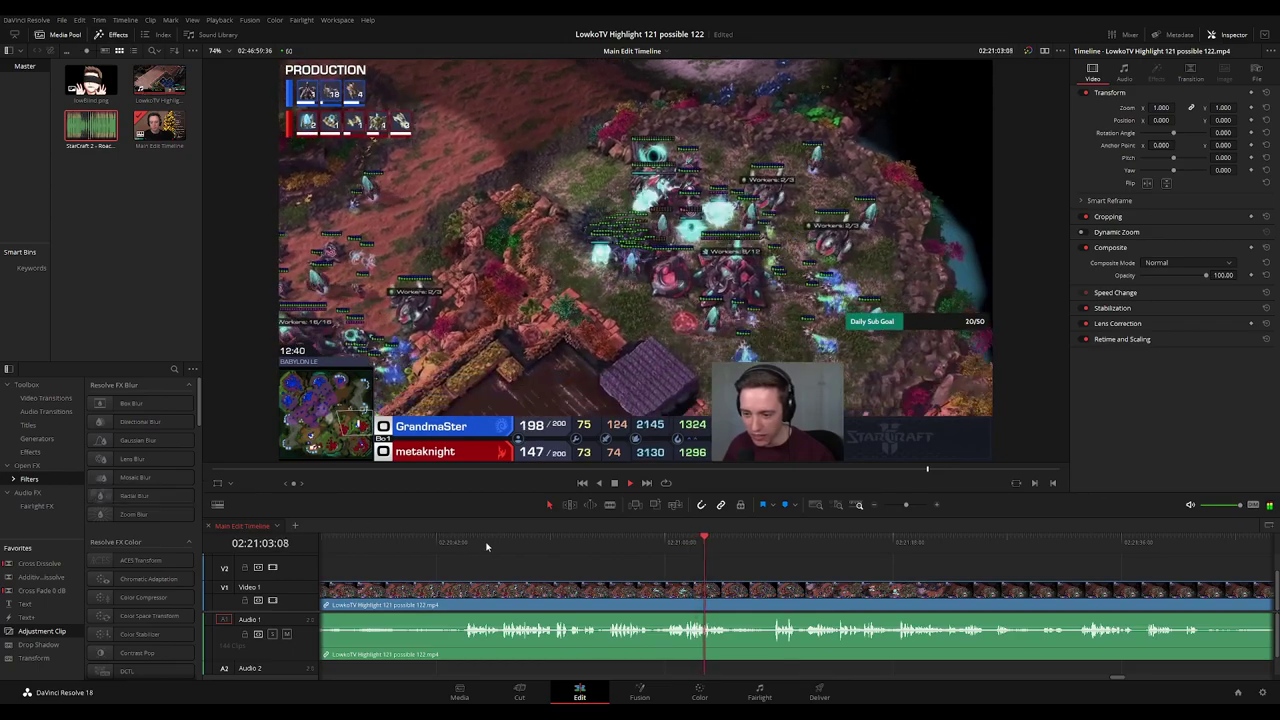
{"action": "scroll", "coordinate": [768, 542], "scroll_direction": "right", "scroll_amount": 2}
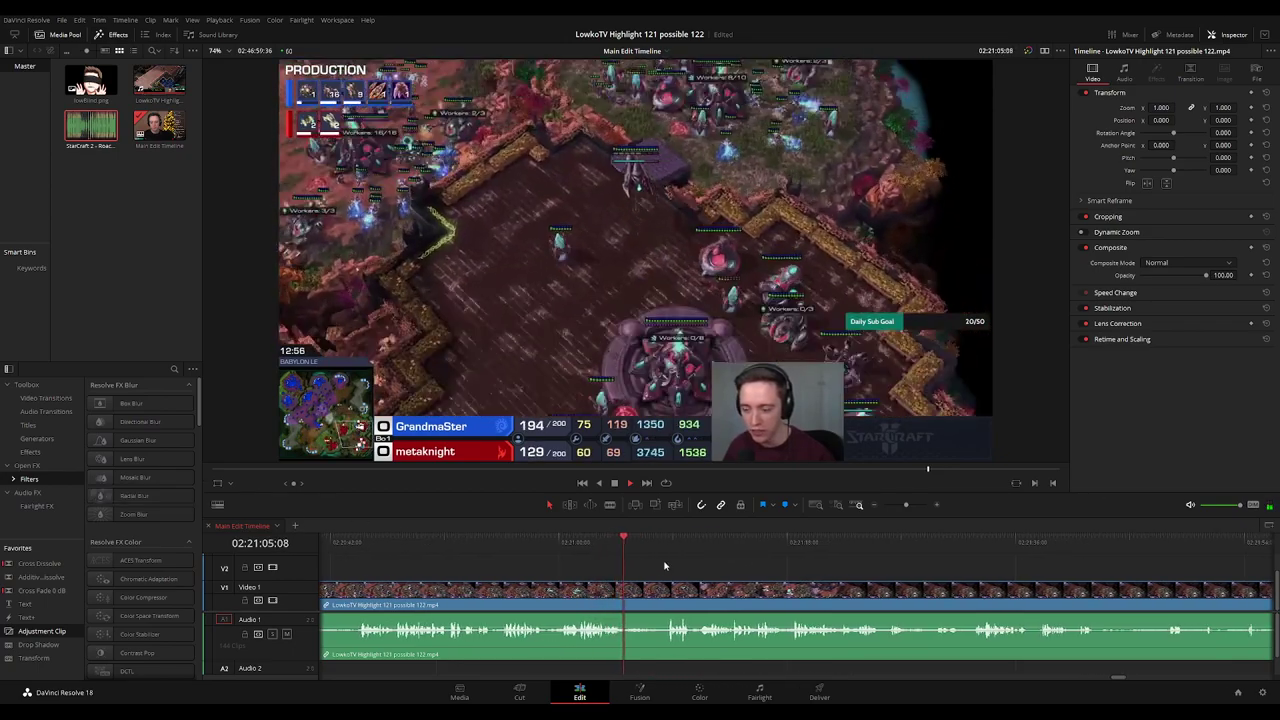
{"action": "scroll", "coordinate": [655, 564], "scroll_direction": "right", "scroll_amount": 1}
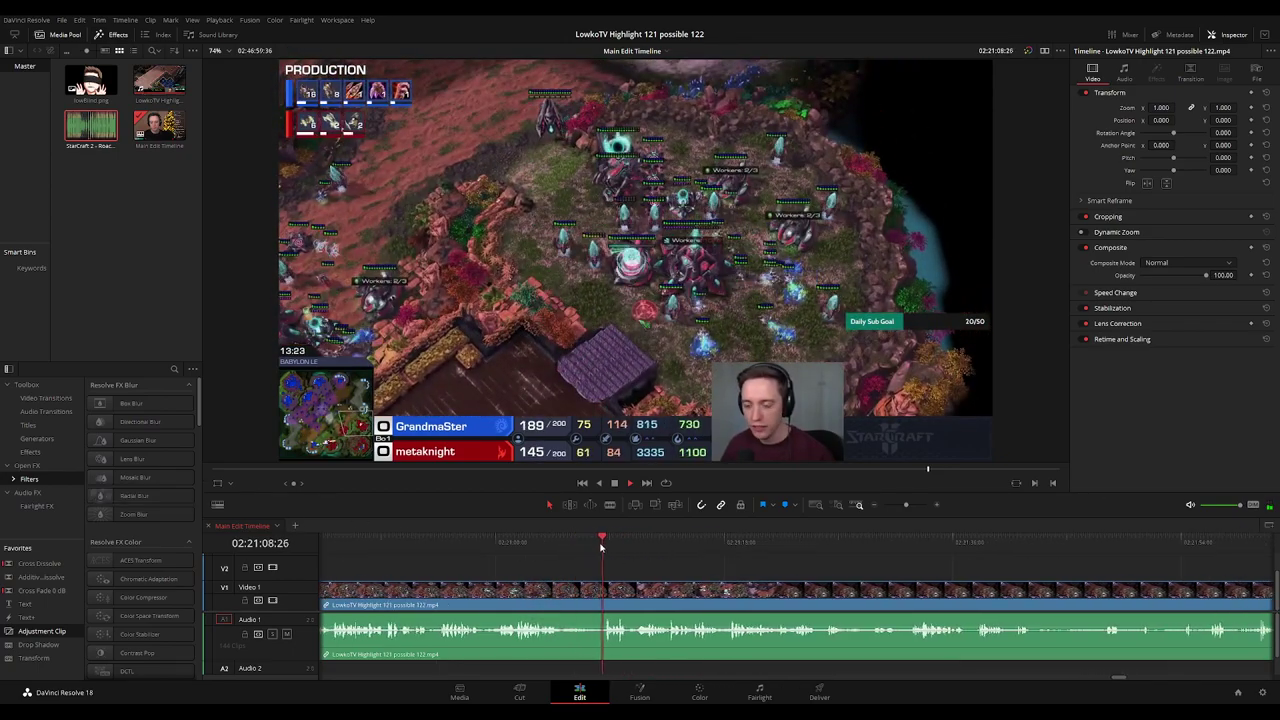
{"action": "scroll", "coordinate": [716, 563], "scroll_direction": "down", "scroll_amount": 5}
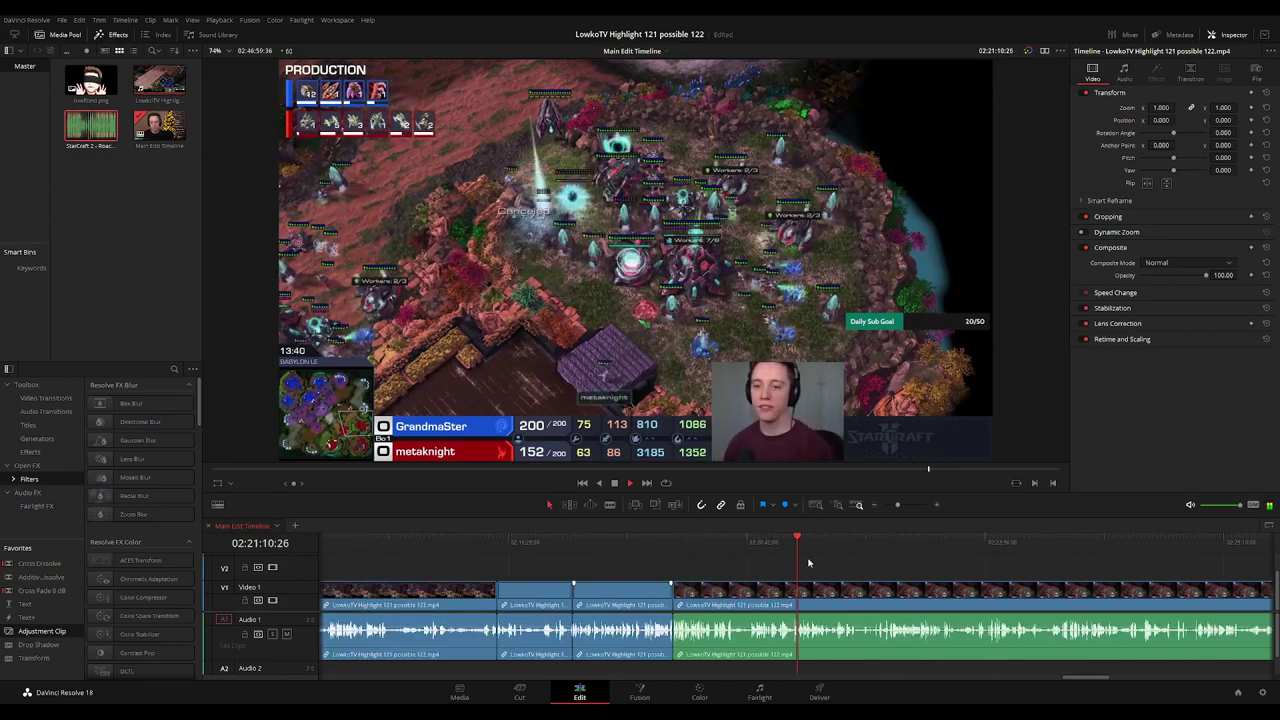
{"action": "scroll", "coordinate": [826, 563], "scroll_direction": "up", "scroll_amount": 2}
{"action": "scroll", "coordinate": [828, 561], "scroll_direction": "up", "scroll_amount": 4}
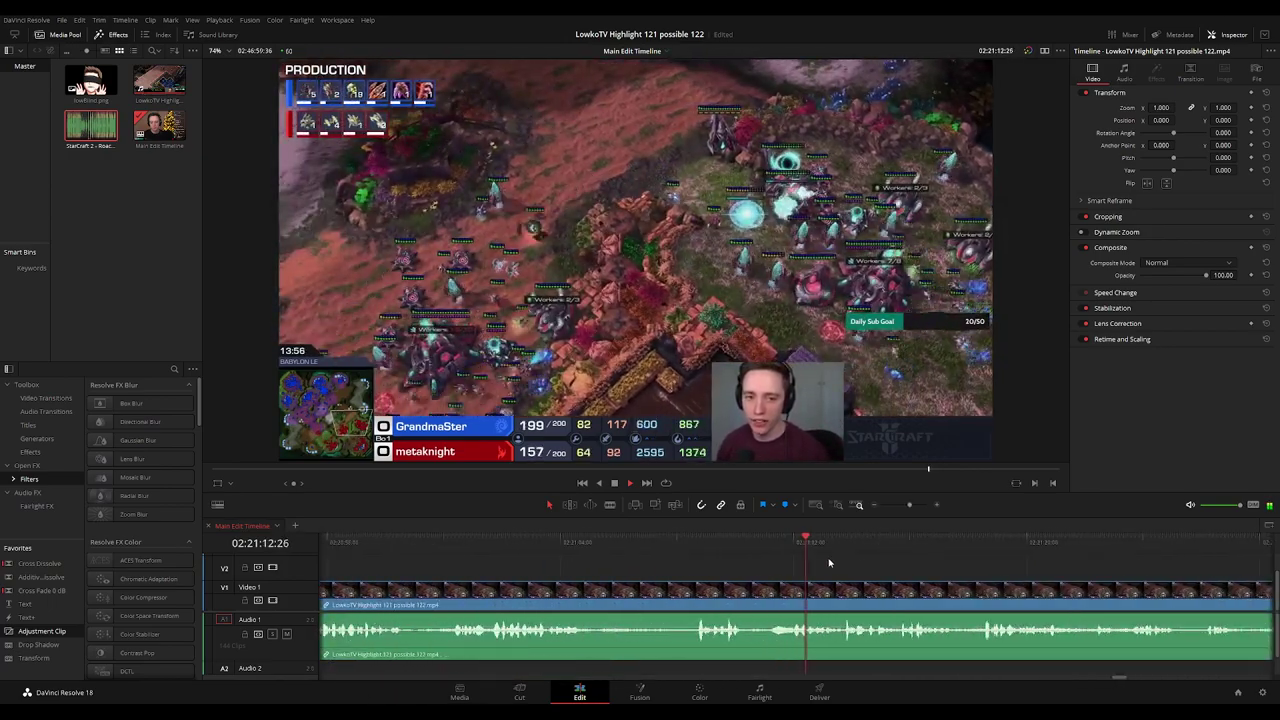
{"action": "left_click_drag", "start_coordinate": [921, 559], "coordinate": [625, 560]}
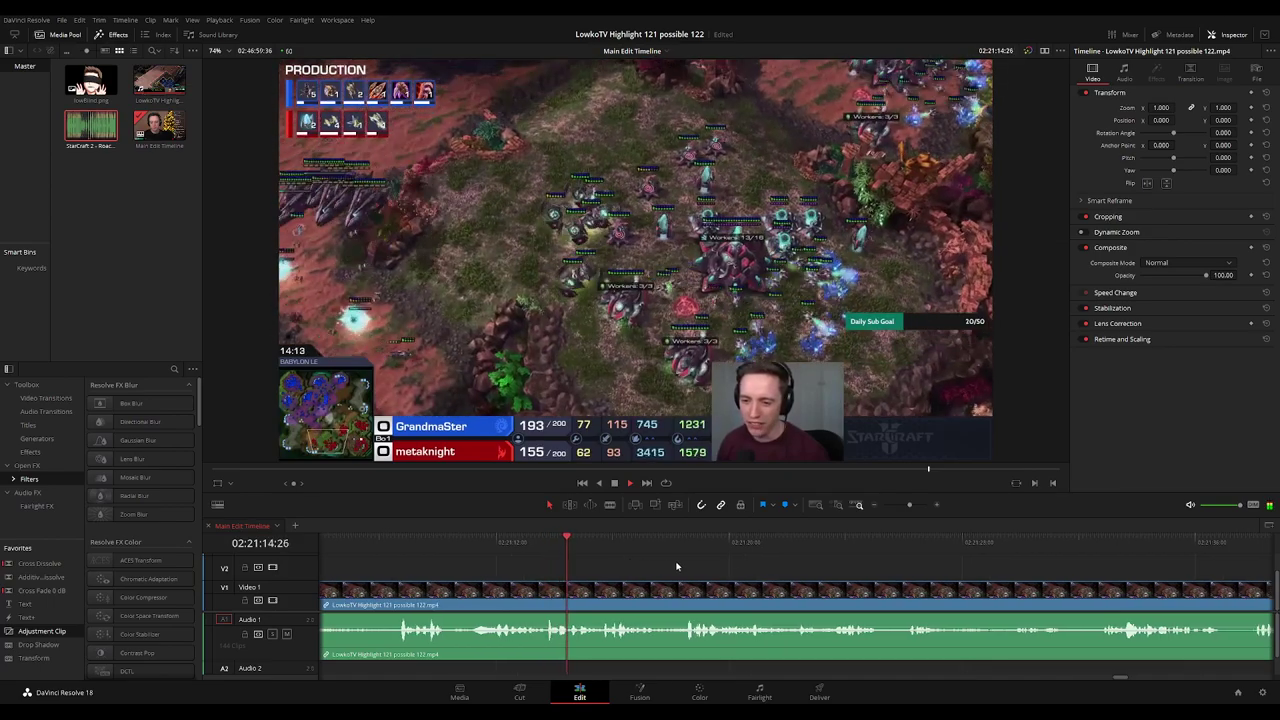
{"action": "left_click_drag", "start_coordinate": [702, 563], "coordinate": [660, 563]}
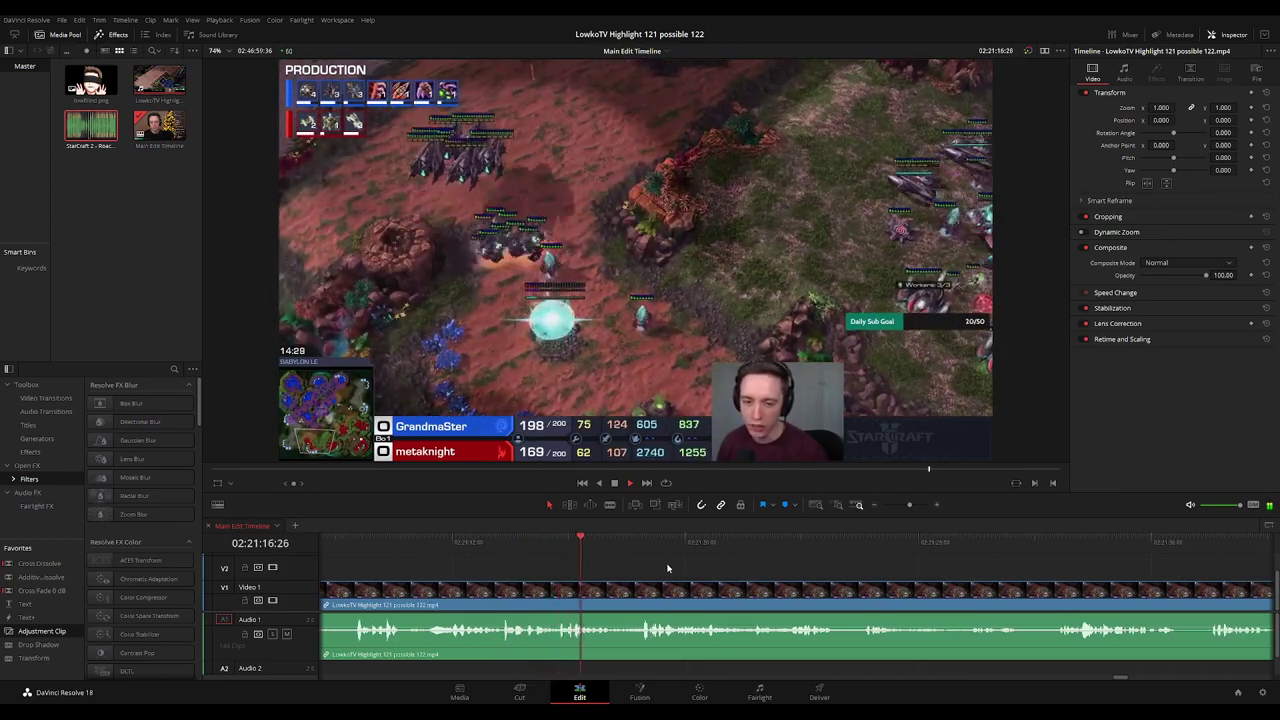
{"action": "scroll", "coordinate": [685, 568], "scroll_direction": "right", "scroll_amount": 2}
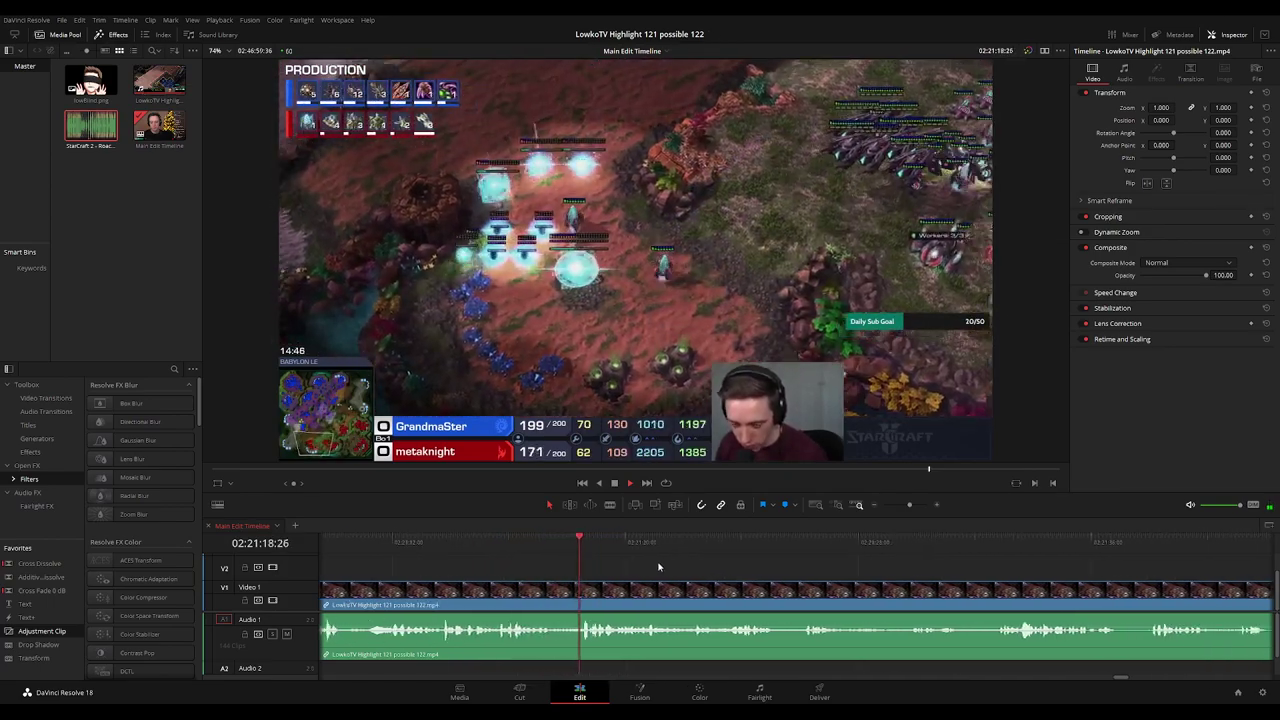
{"action": "scroll", "coordinate": [780, 562], "scroll_direction": "right", "scroll_amount": 1}
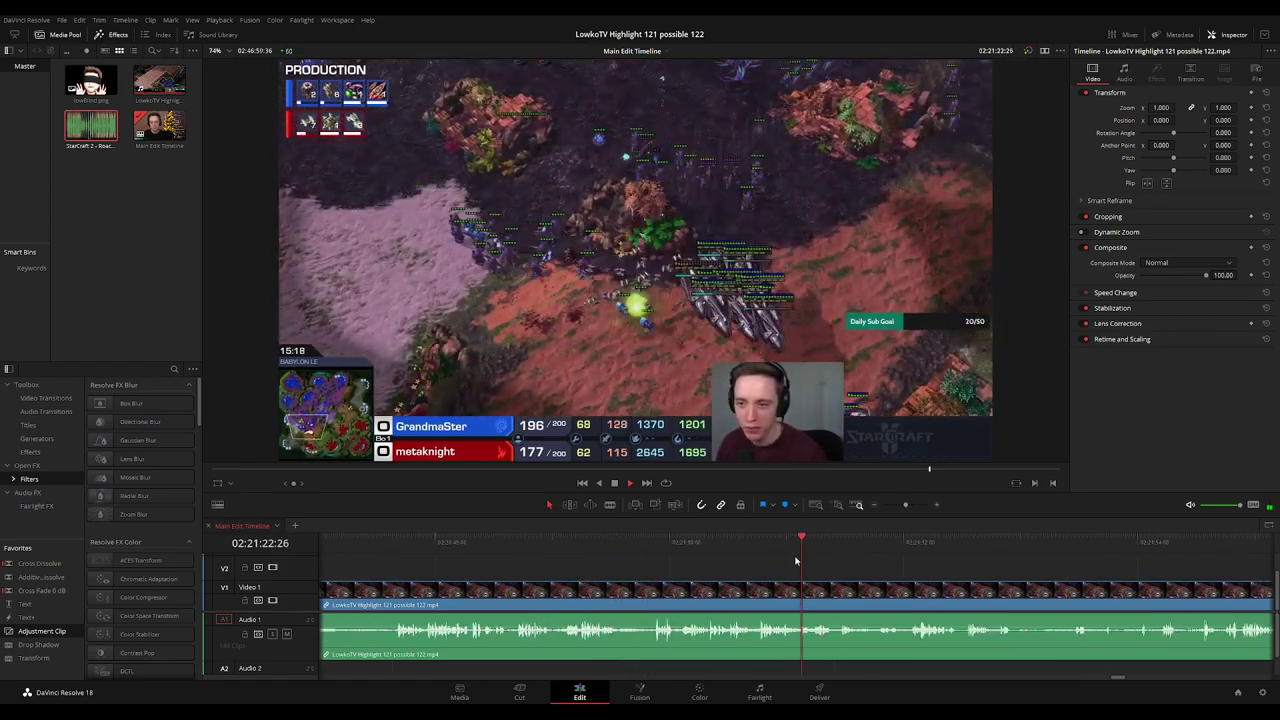
{"action": "scroll", "coordinate": [745, 560], "scroll_direction": "right", "scroll_amount": 2}
{"action": "key", "text": "ctrl+equal"}
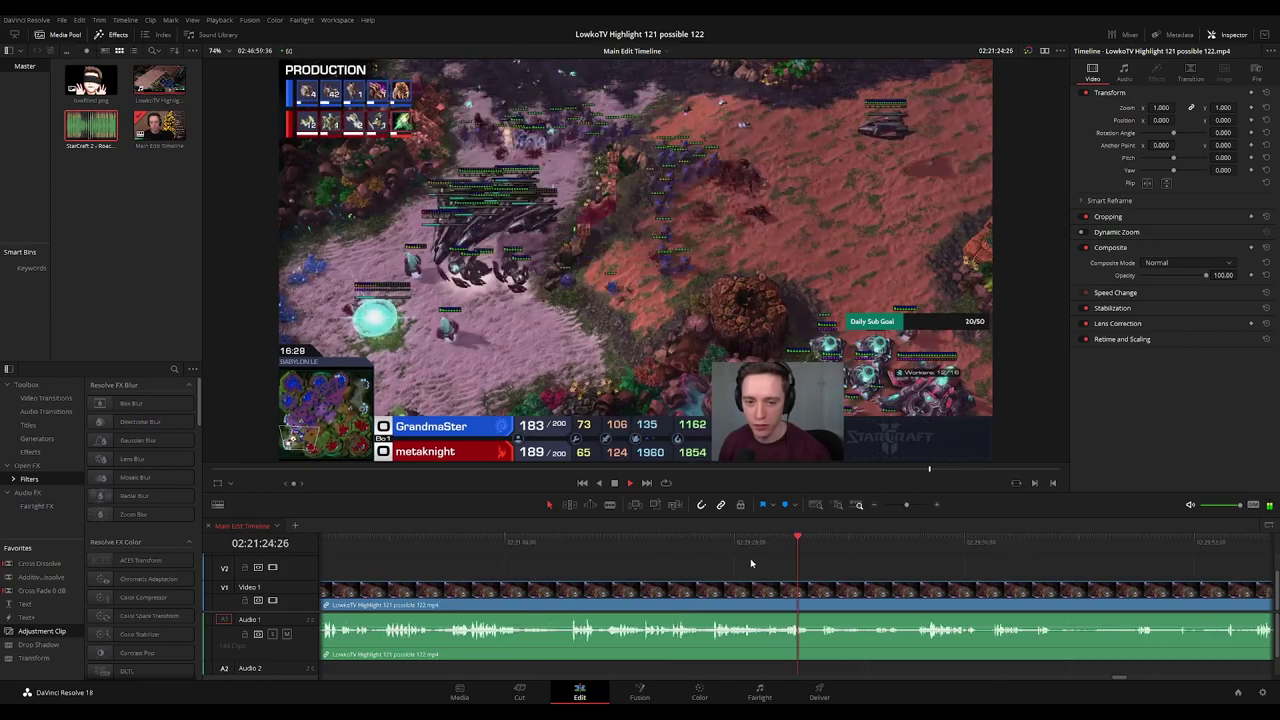
{"action": "scroll", "coordinate": [737, 572], "scroll_direction": "right", "scroll_amount": 2}
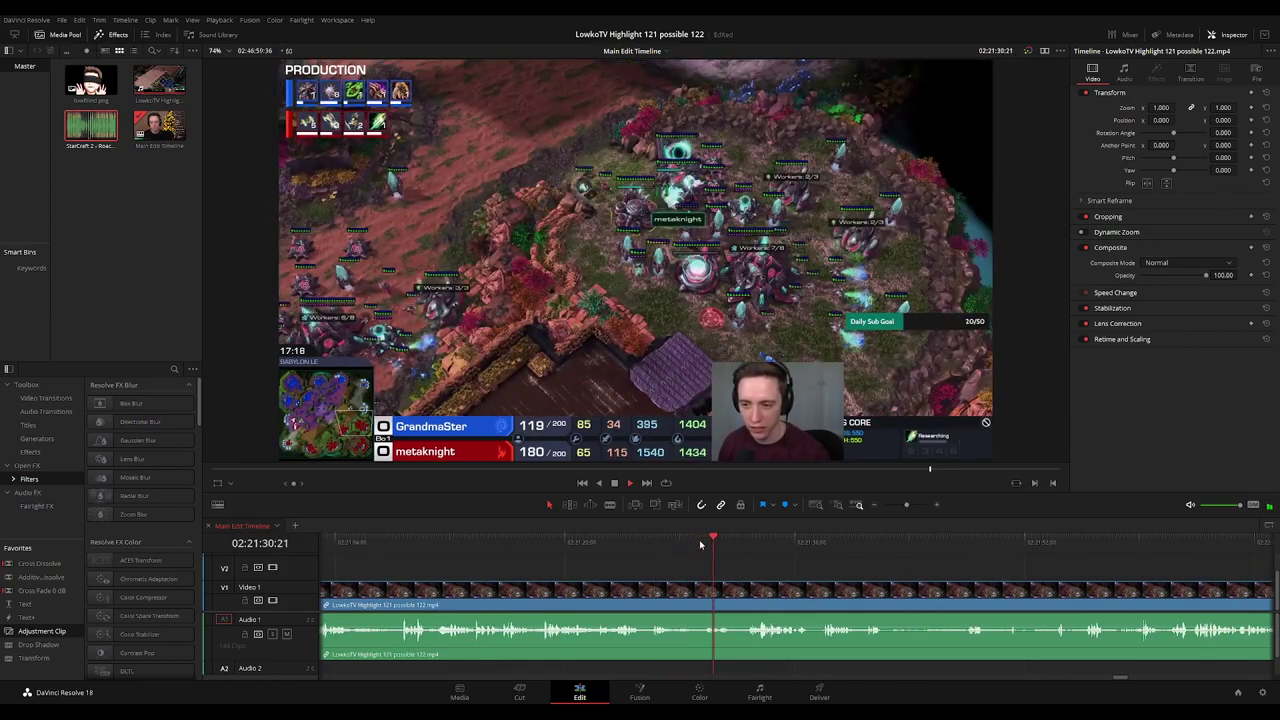
{"action": "left_click", "coordinate": [749, 543]}
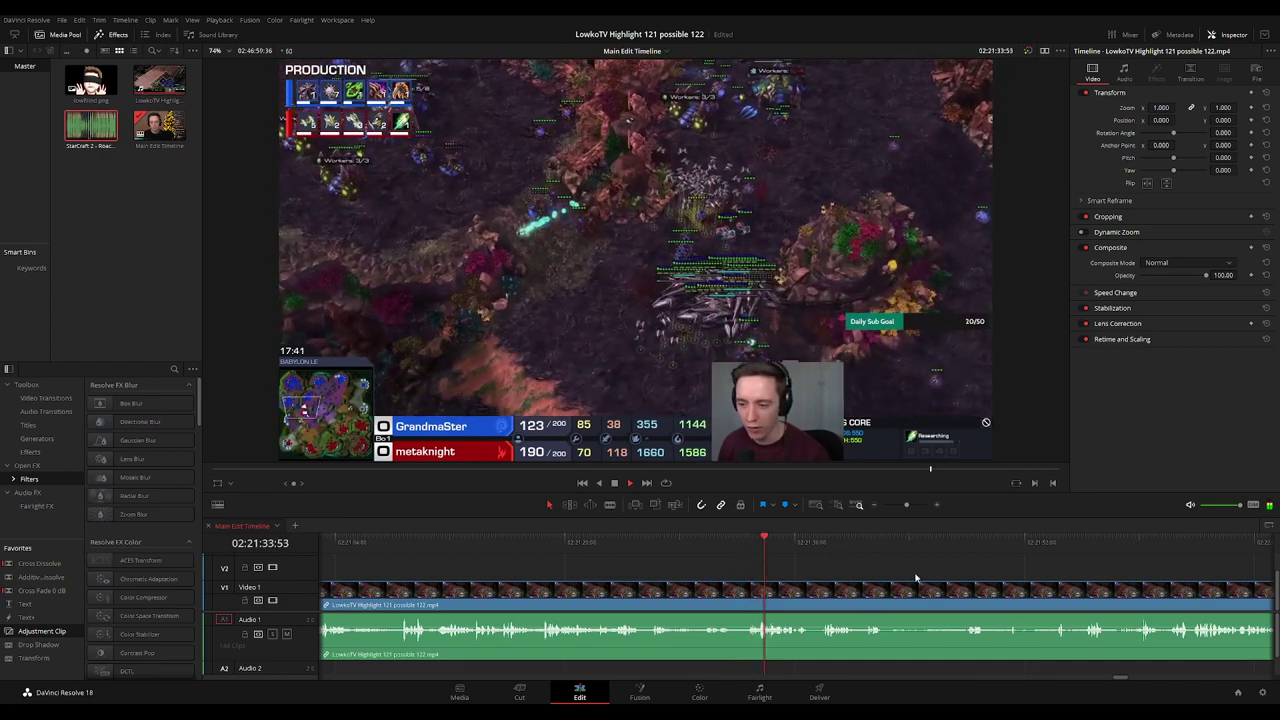
{"action": "left_click_drag", "start_coordinate": [863, 571], "coordinate": [669, 558]}
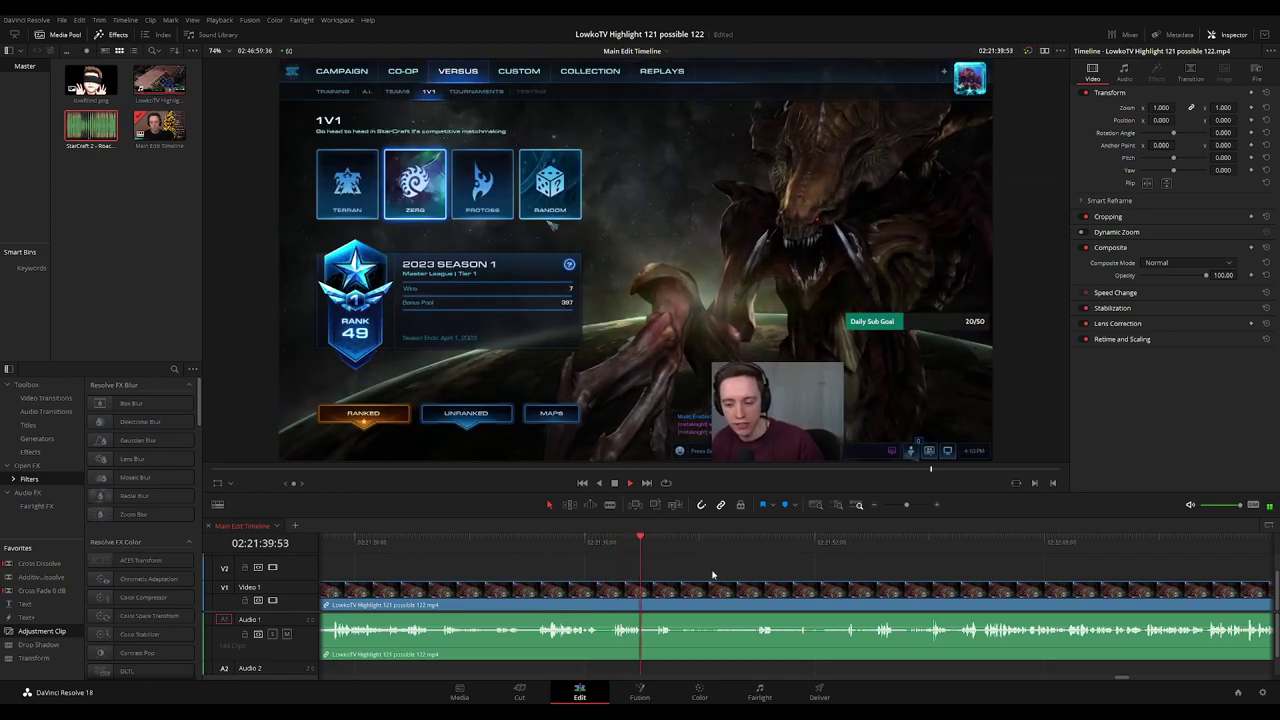
Cut out the short sliver at about 02:21:42, where the next match begins, and close the gap it leaves.
{"action": "scroll", "coordinate": [657, 578], "scroll_direction": "right", "scroll_amount": 1}
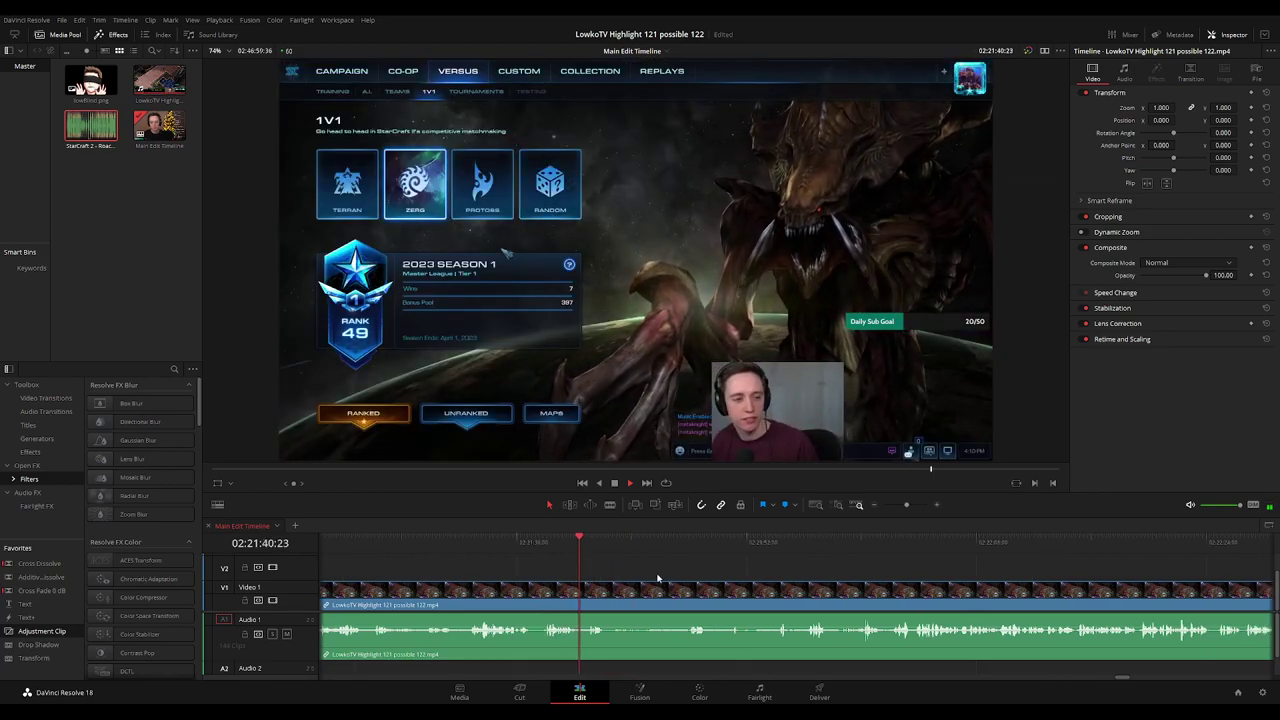
{"action": "key", "text": "b"}
{"action": "left_click", "coordinate": [608, 591]}
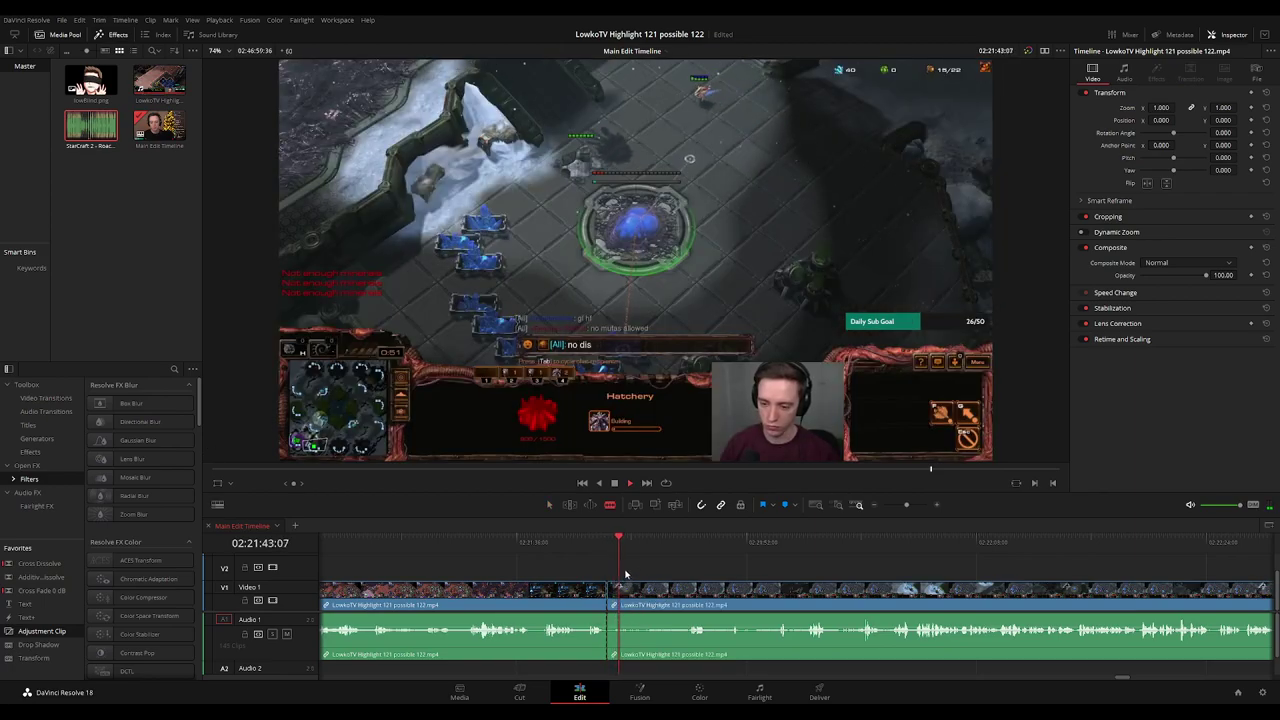
{"action": "left_click_drag", "start_coordinate": [619, 545], "coordinate": [610, 545]}
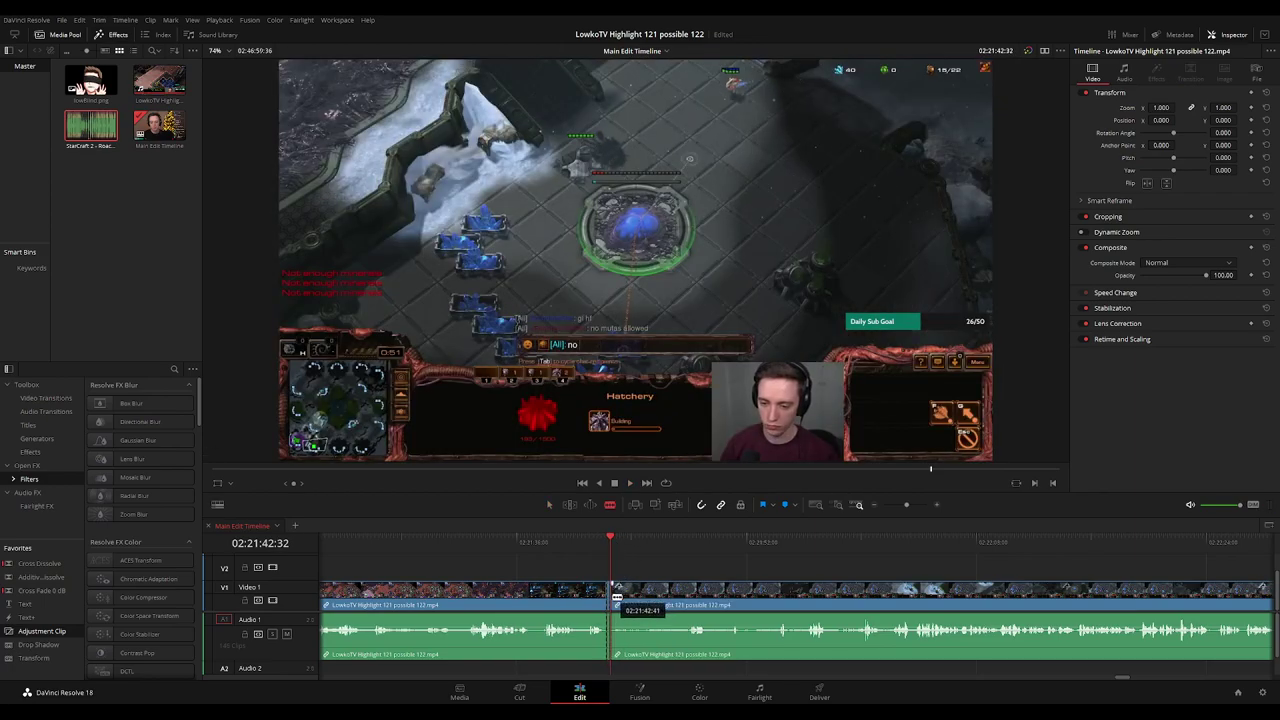
{"action": "key", "text": "Delete"}
{"action": "key", "text": "space"}
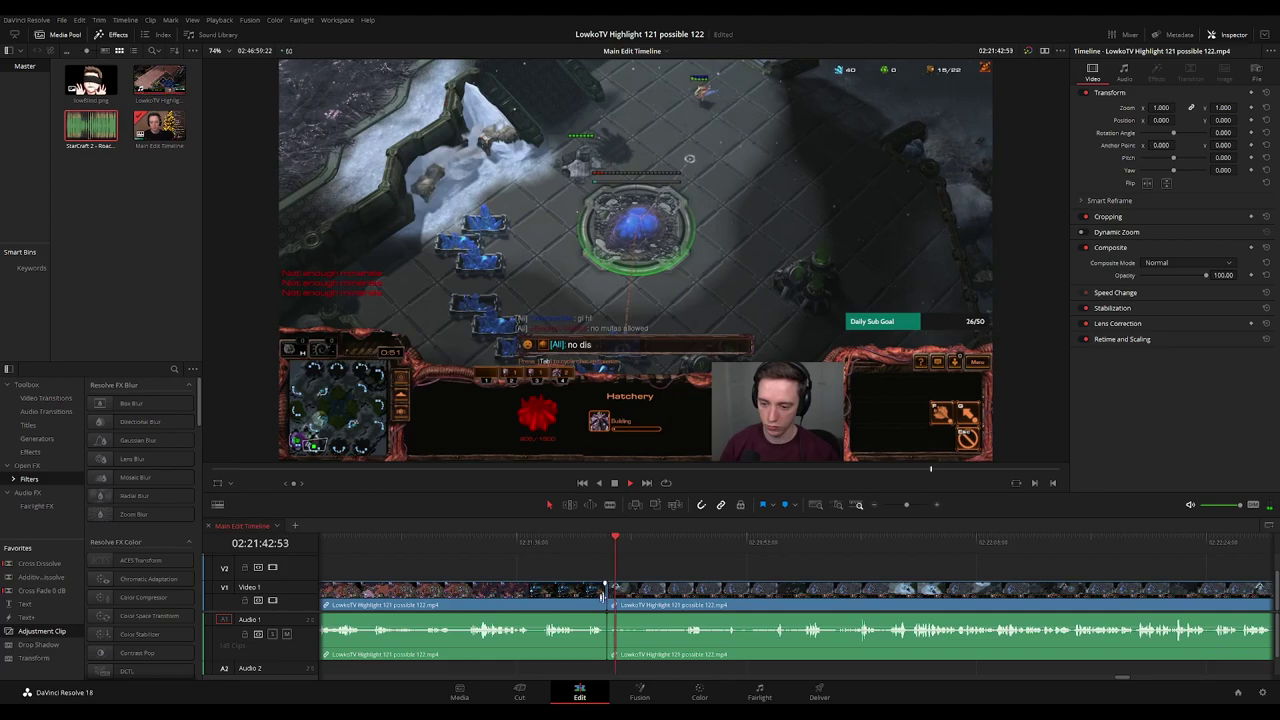
Colour the clip that ends at the 02:21:42 cut blue.
{"action": "left_click", "coordinate": [606, 597]}
{"action": "left_click", "coordinate": [743, 562]}
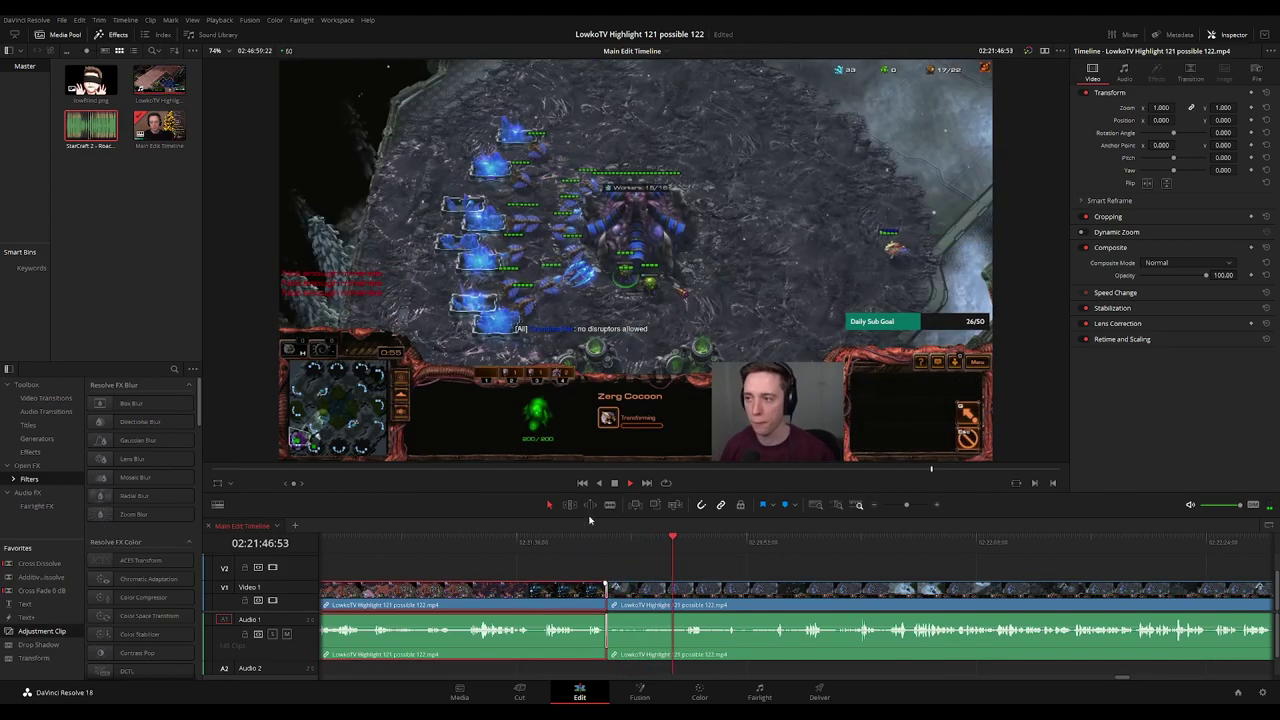
{"action": "key", "text": "1"}
{"action": "left_click", "coordinate": [762, 566]}
Review the opening of the next match from about 02:21:47 to 02:22:09 for passages to cut.
{"action": "scroll", "coordinate": [684, 559], "scroll_direction": "right", "scroll_amount": 2}
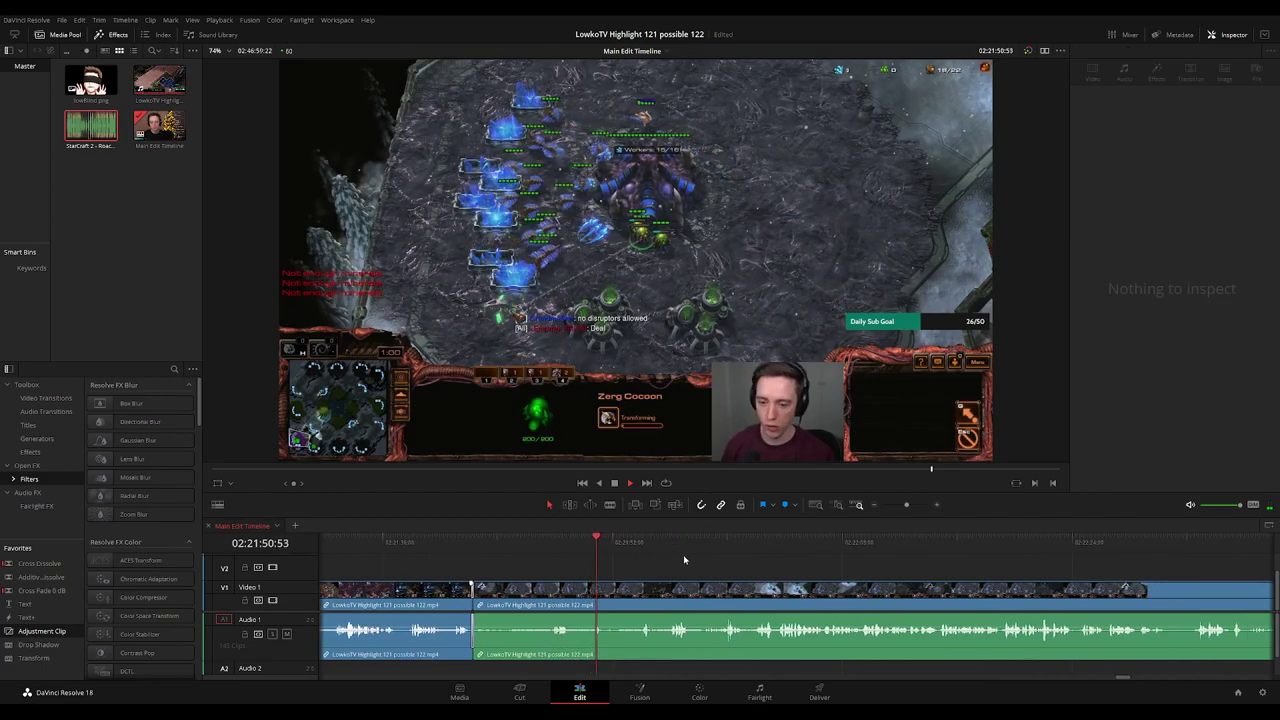
{"action": "left_click", "coordinate": [633, 539]}
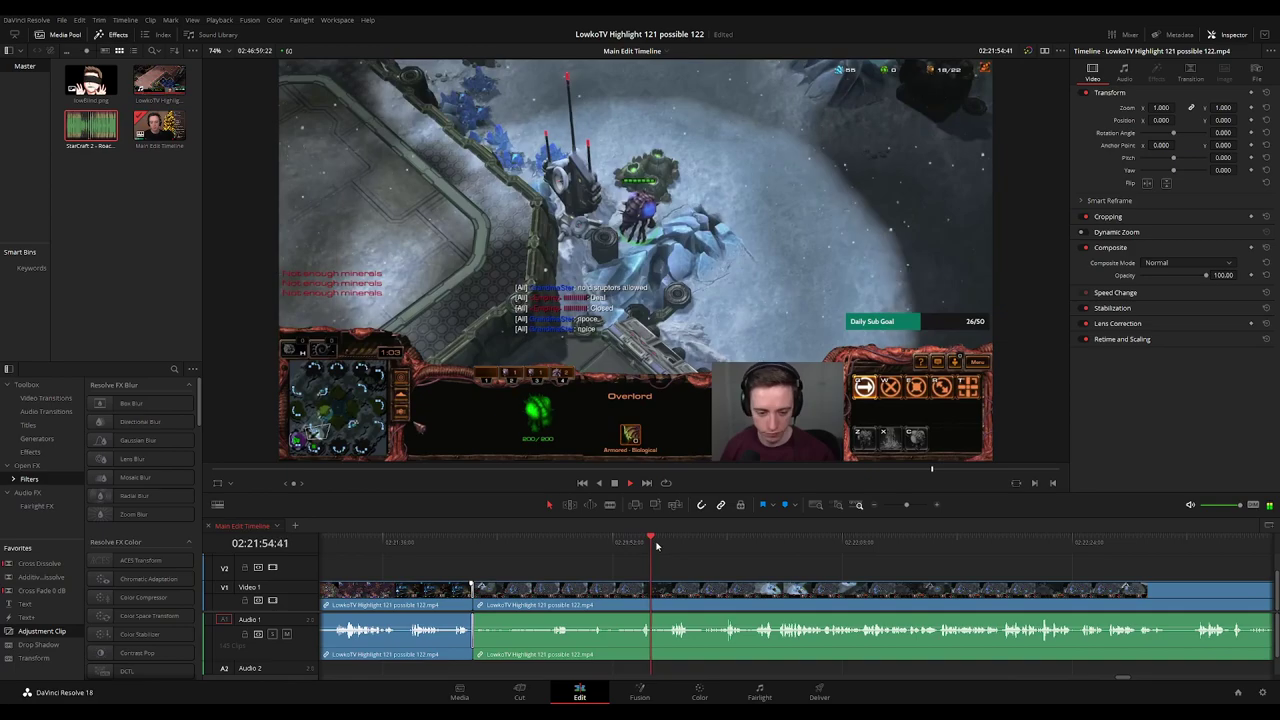
{"action": "left_click", "coordinate": [662, 543]}
{"action": "scroll", "coordinate": [720, 571], "scroll_direction": "right", "scroll_amount": 3}
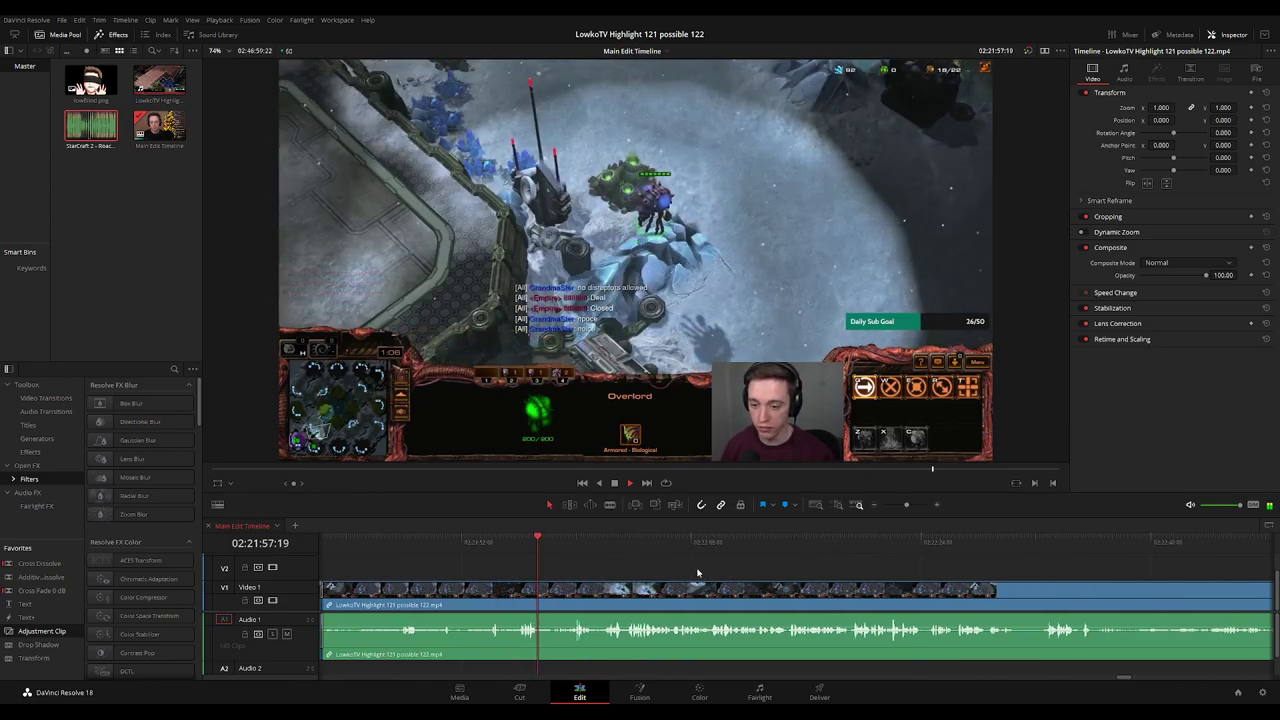
{"action": "scroll", "coordinate": [688, 578], "scroll_direction": "right", "scroll_amount": 1}
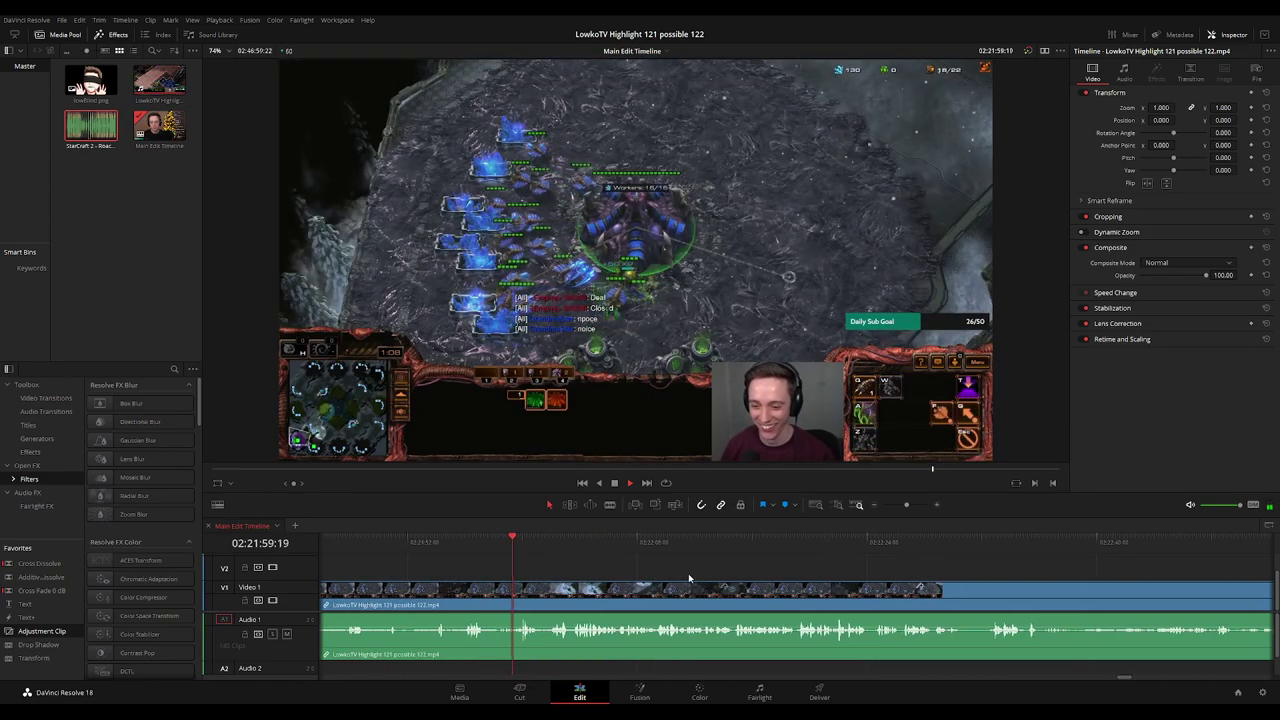
{"action": "scroll", "coordinate": [690, 578], "scroll_direction": "down", "scroll_amount": 8}
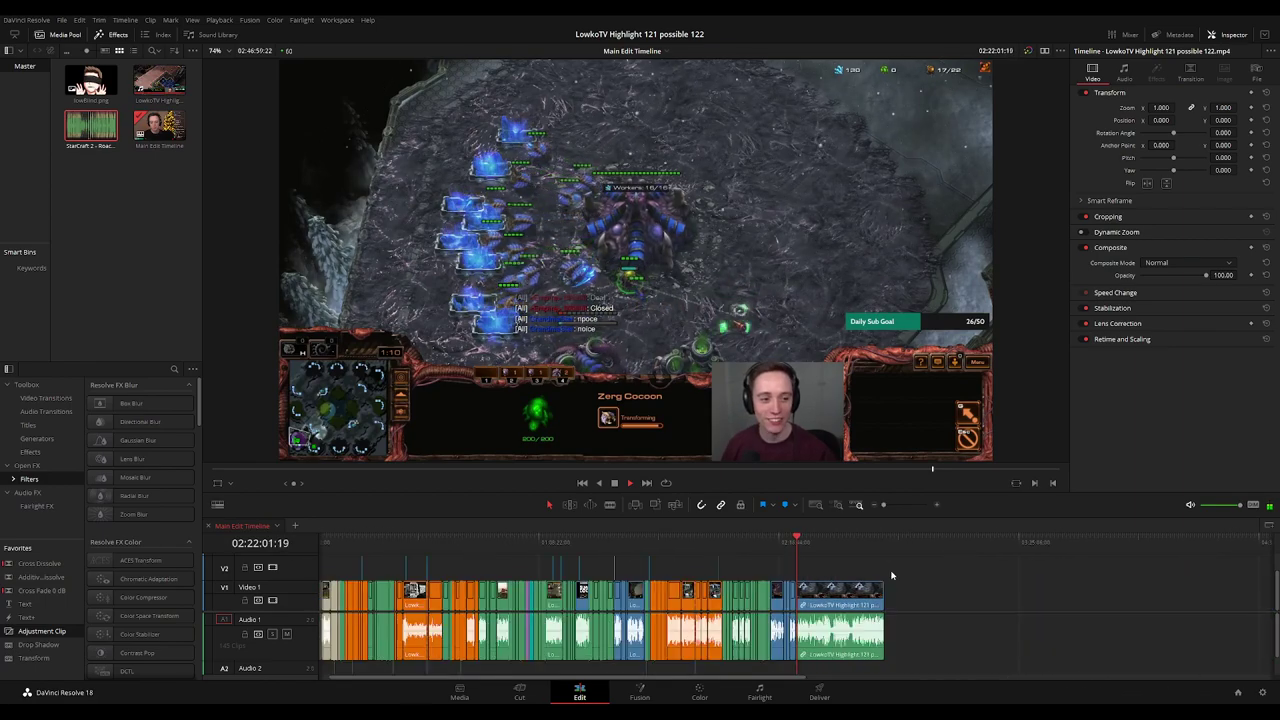
{"action": "scroll", "coordinate": [892, 575], "scroll_direction": "up", "scroll_amount": 6}
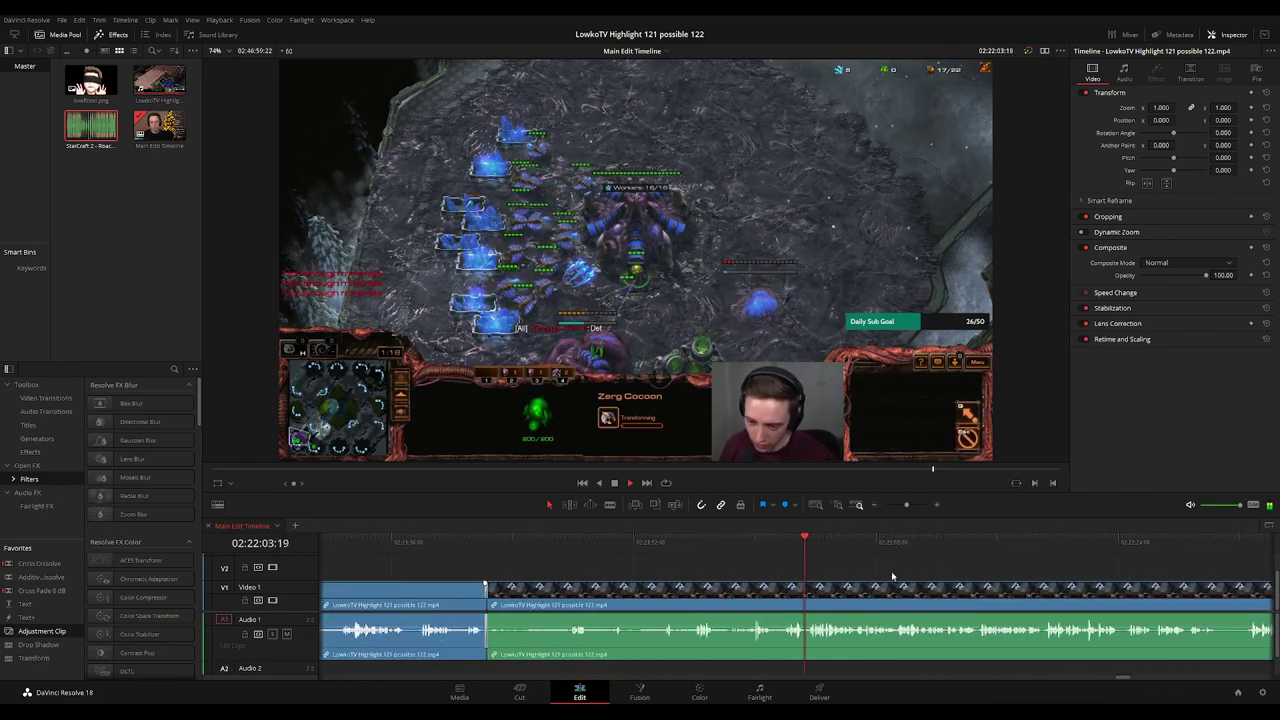
{"action": "scroll", "coordinate": [760, 569], "scroll_direction": "right", "scroll_amount": 4}
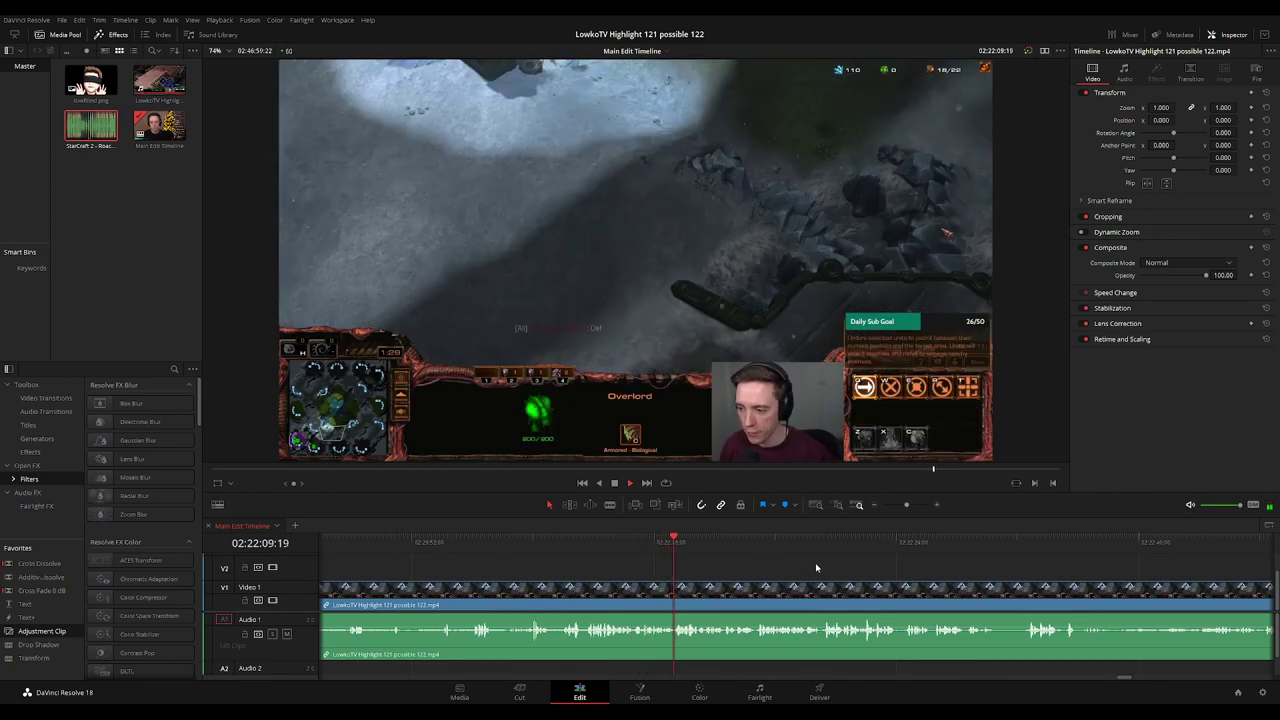
Cut out the short sliver between about 02:22:09:06 and 02:22:09:20 in the match opening and close the gap it leaves.
{"action": "scroll", "coordinate": [815, 569], "scroll_direction": "right", "scroll_amount": 1}
{"action": "left_click", "coordinate": [585, 546]}
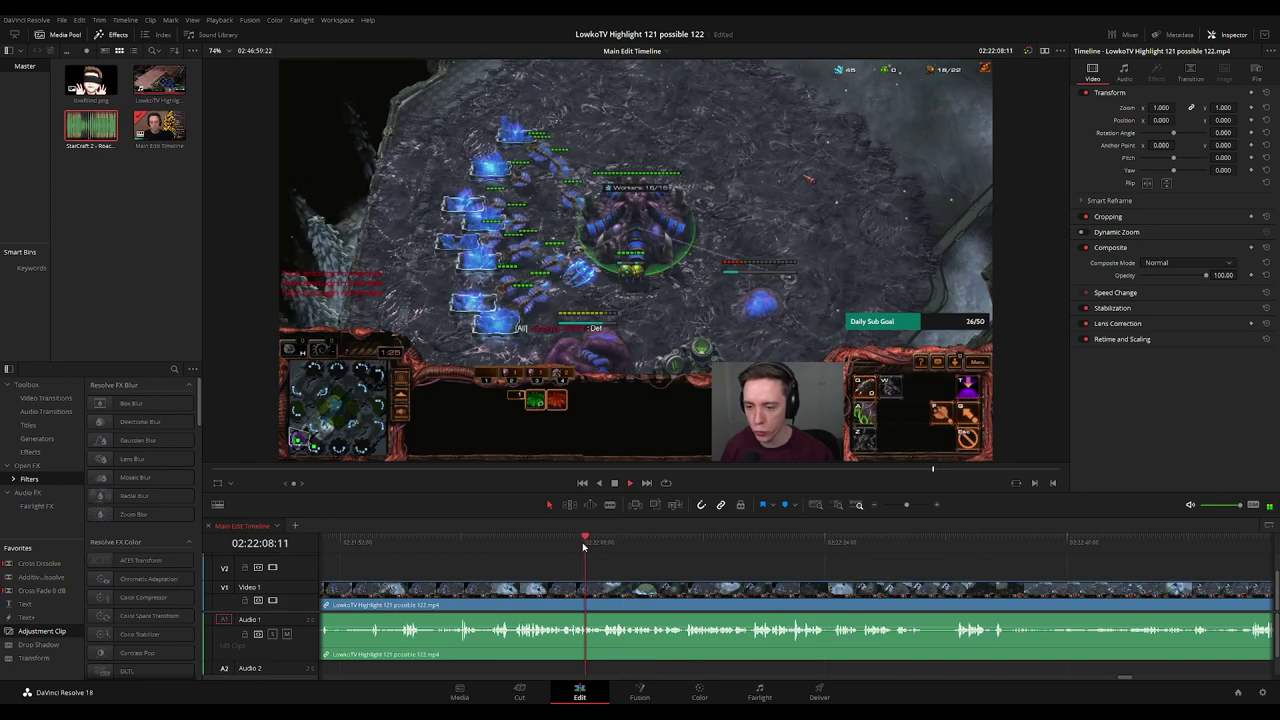
{"action": "scroll", "coordinate": [627, 560], "scroll_direction": "up", "scroll_amount": 3}
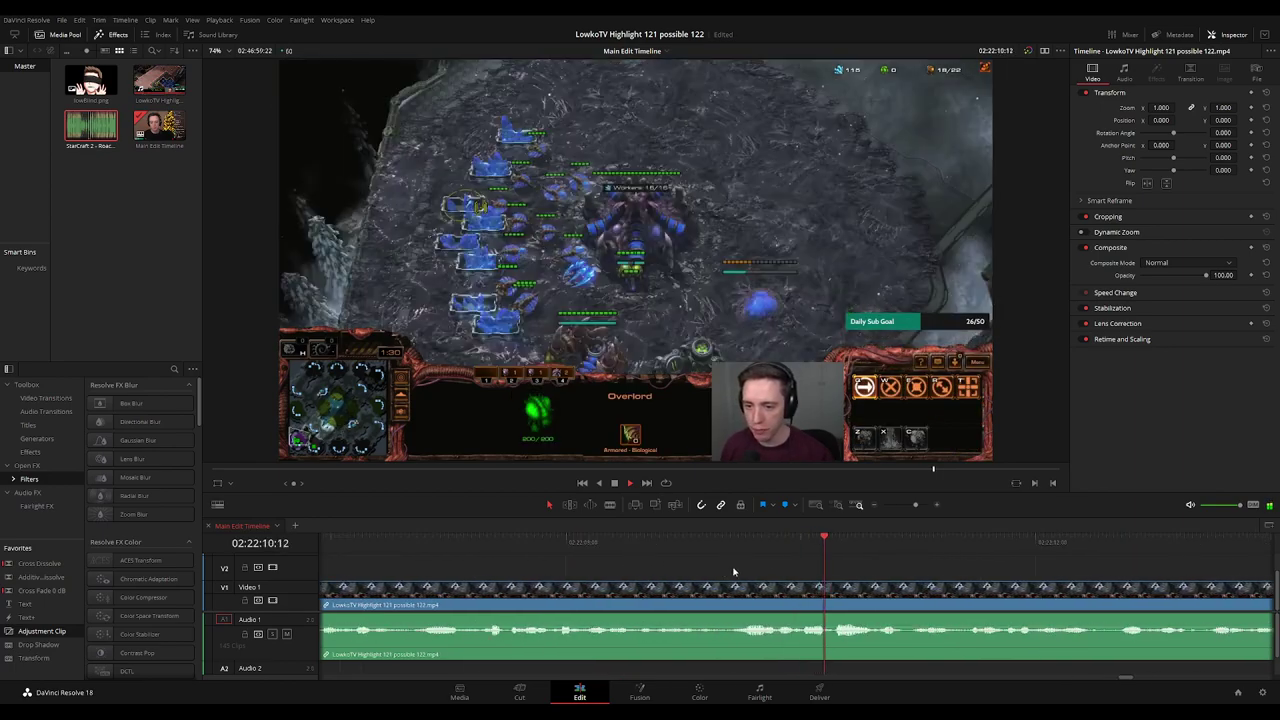
{"action": "left_click", "coordinate": [623, 548]}
{"action": "key", "text": "space"}
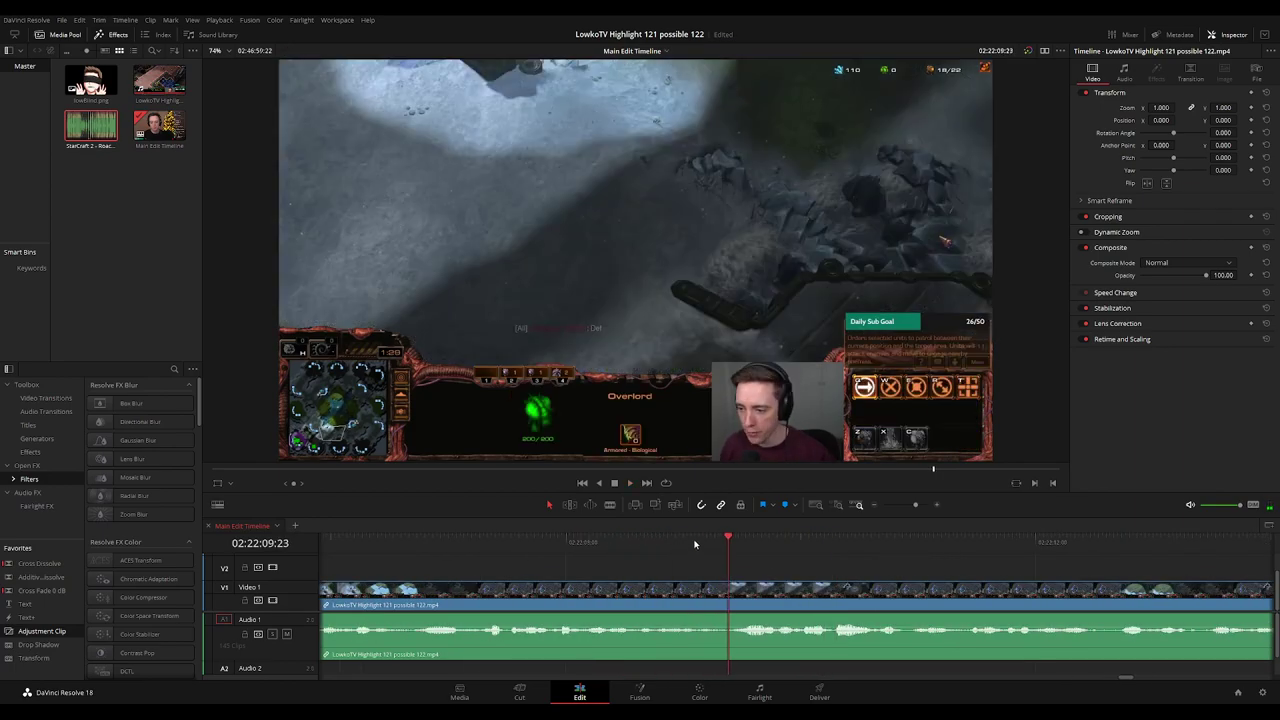
{"action": "left_click", "coordinate": [643, 541]}
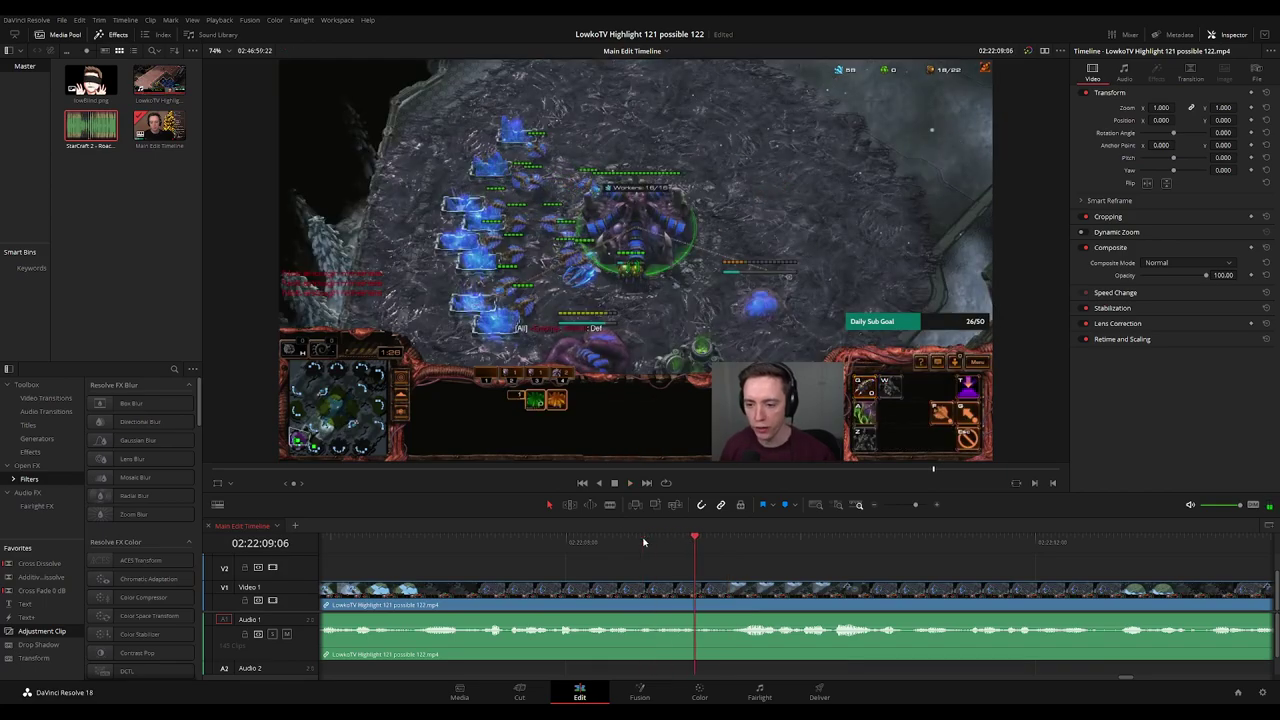
{"action": "key", "text": "b"}
{"action": "left_click", "coordinate": [700, 590]}
{"action": "key", "text": "space"}
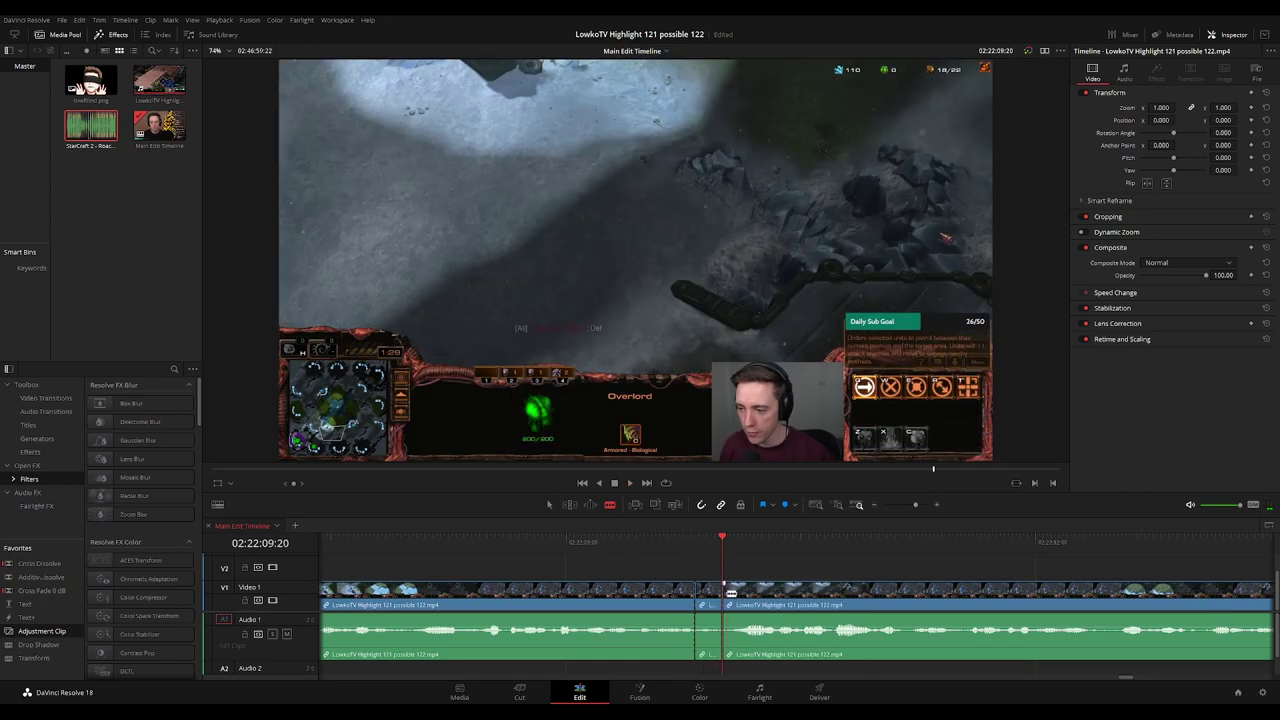
{"action": "key", "text": "Delete"}
{"action": "left_click", "coordinate": [668, 541]}
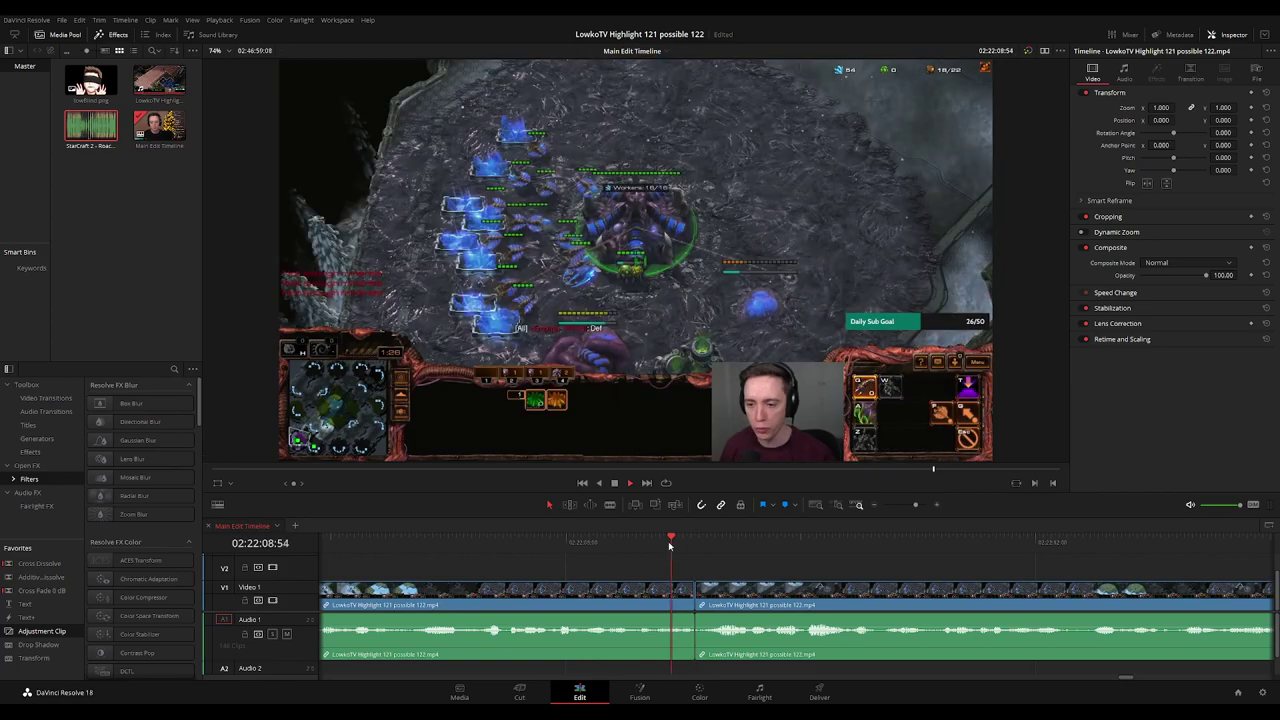
{"action": "key", "text": "space"}
Review the match from about 02:22:09 to 02:22:26 and examine how much uncut footage remains on the timeline.
{"action": "scroll", "coordinate": [786, 583], "scroll_direction": "down", "scroll_amount": 8}
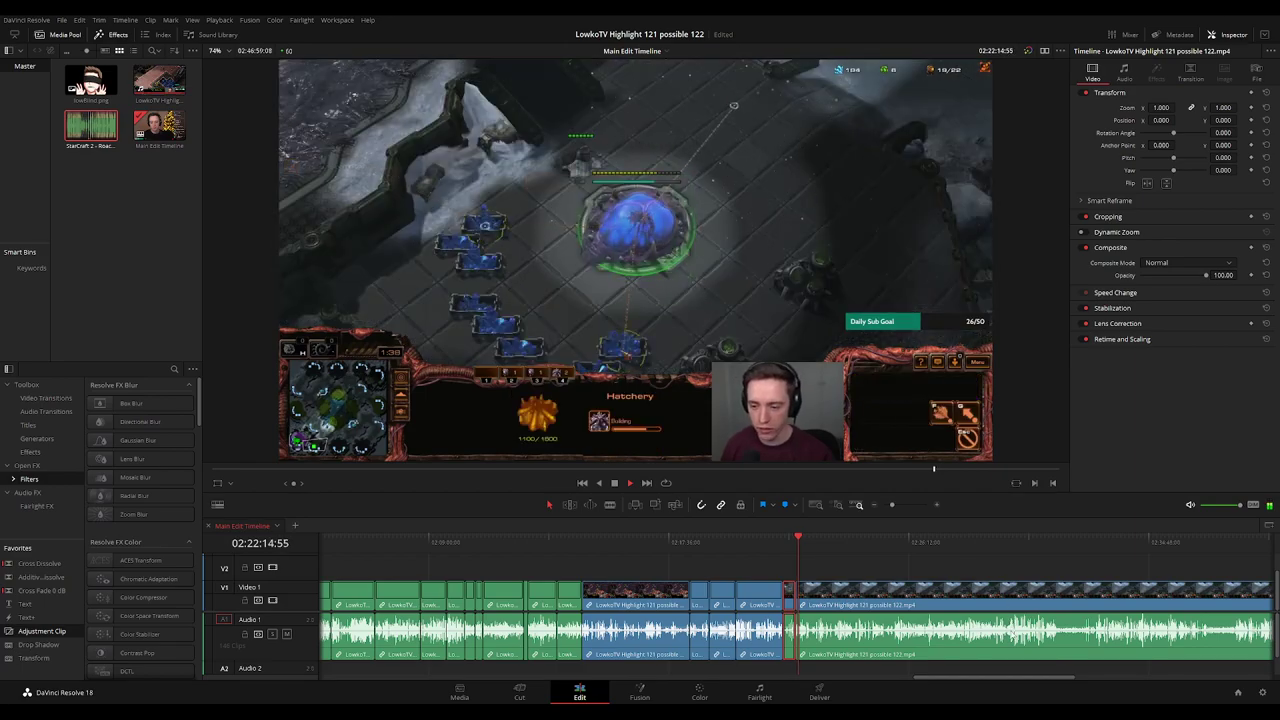
{"action": "scroll", "coordinate": [857, 574], "scroll_direction": "down", "scroll_amount": 3}
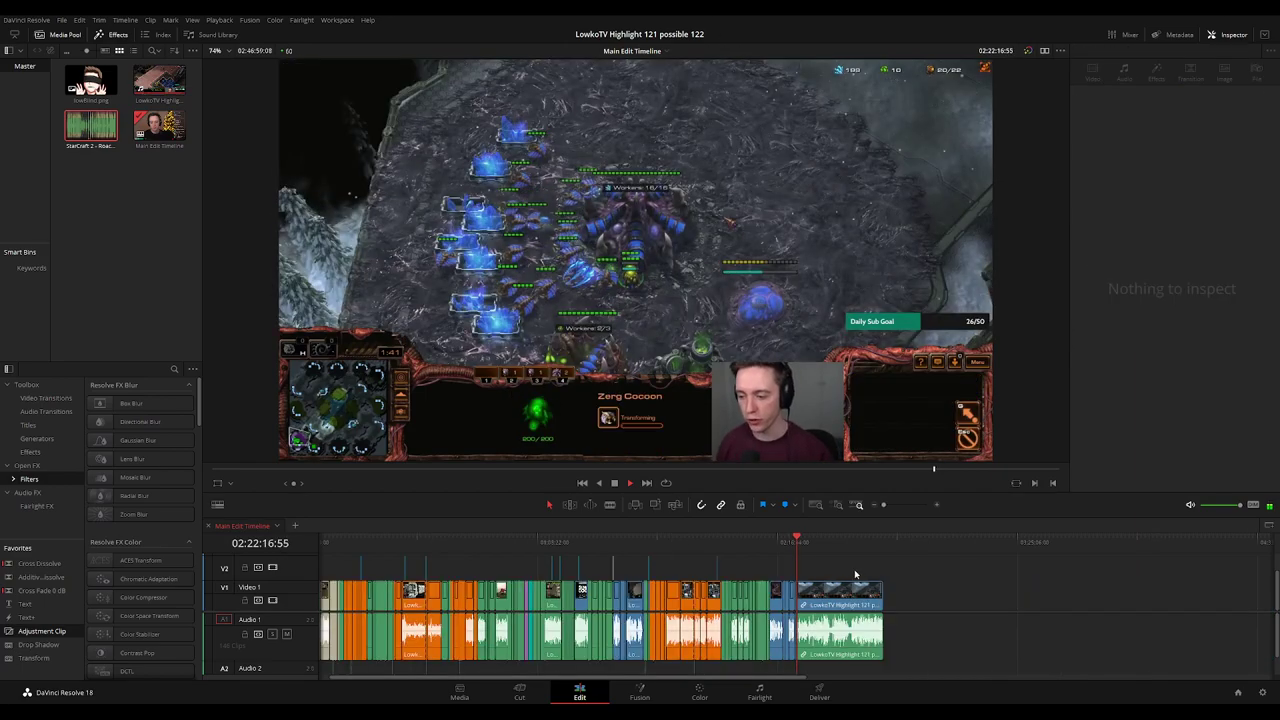
{"action": "scroll", "coordinate": [855, 574], "scroll_direction": "up", "scroll_amount": 5}
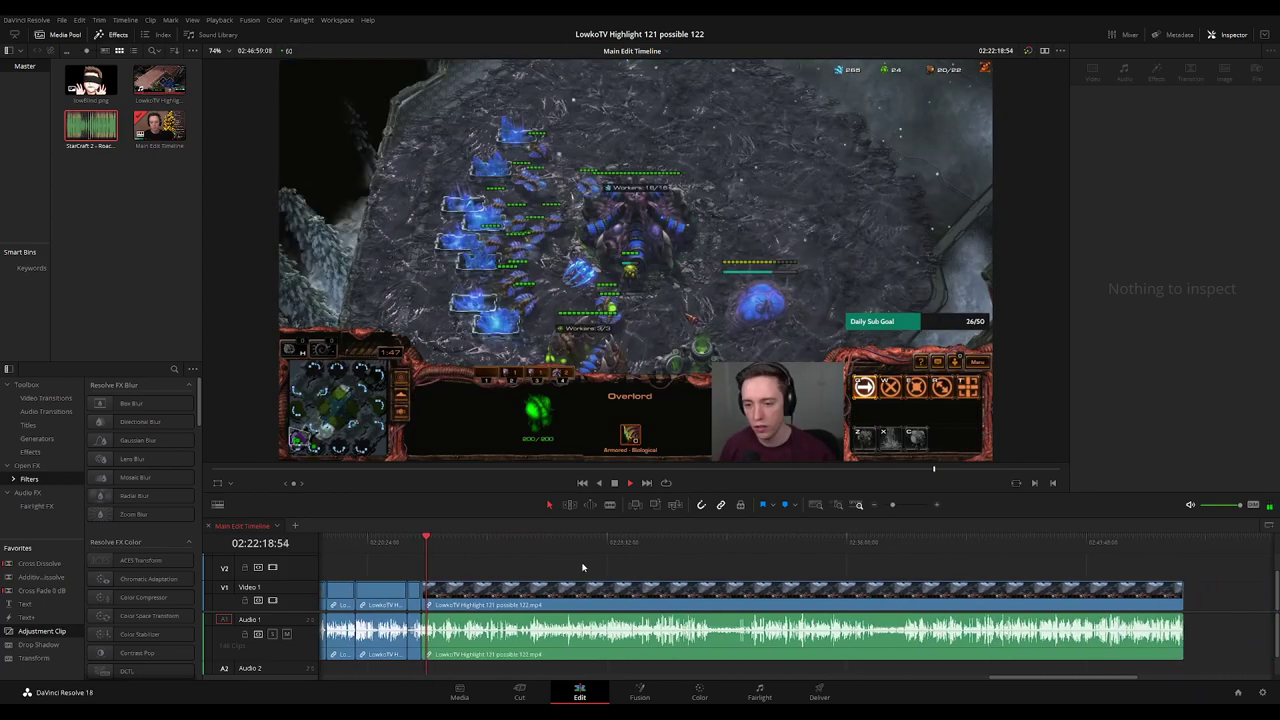
{"action": "scroll", "coordinate": [586, 567], "scroll_direction": "down", "scroll_amount": 3}
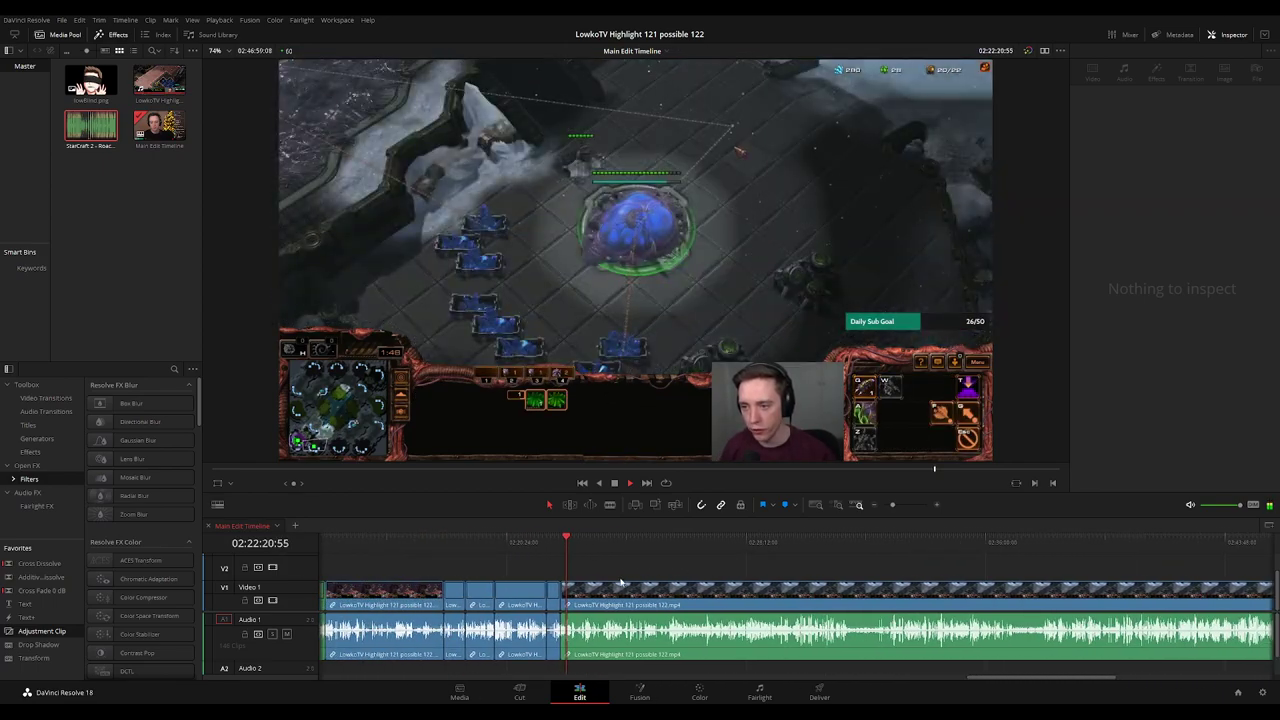
{"action": "scroll", "coordinate": [840, 580], "scroll_direction": "up", "scroll_amount": 3}
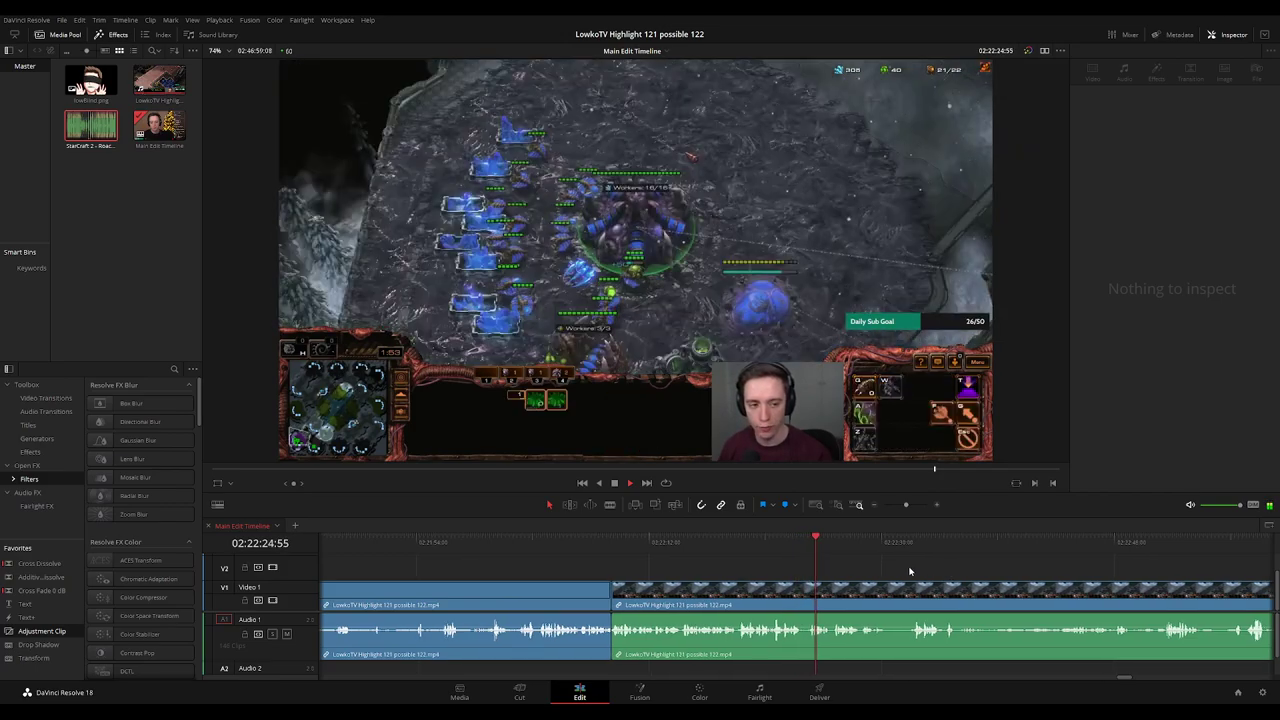
{"action": "scroll", "coordinate": [730, 566], "scroll_direction": "right", "scroll_amount": 3}
{"action": "scroll", "coordinate": [730, 566], "scroll_direction": "up", "scroll_amount": 2}
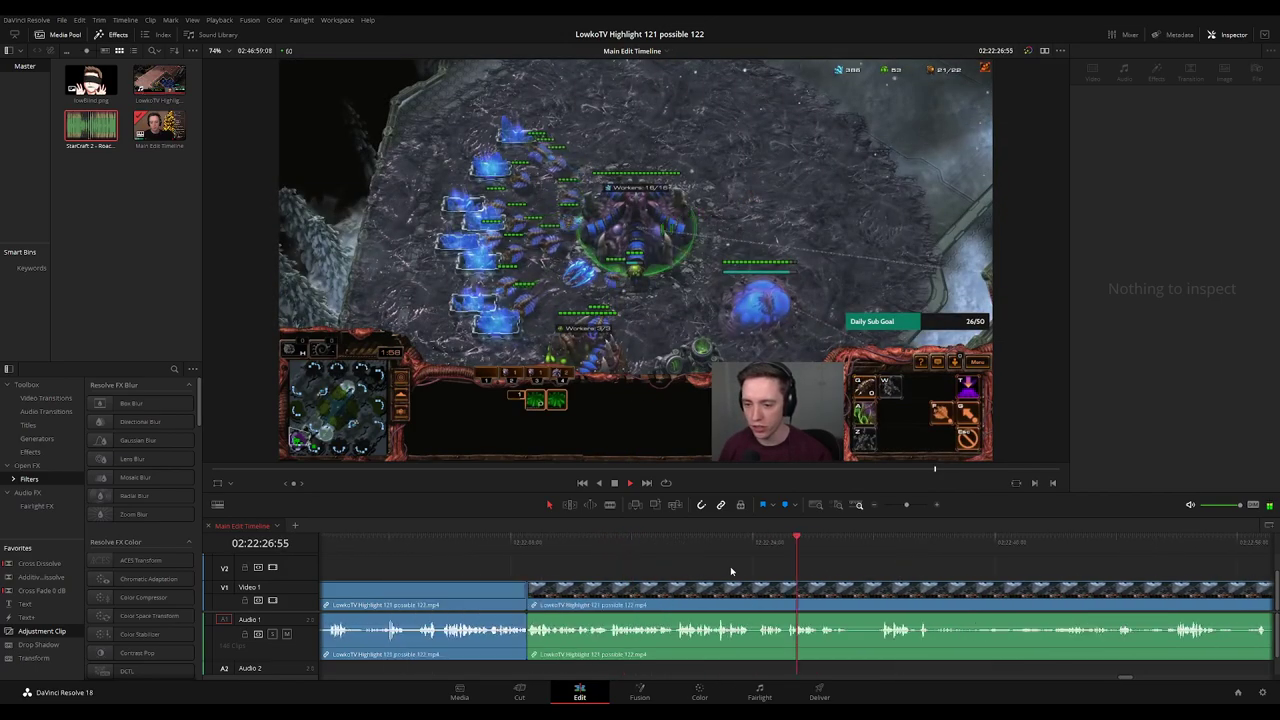
Review the continuing match from about 02:22:27 to 02:22:55 for passages to cut.
{"action": "left_click_drag", "start_coordinate": [911, 564], "coordinate": [761, 568]}
{"action": "scroll", "coordinate": [761, 568], "scroll_direction": "up", "scroll_amount": 1}
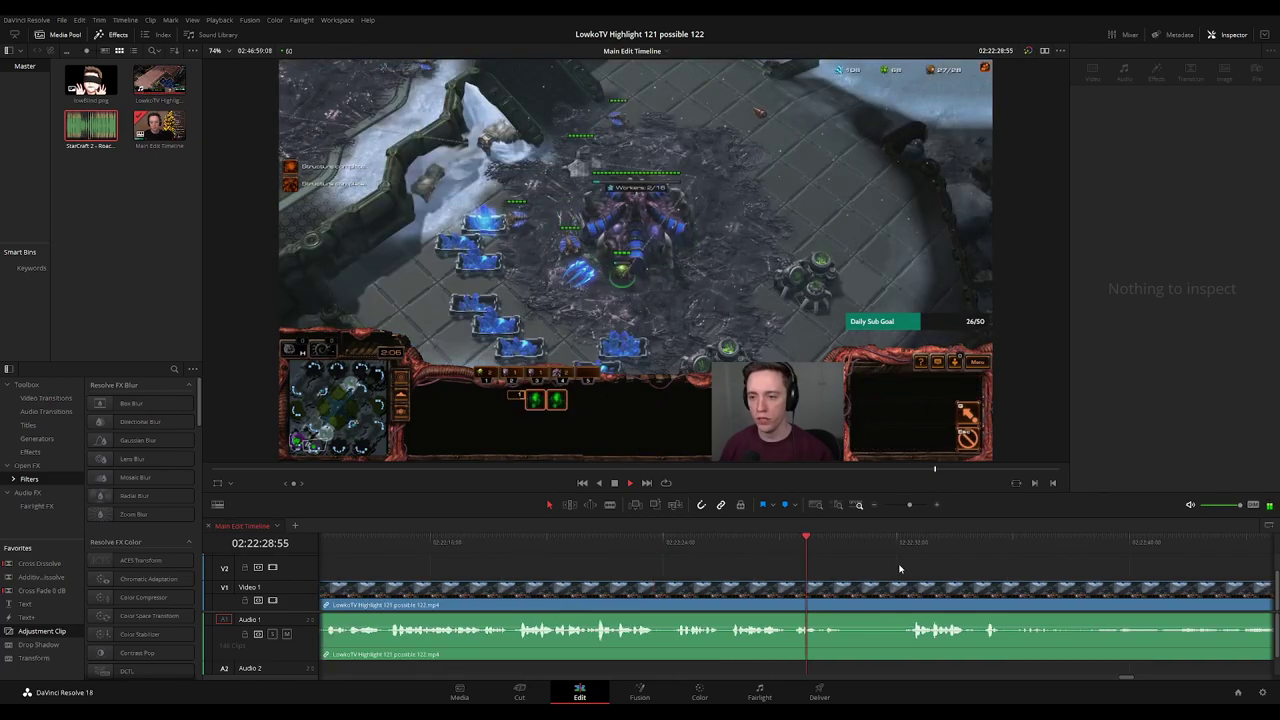
{"action": "left_click_drag", "start_coordinate": [900, 568], "coordinate": [683, 543]}
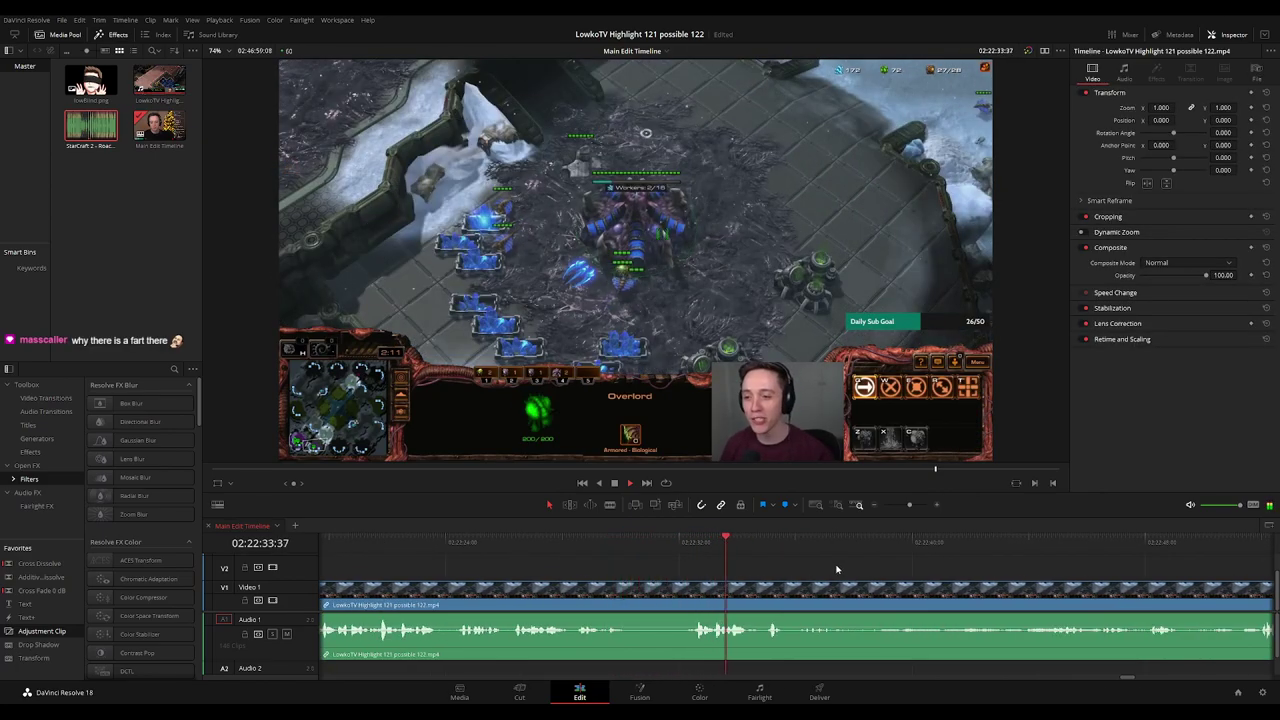
{"action": "scroll", "coordinate": [770, 566], "scroll_direction": "right", "scroll_amount": 2}
{"action": "scroll", "coordinate": [766, 568], "scroll_direction": "left", "scroll_amount": 2}
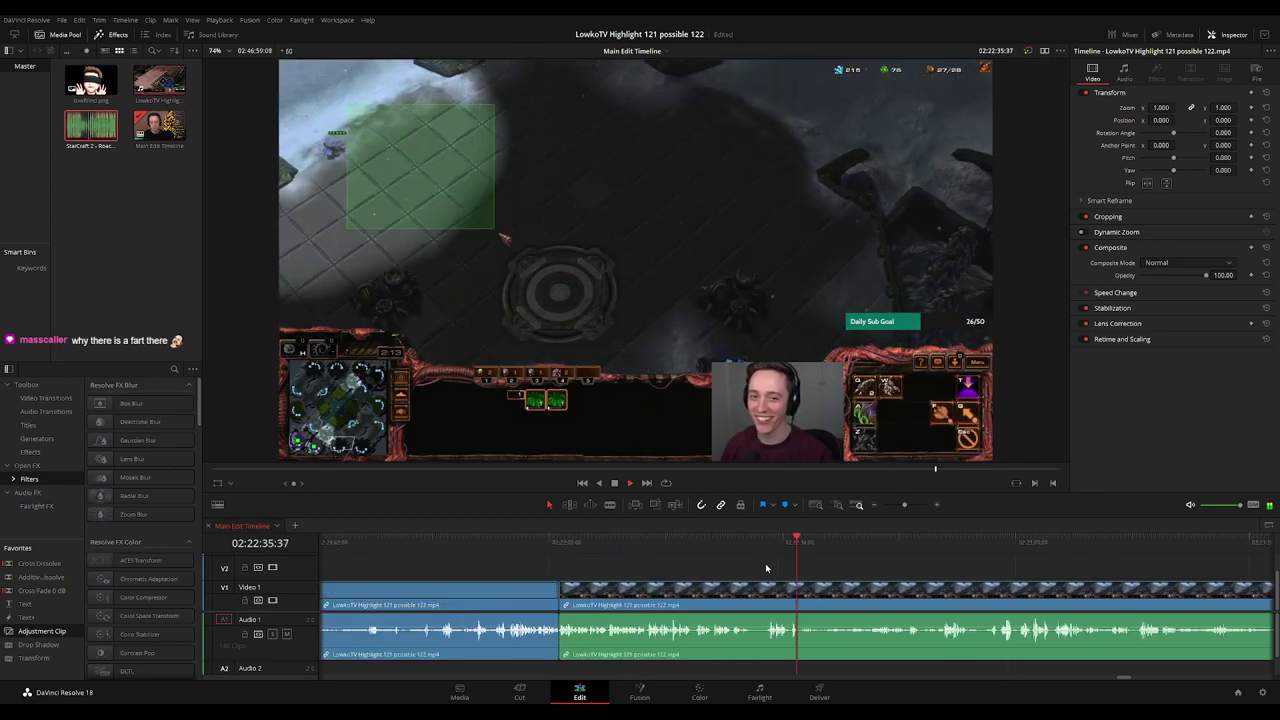
{"action": "left_click", "coordinate": [778, 541]}
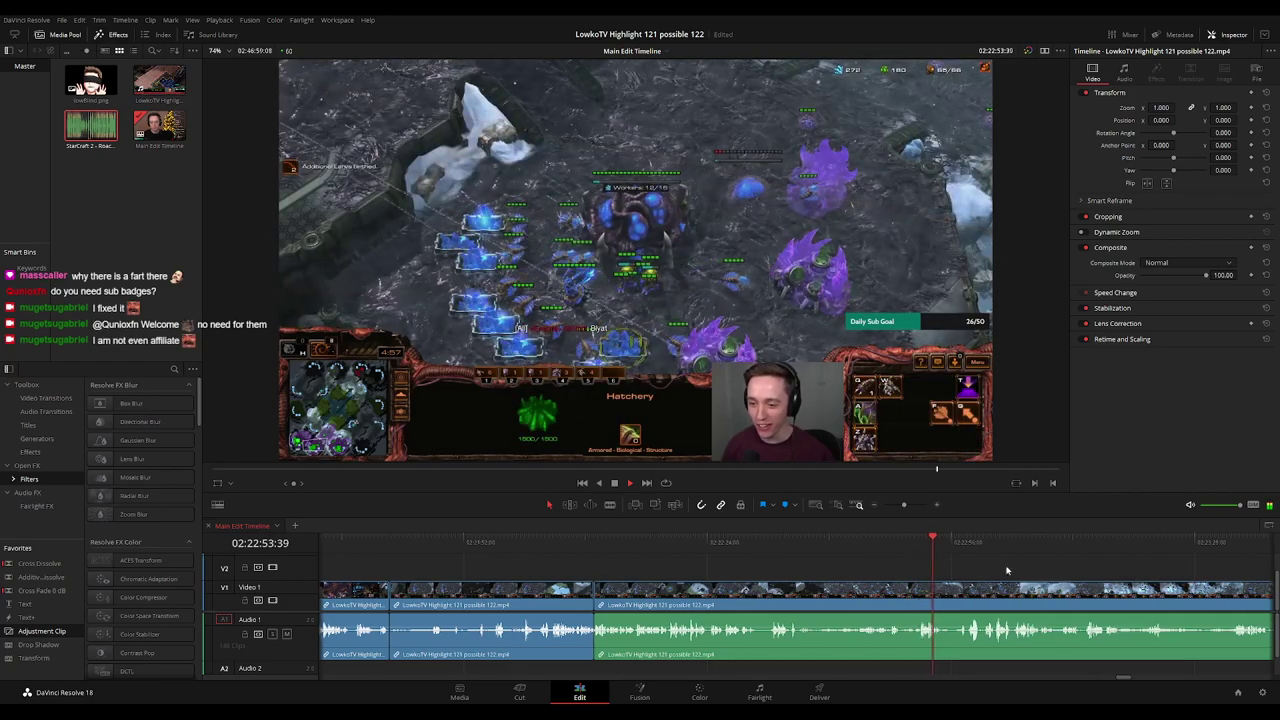
{"action": "scroll", "coordinate": [737, 556], "scroll_direction": "right", "scroll_amount": 3}
{"action": "scroll", "coordinate": [891, 569], "scroll_direction": "up", "scroll_amount": 3}
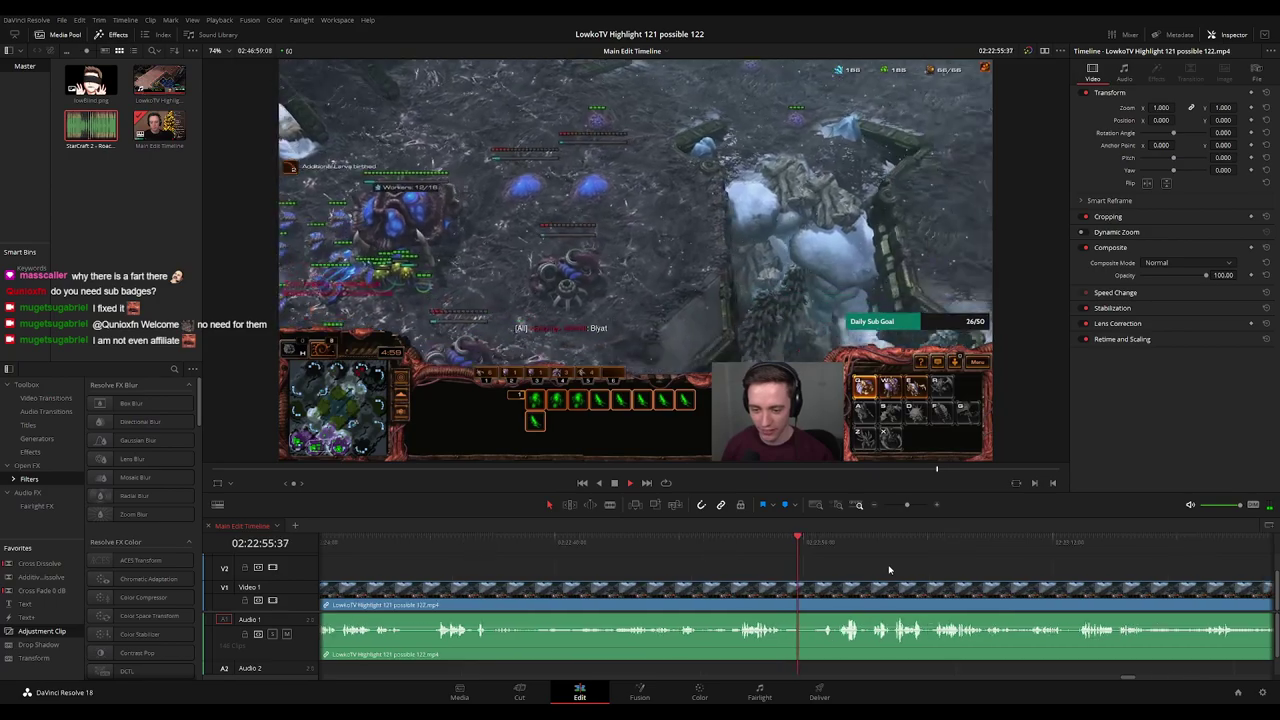
Play and skim the match footage from about 02:22:55 to 02:24:56 to look for sections to cut.
{"action": "left_click", "coordinate": [823, 538]}
{"action": "scroll", "coordinate": [765, 563], "scroll_direction": "right", "scroll_amount": 2}
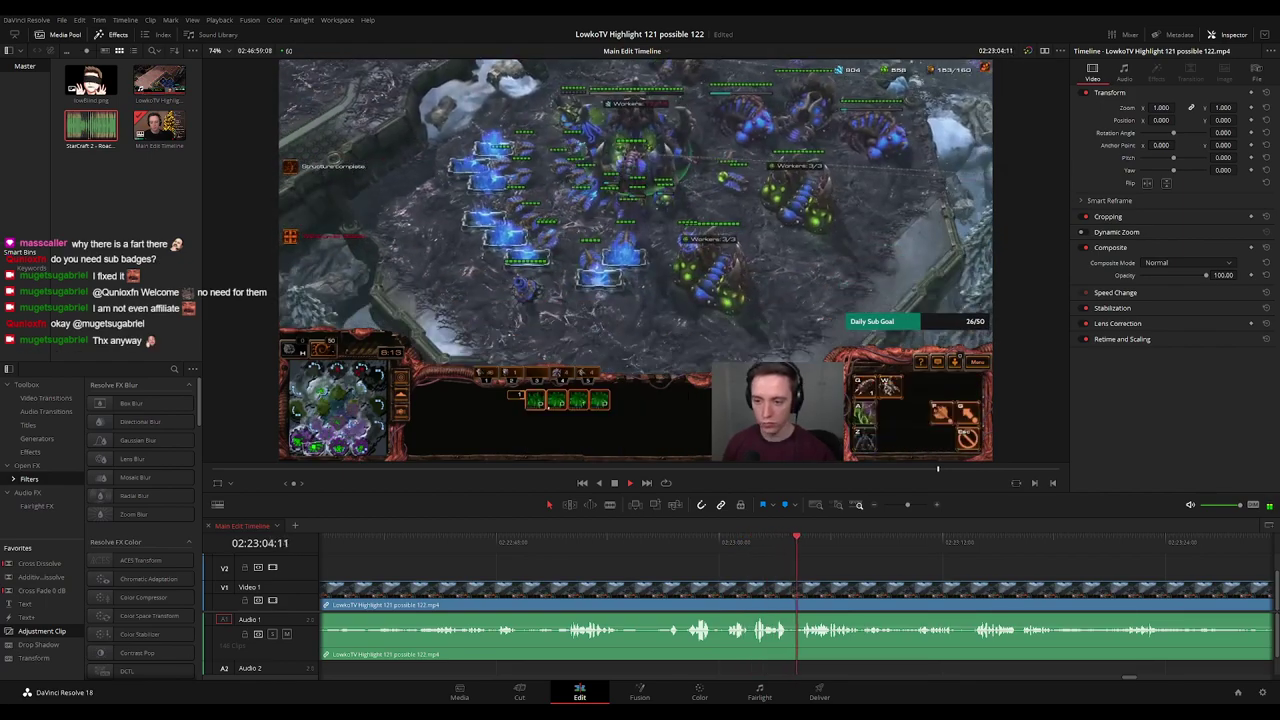
{"action": "scroll", "coordinate": [900, 580], "scroll_direction": "right", "scroll_amount": 4}
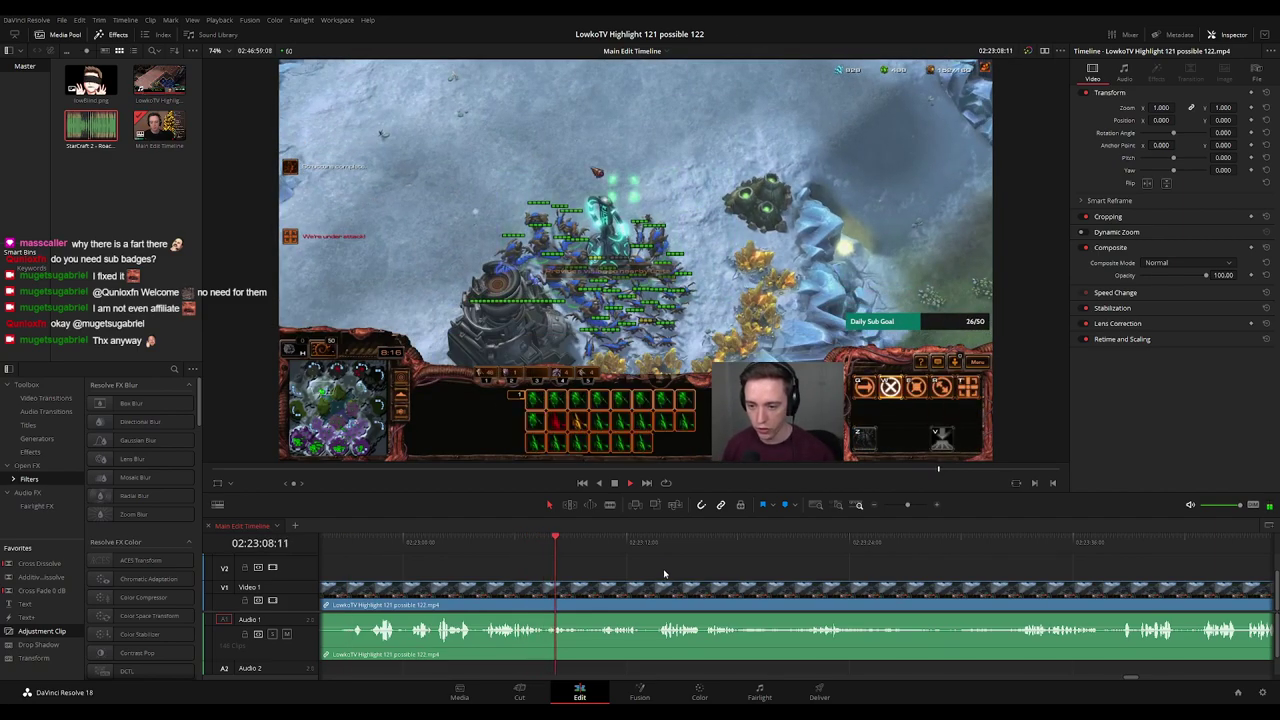
{"action": "left_click", "coordinate": [600, 542]}
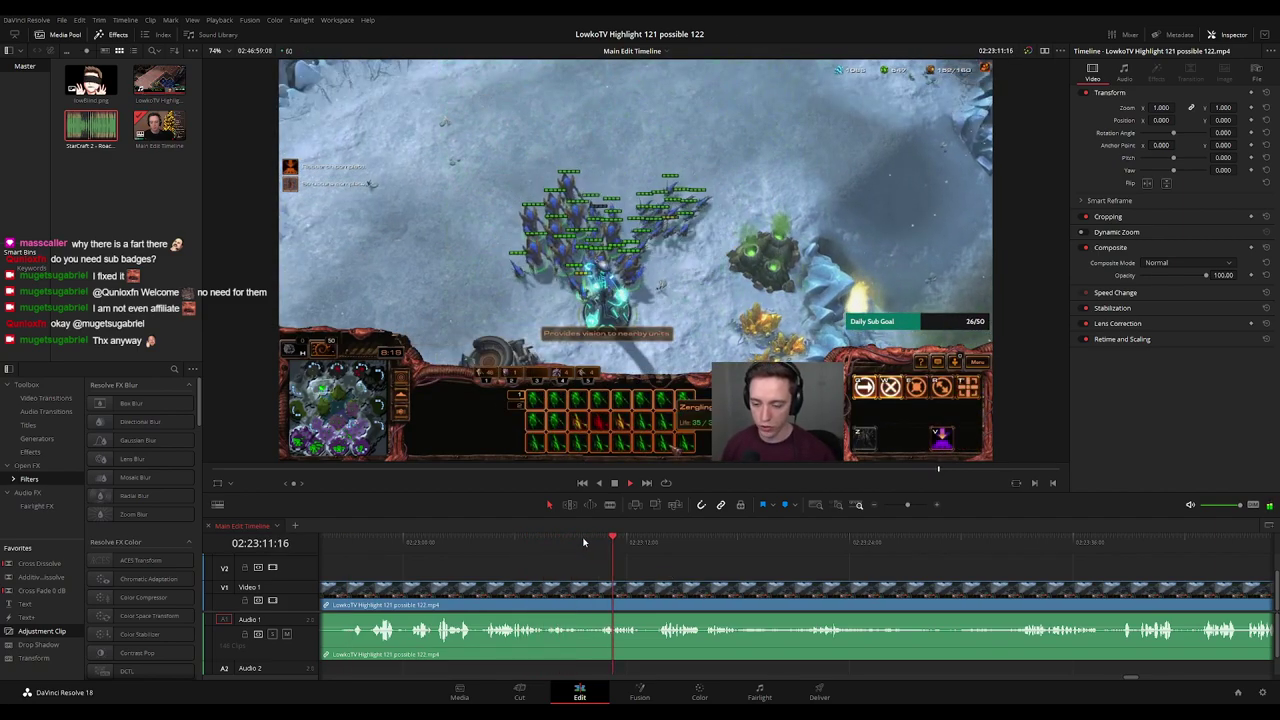
{"action": "left_click", "coordinate": [575, 542]}
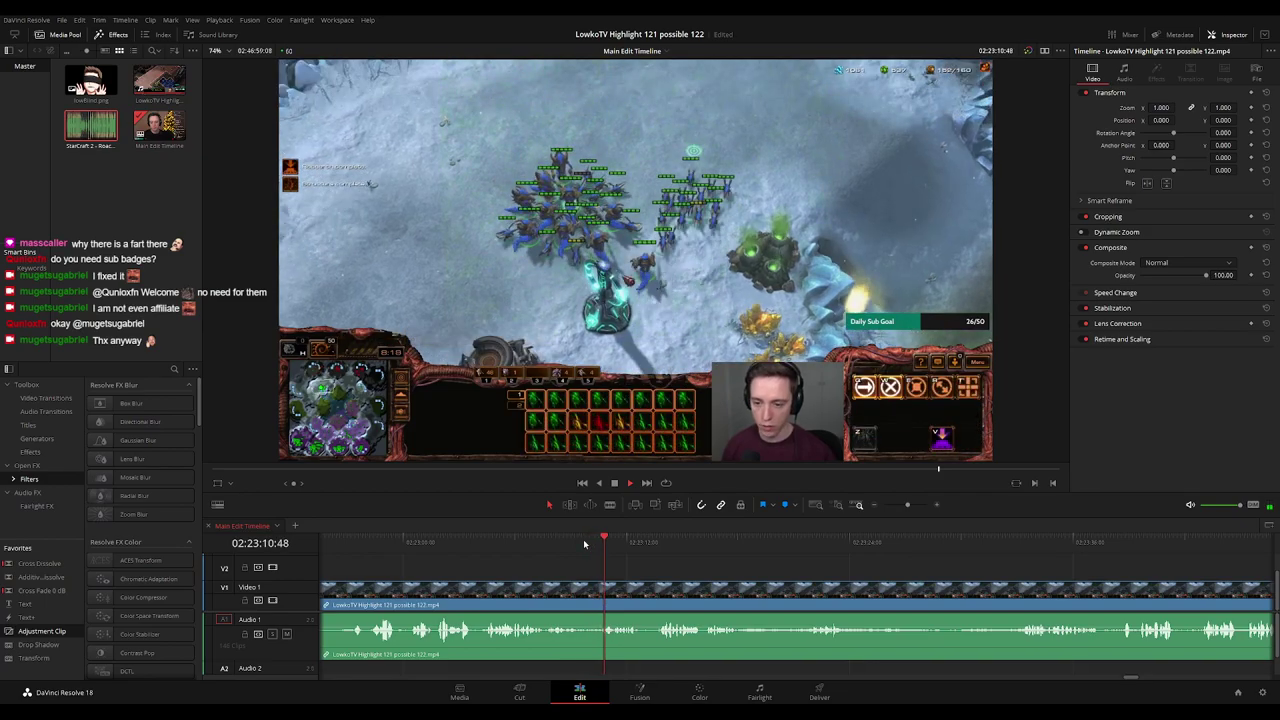
{"action": "scroll", "coordinate": [694, 558], "scroll_direction": "right", "scroll_amount": 1}
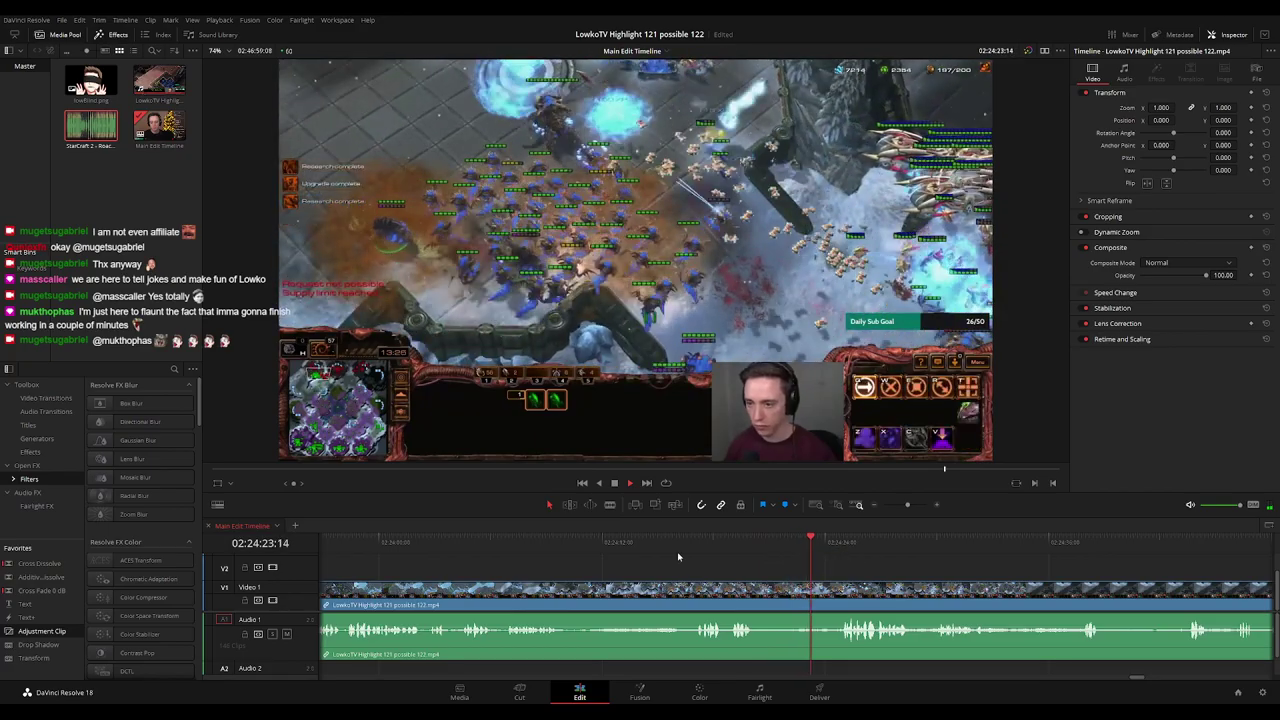
{"action": "scroll", "coordinate": [760, 569], "scroll_direction": "right", "scroll_amount": 3}
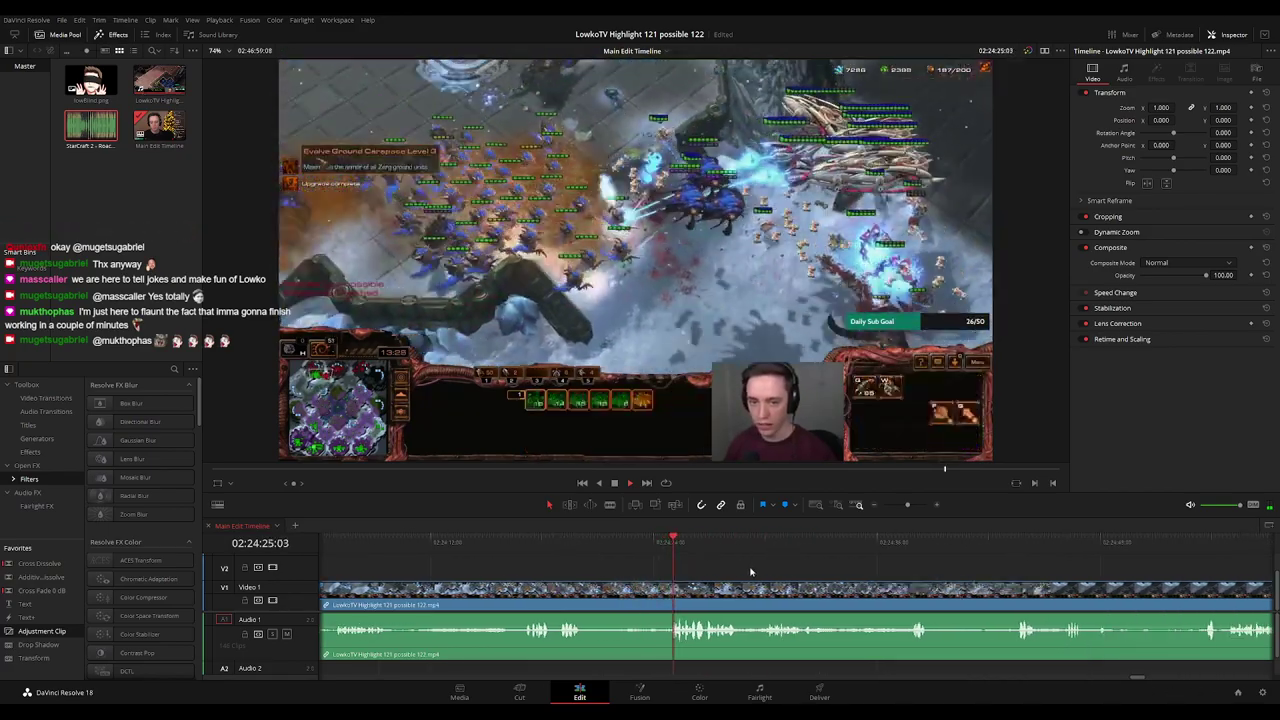
{"action": "scroll", "coordinate": [790, 572], "scroll_direction": "right", "scroll_amount": 2}
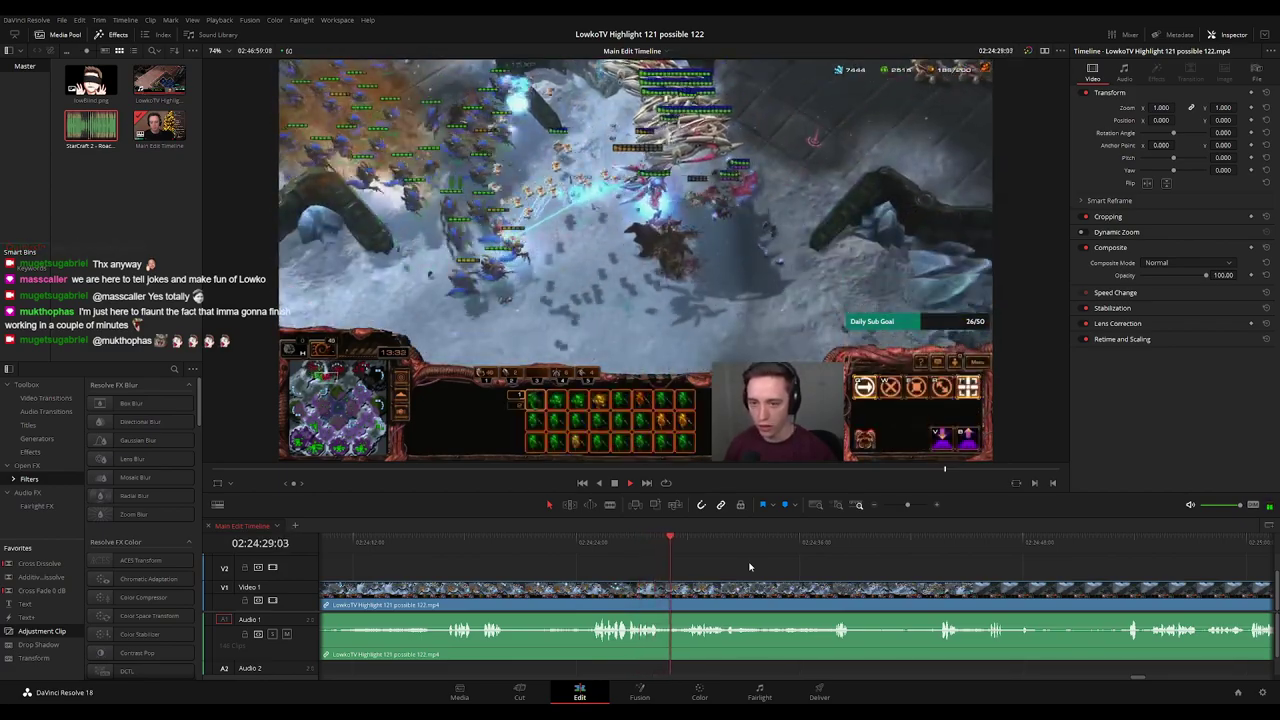
{"action": "scroll", "coordinate": [734, 567], "scroll_direction": "right", "scroll_amount": 1}
{"action": "scroll", "coordinate": [734, 567], "scroll_direction": "right", "scroll_amount": 1}
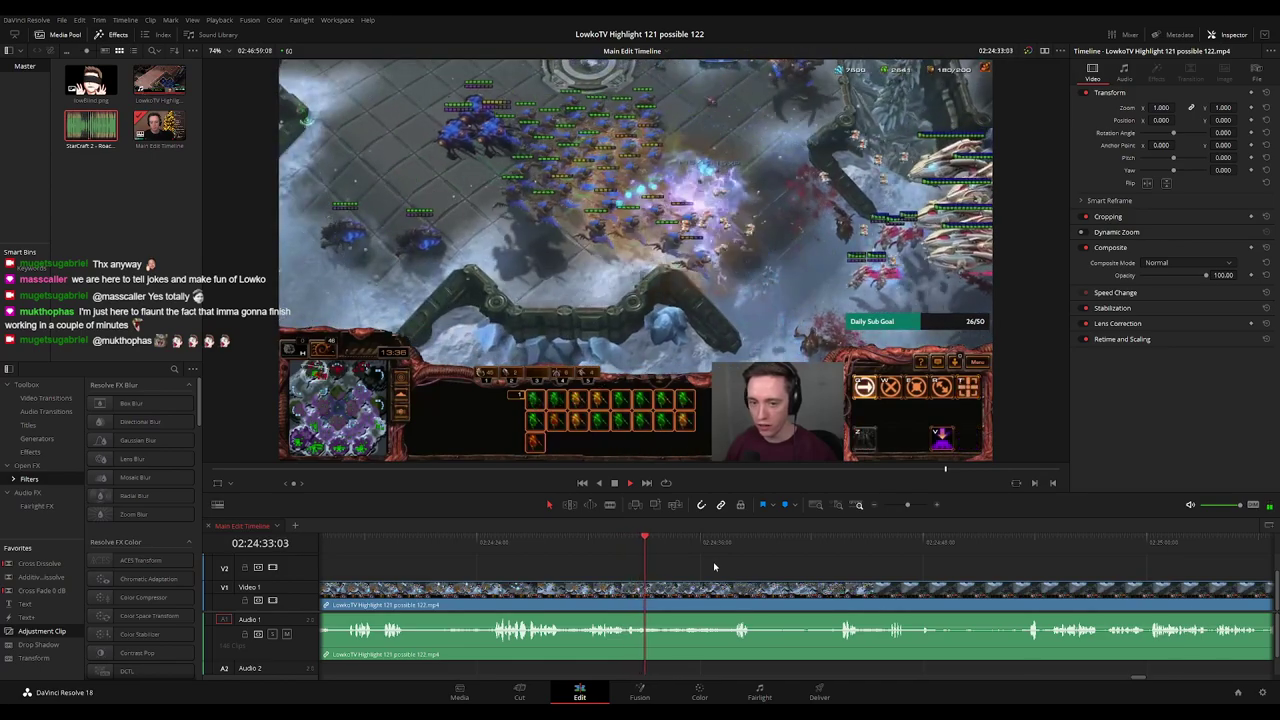
{"action": "left_click_drag", "start_coordinate": [668, 547], "coordinate": [705, 546]}
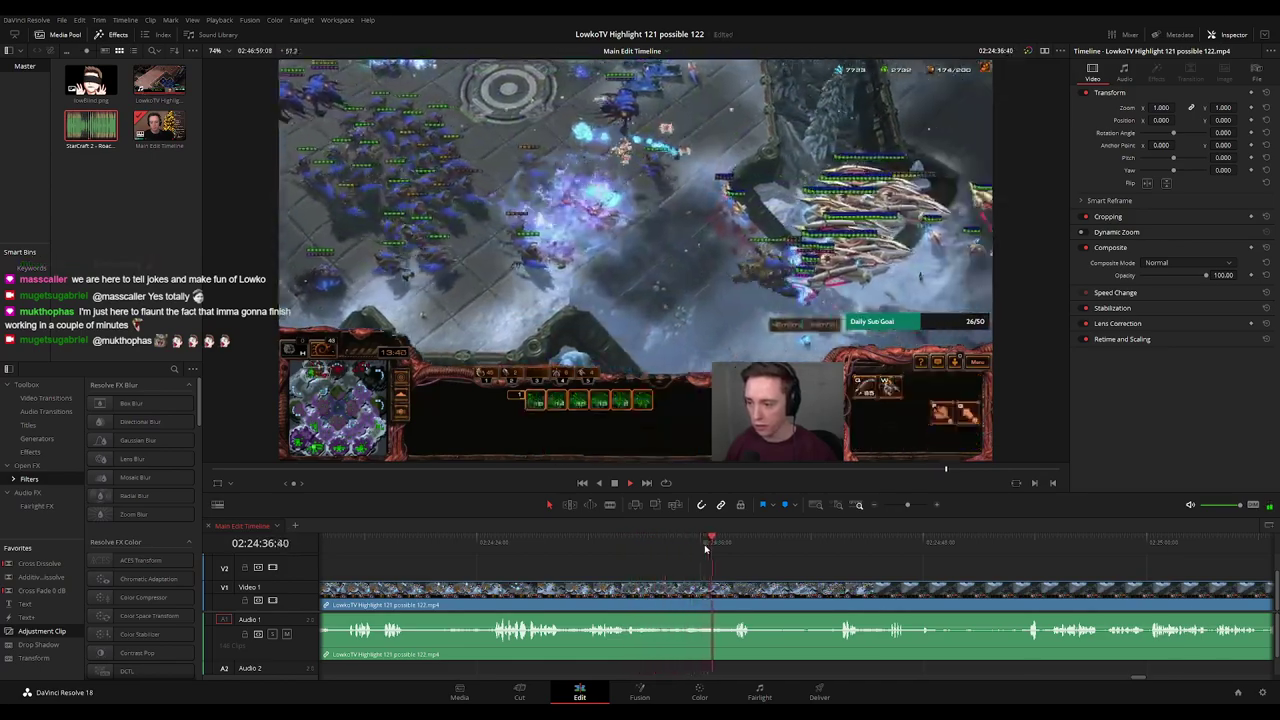
{"action": "left_click_drag", "start_coordinate": [829, 572], "coordinate": [654, 539]}
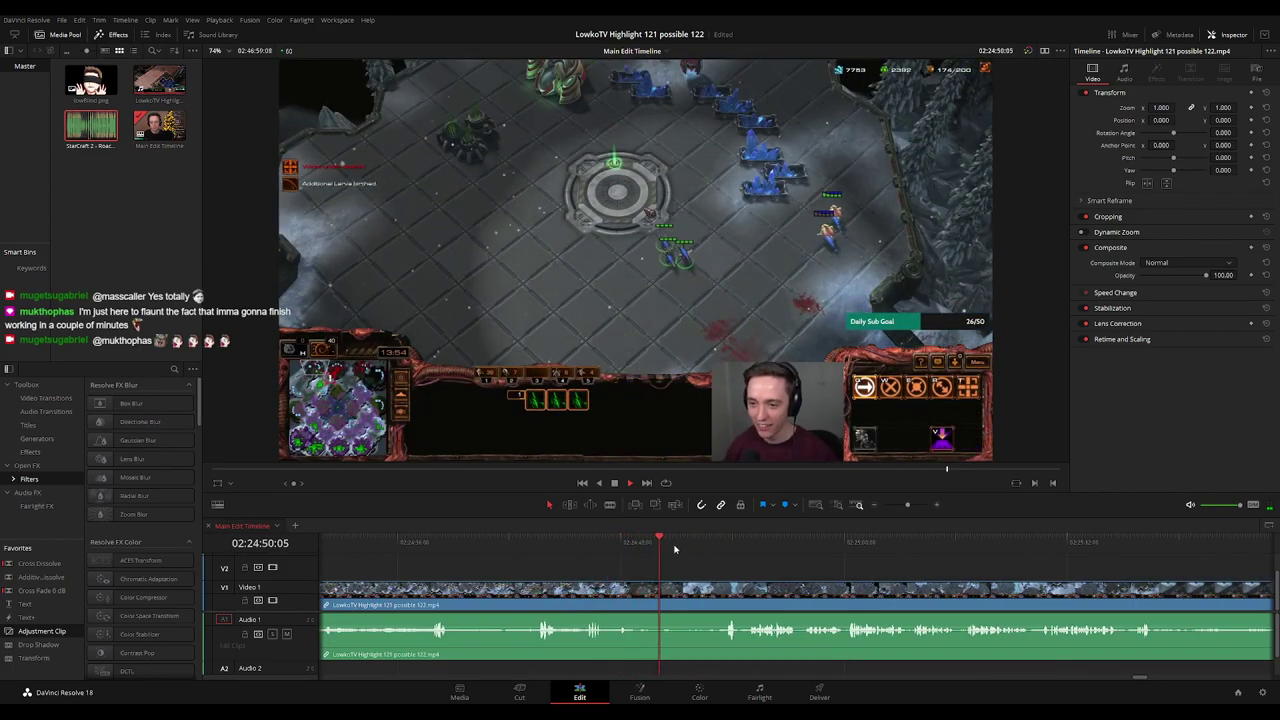
{"action": "left_click_drag", "start_coordinate": [702, 543], "coordinate": [716, 543]}
{"action": "scroll", "coordinate": [866, 566], "scroll_direction": "right", "scroll_amount": 2}
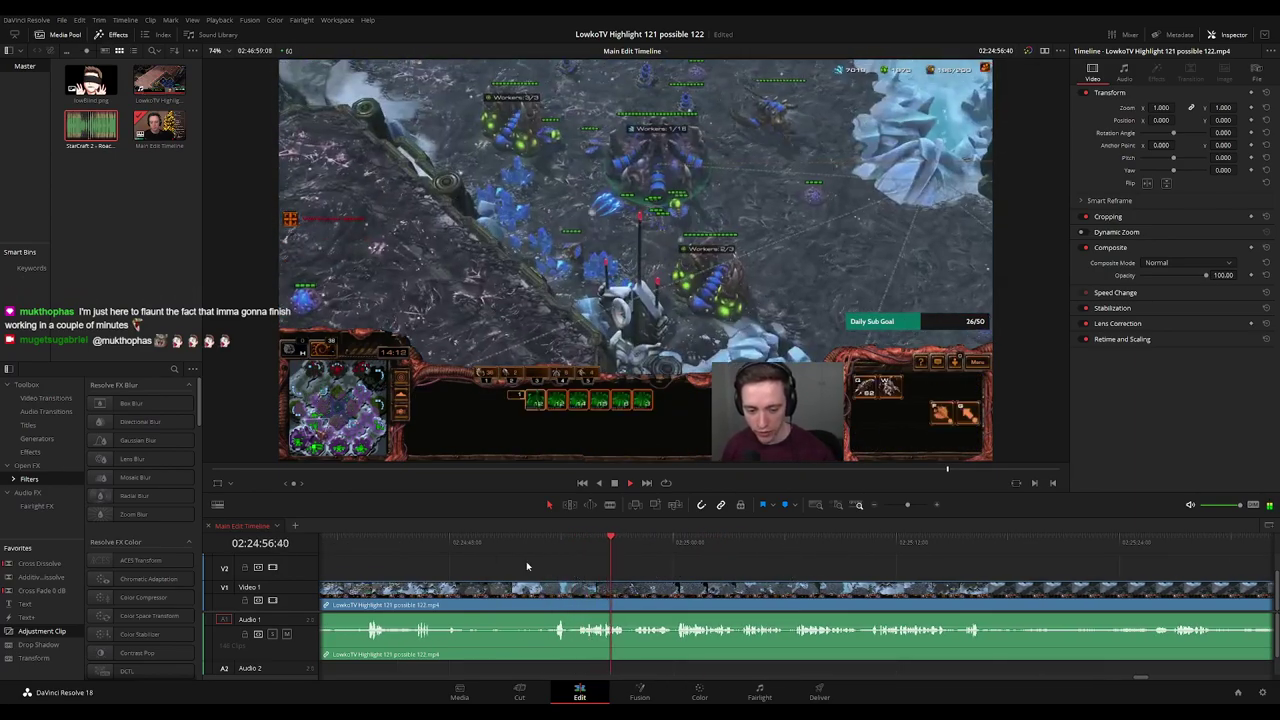
Split the gameplay clip at 02:24:49:57 and again at about 02:24:53, and ripple-delete the short piece between the cuts.
{"action": "left_click", "coordinate": [447, 545]}
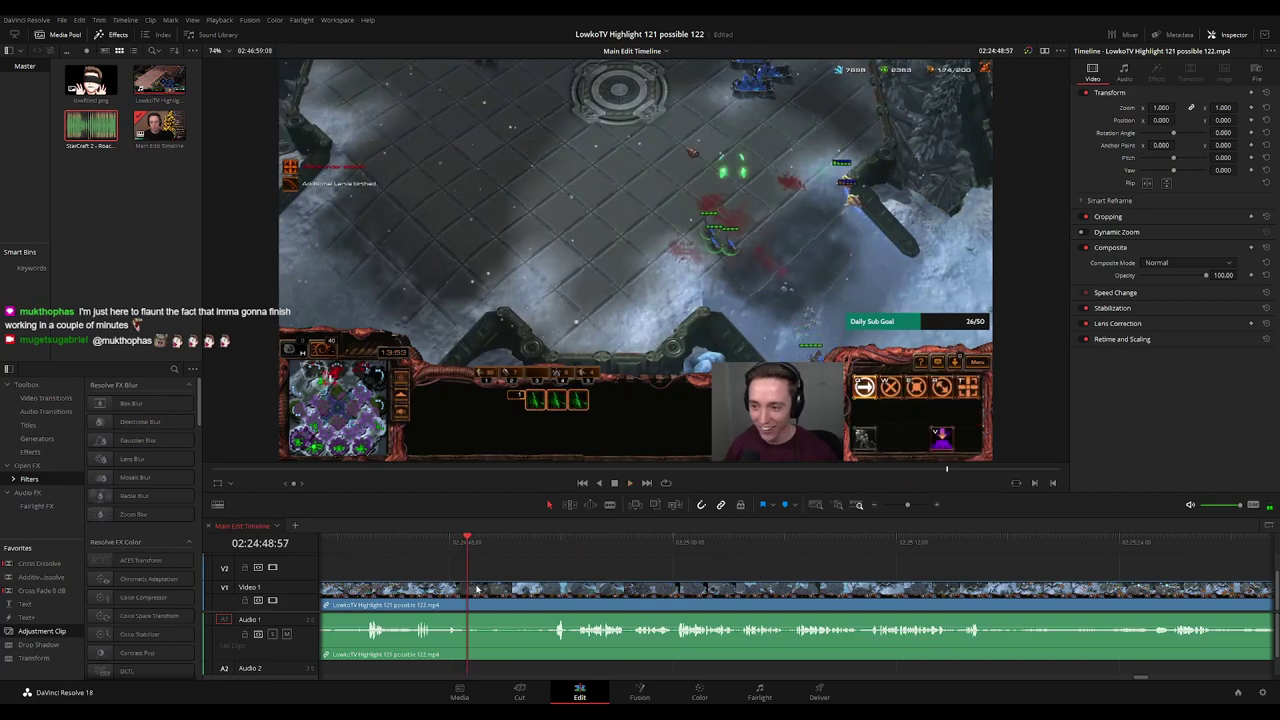
{"action": "key", "text": "space"}
{"action": "key", "text": "b"}
{"action": "left_click", "coordinate": [485, 597]}
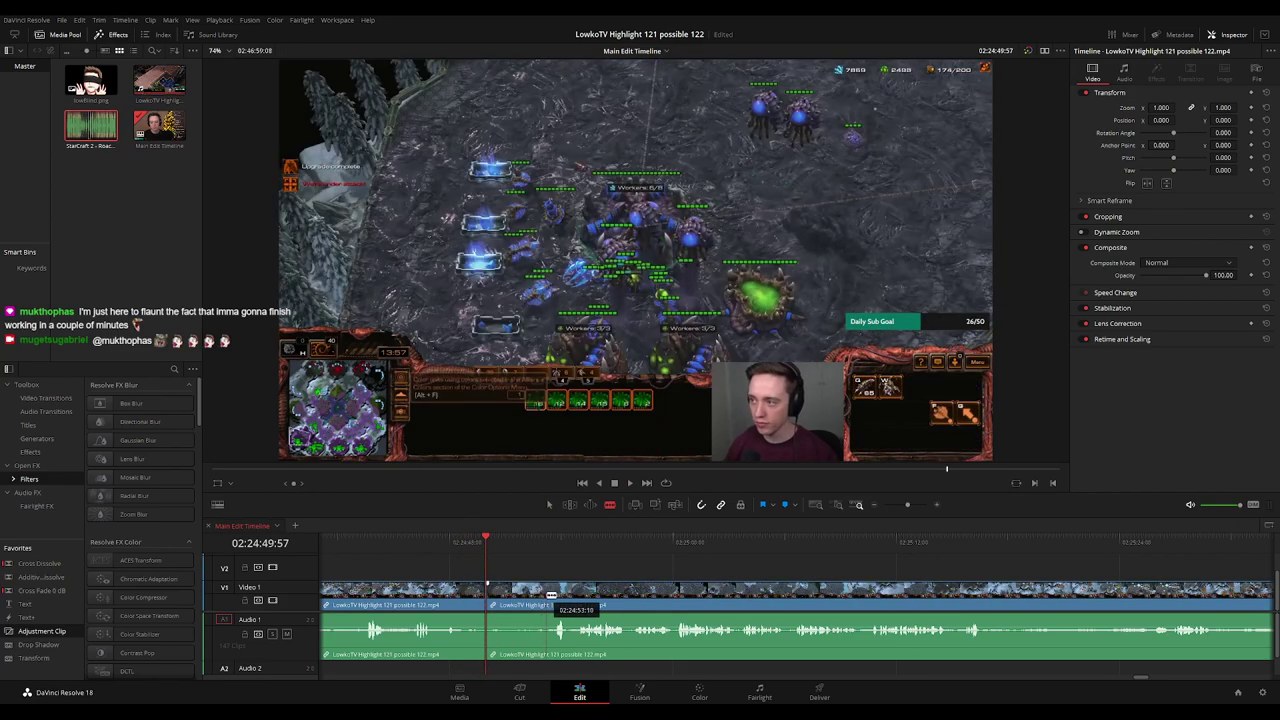
{"action": "left_click", "coordinate": [550, 597]}
{"action": "key", "text": "a"}
{"action": "left_click", "coordinate": [537, 597]}
{"action": "key", "text": "Delete"}
{"action": "key", "text": "space"}
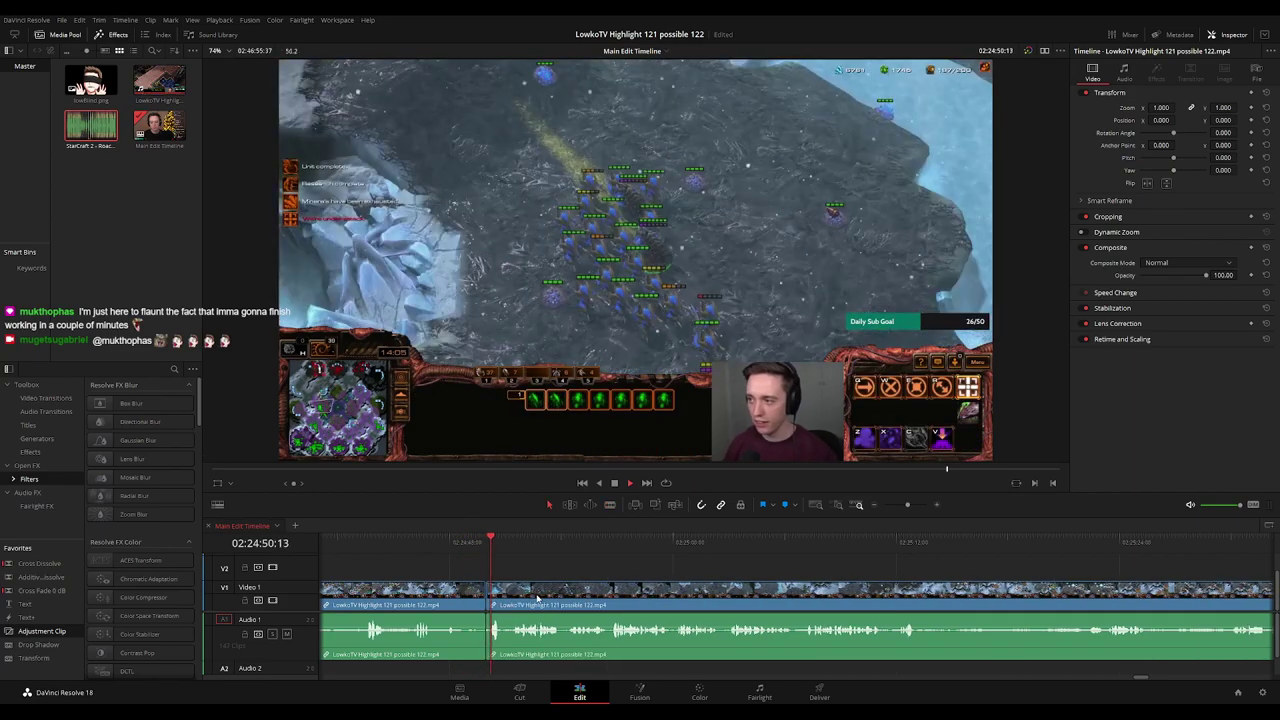
Mark the reviewed section just before the new cut with the blue clip colour.
{"action": "left_click", "coordinate": [678, 541]}
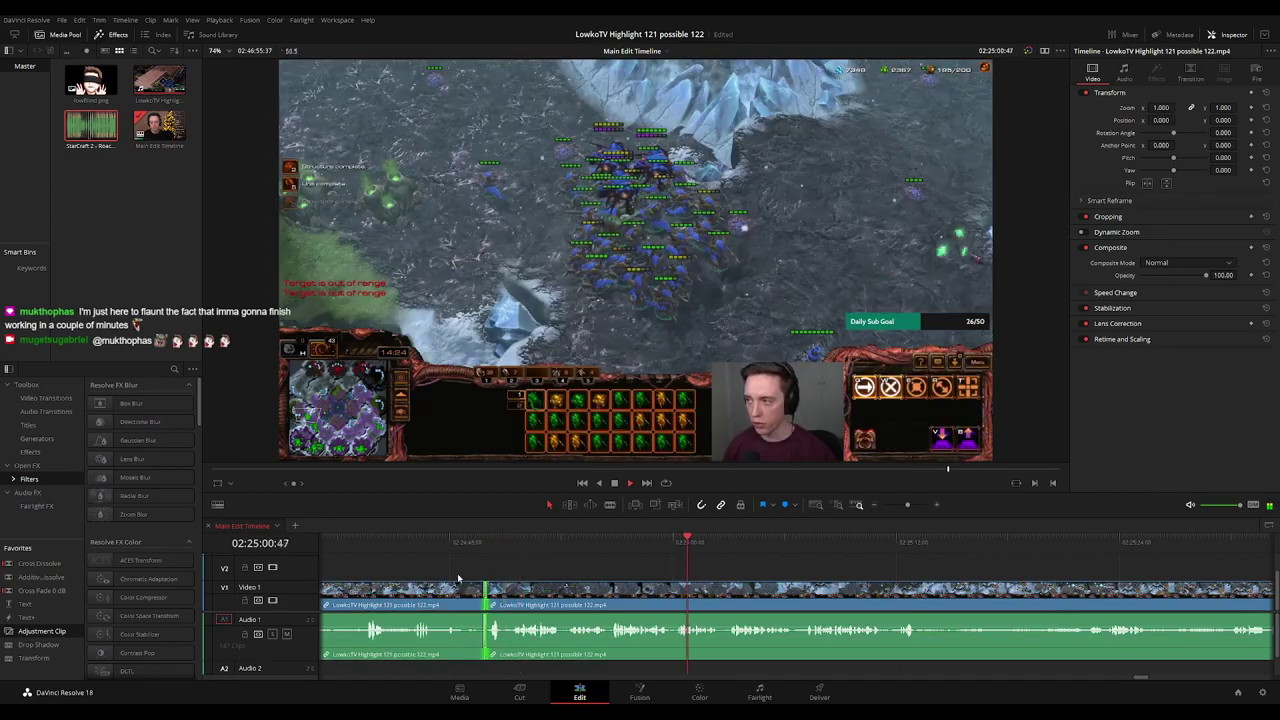
{"action": "left_click", "coordinate": [506, 536]}
{"action": "key", "text": "ctrl+minus"}
{"action": "key", "text": "ctrl+minus"}
{"action": "key", "text": "ctrl+minus"}
{"action": "key", "text": "ctrl+minus"}
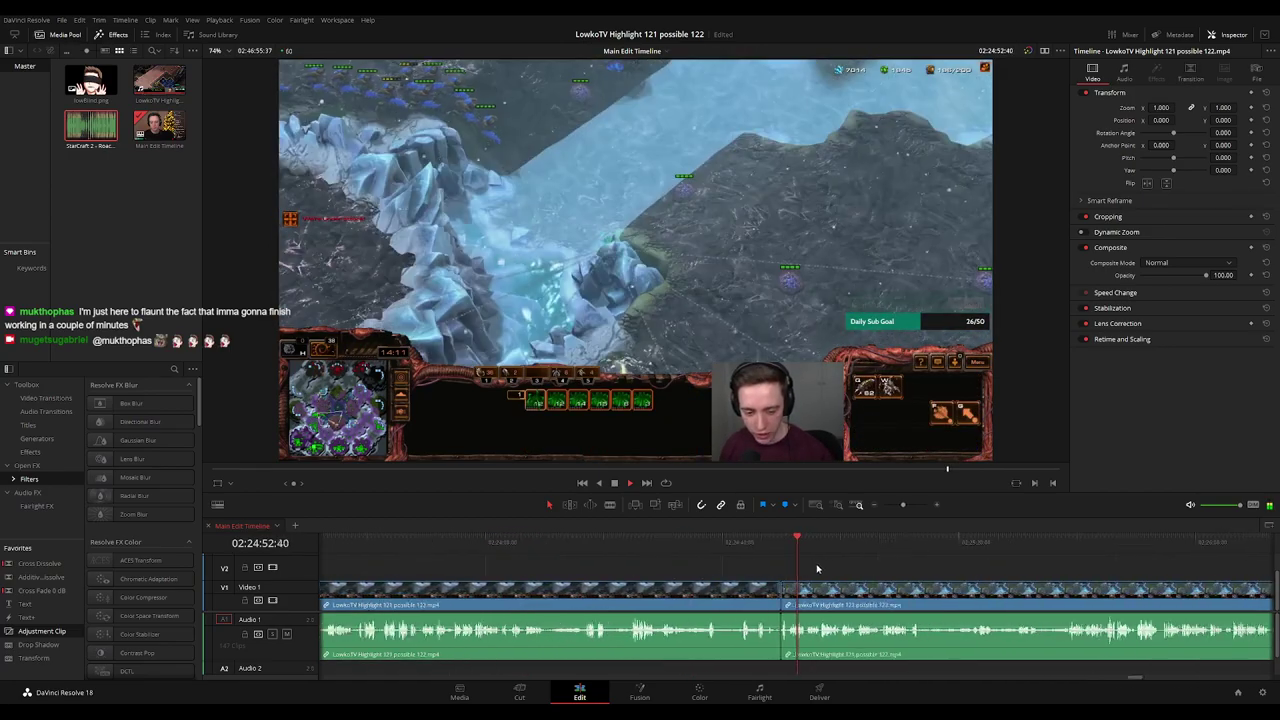
{"action": "left_click", "coordinate": [755, 597]}
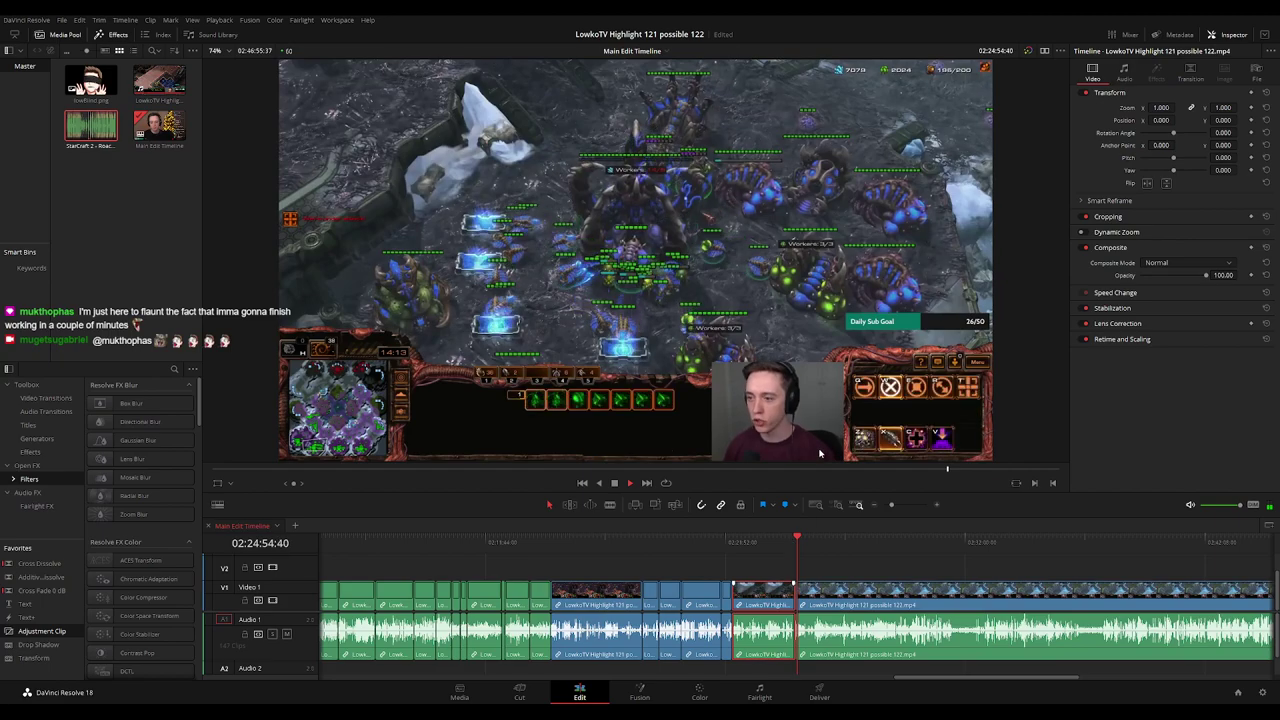
{"action": "key", "text": "2"}
{"action": "left_click", "coordinate": [863, 571]}
Check the colour-coded sections across the whole timeline and return to a close view around the new cut.
{"action": "key", "text": "ctrl+minus"}
{"action": "key", "text": "ctrl+minus"}
{"action": "key", "text": "ctrl+minus"}
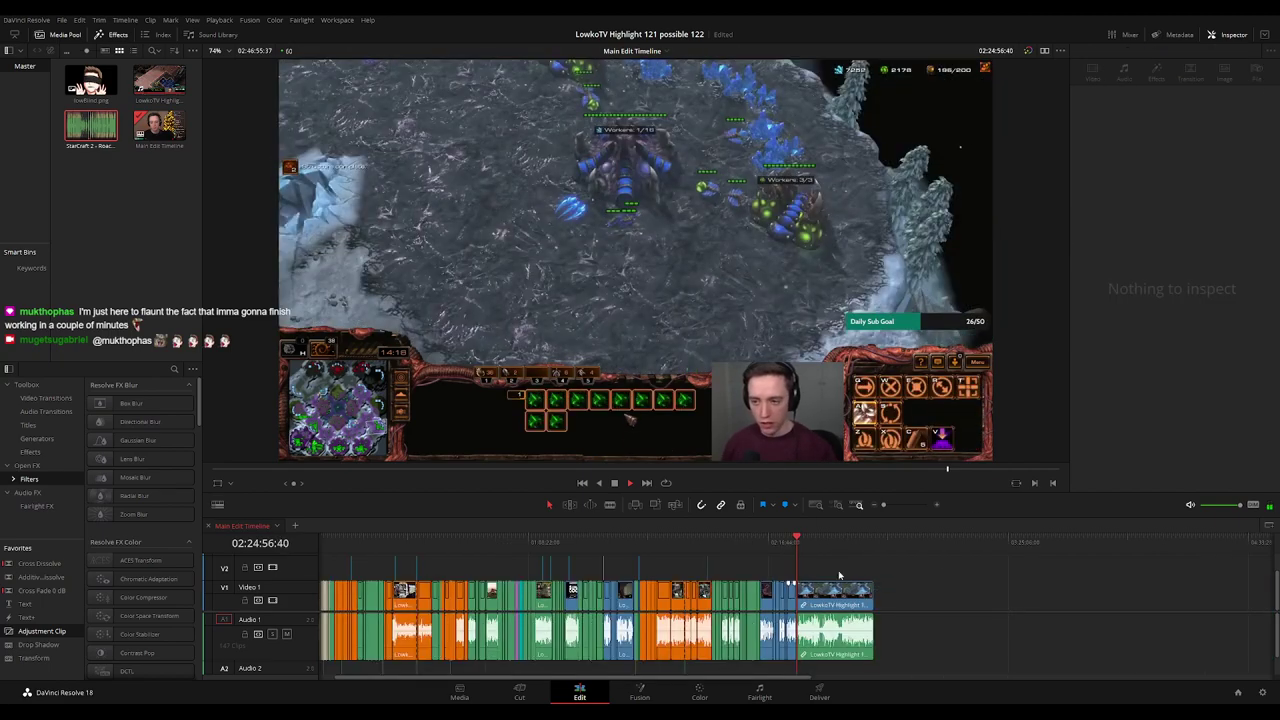
{"action": "key", "text": "ctrl+equal"}
{"action": "key", "text": "ctrl+equal"}
{"action": "key", "text": "ctrl+equal"}
{"action": "key", "text": "ctrl+equal"}
{"action": "key", "text": "ctrl+equal"}
{"action": "key", "text": "ctrl+equal"}
{"action": "key", "text": "ctrl+equal"}
{"action": "key", "text": "ctrl+equal"}
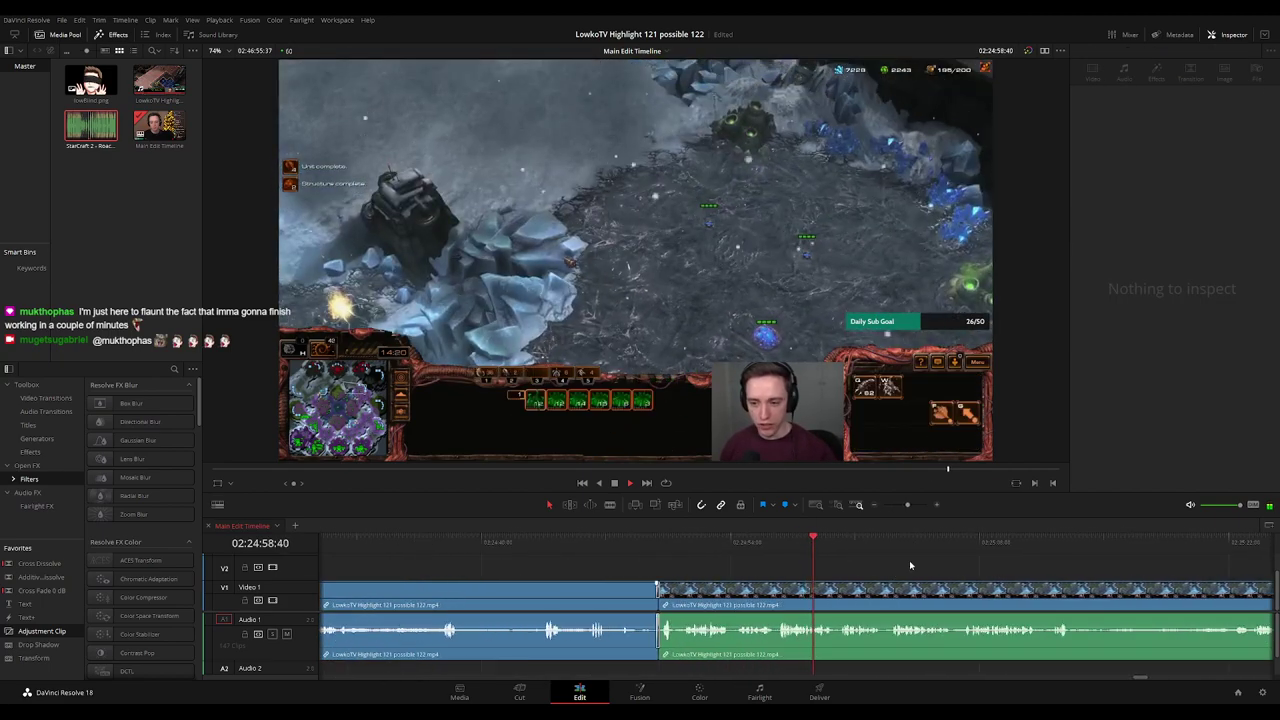
Play through the rest of the match footage from about 02:24:58 up to the victory screen.
{"action": "scroll", "coordinate": [931, 568], "scroll_direction": "right", "scroll_amount": 1}
{"action": "scroll", "coordinate": [931, 568], "scroll_direction": "right", "scroll_amount": 3}
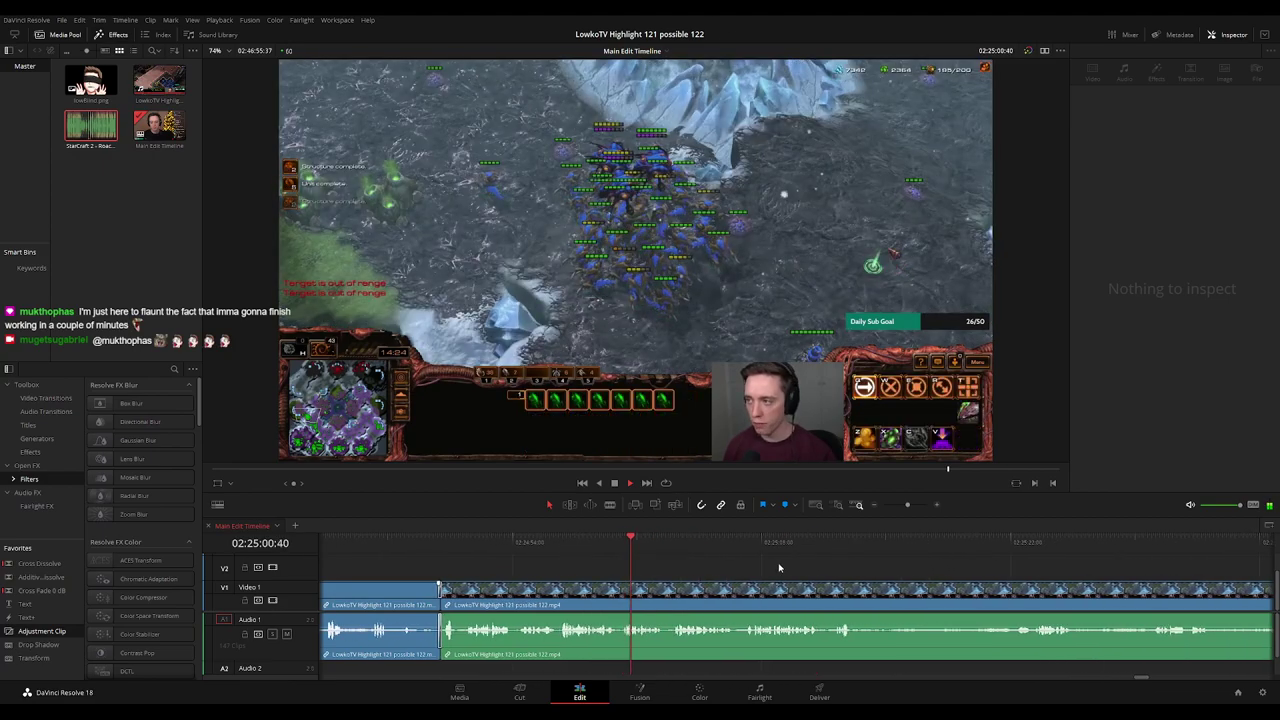
{"action": "scroll", "coordinate": [779, 568], "scroll_direction": "right", "scroll_amount": 3}
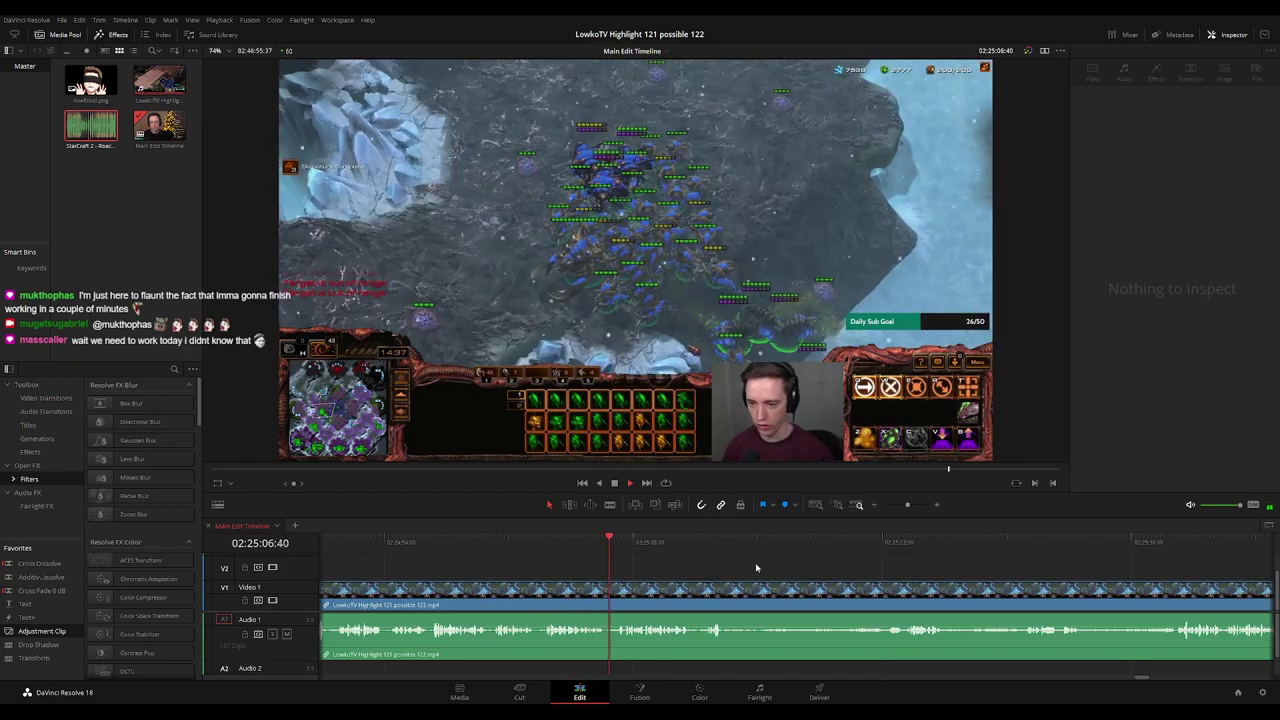
{"action": "scroll", "coordinate": [811, 570], "scroll_direction": "right", "scroll_amount": 2}
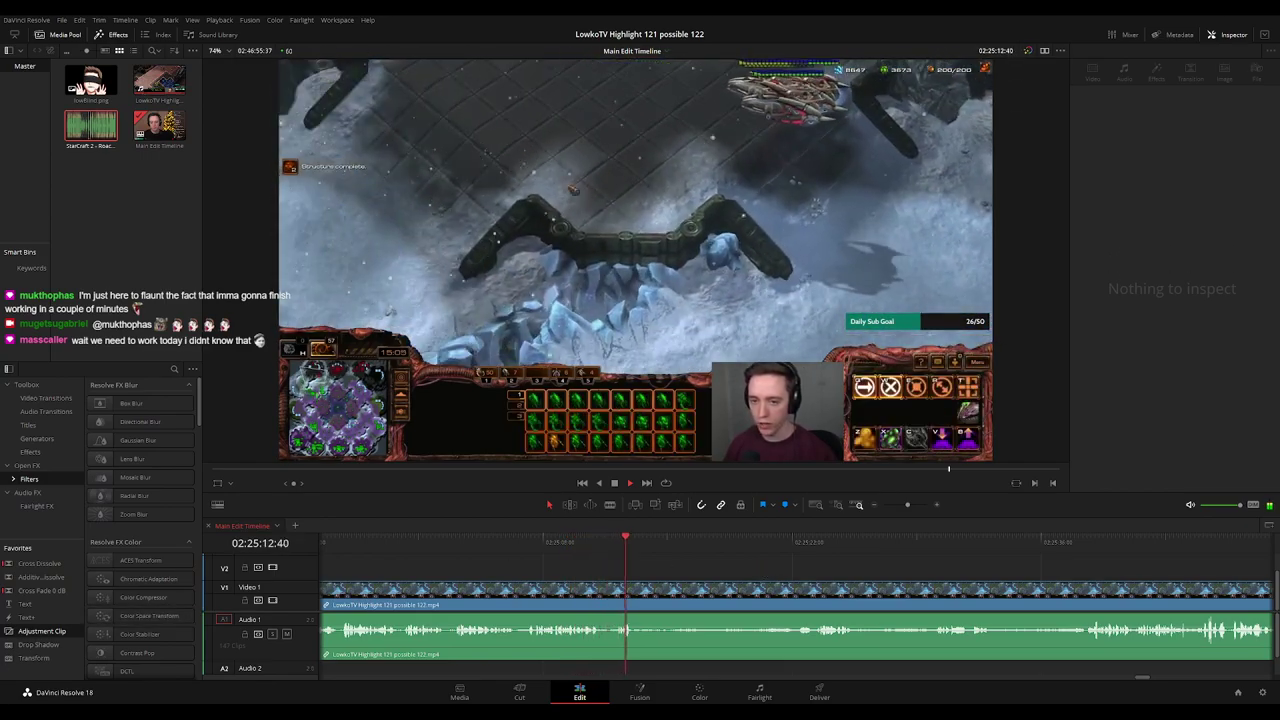
{"action": "scroll", "coordinate": [727, 562], "scroll_direction": "right", "scroll_amount": 2}
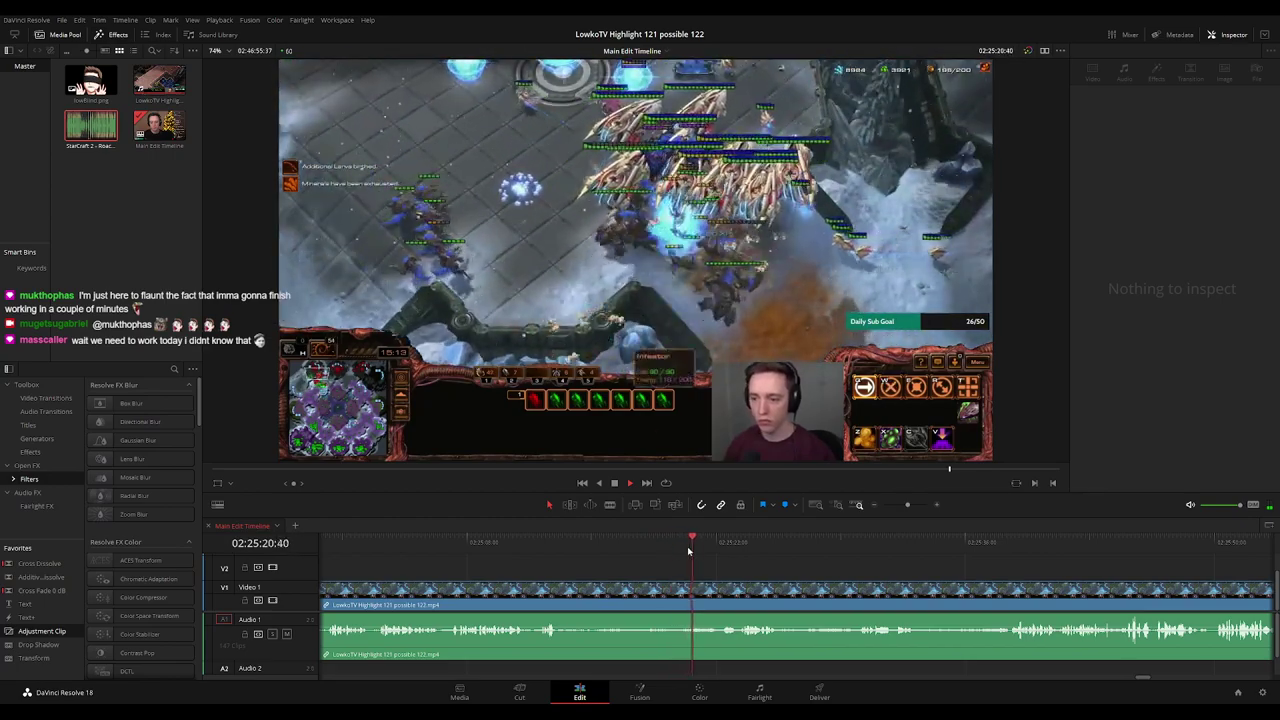
{"action": "scroll", "coordinate": [737, 563], "scroll_direction": "right", "scroll_amount": 2}
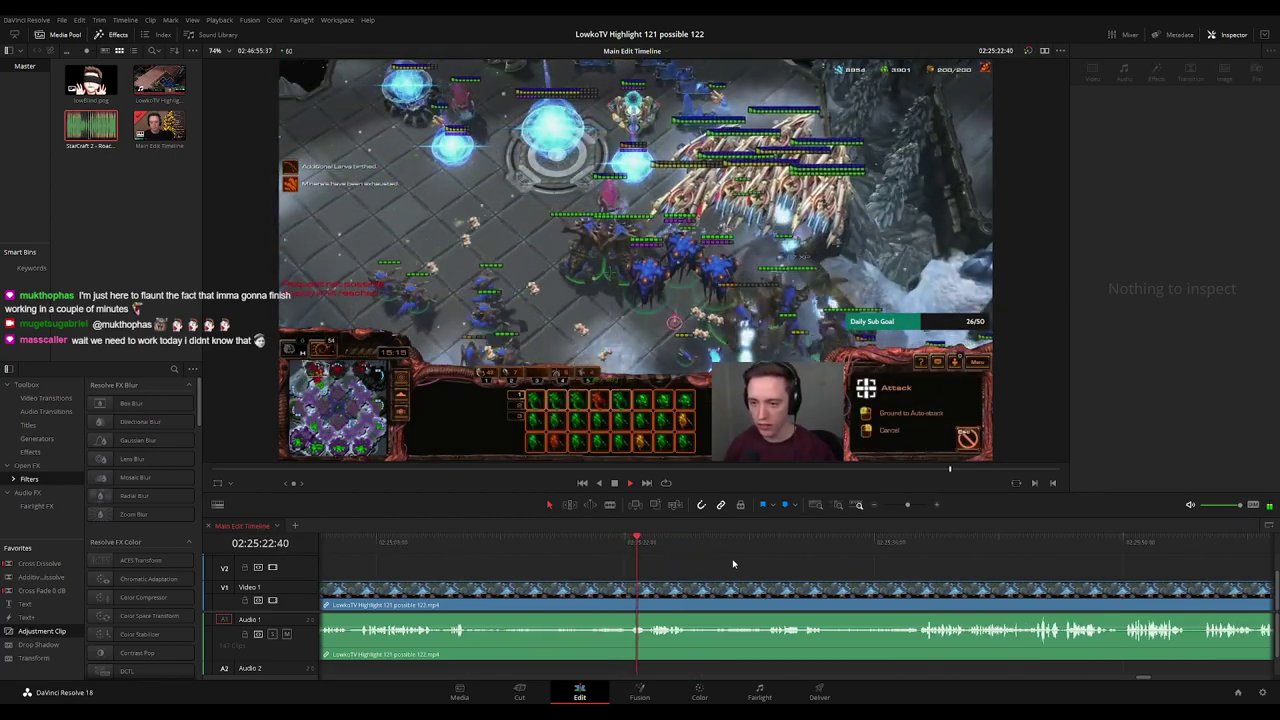
{"action": "scroll", "coordinate": [727, 563], "scroll_direction": "right", "scroll_amount": 2}
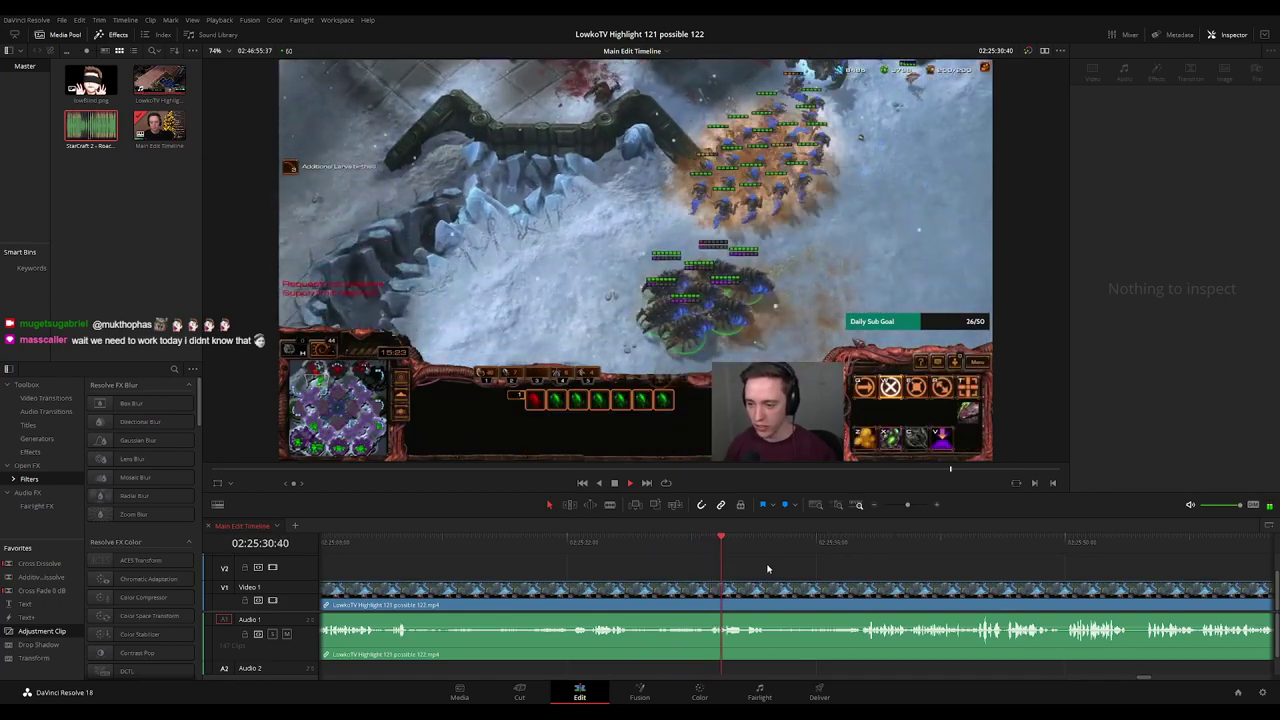
{"action": "scroll", "coordinate": [740, 570], "scroll_direction": "right", "scroll_amount": 1}
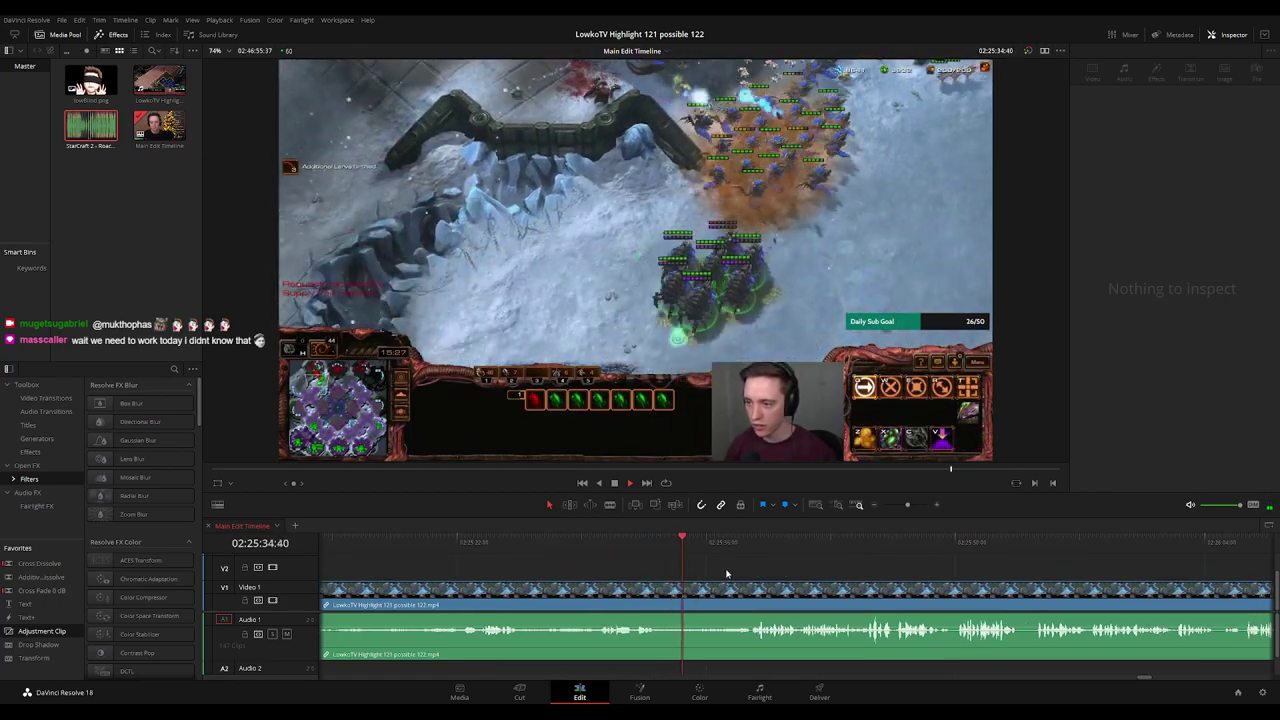
{"action": "left_click", "coordinate": [726, 575]}
{"action": "scroll", "coordinate": [750, 560], "scroll_direction": "right", "scroll_amount": 1}
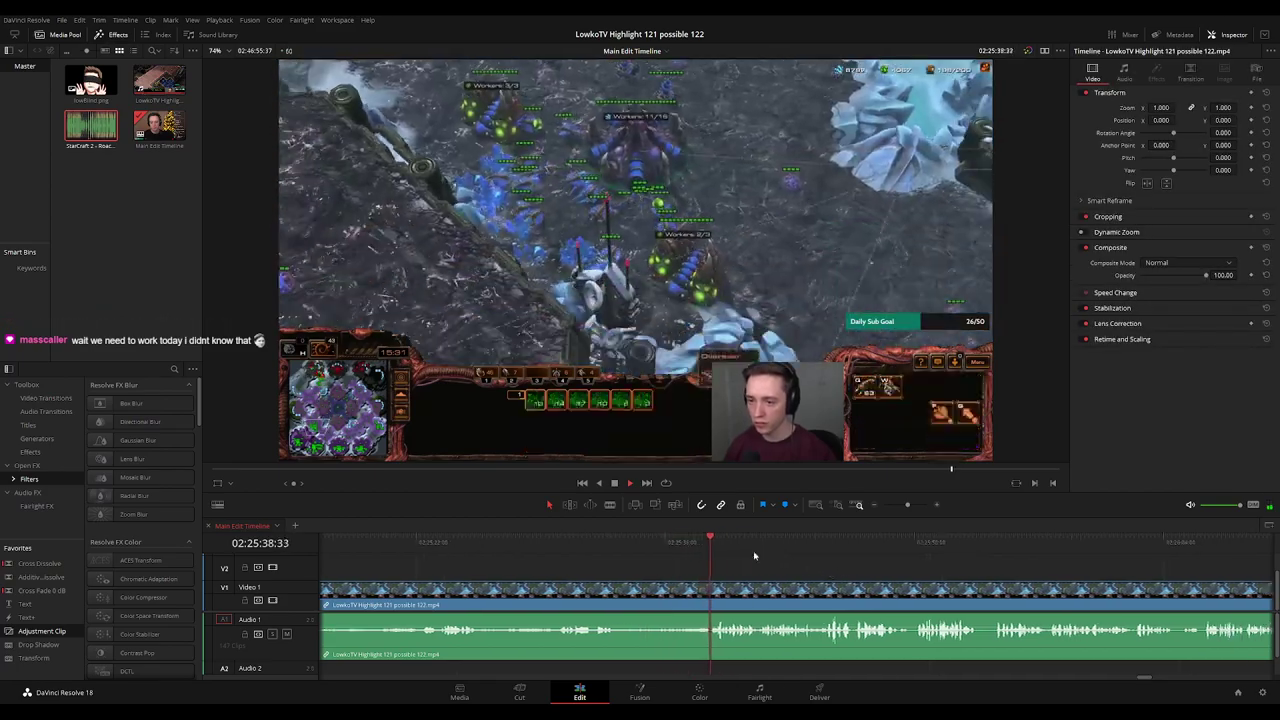
{"action": "scroll", "coordinate": [748, 556], "scroll_direction": "right", "scroll_amount": 1}
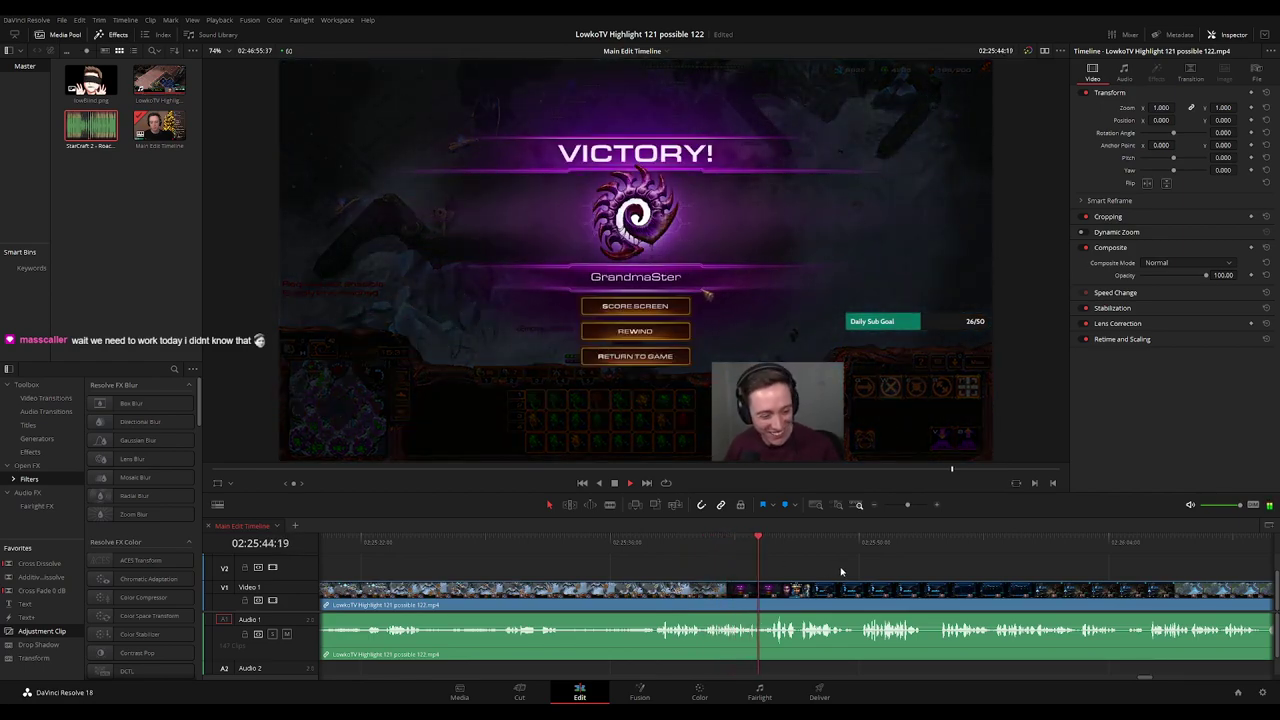
Review the post-match footage of the loading, score and 1V1 menu screens from about 02:25:44 to 02:26:16.
{"action": "scroll", "coordinate": [685, 573], "scroll_direction": "right", "scroll_amount": 3}
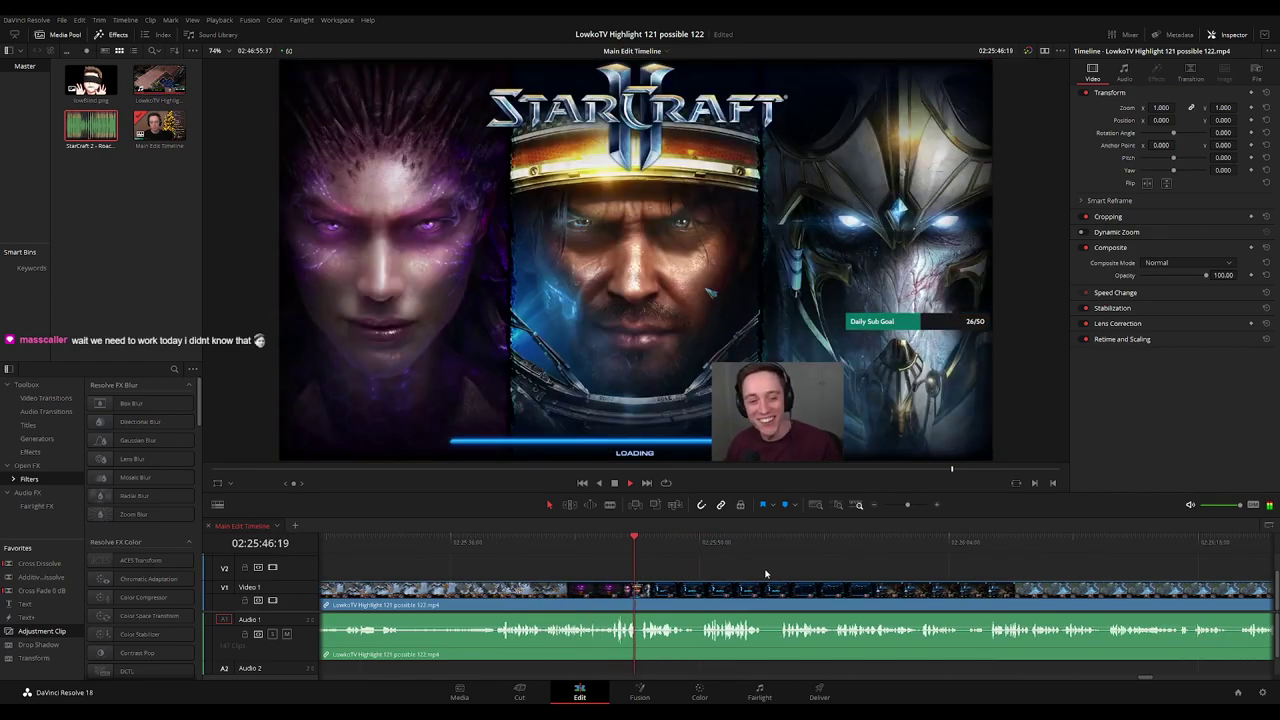
{"action": "scroll", "coordinate": [740, 573], "scroll_direction": "right", "scroll_amount": 2}
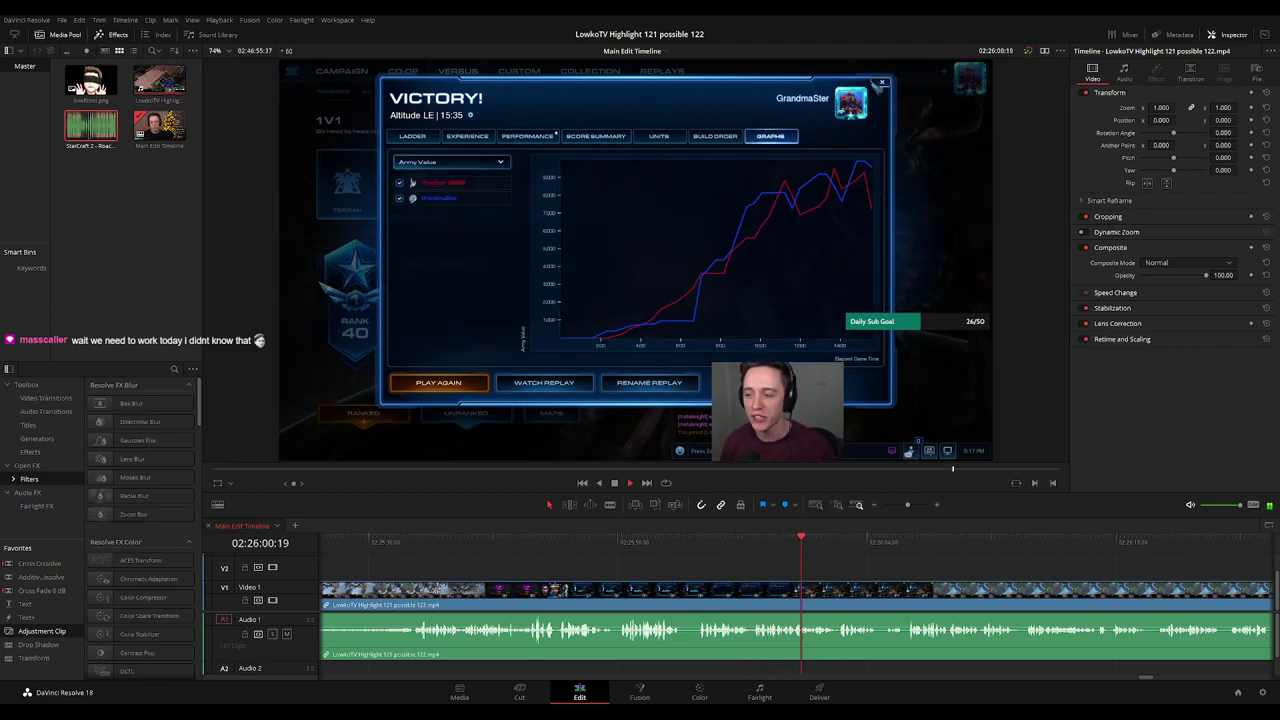
{"action": "left_click_drag", "start_coordinate": [945, 566], "coordinate": [718, 568]}
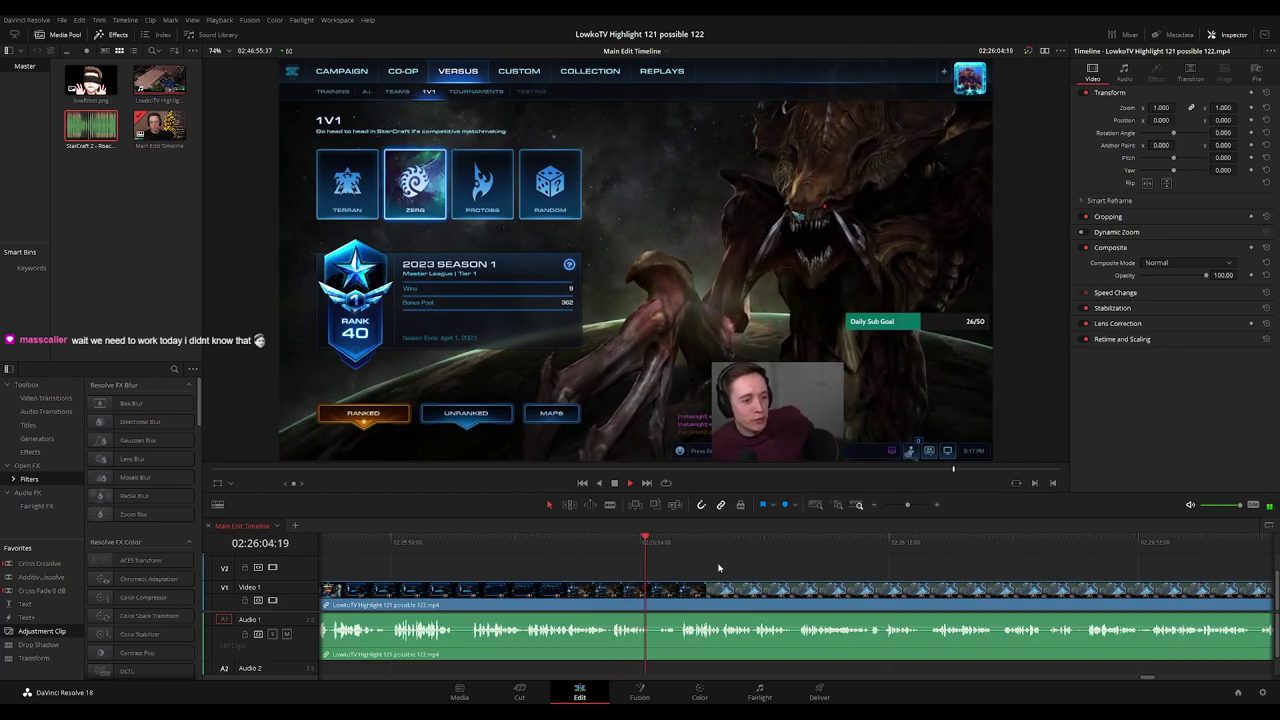
{"action": "scroll", "coordinate": [720, 569], "scroll_direction": "right", "scroll_amount": 3}
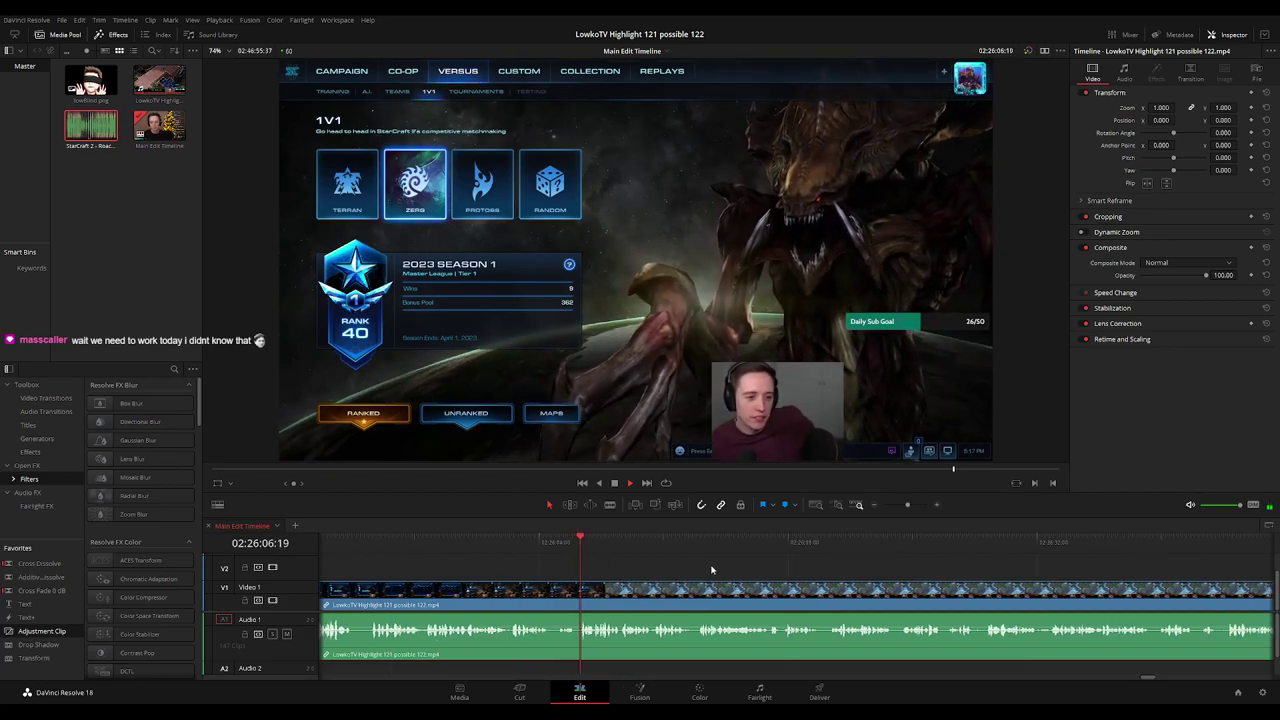
{"action": "scroll", "coordinate": [725, 566], "scroll_direction": "right", "scroll_amount": 1}
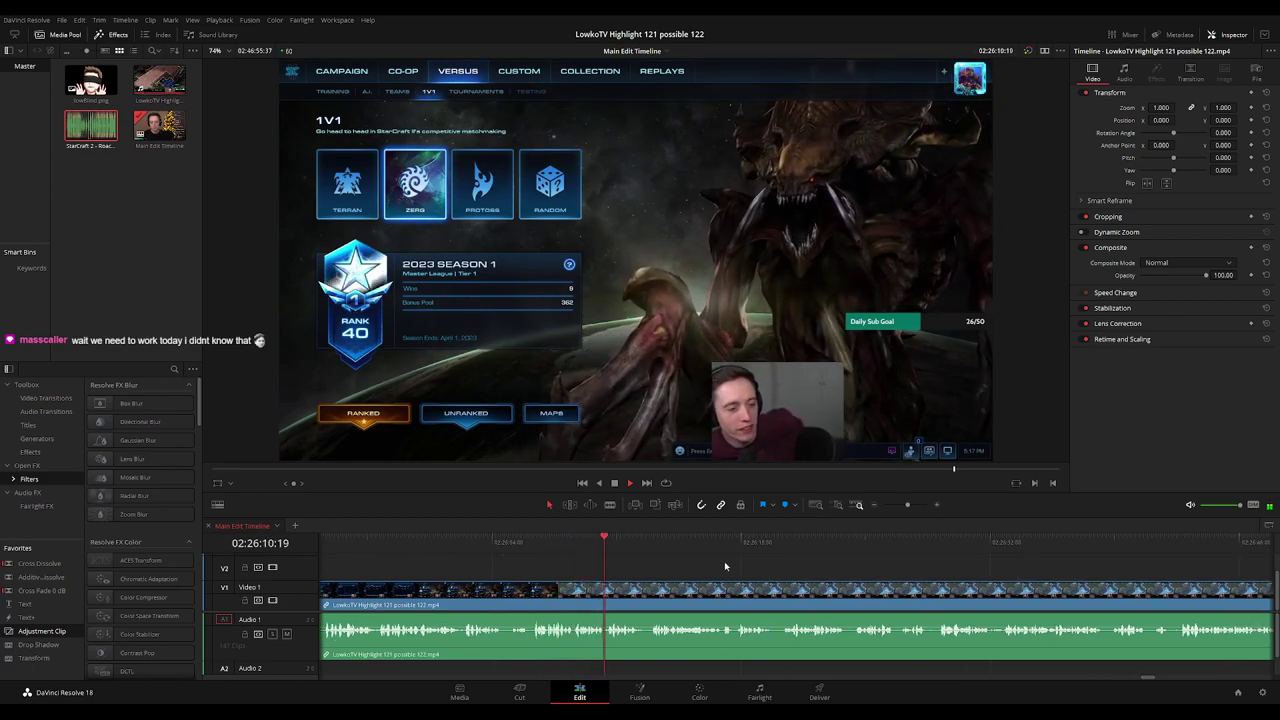
{"action": "scroll", "coordinate": [731, 561], "scroll_direction": "up", "scroll_amount": 1}
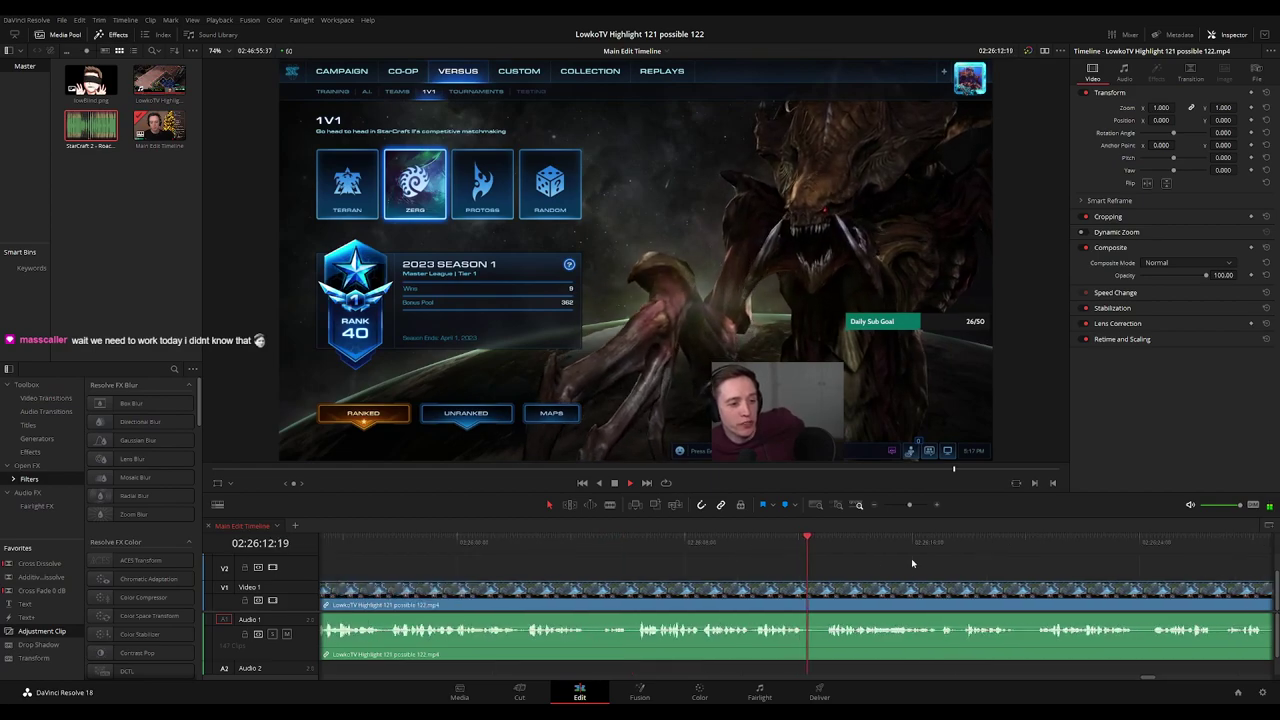
{"action": "left_click_drag", "start_coordinate": [911, 558], "coordinate": [706, 560]}
{"action": "scroll", "coordinate": [745, 568], "scroll_direction": "right", "scroll_amount": 3}
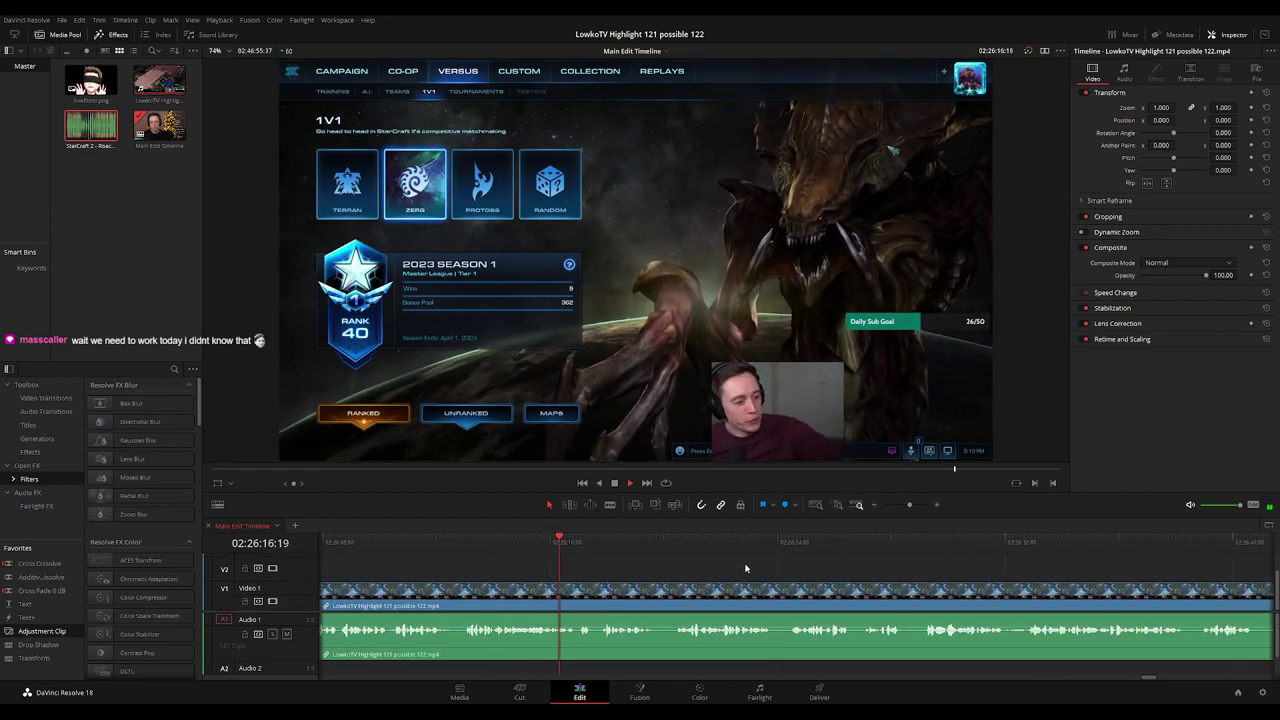
Cut out the roughly one-second pause starting at about 02:26:24 in the menu footage and mark the section before it blue.
{"action": "scroll", "coordinate": [770, 568], "scroll_direction": "right", "scroll_amount": 2}
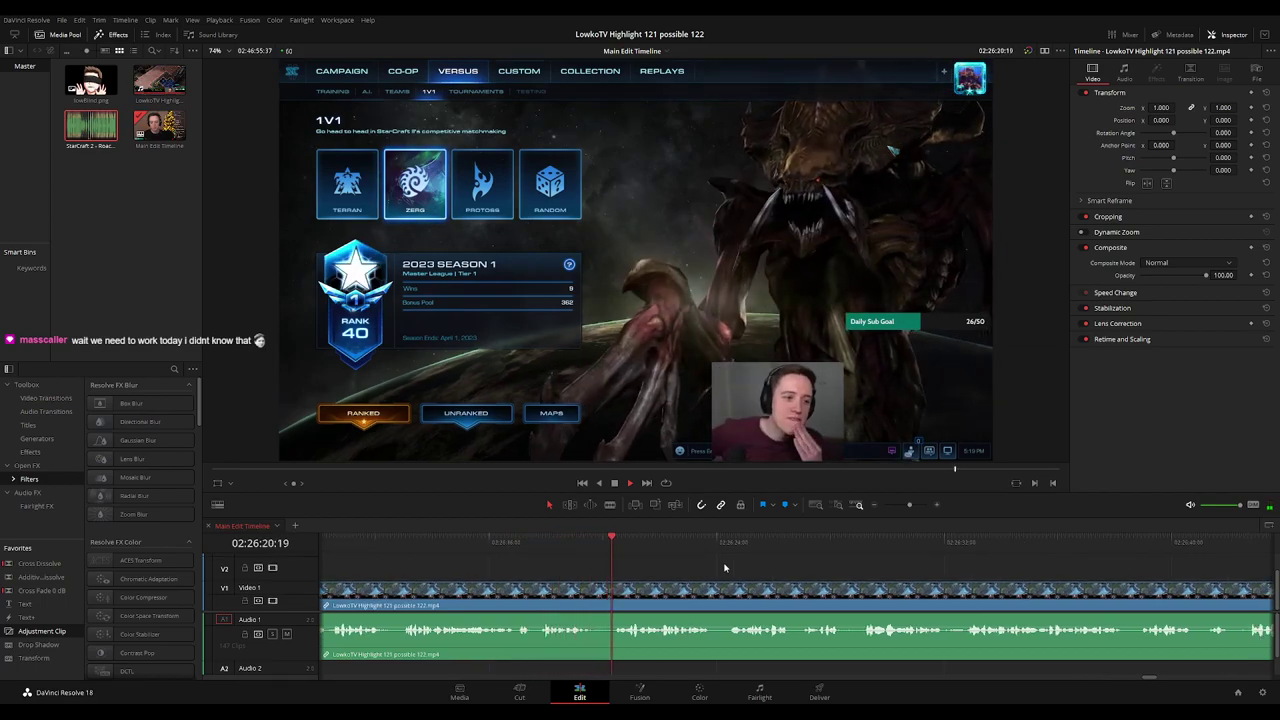
{"action": "scroll", "coordinate": [700, 566], "scroll_direction": "right", "scroll_amount": 3}
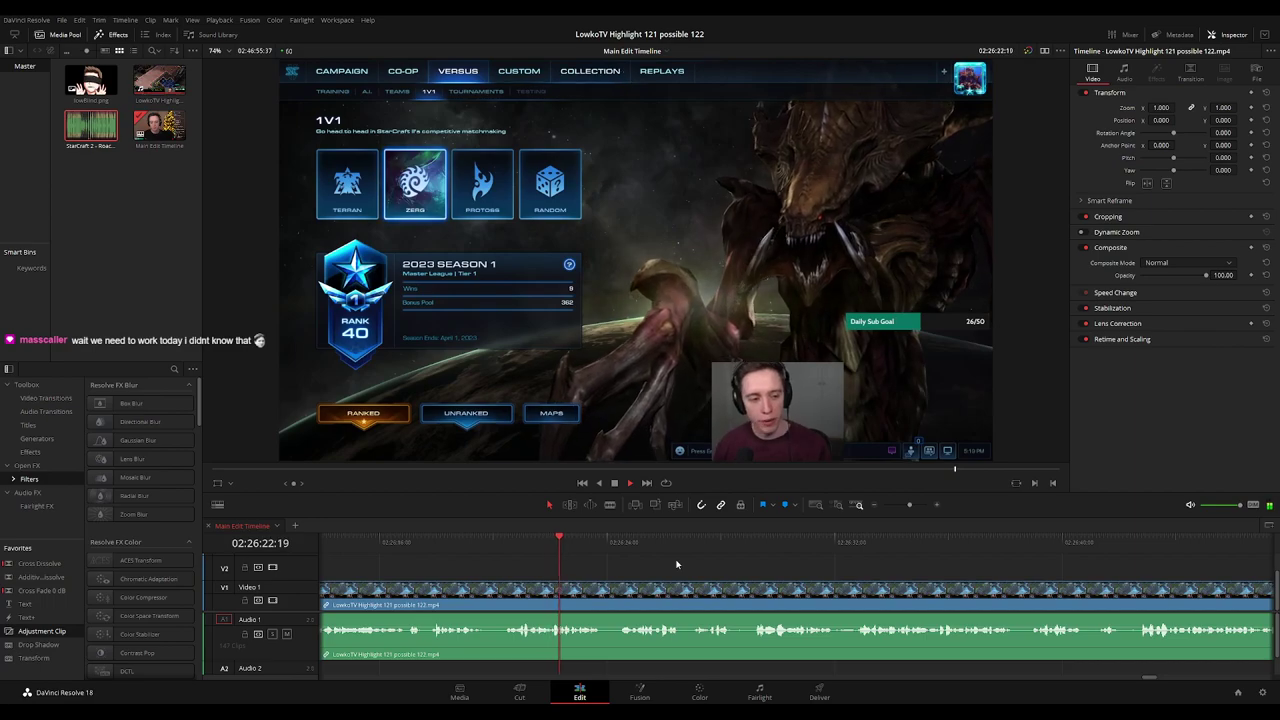
{"action": "left_click", "coordinate": [620, 545]}
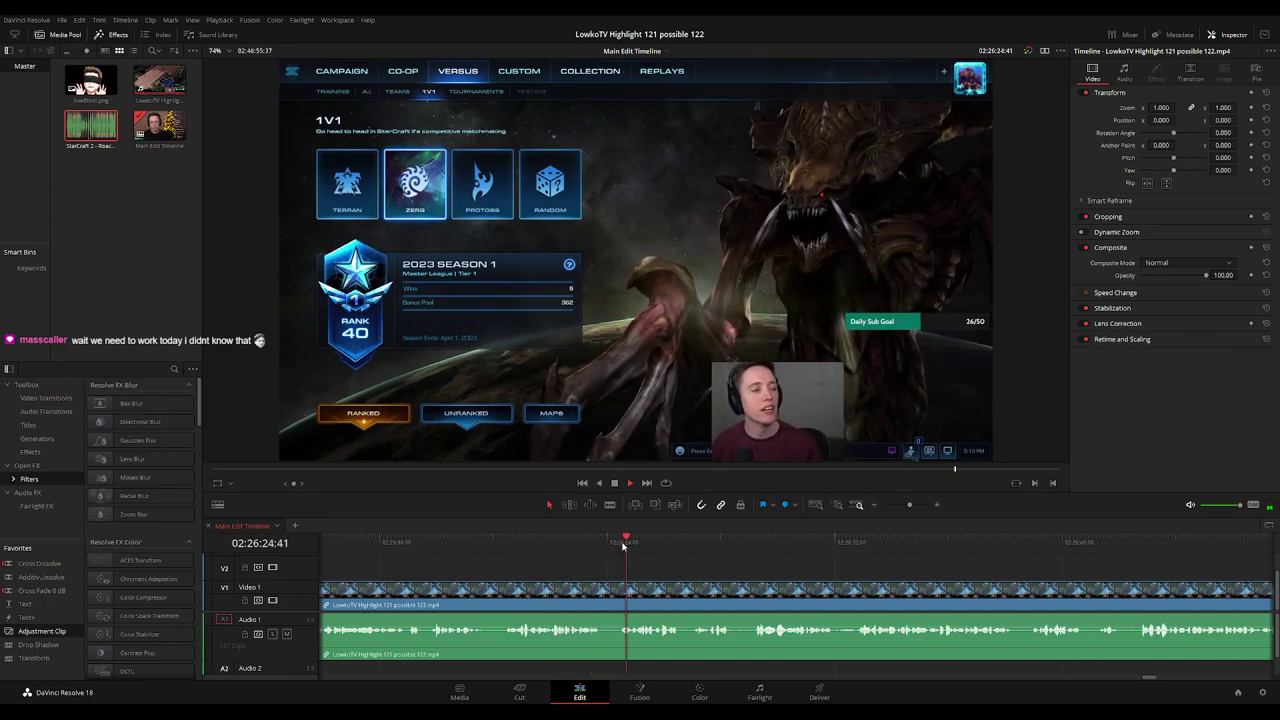
{"action": "key", "text": "b"}
{"action": "left_click", "coordinate": [603, 596]}
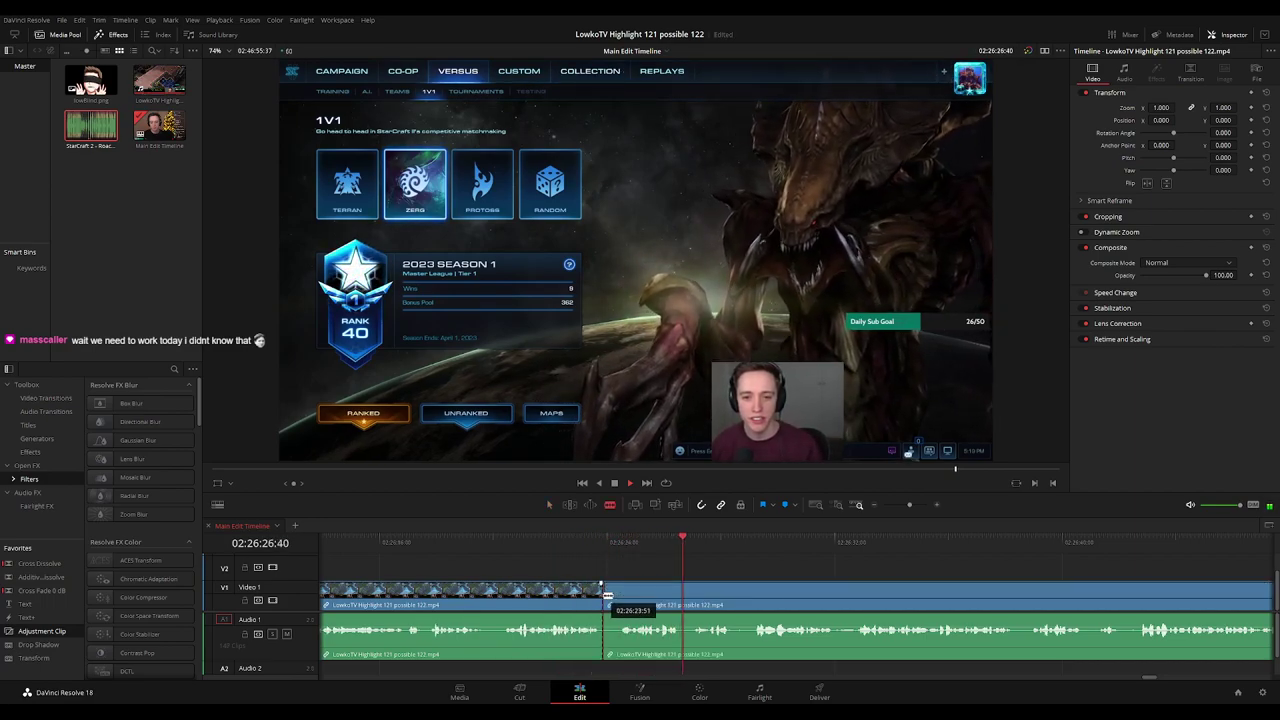
{"action": "left_click", "coordinate": [631, 595]}
{"action": "key", "text": "a"}
{"action": "left_click", "coordinate": [617, 598]}
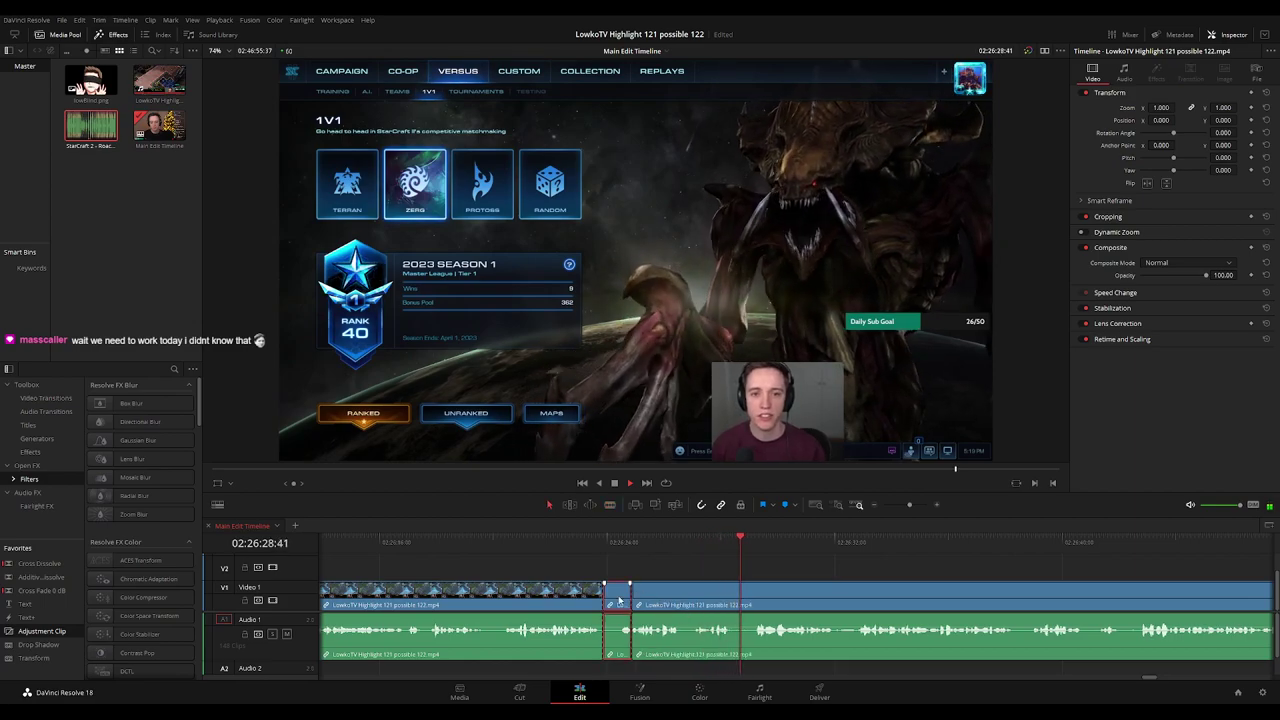
{"action": "key", "text": "Delete"}
{"action": "left_click", "coordinate": [587, 541]}
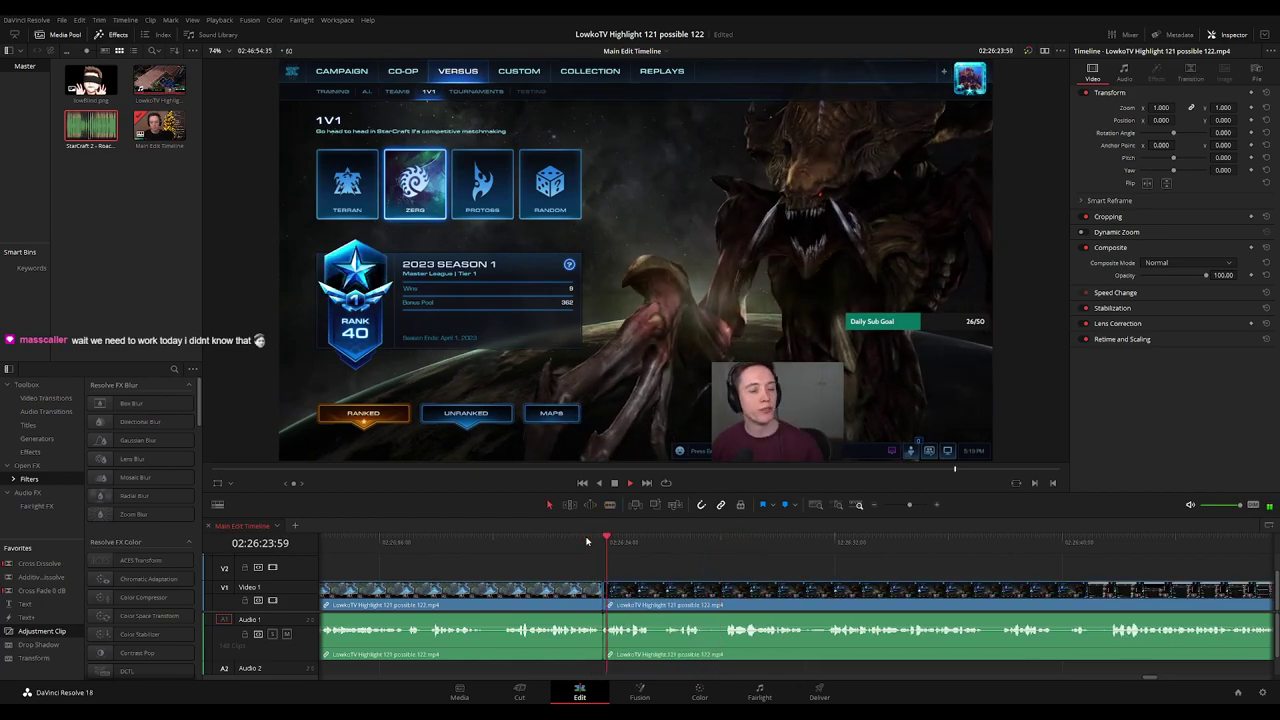
{"action": "left_click", "coordinate": [571, 598]}
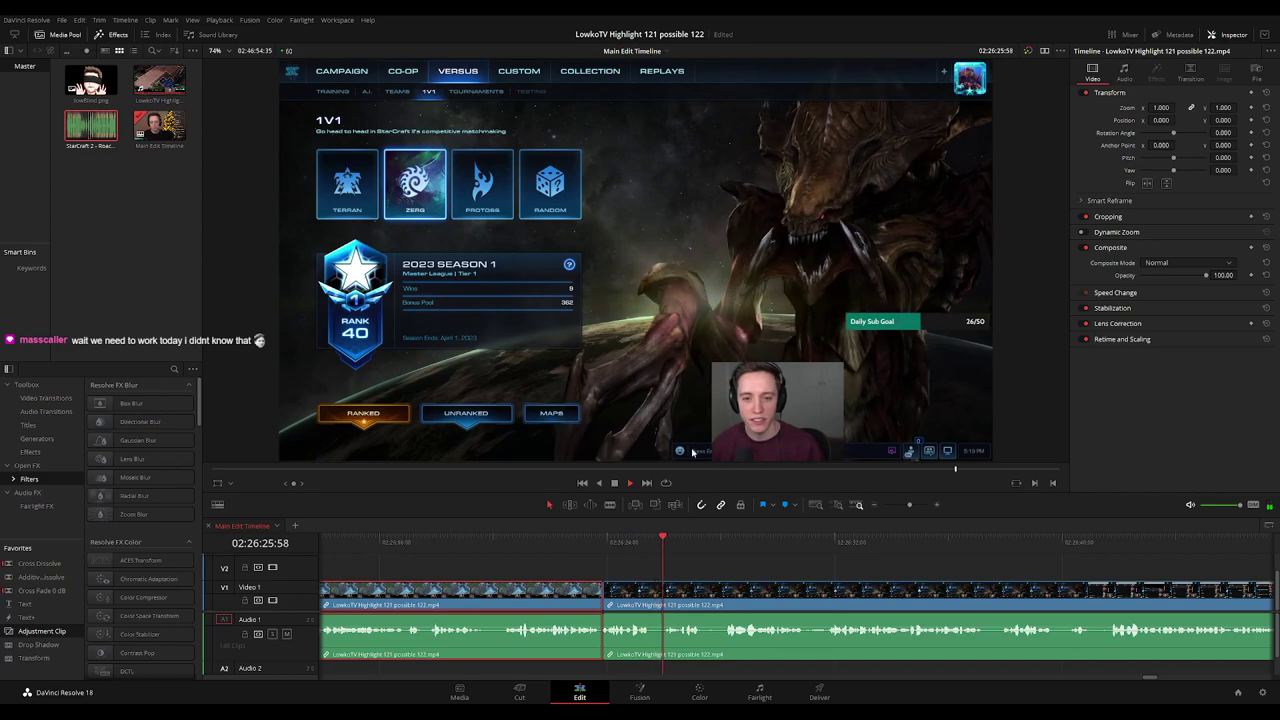
{"action": "left_click", "coordinate": [770, 563]}
Review the footage from the new cut to the YouTube comments at about 02:26:41 and locate the pause around 02:26:32.
{"action": "scroll", "coordinate": [810, 570], "scroll_direction": "down", "scroll_amount": 8}
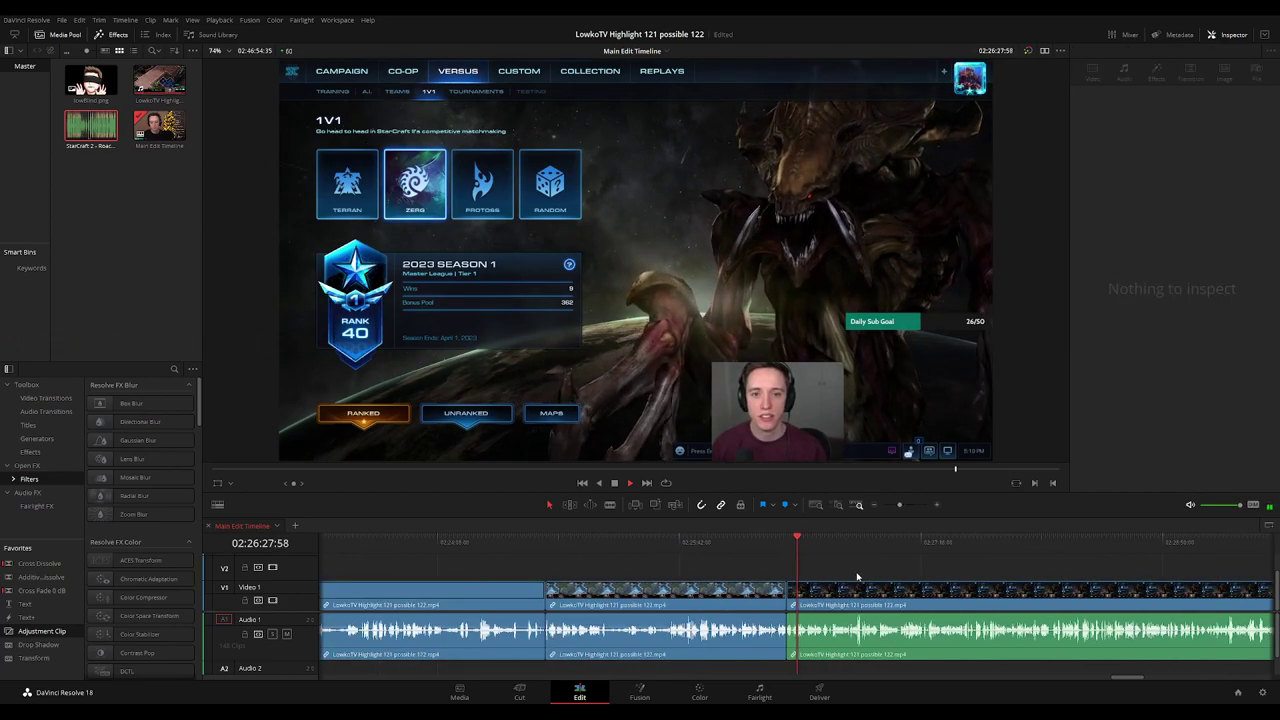
{"action": "scroll", "coordinate": [840, 574], "scroll_direction": "up", "scroll_amount": 10}
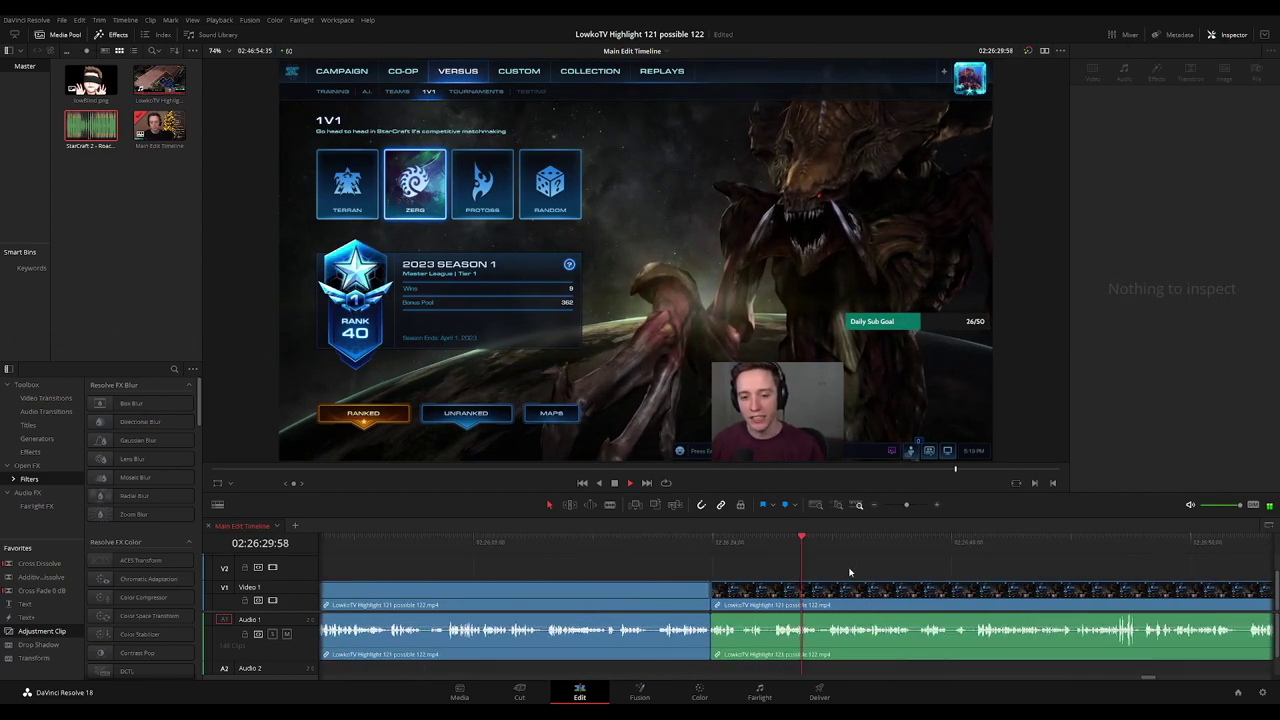
{"action": "left_click_drag", "start_coordinate": [914, 571], "coordinate": [722, 571]}
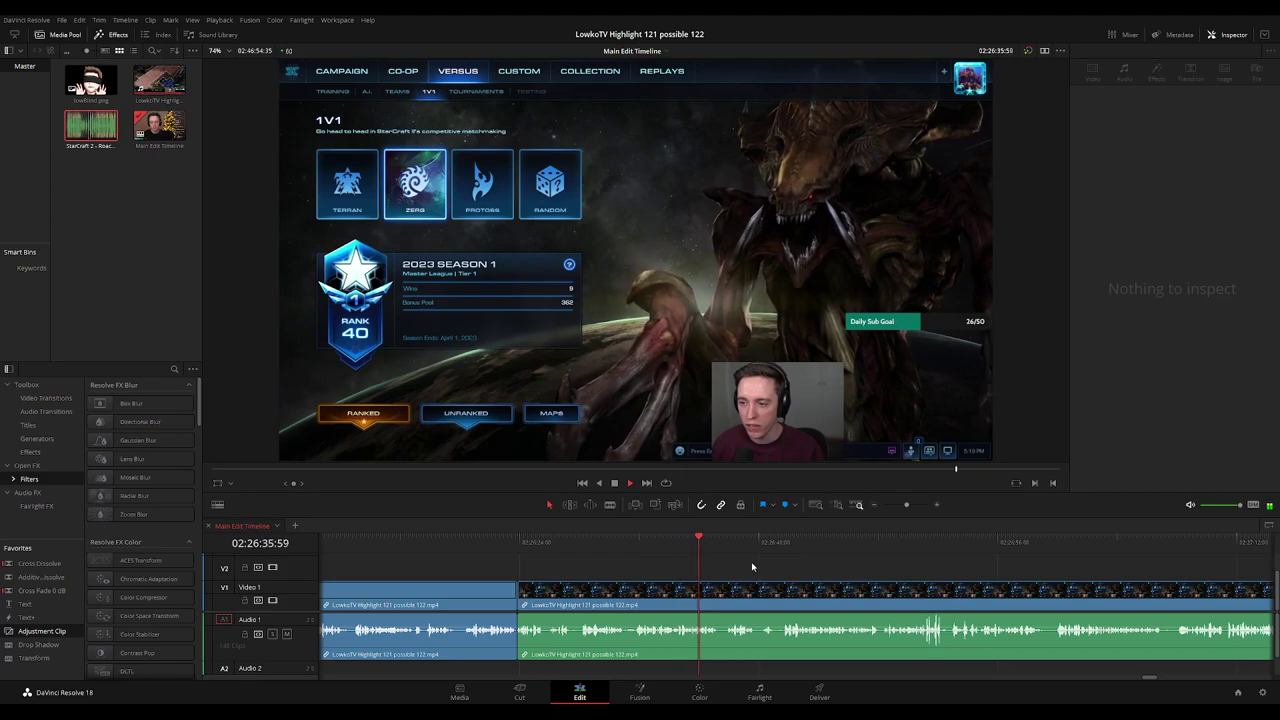
{"action": "scroll", "coordinate": [780, 565], "scroll_direction": "right", "scroll_amount": 2}
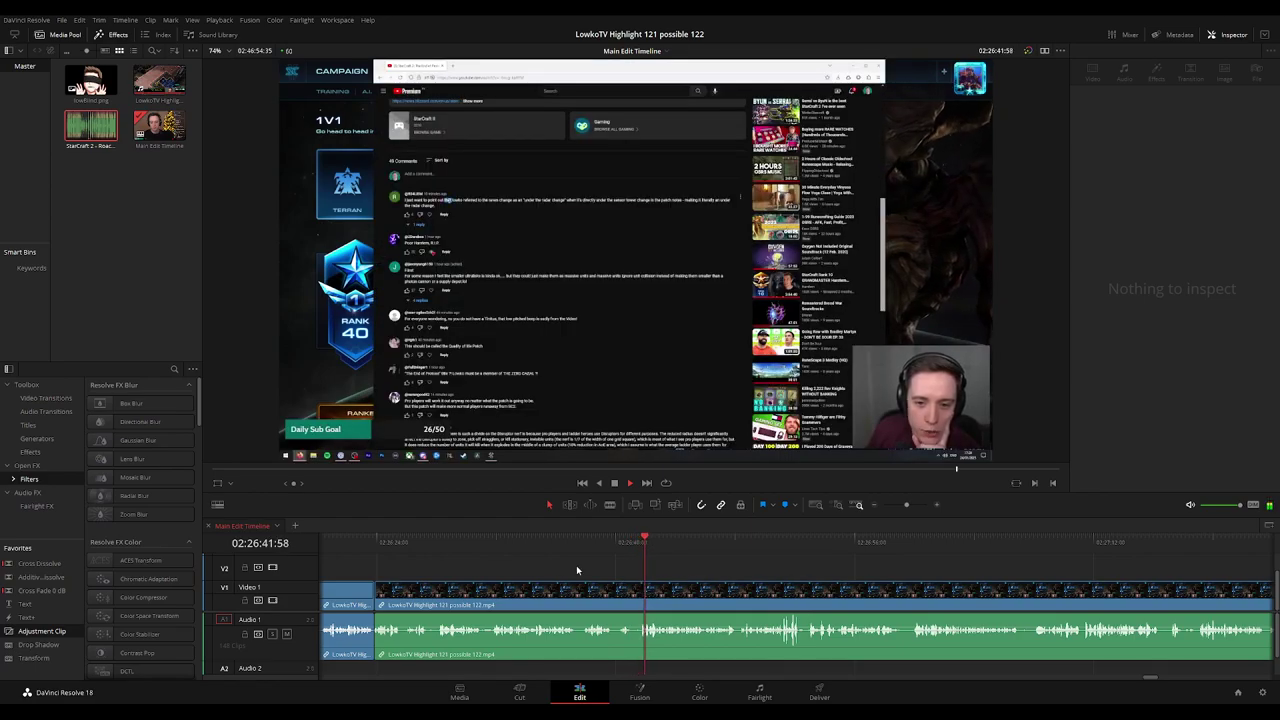
{"action": "left_click", "coordinate": [517, 549]}
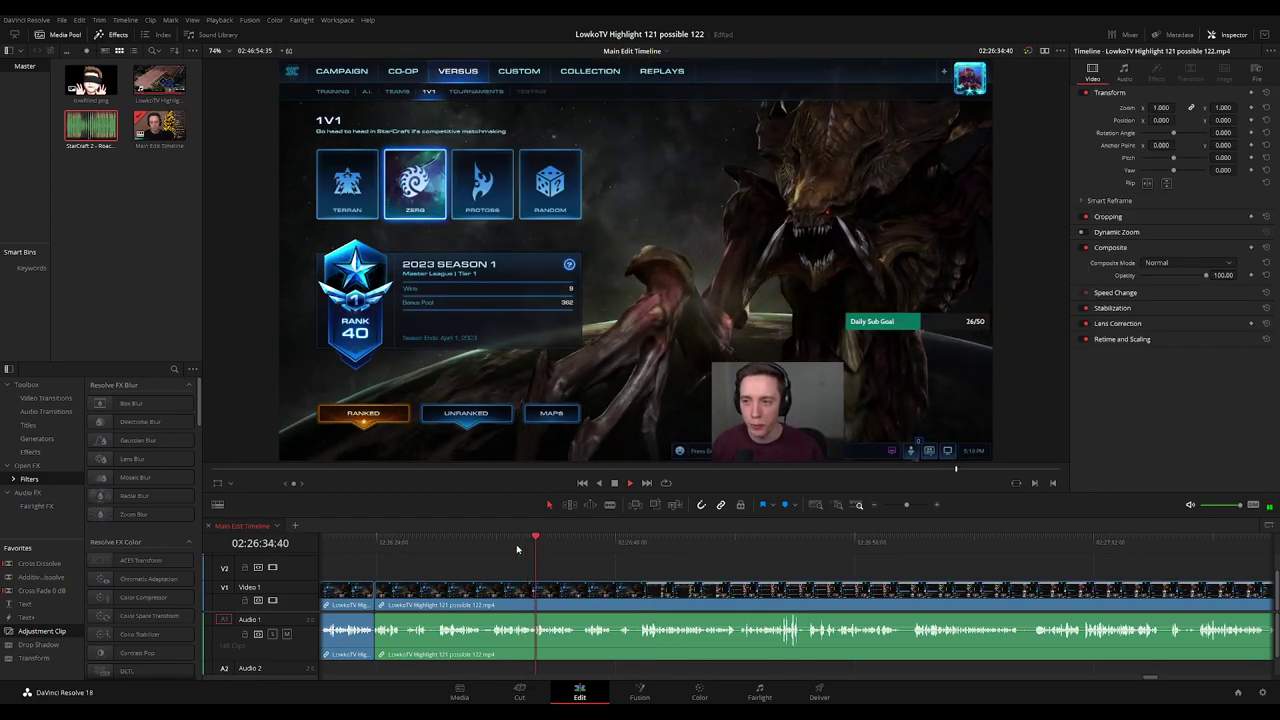
{"action": "left_click", "coordinate": [476, 541]}
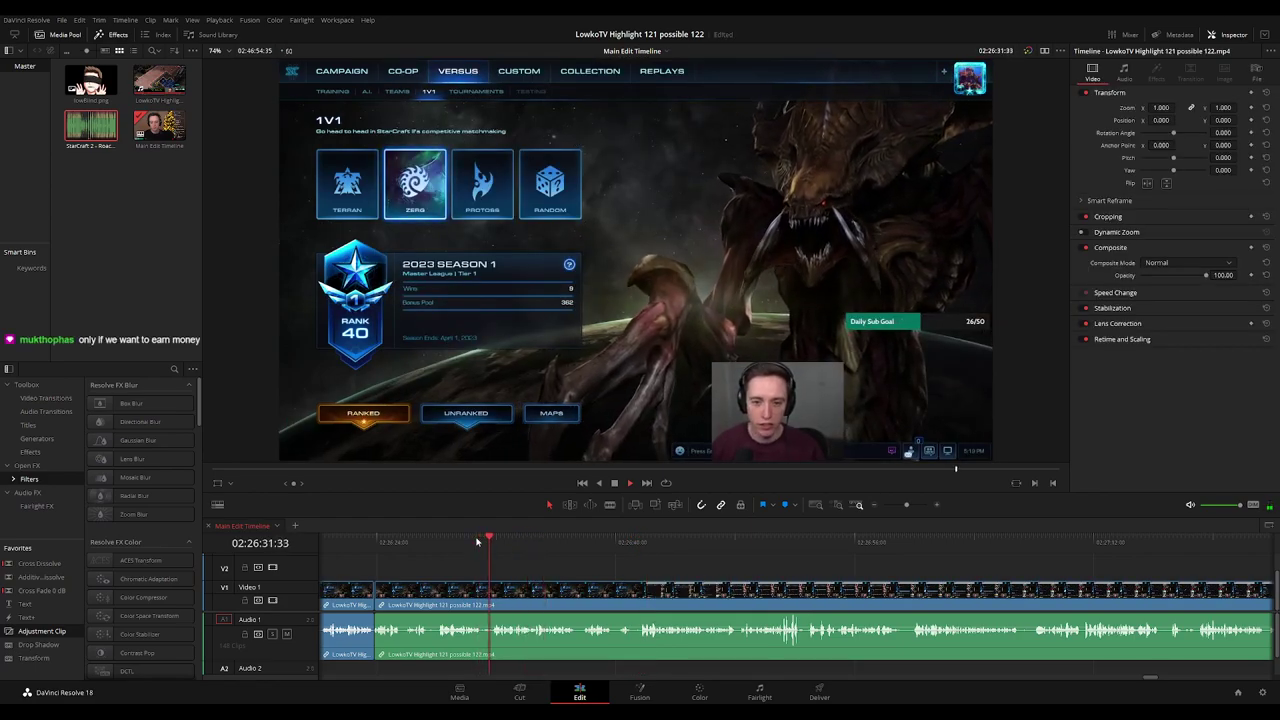
{"action": "key", "text": "space"}
{"action": "key", "text": "ctrl+="}
{"action": "key", "text": "ctrl+="}
{"action": "key", "text": "ctrl+="}
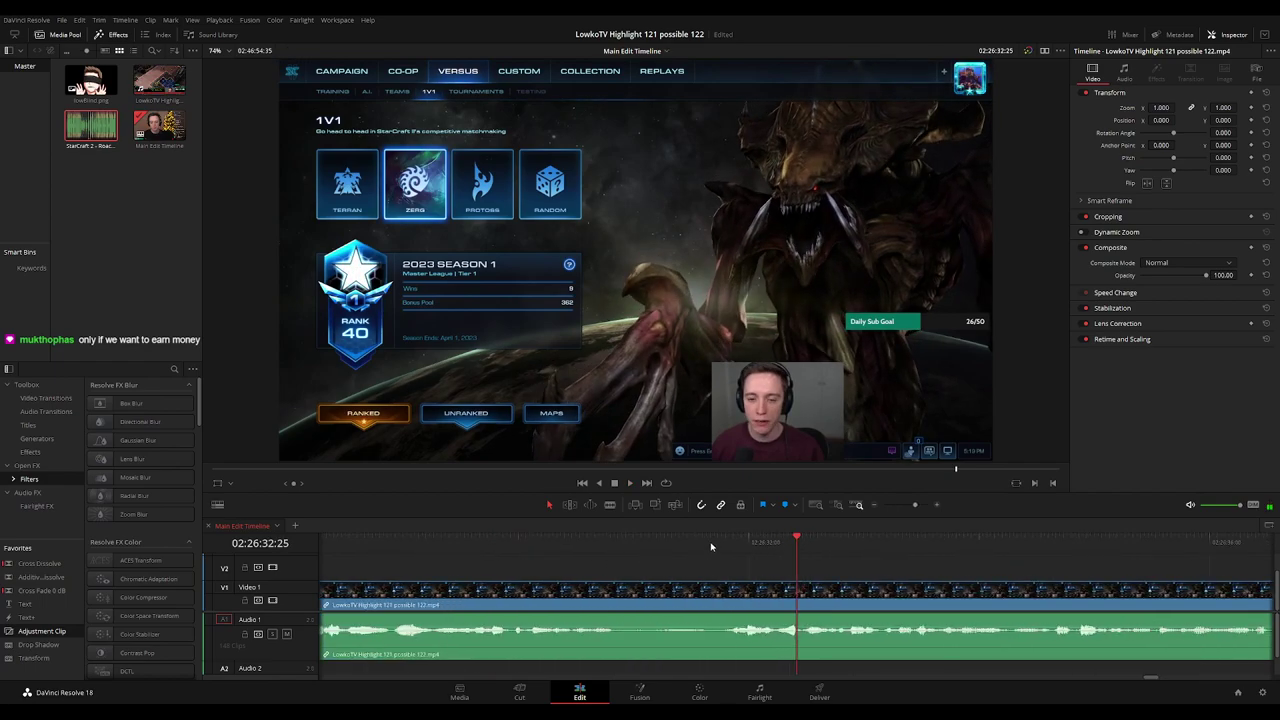
{"action": "left_click", "coordinate": [709, 539]}
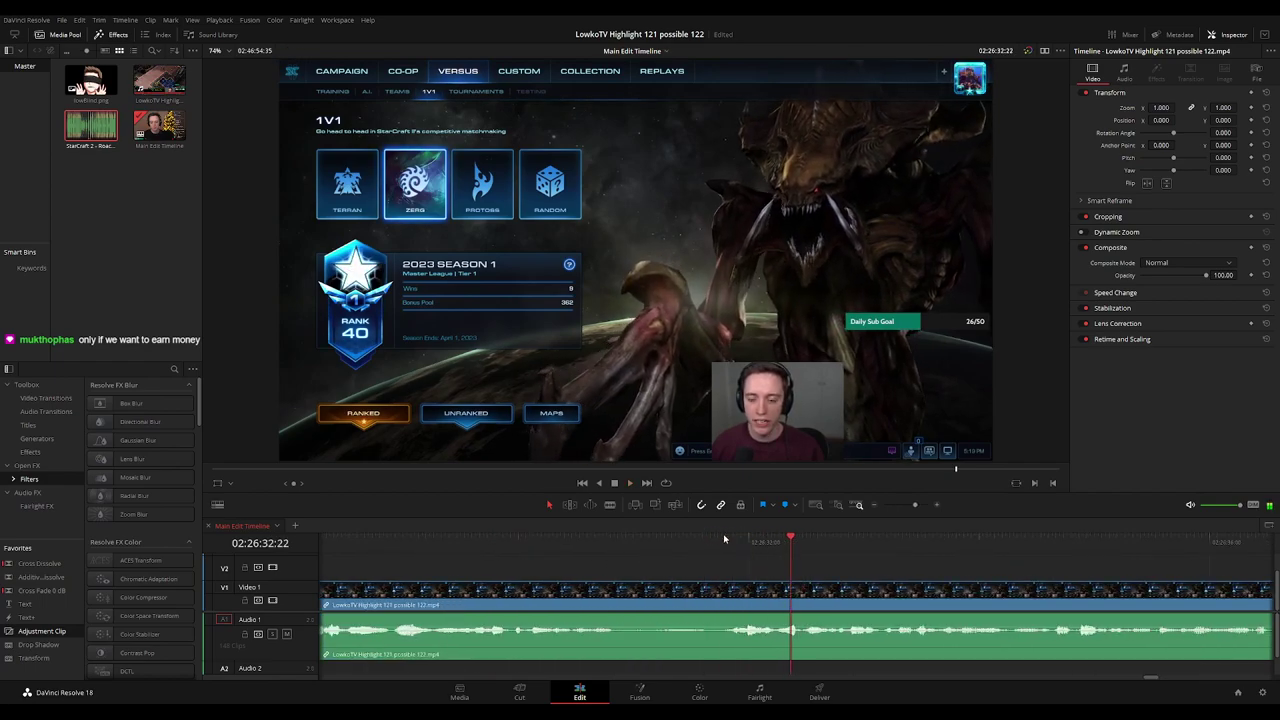
{"action": "left_click", "coordinate": [716, 538]}
{"action": "left_click_drag", "start_coordinate": [750, 538], "coordinate": [778, 533]}
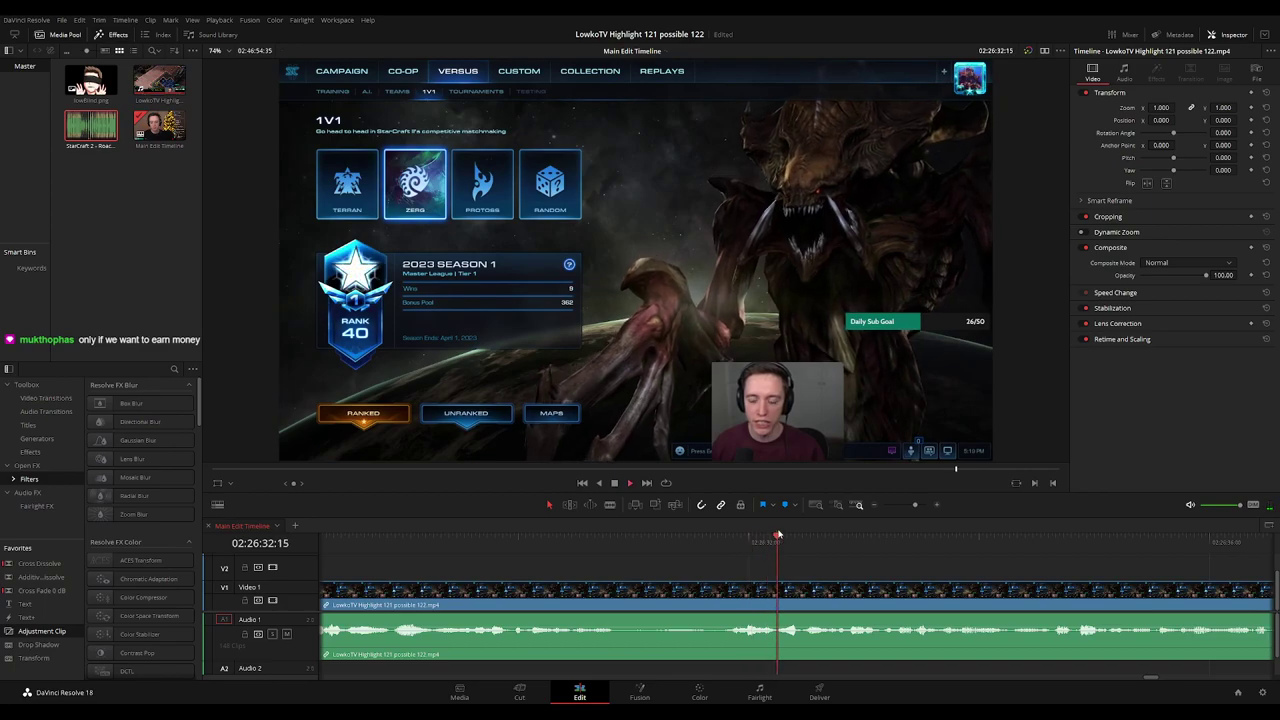
{"action": "key", "text": "space"}
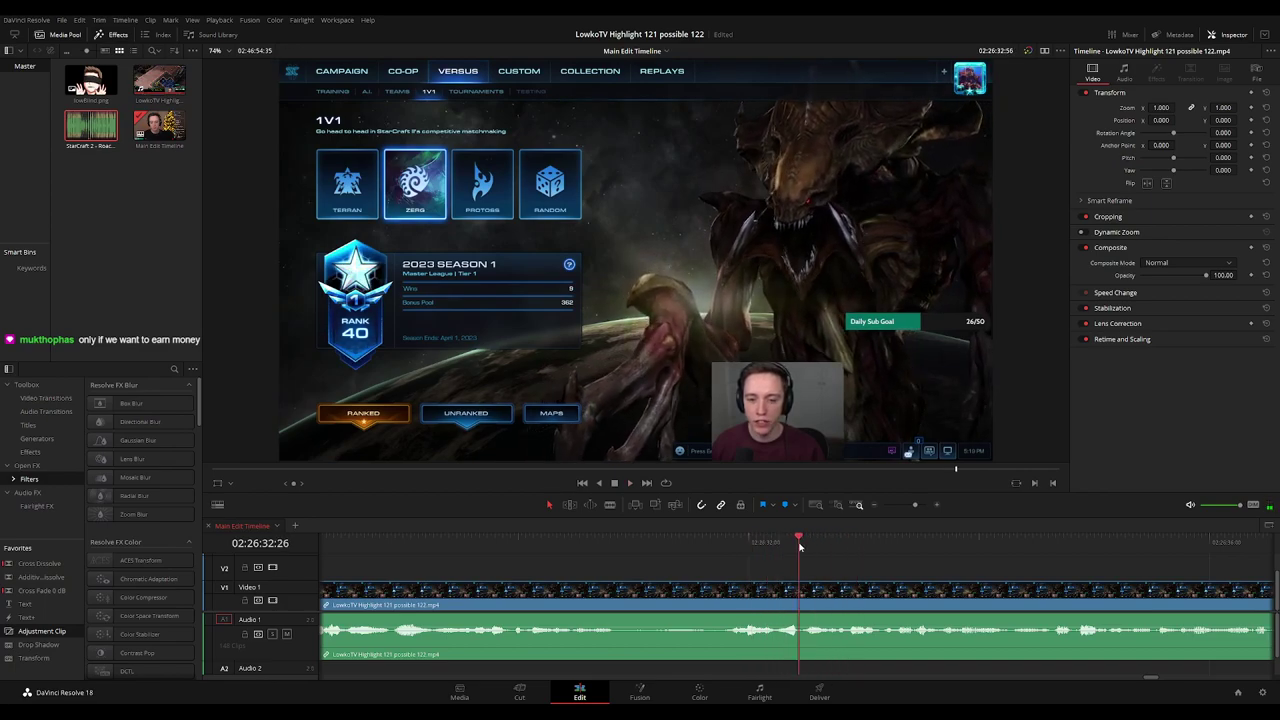
Cut out the menu footage between 02:26:31:47 and 02:26:32:27 and replay the join.
{"action": "key", "text": "space"}
{"action": "key", "text": "space"}
{"action": "left_click", "coordinate": [801, 538]}
{"action": "key", "text": "b"}
{"action": "left_click", "coordinate": [802, 593]}
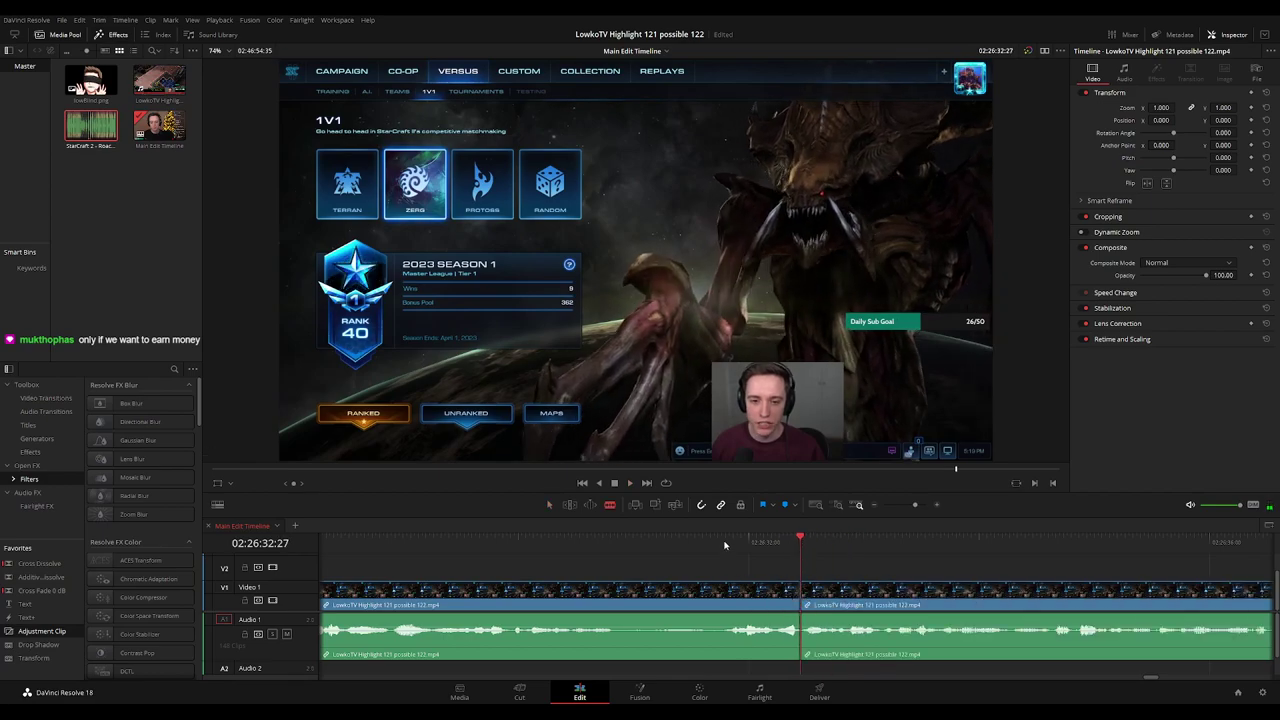
{"action": "key", "text": "Delete"}
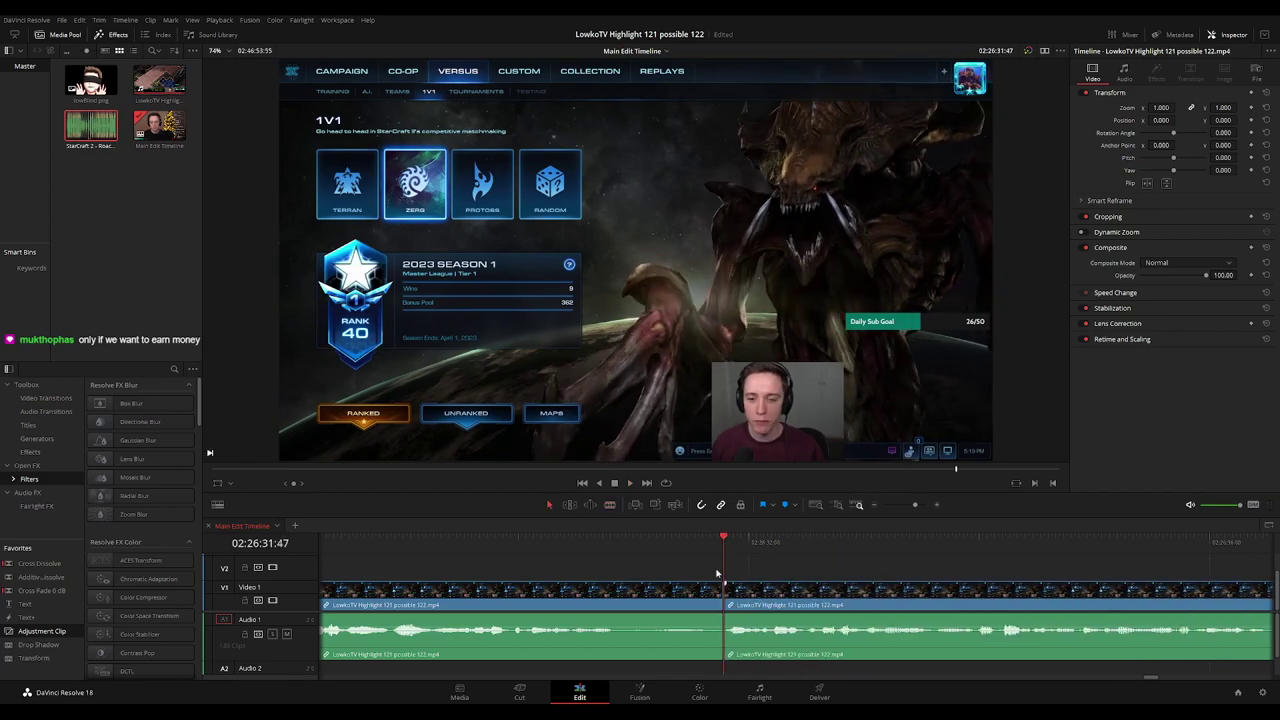
{"action": "left_click_drag", "start_coordinate": [720, 540], "coordinate": [519, 540]}
{"action": "key", "text": "space"}
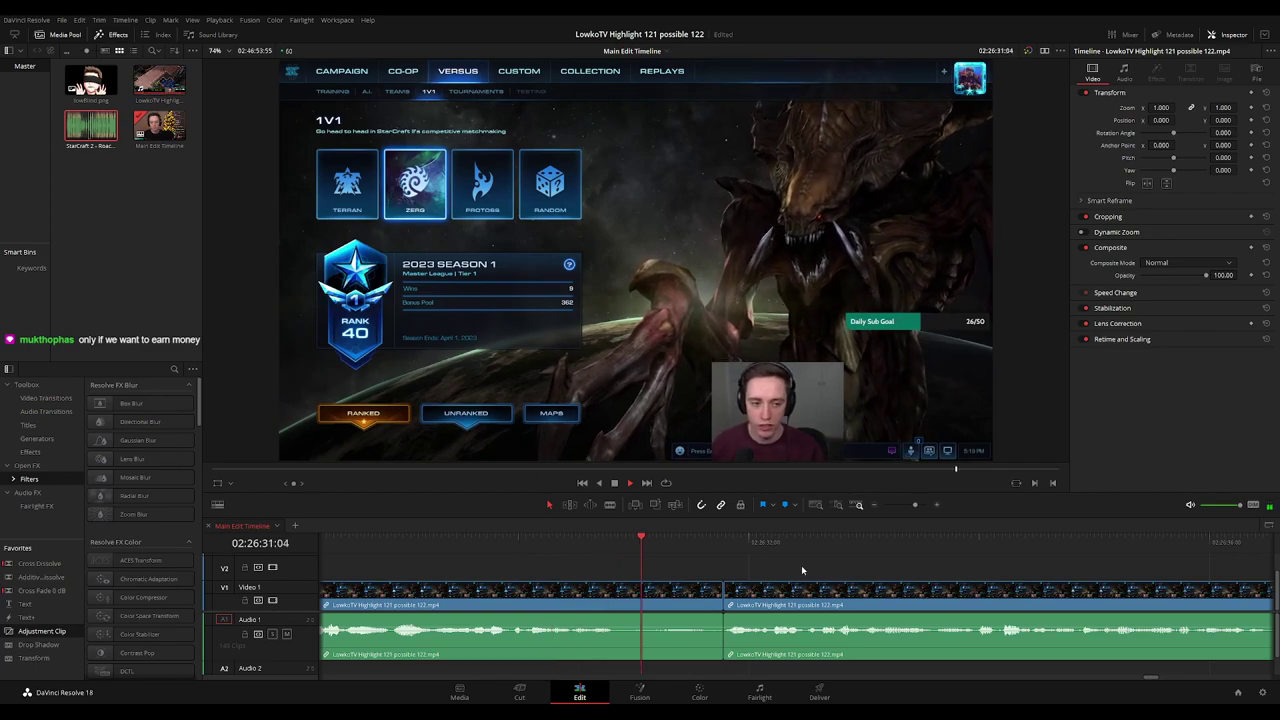
Mark the short section just before the cut at 02:26:31:47 with the blue clip colour.
{"action": "scroll", "coordinate": [834, 565], "scroll_direction": "down", "scroll_amount": 5}
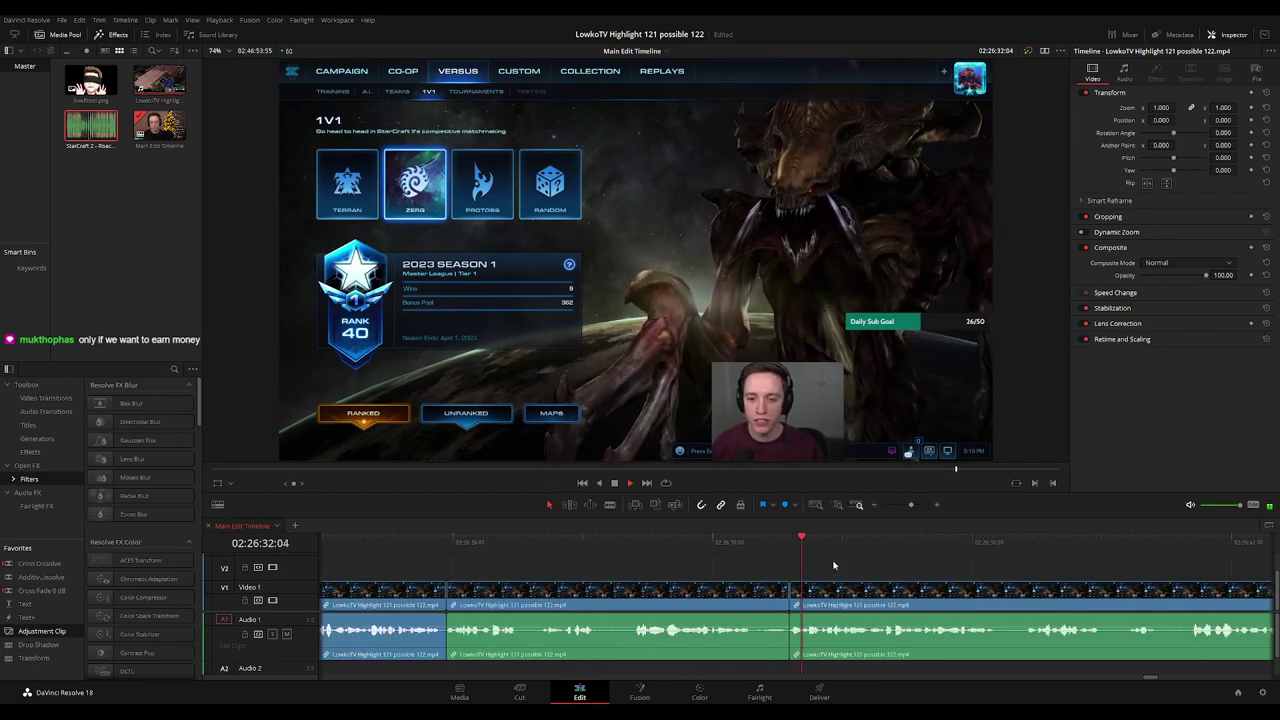
{"action": "left_click", "coordinate": [769, 593]}
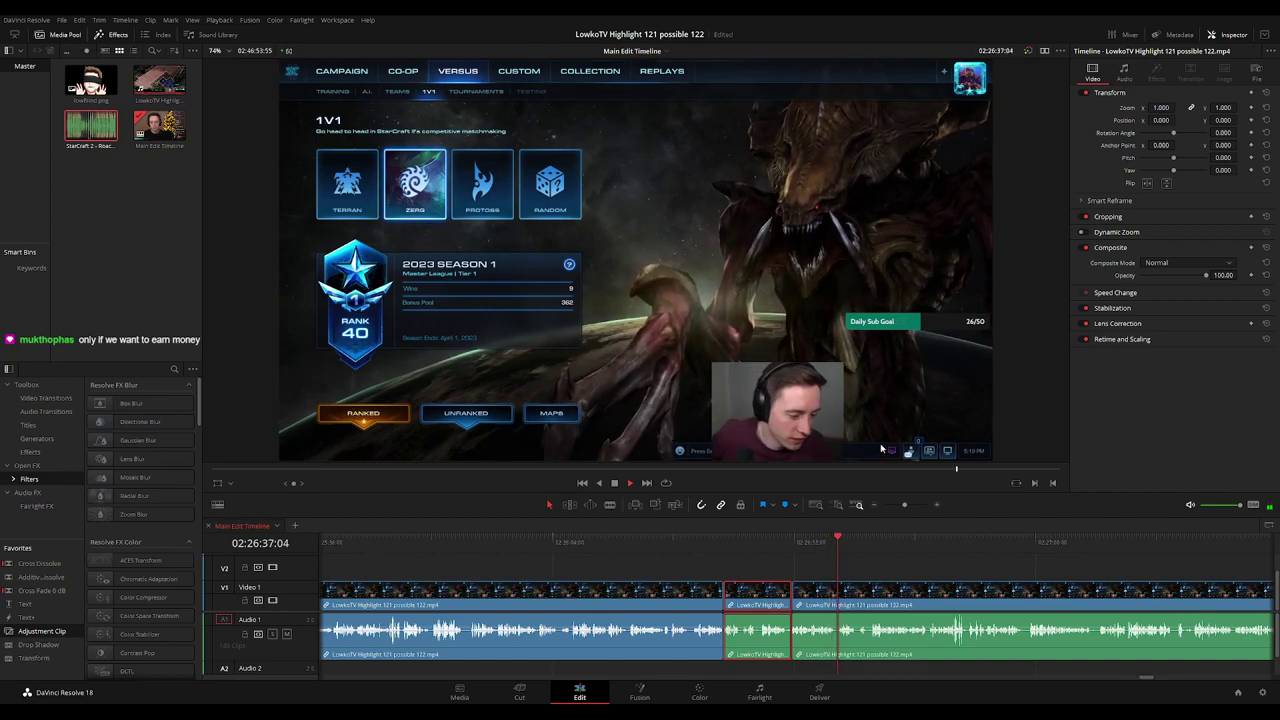
{"action": "left_click", "coordinate": [893, 560]}
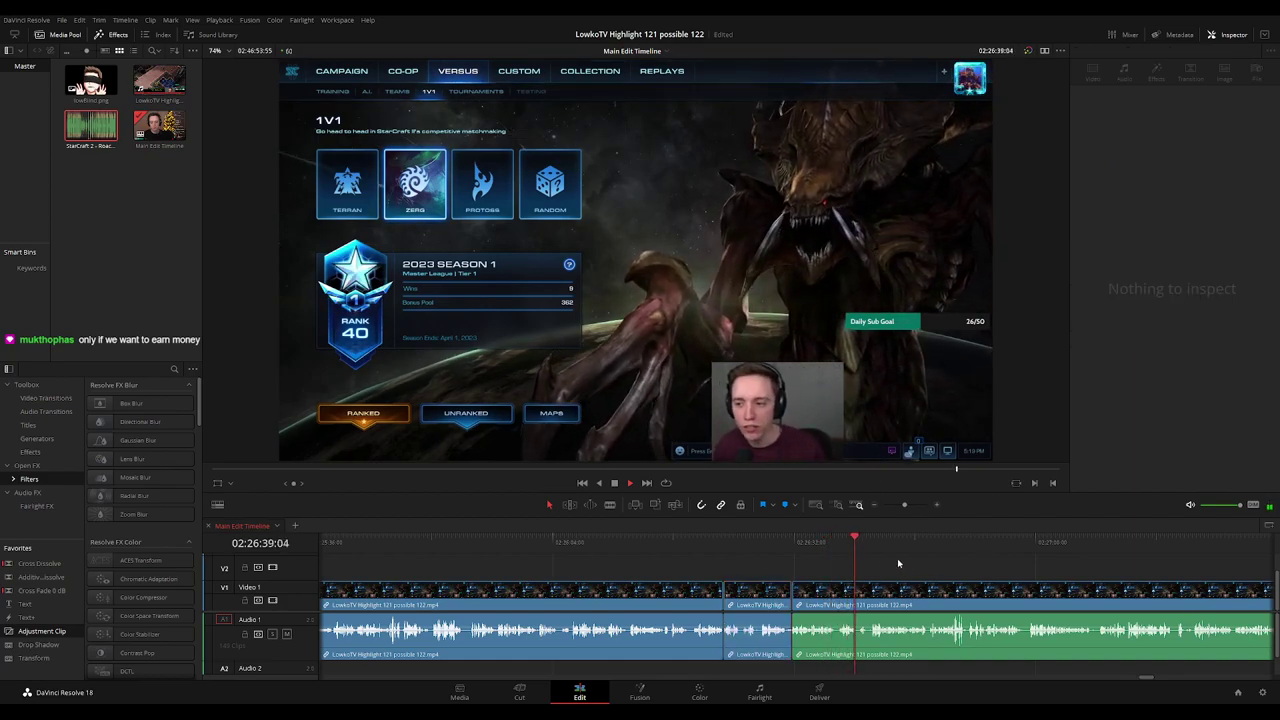
Cut out about half a second starting at 02:26:40:25, before the YouTube comments appear, and mark the section before it blue.
{"action": "scroll", "coordinate": [775, 560], "scroll_direction": "right", "scroll_amount": 2}
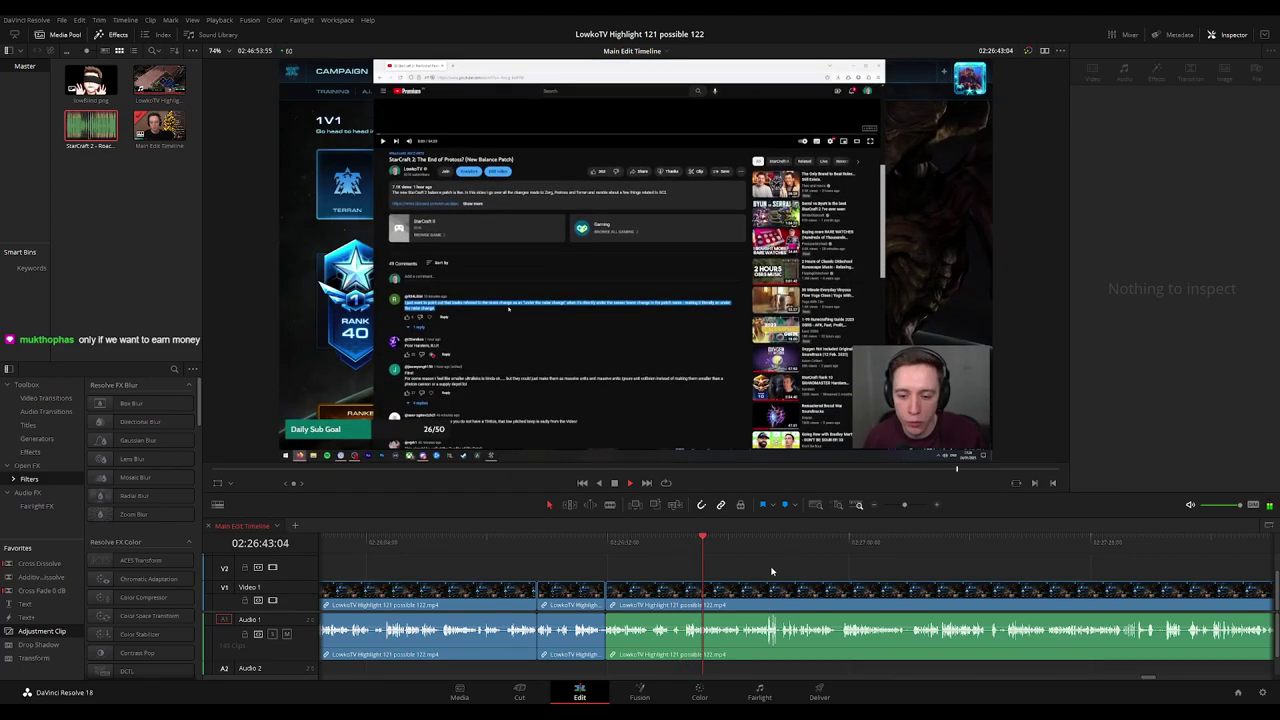
{"action": "scroll", "coordinate": [769, 565], "scroll_direction": "up", "scroll_amount": 4}
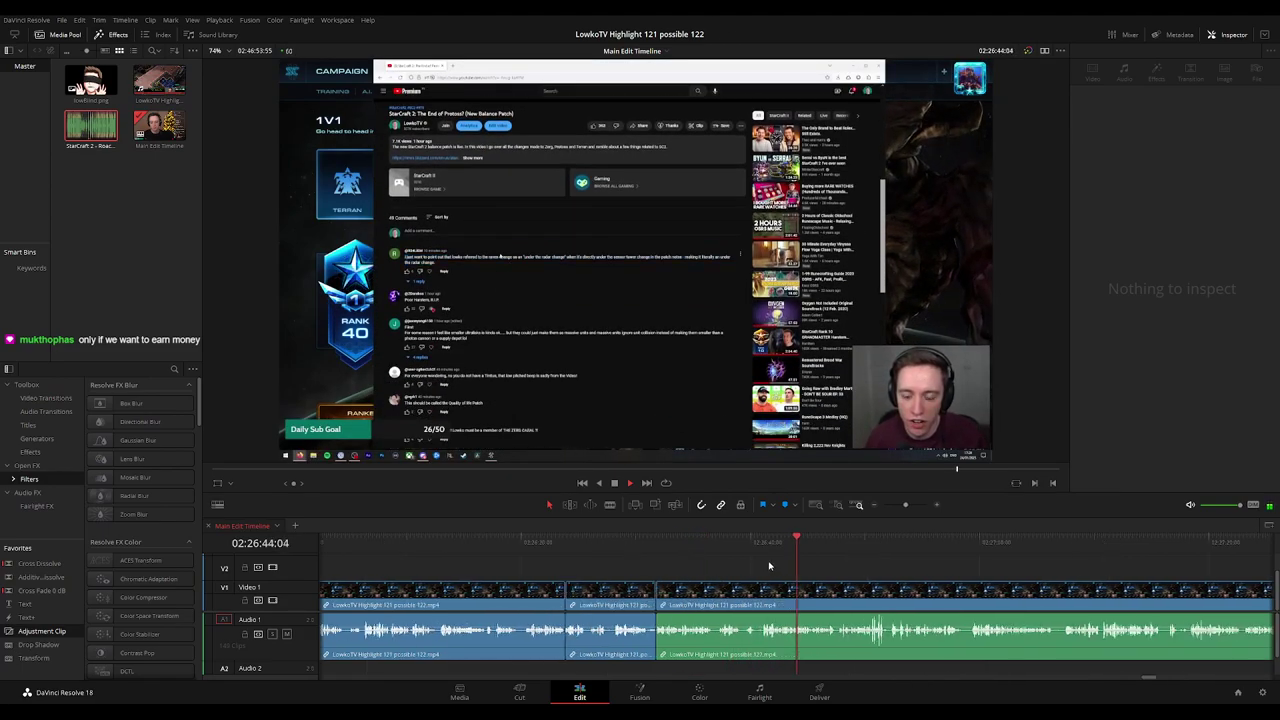
{"action": "left_click", "coordinate": [657, 548]}
{"action": "key", "text": "space"}
{"action": "key", "text": "b"}
{"action": "left_click", "coordinate": [676, 588]}
{"action": "left_click", "coordinate": [691, 590]}
{"action": "key", "text": "a"}
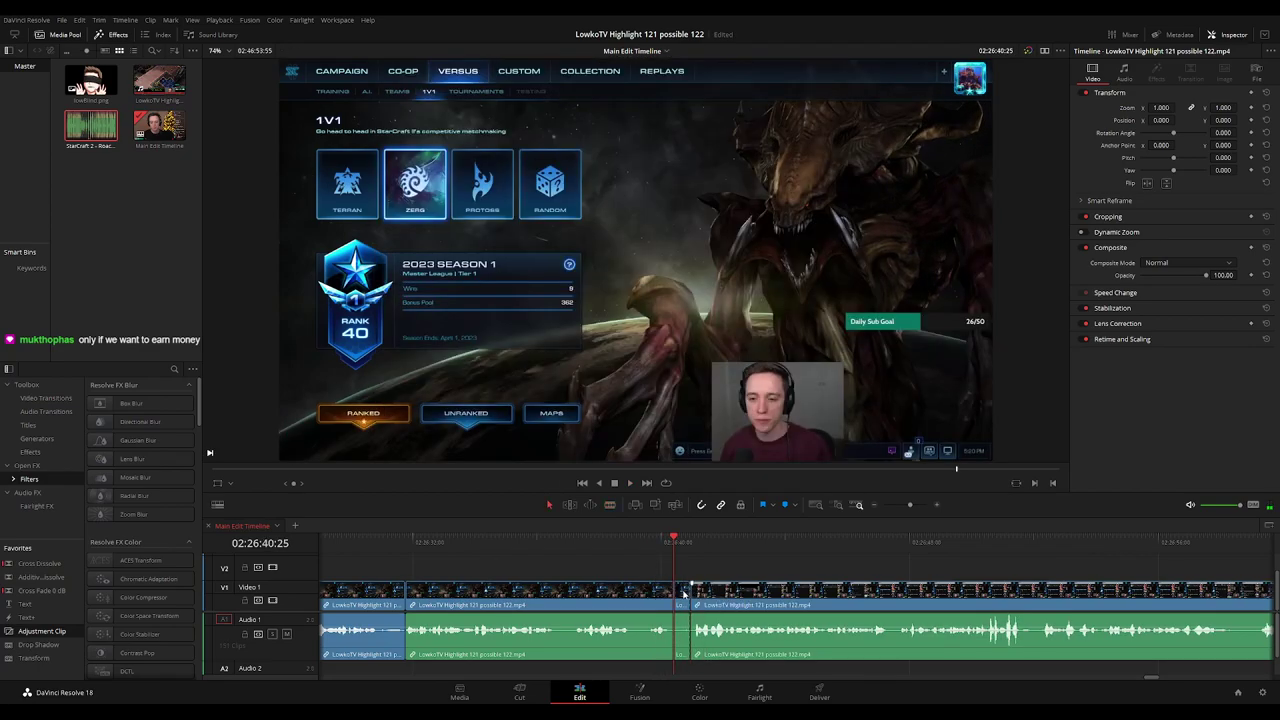
{"action": "left_click", "coordinate": [684, 592]}
{"action": "key", "text": "Delete"}
{"action": "left_click", "coordinate": [652, 590]}
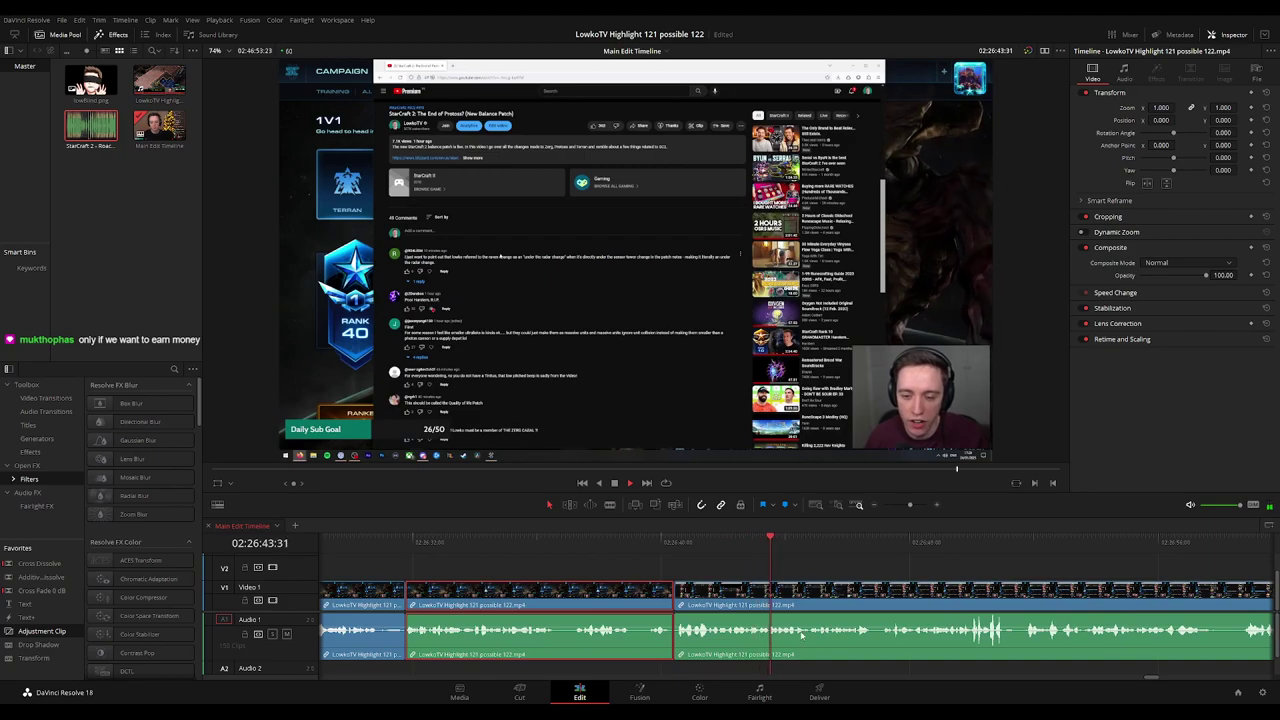
{"action": "left_click", "coordinate": [853, 568]}
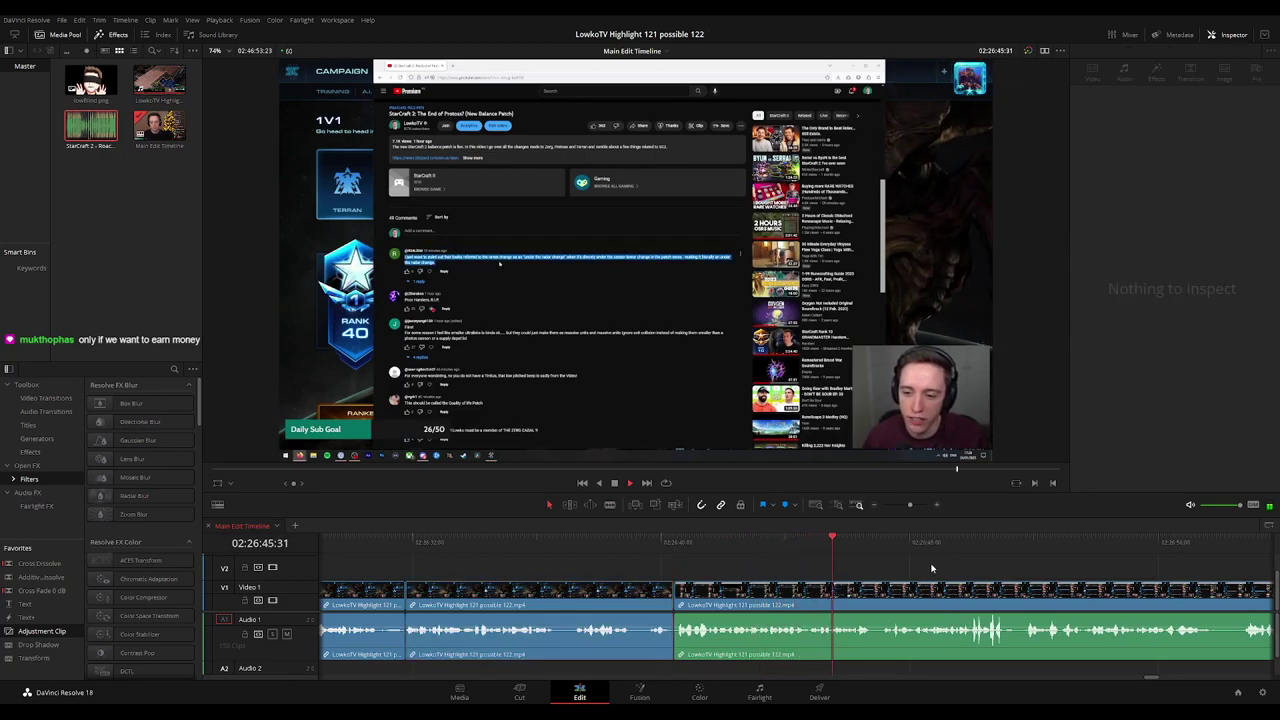
Cut out the roughly one-second pause starting at about 02:26:57:43 in the YouTube comments footage.
{"action": "key", "text": "ctrl+minus"}
{"action": "key", "text": "ctrl+minus"}
{"action": "key", "text": "ctrl+minus"}
{"action": "left_click_drag", "start_coordinate": [988, 568], "coordinate": [699, 563]}
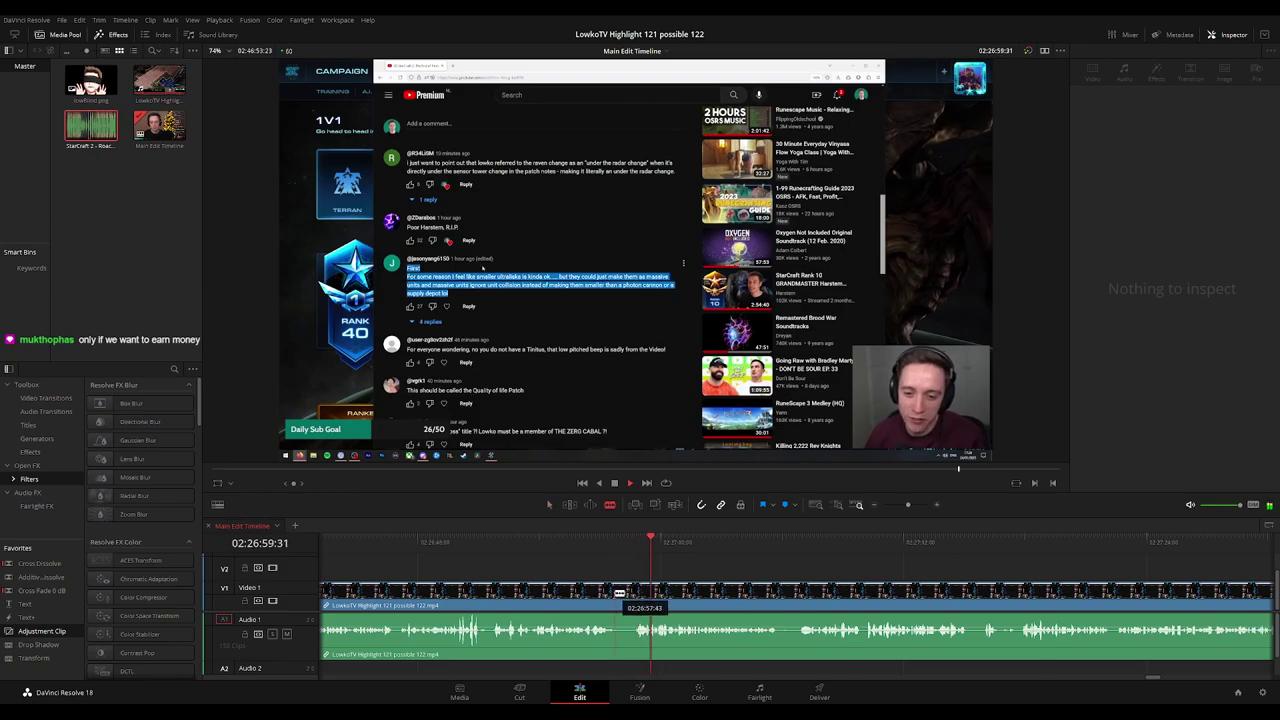
{"action": "left_click", "coordinate": [620, 593]}
{"action": "key", "text": "a"}
{"action": "left_click", "coordinate": [628, 597]}
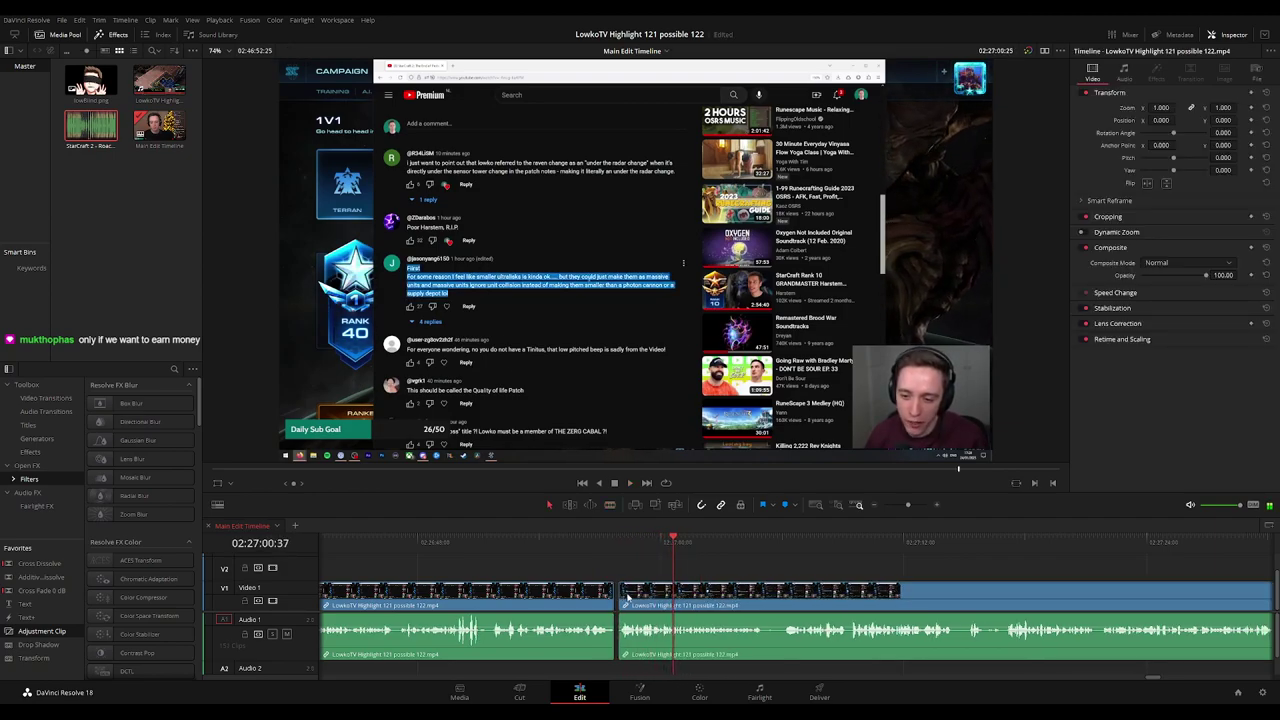
Apply a clip colour to the YouTube comments section just before the new cut and clear the selection.
{"action": "left_click", "coordinate": [572, 595]}
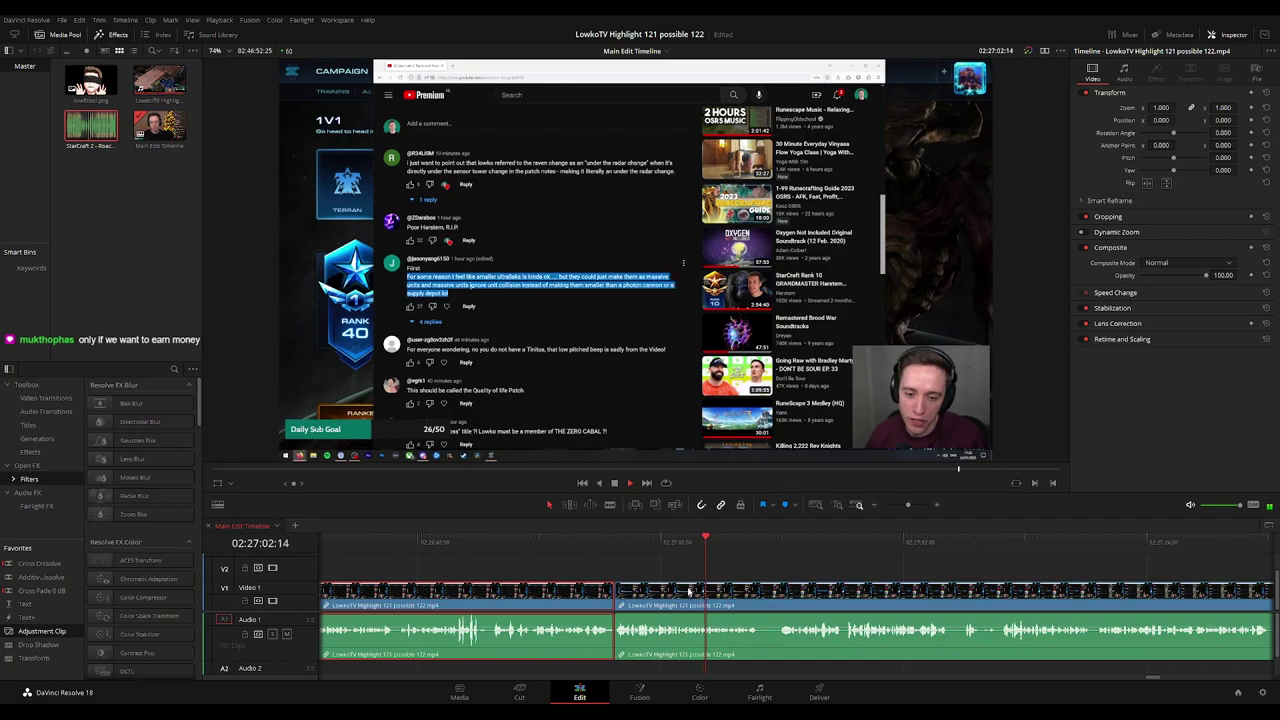
{"action": "key", "text": "g"}
{"action": "left_click", "coordinate": [803, 574]}
Cut out the roughly one-second pause starting at about 02:27:15:45 in the YouTube comments footage.
{"action": "left_click_drag", "start_coordinate": [906, 579], "coordinate": [698, 577]}
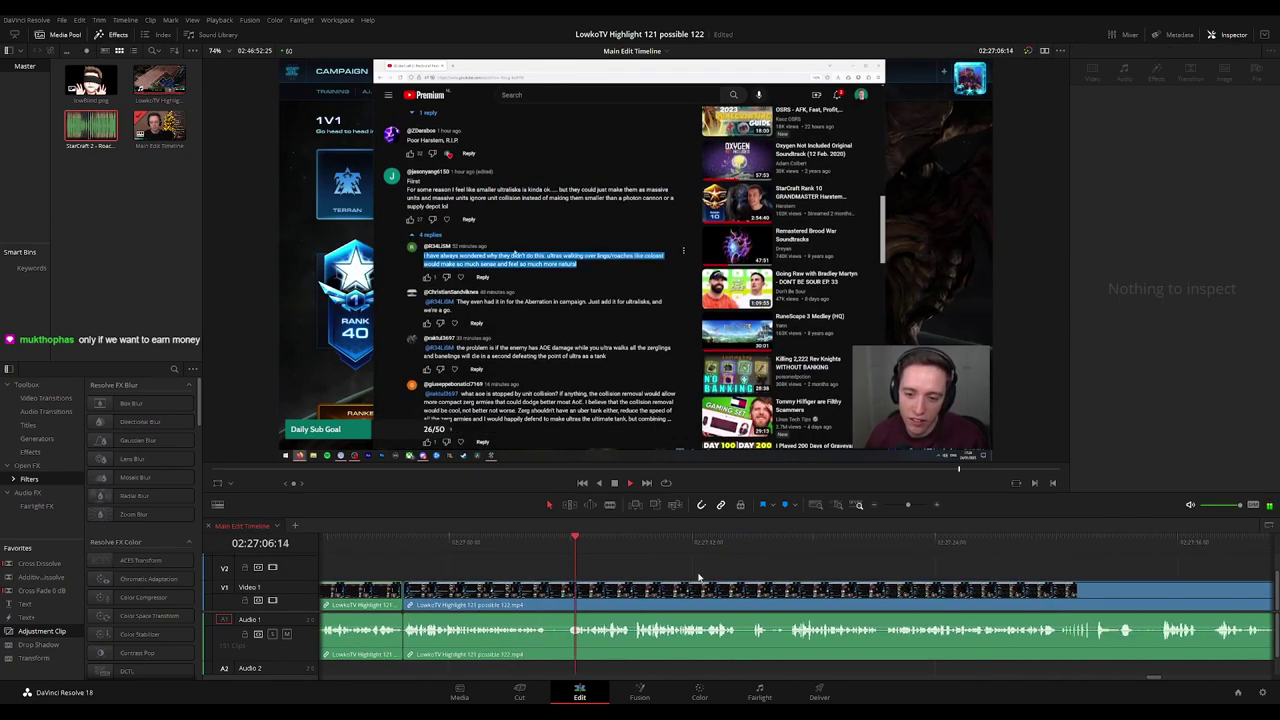
{"action": "left_click_drag", "start_coordinate": [812, 576], "coordinate": [720, 575]}
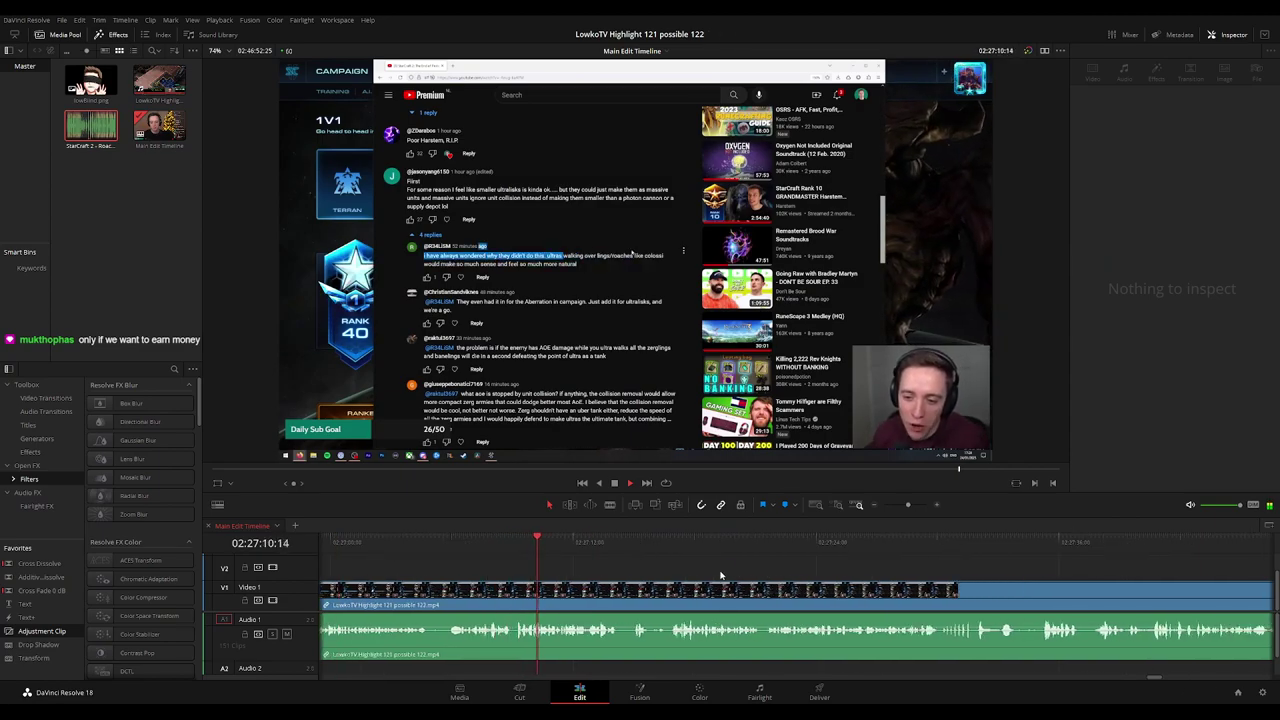
{"action": "scroll", "coordinate": [790, 570], "scroll_direction": "down", "scroll_amount": 3}
{"action": "scroll", "coordinate": [880, 565], "scroll_direction": "up", "scroll_amount": 4}
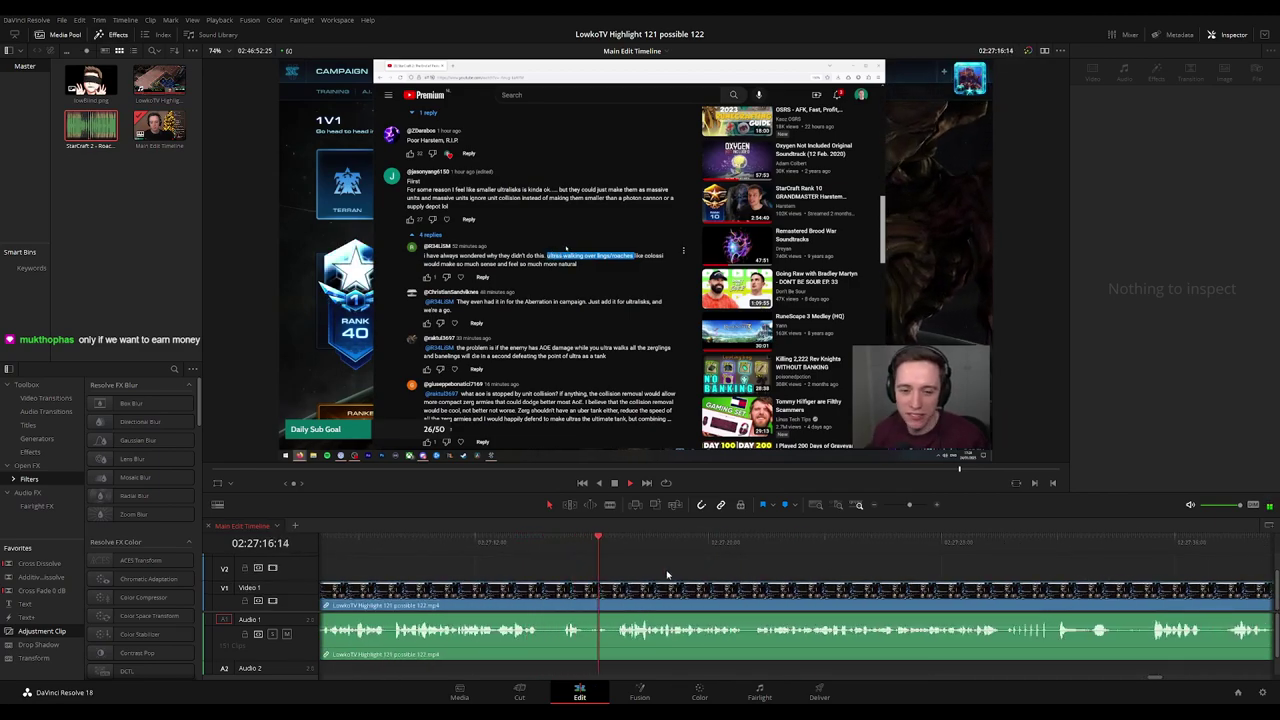
{"action": "key", "text": "b"}
{"action": "left_click", "coordinate": [586, 600]}
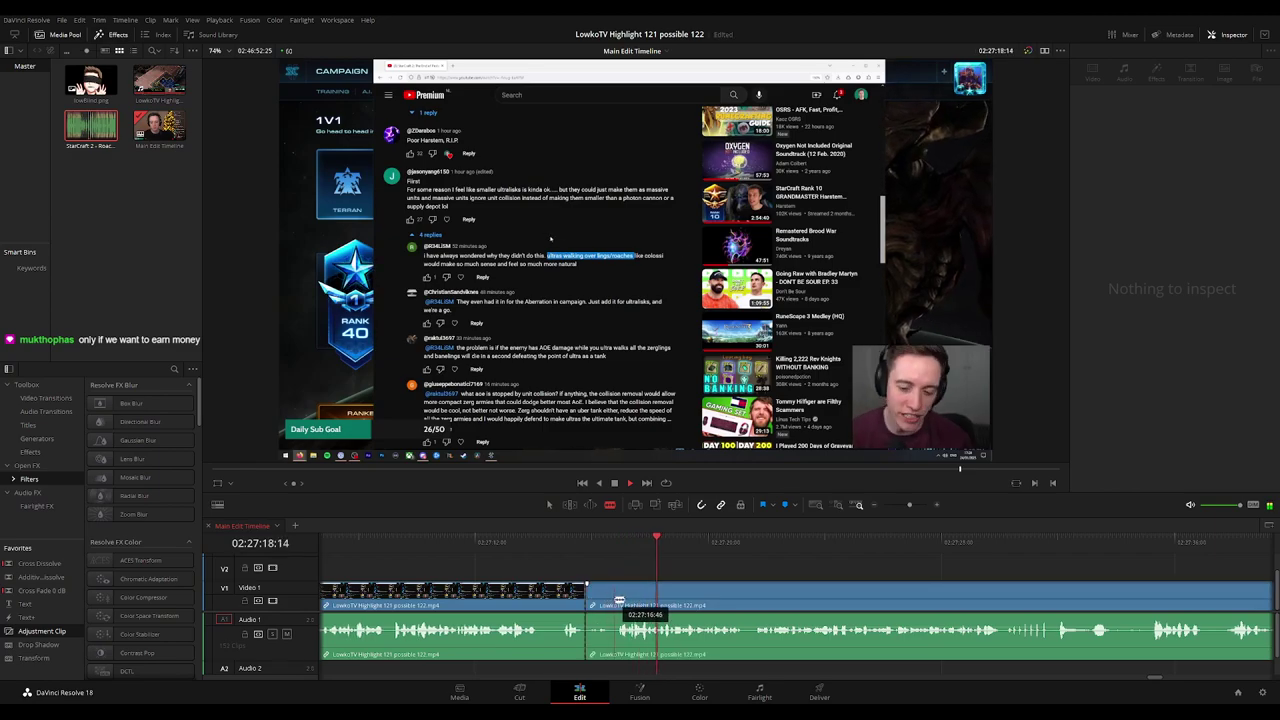
{"action": "left_click", "coordinate": [613, 598]}
{"action": "key", "text": "a"}
{"action": "left_click", "coordinate": [604, 605]}
{"action": "key", "text": "Delete"}
{"action": "key", "text": "b"}
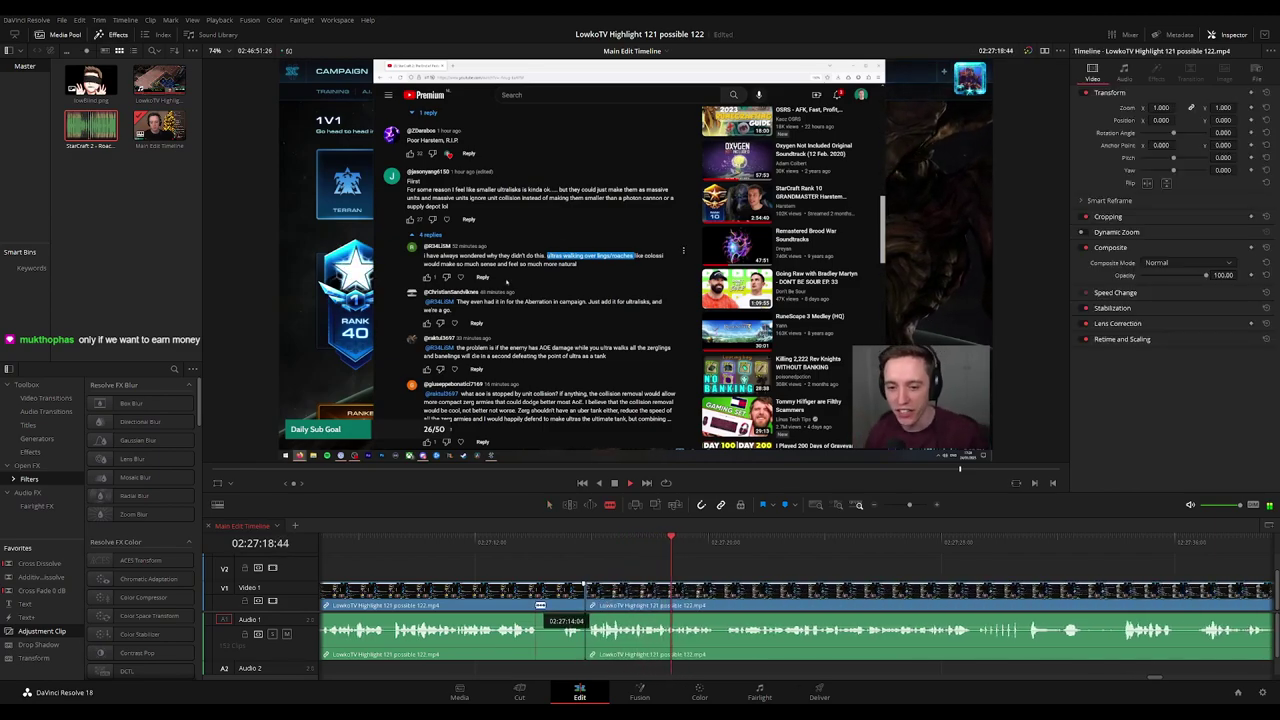
Cut out the roughly 0.8-second pause starting at 02:27:14:04 and mark the two sections before the remaining footage with the green clip colour.
{"action": "left_click", "coordinate": [540, 604]}
{"action": "left_click", "coordinate": [563, 604]}
{"action": "key", "text": "a"}
{"action": "left_click", "coordinate": [549, 605]}
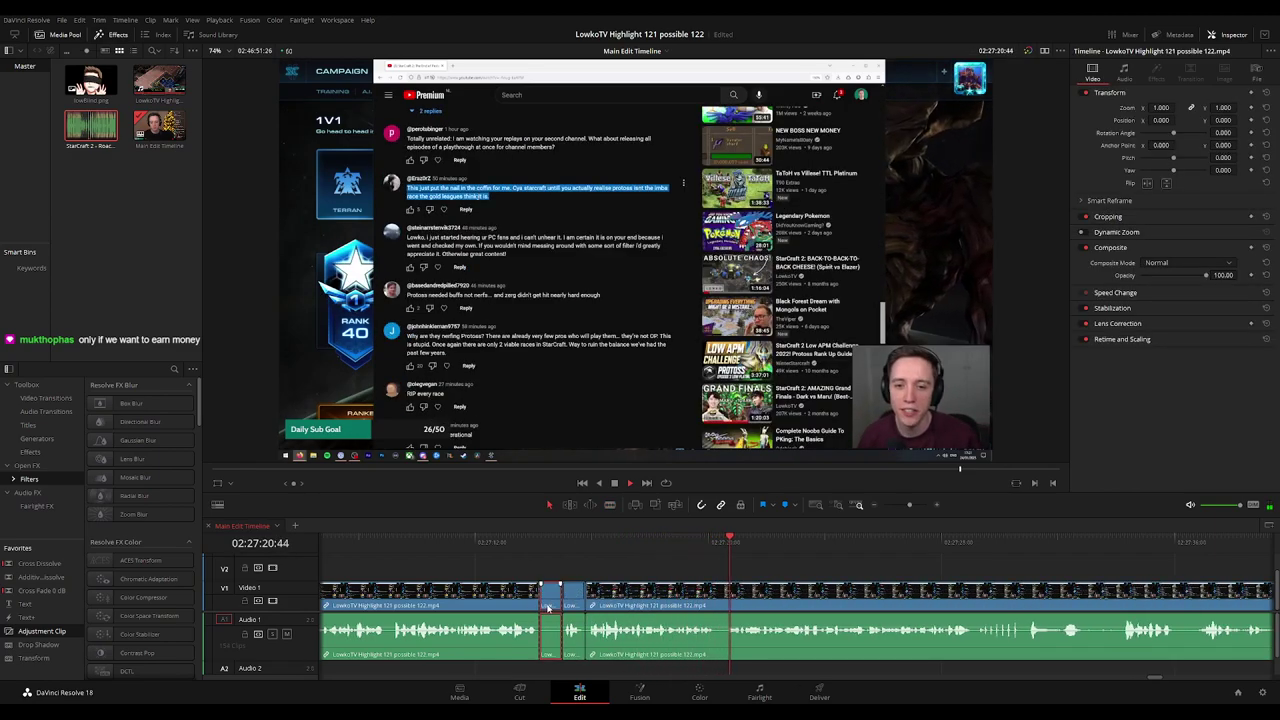
{"action": "key", "text": "Delete"}
{"action": "left_click_drag", "start_coordinate": [552, 565], "coordinate": [504, 598]}
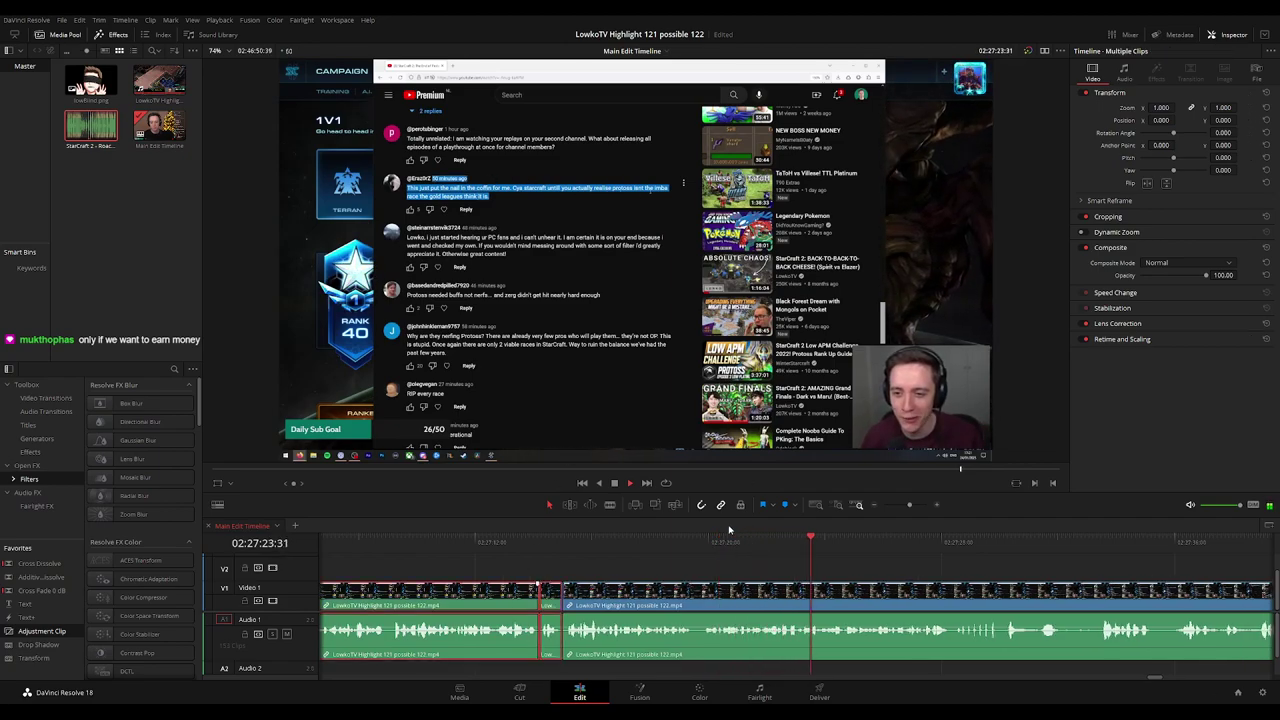
{"action": "key", "text": "Delete"}
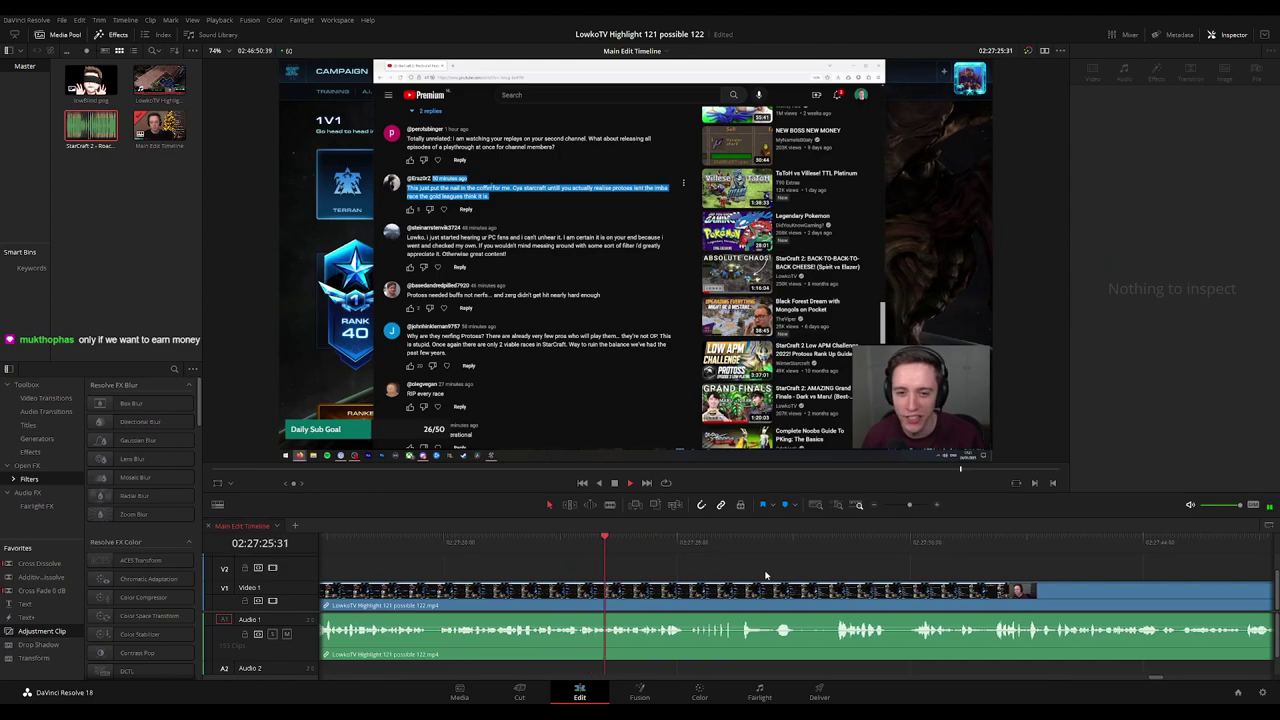
Review the footage from about 02:27:25 to 02:27:57, from the YouTube comments through the full-screen webcam part to the patch notes, for pauses.
{"action": "left_click_drag", "start_coordinate": [829, 575], "coordinate": [681, 574]}
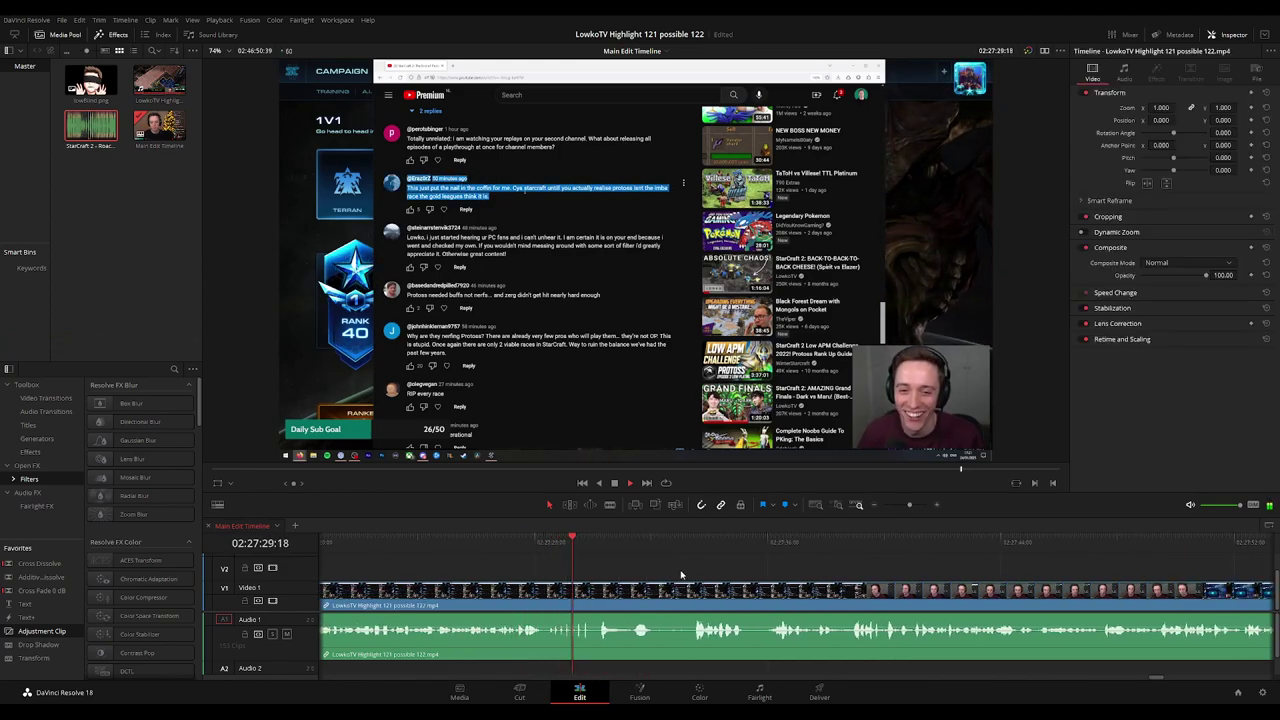
{"action": "scroll", "coordinate": [640, 570], "scroll_direction": "right", "scroll_amount": 3}
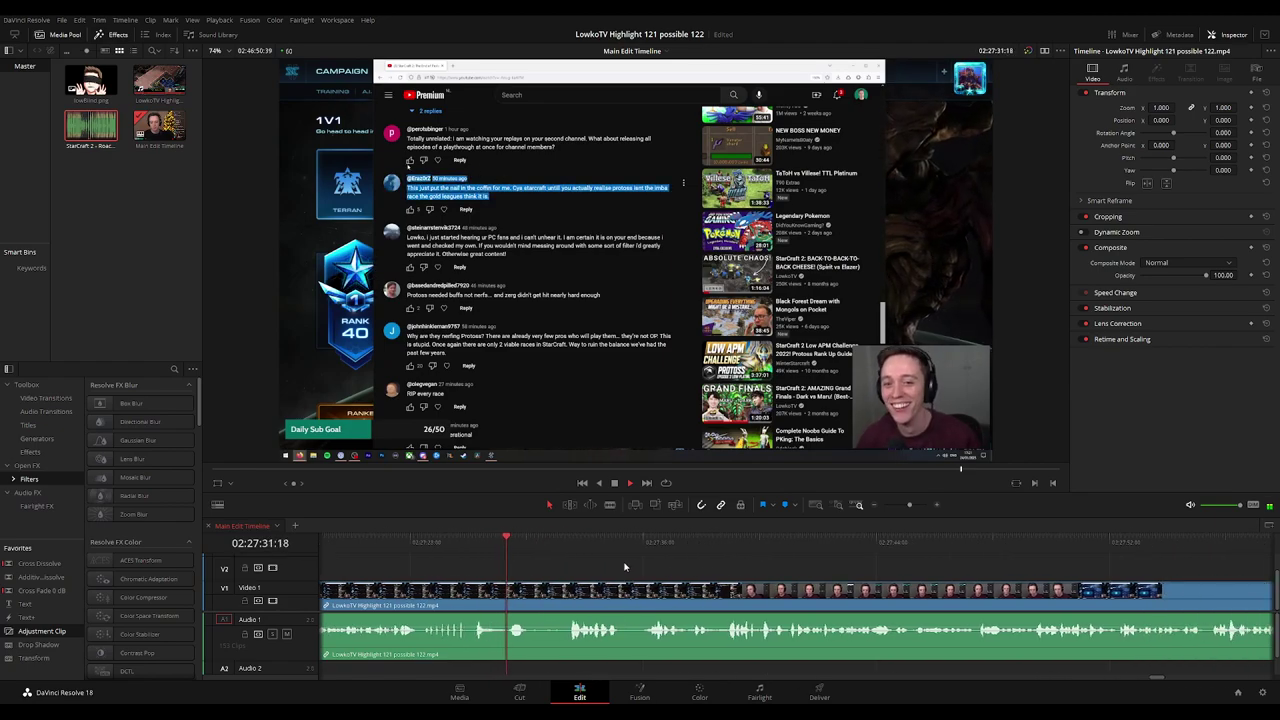
{"action": "scroll", "coordinate": [624, 567], "scroll_direction": "right", "scroll_amount": 2}
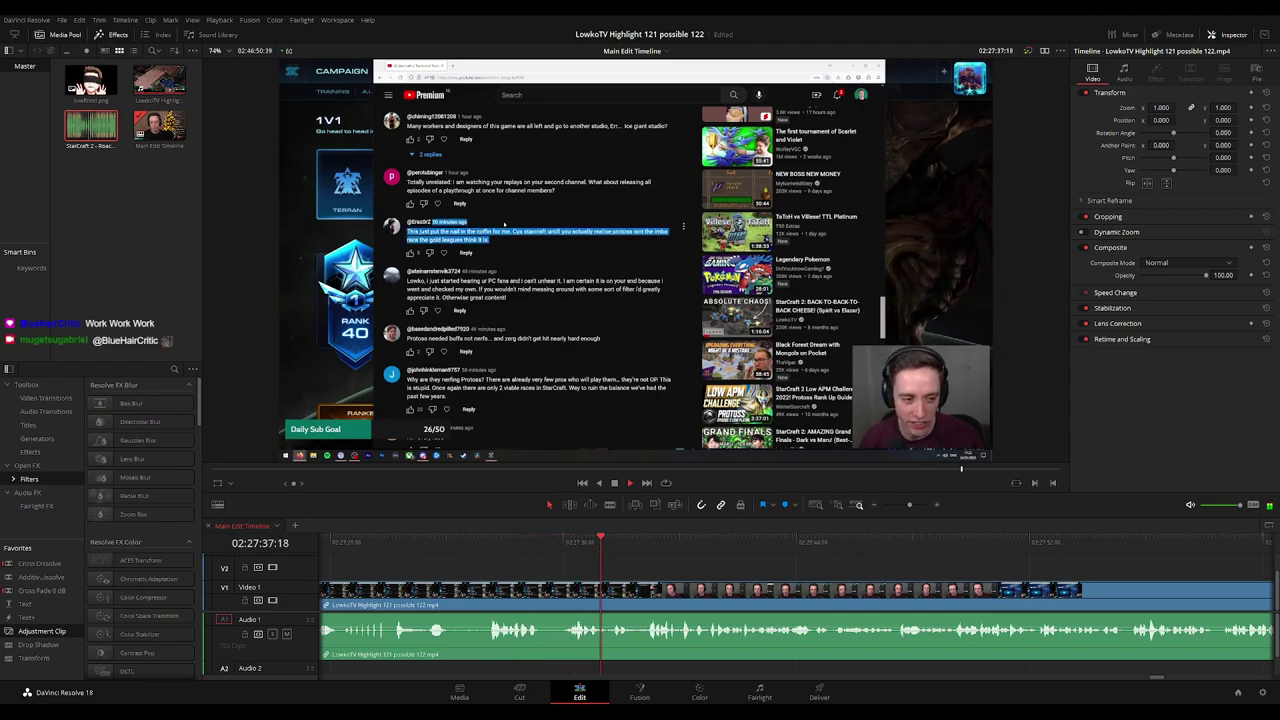
{"action": "scroll", "coordinate": [640, 570], "scroll_direction": "right", "scroll_amount": 4}
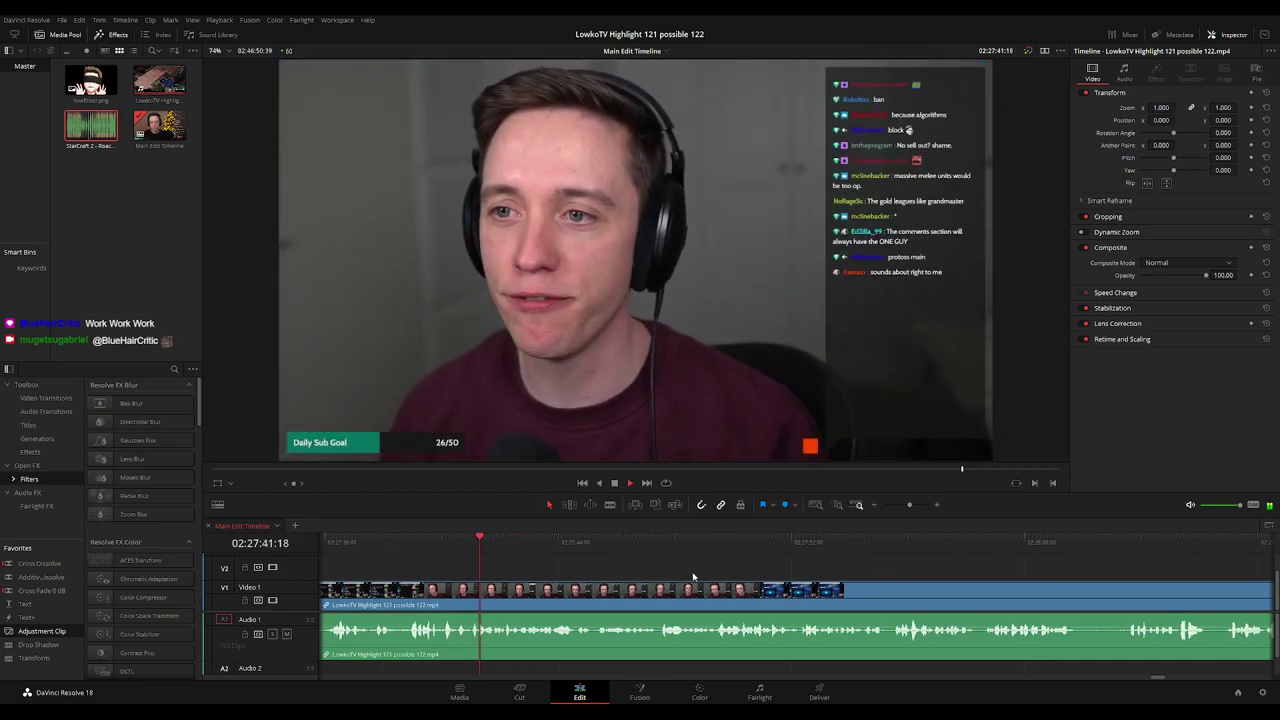
{"action": "left_click_drag", "start_coordinate": [794, 581], "coordinate": [740, 571]}
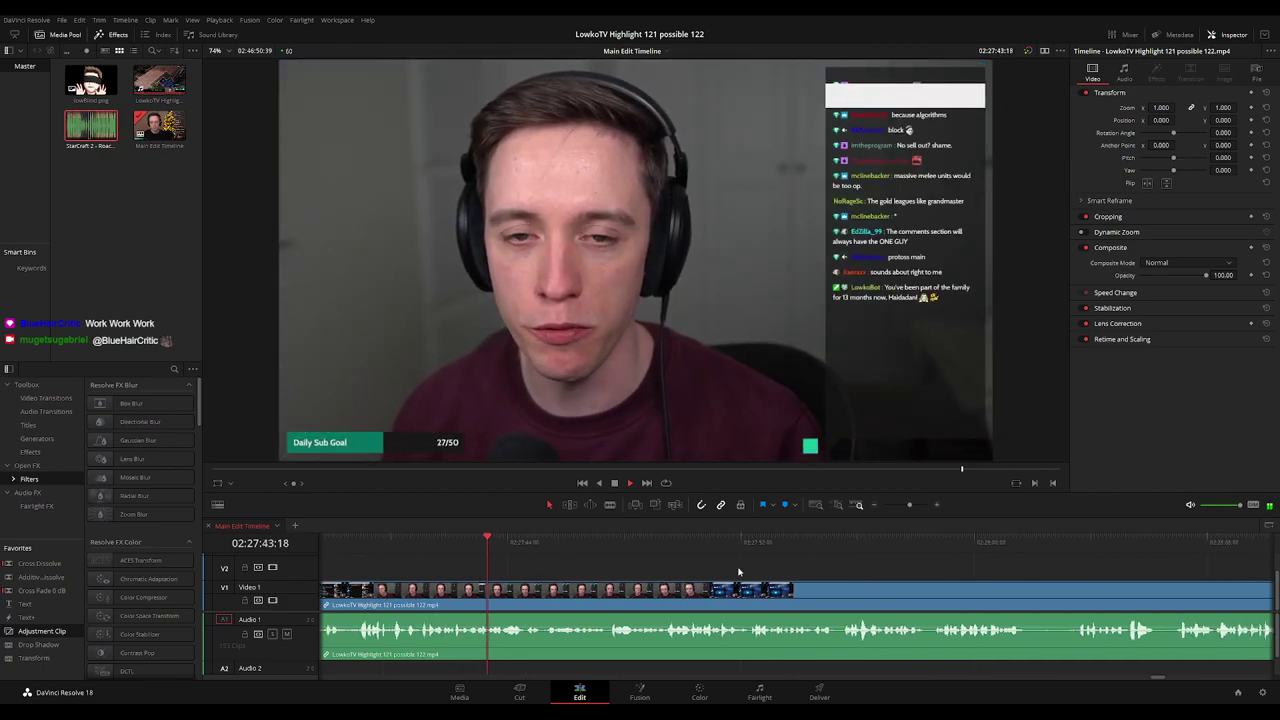
{"action": "scroll", "coordinate": [720, 572], "scroll_direction": "right", "scroll_amount": 2}
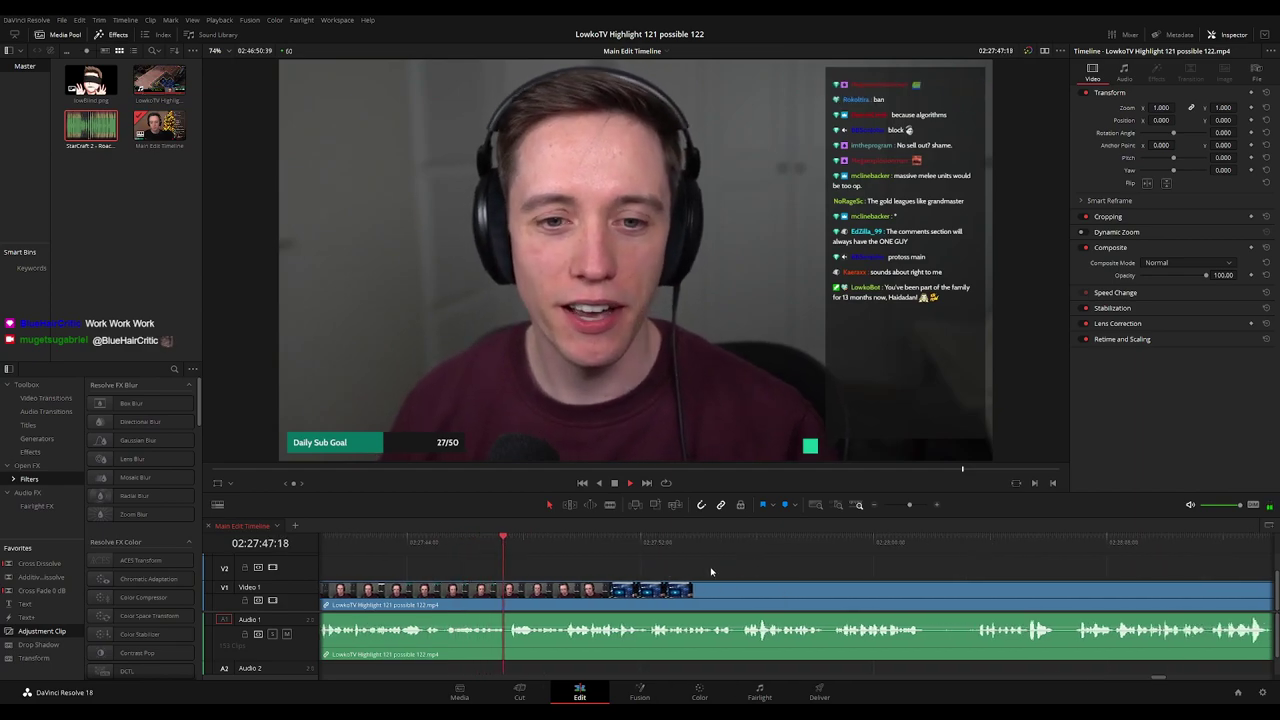
{"action": "scroll", "coordinate": [650, 572], "scroll_direction": "right", "scroll_amount": 1}
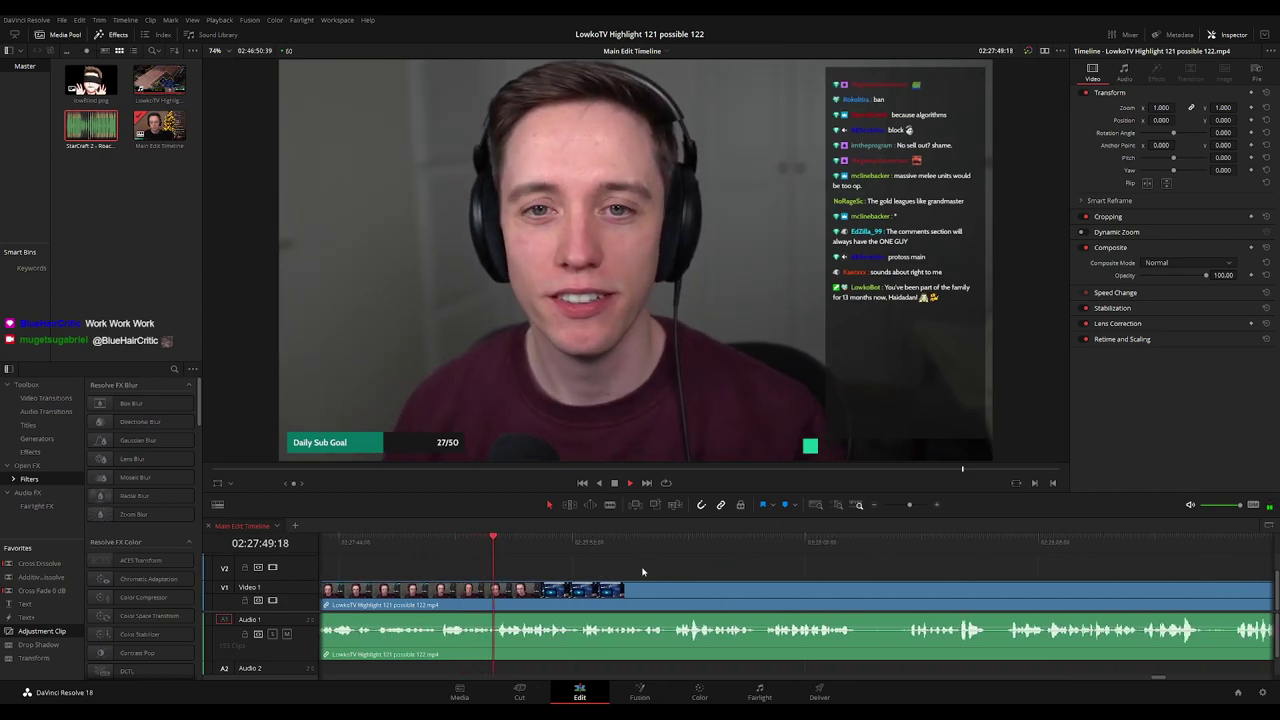
{"action": "scroll", "coordinate": [697, 572], "scroll_direction": "right", "scroll_amount": 1}
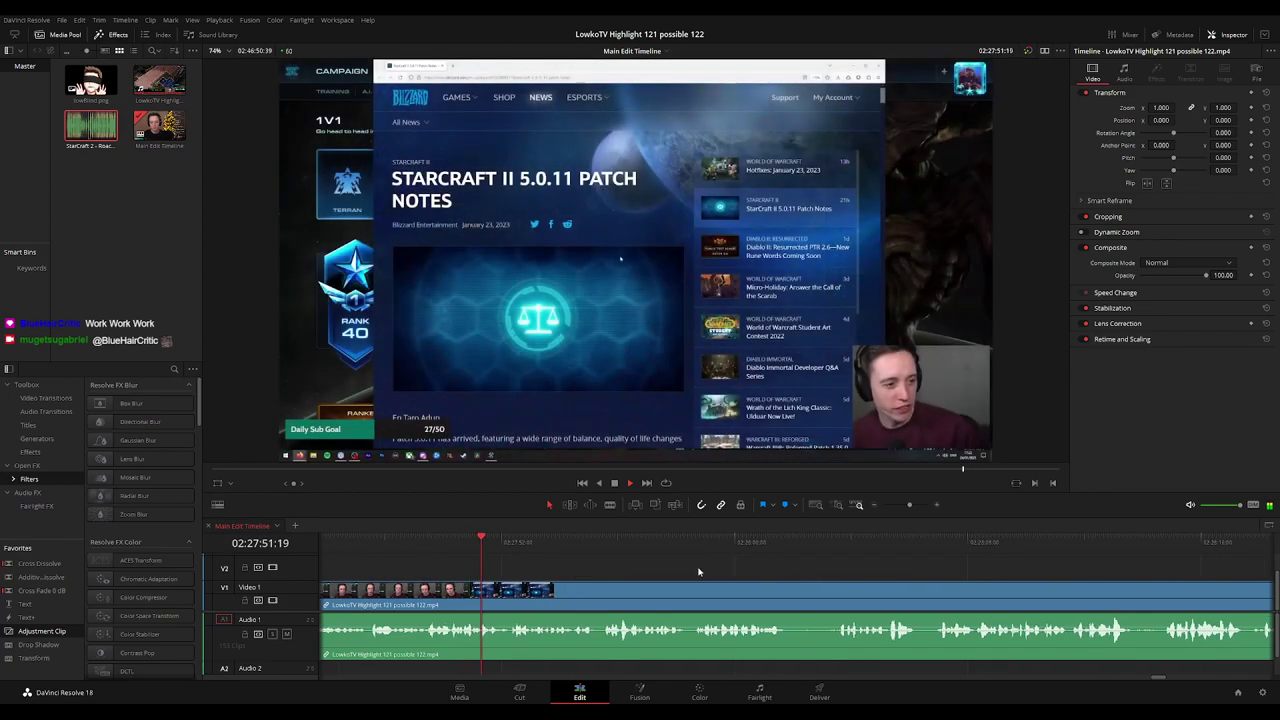
{"action": "scroll", "coordinate": [690, 572], "scroll_direction": "right", "scroll_amount": 1}
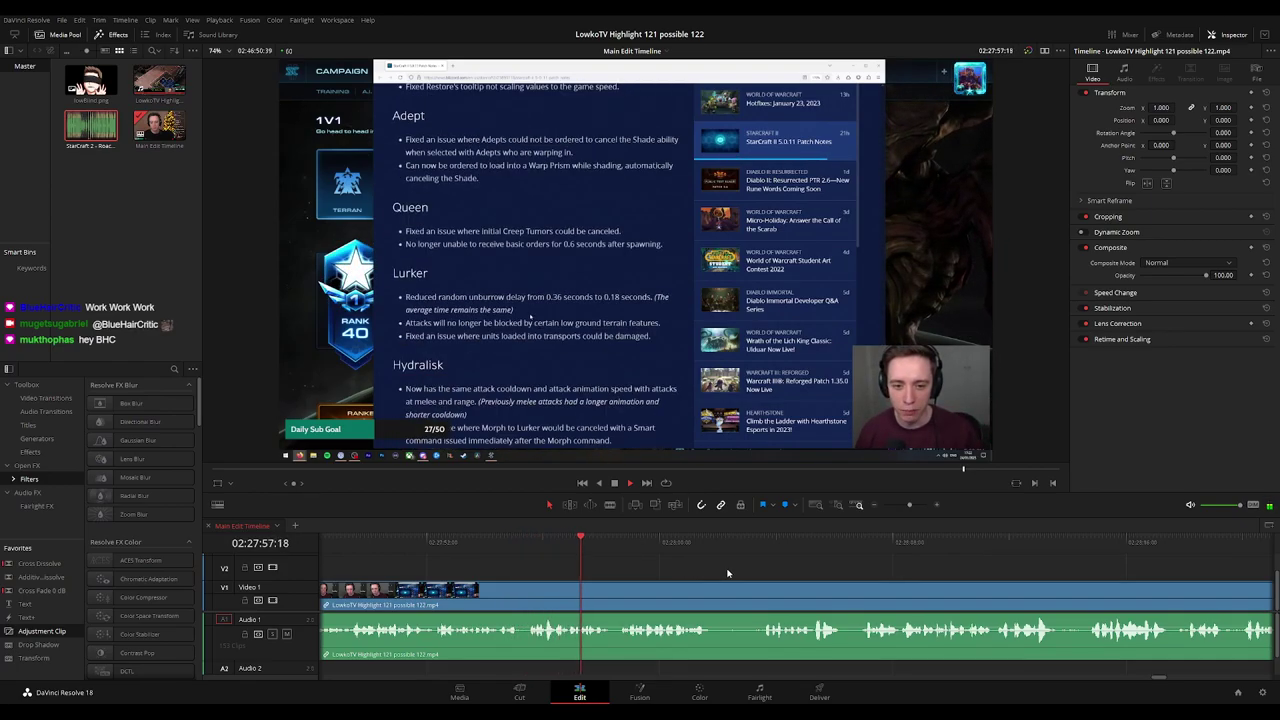
Review the StarCraft II 5.0.11 patch notes footage from about 02:27:59 onward, checking the bug-fix list commentary for parts to cut.
{"action": "scroll", "coordinate": [732, 578], "scroll_direction": "down", "scroll_amount": 3}
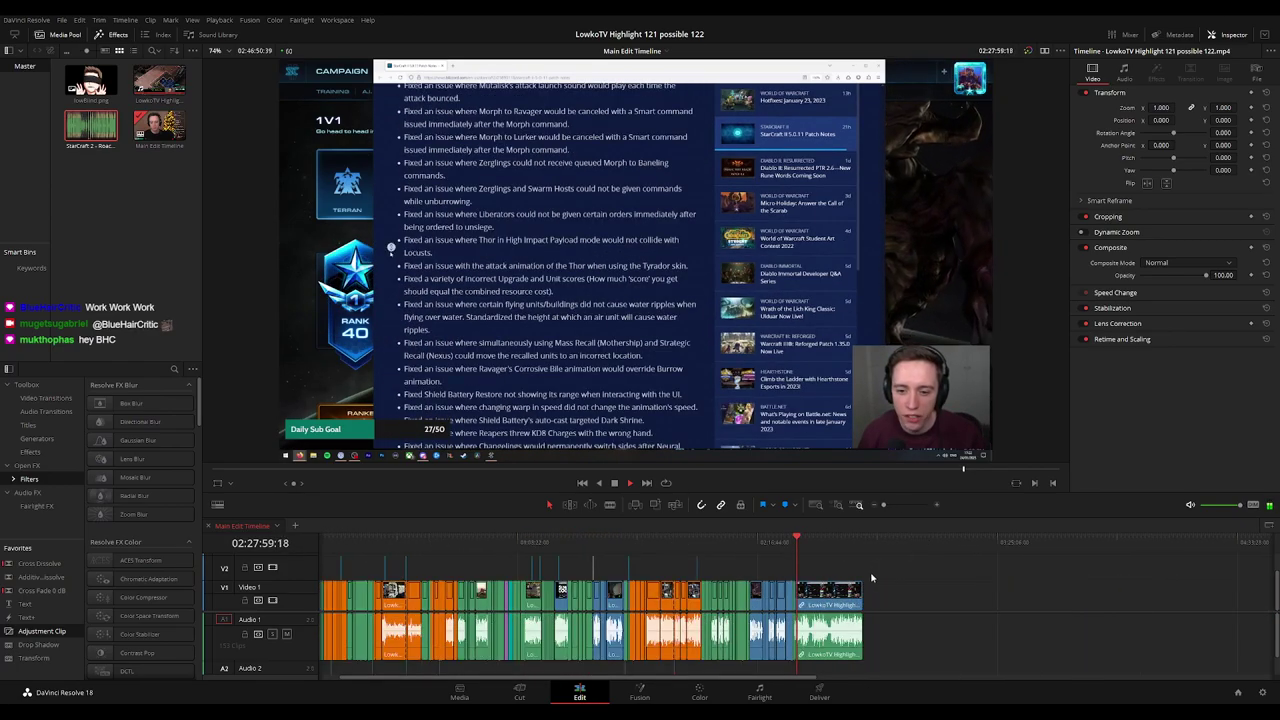
{"action": "scroll", "coordinate": [871, 573], "scroll_direction": "up", "scroll_amount": 3}
{"action": "left_click_drag", "start_coordinate": [869, 571], "coordinate": [640, 566]}
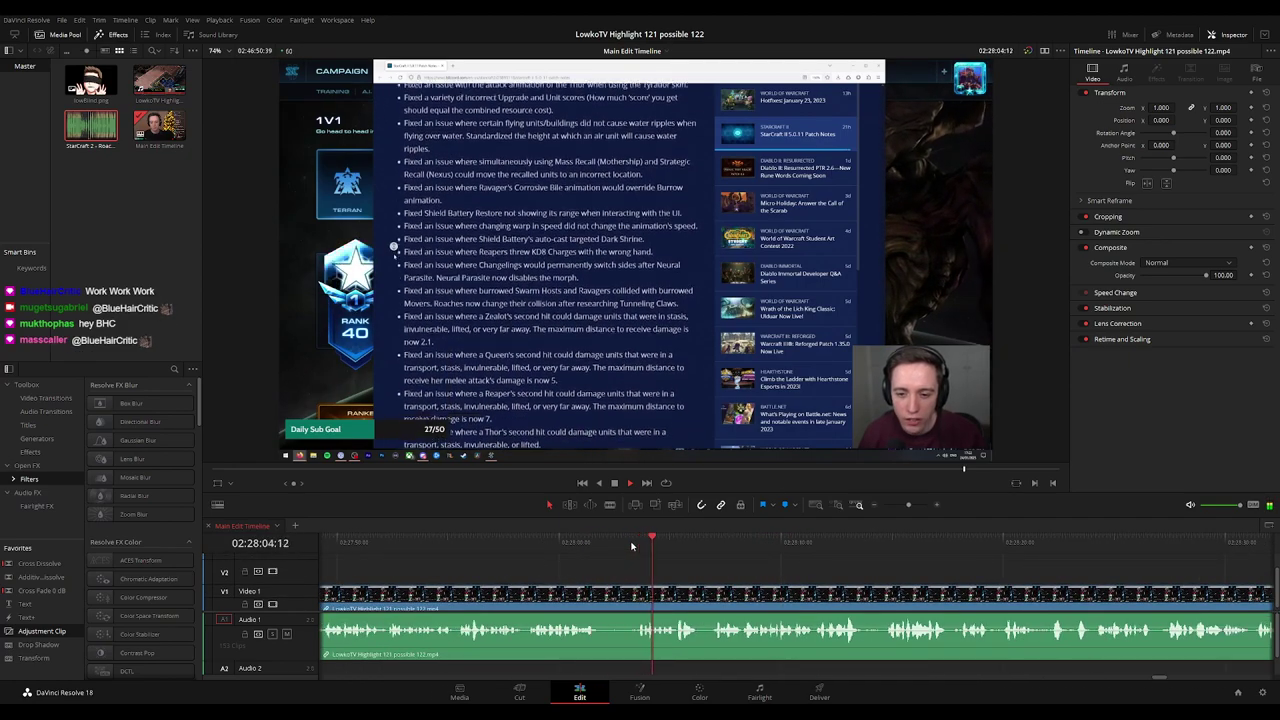
{"action": "scroll", "coordinate": [787, 563], "scroll_direction": "right", "scroll_amount": 2}
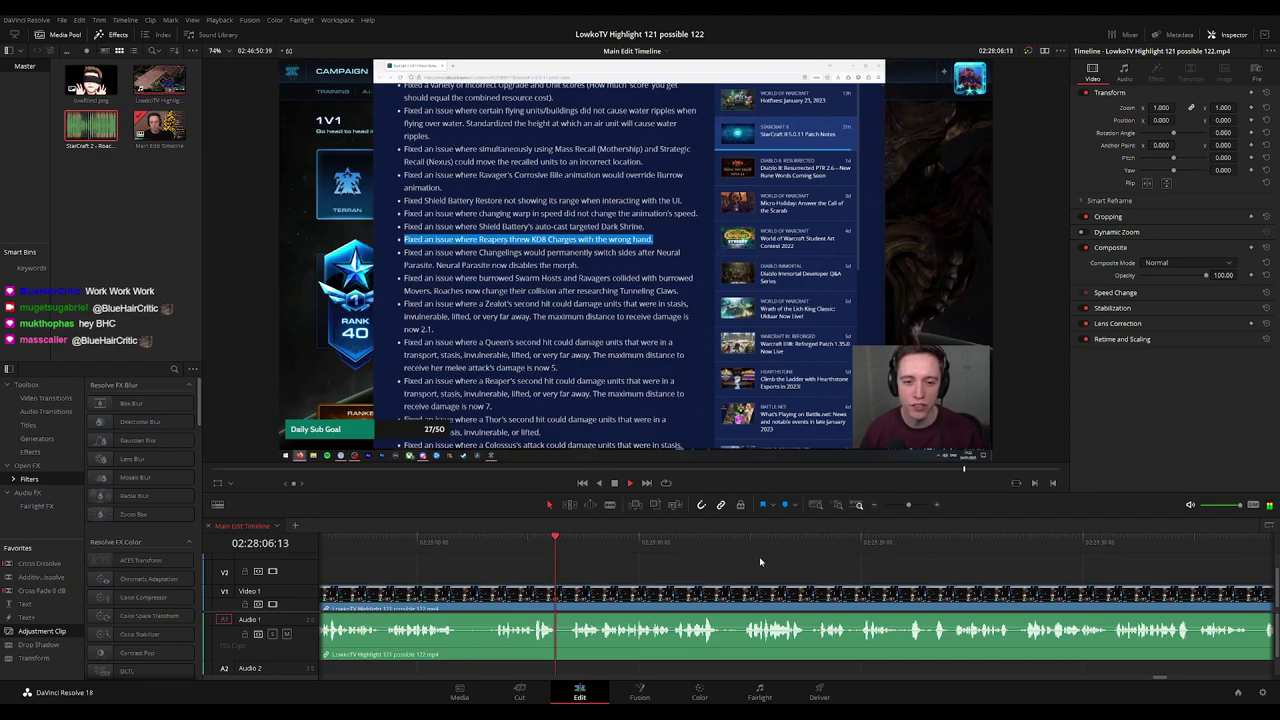
{"action": "scroll", "coordinate": [810, 569], "scroll_direction": "right", "scroll_amount": 1}
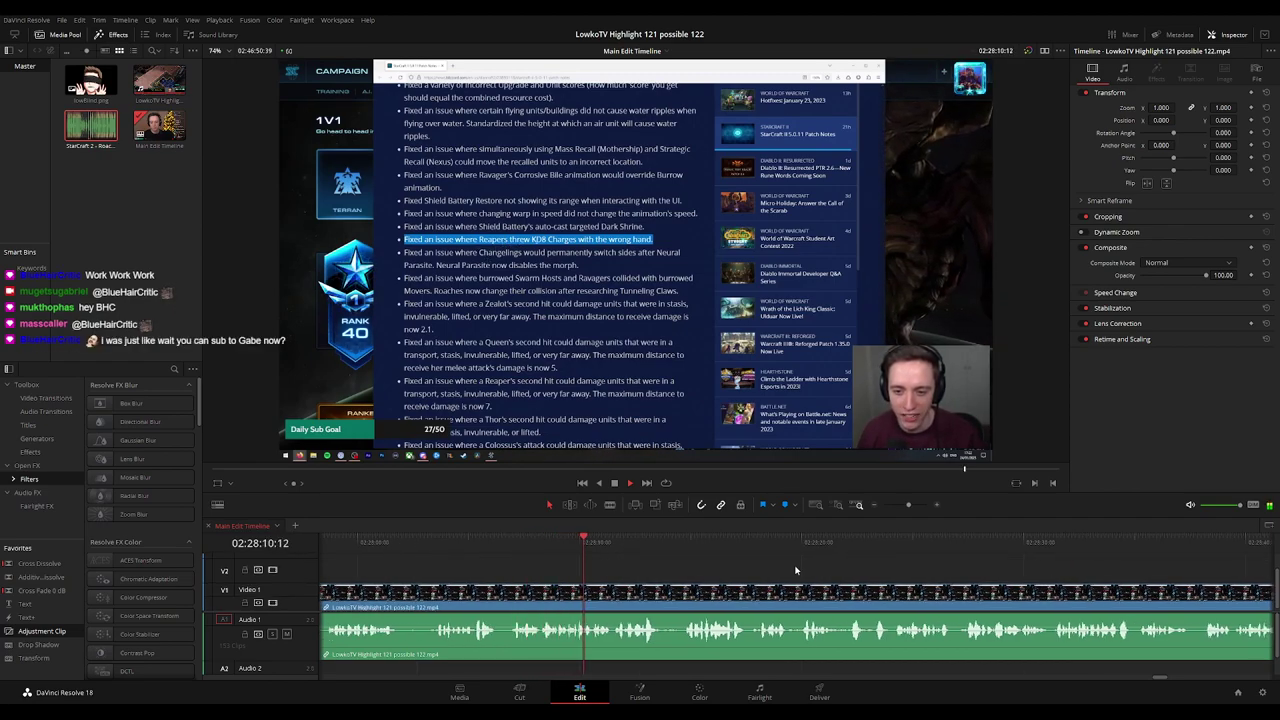
{"action": "scroll", "coordinate": [790, 568], "scroll_direction": "right", "scroll_amount": 1}
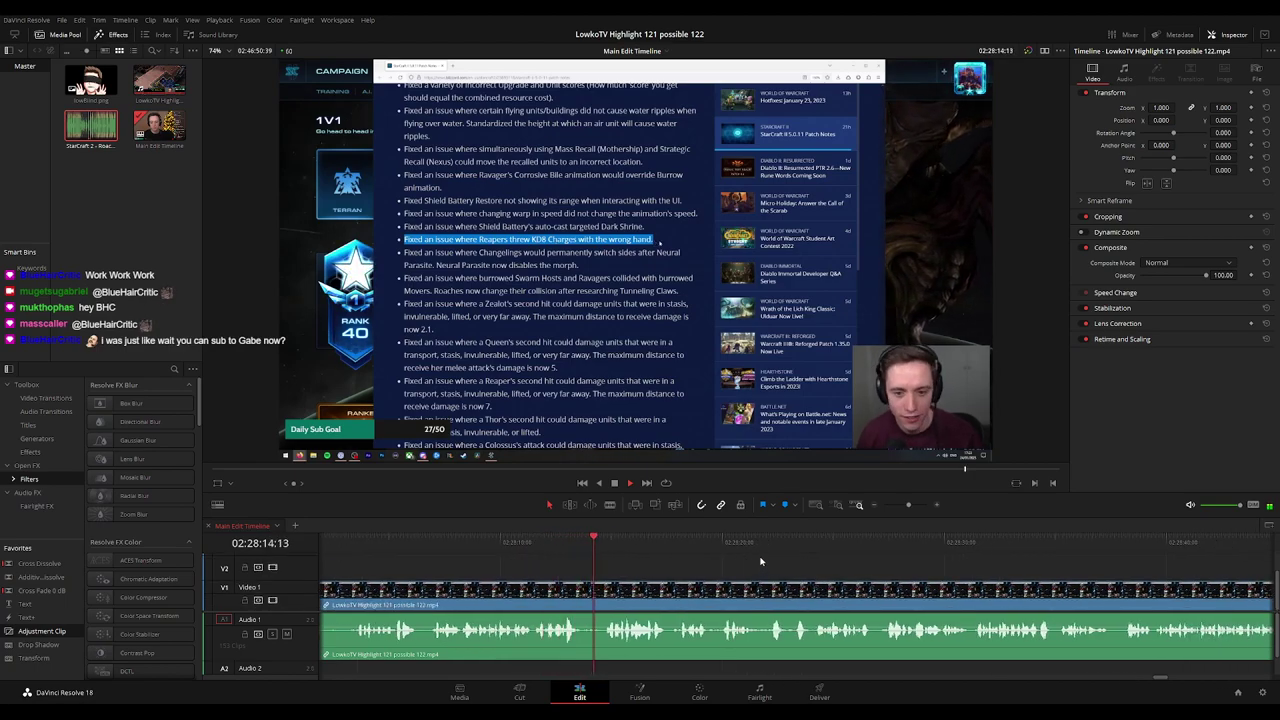
{"action": "scroll", "coordinate": [880, 565], "scroll_direction": "down", "scroll_amount": 3}
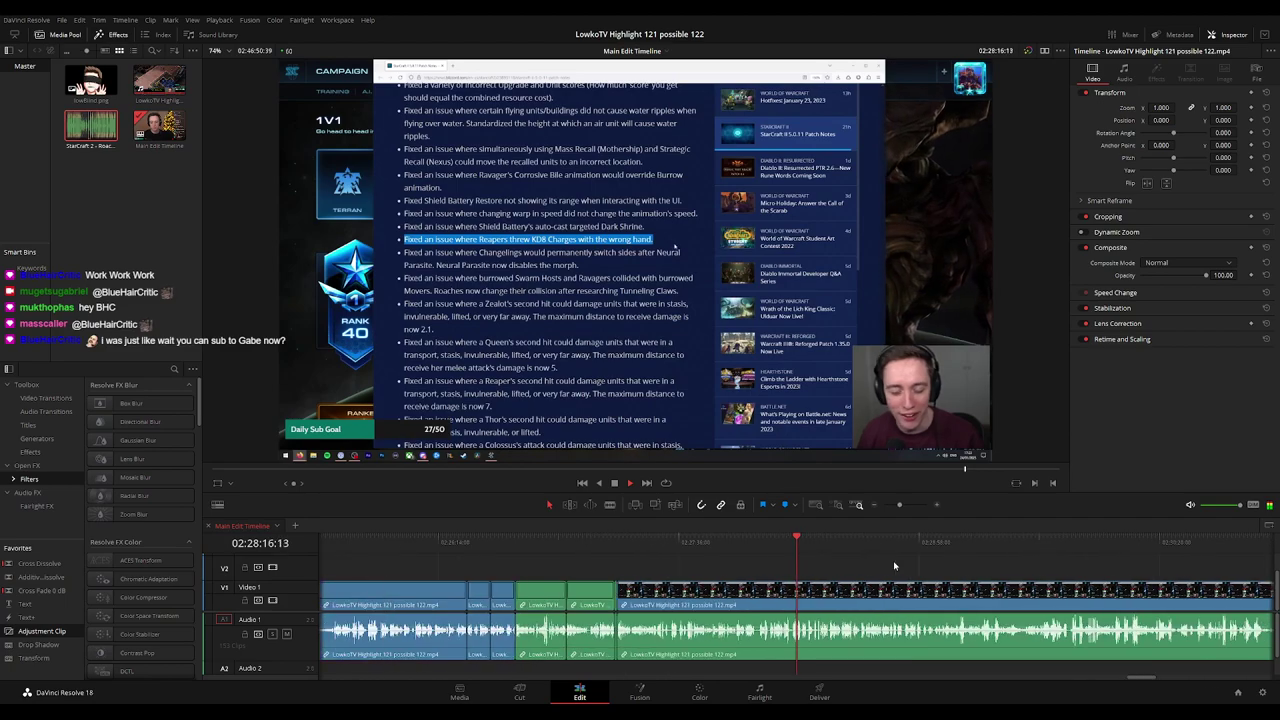
{"action": "scroll", "coordinate": [895, 566], "scroll_direction": "down", "scroll_amount": 2}
{"action": "scroll", "coordinate": [893, 566], "scroll_direction": "up", "scroll_amount": 5}
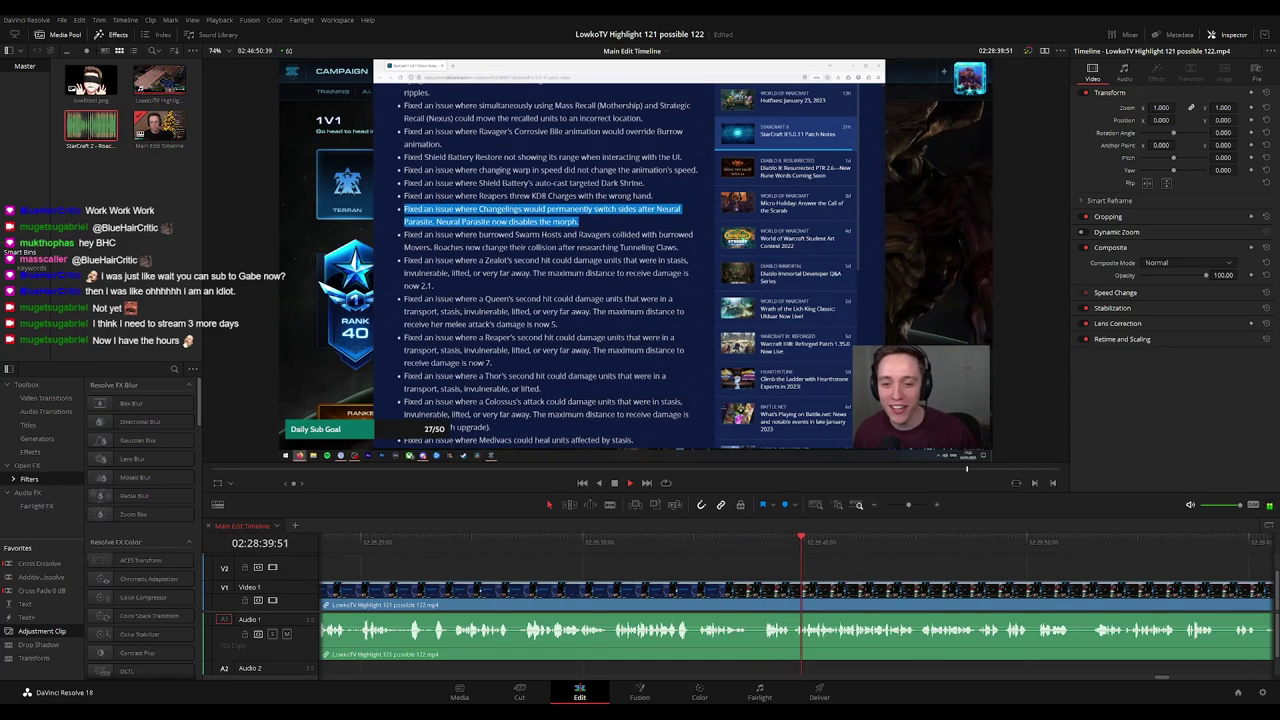
Cut out the roughly one-second pause starting at about 02:28:51:55 in the patch notes footage and mark the section before it green.
{"action": "left_click_drag", "start_coordinate": [932, 570], "coordinate": [755, 565]}
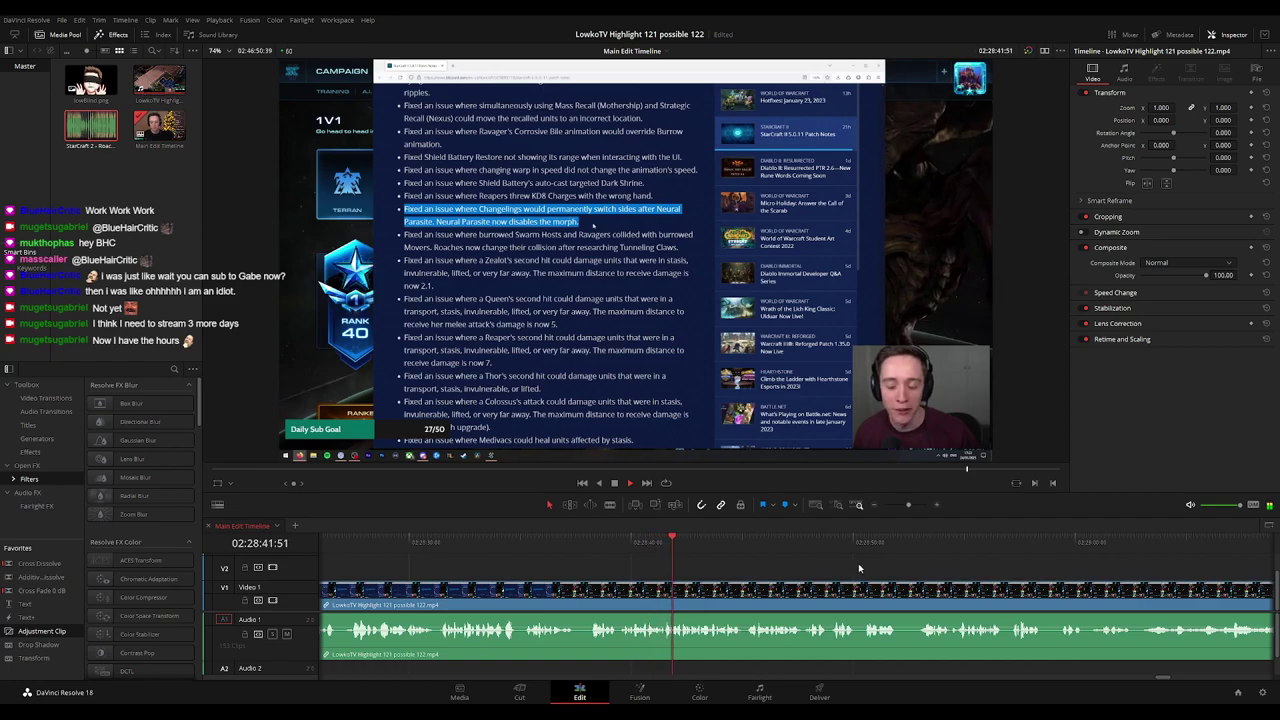
{"action": "left_click_drag", "start_coordinate": [883, 567], "coordinate": [738, 568]}
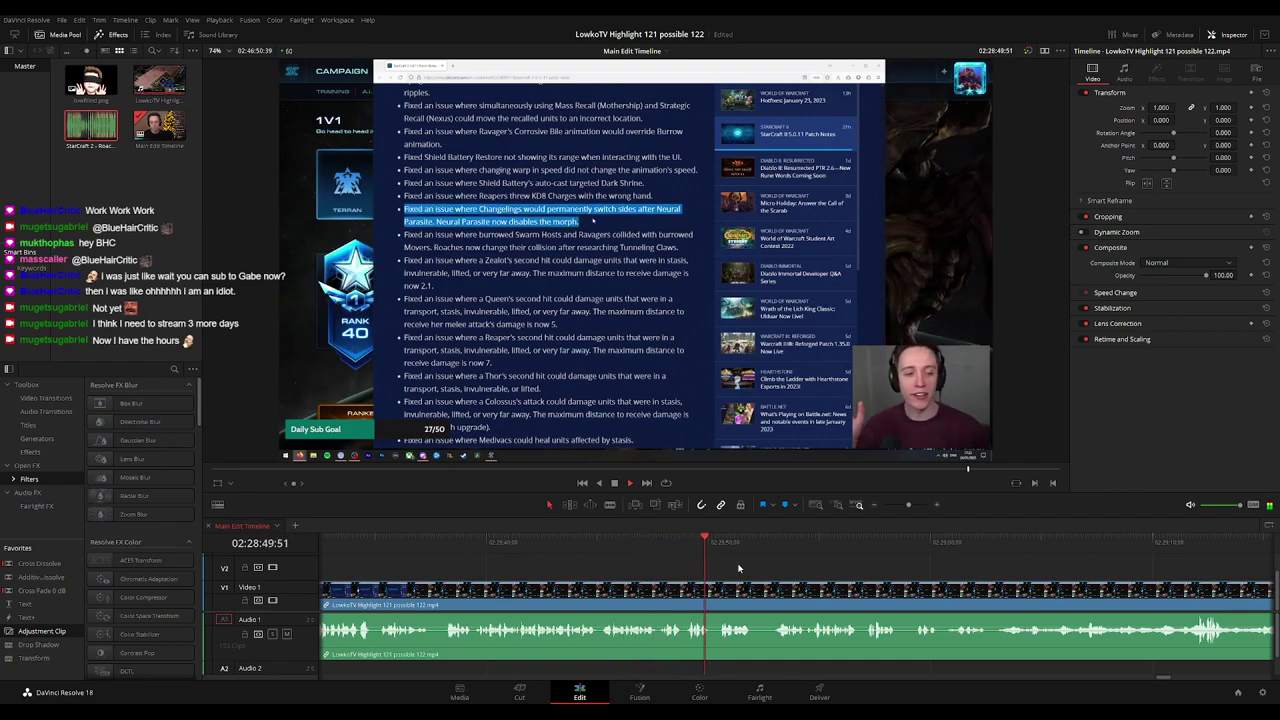
{"action": "scroll", "coordinate": [645, 568], "scroll_direction": "right", "scroll_amount": 2}
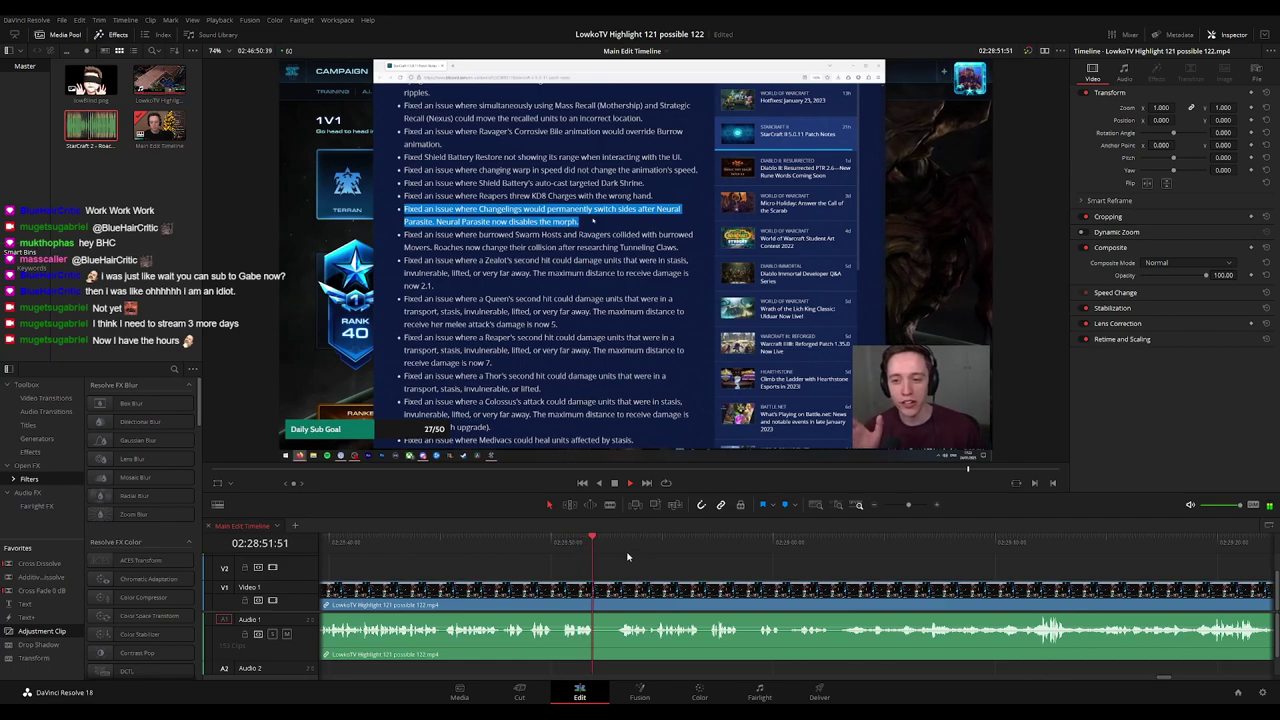
{"action": "key", "text": "b"}
{"action": "left_click", "coordinate": [594, 586]}
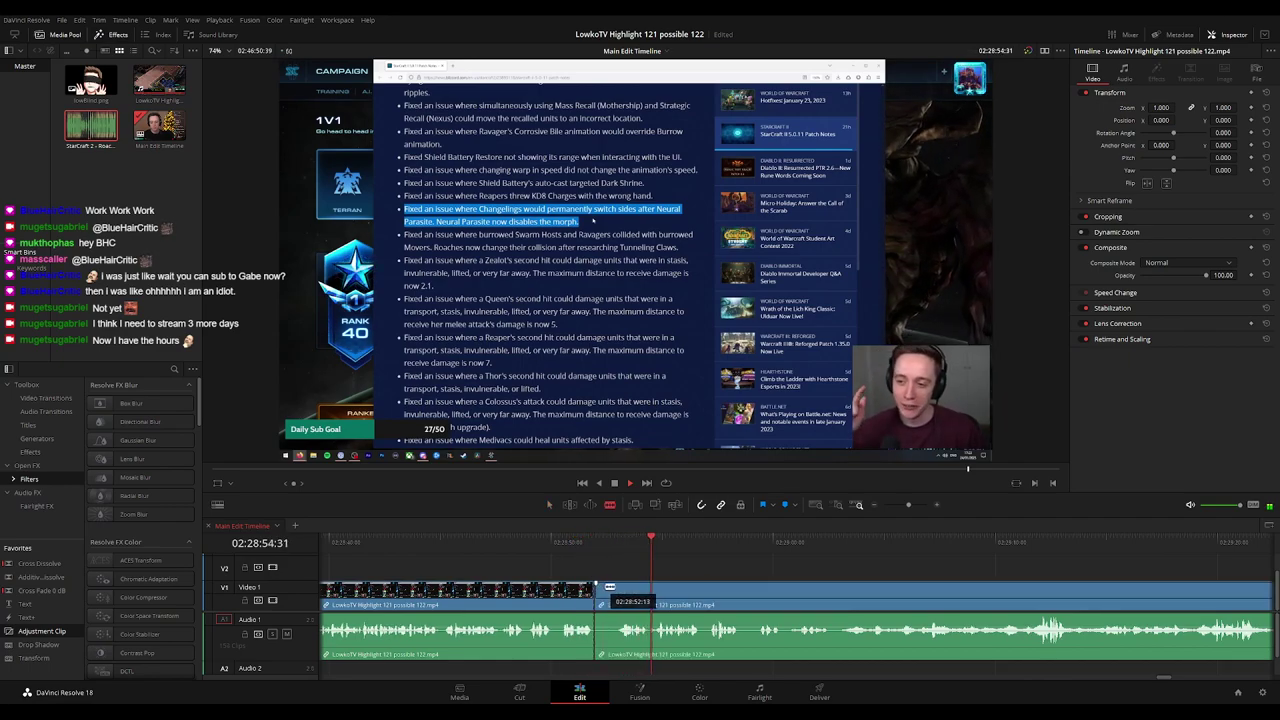
{"action": "left_click", "coordinate": [615, 586]}
{"action": "key", "text": "a"}
{"action": "key", "text": "Delete"}
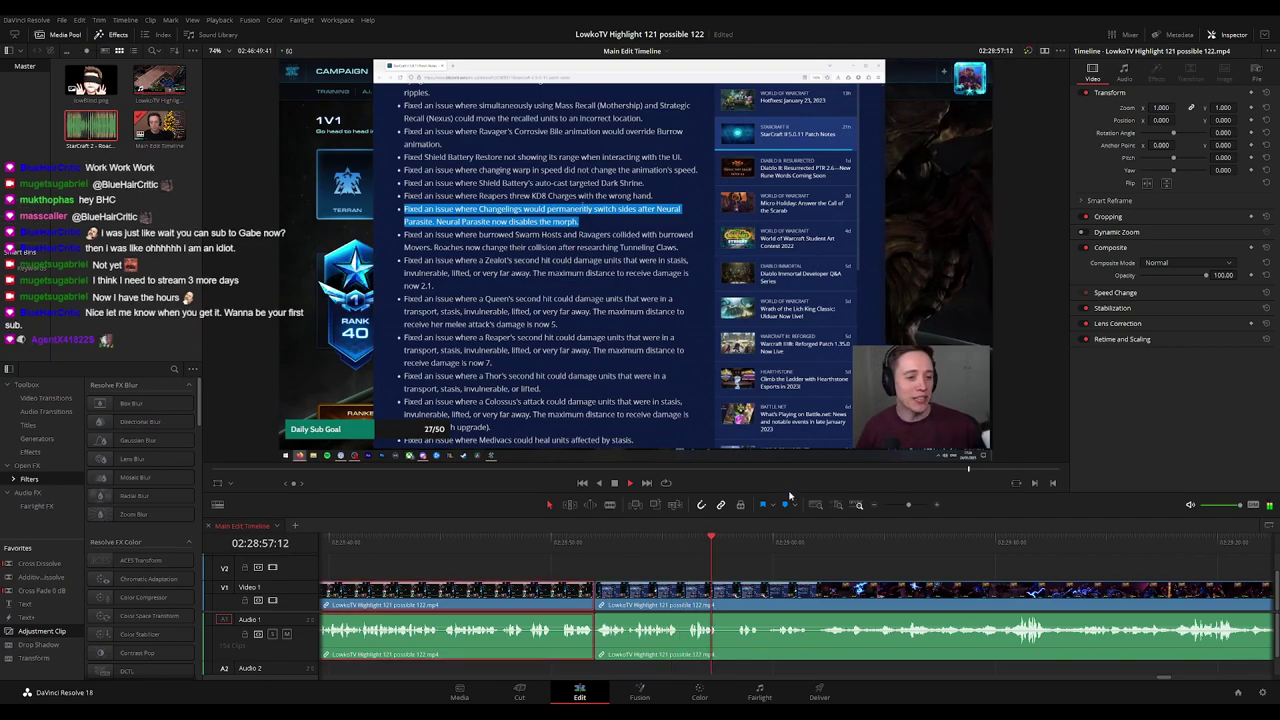
{"action": "left_click", "coordinate": [856, 566]}
Cut out about half a second starting at 02:29:01:36, where the patch notes footage gives way to the Thor fight.
{"action": "scroll", "coordinate": [914, 569], "scroll_direction": "right", "scroll_amount": 3}
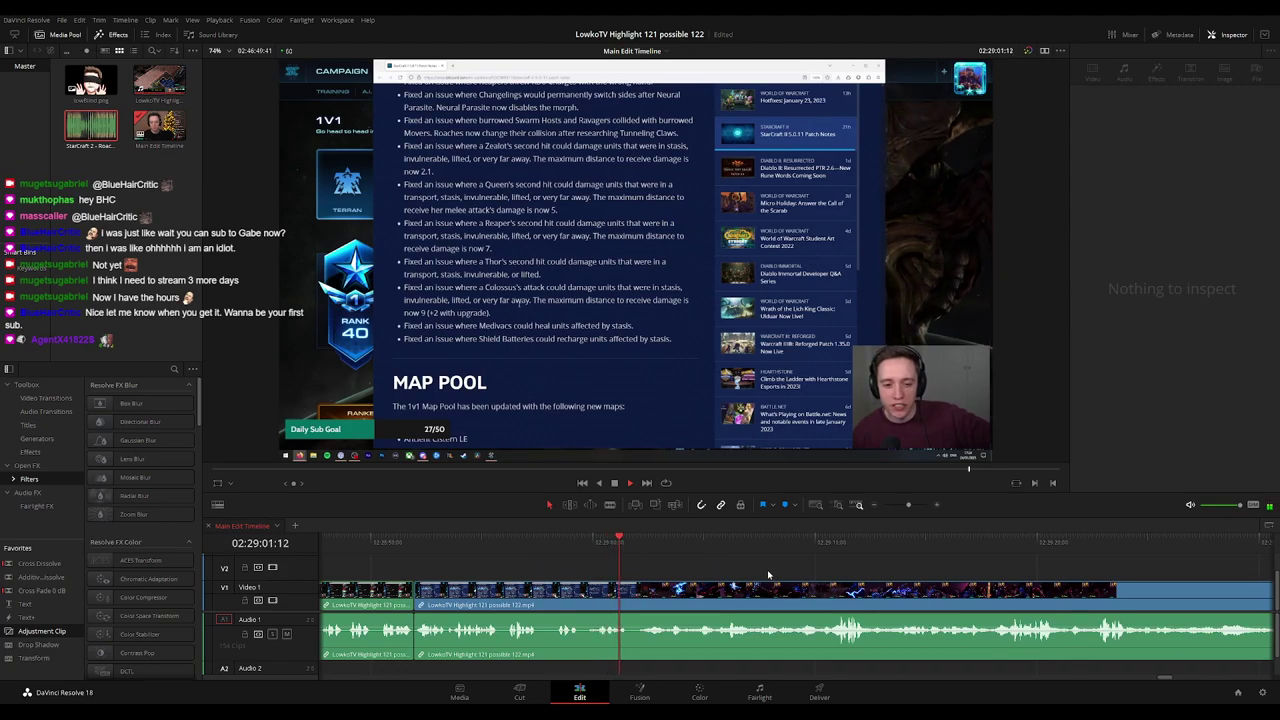
{"action": "scroll", "coordinate": [806, 575], "scroll_direction": "right", "scroll_amount": 2}
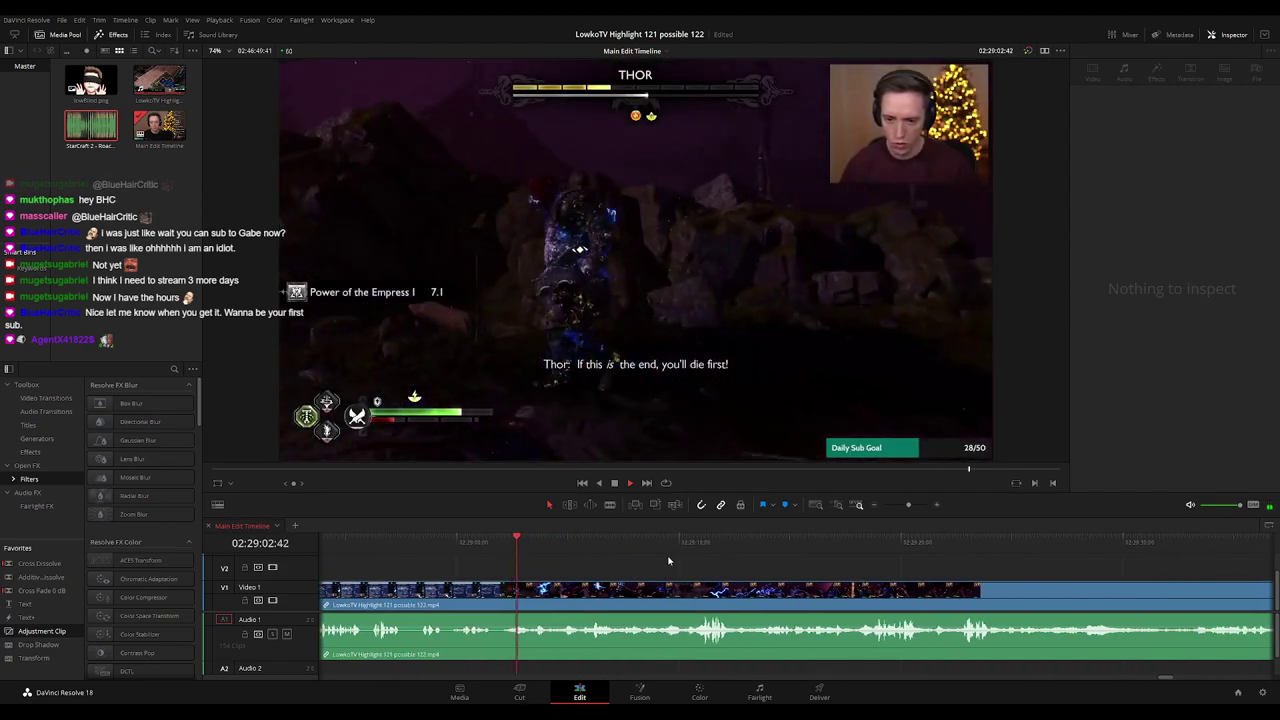
{"action": "left_click", "coordinate": [473, 545]}
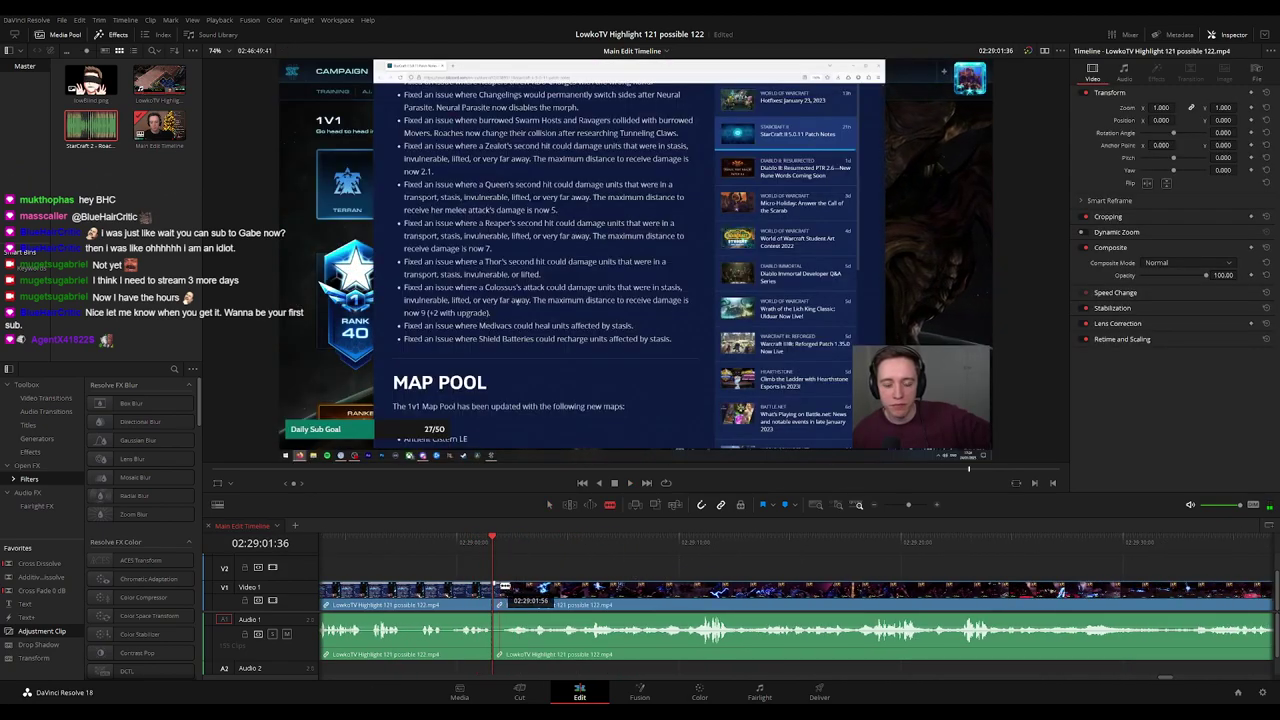
{"action": "left_click", "coordinate": [497, 590]}
{"action": "key", "text": "Delete"}
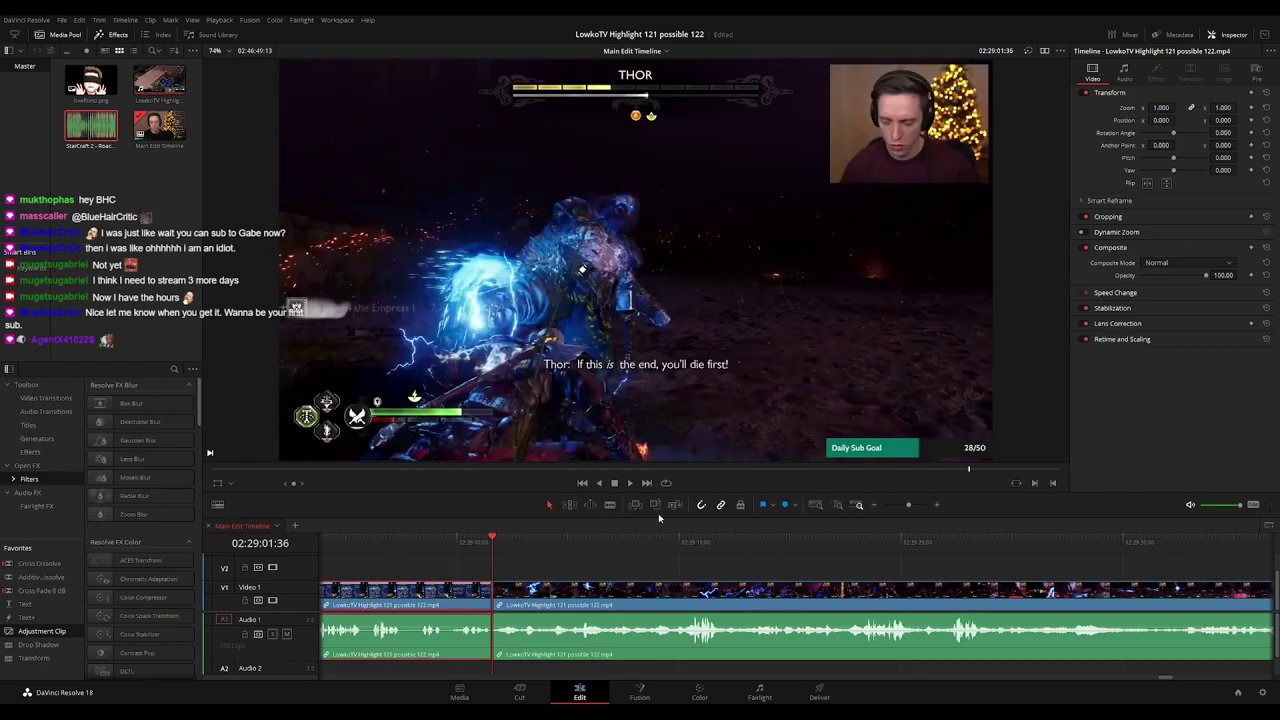
Save the project and mark the patch notes section just before the Thor fight with the green clip colour.
{"action": "key", "text": "ctrl+s"}
{"action": "left_click", "coordinate": [503, 578]}
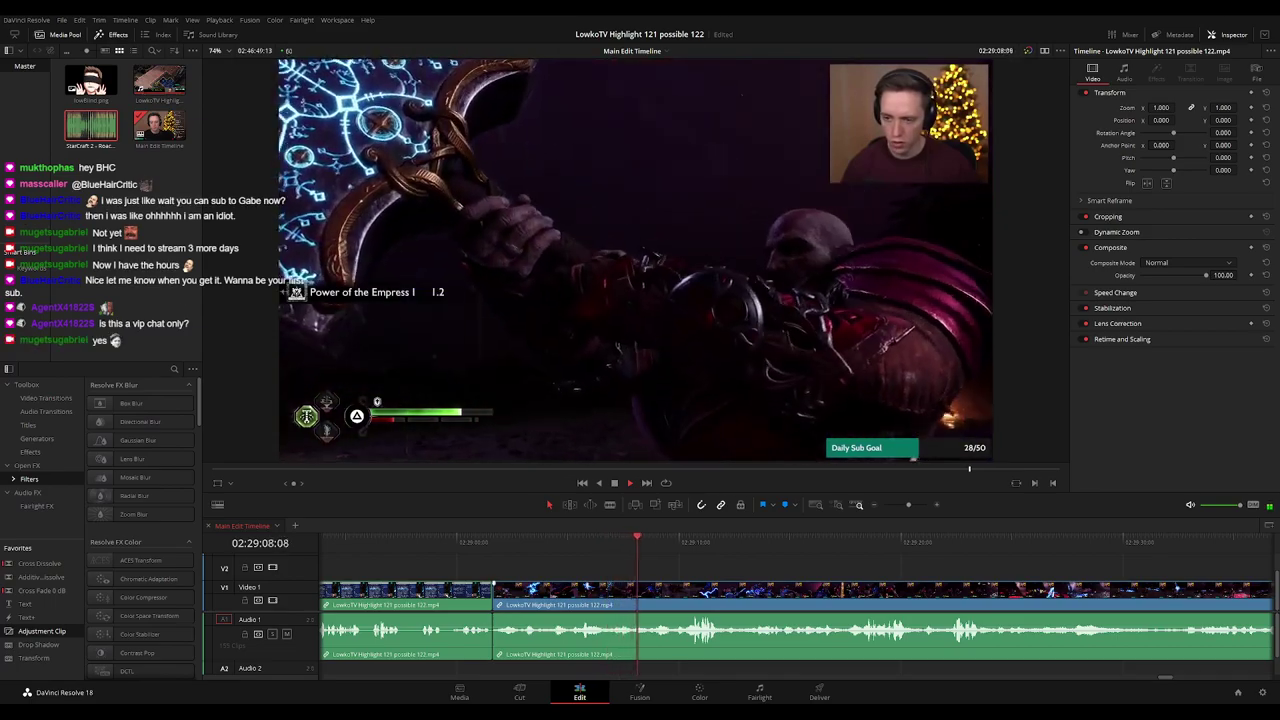
{"action": "left_click", "coordinate": [506, 540]}
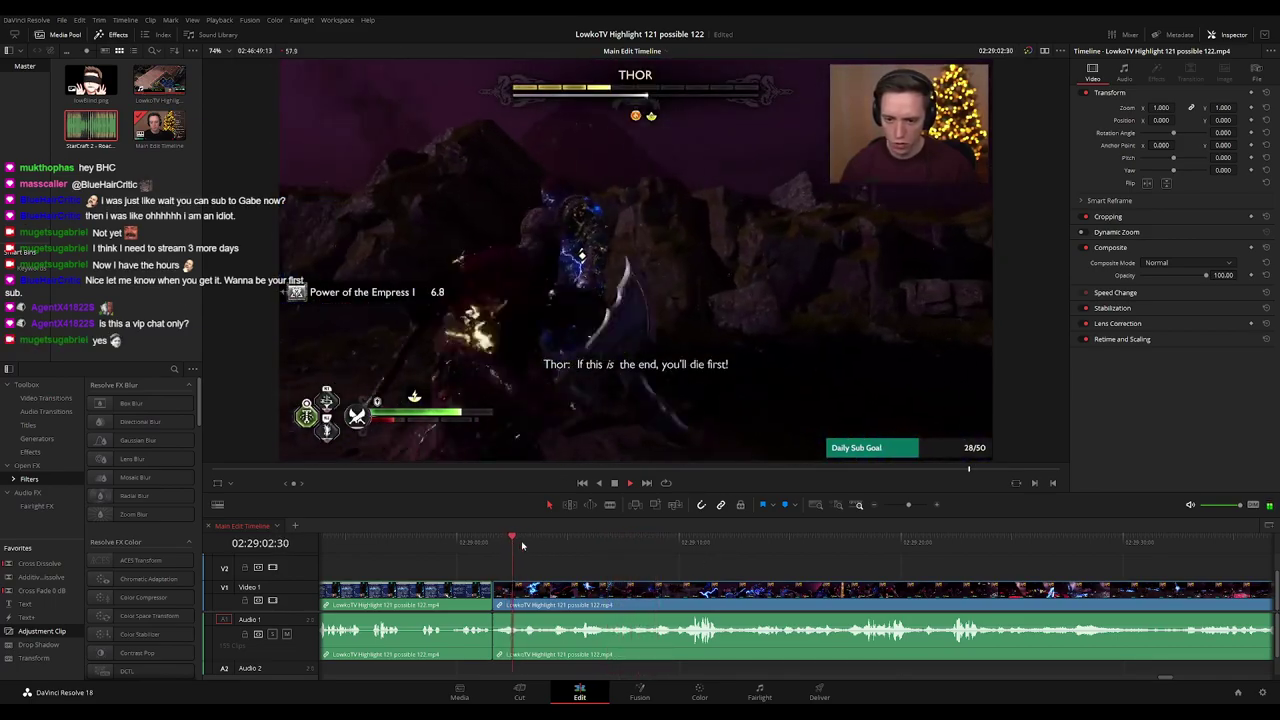
Review the Thor fight footage from about 02:29:02 to 02:29:48, checking the commentary for parts to cut.
{"action": "scroll", "coordinate": [687, 568], "scroll_direction": "right", "scroll_amount": 1}
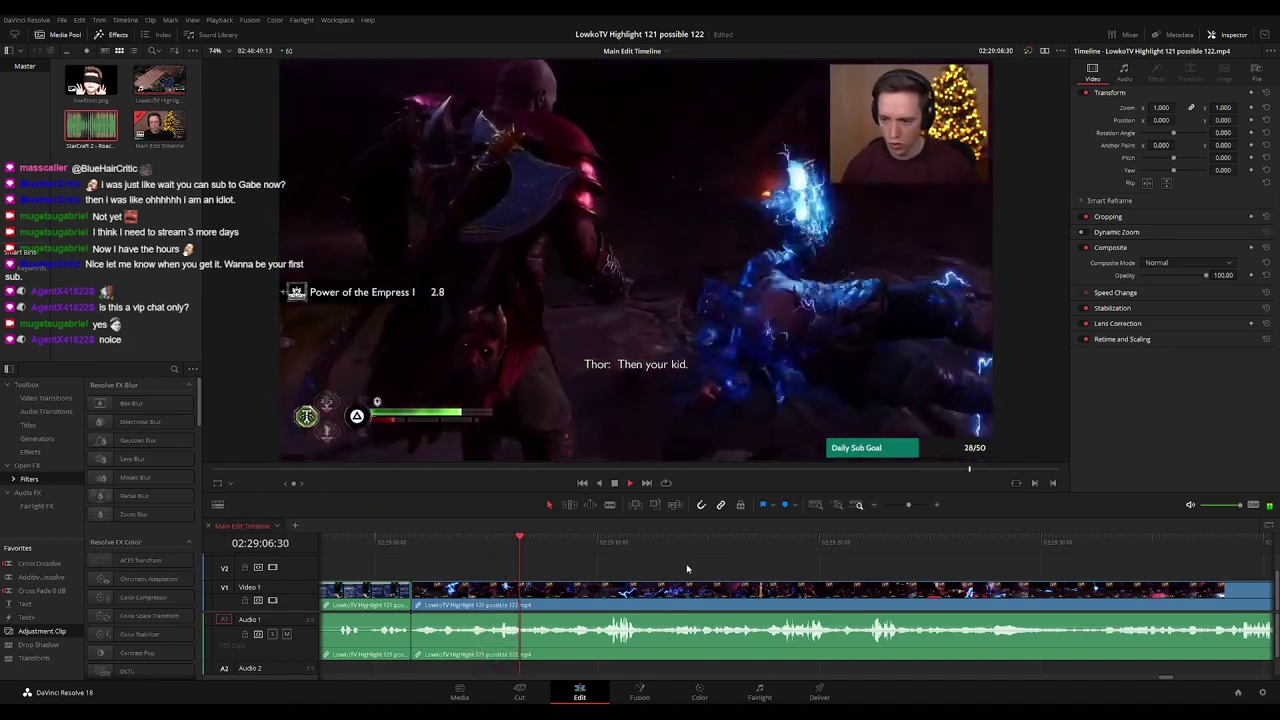
{"action": "scroll", "coordinate": [700, 568], "scroll_direction": "right", "scroll_amount": 2}
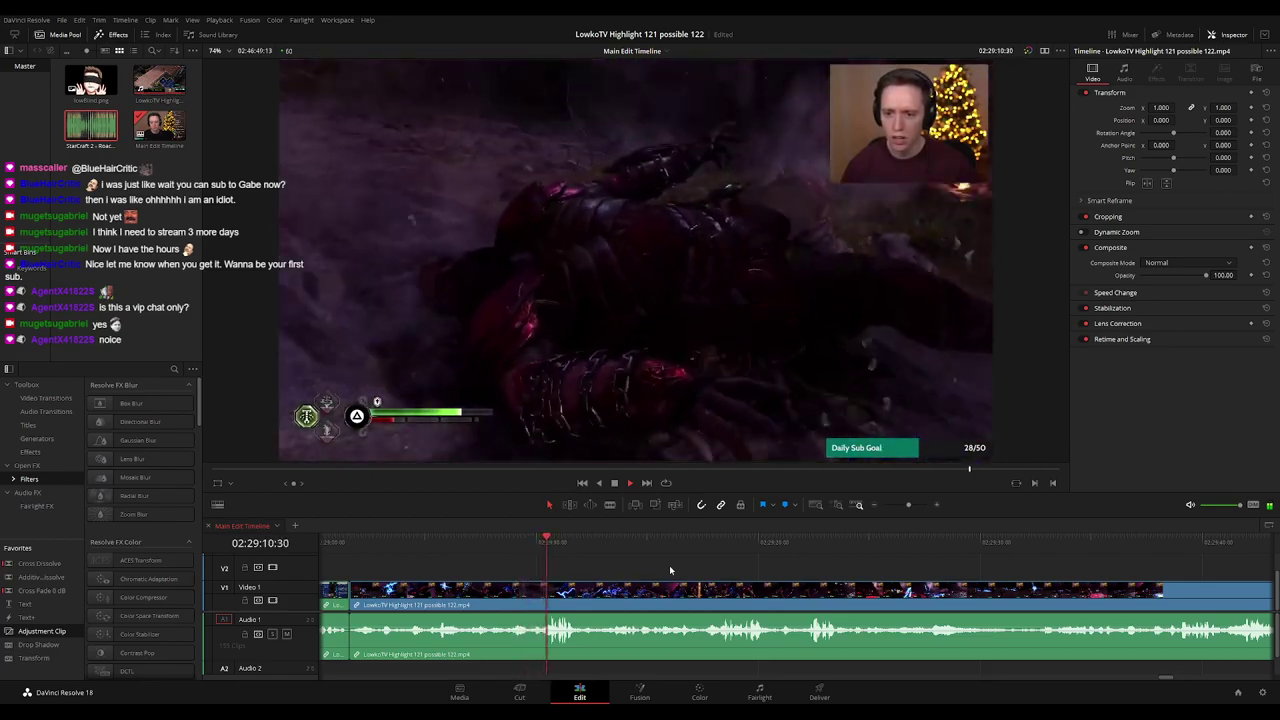
{"action": "scroll", "coordinate": [714, 570], "scroll_direction": "right", "scroll_amount": 1}
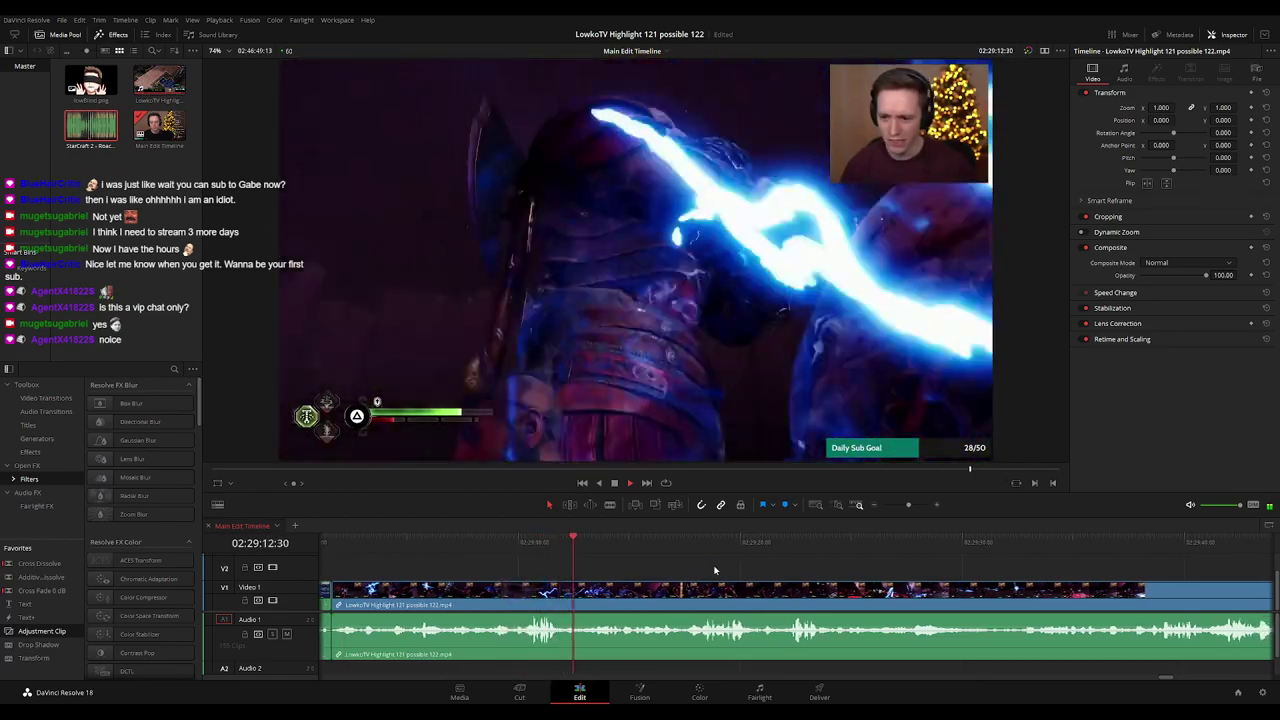
{"action": "scroll", "coordinate": [700, 569], "scroll_direction": "right", "scroll_amount": 2}
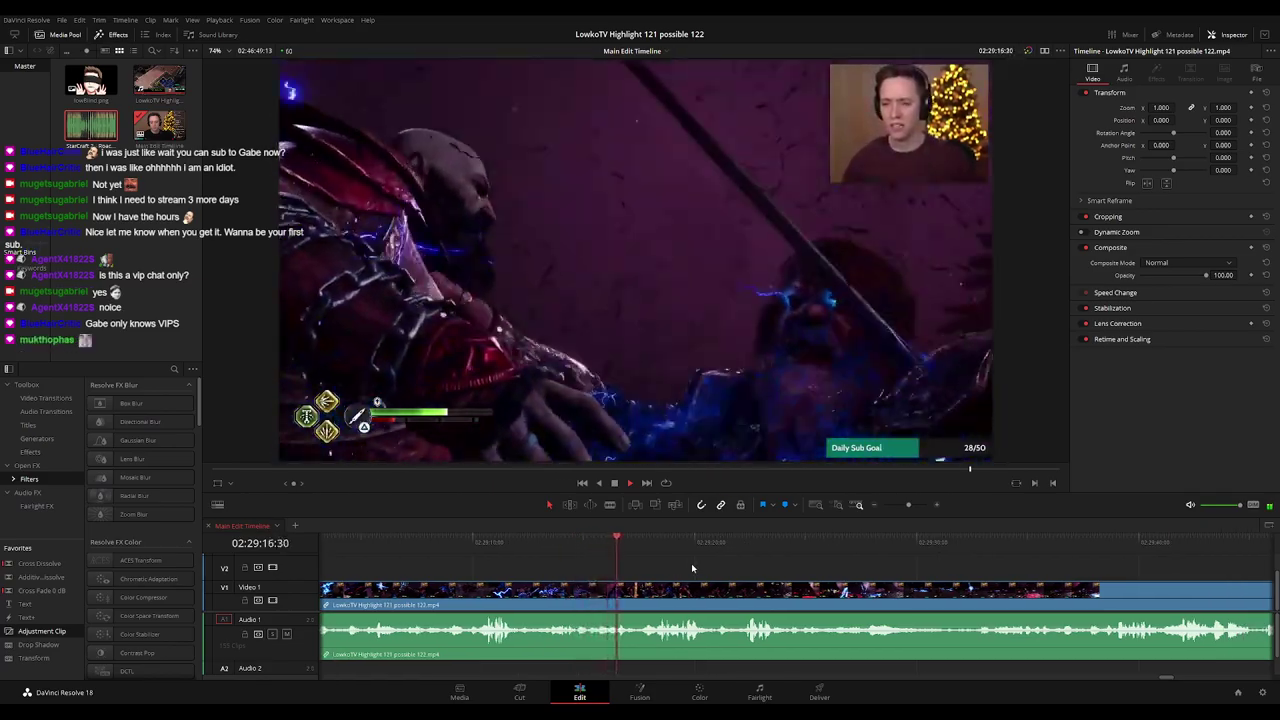
{"action": "scroll", "coordinate": [684, 563], "scroll_direction": "right", "scroll_amount": 2}
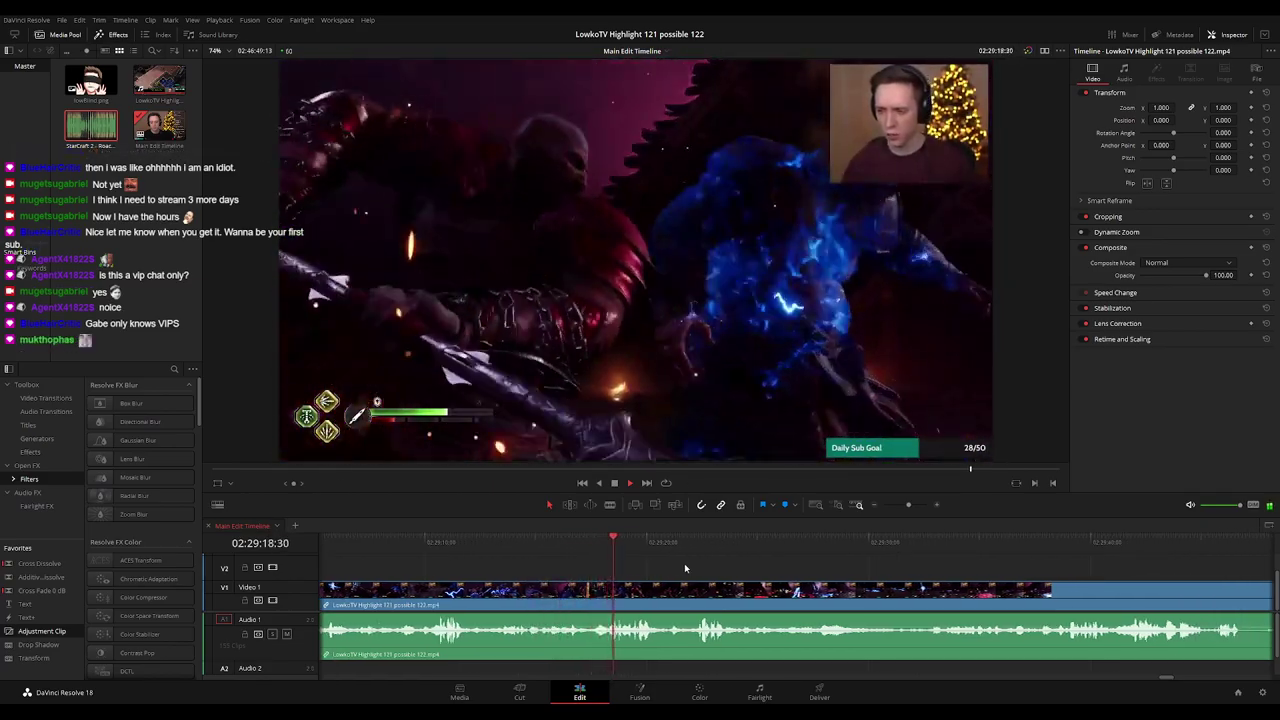
{"action": "scroll", "coordinate": [700, 565], "scroll_direction": "right", "scroll_amount": 1}
{"action": "scroll", "coordinate": [716, 566], "scroll_direction": "right", "scroll_amount": 2}
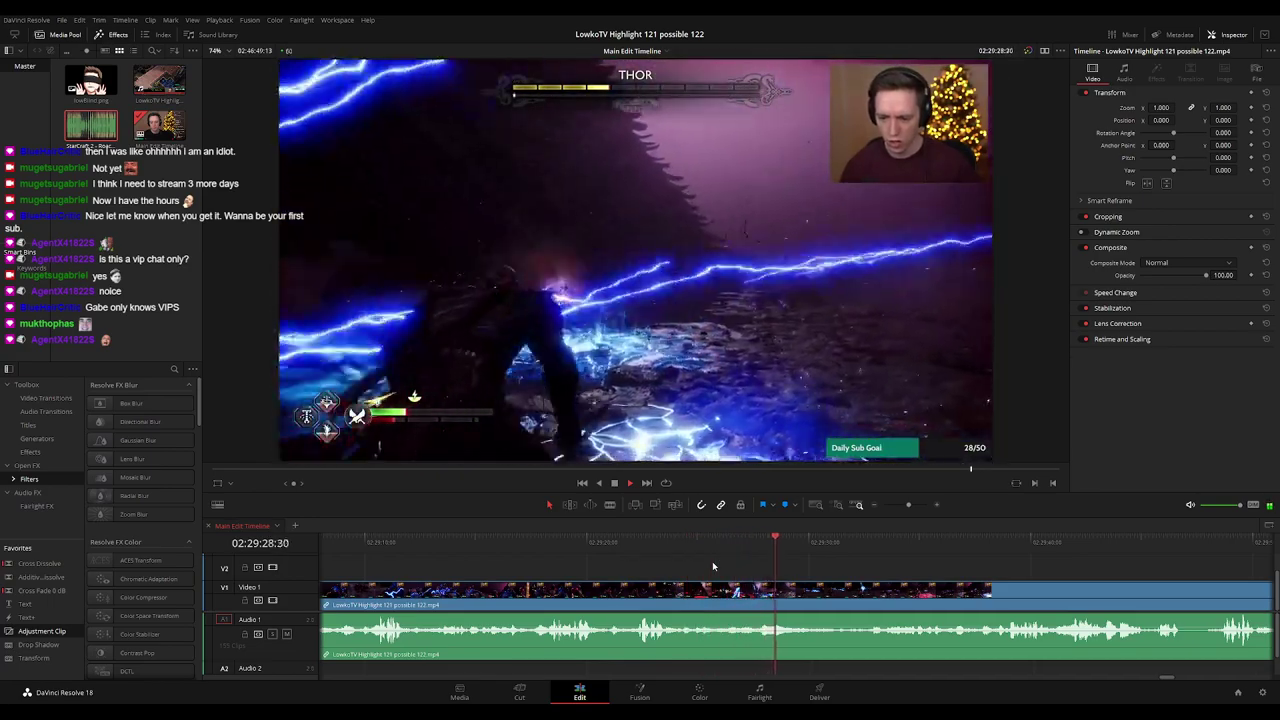
{"action": "left_click_drag", "start_coordinate": [886, 569], "coordinate": [781, 568]}
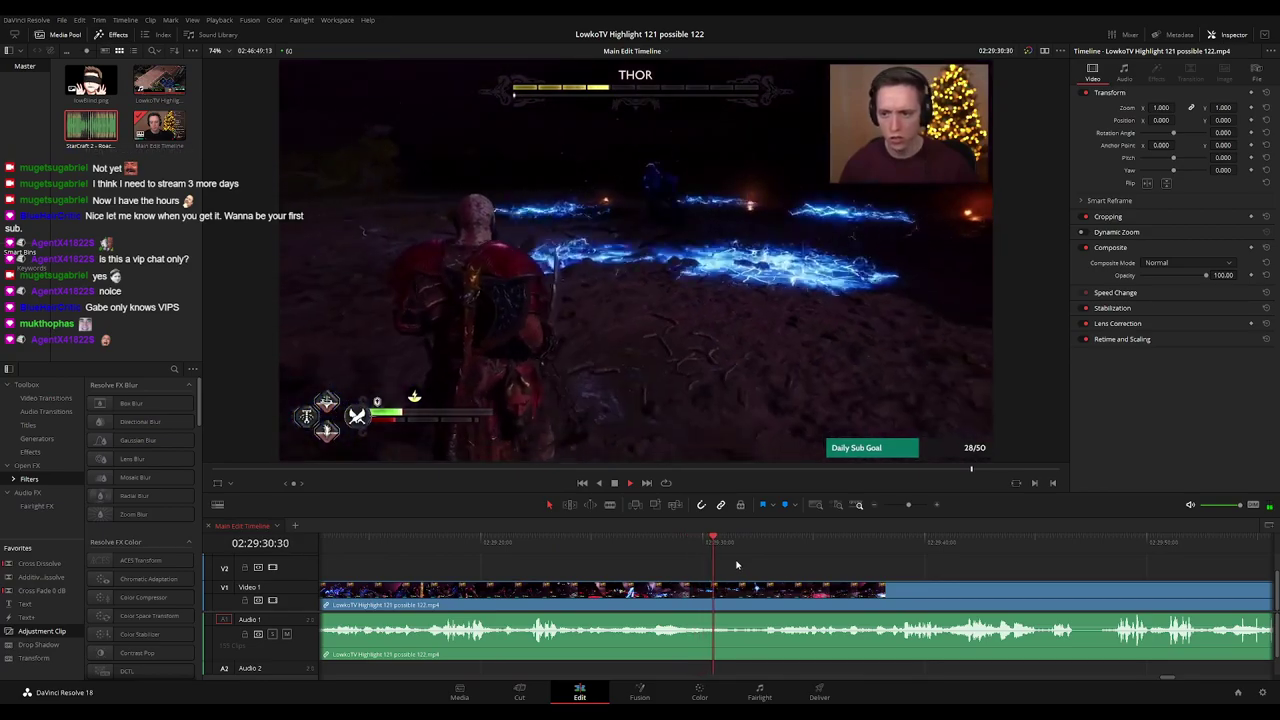
{"action": "left_click", "coordinate": [738, 543]}
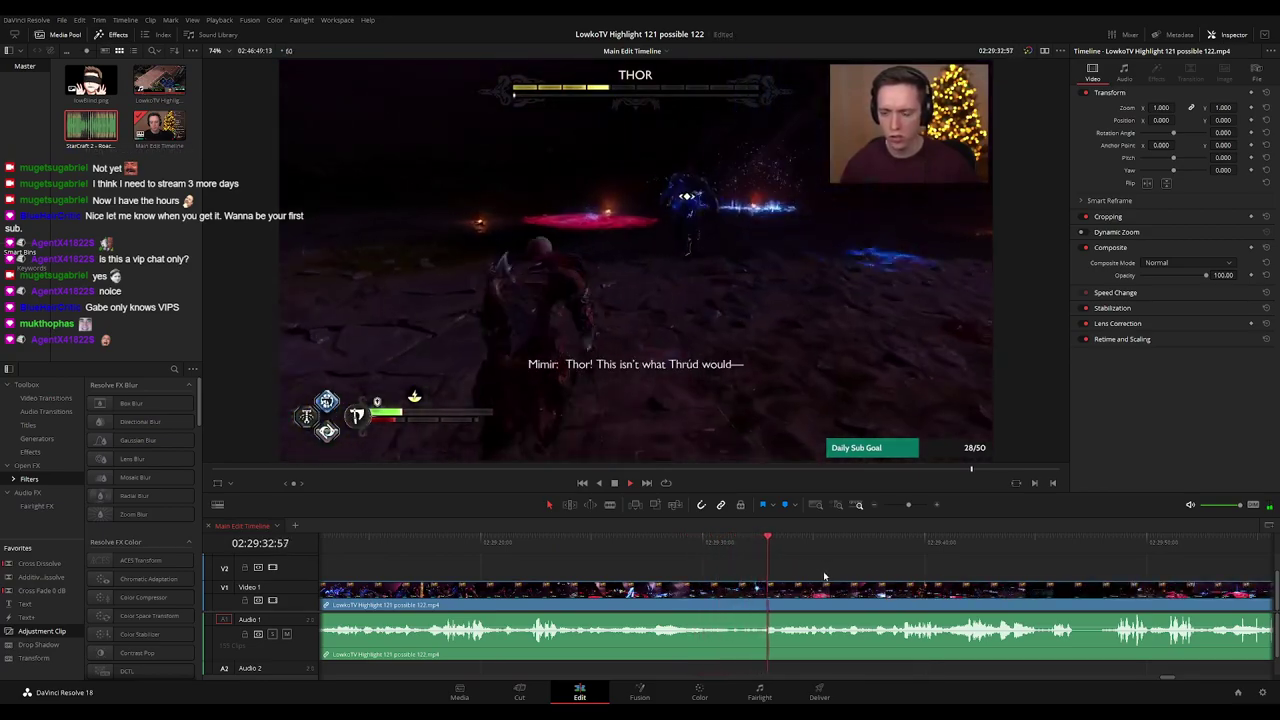
{"action": "scroll", "coordinate": [866, 569], "scroll_direction": "right", "scroll_amount": 1}
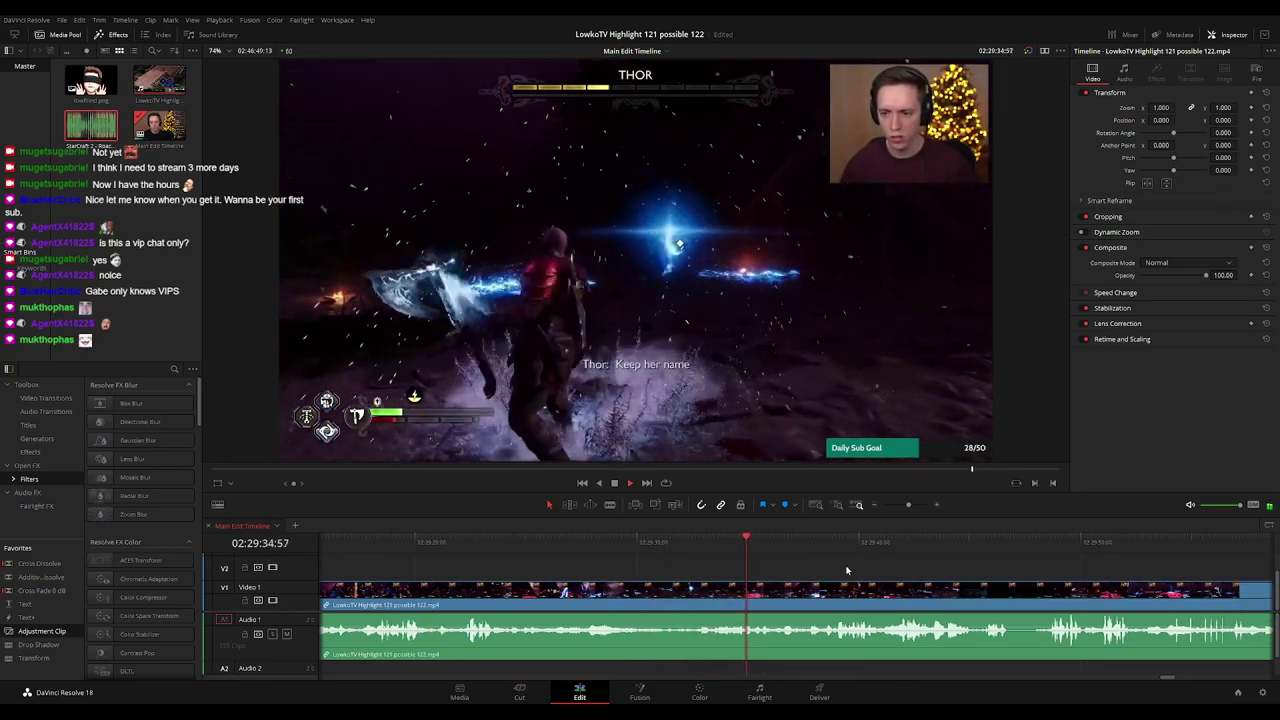
{"action": "left_click", "coordinate": [700, 543]}
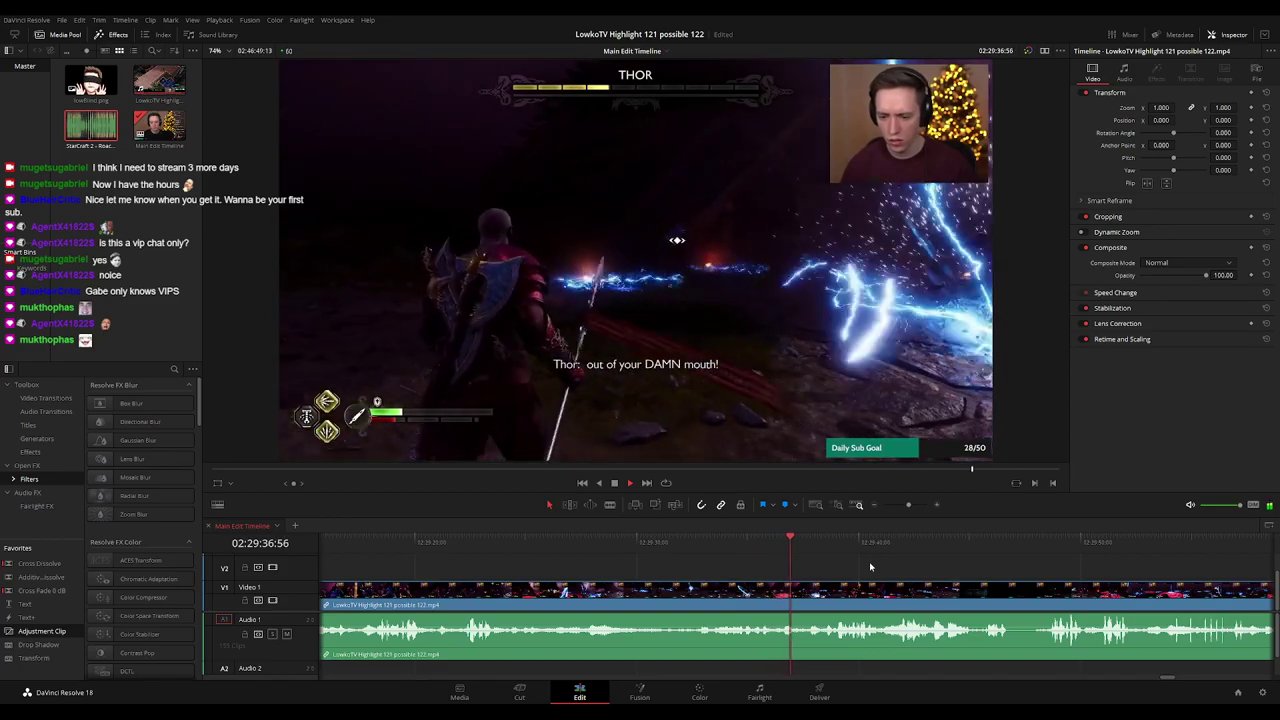
{"action": "left_click_drag", "start_coordinate": [930, 572], "coordinate": [819, 572]}
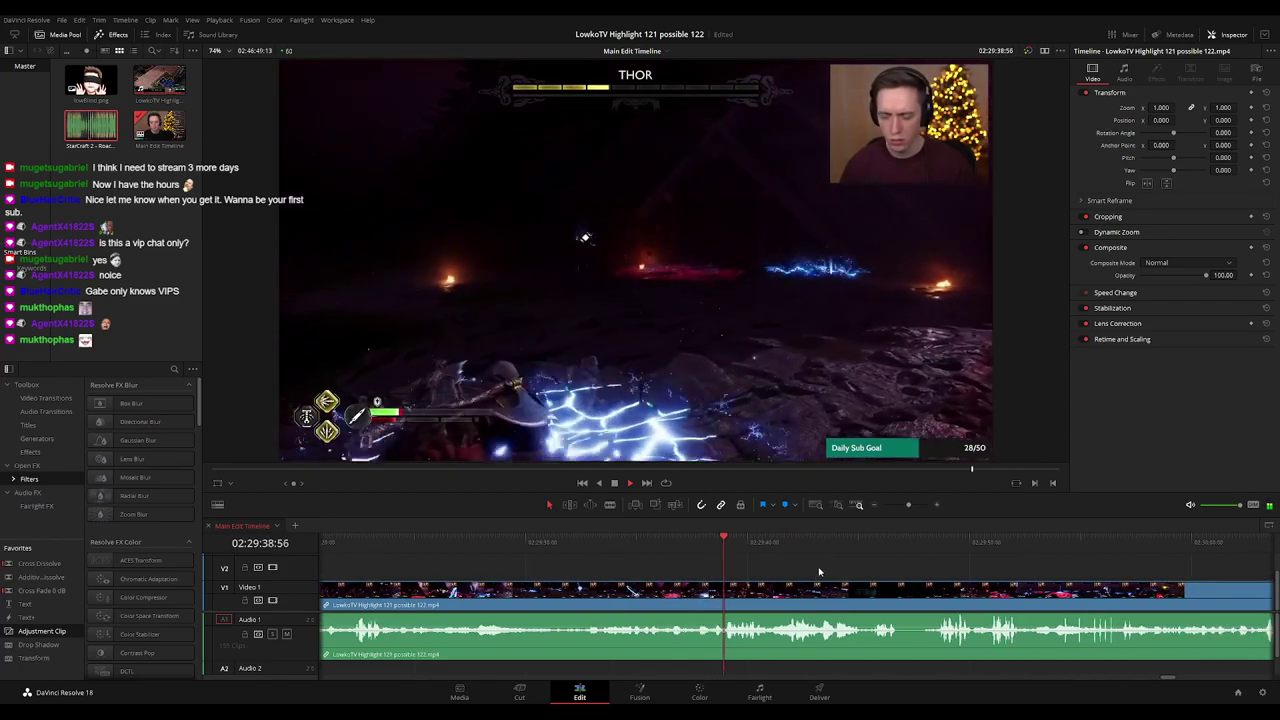
{"action": "scroll", "coordinate": [790, 571], "scroll_direction": "right", "scroll_amount": 2}
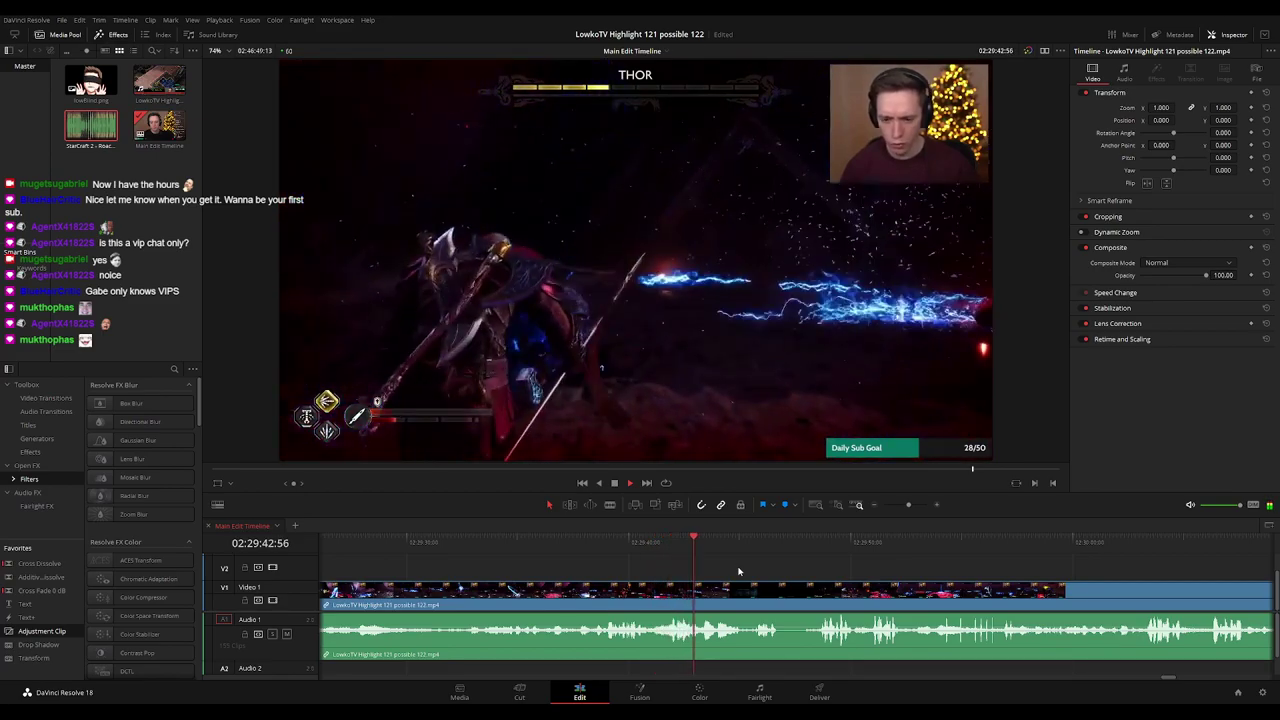
{"action": "left_click", "coordinate": [751, 543]}
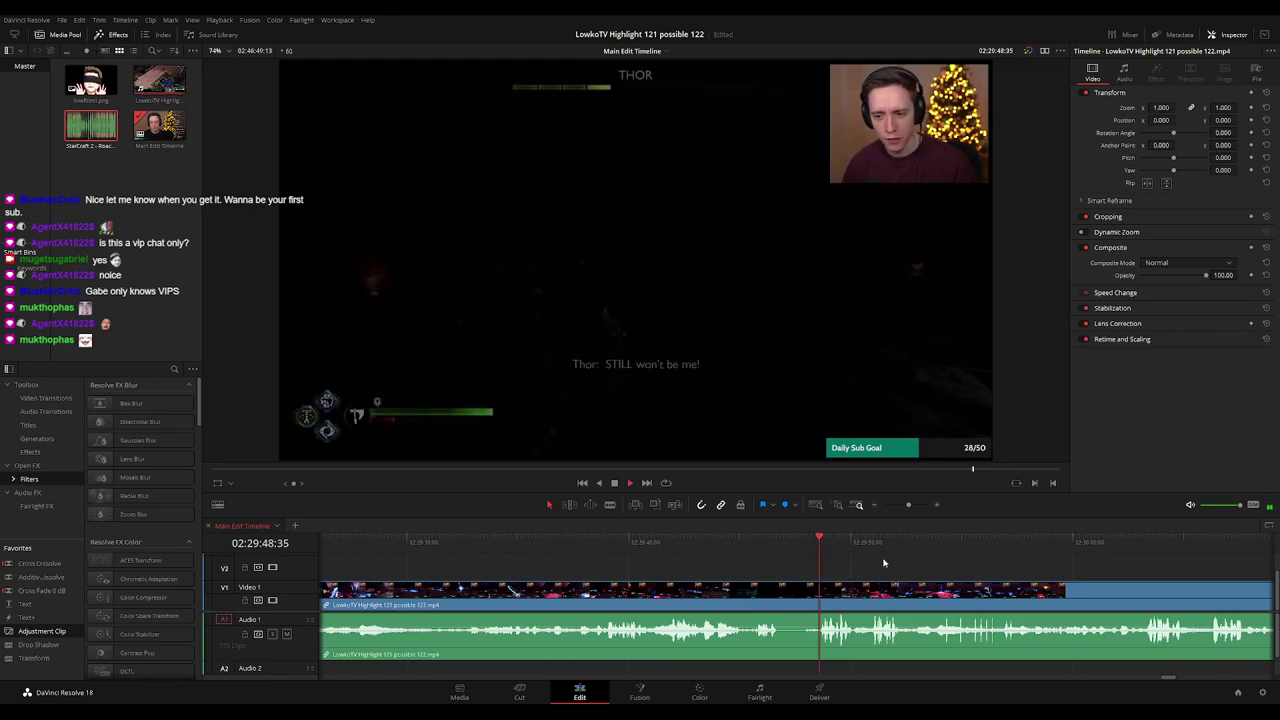
Review the rest of the Thor fight footage up to about 02:30:23, checking where the section should end.
{"action": "scroll", "coordinate": [880, 567], "scroll_direction": "right", "scroll_amount": 3}
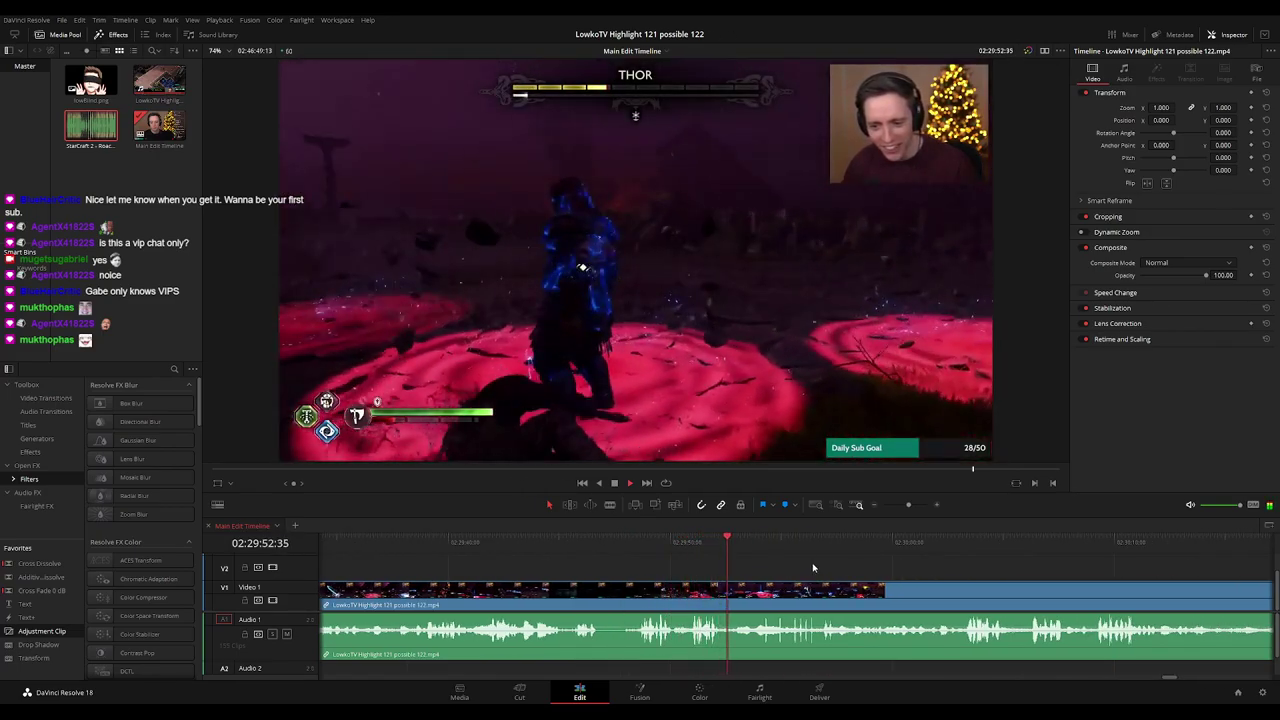
{"action": "scroll", "coordinate": [805, 568], "scroll_direction": "right", "scroll_amount": 2}
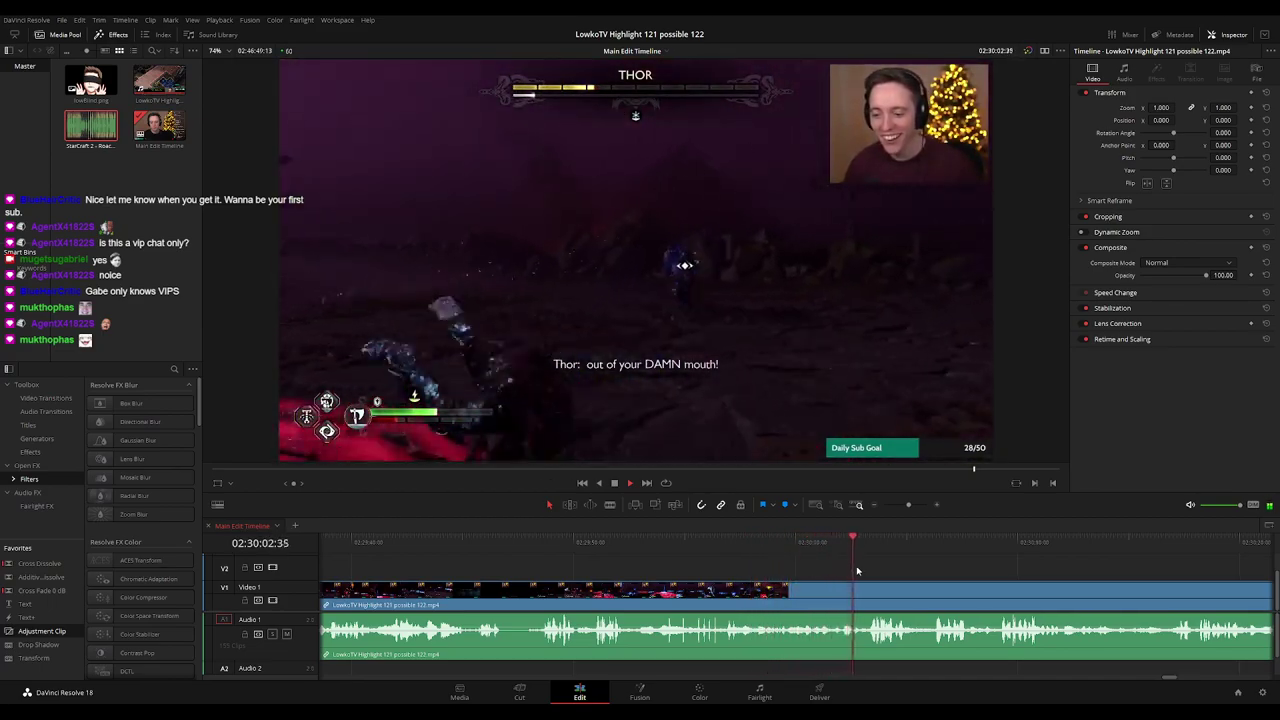
{"action": "left_click_drag", "start_coordinate": [994, 573], "coordinate": [875, 570]}
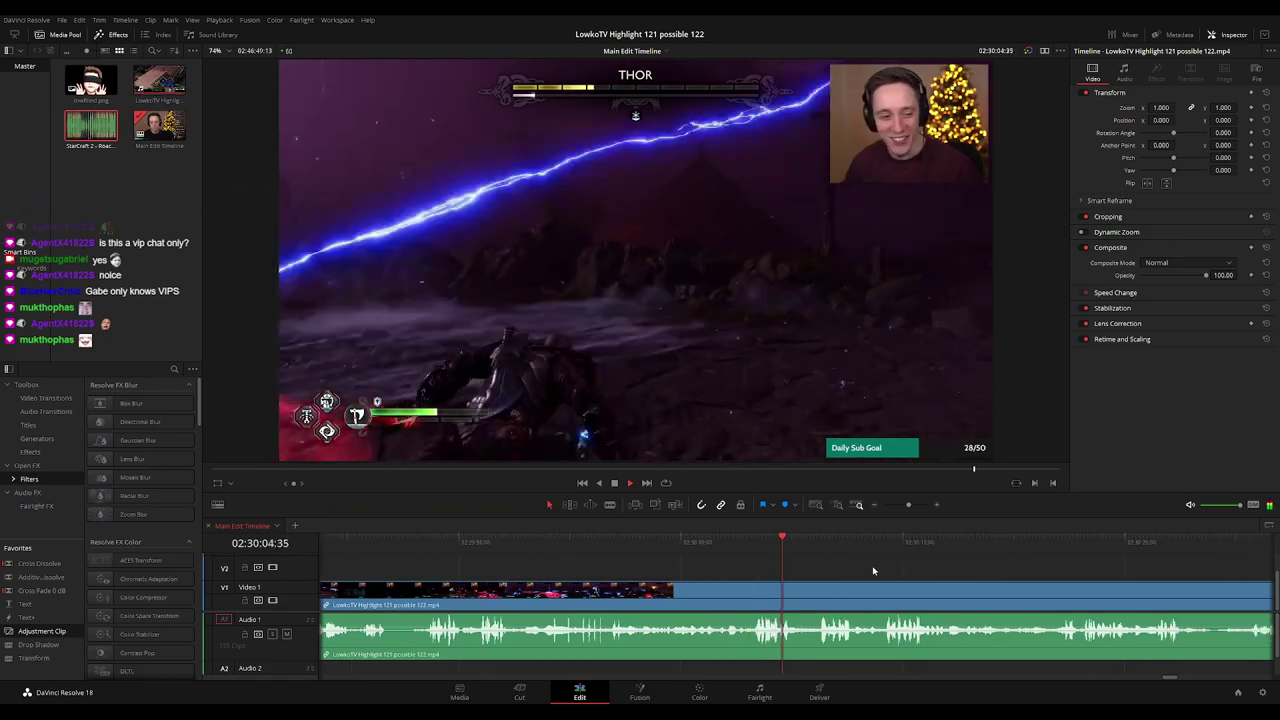
{"action": "scroll", "coordinate": [920, 571], "scroll_direction": "right", "scroll_amount": 1}
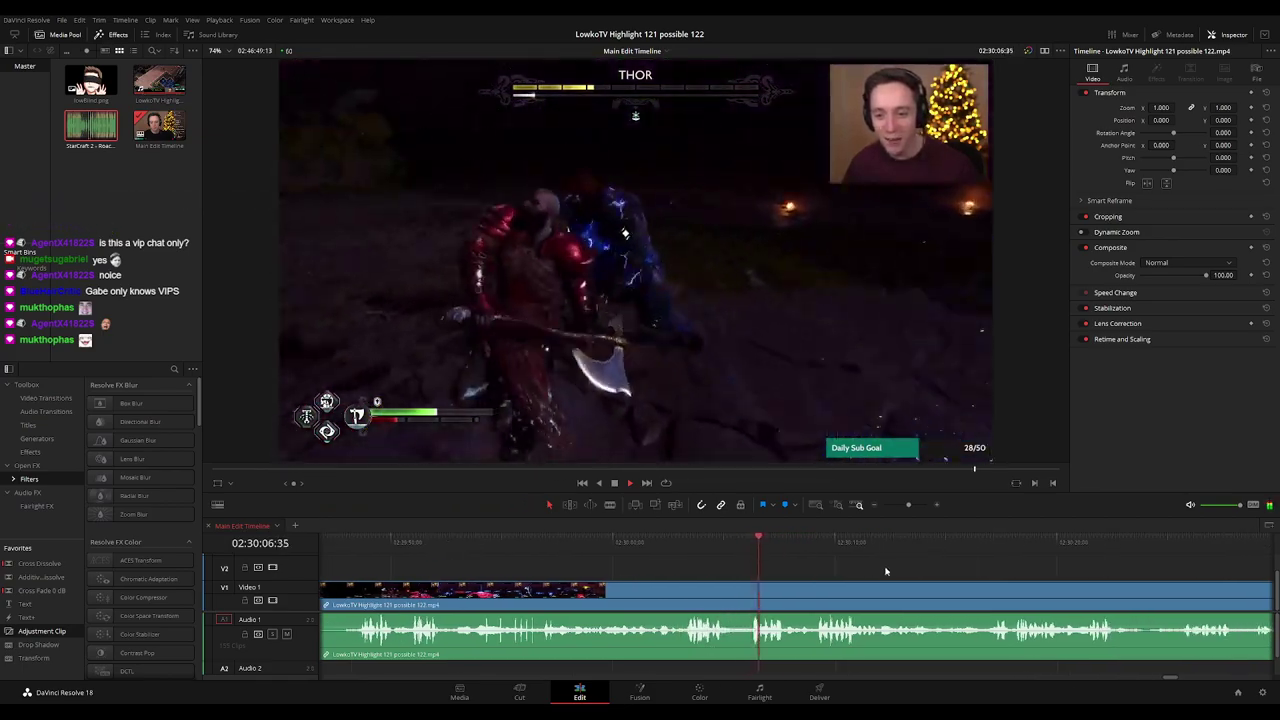
{"action": "scroll", "coordinate": [860, 550], "scroll_direction": "right", "scroll_amount": 2}
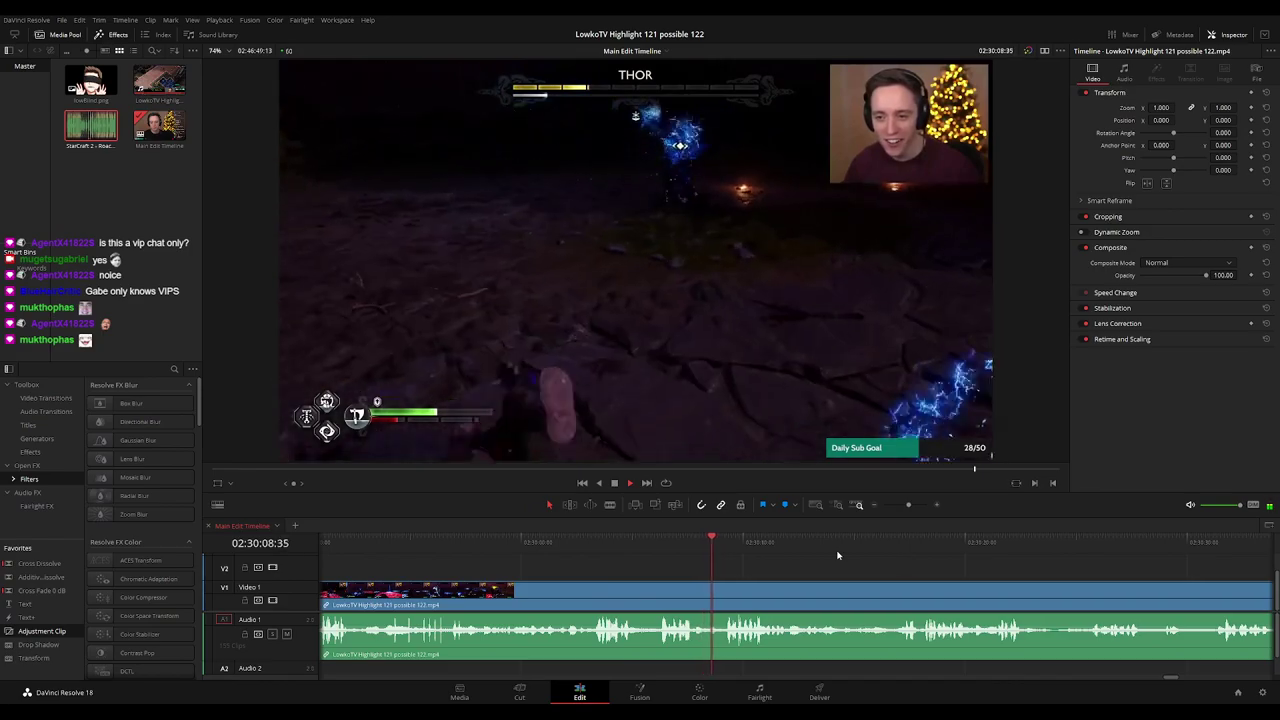
{"action": "scroll", "coordinate": [840, 556], "scroll_direction": "right", "scroll_amount": 1}
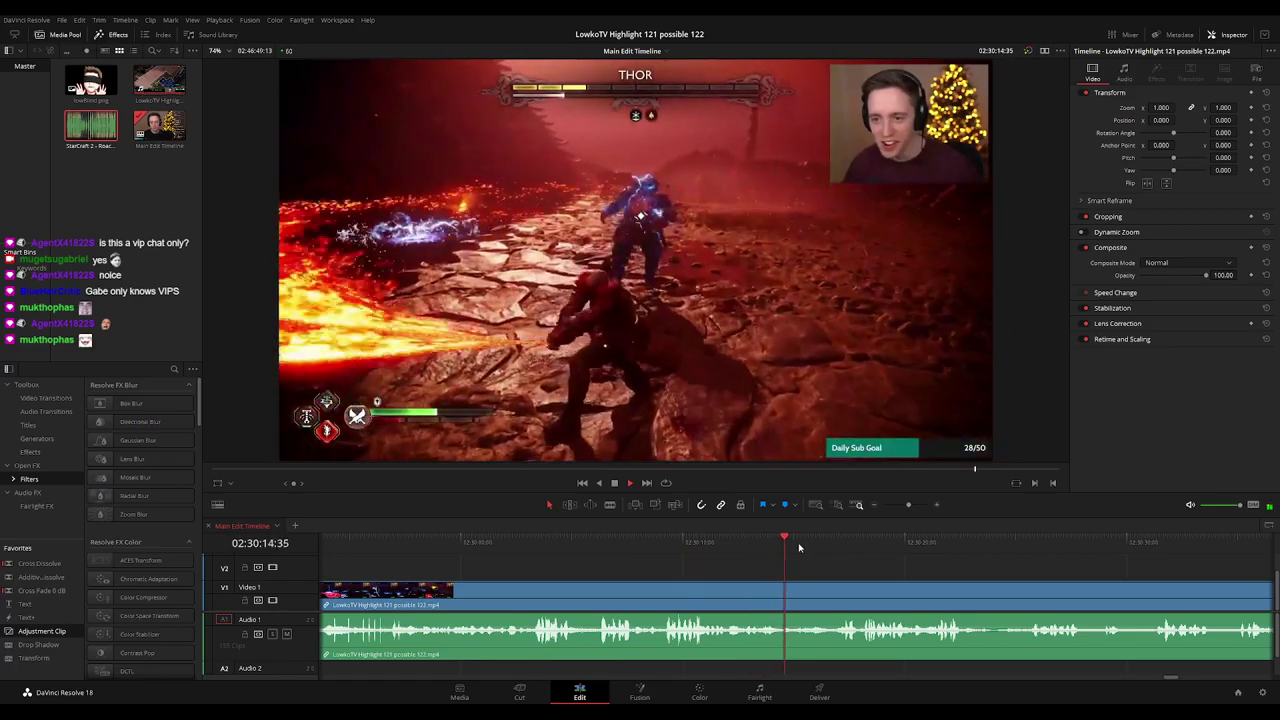
{"action": "scroll", "coordinate": [760, 556], "scroll_direction": "right", "scroll_amount": 3}
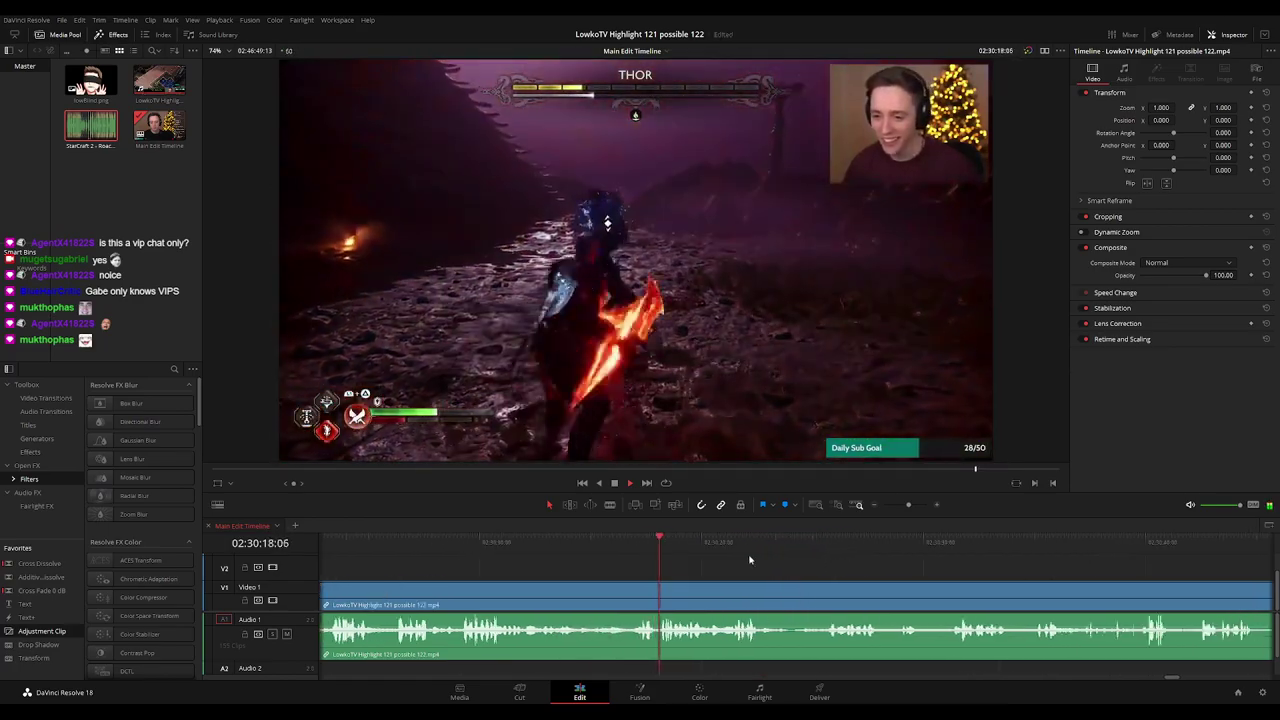
{"action": "left_click_drag", "start_coordinate": [822, 567], "coordinate": [697, 571]}
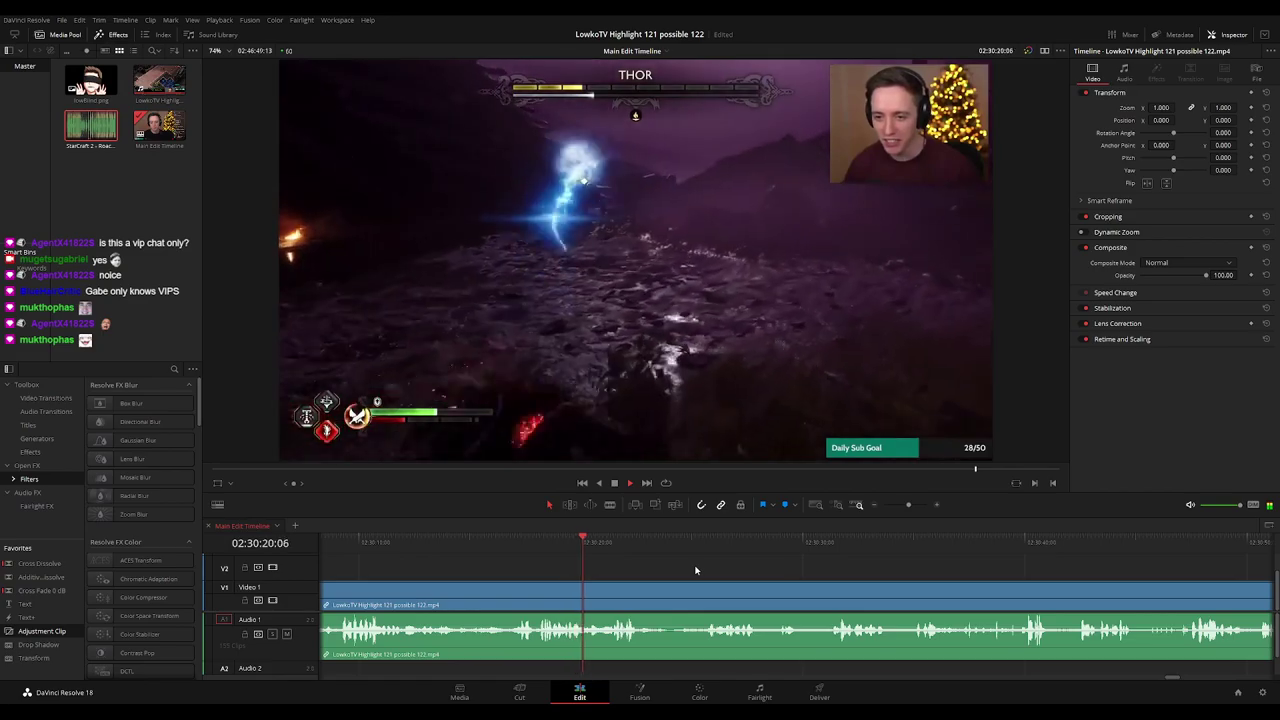
{"action": "scroll", "coordinate": [693, 568], "scroll_direction": "right", "scroll_amount": 1}
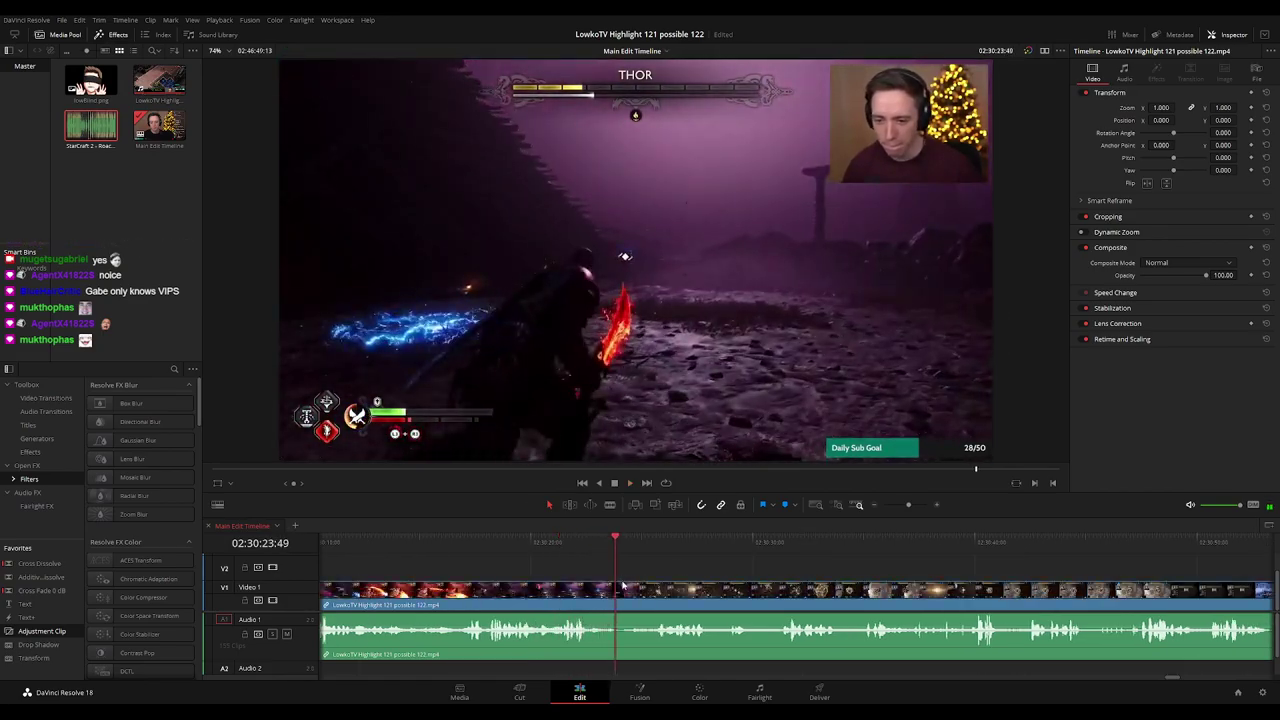
Replace about half a second at 02:30:23:49, where the Thor fight ends, with a transition and mark the section before it yellow.
{"action": "key", "text": "ctrl+b"}
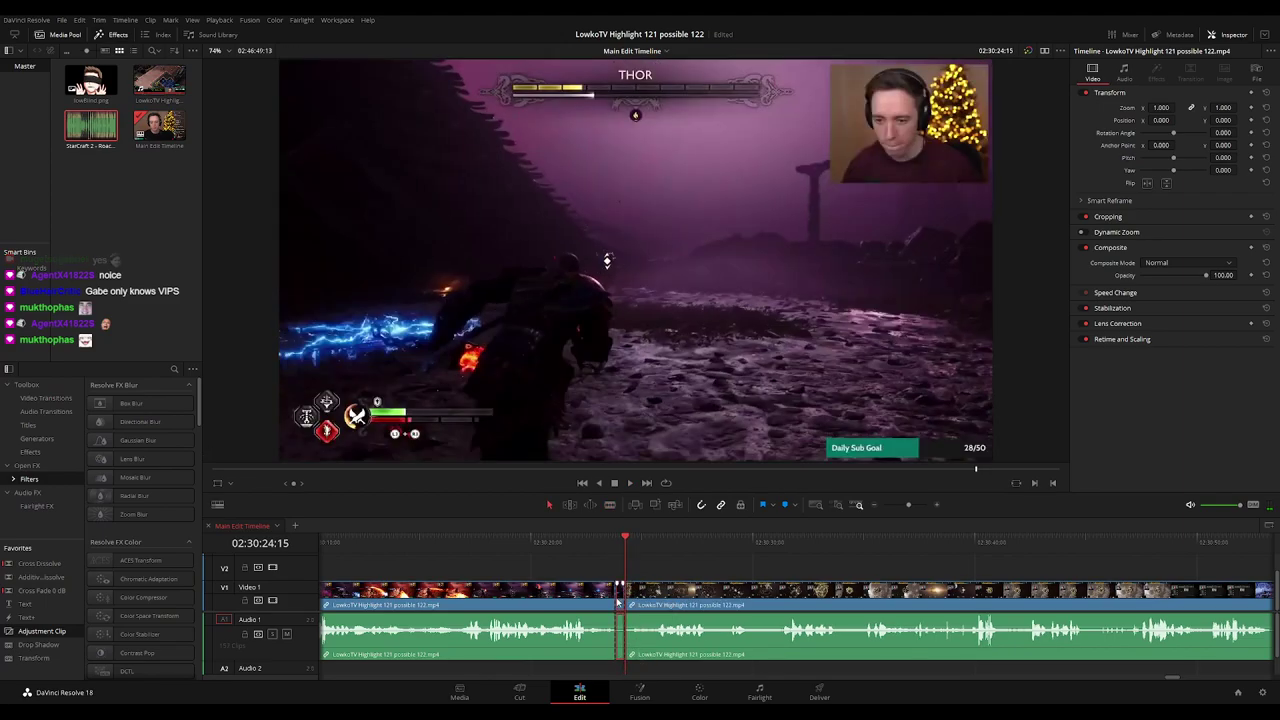
{"action": "key", "text": "Delete"}
{"action": "key", "text": "space"}
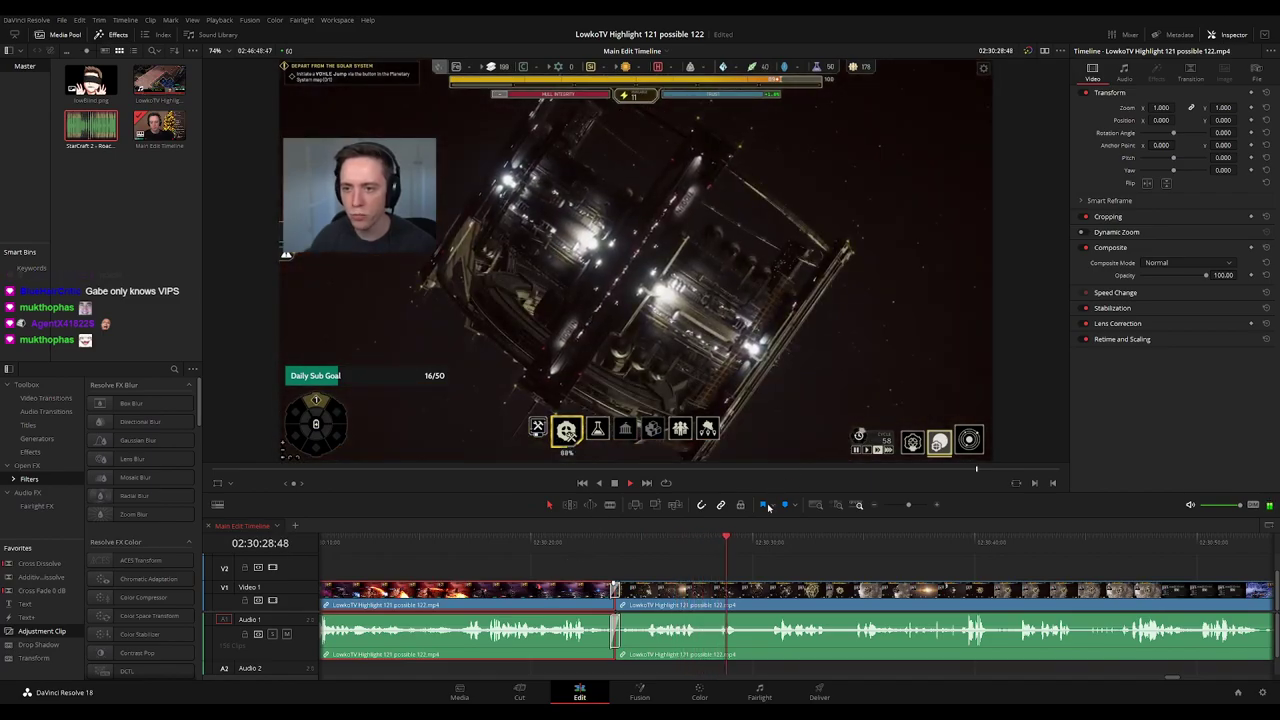
{"action": "key", "text": "y"}
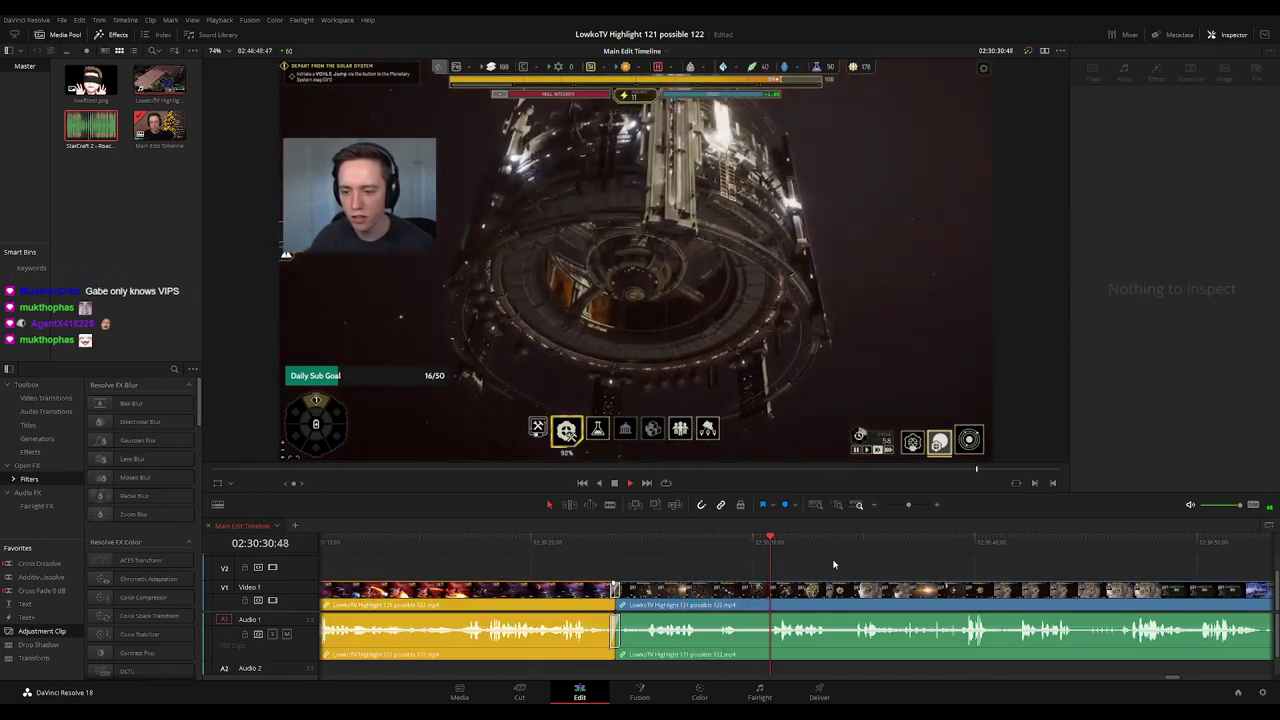
Cut out the brief leftover starting at 02:30:52:48, where the space station footage gives way to the Ratatoskr scene.
{"action": "left_click_drag", "start_coordinate": [806, 571], "coordinate": [706, 571]}
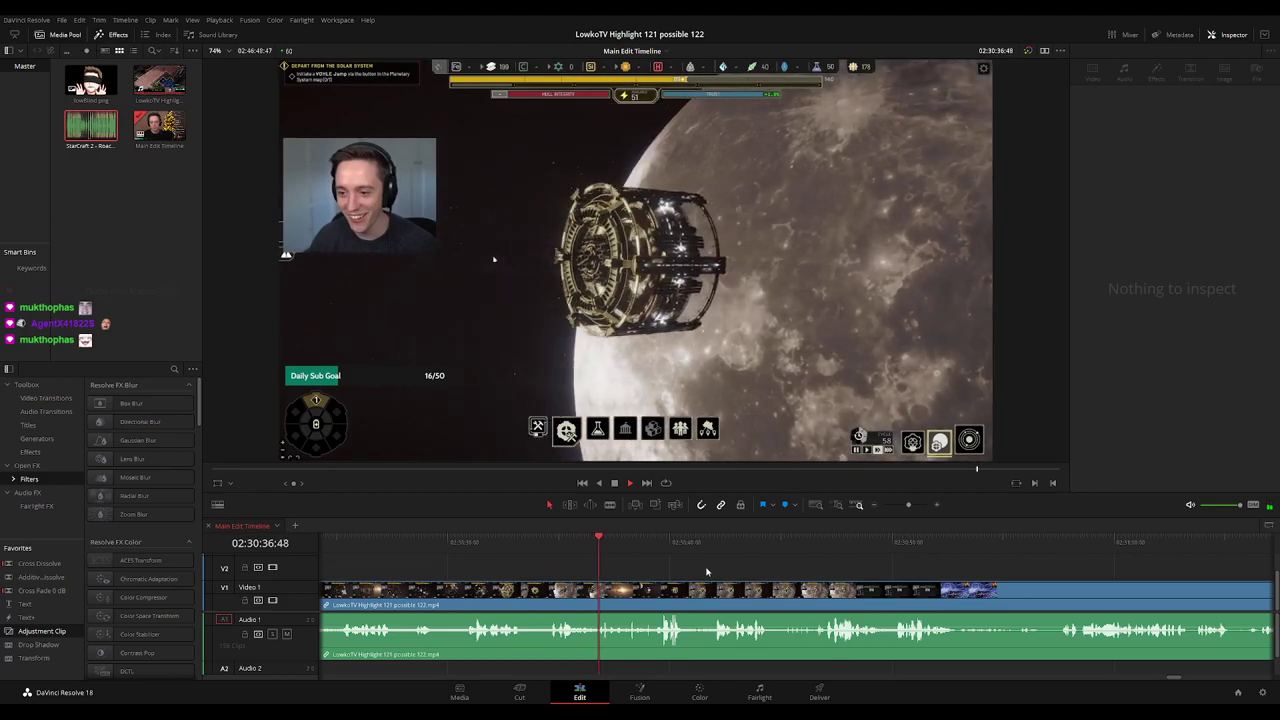
{"action": "left_click_drag", "start_coordinate": [791, 571], "coordinate": [621, 571]}
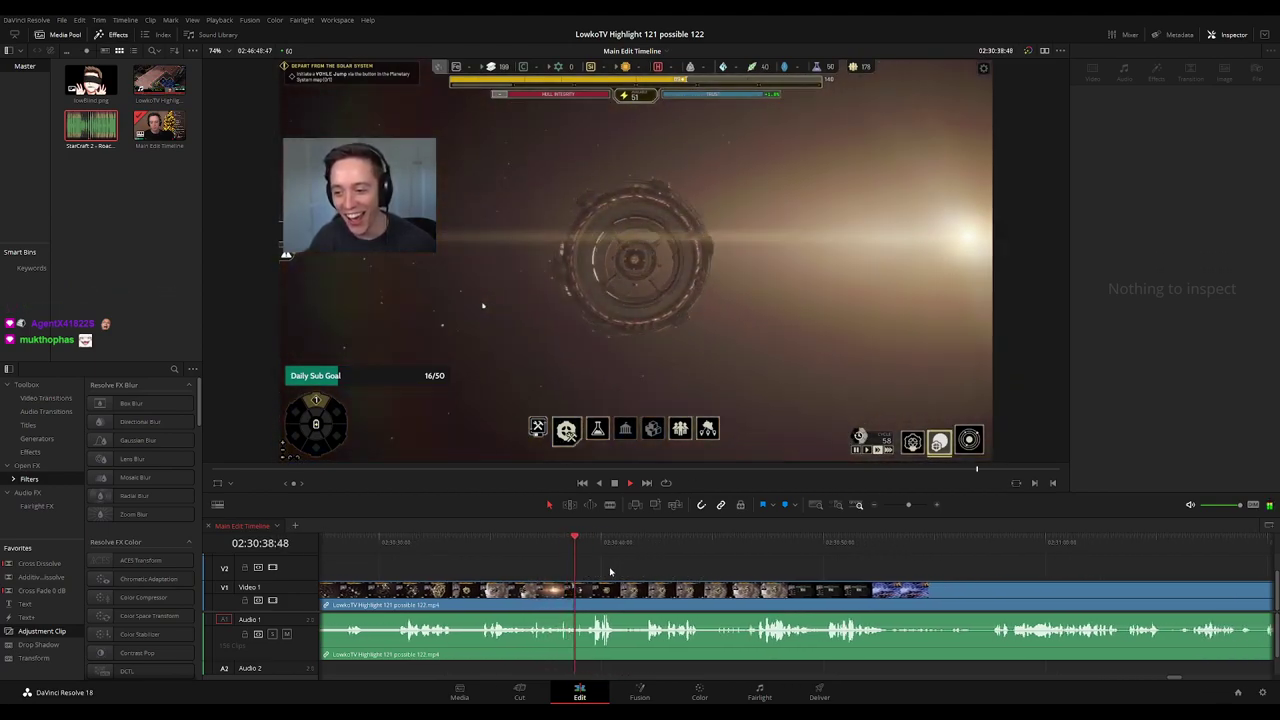
{"action": "scroll", "coordinate": [666, 575], "scroll_direction": "right", "scroll_amount": 2}
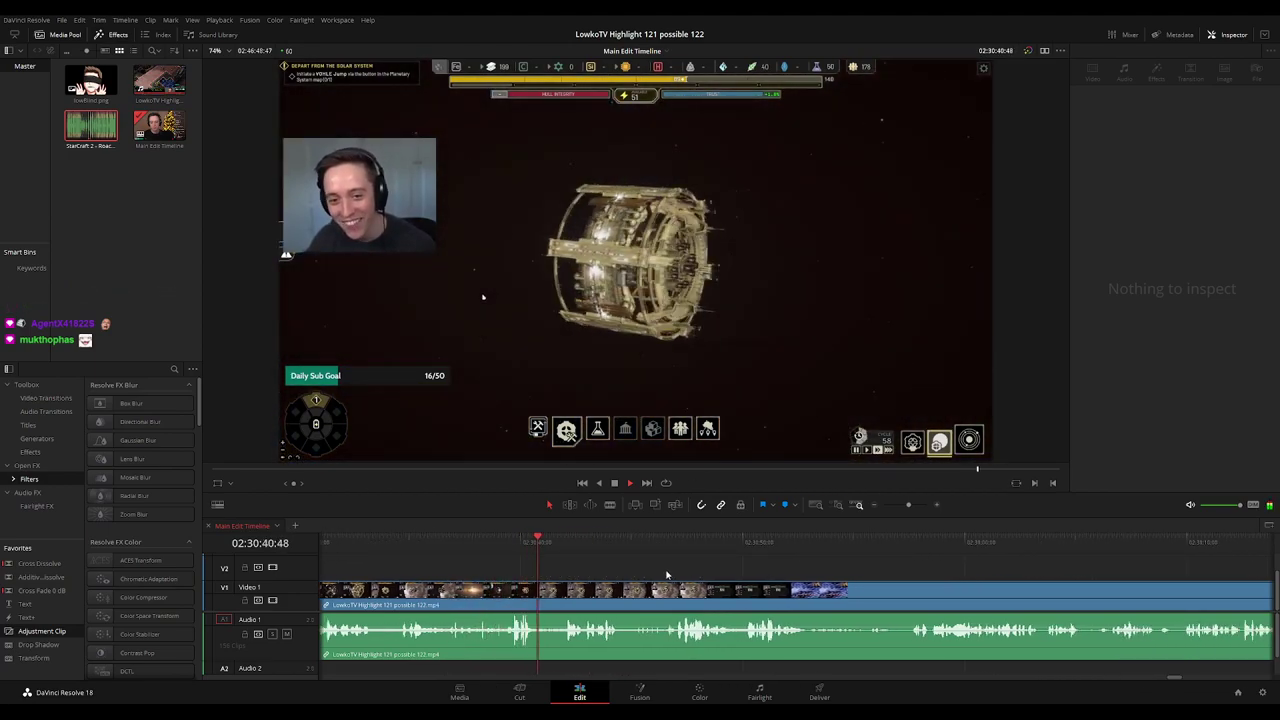
{"action": "left_click_drag", "start_coordinate": [740, 572], "coordinate": [672, 572]}
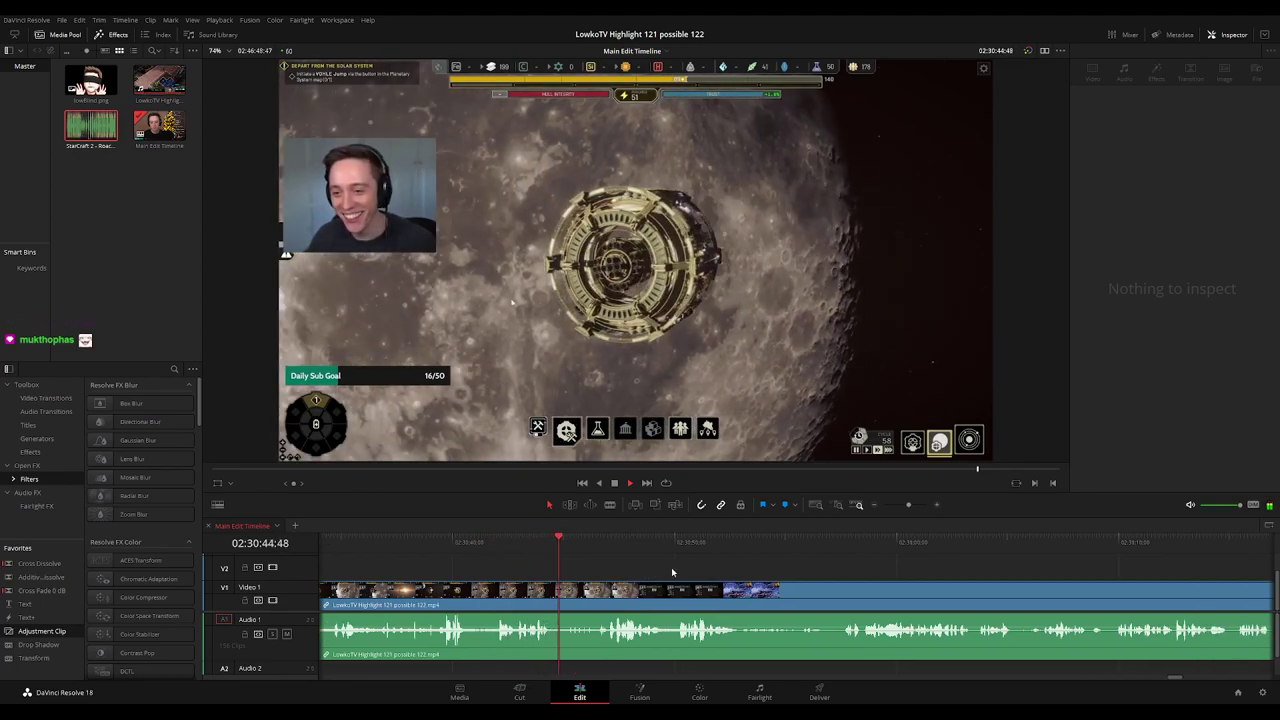
{"action": "scroll", "coordinate": [636, 567], "scroll_direction": "right", "scroll_amount": 2}
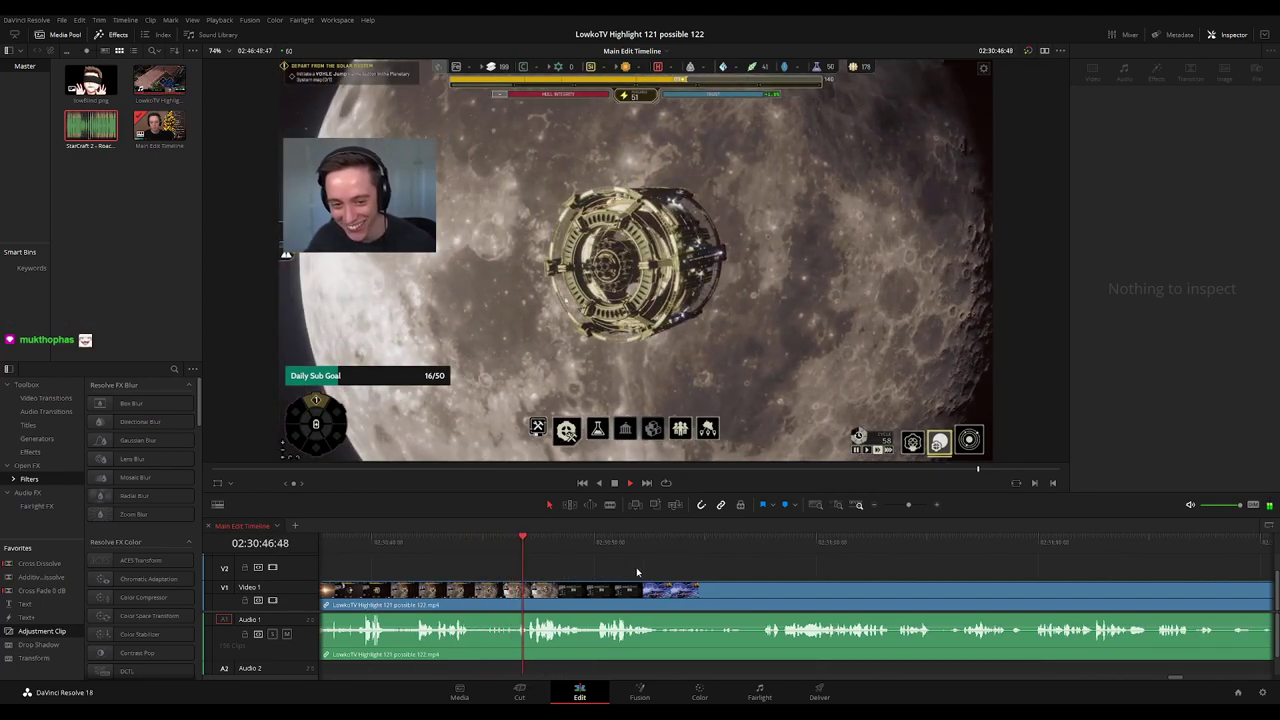
{"action": "scroll", "coordinate": [705, 575], "scroll_direction": "right", "scroll_amount": 2}
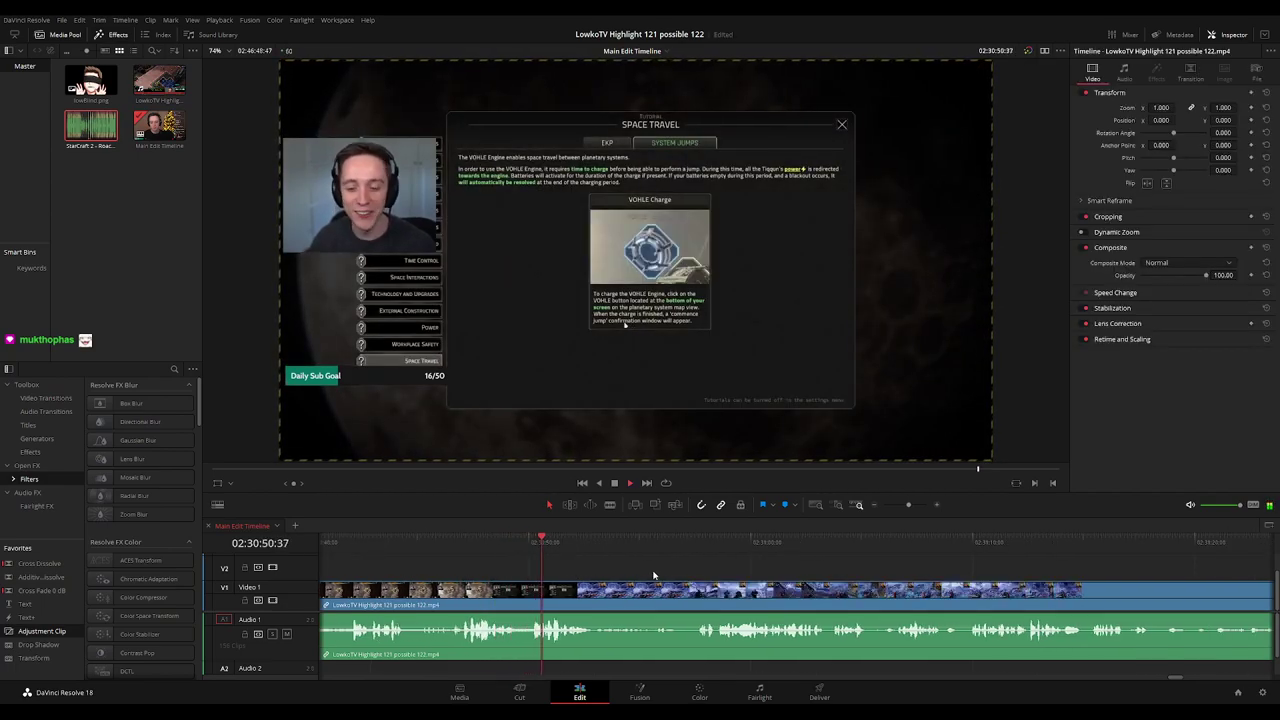
{"action": "key", "text": "b"}
{"action": "left_click", "coordinate": [593, 590]}
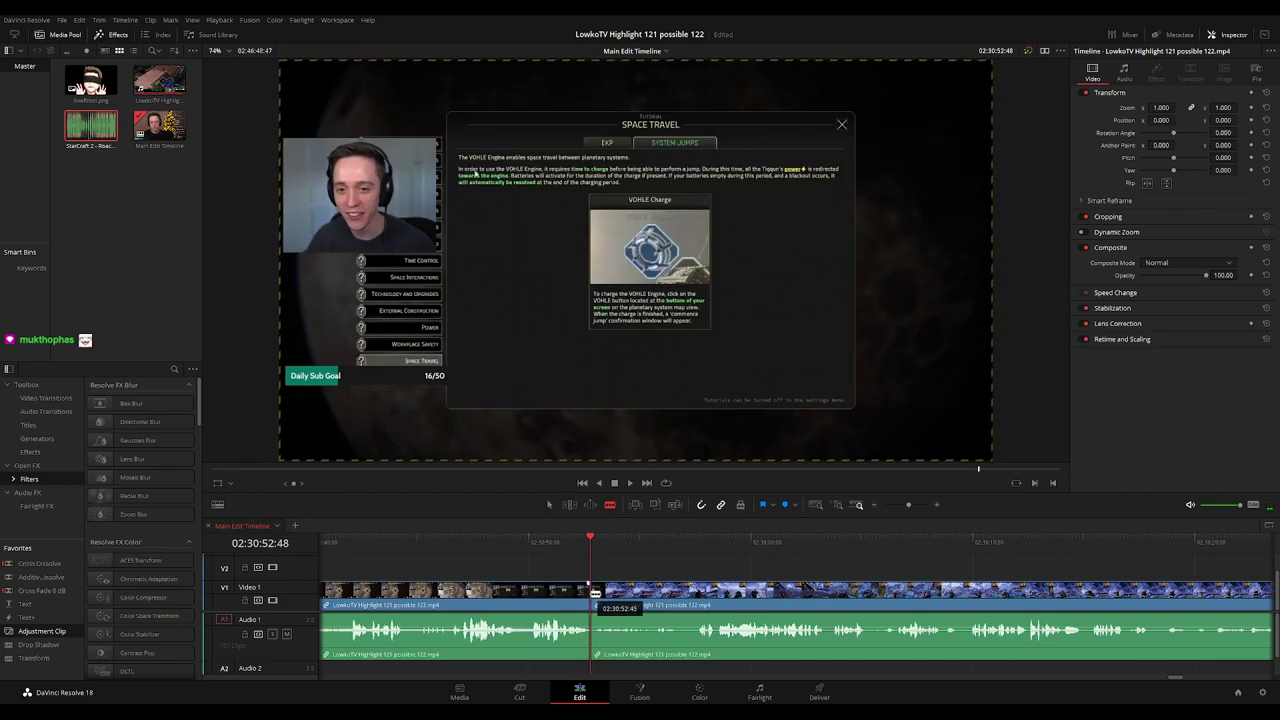
{"action": "key", "text": "Delete"}
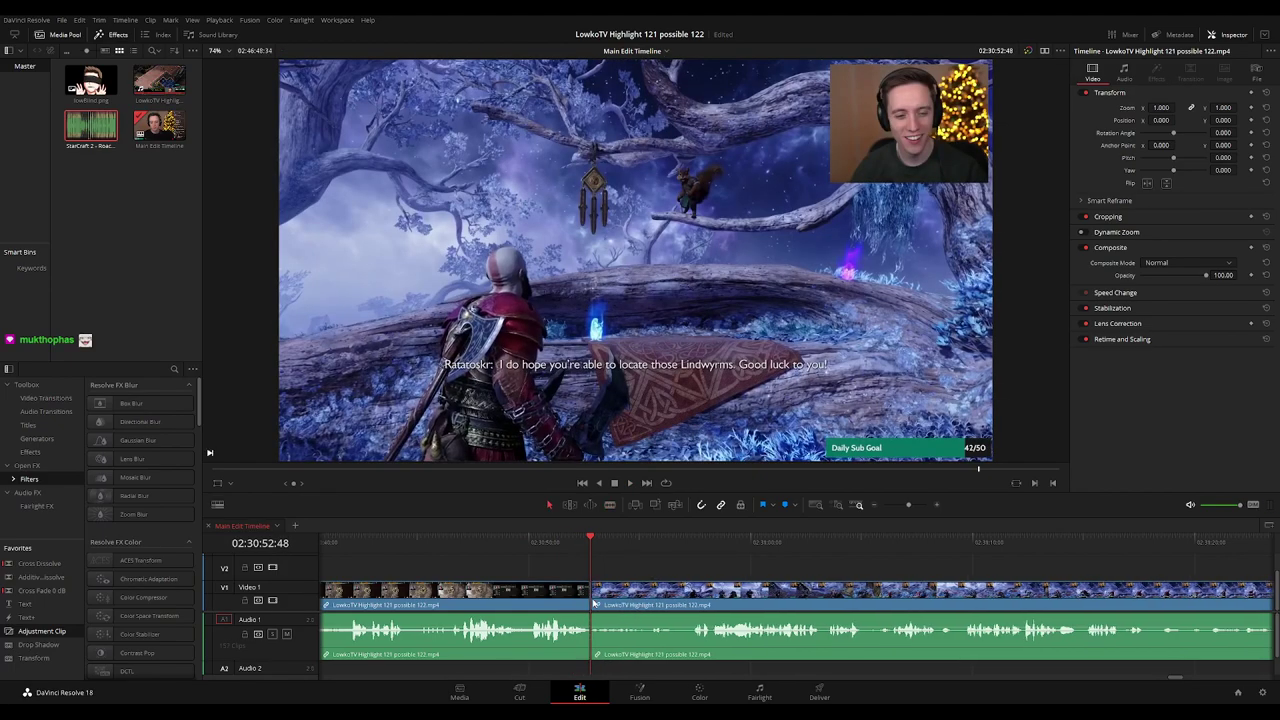
Add a dissolve transition at the 02:30:52:48 cut and mark the space station section before it teal.
{"action": "key", "text": "ctrl+t"}
{"action": "left_click", "coordinate": [549, 588]}
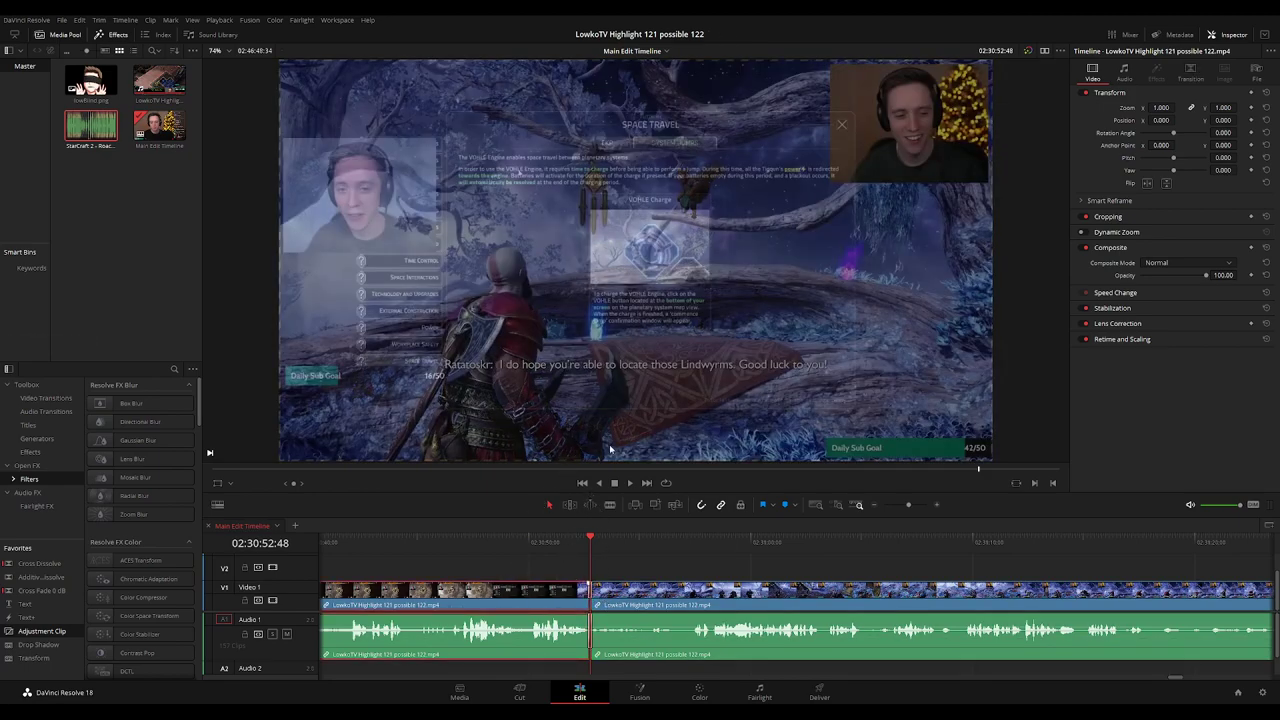
{"action": "key", "text": "space"}
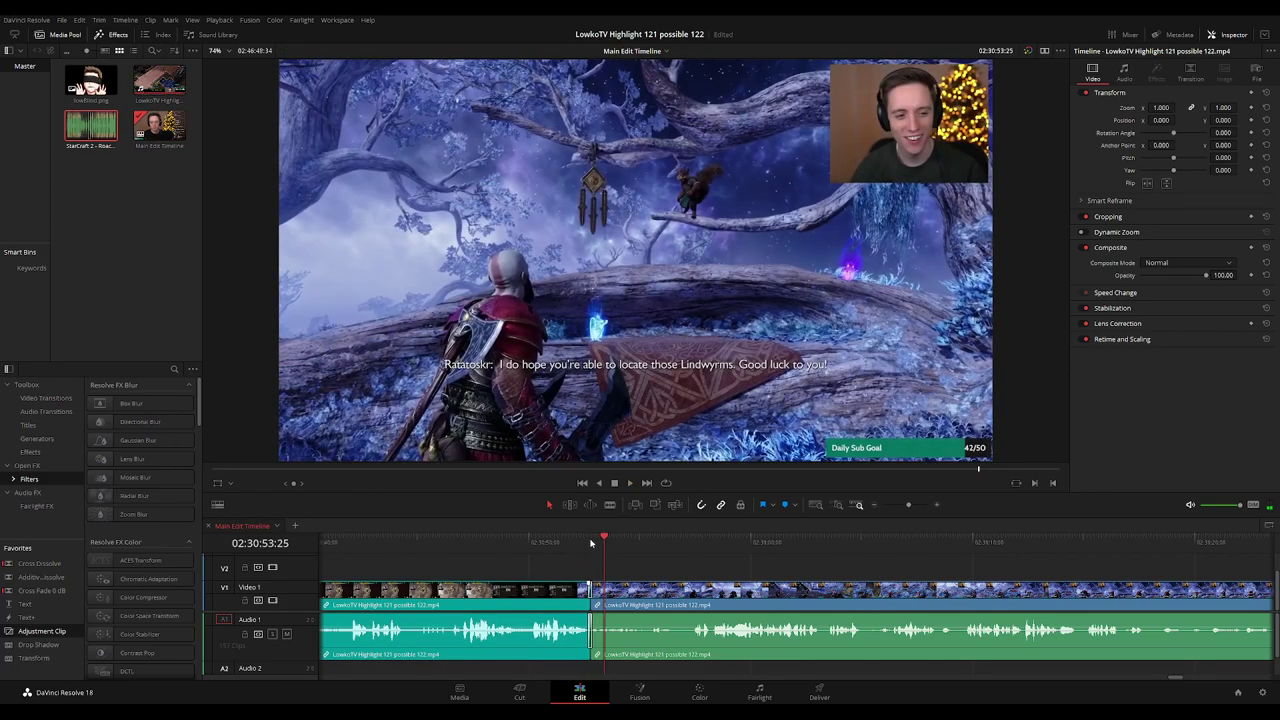
Cut about 1.2 seconds ending near 02:31:09:37 out of the Ratatoskr scene and mark the section before the cut yellow.
{"action": "left_click", "coordinate": [589, 538]}
{"action": "key", "text": "space"}
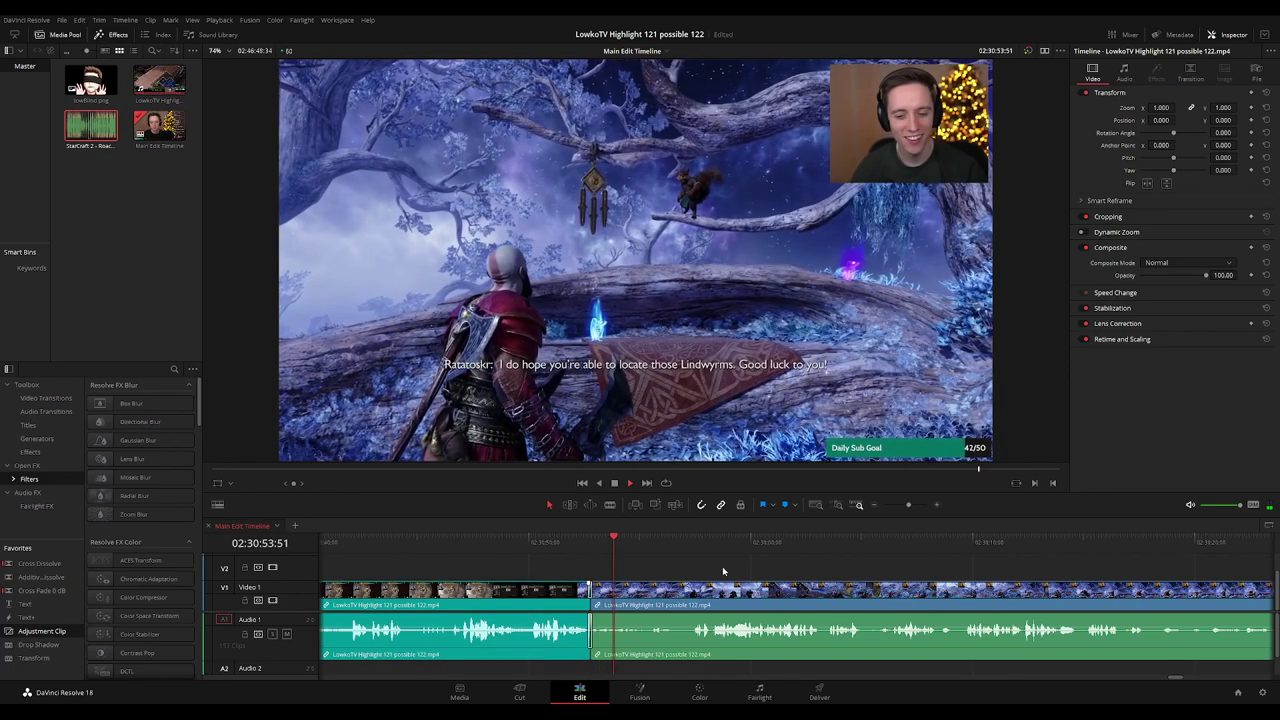
{"action": "key", "text": "Up"}
{"action": "scroll", "coordinate": [700, 560], "scroll_direction": "right", "scroll_amount": 2}
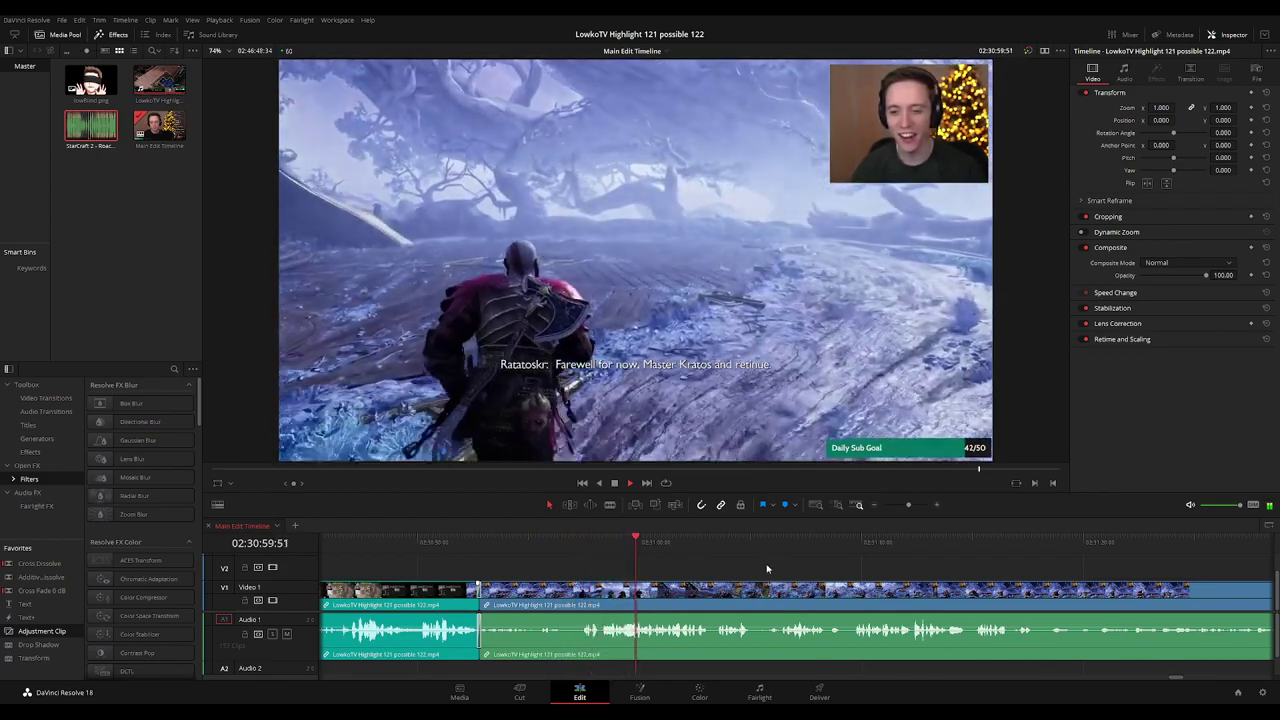
{"action": "scroll", "coordinate": [645, 567], "scroll_direction": "right", "scroll_amount": 2}
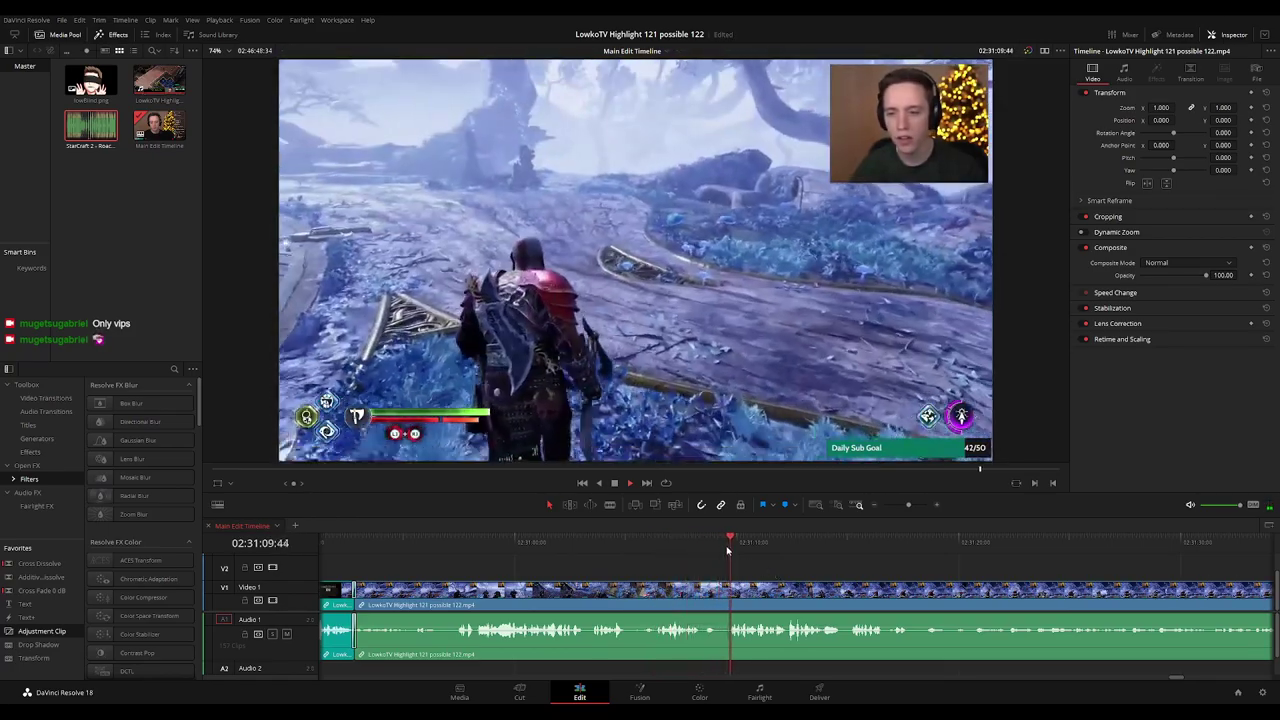
{"action": "key", "text": "b"}
{"action": "left_click", "coordinate": [701, 595]}
{"action": "left_click", "coordinate": [728, 595]}
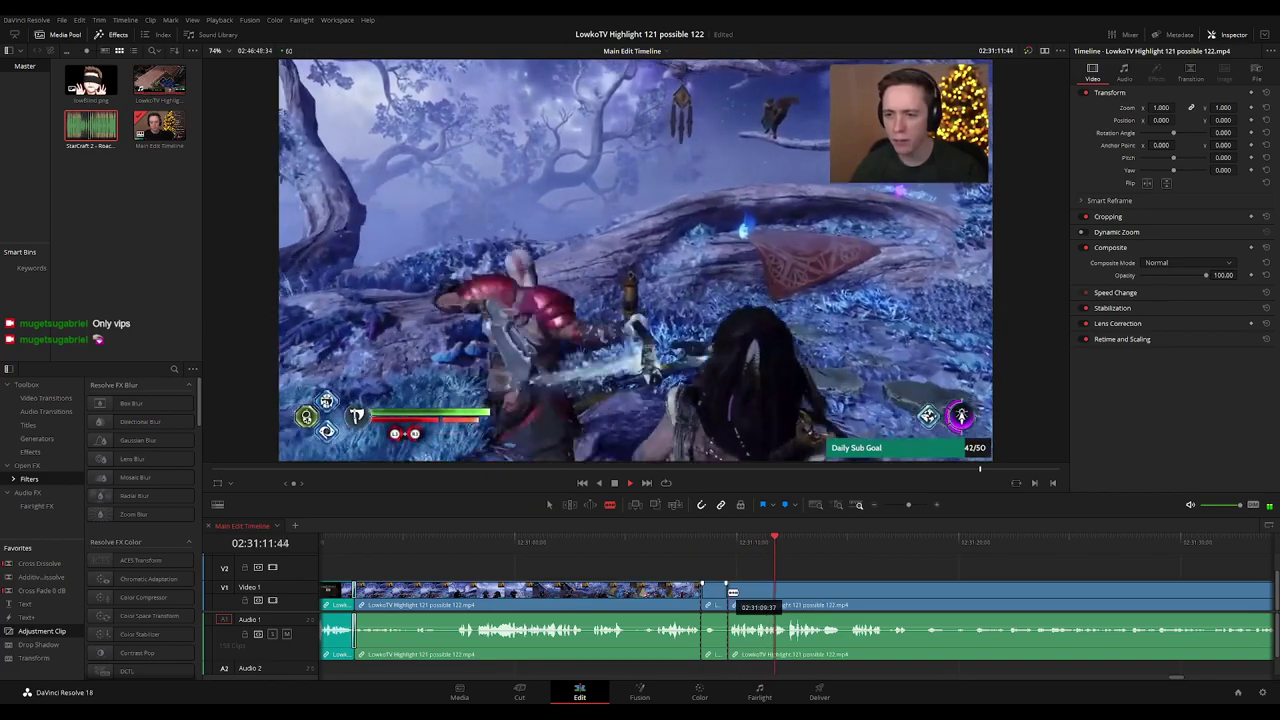
{"action": "key", "text": "a"}
{"action": "left_click", "coordinate": [717, 599]}
{"action": "key", "text": "Delete"}
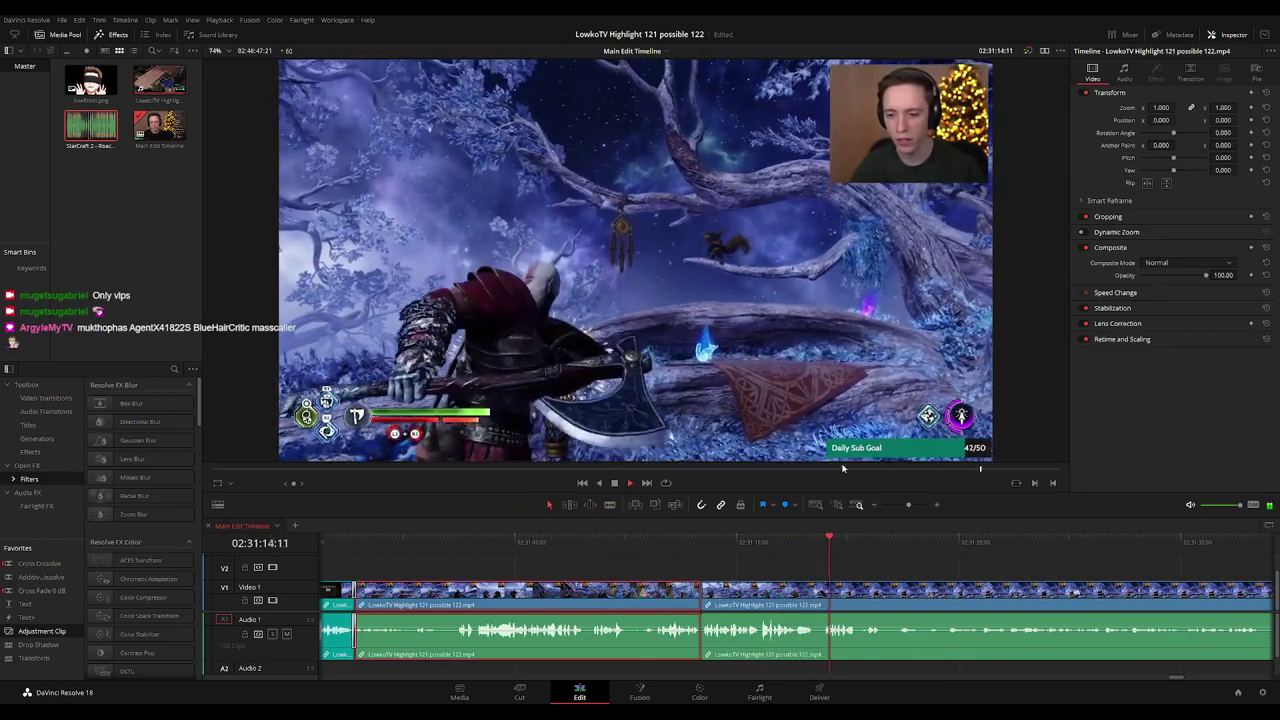
{"action": "left_click", "coordinate": [842, 468]}
{"action": "left_click", "coordinate": [932, 556]}
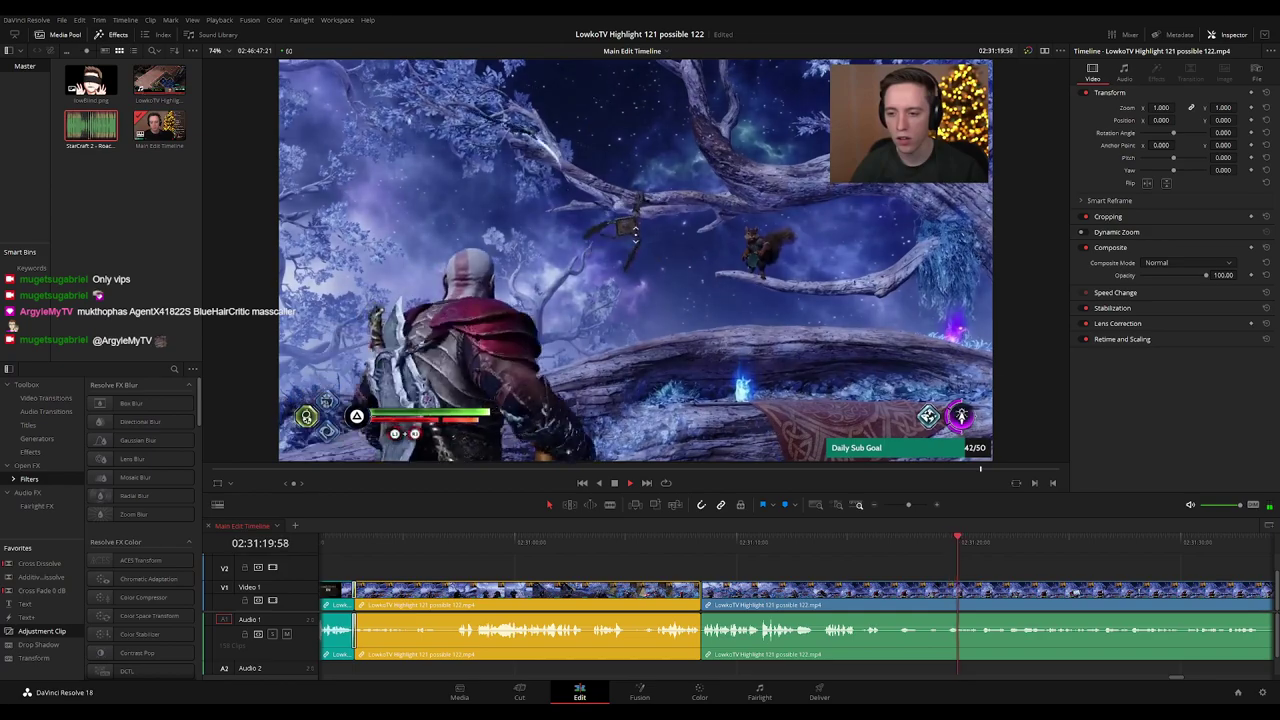
Review the Ratatoskr chime footage up to about 02:32:29, checking where it gives way to the truck-driving footage.
{"action": "scroll", "coordinate": [857, 565], "scroll_direction": "right", "scroll_amount": 3}
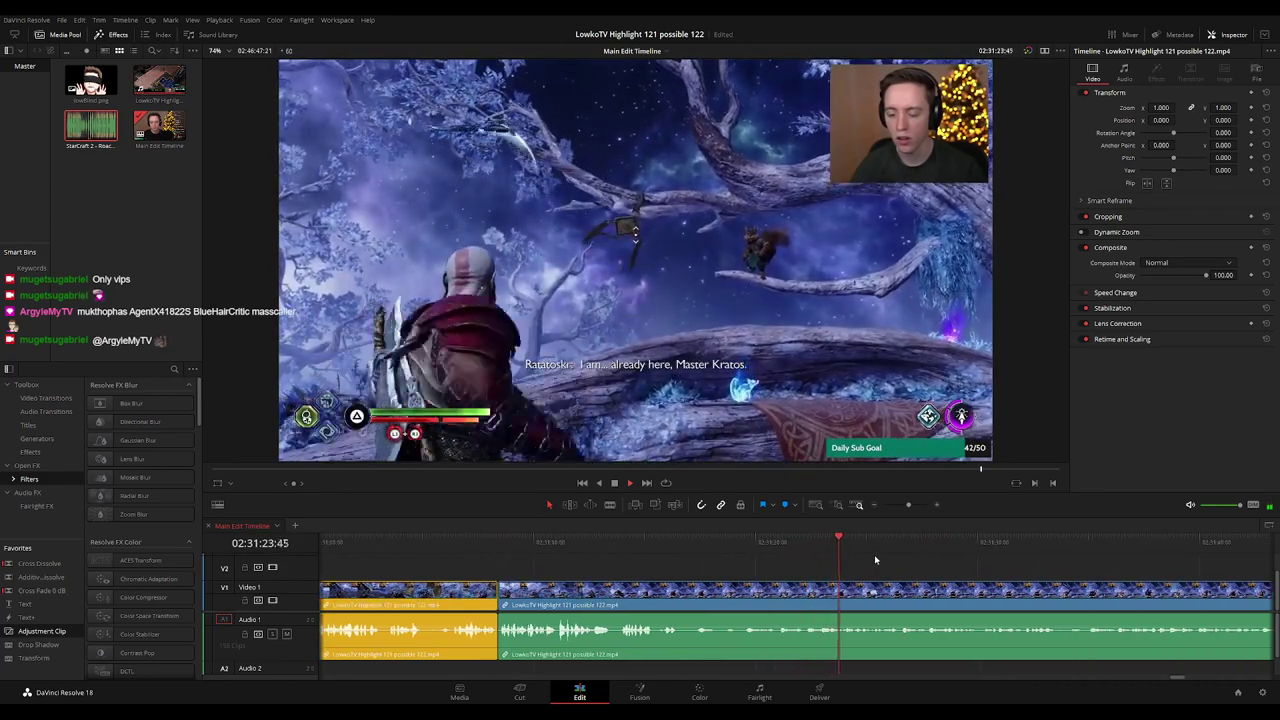
{"action": "scroll", "coordinate": [878, 561], "scroll_direction": "right", "scroll_amount": 2}
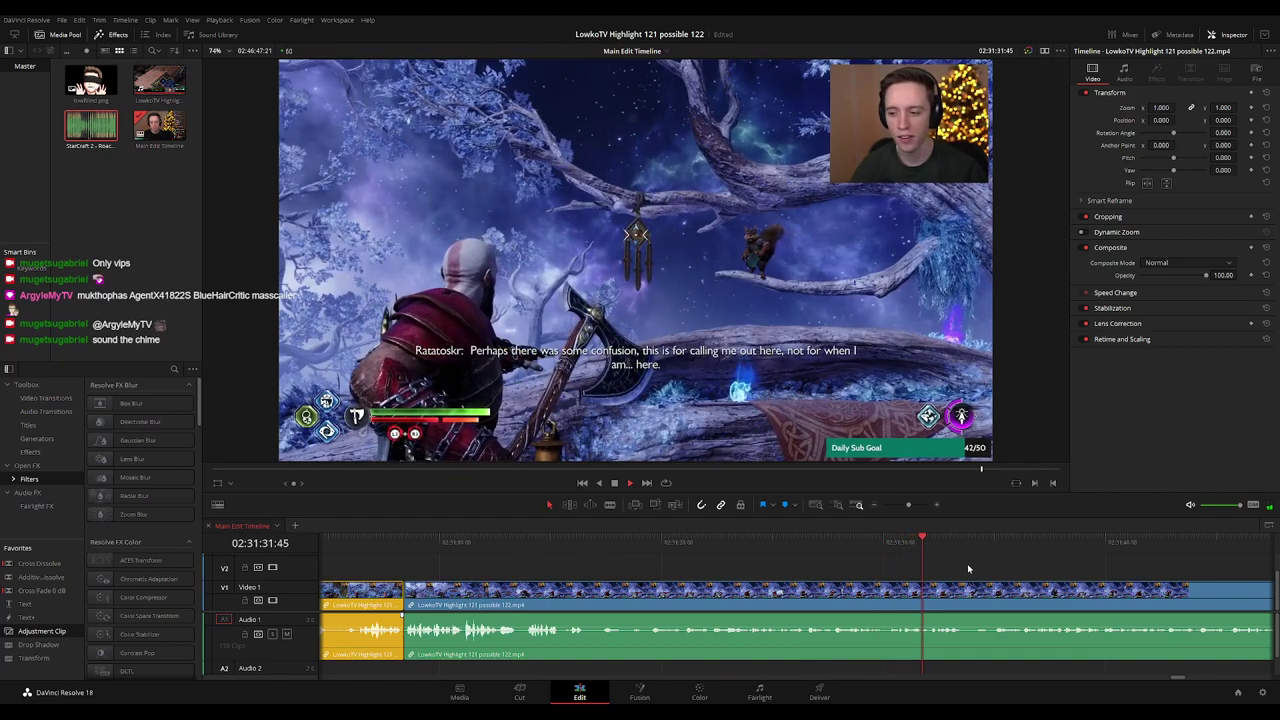
{"action": "scroll", "coordinate": [968, 569], "scroll_direction": "right", "scroll_amount": 7}
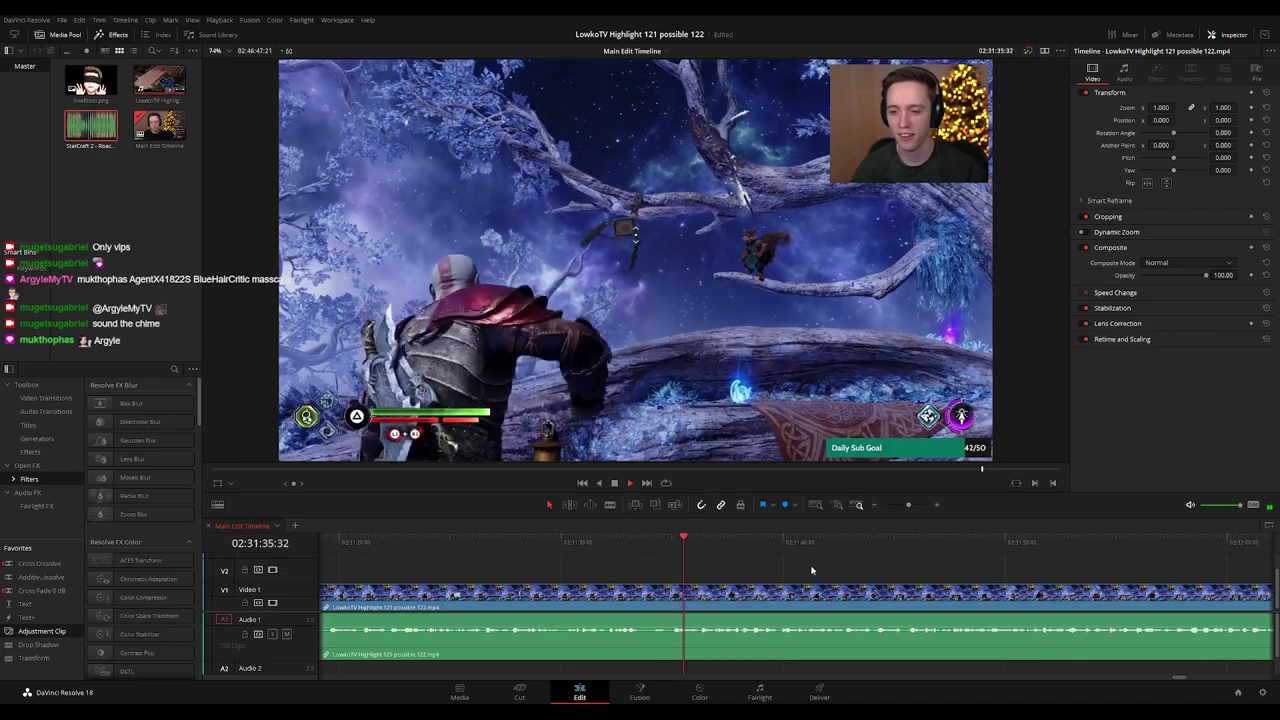
{"action": "scroll", "coordinate": [811, 570], "scroll_direction": "right", "scroll_amount": 3}
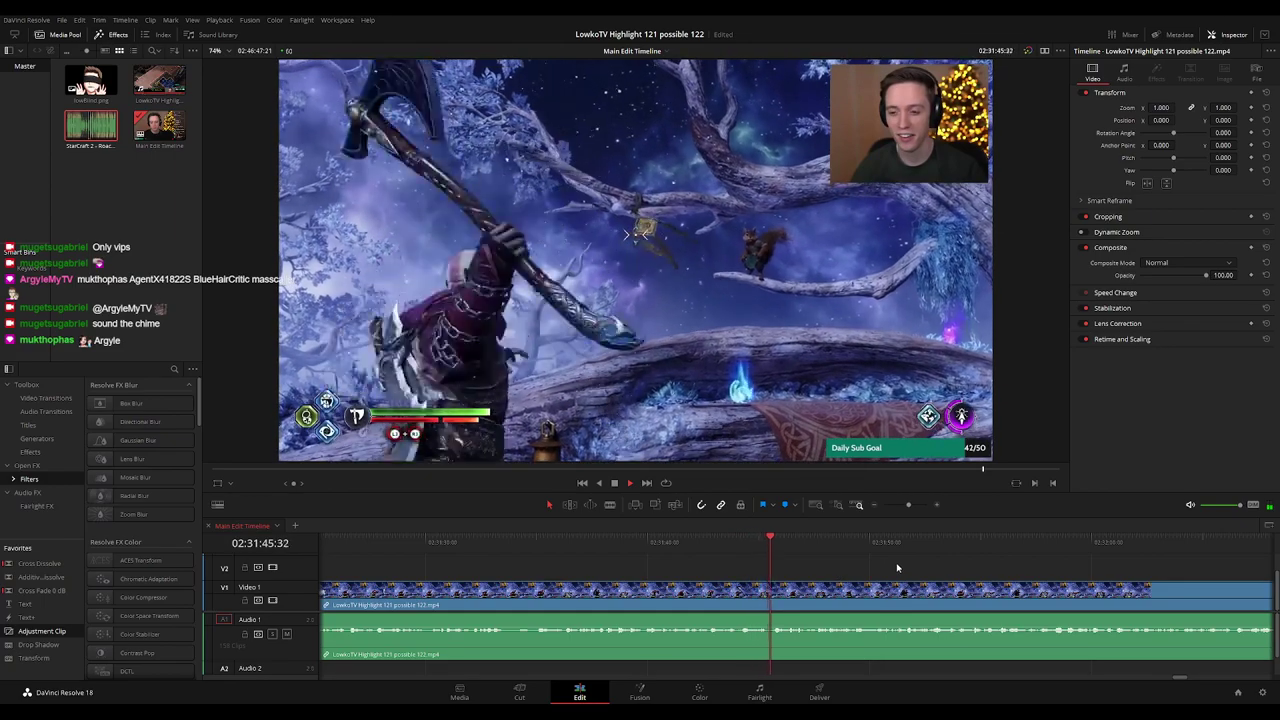
{"action": "scroll", "coordinate": [897, 567], "scroll_direction": "right", "scroll_amount": 2}
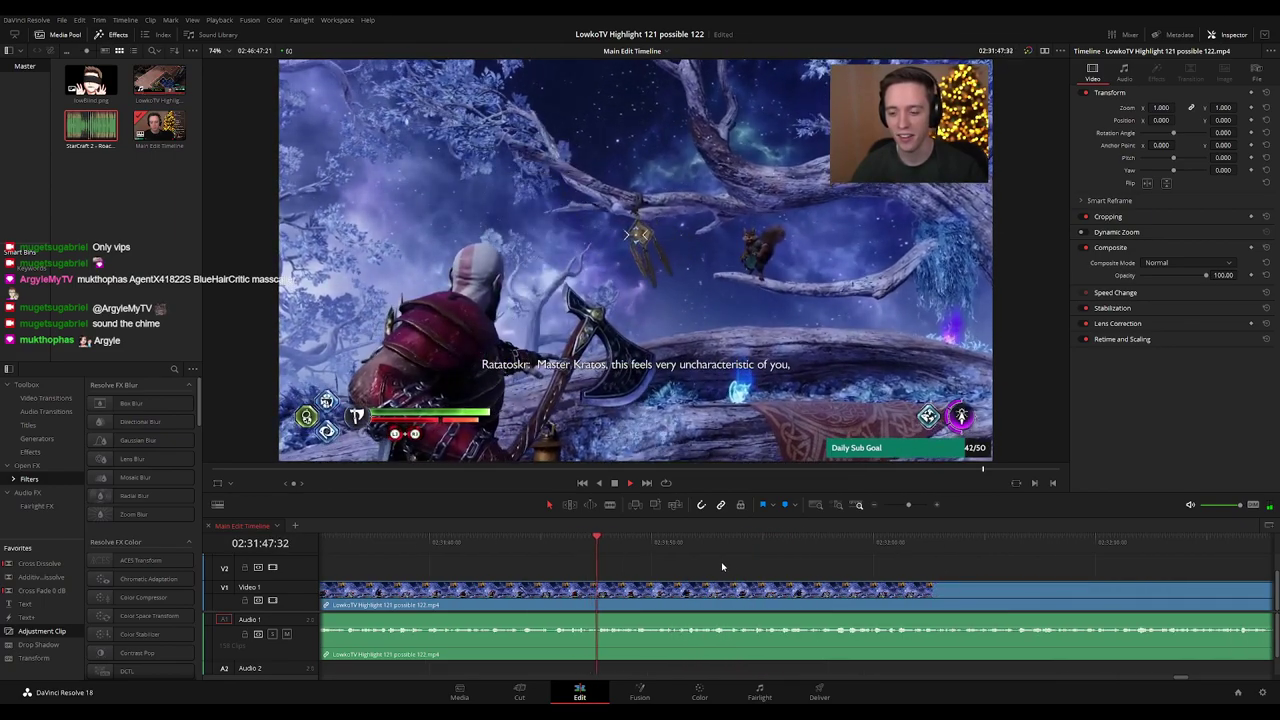
{"action": "left_click_drag", "start_coordinate": [786, 576], "coordinate": [691, 567]}
{"action": "key", "text": "ctrl+minus"}
{"action": "key", "text": "ctrl+minus"}
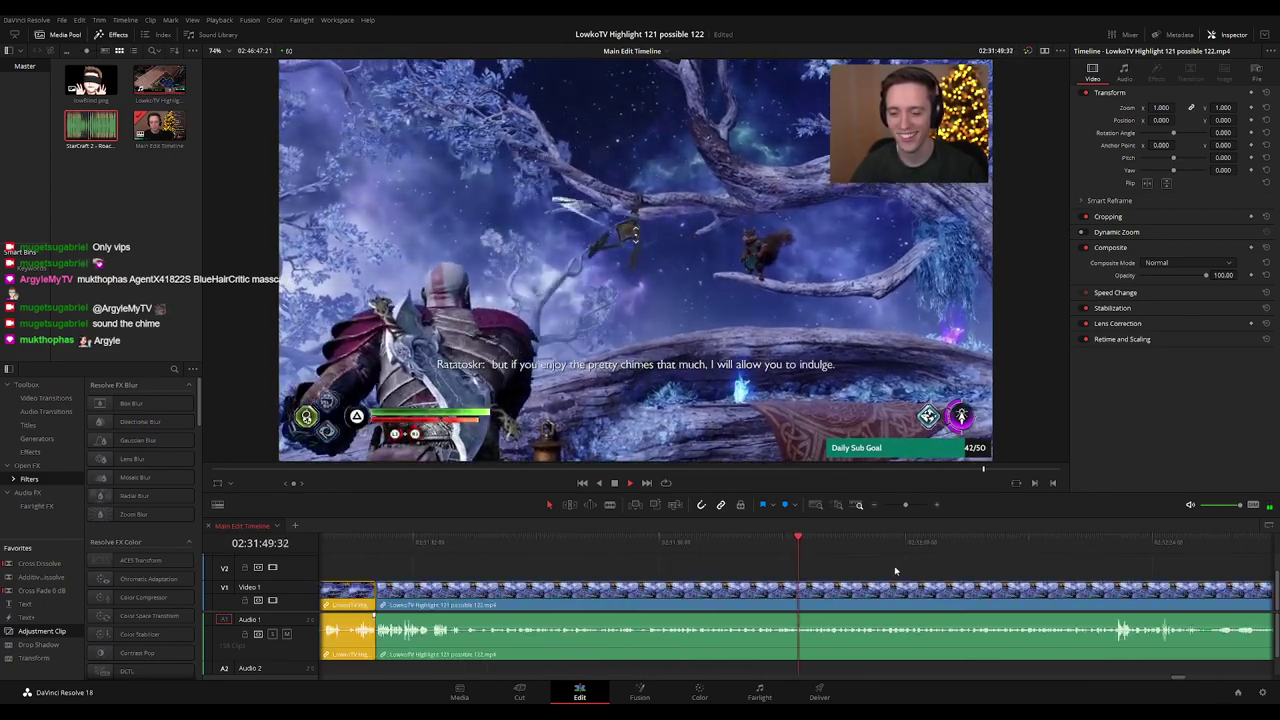
{"action": "scroll", "coordinate": [926, 576], "scroll_direction": "down", "scroll_amount": 6}
{"action": "scroll", "coordinate": [924, 574], "scroll_direction": "up", "scroll_amount": 7}
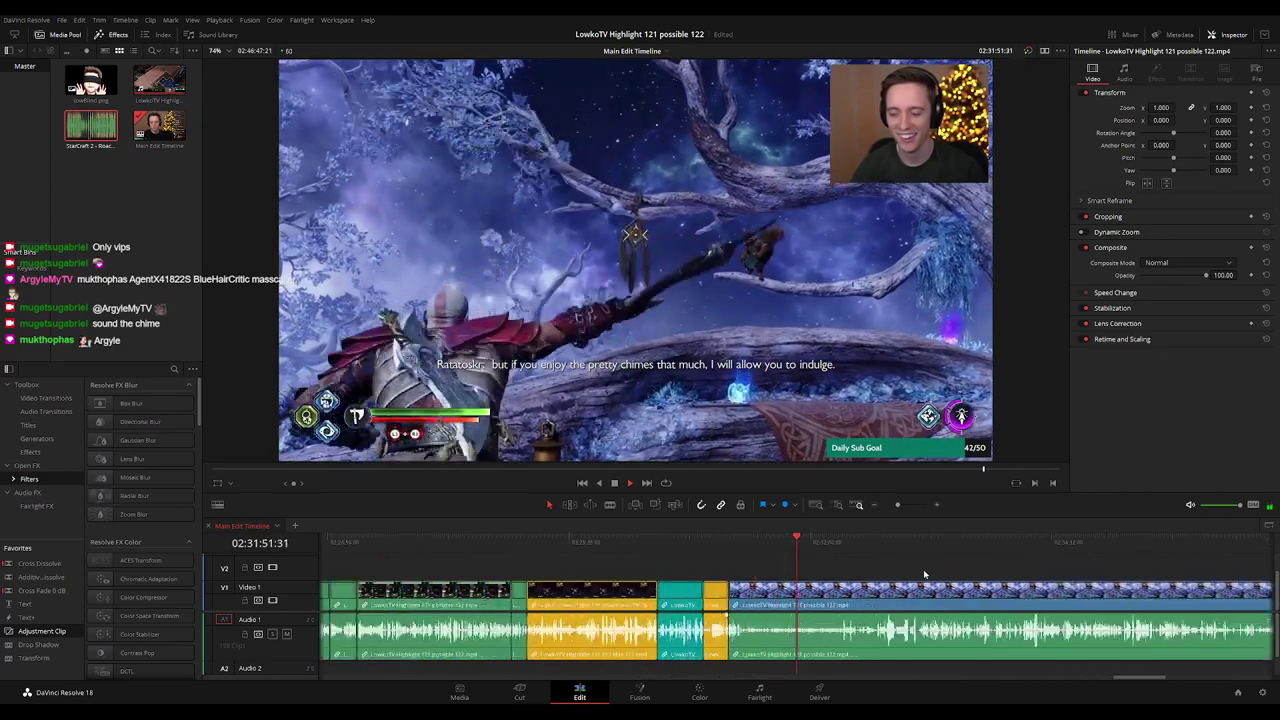
{"action": "scroll", "coordinate": [923, 569], "scroll_direction": "up", "scroll_amount": 2}
{"action": "left_click_drag", "start_coordinate": [960, 566], "coordinate": [712, 566]}
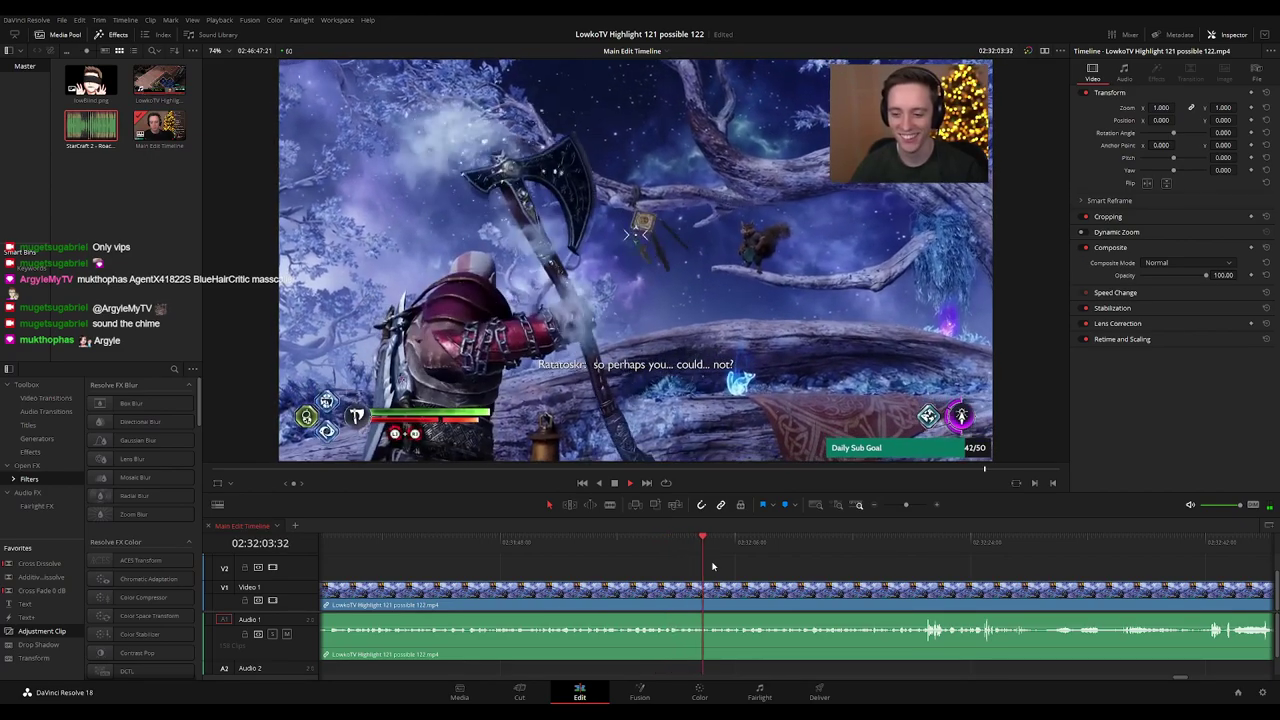
{"action": "left_click_drag", "start_coordinate": [808, 562], "coordinate": [717, 562]}
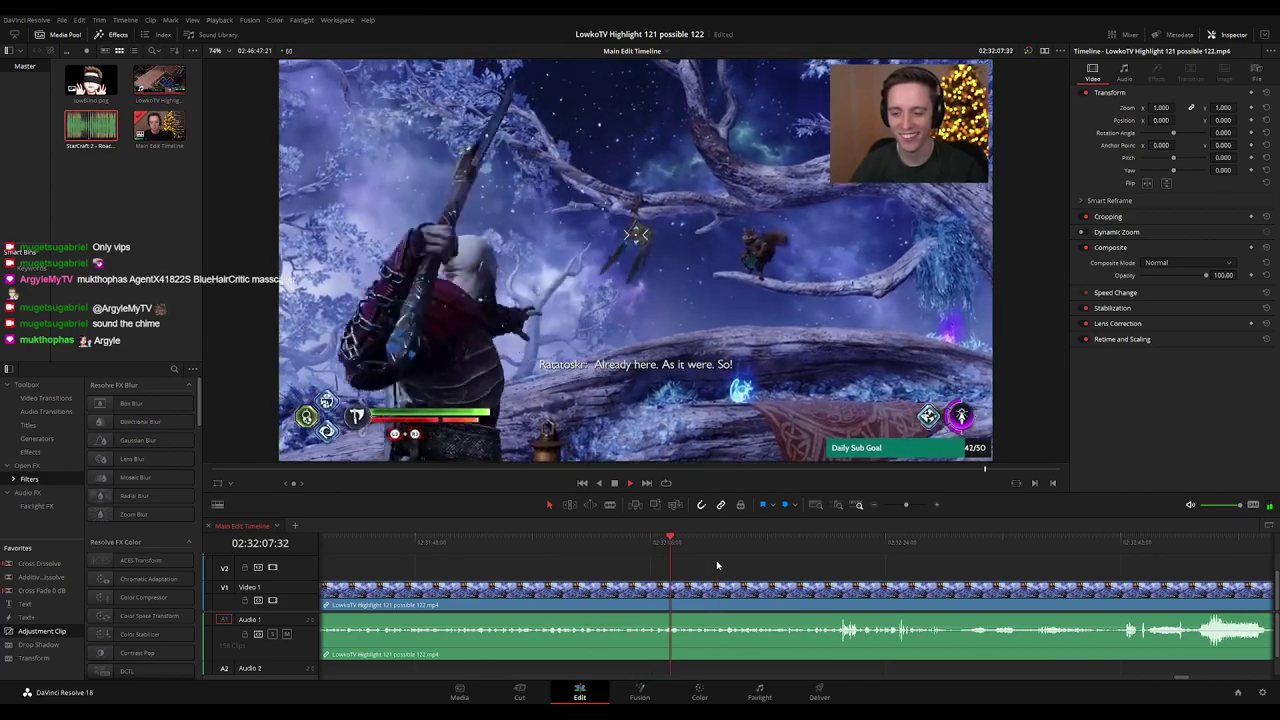
{"action": "scroll", "coordinate": [717, 566], "scroll_direction": "right", "scroll_amount": 3}
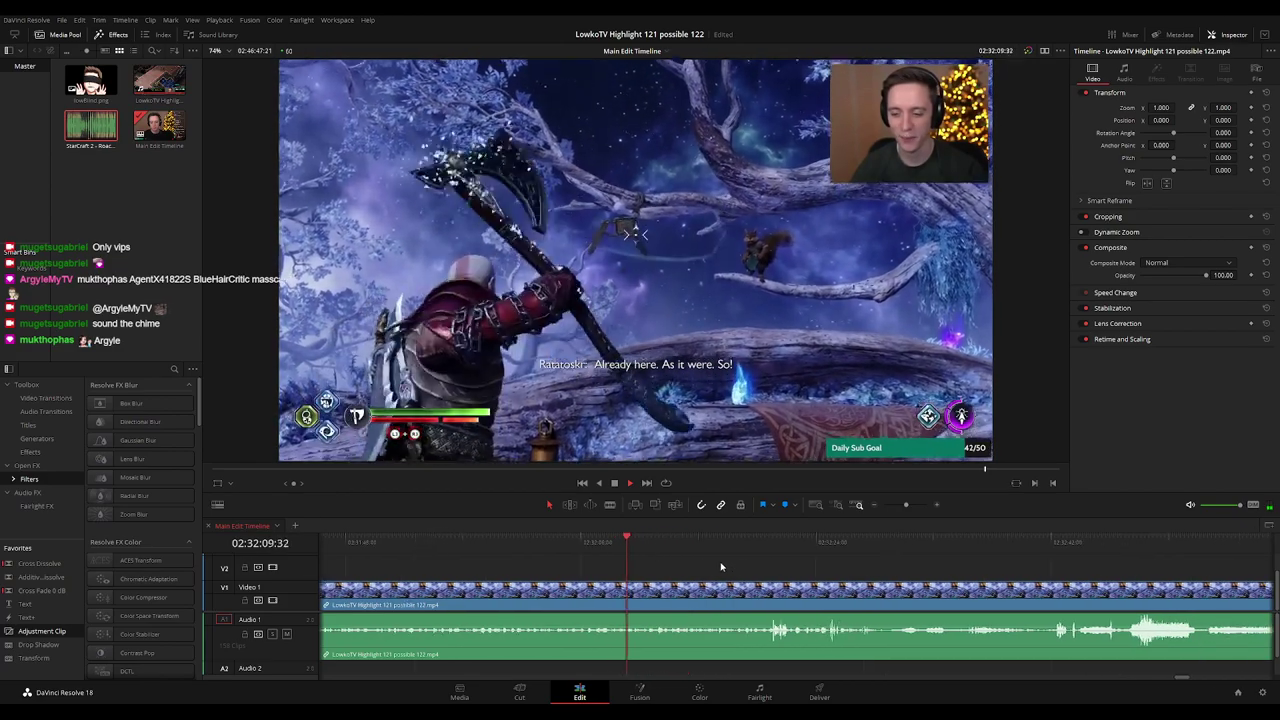
{"action": "scroll", "coordinate": [720, 567], "scroll_direction": "right", "scroll_amount": 3}
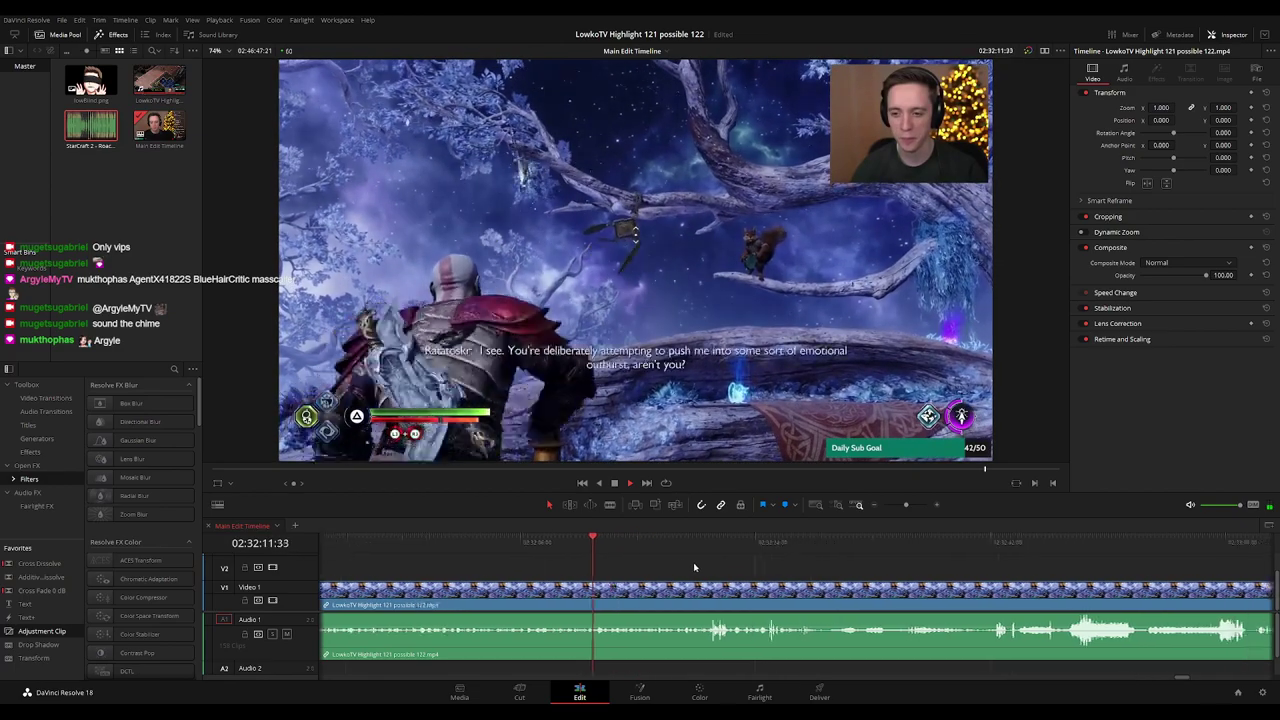
{"action": "scroll", "coordinate": [715, 567], "scroll_direction": "right", "scroll_amount": 3}
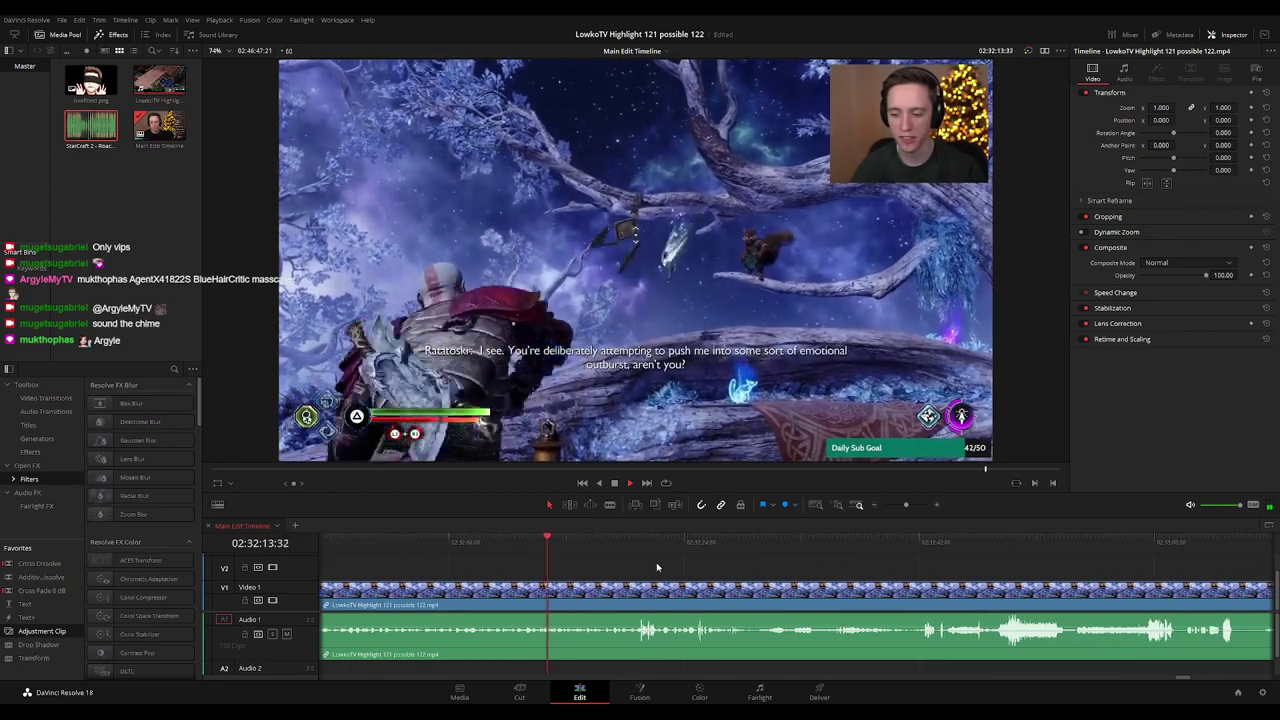
{"action": "scroll", "coordinate": [702, 563], "scroll_direction": "right", "scroll_amount": 2}
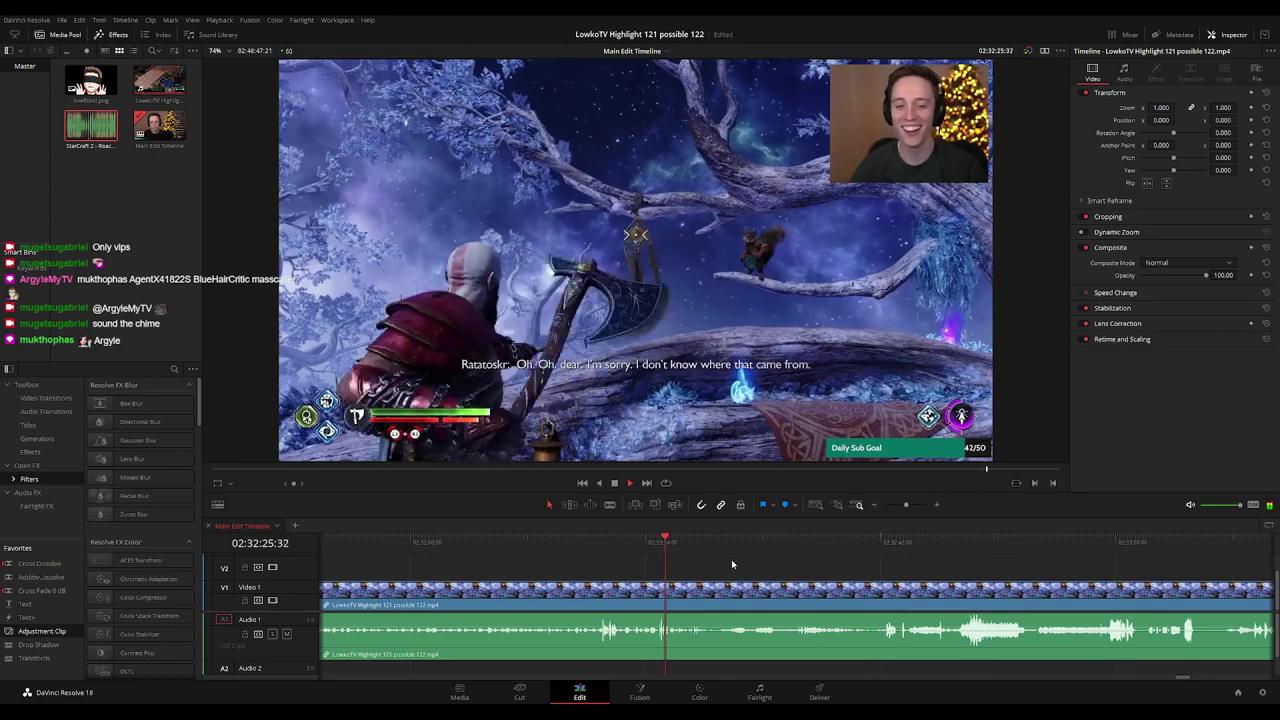
{"action": "left_click_drag", "start_coordinate": [731, 560], "coordinate": [658, 560]}
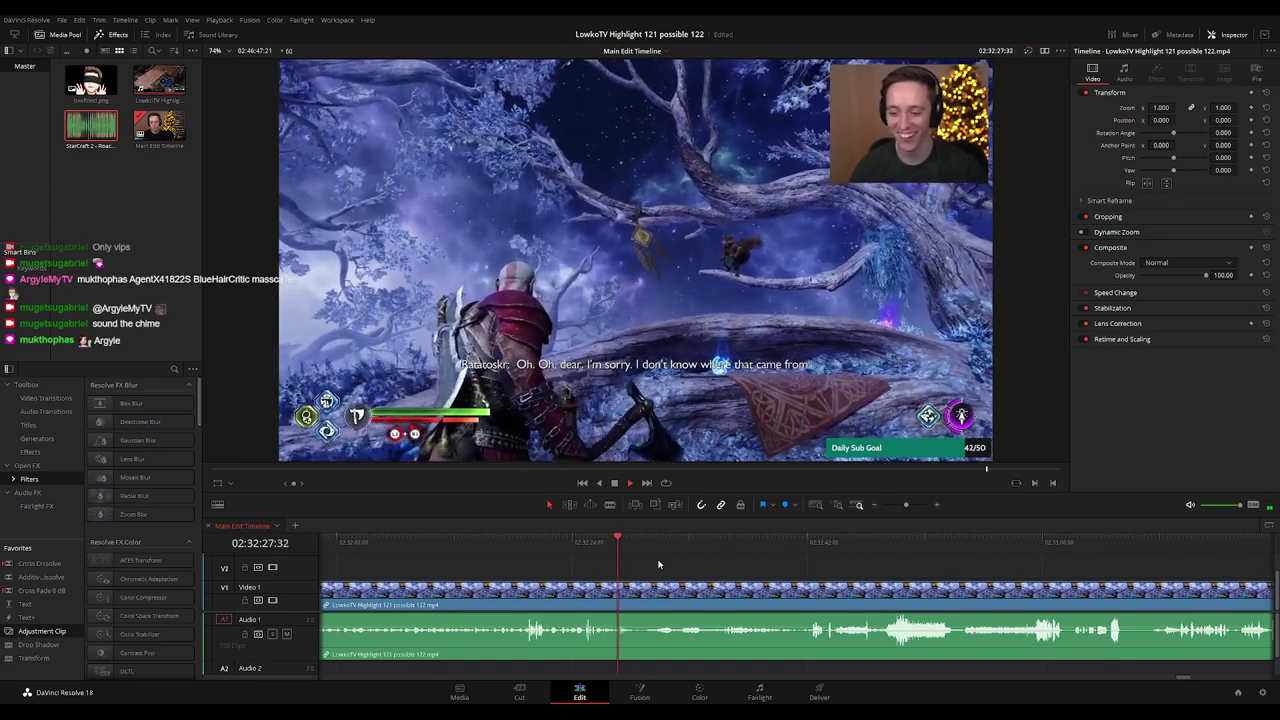
{"action": "left_click_drag", "start_coordinate": [702, 561], "coordinate": [637, 561]}
{"action": "scroll", "coordinate": [645, 561], "scroll_direction": "up", "scroll_amount": 2}
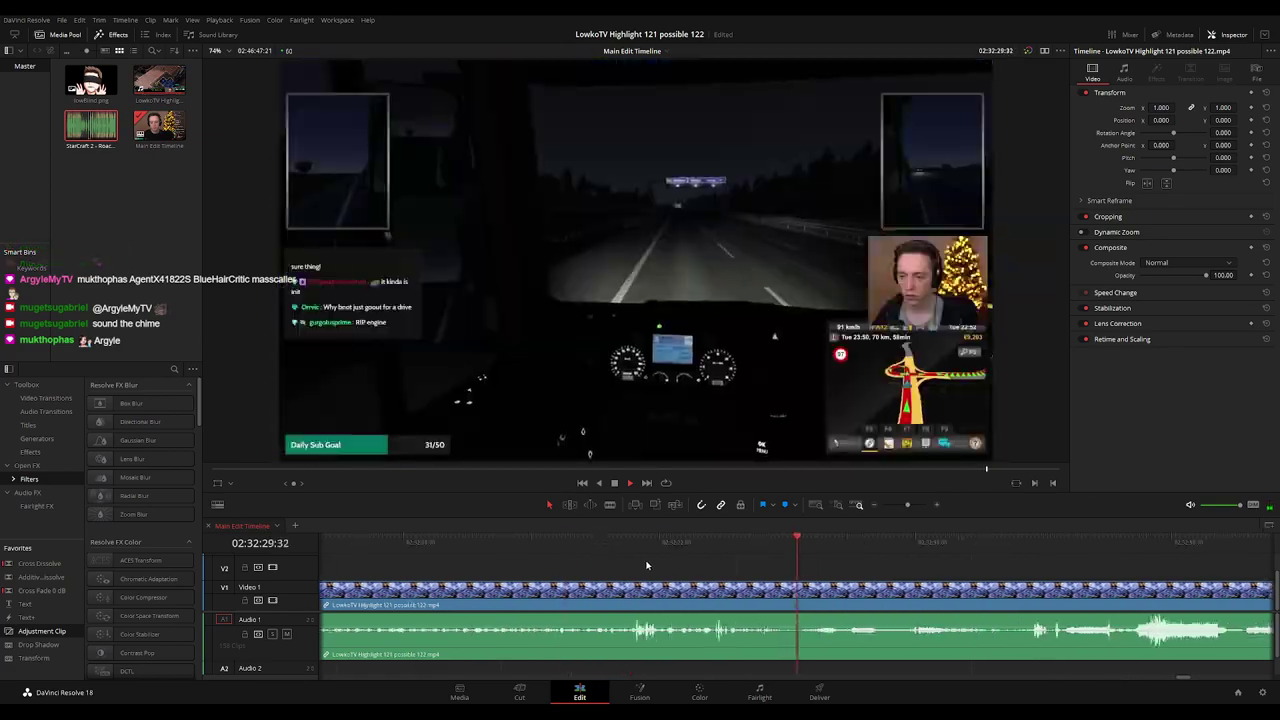
Split the footage at 02:32:29:19 and remove the brief leftover between the chime scene and the truck-driving footage.
{"action": "left_click", "coordinate": [792, 550]}
{"action": "mouse_move", "coordinate": [792, 552]}
{"action": "left_mouse_down"}
{"action": "mouse_move", "coordinate": [786, 565]}
{"action": "mouse_move", "coordinate": [796, 554]}
{"action": "left_mouse_up"}
{"action": "left_click_drag", "start_coordinate": [793, 553], "coordinate": [791, 553]}
{"action": "key", "text": "ctrl+b"}
{"action": "left_click_drag", "start_coordinate": [792, 588], "coordinate": [798, 590]}
{"action": "key", "text": "Delete"}
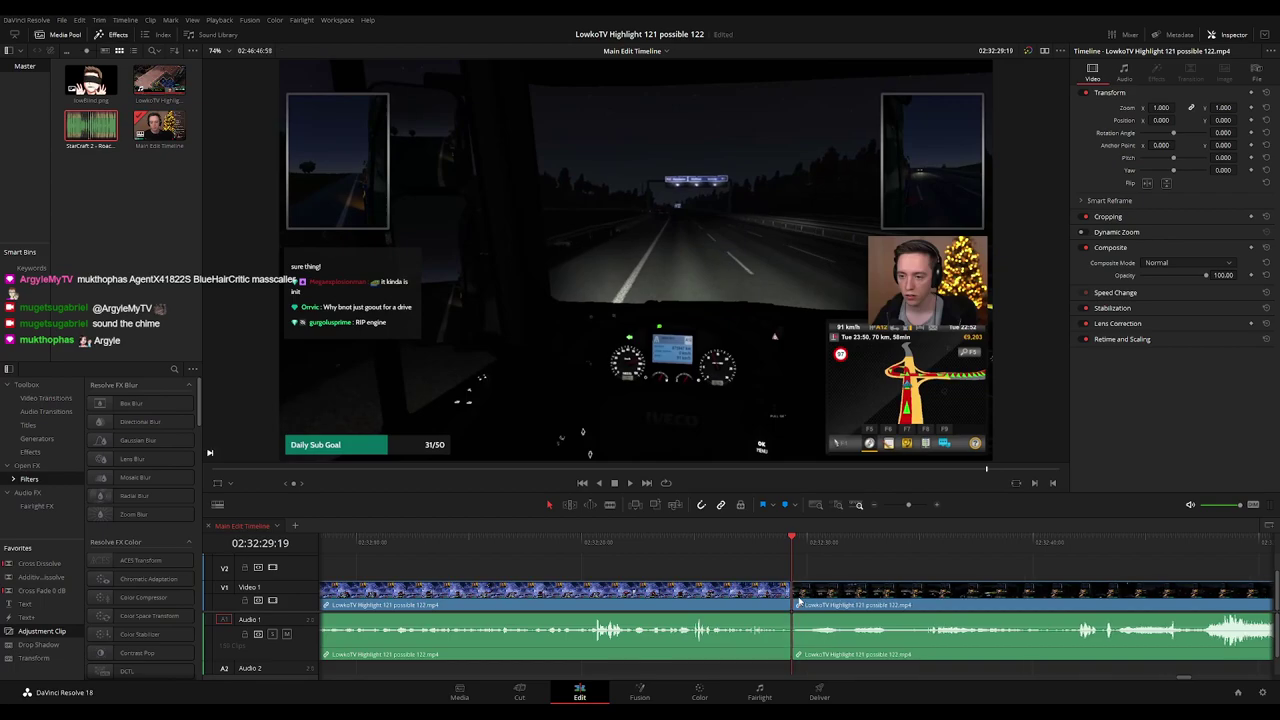
Add a transition at the 02:32:29:19 cut and mark the chime section before it yellow.
{"action": "key", "text": "space"}
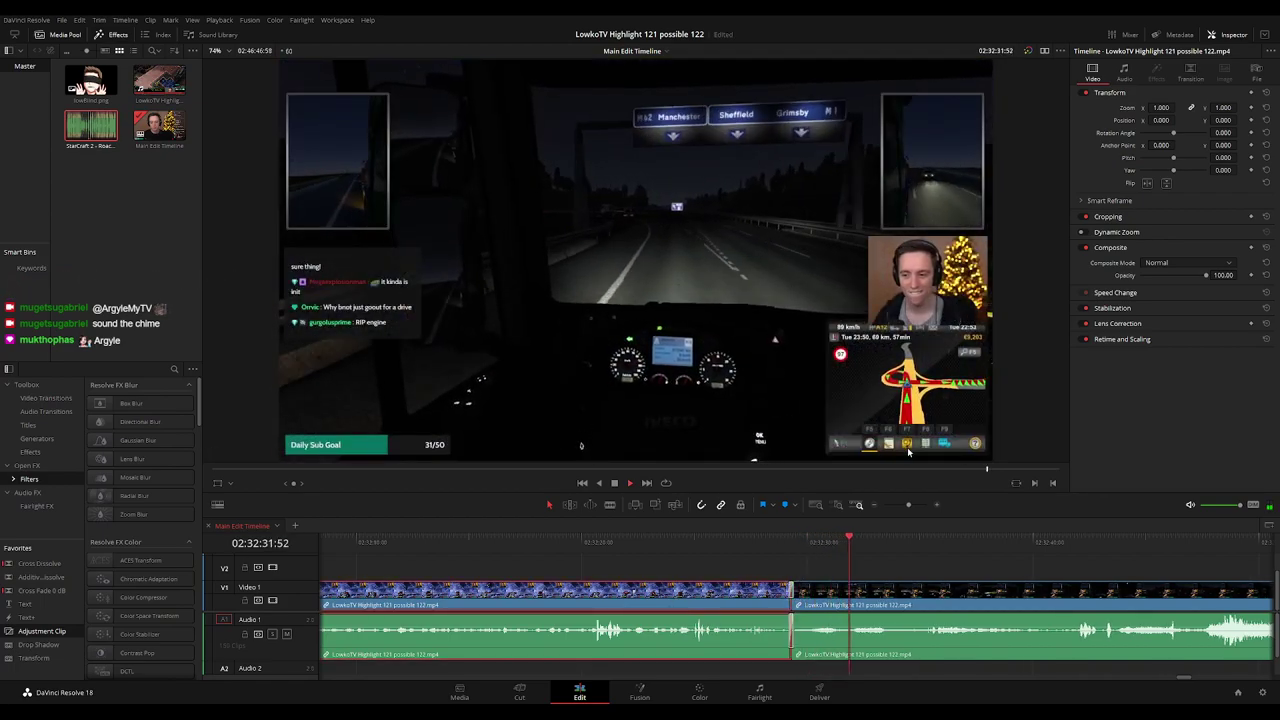
{"action": "key", "text": "y"}
{"action": "left_click", "coordinate": [941, 565]}
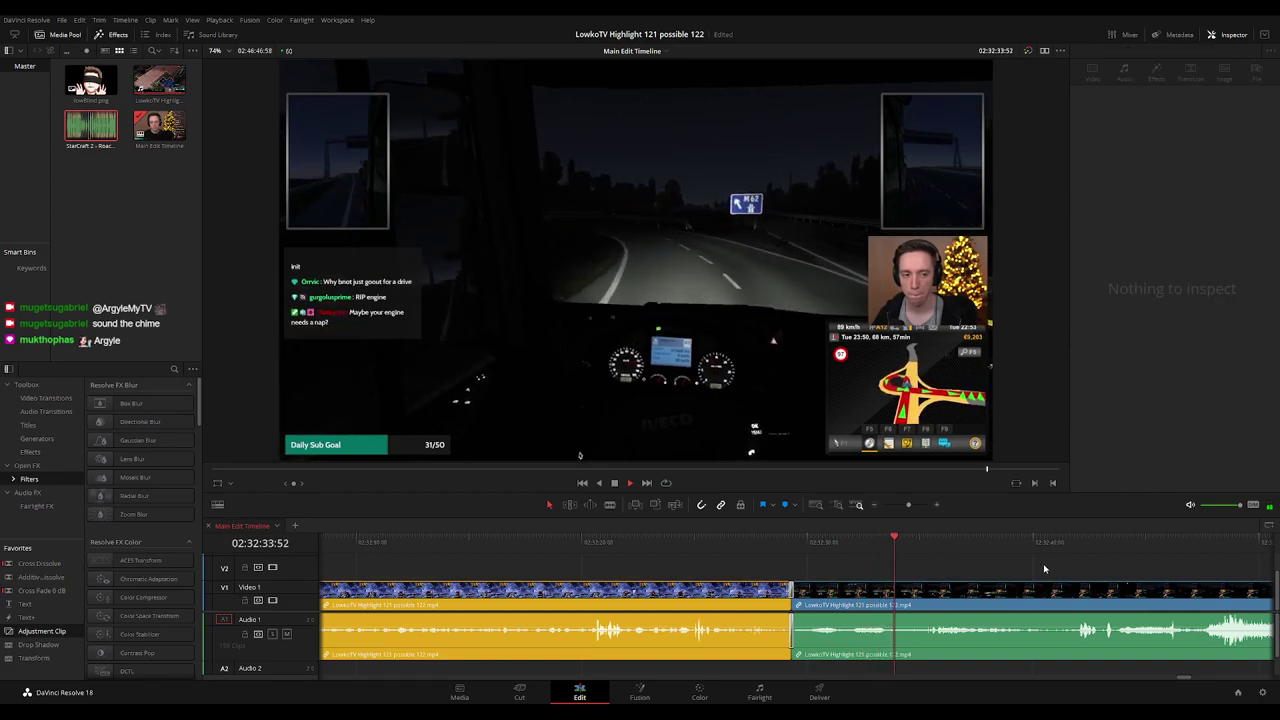
Review the truck-driving footage from the crash up to the assistance service confirmation, checking where the section should end.
{"action": "scroll", "coordinate": [809, 569], "scroll_direction": "right", "scroll_amount": 3}
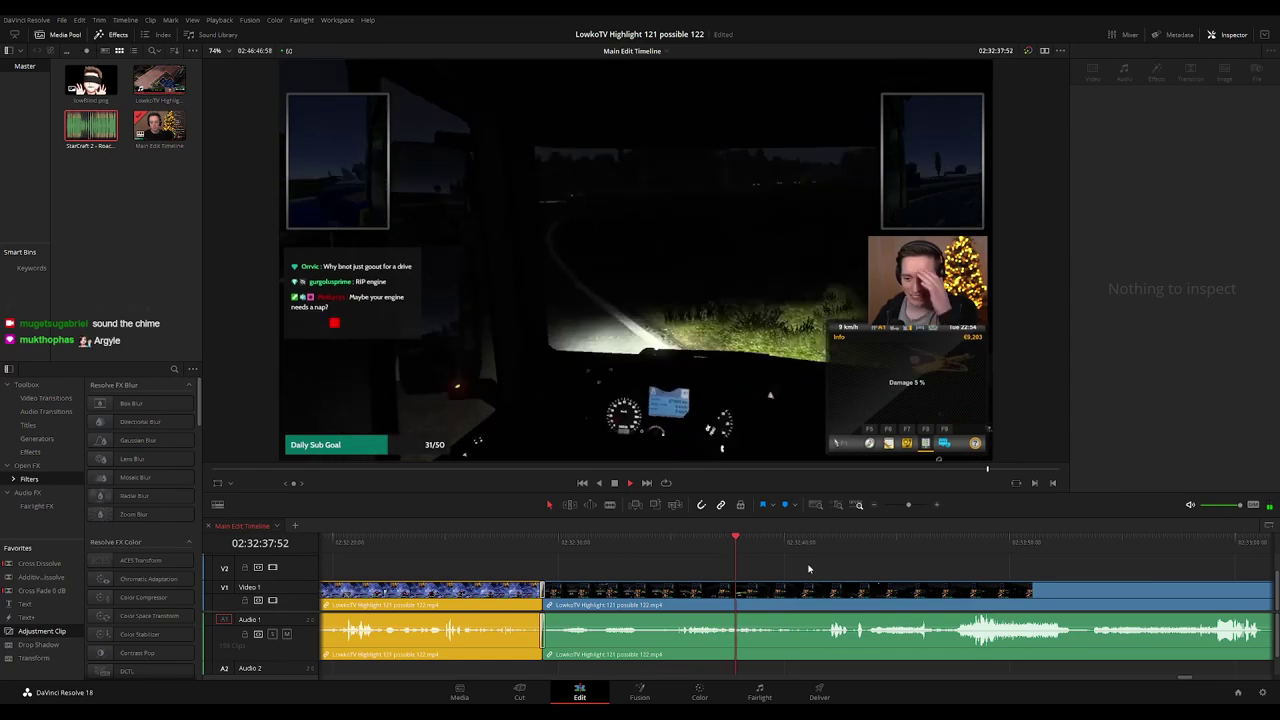
{"action": "scroll", "coordinate": [800, 568], "scroll_direction": "right", "scroll_amount": 3}
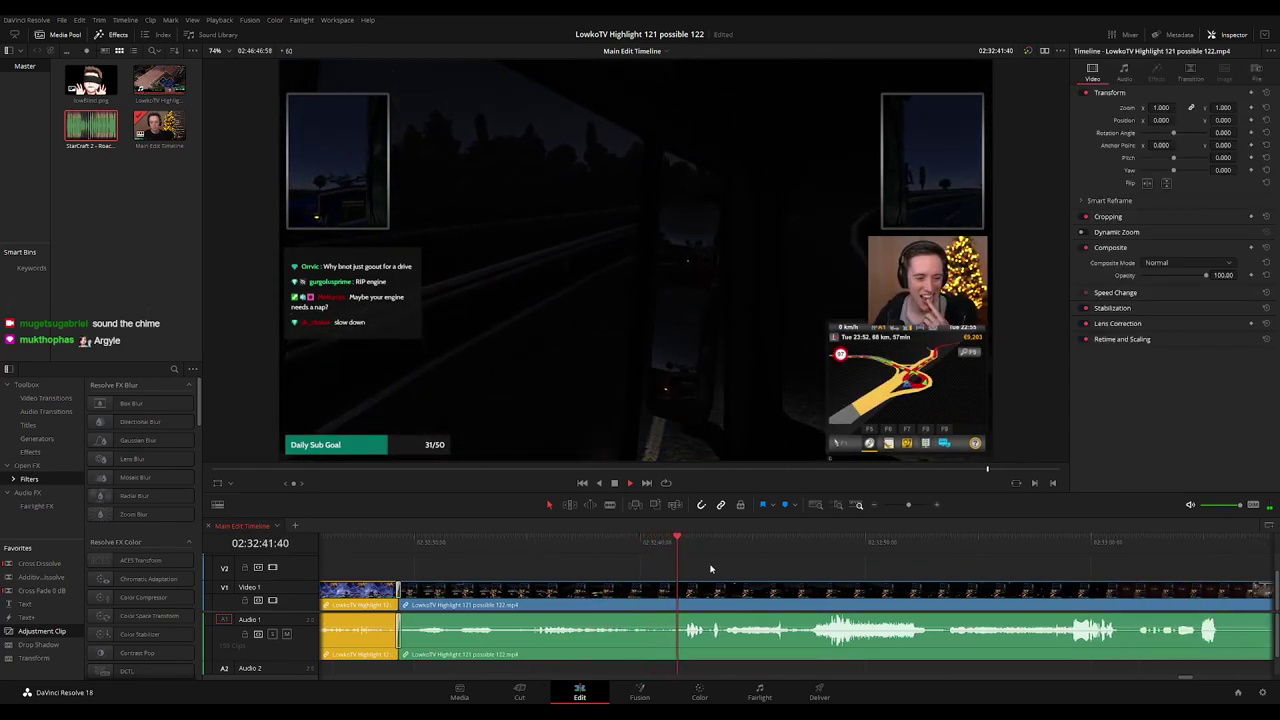
{"action": "scroll", "coordinate": [871, 568], "scroll_direction": "right", "scroll_amount": 3}
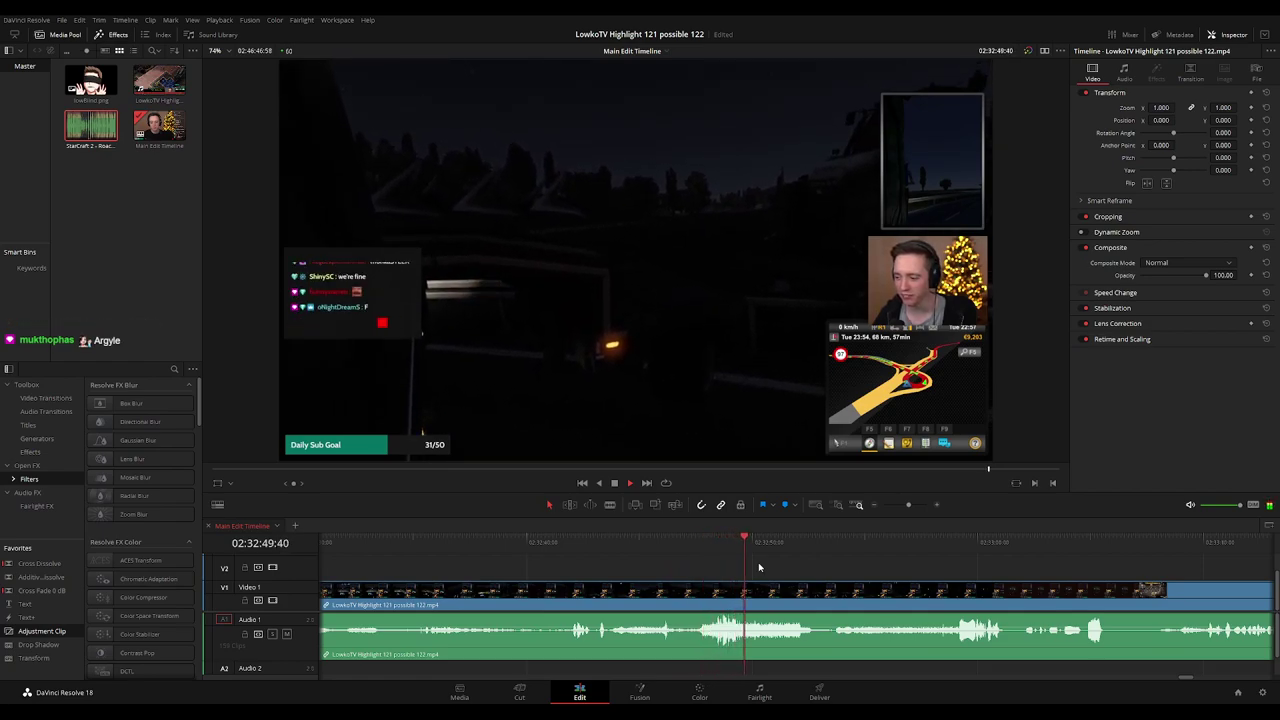
{"action": "scroll", "coordinate": [887, 566], "scroll_direction": "right", "scroll_amount": 2}
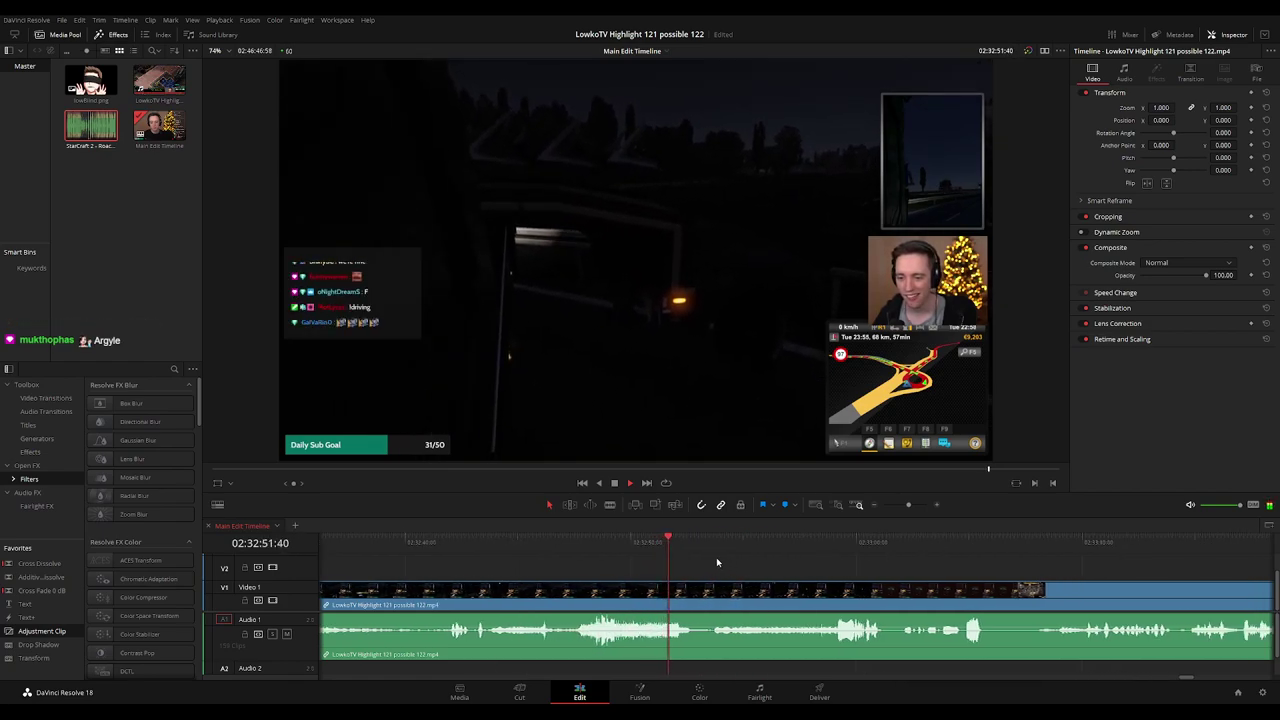
{"action": "left_click", "coordinate": [704, 544]}
{"action": "key", "text": "ctrl+minus"}
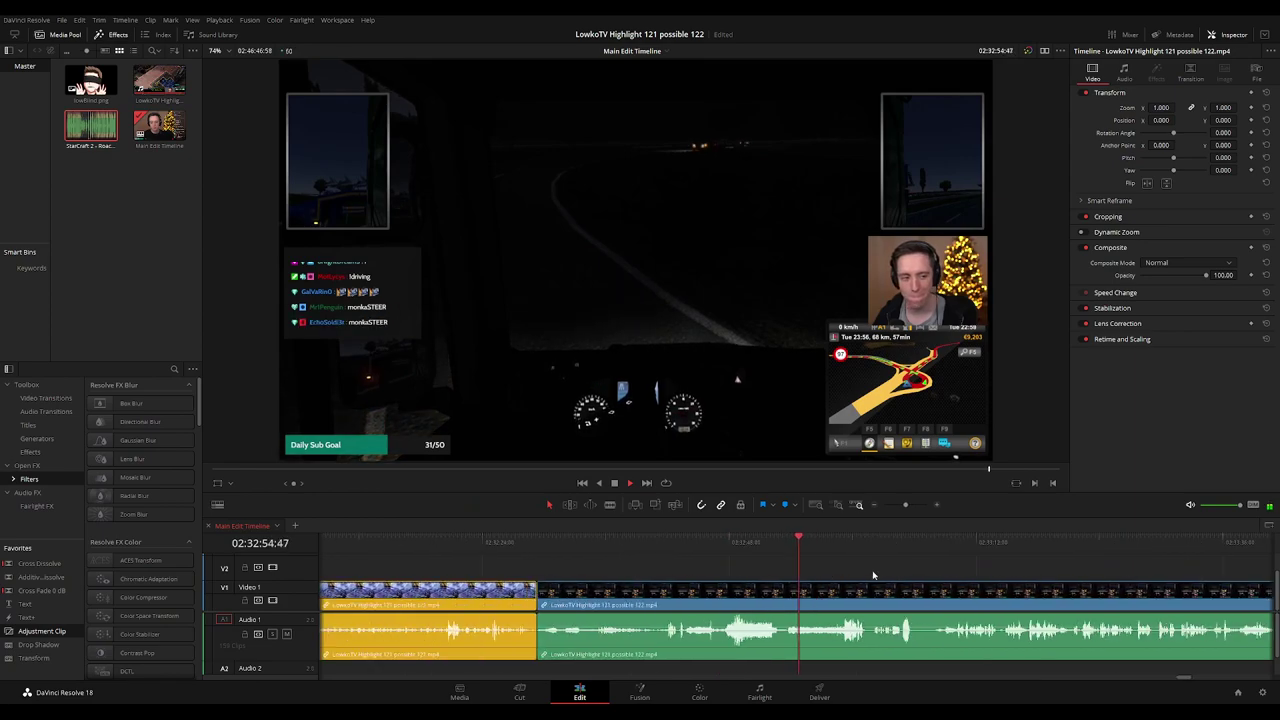
{"action": "left_click_drag", "start_coordinate": [913, 571], "coordinate": [686, 571]}
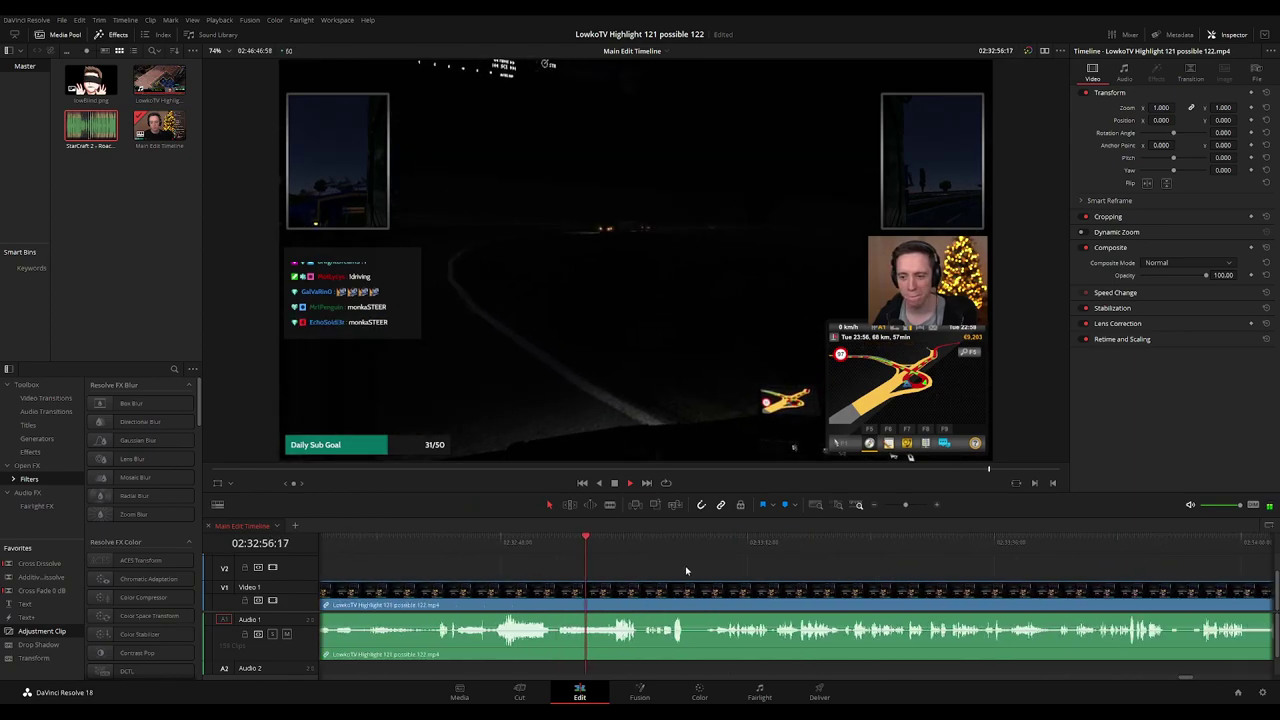
{"action": "left_click", "coordinate": [609, 548]}
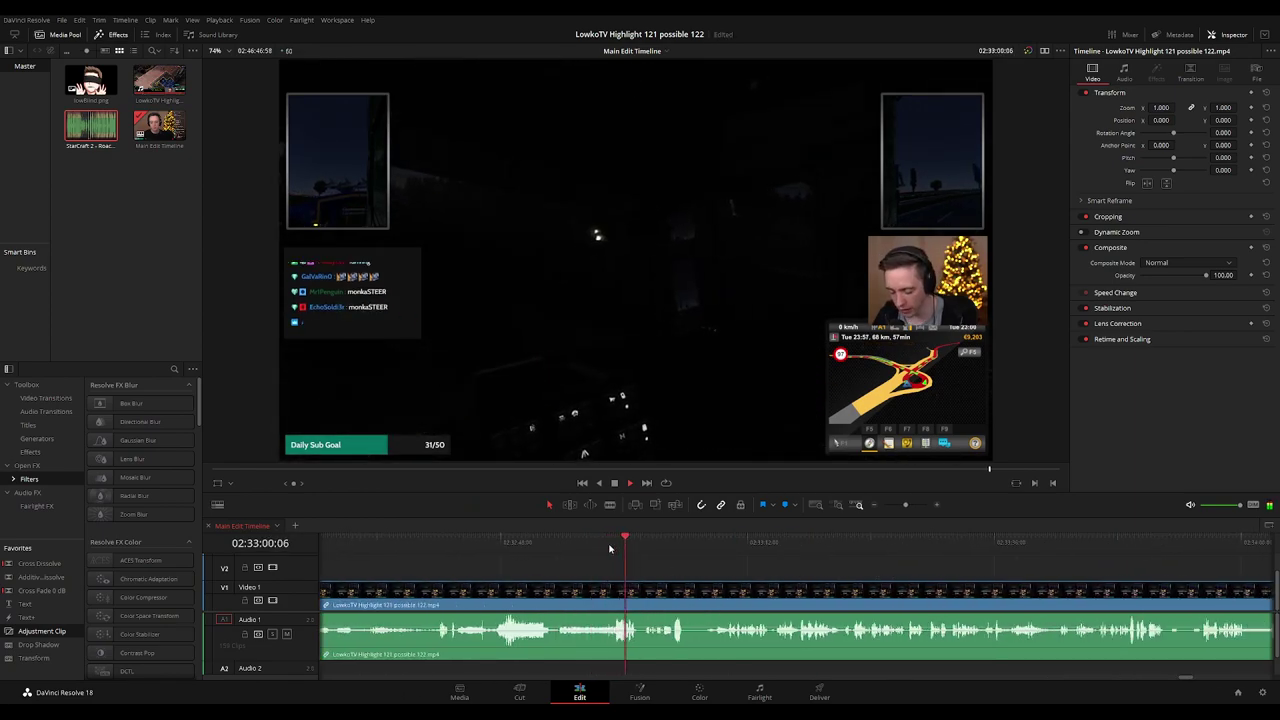
{"action": "key", "text": "ctrl+equal"}
{"action": "key", "text": "ctrl+equal"}
{"action": "scroll", "coordinate": [723, 554], "scroll_direction": "right", "scroll_amount": 2}
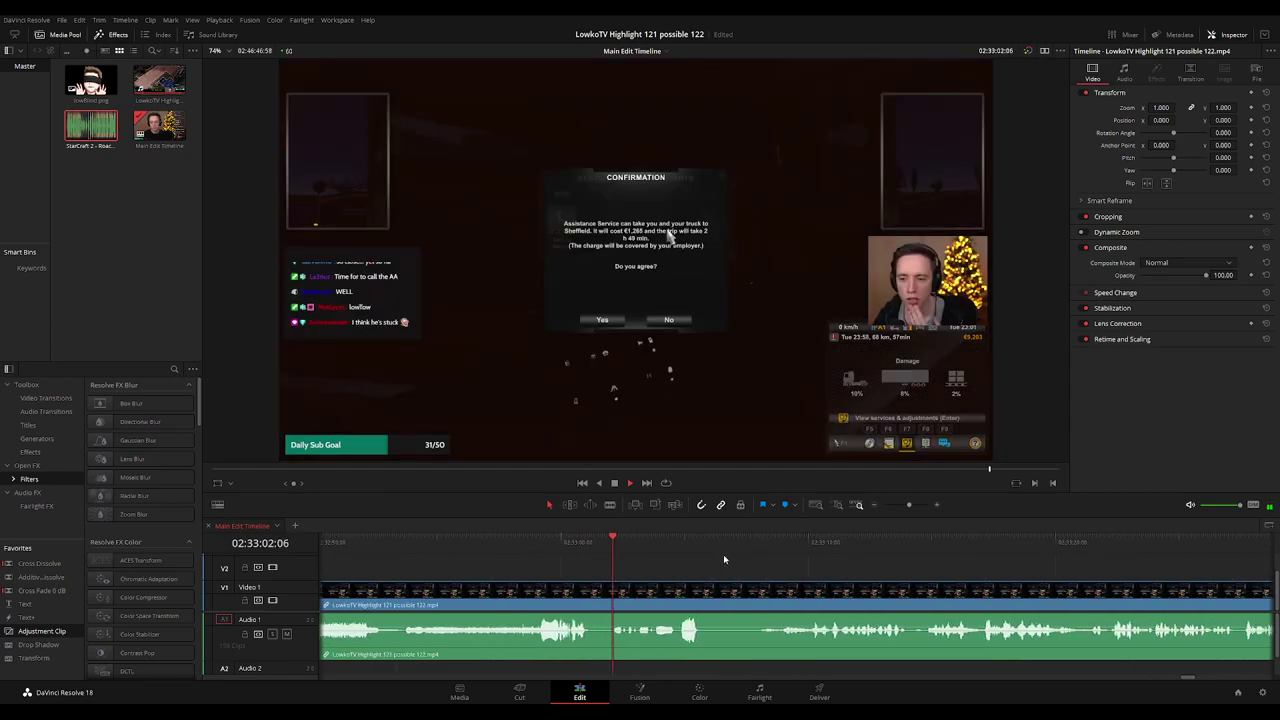
Replace about 1.3 seconds from 02:33:06:27, between the truck's assistance confirmation and the space station footage, with a transition.
{"action": "left_click_drag", "start_coordinate": [769, 563], "coordinate": [615, 545]}
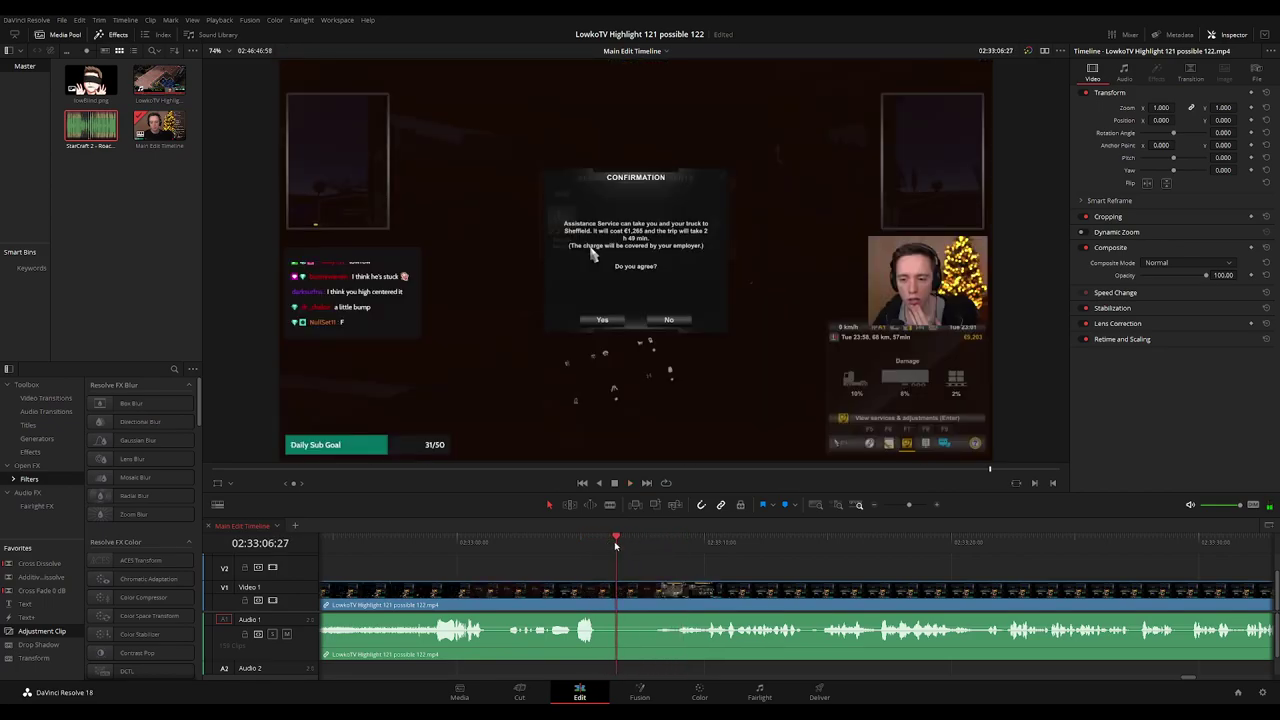
{"action": "key", "text": "b"}
{"action": "left_click", "coordinate": [617, 589]}
{"action": "left_click", "coordinate": [648, 589]}
{"action": "key", "text": "a"}
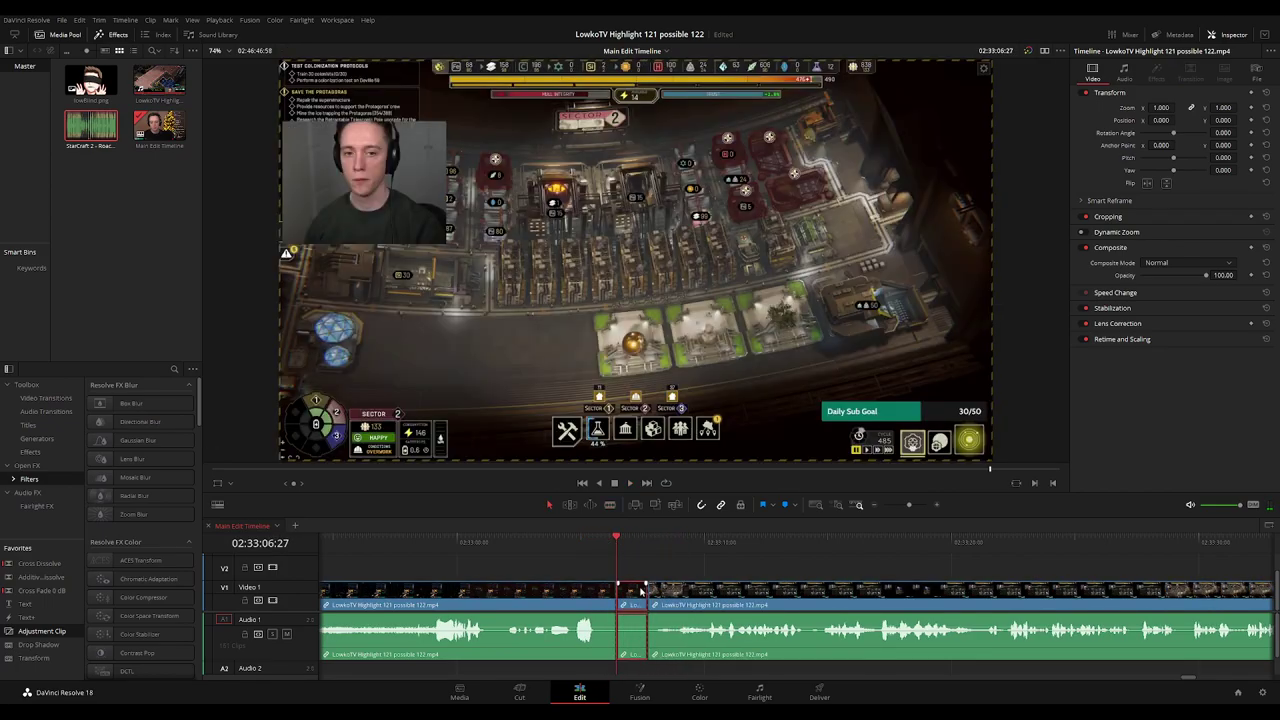
{"action": "key", "text": "BackSpace"}
{"action": "key", "text": "space"}
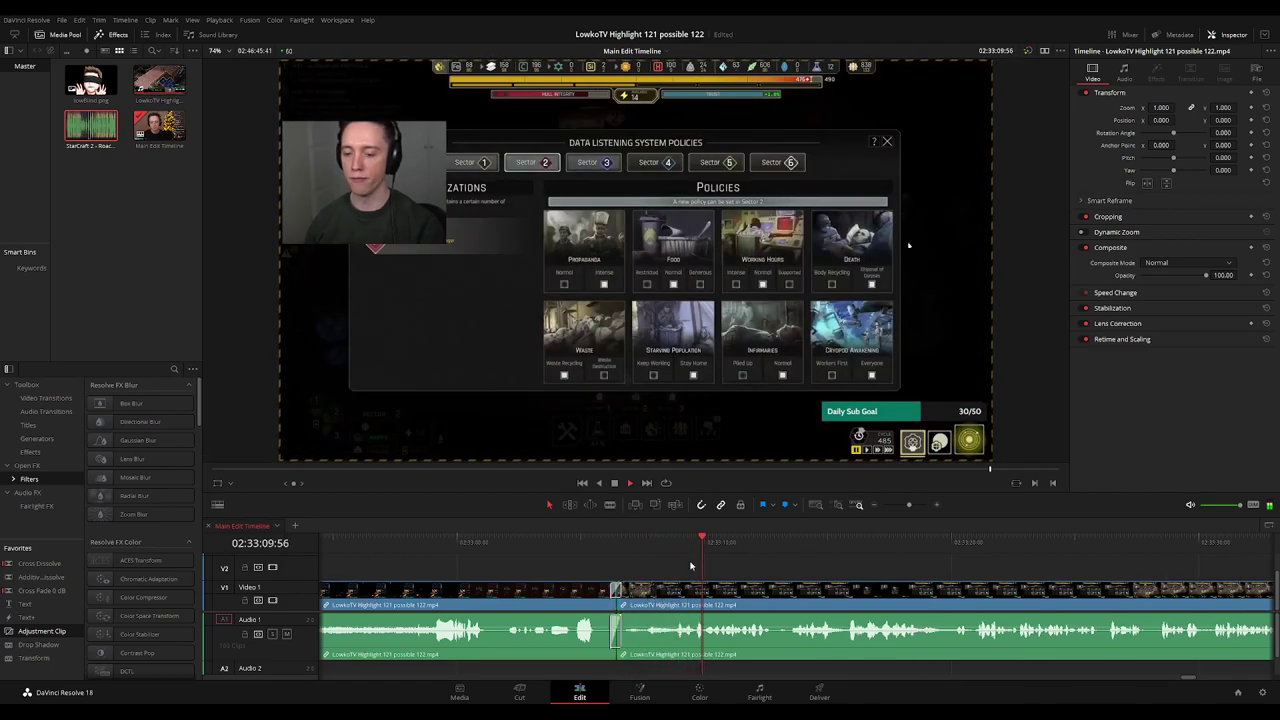
Mark the truck-driving section before the space station footage orange.
{"action": "left_click", "coordinate": [636, 543]}
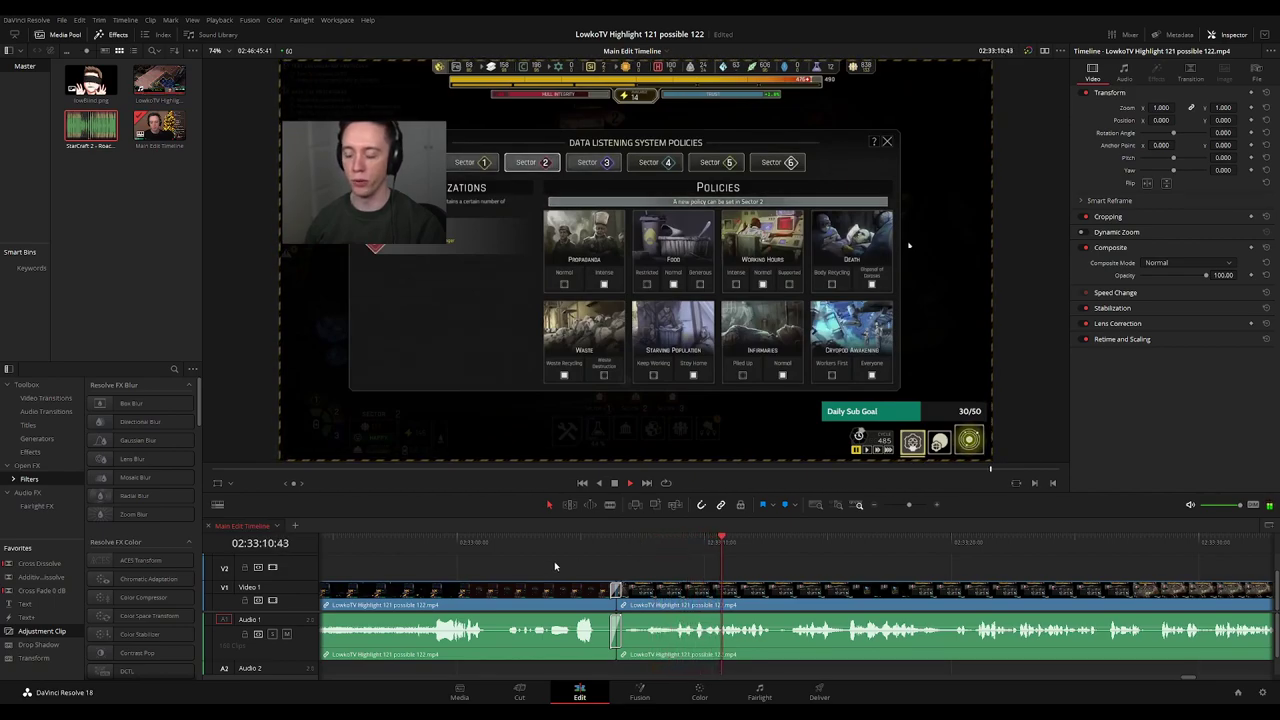
{"action": "left_click", "coordinate": [494, 593]}
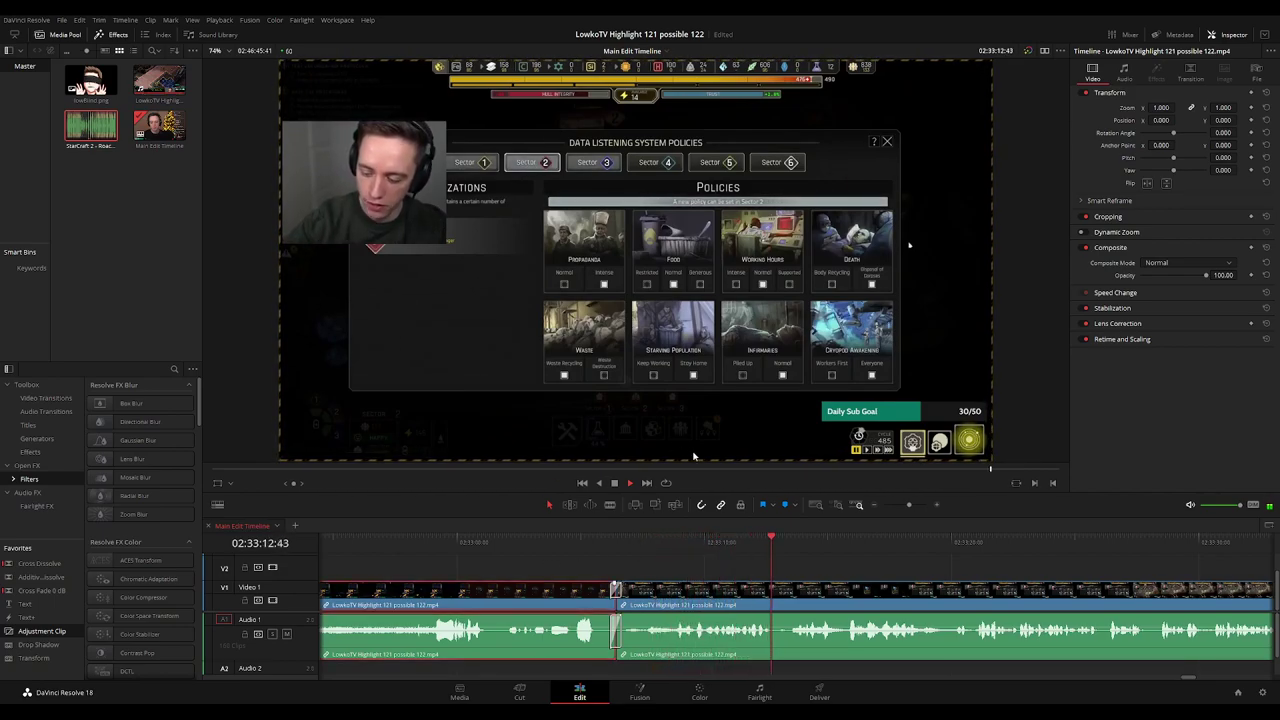
{"action": "key", "text": "1"}
{"action": "left_click", "coordinate": [880, 563]}
{"action": "key", "text": "Delete"}
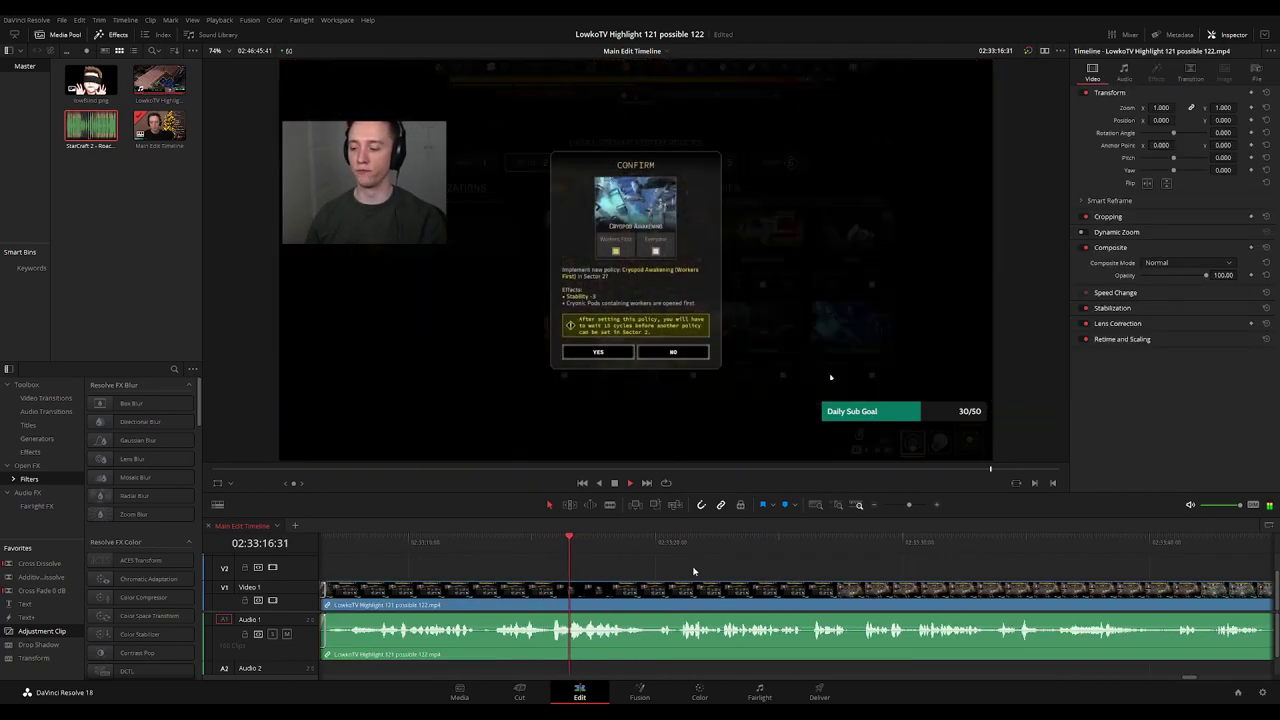
Review the space station footage from the sector policies screen through the sector 1 and 2 overviews, looking for dull parts to cut.
{"action": "scroll", "coordinate": [740, 563], "scroll_direction": "right", "scroll_amount": 2}
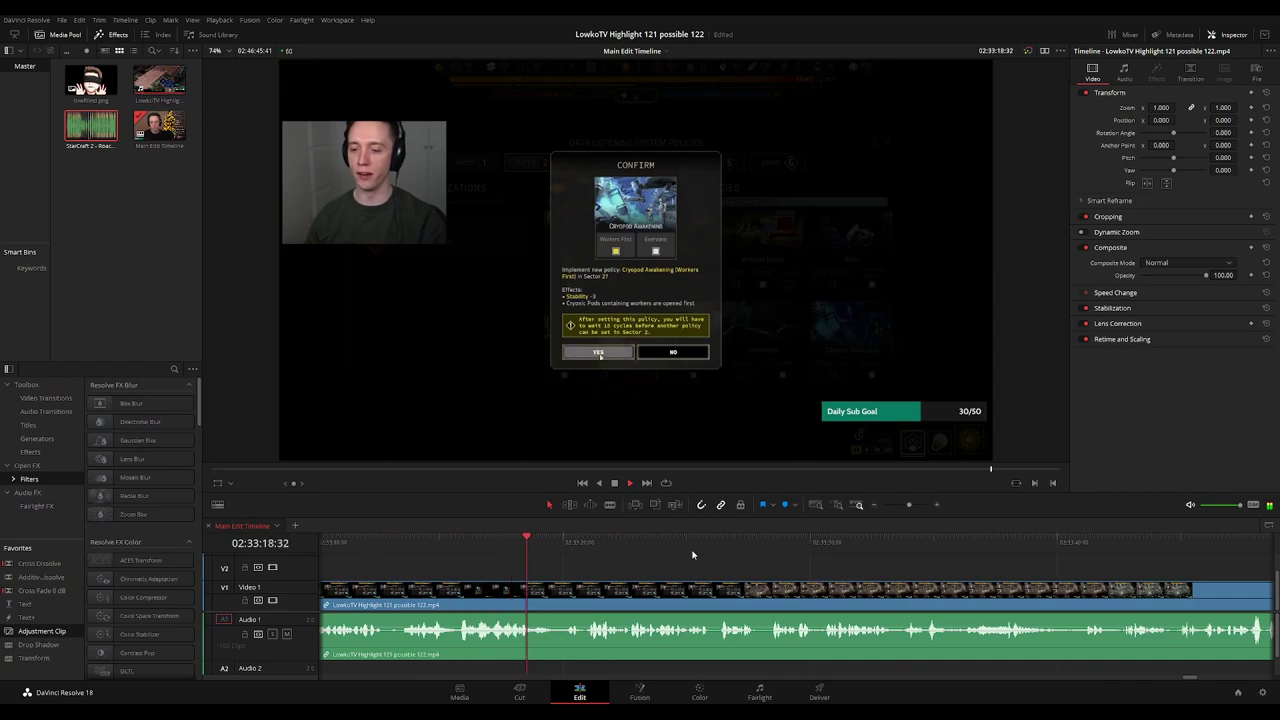
{"action": "scroll", "coordinate": [626, 560], "scroll_direction": "right", "scroll_amount": 2}
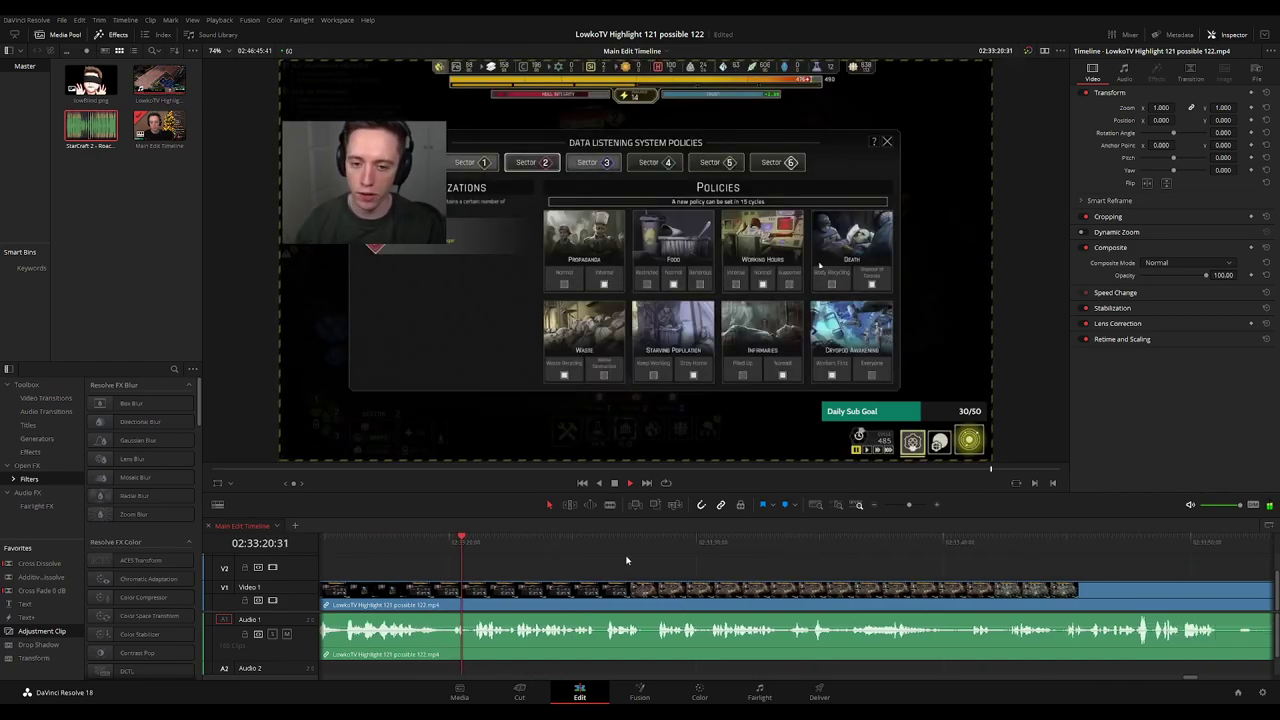
{"action": "scroll", "coordinate": [626, 560], "scroll_direction": "right", "scroll_amount": 1}
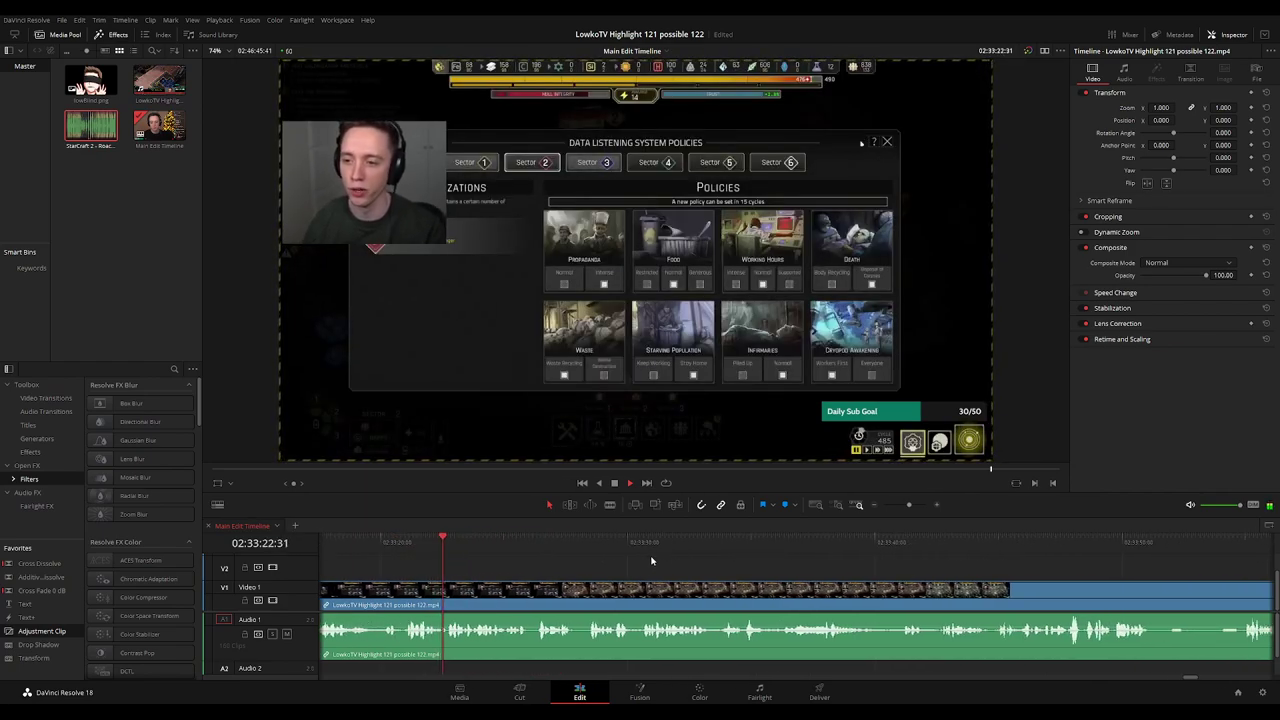
{"action": "scroll", "coordinate": [655, 565], "scroll_direction": "left", "scroll_amount": 7}
{"action": "scroll", "coordinate": [985, 575], "scroll_direction": "up", "scroll_amount": 6}
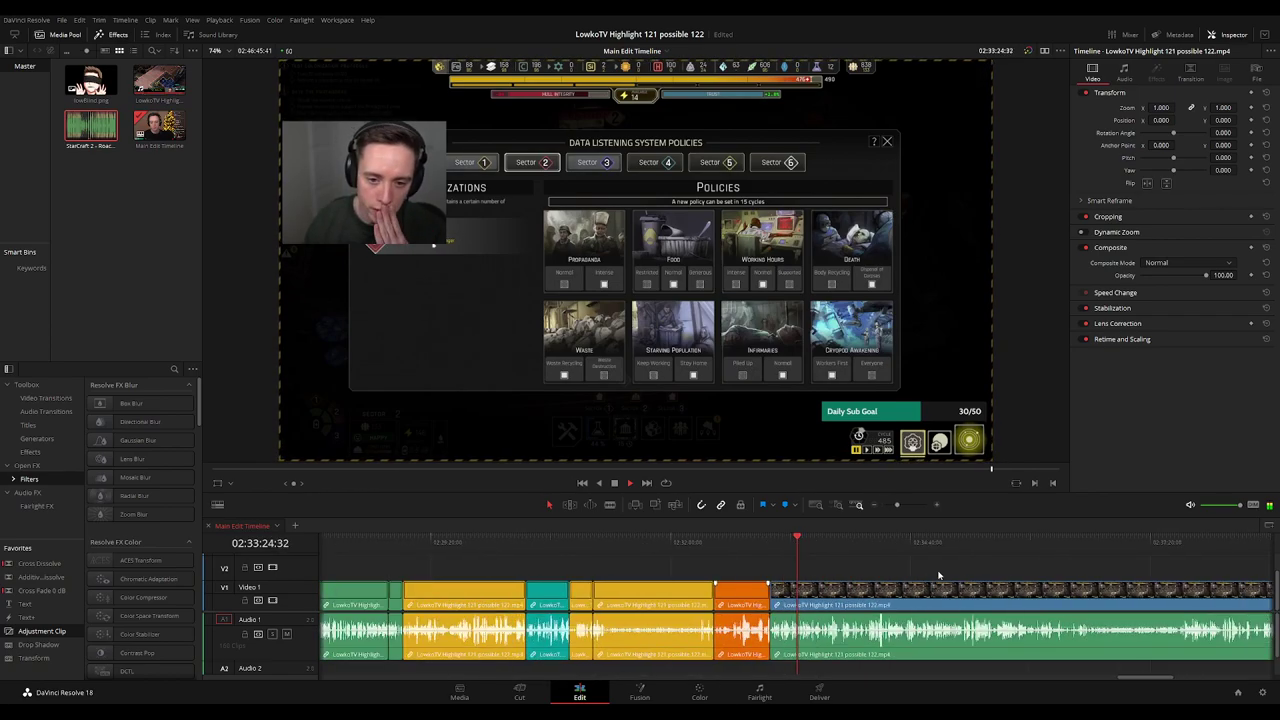
{"action": "scroll", "coordinate": [800, 570], "scroll_direction": "right", "scroll_amount": 4}
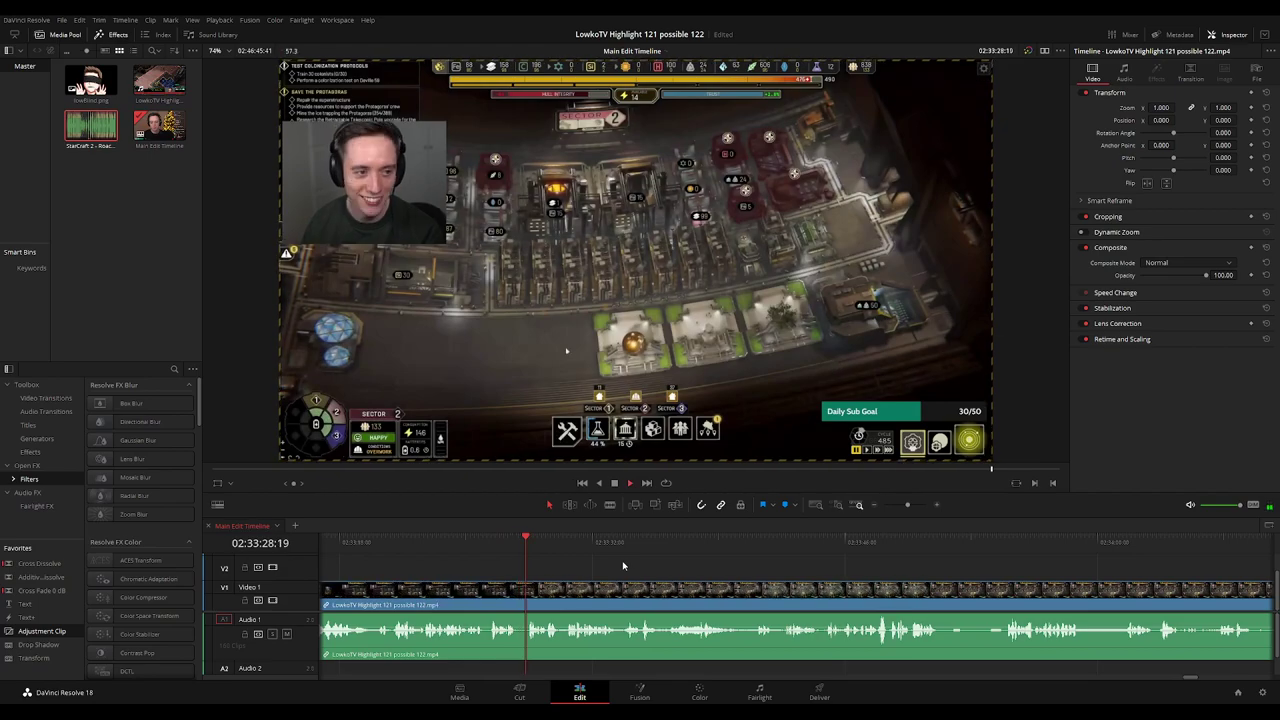
{"action": "scroll", "coordinate": [623, 566], "scroll_direction": "right", "scroll_amount": 2}
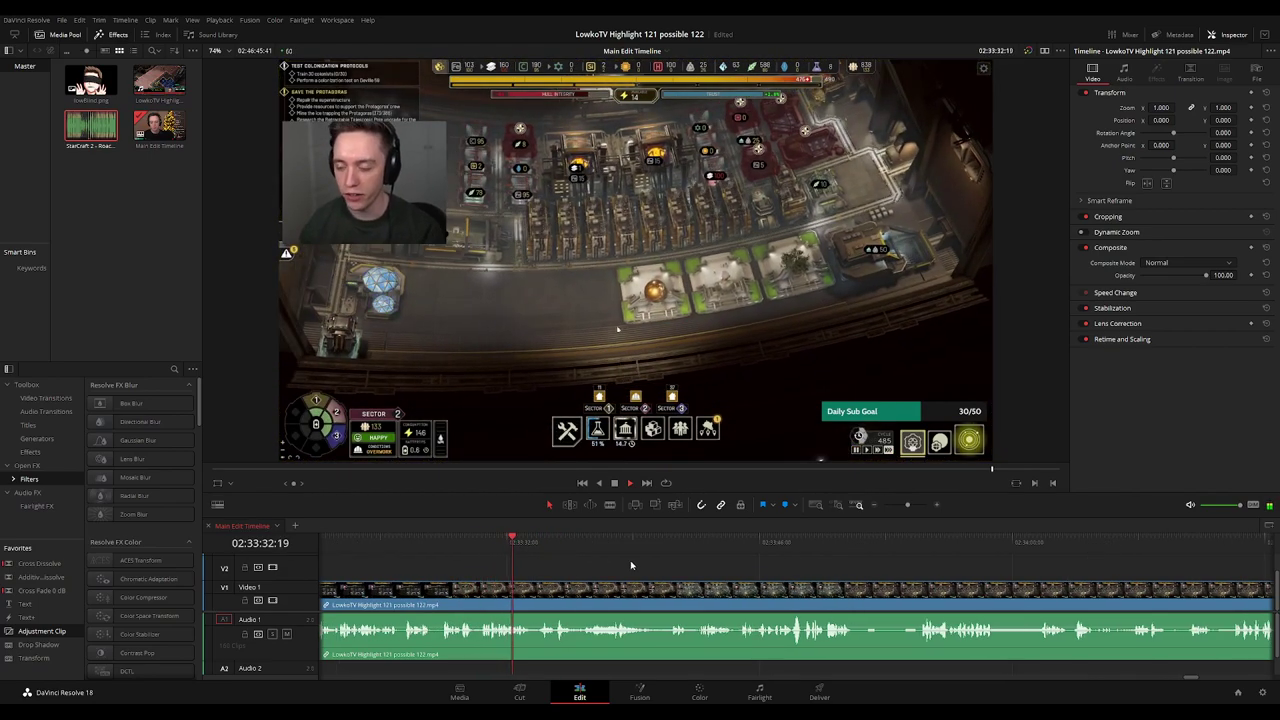
{"action": "scroll", "coordinate": [624, 562], "scroll_direction": "right", "scroll_amount": 2}
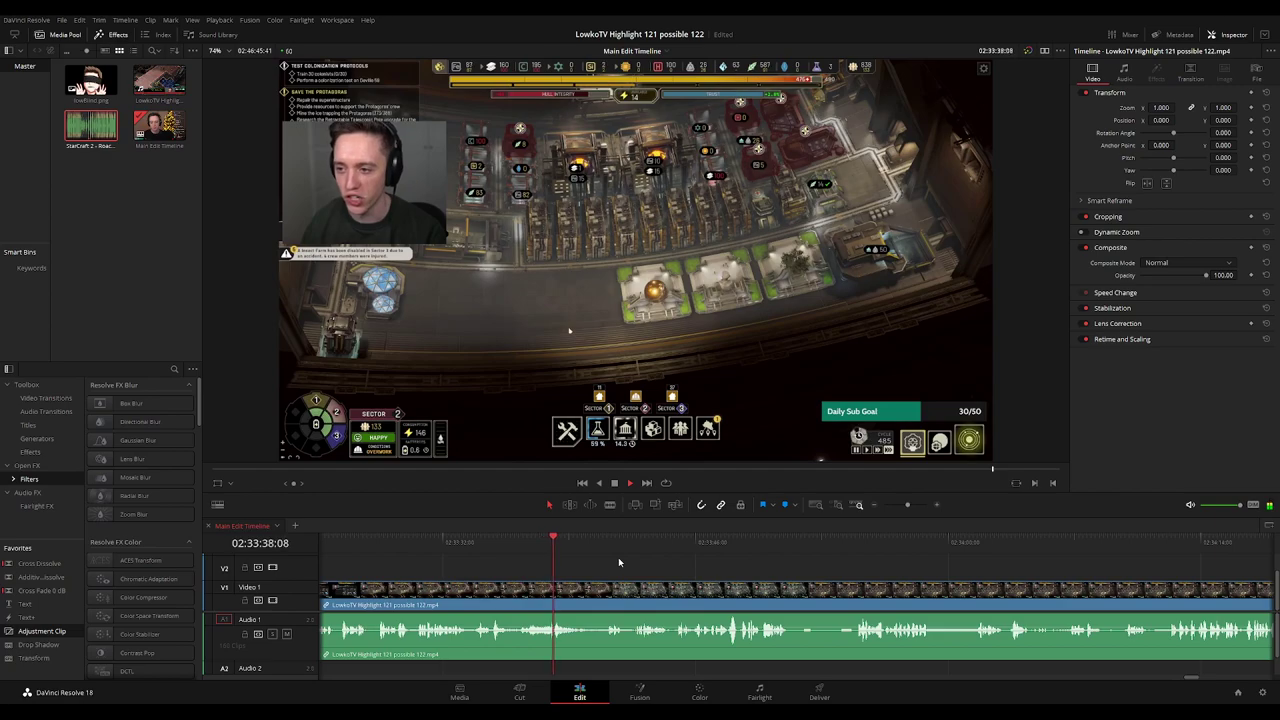
{"action": "scroll", "coordinate": [737, 568], "scroll_direction": "left", "scroll_amount": 3}
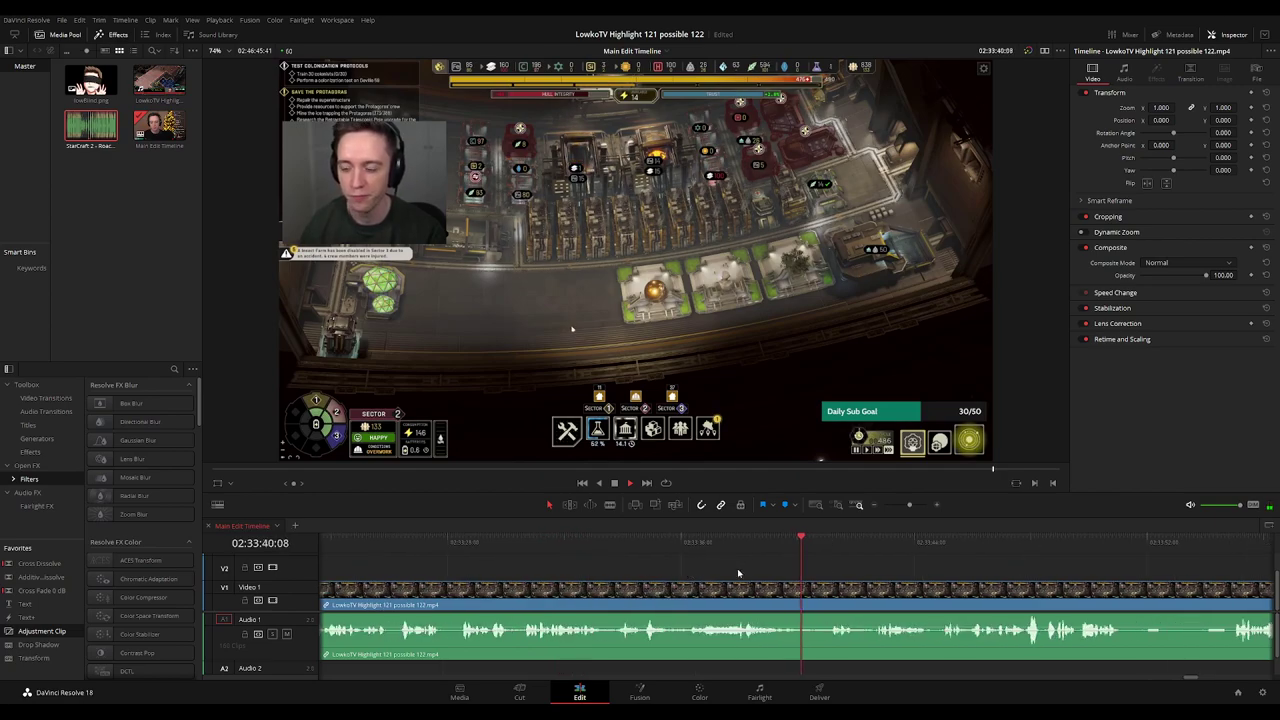
{"action": "scroll", "coordinate": [720, 568], "scroll_direction": "right", "scroll_amount": 3}
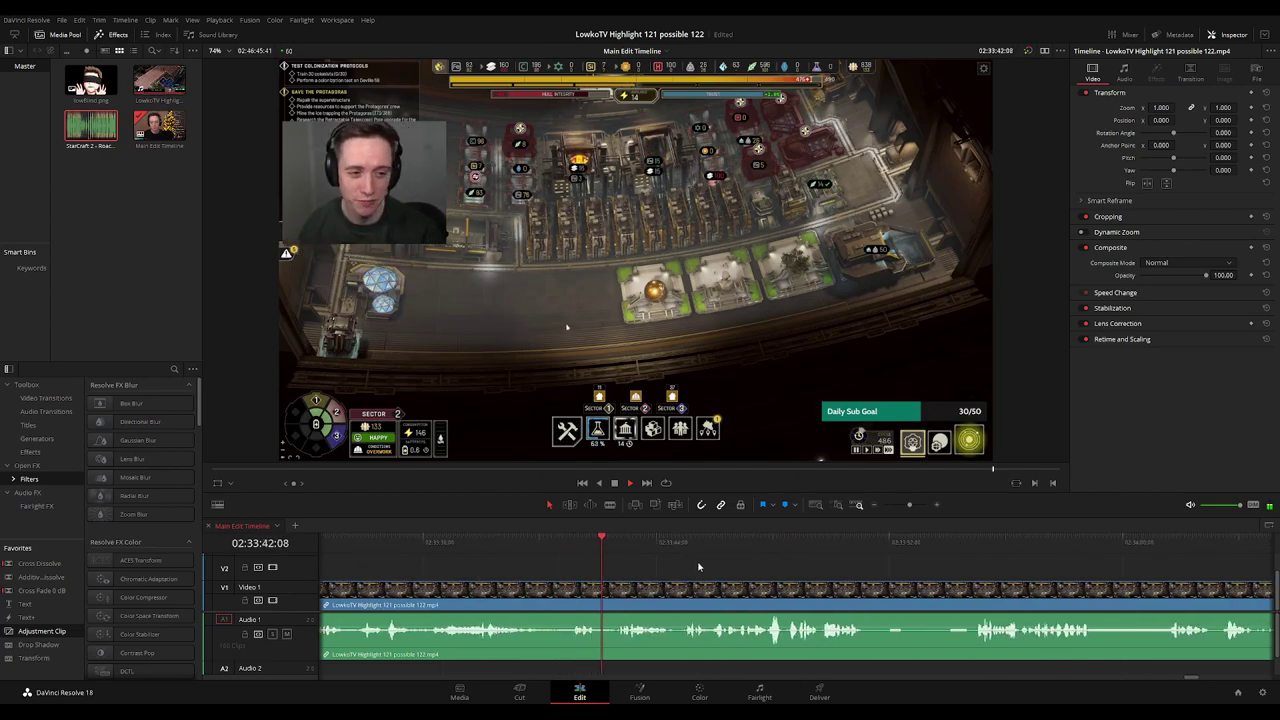
{"action": "scroll", "coordinate": [563, 568], "scroll_direction": "right", "scroll_amount": 3}
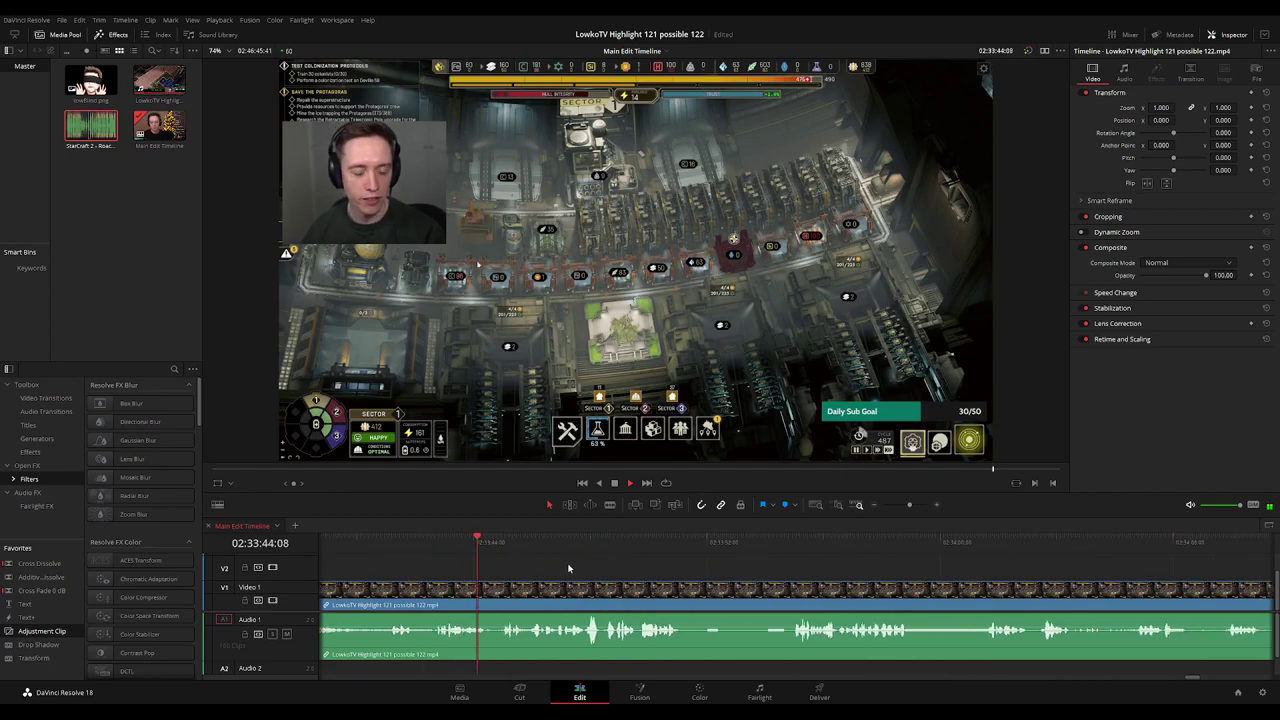
{"action": "scroll", "coordinate": [561, 558], "scroll_direction": "right", "scroll_amount": 1}
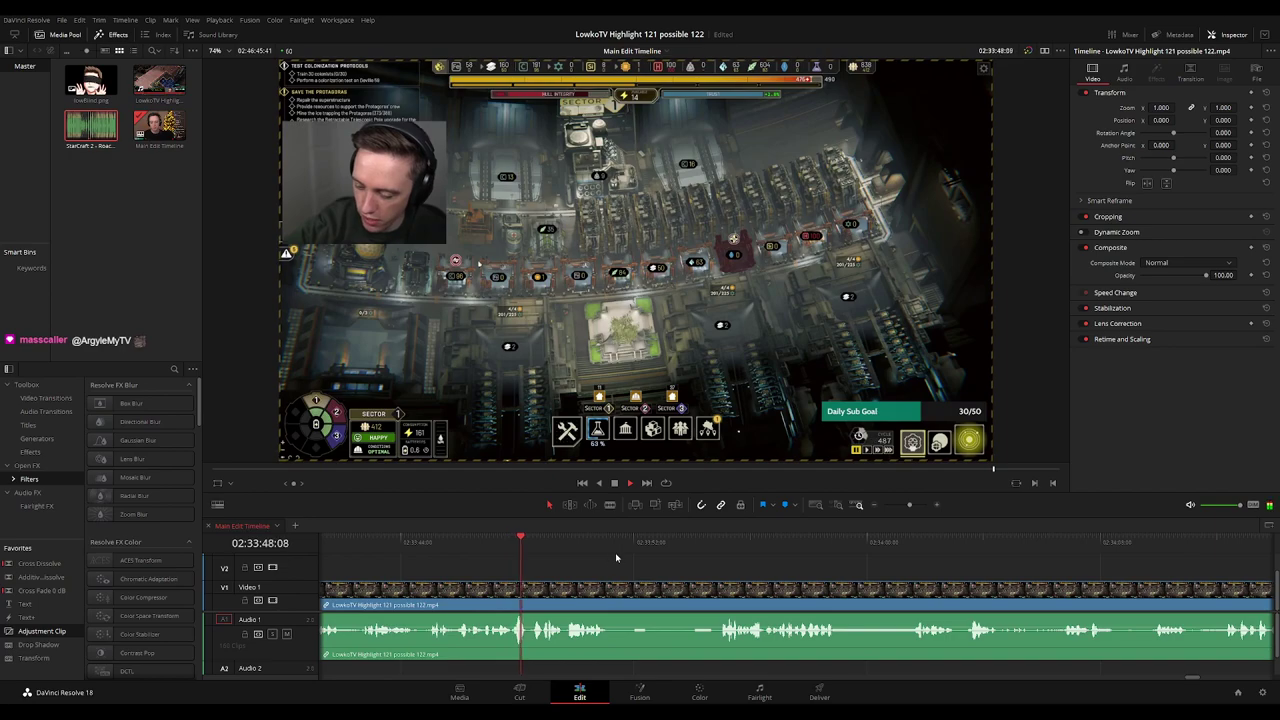
{"action": "scroll", "coordinate": [618, 564], "scroll_direction": "right", "scroll_amount": 1}
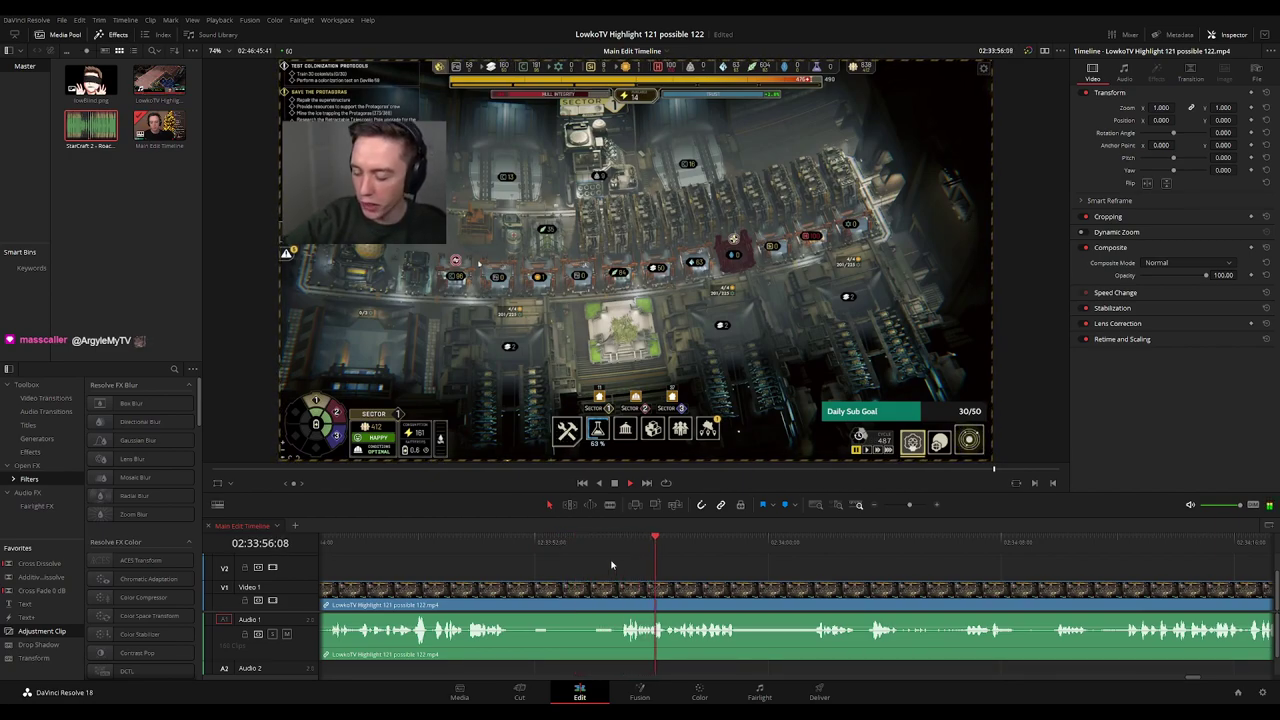
{"action": "scroll", "coordinate": [789, 572], "scroll_direction": "right", "scroll_amount": 1}
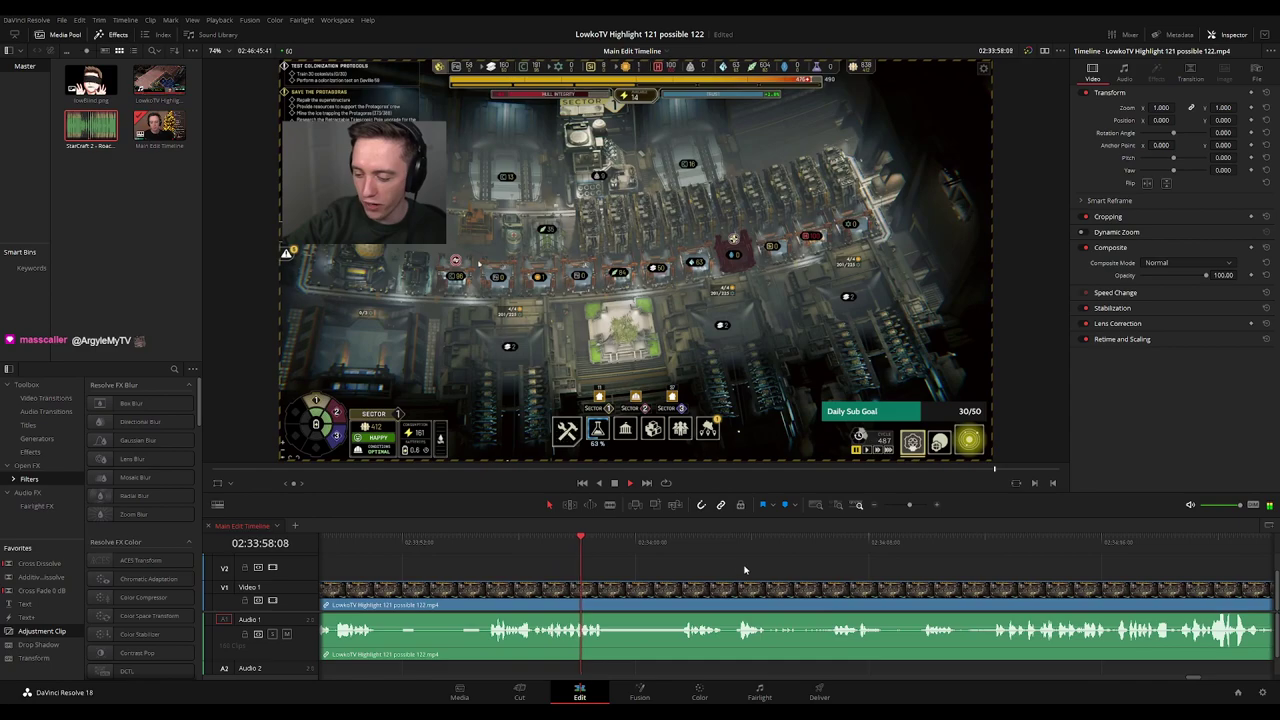
{"action": "scroll", "coordinate": [744, 570], "scroll_direction": "right", "scroll_amount": 1}
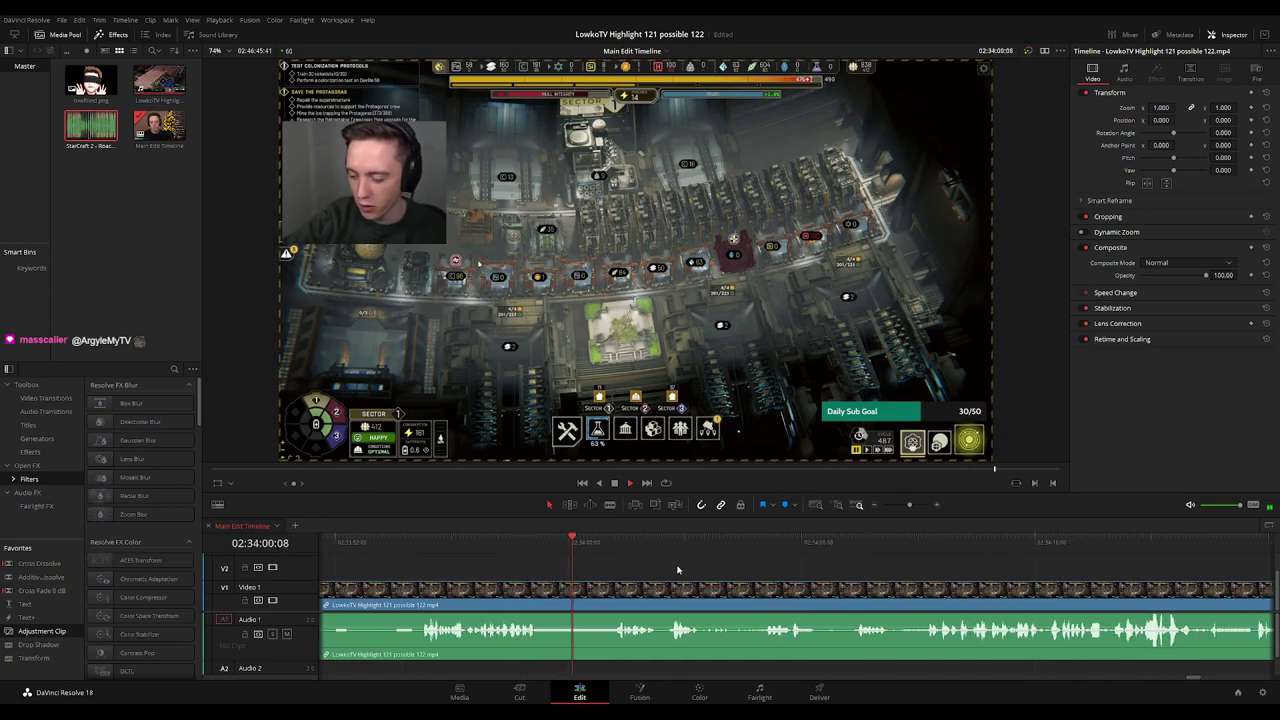
{"action": "left_click_drag", "start_coordinate": [677, 569], "coordinate": [544, 569]}
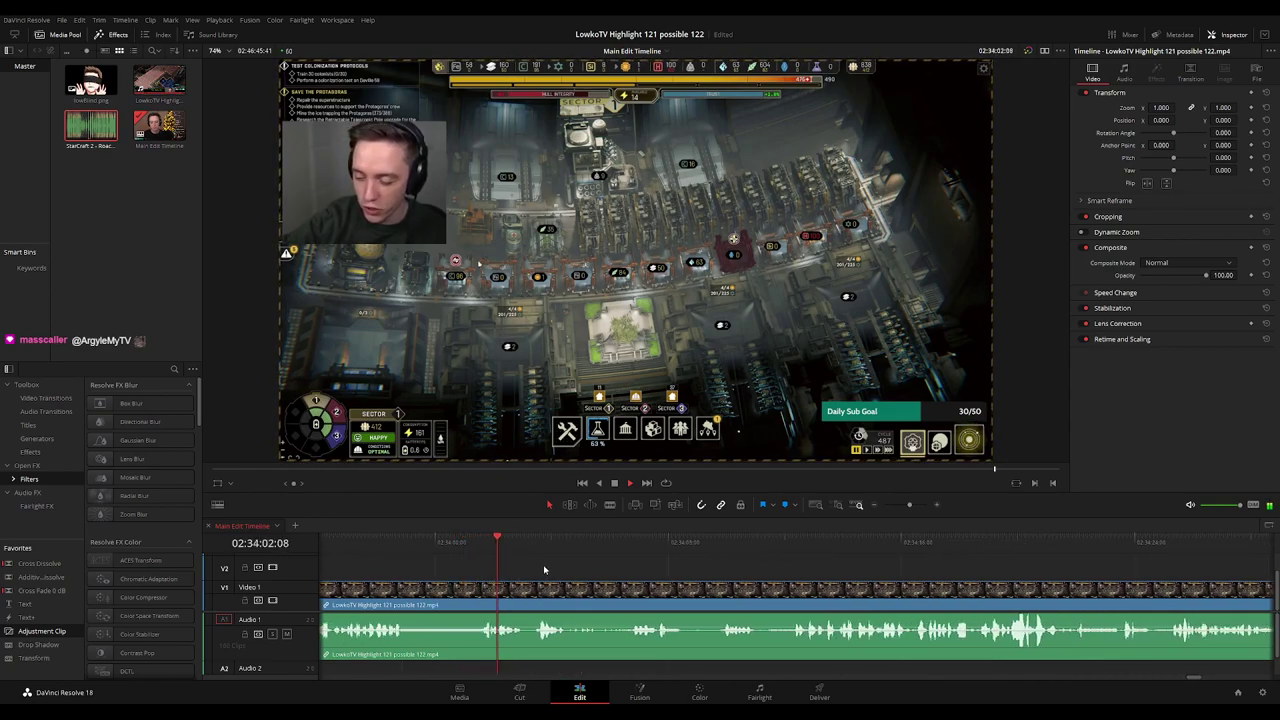
{"action": "scroll", "coordinate": [640, 570], "scroll_direction": "right", "scroll_amount": 1}
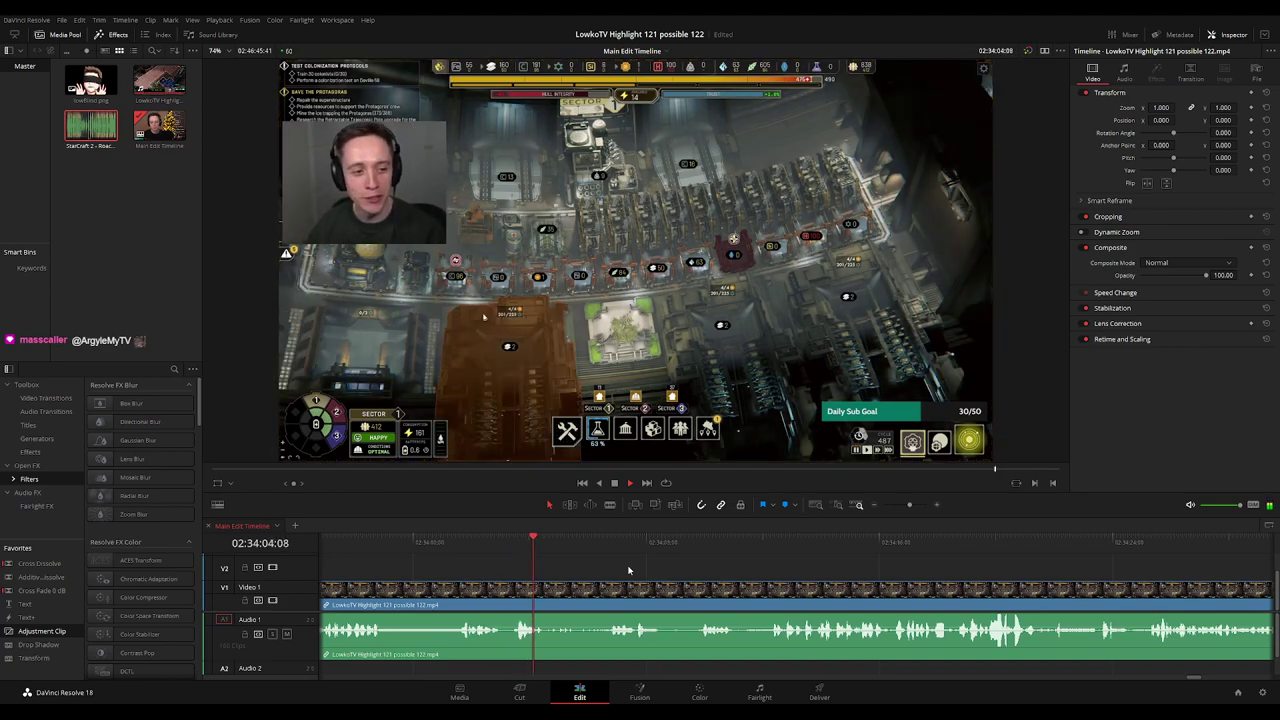
{"action": "scroll", "coordinate": [628, 570], "scroll_direction": "right", "scroll_amount": 1}
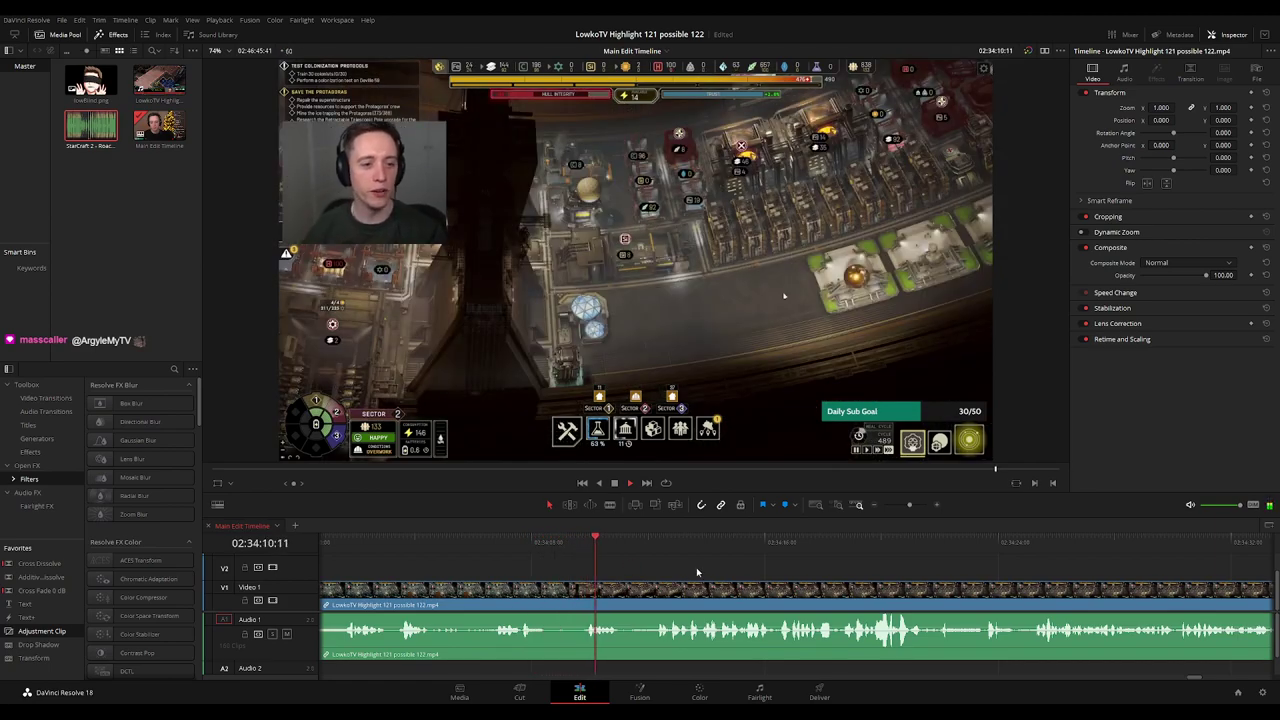
Cut out about one second ending at 02:34:12, where the space station footage returns to sector 2, and close the gap.
{"action": "scroll", "coordinate": [551, 572], "scroll_direction": "right", "scroll_amount": 1}
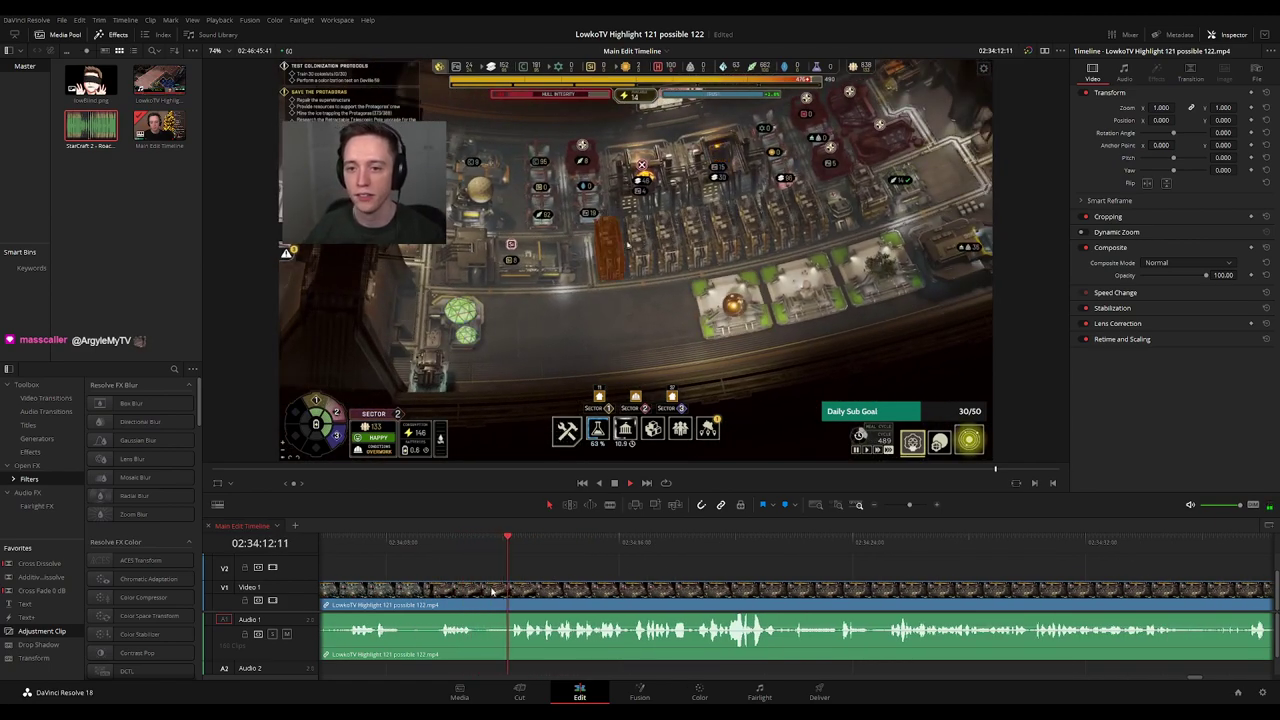
{"action": "left_click", "coordinate": [482, 593]}
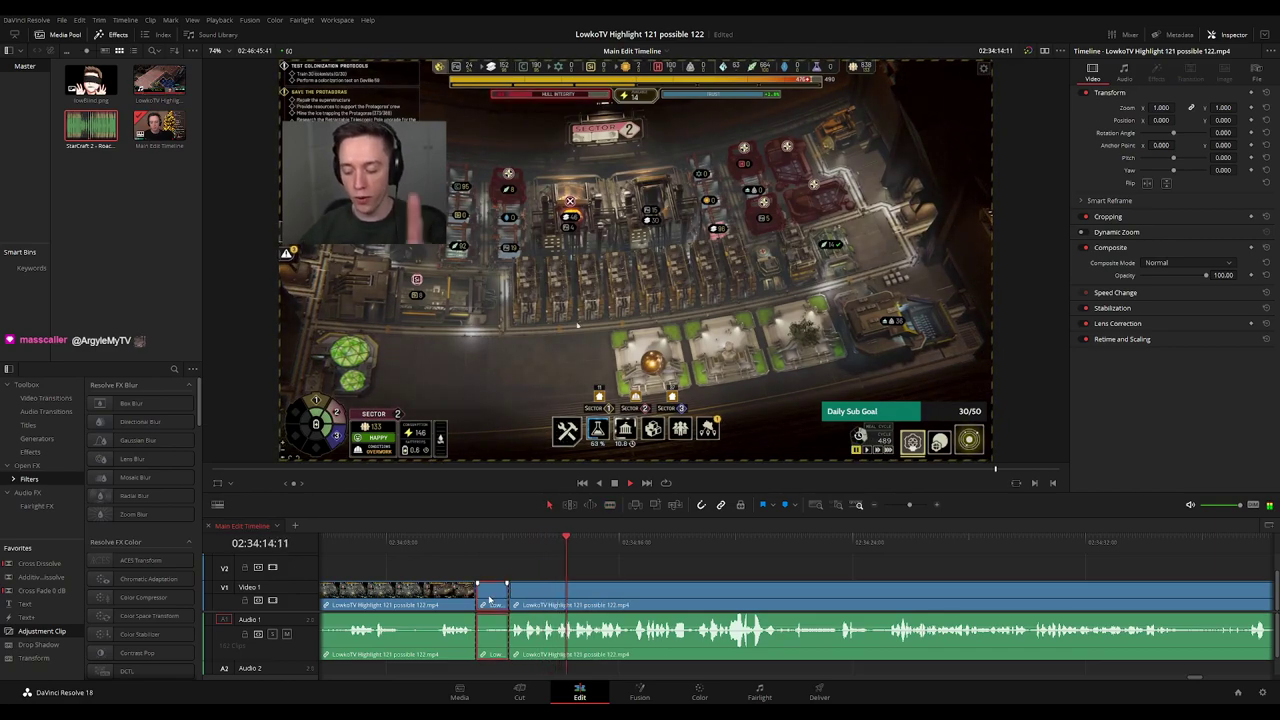
{"action": "key", "text": "a"}
{"action": "key", "text": "space"}
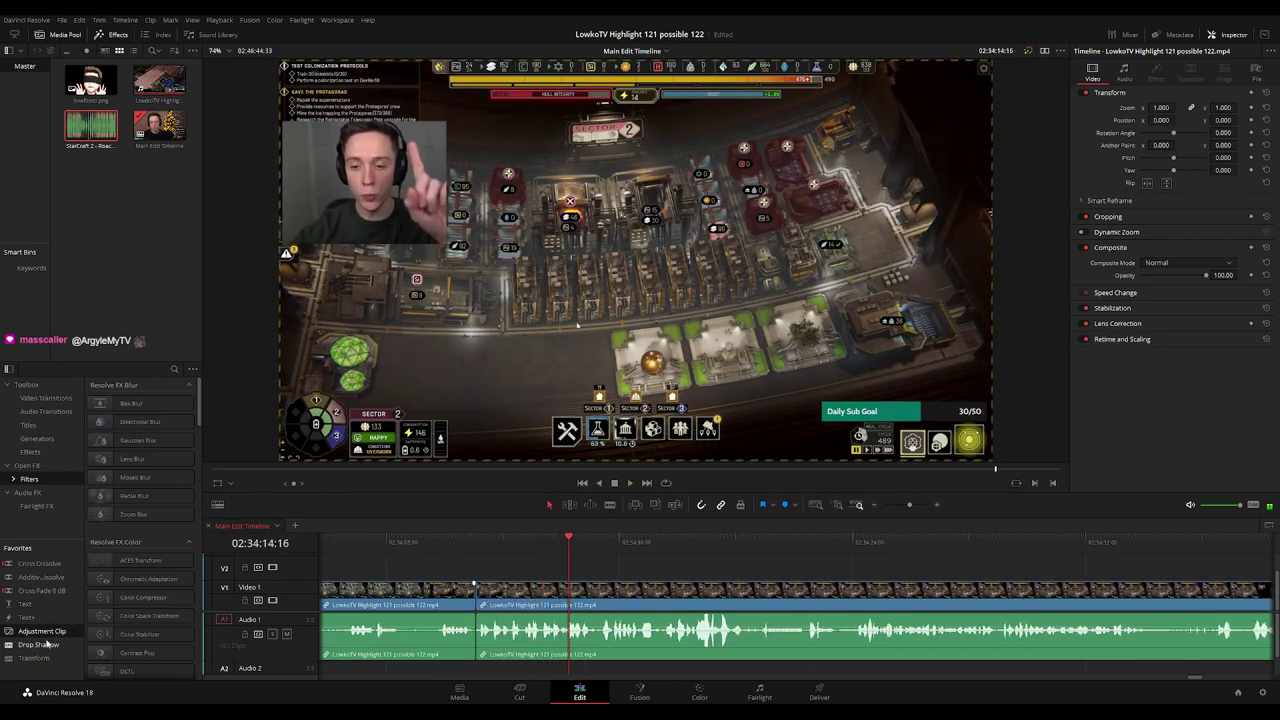
Add a Cross Fade 0 dB at the new sector 2 cut and mark the space station section before it teal.
{"action": "left_click_drag", "start_coordinate": [43, 595], "coordinate": [130, 593]}
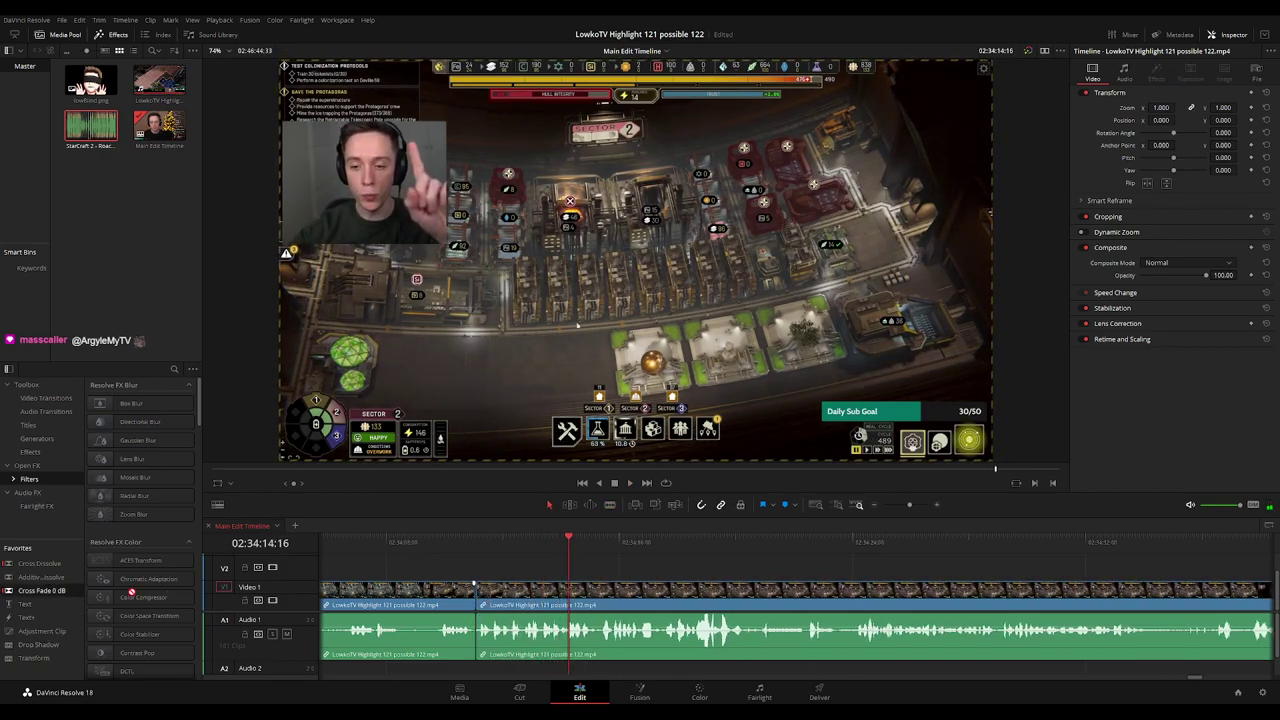
{"action": "left_click", "coordinate": [432, 597]}
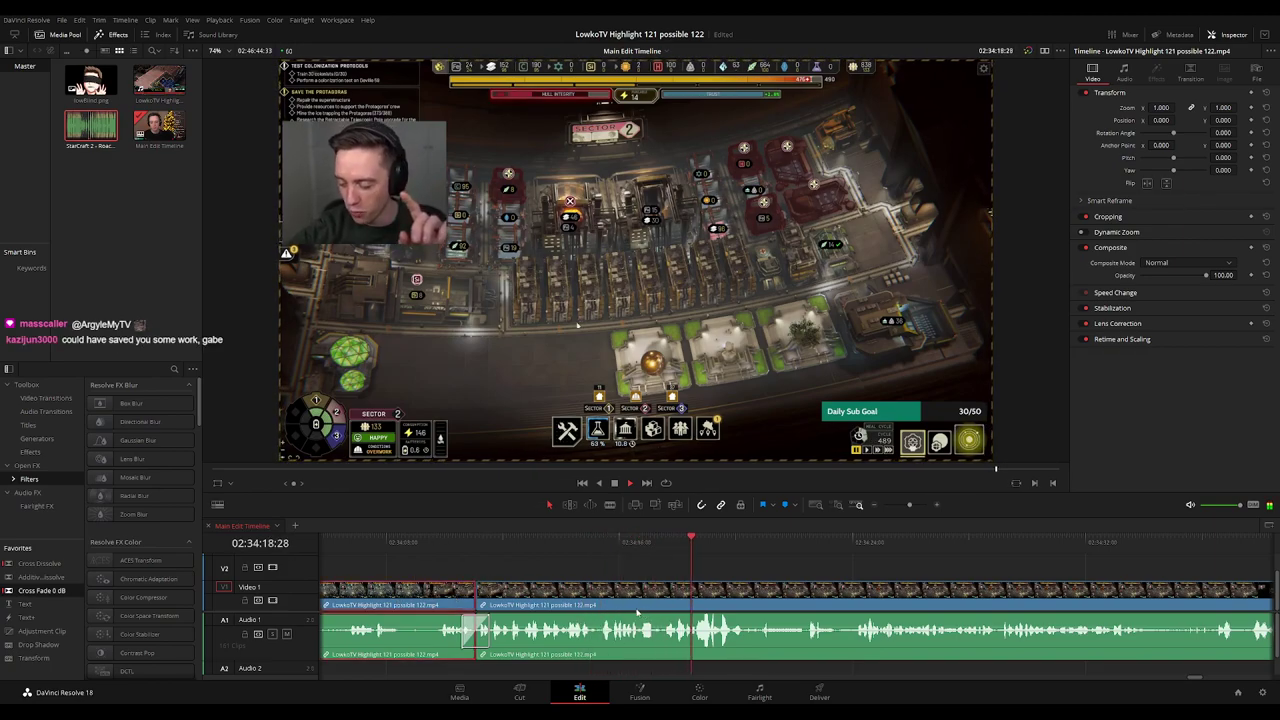
{"action": "left_click", "coordinate": [667, 548]}
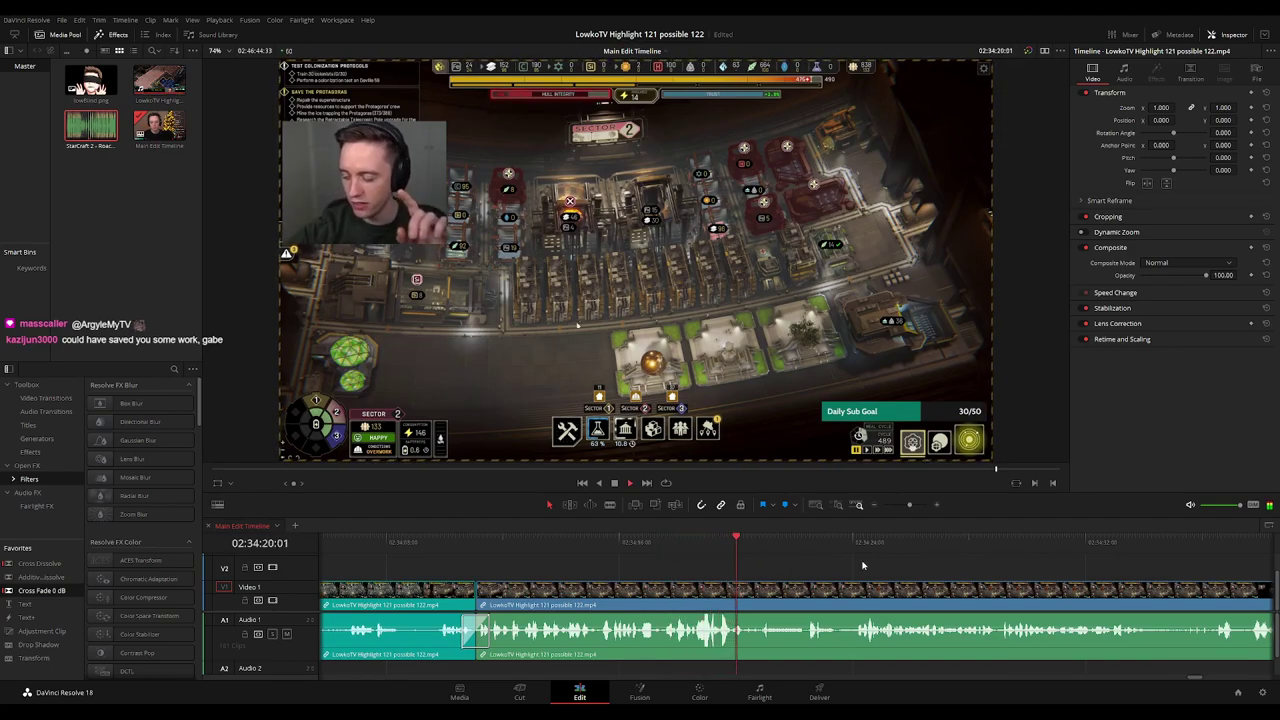
Review the sector 2 space station footage from 02:34:20 until the game menu opens, replaying the part after the last cut.
{"action": "left_click_drag", "start_coordinate": [863, 565], "coordinate": [655, 568]}
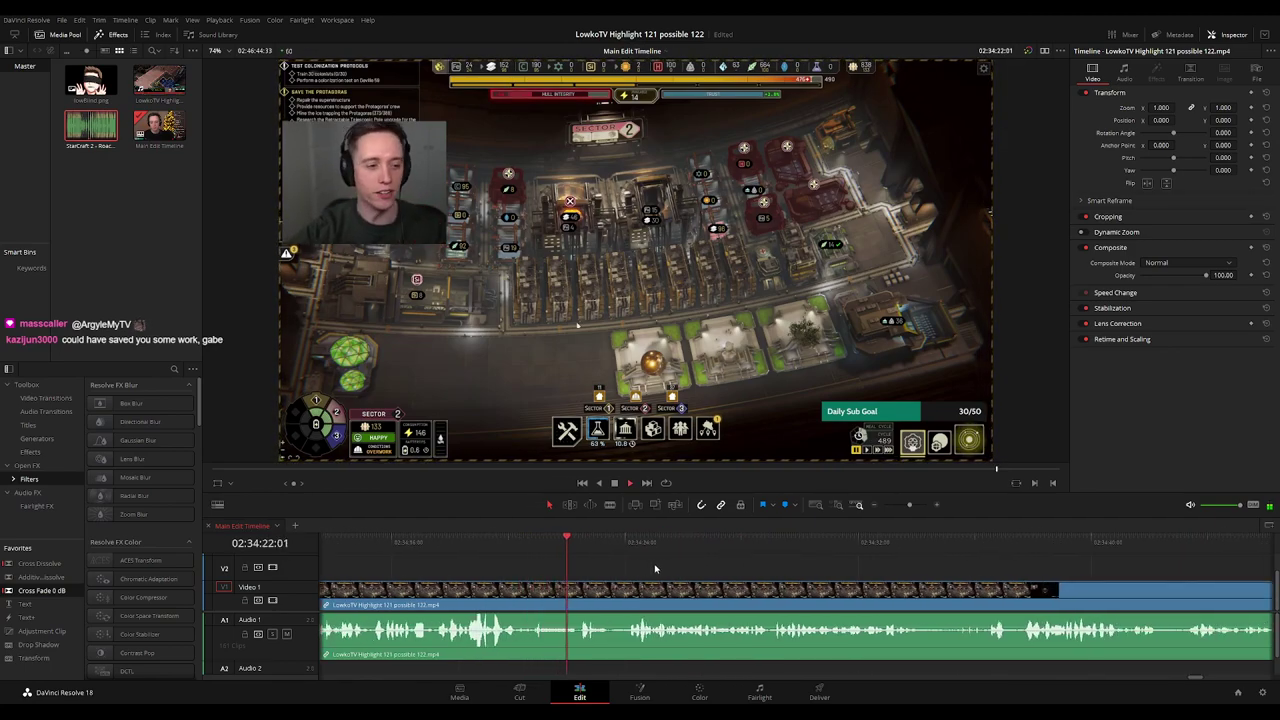
{"action": "key", "text": "space"}
{"action": "key", "text": "ctrl+minus"}
{"action": "key", "text": "ctrl+minus"}
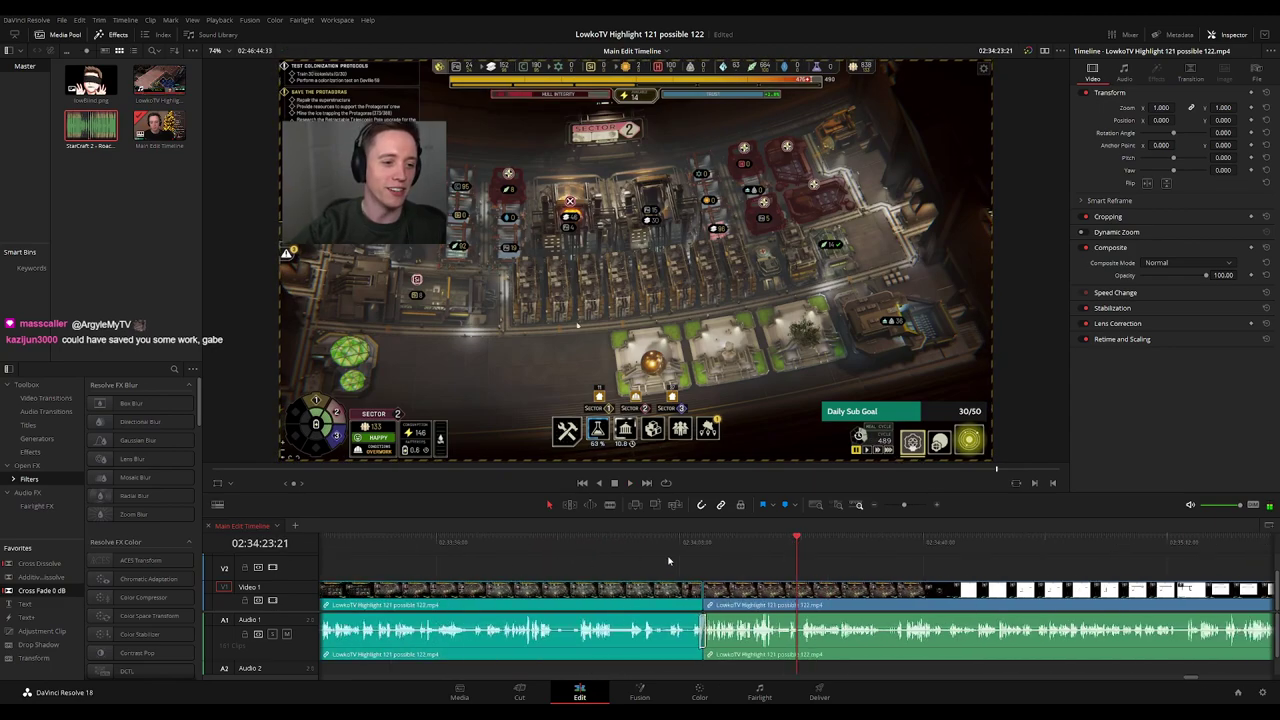
{"action": "left_click", "coordinate": [708, 539]}
{"action": "key", "text": "space"}
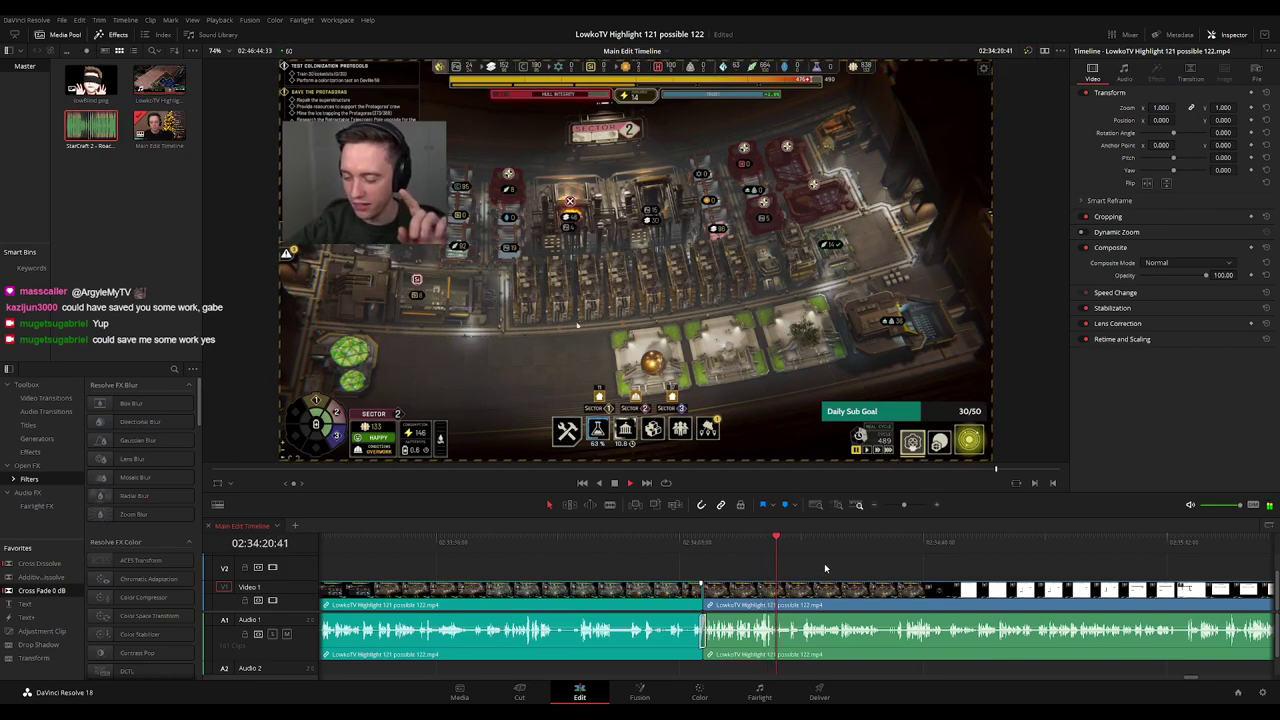
{"action": "scroll", "coordinate": [840, 565], "scroll_direction": "up", "scroll_amount": 2}
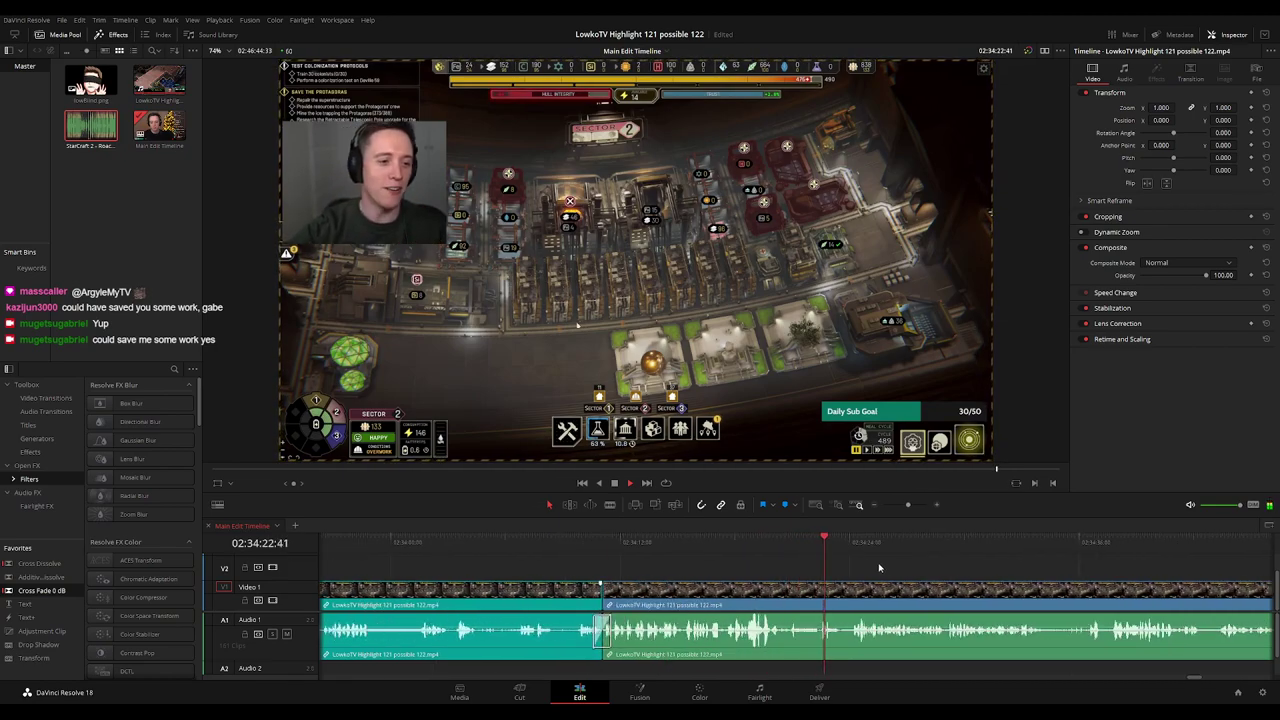
{"action": "left_click_drag", "start_coordinate": [879, 568], "coordinate": [559, 556]}
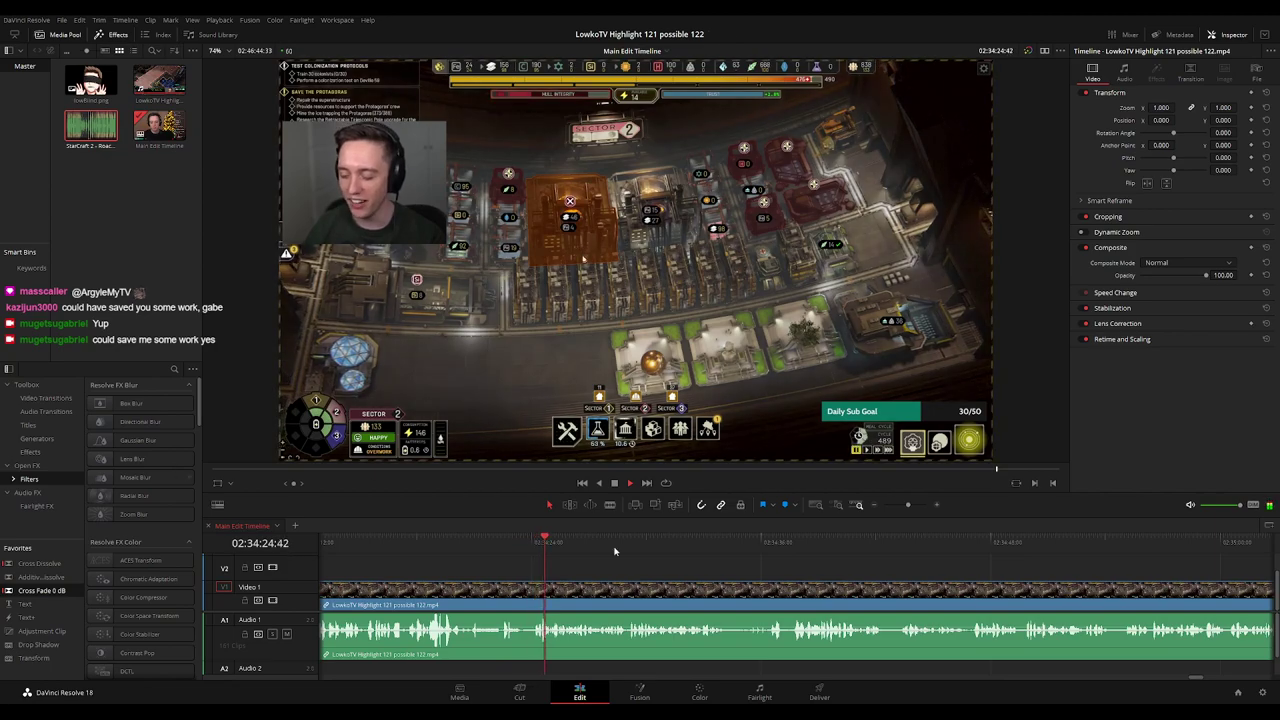
{"action": "scroll", "coordinate": [650, 562], "scroll_direction": "right", "scroll_amount": 1}
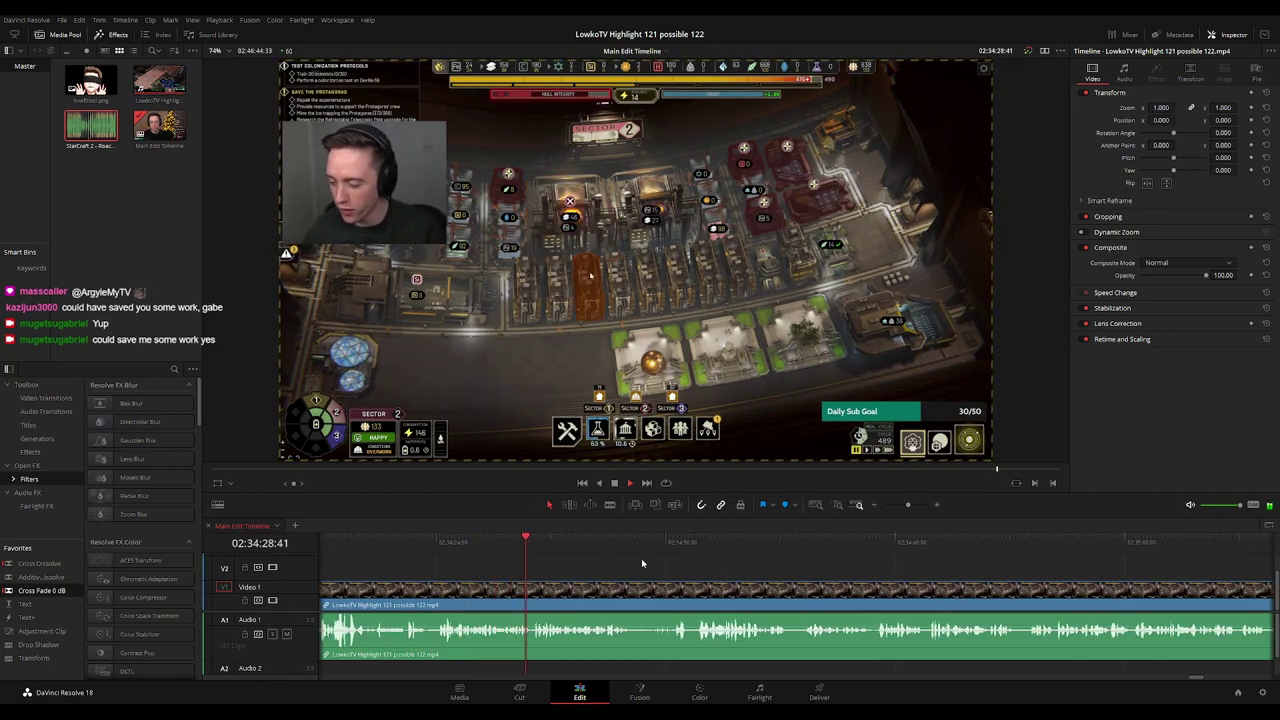
{"action": "scroll", "coordinate": [729, 557], "scroll_direction": "down", "scroll_amount": 3}
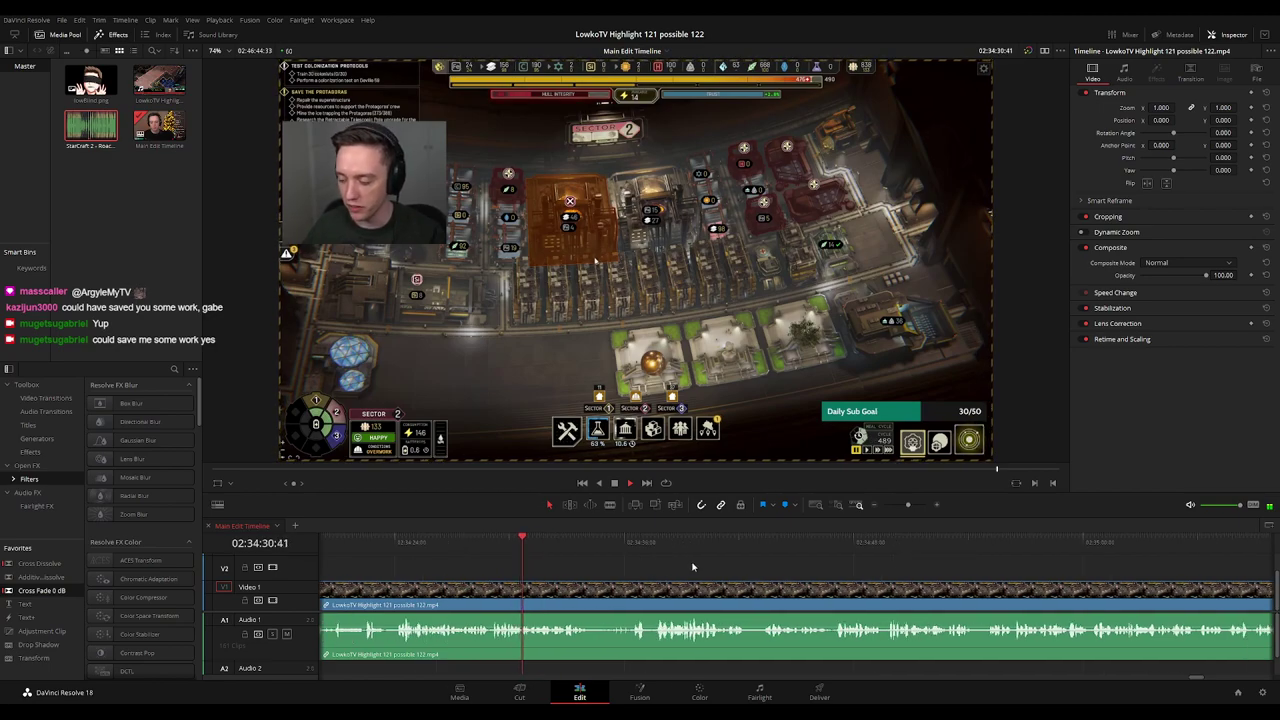
{"action": "scroll", "coordinate": [846, 576], "scroll_direction": "down", "scroll_amount": 4}
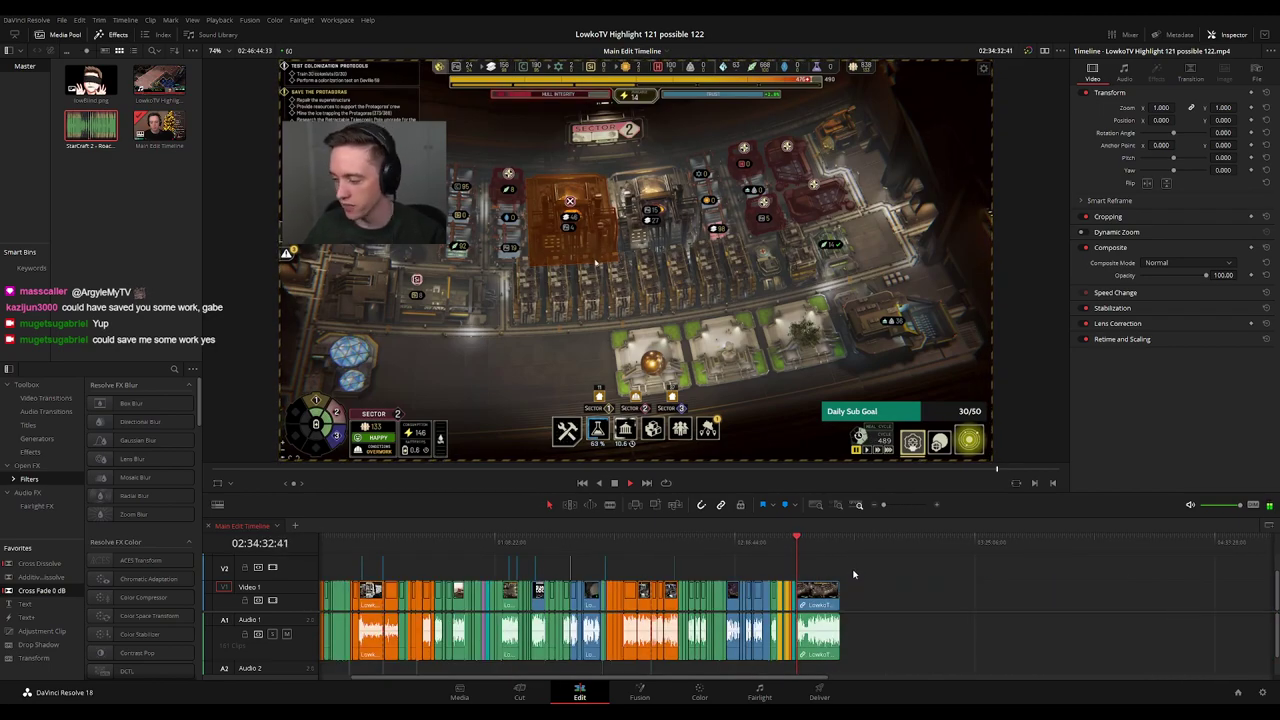
{"action": "scroll", "coordinate": [853, 573], "scroll_direction": "up", "scroll_amount": 8}
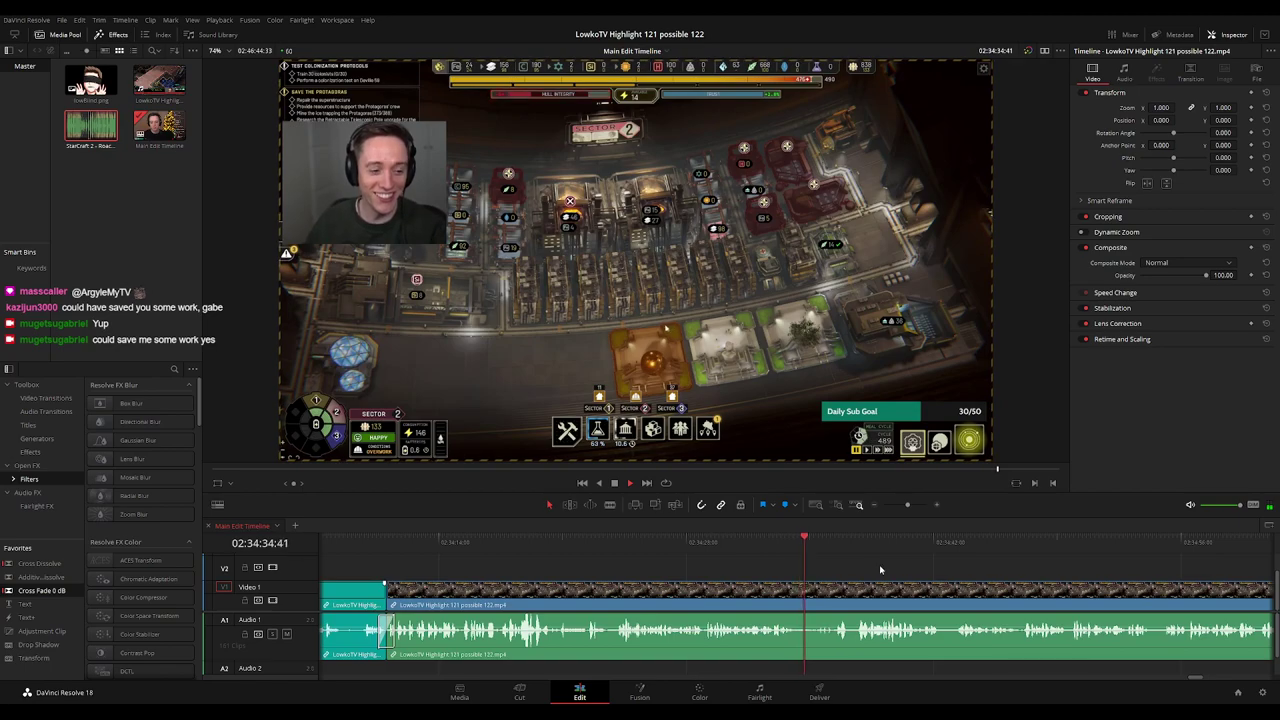
{"action": "scroll", "coordinate": [722, 561], "scroll_direction": "up", "scroll_amount": 3}
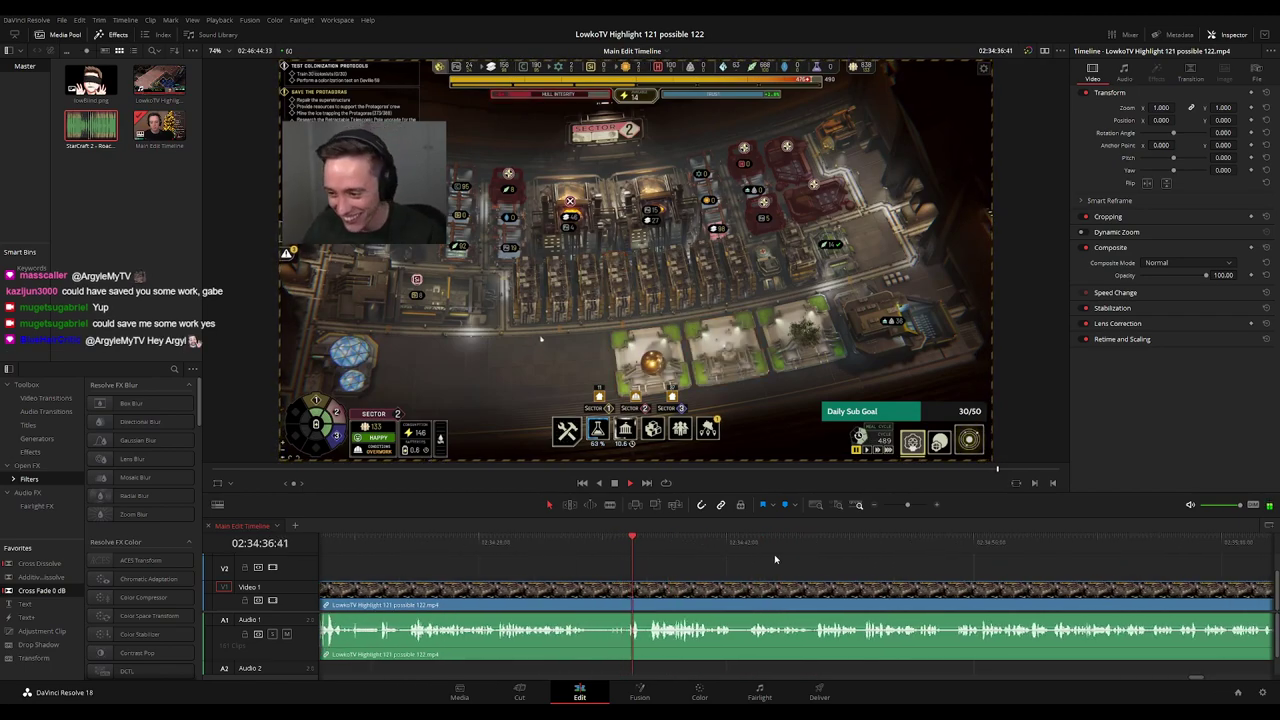
{"action": "scroll", "coordinate": [786, 566], "scroll_direction": "up", "scroll_amount": 3}
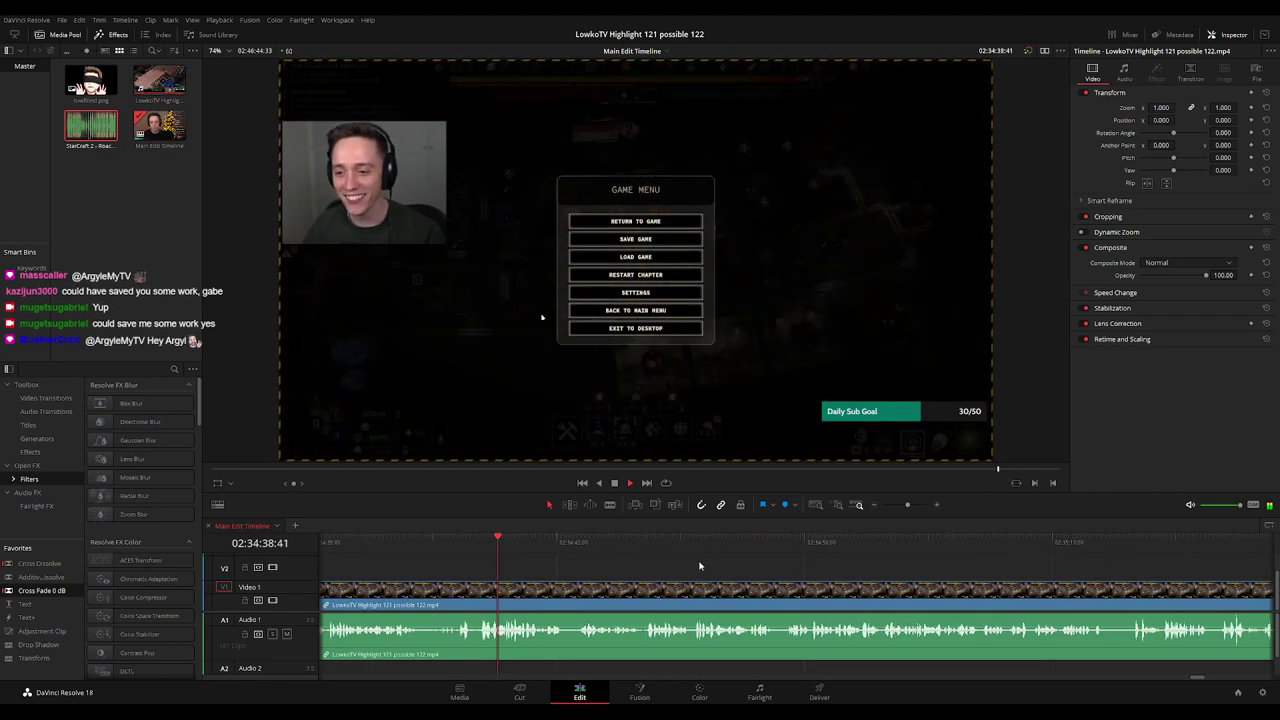
Review the footage from the game menu through the whole Paint desk drawing, looking for dull parts to cut.
{"action": "left_click_drag", "start_coordinate": [958, 569], "coordinate": [674, 569]}
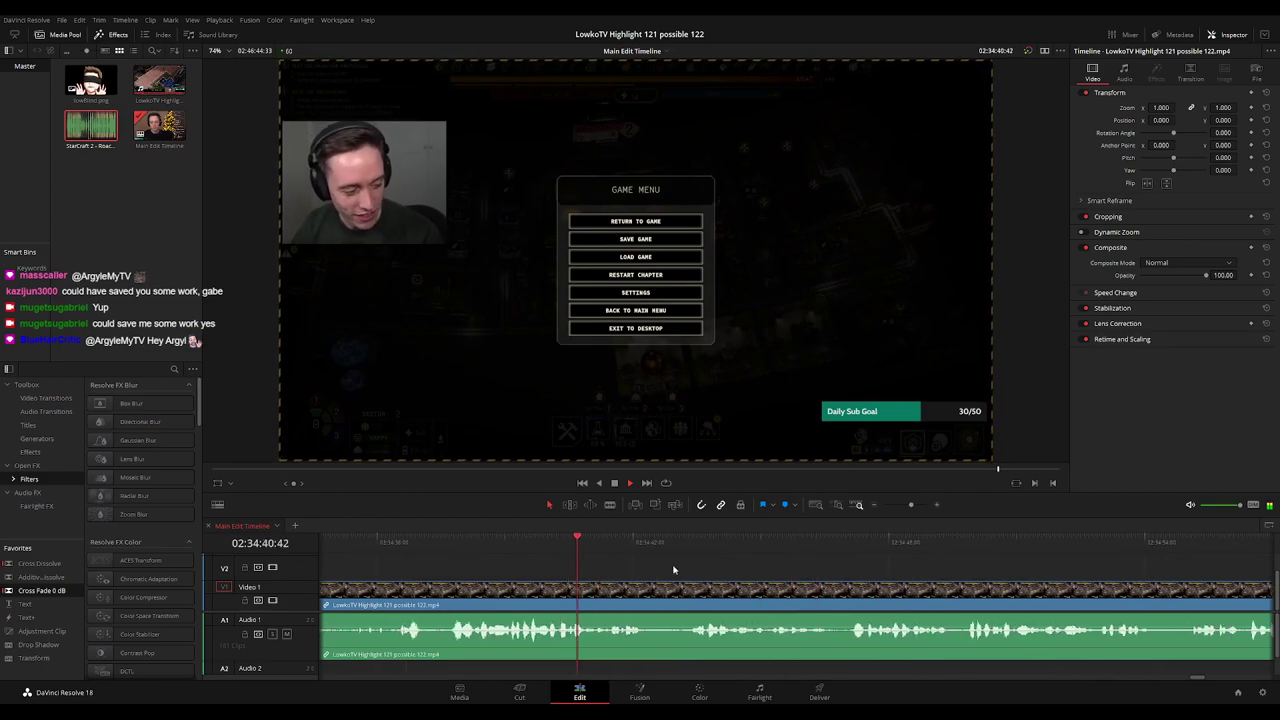
{"action": "scroll", "coordinate": [783, 573], "scroll_direction": "down", "scroll_amount": 8}
{"action": "scroll", "coordinate": [883, 571], "scroll_direction": "up", "scroll_amount": 3}
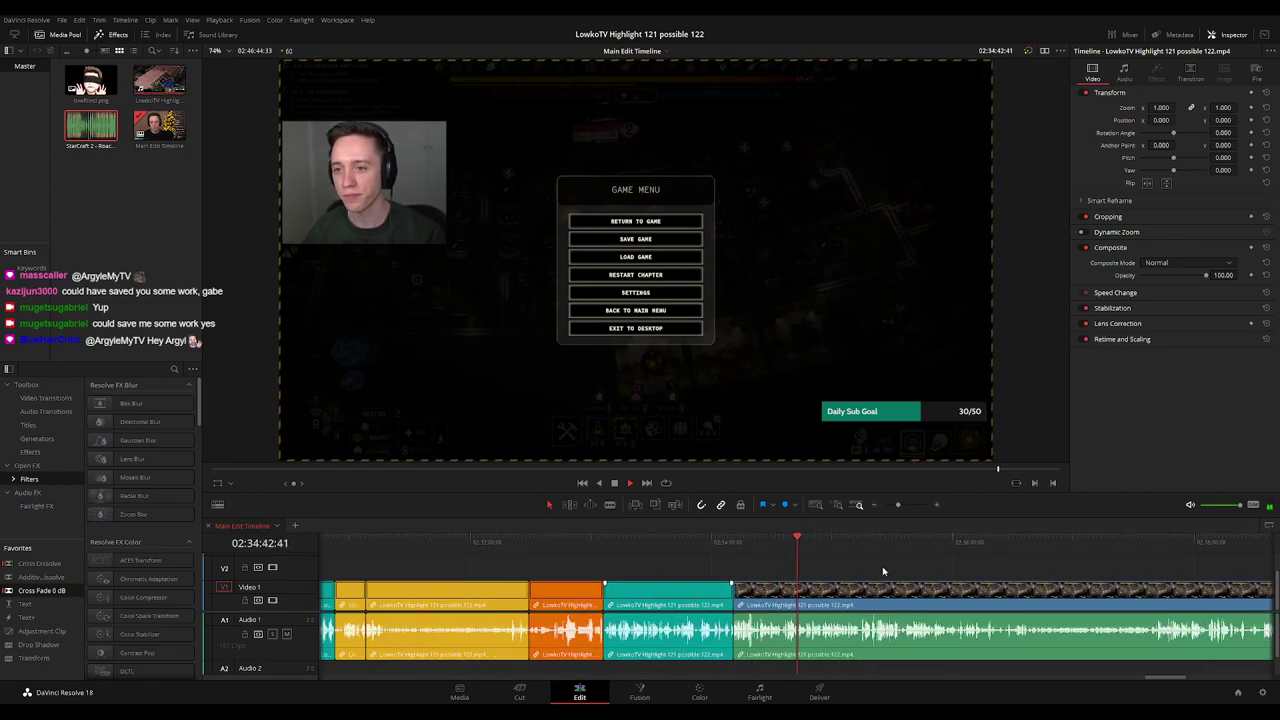
{"action": "scroll", "coordinate": [890, 571], "scroll_direction": "down", "scroll_amount": 3}
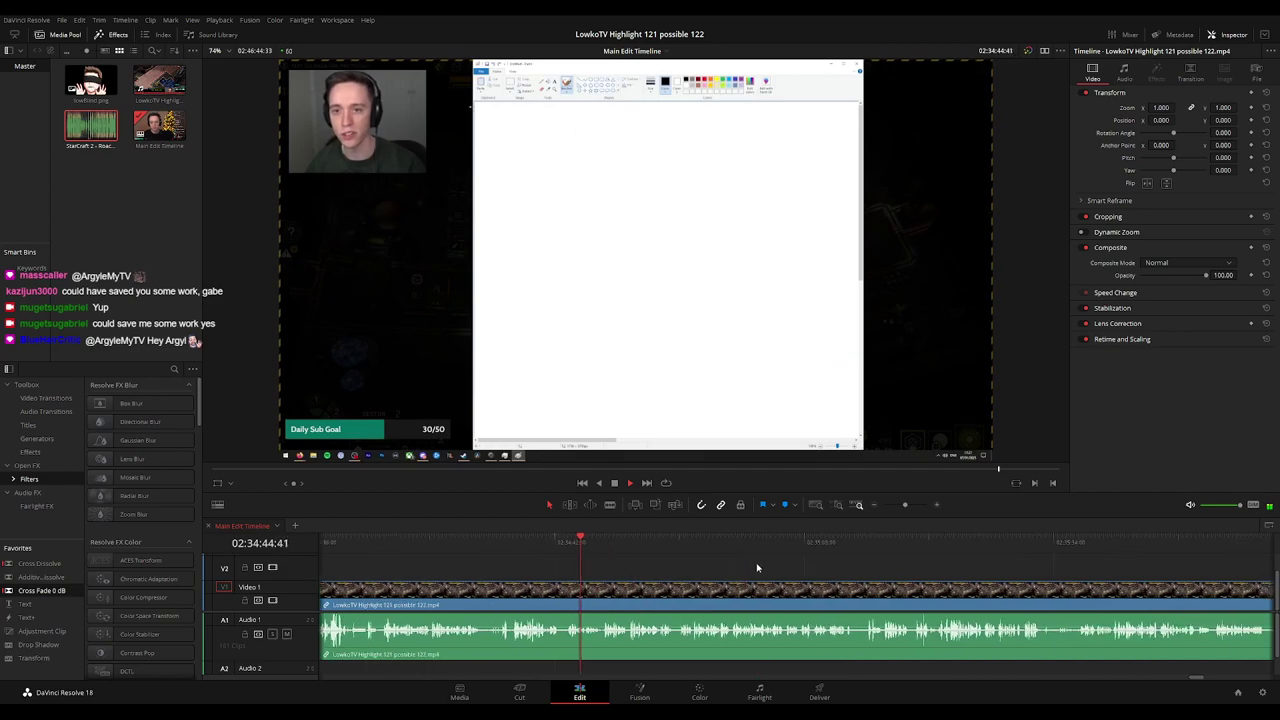
{"action": "scroll", "coordinate": [757, 568], "scroll_direction": "down", "scroll_amount": 2}
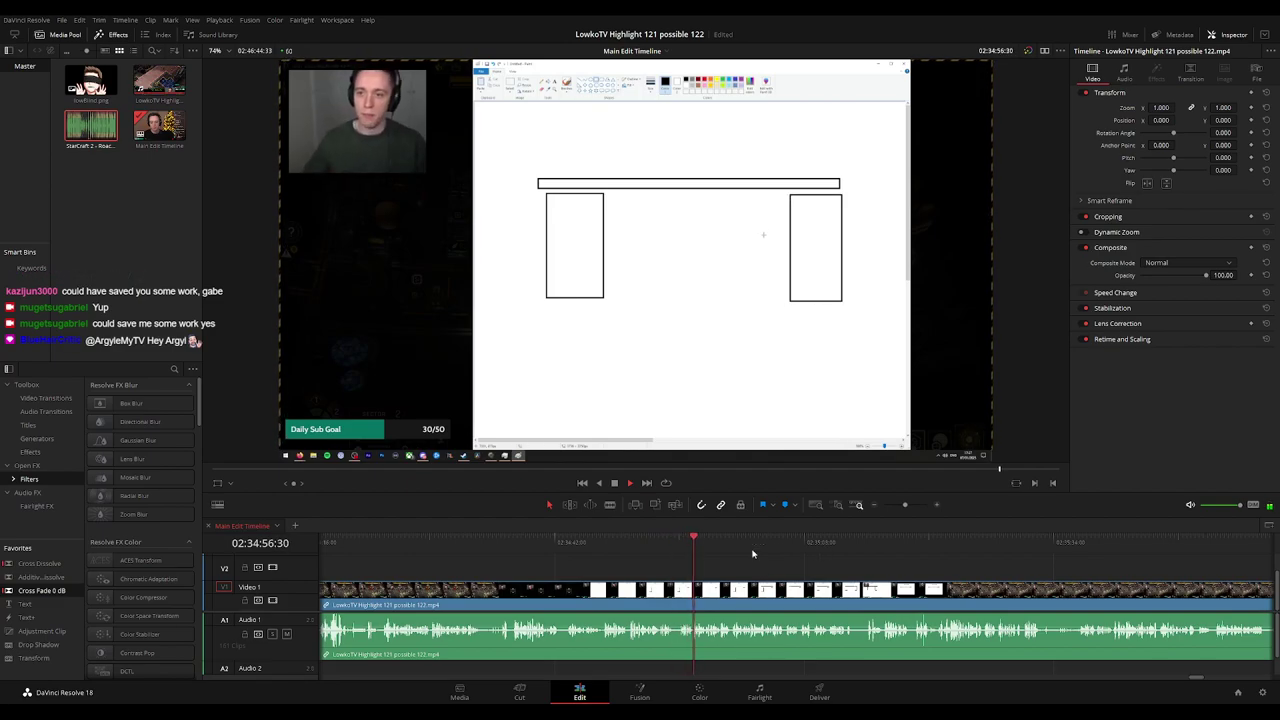
{"action": "scroll", "coordinate": [697, 567], "scroll_direction": "right", "scroll_amount": 2}
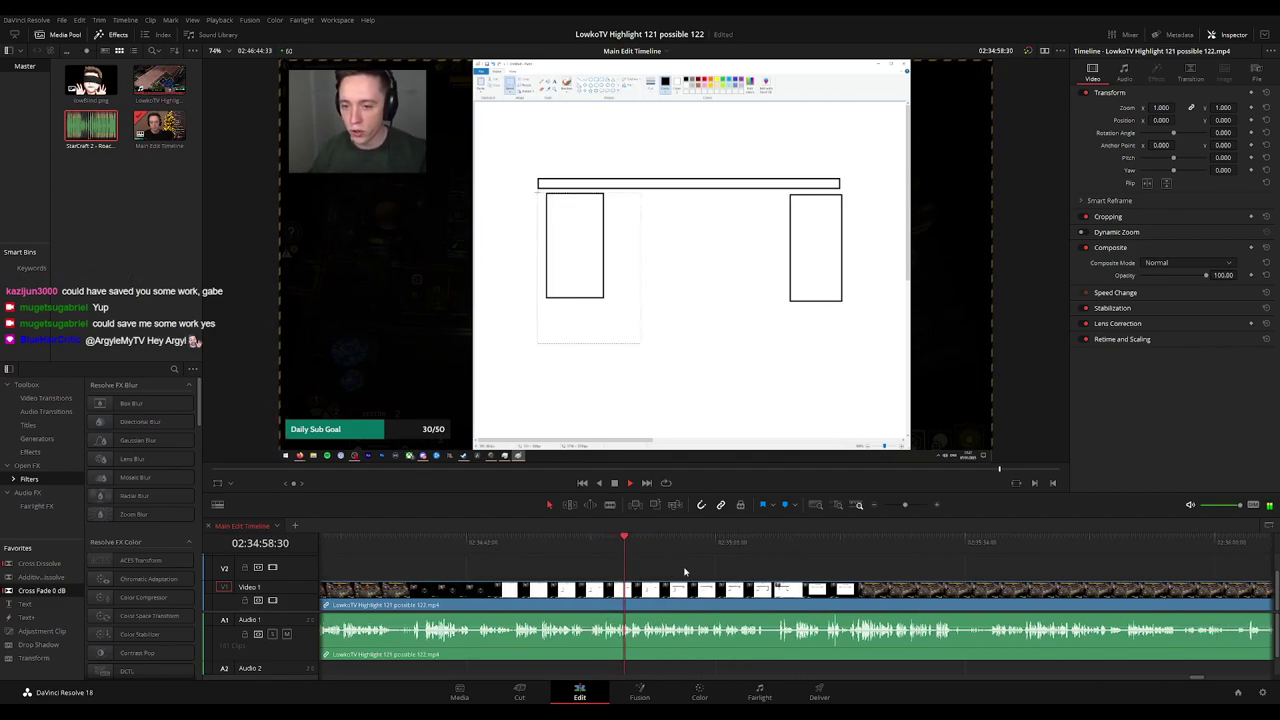
{"action": "scroll", "coordinate": [710, 572], "scroll_direction": "up", "scroll_amount": 1}
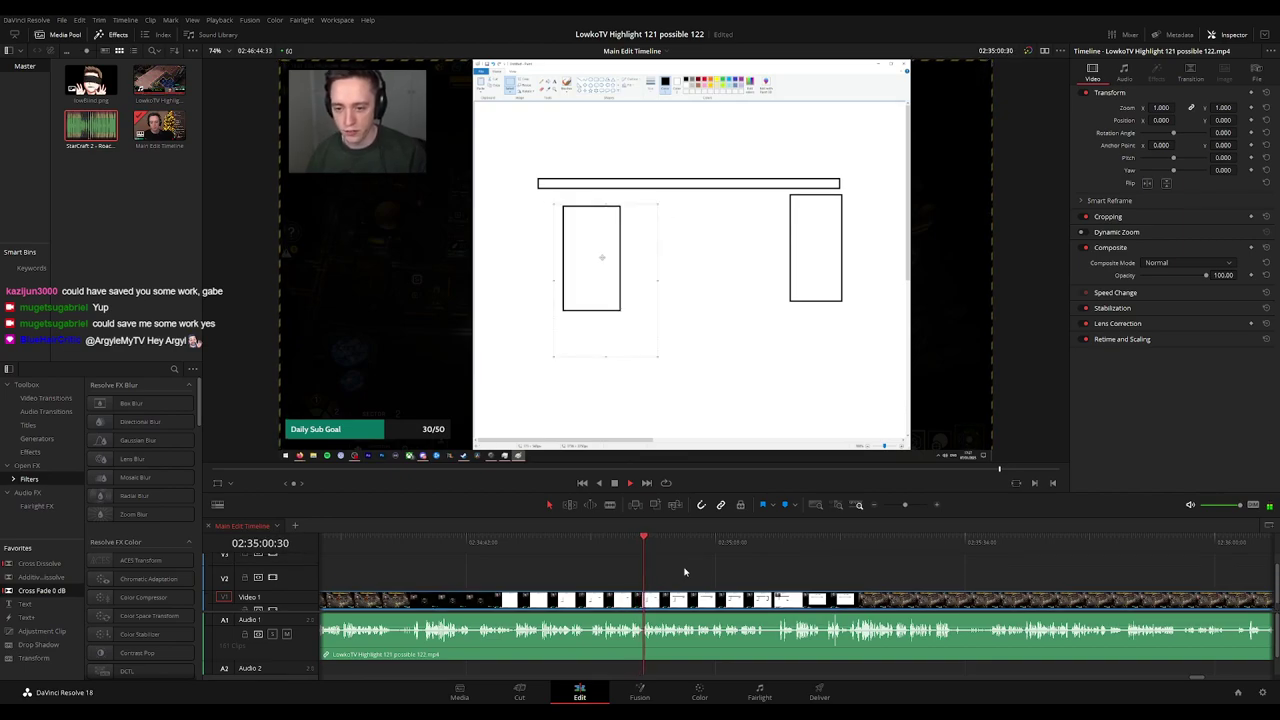
{"action": "scroll", "coordinate": [720, 567], "scroll_direction": "right", "scroll_amount": 4}
{"action": "scroll", "coordinate": [612, 542], "scroll_direction": "down", "scroll_amount": 1}
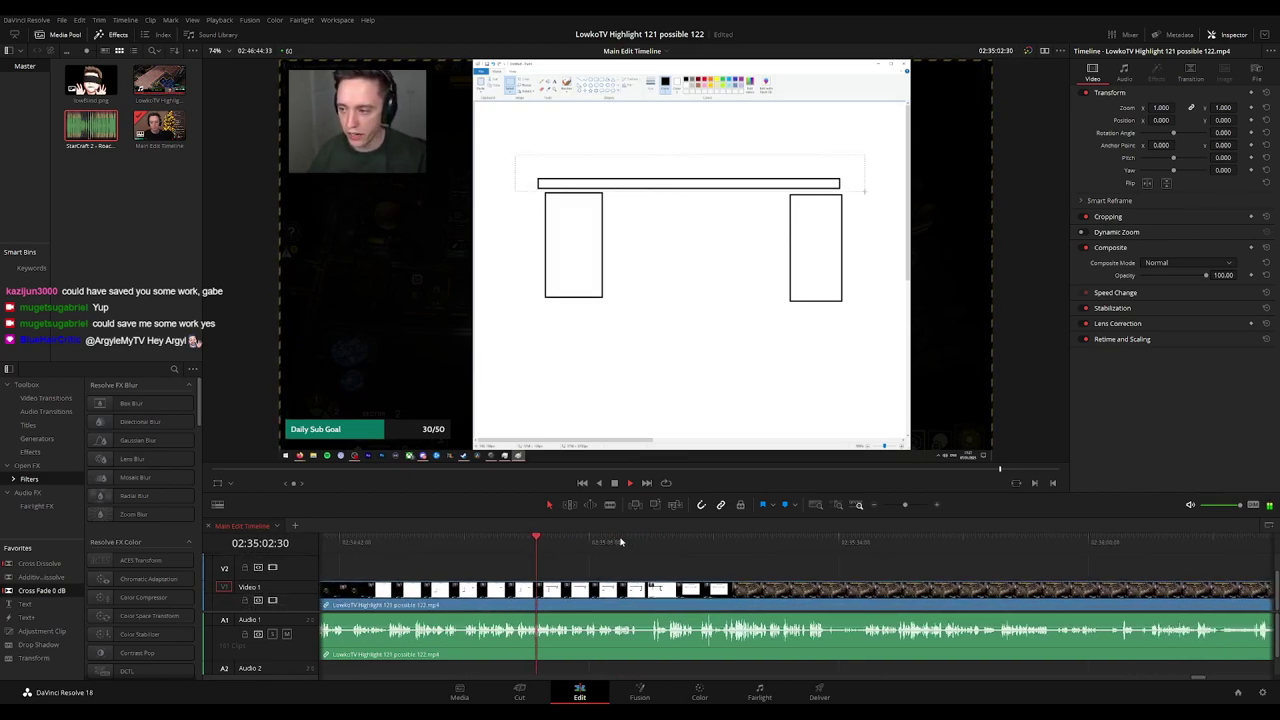
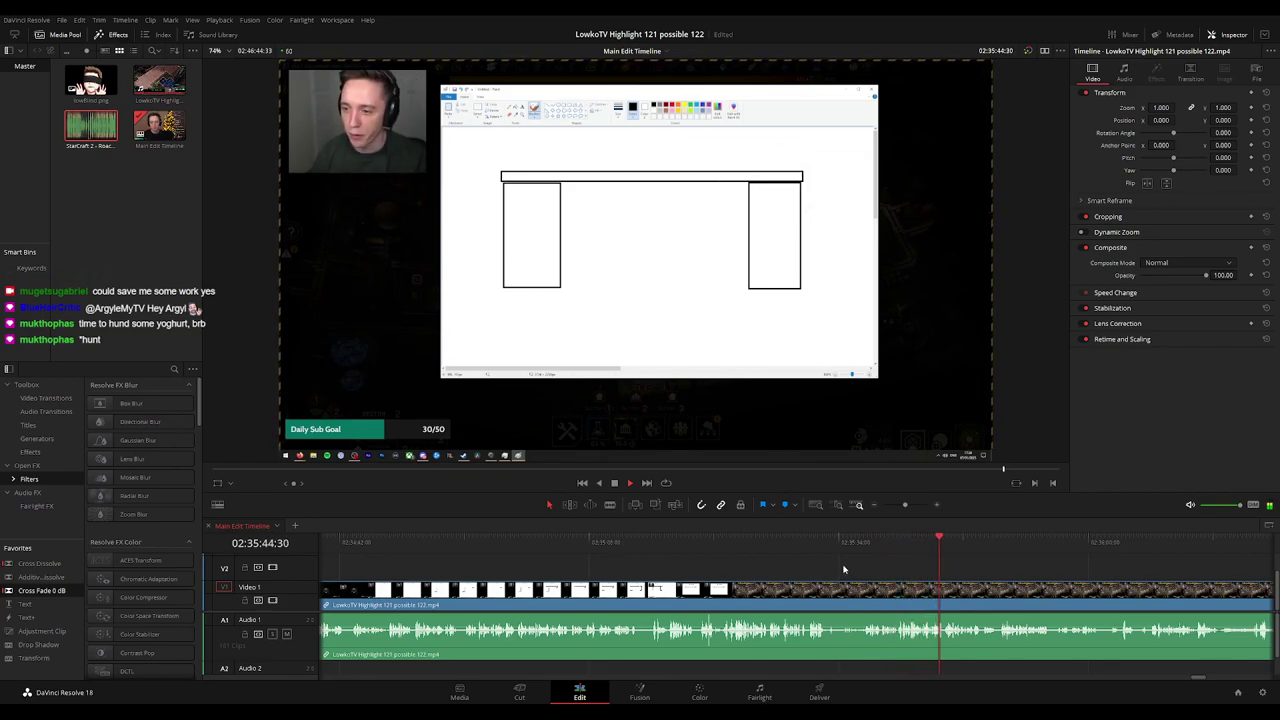
{"action": "scroll", "coordinate": [889, 566], "scroll_direction": "right", "scroll_amount": 5}
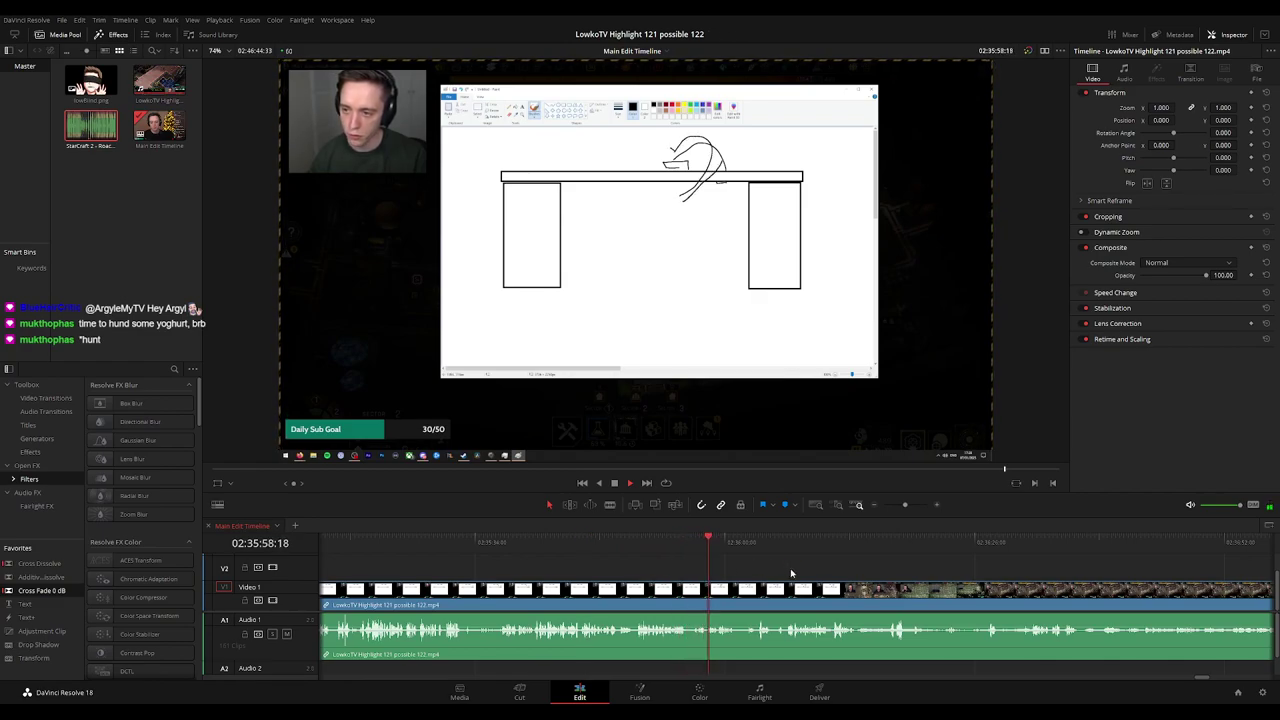
{"action": "left_click_drag", "start_coordinate": [800, 569], "coordinate": [655, 569]}
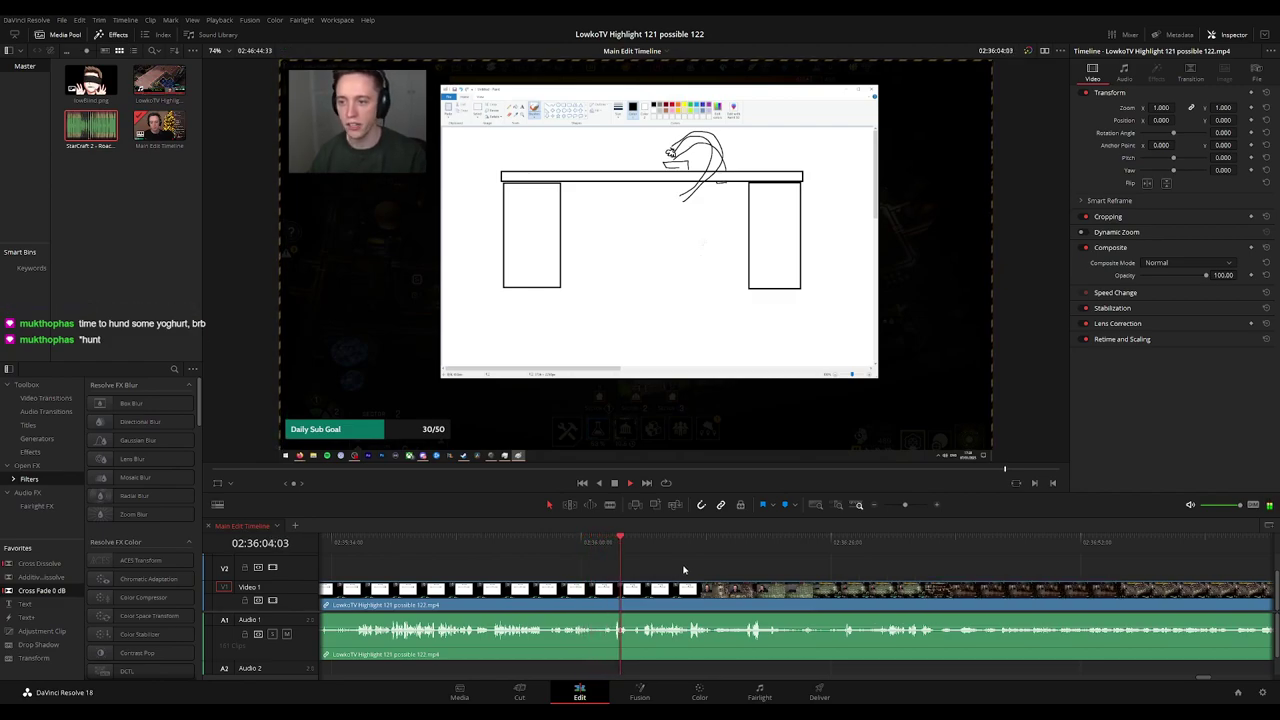
{"action": "key", "text": "ctrl+="}
{"action": "left_click_drag", "start_coordinate": [887, 567], "coordinate": [706, 549]}
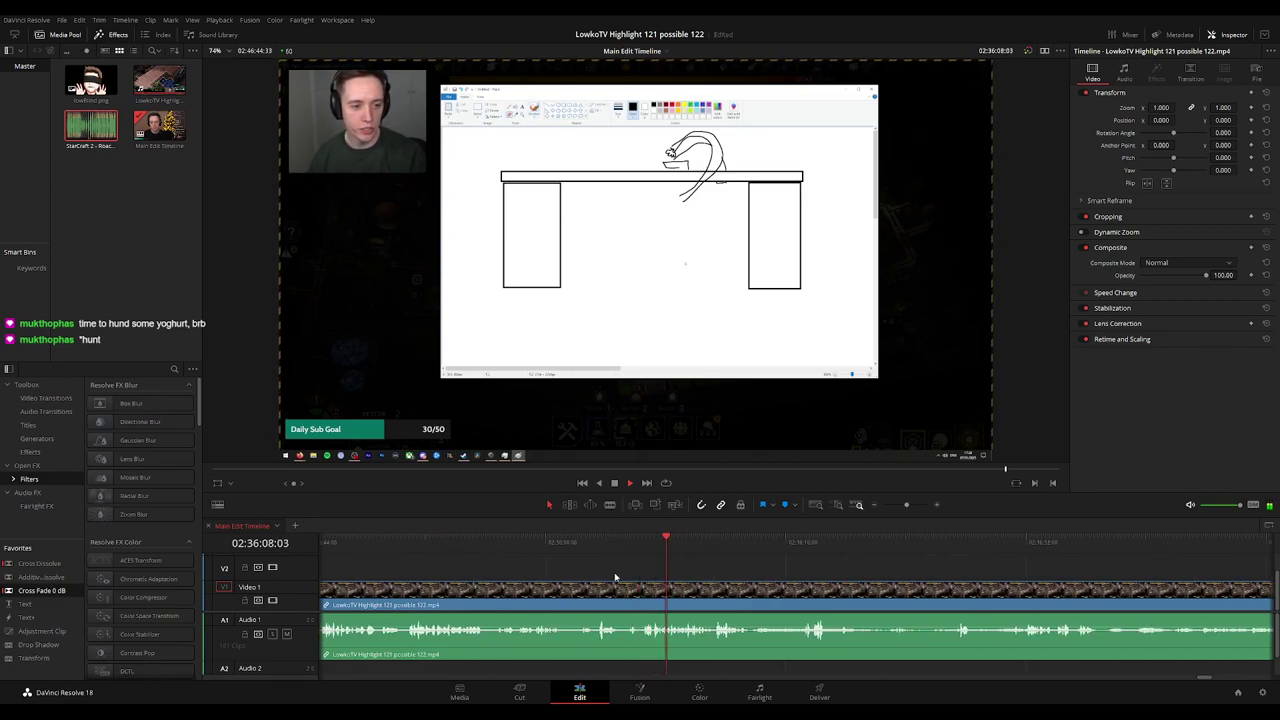
{"action": "left_click_drag", "start_coordinate": [732, 569], "coordinate": [545, 568]}
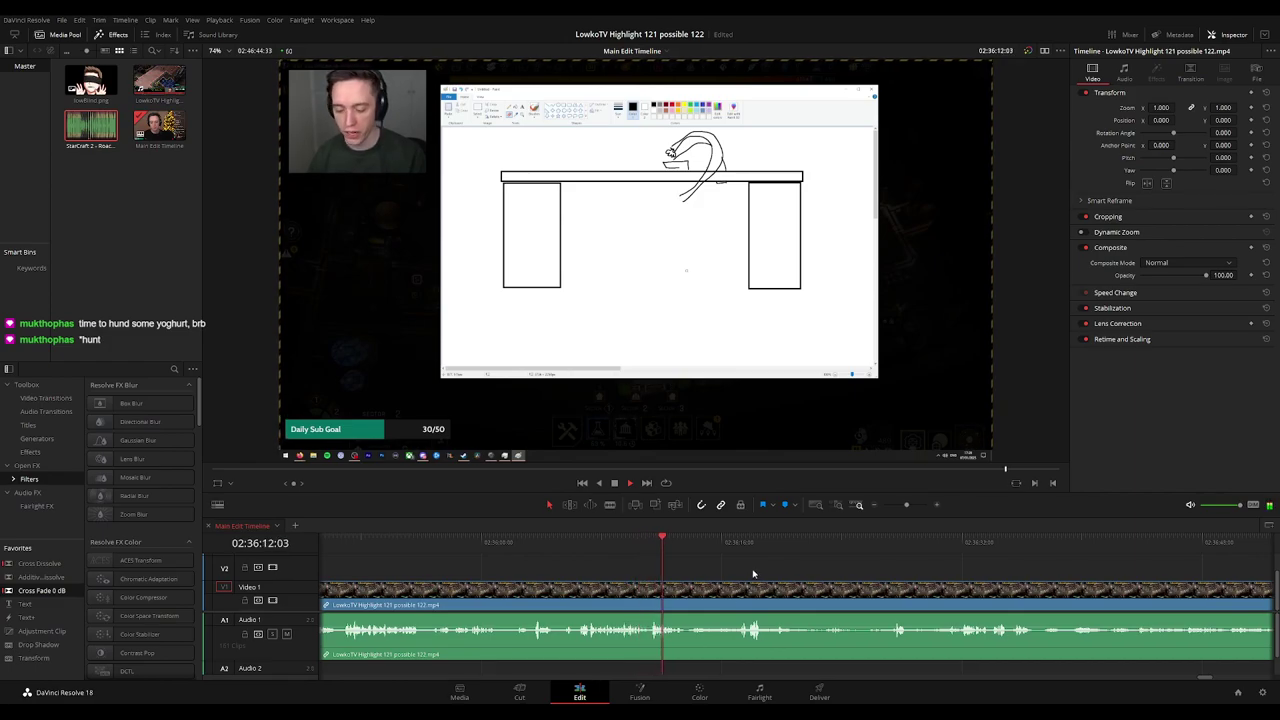
Cut out about half a second at the end of the Paint drawing, just before the space station returns, and close the gap.
{"action": "left_click_drag", "start_coordinate": [660, 565], "coordinate": [620, 571]}
{"action": "key", "text": "ctrl+equal"}
{"action": "key", "text": "b"}
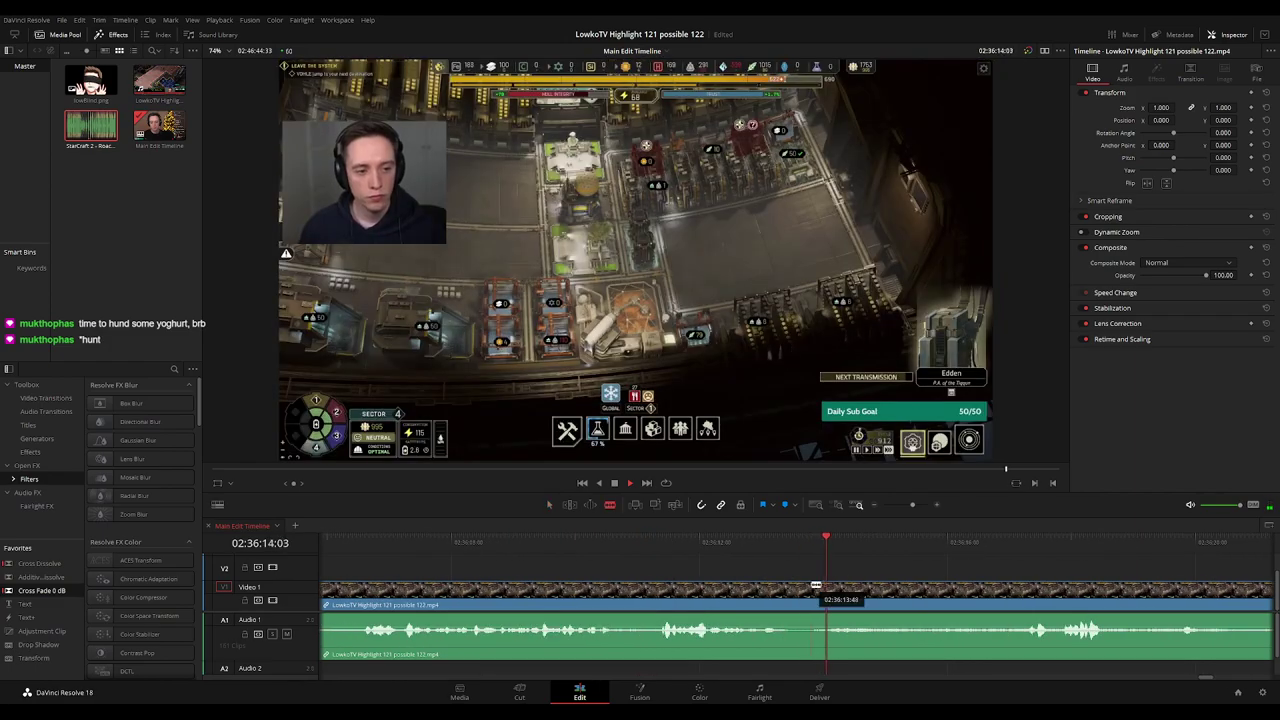
{"action": "left_click", "coordinate": [787, 587]}
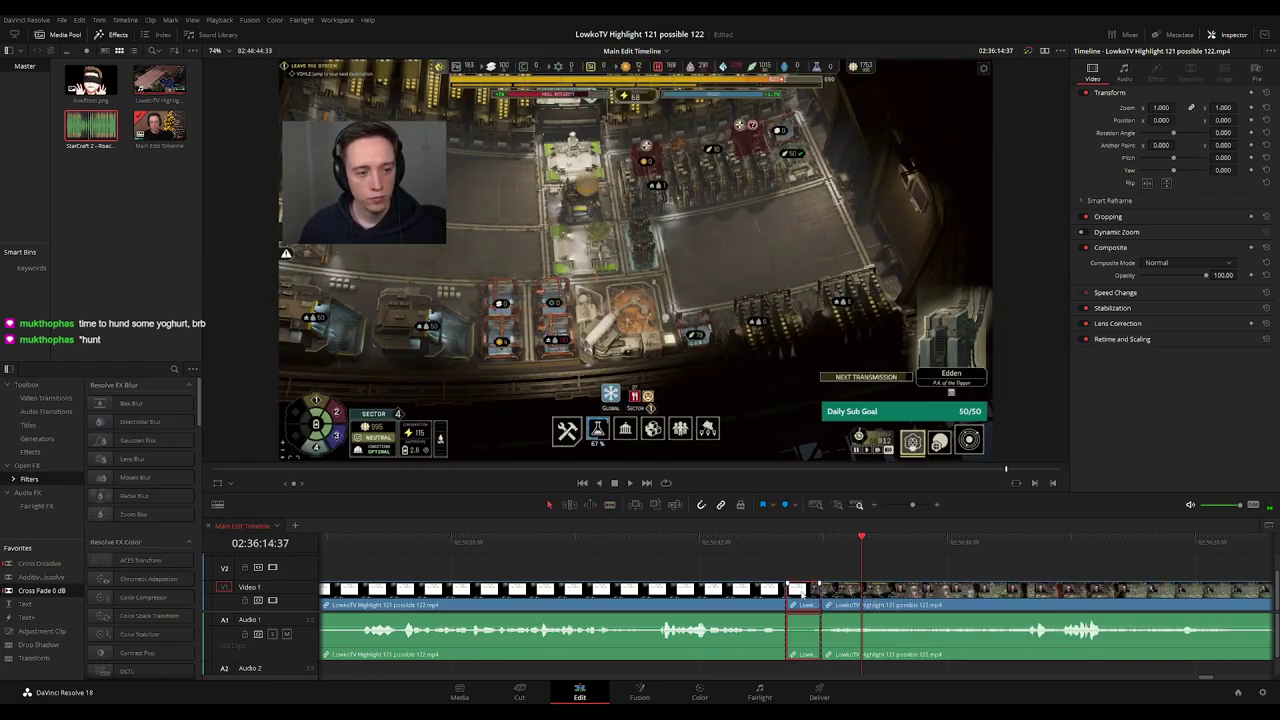
{"action": "key", "text": "a"}
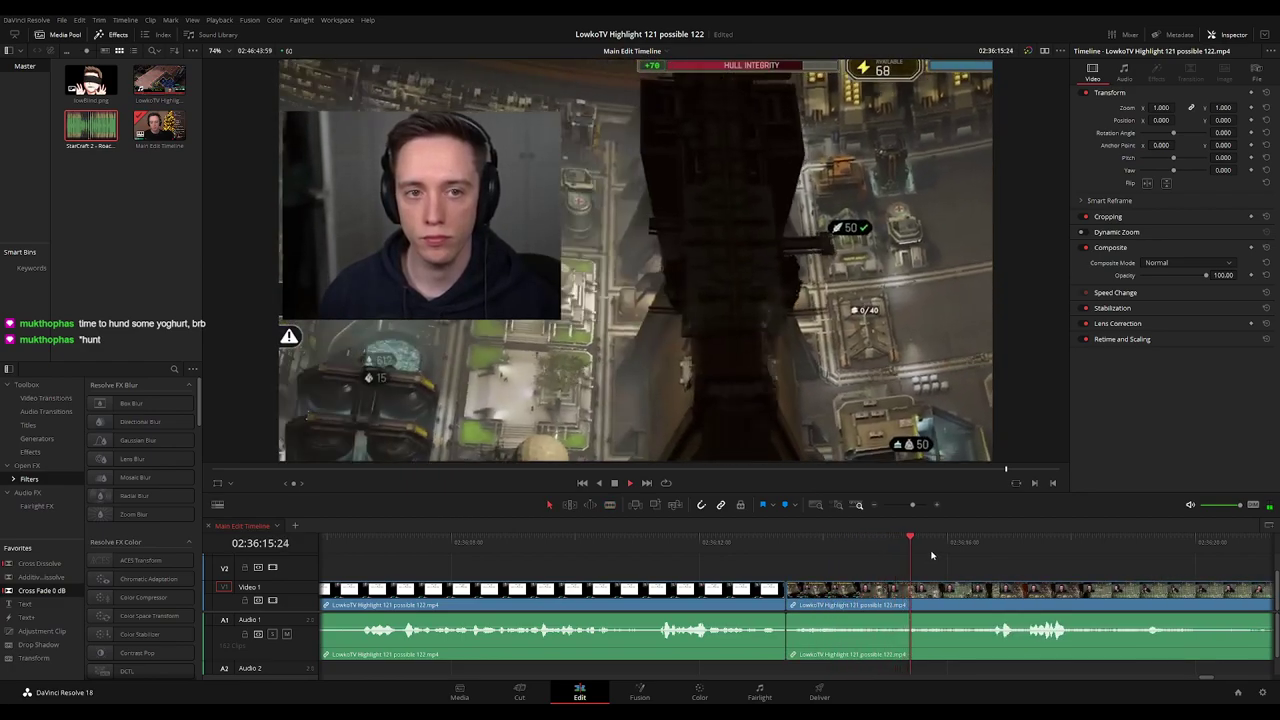
Add a Cross Fade 0 dB at the cut between the Paint drawing and the space station footage, and replay it.
{"action": "left_click", "coordinate": [787, 605]}
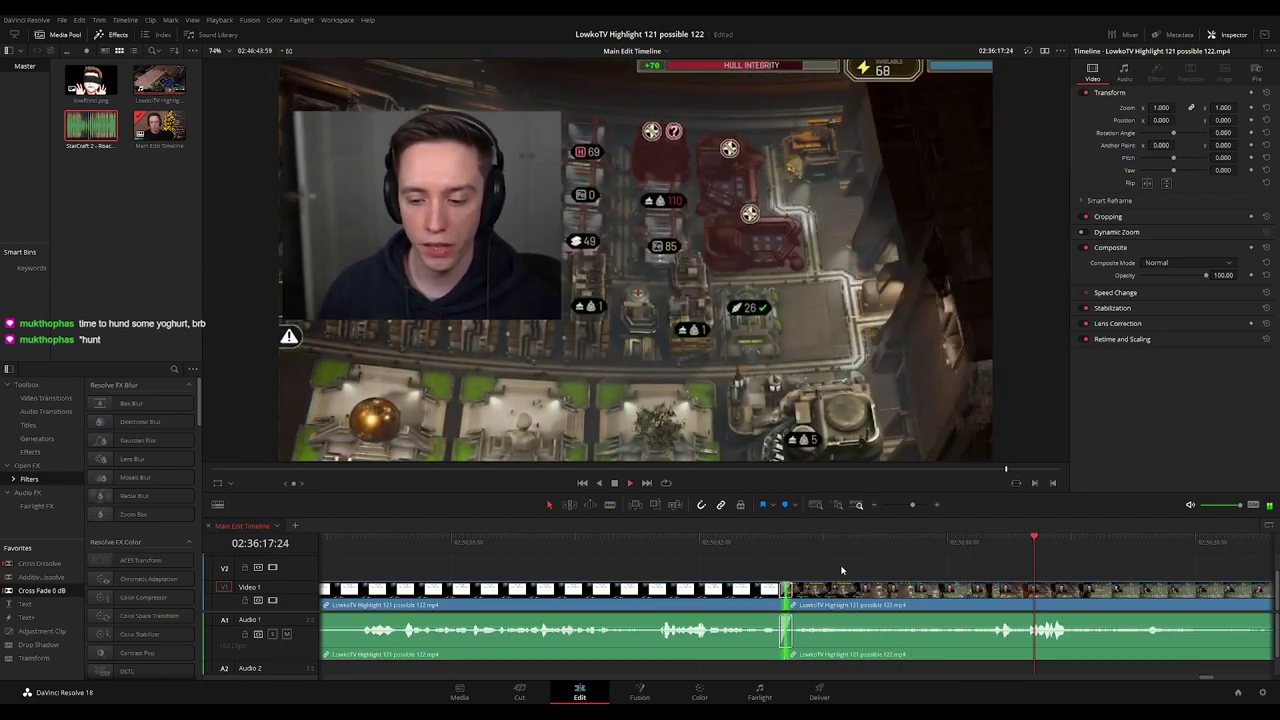
{"action": "left_click", "coordinate": [794, 543]}
{"action": "key", "text": "ctrl+minus"}
{"action": "key", "text": "ctrl+minus"}
{"action": "key", "text": "ctrl+minus"}
{"action": "key", "text": "ctrl+minus"}
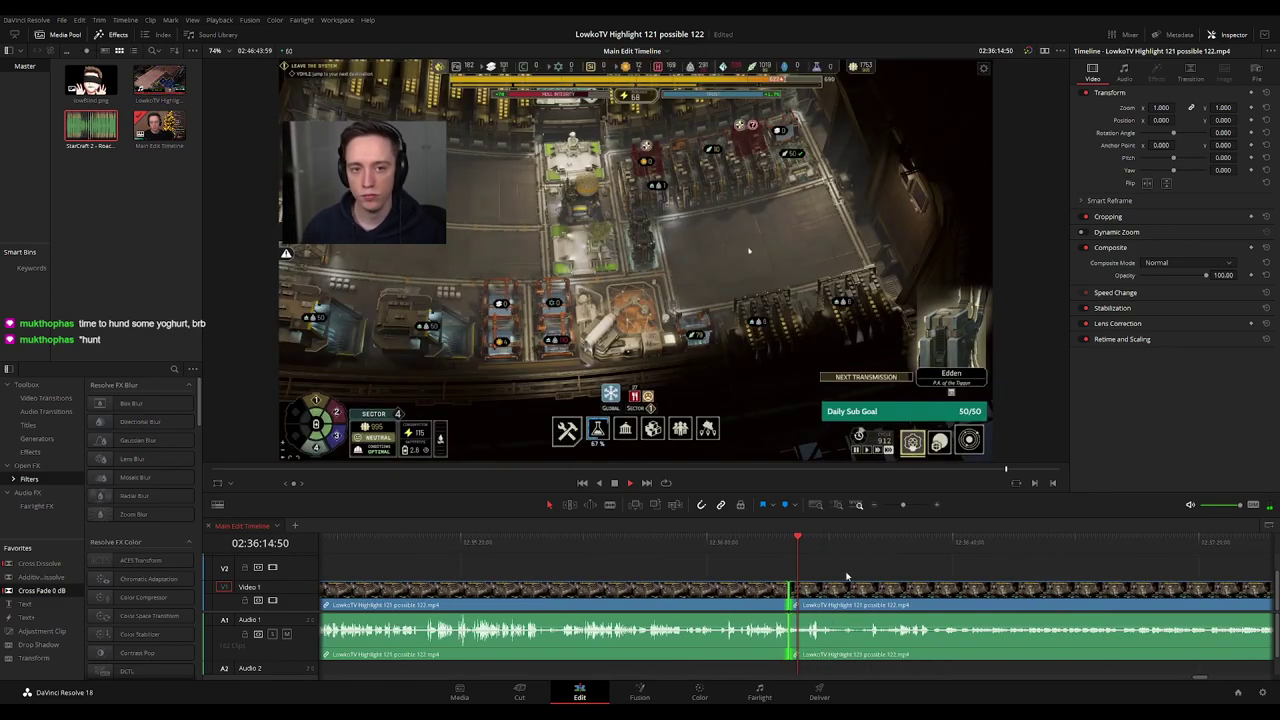
Mark the section containing the Paint drawing before the new cut green.
{"action": "left_click", "coordinate": [675, 595]}
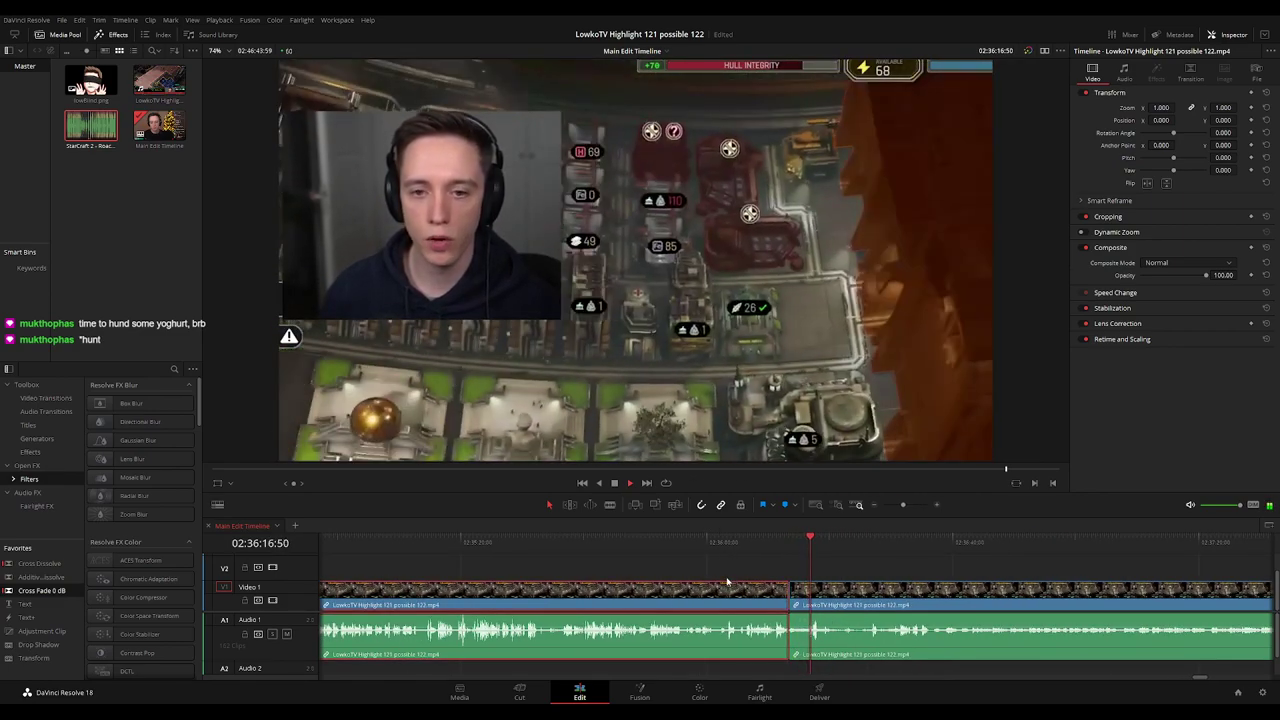
{"action": "key", "text": "g"}
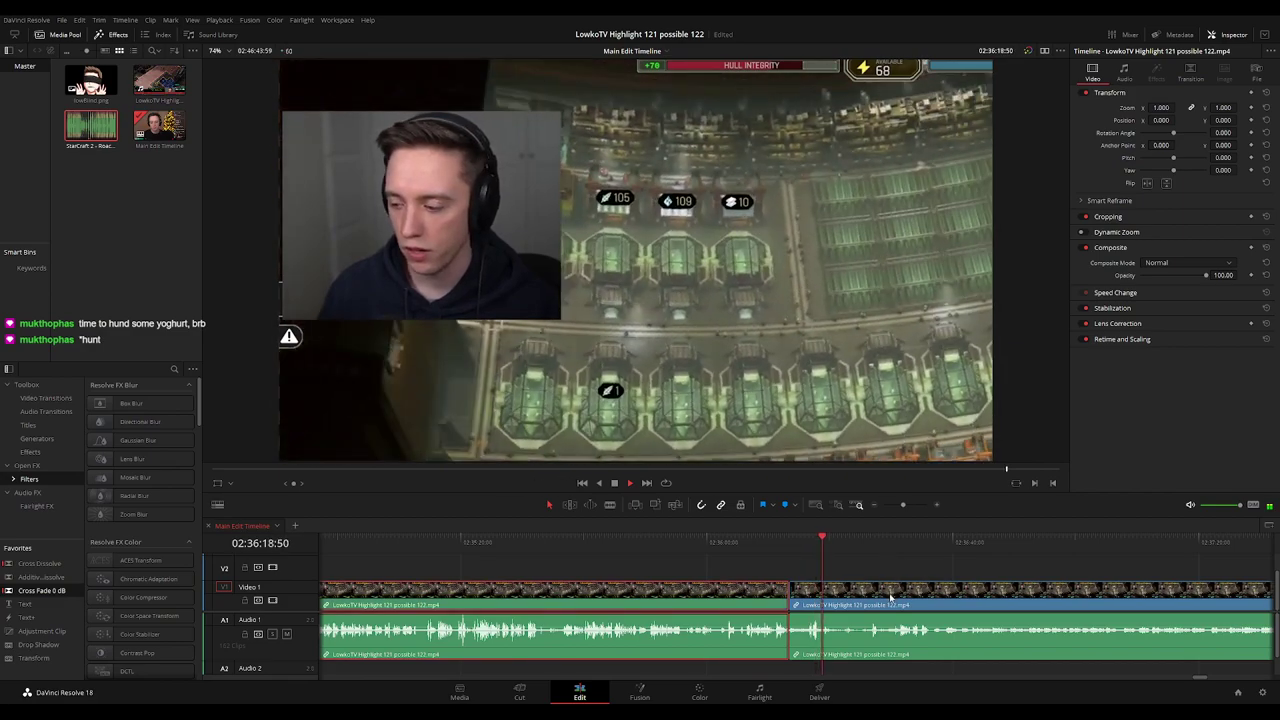
{"action": "left_click", "coordinate": [866, 569]}
Review the space station footage after the Paint drawing up to the switch to the Piranesi report, looking for dull parts.
{"action": "left_click_drag", "start_coordinate": [894, 569], "coordinate": [728, 572]}
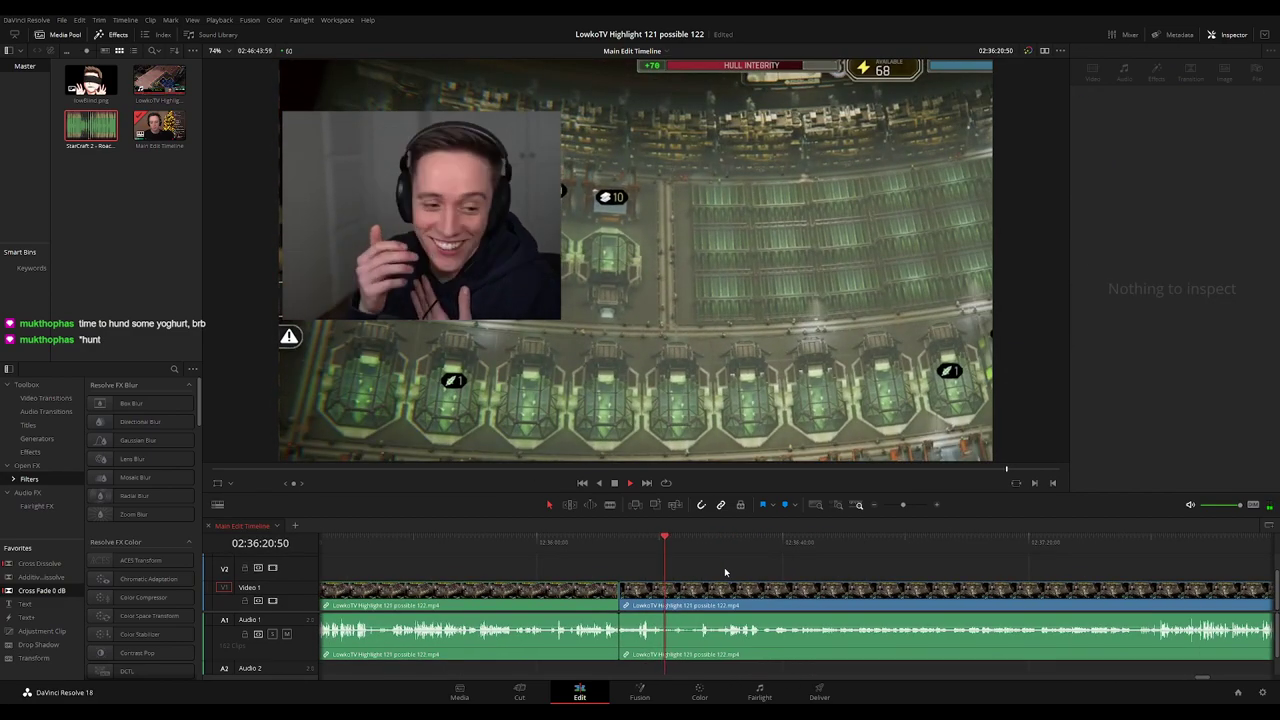
{"action": "left_click", "coordinate": [653, 541]}
{"action": "left_click_drag", "start_coordinate": [653, 541], "coordinate": [654, 541]}
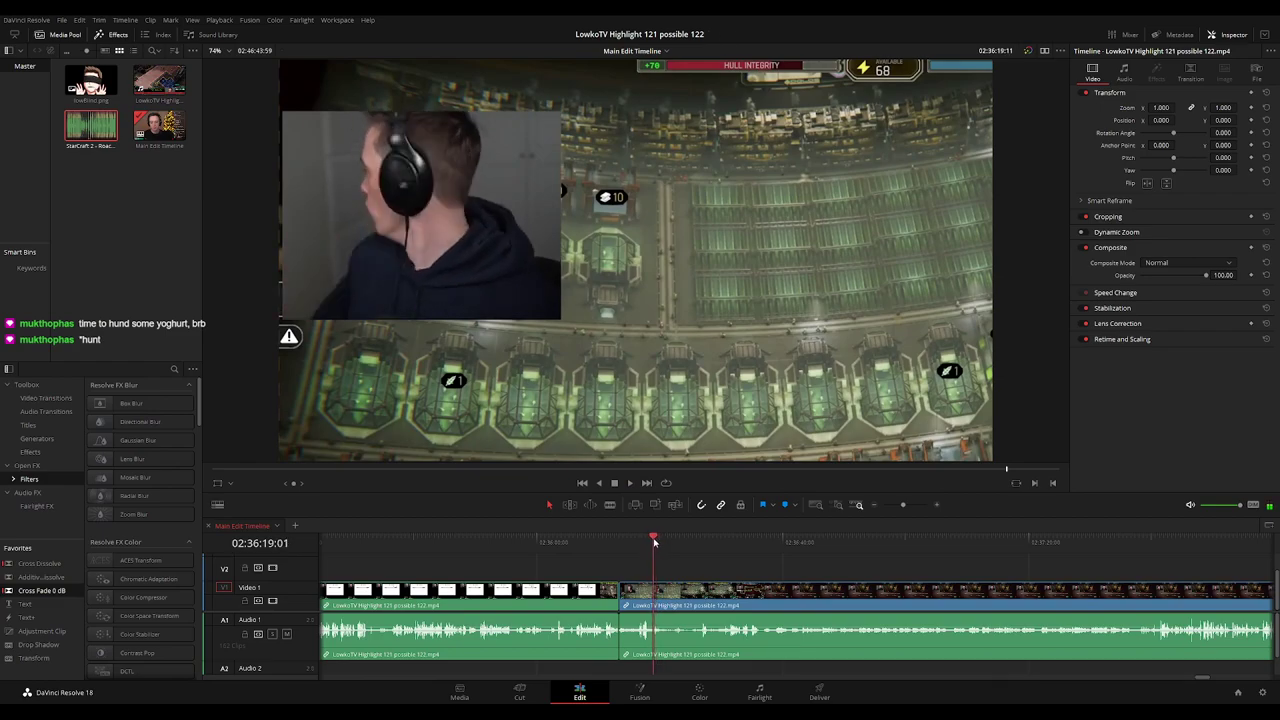
{"action": "key", "text": "space"}
{"action": "left_click", "coordinate": [654, 541]}
{"action": "key", "text": "space"}
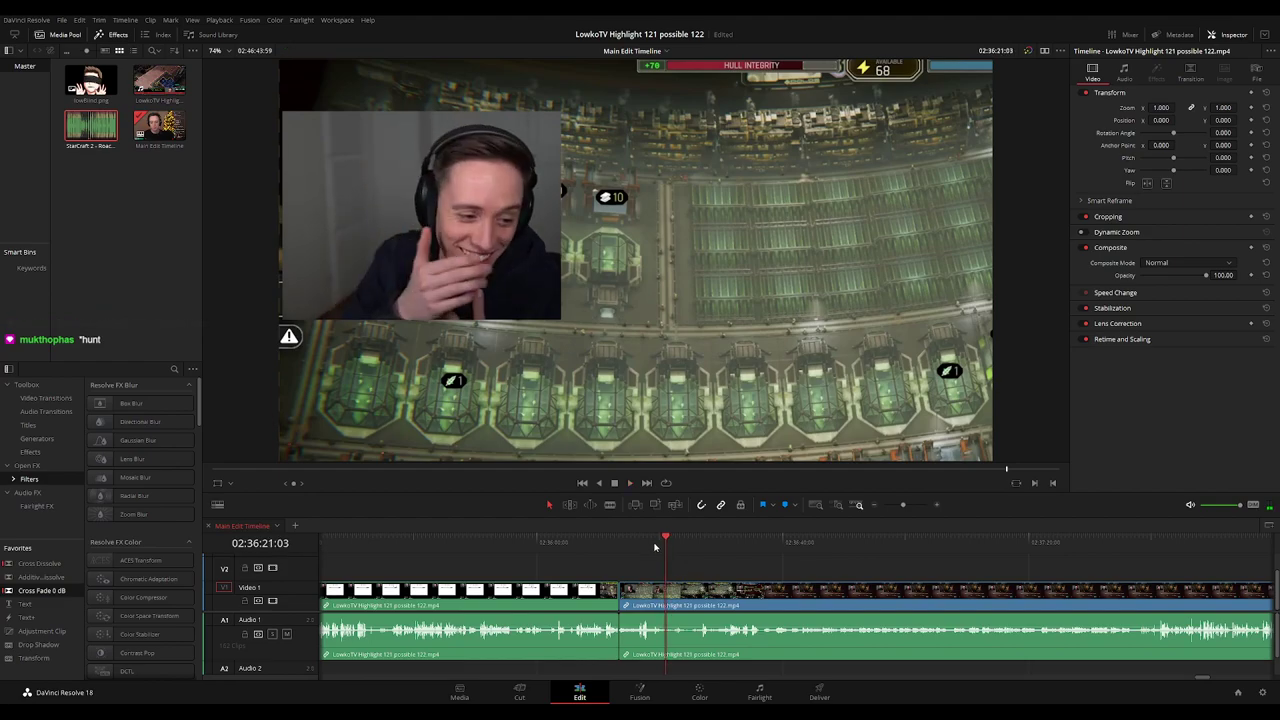
{"action": "left_click", "coordinate": [652, 543]}
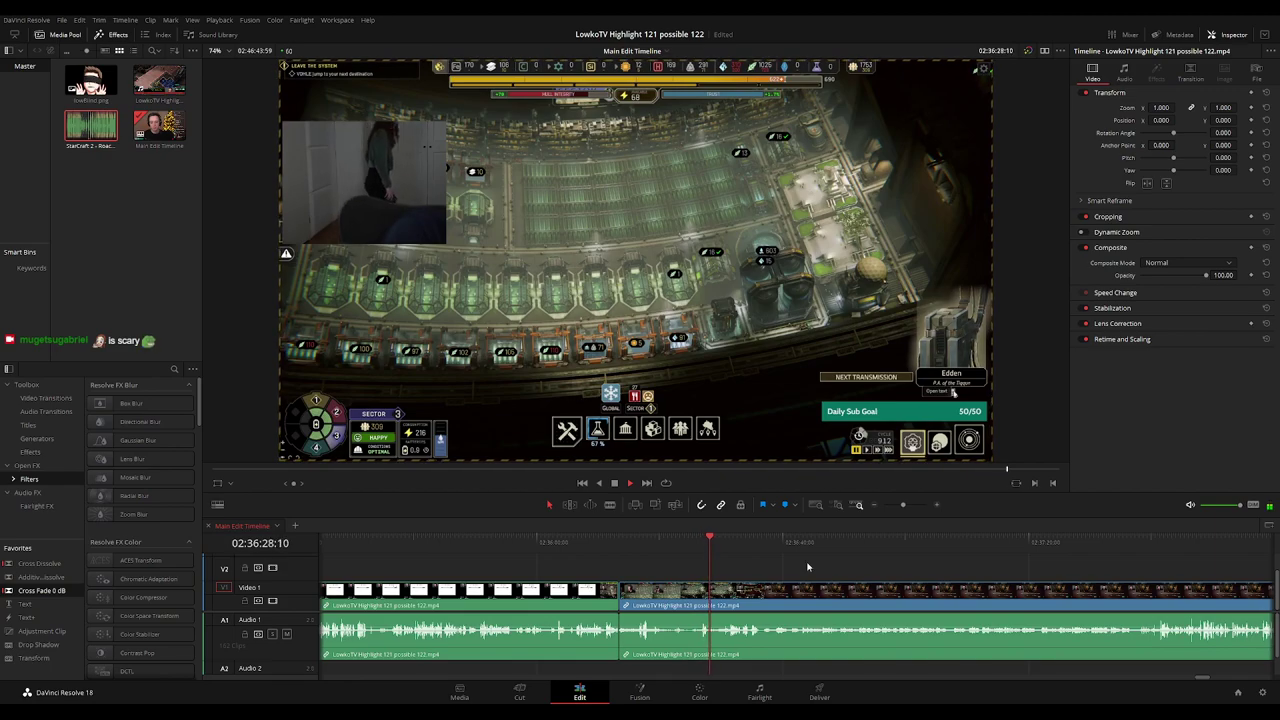
{"action": "scroll", "coordinate": [771, 560], "scroll_direction": "right", "scroll_amount": 1}
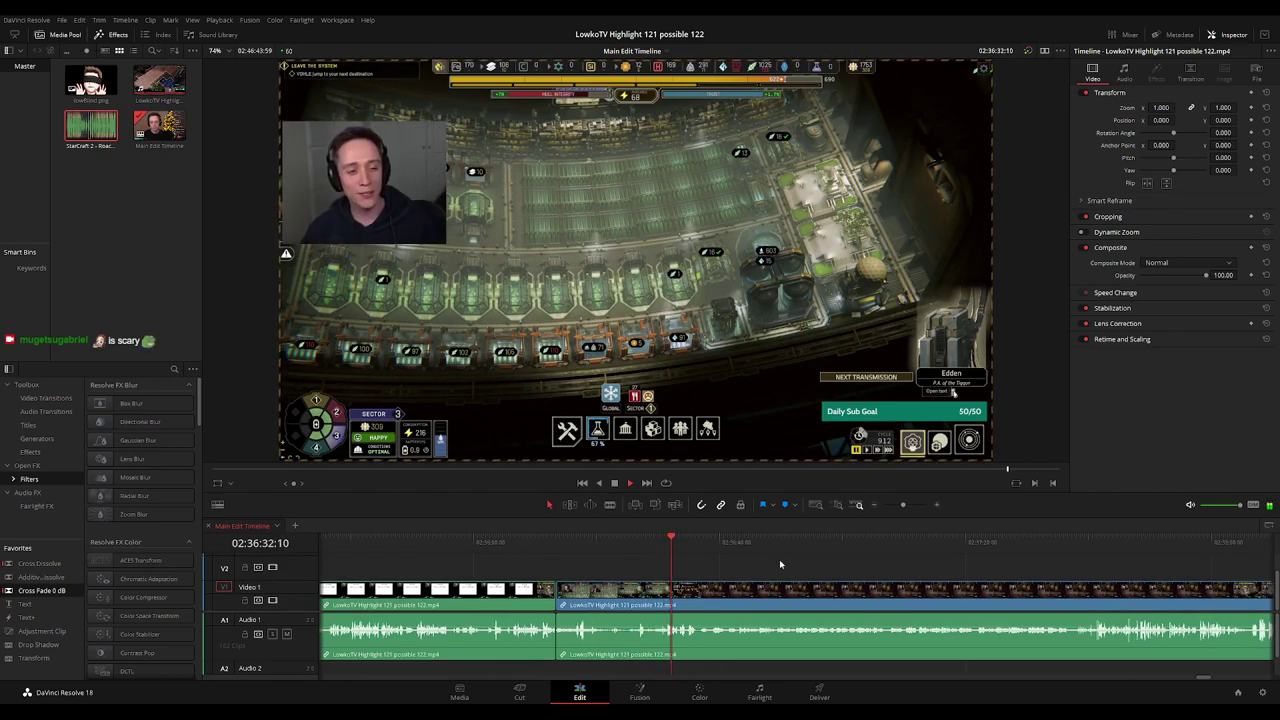
{"action": "scroll", "coordinate": [762, 570], "scroll_direction": "right", "scroll_amount": 2}
{"action": "scroll", "coordinate": [977, 571], "scroll_direction": "up", "scroll_amount": 2}
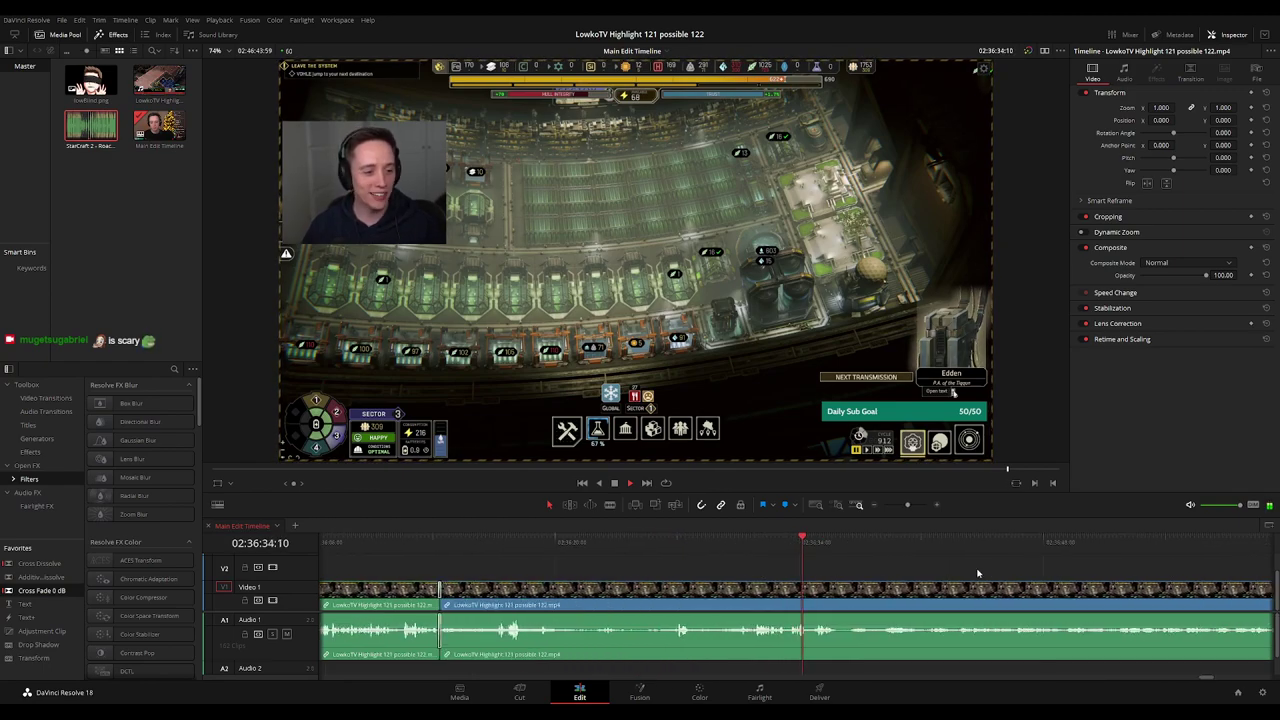
{"action": "scroll", "coordinate": [760, 562], "scroll_direction": "right", "scroll_amount": 8}
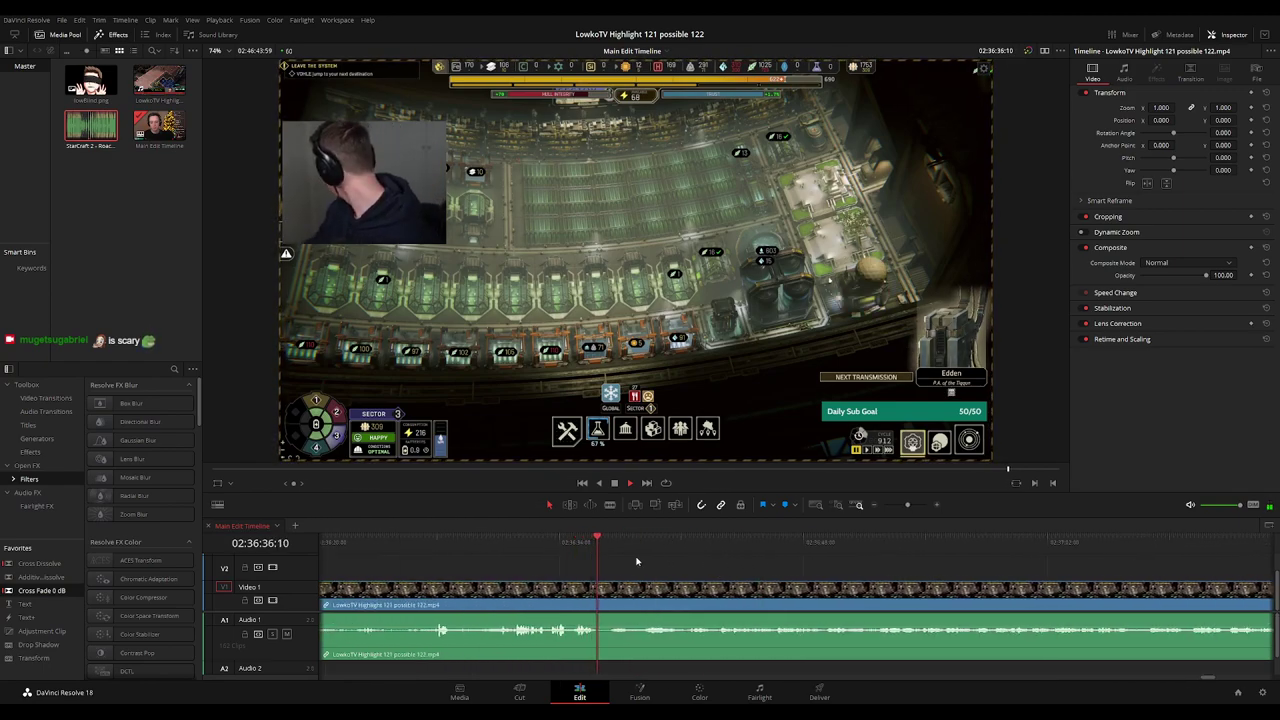
Cut out about half a second between the space station footage and the Piranesi report, close the gap and replay from there.
{"action": "key", "text": "space"}
{"action": "left_click_drag", "start_coordinate": [603, 540], "coordinate": [597, 543]}
{"action": "key", "text": "b"}
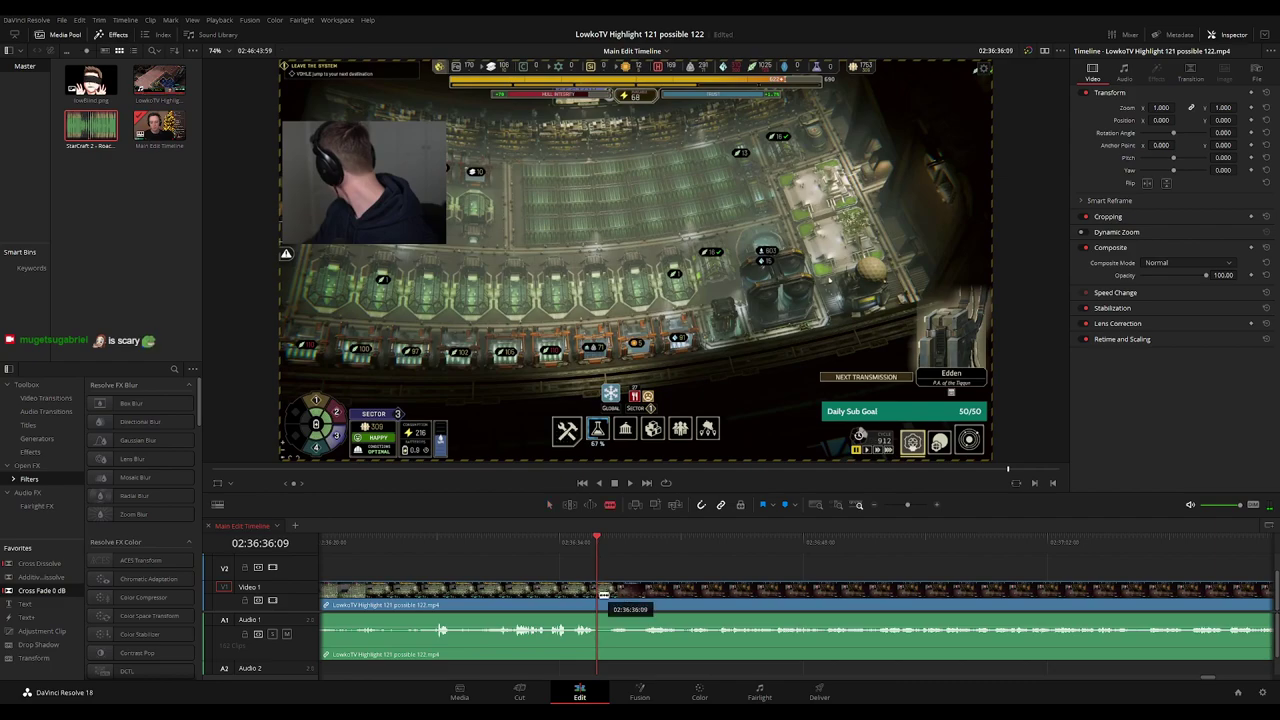
{"action": "left_click", "coordinate": [603, 595]}
{"action": "key", "text": "a"}
{"action": "key", "text": "space"}
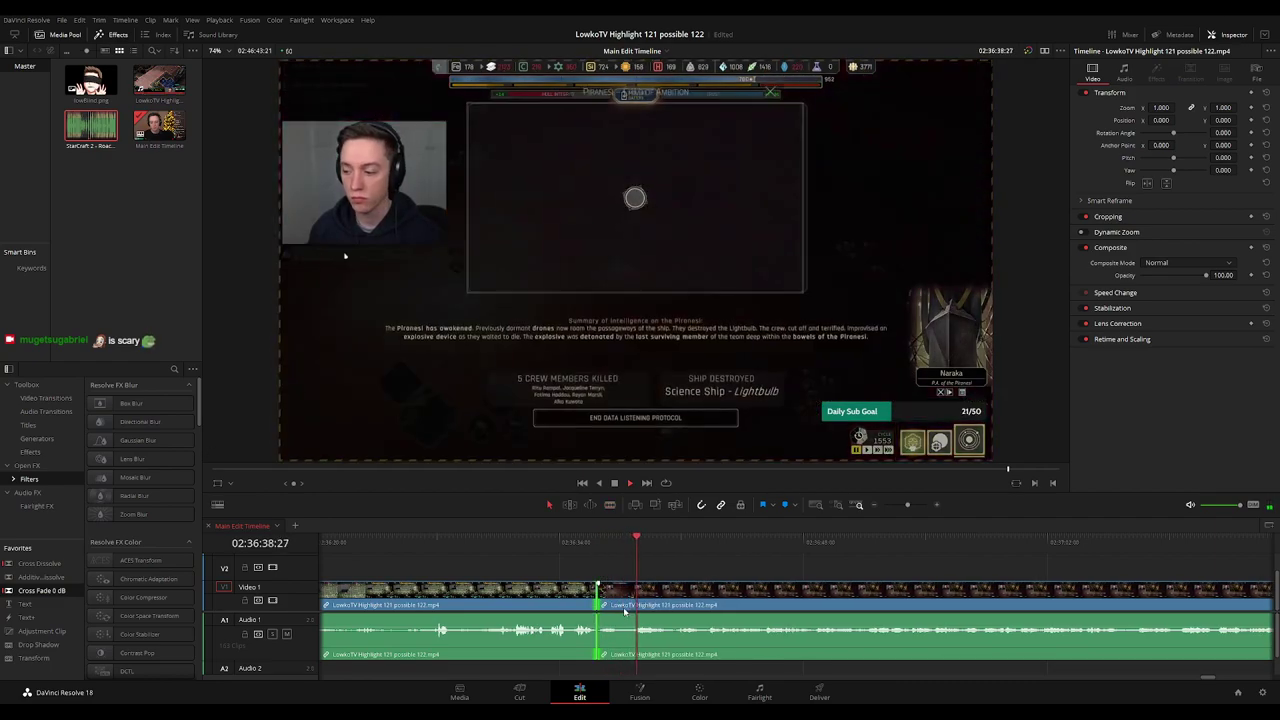
{"action": "left_click", "coordinate": [767, 549]}
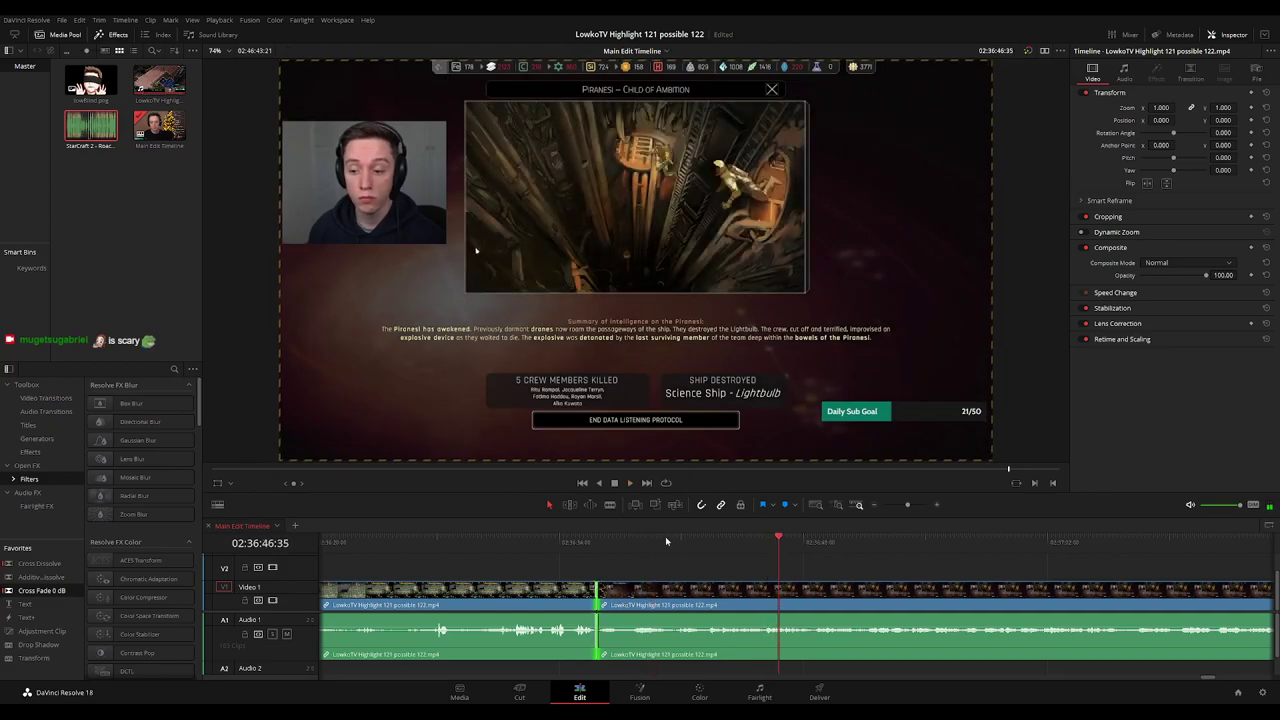
{"action": "left_click_drag", "start_coordinate": [655, 537], "coordinate": [633, 537]}
{"action": "left_click", "coordinate": [758, 562]}
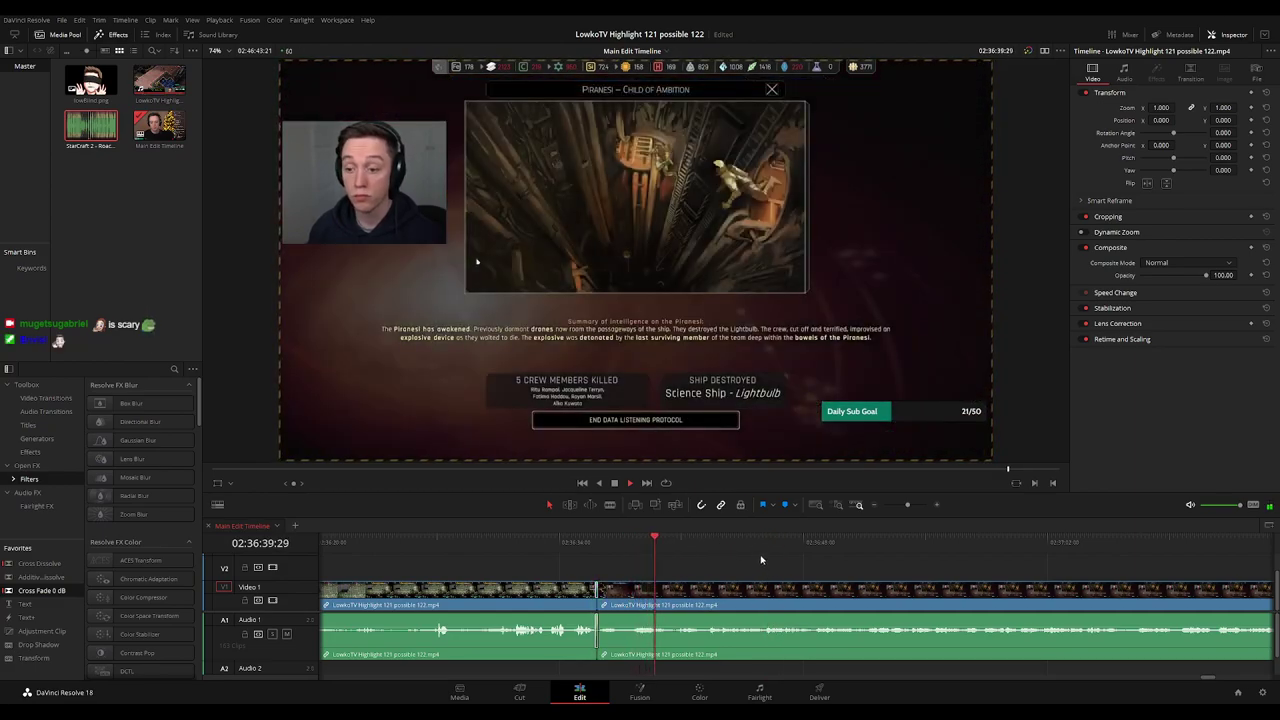
Mark the short space station section before the Piranesi report green.
{"action": "scroll", "coordinate": [579, 580], "scroll_direction": "up", "scroll_amount": 2}
{"action": "left_click", "coordinate": [672, 592]}
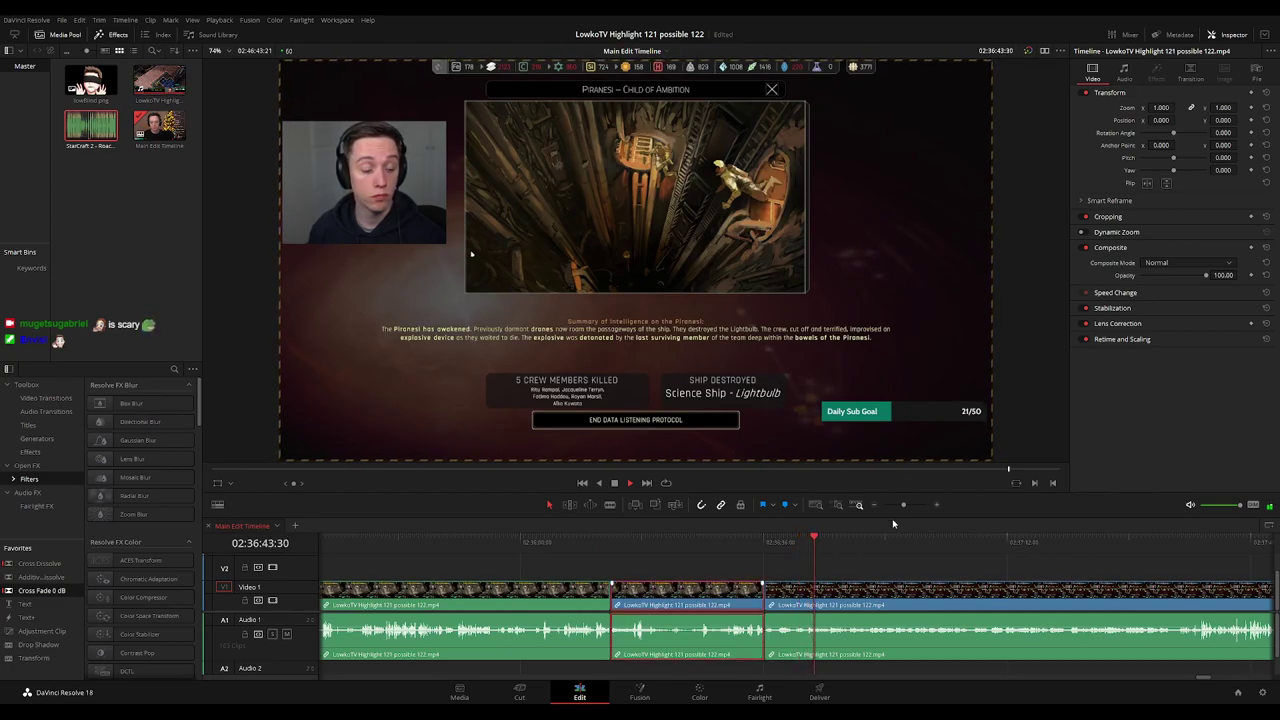
{"action": "left_click", "coordinate": [885, 559]}
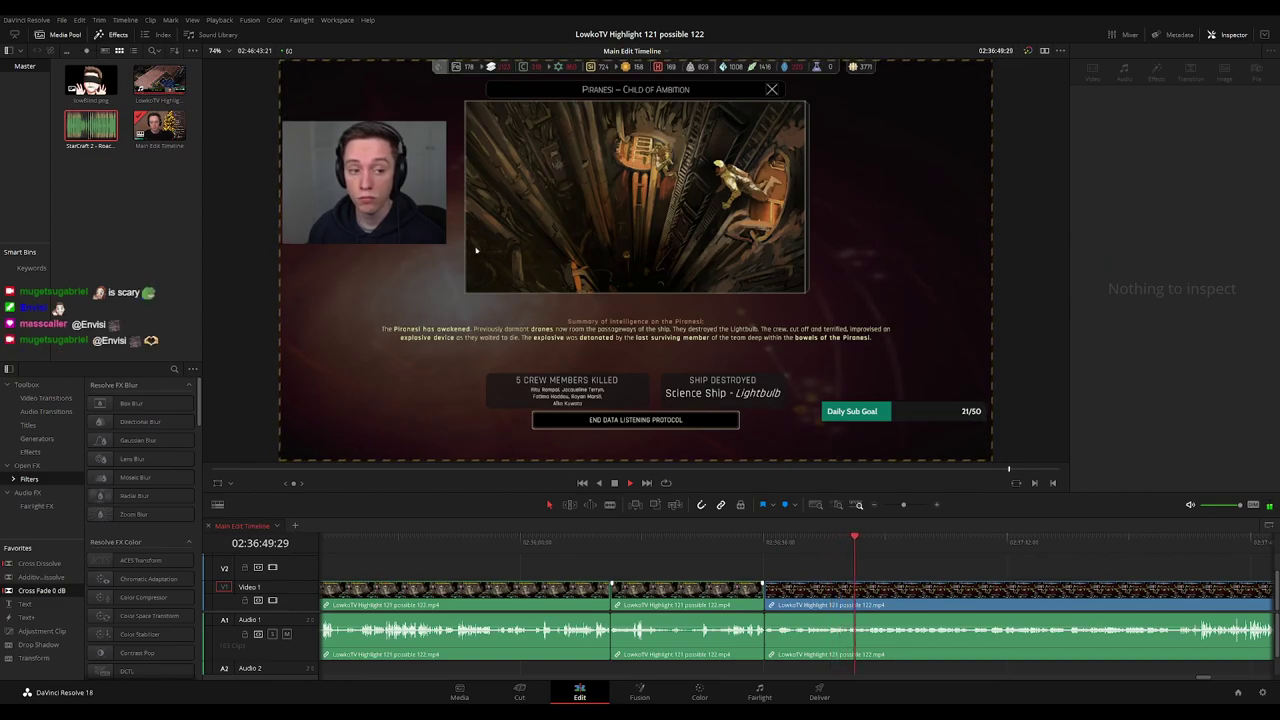
Review the footage from the Piranesi report through the star system map, looking for dull parts to cut.
{"action": "scroll", "coordinate": [927, 567], "scroll_direction": "down", "scroll_amount": 7}
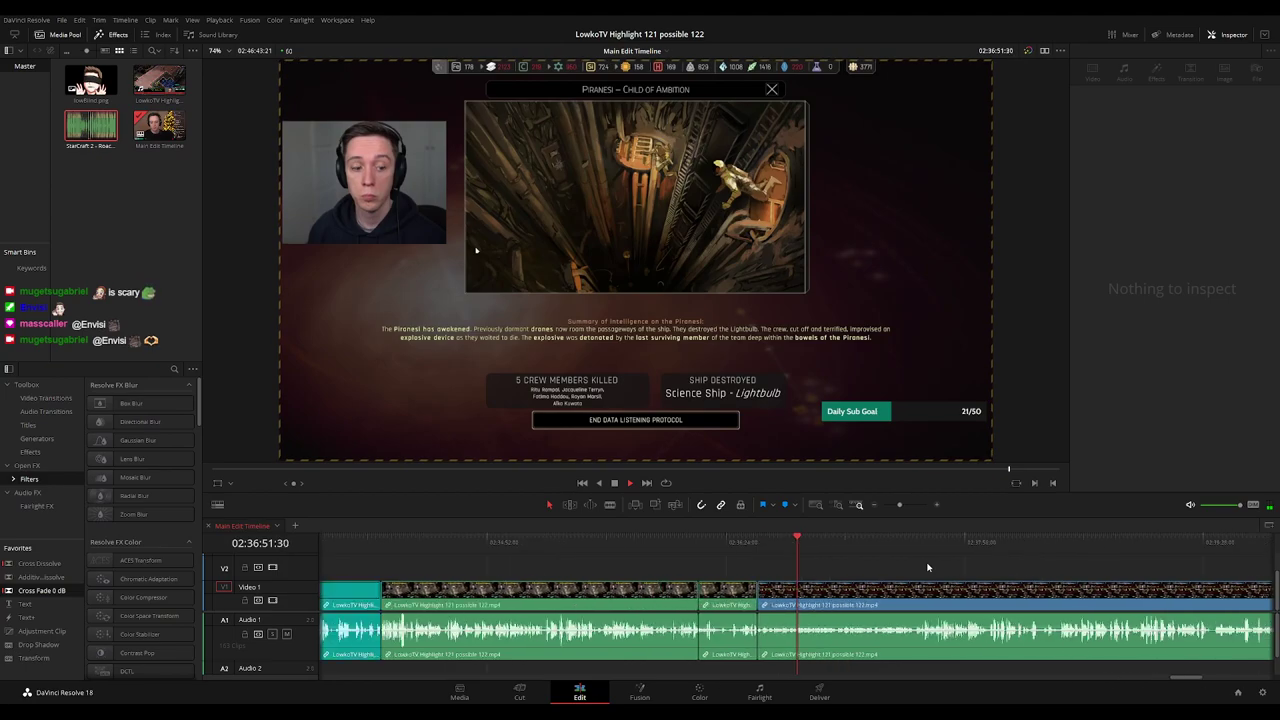
{"action": "scroll", "coordinate": [927, 567], "scroll_direction": "up", "scroll_amount": 4}
{"action": "scroll", "coordinate": [927, 567], "scroll_direction": "up", "scroll_amount": 2}
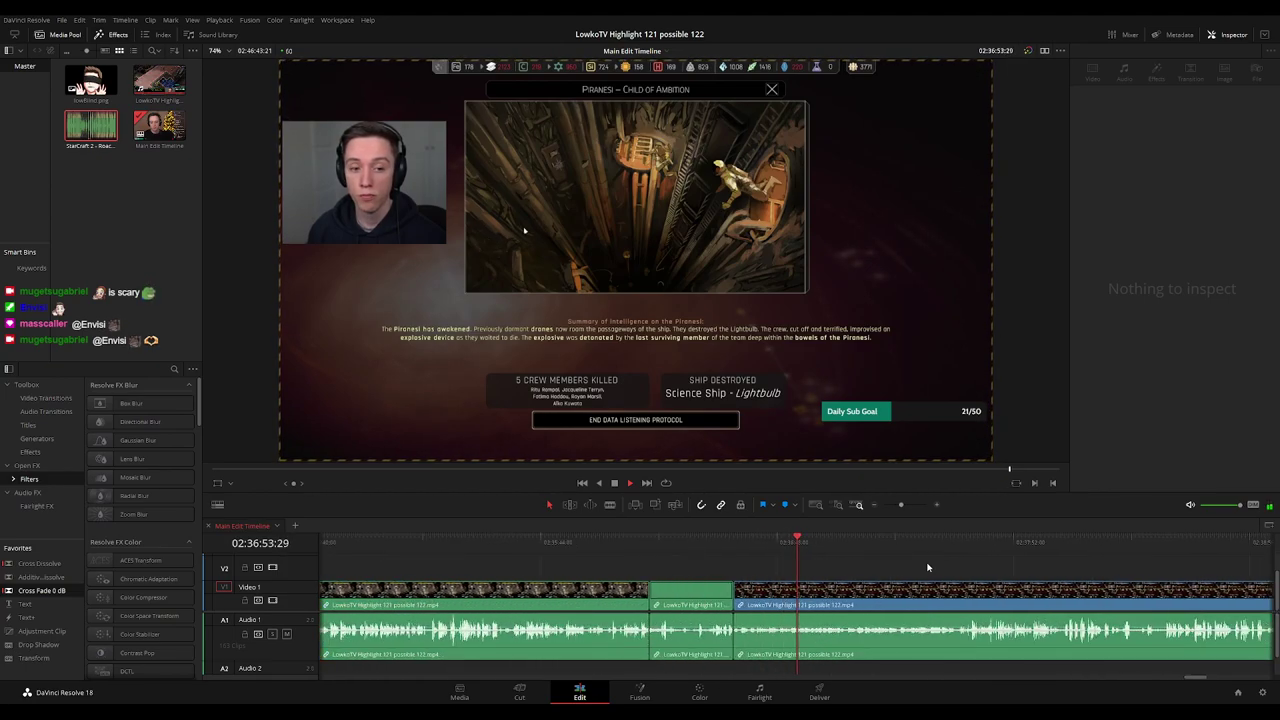
{"action": "scroll", "coordinate": [927, 567], "scroll_direction": "up", "scroll_amount": 1}
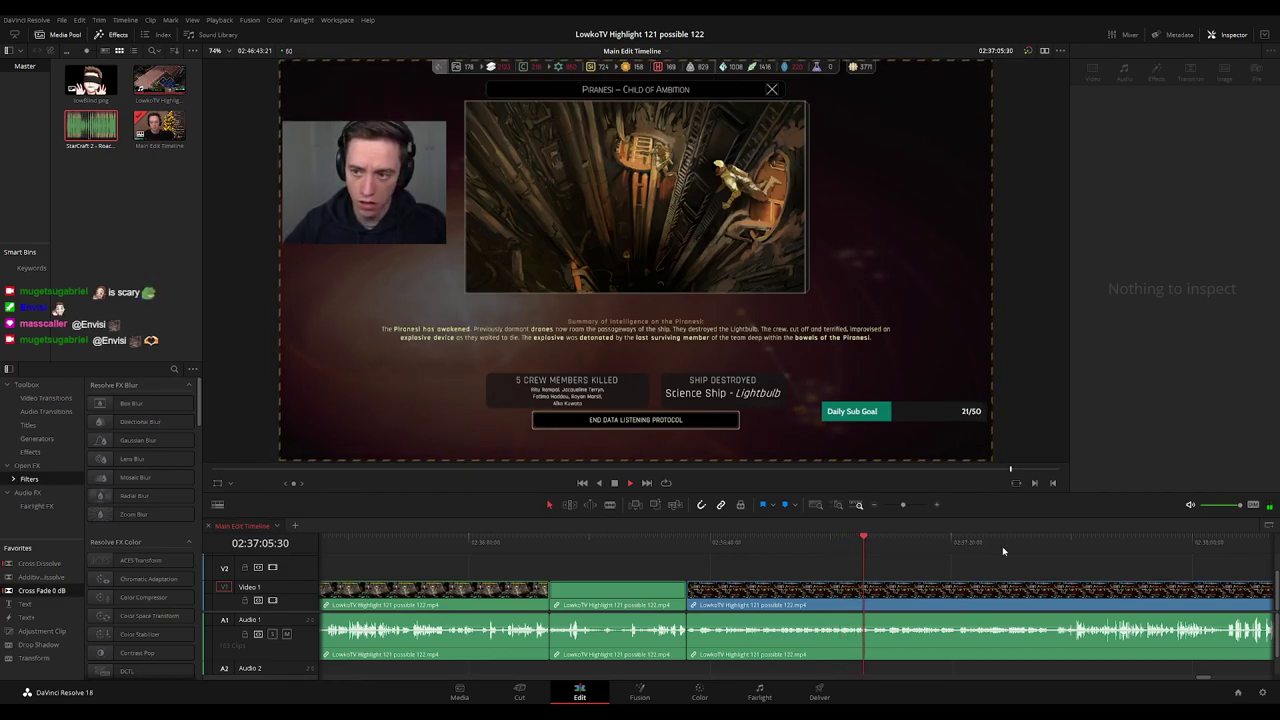
{"action": "left_click_drag", "start_coordinate": [998, 560], "coordinate": [786, 562]}
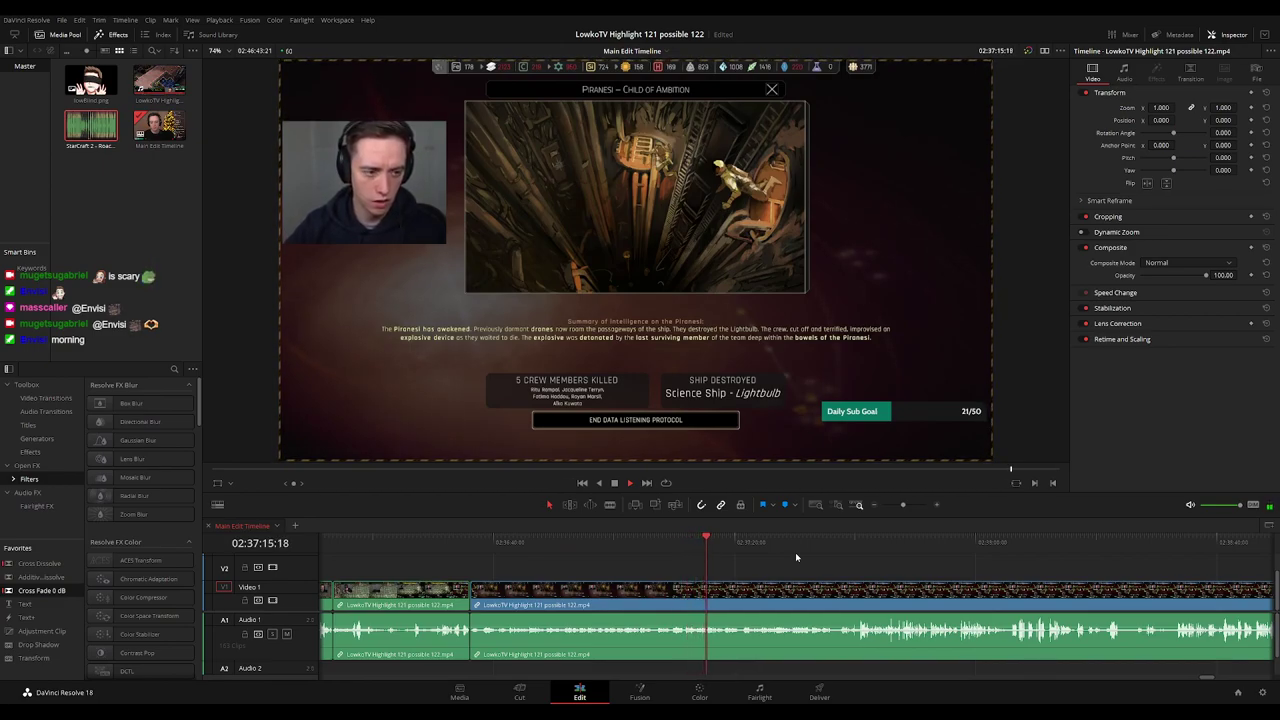
{"action": "left_click", "coordinate": [795, 552]}
{"action": "left_click", "coordinate": [693, 541]}
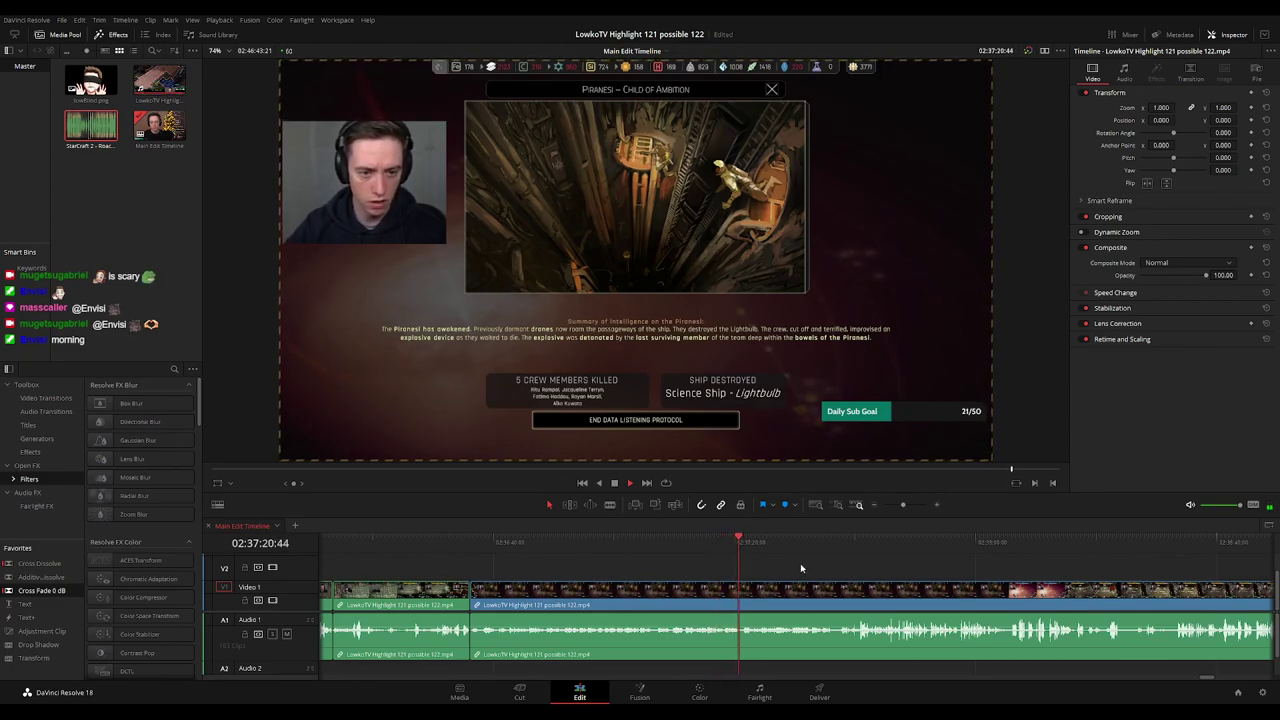
{"action": "key", "text": "ctrl+equal"}
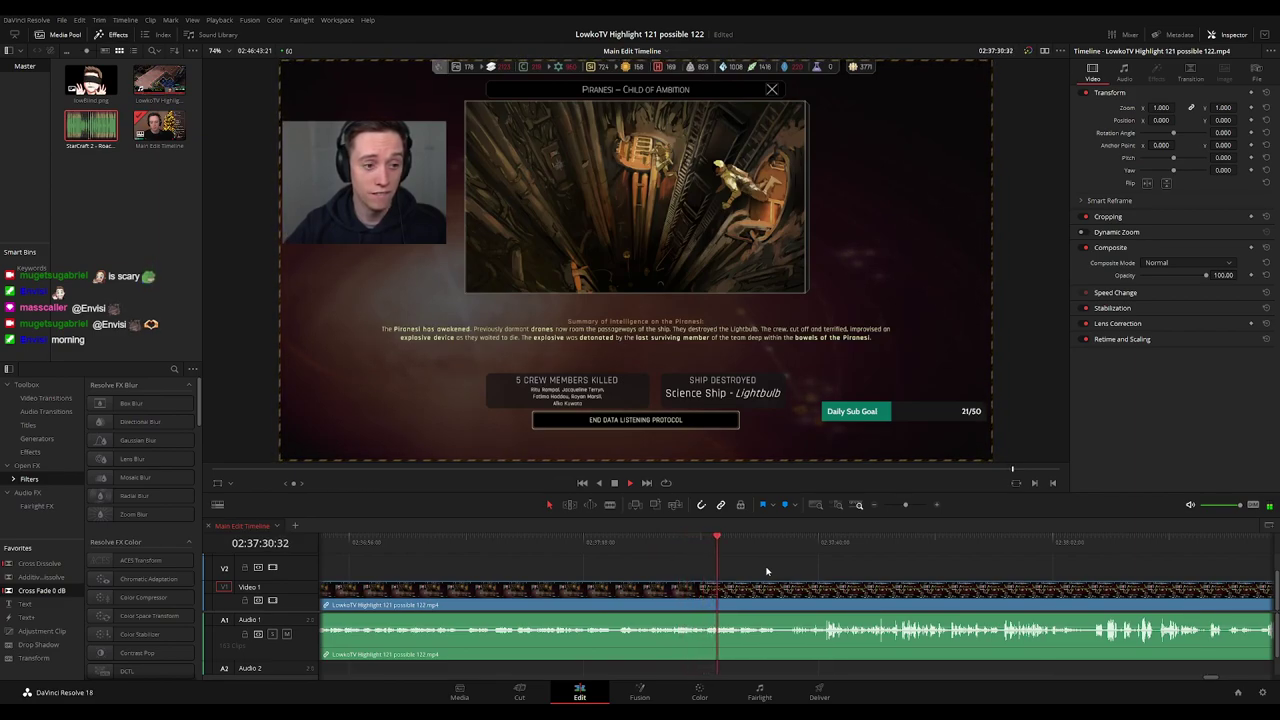
{"action": "scroll", "coordinate": [658, 560], "scroll_direction": "right", "scroll_amount": 2}
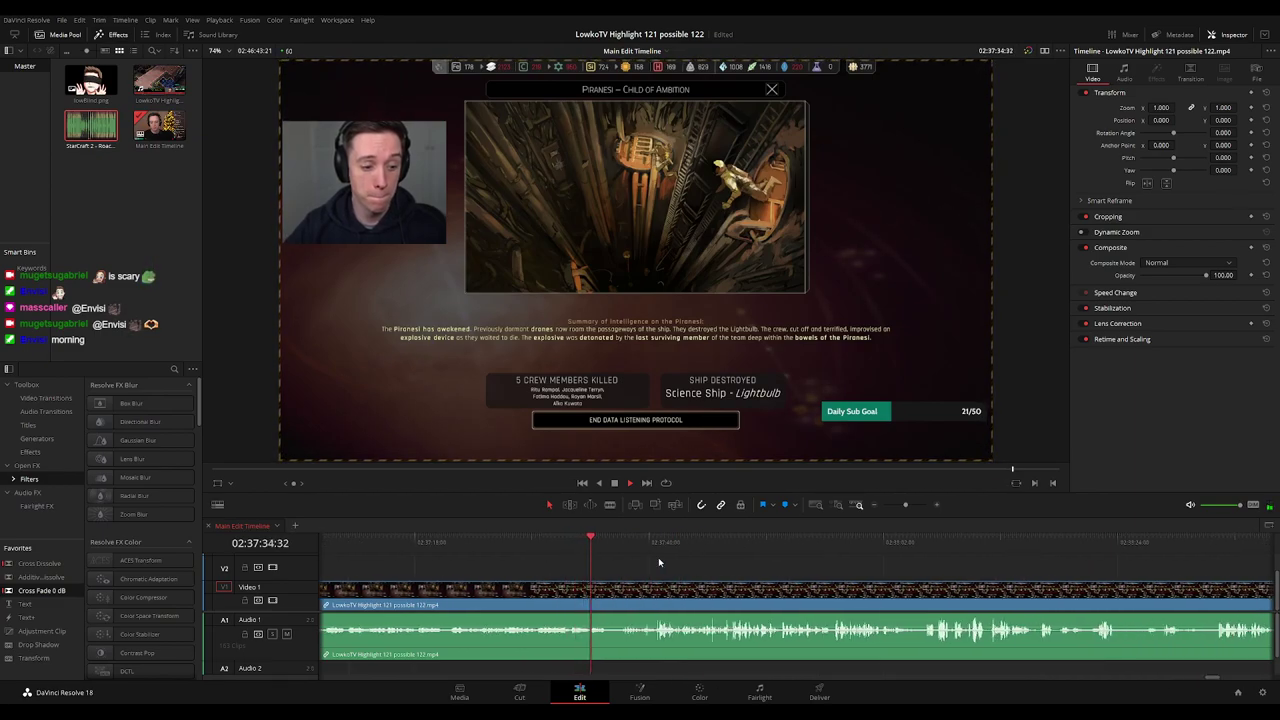
{"action": "left_click", "coordinate": [618, 546]}
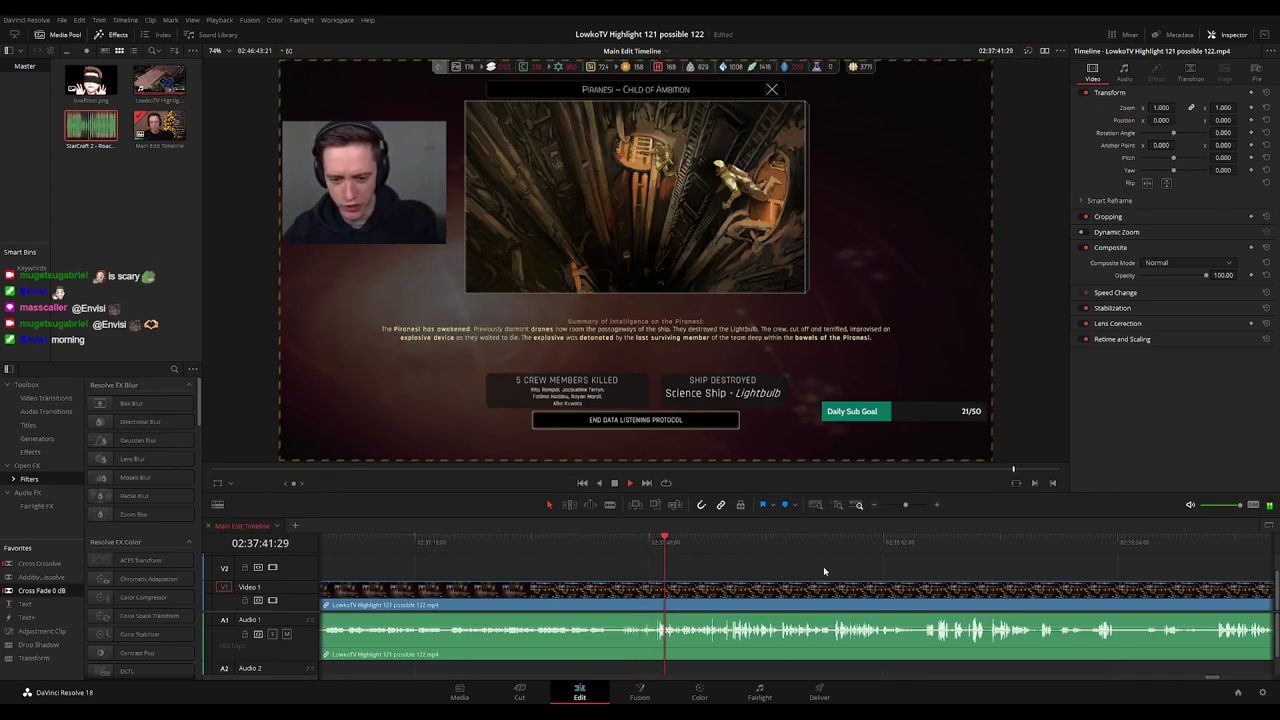
{"action": "left_click_drag", "start_coordinate": [823, 569], "coordinate": [706, 571]}
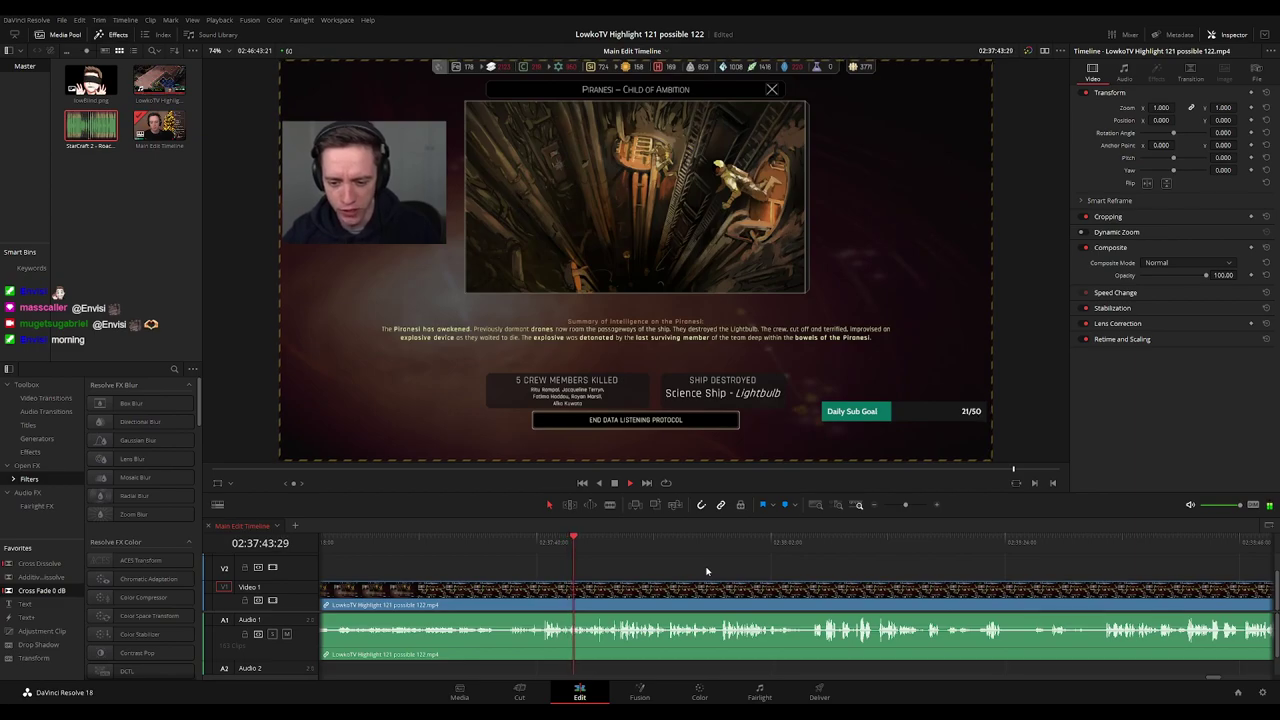
{"action": "scroll", "coordinate": [720, 573], "scroll_direction": "right", "scroll_amount": 1}
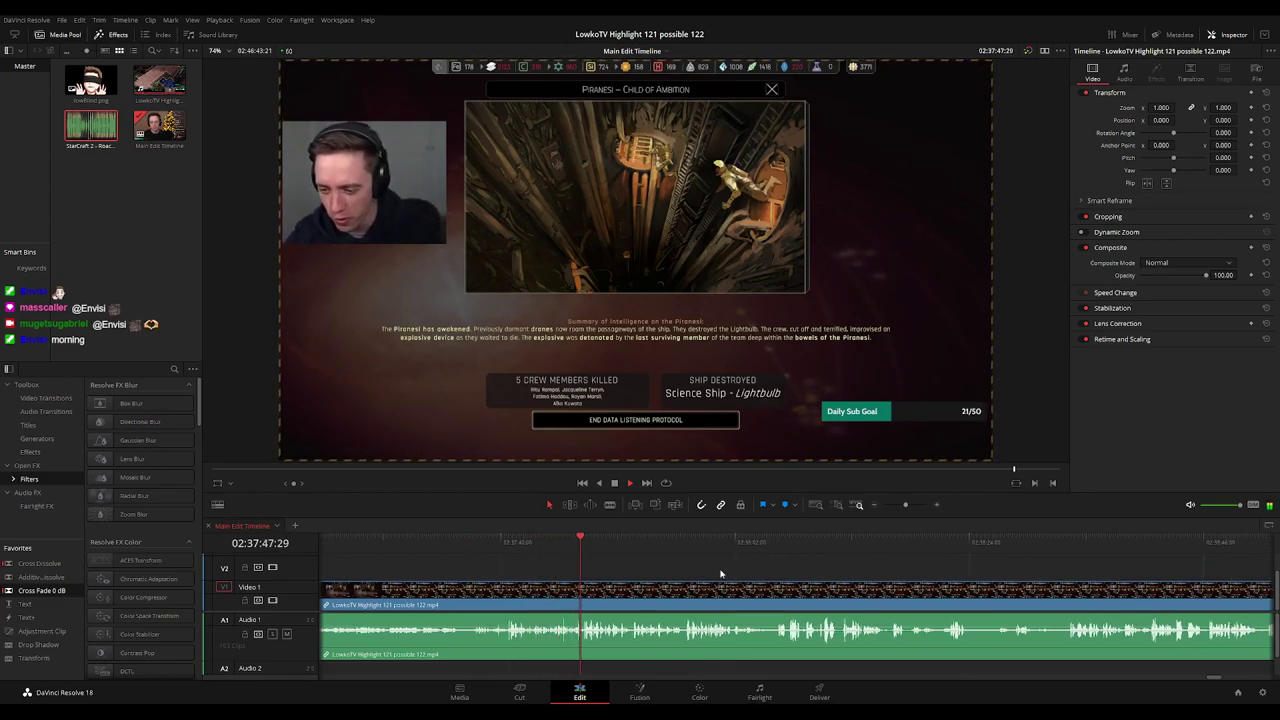
{"action": "scroll", "coordinate": [721, 570], "scroll_direction": "right", "scroll_amount": 1}
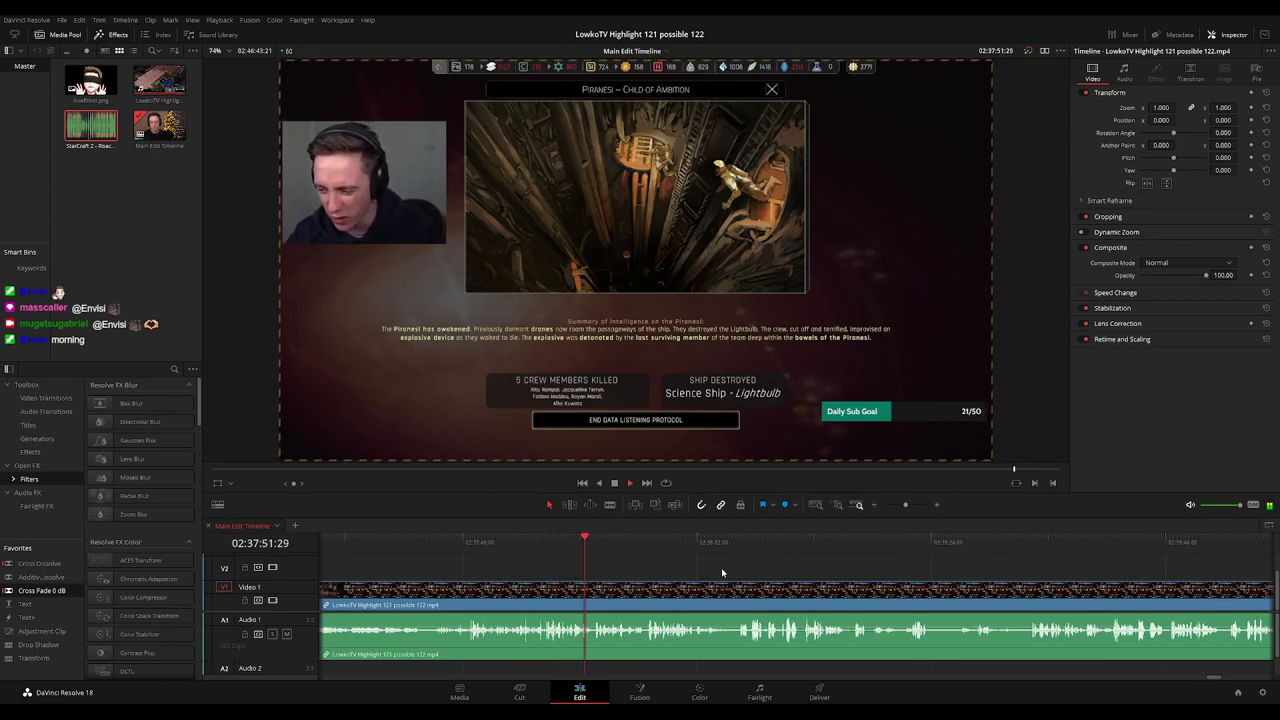
{"action": "scroll", "coordinate": [721, 567], "scroll_direction": "down", "scroll_amount": 5}
{"action": "scroll", "coordinate": [815, 567], "scroll_direction": "up", "scroll_amount": 5}
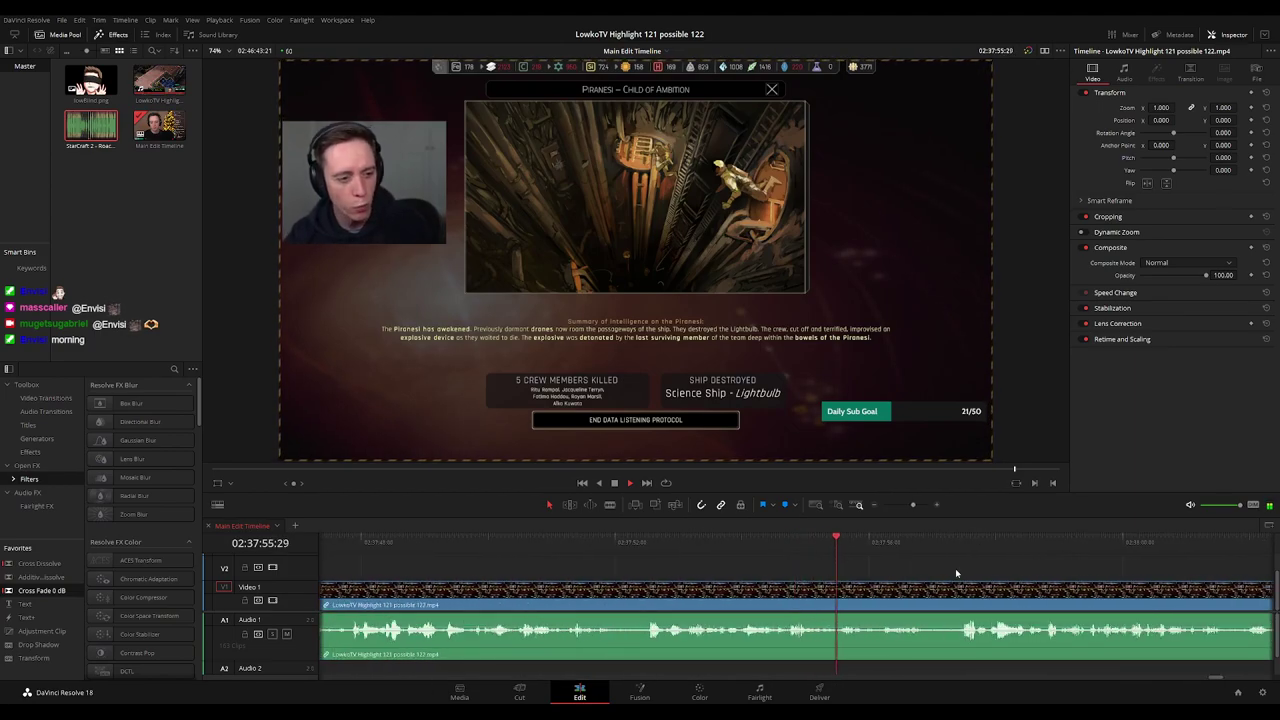
{"action": "left_click_drag", "start_coordinate": [955, 568], "coordinate": [725, 563]}
{"action": "scroll", "coordinate": [770, 564], "scroll_direction": "up", "scroll_amount": 2}
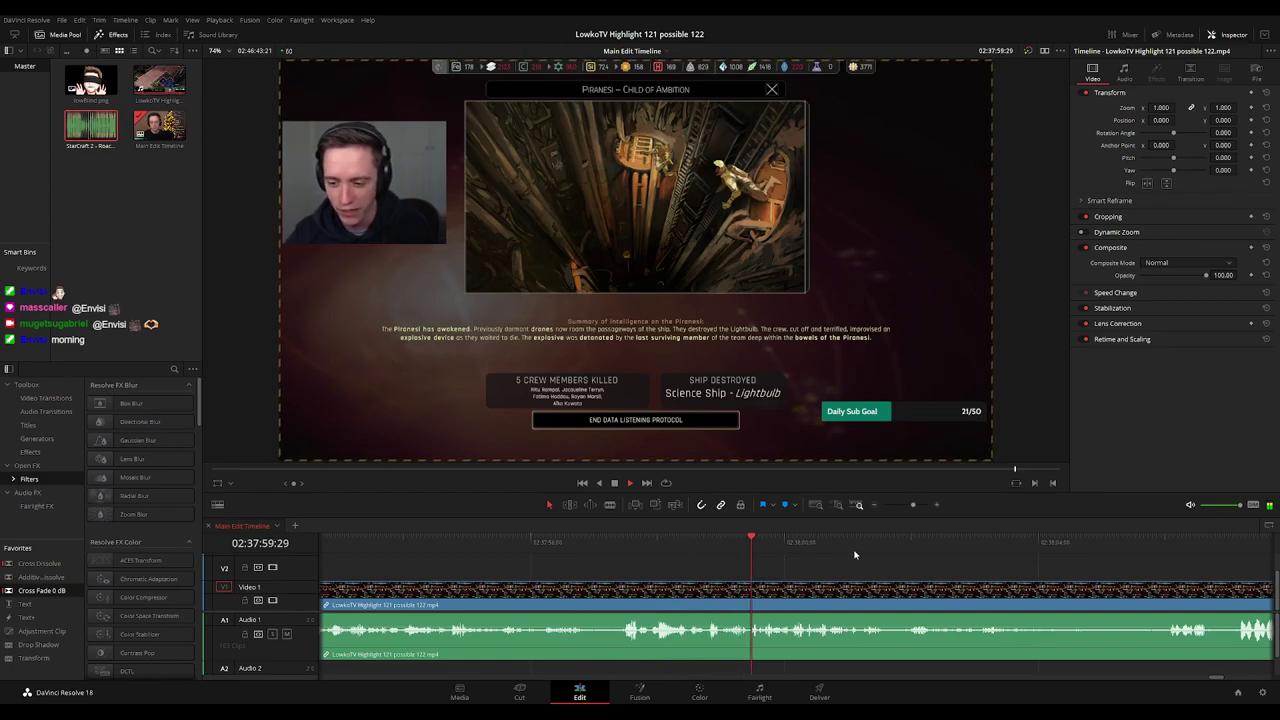
{"action": "scroll", "coordinate": [871, 560], "scroll_direction": "down", "scroll_amount": 4}
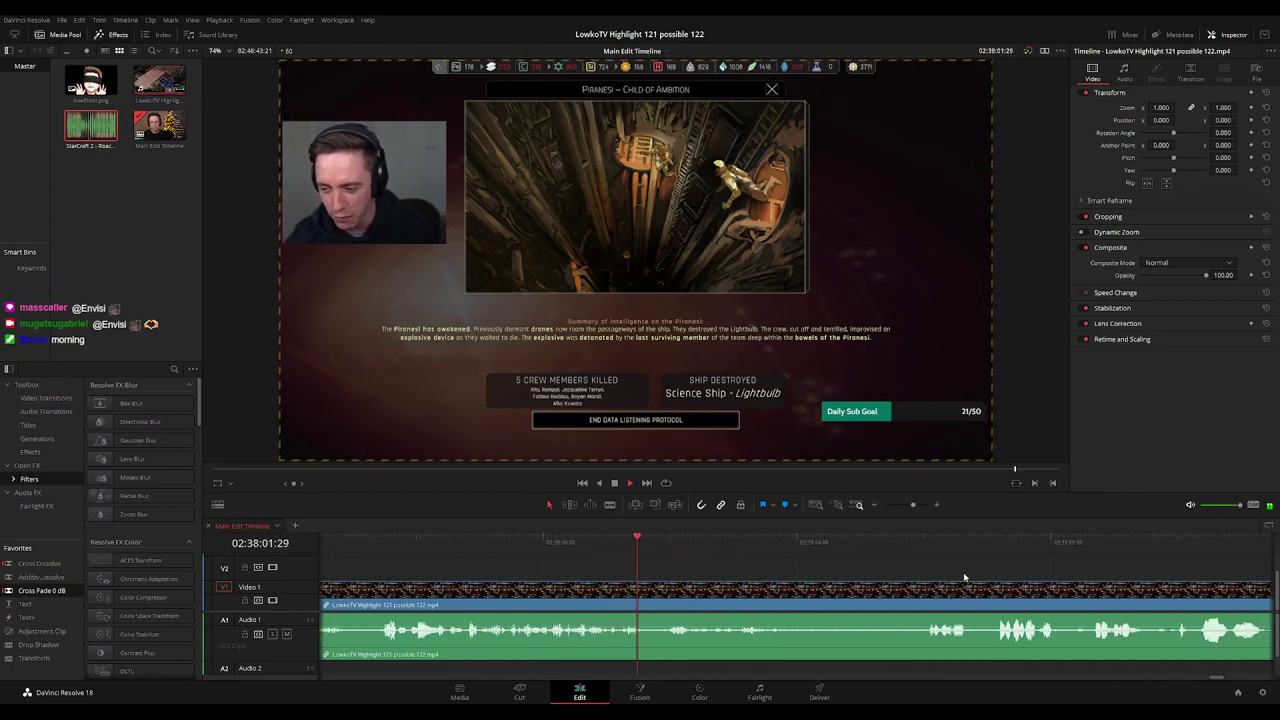
{"action": "scroll", "coordinate": [963, 572], "scroll_direction": "down", "scroll_amount": 3}
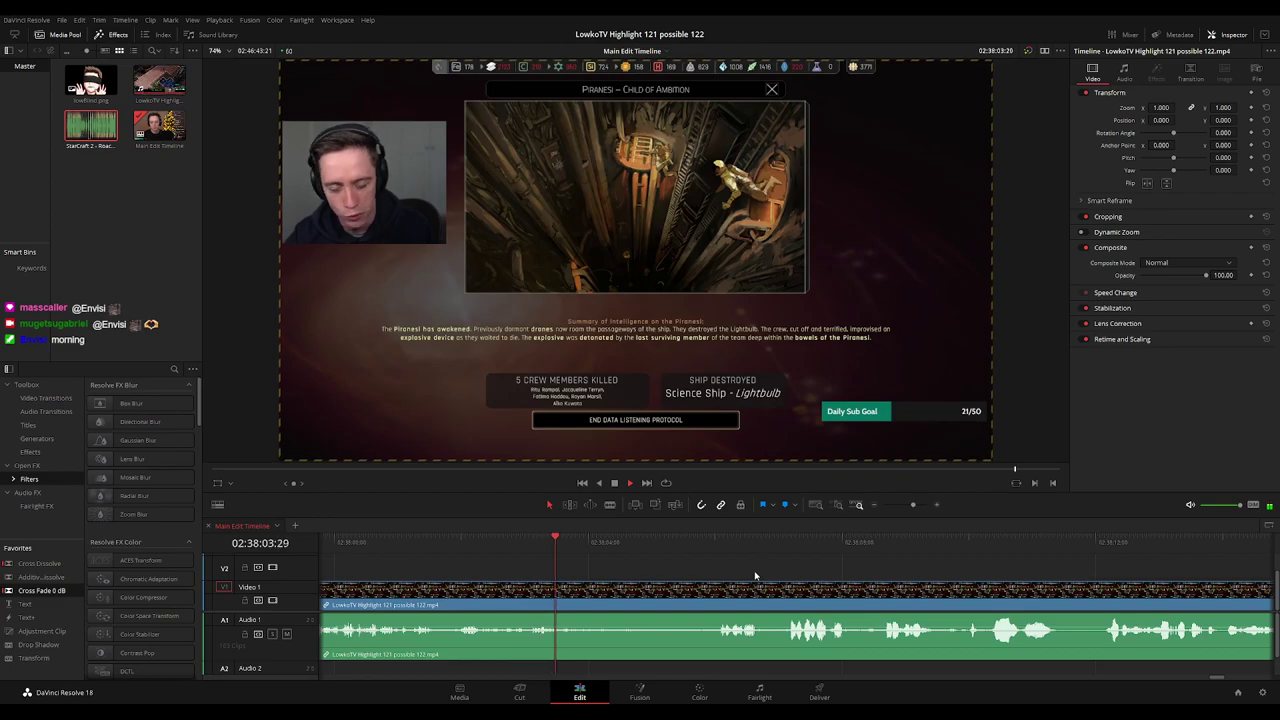
{"action": "scroll", "coordinate": [780, 574], "scroll_direction": "down", "scroll_amount": 1}
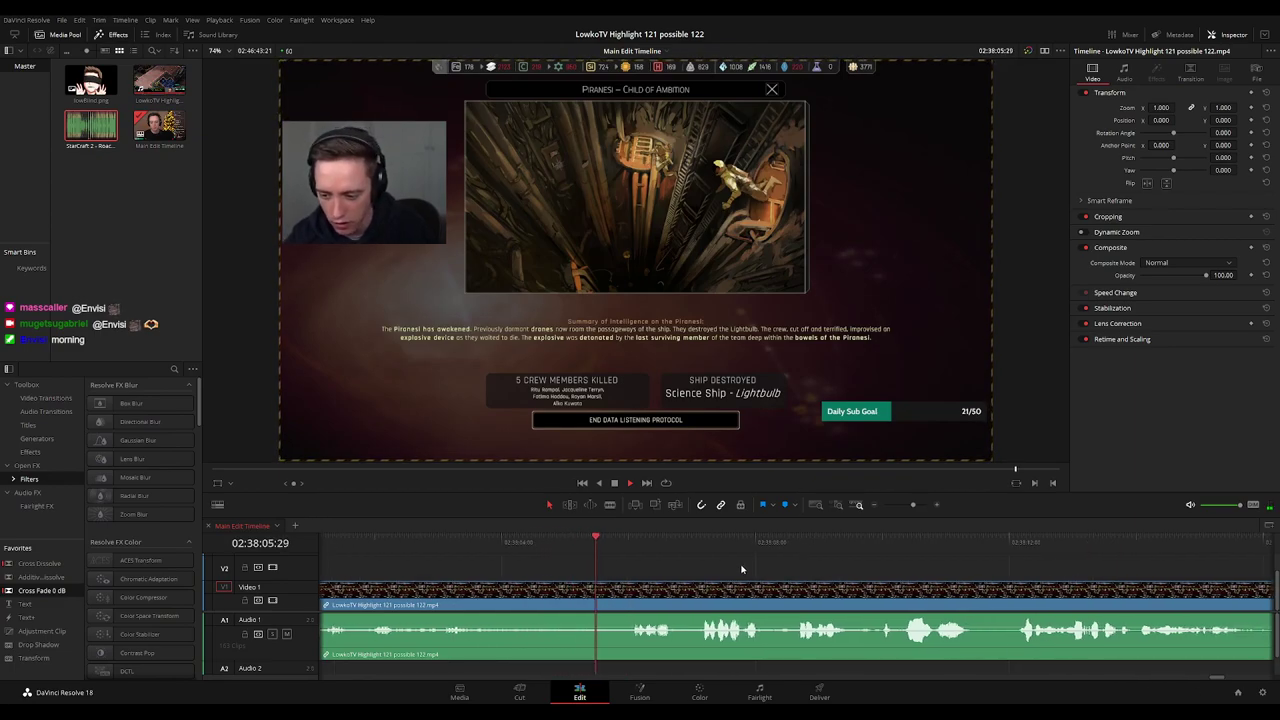
{"action": "scroll", "coordinate": [737, 561], "scroll_direction": "down", "scroll_amount": 1}
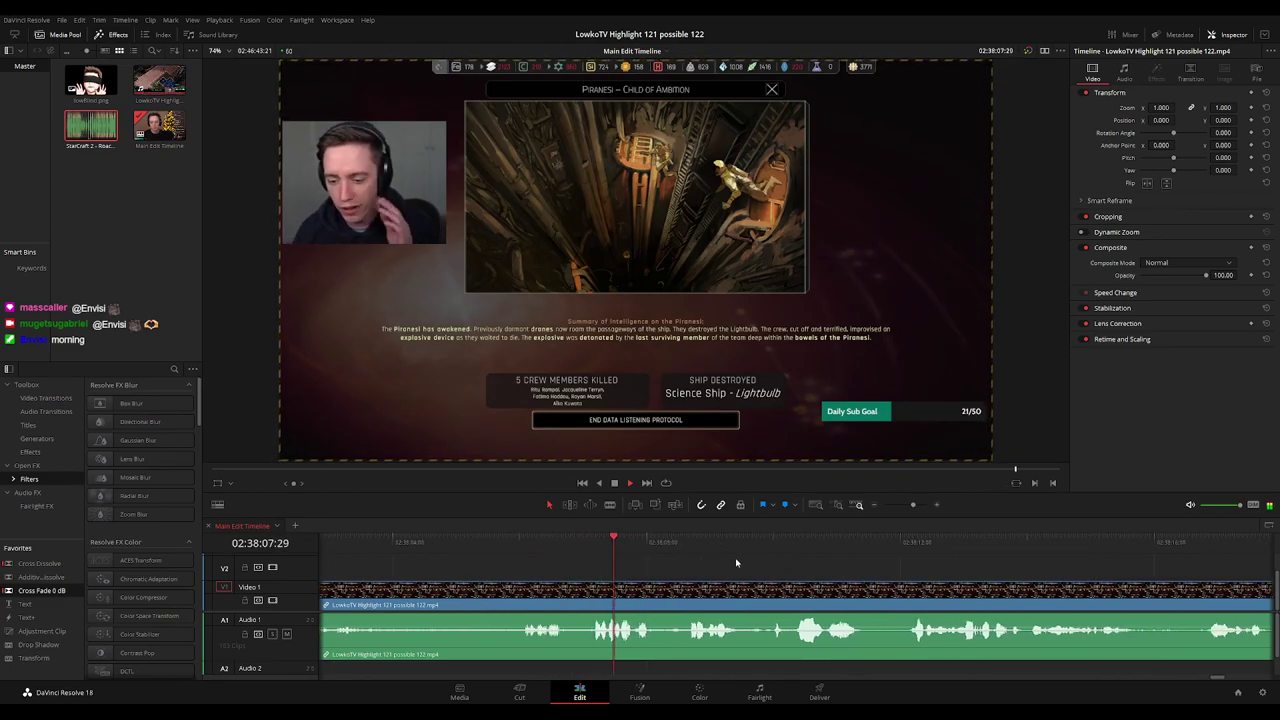
{"action": "scroll", "coordinate": [811, 571], "scroll_direction": "down", "scroll_amount": 1}
{"action": "key", "text": "ctrl+minus"}
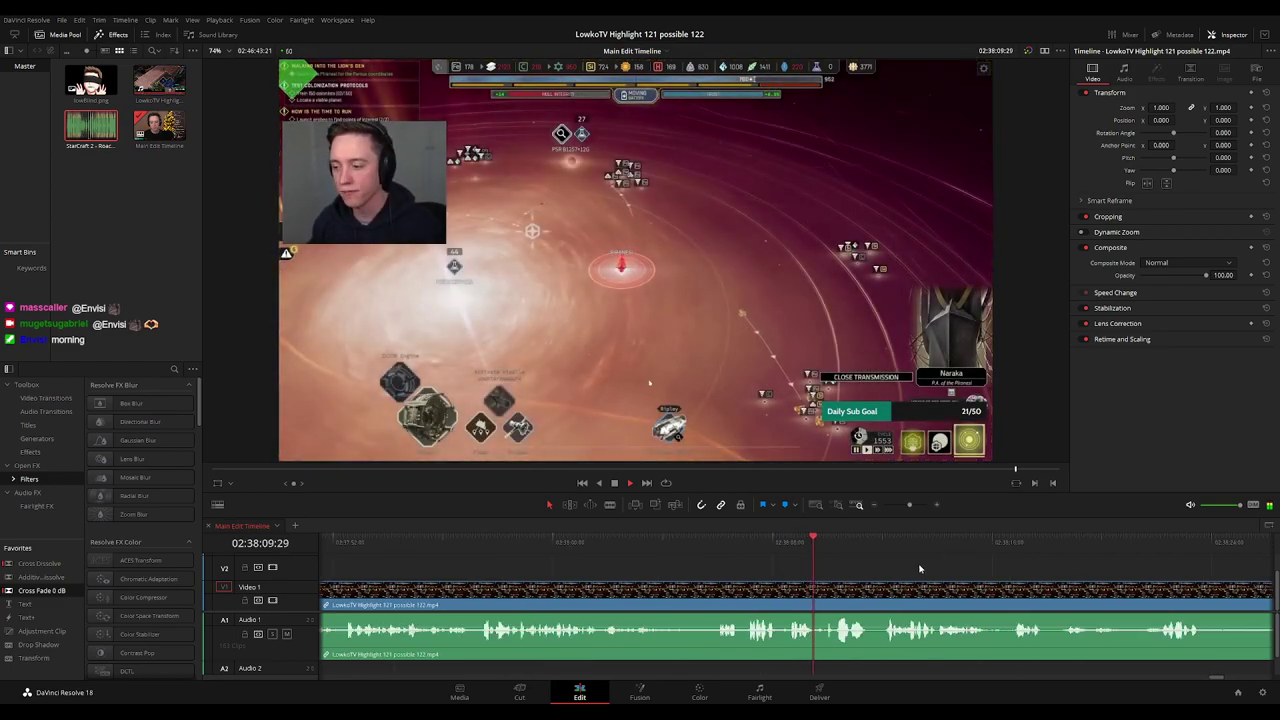
{"action": "left_click_drag", "start_coordinate": [919, 568], "coordinate": [688, 563]}
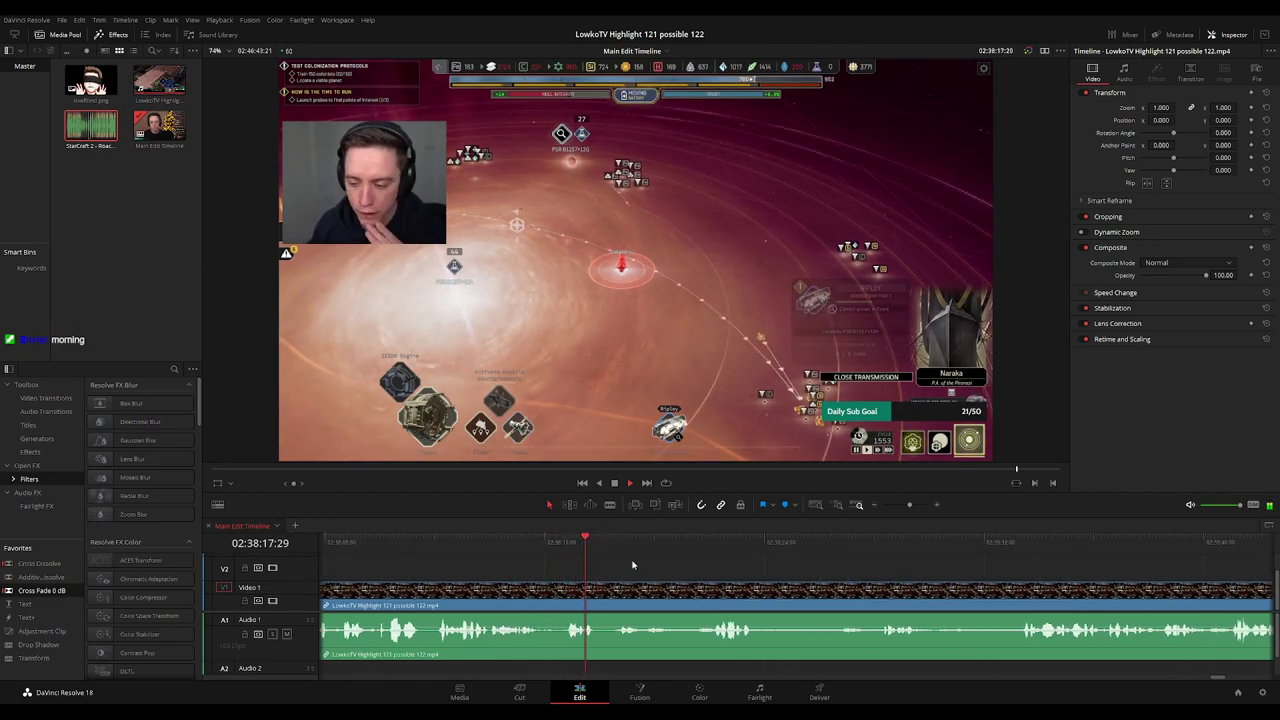
Cut out about half a second between the star system map and the tech tree footage and close the gap.
{"action": "key", "text": "b"}
{"action": "left_click", "coordinate": [600, 595]}
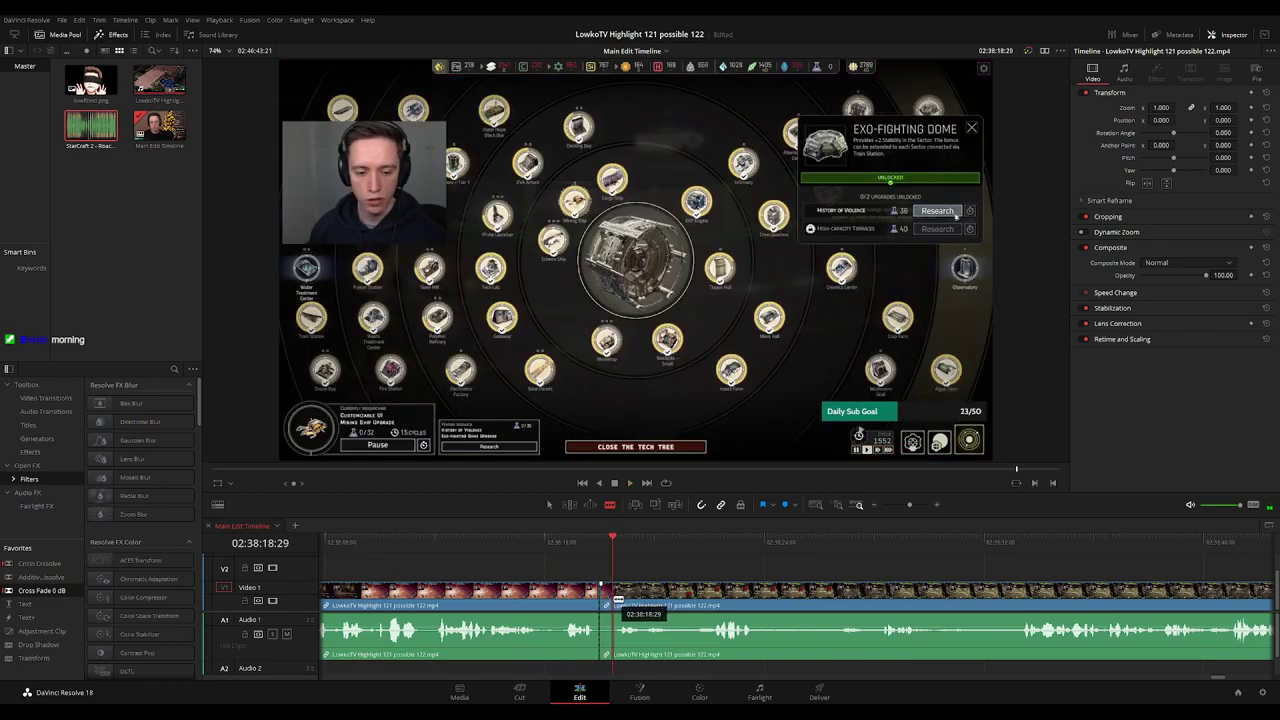
{"action": "left_click", "coordinate": [616, 600]}
{"action": "key", "text": "a"}
{"action": "left_click", "coordinate": [606, 590]}
{"action": "key", "text": "Delete"}
Mark the section with the Piranesi report and star system map teal and continue playback past the new cut.
{"action": "key", "text": "space"}
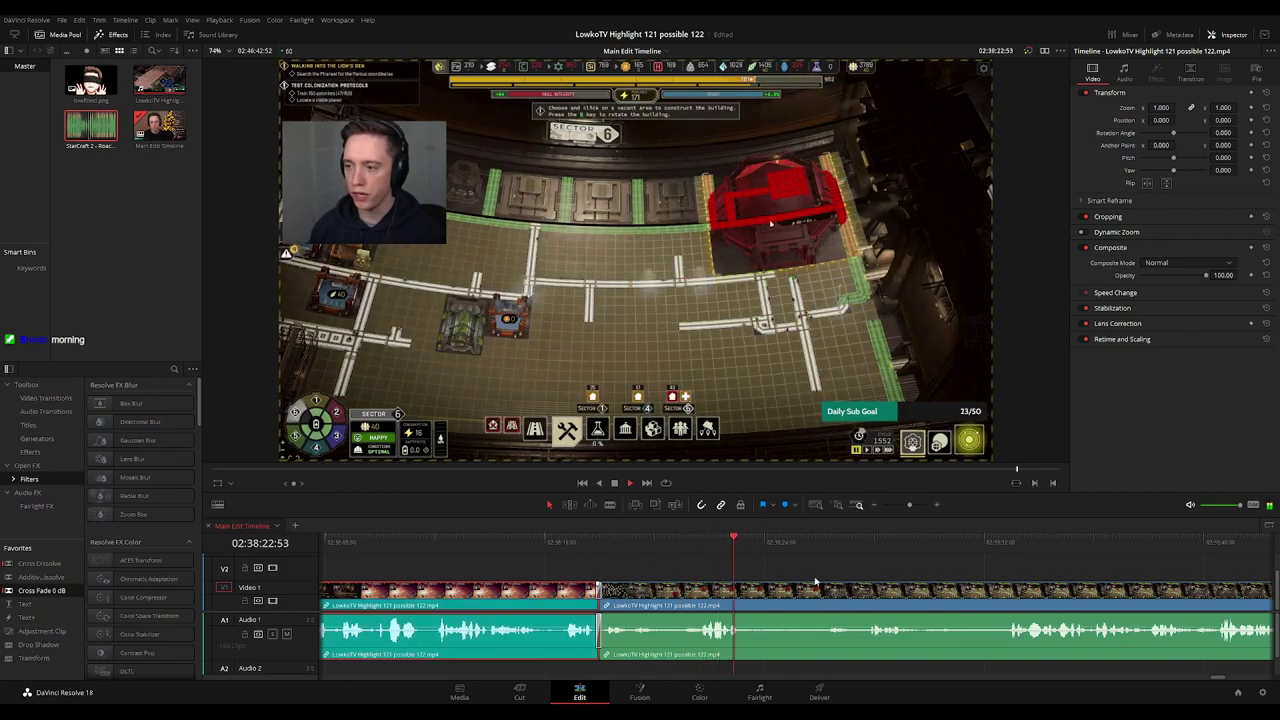
{"action": "left_click", "coordinate": [848, 571]}
{"action": "scroll", "coordinate": [866, 563], "scroll_direction": "down", "scroll_amount": 3}
{"action": "scroll", "coordinate": [898, 571], "scroll_direction": "up", "scroll_amount": 2}
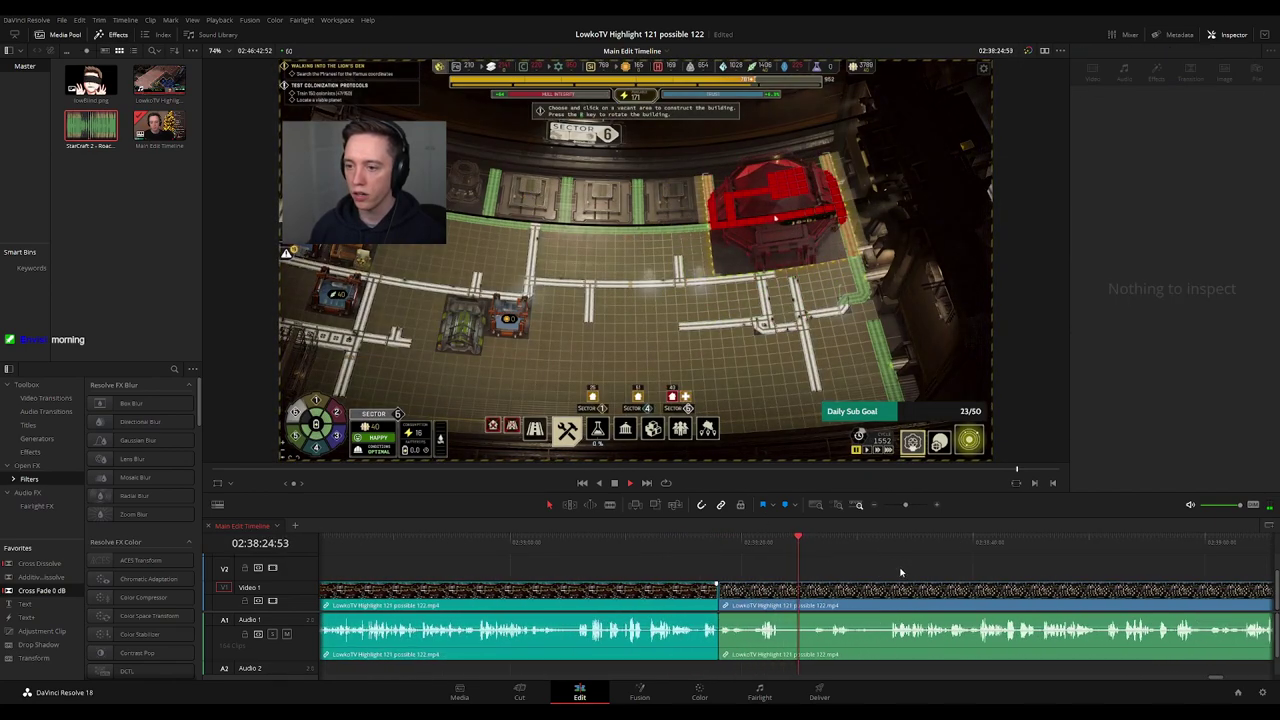
Review the station footage from the Sector 6 road building through the Sector 1 and Sector 2 views, looking for dull parts.
{"action": "scroll", "coordinate": [900, 572], "scroll_direction": "up", "scroll_amount": 1}
{"action": "left_click_drag", "start_coordinate": [905, 567], "coordinate": [731, 583]}
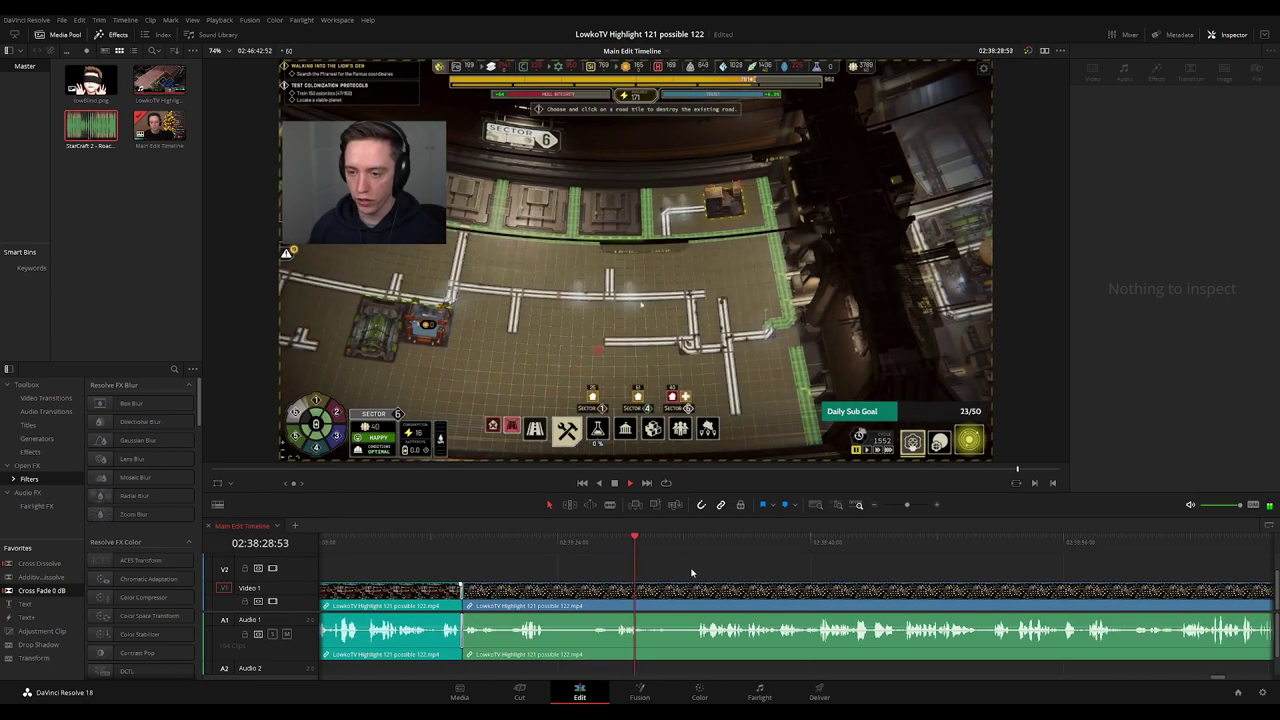
{"action": "left_click", "coordinate": [670, 542]}
{"action": "left_click", "coordinate": [702, 542]}
{"action": "left_click", "coordinate": [698, 542]}
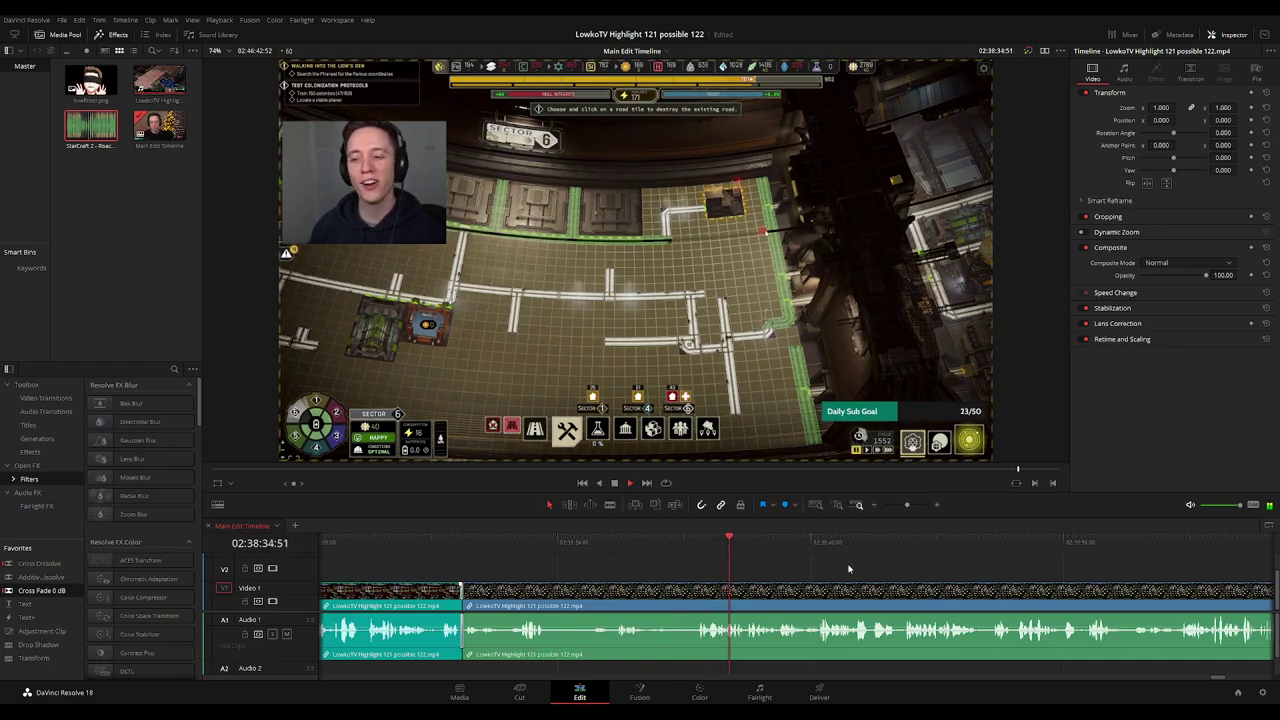
{"action": "left_click_drag", "start_coordinate": [901, 565], "coordinate": [673, 564]}
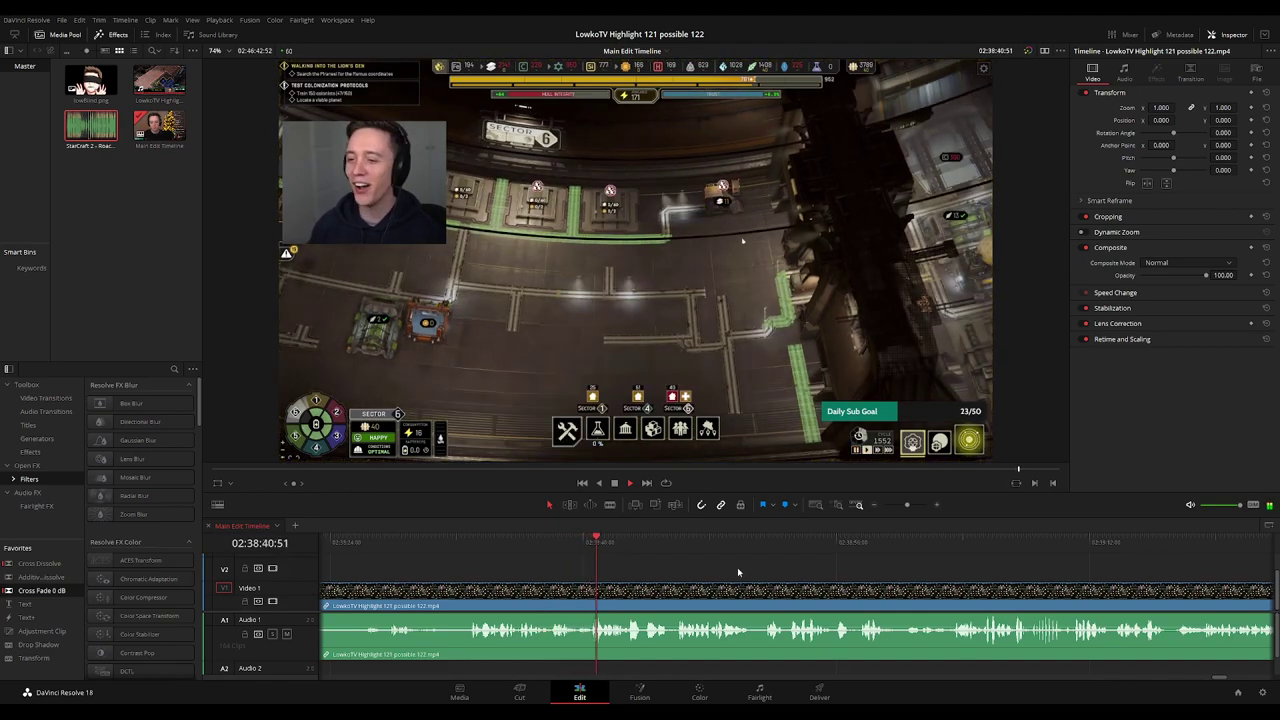
{"action": "scroll", "coordinate": [640, 567], "scroll_direction": "right", "scroll_amount": 2}
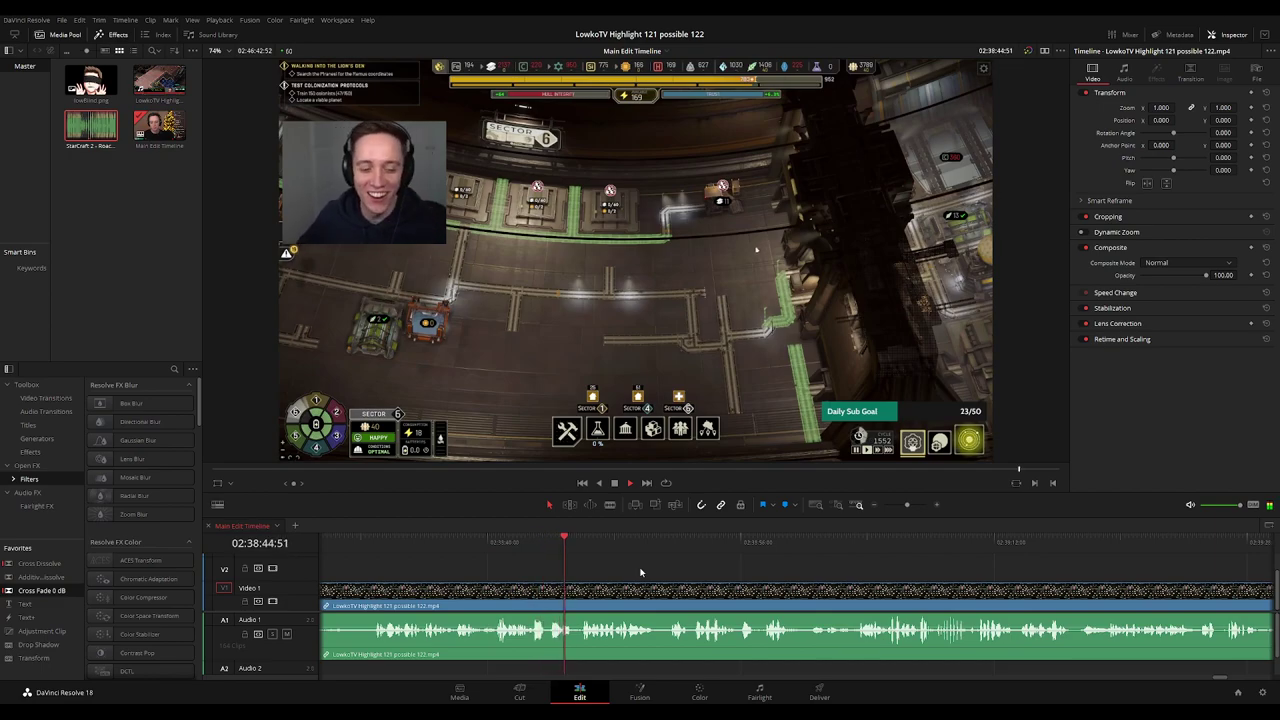
{"action": "scroll", "coordinate": [685, 566], "scroll_direction": "right", "scroll_amount": 1}
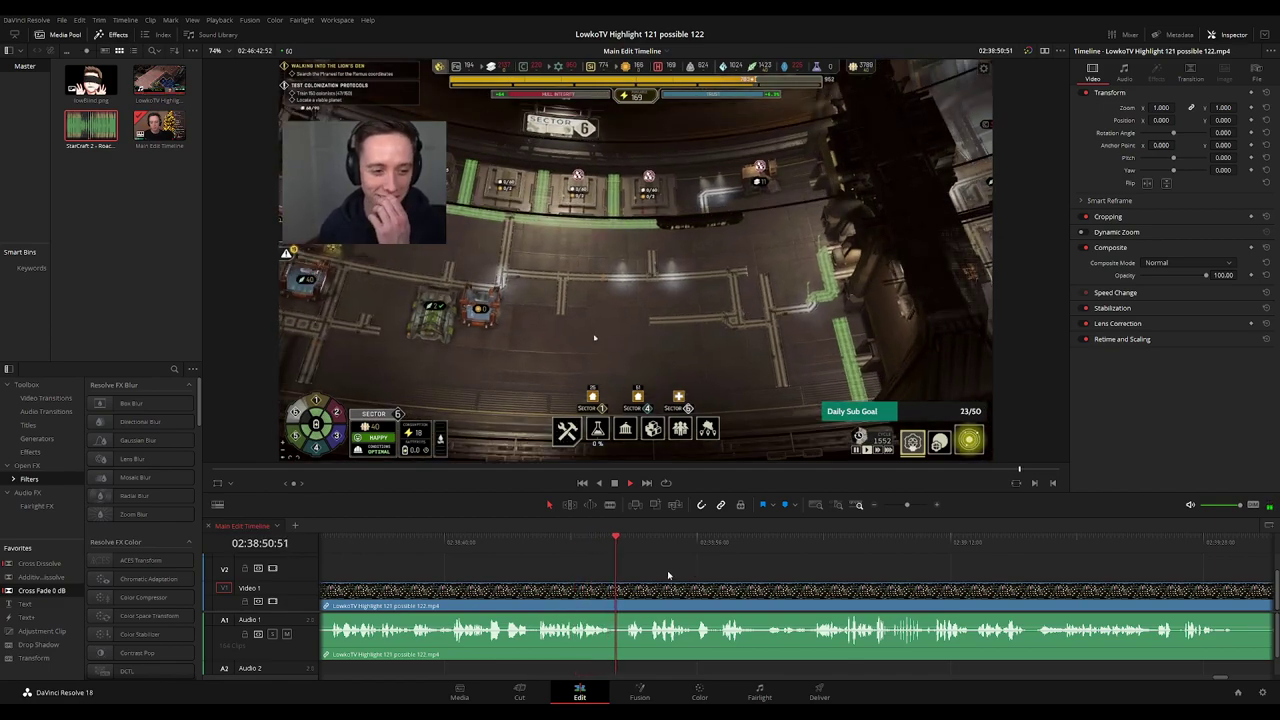
{"action": "scroll", "coordinate": [640, 572], "scroll_direction": "right", "scroll_amount": 1}
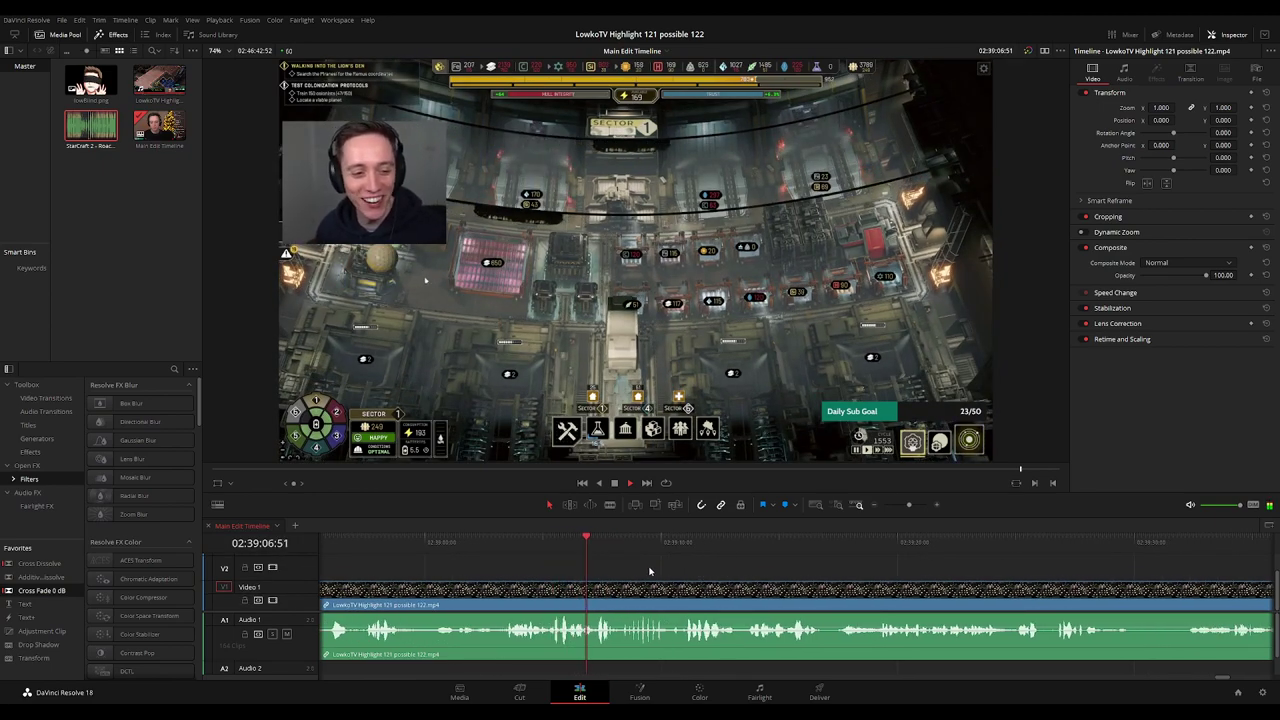
{"action": "left_click", "coordinate": [551, 545]}
{"action": "key", "text": "space"}
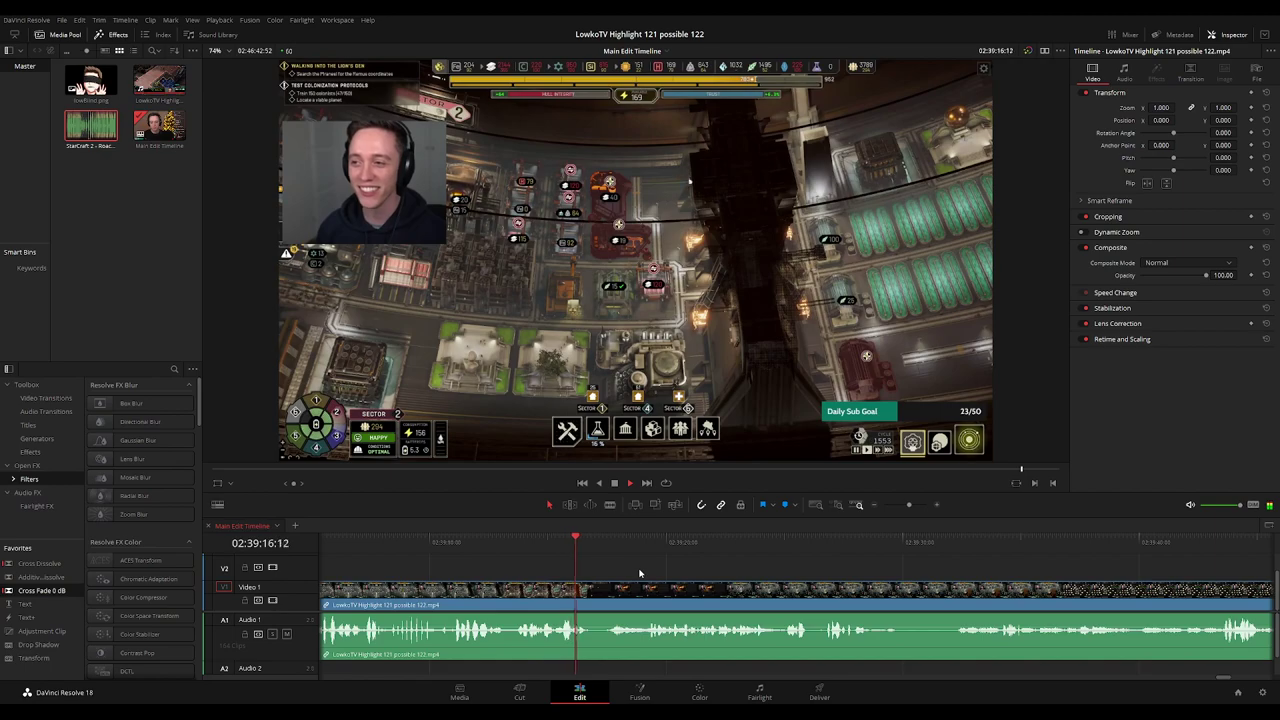
Cut out about half a second after the Sector 2 footage, close the gap and mark the preceding section teal.
{"action": "key", "text": "ctrl+b"}
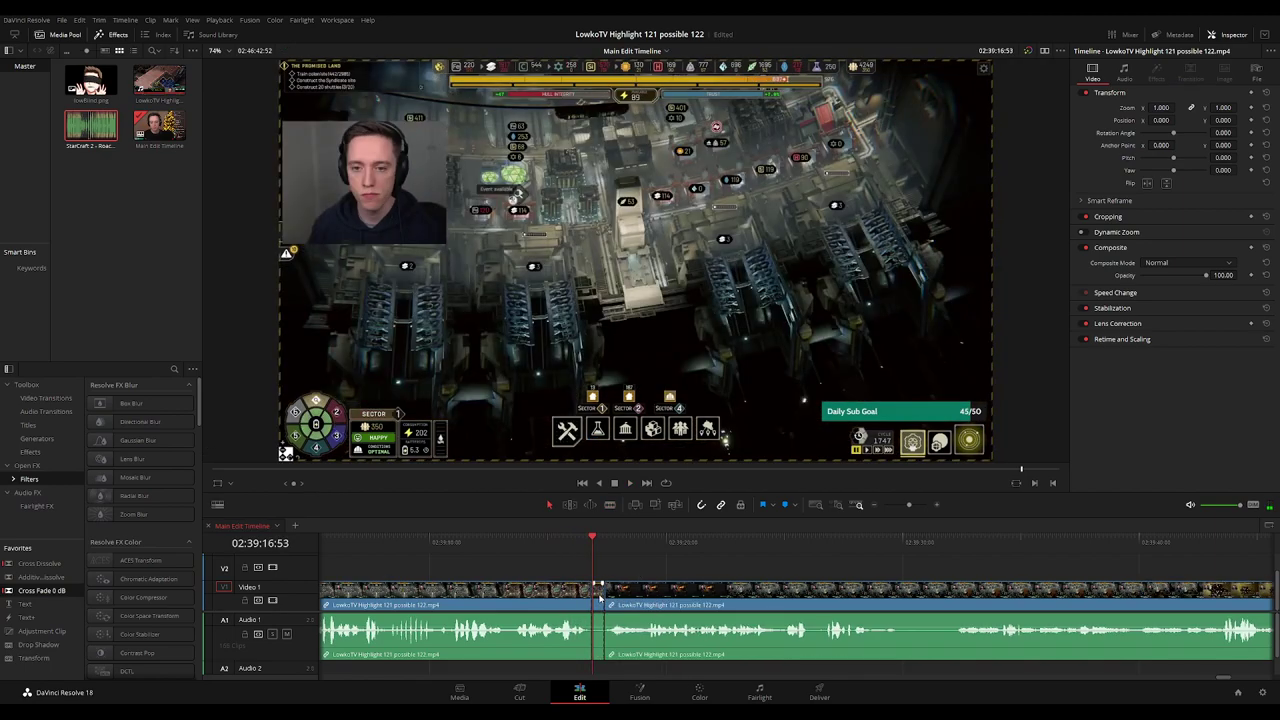
{"action": "key", "text": "space"}
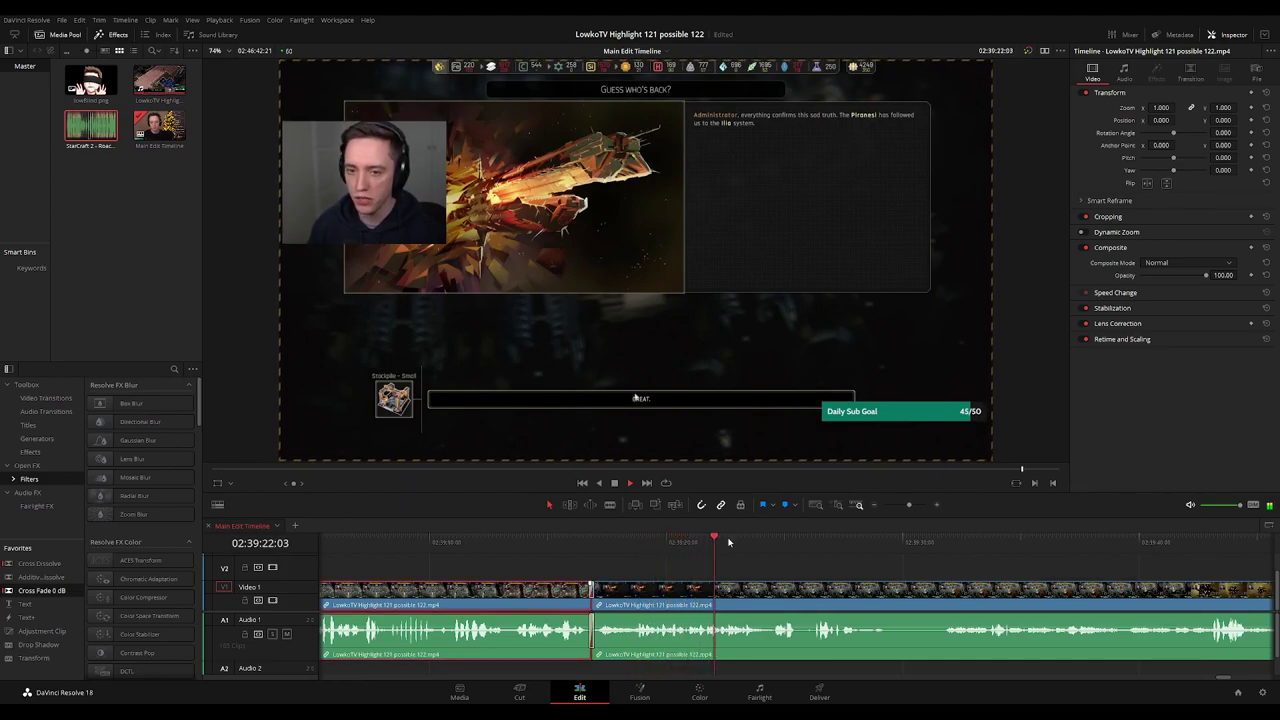
{"action": "key", "text": "ctrl+1"}
{"action": "left_click", "coordinate": [808, 563]}
{"action": "scroll", "coordinate": [808, 563], "scroll_direction": "down", "scroll_amount": 10}
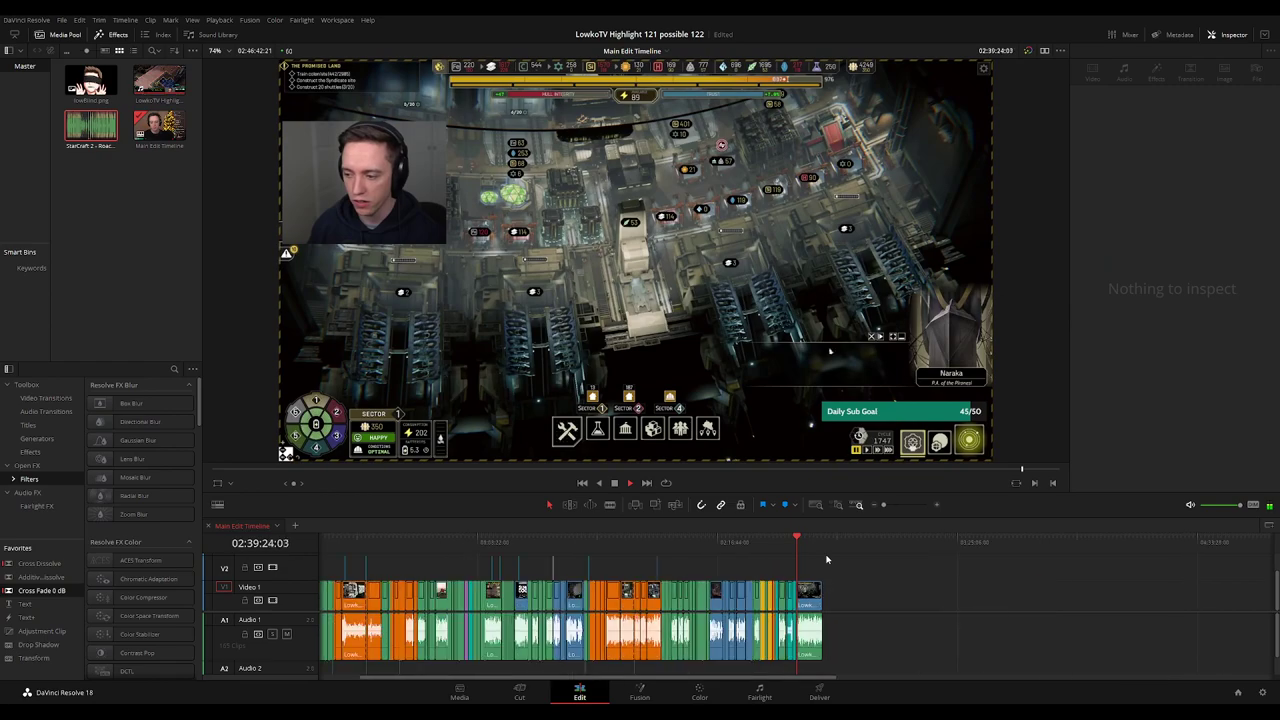
{"action": "scroll", "coordinate": [865, 559], "scroll_direction": "up", "scroll_amount": 5}
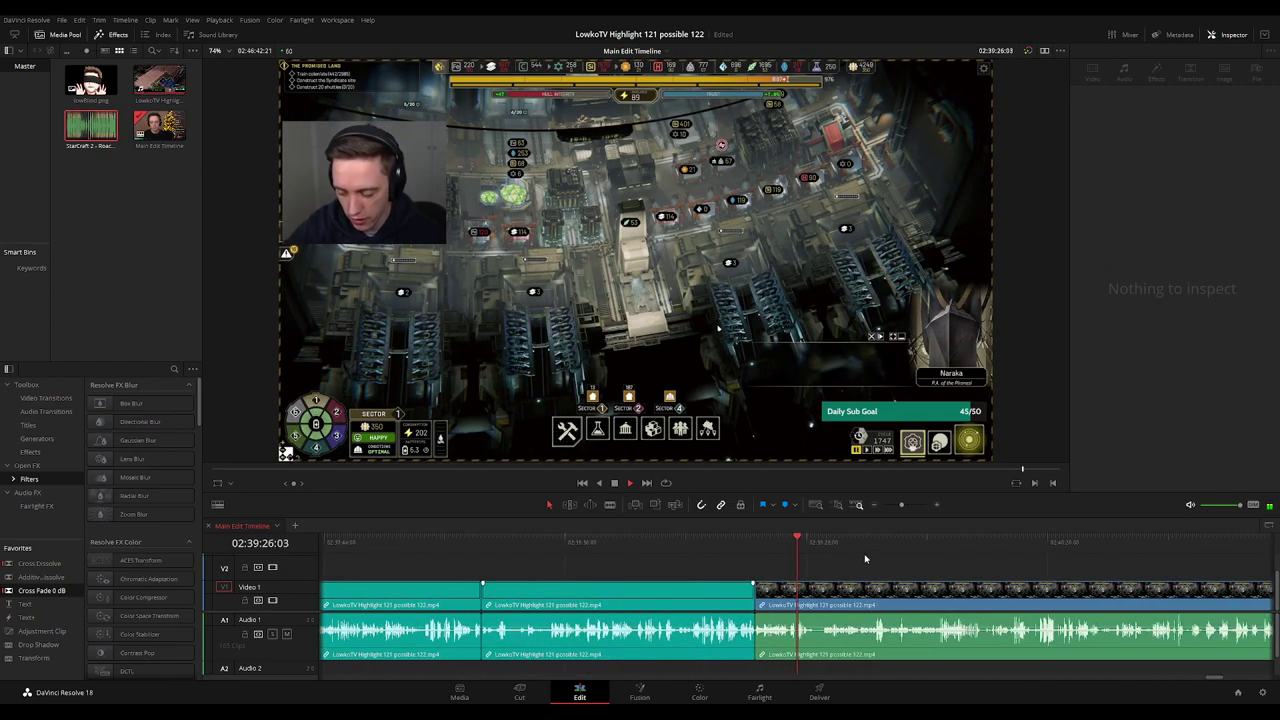
{"action": "left_click_drag", "start_coordinate": [931, 566], "coordinate": [640, 559]}
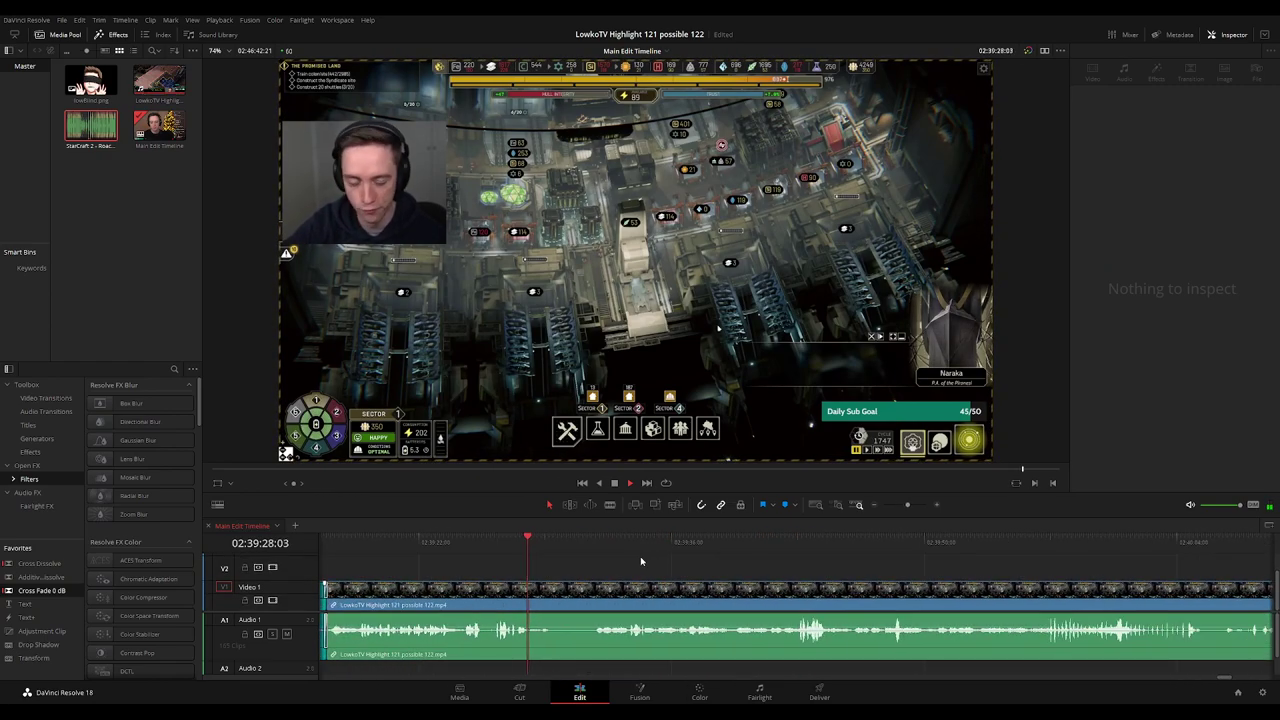
Cut about two seconds out of the paused Sector 1 footage with Naraka's message, close the gap and mark the preceding section teal.
{"action": "key", "text": "ctrl+b"}
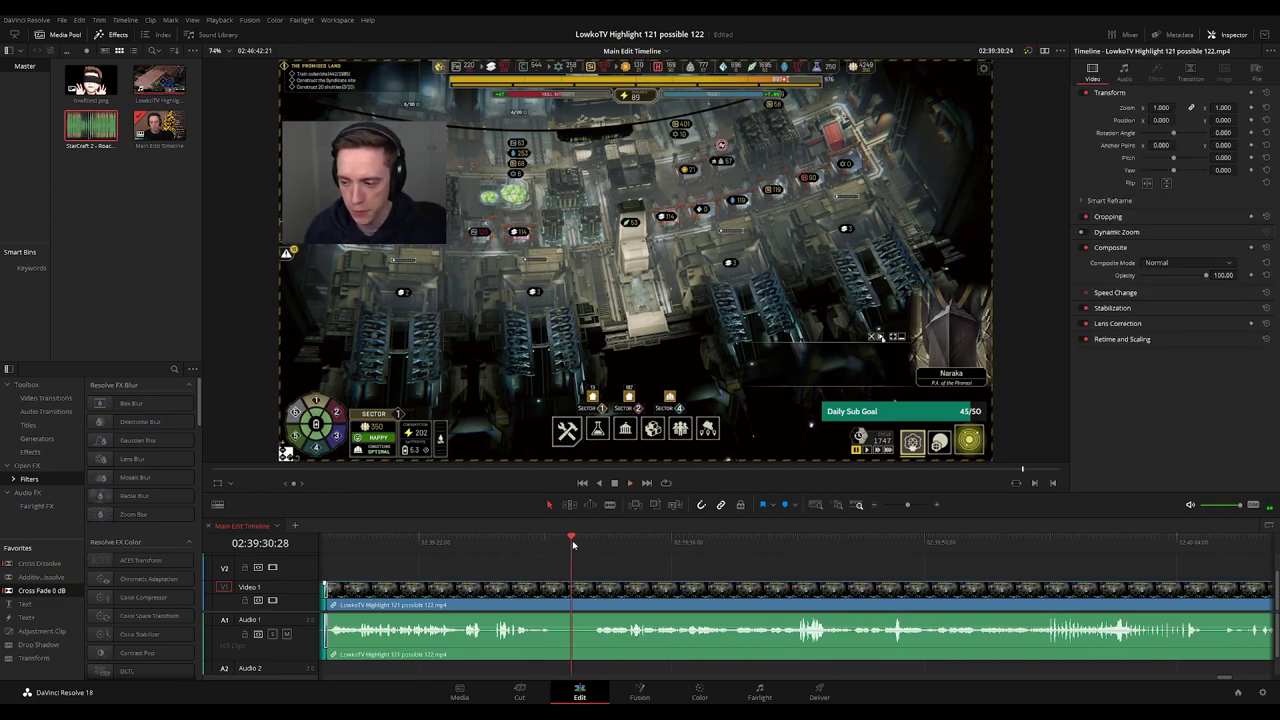
{"action": "key", "text": "b"}
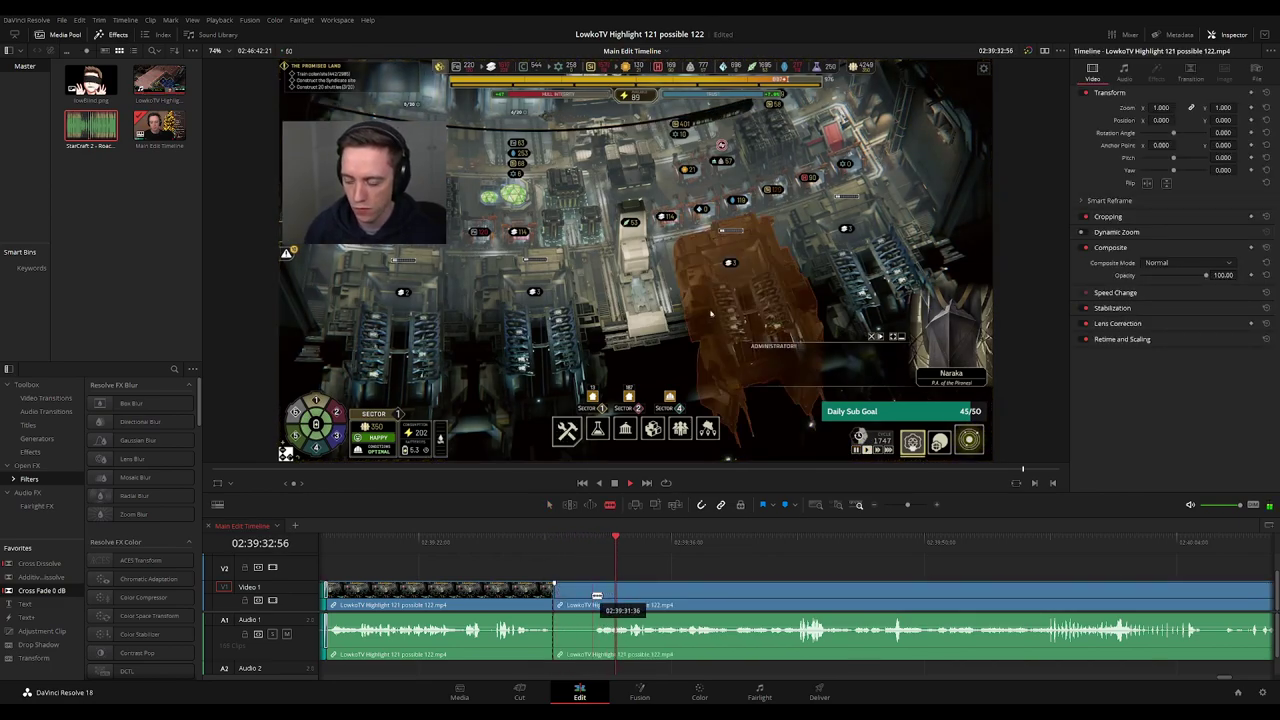
{"action": "left_click", "coordinate": [591, 596]}
{"action": "key", "text": "a"}
{"action": "left_click", "coordinate": [580, 606]}
{"action": "key", "text": "Delete"}
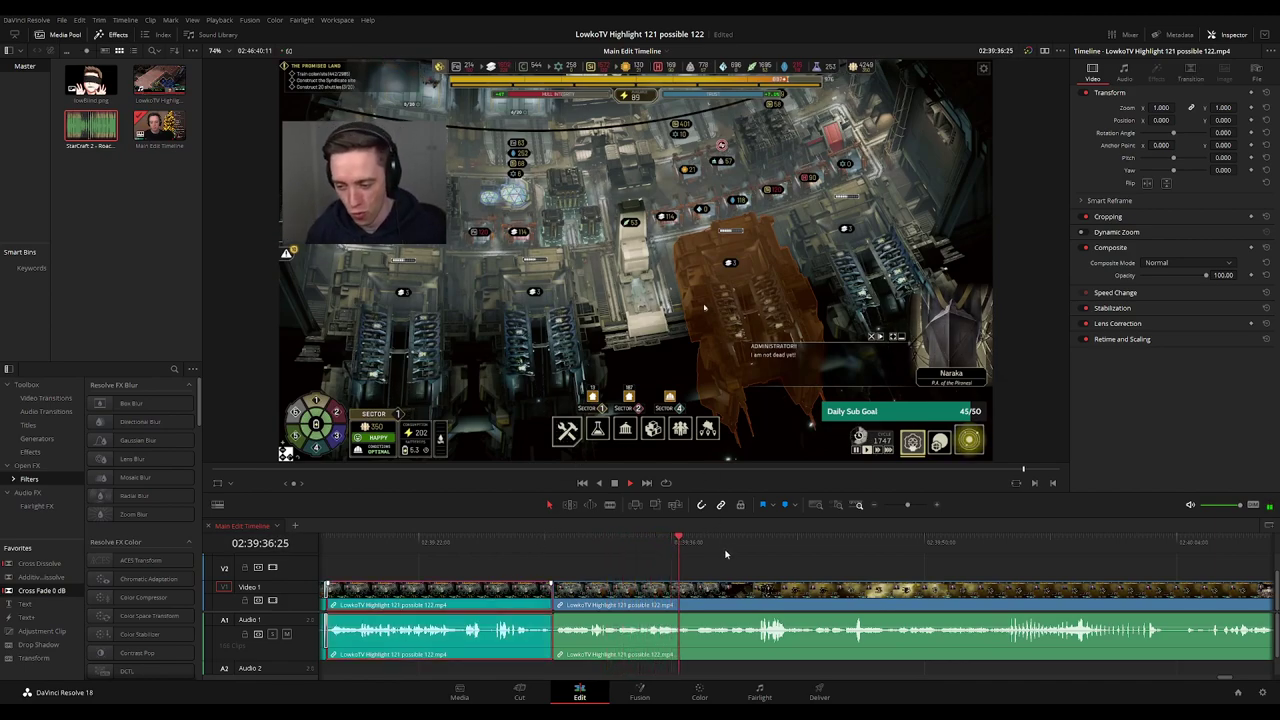
{"action": "left_click", "coordinate": [779, 563]}
Review the exterior space station footage with Naraka's message for dull parts to cut.
{"action": "scroll", "coordinate": [762, 562], "scroll_direction": "right", "scroll_amount": 2}
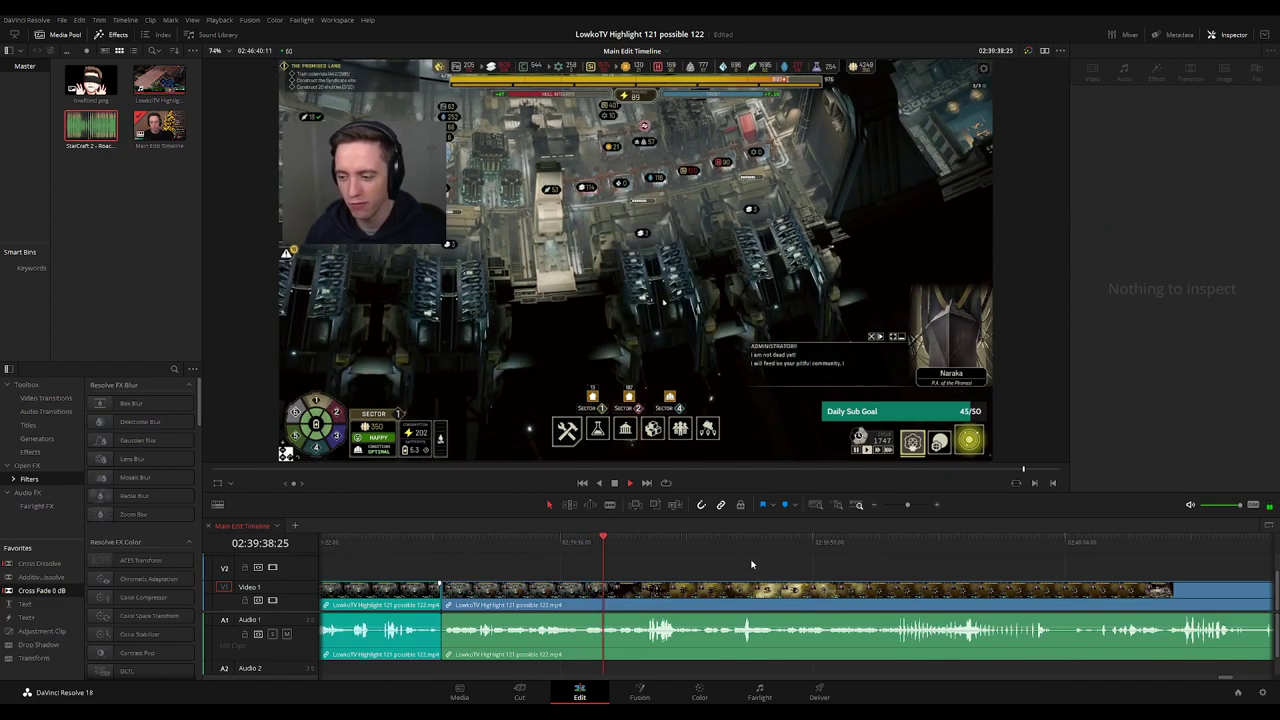
{"action": "scroll", "coordinate": [799, 563], "scroll_direction": "right", "scroll_amount": 3}
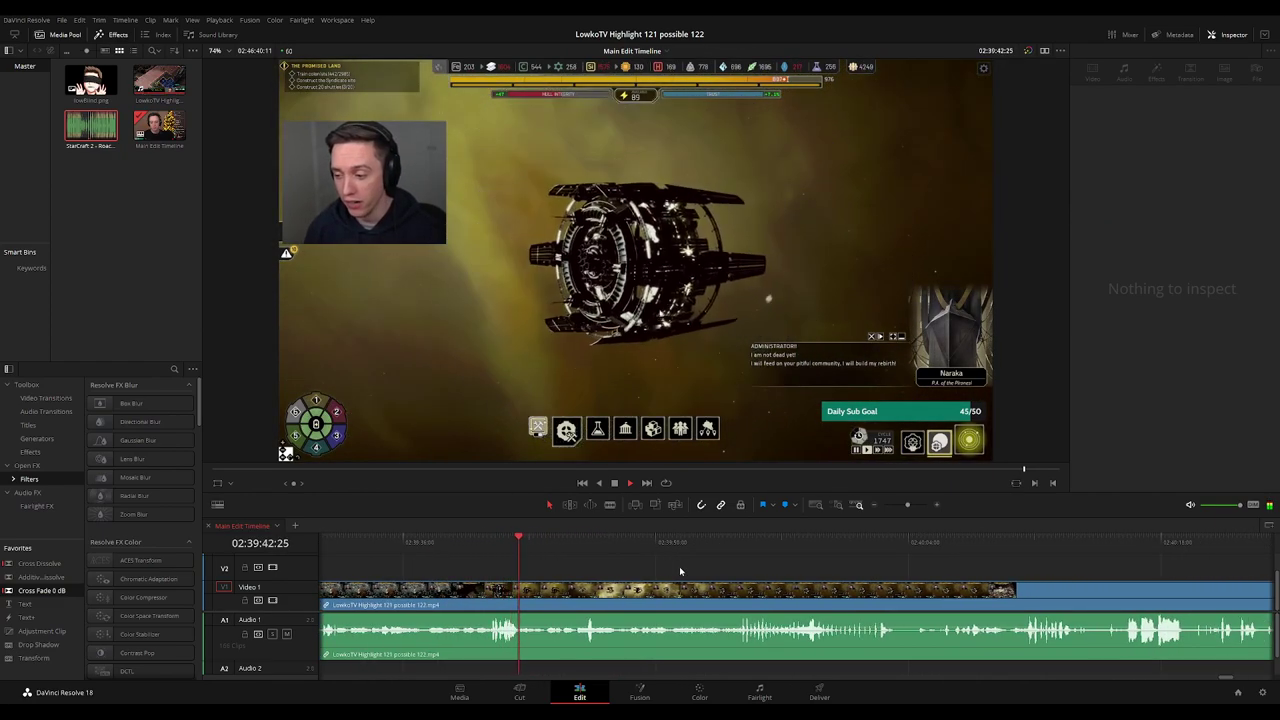
{"action": "scroll", "coordinate": [646, 576], "scroll_direction": "right", "scroll_amount": 1}
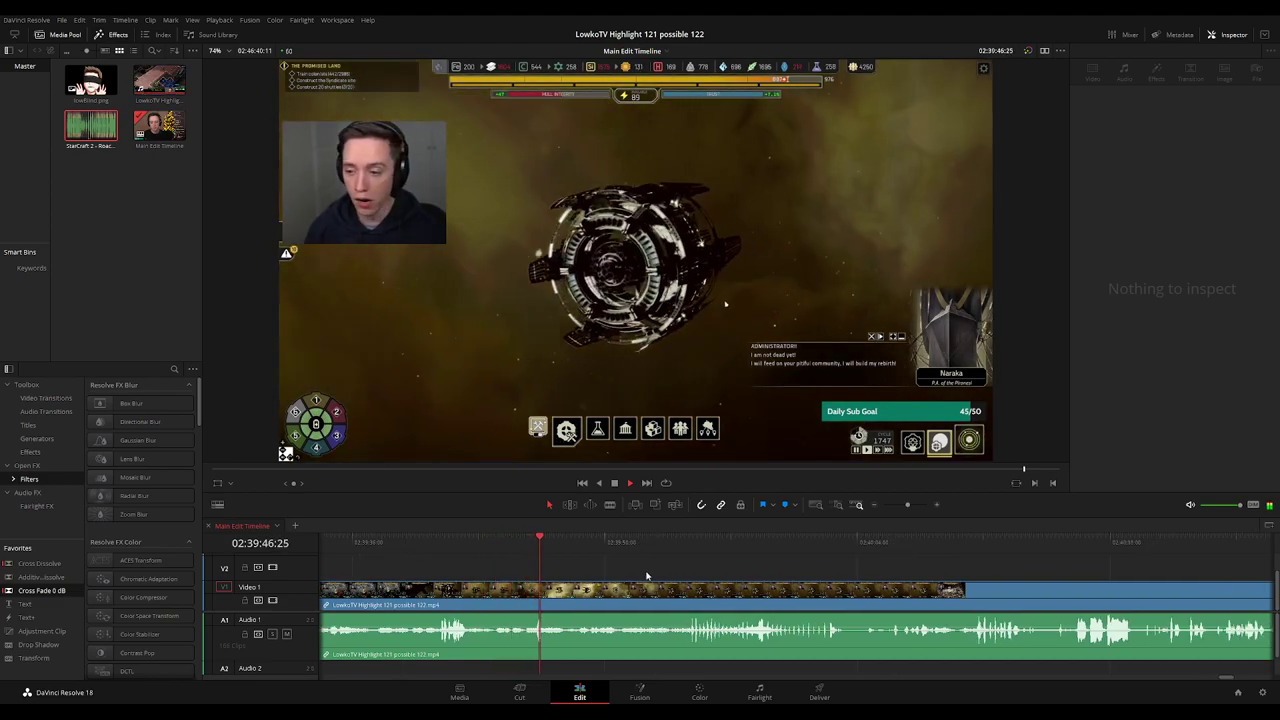
{"action": "scroll", "coordinate": [606, 566], "scroll_direction": "right", "scroll_amount": 2}
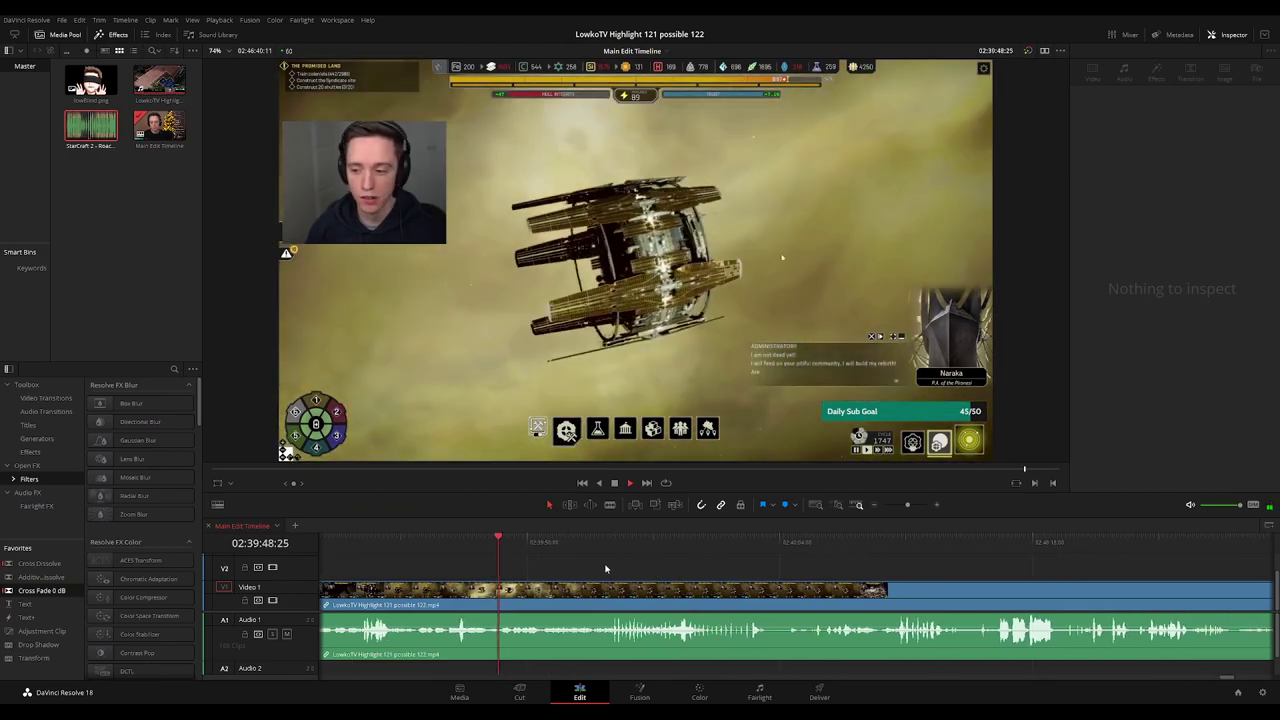
{"action": "scroll", "coordinate": [695, 569], "scroll_direction": "right", "scroll_amount": 1}
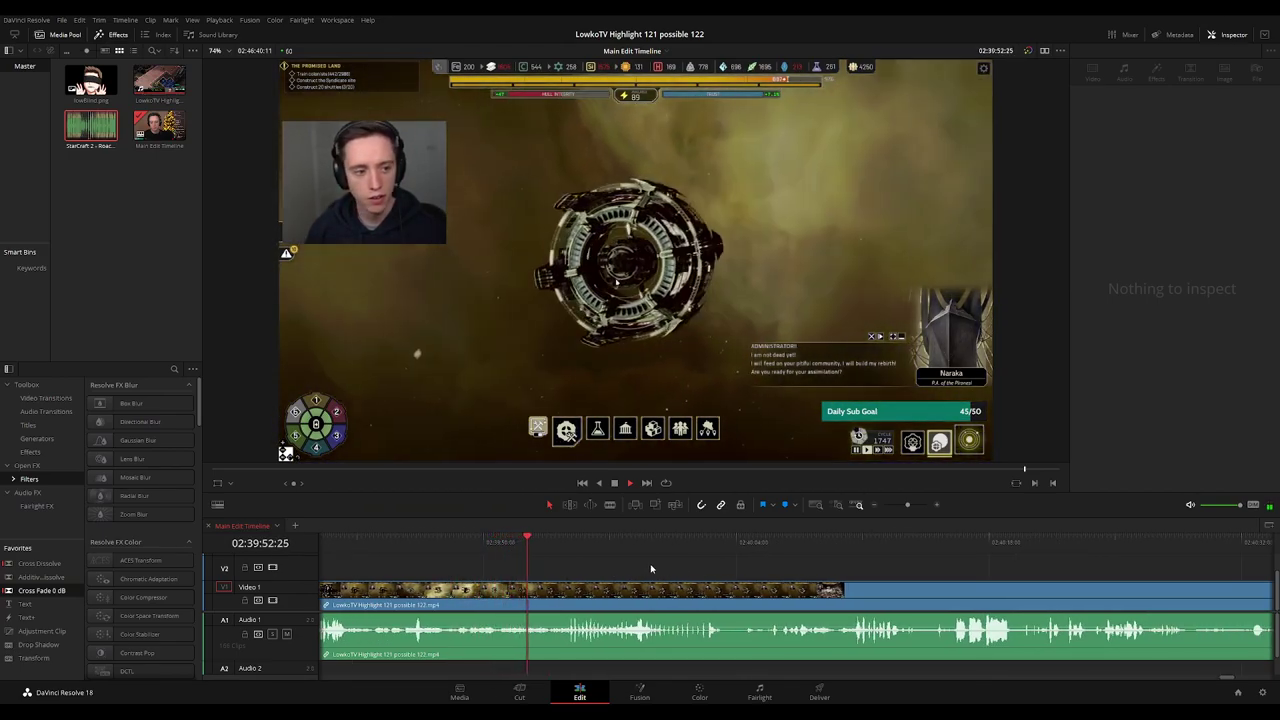
{"action": "scroll", "coordinate": [655, 567], "scroll_direction": "right", "scroll_amount": 1}
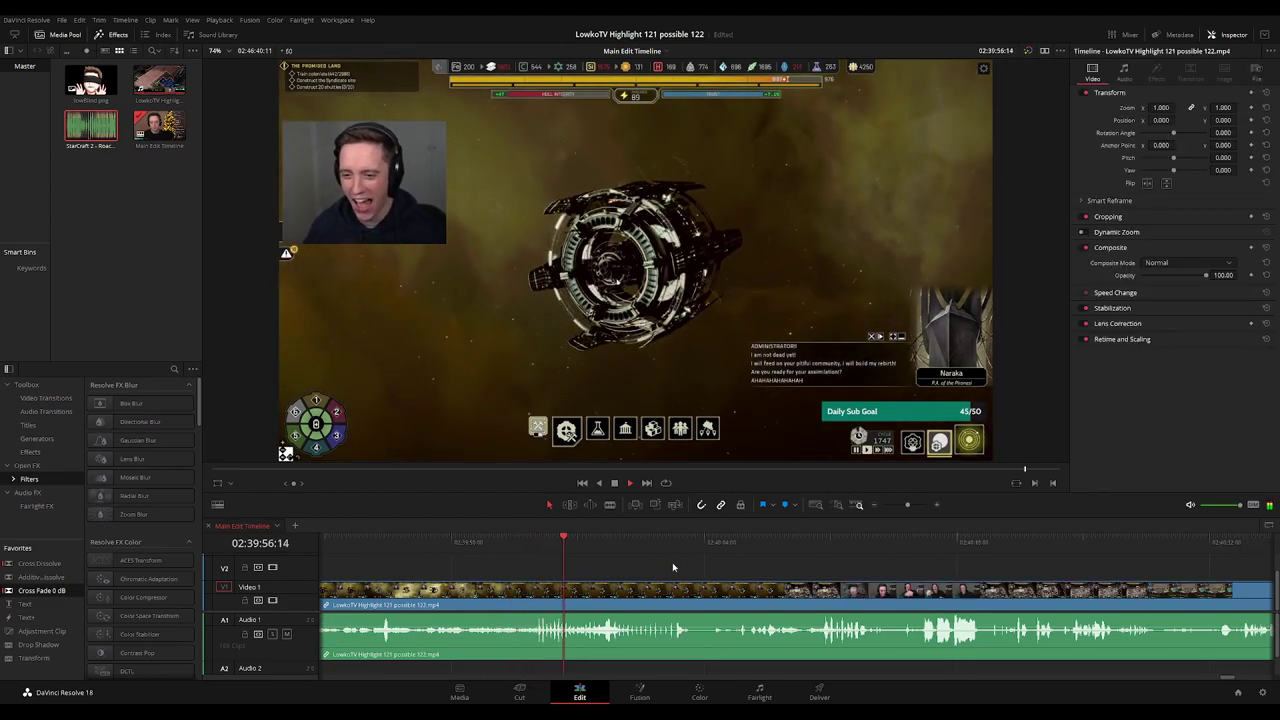
{"action": "scroll", "coordinate": [665, 569], "scroll_direction": "right", "scroll_amount": 3}
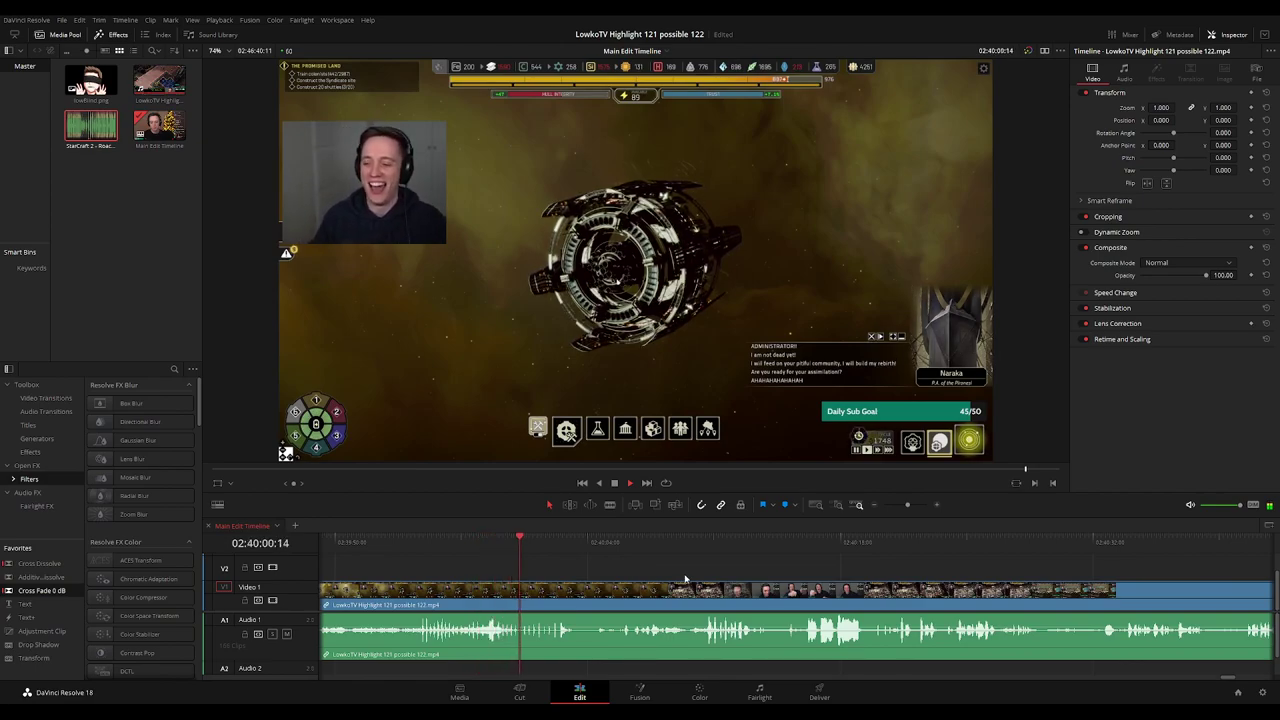
{"action": "scroll", "coordinate": [640, 575], "scroll_direction": "right", "scroll_amount": 2}
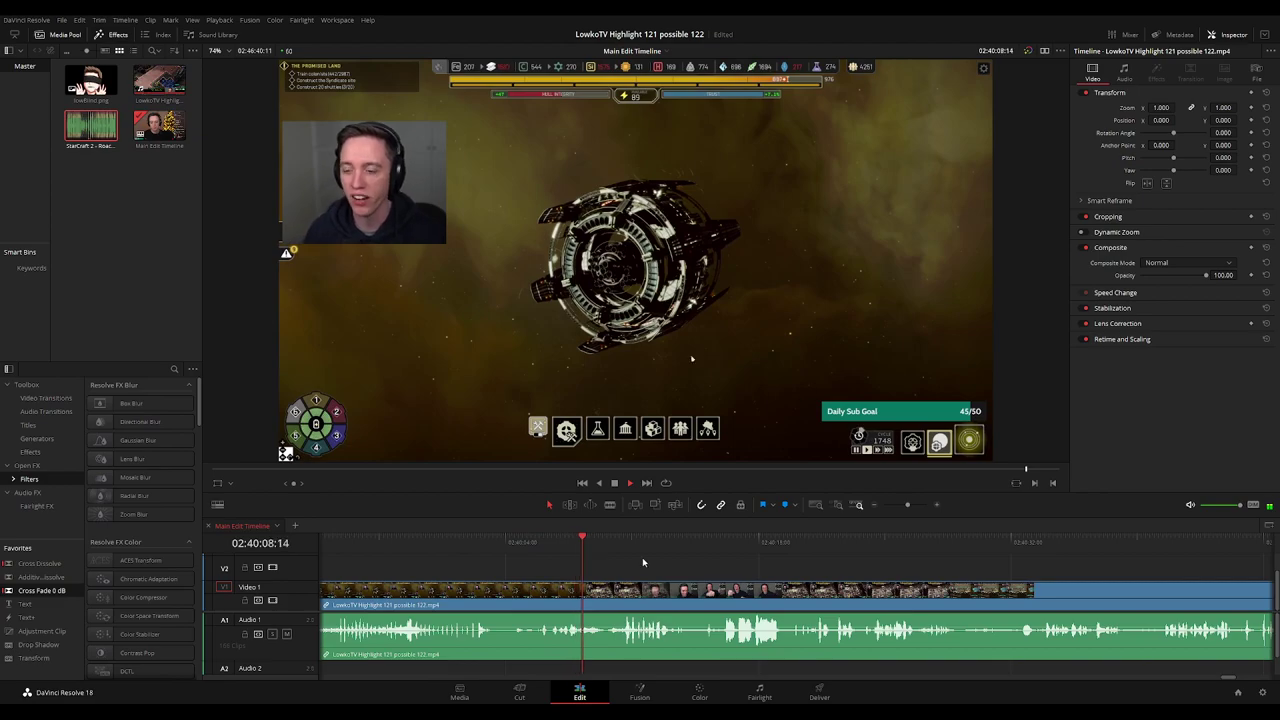
Cut out about 0.4 seconds between the exterior space station footage and the Sector 4 building footage and close the gap.
{"action": "key", "text": "b"}
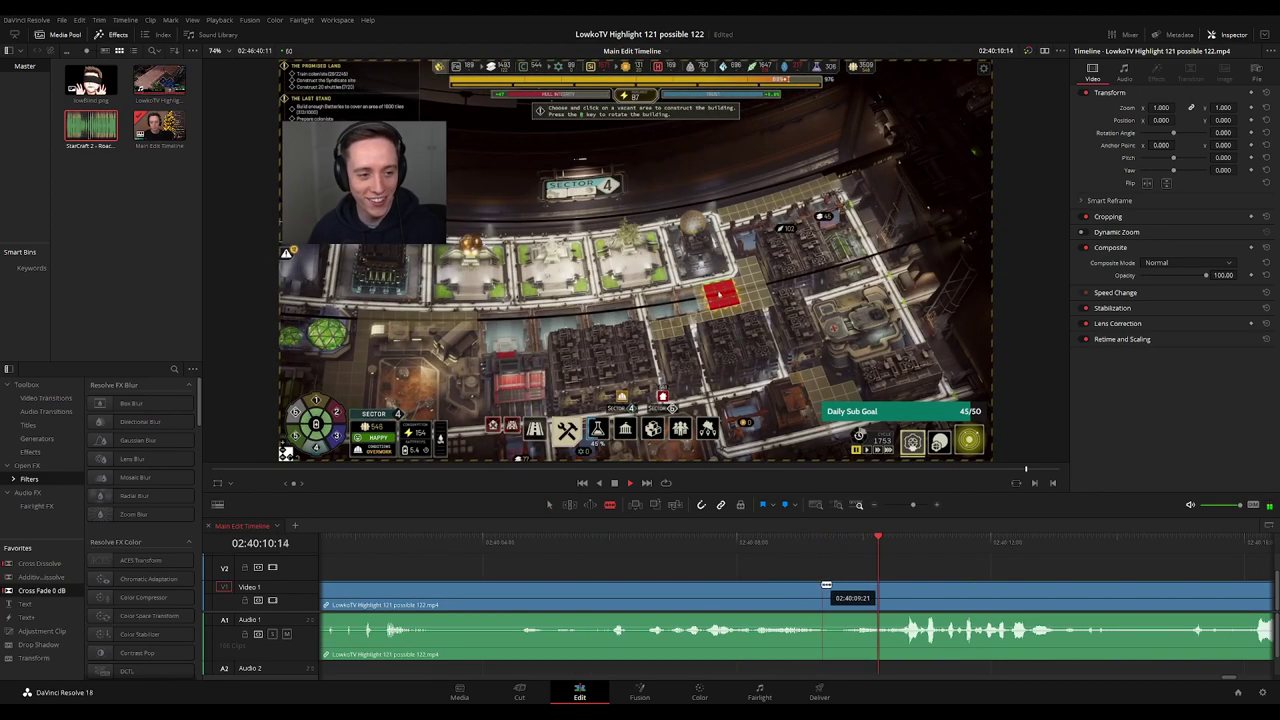
{"action": "left_click", "coordinate": [823, 590]}
{"action": "left_click", "coordinate": [845, 590]}
{"action": "key", "text": "a"}
{"action": "left_click", "coordinate": [835, 598]}
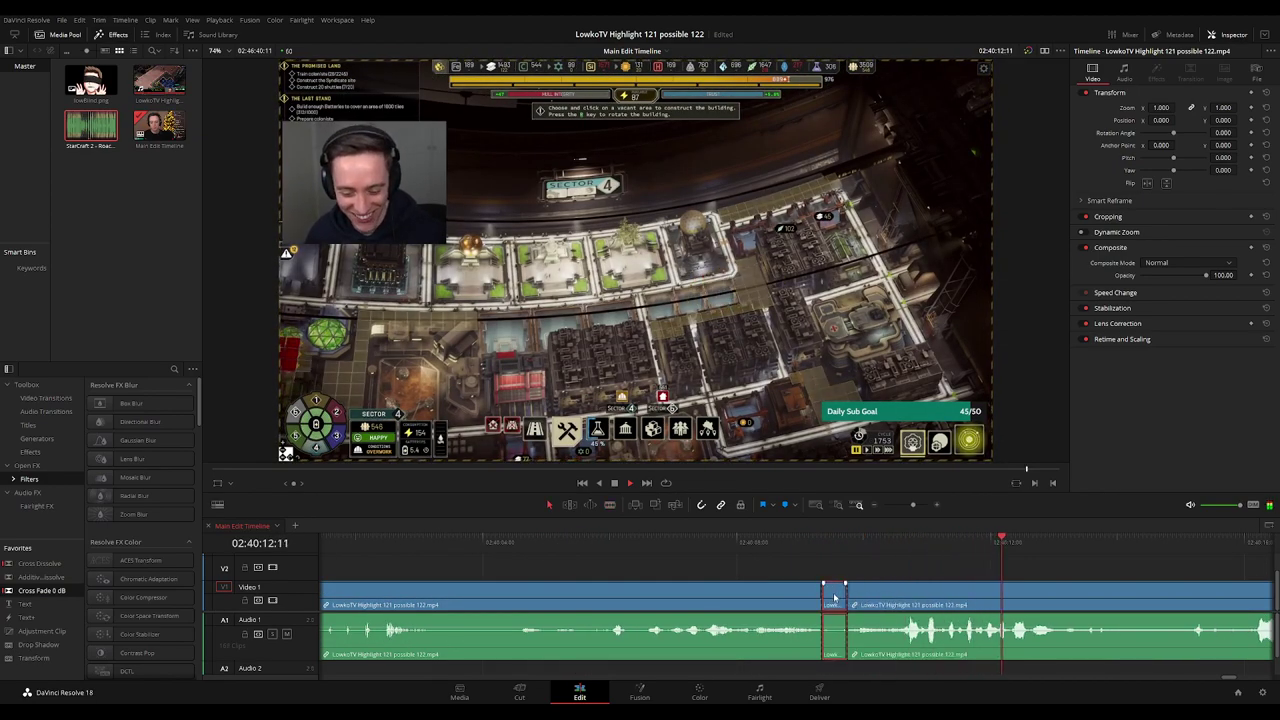
{"action": "key", "text": "Delete"}
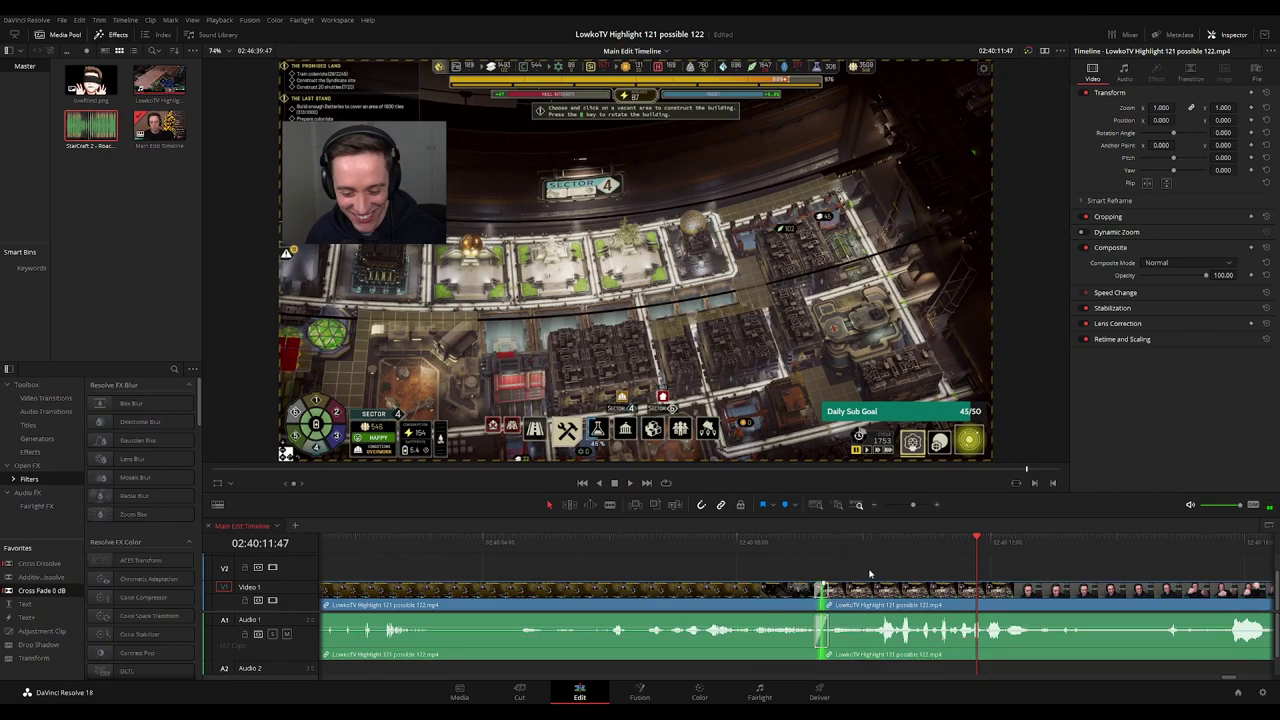
Cut out about a third of a second between the Sector 5 footage and the underground colony footage and close the gap.
{"action": "left_click", "coordinate": [850, 548]}
{"action": "scroll", "coordinate": [952, 575], "scroll_direction": "down", "scroll_amount": 5}
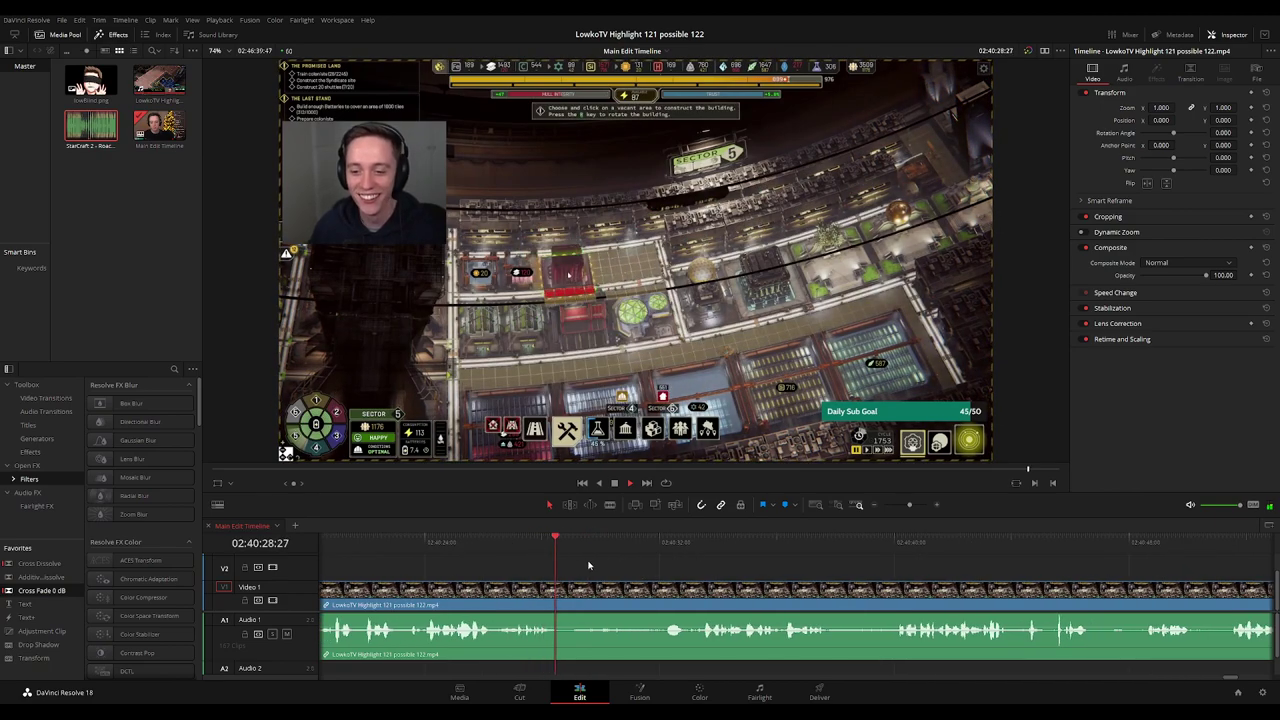
{"action": "left_click", "coordinate": [571, 590]}
{"action": "key", "text": "a"}
{"action": "left_click", "coordinate": [564, 602]}
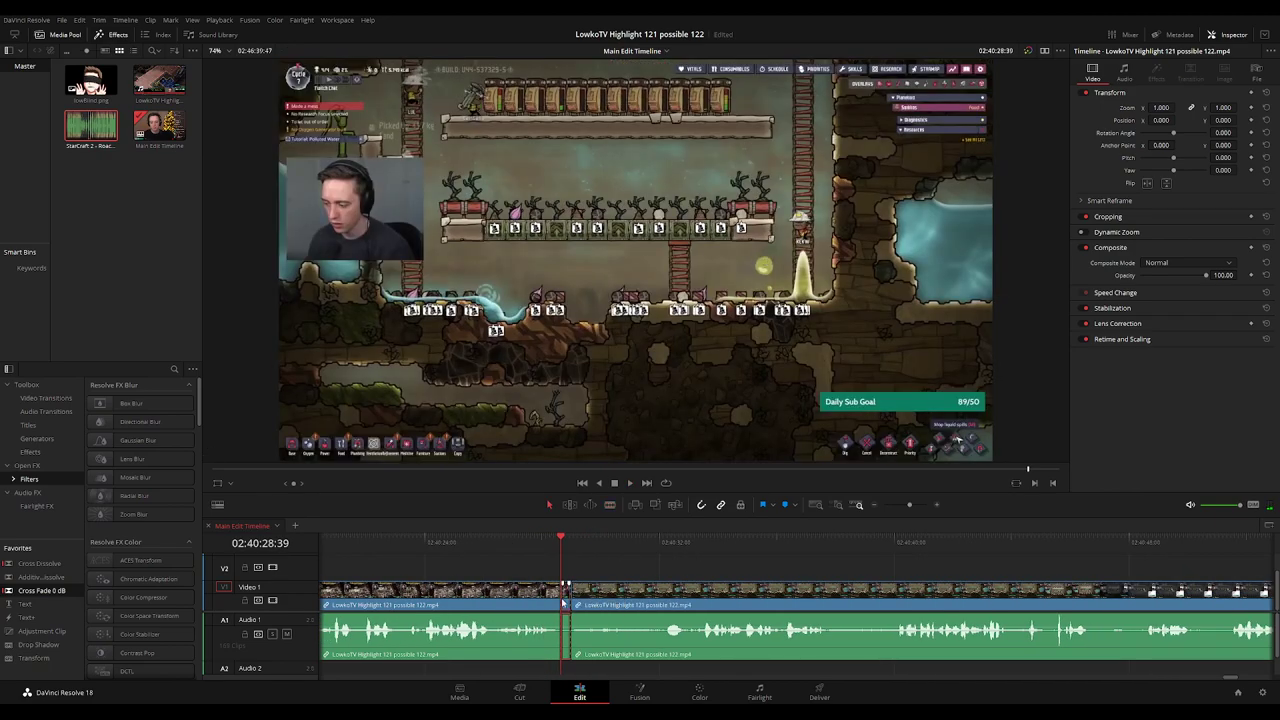
{"action": "key", "text": "Delete"}
Add a transition across the cut before the underground colony footage, mark the preceding section teal and continue playback.
{"action": "key", "text": "space"}
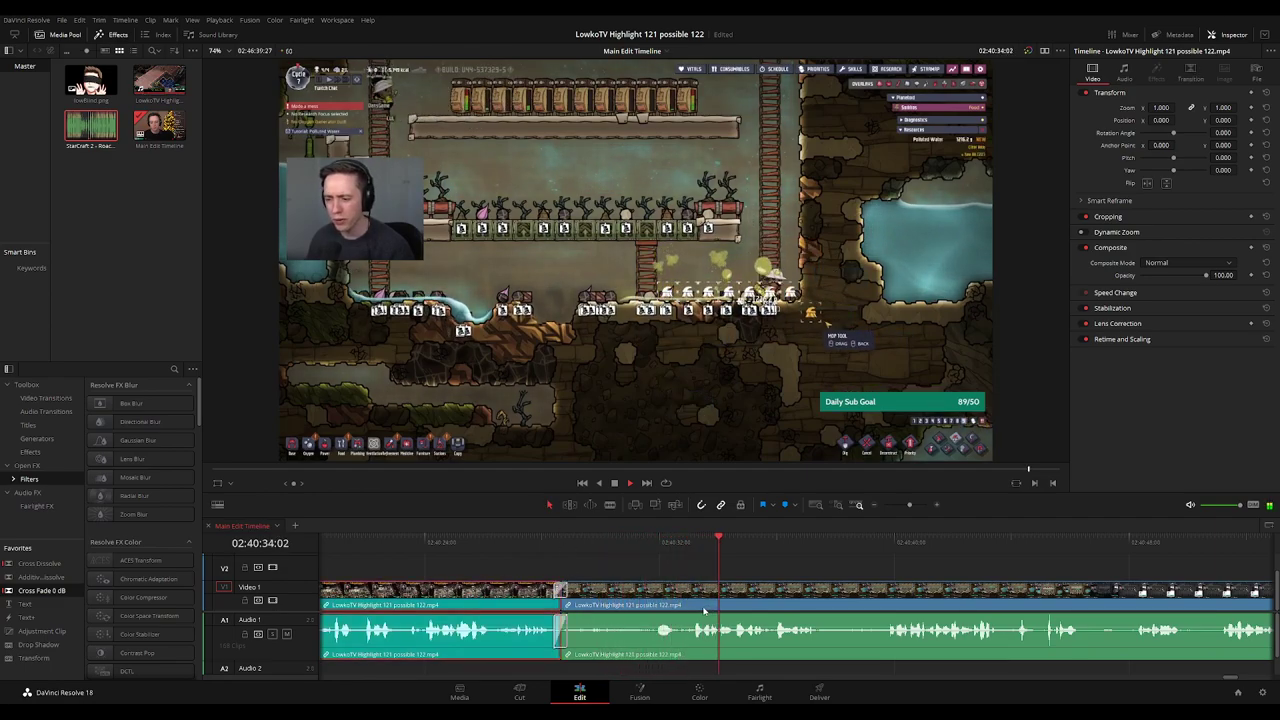
{"action": "left_click", "coordinate": [803, 552]}
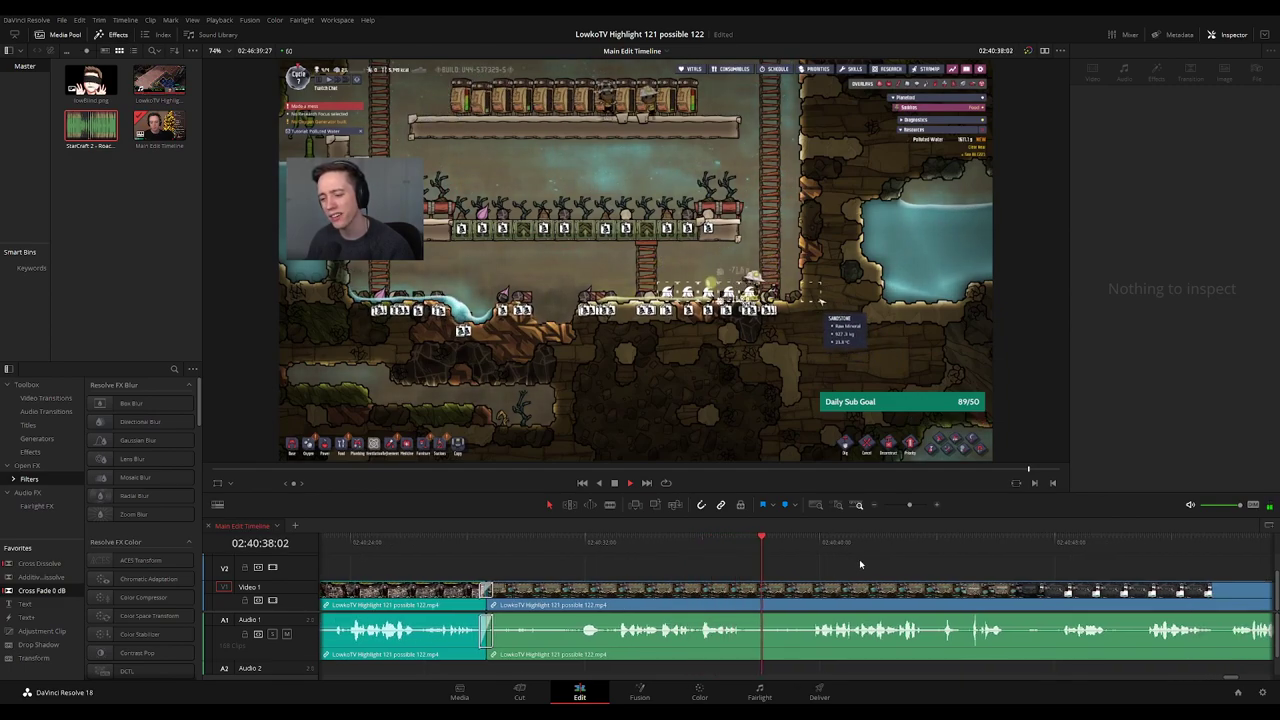
{"action": "left_click_drag", "start_coordinate": [869, 561], "coordinate": [811, 554]}
{"action": "left_click_drag", "start_coordinate": [931, 558], "coordinate": [796, 546]}
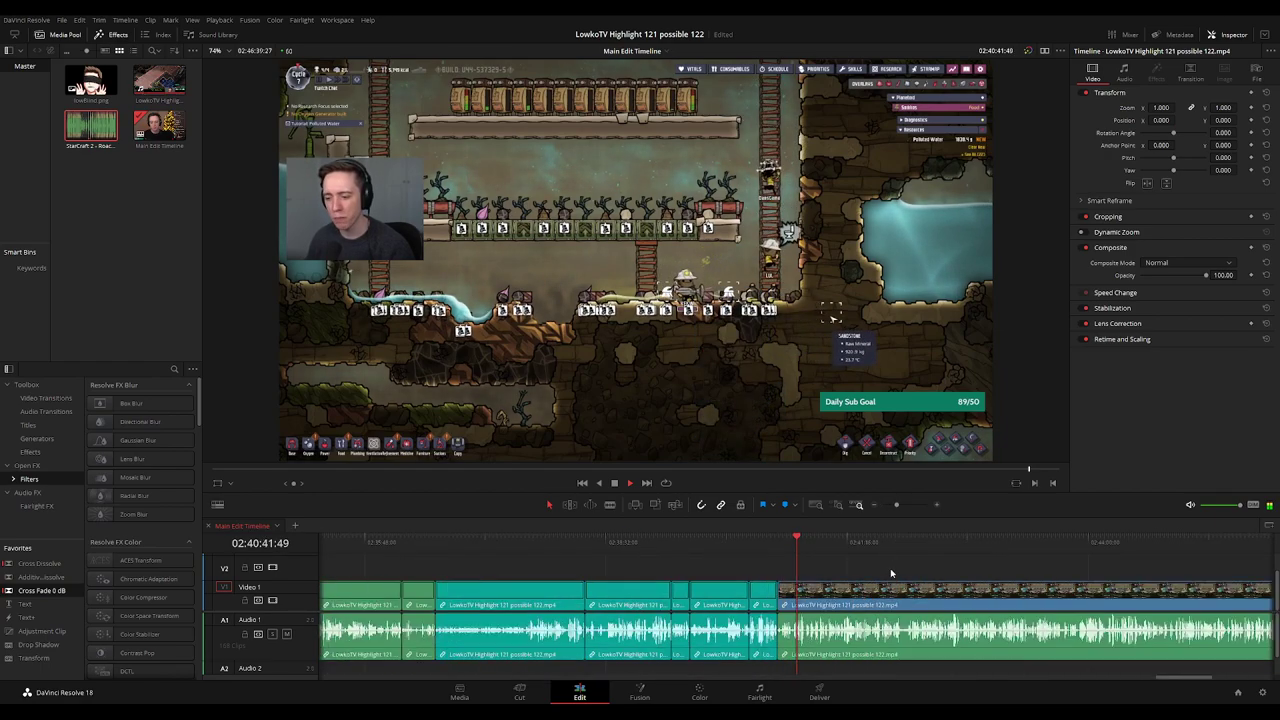
Cut out about half a second before the storage bin close-up in the germ overlay, close the gap and select the preceding section.
{"action": "scroll", "coordinate": [891, 573], "scroll_direction": "up", "scroll_amount": 8}
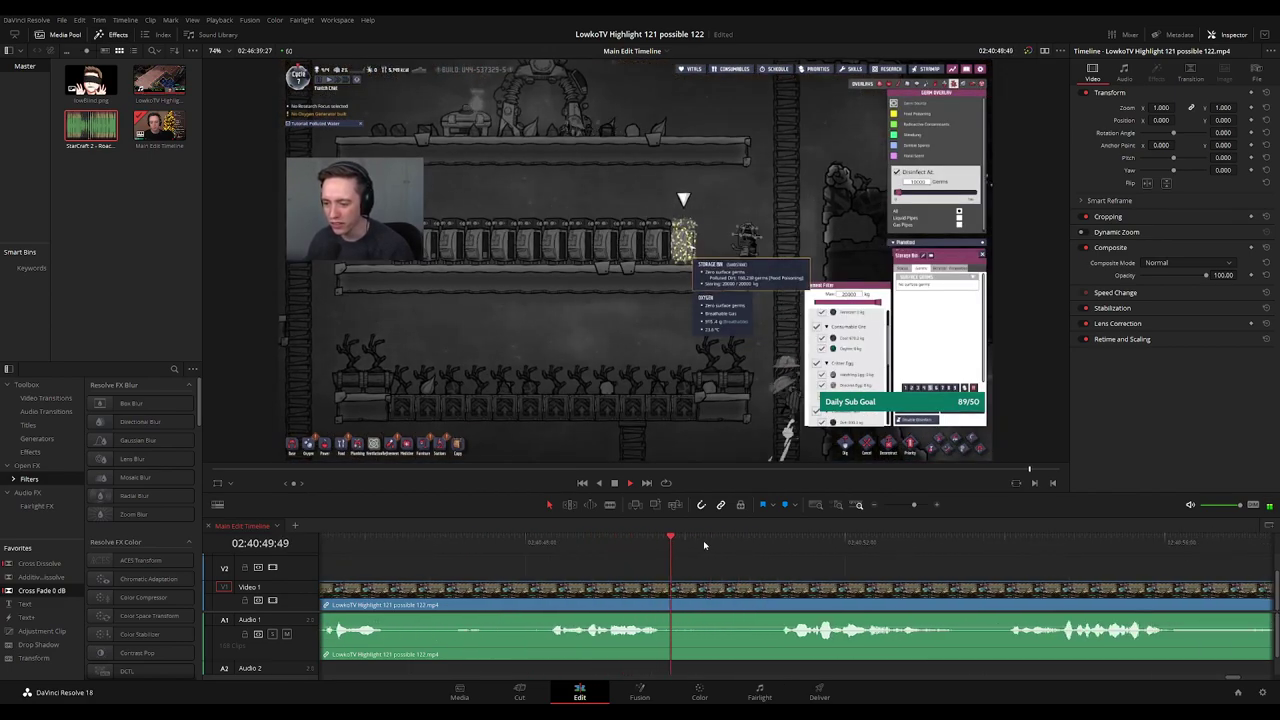
{"action": "left_click", "coordinate": [508, 553]}
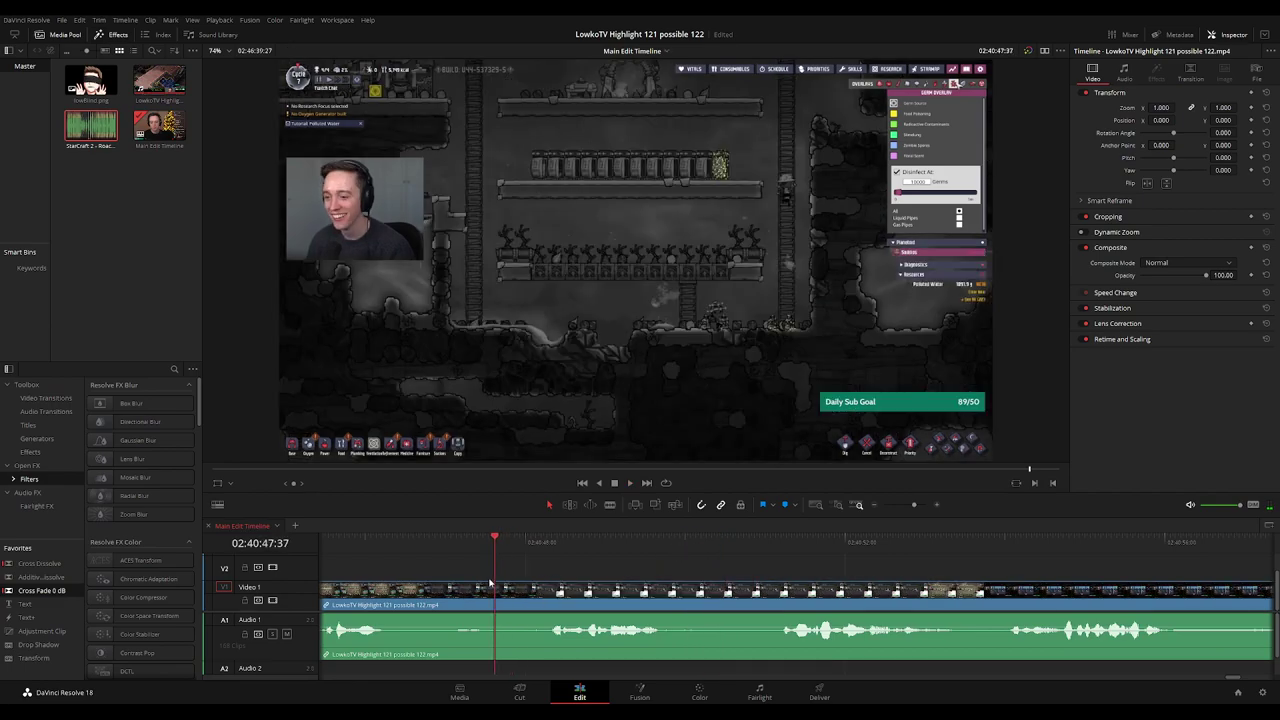
{"action": "left_click", "coordinate": [531, 591]}
{"action": "key", "text": "a"}
{"action": "left_click", "coordinate": [511, 598]}
{"action": "key", "text": "Delete"}
{"action": "key", "text": "space"}
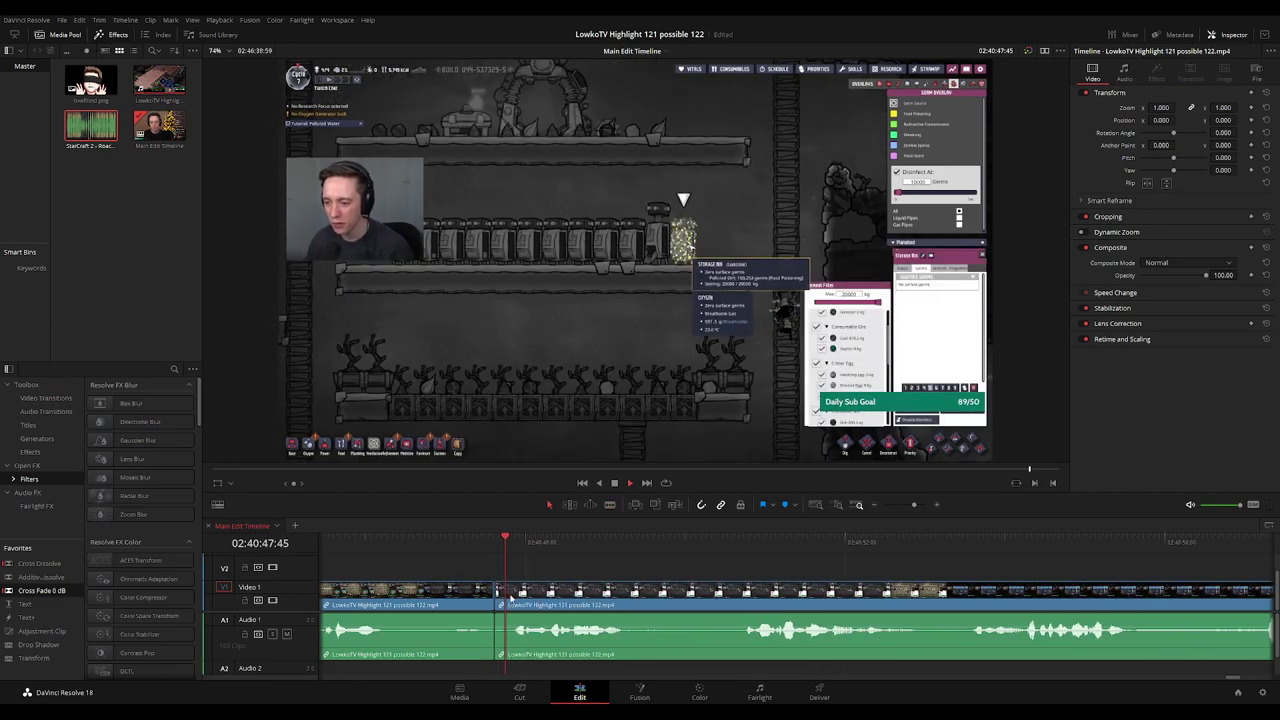
{"action": "key", "text": "ctrl+minus"}
{"action": "scroll", "coordinate": [609, 581], "scroll_direction": "down", "scroll_amount": 2}
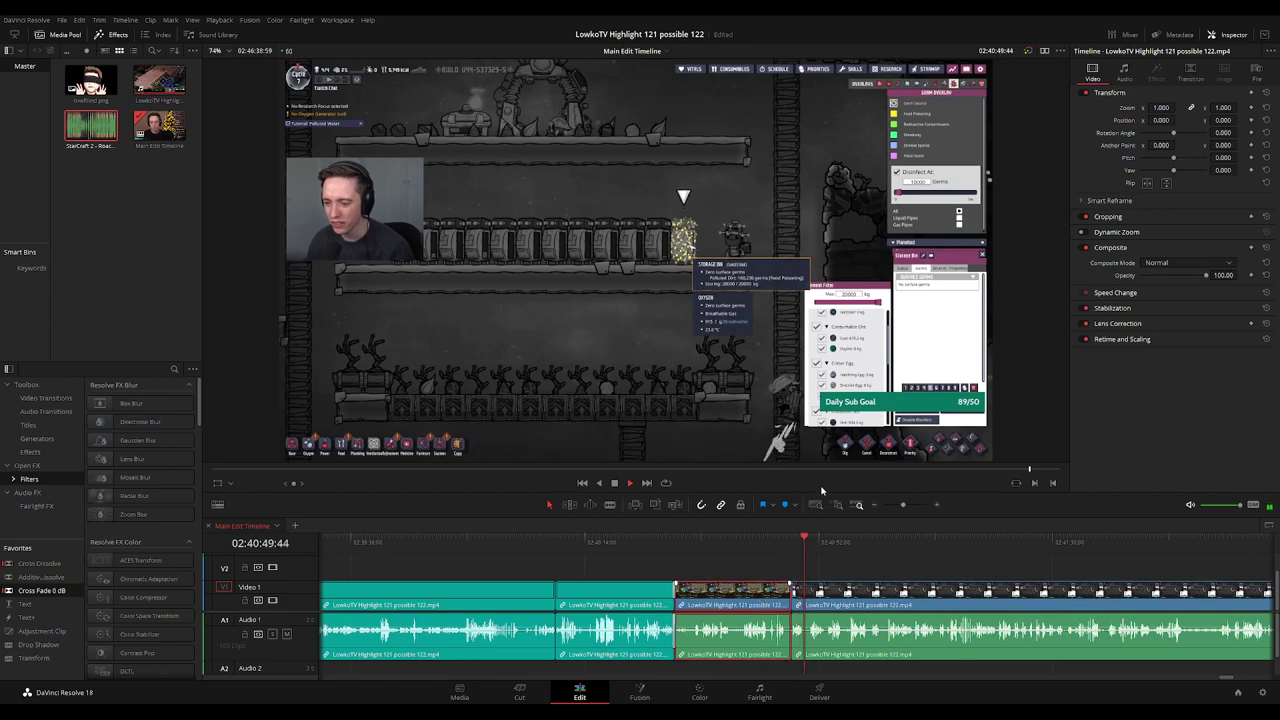
Mark the selected colony section before the storage bin close-up orange and play ahead to the blueprint selection screen.
{"action": "key", "text": "ctrl+1"}
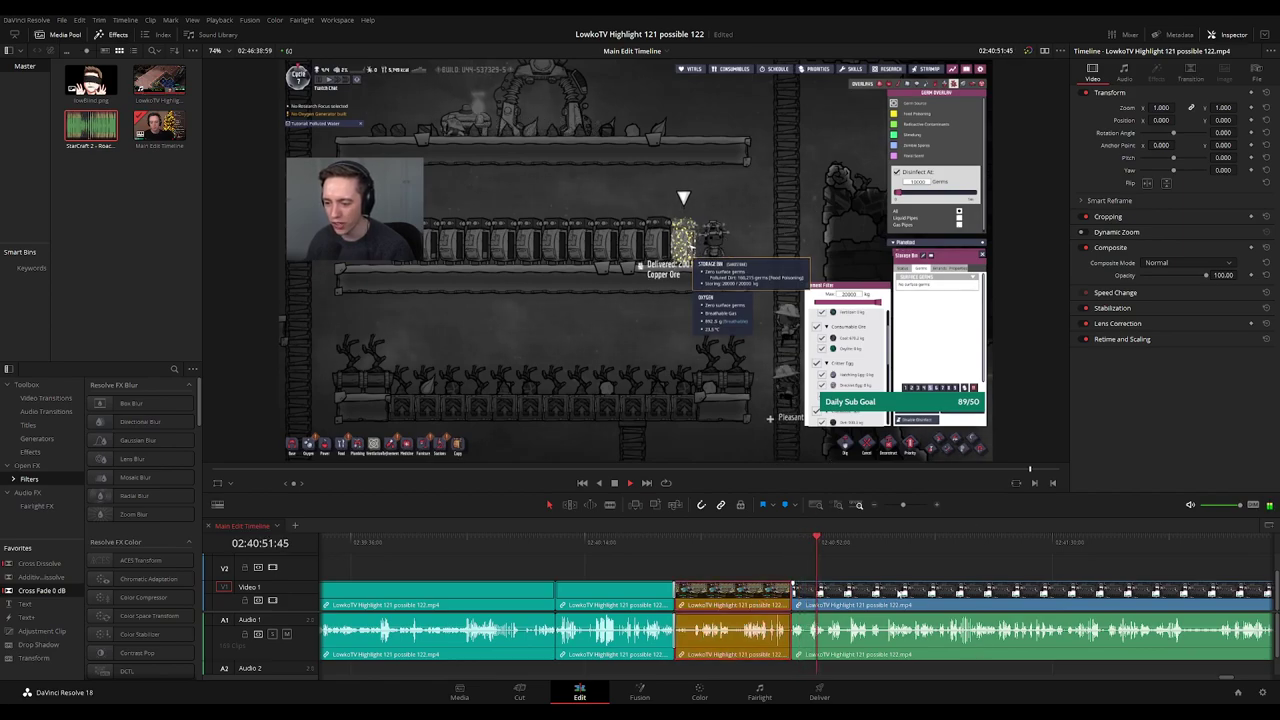
{"action": "left_click", "coordinate": [875, 564]}
{"action": "key", "text": "ctrl+equal"}
{"action": "key", "text": "ctrl+equal"}
{"action": "key", "text": "ctrl+equal"}
{"action": "key", "text": "ctrl+equal"}
{"action": "key", "text": "space"}
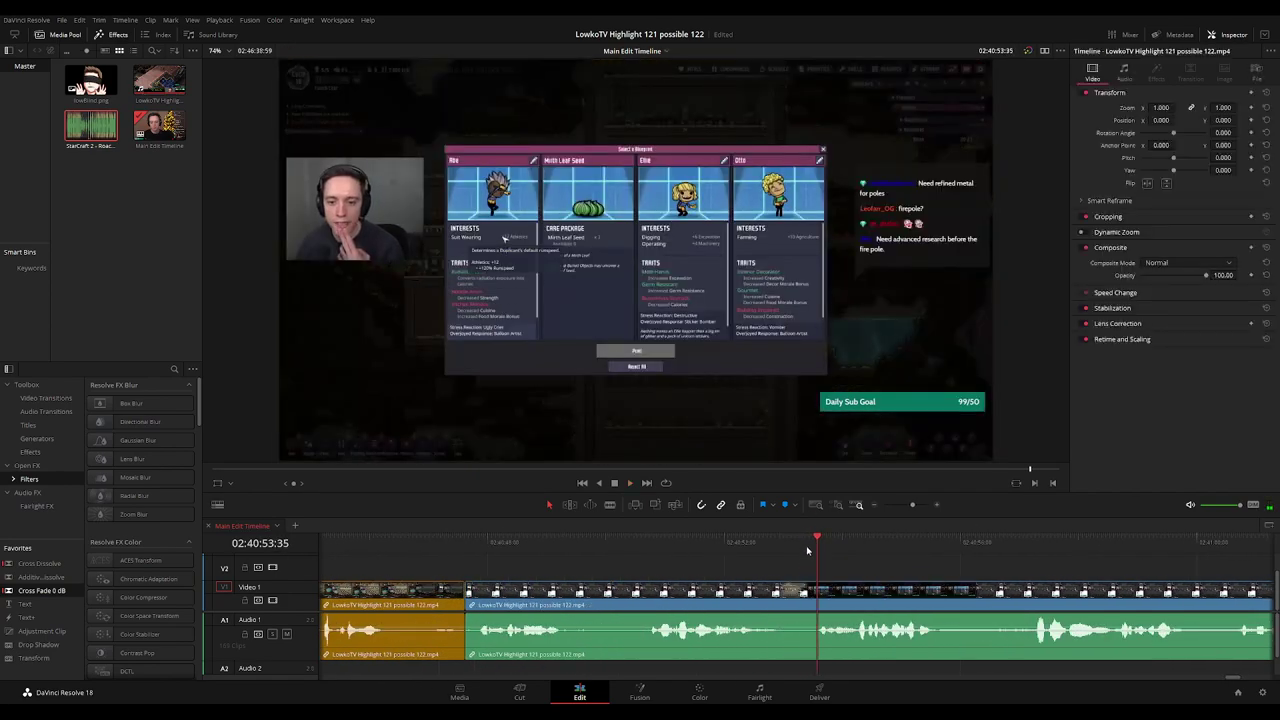
Cut out about 0.4 seconds from 02:40:53:02, just before the blueprint selection screen, and close the gap.
{"action": "left_click_drag", "start_coordinate": [805, 542], "coordinate": [785, 543]}
{"action": "key", "text": "b"}
{"action": "left_click", "coordinate": [785, 588]}
{"action": "left_click", "coordinate": [806, 591]}
{"action": "key", "text": "a"}
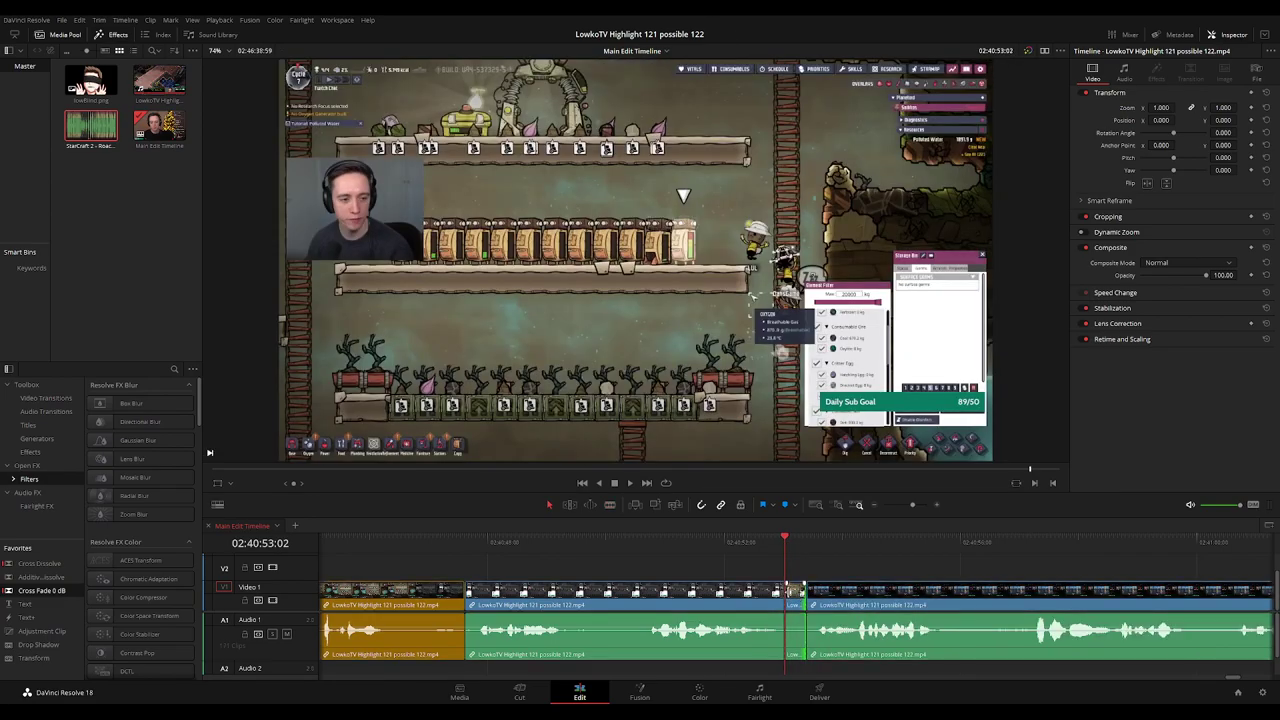
{"action": "left_click", "coordinate": [795, 591]}
{"action": "key", "text": "Delete"}
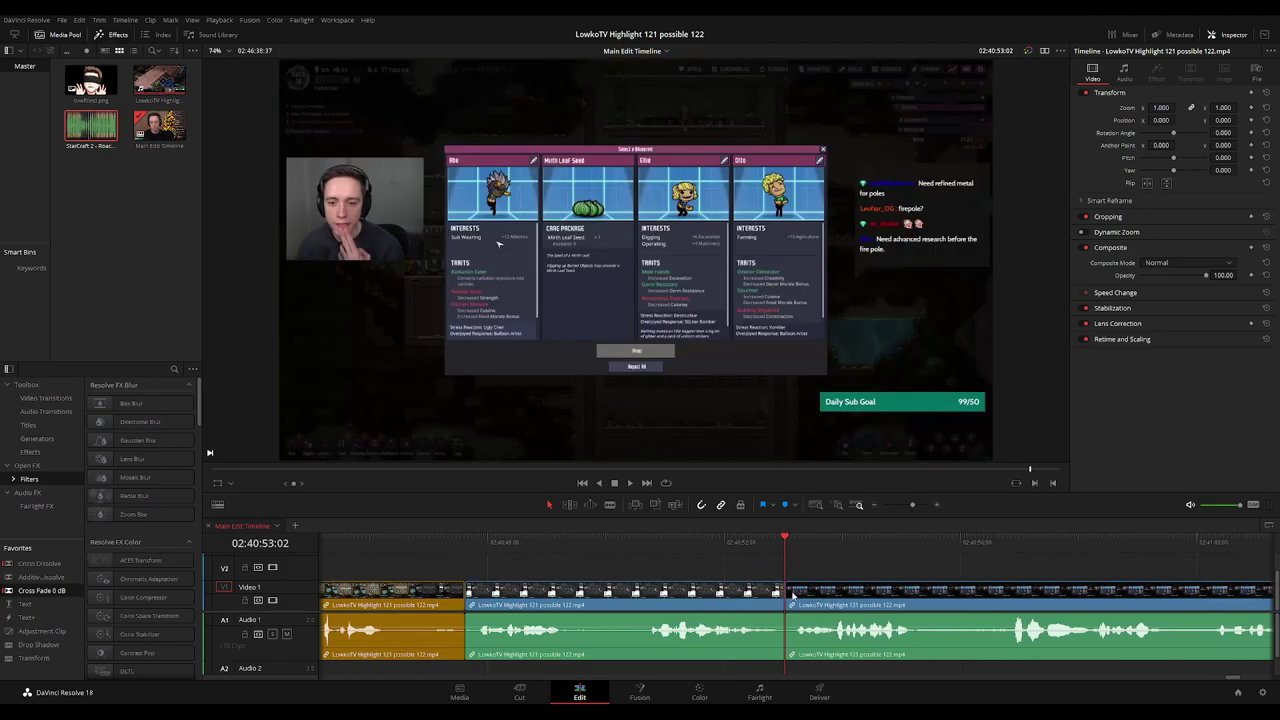
Add a transition across the cut before the blueprint selection screen and continue playback.
{"action": "left_click", "coordinate": [787, 590]}
{"action": "key", "text": "shift+t"}
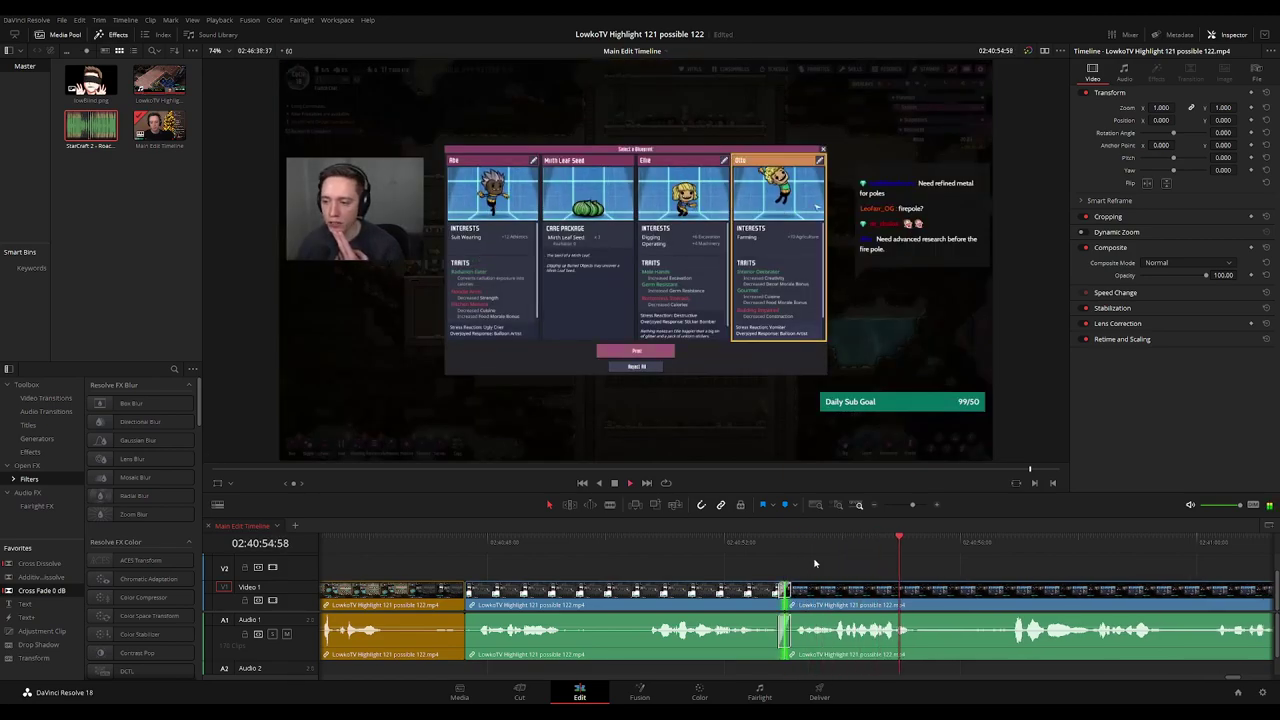
{"action": "scroll", "coordinate": [813, 564], "scroll_direction": "down", "scroll_amount": 3}
{"action": "scroll", "coordinate": [813, 564], "scroll_direction": "down", "scroll_amount": 1}
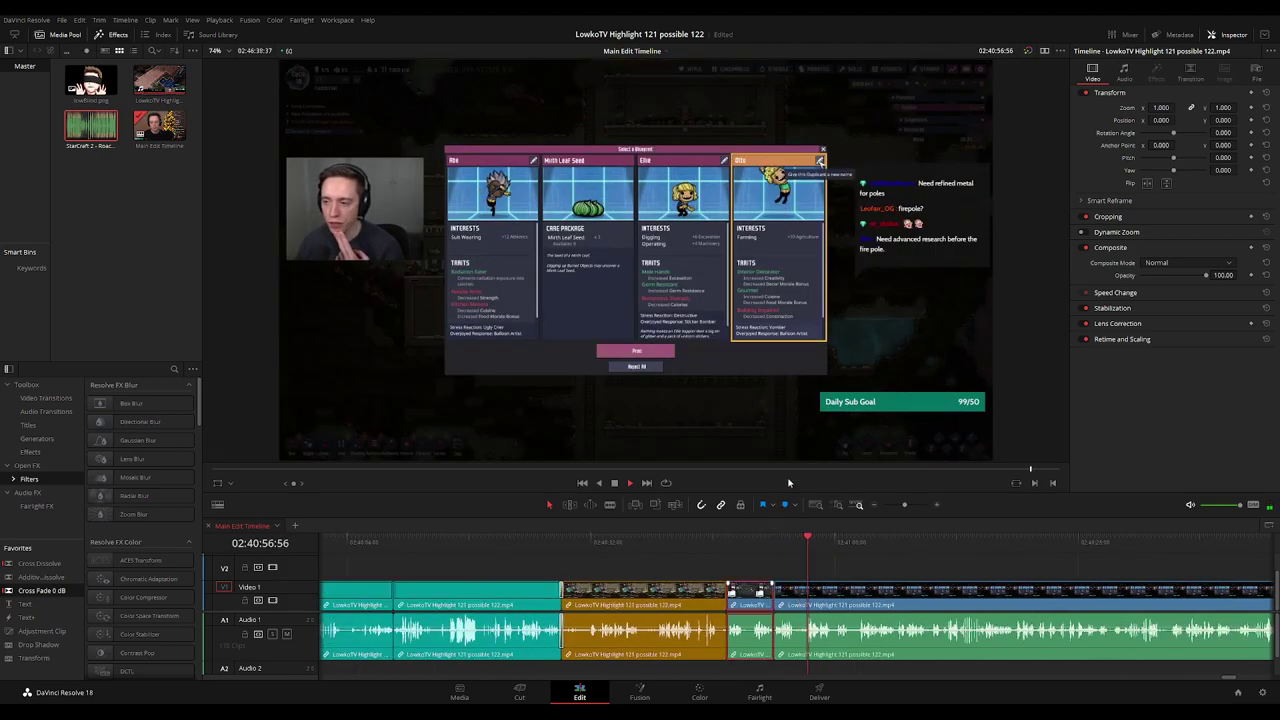
Review the footage from the blueprint selection through the duplicant's renaming and arrival to the skills screen.
{"action": "left_click", "coordinate": [906, 570]}
{"action": "scroll", "coordinate": [909, 566], "scroll_direction": "up", "scroll_amount": 3}
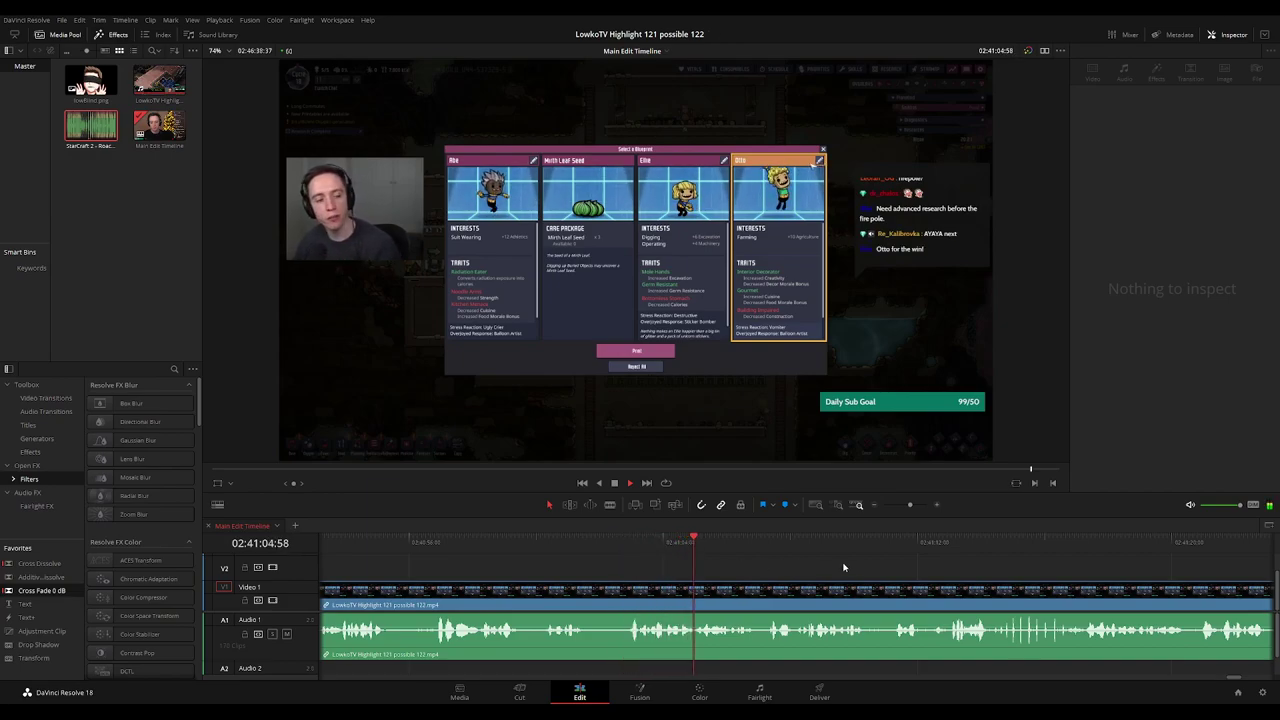
{"action": "scroll", "coordinate": [843, 567], "scroll_direction": "right", "scroll_amount": 2}
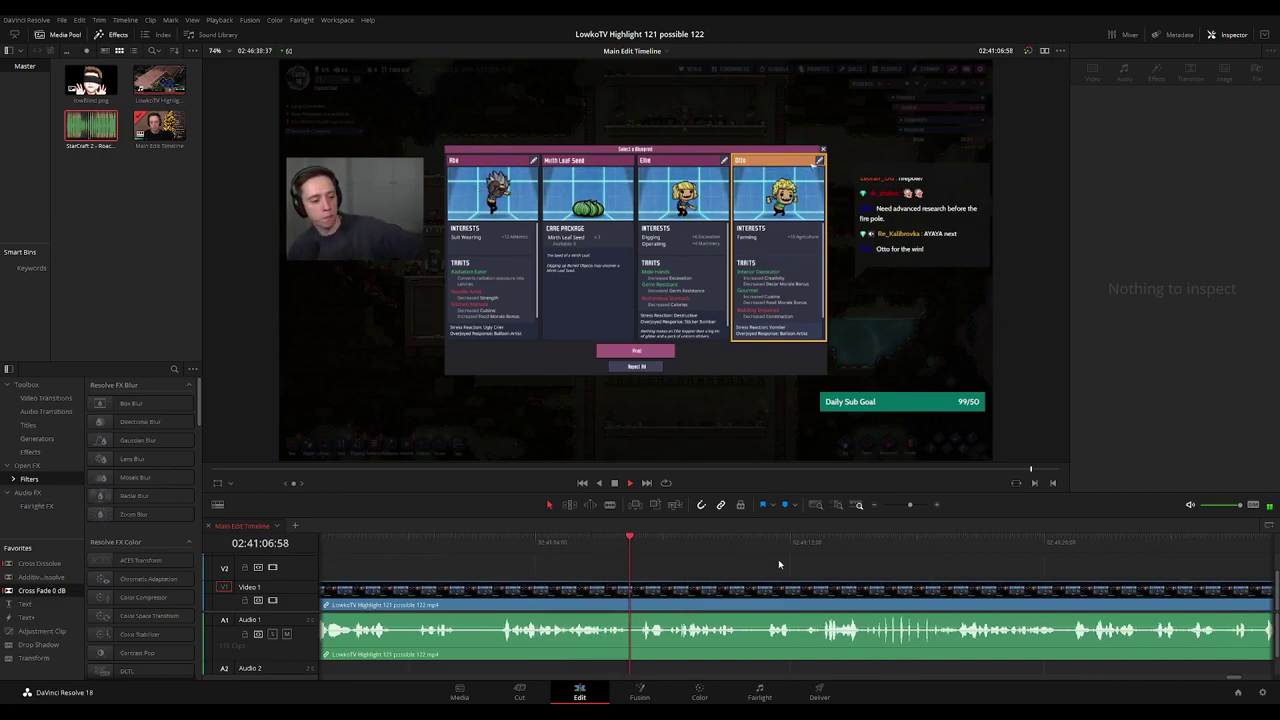
{"action": "scroll", "coordinate": [790, 562], "scroll_direction": "right", "scroll_amount": 1}
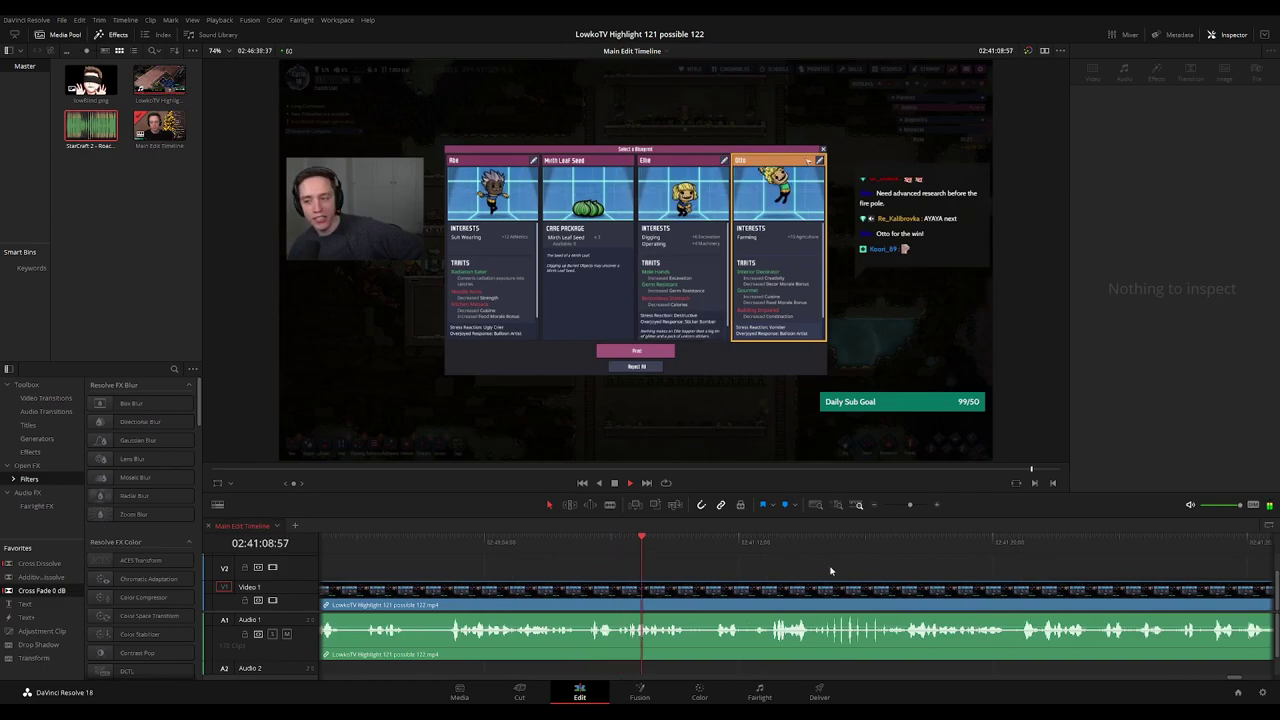
{"action": "scroll", "coordinate": [830, 571], "scroll_direction": "right", "scroll_amount": 2}
{"action": "key", "text": "space"}
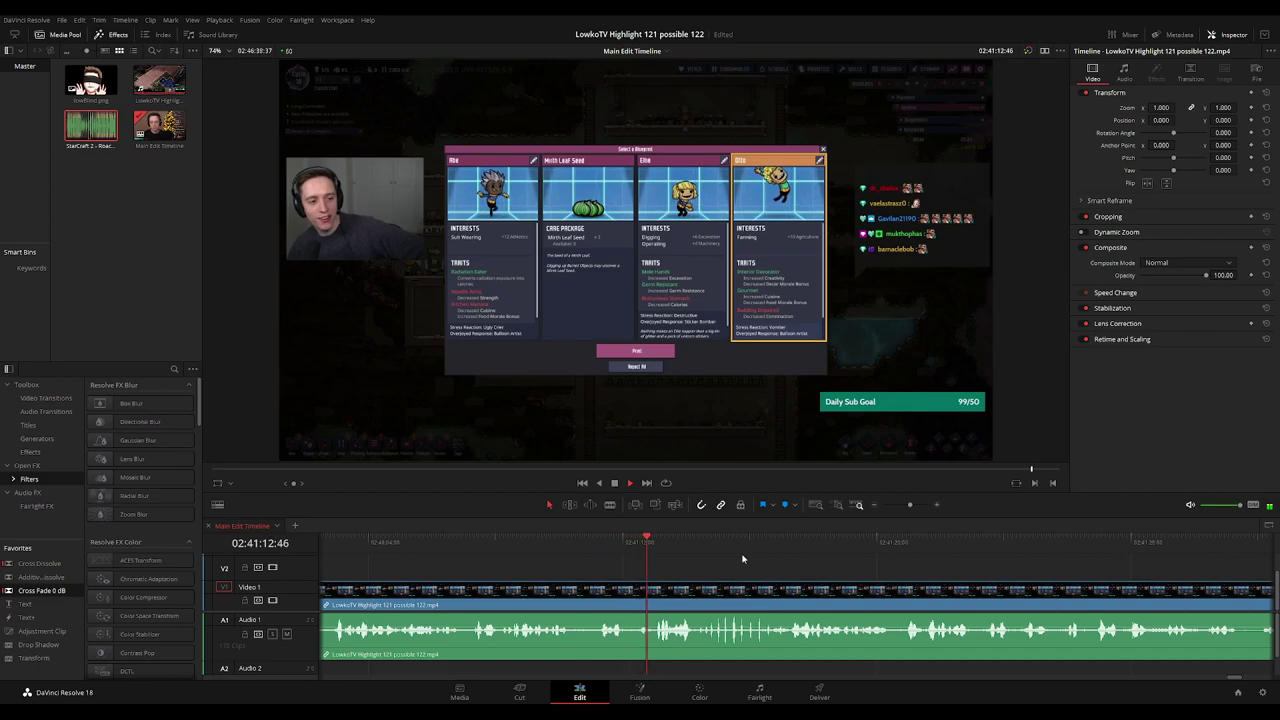
{"action": "scroll", "coordinate": [875, 571], "scroll_direction": "right", "scroll_amount": 1}
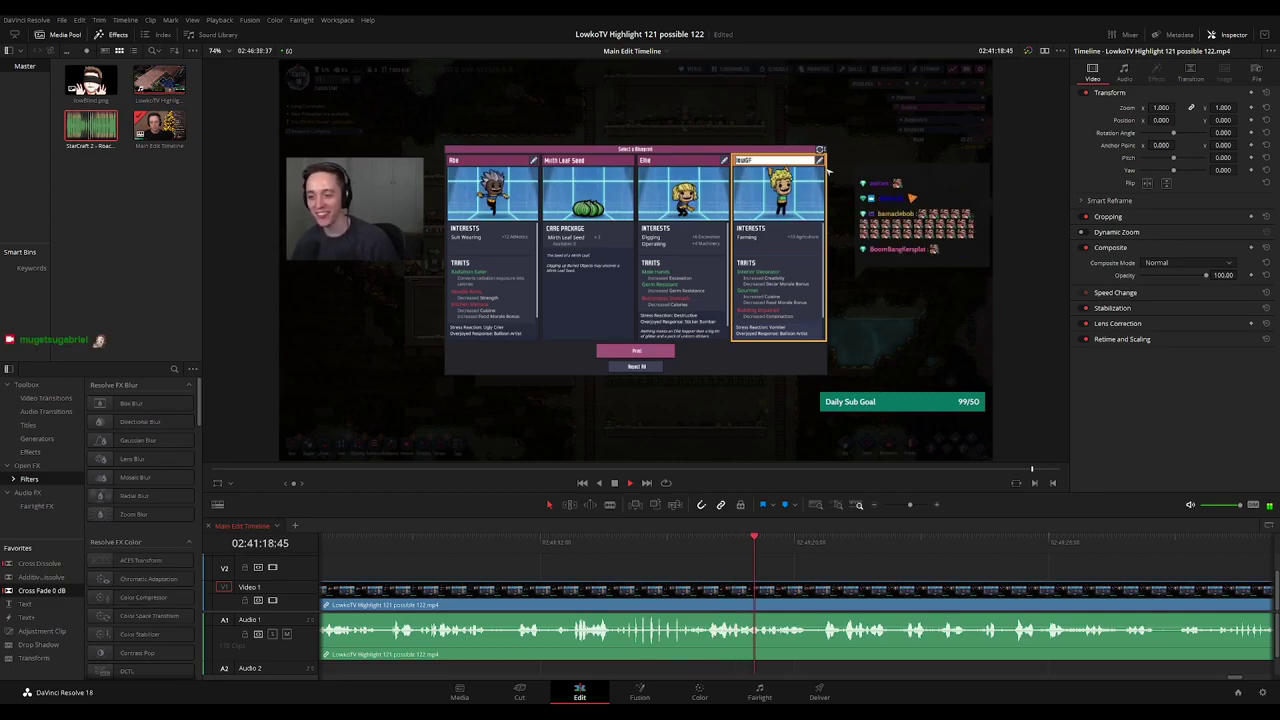
{"action": "scroll", "coordinate": [763, 556], "scroll_direction": "right", "scroll_amount": 6}
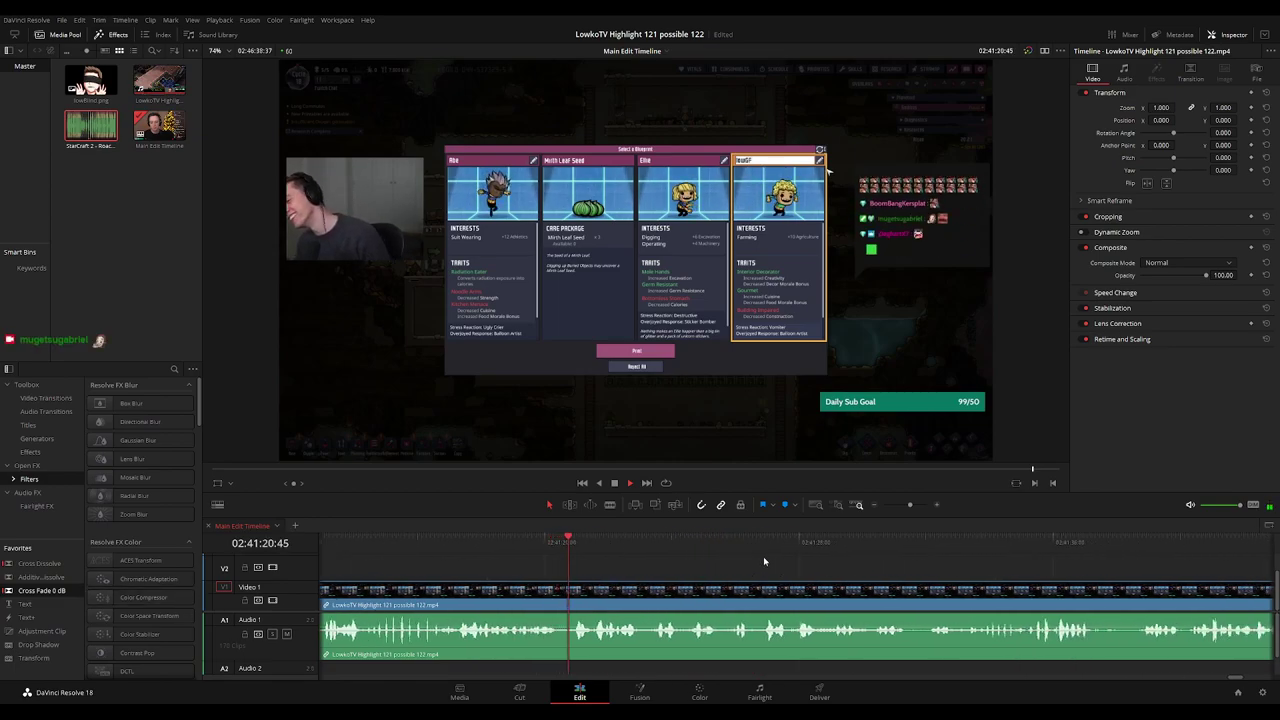
{"action": "scroll", "coordinate": [736, 573], "scroll_direction": "right", "scroll_amount": 2}
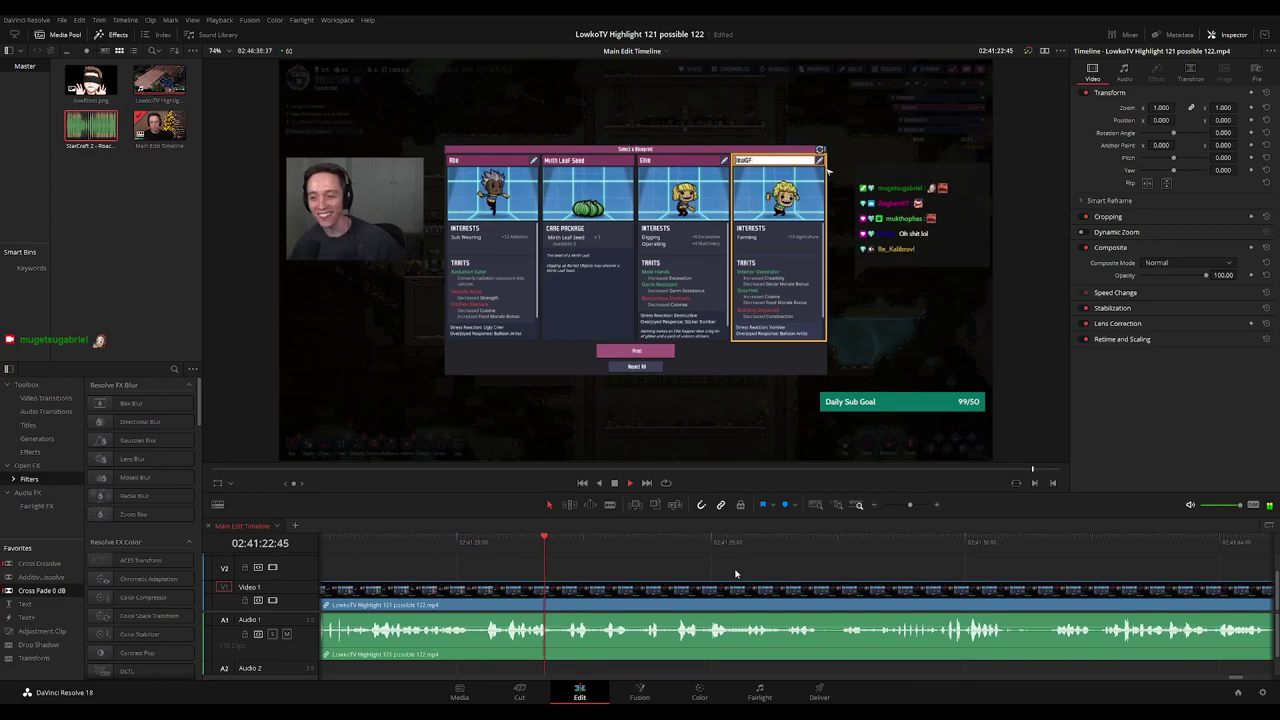
{"action": "scroll", "coordinate": [775, 565], "scroll_direction": "right", "scroll_amount": 2}
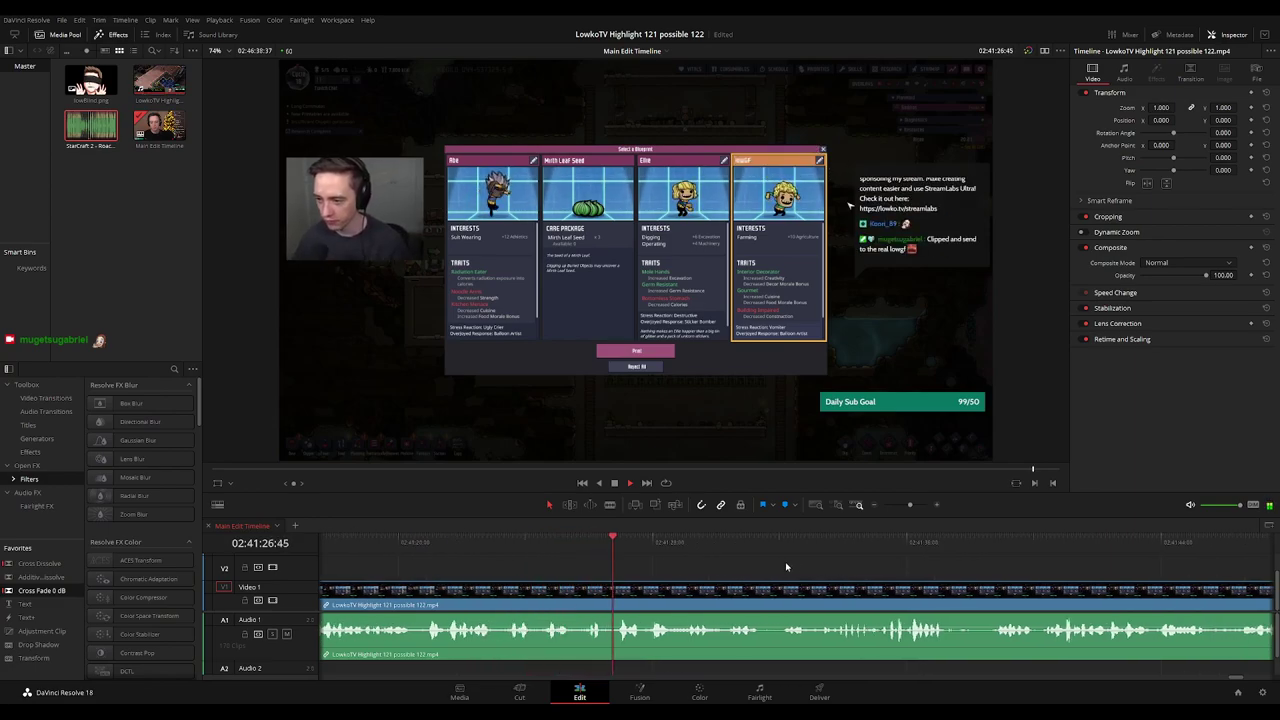
{"action": "scroll", "coordinate": [768, 563], "scroll_direction": "right", "scroll_amount": 2}
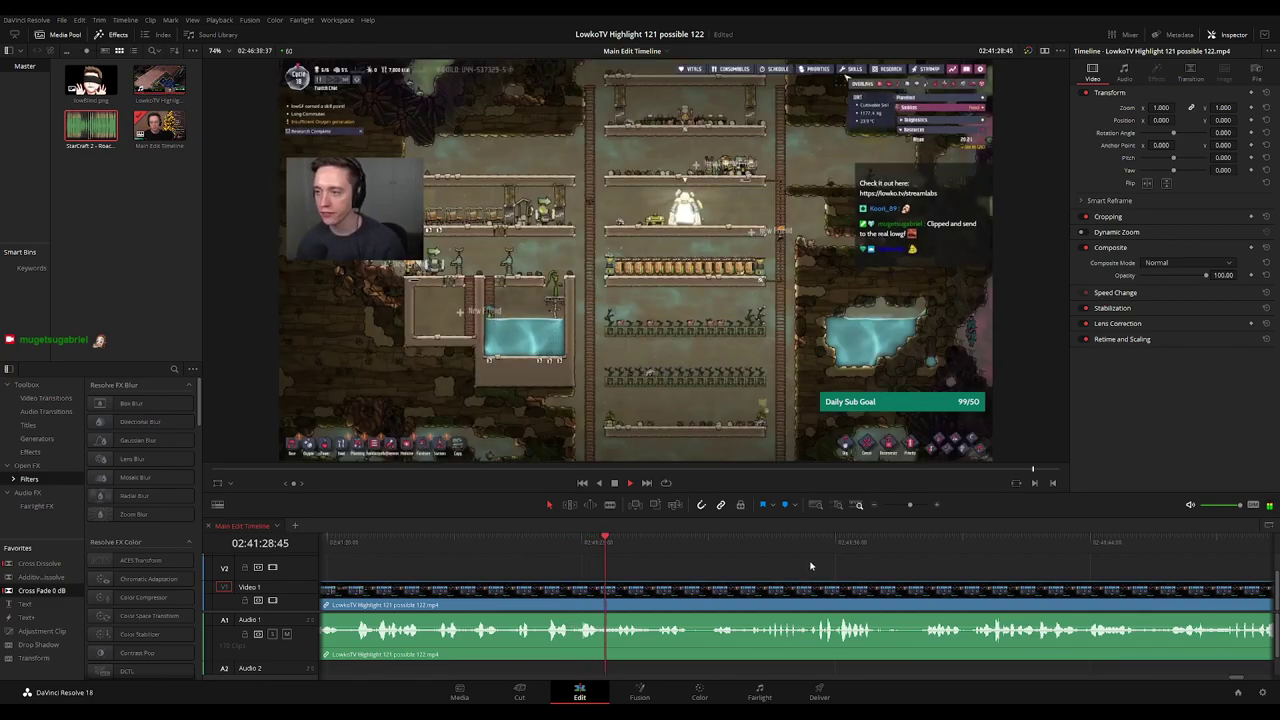
{"action": "scroll", "coordinate": [745, 561], "scroll_direction": "right", "scroll_amount": 2}
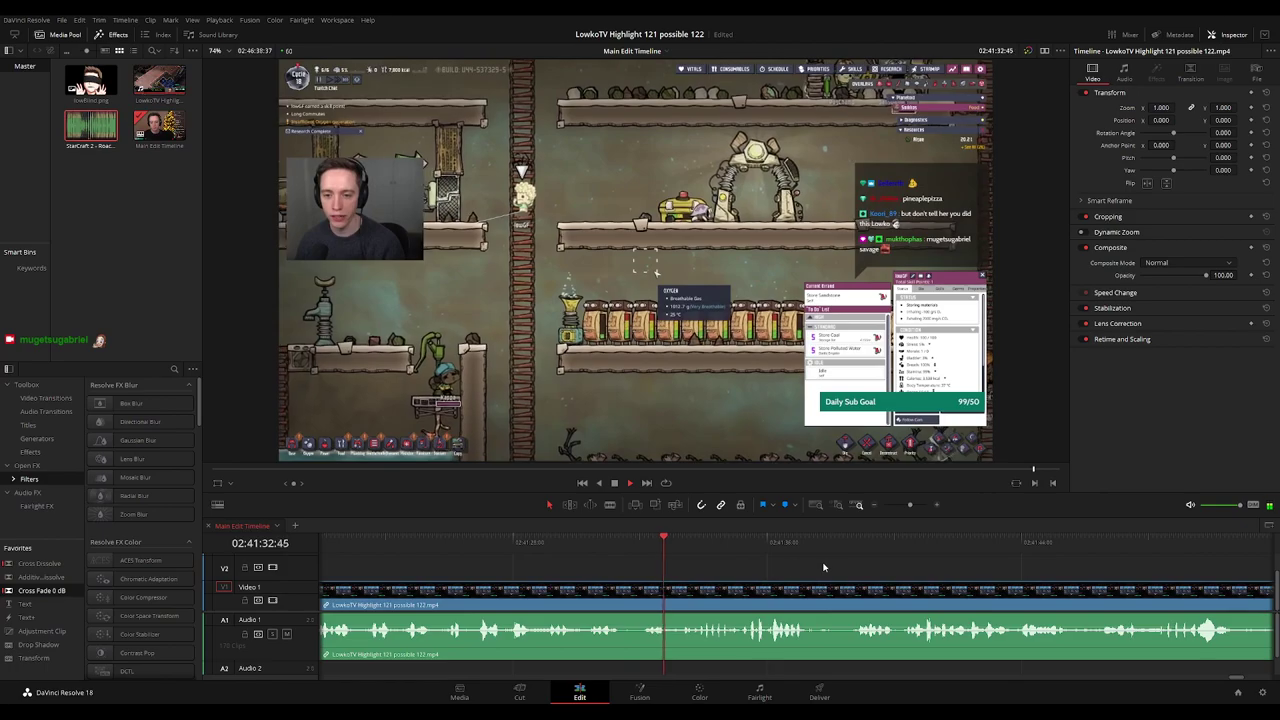
{"action": "scroll", "coordinate": [720, 558], "scroll_direction": "right", "scroll_amount": 3}
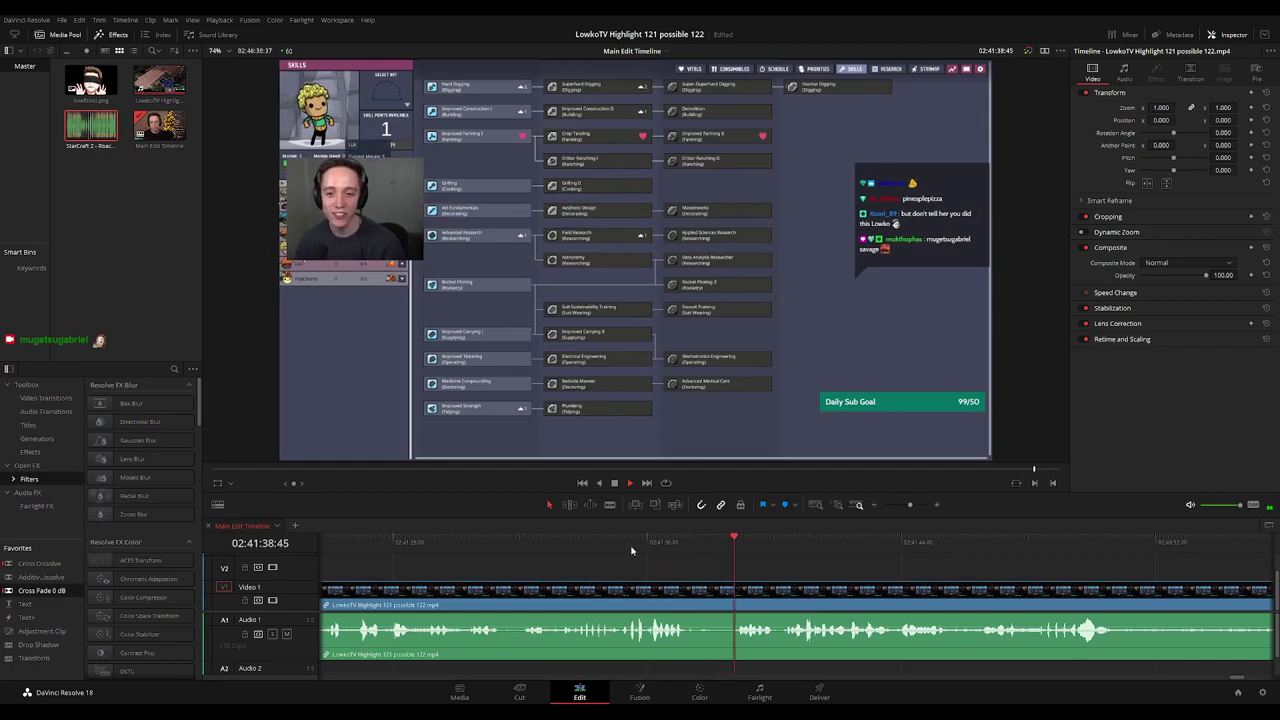
Place an adjustment clip on the second video track above the lowGF duplicant footage, starting at 02:41:30:18.
{"action": "left_click", "coordinate": [477, 541]}
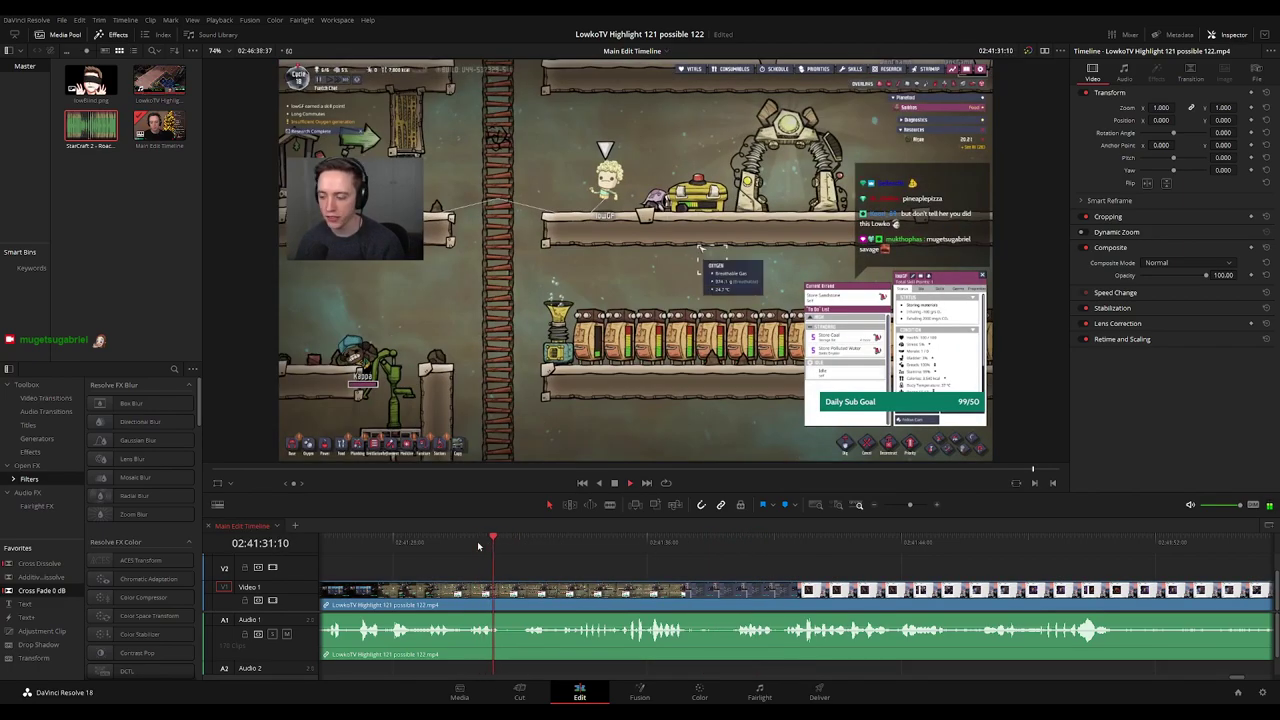
{"action": "left_click", "coordinate": [450, 541]}
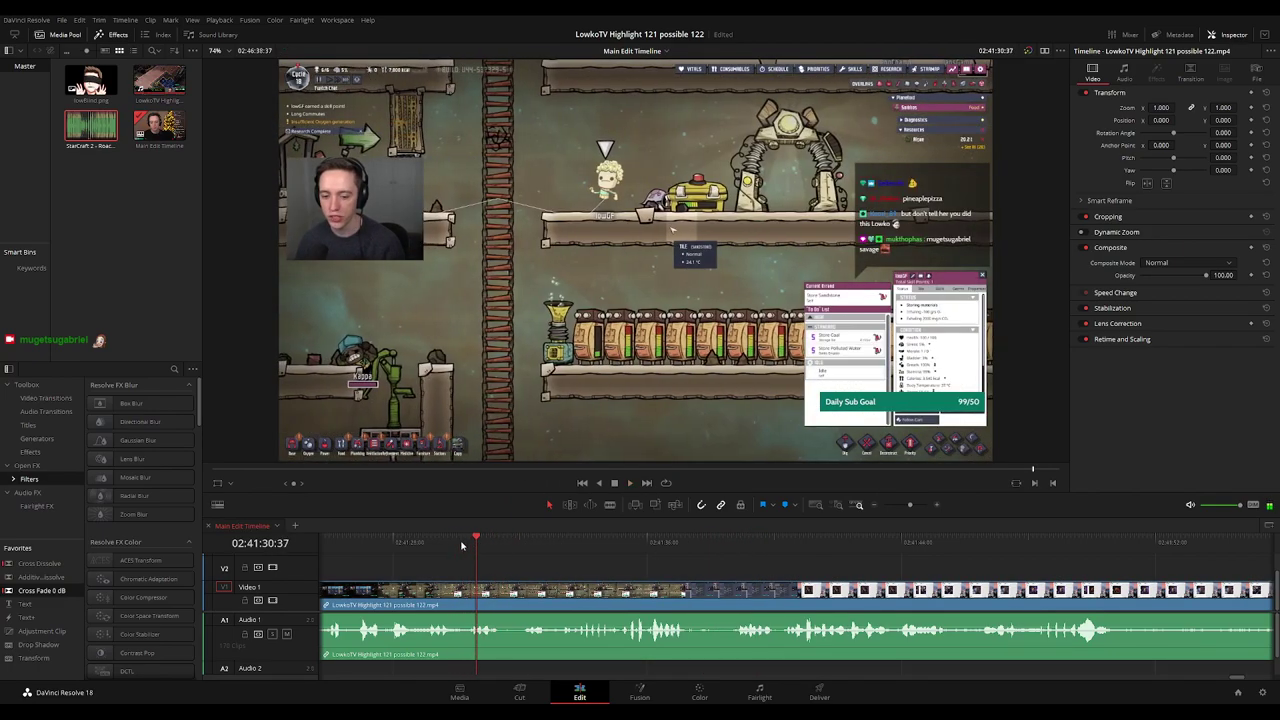
{"action": "left_click_drag", "start_coordinate": [476, 543], "coordinate": [465, 543]}
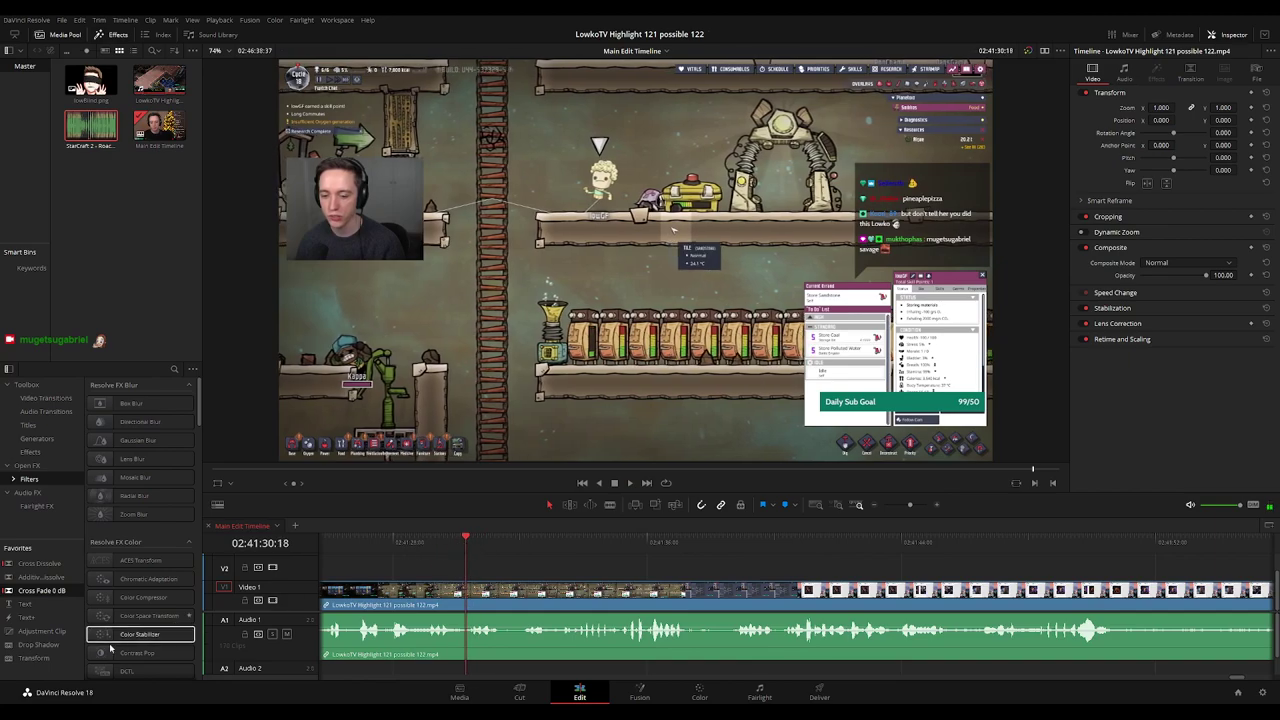
{"action": "left_click_drag", "start_coordinate": [42, 631], "coordinate": [470, 593]}
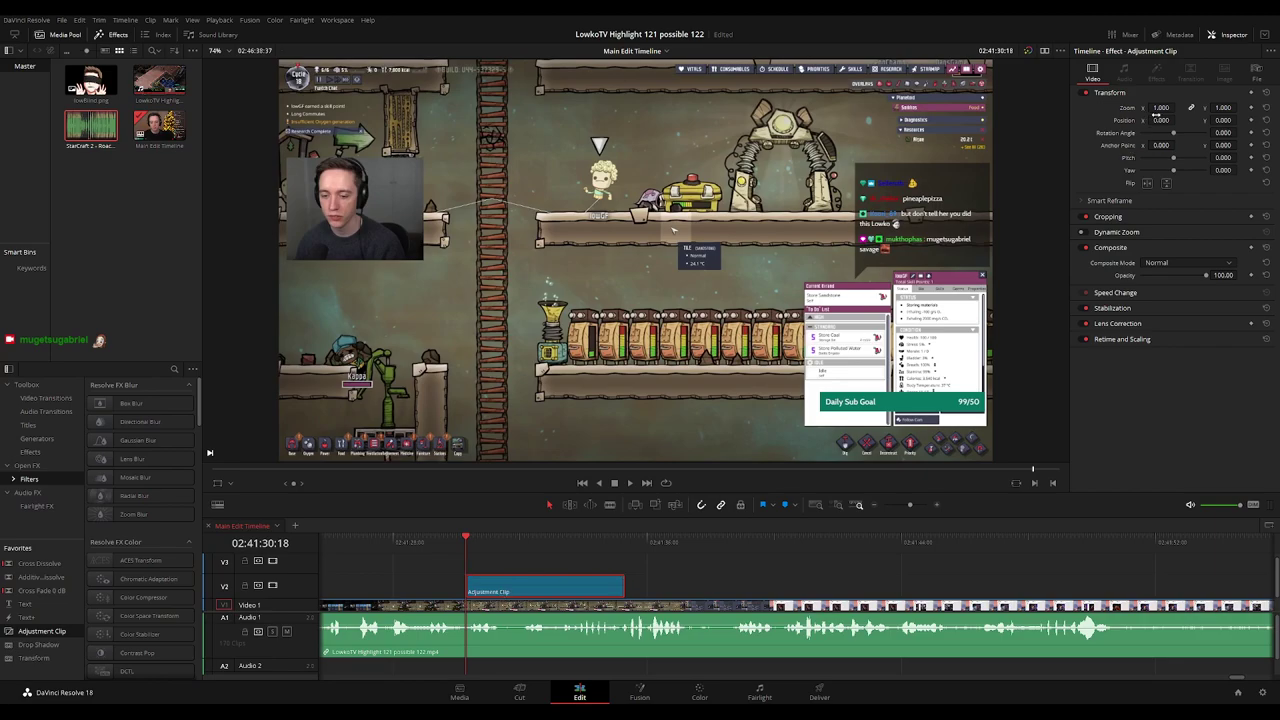
Set the adjustment clip's zoom to 1.660 and position to X 619, Y -310, and shorten it to about 1.6 seconds.
{"action": "left_click_drag", "start_coordinate": [1158, 108], "coordinate": [1200, 119]}
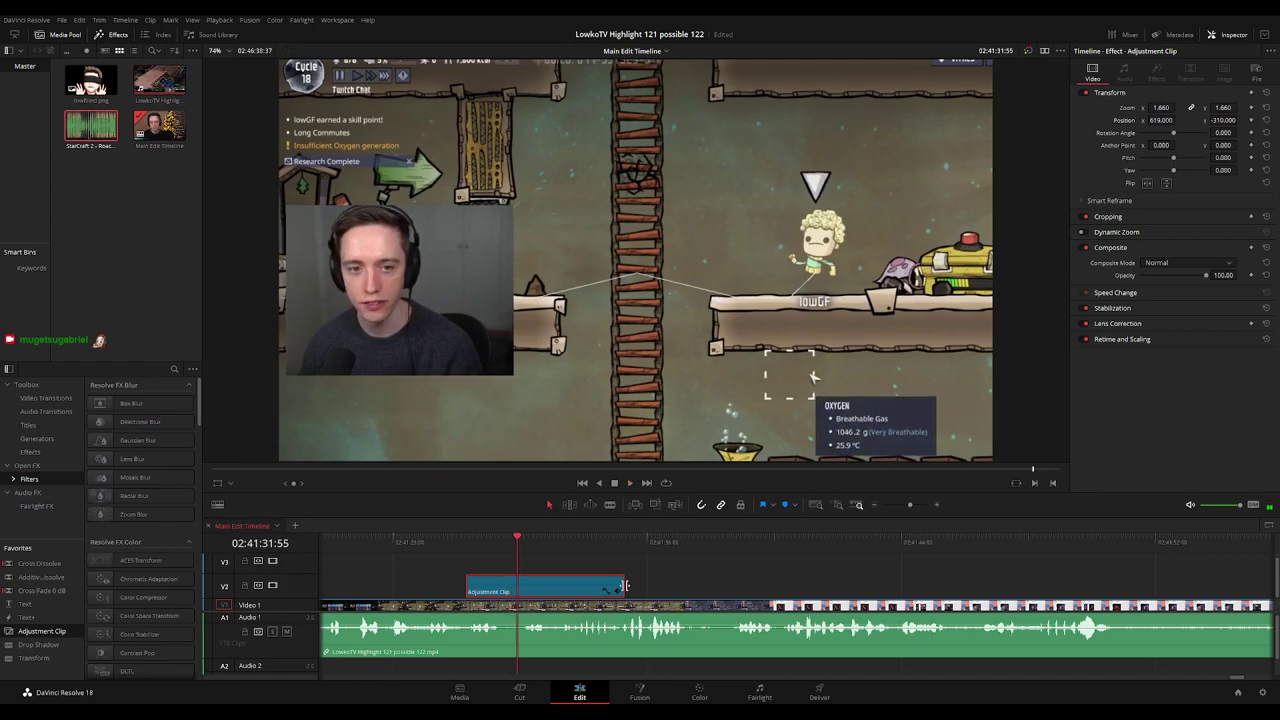
{"action": "left_click_drag", "start_coordinate": [625, 585], "coordinate": [516, 585]}
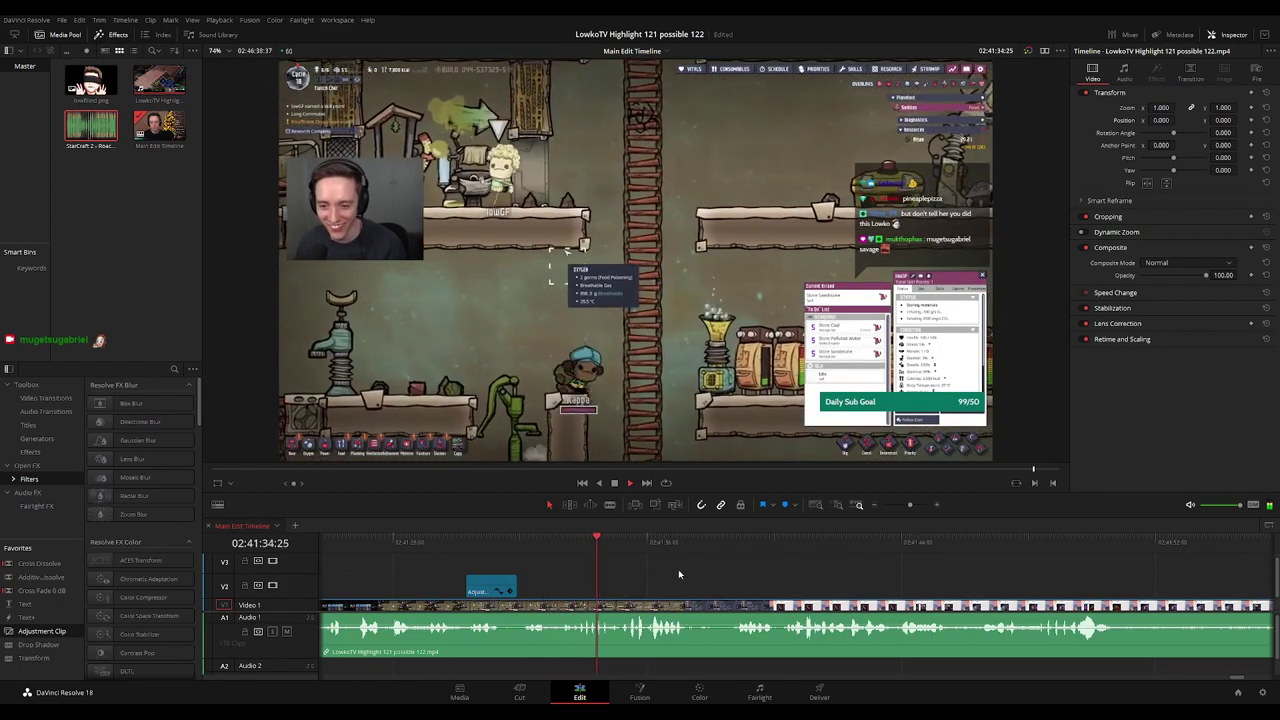
Cut out a fraction of a second between the skills screen and the Reddit footage, close the gap and add a transition.
{"action": "left_click_drag", "start_coordinate": [767, 581], "coordinate": [663, 537]}
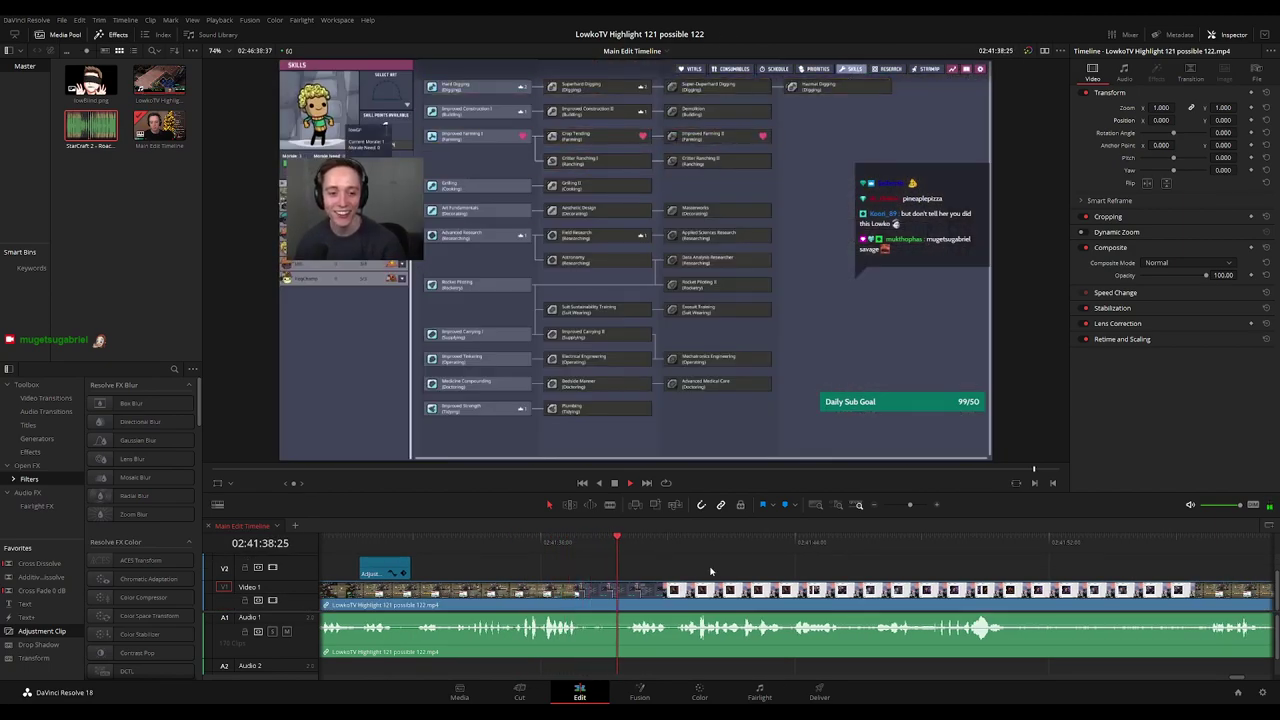
{"action": "scroll", "coordinate": [660, 567], "scroll_direction": "down", "scroll_amount": 2}
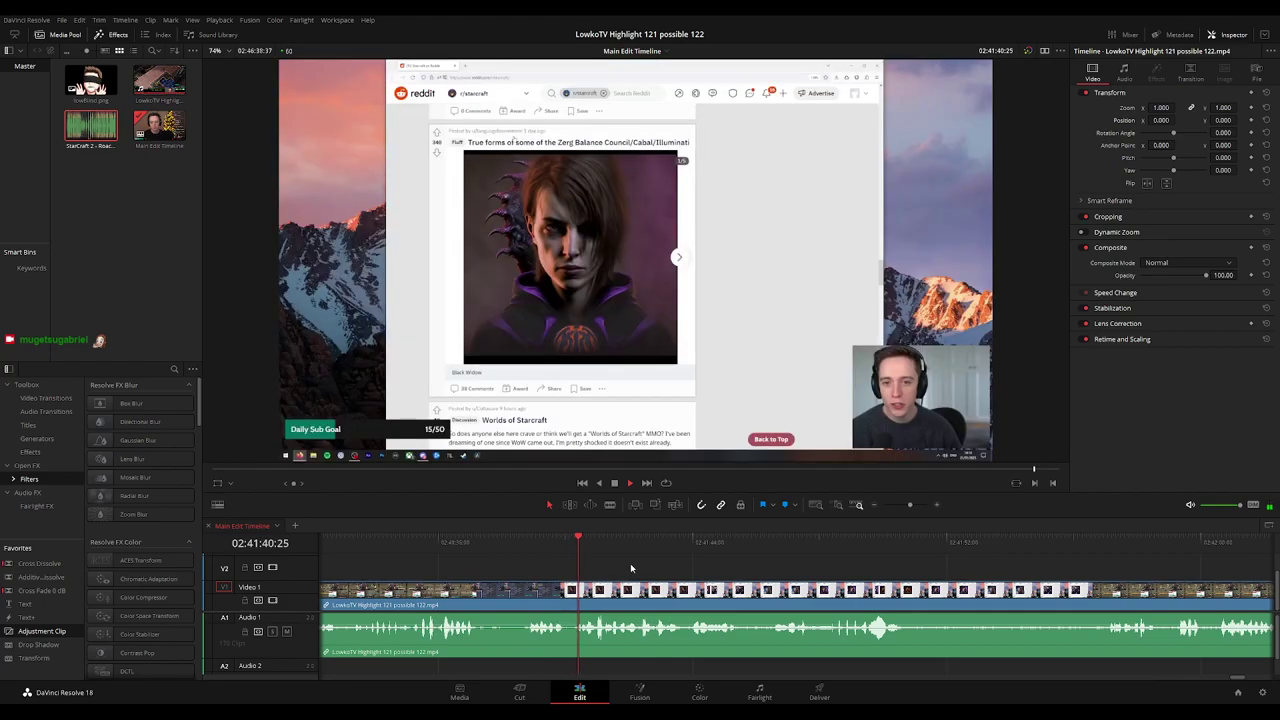
{"action": "left_click", "coordinate": [555, 543]}
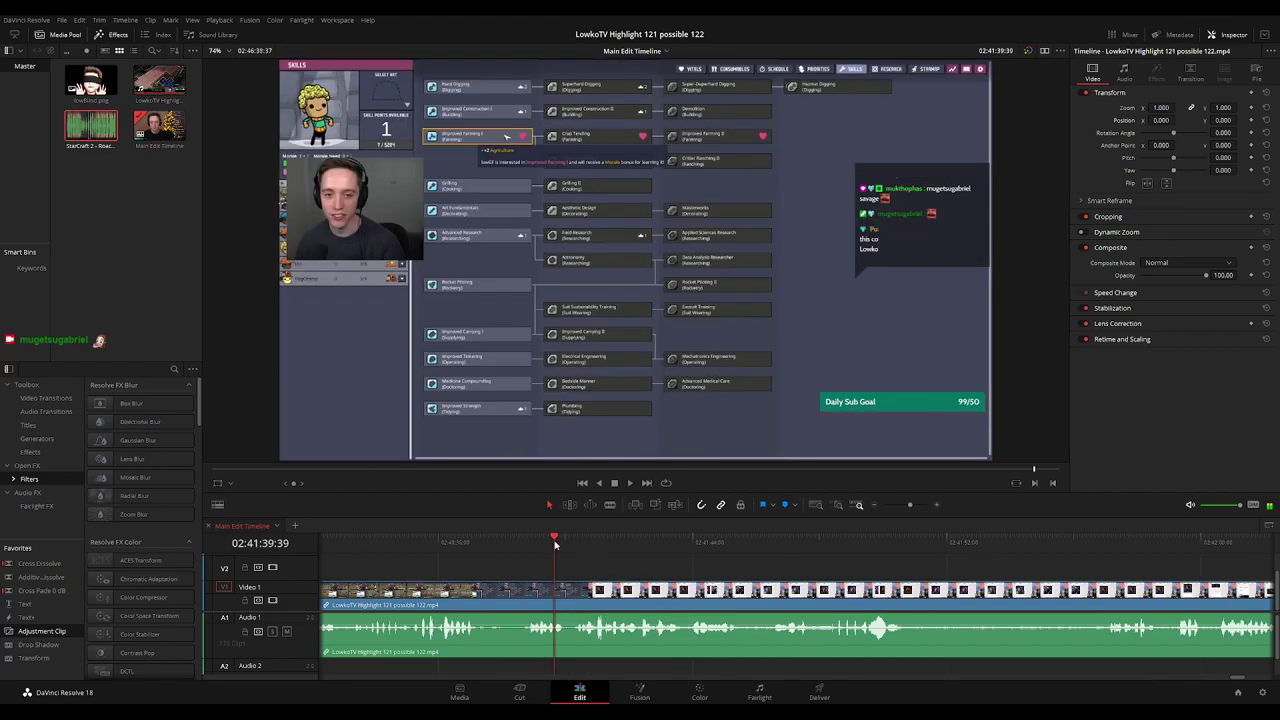
{"action": "left_click", "coordinate": [572, 595]}
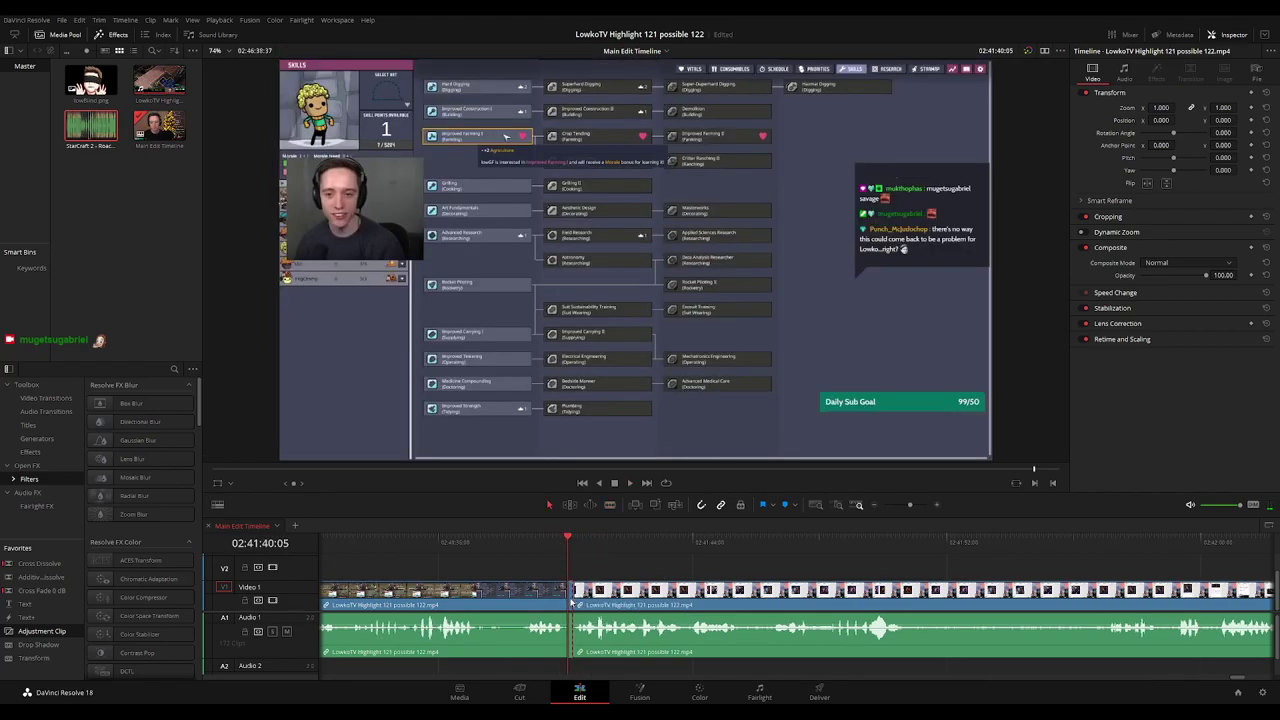
{"action": "key", "text": "ctrl+shift+]"}
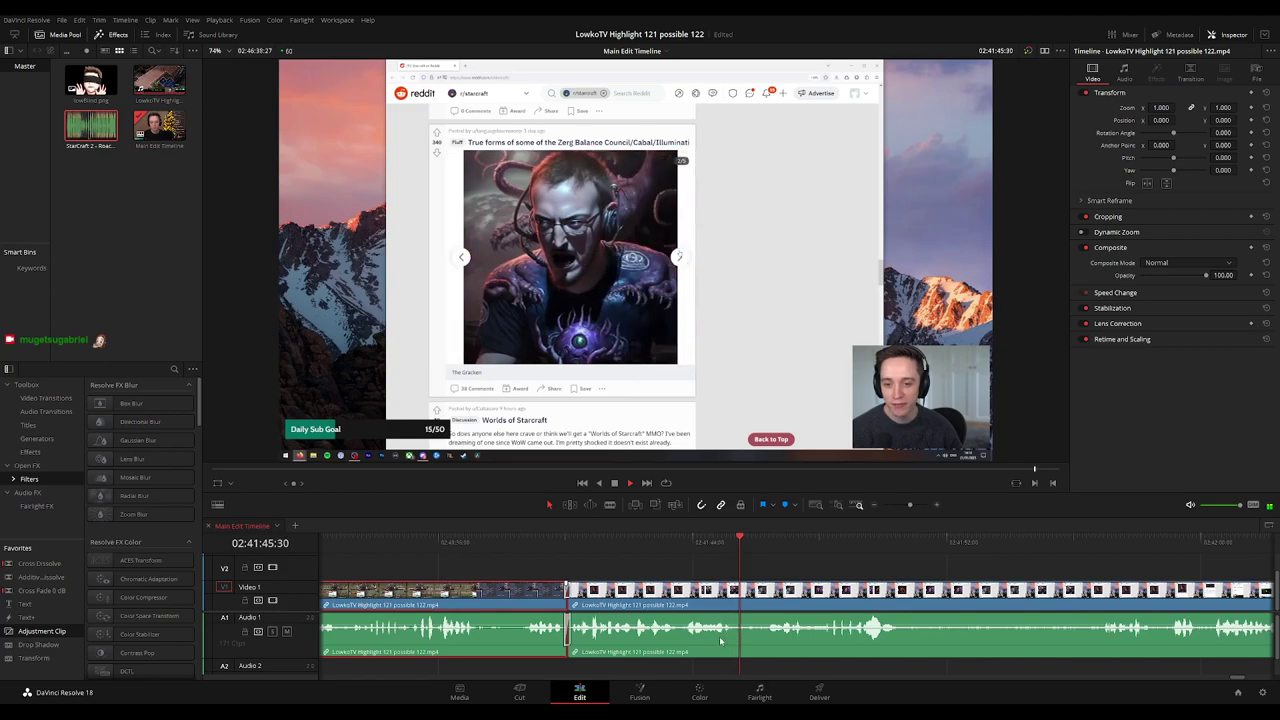
Mark the section before the Reddit footage orange and clear the selection.
{"action": "key", "text": "1"}
{"action": "left_click", "coordinate": [866, 563]}
{"action": "scroll", "coordinate": [864, 563], "scroll_direction": "down", "scroll_amount": 6}
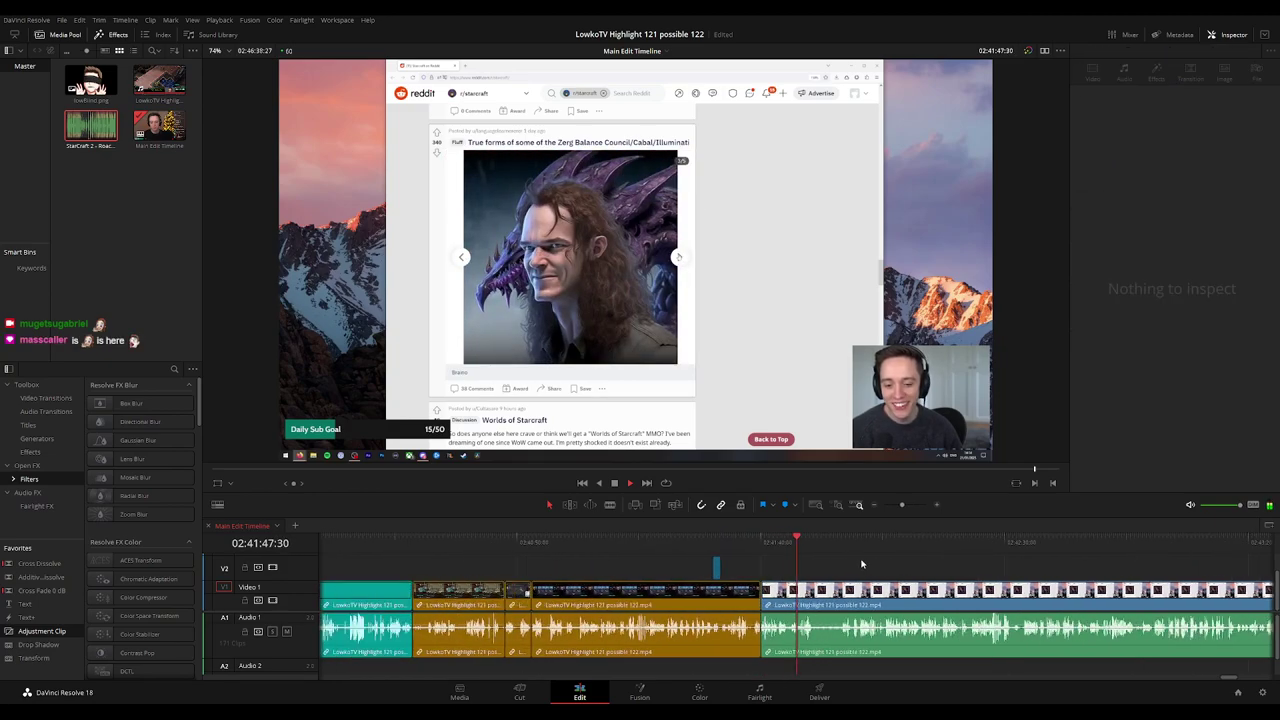
Review the Reddit footage from the Zerg Balance Council images through the enlarged tweet to find where the section ends.
{"action": "scroll", "coordinate": [862, 565], "scroll_direction": "up", "scroll_amount": 2}
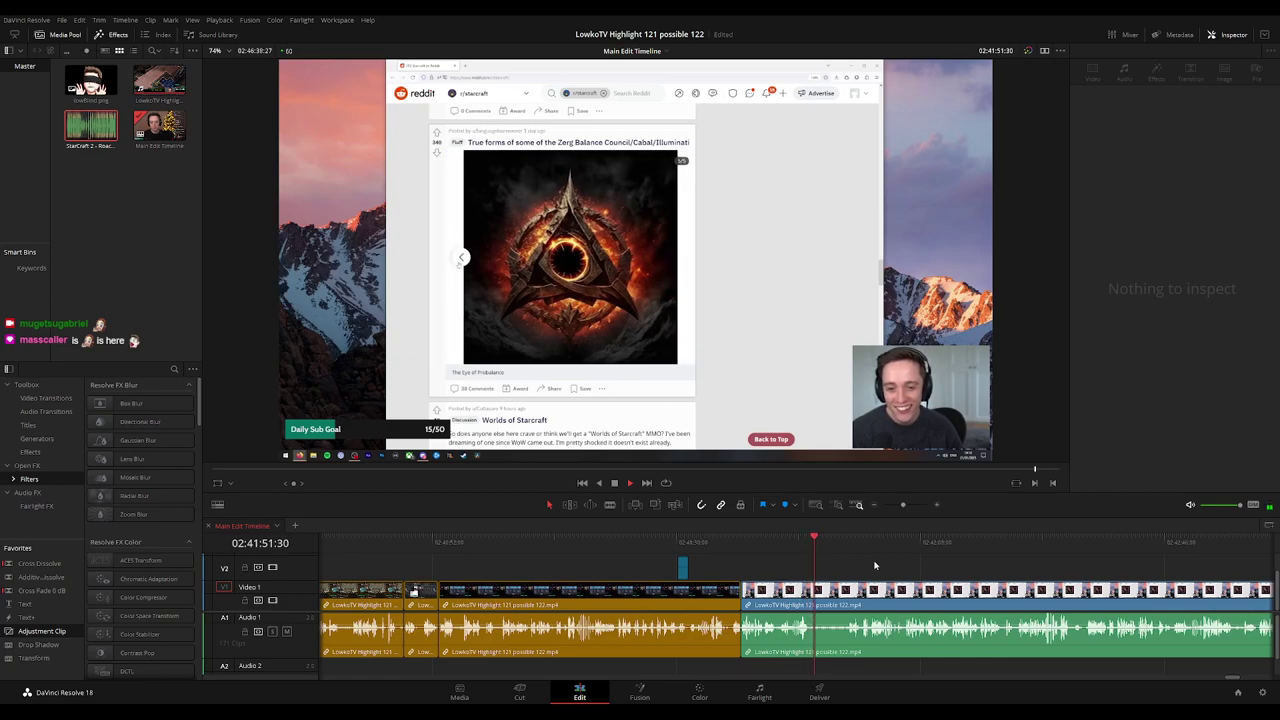
{"action": "scroll", "coordinate": [871, 562], "scroll_direction": "up", "scroll_amount": 1}
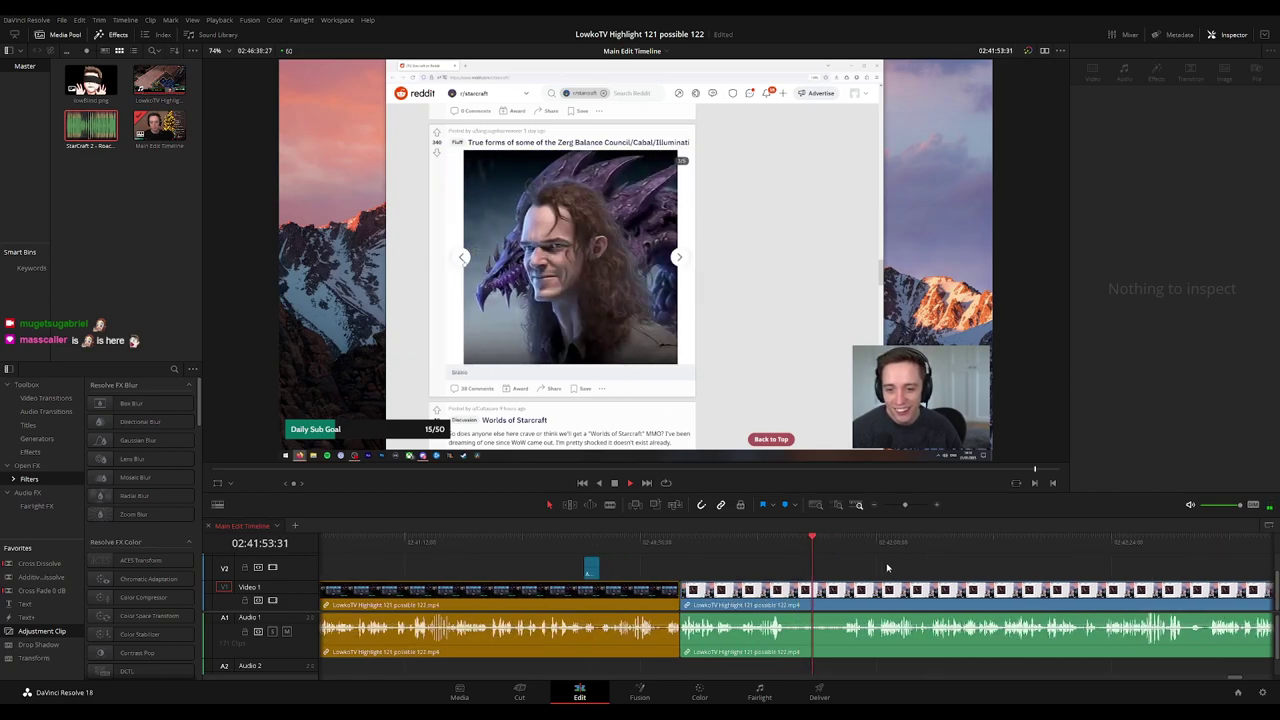
{"action": "left_click_drag", "start_coordinate": [887, 568], "coordinate": [589, 570]}
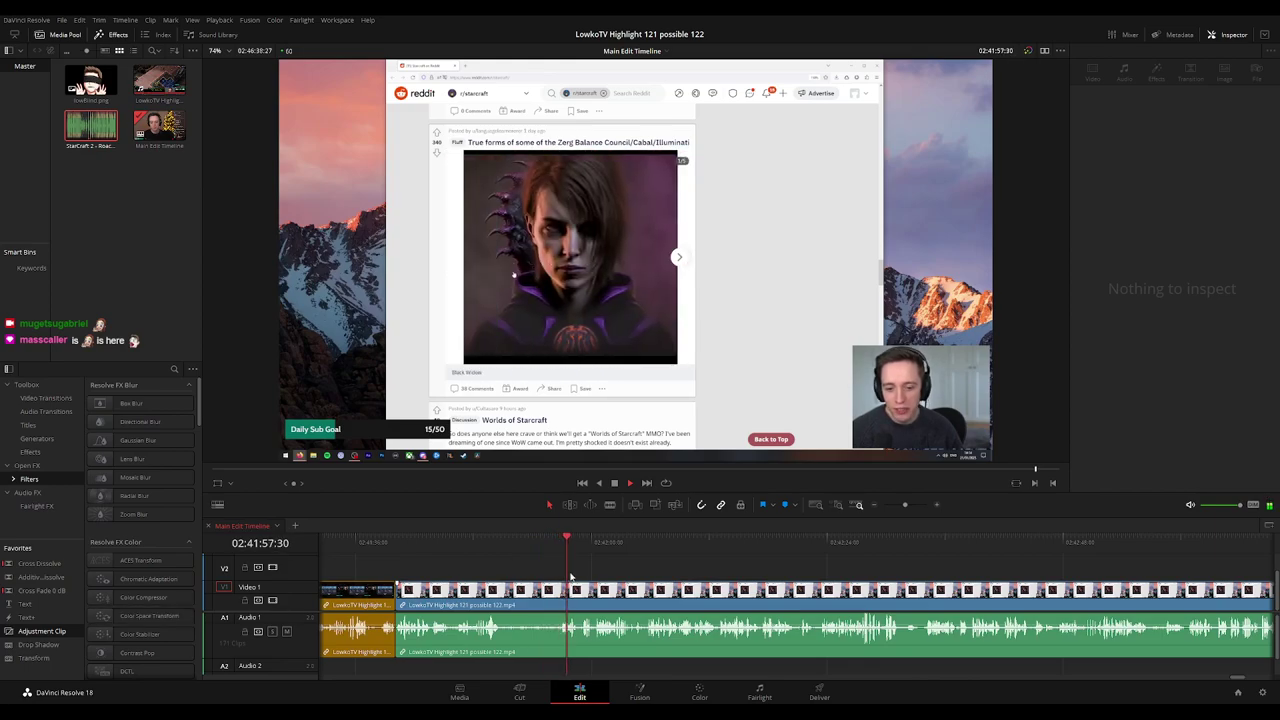
{"action": "scroll", "coordinate": [640, 564], "scroll_direction": "up", "scroll_amount": 1}
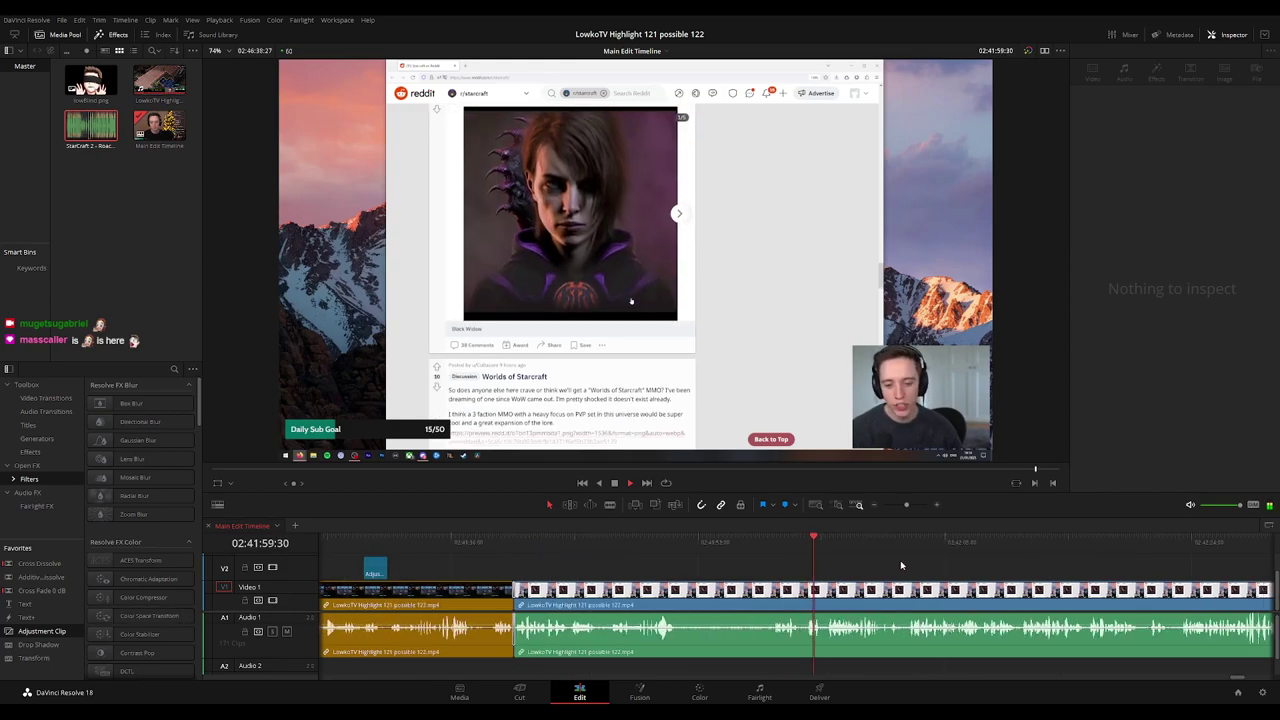
{"action": "scroll", "coordinate": [790, 557], "scroll_direction": "down", "scroll_amount": 2}
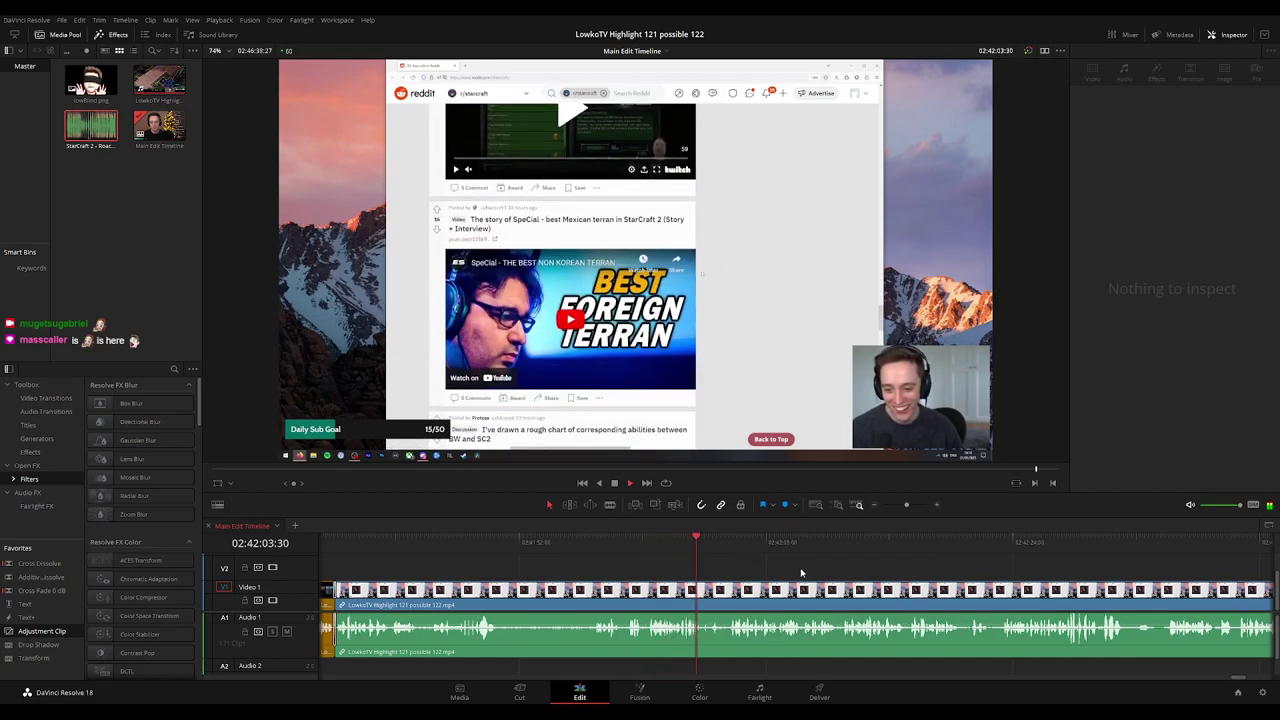
{"action": "scroll", "coordinate": [800, 568], "scroll_direction": "right", "scroll_amount": 2}
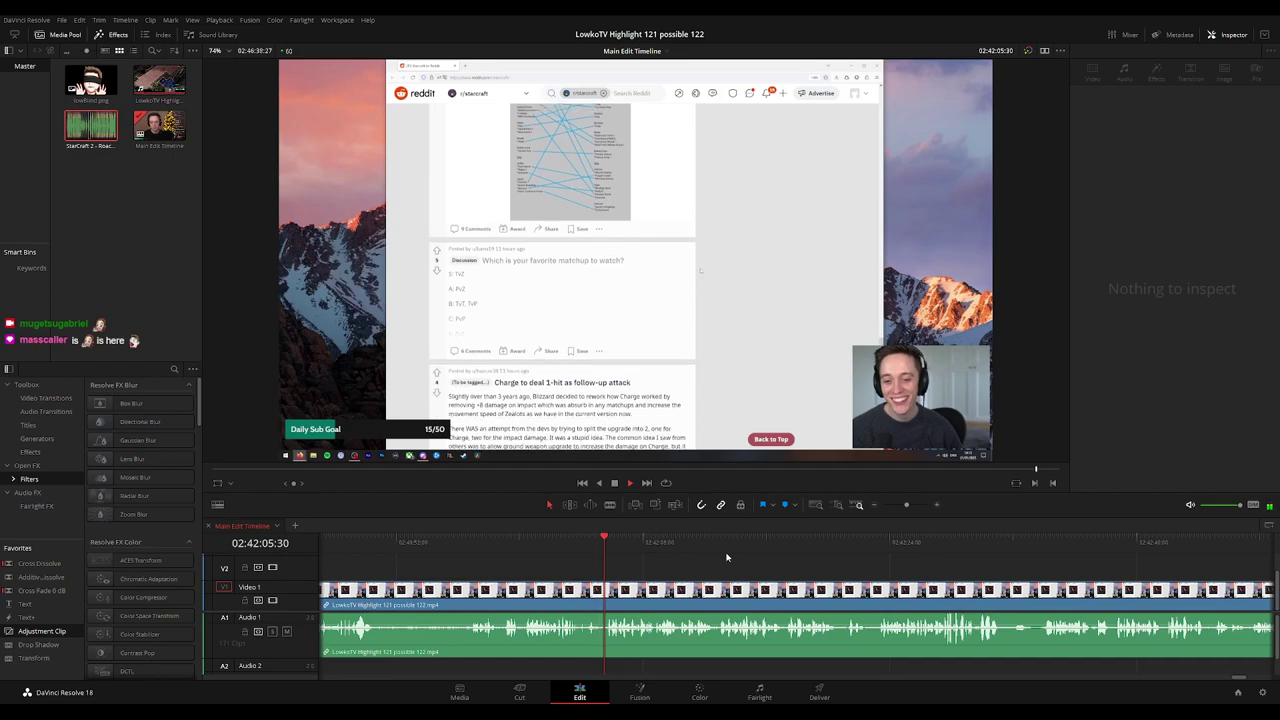
{"action": "left_click_drag", "start_coordinate": [736, 555], "coordinate": [695, 569]}
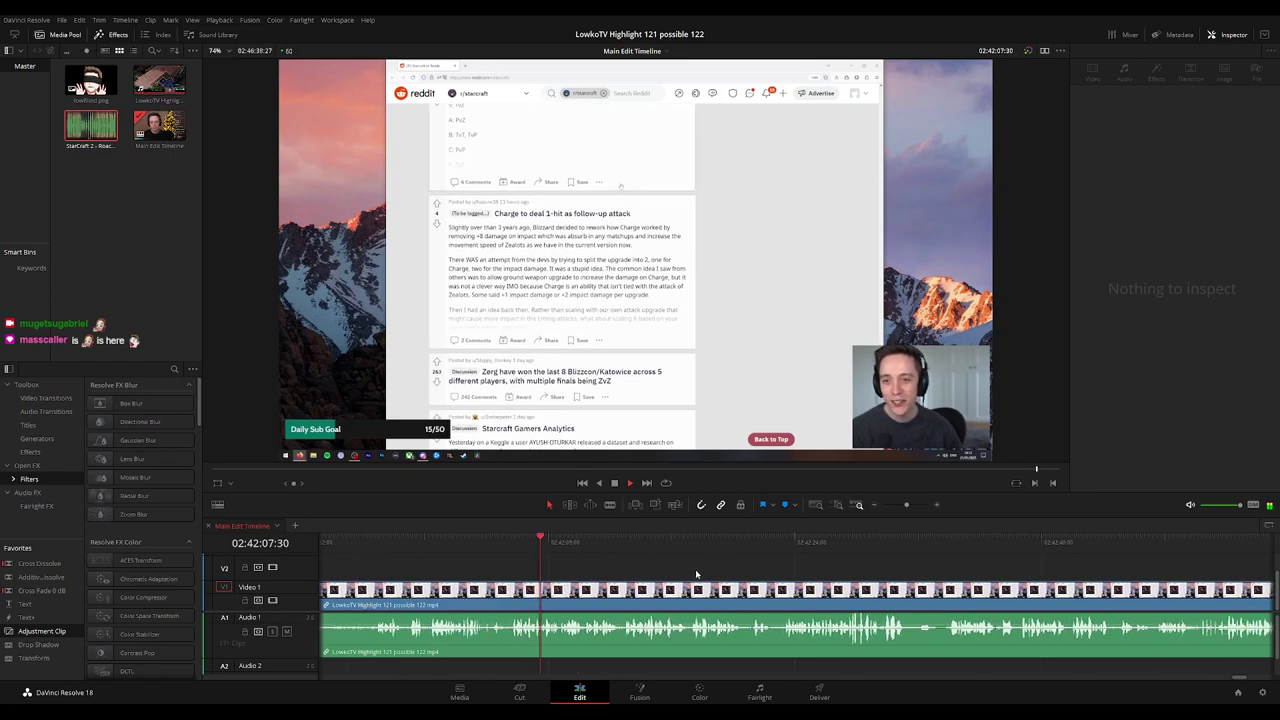
{"action": "key", "text": "ctrl+="}
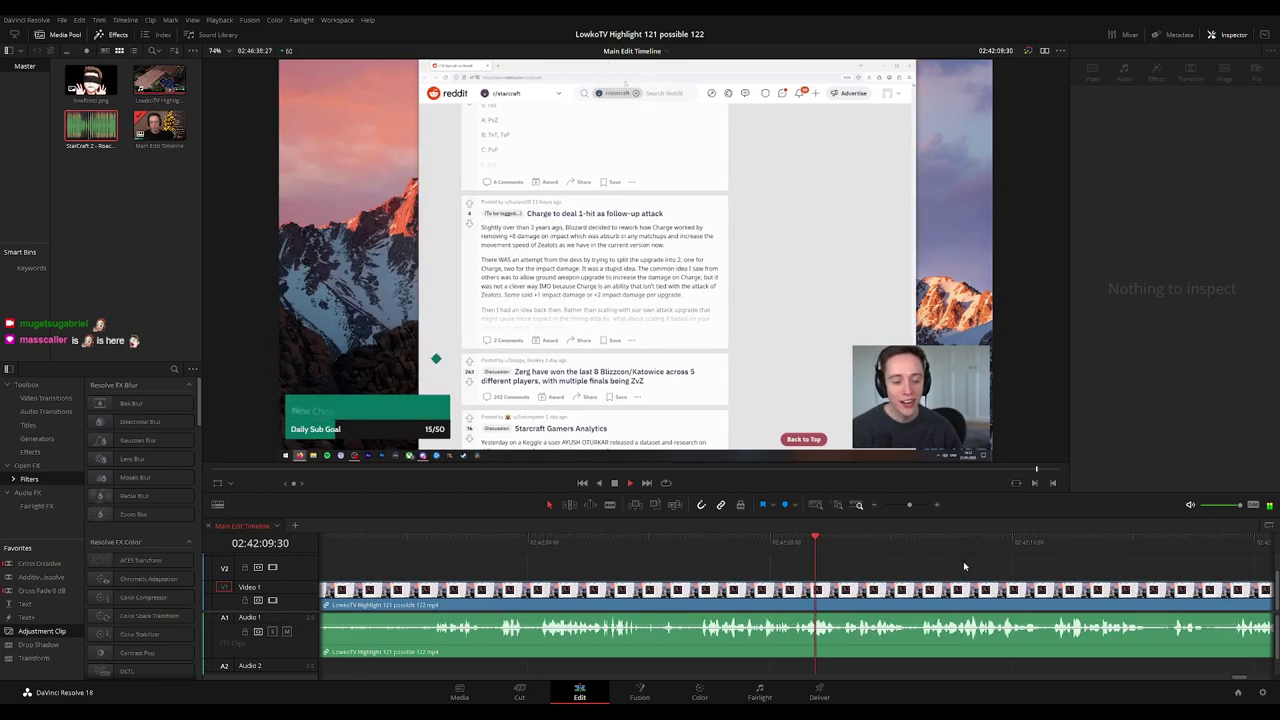
{"action": "left_click_drag", "start_coordinate": [963, 562], "coordinate": [674, 537]}
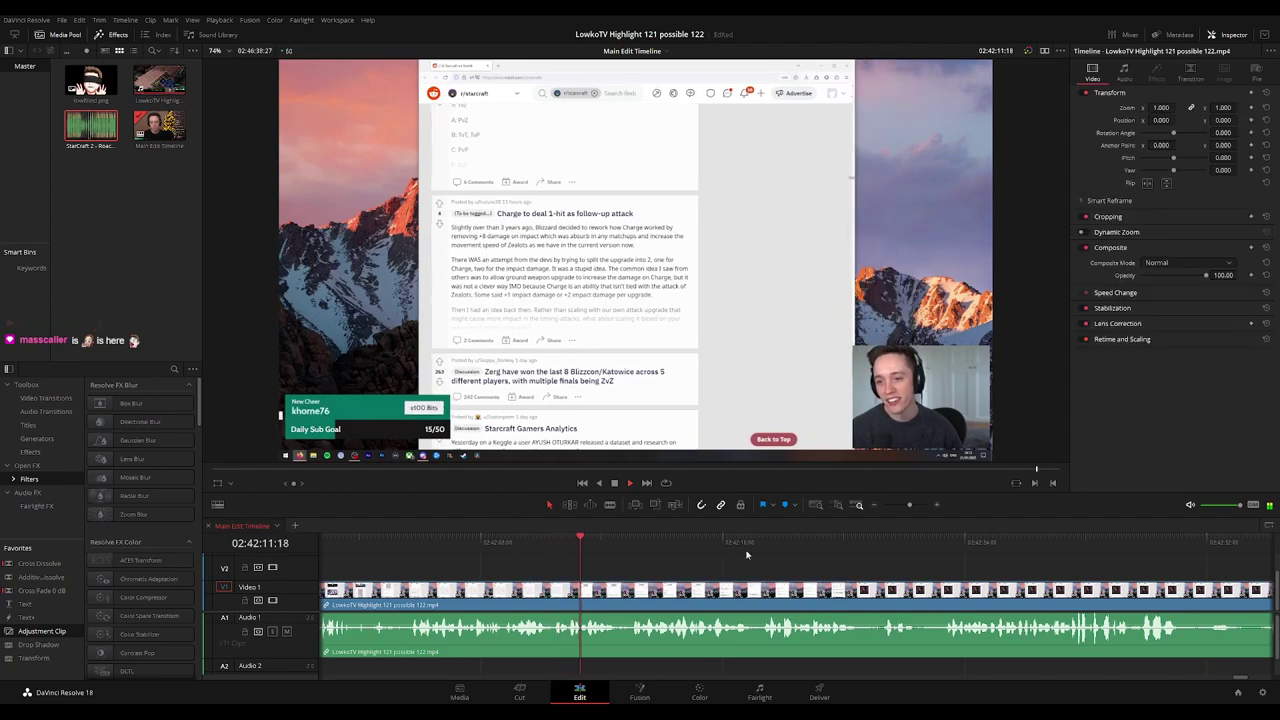
{"action": "left_click_drag", "start_coordinate": [814, 571], "coordinate": [716, 552]}
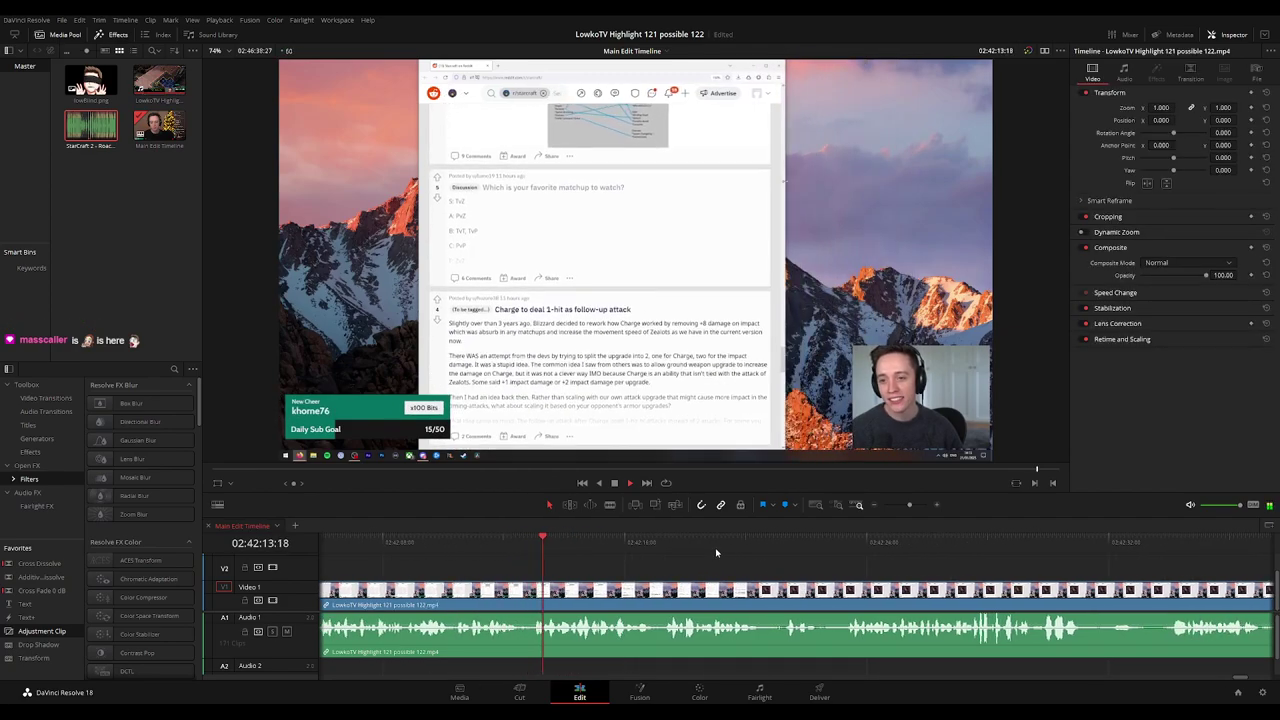
{"action": "scroll", "coordinate": [830, 560], "scroll_direction": "down", "scroll_amount": 1}
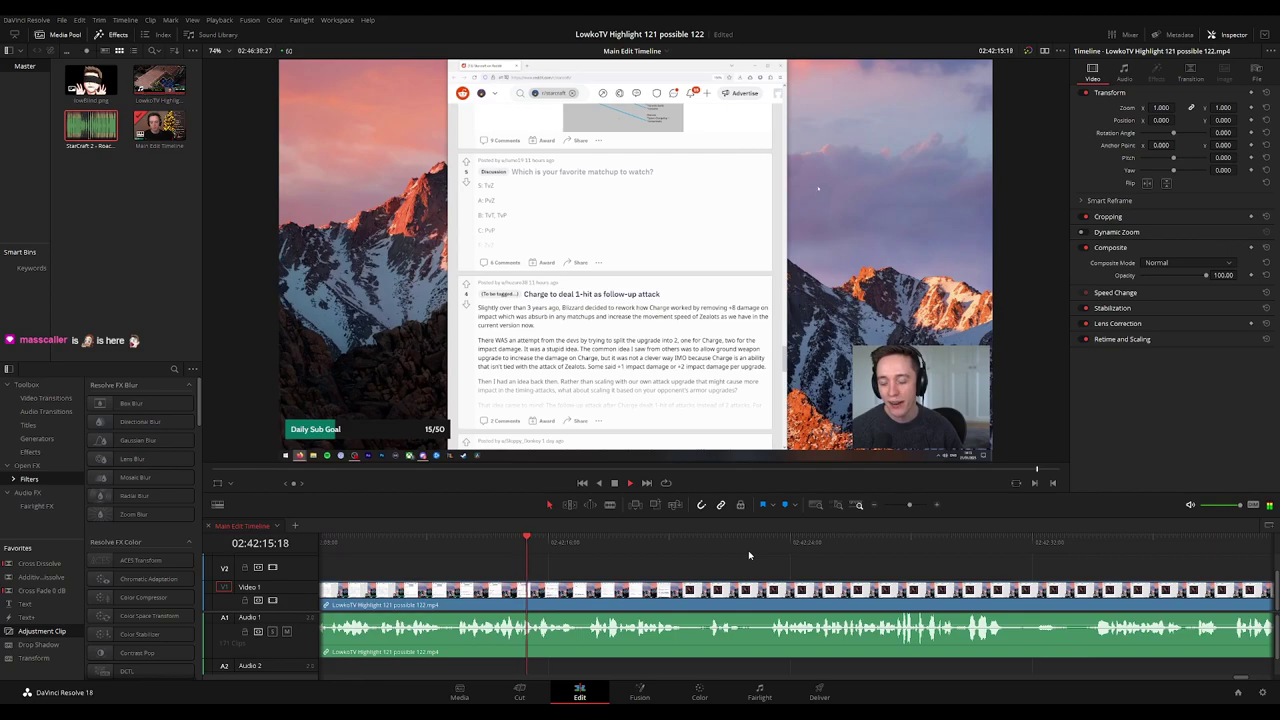
{"action": "scroll", "coordinate": [735, 556], "scroll_direction": "down", "scroll_amount": 1}
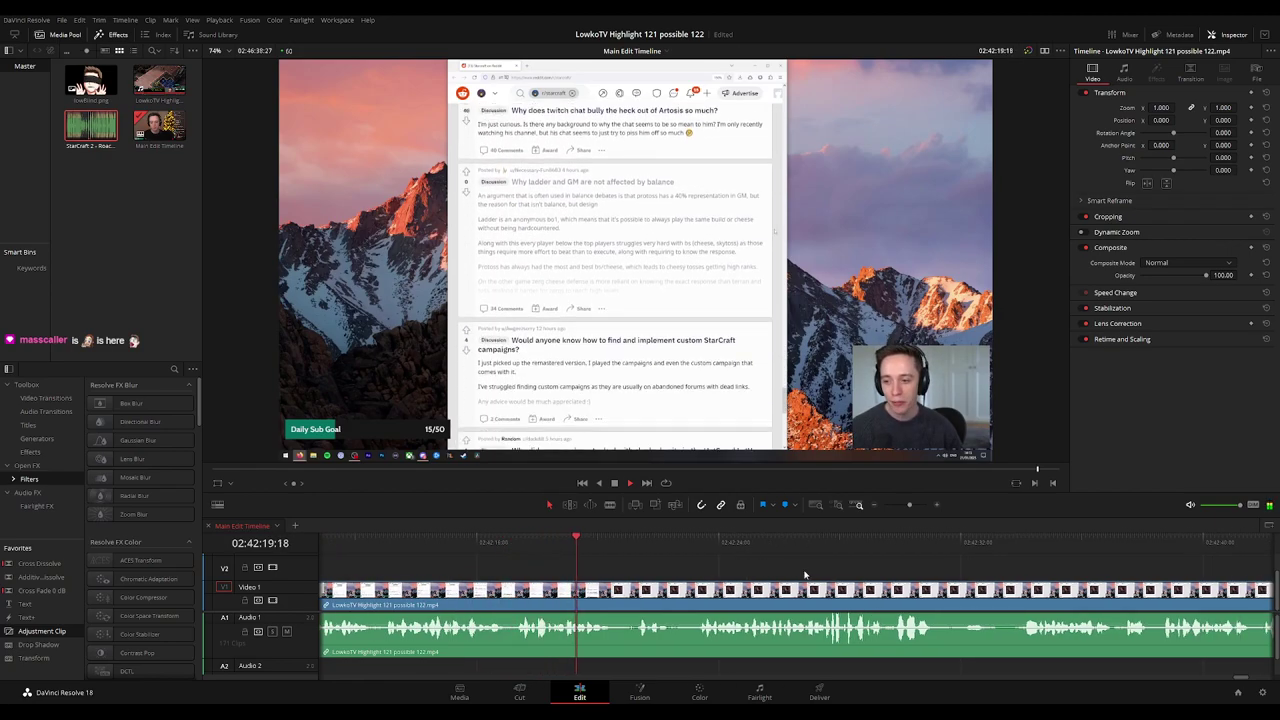
{"action": "left_click_drag", "start_coordinate": [789, 574], "coordinate": [691, 573]}
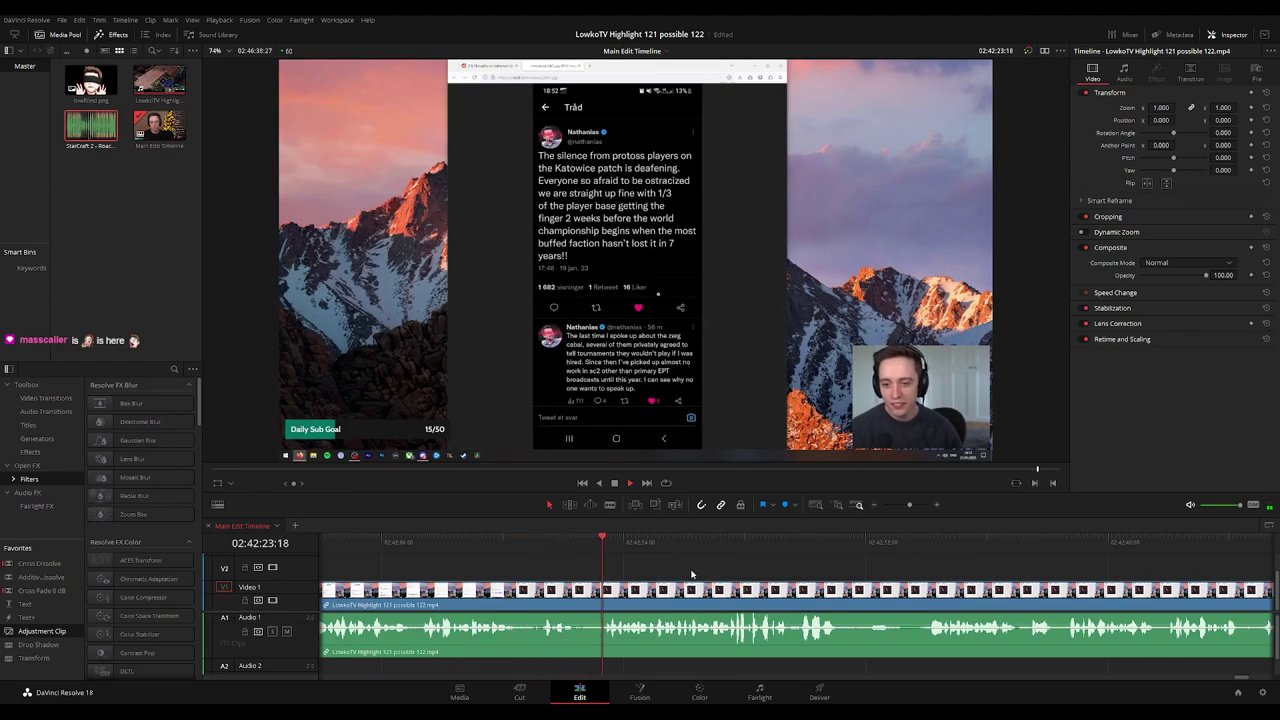
{"action": "left_click_drag", "start_coordinate": [856, 571], "coordinate": [740, 564]}
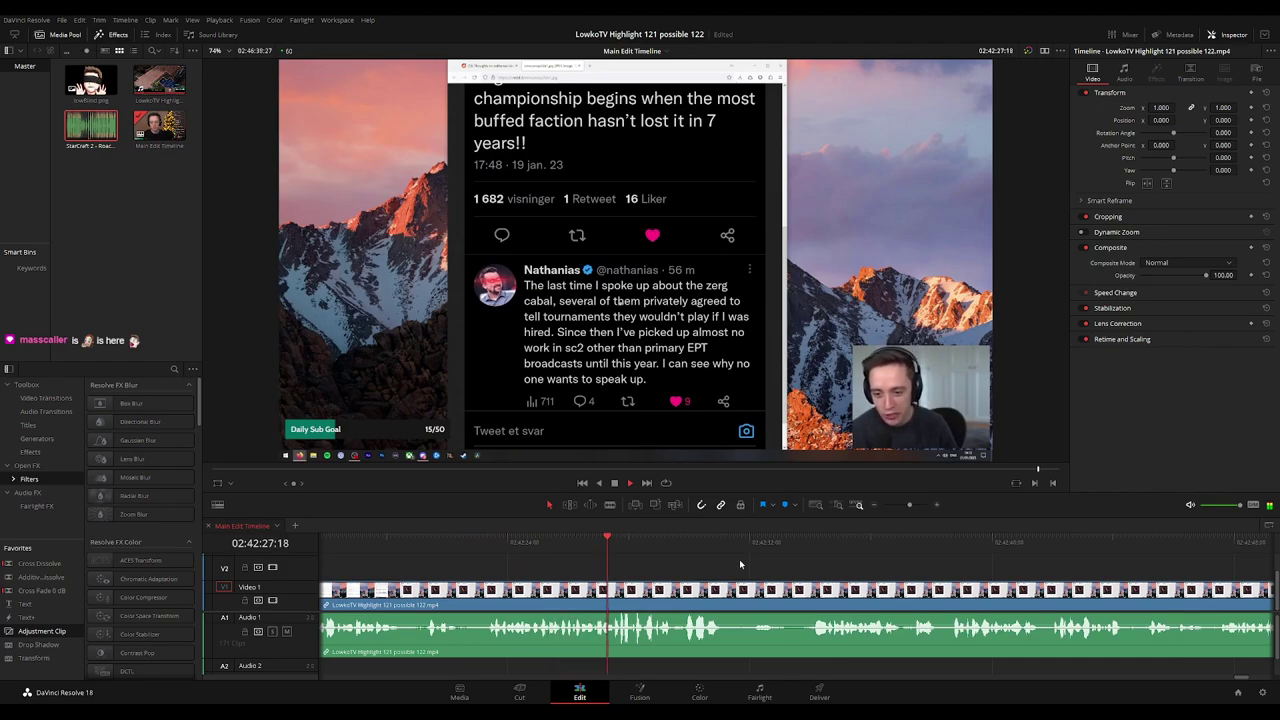
{"action": "left_click_drag", "start_coordinate": [866, 569], "coordinate": [727, 556]}
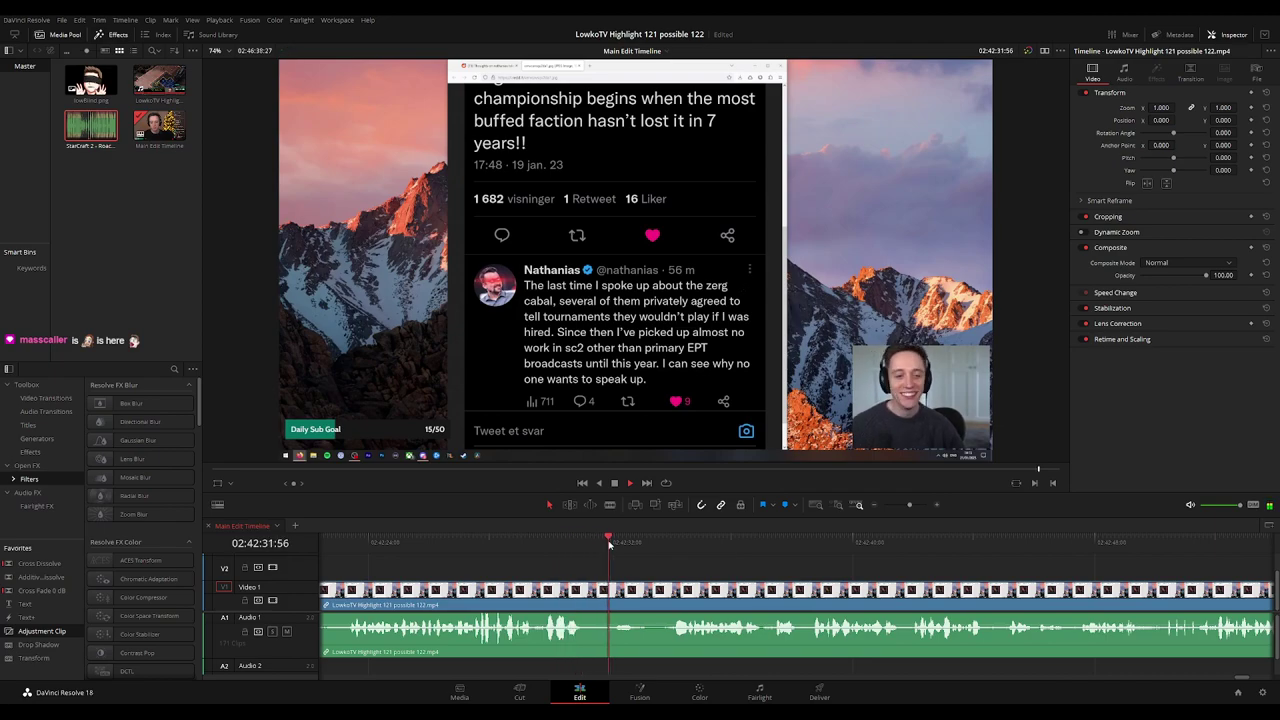
Cut out the short piece between the tweet page and the colony game footage at 02:42:32:52, close the gap and add a transition.
{"action": "left_click", "coordinate": [646, 552]}
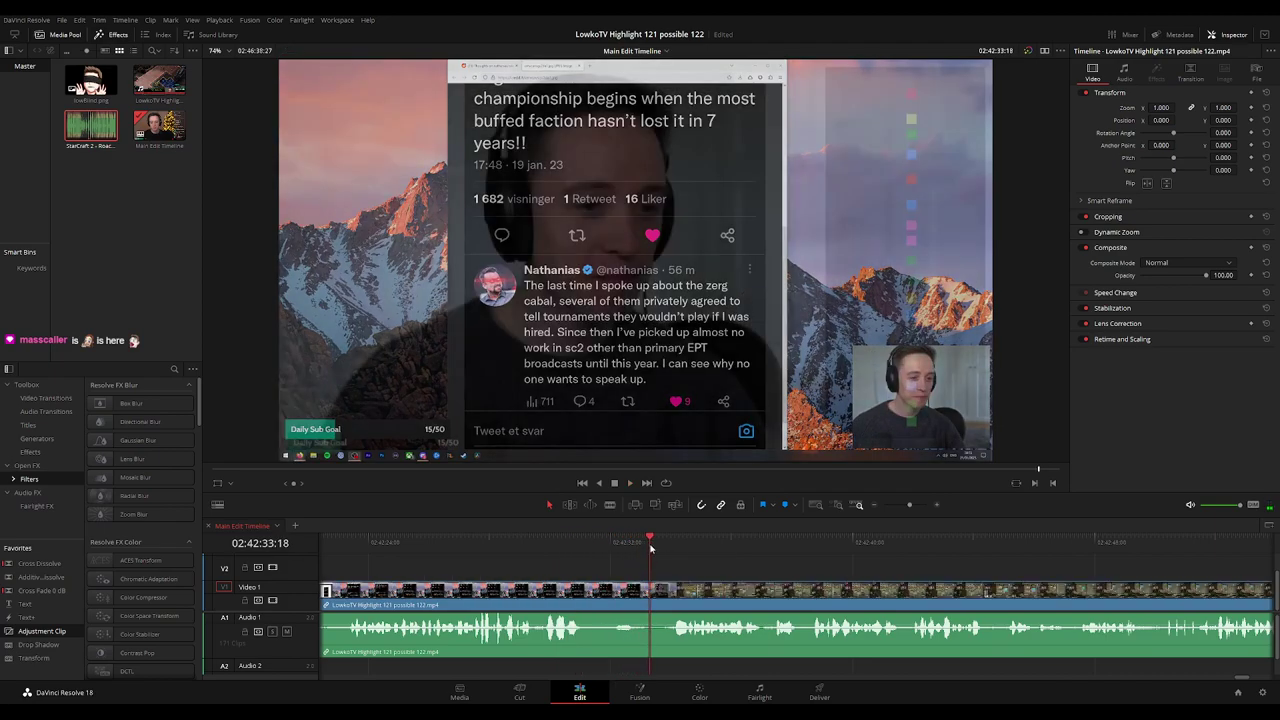
{"action": "left_click", "coordinate": [637, 545]}
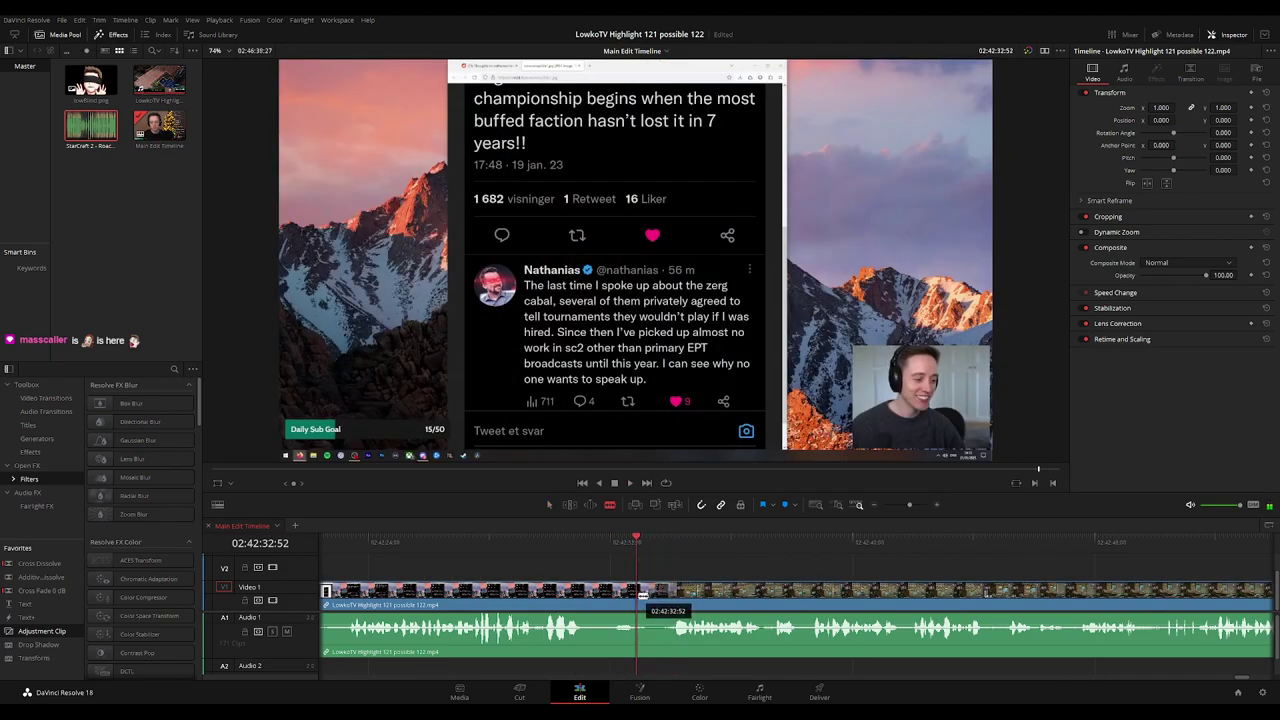
{"action": "left_click", "coordinate": [643, 595]}
{"action": "left_click", "coordinate": [669, 595]}
{"action": "key", "text": "a"}
{"action": "left_click", "coordinate": [654, 600]}
{"action": "key", "text": "Delete"}
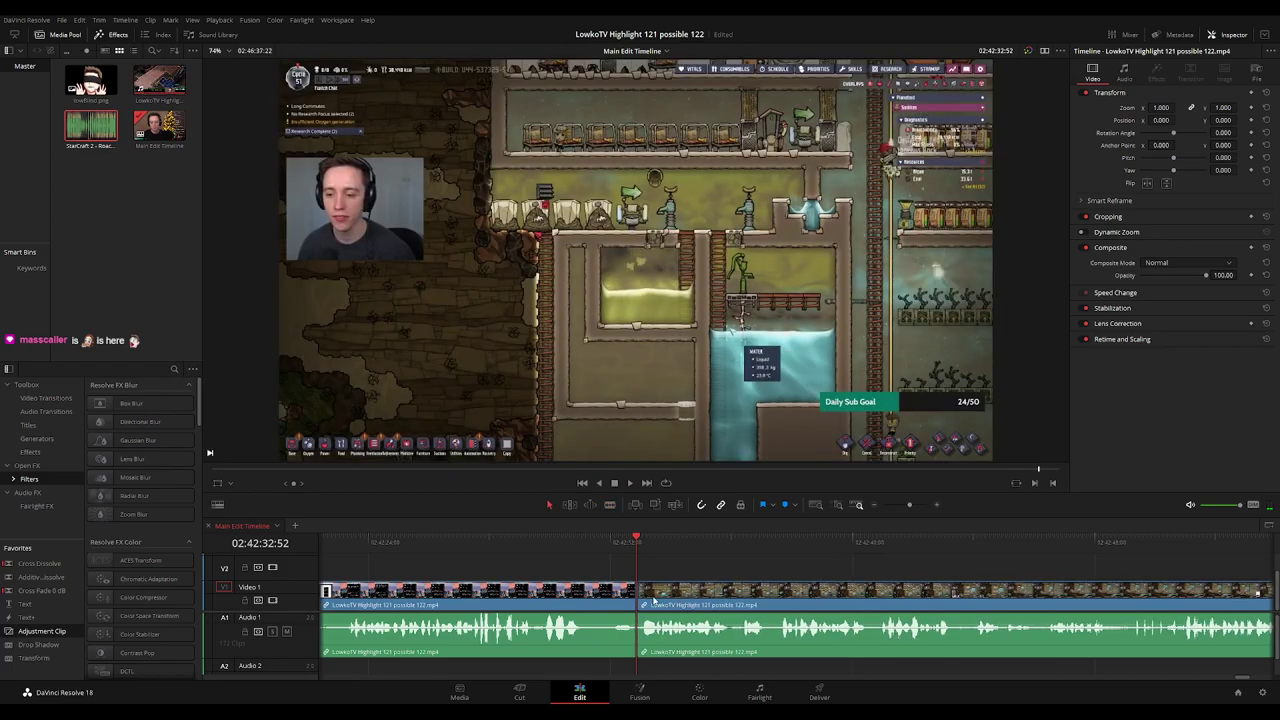
{"action": "key", "text": "ctrl+t"}
{"action": "key", "text": "space"}
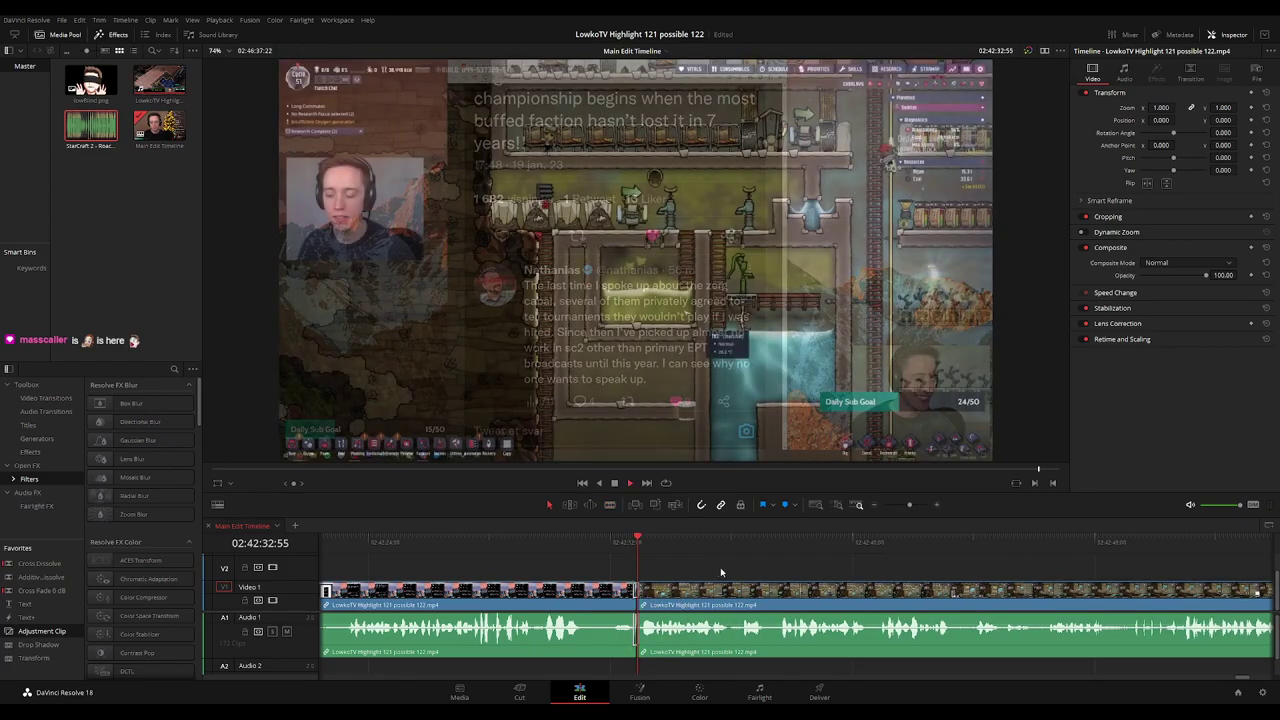
Mark the Reddit section before the new cut green and clear the selection.
{"action": "key", "text": "ctrl+minus"}
{"action": "key", "text": "ctrl+minus"}
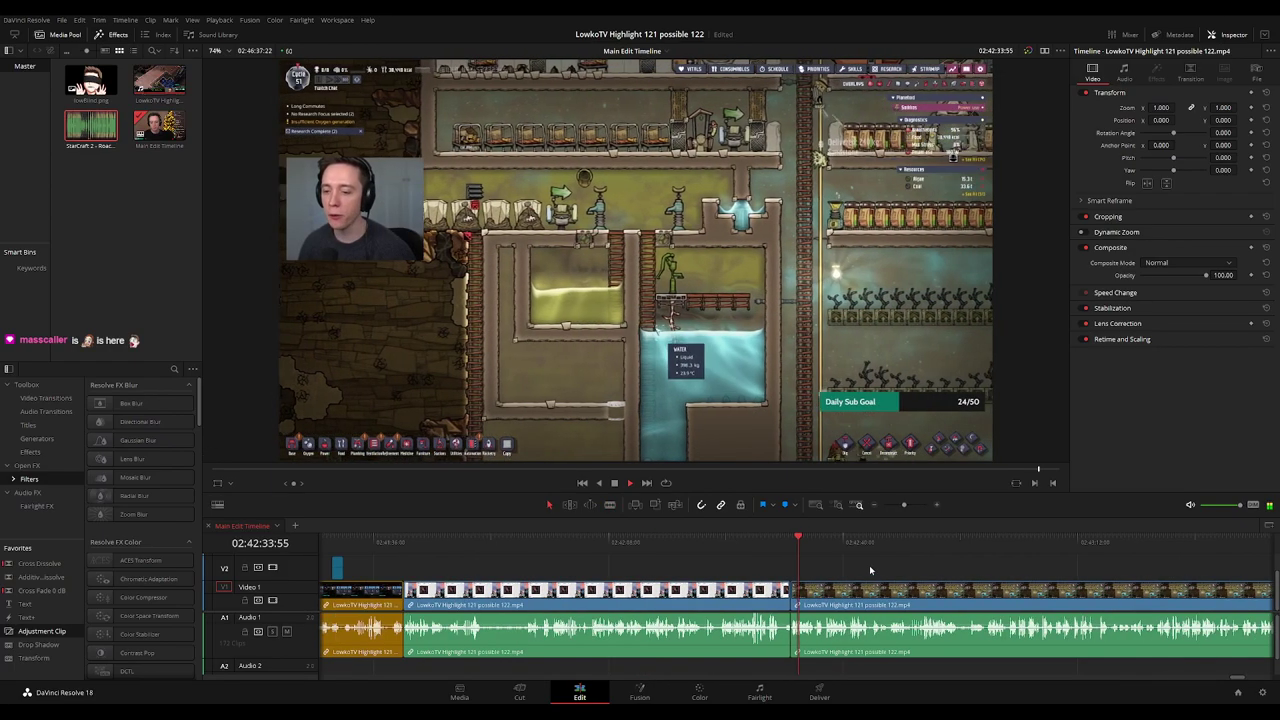
{"action": "key", "text": "ctrl+minus"}
{"action": "key", "text": "ctrl+minus"}
{"action": "key", "text": "ctrl+minus"}
{"action": "left_click", "coordinate": [766, 590]}
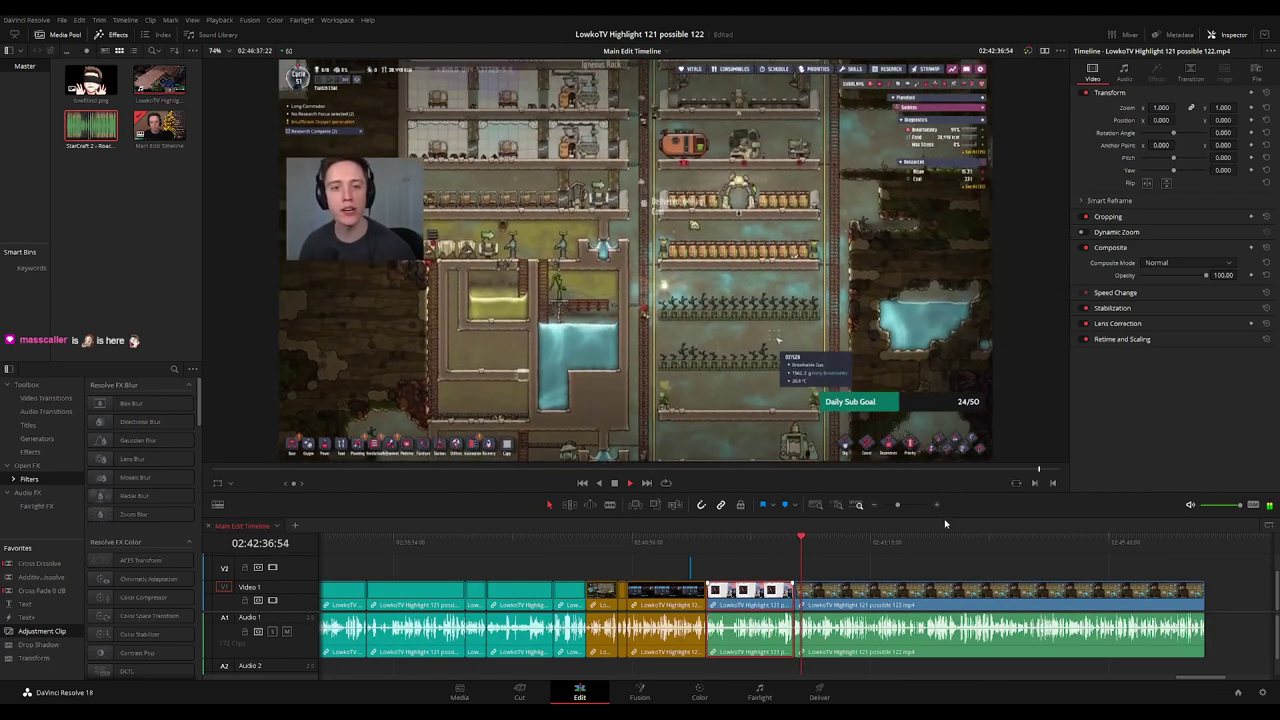
{"action": "left_click", "coordinate": [877, 559]}
Review the colony game footage after the Reddit section to find the next cut point.
{"action": "scroll", "coordinate": [875, 563], "scroll_direction": "down", "scroll_amount": 5}
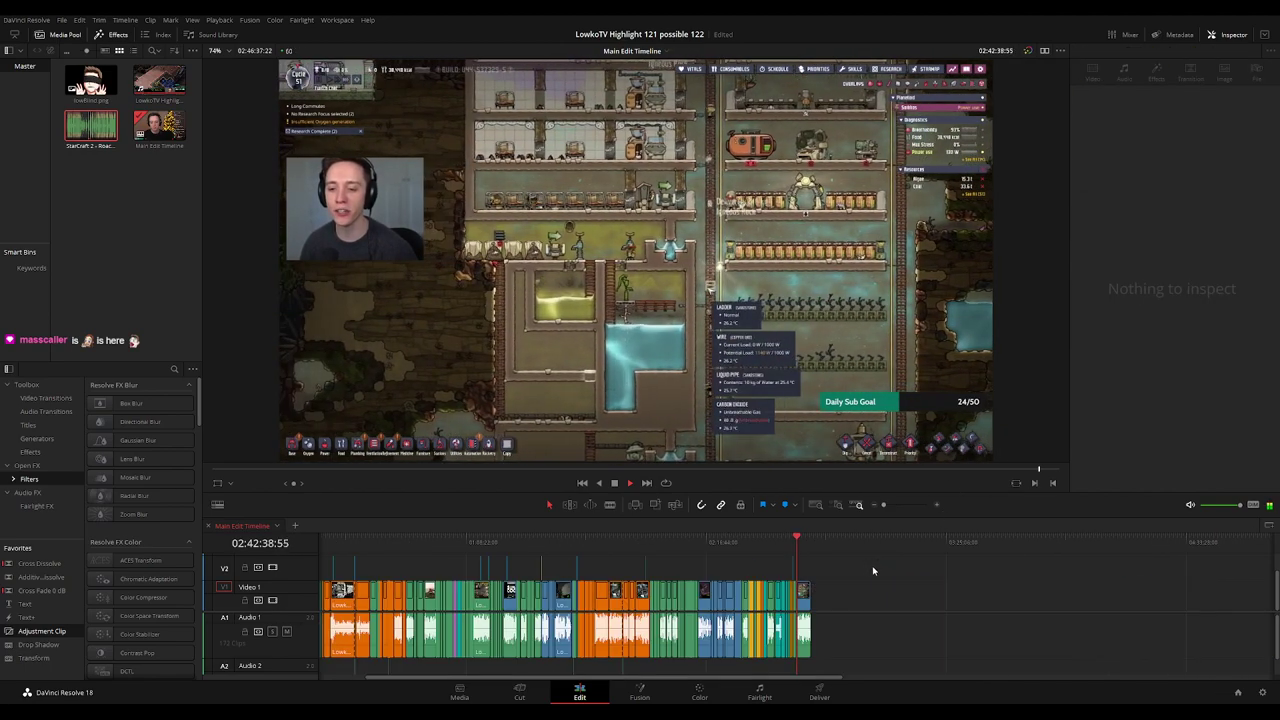
{"action": "scroll", "coordinate": [875, 568], "scroll_direction": "up", "scroll_amount": 8}
{"action": "scroll", "coordinate": [903, 573], "scroll_direction": "up", "scroll_amount": 1}
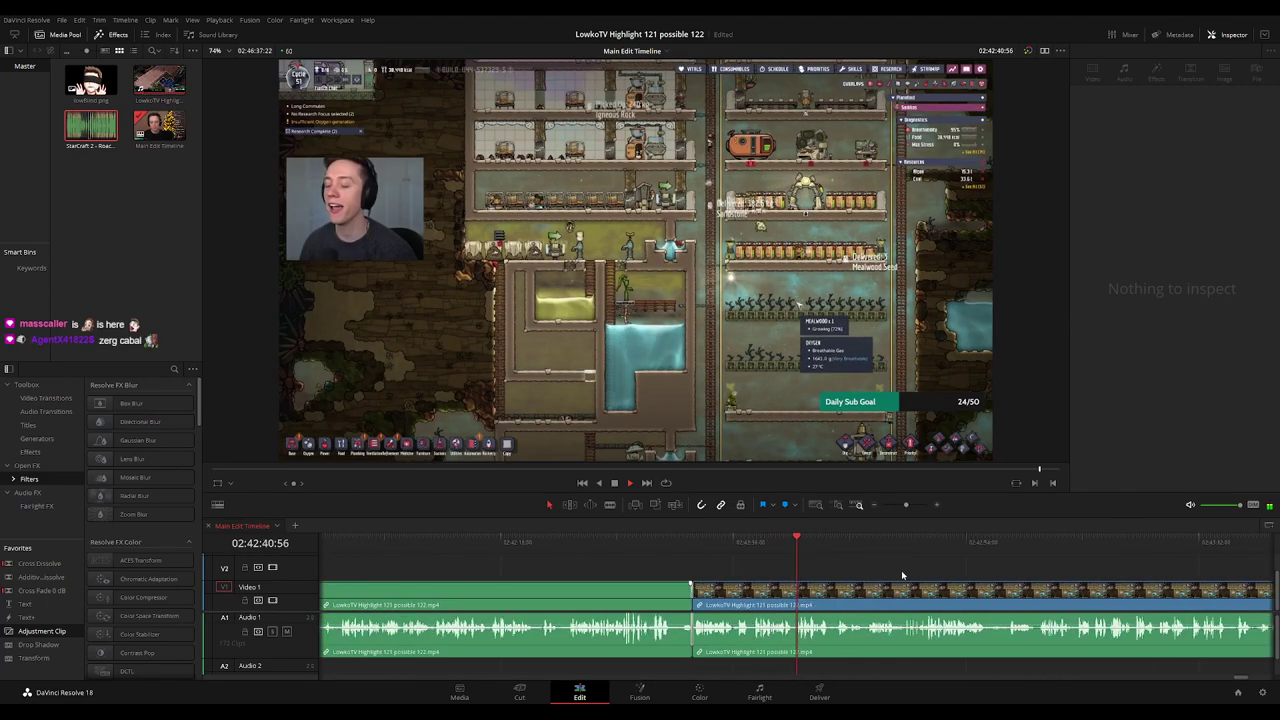
{"action": "left_click_drag", "start_coordinate": [934, 573], "coordinate": [759, 563]}
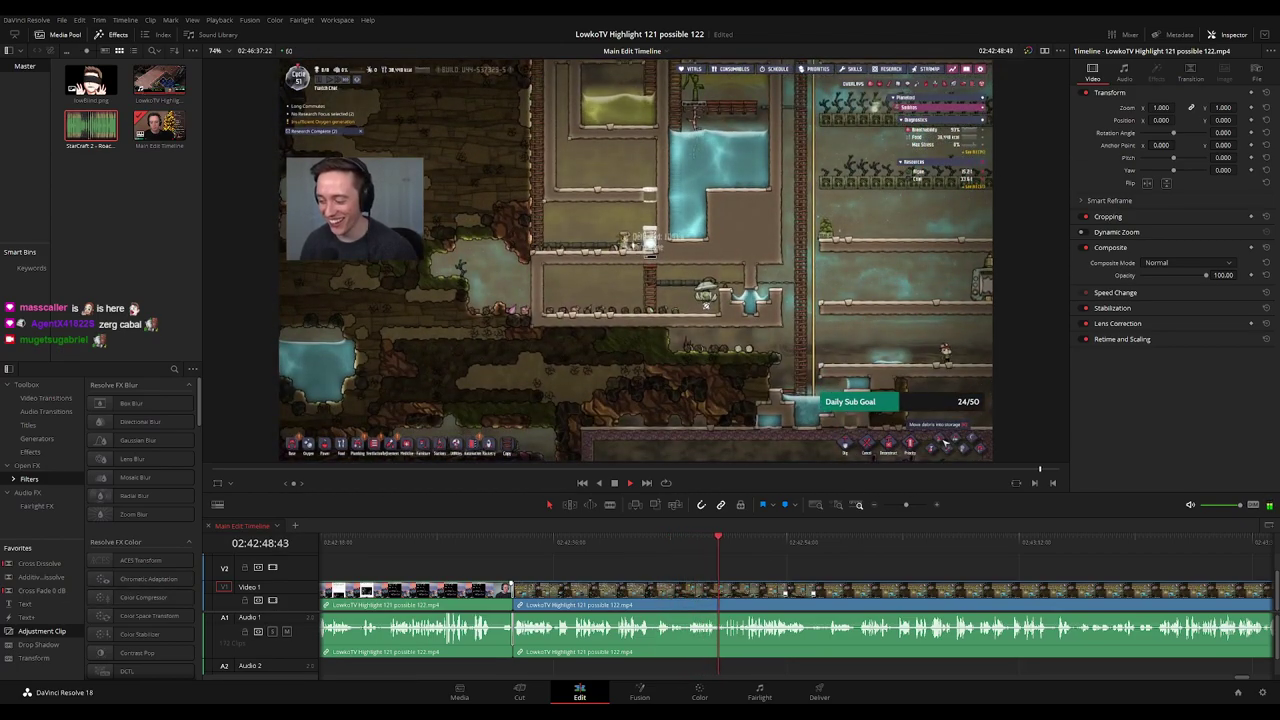
{"action": "left_click_drag", "start_coordinate": [821, 574], "coordinate": [706, 574]}
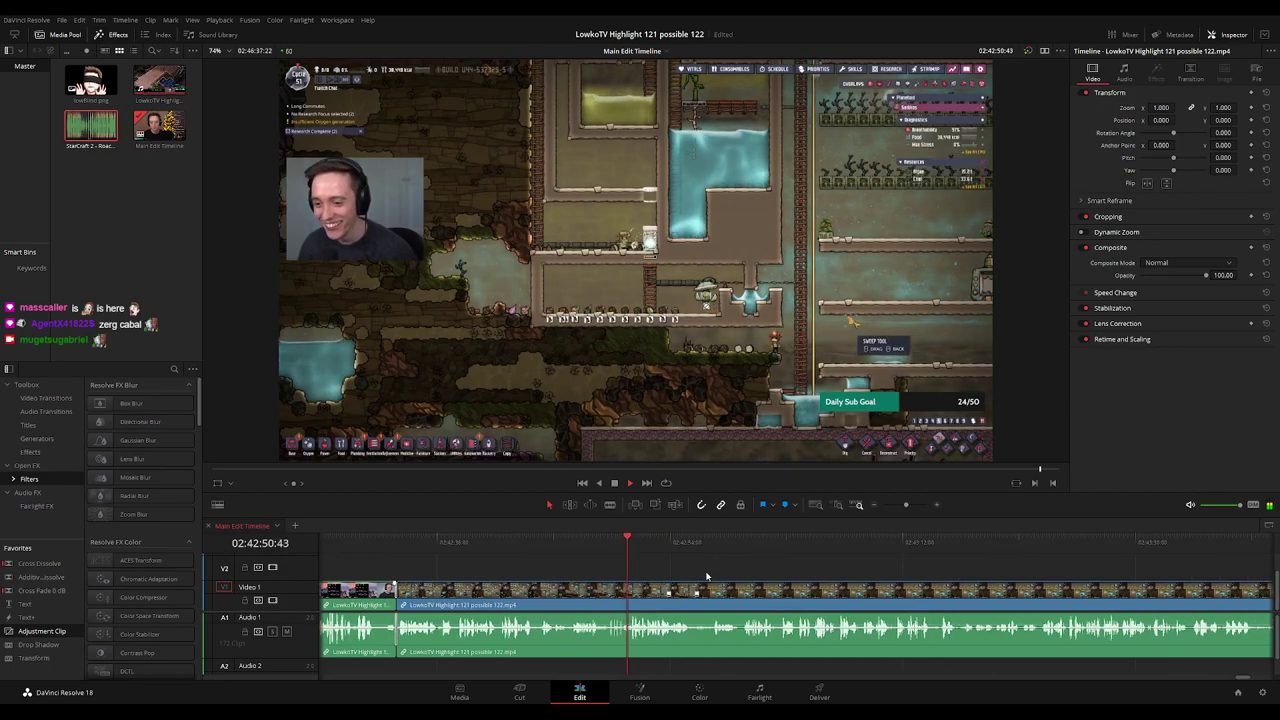
{"action": "key", "text": "ctrl+equal"}
{"action": "key", "text": "ctrl+equal"}
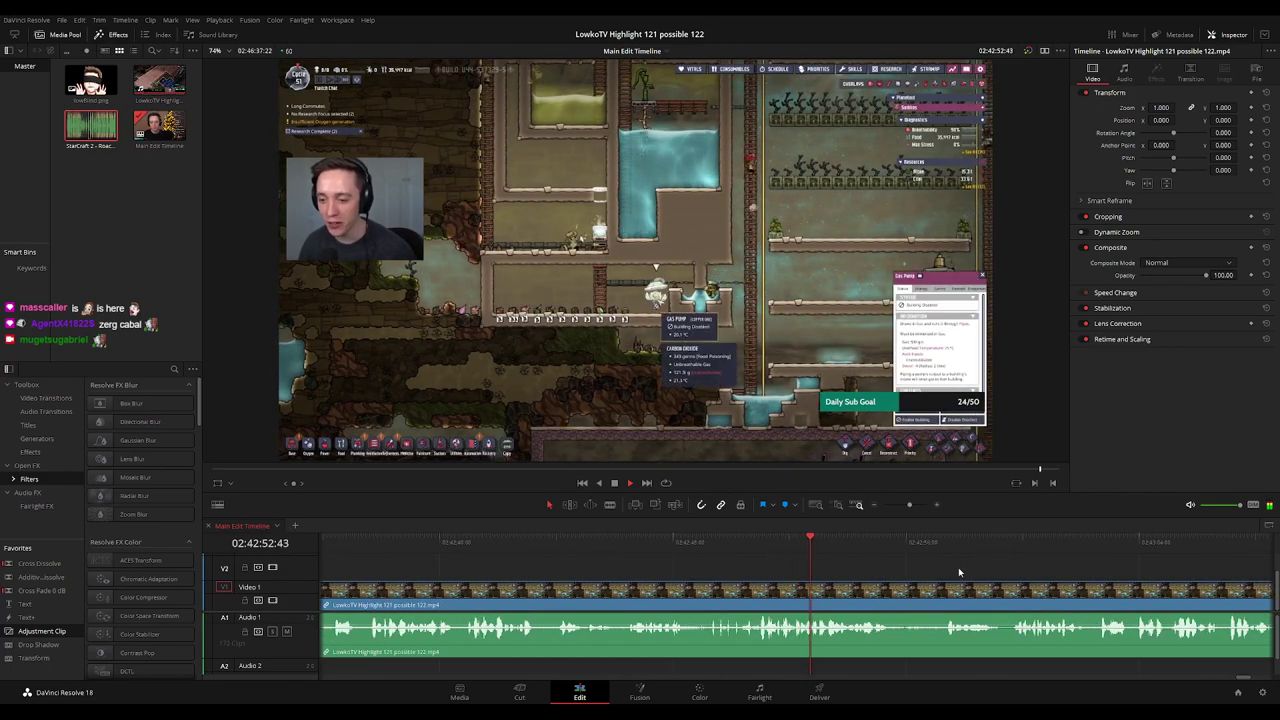
{"action": "left_click_drag", "start_coordinate": [958, 571], "coordinate": [682, 572]}
{"action": "scroll", "coordinate": [677, 562], "scroll_direction": "right", "scroll_amount": 2}
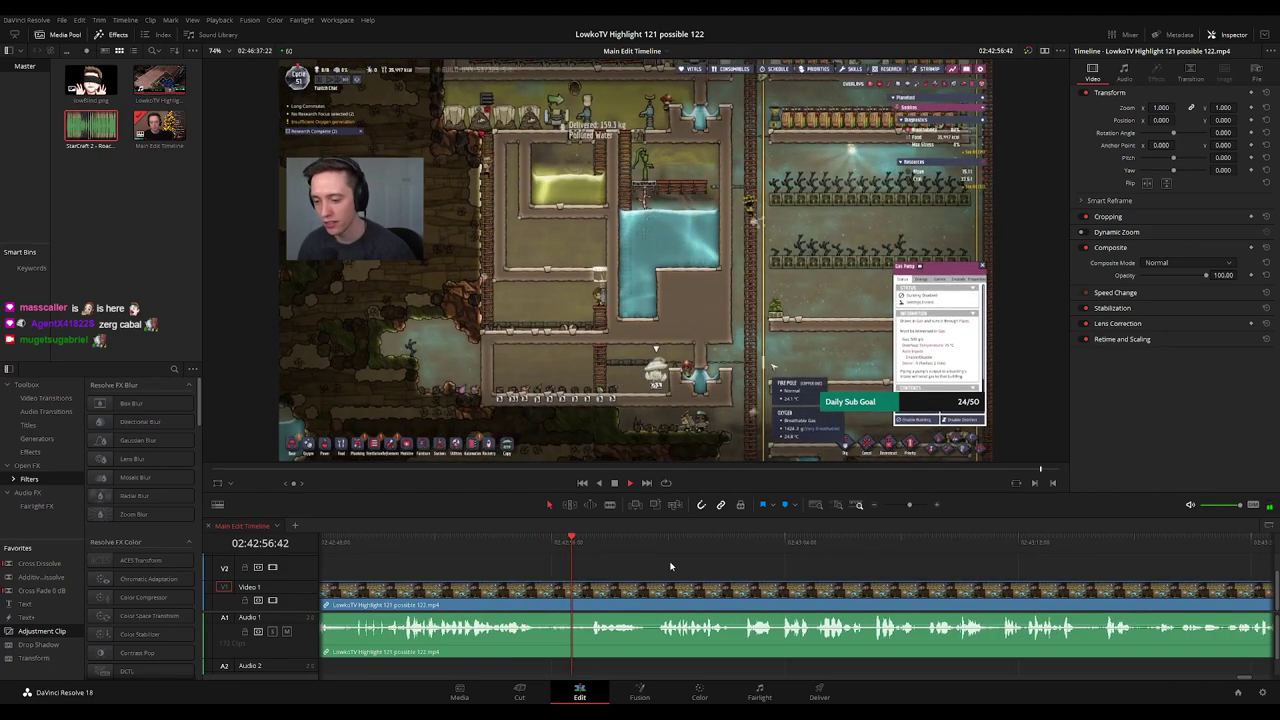
{"action": "scroll", "coordinate": [590, 567], "scroll_direction": "right", "scroll_amount": 2}
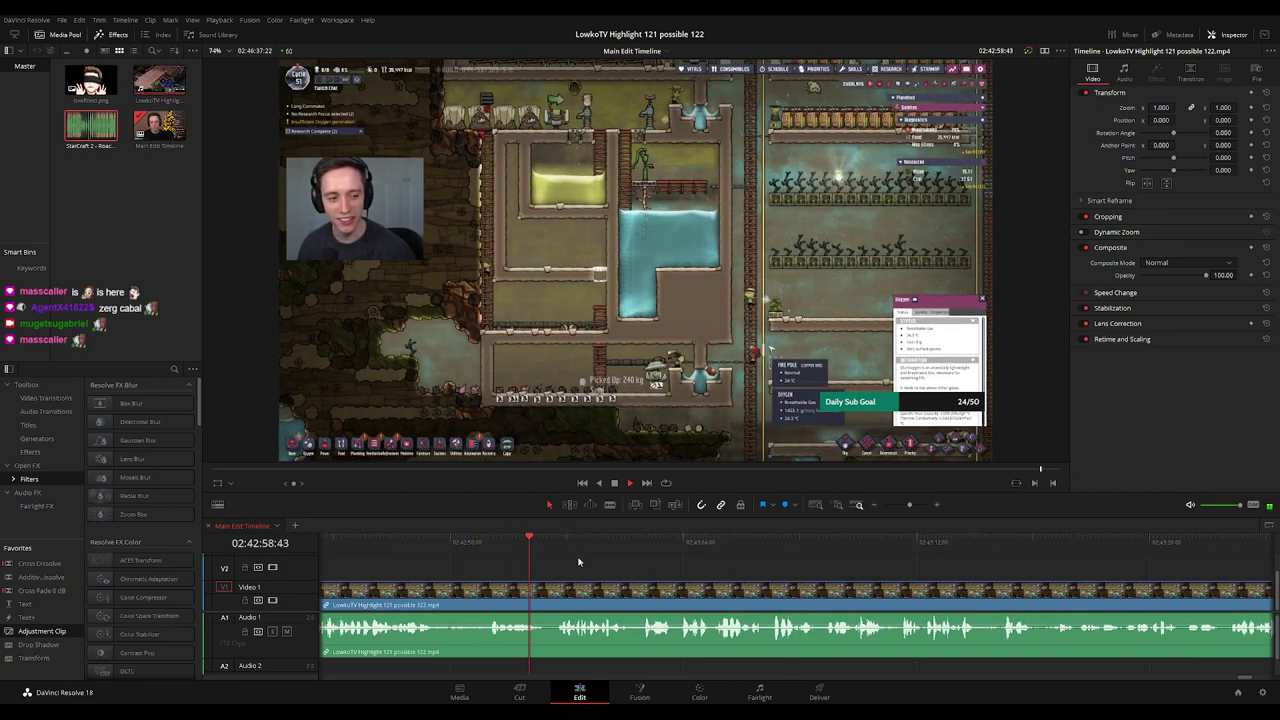
Cut out a fraction of a second of game footage from 02:42:59:11, close the gap and add a transition.
{"action": "left_click", "coordinate": [544, 555]}
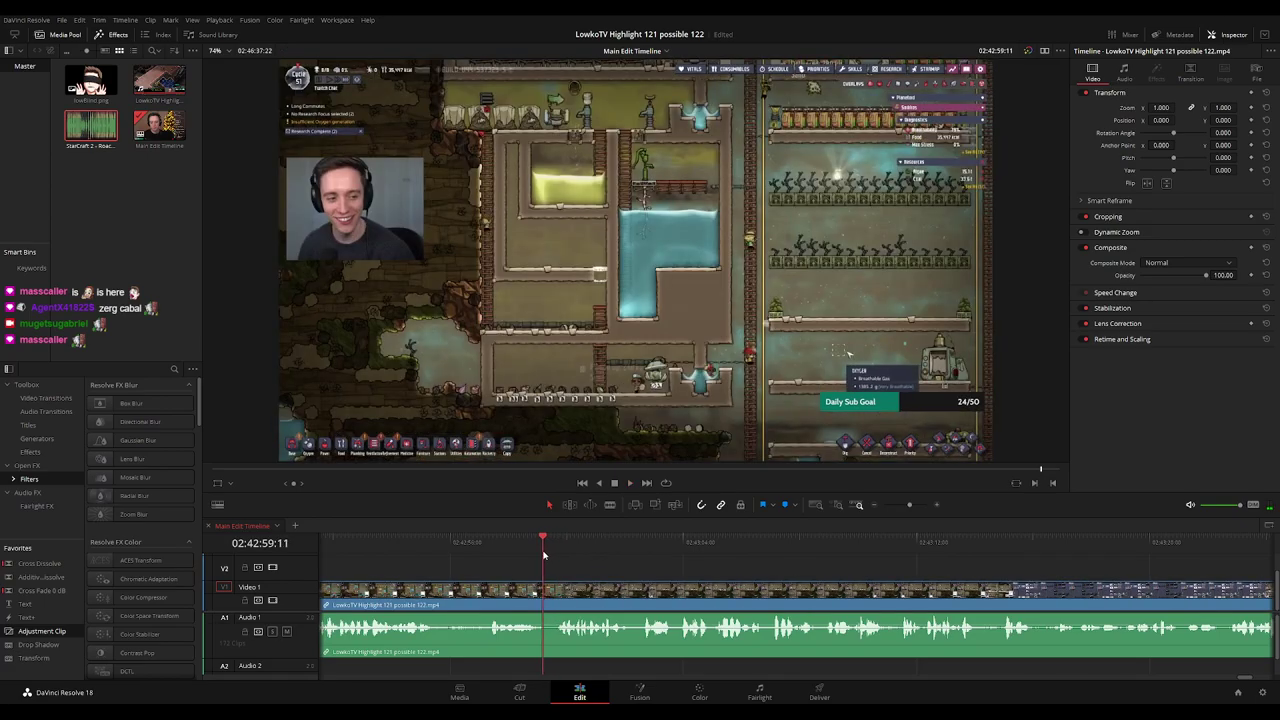
{"action": "left_click", "coordinate": [555, 592]}
{"action": "key", "text": "a"}
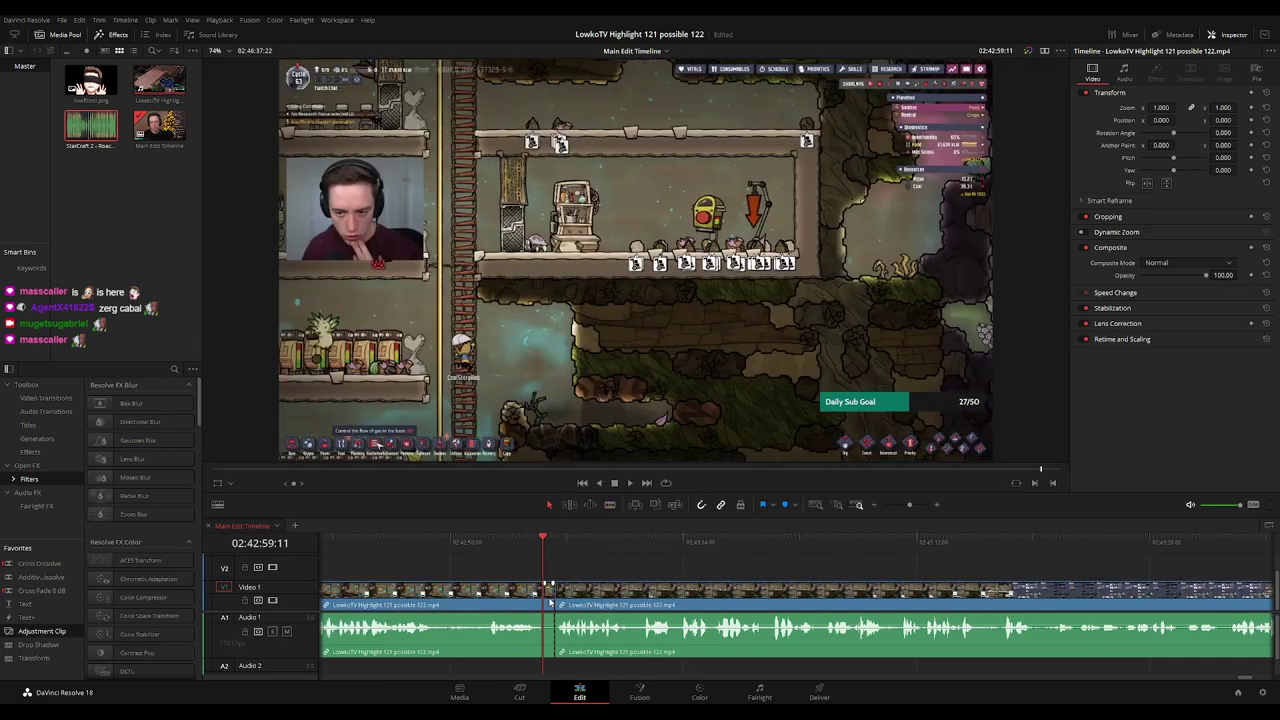
{"action": "left_click_drag", "start_coordinate": [549, 601], "coordinate": [541, 600]}
{"action": "key", "text": "space"}
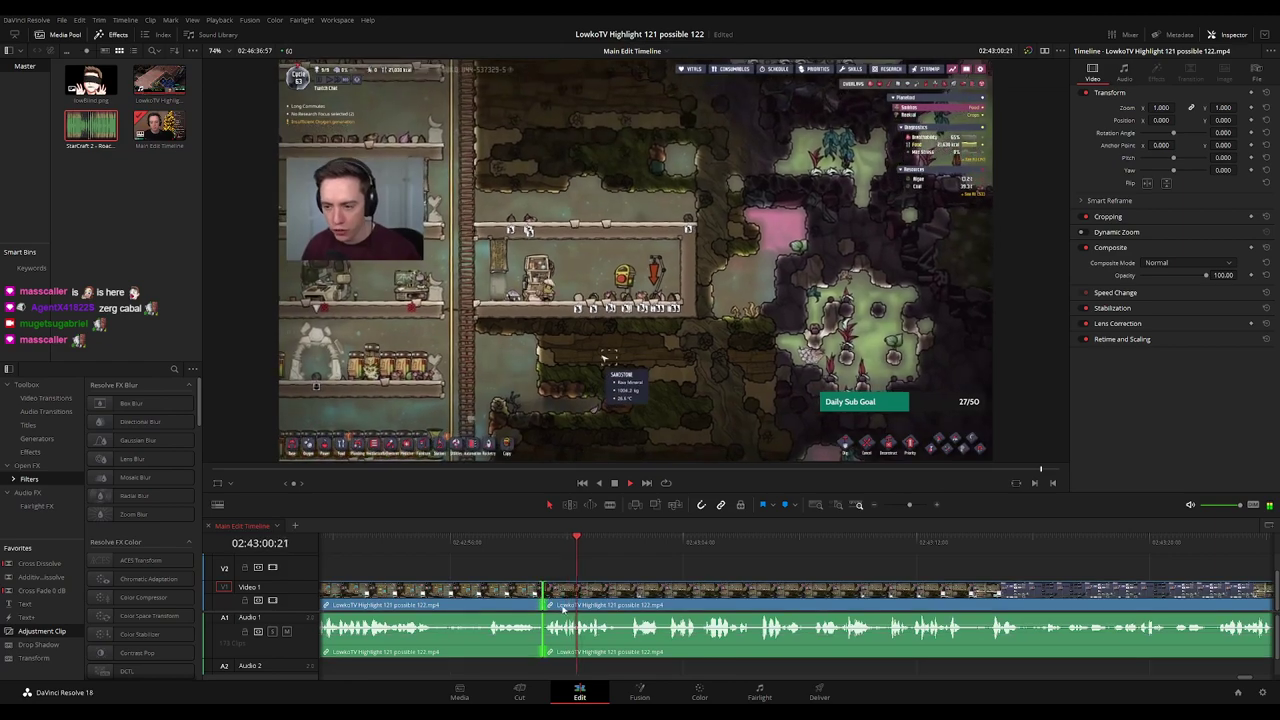
Mark the game section between the Reddit footage and the new cut orange and clear the selection.
{"action": "key", "text": "ctrl+minus"}
{"action": "key", "text": "ctrl+minus"}
{"action": "left_click", "coordinate": [697, 590]}
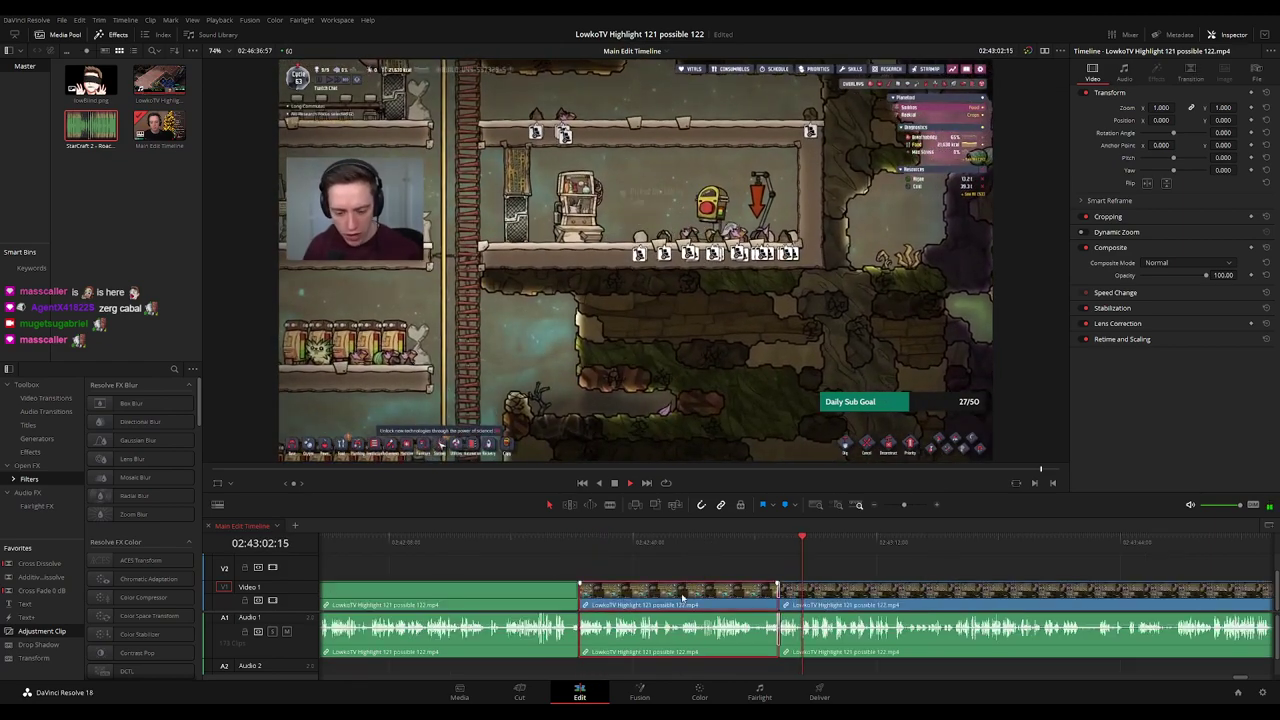
{"action": "key", "text": "alt+1"}
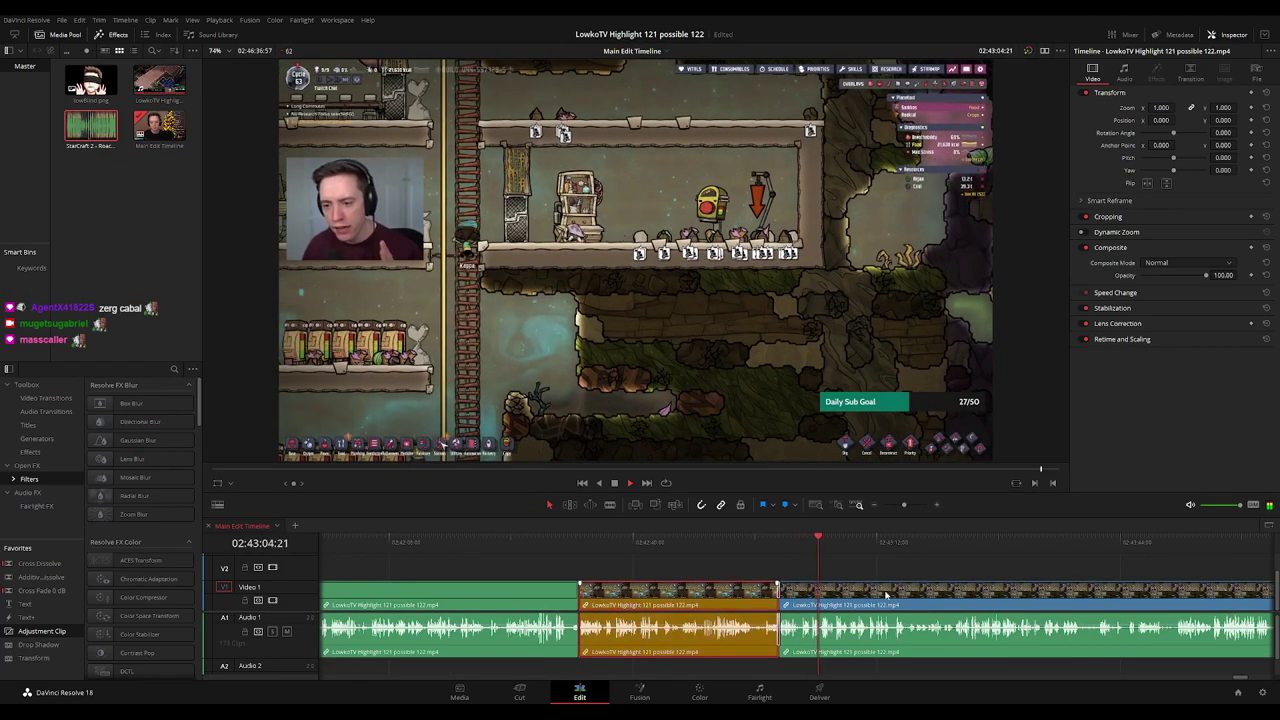
{"action": "left_click", "coordinate": [881, 567]}
{"action": "left_click_drag", "start_coordinate": [881, 567], "coordinate": [671, 568]}
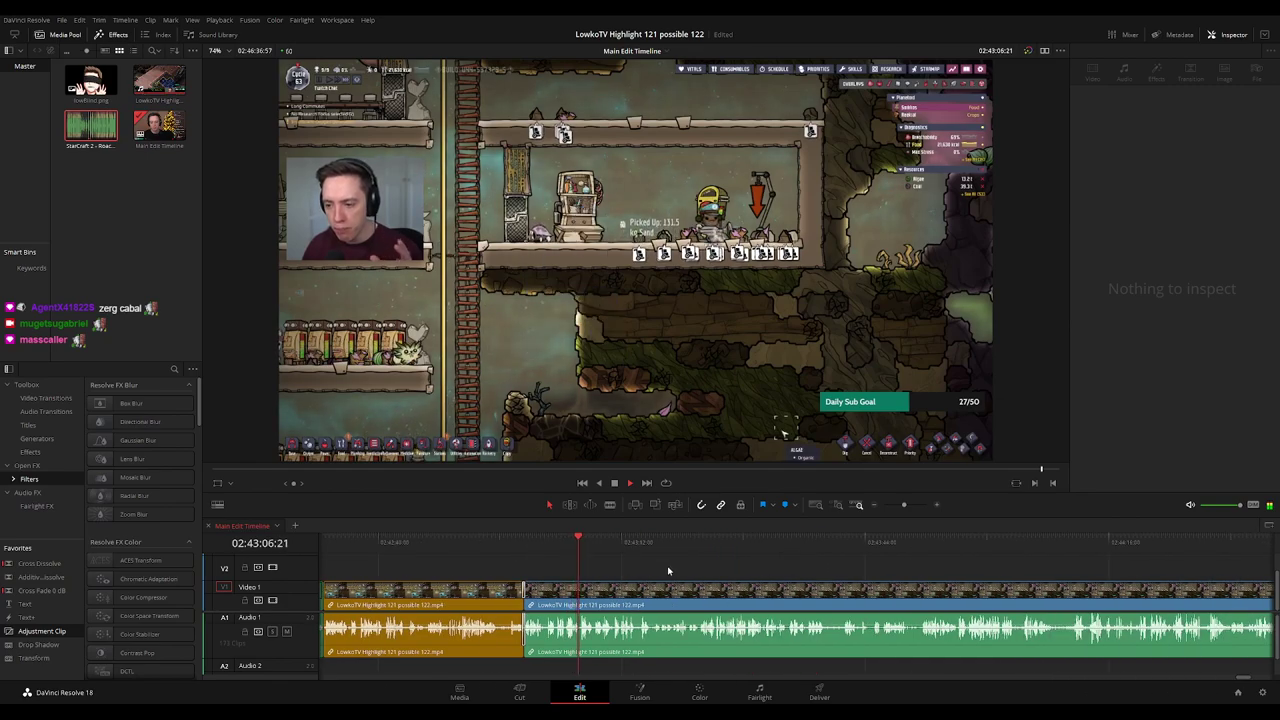
{"action": "scroll", "coordinate": [715, 567], "scroll_direction": "left", "scroll_amount": 2}
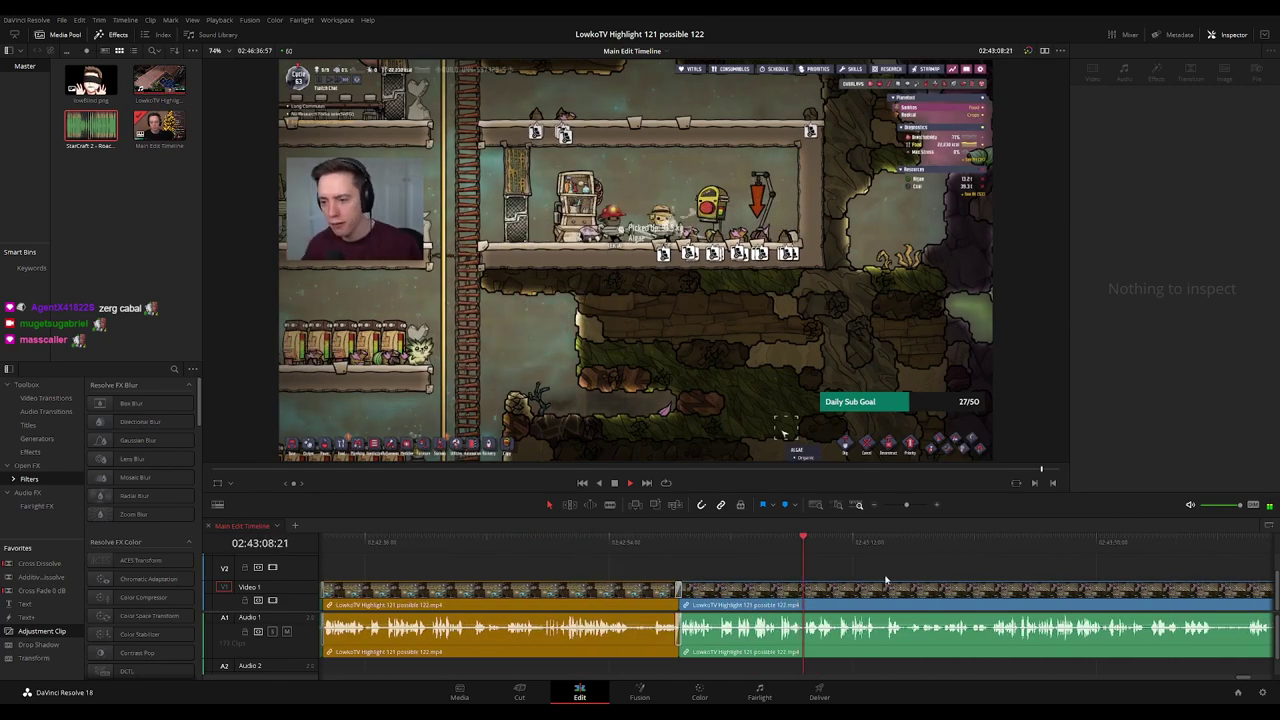
Review the colony game footage after the orange-marked section, up to the scene change near 02:43:30, to find the next cut point.
{"action": "scroll", "coordinate": [900, 574], "scroll_direction": "right", "scroll_amount": 3}
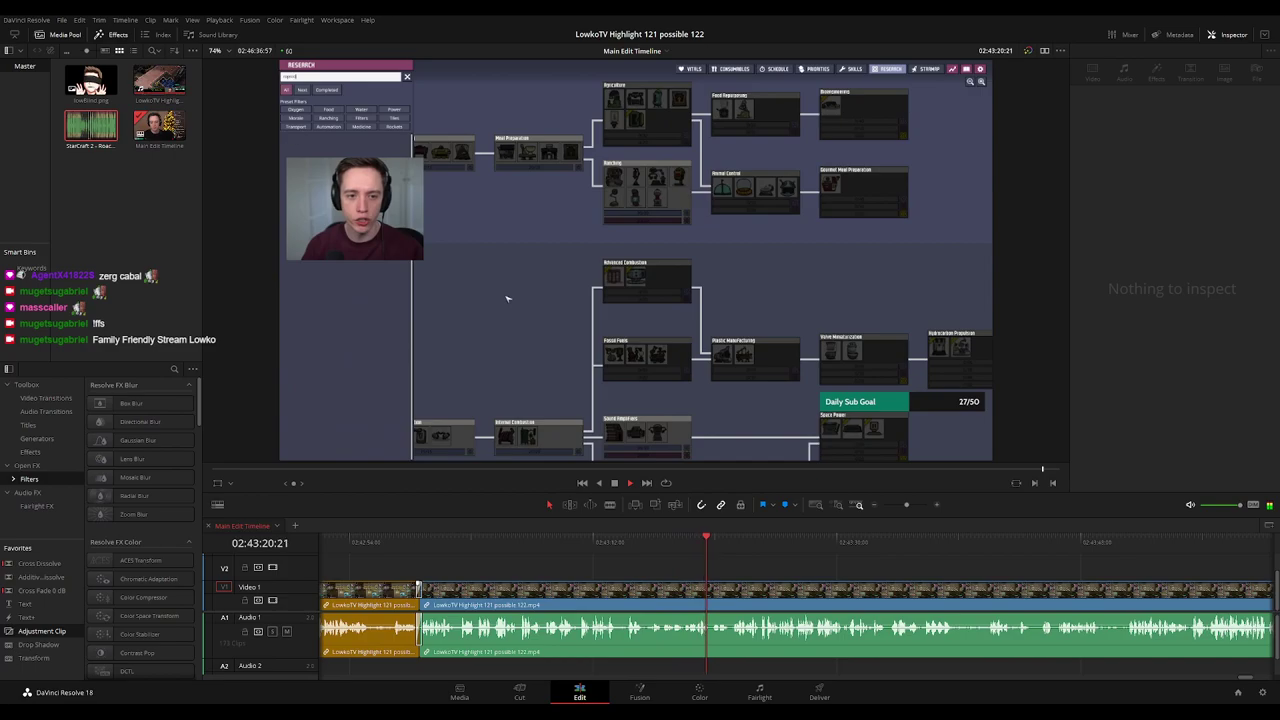
{"action": "left_click_drag", "start_coordinate": [800, 566], "coordinate": [669, 566]}
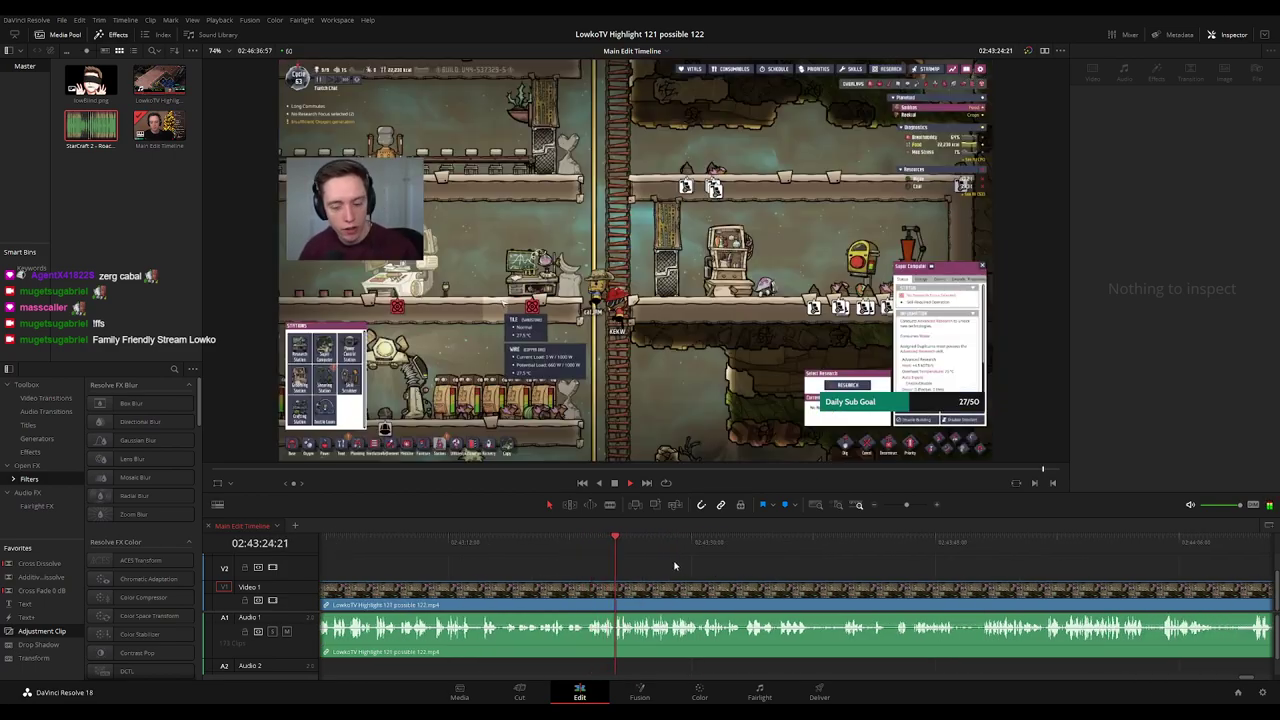
{"action": "left_click_drag", "start_coordinate": [723, 563], "coordinate": [672, 557]}
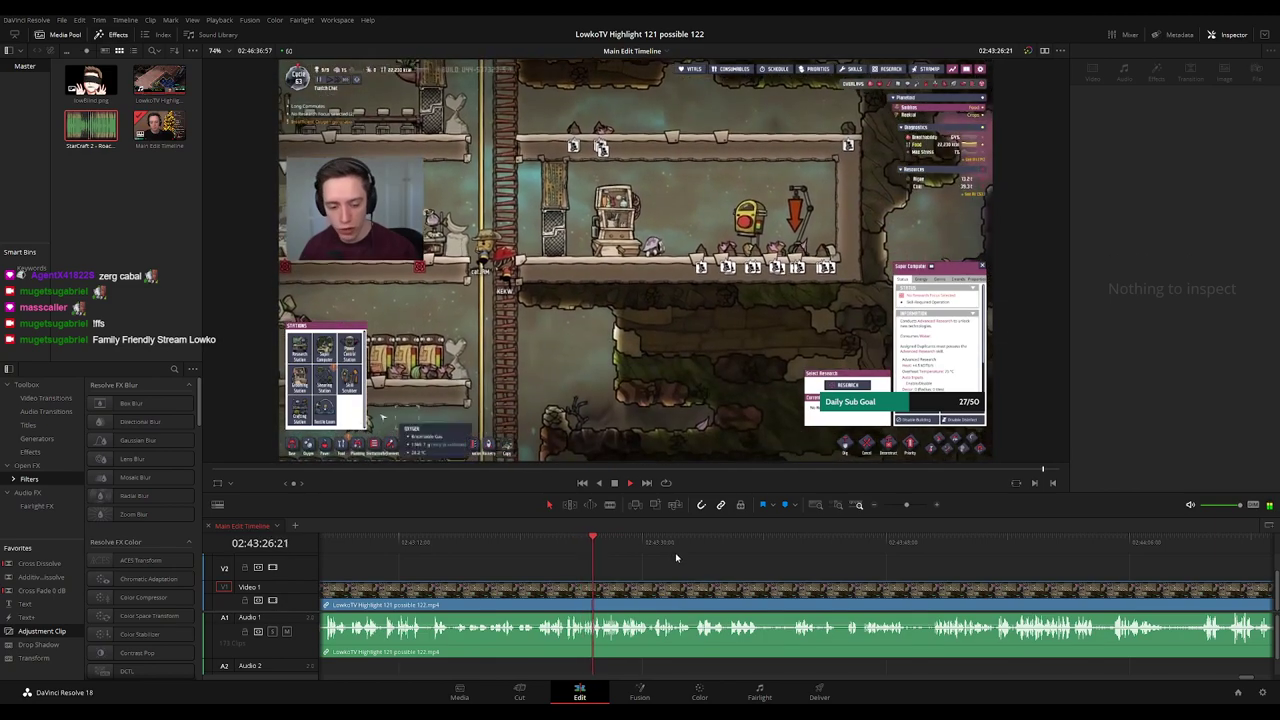
{"action": "key", "text": "ctrl+="}
{"action": "key", "text": "ctrl+="}
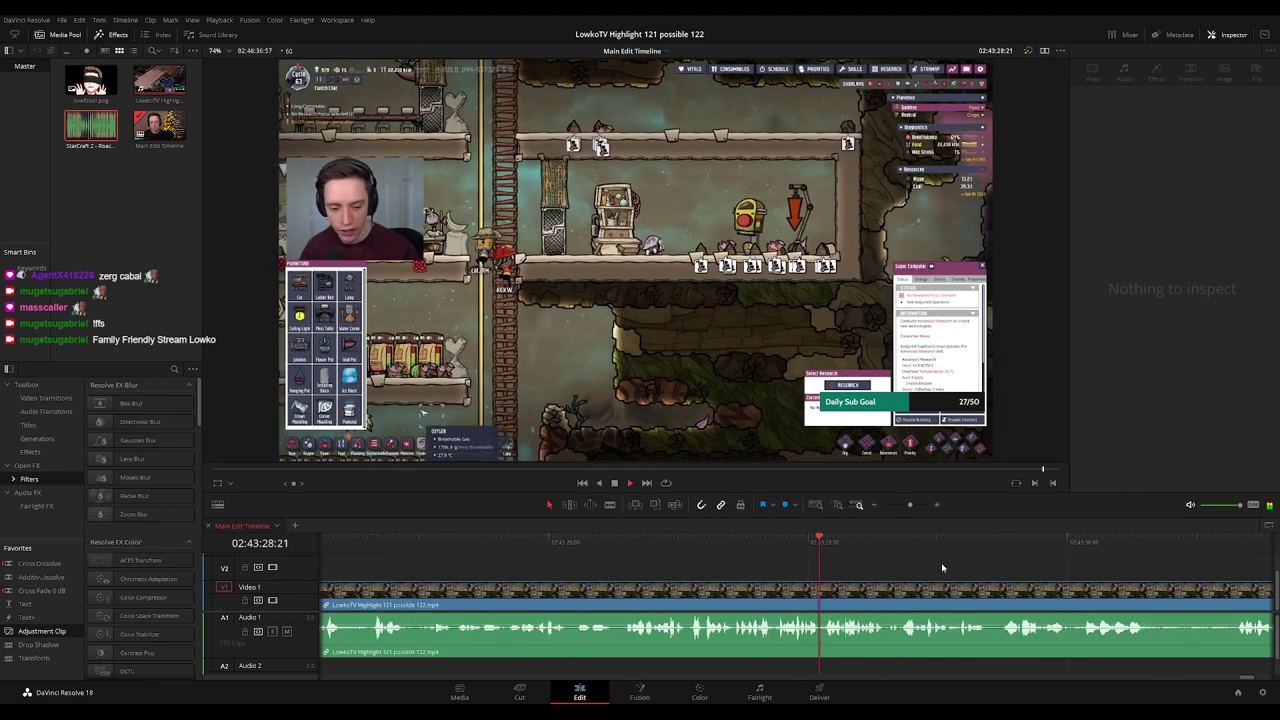
{"action": "scroll", "coordinate": [941, 562], "scroll_direction": "right", "scroll_amount": 3}
{"action": "scroll", "coordinate": [700, 568], "scroll_direction": "right", "scroll_amount": 3}
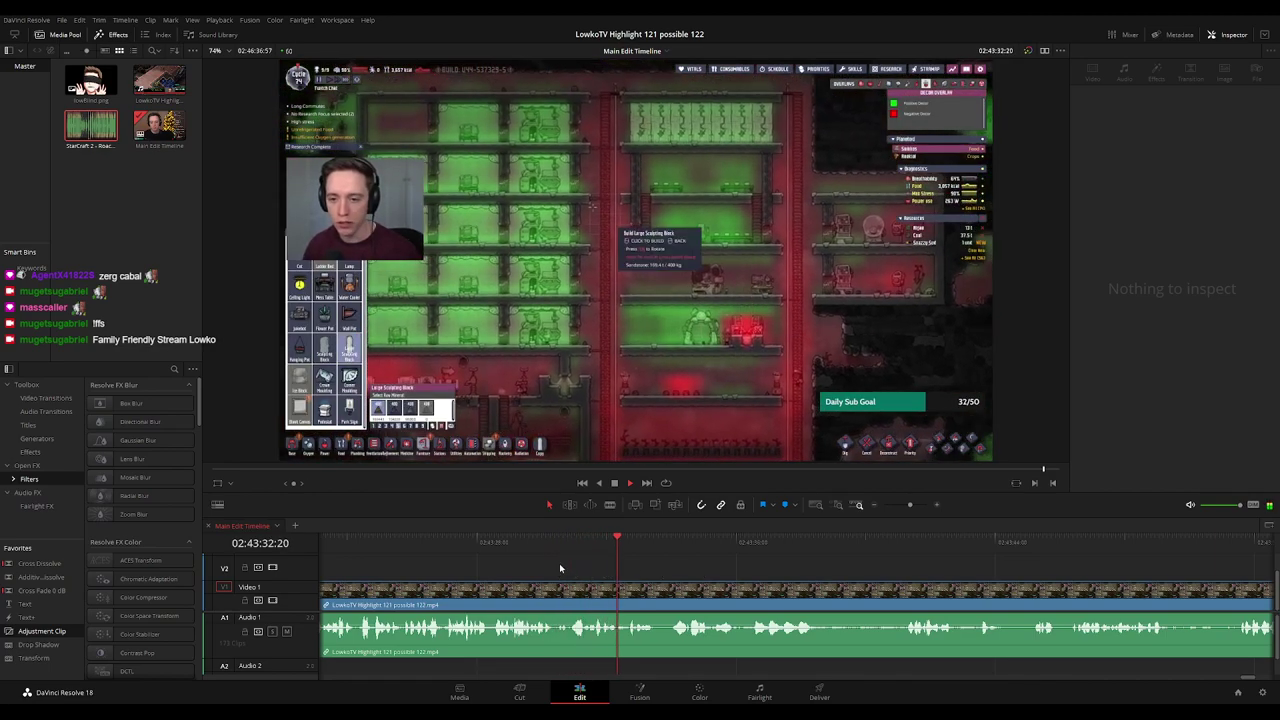
Cut out a fraction of a second of game footage at the scene change near 02:43:30 and close the gap.
{"action": "left_click", "coordinate": [528, 548]}
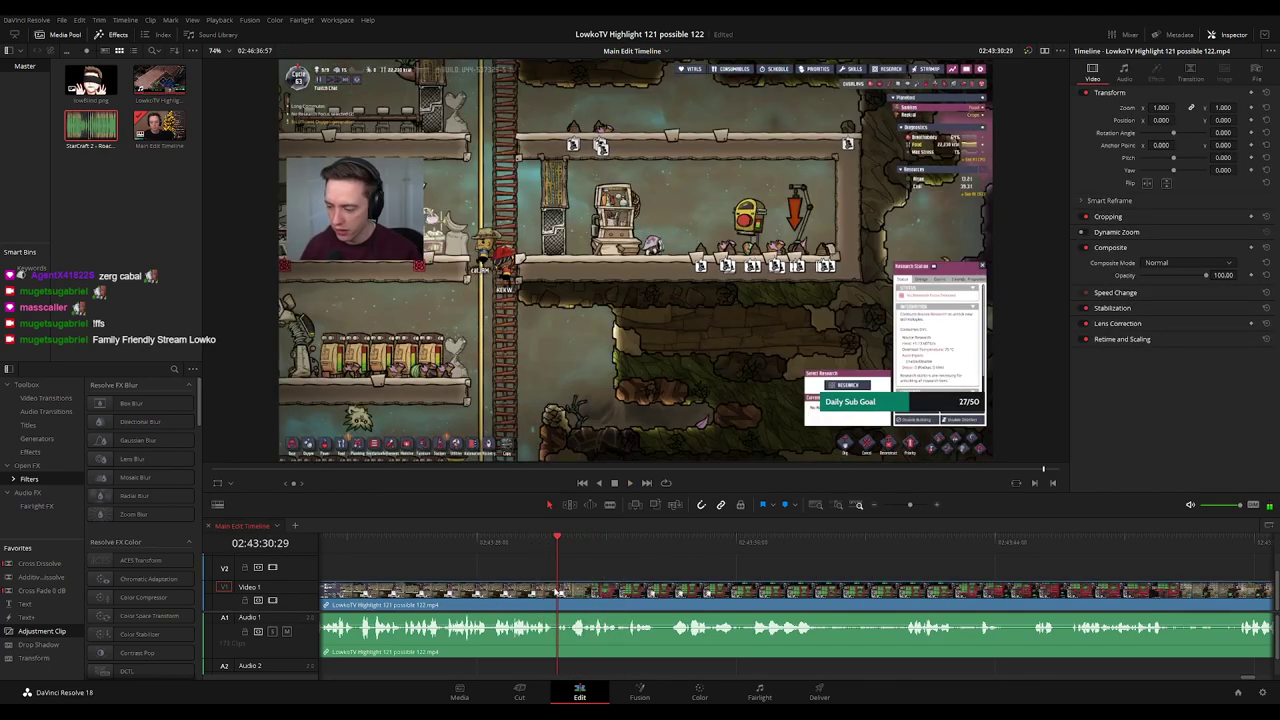
{"action": "left_click", "coordinate": [558, 592]}
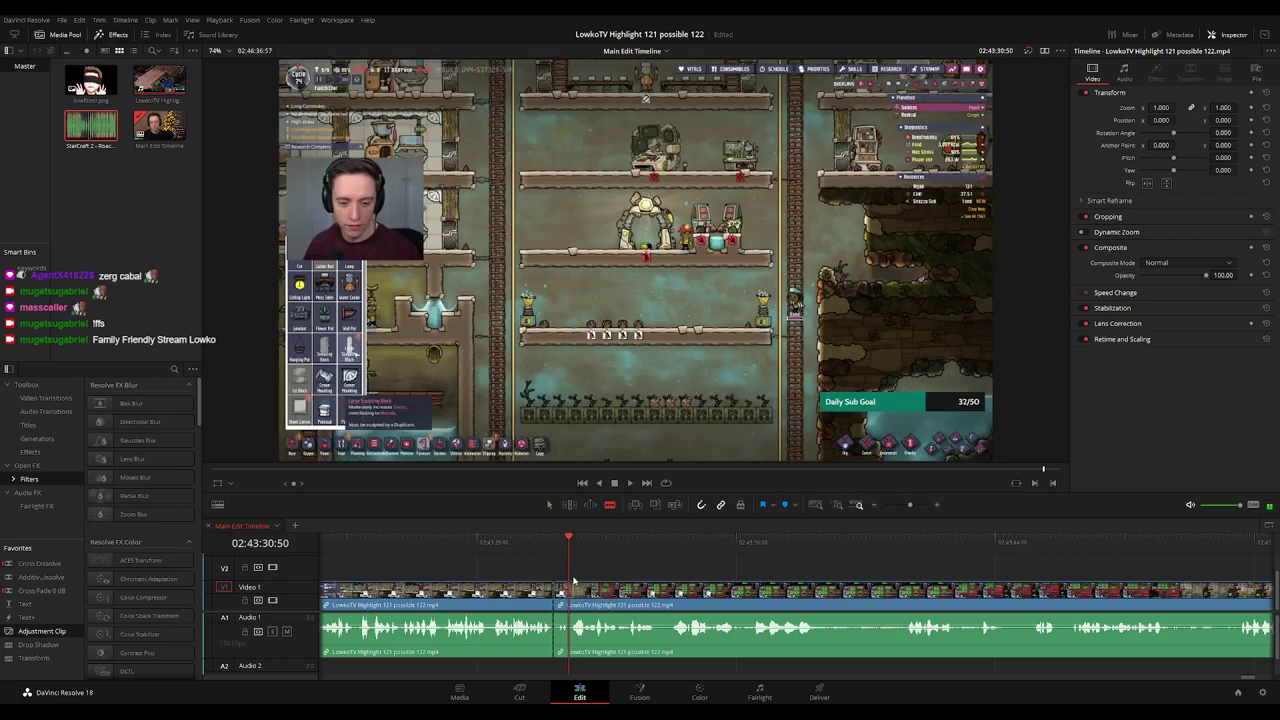
{"action": "scroll", "coordinate": [630, 580], "scroll_direction": "up", "scroll_amount": 3}
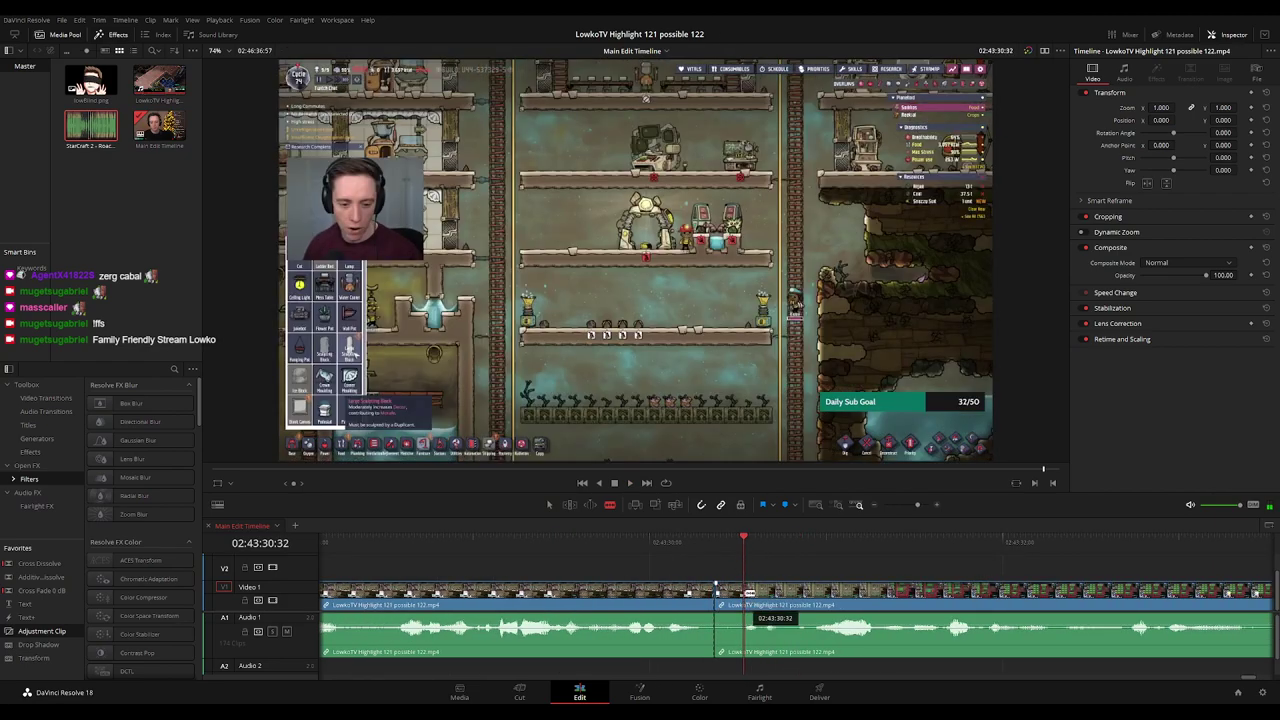
{"action": "left_click", "coordinate": [738, 594]}
{"action": "key", "text": "a"}
{"action": "key", "text": "Delete"}
{"action": "key", "text": "space"}
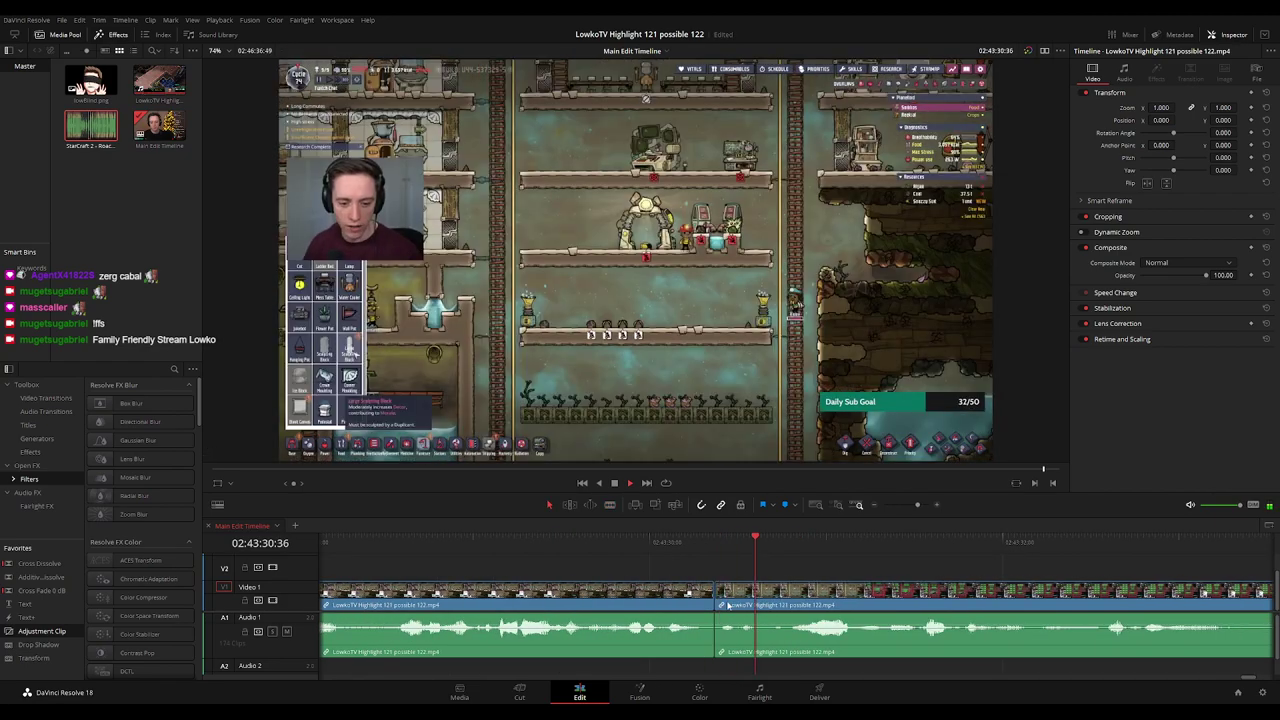
Add a video and audio transition at the new cut near 02:43:30.
{"action": "left_click", "coordinate": [714, 598]}
{"action": "key", "text": "ctrl+t"}
{"action": "scroll", "coordinate": [798, 573], "scroll_direction": "down", "scroll_amount": 5}
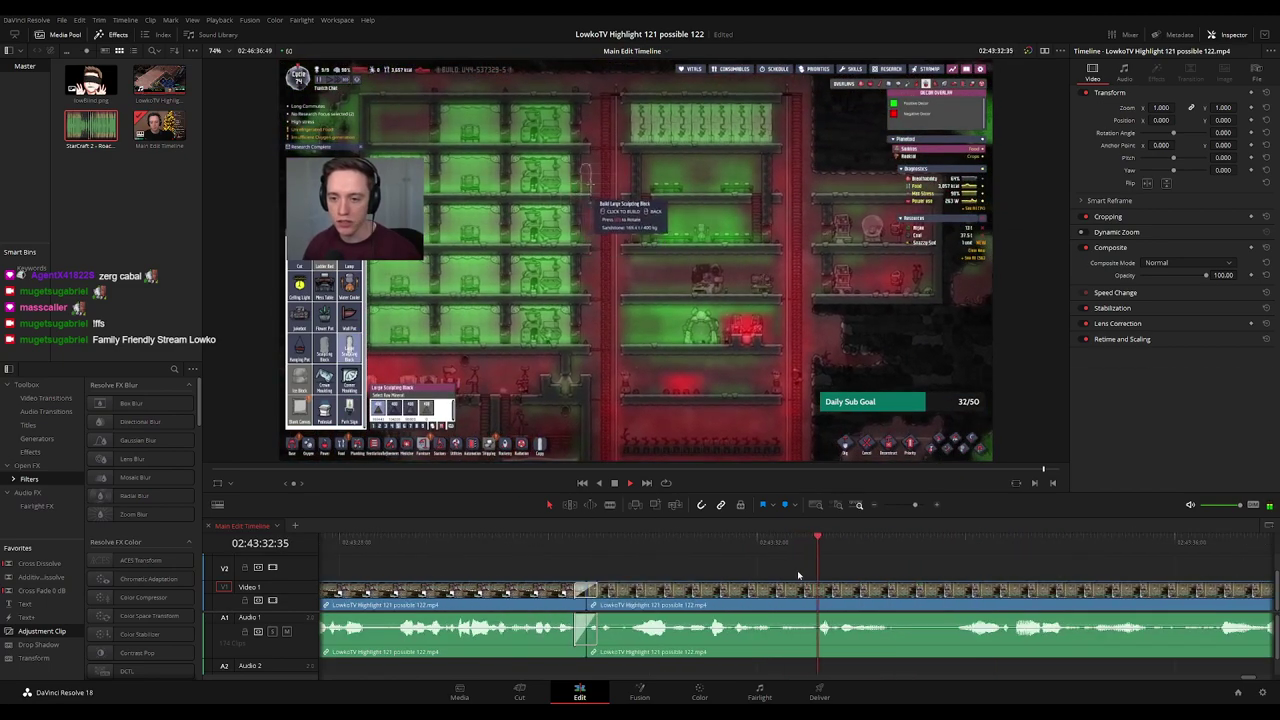
Mark the game section before the new transition orange and clear the selection.
{"action": "scroll", "coordinate": [796, 576], "scroll_direction": "down", "scroll_amount": 3}
{"action": "left_click", "coordinate": [658, 602]}
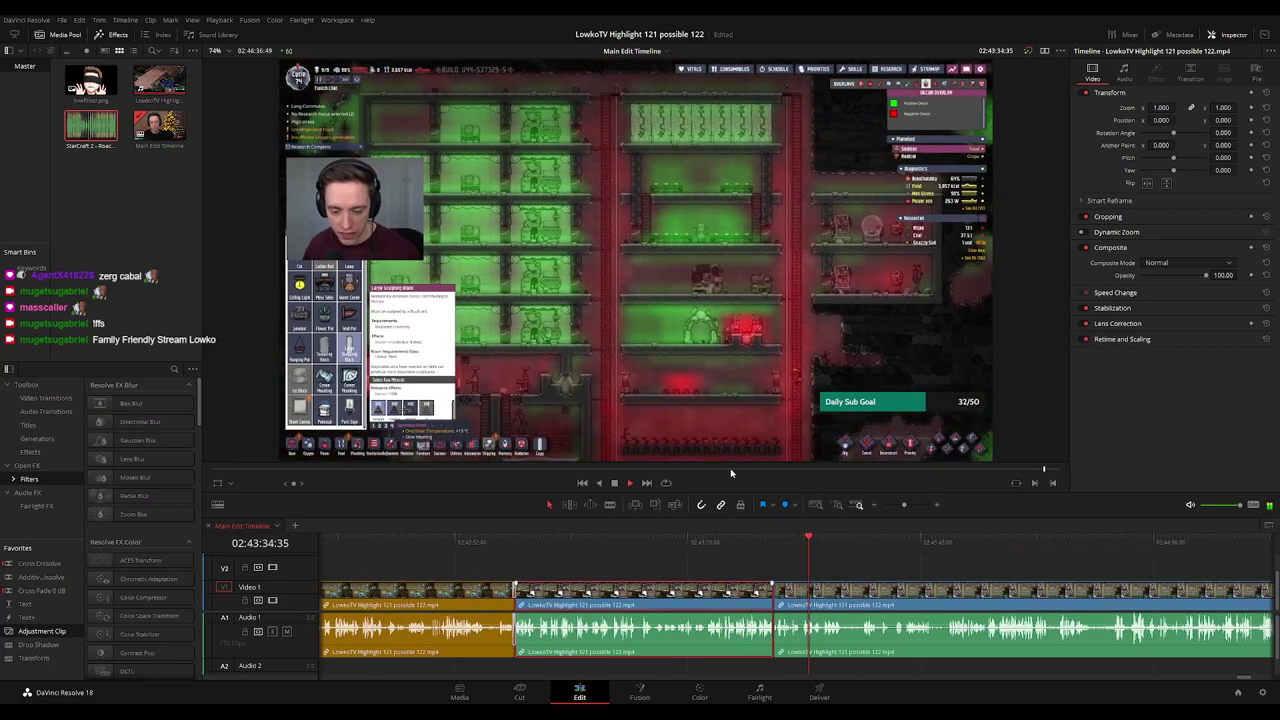
{"action": "key", "text": "1"}
{"action": "left_click", "coordinate": [873, 556]}
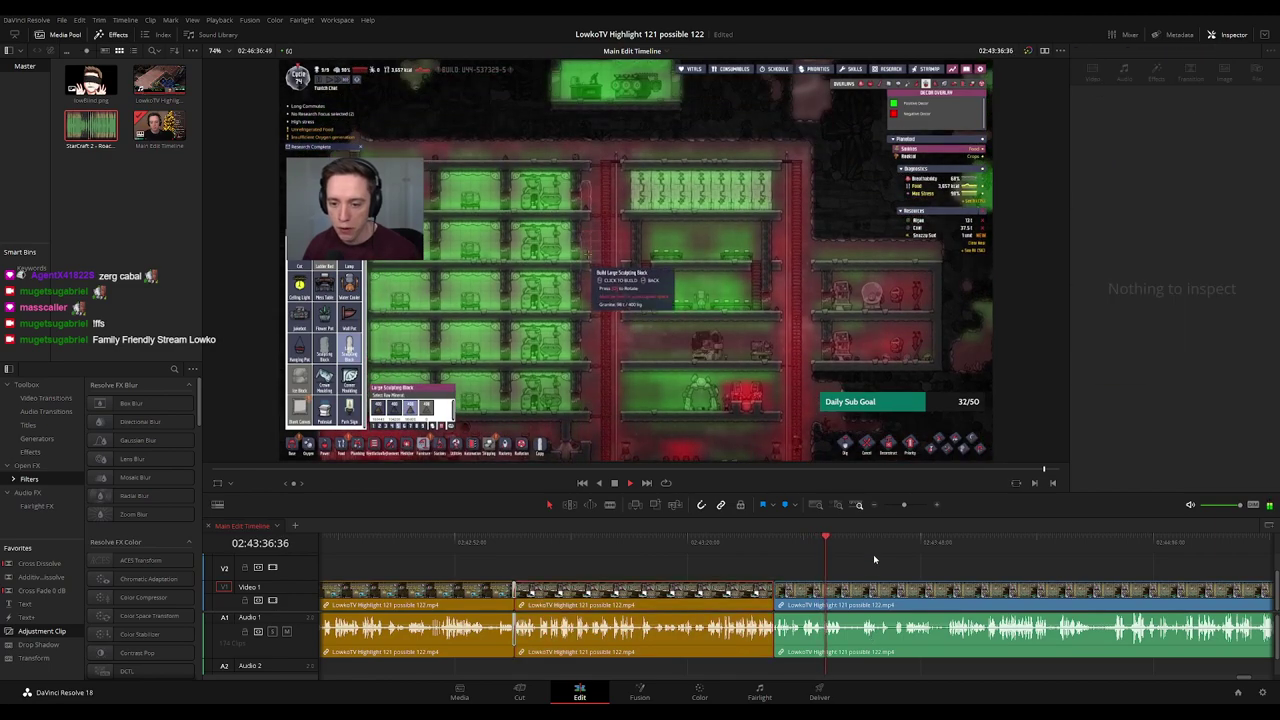
Review the colony footage after the new transition, from the sculpting block placement onward, to find the next cut point.
{"action": "left_click_drag", "start_coordinate": [893, 555], "coordinate": [654, 546]}
{"action": "scroll", "coordinate": [672, 545], "scroll_direction": "up", "scroll_amount": 3}
{"action": "scroll", "coordinate": [839, 543], "scroll_direction": "up", "scroll_amount": 2}
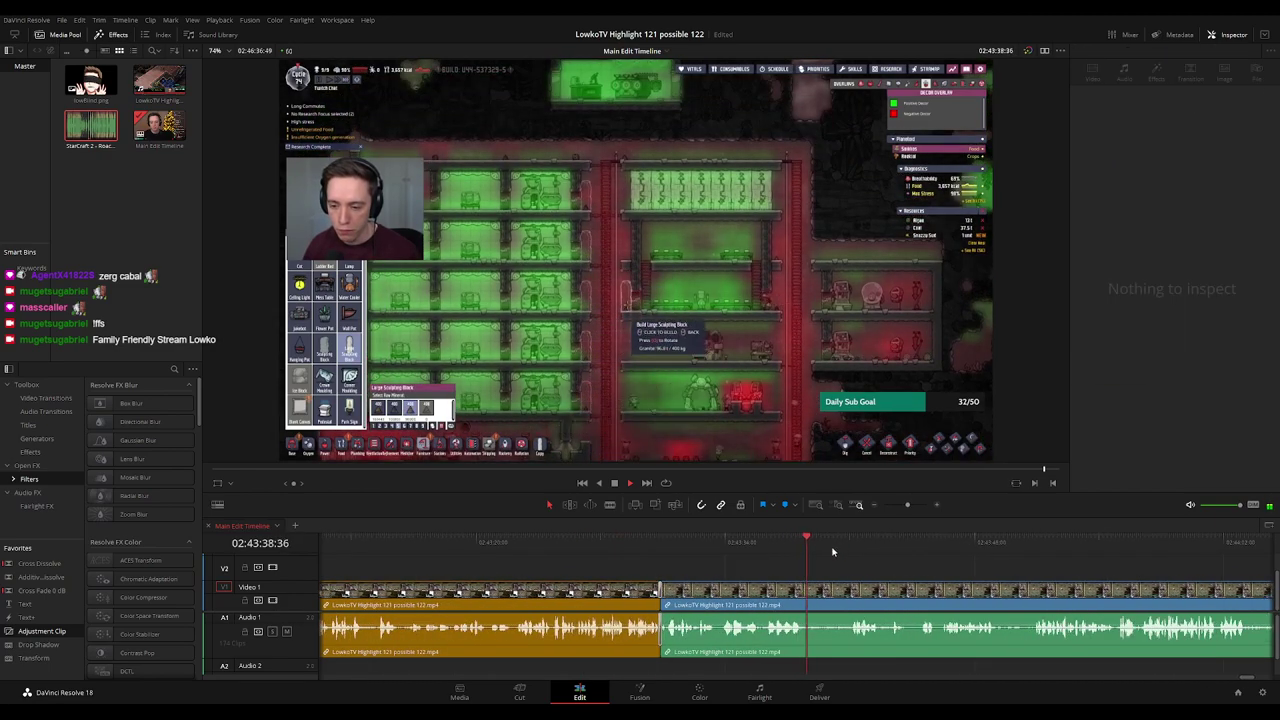
{"action": "left_click", "coordinate": [853, 542]}
{"action": "left_click_drag", "start_coordinate": [955, 567], "coordinate": [642, 538]}
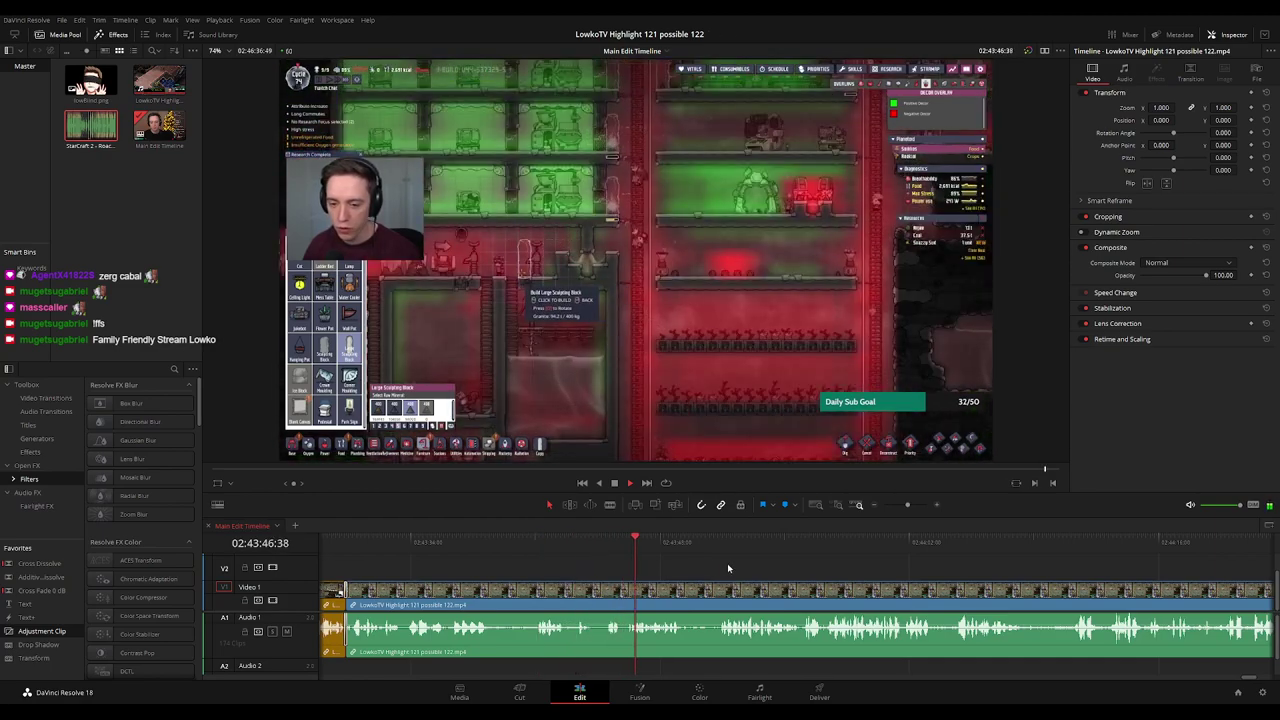
{"action": "scroll", "coordinate": [727, 563], "scroll_direction": "right", "scroll_amount": 1}
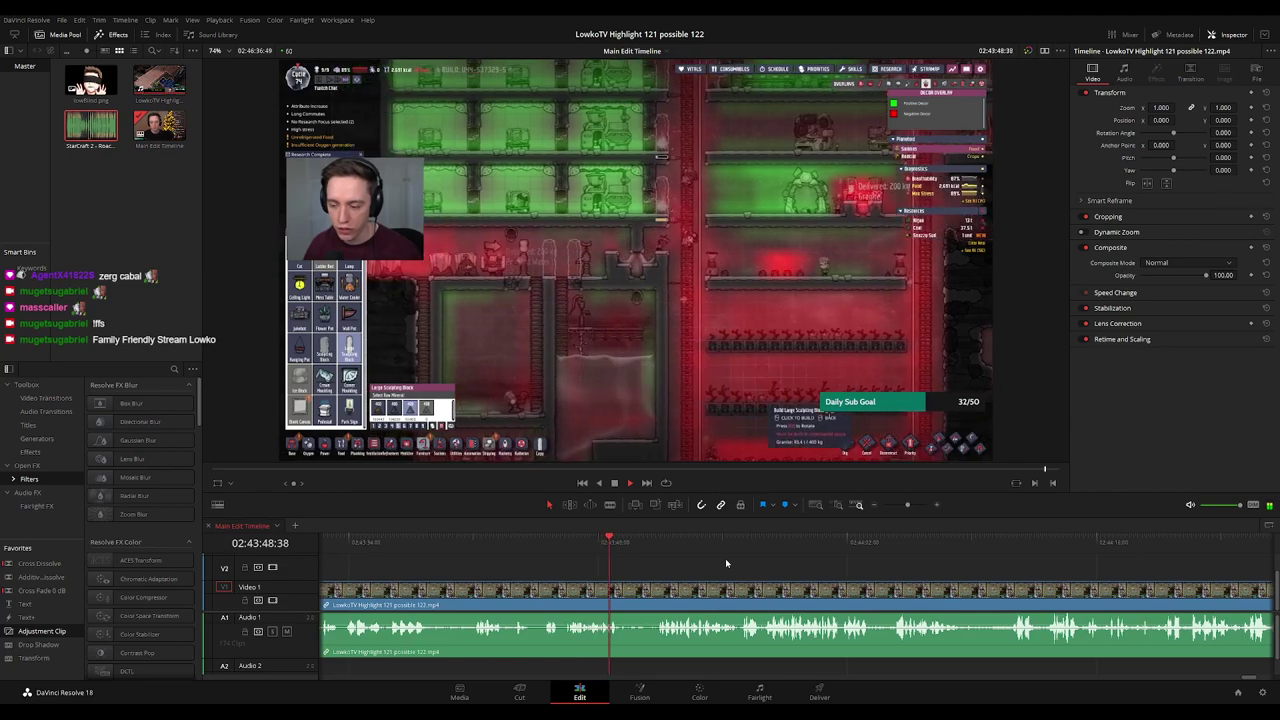
{"action": "left_click", "coordinate": [645, 545]}
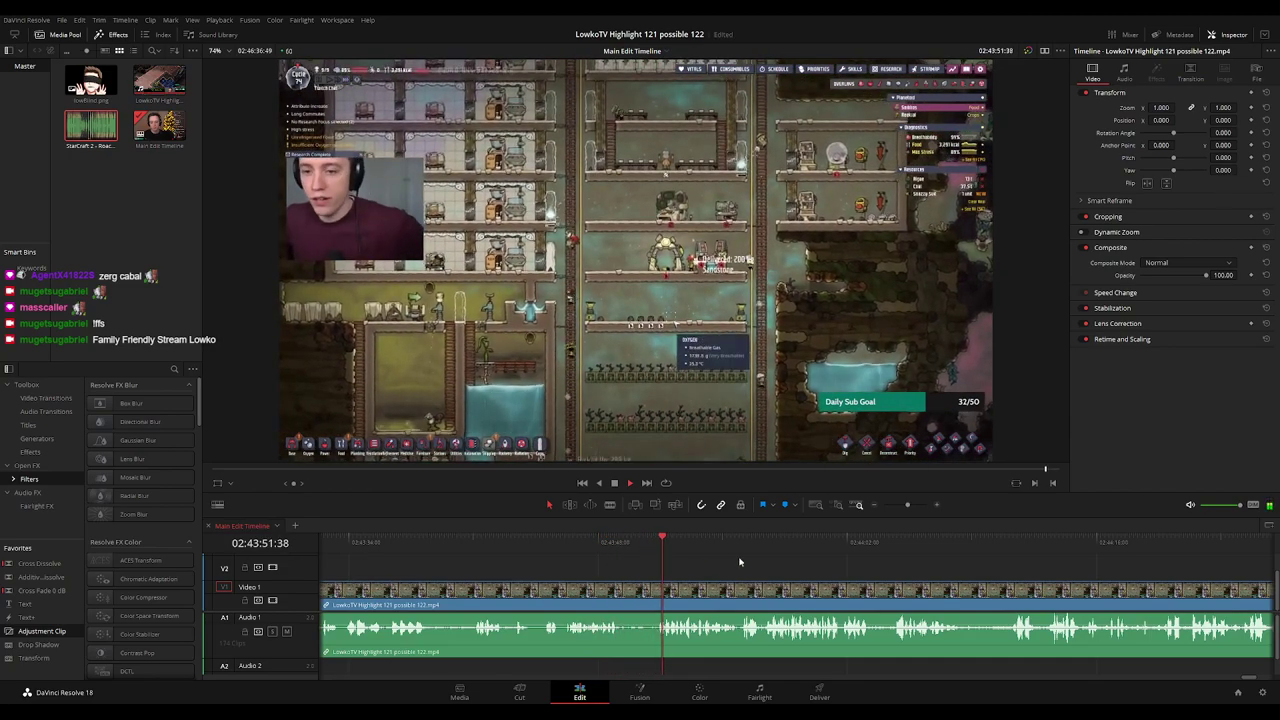
{"action": "scroll", "coordinate": [790, 567], "scroll_direction": "right", "scroll_amount": 2}
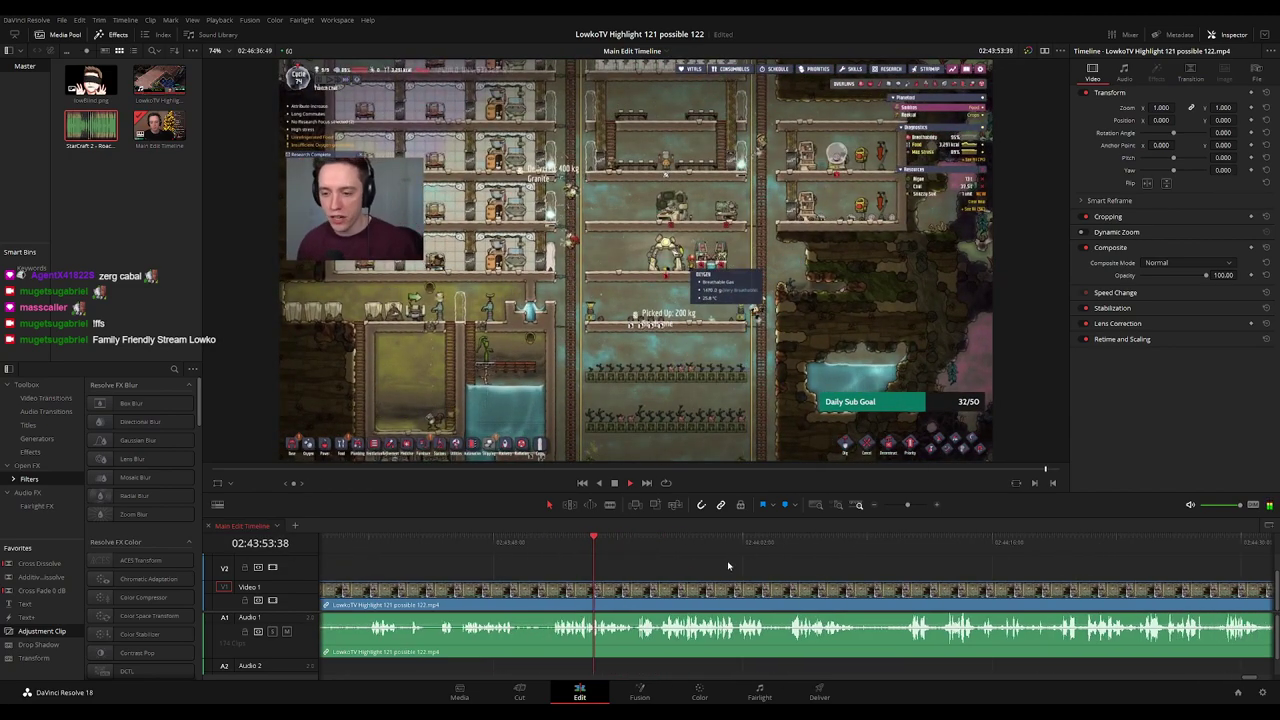
Play through the Video 1 highlight footage from about 02:43:53 to 02:44:50, looking for the next scene change.
{"action": "scroll", "coordinate": [871, 573], "scroll_direction": "down", "scroll_amount": 7}
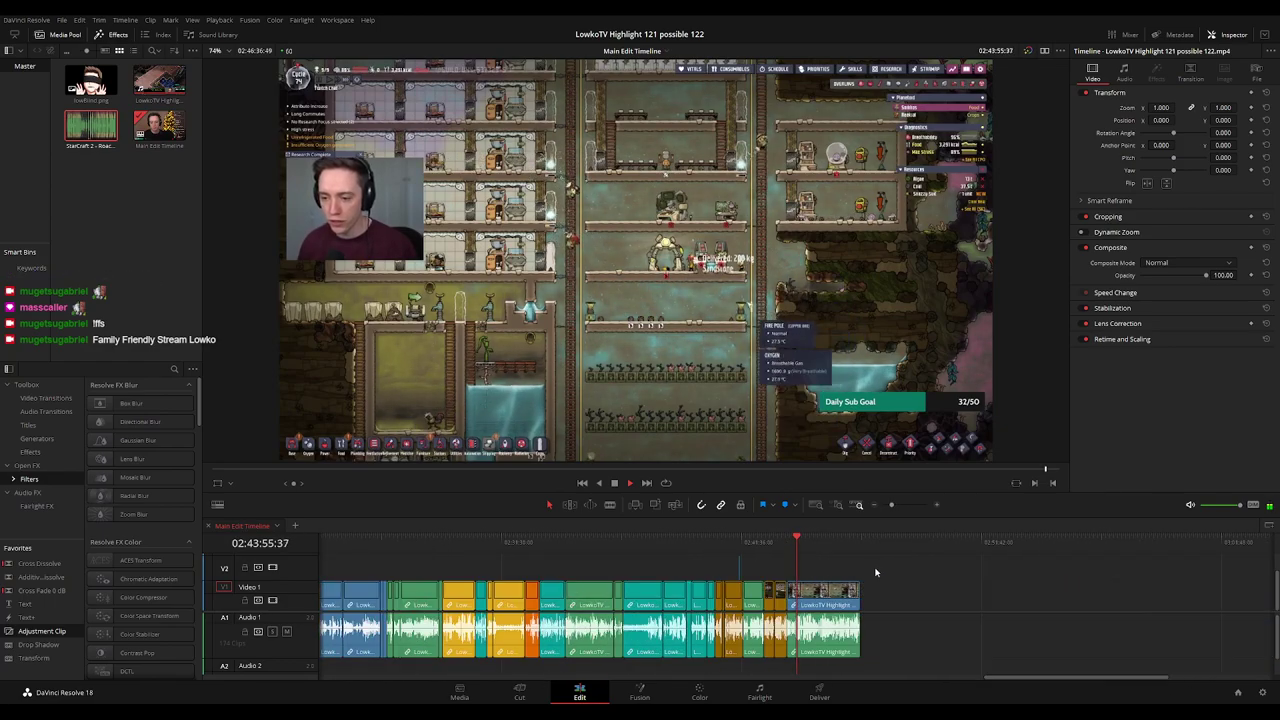
{"action": "scroll", "coordinate": [875, 571], "scroll_direction": "up", "scroll_amount": 5}
{"action": "scroll", "coordinate": [876, 572], "scroll_direction": "up", "scroll_amount": 6}
{"action": "left_click_drag", "start_coordinate": [876, 572], "coordinate": [668, 567]}
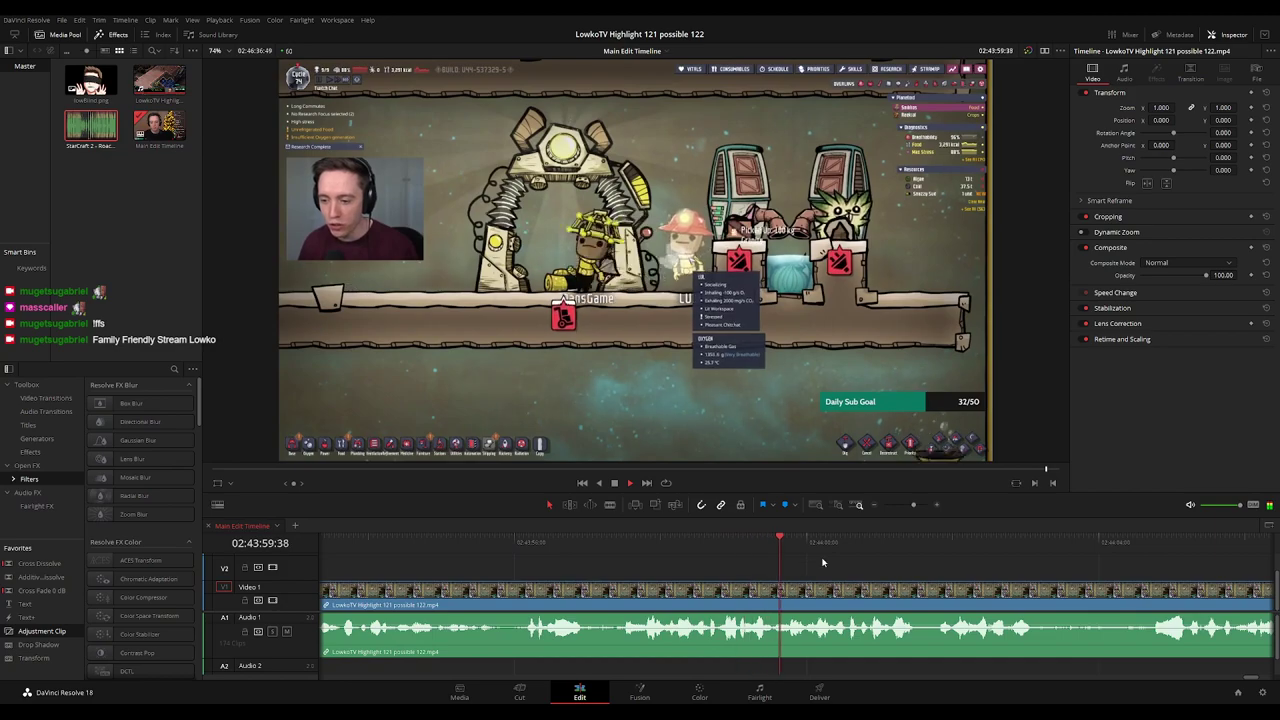
{"action": "scroll", "coordinate": [815, 566], "scroll_direction": "down", "scroll_amount": 1}
{"action": "scroll", "coordinate": [730, 562], "scroll_direction": "right", "scroll_amount": 3}
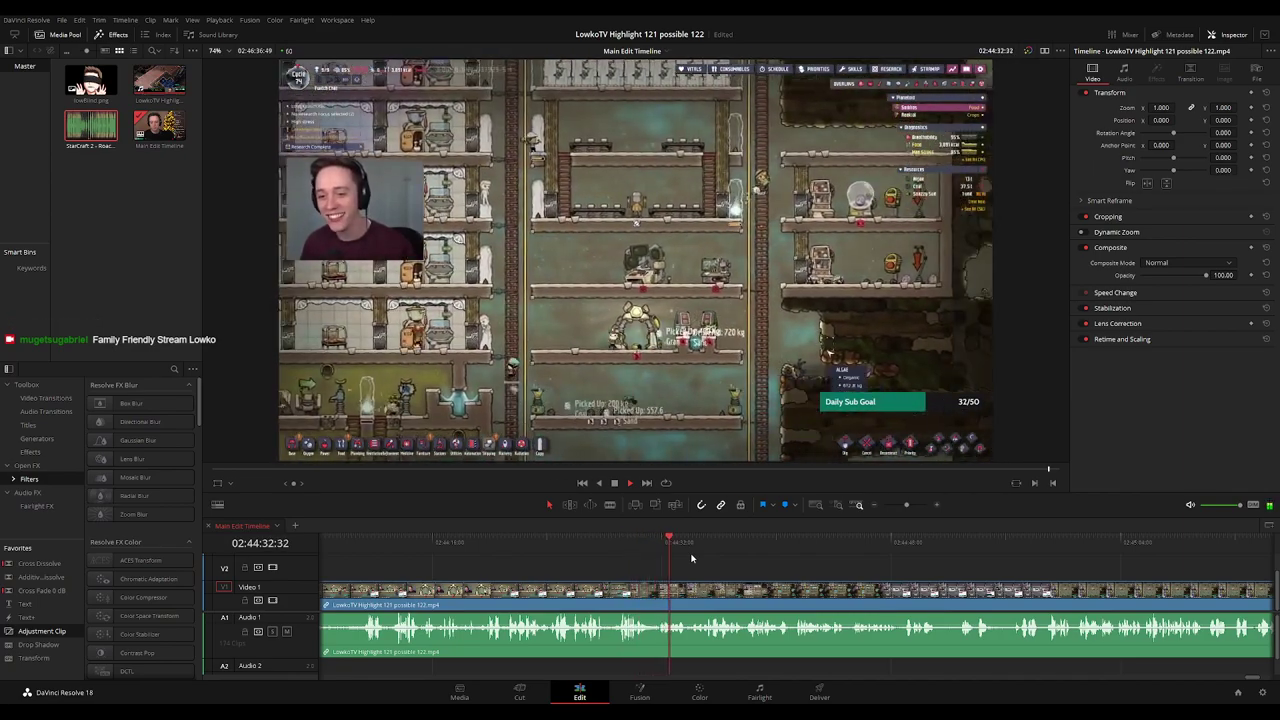
{"action": "scroll", "coordinate": [697, 563], "scroll_direction": "up", "scroll_amount": 2}
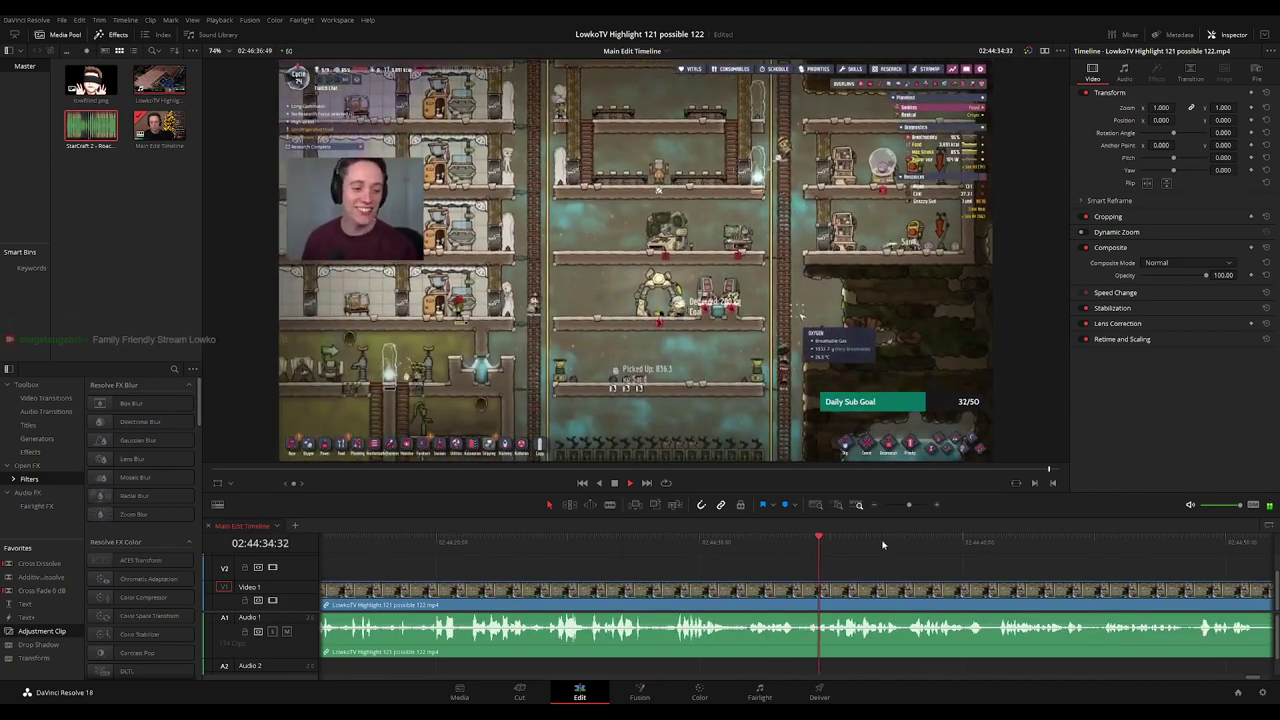
{"action": "scroll", "coordinate": [696, 563], "scroll_direction": "right", "scroll_amount": 2}
{"action": "scroll", "coordinate": [690, 566], "scroll_direction": "right", "scroll_amount": 1}
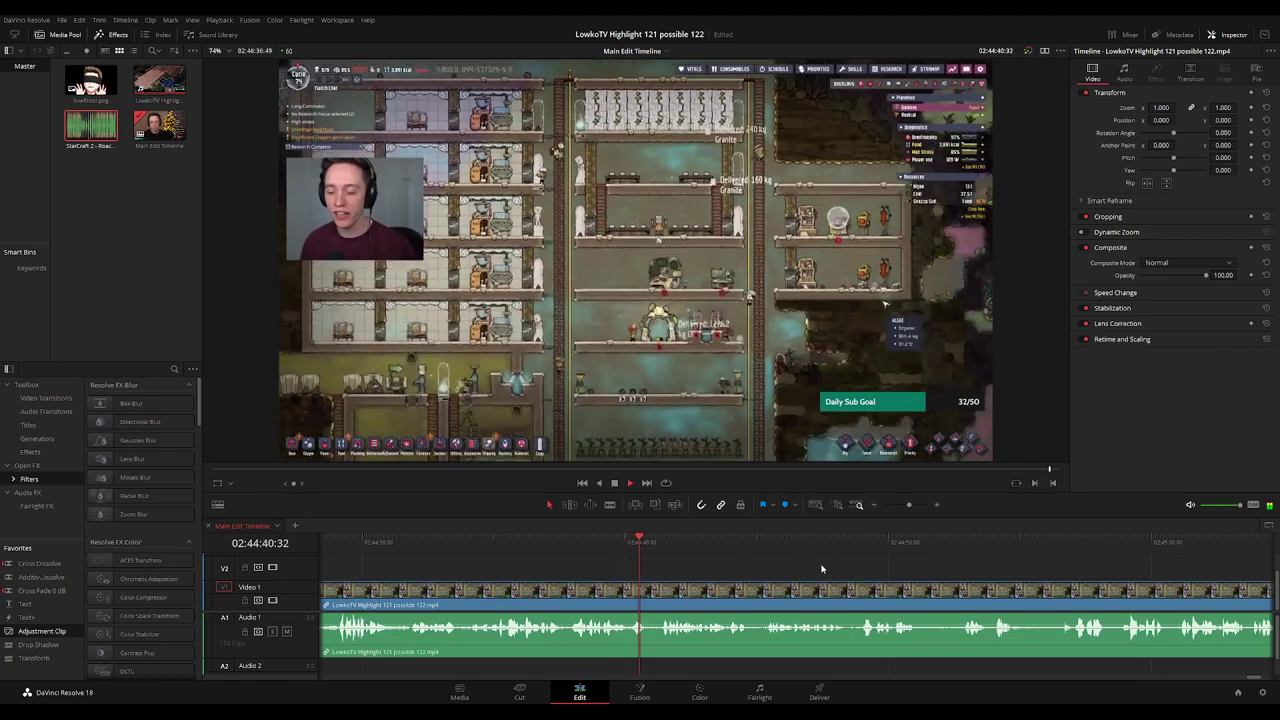
{"action": "scroll", "coordinate": [735, 566], "scroll_direction": "right", "scroll_amount": 1}
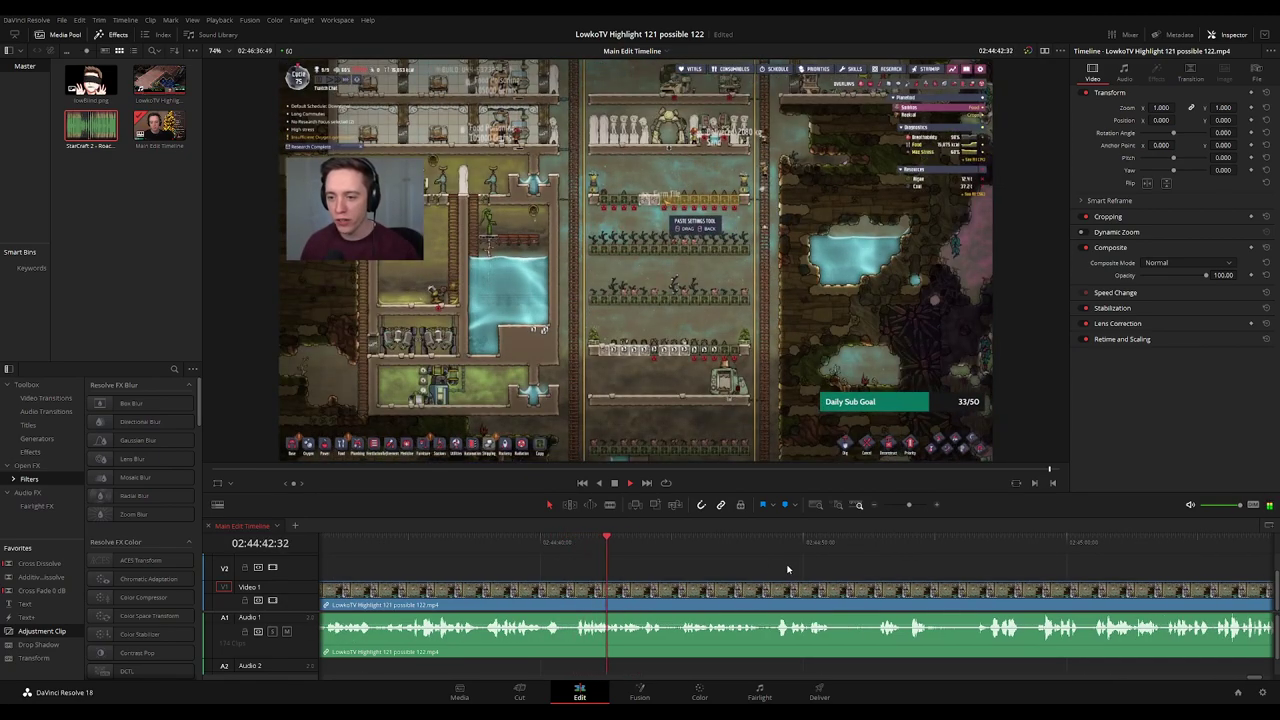
{"action": "left_click_drag", "start_coordinate": [787, 569], "coordinate": [720, 566]}
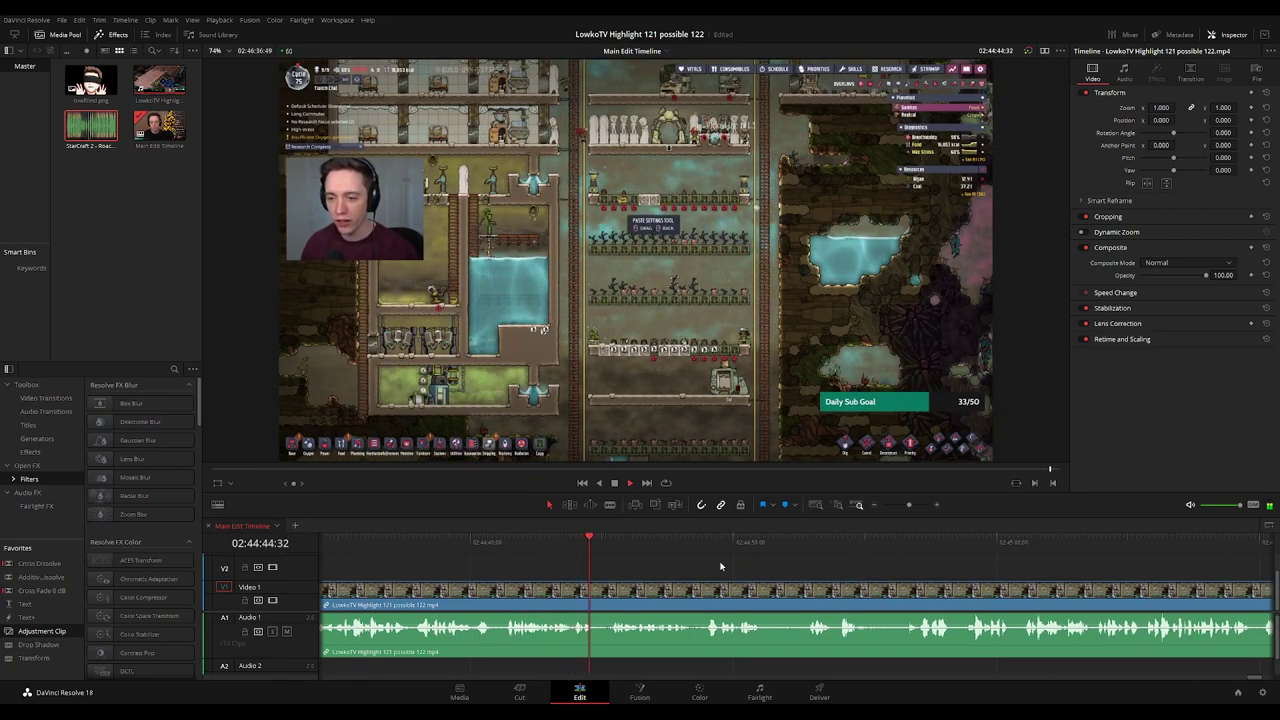
{"action": "scroll", "coordinate": [725, 570], "scroll_direction": "right", "scroll_amount": 1}
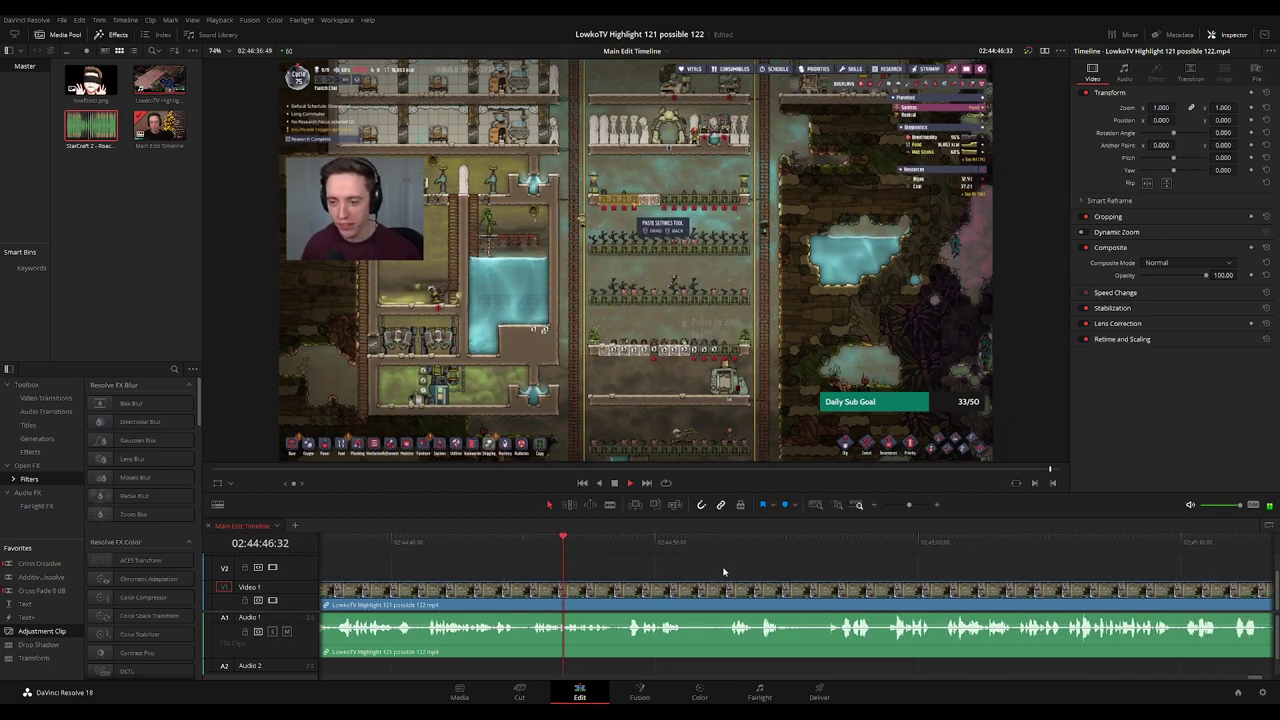
{"action": "scroll", "coordinate": [777, 567], "scroll_direction": "right", "scroll_amount": 1}
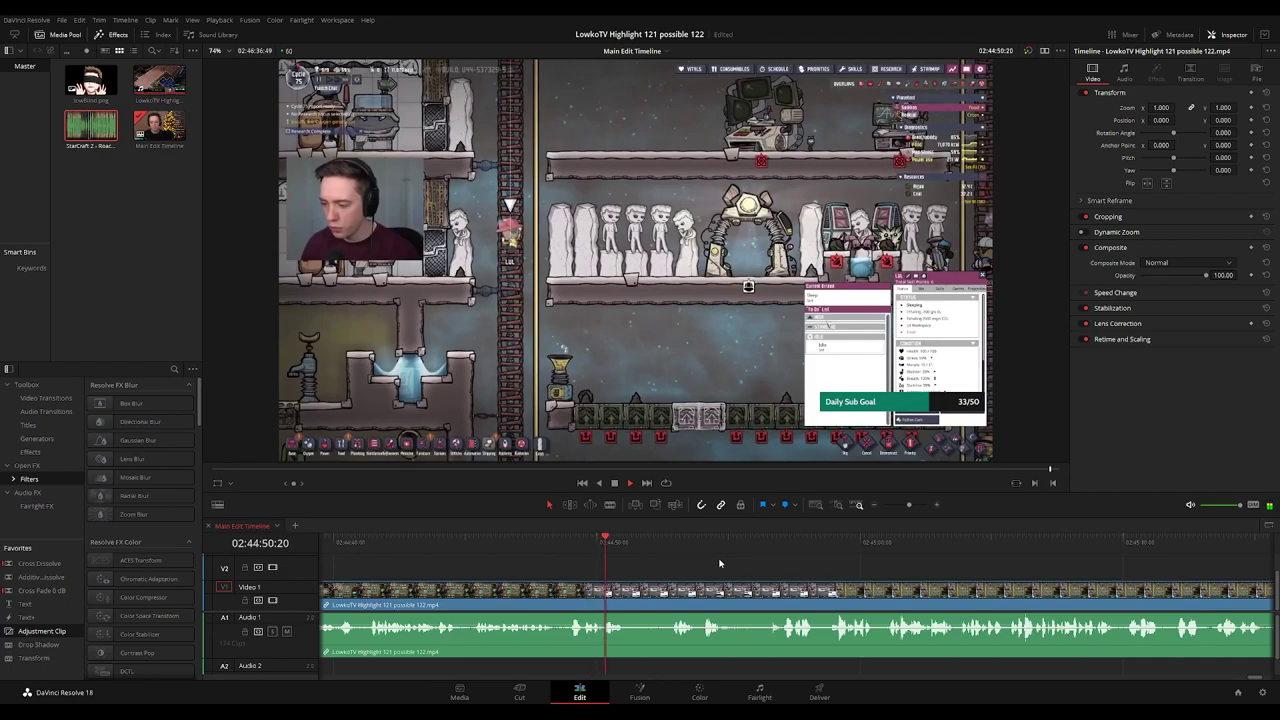
Cut out the short piece of the highlight clip at the scene change near 02:44:49 and close the gap.
{"action": "key", "text": "b"}
{"action": "left_click", "coordinate": [554, 594]}
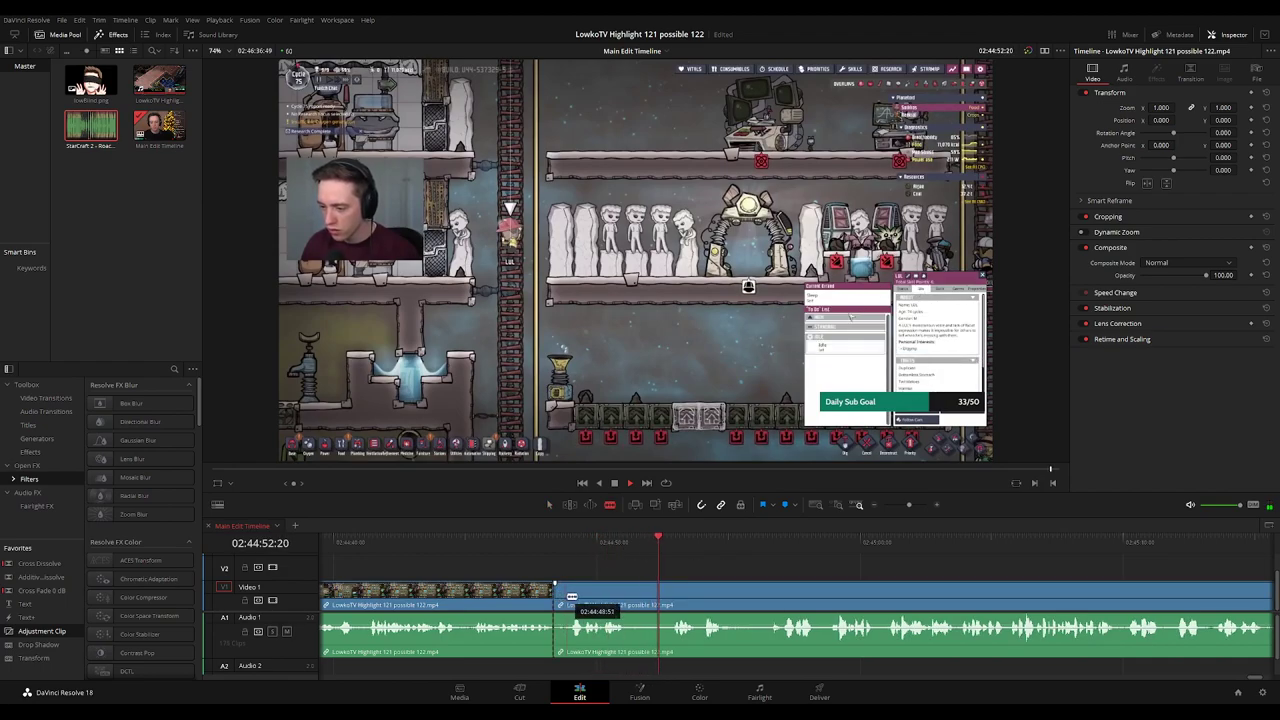
{"action": "left_click", "coordinate": [567, 595]}
{"action": "key", "text": "a"}
{"action": "key", "text": "Delete"}
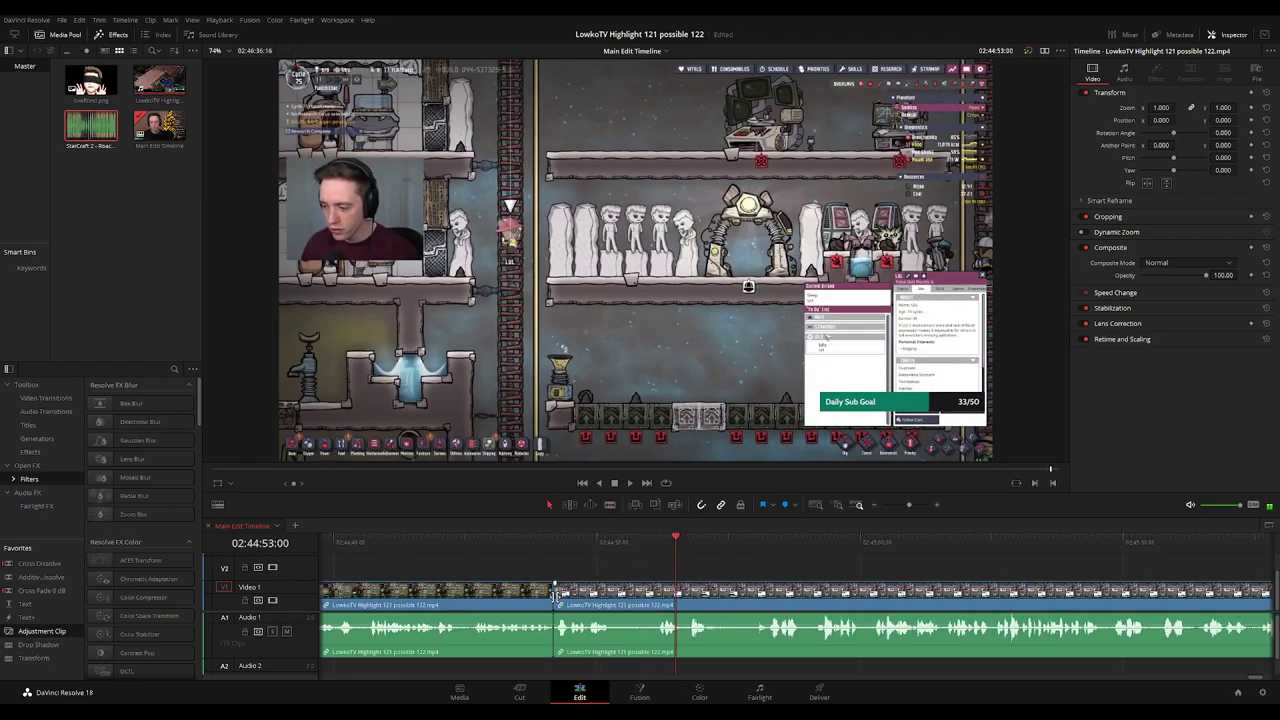
Add a video and audio transition at the new edit point and colour the preceding clip orange.
{"action": "left_click", "coordinate": [554, 597]}
{"action": "left_click", "coordinate": [545, 547]}
{"action": "key", "text": "space"}
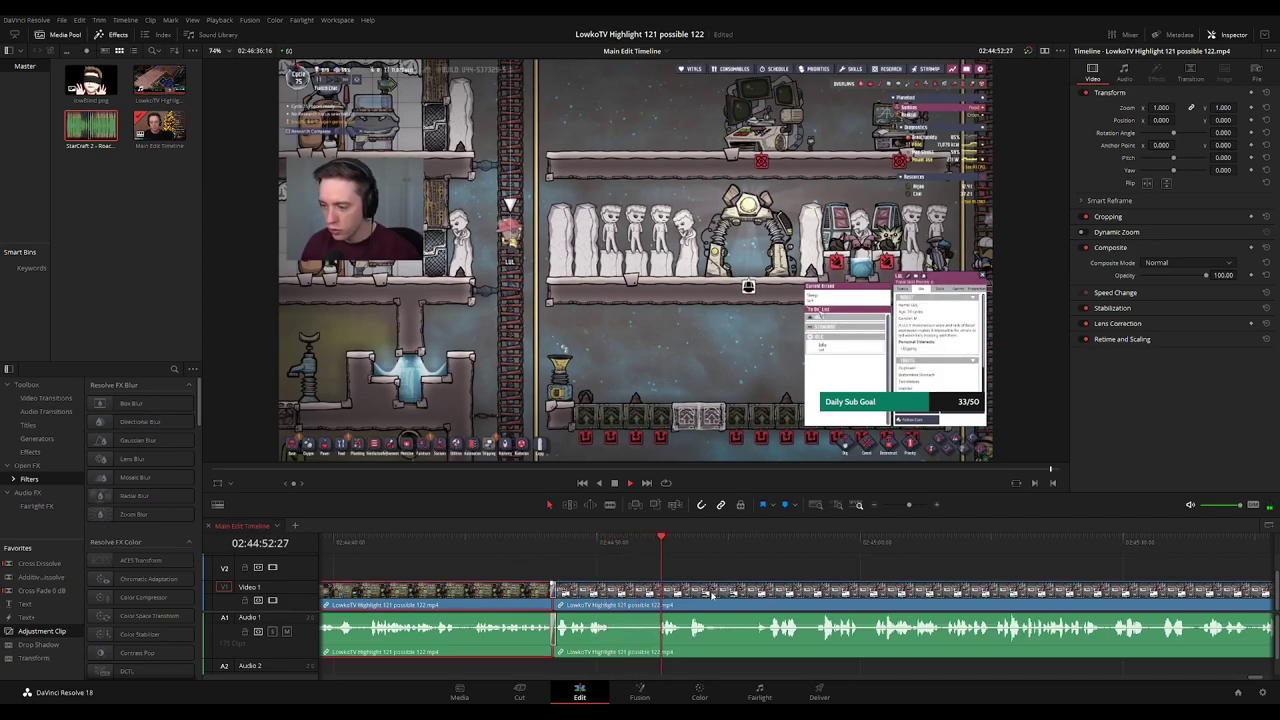
{"action": "key", "text": "1"}
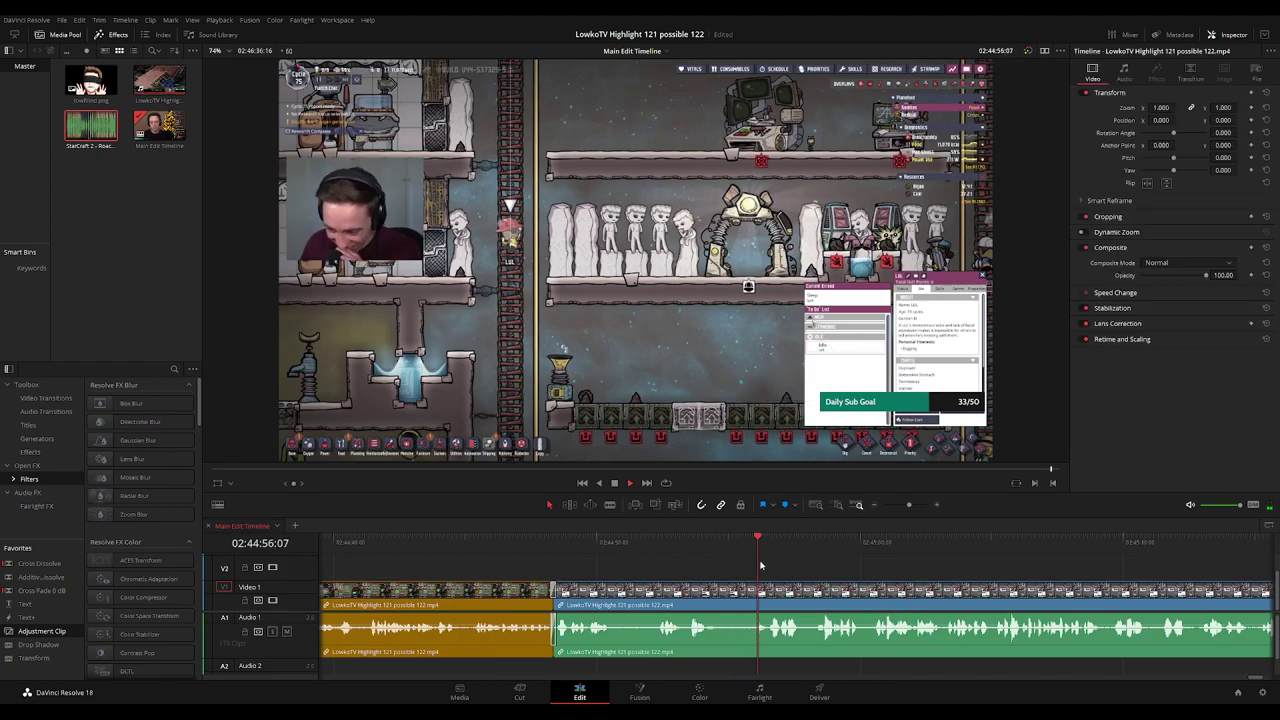
Place an adjustment clip on Video 2 starting at 02:45:03:09, above the shot with the character status window.
{"action": "left_click_drag", "start_coordinate": [879, 574], "coordinate": [731, 573]}
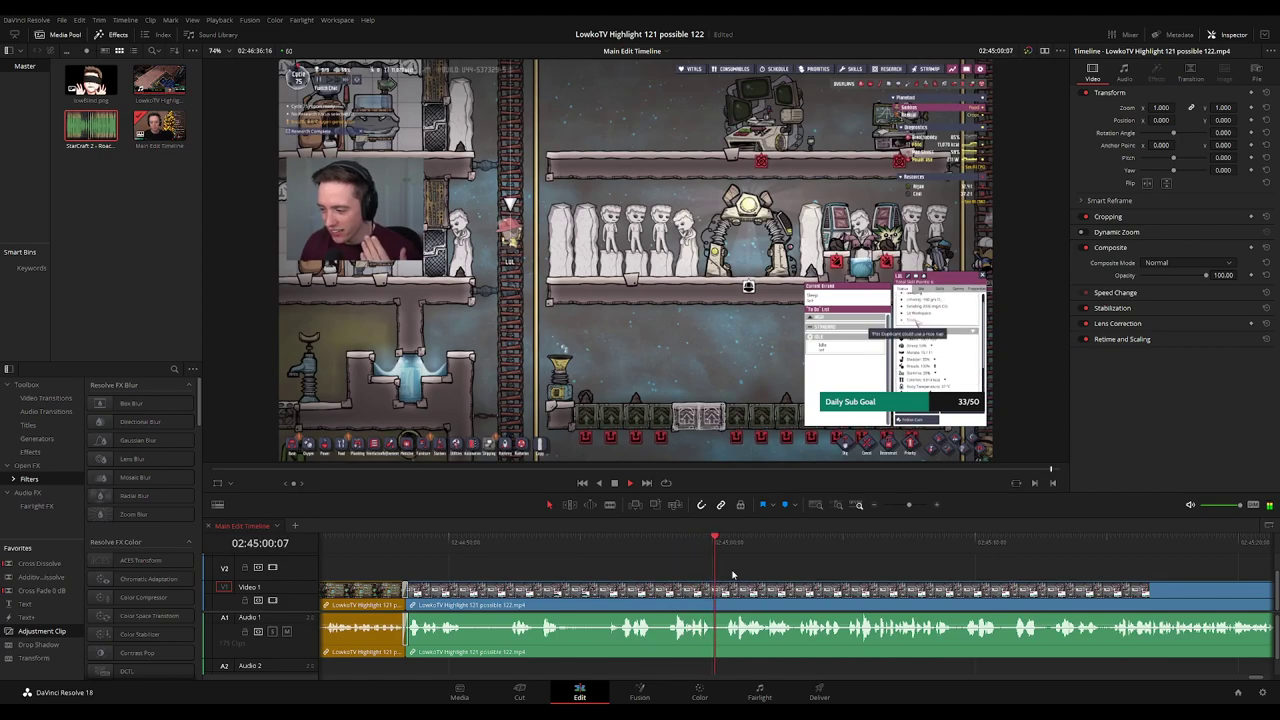
{"action": "scroll", "coordinate": [811, 576], "scroll_direction": "right", "scroll_amount": 3}
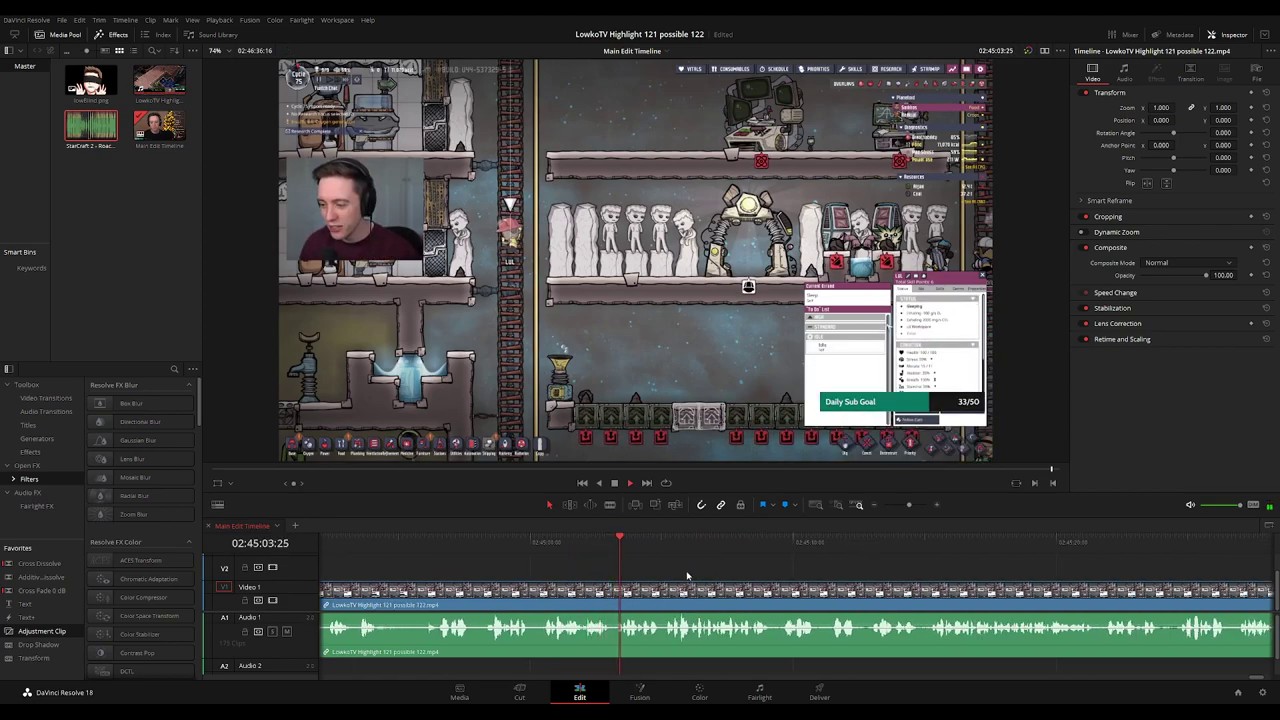
{"action": "left_click", "coordinate": [614, 549]}
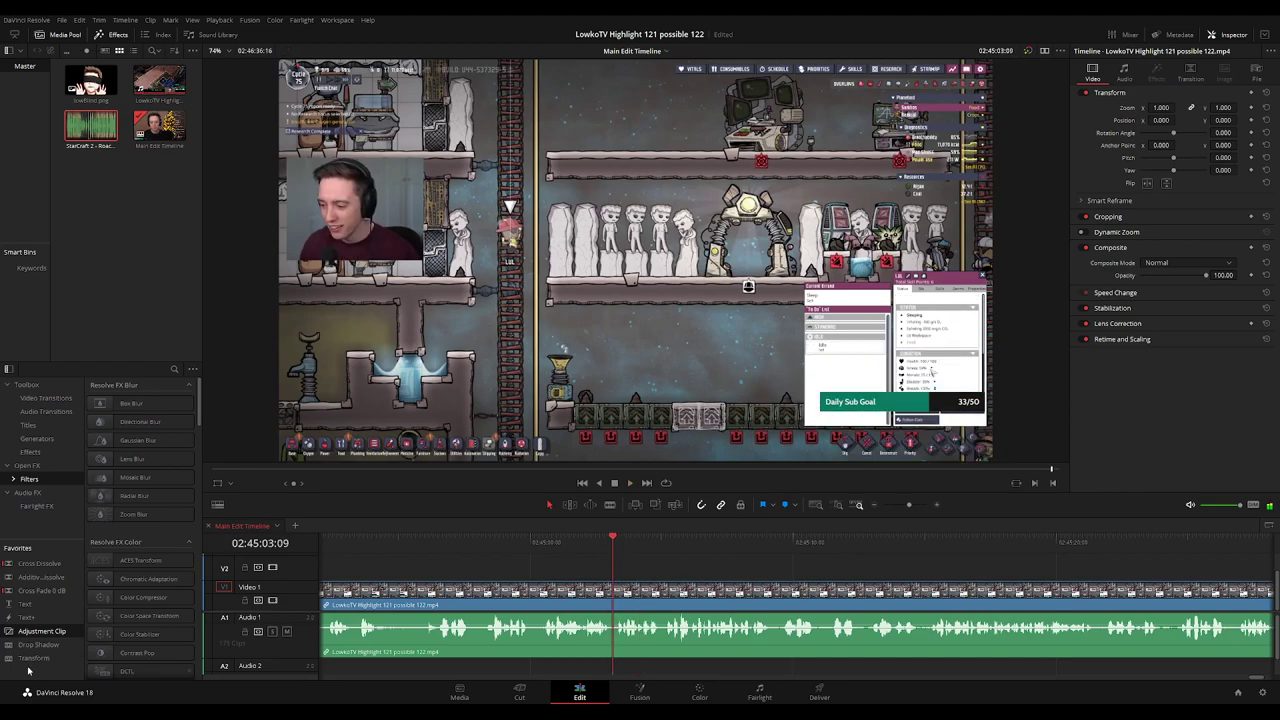
{"action": "left_click_drag", "start_coordinate": [50, 635], "coordinate": [606, 572]}
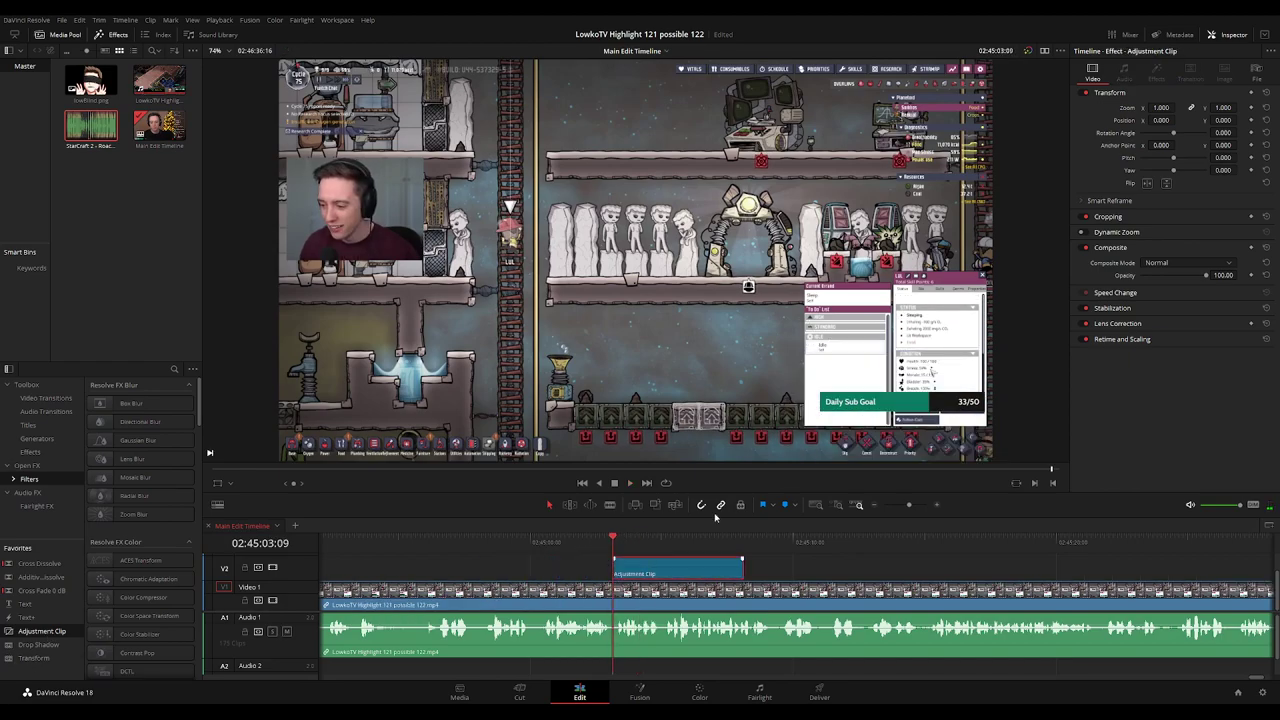
Enlarge the adjustment clip to zoom 2.100 and set its position to X -1052 and Y 410, framing the character status window.
{"action": "key", "text": "space"}
{"action": "left_click_drag", "start_coordinate": [1160, 108], "coordinate": [1230, 120]}
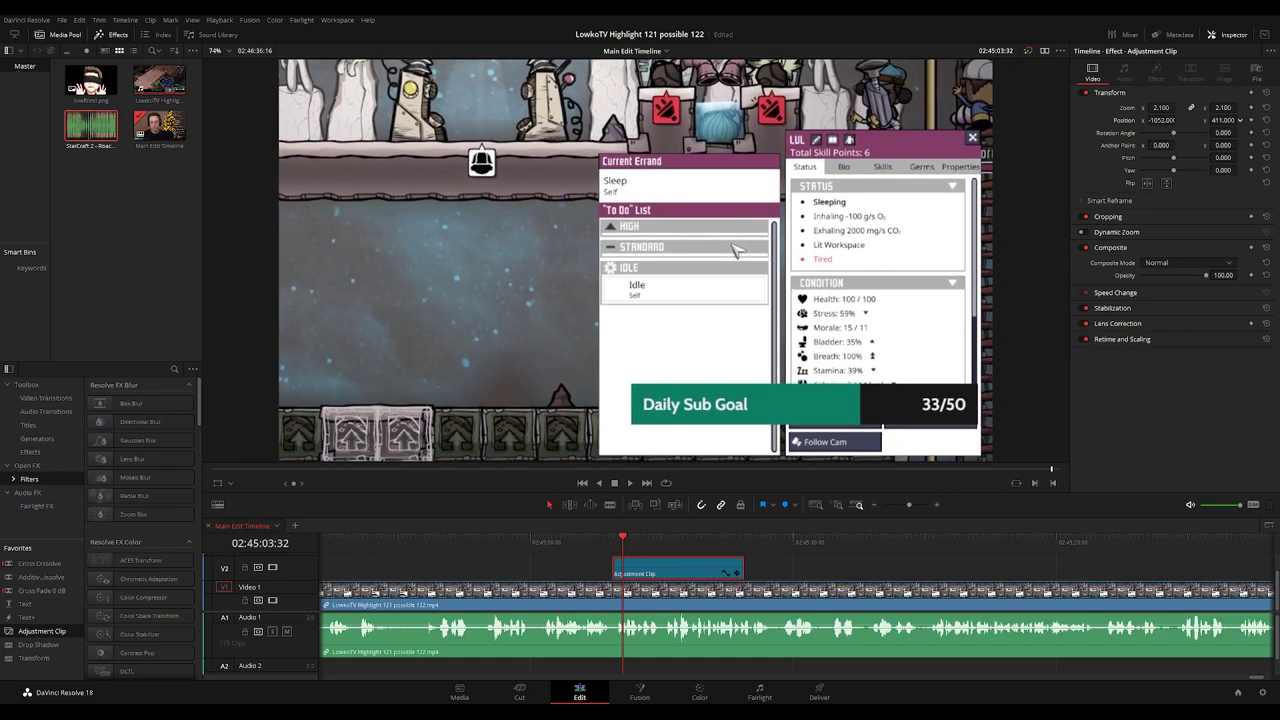
{"action": "key", "text": "space"}
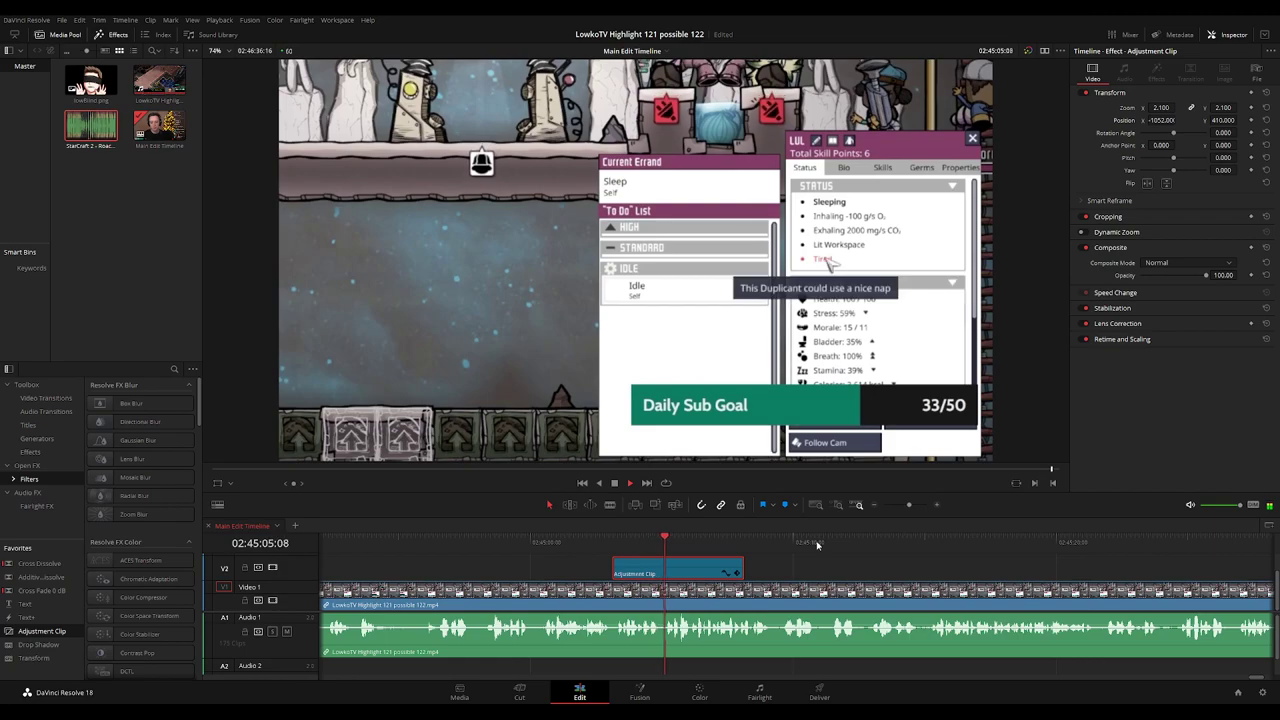
{"action": "left_click", "coordinate": [823, 572]}
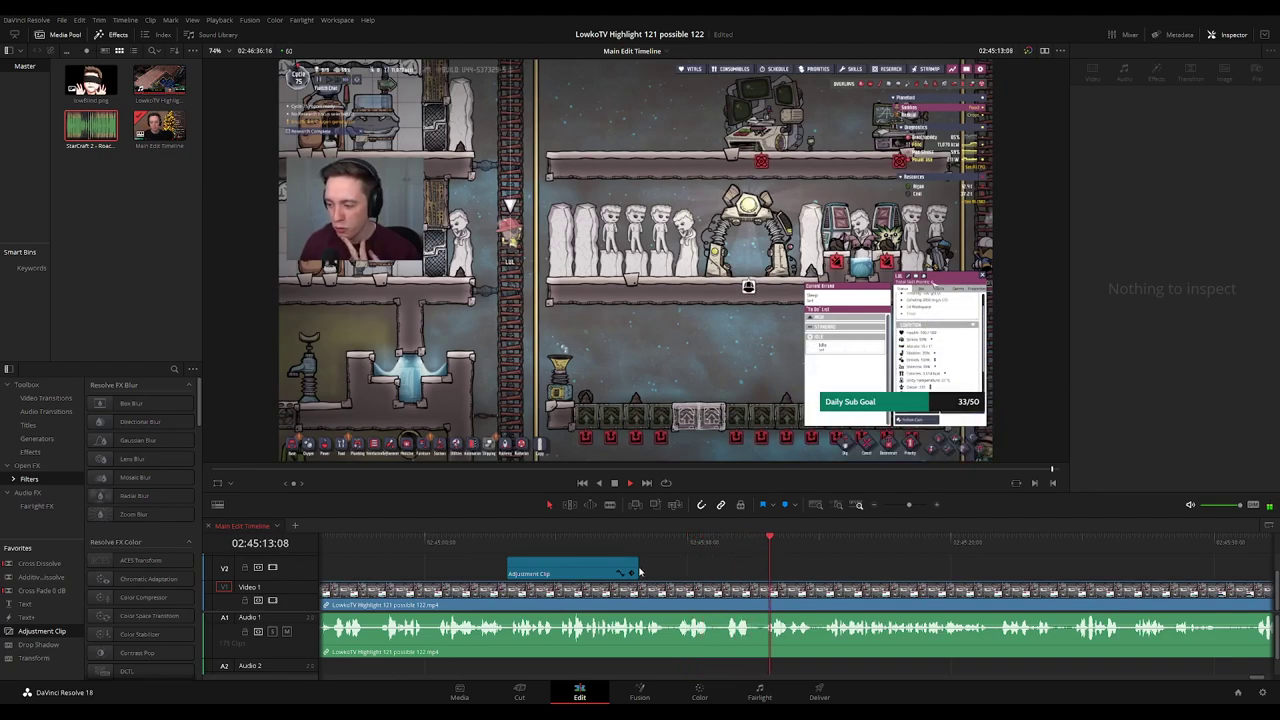
Extend the end of the adjustment clip to about 02:45:28 so the zoom covers the character's bio section.
{"action": "left_click_drag", "start_coordinate": [637, 568], "coordinate": [995, 567]}
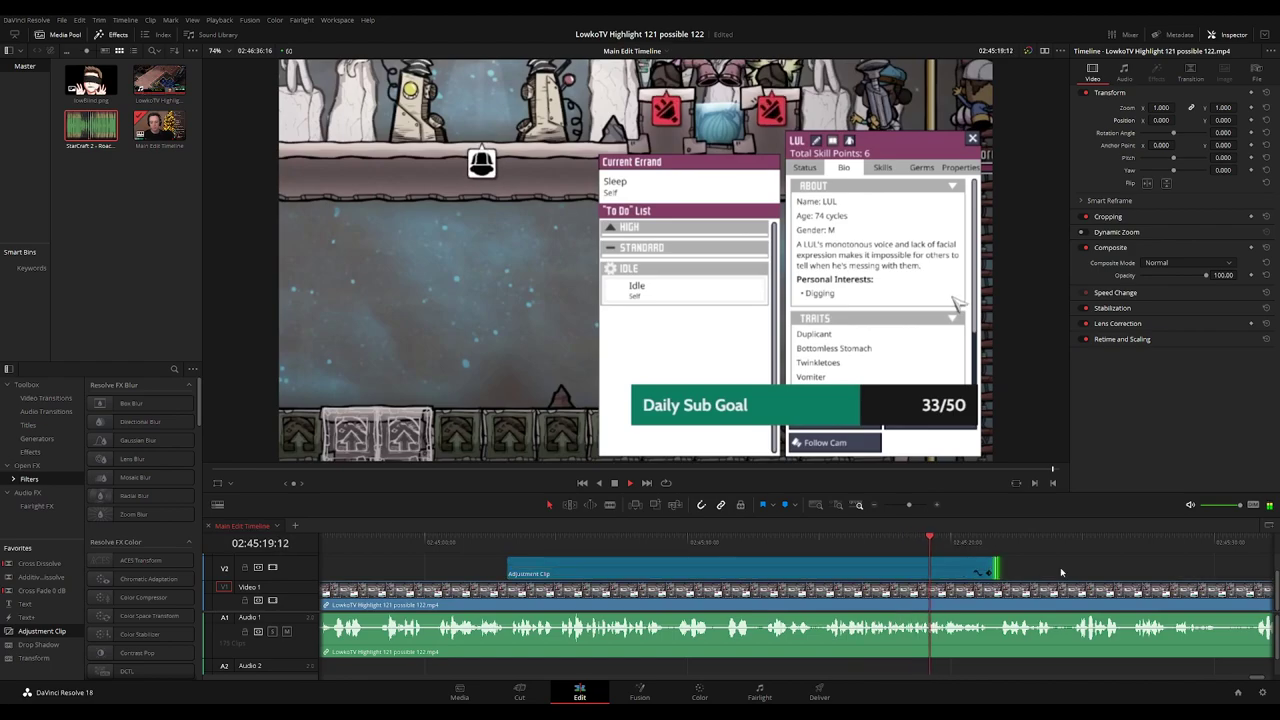
{"action": "scroll", "coordinate": [1110, 566], "scroll_direction": "right", "scroll_amount": 3}
{"action": "key", "text": "space"}
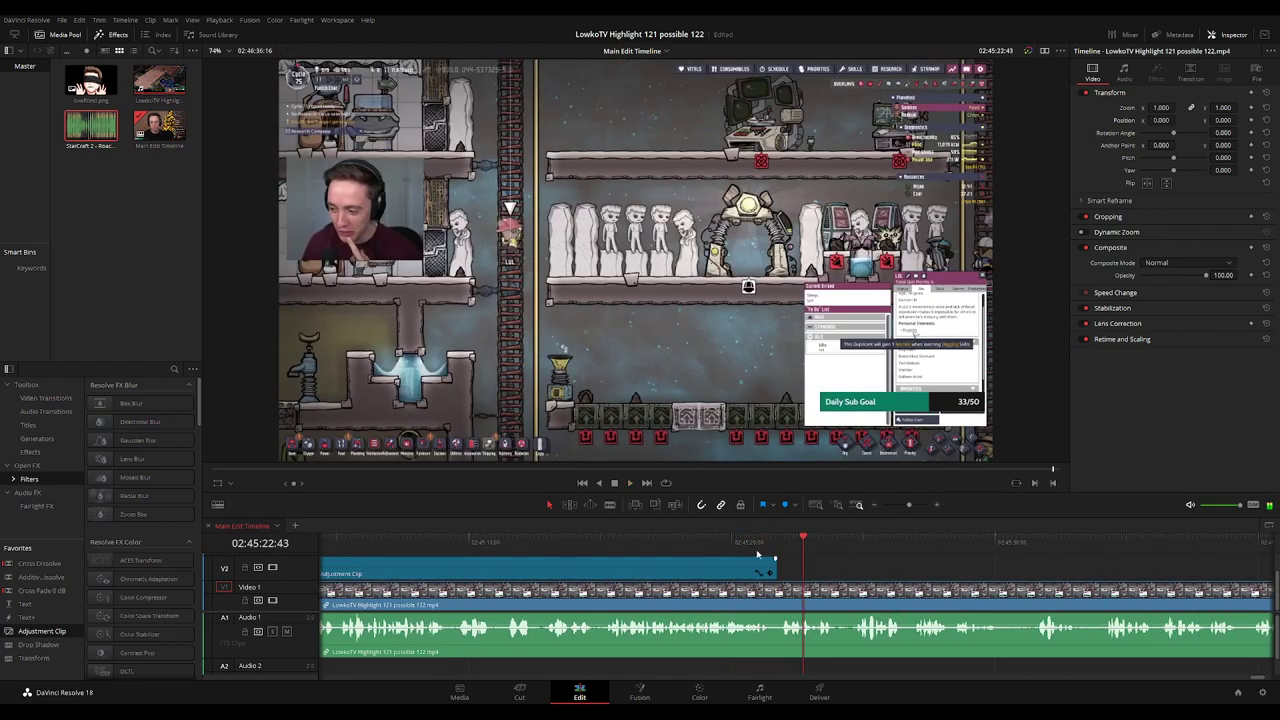
{"action": "left_click", "coordinate": [756, 549]}
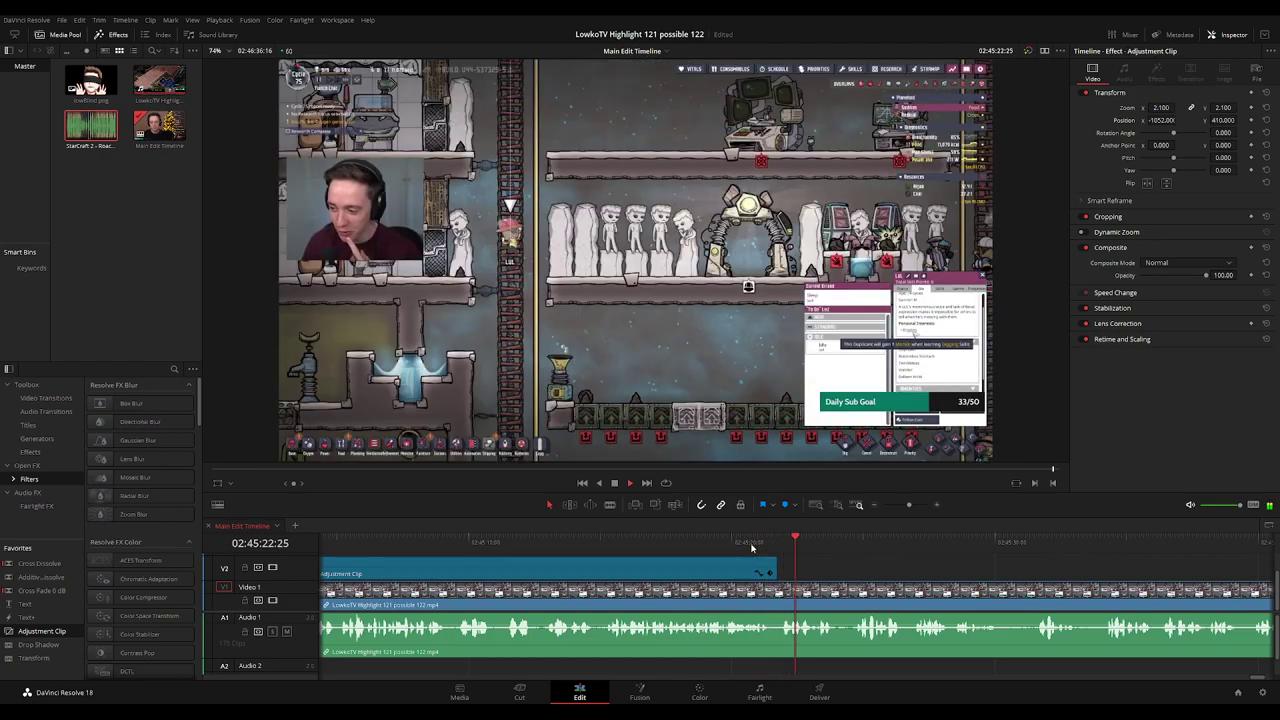
{"action": "left_click", "coordinate": [766, 570]}
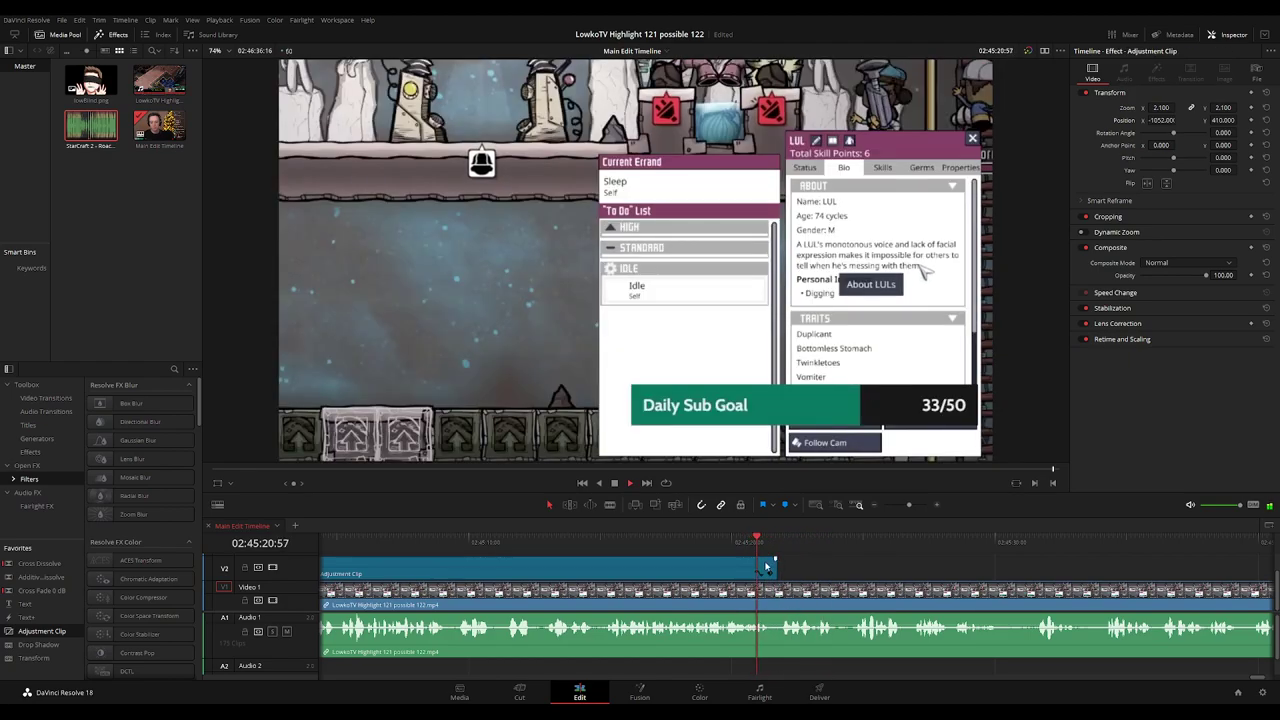
{"action": "left_click_drag", "start_coordinate": [773, 566], "coordinate": [843, 567]}
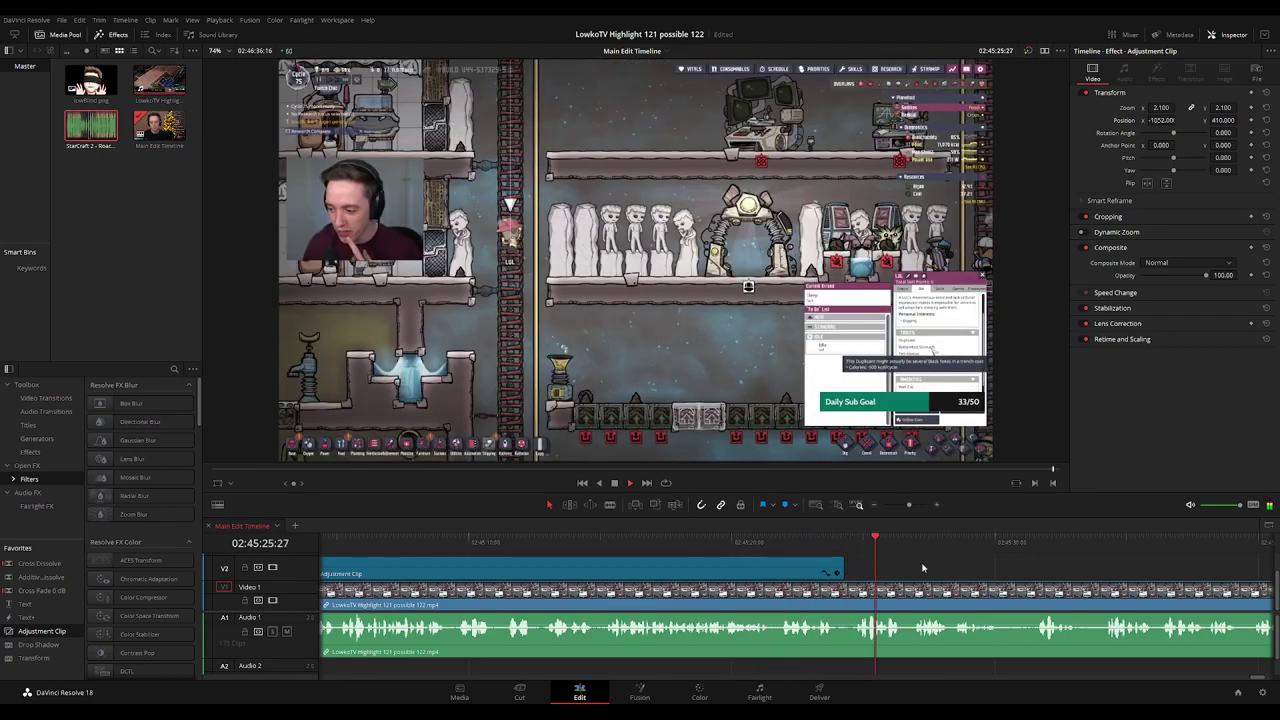
{"action": "scroll", "coordinate": [815, 565], "scroll_direction": "right", "scroll_amount": 3}
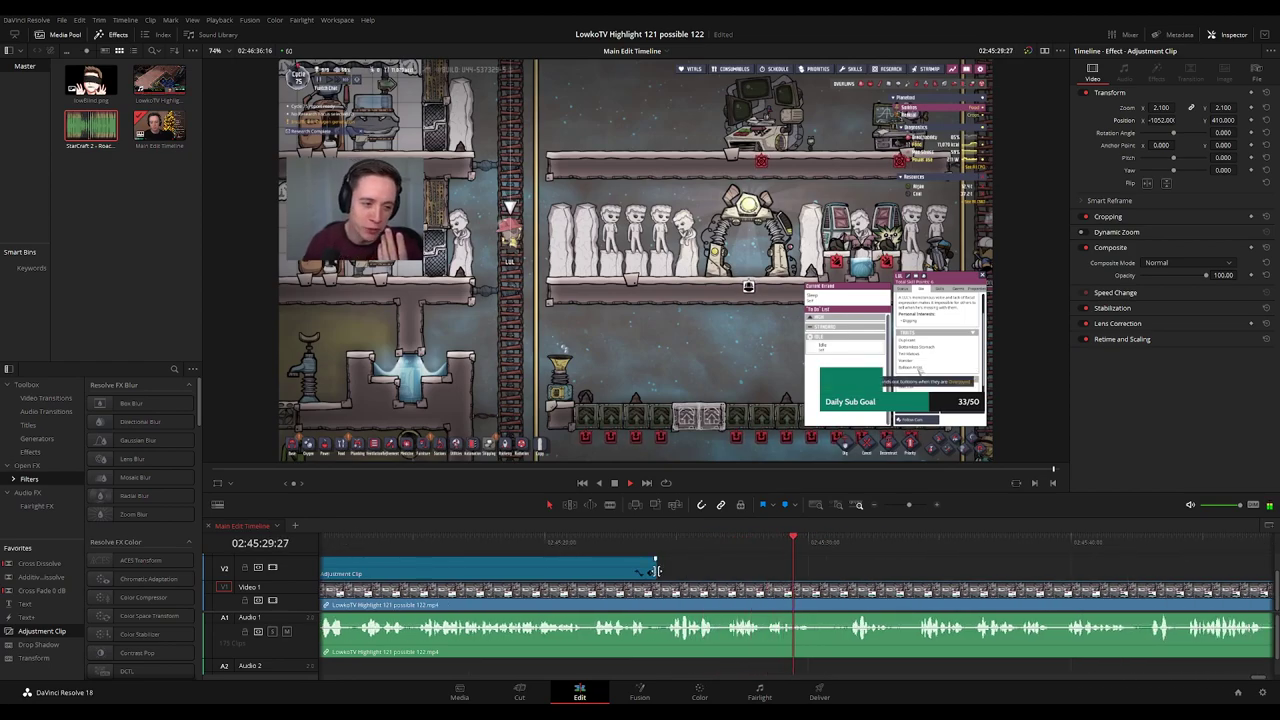
{"action": "left_click_drag", "start_coordinate": [655, 571], "coordinate": [765, 570]}
{"action": "left_click", "coordinate": [739, 543]}
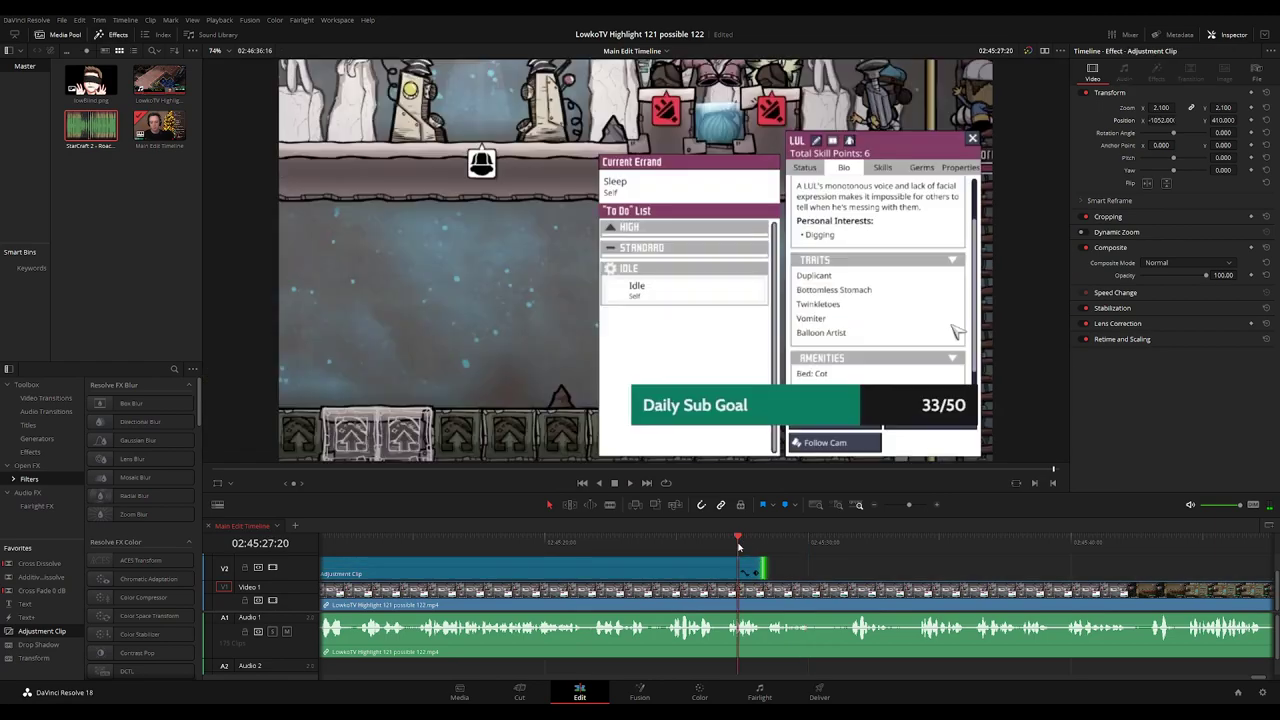
{"action": "key", "text": "space"}
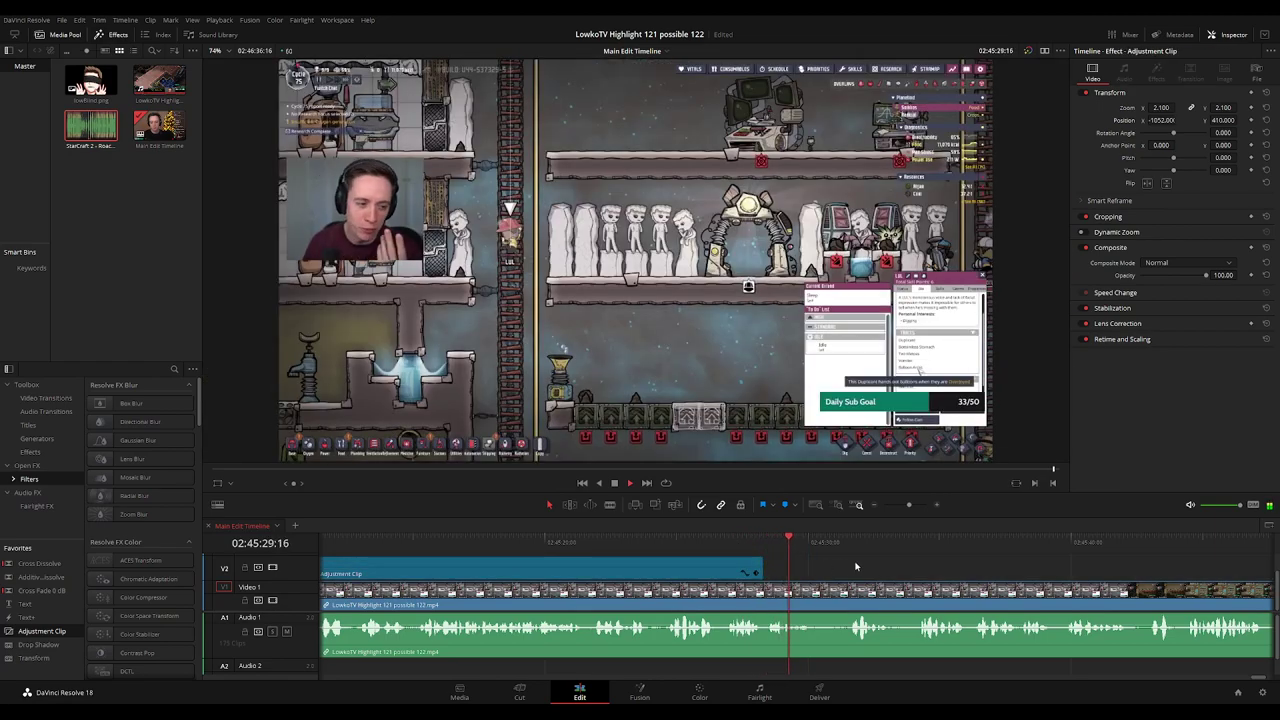
Cut out the short piece of footage at the scene change near 02:45:42 and close the gap.
{"action": "left_click_drag", "start_coordinate": [920, 575], "coordinate": [700, 569]}
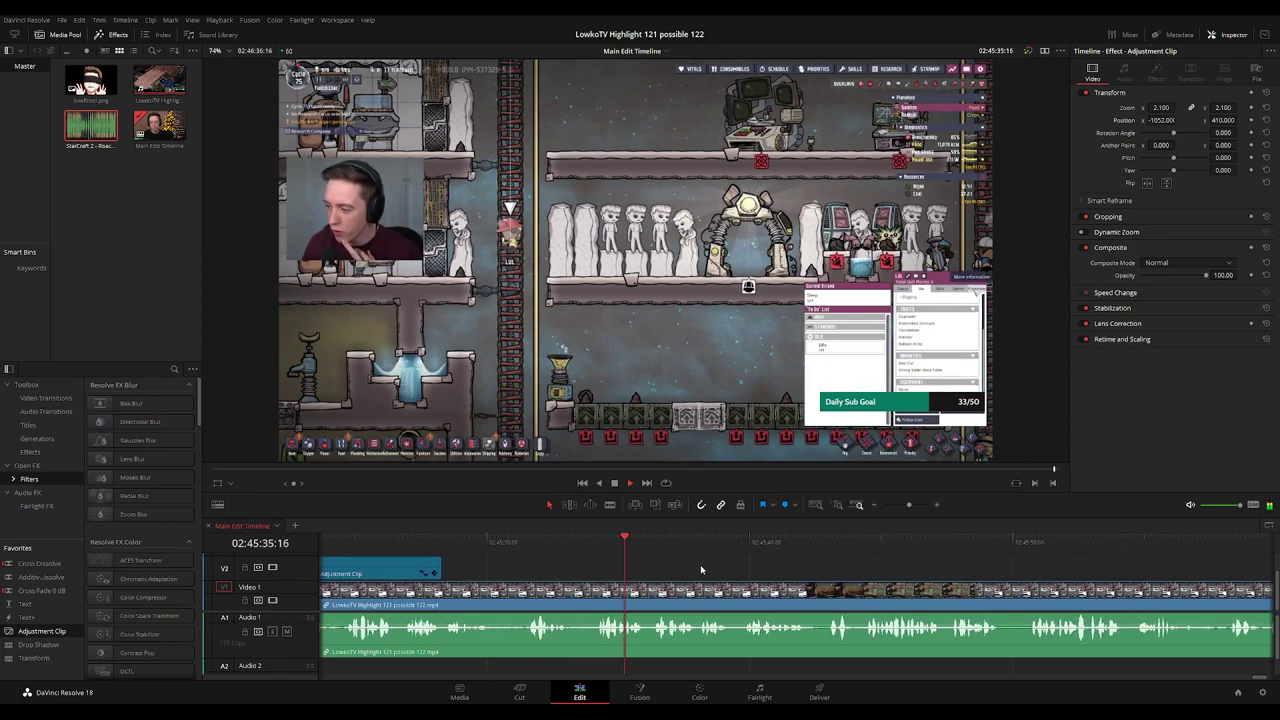
{"action": "scroll", "coordinate": [695, 568], "scroll_direction": "right", "scroll_amount": 3}
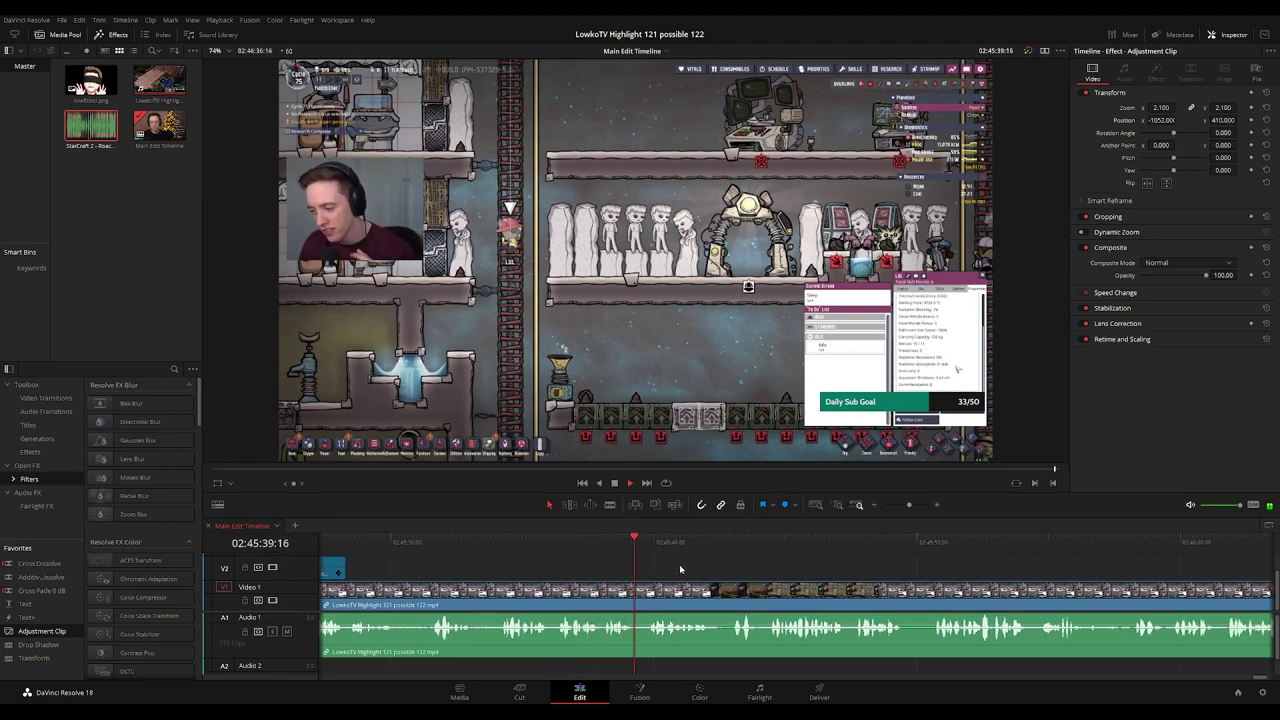
{"action": "scroll", "coordinate": [641, 567], "scroll_direction": "right", "scroll_amount": 5}
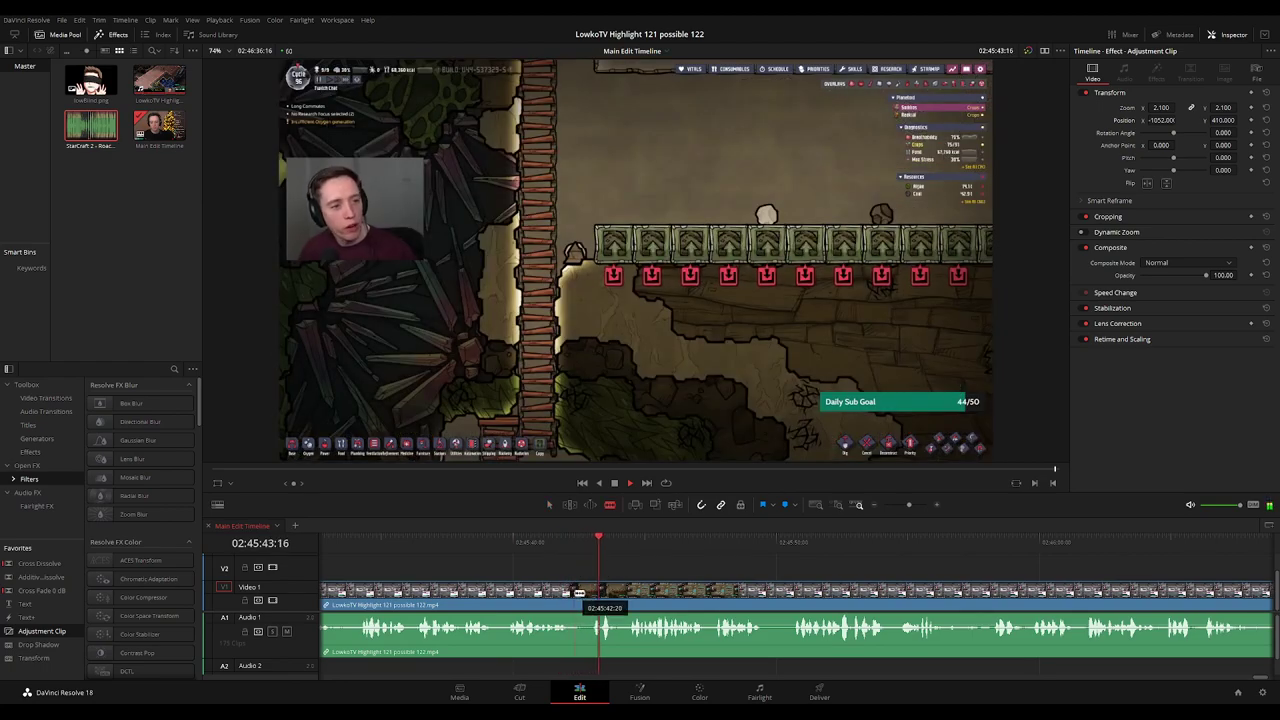
{"action": "left_click", "coordinate": [575, 593]}
{"action": "left_click", "coordinate": [590, 593]}
{"action": "key", "text": "a"}
{"action": "left_click", "coordinate": [584, 594]}
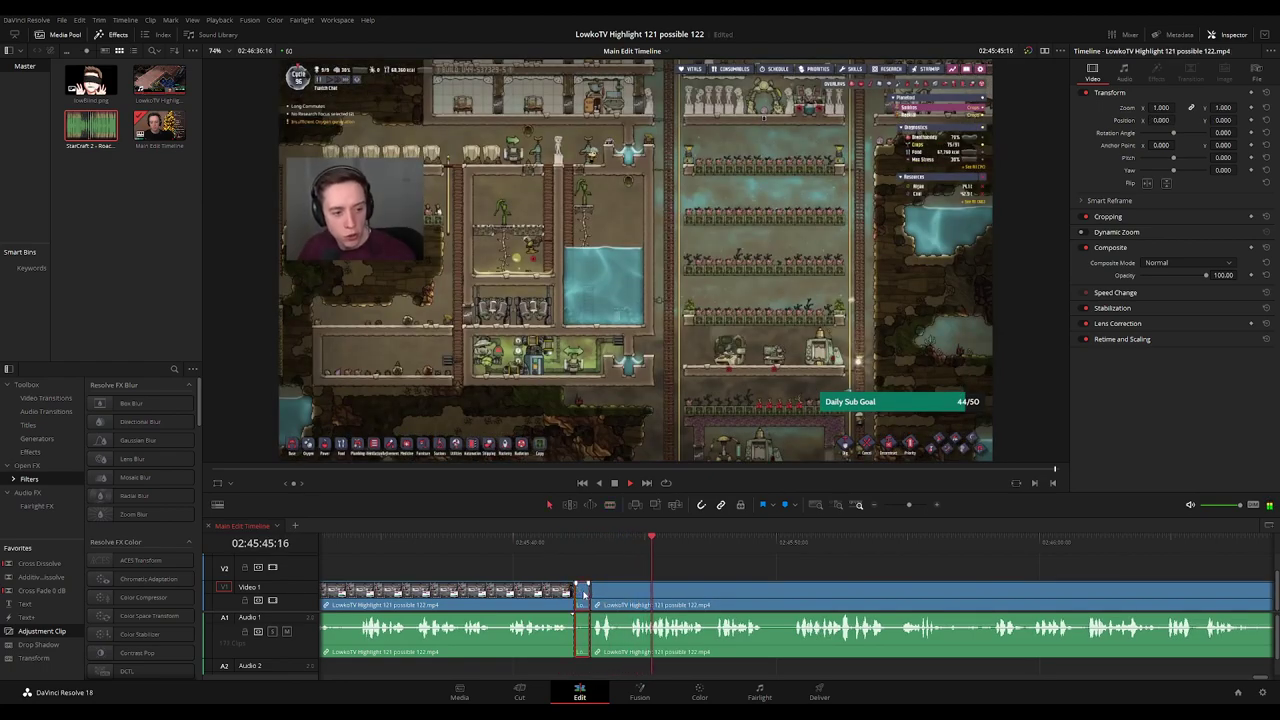
{"action": "left_click_drag", "start_coordinate": [585, 594], "coordinate": [584, 593]}
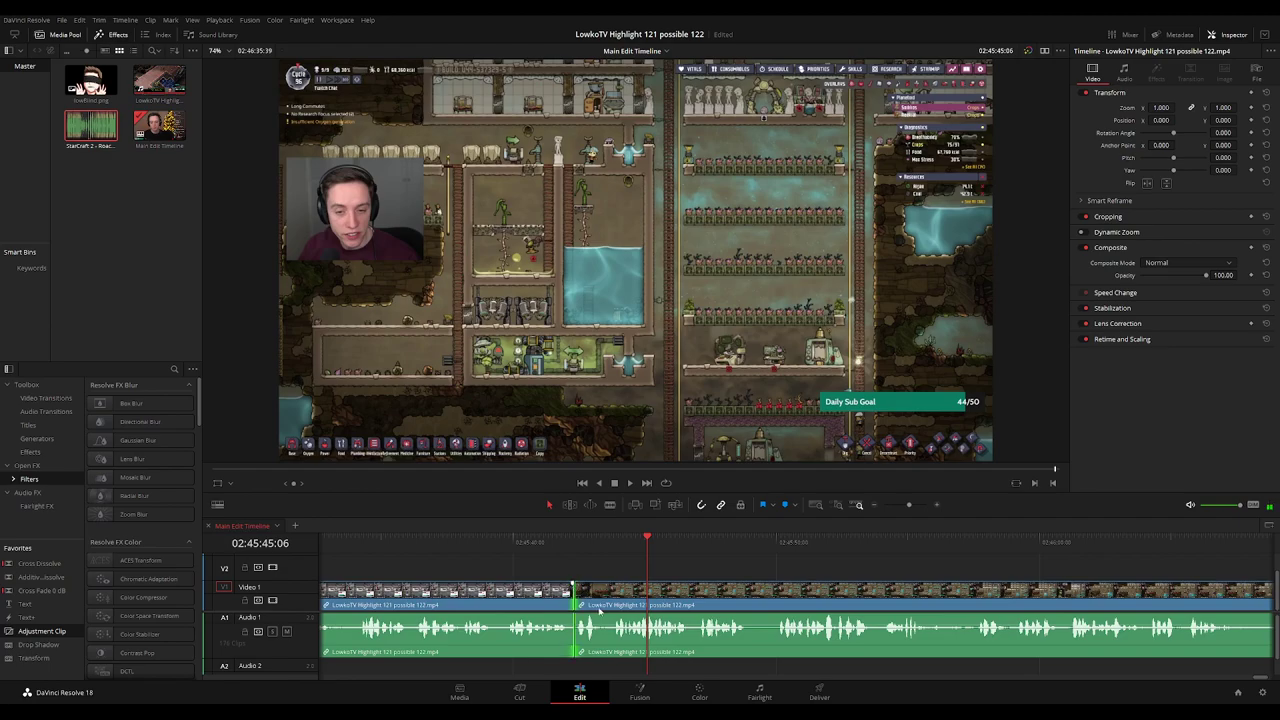
Add a transition at the edit point near 02:45:42, play it back, and select the clip before it.
{"action": "left_click", "coordinate": [565, 542]}
{"action": "key", "text": "space"}
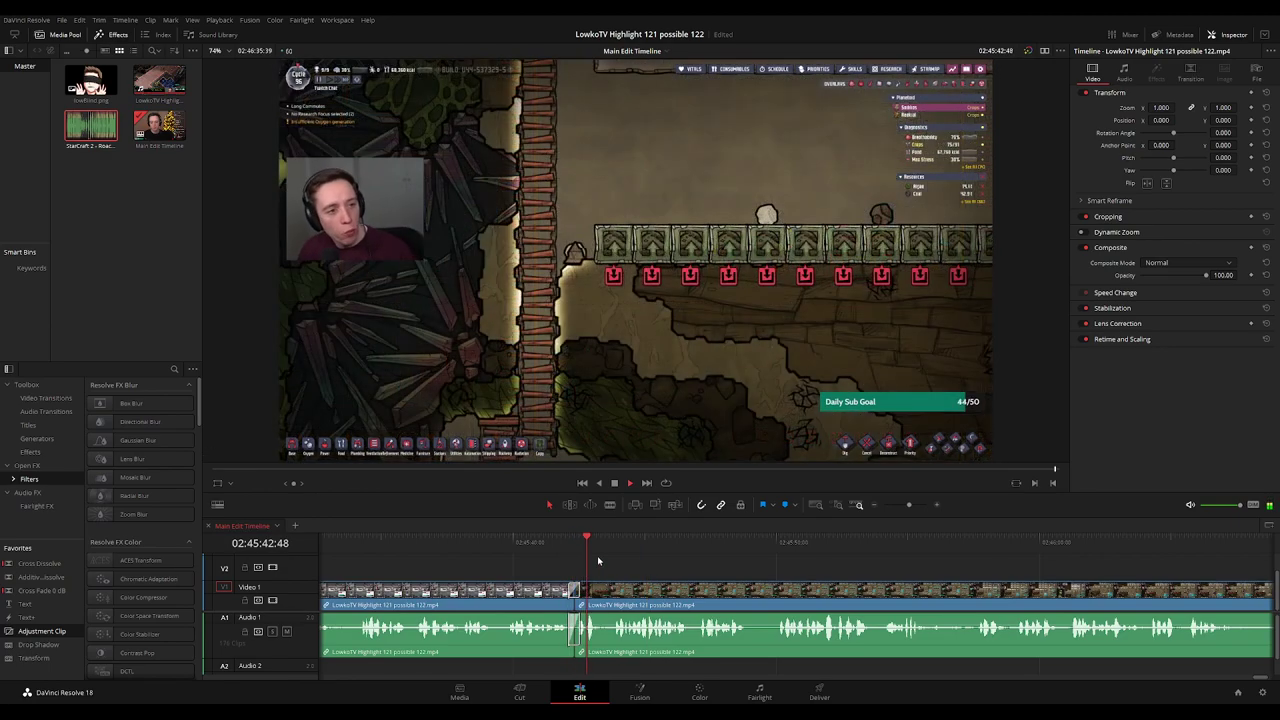
{"action": "key", "text": "ctrl+minus"}
{"action": "key", "text": "ctrl+minus"}
{"action": "key", "text": "ctrl+minus"}
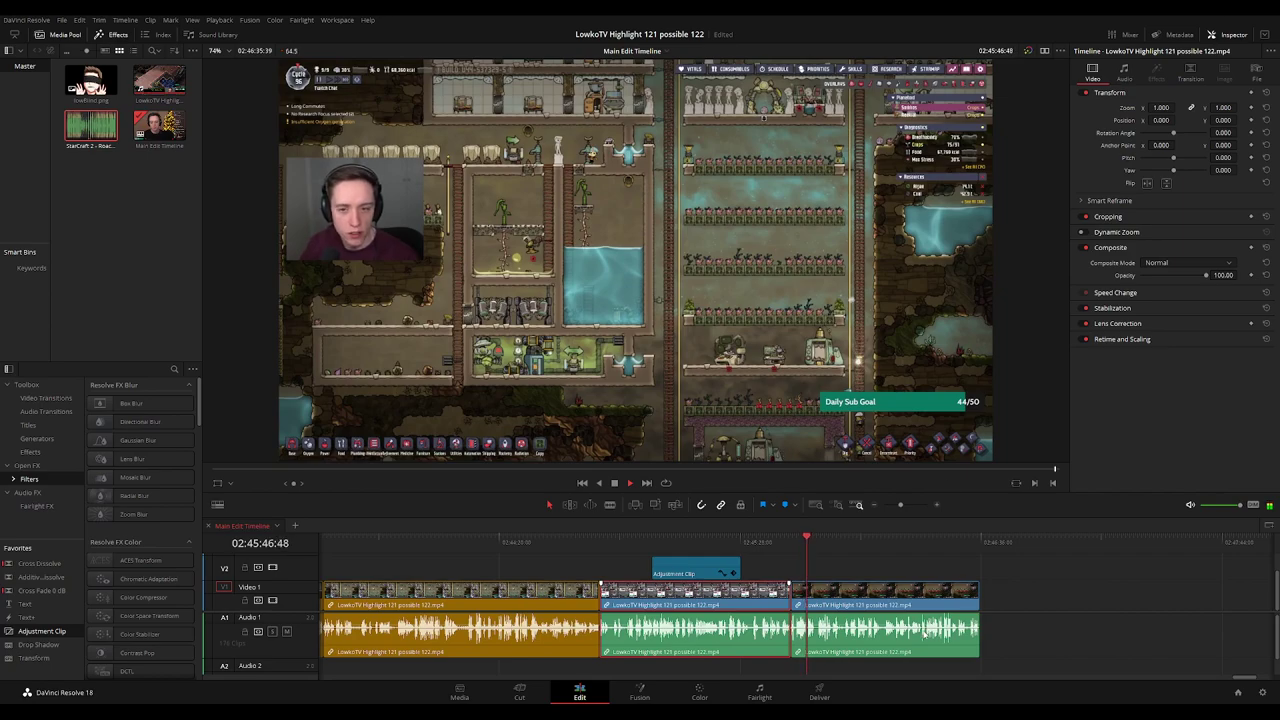
Colour the selected clip before the cut near 02:45:42 in the same gold as the clip preceding it.
{"action": "key", "text": "1"}
{"action": "left_click", "coordinate": [854, 558]}
{"action": "key", "text": "ctrl+minus"}
{"action": "key", "text": "ctrl+minus"}
{"action": "key", "text": "ctrl+minus"}
{"action": "key", "text": "ctrl+minus"}
{"action": "key", "text": "ctrl+equal"}
{"action": "key", "text": "ctrl+equal"}
{"action": "key", "text": "ctrl+equal"}
{"action": "key", "text": "ctrl+equal"}
{"action": "key", "text": "ctrl+equal"}
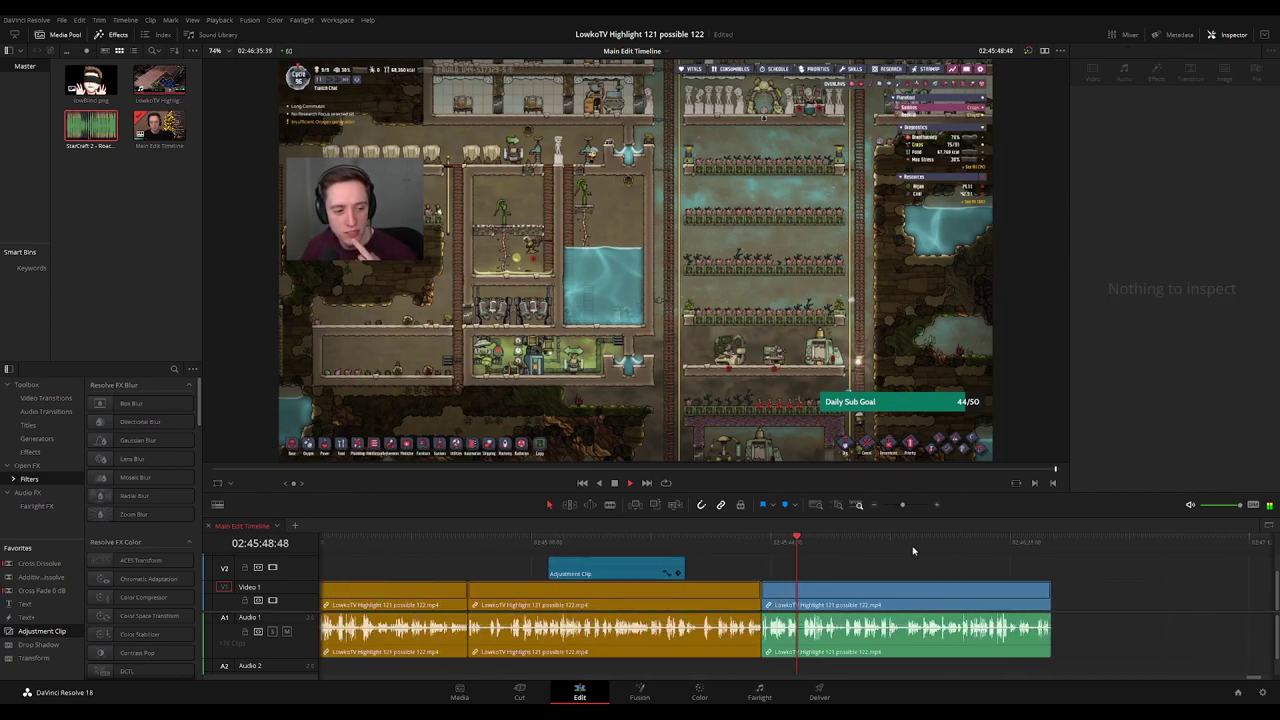
Play back the edit point near 02:45:42 and review the footage of the last clip that follows it.
{"action": "key", "text": "ctrl+equal"}
{"action": "key", "text": "ctrl+equal"}
{"action": "key", "text": "ctrl+equal"}
{"action": "key", "text": "space"}
{"action": "left_click", "coordinate": [753, 543]}
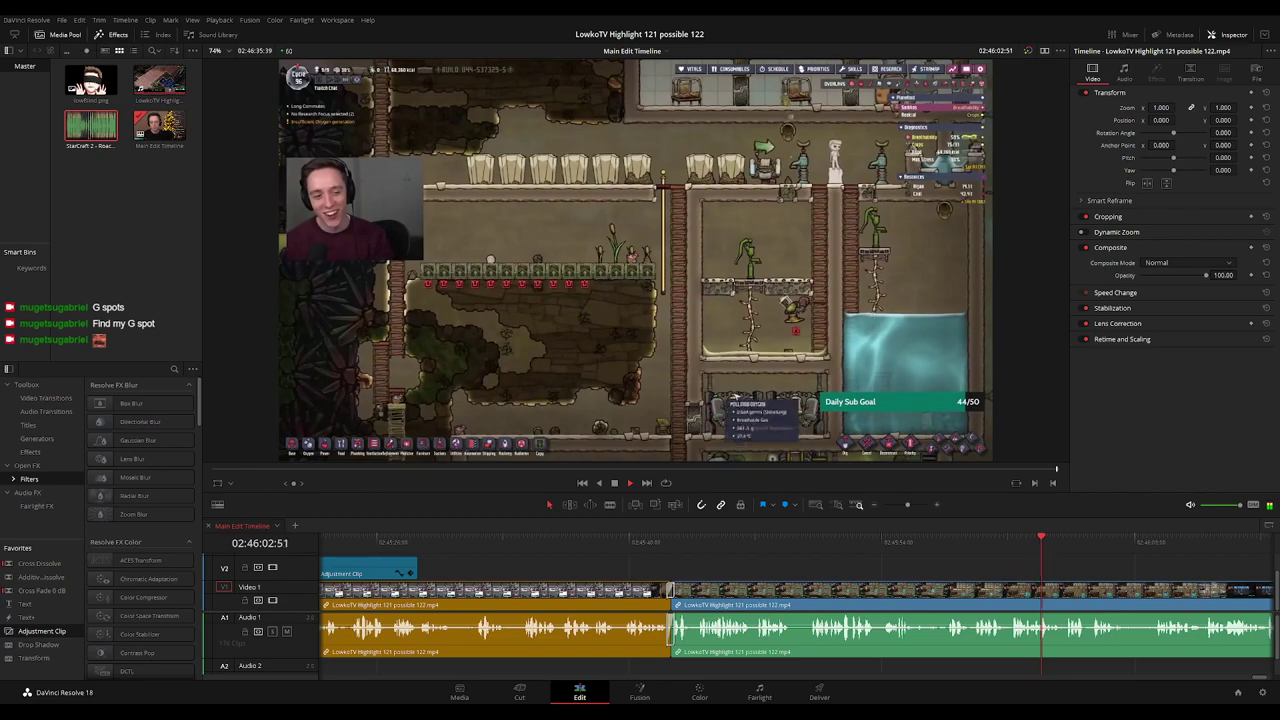
{"action": "scroll", "coordinate": [823, 574], "scroll_direction": "right", "scroll_amount": 3}
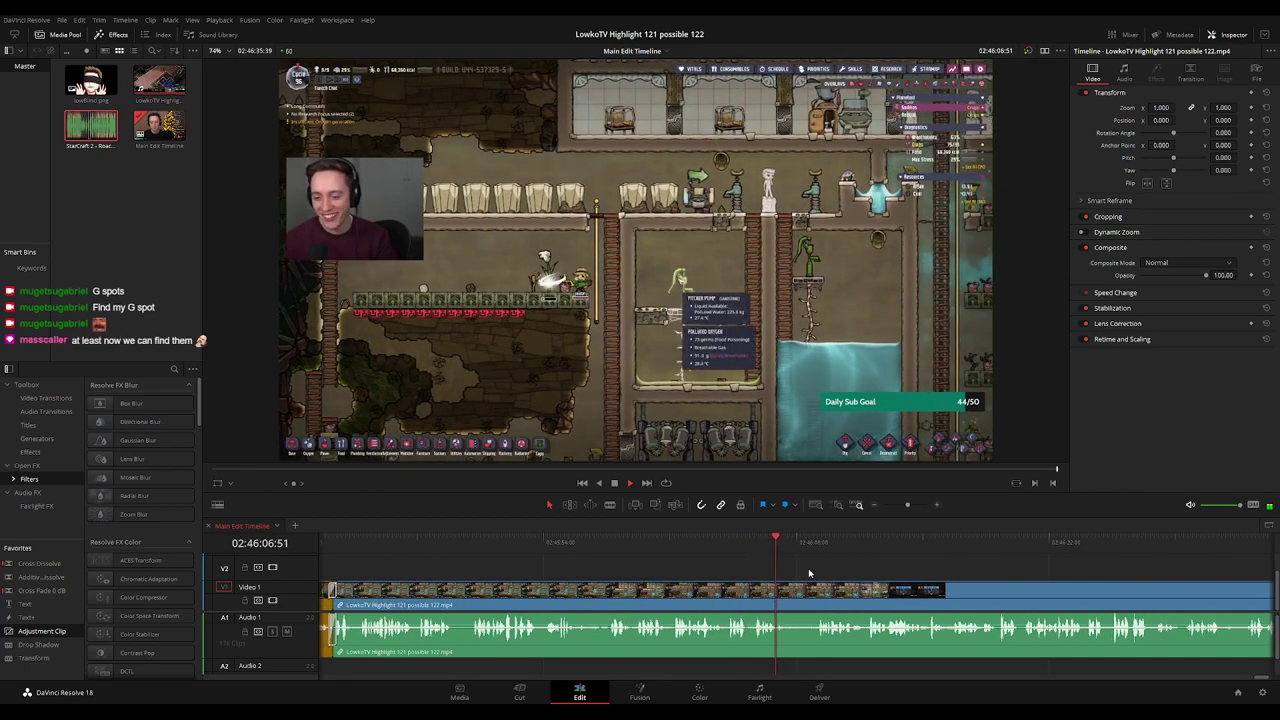
{"action": "scroll", "coordinate": [766, 583], "scroll_direction": "right", "scroll_amount": 3}
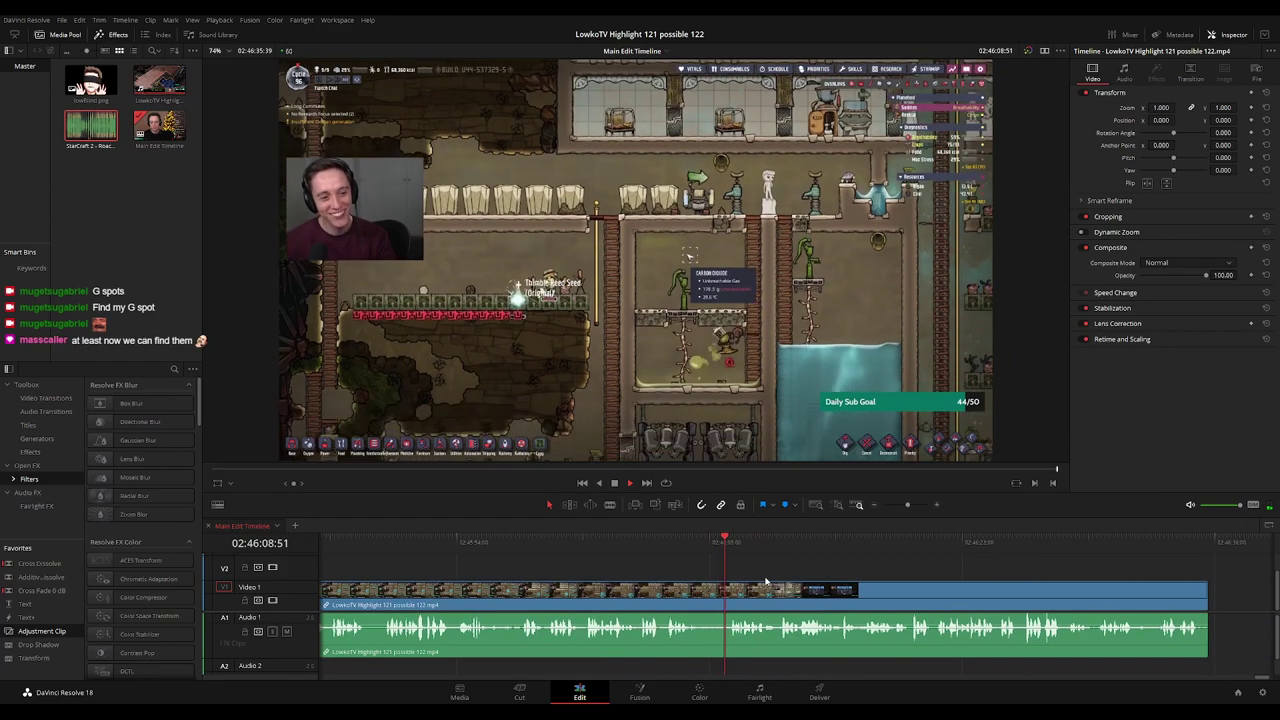
{"action": "scroll", "coordinate": [837, 569], "scroll_direction": "right", "scroll_amount": 2}
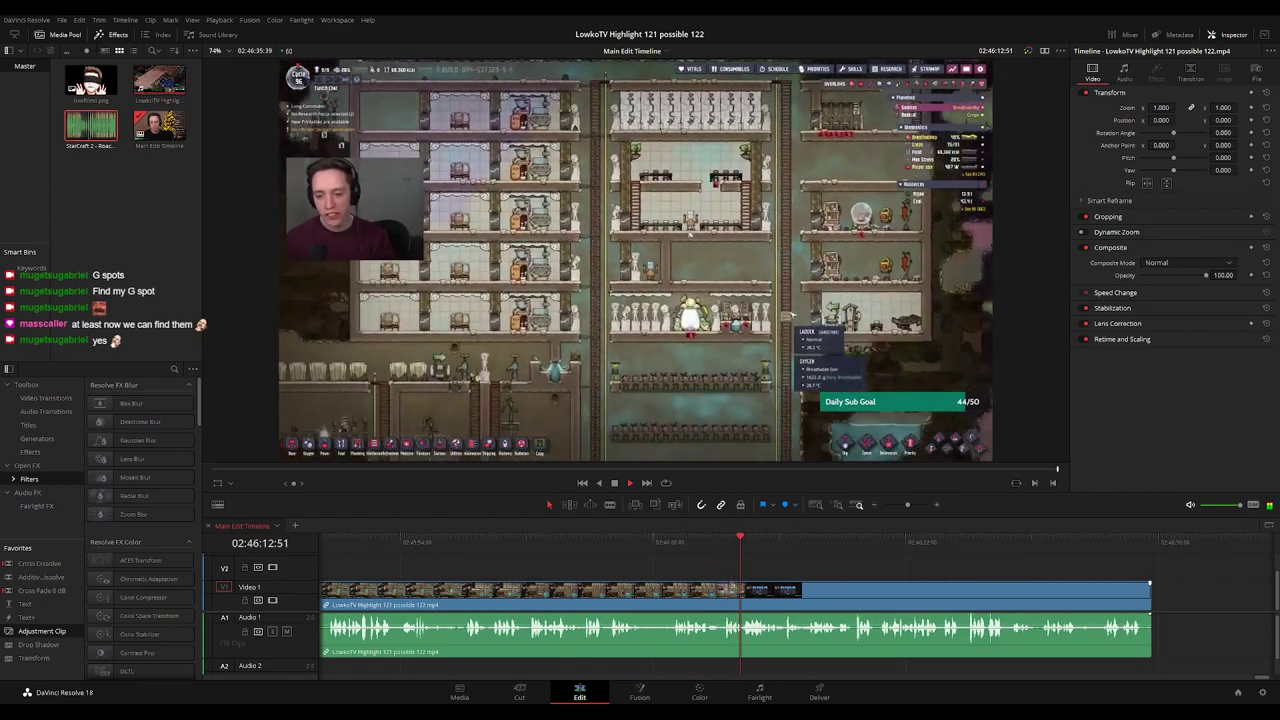
{"action": "key", "text": "ctrl+minus"}
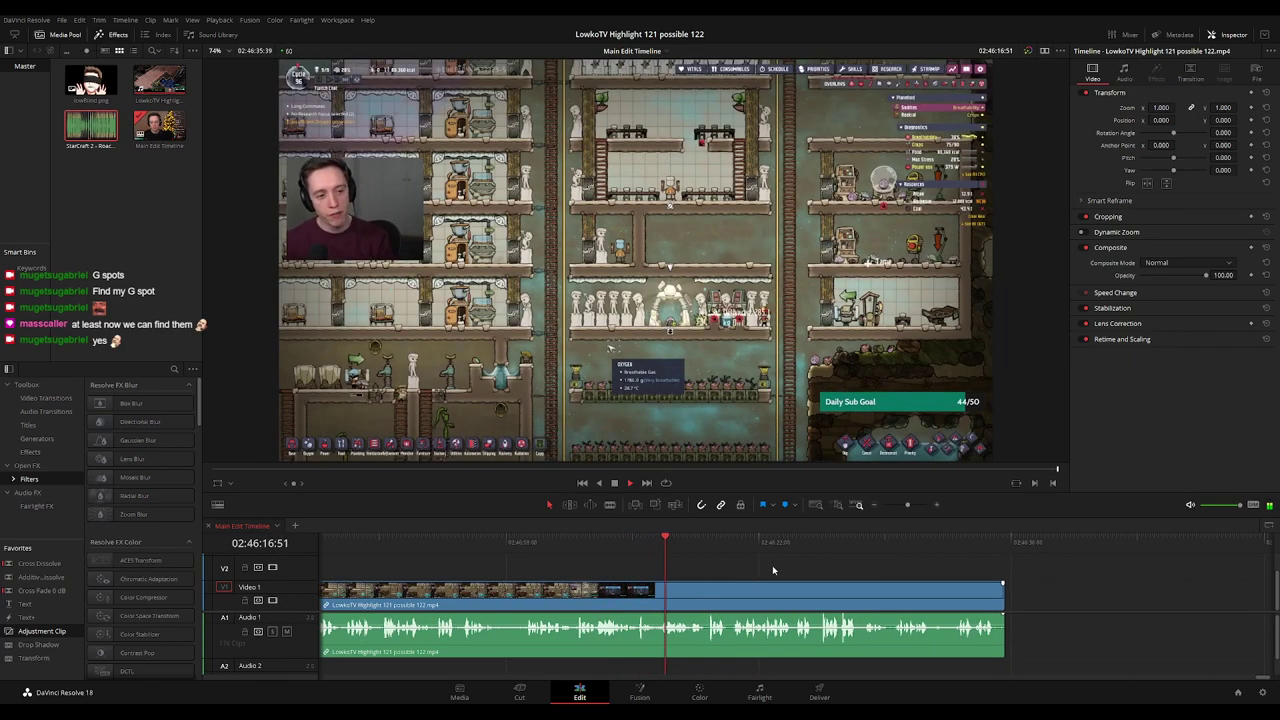
{"action": "key", "text": "ctrl+minus"}
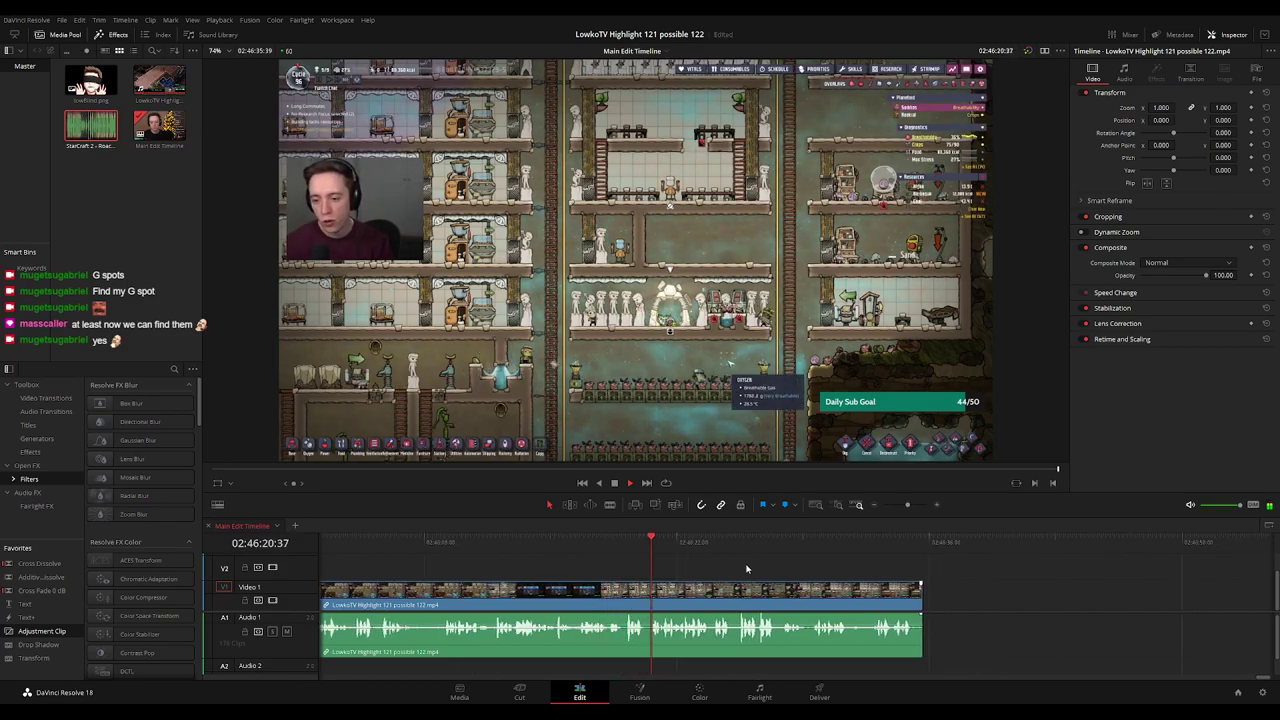
Colour the last video clip on the timeline green and clear the selection.
{"action": "key", "text": "ctrl+minus"}
{"action": "key", "text": "ctrl+minus"}
{"action": "key", "text": "ctrl+minus"}
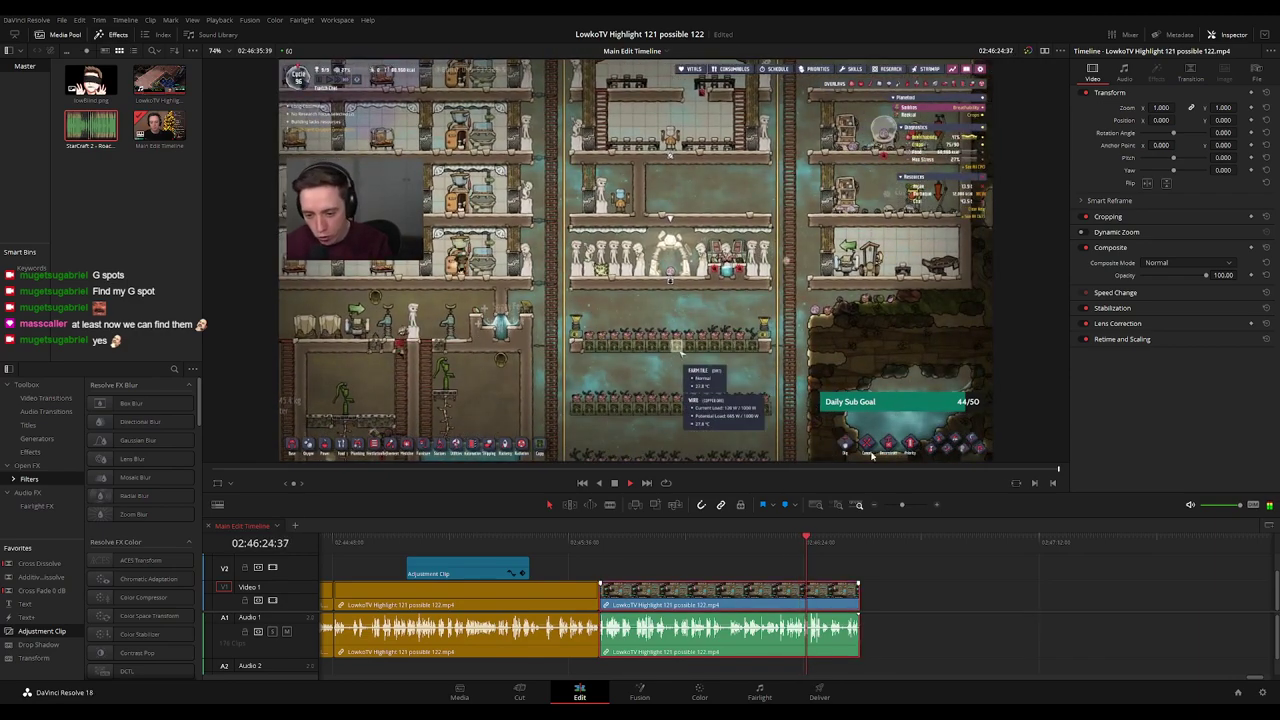
{"action": "left_click", "coordinate": [875, 566]}
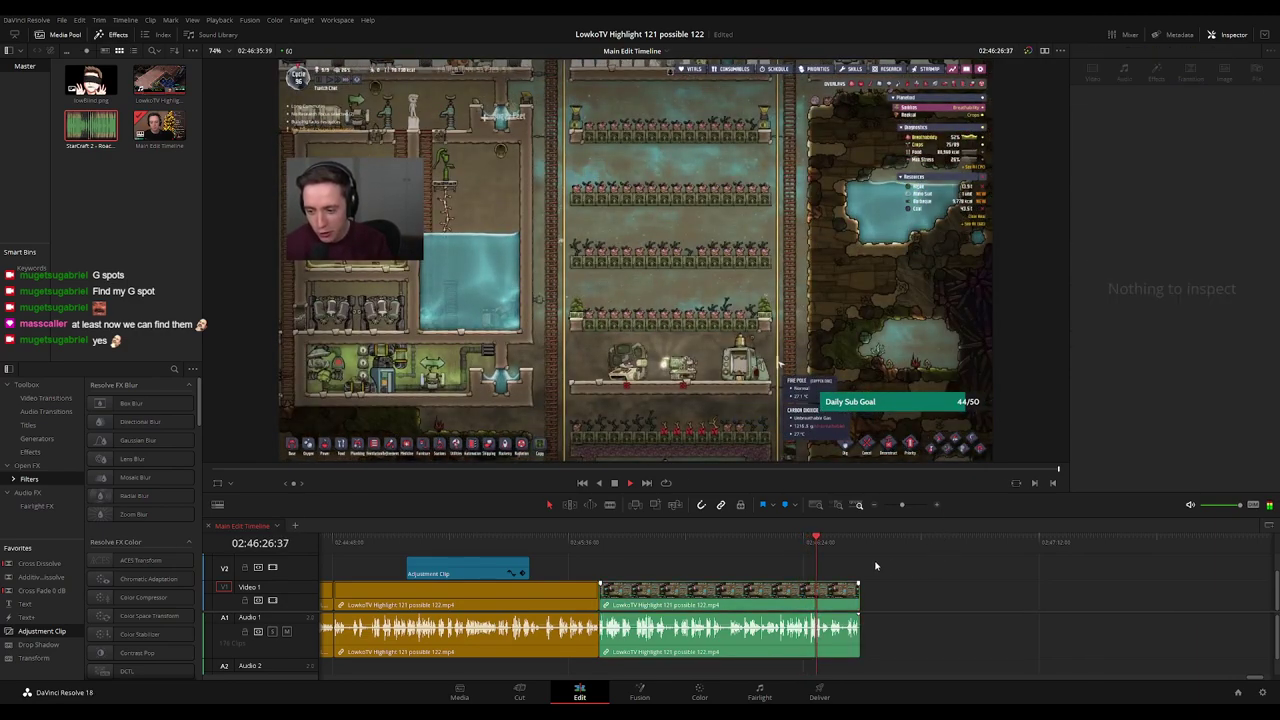
Play the last clip to the timeline's end at 02:46:35:39 and open an additional empty timeline tab.
{"action": "key", "text": "ctrl+equal"}
{"action": "key", "text": "ctrl+equal"}
{"action": "key", "text": "ctrl+equal"}
{"action": "left_click_drag", "start_coordinate": [940, 562], "coordinate": [652, 560]}
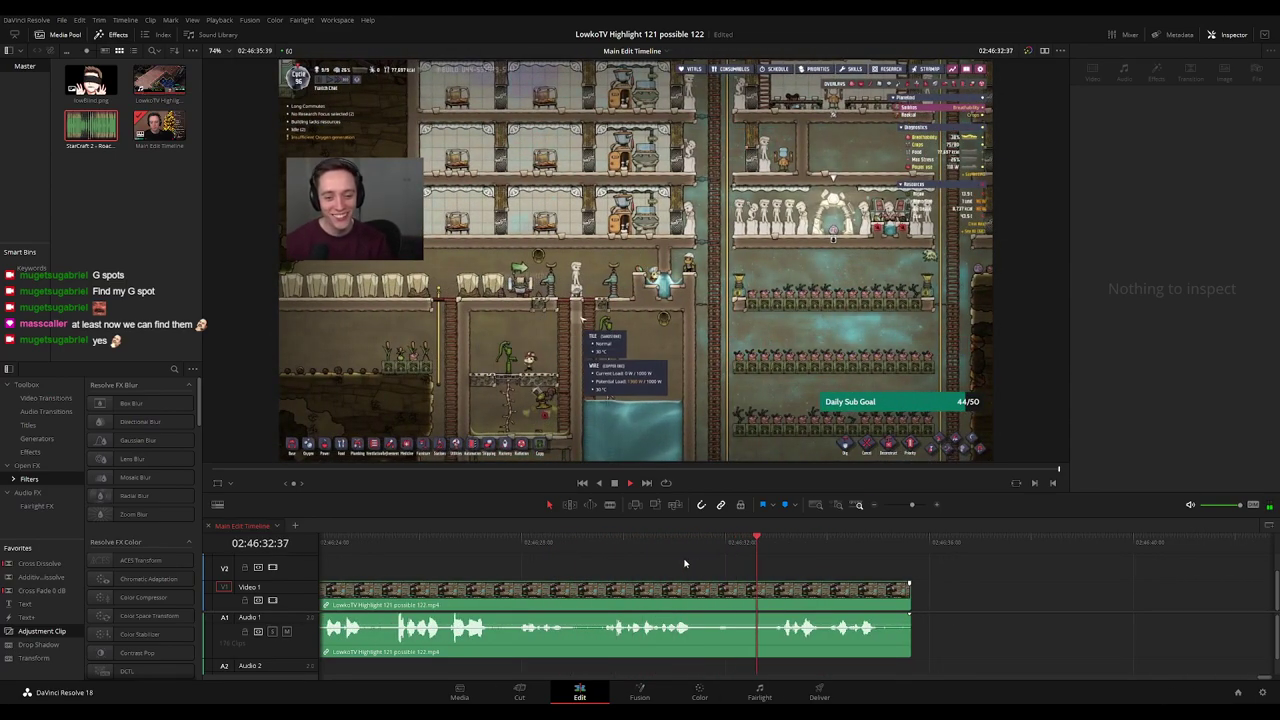
{"action": "key", "text": "ctrl+minus"}
{"action": "key", "text": "ctrl+minus"}
{"action": "key", "text": "ctrl+minus"}
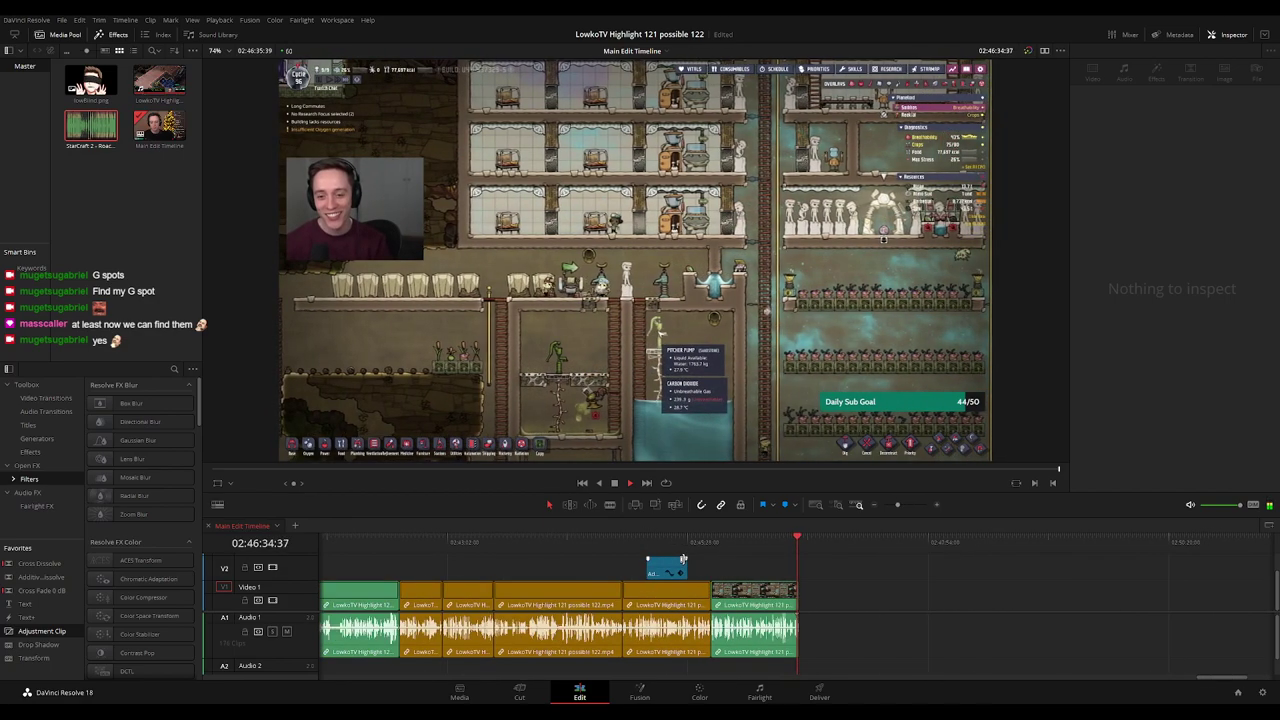
{"action": "scroll", "coordinate": [683, 558], "scroll_direction": "down", "scroll_amount": 5}
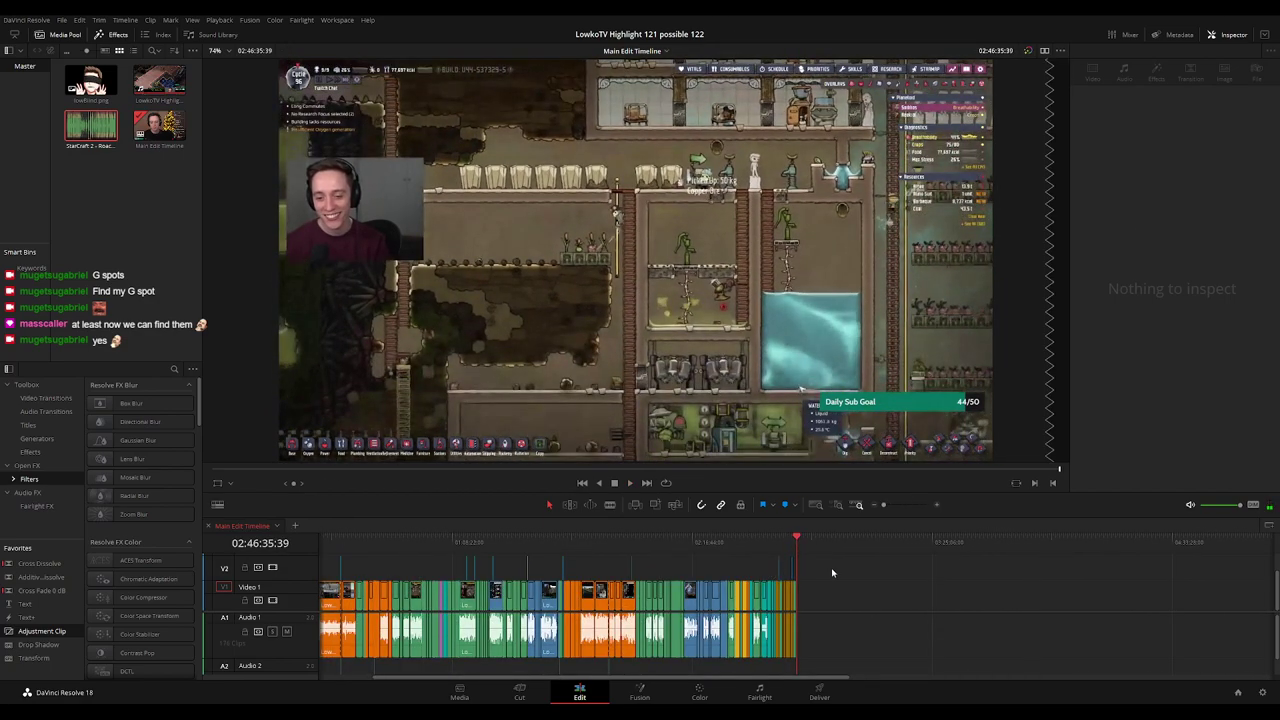
{"action": "left_click_drag", "start_coordinate": [852, 572], "coordinate": [1148, 574]}
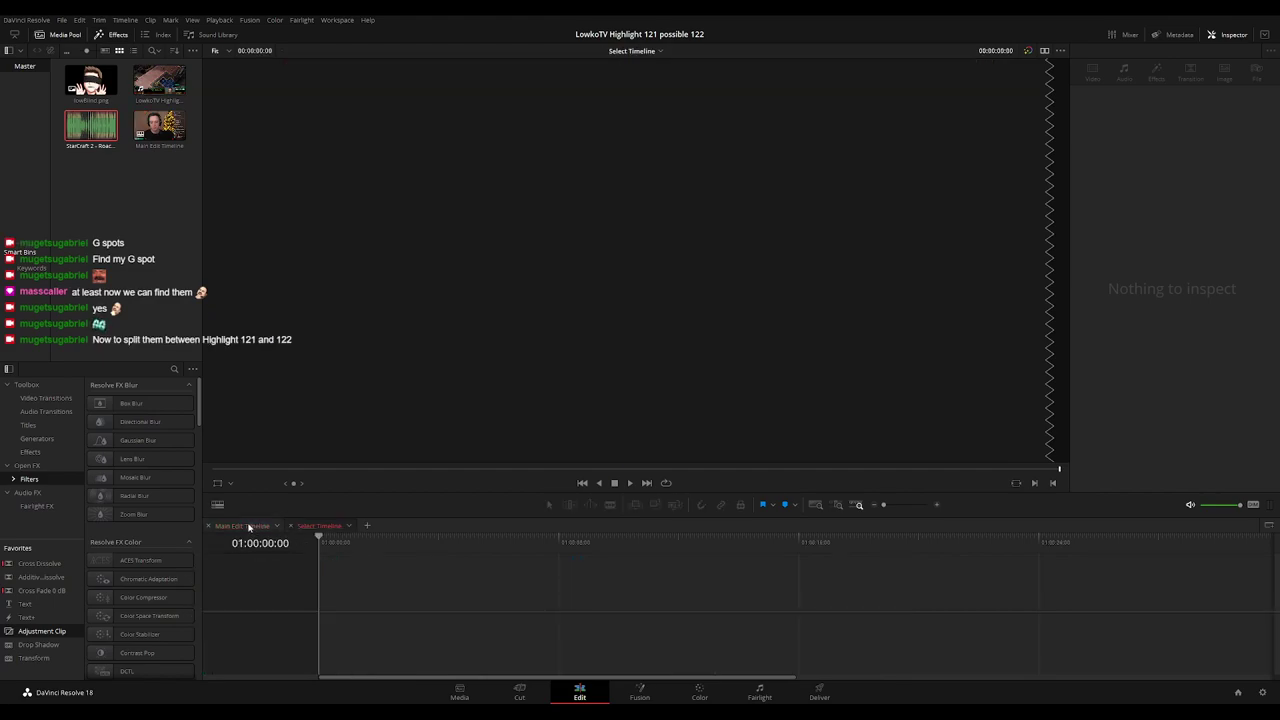
Return to the Main Edit Timeline and start playback from its very beginning.
{"action": "left_click", "coordinate": [249, 527]}
{"action": "left_click_drag", "start_coordinate": [341, 544], "coordinate": [287, 548]}
{"action": "key", "text": "space"}
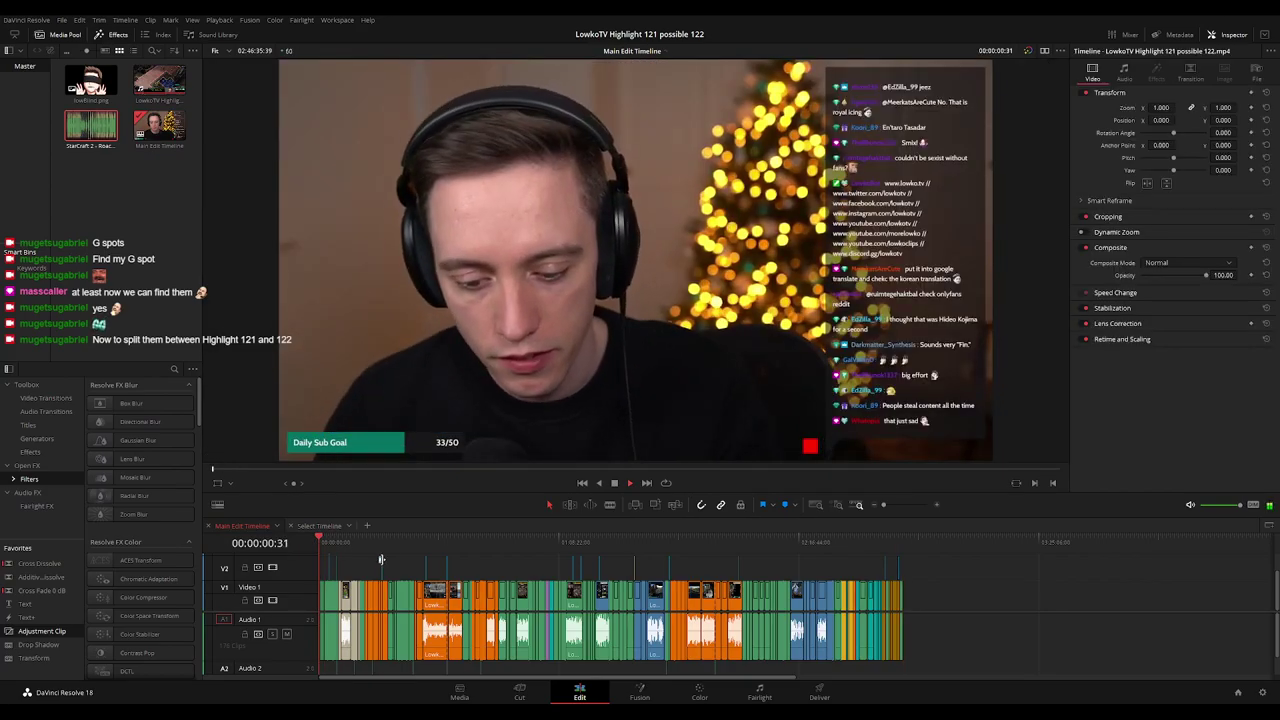
{"action": "key", "text": "ctrl+equal"}
{"action": "key", "text": "ctrl+equal"}
{"action": "key", "text": "ctrl+equal"}
{"action": "key", "text": "ctrl+equal"}
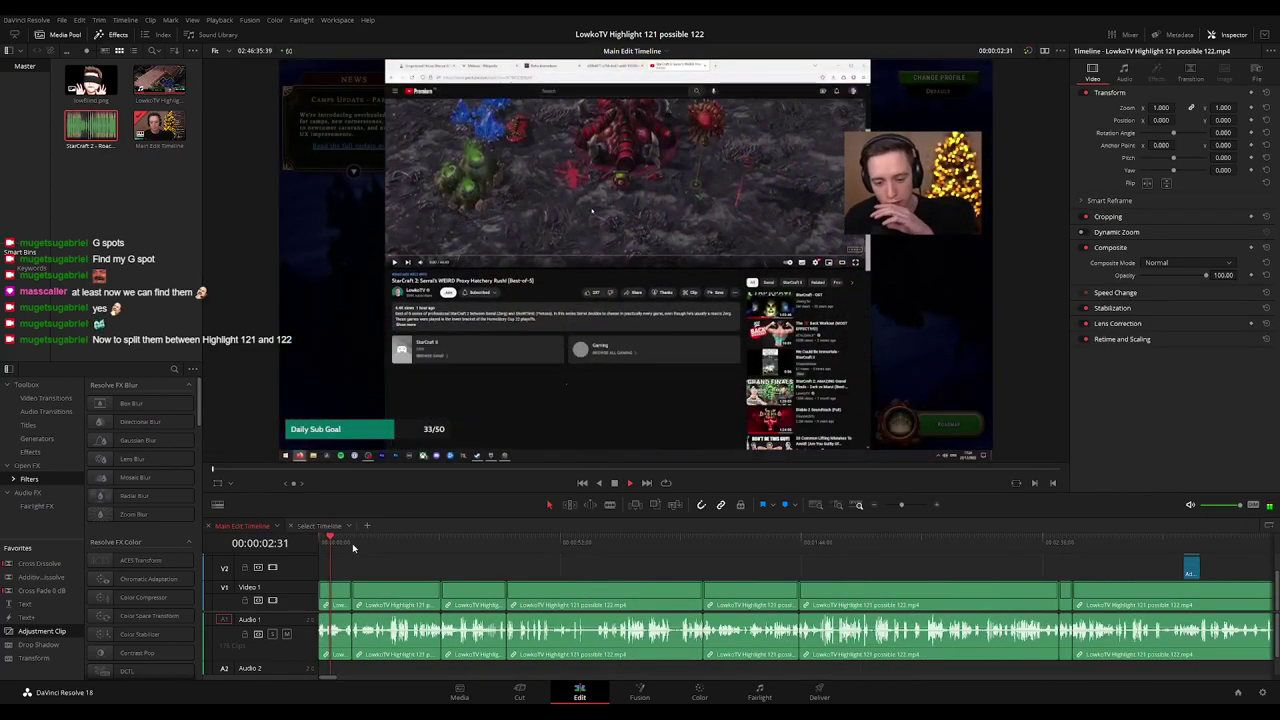
Skim through the first green section and place the playhead at its end at 00:05:45:53.
{"action": "left_click", "coordinate": [414, 540]}
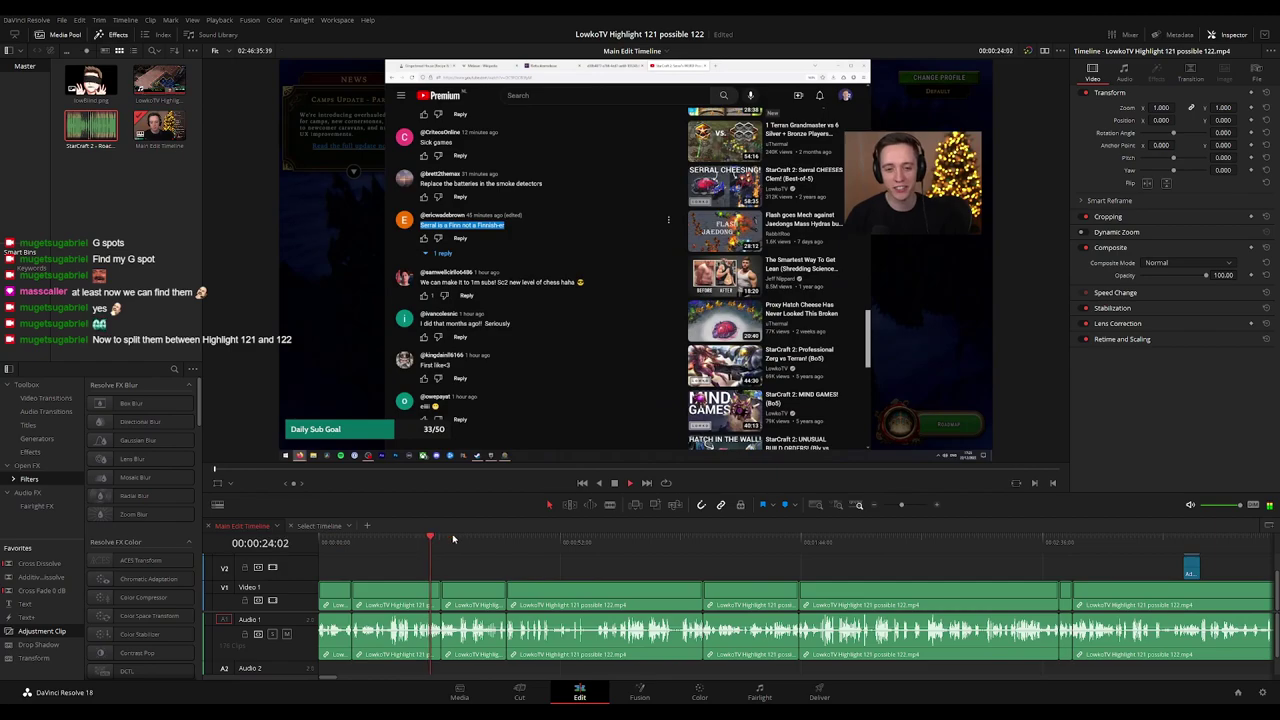
{"action": "left_click", "coordinate": [610, 540]}
{"action": "left_click", "coordinate": [863, 540]}
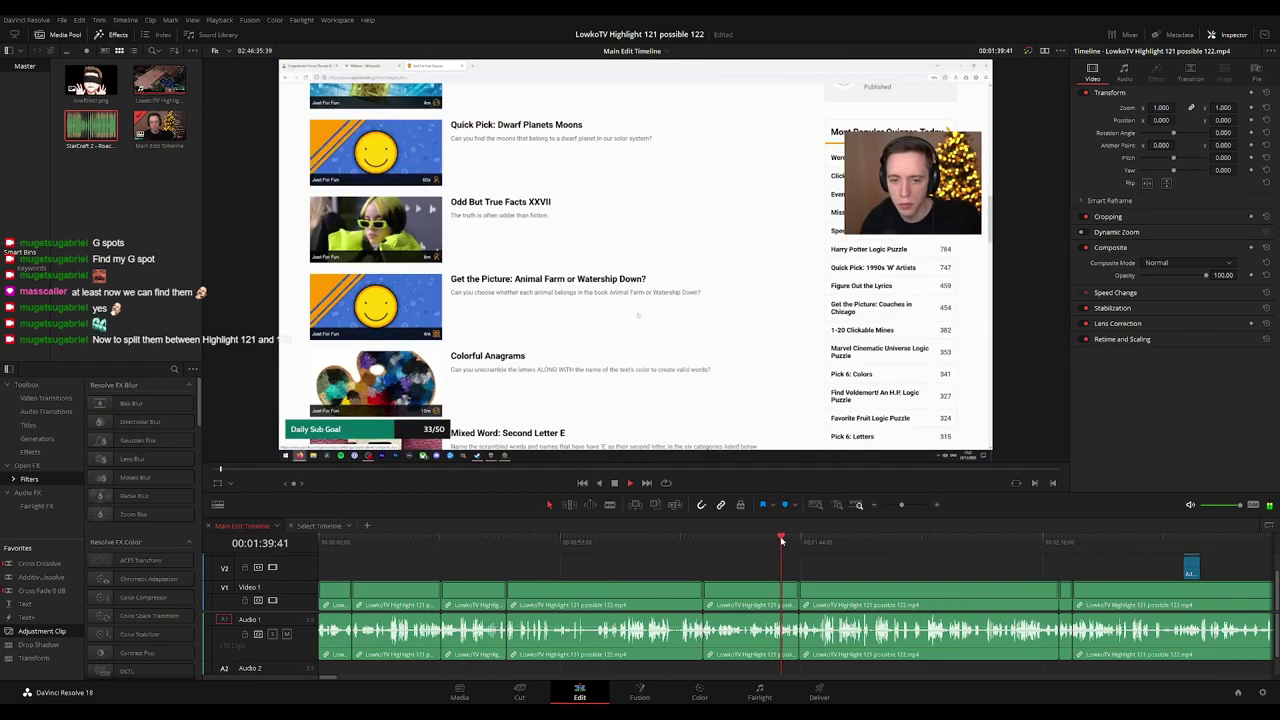
{"action": "left_click", "coordinate": [877, 540]}
{"action": "left_click", "coordinate": [1172, 540]}
{"action": "scroll", "coordinate": [1071, 563], "scroll_direction": "down", "scroll_amount": 5}
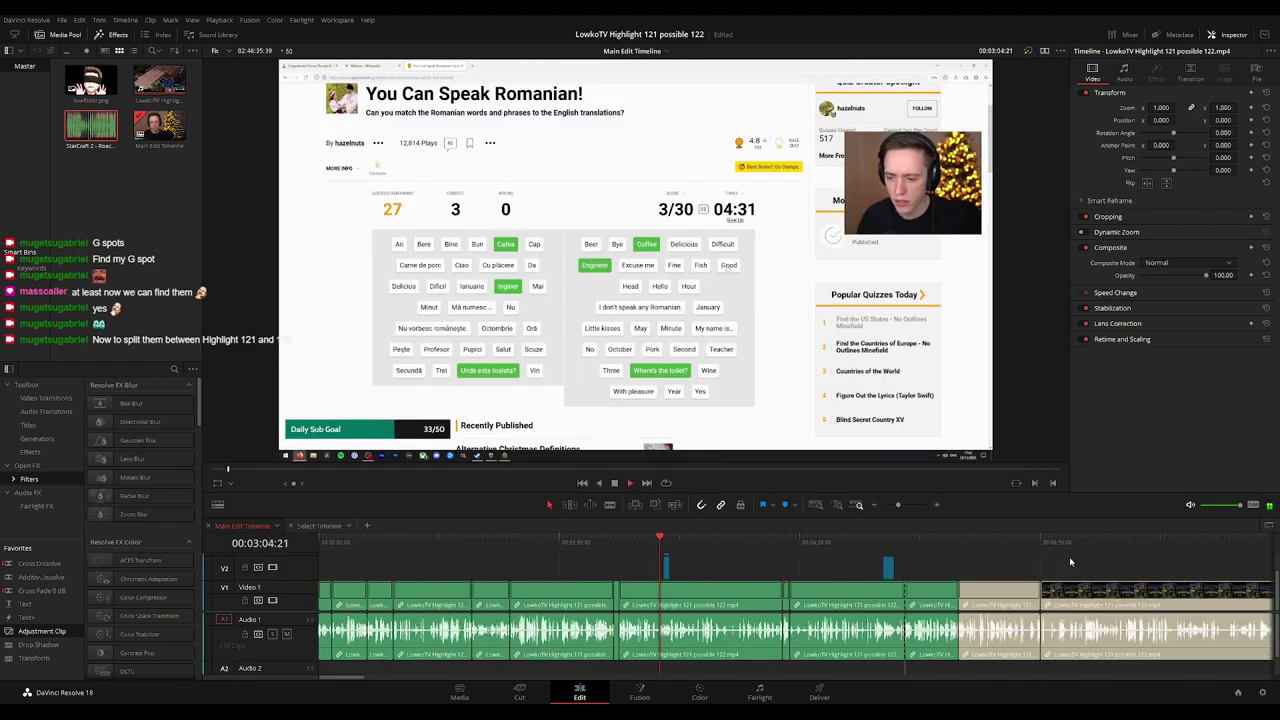
{"action": "left_click", "coordinate": [743, 541]}
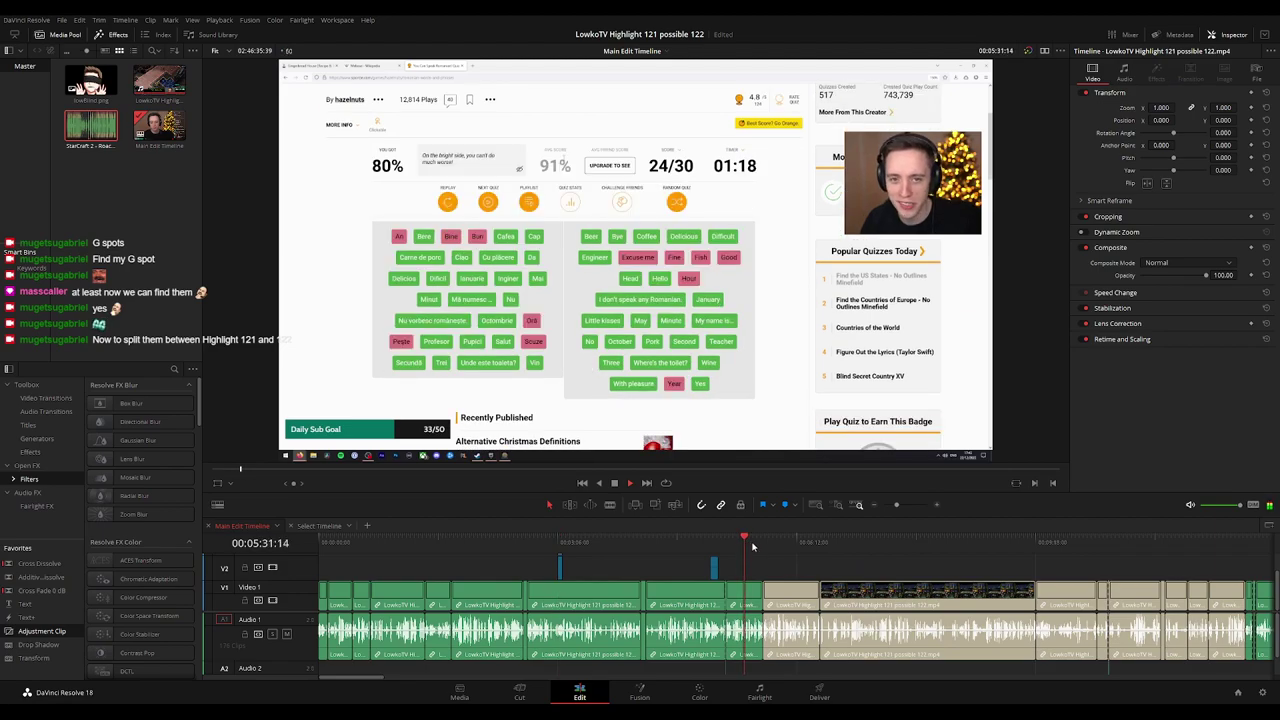
{"action": "left_click", "coordinate": [762, 542]}
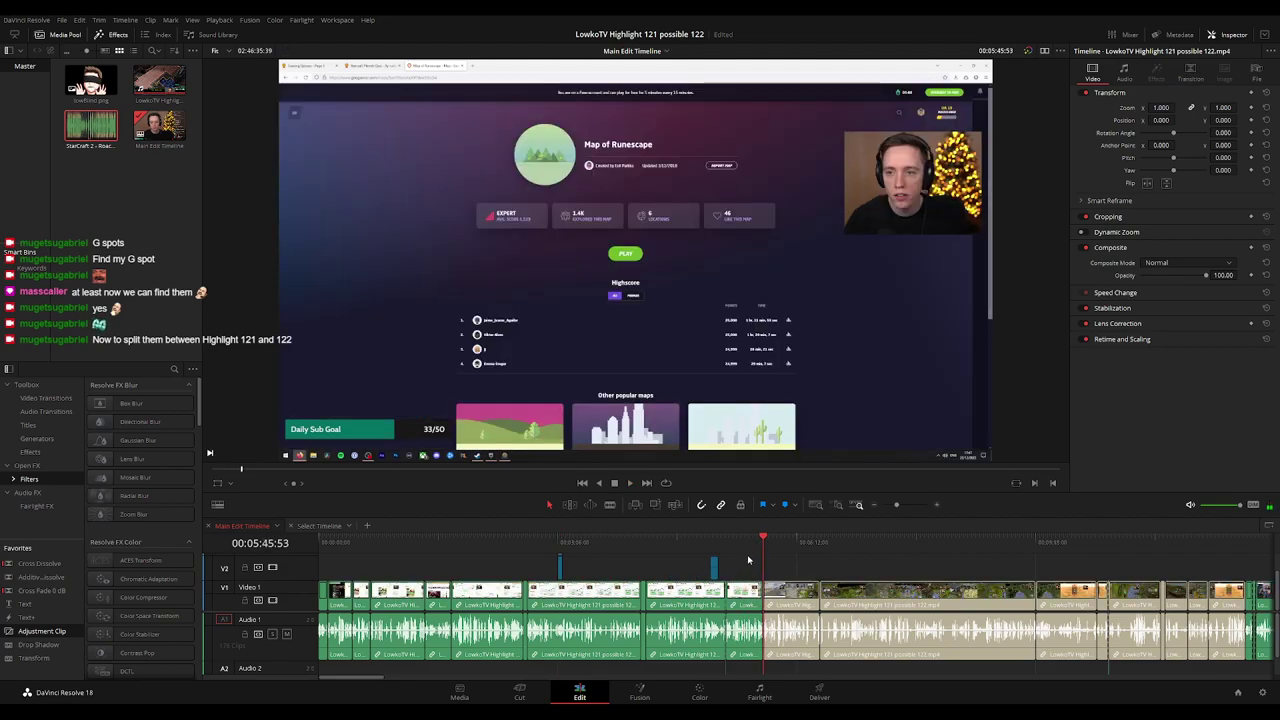
Copy all clips of the first green section, including overlays and linked audio, into the new empty timeline.
{"action": "scroll", "coordinate": [745, 566], "scroll_direction": "down", "scroll_amount": 4}
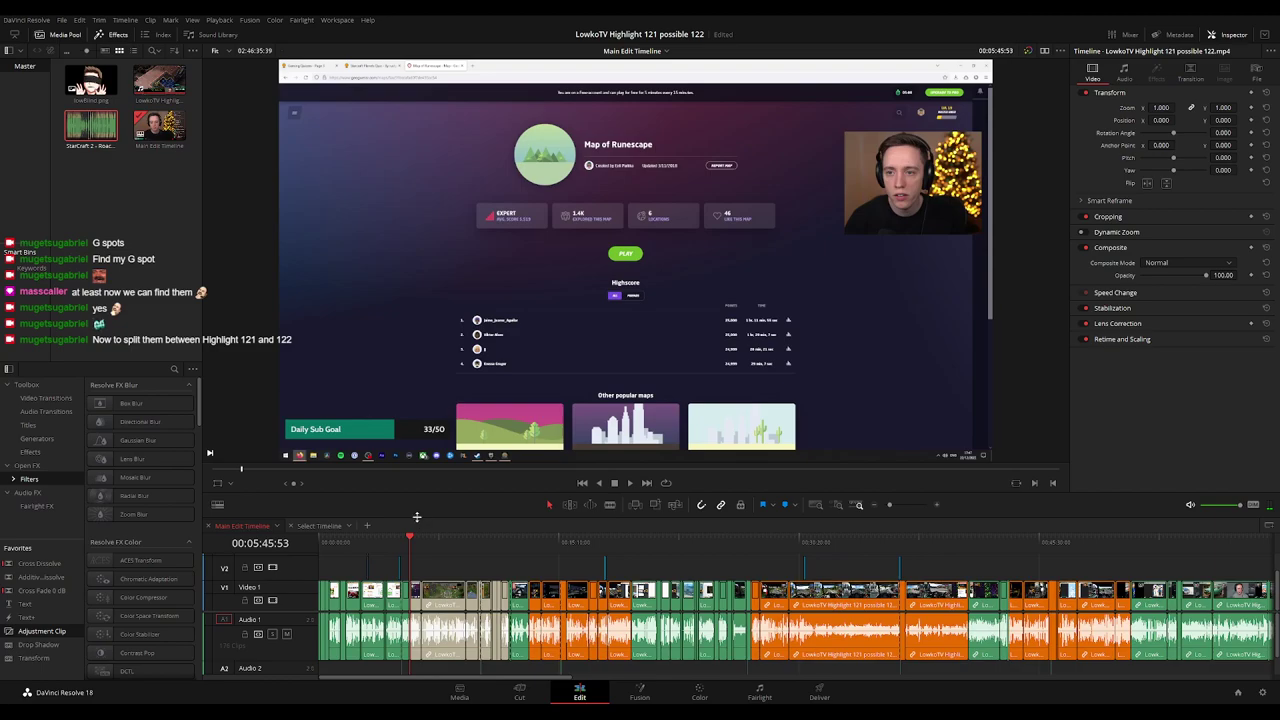
{"action": "left_click_drag", "start_coordinate": [417, 517], "coordinate": [417, 476]}
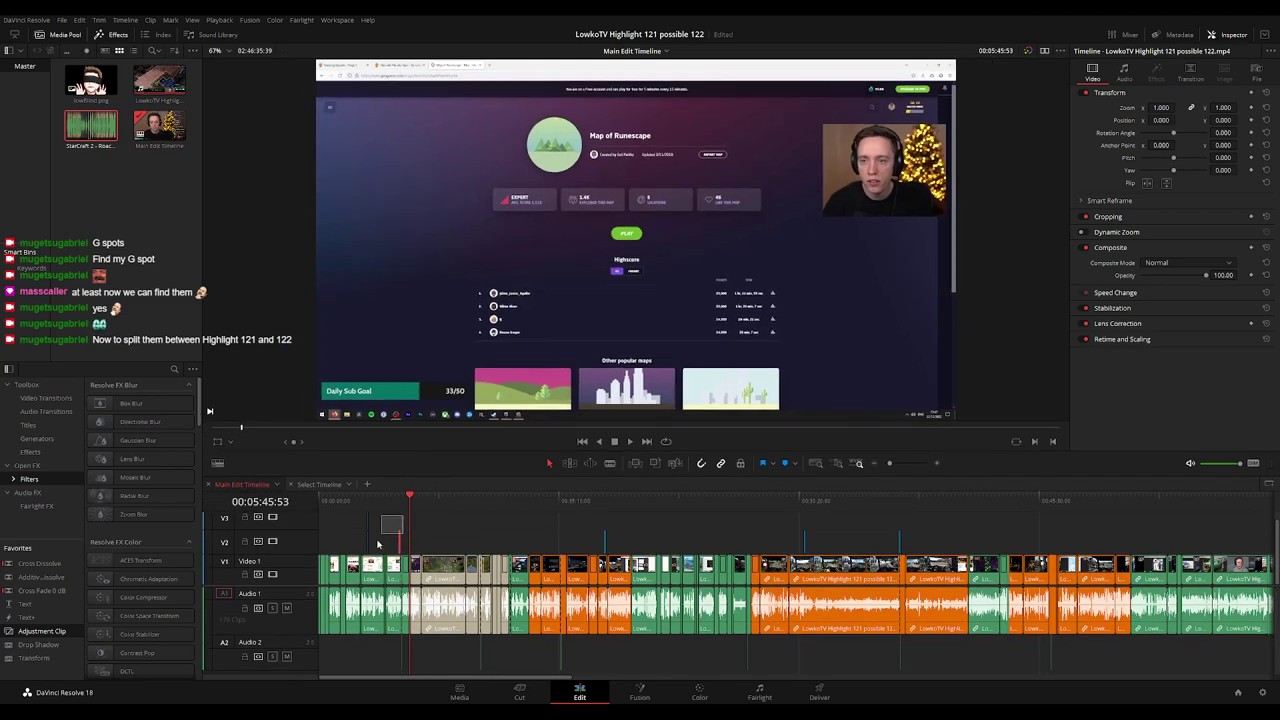
{"action": "left_click_drag", "start_coordinate": [378, 543], "coordinate": [307, 683]}
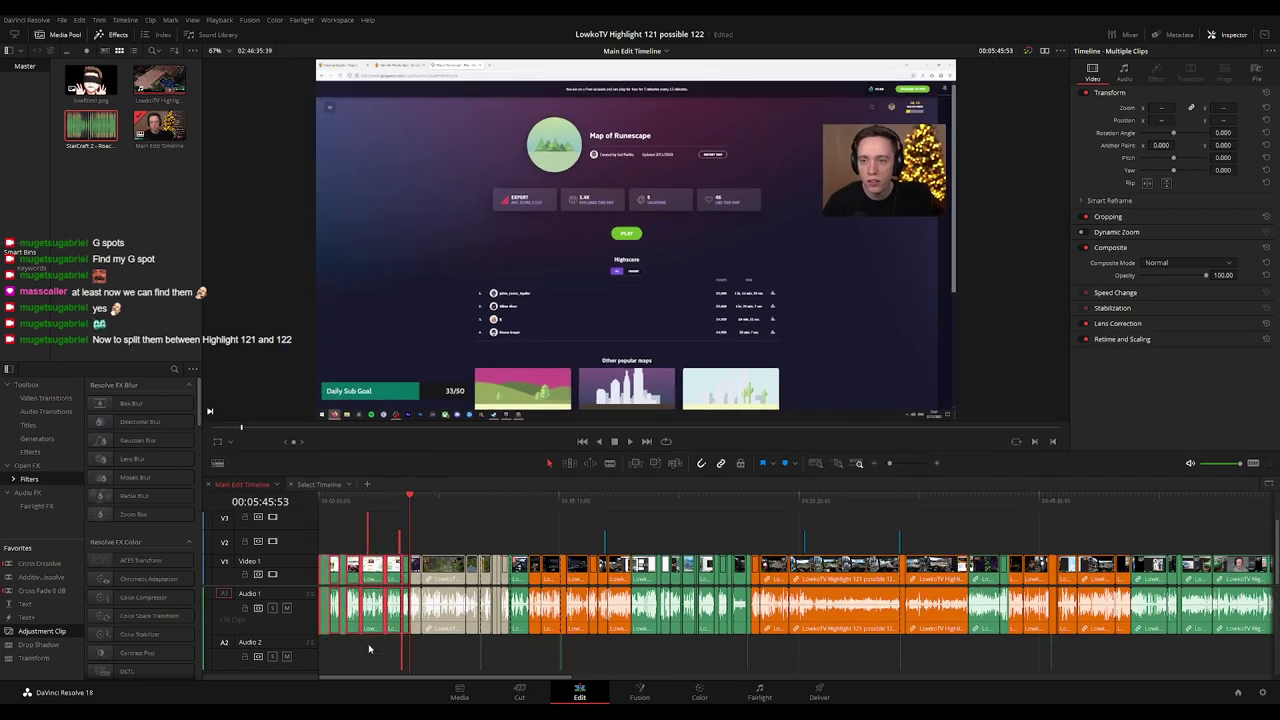
{"action": "left_click", "coordinate": [324, 485]}
{"action": "key", "text": "ctrl+v"}
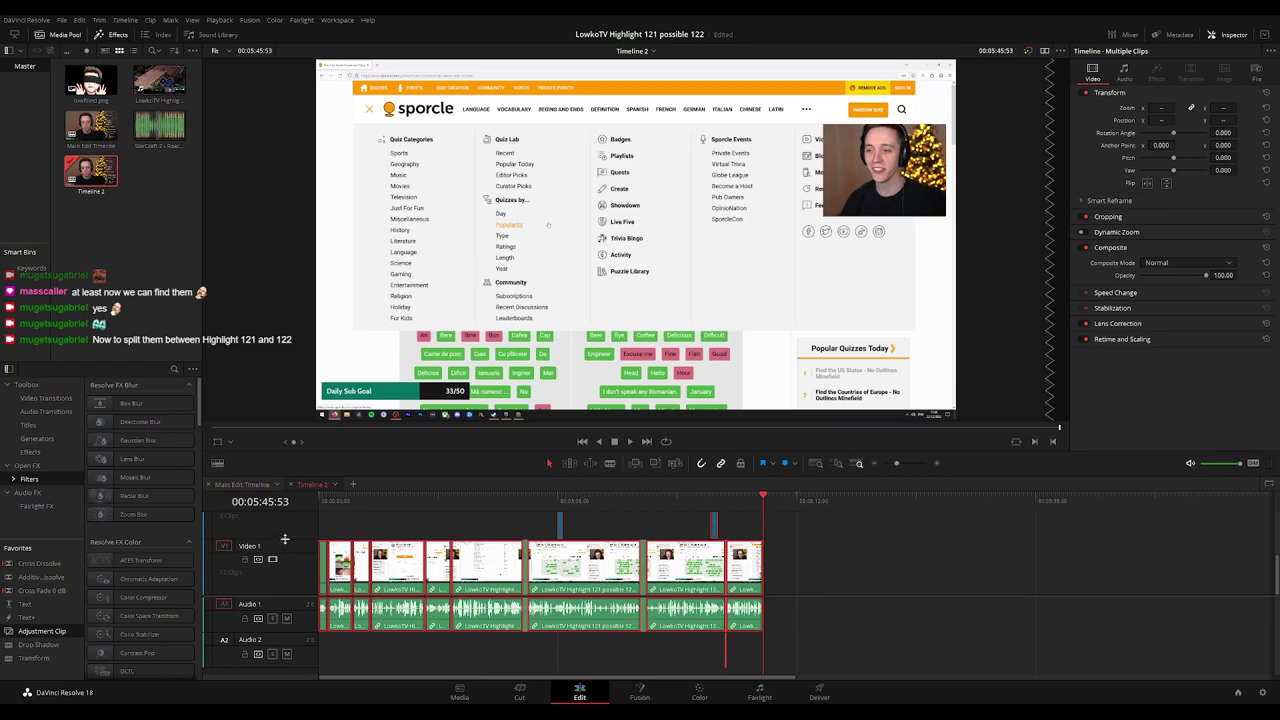
Reduce the heights of video tracks 1 to 3 in Timeline 2 and make audio track 1 taller.
{"action": "left_click_drag", "start_coordinate": [290, 541], "coordinate": [288, 587]}
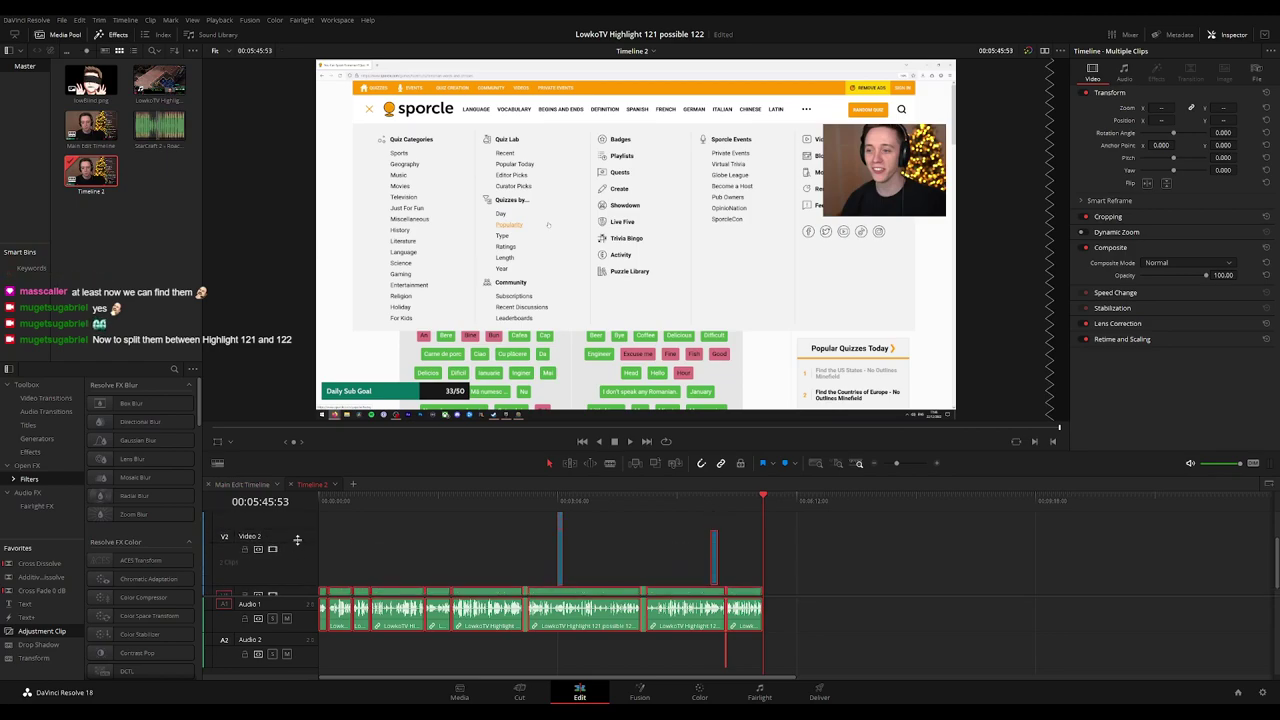
{"action": "left_click_drag", "start_coordinate": [297, 540], "coordinate": [293, 577]}
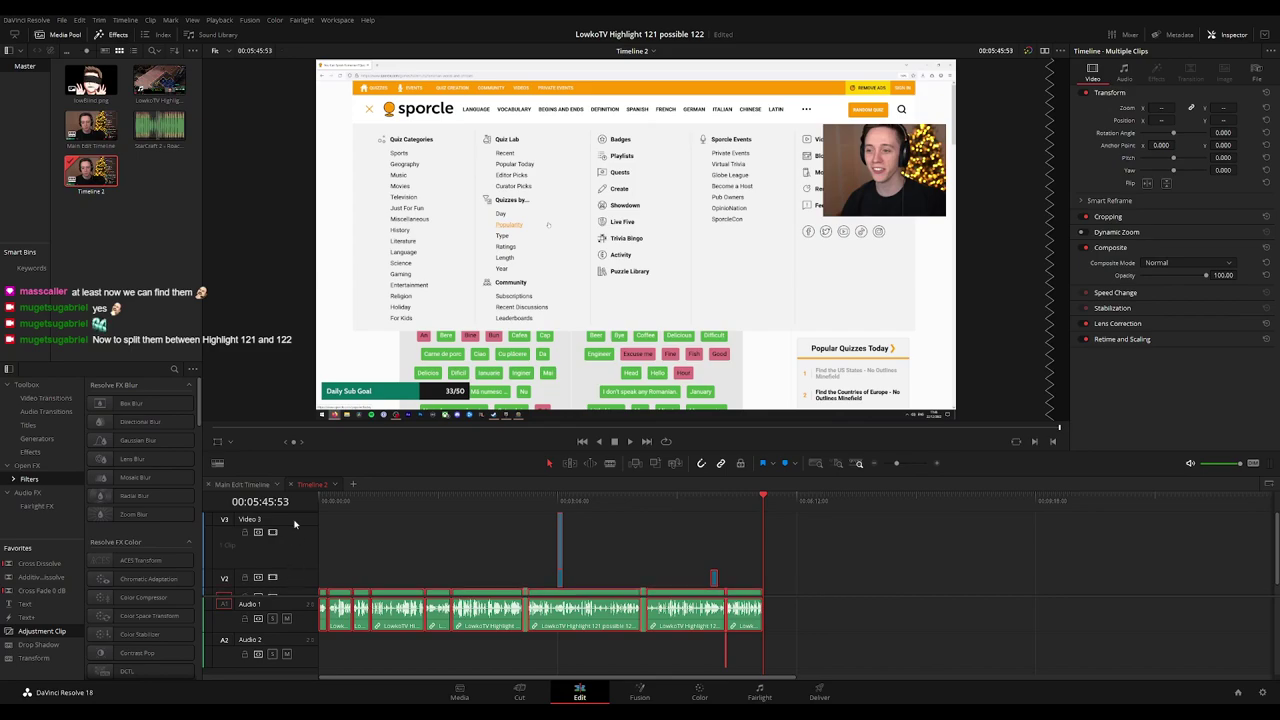
{"action": "left_click_drag", "start_coordinate": [297, 514], "coordinate": [295, 542]}
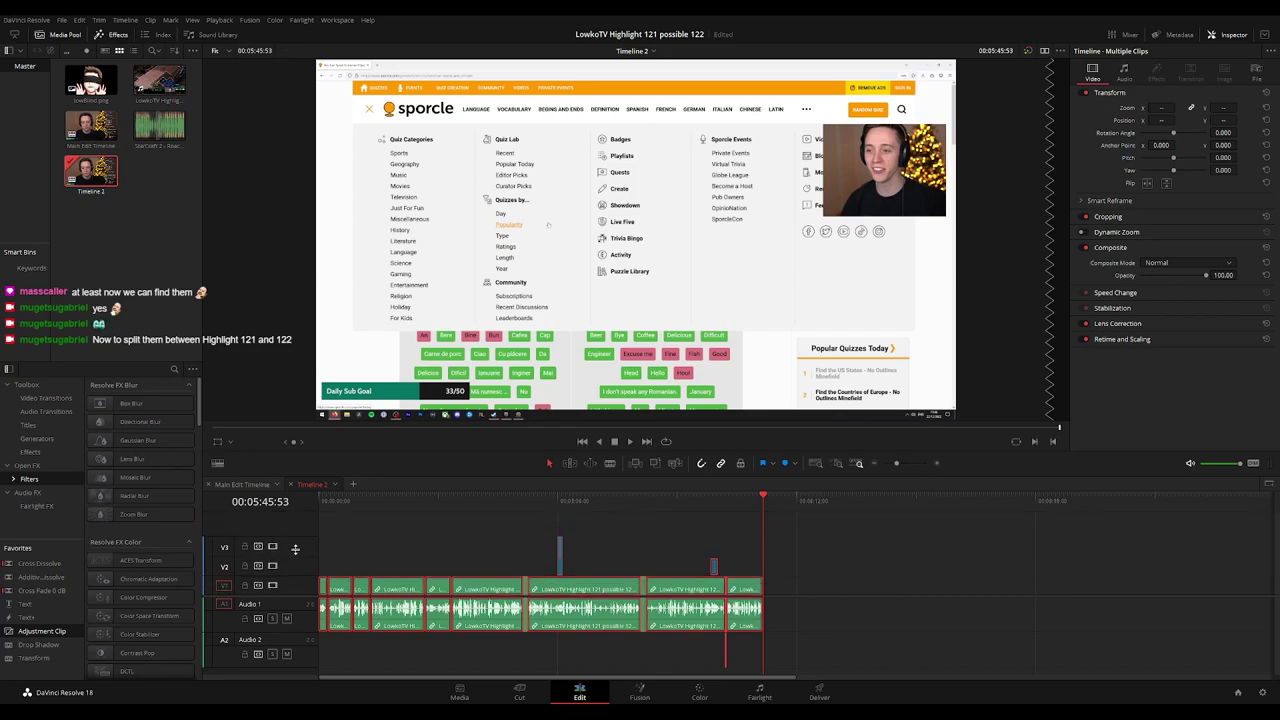
{"action": "left_click_drag", "start_coordinate": [288, 631], "coordinate": [290, 646]}
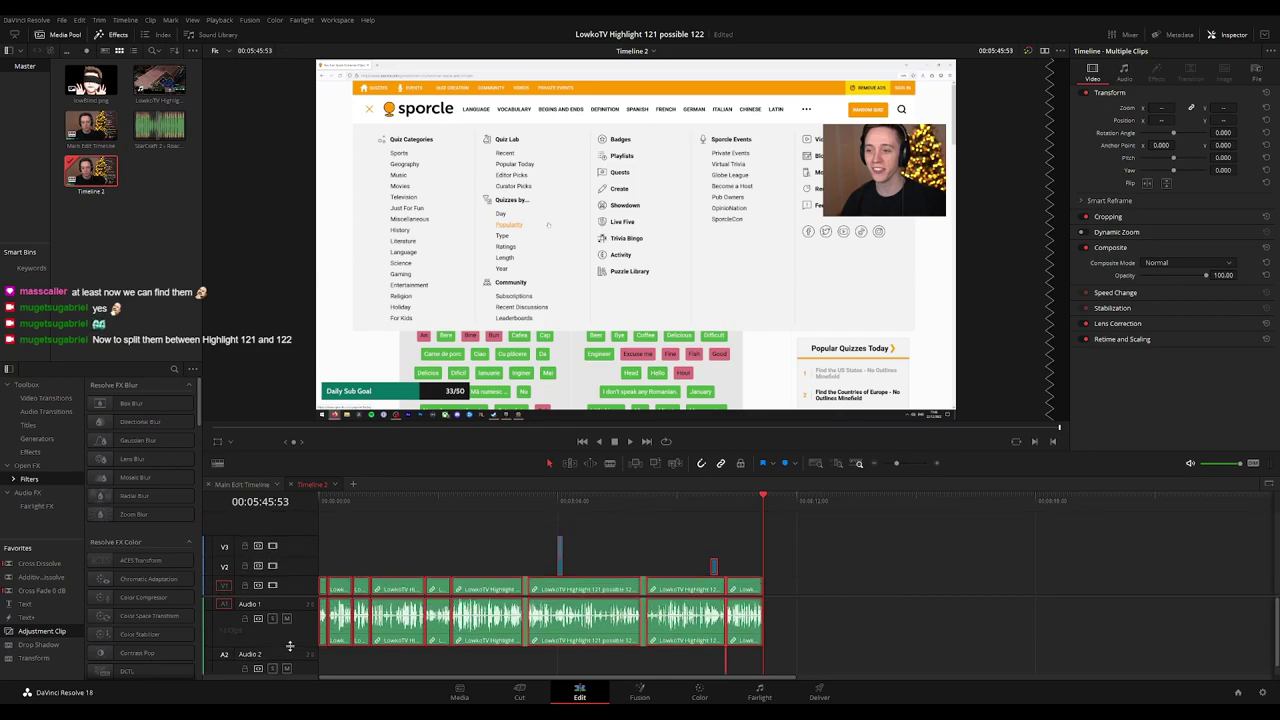
Play Timeline 2 from its start, check the overlays near 00:03:06, and move the playhead to the end of the pasted clips.
{"action": "left_click", "coordinate": [428, 537]}
{"action": "key", "text": "Home"}
{"action": "key", "text": "ctrl+="}
{"action": "key", "text": "space"}
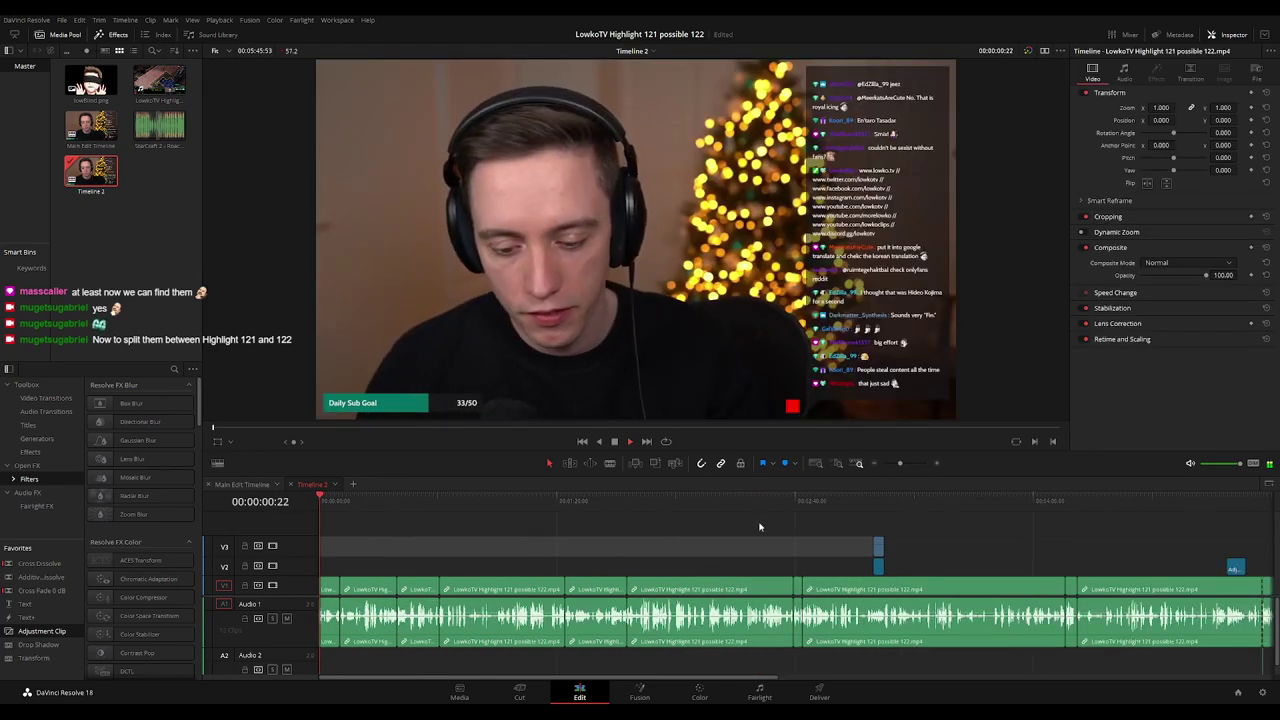
{"action": "left_click_drag", "start_coordinate": [304, 577], "coordinate": [303, 567]}
{"action": "left_click", "coordinate": [874, 498]}
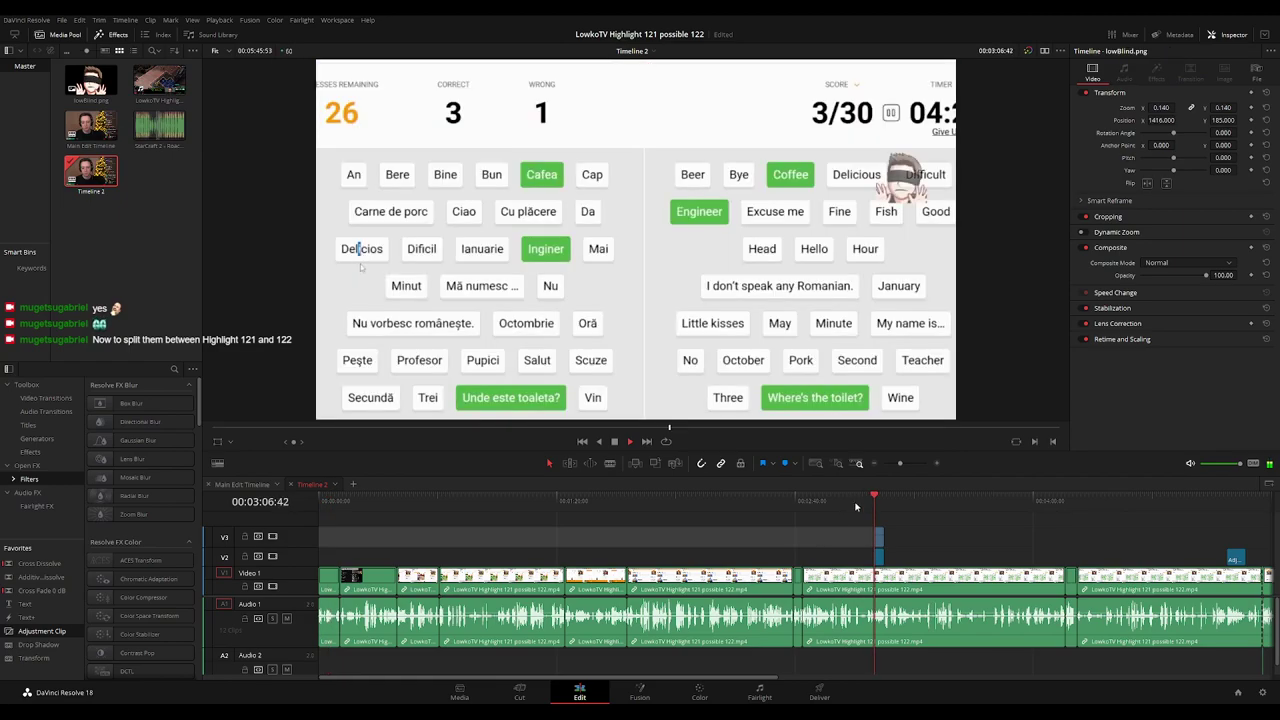
{"action": "left_click", "coordinate": [940, 503]}
{"action": "scroll", "coordinate": [940, 530], "scroll_direction": "down", "scroll_amount": 5}
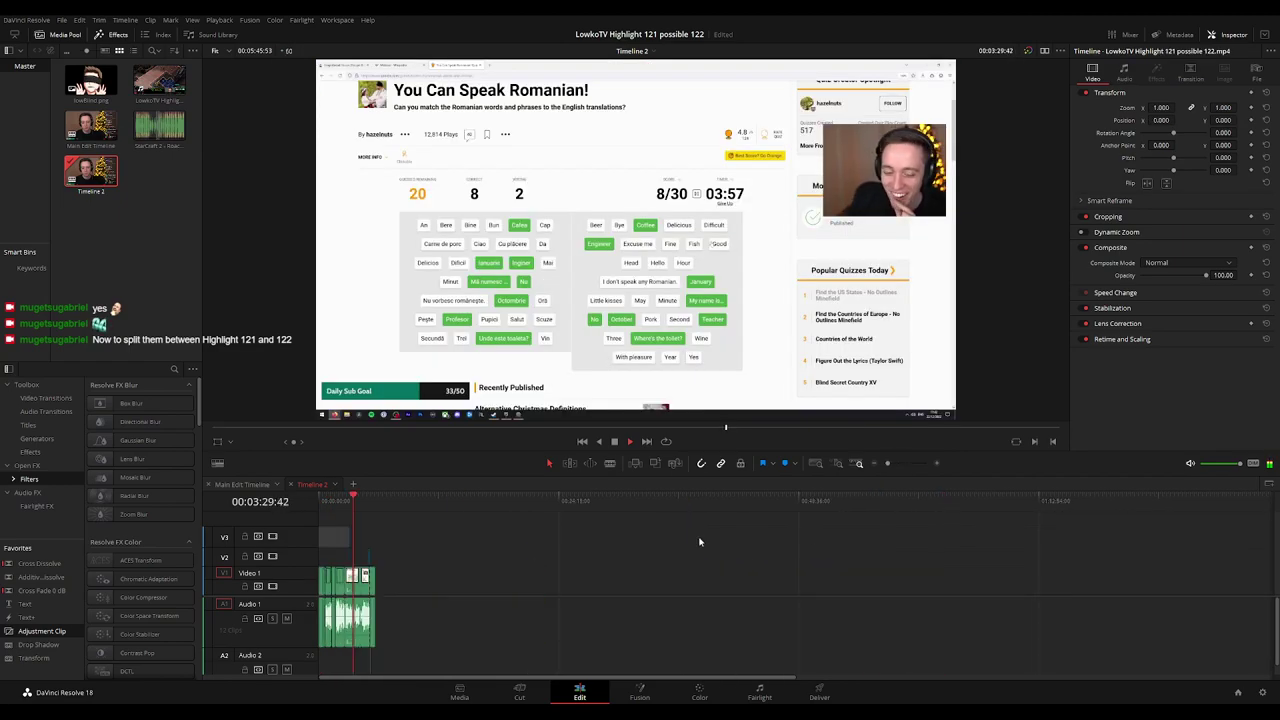
{"action": "left_click", "coordinate": [380, 504]}
Return to Main Edit Timeline and place the playhead where the beige section ends and the second green section starts, near 00:12:01.
{"action": "left_click", "coordinate": [250, 485]}
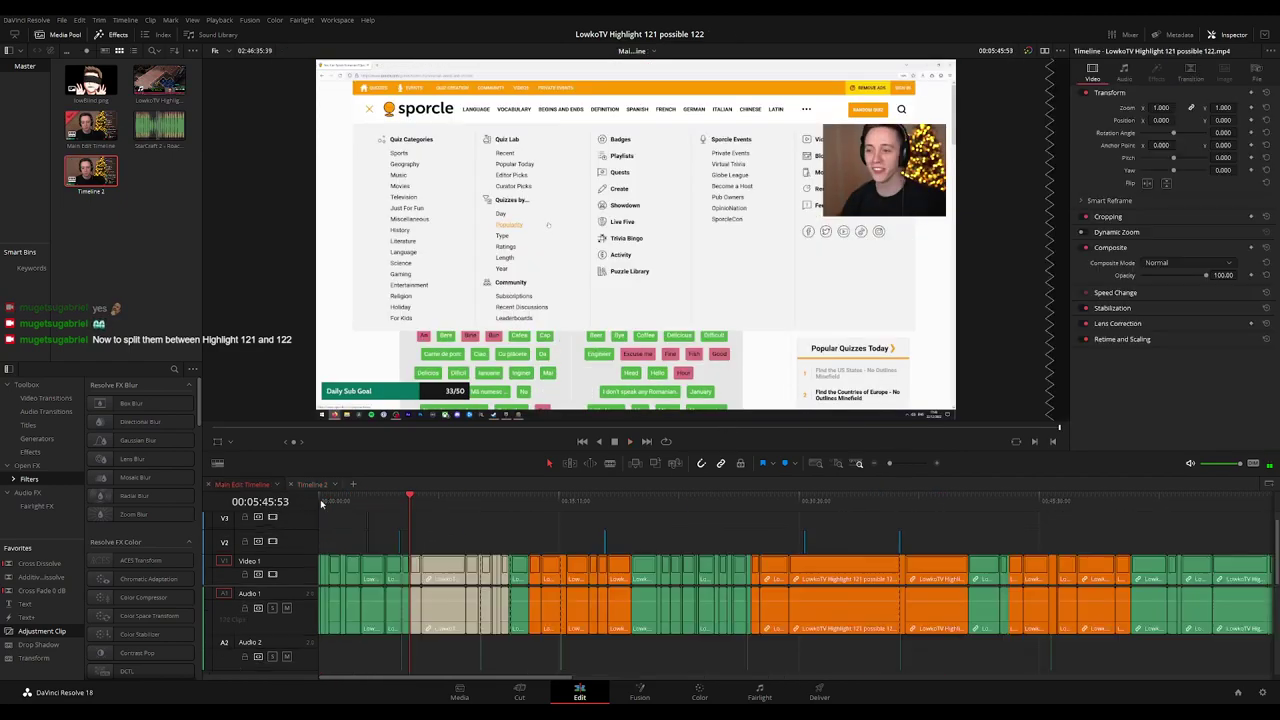
{"action": "key", "text": "space"}
{"action": "left_click", "coordinate": [514, 508]}
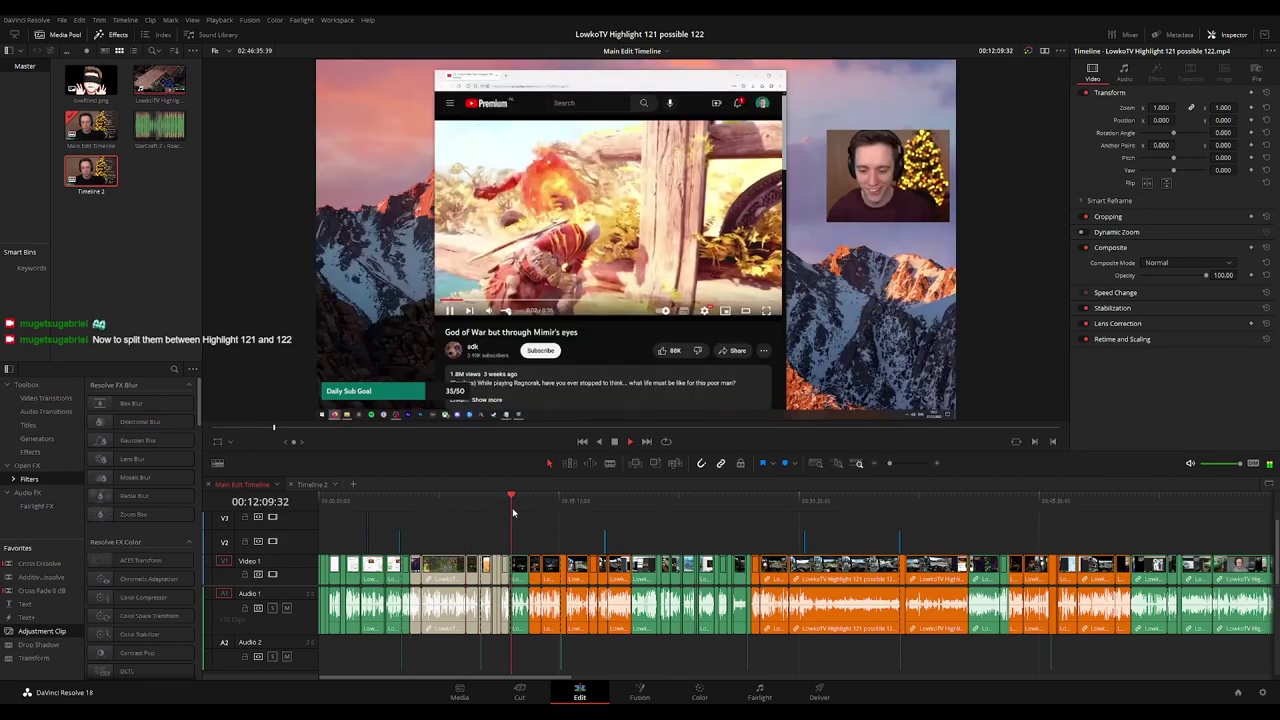
{"action": "scroll", "coordinate": [526, 518], "scroll_direction": "up", "scroll_amount": 5}
{"action": "scroll", "coordinate": [802, 525], "scroll_direction": "up", "scroll_amount": 2}
{"action": "left_click", "coordinate": [758, 505]}
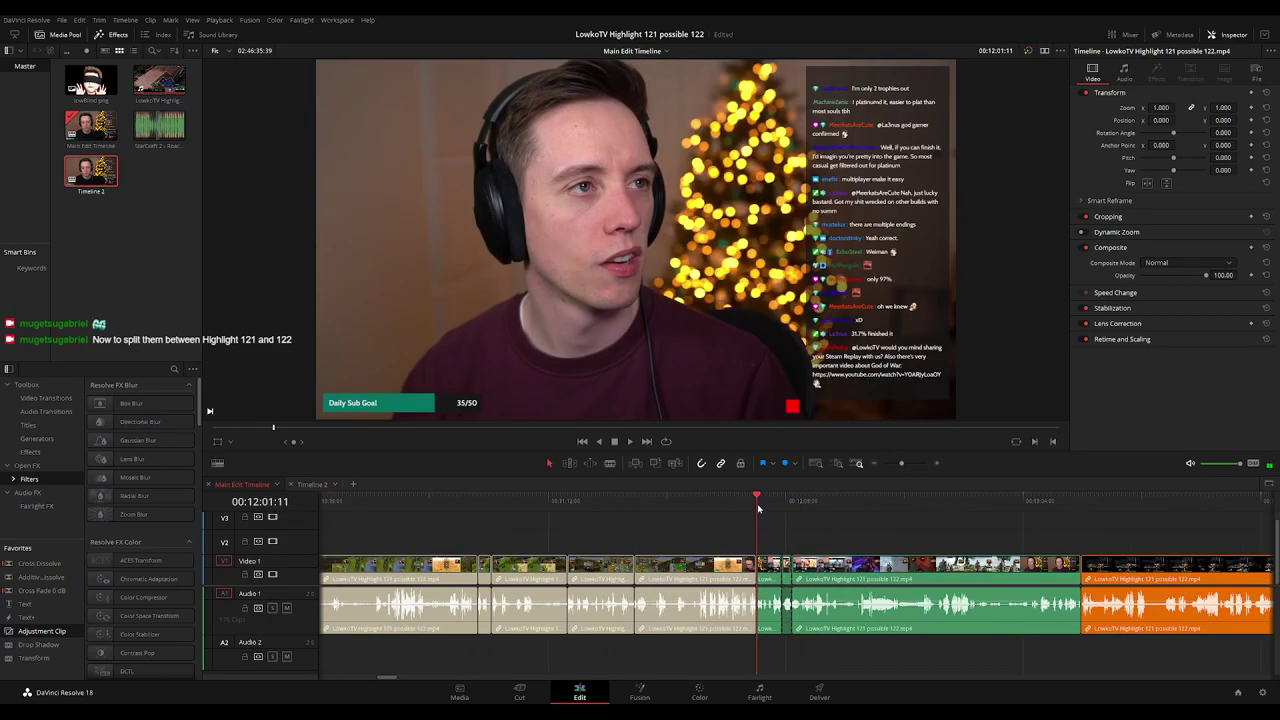
Copy all clips of the second green section, from about 00:12:01 to 00:13:17, to the end of Timeline 2.
{"action": "left_click_drag", "start_coordinate": [949, 553], "coordinate": [700, 590]}
{"action": "left_click", "coordinate": [997, 540]}
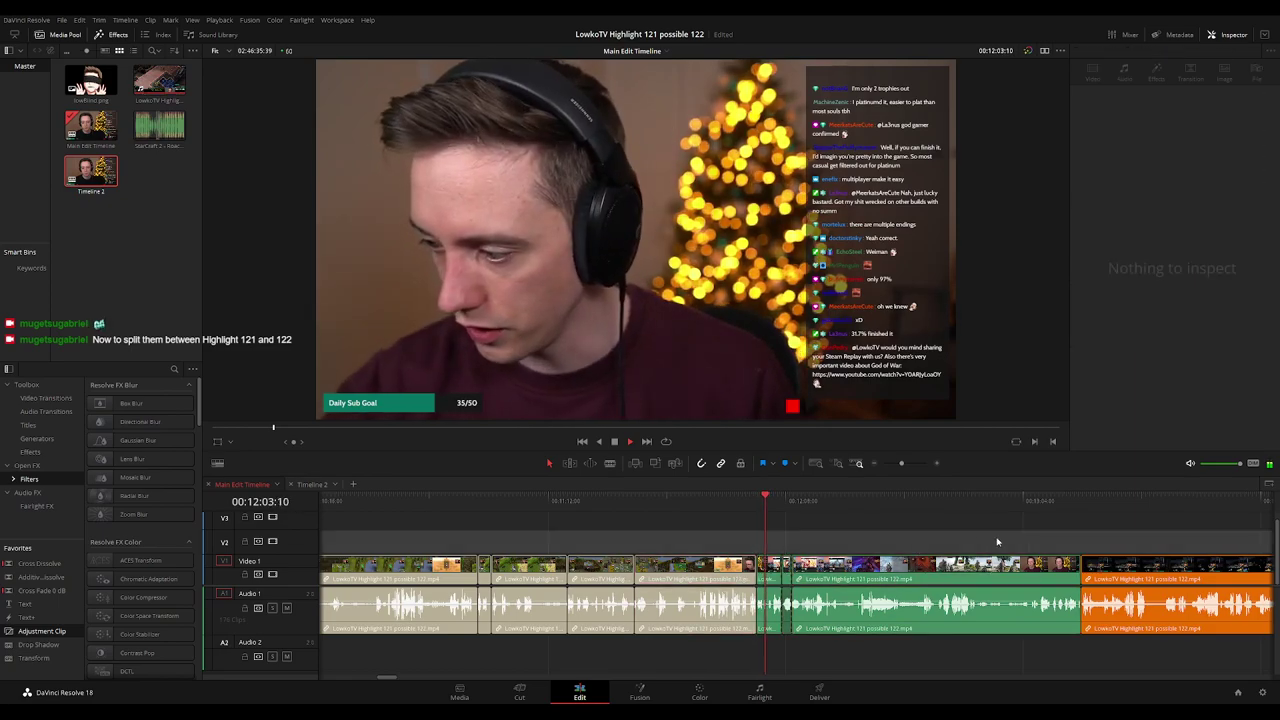
{"action": "left_click_drag", "start_coordinate": [997, 540], "coordinate": [726, 531]}
{"action": "scroll", "coordinate": [842, 531], "scroll_direction": "down", "scroll_amount": 2}
{"action": "left_click_drag", "start_coordinate": [901, 536], "coordinate": [800, 572]}
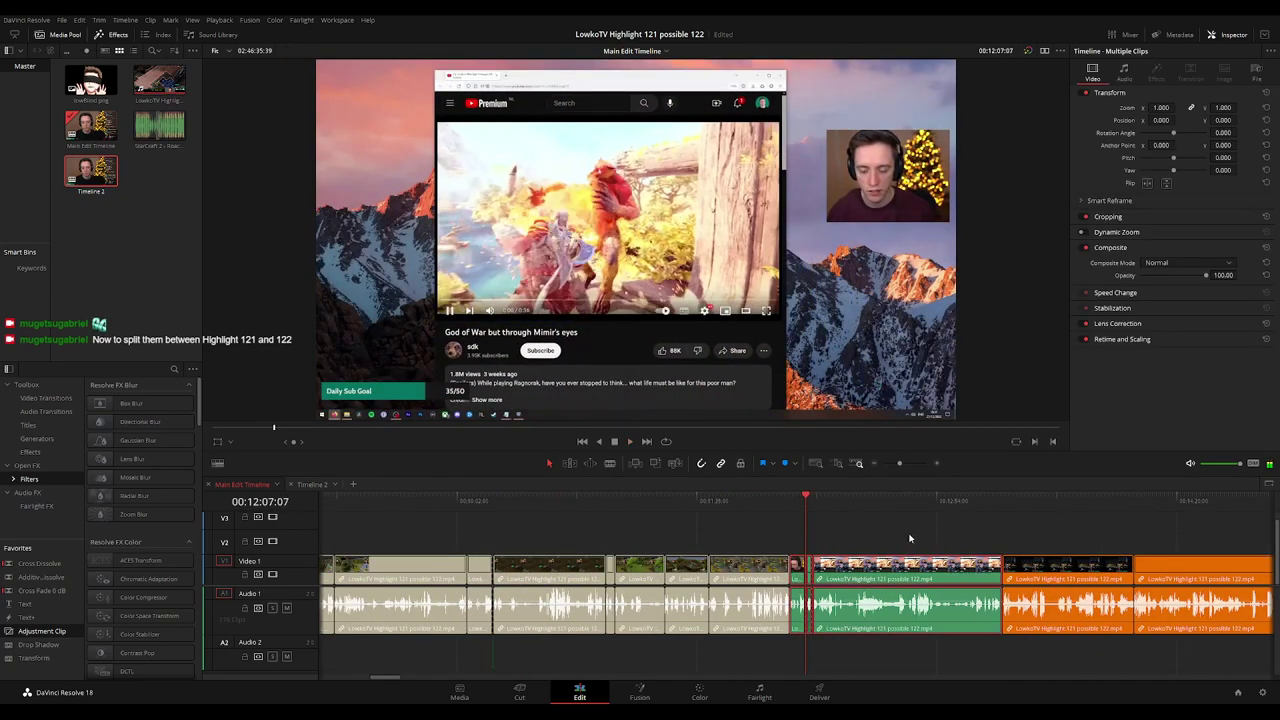
{"action": "left_click", "coordinate": [314, 485]}
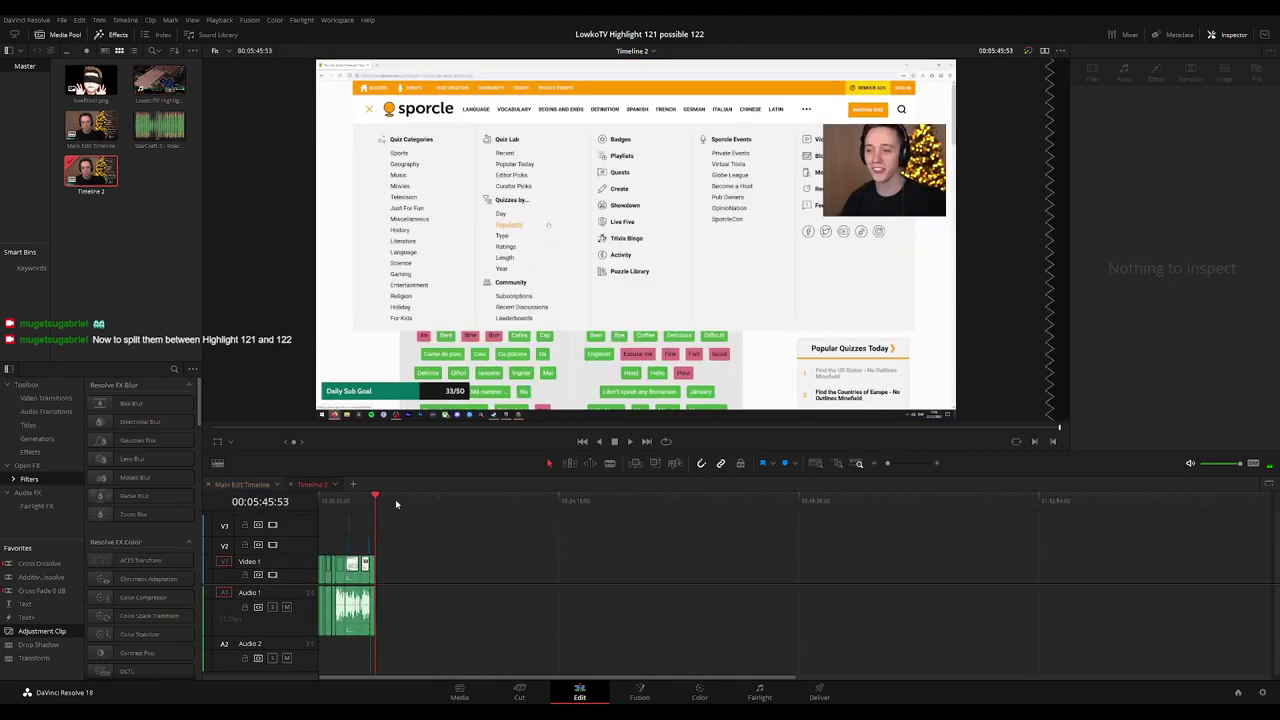
{"action": "key", "text": "ctrl+v"}
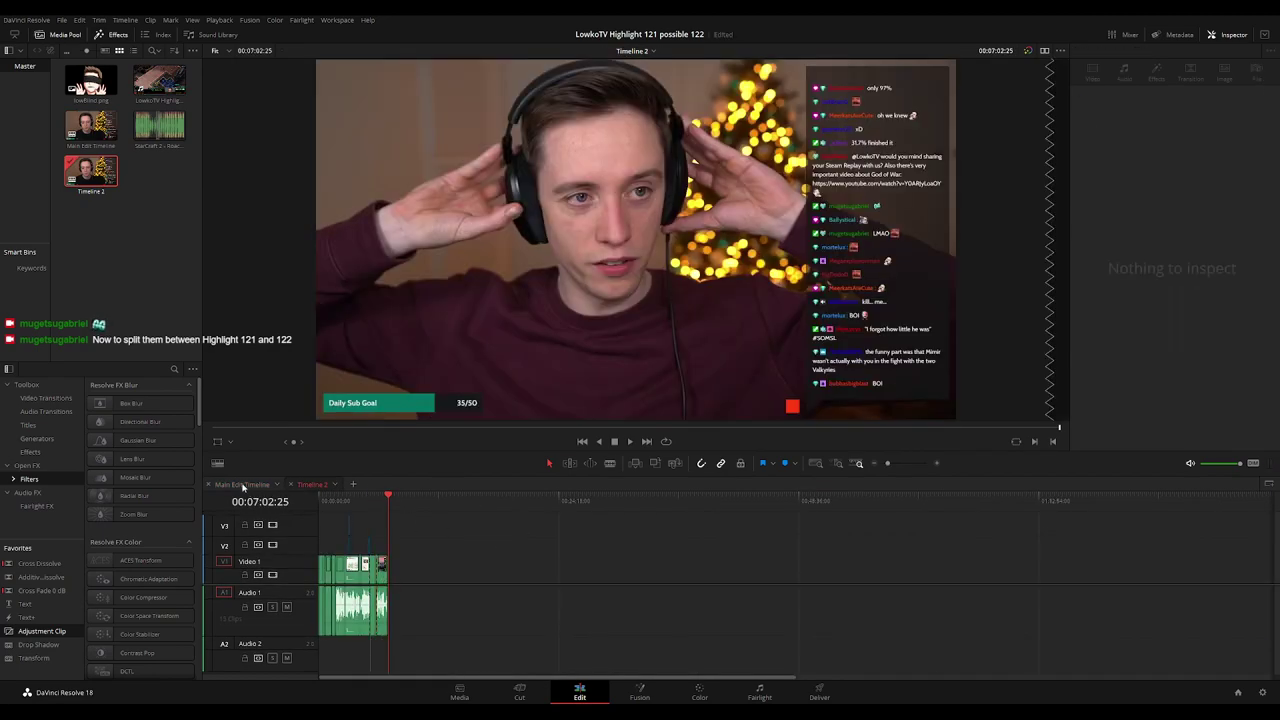
Return to Main Edit Timeline and skim the orange truck-driving section from about 00:43:31 to the cuts near 00:46:08.
{"action": "key", "text": "Down"}
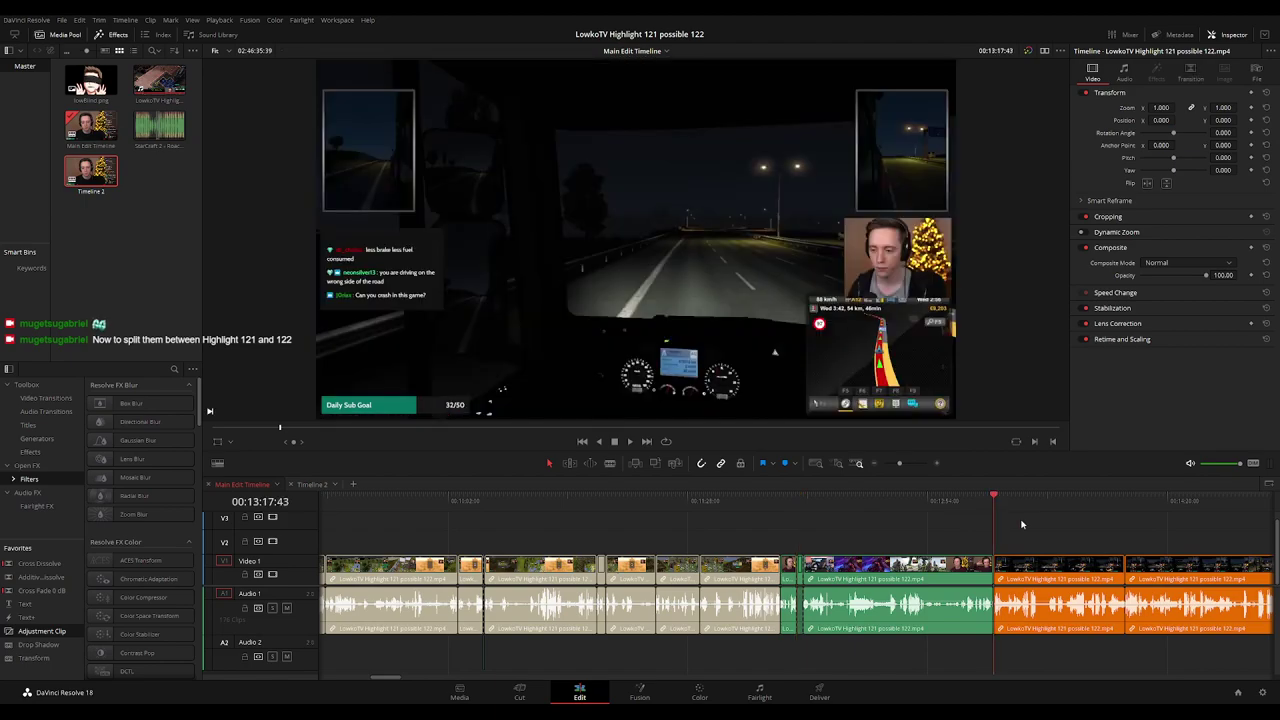
{"action": "scroll", "coordinate": [1010, 525], "scroll_direction": "down", "scroll_amount": 4}
{"action": "scroll", "coordinate": [975, 528], "scroll_direction": "down", "scroll_amount": 5}
{"action": "left_click", "coordinate": [472, 505]}
{"action": "key", "text": "space"}
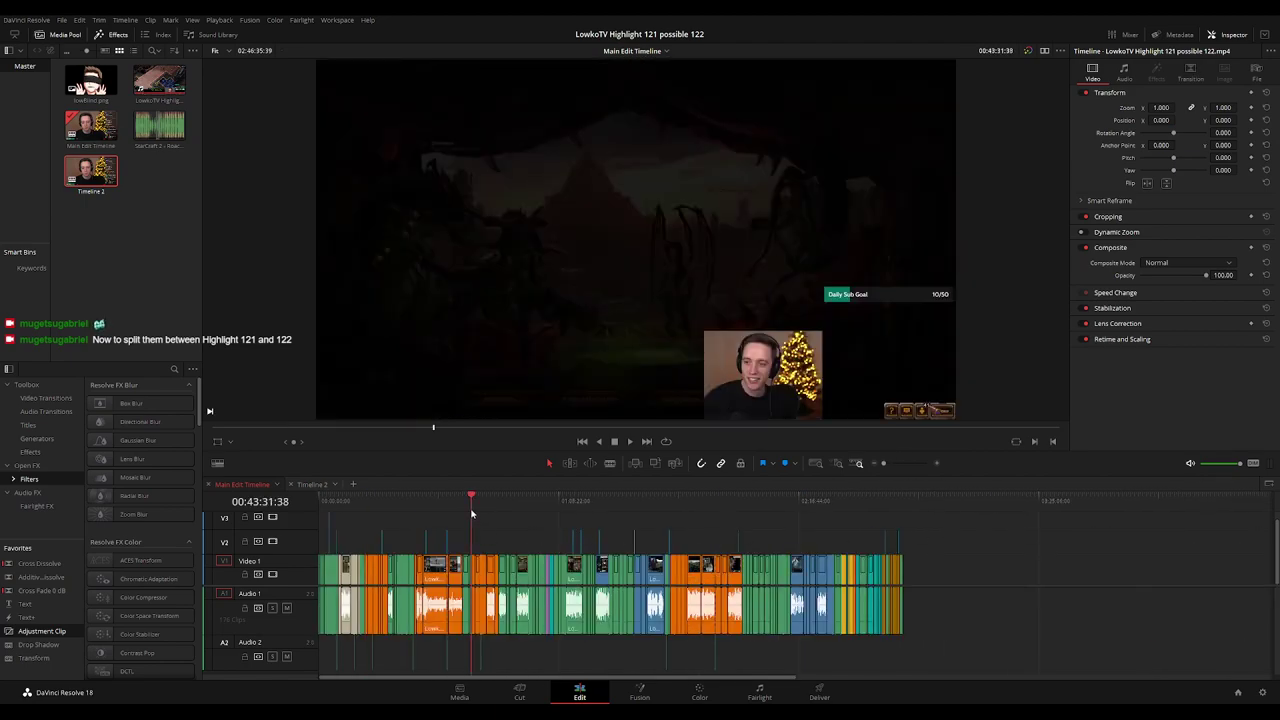
{"action": "scroll", "coordinate": [840, 529], "scroll_direction": "up", "scroll_amount": 6}
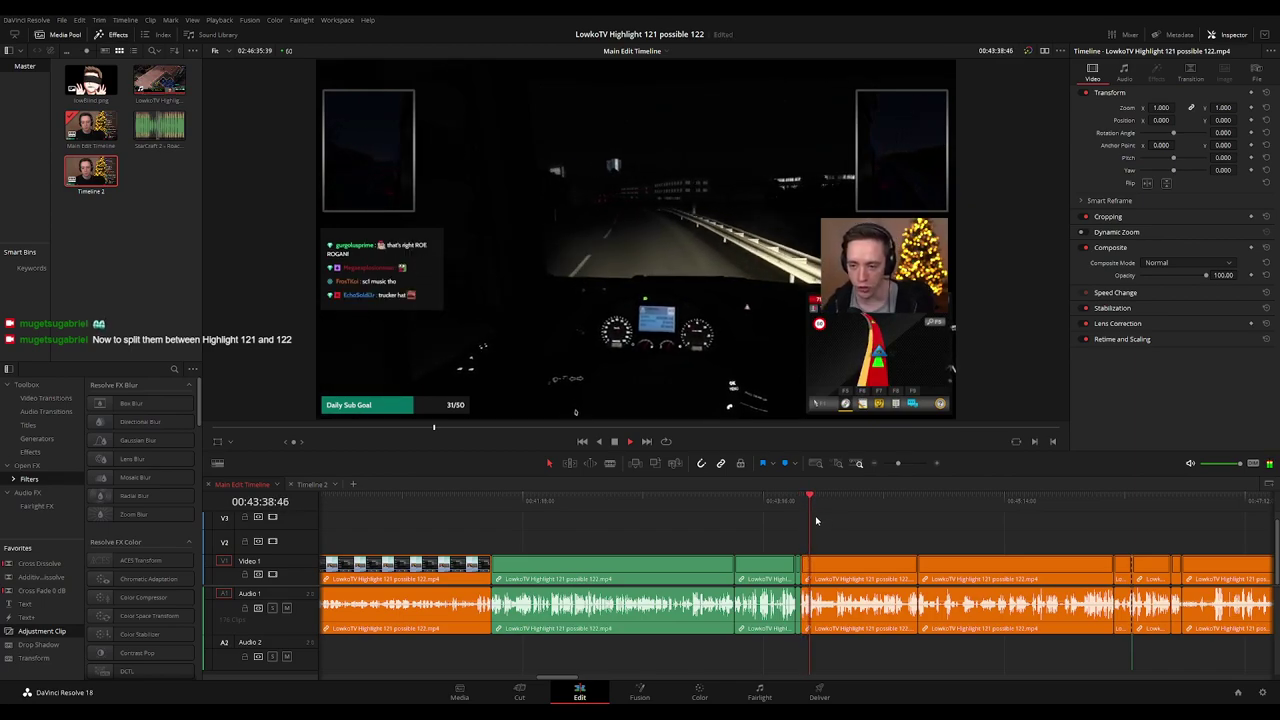
{"action": "key", "text": "ctrl+minus"}
{"action": "left_click", "coordinate": [849, 514]}
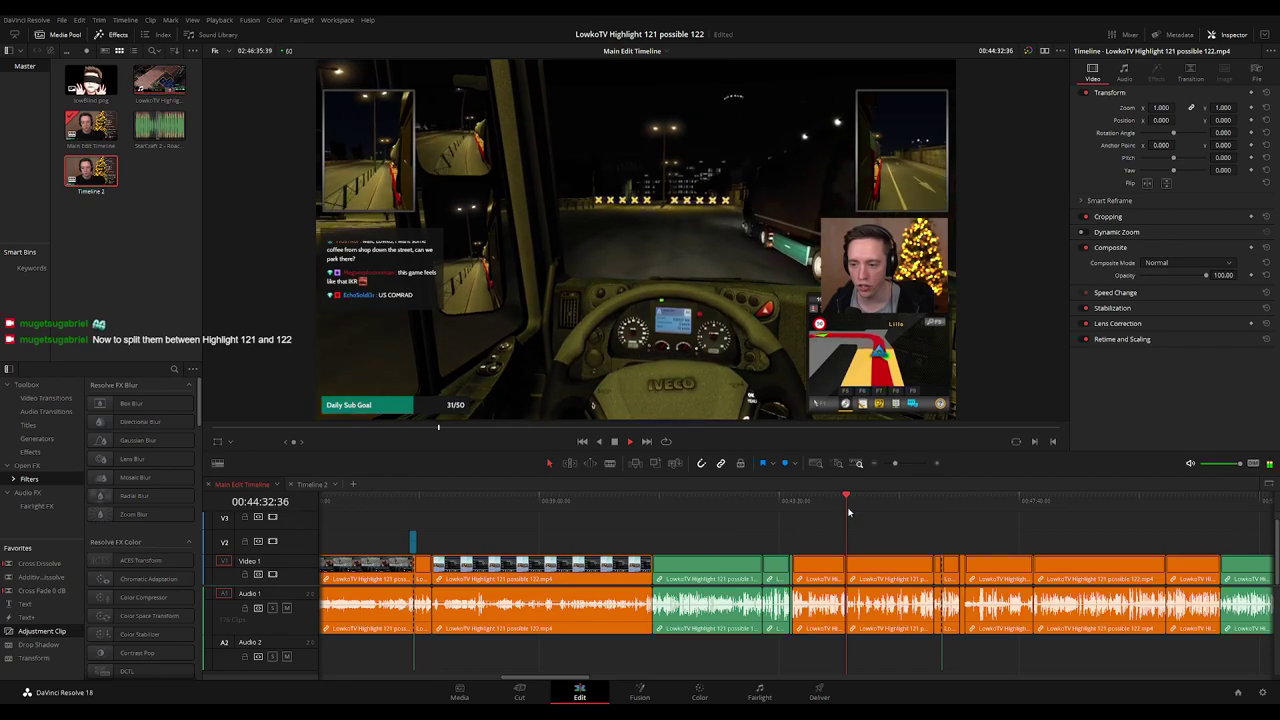
{"action": "left_click", "coordinate": [933, 510]}
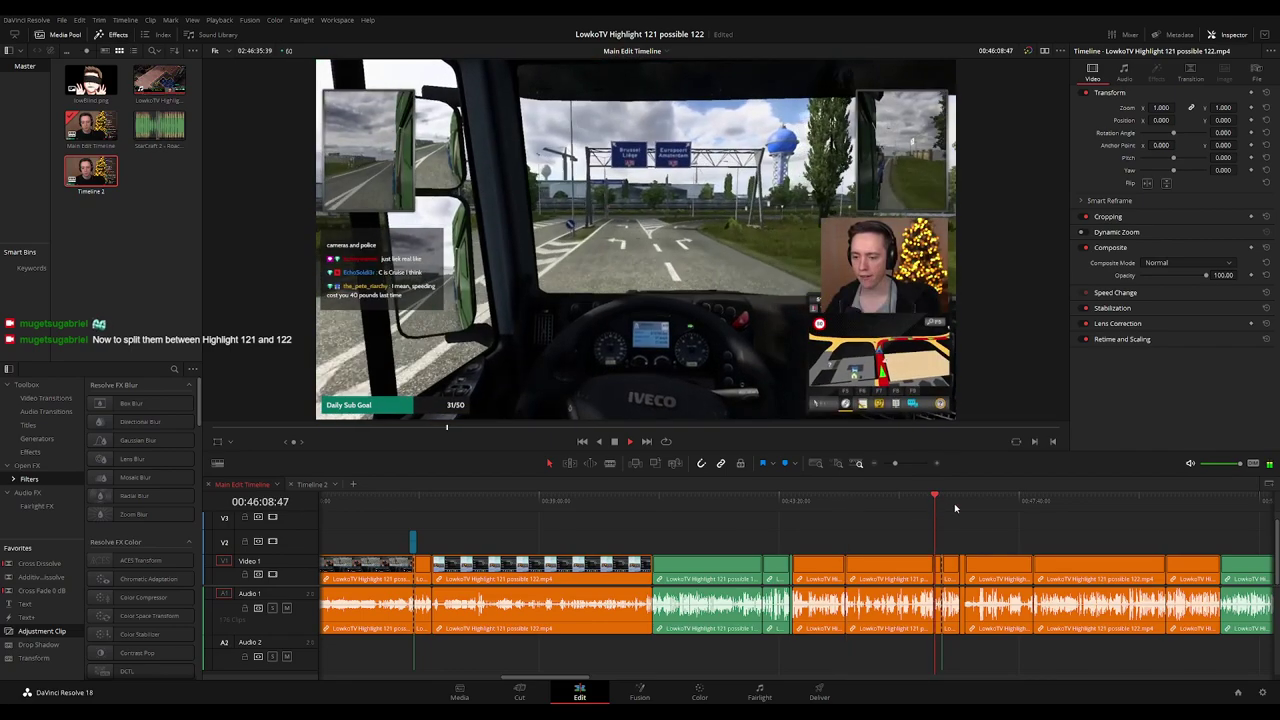
{"action": "left_click", "coordinate": [954, 503]}
{"action": "left_click", "coordinate": [960, 505]}
{"action": "left_click", "coordinate": [934, 505]}
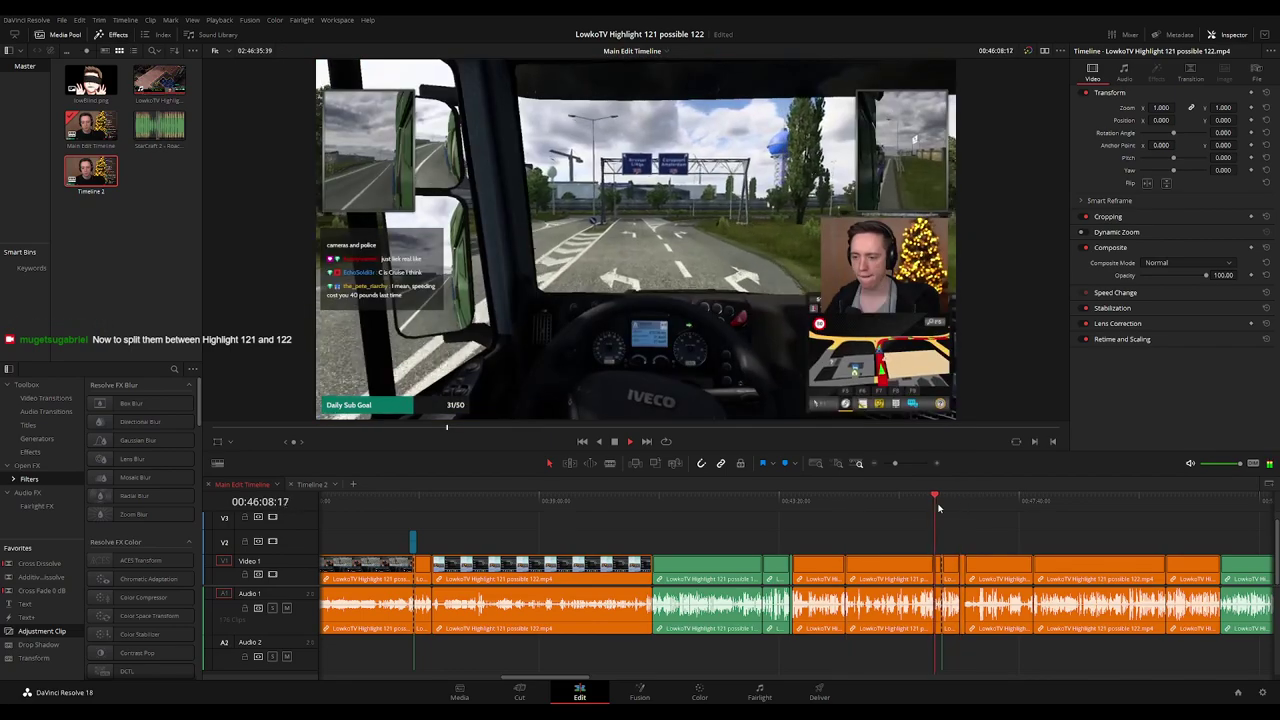
Skim the rest of the orange truck-driving section from 00:46:08 to its end near 00:51:12.
{"action": "key", "text": "ctrl+equal"}
{"action": "key", "text": "ctrl+equal"}
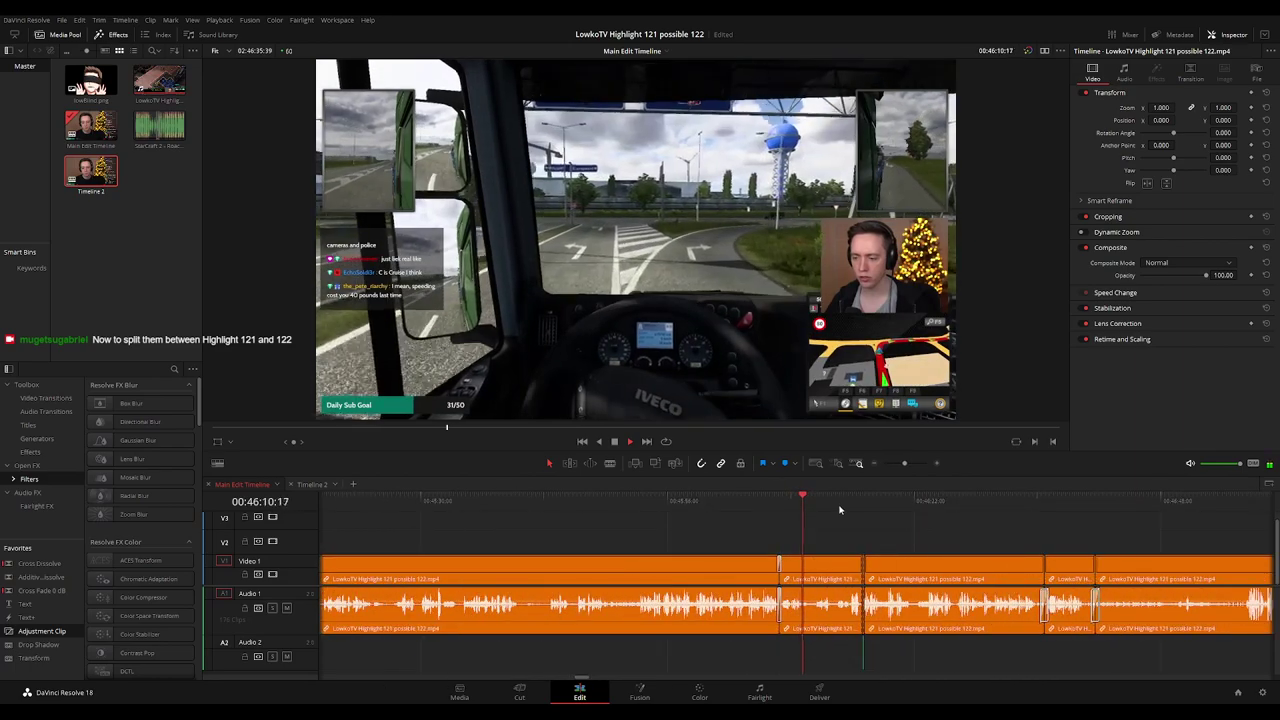
{"action": "left_click", "coordinate": [846, 505]}
{"action": "left_click", "coordinate": [876, 505]}
{"action": "left_click_drag", "start_coordinate": [877, 509], "coordinate": [1014, 497]}
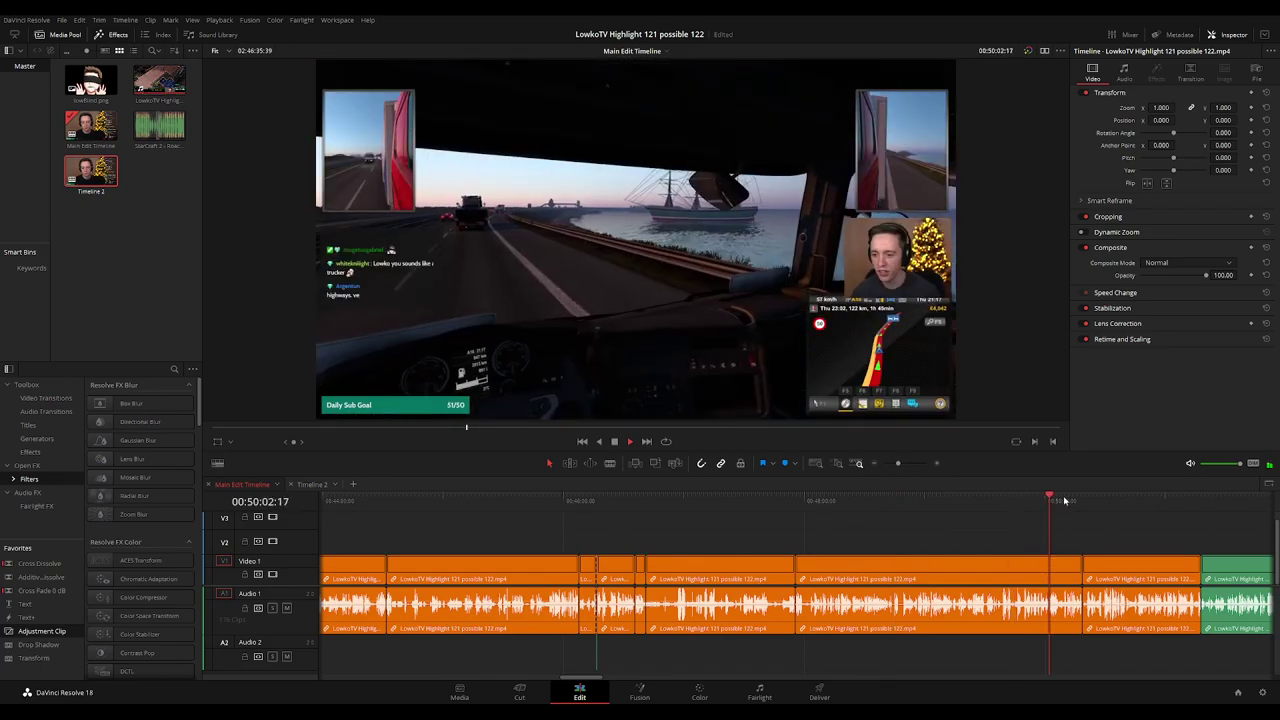
{"action": "left_click", "coordinate": [1132, 501]}
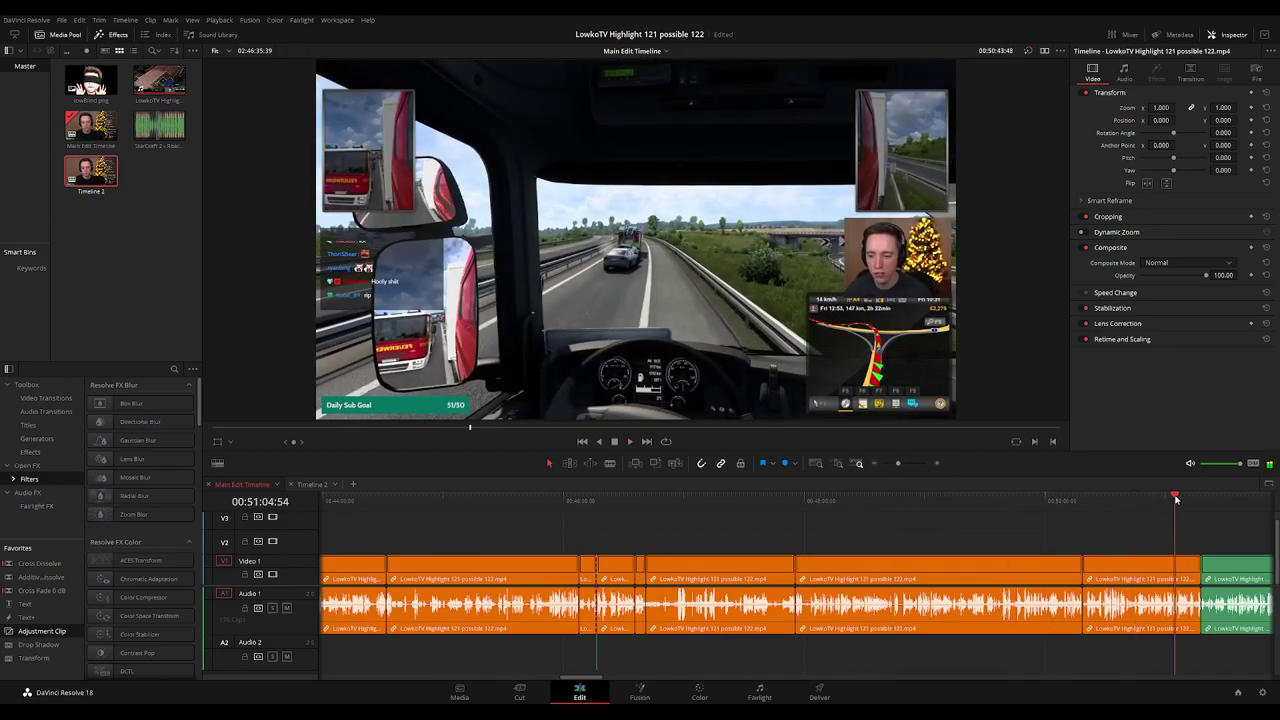
{"action": "left_click_drag", "start_coordinate": [1176, 498], "coordinate": [1189, 500]}
Recheck the delivery near 00:45:57, then copy the orange section from about 00:43:31 to 00:51:14, including linked audio, to the end of Timeline 2.
{"action": "scroll", "coordinate": [934, 540], "scroll_direction": "down", "scroll_amount": 10}
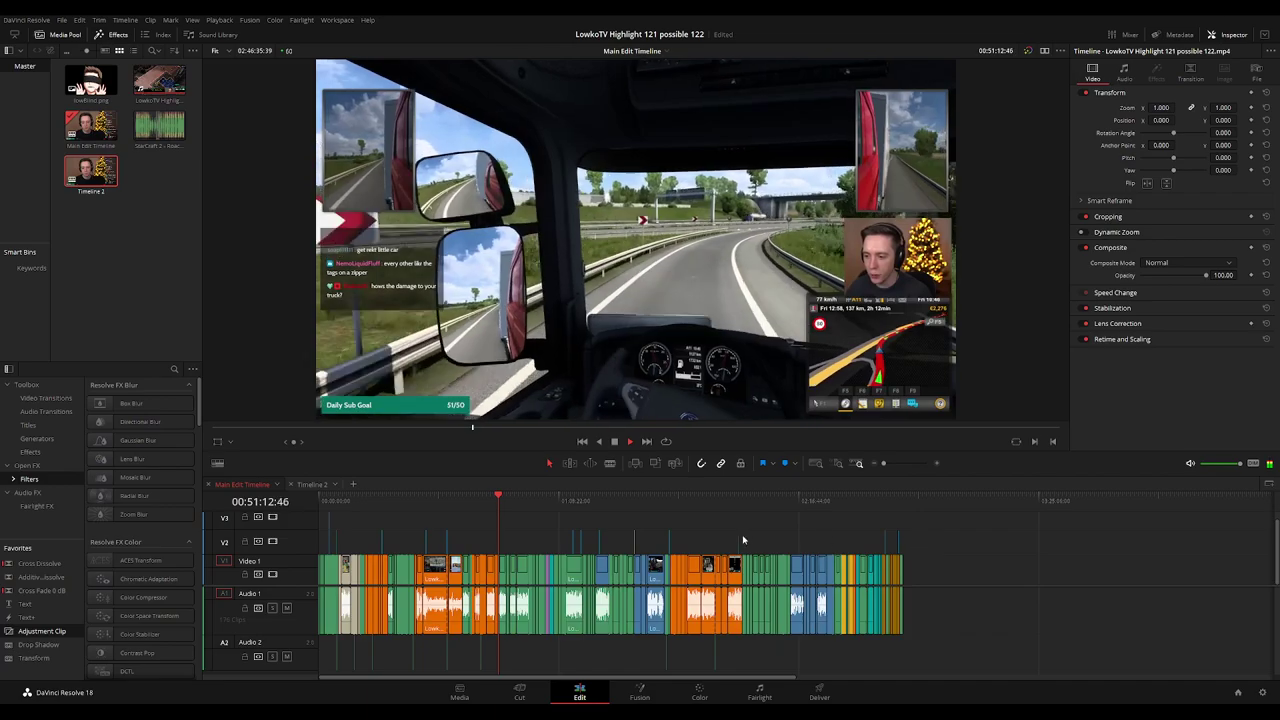
{"action": "scroll", "coordinate": [720, 536], "scroll_direction": "up", "scroll_amount": 10}
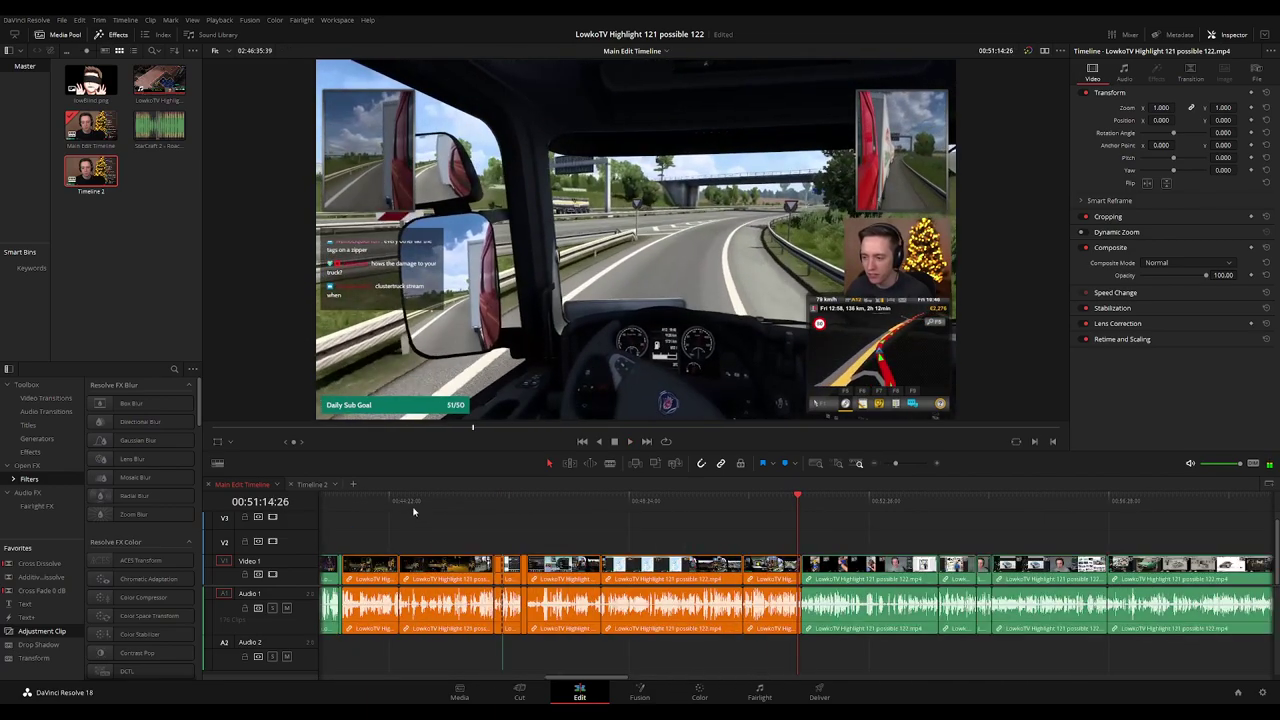
{"action": "left_click", "coordinate": [412, 502]}
{"action": "left_click_drag", "start_coordinate": [422, 506], "coordinate": [484, 500]}
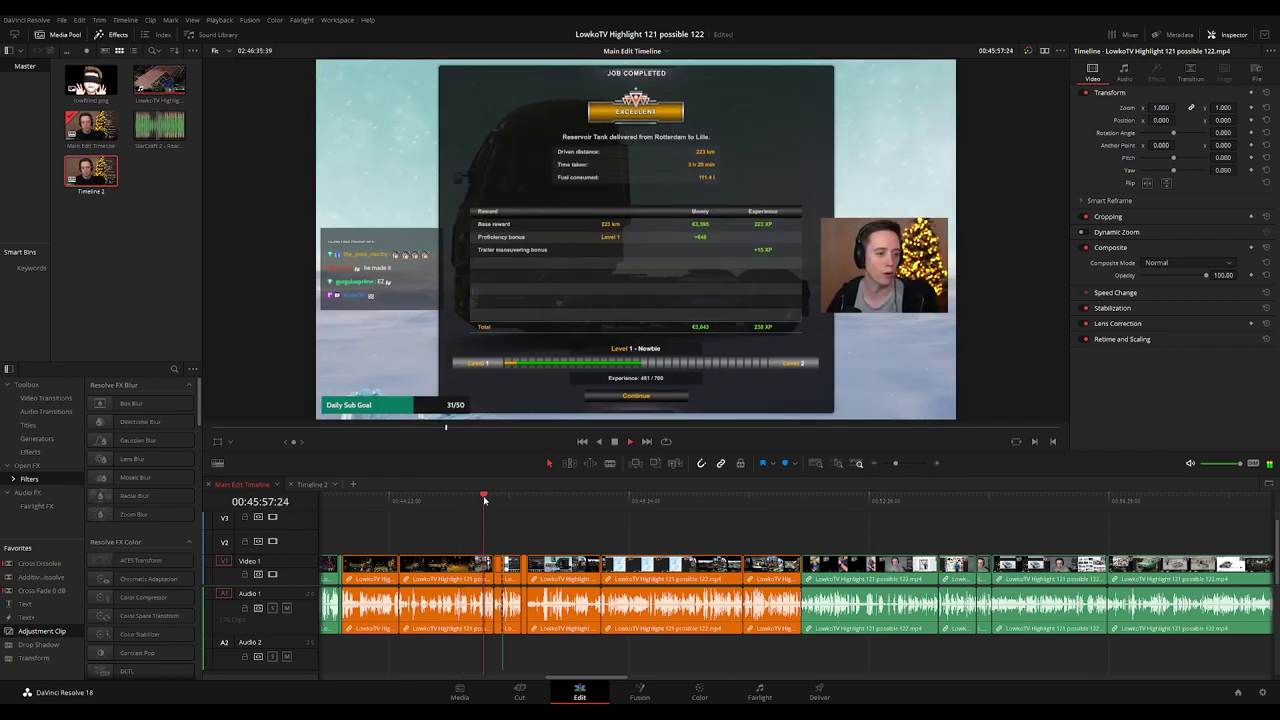
{"action": "key", "text": "ctrl+minus"}
{"action": "key", "text": "space"}
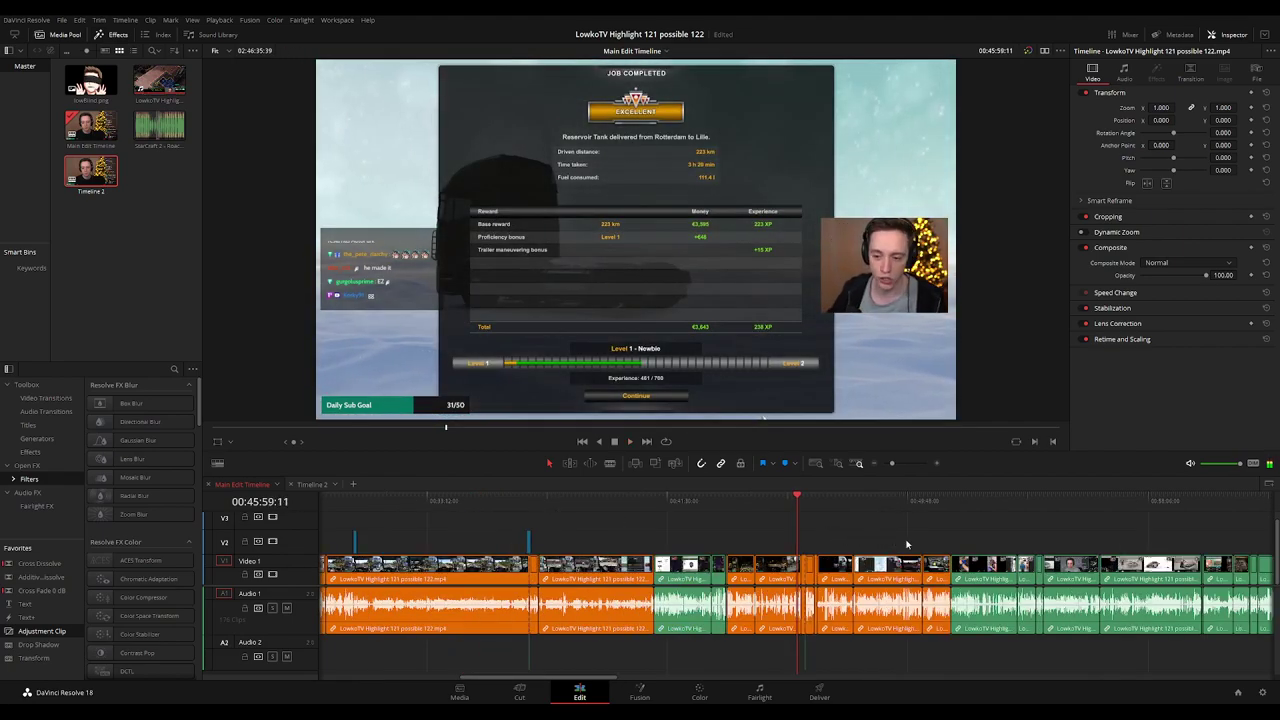
{"action": "left_click_drag", "start_coordinate": [932, 536], "coordinate": [749, 665]}
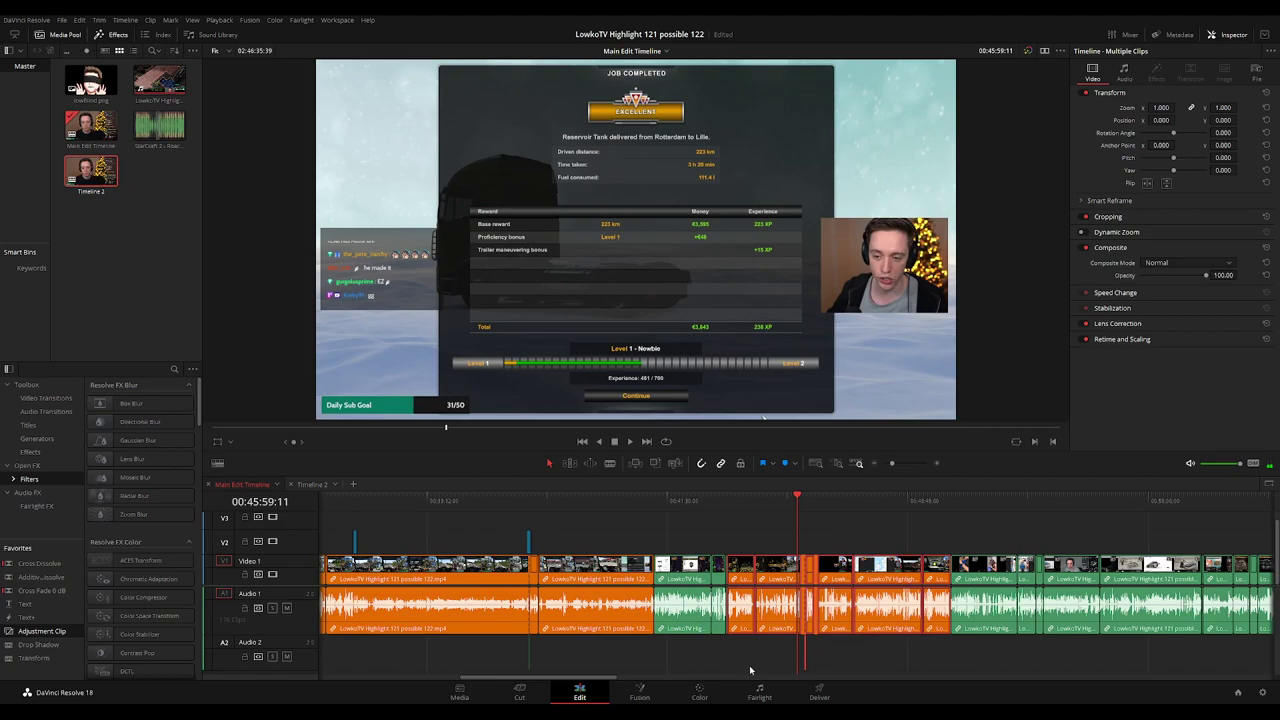
{"action": "left_click", "coordinate": [311, 485]}
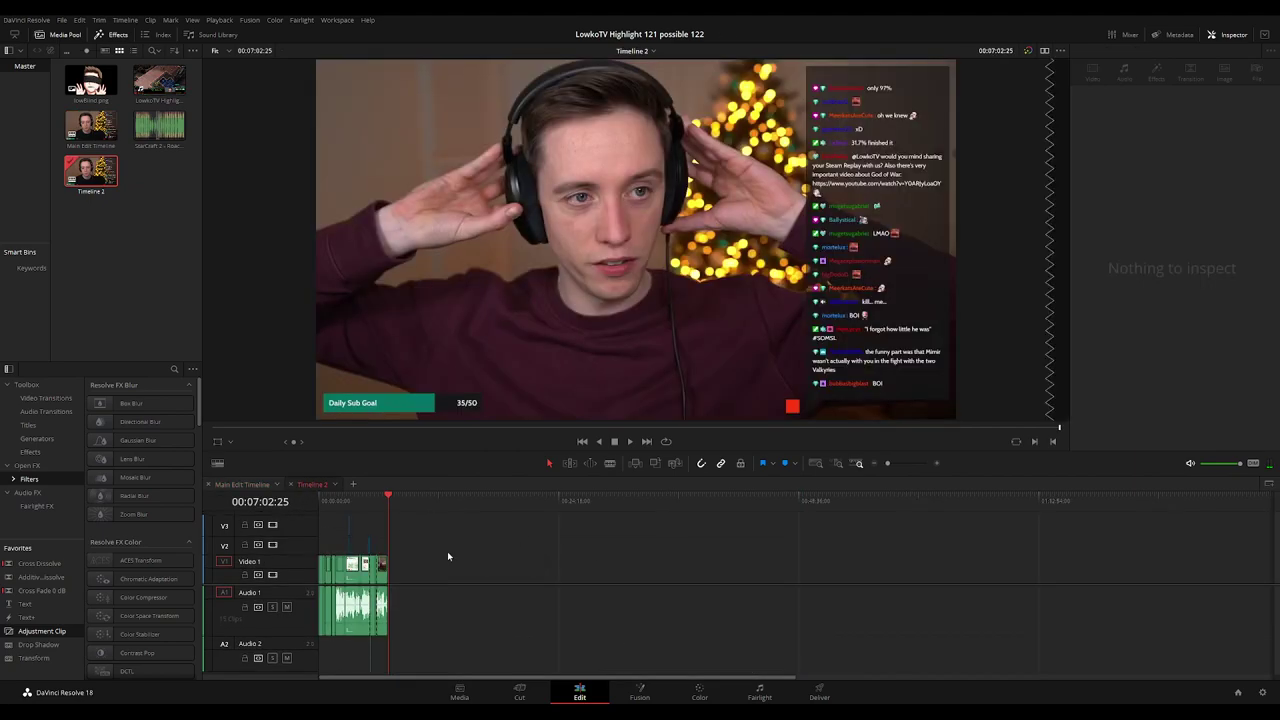
{"action": "key", "text": "ctrl+v"}
Return to Main Edit Timeline and review the green section that precedes the copied orange clips, starting near 00:41:04.
{"action": "left_click", "coordinate": [241, 484]}
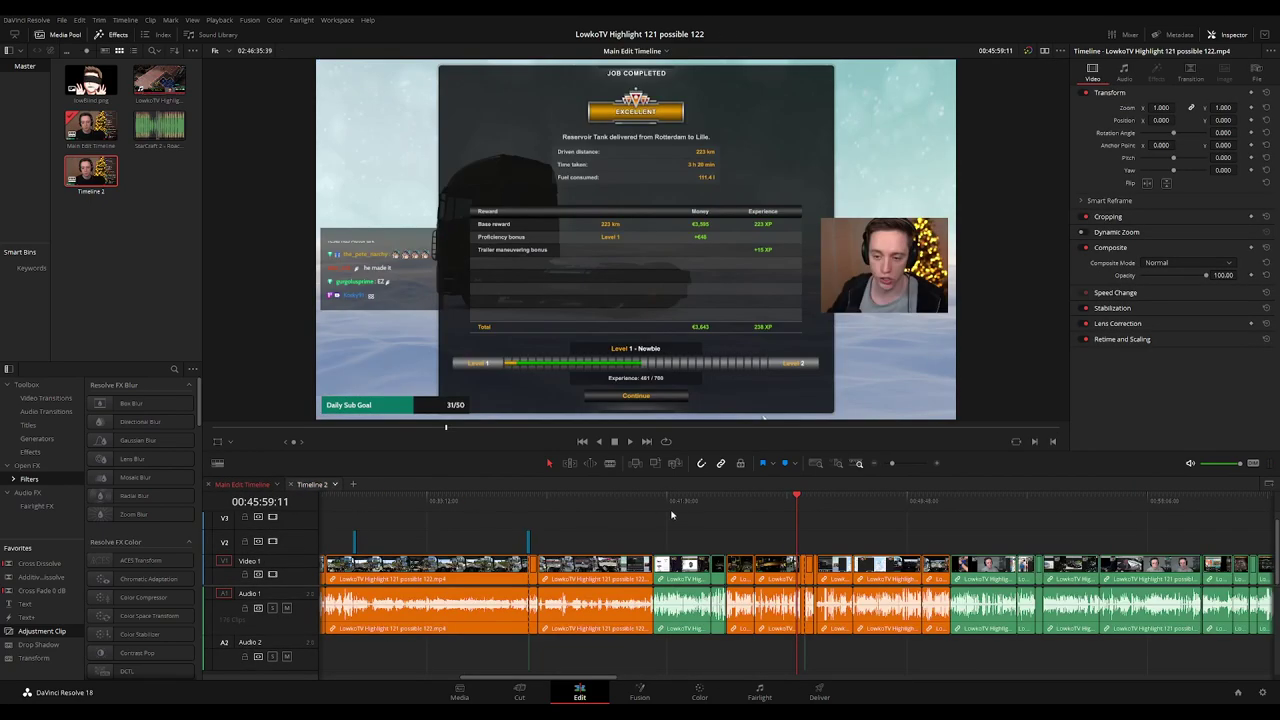
{"action": "left_click", "coordinate": [698, 500]}
{"action": "left_click", "coordinate": [671, 504]}
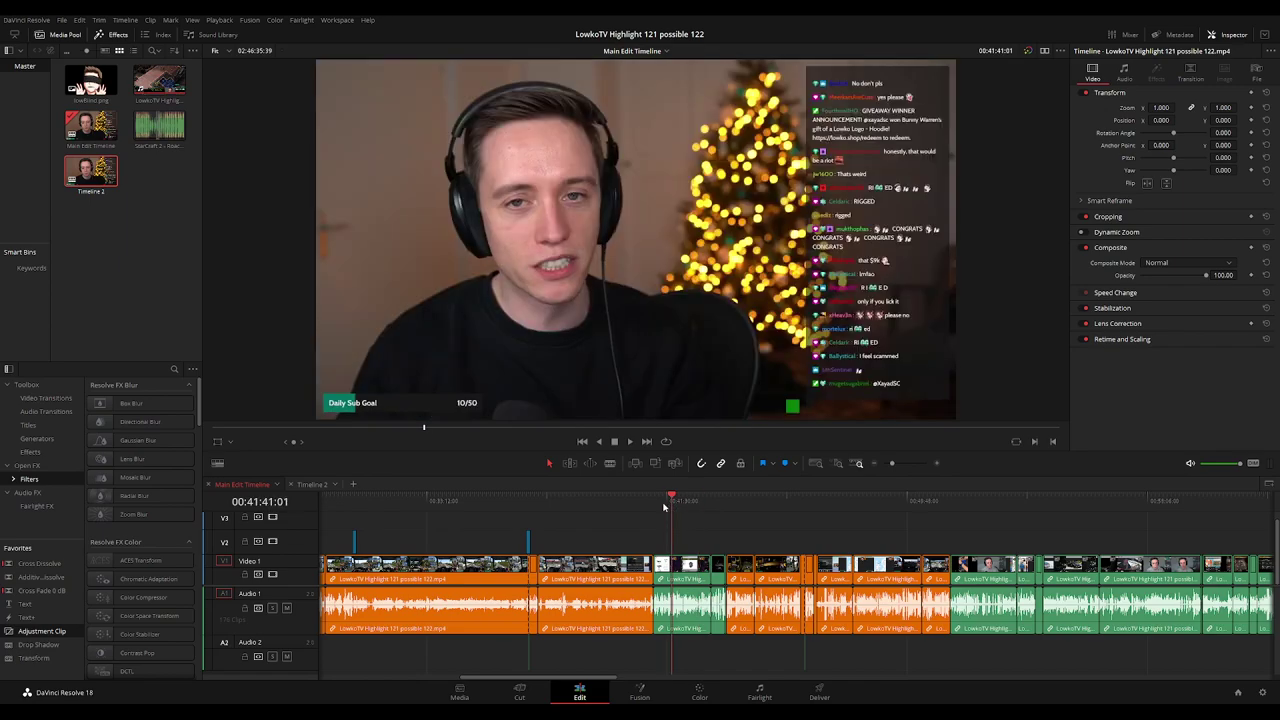
{"action": "key", "text": "Up"}
{"action": "key", "text": "space"}
{"action": "scroll", "coordinate": [954, 554], "scroll_direction": "up", "scroll_amount": 4}
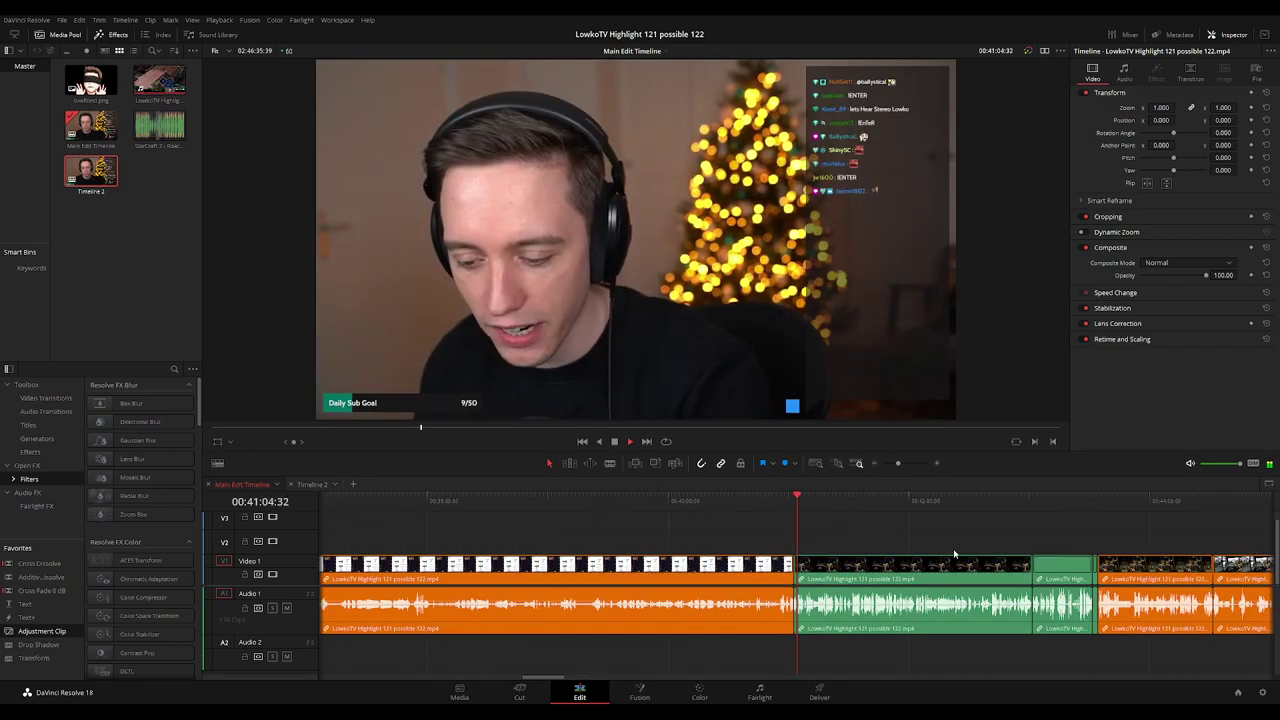
{"action": "left_click", "coordinate": [775, 501]}
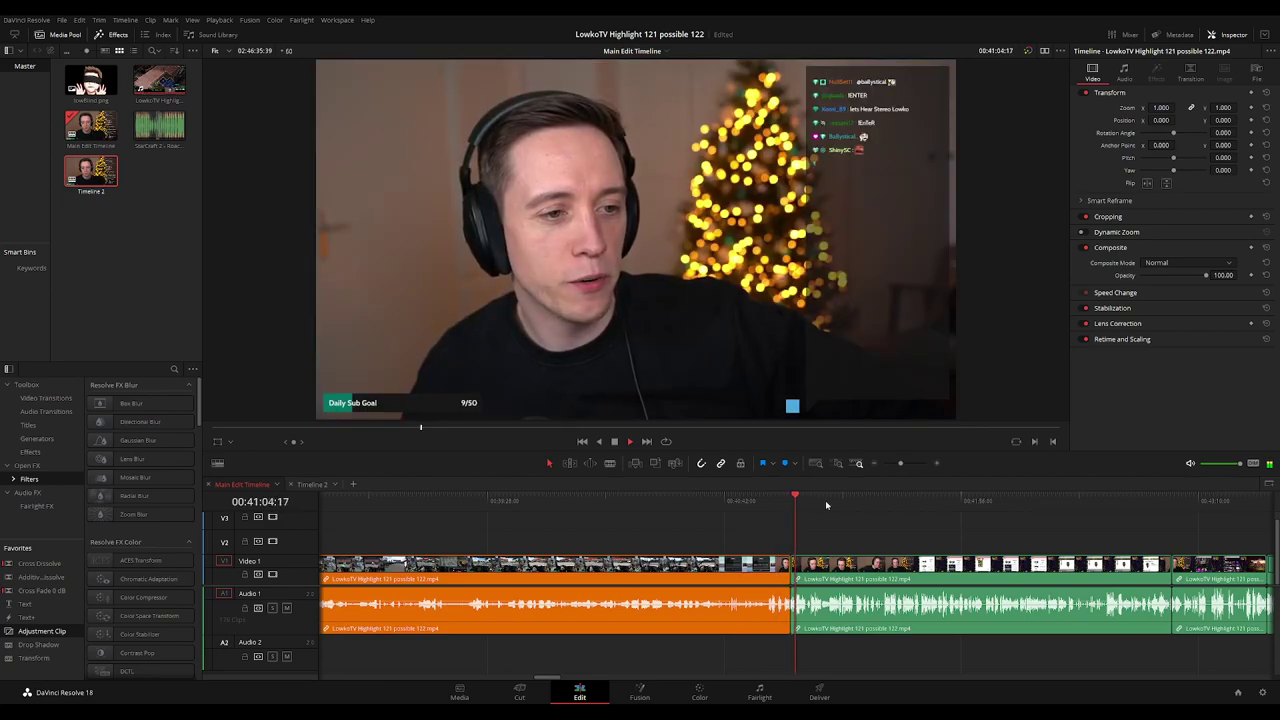
{"action": "left_click", "coordinate": [825, 500]}
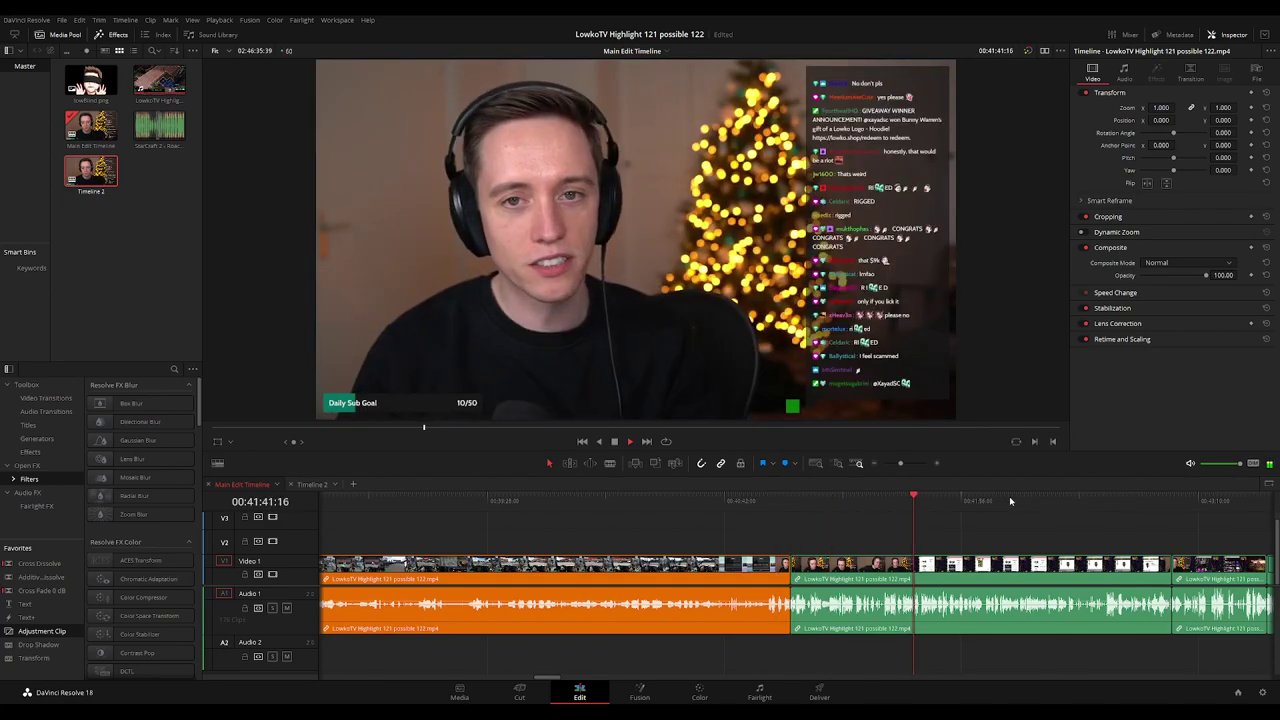
{"action": "left_click", "coordinate": [1054, 500]}
{"action": "left_click", "coordinate": [1152, 500]}
Copy the green clips between the two orange sections, starting near 00:41:04, to the end of Timeline 2.
{"action": "scroll", "coordinate": [1045, 541], "scroll_direction": "right", "scroll_amount": 3}
{"action": "key", "text": "space"}
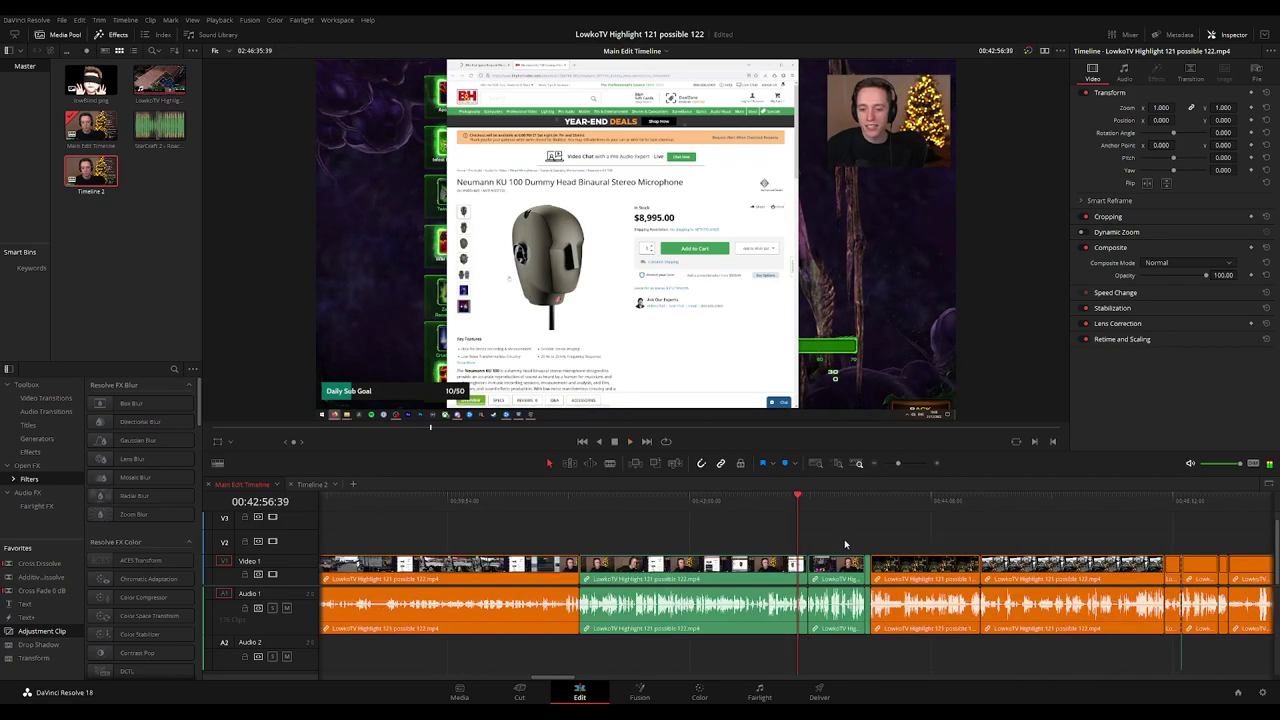
{"action": "left_click_drag", "start_coordinate": [866, 534], "coordinate": [697, 621]}
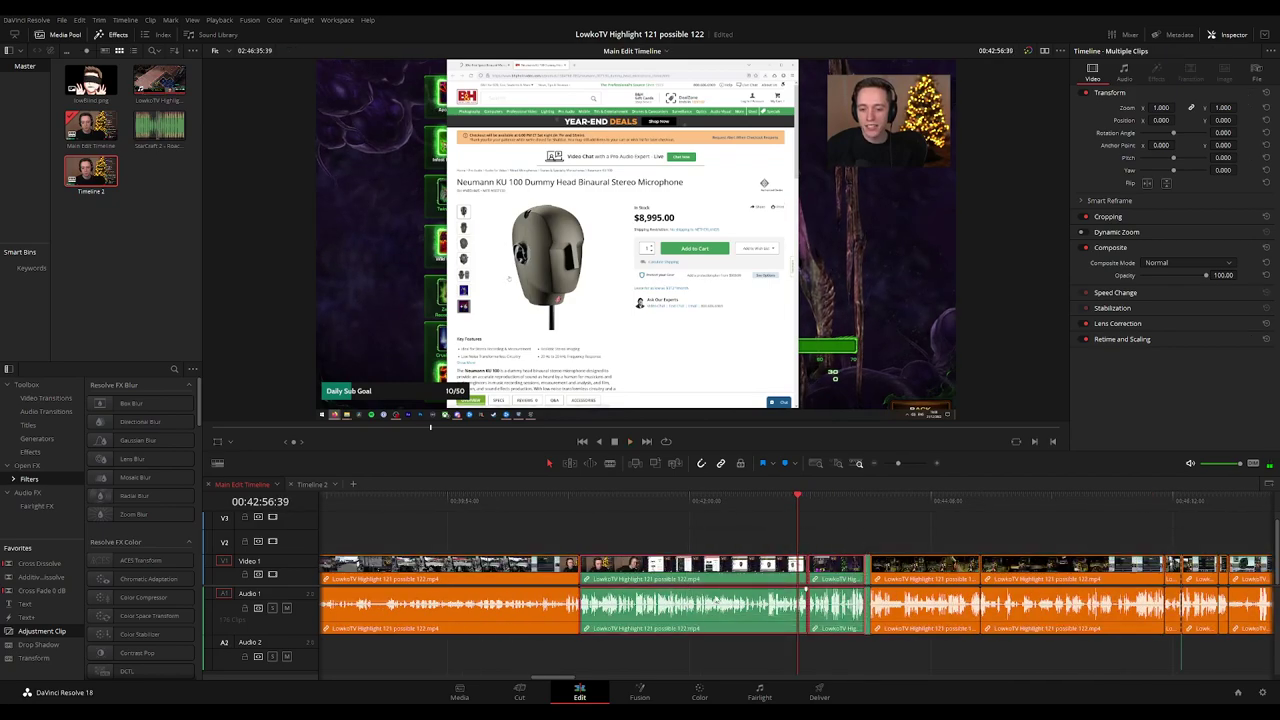
{"action": "left_click", "coordinate": [311, 484]}
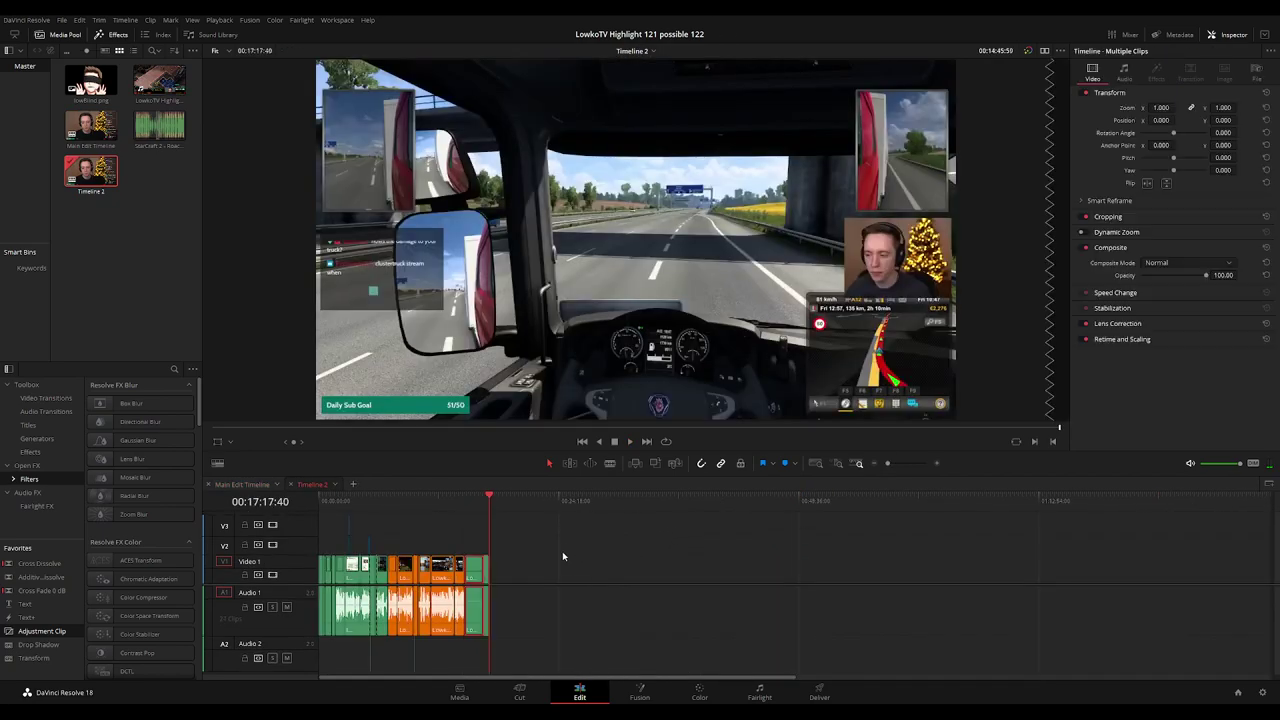
Return to Main Edit Timeline and locate the early orange truck-driving section around 00:17:04.
{"action": "left_click", "coordinate": [282, 487]}
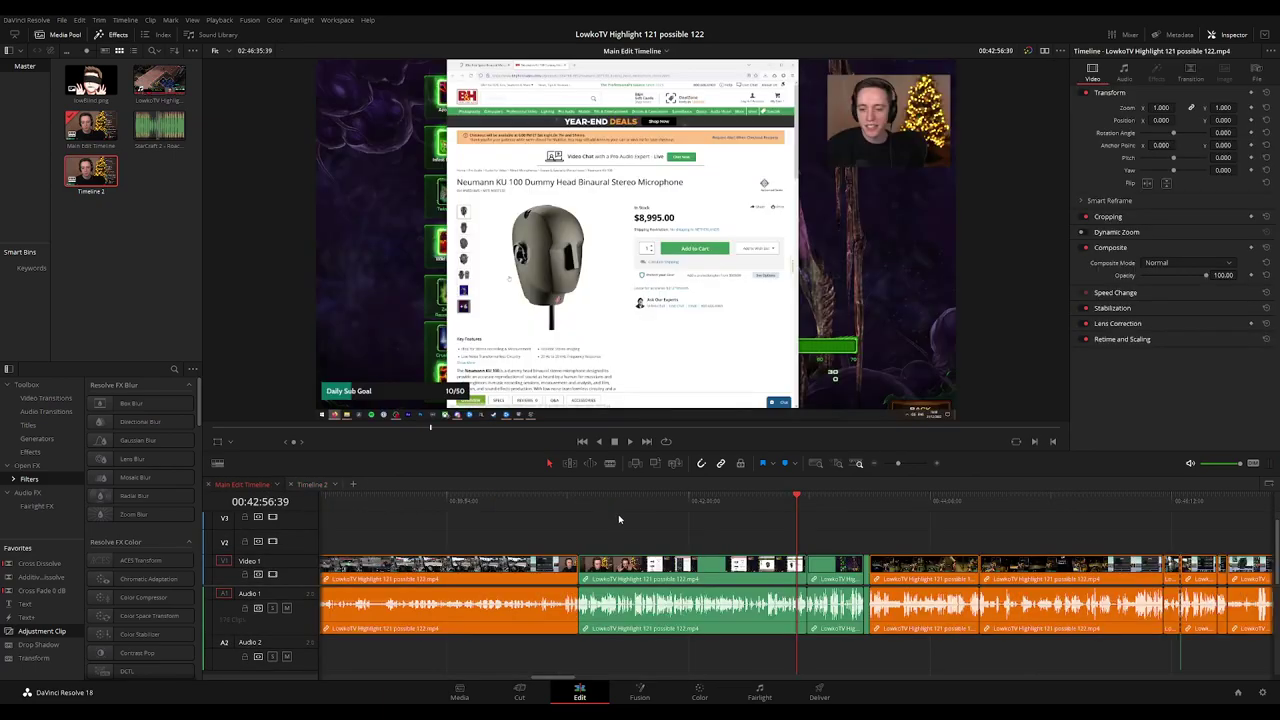
{"action": "left_click", "coordinate": [550, 517]}
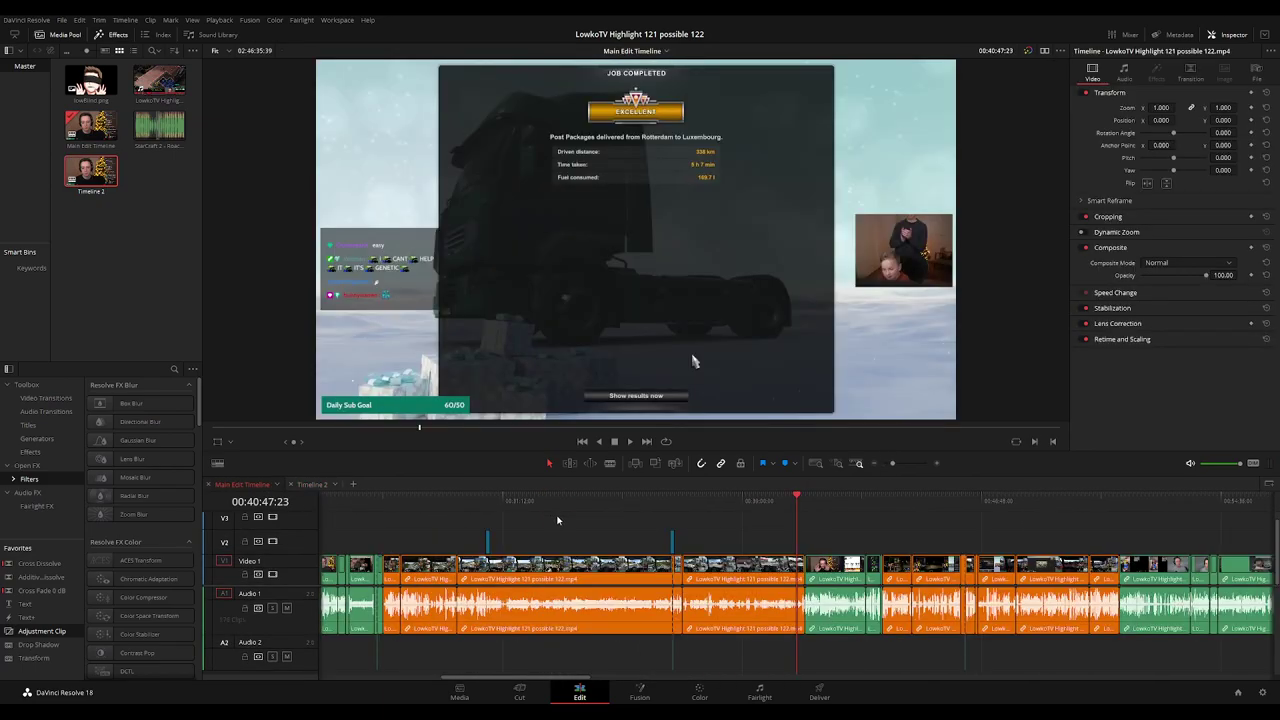
{"action": "key", "text": "space"}
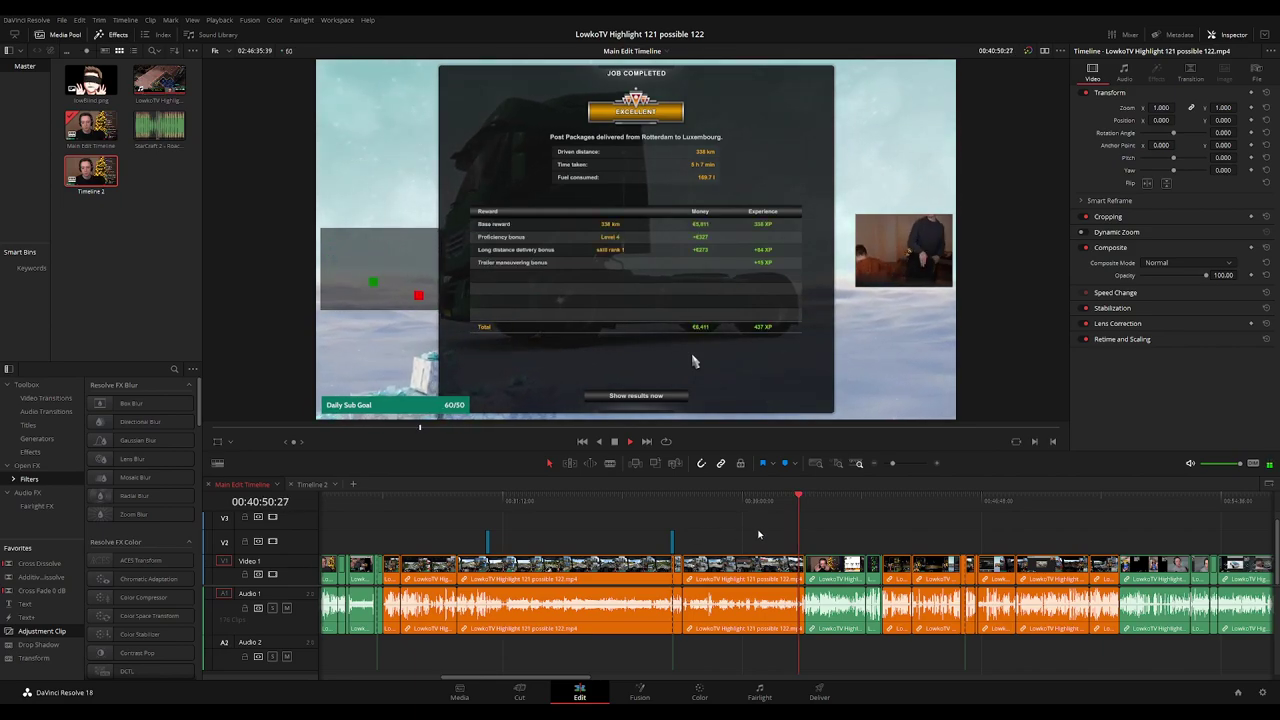
{"action": "scroll", "coordinate": [758, 534], "scroll_direction": "down", "scroll_amount": 5}
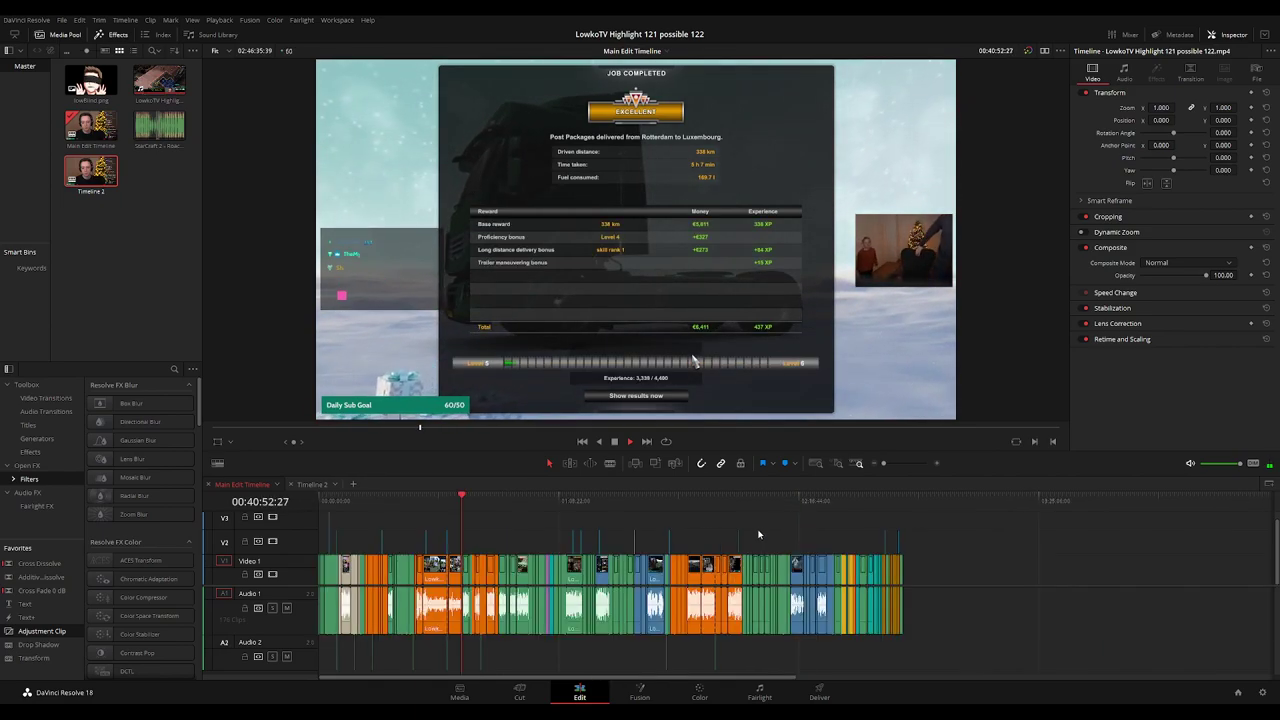
{"action": "left_click", "coordinate": [379, 505]}
{"action": "scroll", "coordinate": [434, 514], "scroll_direction": "up", "scroll_amount": 5}
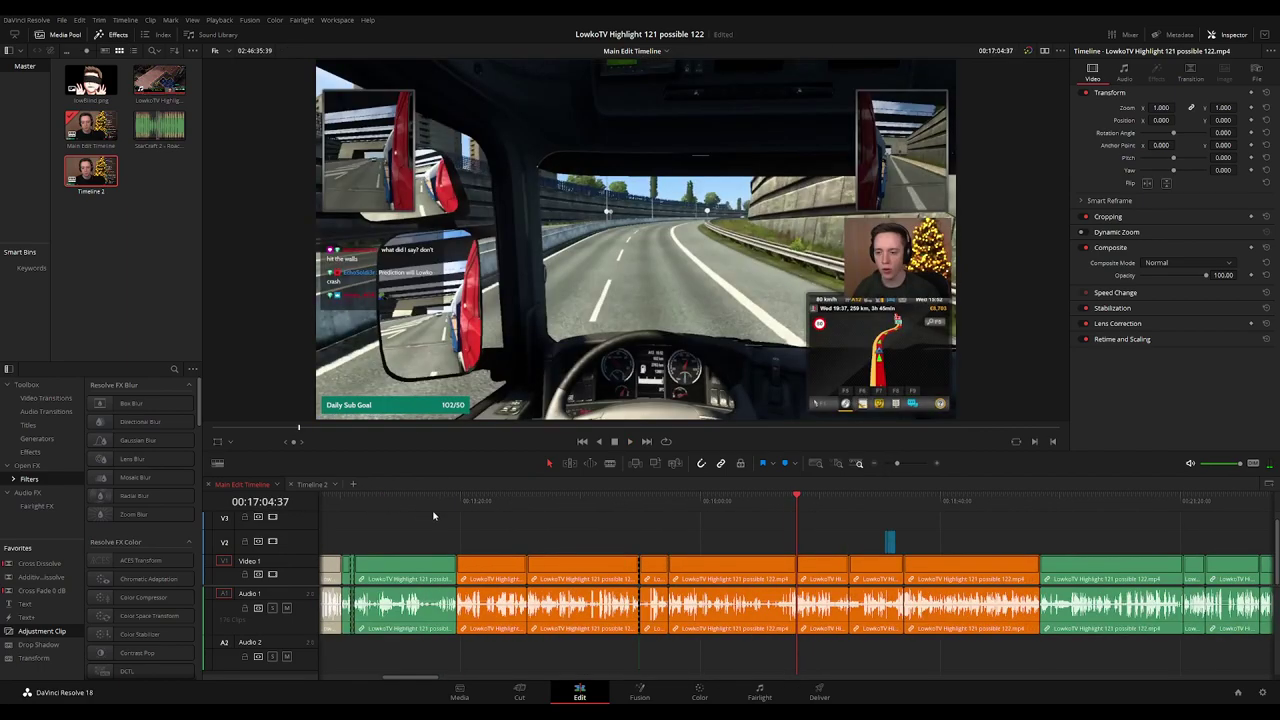
Copy the orange section from about 00:13:20 to 00:19:46, including its overlay and linked audio, to the end of Timeline 2.
{"action": "left_click", "coordinate": [680, 508]}
{"action": "key", "text": "space"}
{"action": "left_click_drag", "start_coordinate": [680, 510], "coordinate": [785, 513]}
{"action": "key", "text": "space"}
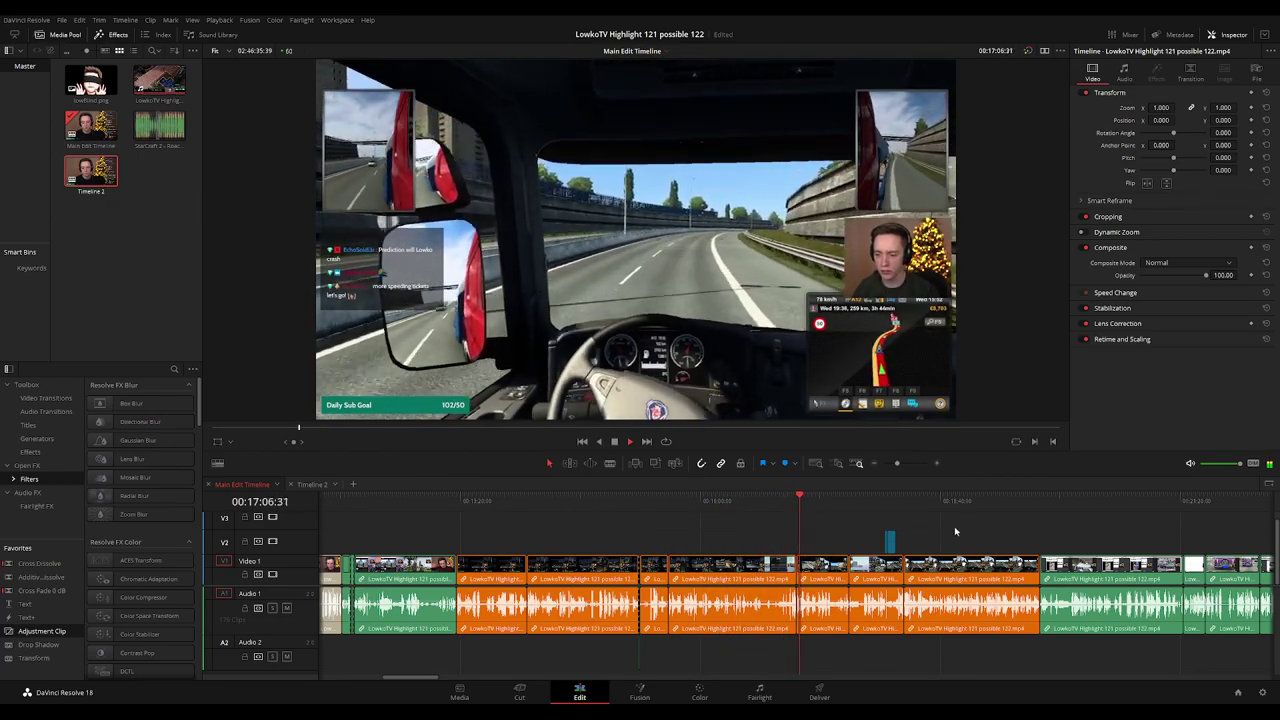
{"action": "left_click_drag", "start_coordinate": [974, 520], "coordinate": [507, 686]}
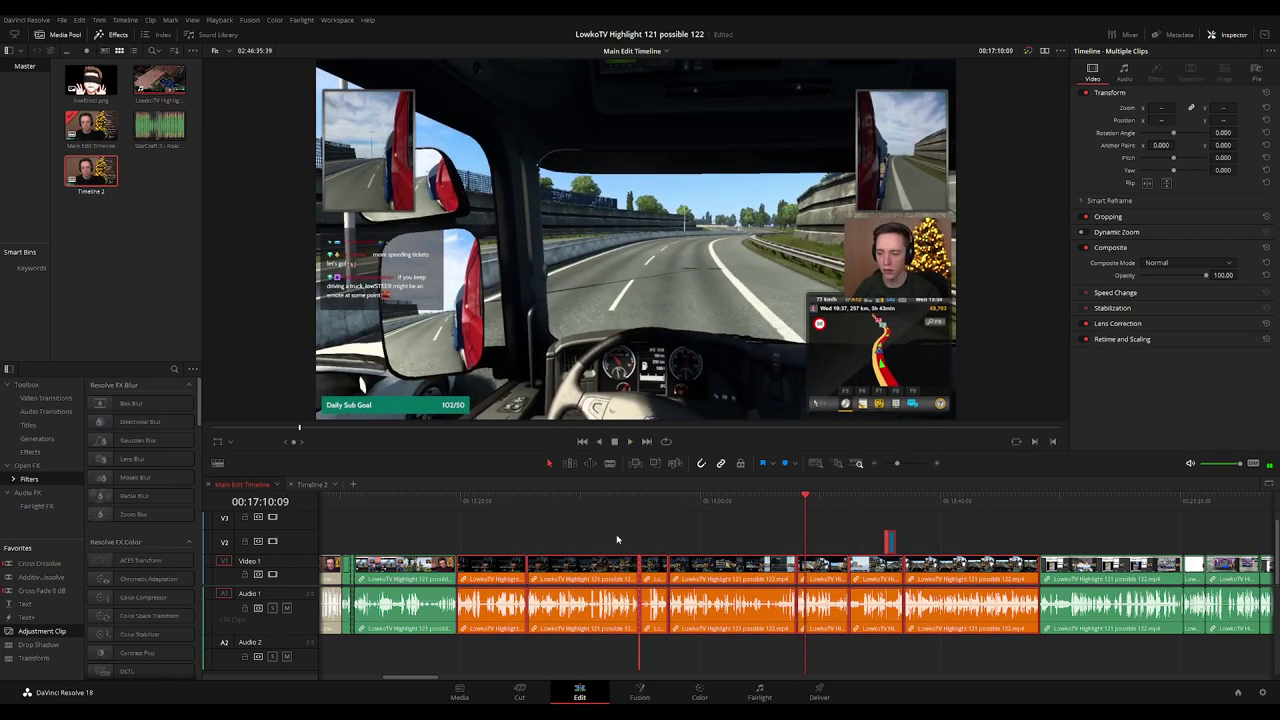
{"action": "left_click", "coordinate": [312, 484]}
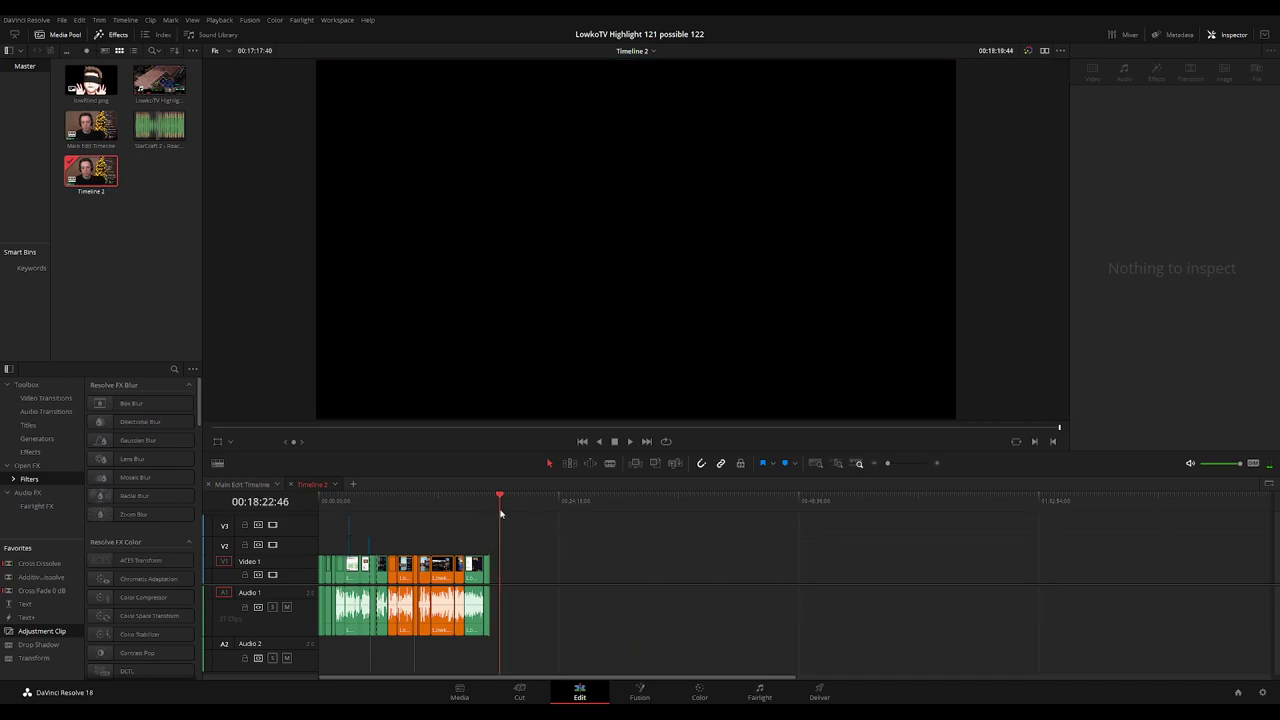
{"action": "key", "text": "ctrl+v"}
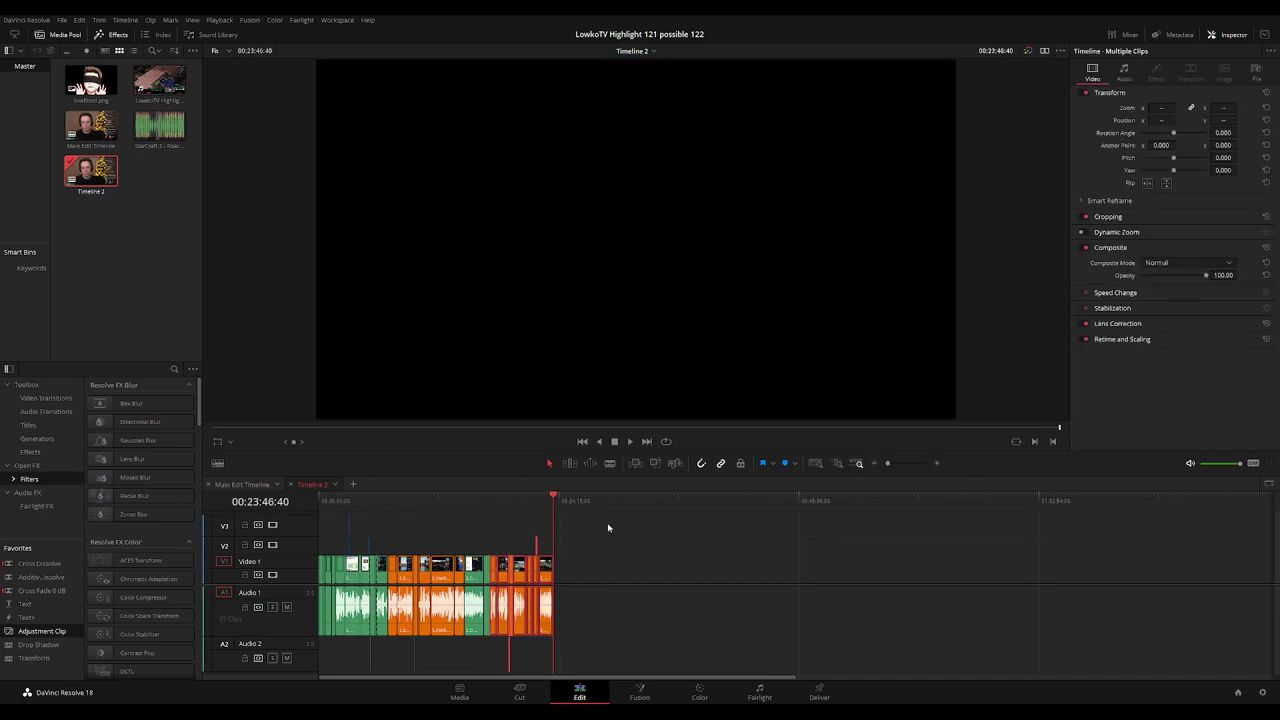
{"action": "left_click", "coordinate": [619, 540]}
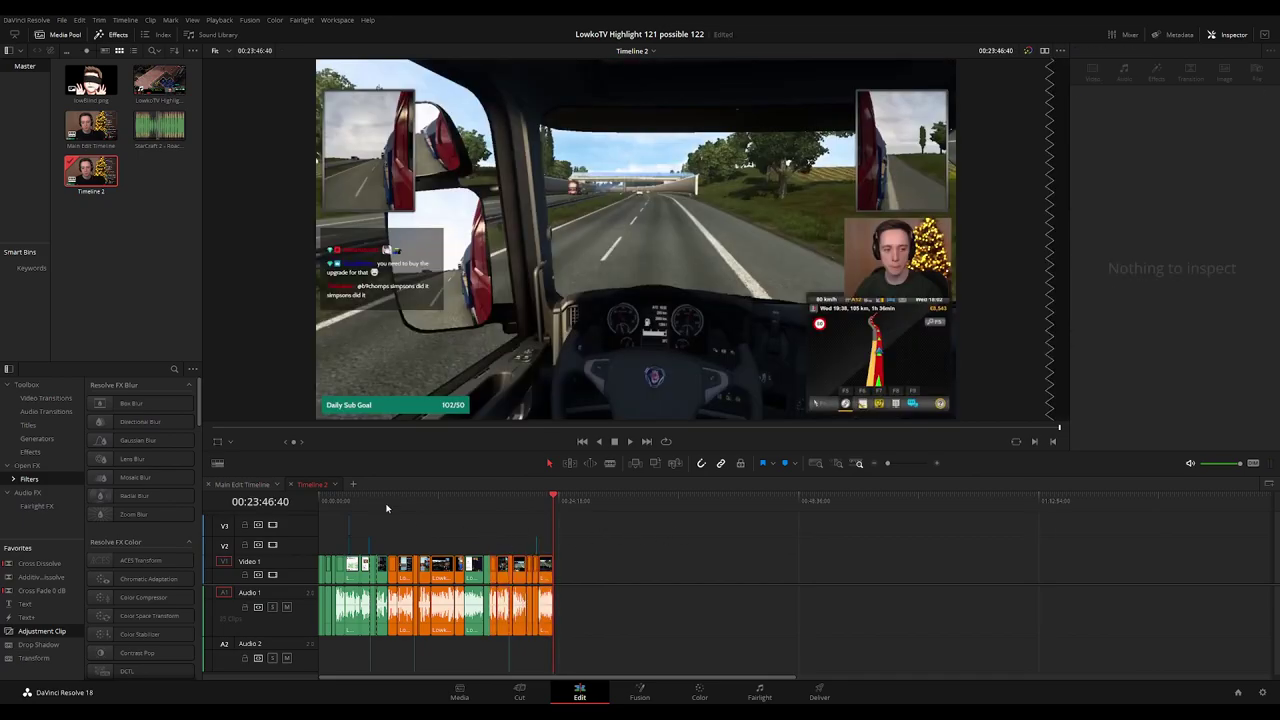
Spot-check Timeline 2 near 00:05:54, then put the playhead back at the end of the edit.
{"action": "left_click", "coordinate": [375, 501]}
{"action": "key", "text": "space"}
{"action": "left_click", "coordinate": [377, 501]}
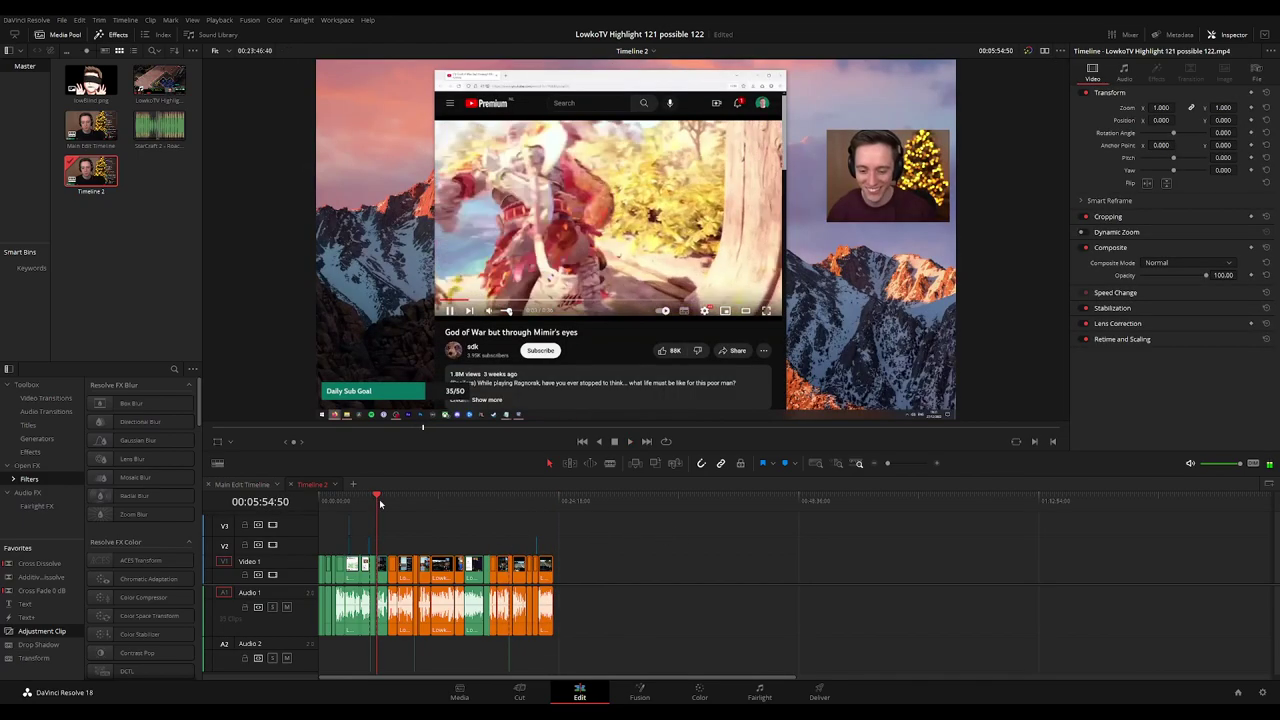
{"action": "left_click", "coordinate": [555, 506]}
Copy the green clips from Main Edit Timeline, starting near 00:19:46 and ending before the following orange section, to the end of Timeline 2.
{"action": "left_click", "coordinate": [253, 488]}
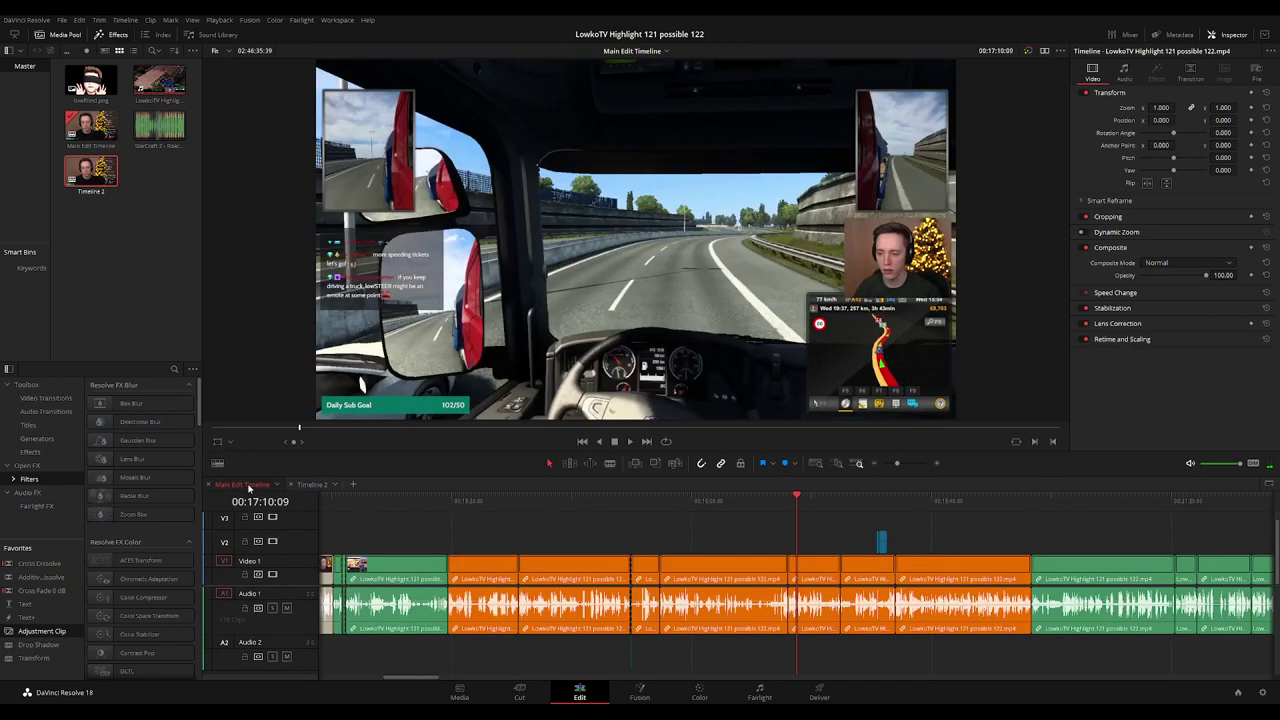
{"action": "left_click", "coordinate": [418, 500]}
{"action": "key", "text": "space"}
{"action": "left_click", "coordinate": [1033, 500]}
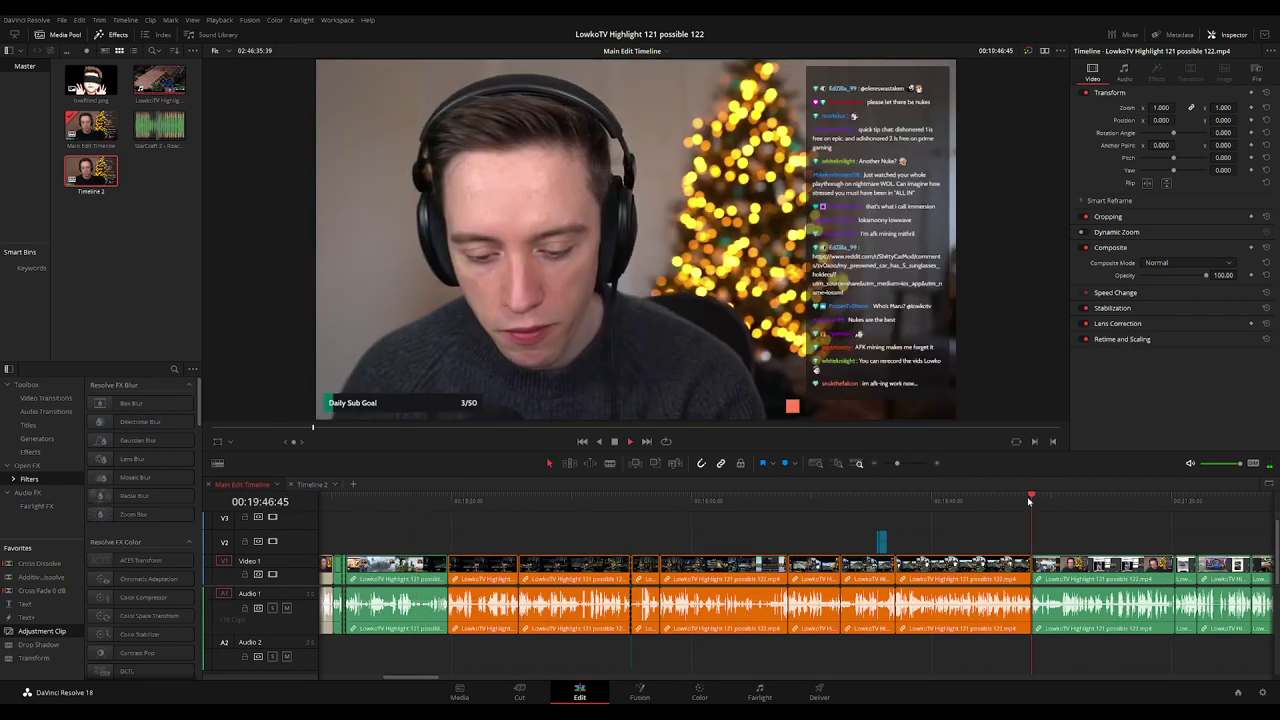
{"action": "key", "text": "ctrl+minus"}
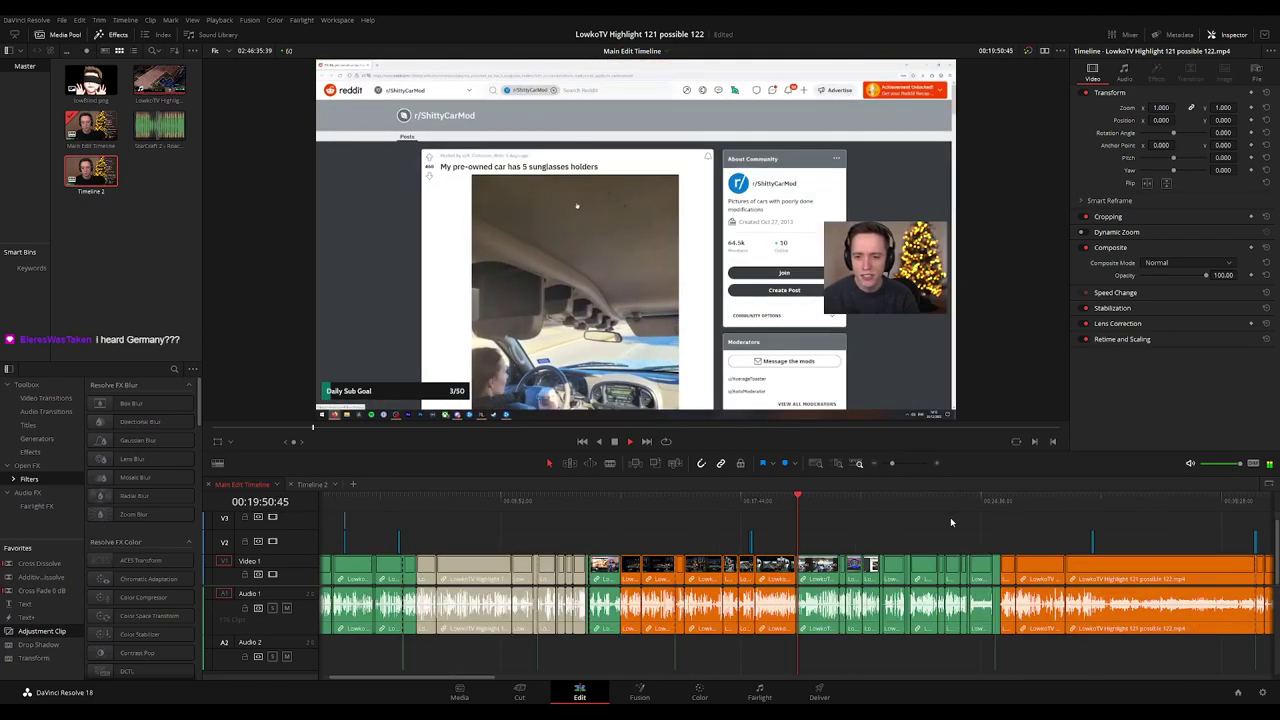
{"action": "scroll", "coordinate": [940, 522], "scroll_direction": "up", "scroll_amount": 3}
{"action": "key", "text": "space"}
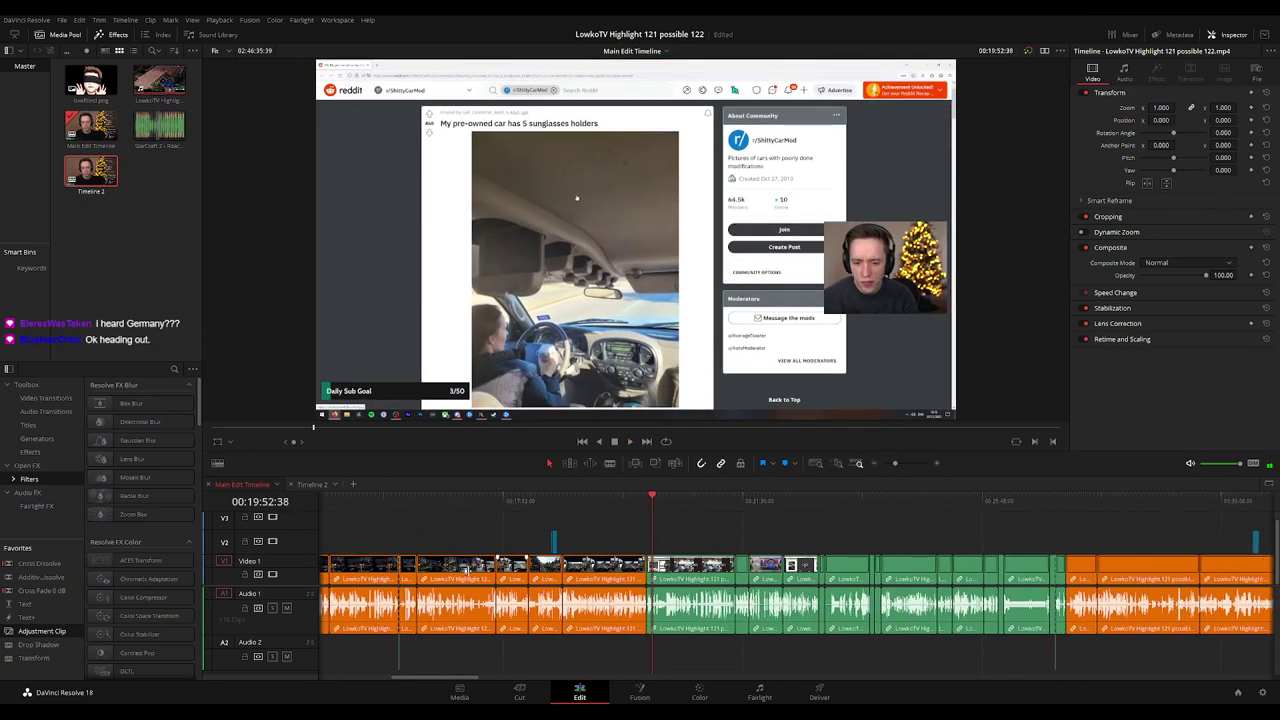
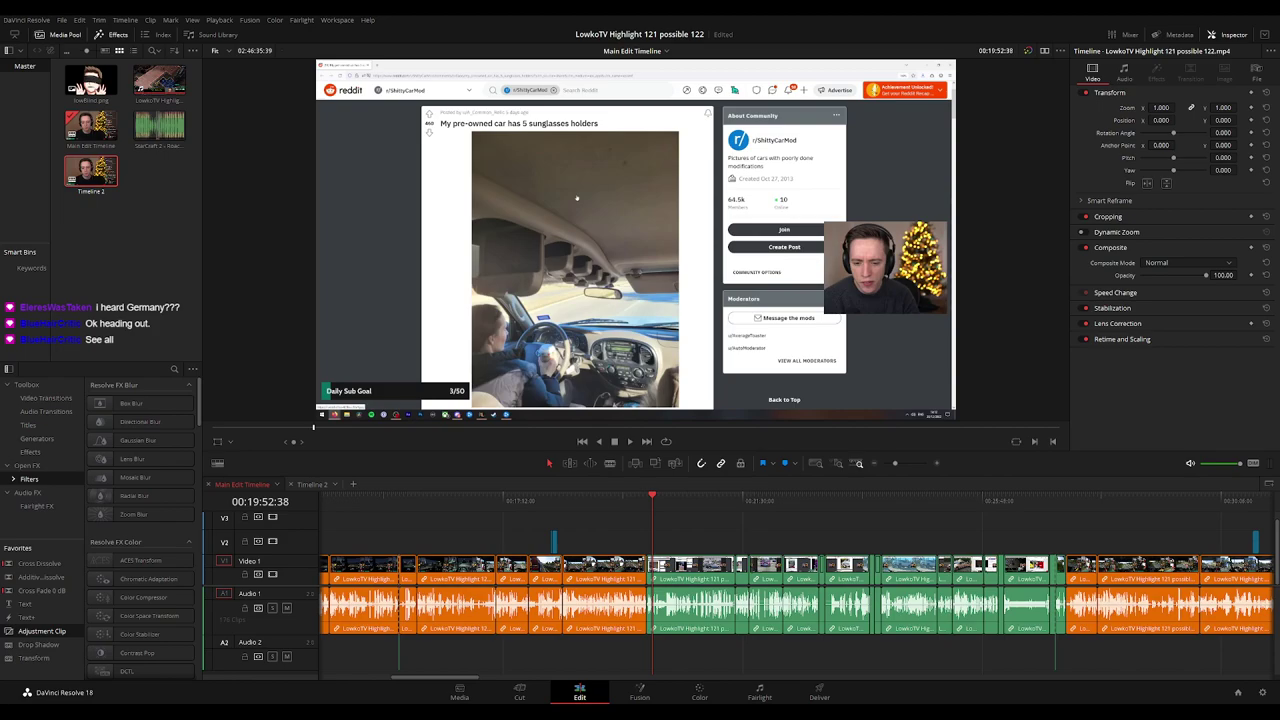
{"action": "left_click_drag", "start_coordinate": [706, 501], "coordinate": [681, 693]}
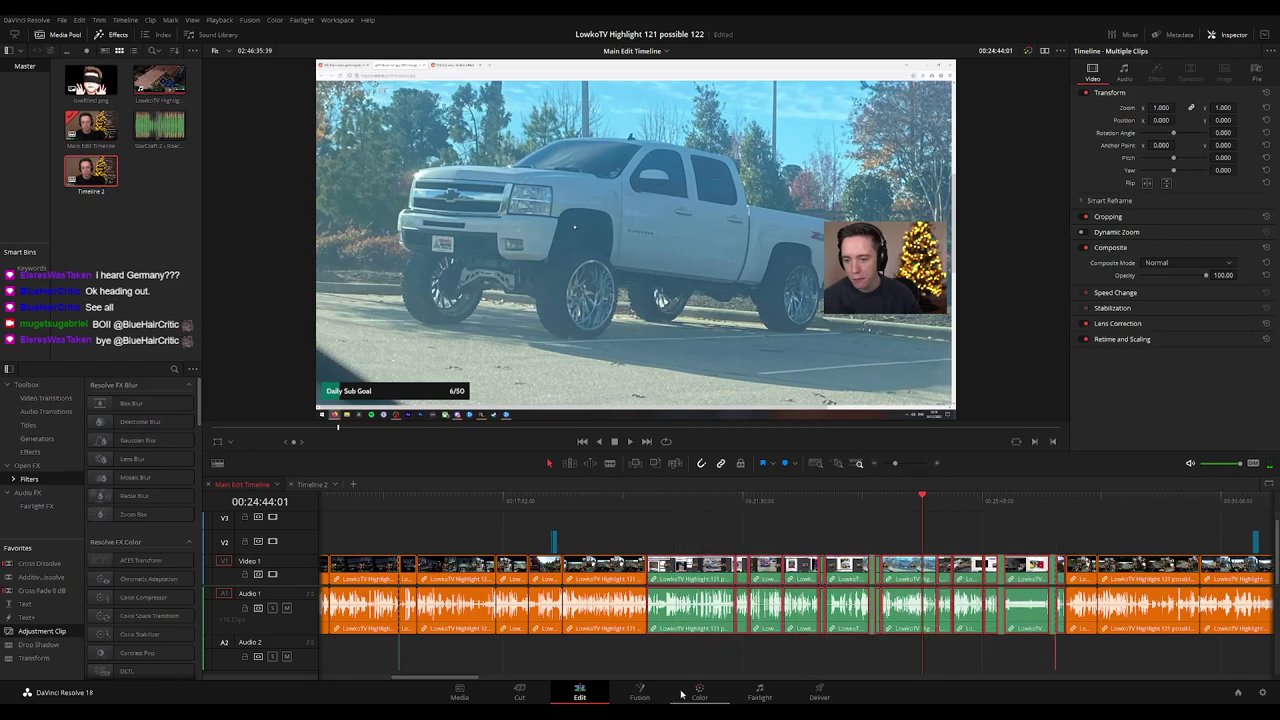
{"action": "left_click", "coordinate": [311, 485]}
{"action": "key", "text": "ctrl+v"}
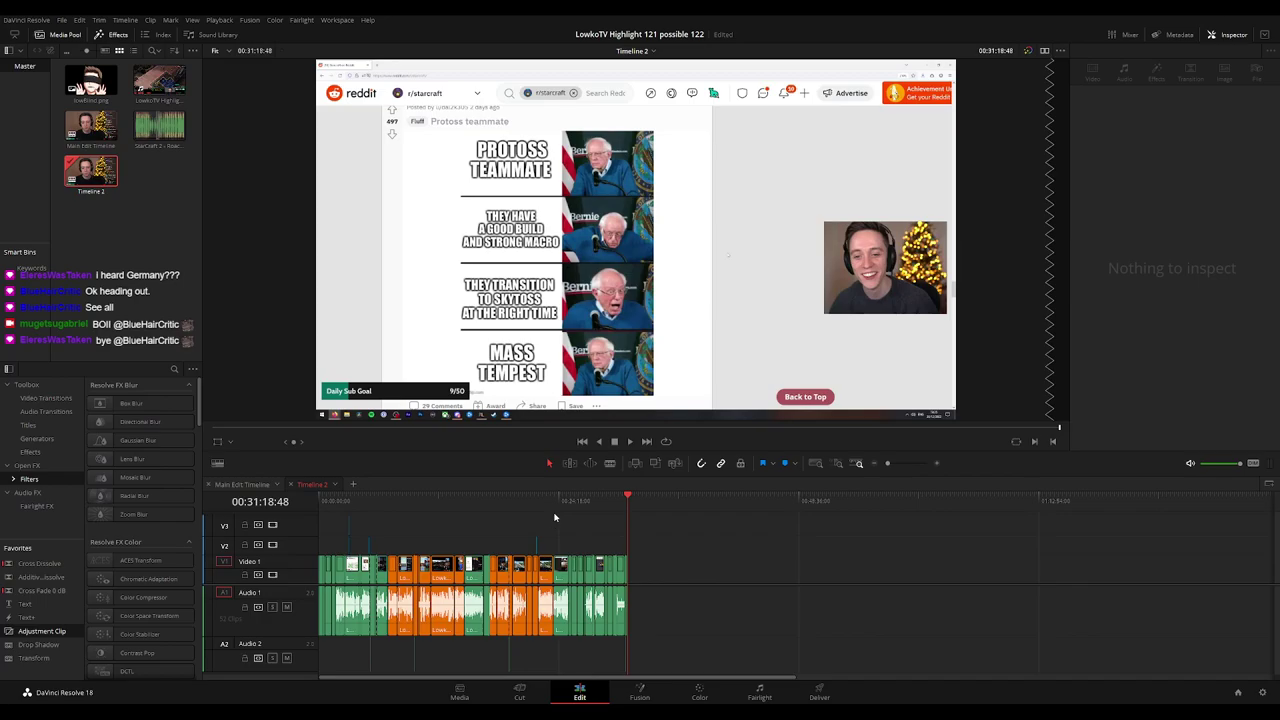
Review the newly added green clips in Timeline 2 from about 00:23:48 to the end at 00:31:18.
{"action": "key", "text": "space"}
{"action": "scroll", "coordinate": [735, 525], "scroll_direction": "up", "scroll_amount": 5}
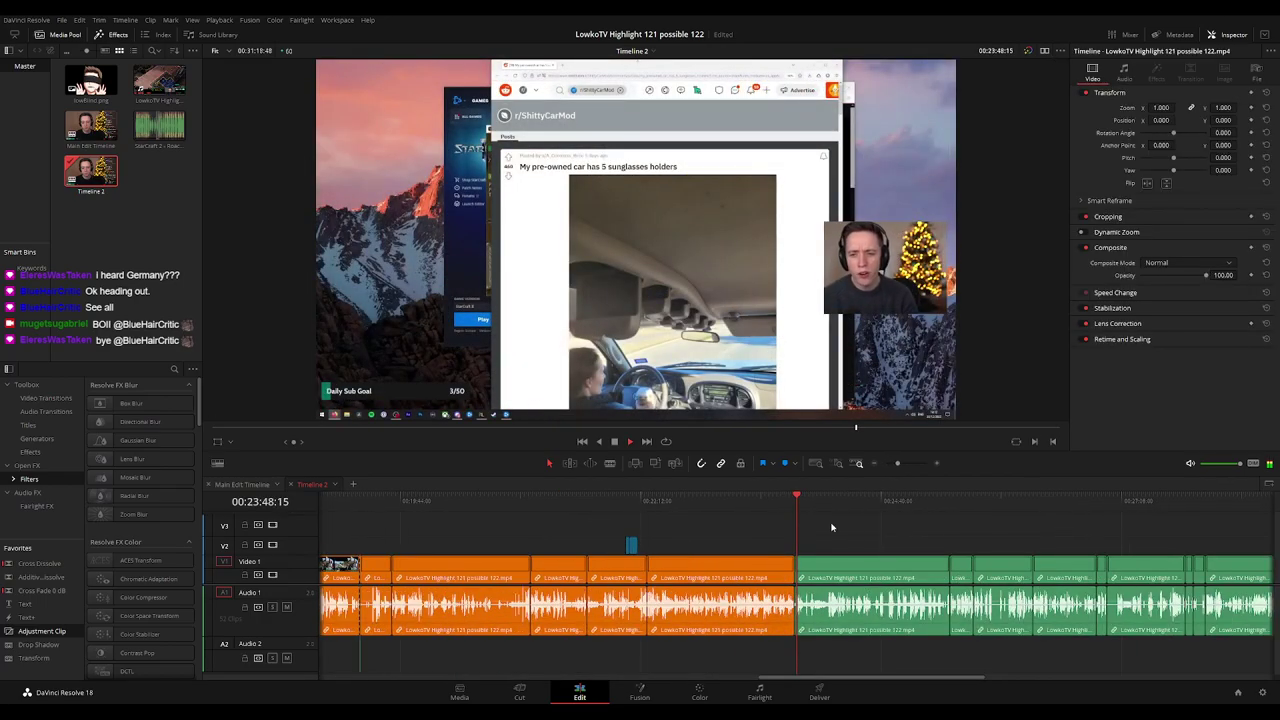
{"action": "left_click_drag", "start_coordinate": [851, 508], "coordinate": [1097, 511]}
{"action": "scroll", "coordinate": [914, 523], "scroll_direction": "down", "scroll_amount": 2}
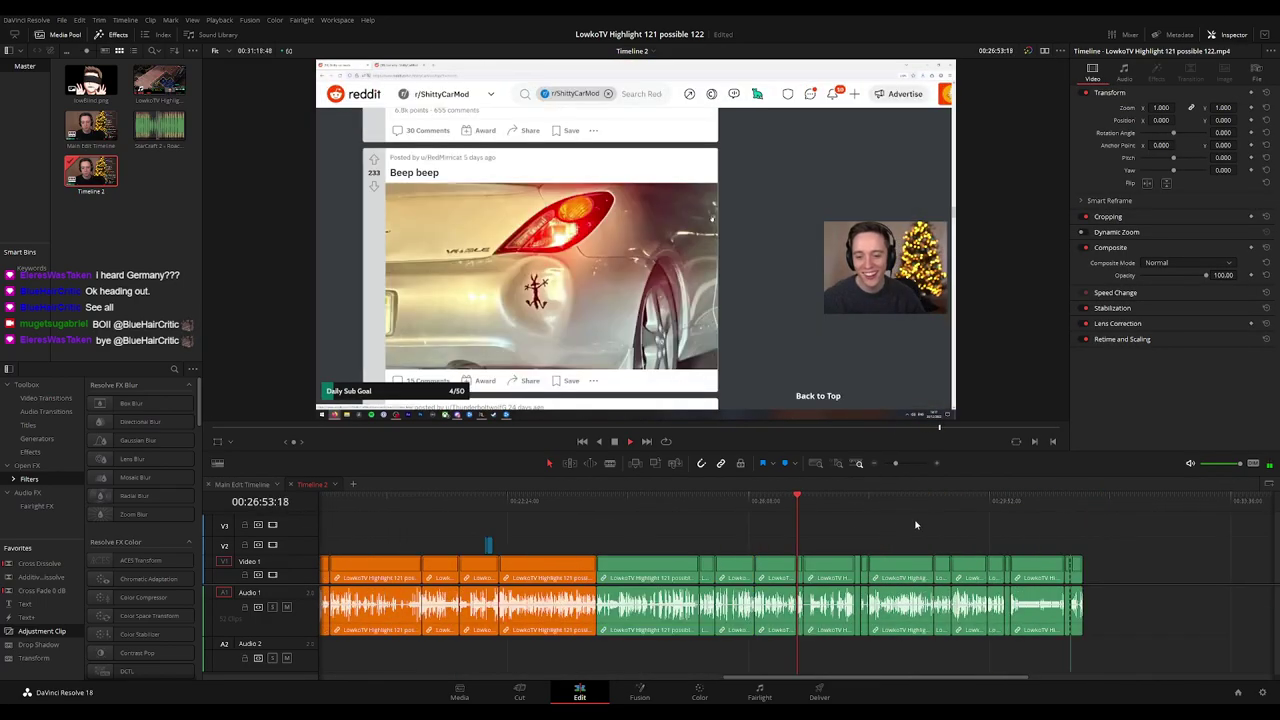
{"action": "left_click_drag", "start_coordinate": [985, 505], "coordinate": [1077, 504]}
{"action": "left_click", "coordinate": [1083, 503]}
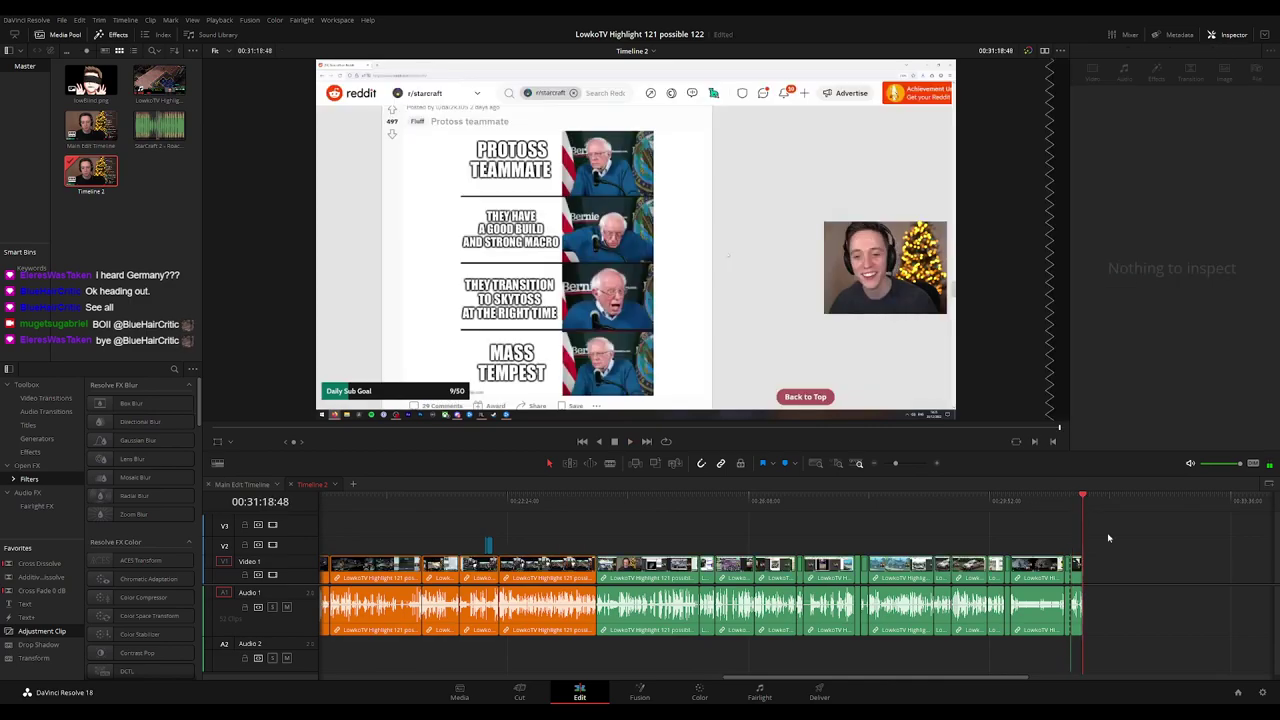
Return to Main Edit Timeline and skim the next orange driving section from about 00:29:10 to 00:36:40.
{"action": "left_click", "coordinate": [242, 485]}
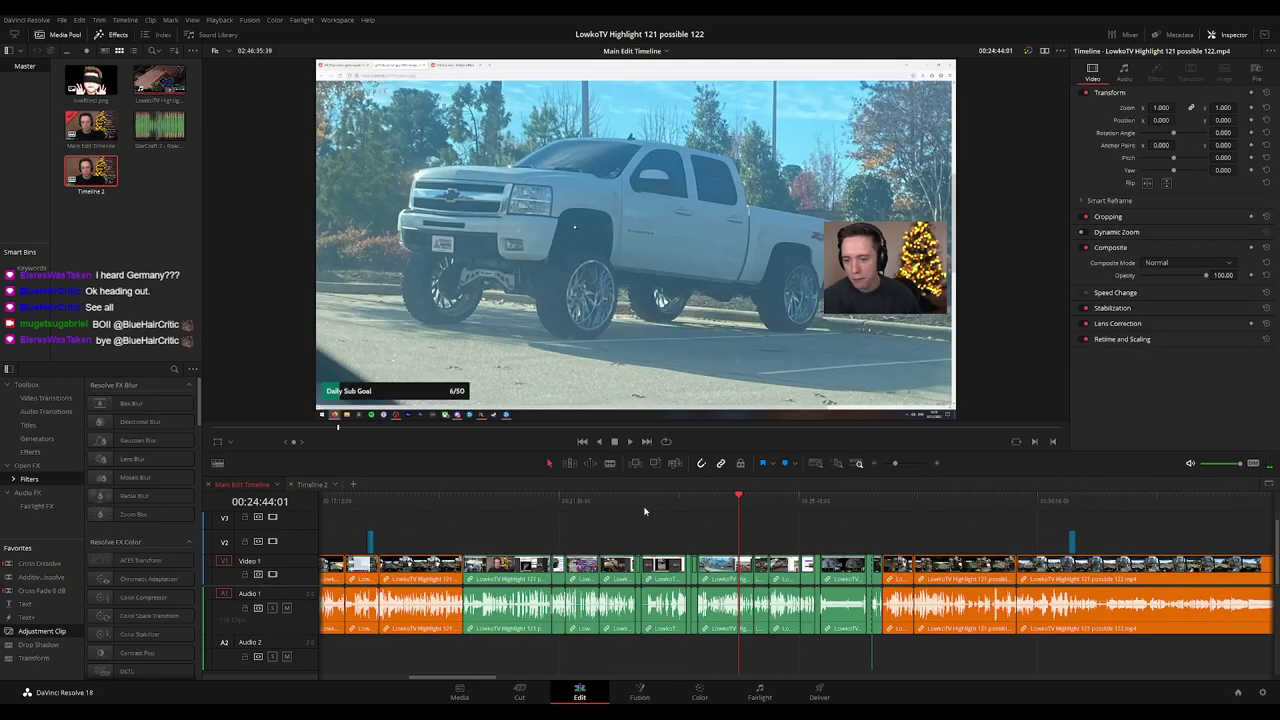
{"action": "left_click", "coordinate": [898, 503]}
{"action": "scroll", "coordinate": [640, 533], "scroll_direction": "right", "scroll_amount": 3}
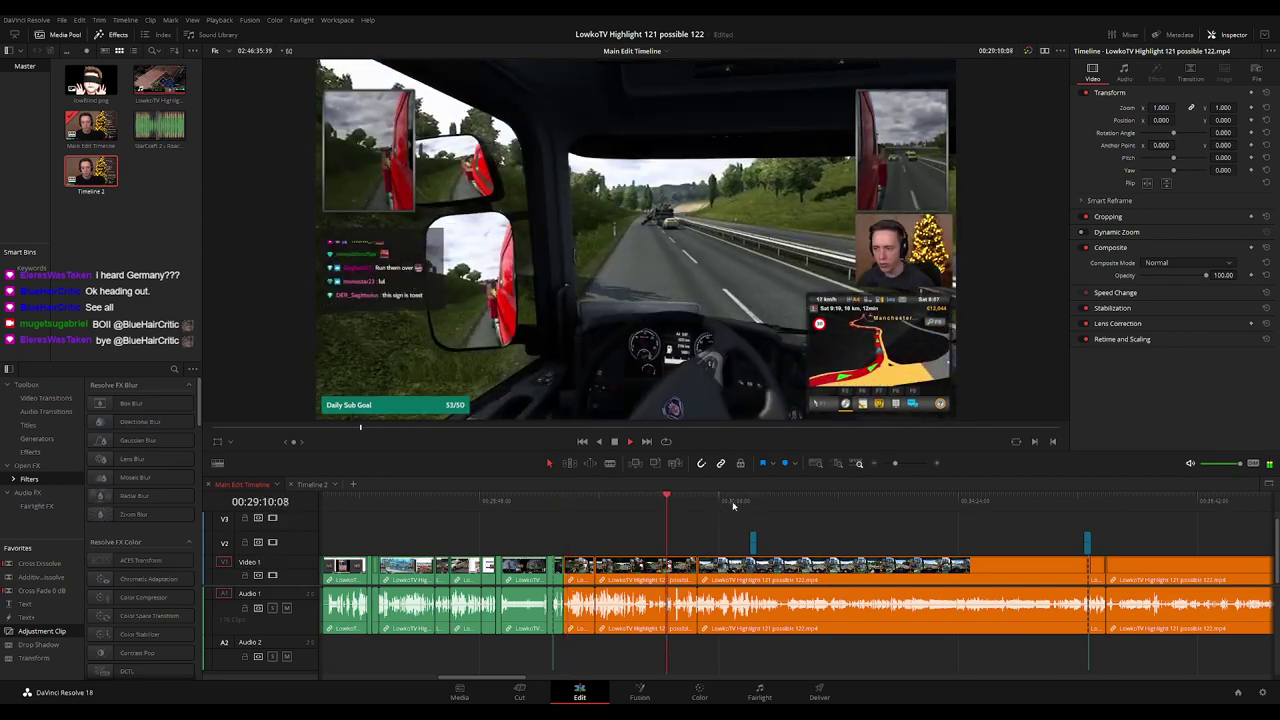
{"action": "left_click_drag", "start_coordinate": [733, 506], "coordinate": [966, 511]}
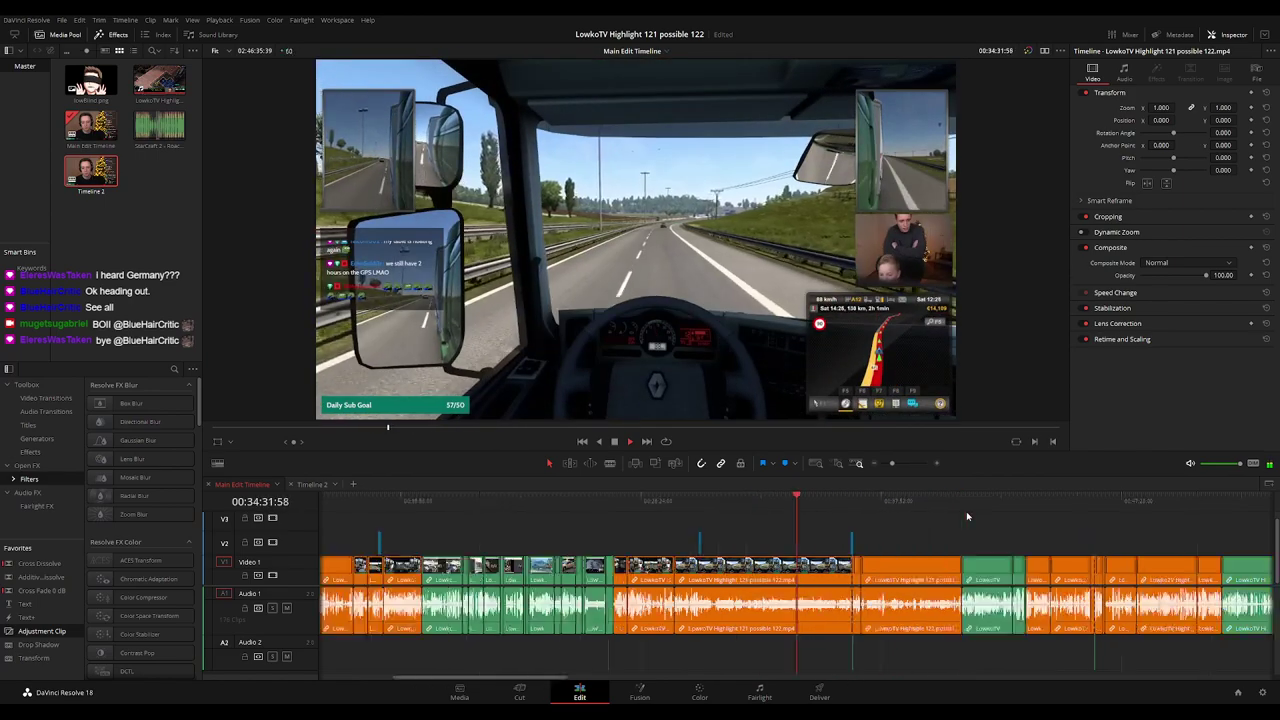
{"action": "scroll", "coordinate": [754, 526], "scroll_direction": "down", "scroll_amount": 5}
{"action": "scroll", "coordinate": [878, 525], "scroll_direction": "up", "scroll_amount": 6}
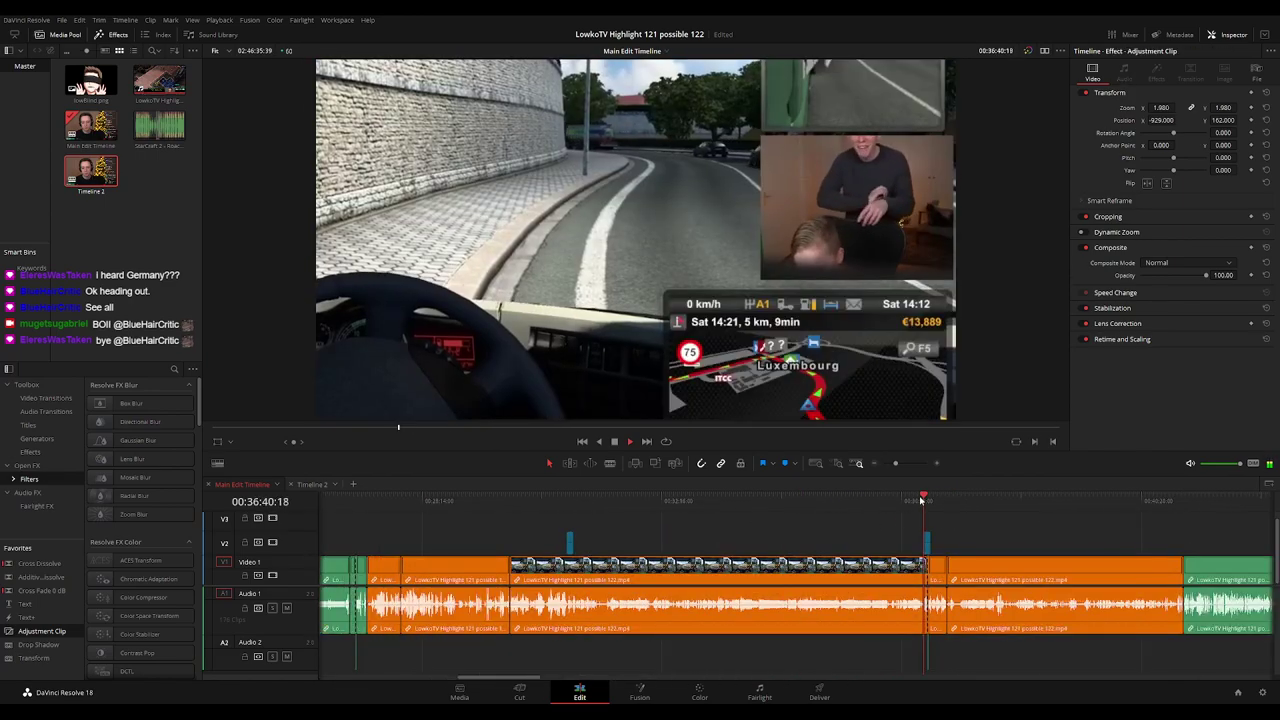
Find the cut between the red truck drive and the following truck drive near 00:29:43.
{"action": "left_click", "coordinate": [509, 502]}
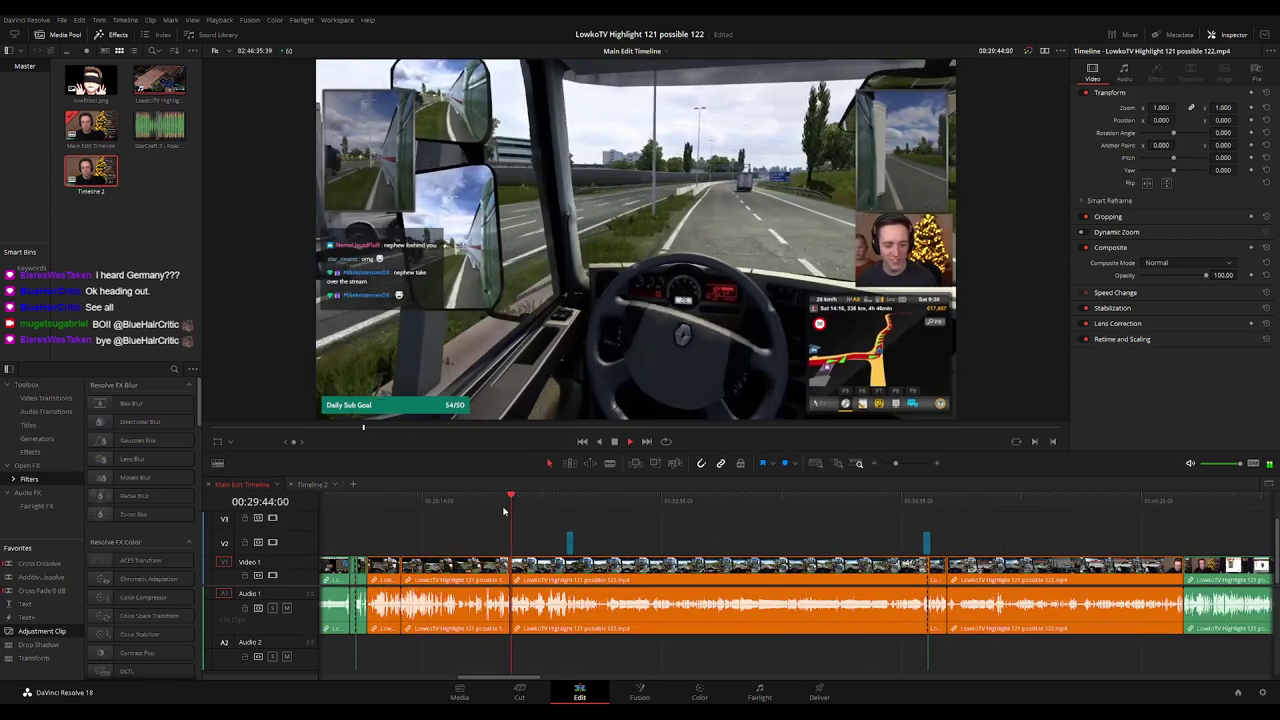
{"action": "left_click", "coordinate": [495, 511]}
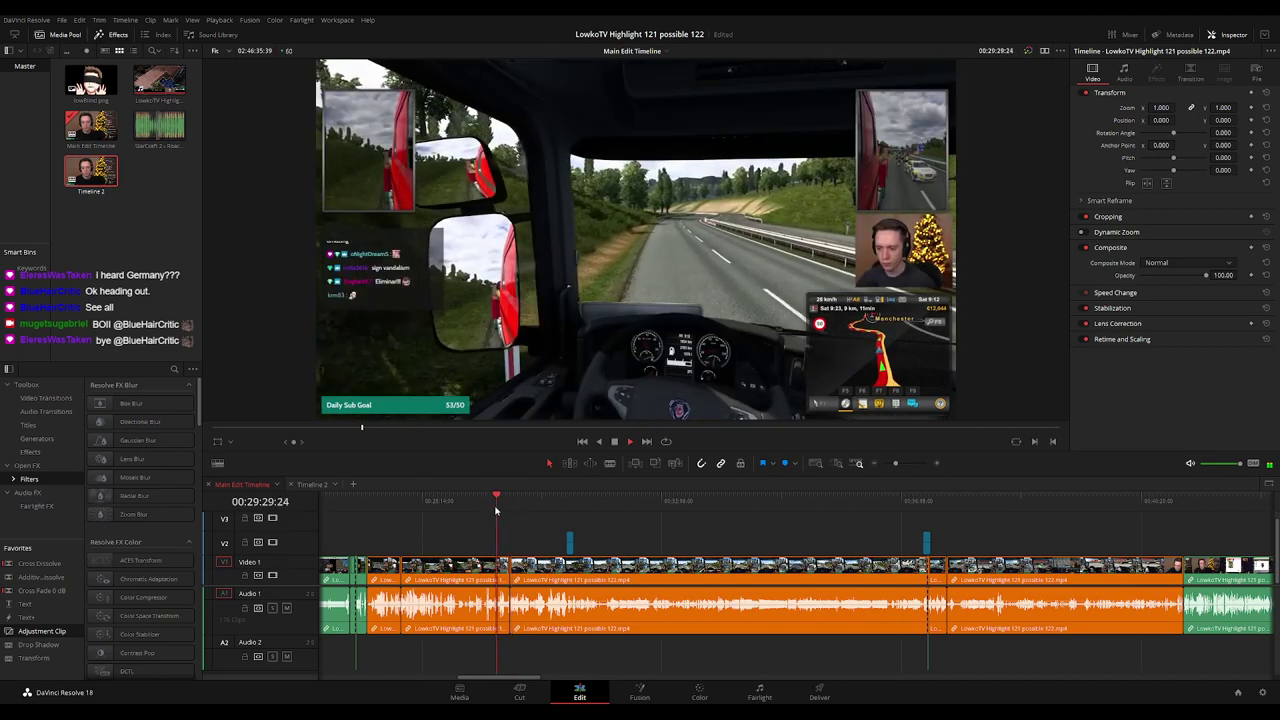
{"action": "scroll", "coordinate": [512, 510], "scroll_direction": "up", "scroll_amount": 3}
{"action": "scroll", "coordinate": [820, 525], "scroll_direction": "up", "scroll_amount": 4}
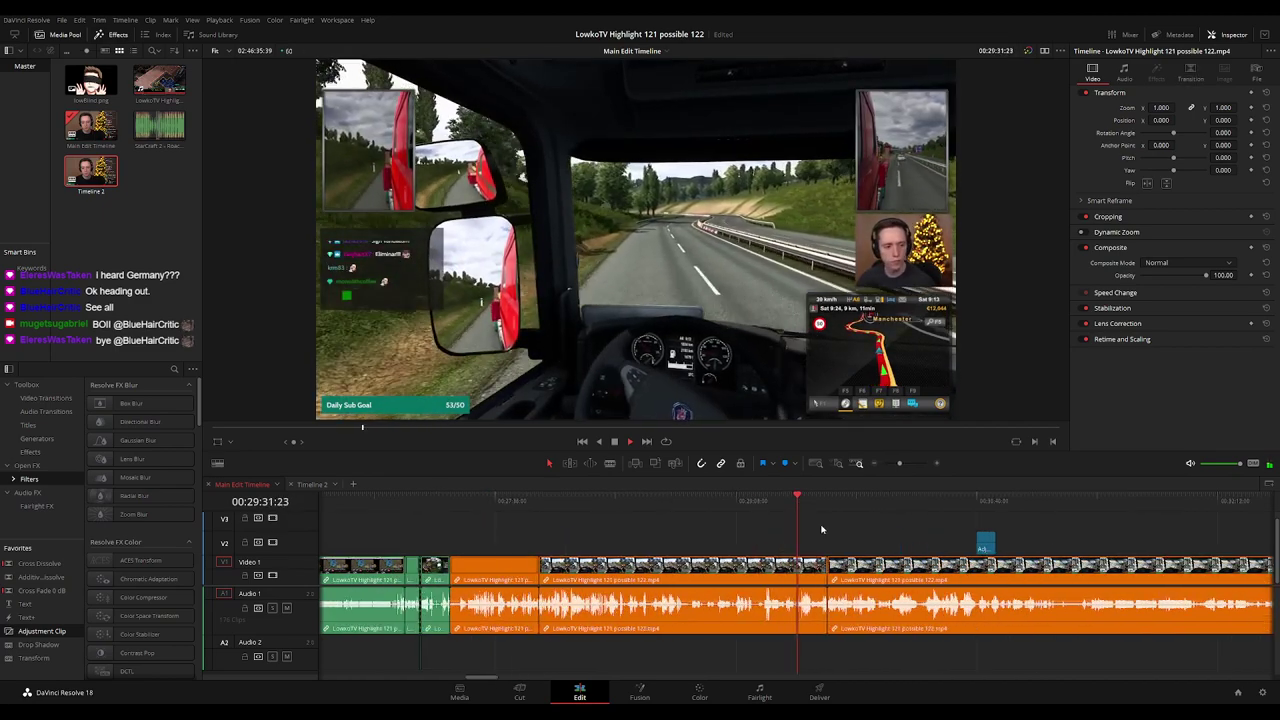
{"action": "left_click", "coordinate": [824, 502]}
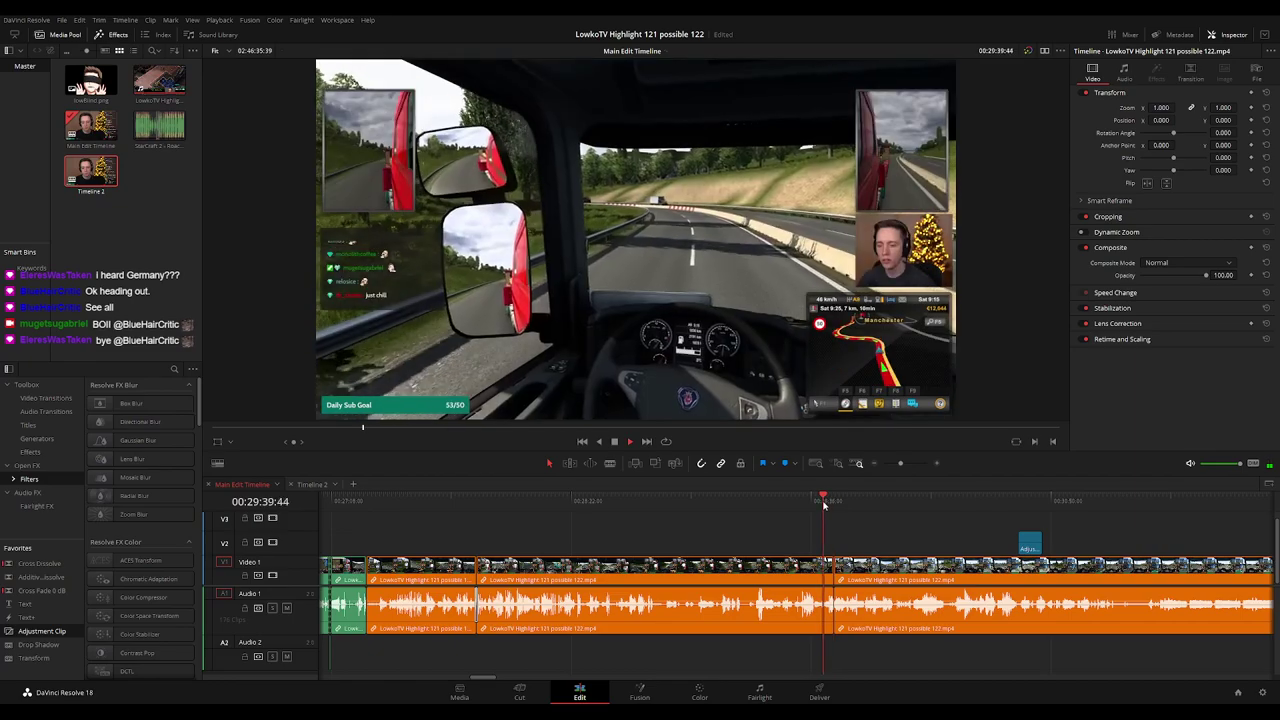
{"action": "key", "text": "space"}
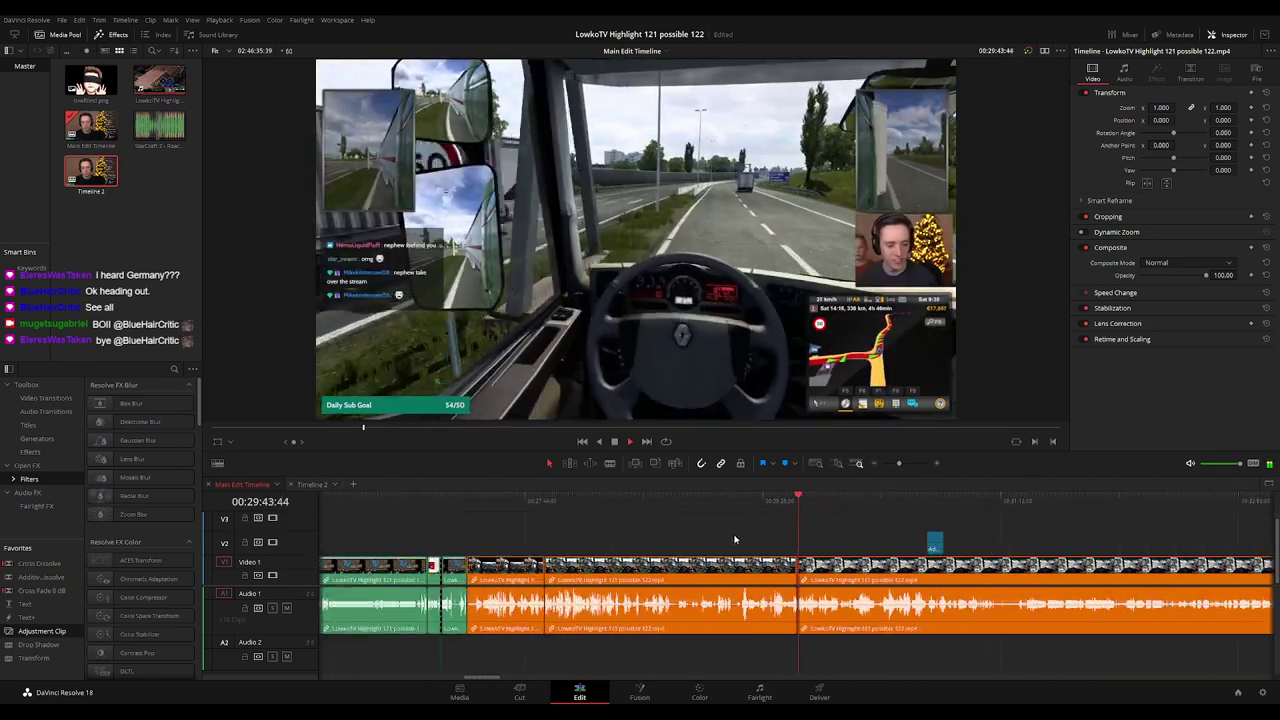
Copy the two orange clips of the red truck drive, ending near 00:29:43, to the end of Timeline 2.
{"action": "key", "text": "space"}
{"action": "left_click_drag", "start_coordinate": [729, 533], "coordinate": [526, 583]}
{"action": "left_click", "coordinate": [527, 501]}
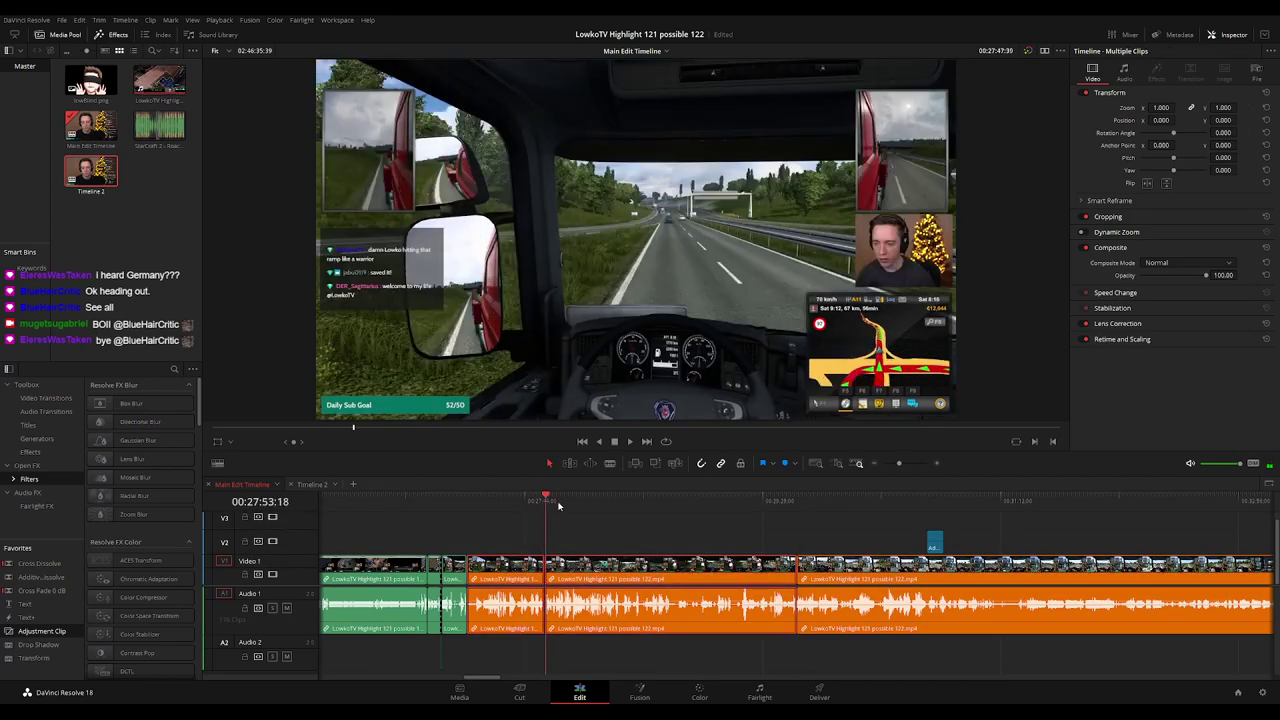
{"action": "left_click", "coordinate": [624, 502]}
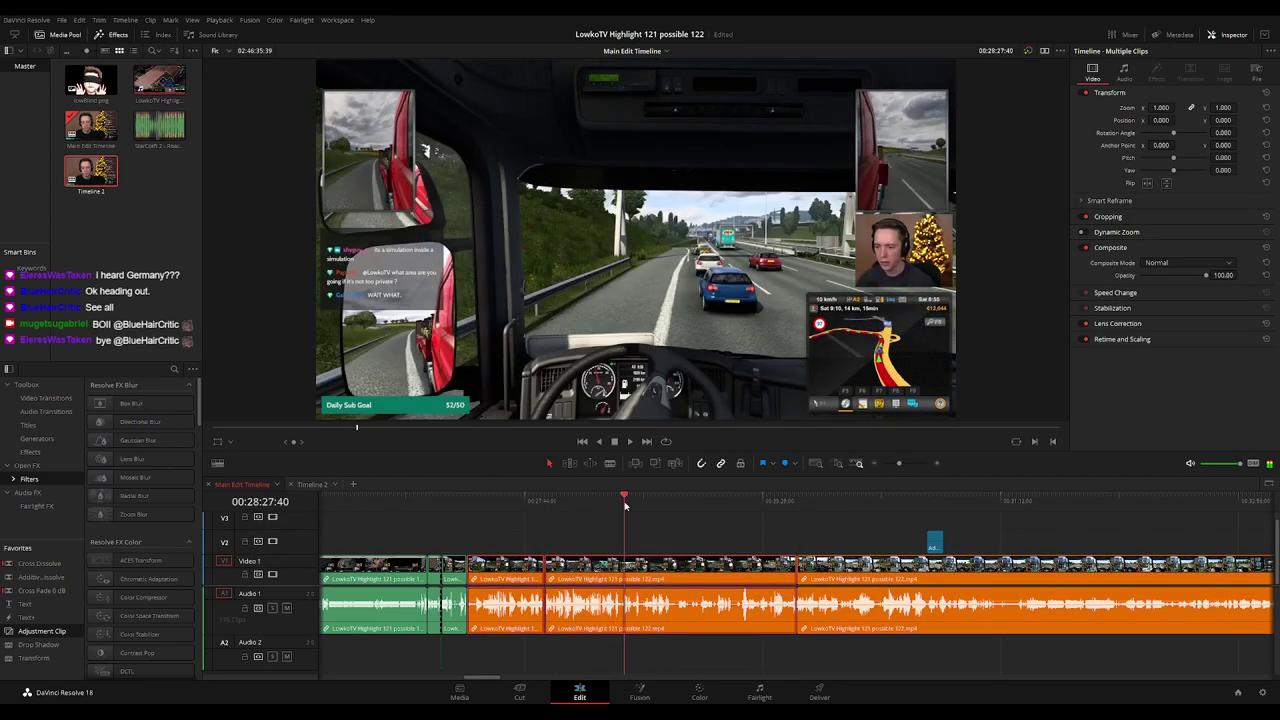
{"action": "left_click", "coordinate": [326, 486]}
{"action": "key", "text": "ctrl+v"}
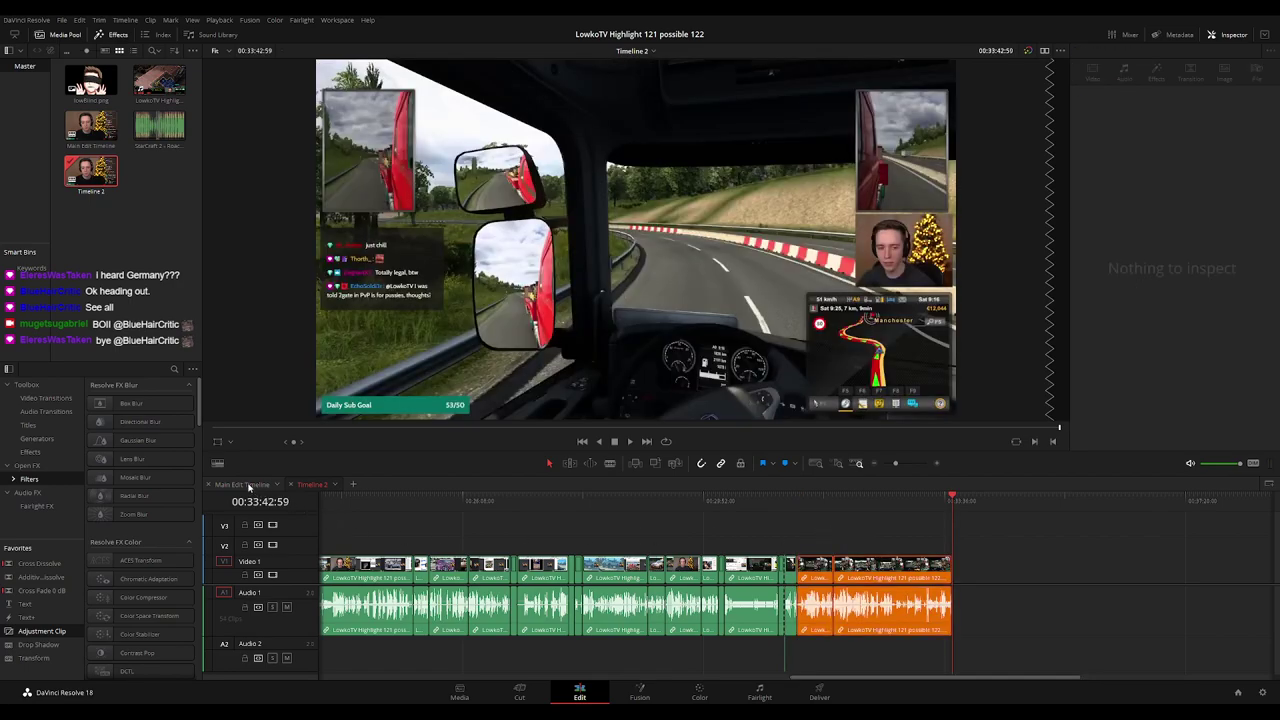
Return to Main Edit Timeline and skim the orange truck drive from about 00:29:43 to its end near 00:41:03.
{"action": "left_click", "coordinate": [249, 486]}
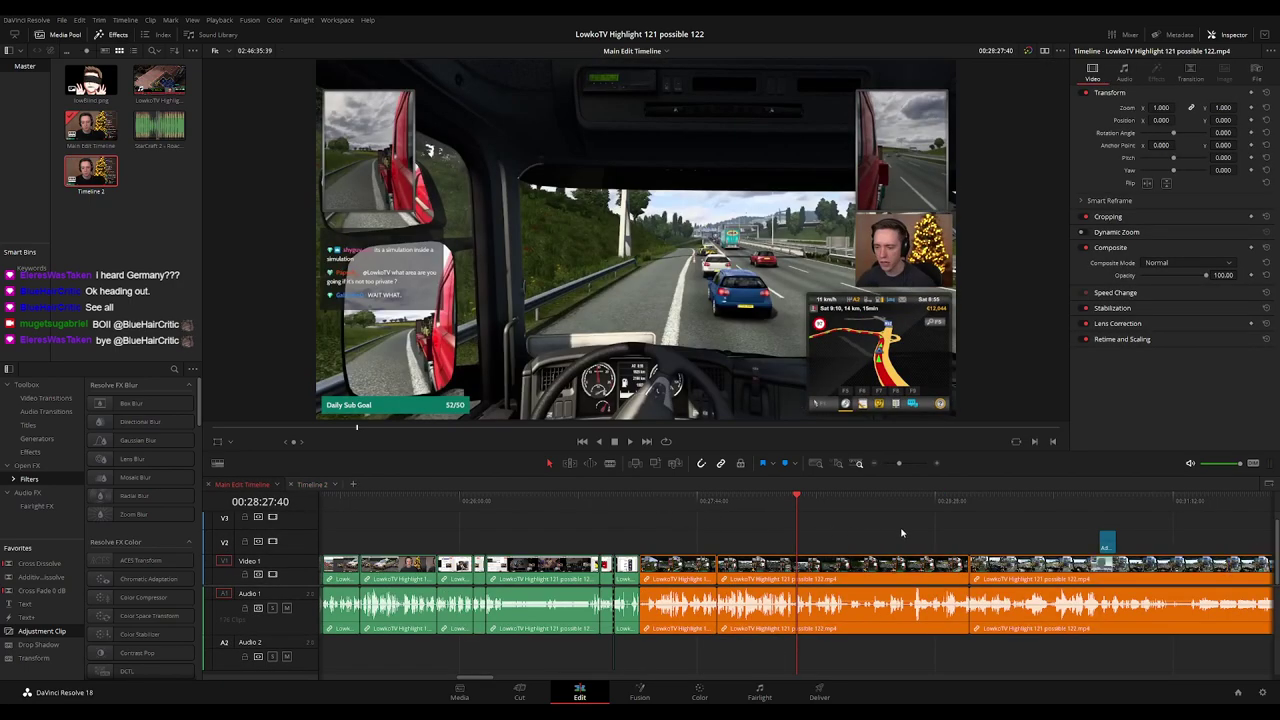
{"action": "left_click", "coordinate": [884, 502]}
{"action": "scroll", "coordinate": [829, 520], "scroll_direction": "down", "scroll_amount": 5}
{"action": "scroll", "coordinate": [829, 520], "scroll_direction": "up", "scroll_amount": 4}
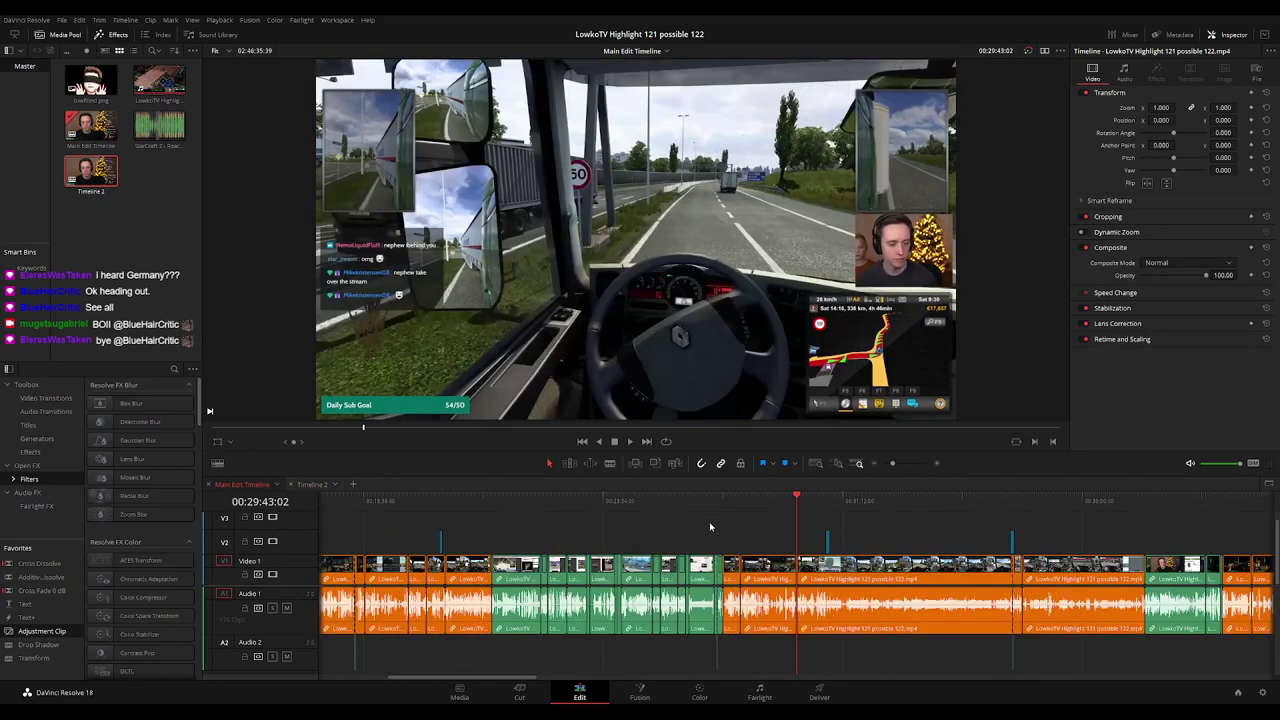
{"action": "left_click_drag", "start_coordinate": [1012, 500], "coordinate": [1046, 501]}
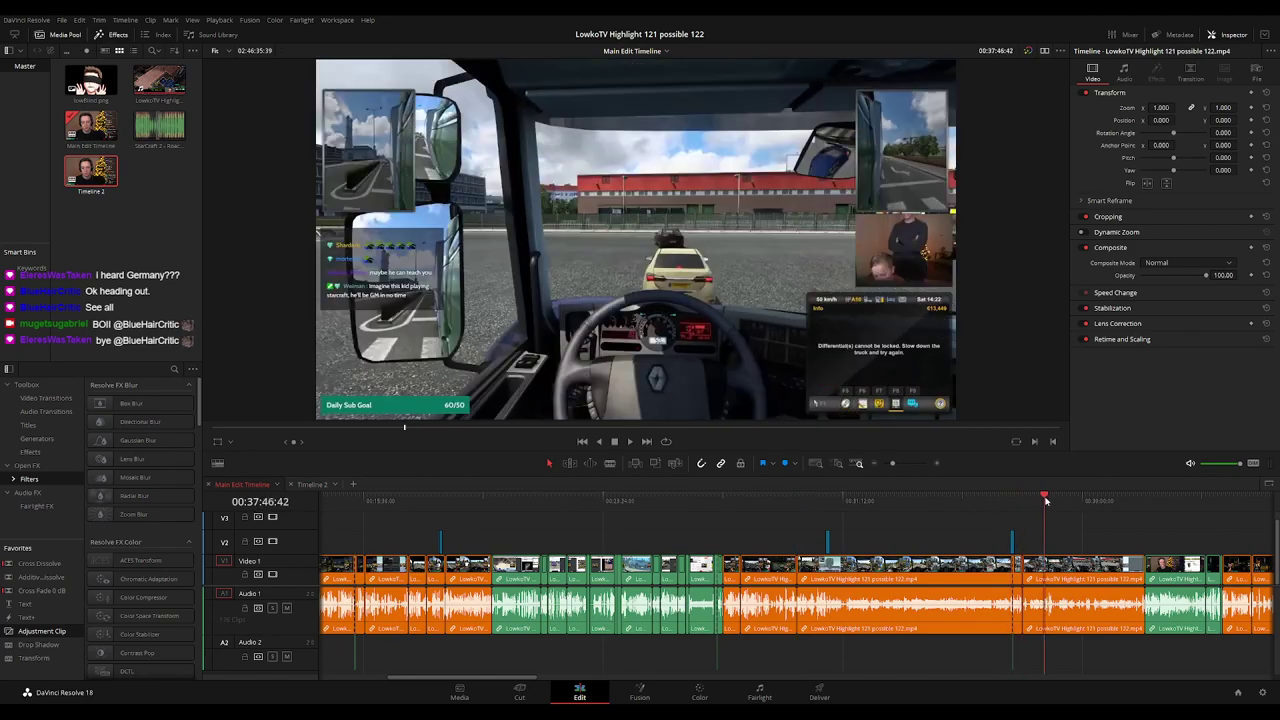
{"action": "key", "text": "Down"}
{"action": "left_click_drag", "start_coordinate": [1178, 523], "coordinate": [768, 532]}
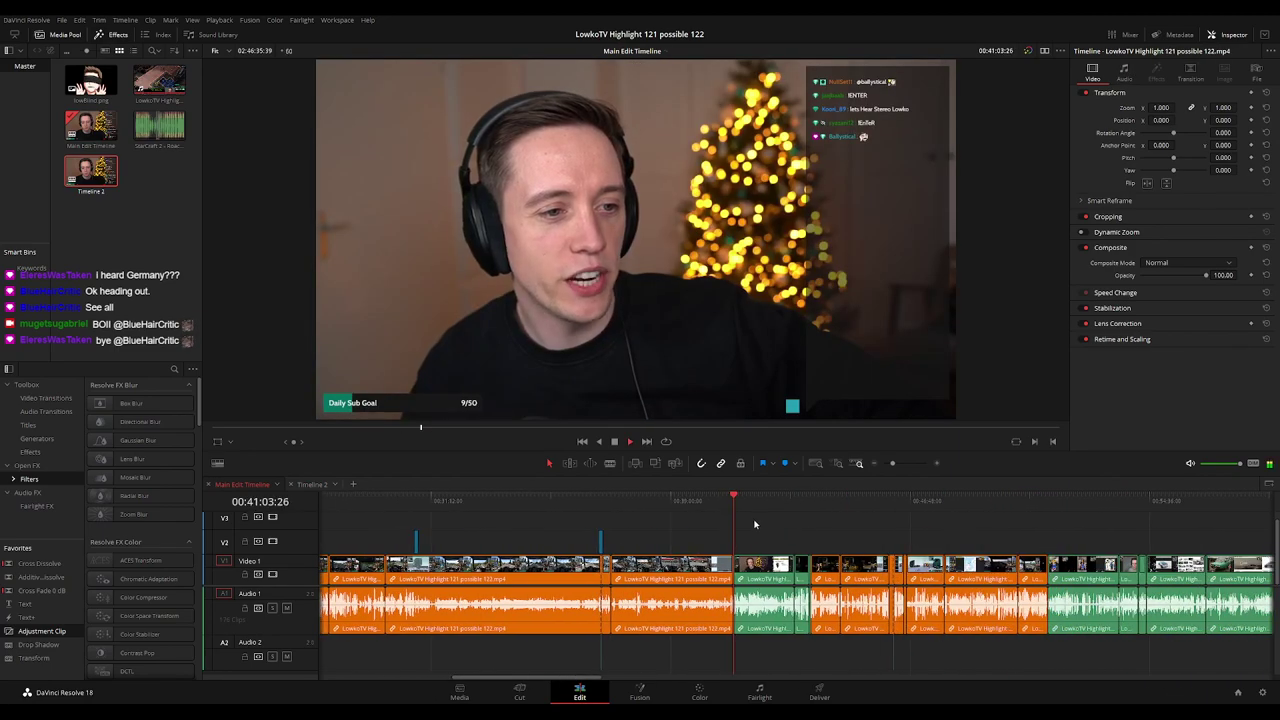
Skim the next orange driving section from about 00:43:35 to the start of the green clips near 00:51:19.
{"action": "left_click_drag", "start_coordinate": [830, 500], "coordinate": [811, 497]}
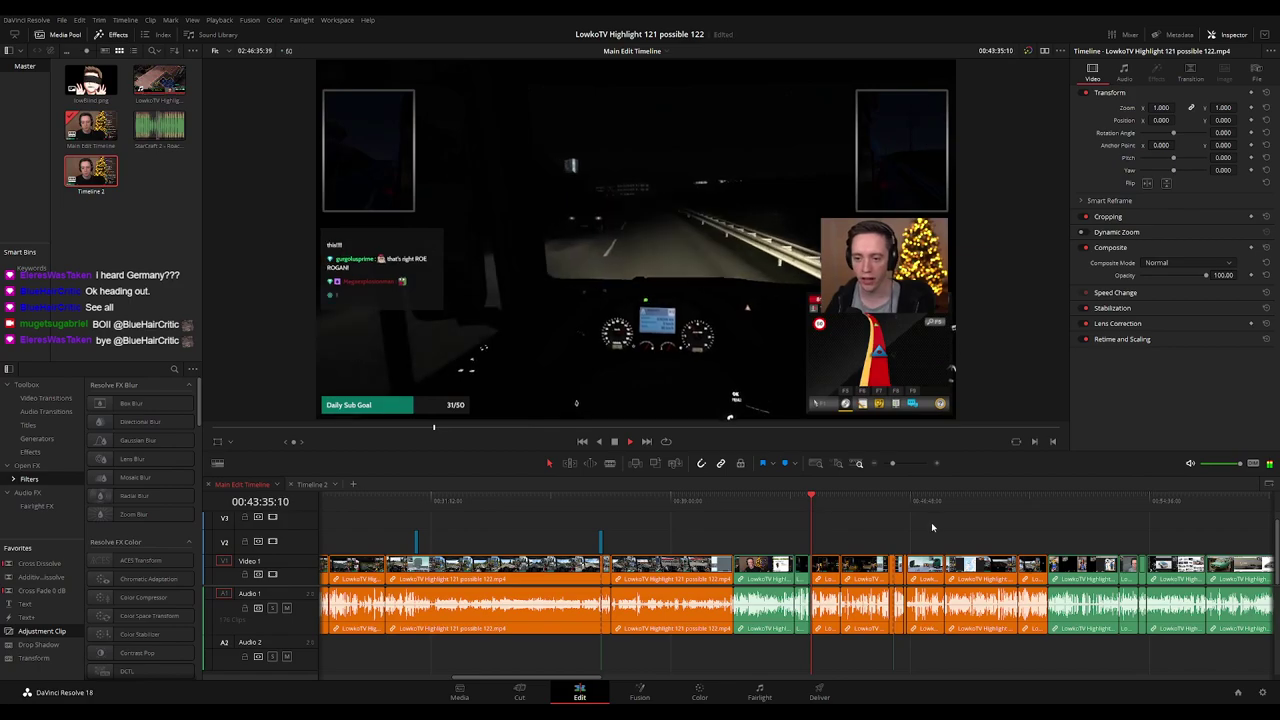
{"action": "left_click_drag", "start_coordinate": [934, 526], "coordinate": [742, 508]}
{"action": "left_click", "coordinate": [634, 500]}
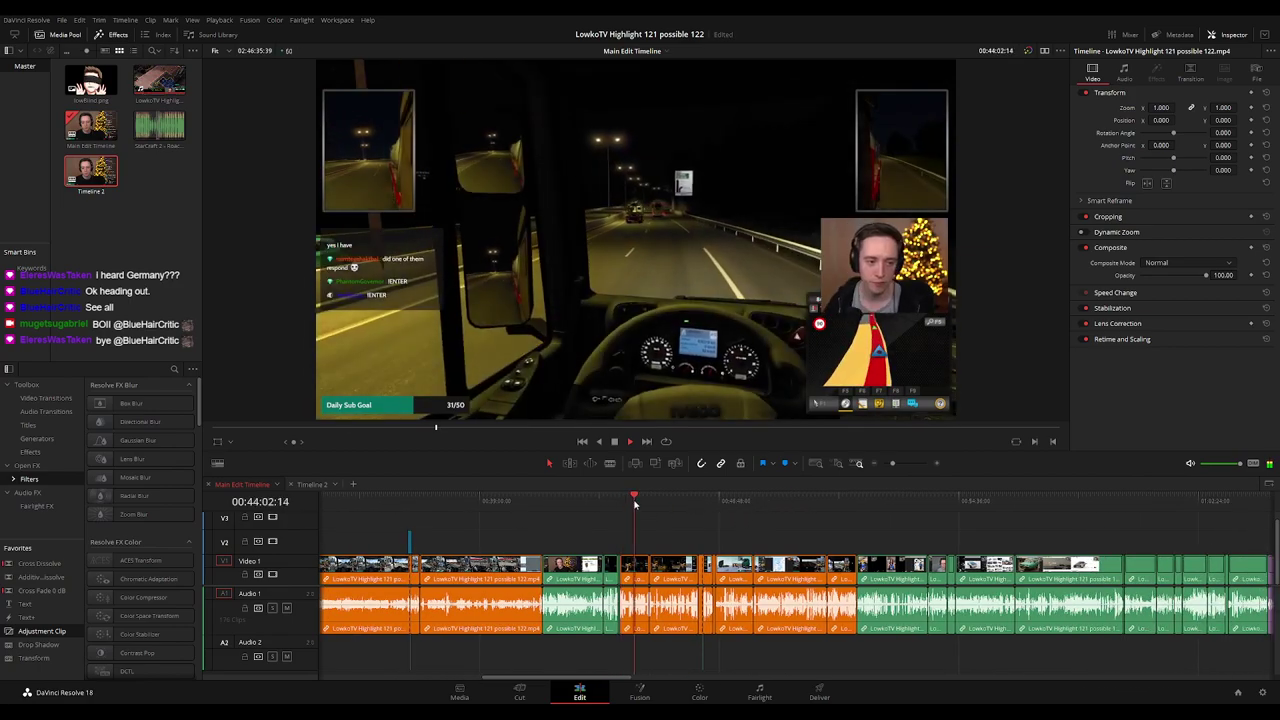
{"action": "left_click", "coordinate": [663, 500]}
{"action": "left_click", "coordinate": [687, 500]}
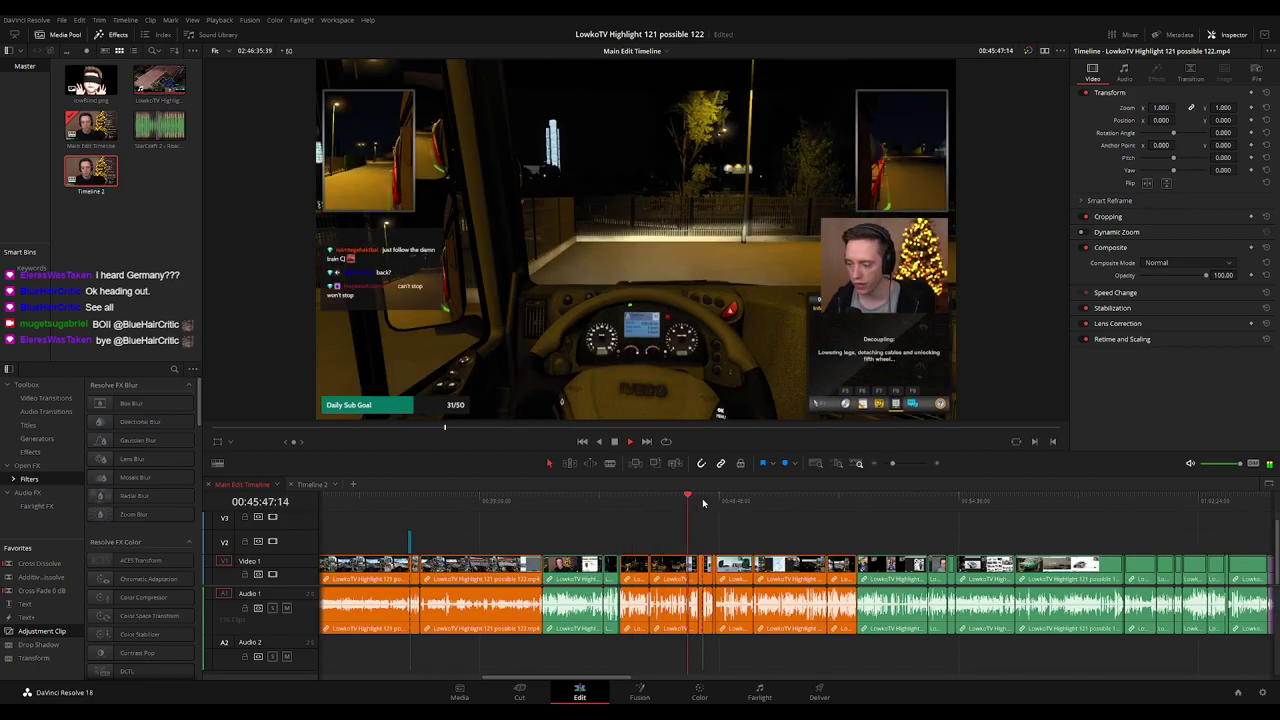
{"action": "left_click", "coordinate": [703, 500]}
{"action": "left_click", "coordinate": [726, 500]}
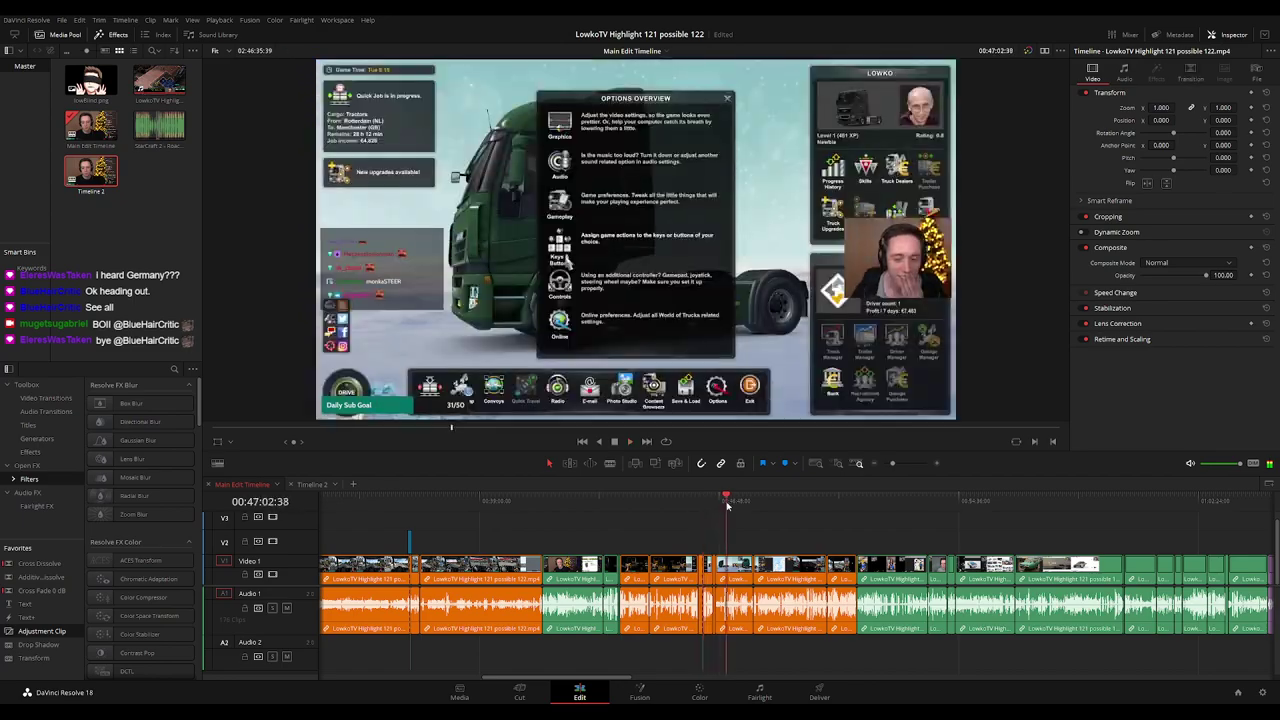
{"action": "left_click", "coordinate": [738, 500]}
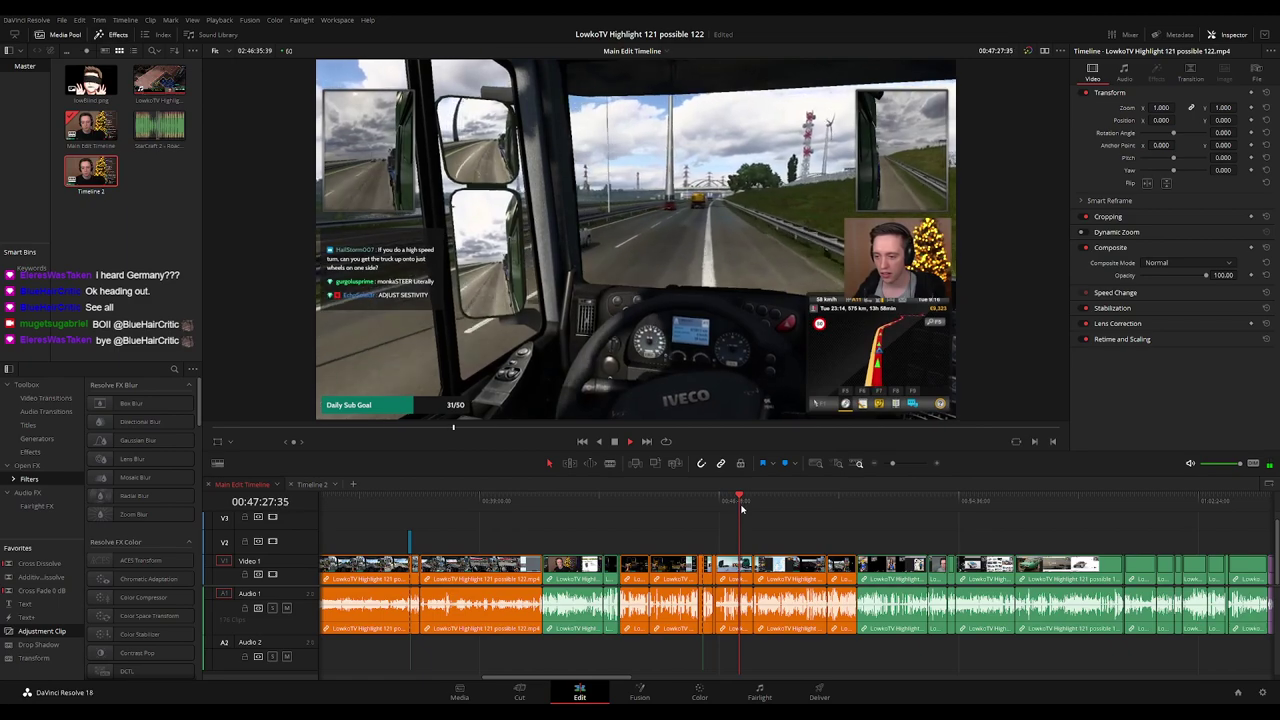
{"action": "left_click", "coordinate": [814, 505]}
{"action": "left_click", "coordinate": [838, 505]}
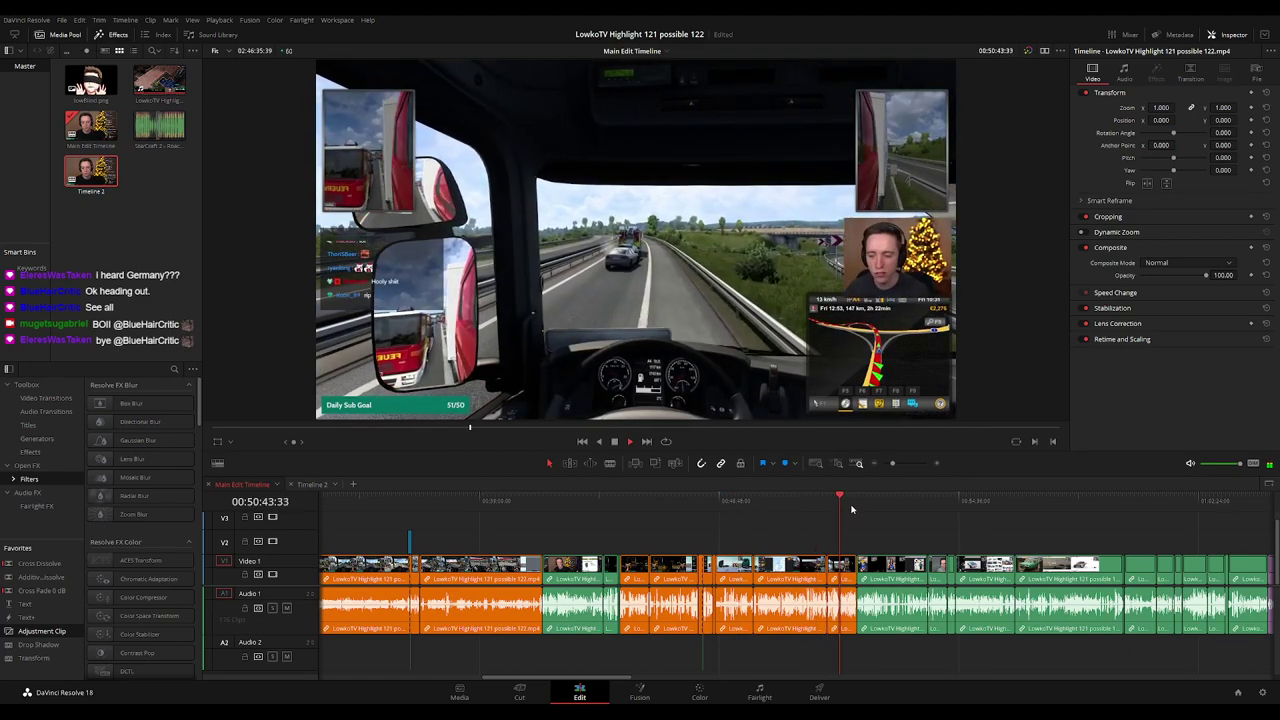
{"action": "left_click", "coordinate": [856, 505]}
{"action": "scroll", "coordinate": [850, 530], "scroll_direction": "right", "scroll_amount": 2}
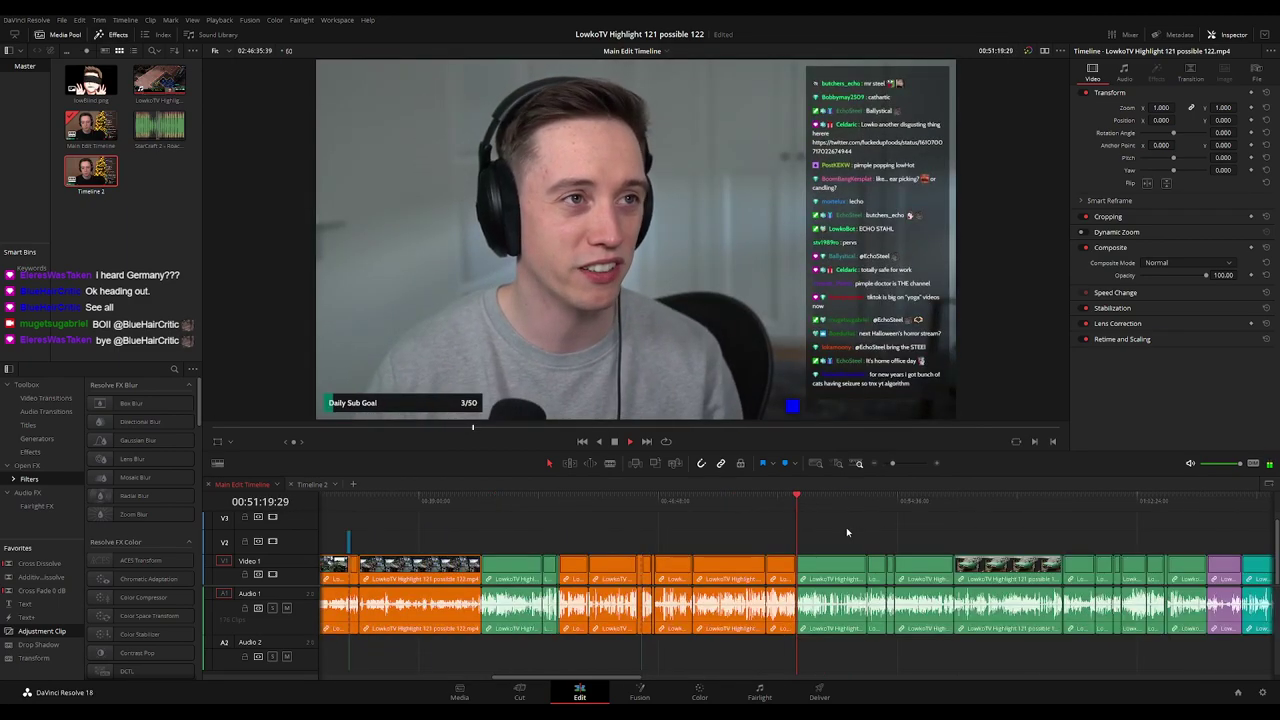
Skim the green clips after the orange driving section, from about 00:51:21 to 01:04:10.
{"action": "scroll", "coordinate": [705, 519], "scroll_direction": "right", "scroll_amount": 10}
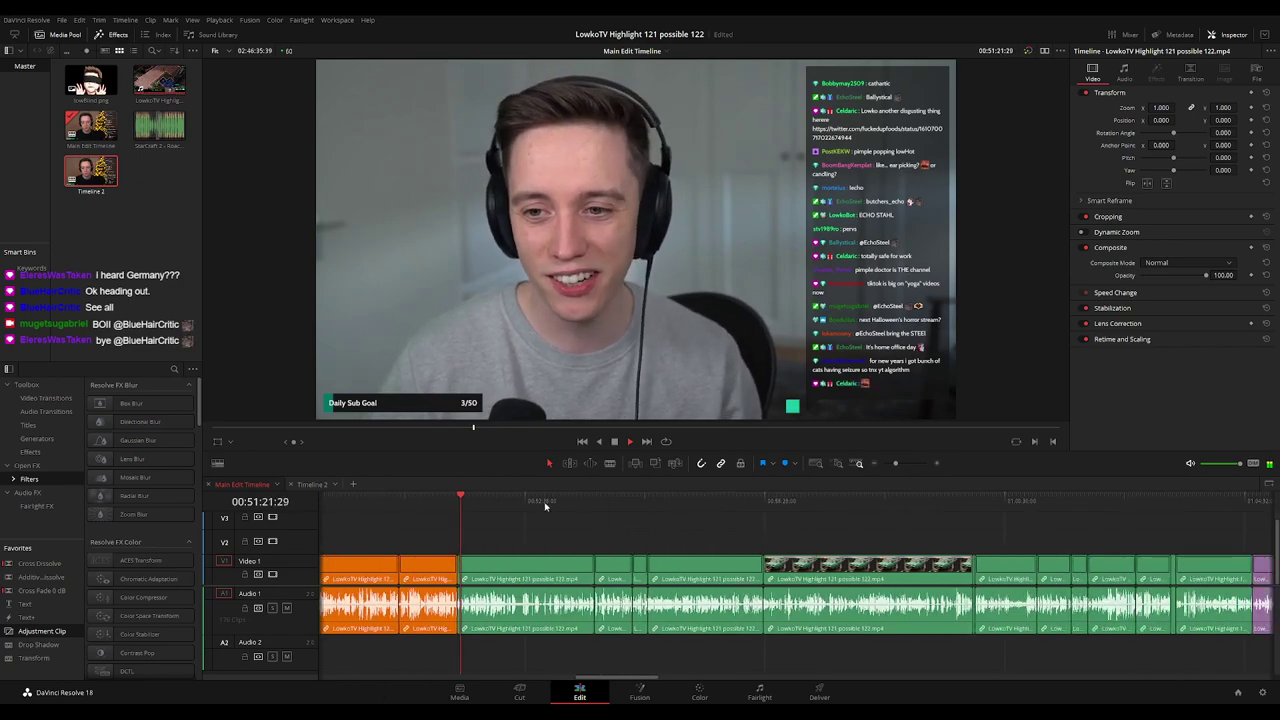
{"action": "left_click", "coordinate": [594, 505]}
{"action": "left_click", "coordinate": [677, 505]}
{"action": "left_click", "coordinate": [705, 505]}
{"action": "left_click", "coordinate": [762, 505]}
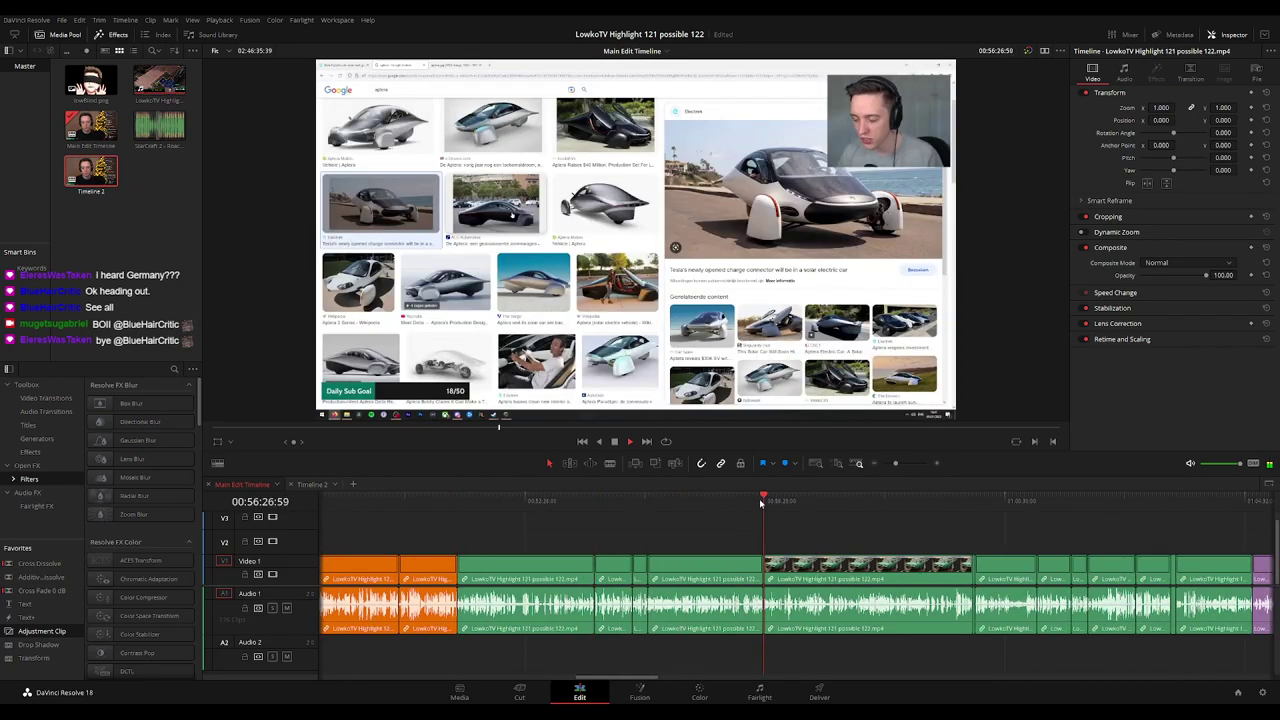
{"action": "left_click", "coordinate": [519, 505]}
{"action": "left_click", "coordinate": [913, 505]}
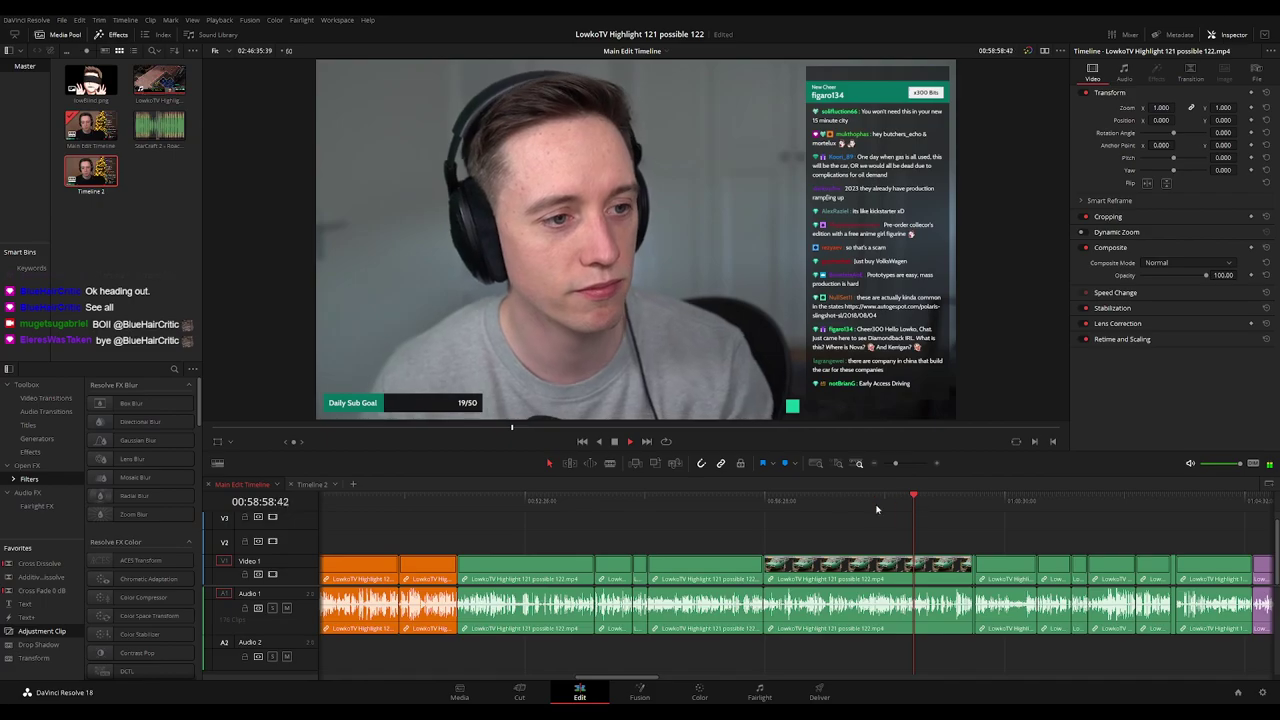
{"action": "left_click", "coordinate": [830, 505]}
{"action": "left_click", "coordinate": [1020, 505]}
{"action": "left_click", "coordinate": [1187, 505]}
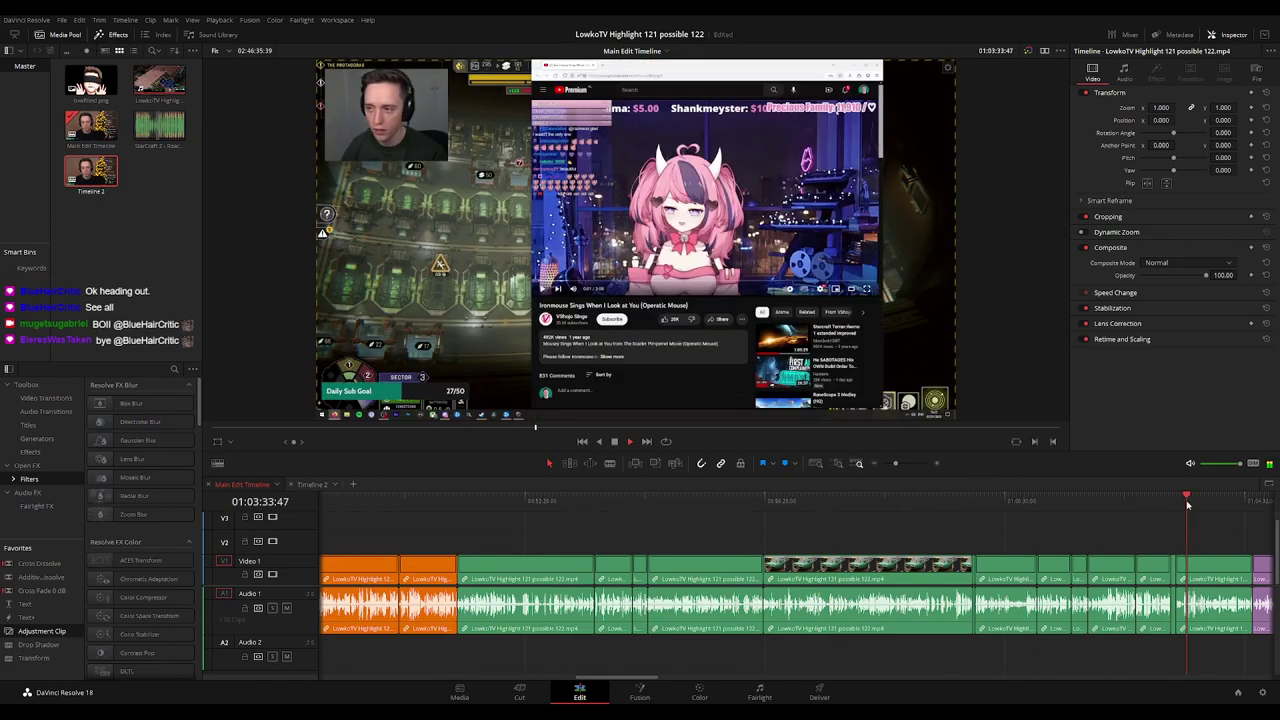
{"action": "left_click", "coordinate": [1223, 505]}
Examine the teal clip and the green clips that follow it, from about 01:07:05 onward.
{"action": "key", "text": "ctrl+minus"}
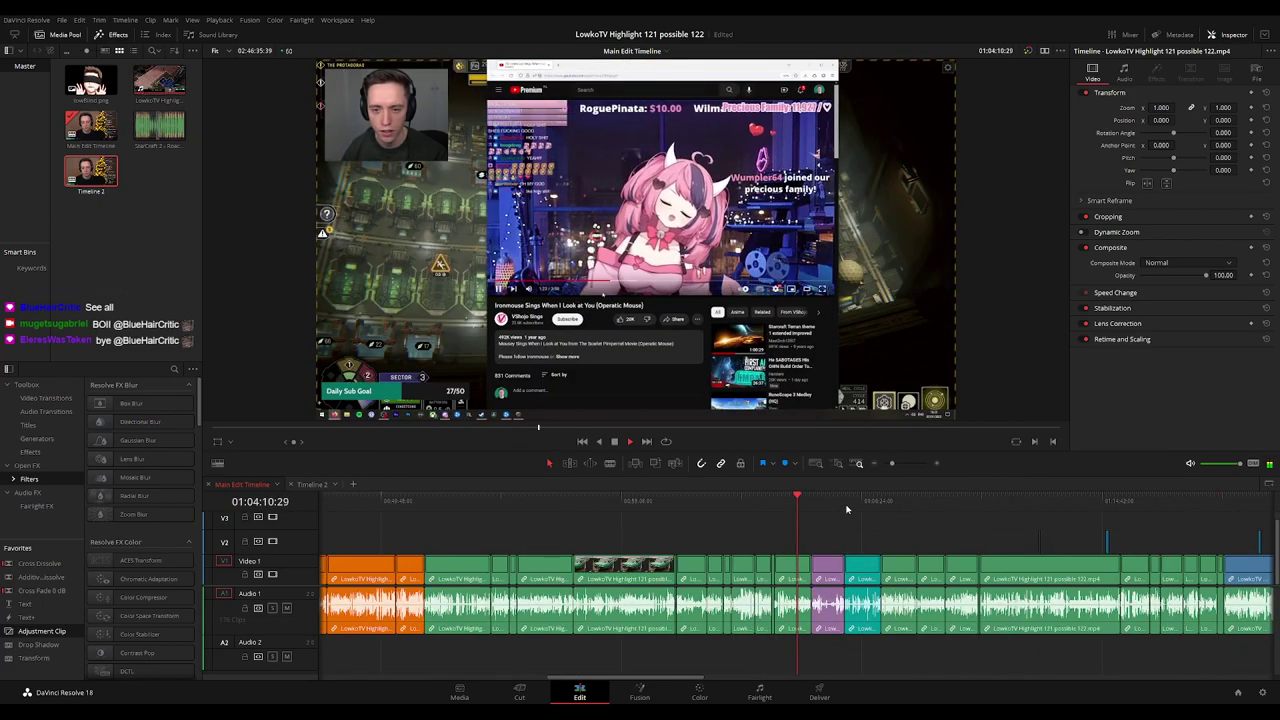
{"action": "left_click", "coordinate": [844, 503]}
{"action": "left_click", "coordinate": [881, 502]}
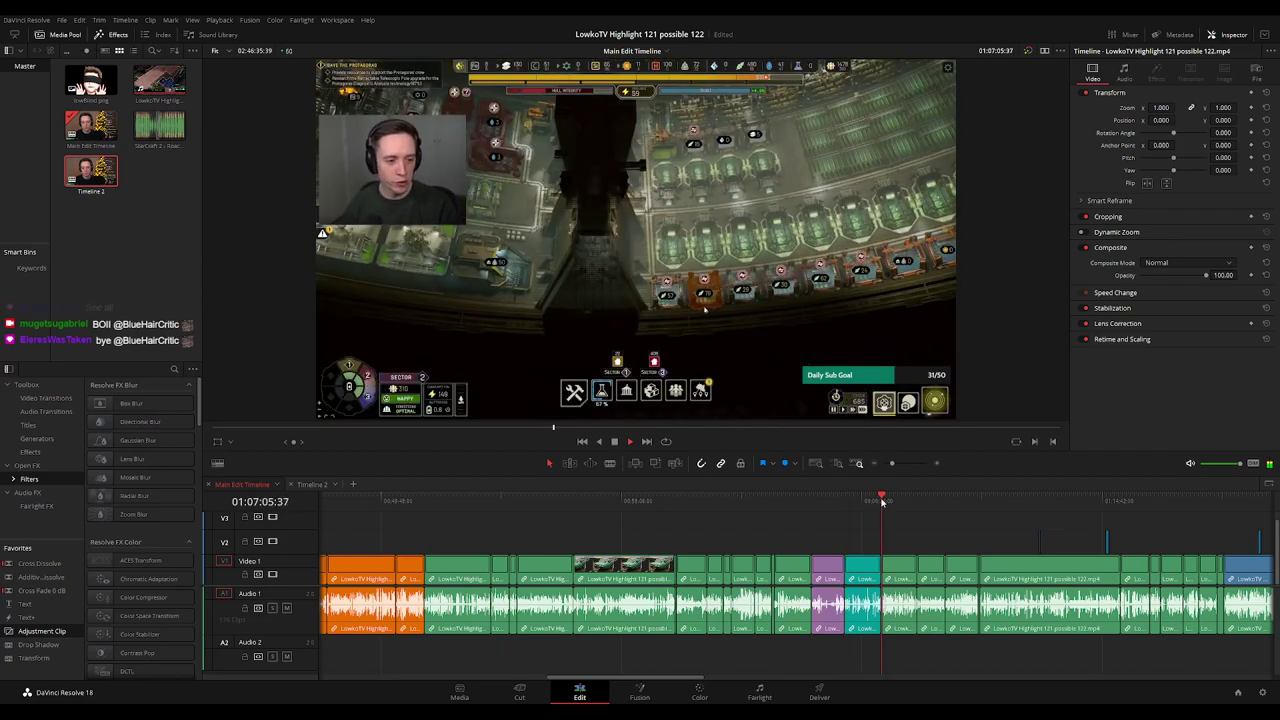
{"action": "left_click", "coordinate": [897, 502]}
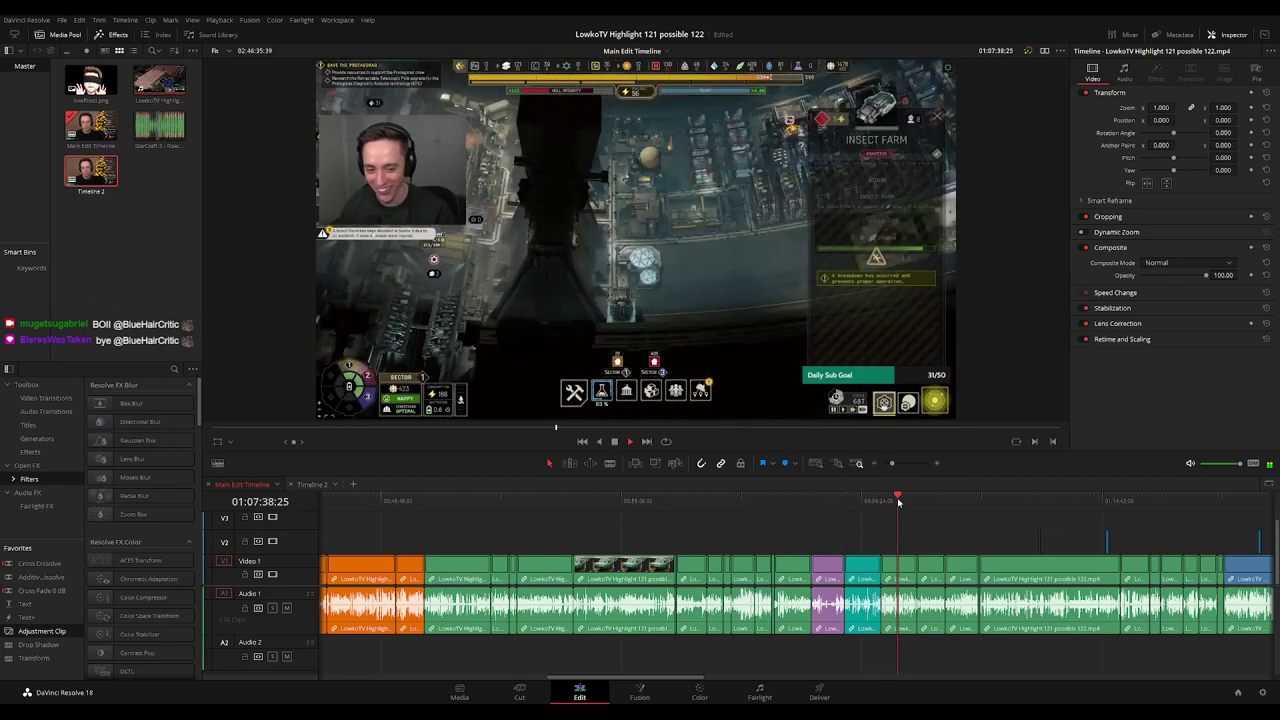
{"action": "left_click", "coordinate": [912, 502]}
Copy the green, purple and teal clips between about 00:51:21 and 01:09:20 to the end of Timeline 2.
{"action": "left_click", "coordinate": [941, 502]}
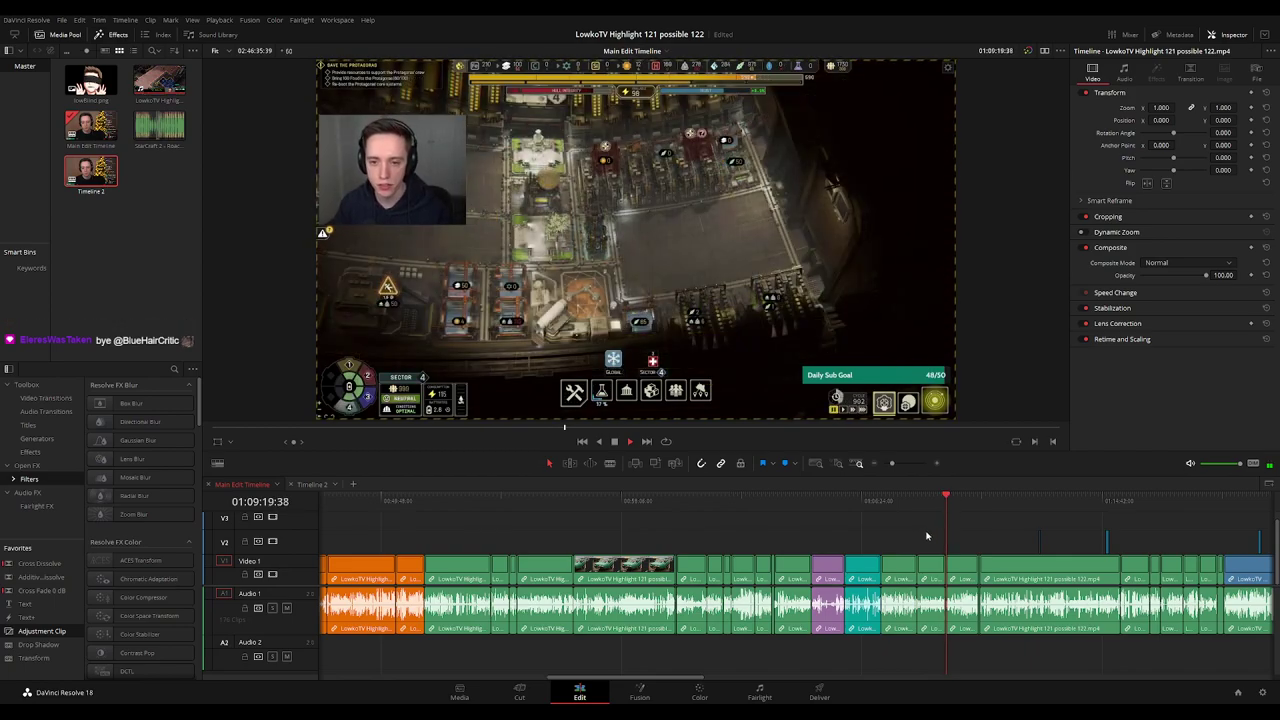
{"action": "left_click_drag", "start_coordinate": [930, 530], "coordinate": [466, 665]}
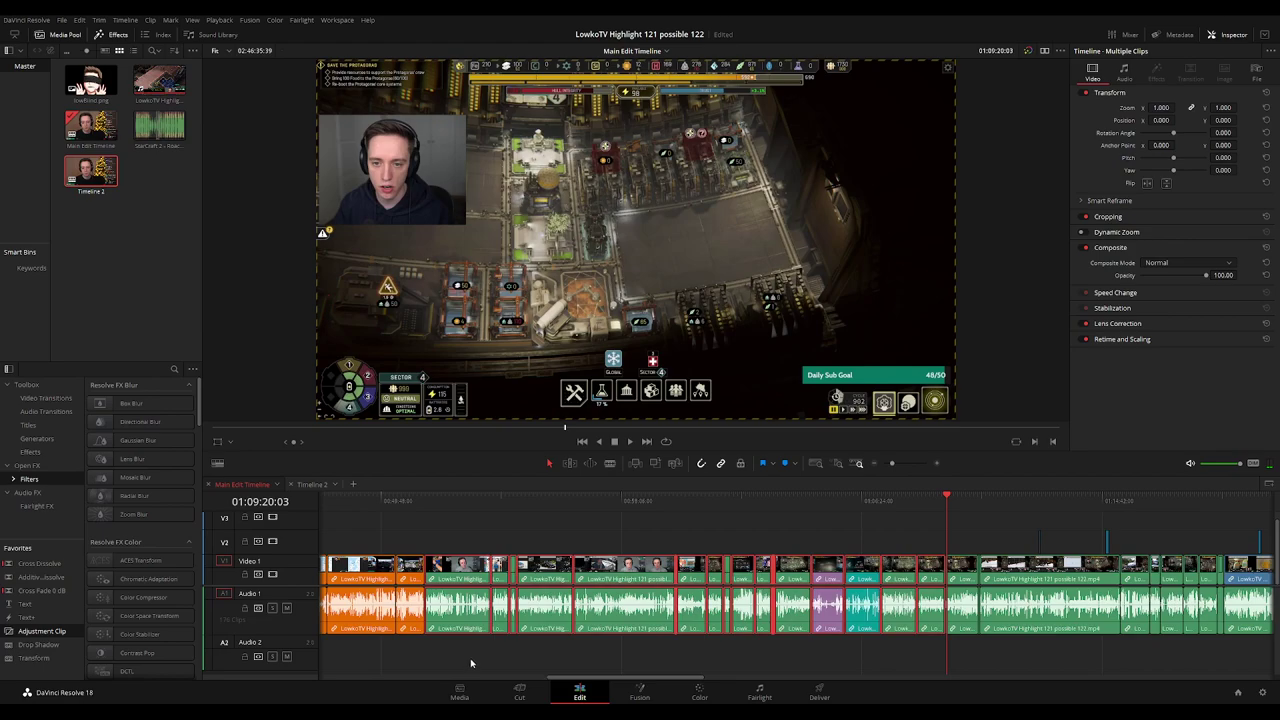
{"action": "left_click", "coordinate": [312, 484]}
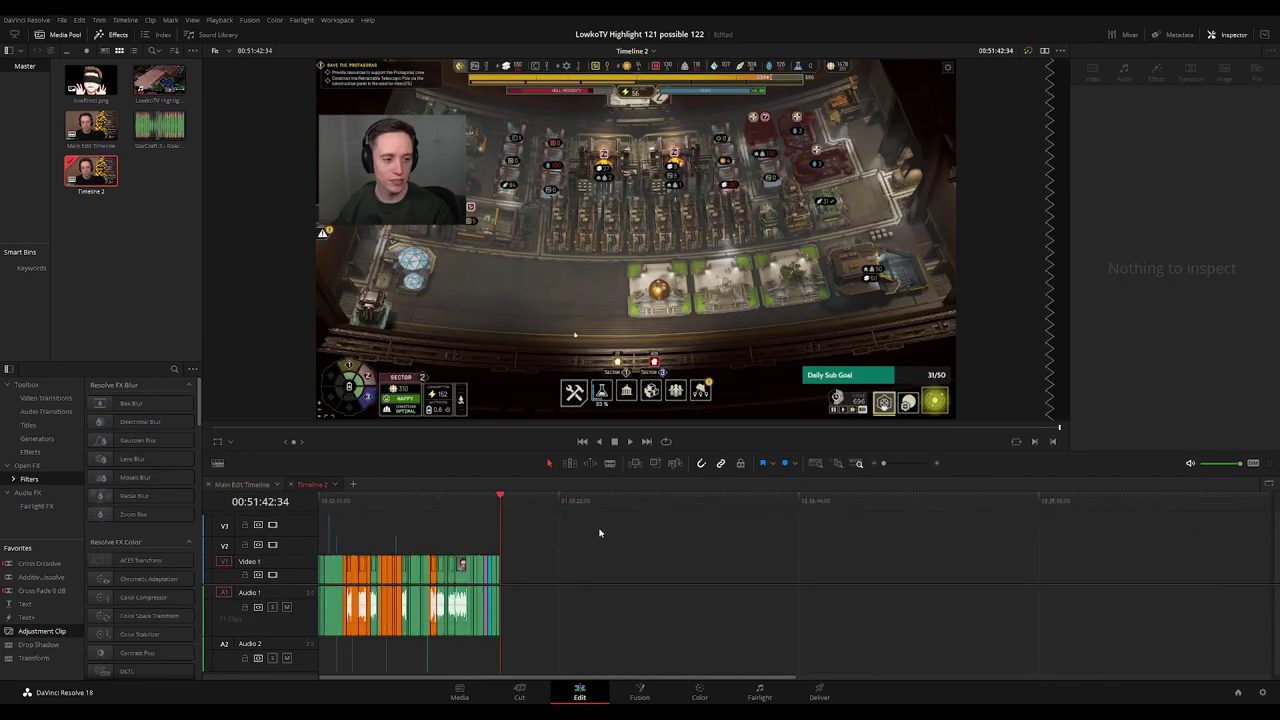
Return to Main Edit Timeline, skim the remaining green clips and find the start of the blue clip near 01:18:56.
{"action": "left_click", "coordinate": [244, 486]}
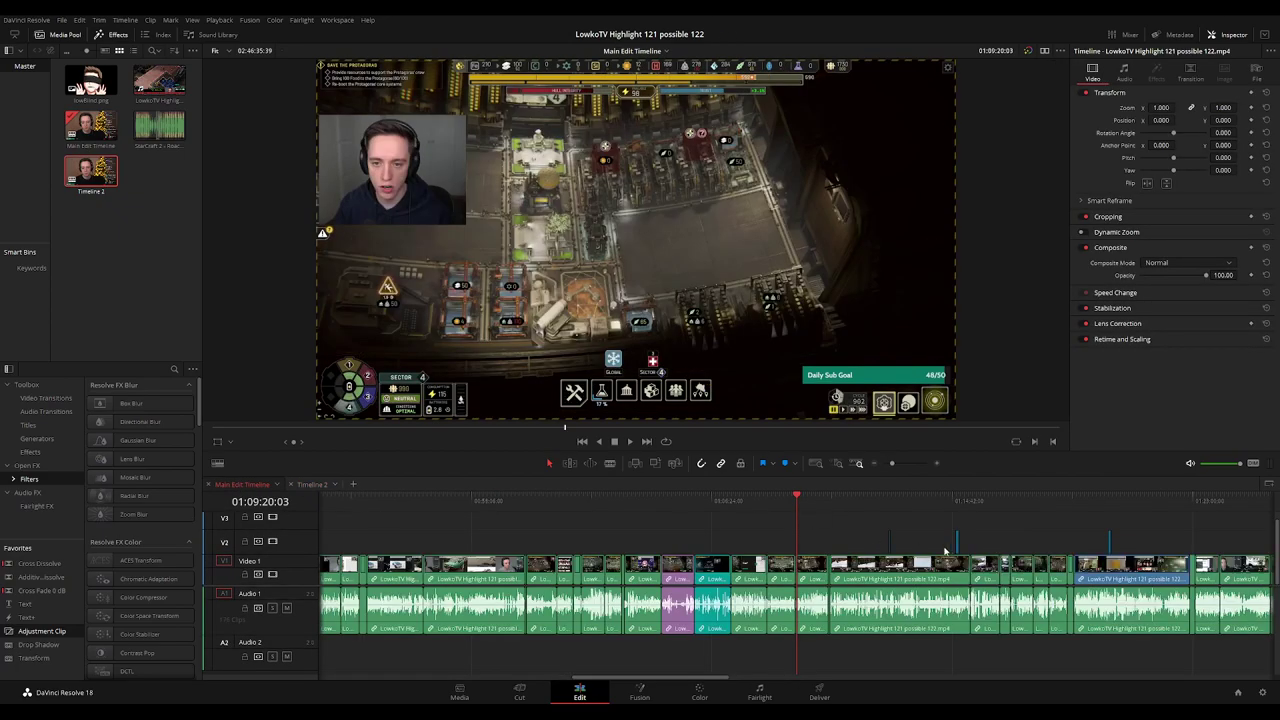
{"action": "left_click_drag", "start_coordinate": [831, 514], "coordinate": [756, 524]}
{"action": "left_click", "coordinate": [770, 508]}
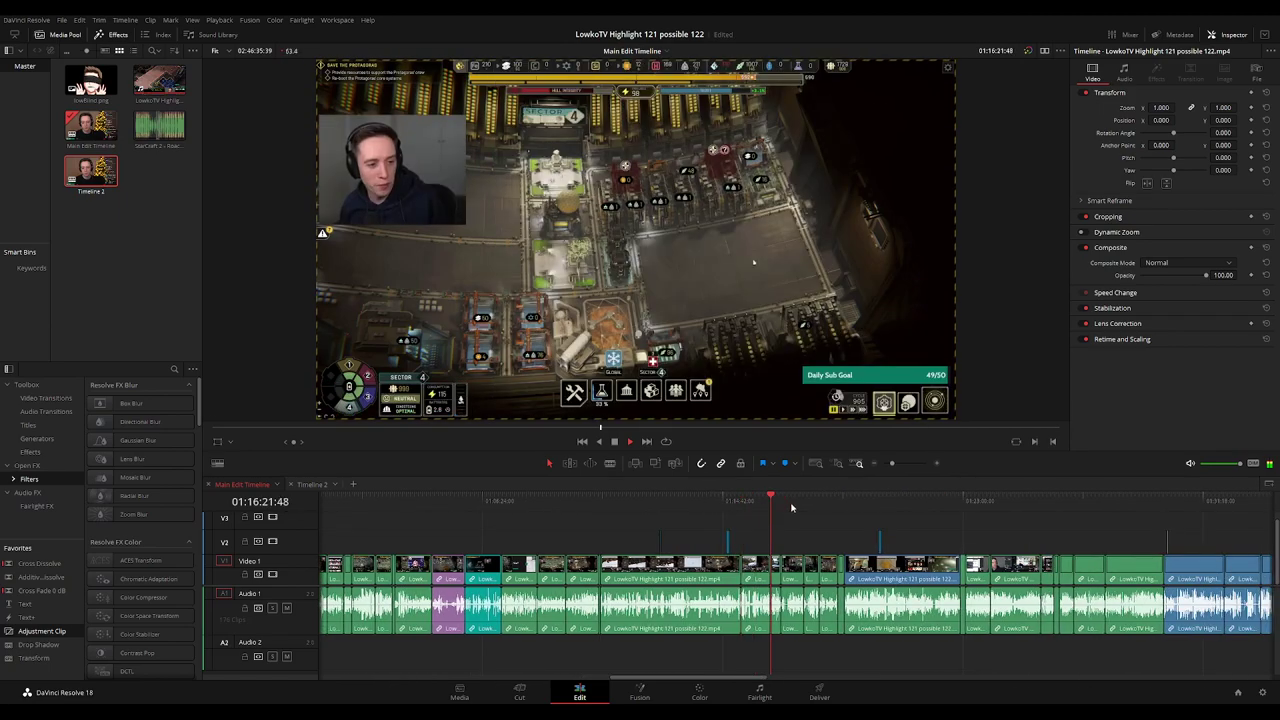
{"action": "left_click", "coordinate": [791, 508]}
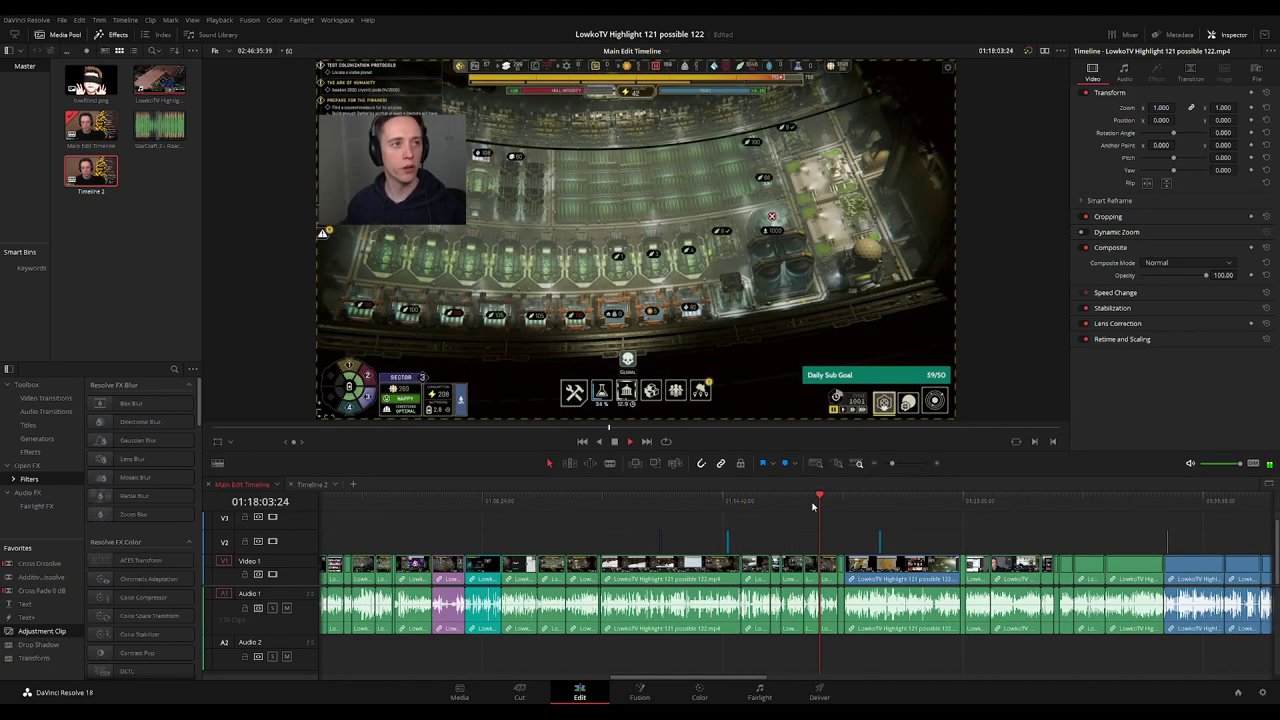
{"action": "key", "text": "space"}
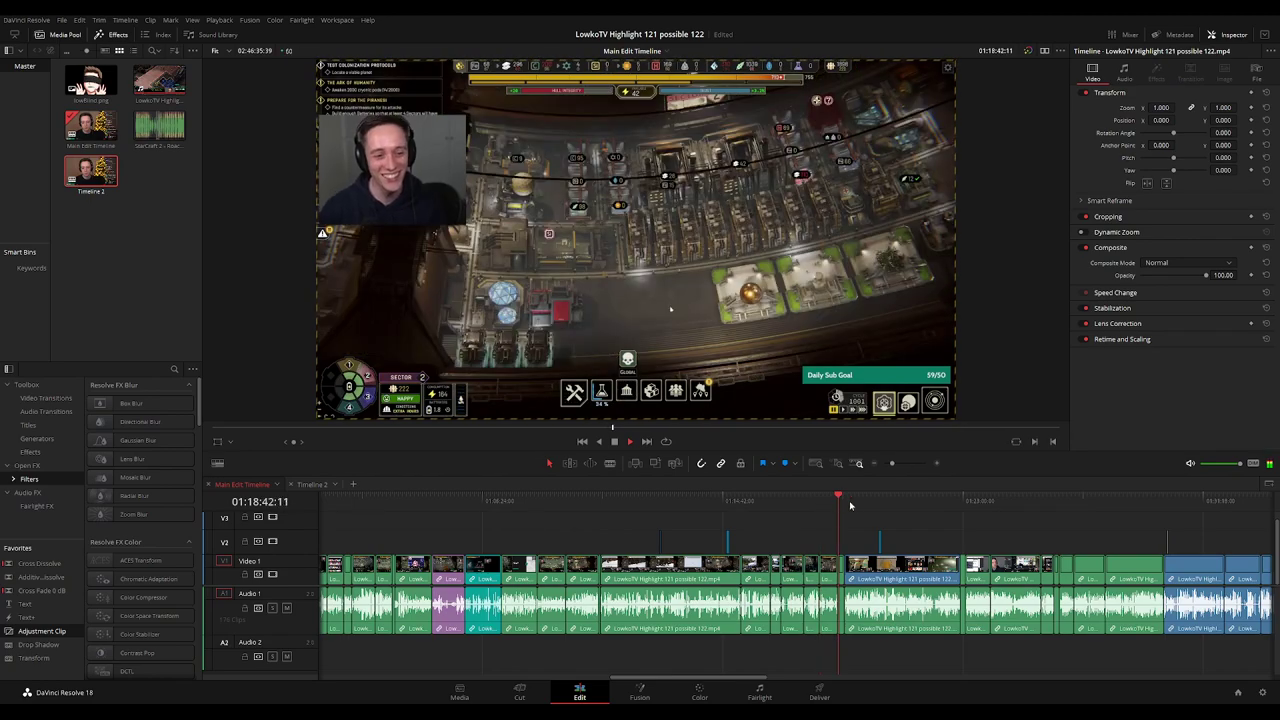
{"action": "key", "text": "Down"}
{"action": "key", "text": "ctrl+equal"}
{"action": "key", "text": "ctrl+equal"}
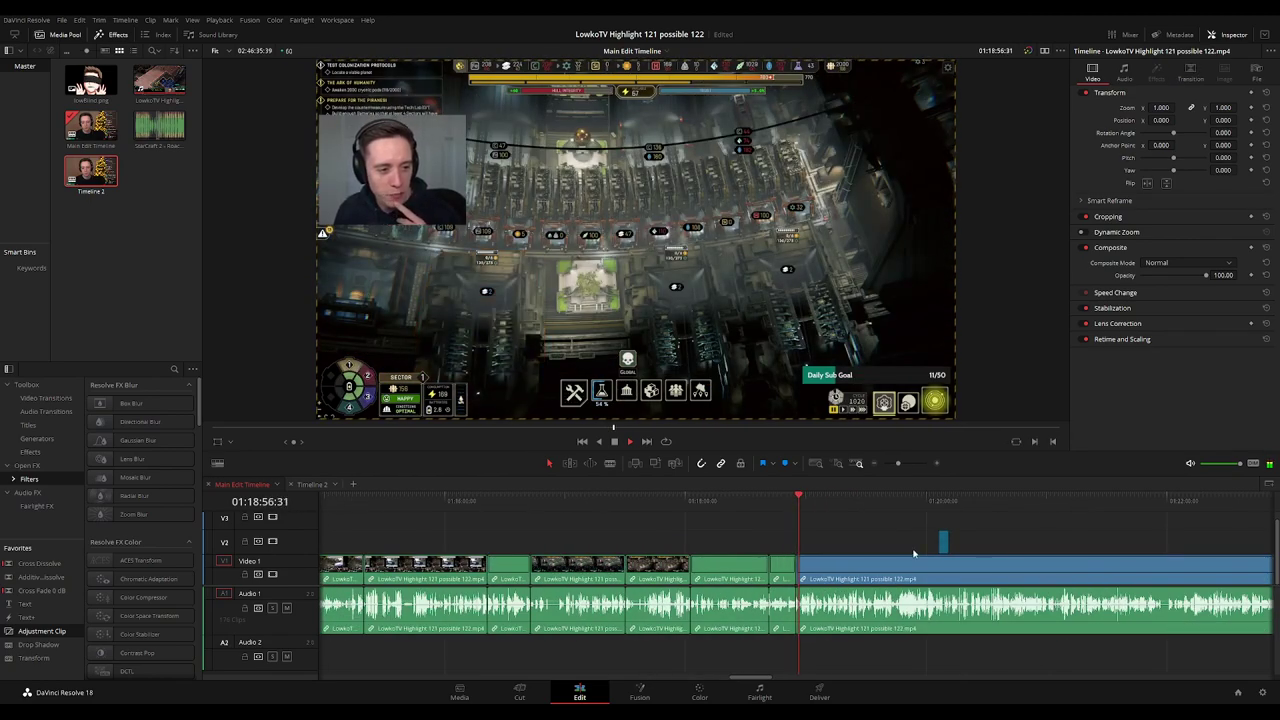
Change the colour of the blue video clip starting near 01:18:56 to green.
{"action": "left_click", "coordinate": [875, 565]}
{"action": "left_click_drag", "start_coordinate": [861, 530], "coordinate": [727, 525]}
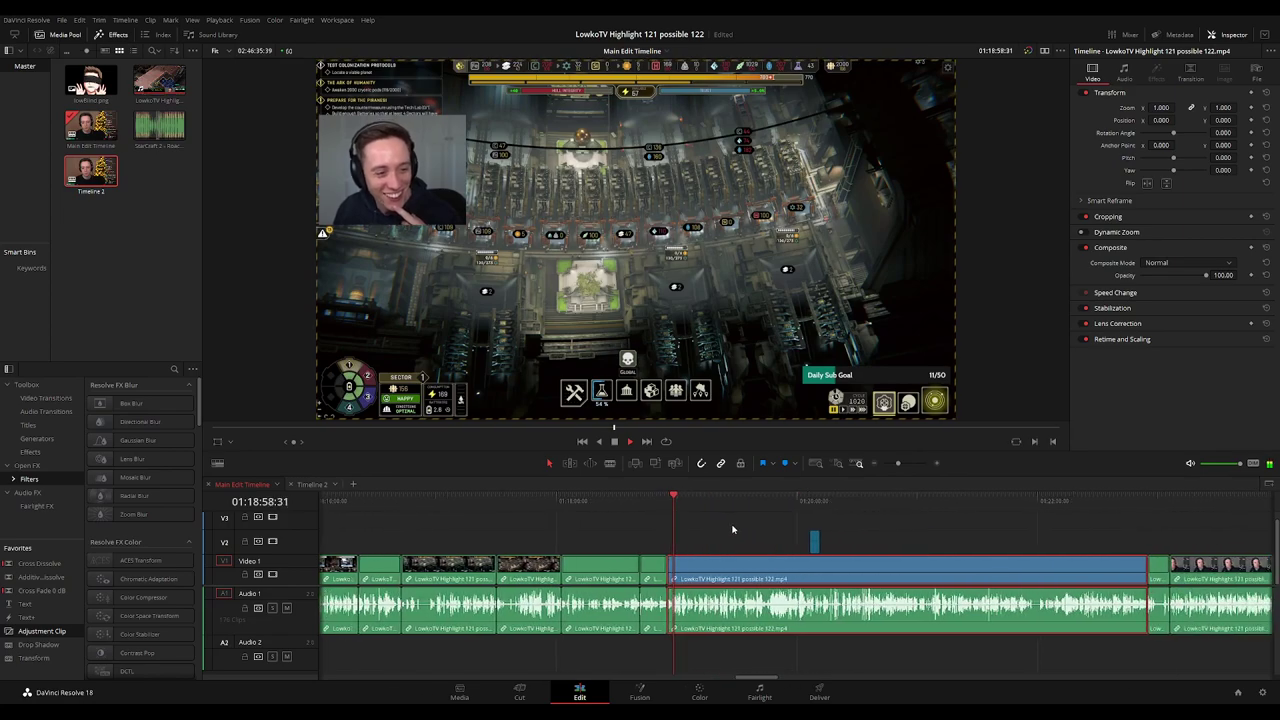
{"action": "left_click", "coordinate": [849, 500]}
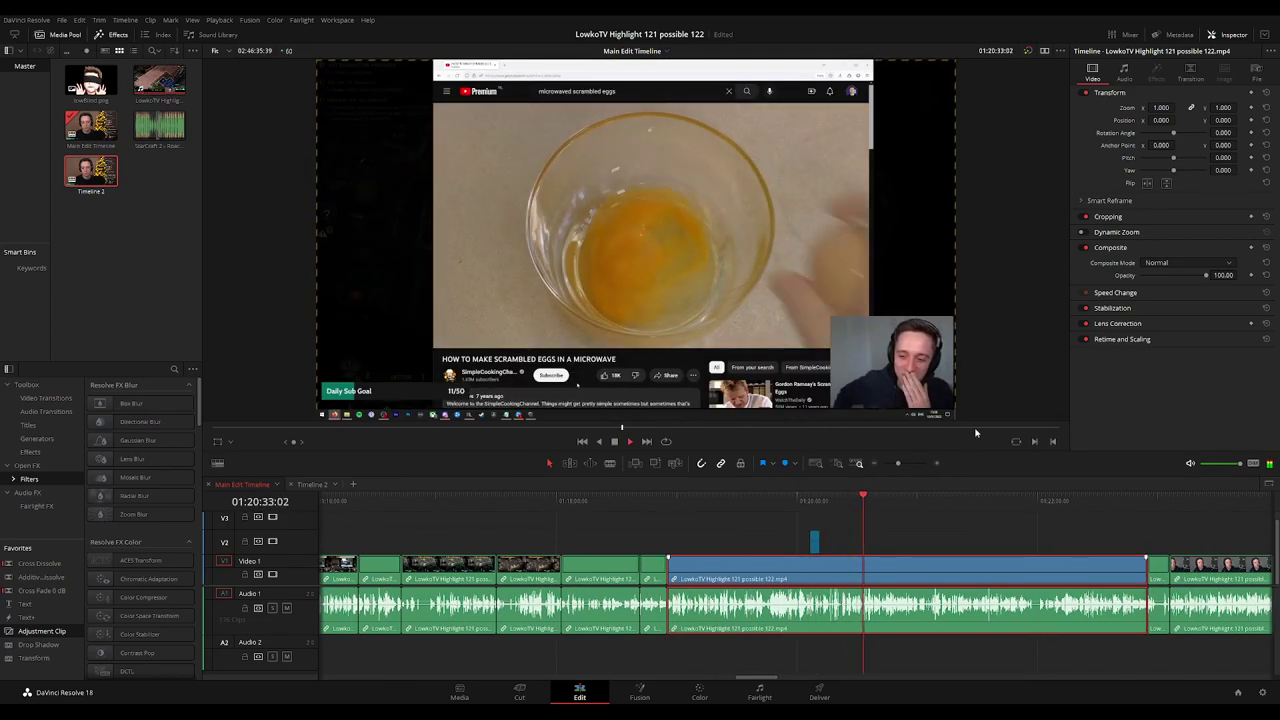
{"action": "left_click", "coordinate": [917, 514]}
Review the clips around the recoloured clip, from about 01:18:02 to the cut at its end near 01:22:55.
{"action": "left_click", "coordinate": [574, 505]}
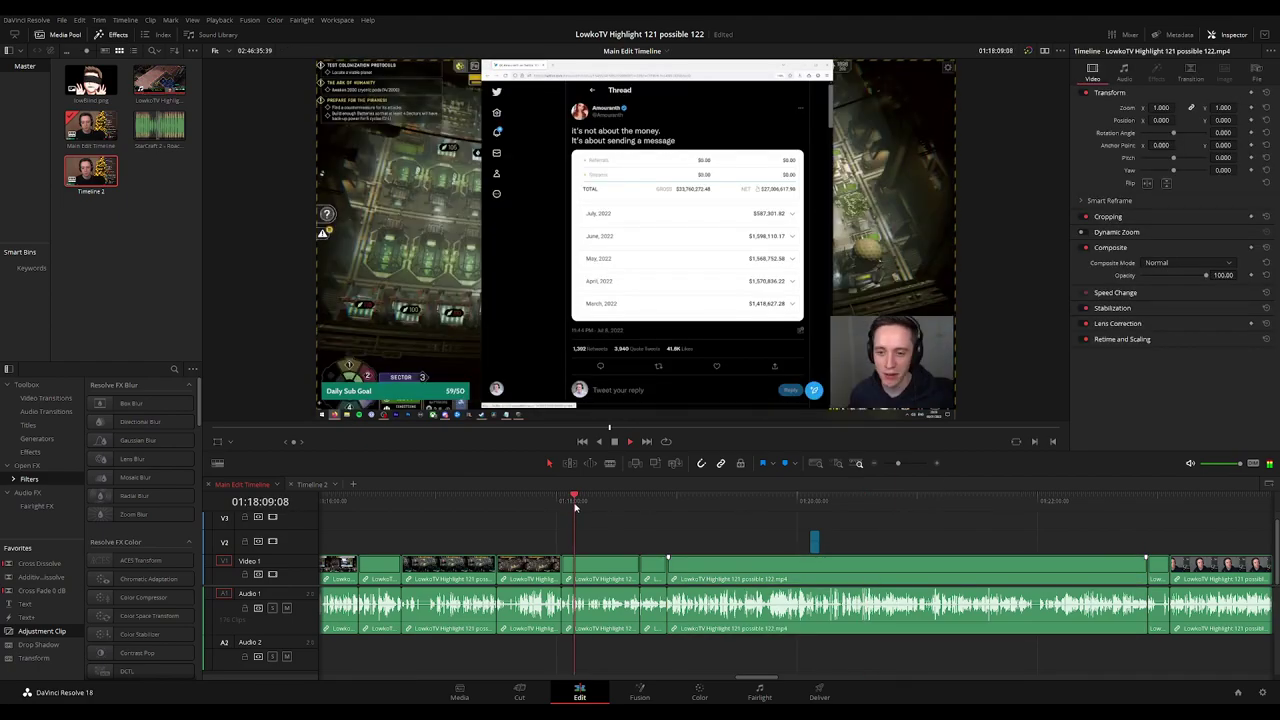
{"action": "left_click", "coordinate": [547, 506]}
{"action": "left_click_drag", "start_coordinate": [547, 508], "coordinate": [561, 505]}
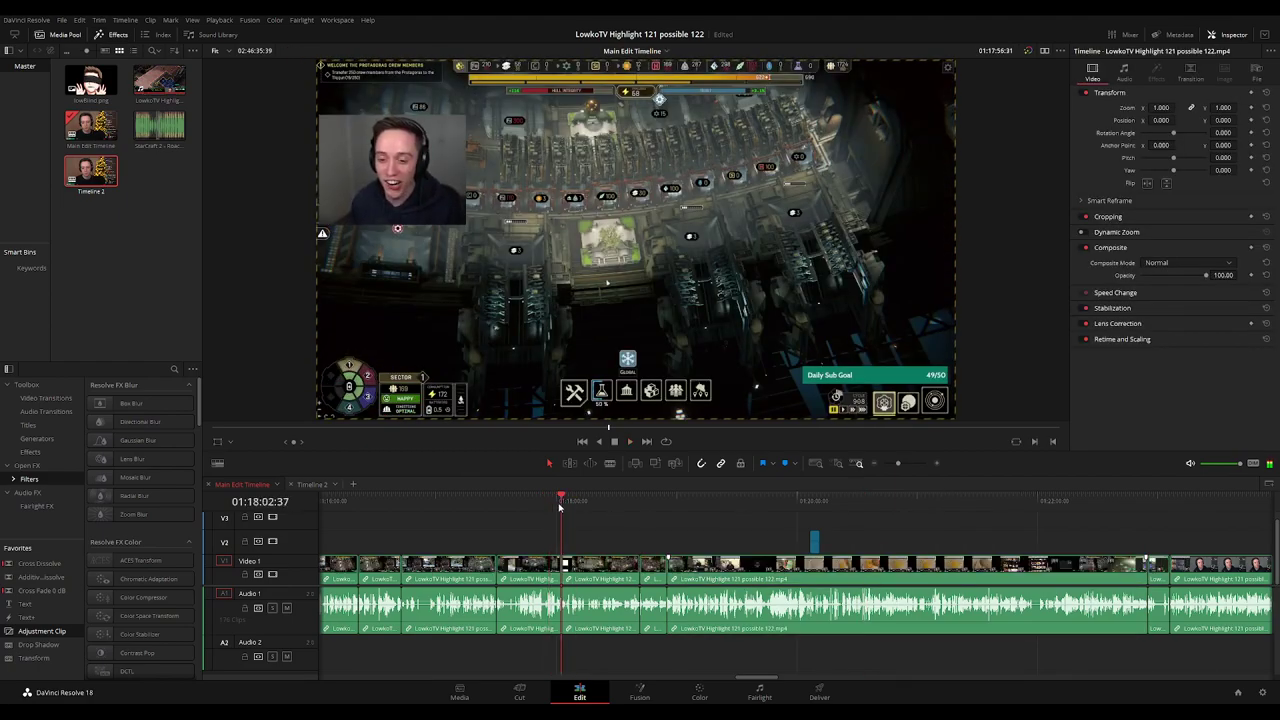
{"action": "left_click", "coordinate": [1146, 505]}
{"action": "key", "text": "space"}
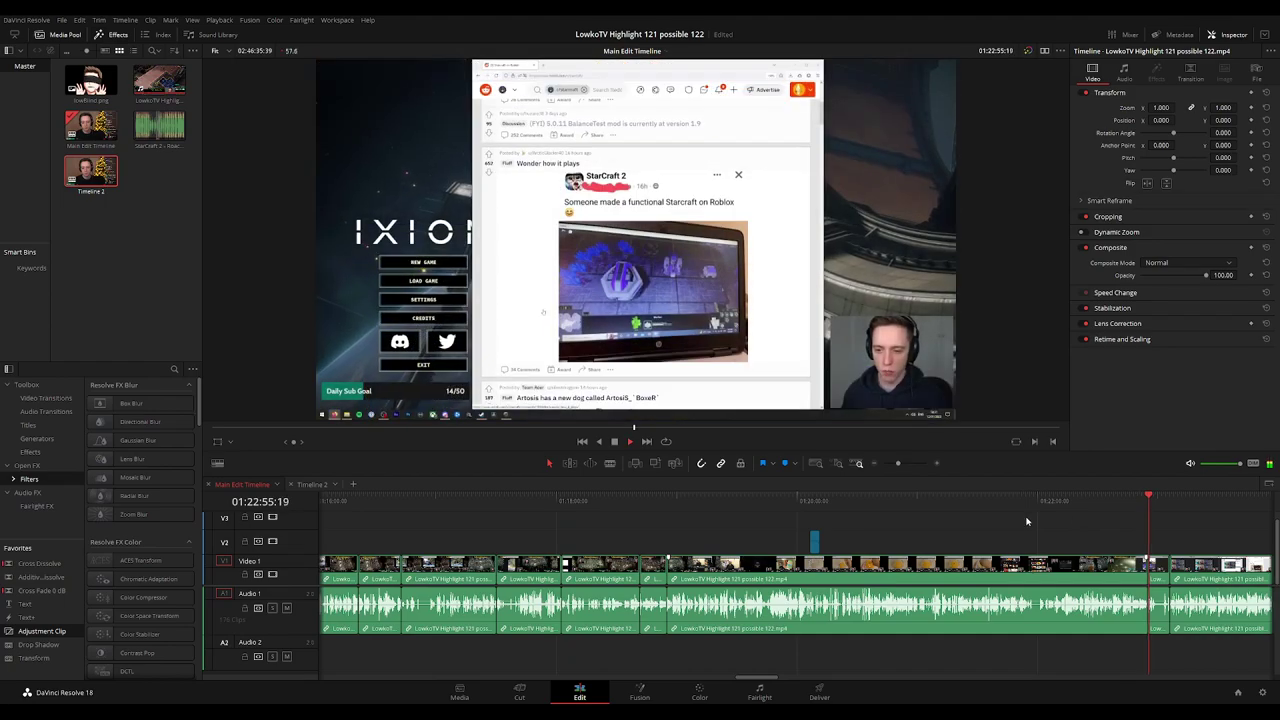
Review the green clips in Main Edit Timeline from about 01:22:56 to 01:28:52, sampling the footage at successive cuts.
{"action": "key", "text": "ctrl+minus"}
{"action": "scroll", "coordinate": [1068, 525], "scroll_direction": "down", "scroll_amount": 2}
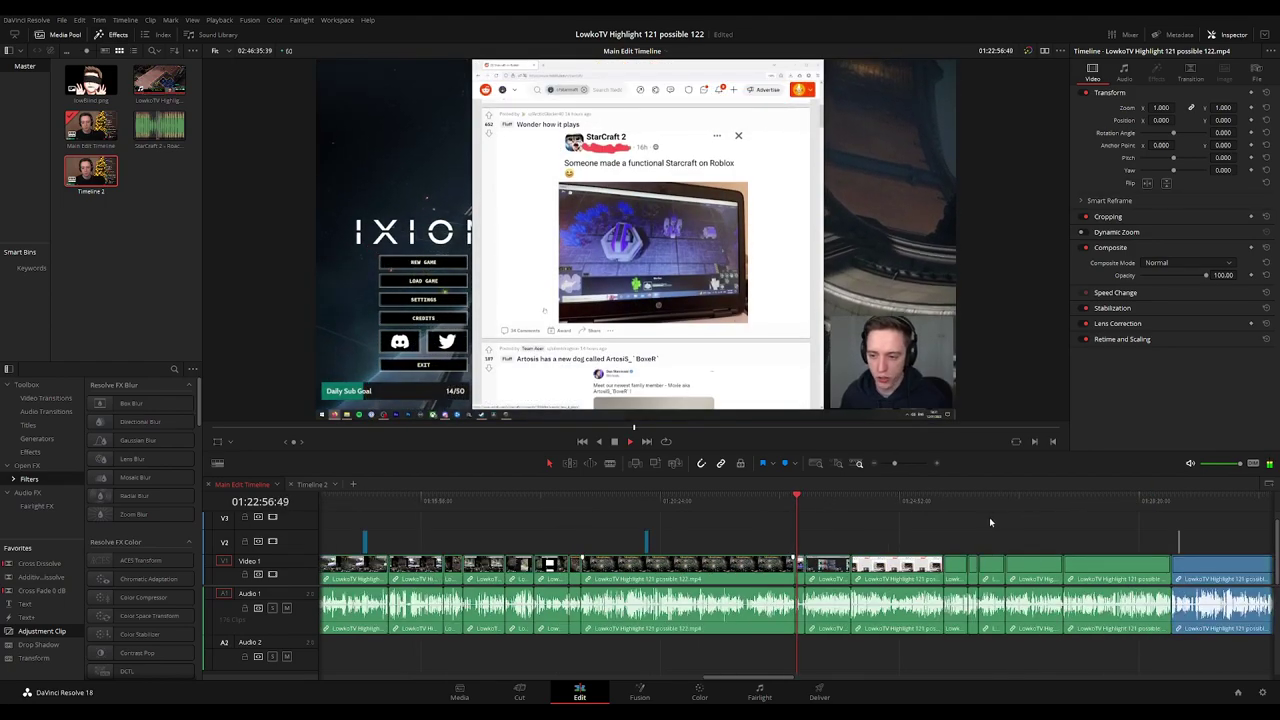
{"action": "left_click", "coordinate": [851, 500]}
{"action": "left_click", "coordinate": [838, 503]}
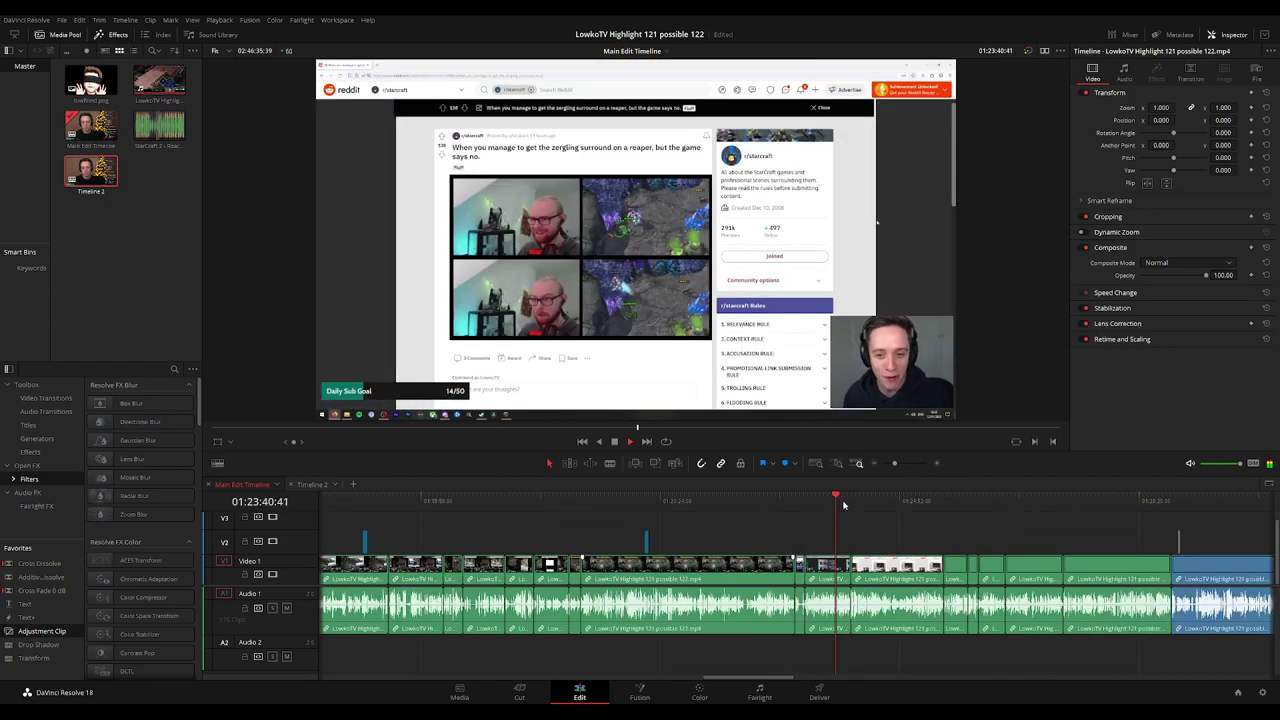
{"action": "left_click", "coordinate": [864, 502]}
{"action": "left_click", "coordinate": [943, 504]}
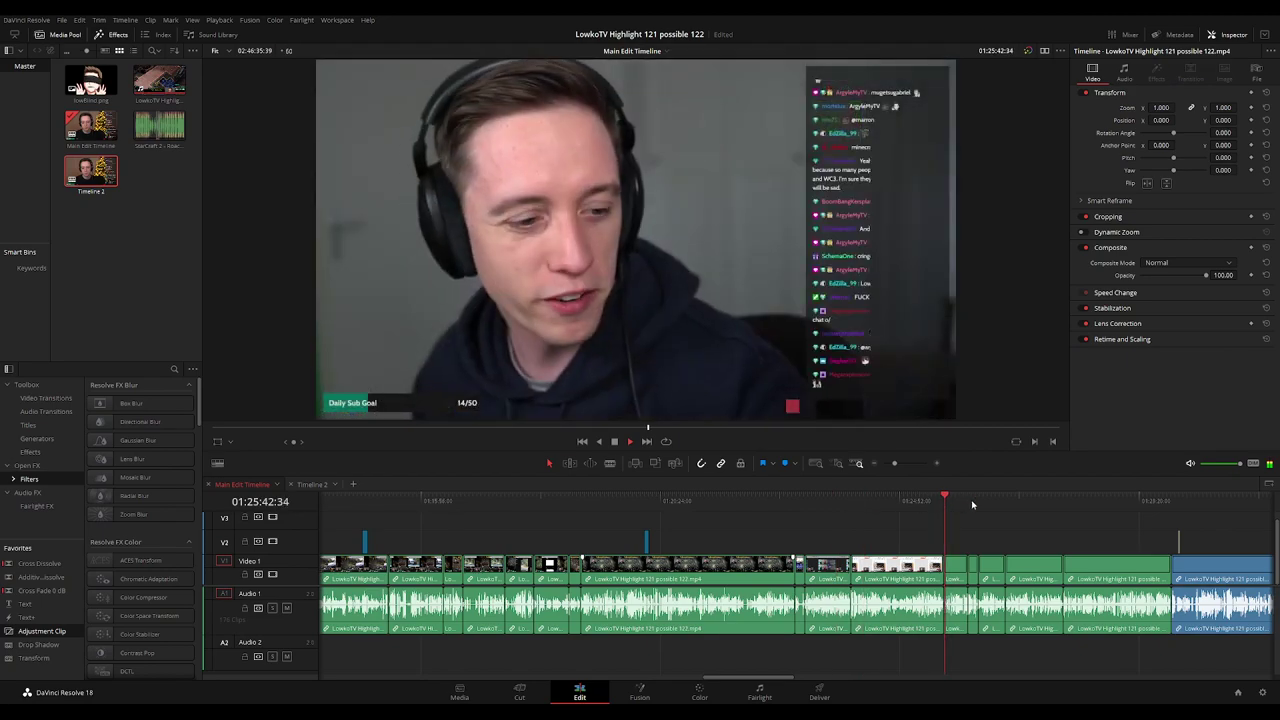
{"action": "left_click", "coordinate": [978, 504]}
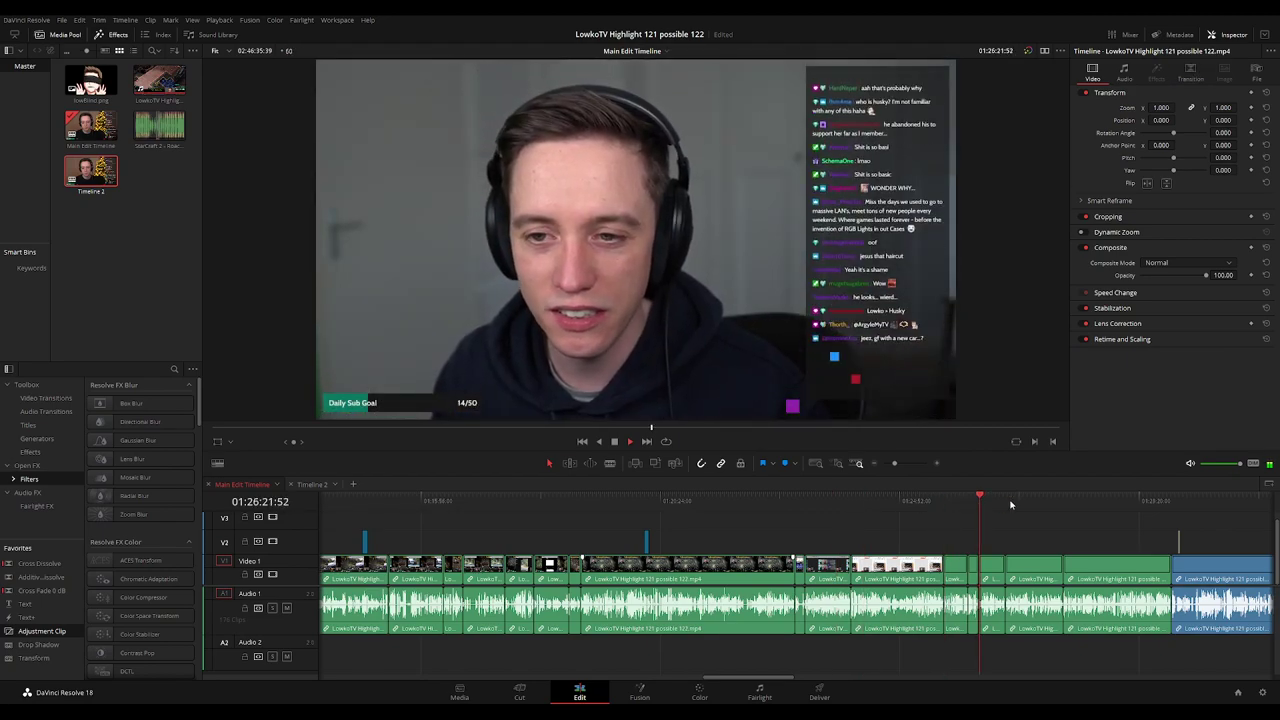
{"action": "left_click", "coordinate": [1007, 503]}
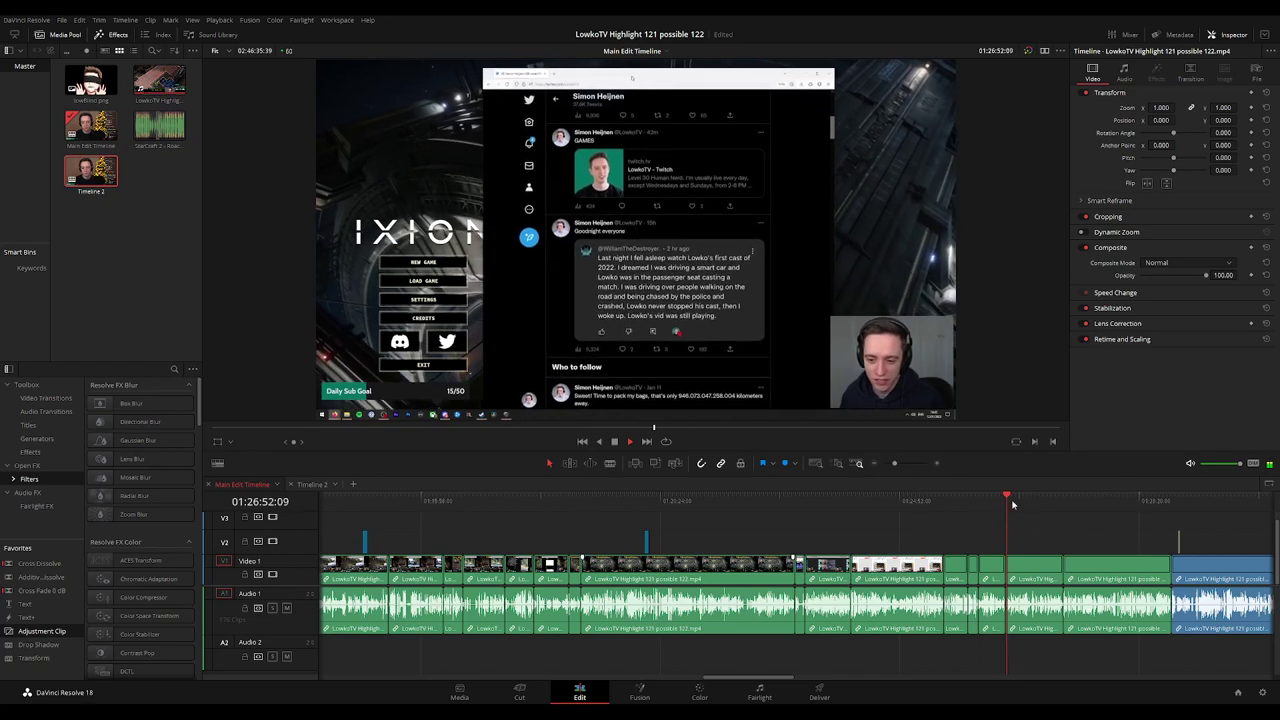
{"action": "left_click", "coordinate": [1054, 503]}
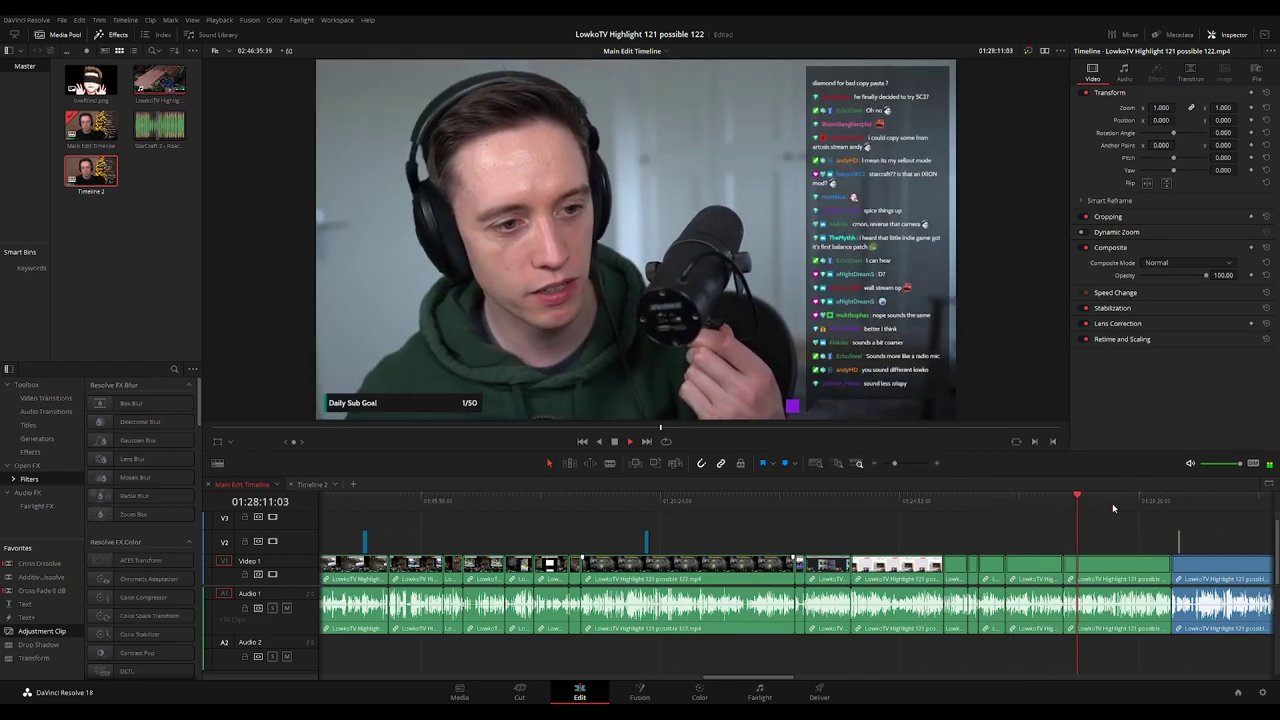
{"action": "left_click", "coordinate": [1112, 503]}
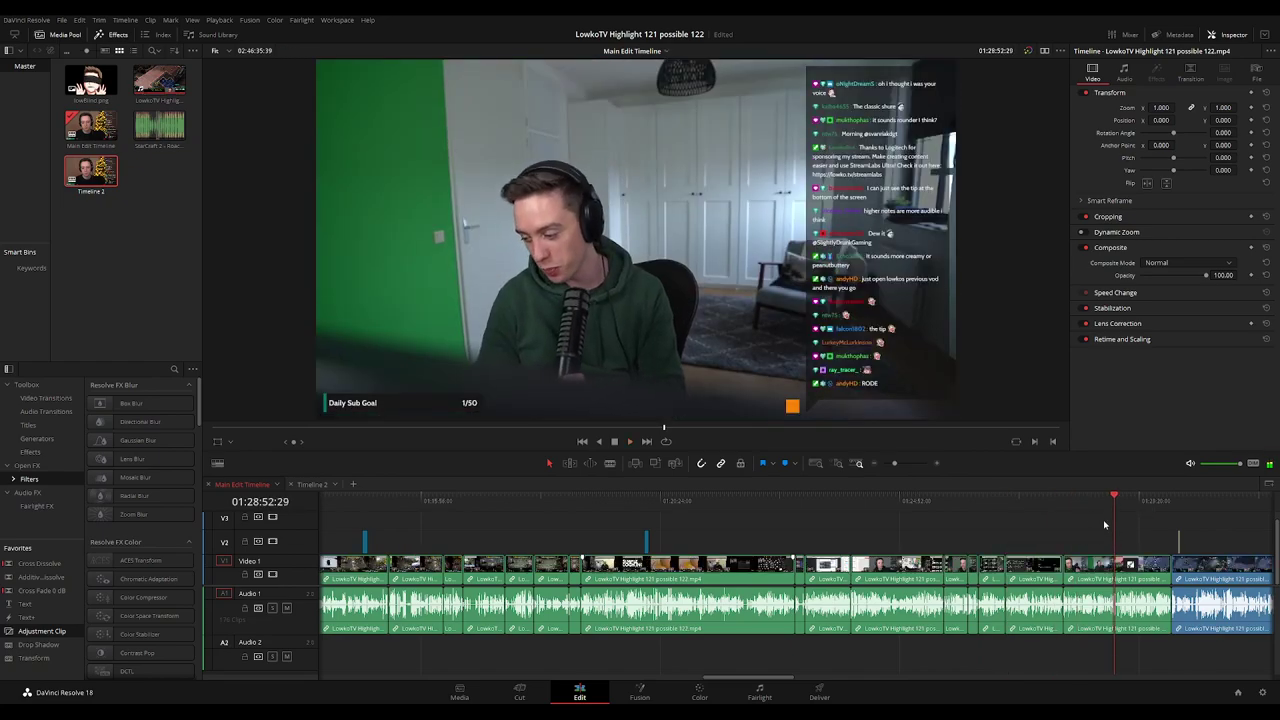
Recheck the green clips between about 01:17:57 and 01:18:44 to find where the section should begin.
{"action": "left_click_drag", "start_coordinate": [1065, 531], "coordinate": [893, 541]}
{"action": "left_click", "coordinate": [567, 570]}
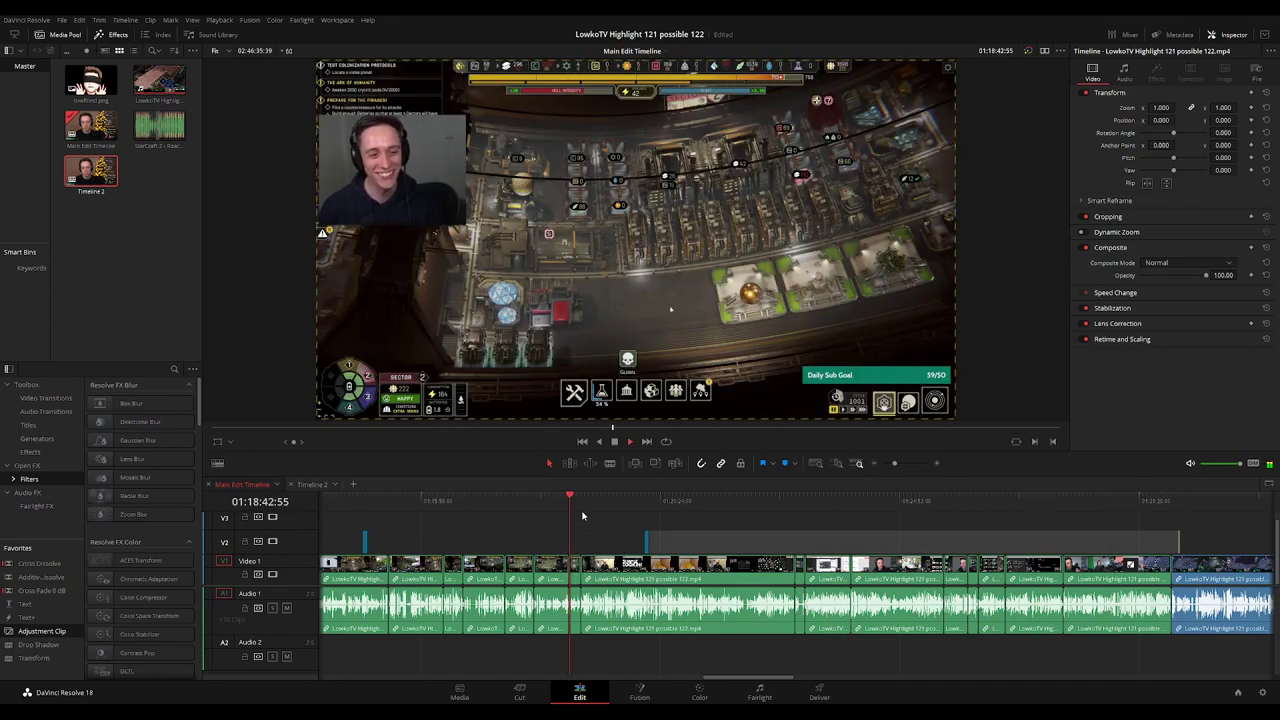
{"action": "key", "text": "ctrl+equal"}
{"action": "key", "text": "ctrl+equal"}
{"action": "key", "text": "ctrl+equal"}
{"action": "key", "text": "ctrl+equal"}
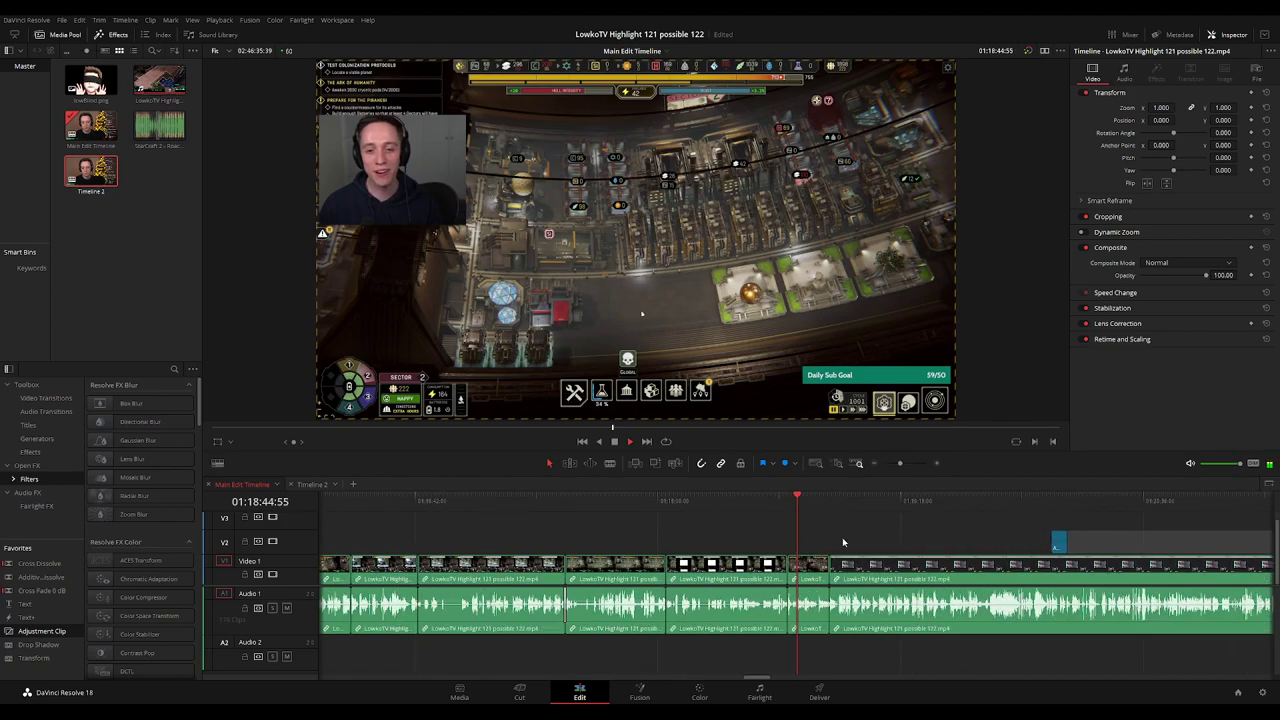
{"action": "left_click", "coordinate": [769, 512]}
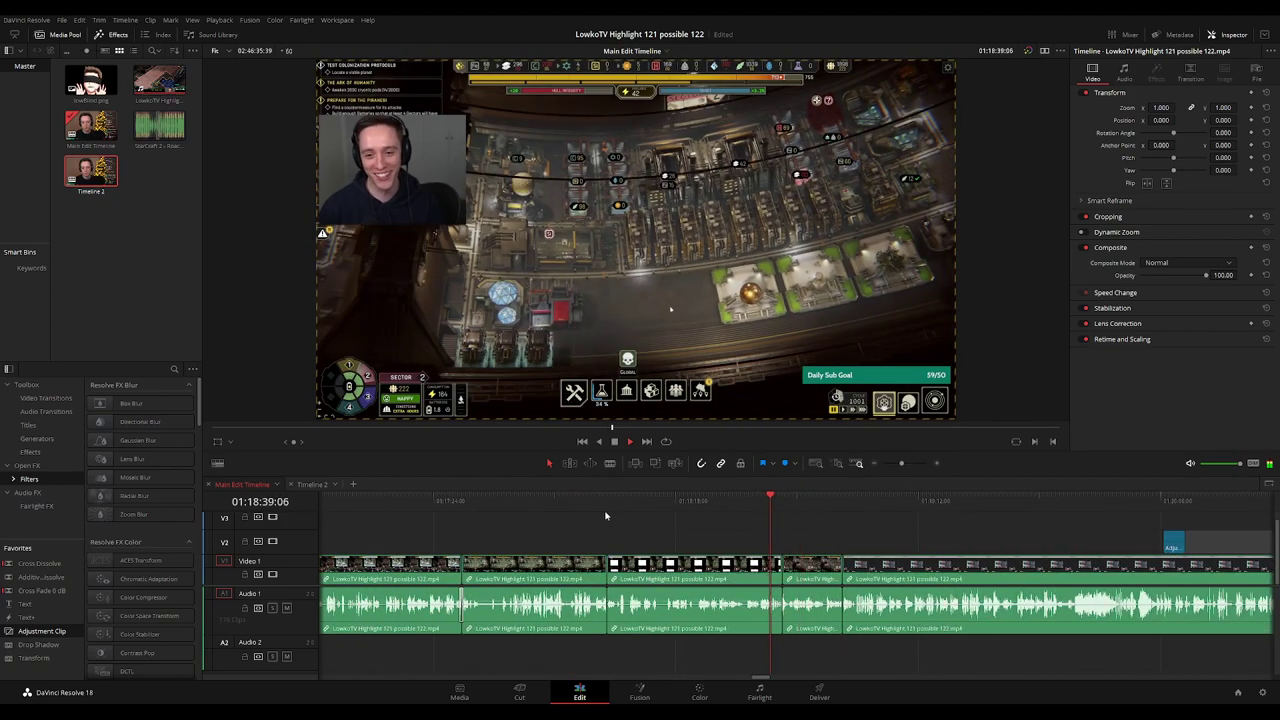
{"action": "left_click", "coordinate": [607, 510]}
{"action": "left_click", "coordinate": [581, 509]}
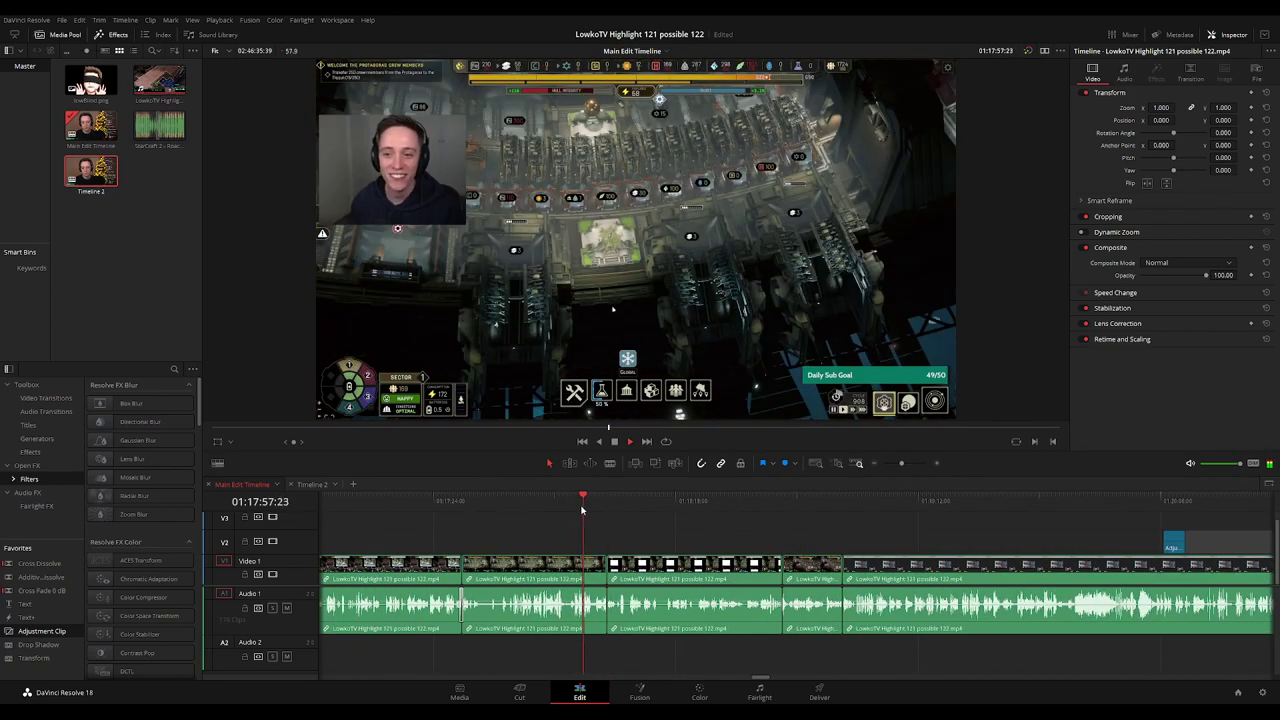
Copy the green clips from the cut at 01:18:02 up to the start of the blue clips to the end of Timeline 2.
{"action": "scroll", "coordinate": [645, 514], "scroll_direction": "down", "scroll_amount": 3}
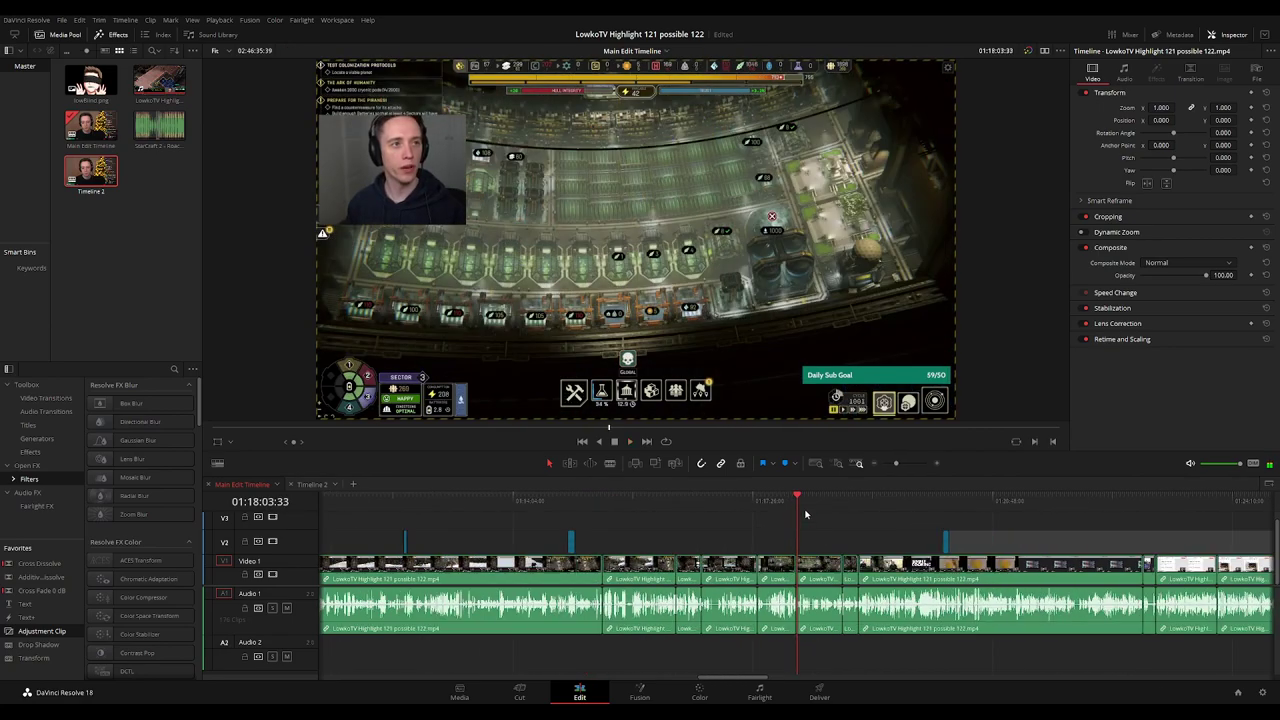
{"action": "left_click_drag", "start_coordinate": [807, 509], "coordinate": [797, 509]}
{"action": "scroll", "coordinate": [822, 521], "scroll_direction": "right", "scroll_amount": 4}
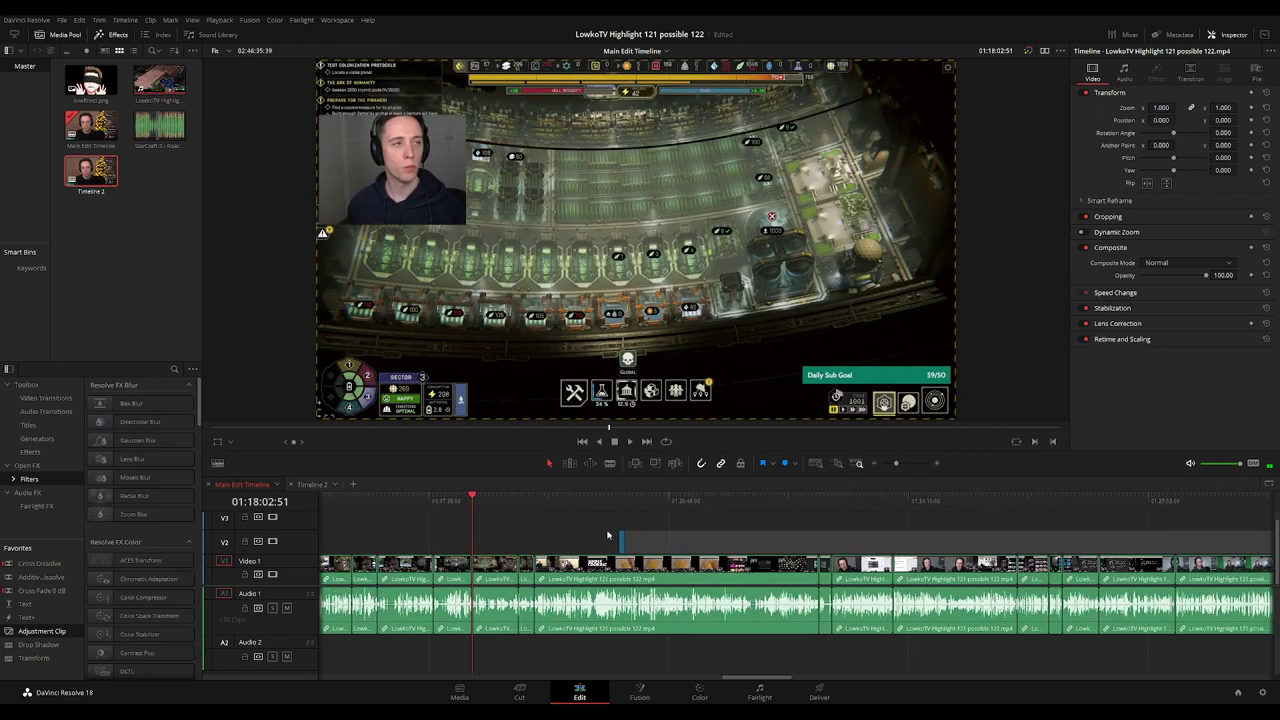
{"action": "scroll", "coordinate": [607, 535], "scroll_direction": "down", "scroll_amount": 3}
{"action": "scroll", "coordinate": [872, 528], "scroll_direction": "up", "scroll_amount": 3}
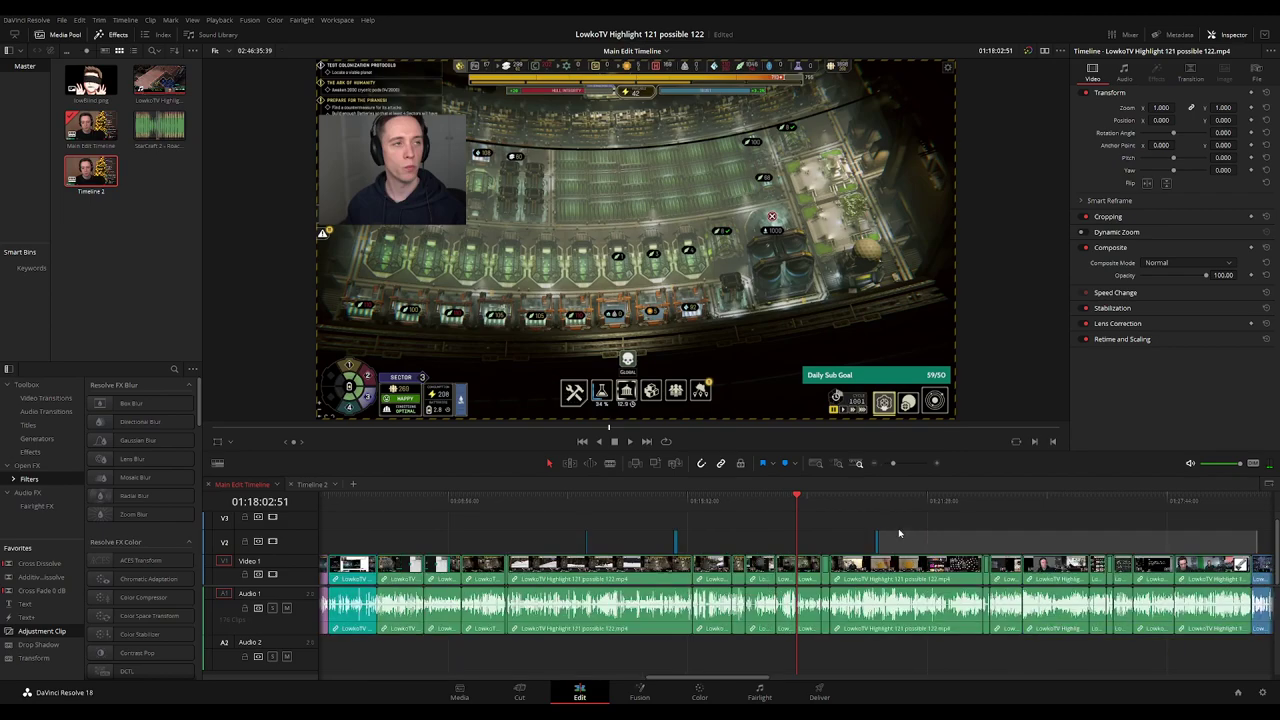
{"action": "scroll", "coordinate": [872, 530], "scroll_direction": "right", "scroll_amount": 2}
{"action": "left_click_drag", "start_coordinate": [1033, 523], "coordinate": [707, 656]}
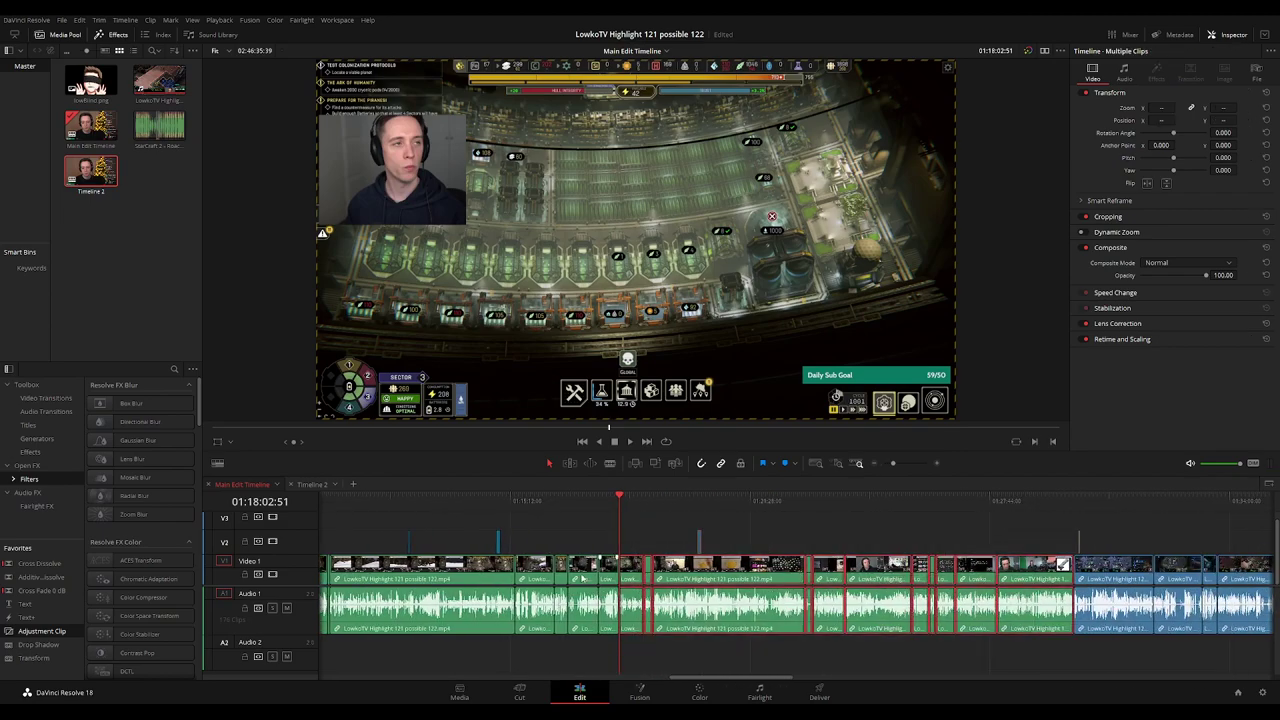
{"action": "left_click", "coordinate": [312, 484]}
{"action": "key", "text": "ctrl+v"}
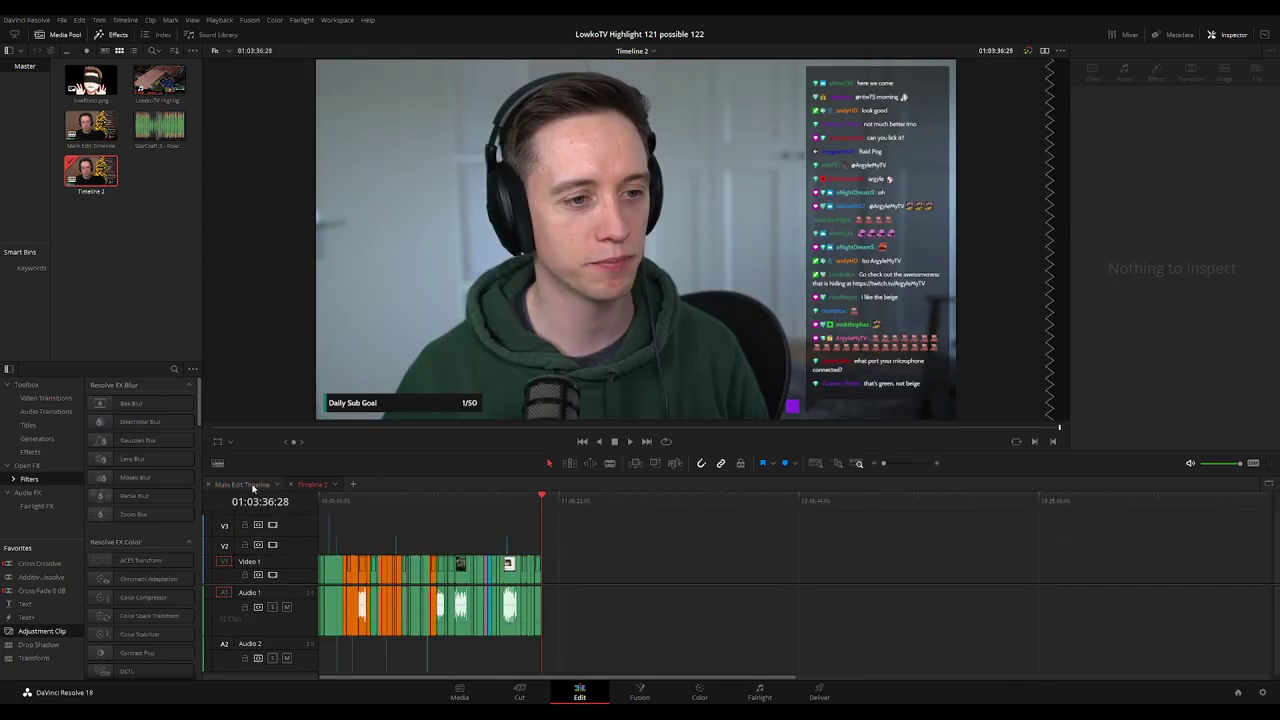
Return to Main Edit Timeline and skim the blue clips from 01:29:56 and the orange clips after them.
{"action": "left_click", "coordinate": [254, 486]}
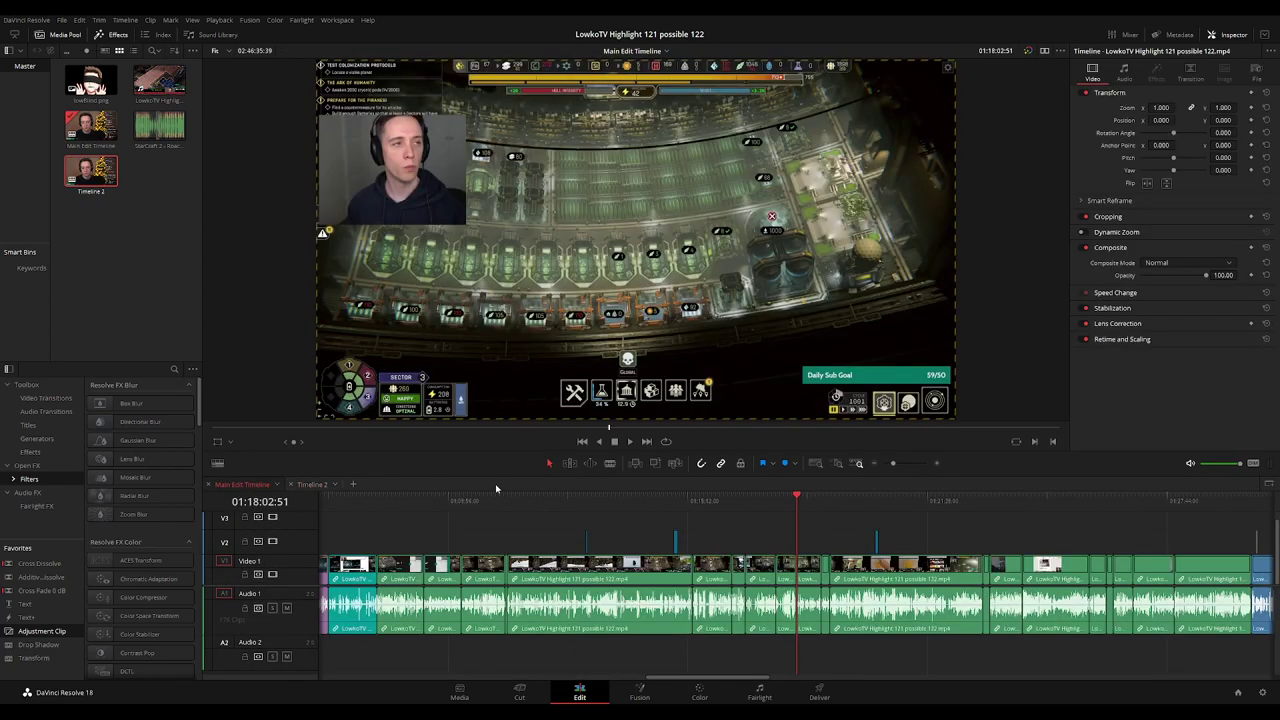
{"action": "left_click_drag", "start_coordinate": [866, 508], "coordinate": [901, 508]}
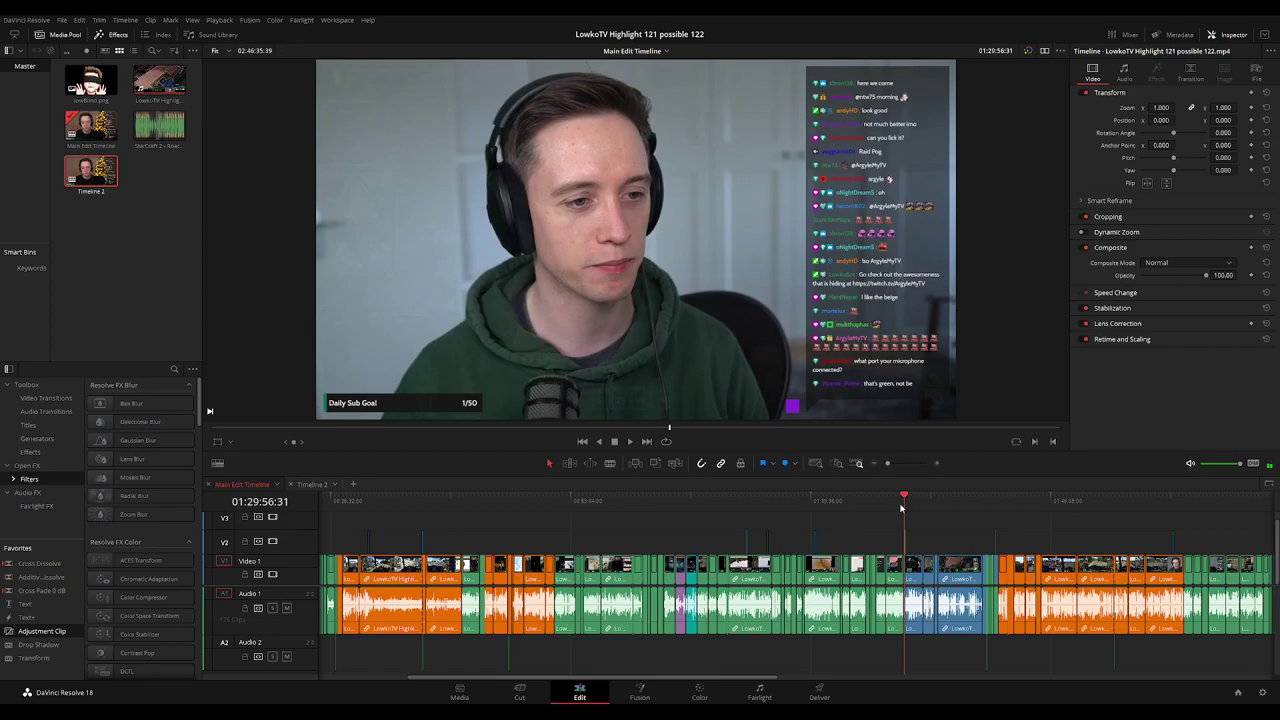
{"action": "left_click_drag", "start_coordinate": [1096, 533], "coordinate": [648, 532]}
{"action": "key", "text": "space"}
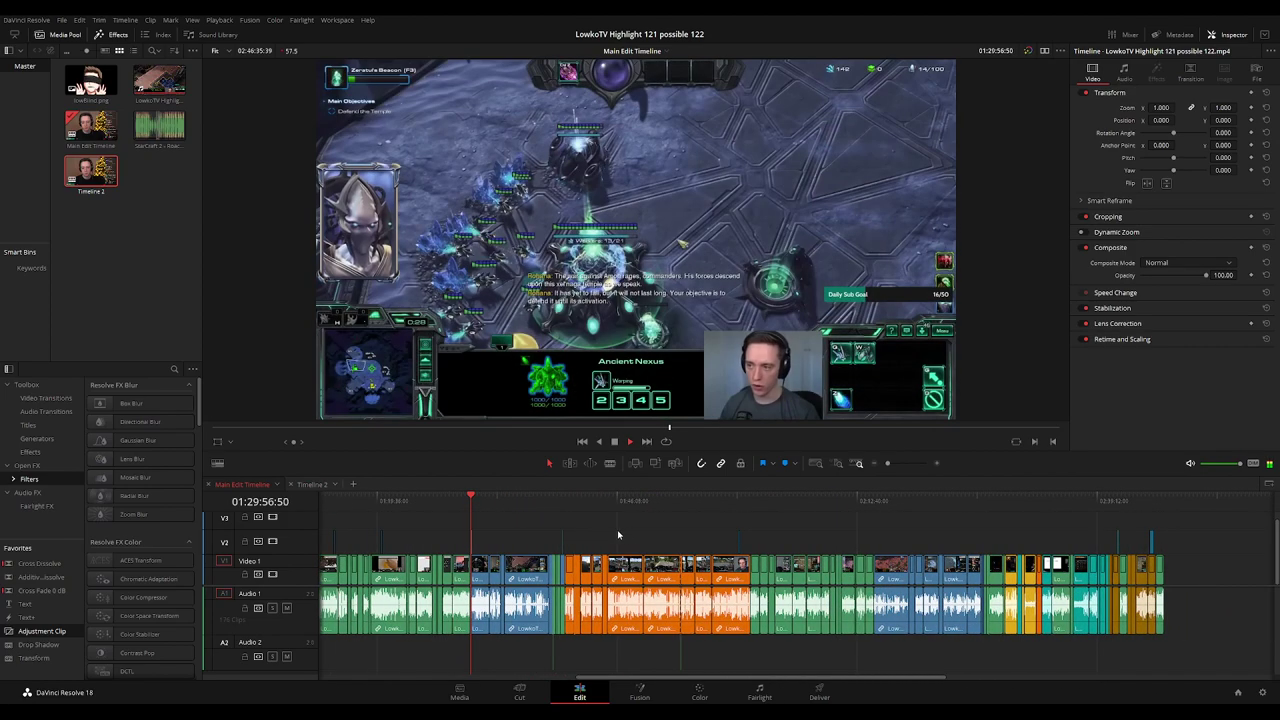
{"action": "left_click", "coordinate": [489, 506]}
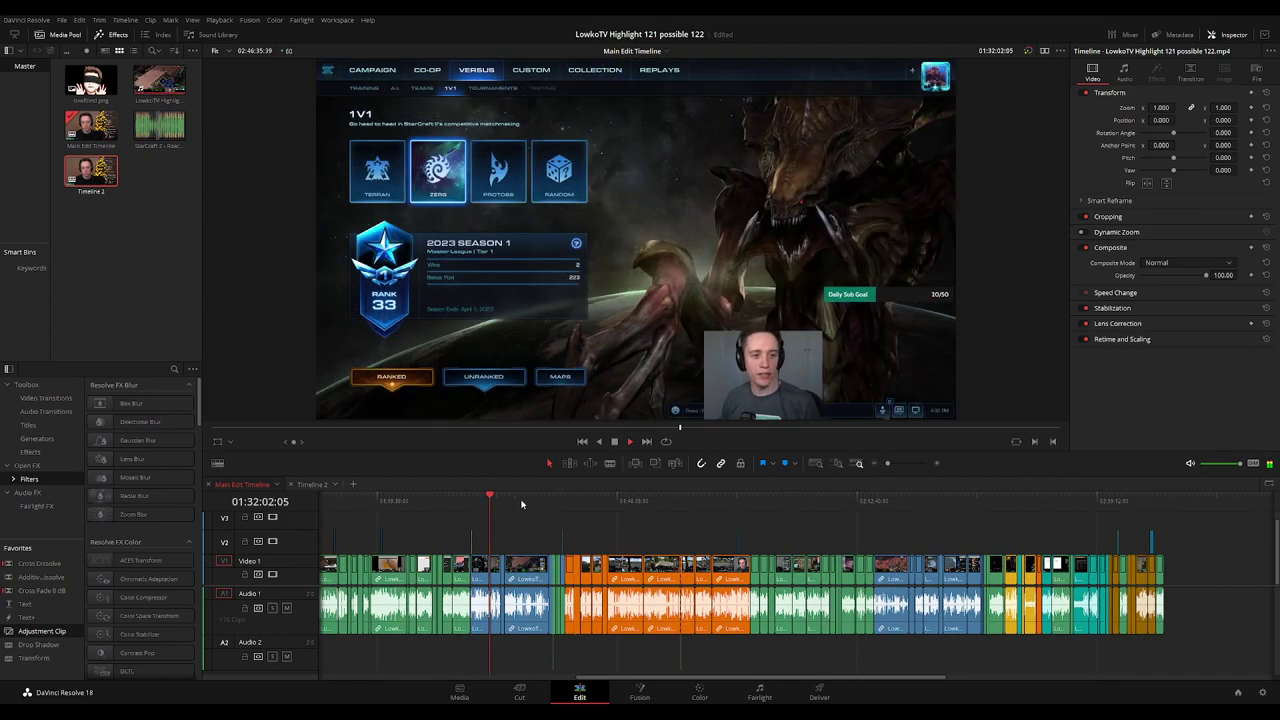
{"action": "left_click", "coordinate": [521, 503]}
{"action": "left_click_drag", "start_coordinate": [551, 504], "coordinate": [667, 505]}
{"action": "key", "text": "space"}
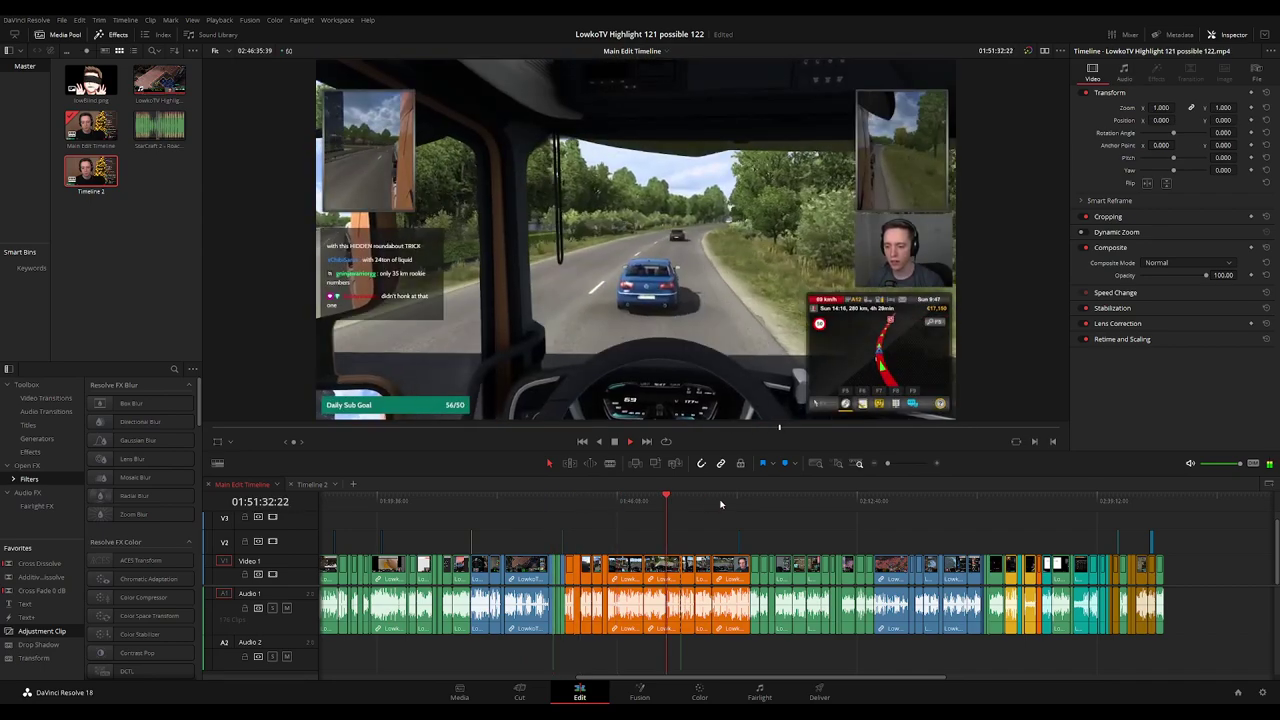
{"action": "left_click", "coordinate": [713, 504]}
{"action": "left_click", "coordinate": [590, 500]}
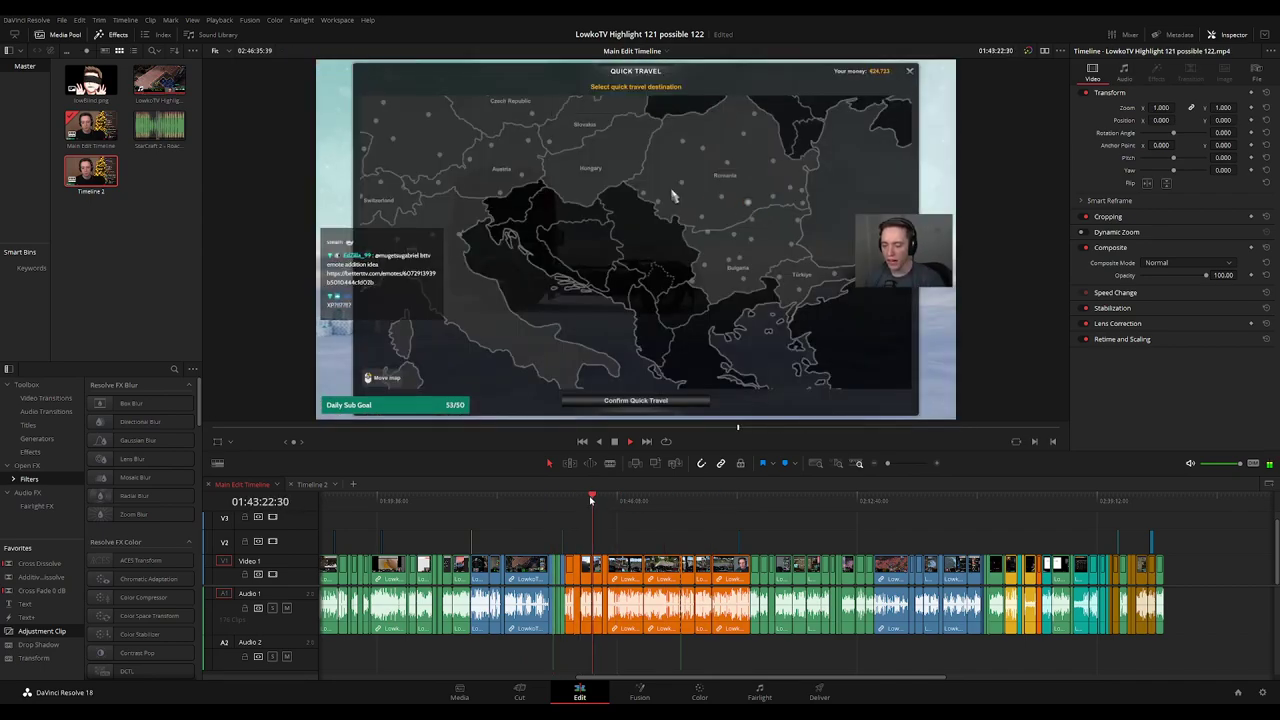
Examine the first orange truck-driving clips between about 01:41:23 and 01:42:45 at closer range.
{"action": "key", "text": "ctrl+equal"}
{"action": "key", "text": "ctrl+equal"}
{"action": "key", "text": "ctrl+equal"}
{"action": "left_click", "coordinate": [633, 507]}
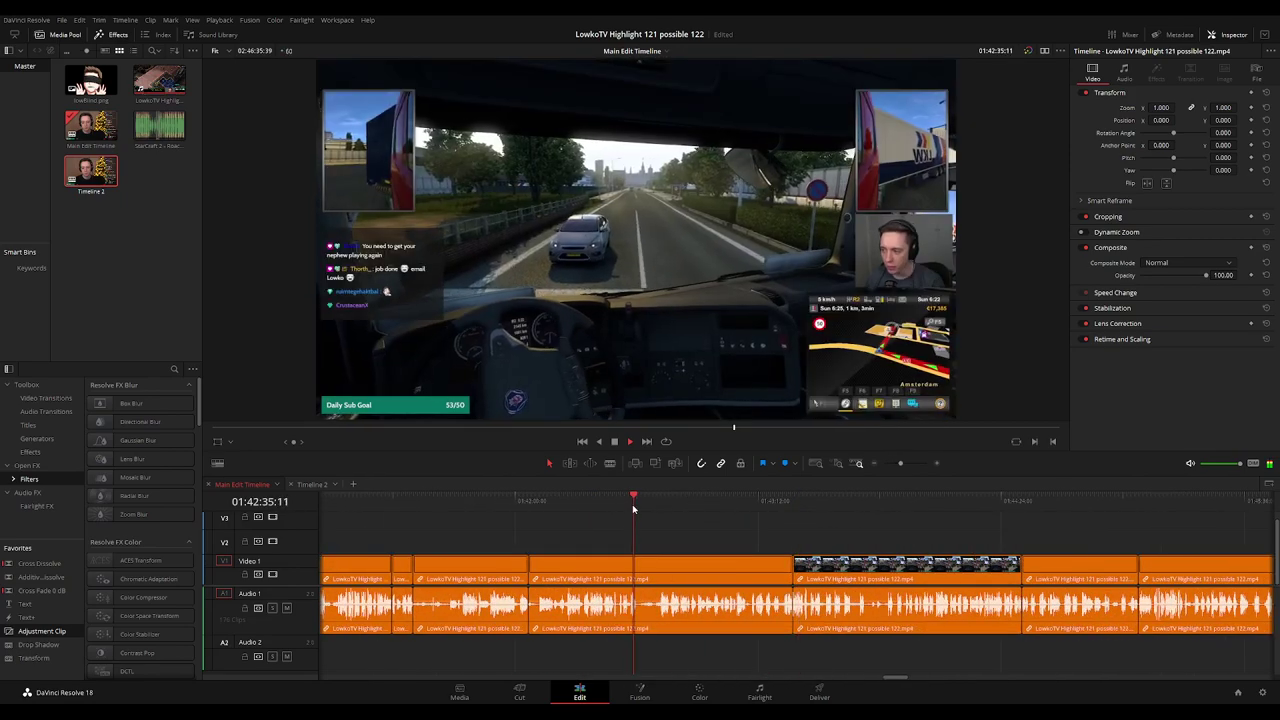
{"action": "left_click", "coordinate": [563, 510]}
{"action": "scroll", "coordinate": [712, 535], "scroll_direction": "left", "scroll_amount": 2}
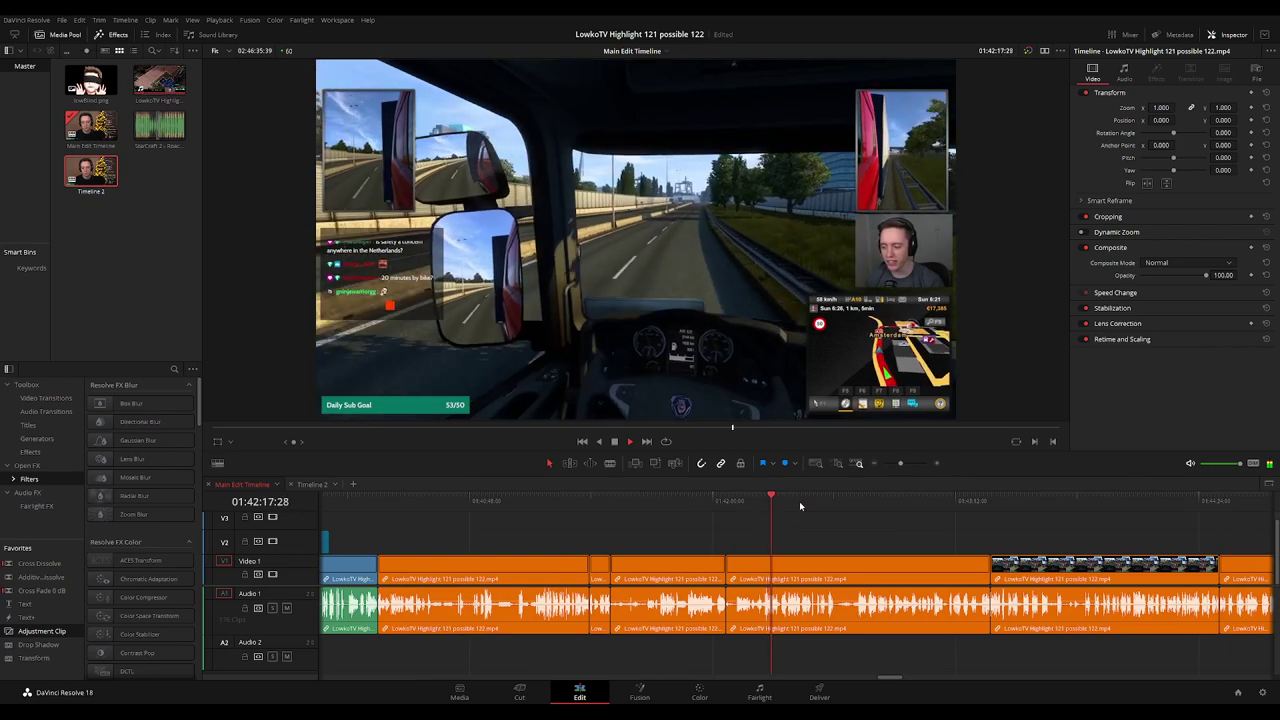
{"action": "left_click", "coordinate": [865, 500]}
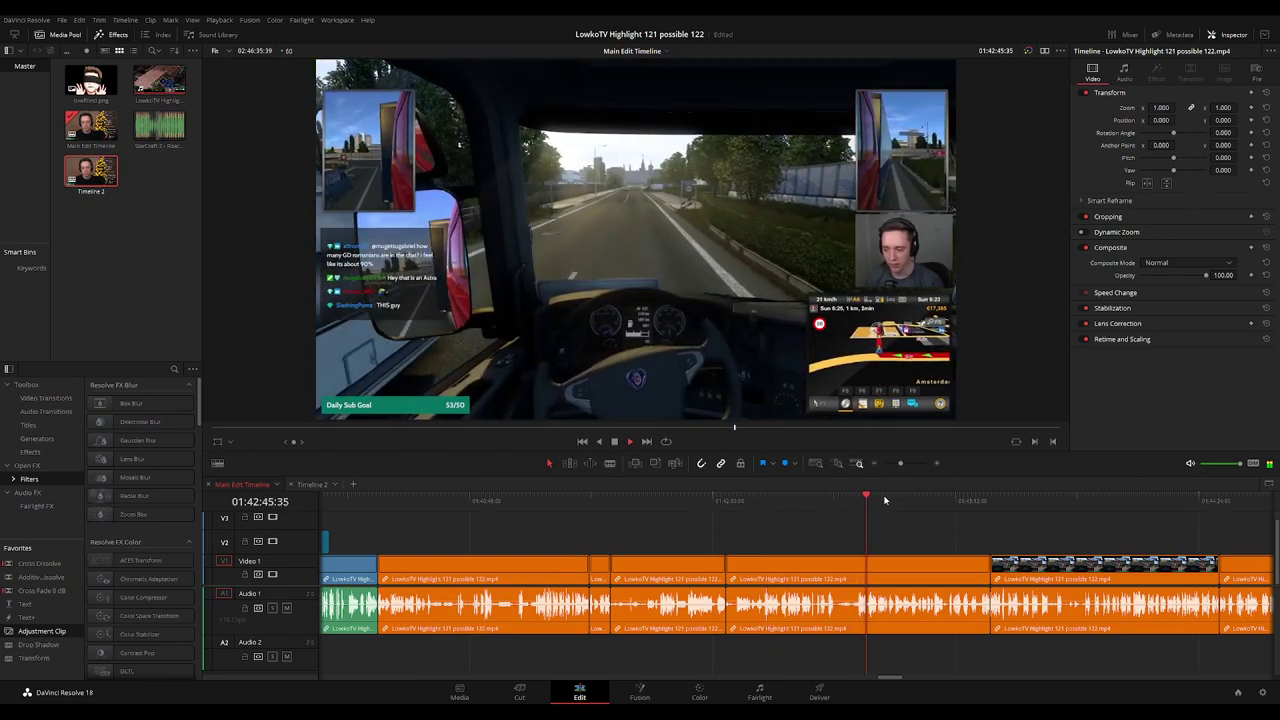
{"action": "left_click", "coordinate": [692, 503]}
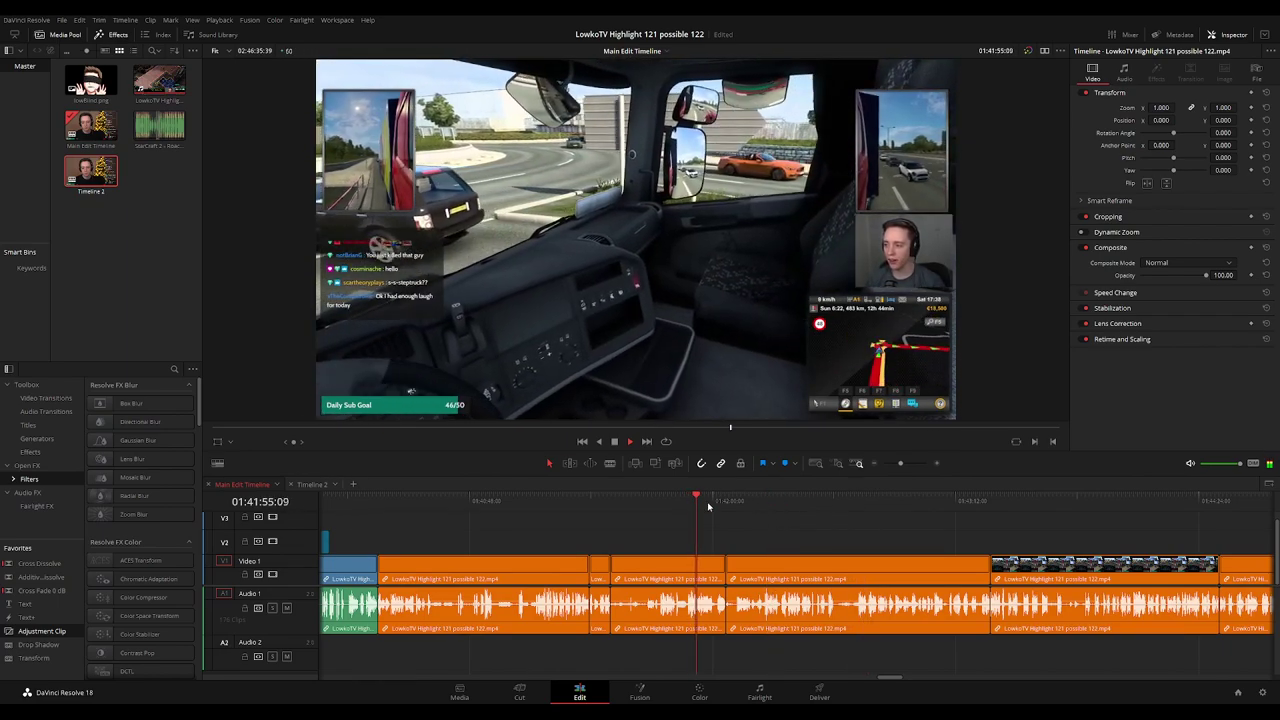
{"action": "left_click", "coordinate": [589, 506]}
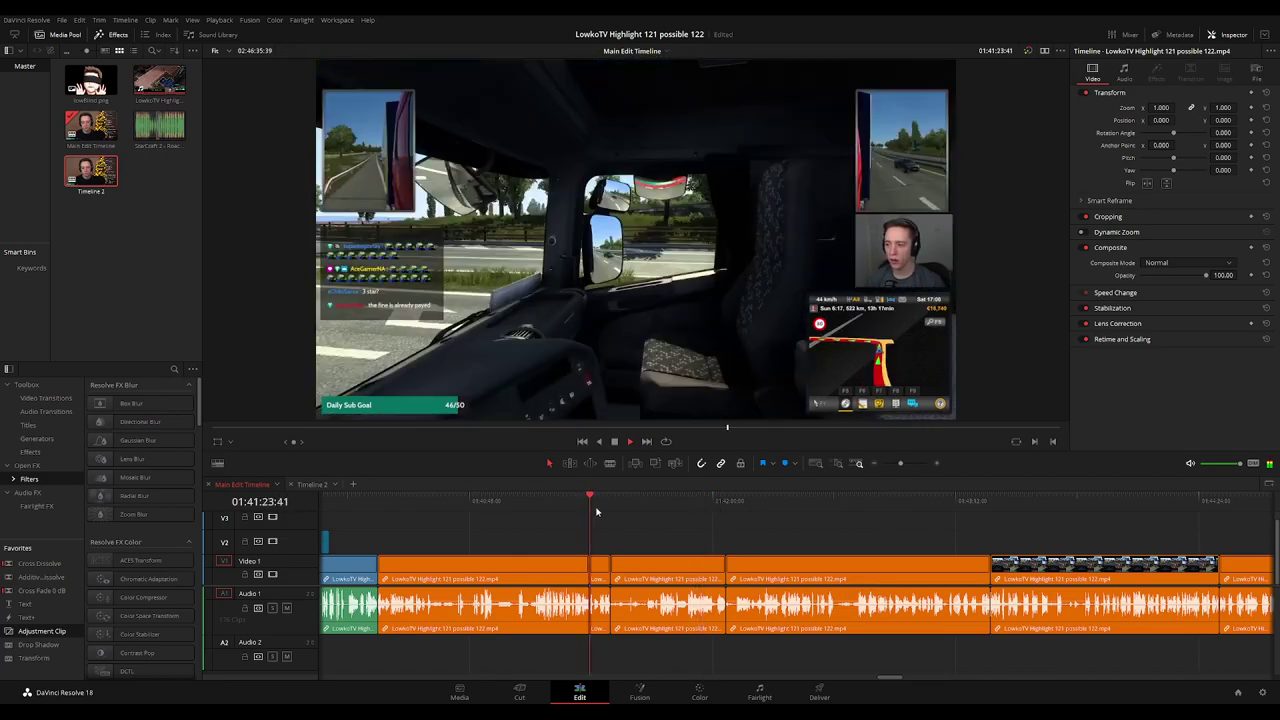
{"action": "left_click", "coordinate": [520, 506]}
{"action": "left_click", "coordinate": [724, 503]}
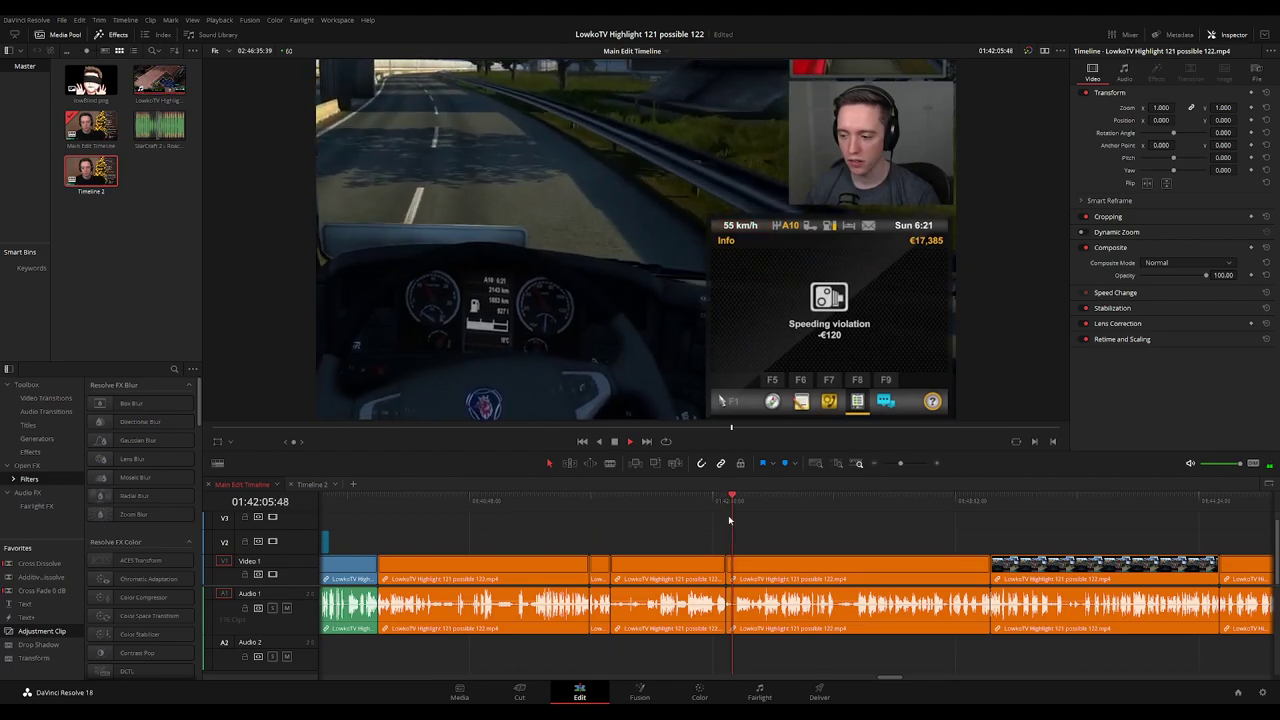
{"action": "left_click", "coordinate": [724, 510]}
Copy the blue and green clips from about 01:29:56 up to the first orange clip into a new timeline.
{"action": "key", "text": "ctrl+minus"}
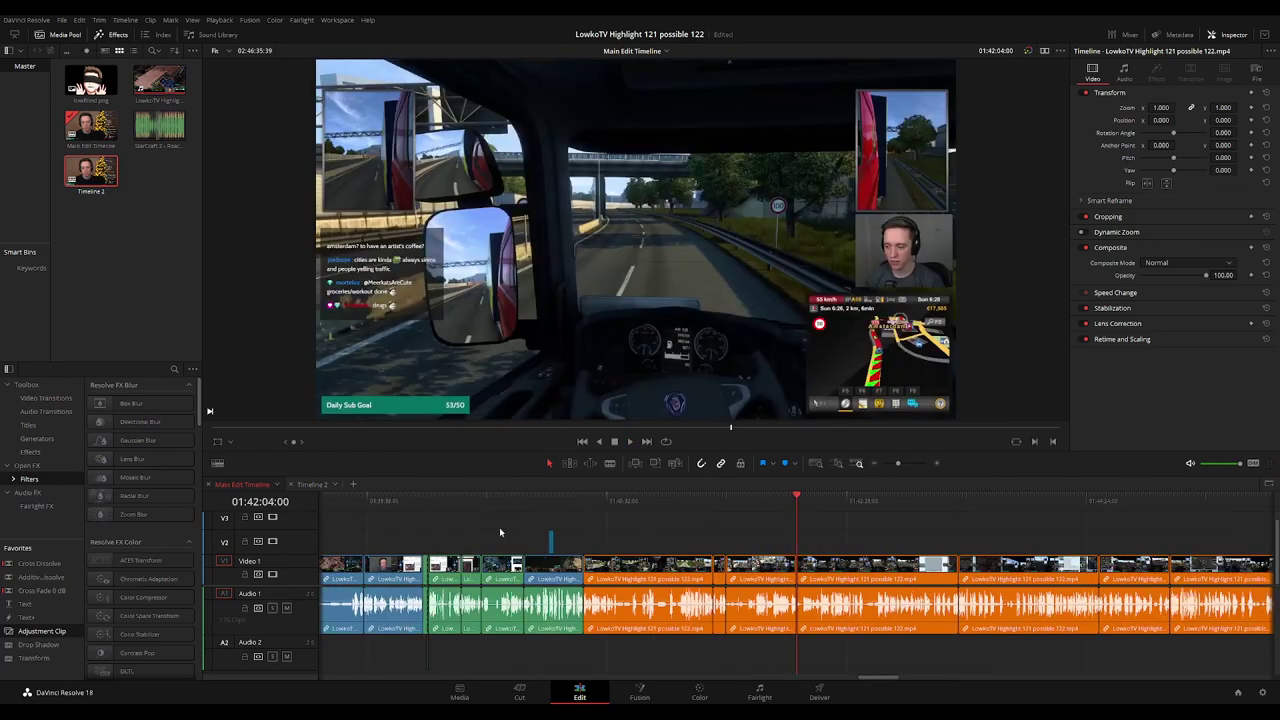
{"action": "scroll", "coordinate": [499, 527], "scroll_direction": "down", "scroll_amount": 3}
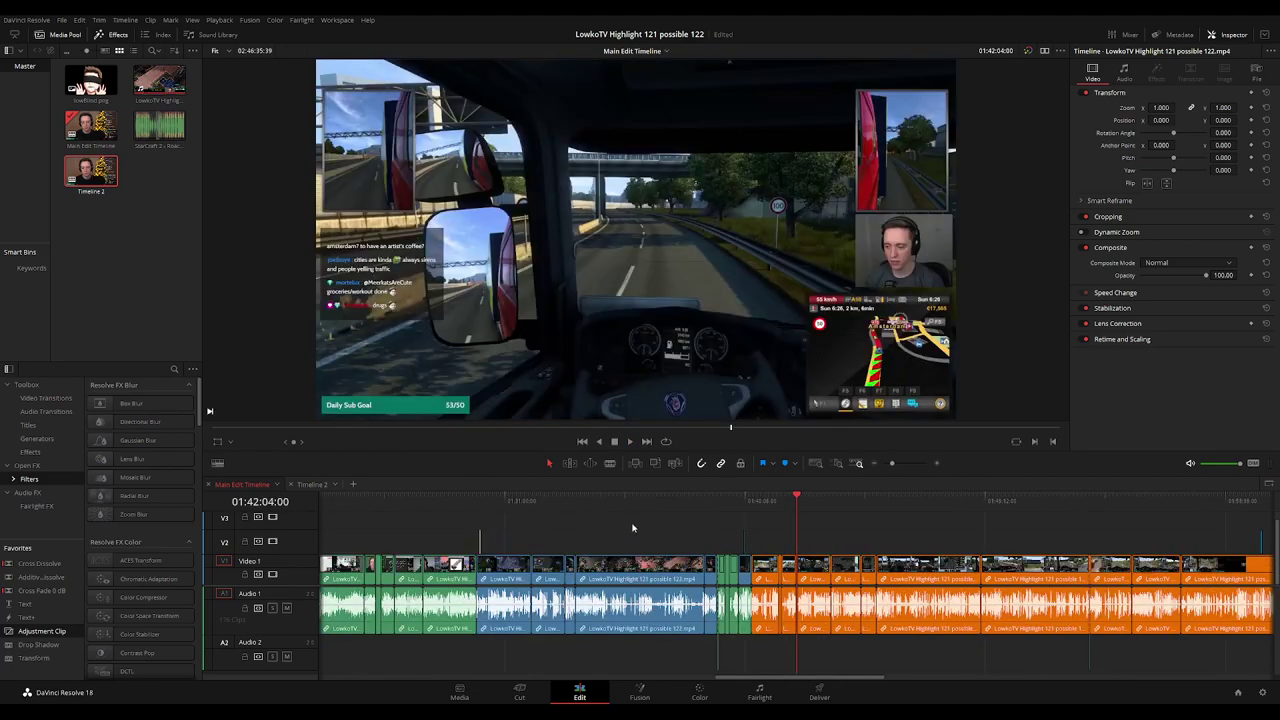
{"action": "scroll", "coordinate": [789, 530], "scroll_direction": "up", "scroll_amount": 4}
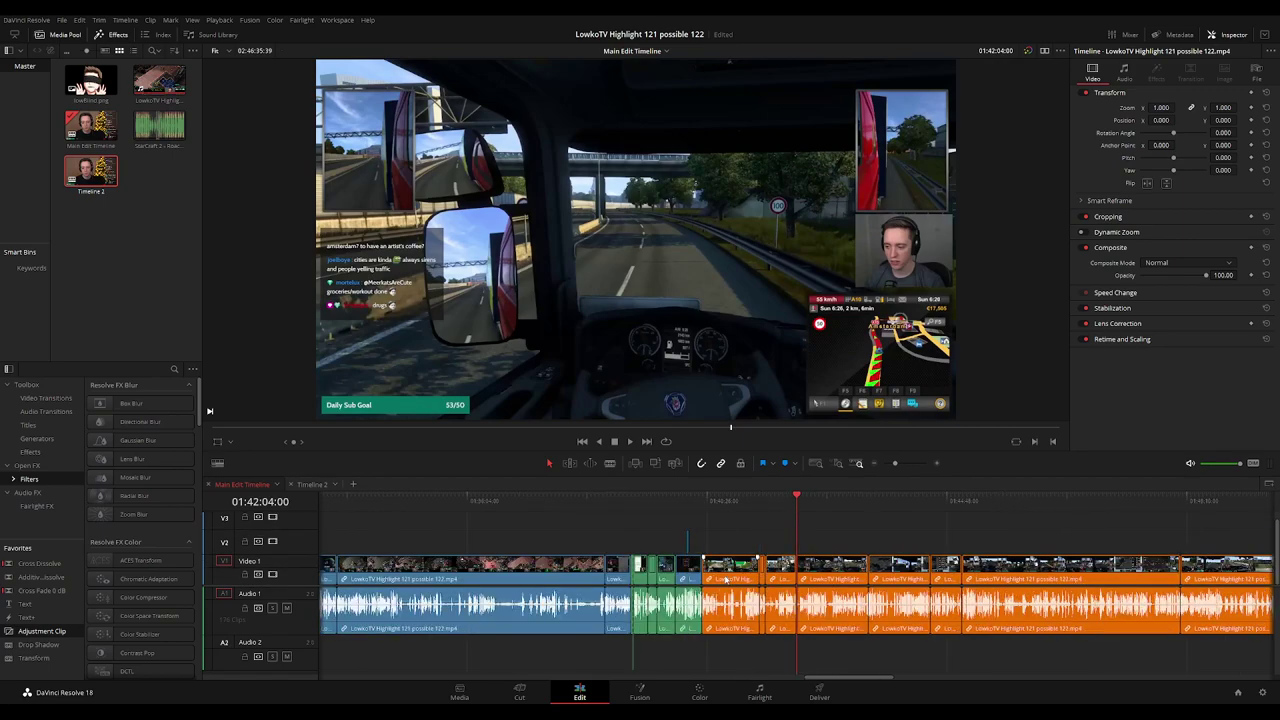
{"action": "scroll", "coordinate": [1080, 535], "scroll_direction": "left", "scroll_amount": 3}
{"action": "scroll", "coordinate": [1080, 530], "scroll_direction": "down", "scroll_amount": 3}
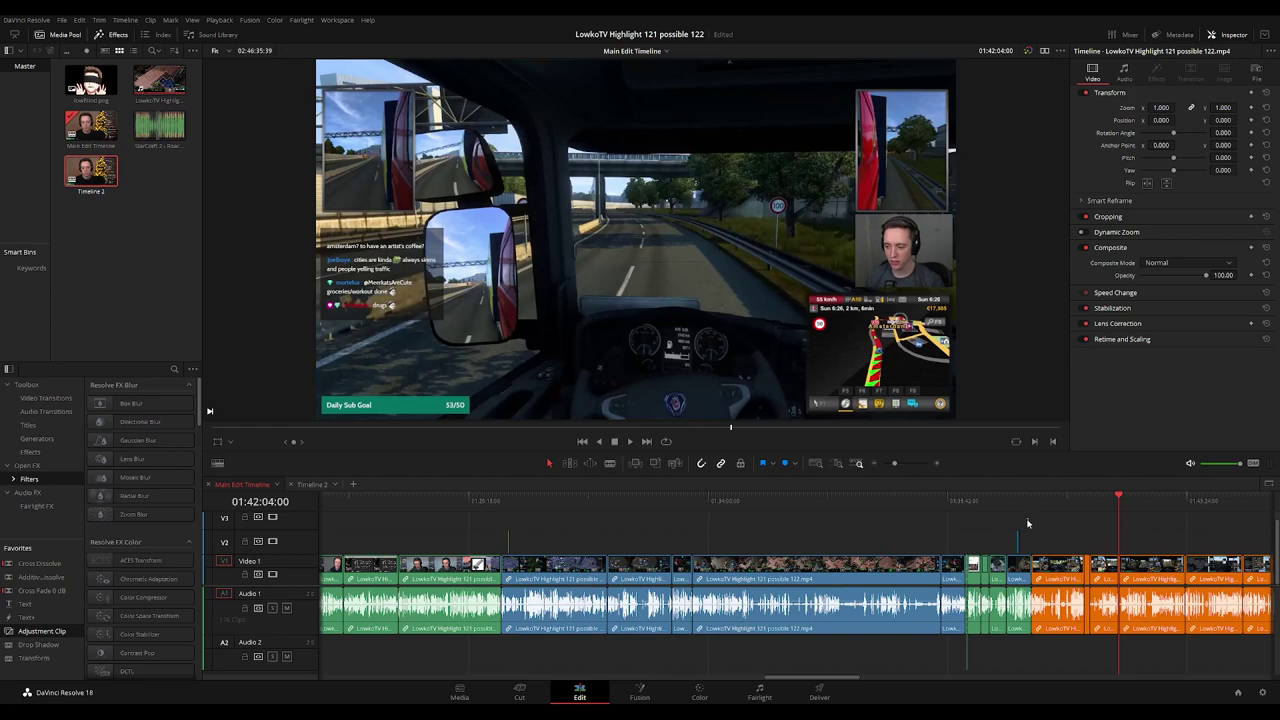
{"action": "left_click_drag", "start_coordinate": [1027, 523], "coordinate": [508, 693]}
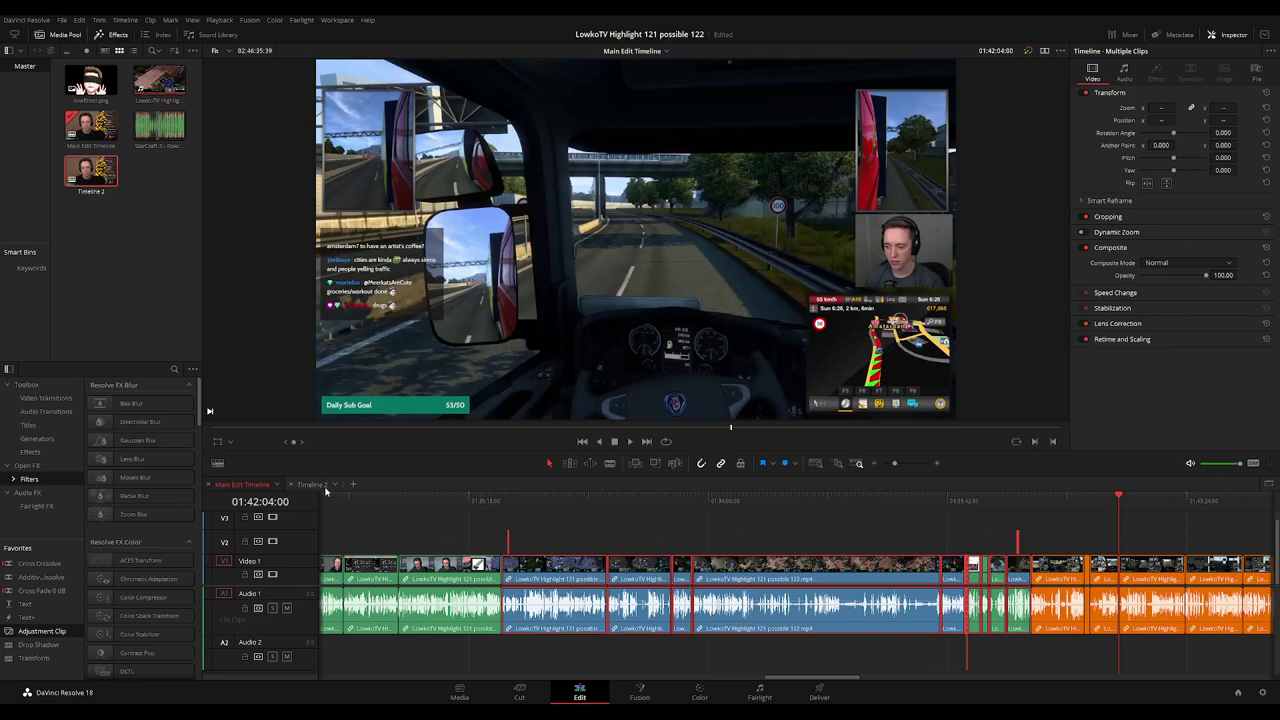
{"action": "left_click", "coordinate": [325, 490]}
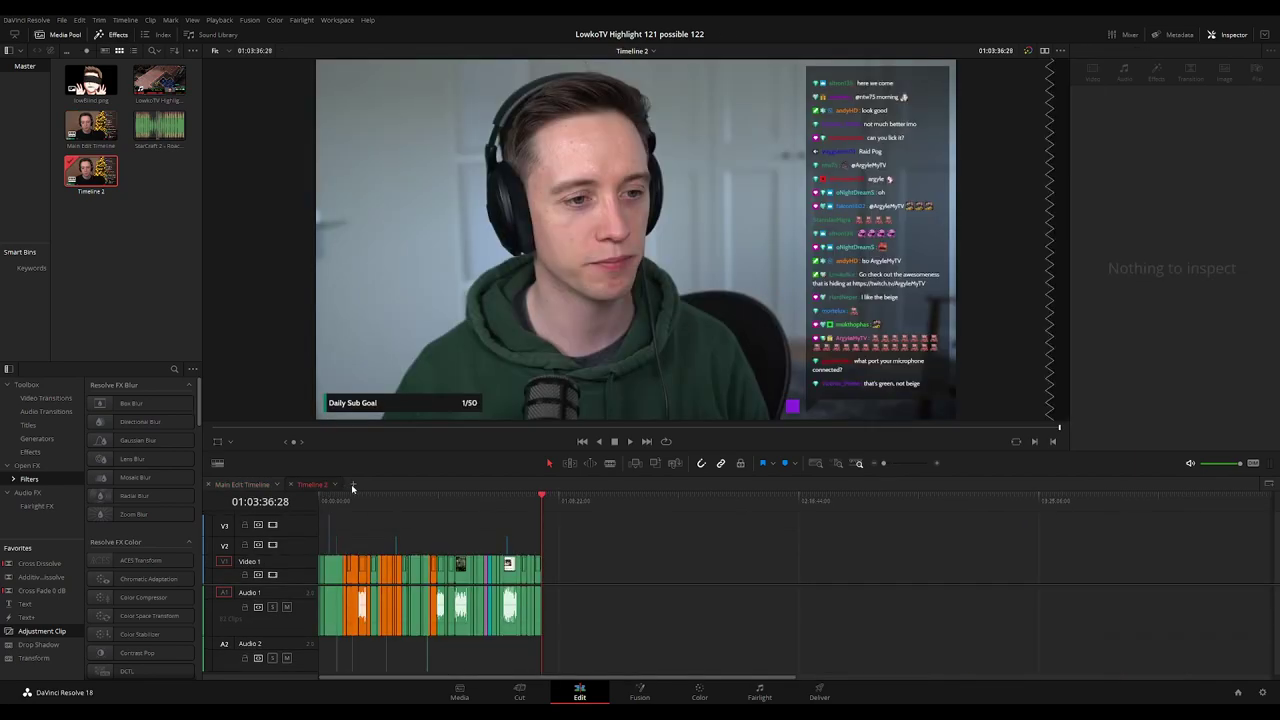
{"action": "left_click", "coordinate": [352, 486]}
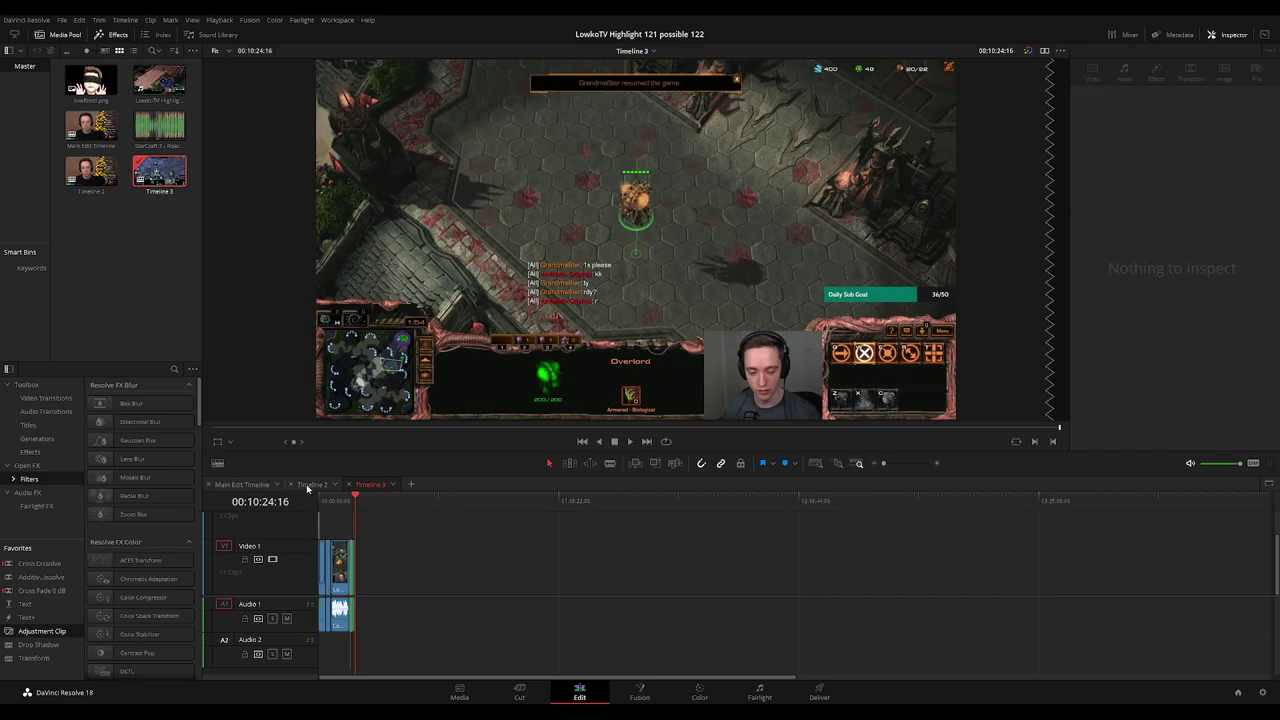
Rename Timeline 2 as Highlight 121 and Timeline 3 as Highlight 122.
{"action": "left_click", "coordinate": [310, 485]}
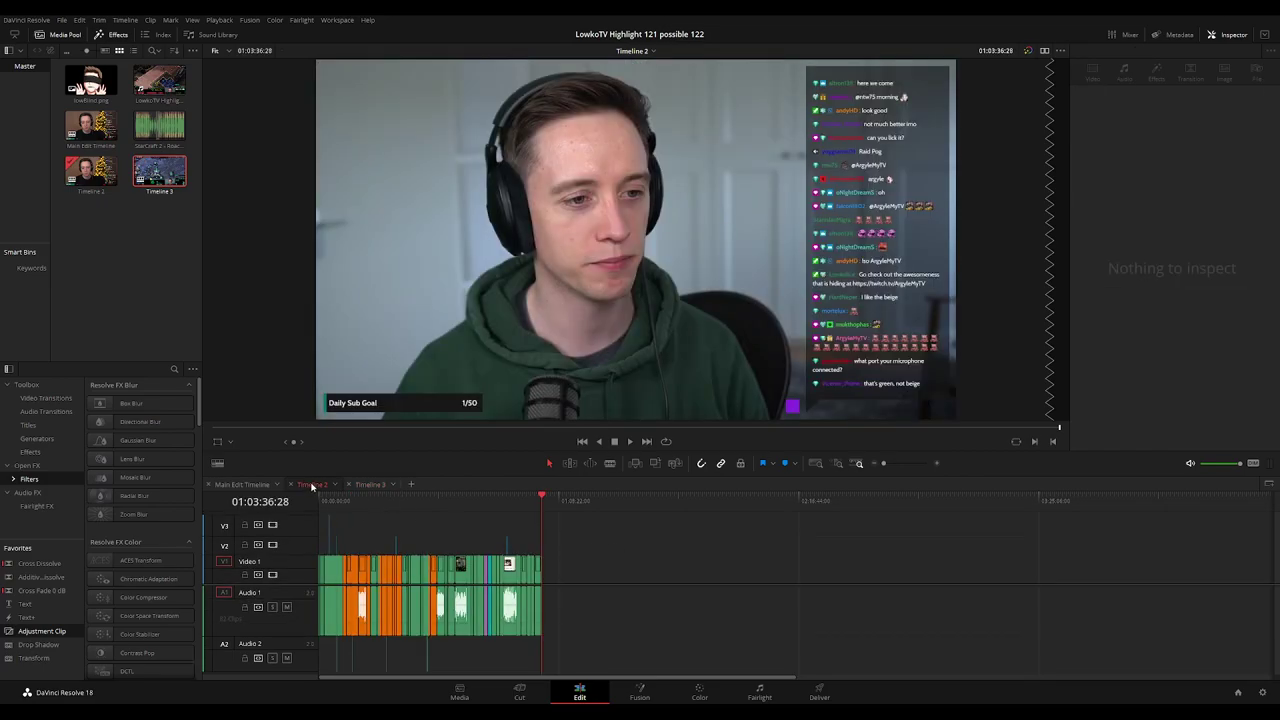
{"action": "left_click", "coordinate": [379, 485]}
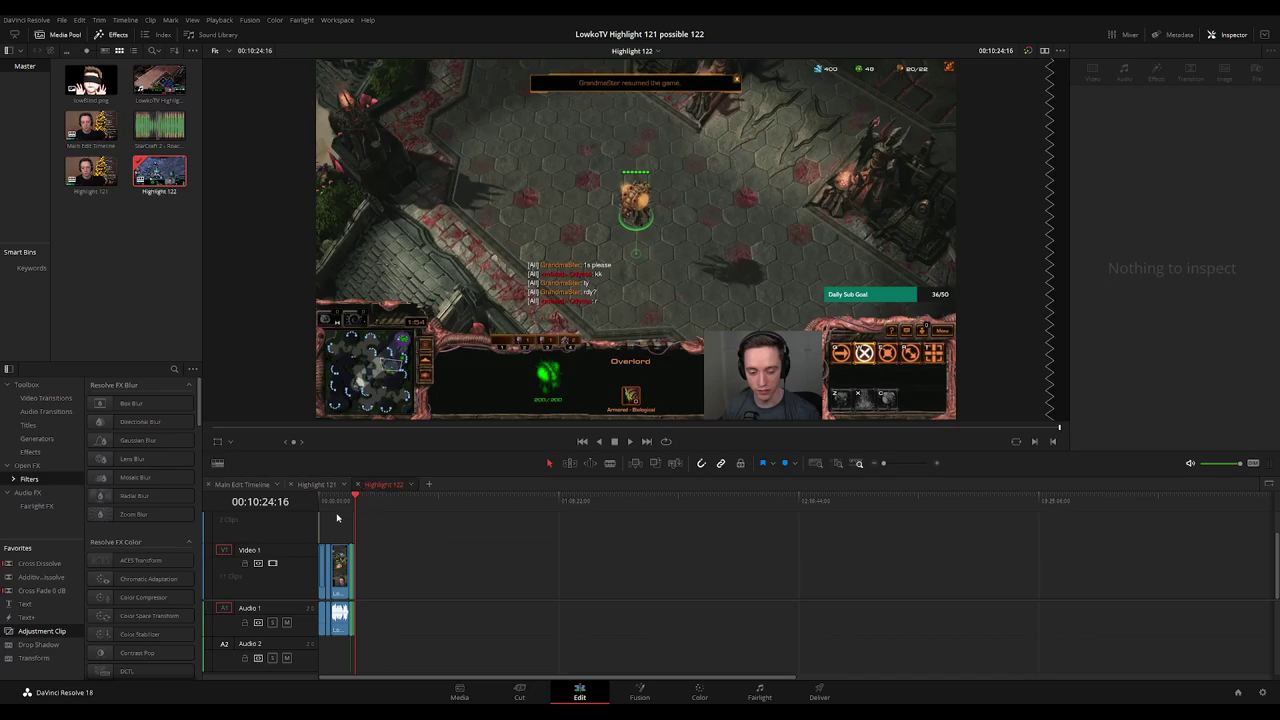
Check the first green clip at 01:39:03 in Main Edit Timeline and play the last clip of Highlight 122 from 00:09:57.
{"action": "left_click", "coordinate": [248, 485]}
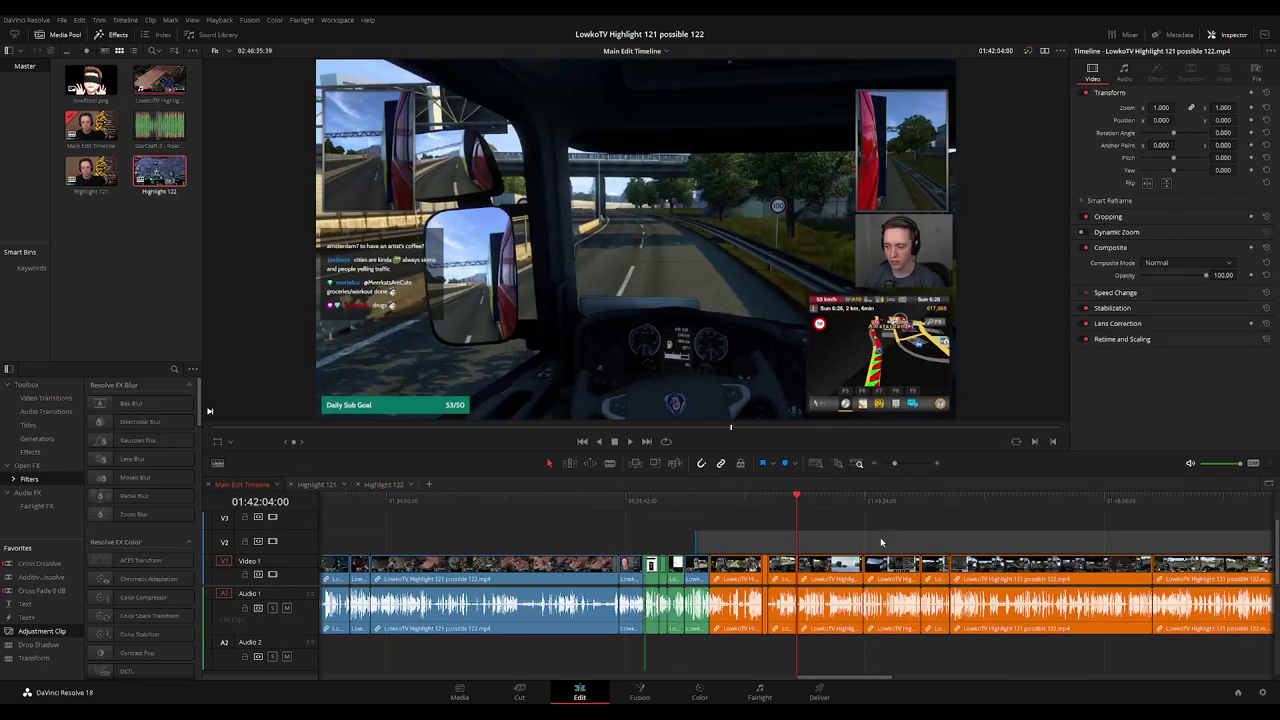
{"action": "scroll", "coordinate": [878, 548], "scroll_direction": "left", "scroll_amount": 3}
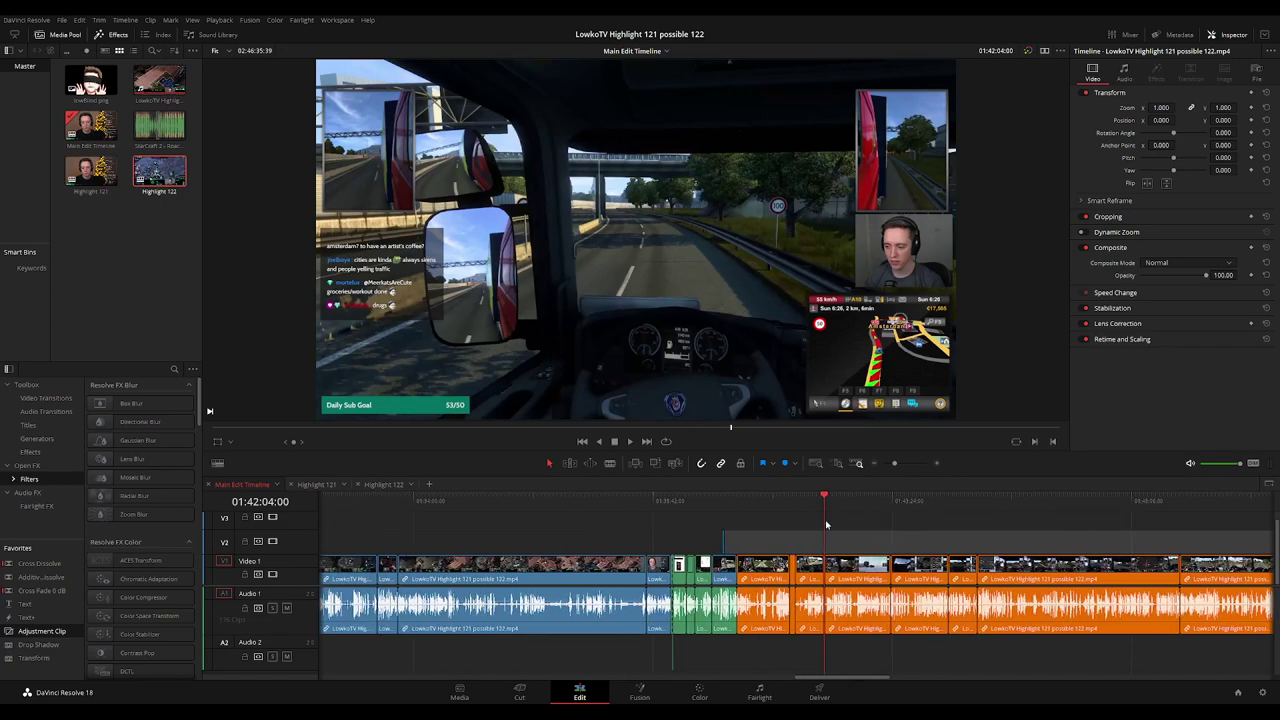
{"action": "left_click", "coordinate": [669, 508]}
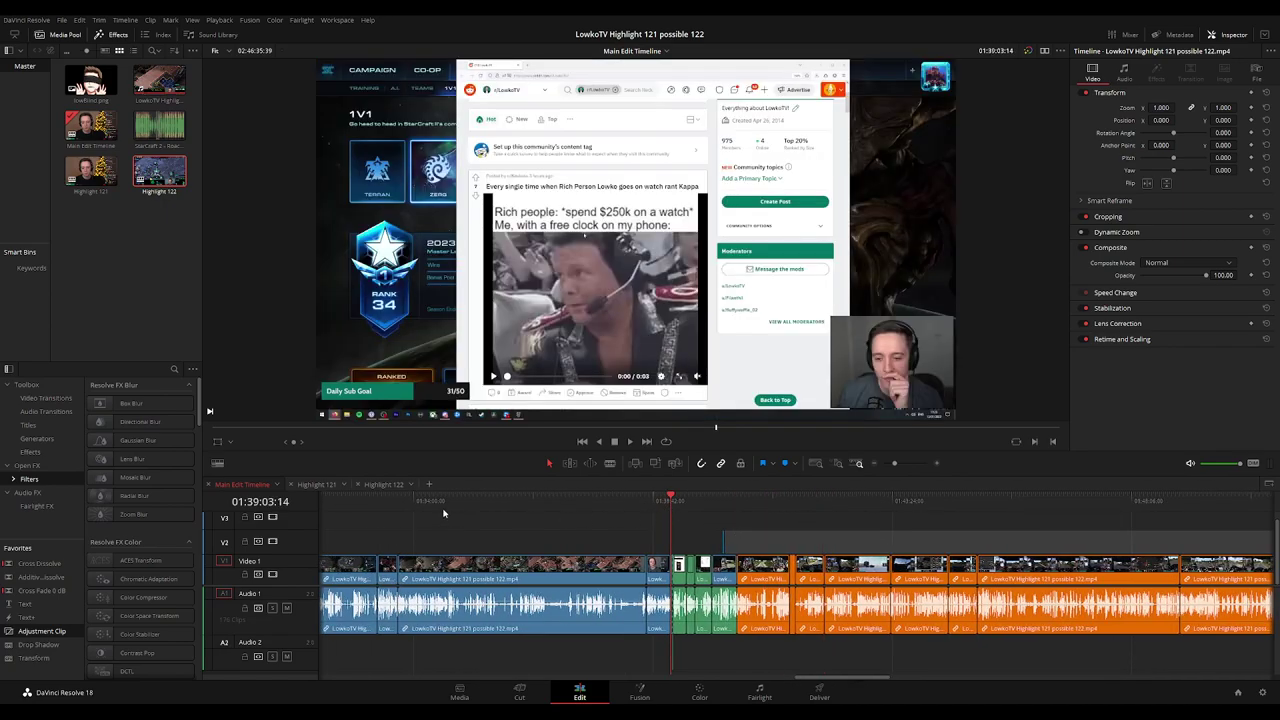
{"action": "left_click", "coordinate": [384, 484]}
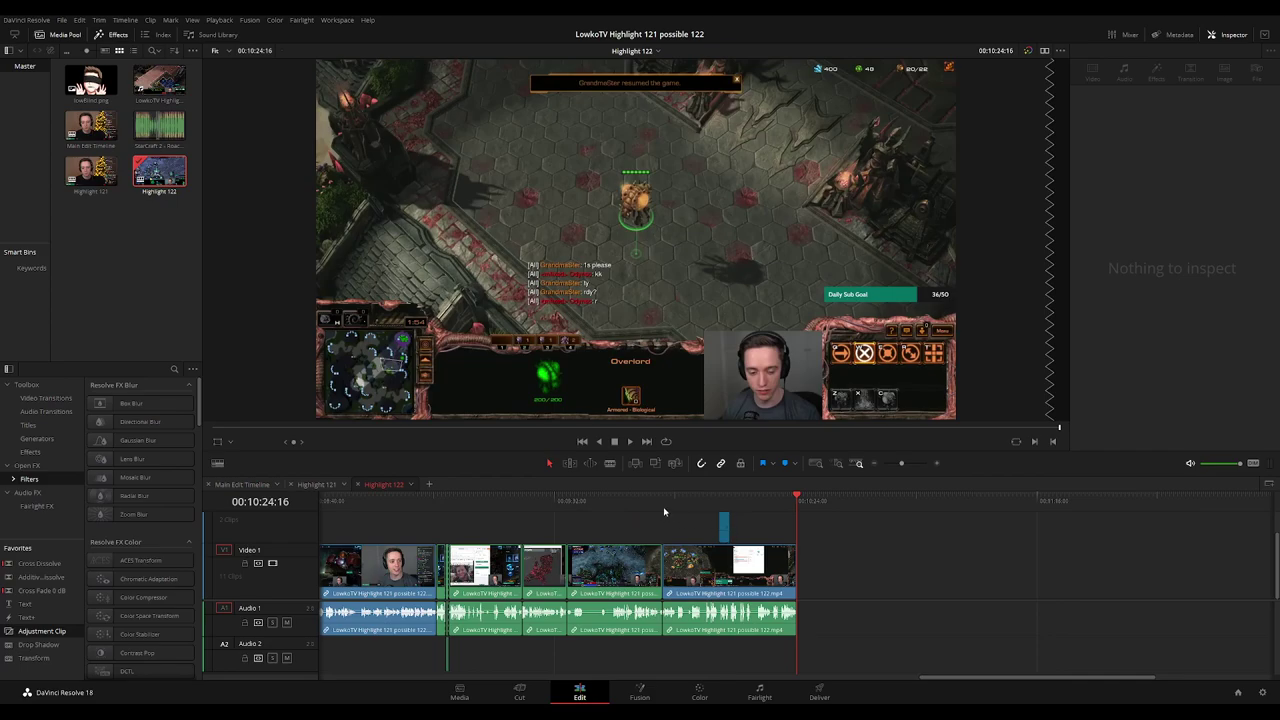
{"action": "left_click", "coordinate": [669, 510]}
{"action": "key", "text": "space"}
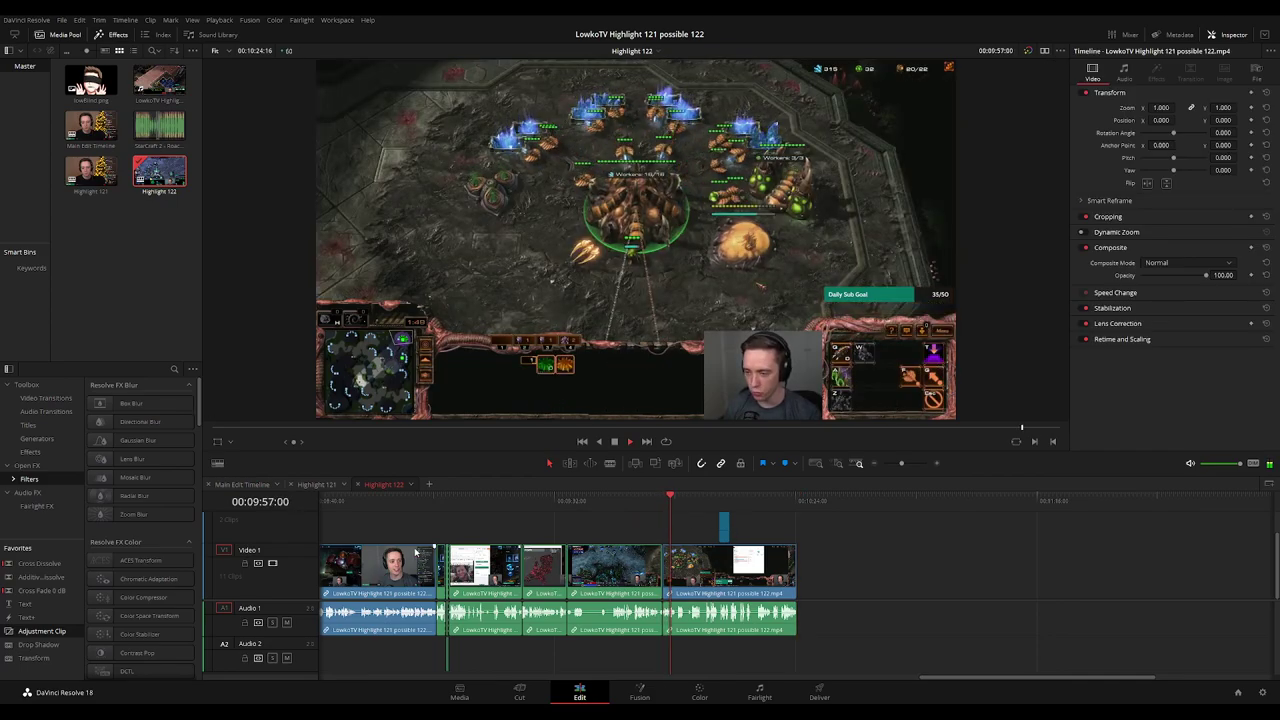
Reduce the heights of the Video 1 and Video 2 tracks in Highlight 122.
{"action": "left_click_drag", "start_coordinate": [308, 544], "coordinate": [309, 567]}
{"action": "left_click", "coordinate": [287, 517]}
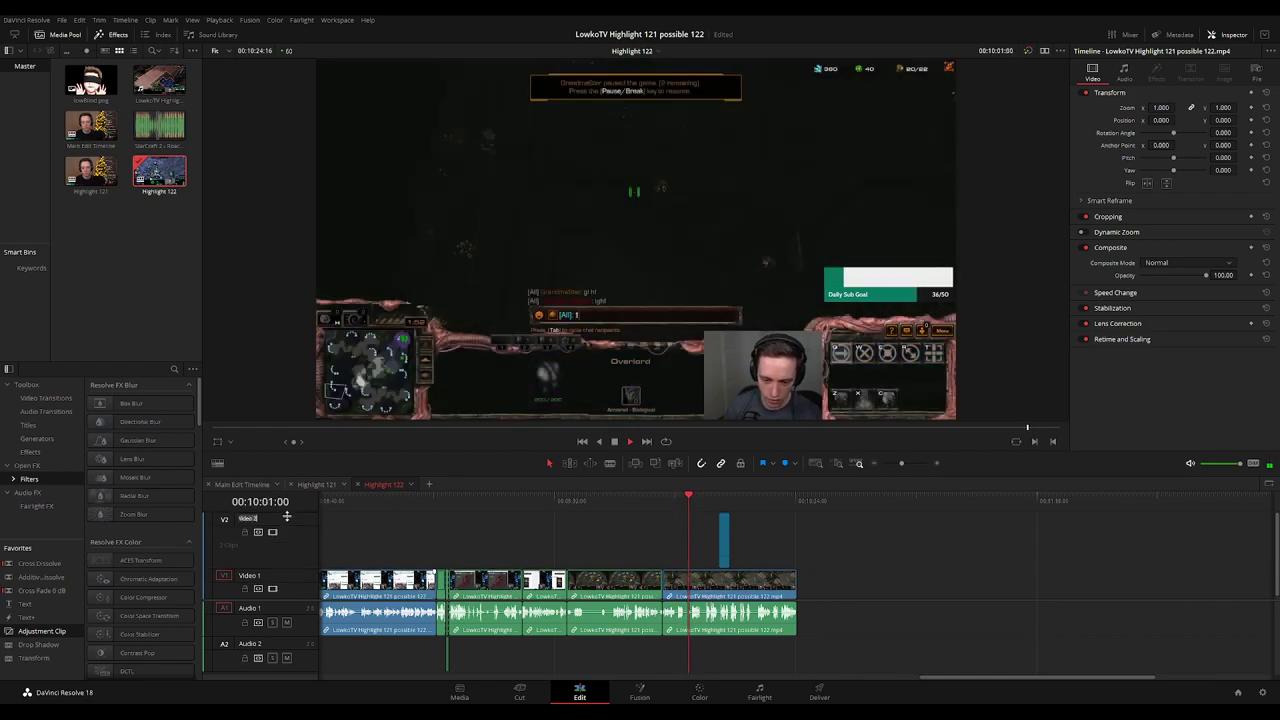
{"action": "left_click_drag", "start_coordinate": [286, 516], "coordinate": [295, 546]}
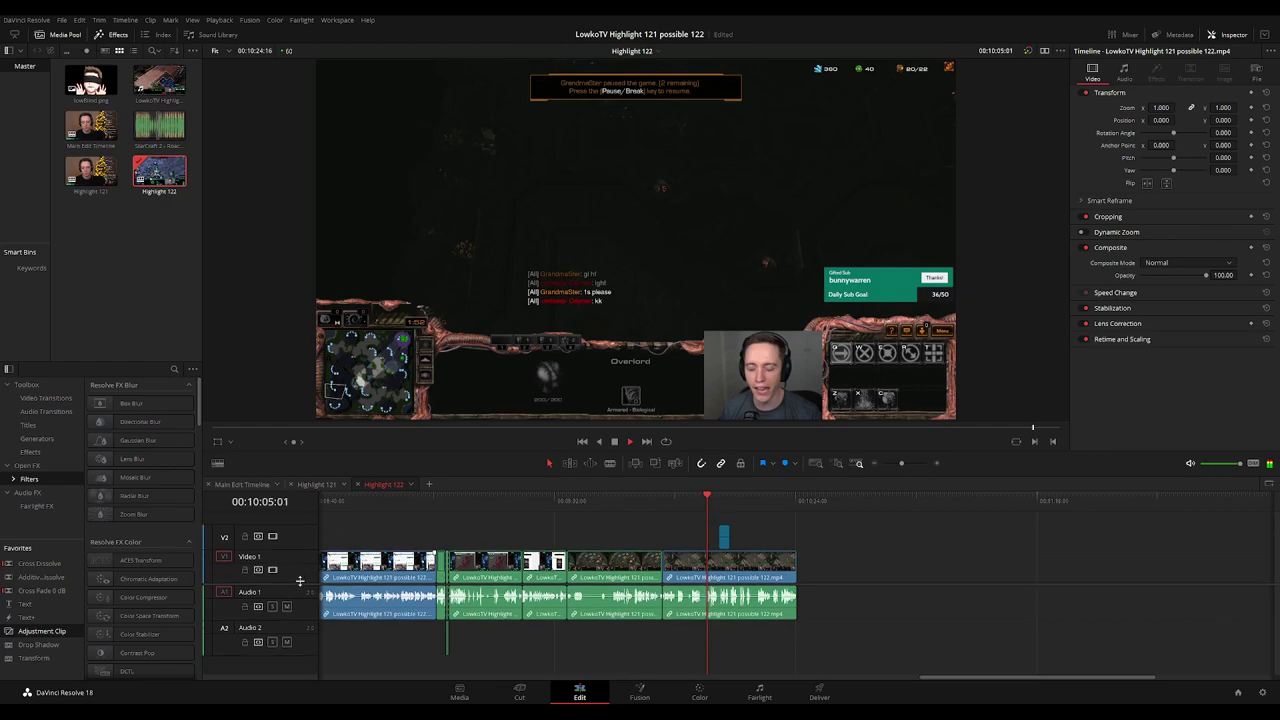
{"action": "scroll", "coordinate": [296, 598], "scroll_direction": "down", "scroll_amount": 1}
Change the clip colour of the last video clip in Highlight 122 from blue to green, matching its audio.
{"action": "left_click", "coordinate": [760, 565]}
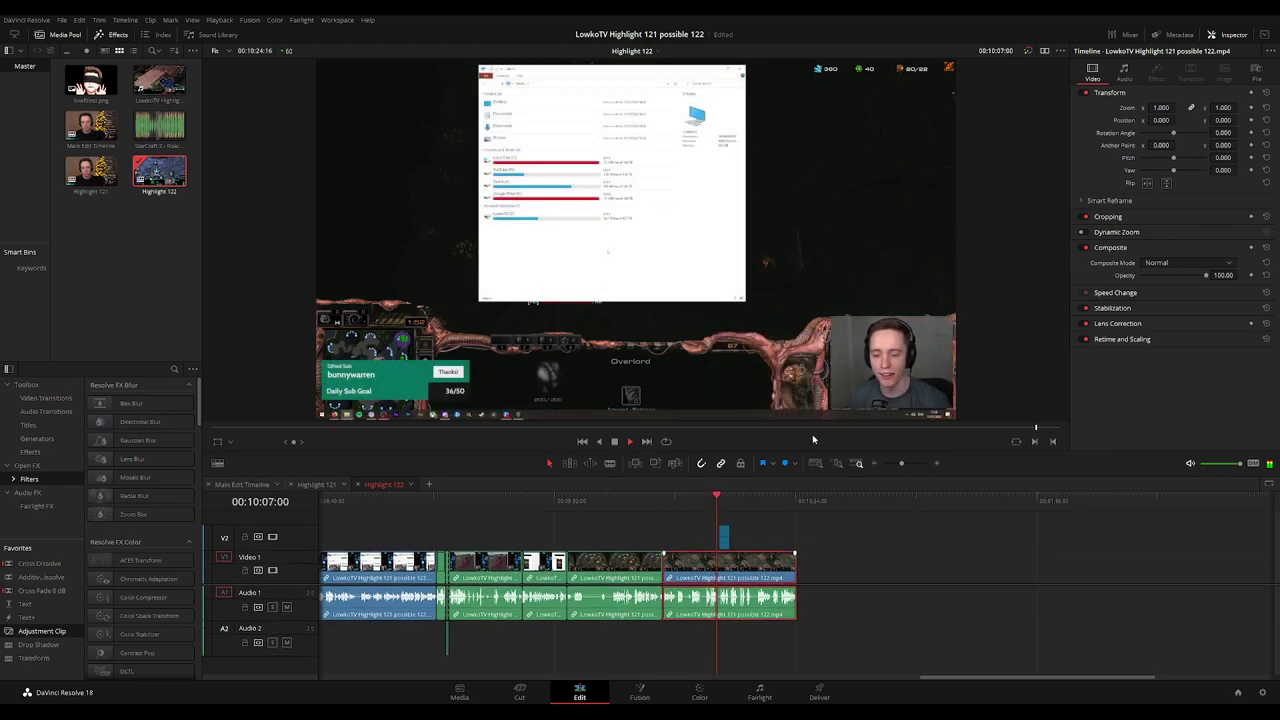
{"action": "left_click", "coordinate": [878, 549]}
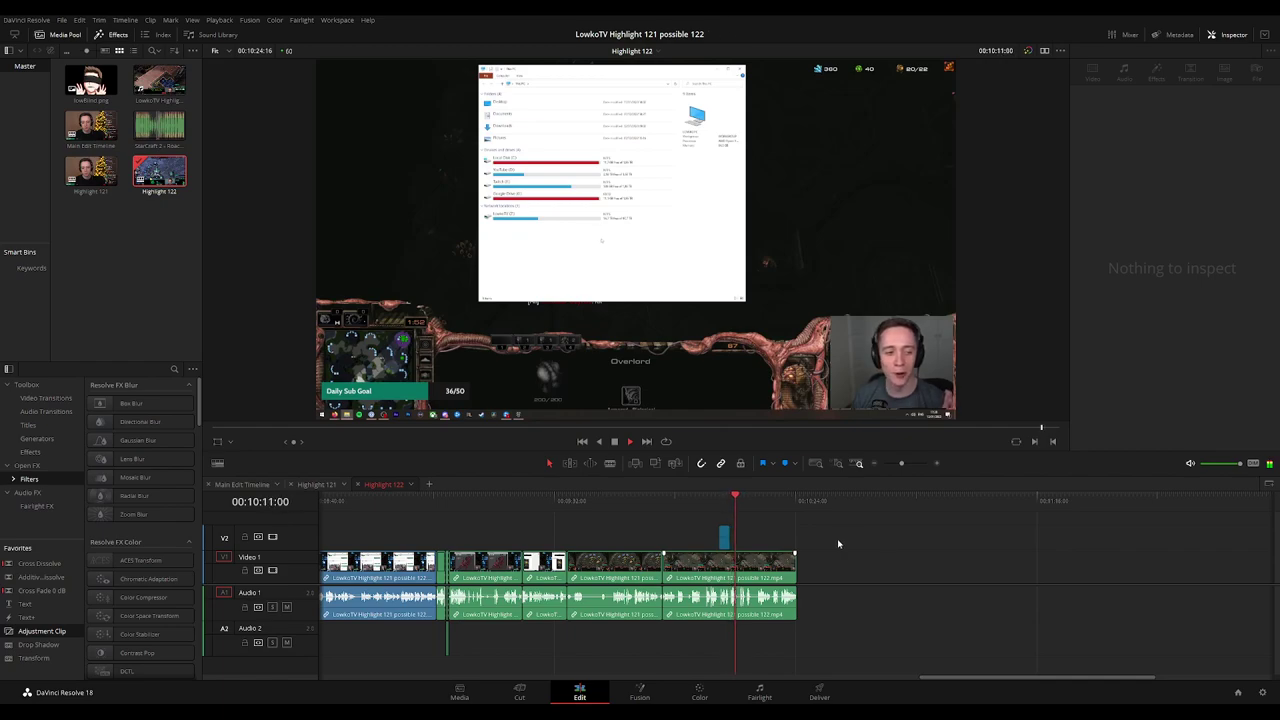
{"action": "key", "text": "ctrl+minus"}
{"action": "scroll", "coordinate": [845, 543], "scroll_direction": "down", "scroll_amount": 6}
{"action": "scroll", "coordinate": [637, 537], "scroll_direction": "up", "scroll_amount": 4}
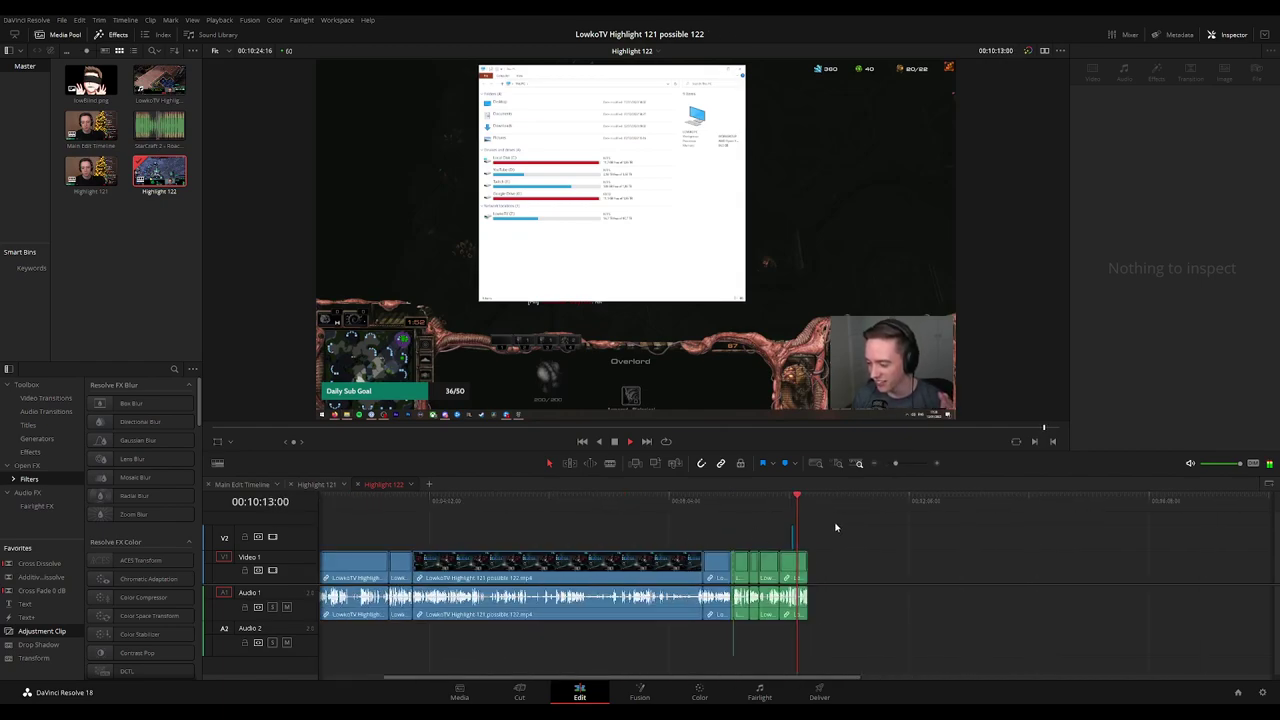
{"action": "key", "text": "space"}
Recolour the matching blue video clip at about 01:39:52 in Main Edit Timeline to green.
{"action": "left_click", "coordinate": [243, 485]}
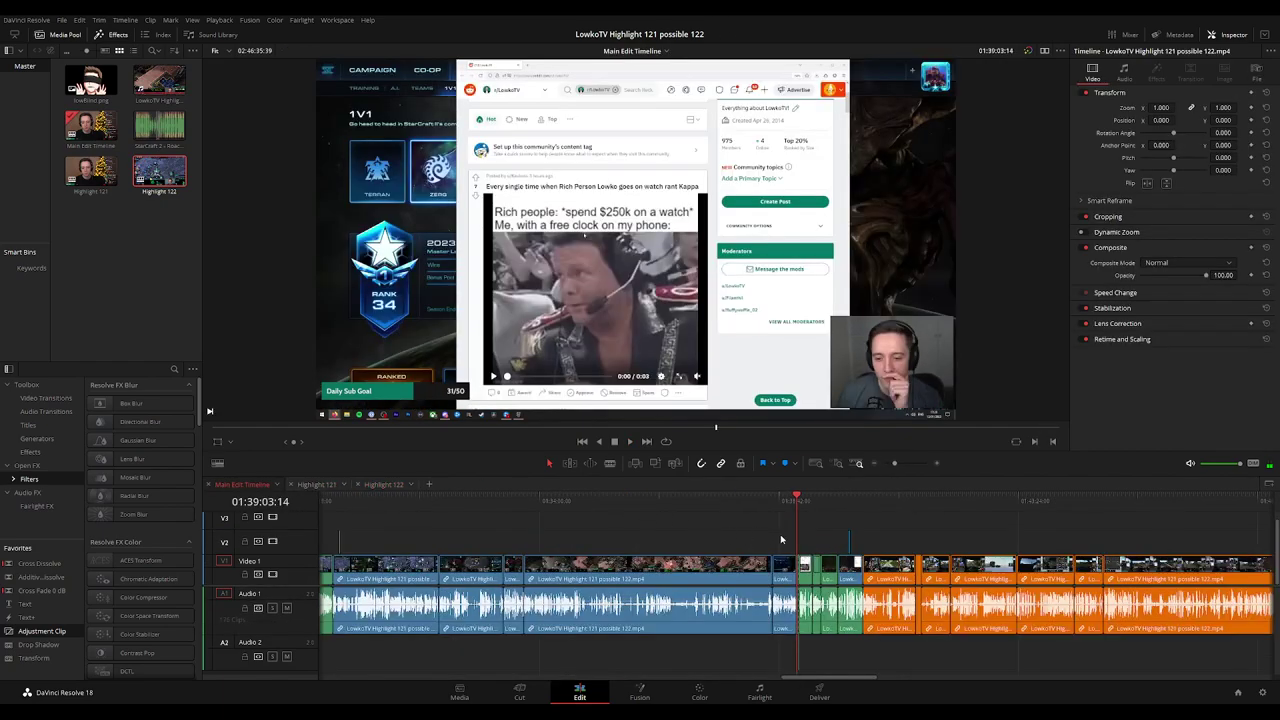
{"action": "left_click_drag", "start_coordinate": [822, 504], "coordinate": [839, 506]}
{"action": "key", "text": "space"}
{"action": "scroll", "coordinate": [868, 543], "scroll_direction": "up", "scroll_amount": 3}
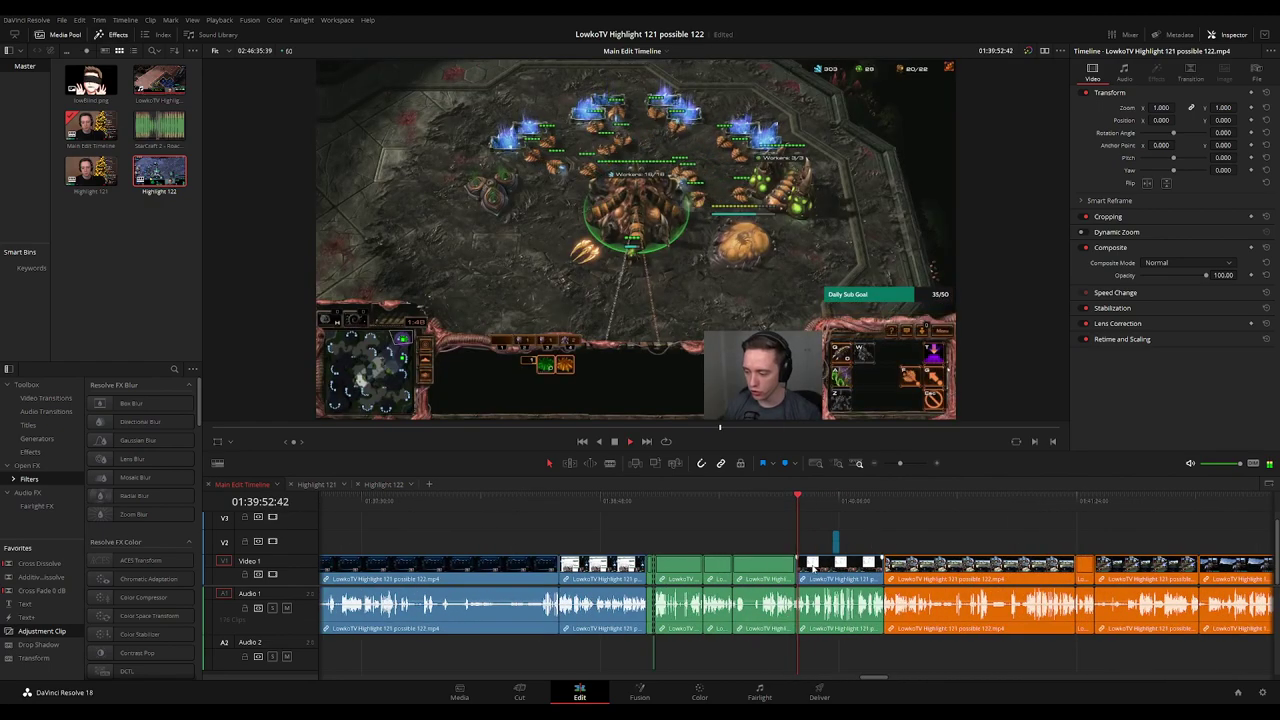
{"action": "left_click", "coordinate": [814, 572]}
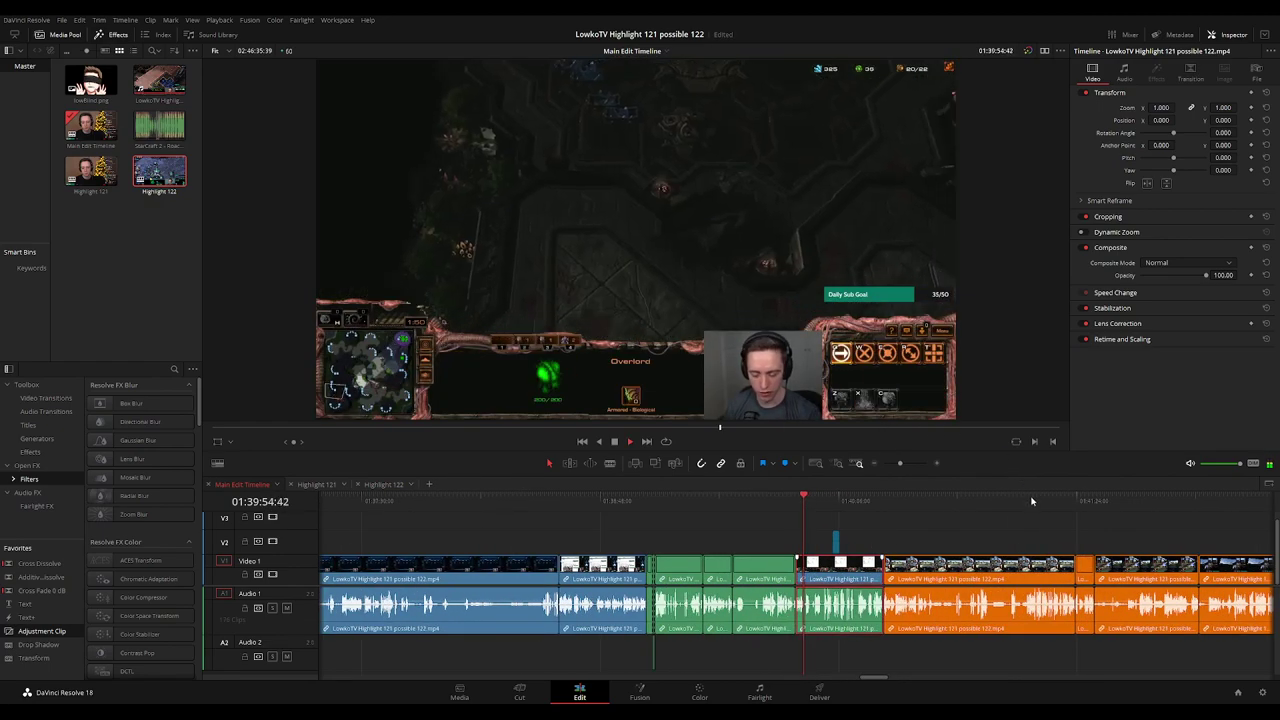
Copy the first orange clips, from about 01:40:22 to the cut at 01:42:05, to the end of Highlight 122.
{"action": "key", "text": "Down"}
{"action": "scroll", "coordinate": [955, 518], "scroll_direction": "right", "scroll_amount": 3}
{"action": "left_click", "coordinate": [827, 508]}
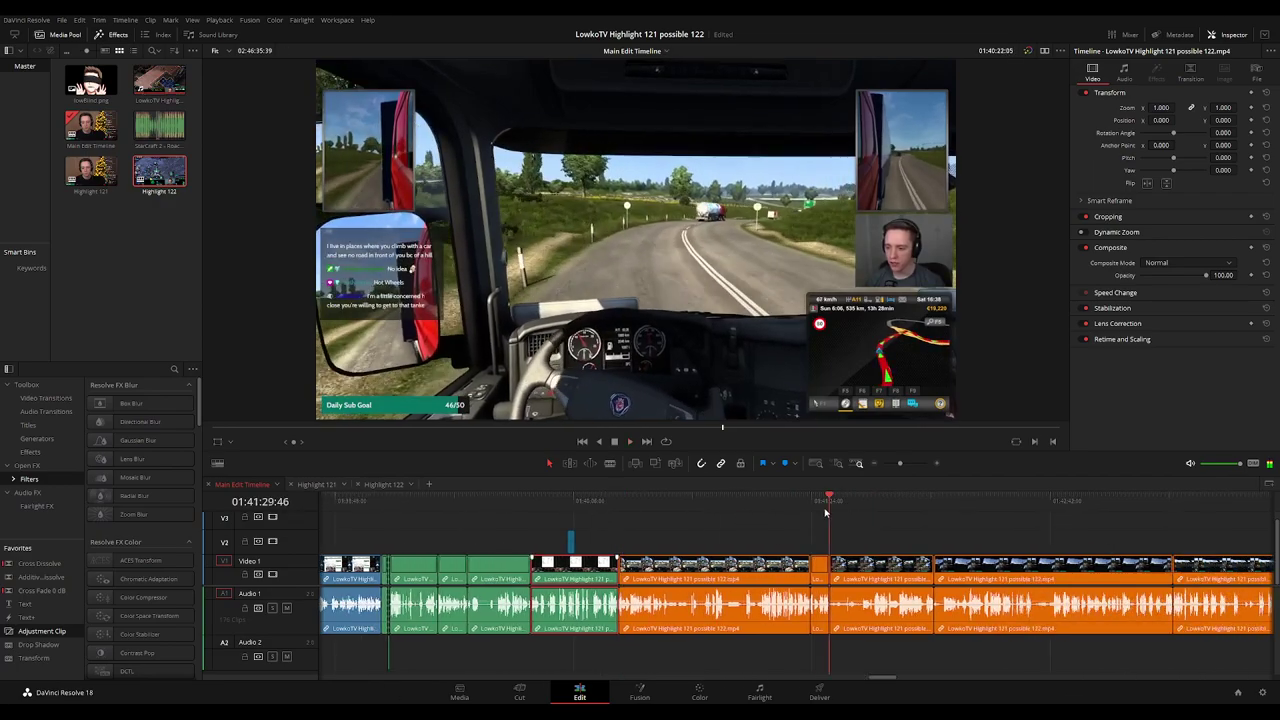
{"action": "left_click", "coordinate": [889, 510]}
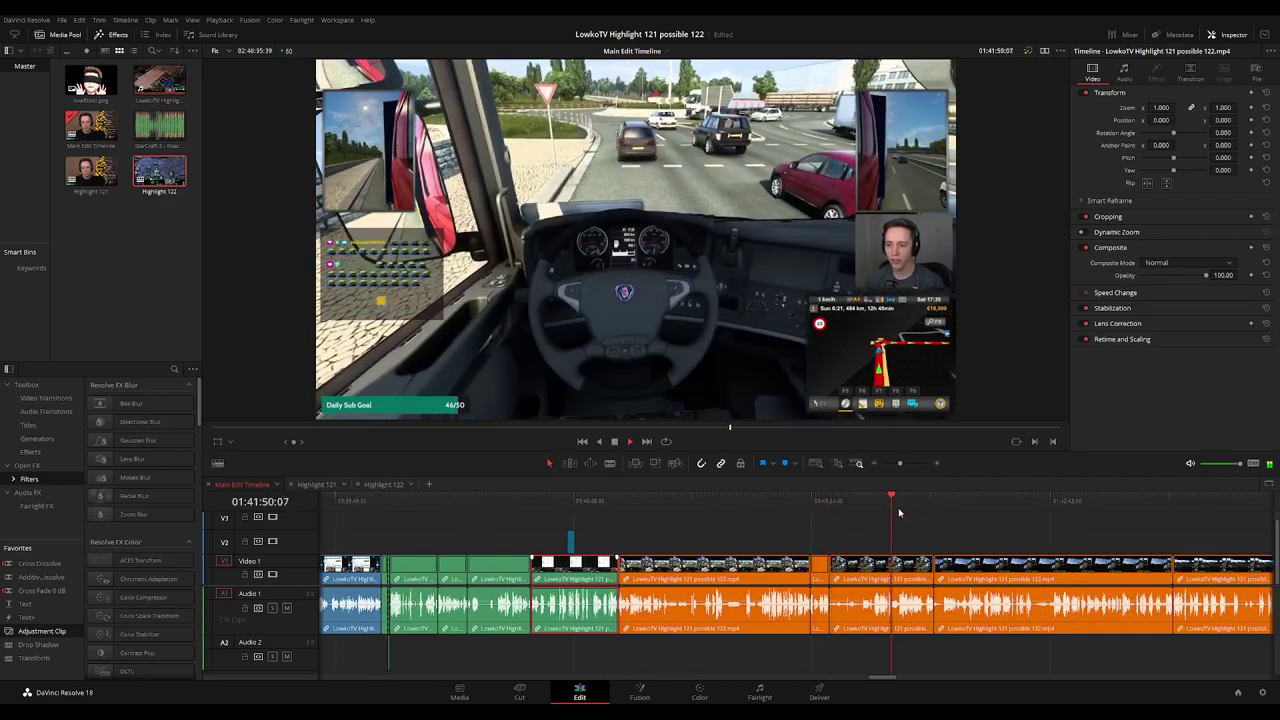
{"action": "left_click", "coordinate": [930, 511]}
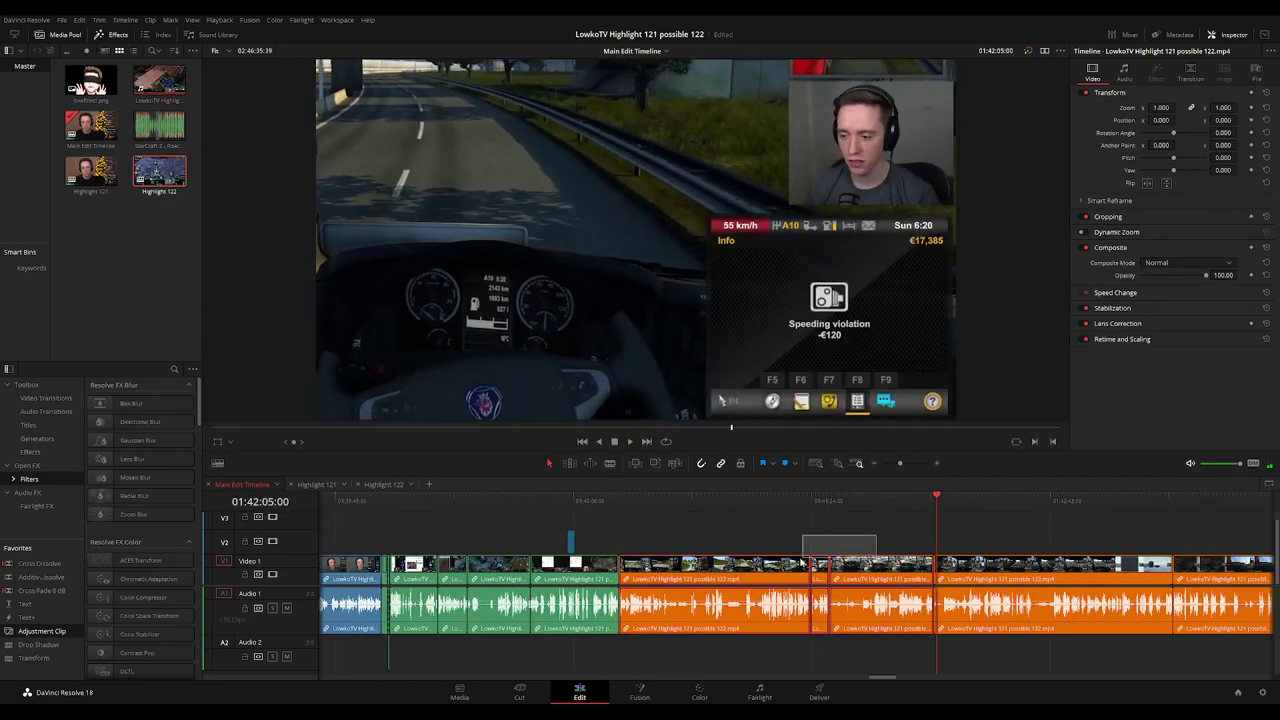
{"action": "left_click", "coordinate": [384, 484]}
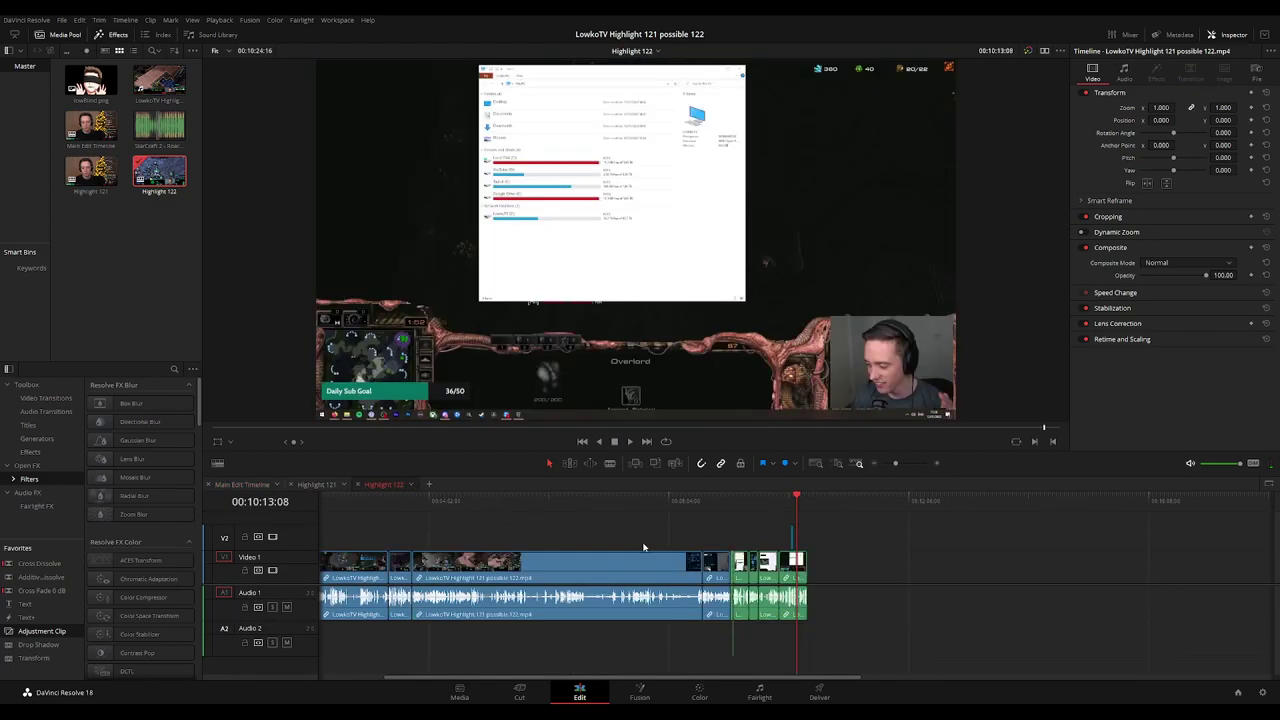
{"action": "left_click", "coordinate": [976, 537]}
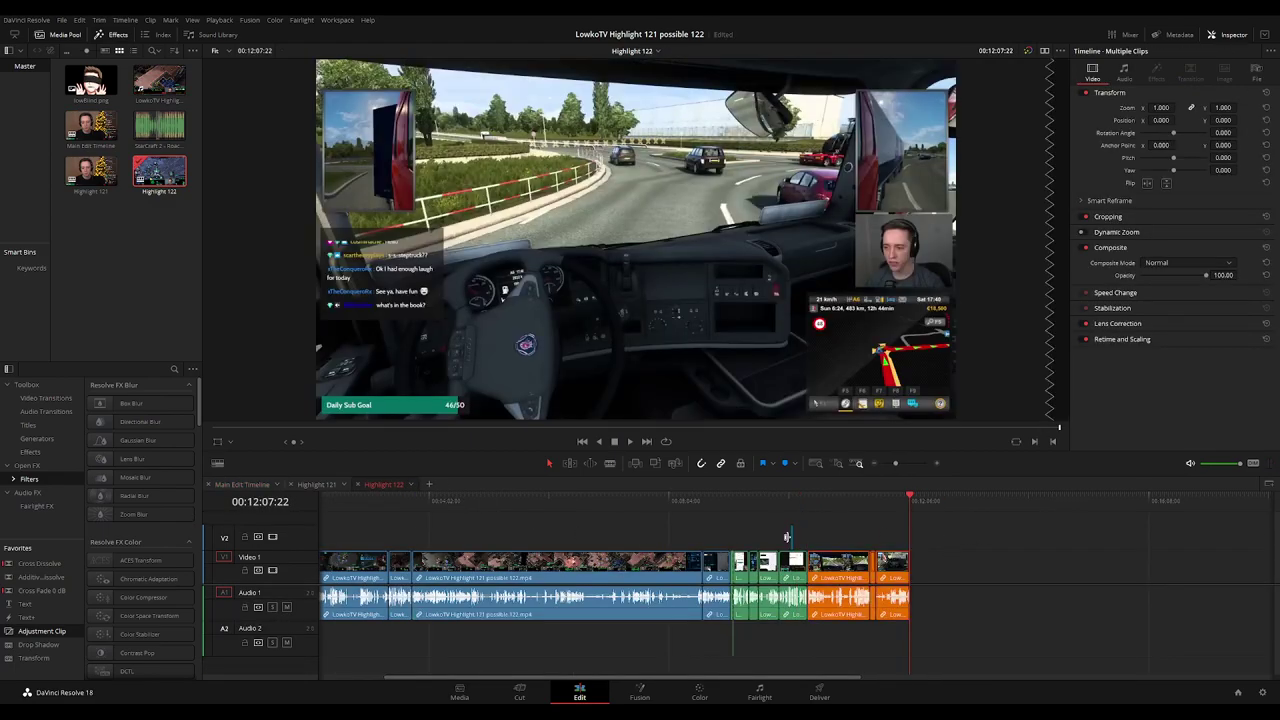
Return to Main Edit Timeline and skim the orange truck-driving clips from 01:42:05 to about 01:49:16.
{"action": "left_click", "coordinate": [242, 485]}
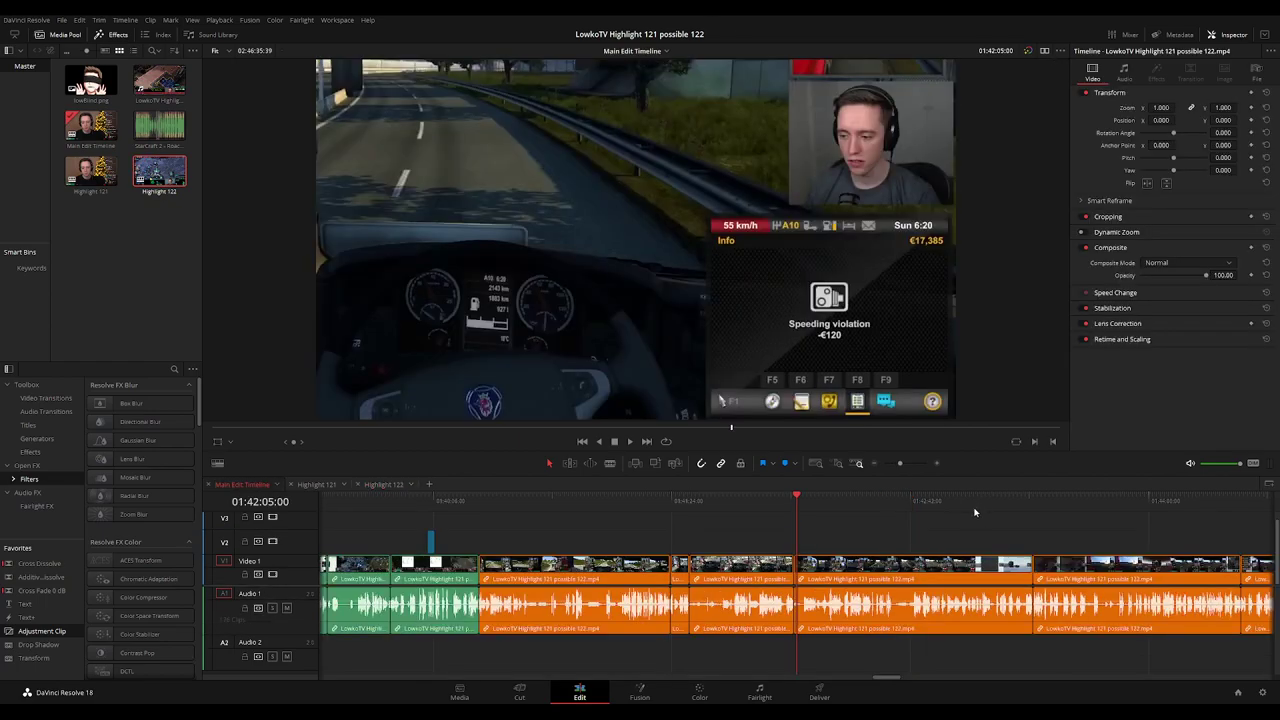
{"action": "left_click", "coordinate": [857, 508]}
{"action": "left_click", "coordinate": [917, 508]}
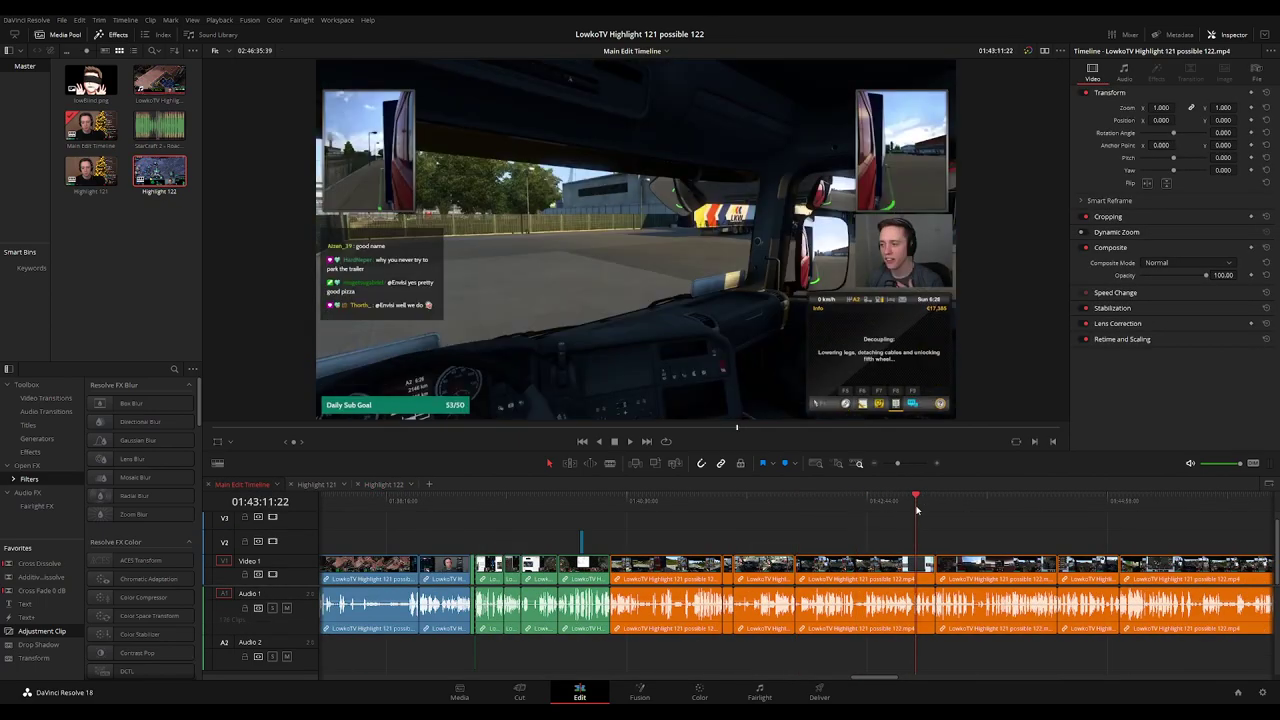
{"action": "key", "text": "space"}
{"action": "left_click", "coordinate": [945, 506]}
{"action": "left_click", "coordinate": [1055, 505]}
{"action": "scroll", "coordinate": [951, 537], "scroll_direction": "right", "scroll_amount": 5}
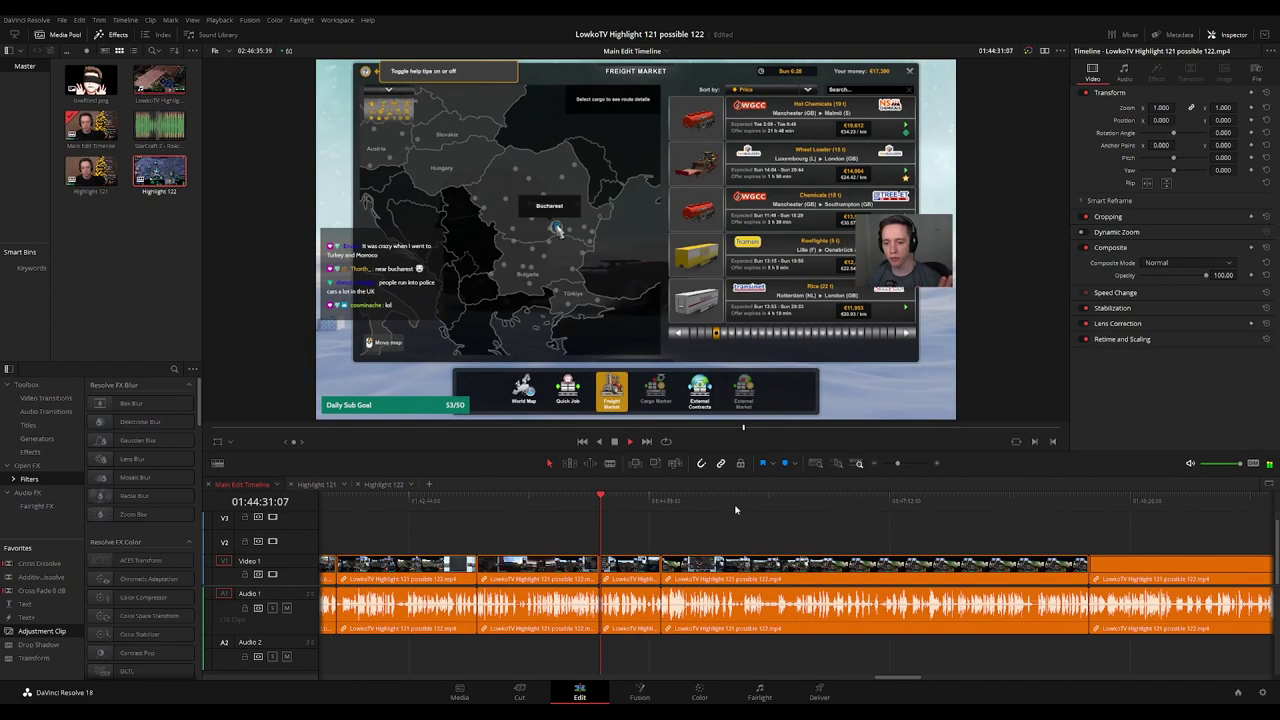
{"action": "left_click", "coordinate": [840, 500]}
{"action": "left_click", "coordinate": [1034, 497]}
{"action": "left_click", "coordinate": [1112, 498]}
Skim the remaining orange clips from about 01:49:16 to the start of the green clips at about 02:00:53.
{"action": "key", "text": "ctrl+minus"}
{"action": "key", "text": "ctrl+minus"}
{"action": "key", "text": "ctrl+minus"}
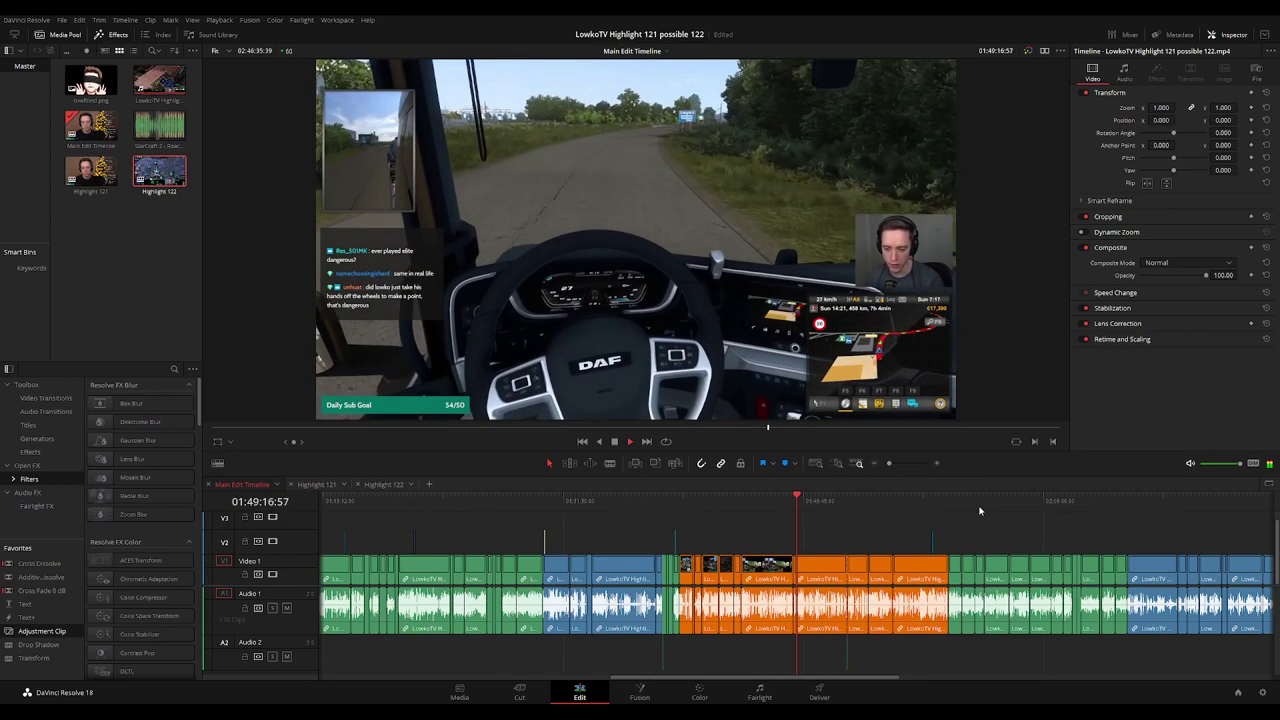
{"action": "left_click", "coordinate": [850, 503]}
{"action": "left_click", "coordinate": [871, 500]}
{"action": "left_click", "coordinate": [894, 500]}
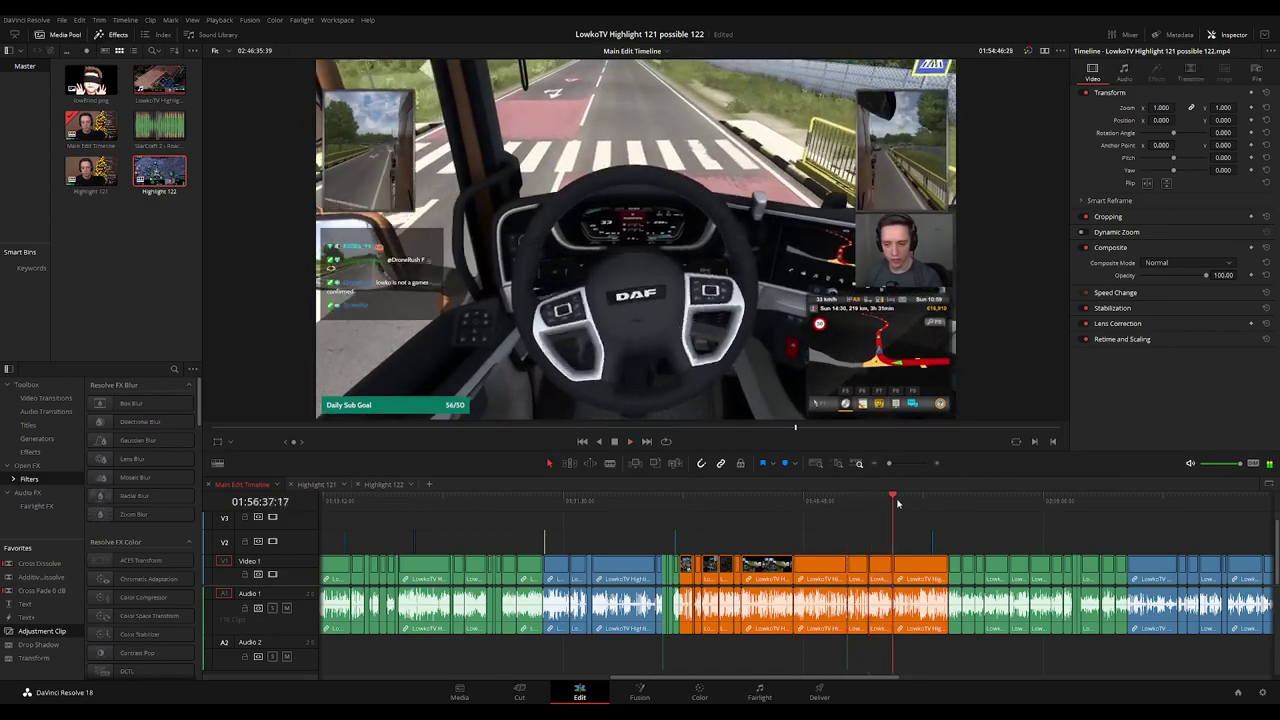
{"action": "left_click", "coordinate": [929, 499]}
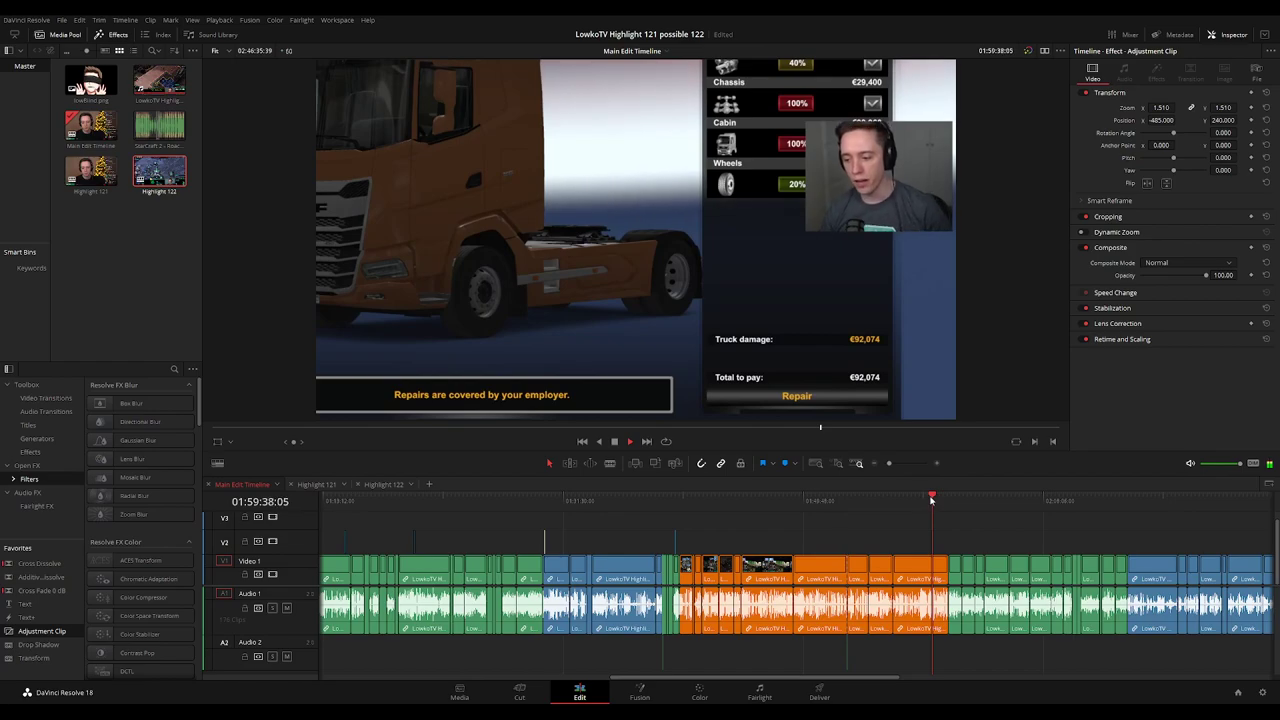
{"action": "left_click", "coordinate": [948, 499]}
Examine the green clips after the orange section and the start of the blue clips, up to about 02:17:22.
{"action": "scroll", "coordinate": [783, 520], "scroll_direction": "right", "scroll_amount": 4}
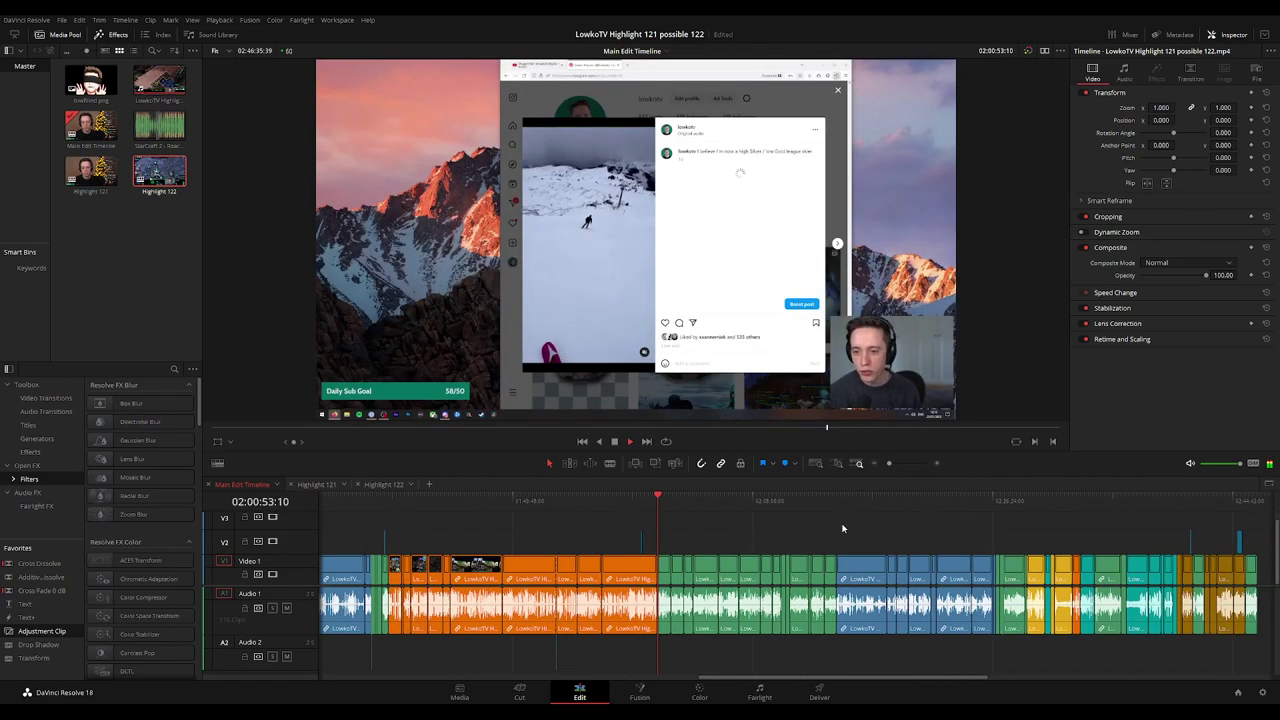
{"action": "left_click", "coordinate": [555, 500]}
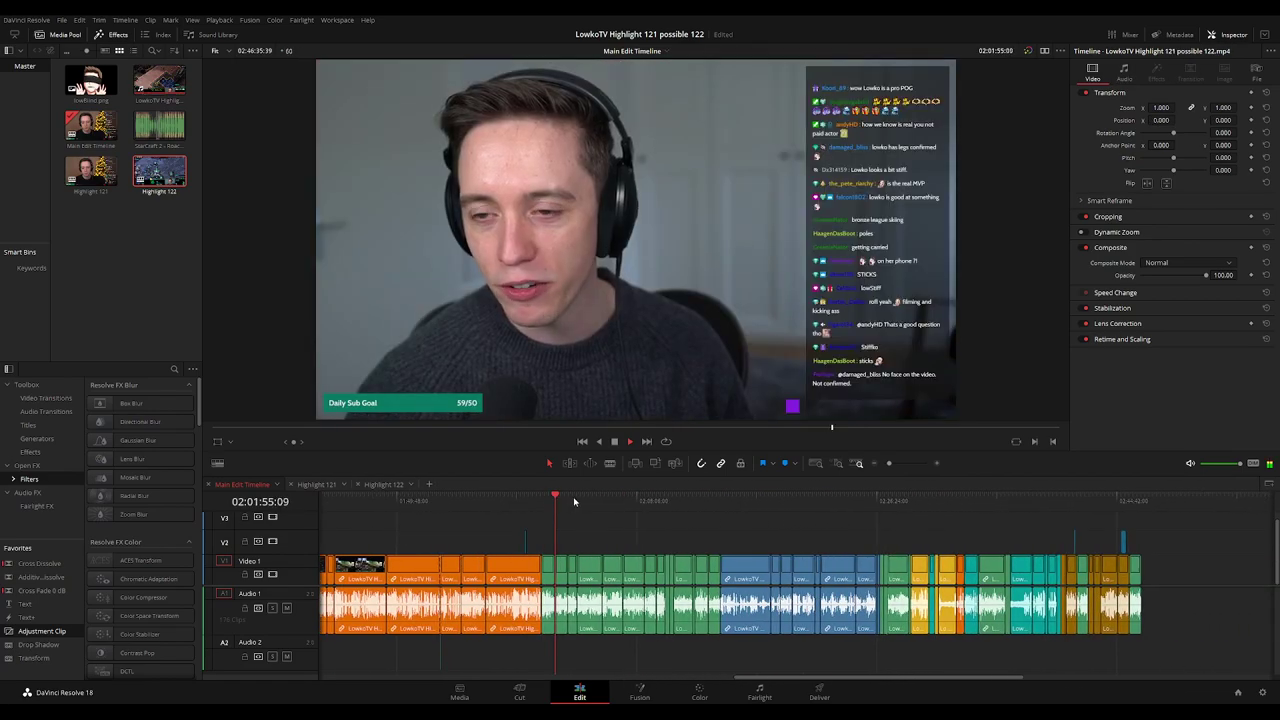
{"action": "left_click", "coordinate": [578, 500]}
{"action": "left_click", "coordinate": [603, 500]}
{"action": "left_click", "coordinate": [629, 500]}
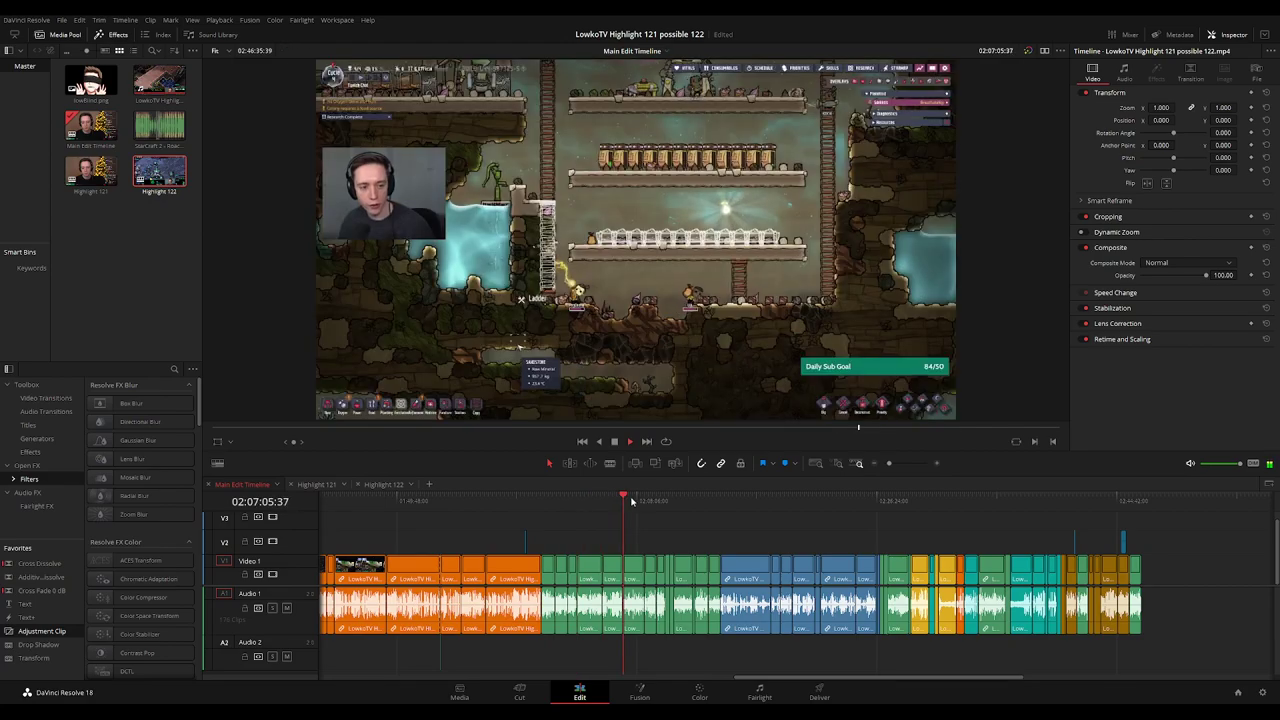
{"action": "left_click", "coordinate": [670, 500]}
{"action": "left_click", "coordinate": [714, 500]}
{"action": "left_click", "coordinate": [758, 500]}
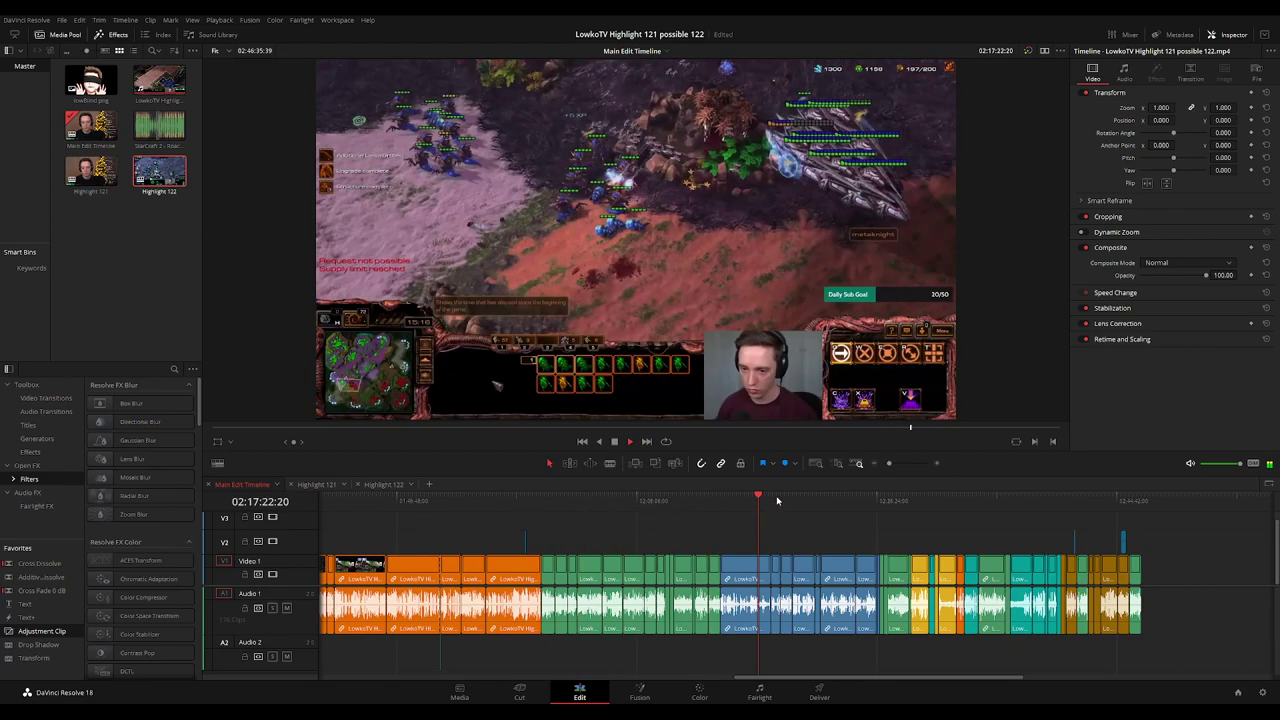
Copy all clips after the orange section, from about 02:00:53 to the edit's end, to the end of Highlight 122.
{"action": "left_click_drag", "start_coordinate": [1195, 519], "coordinate": [550, 675]}
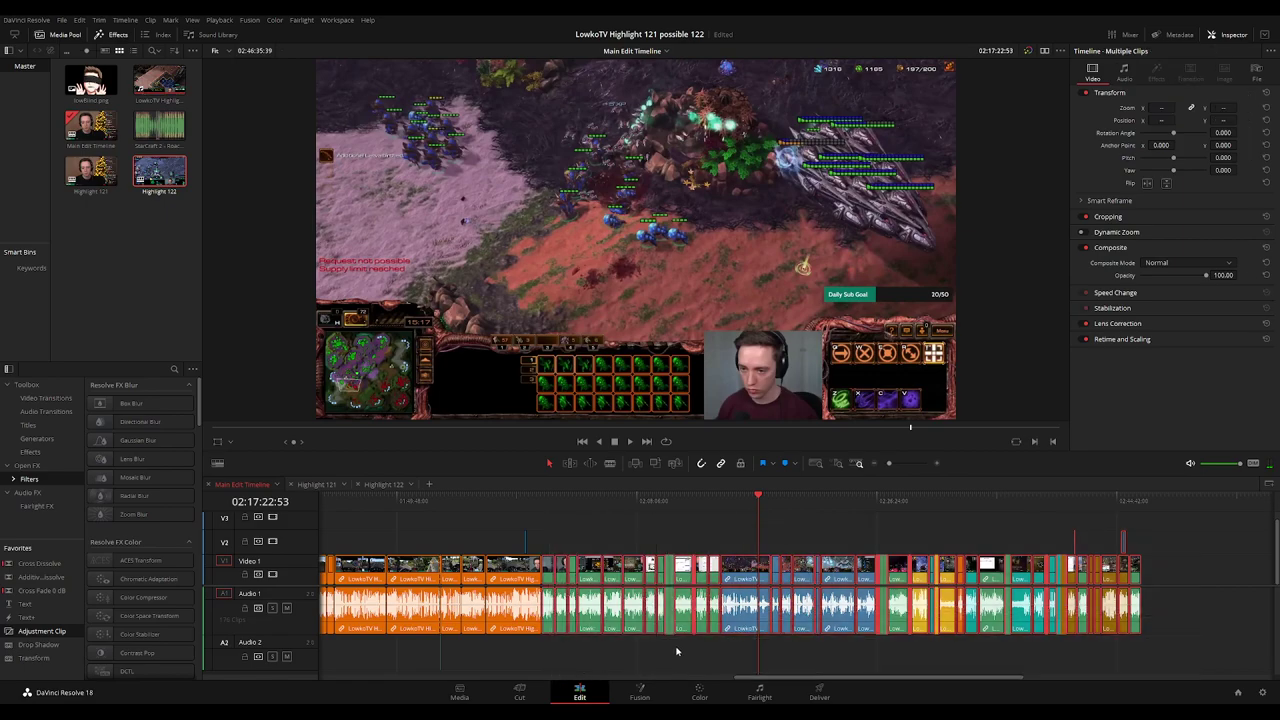
{"action": "left_click", "coordinate": [385, 484]}
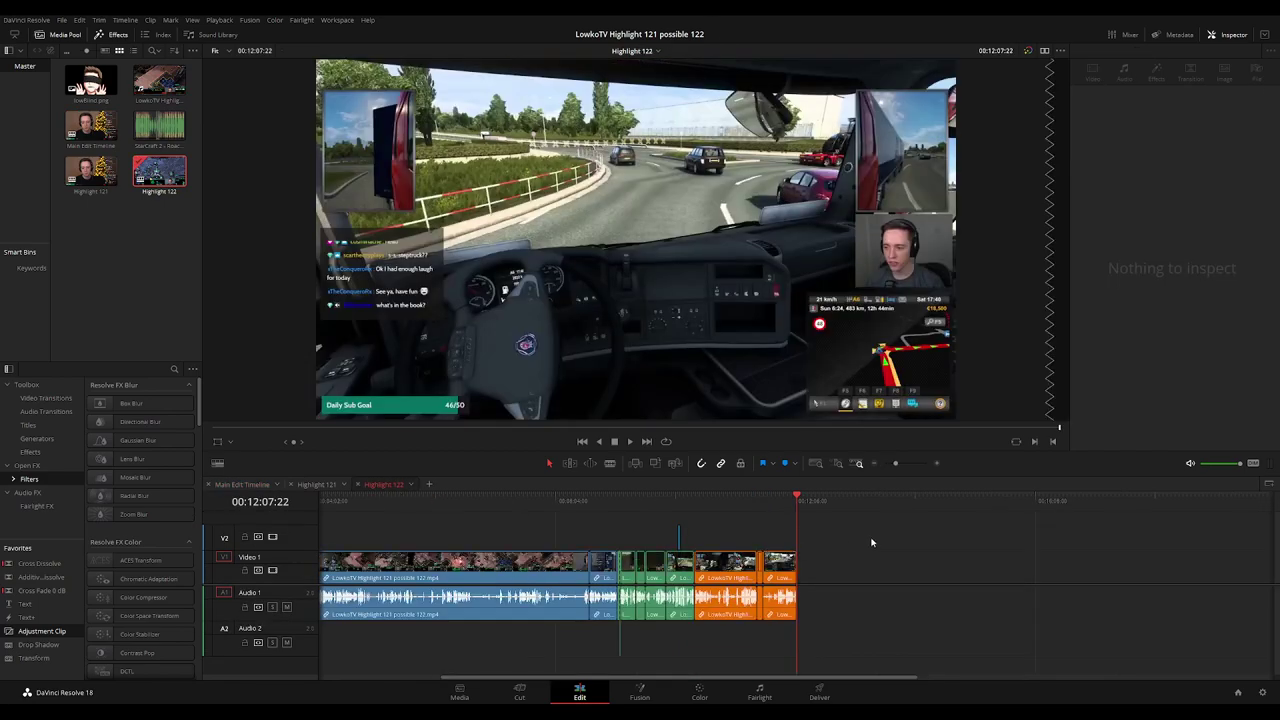
{"action": "key", "text": "ctrl+v"}
{"action": "left_click", "coordinate": [857, 536]}
{"action": "scroll", "coordinate": [854, 534], "scroll_direction": "down", "scroll_amount": 6}
{"action": "left_click", "coordinate": [614, 536]}
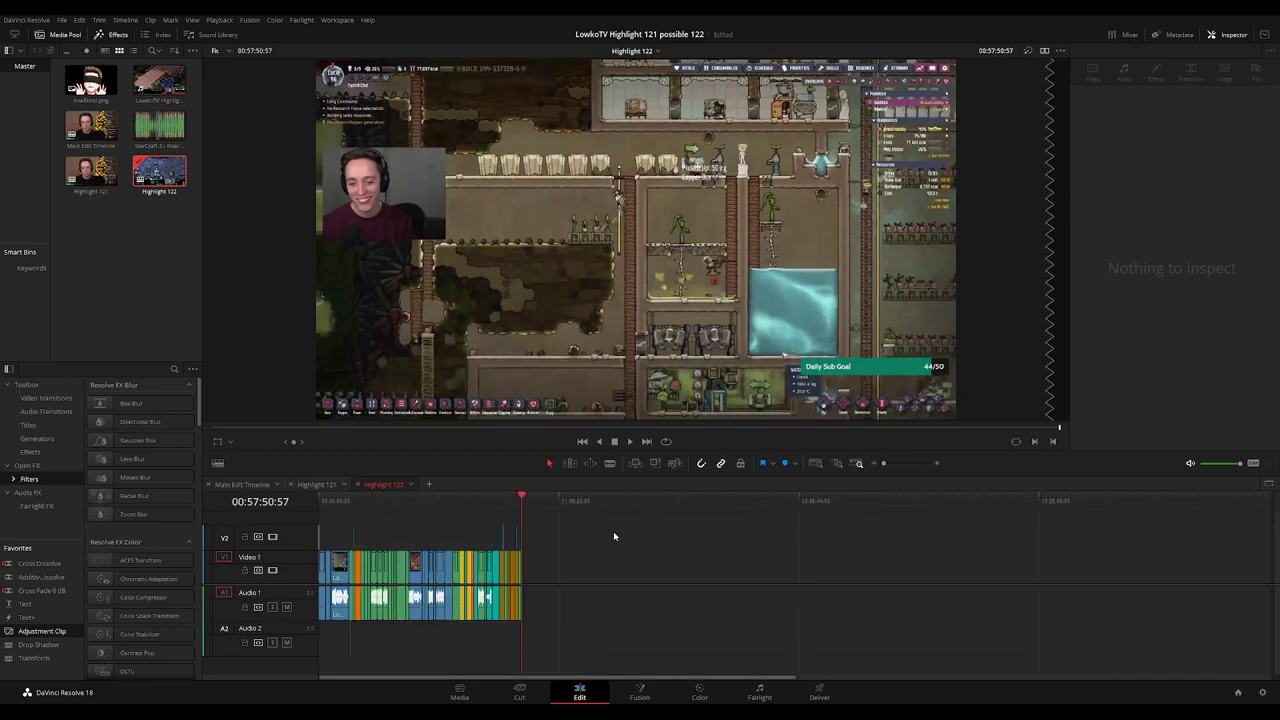
Copy the beige OSRSGuessr clips, starting at about 00:05:46 in Main Edit Timeline, into a new timeline.
{"action": "left_click", "coordinate": [240, 484]}
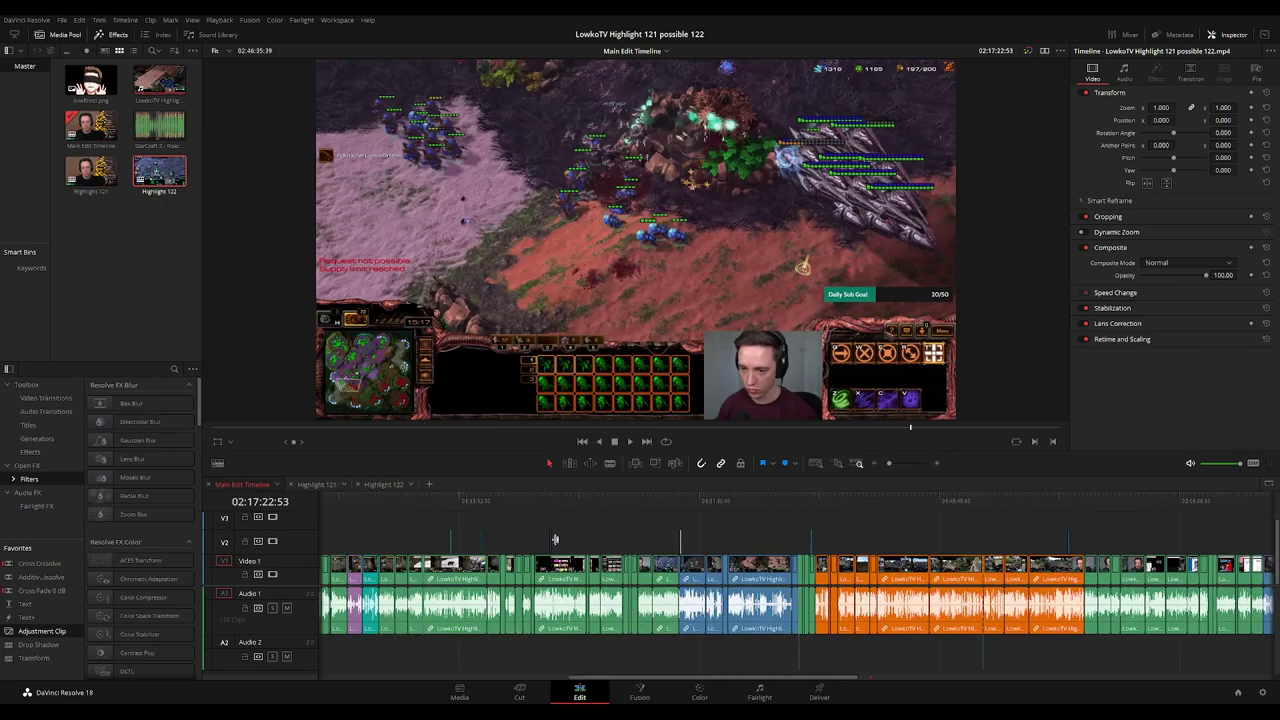
{"action": "left_click", "coordinate": [409, 502]}
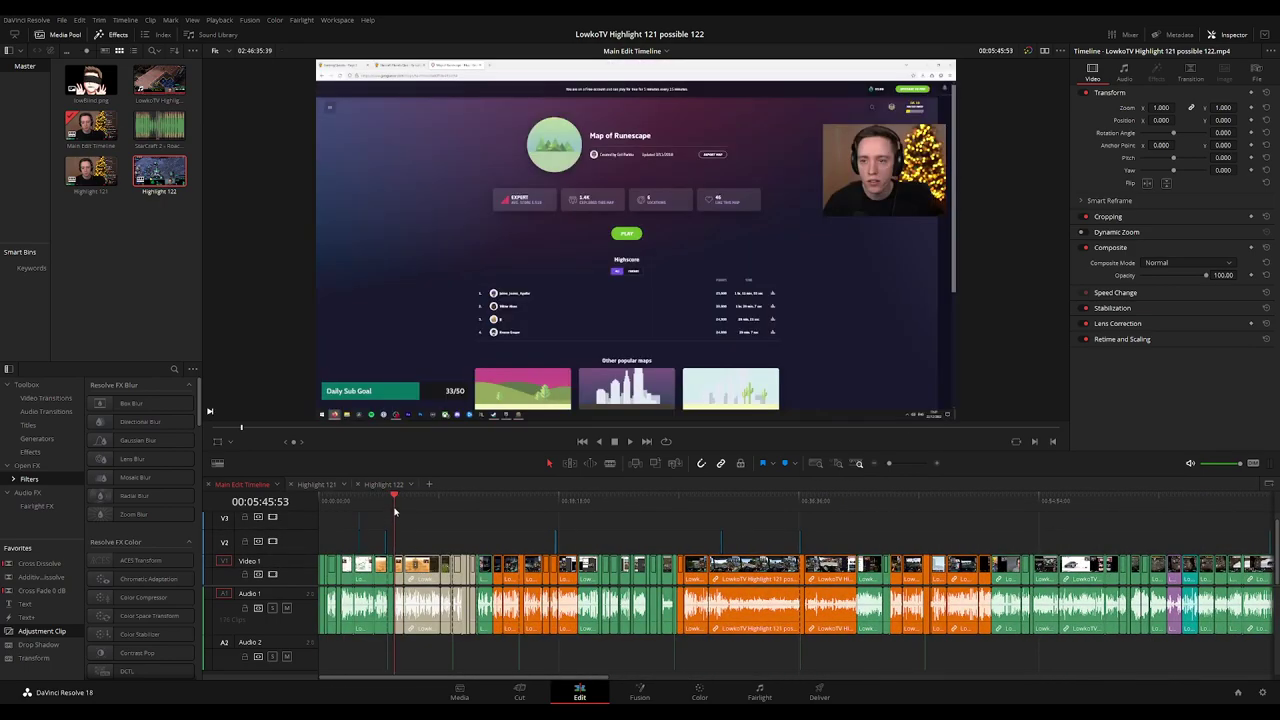
{"action": "key", "text": "space"}
{"action": "key", "text": "ctrl+plus"}
{"action": "key", "text": "ctrl+minus"}
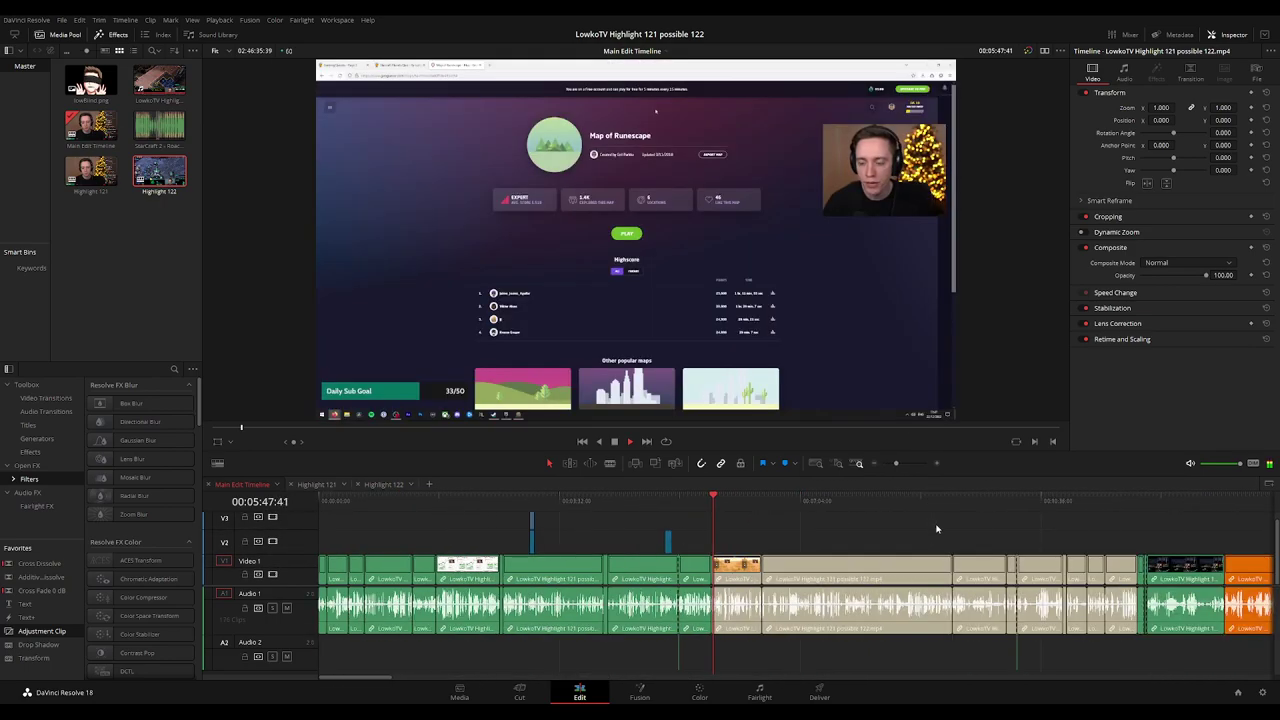
{"action": "scroll", "coordinate": [846, 527], "scroll_direction": "right", "scroll_amount": 3}
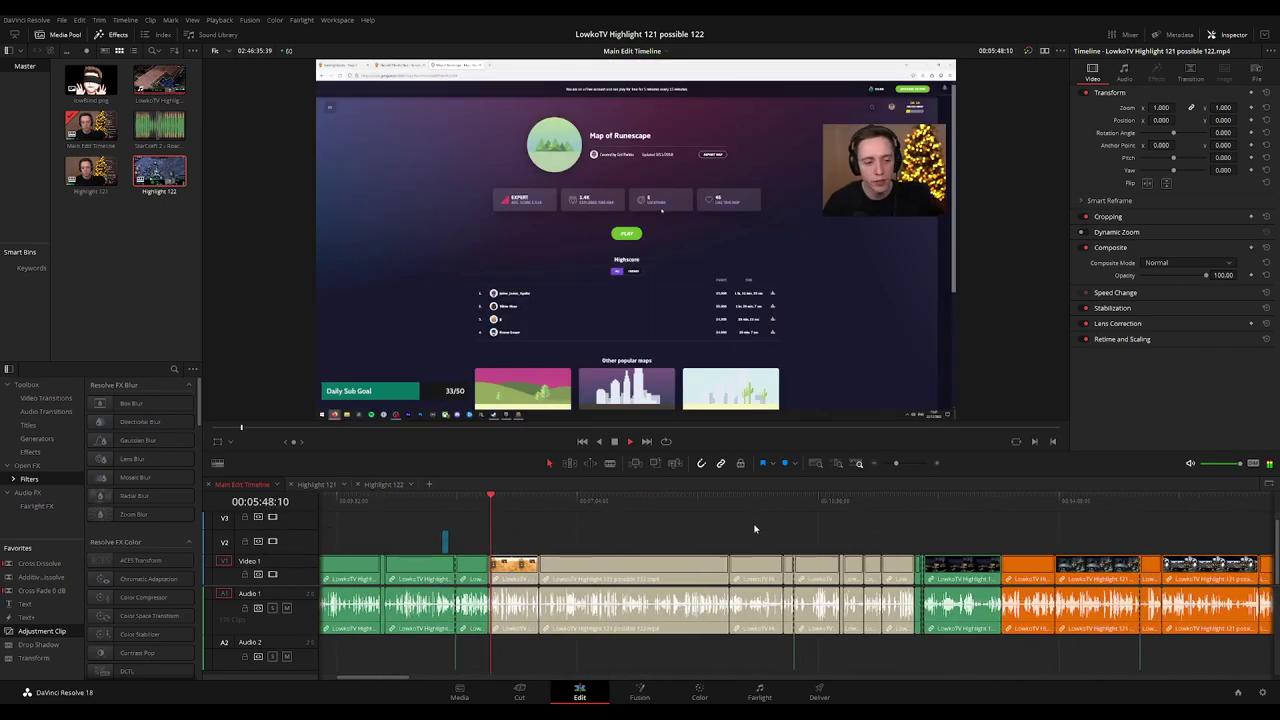
{"action": "left_click", "coordinate": [429, 484]}
{"action": "left_click", "coordinate": [241, 484]}
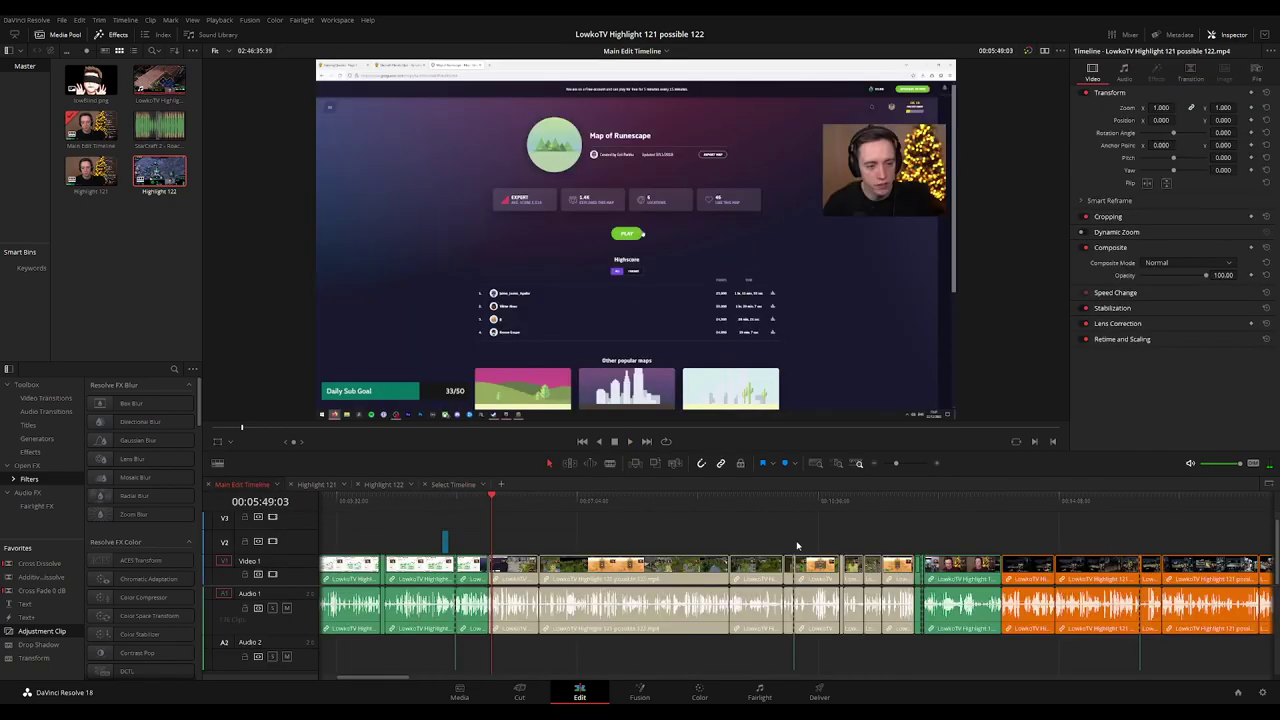
{"action": "left_click_drag", "start_coordinate": [892, 518], "coordinate": [516, 684]}
{"action": "left_click", "coordinate": [455, 485]}
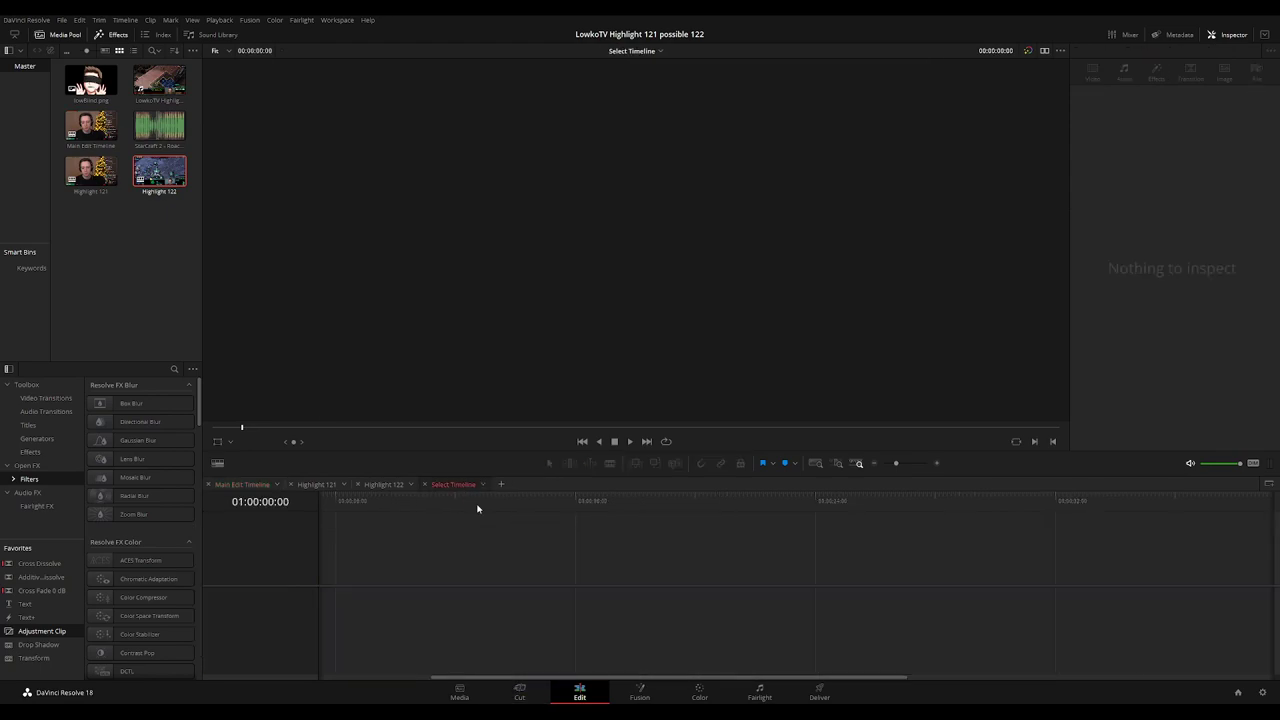
{"action": "key", "text": "ctrl+v"}
Rename the new timeline of beige clips as Lowko Playing OSRSGuessr.
{"action": "left_click", "coordinate": [481, 528]}
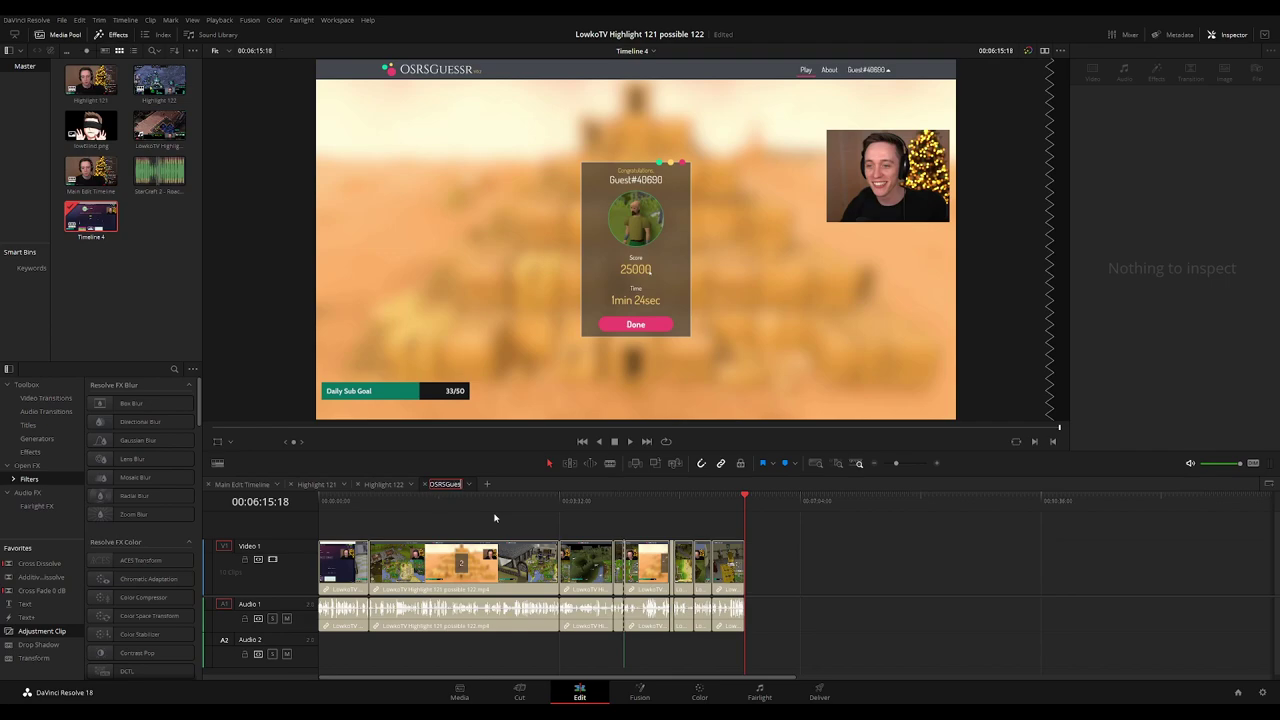
{"action": "key", "text": "Return"}
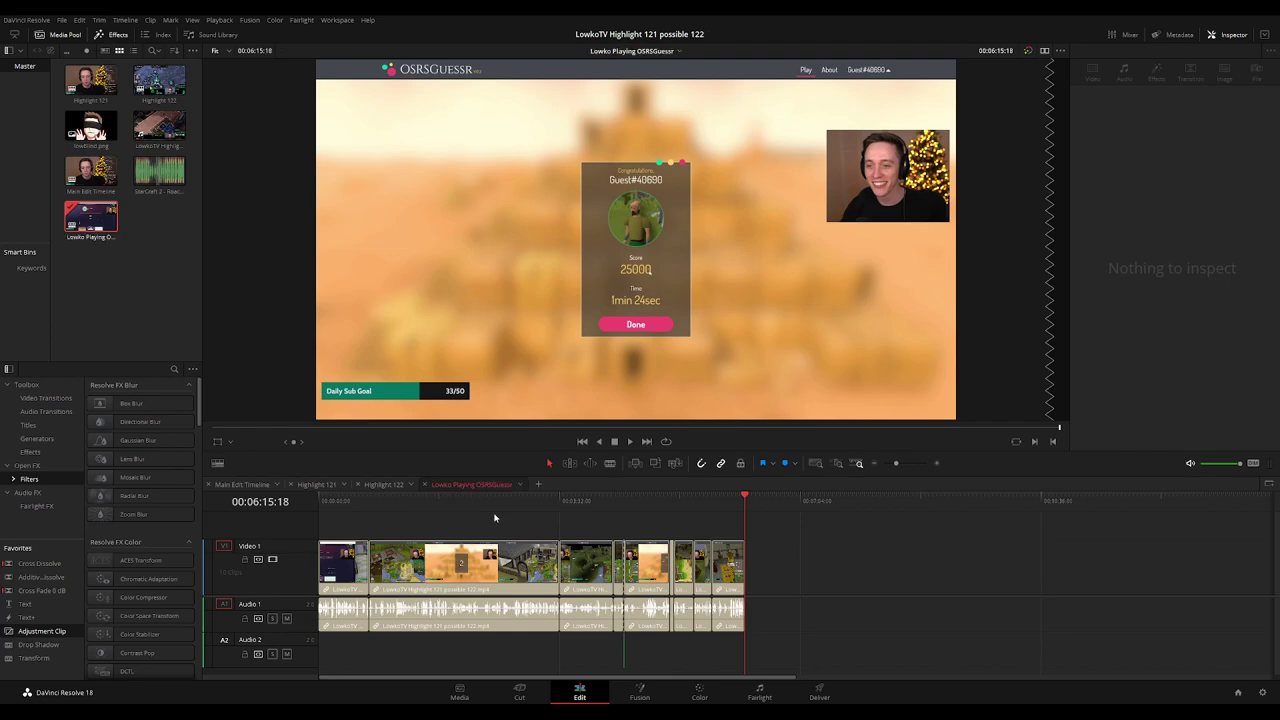
Return to Main Edit Timeline and skim the orange truck-driving clips after the beige section, from about 00:14:29 to 00:18:11.
{"action": "left_click", "coordinate": [241, 485]}
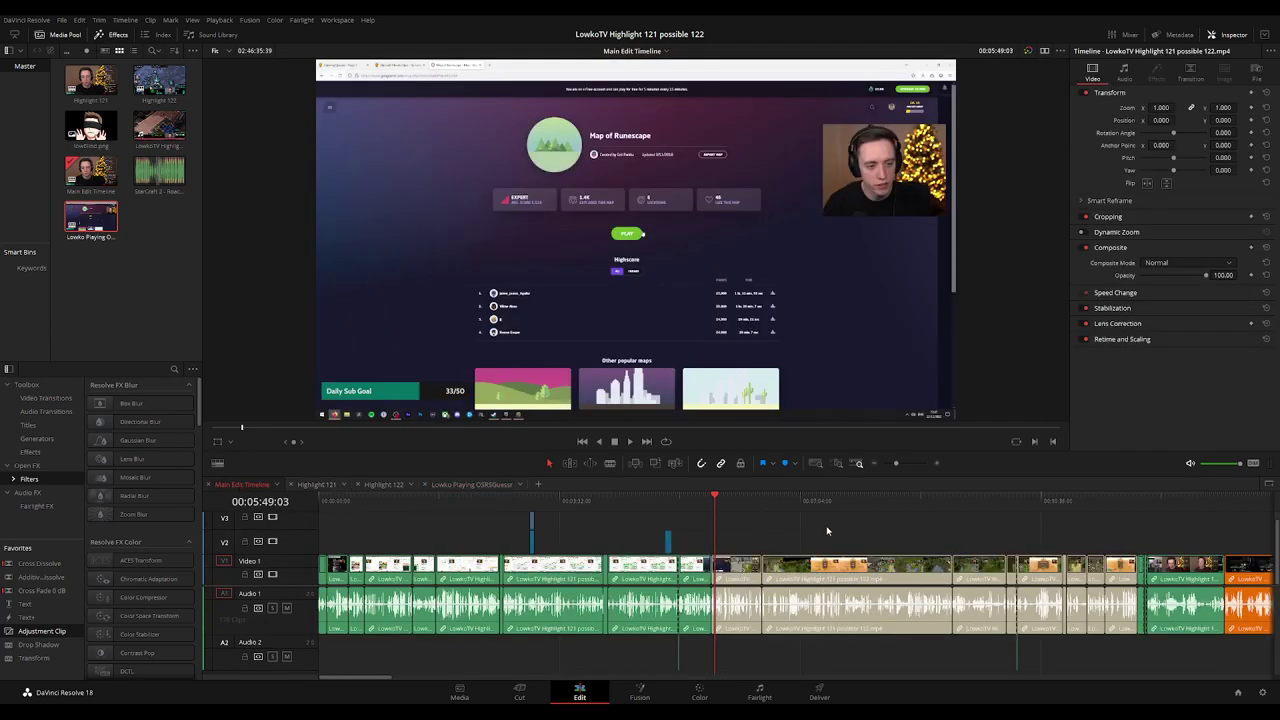
{"action": "scroll", "coordinate": [760, 531], "scroll_direction": "down", "scroll_amount": 5}
{"action": "scroll", "coordinate": [720, 532], "scroll_direction": "up", "scroll_amount": 3}
{"action": "left_click_drag", "start_coordinate": [728, 503], "coordinate": [832, 515]}
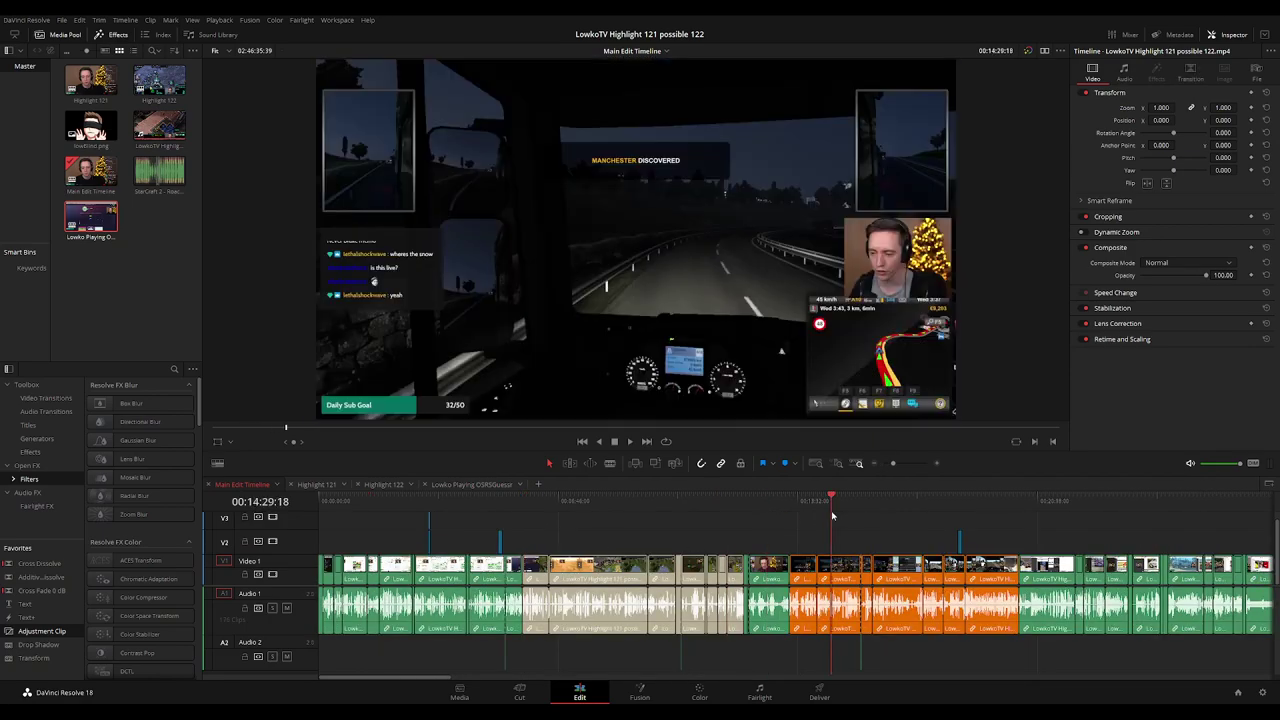
{"action": "key", "text": "space"}
{"action": "left_click", "coordinate": [871, 505]}
{"action": "left_click", "coordinate": [963, 506]}
{"action": "scroll", "coordinate": [1006, 530], "scroll_direction": "right", "scroll_amount": 3}
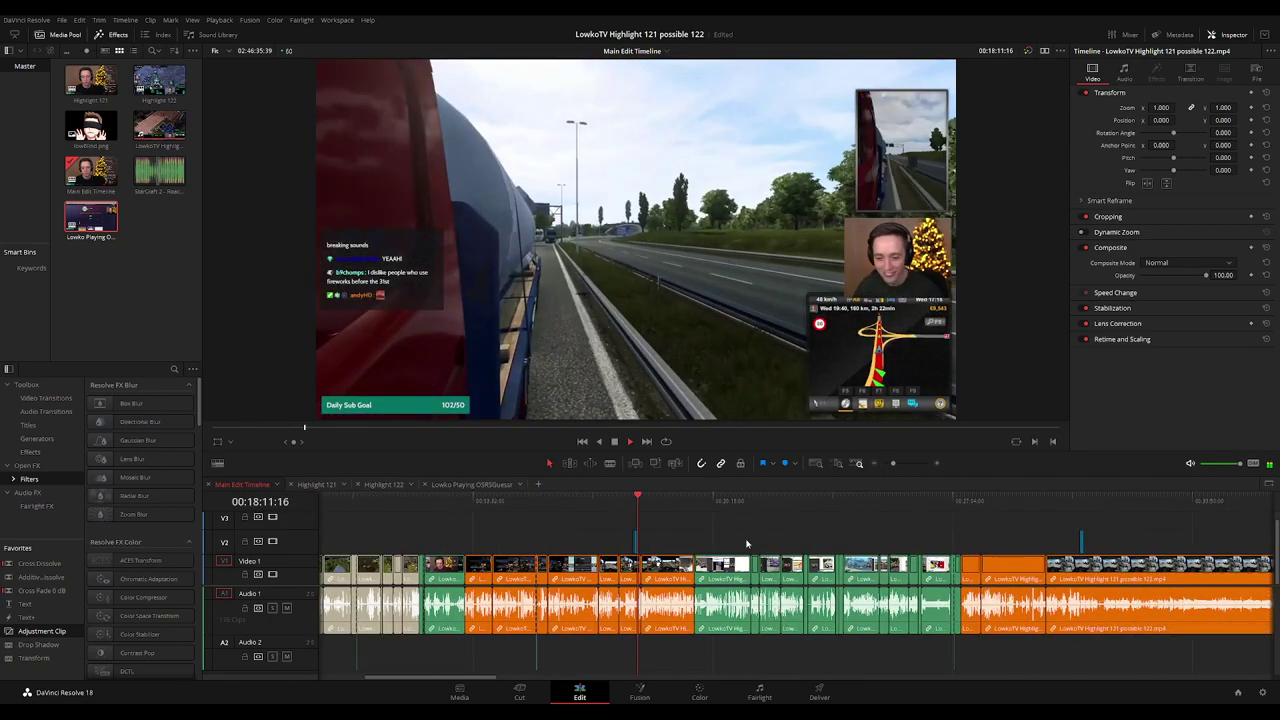
Skim the following orange truck-driving section from about 00:27:52 to its end at about 00:41:02.
{"action": "key", "text": "space"}
{"action": "left_click", "coordinate": [978, 512]}
{"action": "key", "text": "space"}
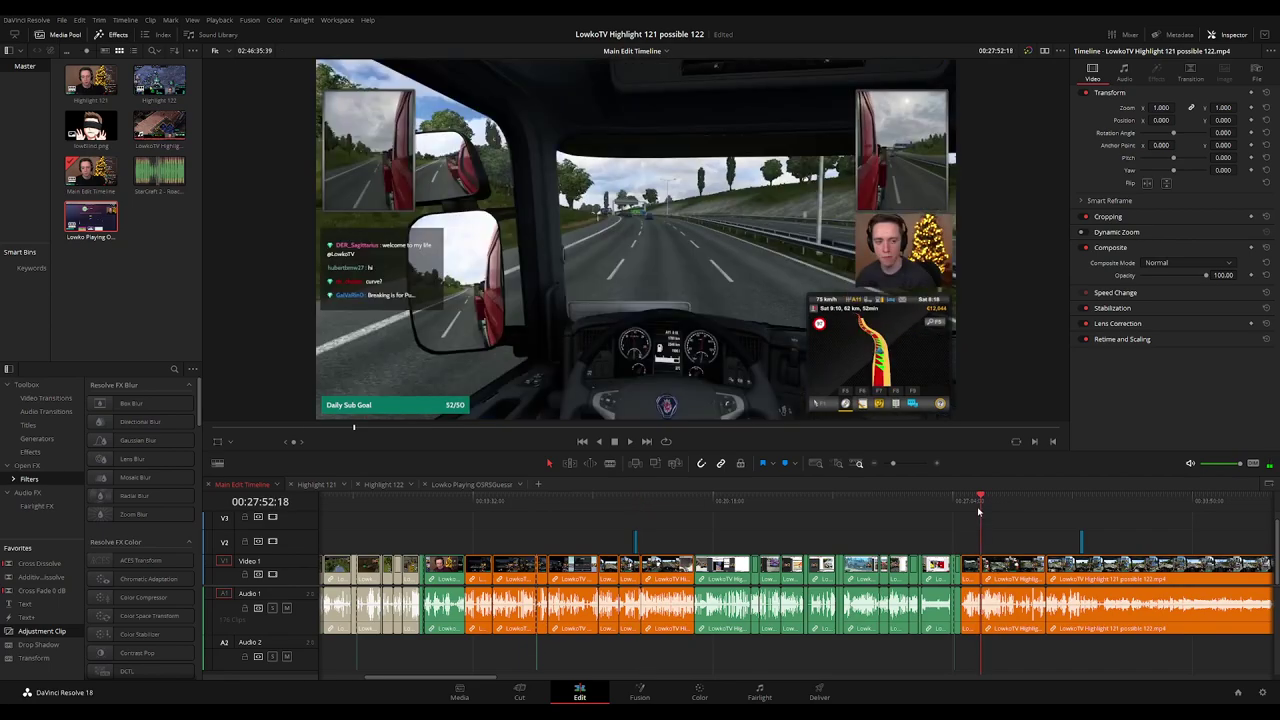
{"action": "left_click", "coordinate": [1046, 509]}
{"action": "scroll", "coordinate": [1081, 533], "scroll_direction": "right", "scroll_amount": 3}
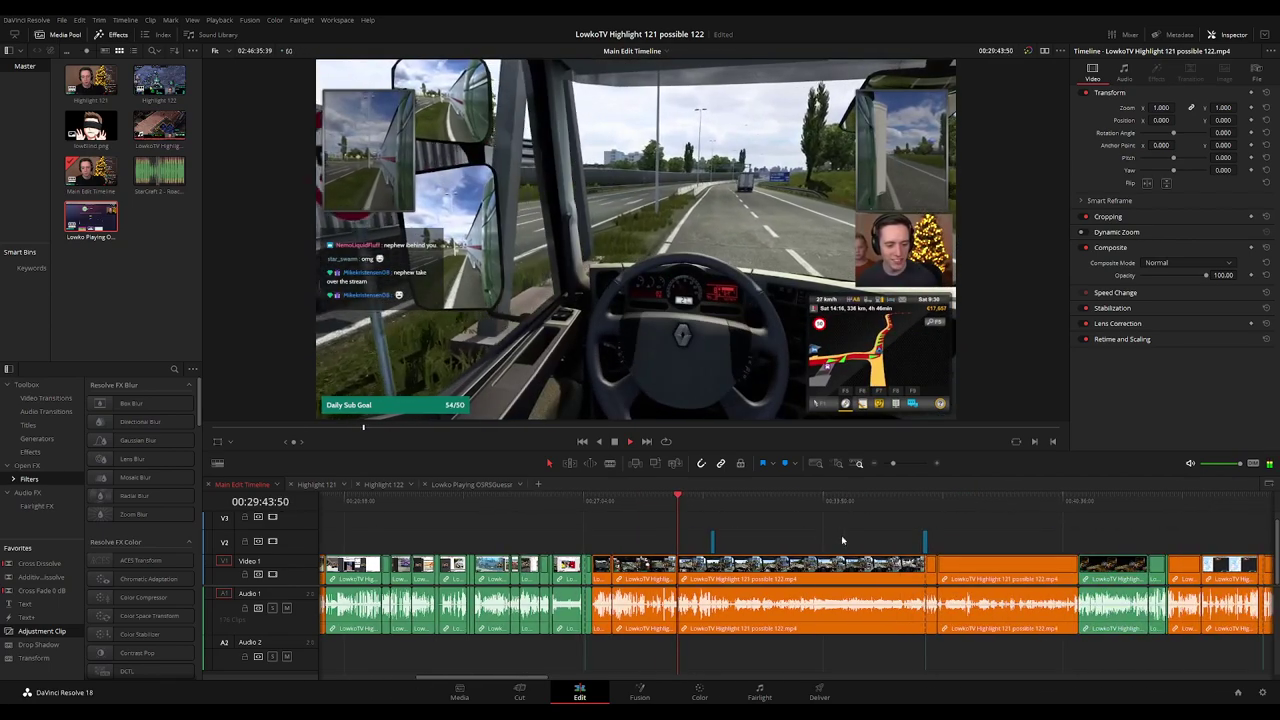
{"action": "left_click", "coordinate": [1020, 506]}
{"action": "left_click", "coordinate": [1066, 506]}
{"action": "left_click", "coordinate": [1077, 502]}
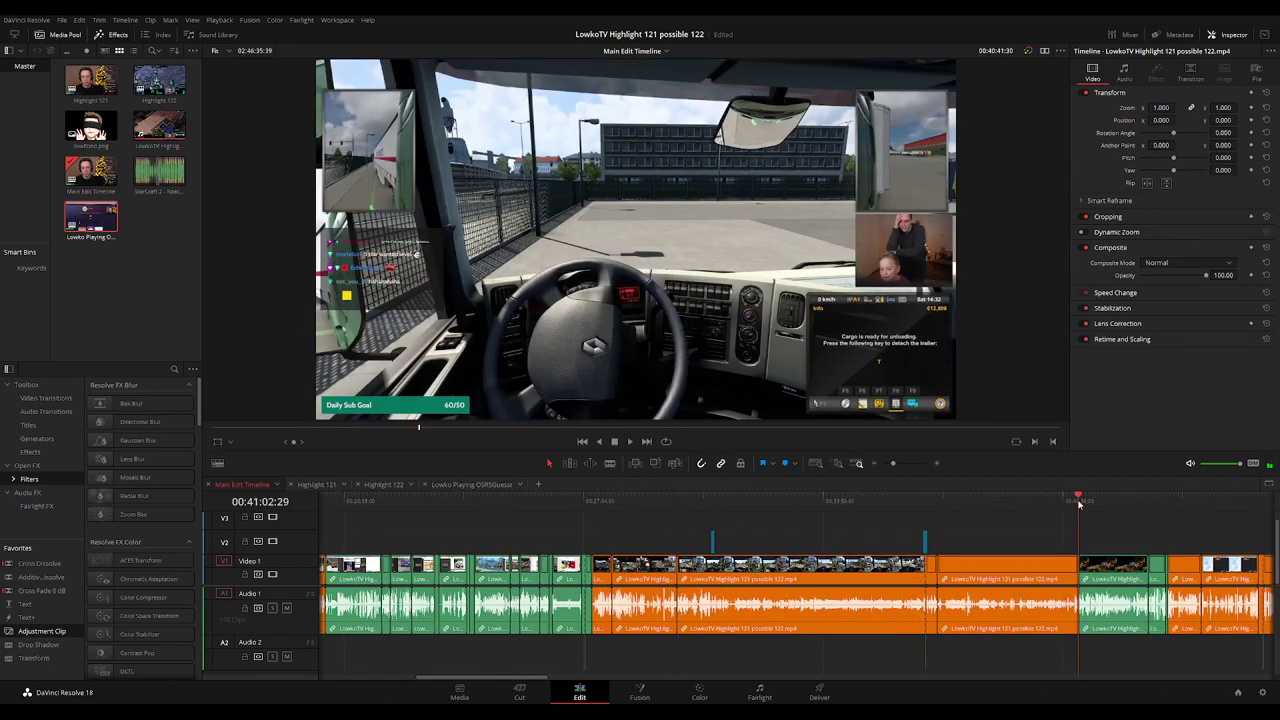
Copy the orange nephew driving clips and their overlays, from about 00:29:43 to 00:41:02, into another new timeline.
{"action": "left_click_drag", "start_coordinate": [1020, 519], "coordinate": [664, 687]}
{"action": "left_click", "coordinate": [678, 500]}
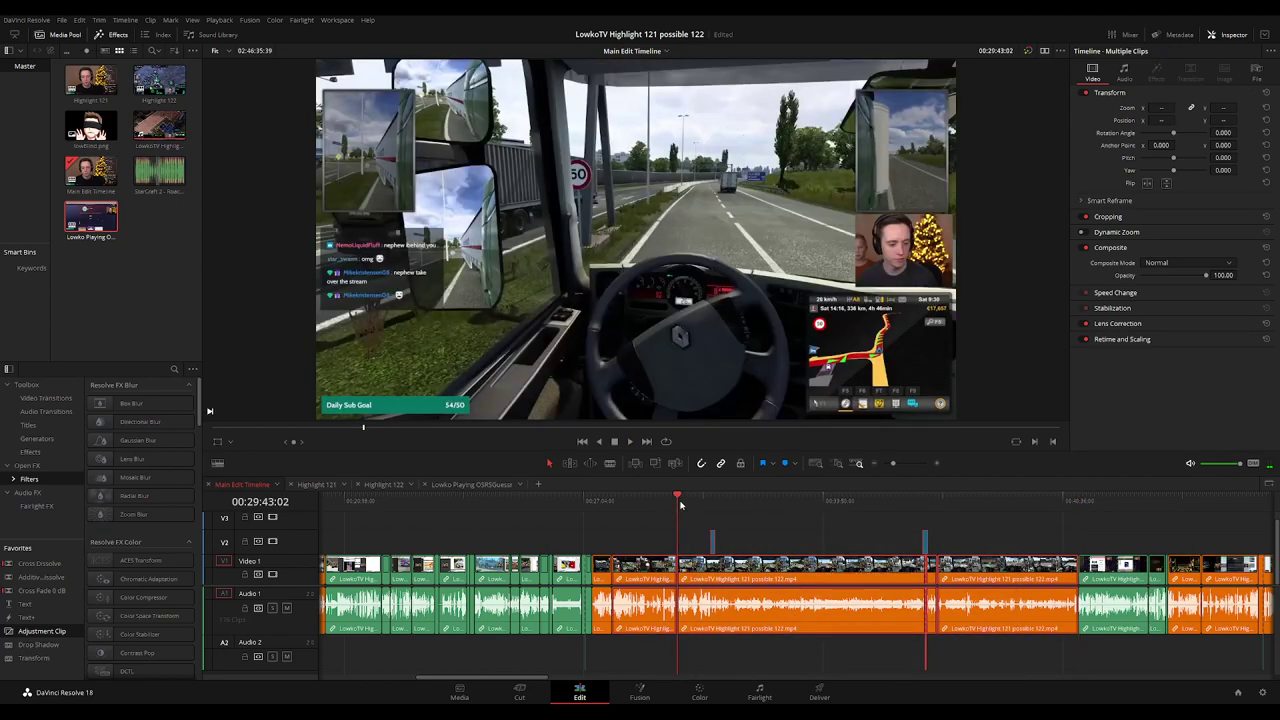
{"action": "left_click", "coordinate": [824, 539]}
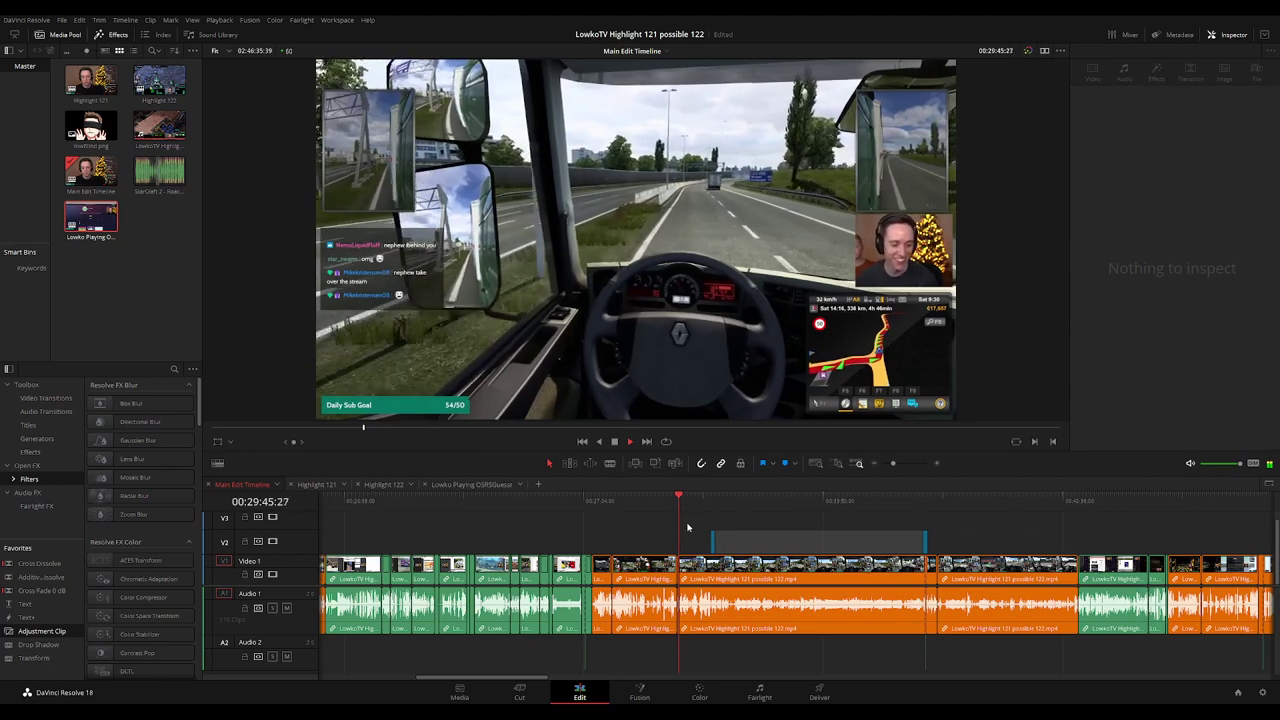
{"action": "left_click", "coordinate": [557, 517]}
{"action": "left_click", "coordinate": [540, 484]}
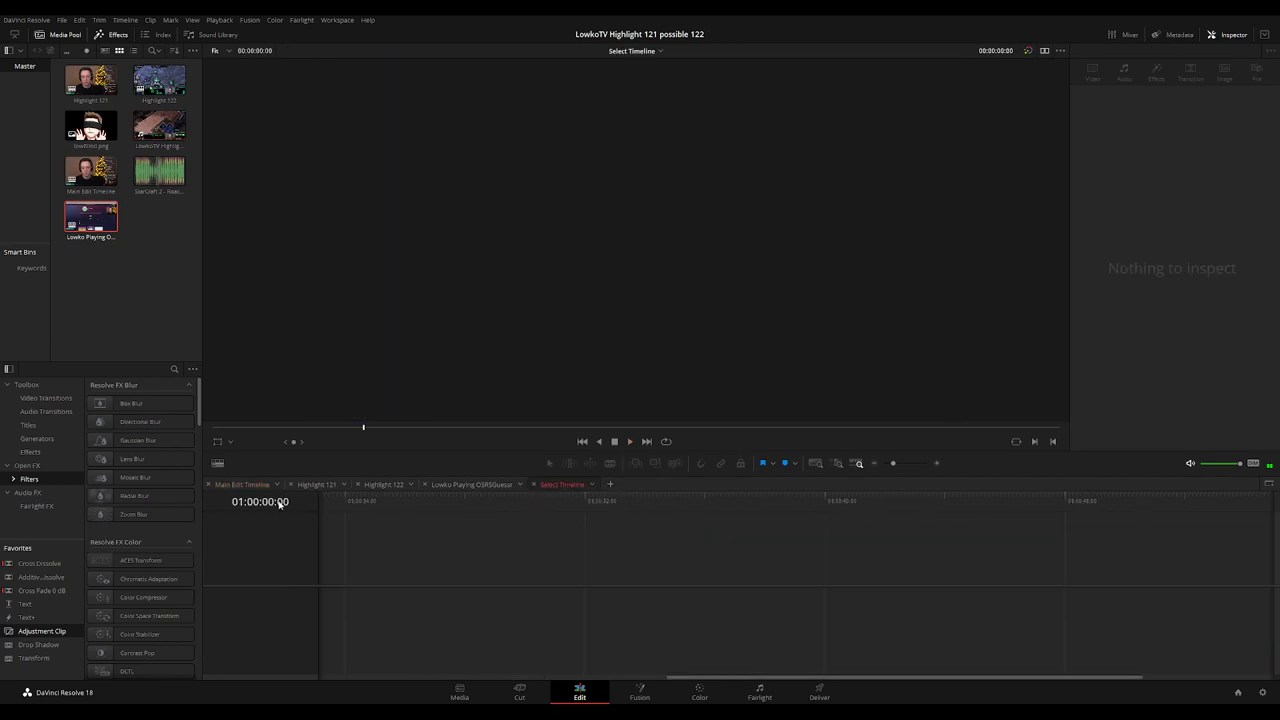
{"action": "left_click", "coordinate": [252, 485]}
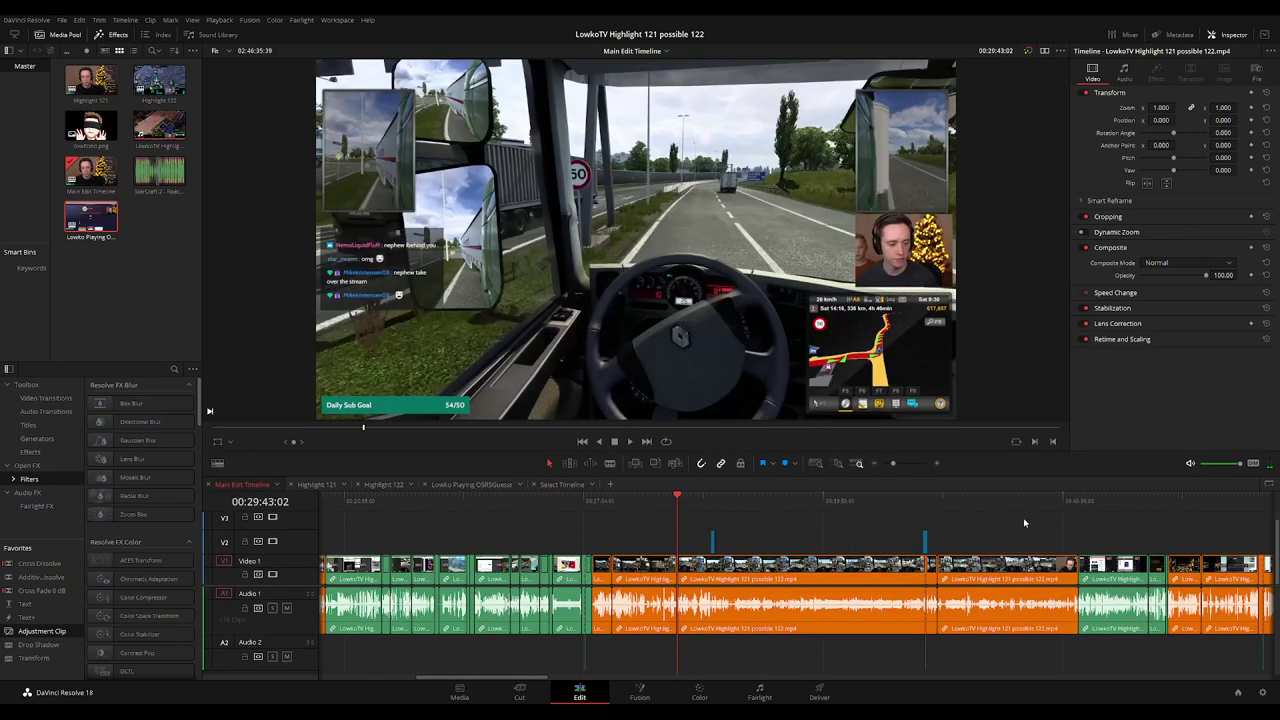
{"action": "left_click_drag", "start_coordinate": [1030, 518], "coordinate": [712, 684]}
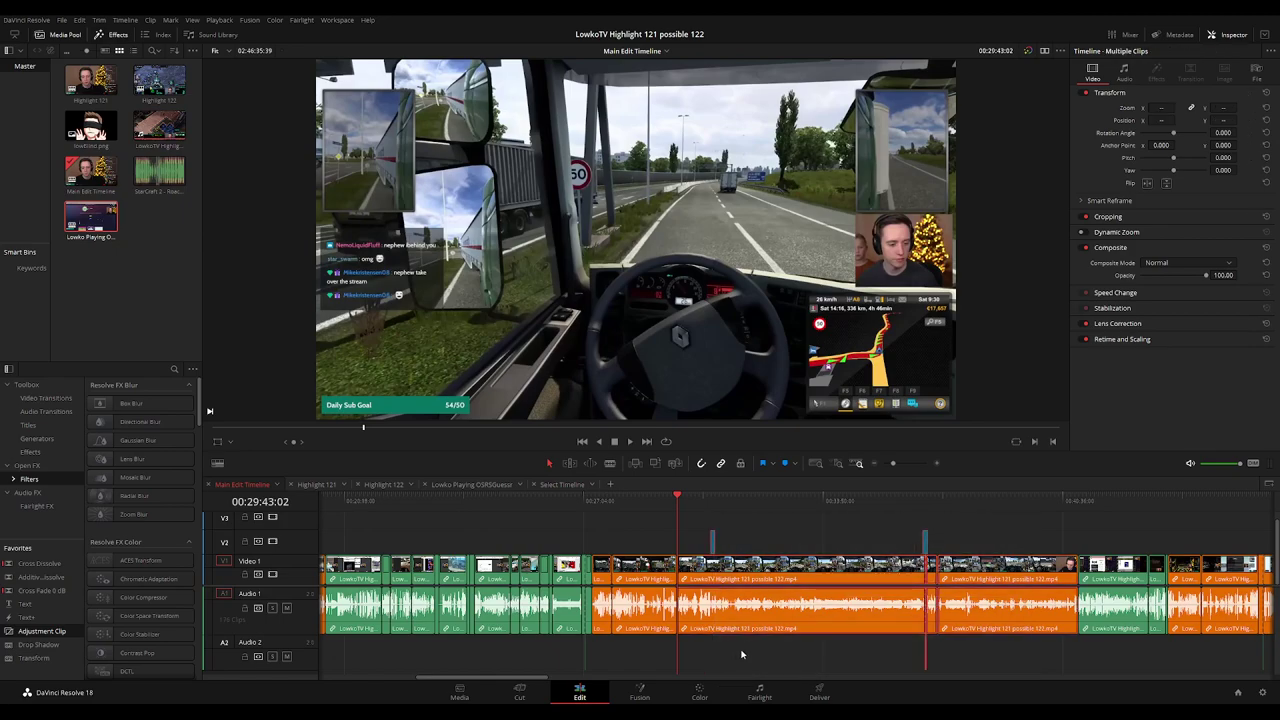
{"action": "left_click", "coordinate": [562, 485]}
{"action": "key", "text": "ctrl+v"}
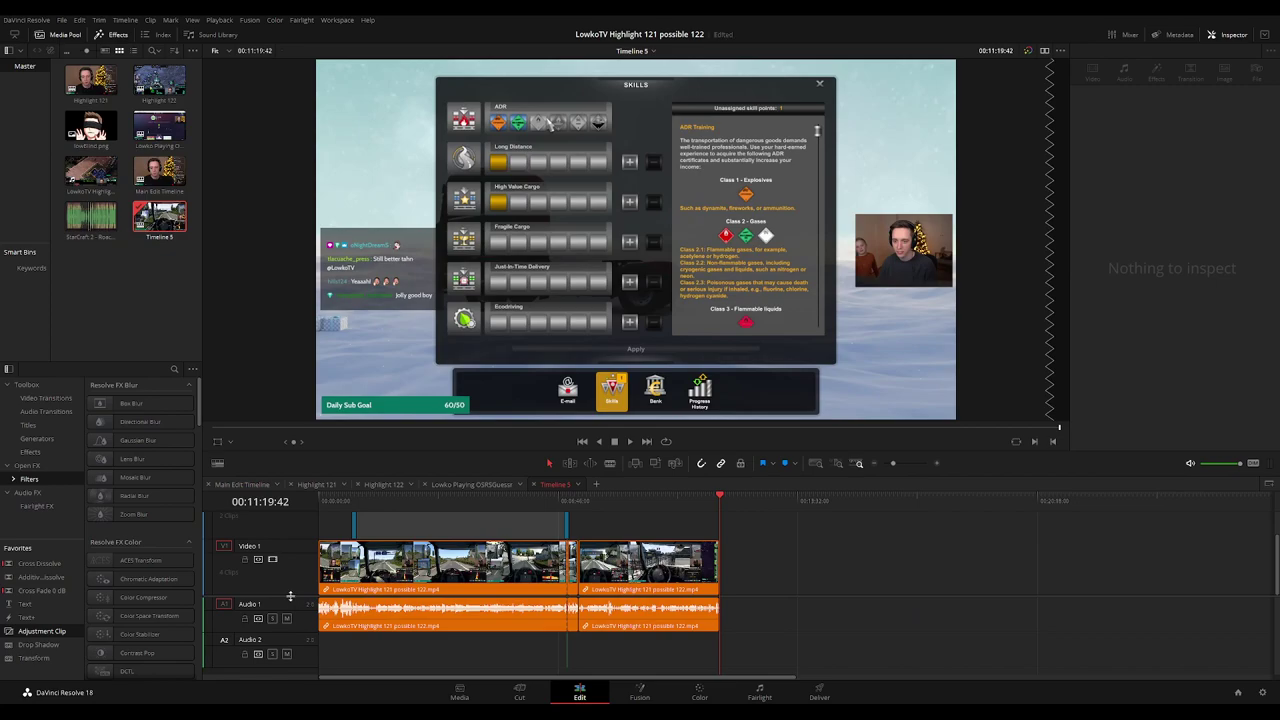
Adjust the track heights in the new driving timeline, making the video tracks shorter and Audio 1 taller.
{"action": "left_click_drag", "start_coordinate": [290, 596], "coordinate": [290, 614]}
{"action": "scroll", "coordinate": [291, 513], "scroll_direction": "up", "scroll_amount": 1}
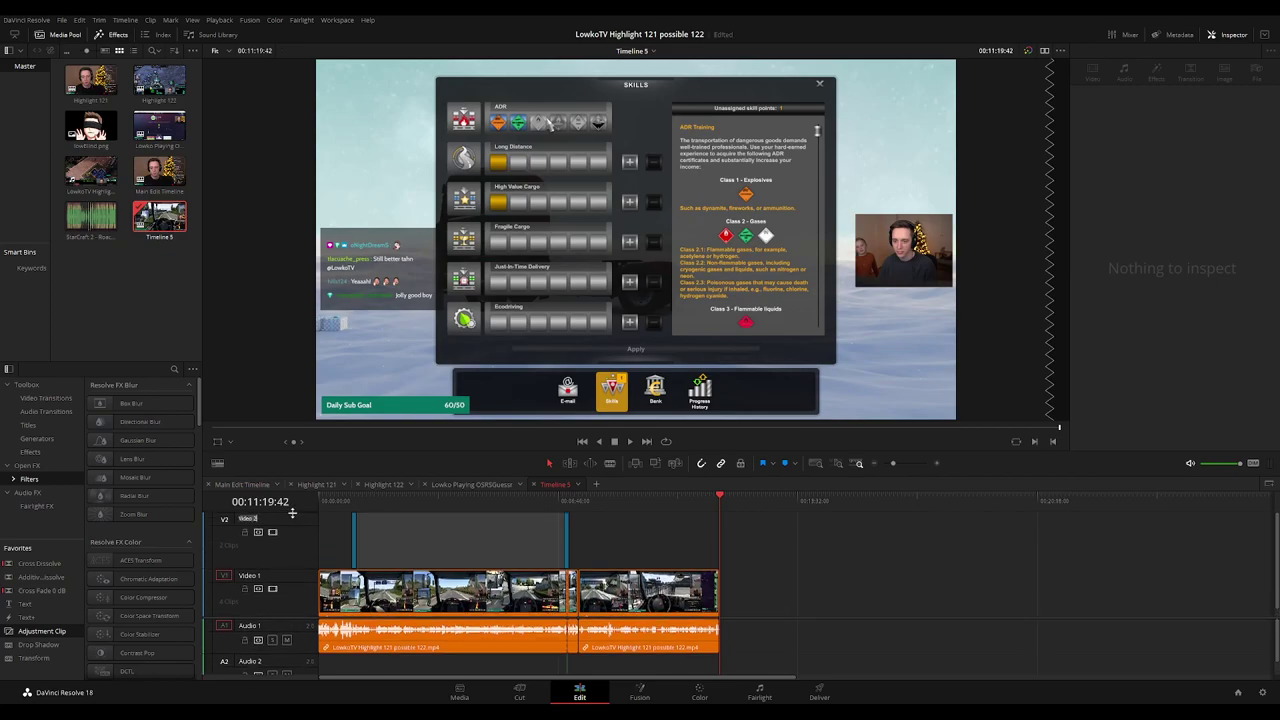
{"action": "left_click_drag", "start_coordinate": [292, 513], "coordinate": [292, 587]}
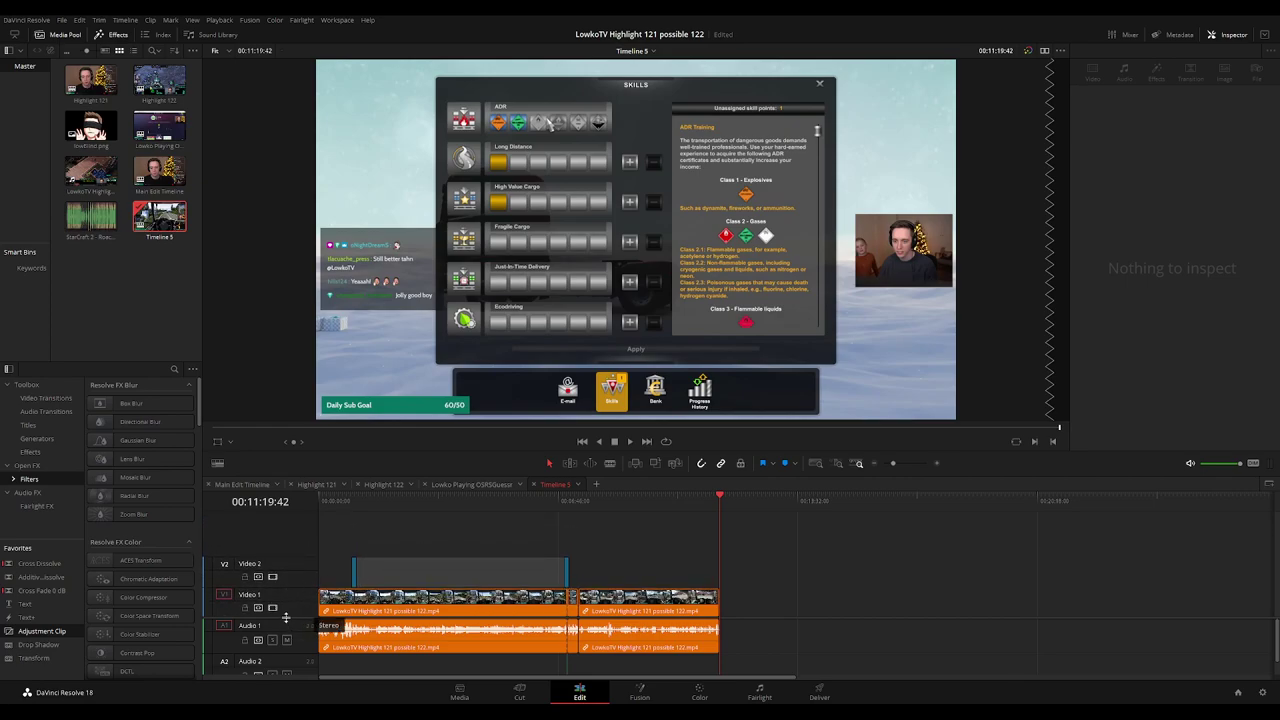
{"action": "scroll", "coordinate": [285, 619], "scroll_direction": "down", "scroll_amount": 2}
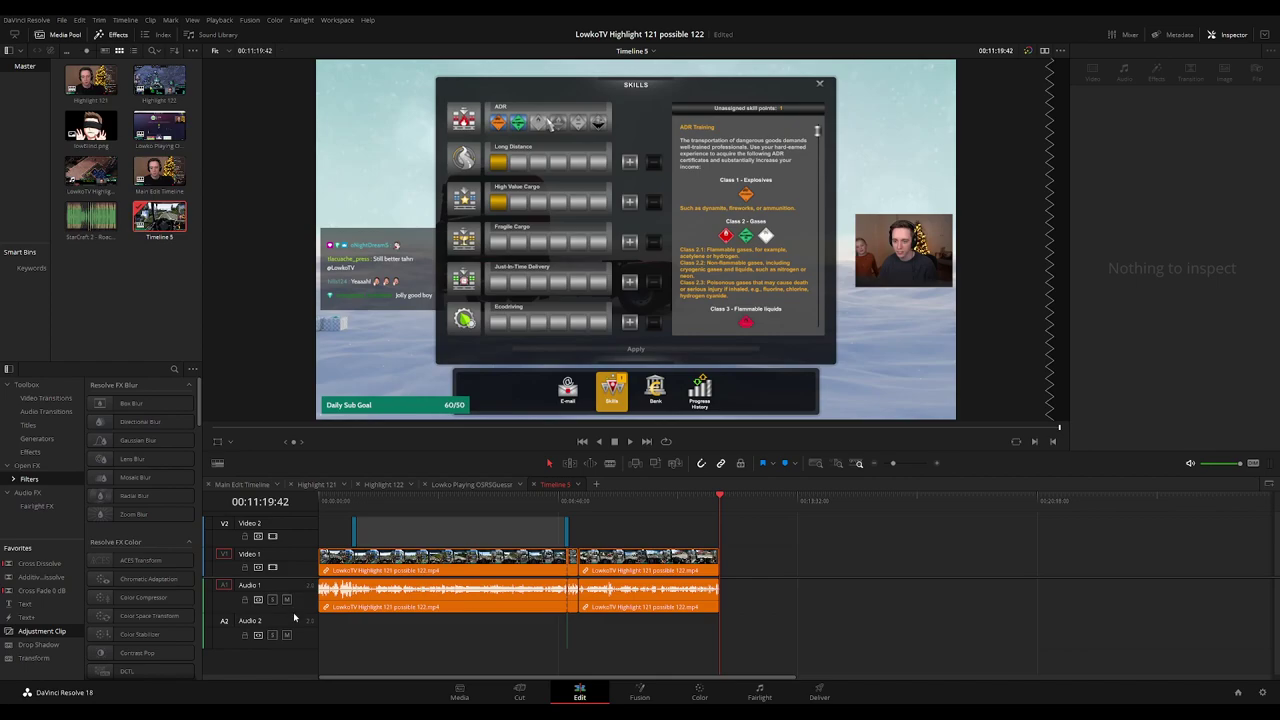
{"action": "left_click_drag", "start_coordinate": [293, 612], "coordinate": [293, 624]}
Spot-check the new driving timeline and rename it as Lowko's nephew driving better than Lowko.
{"action": "key", "text": "space"}
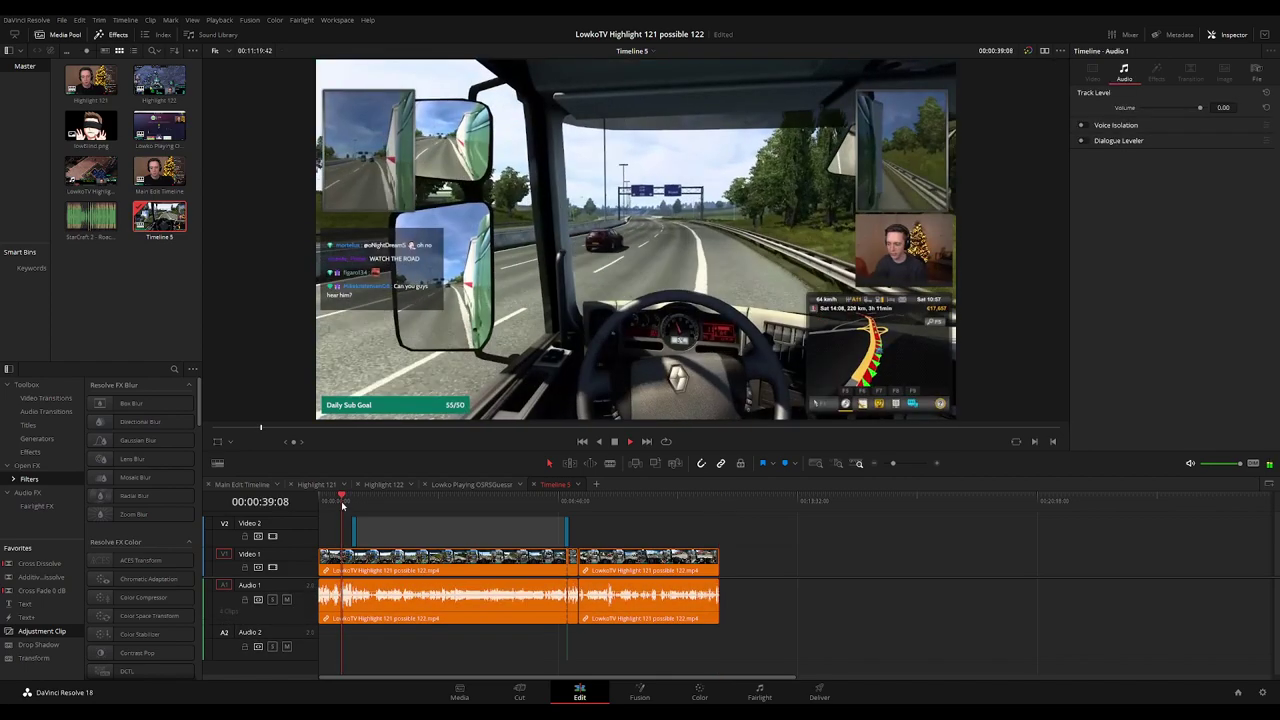
{"action": "left_click", "coordinate": [688, 501]}
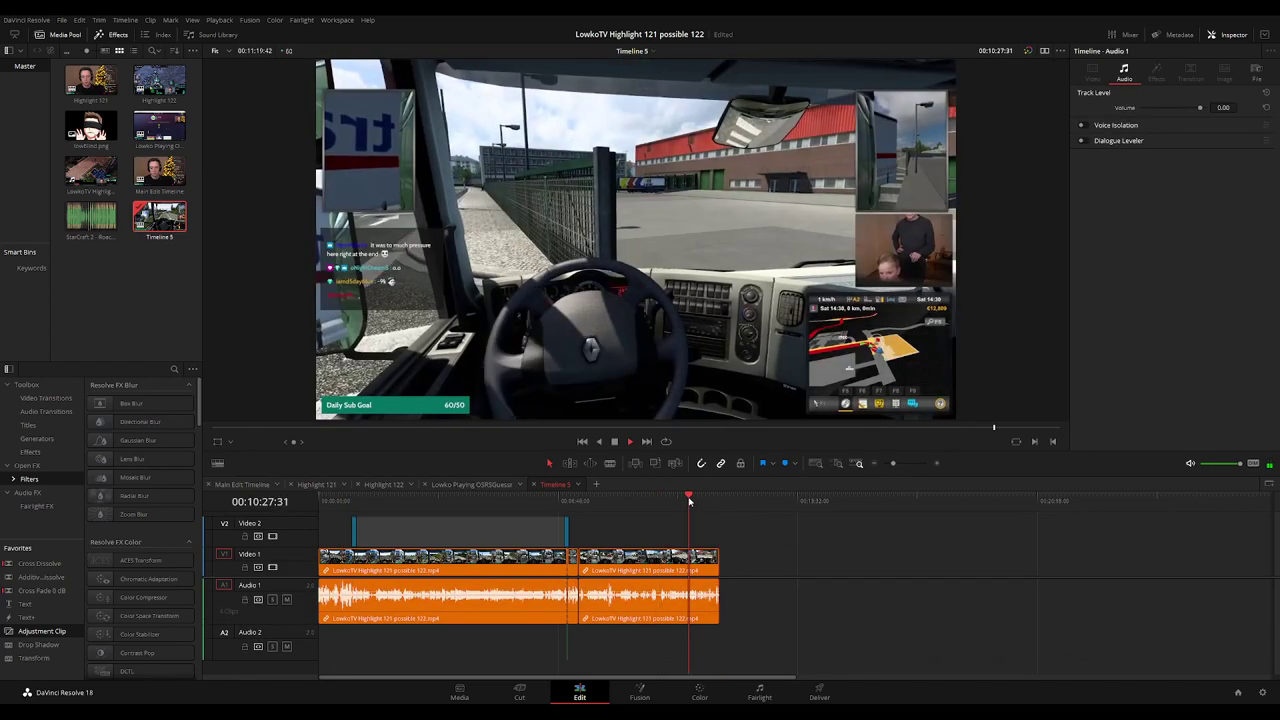
{"action": "key", "text": "Home"}
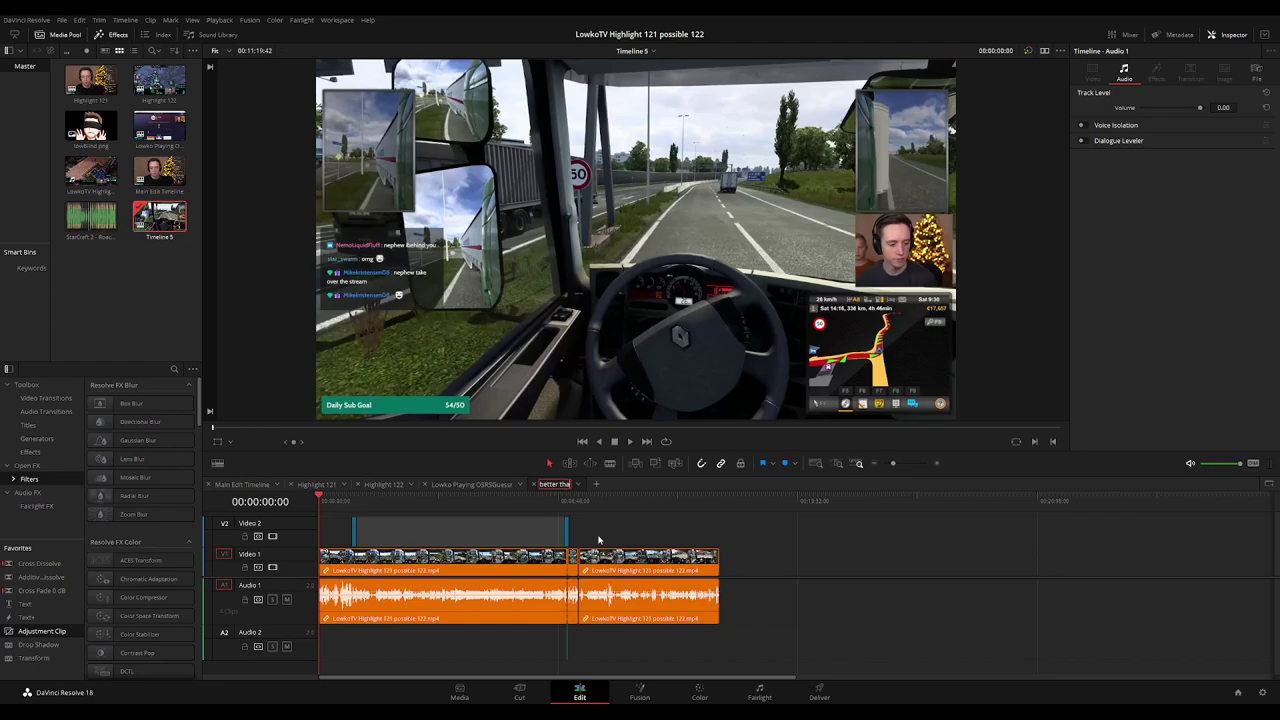
{"action": "type", "text": "owk"}
{"action": "key", "text": "Return"}
{"action": "left_click", "coordinate": [649, 544]}
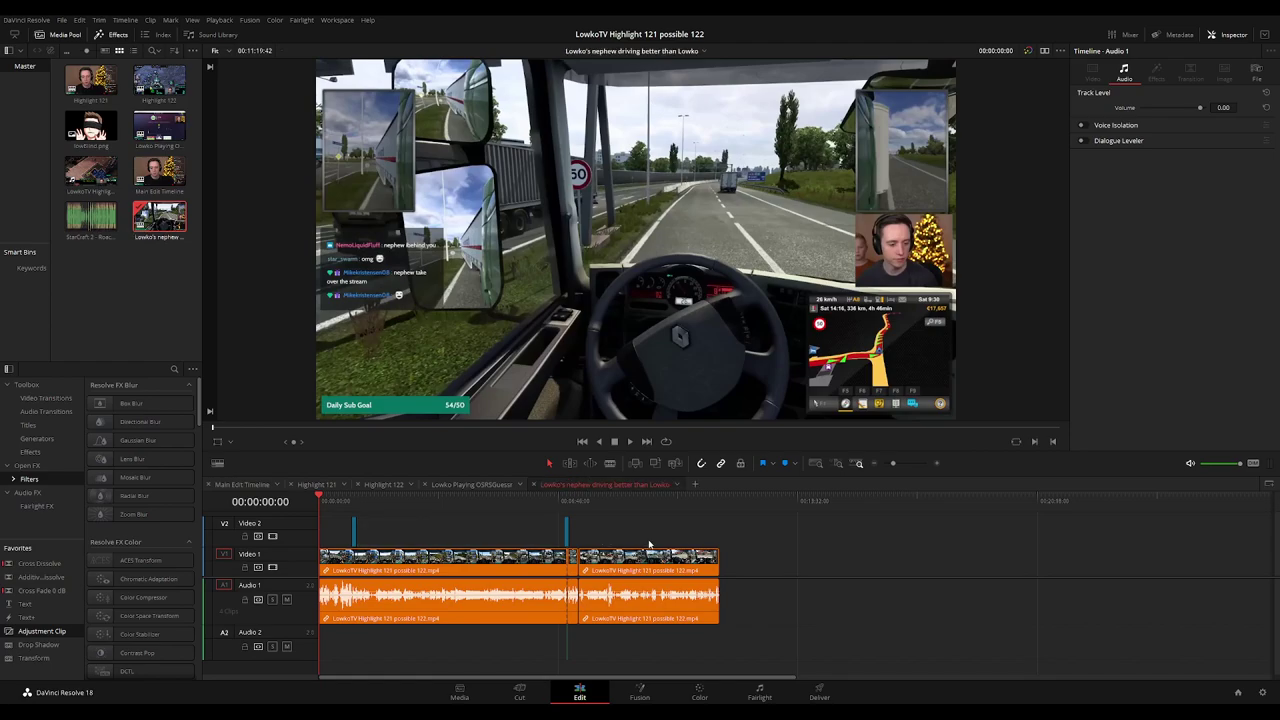
Open another empty timeline tab and skim Main Edit Timeline's next orange driving clips up to about 00:50:20.
{"action": "left_click", "coordinate": [695, 484]}
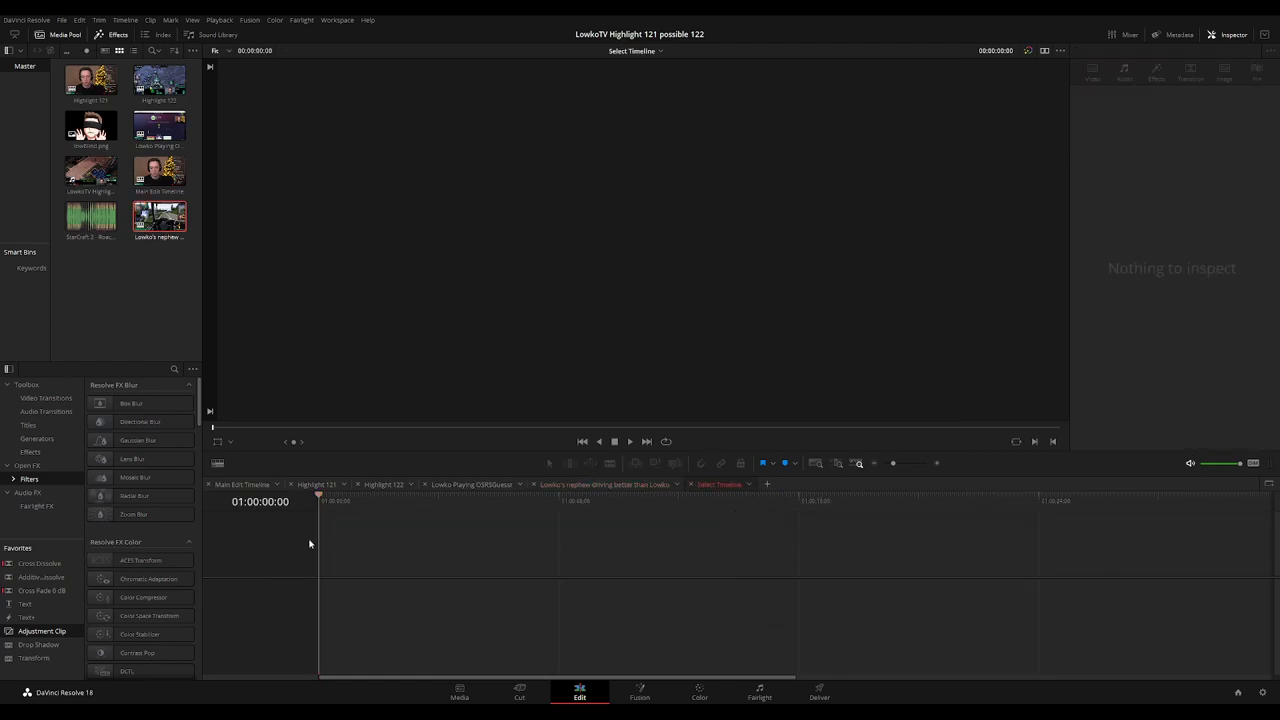
{"action": "left_click", "coordinate": [243, 485]}
{"action": "left_click_drag", "start_coordinate": [915, 508], "coordinate": [764, 531]}
{"action": "key", "text": "space"}
{"action": "left_click", "coordinate": [826, 508]}
{"action": "left_click_drag", "start_coordinate": [878, 505], "coordinate": [639, 537]}
{"action": "left_click", "coordinate": [1070, 505]}
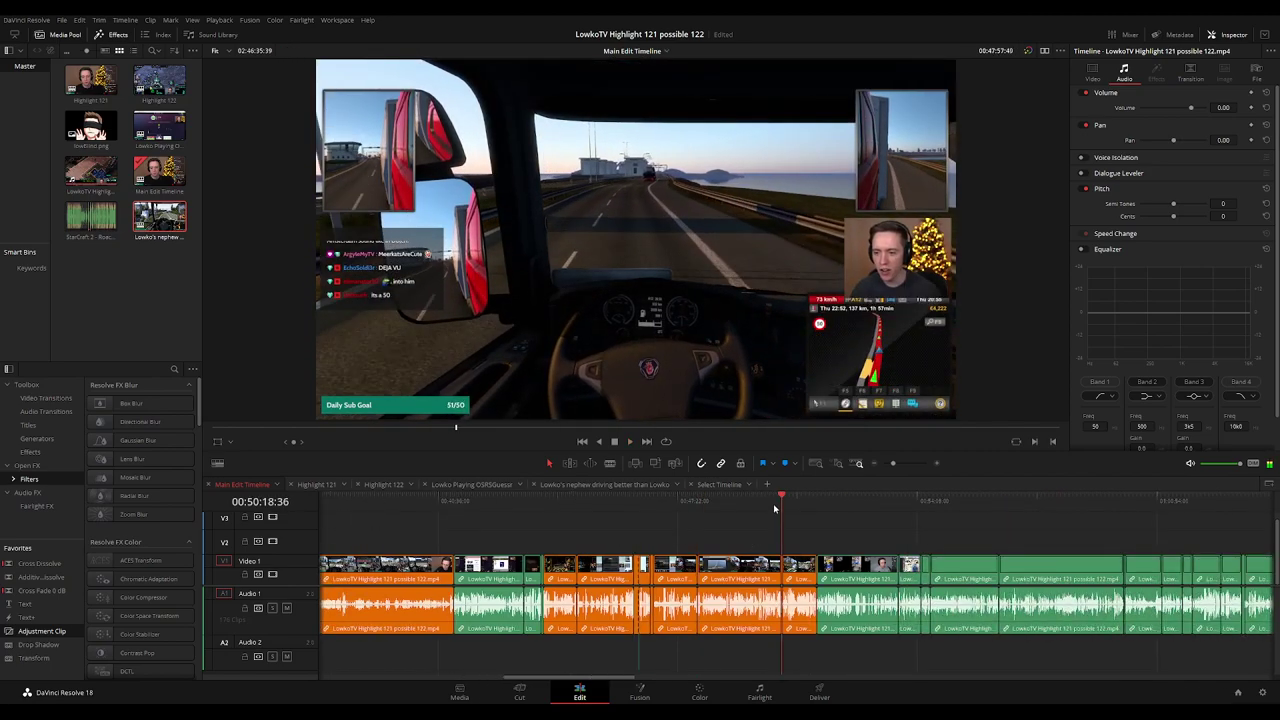
{"action": "left_click", "coordinate": [782, 503]}
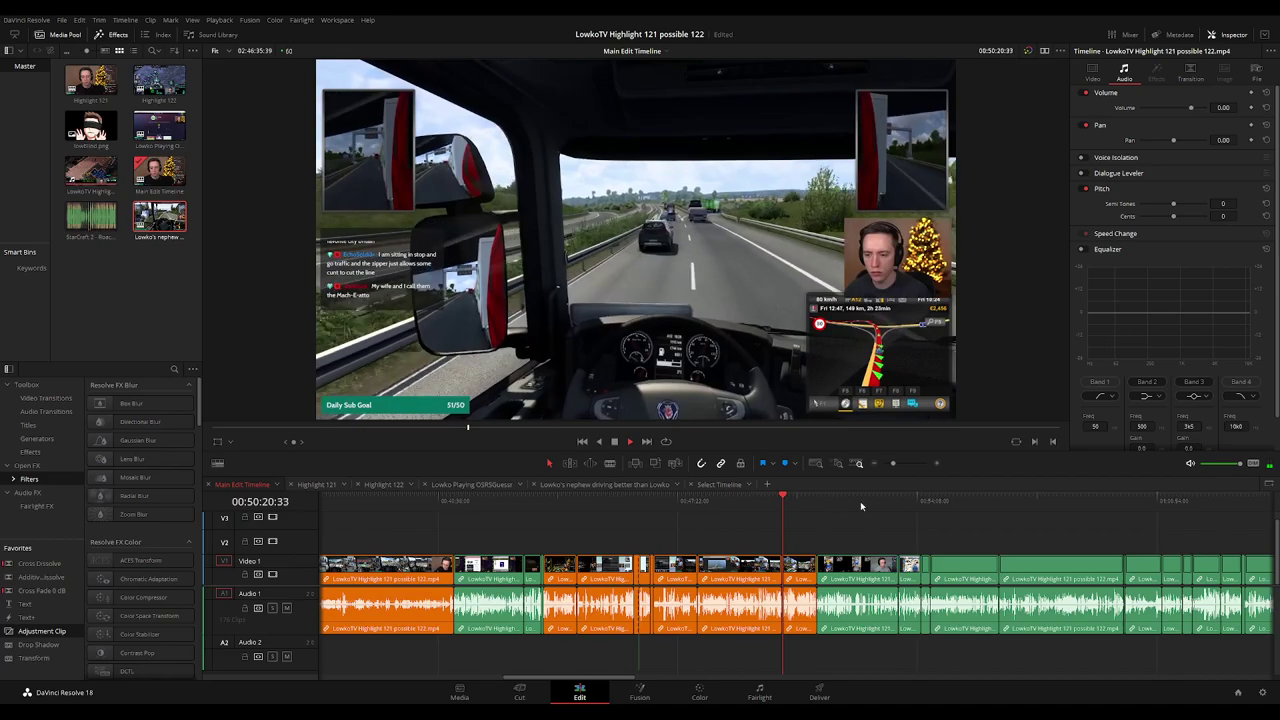
Skim the green clips after the orange section, from about 00:54:15 to the purple clips at about 01:05:06.
{"action": "left_click", "coordinate": [920, 501]}
{"action": "scroll", "coordinate": [926, 509], "scroll_direction": "down", "scroll_amount": 5}
{"action": "scroll", "coordinate": [787, 523], "scroll_direction": "up", "scroll_amount": 4}
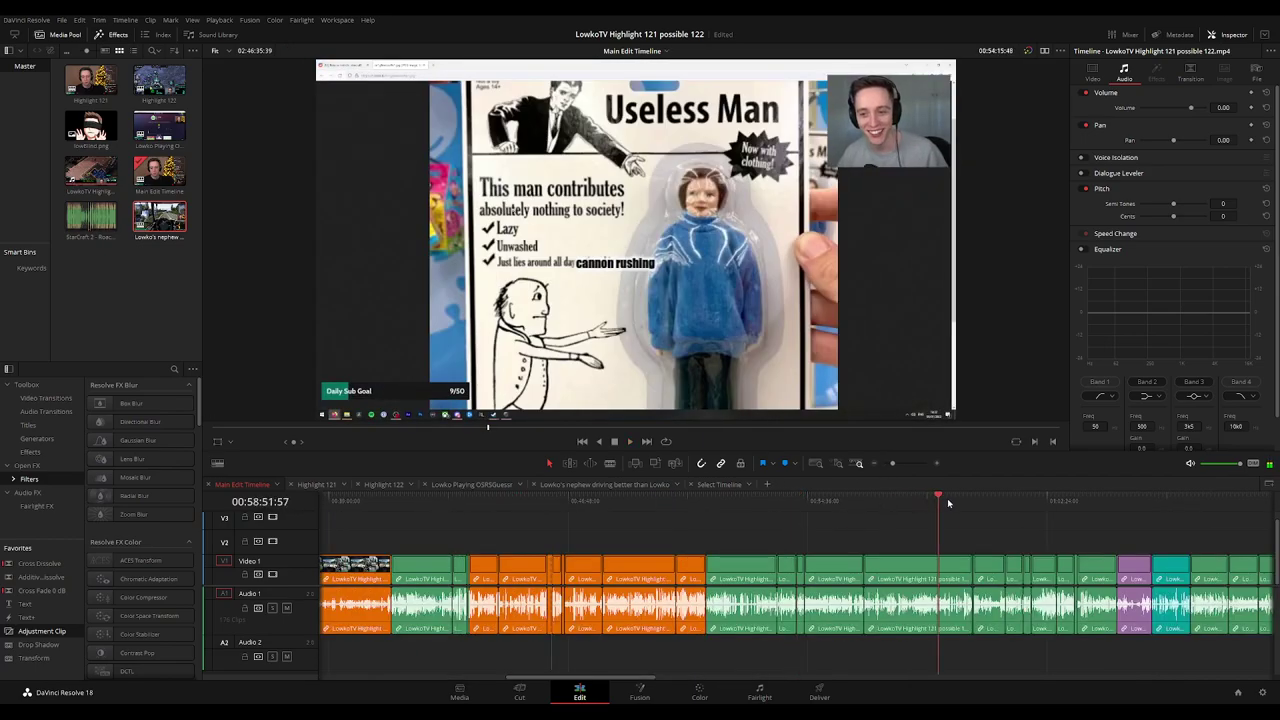
{"action": "left_click", "coordinate": [1129, 501]}
{"action": "left_click_drag", "start_coordinate": [1103, 523], "coordinate": [690, 523]}
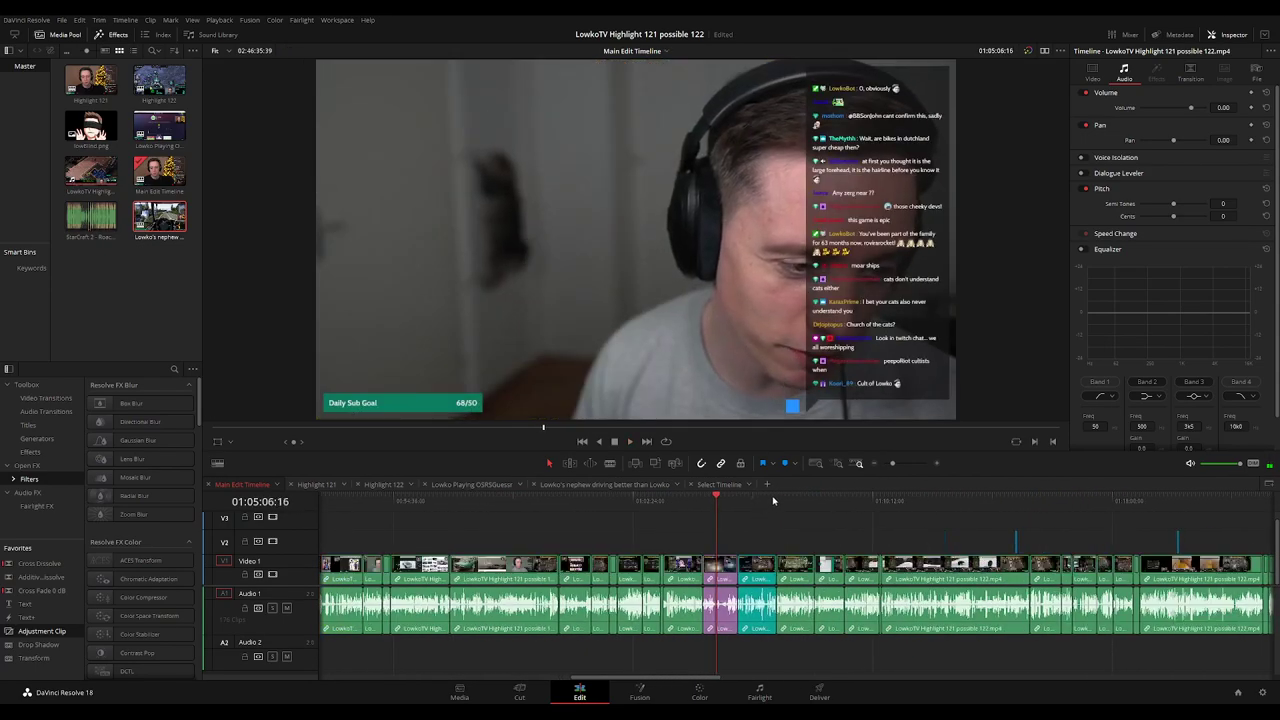
Examine the green clips following the teal section, around 01:08:41 to 01:10:05.
{"action": "left_click", "coordinate": [777, 500]}
{"action": "key", "text": "space"}
{"action": "left_click", "coordinate": [869, 500]}
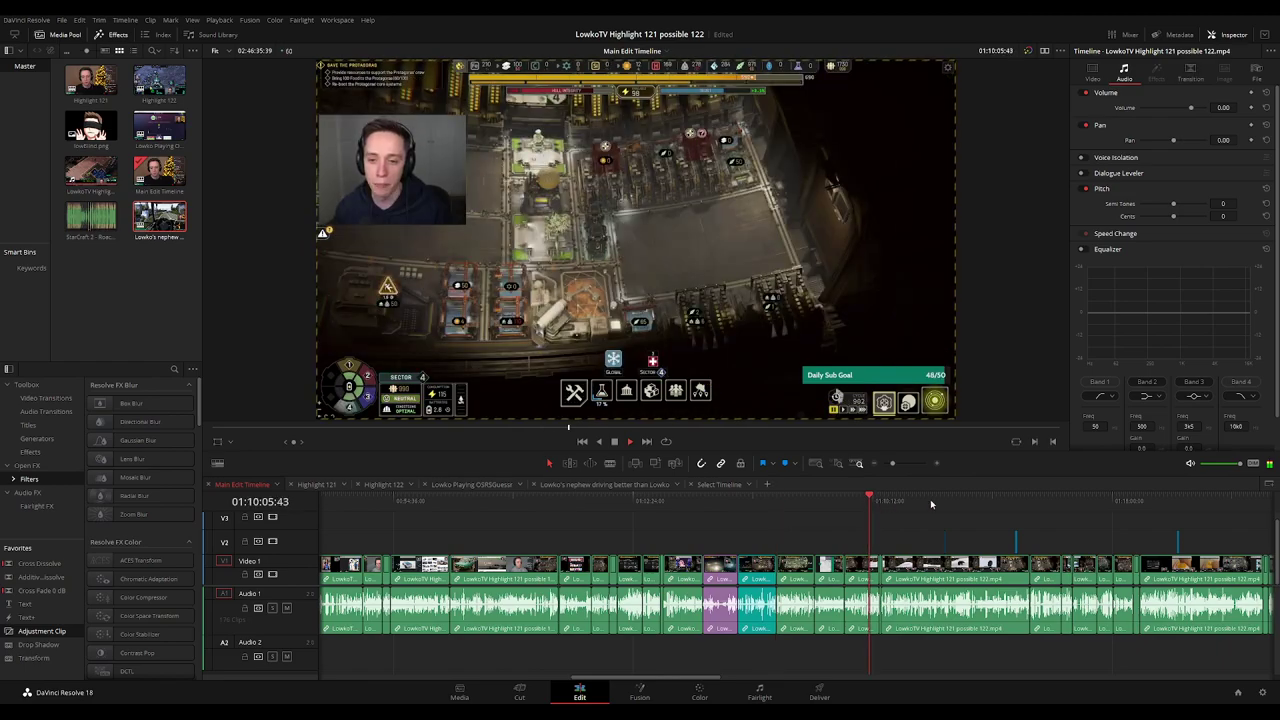
{"action": "left_click", "coordinate": [930, 500]}
{"action": "left_click", "coordinate": [826, 500]}
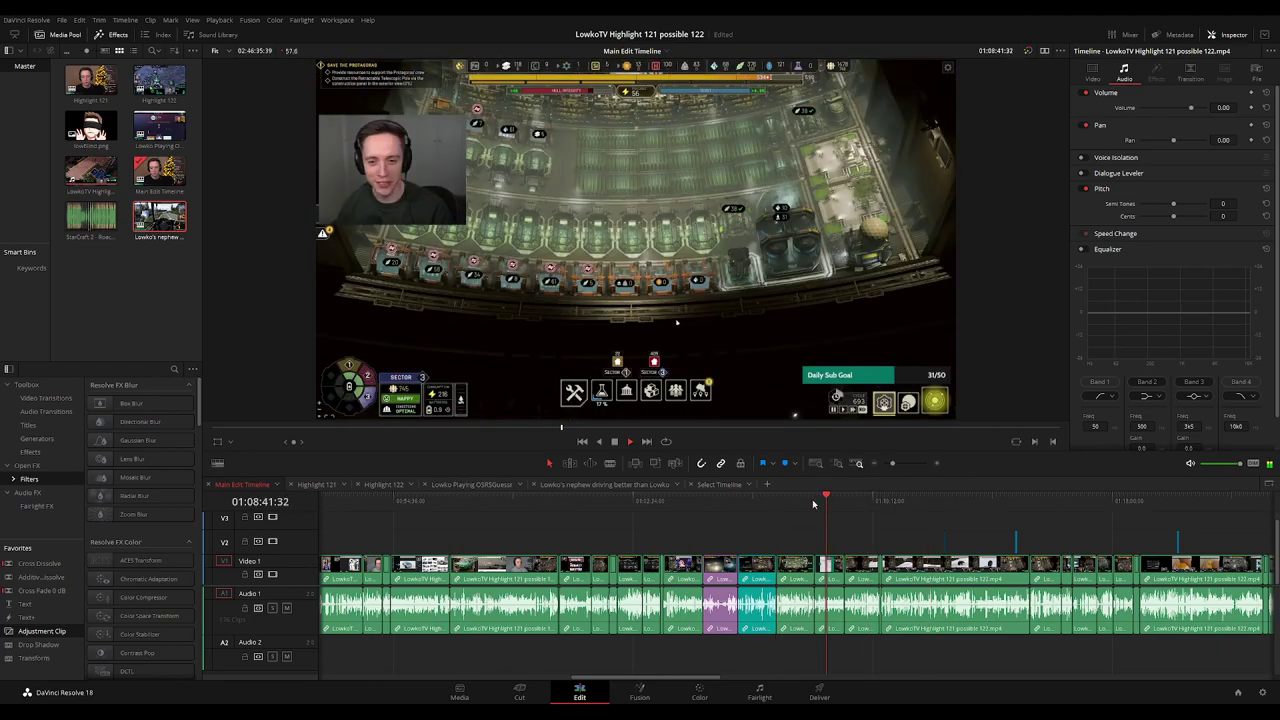
{"action": "left_click", "coordinate": [813, 500]}
{"action": "left_click", "coordinate": [844, 500]}
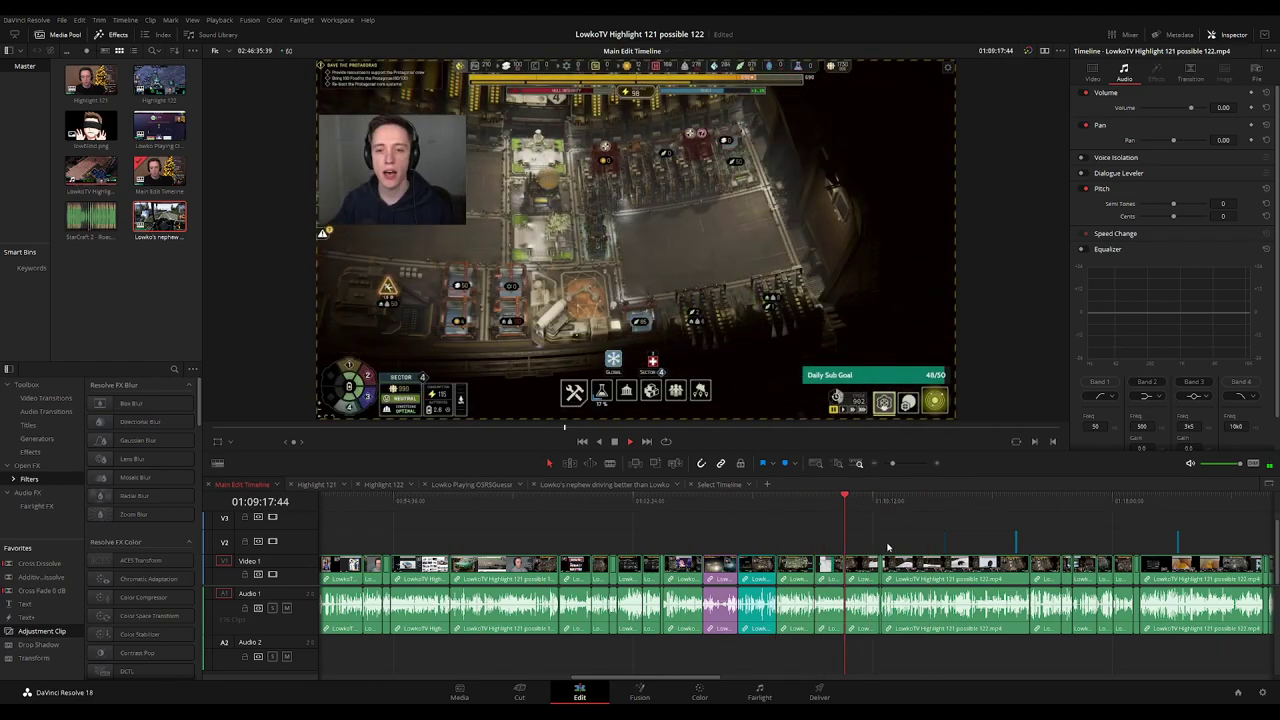
Skim the green clips after the teal section, from about 01:09:20 to 01:18:03, to check where the section ends.
{"action": "scroll", "coordinate": [963, 543], "scroll_direction": "right", "scroll_amount": 3}
{"action": "scroll", "coordinate": [774, 534], "scroll_direction": "up", "scroll_amount": 3}
{"action": "scroll", "coordinate": [939, 537], "scroll_direction": "down", "scroll_amount": 2}
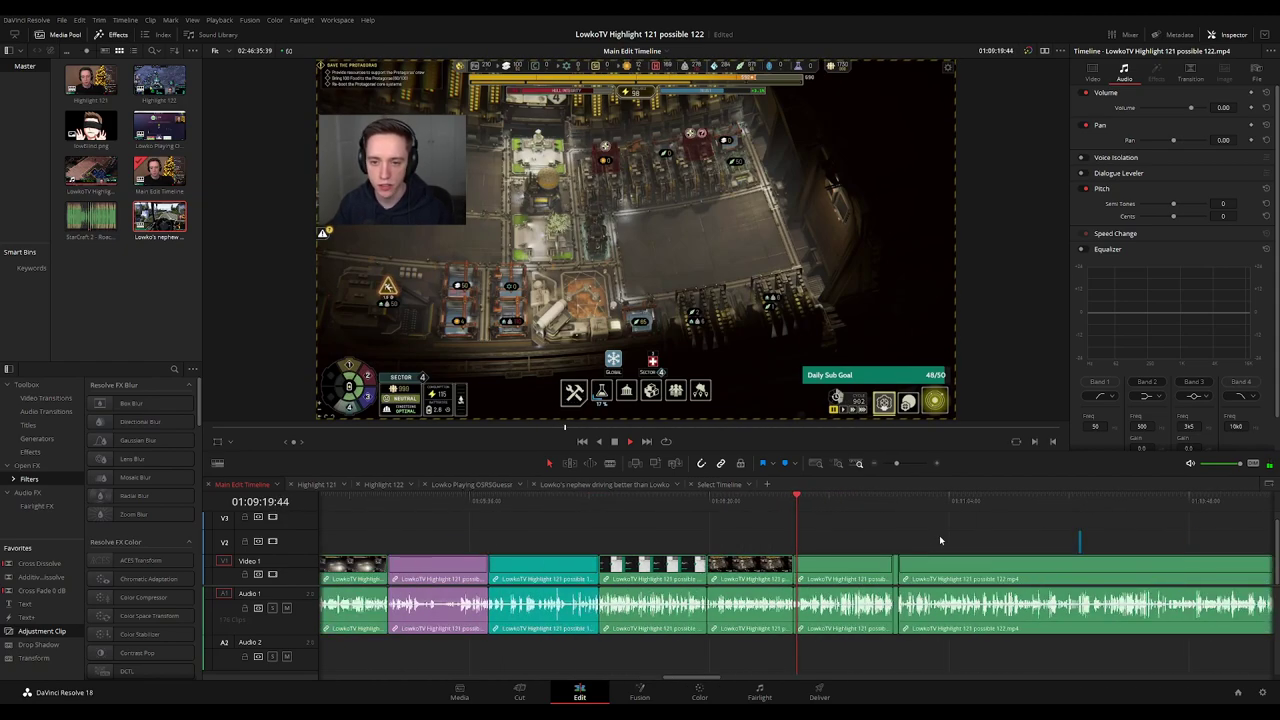
{"action": "left_click_drag", "start_coordinate": [1041, 537], "coordinate": [729, 532]}
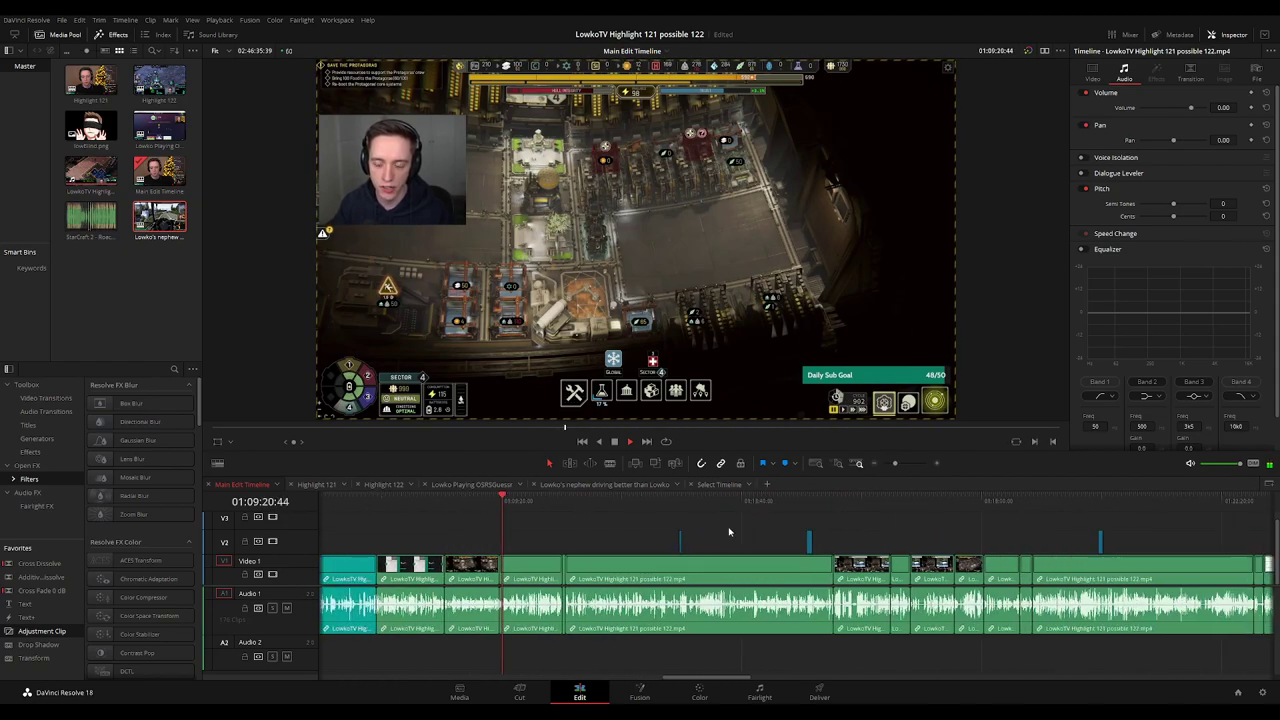
{"action": "left_click", "coordinate": [985, 506]}
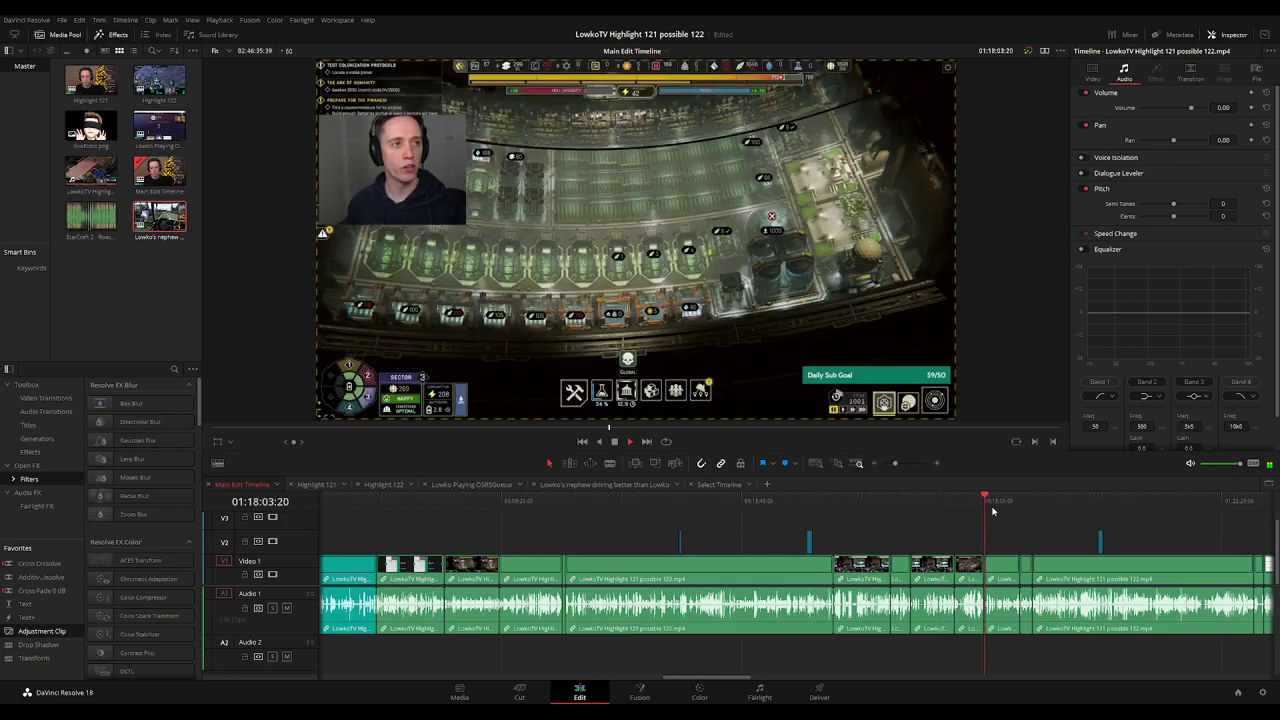
{"action": "key", "text": "space"}
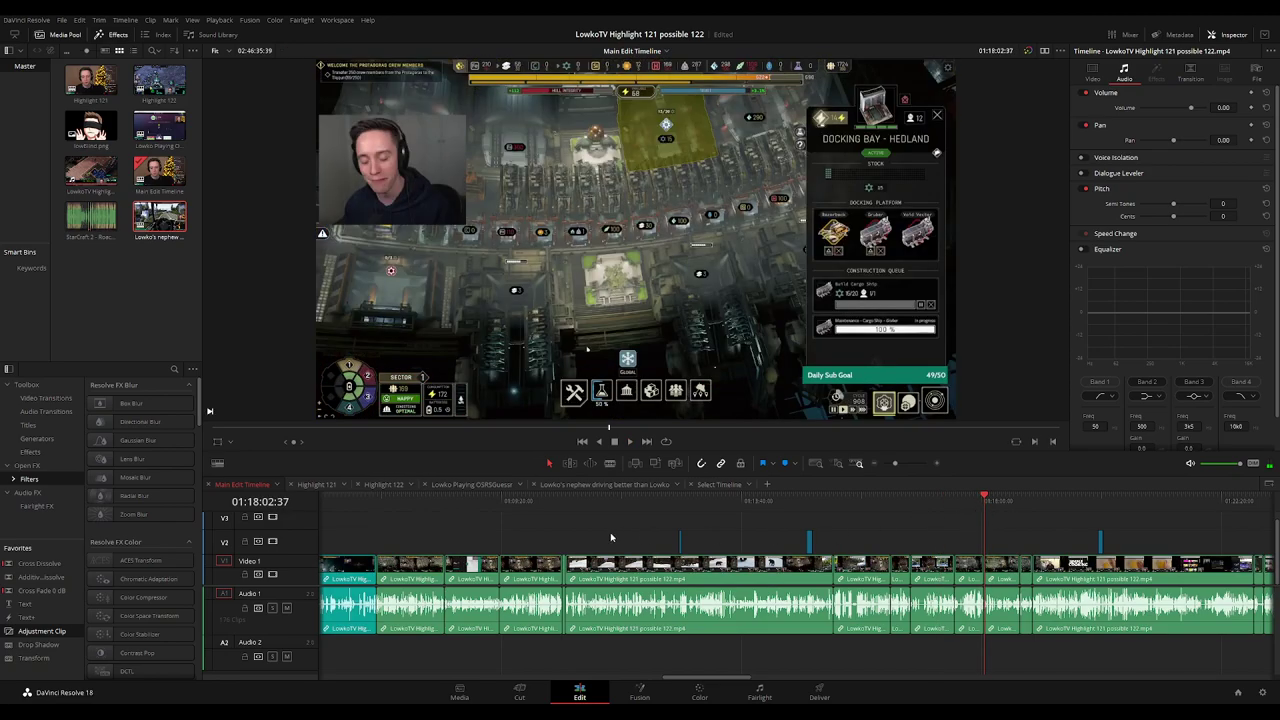
{"action": "left_click", "coordinate": [565, 508]}
{"action": "key", "text": "space"}
Copy the run of green clips starting at about 01:09:18 from Main Edit Timeline into the empty timeline.
{"action": "left_click", "coordinate": [501, 505]}
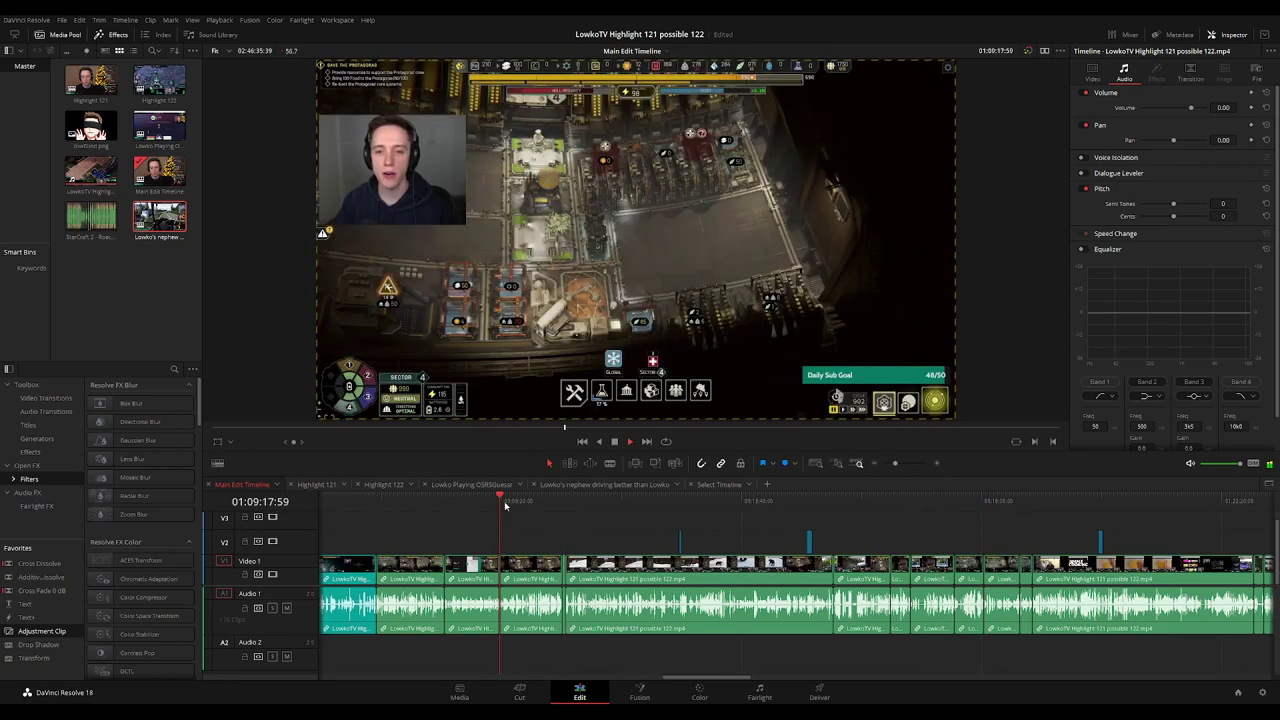
{"action": "left_click_drag", "start_coordinate": [1010, 531], "coordinate": [531, 686]}
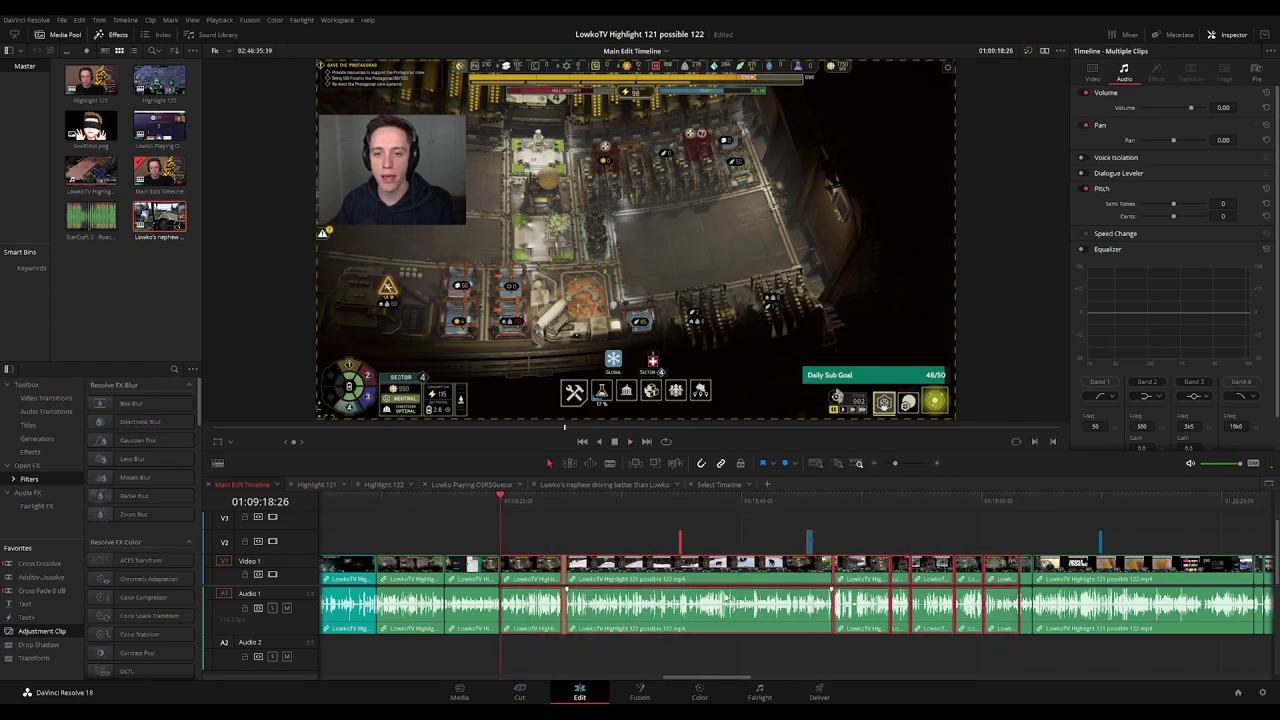
{"action": "left_click", "coordinate": [722, 485]}
{"action": "key", "text": "ctrl+v"}
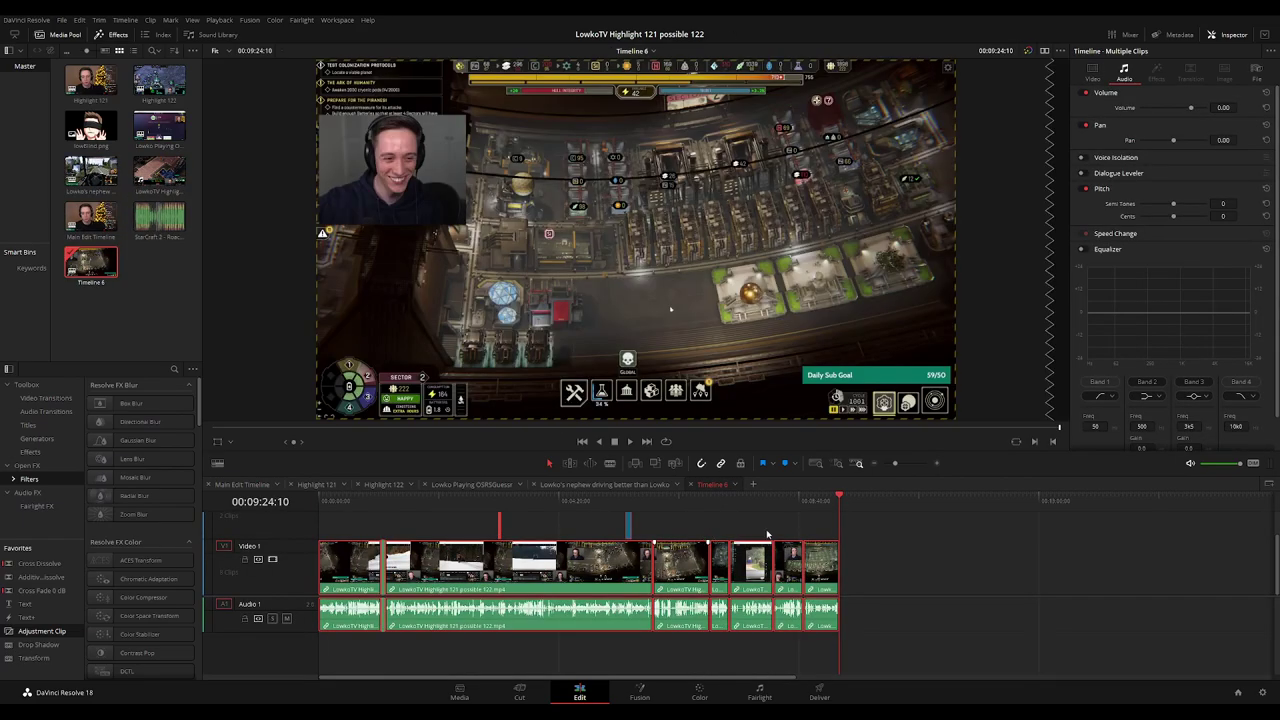
Check the last pasted clip at about 00:08:46 and delete it from the new timeline.
{"action": "left_click", "coordinate": [804, 505]}
{"action": "key", "text": "space"}
{"action": "left_click", "coordinate": [893, 559]}
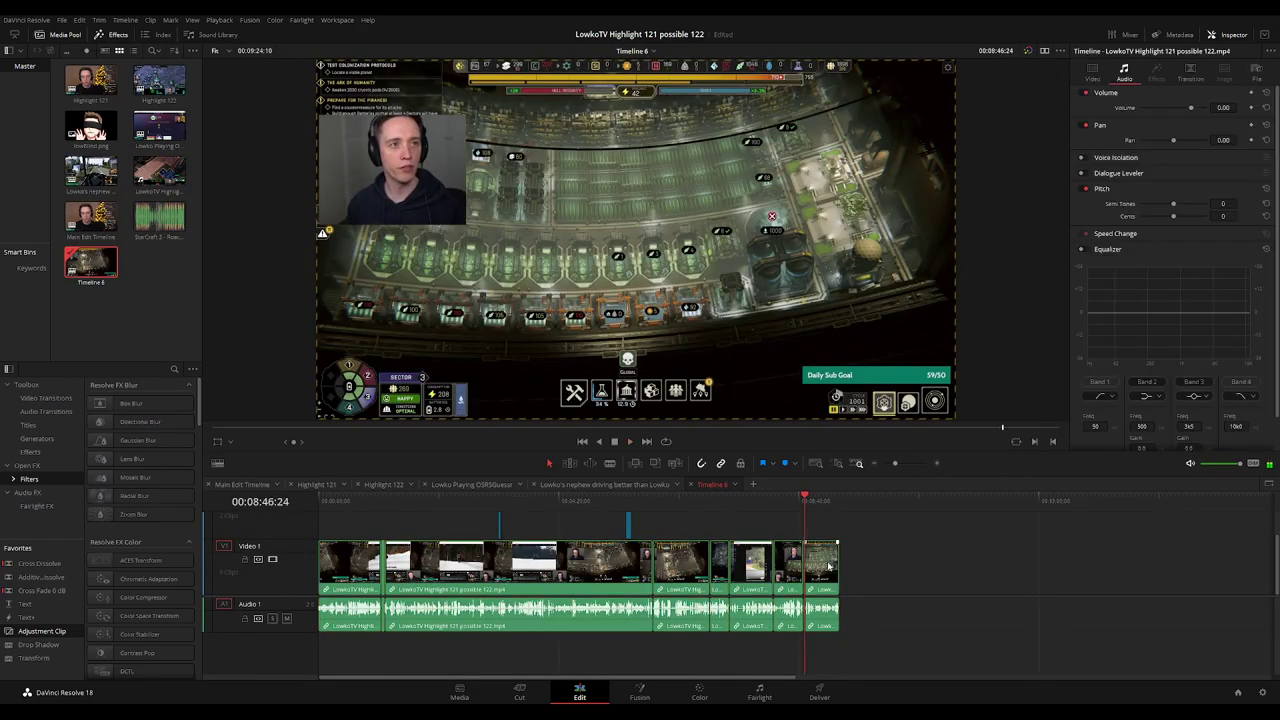
{"action": "key", "text": "Delete"}
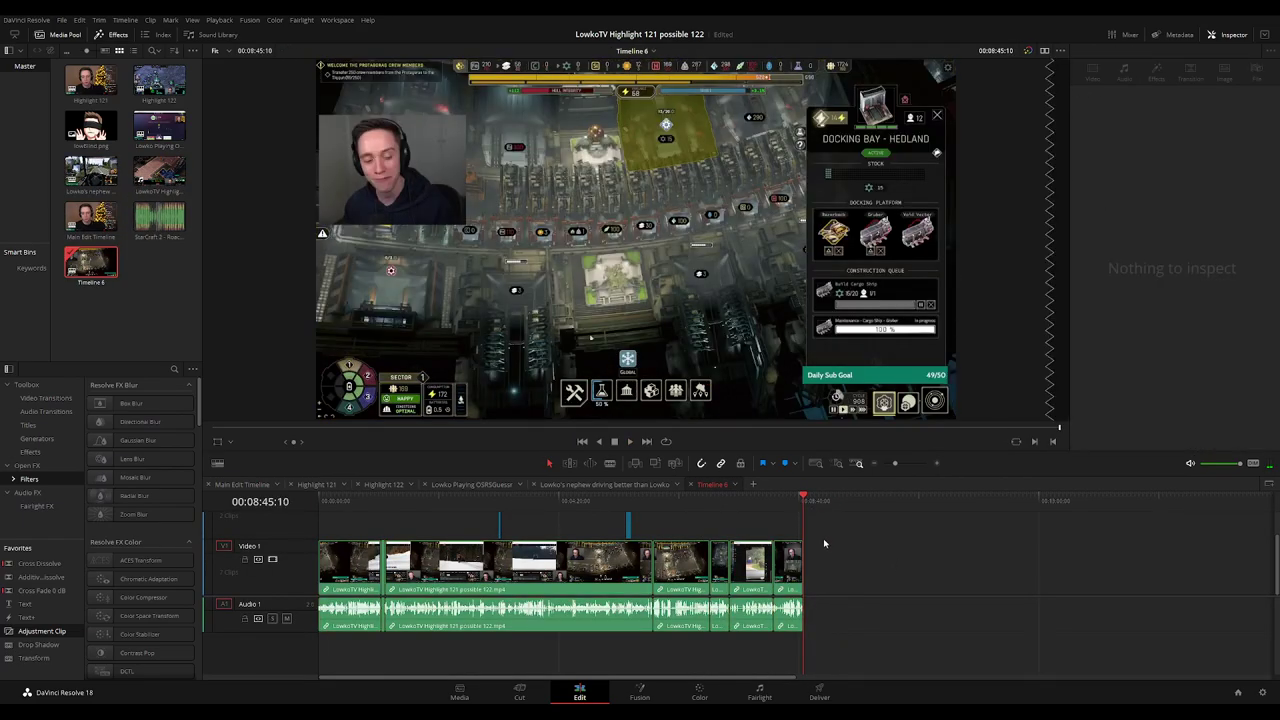
Spot-check the new ending, reduce the heights of the Video 1 and Video 2 tracks, and enlarge the Audio 1 track.
{"action": "left_click", "coordinate": [790, 518]}
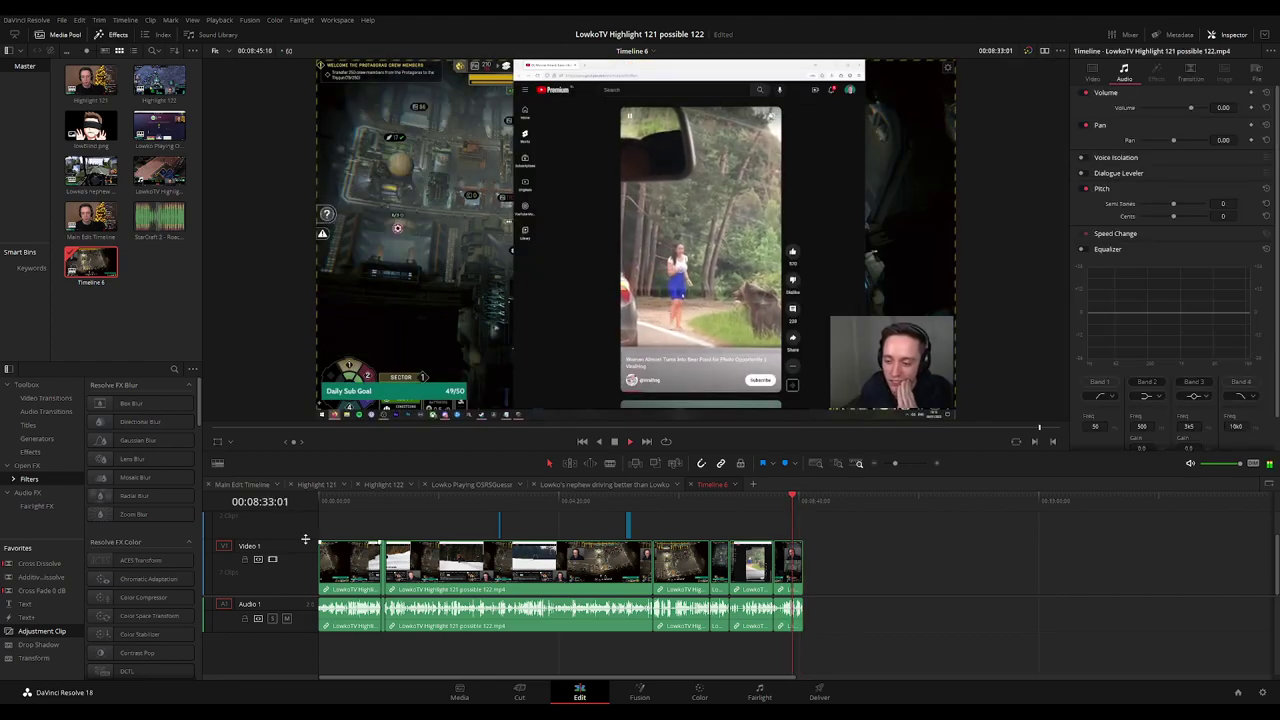
{"action": "left_click_drag", "start_coordinate": [290, 546], "coordinate": [291, 566]}
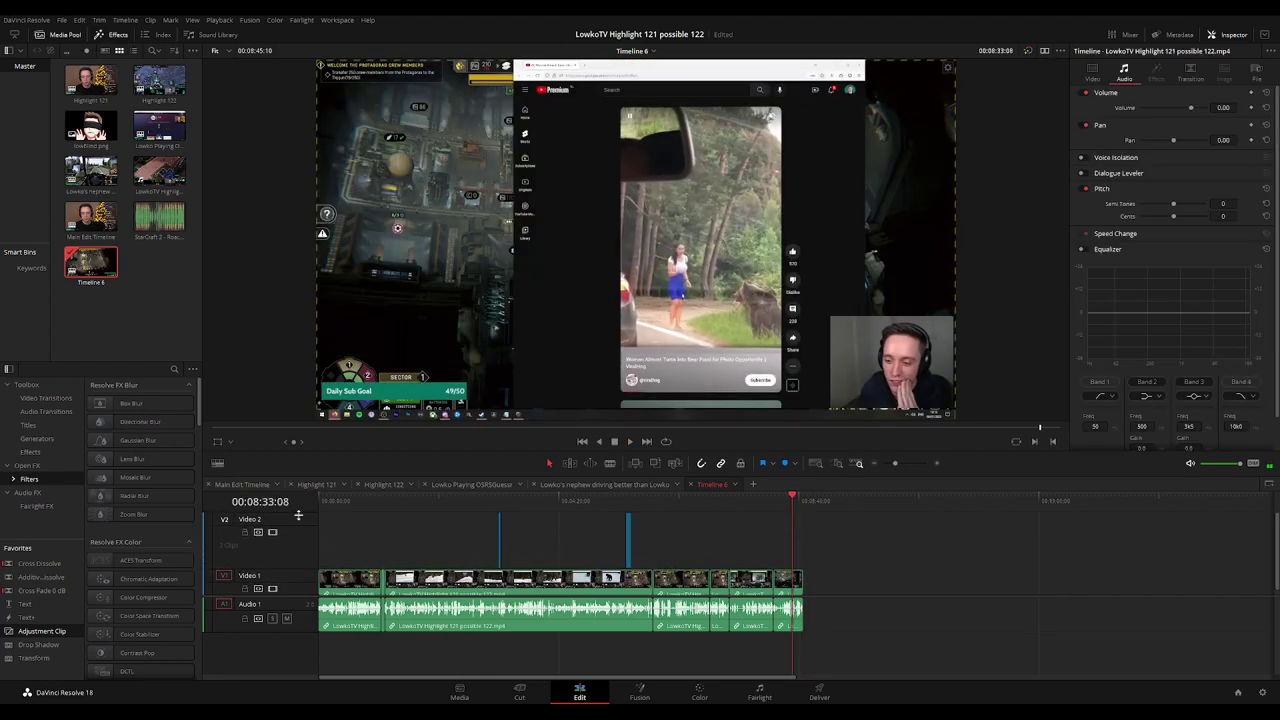
{"action": "left_click_drag", "start_coordinate": [298, 514], "coordinate": [296, 542]}
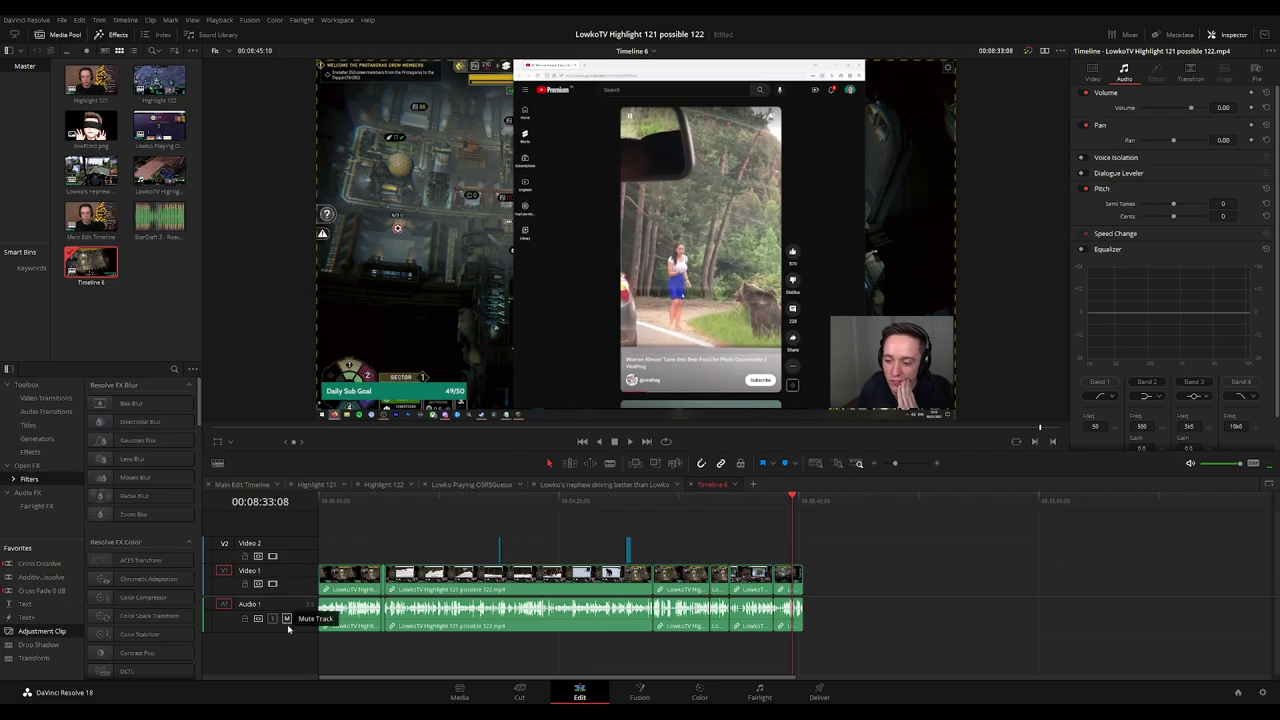
{"action": "left_click_drag", "start_coordinate": [288, 630], "coordinate": [288, 645]}
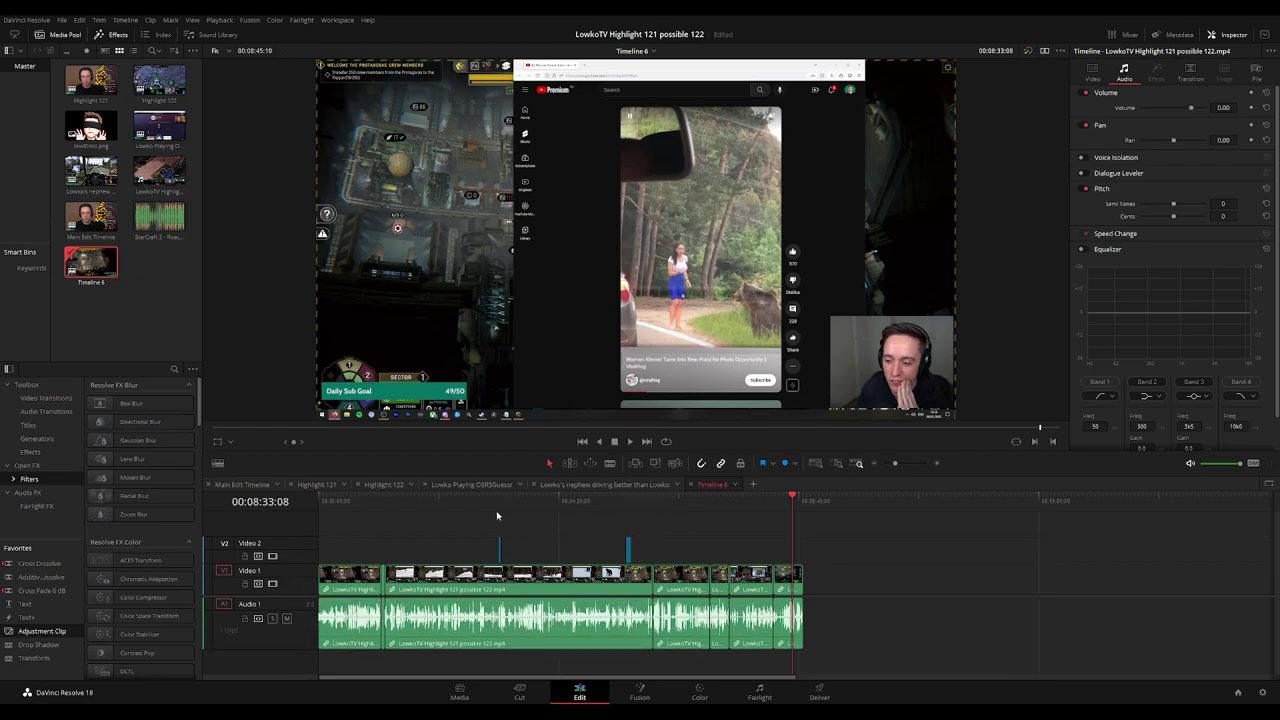
Play the new timeline from its opening and examine the bear video section and clip cuts from about 00:01:08 to 00:01:32.
{"action": "left_click_drag", "start_coordinate": [497, 512], "coordinate": [331, 511]}
{"action": "key", "text": "space"}
{"action": "left_click", "coordinate": [380, 513]}
{"action": "key", "text": "ctrl+equal"}
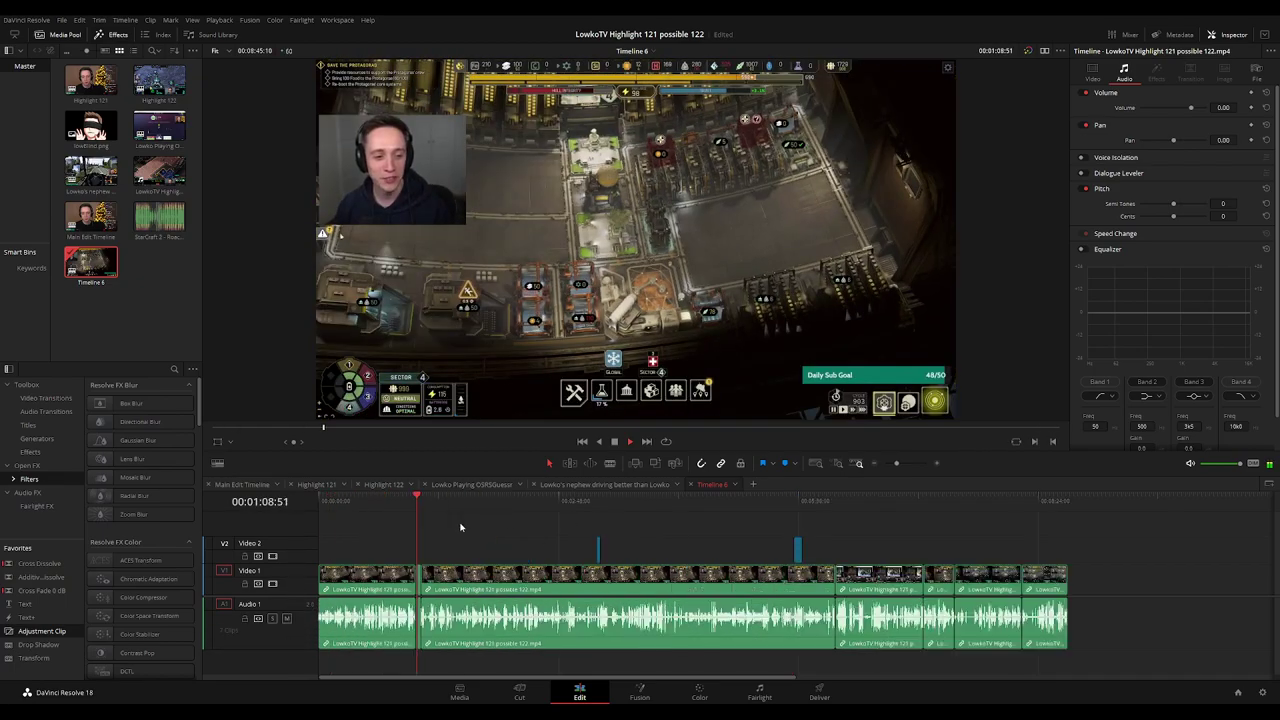
{"action": "scroll", "coordinate": [788, 525], "scroll_direction": "up", "scroll_amount": 6}
{"action": "scroll", "coordinate": [839, 523], "scroll_direction": "down", "scroll_amount": 5}
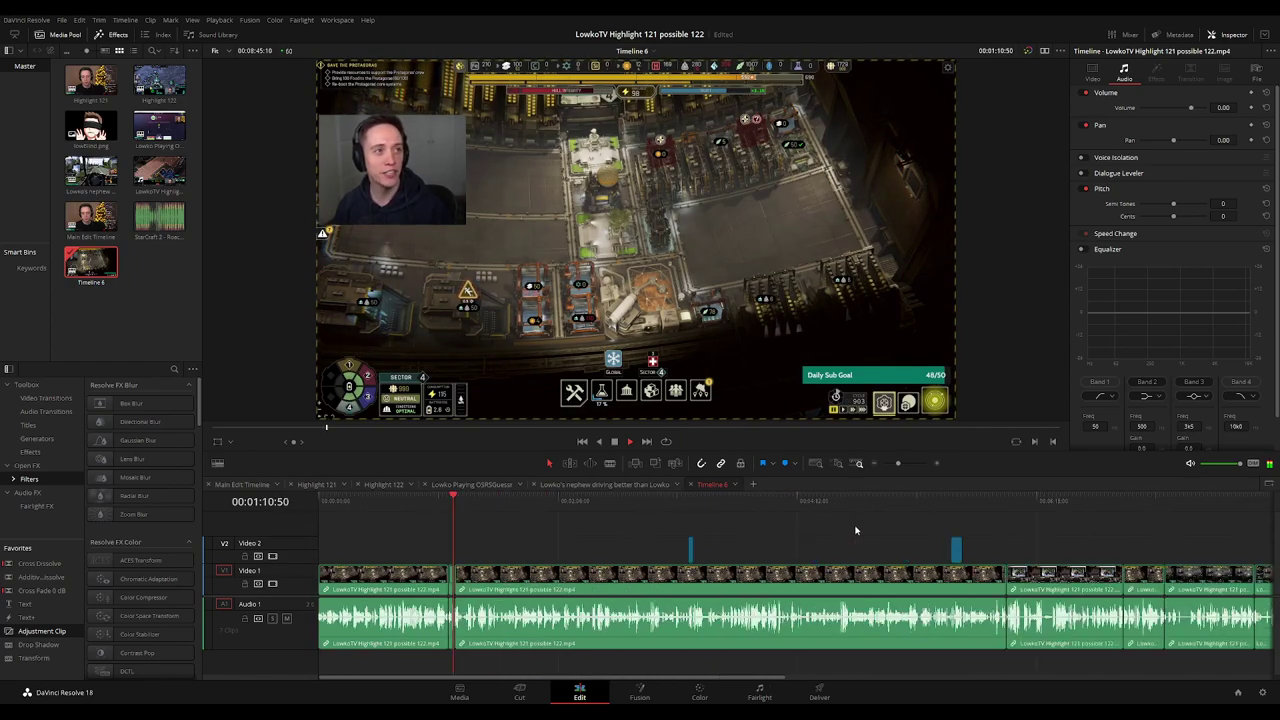
{"action": "scroll", "coordinate": [970, 529], "scroll_direction": "down", "scroll_amount": 3}
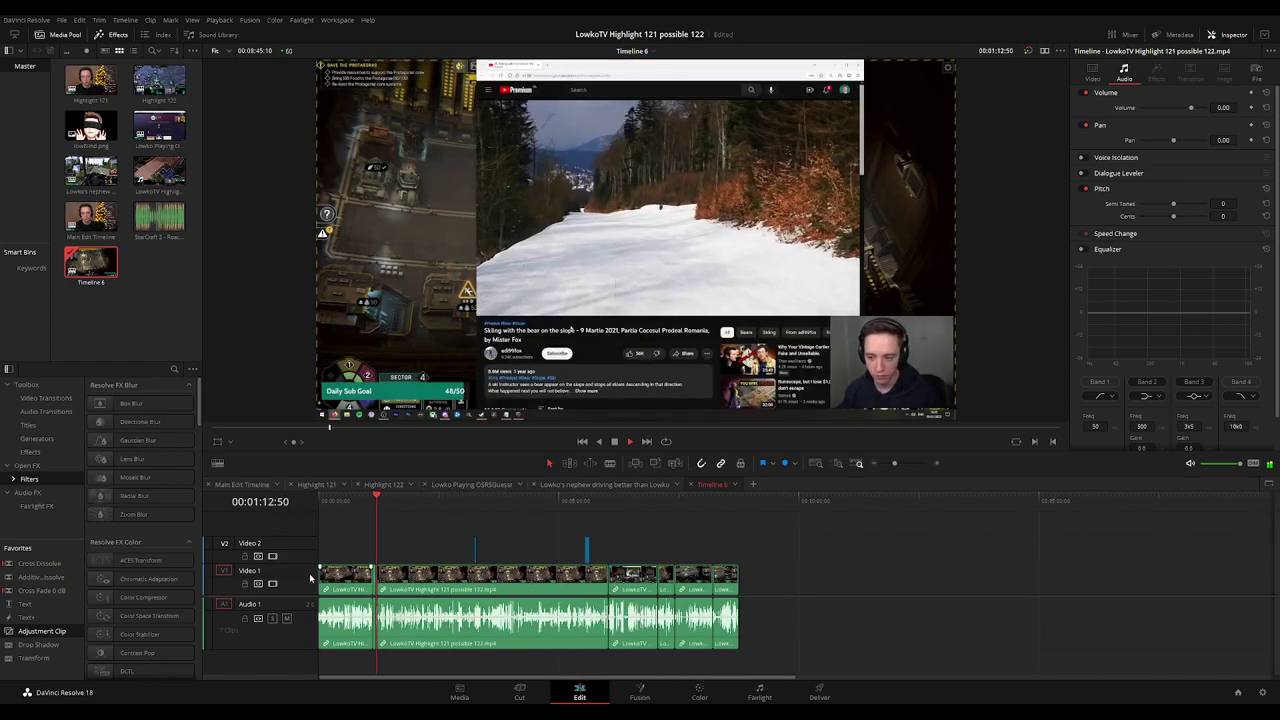
{"action": "scroll", "coordinate": [620, 560], "scroll_direction": "up", "scroll_amount": 3}
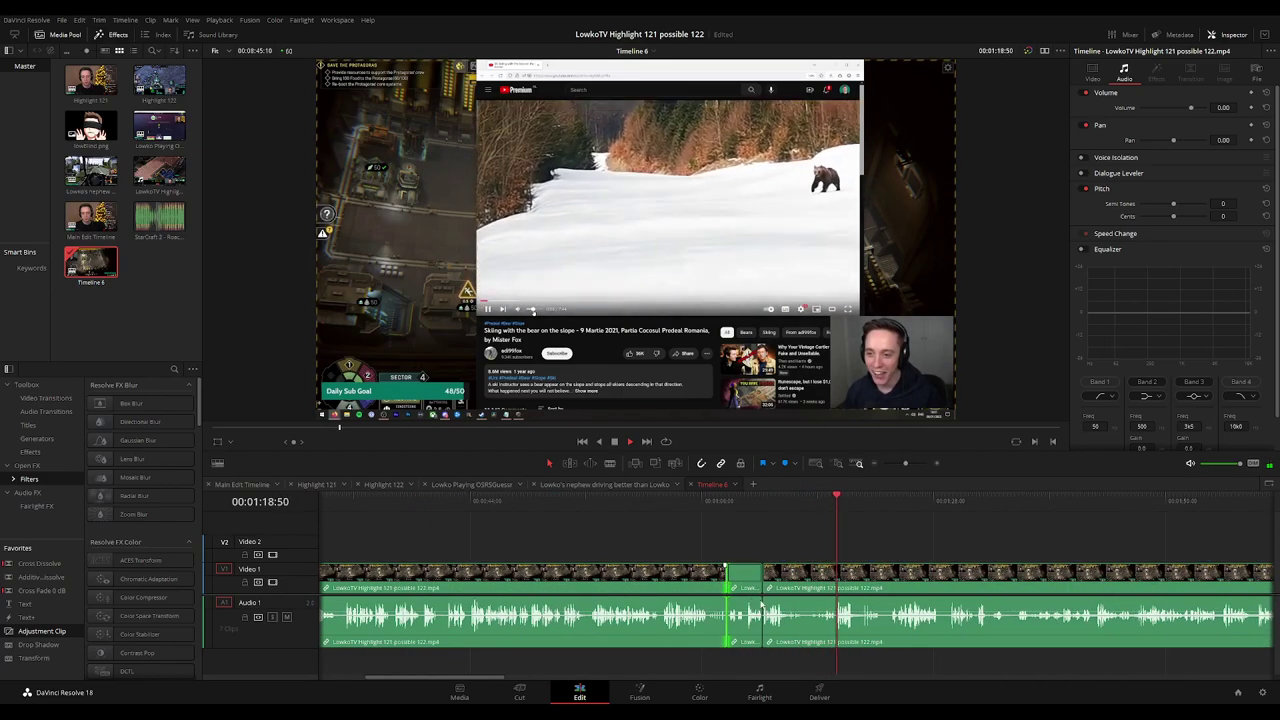
{"action": "scroll", "coordinate": [829, 554], "scroll_direction": "down", "scroll_amount": 5}
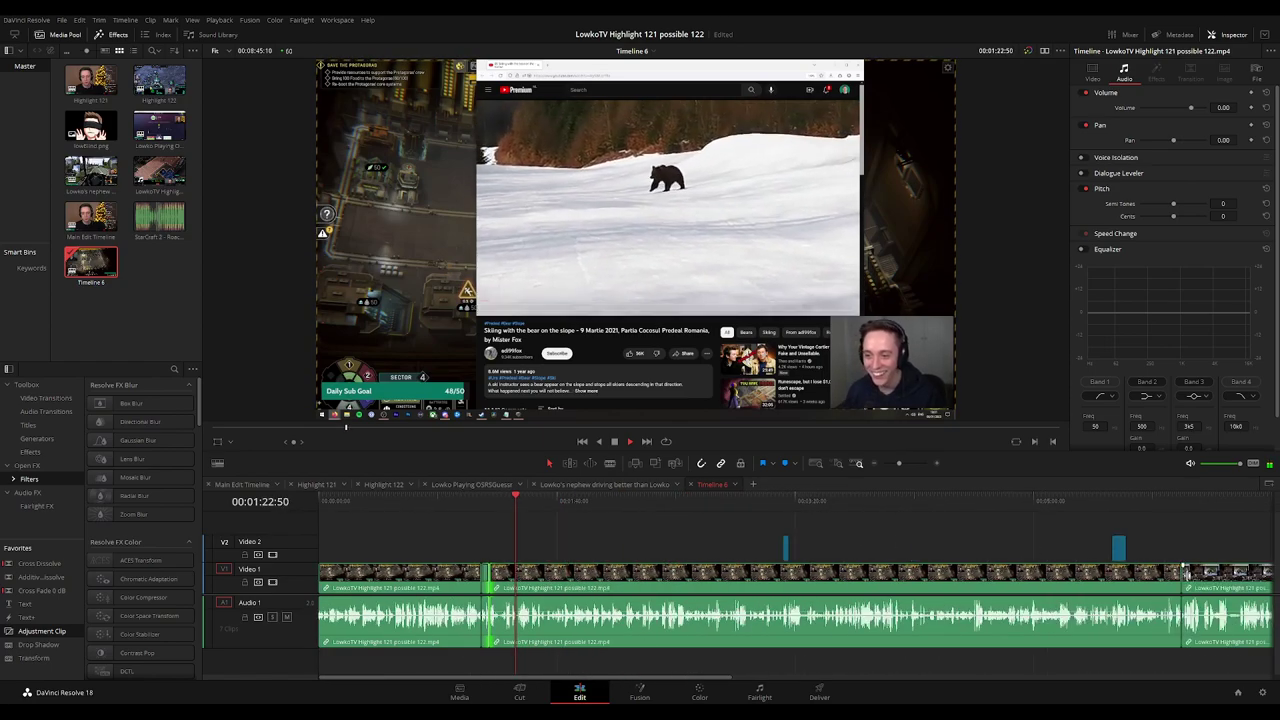
{"action": "scroll", "coordinate": [898, 572], "scroll_direction": "down", "scroll_amount": 3}
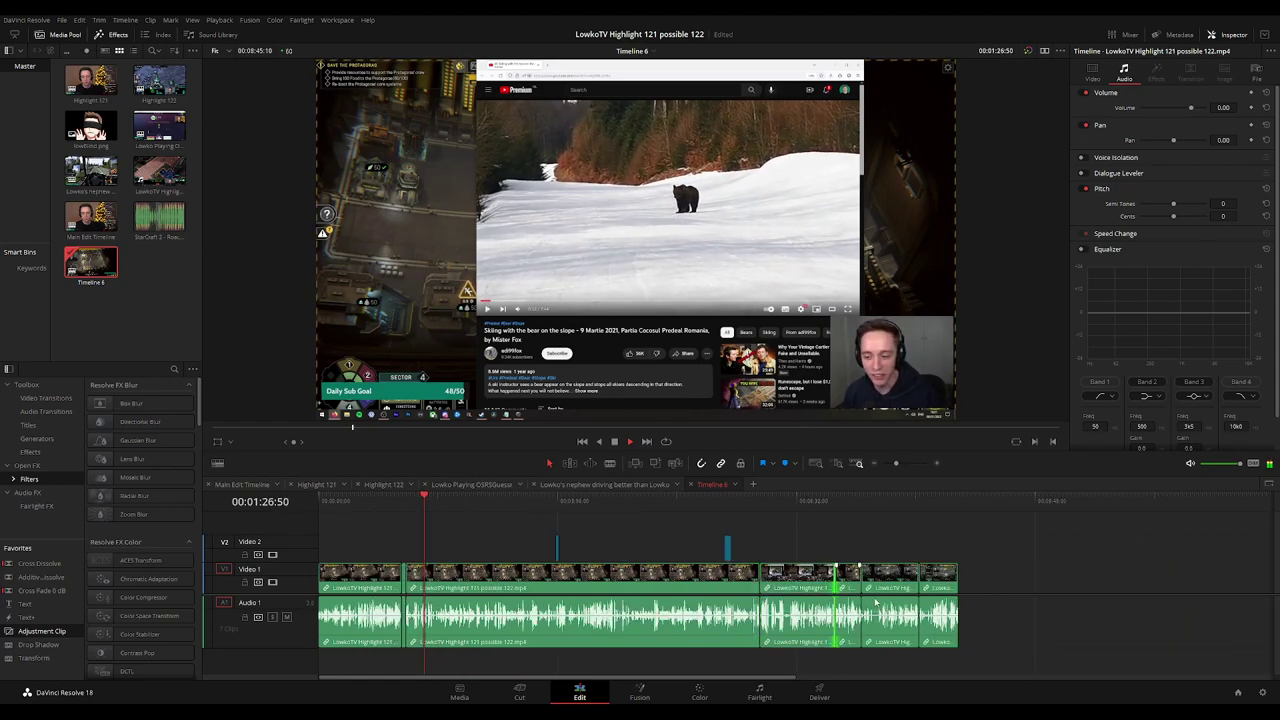
{"action": "left_click", "coordinate": [921, 576]}
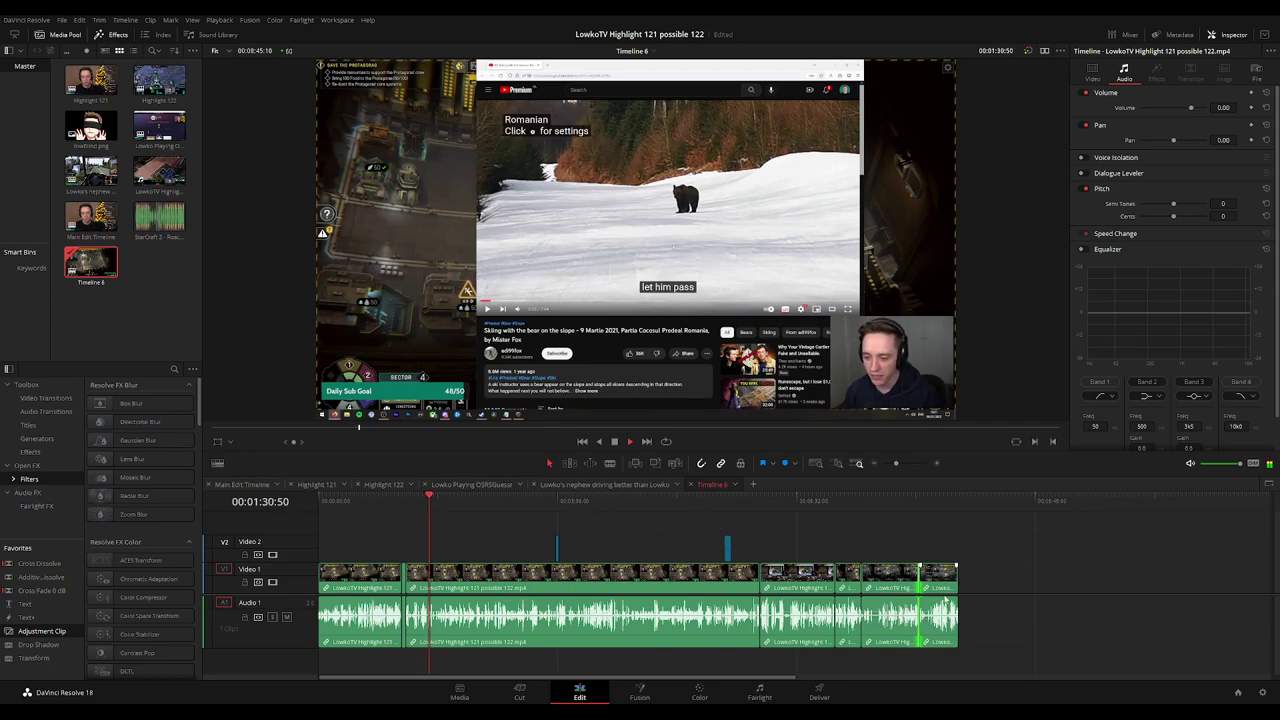
{"action": "scroll", "coordinate": [560, 534], "scroll_direction": "down", "scroll_amount": 4}
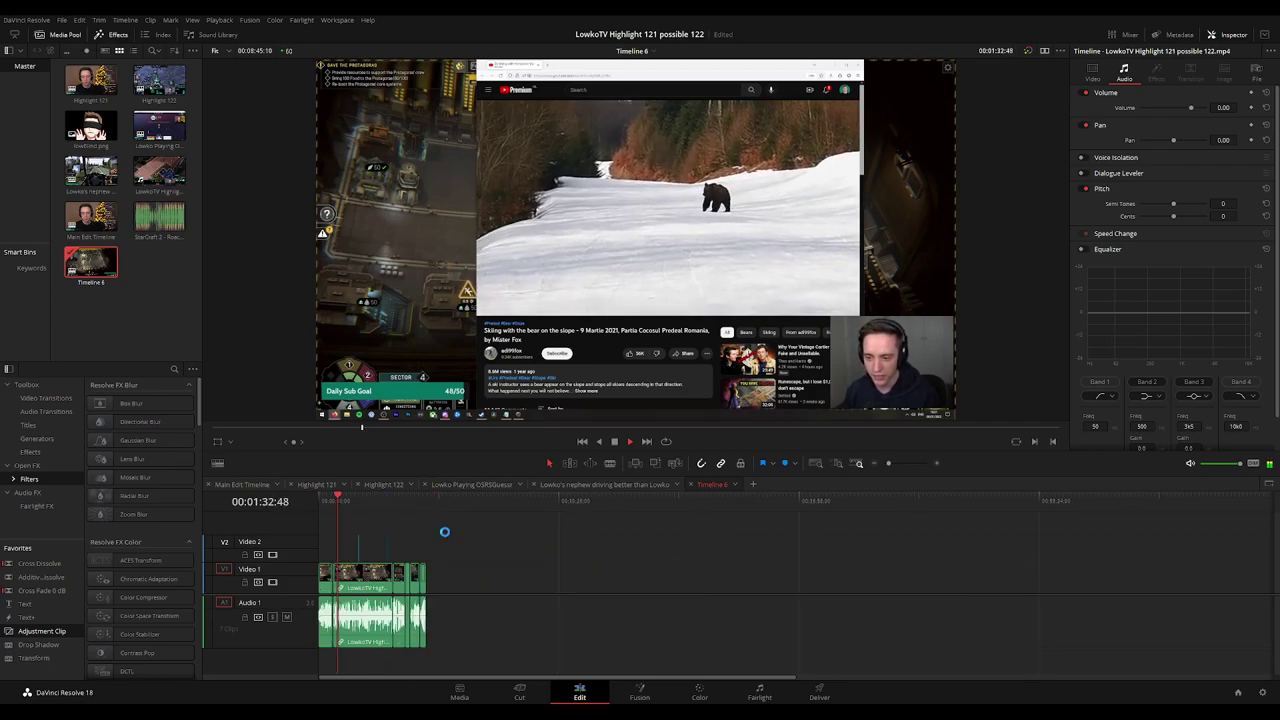
Return the playhead to the start and rename the timeline as Lowko watching romanian bear tourists.
{"action": "left_click", "coordinate": [333, 502]}
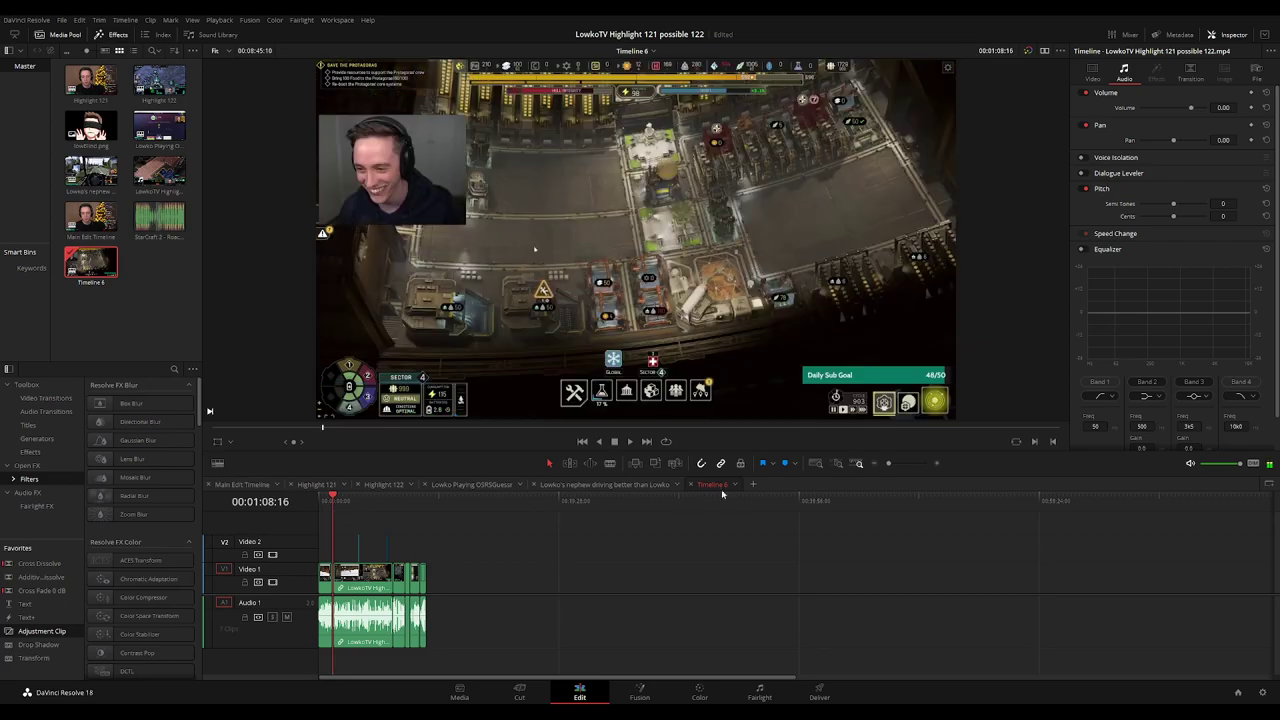
{"action": "left_click", "coordinate": [317, 507]}
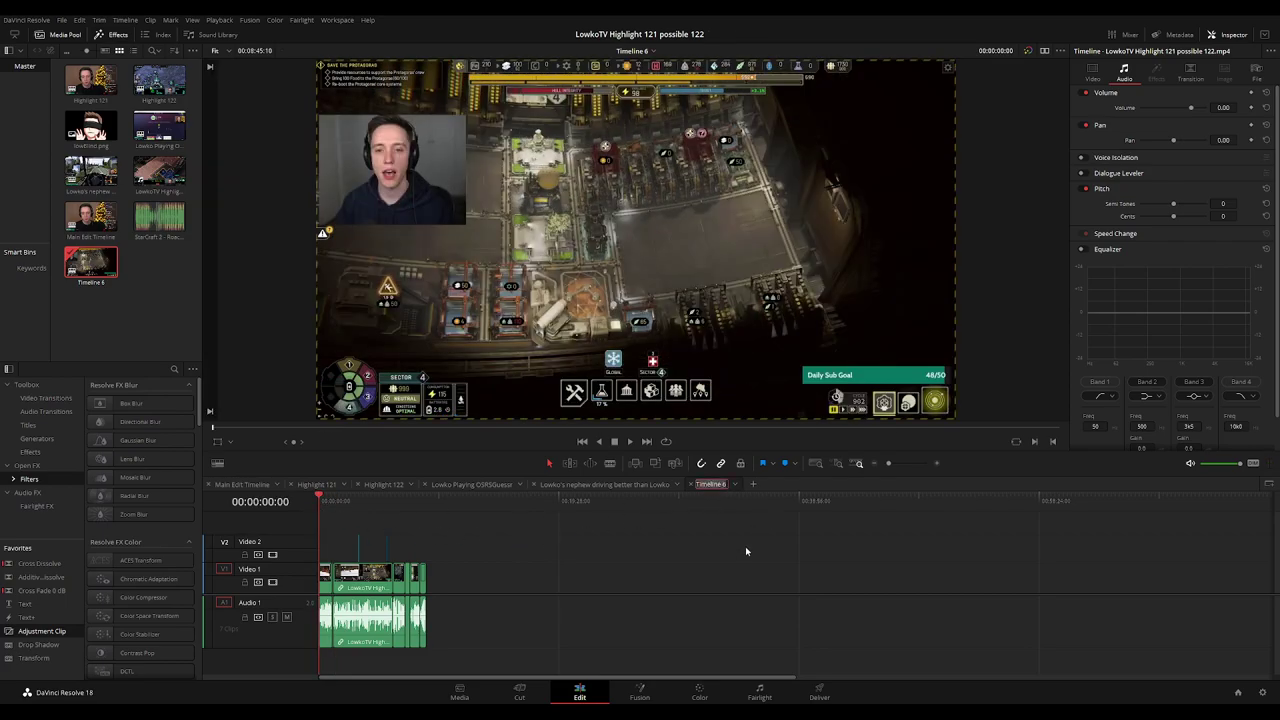
{"action": "type", "text": "Lowko watchi"}
{"action": "type", "text": "ng Romanian b"}
{"action": "type", "text": "ear tourists"}
{"action": "key", "text": "Return"}
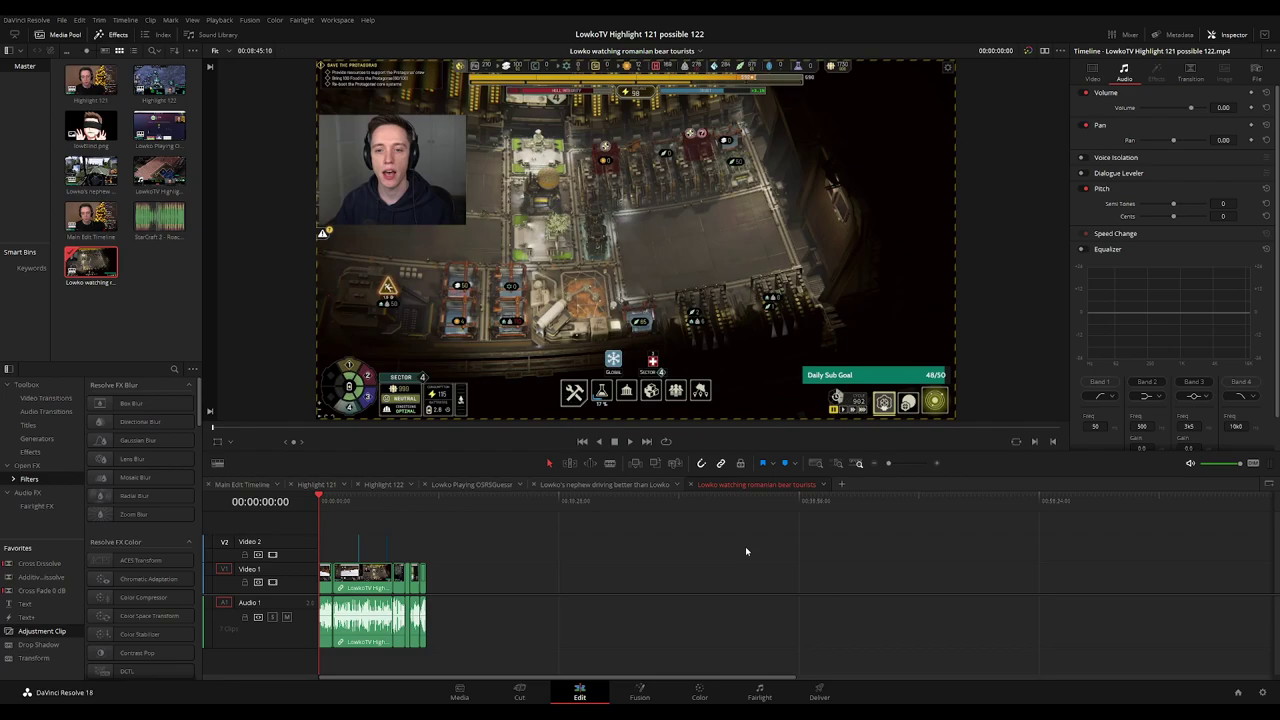
Return to Main Edit Timeline and skim the copied green bear clips from about 01:10:26 to 01:15:45.
{"action": "left_click", "coordinate": [243, 485]}
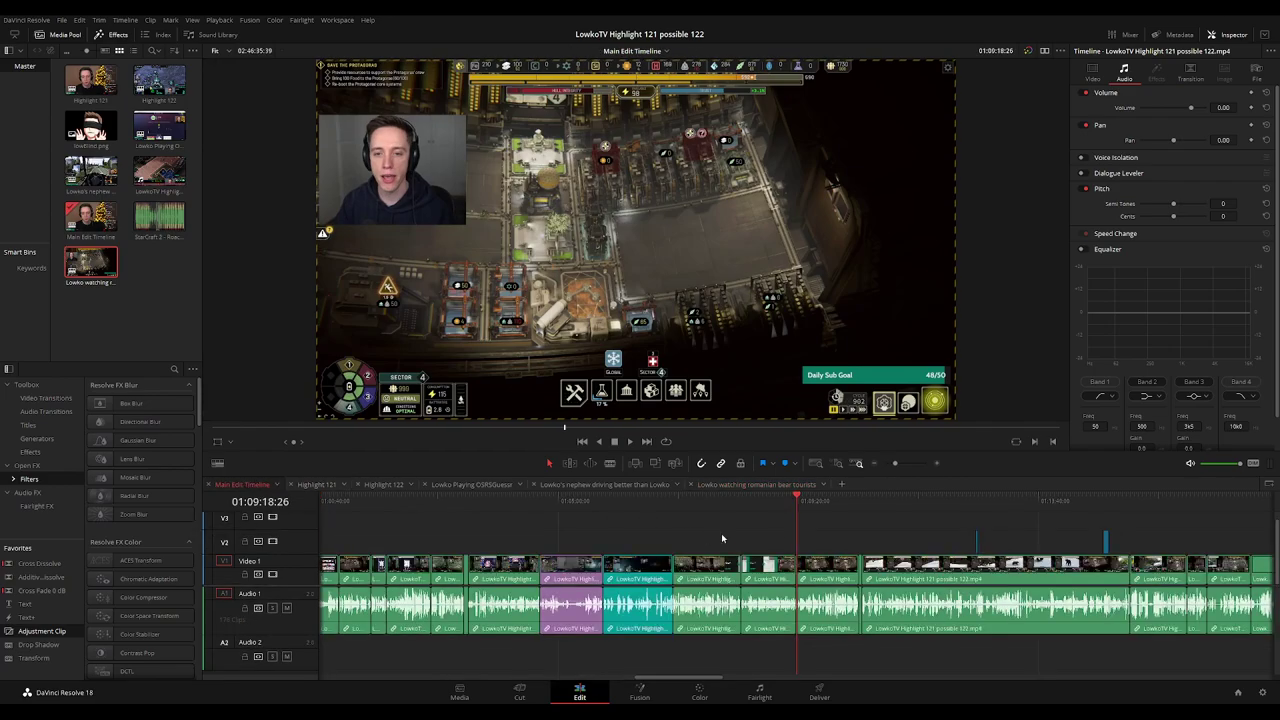
{"action": "left_click", "coordinate": [857, 505]}
{"action": "key", "text": "space"}
{"action": "scroll", "coordinate": [894, 532], "scroll_direction": "down", "scroll_amount": 5}
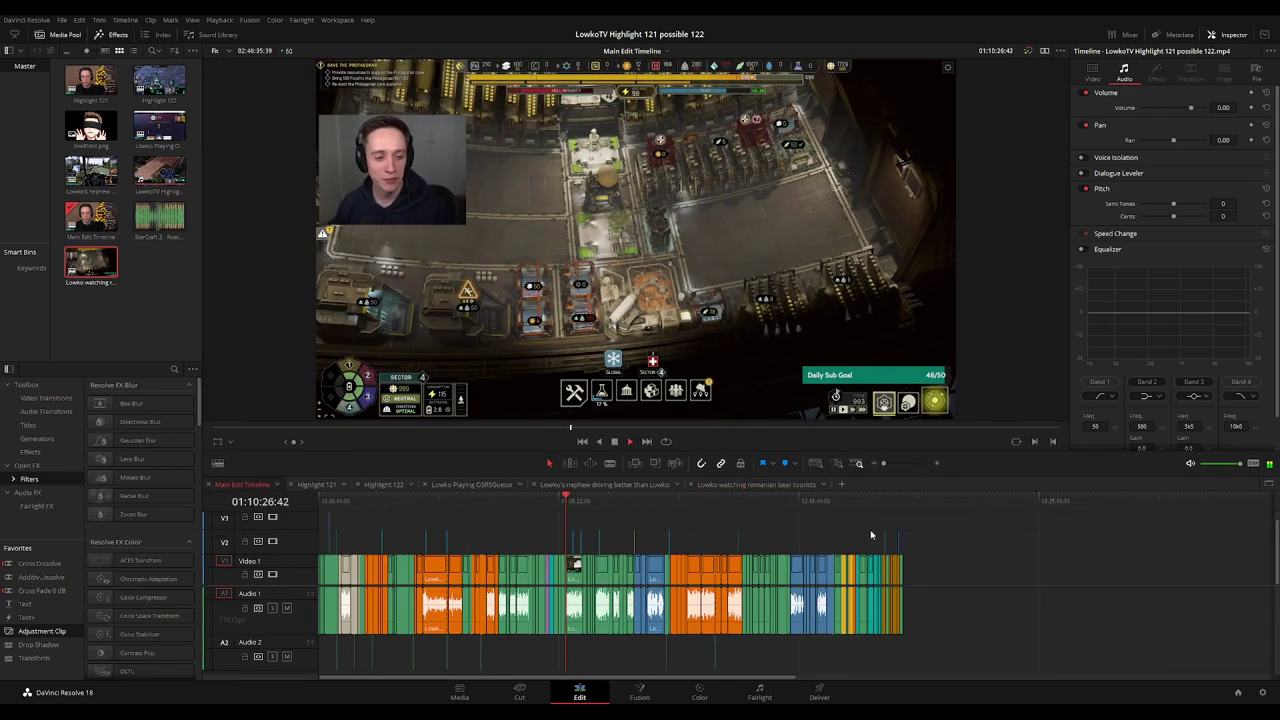
{"action": "scroll", "coordinate": [815, 534], "scroll_direction": "up", "scroll_amount": 4}
{"action": "left_click", "coordinate": [826, 500]}
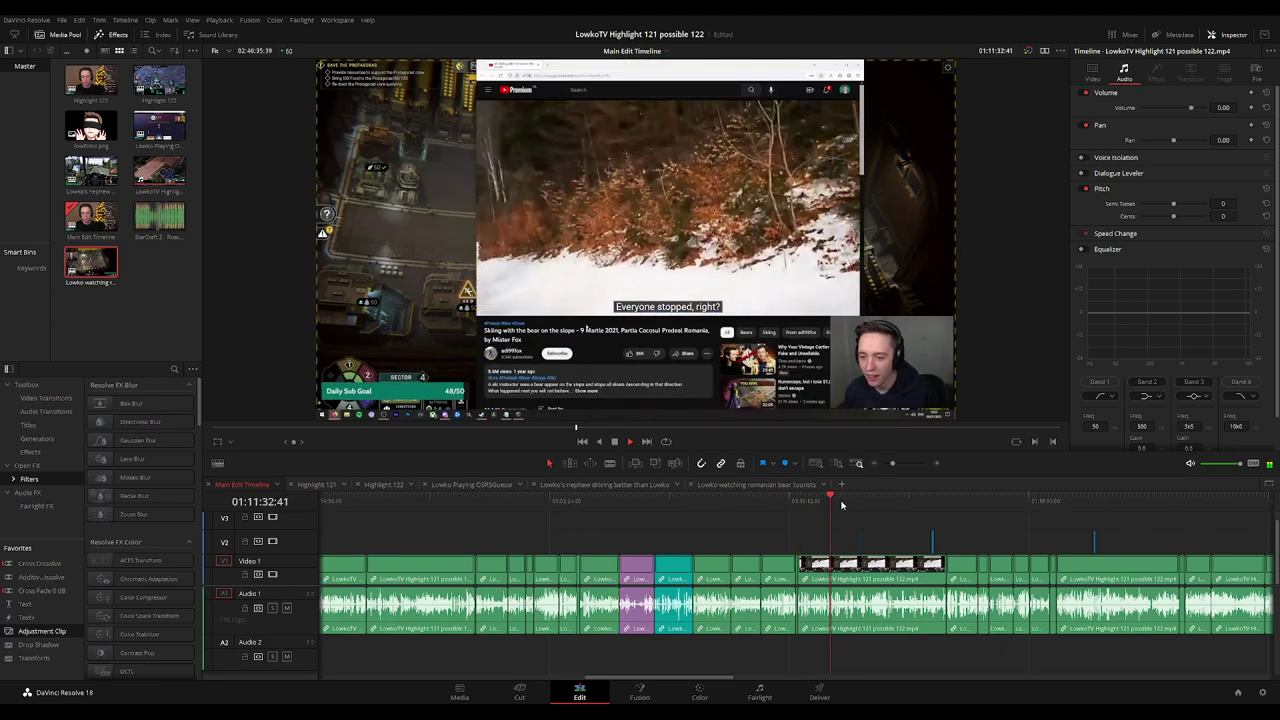
{"action": "left_click", "coordinate": [920, 505]}
{"action": "left_click", "coordinate": [934, 505]}
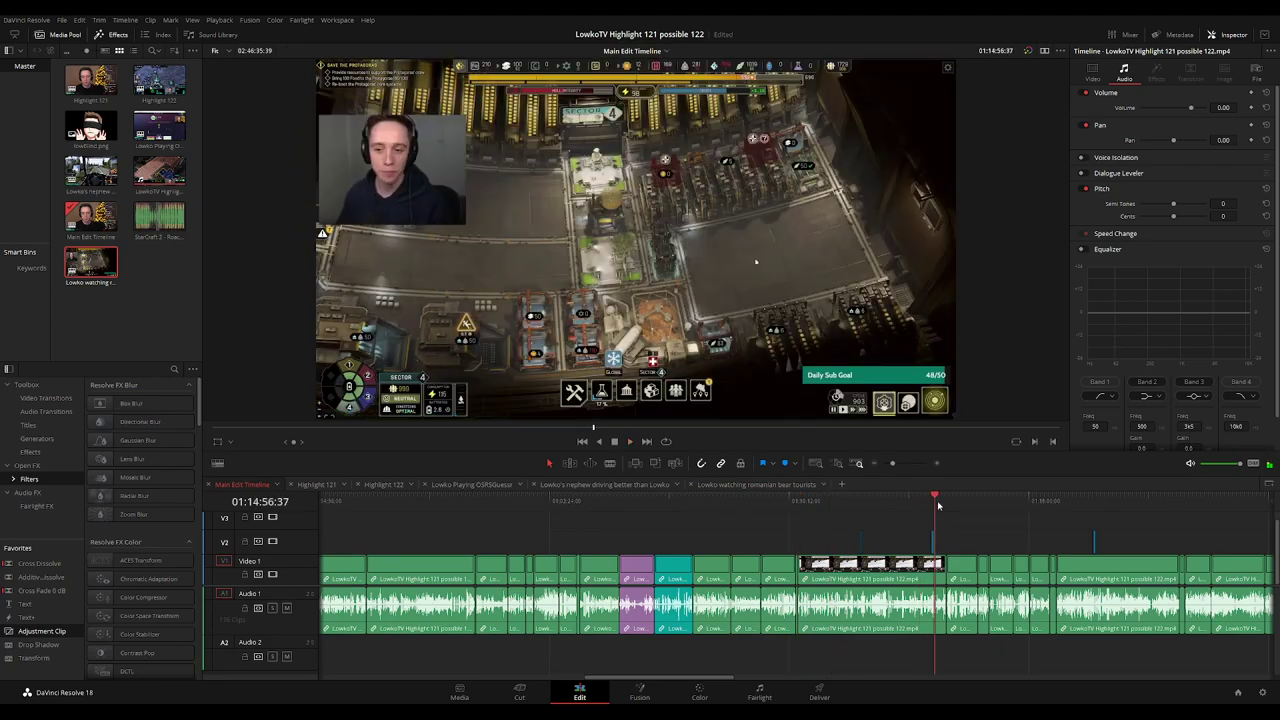
{"action": "left_click", "coordinate": [958, 506]}
Skim the following green clips from about 01:18:56 up to the start of the blue clips at about 01:30:06.
{"action": "left_click_drag", "start_coordinate": [1039, 536], "coordinate": [740, 537]}
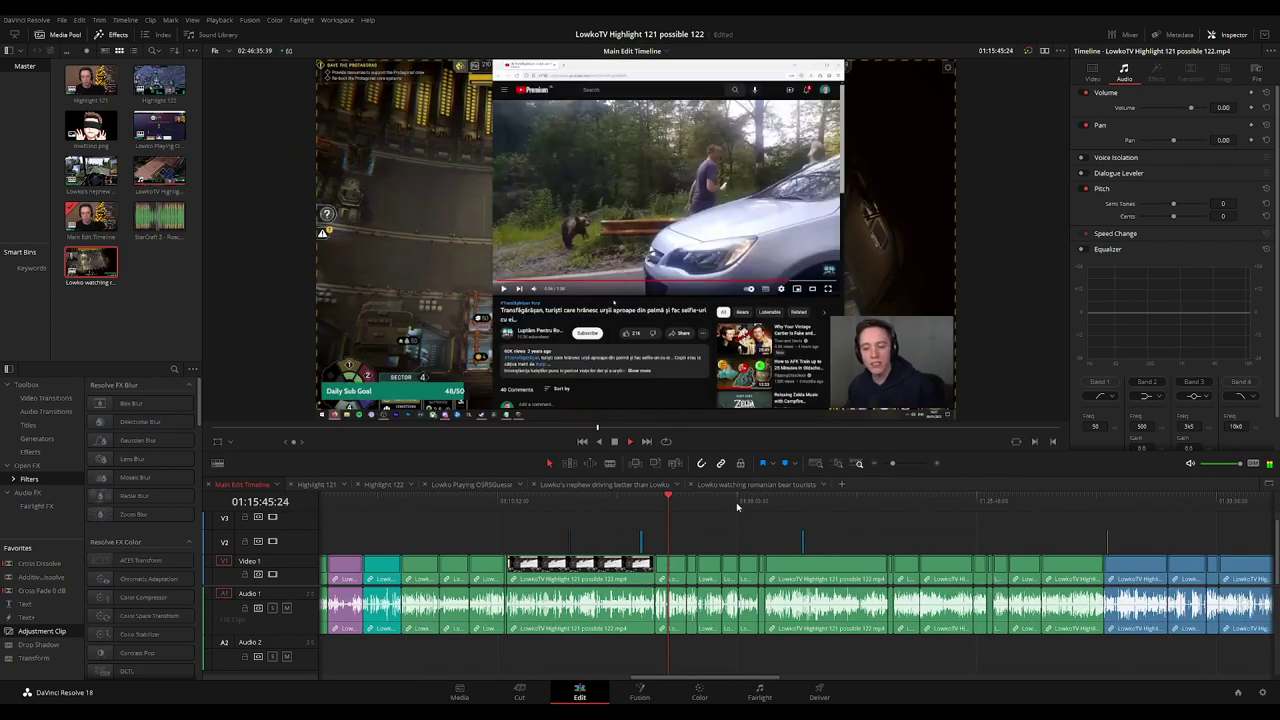
{"action": "left_click", "coordinate": [738, 506]}
{"action": "left_click", "coordinate": [766, 503]}
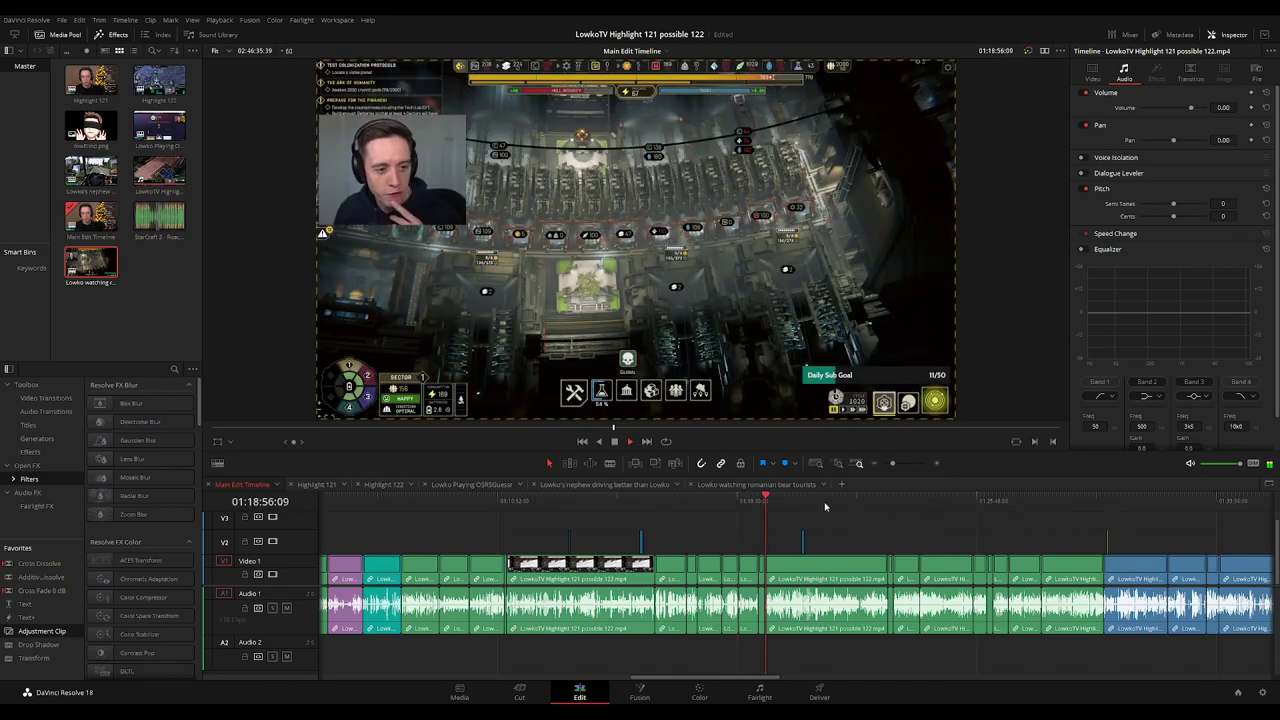
{"action": "left_click", "coordinate": [910, 503]}
{"action": "left_click", "coordinate": [1111, 503]}
{"action": "scroll", "coordinate": [870, 507], "scroll_direction": "right", "scroll_amount": 6}
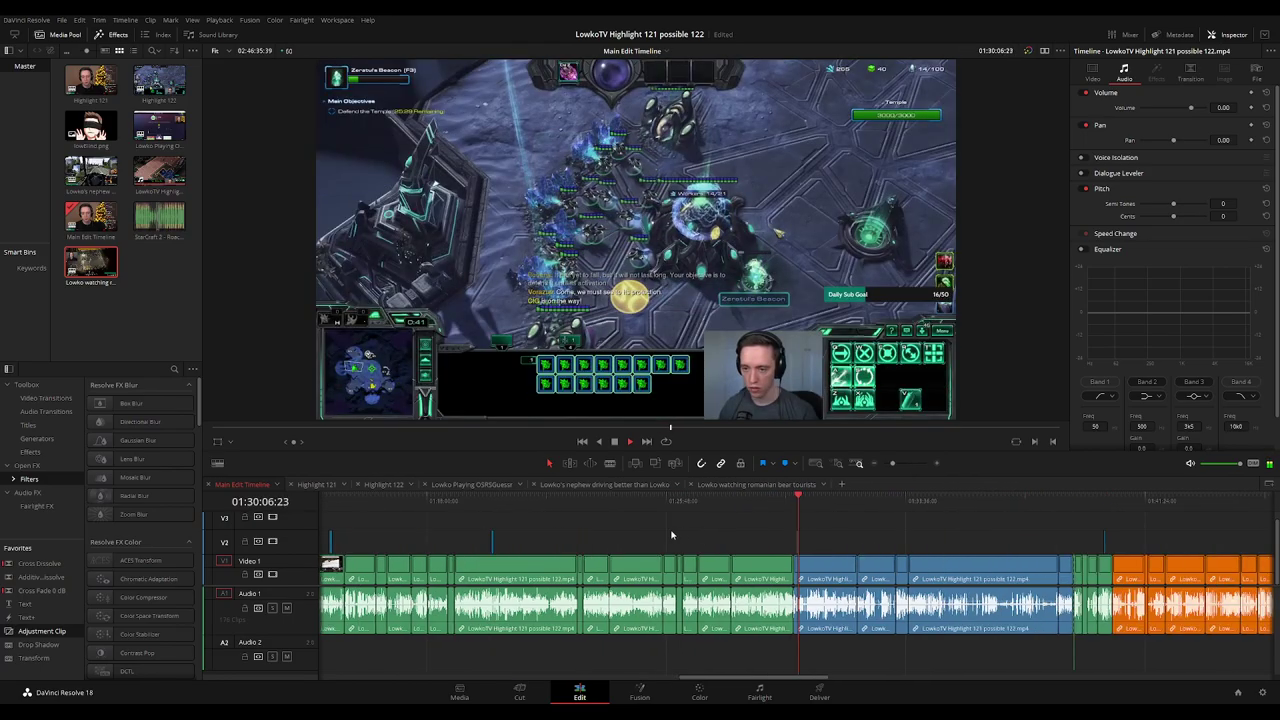
Skim past the blue clips into the orange truck-driving clips and stop the playhead at about 01:42:07.
{"action": "left_click", "coordinate": [920, 503]}
{"action": "left_click", "coordinate": [985, 503]}
{"action": "scroll", "coordinate": [1032, 523], "scroll_direction": "right", "scroll_amount": 4}
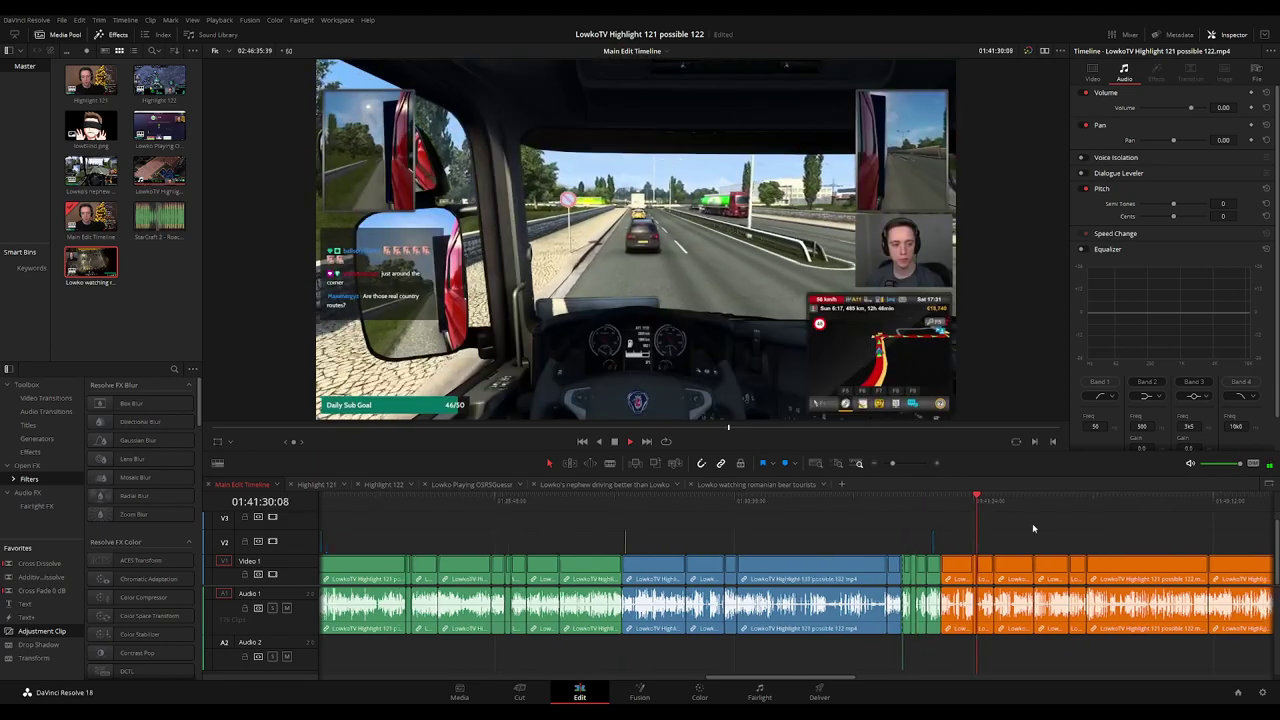
{"action": "left_click", "coordinate": [796, 501]}
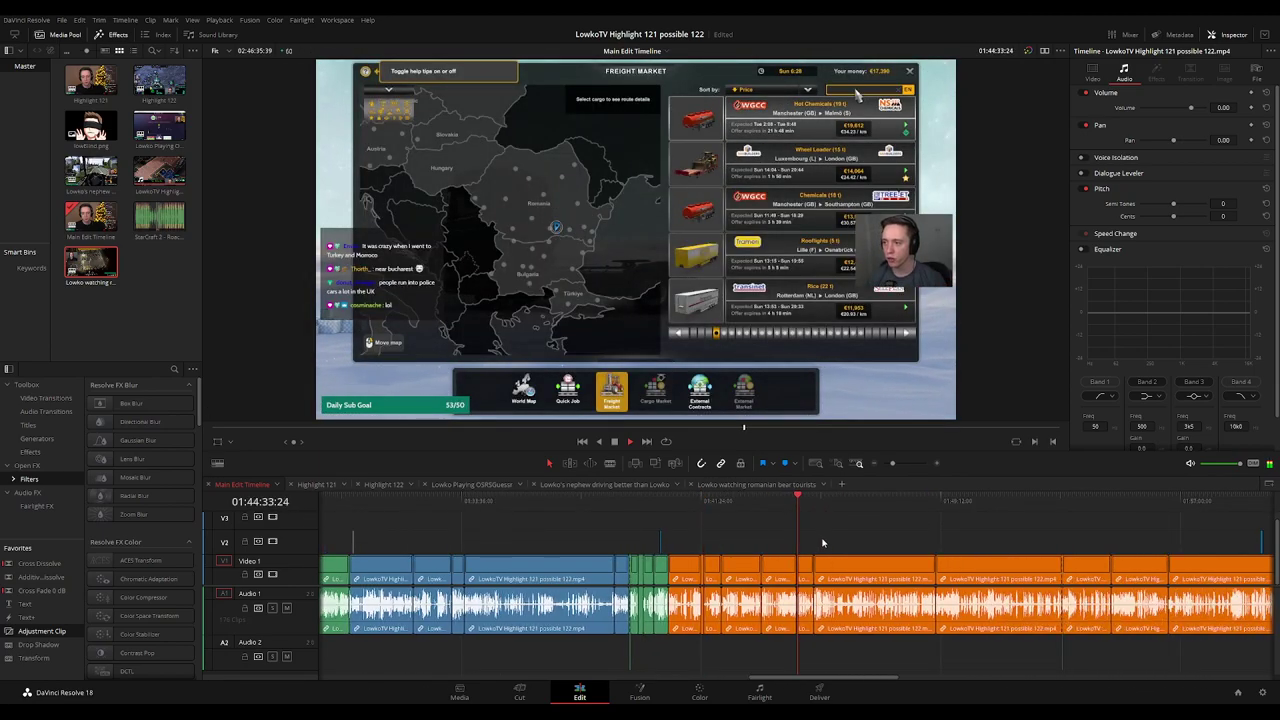
{"action": "key", "text": "space"}
{"action": "left_click", "coordinate": [762, 500]}
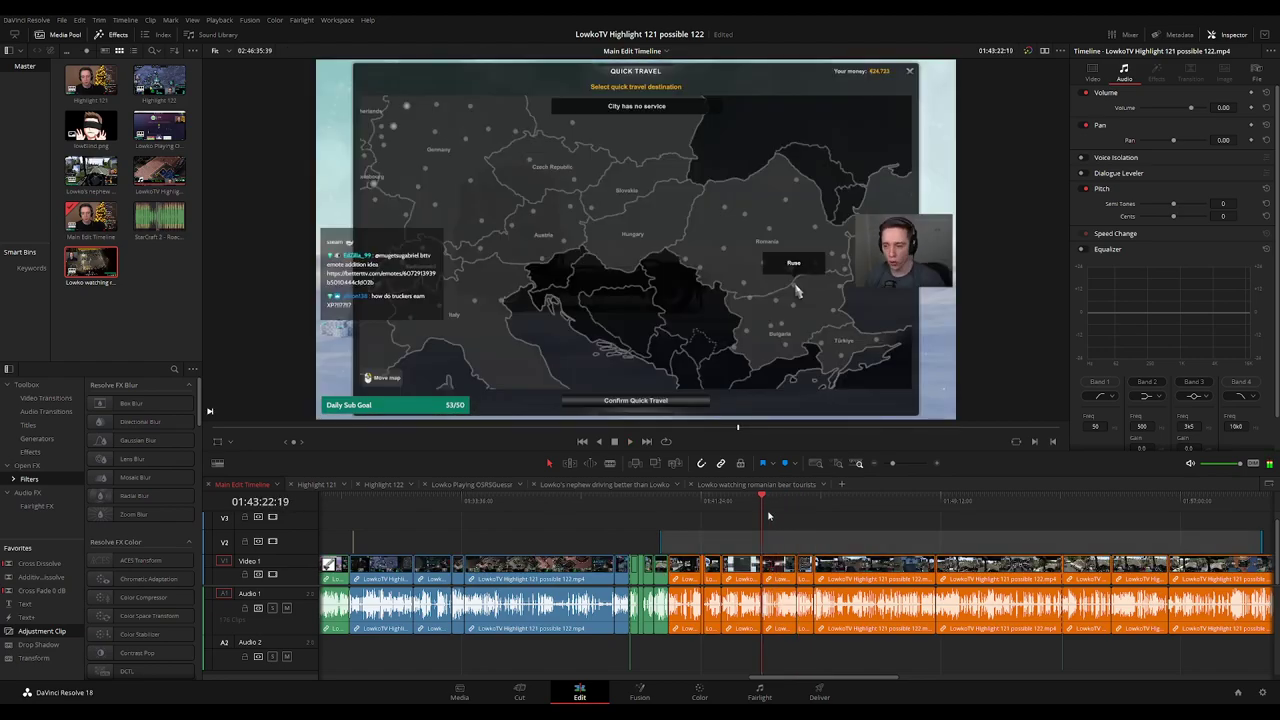
{"action": "key", "text": "space"}
{"action": "left_click", "coordinate": [722, 503]}
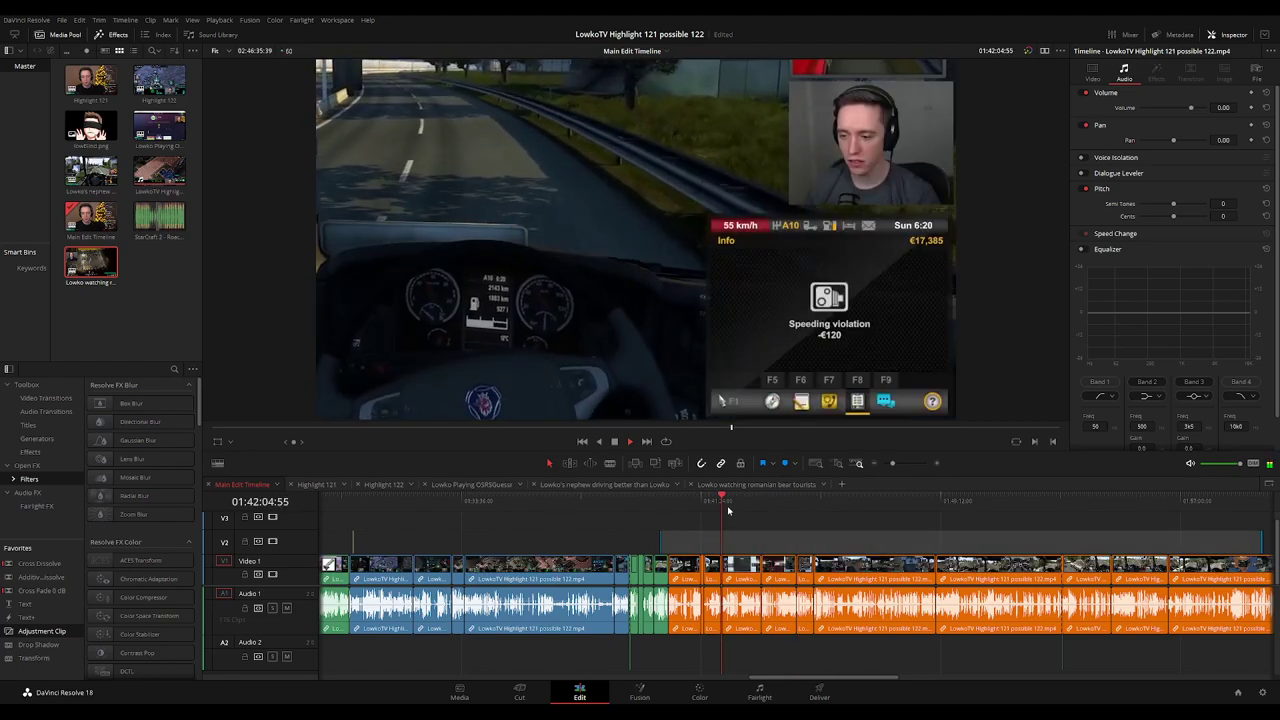
{"action": "key", "text": "shift+z"}
{"action": "key", "text": "shift+z"}
{"action": "left_click_drag", "start_coordinate": [946, 534], "coordinate": [702, 532]}
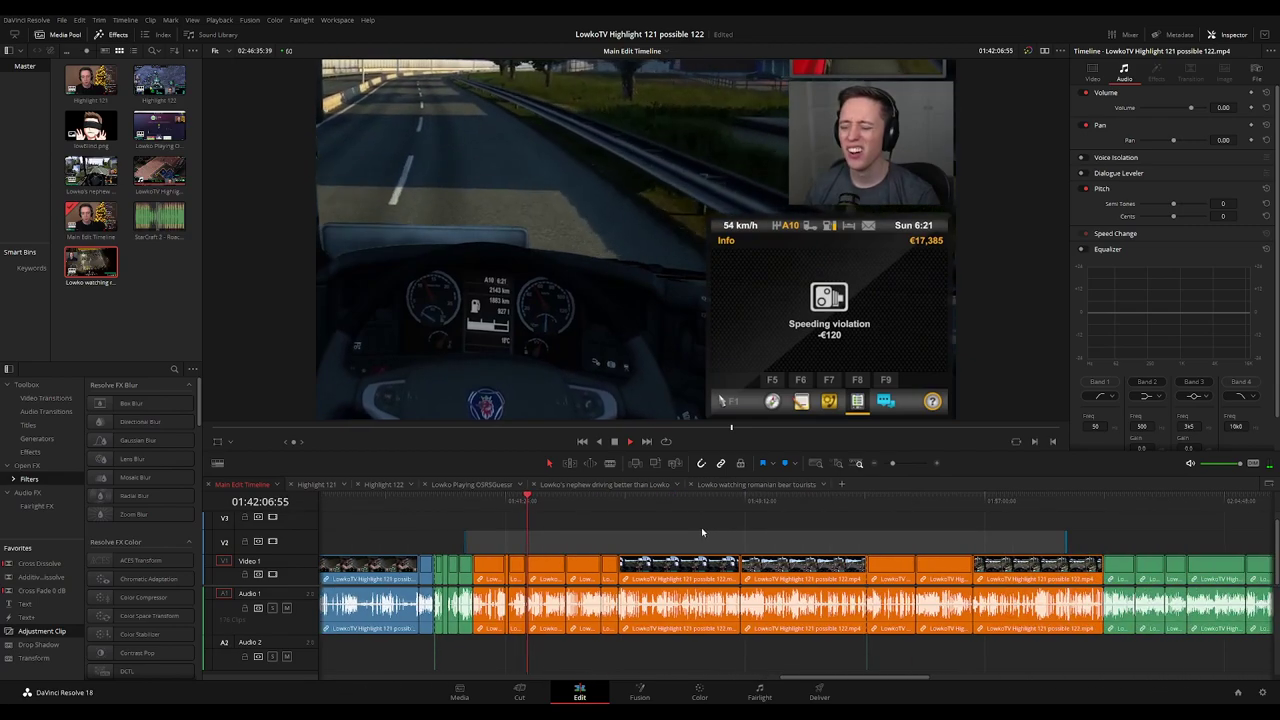
{"action": "key", "text": "space"}
Copy the orange truck-driving clips from about 01:42:07 through the last orange clip into a new timeline named Lowko driving in Romania.
{"action": "left_click_drag", "start_coordinate": [1080, 529], "coordinate": [541, 692]}
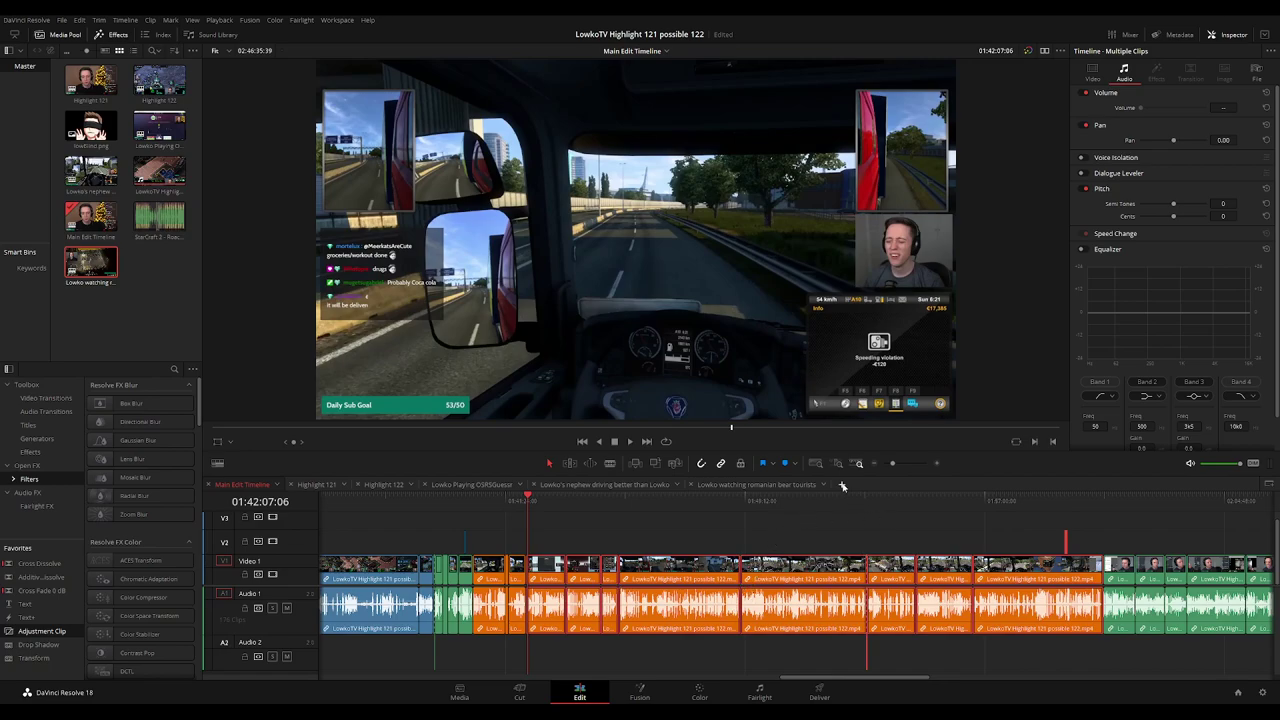
{"action": "left_click", "coordinate": [842, 485]}
{"action": "key", "text": "ctrl+v"}
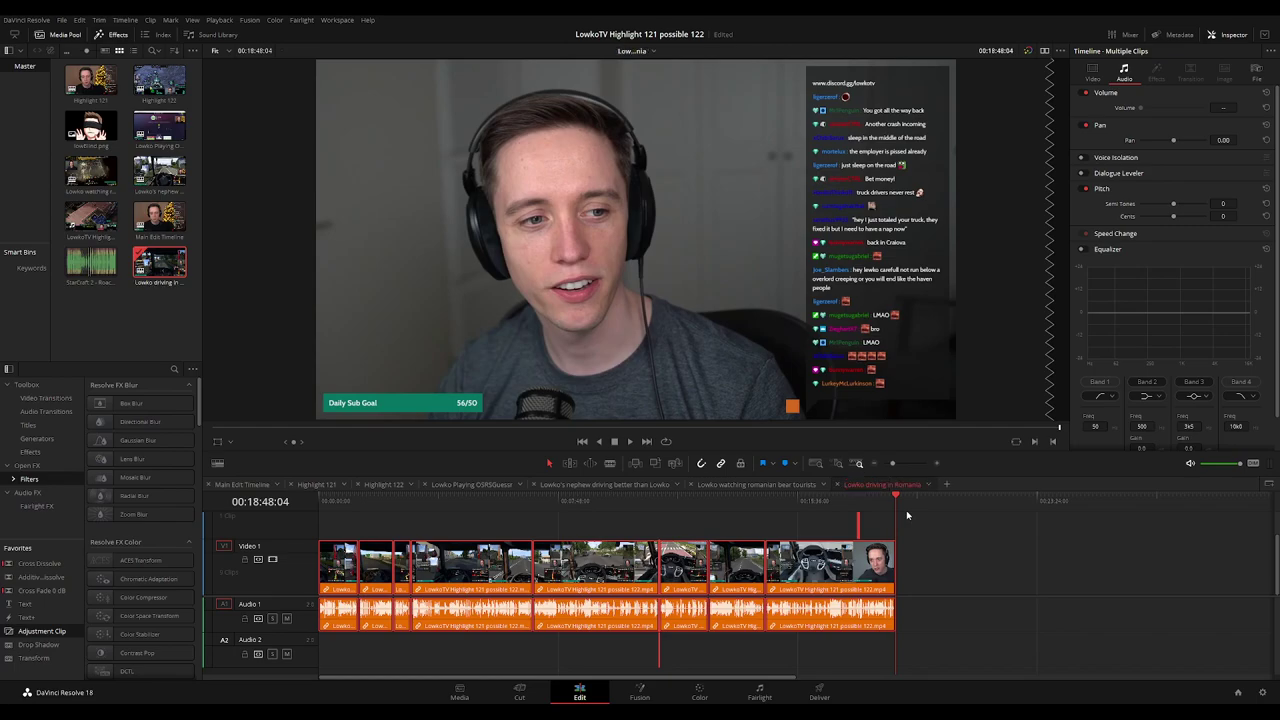
{"action": "left_click", "coordinate": [932, 528]}
Play the new timeline from its start and adjust the heights of its video and audio tracks to fit the view.
{"action": "left_click", "coordinate": [319, 502]}
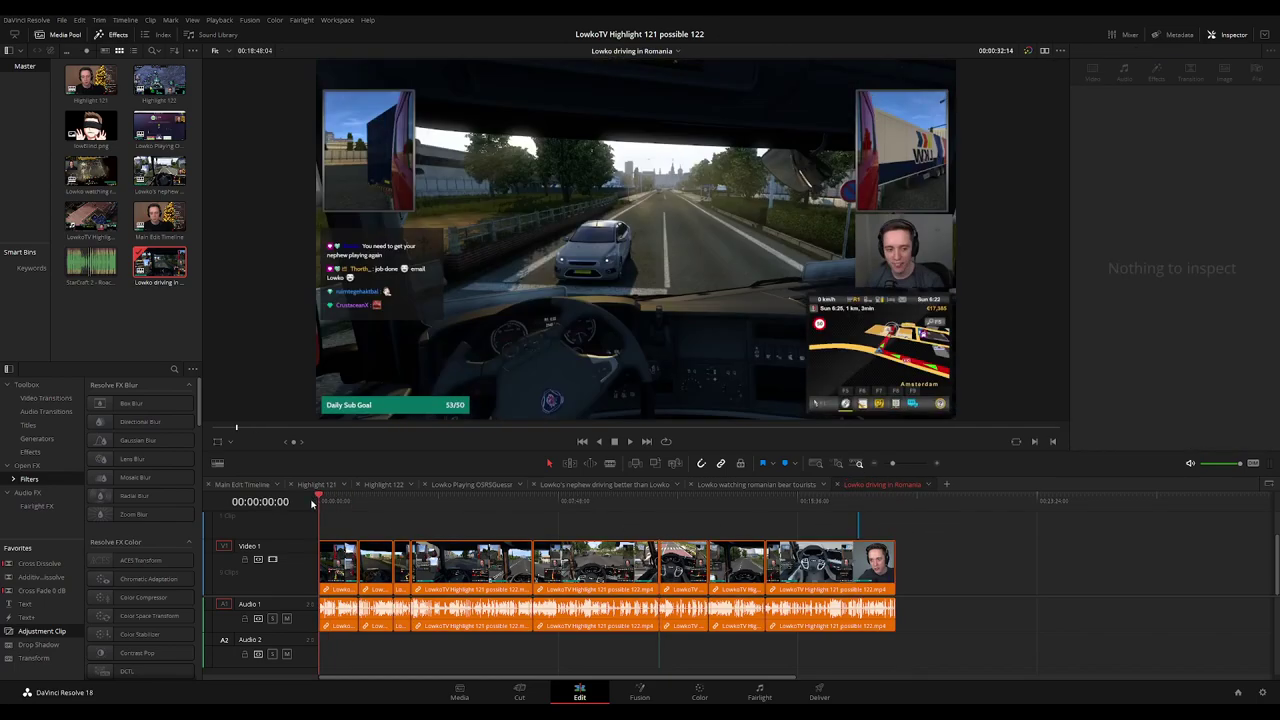
{"action": "key", "text": "space"}
{"action": "left_click_drag", "start_coordinate": [289, 541], "coordinate": [290, 566]}
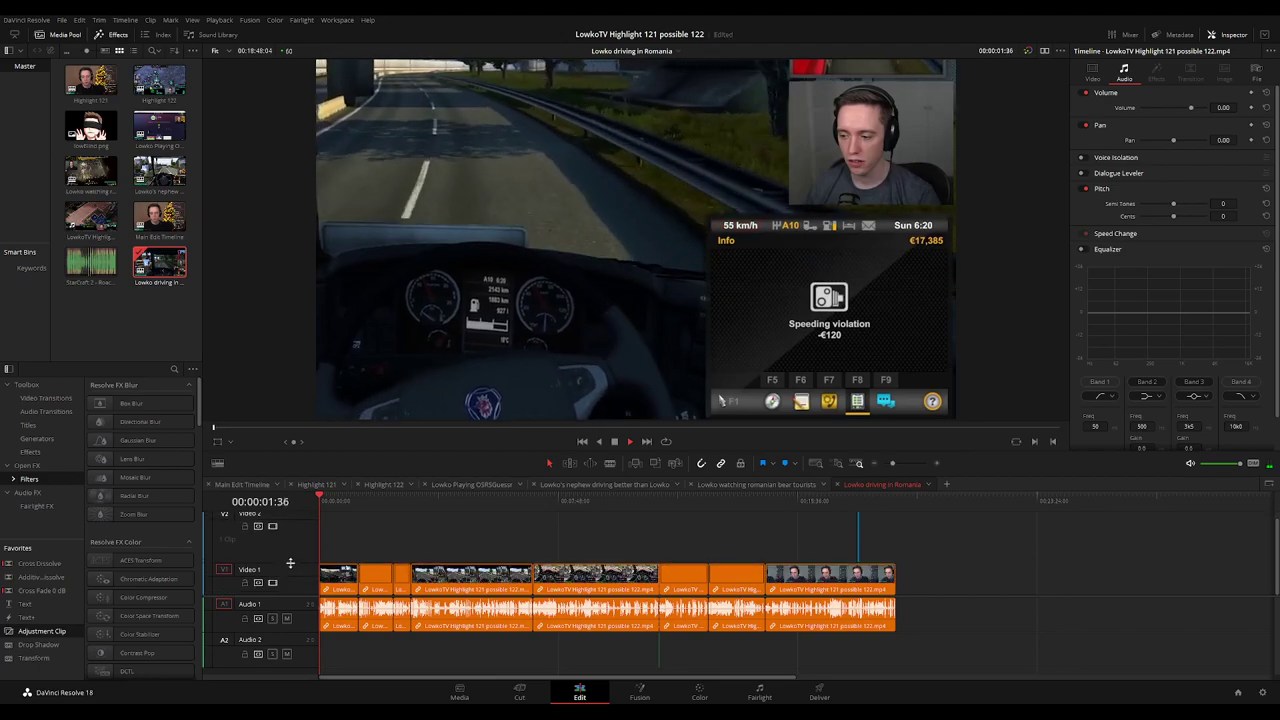
{"action": "left_click_drag", "start_coordinate": [290, 630], "coordinate": [291, 635]}
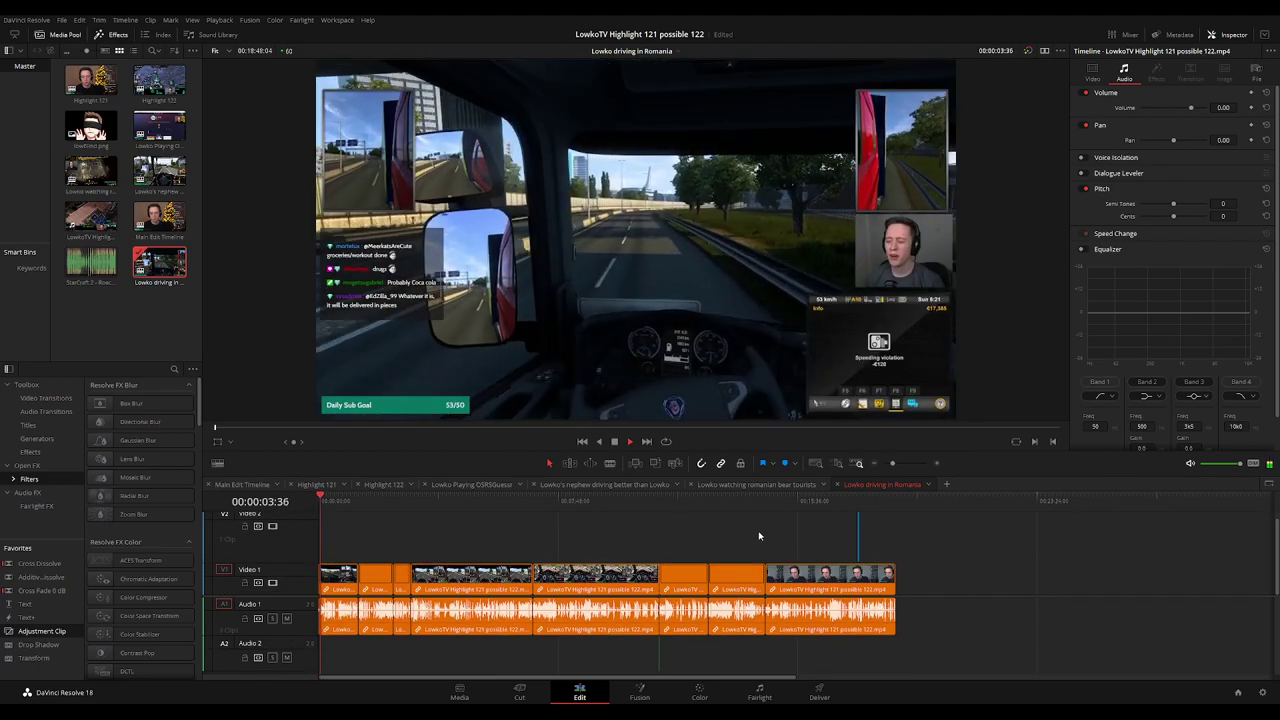
{"action": "scroll", "coordinate": [304, 526], "scroll_direction": "up", "scroll_amount": 1}
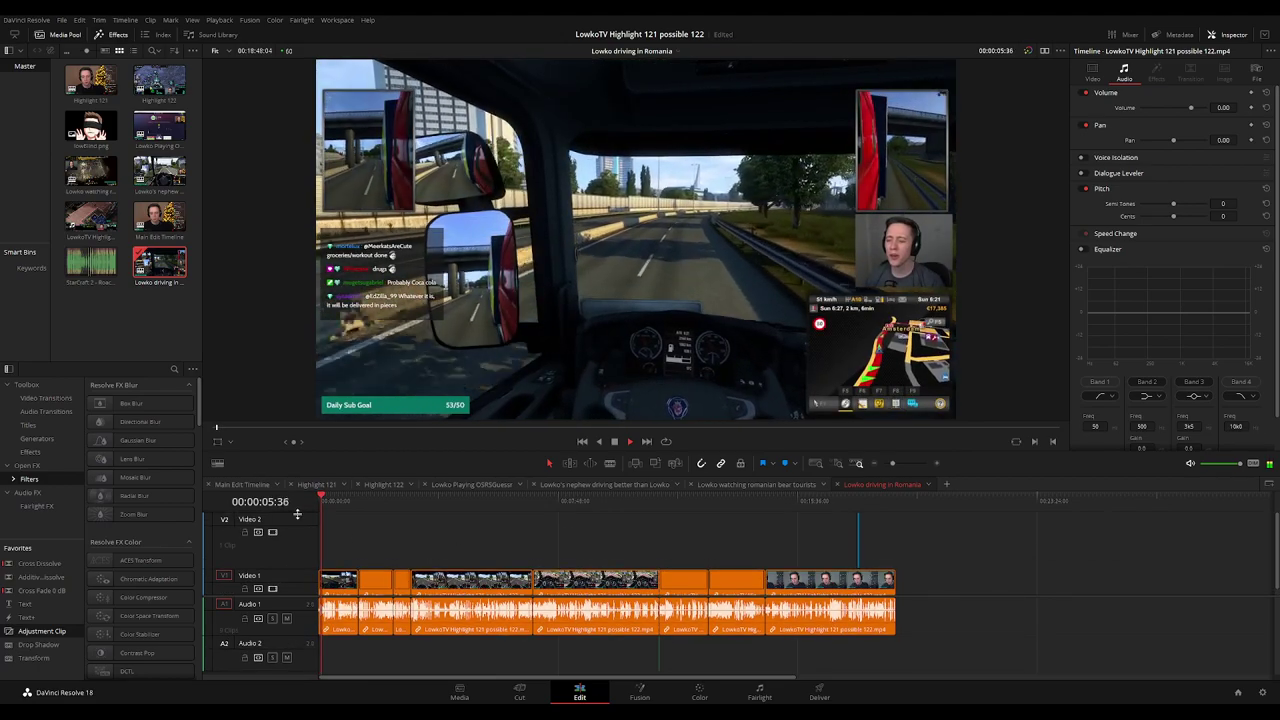
{"action": "left_click_drag", "start_coordinate": [297, 514], "coordinate": [299, 530]}
Skim the Lowko driving in Romania timeline through the truck crash at about 00:16:40 to its end.
{"action": "left_click_drag", "start_coordinate": [534, 502], "coordinate": [797, 505]}
{"action": "left_click", "coordinate": [827, 506]}
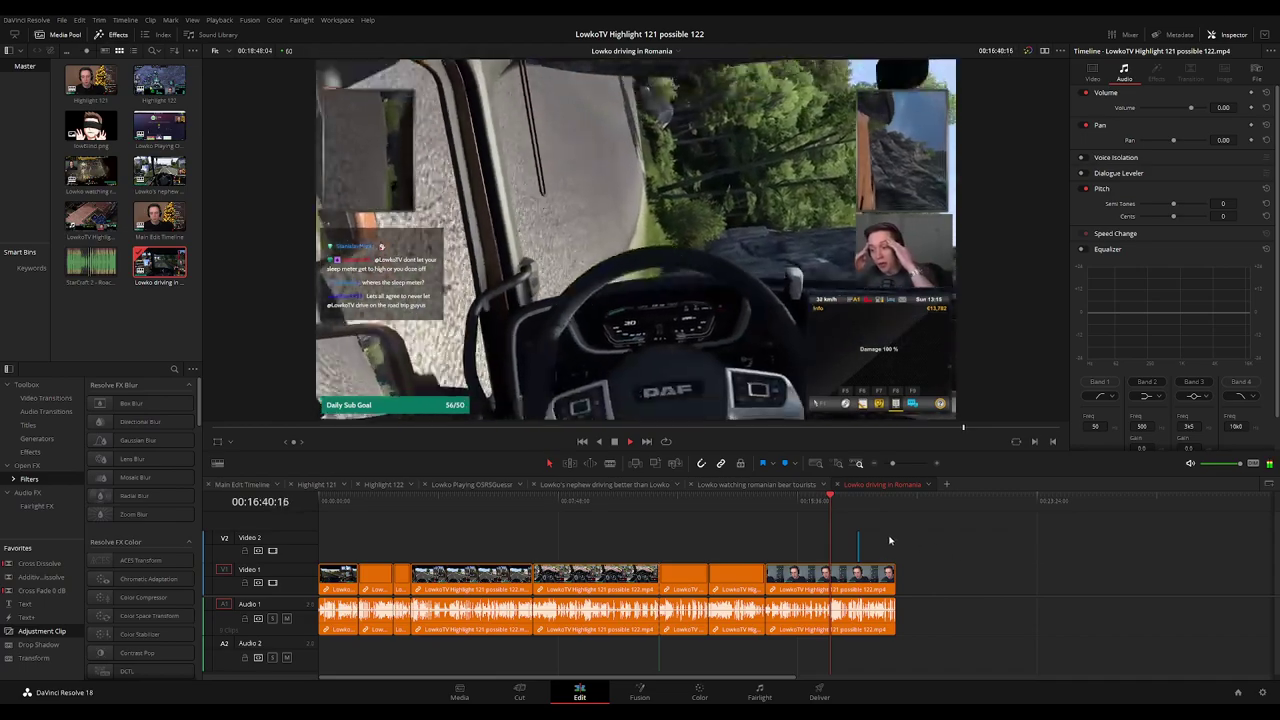
{"action": "left_click", "coordinate": [841, 505]}
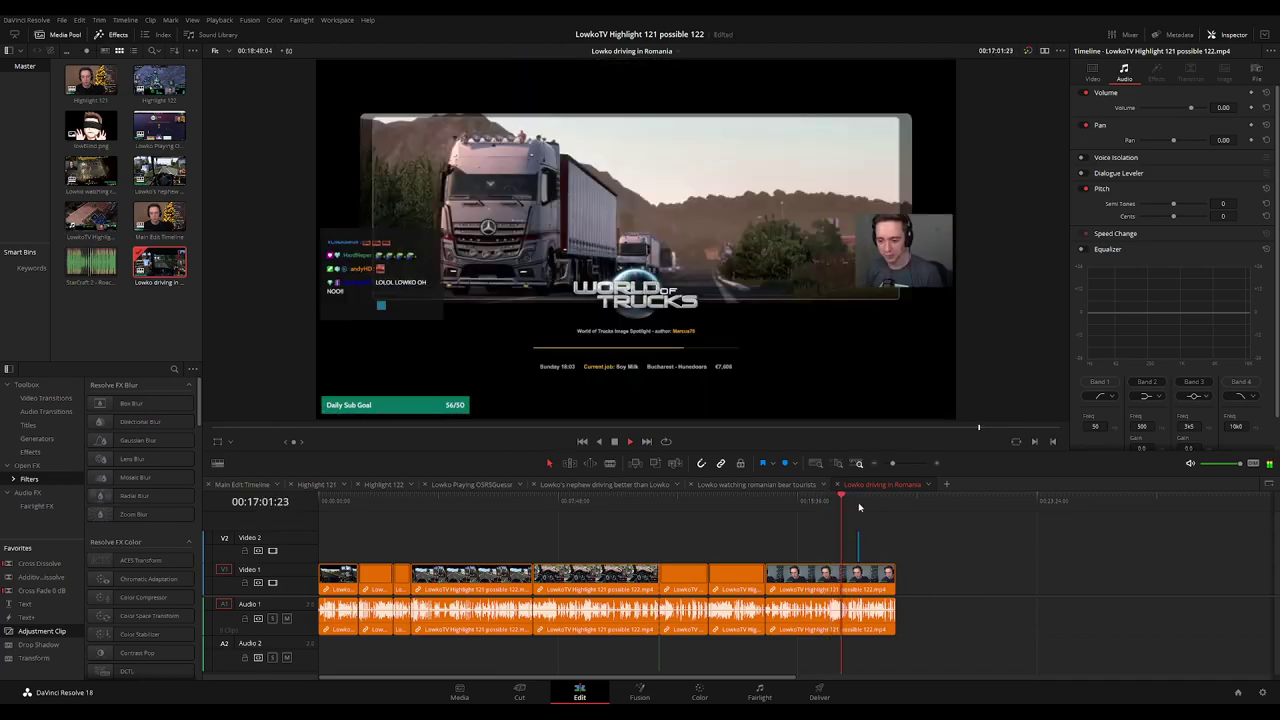
{"action": "left_click", "coordinate": [858, 505]}
{"action": "left_click_drag", "start_coordinate": [875, 508], "coordinate": [895, 505]}
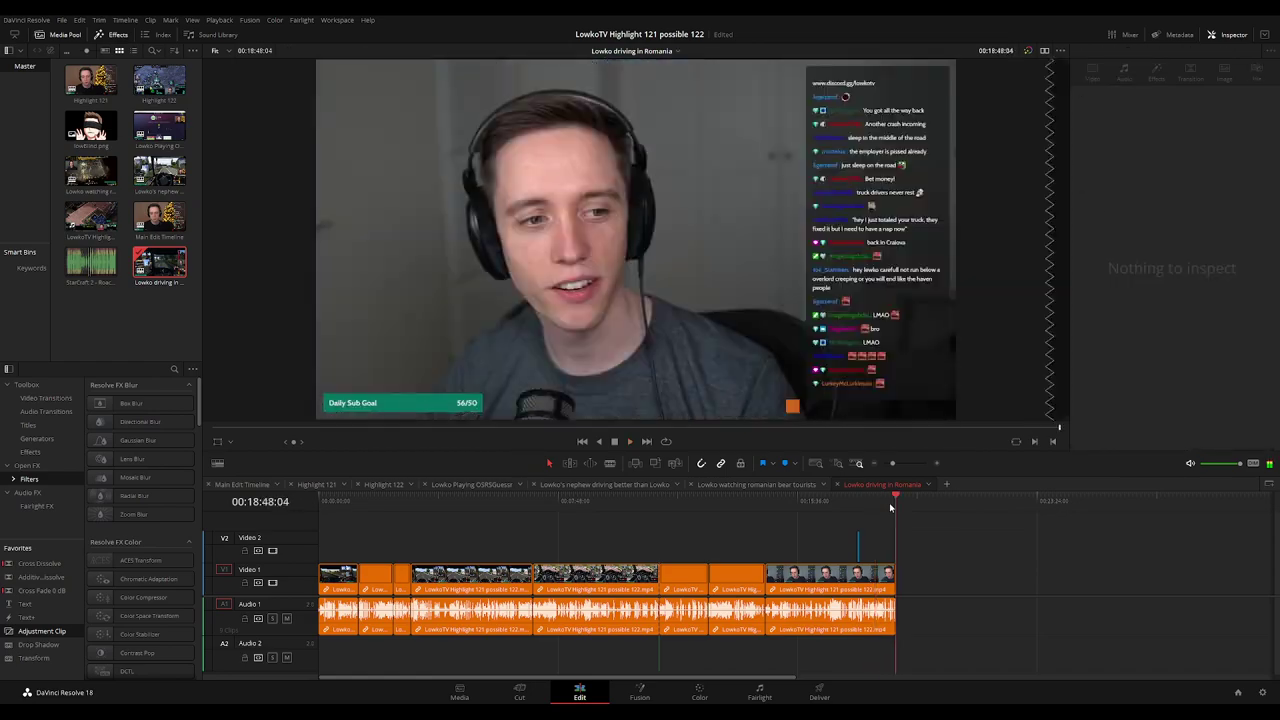
Return to Main Edit Timeline and skim from the end of the orange clips into the green clips at about 02:01:44.
{"action": "left_click", "coordinate": [244, 485]}
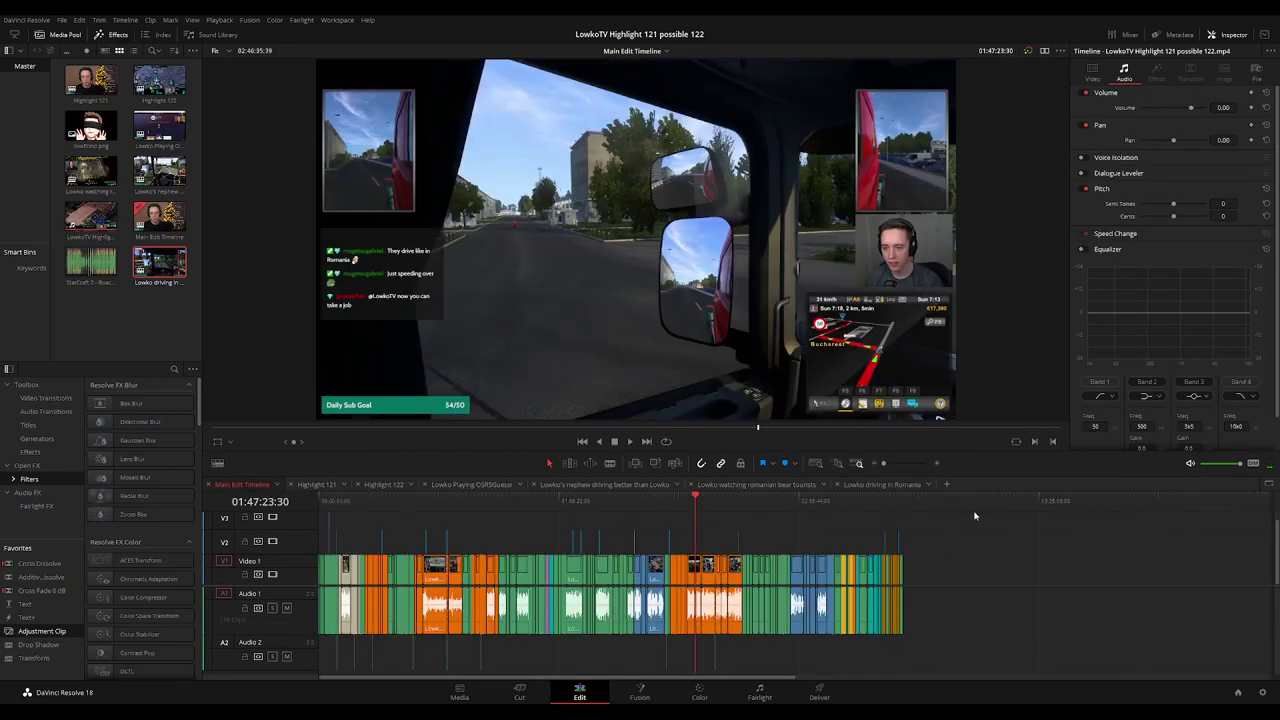
{"action": "left_click_drag", "start_coordinate": [711, 510], "coordinate": [743, 509]}
{"action": "key", "text": "space"}
{"action": "key", "text": "ctrl+equal"}
{"action": "key", "text": "ctrl+equal"}
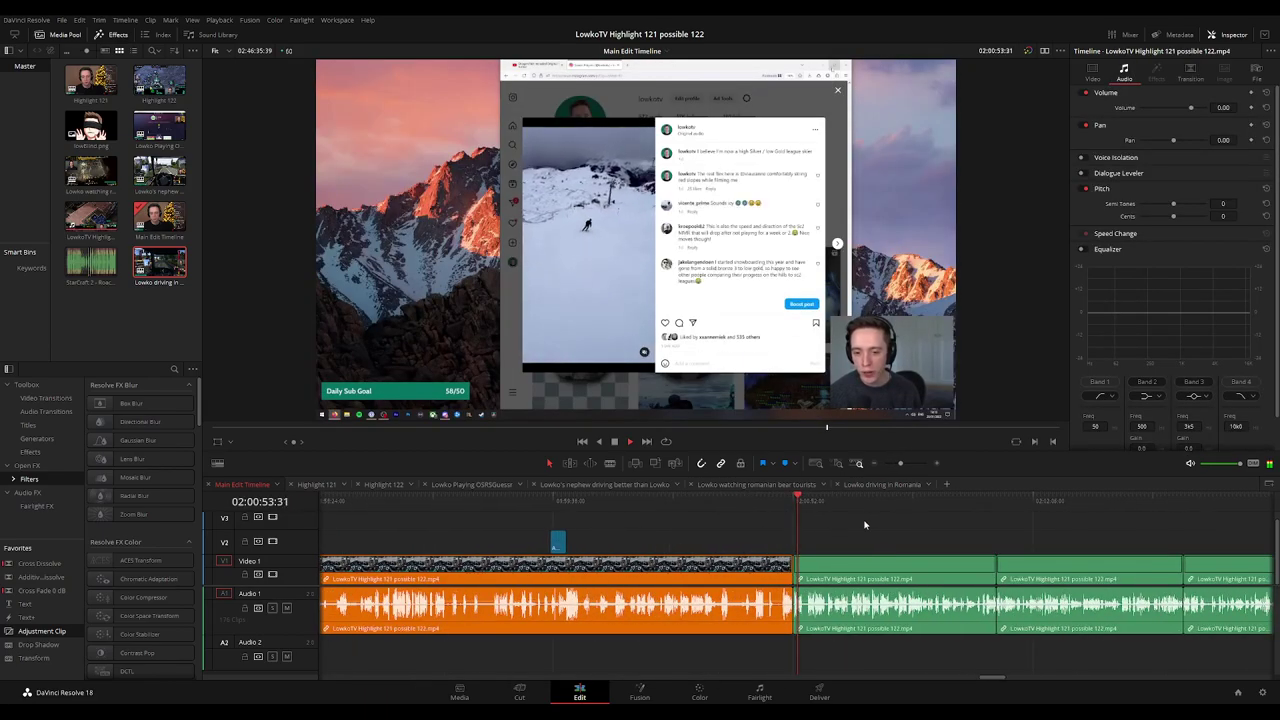
{"action": "left_click_drag", "start_coordinate": [857, 510], "coordinate": [959, 511]}
{"action": "key", "text": "ctrl+minus"}
{"action": "key", "text": "ctrl+minus"}
{"action": "key", "text": "ctrl+minus"}
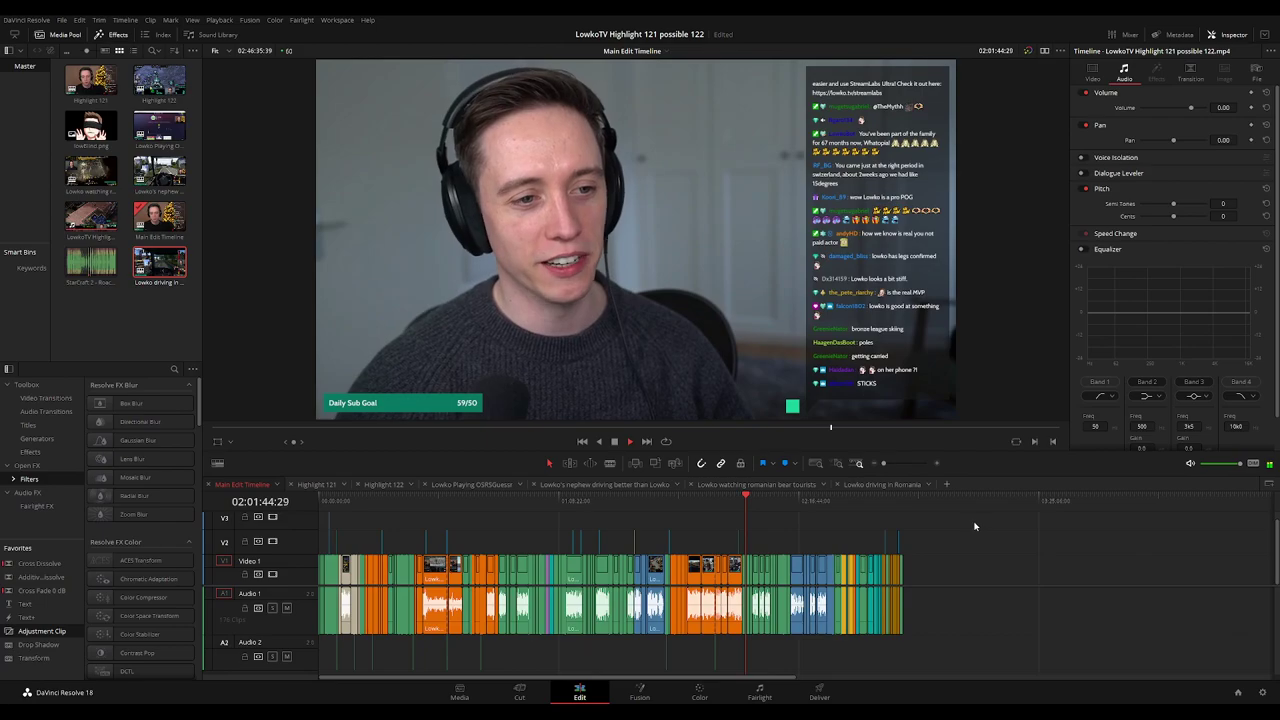
Skim the second group of blue StarCraft clips from about 02:19:04 to 02:24:50.
{"action": "left_click", "coordinate": [784, 511]}
{"action": "left_click", "coordinate": [808, 511]}
{"action": "key", "text": "ctrl+equal"}
{"action": "key", "text": "ctrl+equal"}
{"action": "key", "text": "ctrl+equal"}
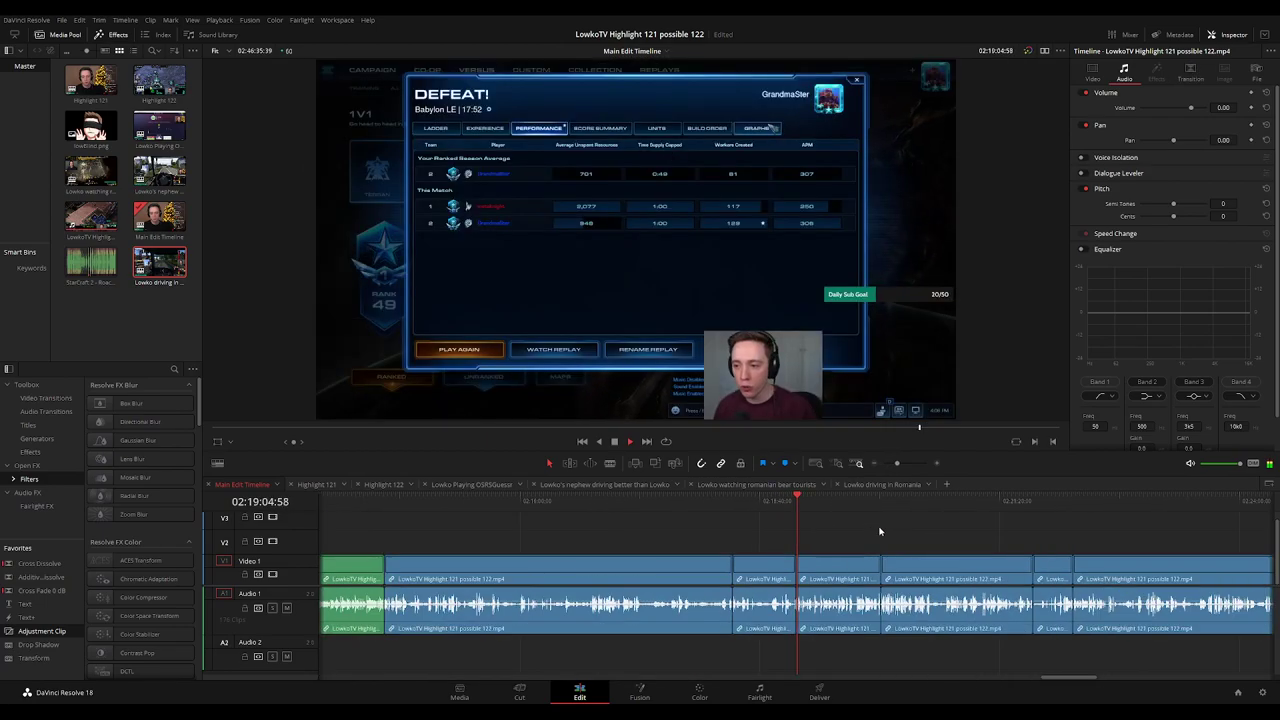
{"action": "left_click", "coordinate": [970, 507]}
{"action": "key", "text": "ctrl+minus"}
{"action": "key", "text": "ctrl+minus"}
{"action": "key", "text": "ctrl+minus"}
{"action": "left_click", "coordinate": [811, 508]}
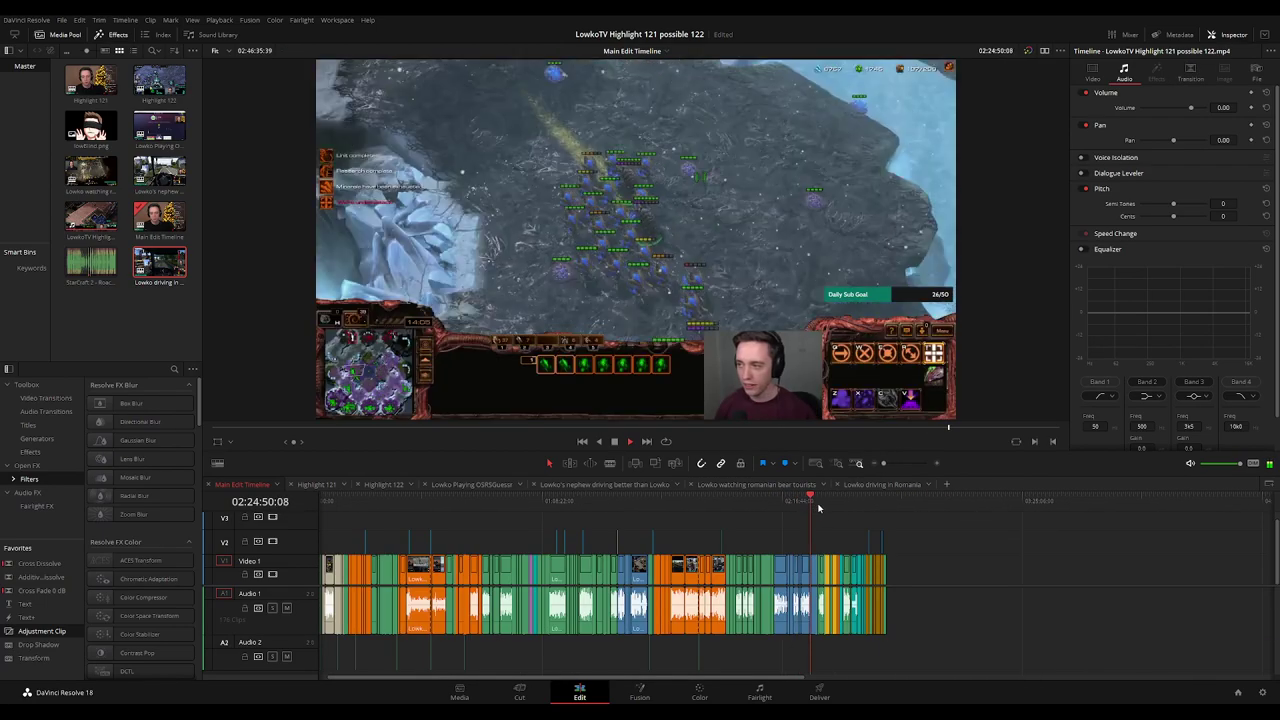
Skim the remaining coloured sections and play the teal city-building clips from about 02:40:10 to 02:40:18.
{"action": "left_click", "coordinate": [824, 508]}
{"action": "left_click_drag", "start_coordinate": [823, 508], "coordinate": [865, 508]}
{"action": "key", "text": "space"}
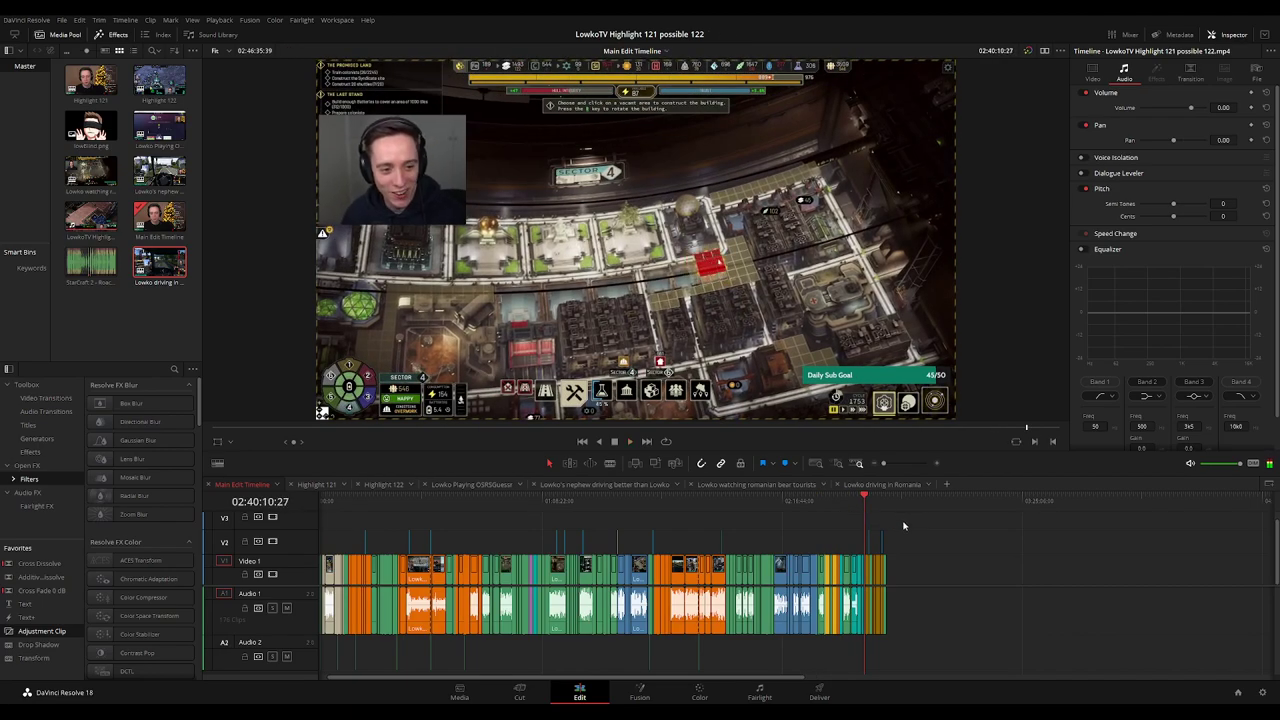
{"action": "key", "text": "space"}
{"action": "key", "text": "ctrl+equal"}
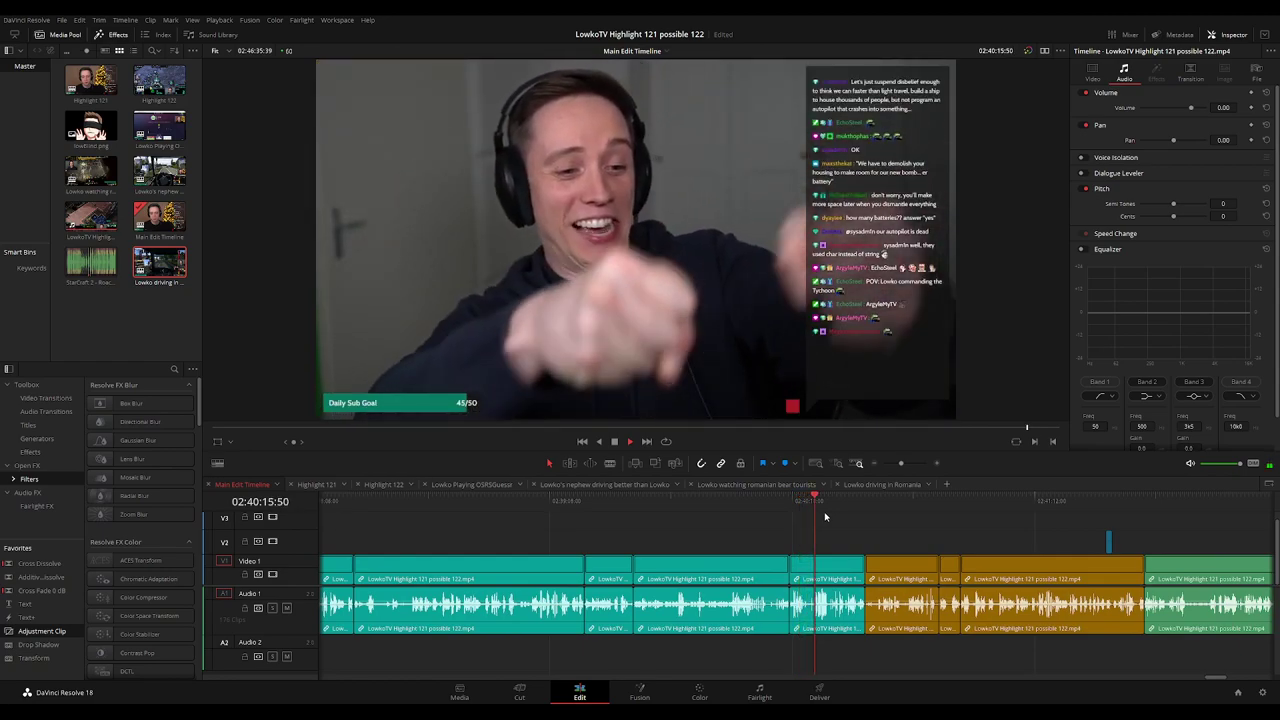
{"action": "key", "text": "ctrl+minus"}
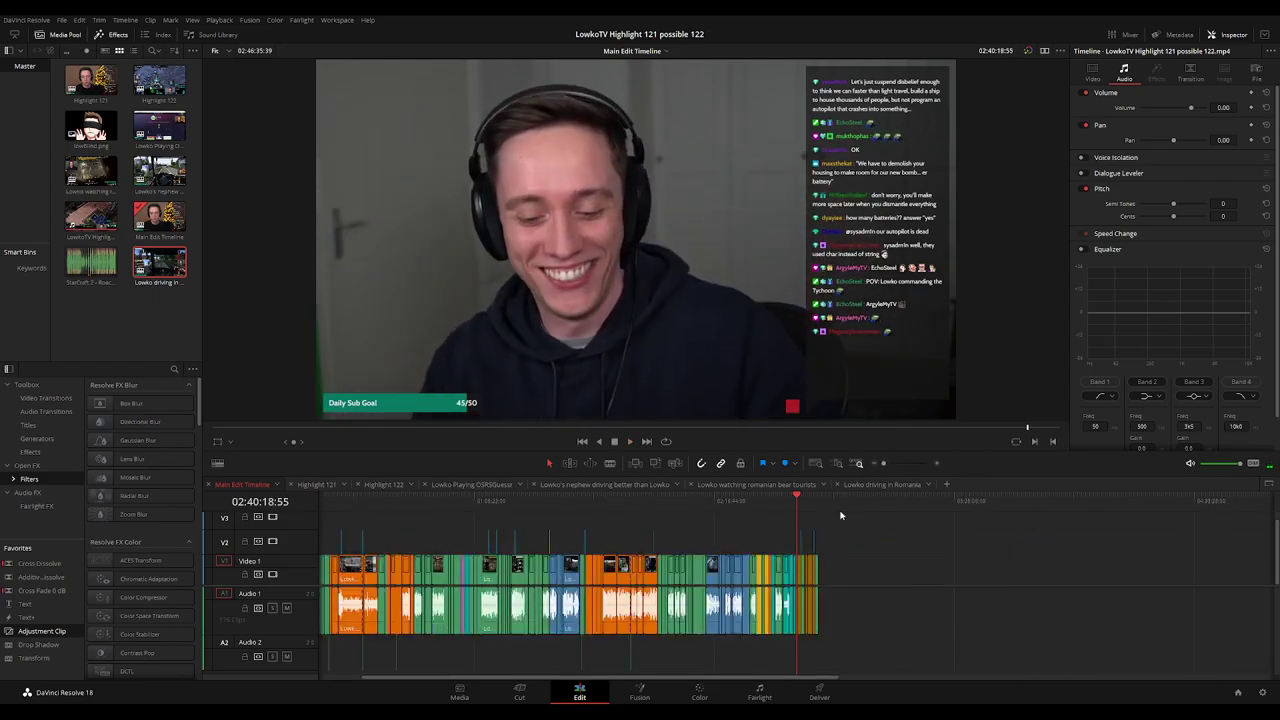
Glance at the Highlight 121 timeline, then review Main Edit Timeline from its opening green clips at about 00:04:14 to its end.
{"action": "left_click", "coordinate": [308, 487]}
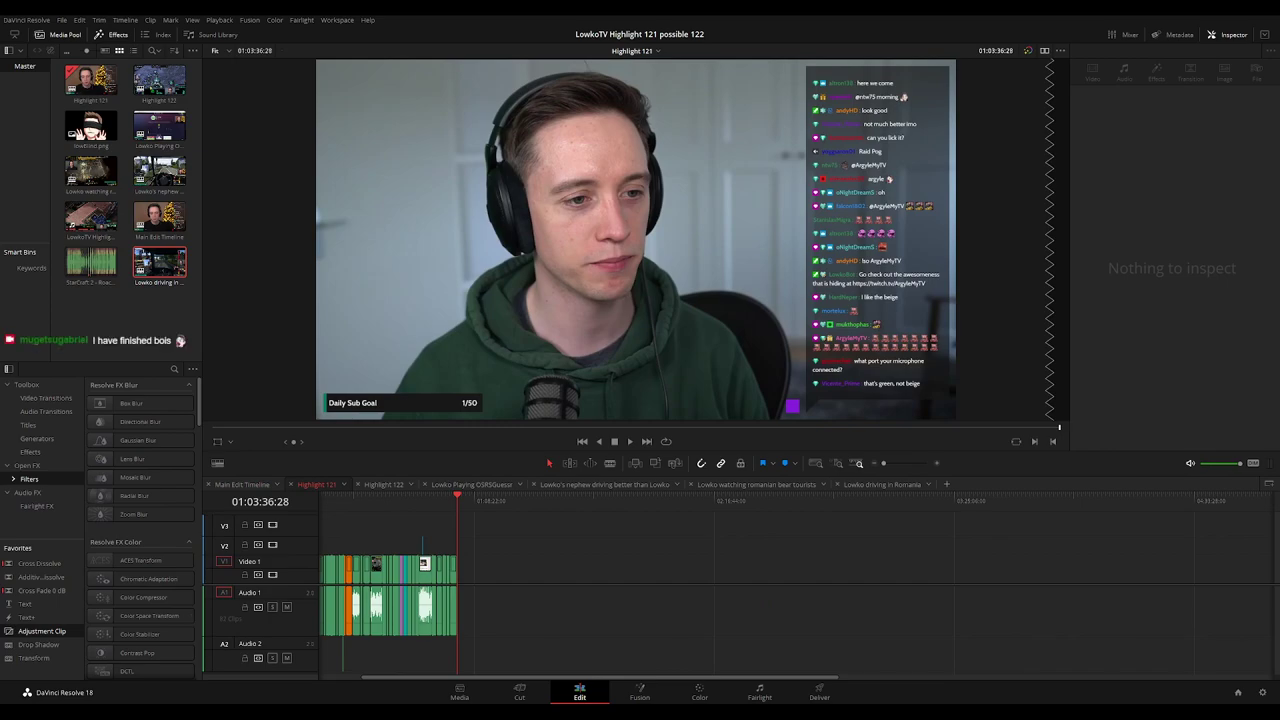
{"action": "left_click", "coordinate": [243, 484]}
{"action": "scroll", "coordinate": [435, 530], "scroll_direction": "up", "scroll_amount": 2}
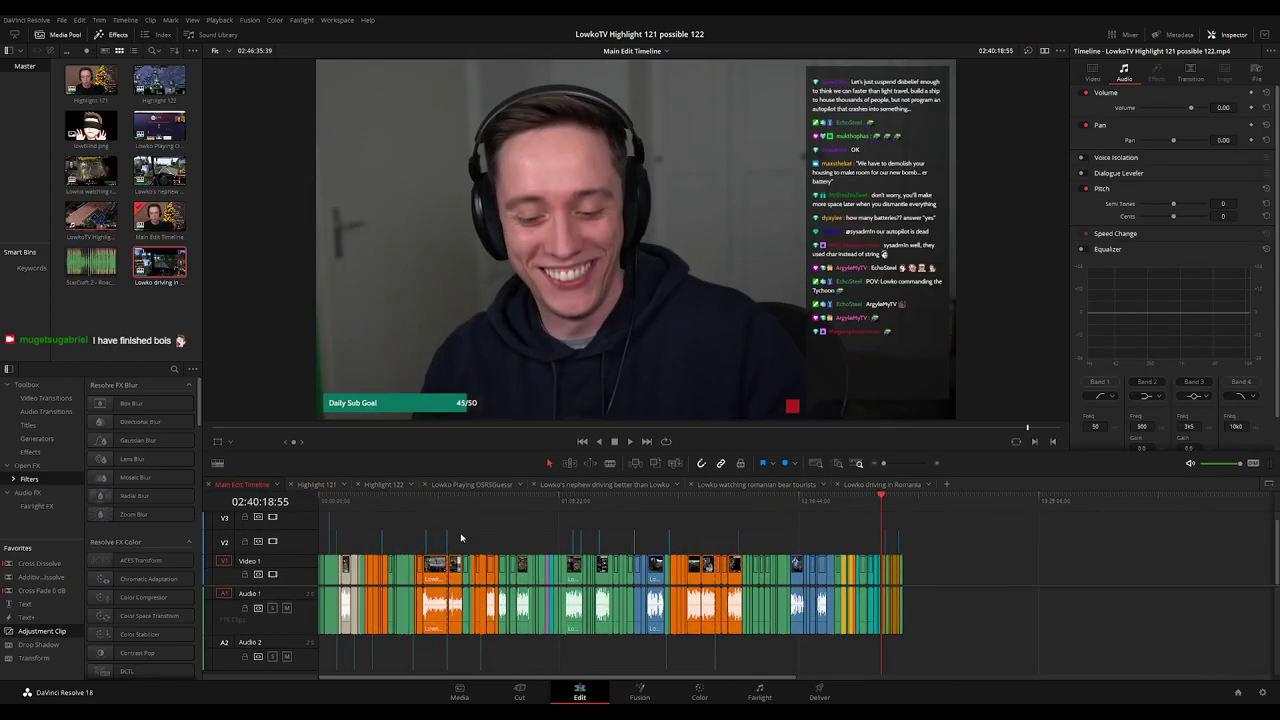
{"action": "left_click", "coordinate": [351, 507]}
{"action": "scroll", "coordinate": [531, 521], "scroll_direction": "up", "scroll_amount": 8}
{"action": "left_click_drag", "start_coordinate": [590, 510], "coordinate": [517, 510]}
{"action": "left_click", "coordinate": [497, 501]}
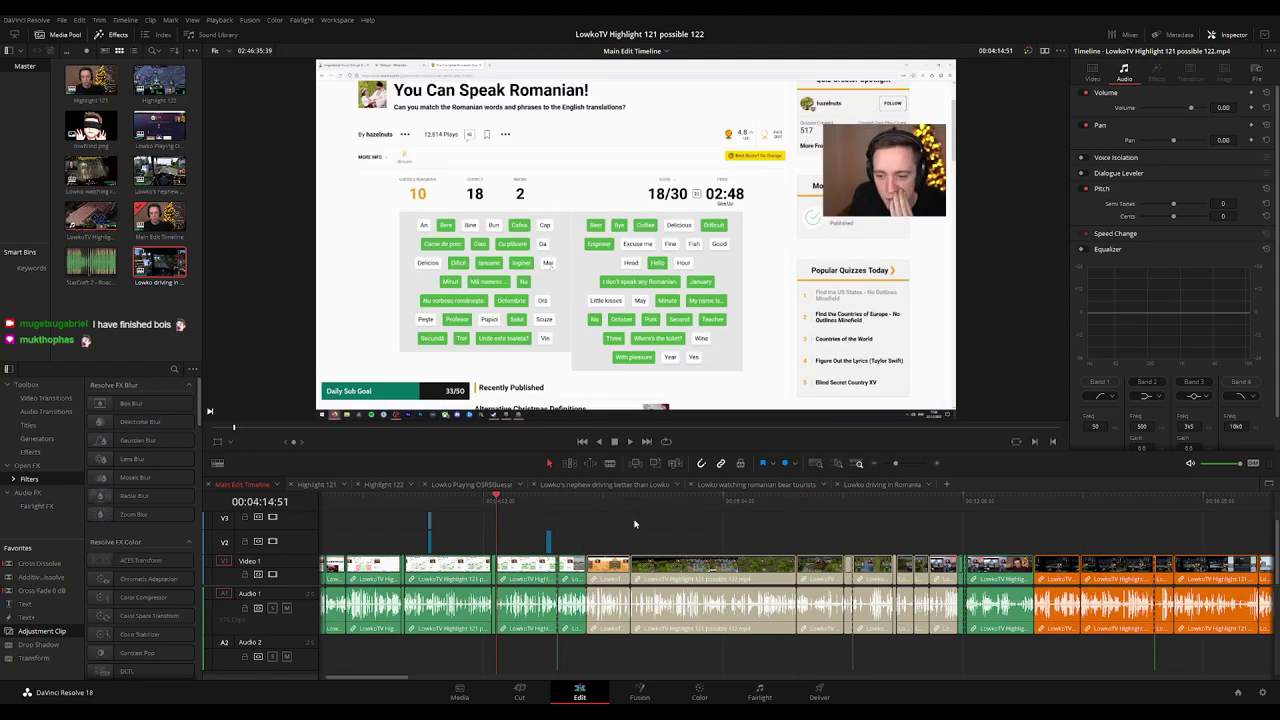
{"action": "scroll", "coordinate": [634, 524], "scroll_direction": "down", "scroll_amount": 2}
{"action": "left_click", "coordinate": [906, 505]}
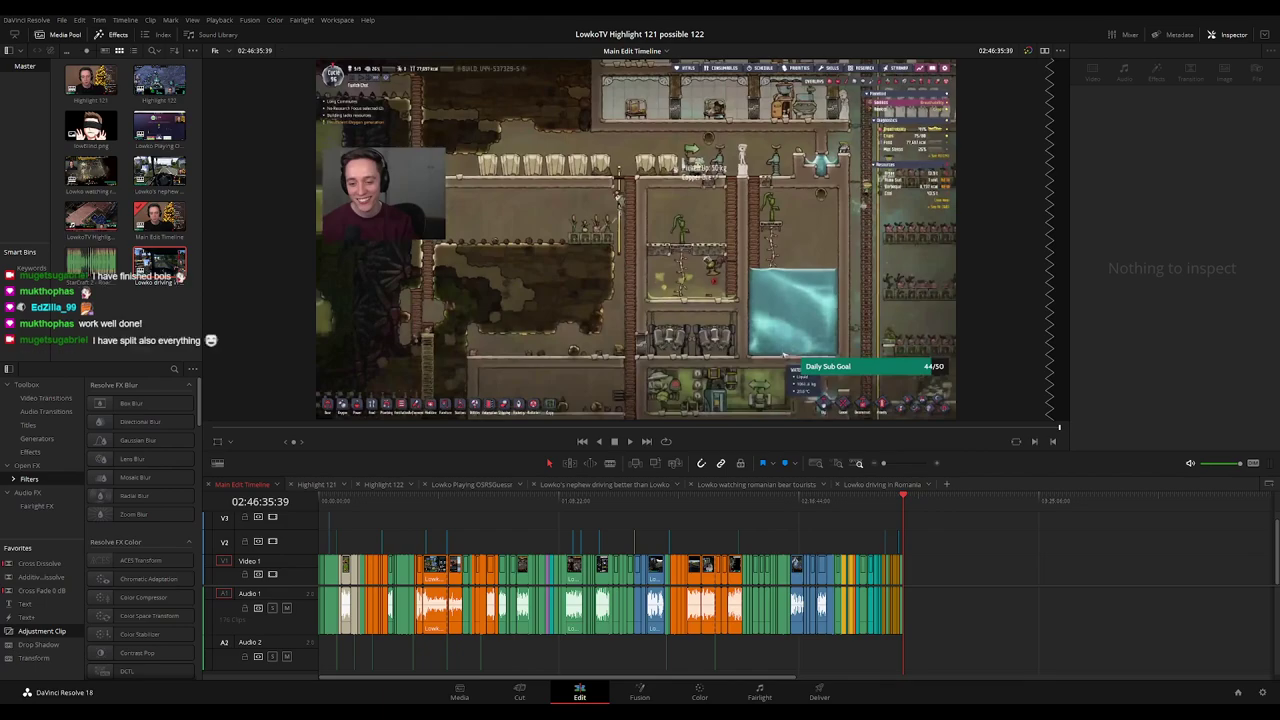
Open the Highlight 121 timeline and skim its orange truck-driving clips from about 00:09:35 through to the end.
{"action": "left_click", "coordinate": [316, 484]}
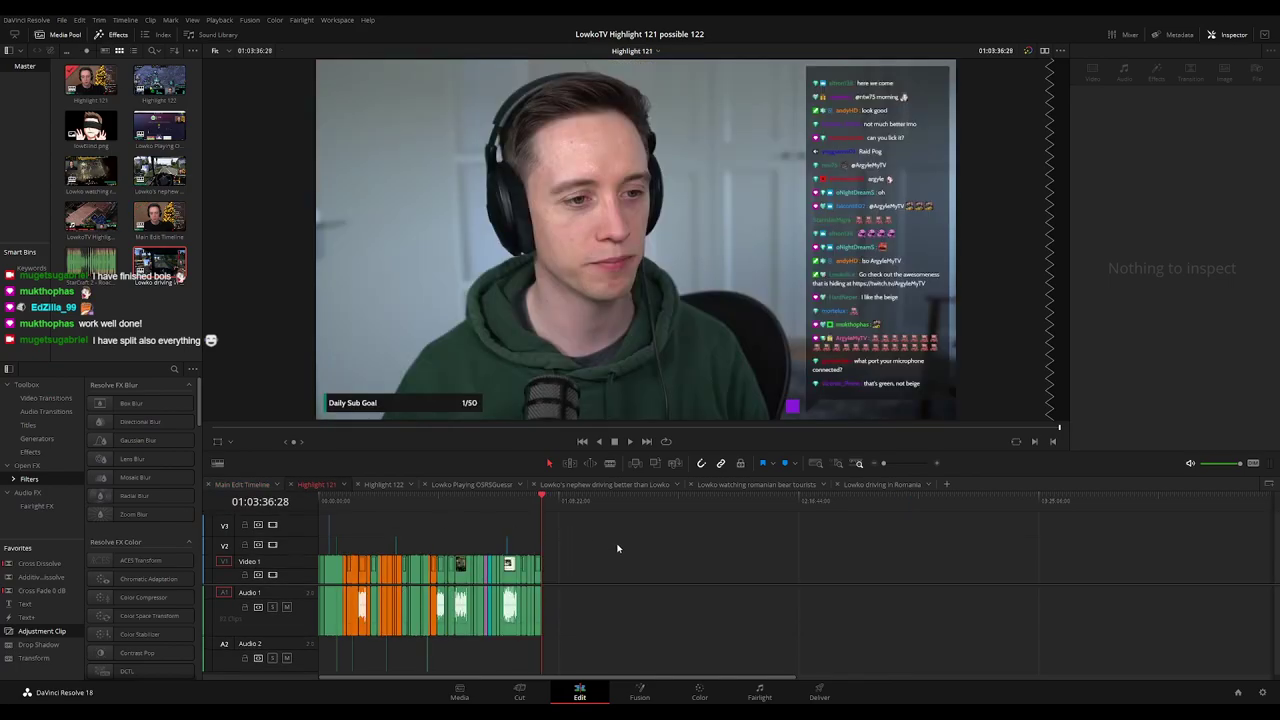
{"action": "left_click_drag", "start_coordinate": [425, 508], "coordinate": [352, 509]}
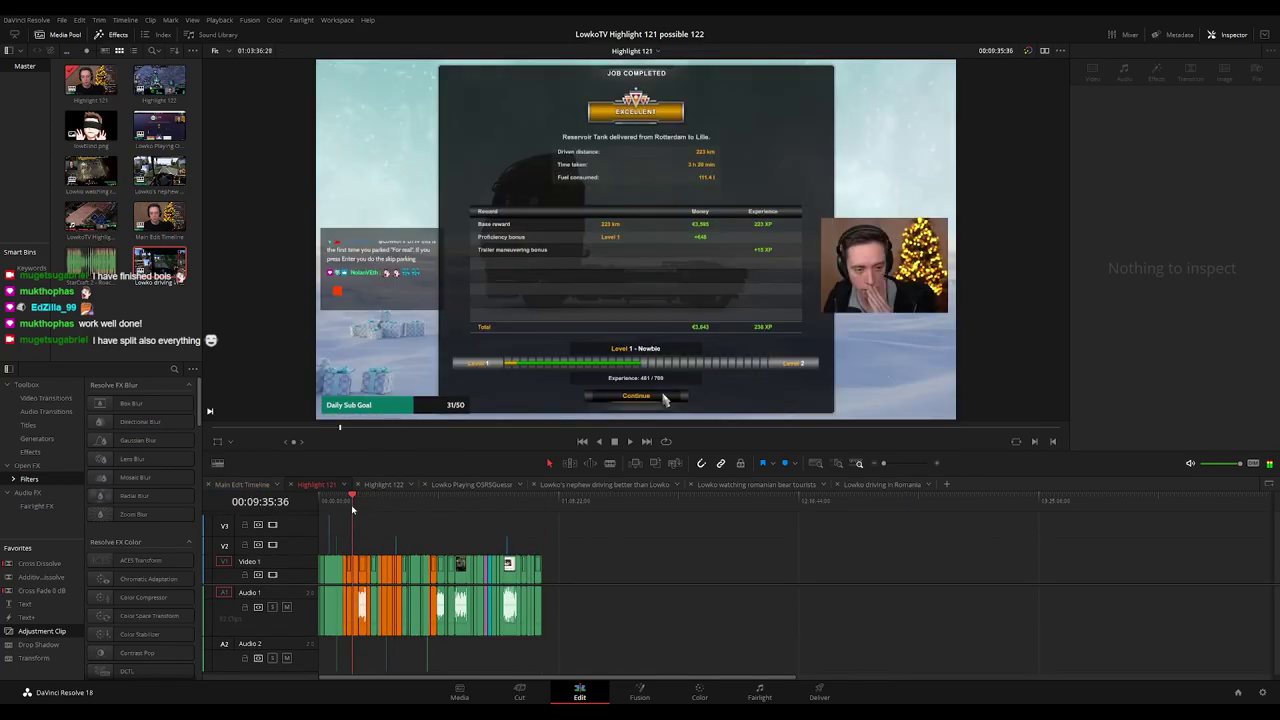
{"action": "key", "text": "space"}
{"action": "left_click", "coordinate": [358, 508]}
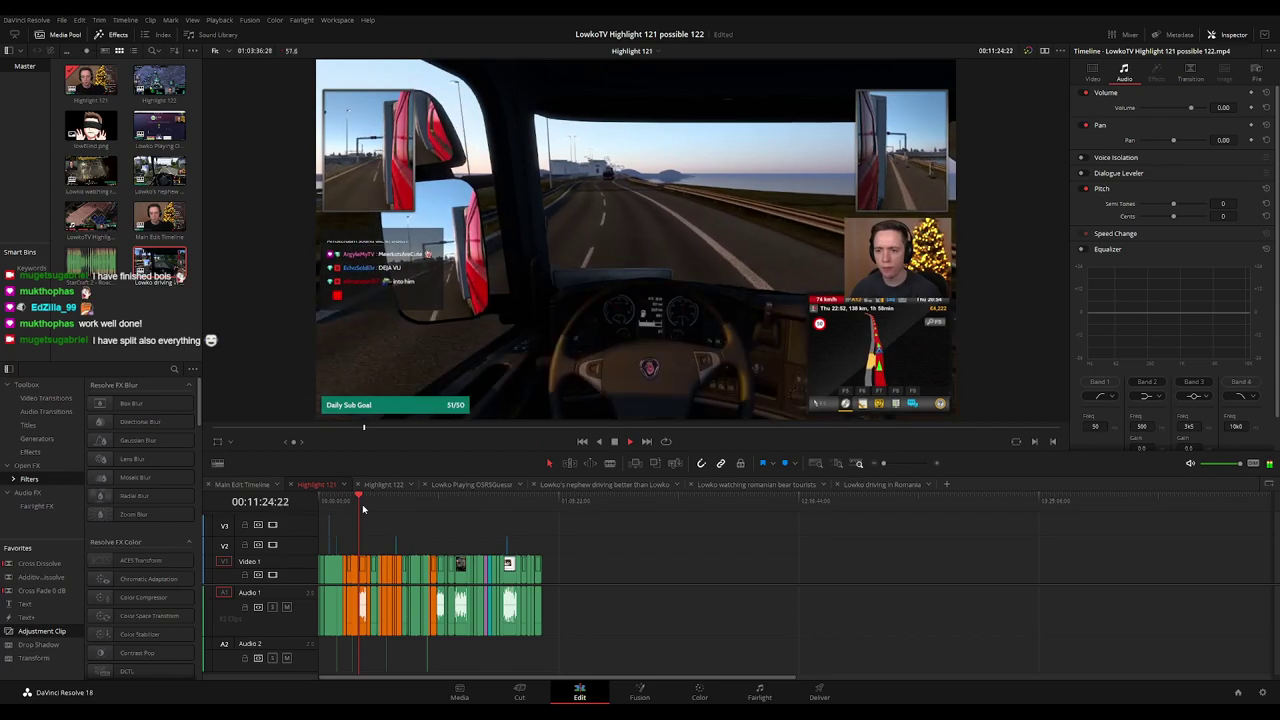
{"action": "left_click_drag", "start_coordinate": [380, 505], "coordinate": [541, 505]}
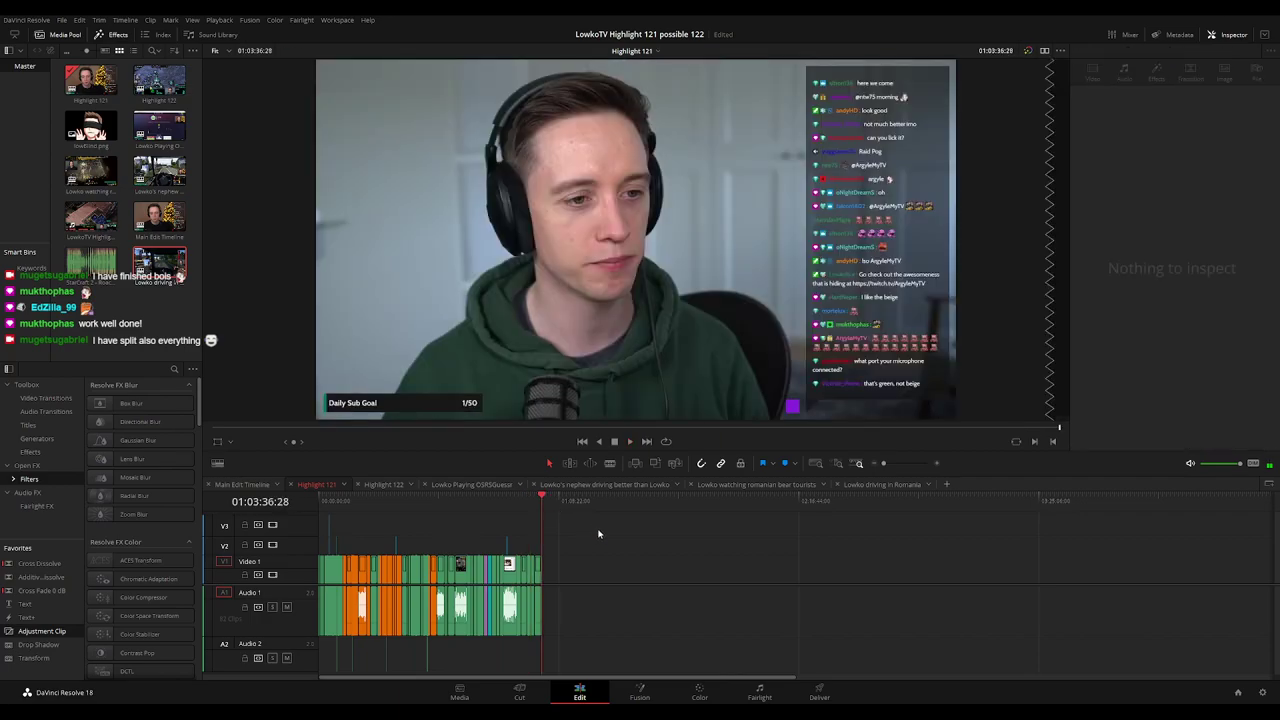
Open the Highlight 122 timeline and examine its middle at about 00:29:37 and its opening blue clips up to 00:00:10.
{"action": "left_click", "coordinate": [384, 484]}
{"action": "left_click", "coordinate": [420, 508]}
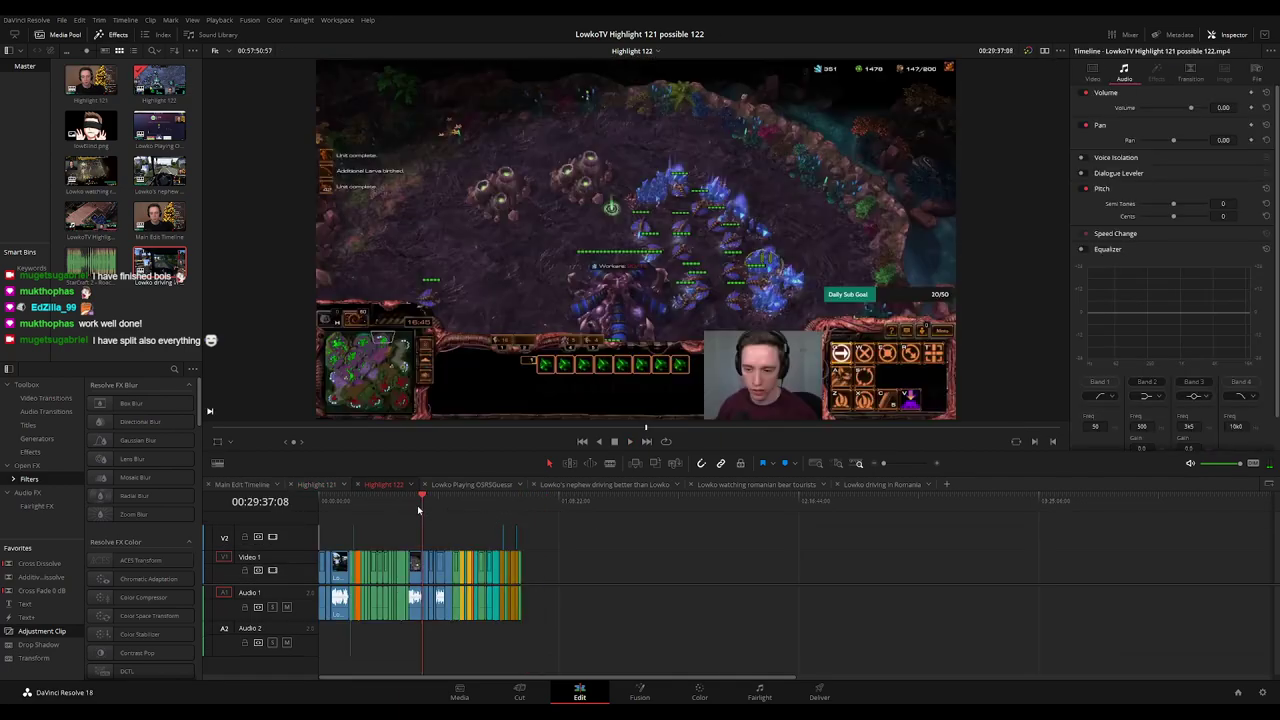
{"action": "key", "text": "space"}
{"action": "left_click", "coordinate": [320, 505]}
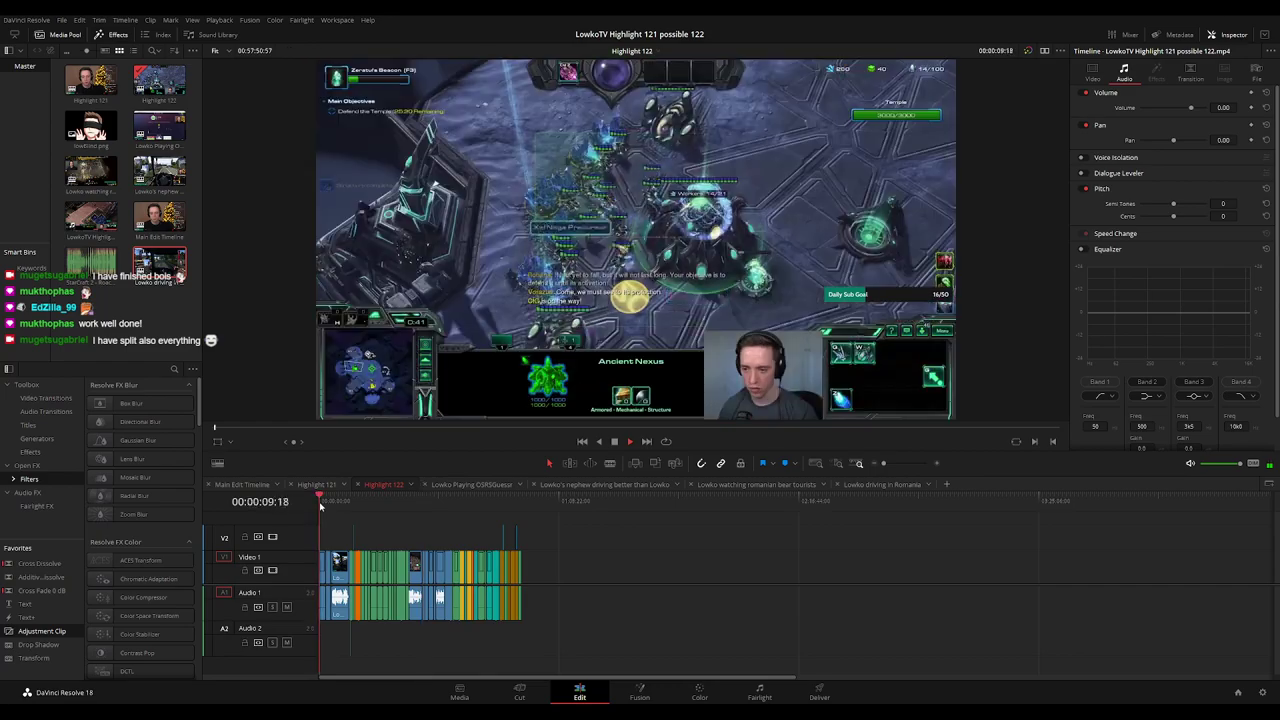
{"action": "scroll", "coordinate": [591, 526], "scroll_direction": "up", "scroll_amount": 8}
{"action": "left_click", "coordinate": [354, 506]}
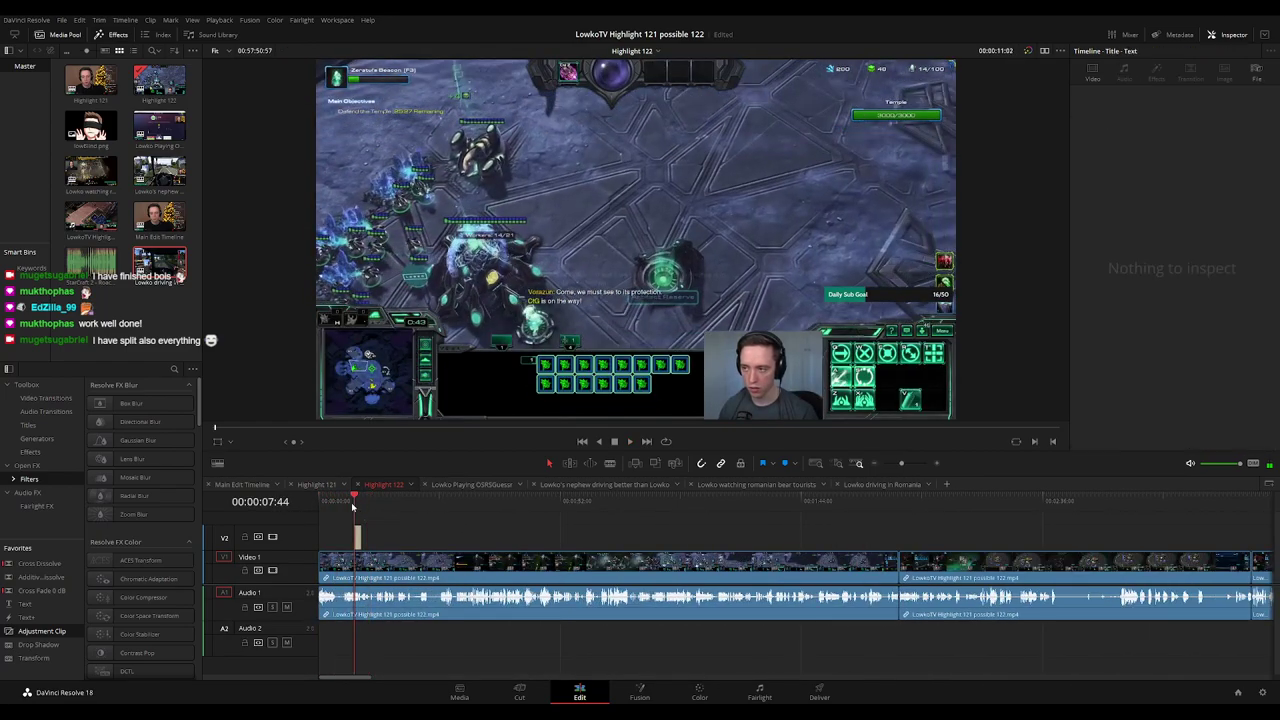
{"action": "scroll", "coordinate": [530, 520], "scroll_direction": "down", "scroll_amount": 6}
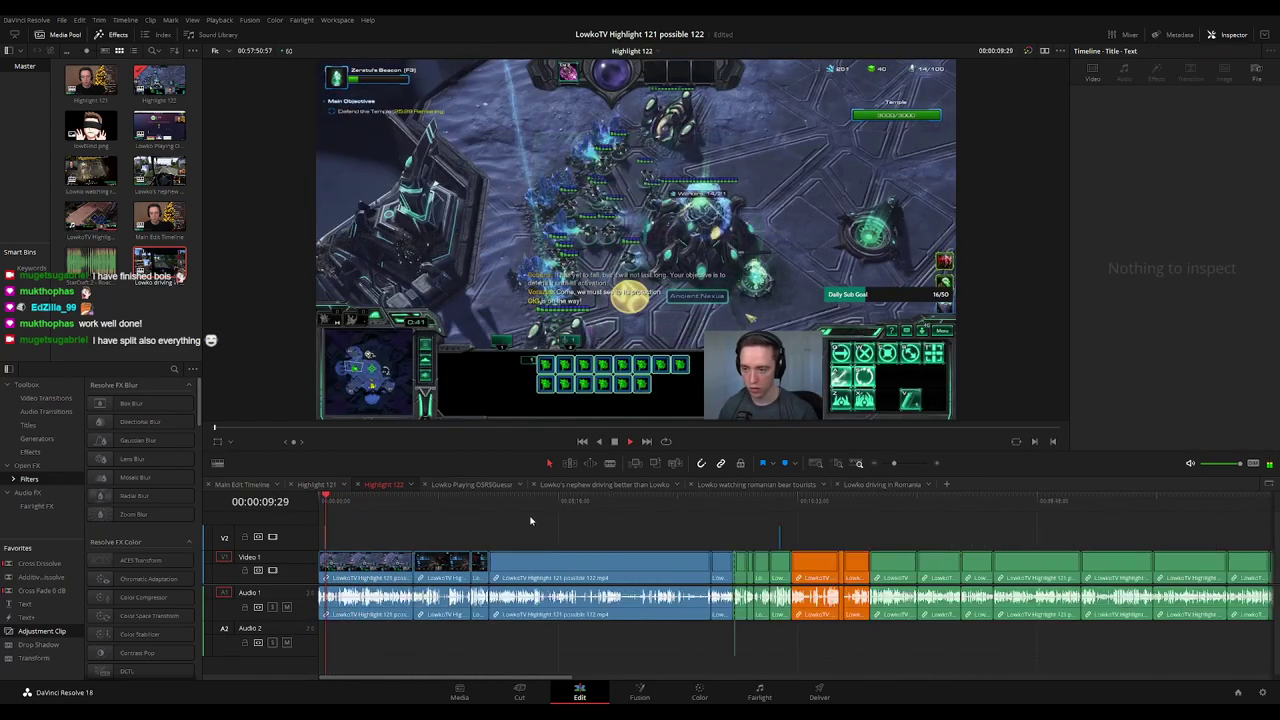
{"action": "scroll", "coordinate": [530, 520], "scroll_direction": "down", "scroll_amount": 4}
{"action": "key", "text": "space"}
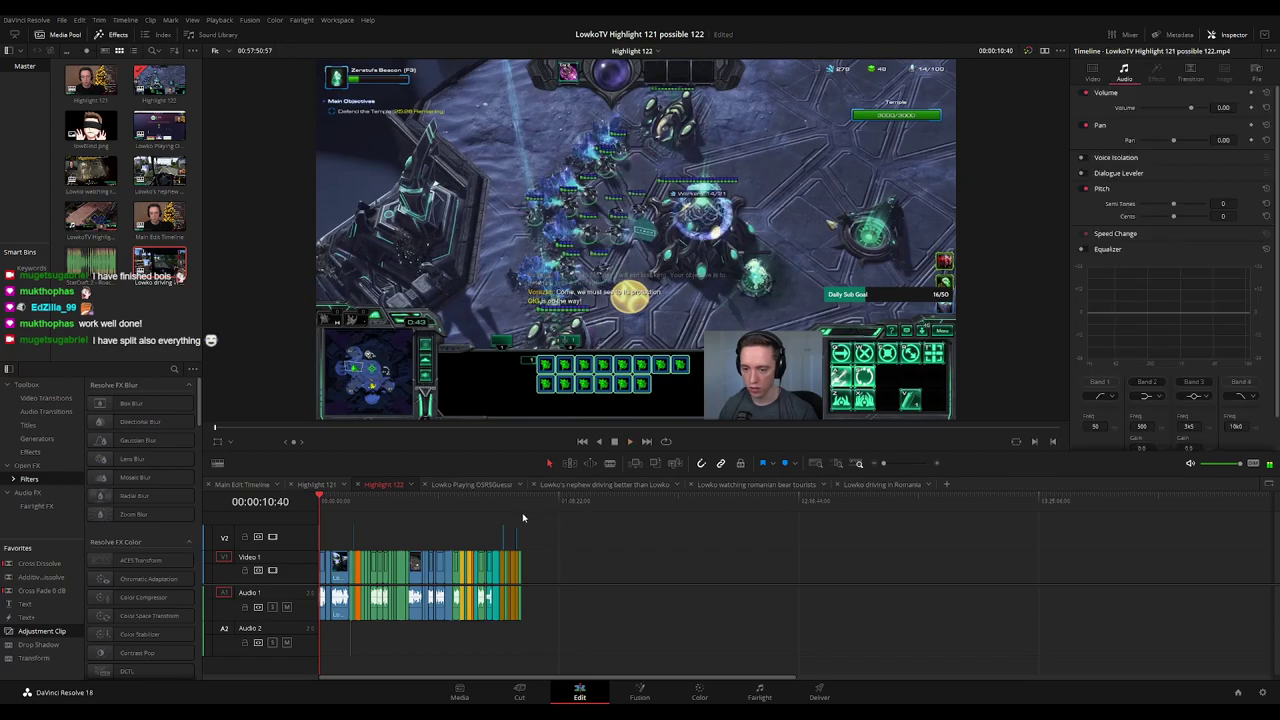
Open the Lowko Playing OSRSGuessr timeline, reduce the Video 1 track height and slightly enlarge the Audio 1 track.
{"action": "left_click", "coordinate": [478, 485]}
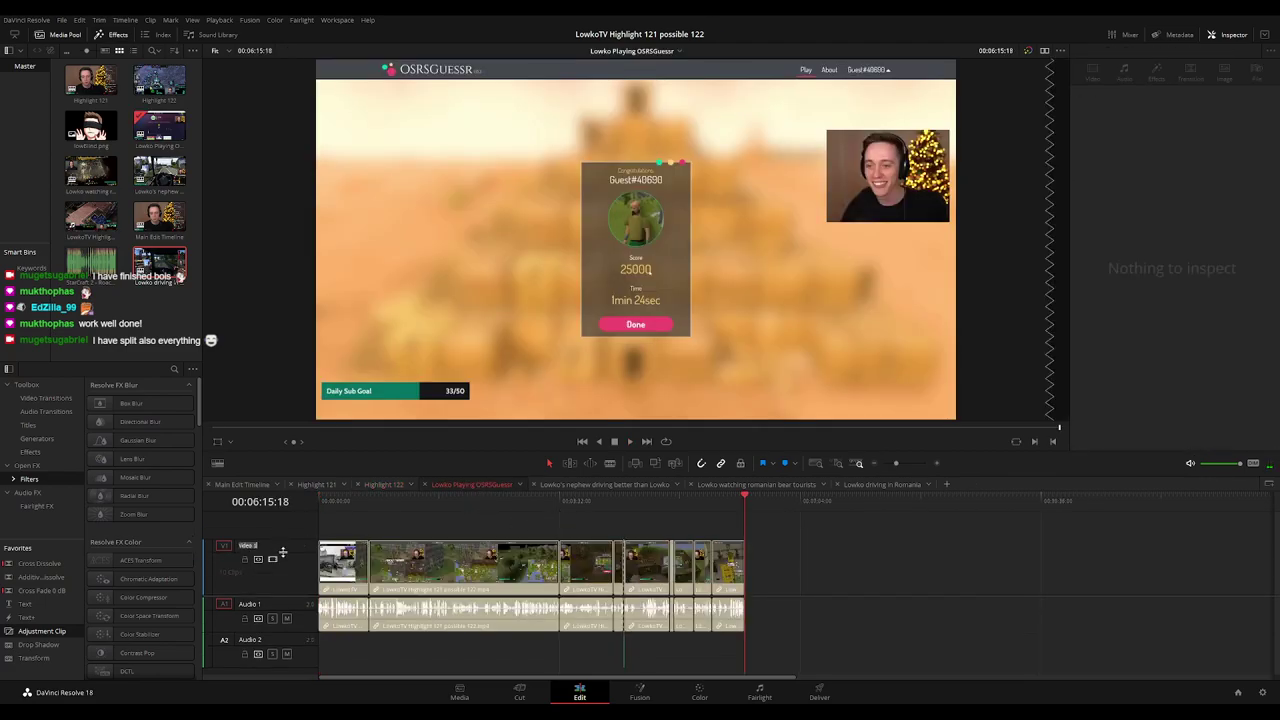
{"action": "left_click_drag", "start_coordinate": [290, 540], "coordinate": [291, 552]}
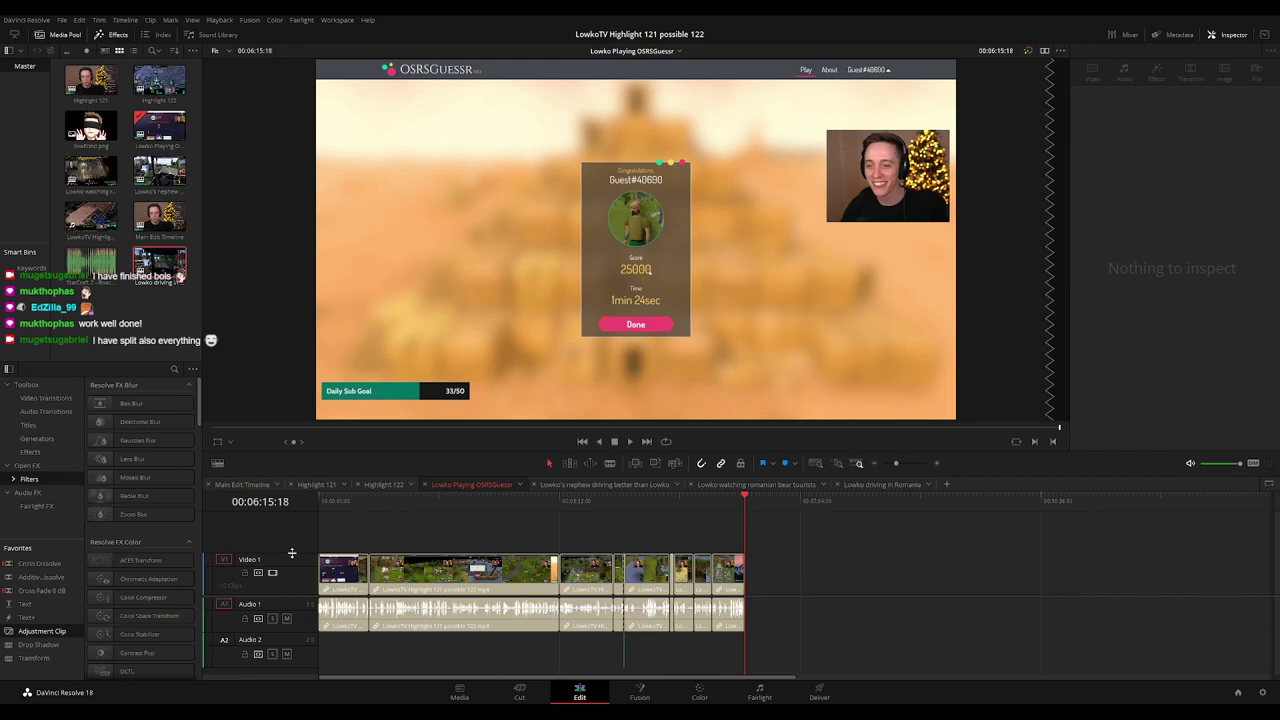
{"action": "left_click_drag", "start_coordinate": [300, 633], "coordinate": [300, 636]}
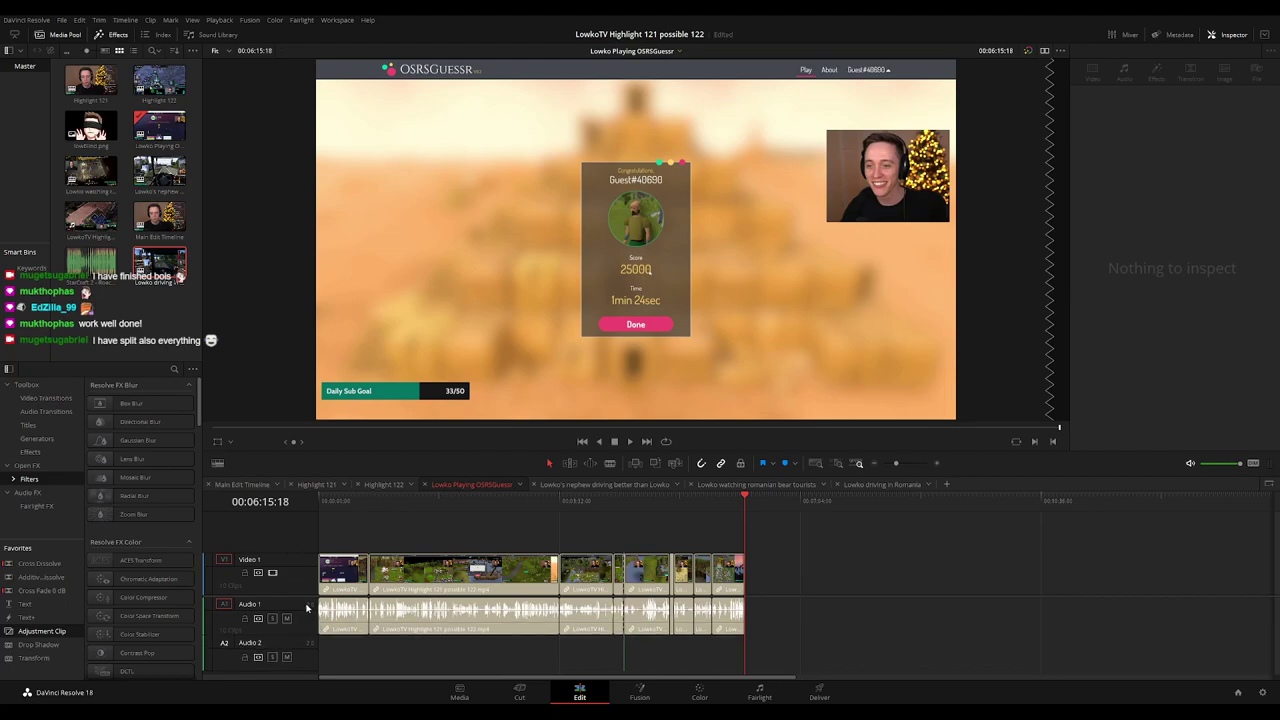
Open the Lowko's nephew driving better than Lowko timeline and review its opening, both adjustment-clip moments and its end.
{"action": "left_click", "coordinate": [600, 484]}
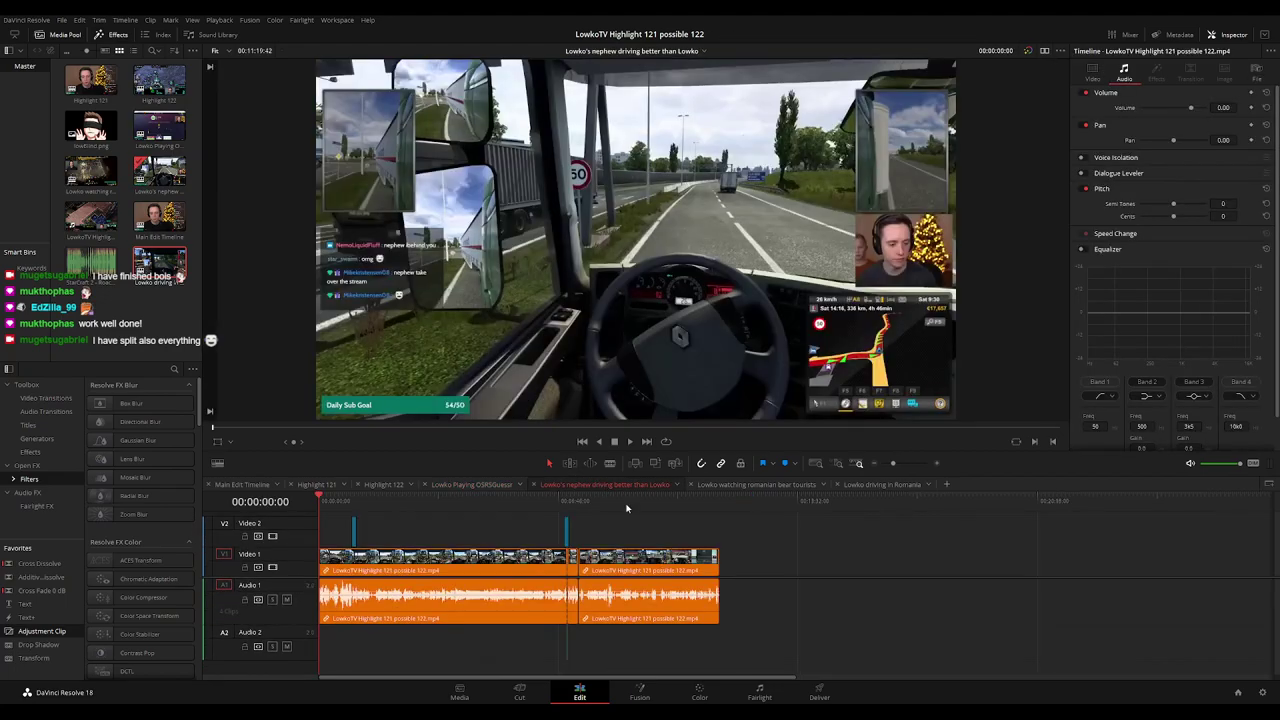
{"action": "key", "text": "space"}
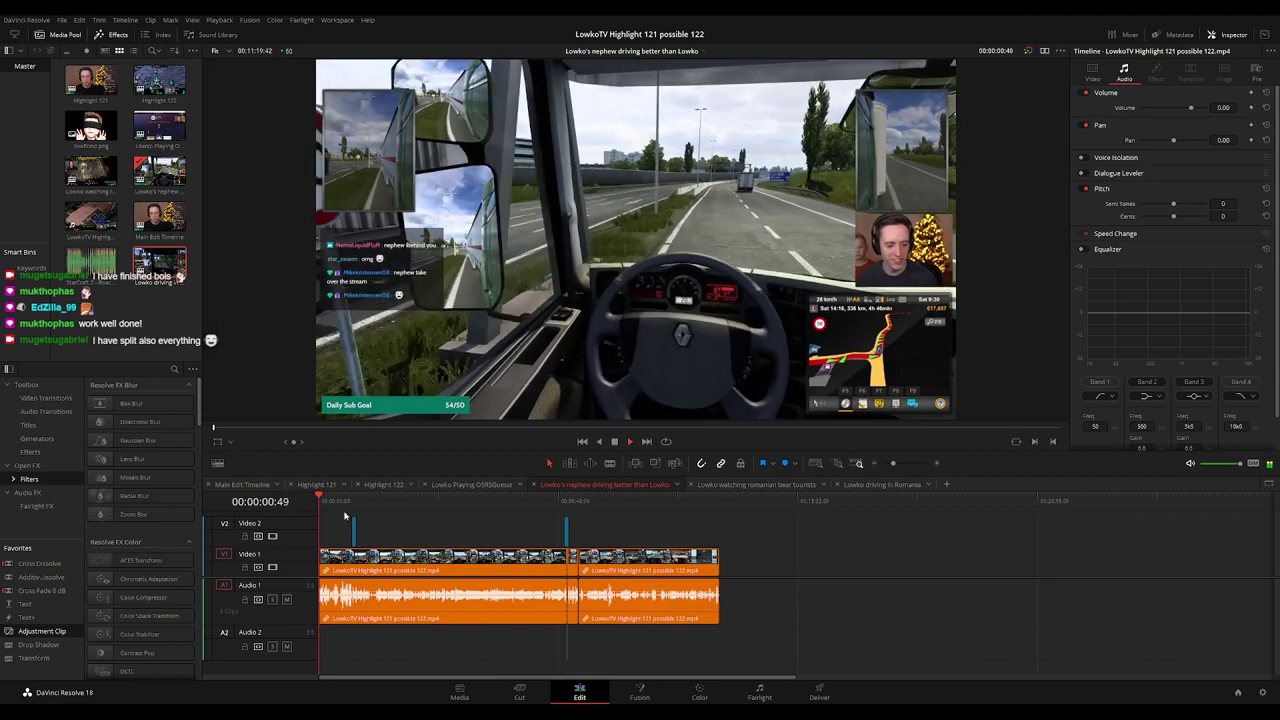
{"action": "left_click", "coordinate": [350, 506]}
{"action": "left_click", "coordinate": [564, 501]}
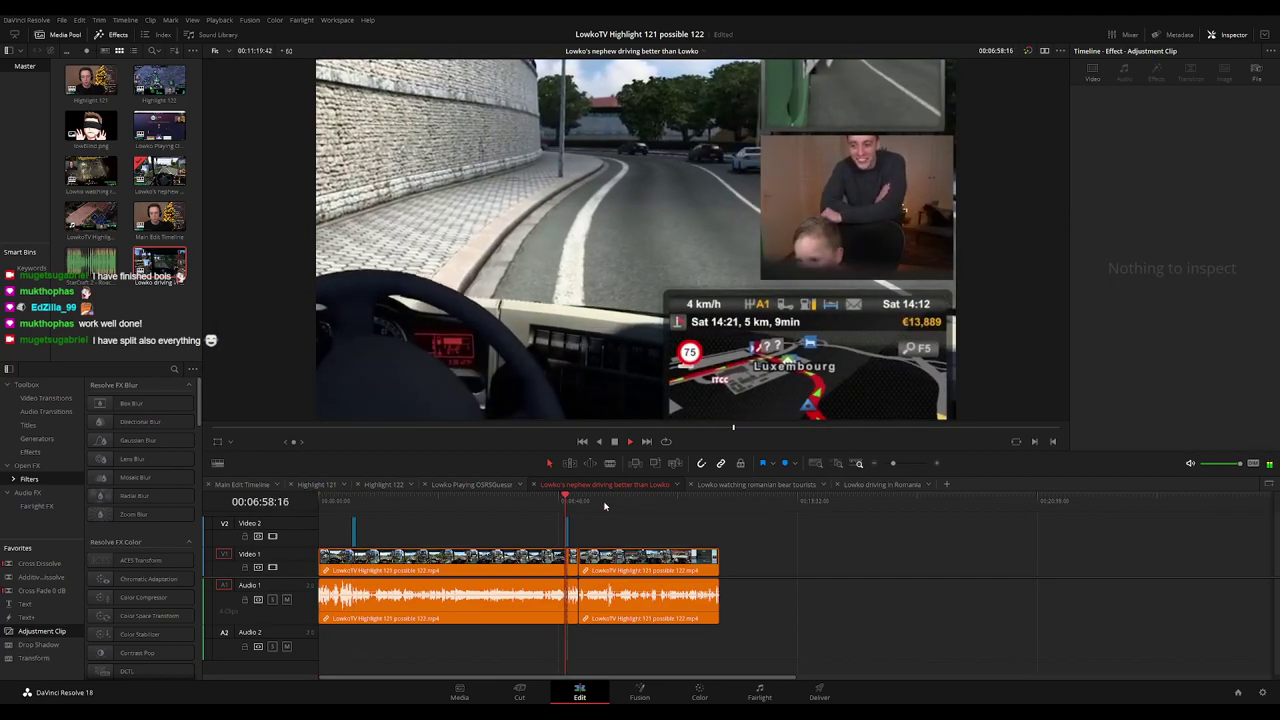
{"action": "left_click", "coordinate": [719, 501]}
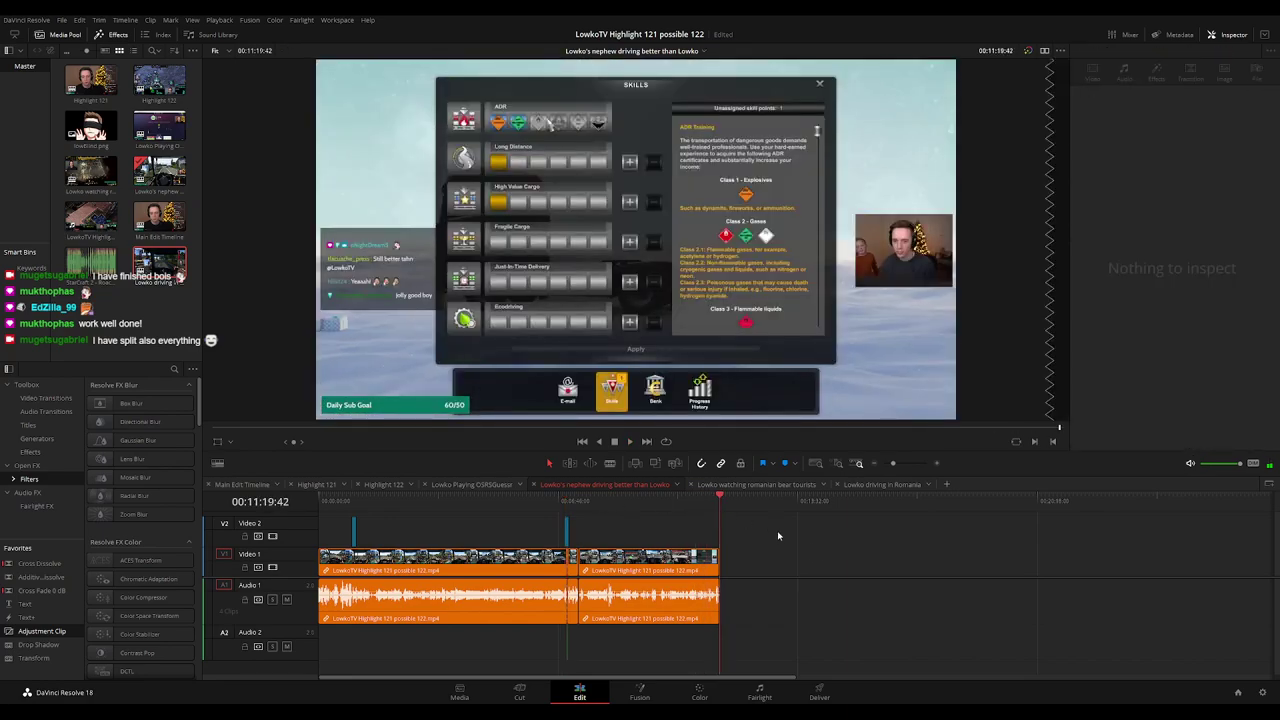
Open the Lowko watching romanian bear tourists timeline and skim from about 00:01:12 to the bear close-up at about 00:03:15.
{"action": "left_click", "coordinate": [757, 484]}
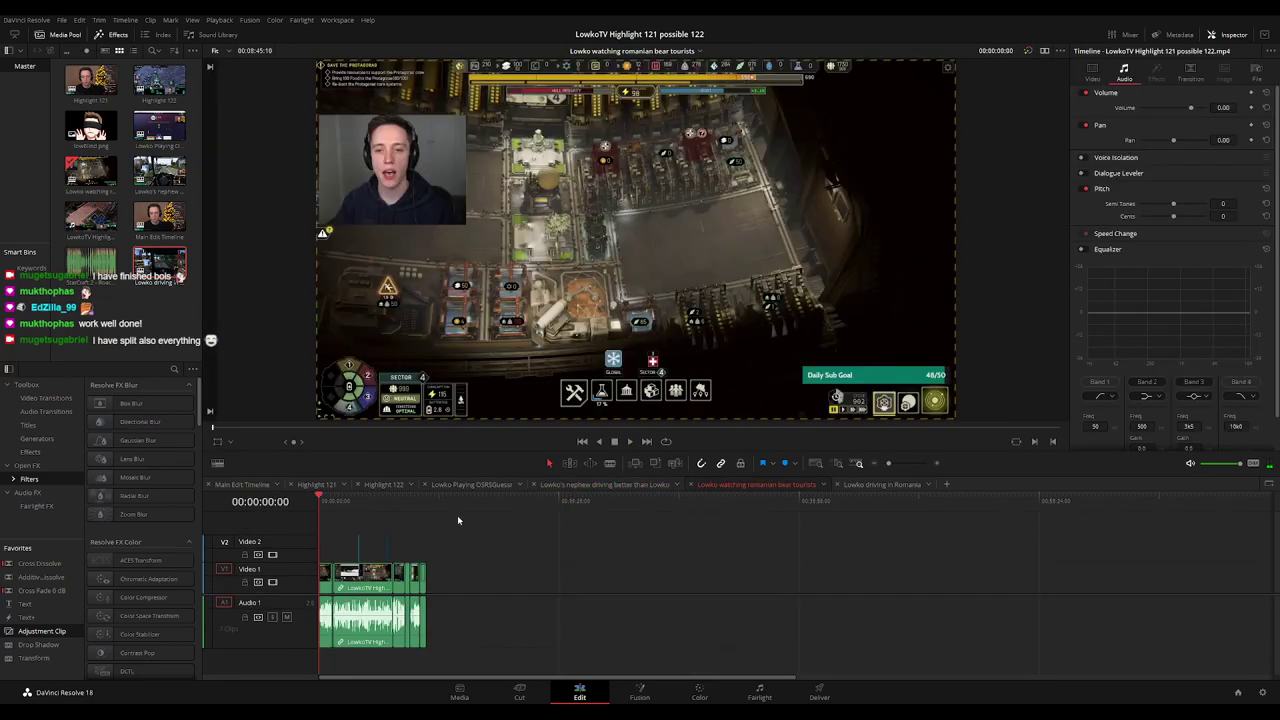
{"action": "left_click", "coordinate": [334, 508]}
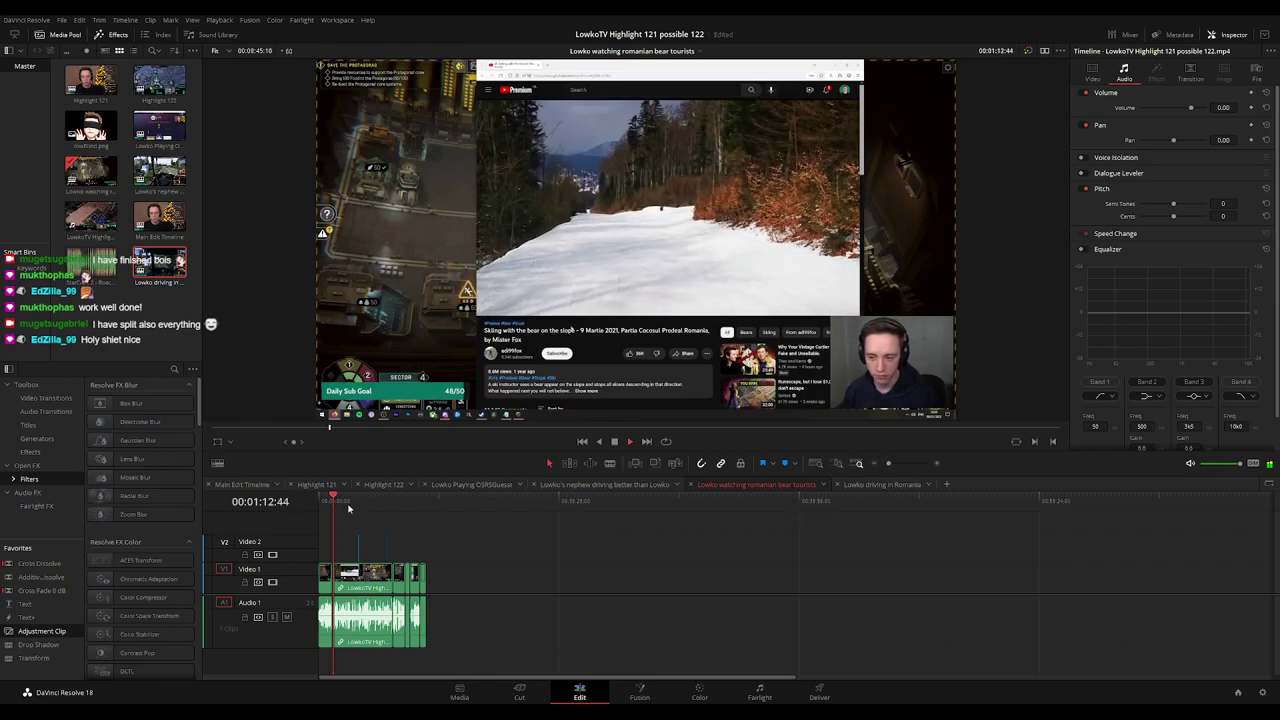
{"action": "left_click_drag", "start_coordinate": [348, 509], "coordinate": [360, 507]}
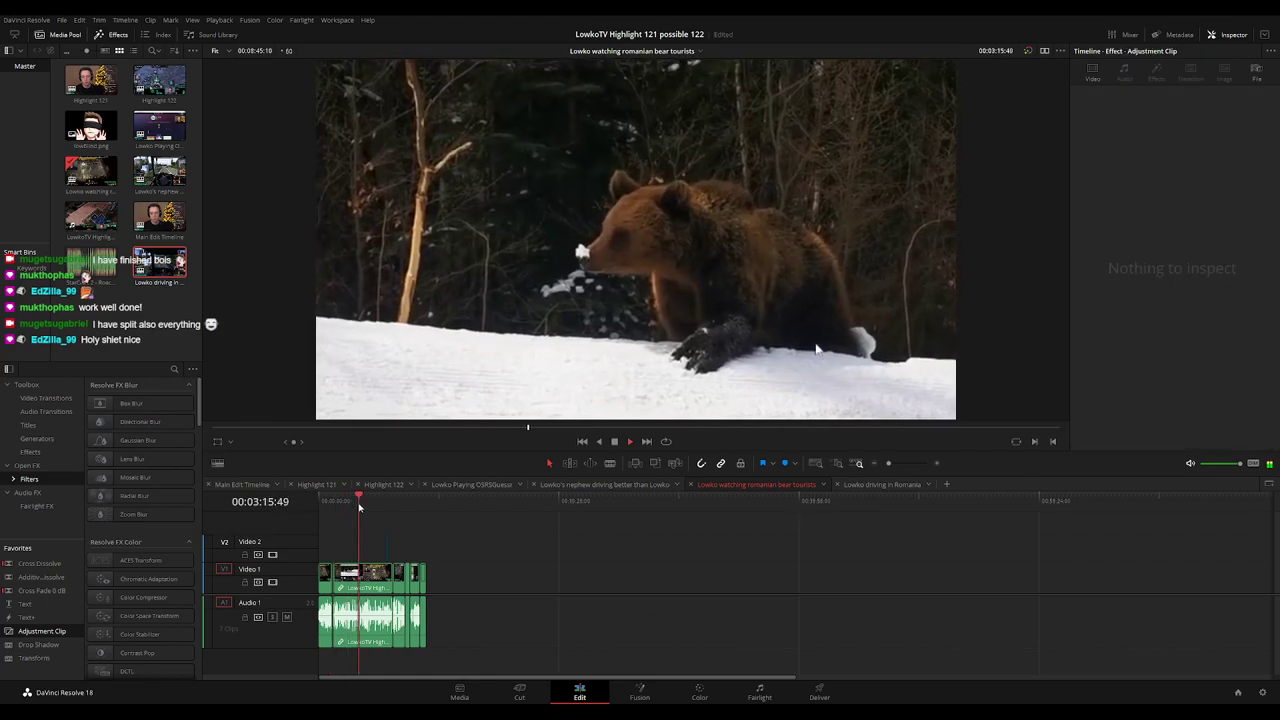
Open the Lowko driving in Romania timeline and play the crash at about 00:16:38 and the repair scene at about 00:17:33.
{"action": "left_click", "coordinate": [880, 484]}
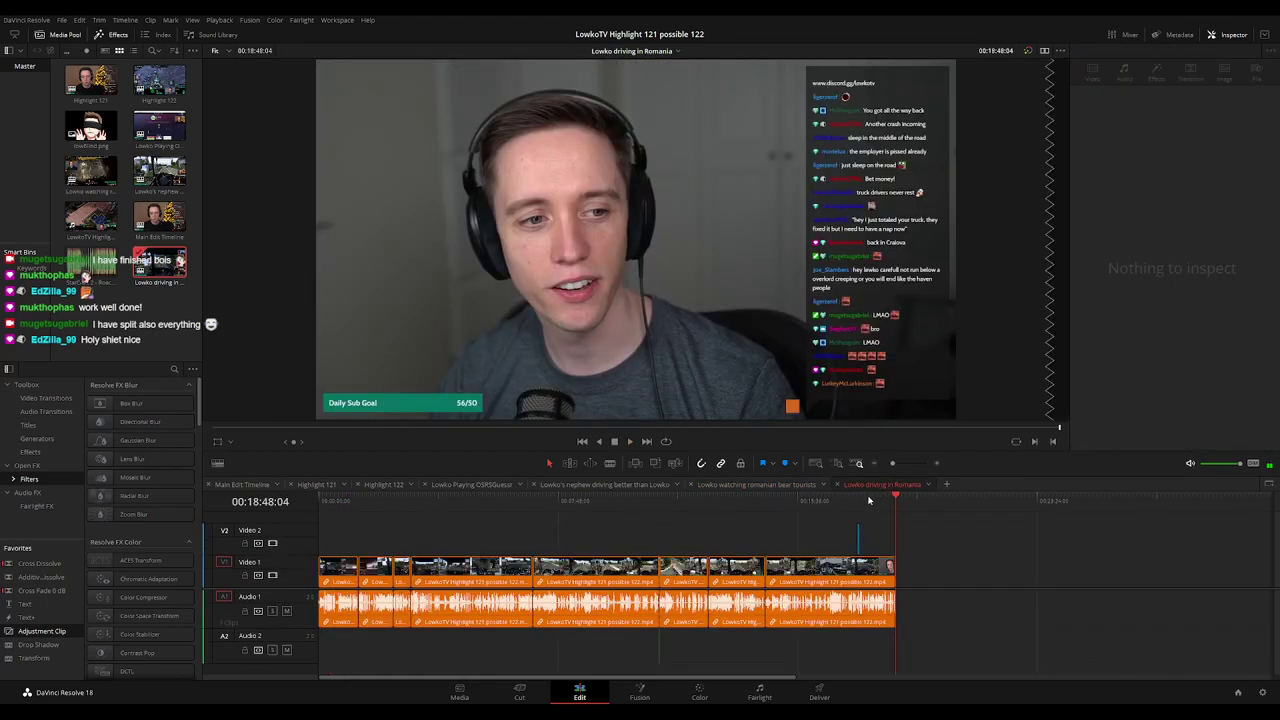
{"action": "left_click", "coordinate": [838, 511]}
{"action": "left_click", "coordinate": [828, 511]}
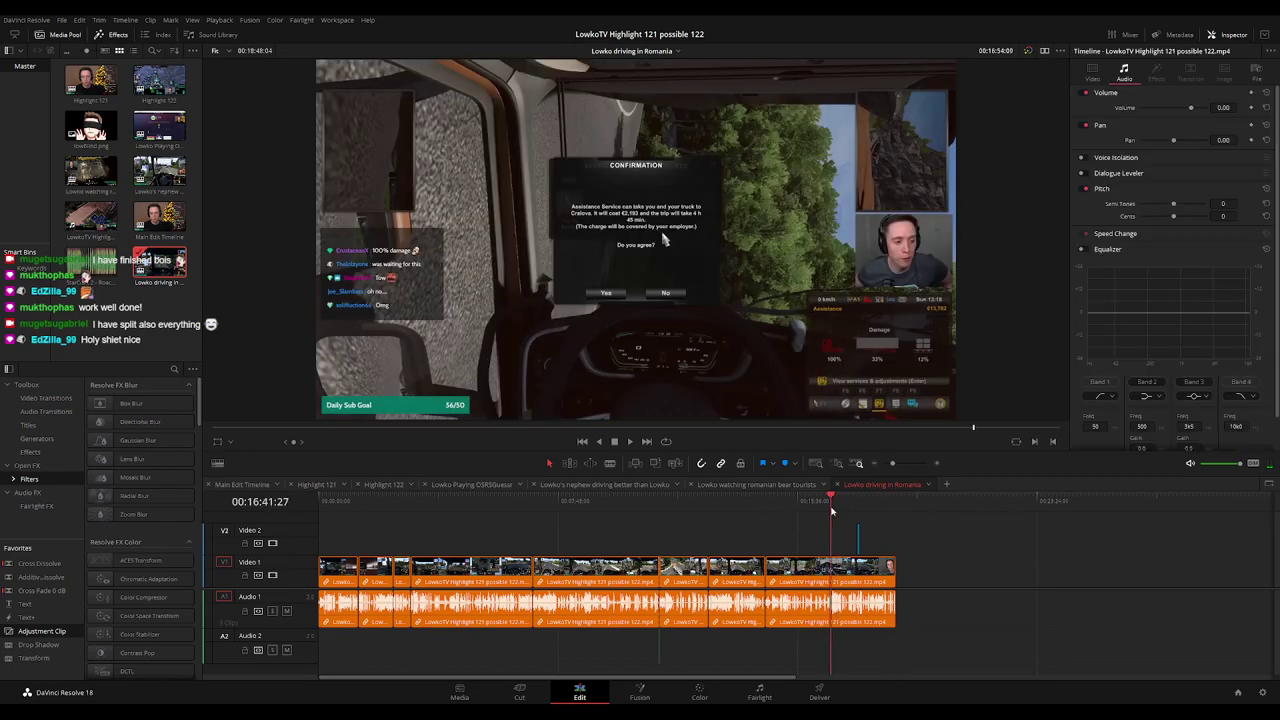
{"action": "key", "text": "space"}
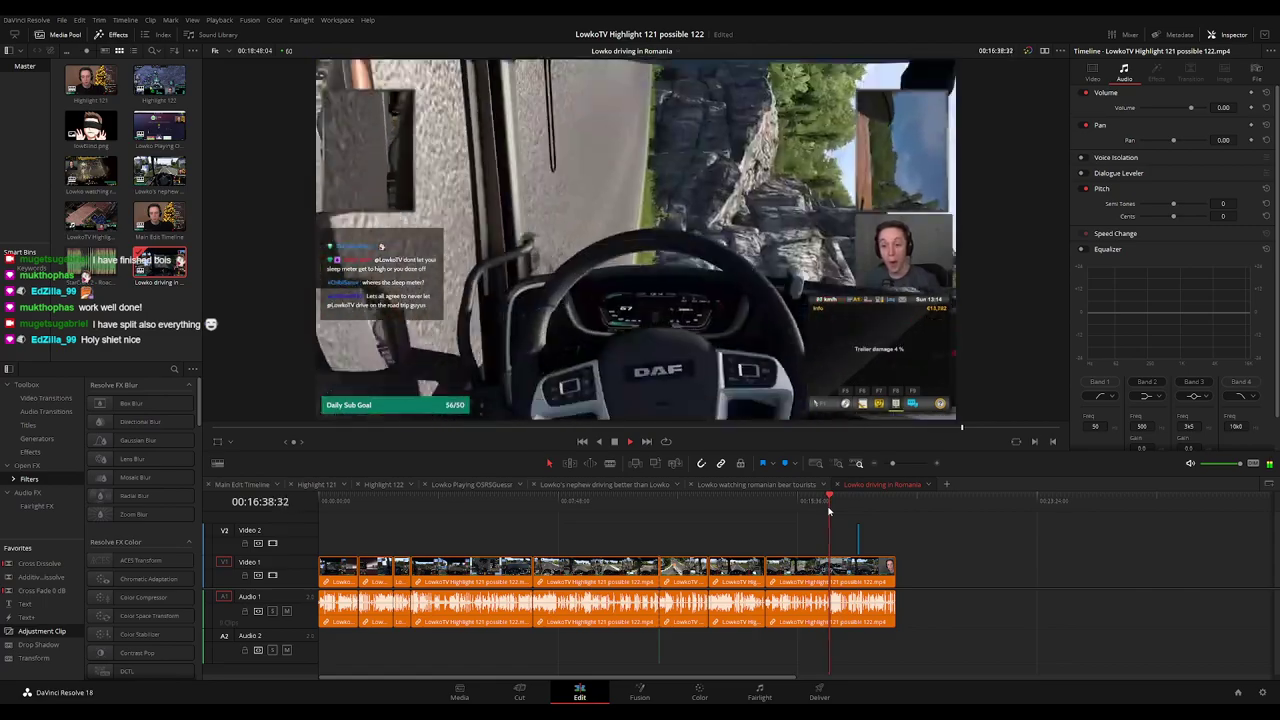
{"action": "left_click", "coordinate": [858, 509]}
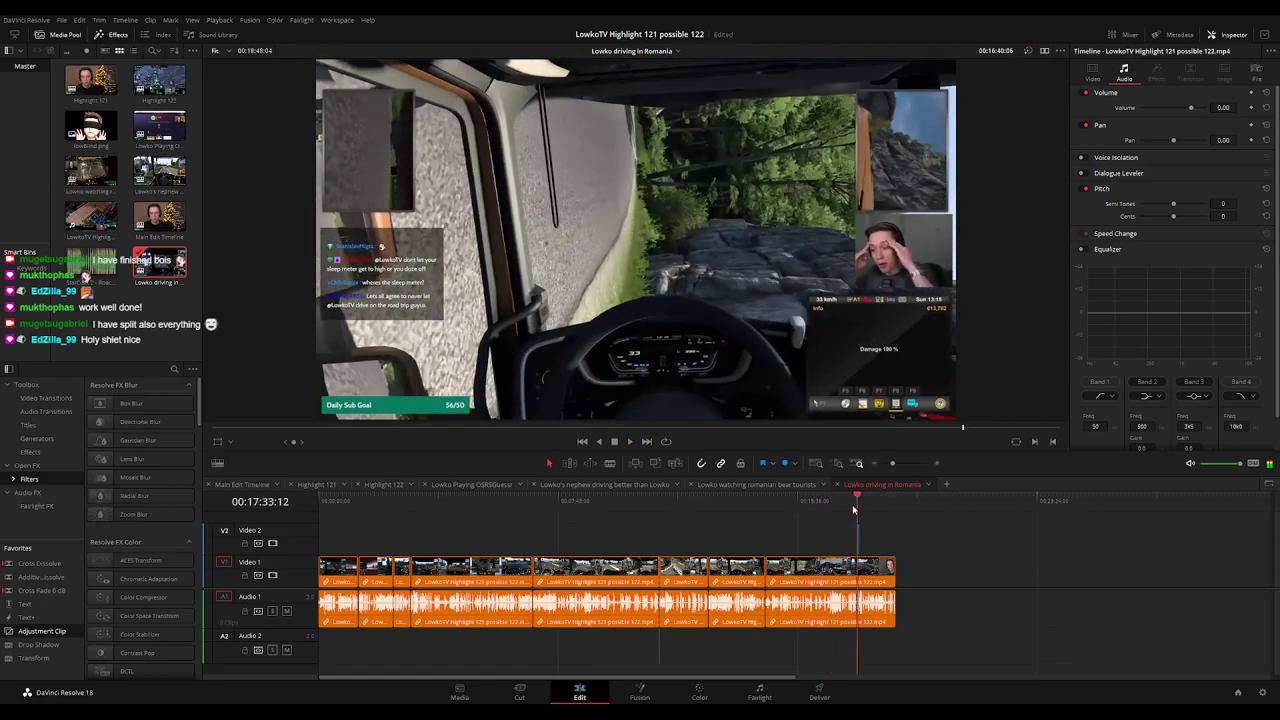
{"action": "scroll", "coordinate": [893, 529], "scroll_direction": "down", "scroll_amount": 4}
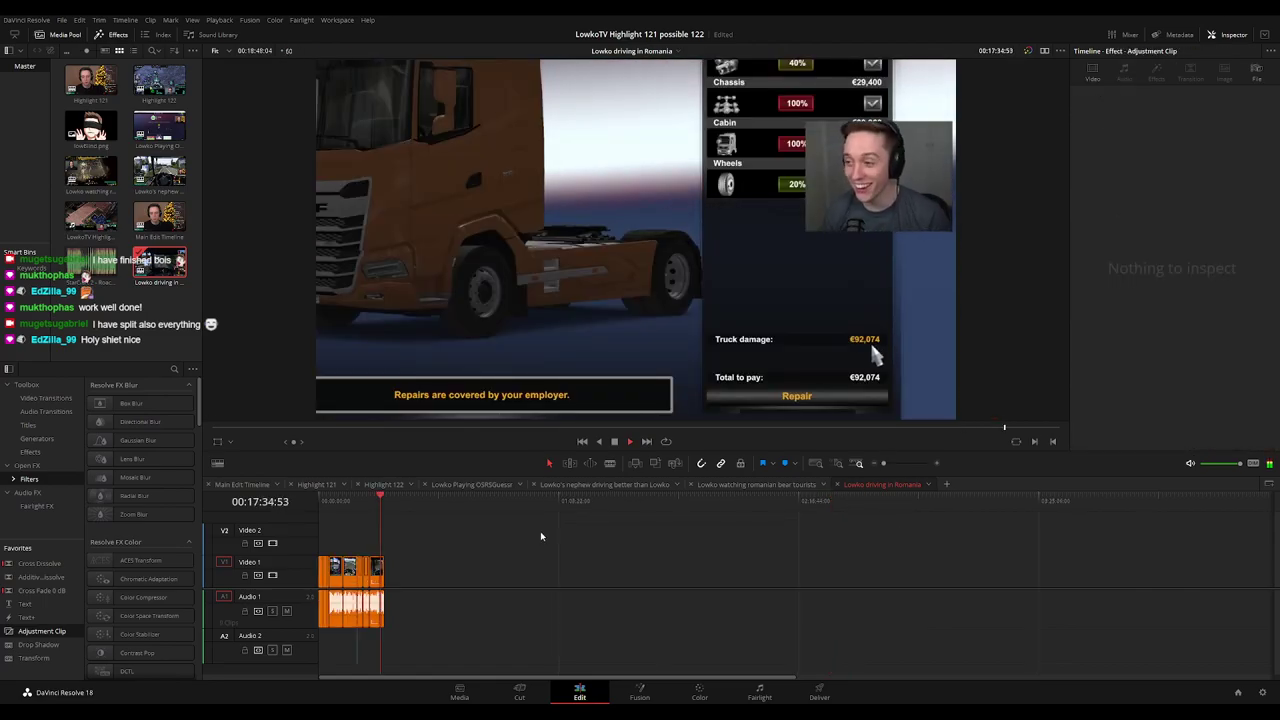
In Main Edit Timeline, add a green marker at 00:04:14:51 named "Green clips" with the note "Reddit/reaction funny moments".
{"action": "left_click", "coordinate": [243, 484]}
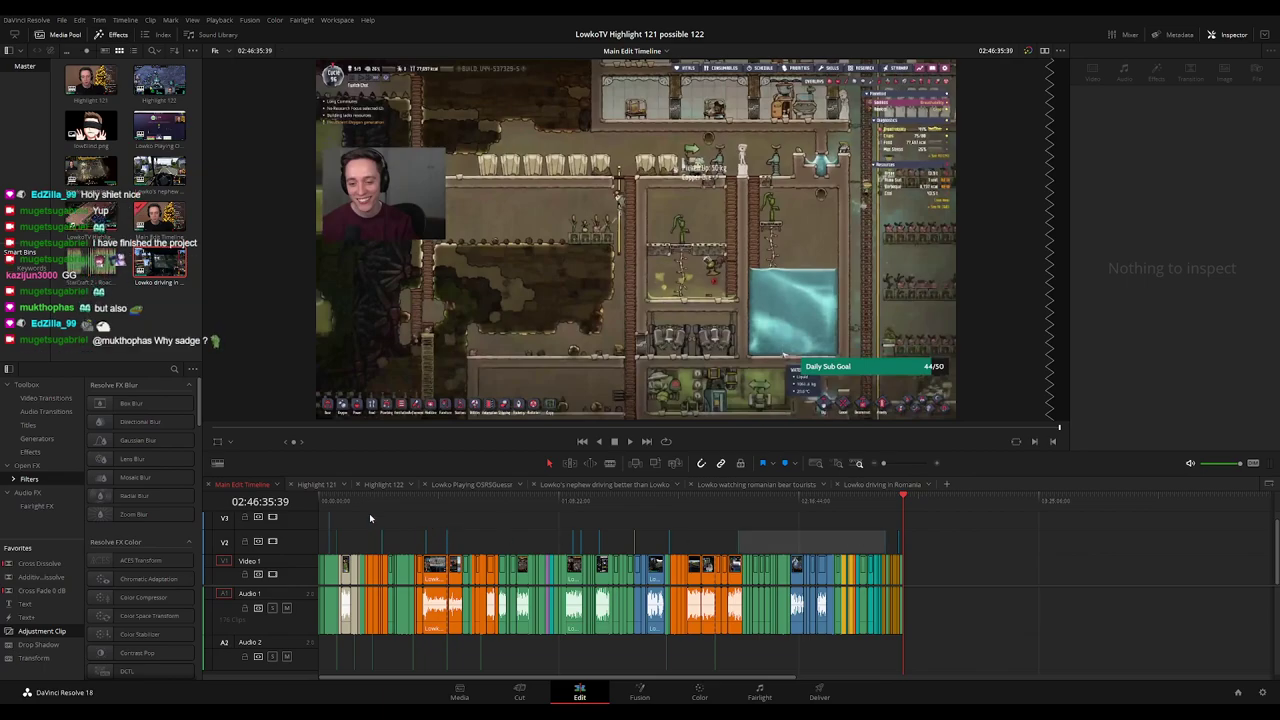
{"action": "left_click_drag", "start_coordinate": [358, 505], "coordinate": [343, 508]}
{"action": "key", "text": "ctrl+equal"}
{"action": "key", "text": "ctrl+equal"}
{"action": "key", "text": "ctrl+equal"}
{"action": "key", "text": "ctrl+equal"}
{"action": "key", "text": "ctrl+equal"}
{"action": "key", "text": "ctrl+equal"}
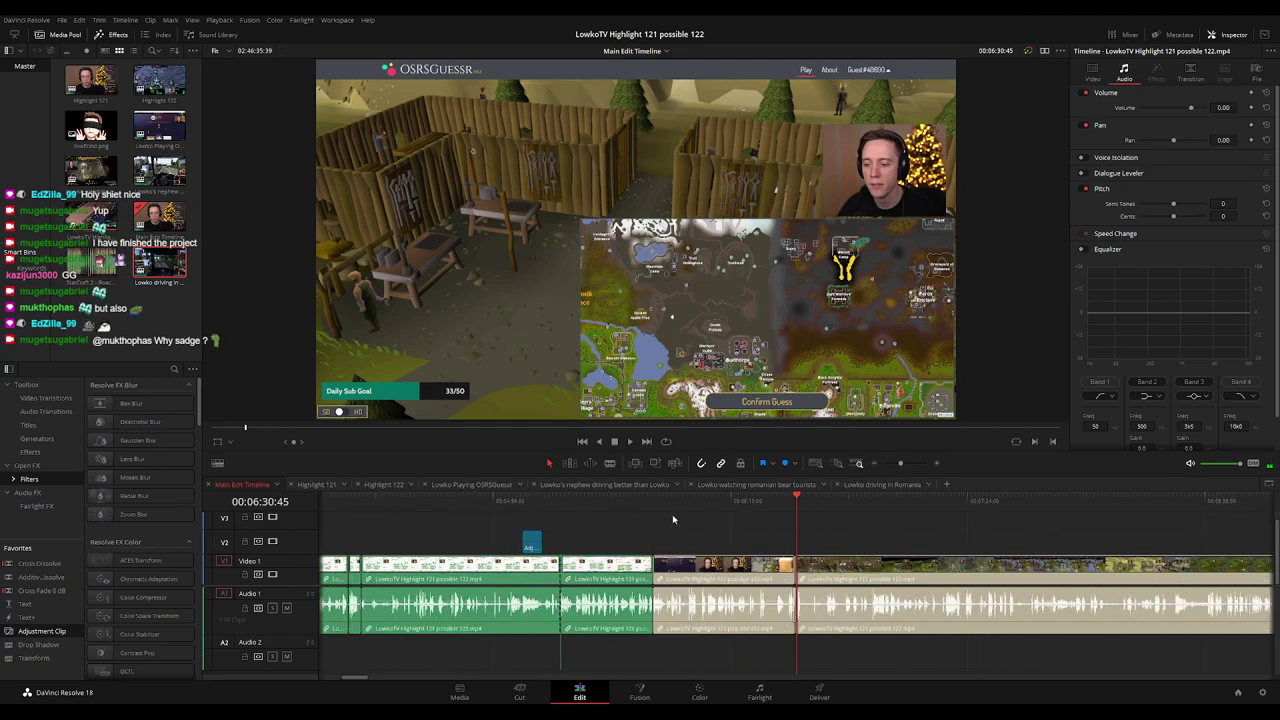
{"action": "left_click_drag", "start_coordinate": [391, 505], "coordinate": [363, 513]}
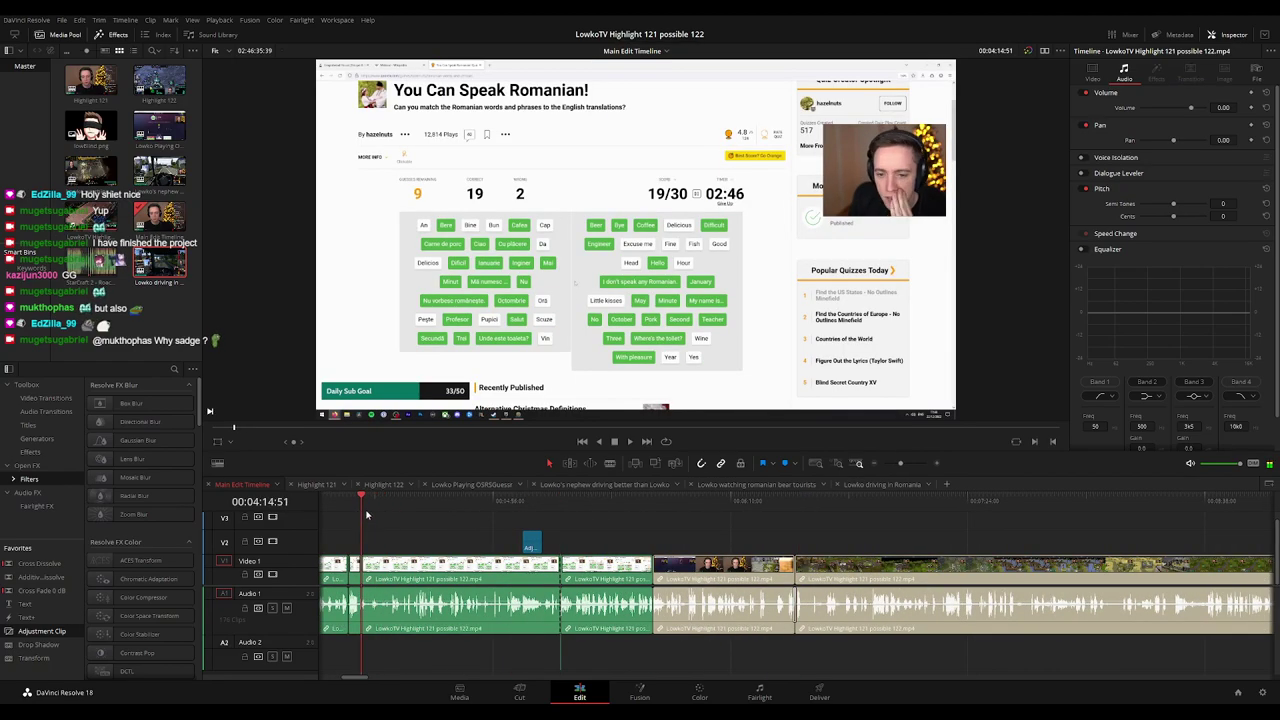
{"action": "scroll", "coordinate": [908, 572], "scroll_direction": "left", "scroll_amount": 5}
{"action": "key", "text": "ctrl+minus"}
{"action": "key", "text": "ctrl+minus"}
{"action": "key", "text": "ctrl+minus"}
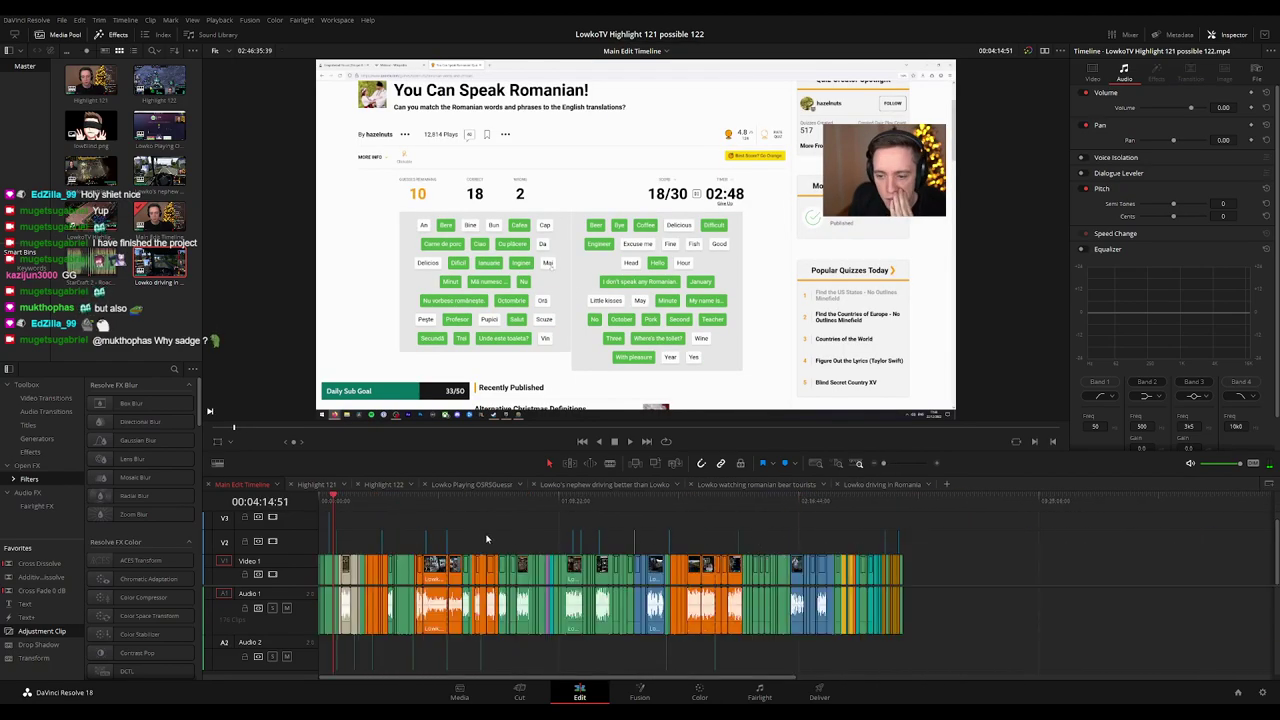
{"action": "key", "text": "m"}
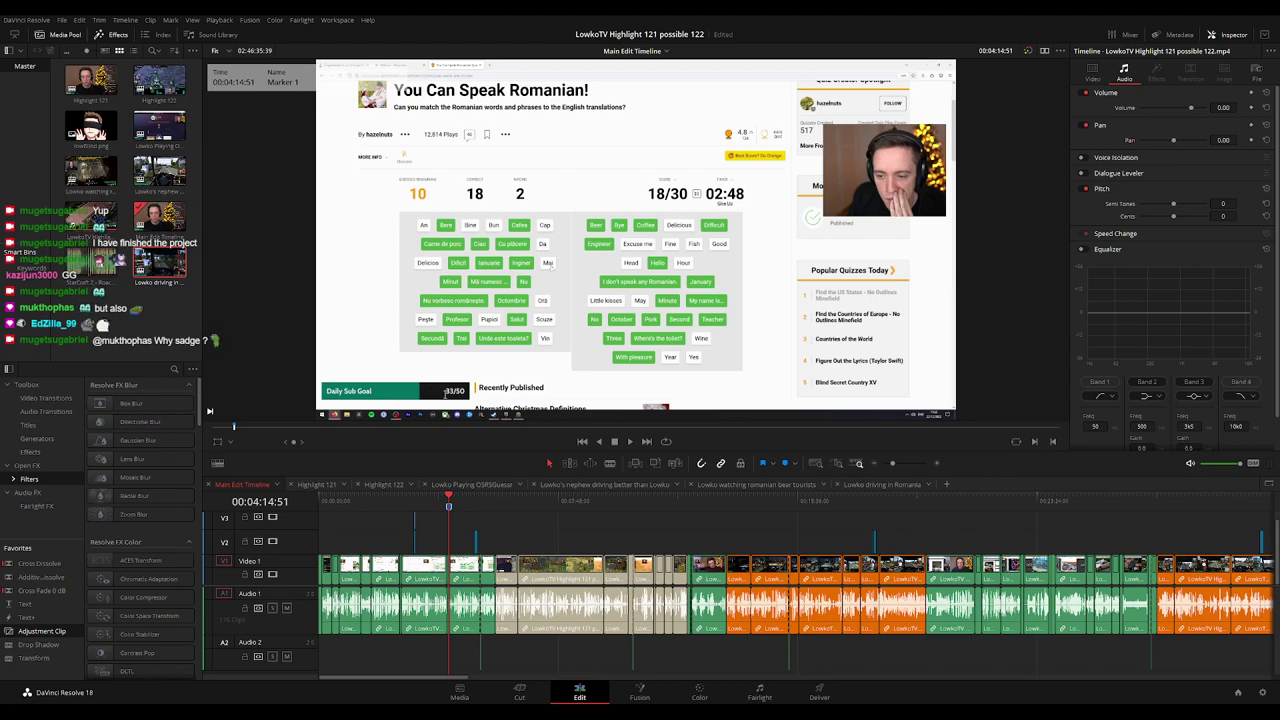
{"action": "key", "text": "m"}
{"action": "left_click", "coordinate": [442, 411]}
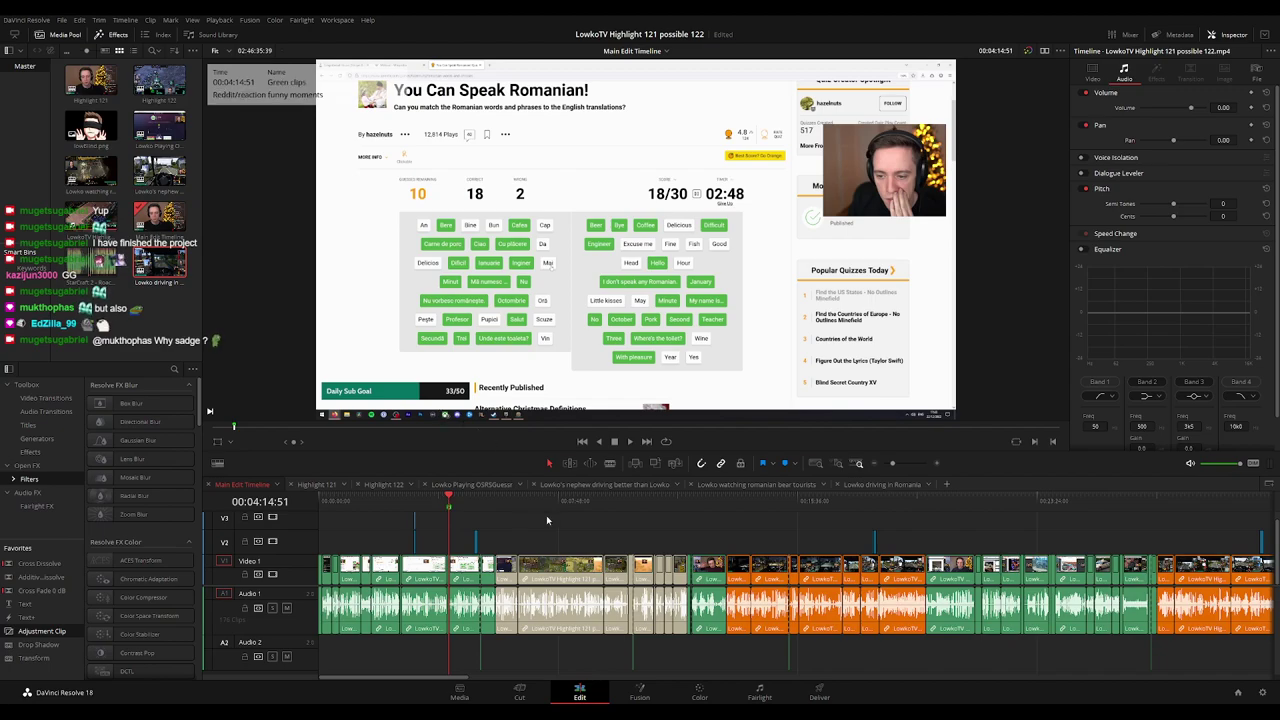
Add a pale yellow marker named "Tan clips" at the start of the first tan clips, 00:05:45:53.
{"action": "left_click", "coordinate": [500, 500]}
{"action": "key", "text": "m"}
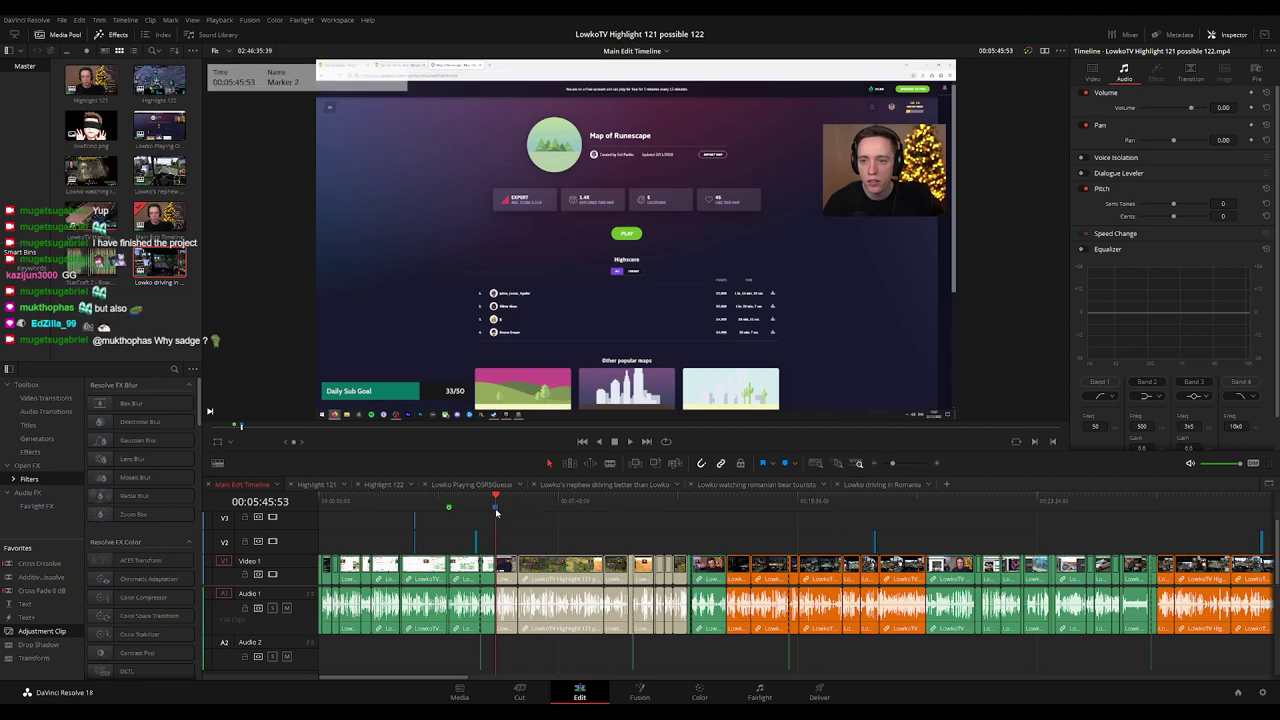
{"action": "key", "text": "ctrl+s"}
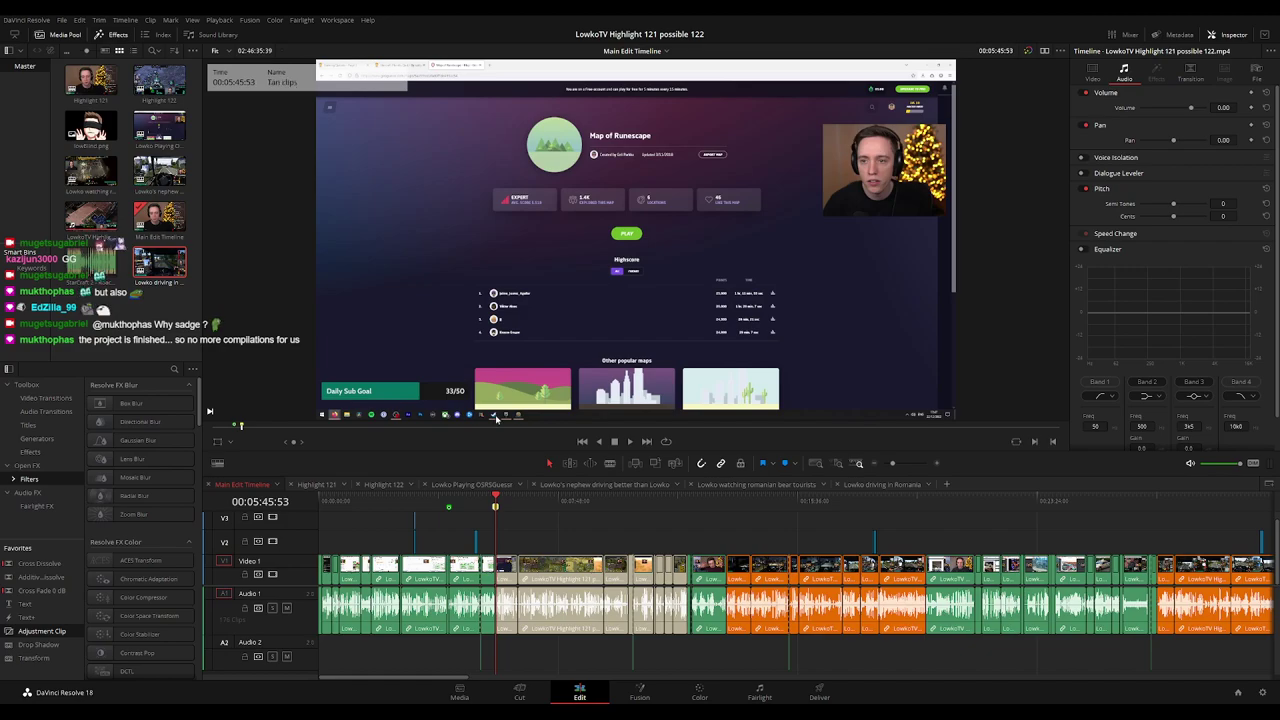
Mark the first orange clips at 00:13:17:43 with a marker named "Orange clips" and the note "Euro Truck Simulator 2 funny moments".
{"action": "left_click", "coordinate": [559, 497]}
{"action": "left_click", "coordinate": [727, 505]}
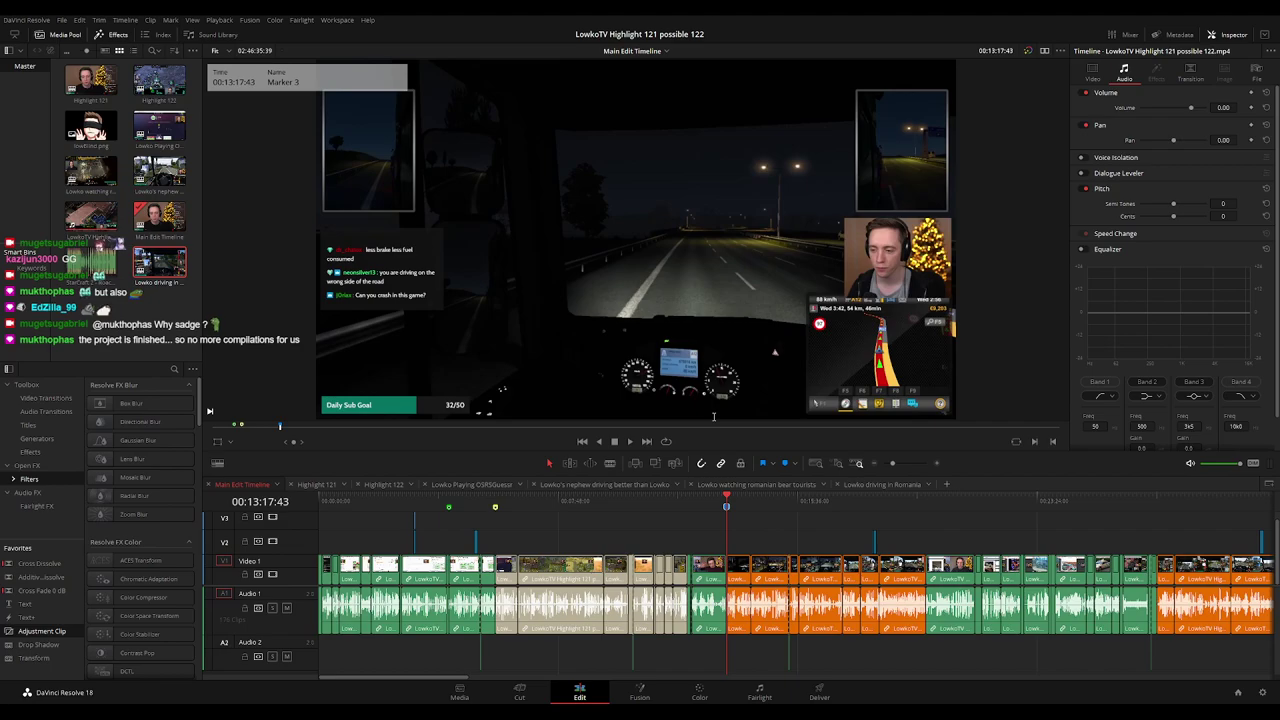
{"action": "key", "text": "Return"}
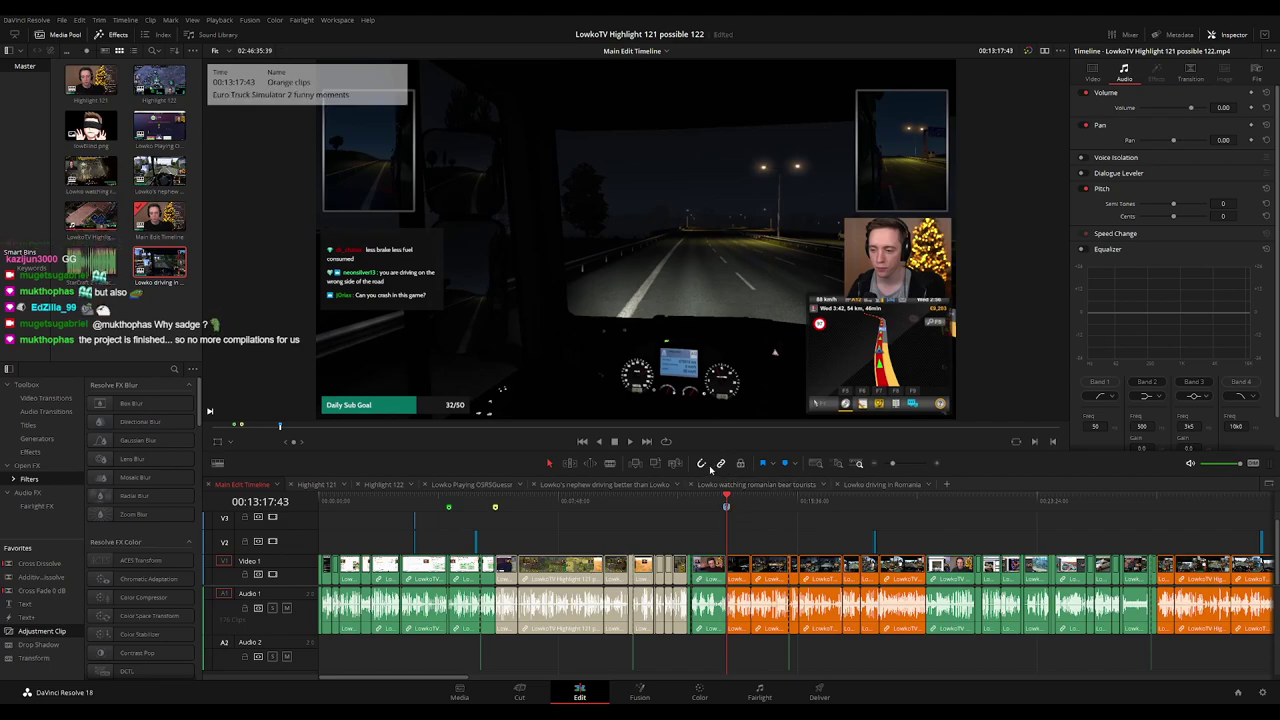
{"action": "left_click", "coordinate": [794, 481]}
Add a purple marker named "Purple clips" at the start of the purple clips, 01:04:40:18.
{"action": "scroll", "coordinate": [760, 532], "scroll_direction": "down", "scroll_amount": 5}
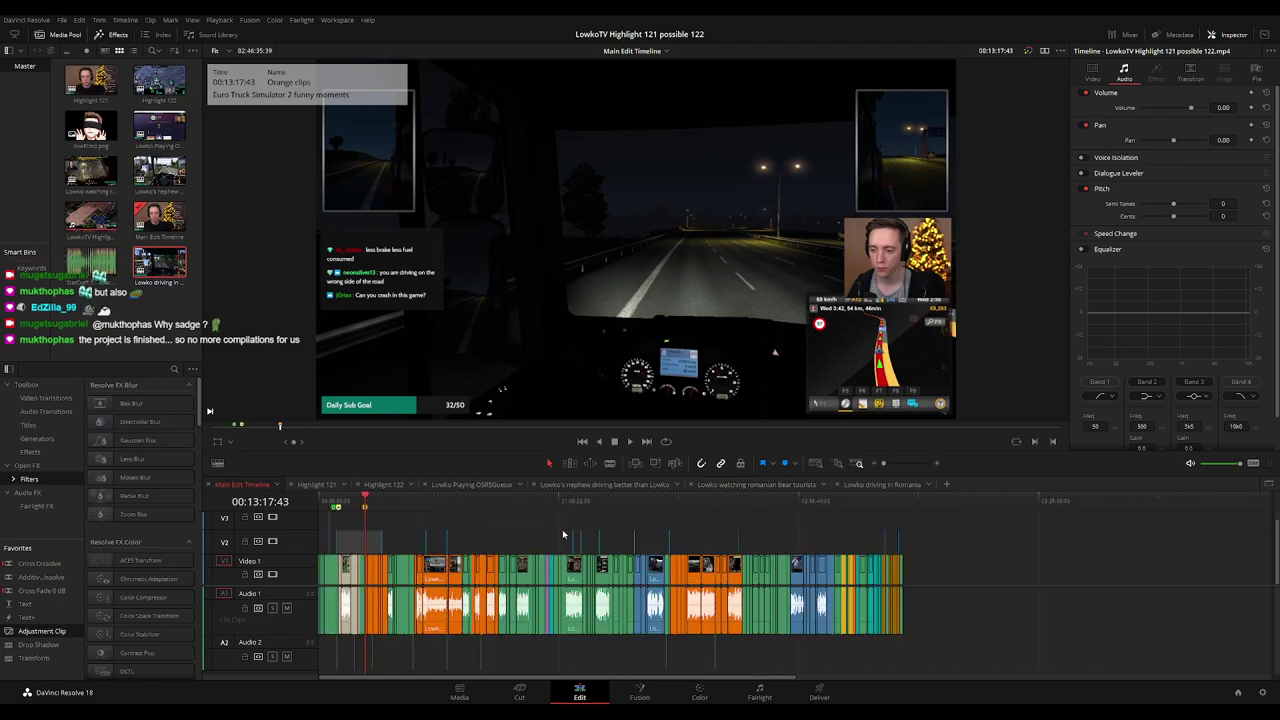
{"action": "left_click", "coordinate": [390, 506]}
{"action": "key", "text": "shift+z"}
{"action": "scroll", "coordinate": [914, 523], "scroll_direction": "right", "scroll_amount": 5}
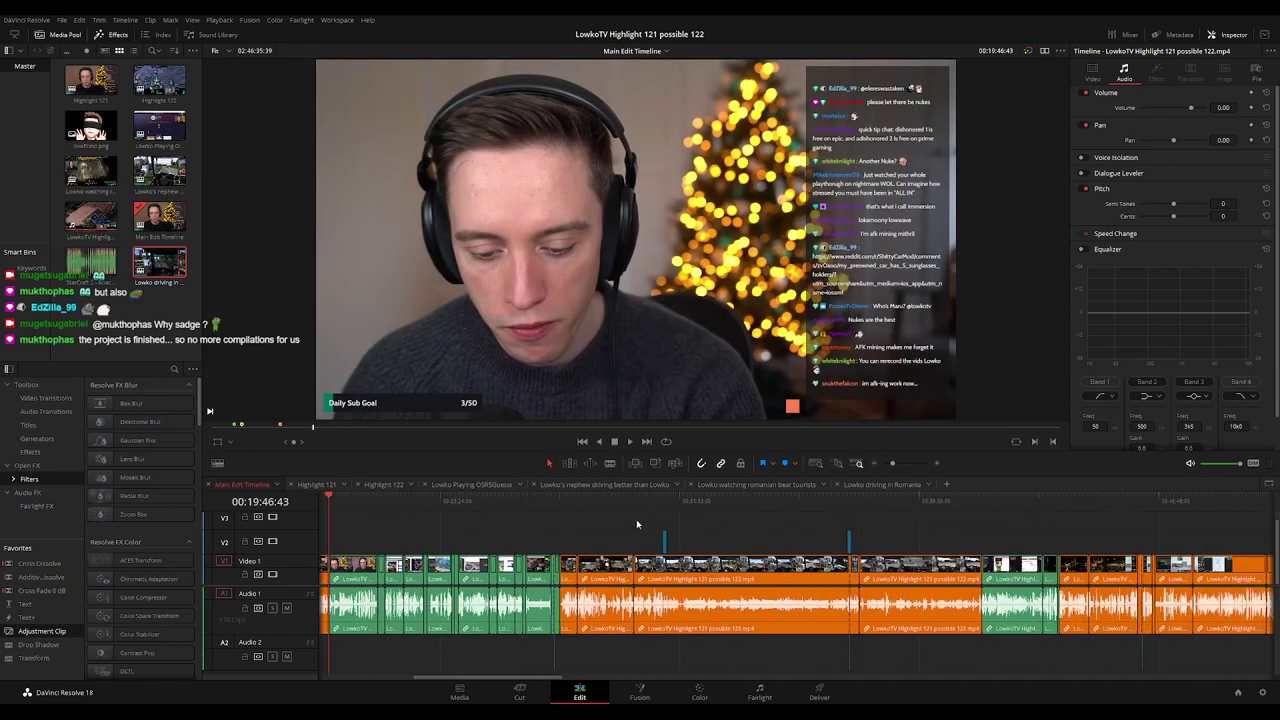
{"action": "scroll", "coordinate": [606, 525], "scroll_direction": "right", "scroll_amount": 5}
{"action": "left_click", "coordinate": [765, 505]}
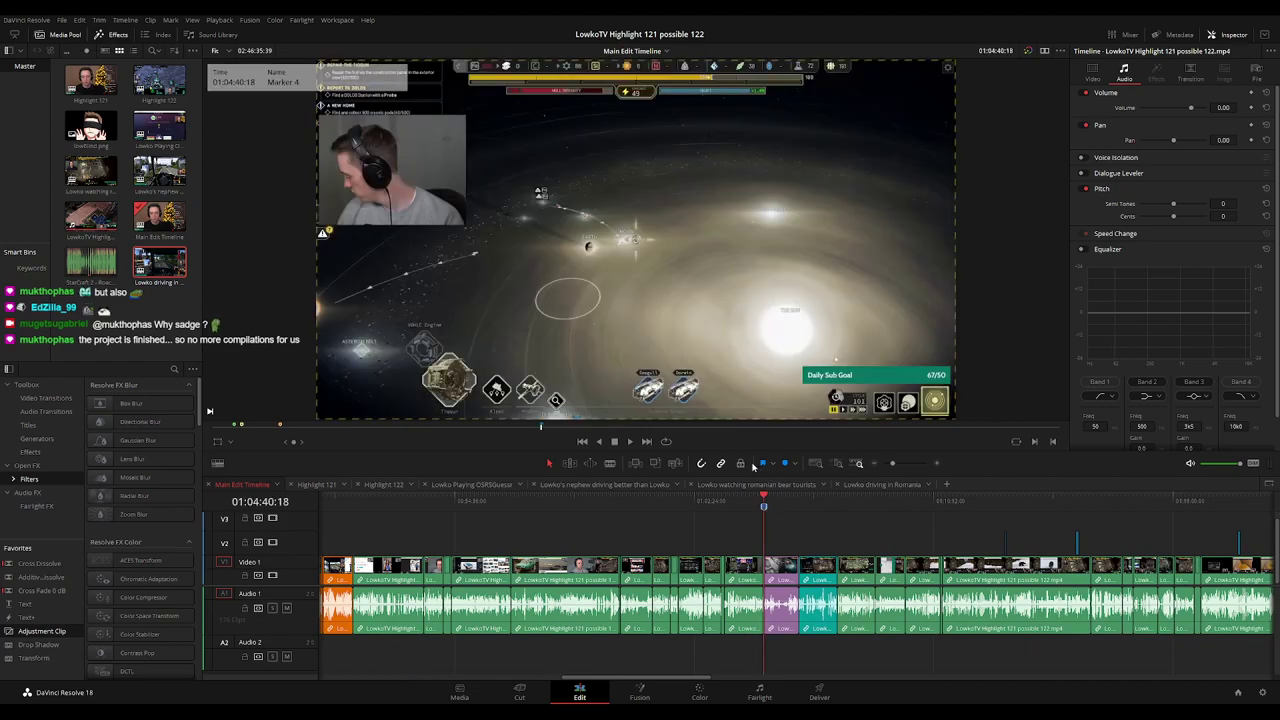
{"action": "key", "text": "m"}
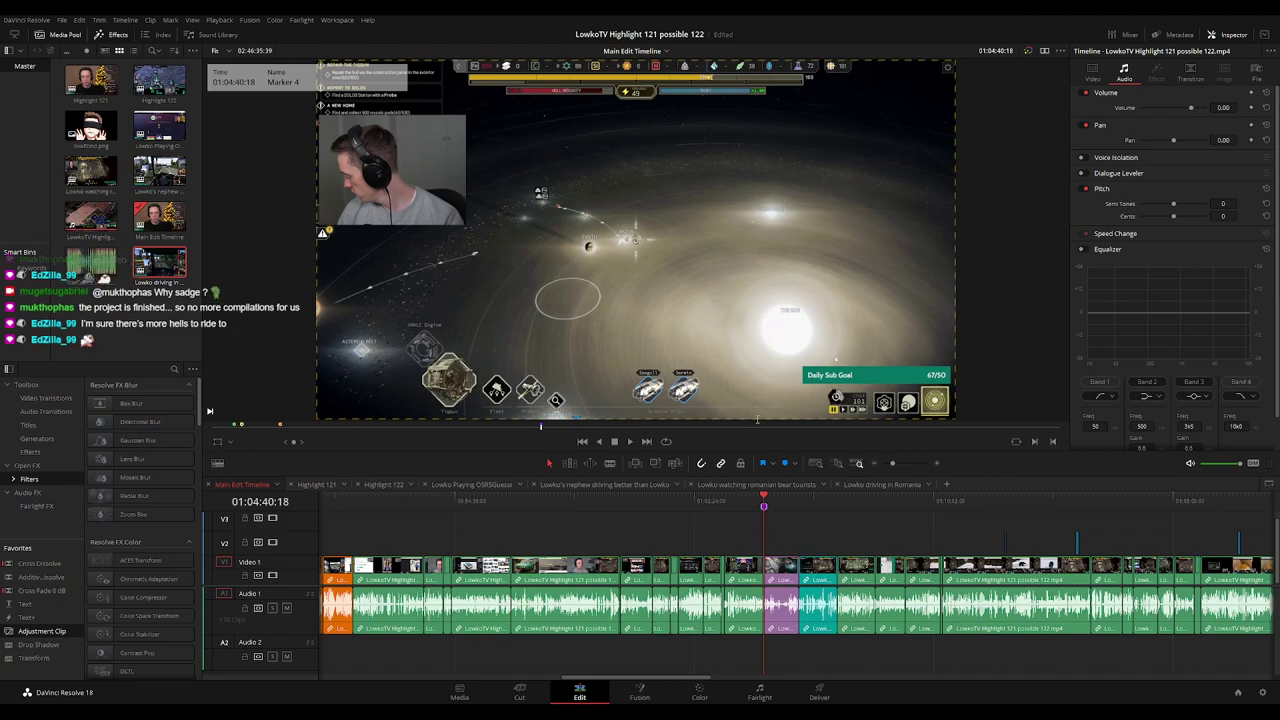
{"action": "type", "text": "Purple clips"}
{"action": "key", "text": "Return"}
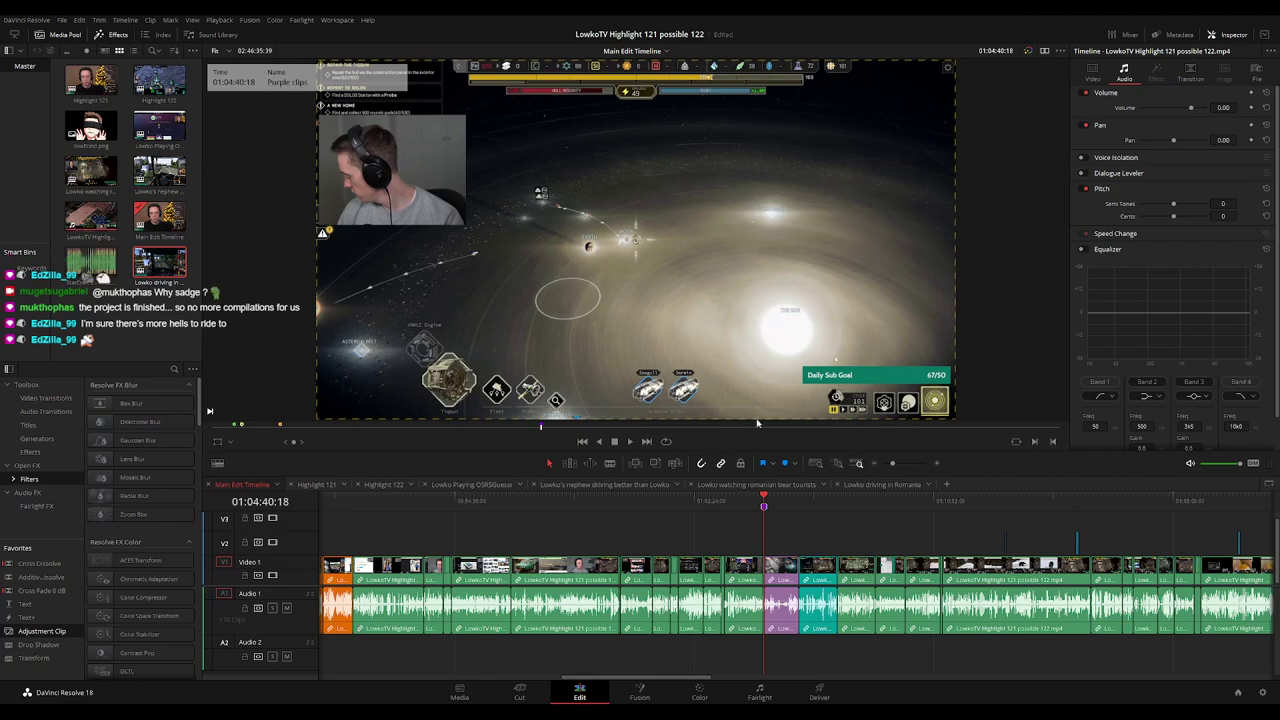
Add a teal marker at 01:05:48:57 named "Teal clips" with the note "Ixion funny moments".
{"action": "left_click", "coordinate": [799, 503]}
{"action": "key", "text": "m"}
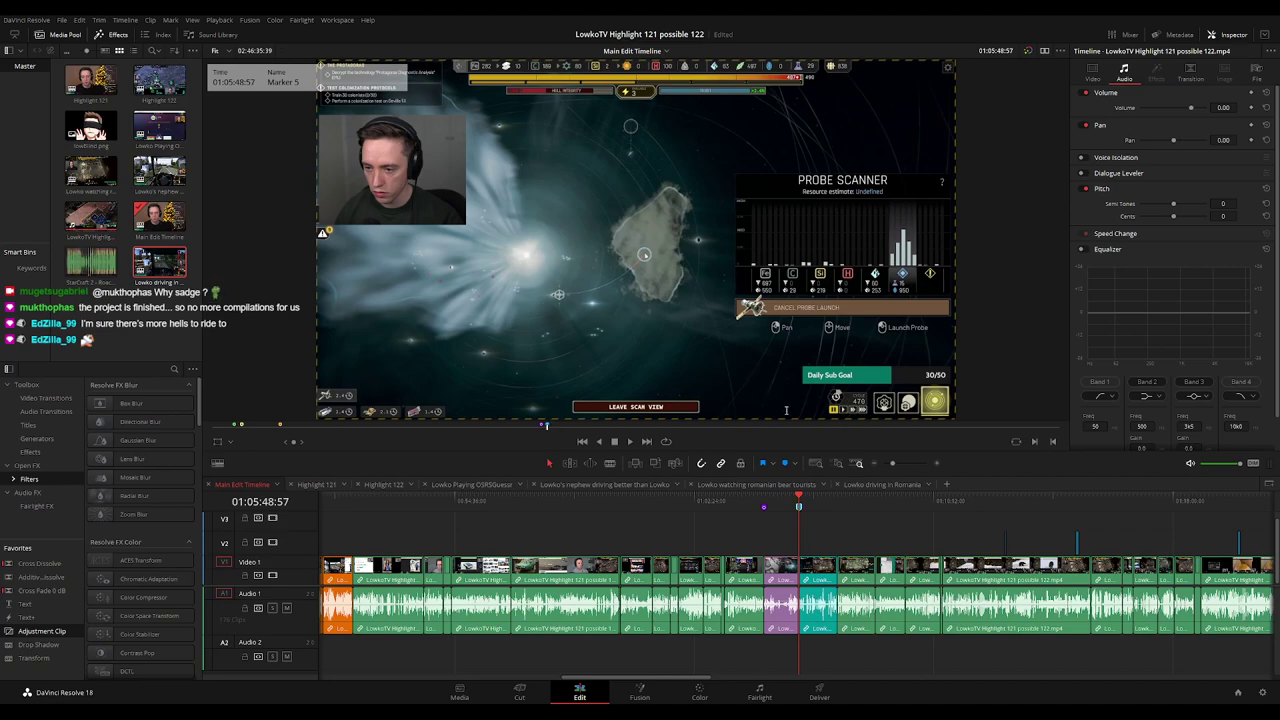
{"action": "left_click", "coordinate": [855, 522]}
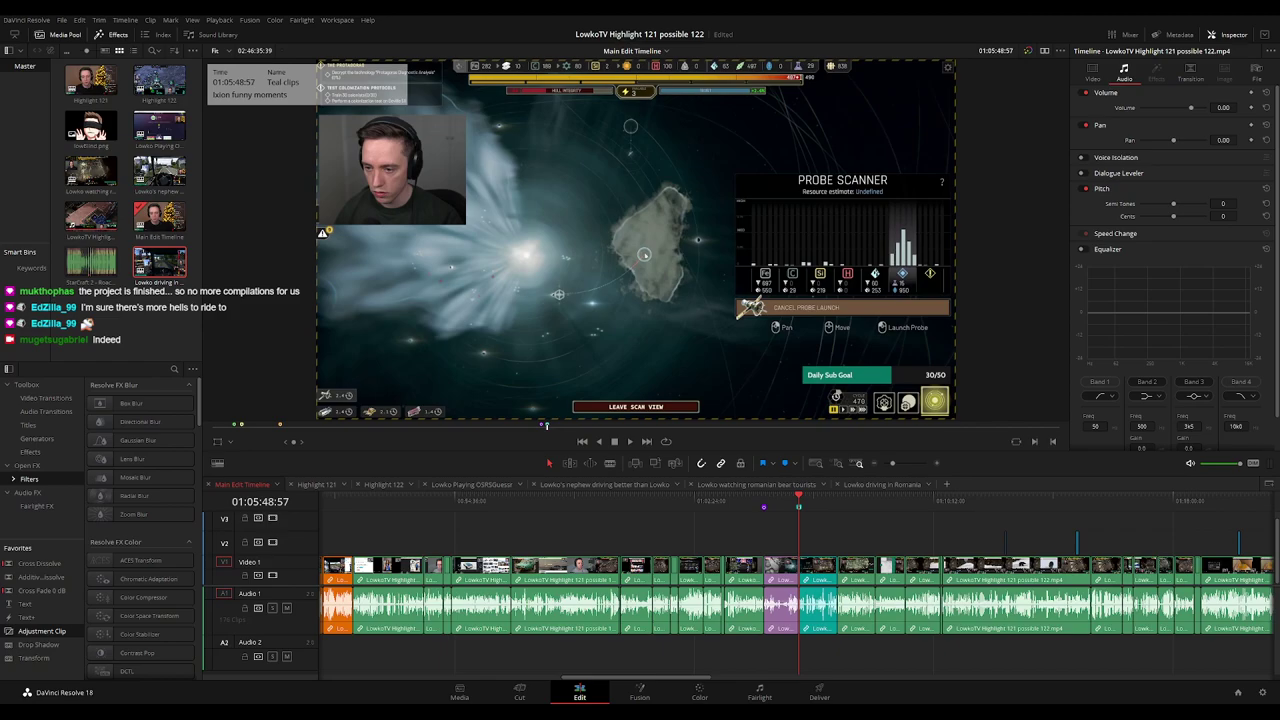
Add a blue marker at the first blue clips, 01:29:56:31, named "Blue clips" with the note "StarCraft 2 funny moments".
{"action": "scroll", "coordinate": [884, 536], "scroll_direction": "down", "scroll_amount": 3}
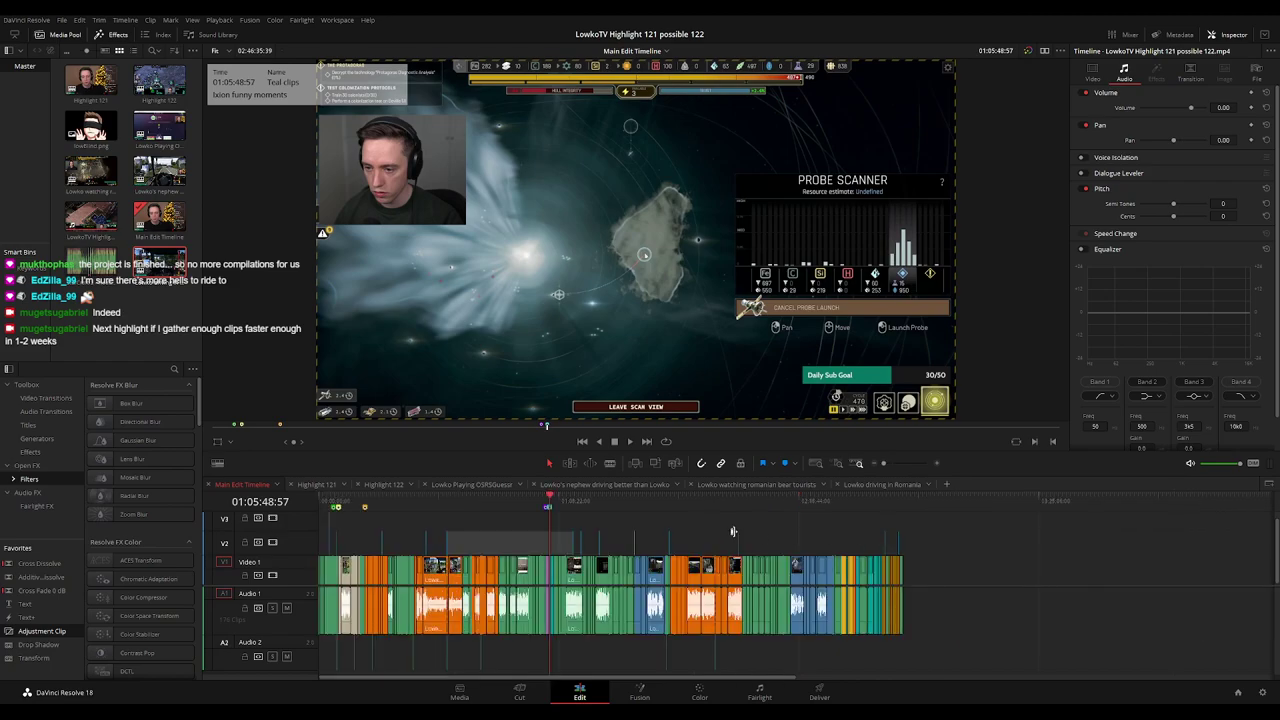
{"action": "left_click_drag", "start_coordinate": [586, 503], "coordinate": [645, 517]}
{"action": "scroll", "coordinate": [645, 517], "scroll_direction": "up", "scroll_amount": 3}
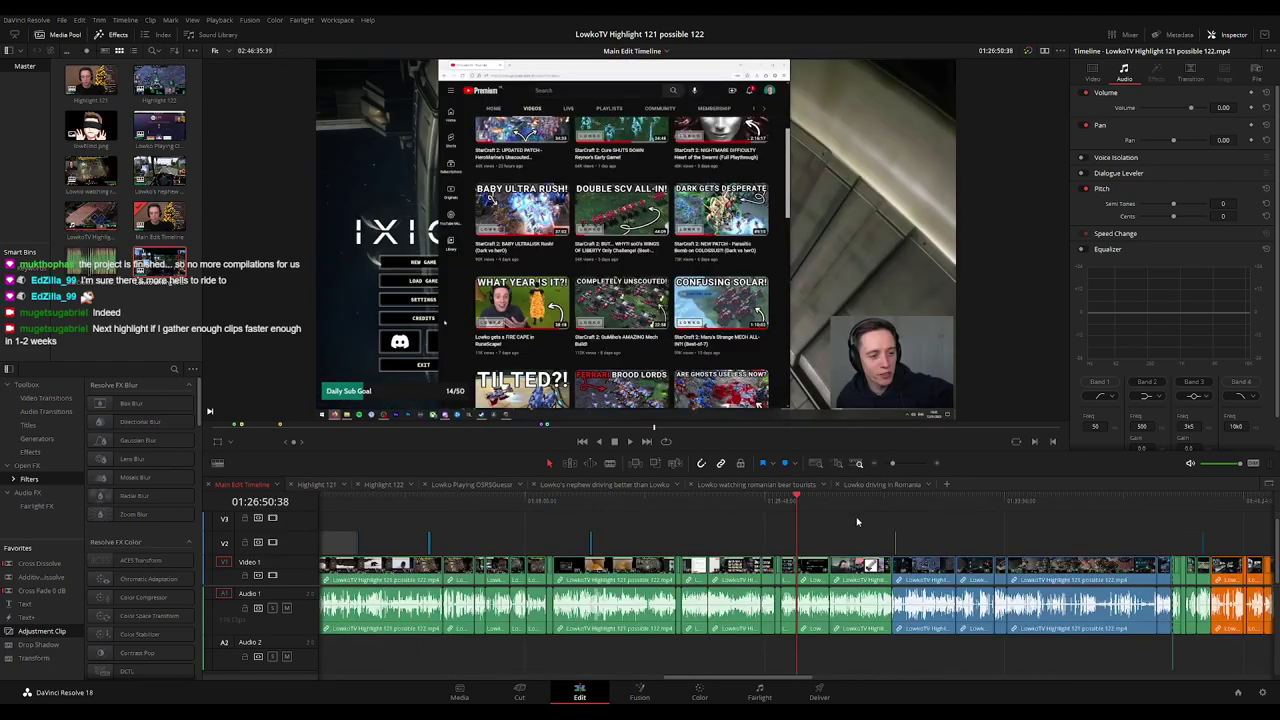
{"action": "left_click", "coordinate": [731, 497]}
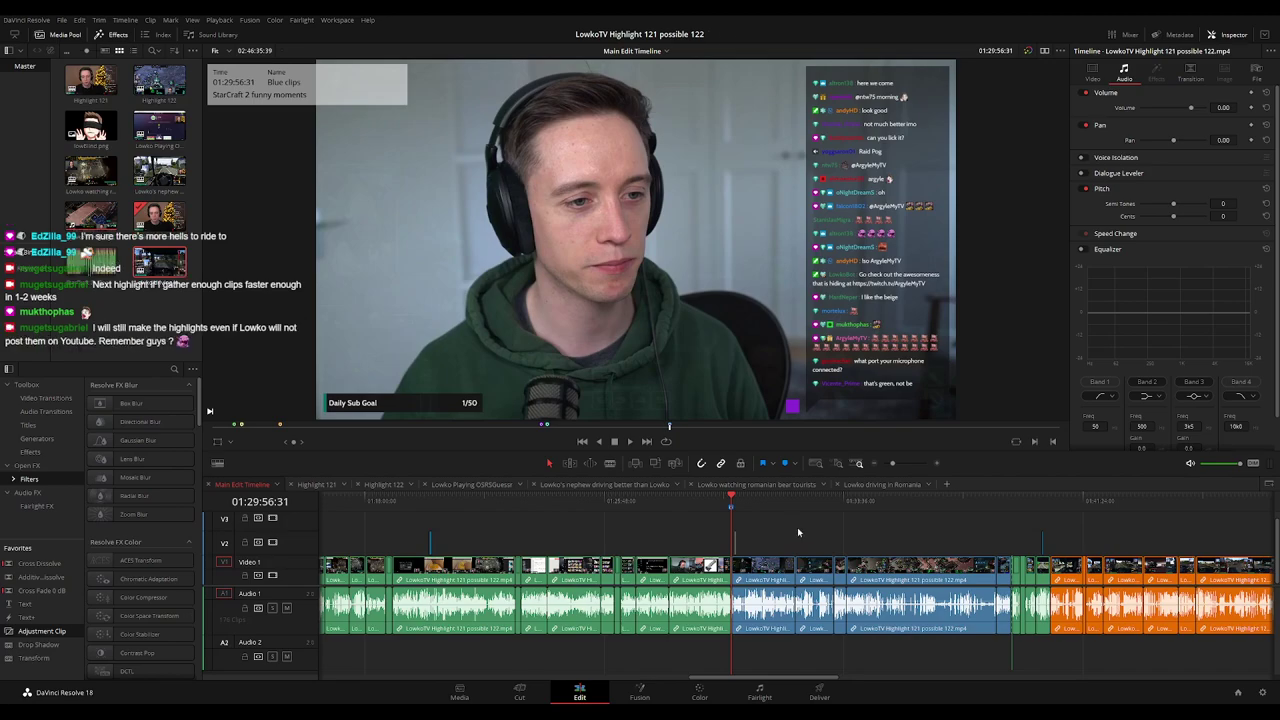
Mark the first yellow clips at 02:29:01:36 with a yellow marker named "Yellow clips" and the note "God of War Ragnarok funny moments".
{"action": "key", "text": "space"}
{"action": "scroll", "coordinate": [780, 532], "scroll_direction": "down", "scroll_amount": 5}
{"action": "left_click", "coordinate": [665, 497]}
{"action": "scroll", "coordinate": [916, 532], "scroll_direction": "up", "scroll_amount": 6}
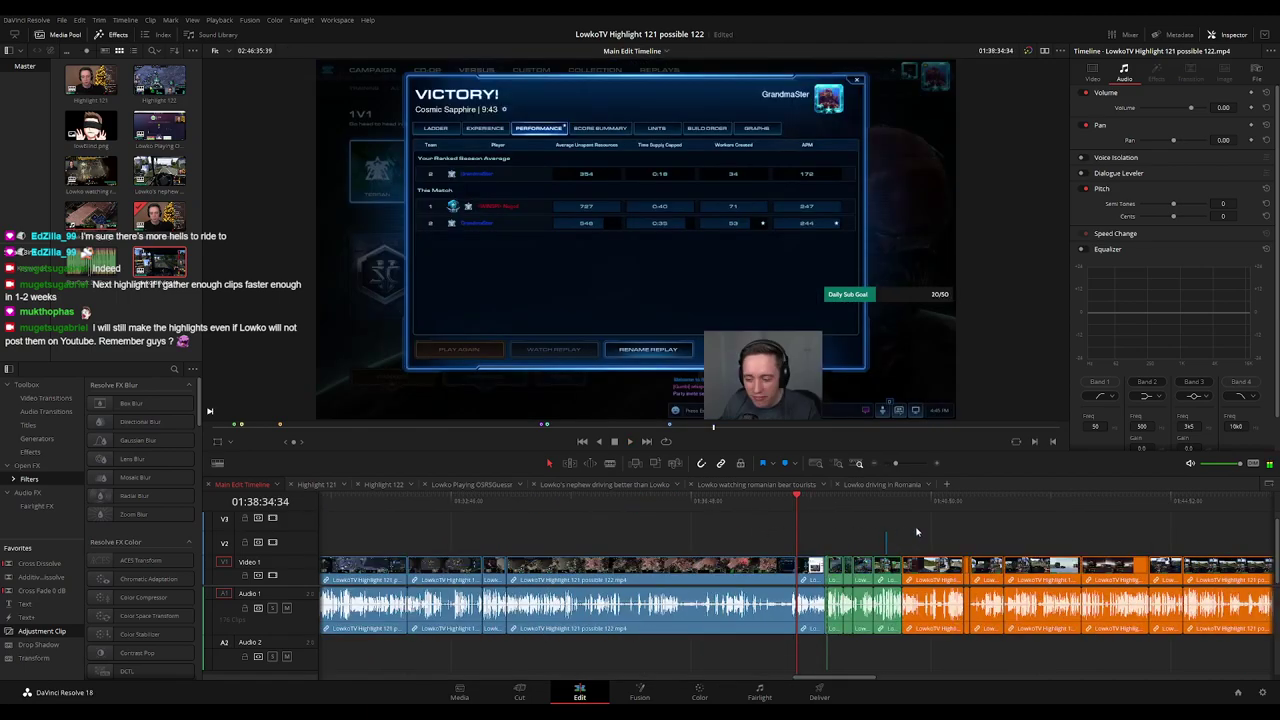
{"action": "scroll", "coordinate": [916, 532], "scroll_direction": "right", "scroll_amount": 3}
{"action": "left_click", "coordinate": [849, 501]}
{"action": "left_click", "coordinate": [1019, 501]}
{"action": "scroll", "coordinate": [1108, 525], "scroll_direction": "right", "scroll_amount": 5}
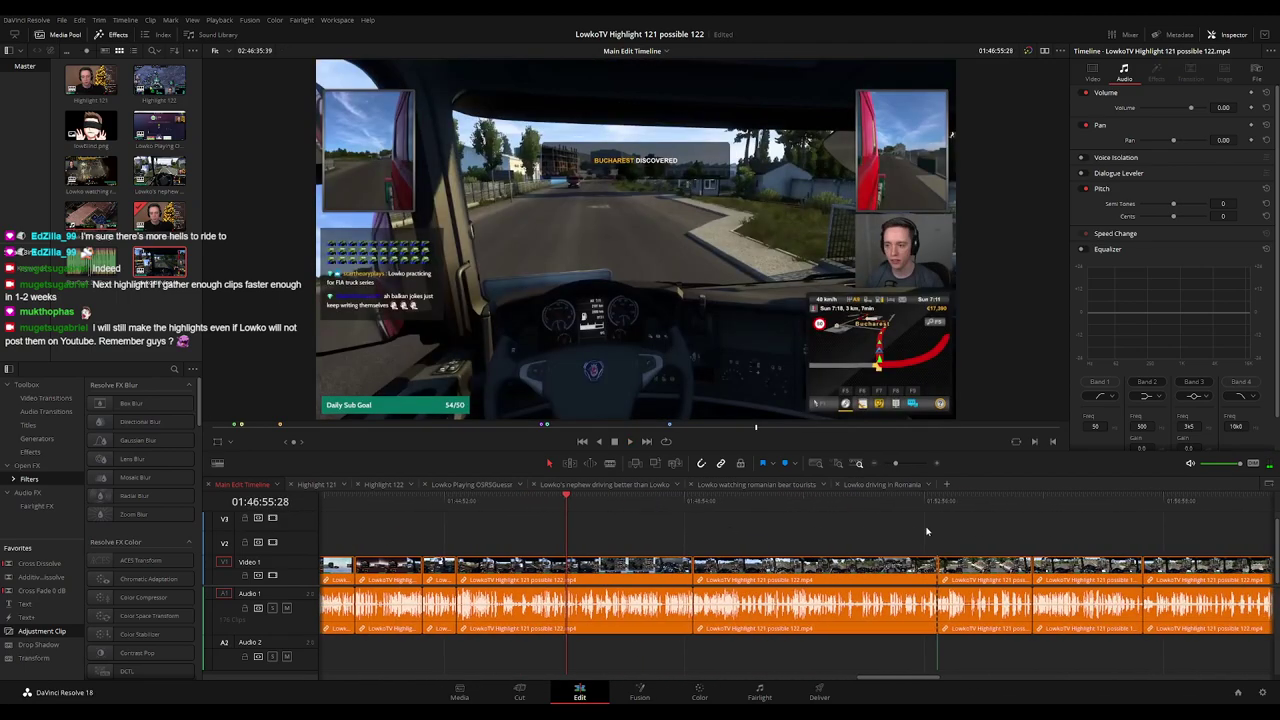
{"action": "scroll", "coordinate": [926, 531], "scroll_direction": "right", "scroll_amount": 15}
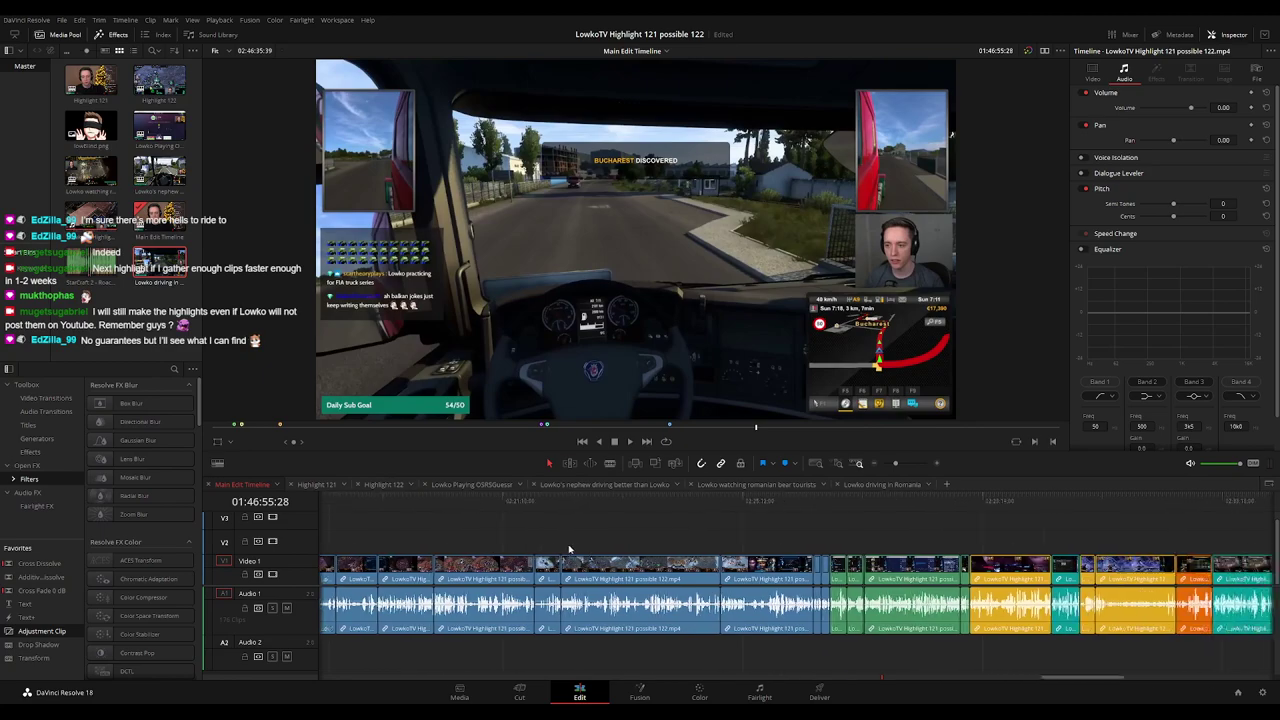
{"action": "scroll", "coordinate": [569, 549], "scroll_direction": "right", "scroll_amount": 5}
{"action": "left_click", "coordinate": [645, 512]}
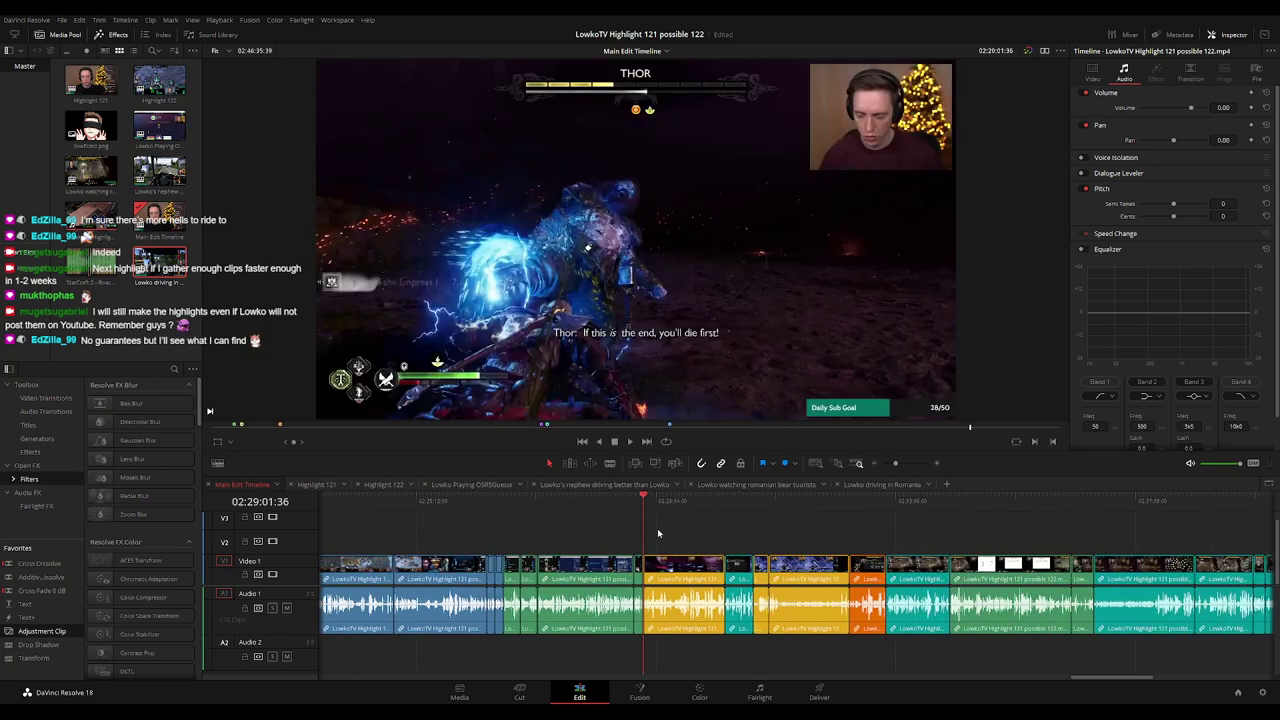
{"action": "key", "text": "m"}
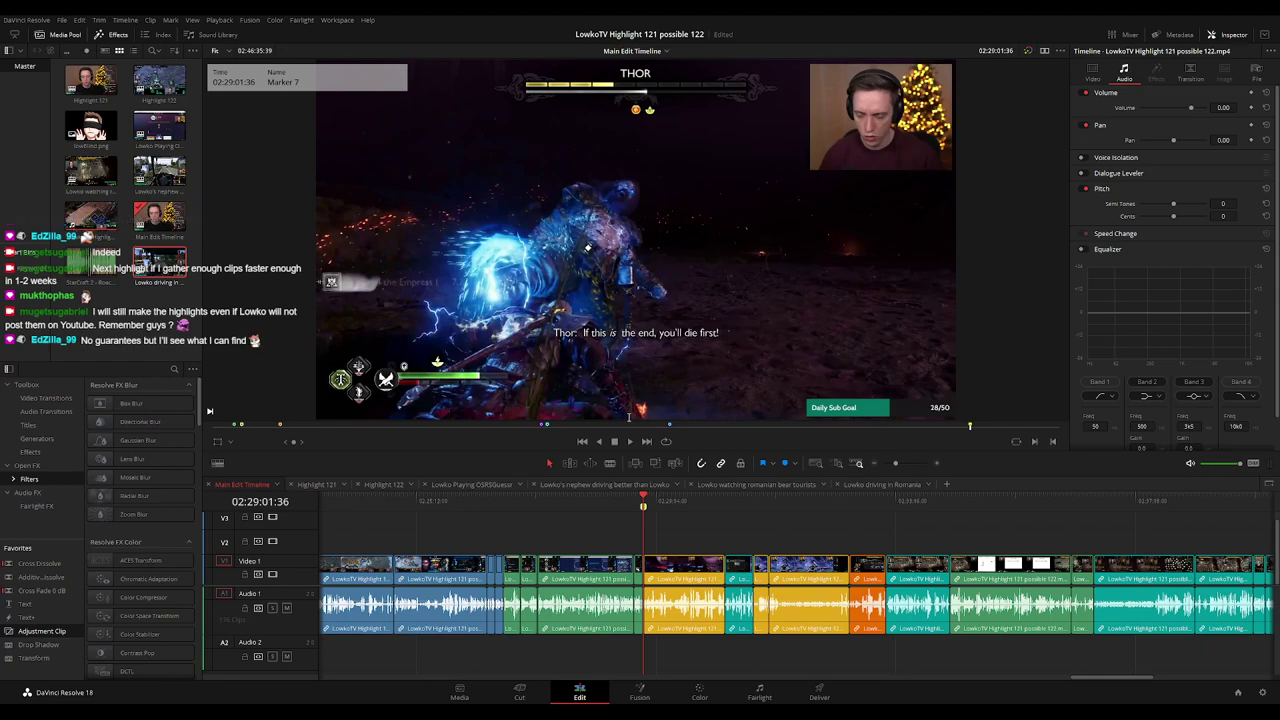
{"action": "key", "text": "Return"}
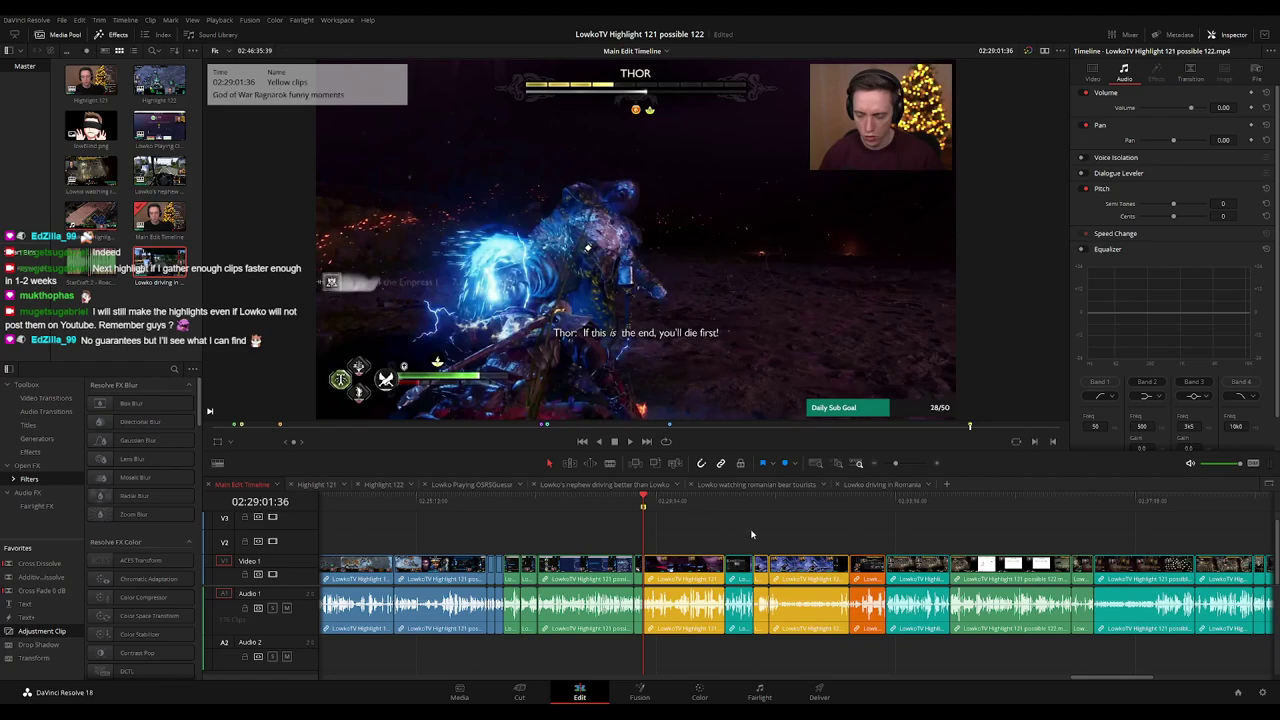
Add a marker named "Brown clips" at the first brown clips, 02:40:28:24, and save the project.
{"action": "left_click_drag", "start_coordinate": [725, 500], "coordinate": [815, 510]}
{"action": "left_click", "coordinate": [620, 537]}
{"action": "scroll", "coordinate": [620, 537], "scroll_direction": "right", "scroll_amount": 5}
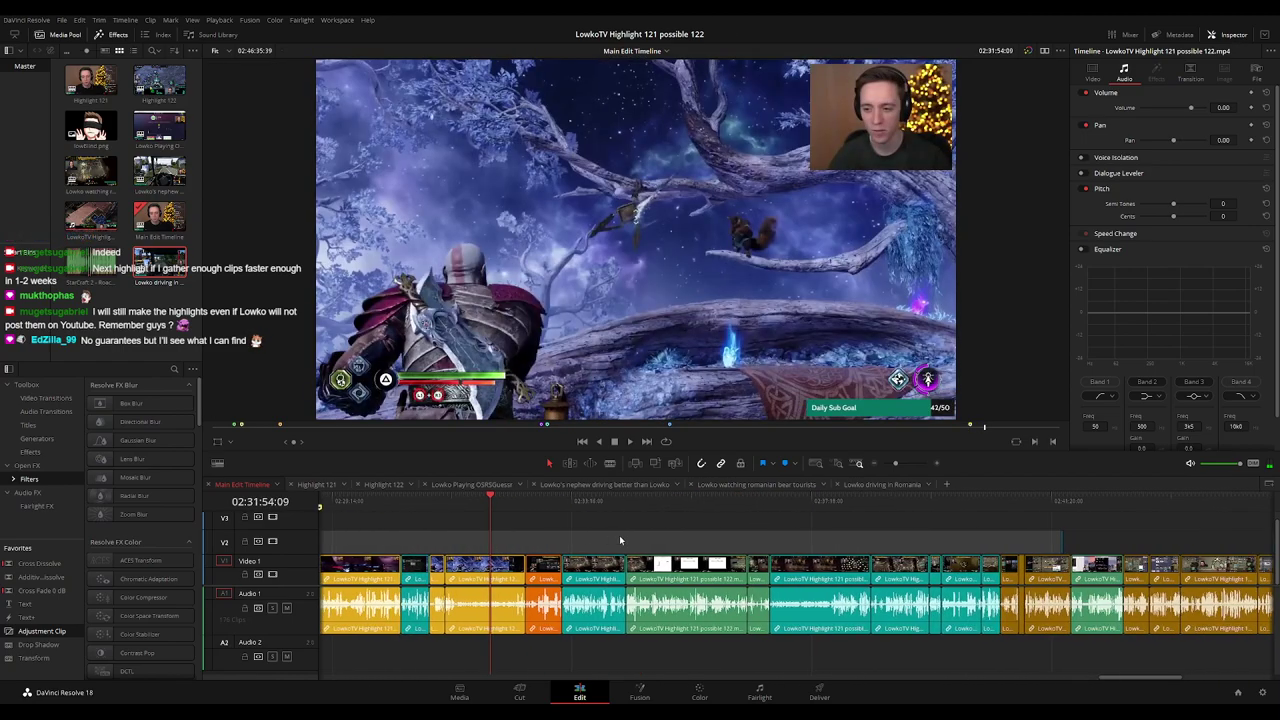
{"action": "left_click", "coordinate": [811, 511]}
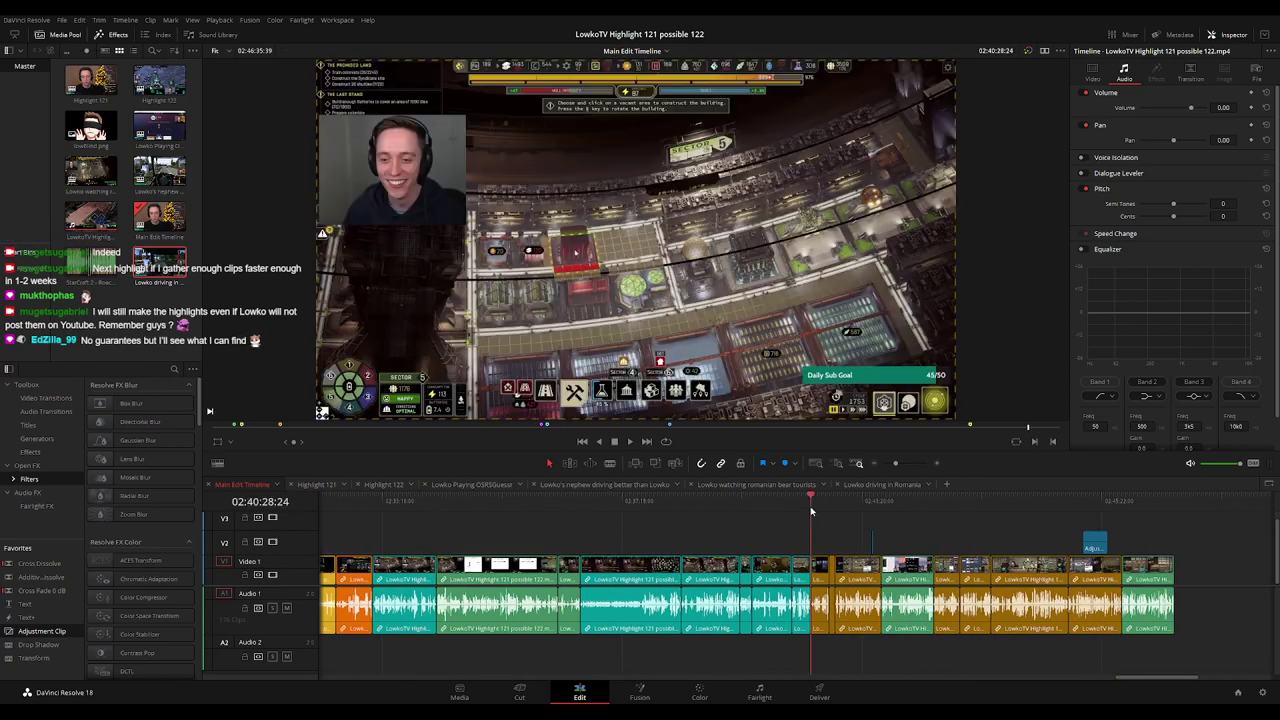
{"action": "key", "text": "m"}
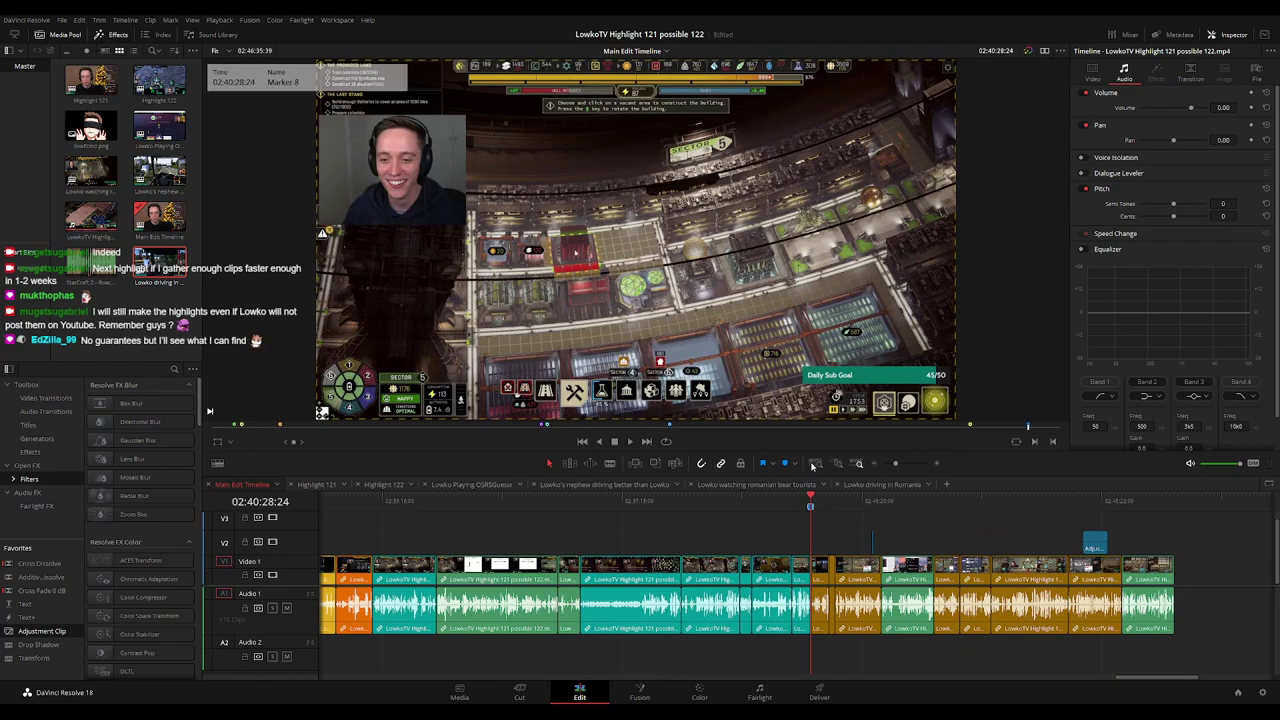
{"action": "key", "text": "ctrl+s"}
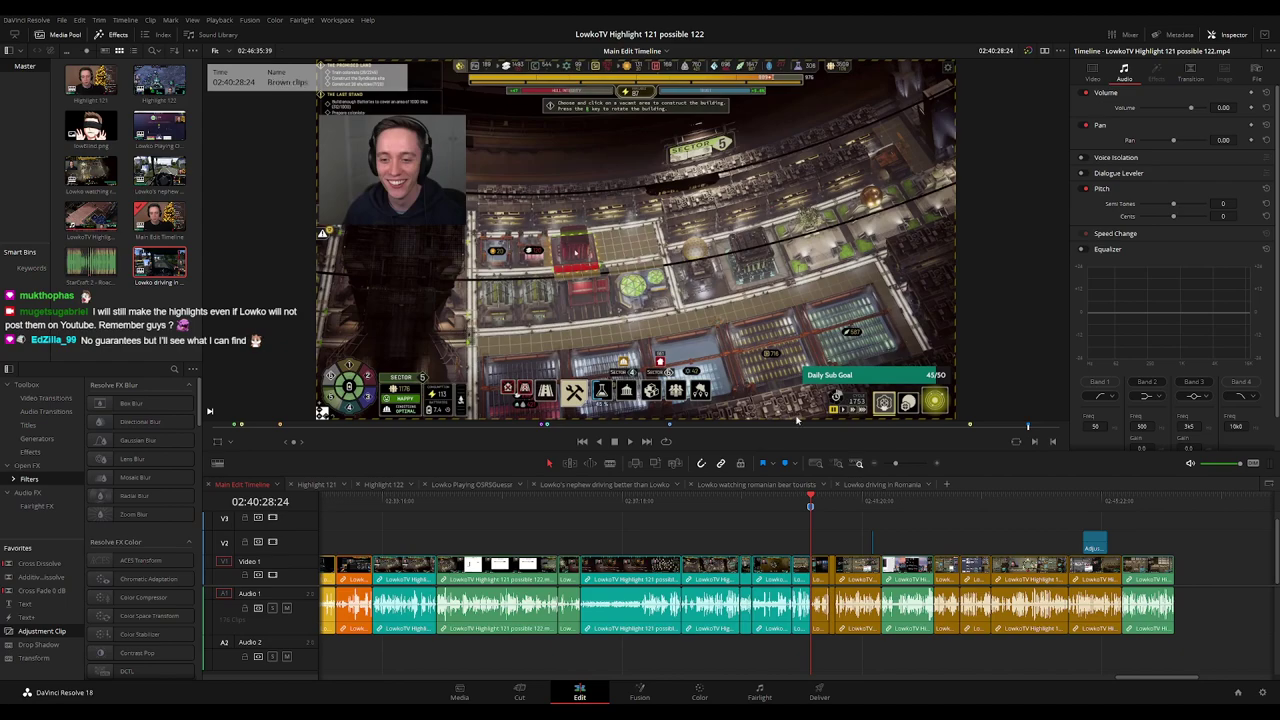
Play back samples of the brown clips following their marker to check what footage they contain.
{"action": "key", "text": "space"}
{"action": "left_click", "coordinate": [834, 533]}
{"action": "left_click", "coordinate": [830, 506]}
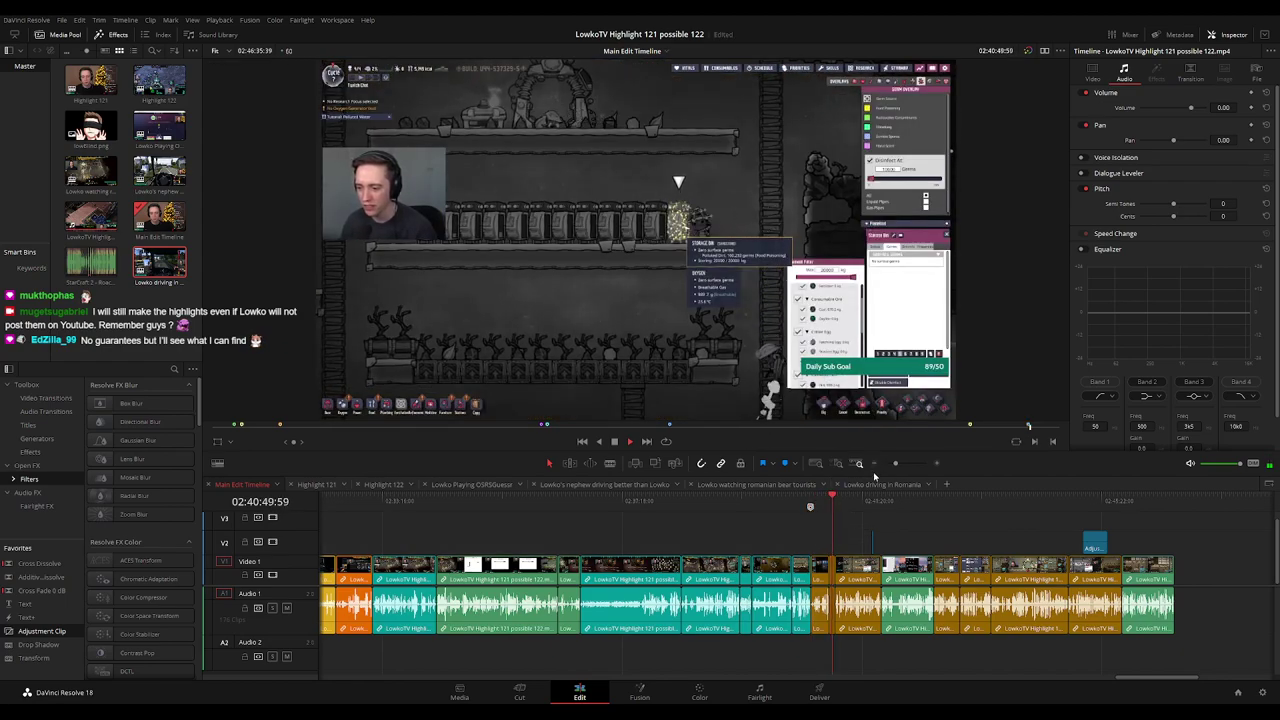
{"action": "key", "text": "space"}
{"action": "left_click", "coordinate": [732, 539]}
{"action": "key", "text": "ctrl+minus"}
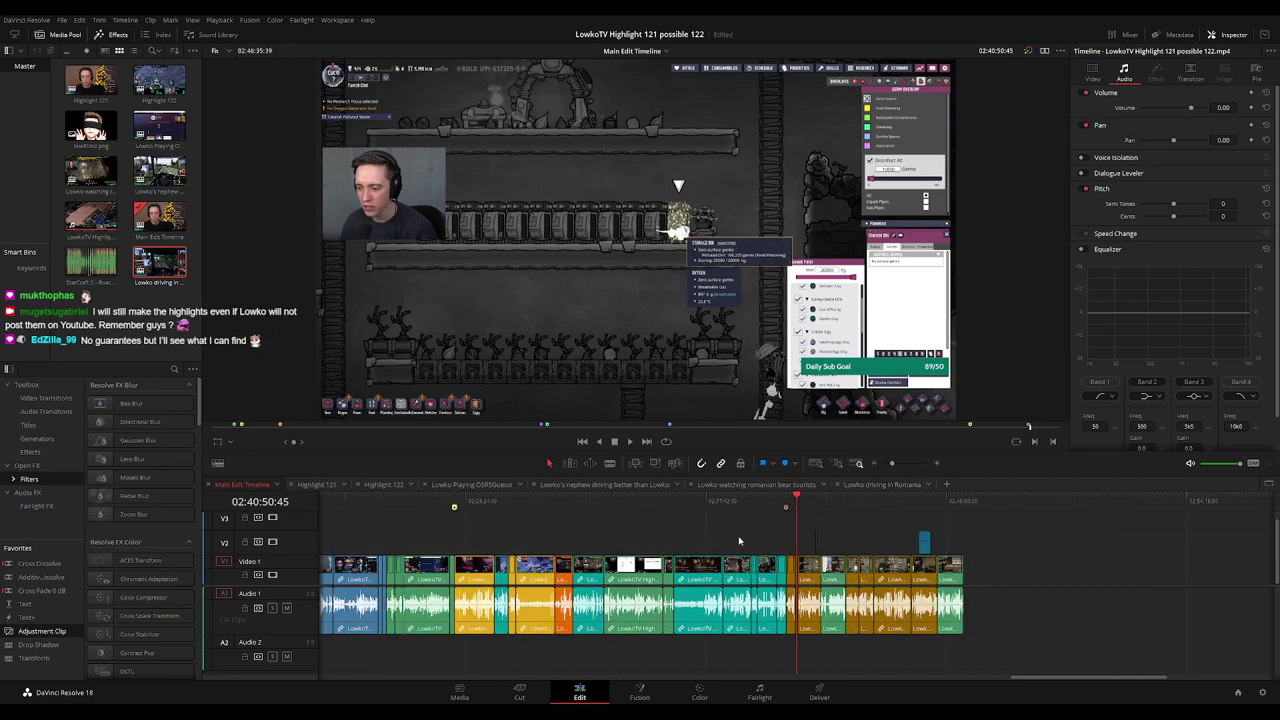
{"action": "left_click", "coordinate": [874, 497]}
{"action": "key", "text": "space"}
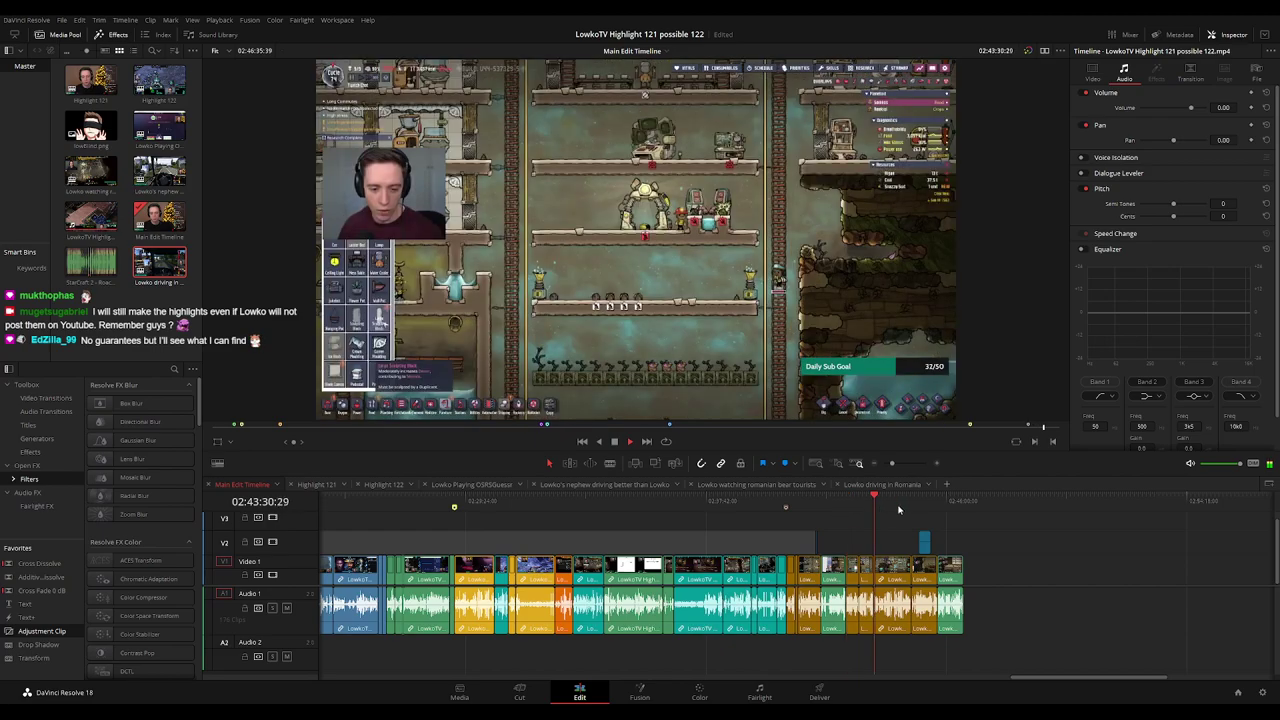
Check the last clips up to the end of the timeline and review the marker layout across the colour-coded sections.
{"action": "left_click", "coordinate": [918, 502]}
{"action": "left_click", "coordinate": [951, 501]}
{"action": "key", "text": "ctrl+minus"}
{"action": "key", "text": "ctrl+minus"}
{"action": "key", "text": "ctrl+minus"}
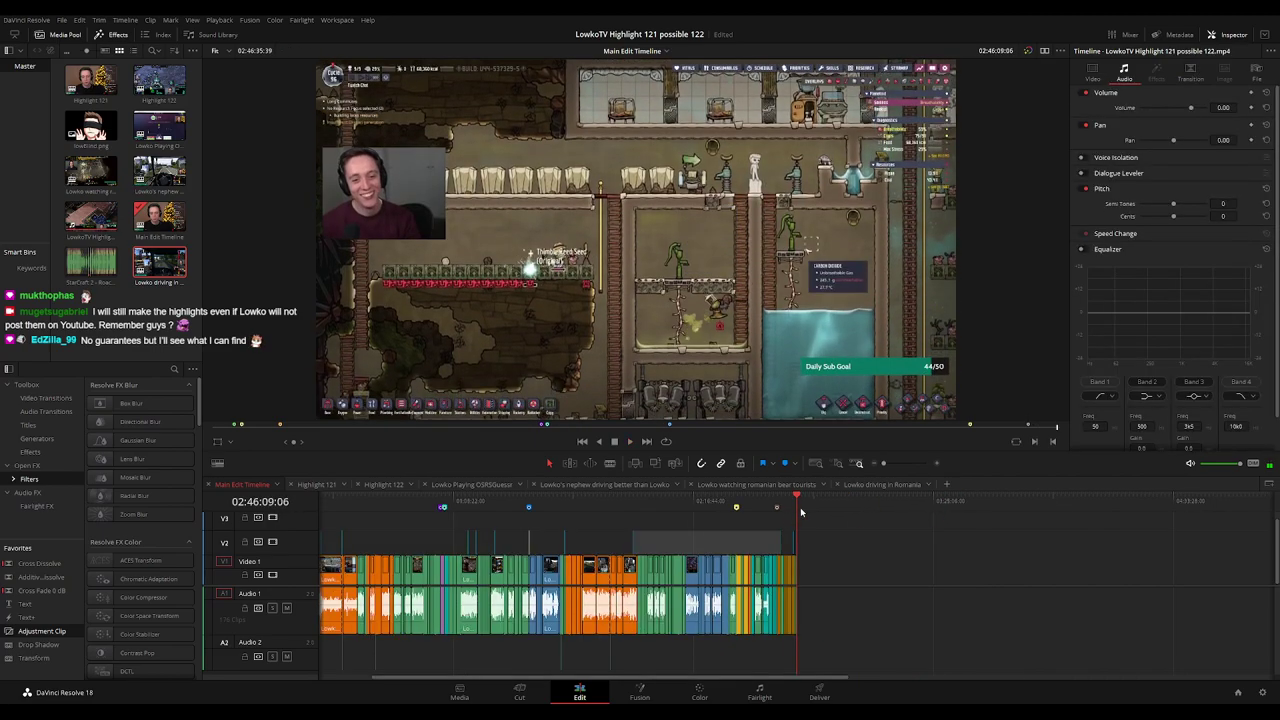
{"action": "left_click", "coordinate": [817, 541]}
{"action": "scroll", "coordinate": [817, 553], "scroll_direction": "up", "scroll_amount": 3}
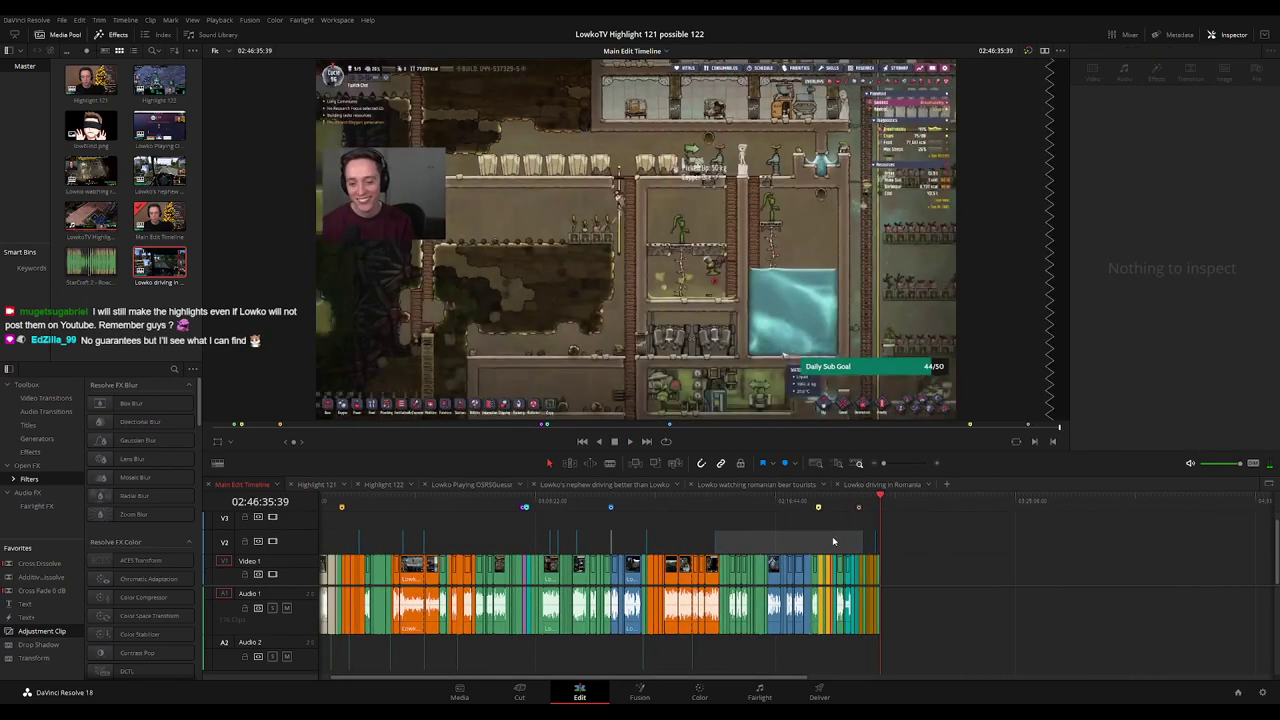